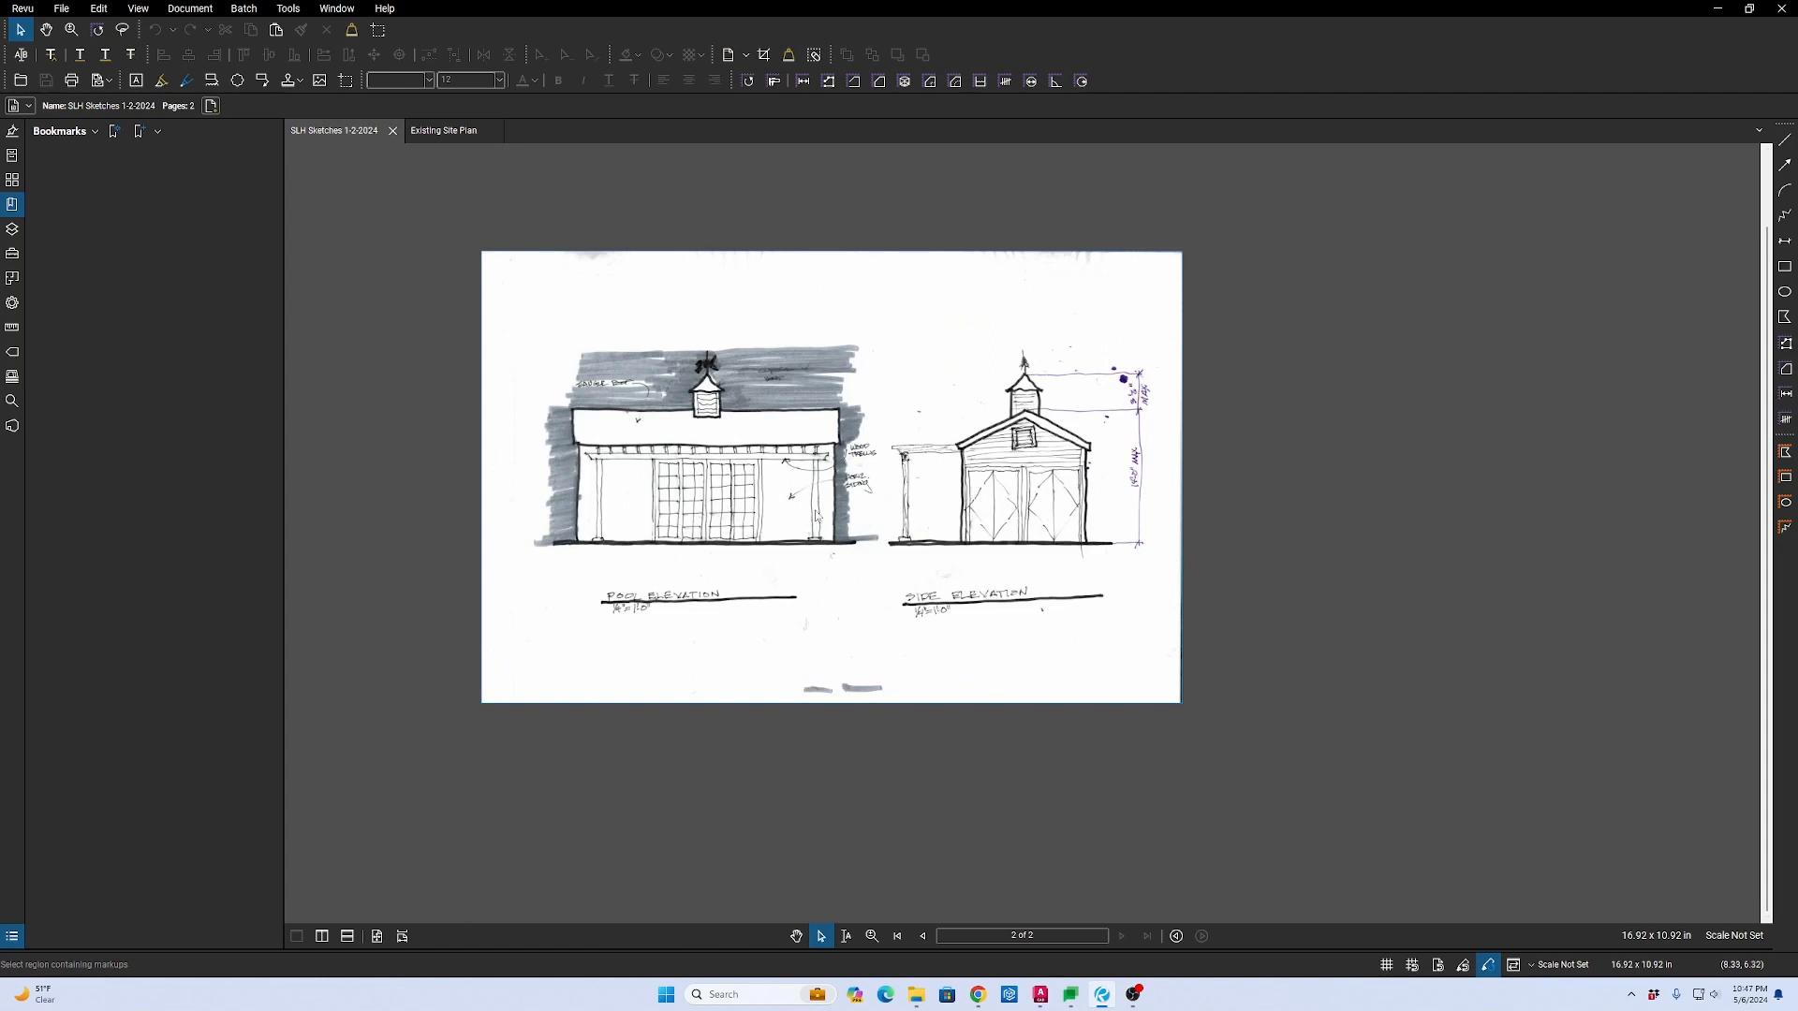
Step: Examine the floor plan sketch and the pool and side elevation sketches in the SLH Sketches 1-2-2024 document
left_click(434, 134)
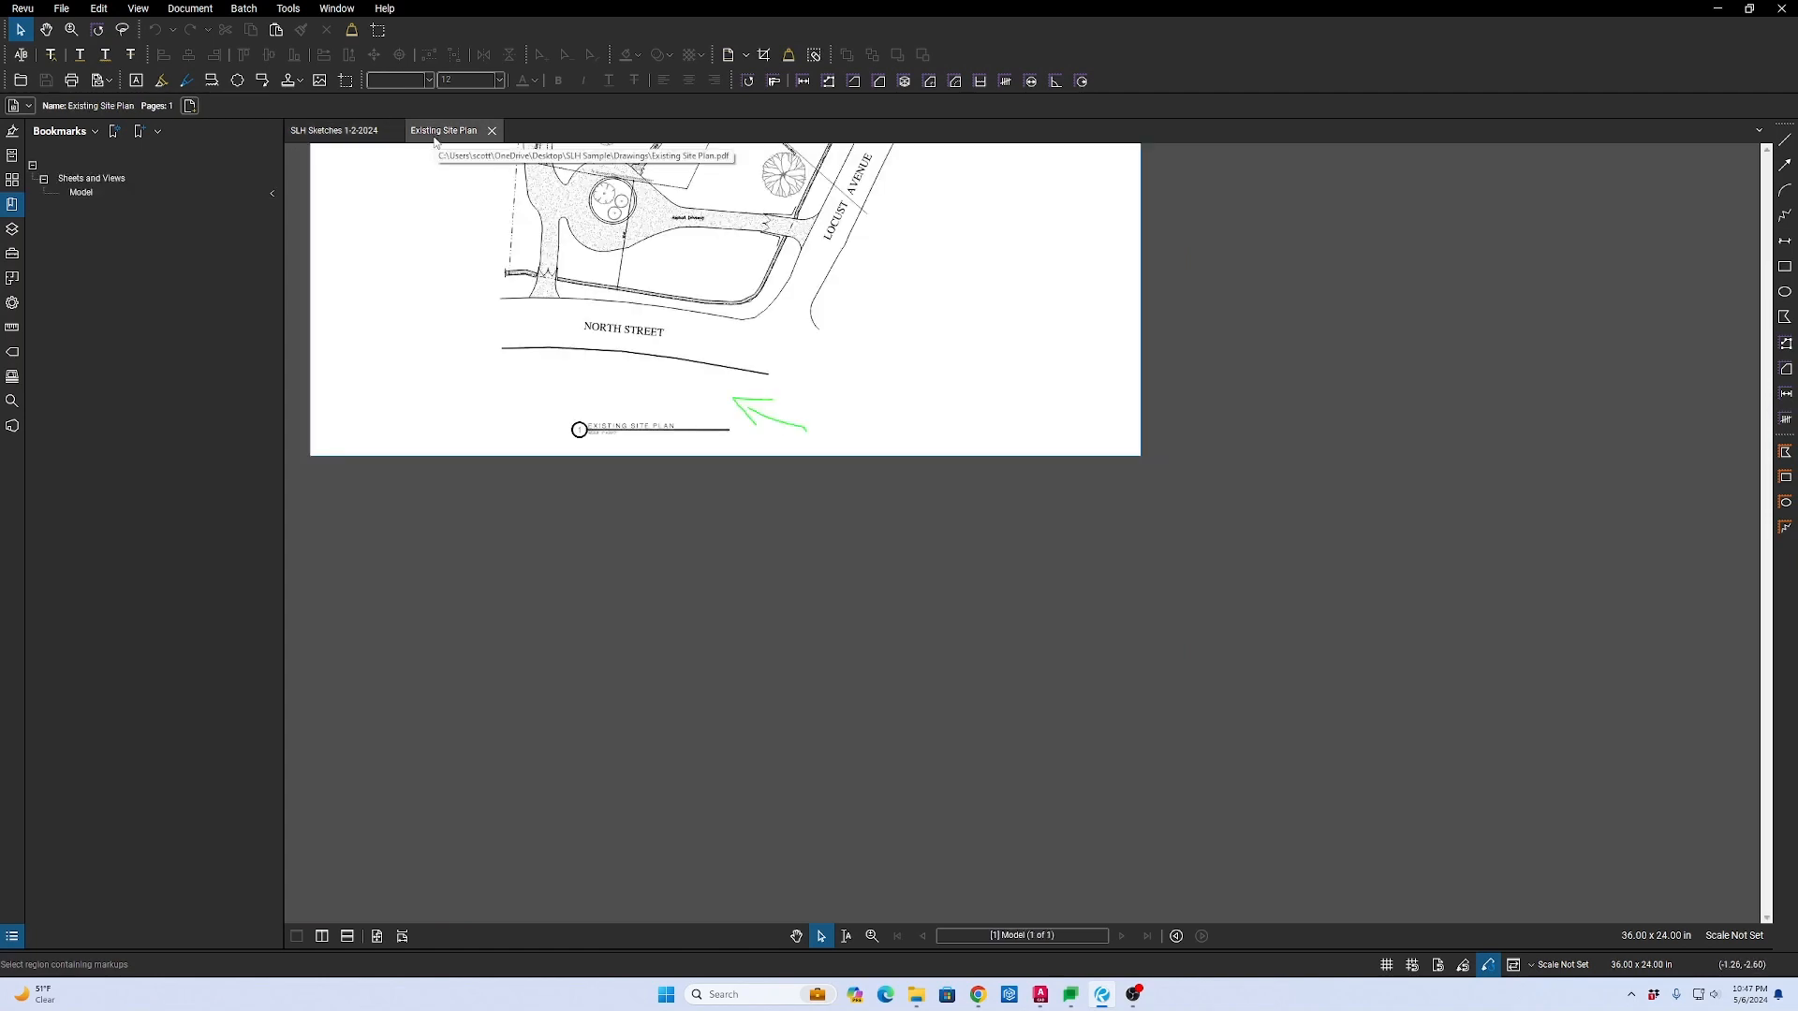
left_click(357, 132)
middle_click_drag(519, 269, 693, 311)
key("Left")
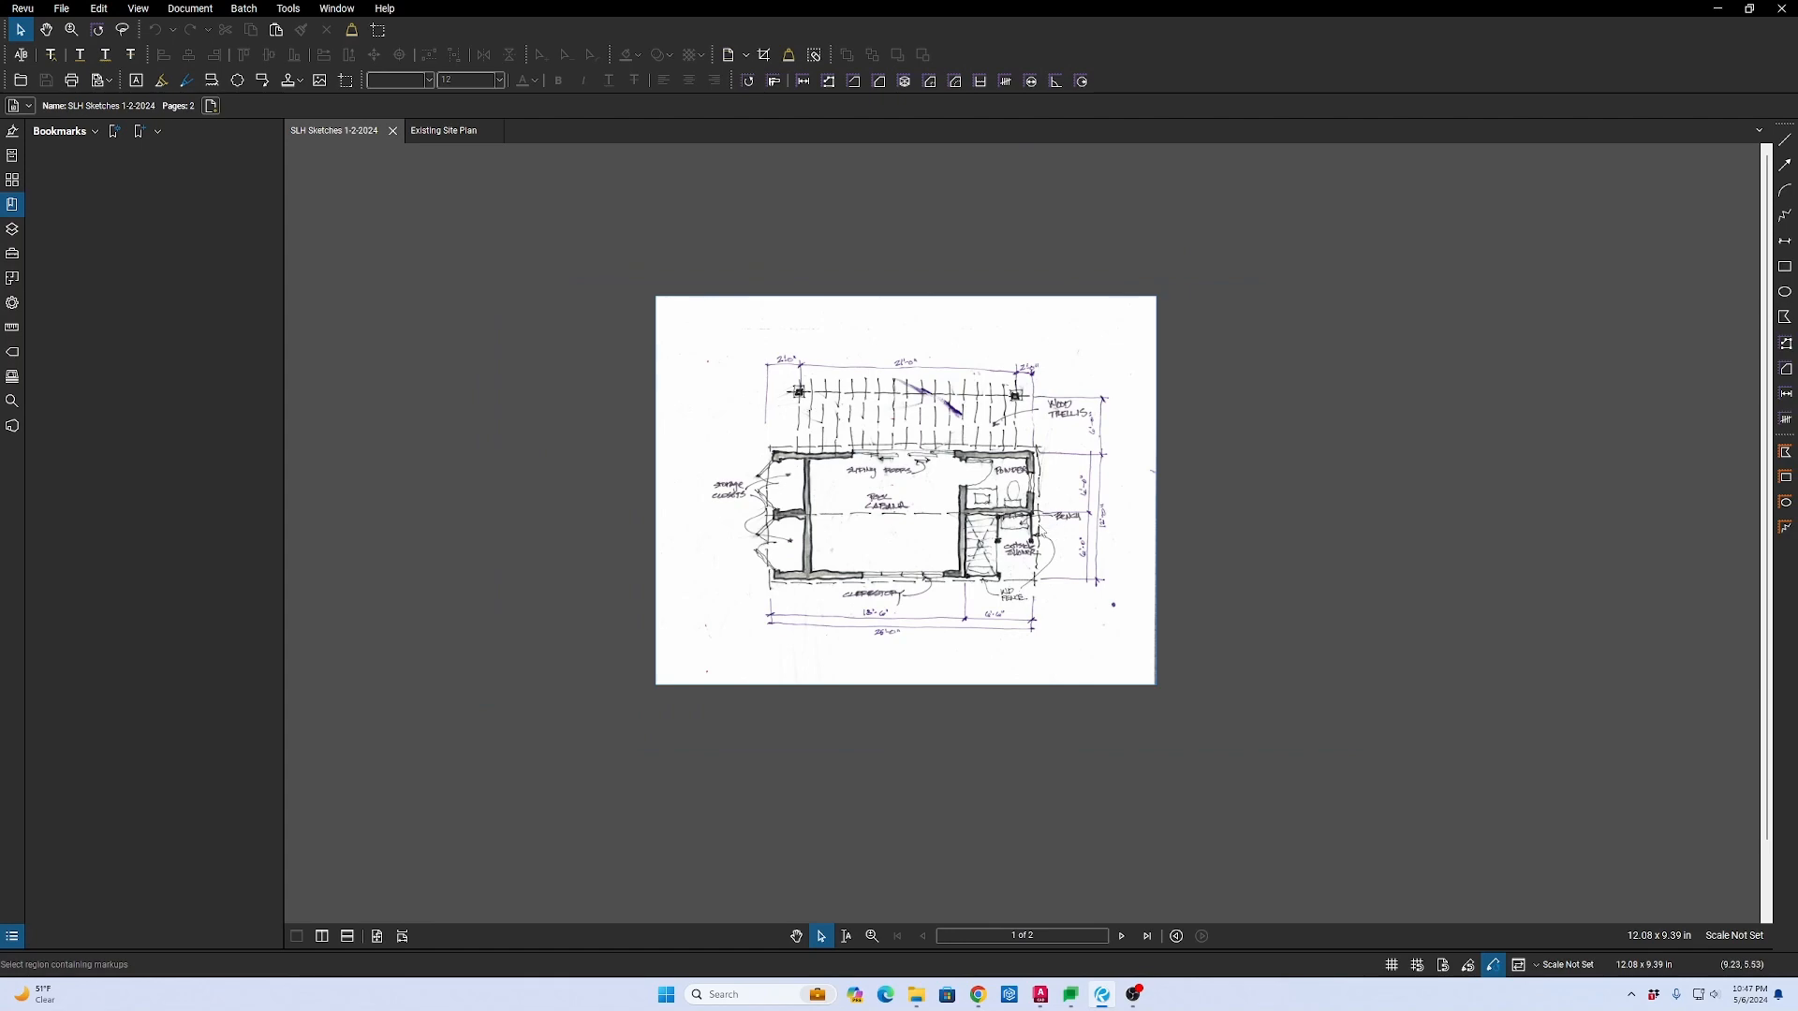
key("Right")
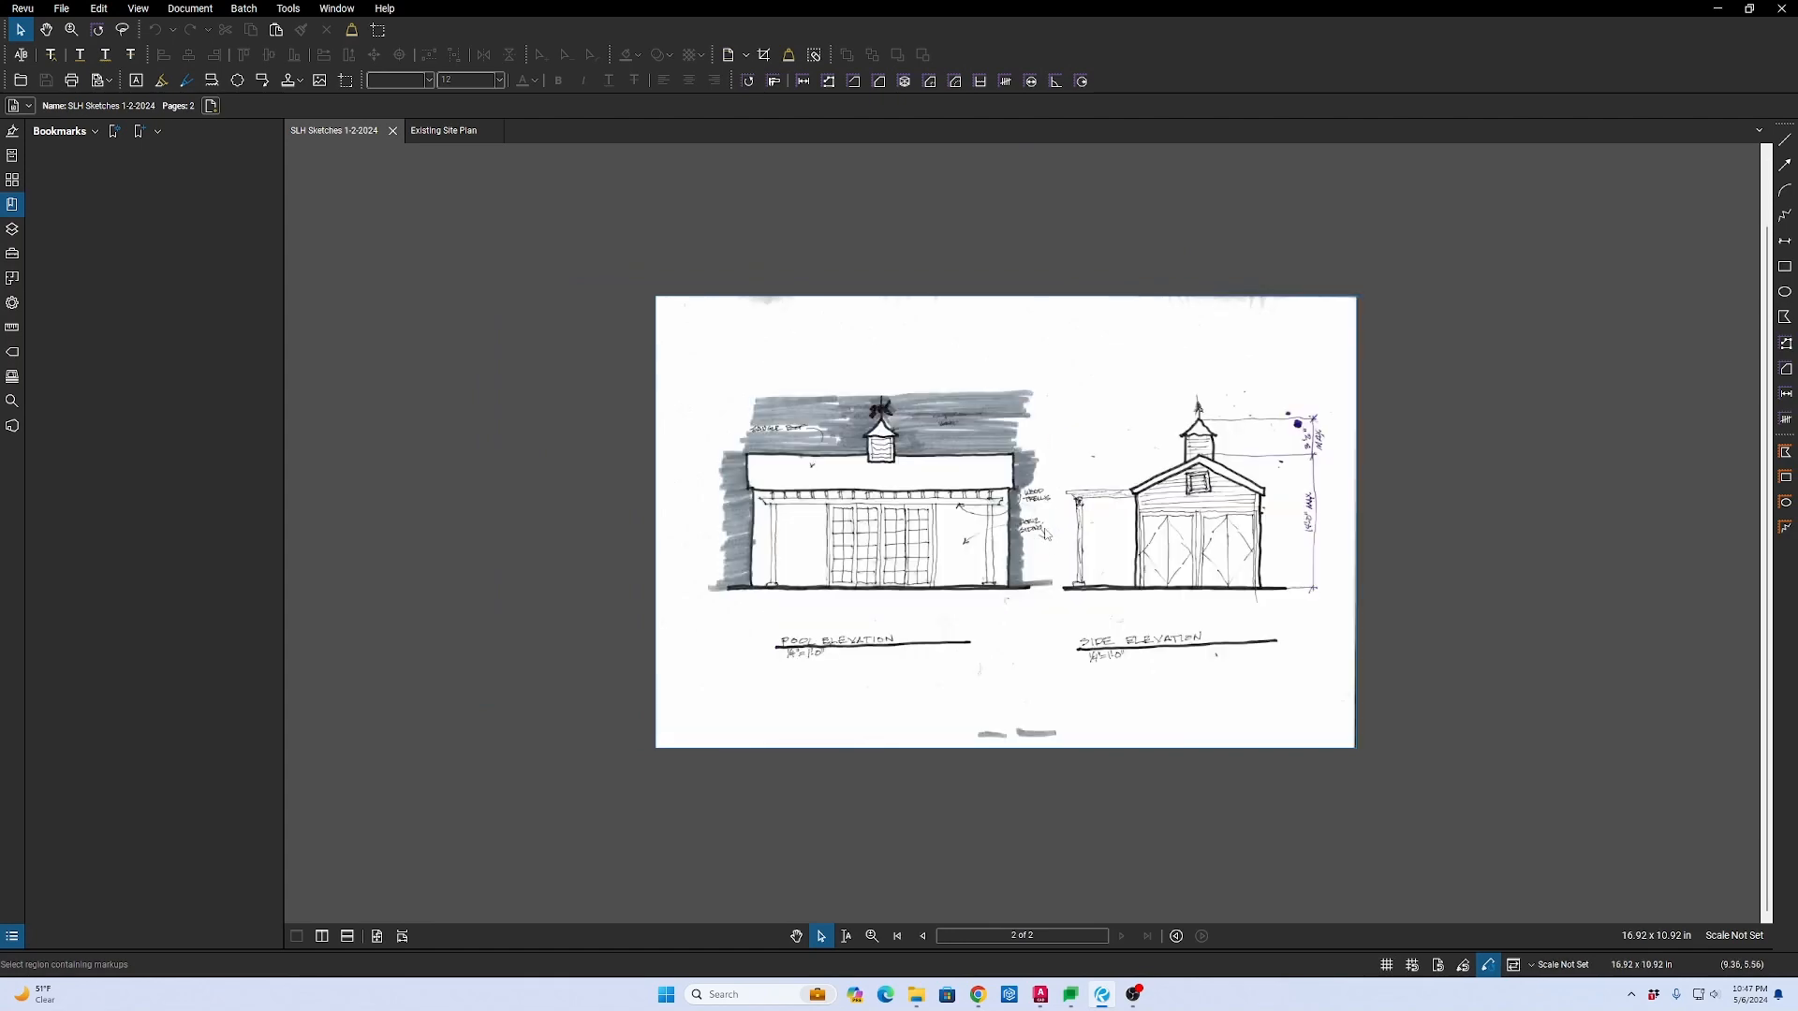
scroll(1073, 573, "up", 3)
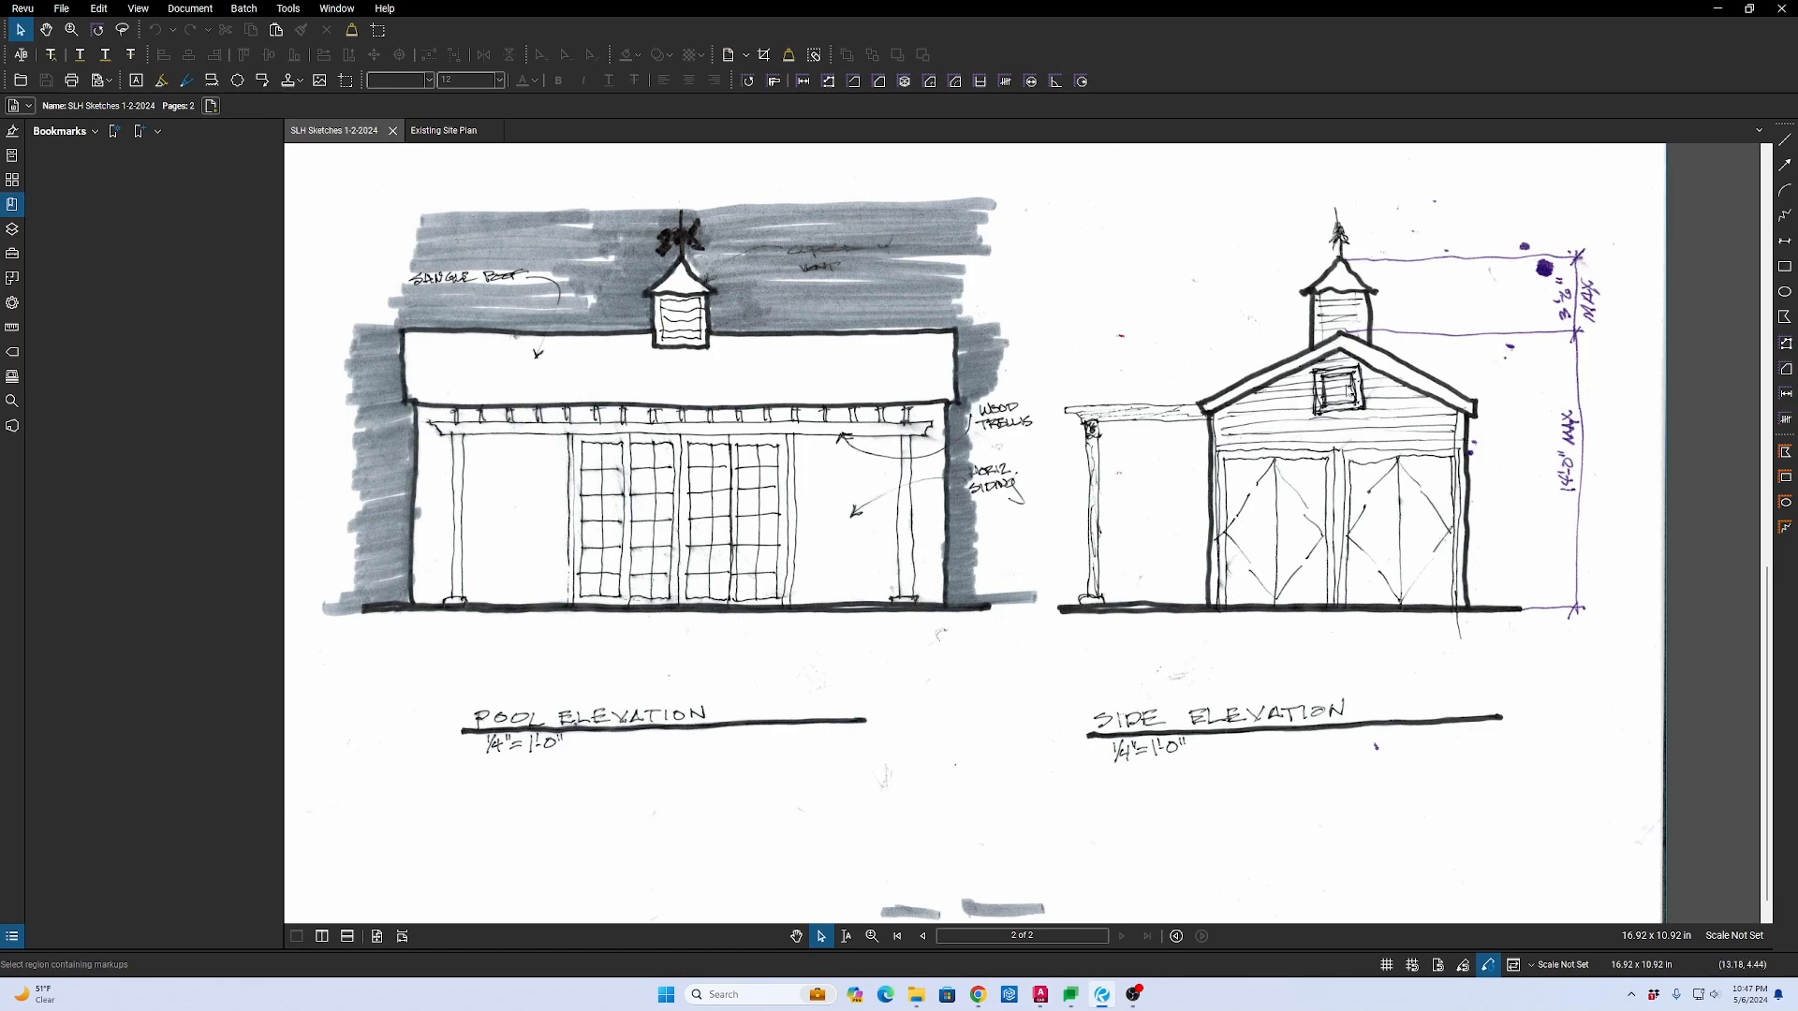
Step: Switch to AutoCAD Architecture and close the SLH Plans.dwg drawing, saving its changes
key("alt+Tab")
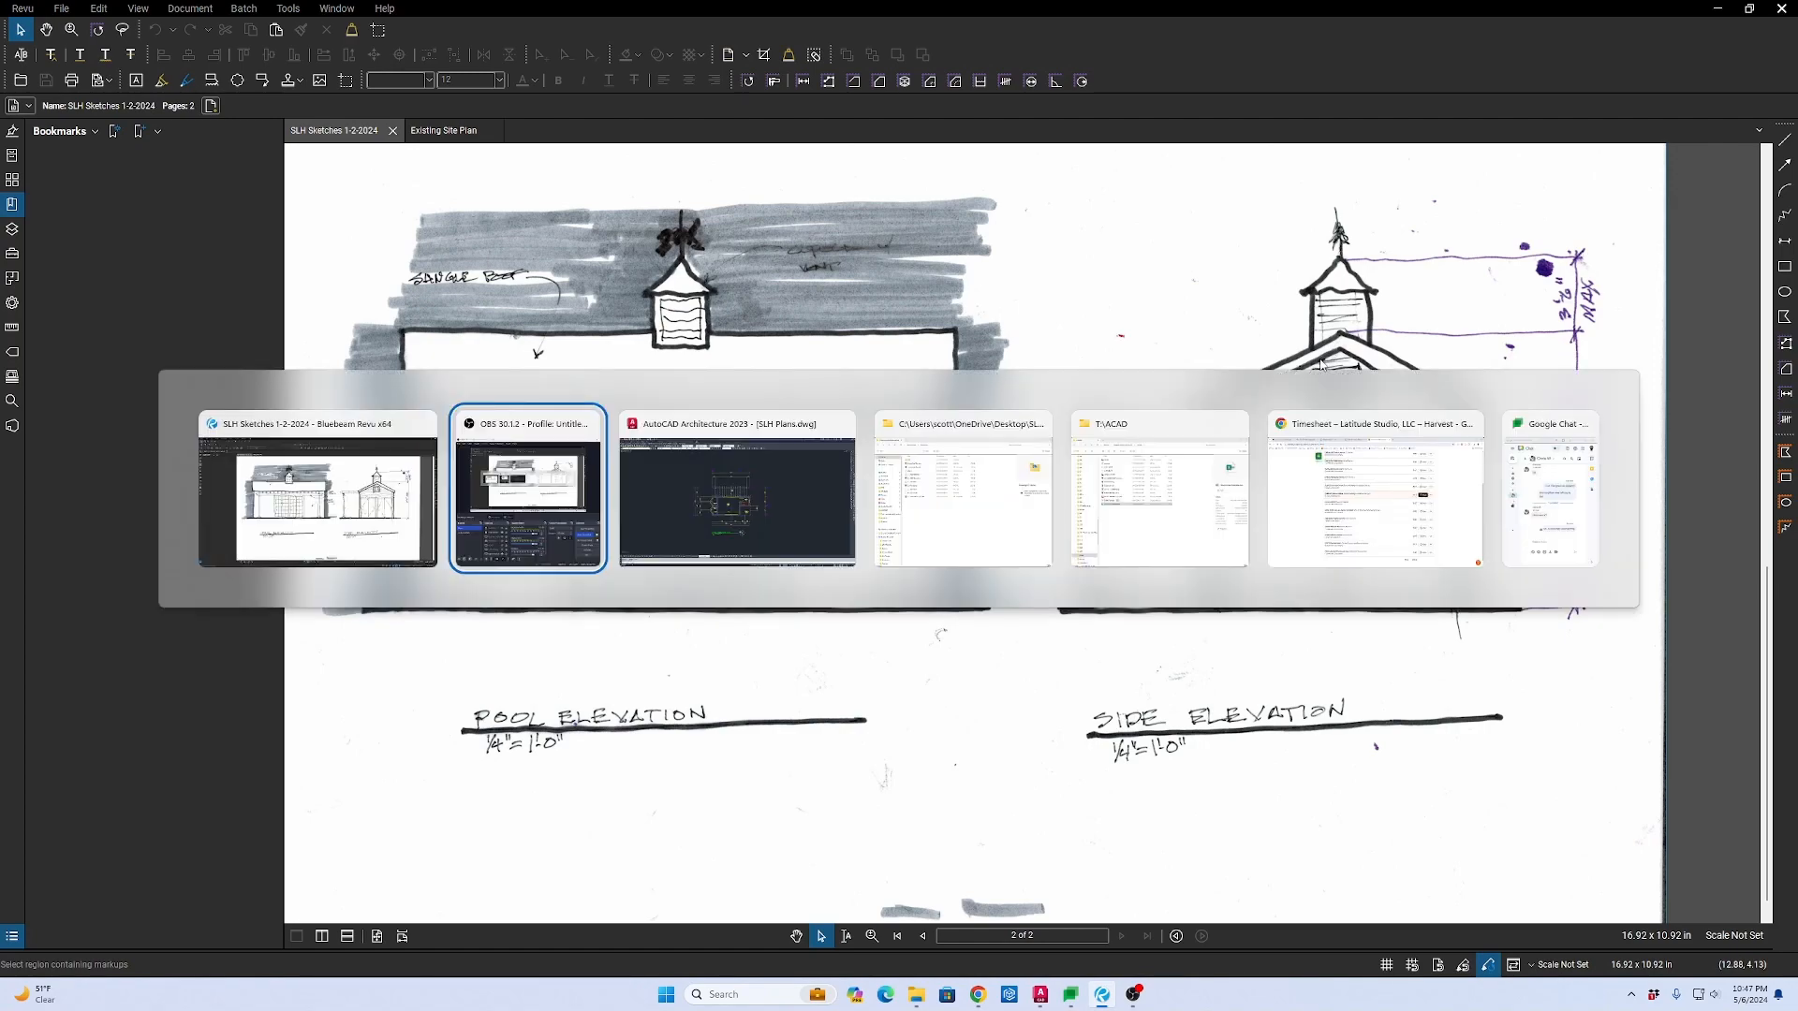
left_click(722, 494)
scroll(562, 495, "down", 4)
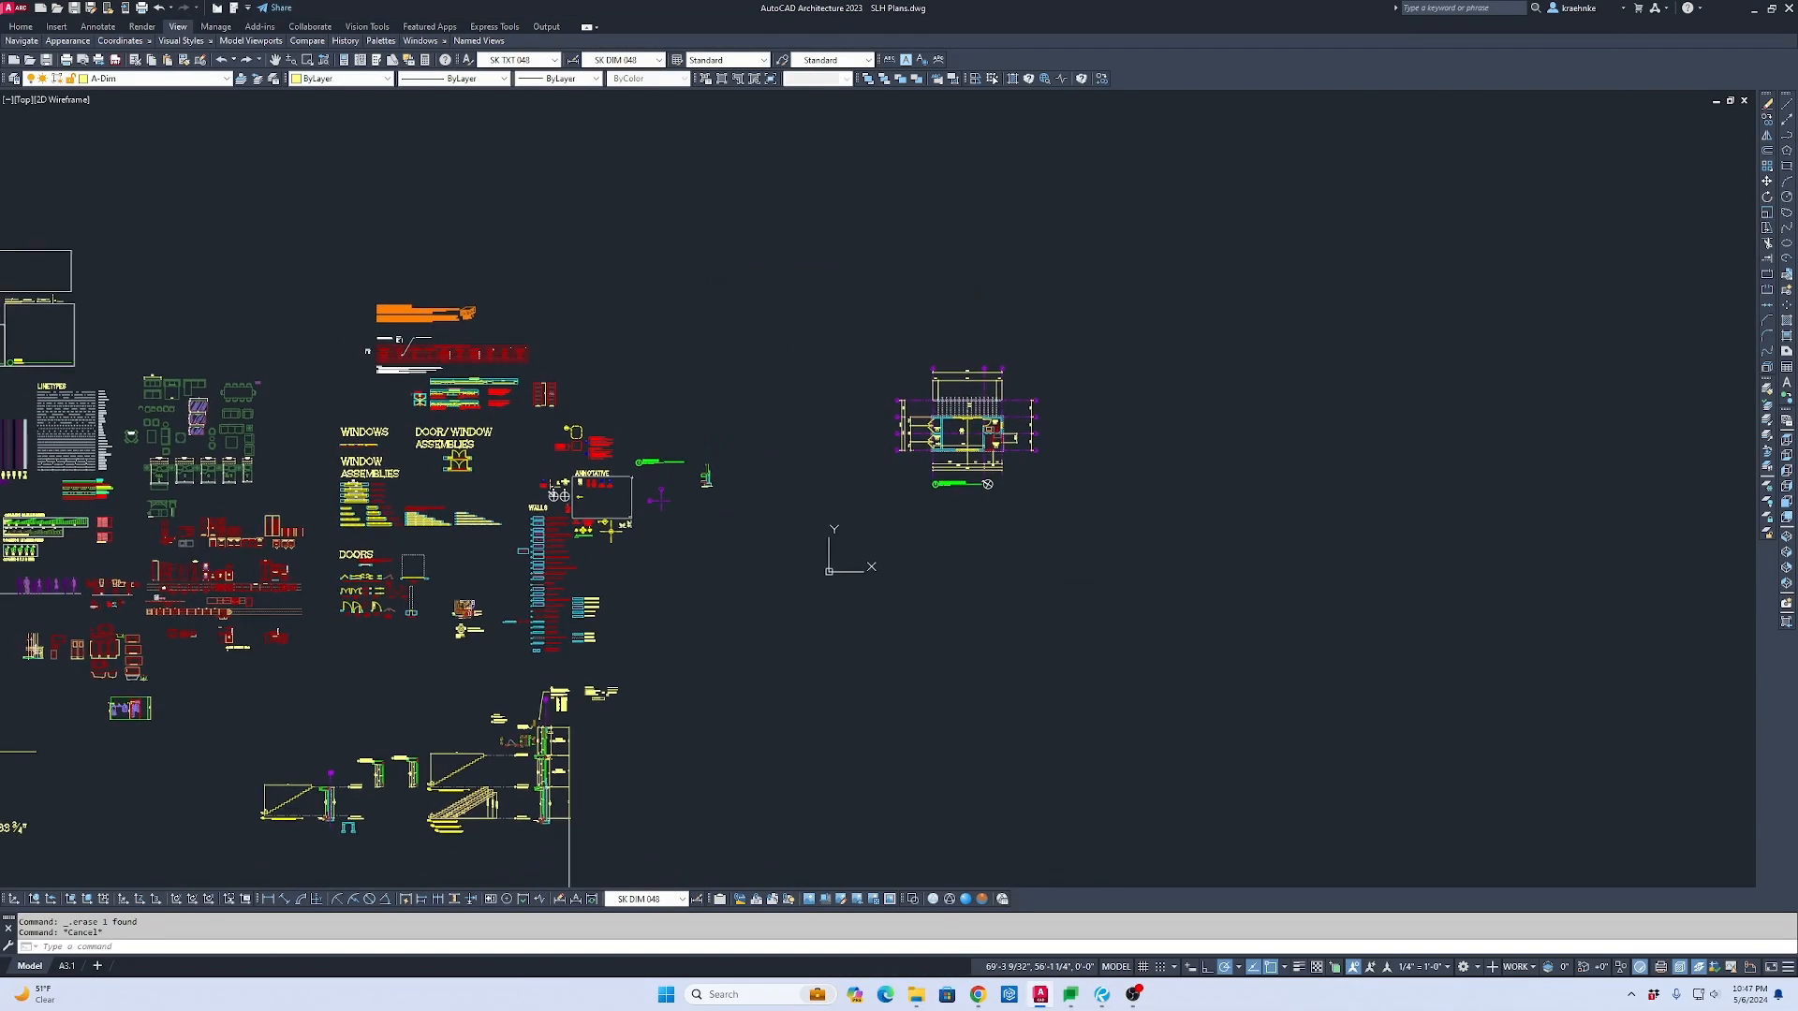
scroll(1019, 417, "down", 2)
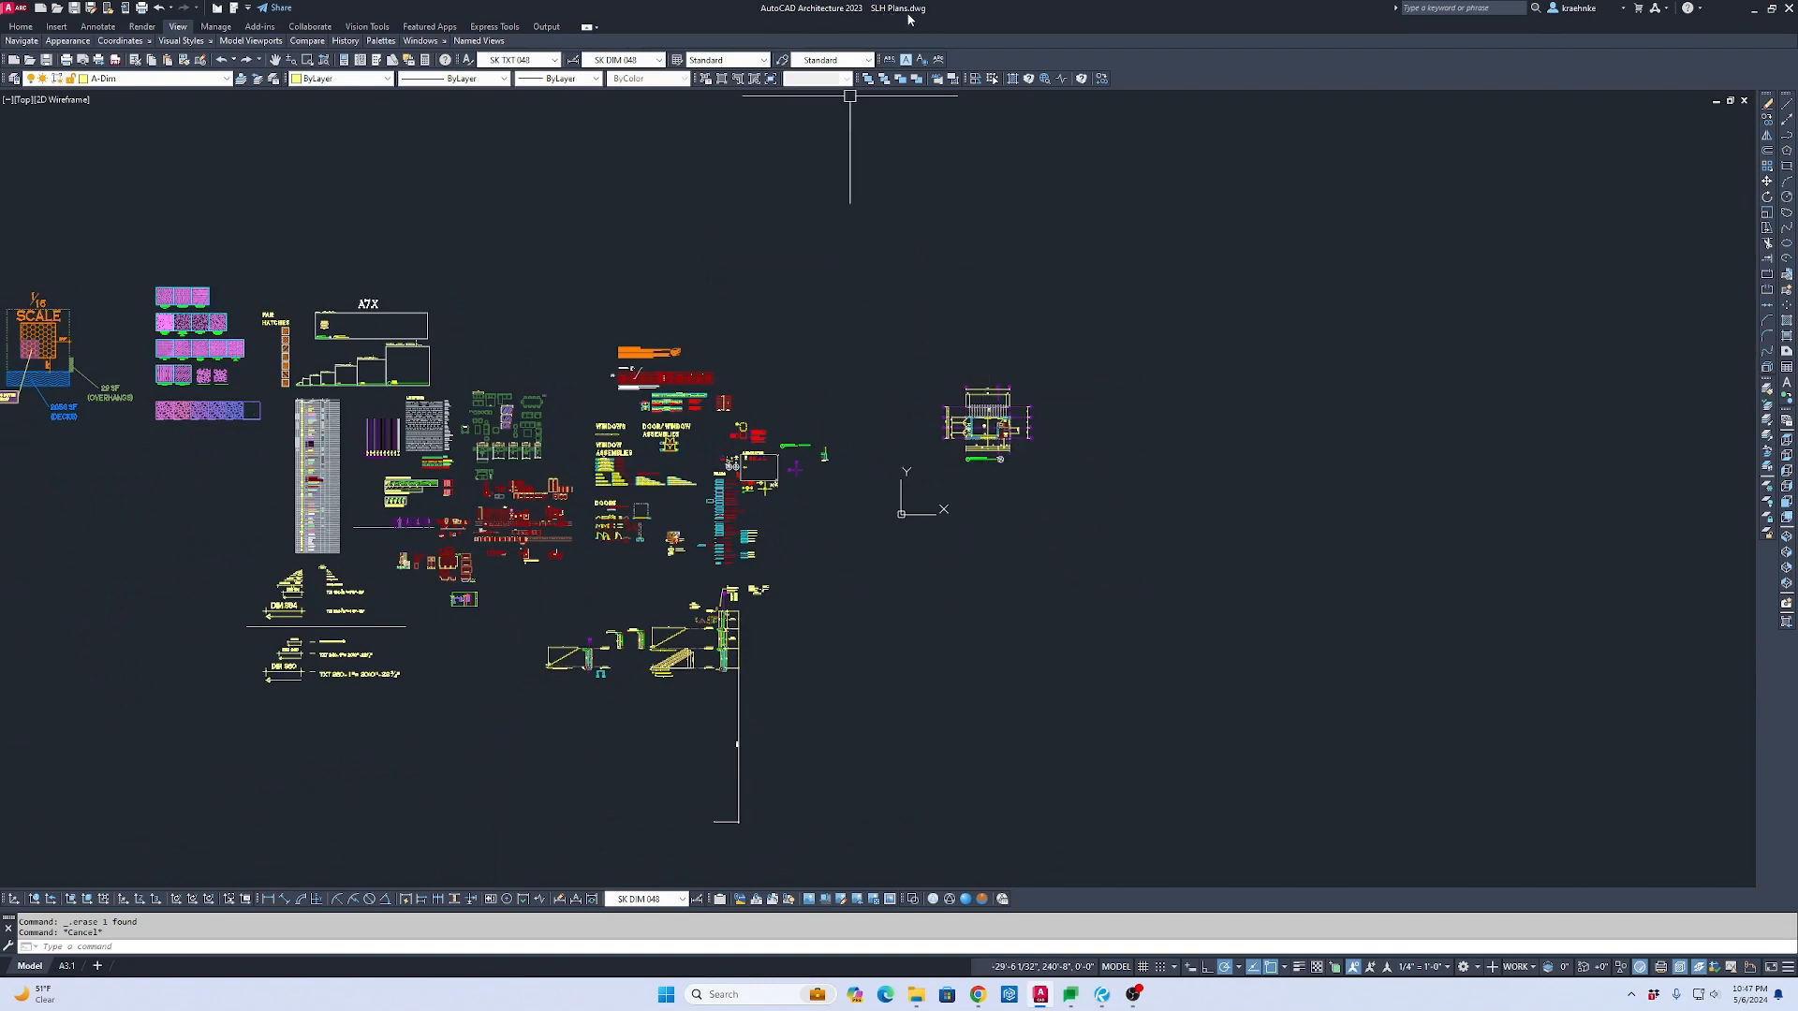
middle_click_drag(1111, 384, 1035, 365)
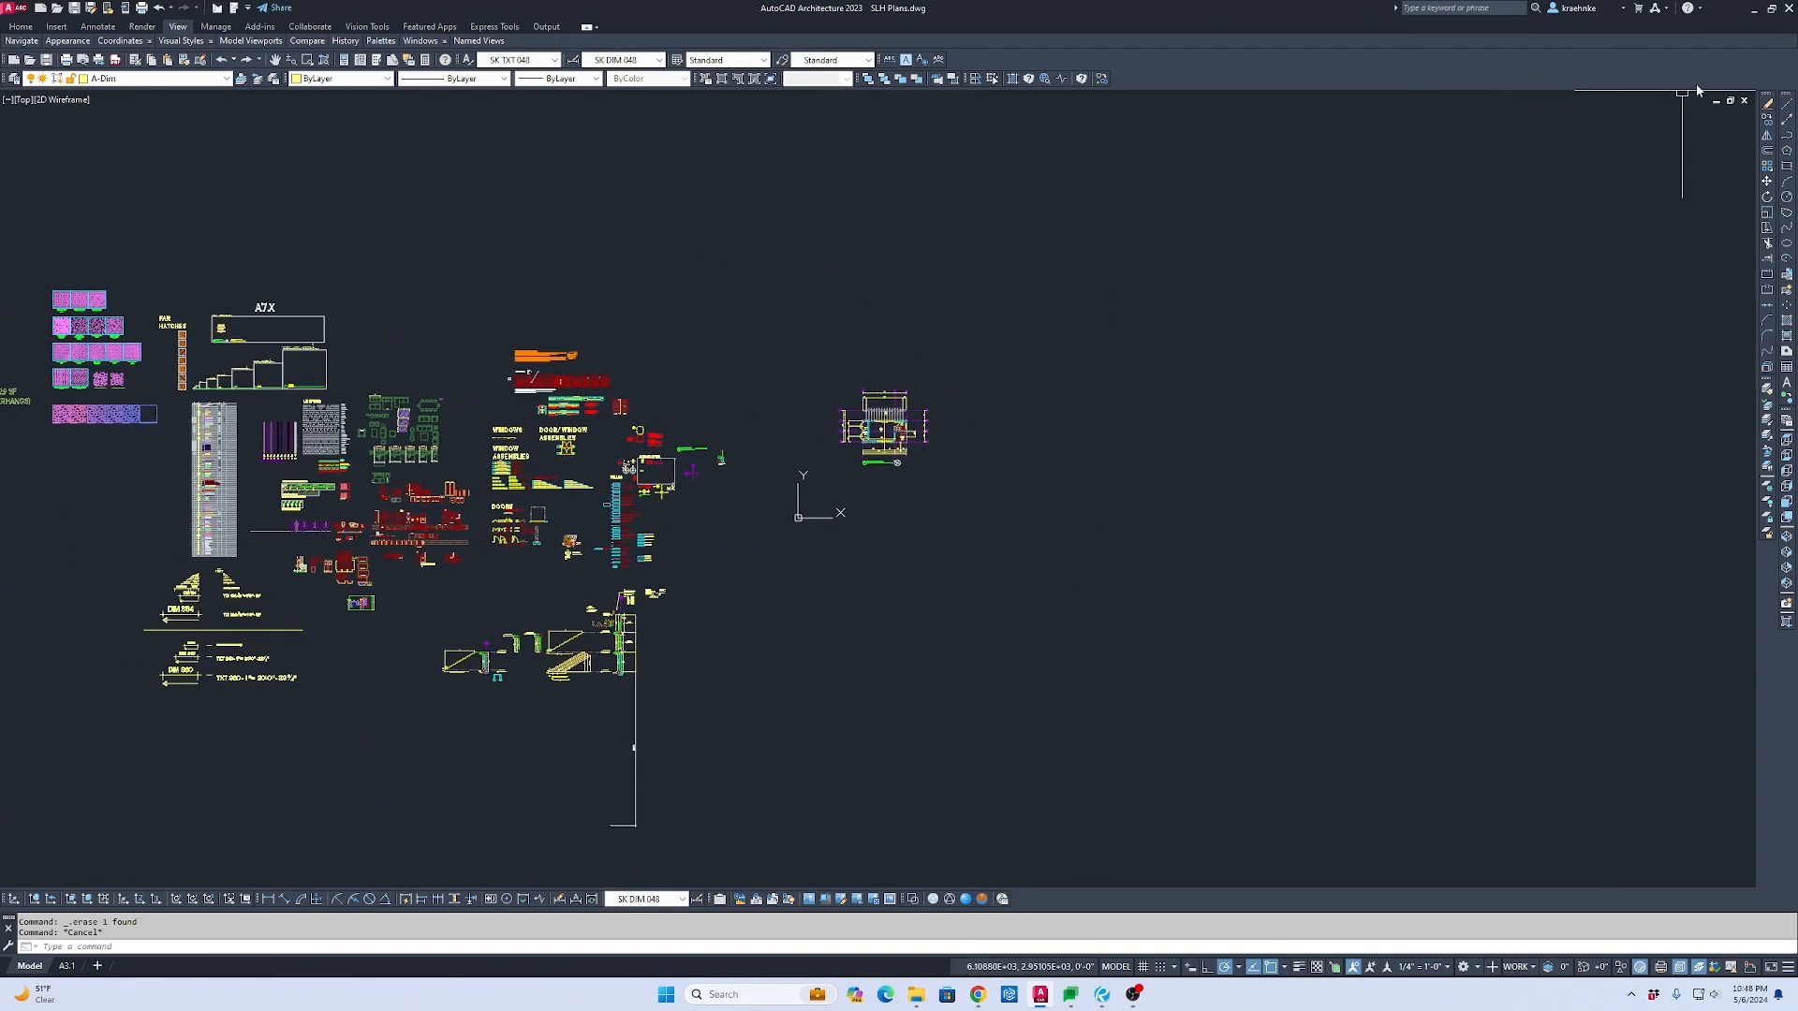
left_click(1744, 101)
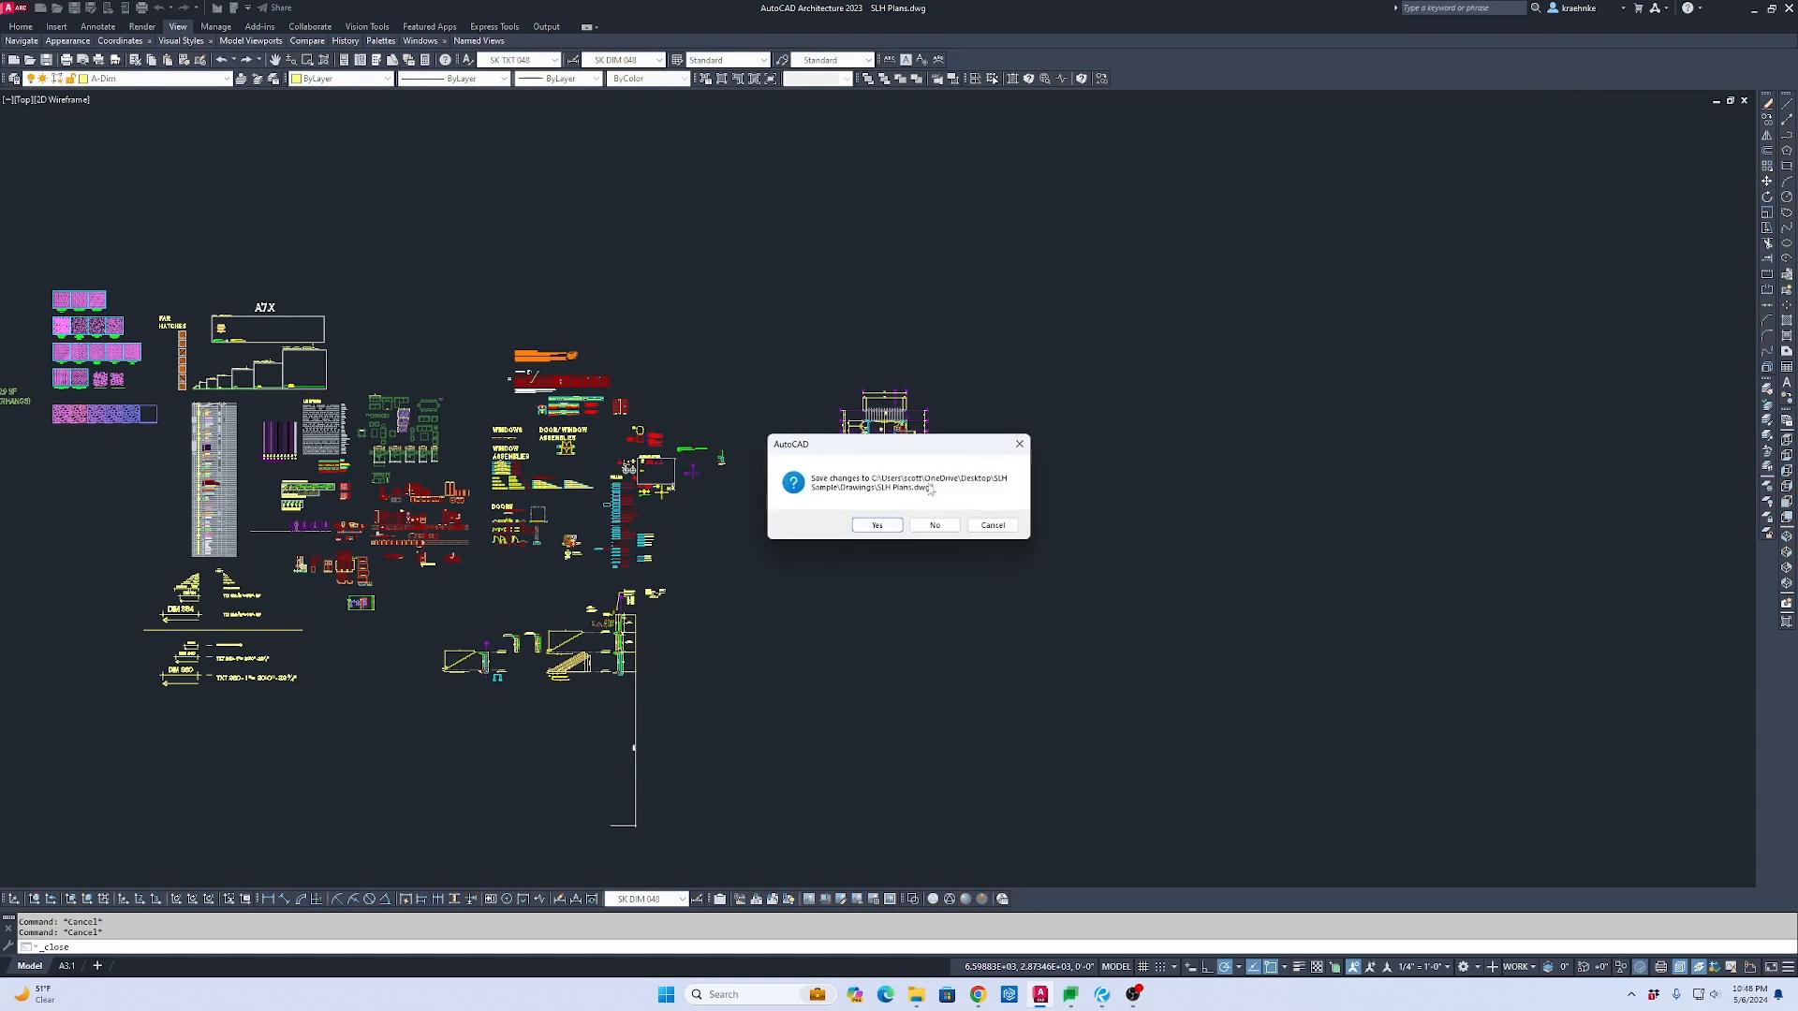
left_click(886, 530)
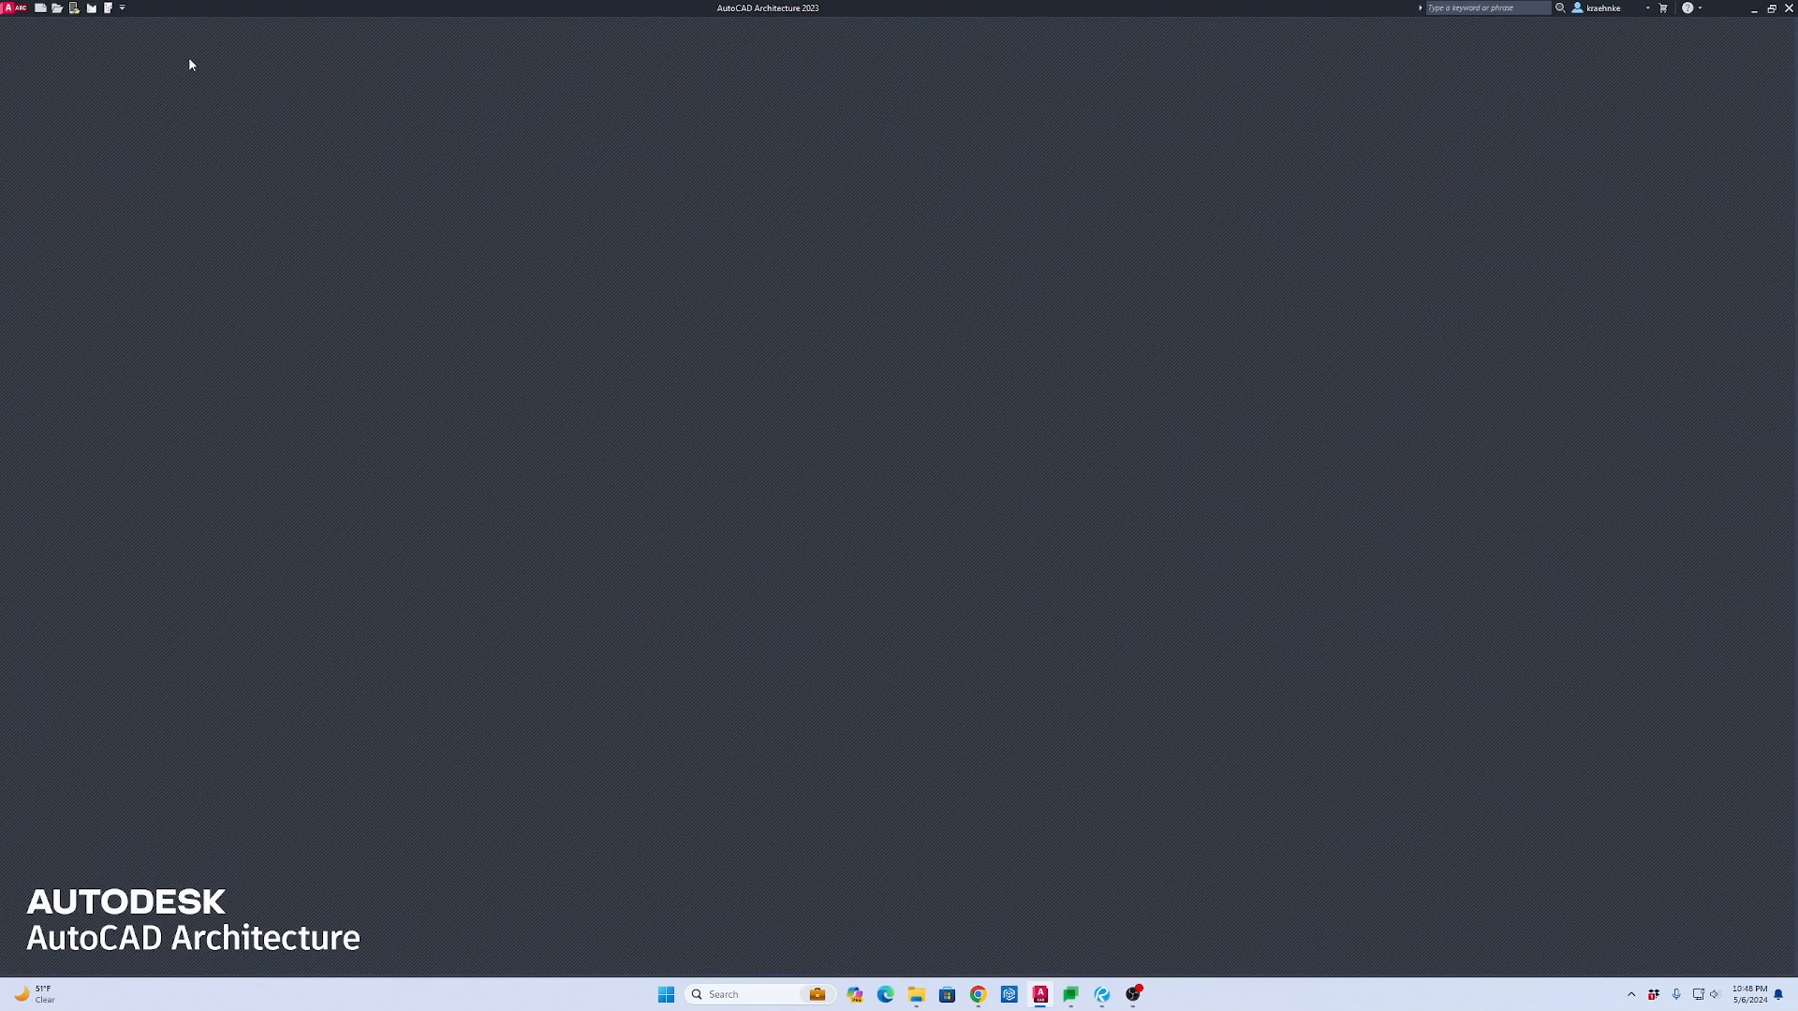
Step: Create a new drawing from the 2023 drawing template in the Templates folder
left_click(43, 11)
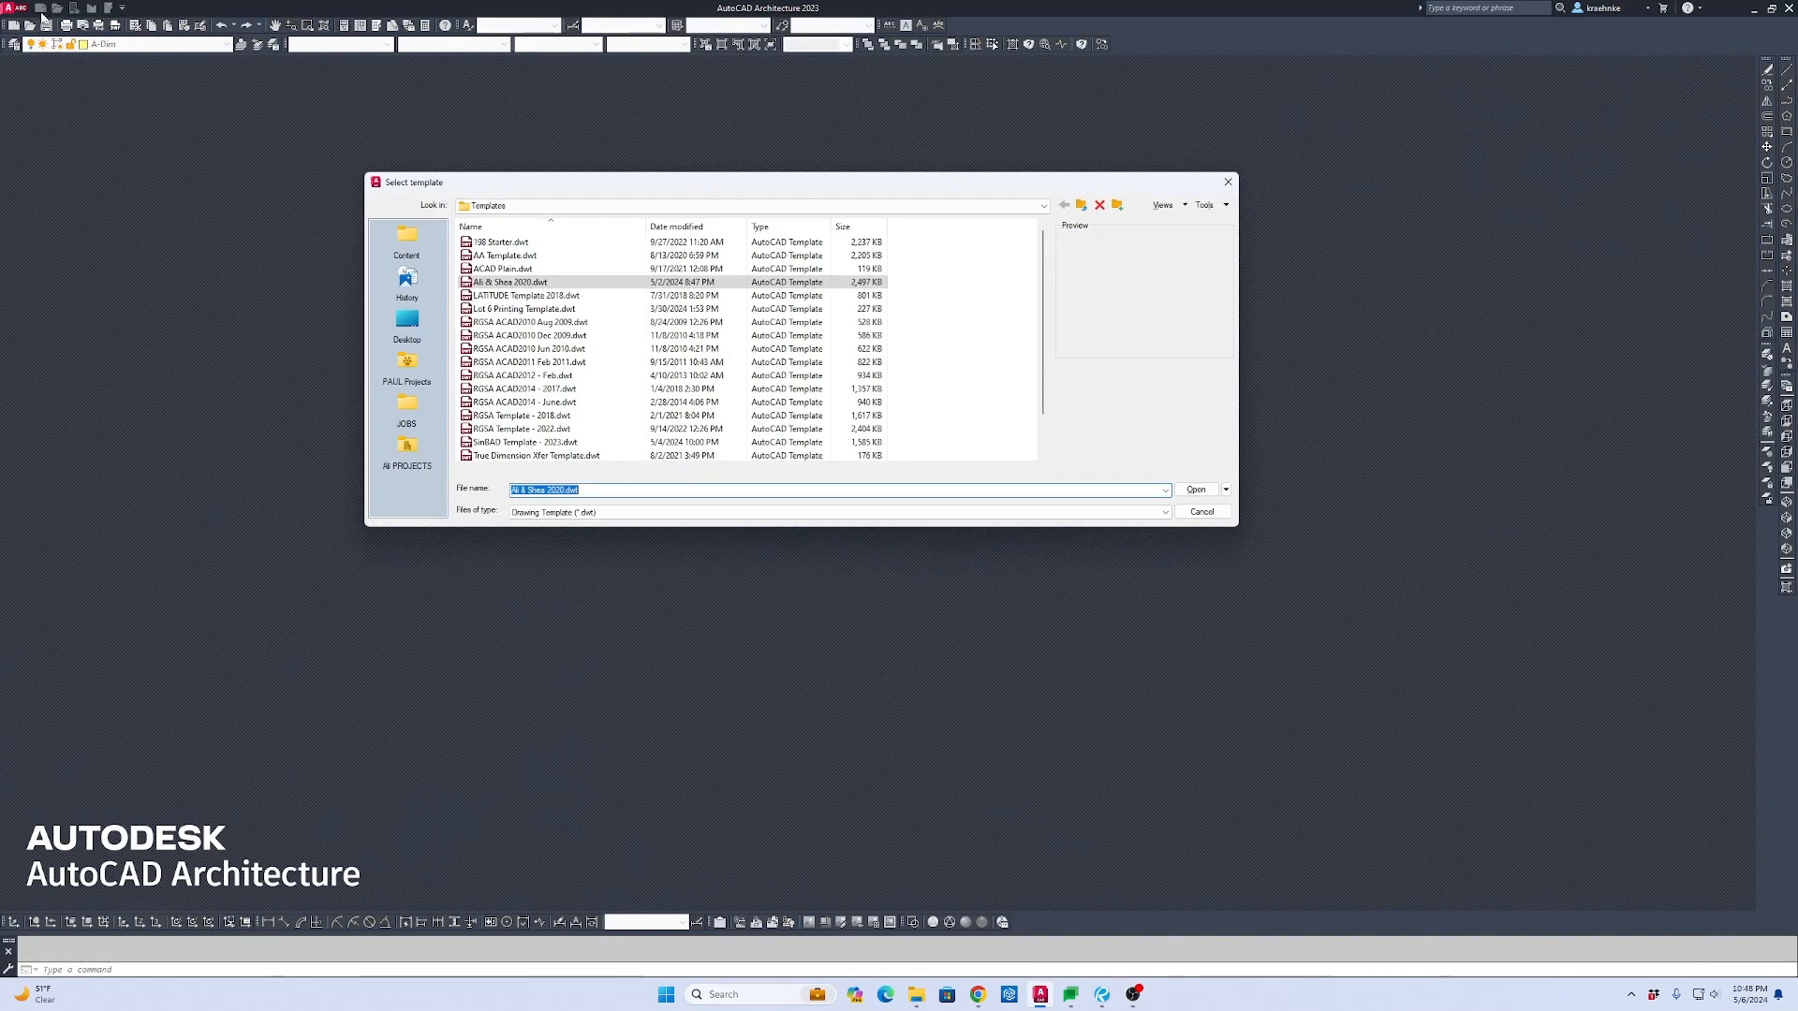
left_click(520, 443)
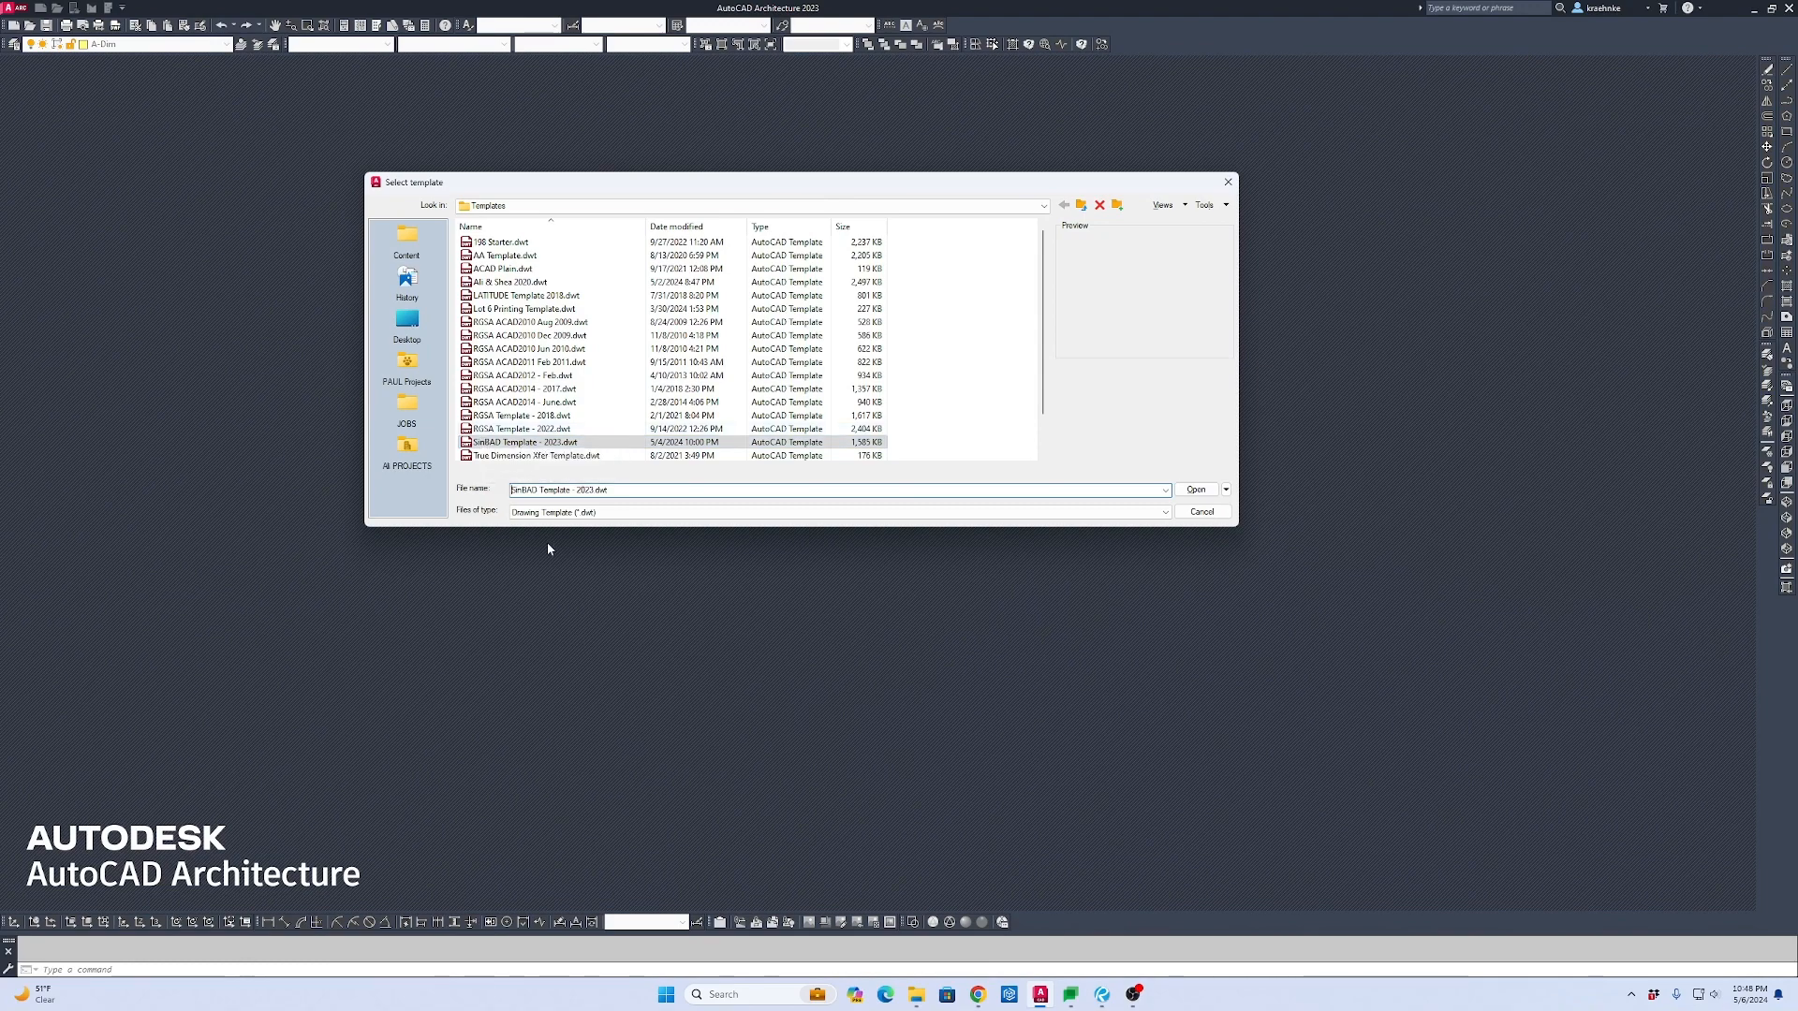
left_click(1196, 490)
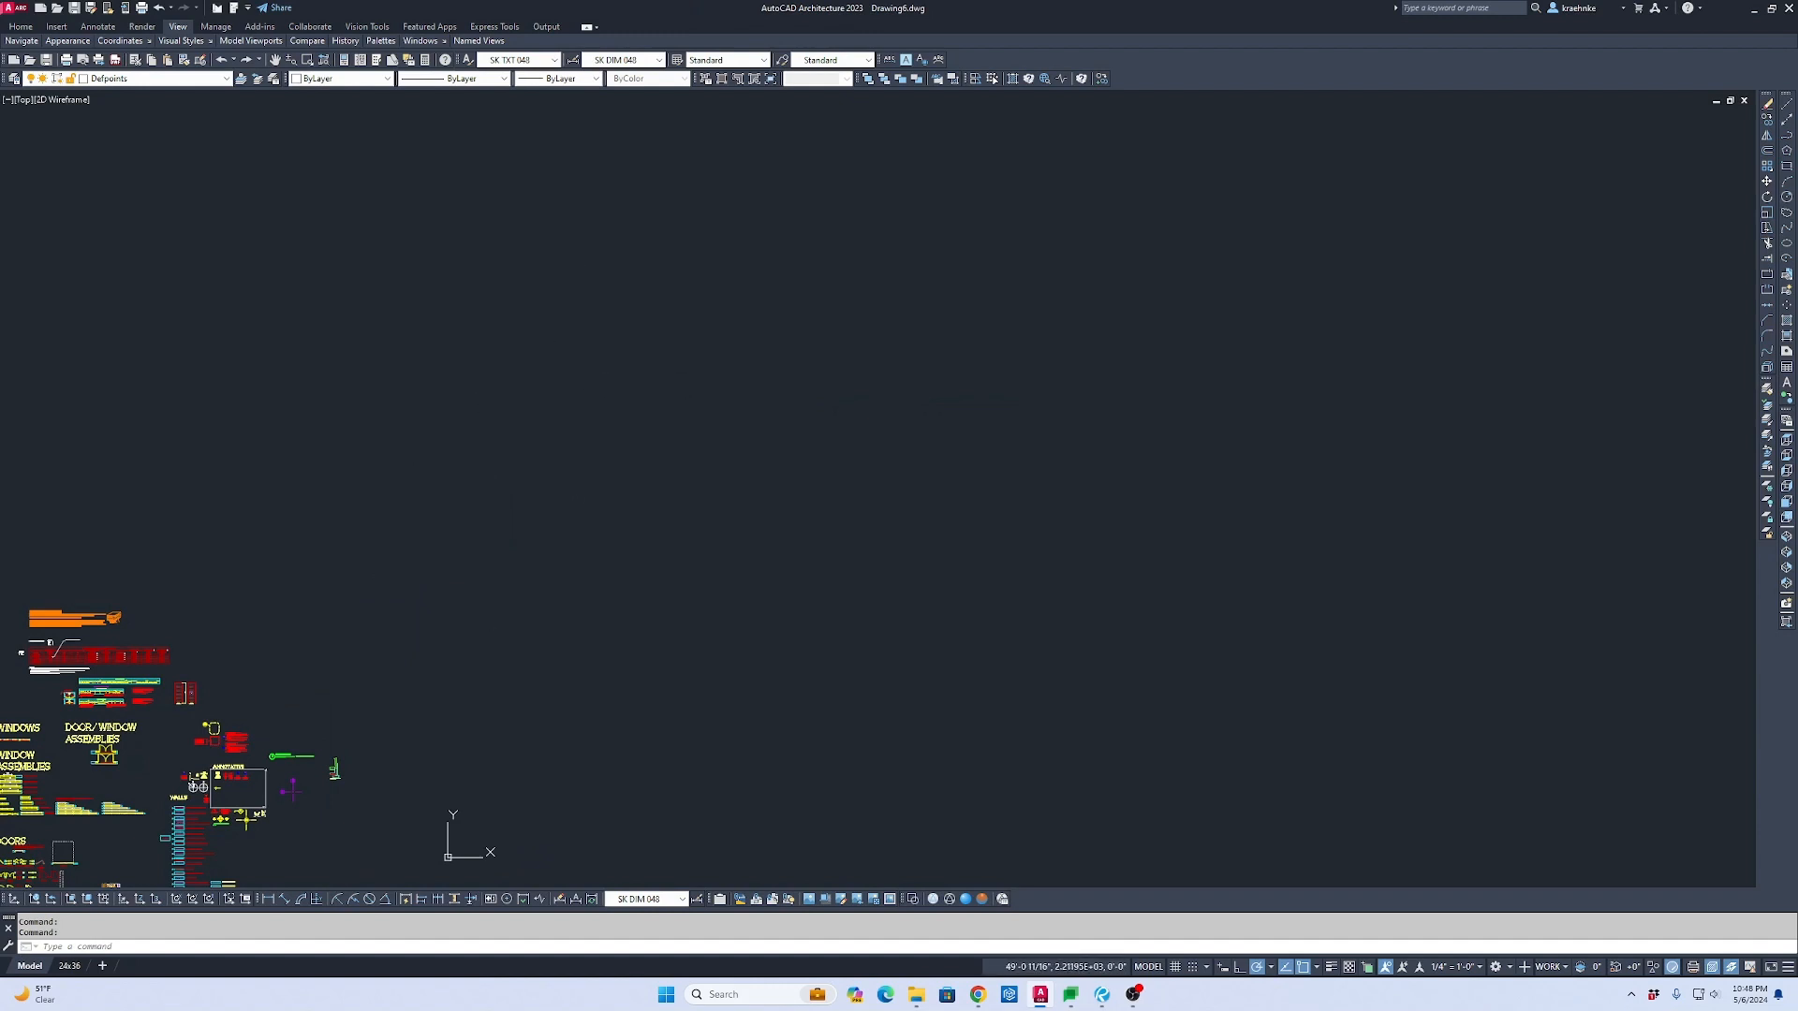
key("Escape")
Step: Save the new drawing as SLH Elevations in the Drawings folder alongside SLH Plans.dwg
key("ctrl+s")
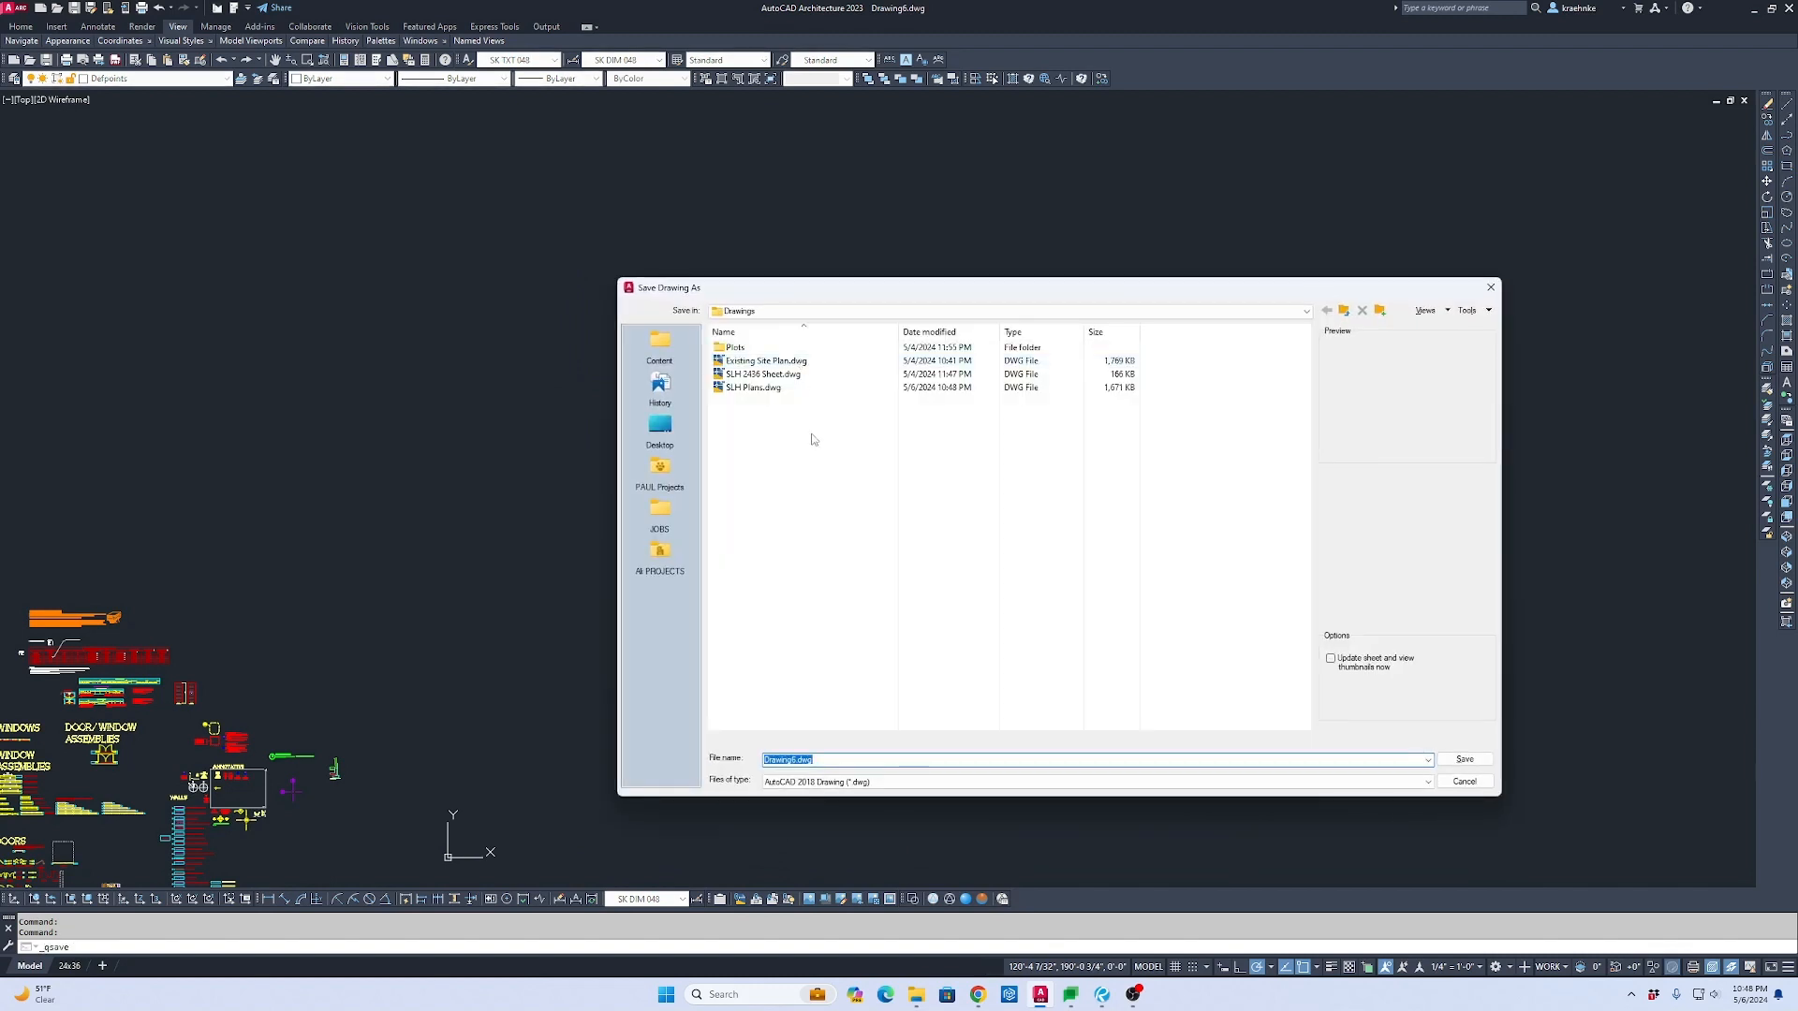
left_click(755, 387)
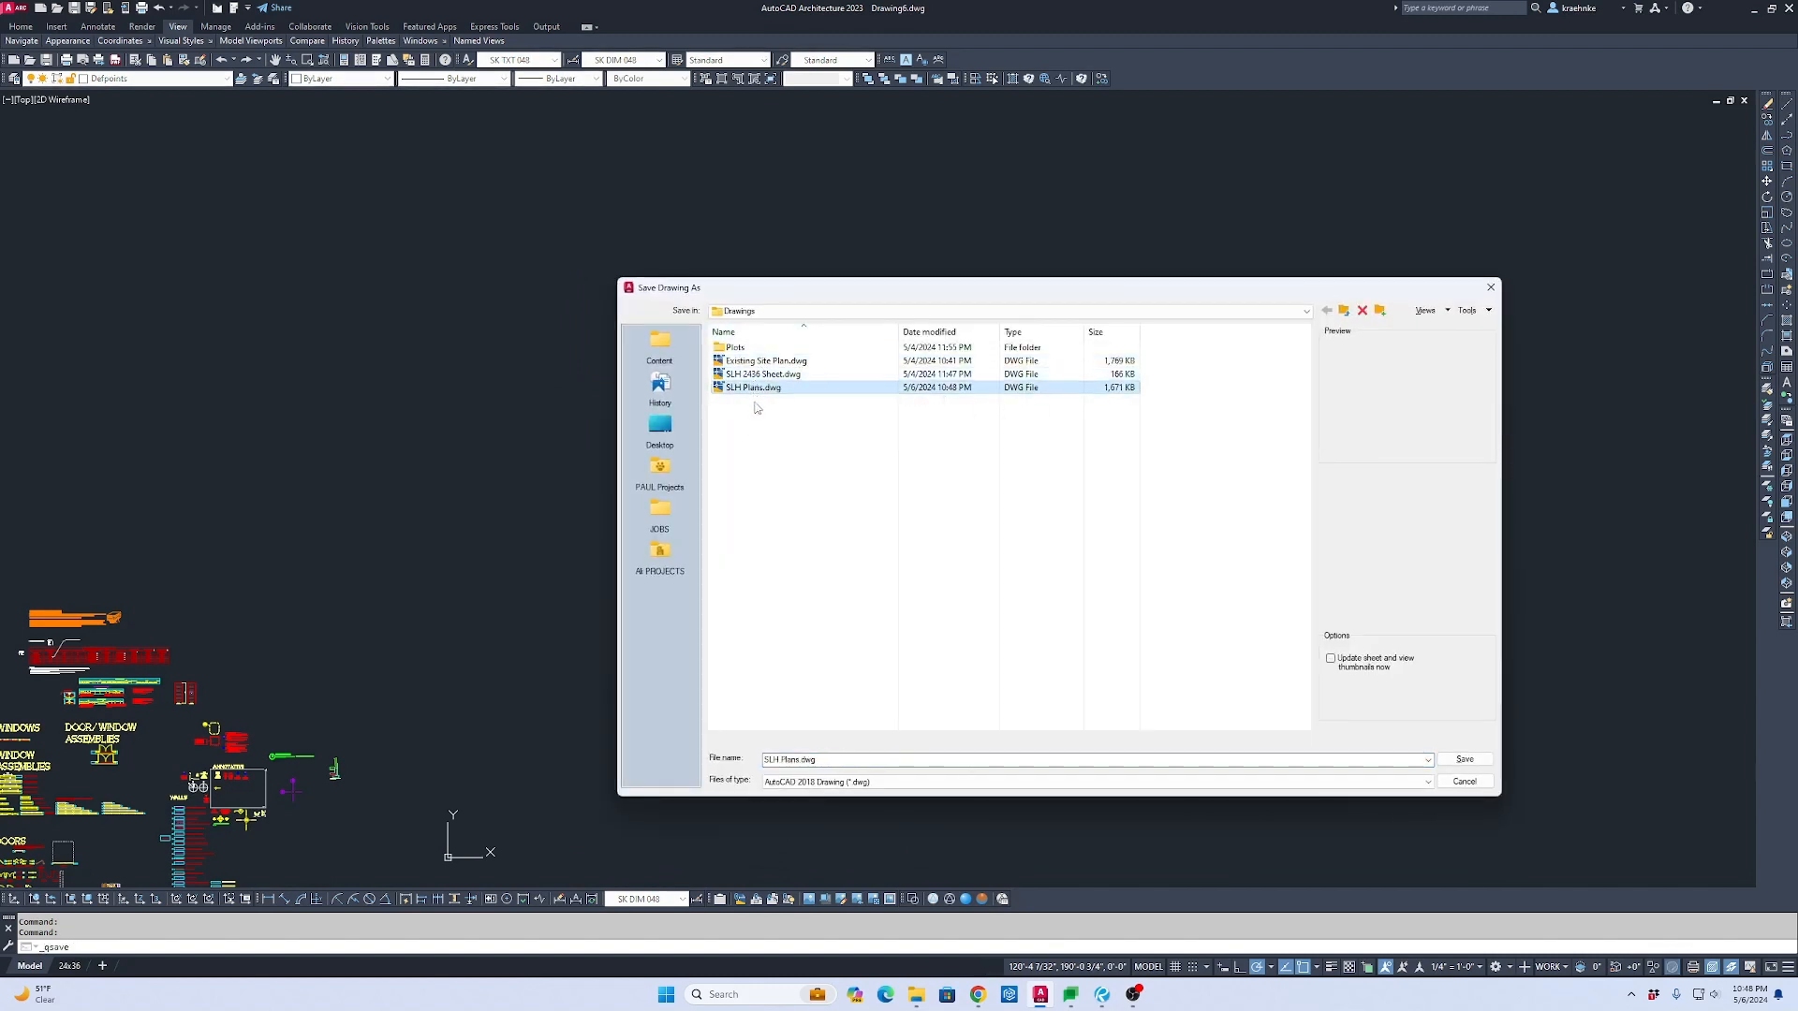
left_click(777, 759)
key("BackSpace")
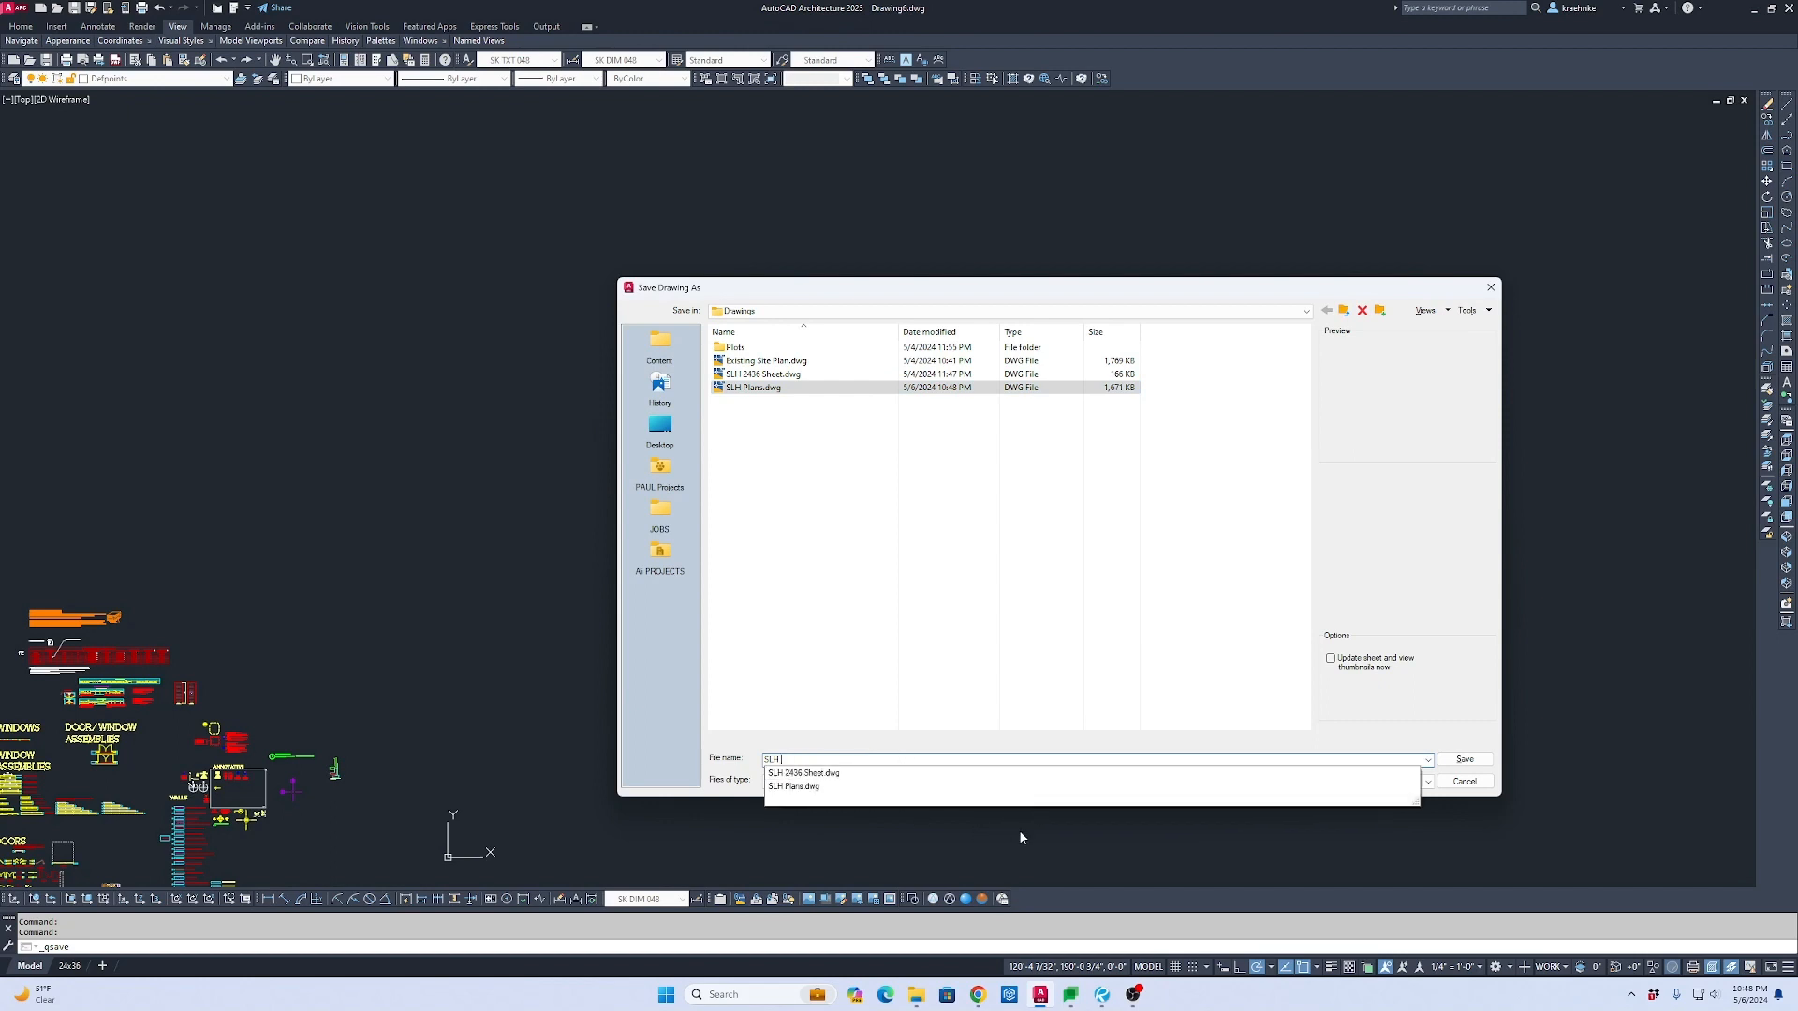
type("Elevations")
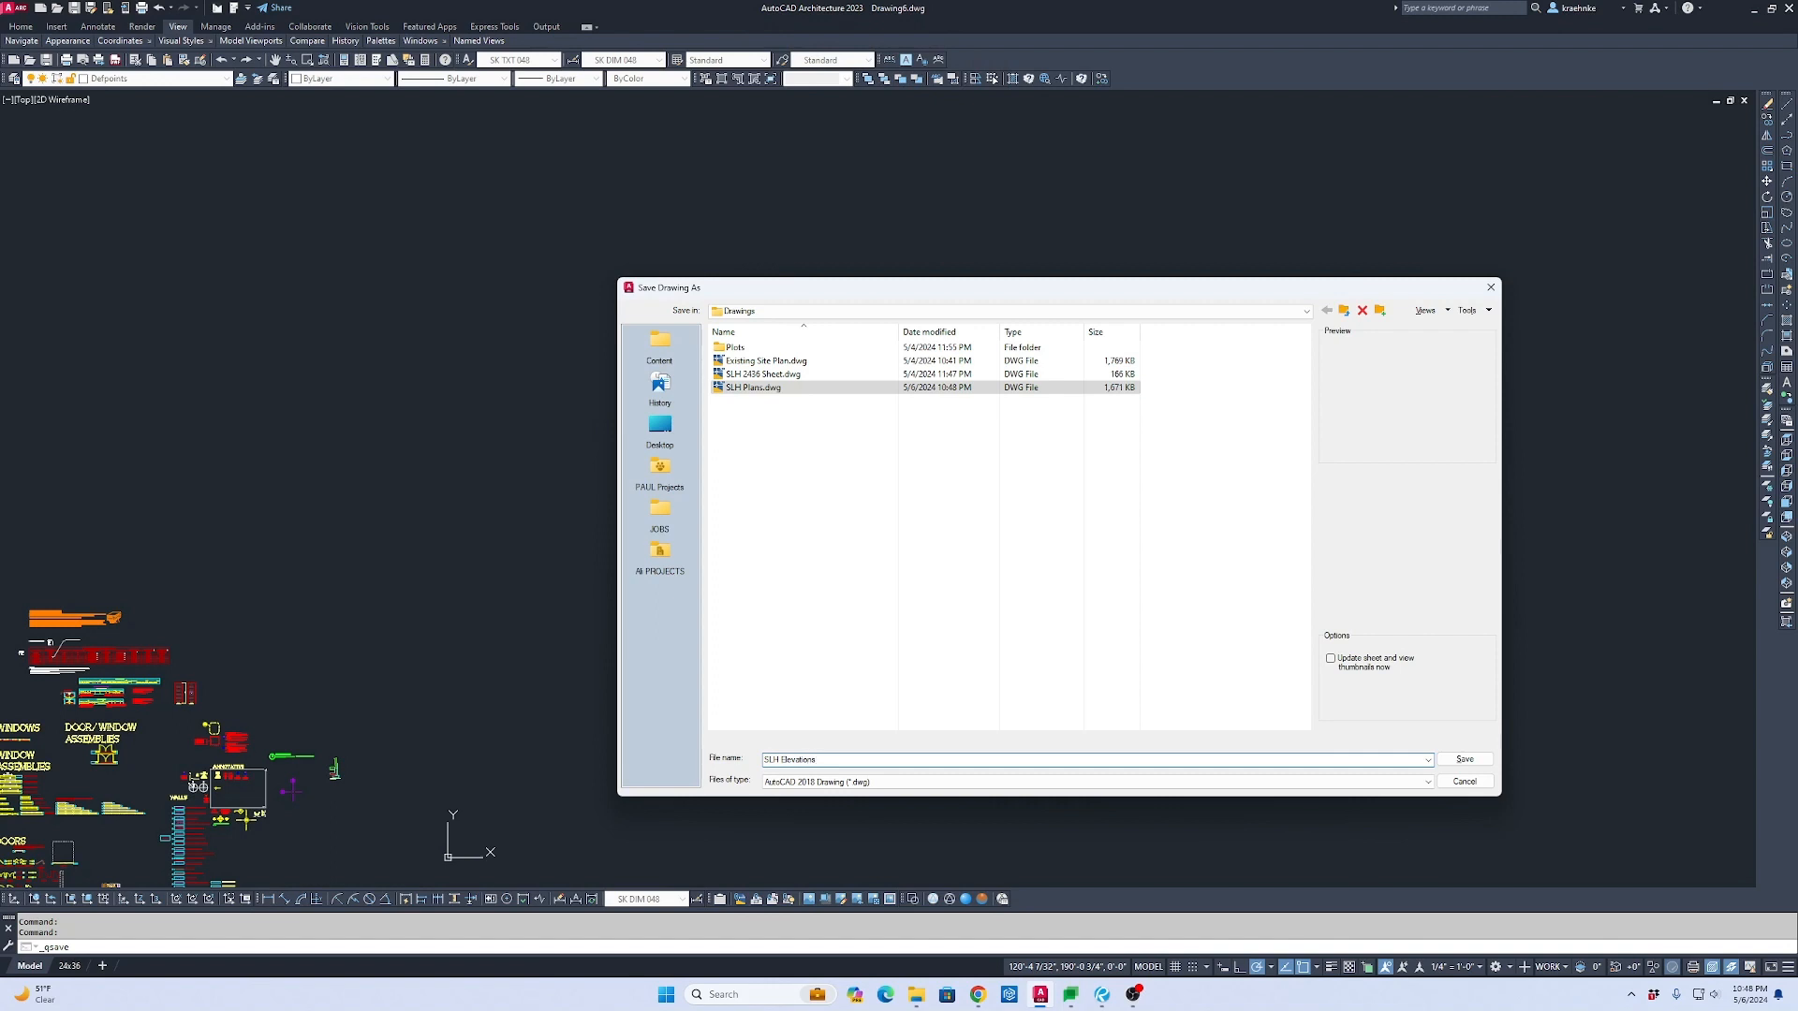
key("Return")
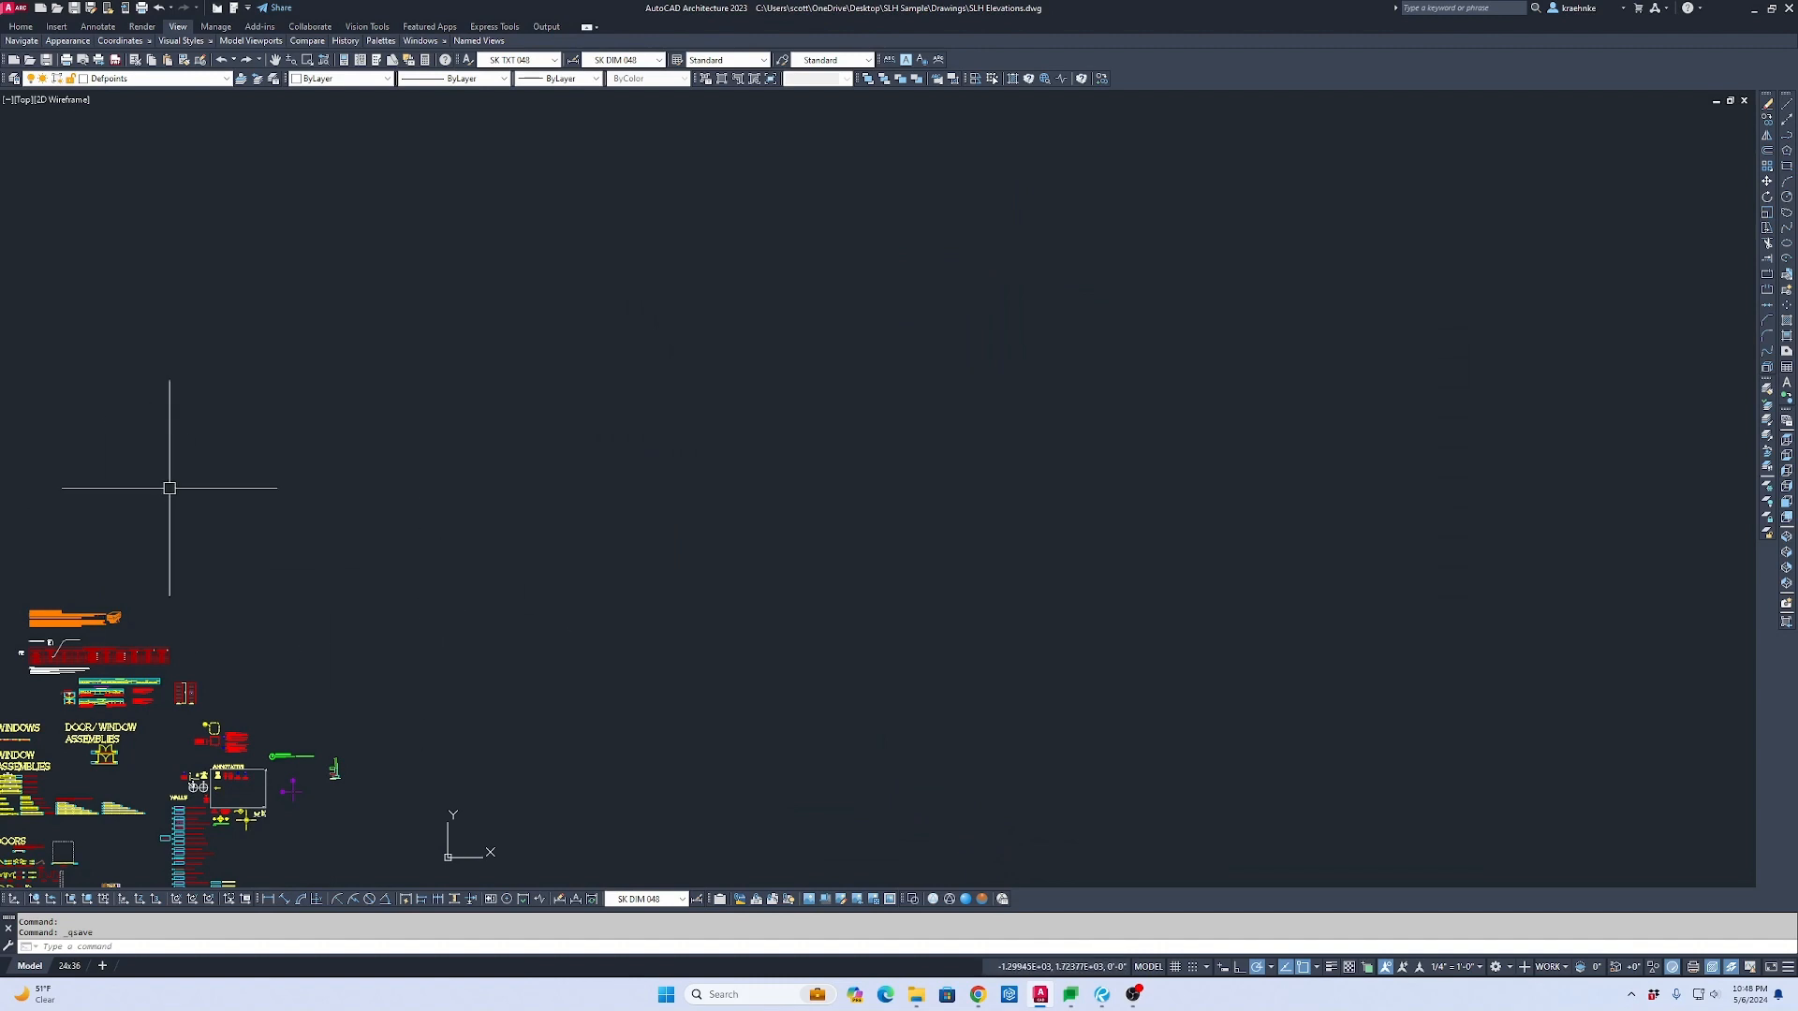
Step: Attach SLH Plans.dwg from the desktop's SLH Sample Drawings folder as an overlay reference with relative path, scale 1 and insertion point 0,0,0
type("XR")
key("Return")
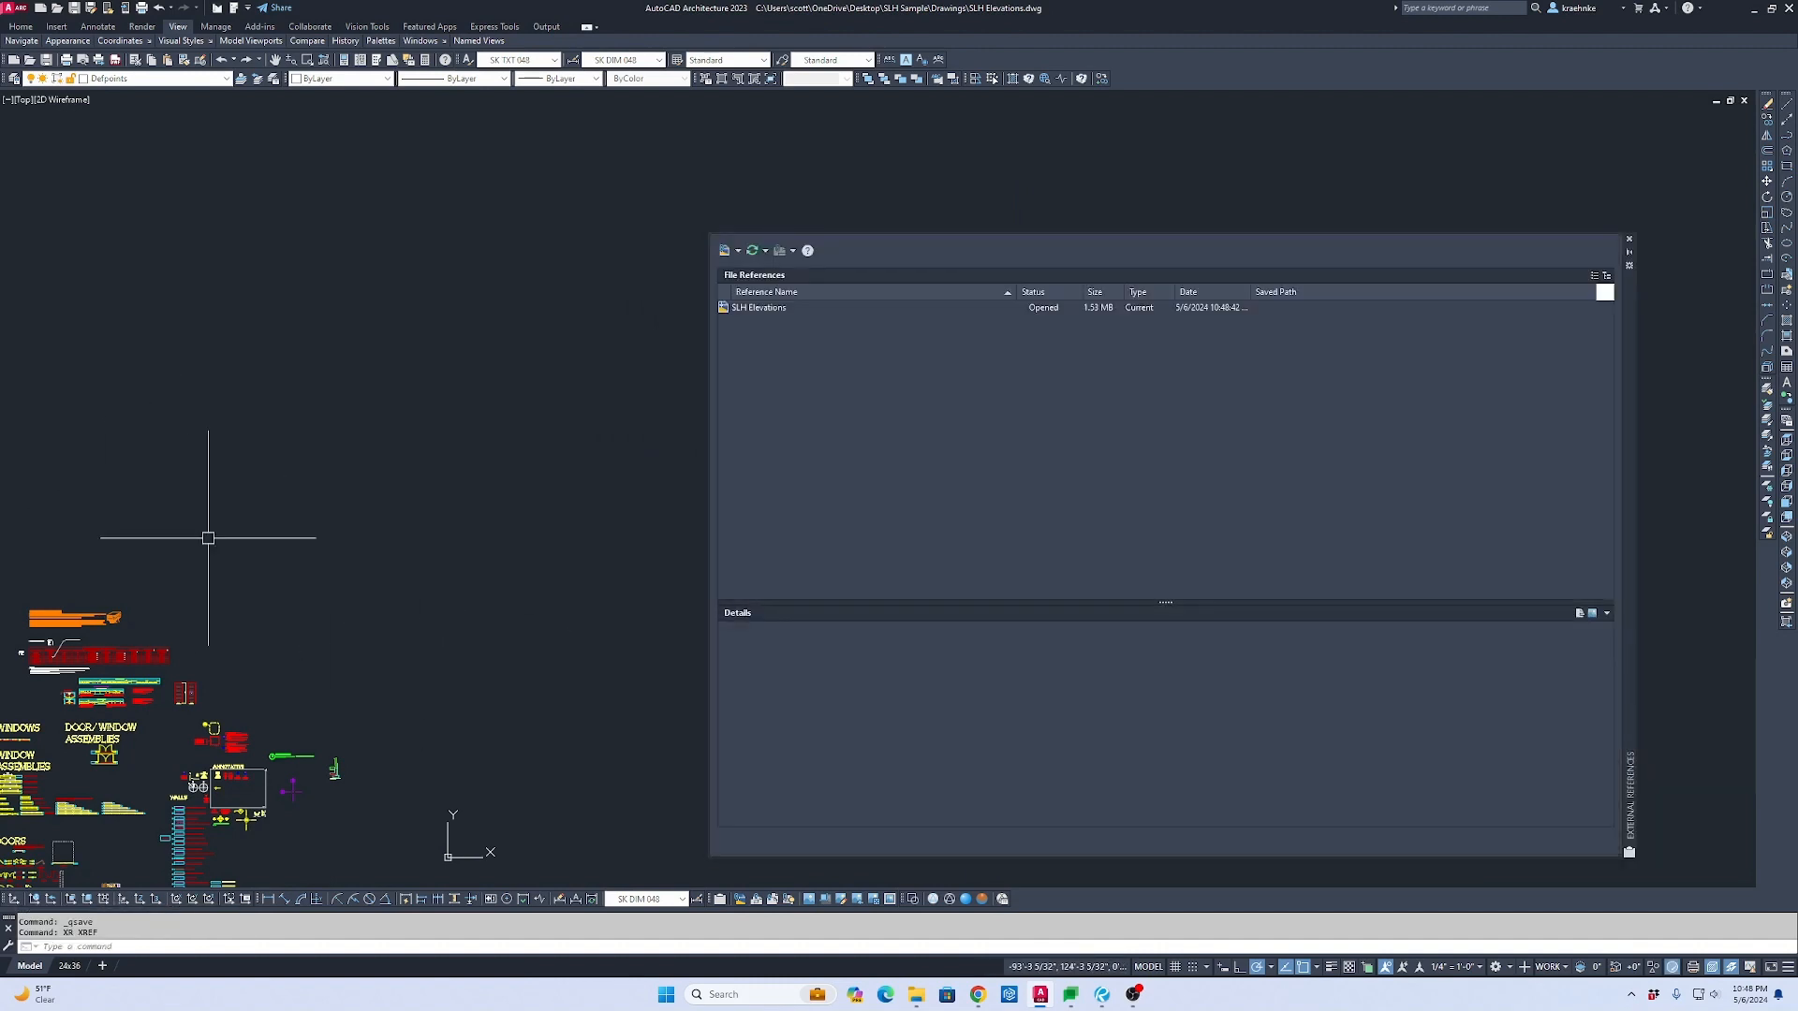
left_click(726, 251)
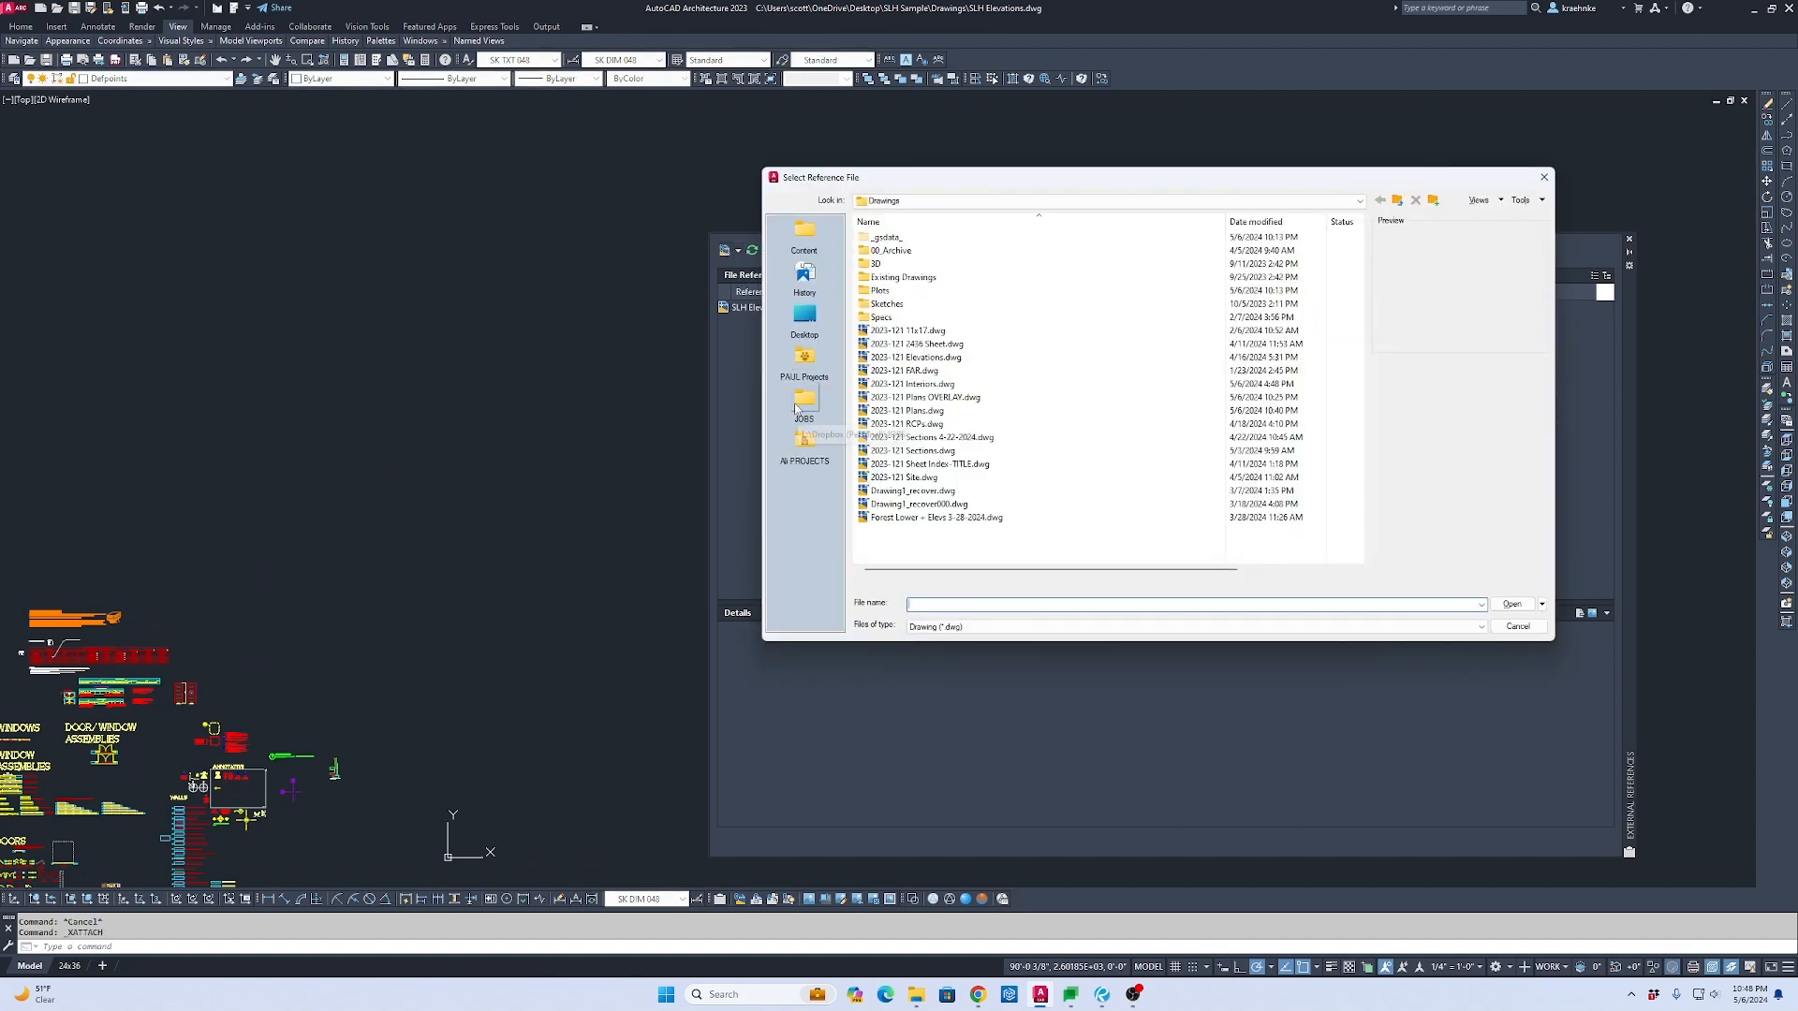
left_click(804, 317)
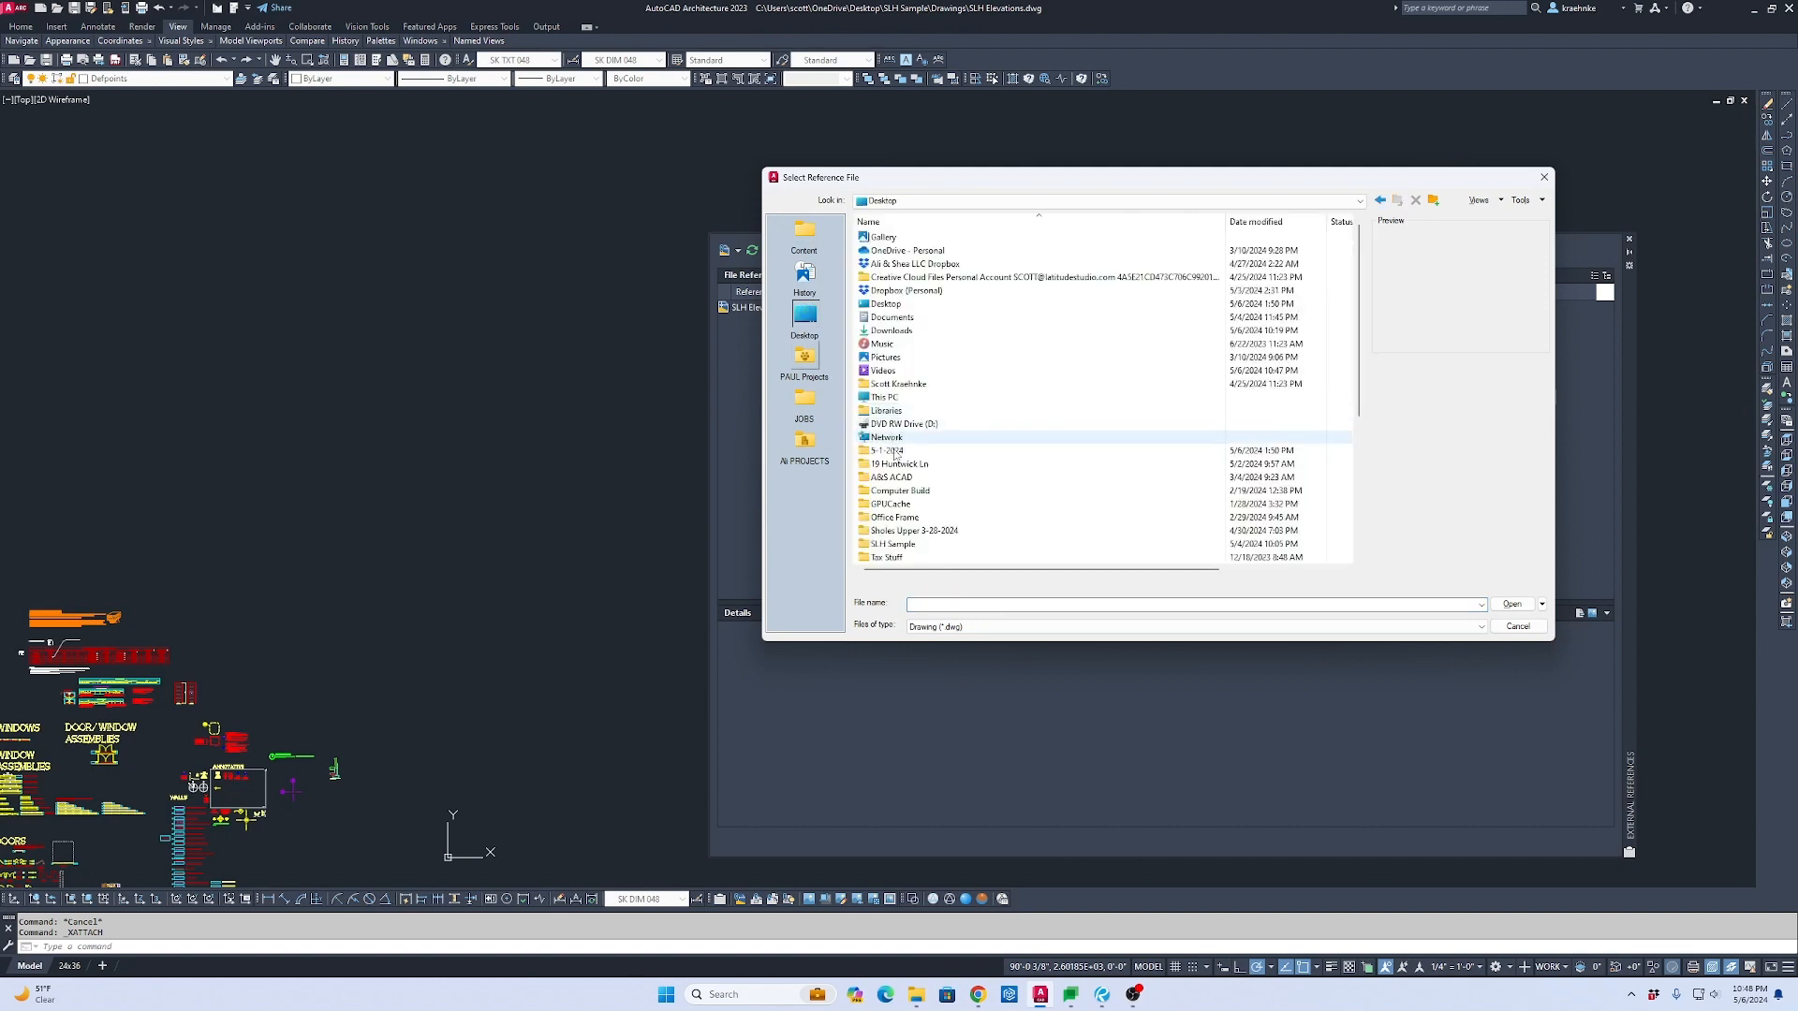
scroll(890, 404, "down", 2)
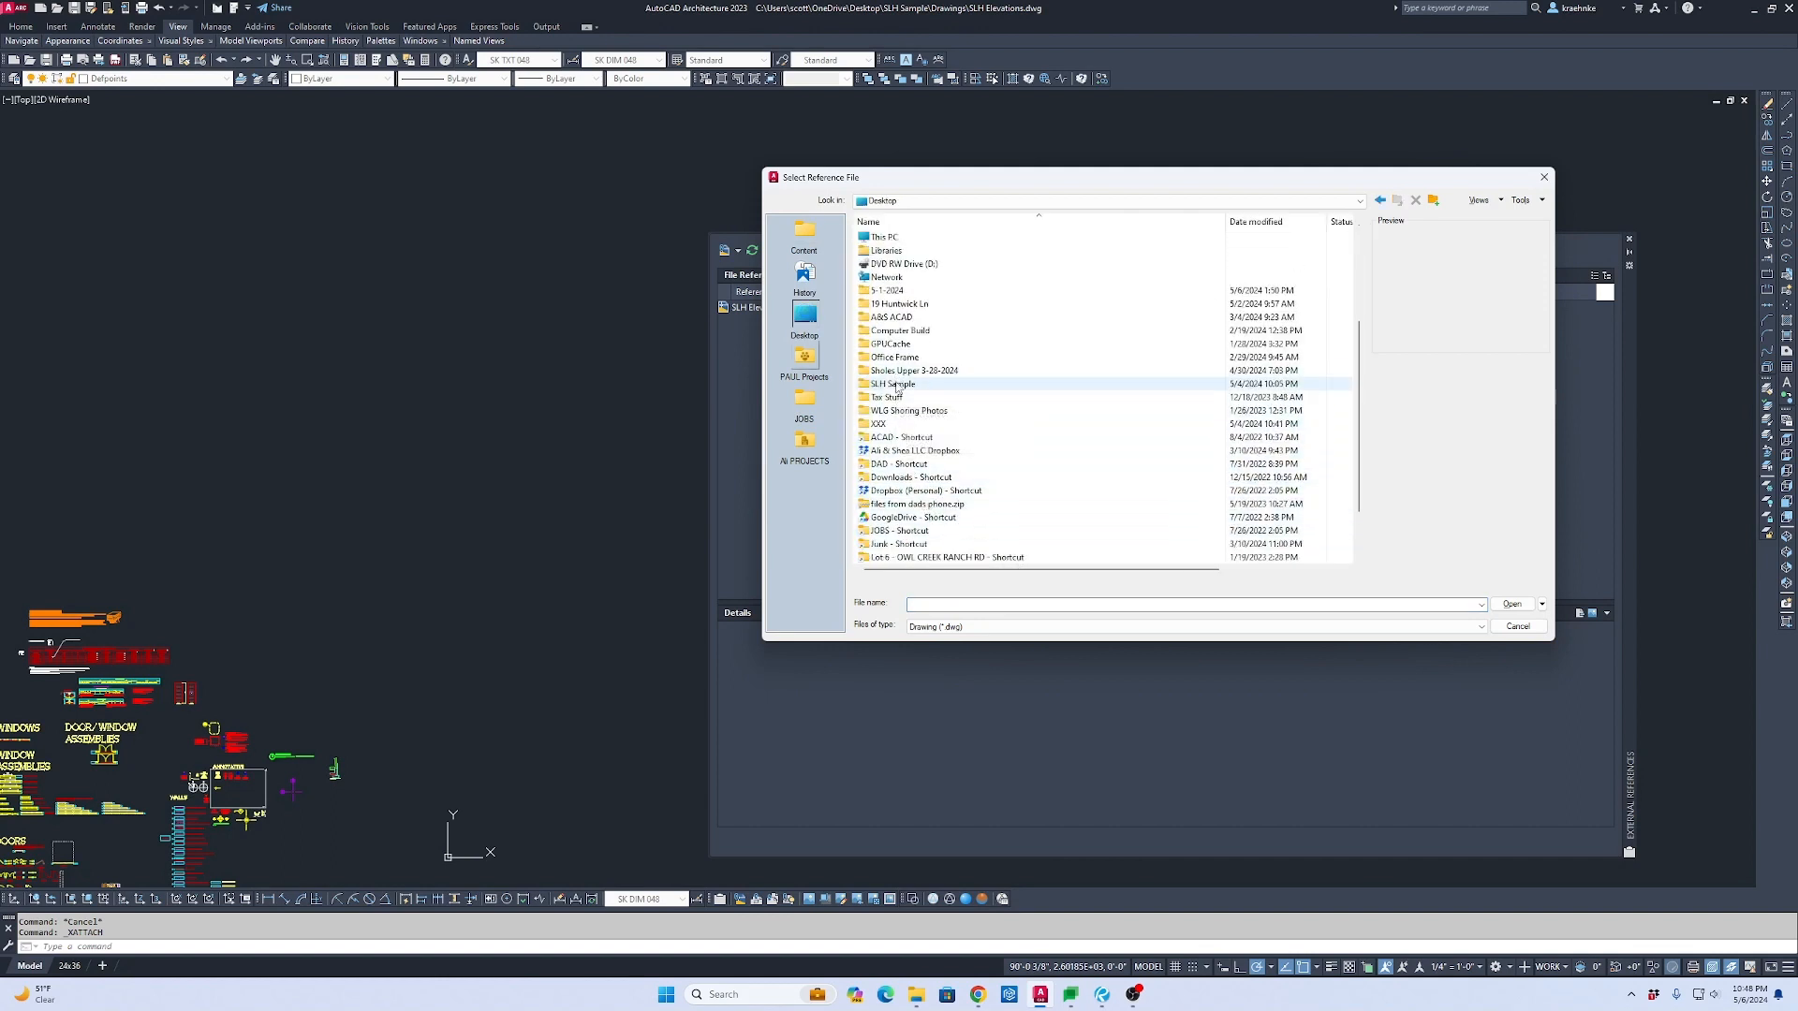
double_click(896, 385)
double_click(881, 238)
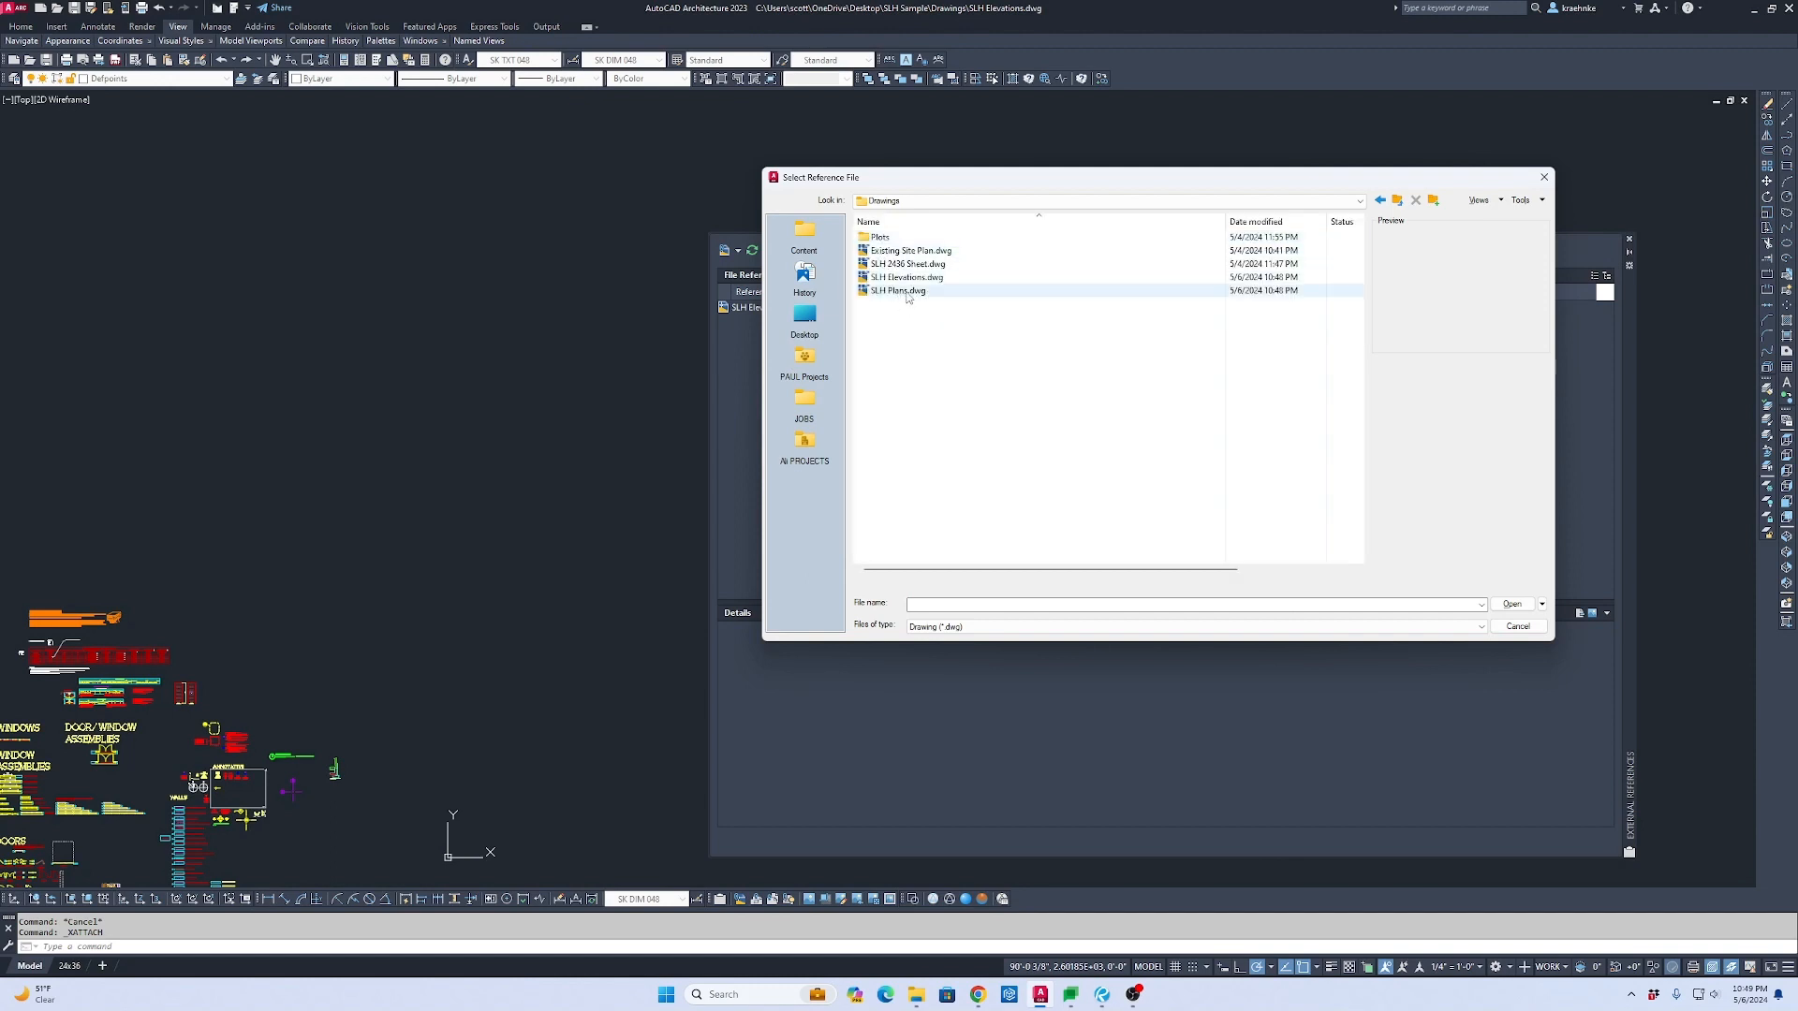
left_click(908, 294)
left_click(1504, 603)
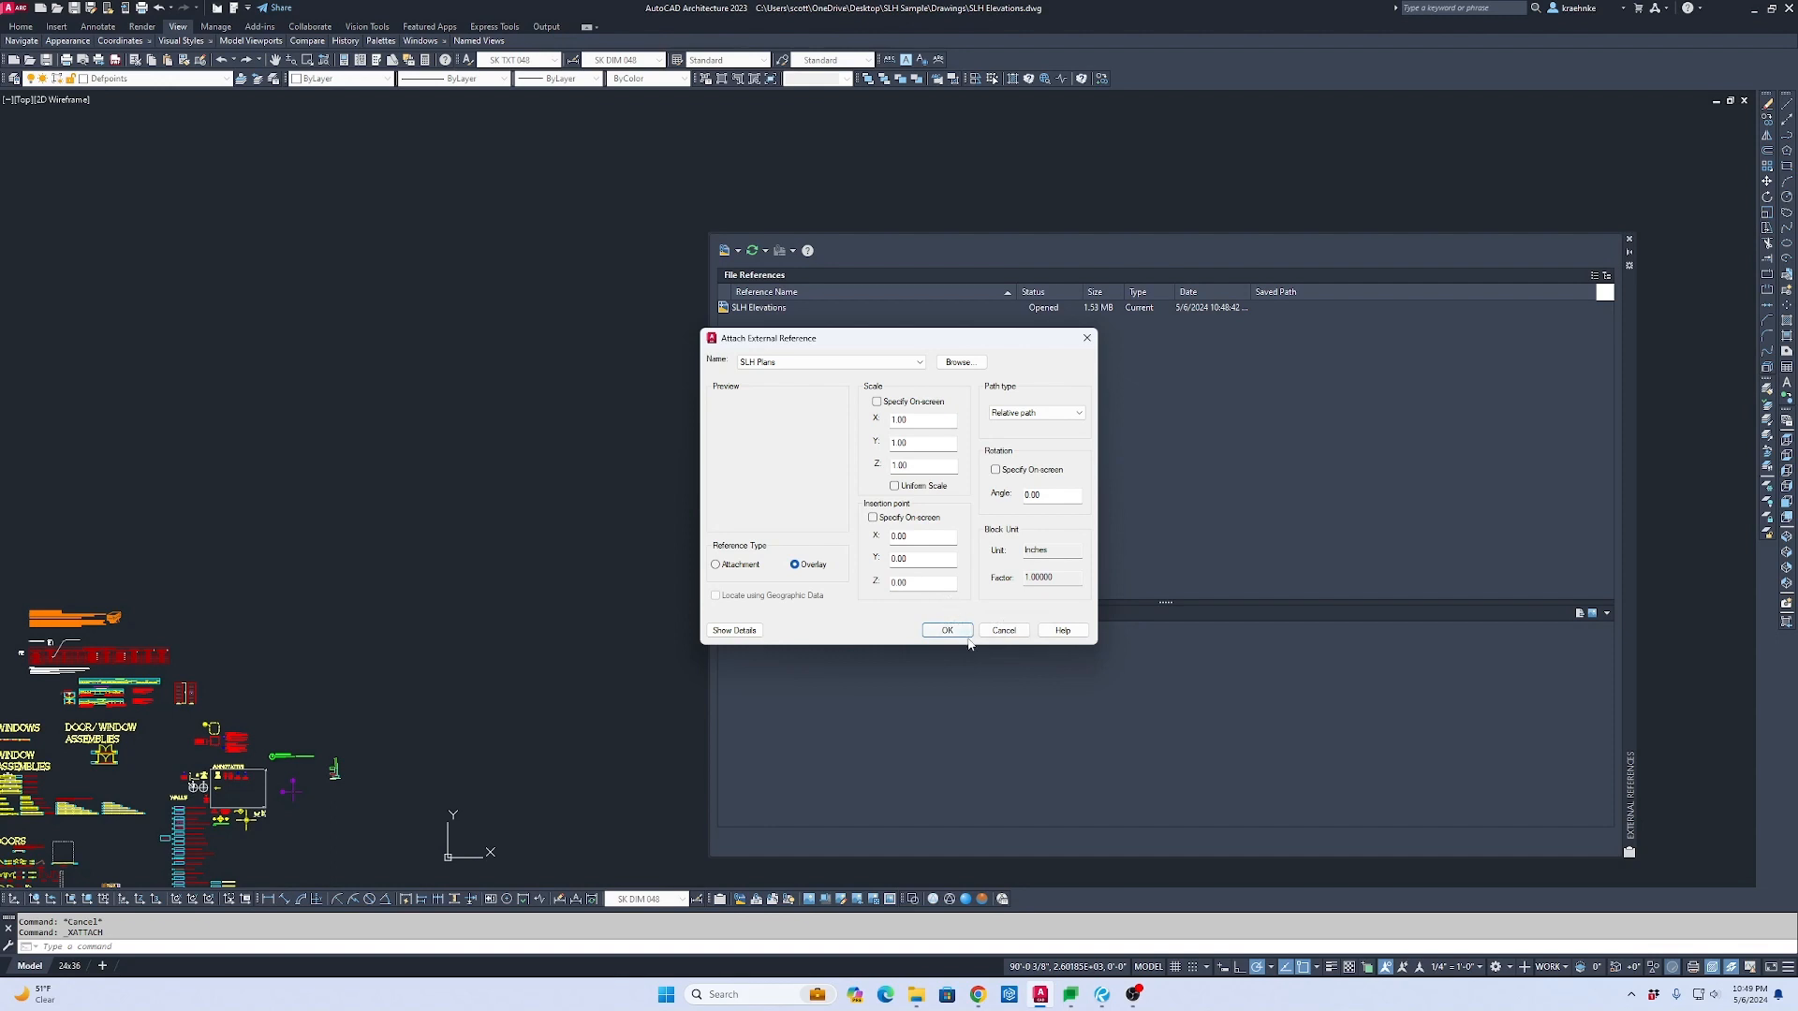
left_click(948, 631)
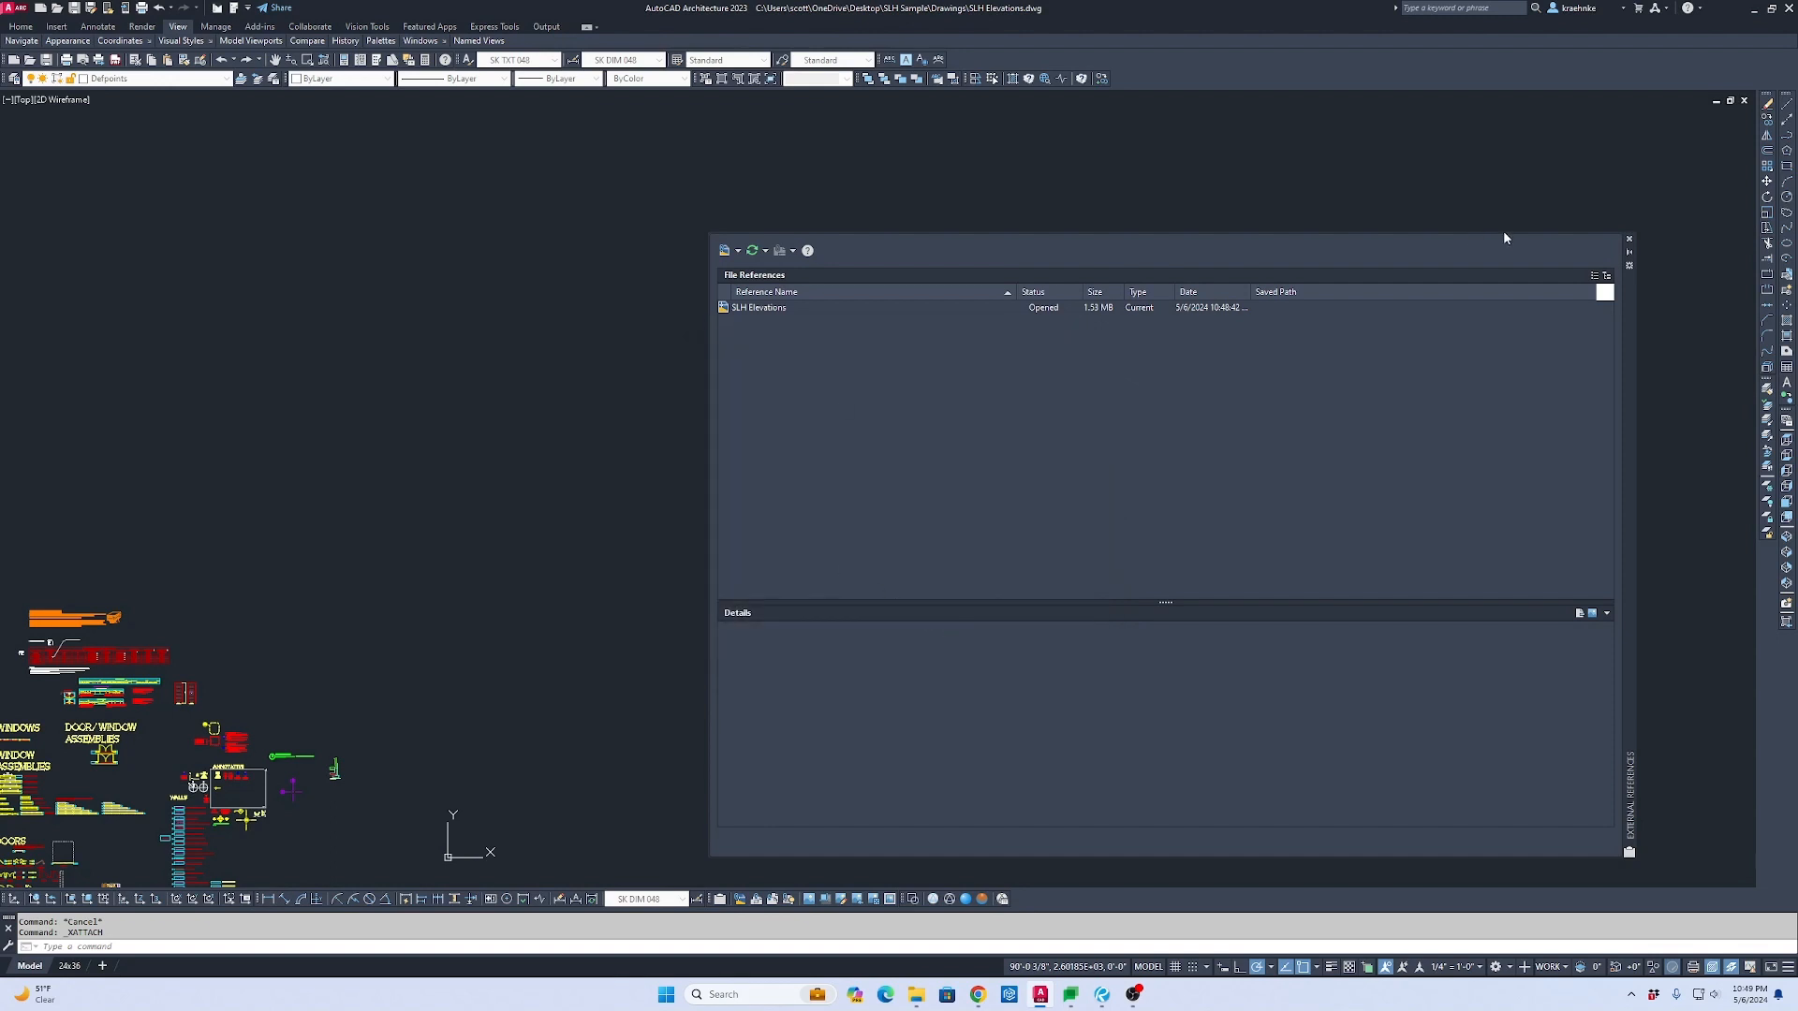
left_click(1628, 241)
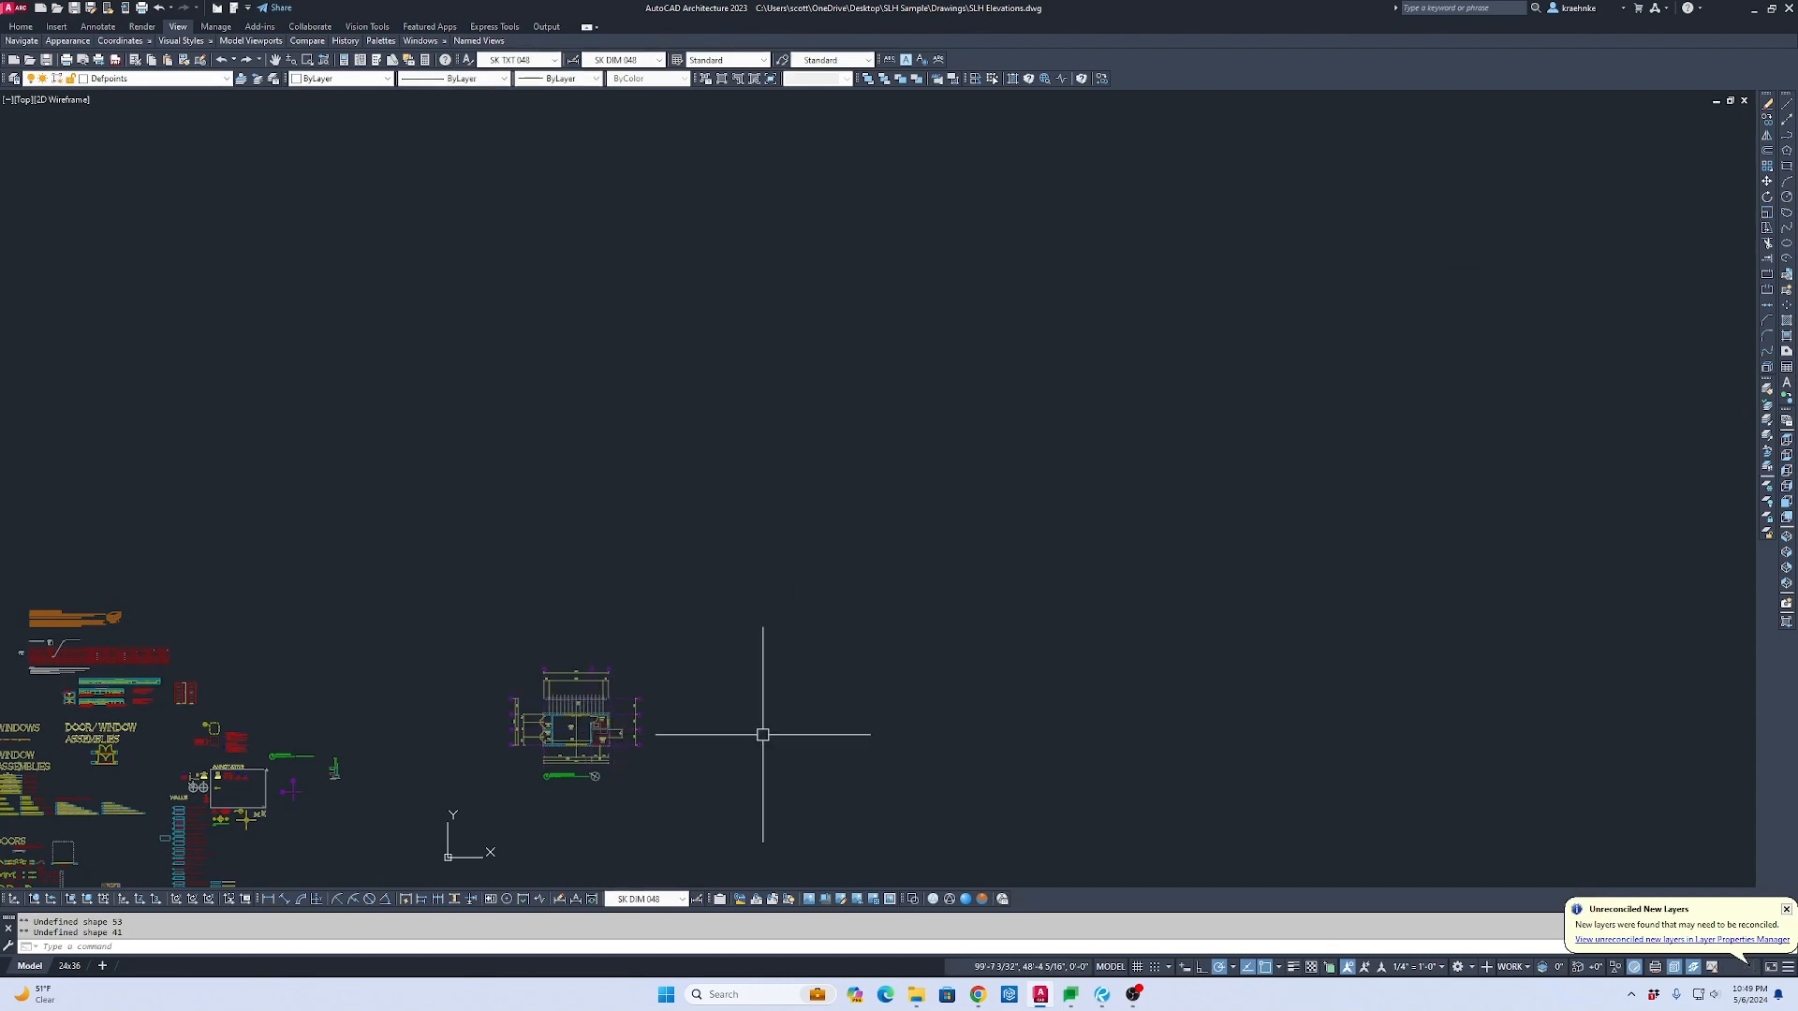
mouse_move(762, 731)
middle_mouse_down()
mouse_move(1062, 352)
mouse_move(1183, 361)
middle_mouse_up()
left_click(1014, 321)
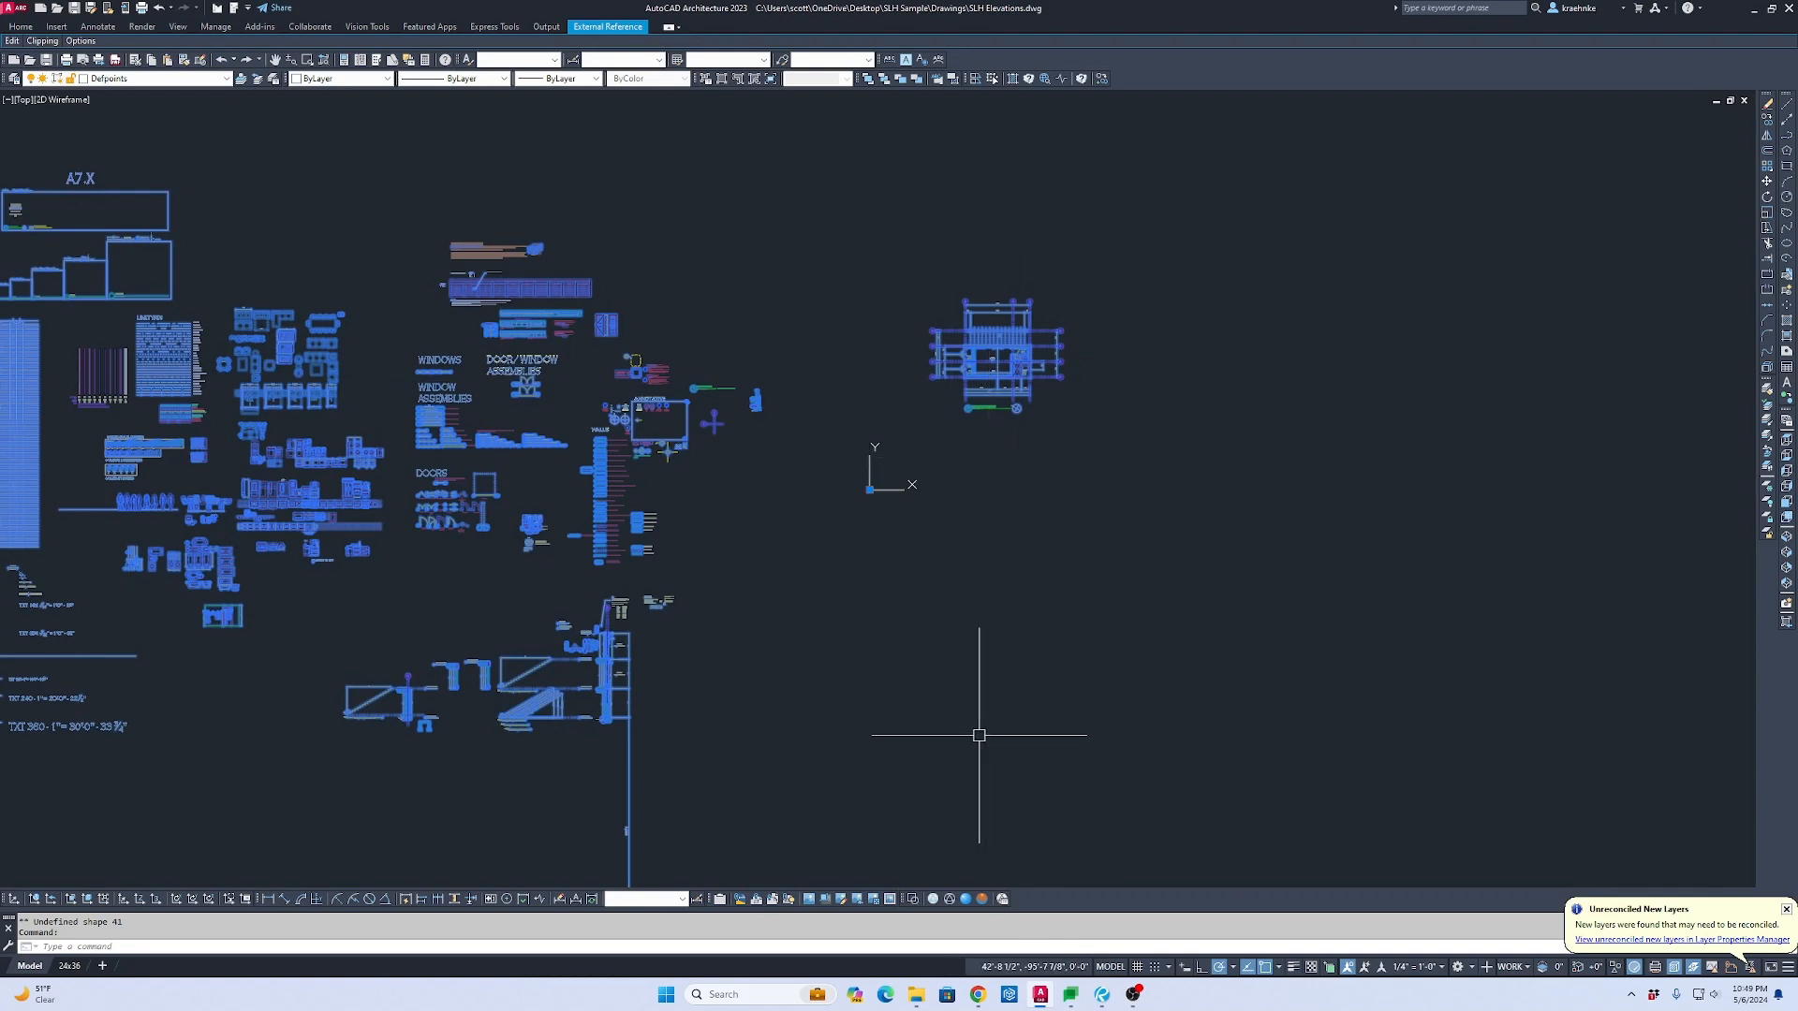
key("Escape")
key("Escape")
type("xdlip")
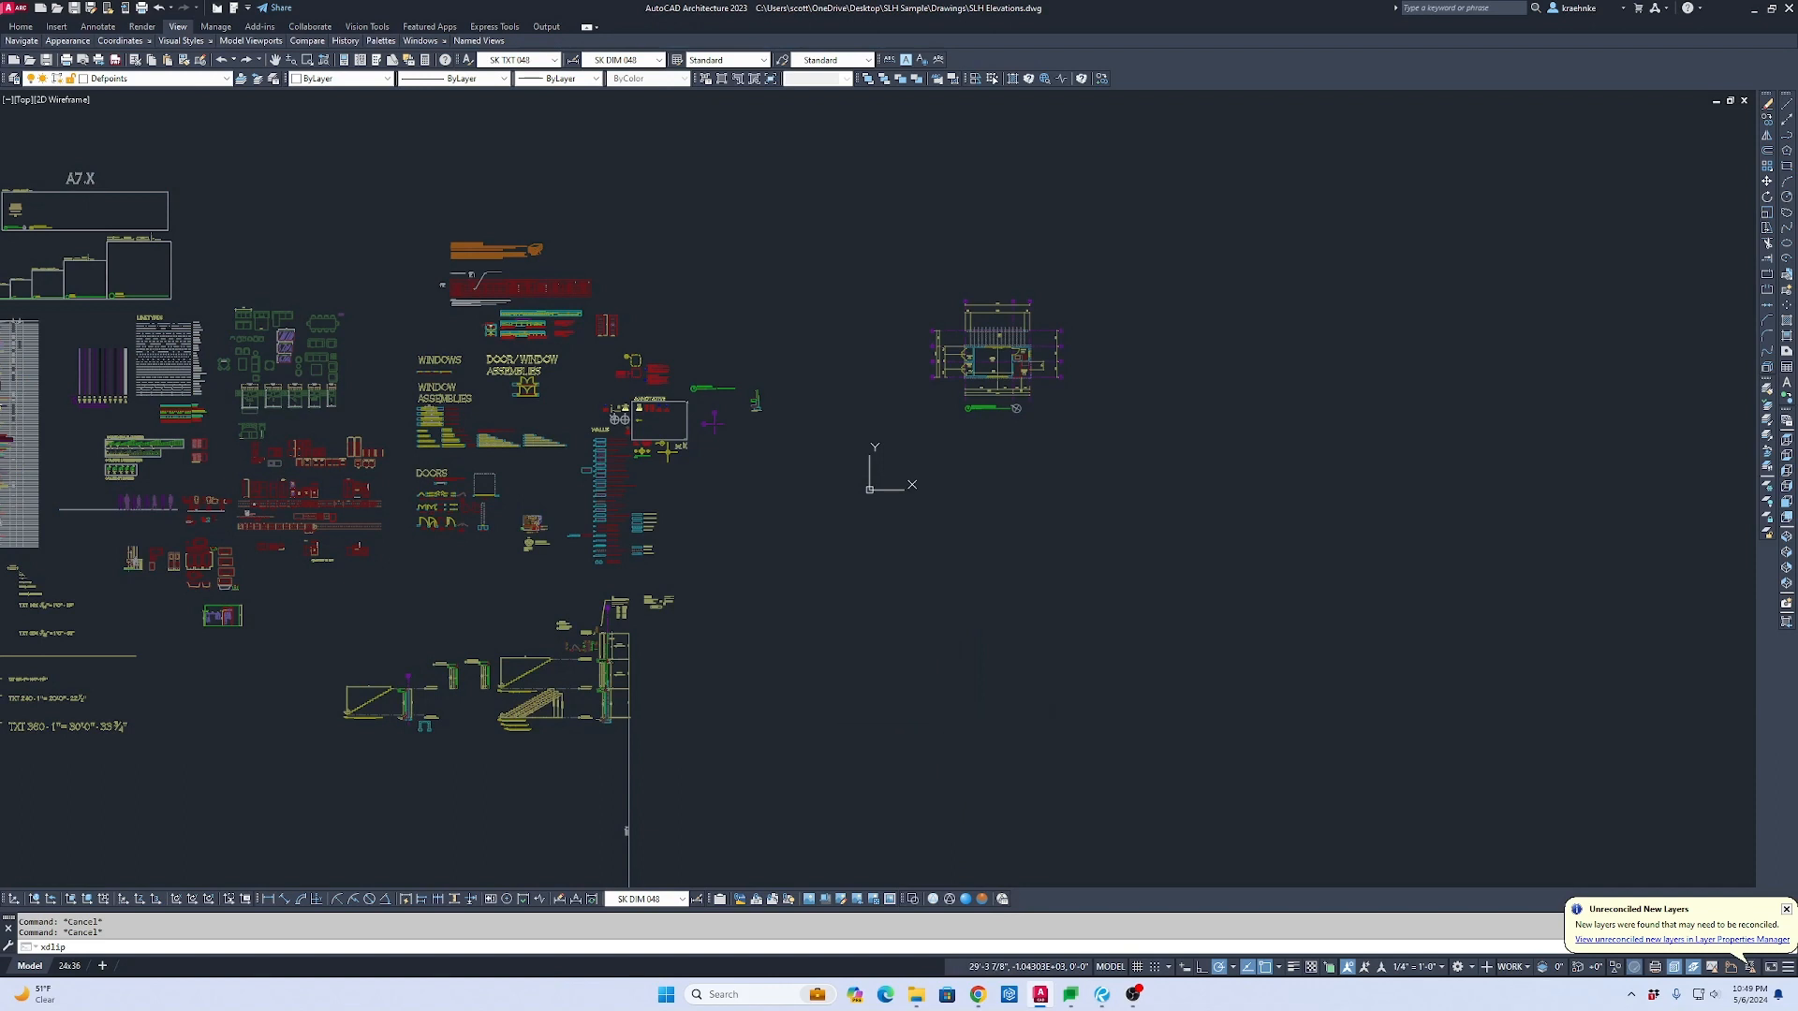
key("Return")
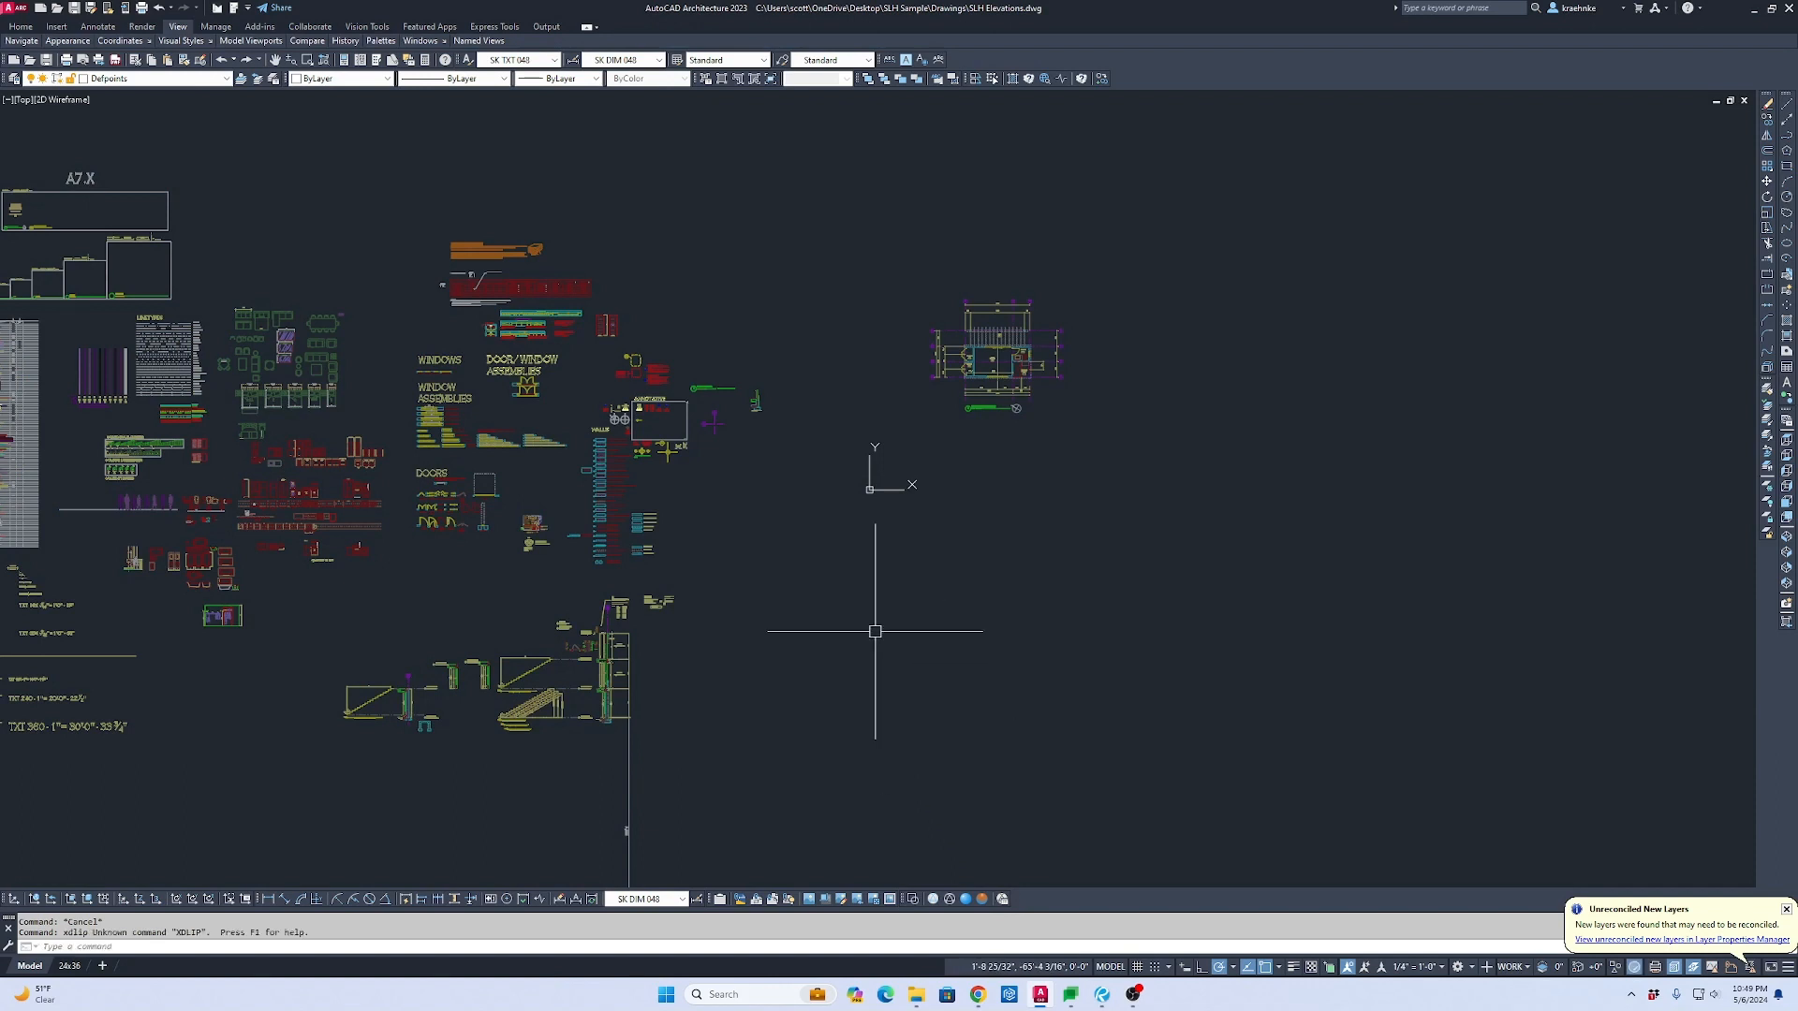
key("Escape")
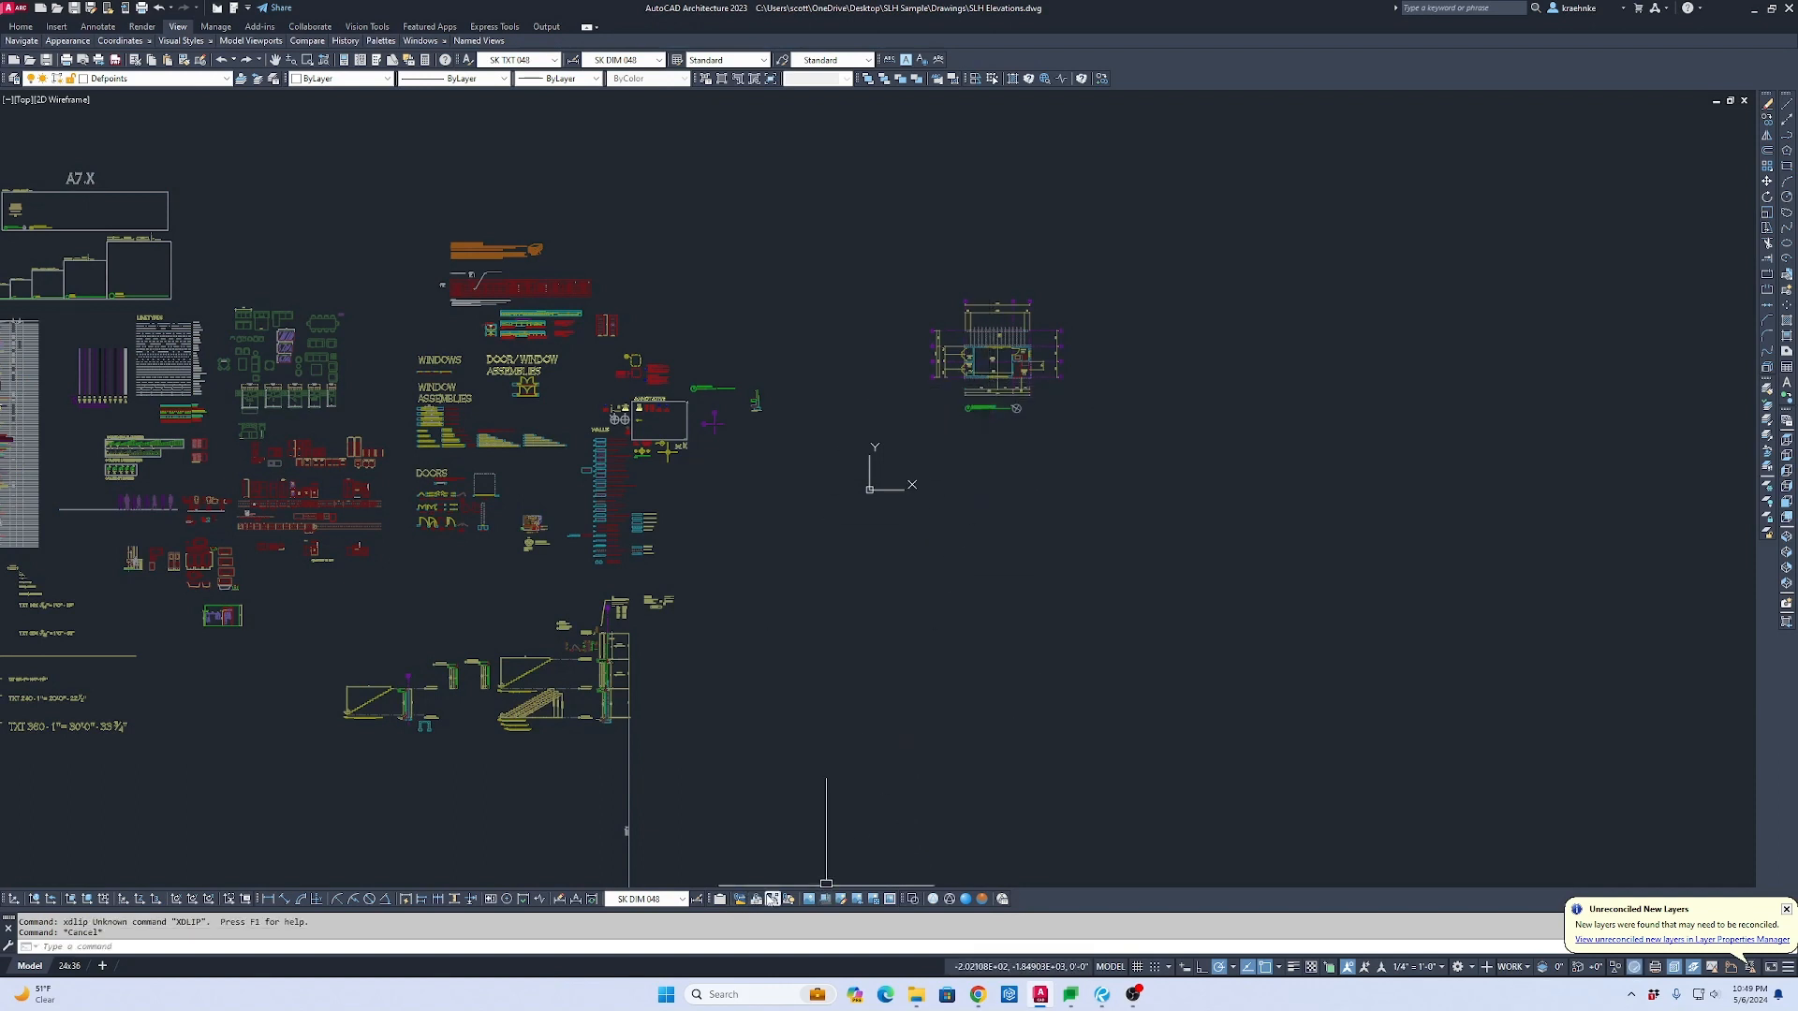
Step: Clip the SLH Plans reference with XCLIP, using a new rectangular boundary around the floor plan
left_click(757, 899)
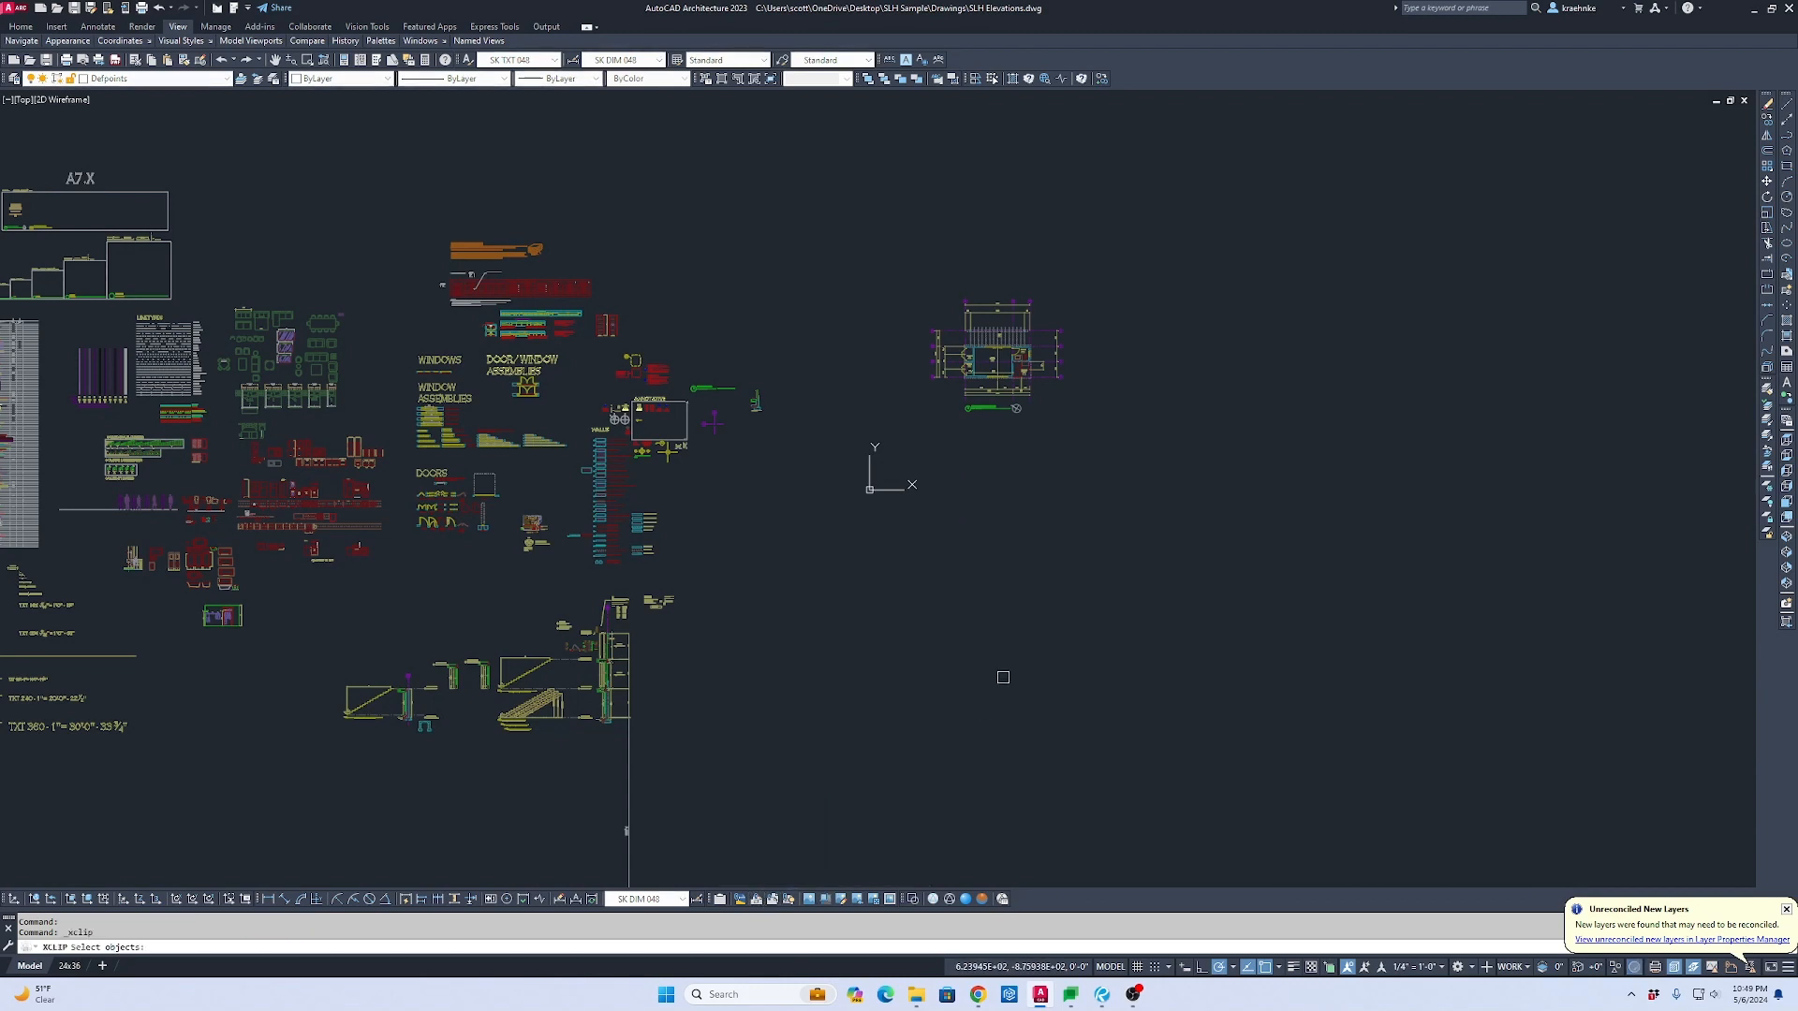
left_click(1017, 376)
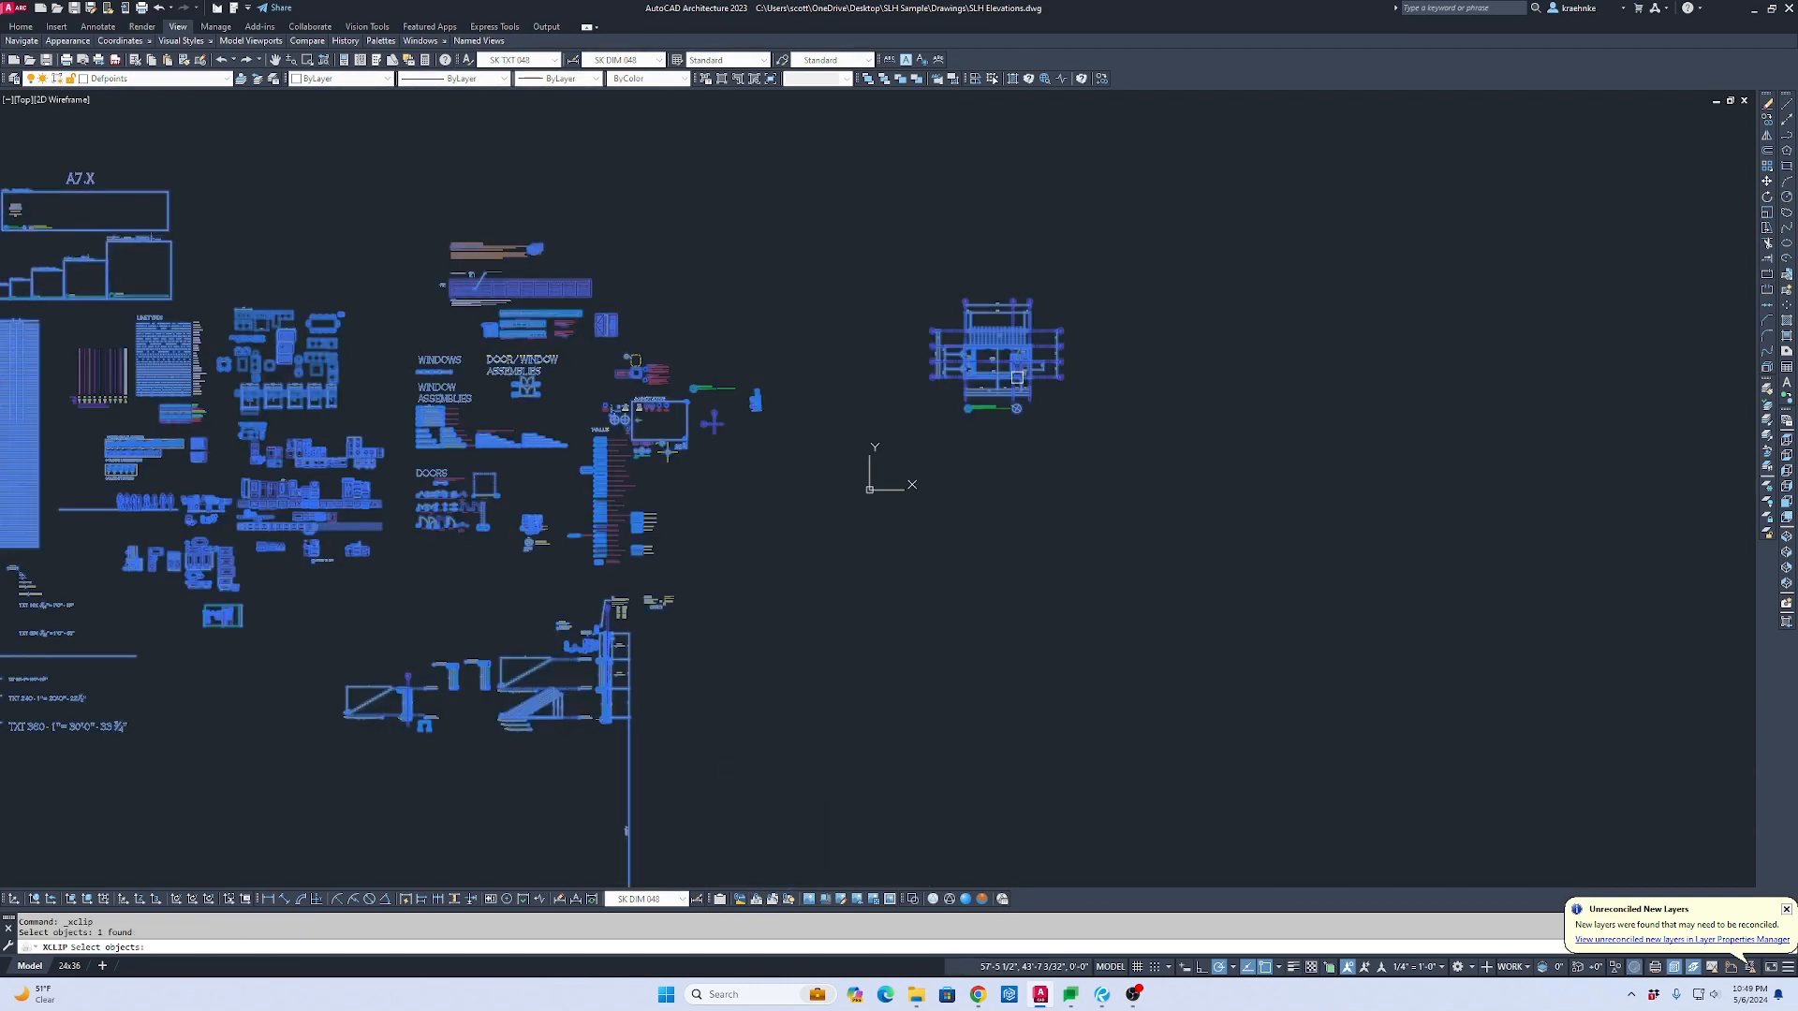
key("Return")
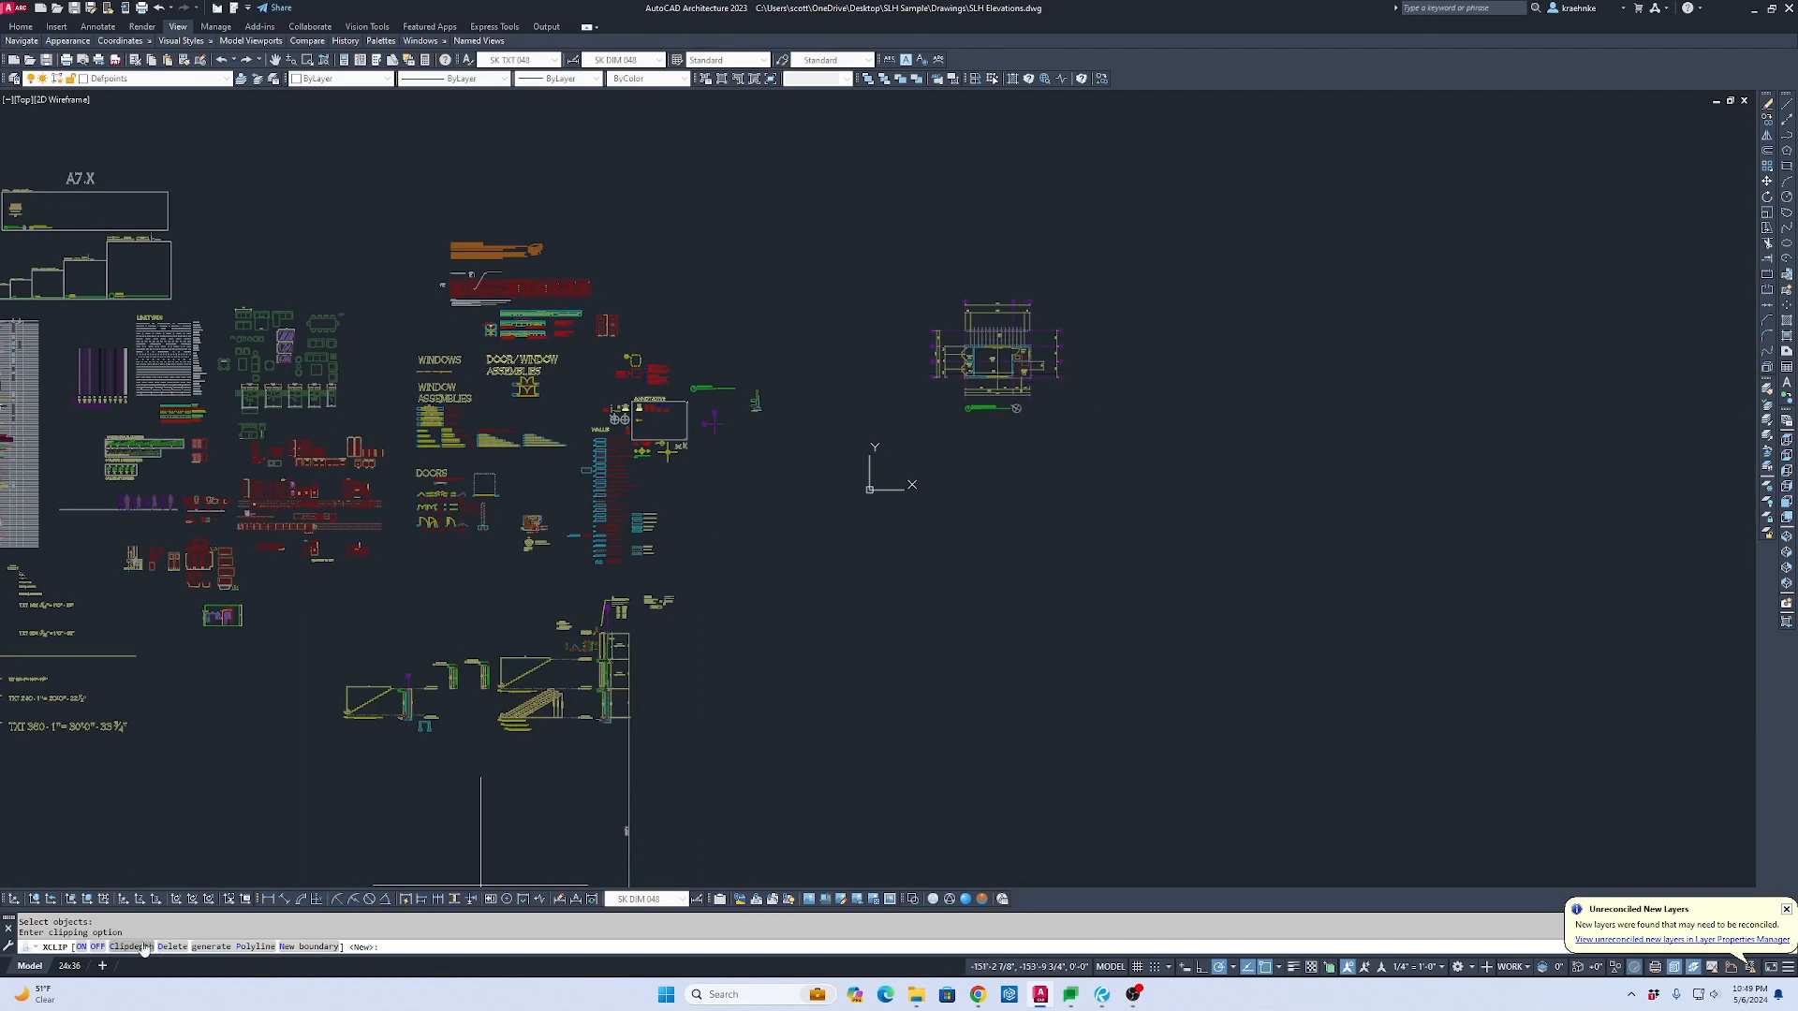
left_click(273, 948)
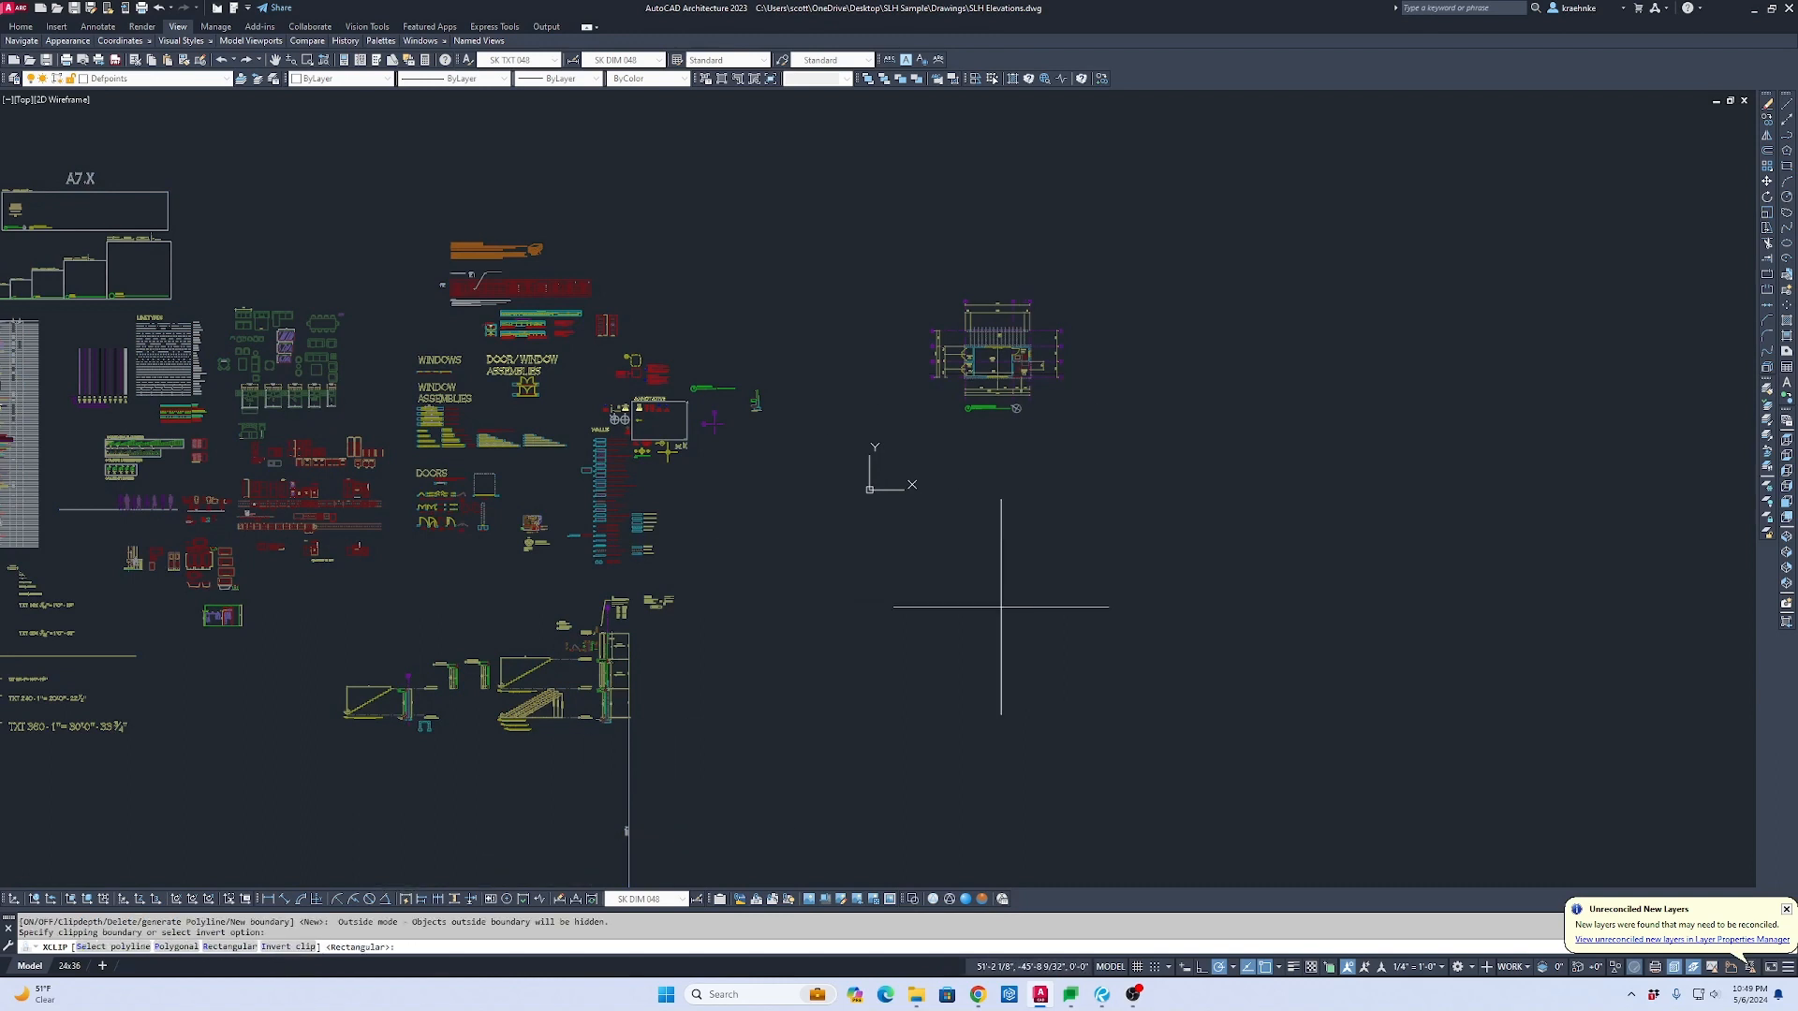
key("Return")
left_click(870, 225)
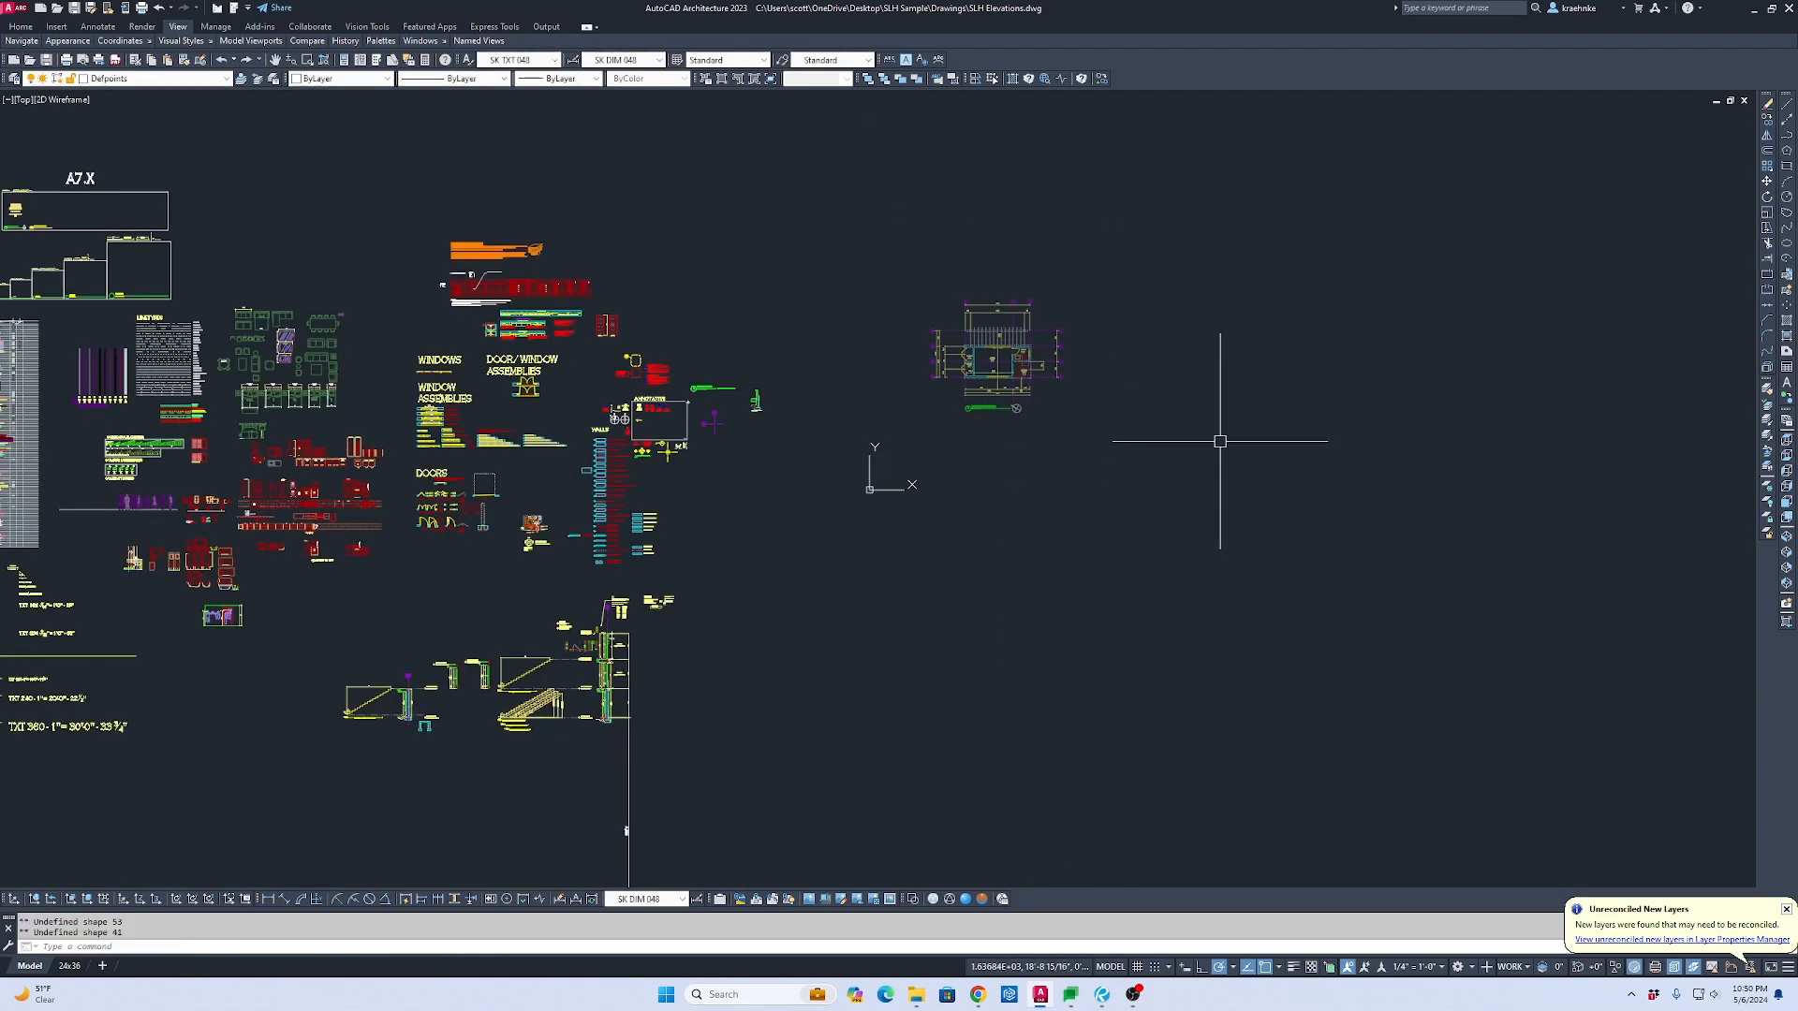
Step: Assign the clipped SLH Plans reference to the XREF - Main layer
left_click(1021, 344)
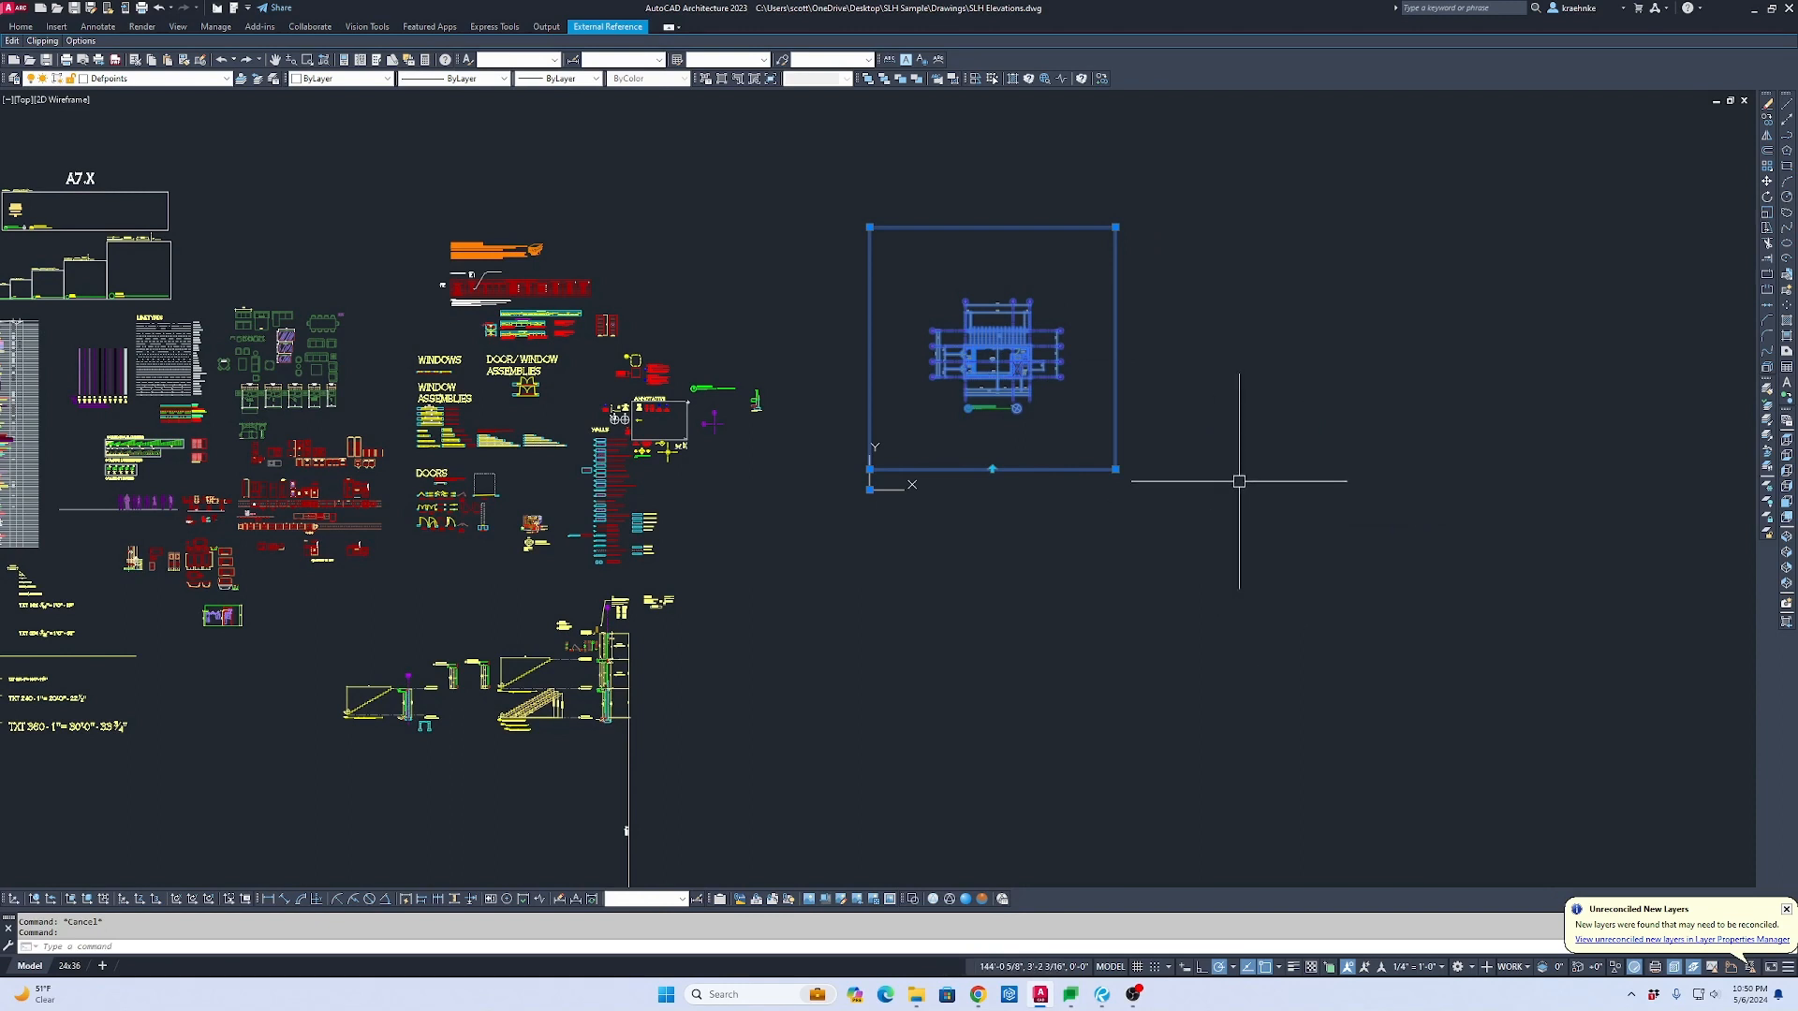
left_click(178, 80)
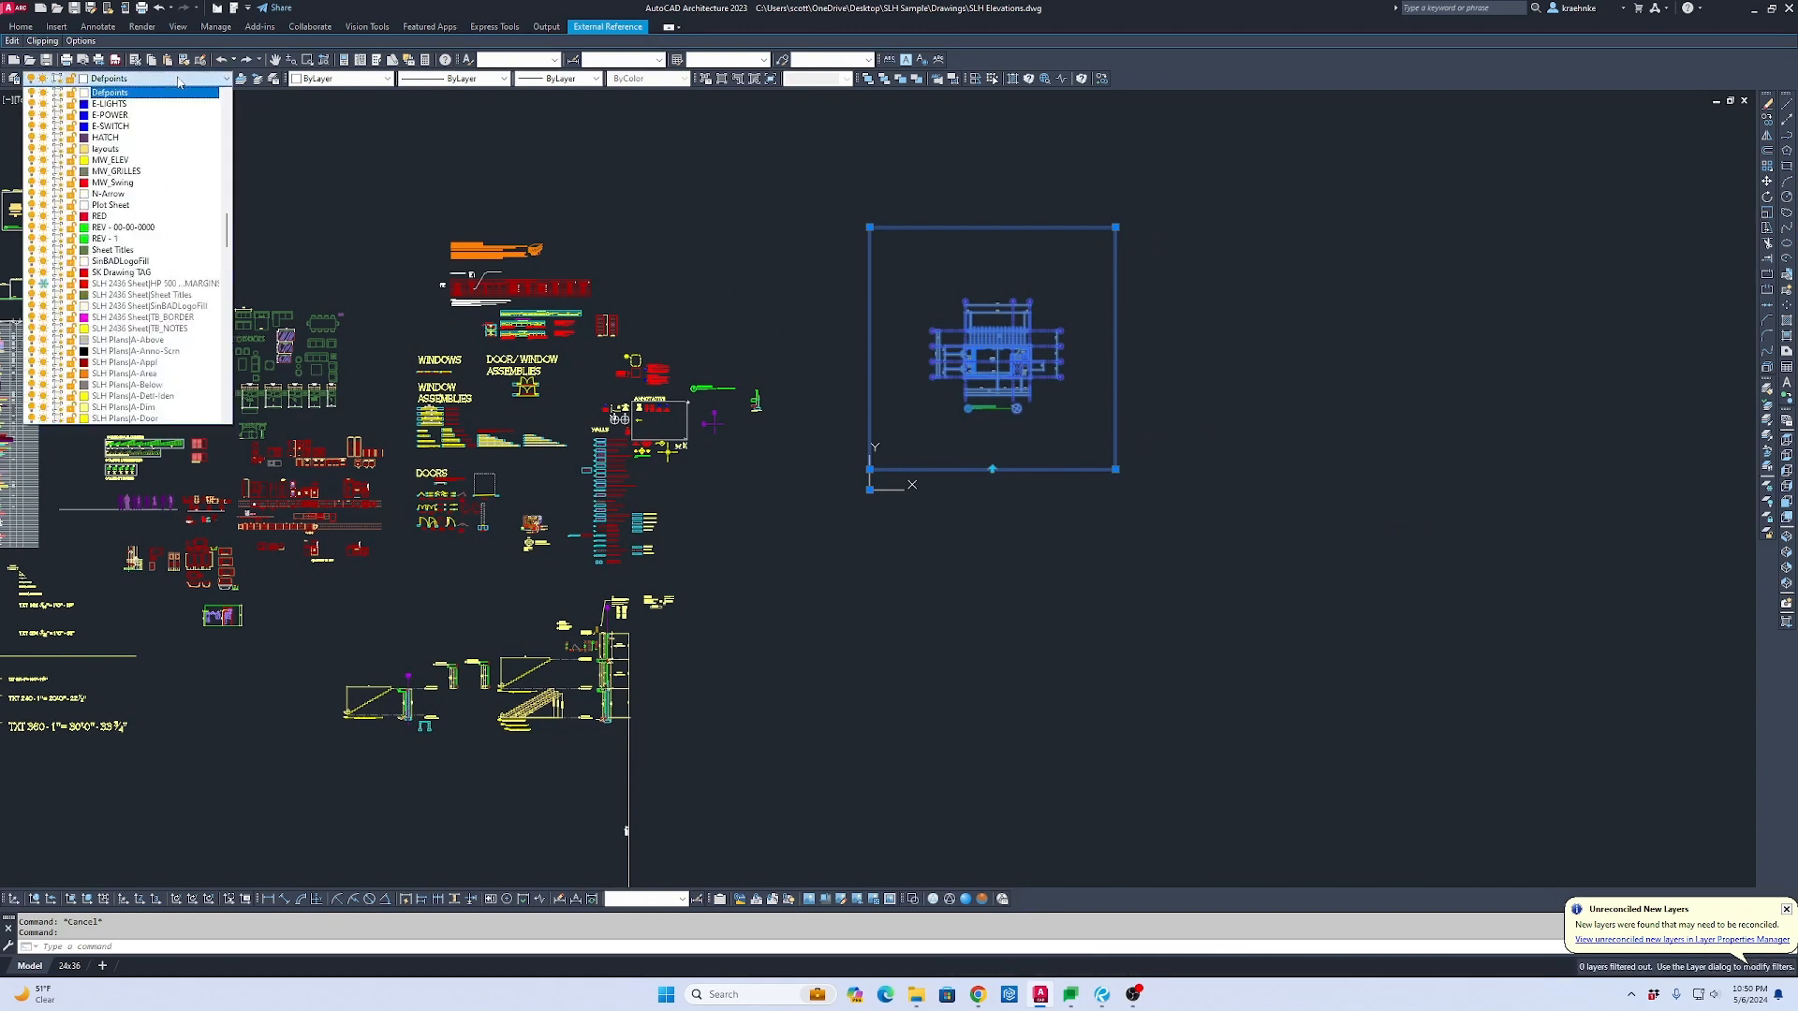
left_click_drag(225, 227, 225, 418)
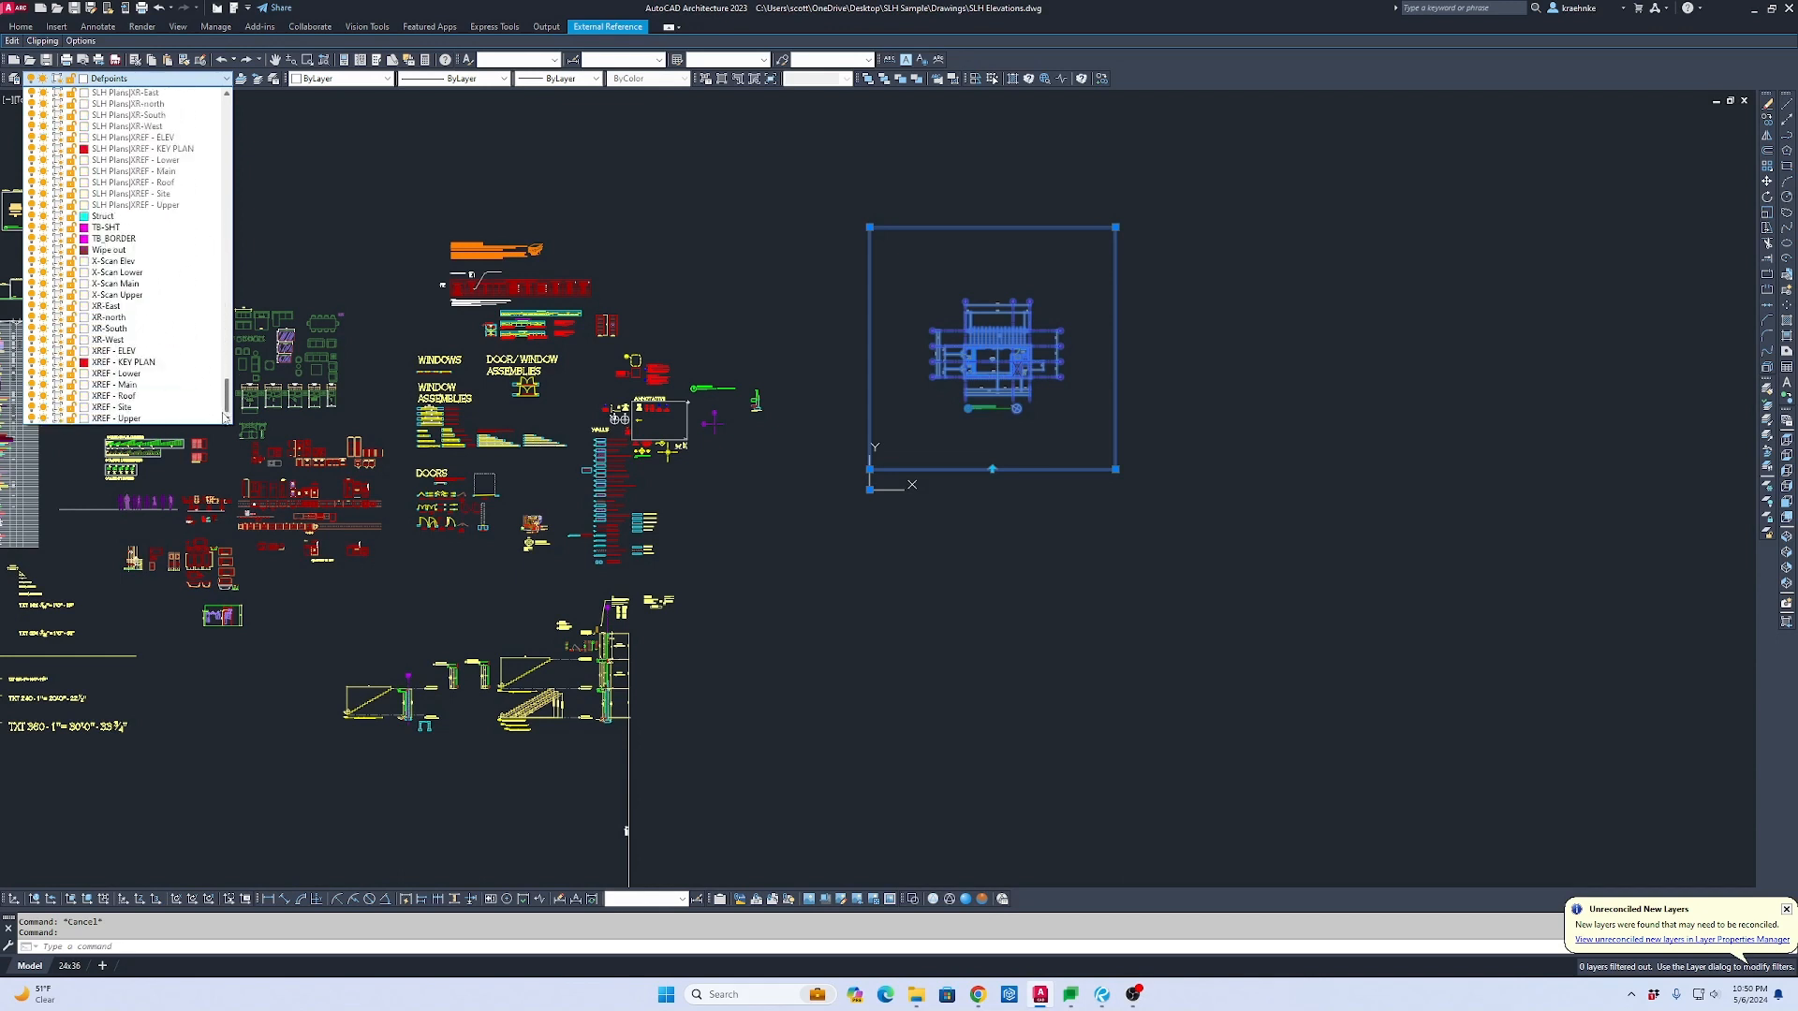
left_click(139, 385)
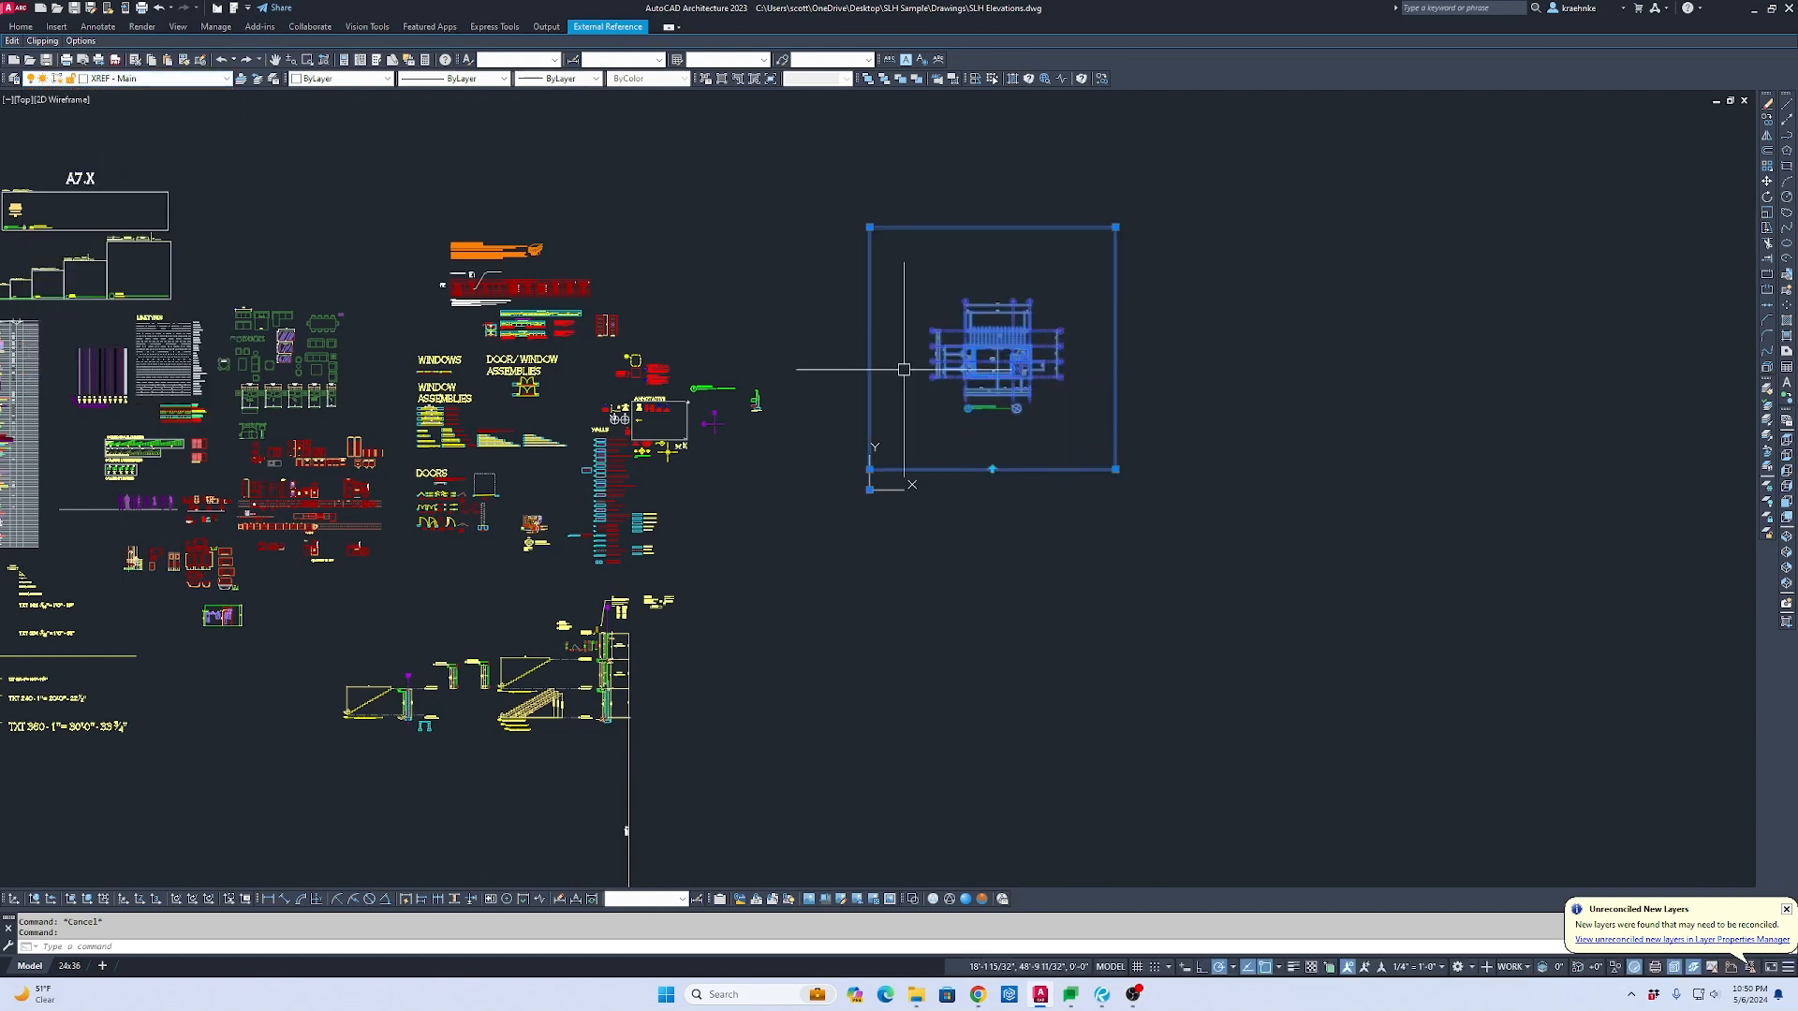
scroll(1000, 380, "up", 5)
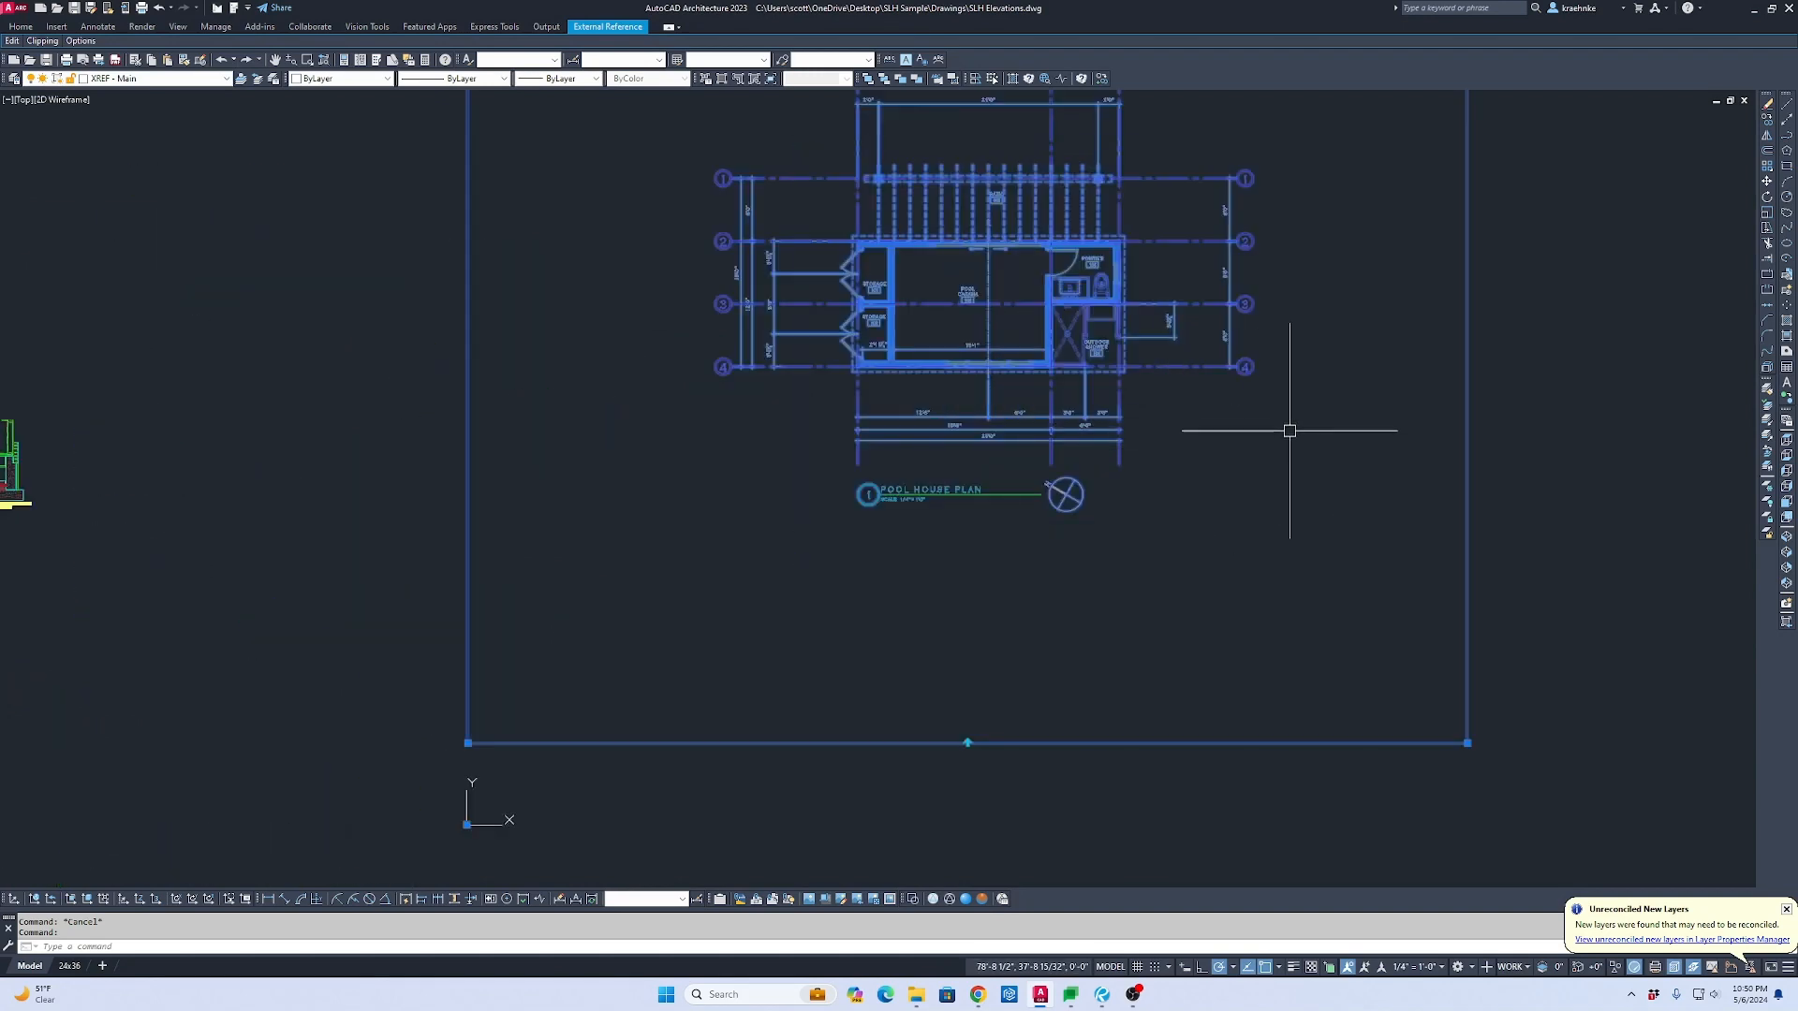
scroll(1125, 409, "down", 5)
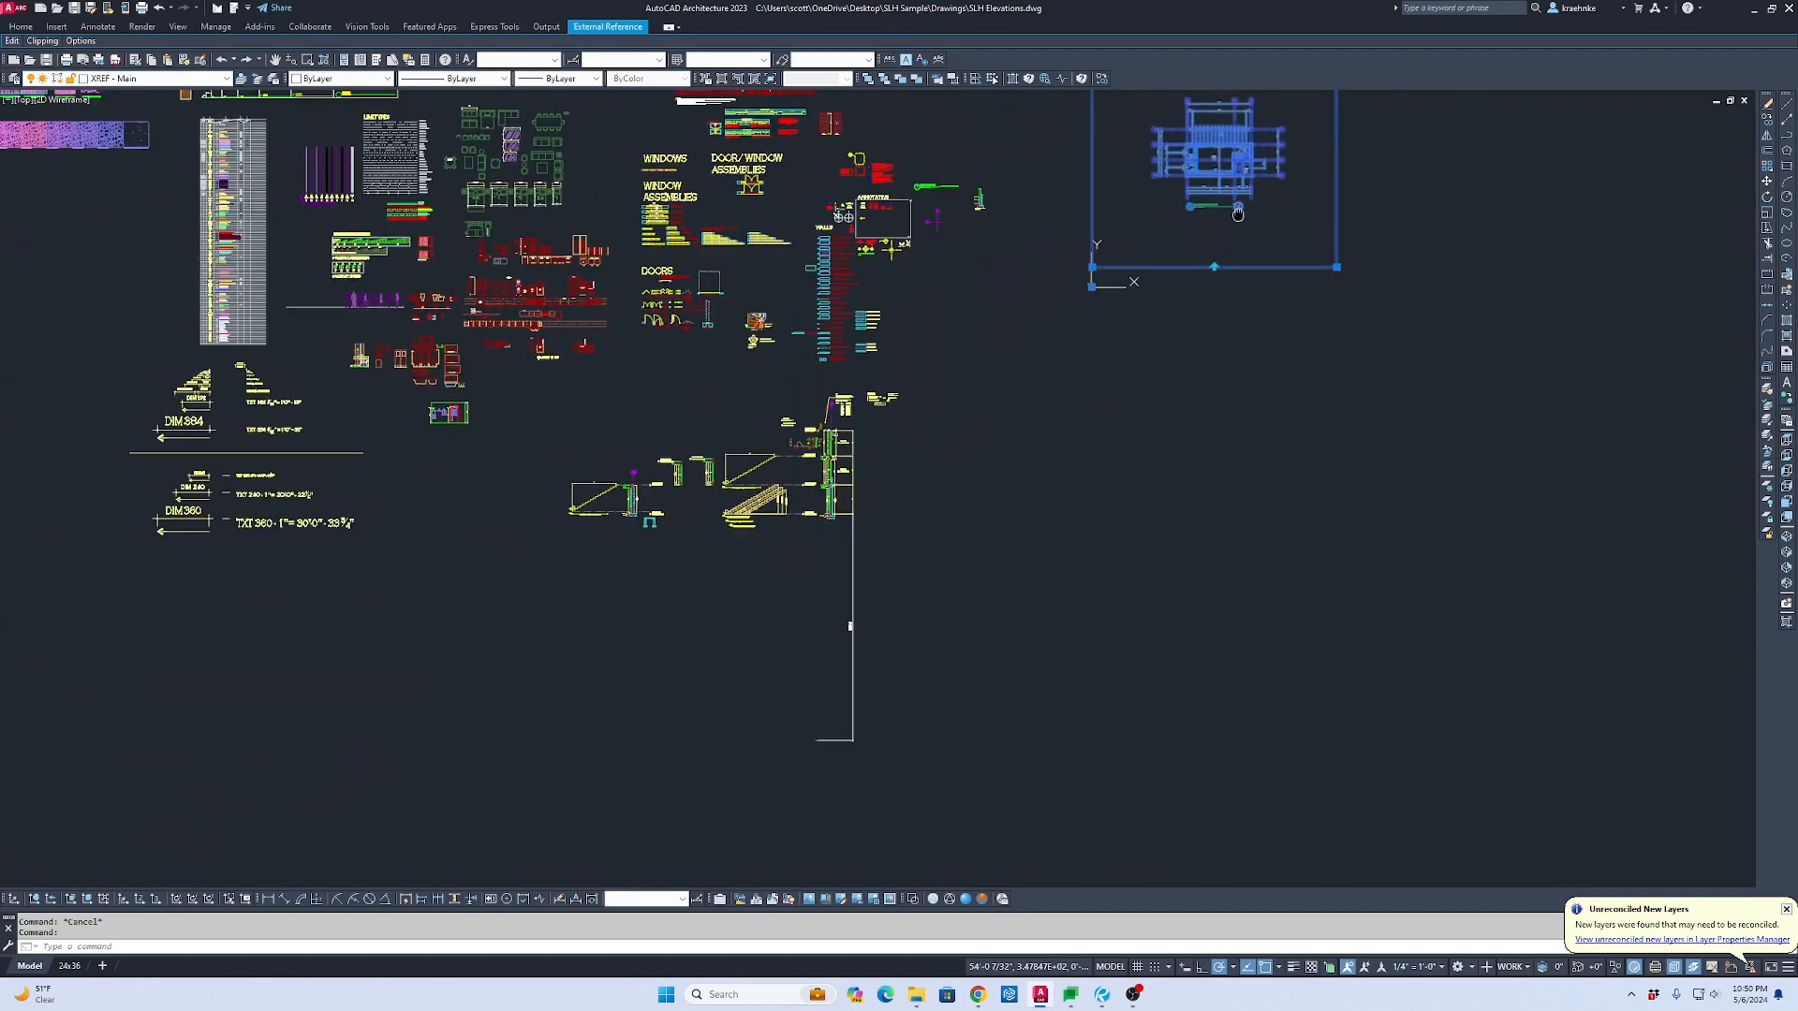
key("Escape")
Step: Copy the T.O. Plywd 1st Flr. and 2nd Flr. elevation markers from the template's wall section to the open area below the floor plan
scroll(931, 432, "up", 4)
scroll(845, 507, "up", 3)
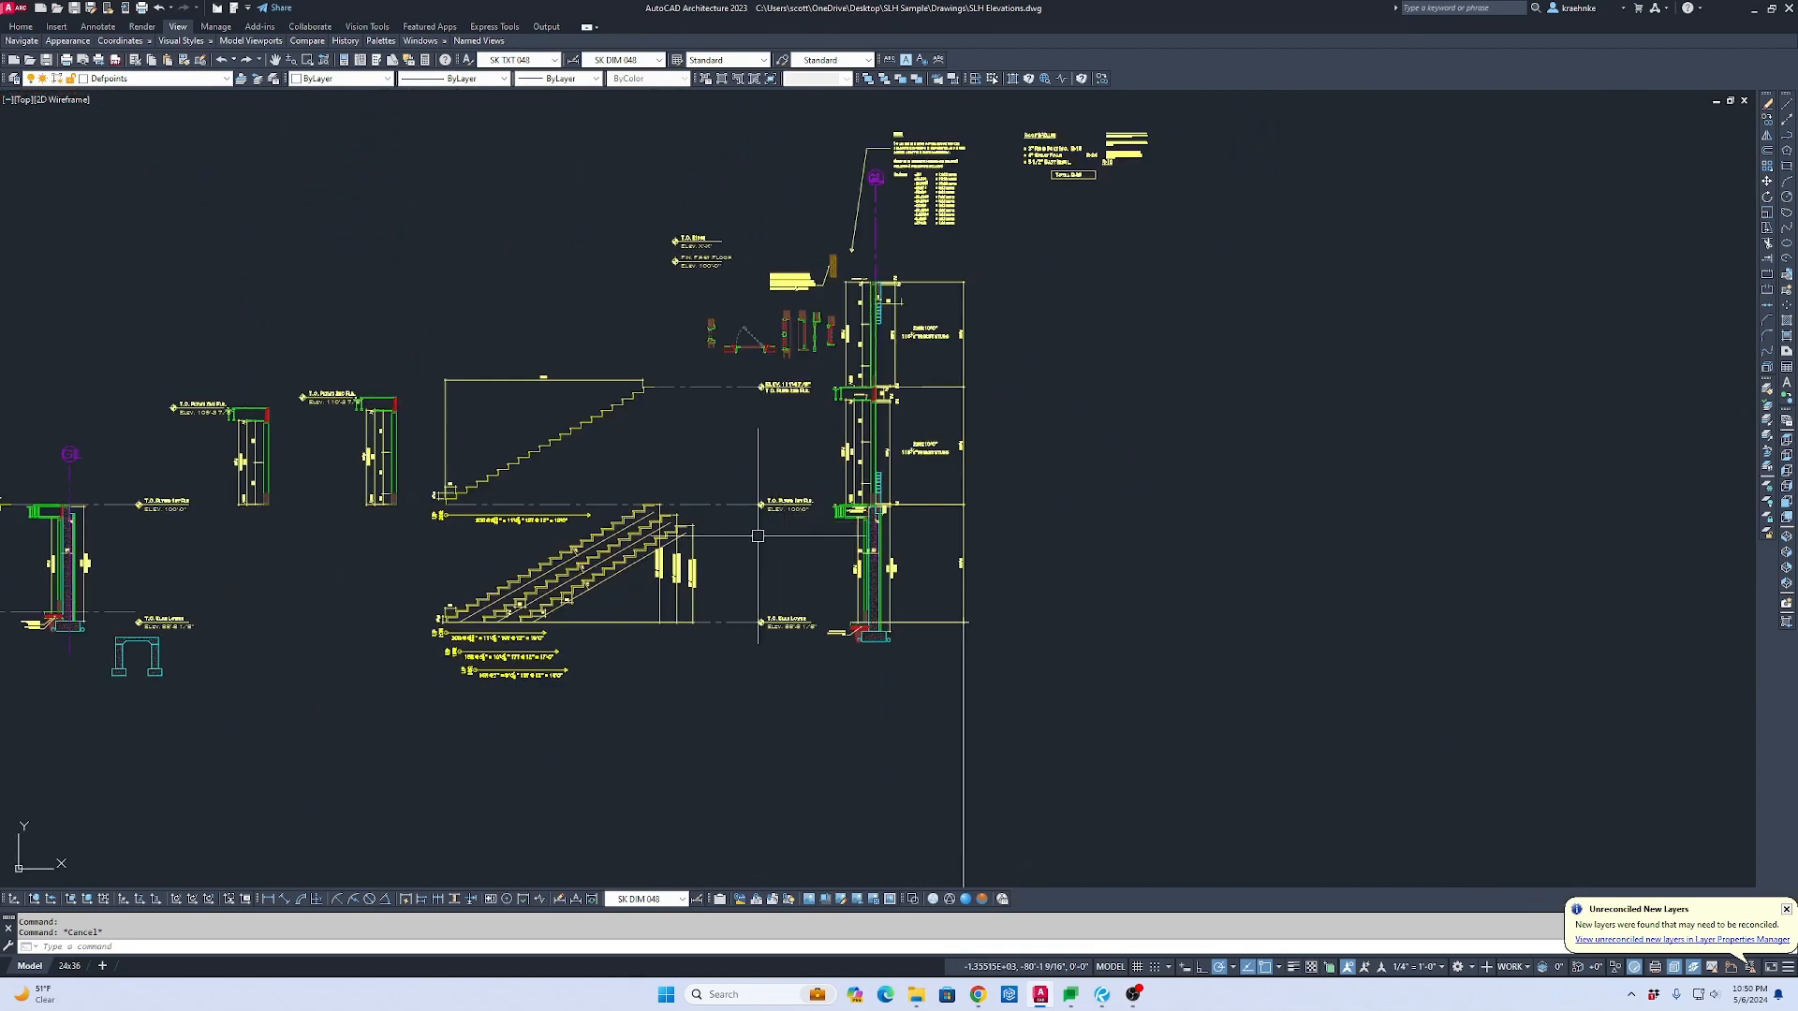
left_click(866, 473)
left_click(790, 369)
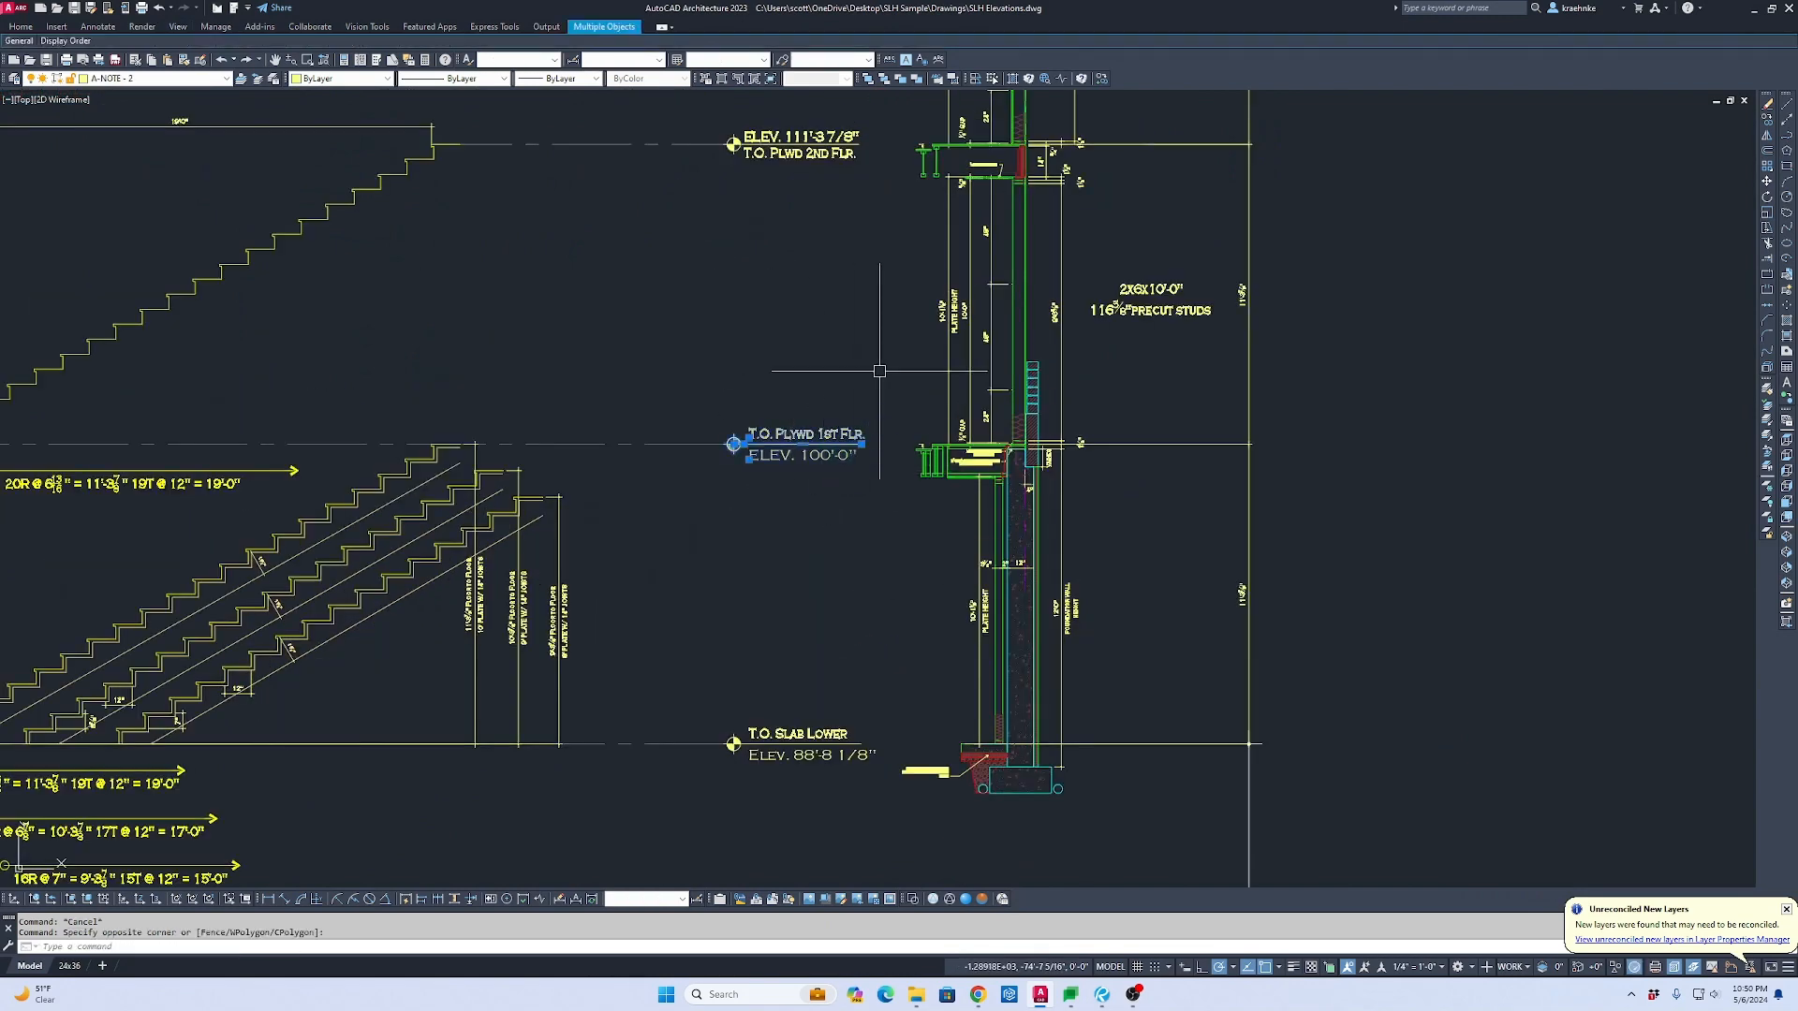
type("c")
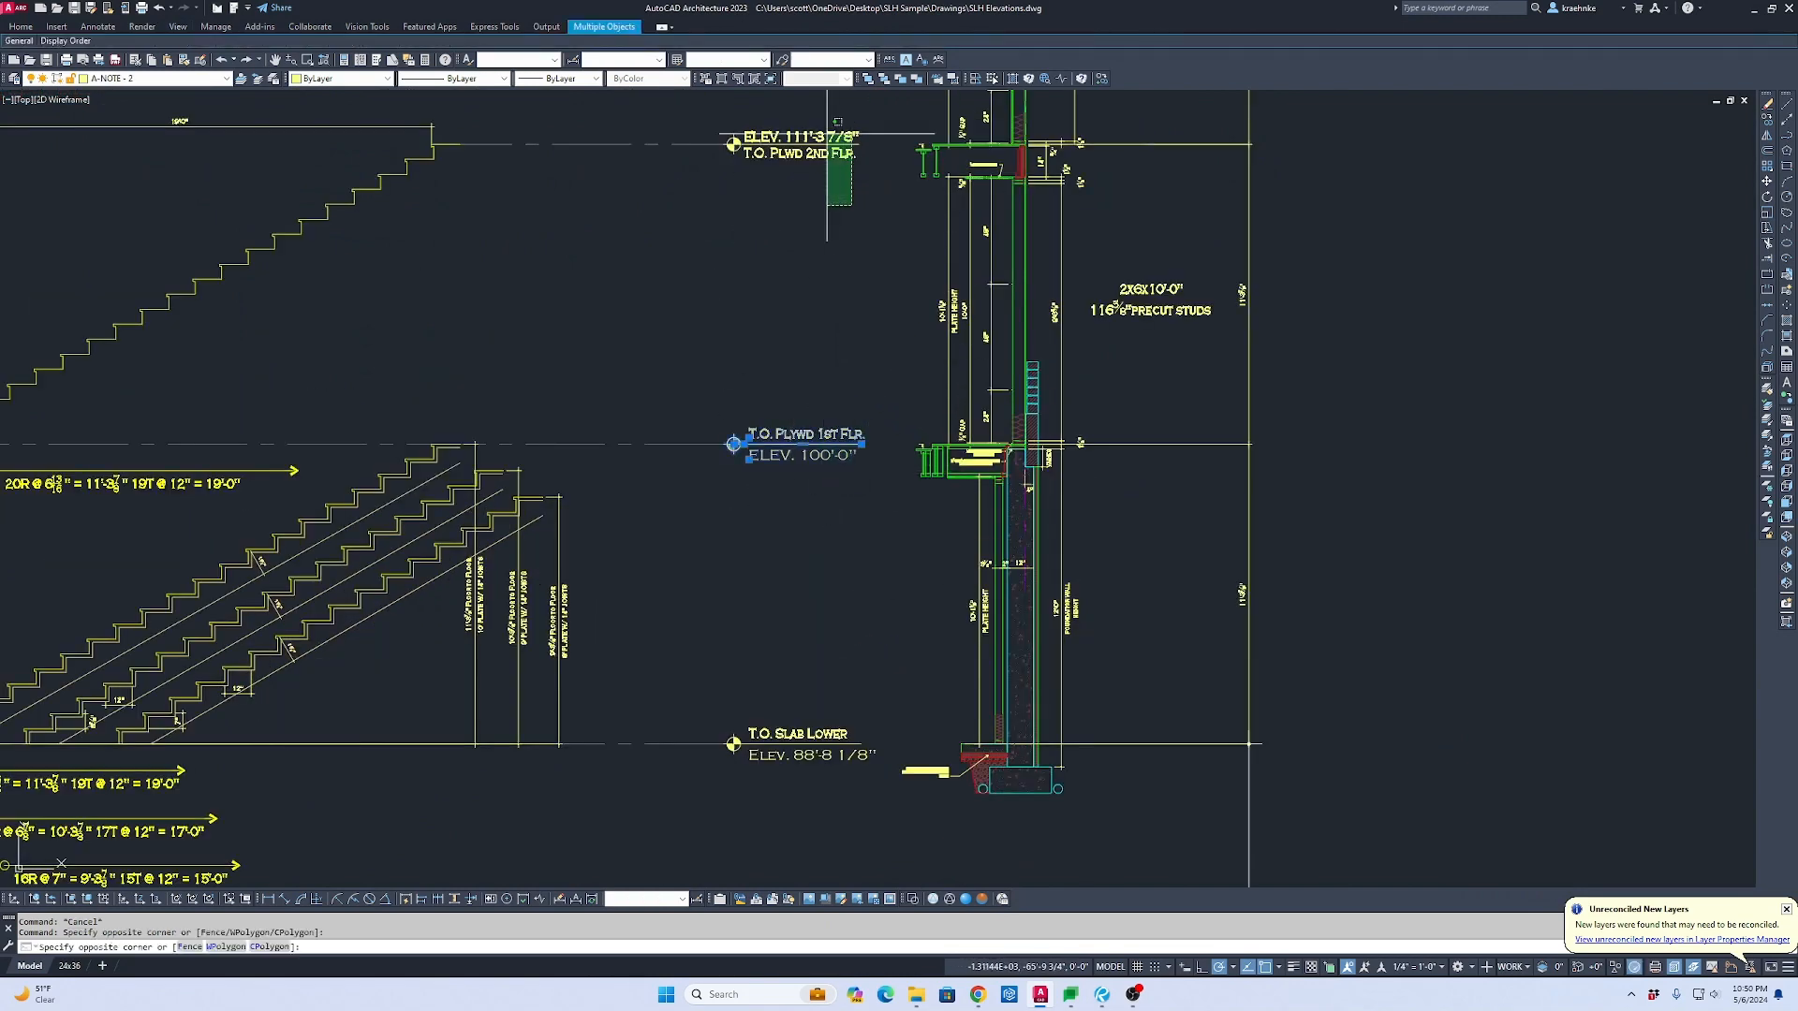
key("Return")
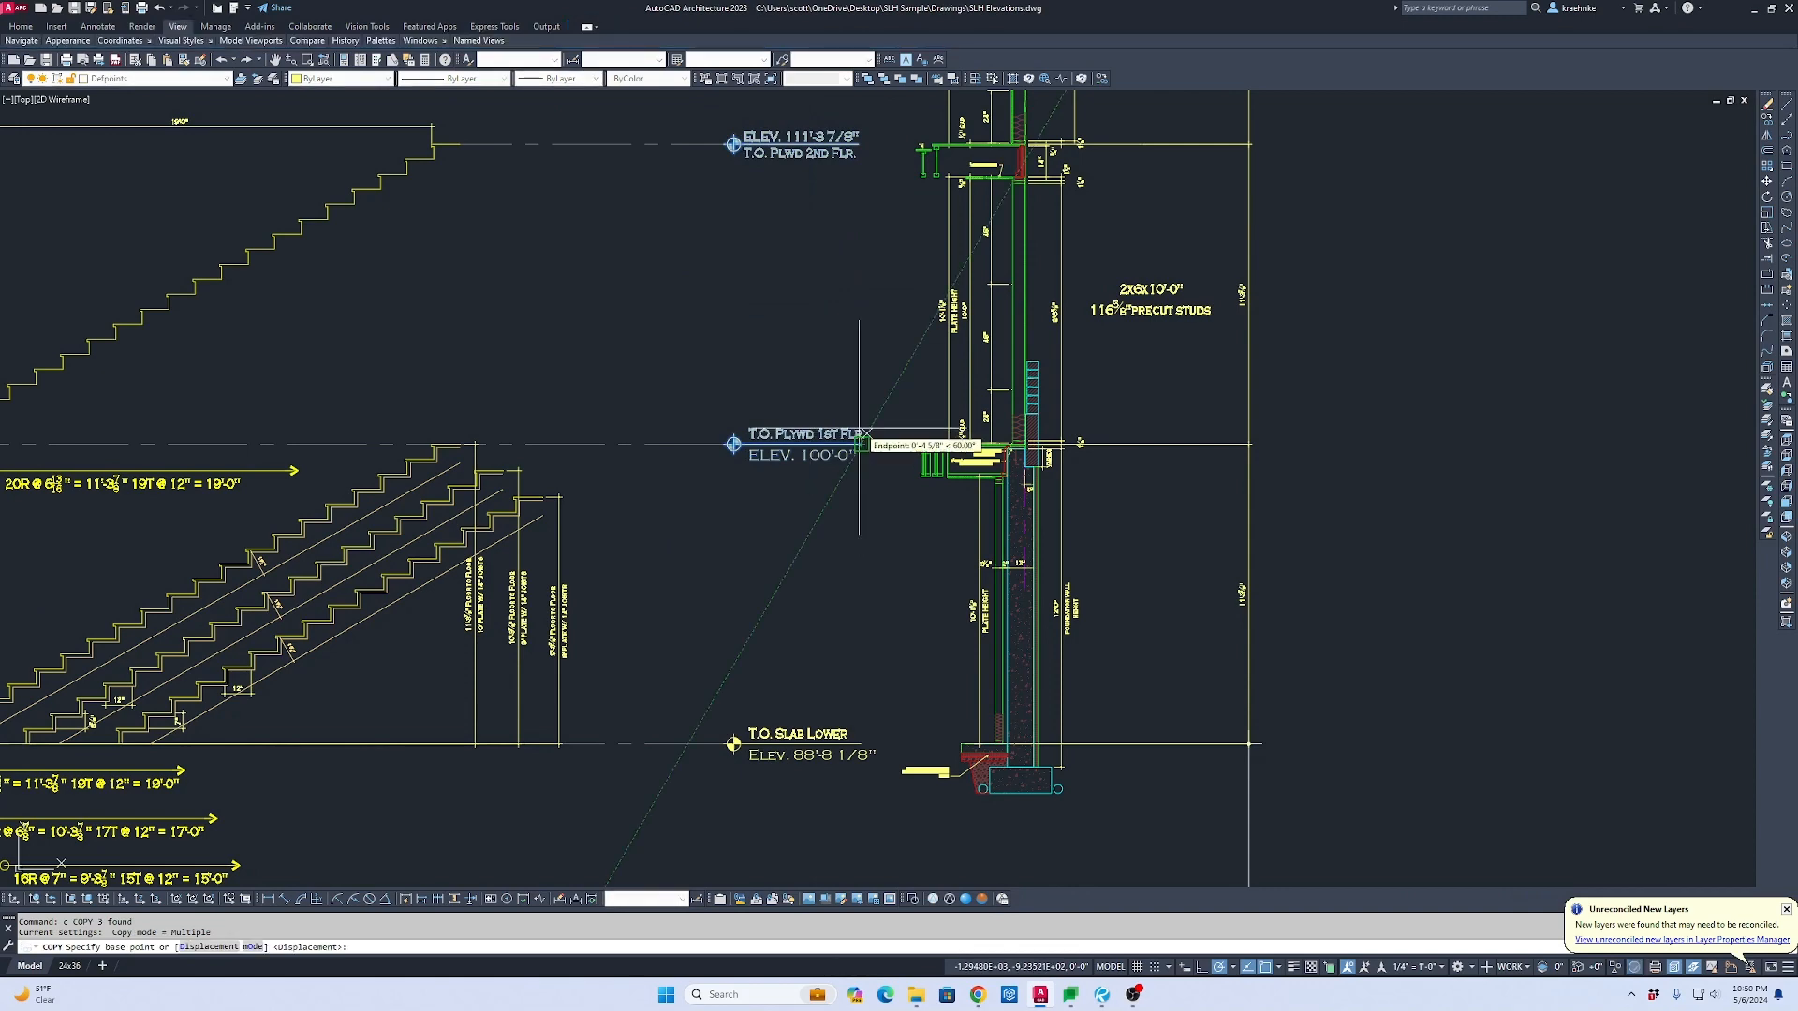
left_click(862, 430)
scroll(953, 419, "down", 4)
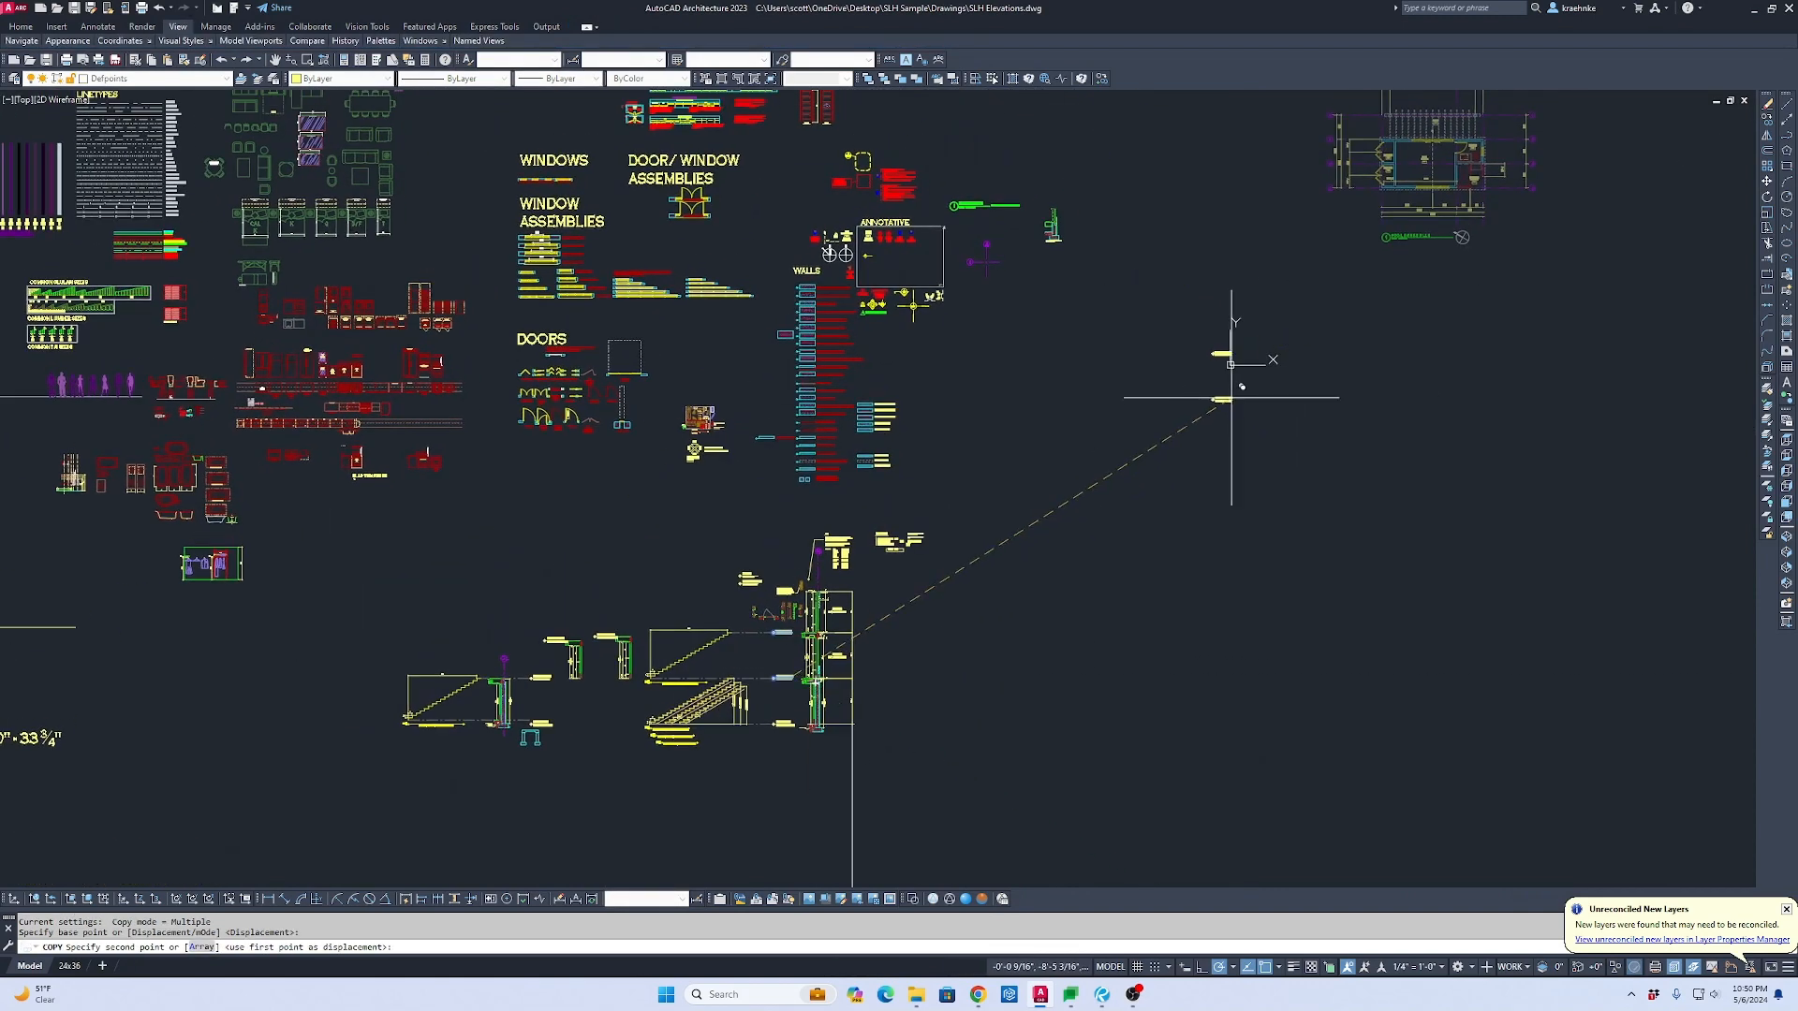
left_click(1222, 400)
key("Escape")
Step: Draw a long horizontal polyline below the floor plan, starting from the end of the copied 1st-floor elevation marker
type("p")
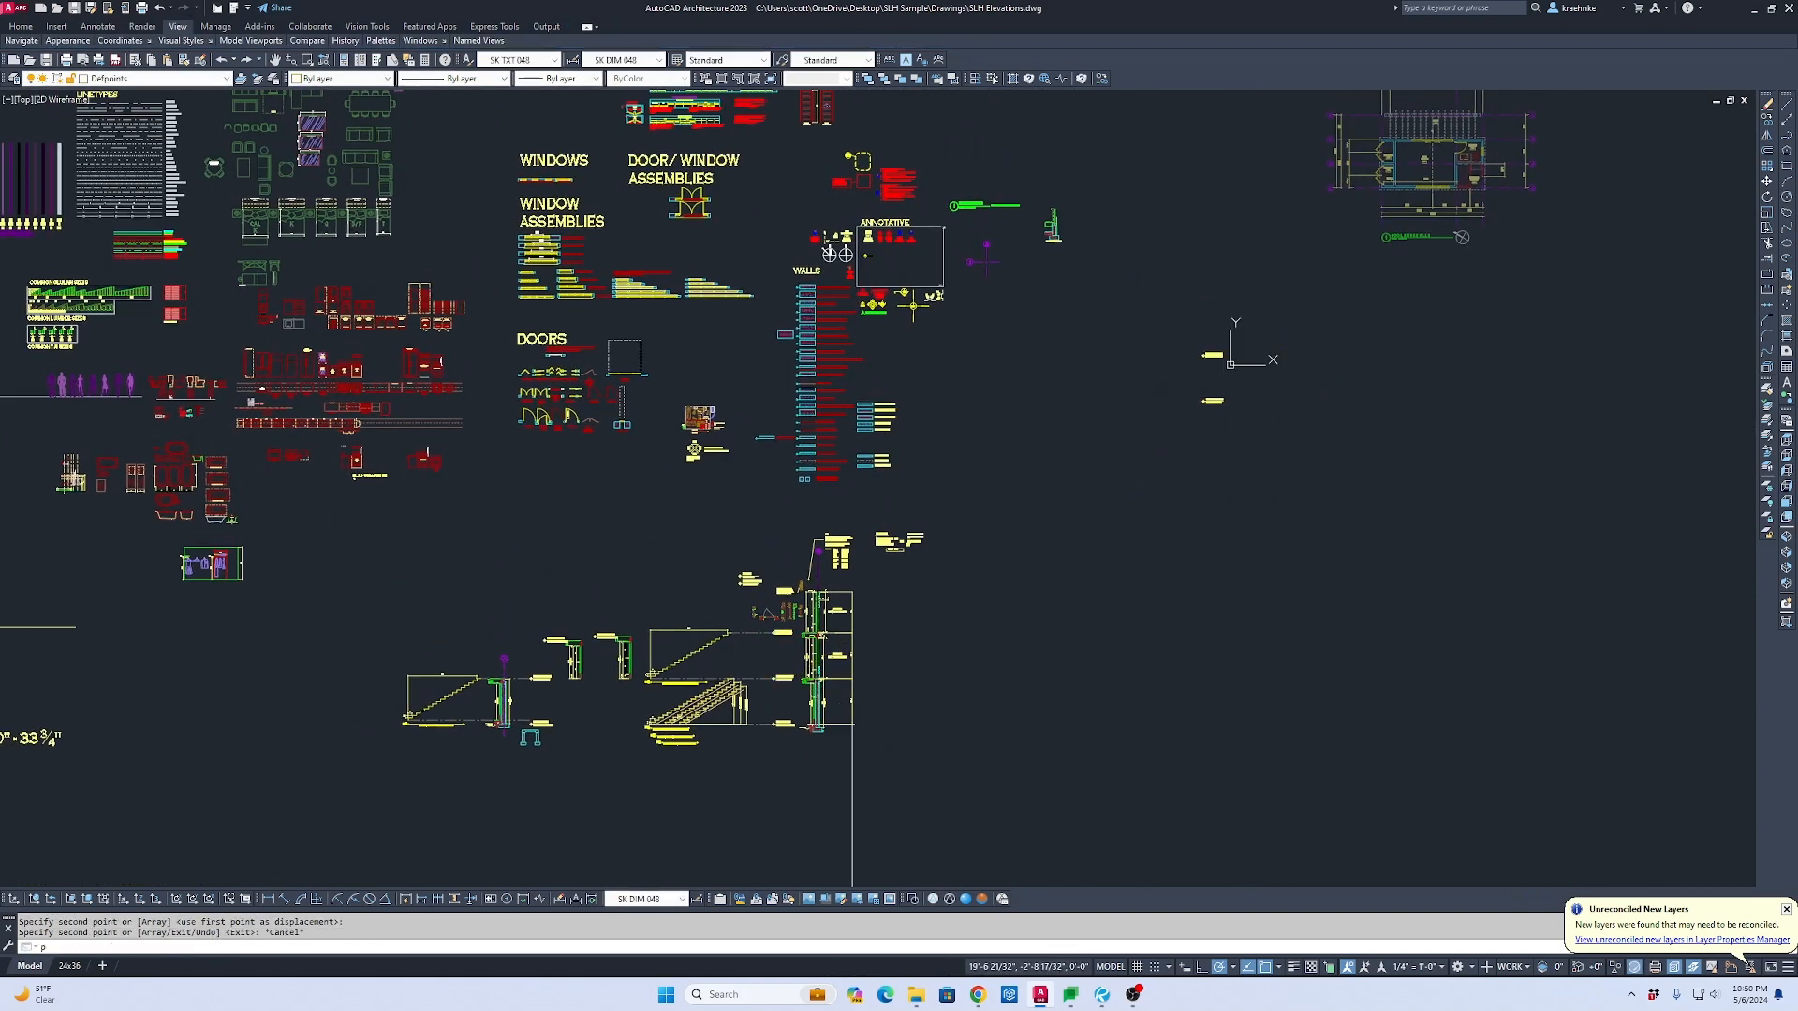
key("Return")
scroll(1208, 365, "up", 8)
scroll(870, 358, "down", 3)
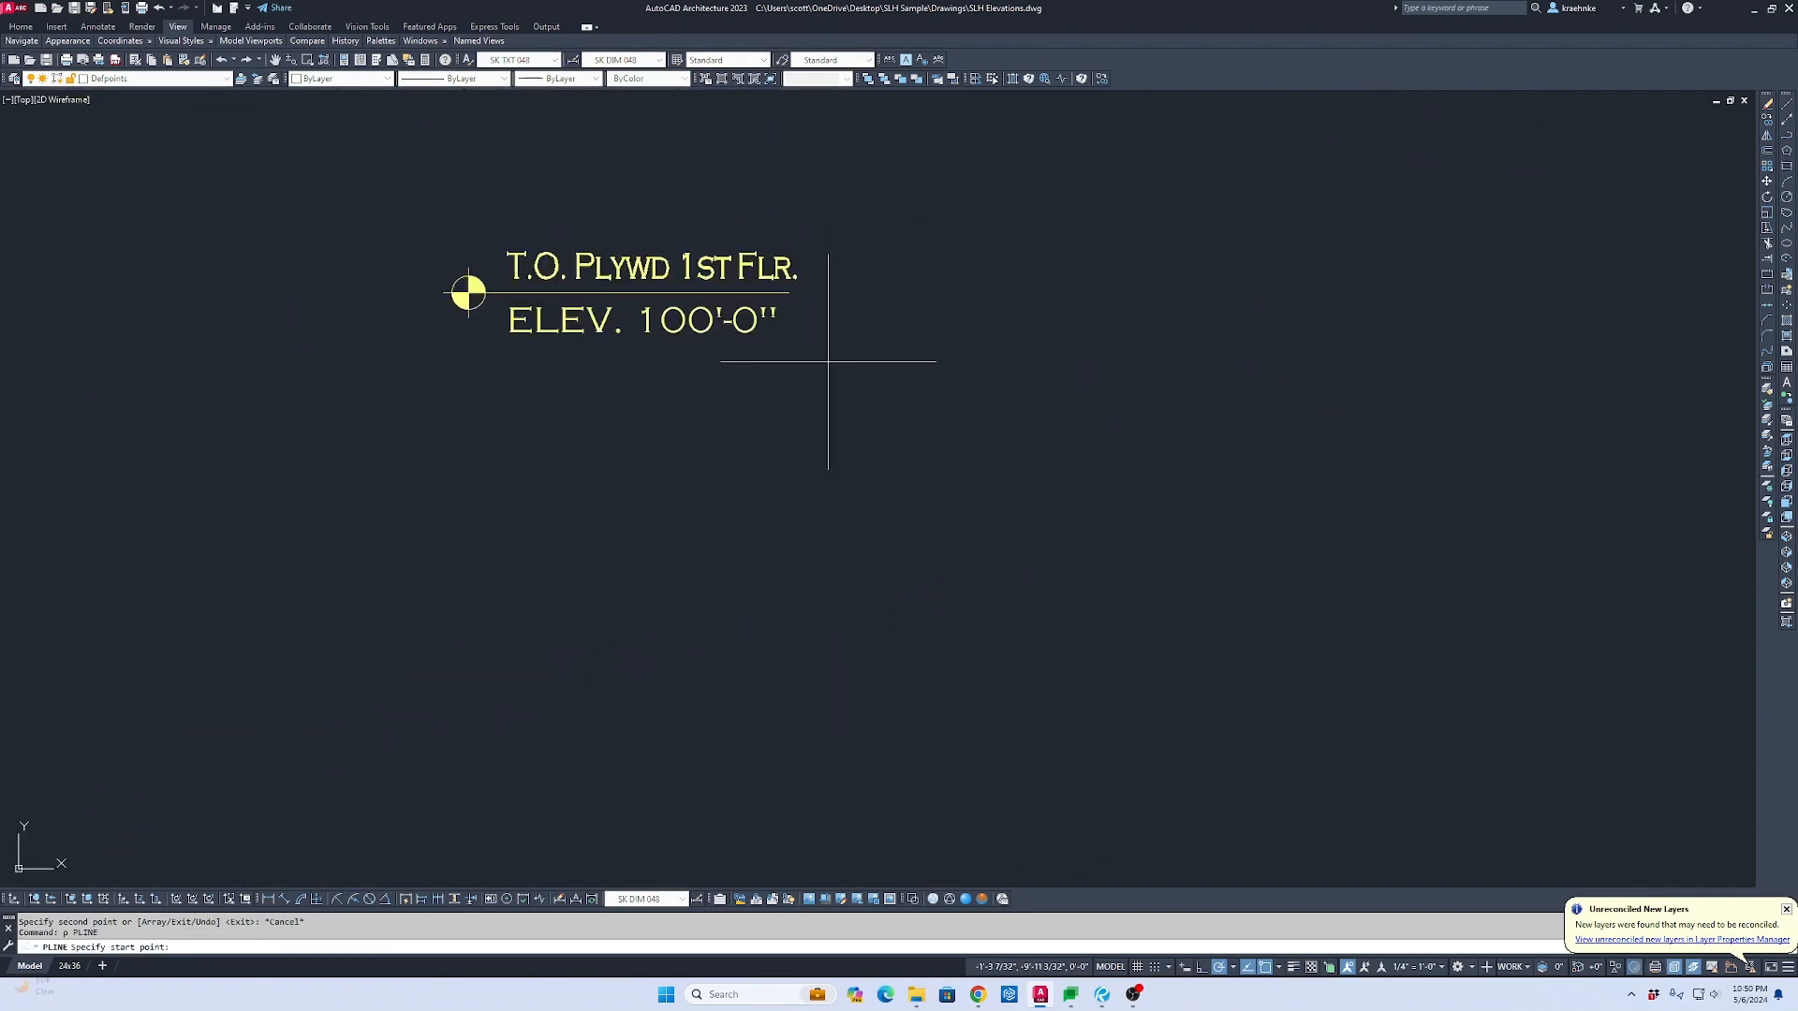
left_click(789, 277)
scroll(580, 467, "down", 8)
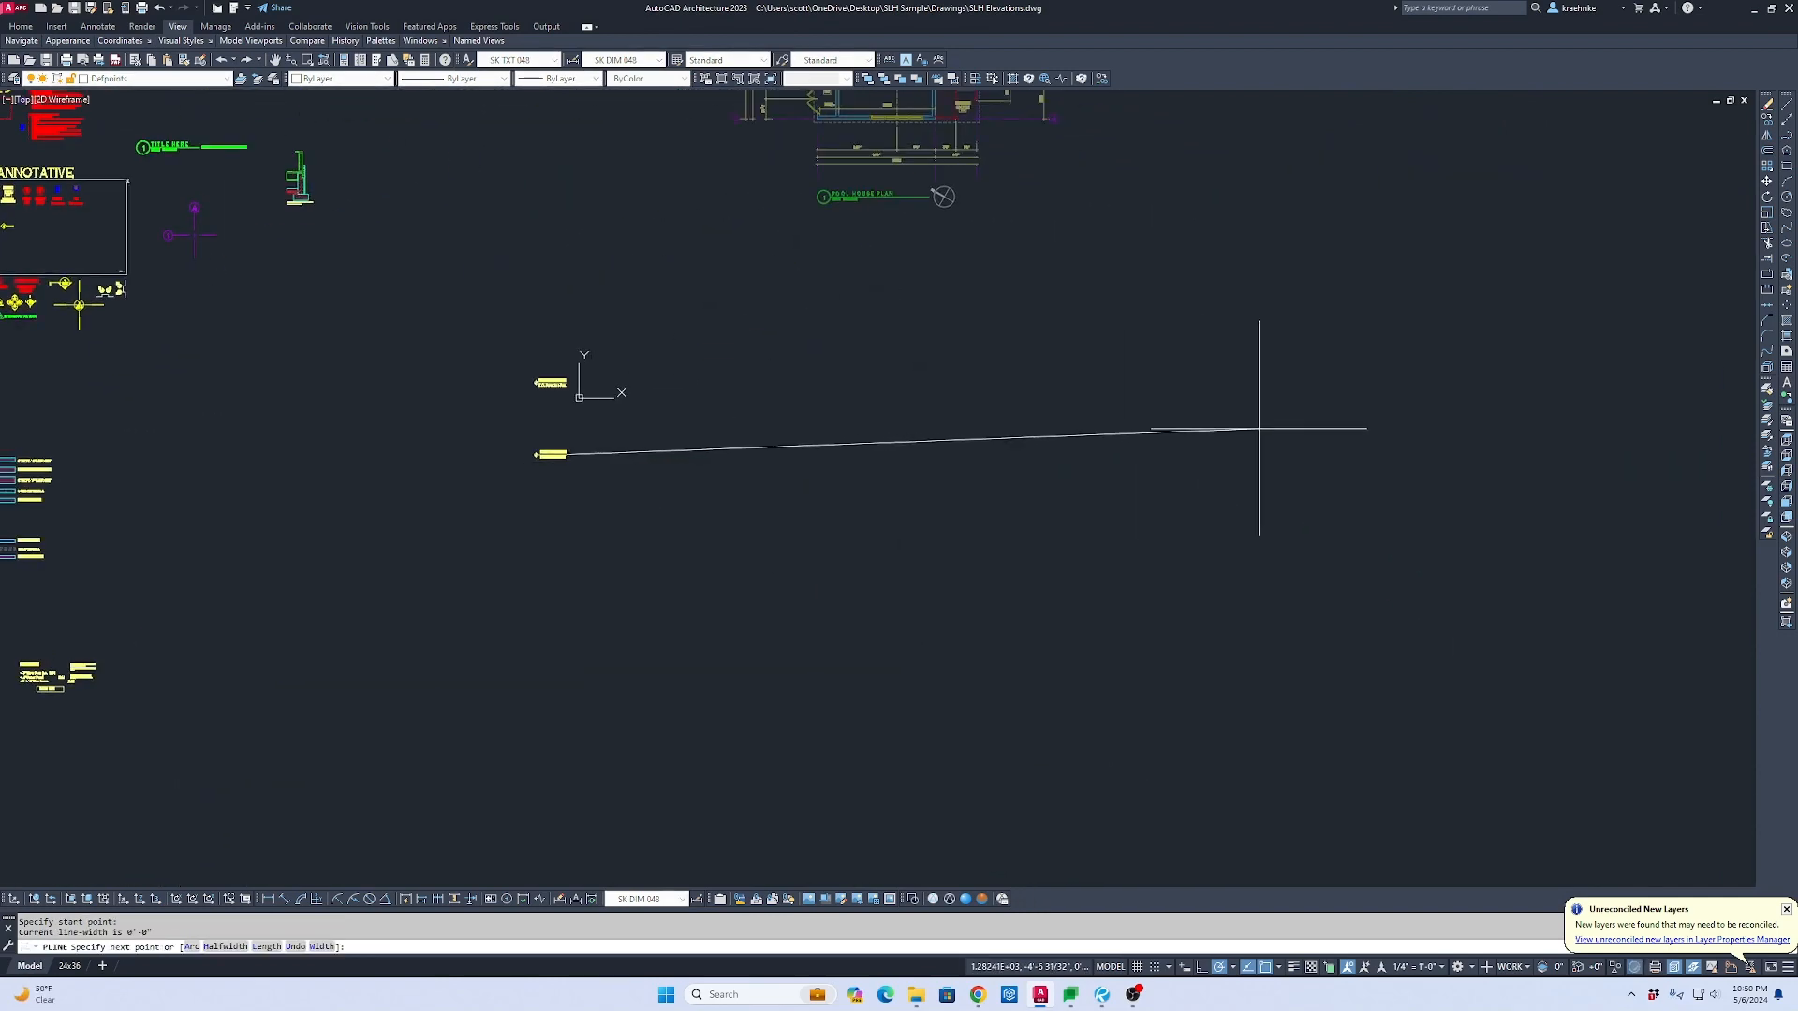
left_click(1294, 455)
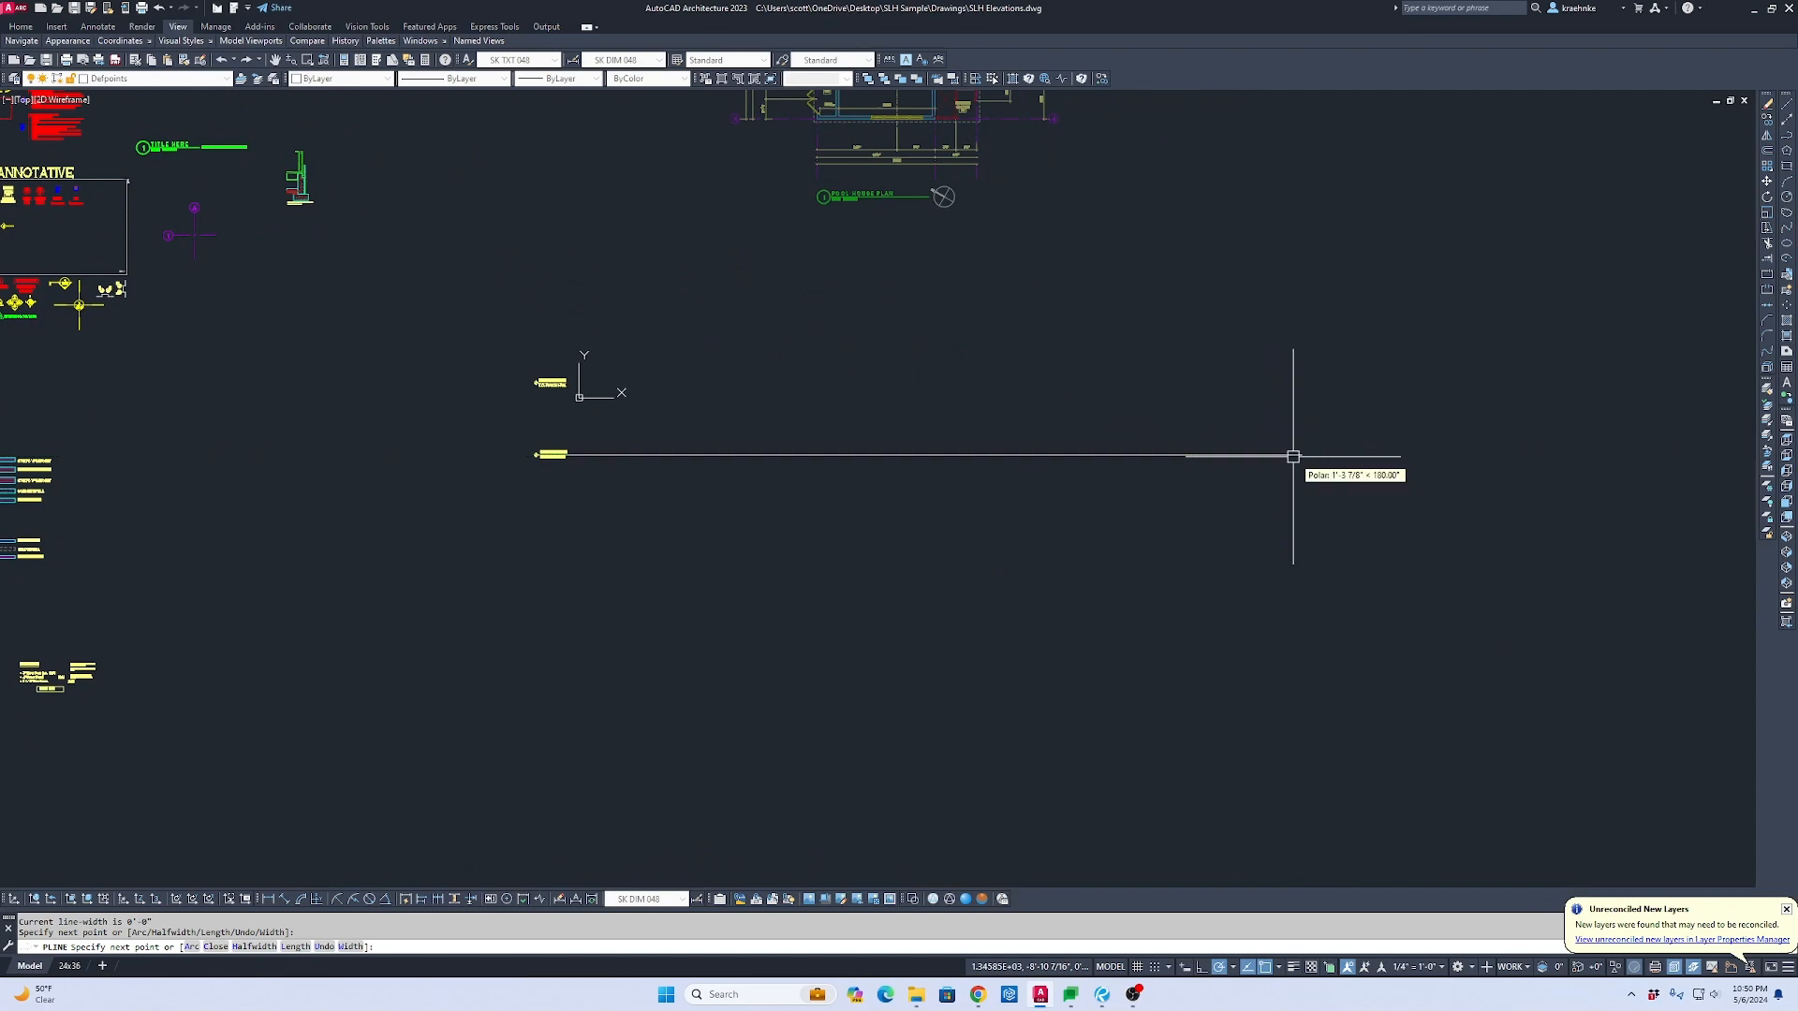
key("Escape")
scroll(554, 455, "up", 4)
scroll(834, 467, "down", 6)
mouse_move(834, 481)
middle_mouse_down()
mouse_move(833, 663)
mouse_move(871, 582)
middle_mouse_up()
Step: Check the elevation sketches in Revu and attach page 2 of SLH Sketches 1-2-2024.pdf as a relative-path underlay at scale 1, right of the floor plan
key("alt+Tab")
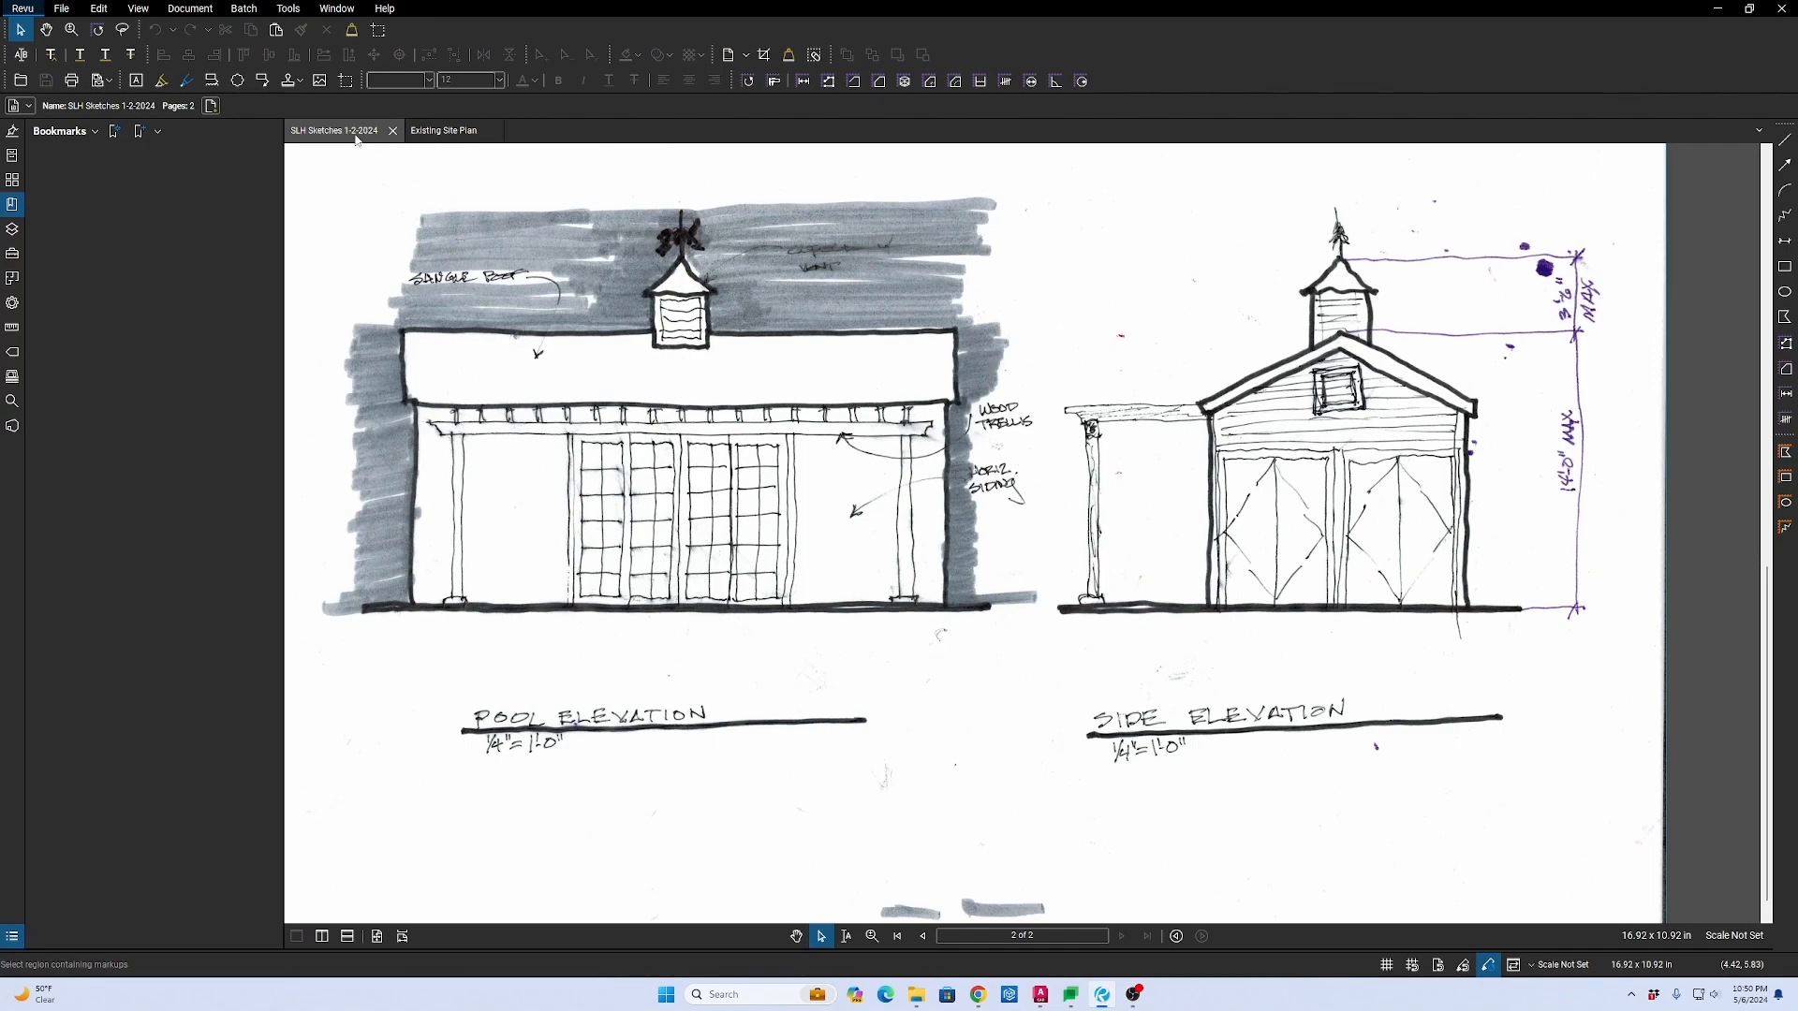
left_click(1719, 8)
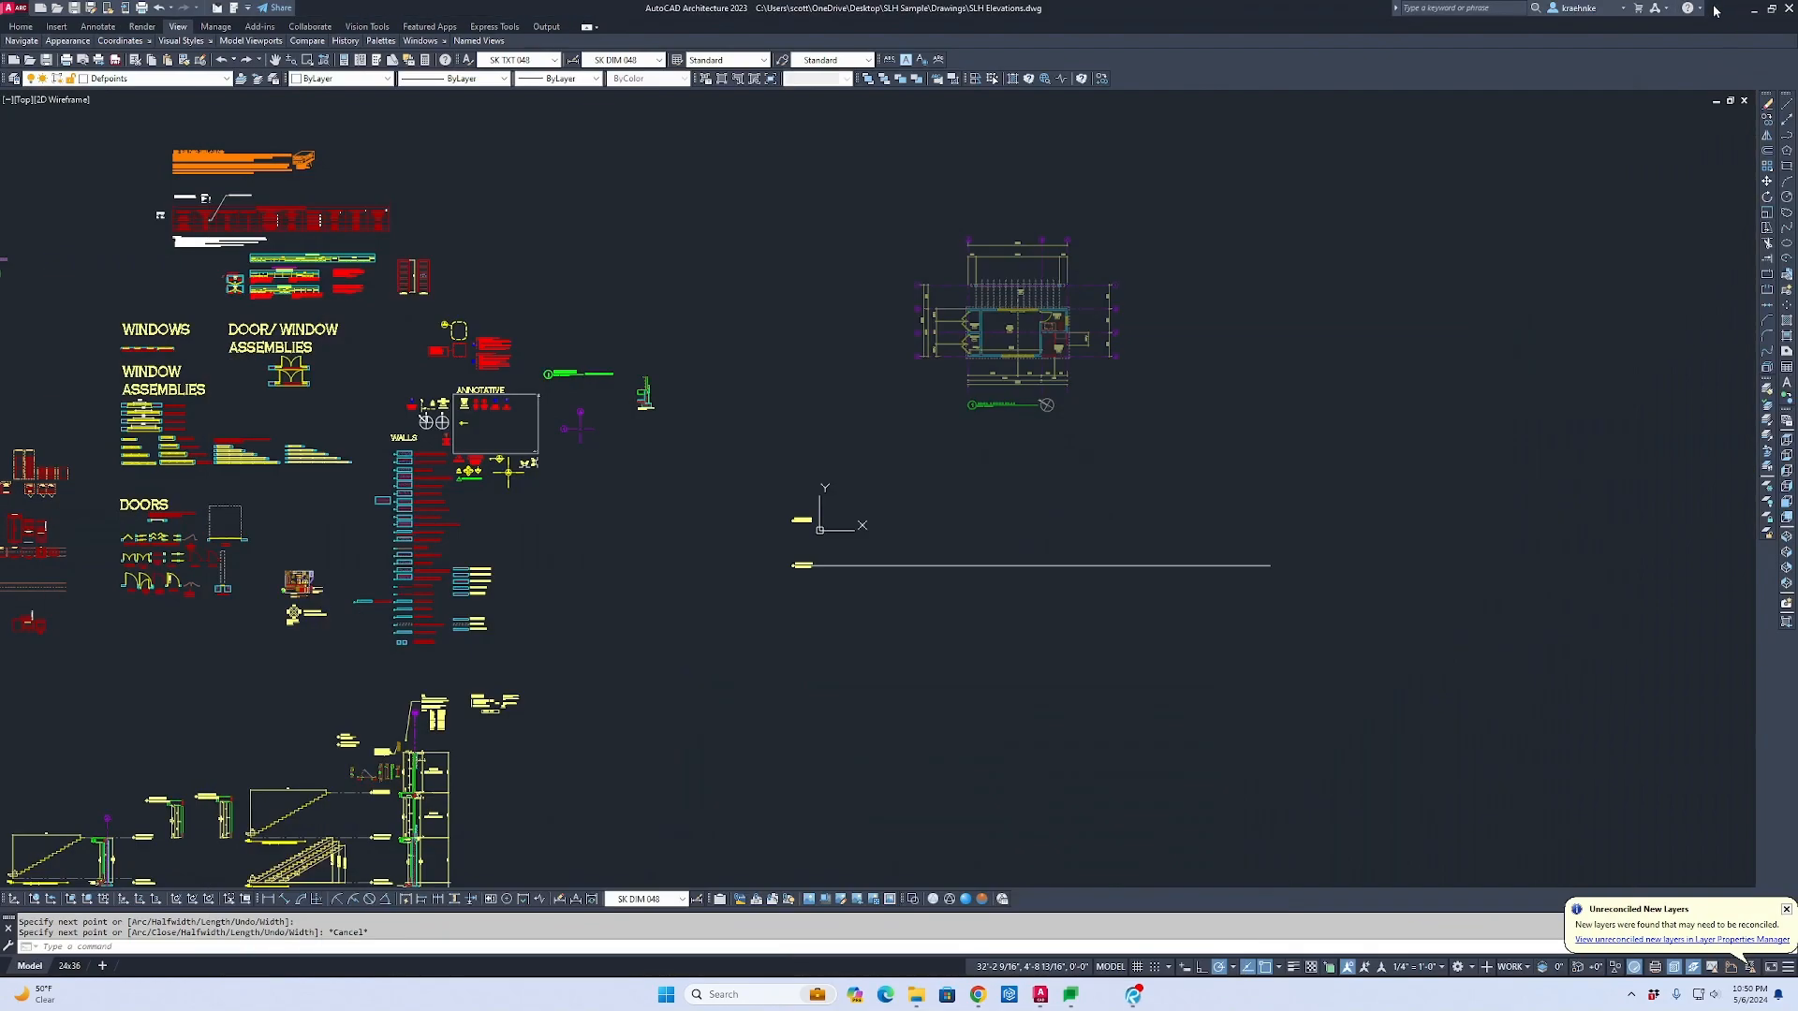
key("Return")
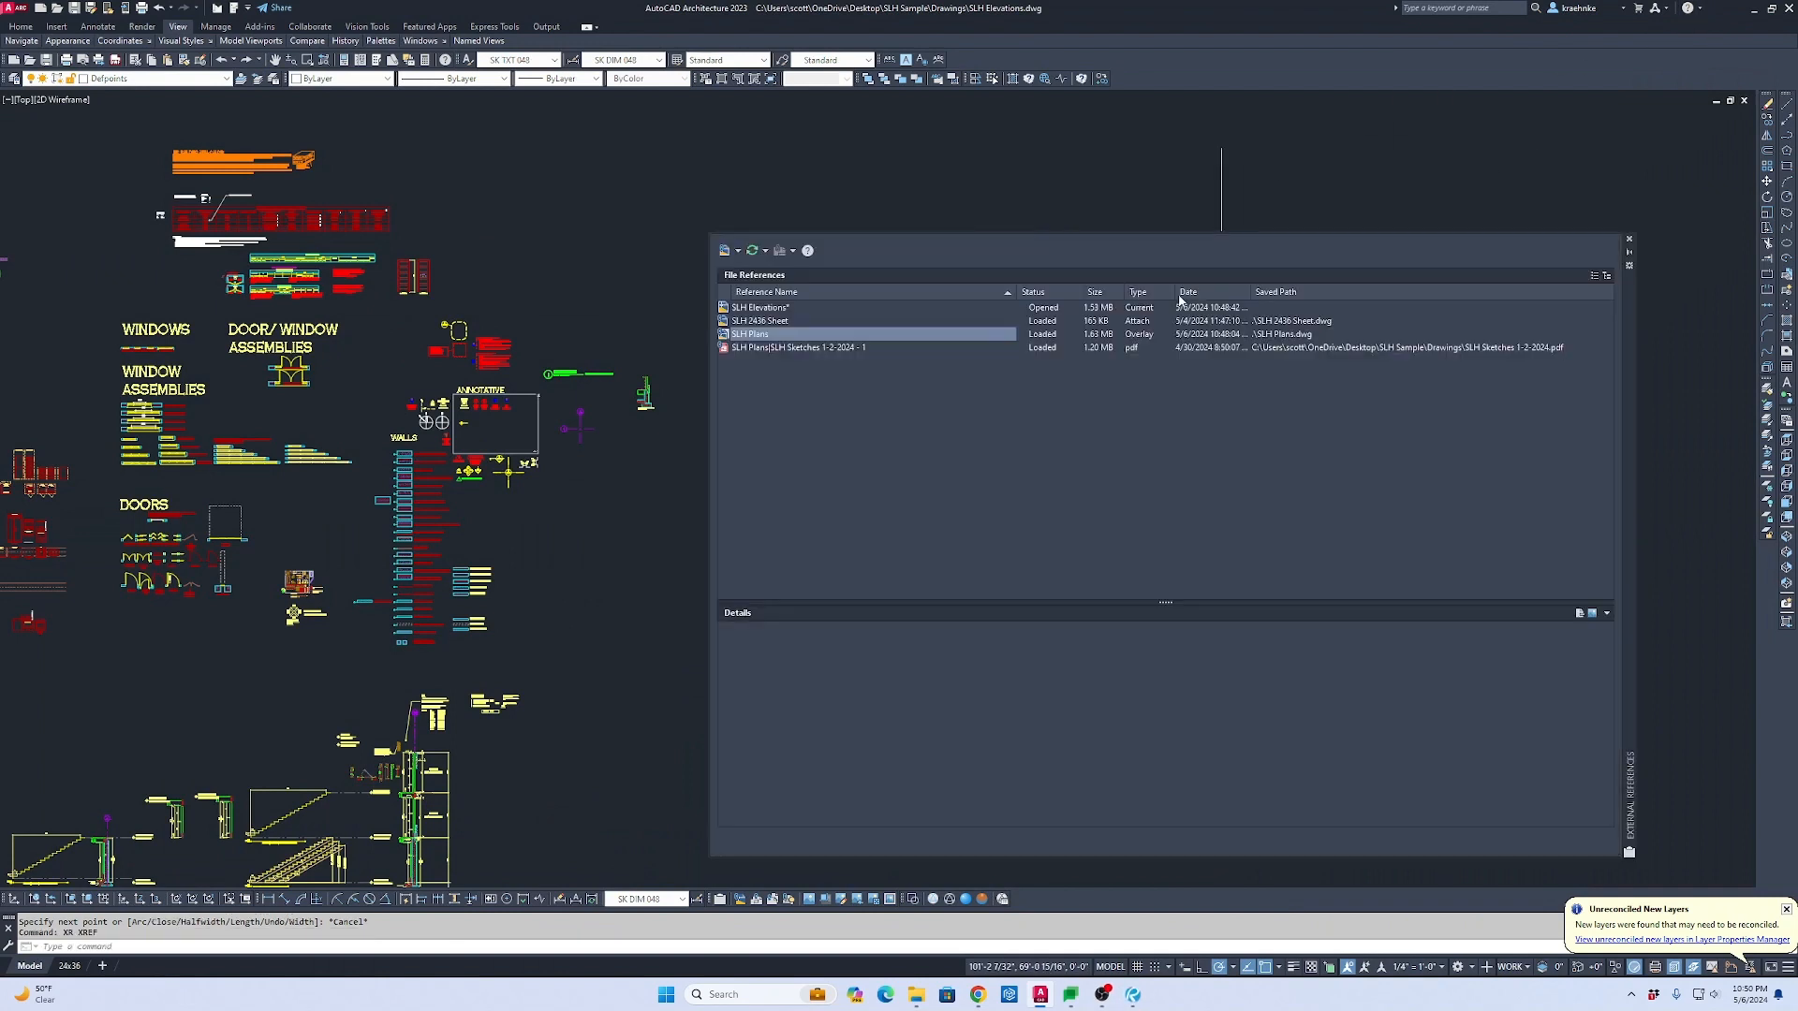
left_click(739, 251)
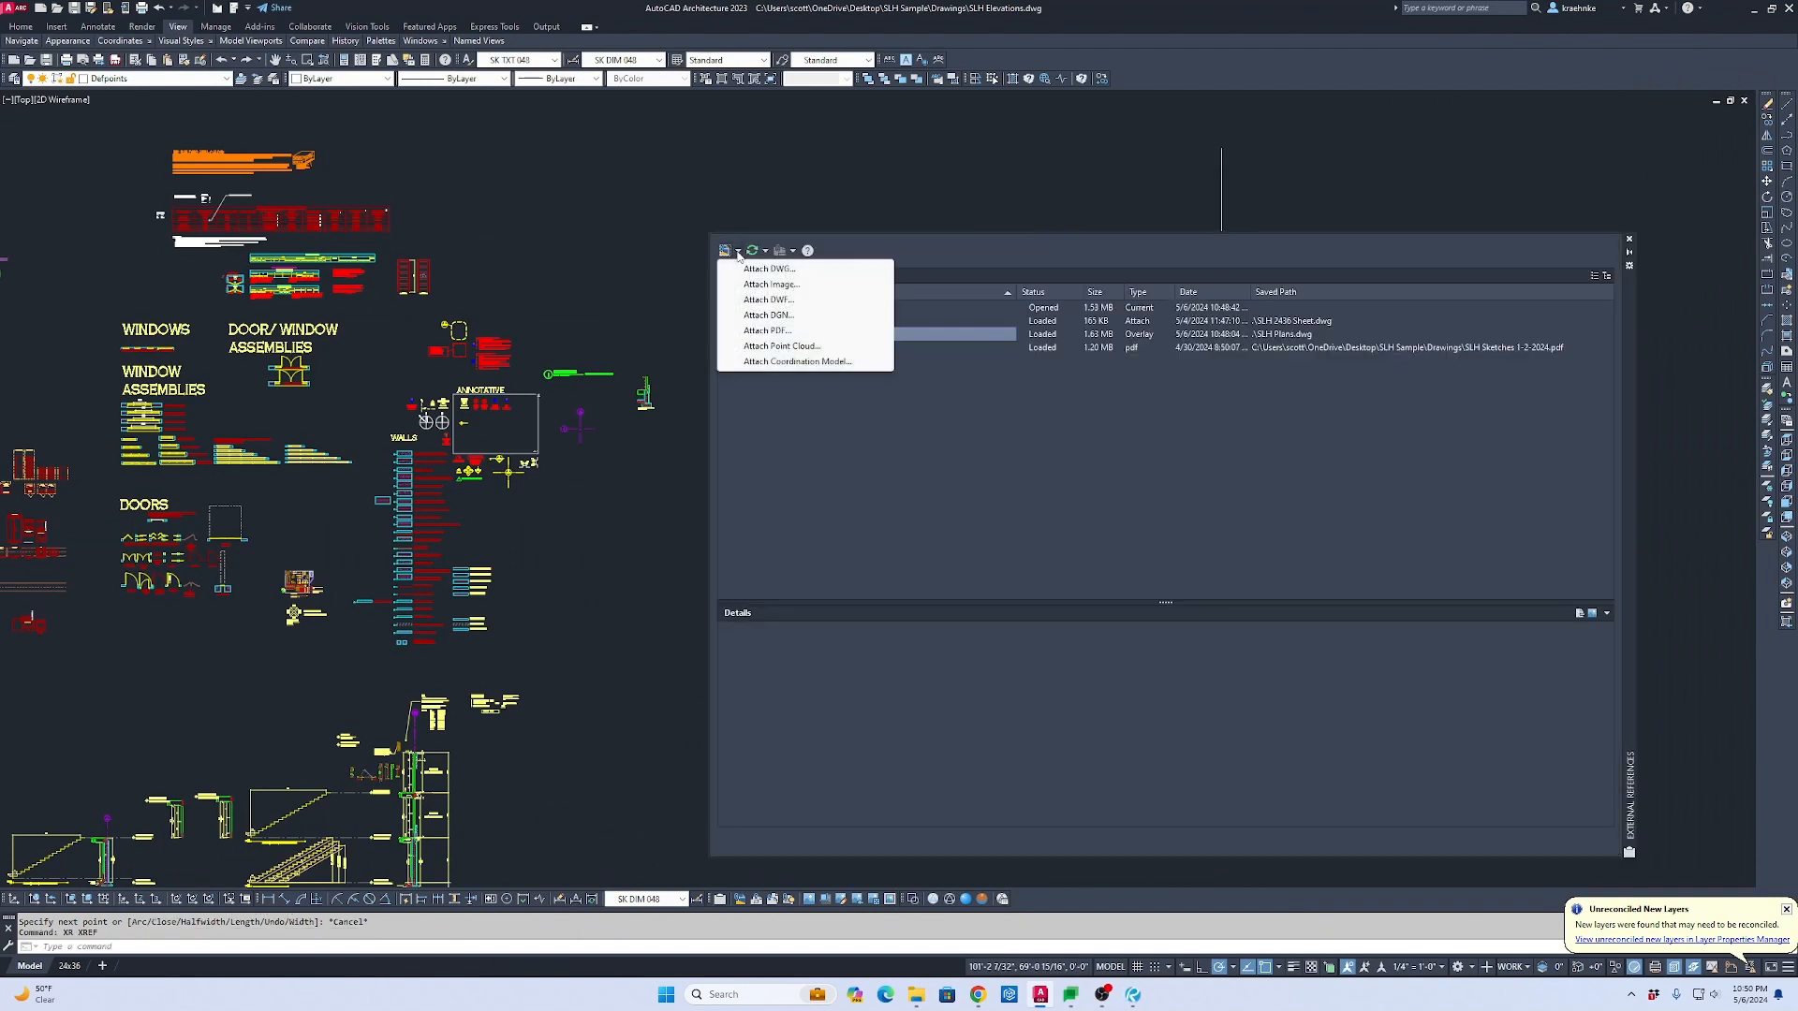
left_click(770, 331)
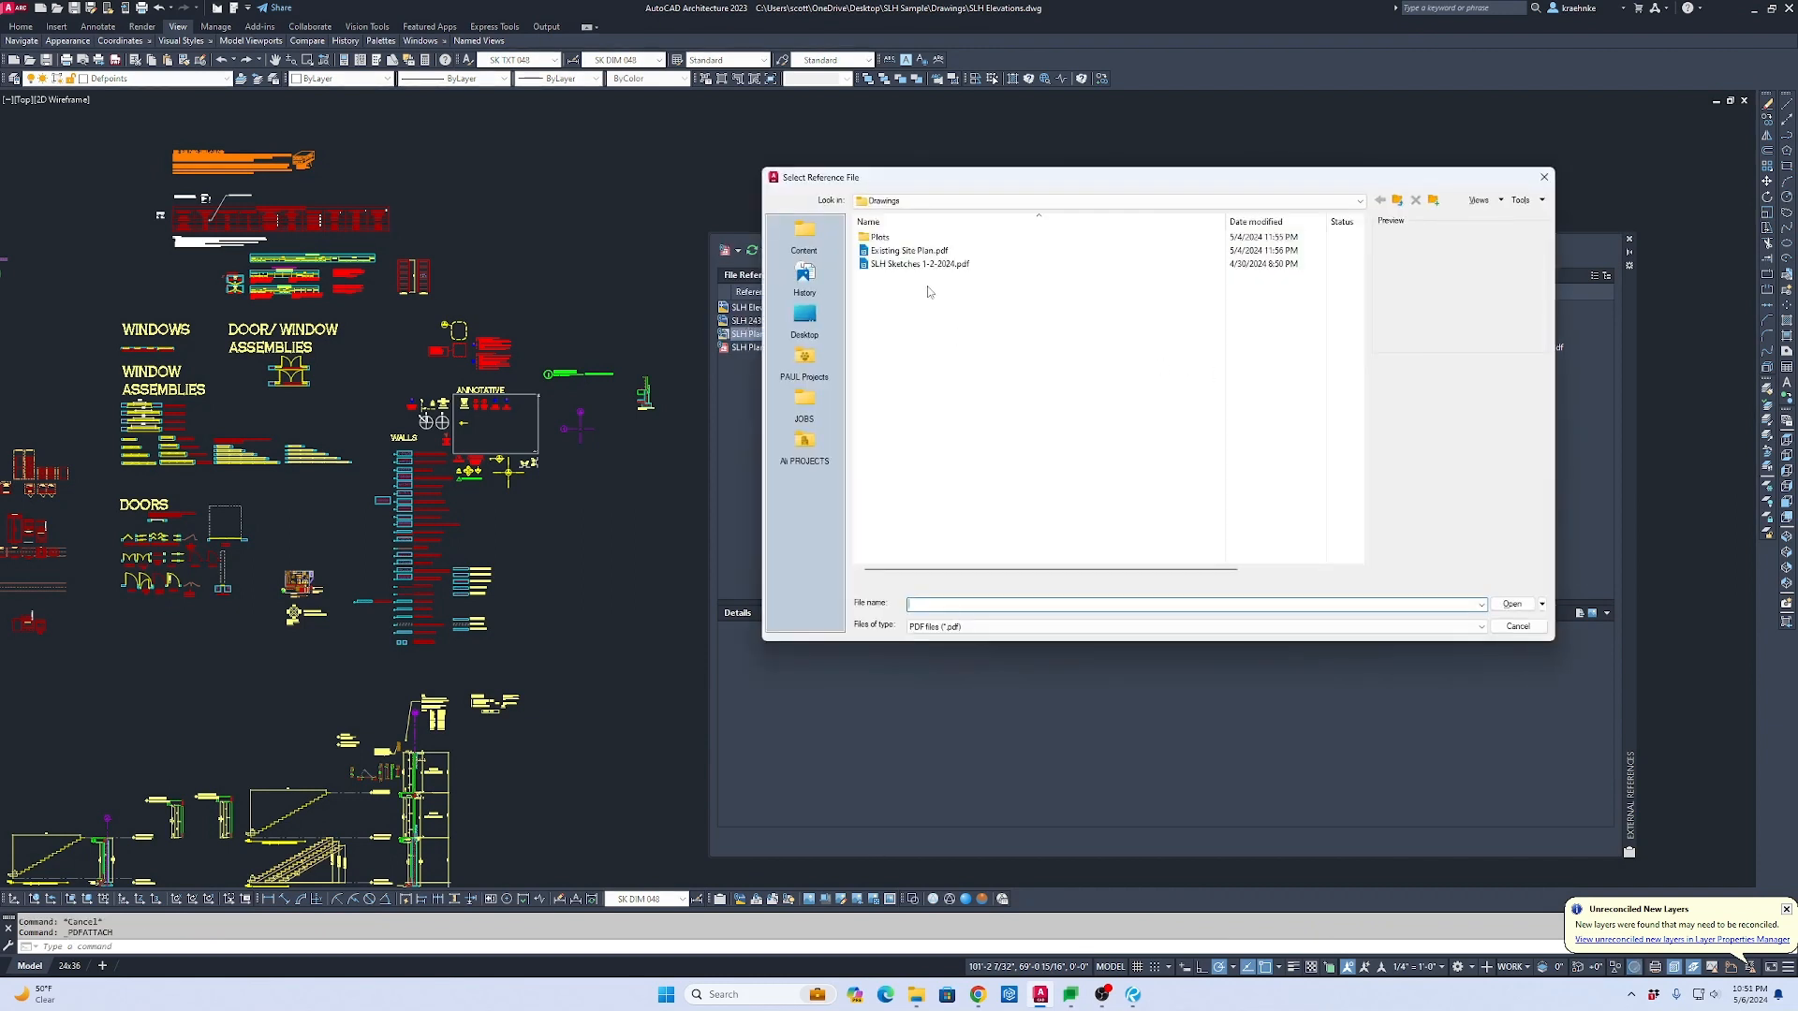
left_click(935, 265)
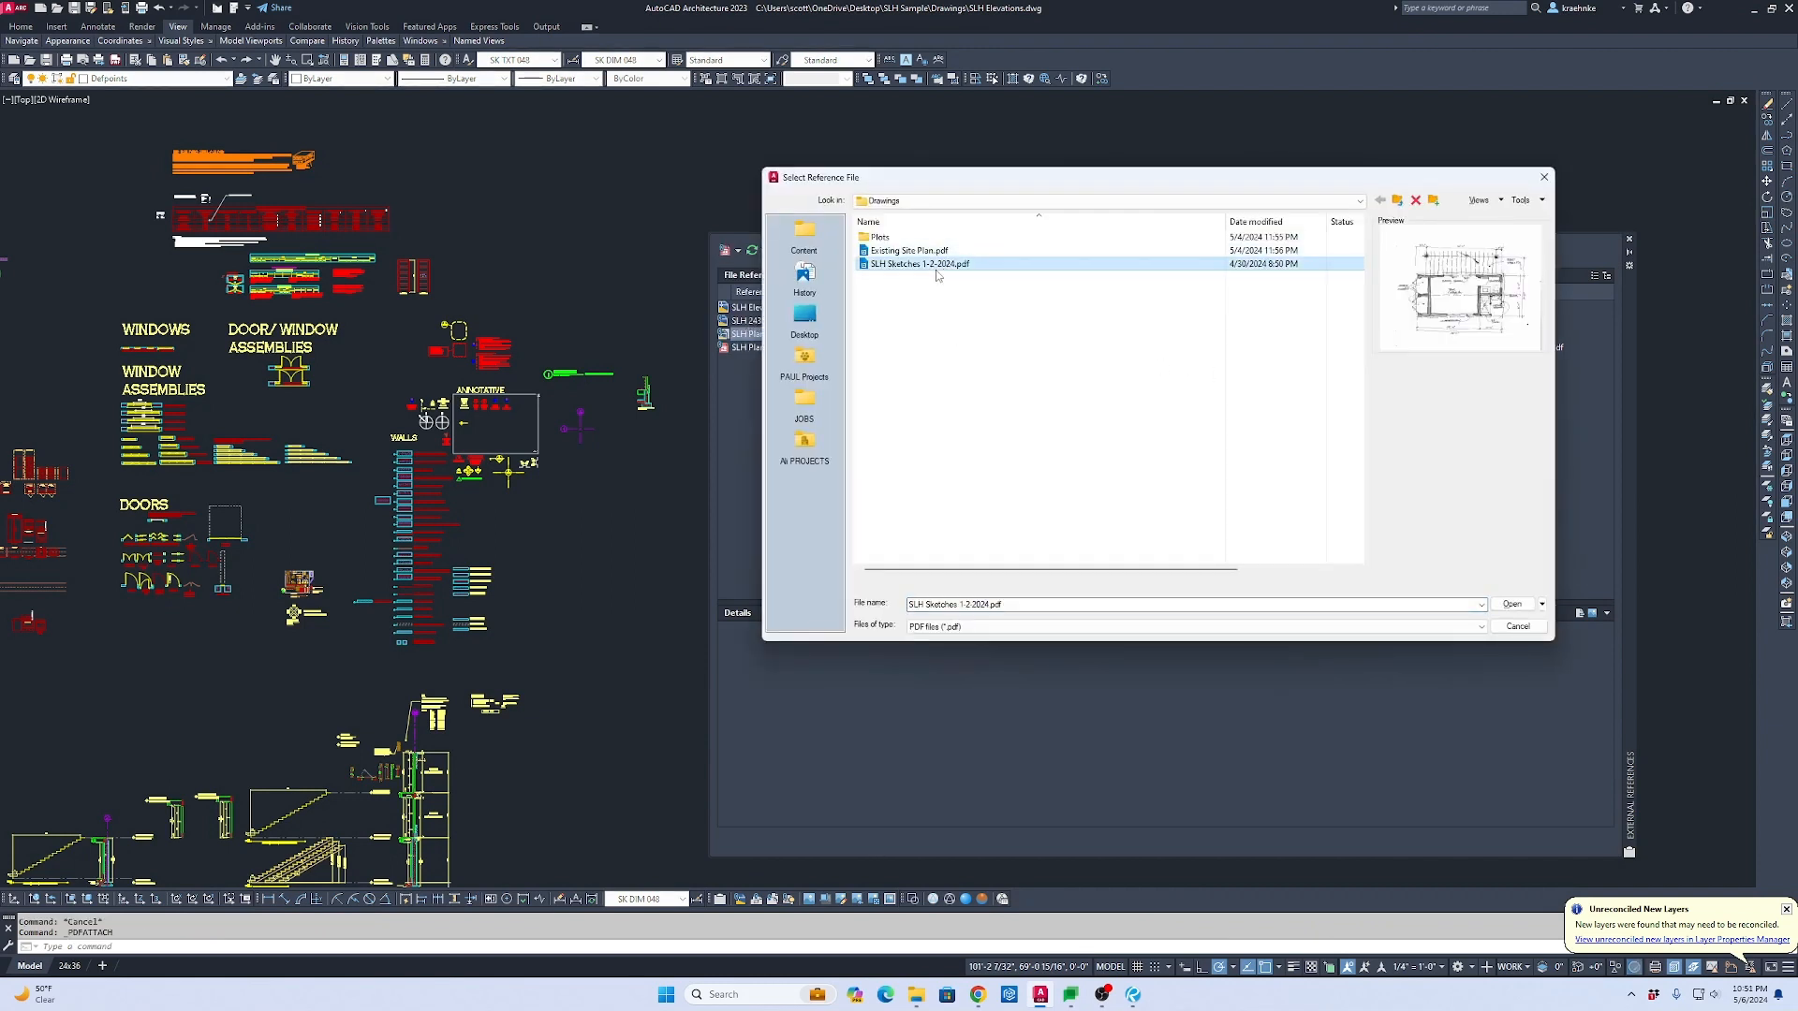
double_click(936, 266)
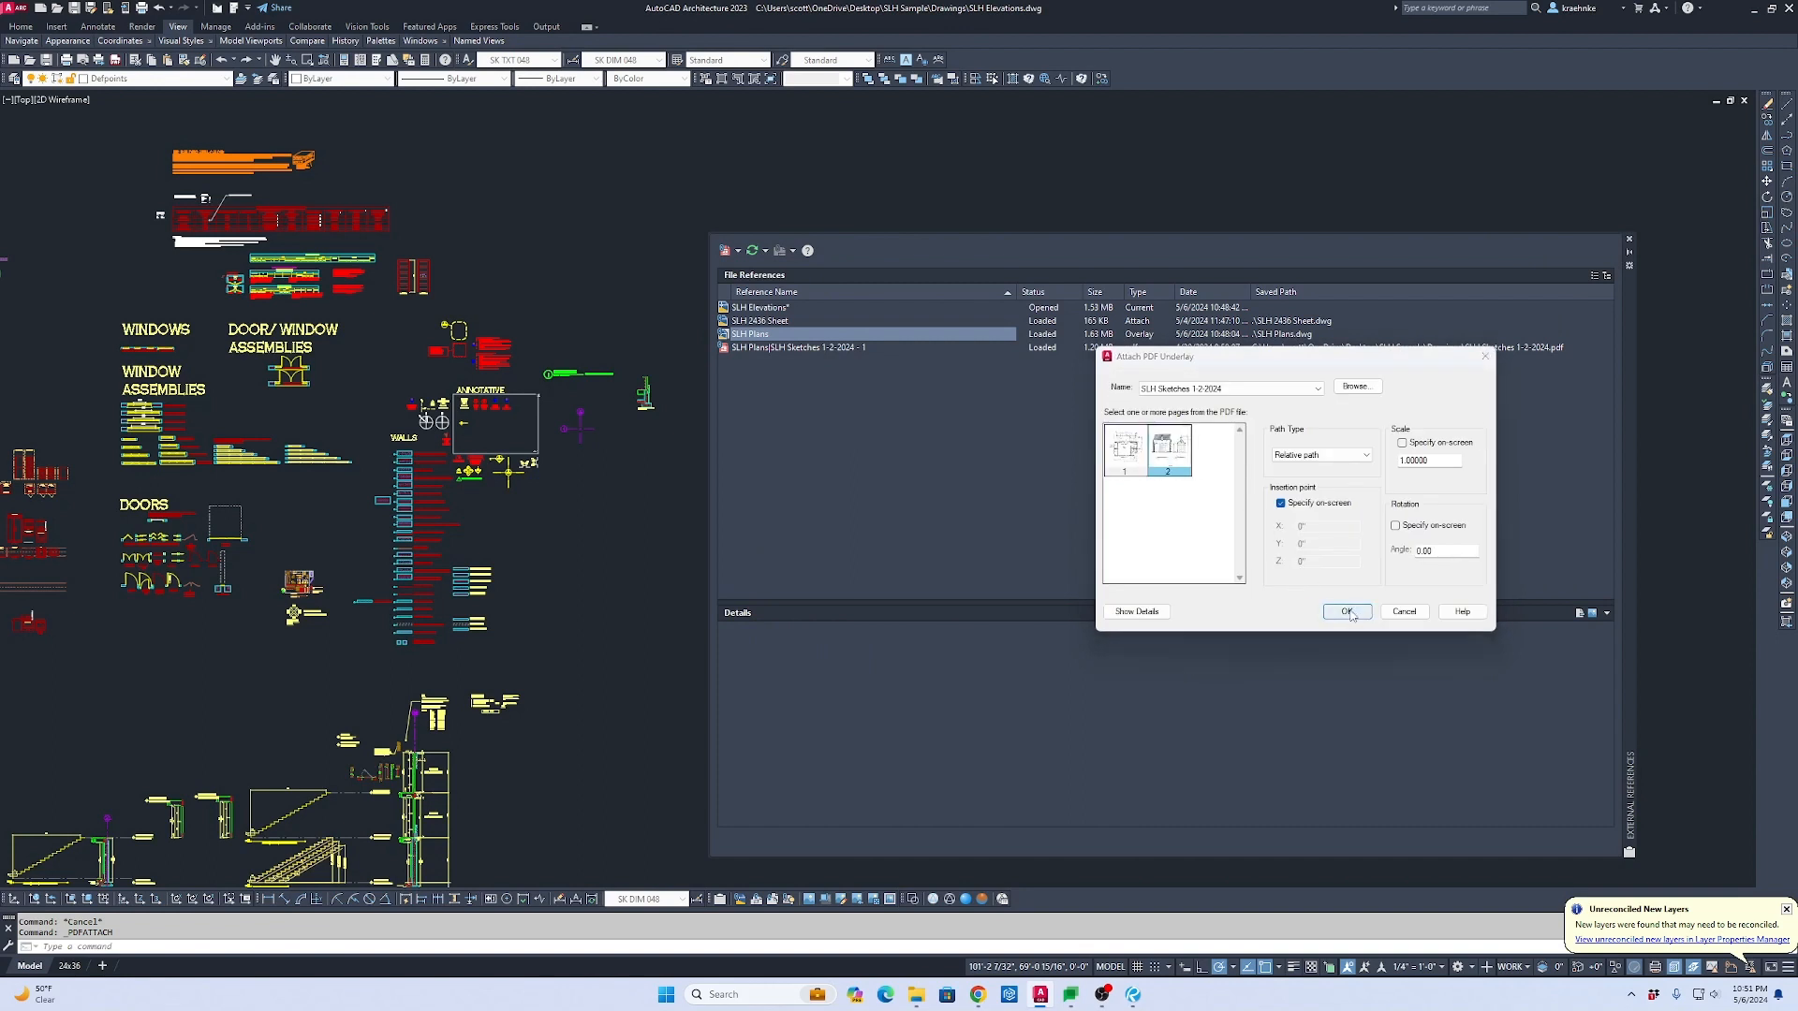
left_click(1347, 611)
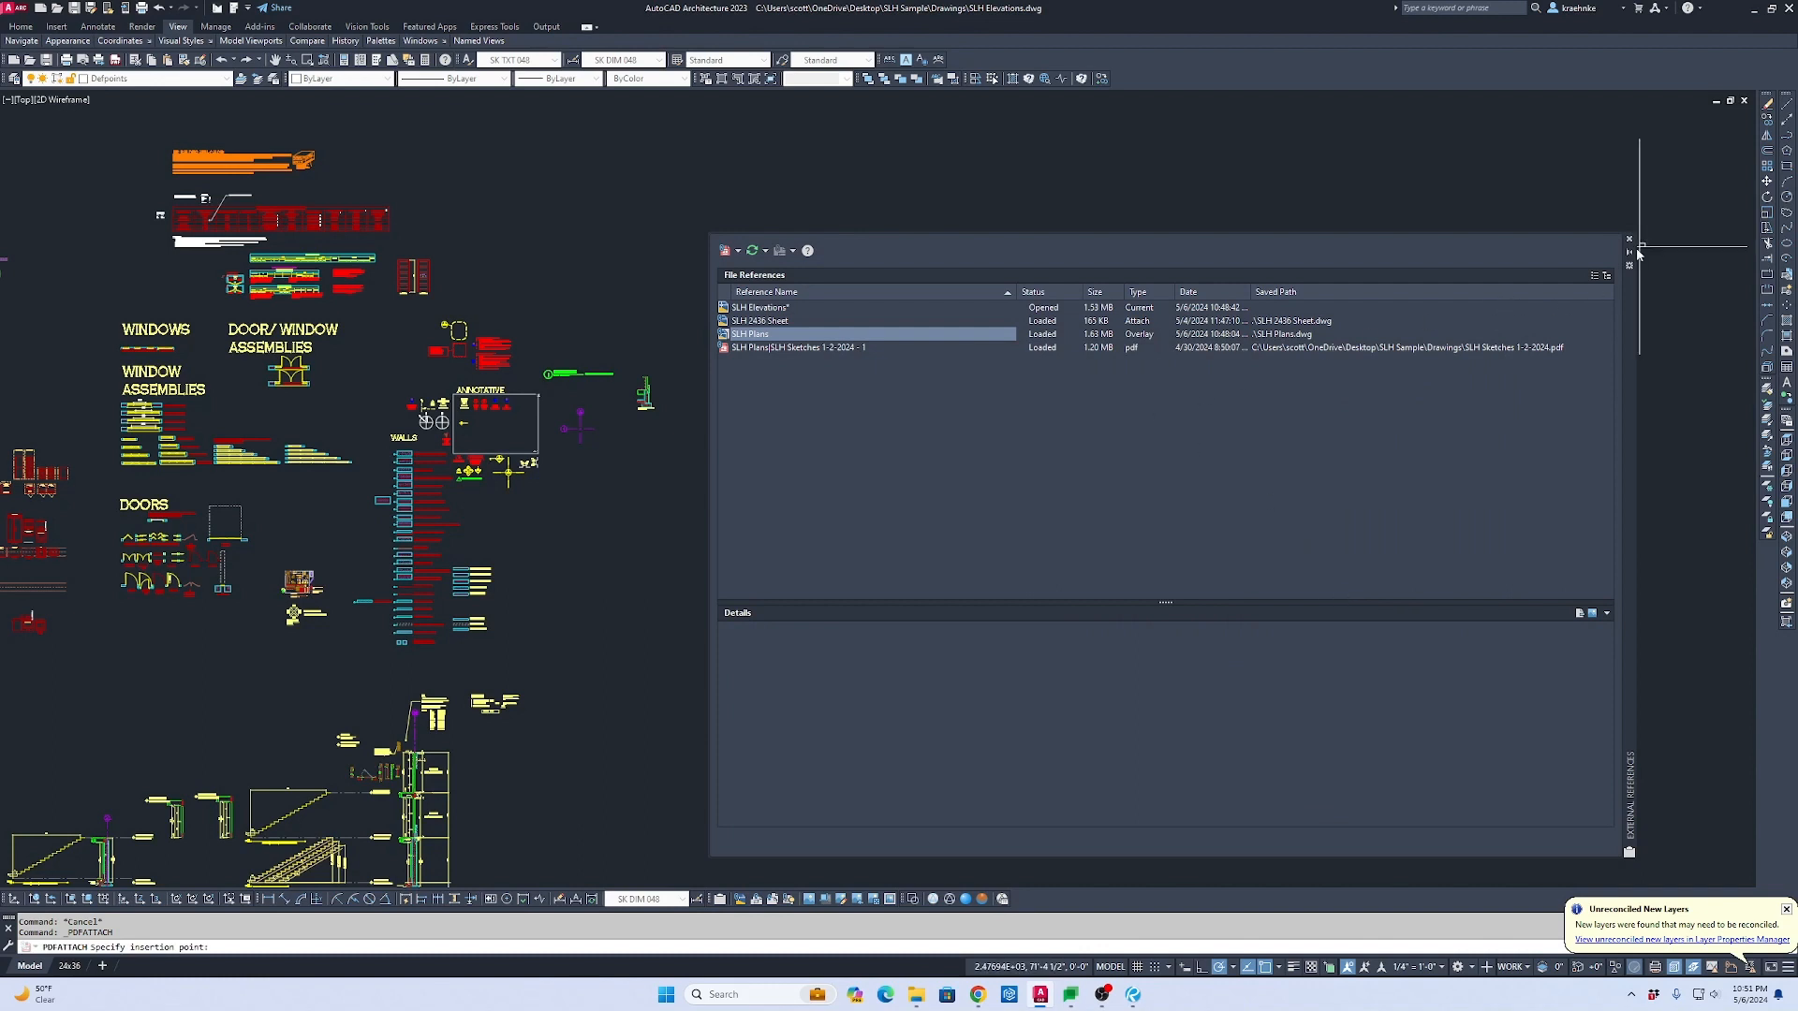
scroll(1674, 365, "up", 5)
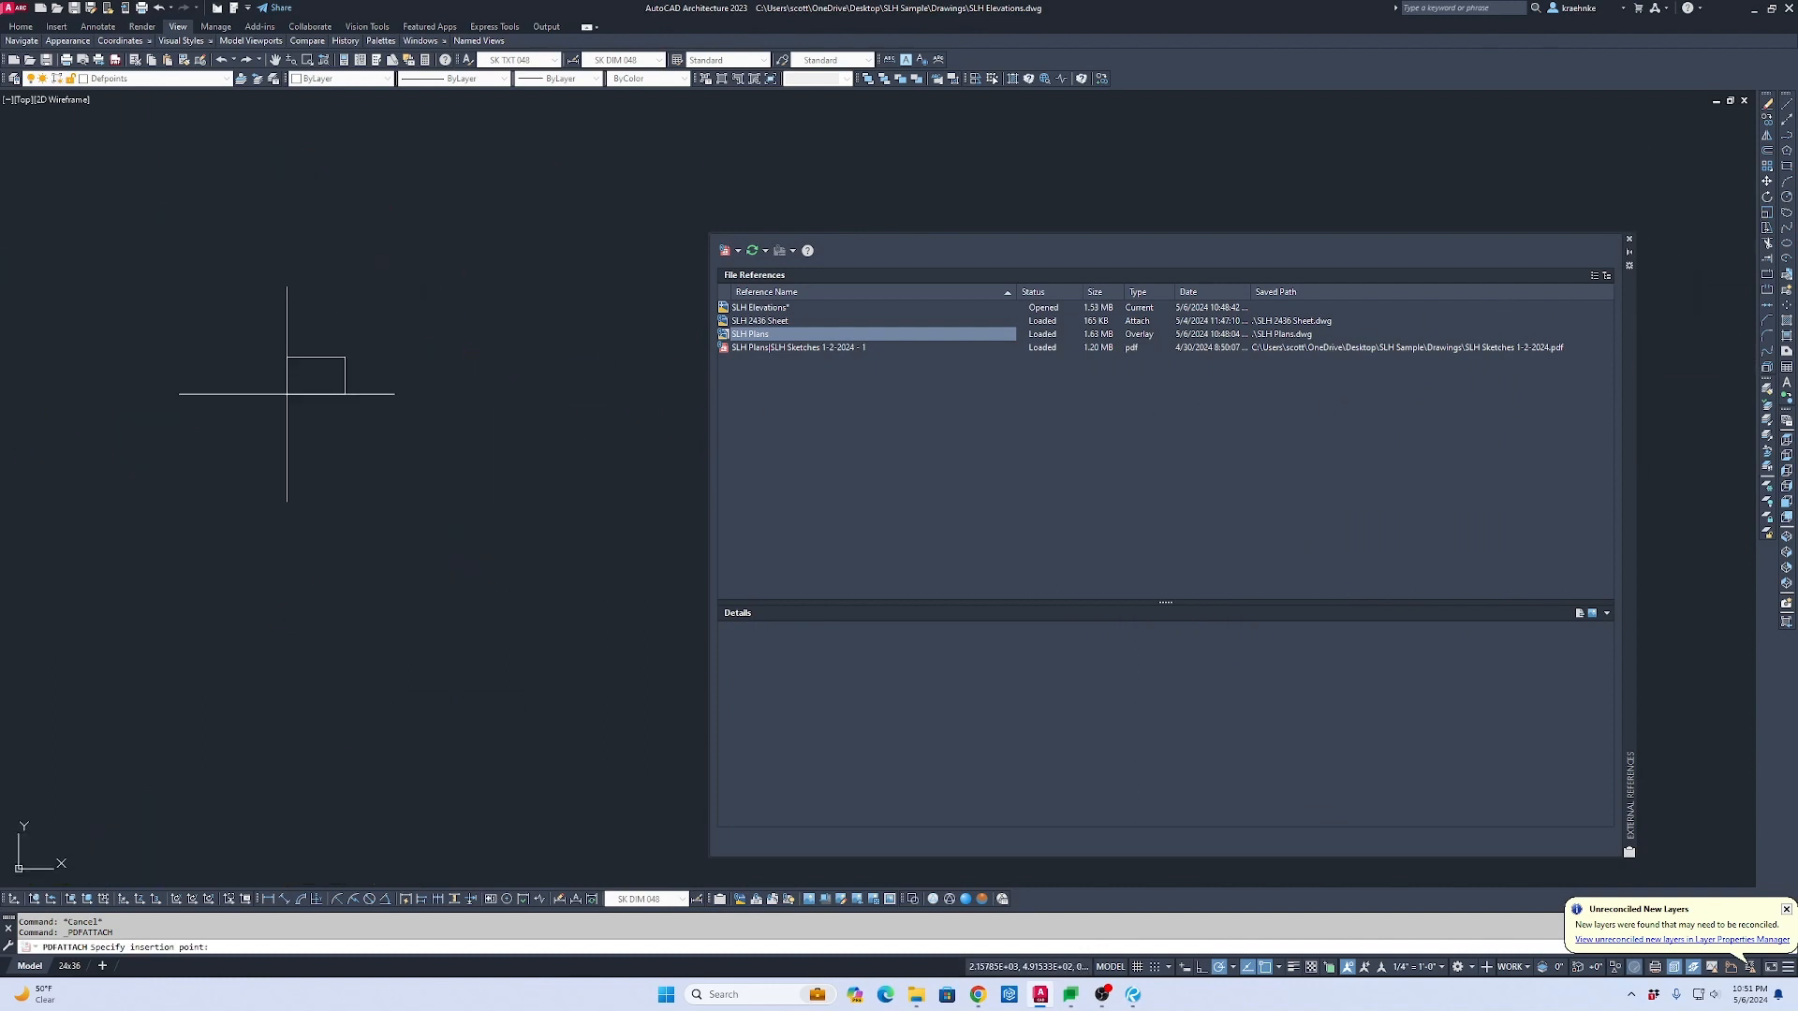
left_click(337, 455)
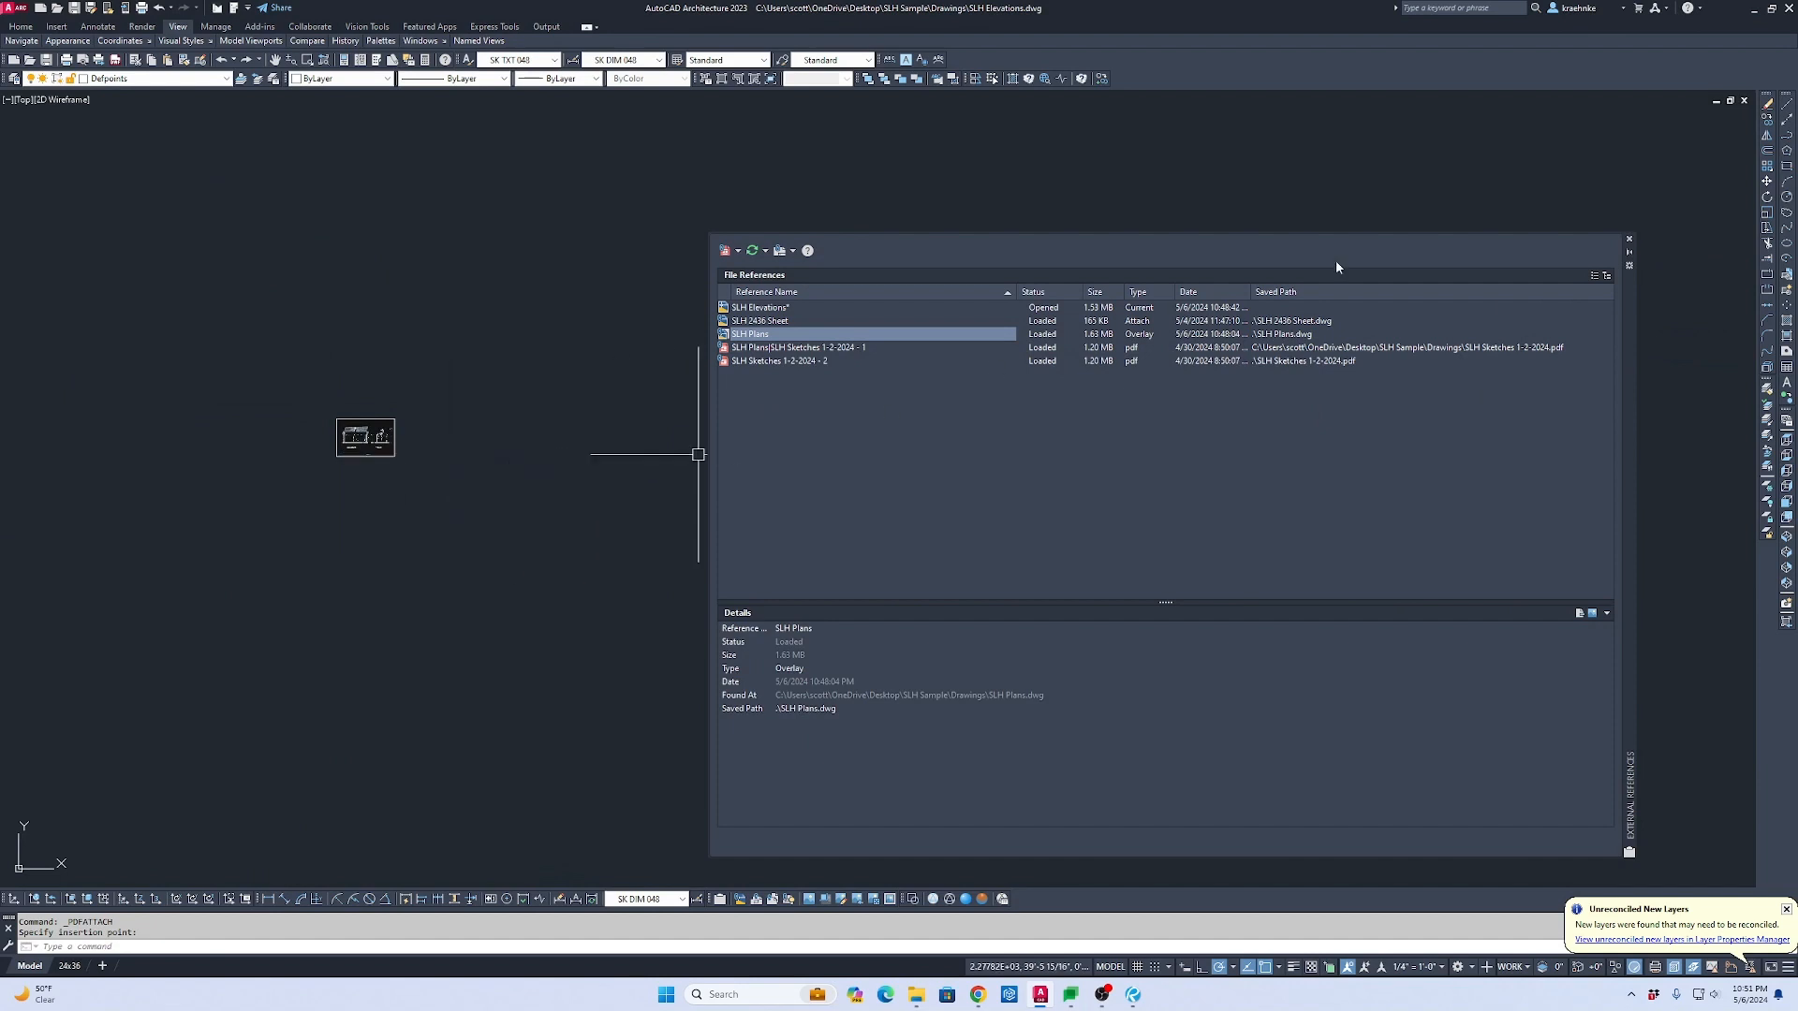
left_click(1629, 241)
Step: Set the scale of the elevation sketch PDF underlay to 48
scroll(1293, 377, "down", 6)
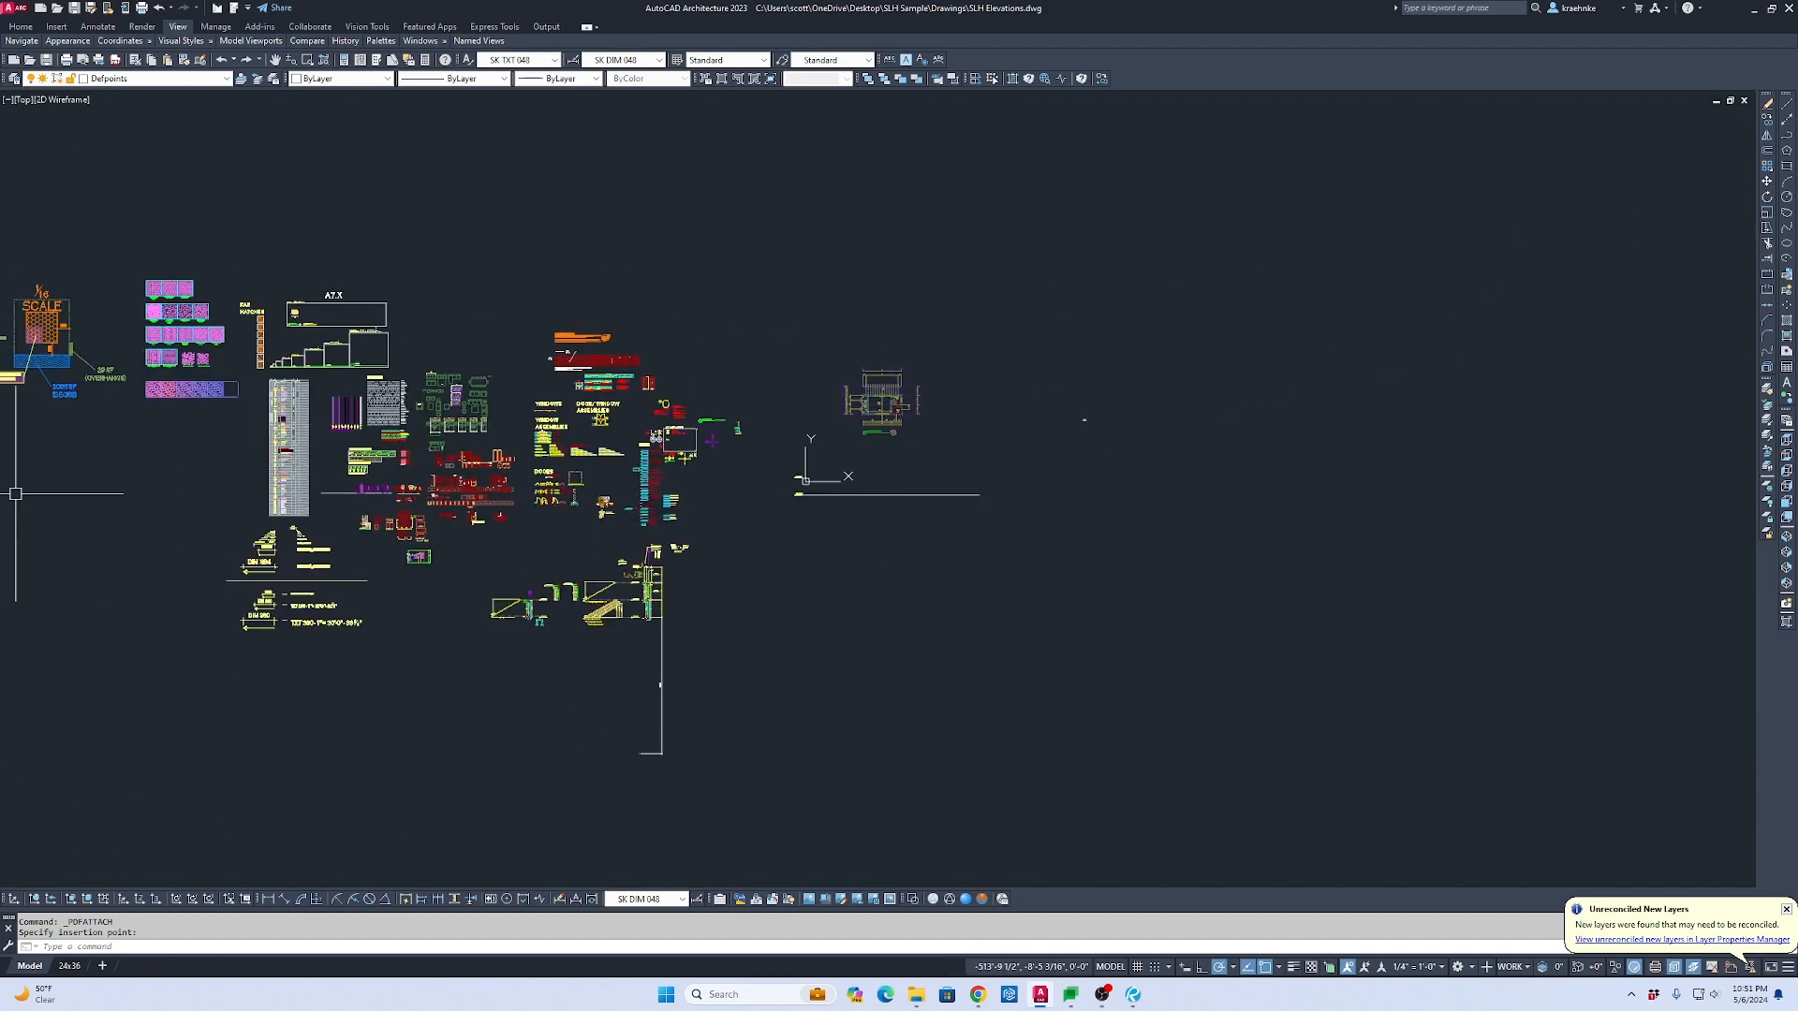
key("ctrl+1")
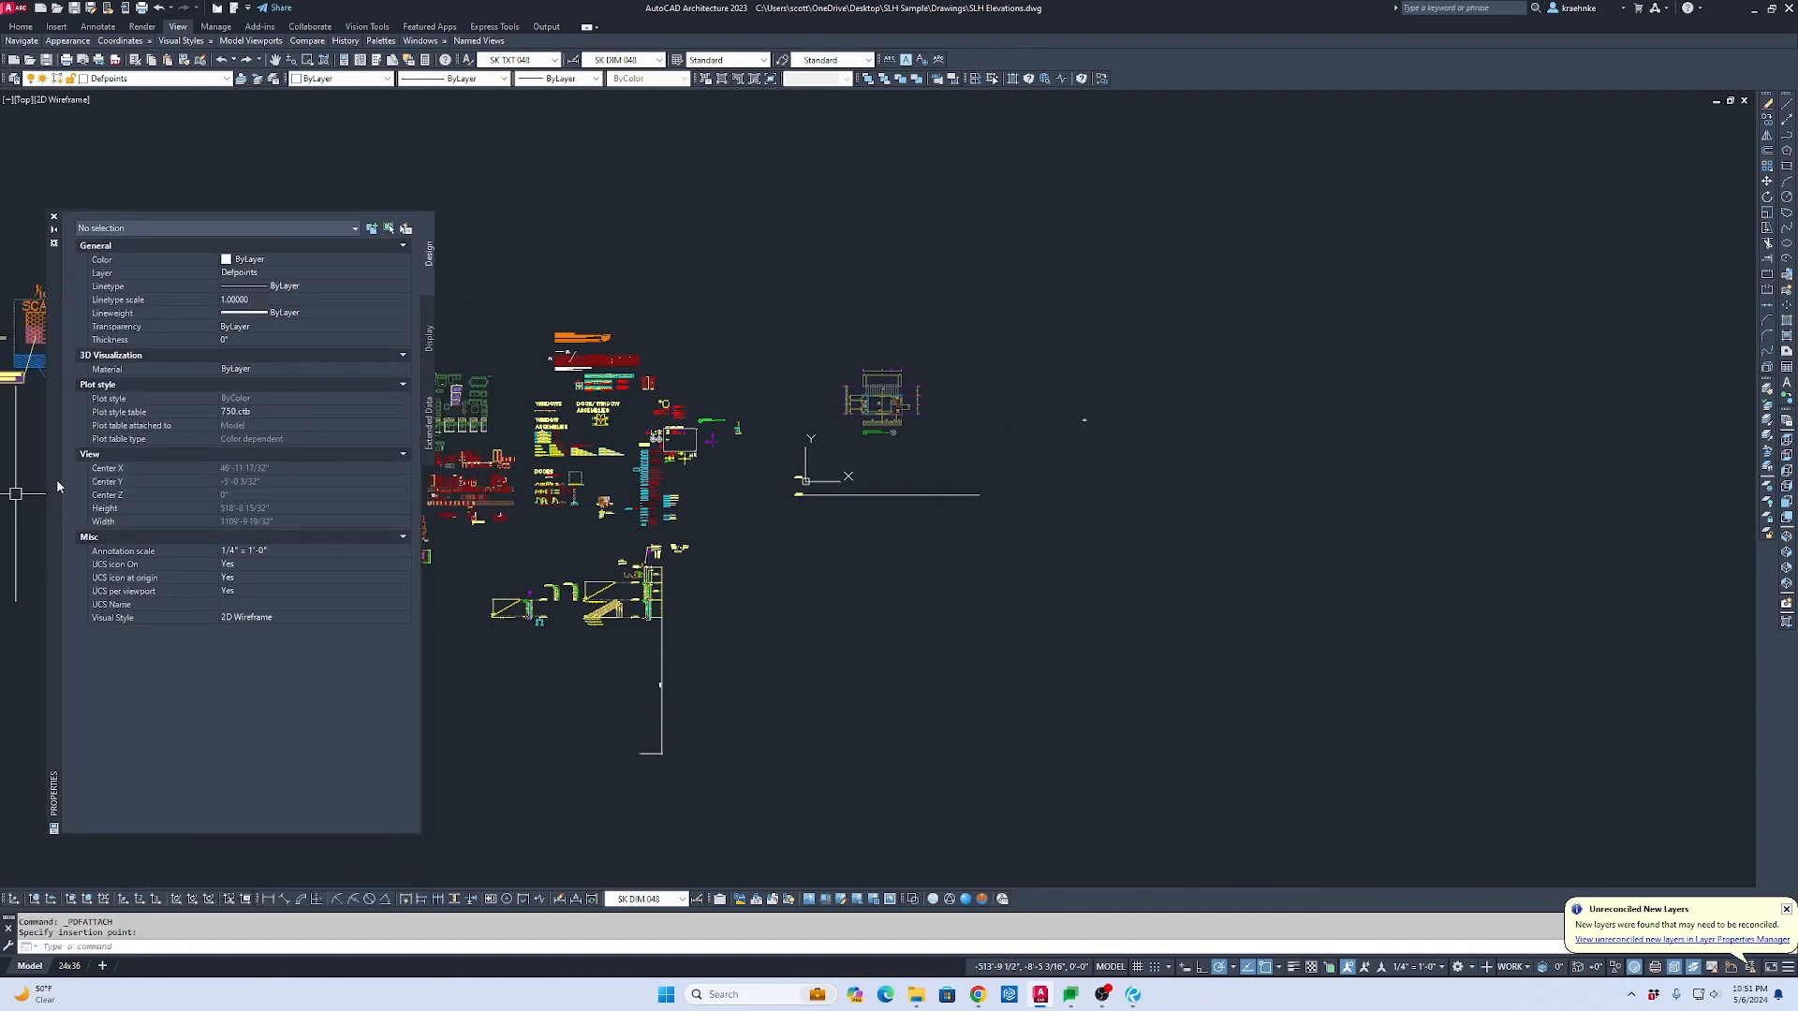
scroll(1083, 413, "up", 15)
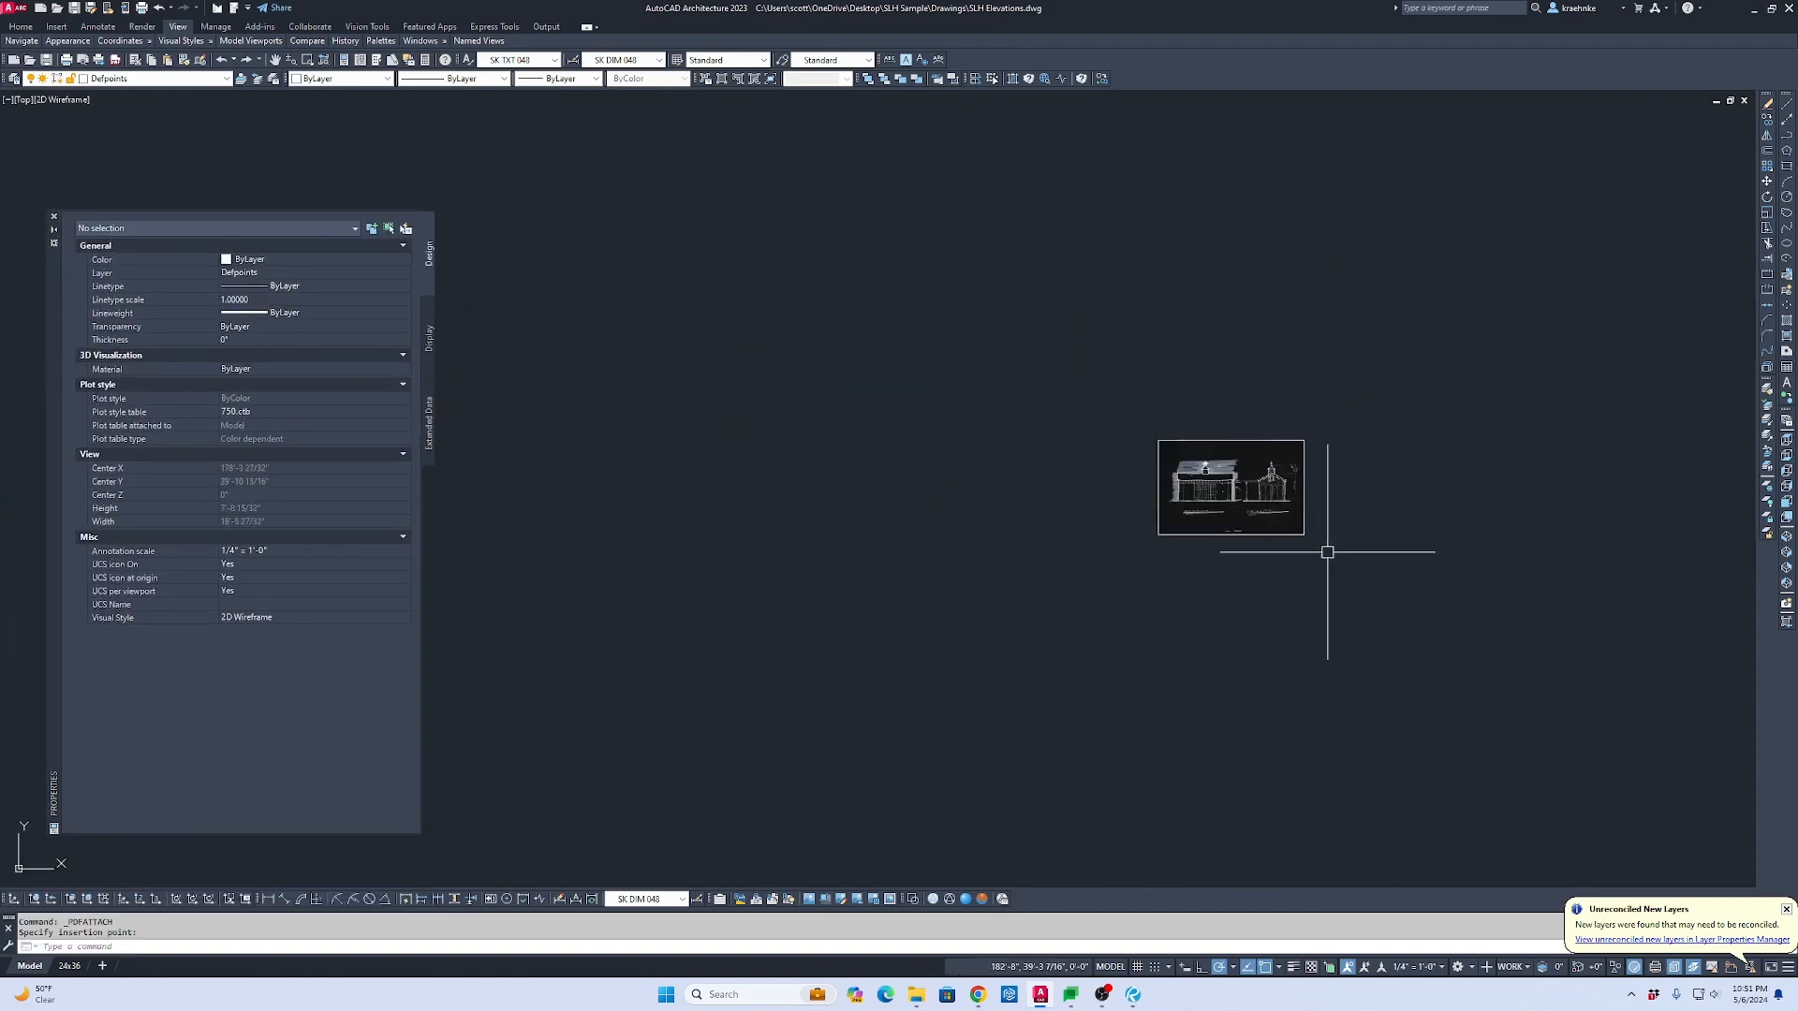
left_click(1222, 515)
left_click(967, 474)
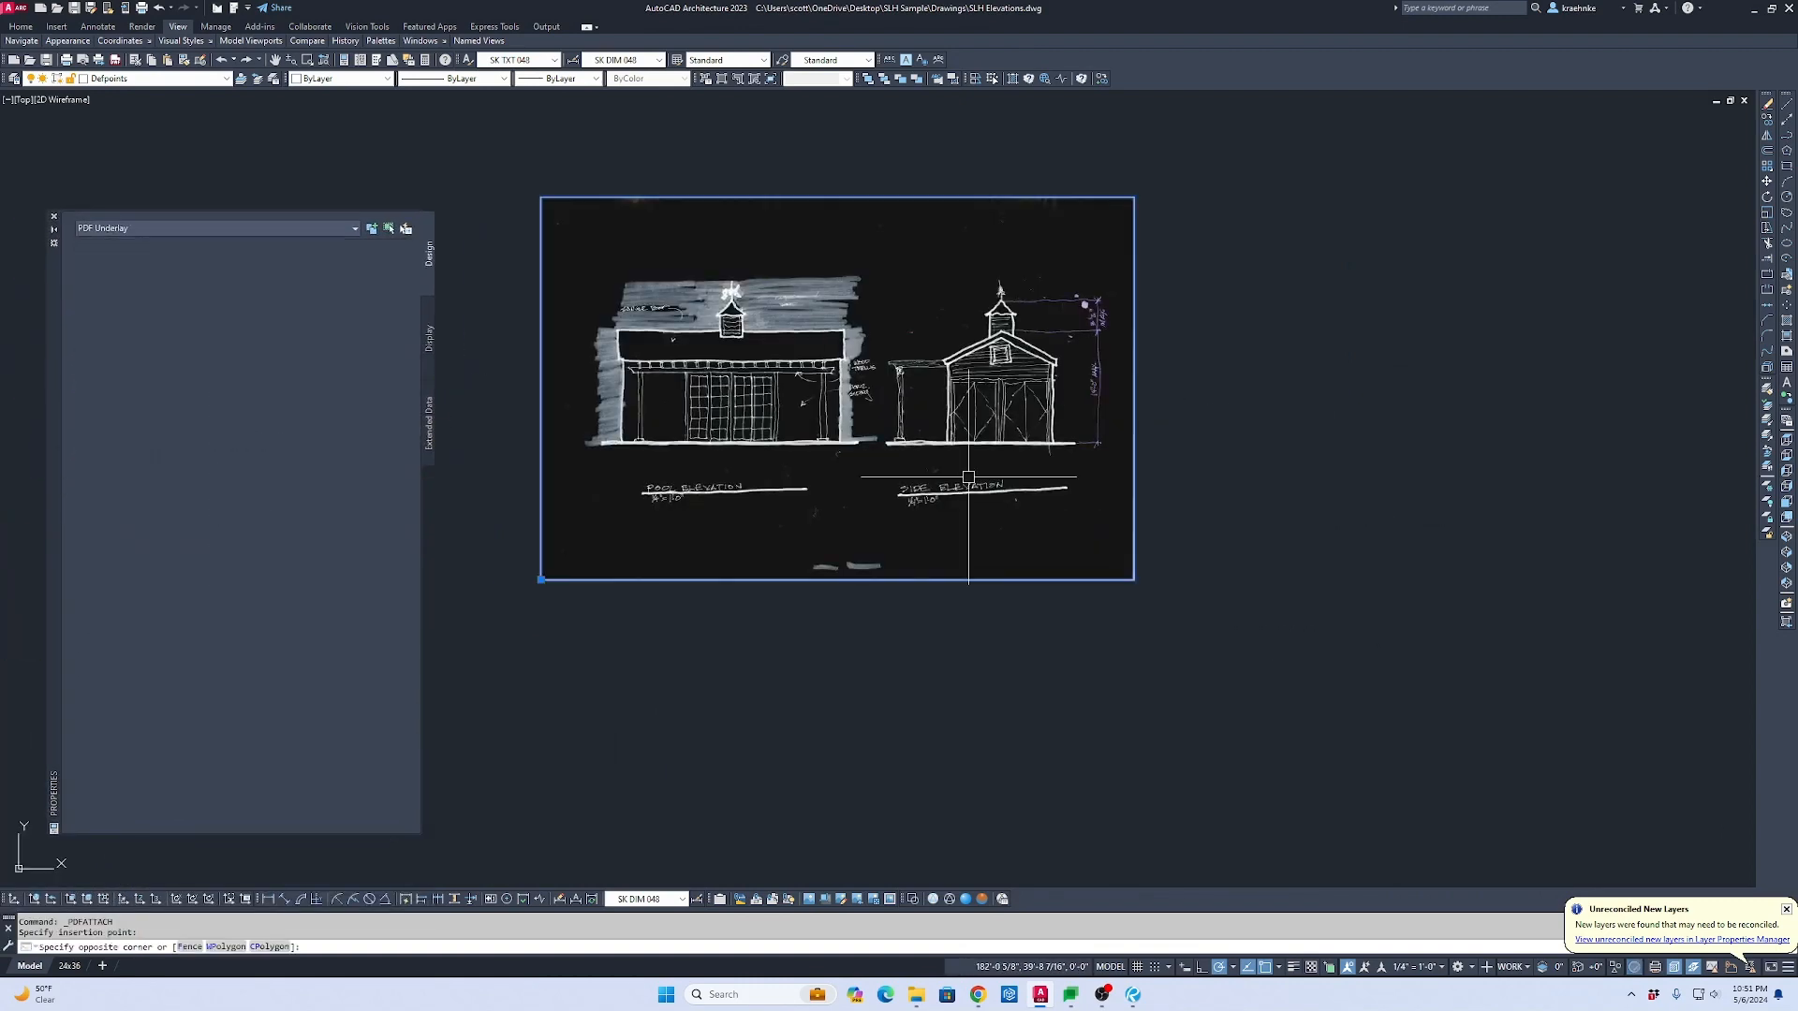
scroll(916, 486, "up", 6)
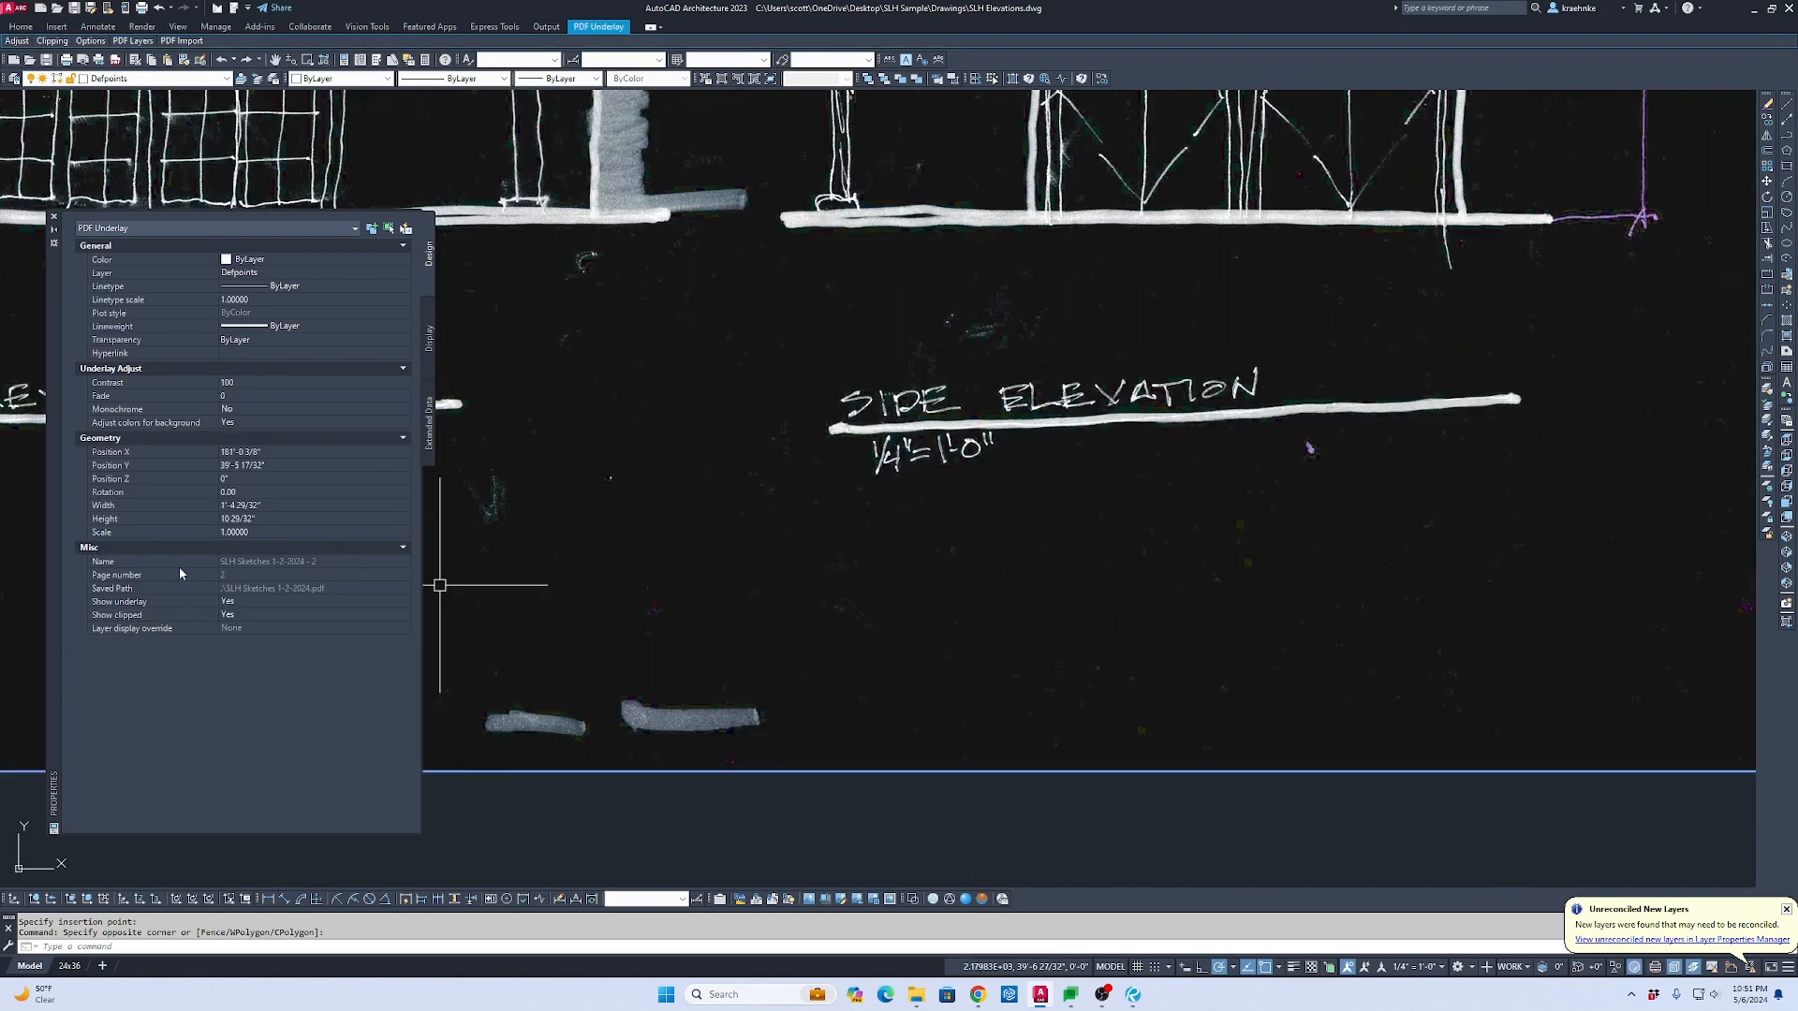
left_click(235, 532)
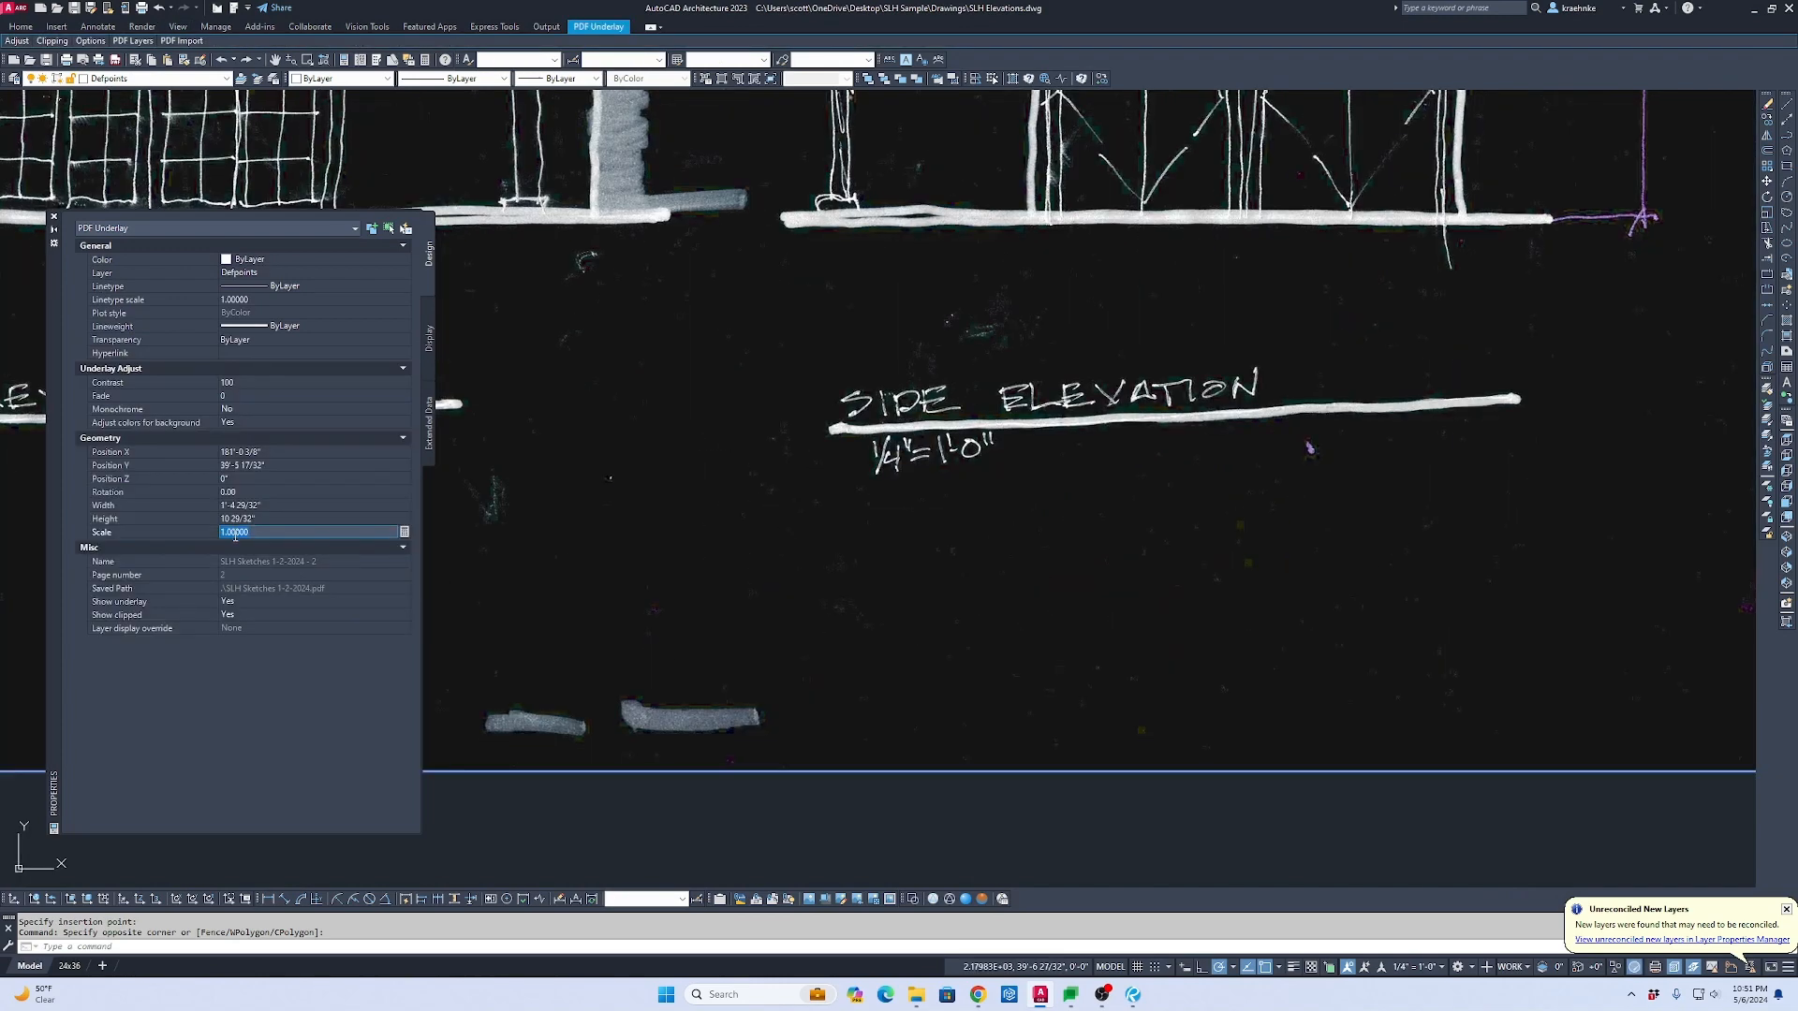
scroll(1064, 433, "down", 12)
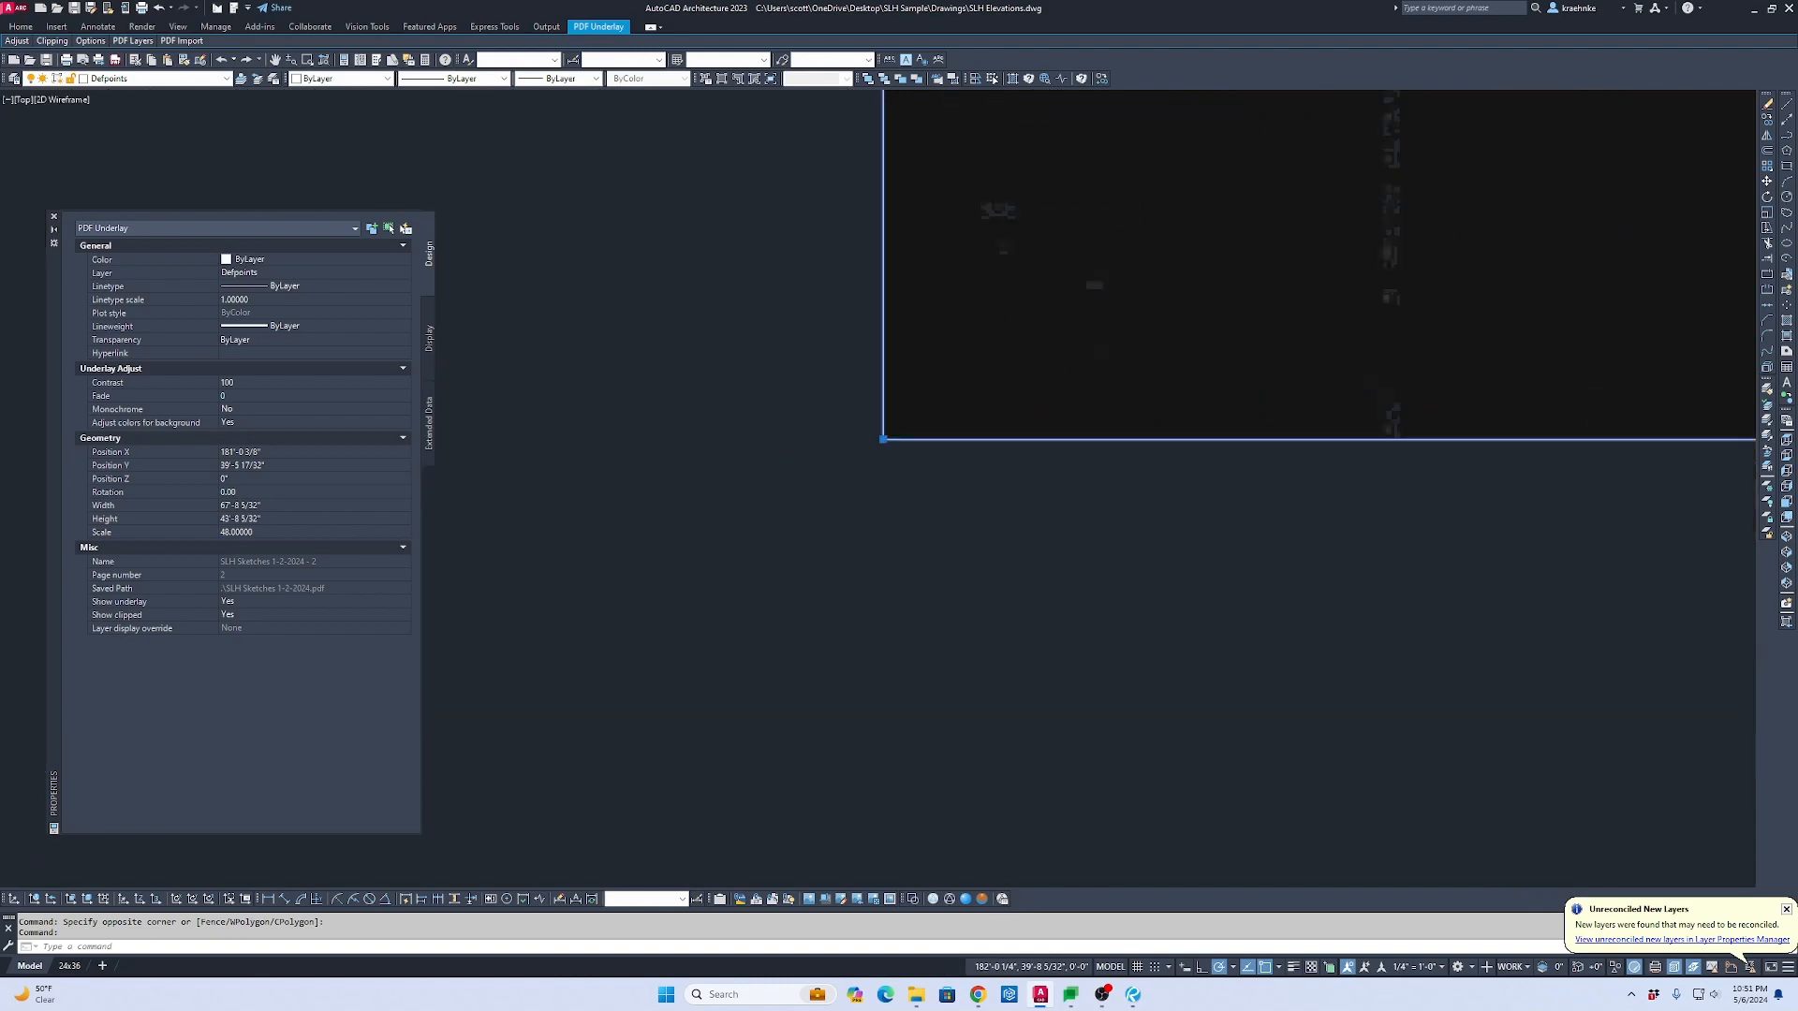
Step: Move the elevation sketch underlay closer to the floor plan, placing it just to the plan's right
middle_click_drag(1094, 455, 903, 610)
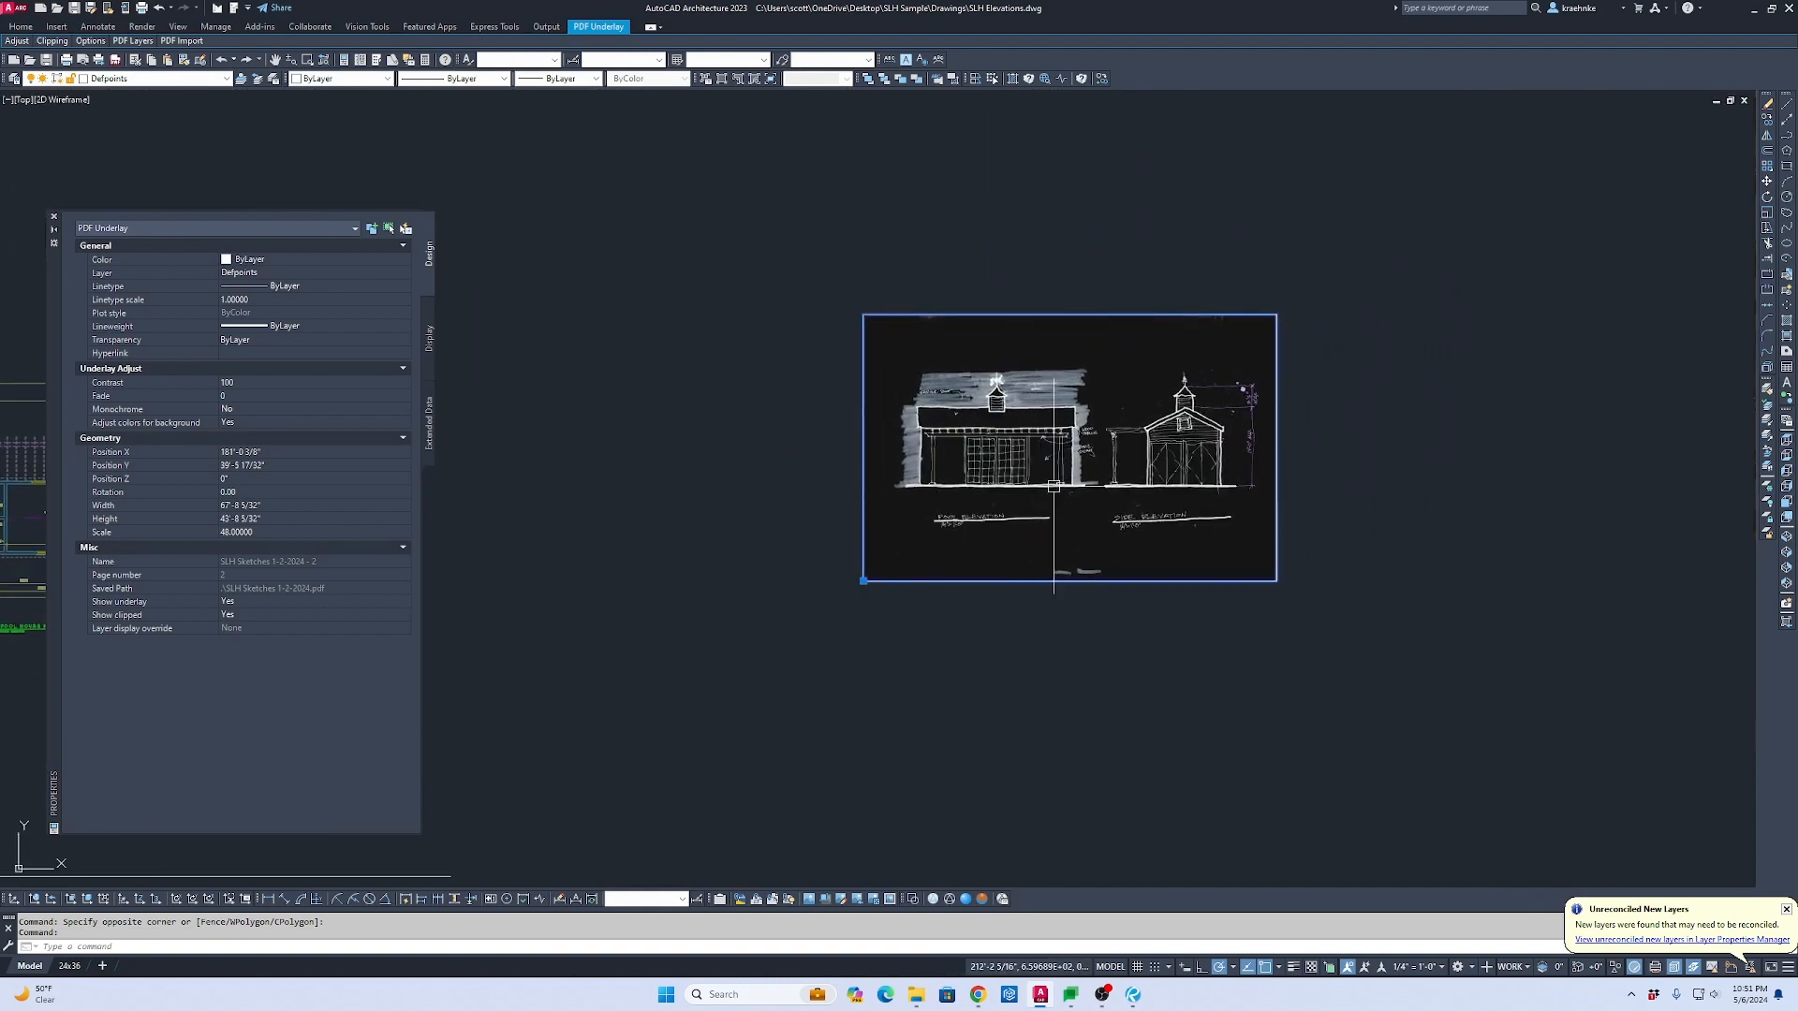
type("m")
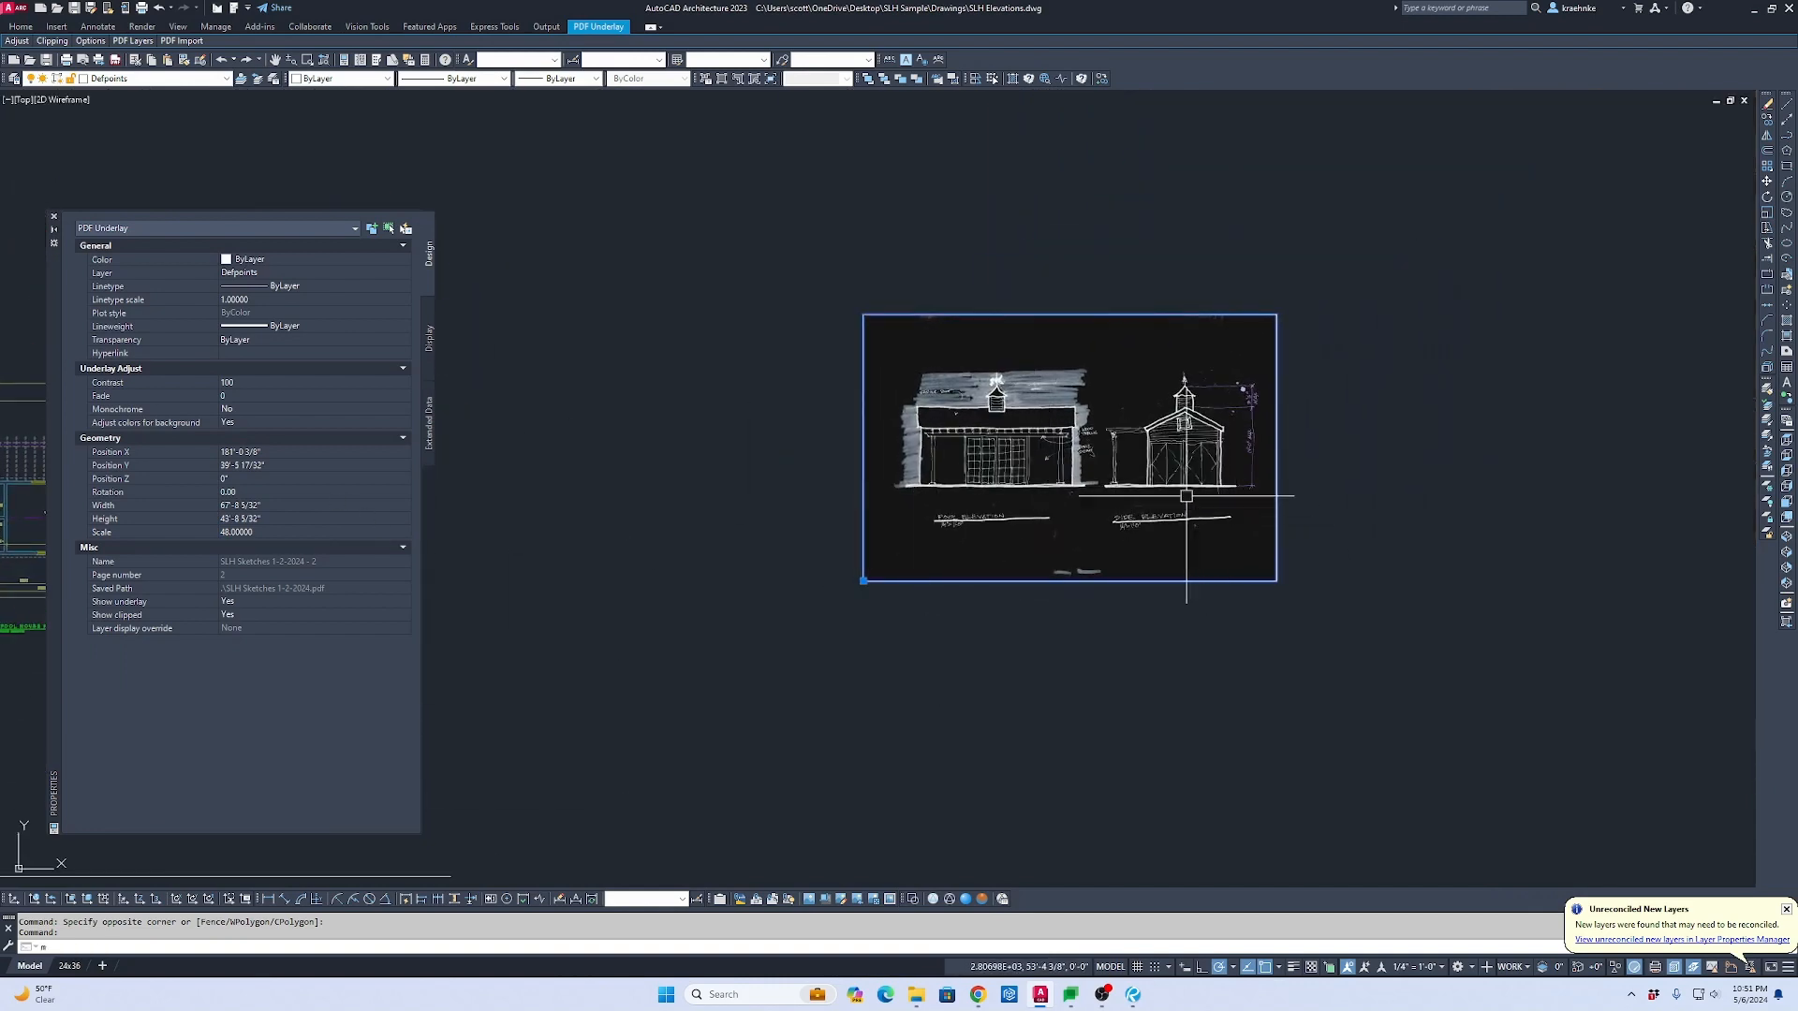
key("space")
left_click(1116, 526)
scroll(1116, 526, "down", 5)
middle_click_drag(1116, 526, 1541, 555)
scroll(1541, 554, "up", 7)
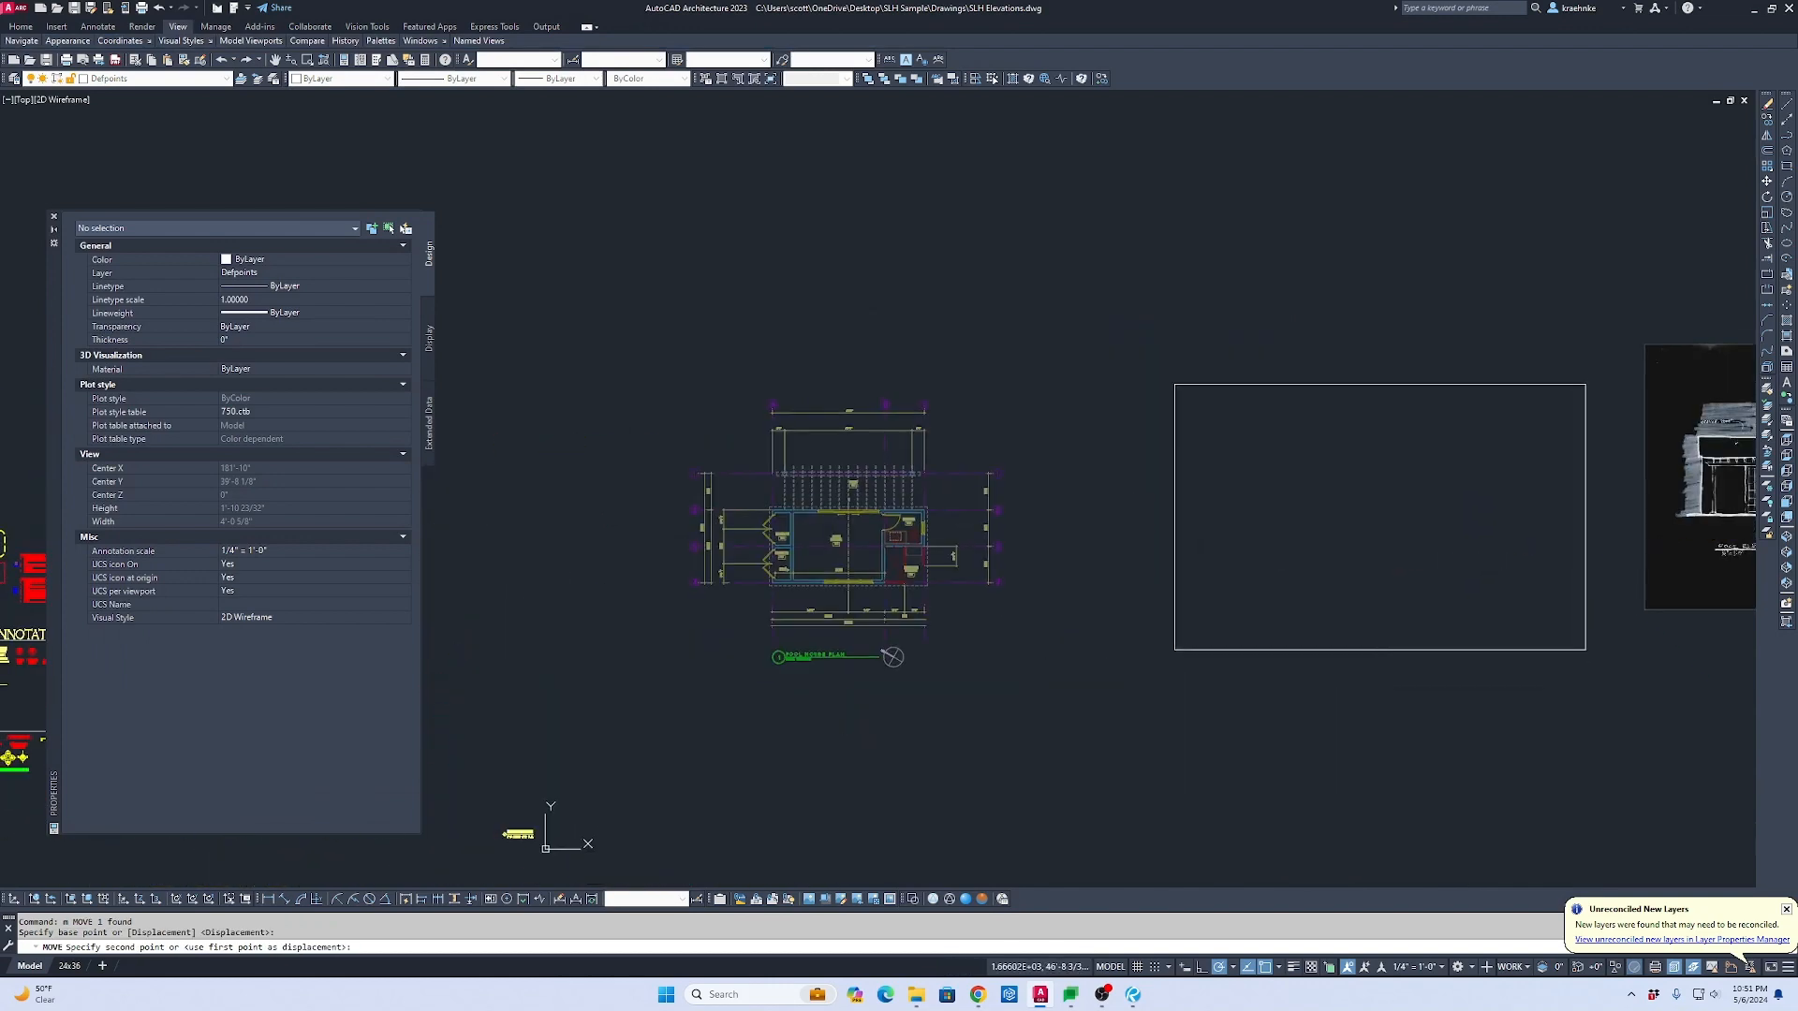
left_click(1259, 587)
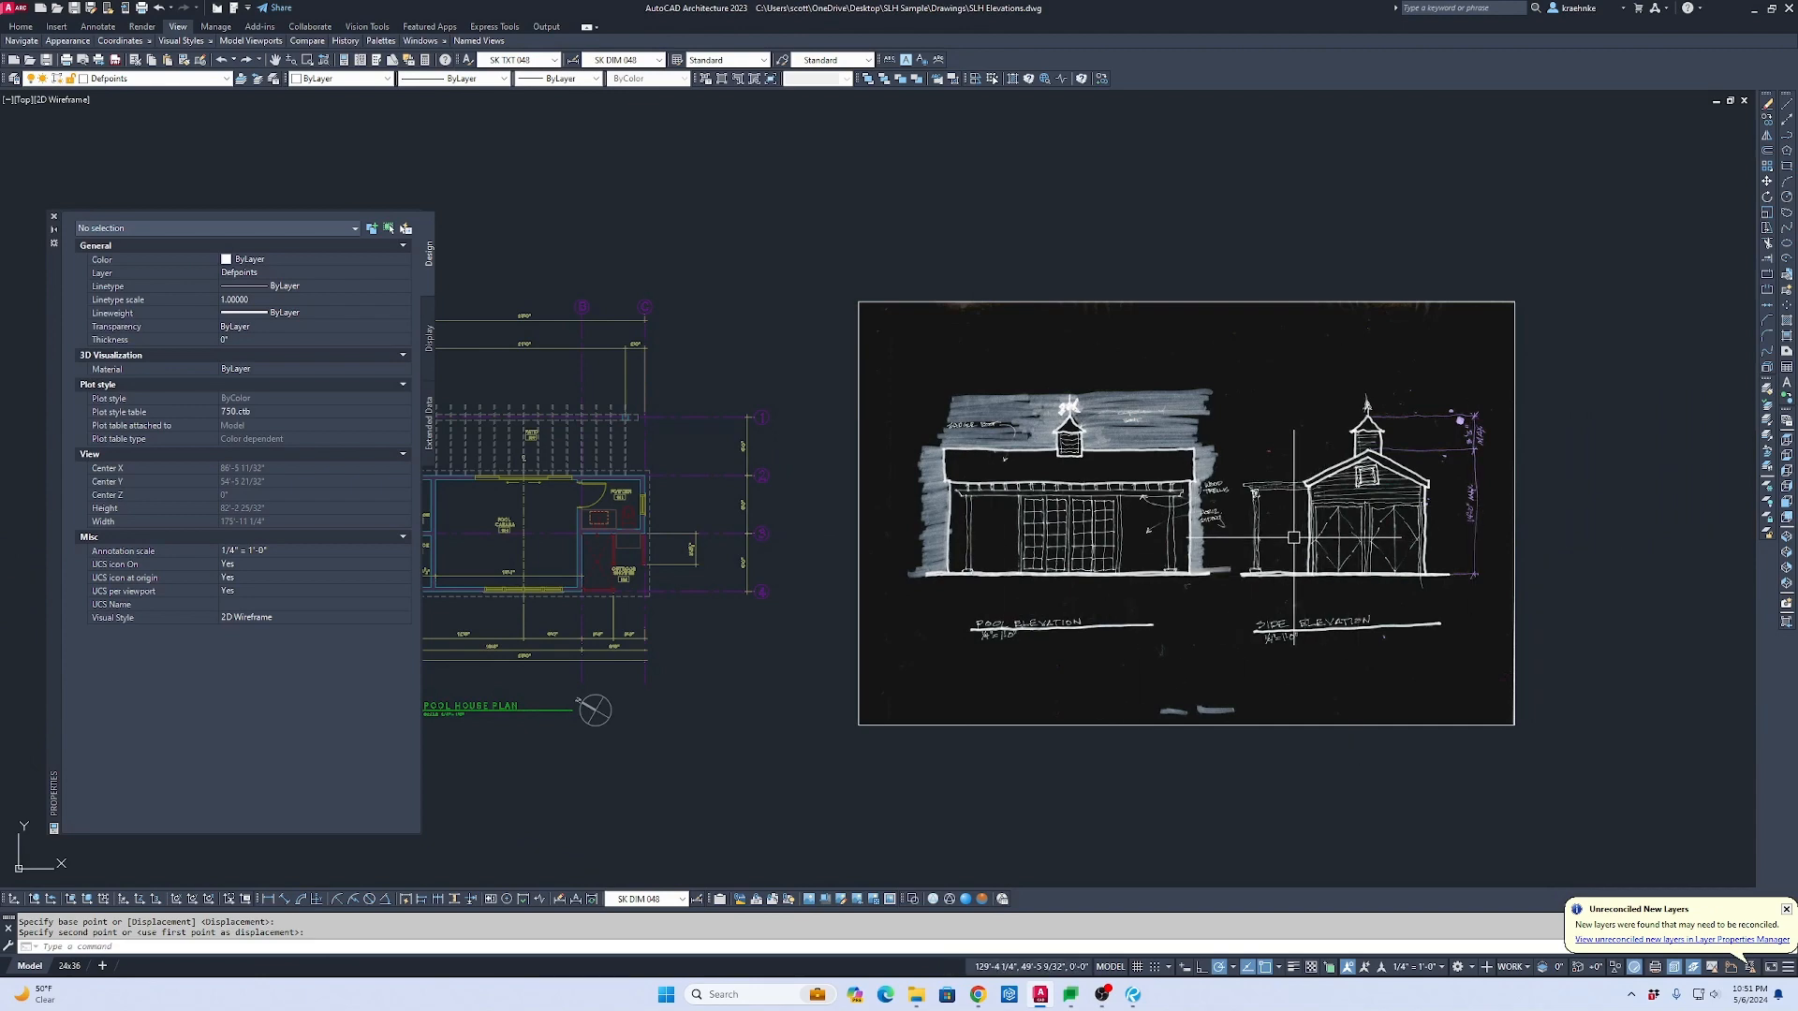
Step: Check the sketch's scale with a linear dimension from the side elevation's ground line to its 14'-0" max line, and inspect both elevations
middle_click_drag(1395, 645, 1232, 541)
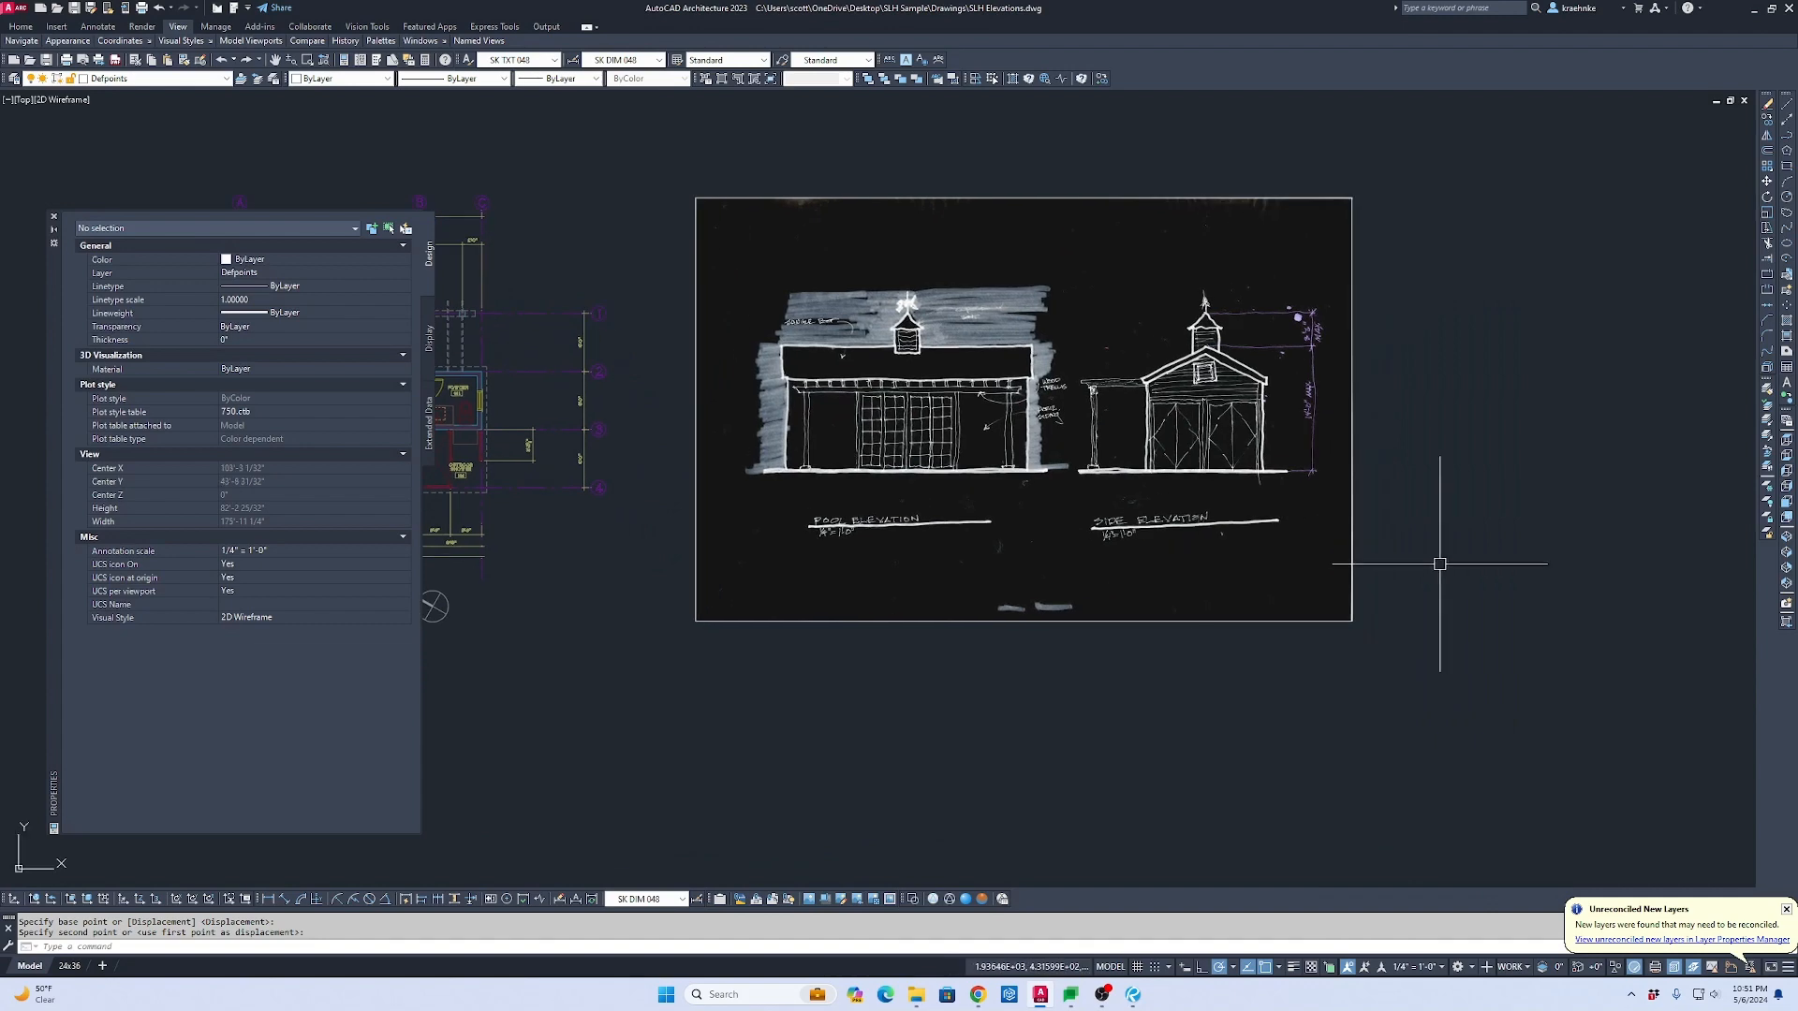
left_click(1439, 563)
left_click(1298, 532)
key("Escape")
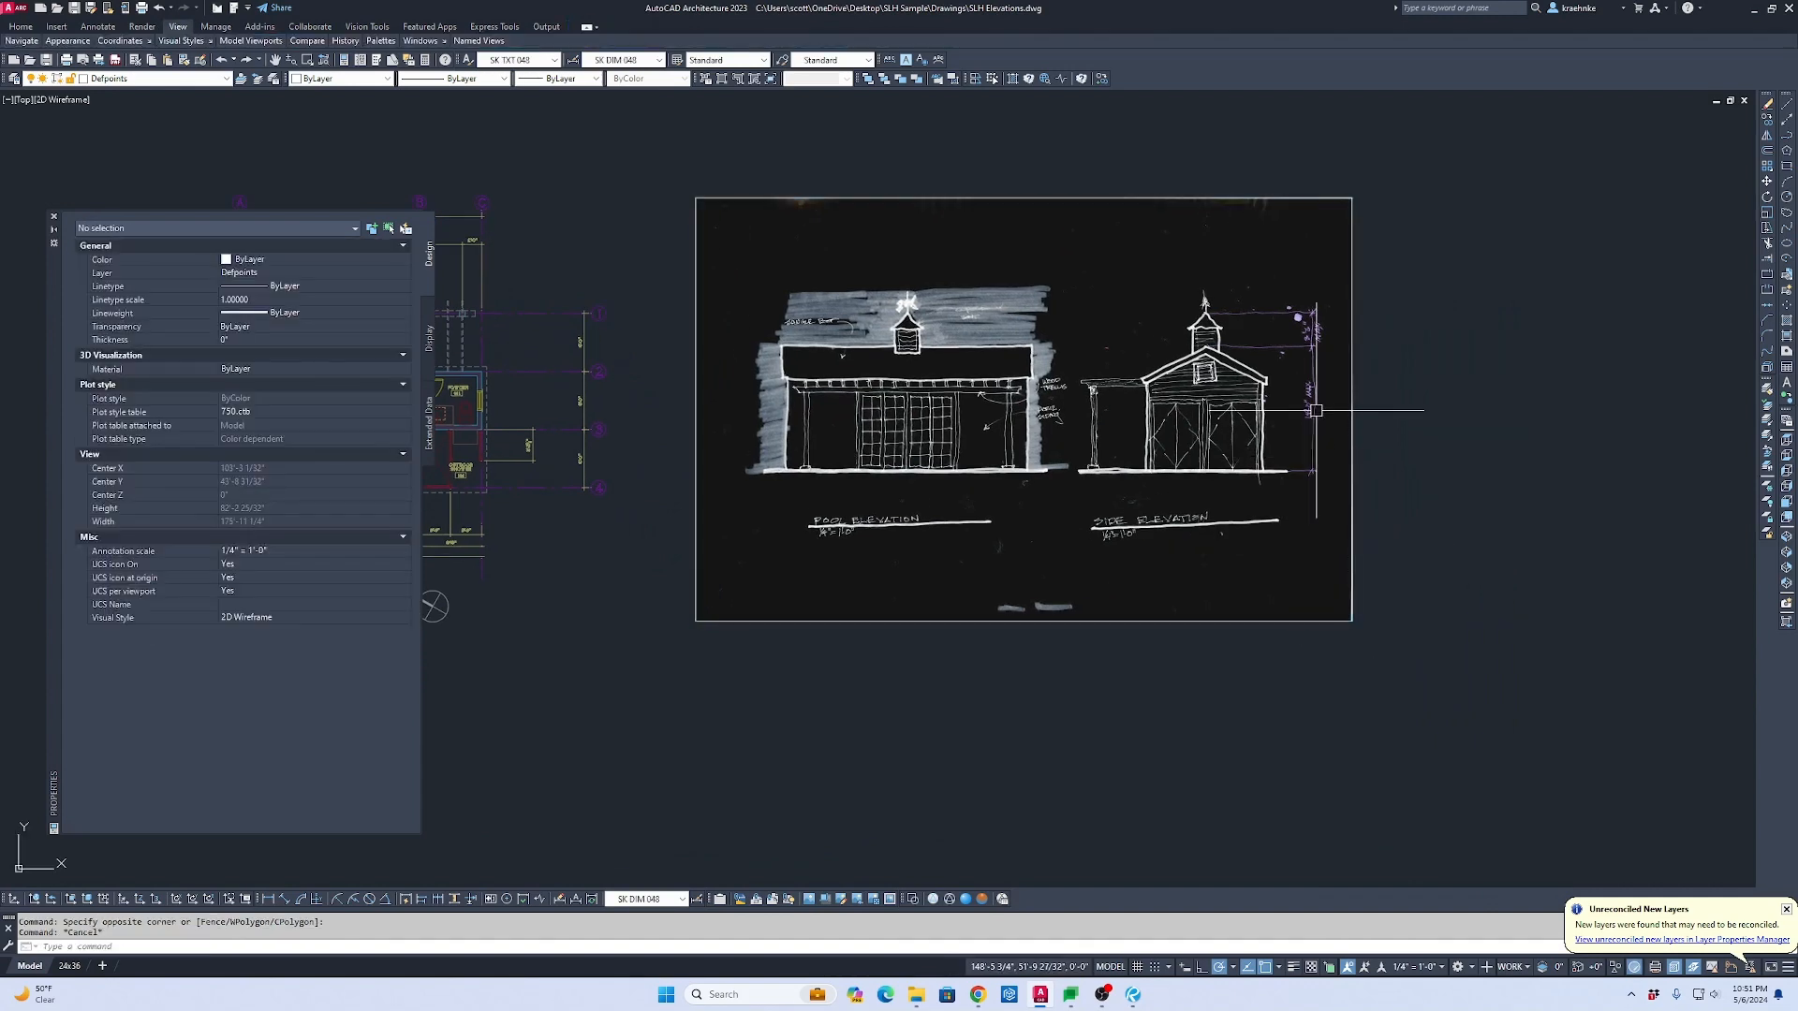
type("d")
key("Return")
scroll(1310, 463, "up", 6)
left_click(1191, 501)
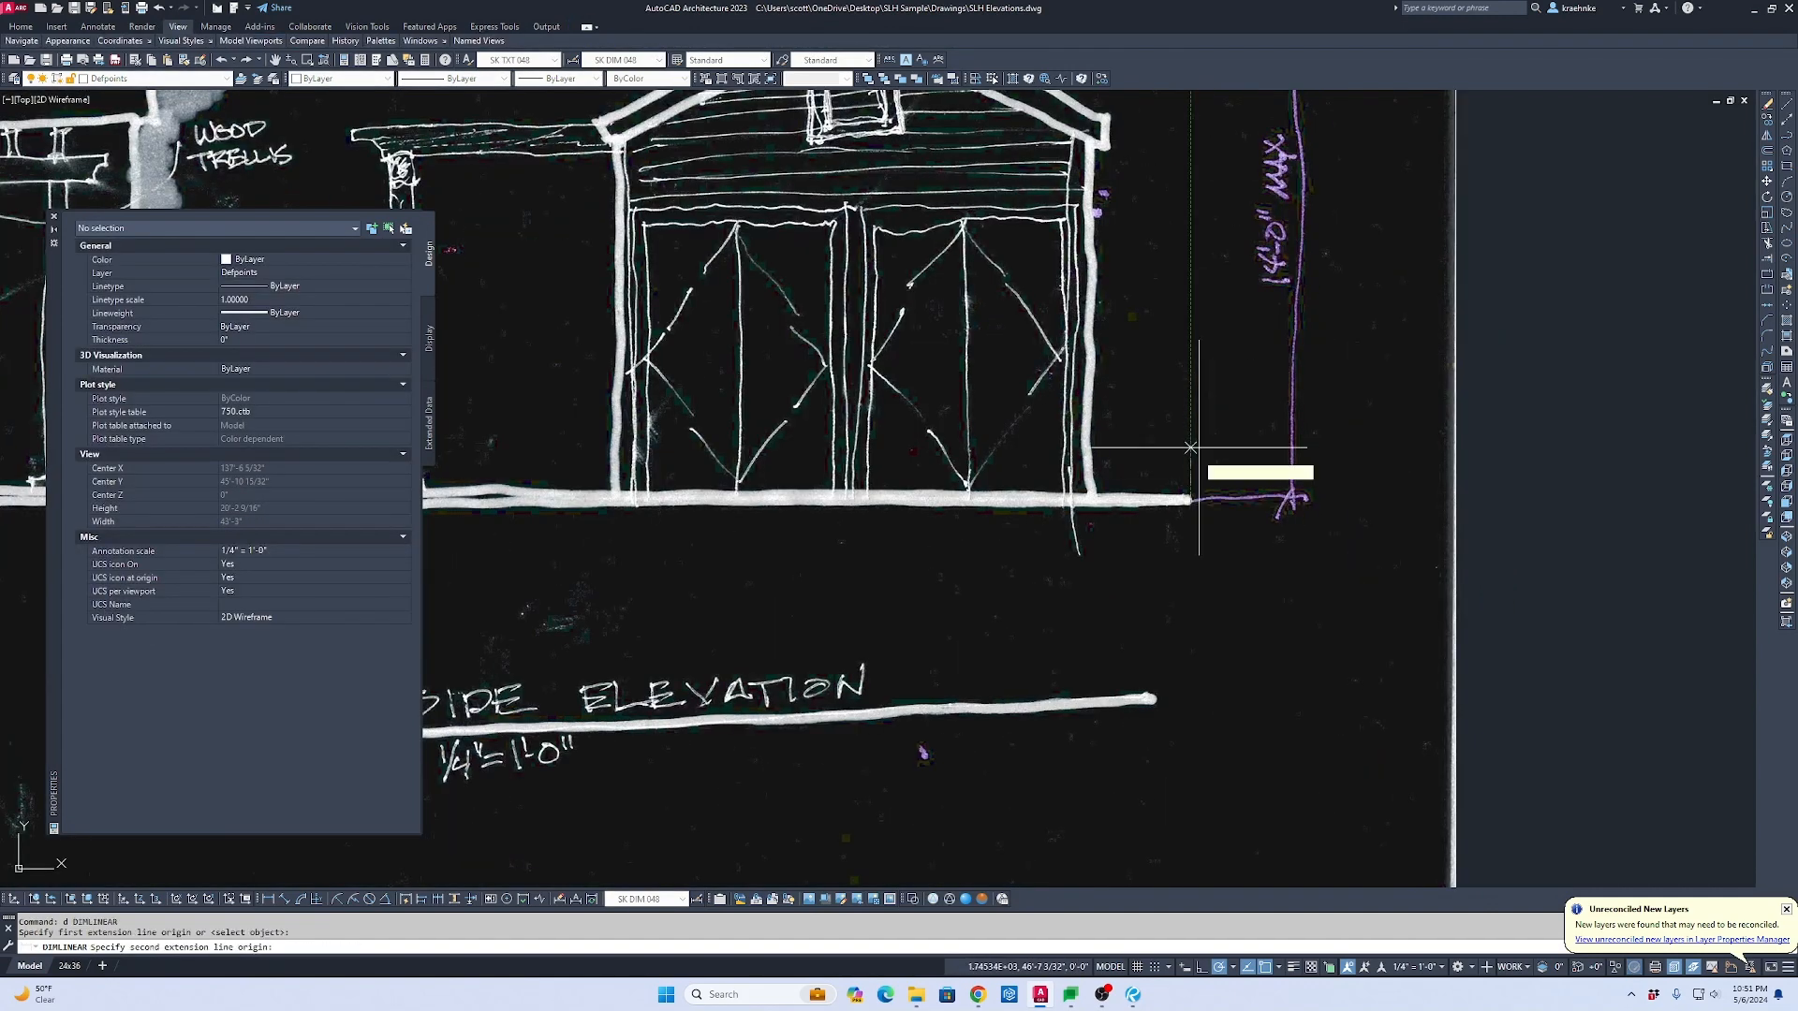
scroll(1190, 501, "down", 2)
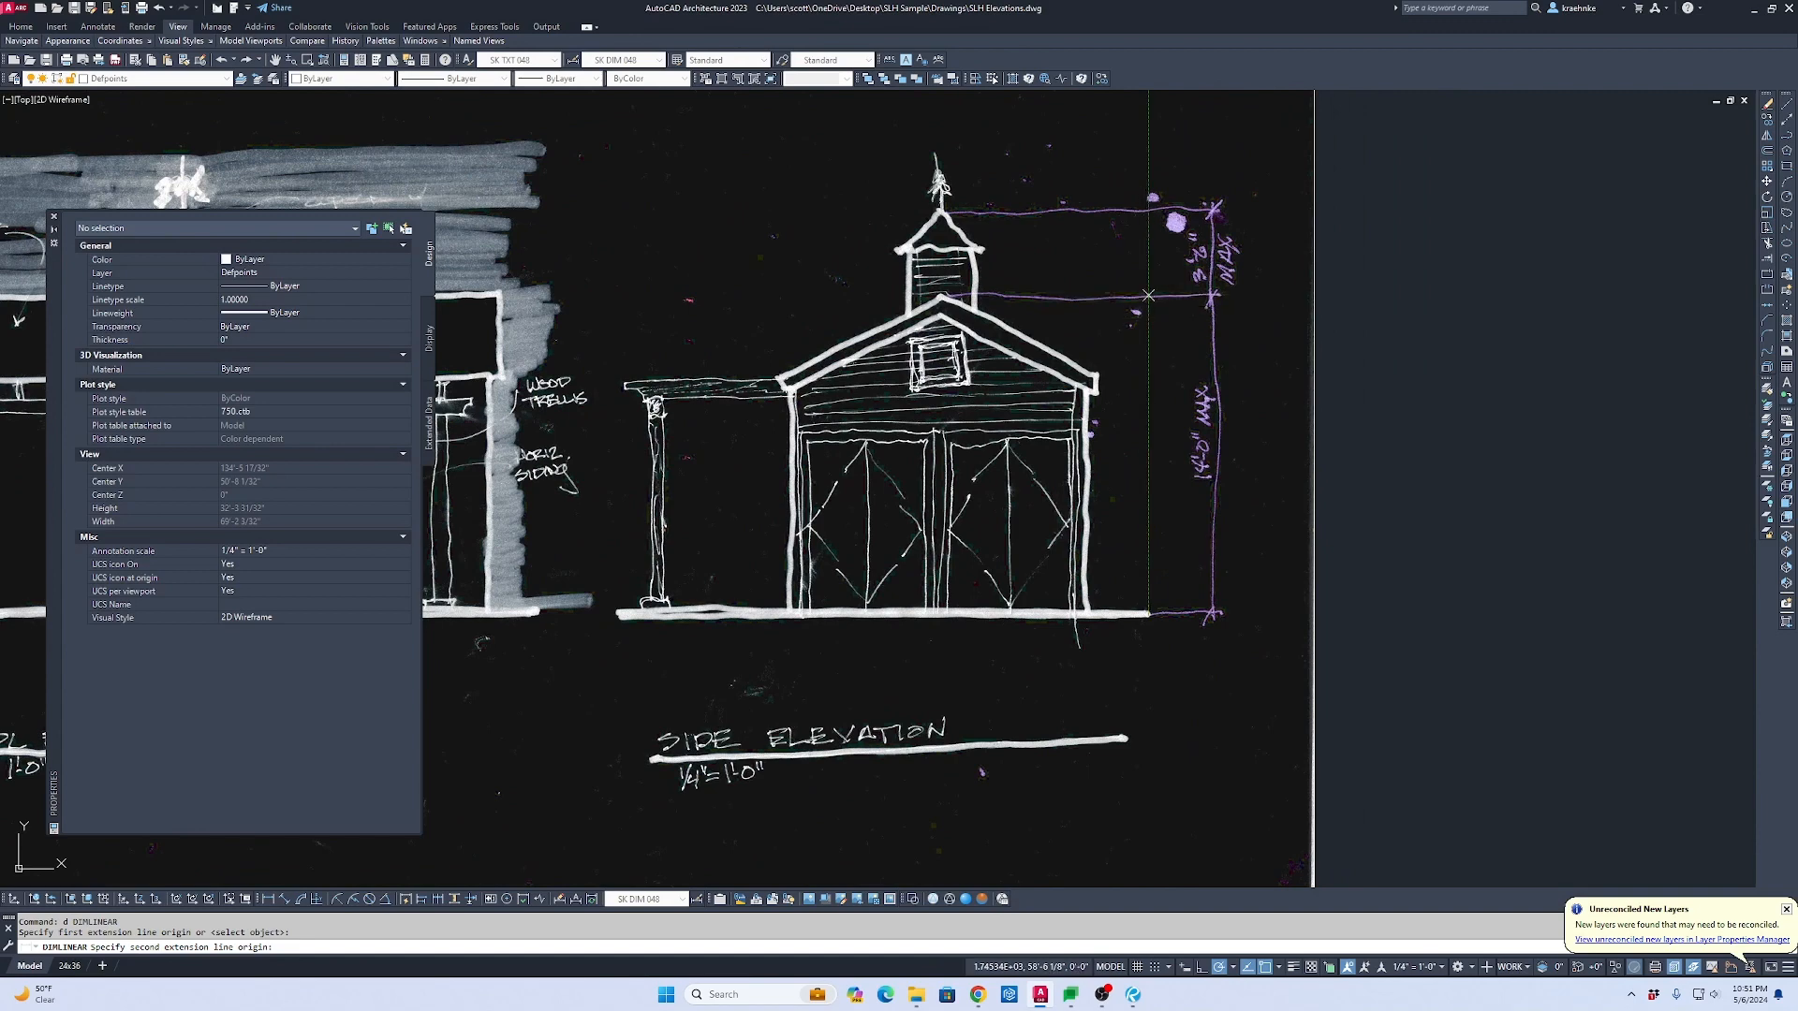
left_click(1212, 297)
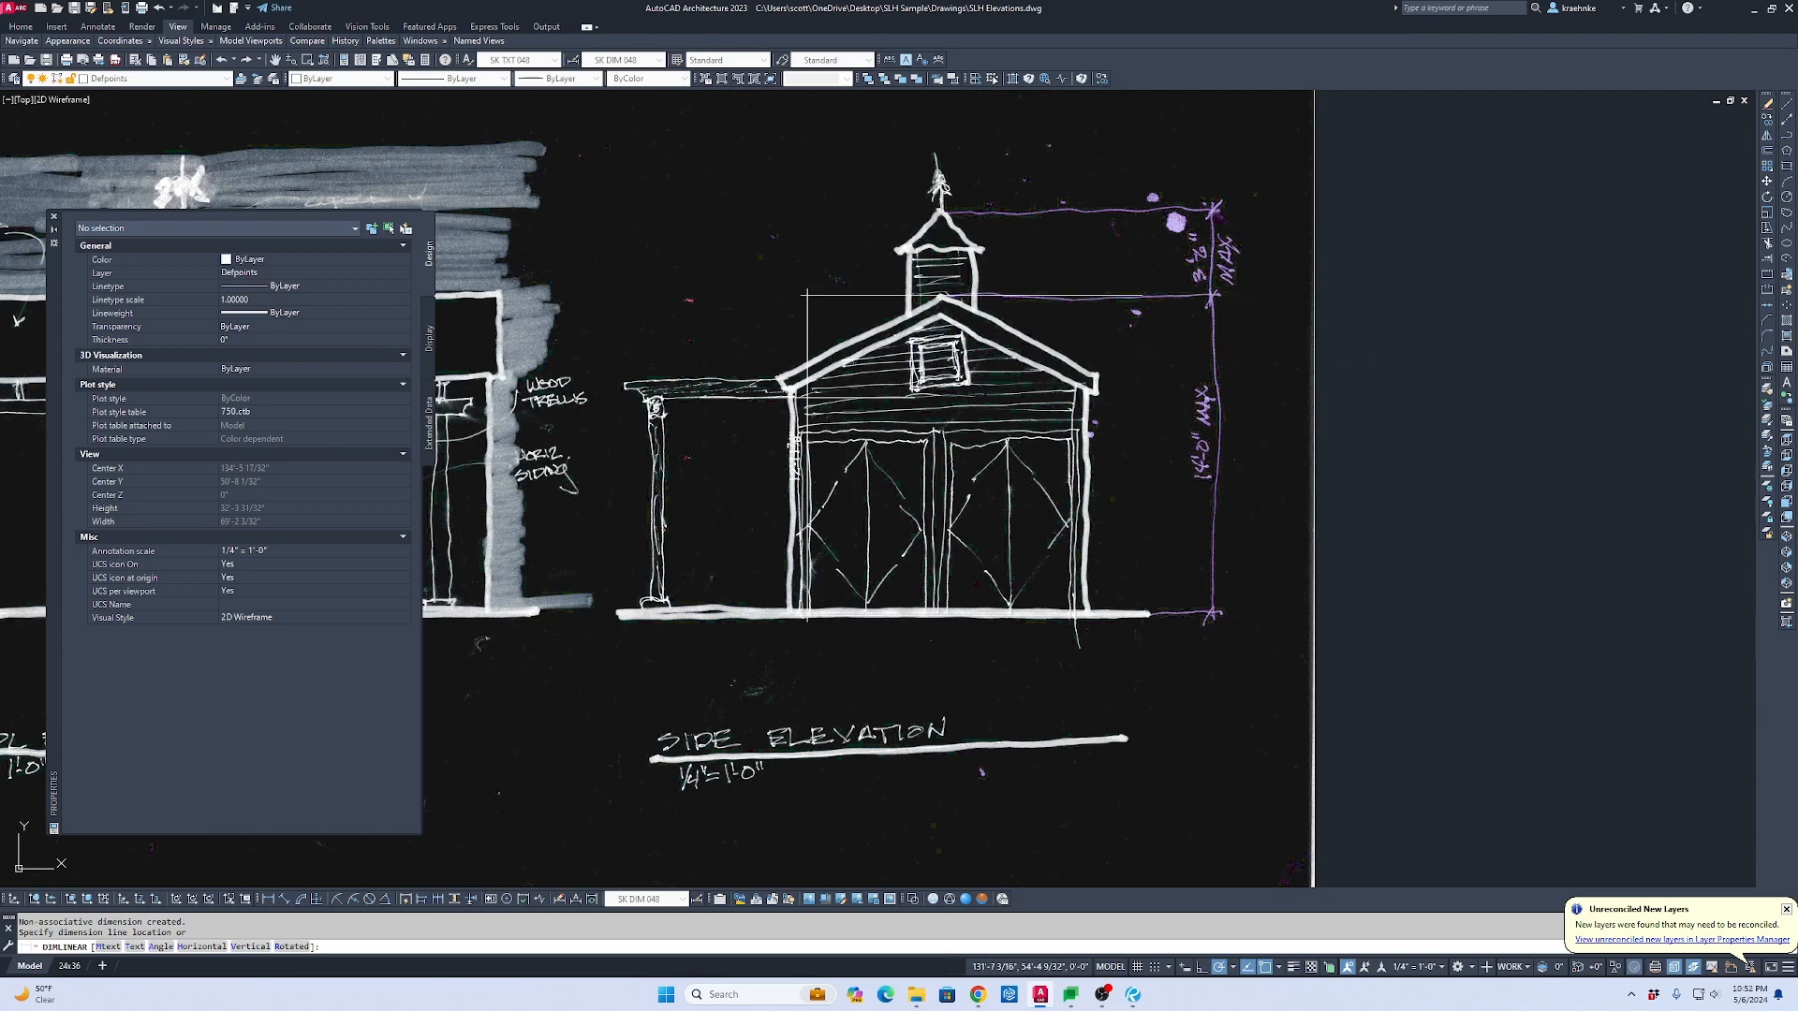
key("Escape")
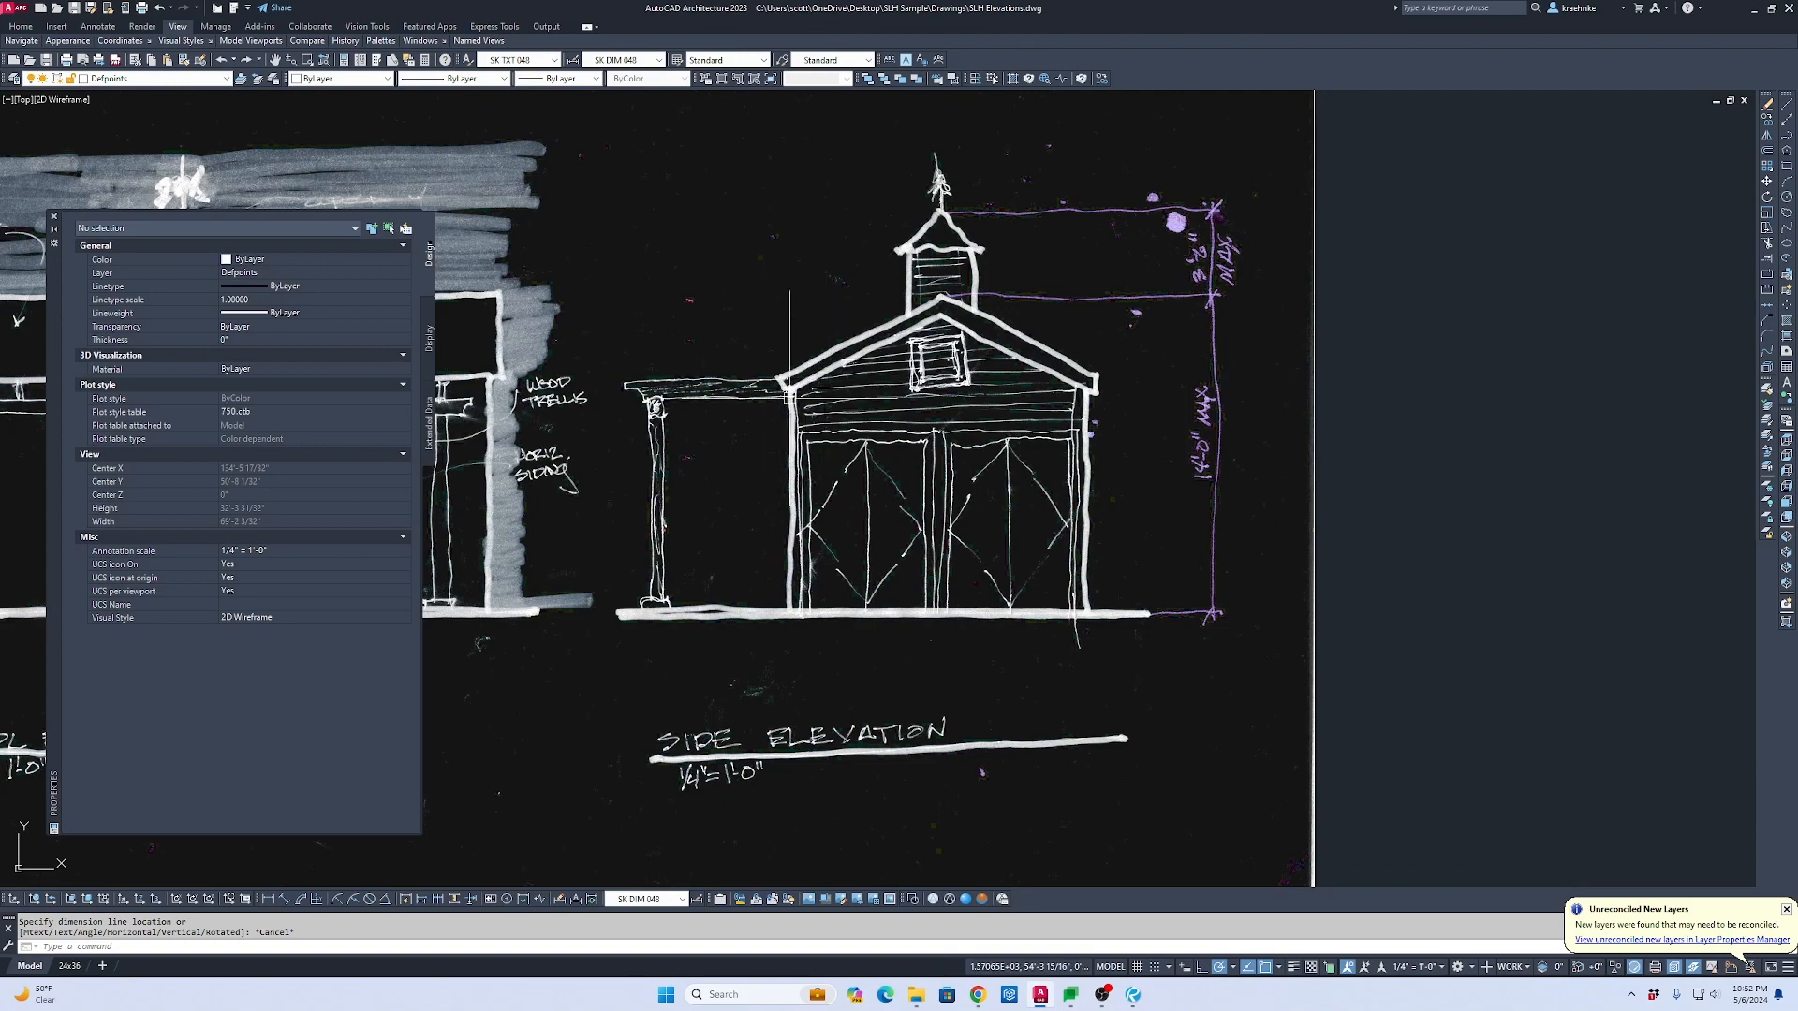
middle_click_drag(789, 395, 1194, 397)
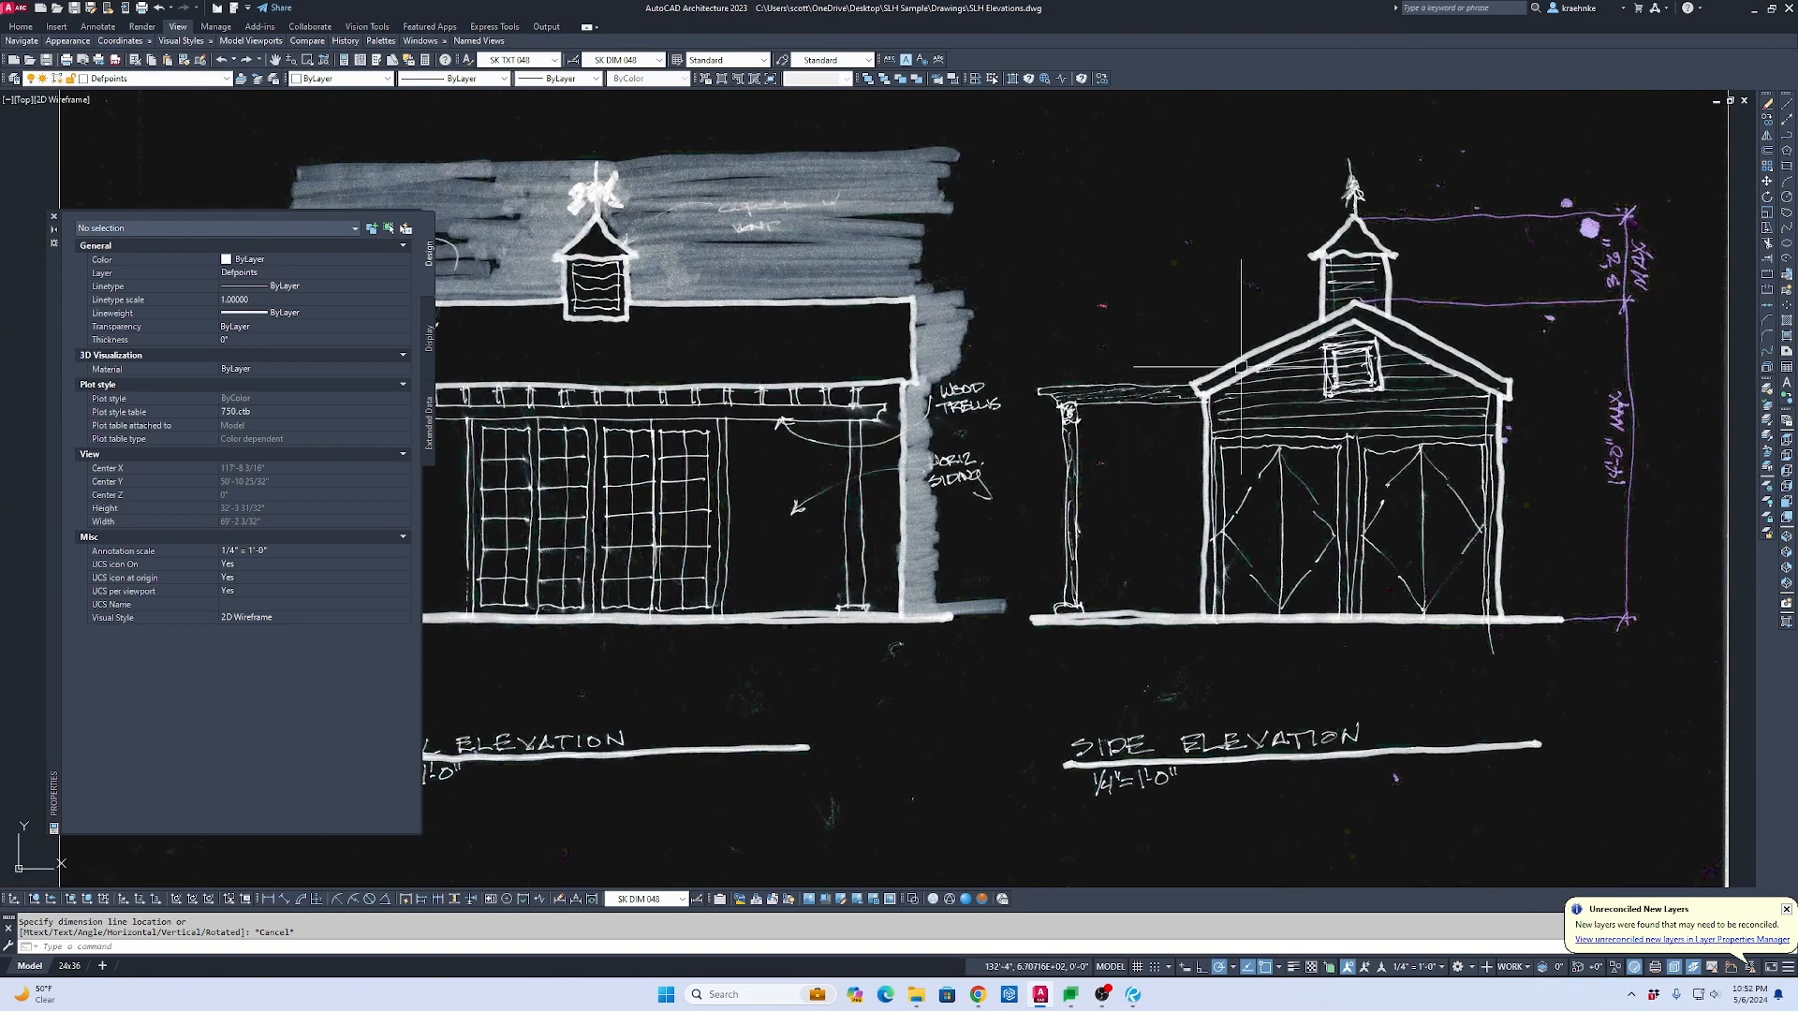
middle_click_drag(854, 430, 1122, 428)
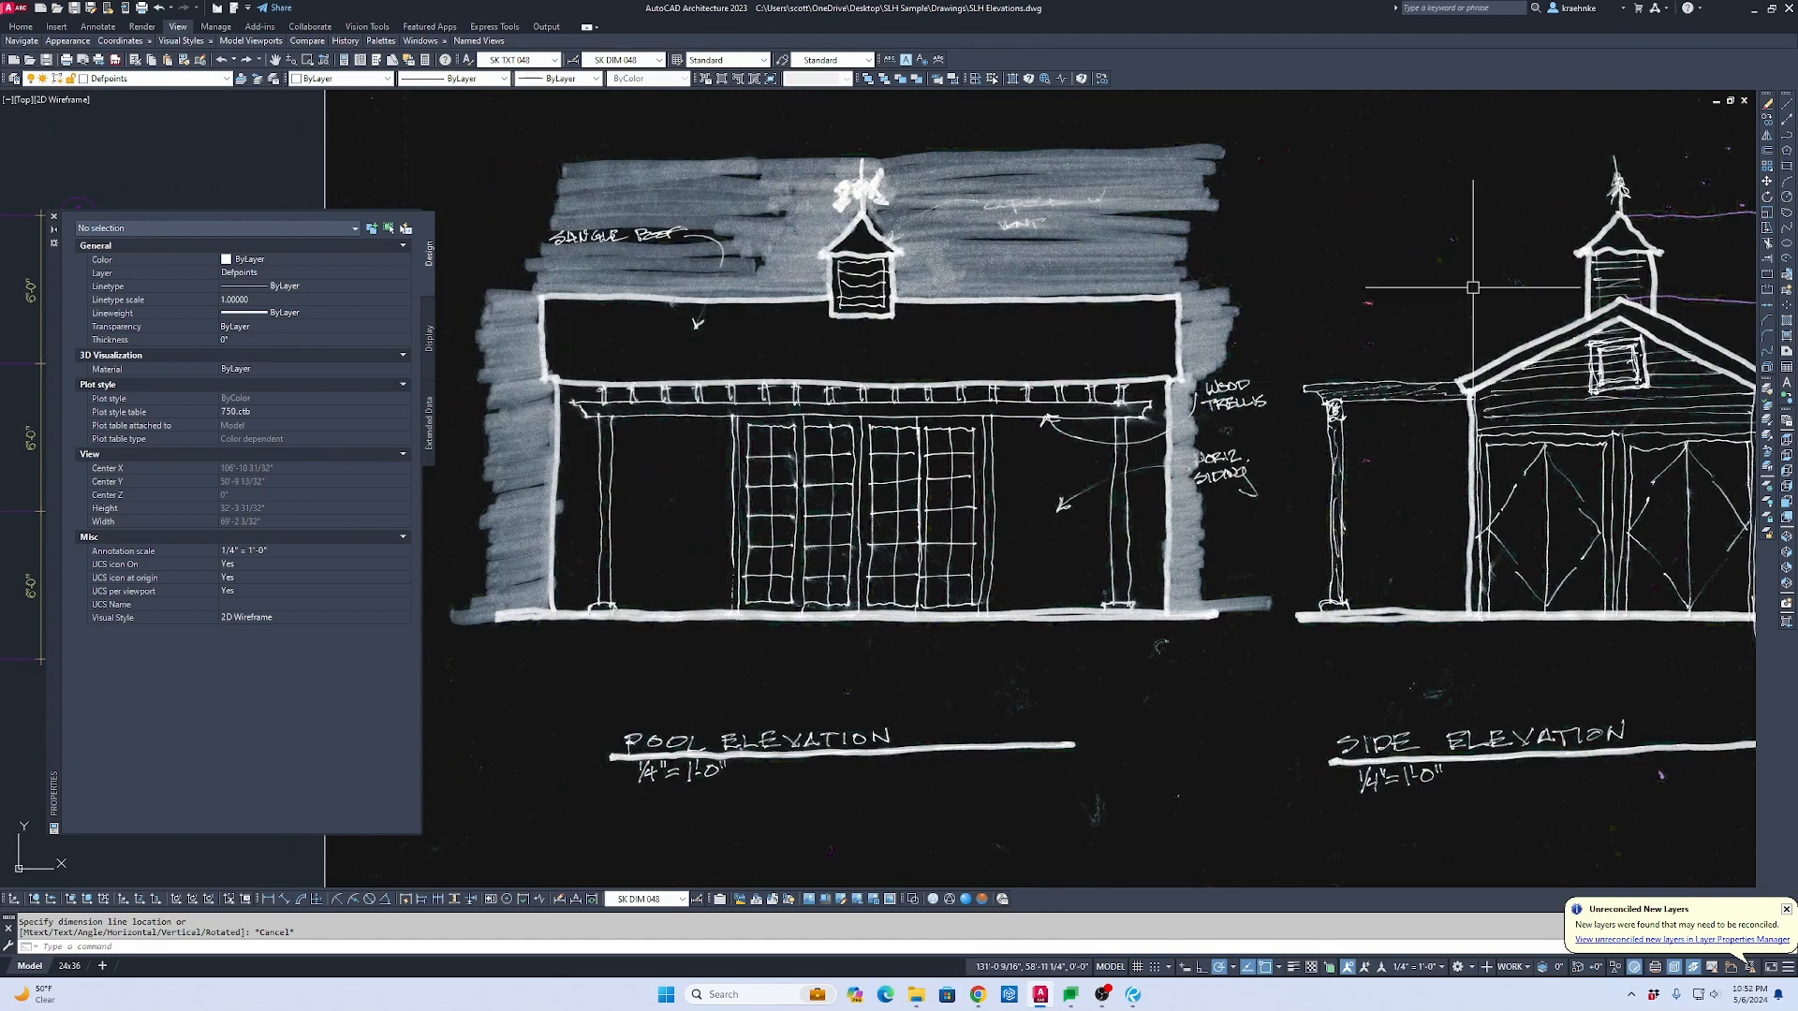
Step: Move the elevation sketch underlay to the open area just below the long horizontal floor line
scroll(1330, 290, "down", 6)
scroll(1330, 290, "up", 1)
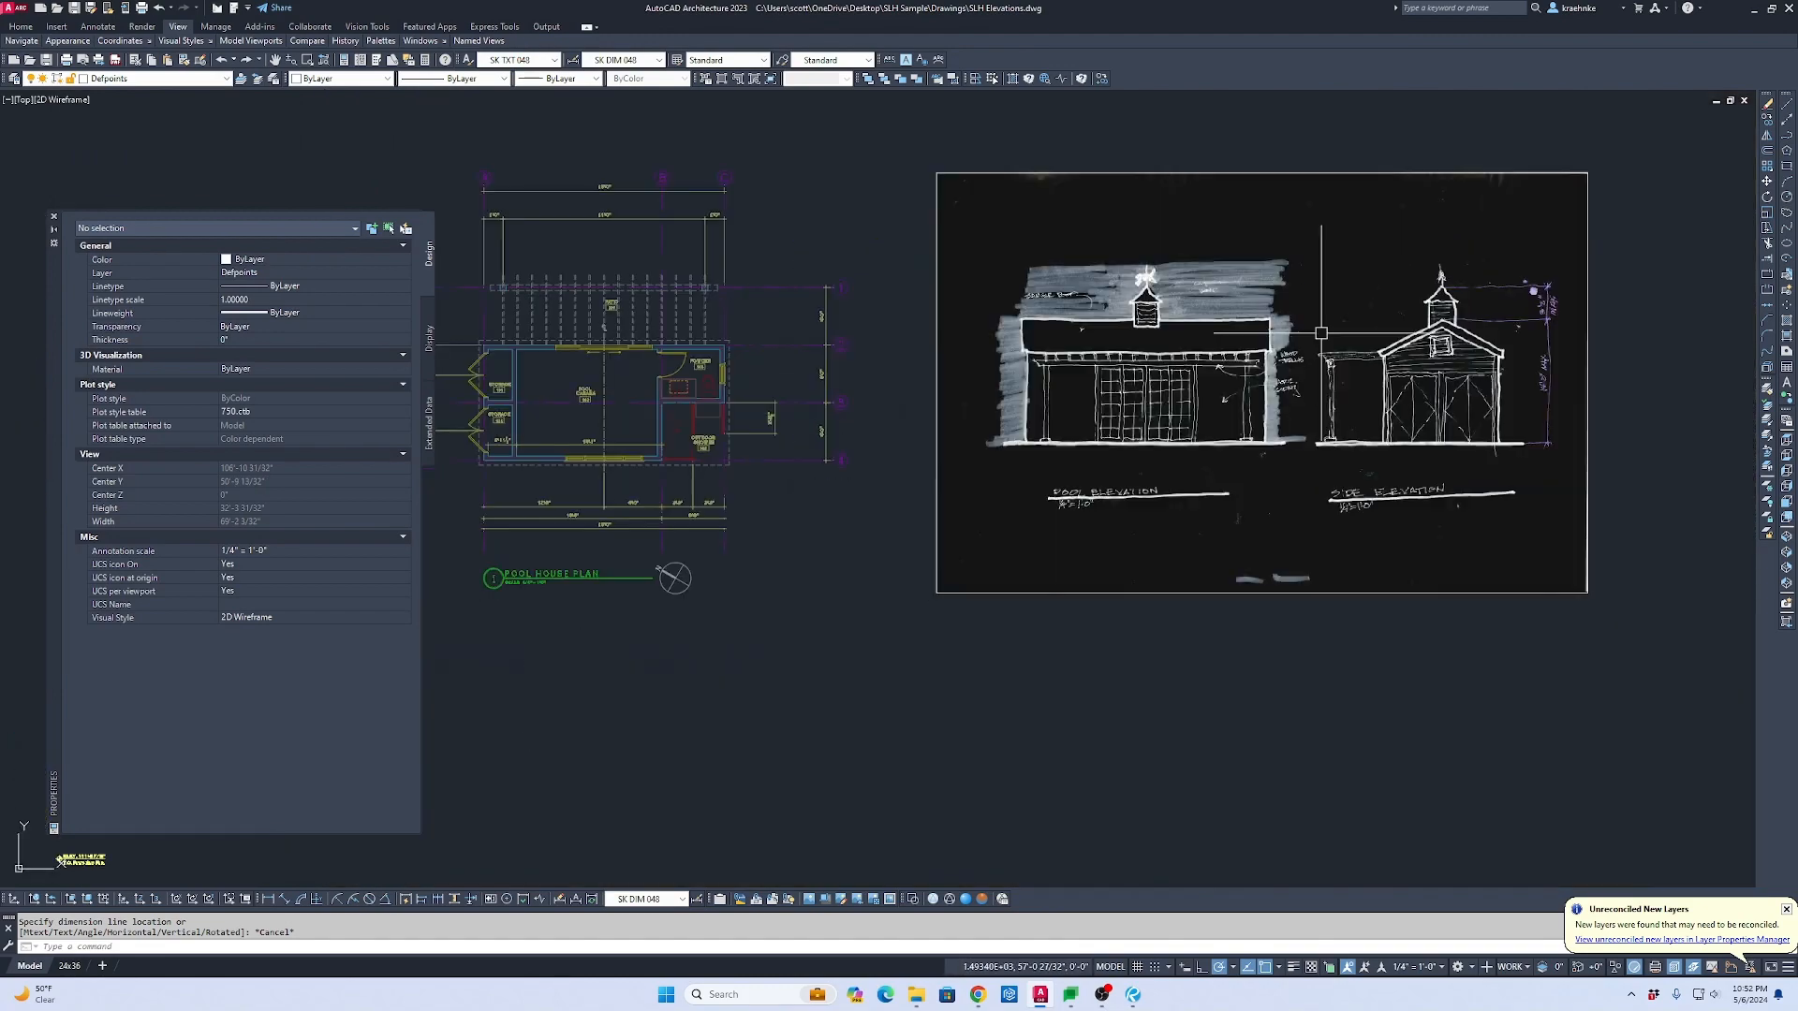
scroll(1331, 290, "down", 1)
middle_click_drag(1333, 302, 1333, 298)
key("Escape")
left_click(1322, 466)
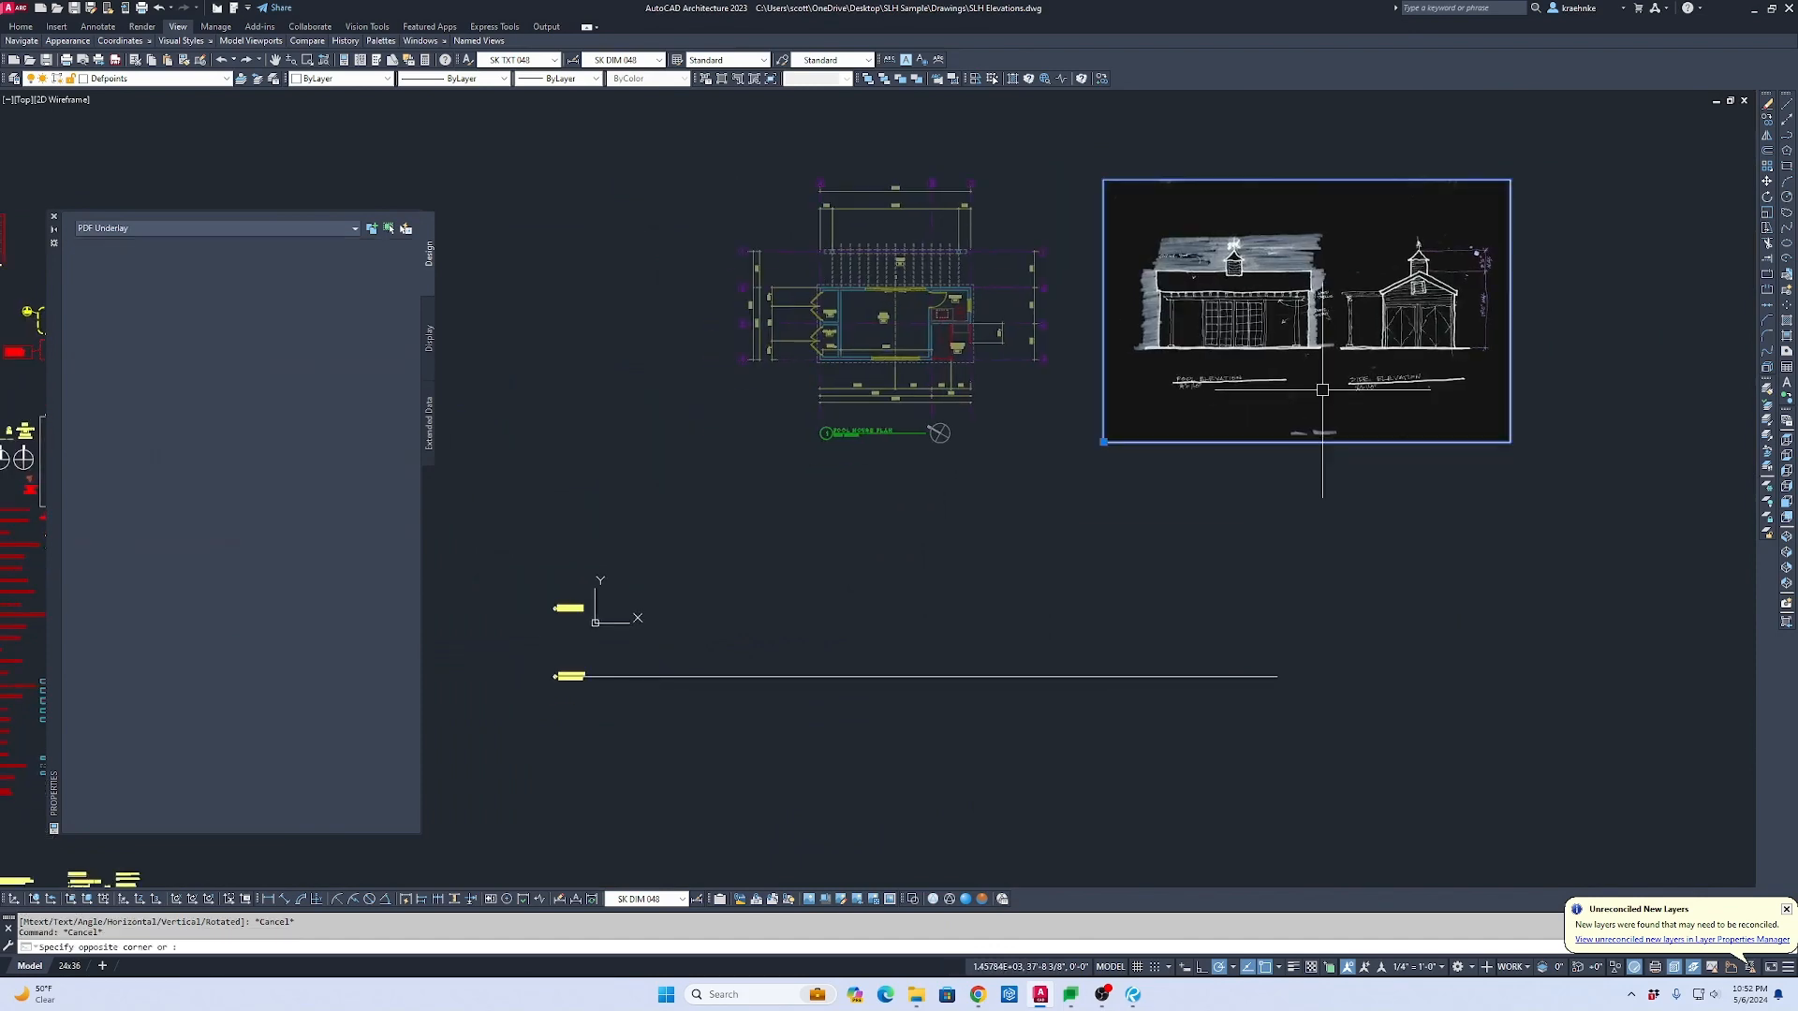
left_click(1320, 390)
type("m")
key("space")
left_click(1263, 378)
scroll(1269, 462, "down", 2)
middle_click_drag(1268, 463, 1288, 281)
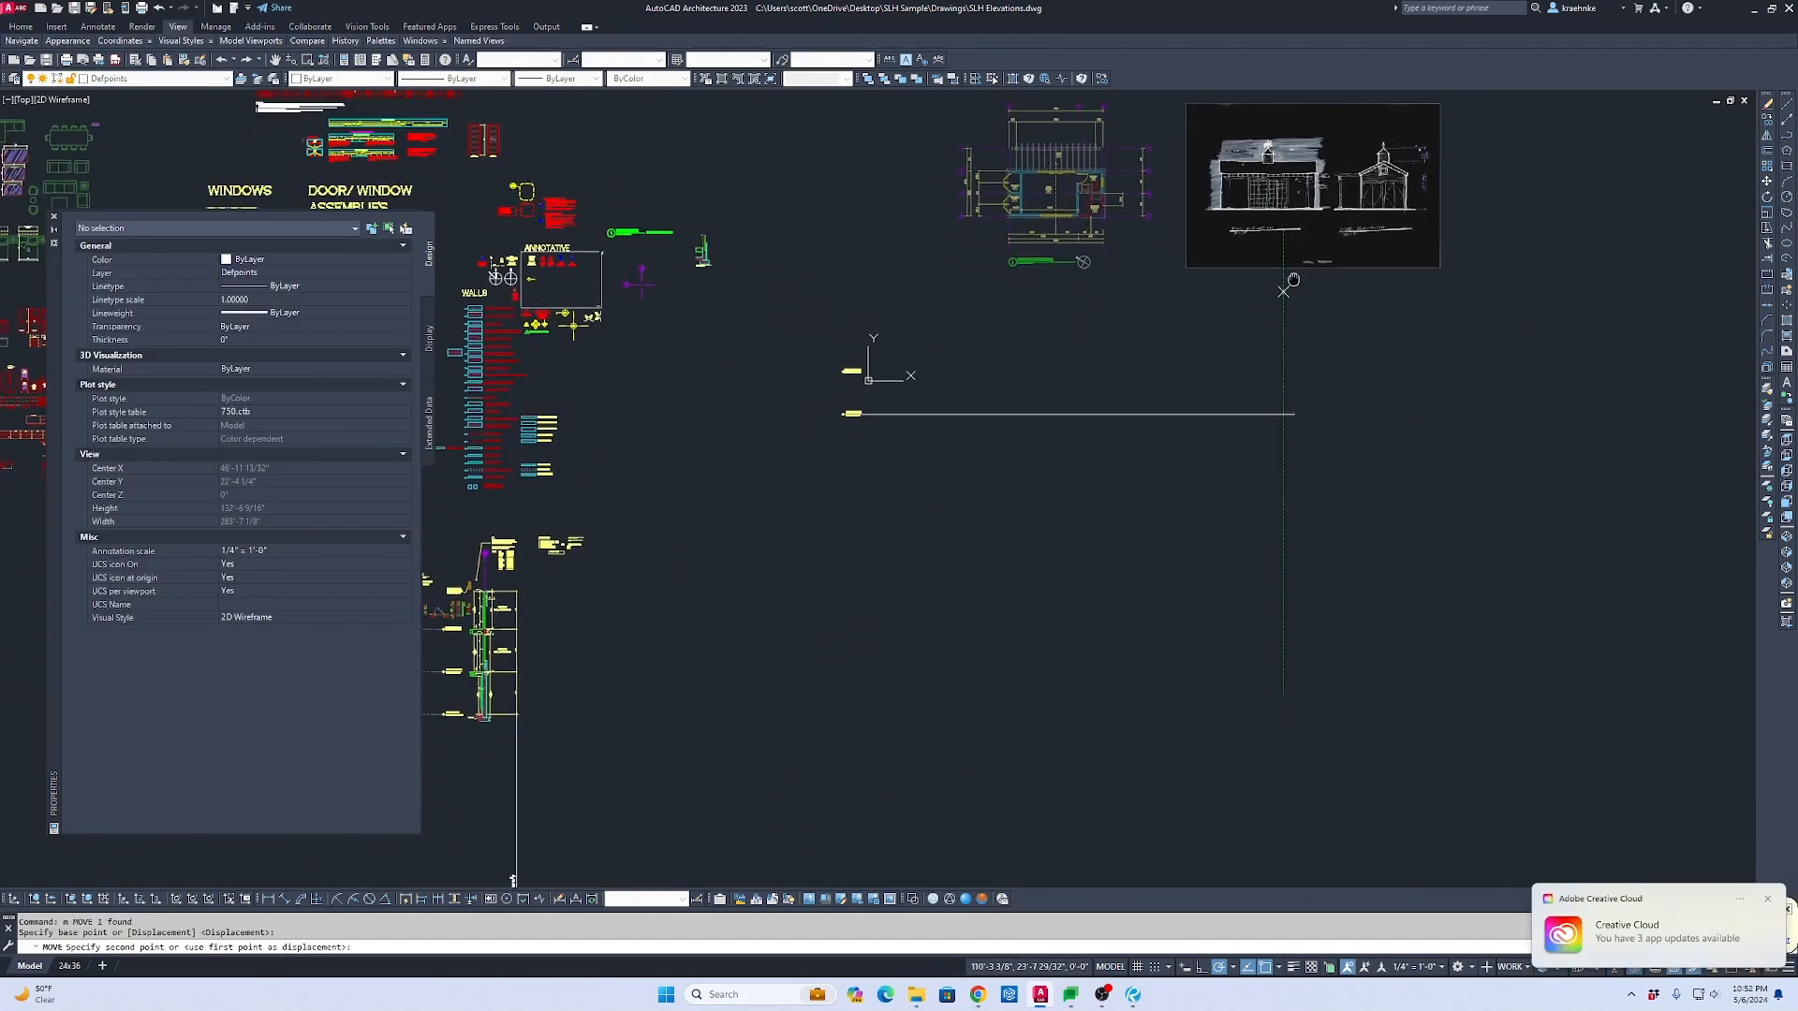
left_click(1043, 562)
scroll(1119, 376, "up", 2)
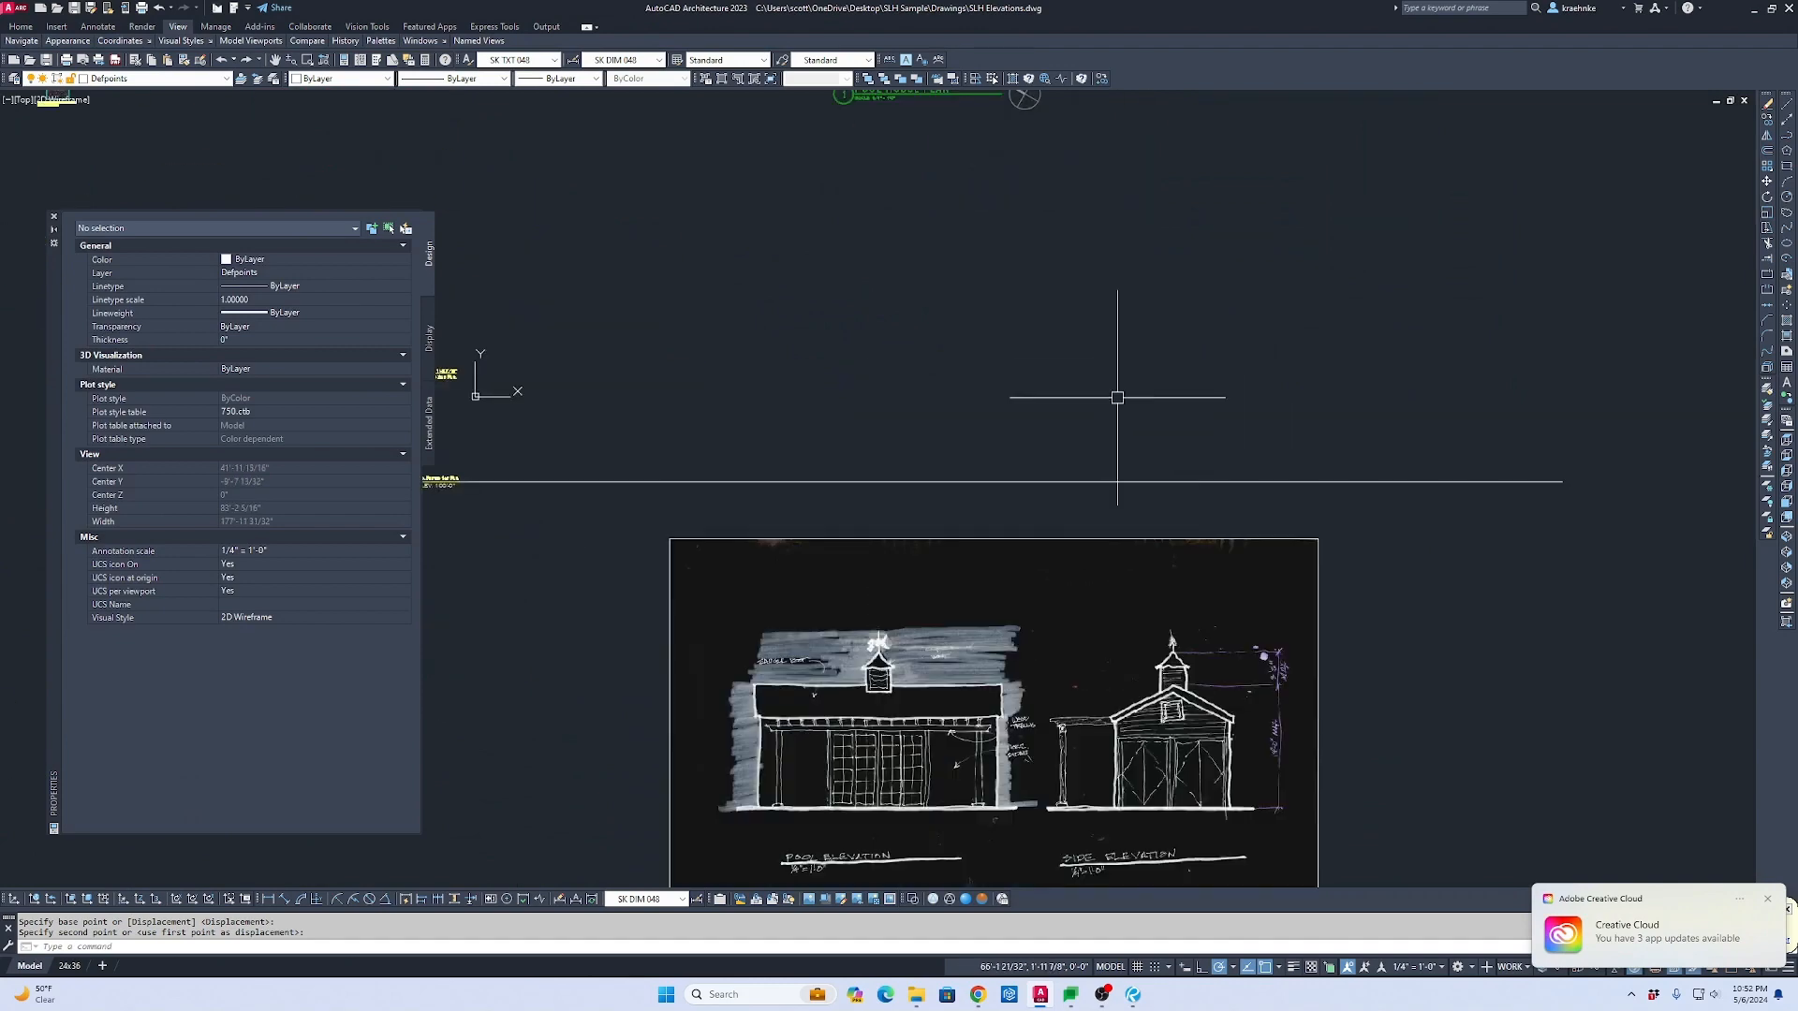
scroll(1082, 386, "down", 1)
middle_click_drag(1092, 390, 1234, 544)
key("Escape")
type("p")
key("space")
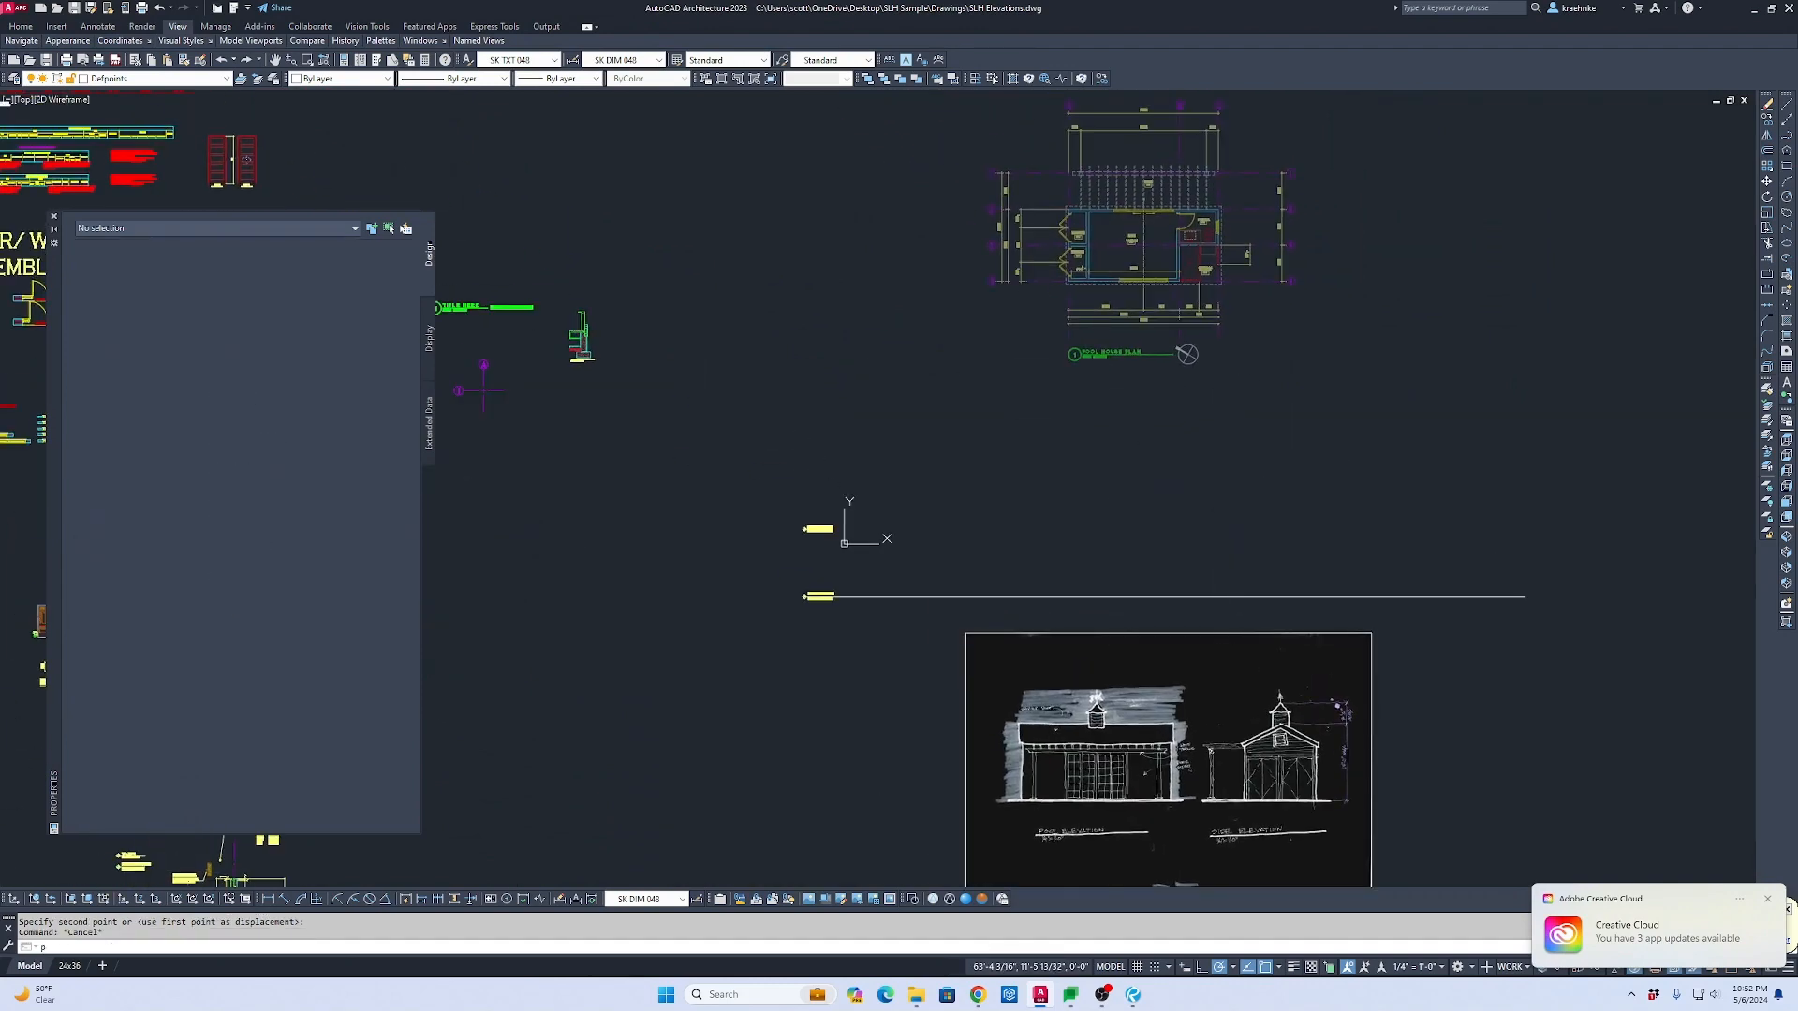
scroll(671, 304, "up", 6)
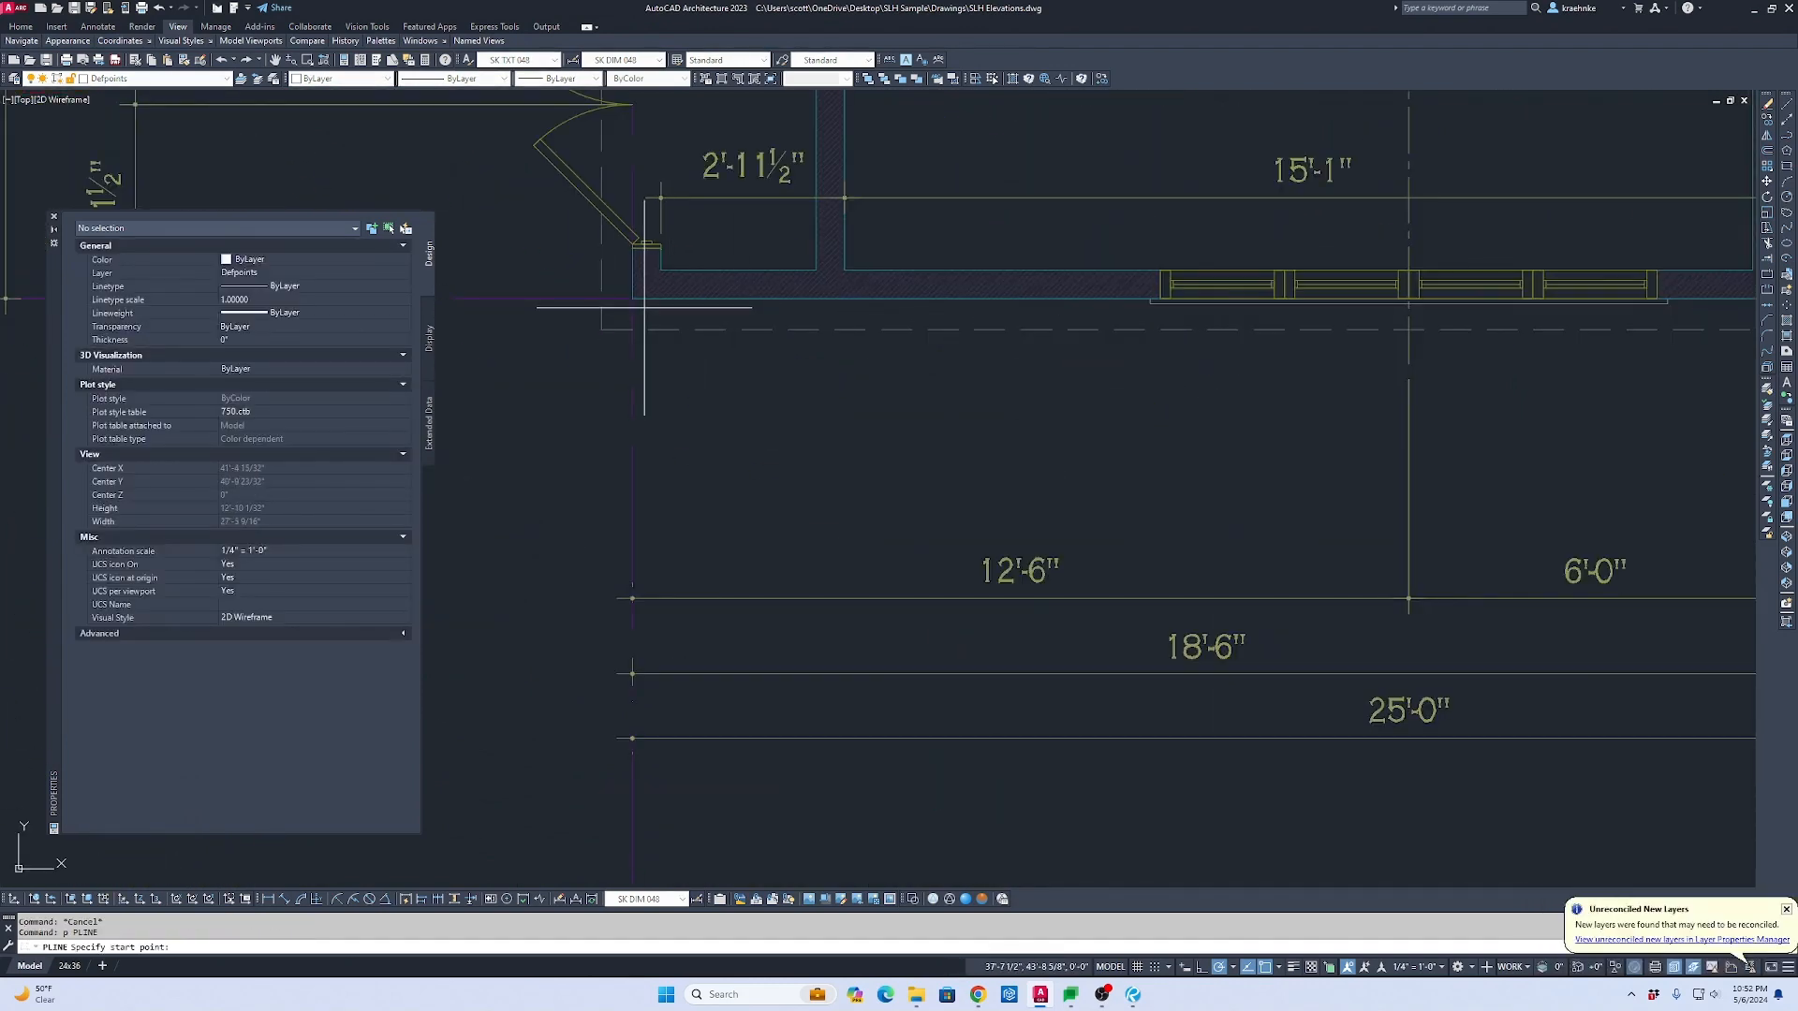
left_click(642, 281)
scroll(642, 281, "down", 6)
middle_click_drag(793, 164, 853, 511)
scroll(853, 511, "down", 3)
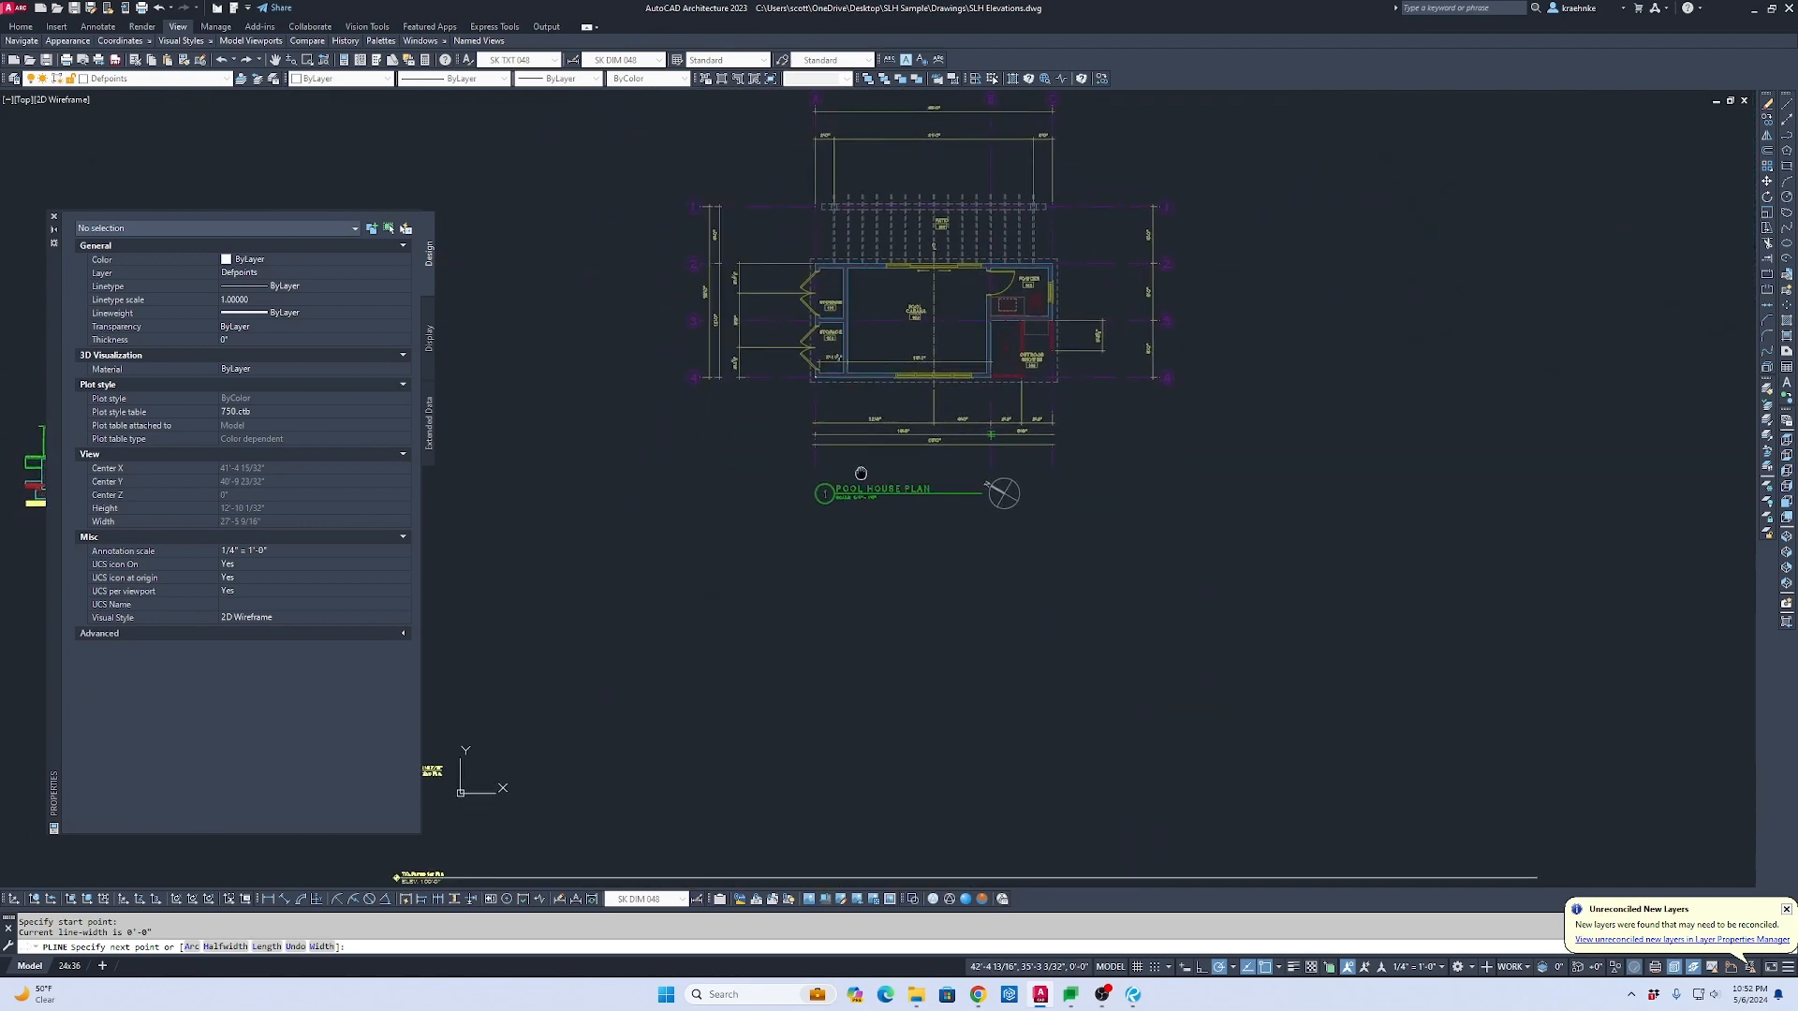
key("Escape")
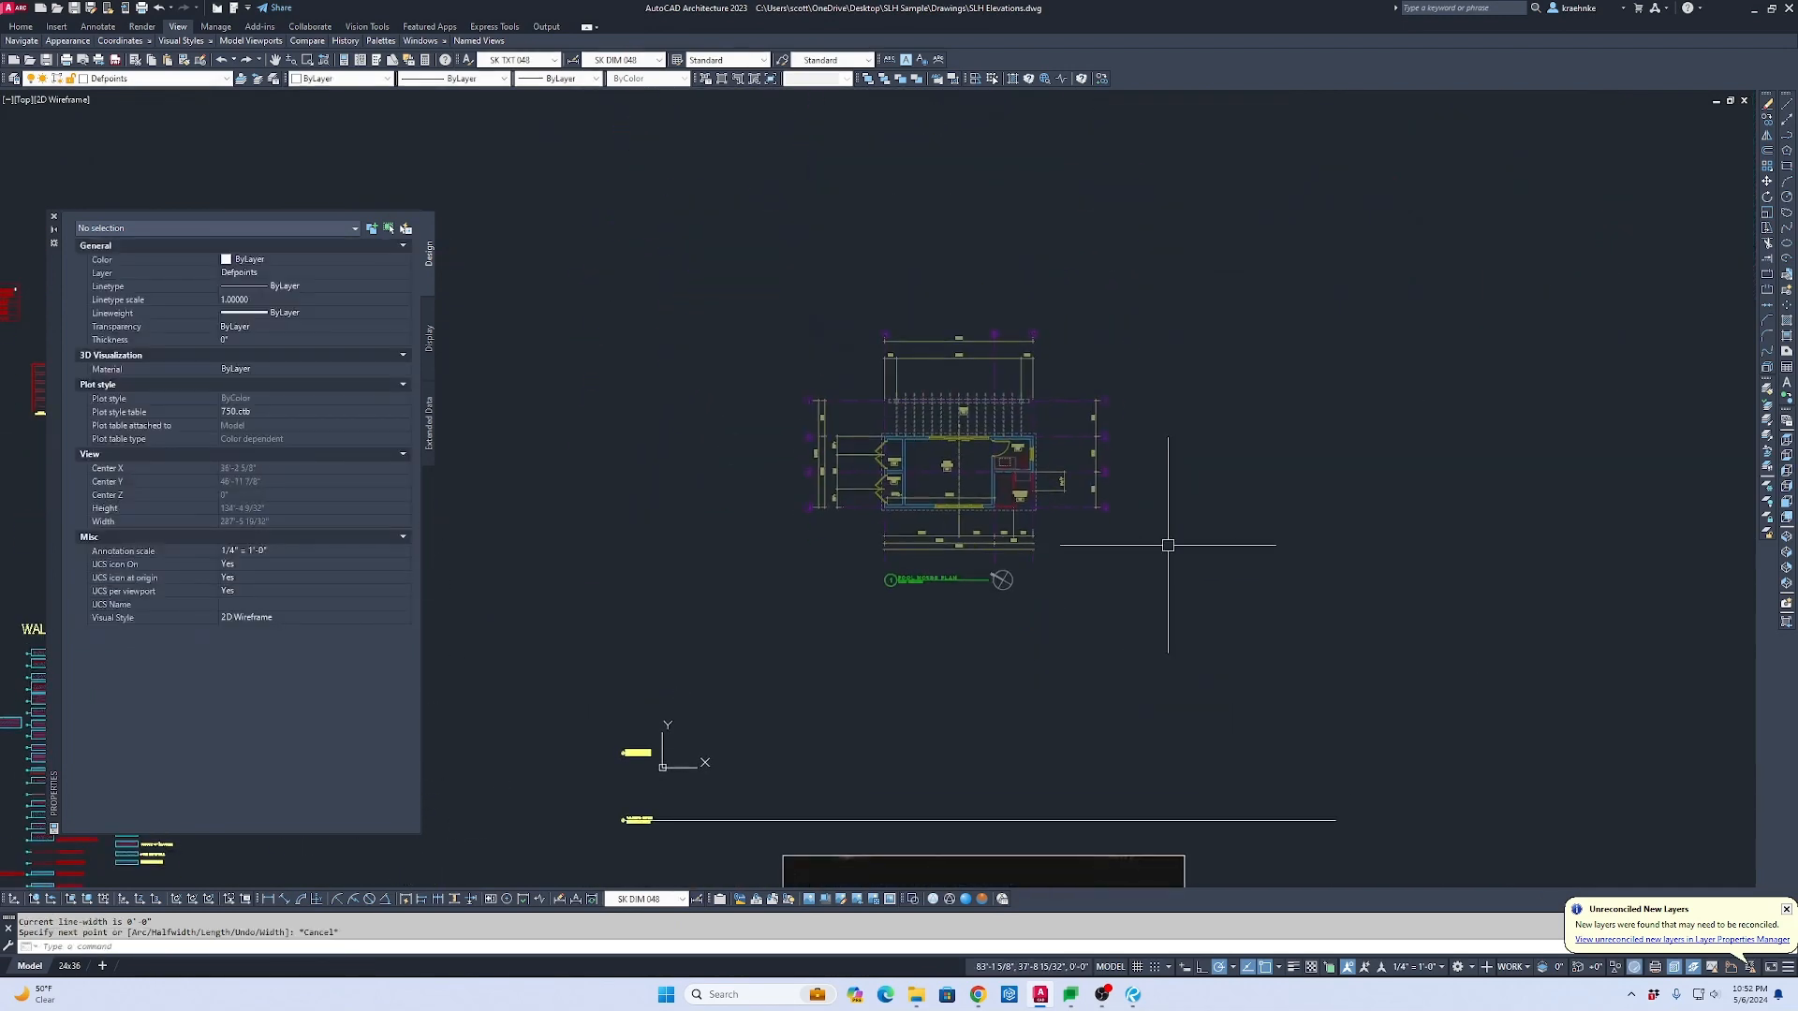
Step: Copy the clipped floor plan reference horizontally into the open area to the right of the original
left_click(1164, 483)
left_click(963, 411)
type("c")
key("Return")
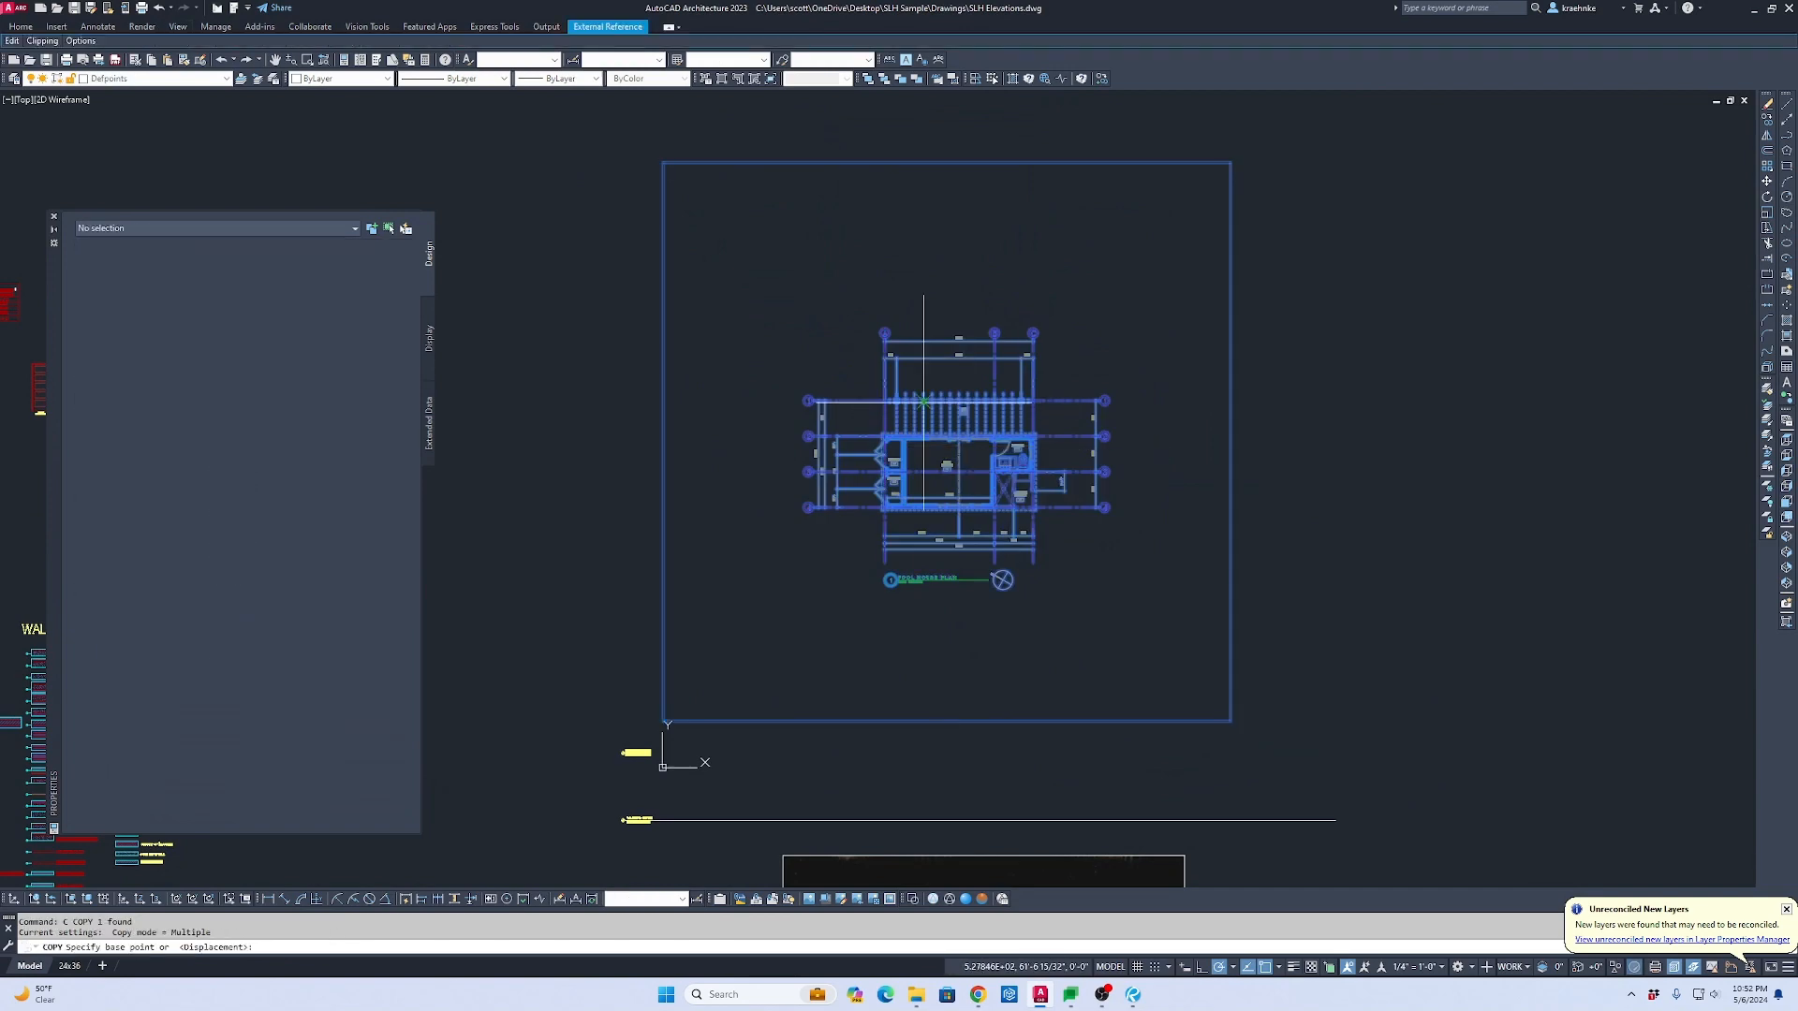
left_click(927, 401)
scroll(707, 401, "down", 4)
scroll(1005, 377, "up", 2)
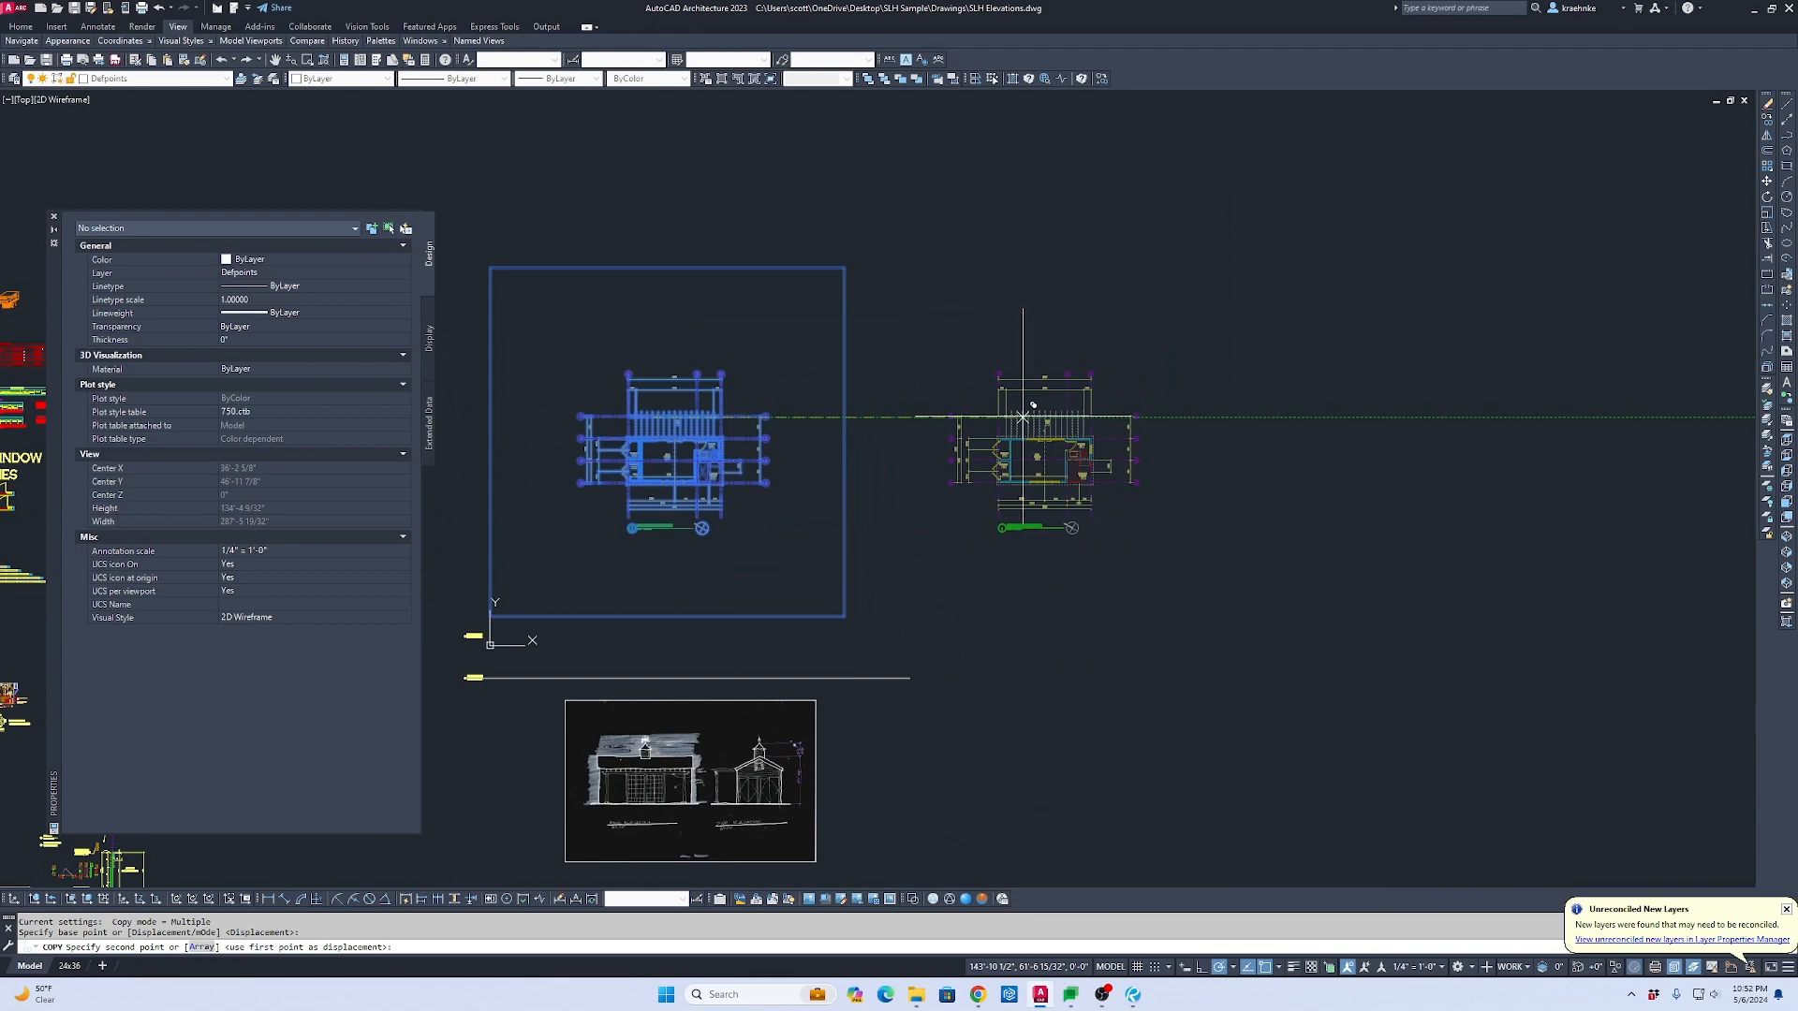
left_click(1023, 417)
key("Escape")
Step: Rotate the copied floor plan 90 degrees clockwise about the grid C and 4 intersection at the outdoor shower's corner
left_click(1126, 467)
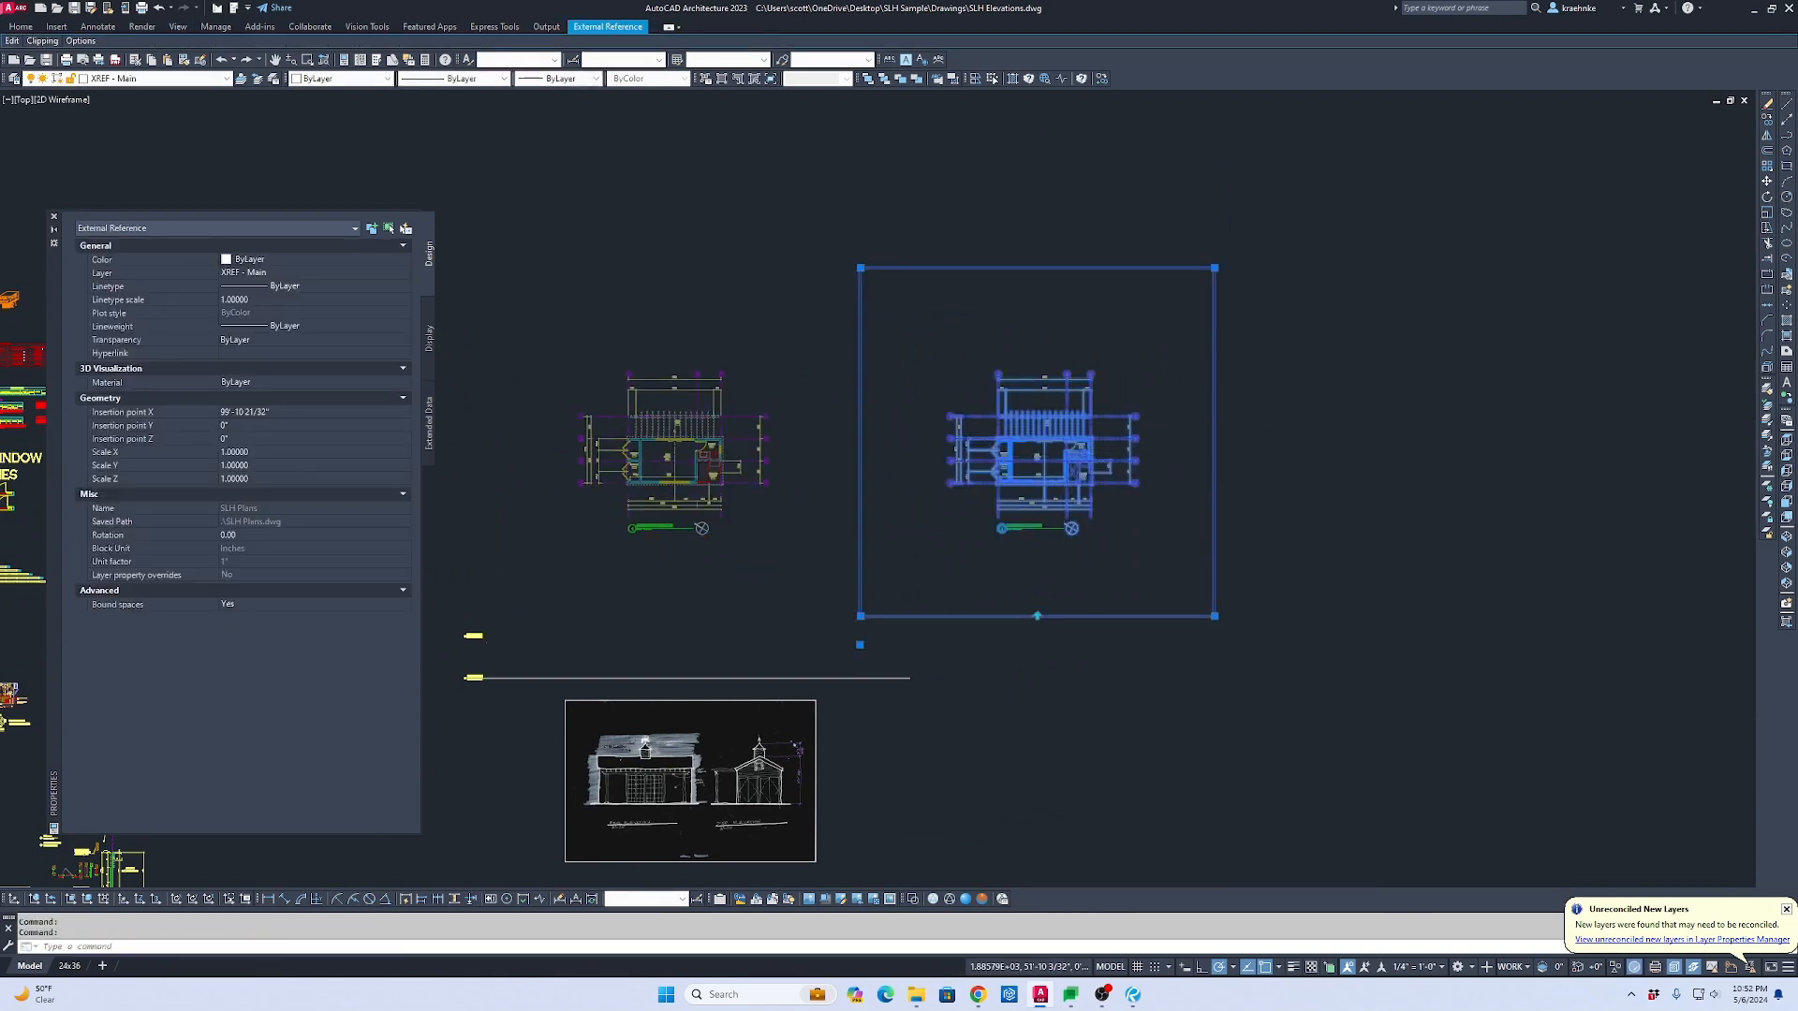
scroll(1072, 454, "up", 6)
type("ro")
key("Return")
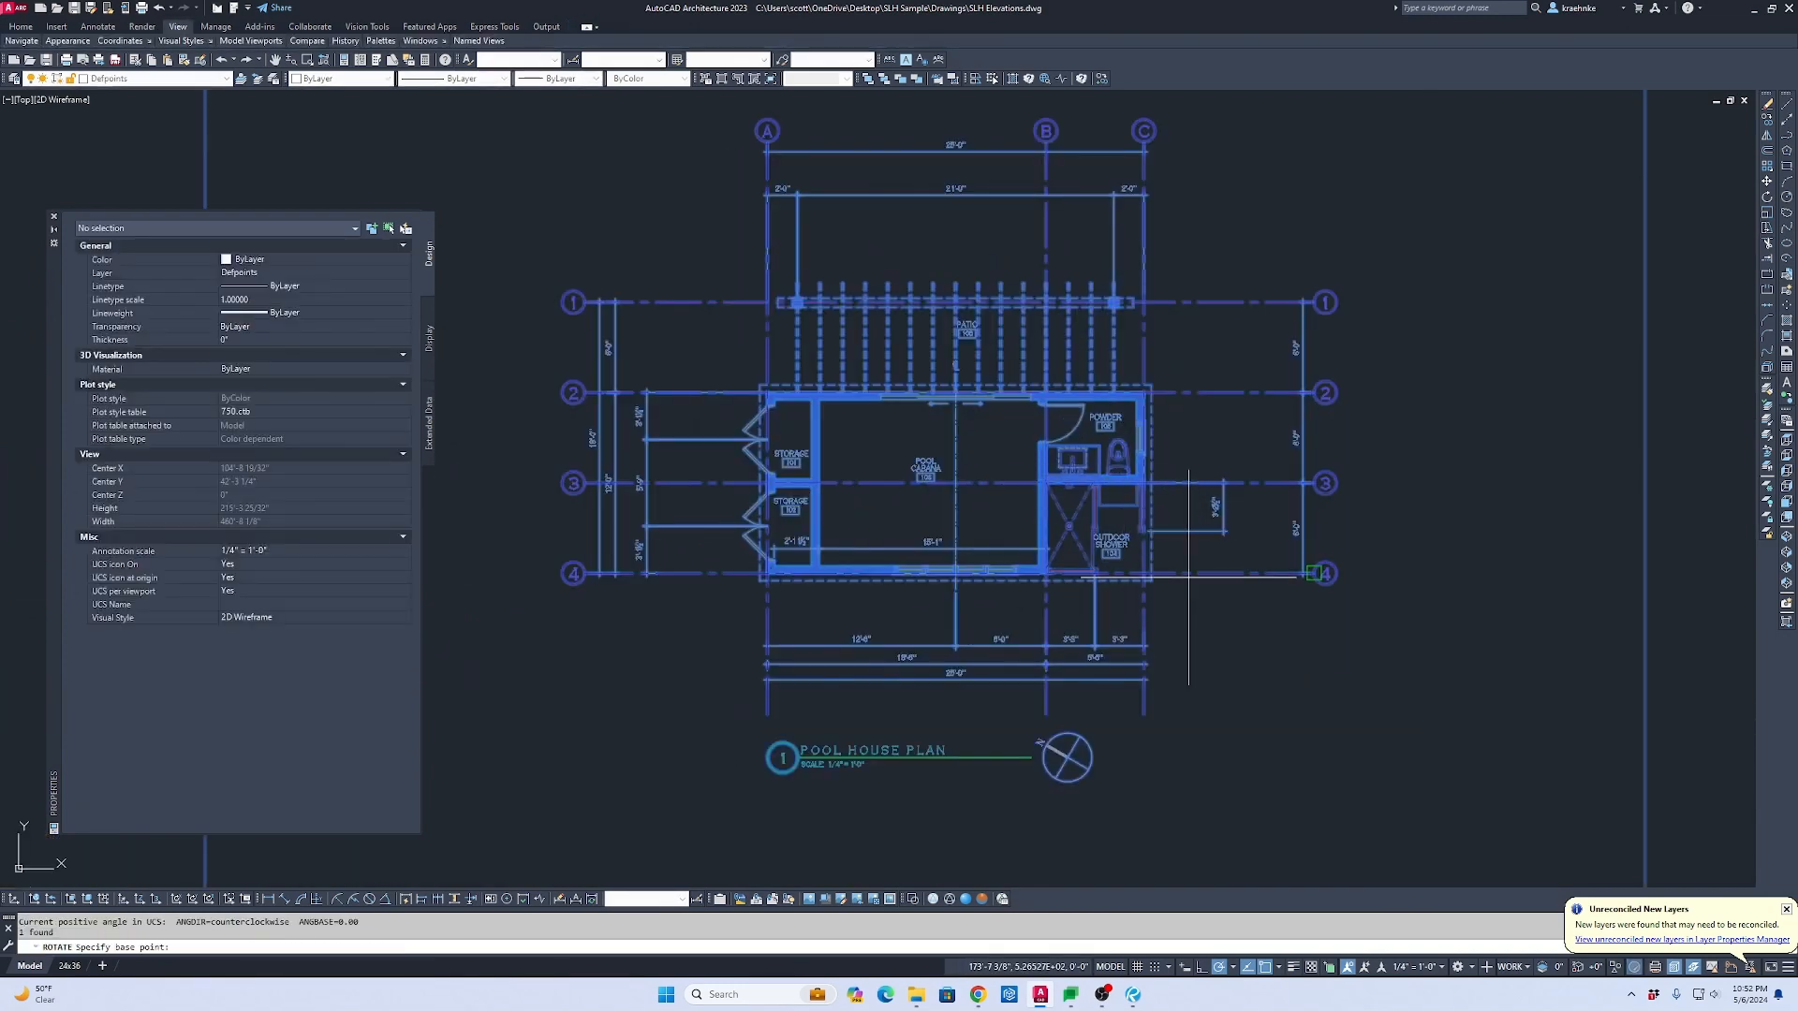
scroll(1148, 568, "up", 8)
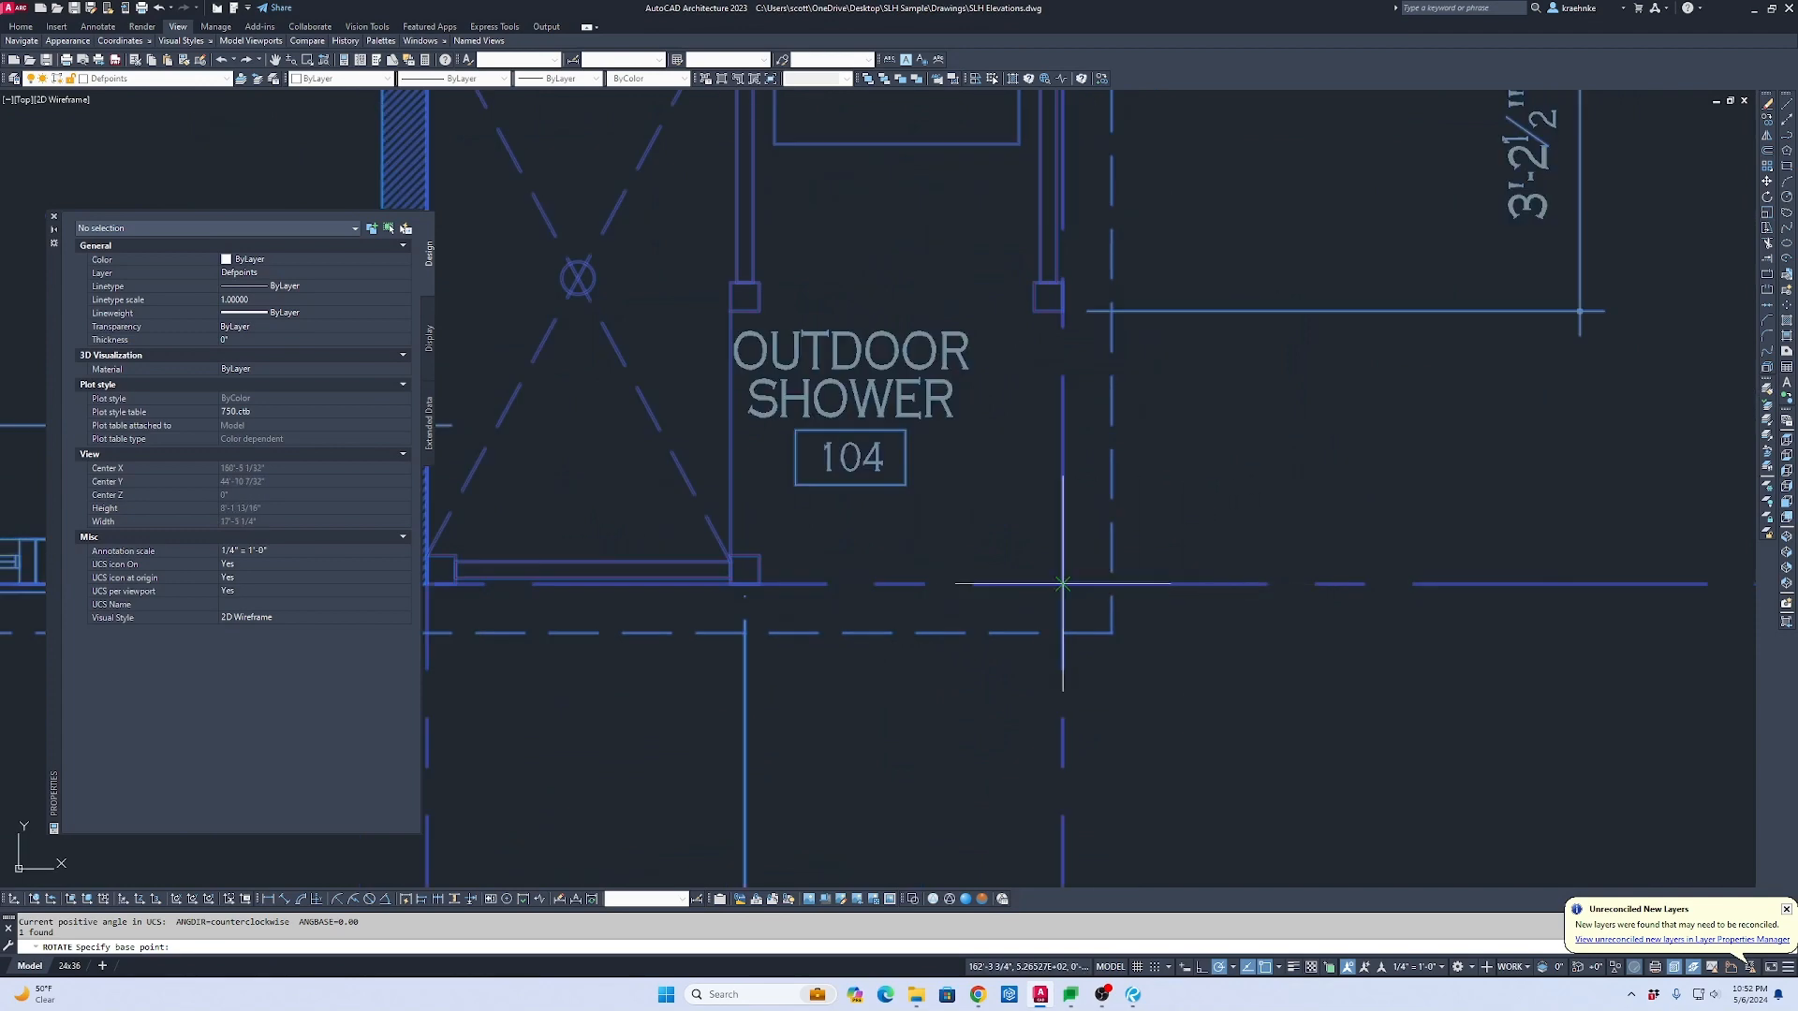
left_click(1064, 584)
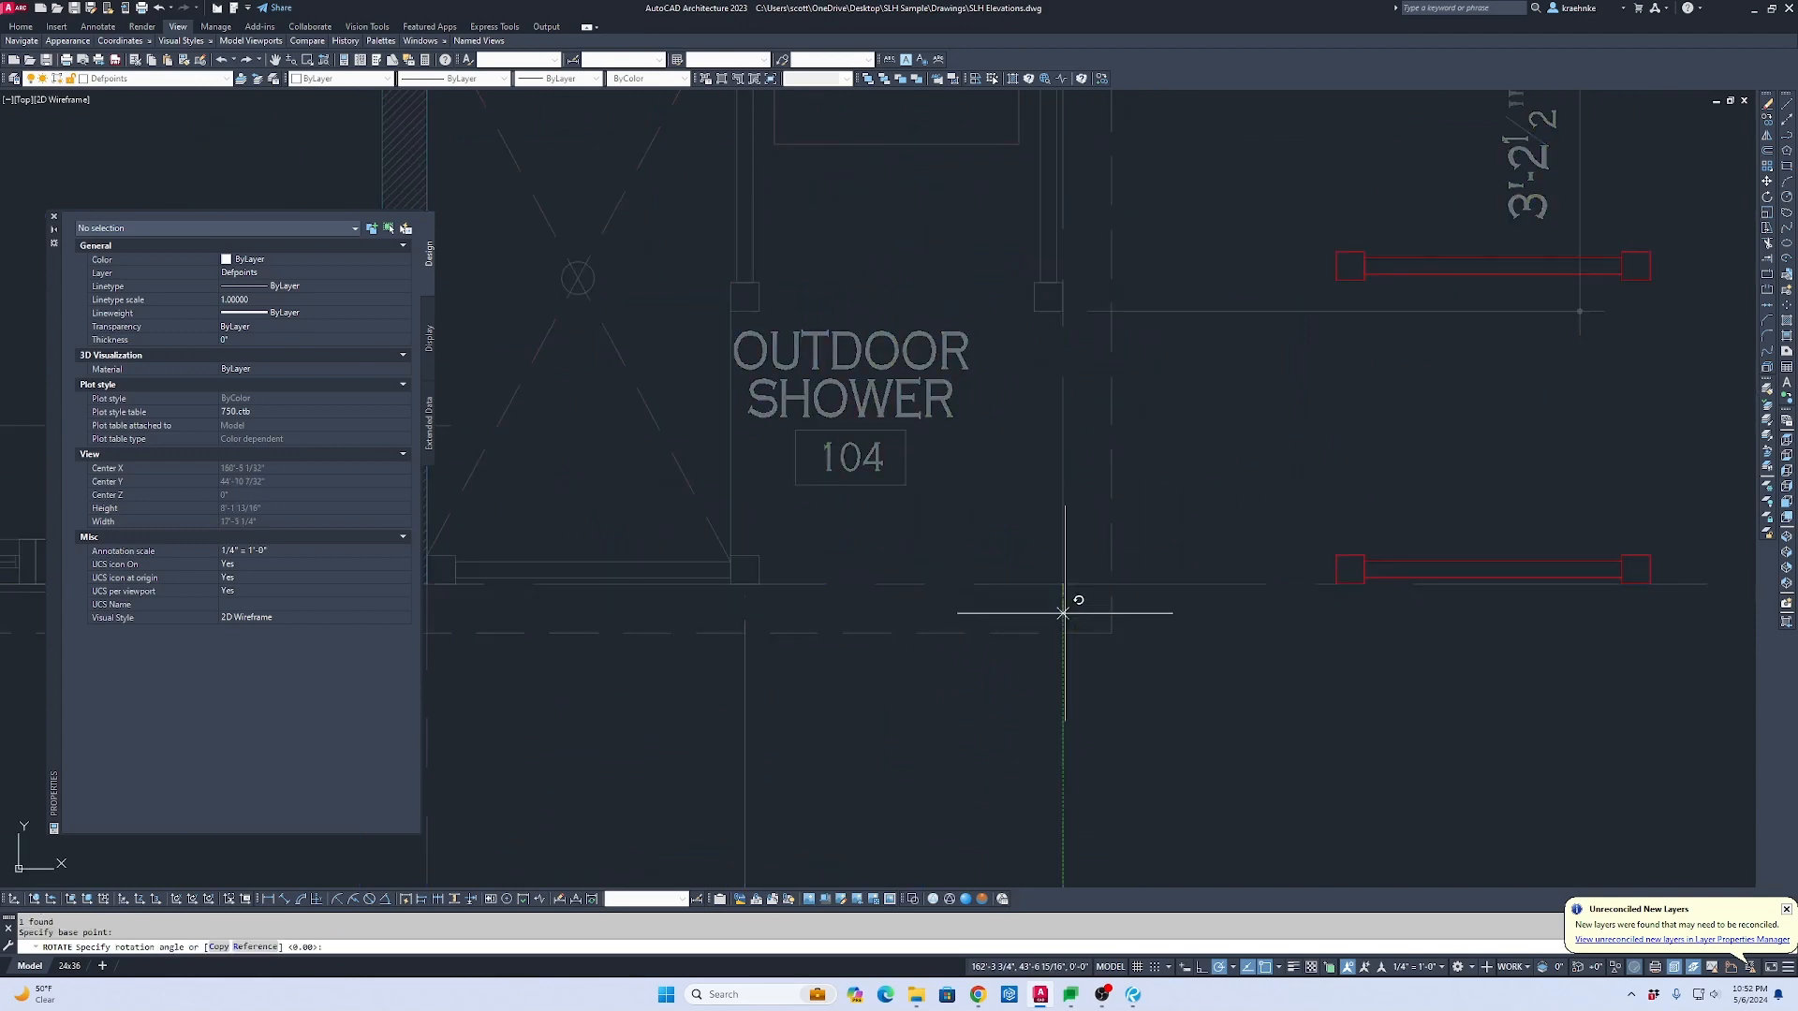
left_click(1063, 614)
key("Return")
scroll(1164, 598, "down", 9)
middle_click_drag(1164, 599, 914, 558)
key("Escape")
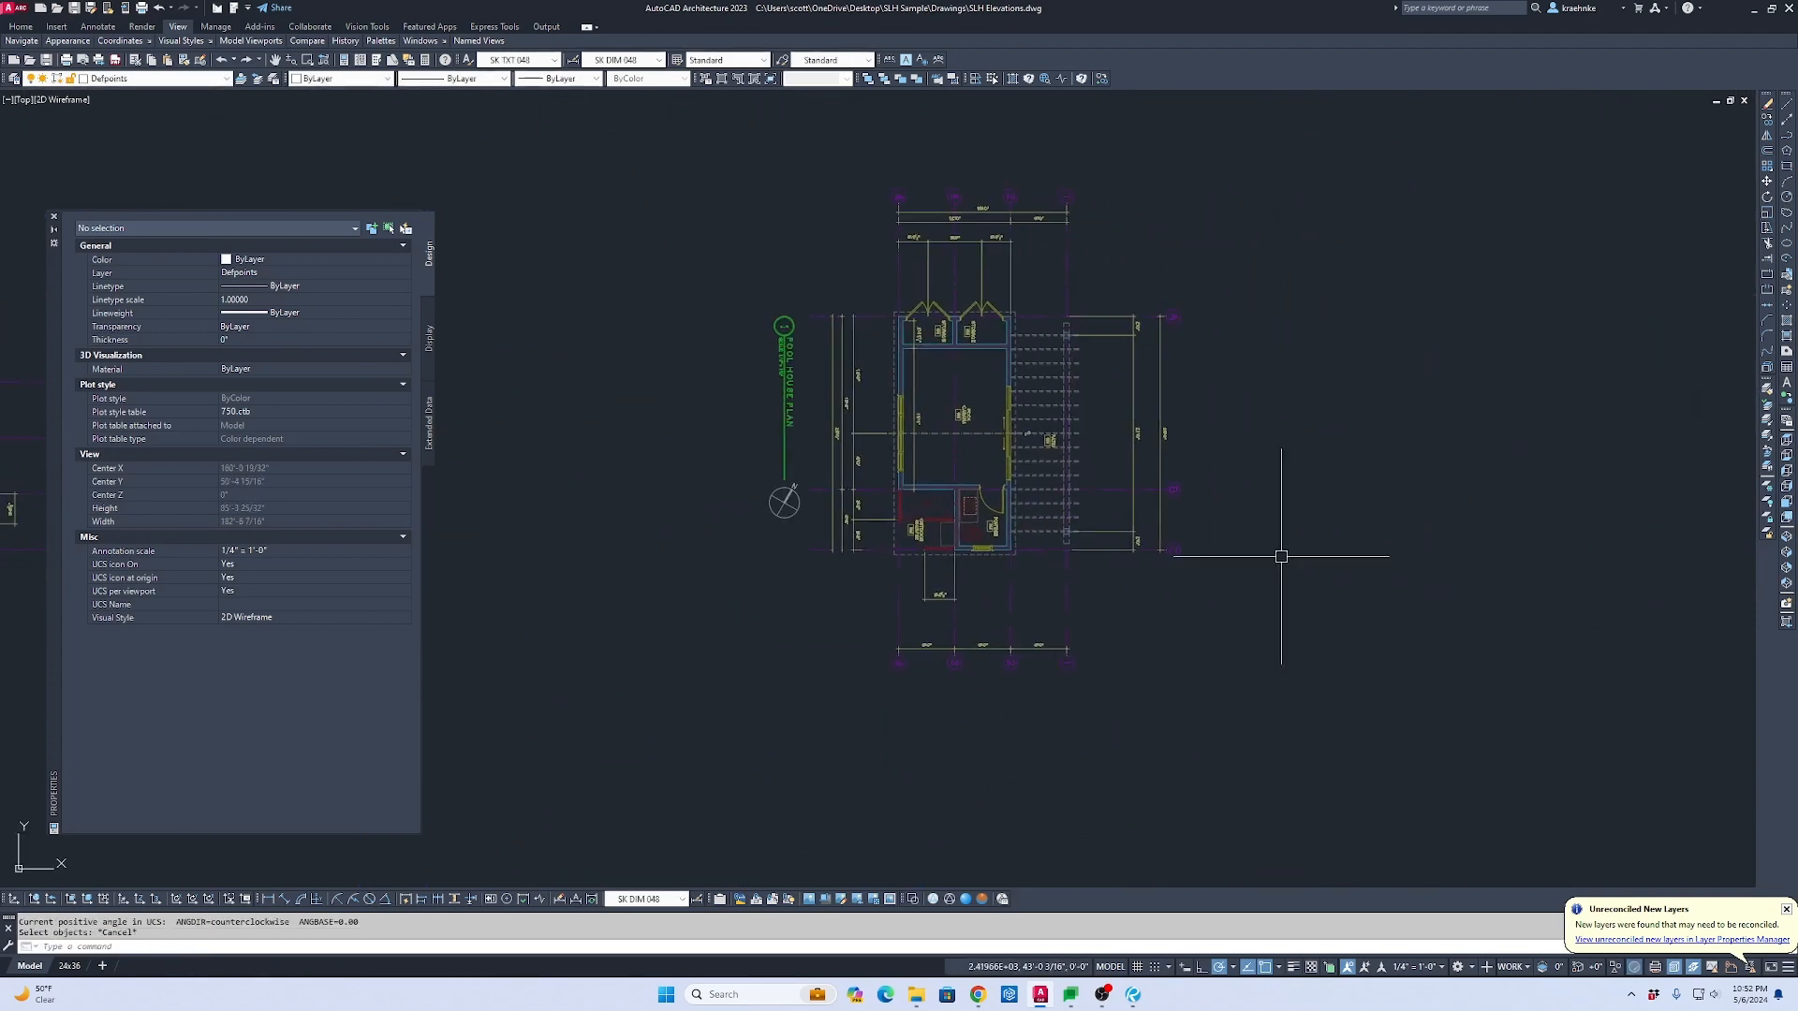
Step: Copy the rotated floor plan horizontally to the right to make a third plan
left_click(1281, 559)
left_click(1047, 500)
type("co")
key("Return")
left_click(933, 484)
scroll(933, 484, "down", 1)
middle_click_drag(933, 484, 693, 461)
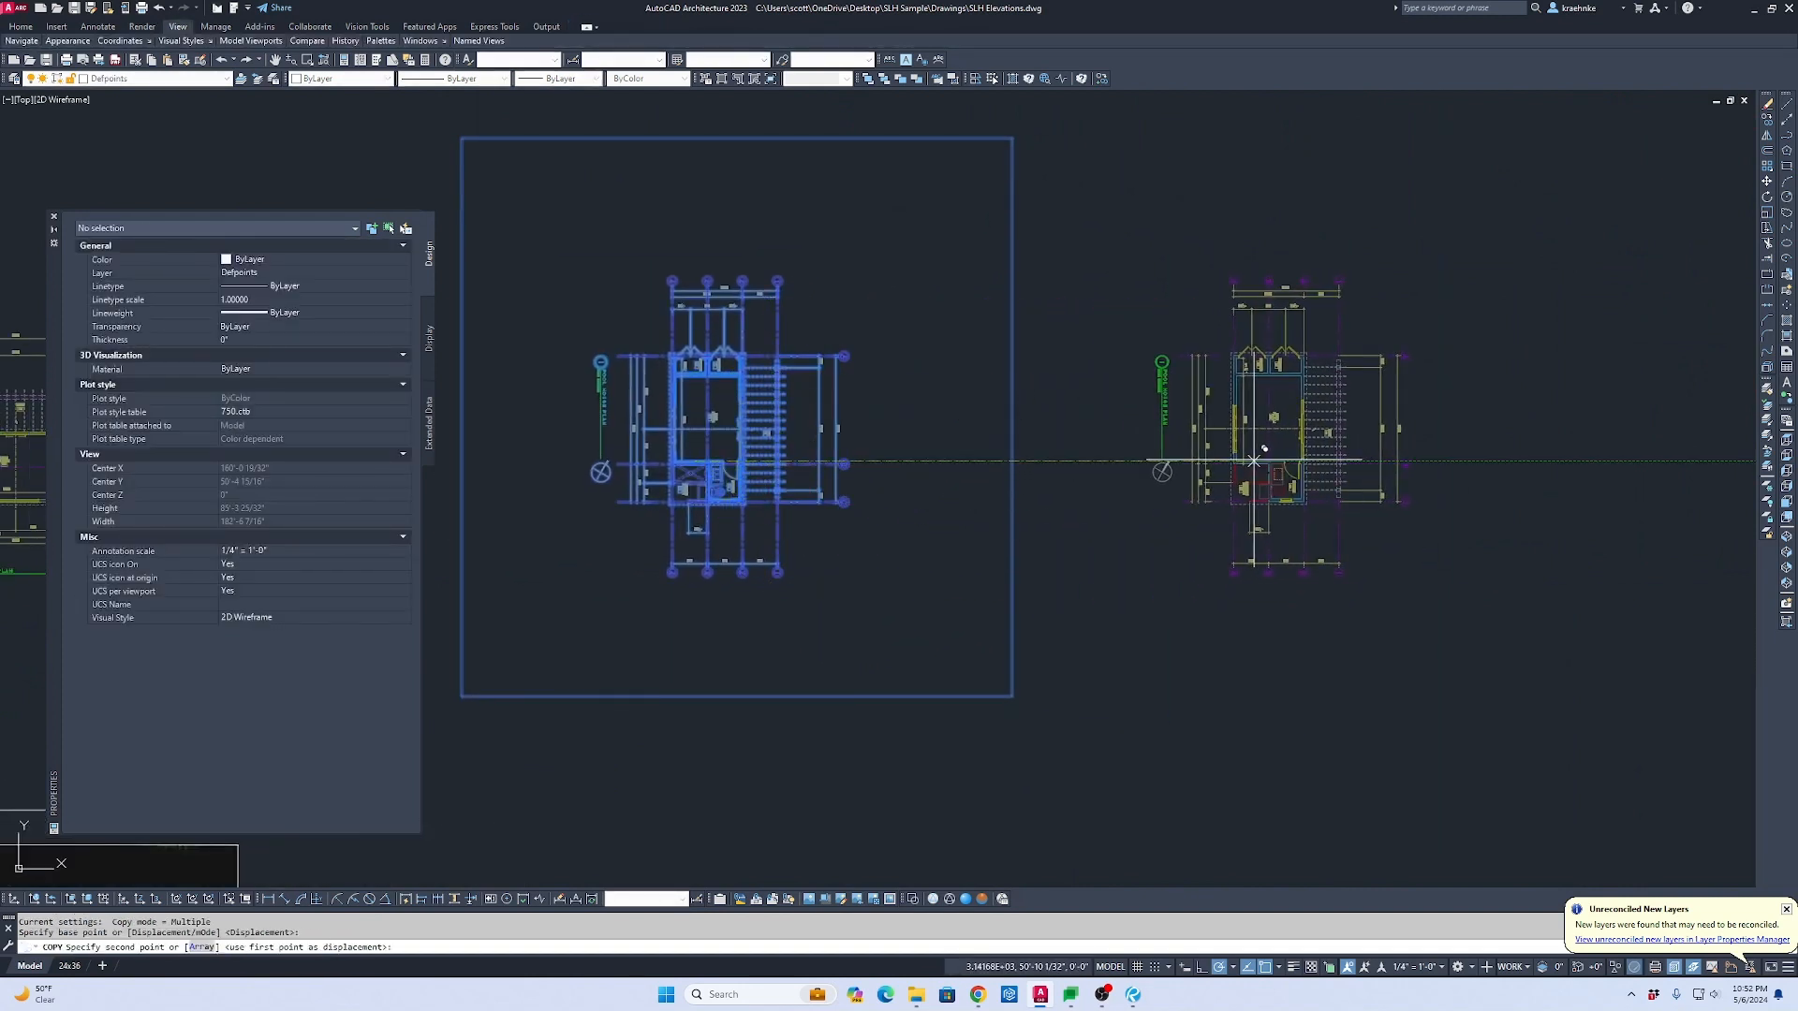
left_click(1254, 460)
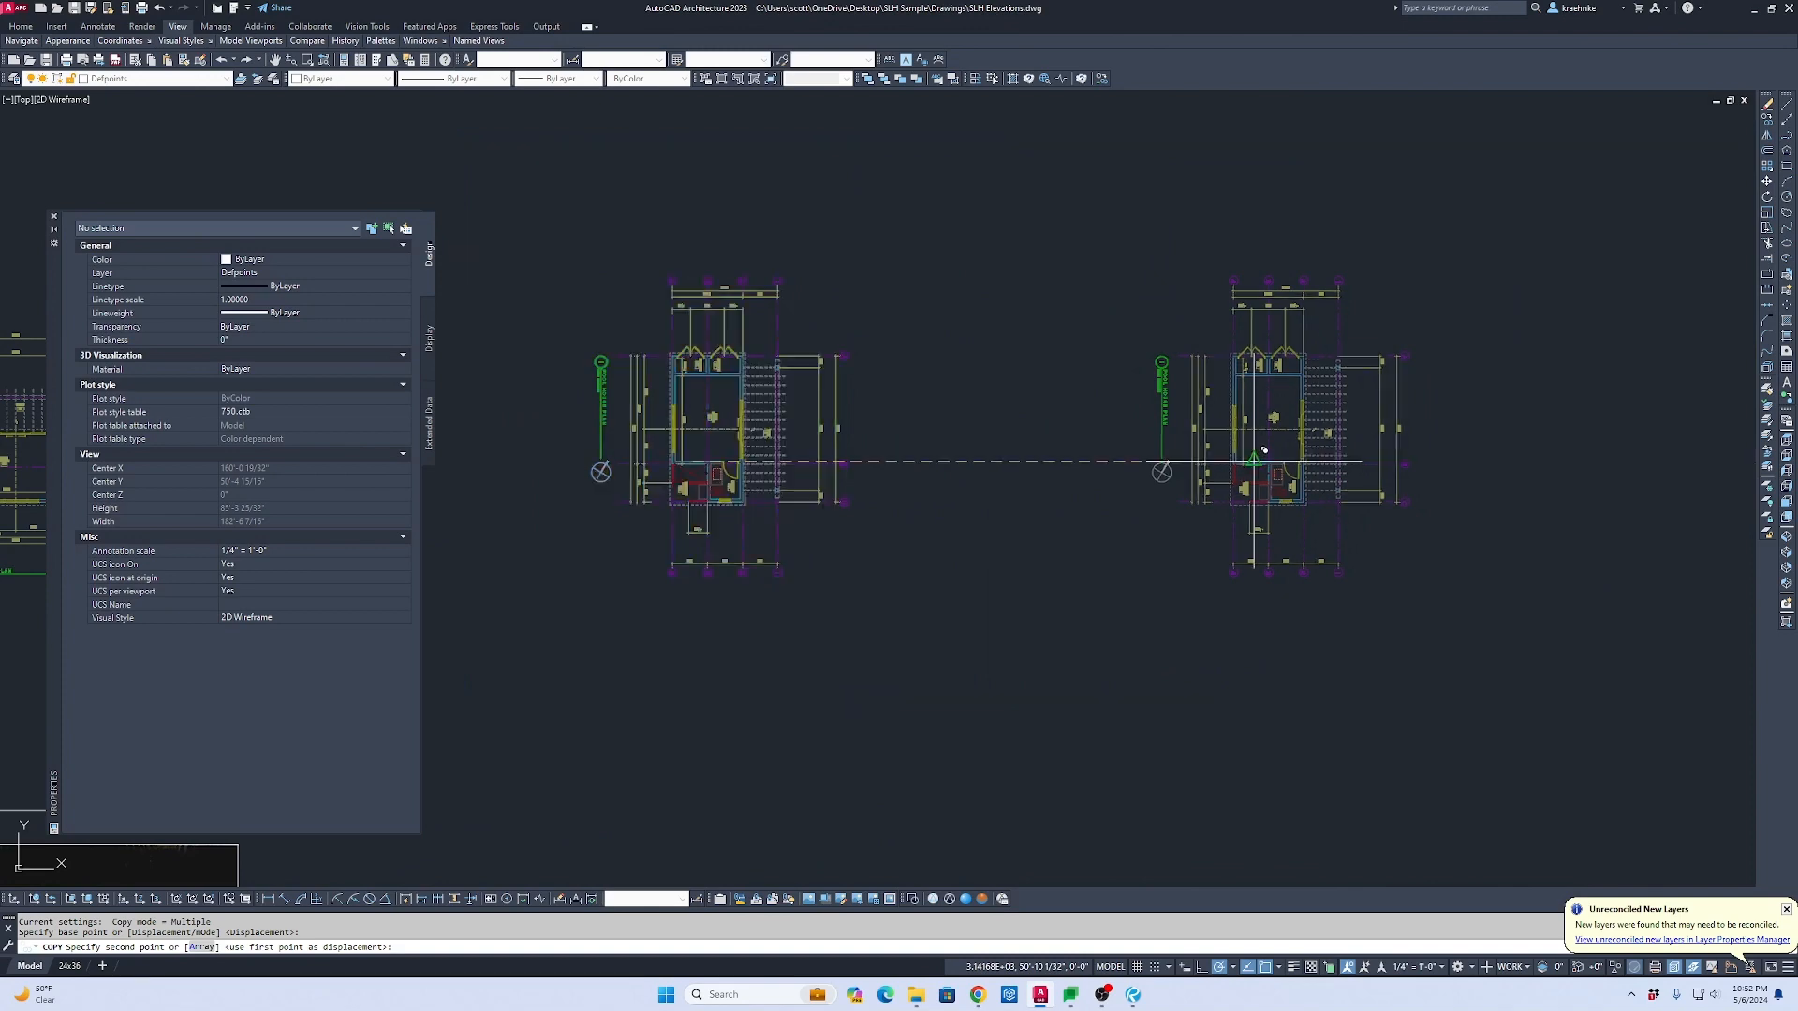
key("Escape")
Step: Rotate the third floor plan another 90 degrees clockwise about the outer wall corner at the powder room
middle_click_drag(1335, 454, 903, 400)
left_click(903, 399)
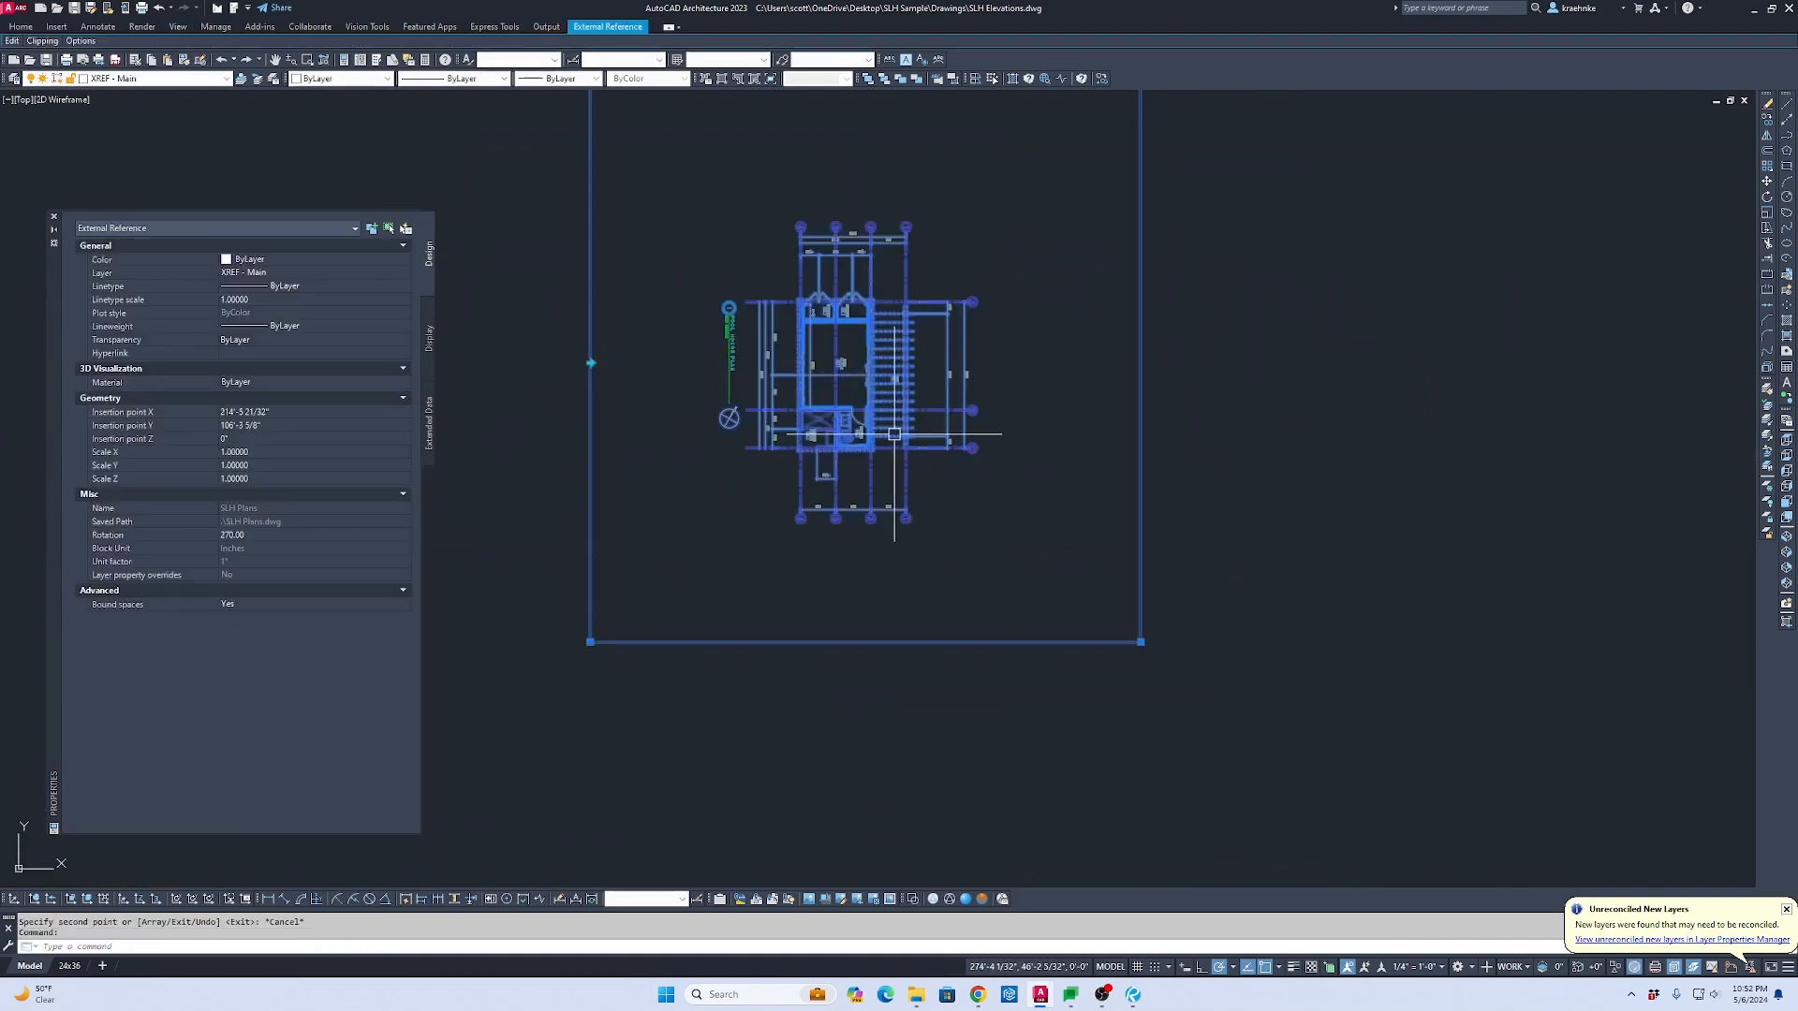
scroll(884, 439, "up", 7)
middle_click_drag(802, 506, 1290, 335)
type("ro")
key("Return")
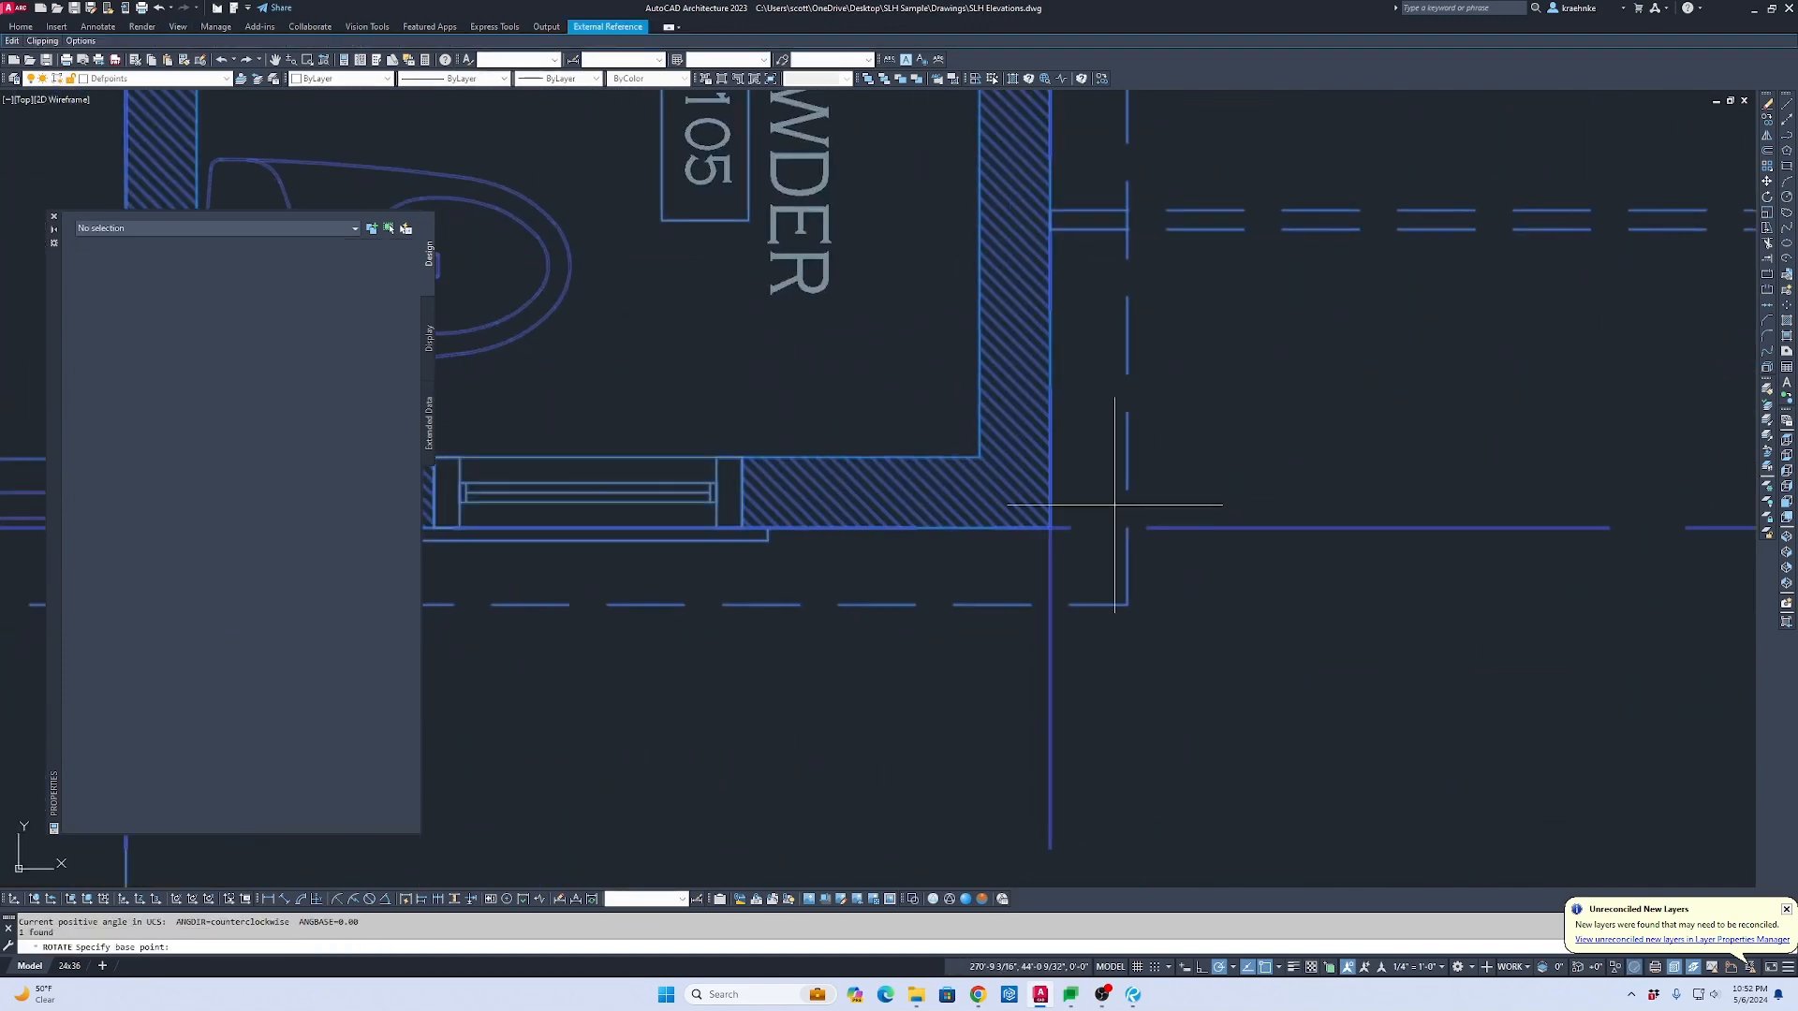
left_click(1049, 528)
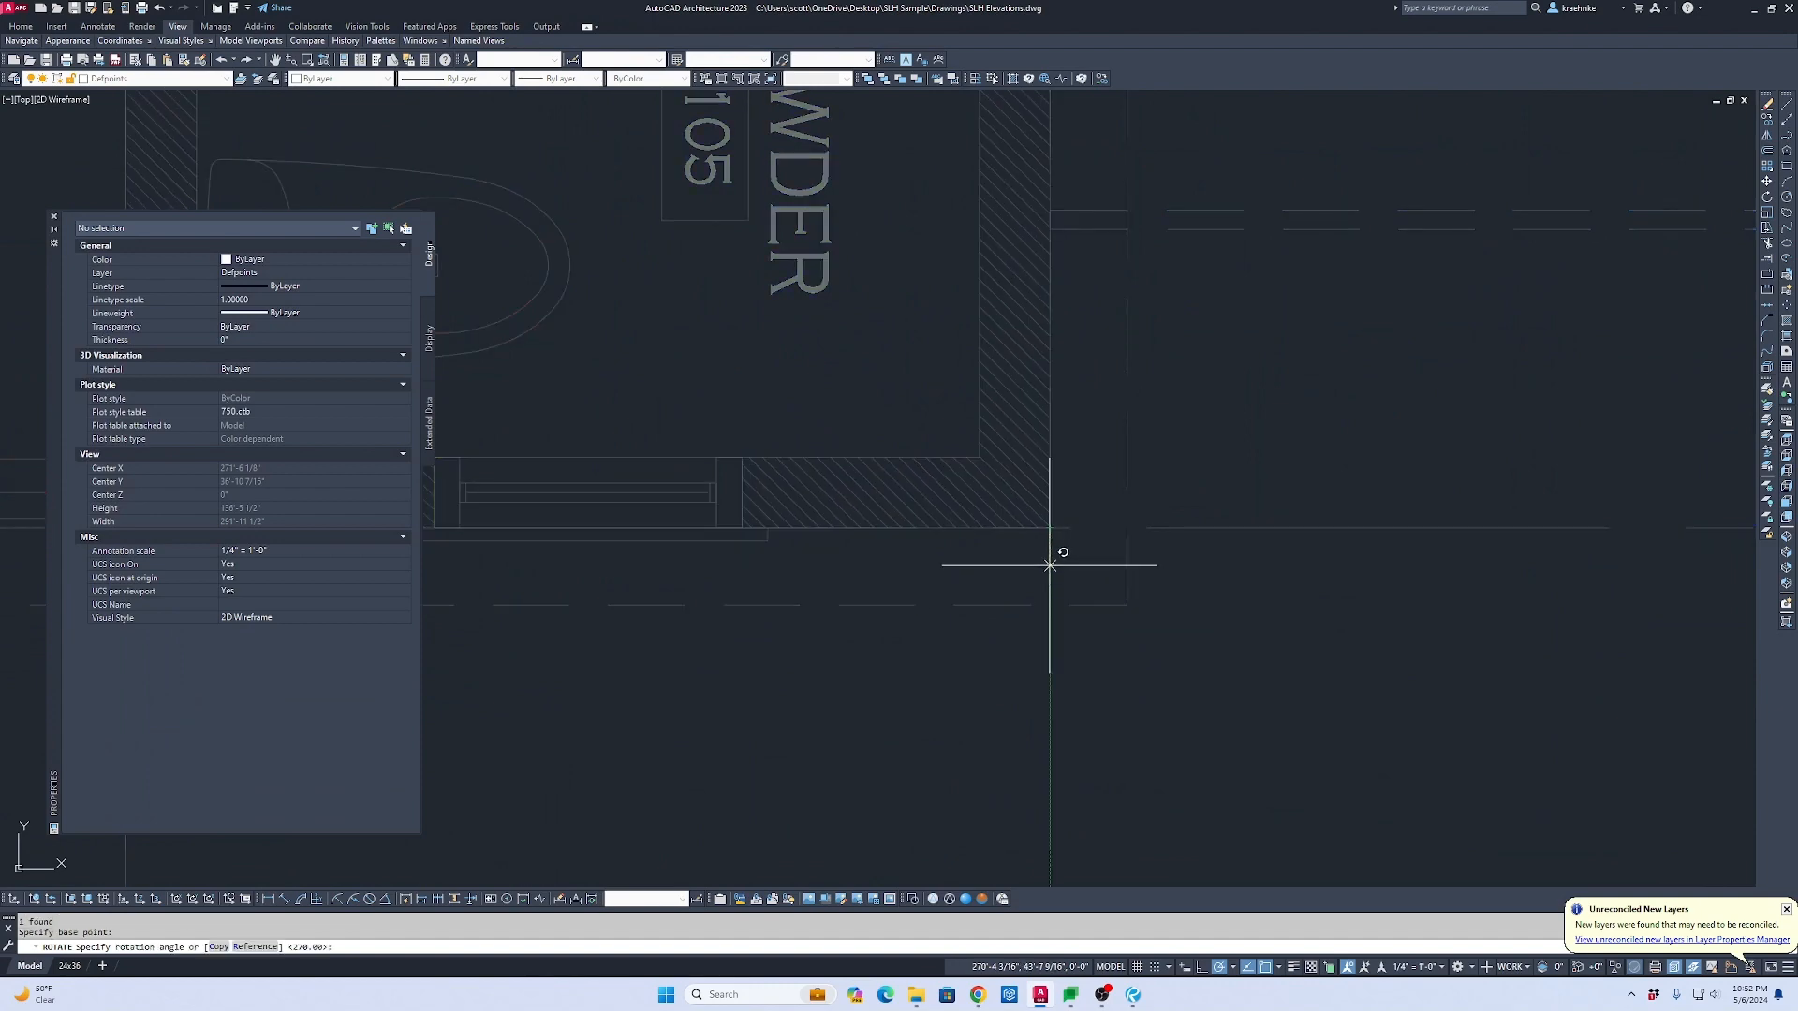
left_click(1050, 565)
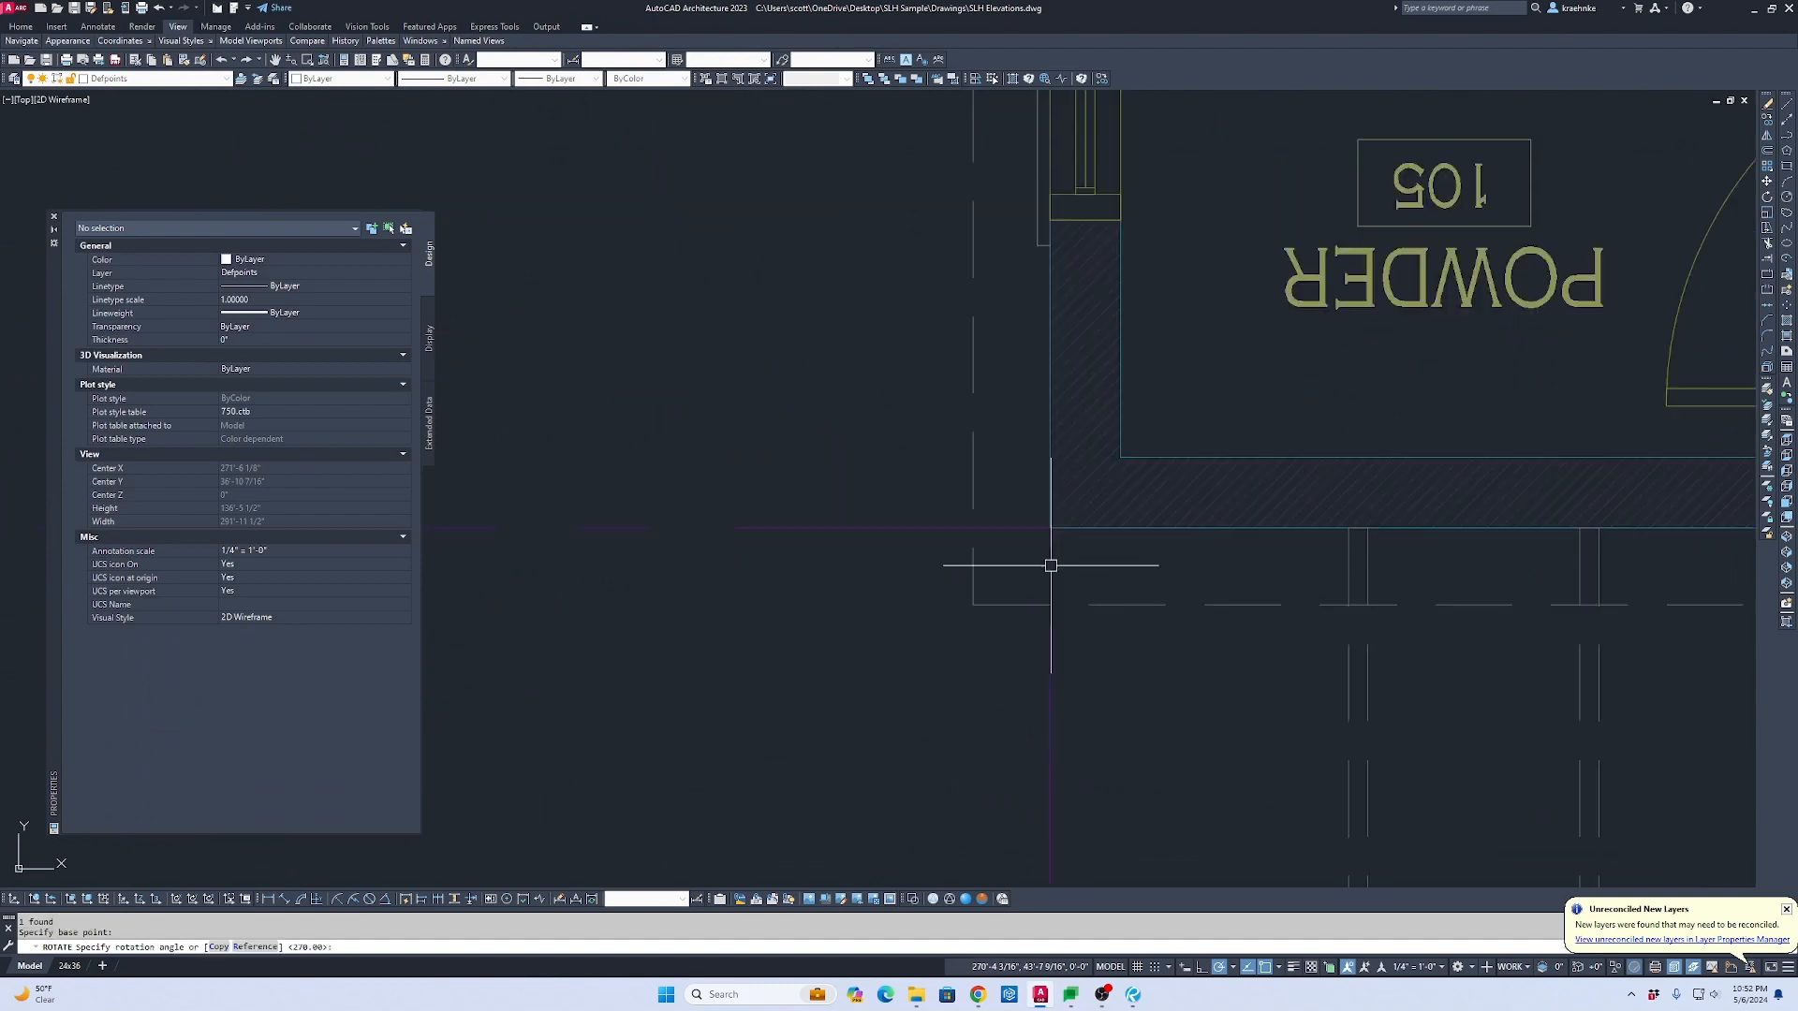
key("Return")
scroll(1096, 539, "down", 4)
middle_click_drag(1105, 531, 759, 467)
scroll(763, 468, "down", 1)
key("Escape")
Step: Copy the third floor plan horizontally to the right to make a fourth plan
left_click(932, 468)
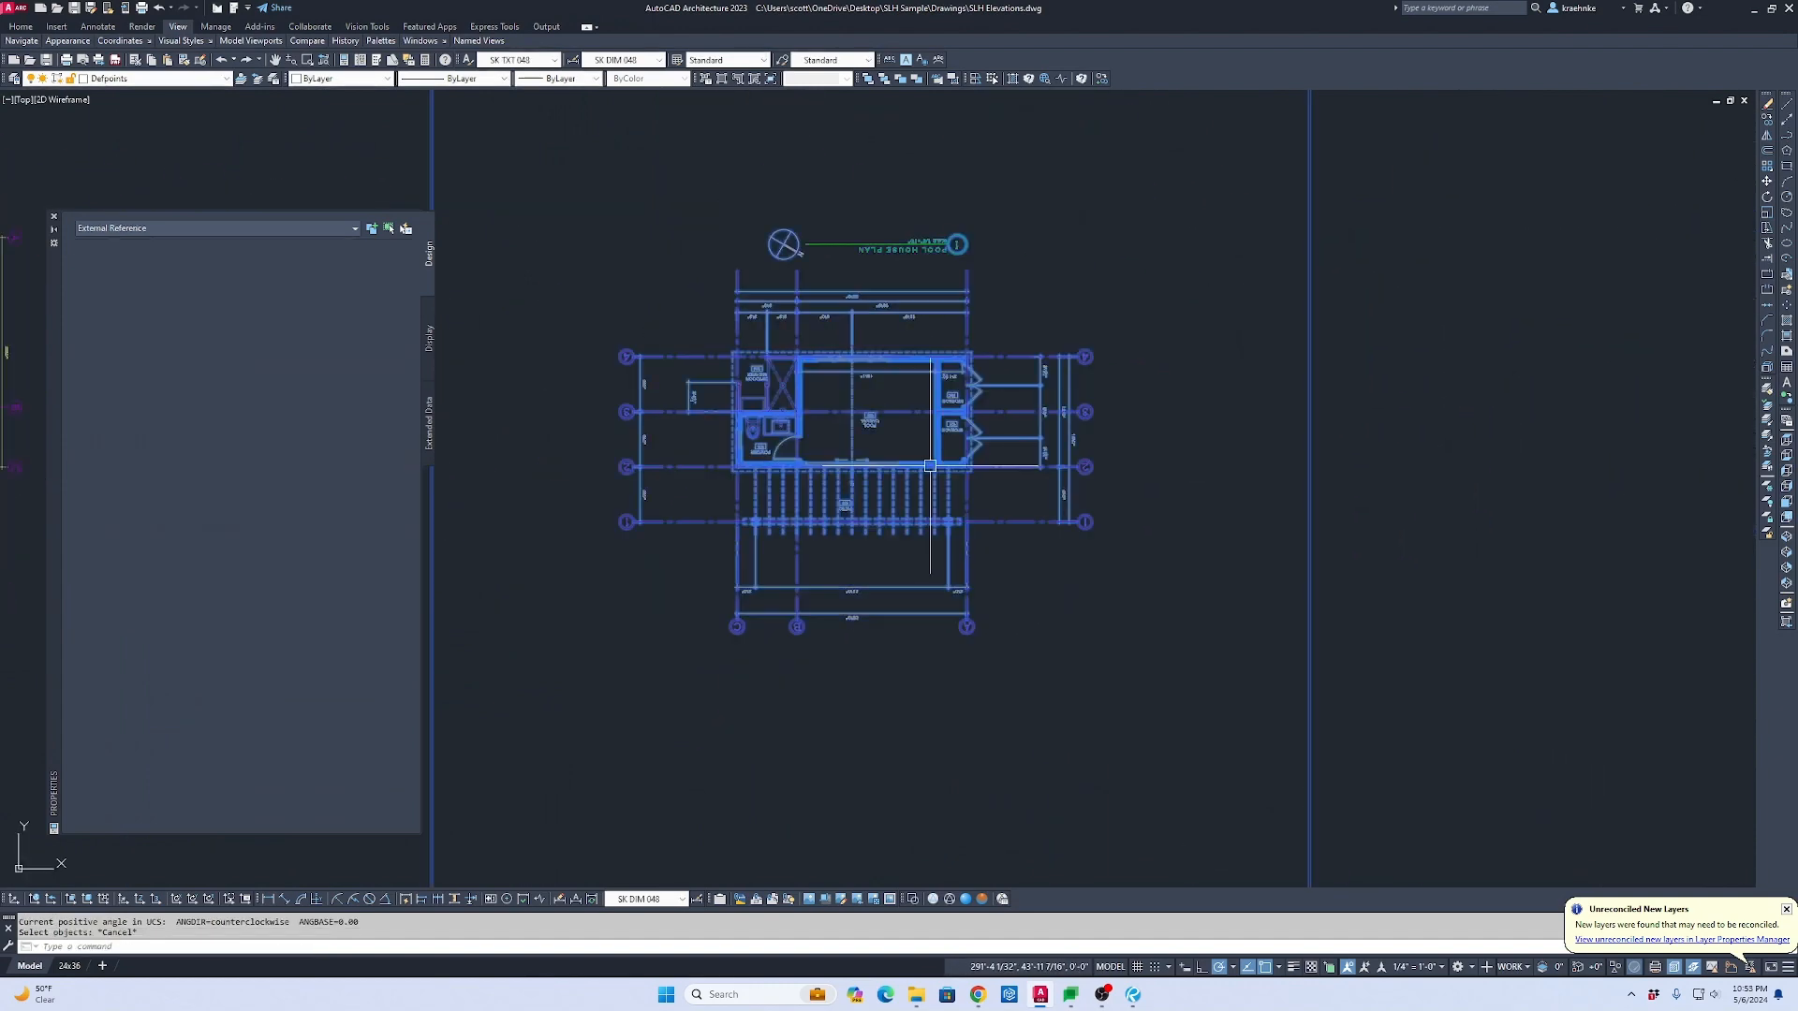
type("co")
key("Return")
left_click(893, 478)
scroll(927, 482, "down", 1)
middle_click_drag(927, 482, 775, 475)
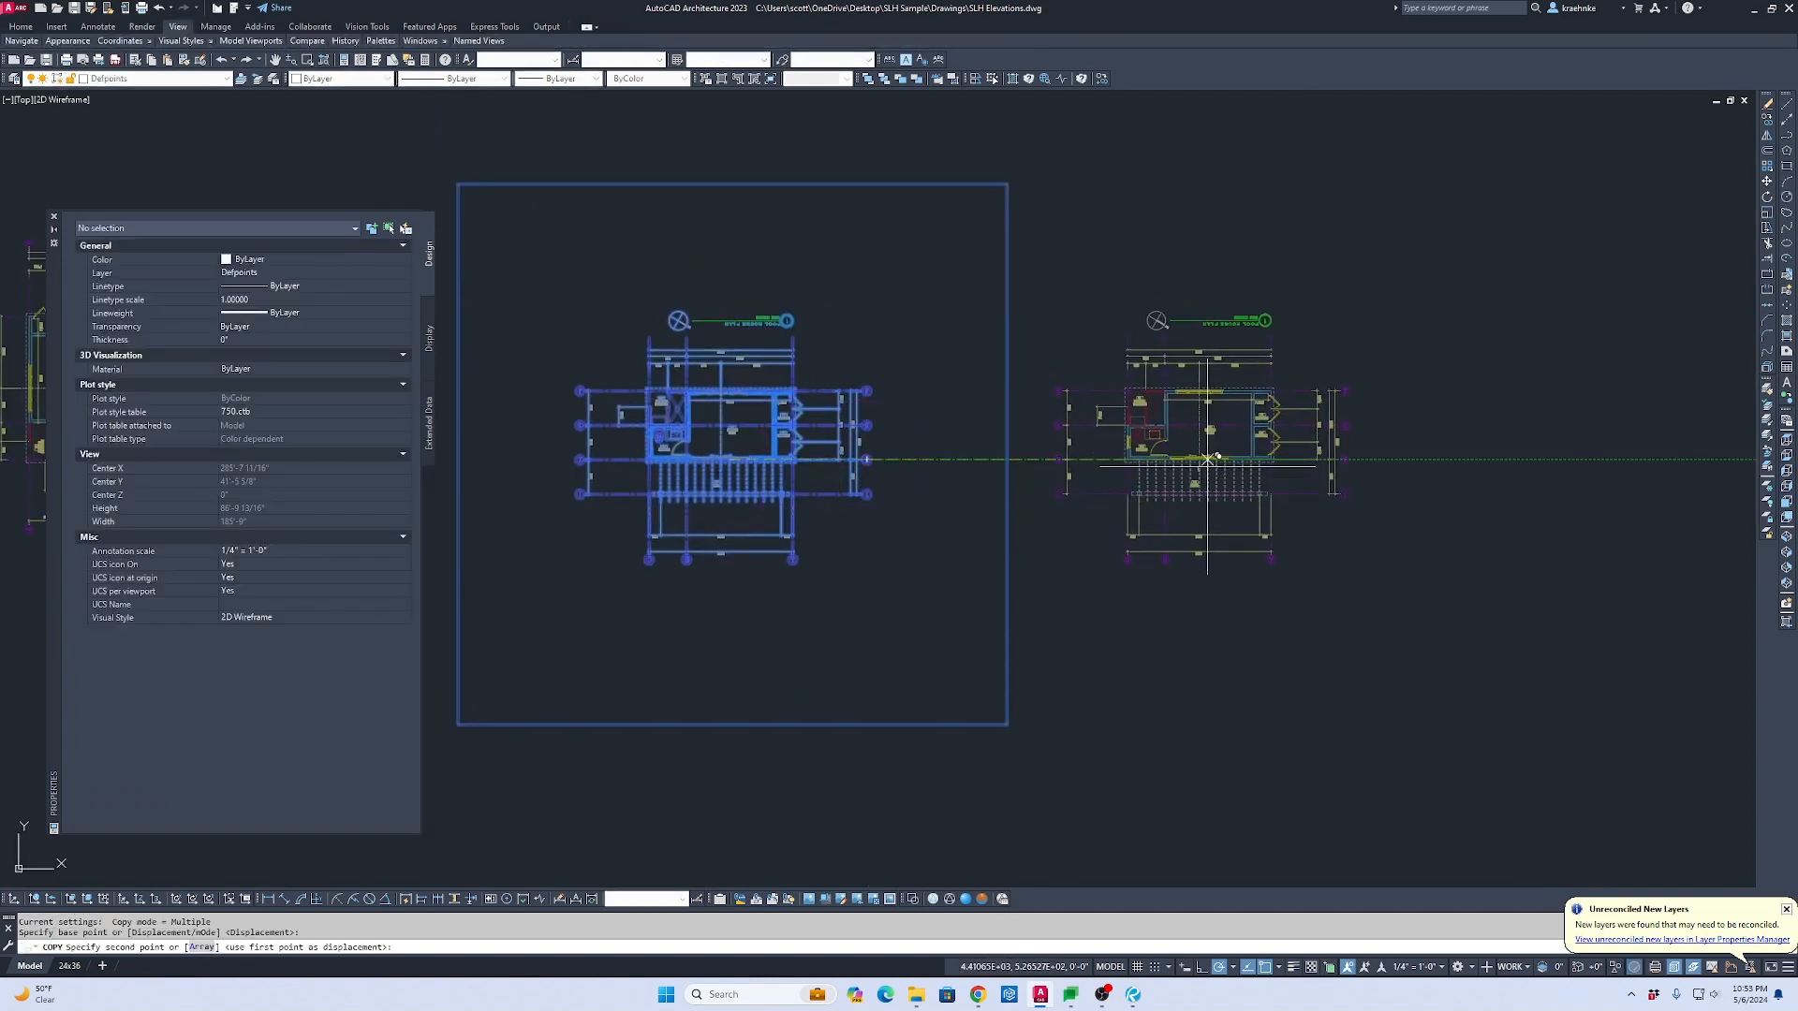
left_click(1208, 459)
key("Escape")
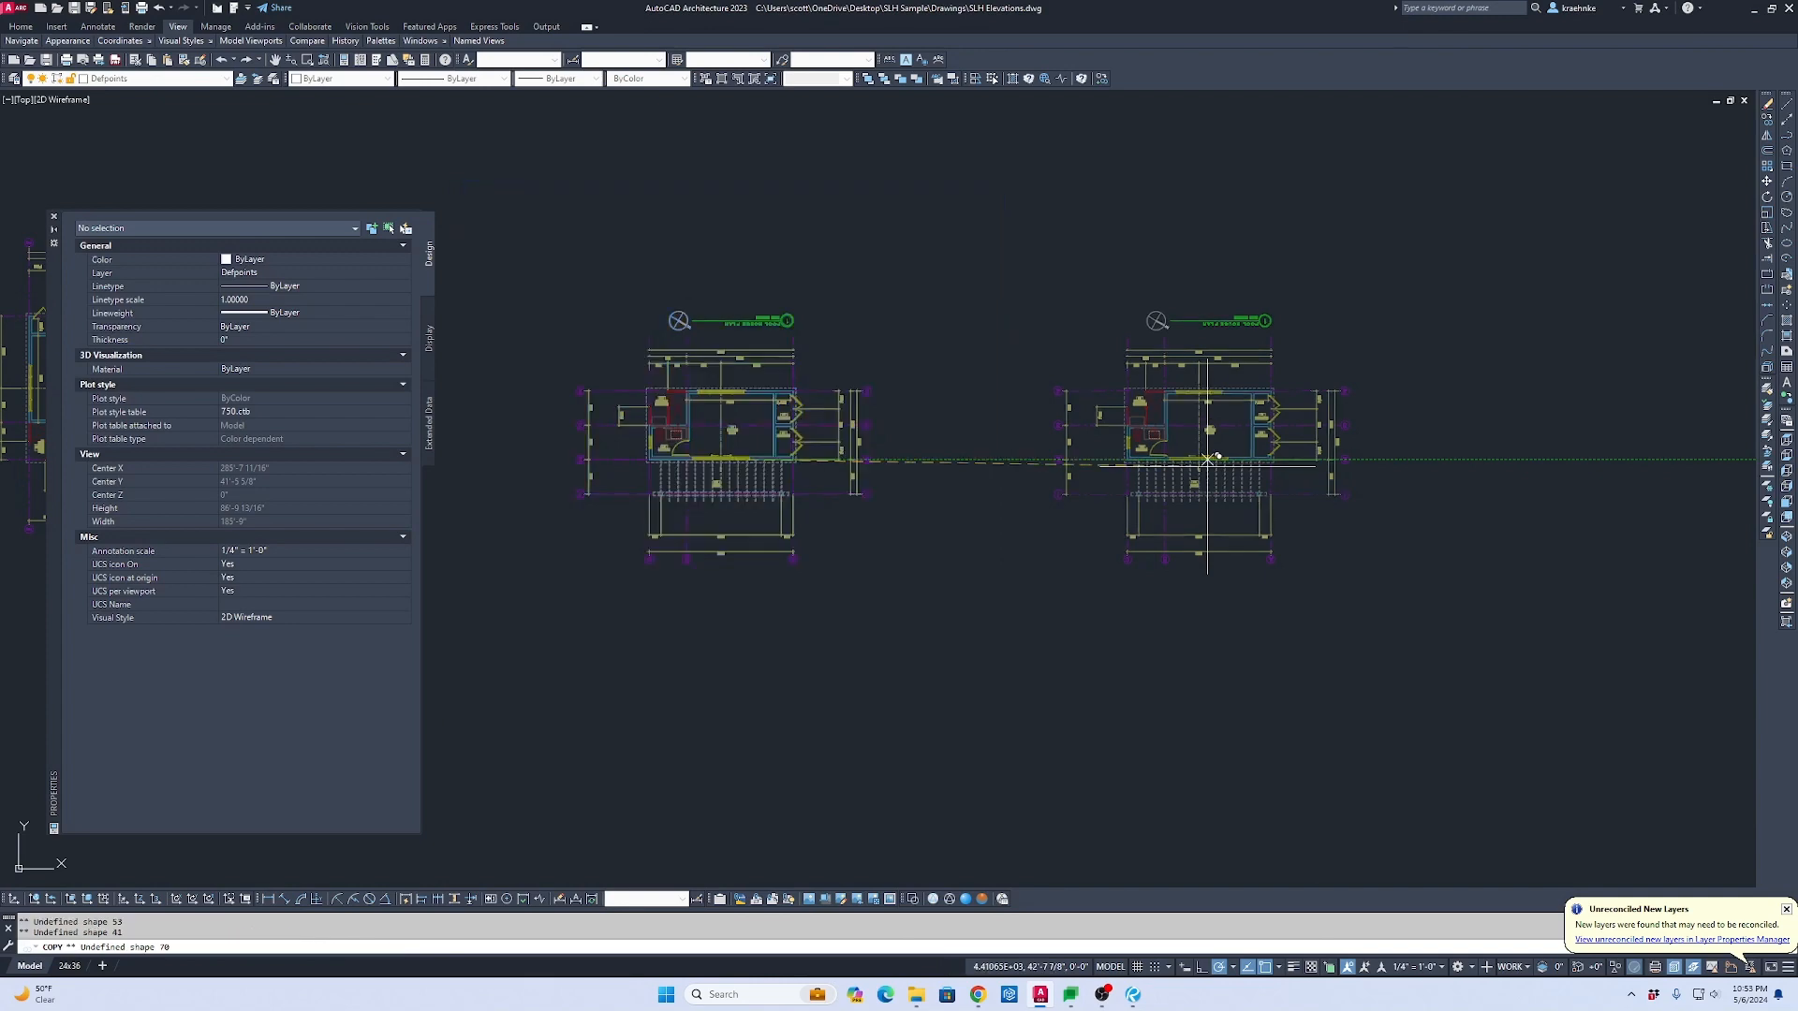
Step: Try to rotate the fourth floor plan about the outer wall corner at Storage 101
left_click(1226, 464)
type("ro")
key("Return")
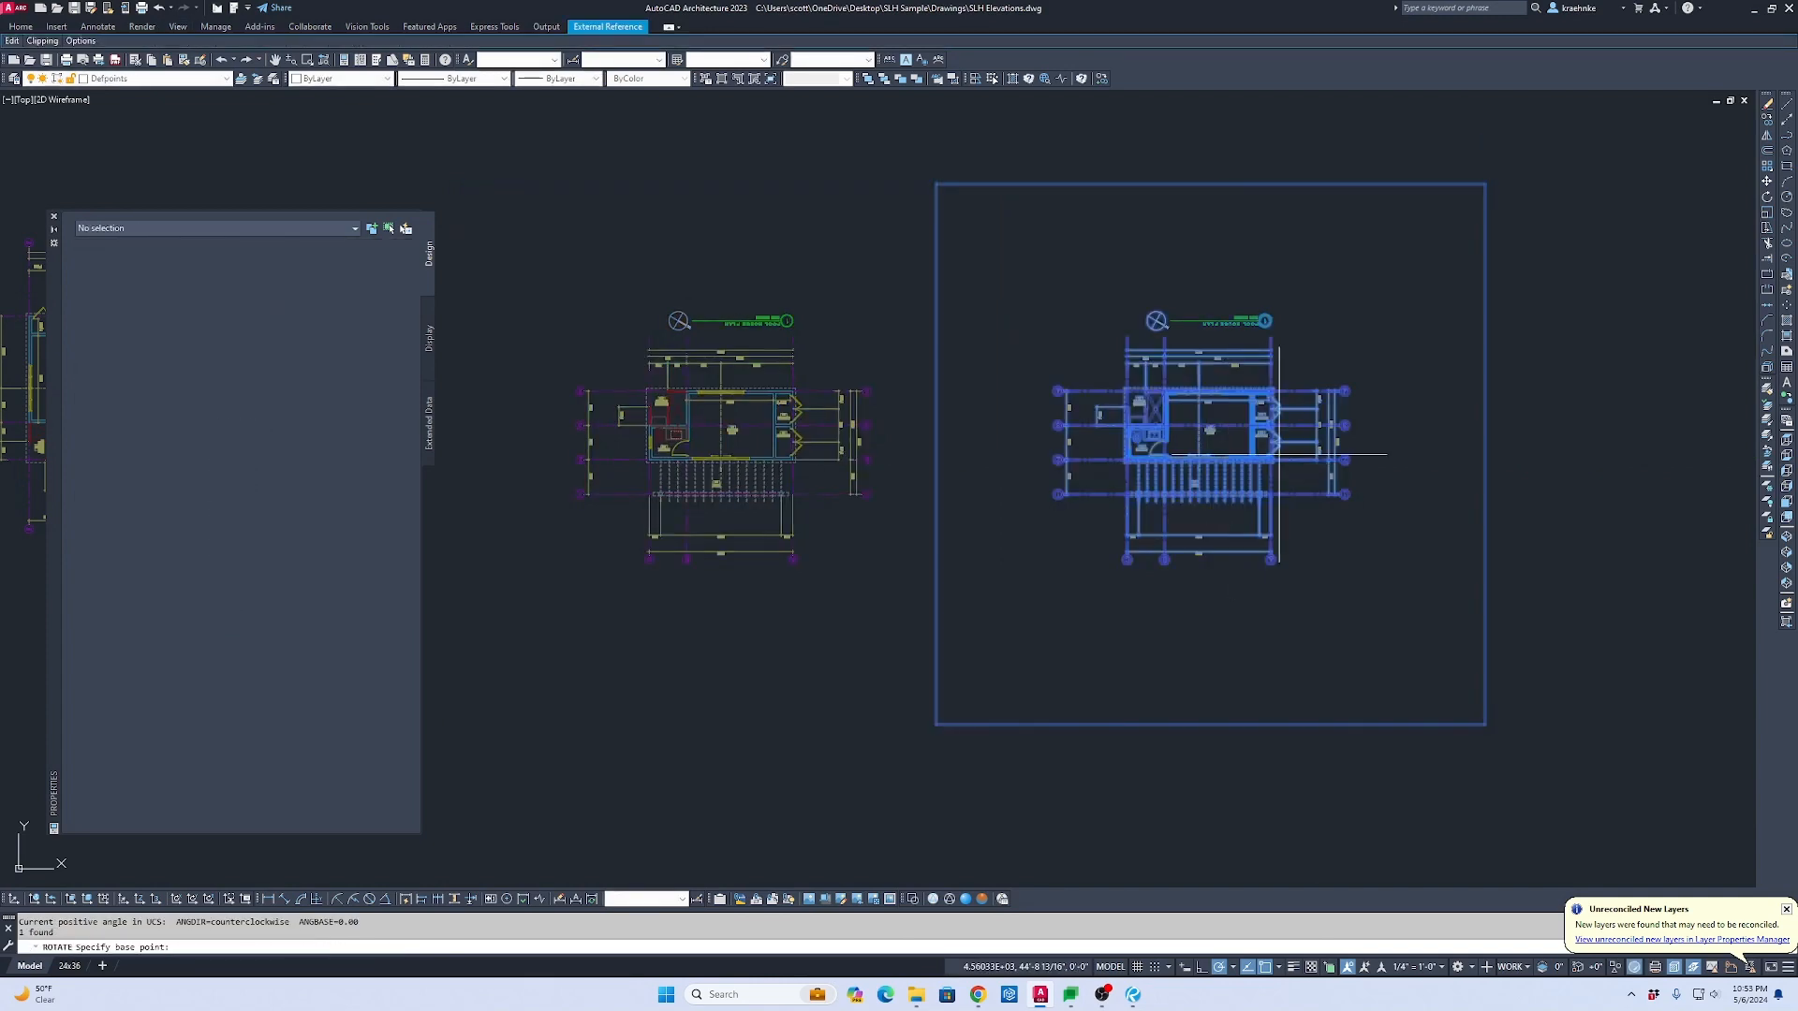
scroll(1218, 449, "up", 10)
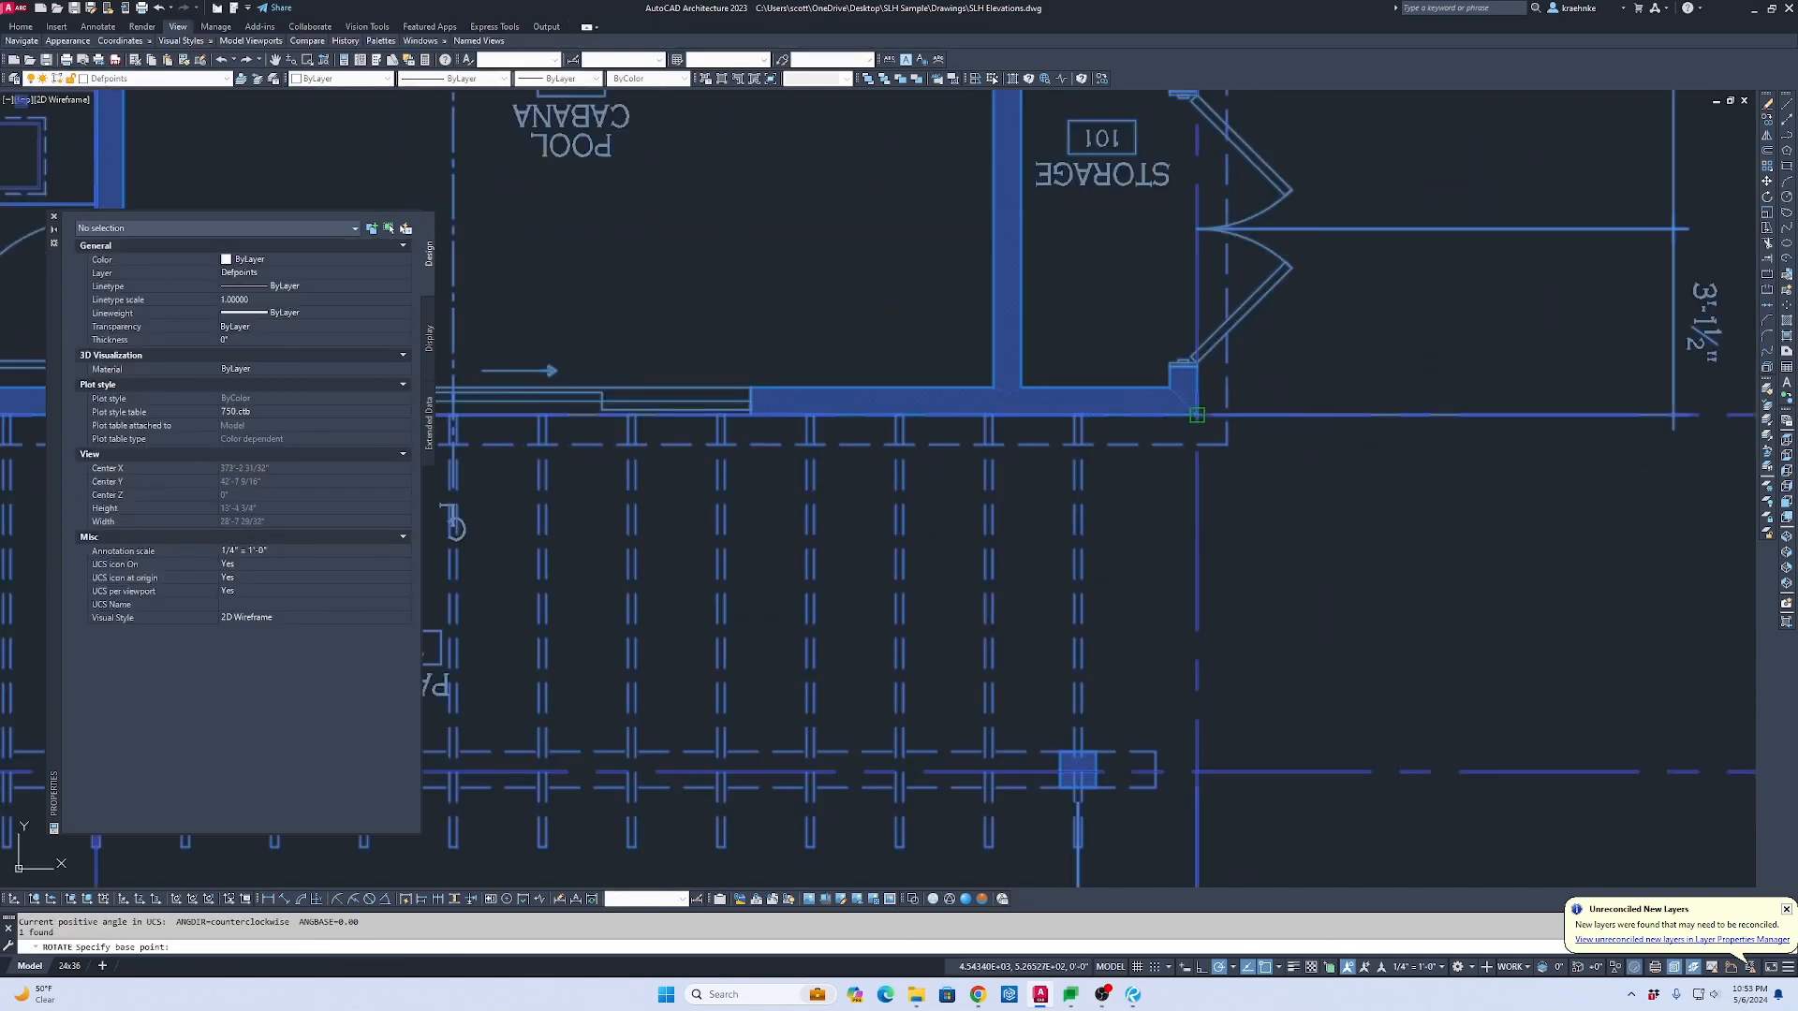
left_click(1197, 415)
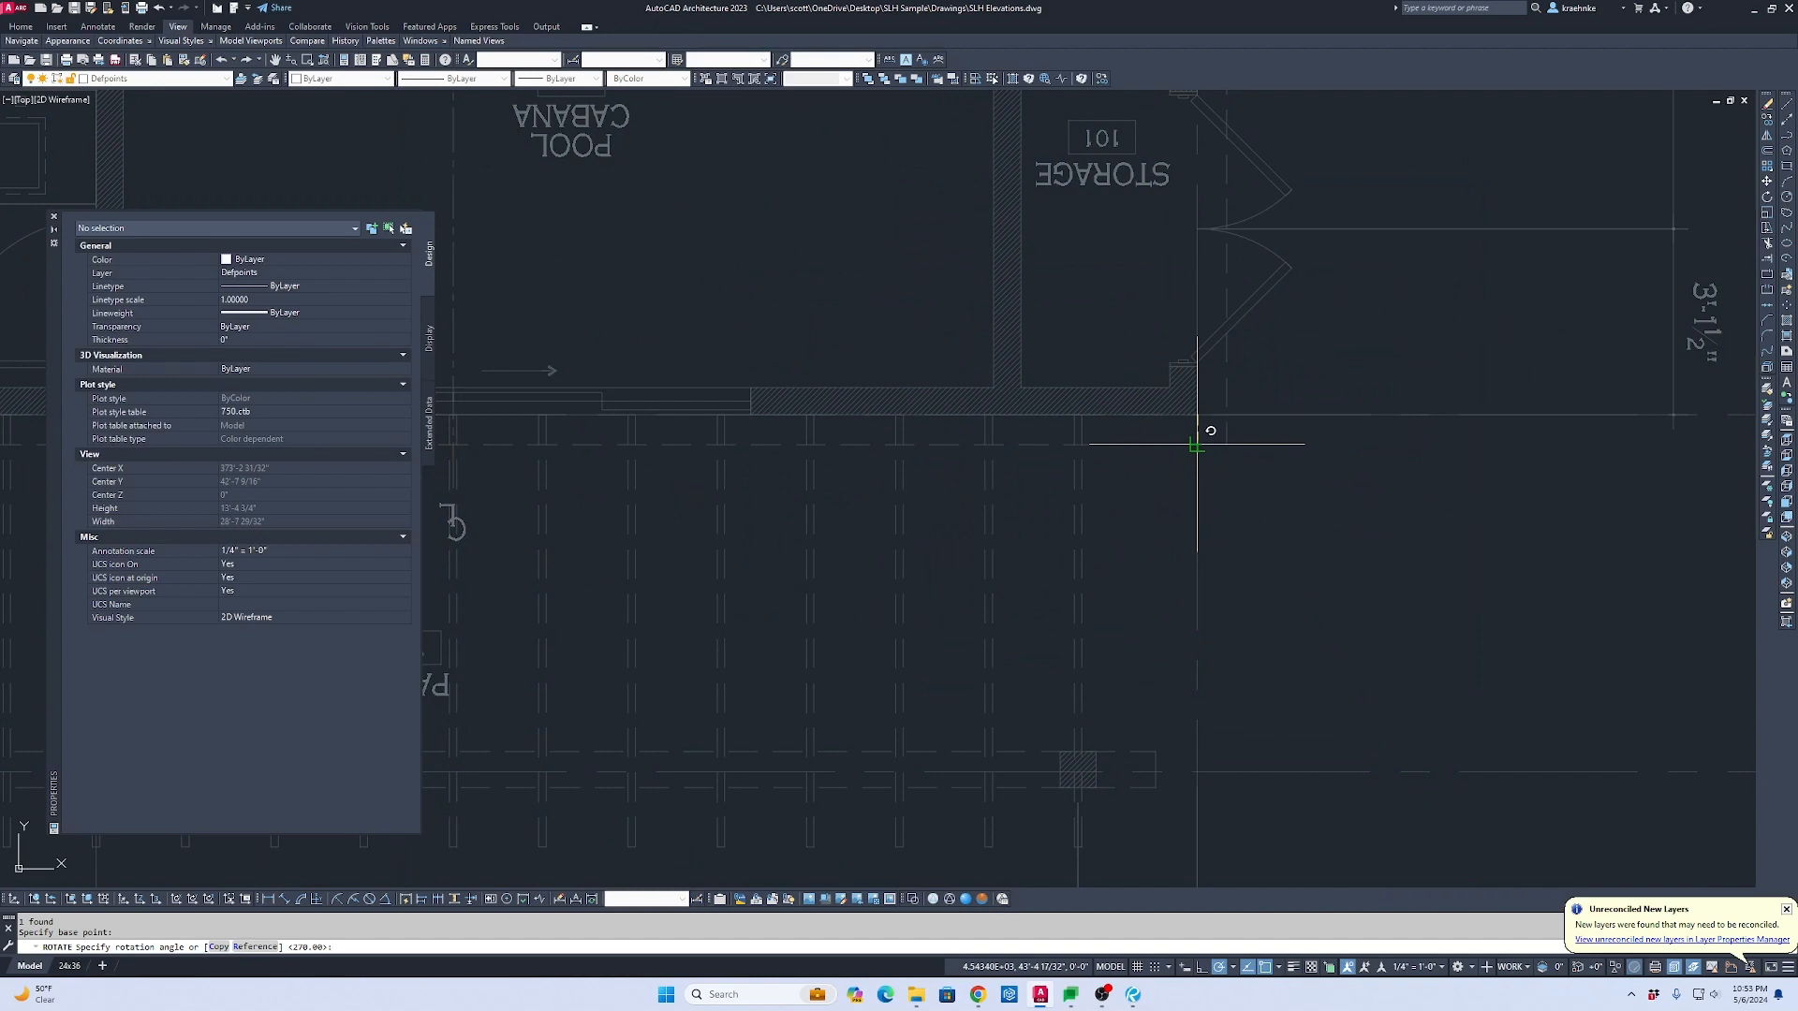
left_click(1196, 444)
key("Return")
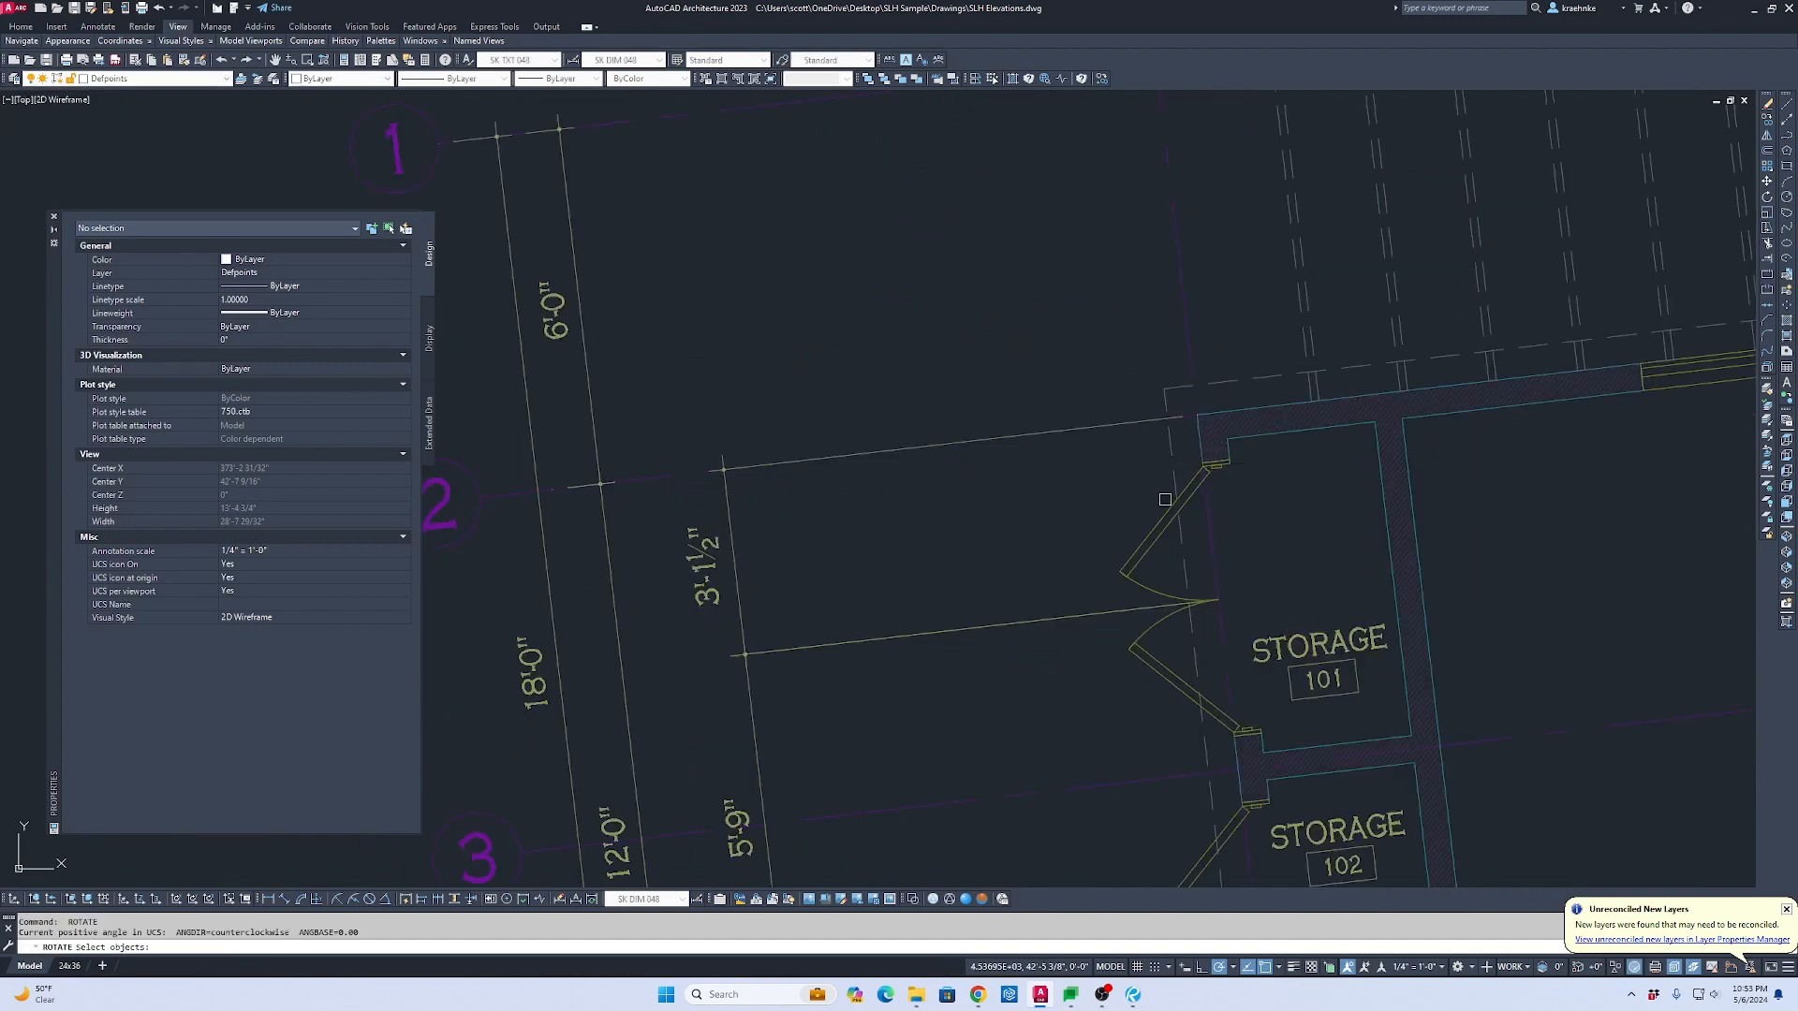
Step: Undo the last rotation of the fourth floor plan
key("ctrl+z")
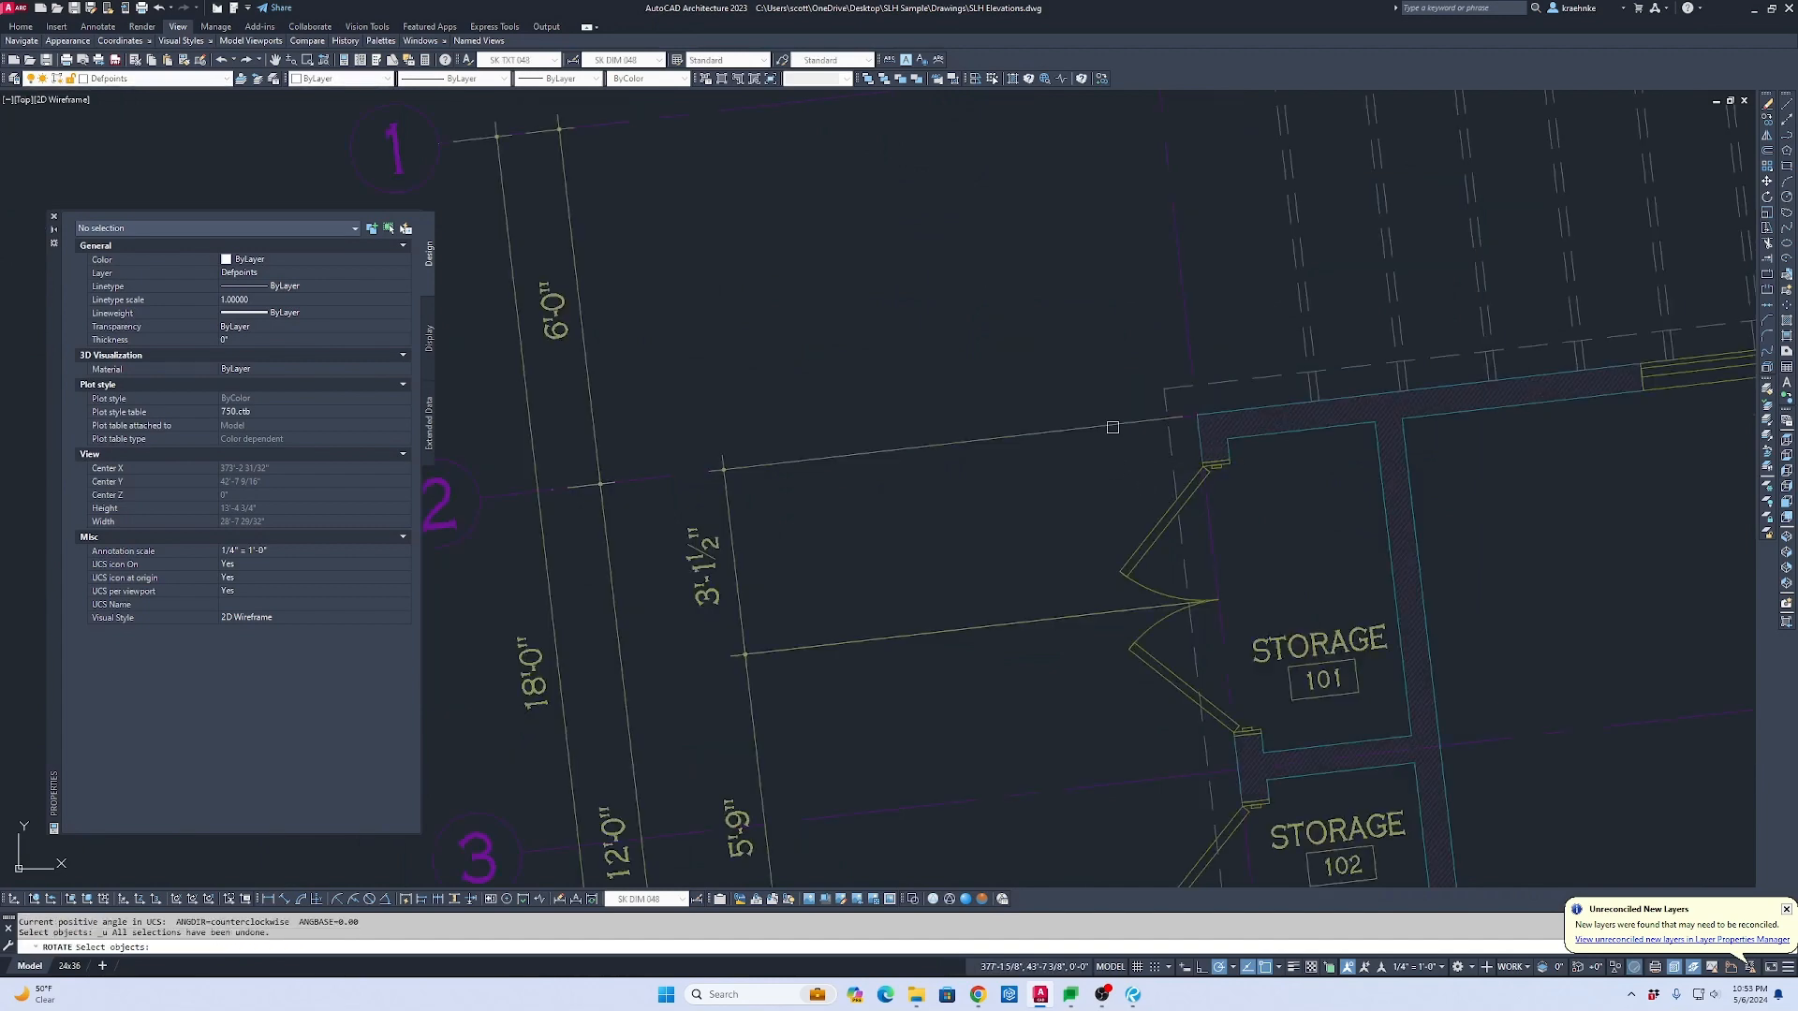
key("Escape")
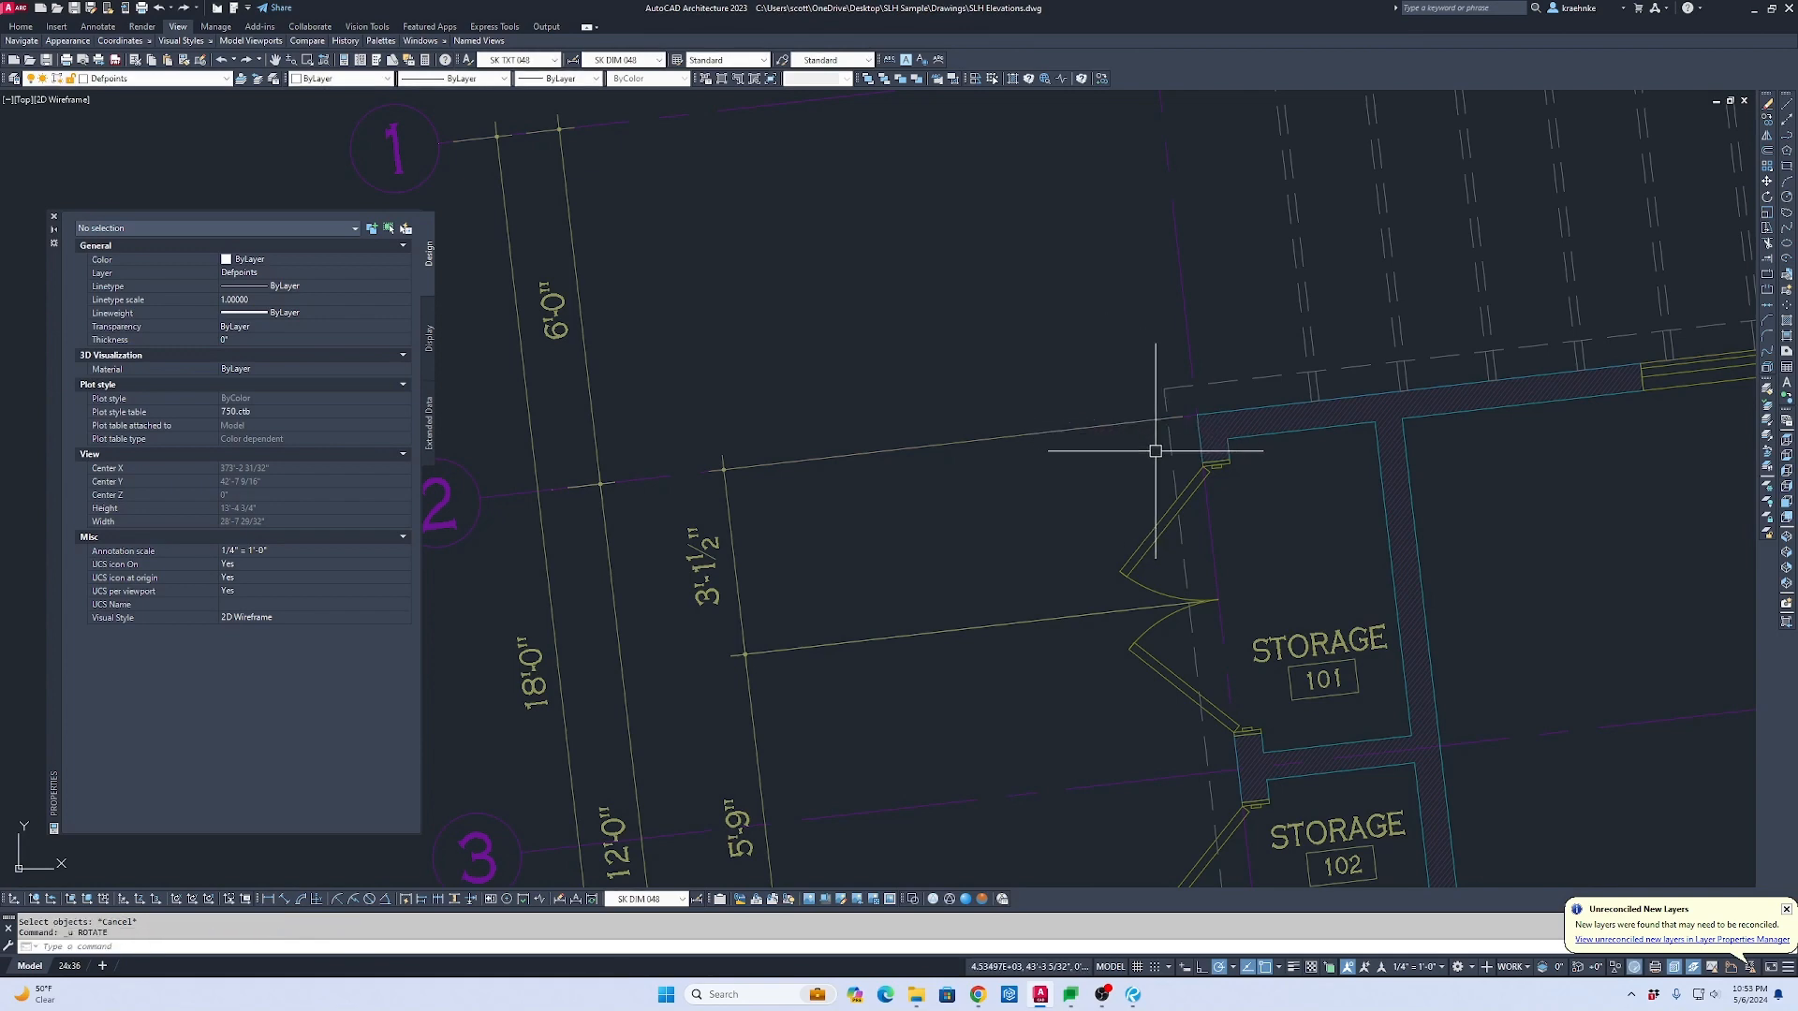
key("Escape")
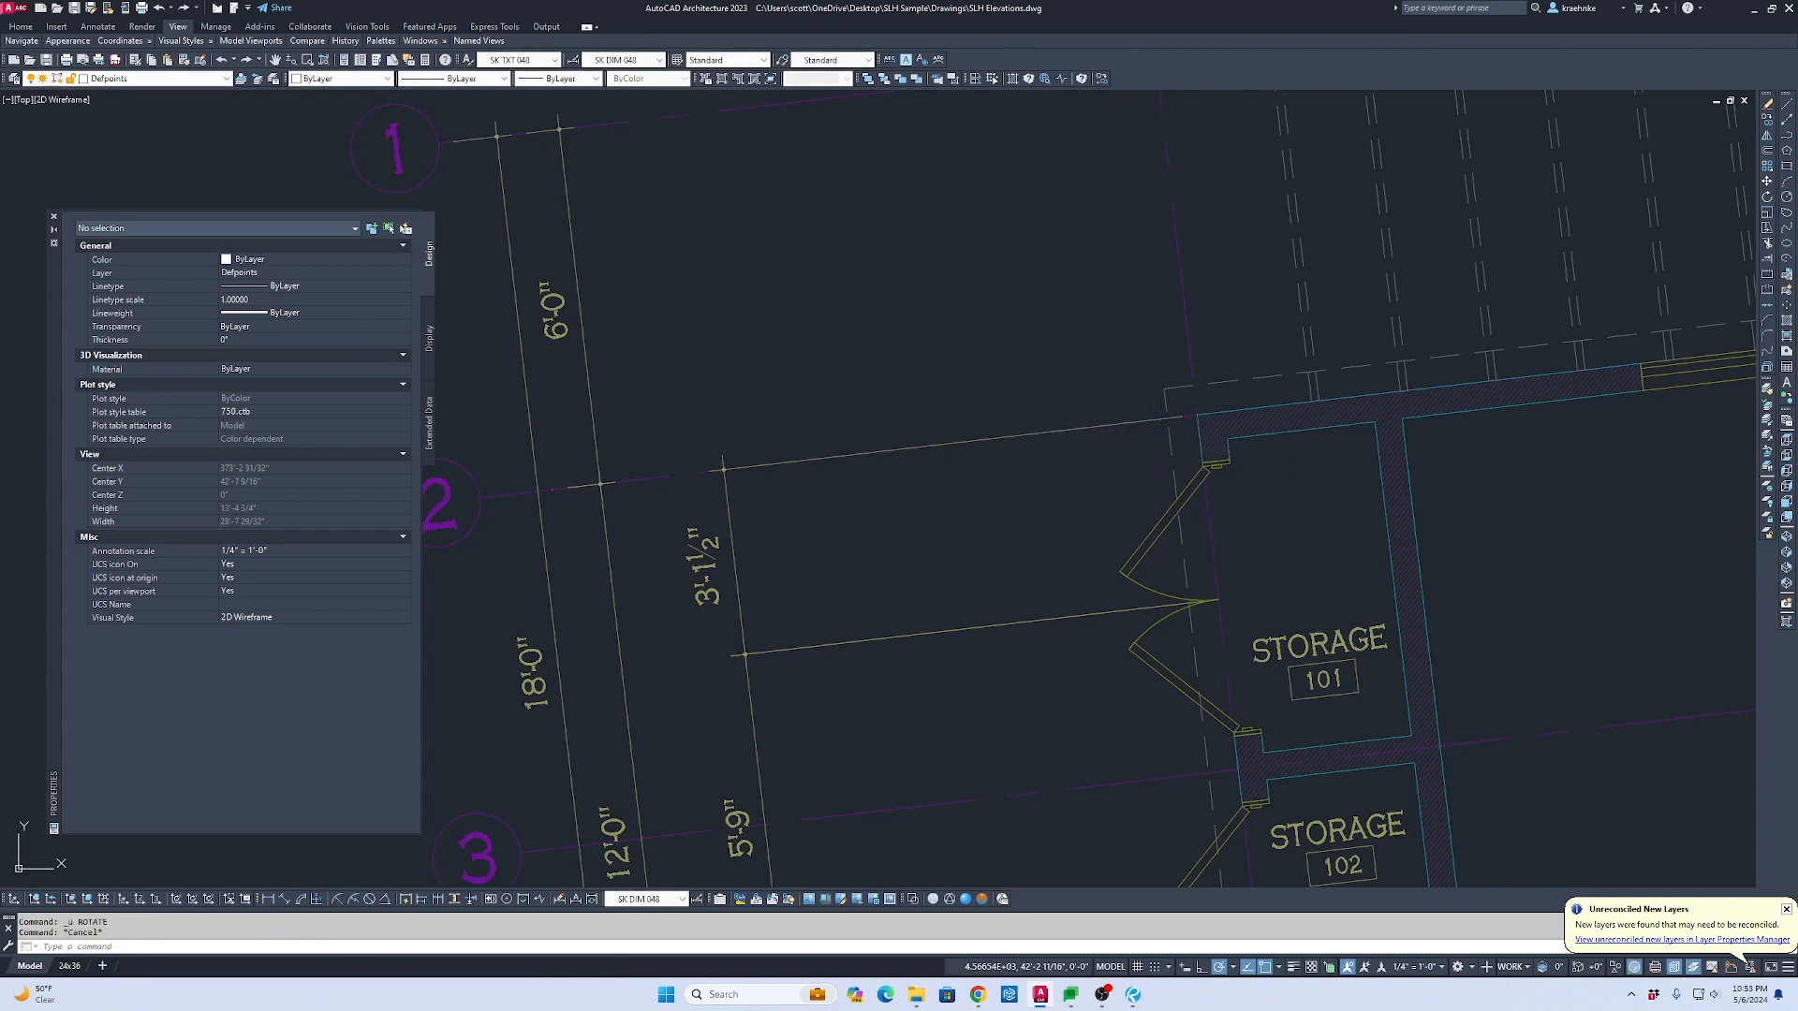
scroll(1236, 437, "down", 10)
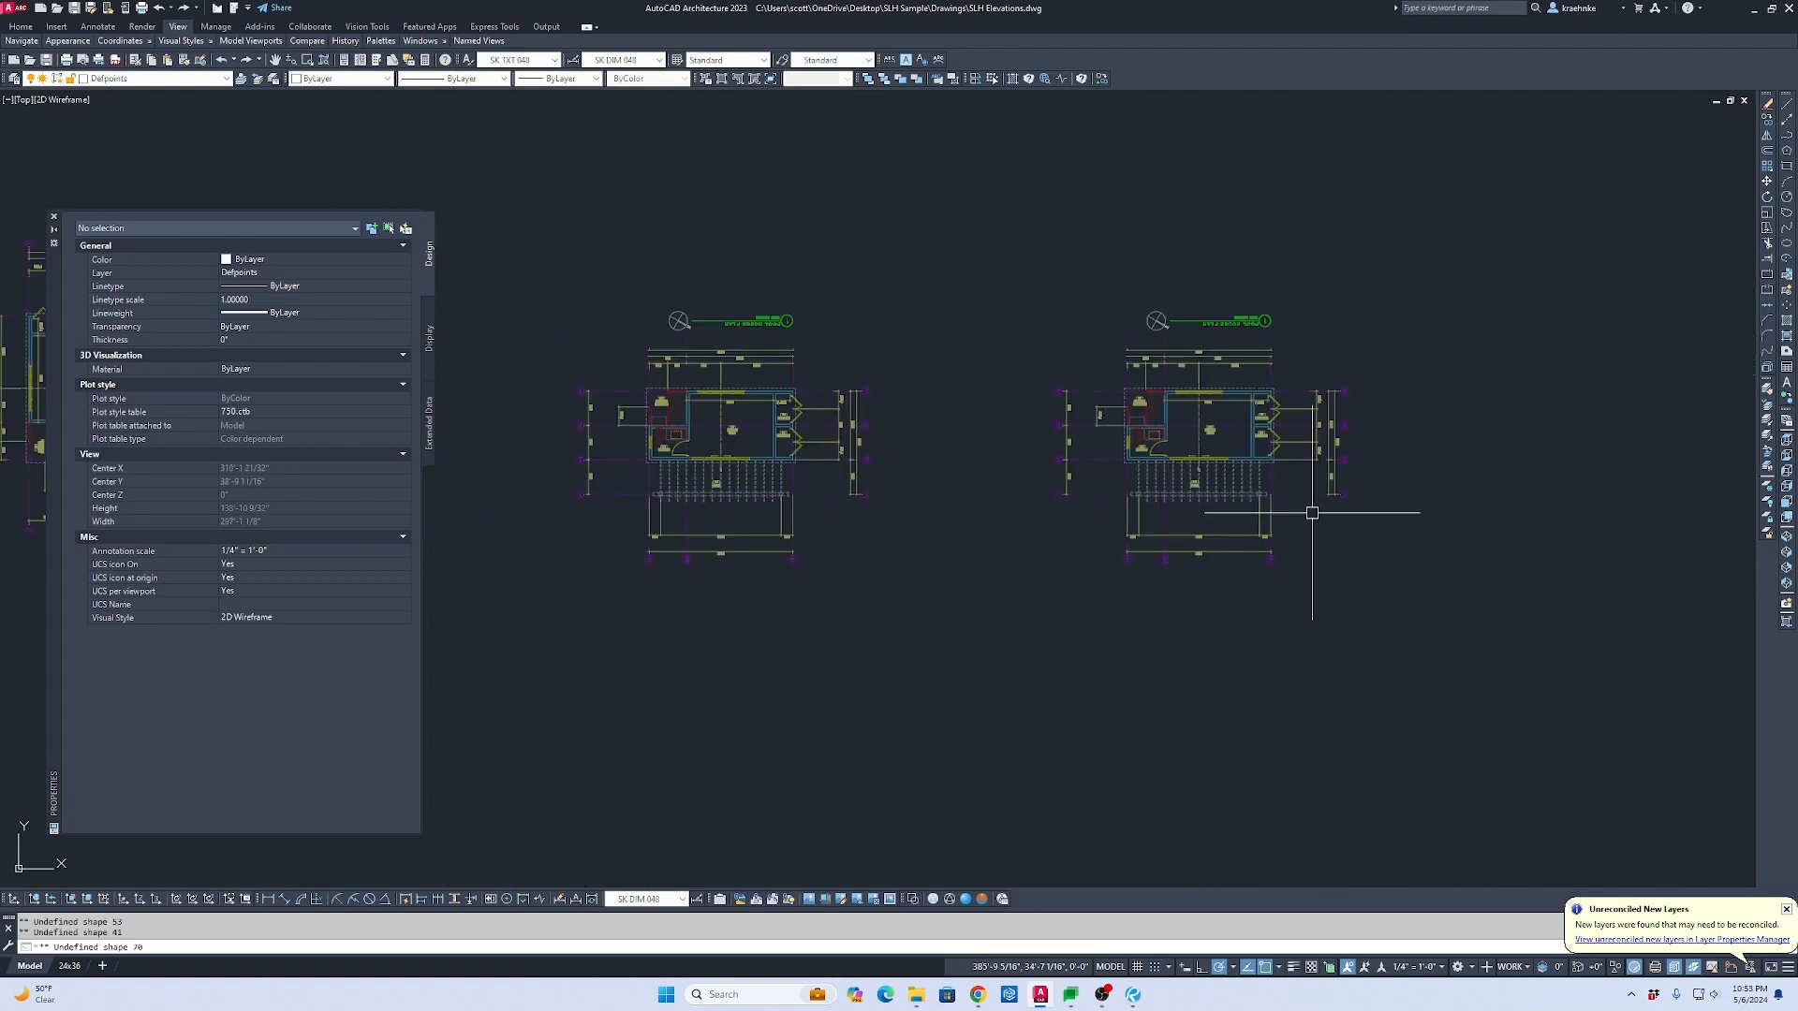
Step: Rotate the fourth floor plan 90 degrees clockwise about the outer wall corner at Storage 101
left_click(1236, 437)
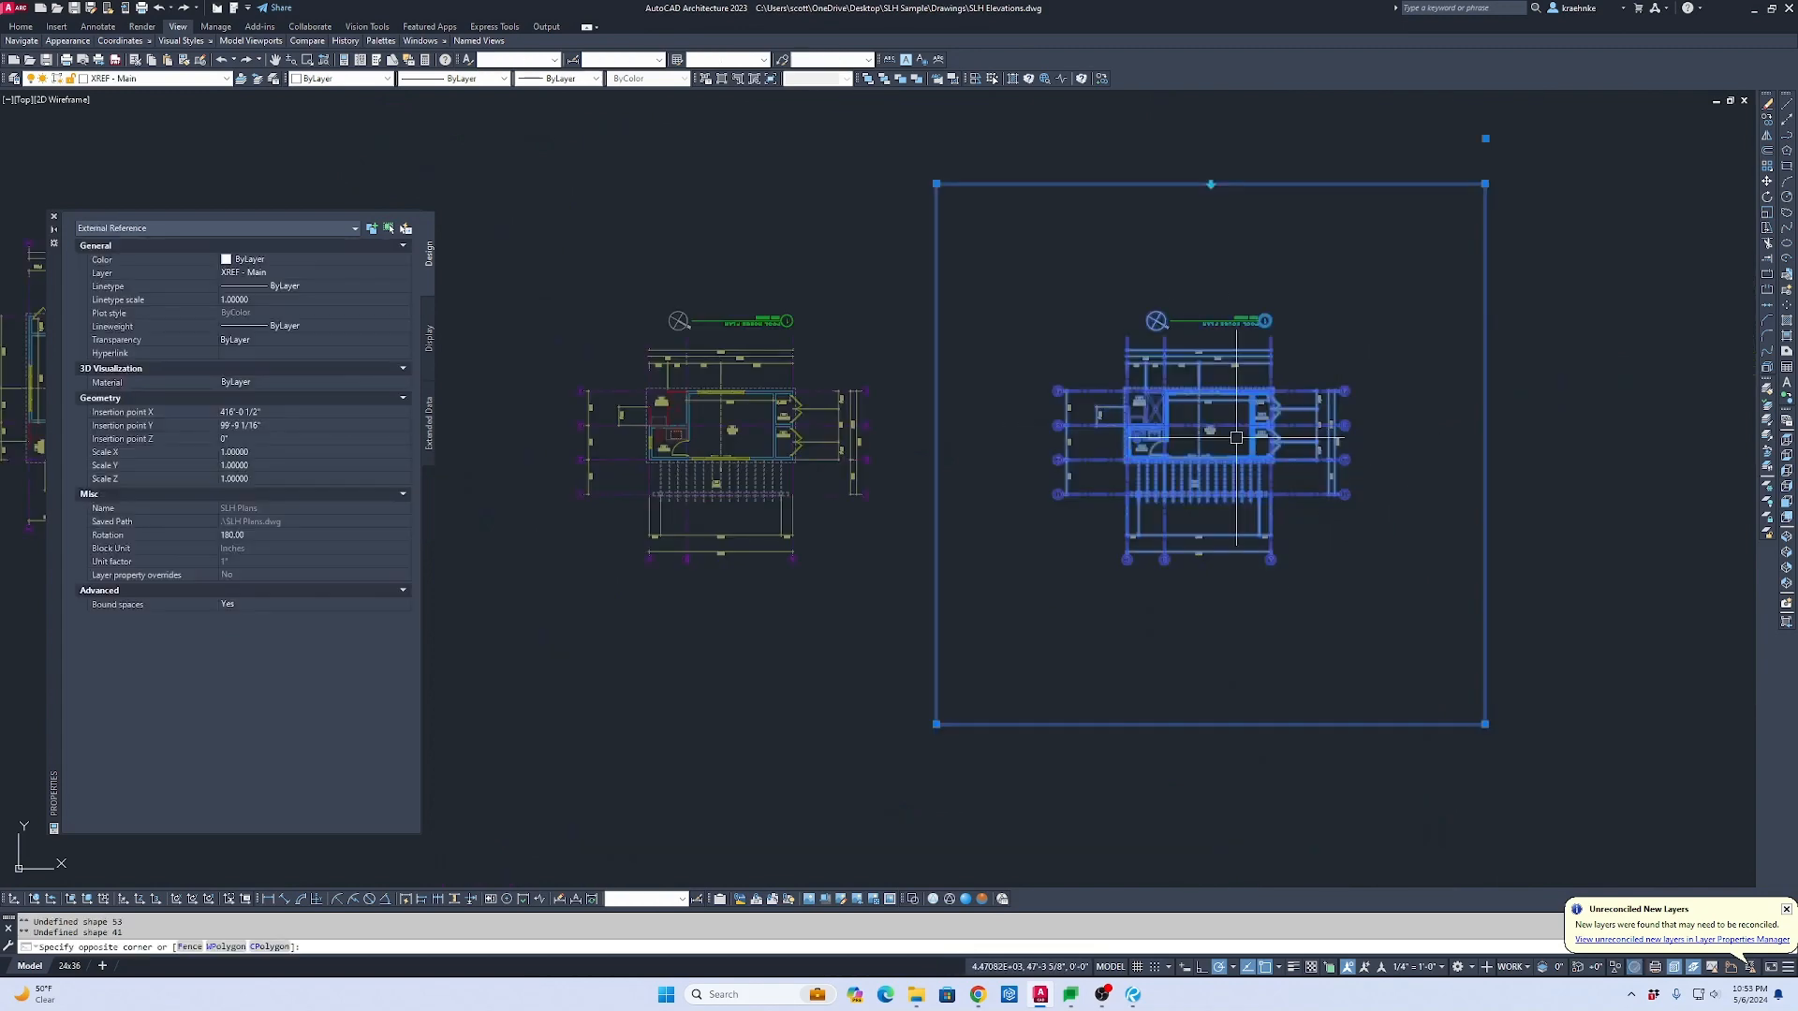
scroll(1285, 464, "up", 5)
type("ro")
key("space")
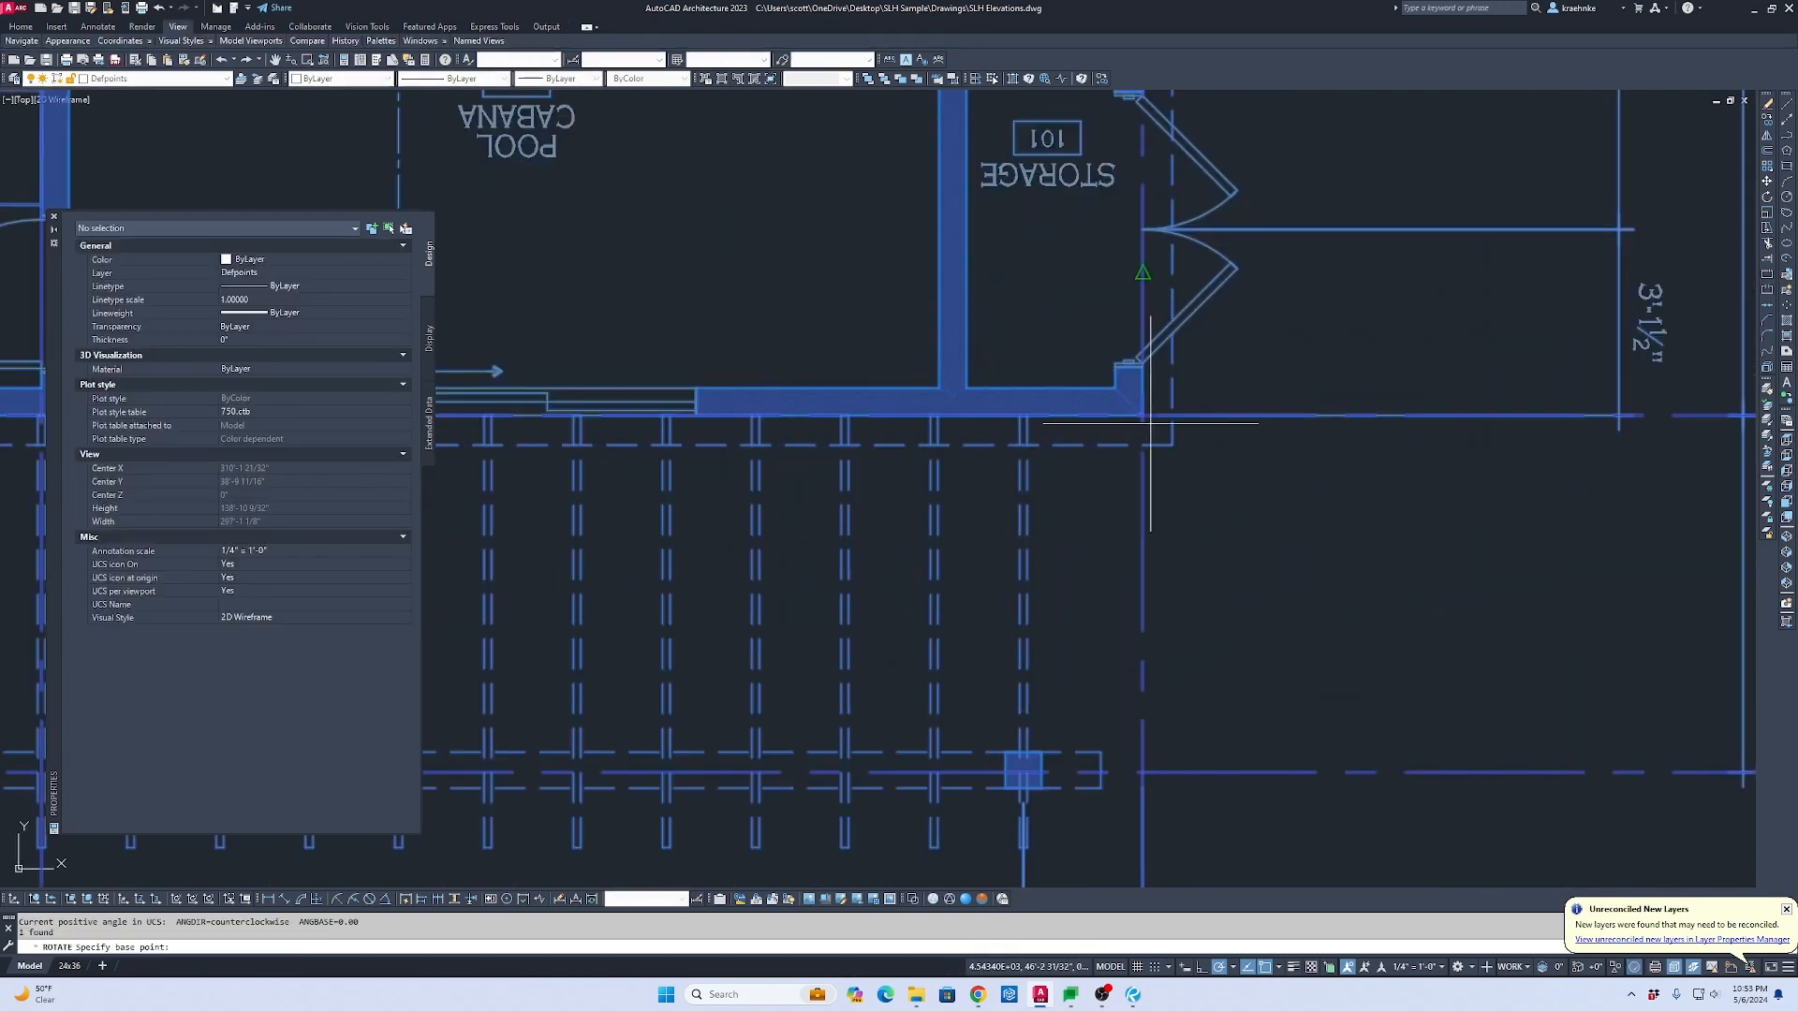
left_click(1142, 415)
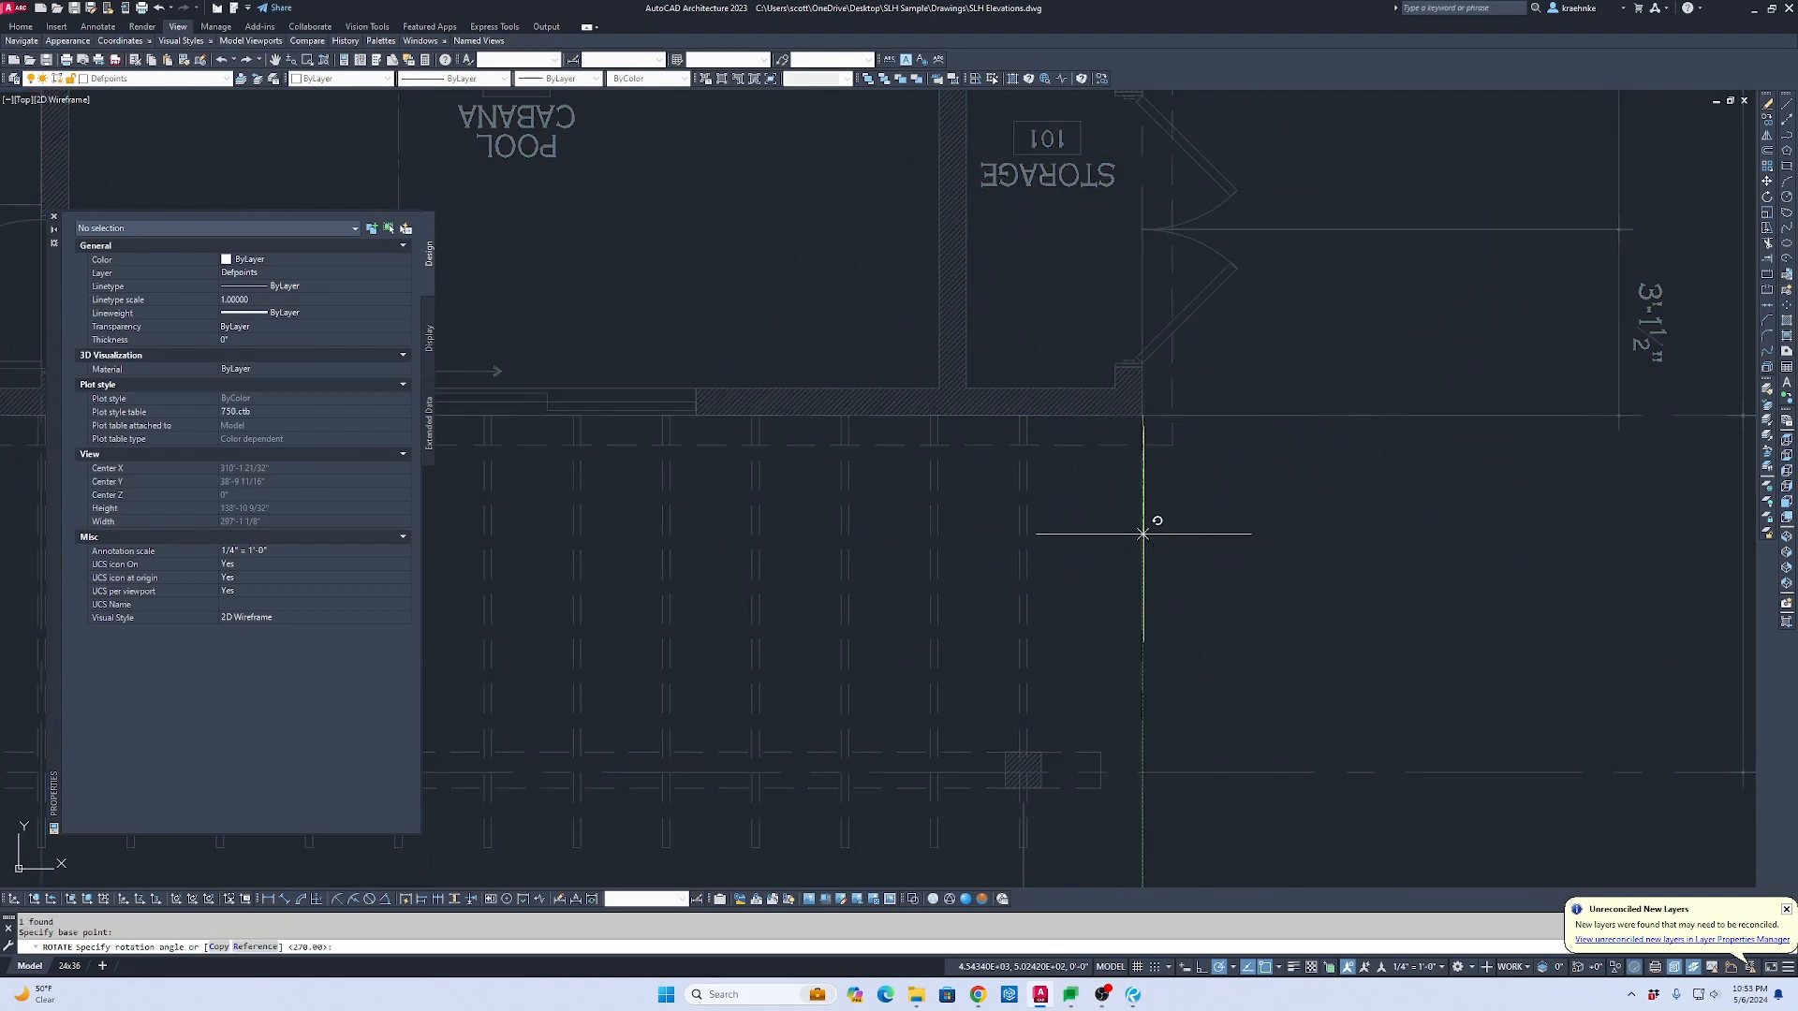
left_click(1142, 534)
scroll(1092, 501, "down", 6)
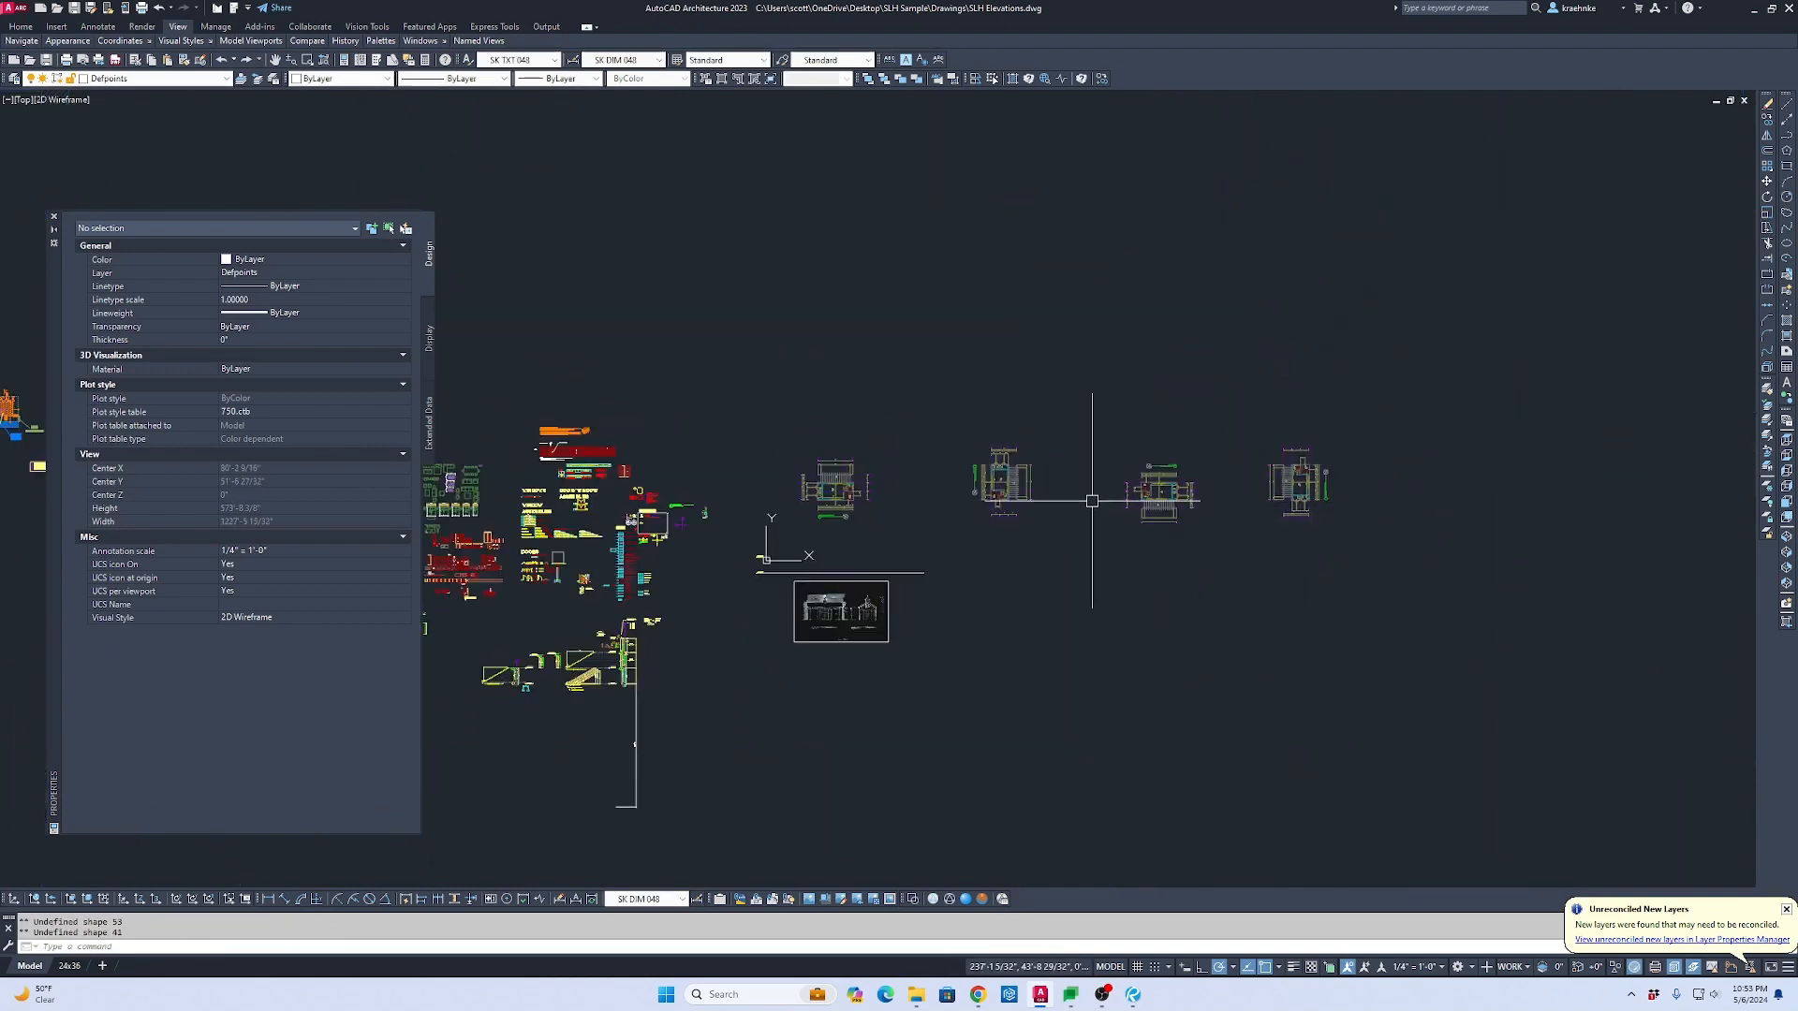
Step: Start a spacing polyline at the grid C dimension end of the first plan with a 600-inch horizontal segment to the right
scroll(1092, 501, "up", 5)
scroll(1152, 511, "down", 2)
scroll(758, 459, "down", 2)
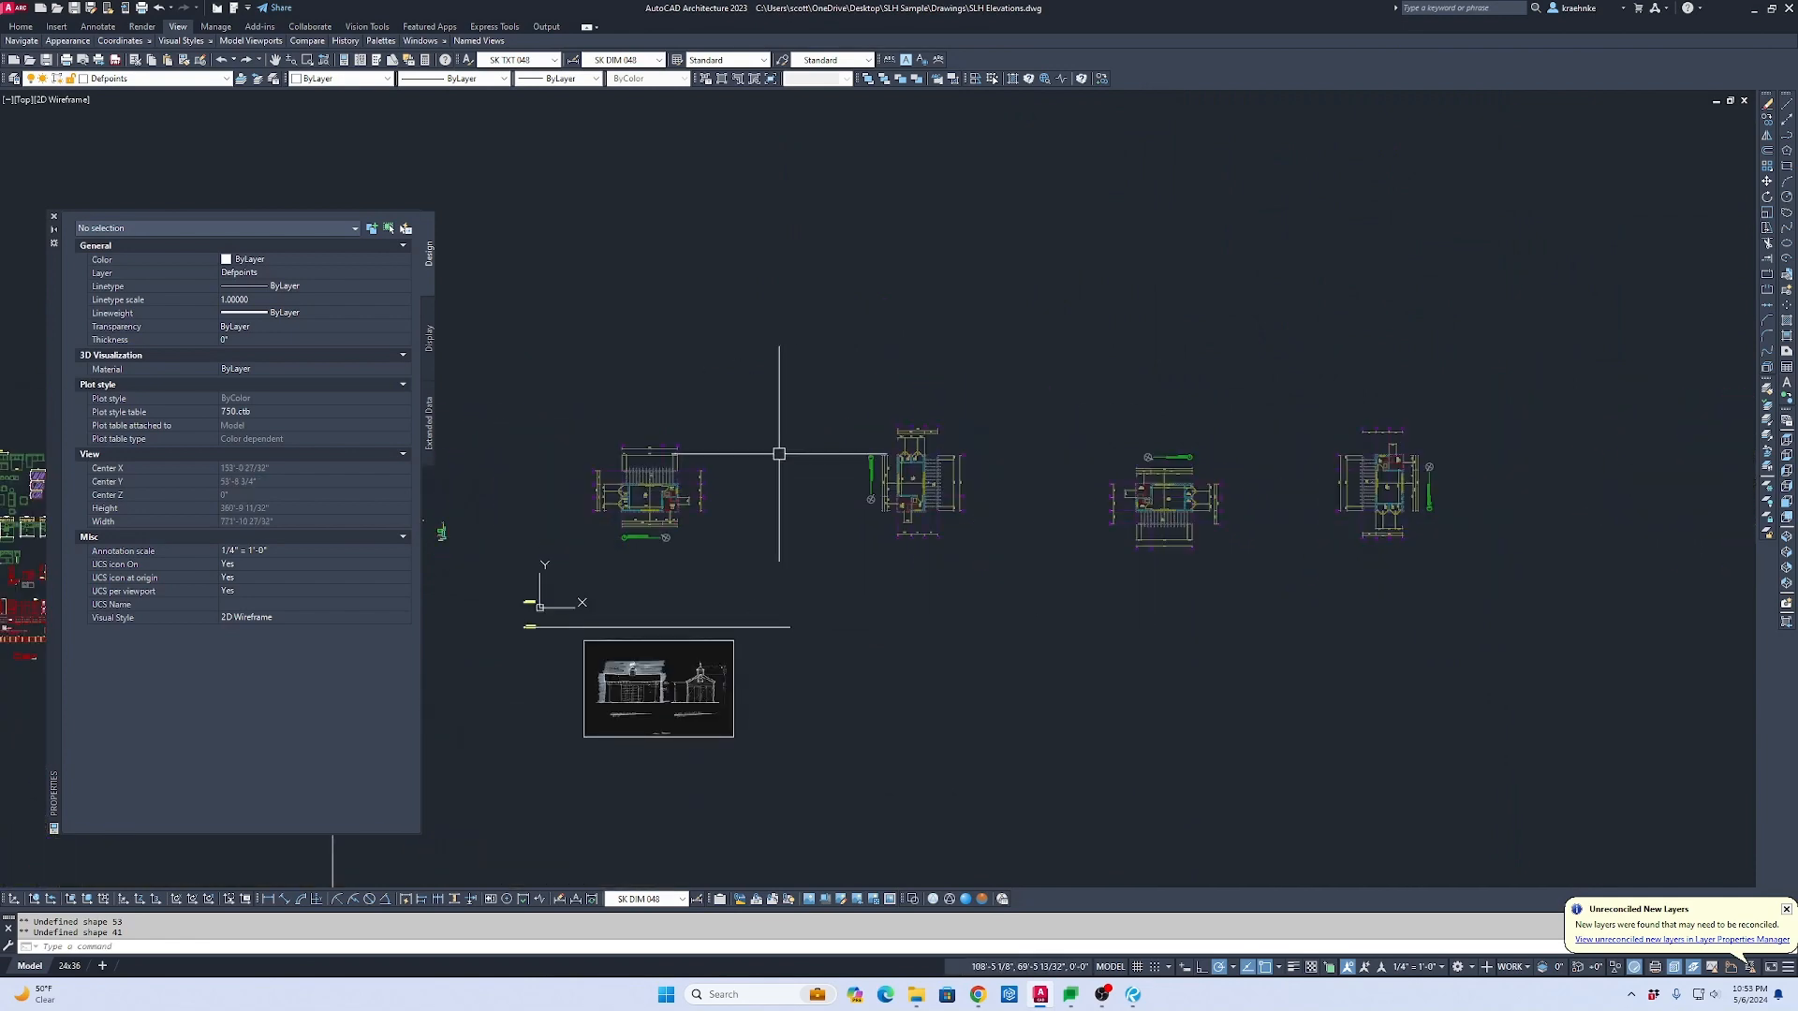
scroll(662, 438, "up", 5)
key("Escape")
type("p")
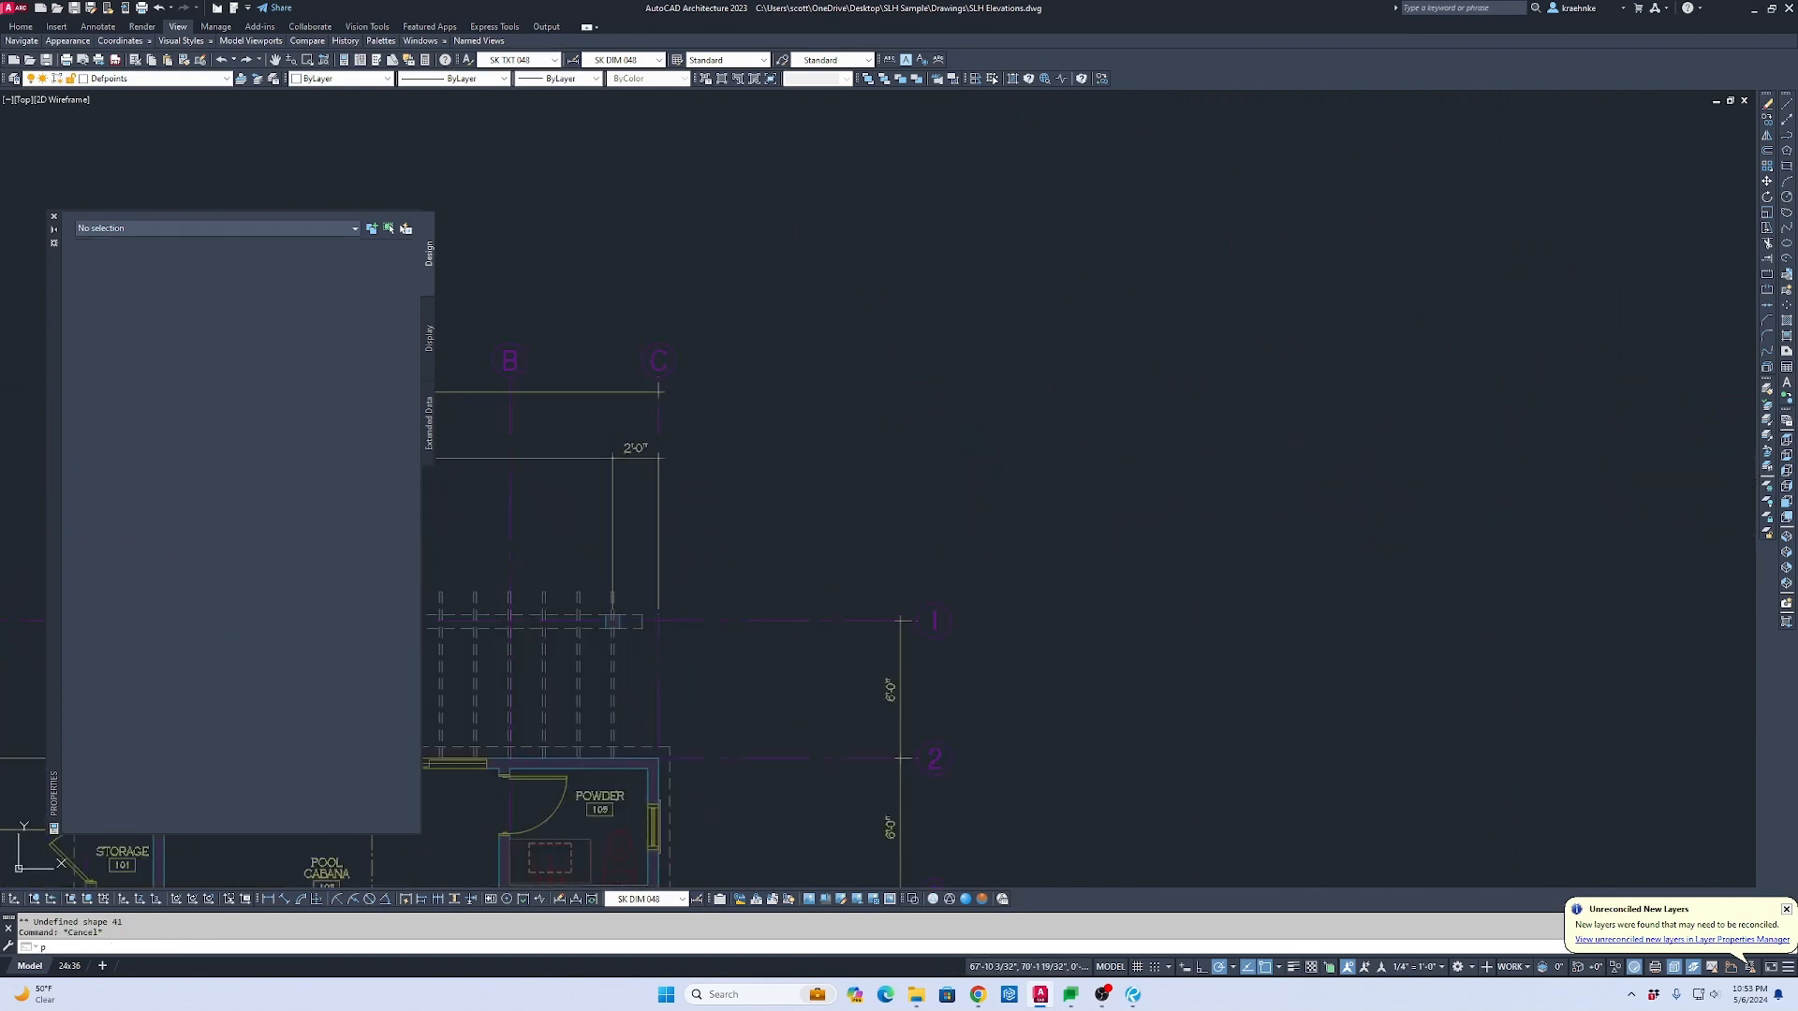
key("Return")
left_click(658, 398)
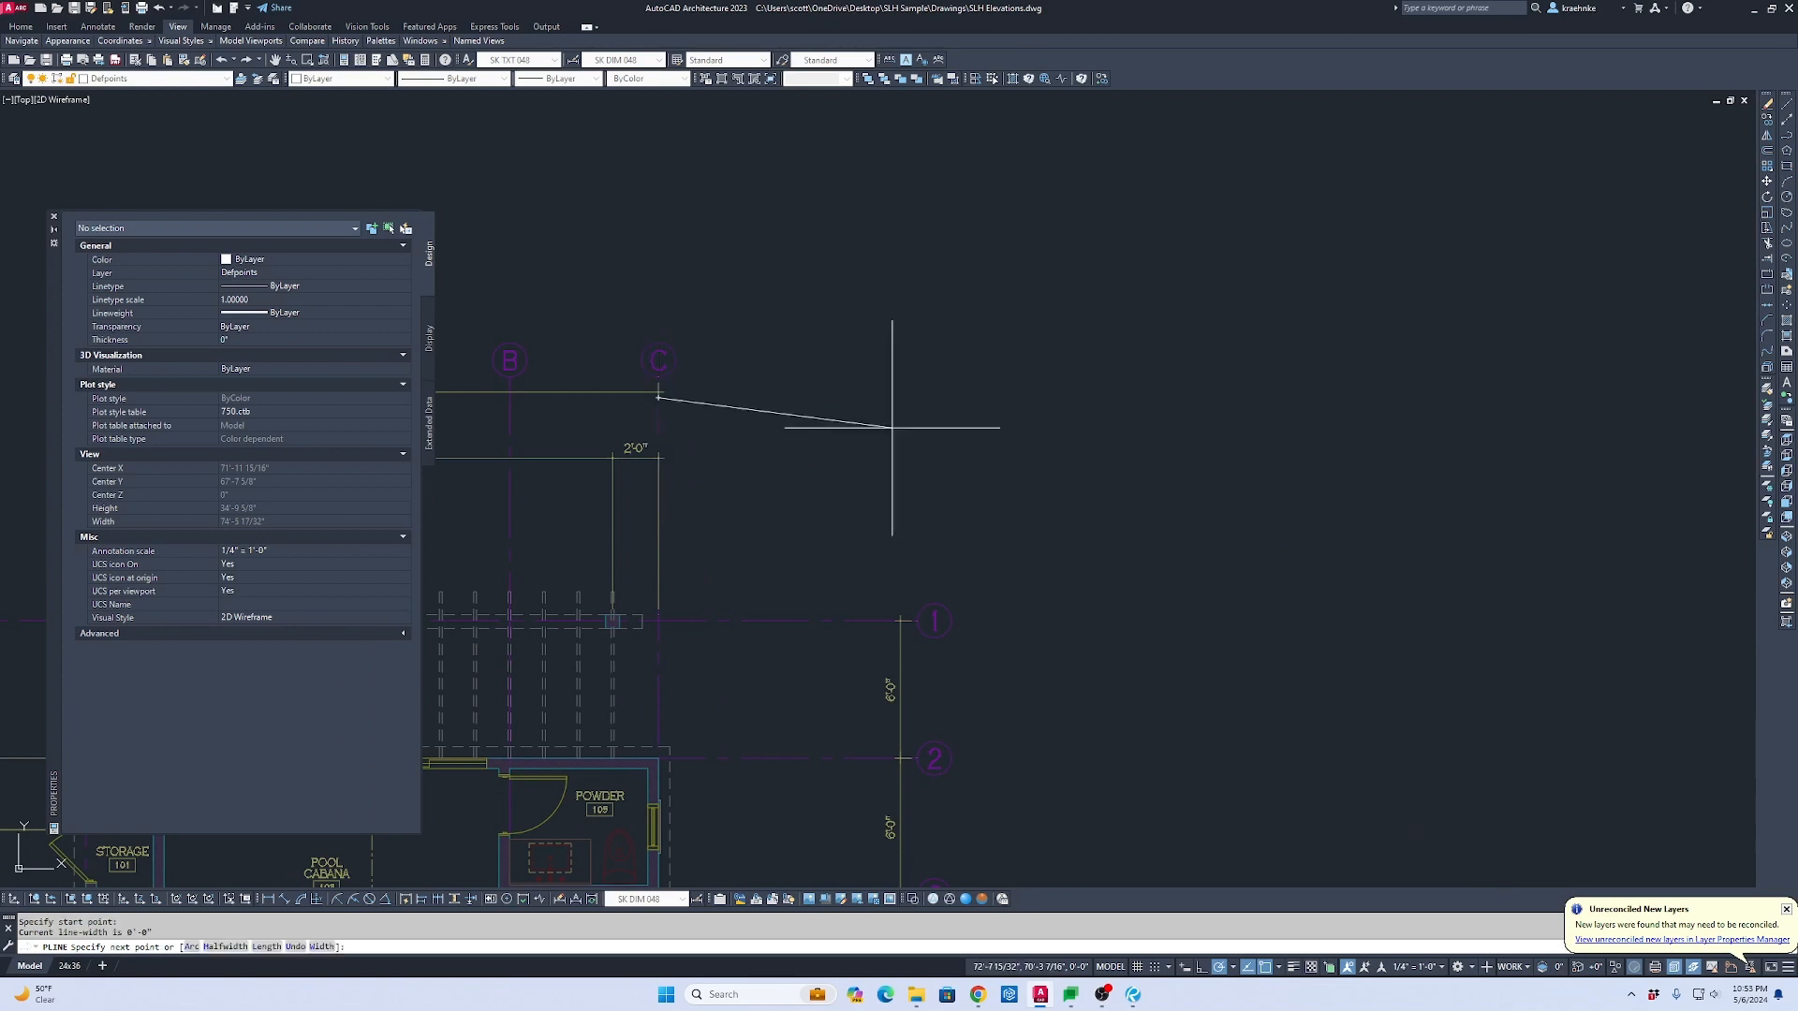
scroll(469, 402, "down", 4)
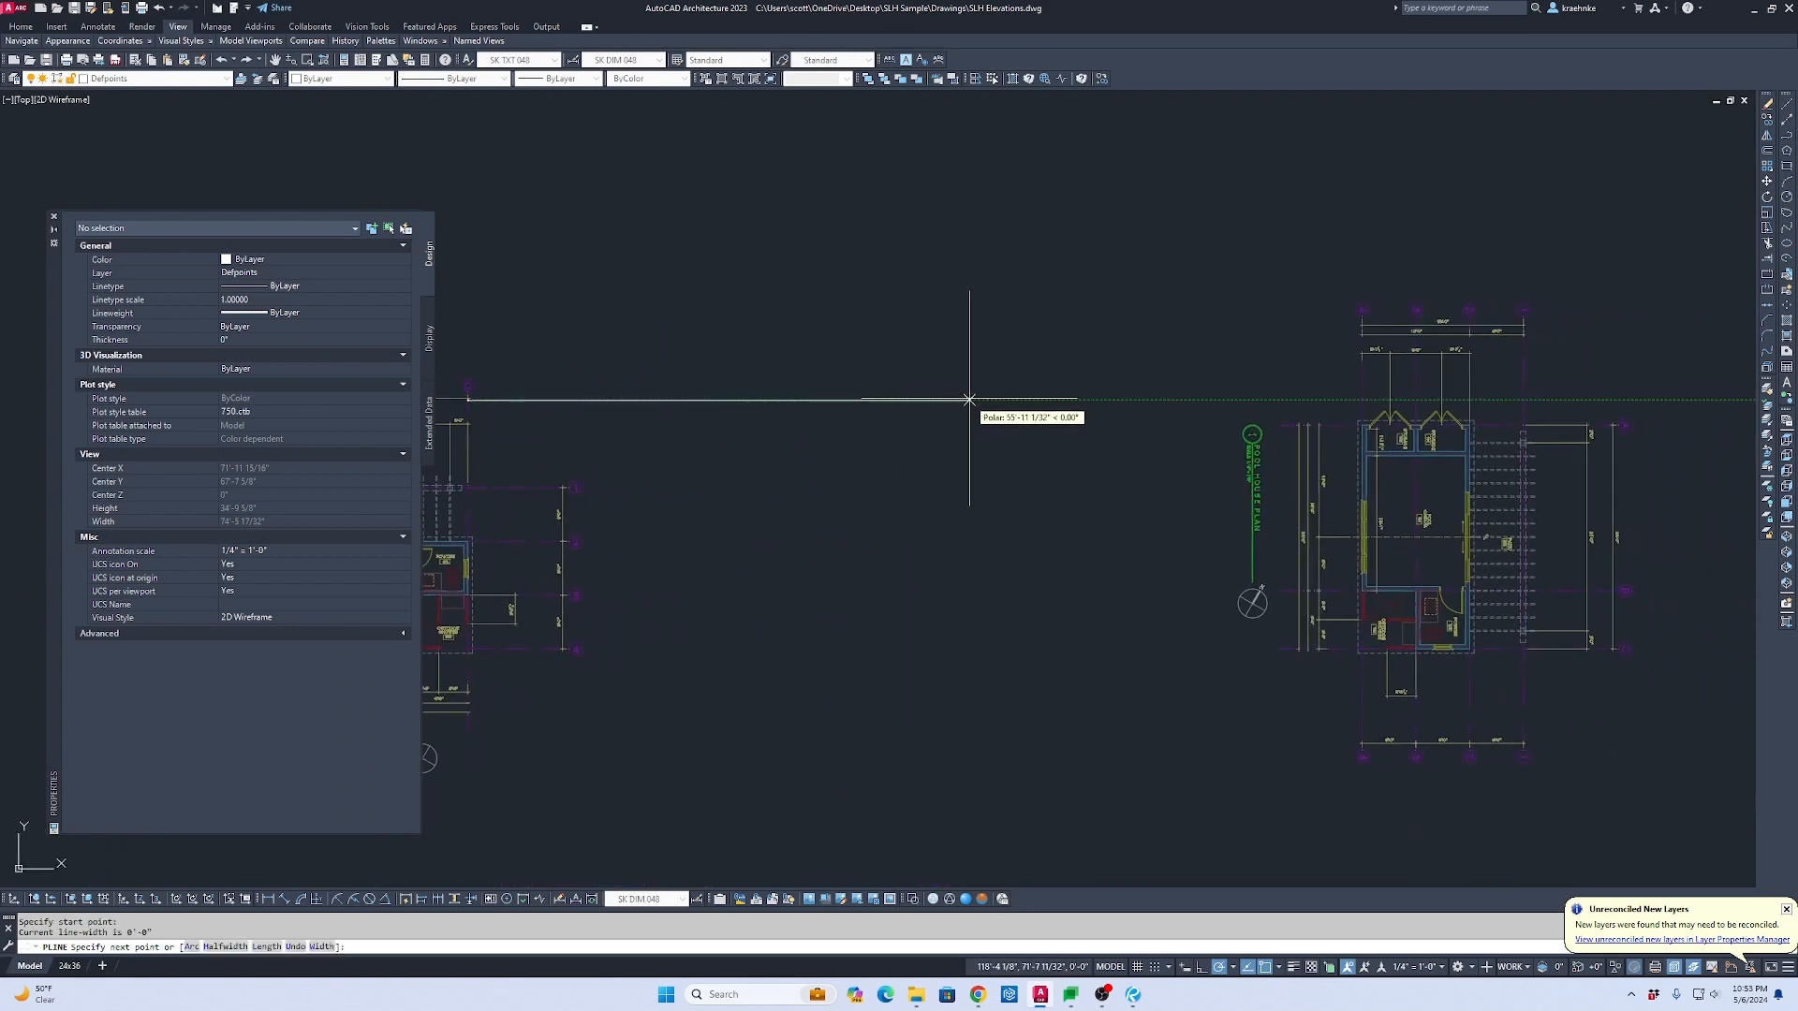
scroll(1029, 400, "down", 3)
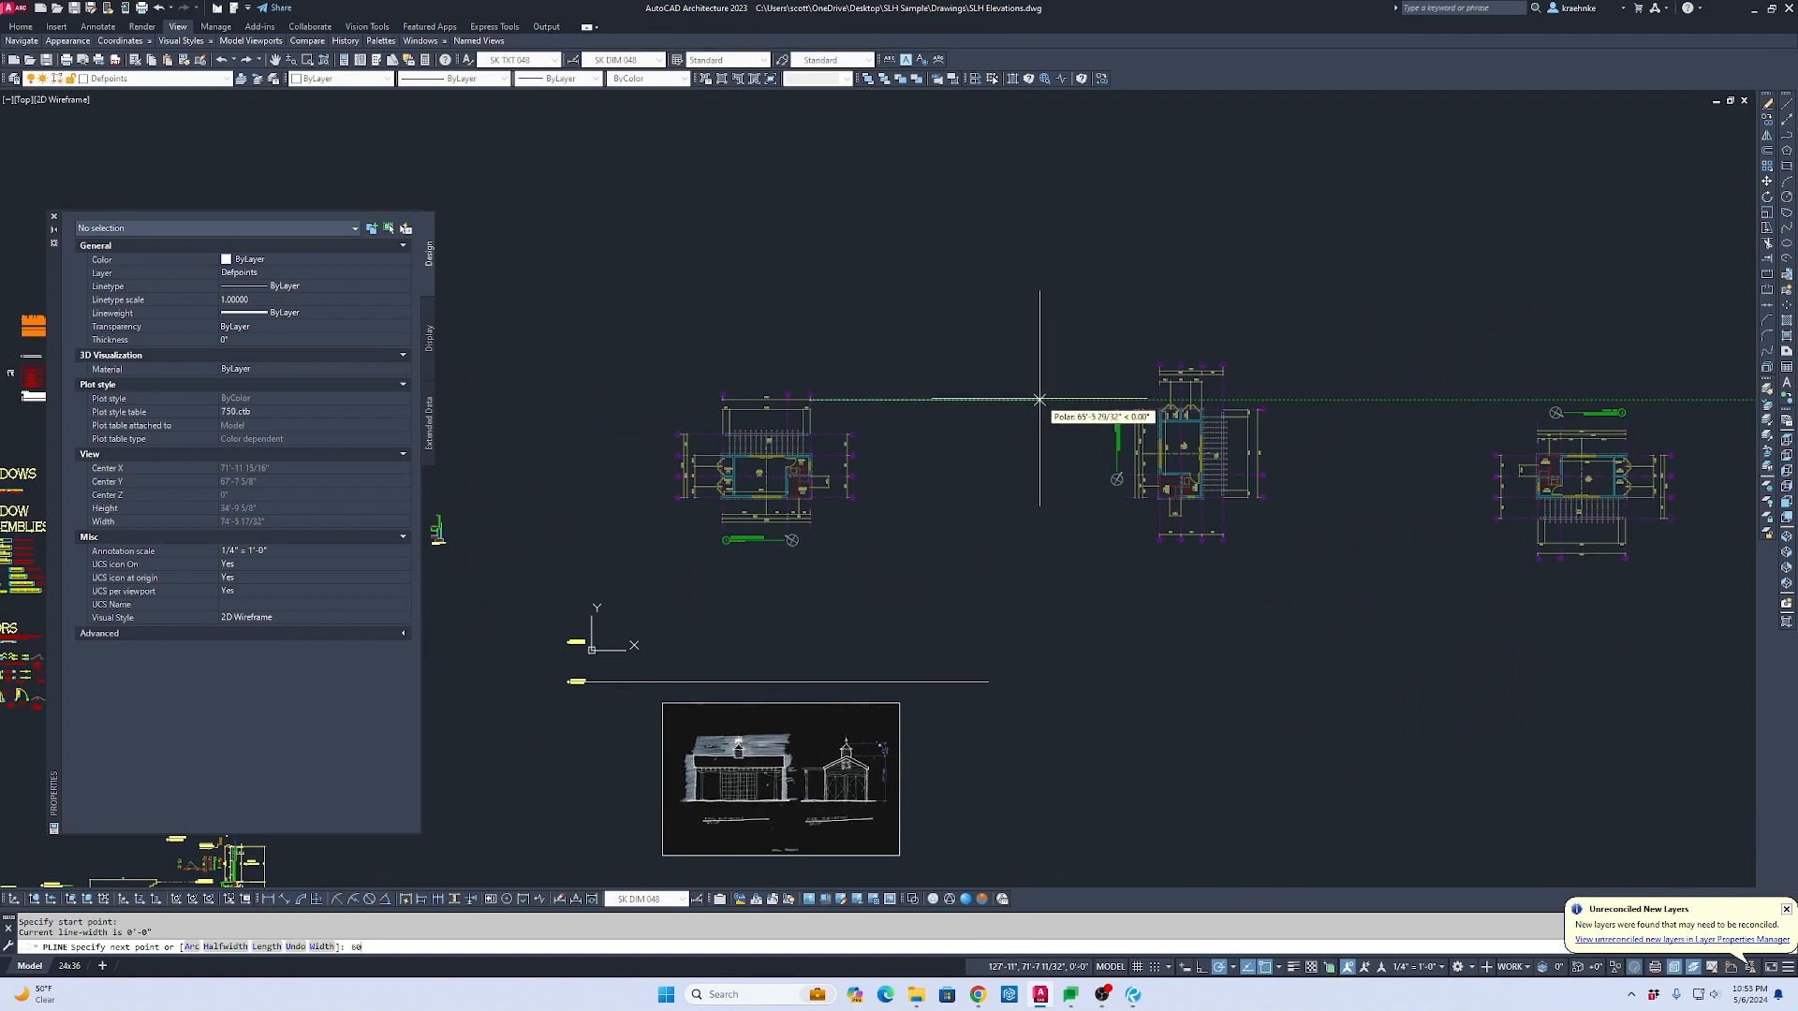
type("0")
key("Return")
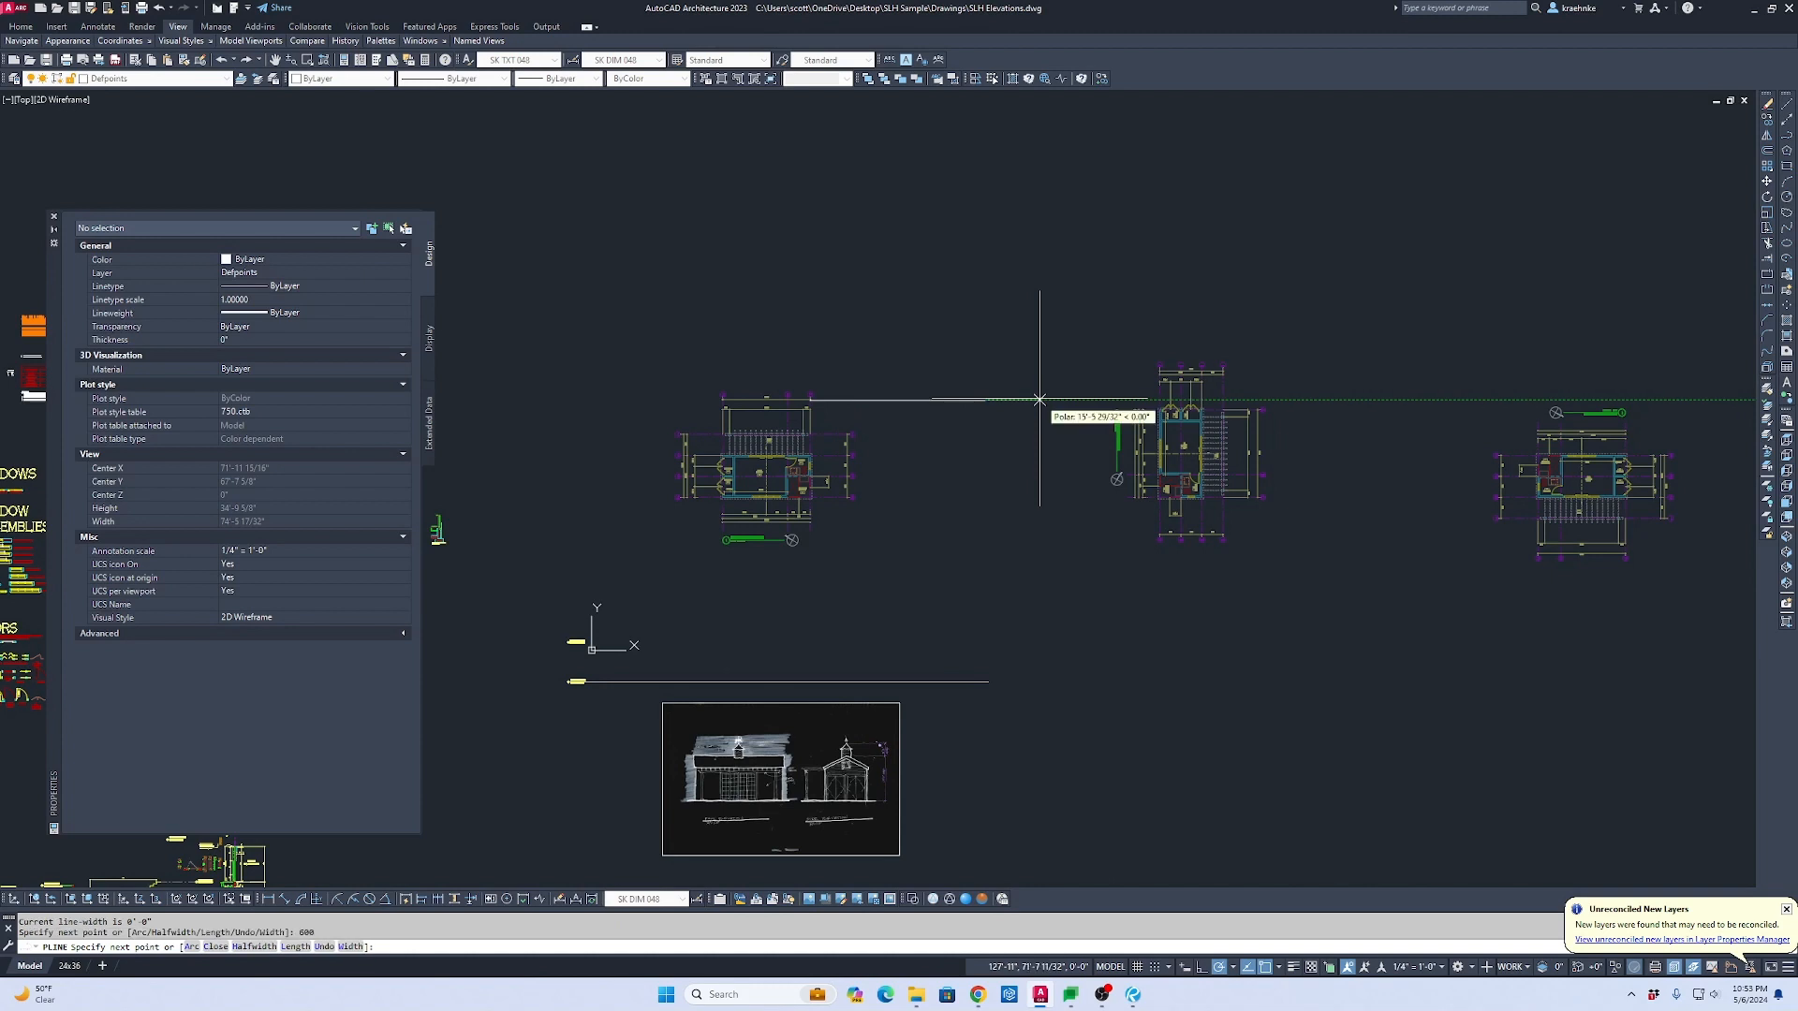
Step: Finish the polyline with a vertical leg down, a diagonal back to the horizontal segment's midpoint and a vertical leg up
left_click(985, 597)
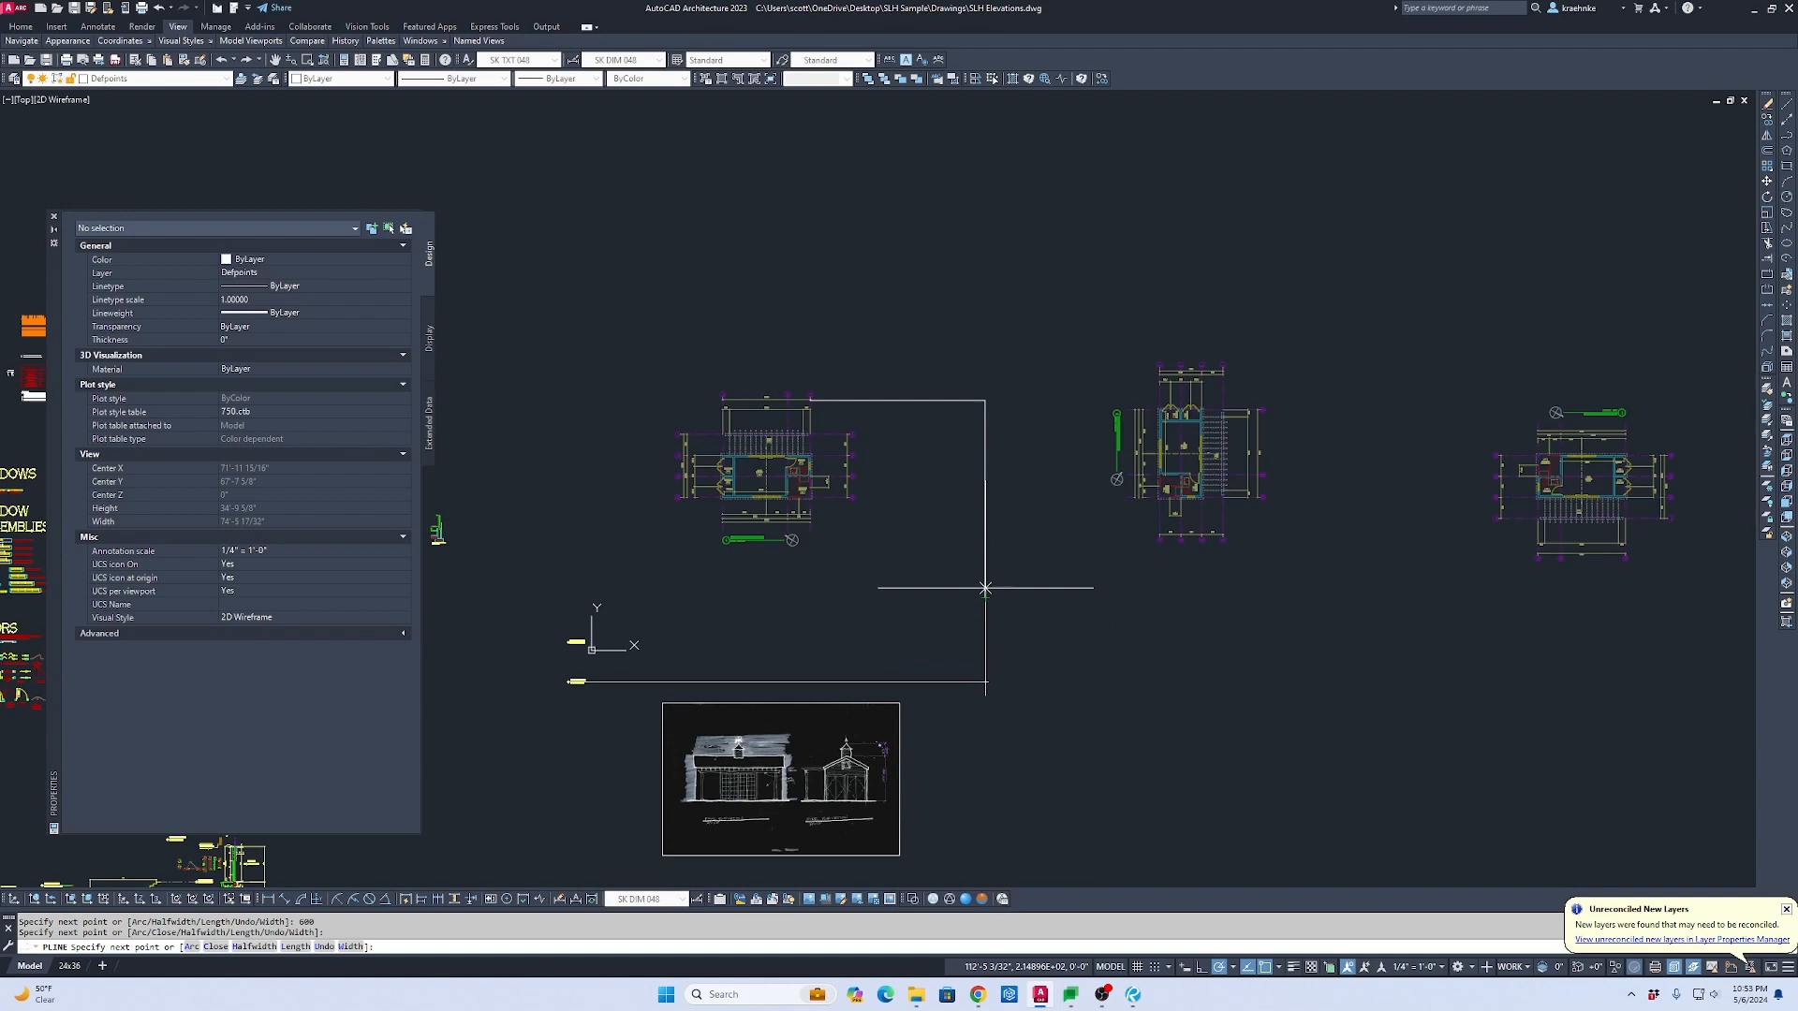
left_click(896, 399)
key("Escape")
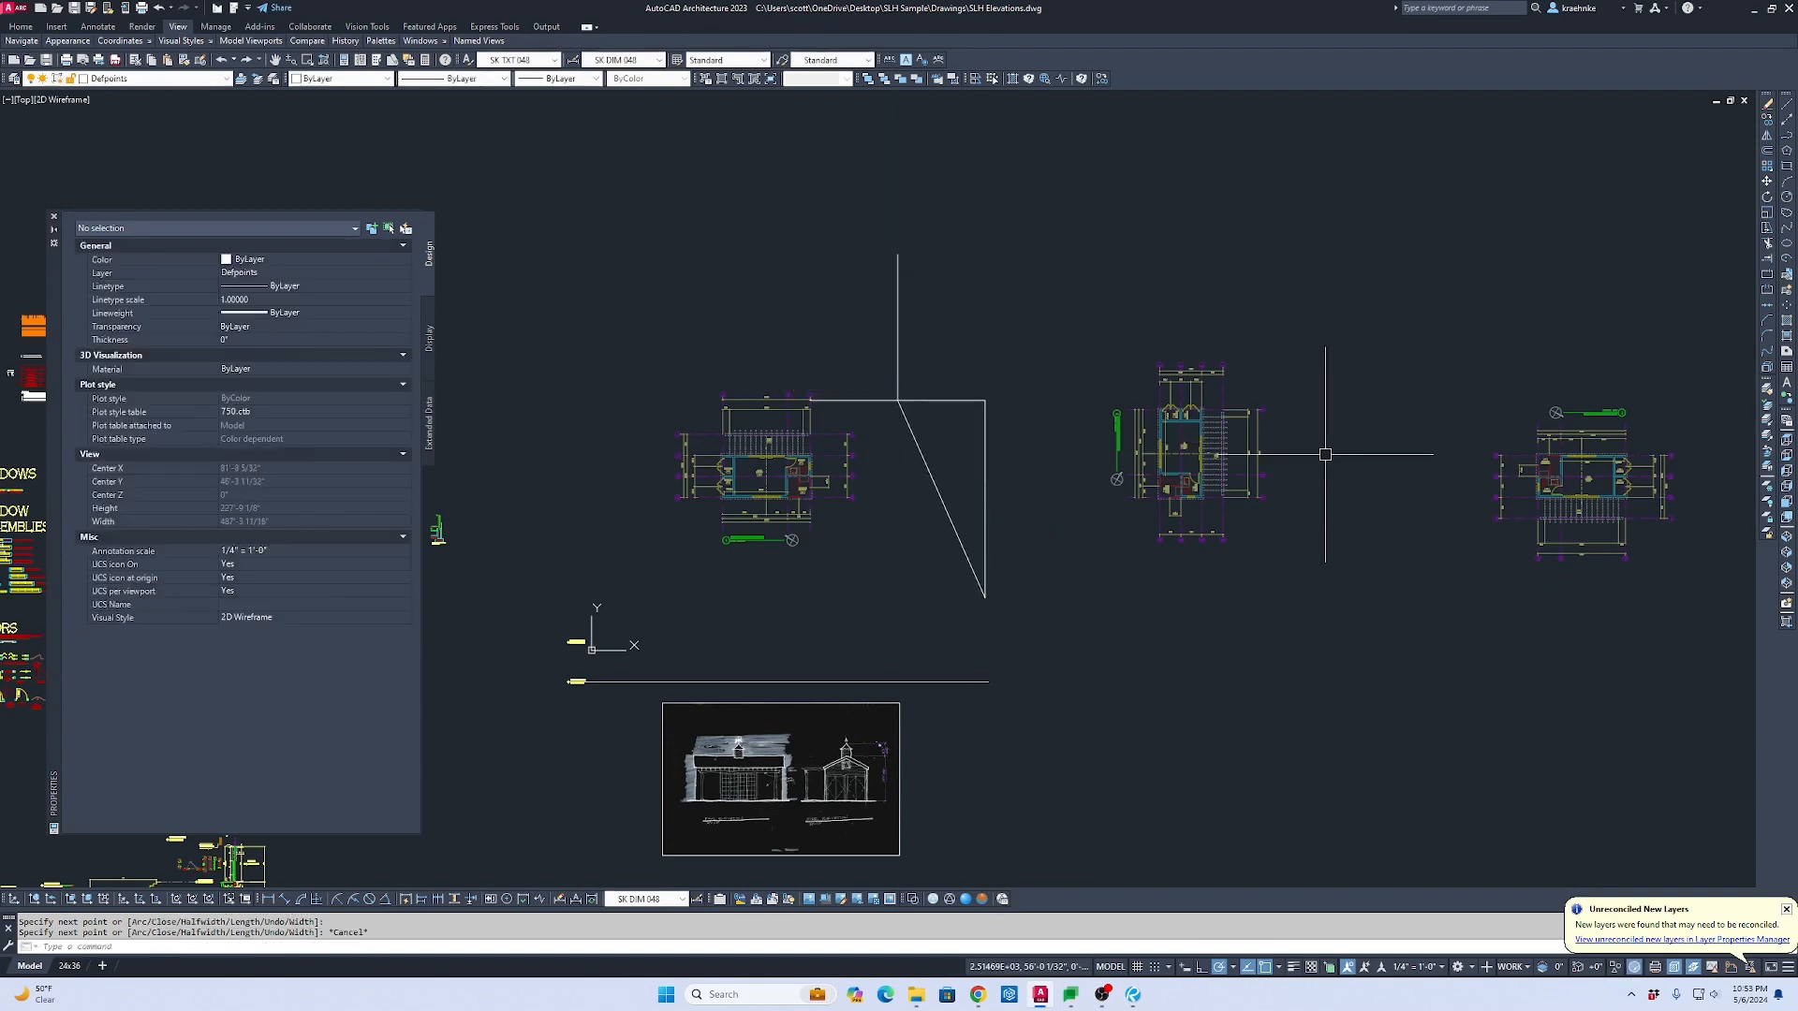
Step: Move the second floor plan so the end of its grid line 4 sits on the far end of the polyline's horizontal segment
left_click(1219, 448)
type("m")
key("Return")
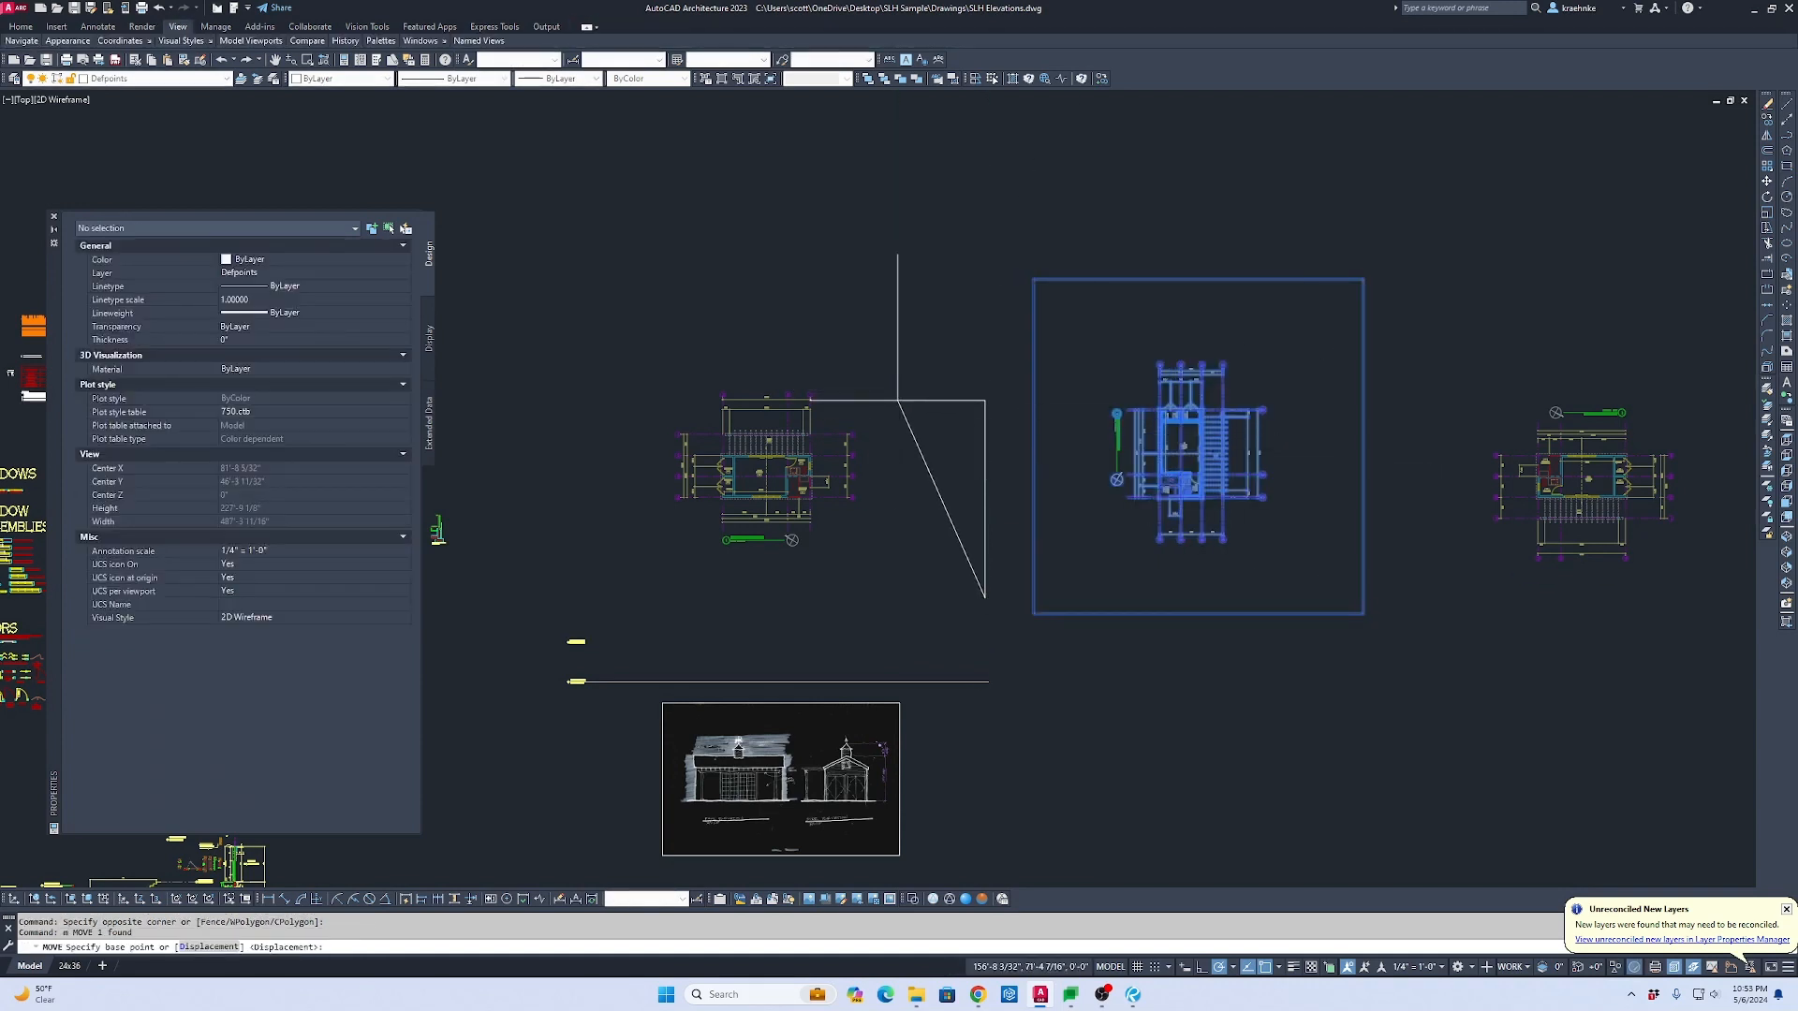
scroll(1162, 392, "up", 5)
left_click(1166, 304)
scroll(918, 433, "down", 3)
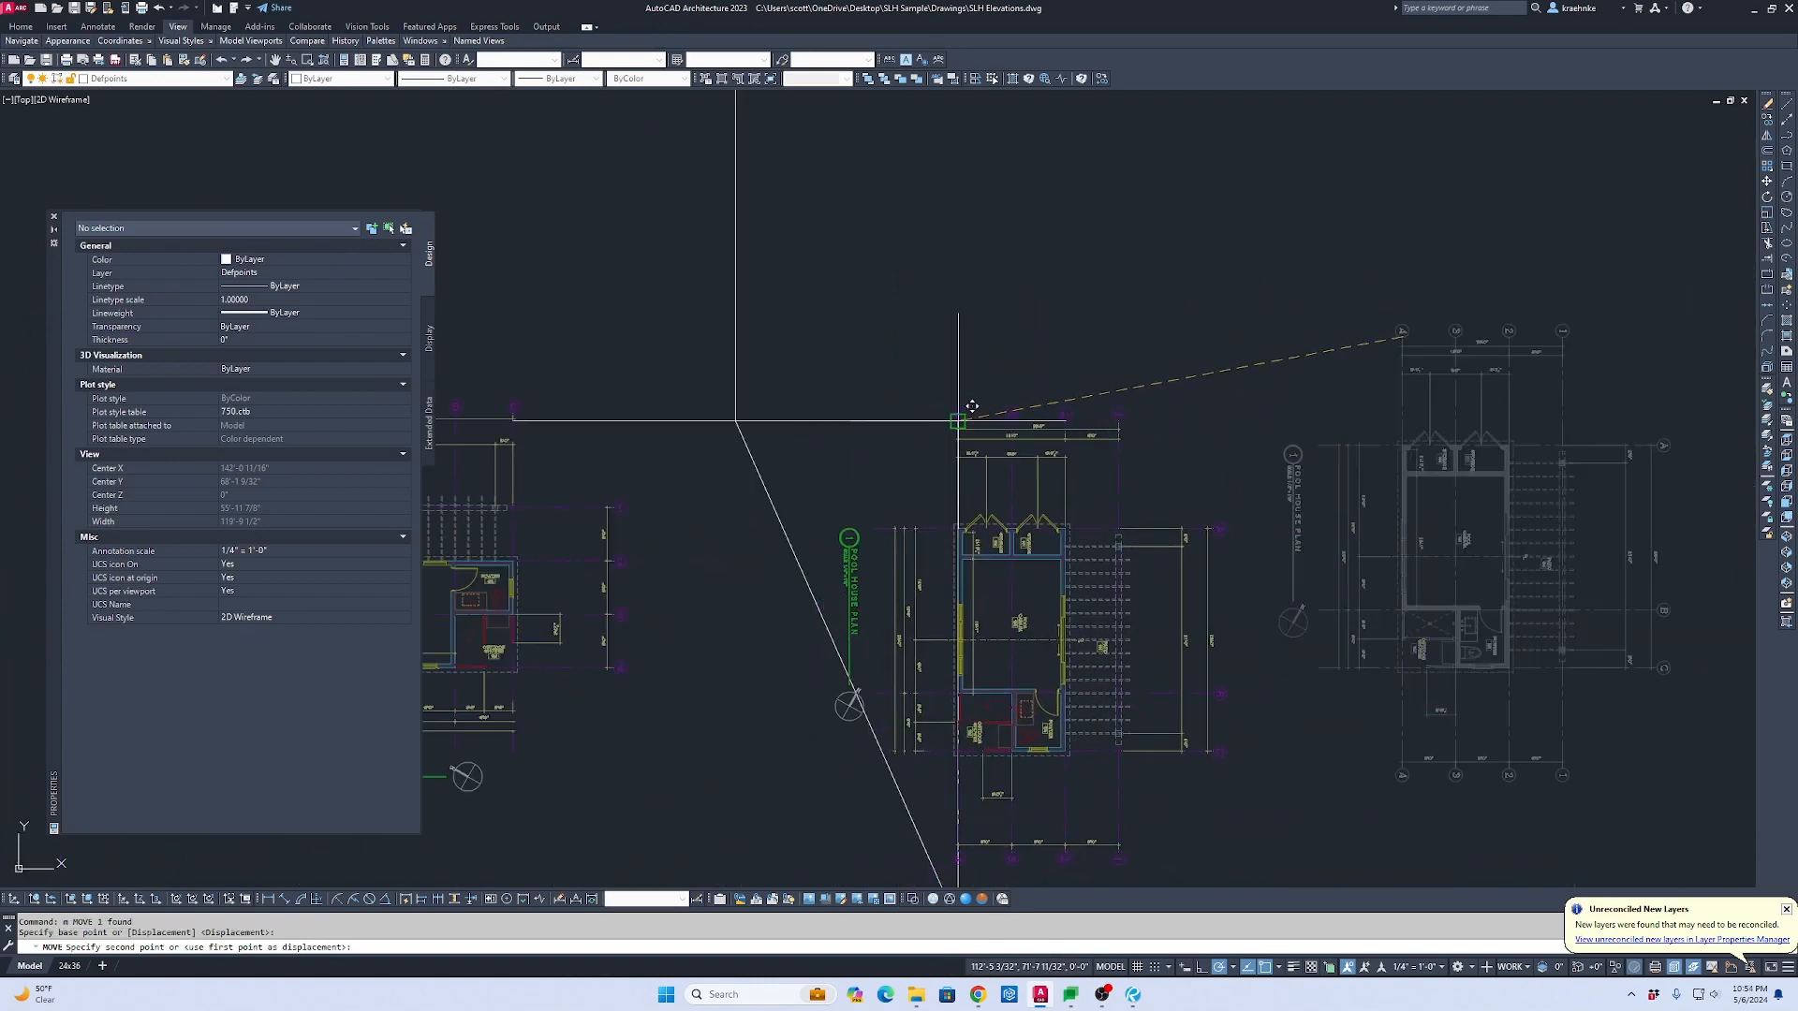
left_click(972, 406)
scroll(1030, 393, "down", 6)
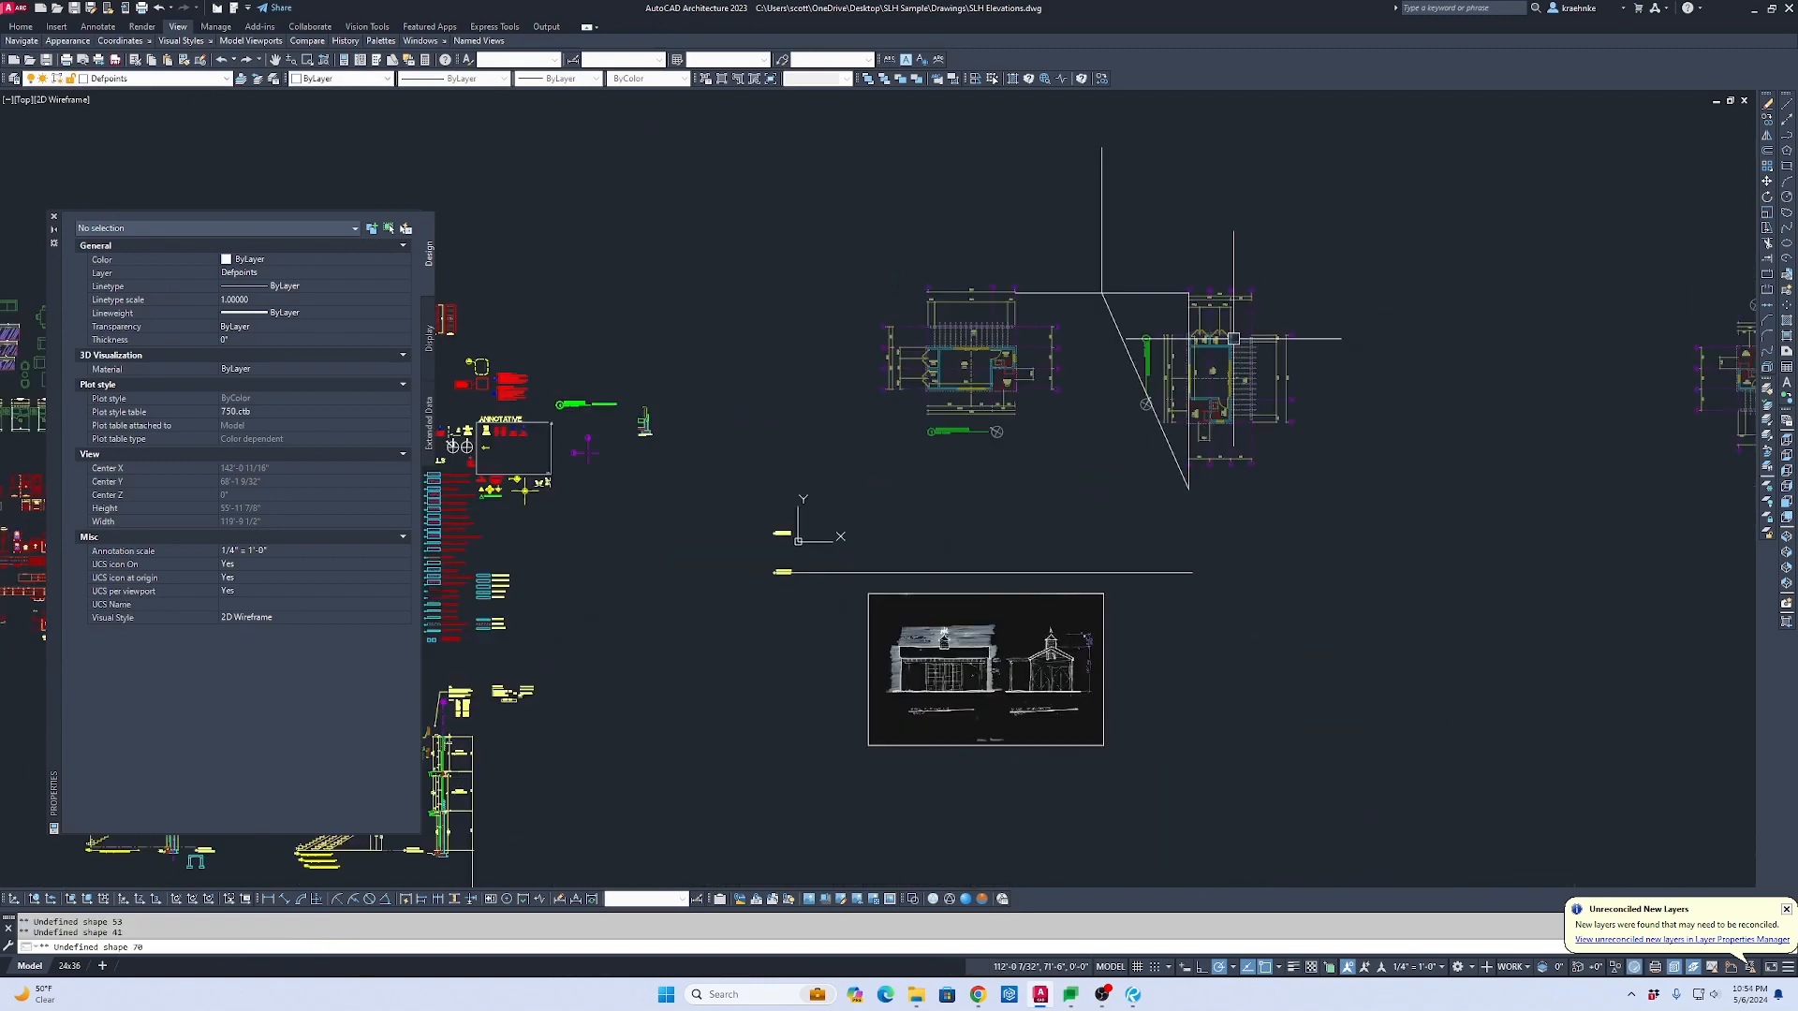
left_click(1056, 386)
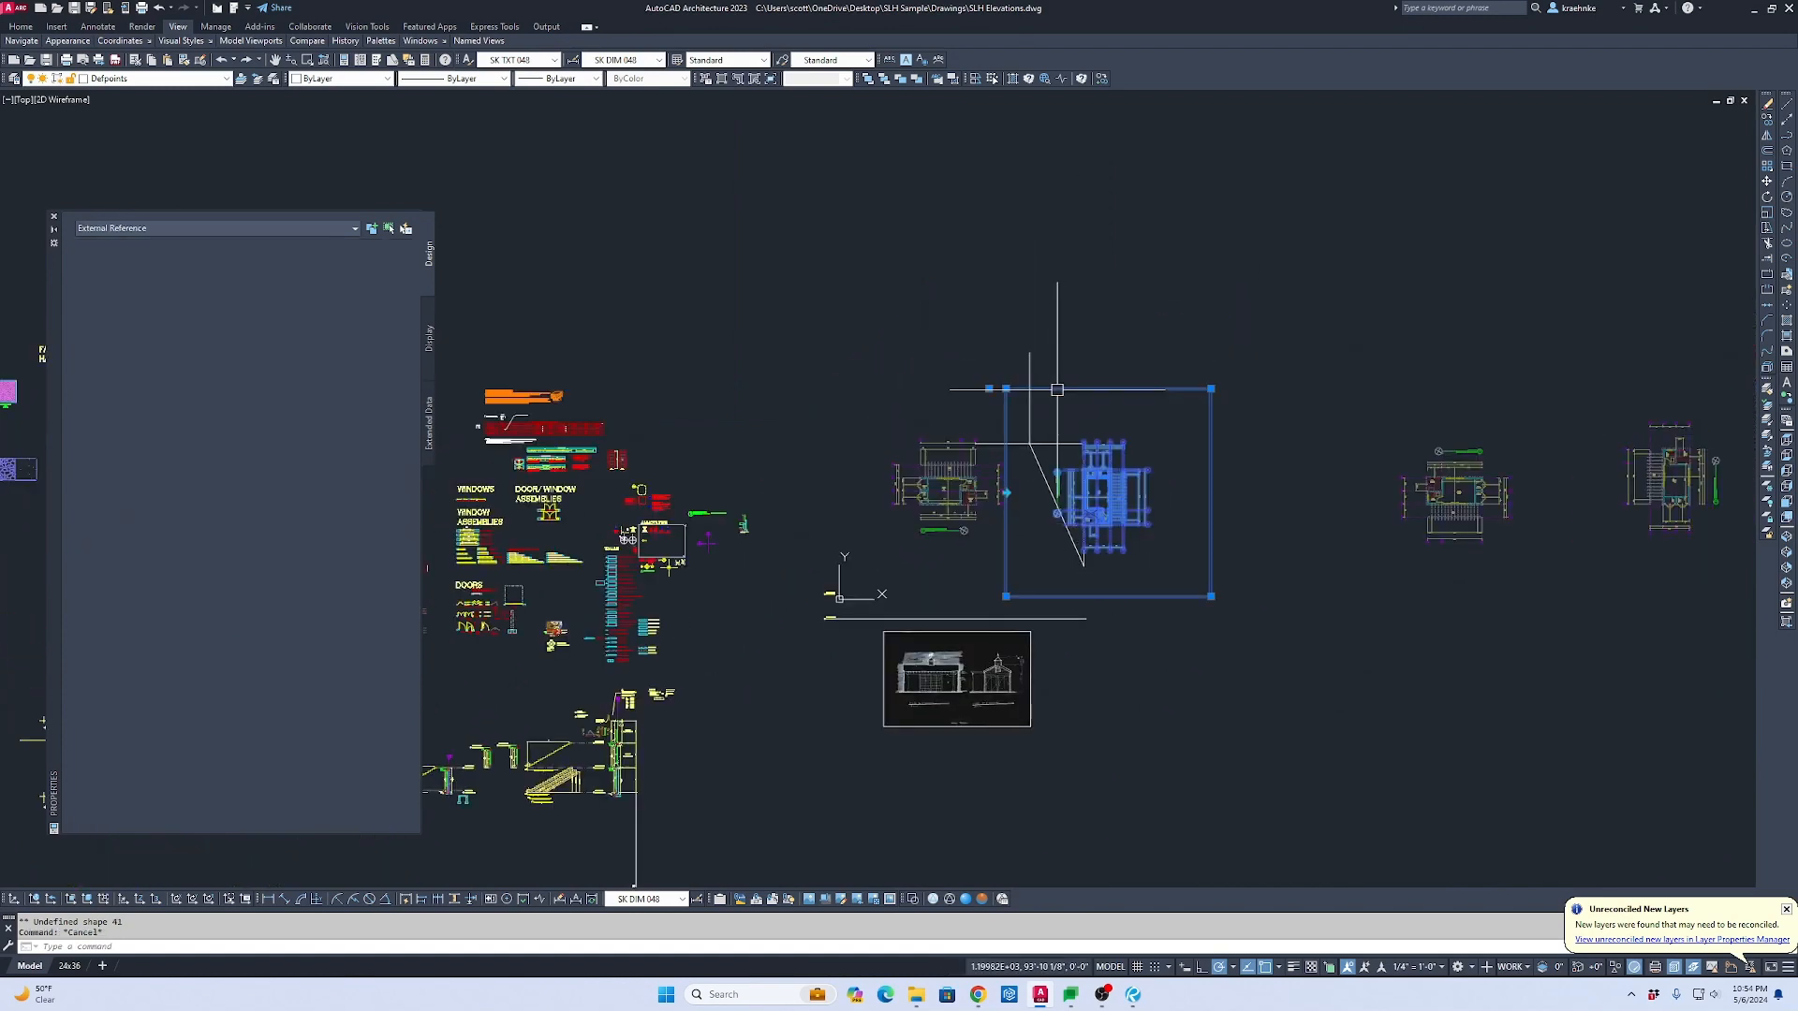
left_click(987, 363)
key("Escape")
key("Escape")
Step: Copy the spacing polyline horizontally from its start point to grid line 1 of the second floor plan
left_click(1032, 359)
type("c")
key("Return")
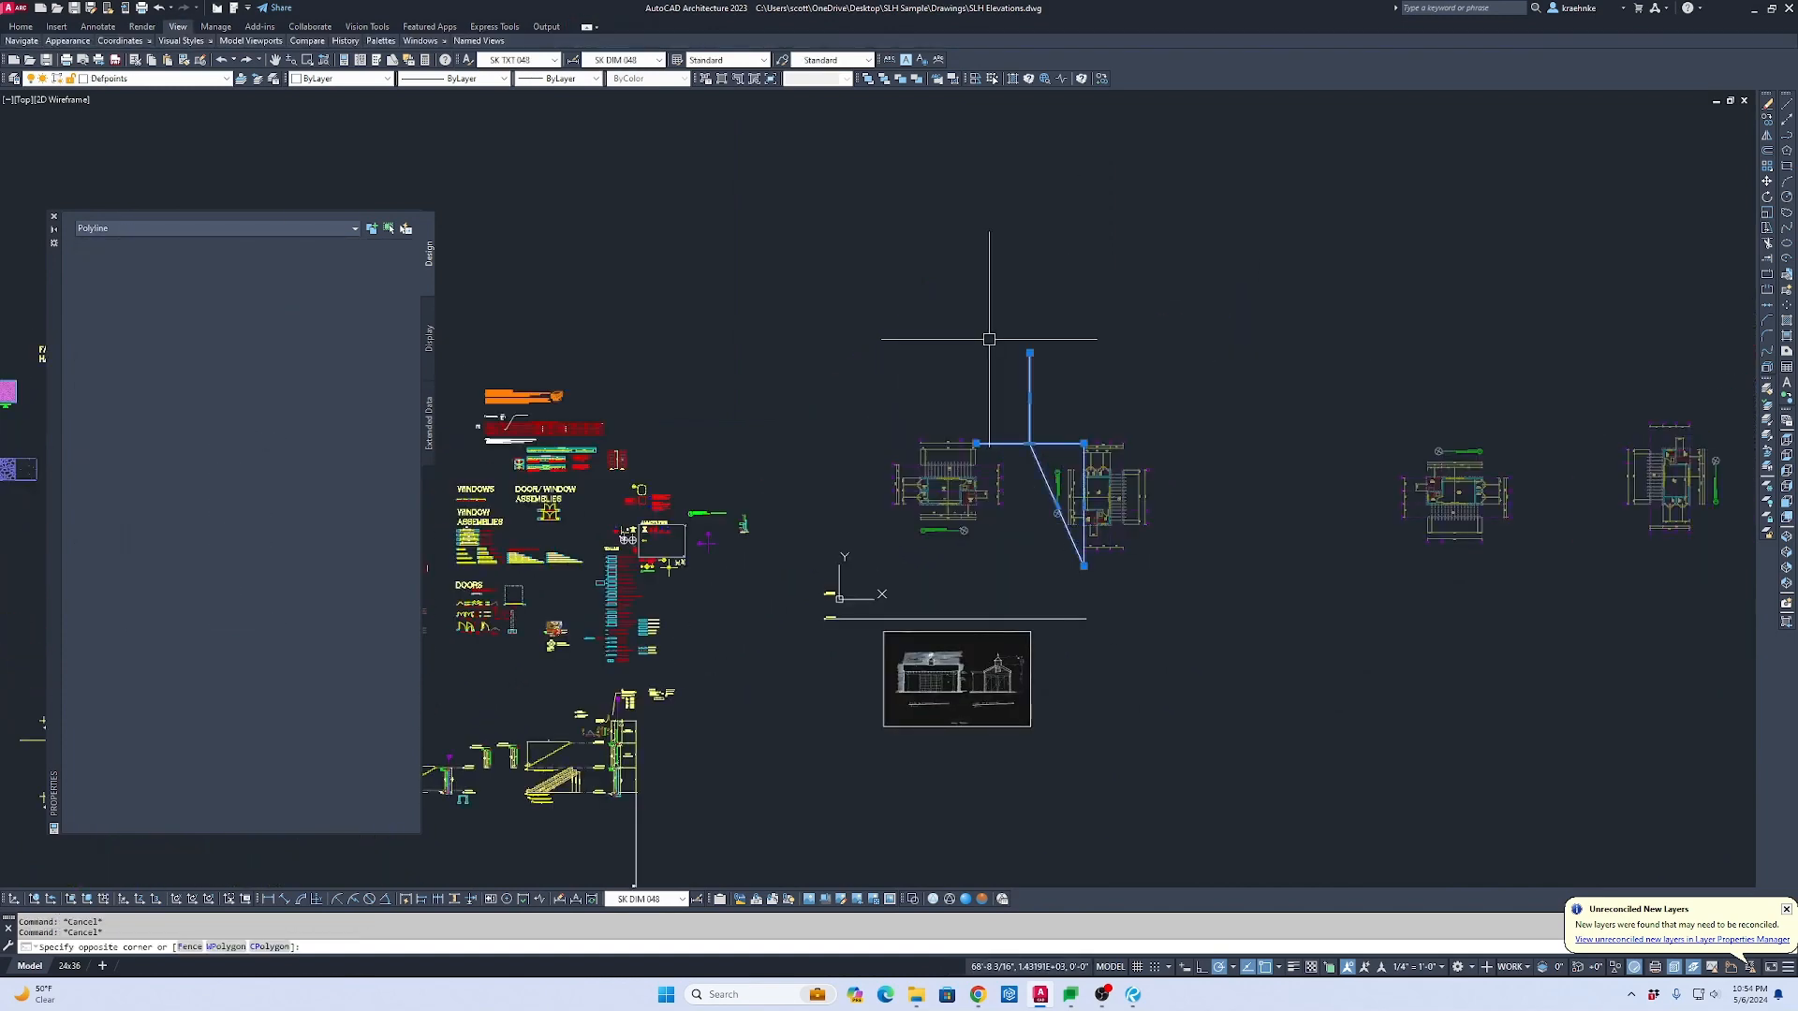
scroll(1030, 356, "up", 5)
left_click(627, 299)
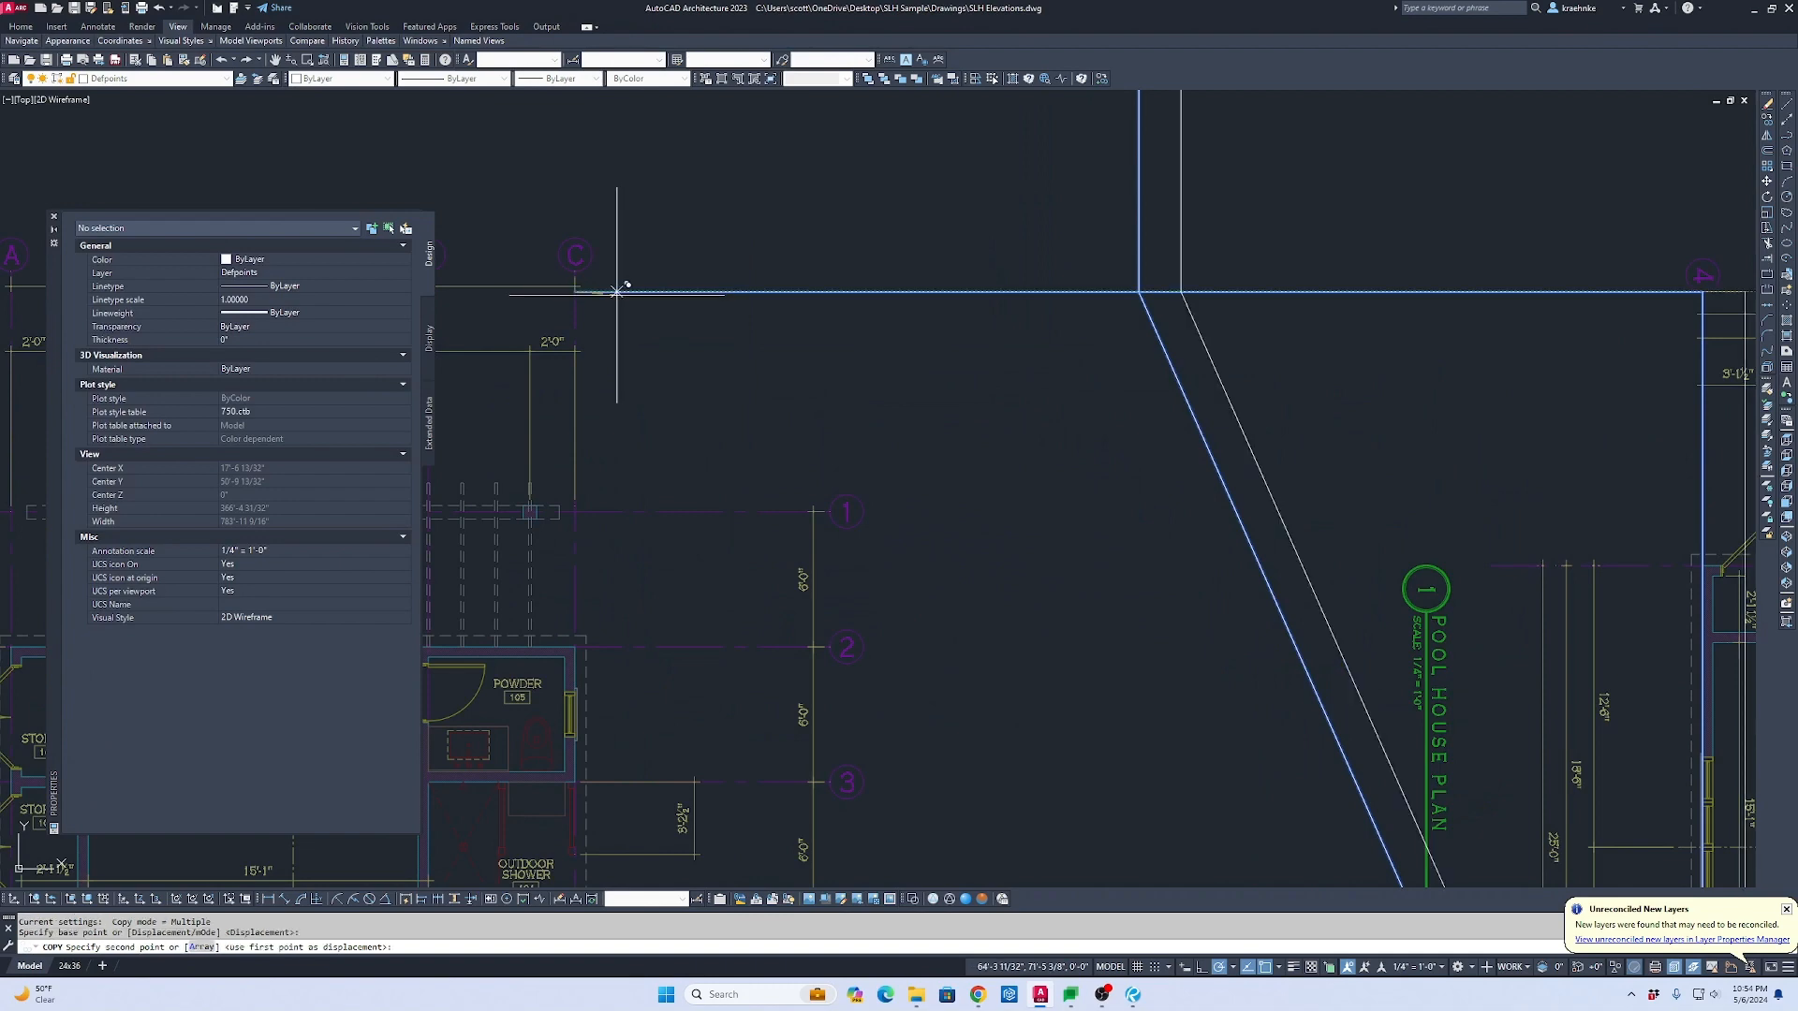
scroll(621, 280, "down", 3)
scroll(739, 405, "up", 5)
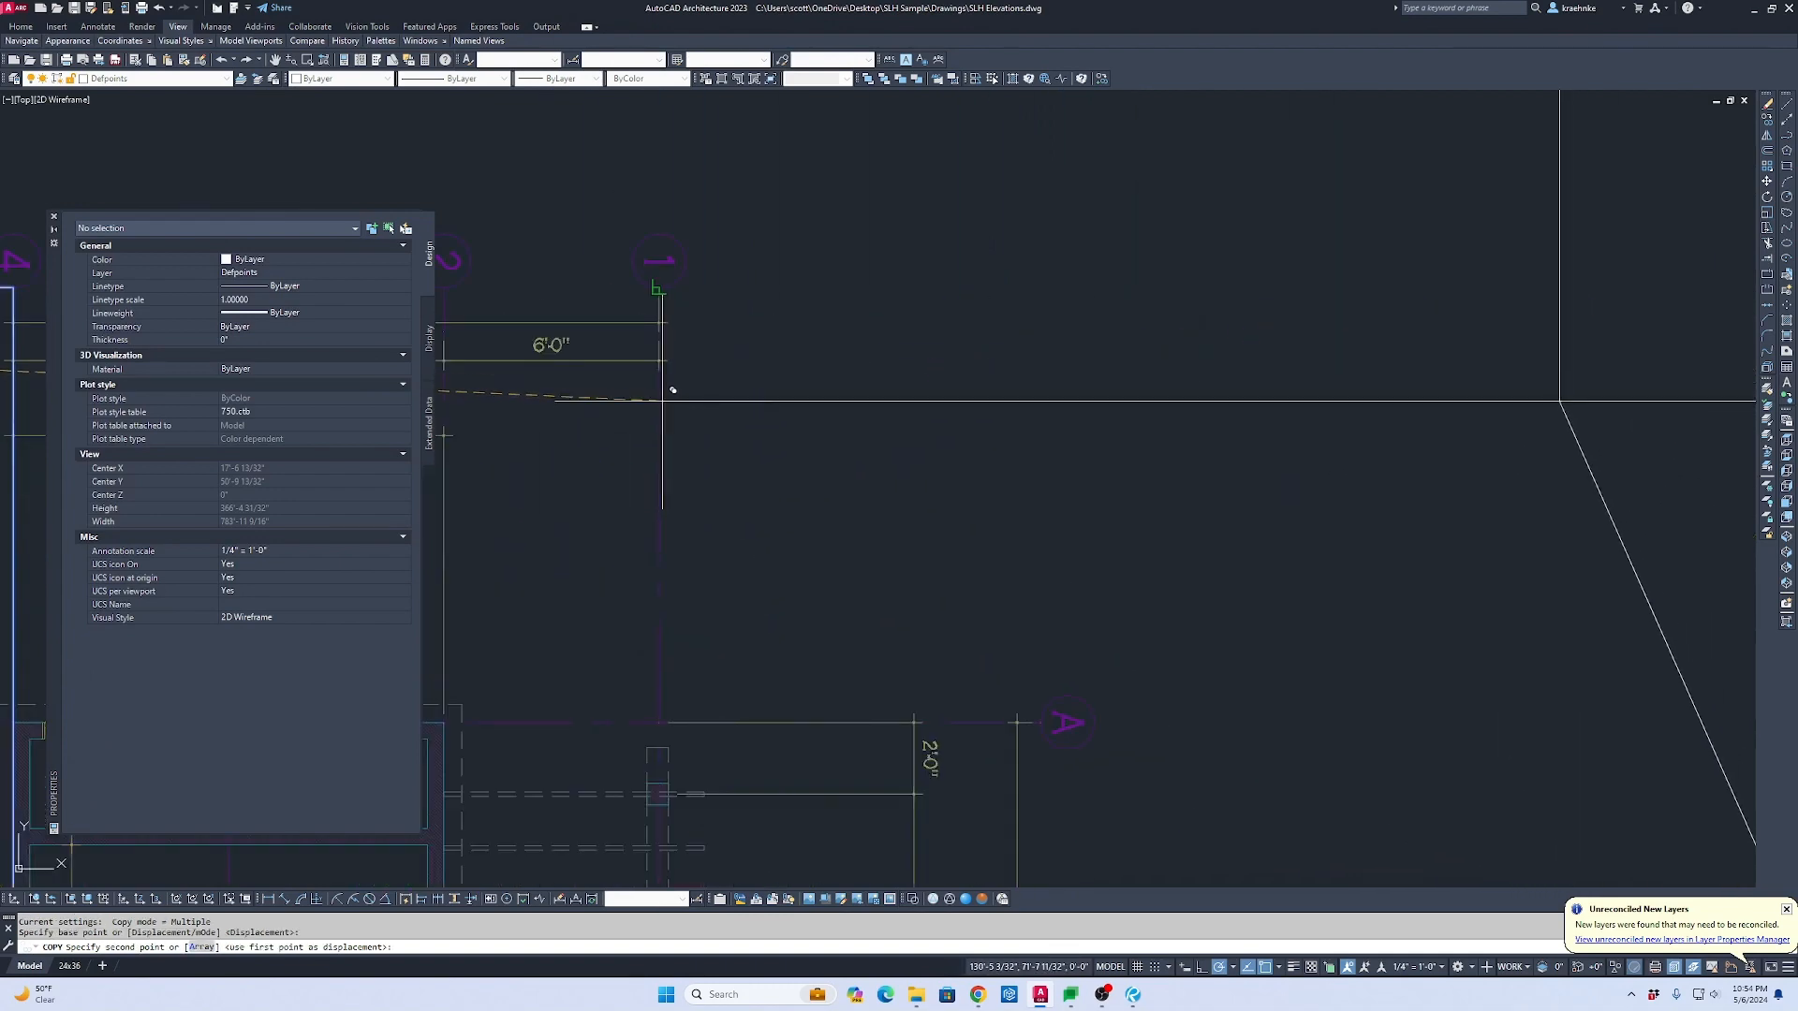
left_click(659, 287)
scroll(1016, 451, "down", 3)
middle_click_drag(1008, 456, 581, 421)
key("Escape")
scroll(1135, 488, "down", 1)
middle_click_drag(1135, 489, 1059, 483)
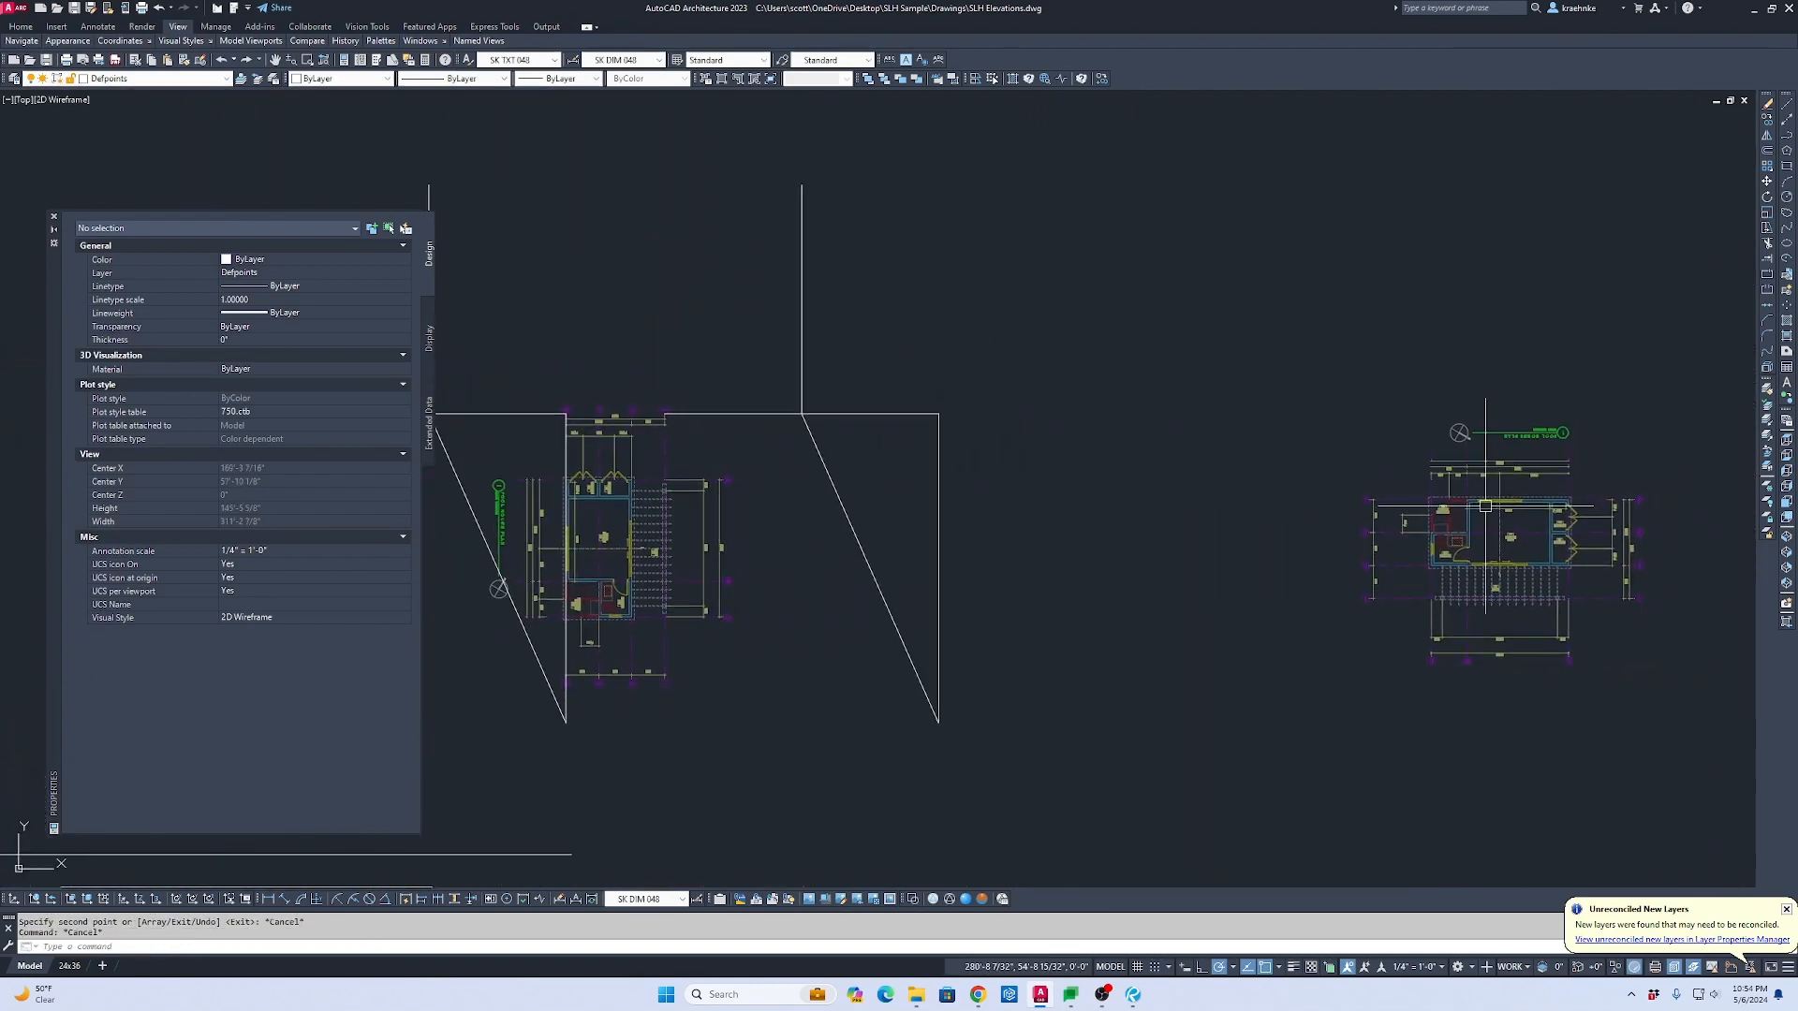
Step: Move the third floor plan horizontally so its grid C side aligns with the copied polyline's vertical leg
left_click(1438, 498)
type("m")
key("Return")
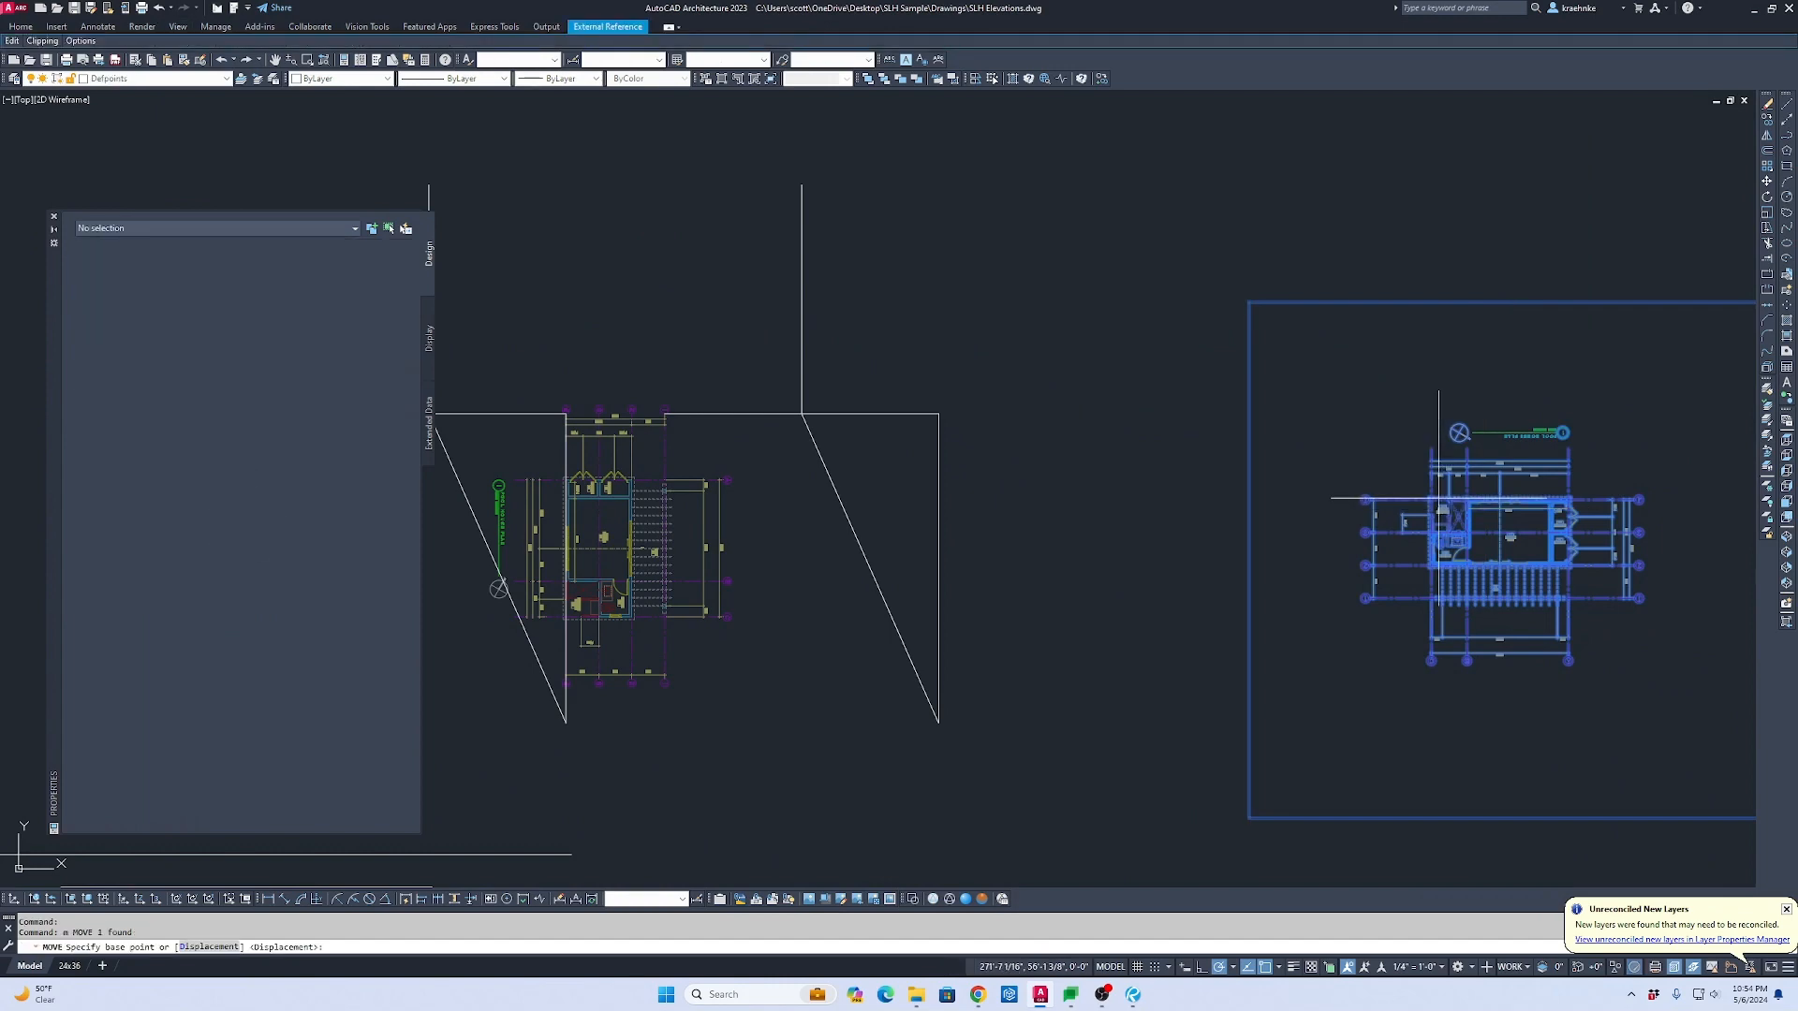
scroll(1449, 416, "up", 5)
left_click(1553, 415)
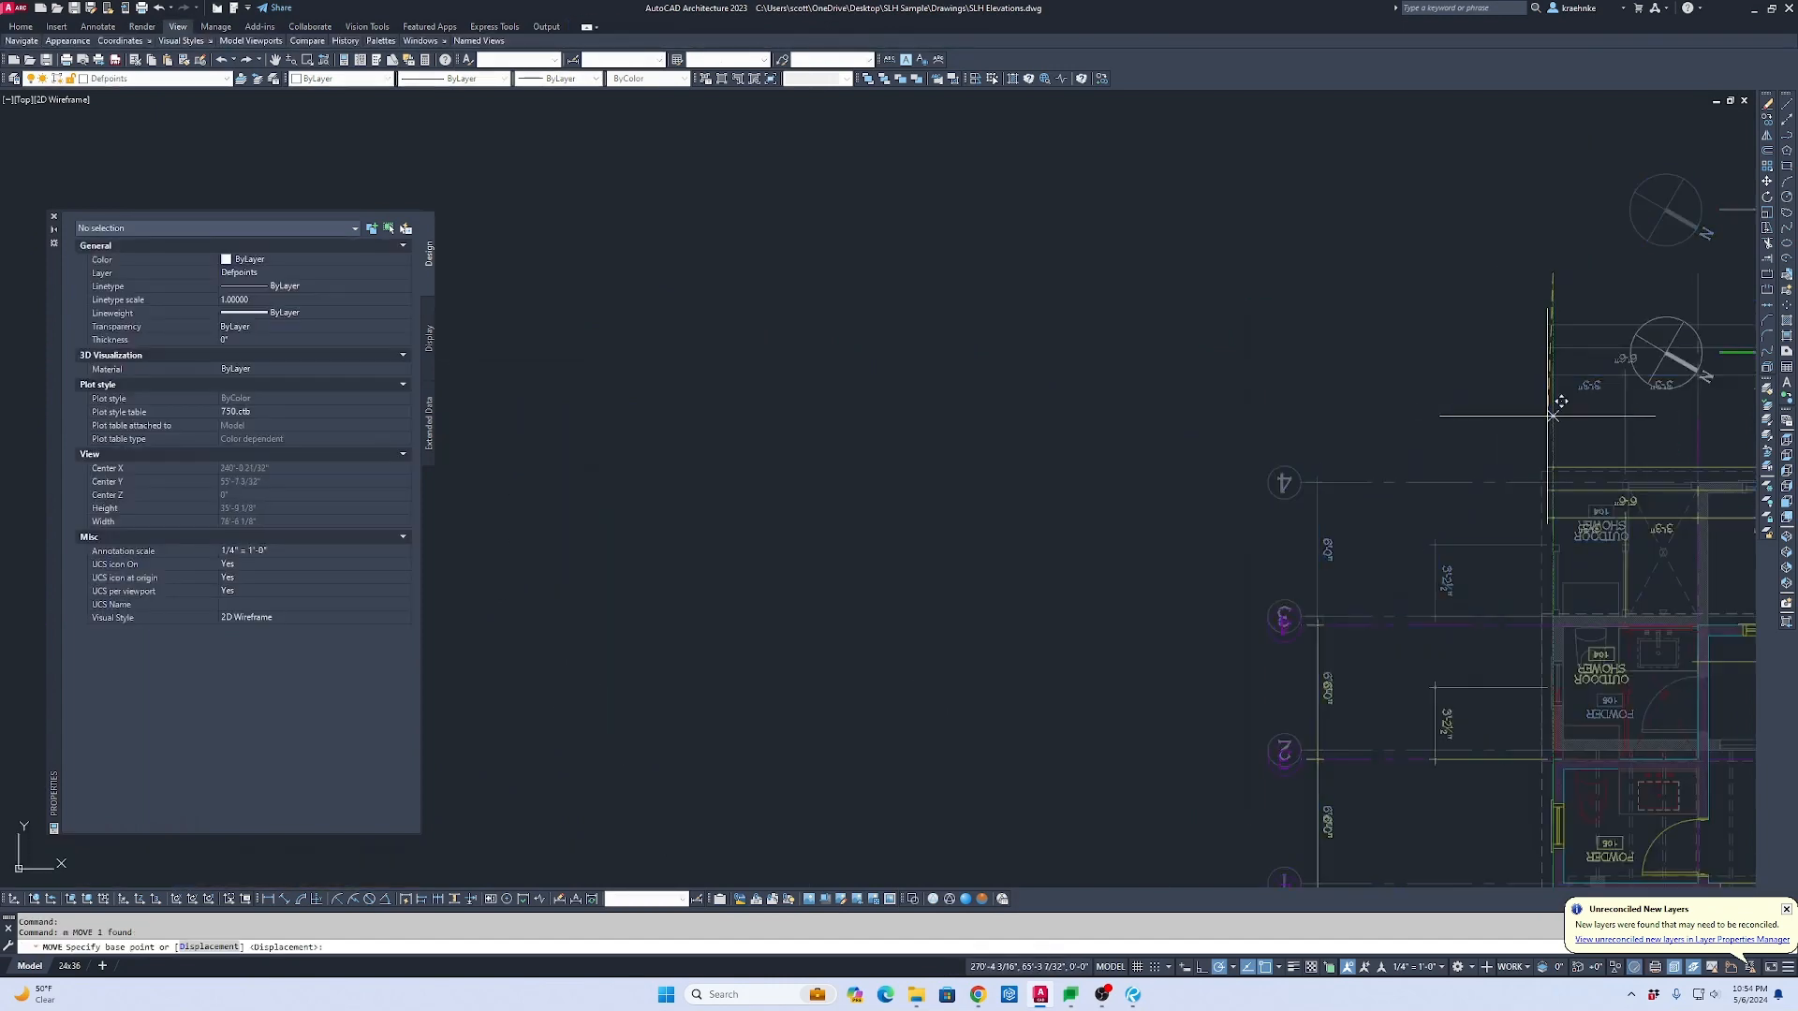
scroll(1553, 416, "down", 4)
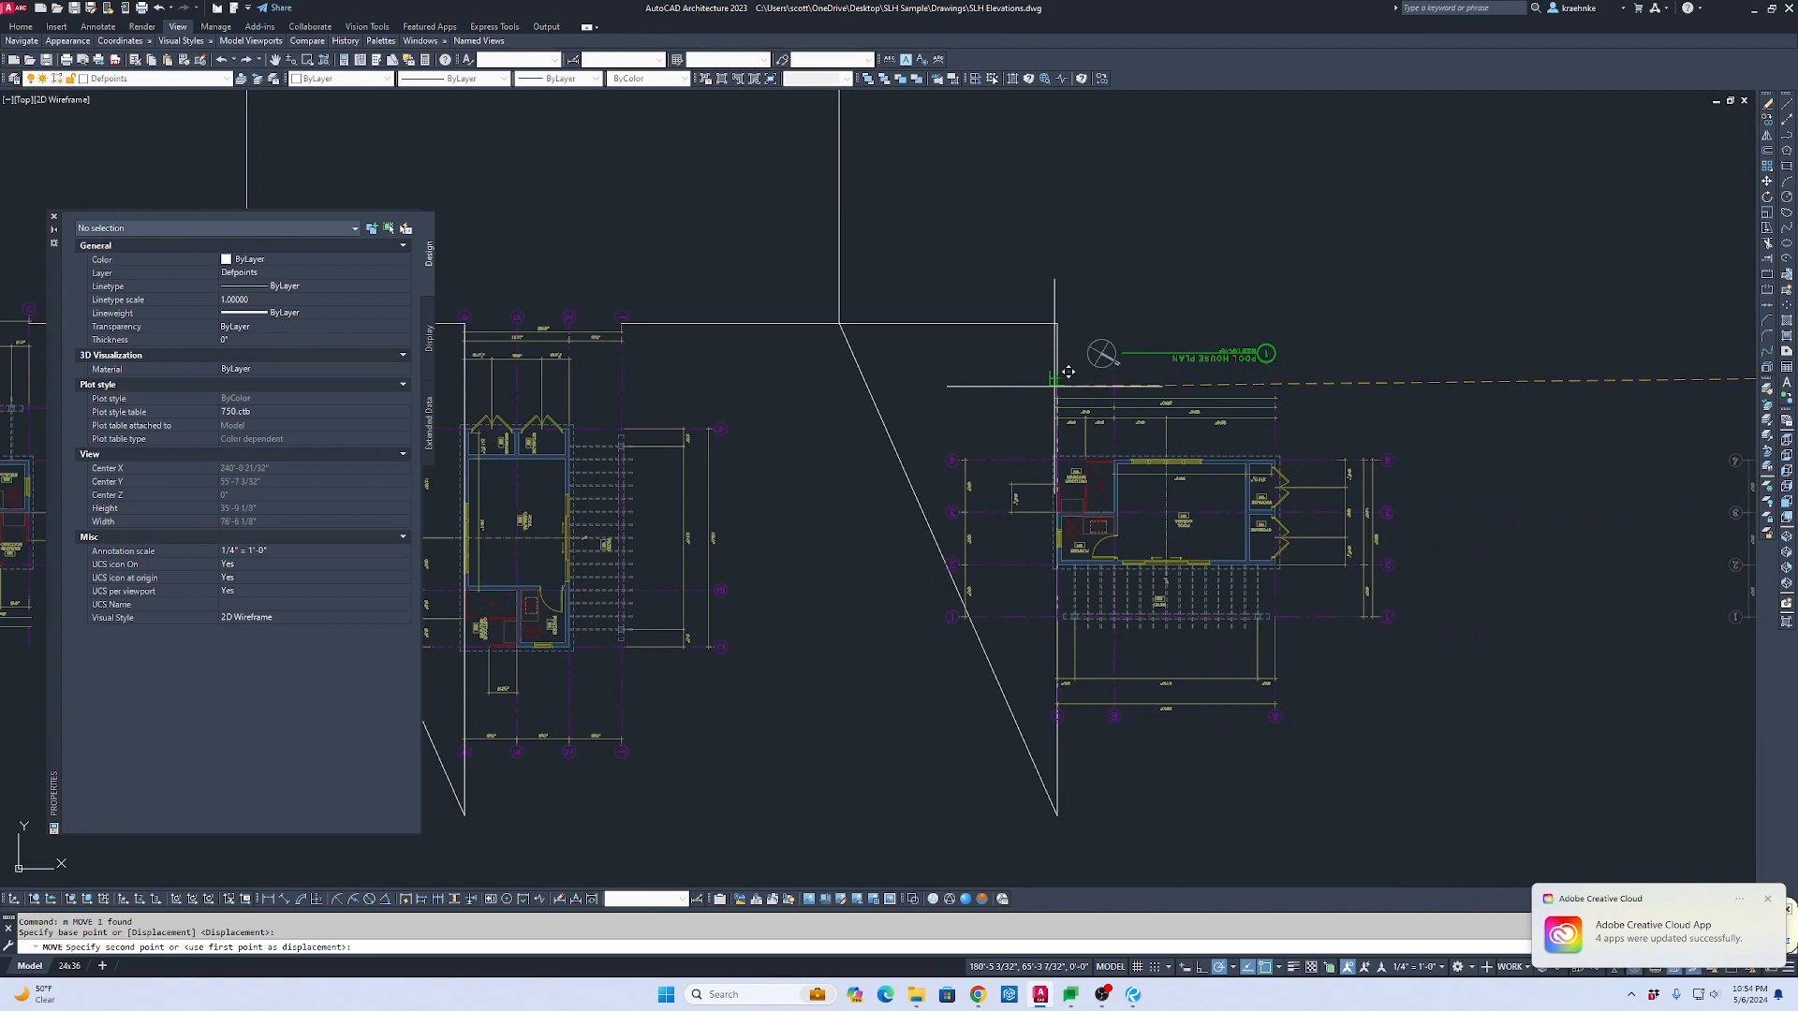
key("Escape")
key("Escape")
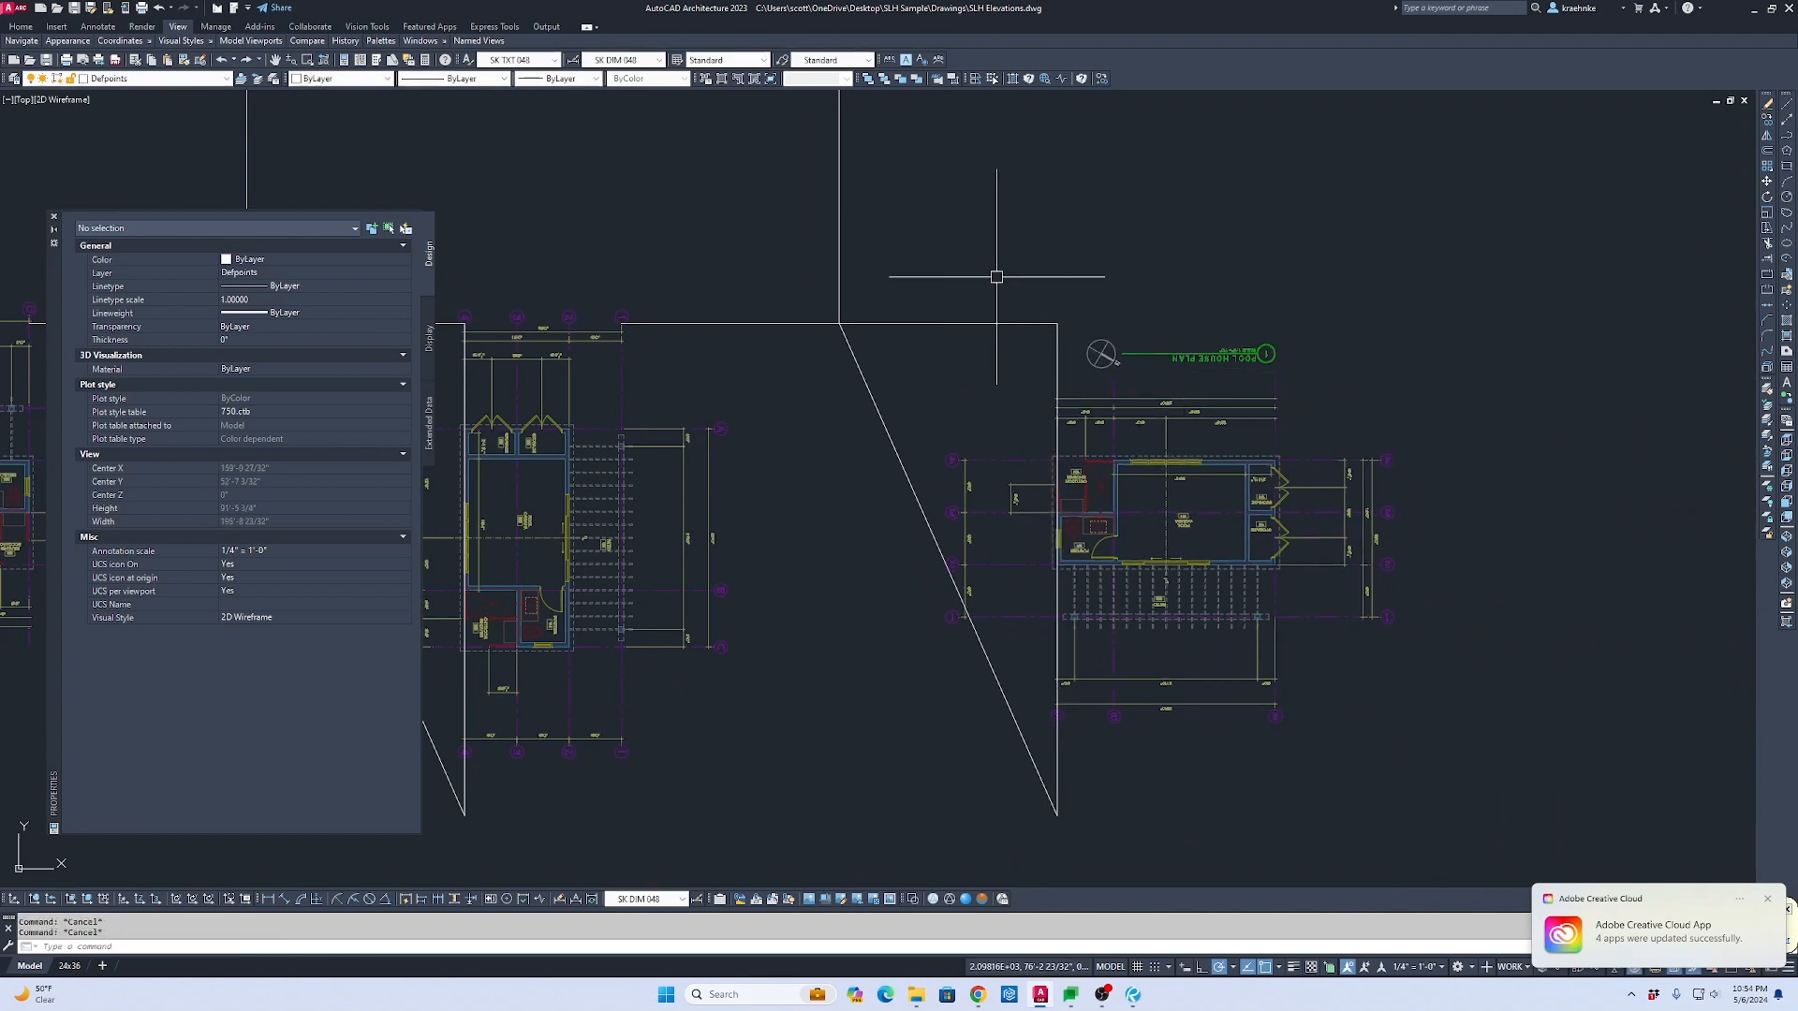
Step: Copy the spacing polyline from its start point to the storage-side grid line of the third floor plan
left_click(840, 332)
type("c")
key("Return")
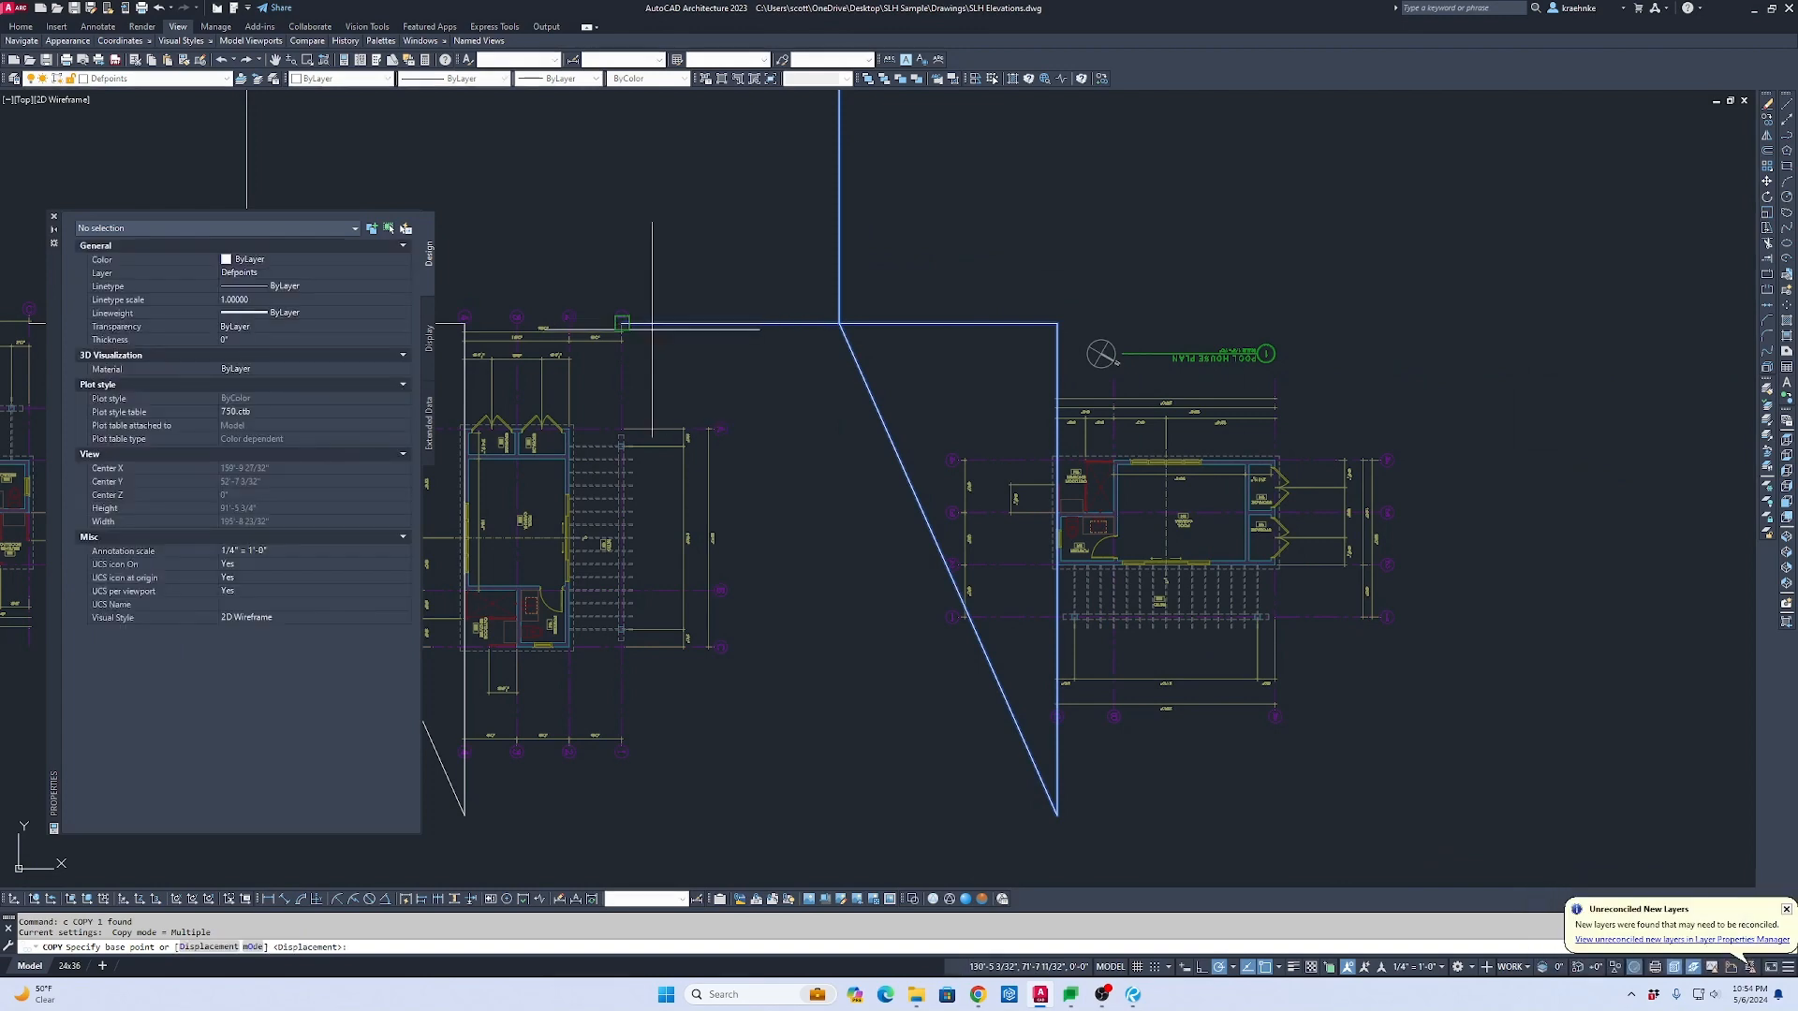
left_click(656, 323)
scroll(1346, 363, "up", 2)
left_click(1173, 397)
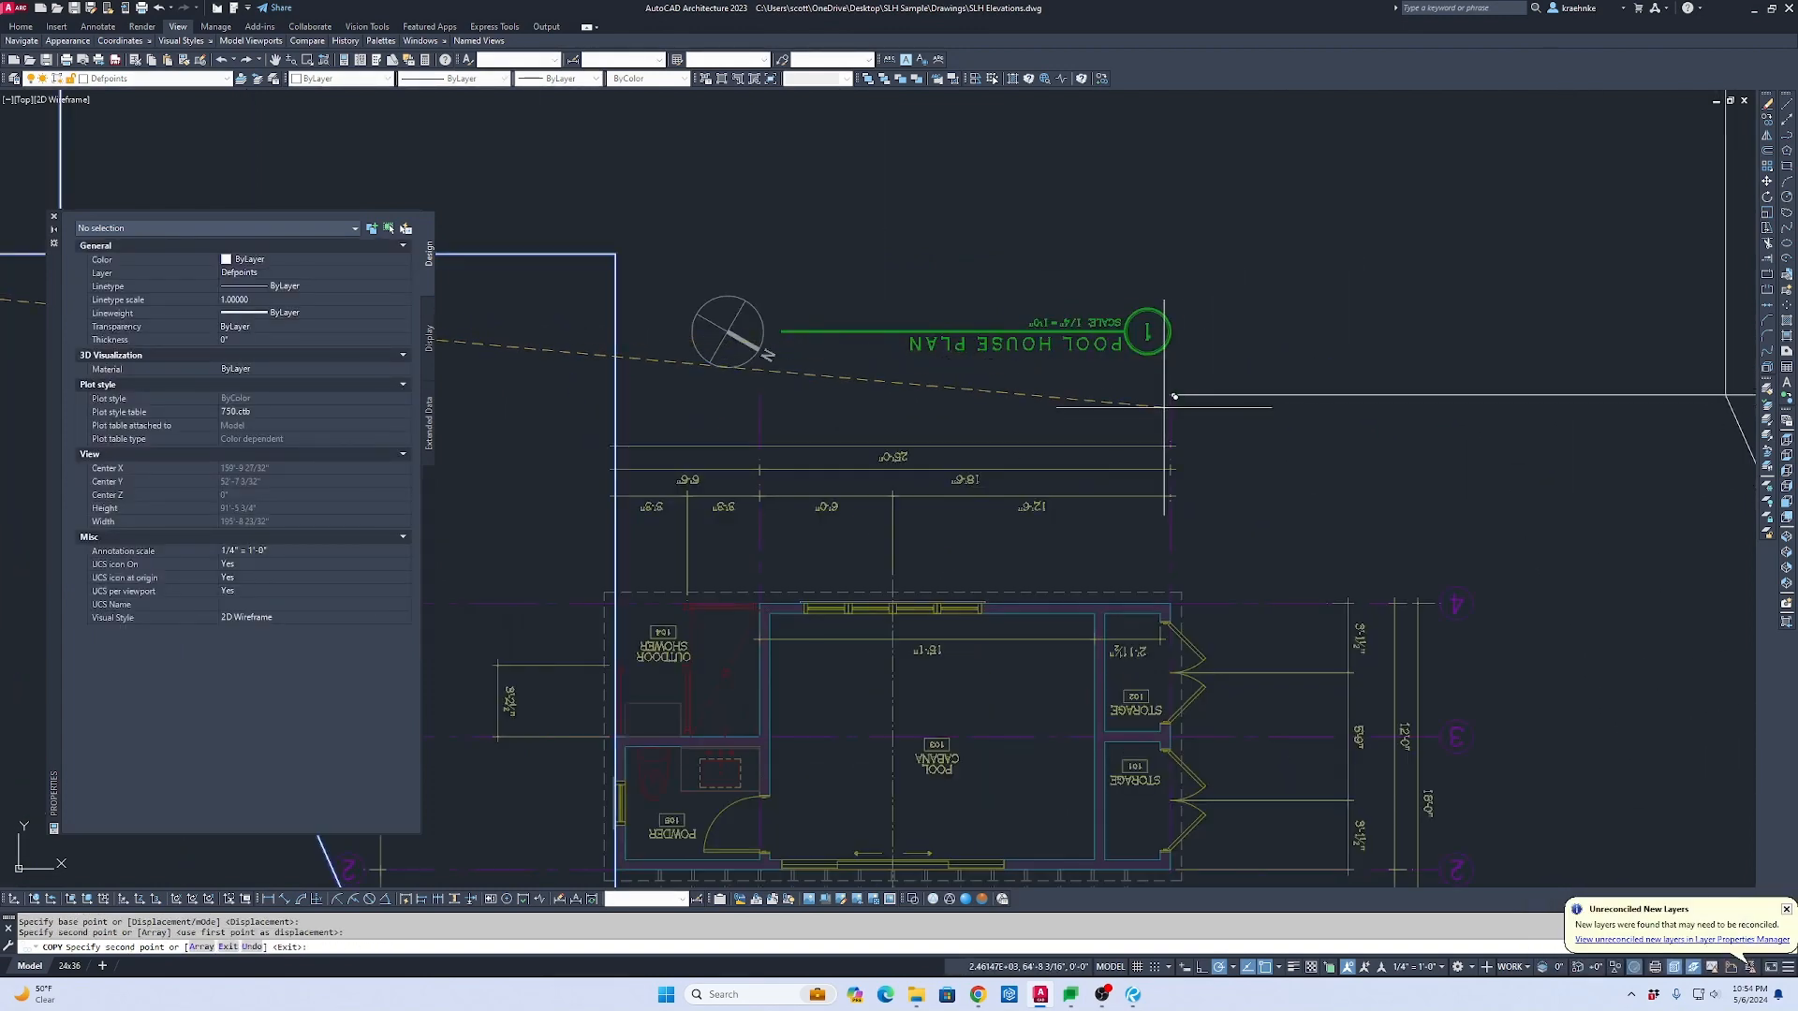
scroll(1174, 408, "down", 3)
middle_click_drag(1176, 416, 596, 409)
key("Escape")
Step: Move the fourth floor plan so its patio-side grid line sits on the far end of the copied polyline's horizontal segment
left_click(1475, 410)
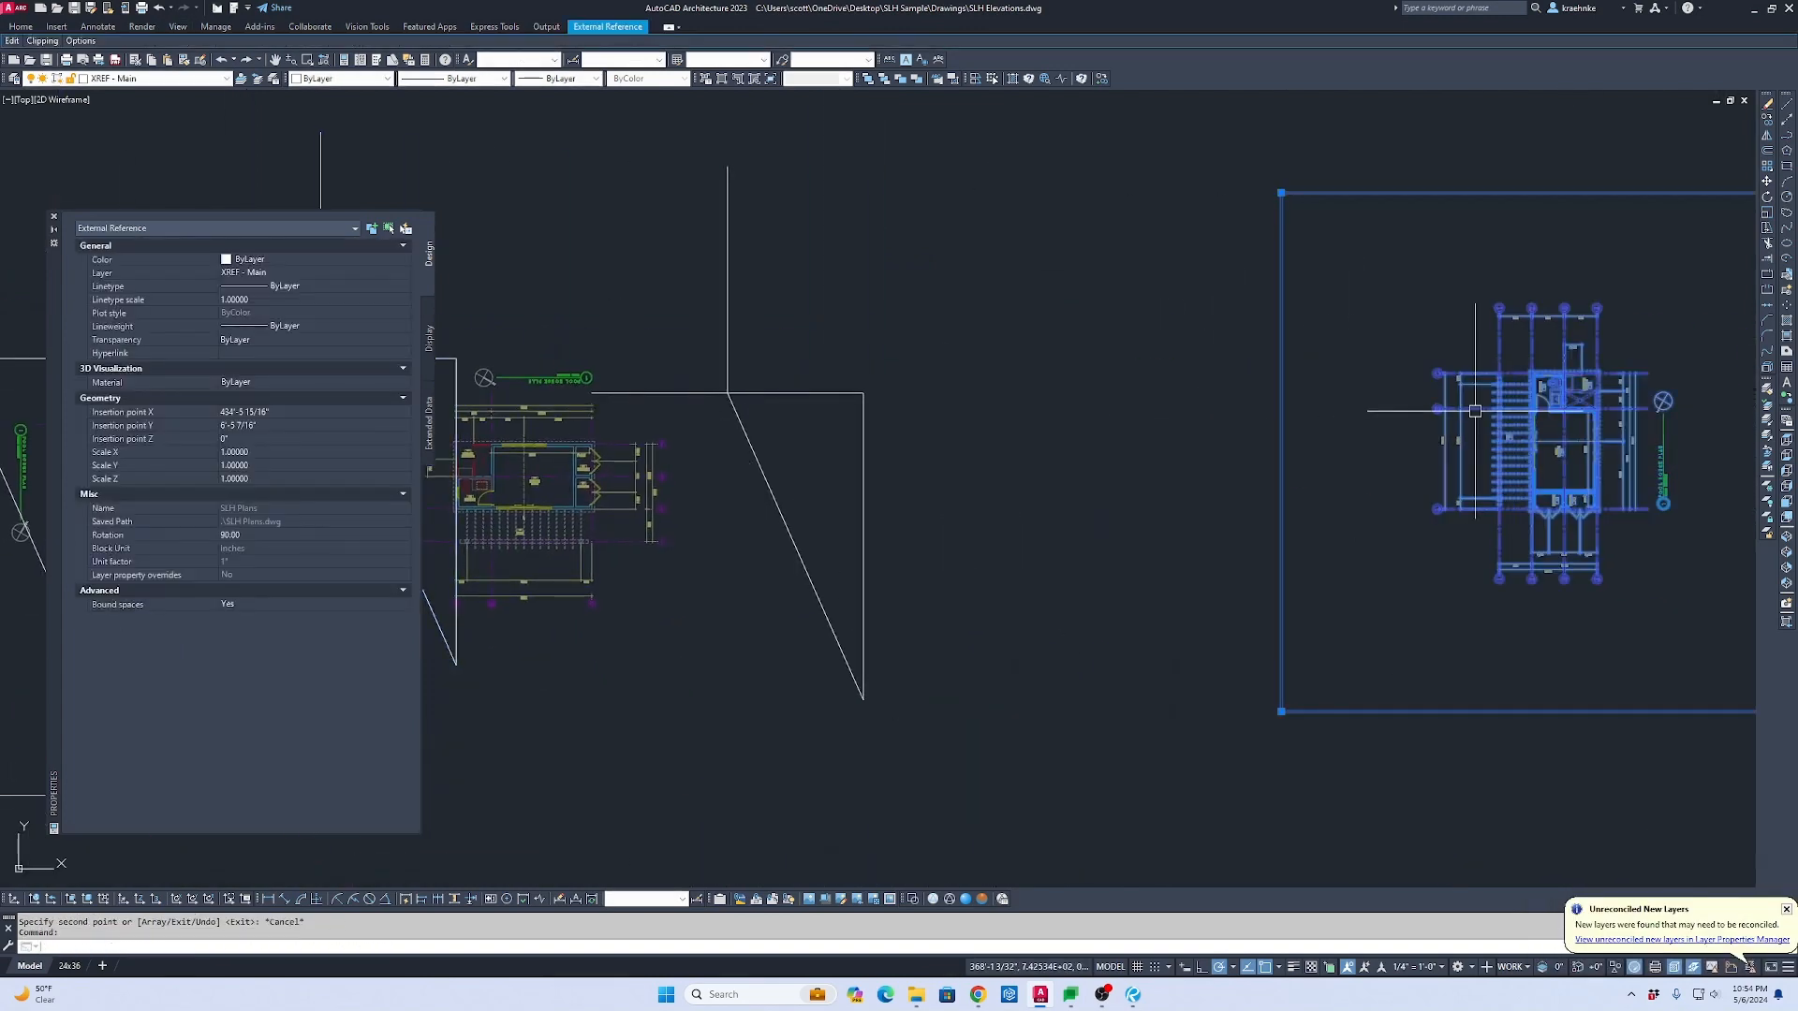
type("m")
key("Return")
scroll(1484, 342, "up", 2)
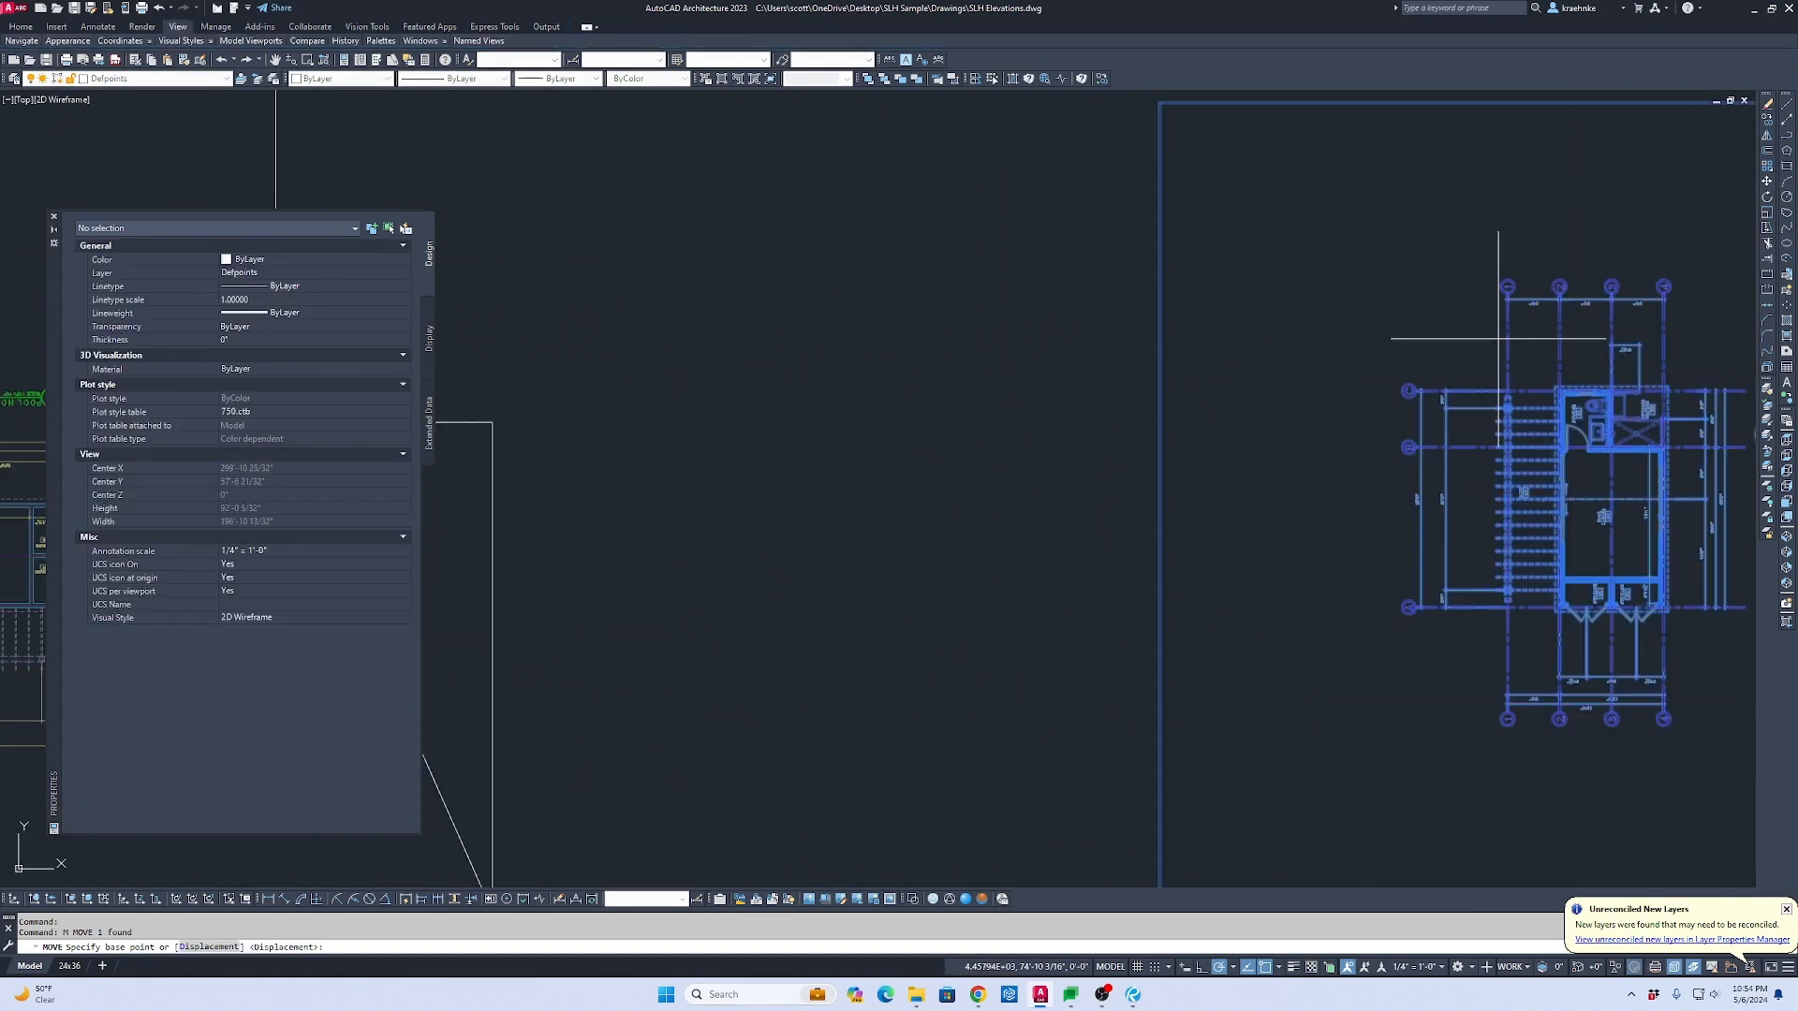
left_click(1503, 343)
scroll(1742, 332, "down", 4)
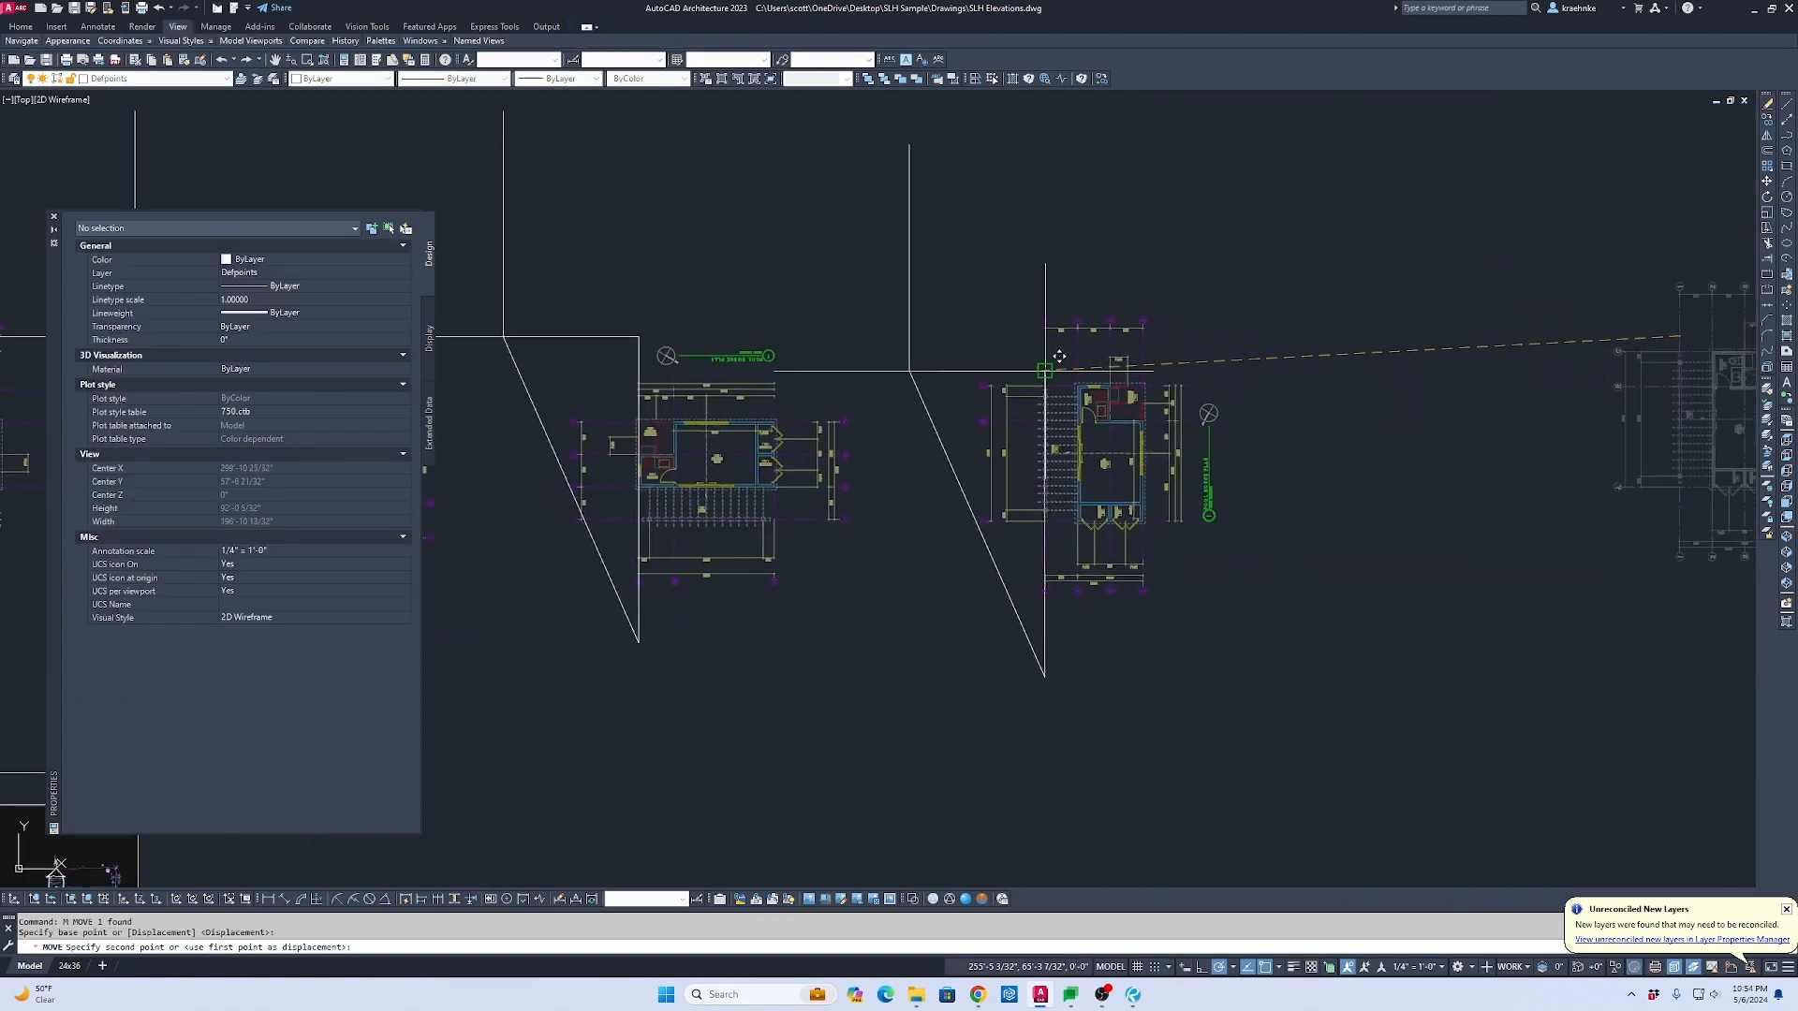
left_click(1044, 371)
scroll(1045, 371, "down", 1)
middle_click_drag(956, 345, 1075, 353)
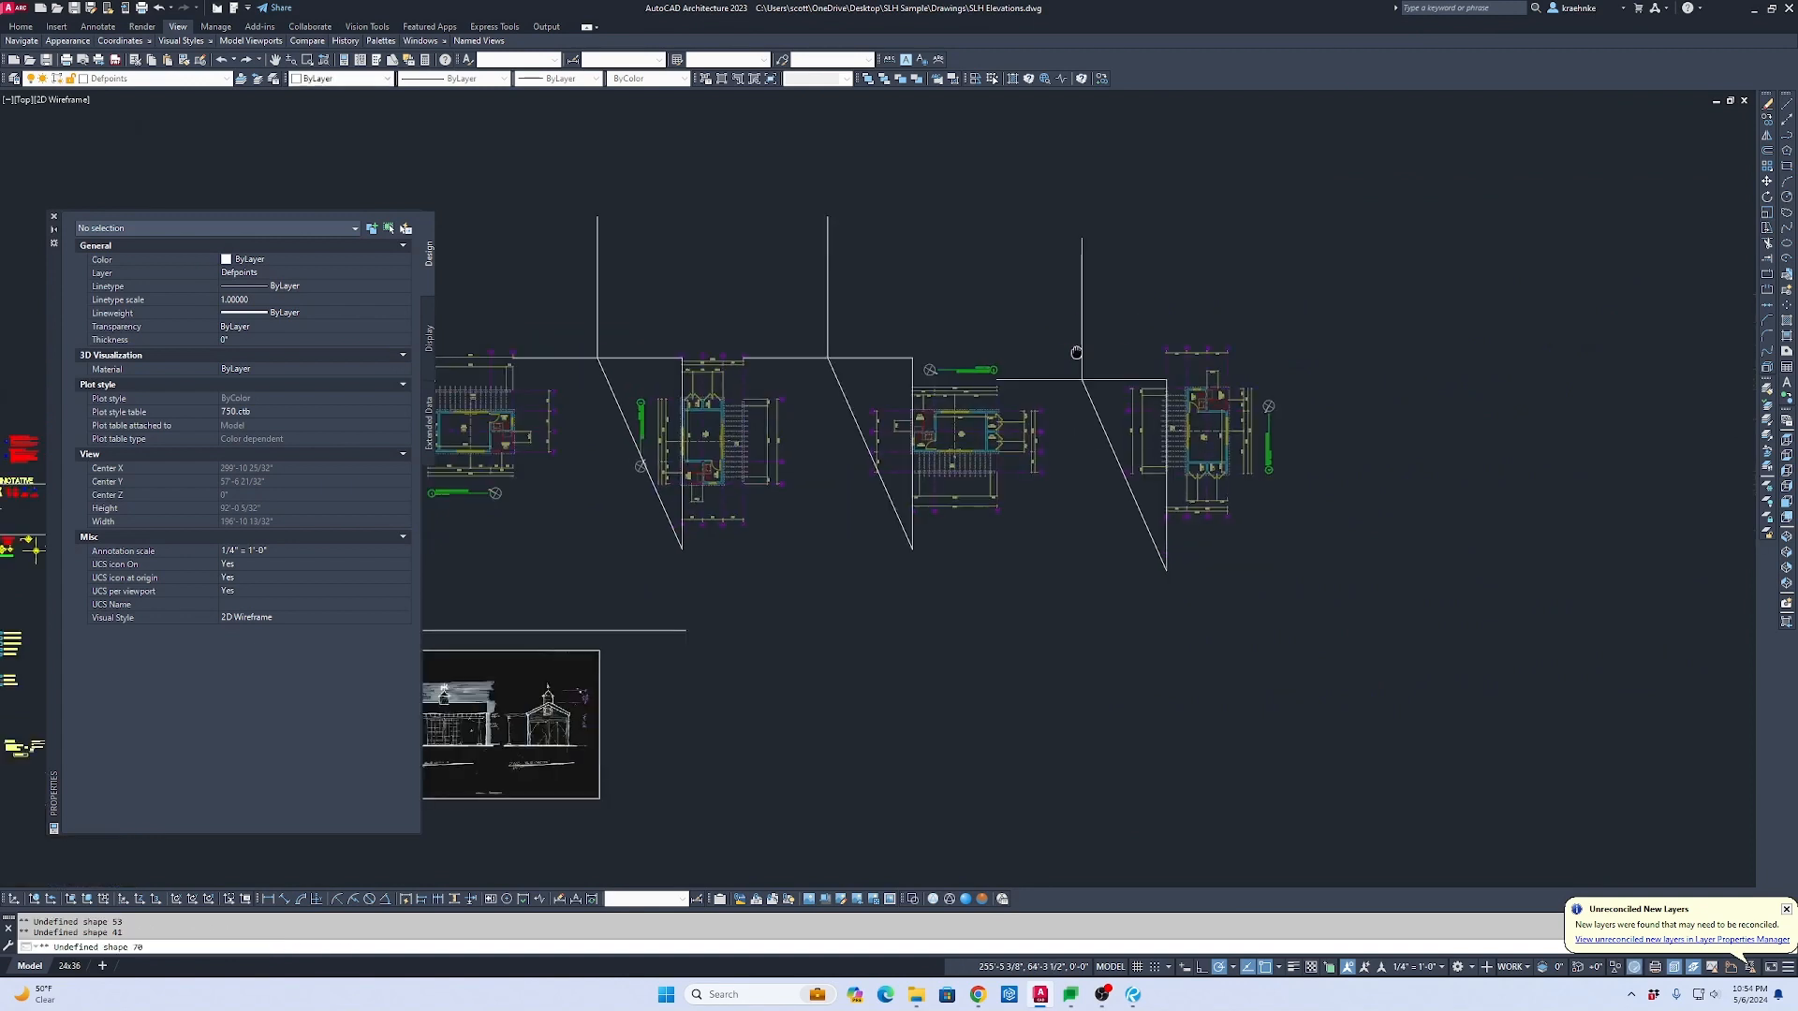
left_click(1156, 257)
left_click(1040, 256)
key("Delete")
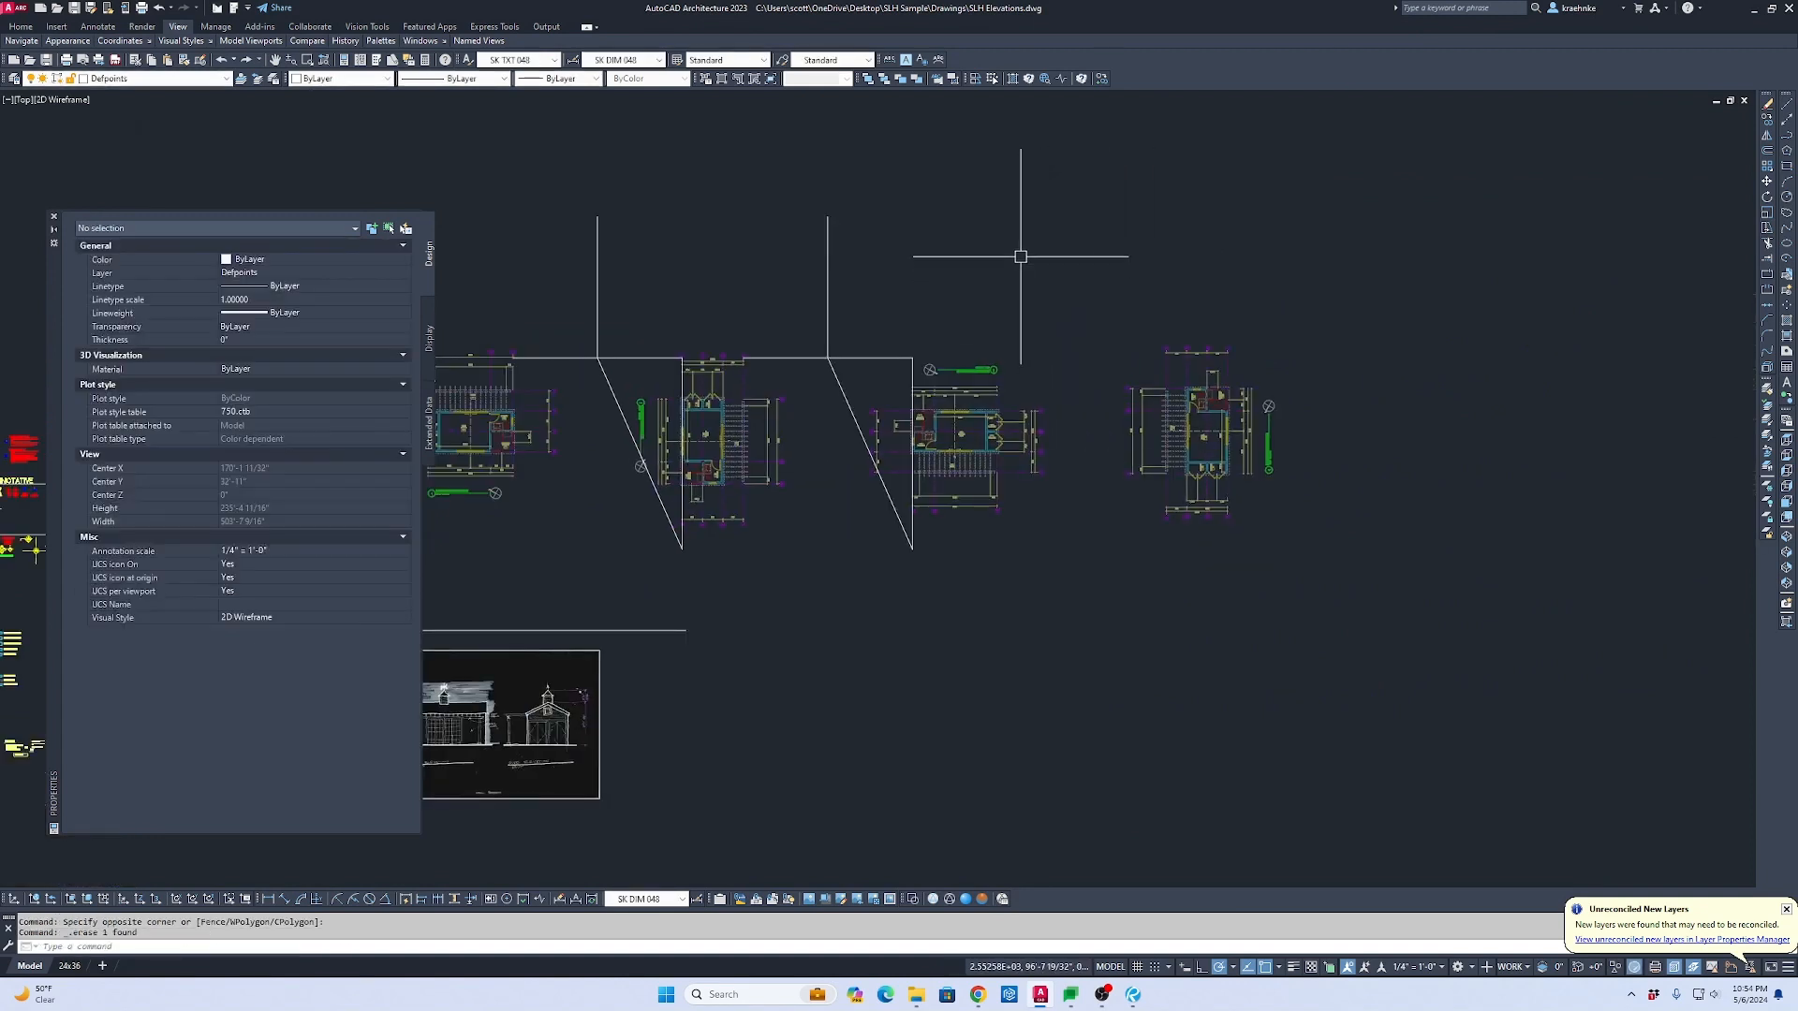
key("ctrl+z")
scroll(1018, 254, "down", 2)
scroll(1035, 300, "up", 2)
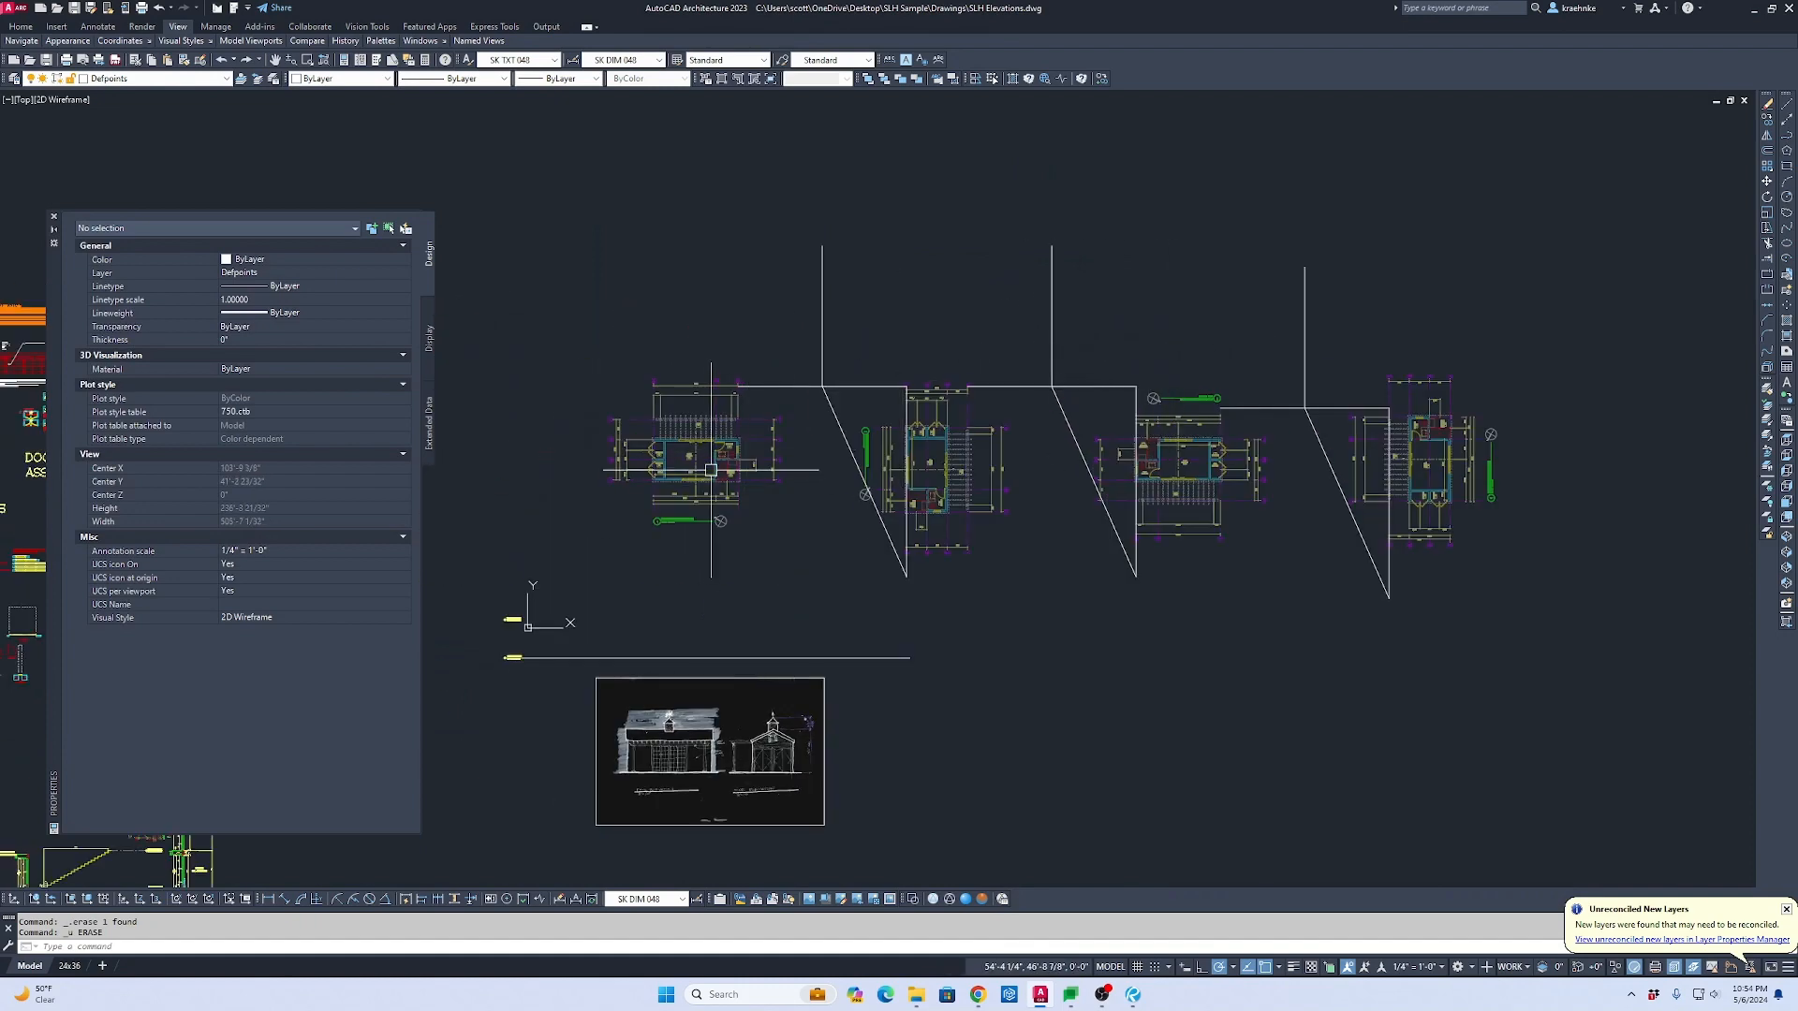
left_click(1403, 339)
left_click(757, 284)
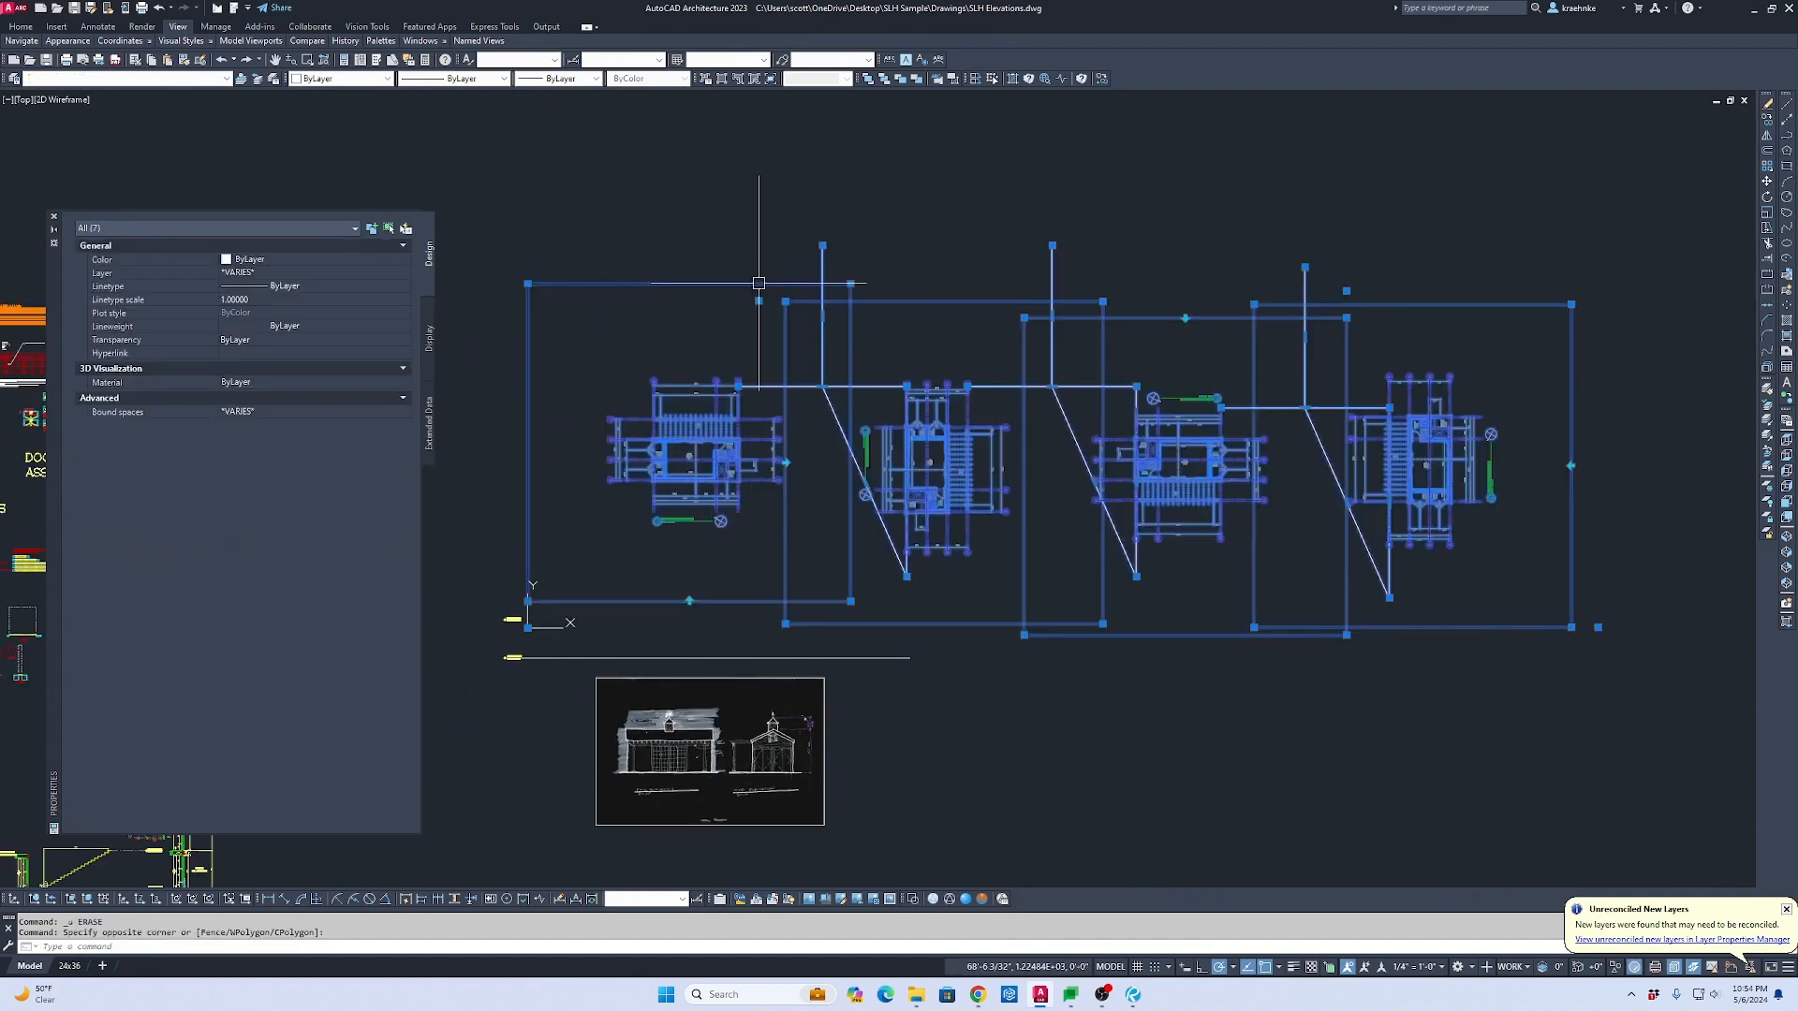
key("Delete")
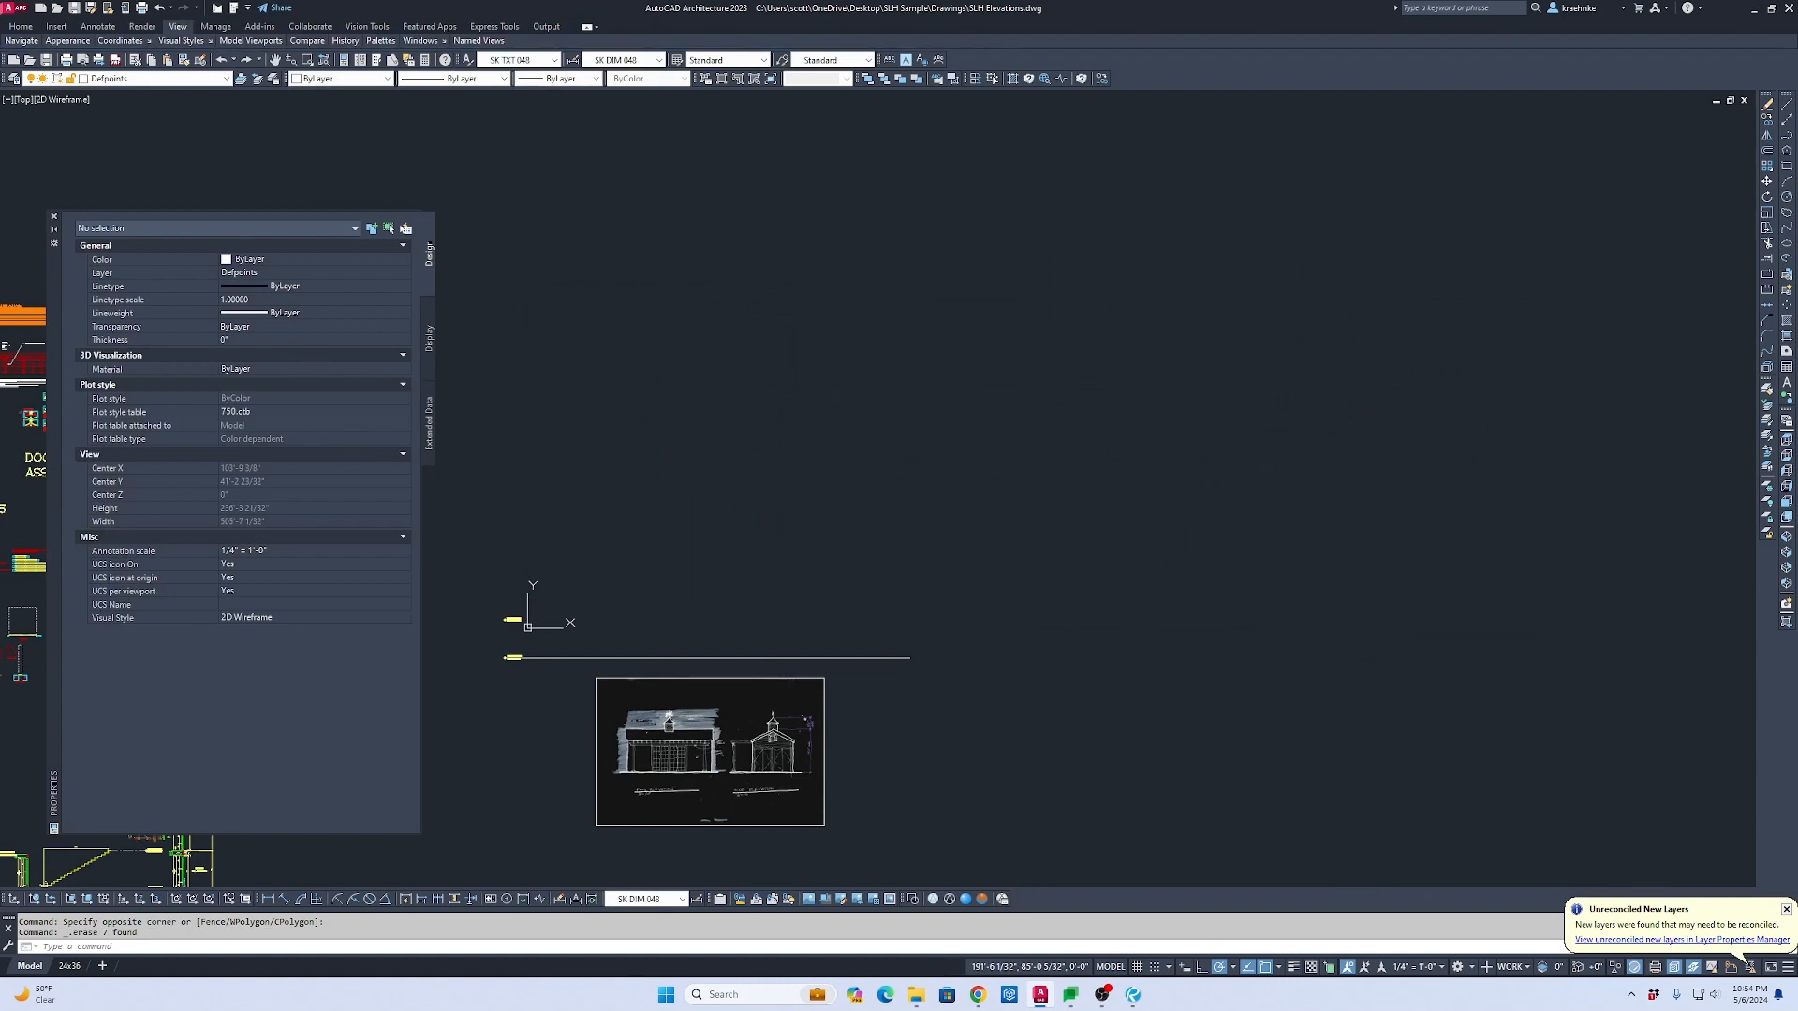
key("ctrl+z")
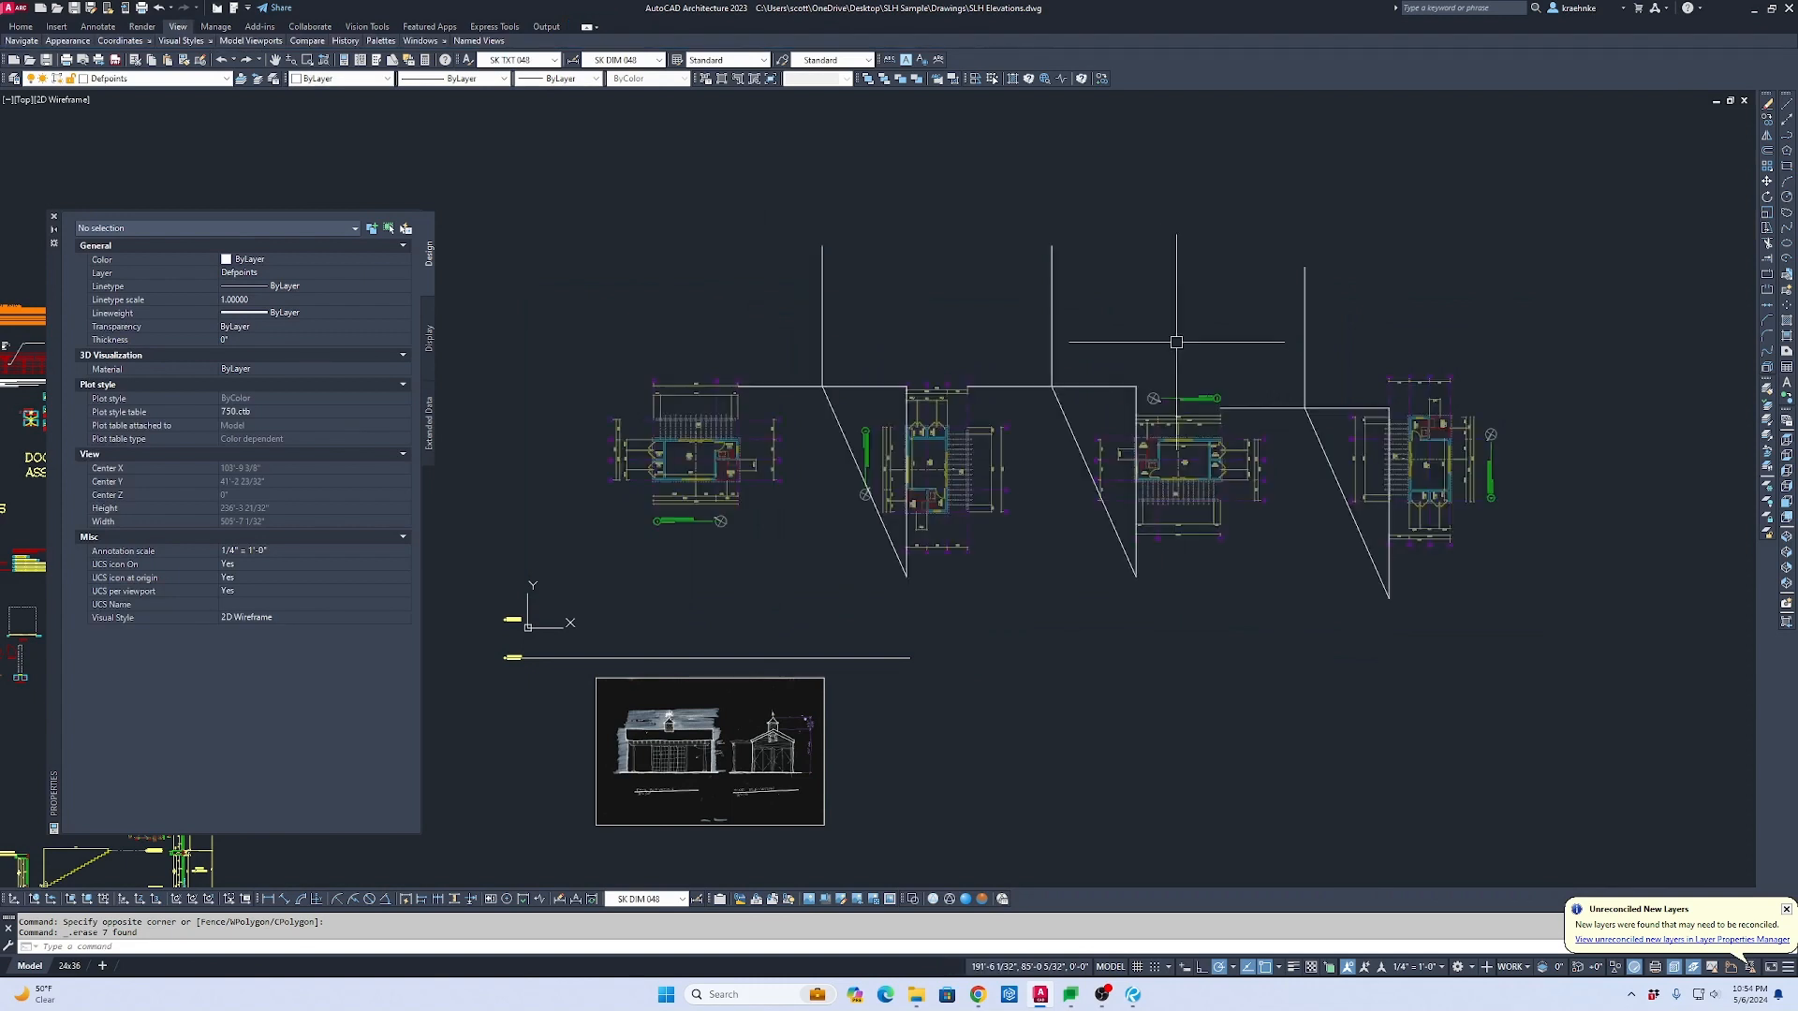
Step: Delete the three spacing polylines between the floor plans, keeping the four plans in place
left_click(1363, 283)
left_click(783, 229)
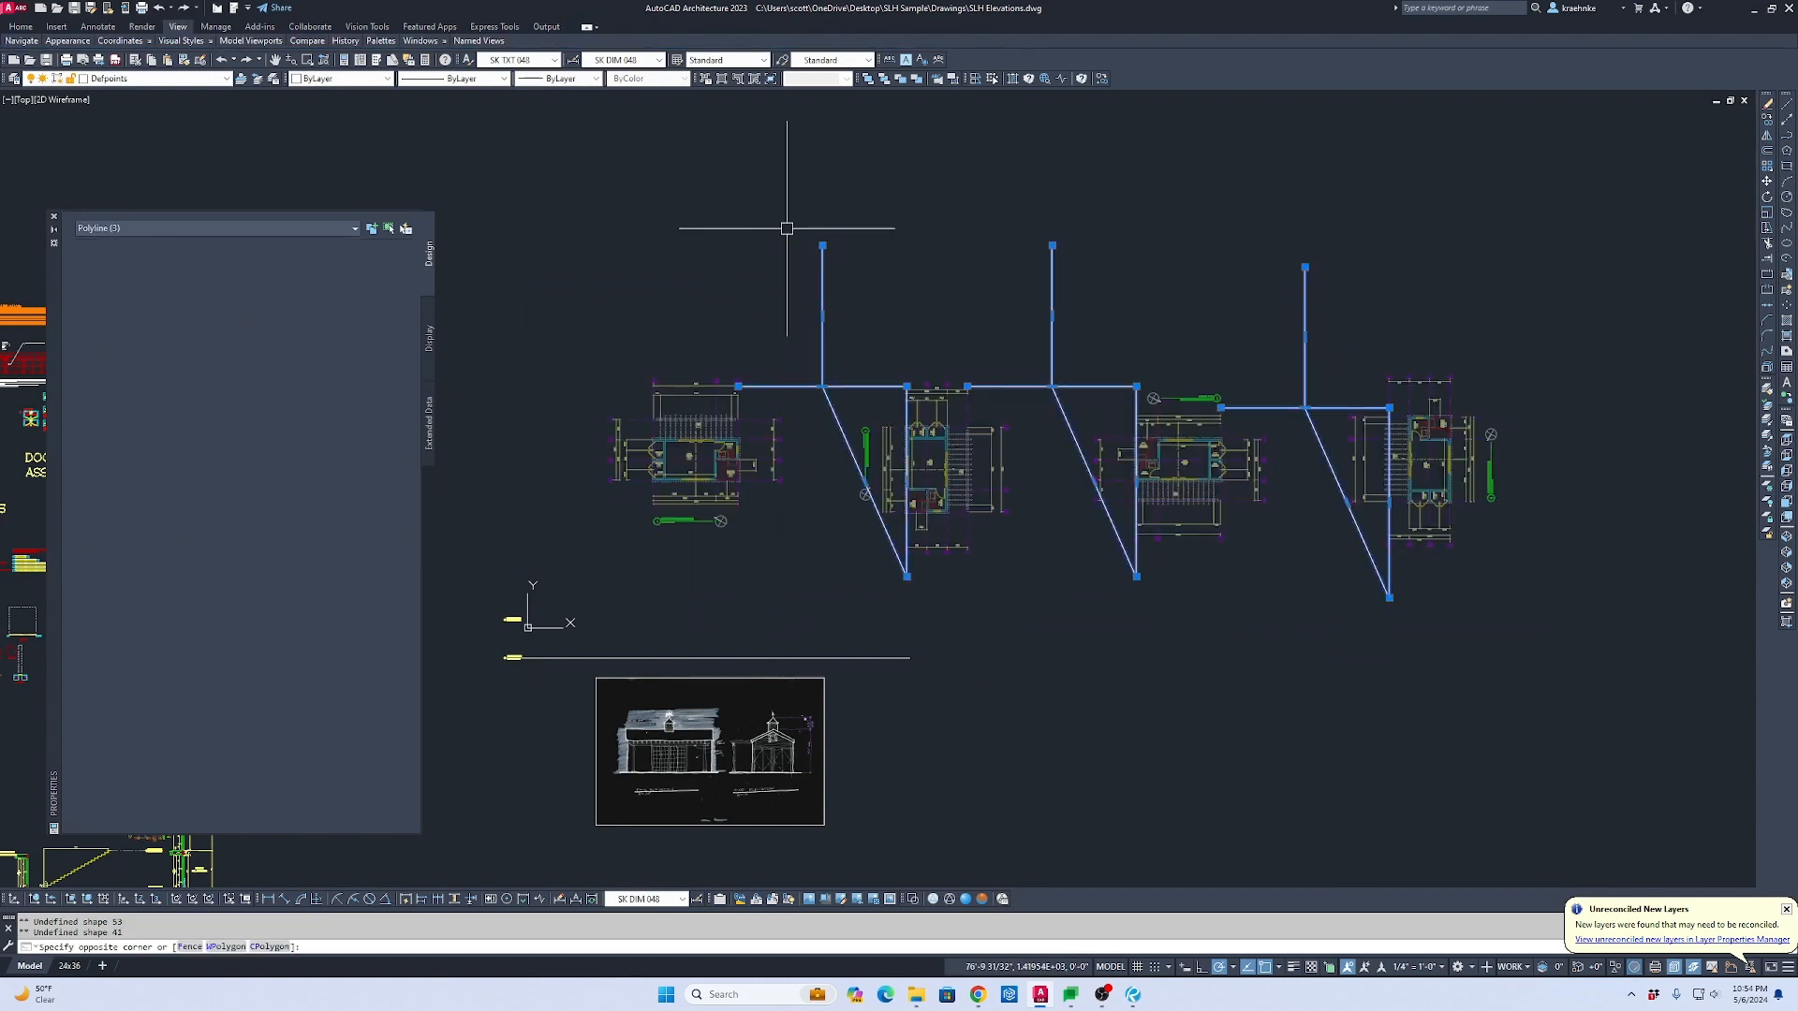
key("Delete")
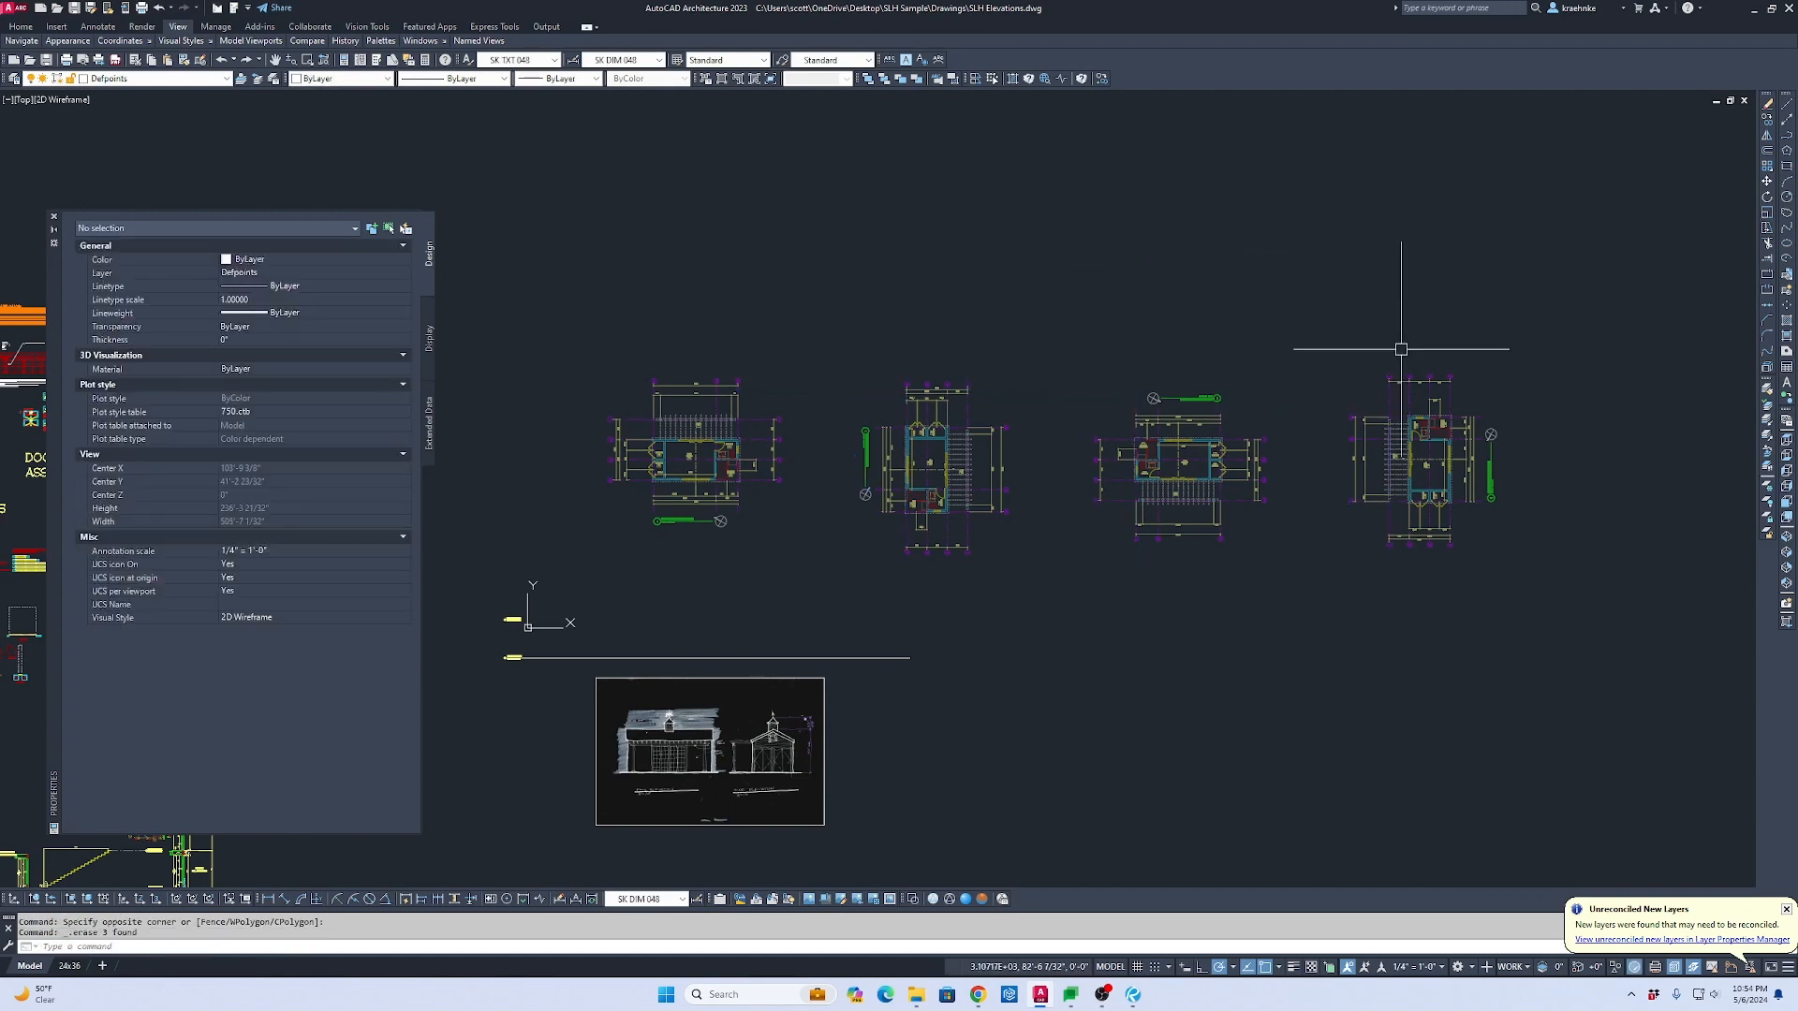
left_click(1674, 582)
left_click(646, 409)
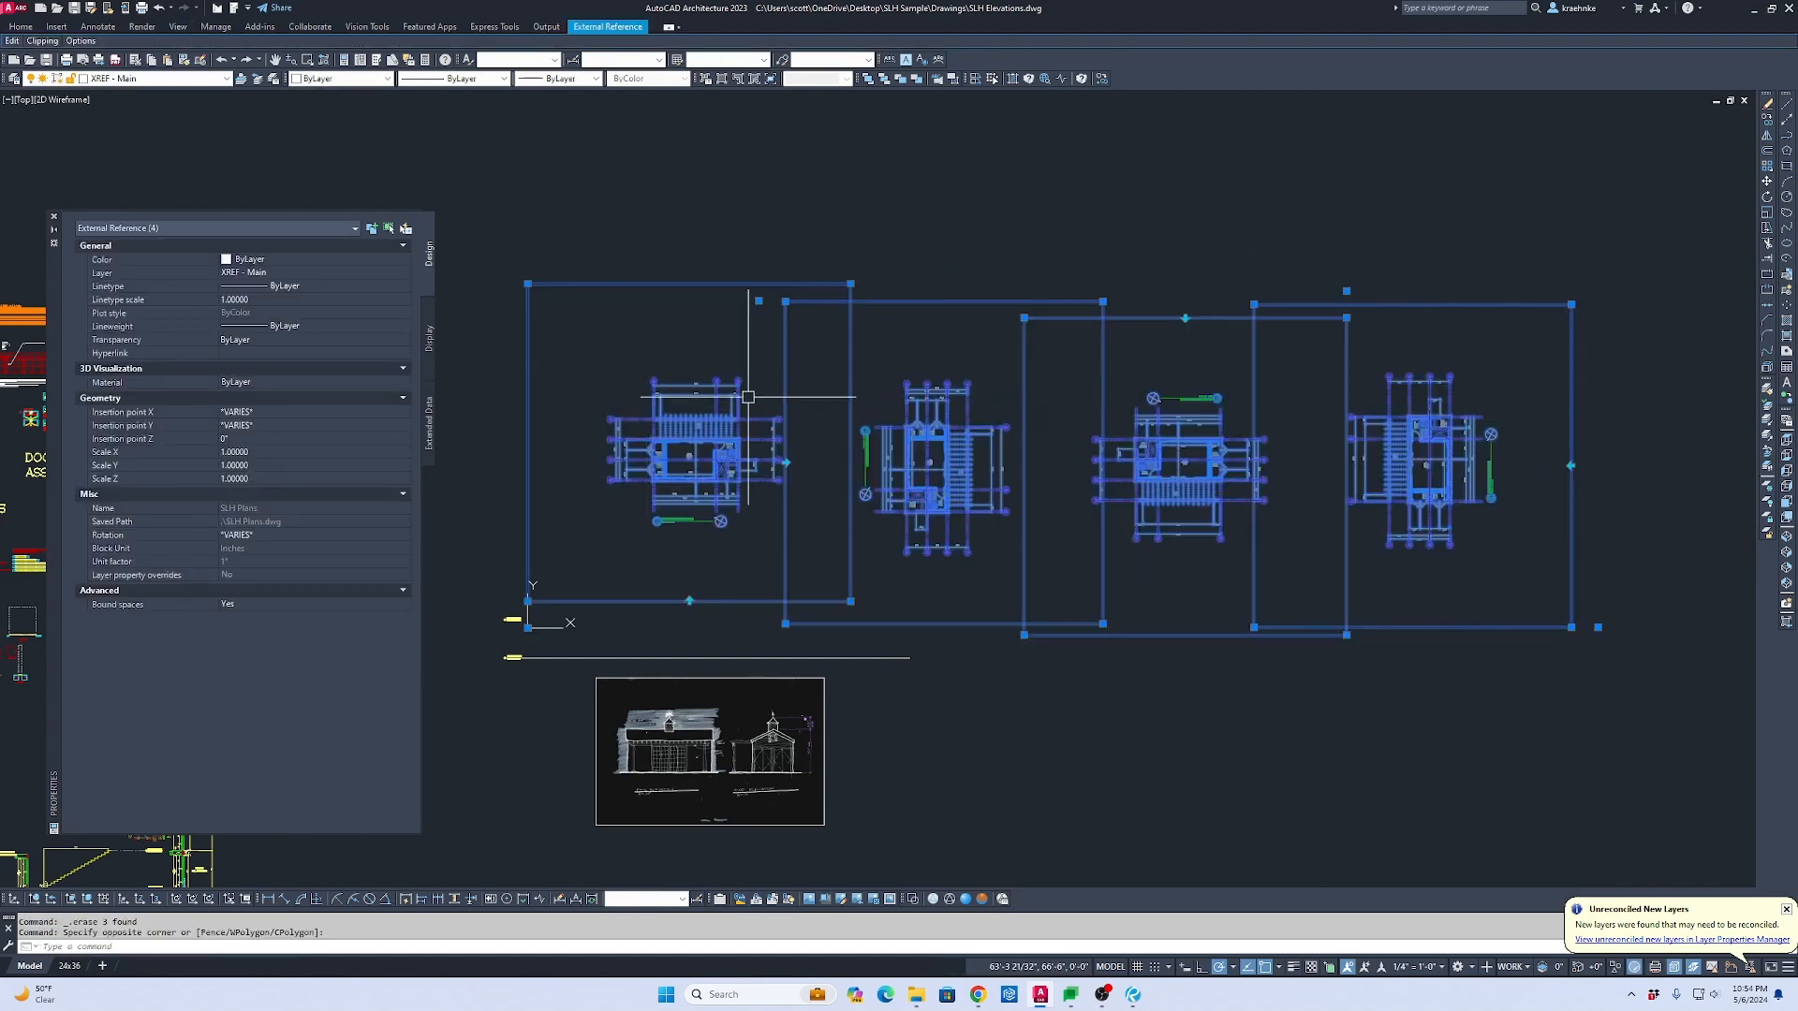
key("Escape")
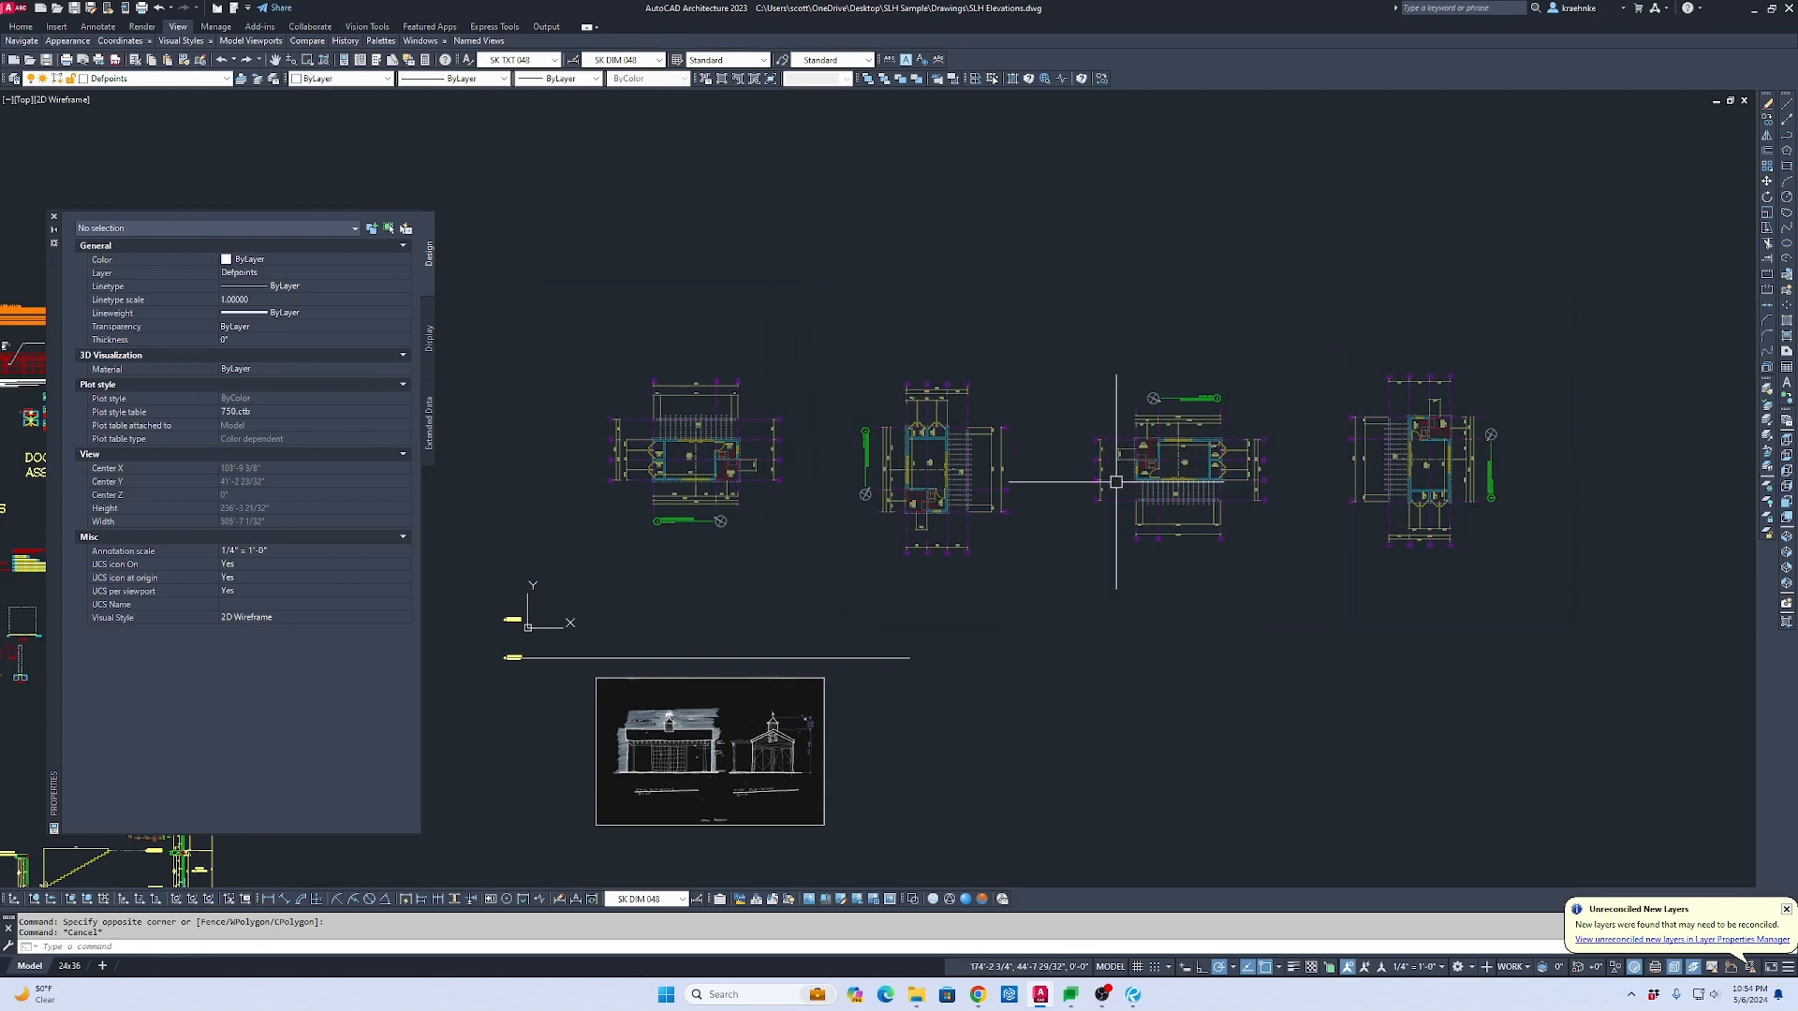
middle_click_drag(866, 752, 917, 614)
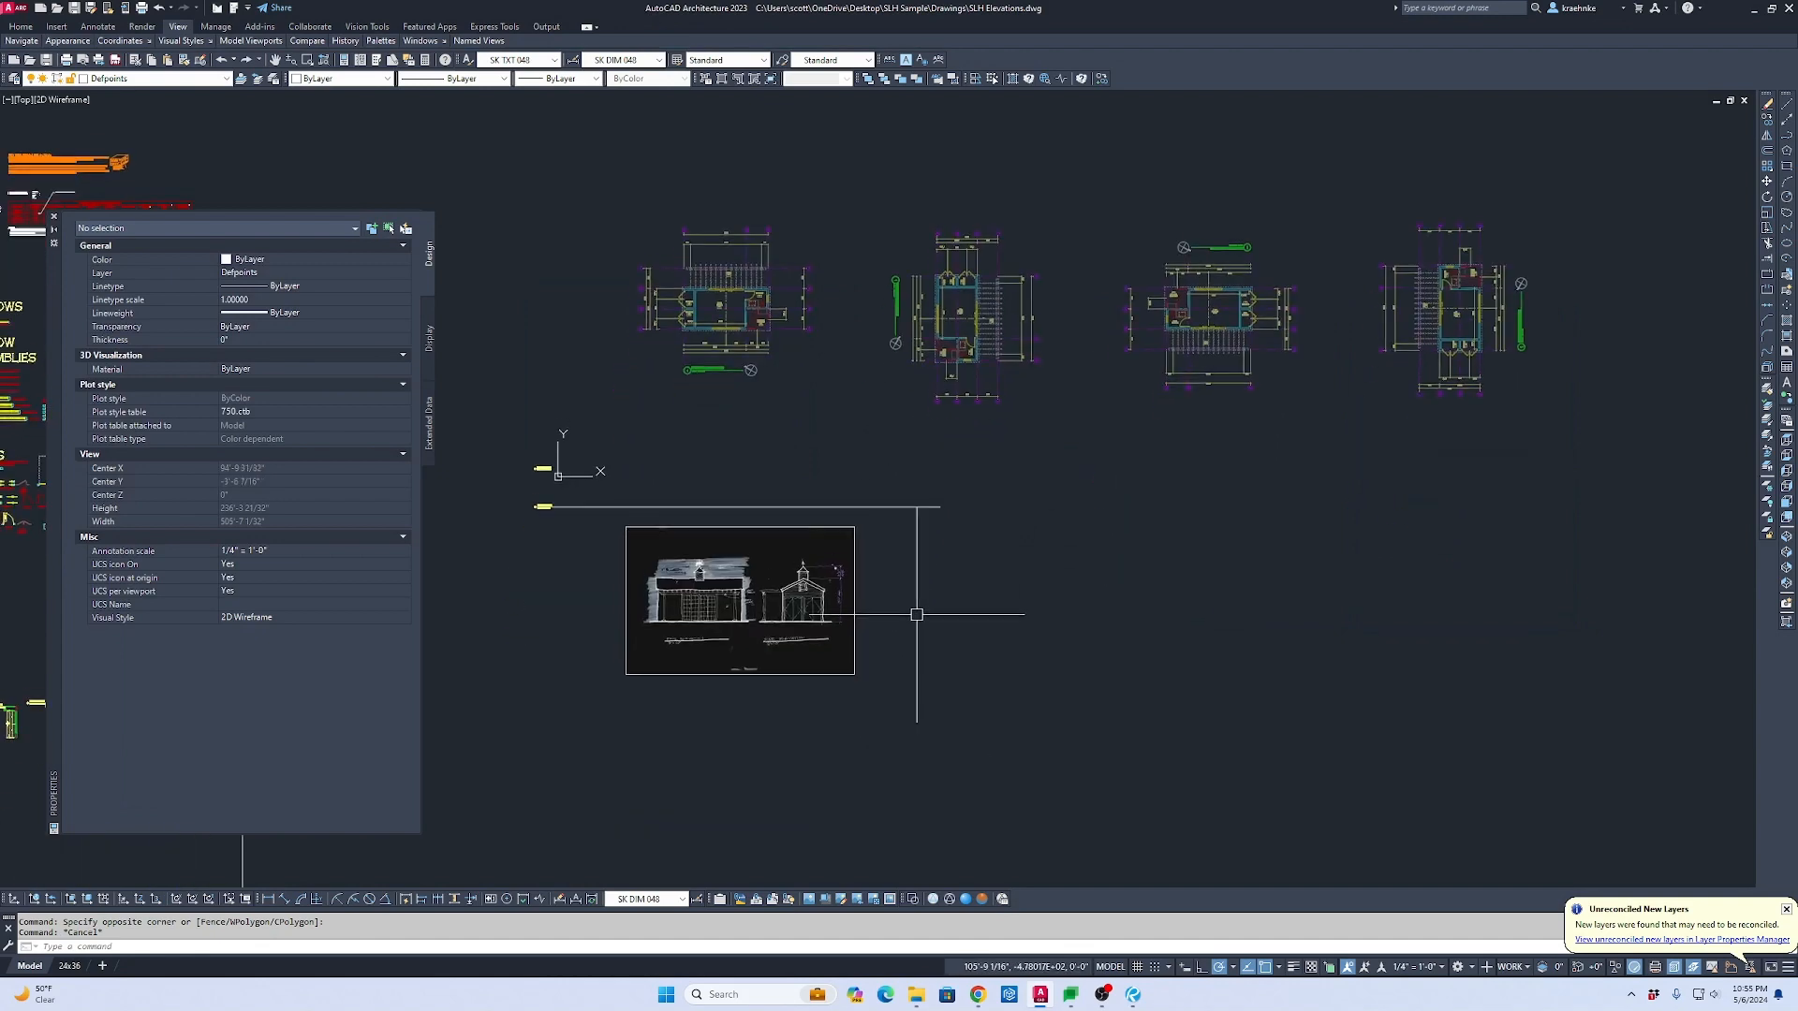
middle_click_drag(654, 462, 869, 514)
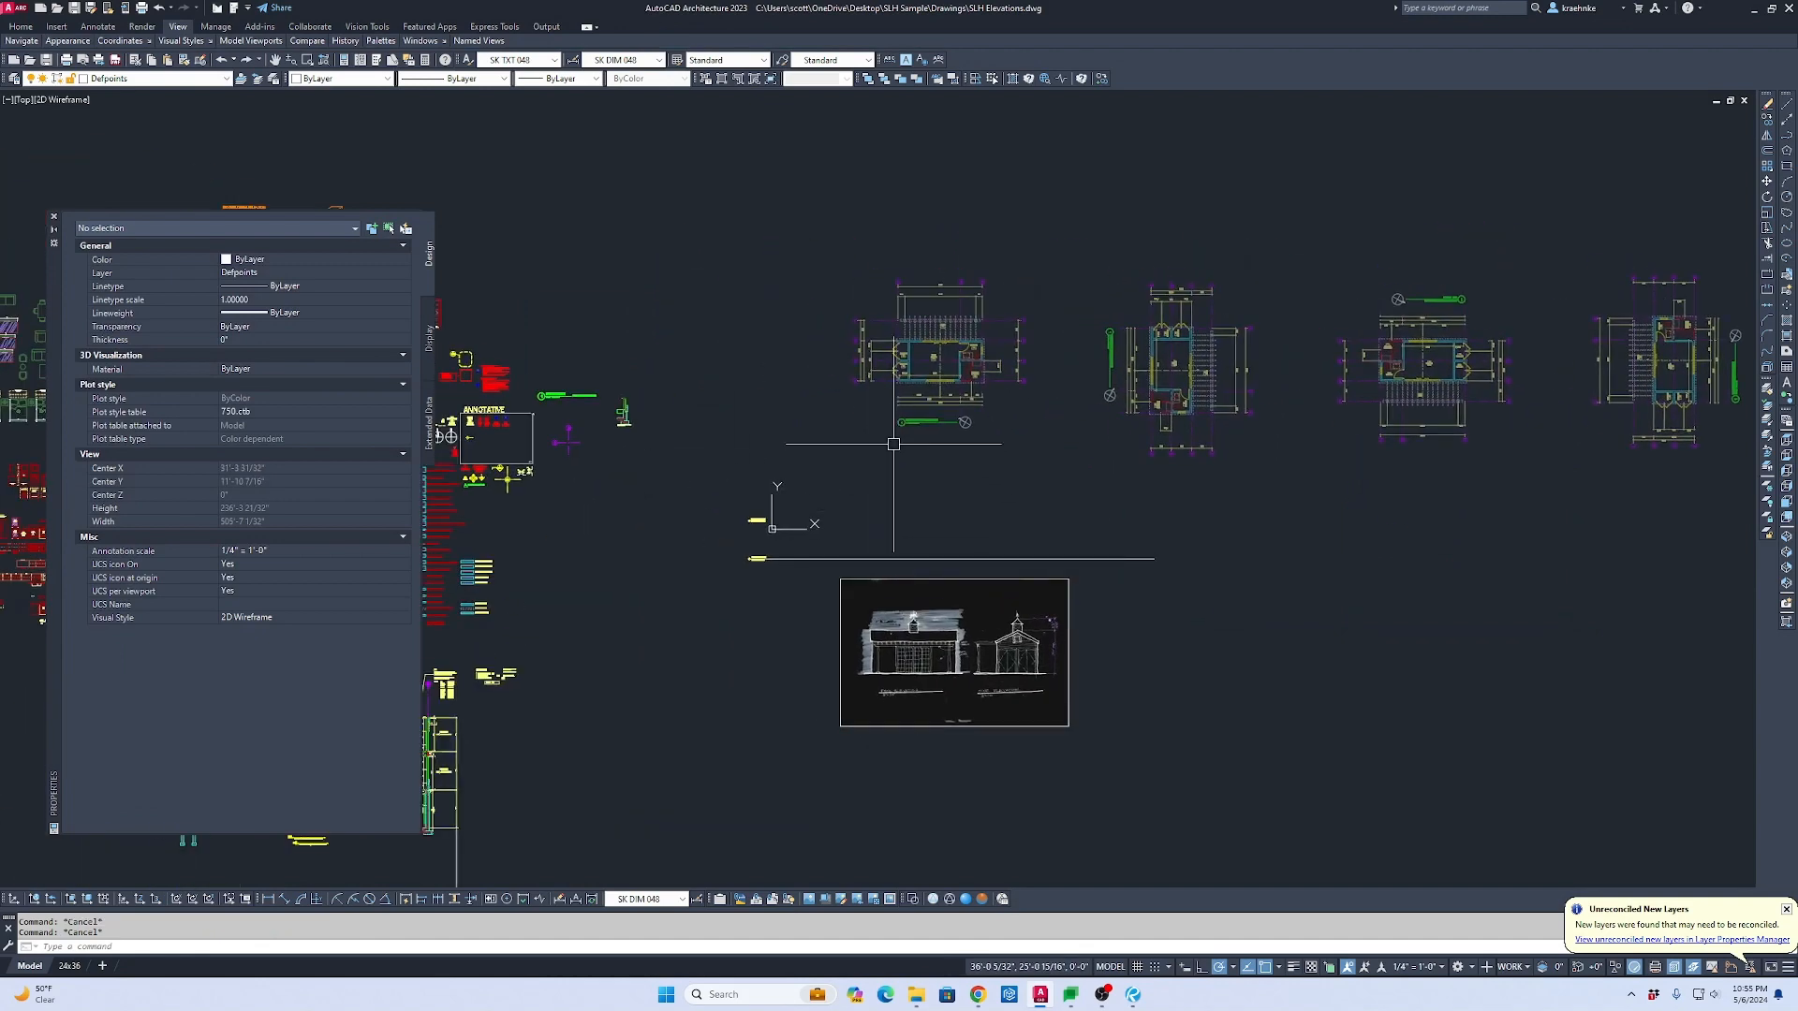
type("p")
key("Return")
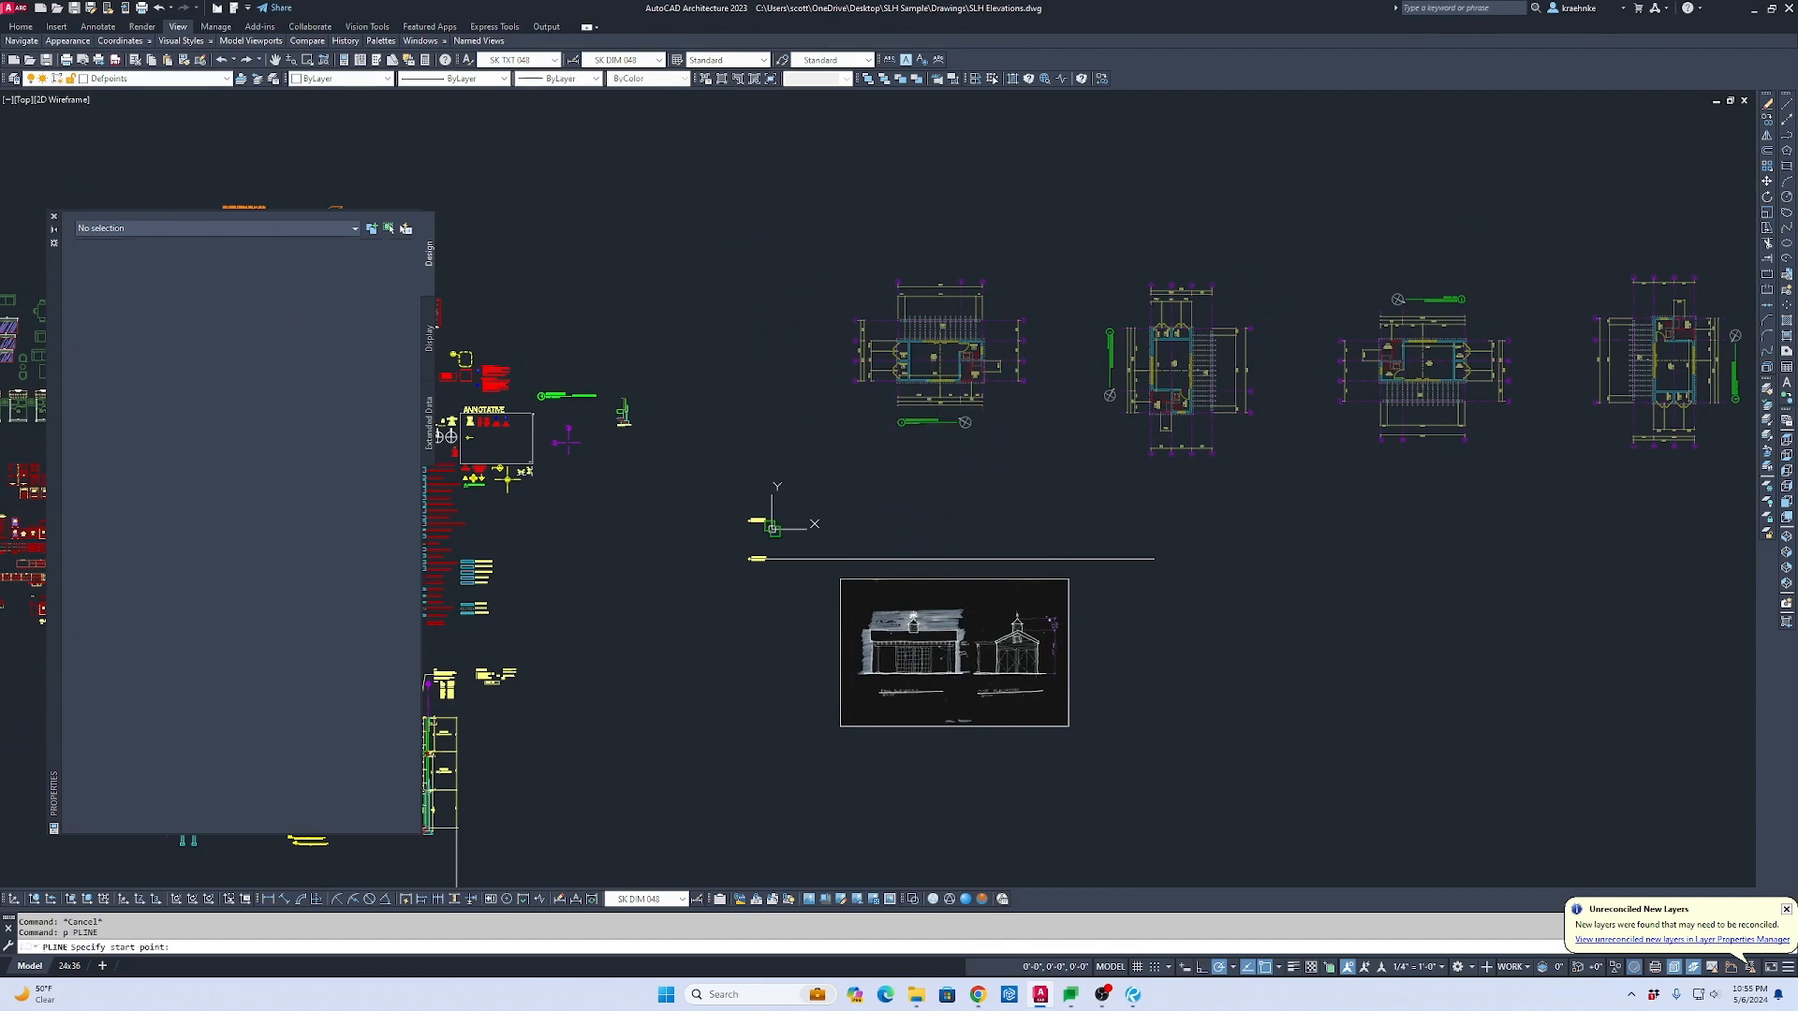
key("Escape")
Step: Stretch the far end of the horizontal floor line so it extends past the fourth floor plan
type("s")
key("Return")
left_click(1191, 620)
left_click(1111, 523)
key("Return")
left_click(1154, 559)
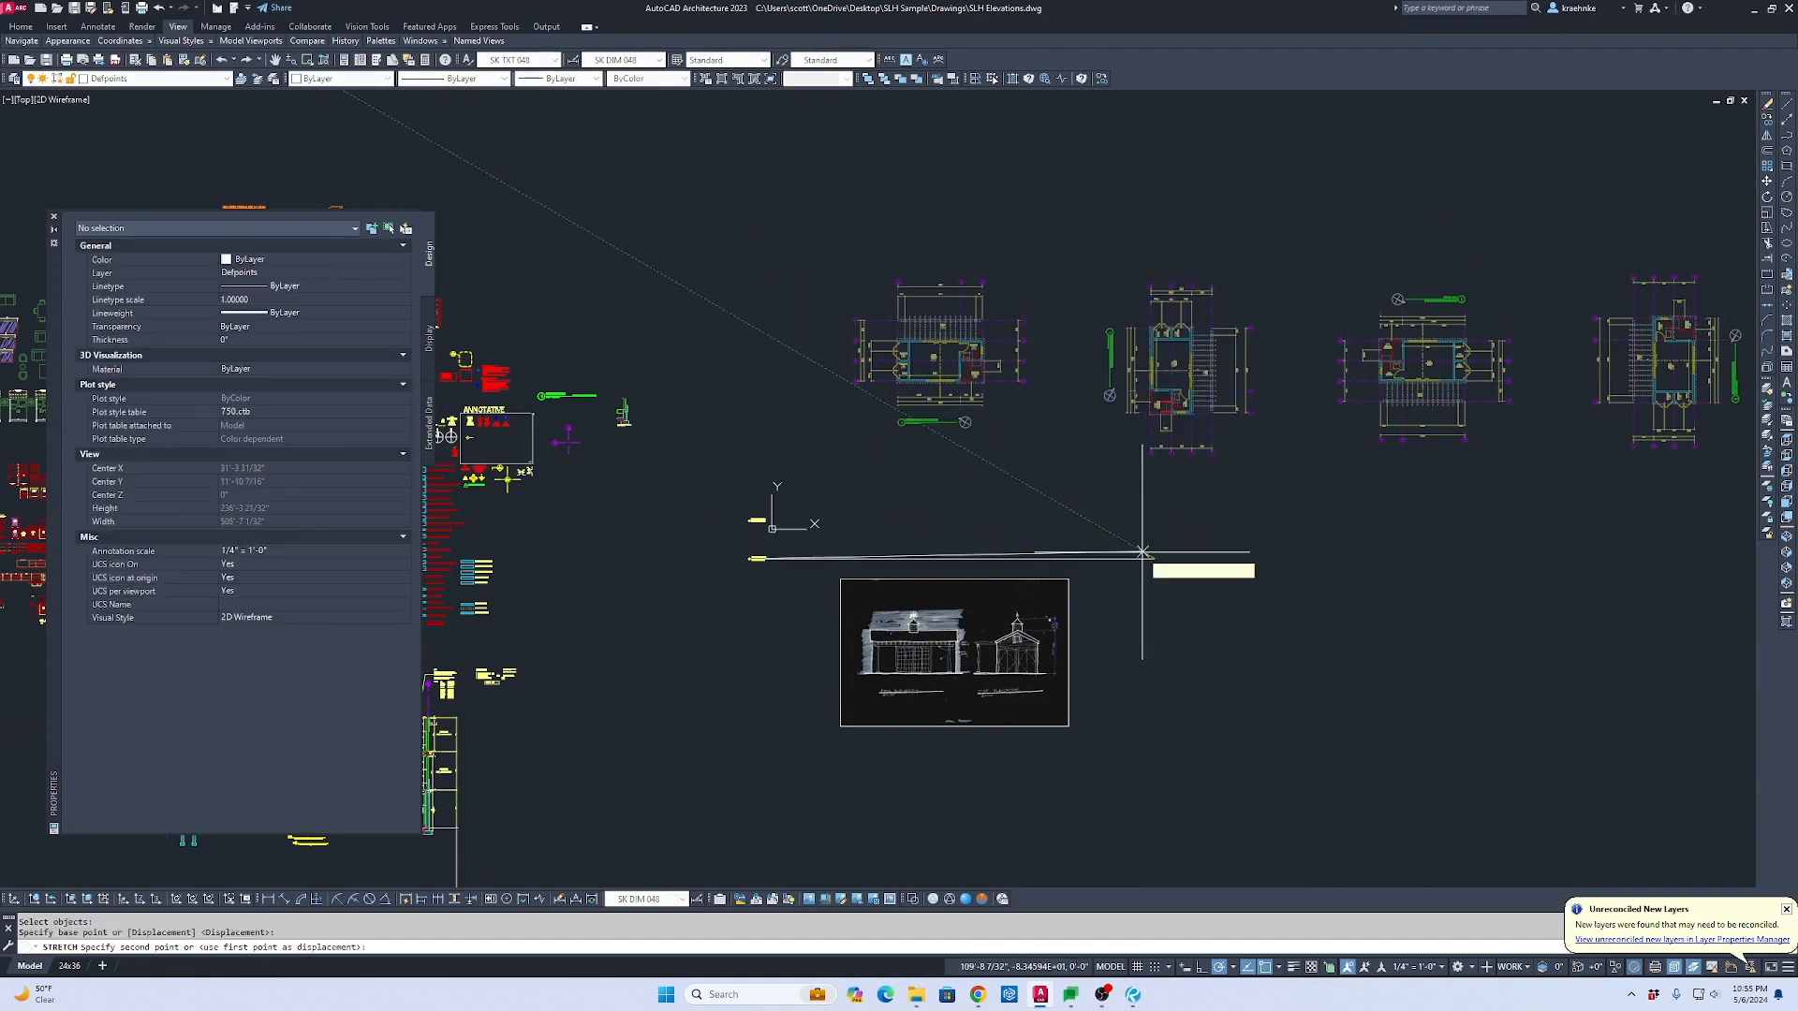
scroll(1203, 557, "down", 1)
middle_click_drag(1212, 557, 988, 541)
key("Escape")
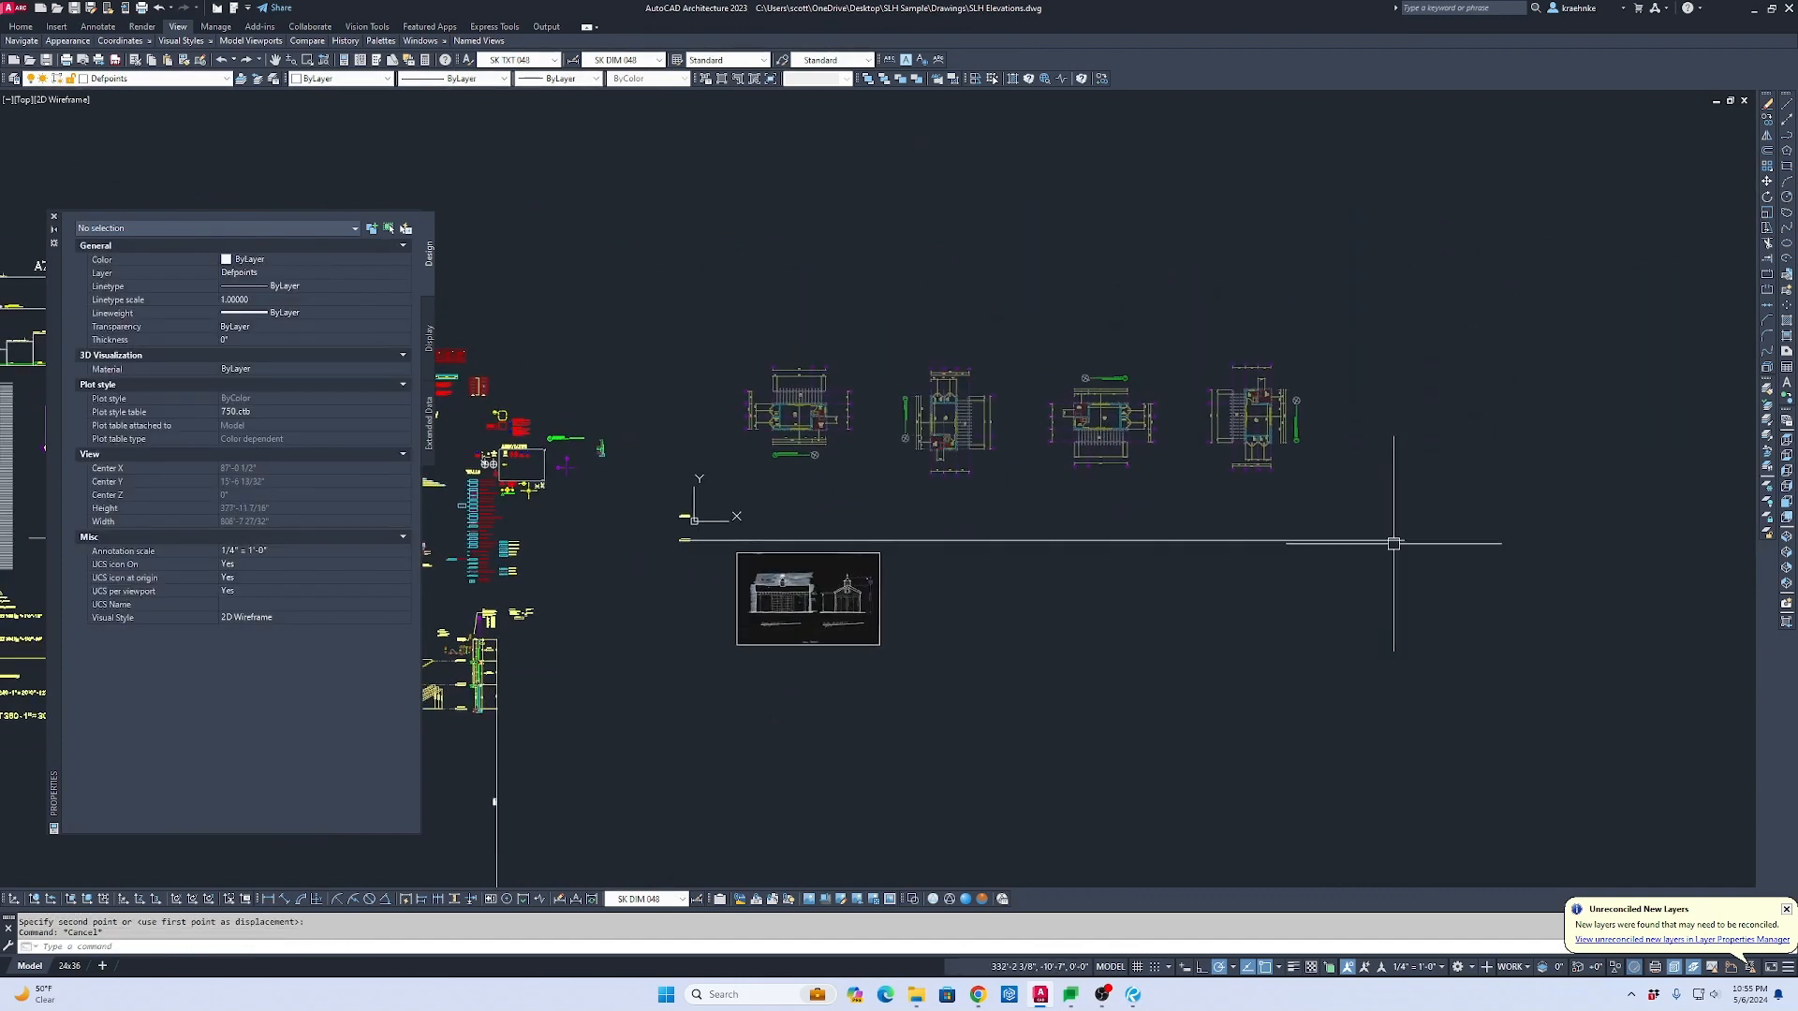
Step: Draw a vertical polyline from the powder room's patio-side outer corner on the third floor plan down past the floor line
scroll(1136, 419, "up", 5)
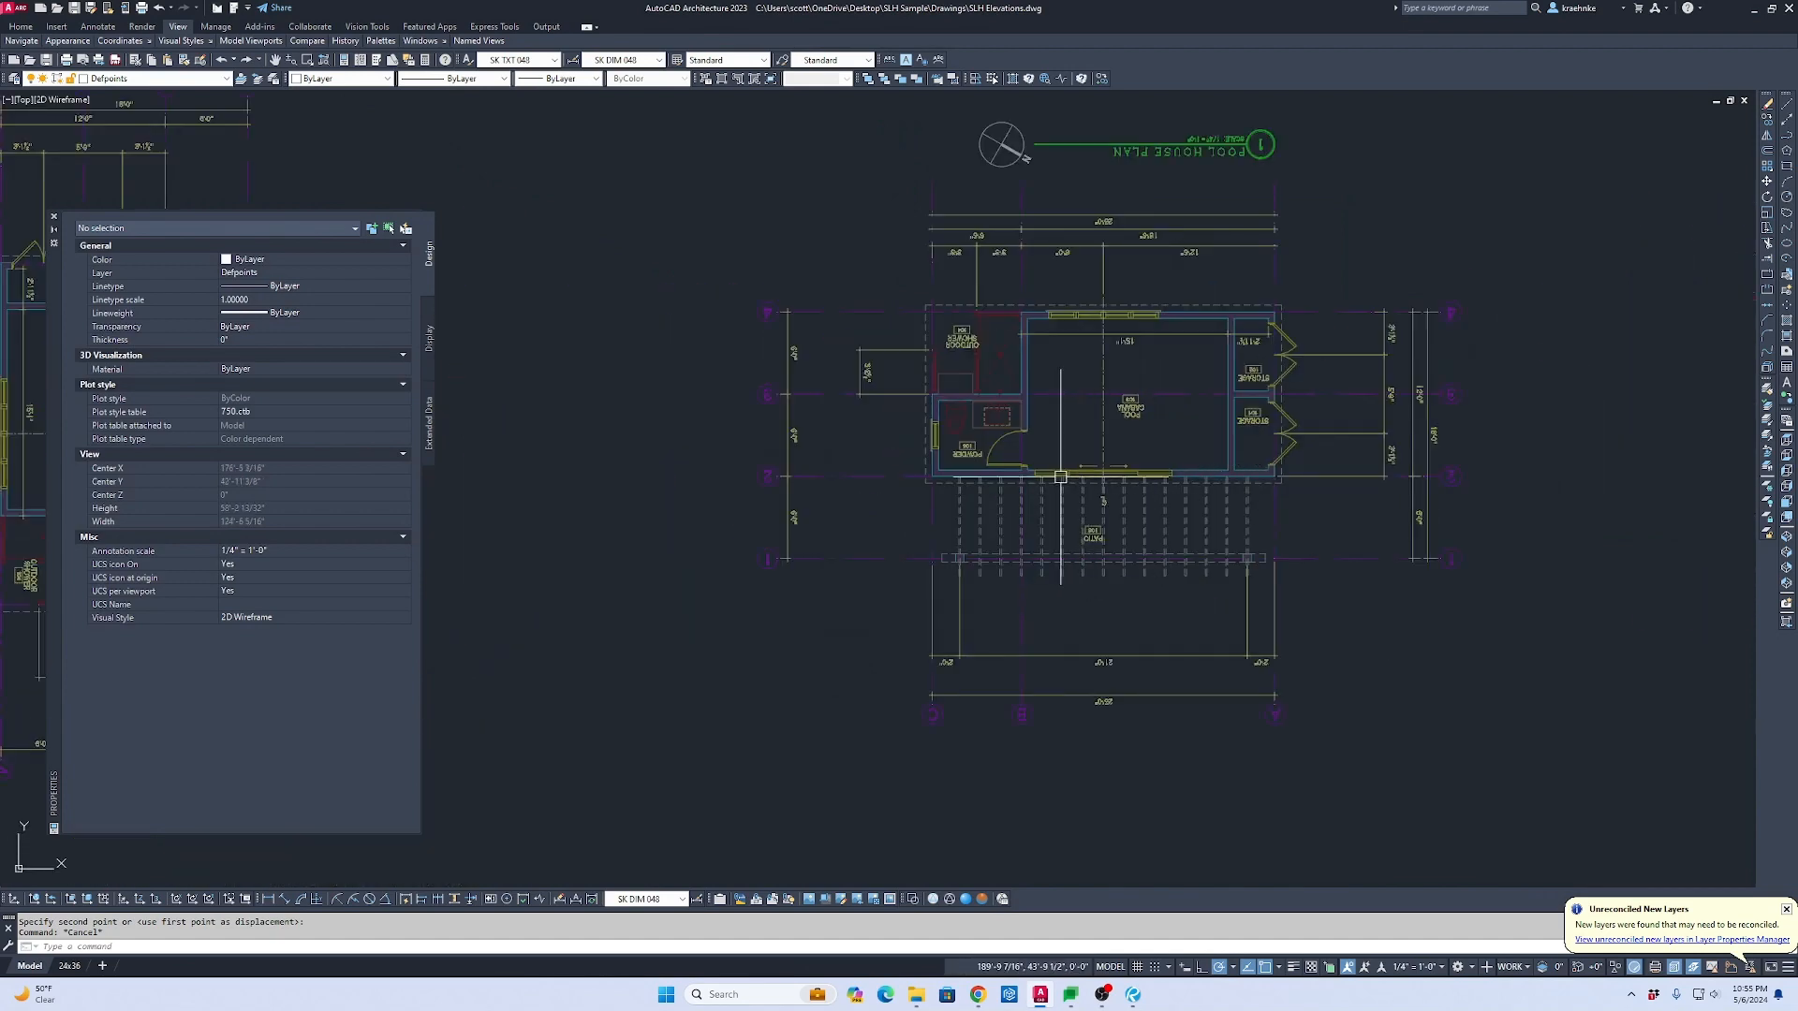
type("p")
key("Return")
scroll(936, 459, "up", 6)
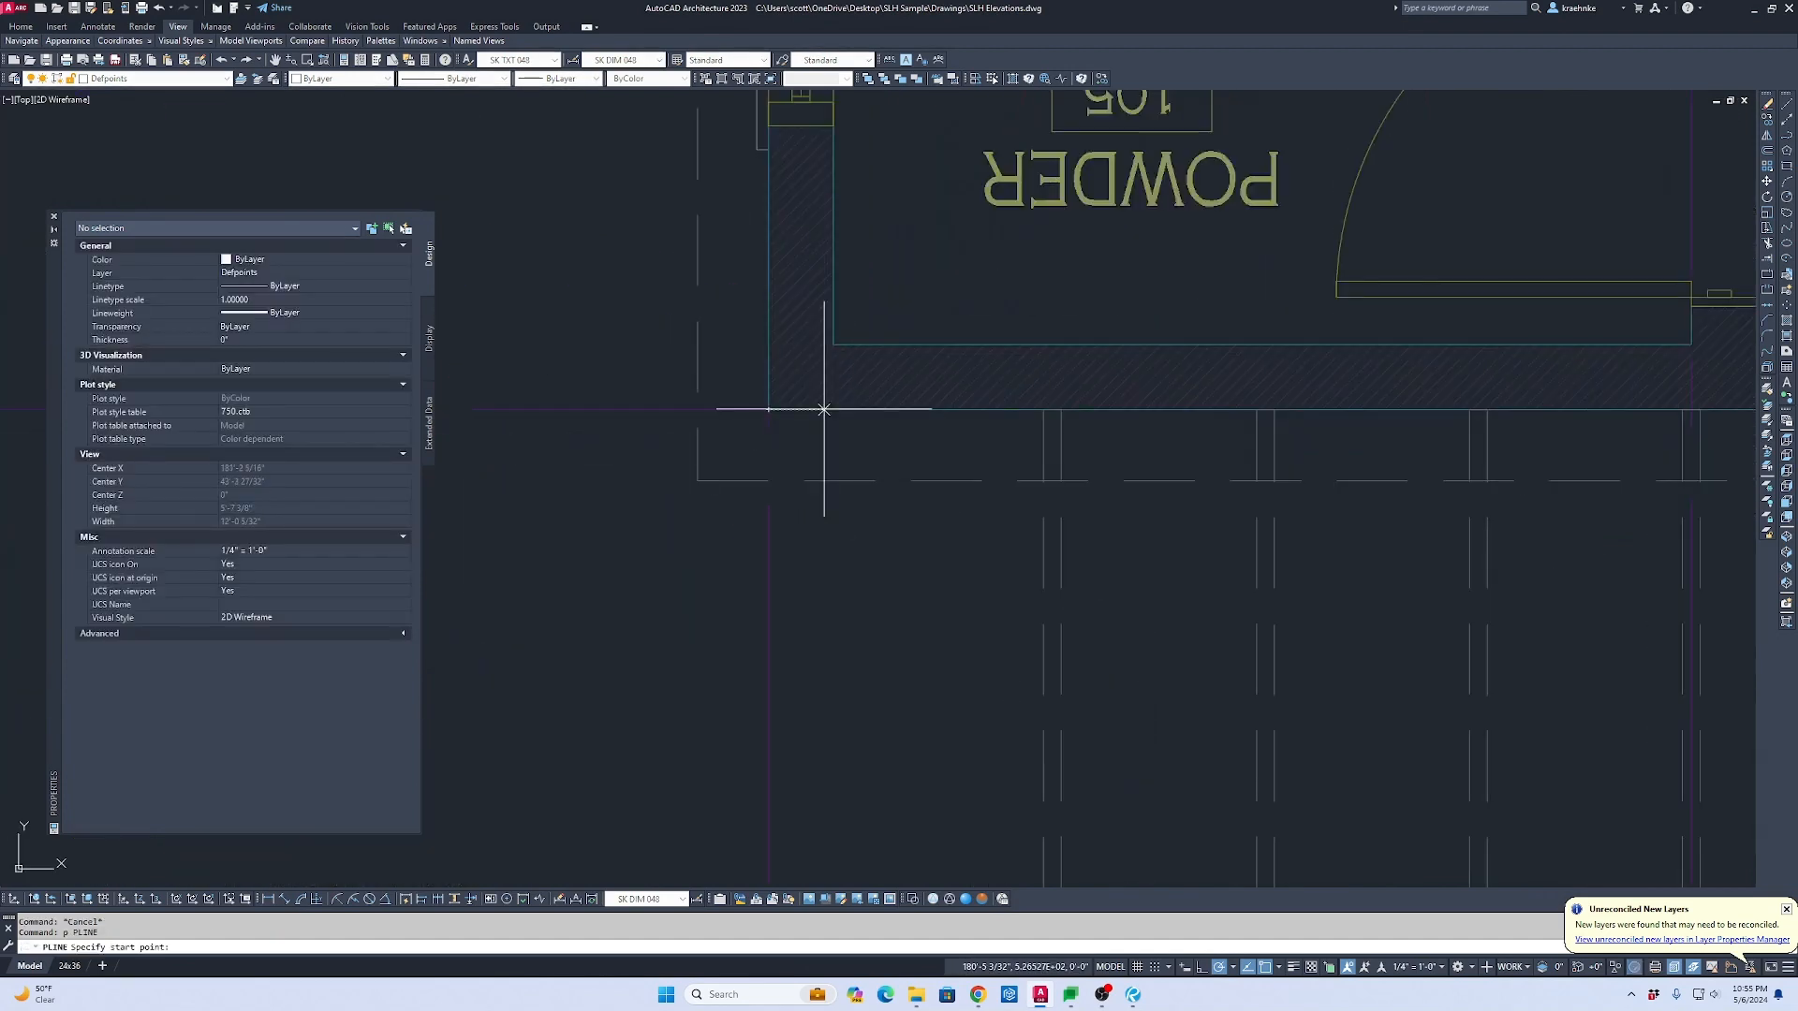
left_click(768, 410)
scroll(927, 562, "down", 10)
middle_click_drag(942, 619, 907, 277)
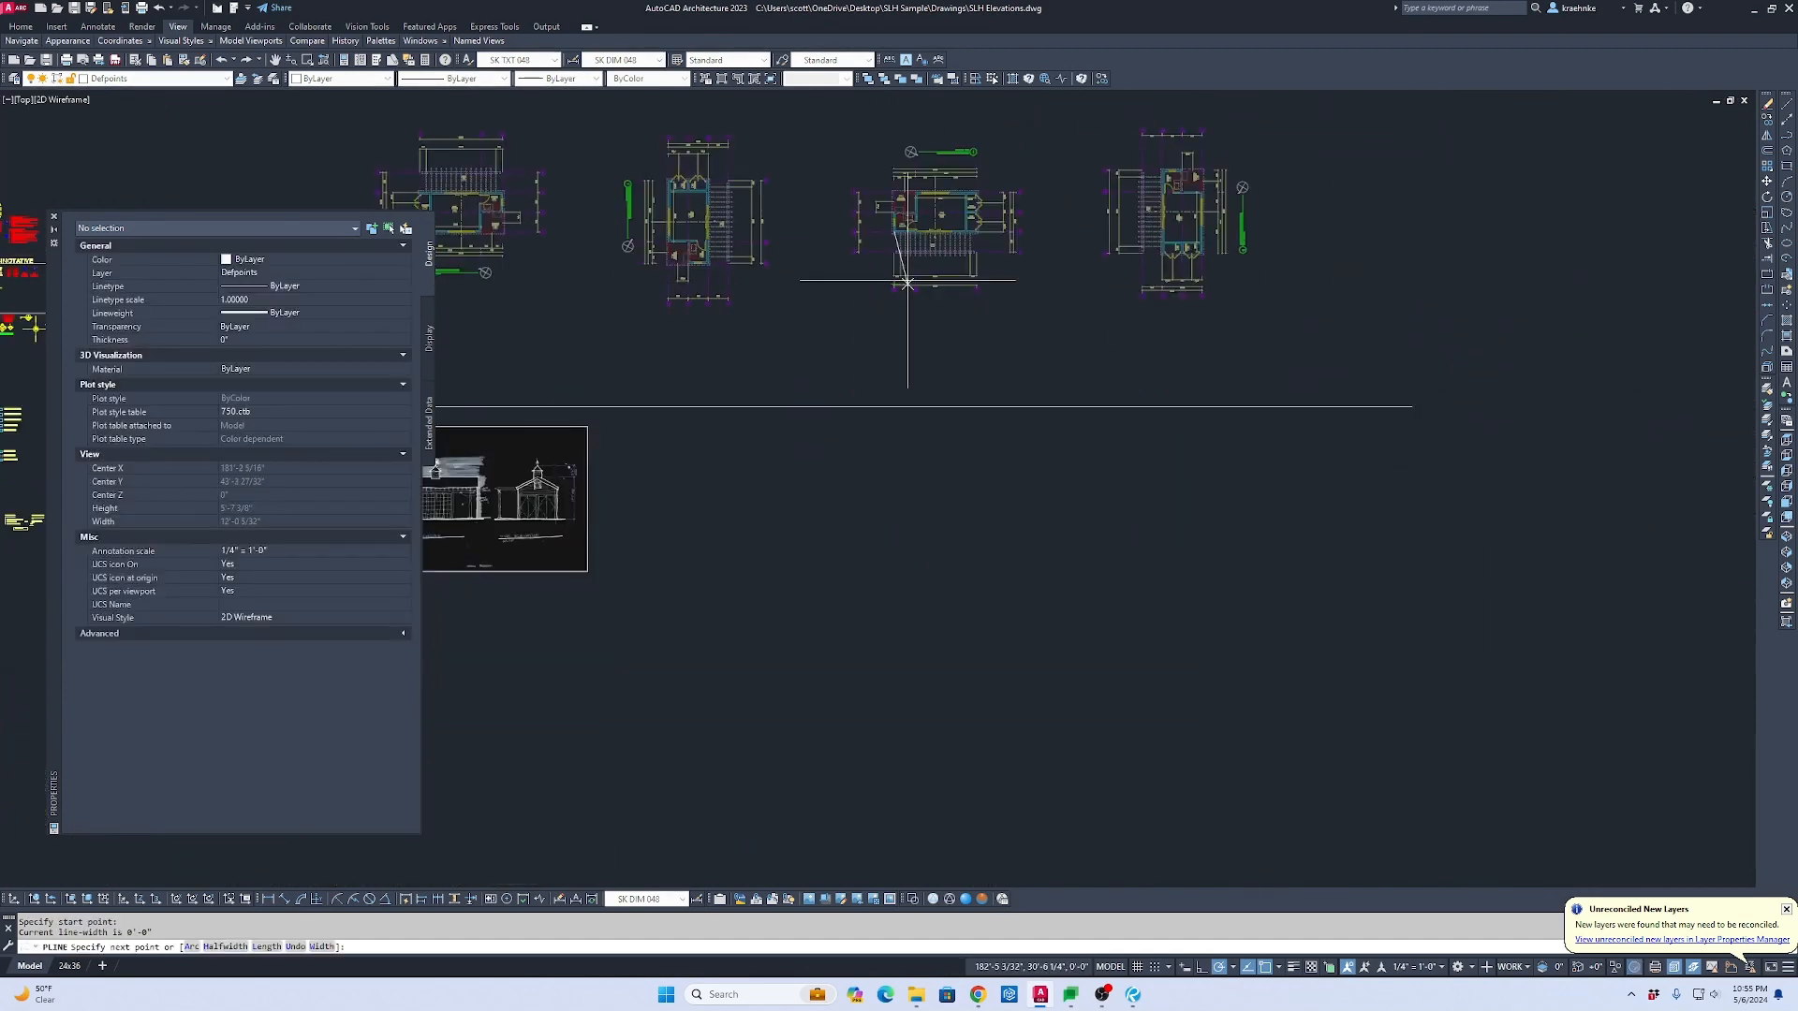
key("Escape")
left_click(894, 734)
Step: Move the elevation sketch PDF underlay horizontally so the pool elevation's outer wall edge aligns with the vertical projection line
left_click(586, 518)
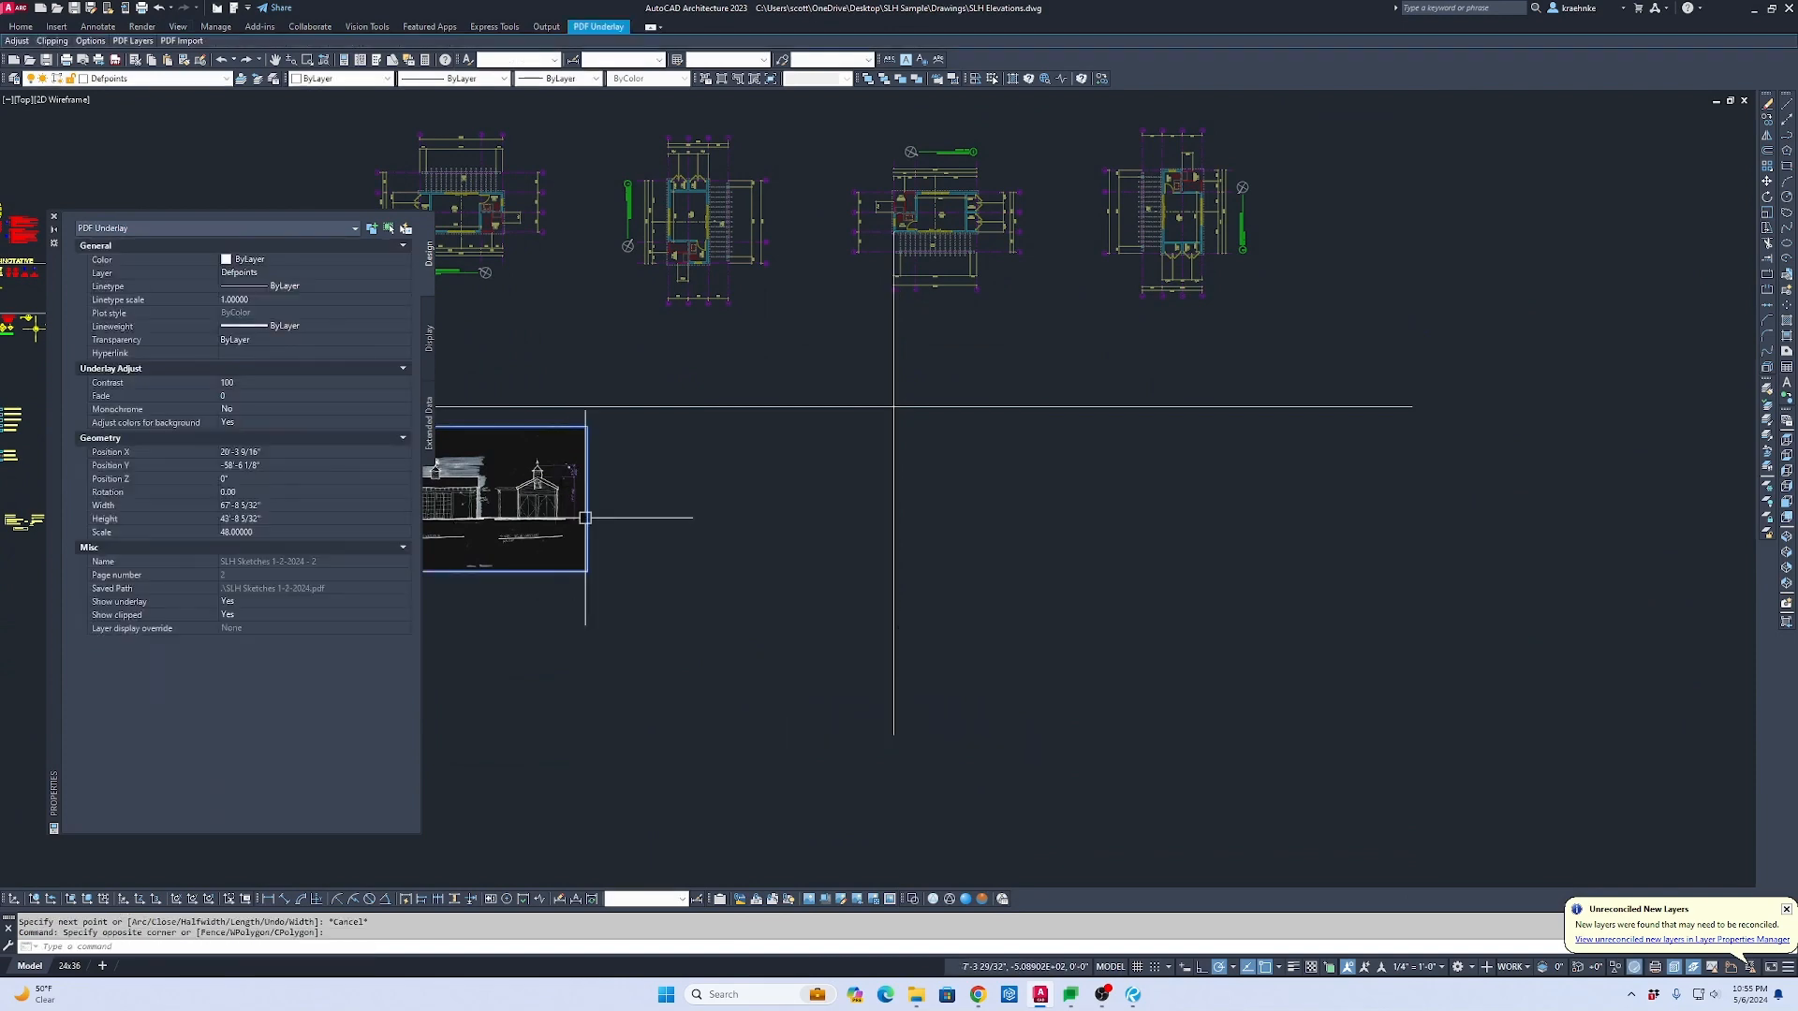
type("m")
key("Return")
middle_click_drag(609, 501, 951, 533)
scroll(796, 525, "up", 6)
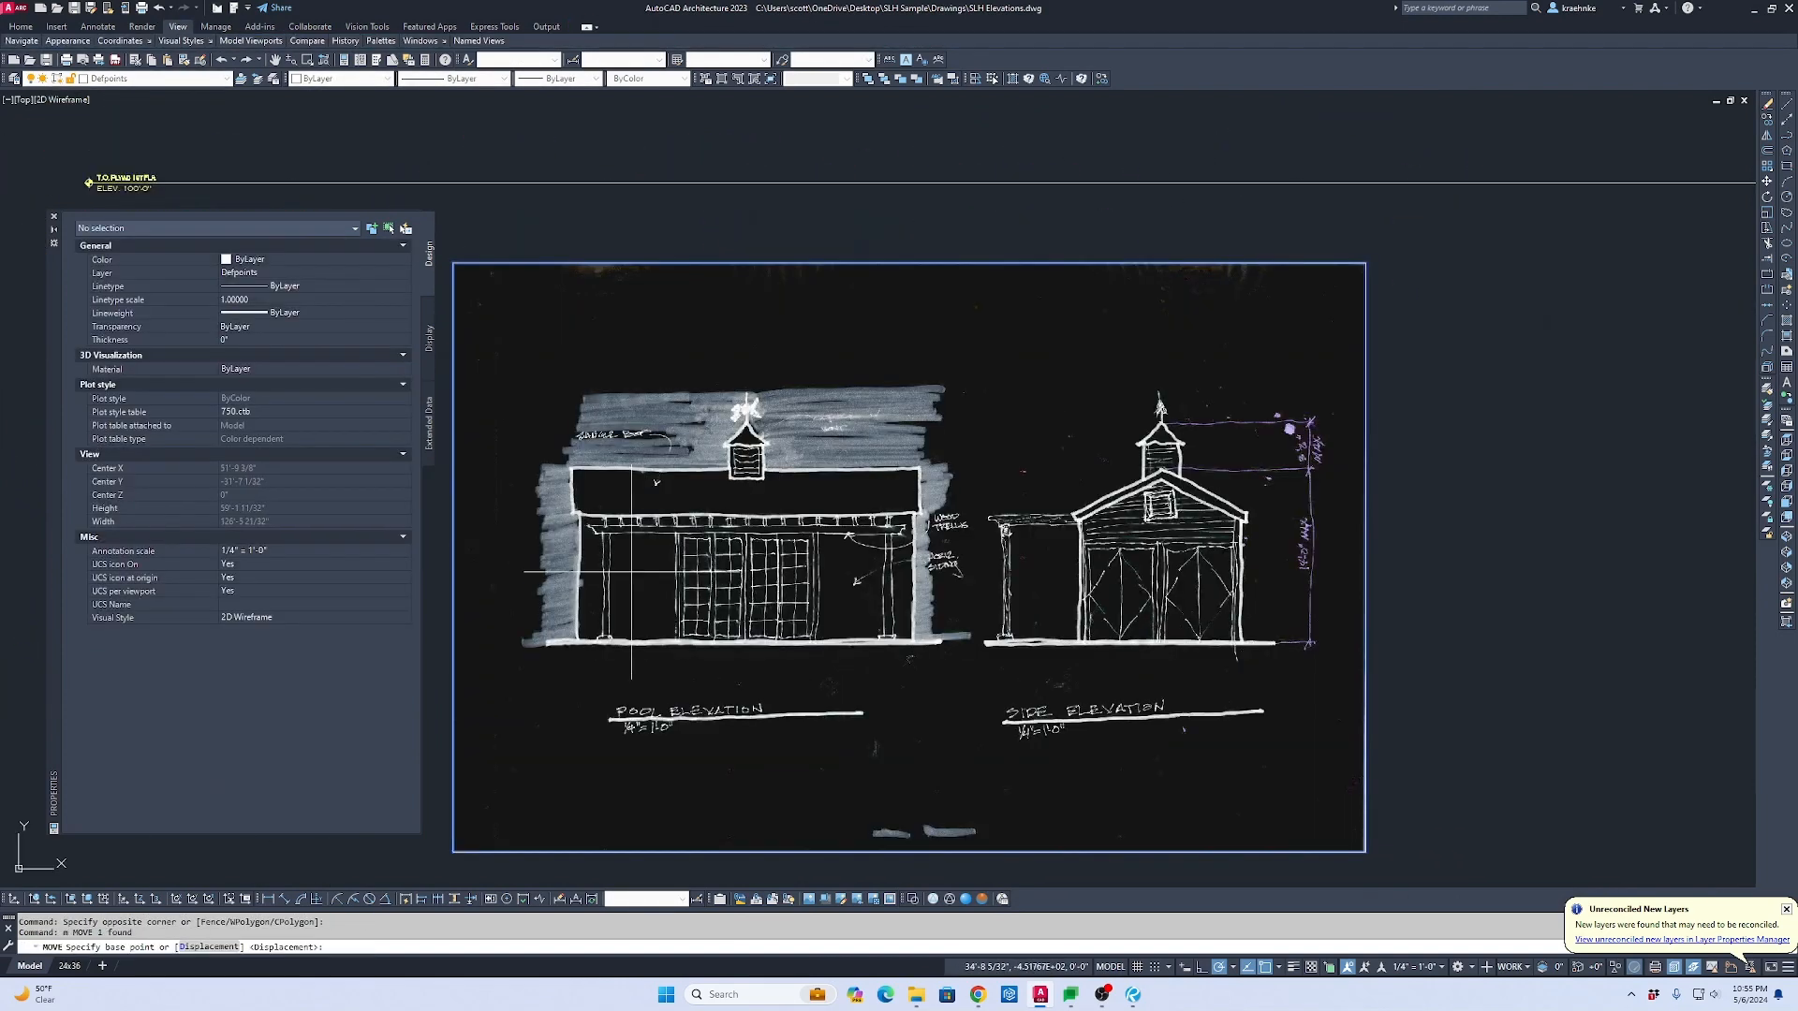
left_click(579, 569)
scroll(843, 525, "down", 6)
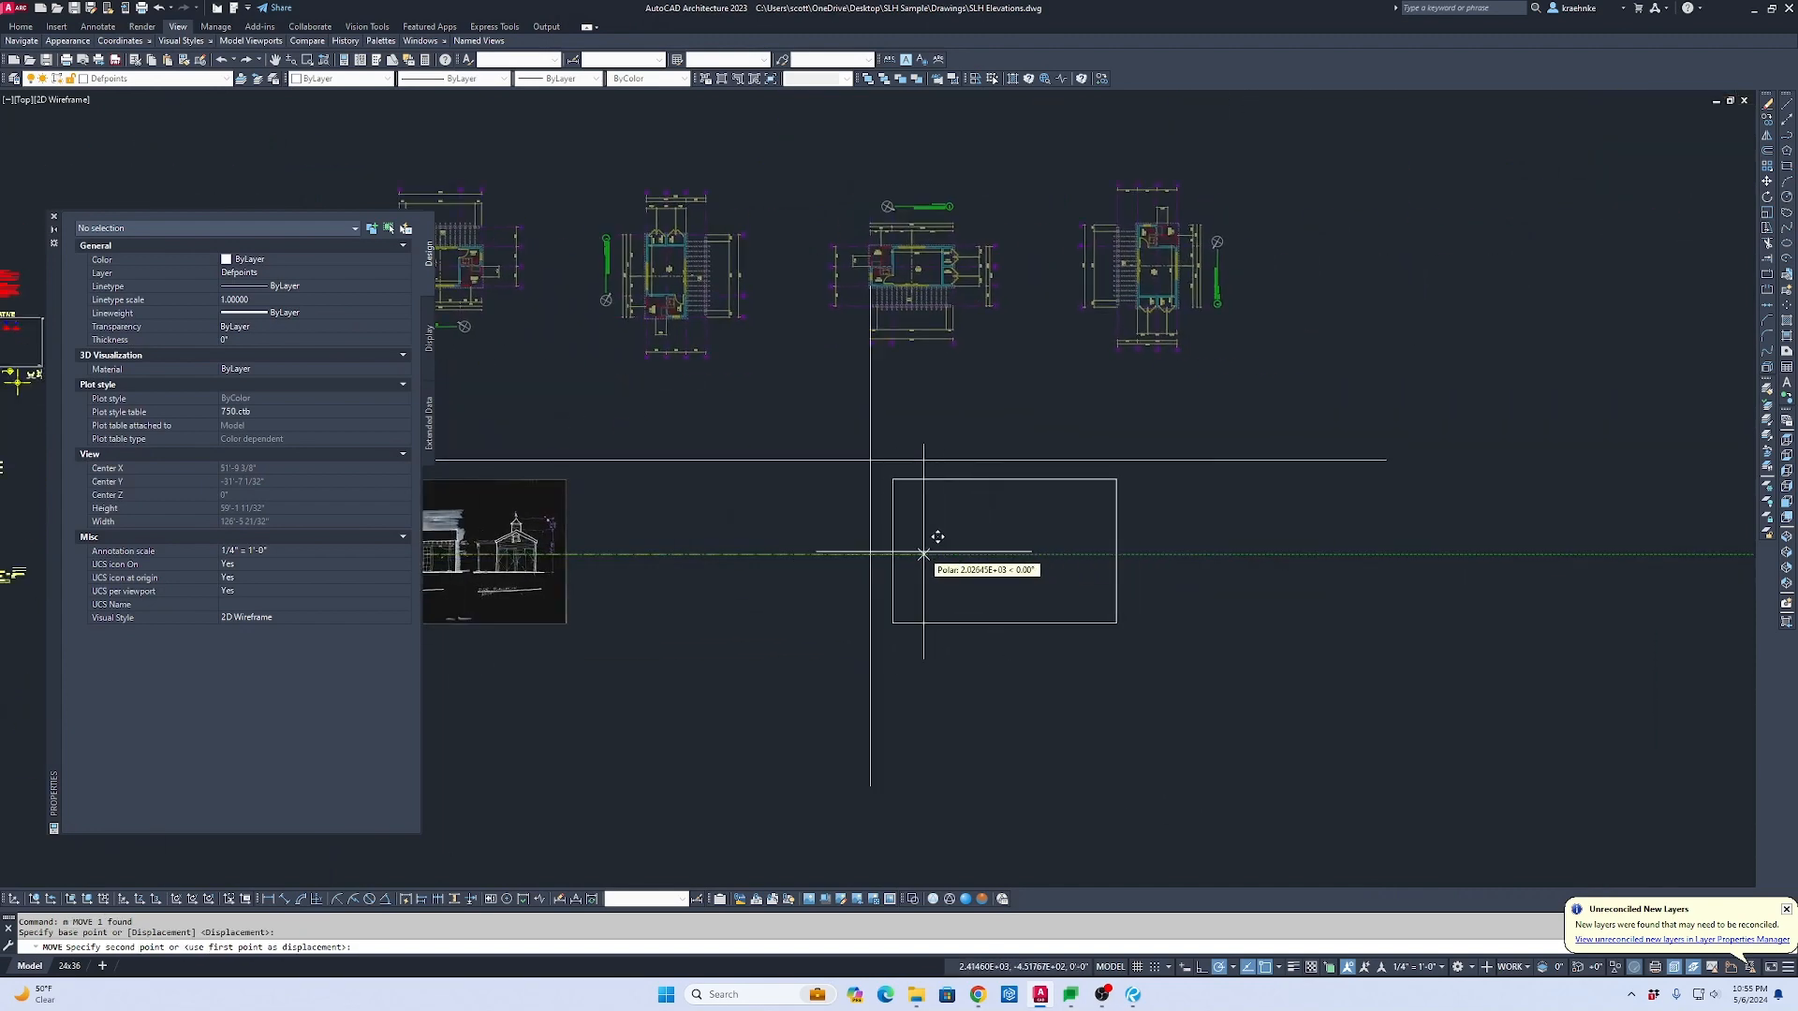
left_click(871, 554)
key("Escape")
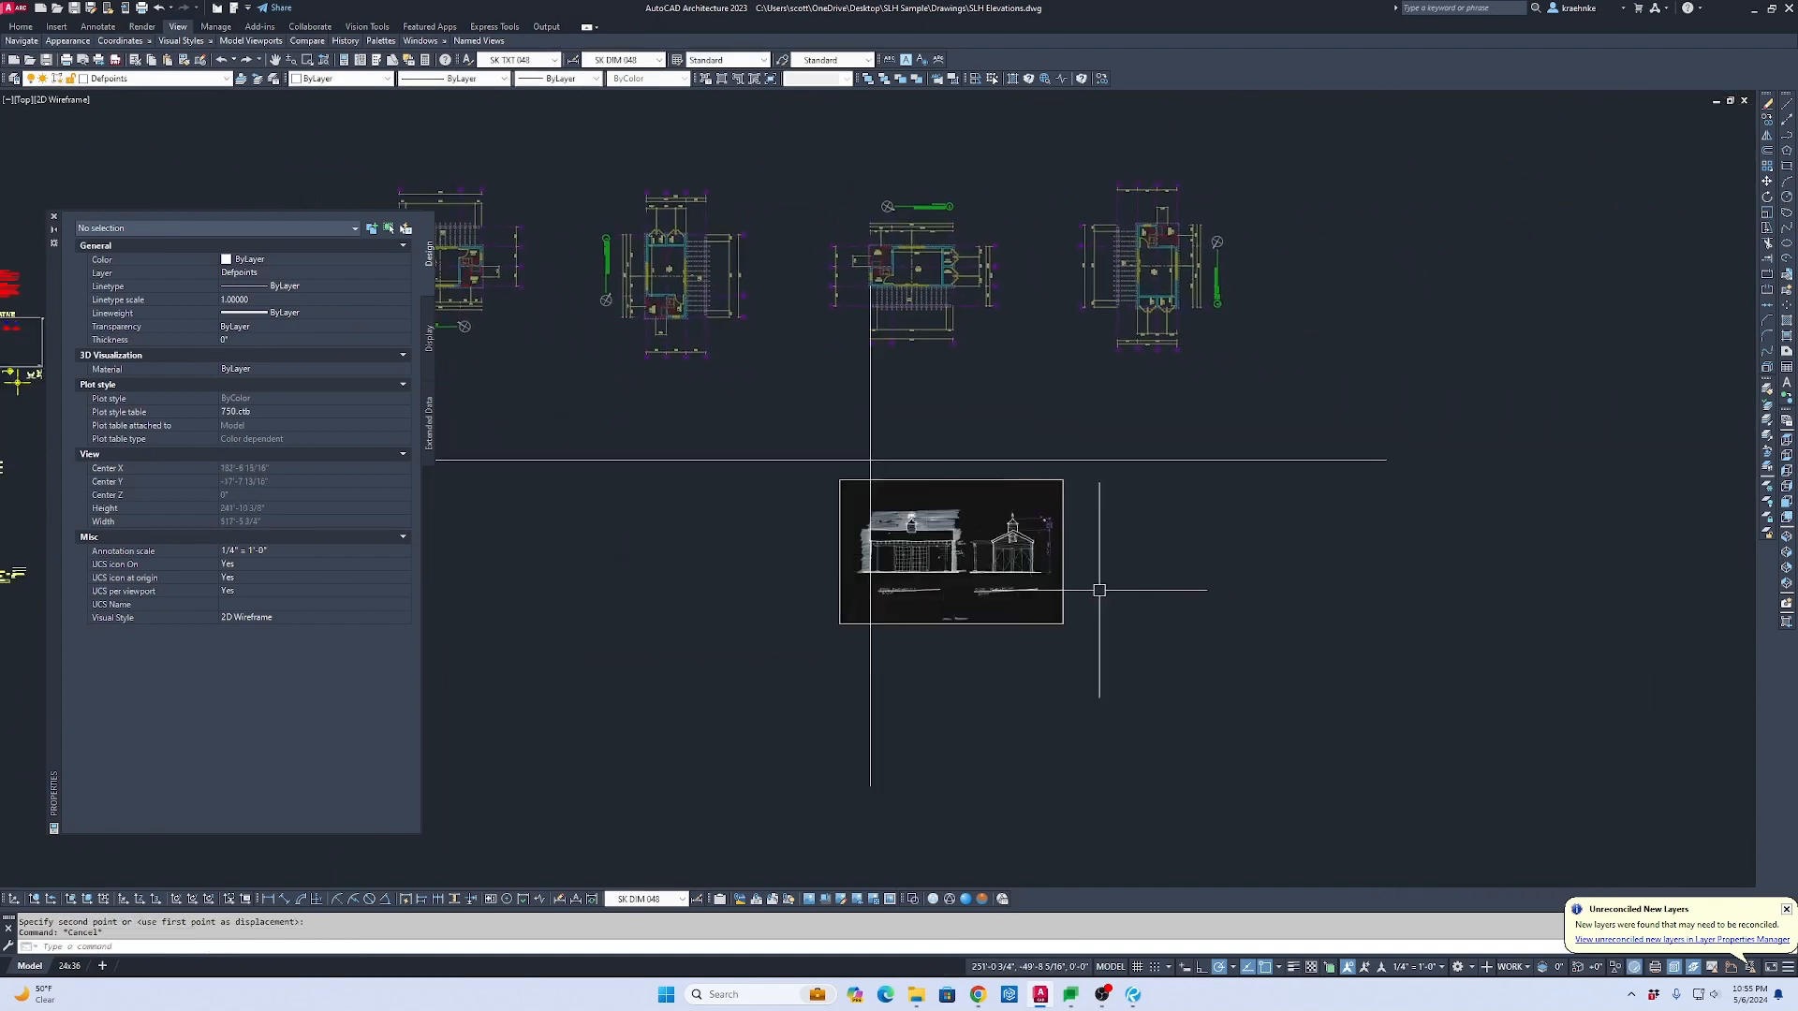
Step: Copy the vertical projection line from its start at the powder room corner to the near jamb of the patio door opening
scroll(913, 389, "up", 4)
left_click(911, 385)
left_click(771, 381)
middle_click_drag(921, 295, 933, 494)
type("c")
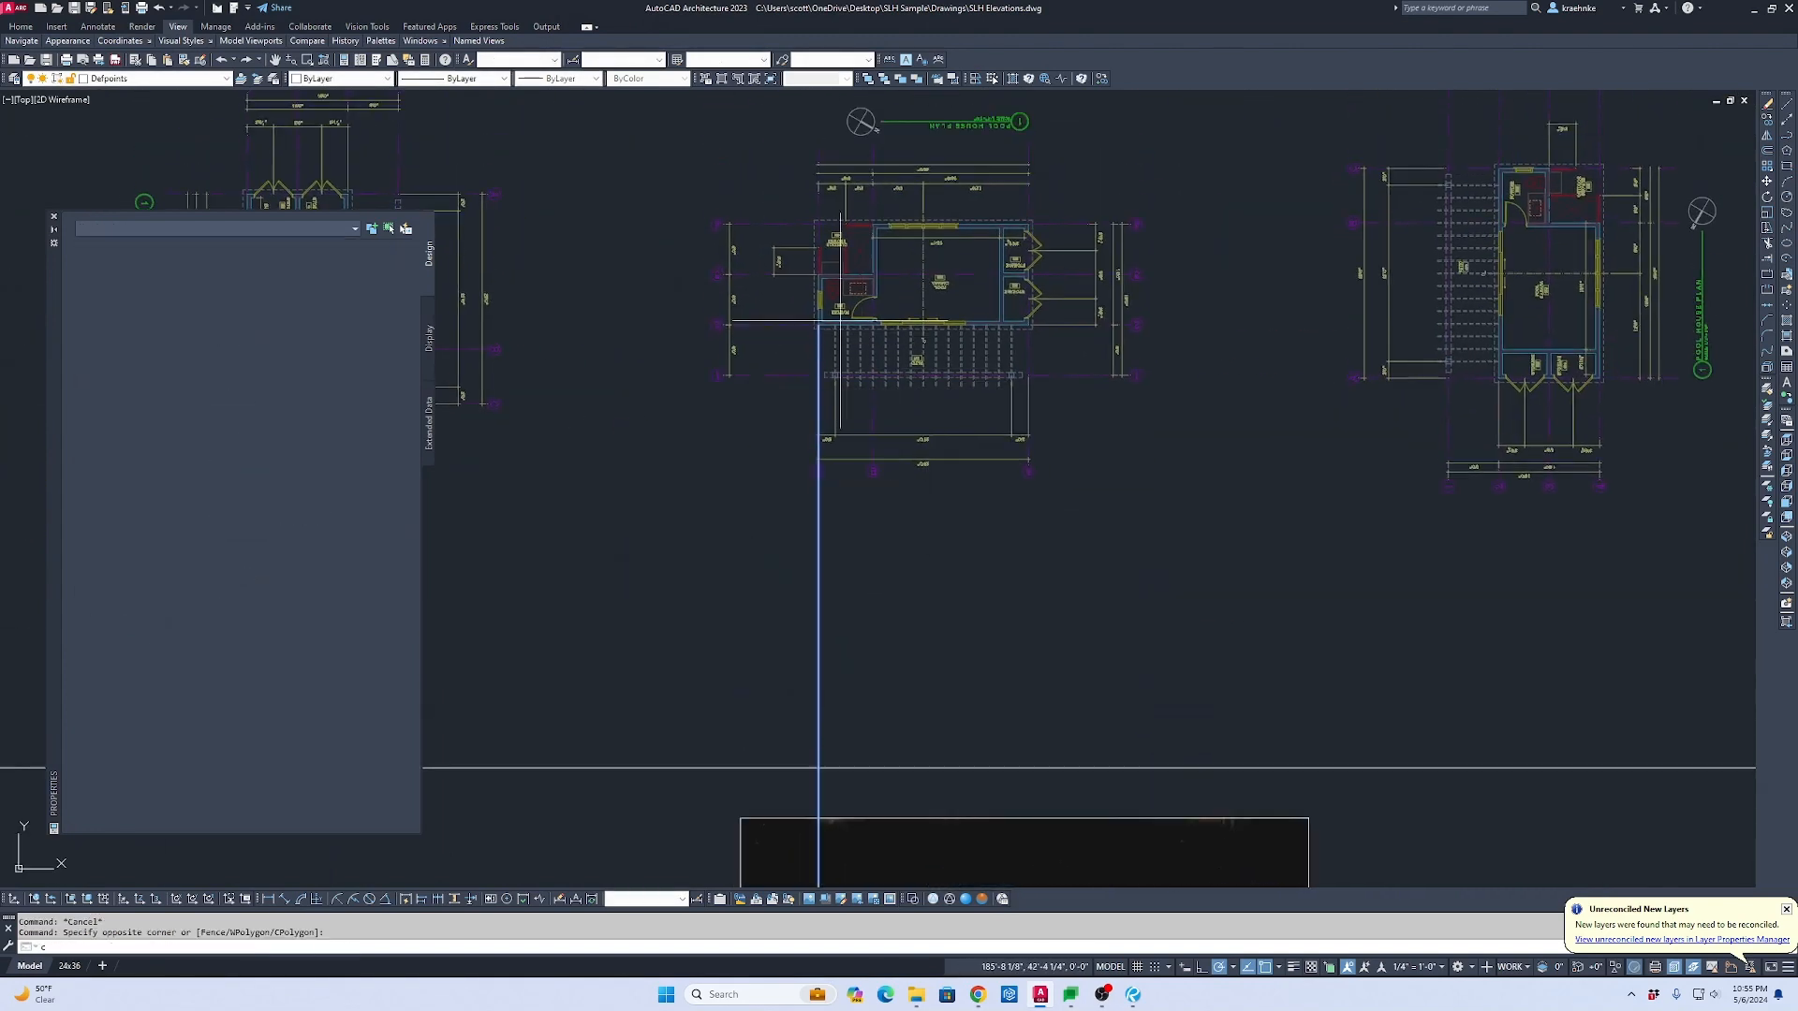
key("Return")
scroll(840, 321, "up", 5)
left_click(859, 232)
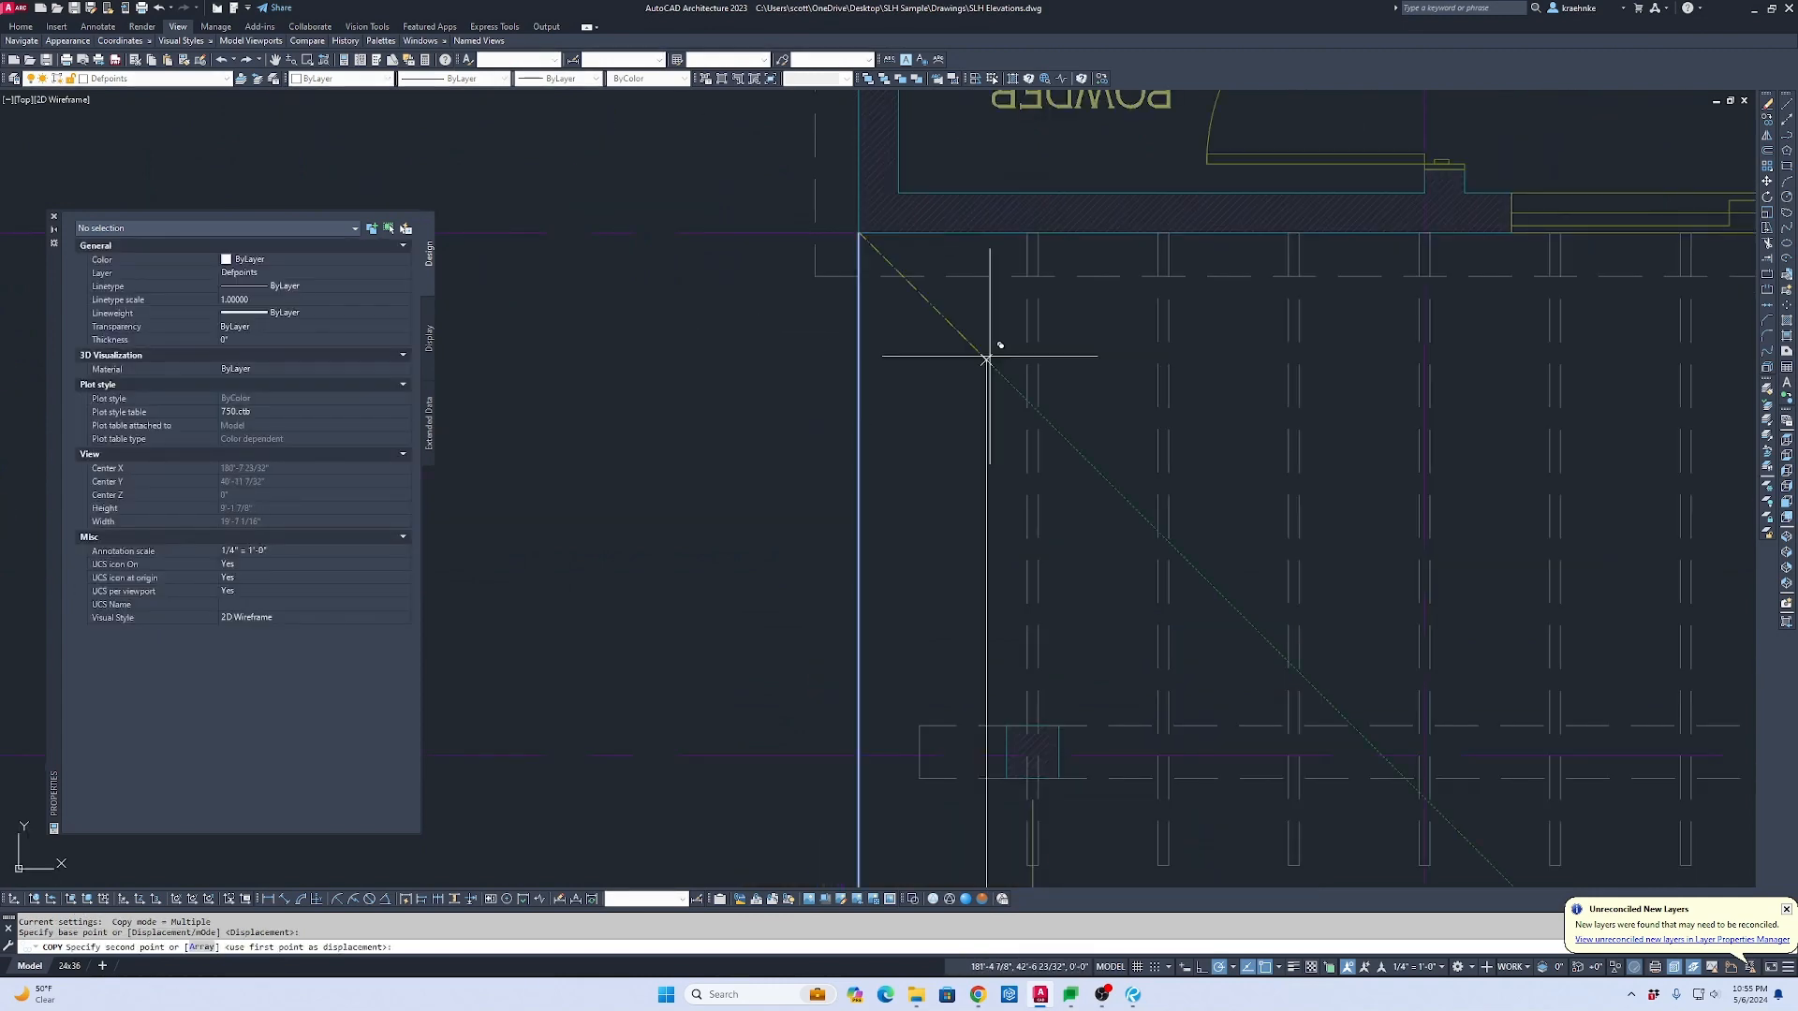
scroll(1030, 375, "down", 4)
scroll(824, 300, "up", 4)
left_click(824, 302)
scroll(1053, 351, "down", 2)
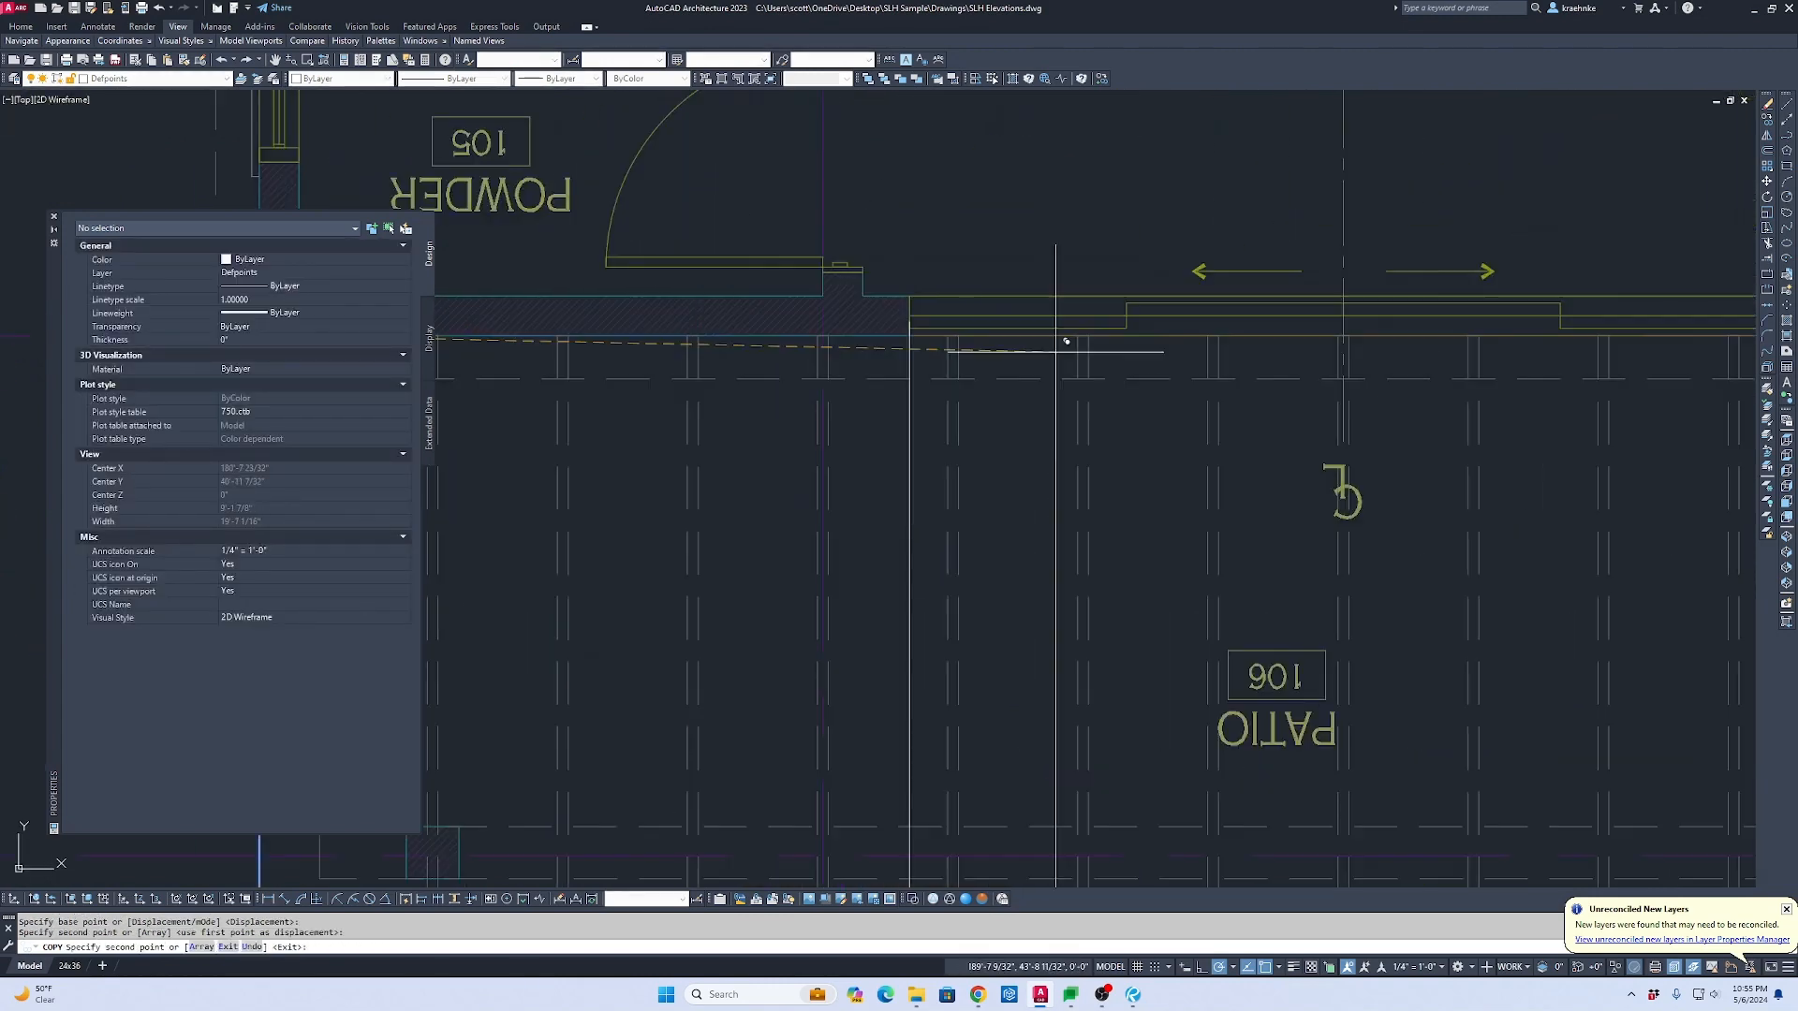
Step: Place further copies of the projection line at the patio door opening's far jamb and the storage-side outer wall corner
middle_click_drag(1451, 345, 930, 361)
scroll(937, 360, "up", 2)
left_click(1063, 357)
scroll(1030, 374, "down", 2)
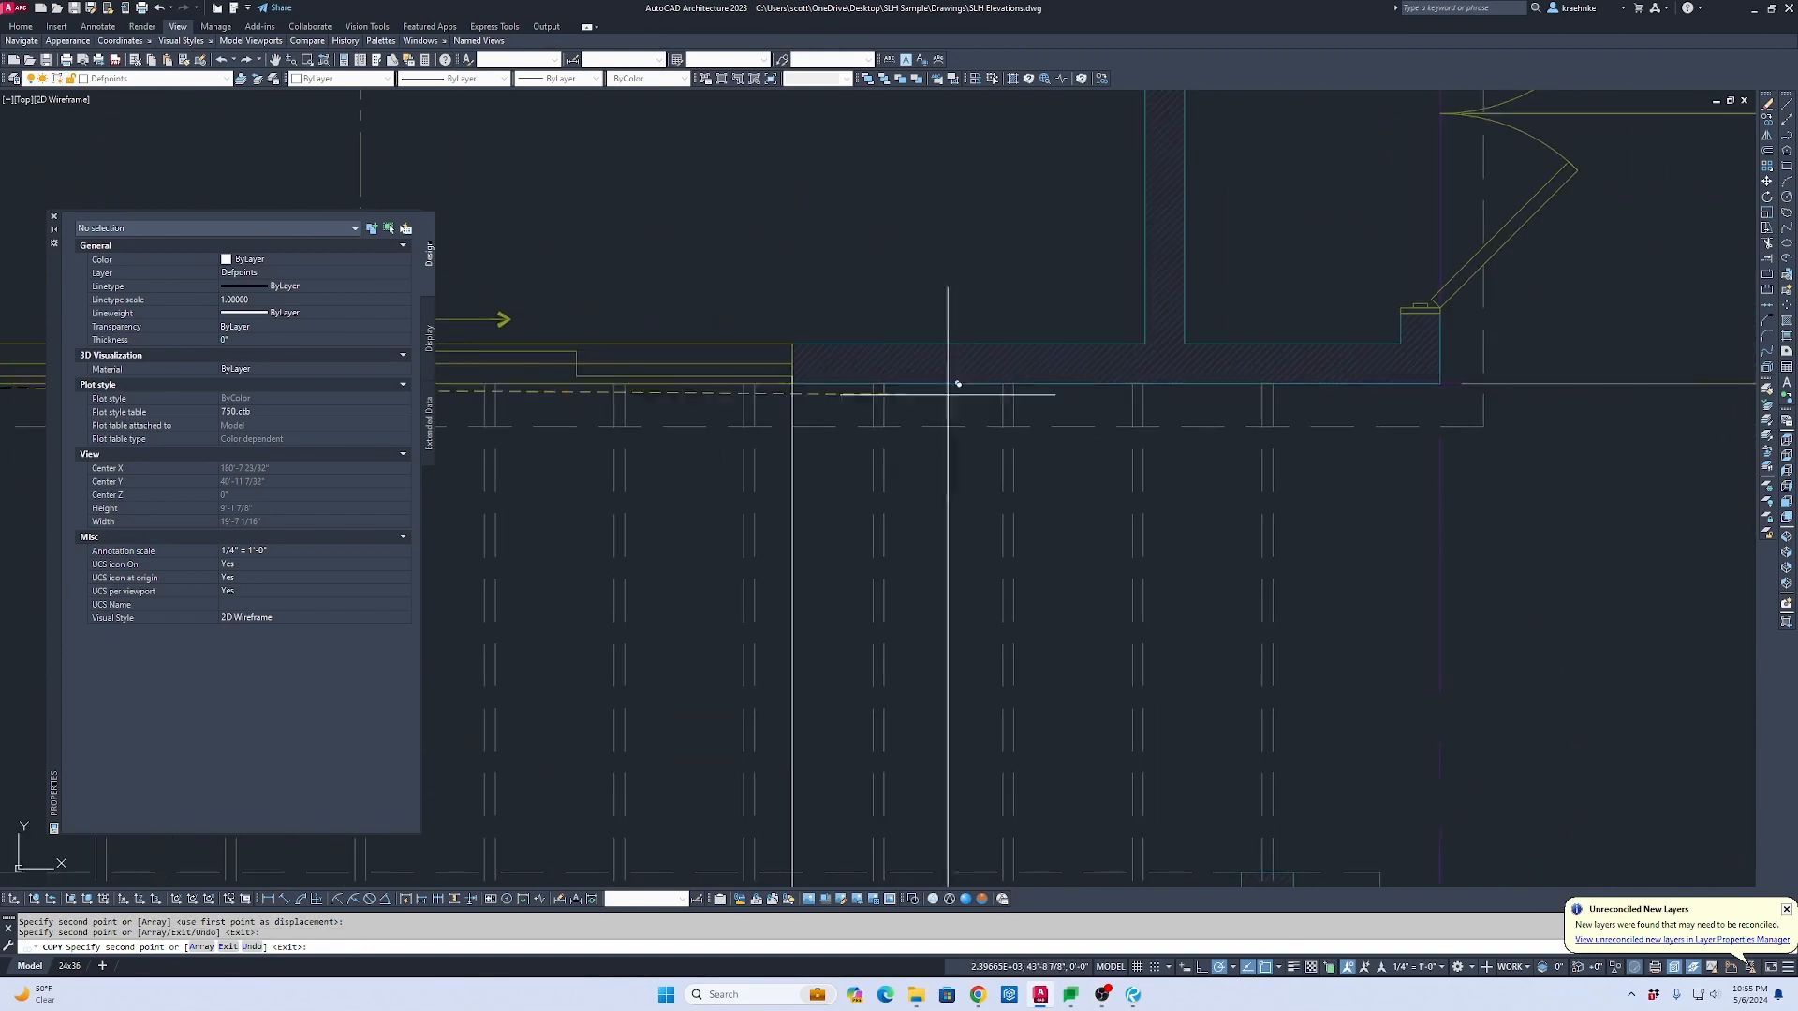
scroll(1279, 380, "down", 4)
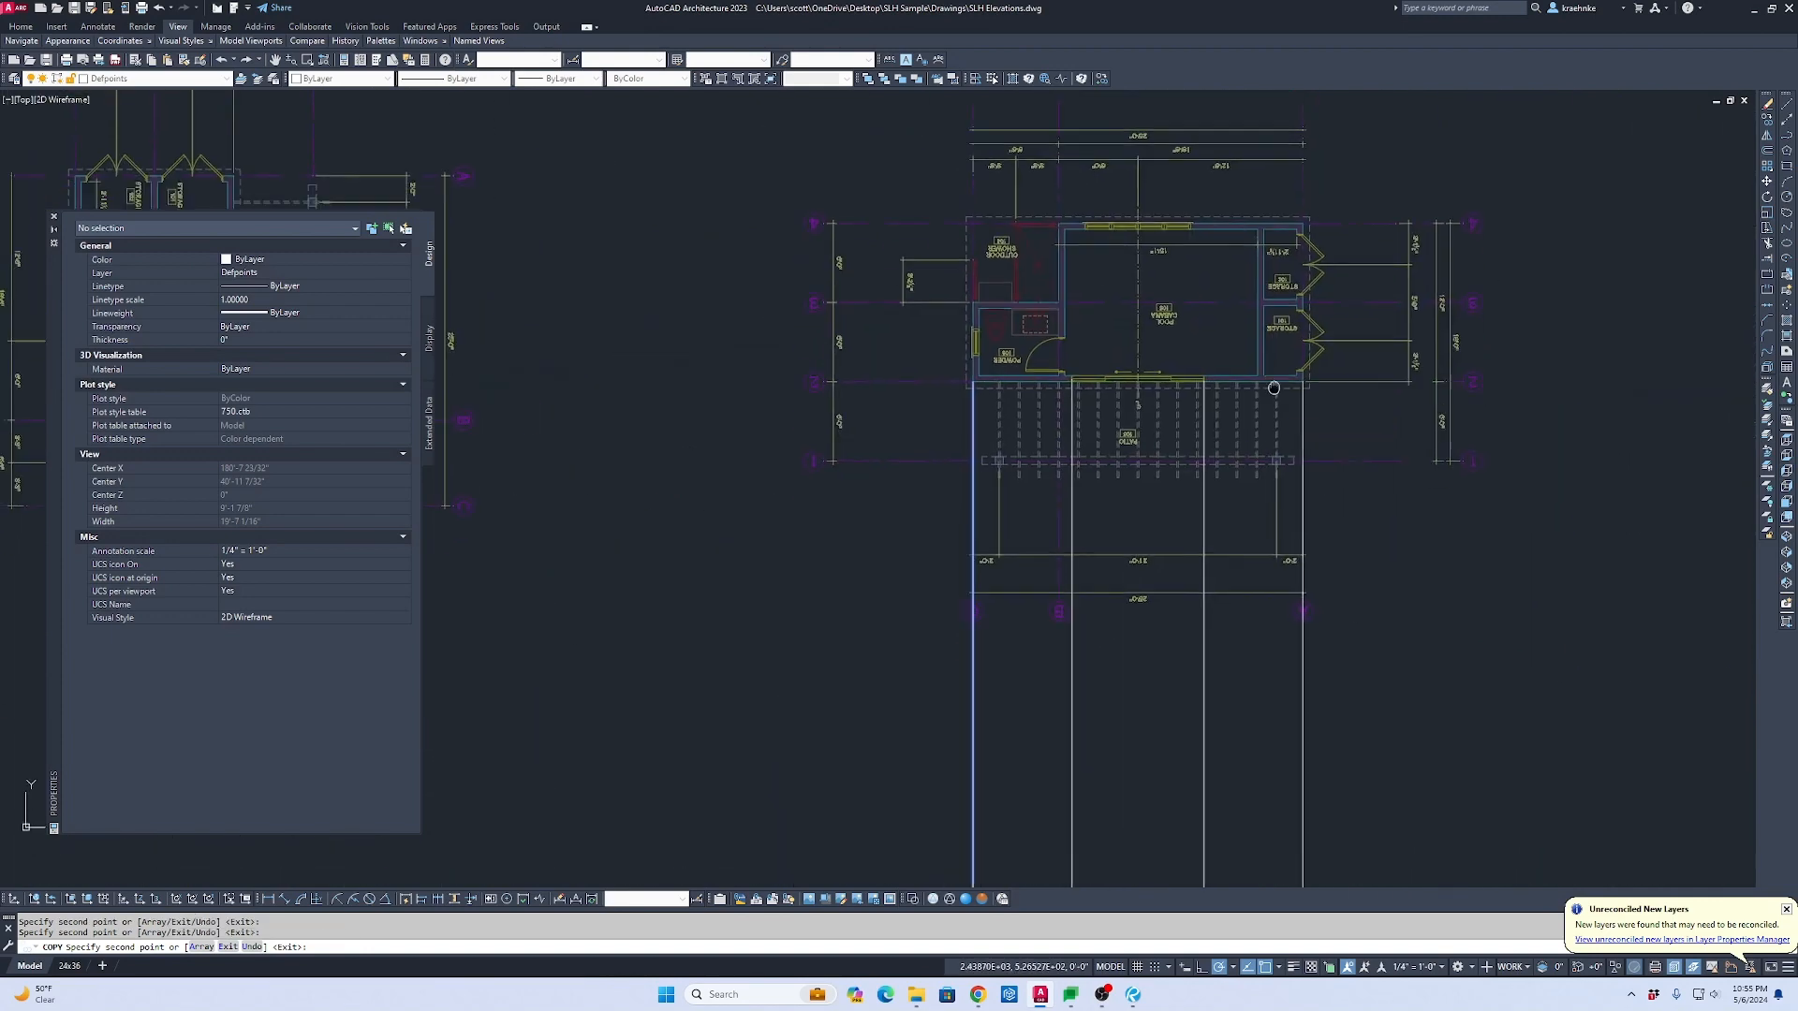
middle_click_drag(1273, 385, 1228, 260)
scroll(1182, 548, "down", 1)
middle_click_drag(1181, 548, 1100, 192)
key("Escape")
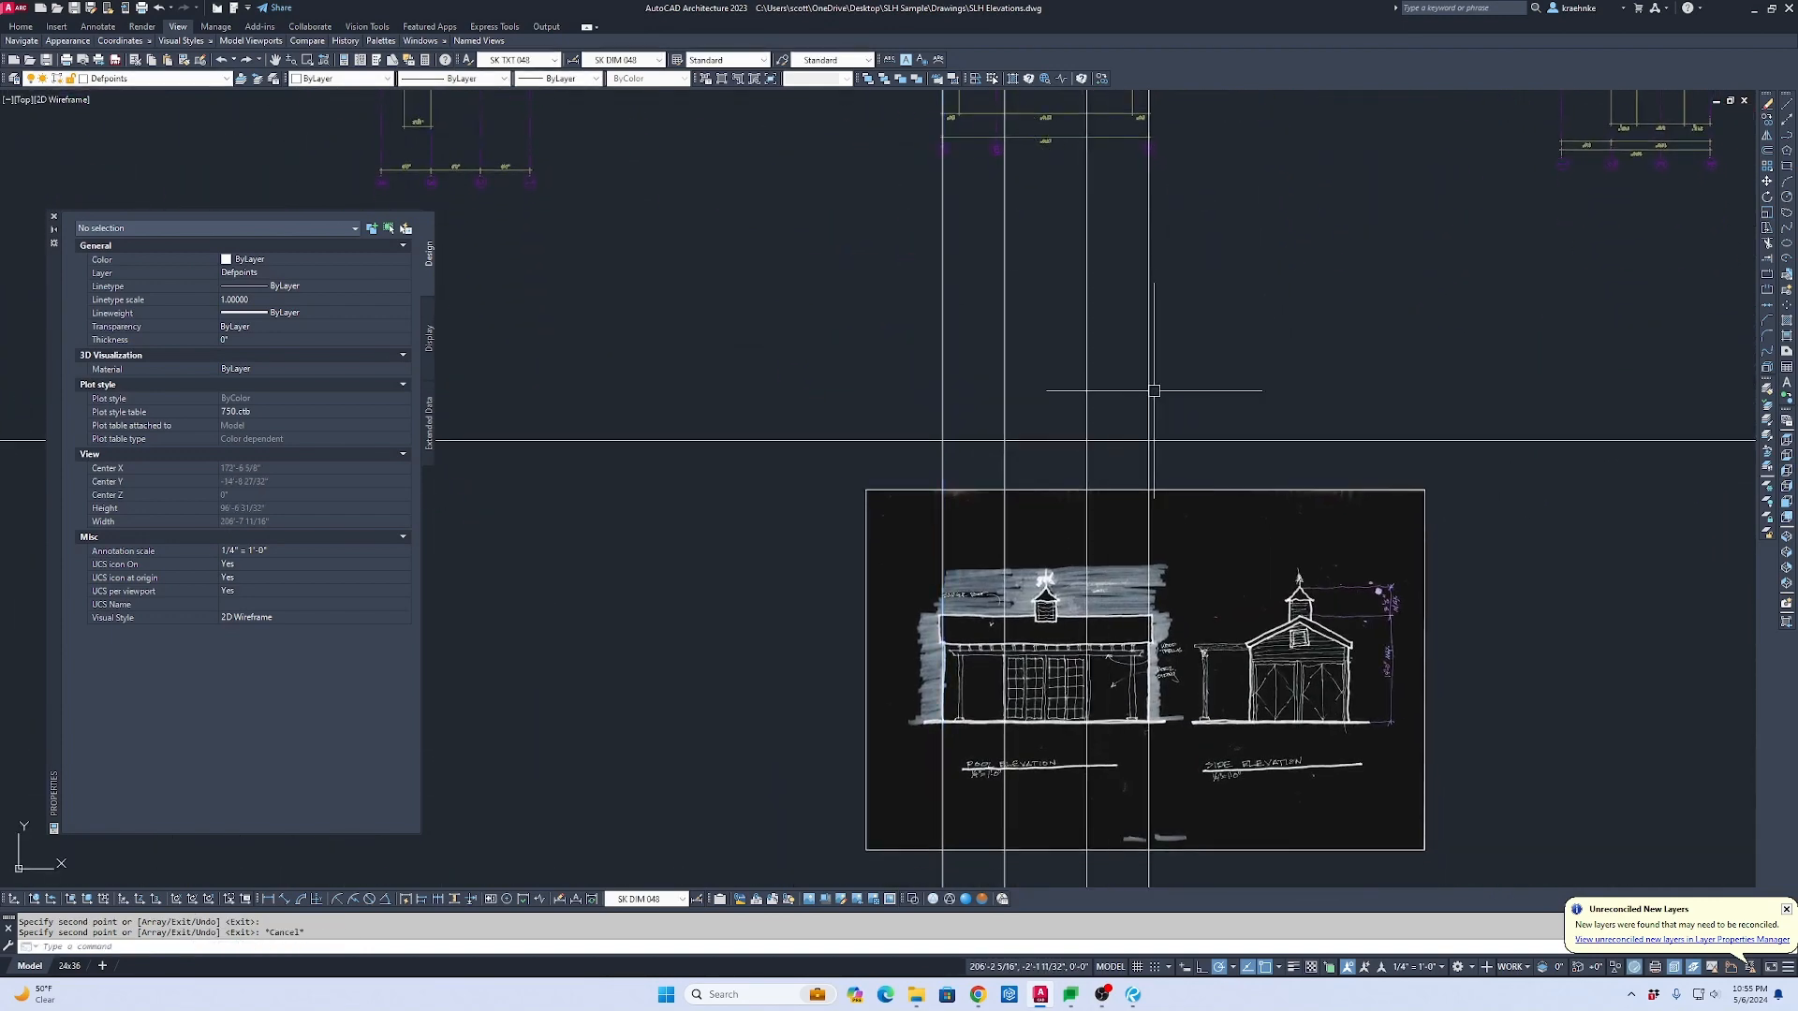
Step: Move the horizontal floor line above the elevation sketch onto layer A-Elev 1
scroll(1143, 441, "up", 2)
key("Escape")
key("Escape")
left_click(1336, 465)
left_click(1245, 385)
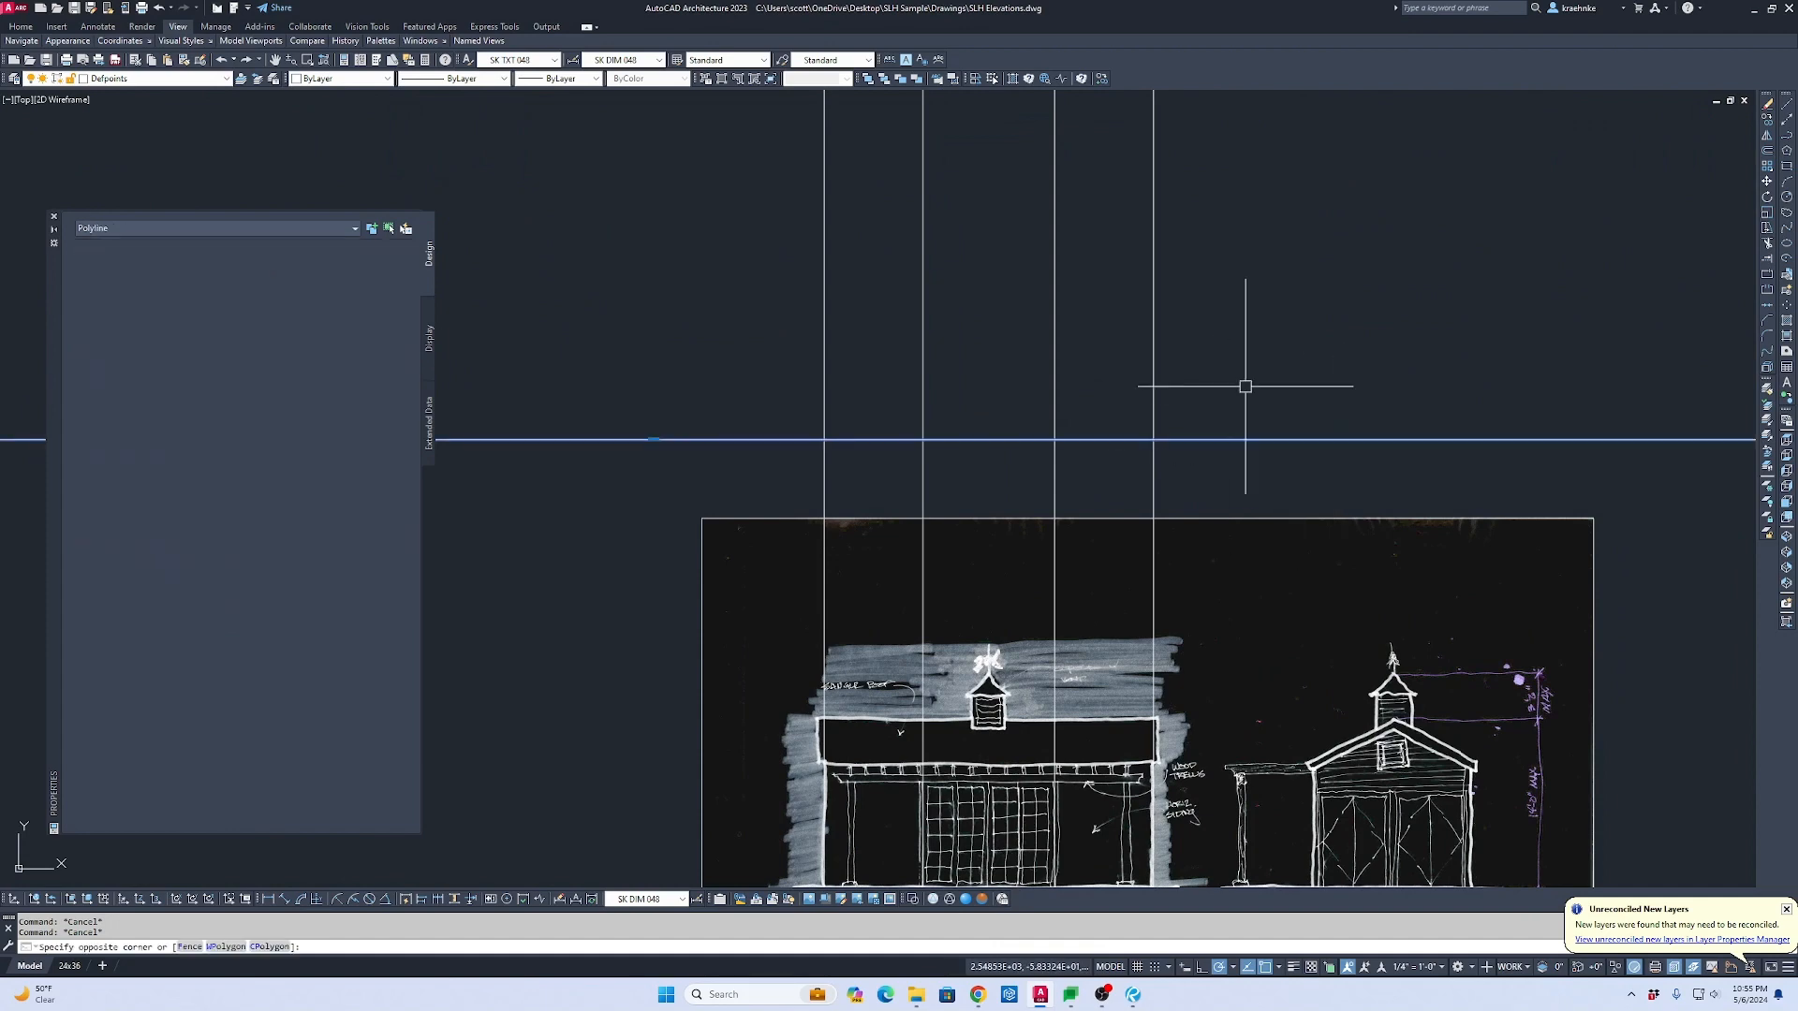
middle_click_drag(1208, 508, 1191, 260)
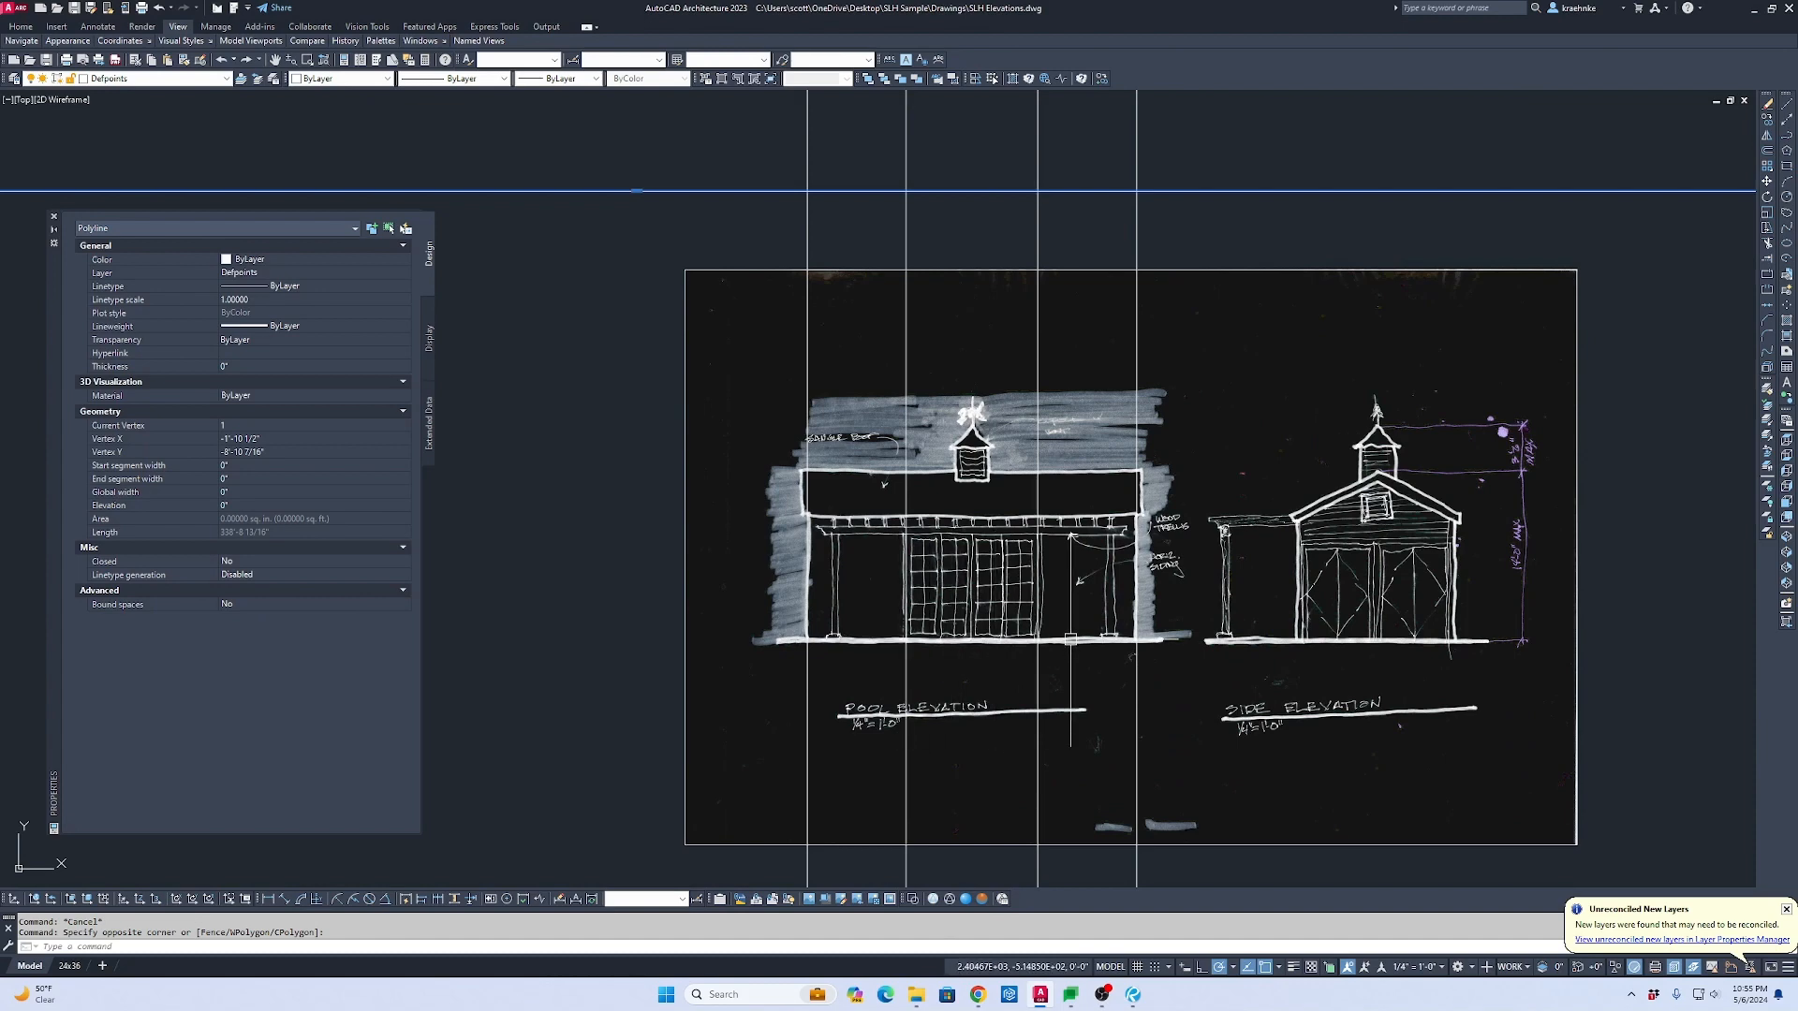
scroll(1097, 371, "down", 2)
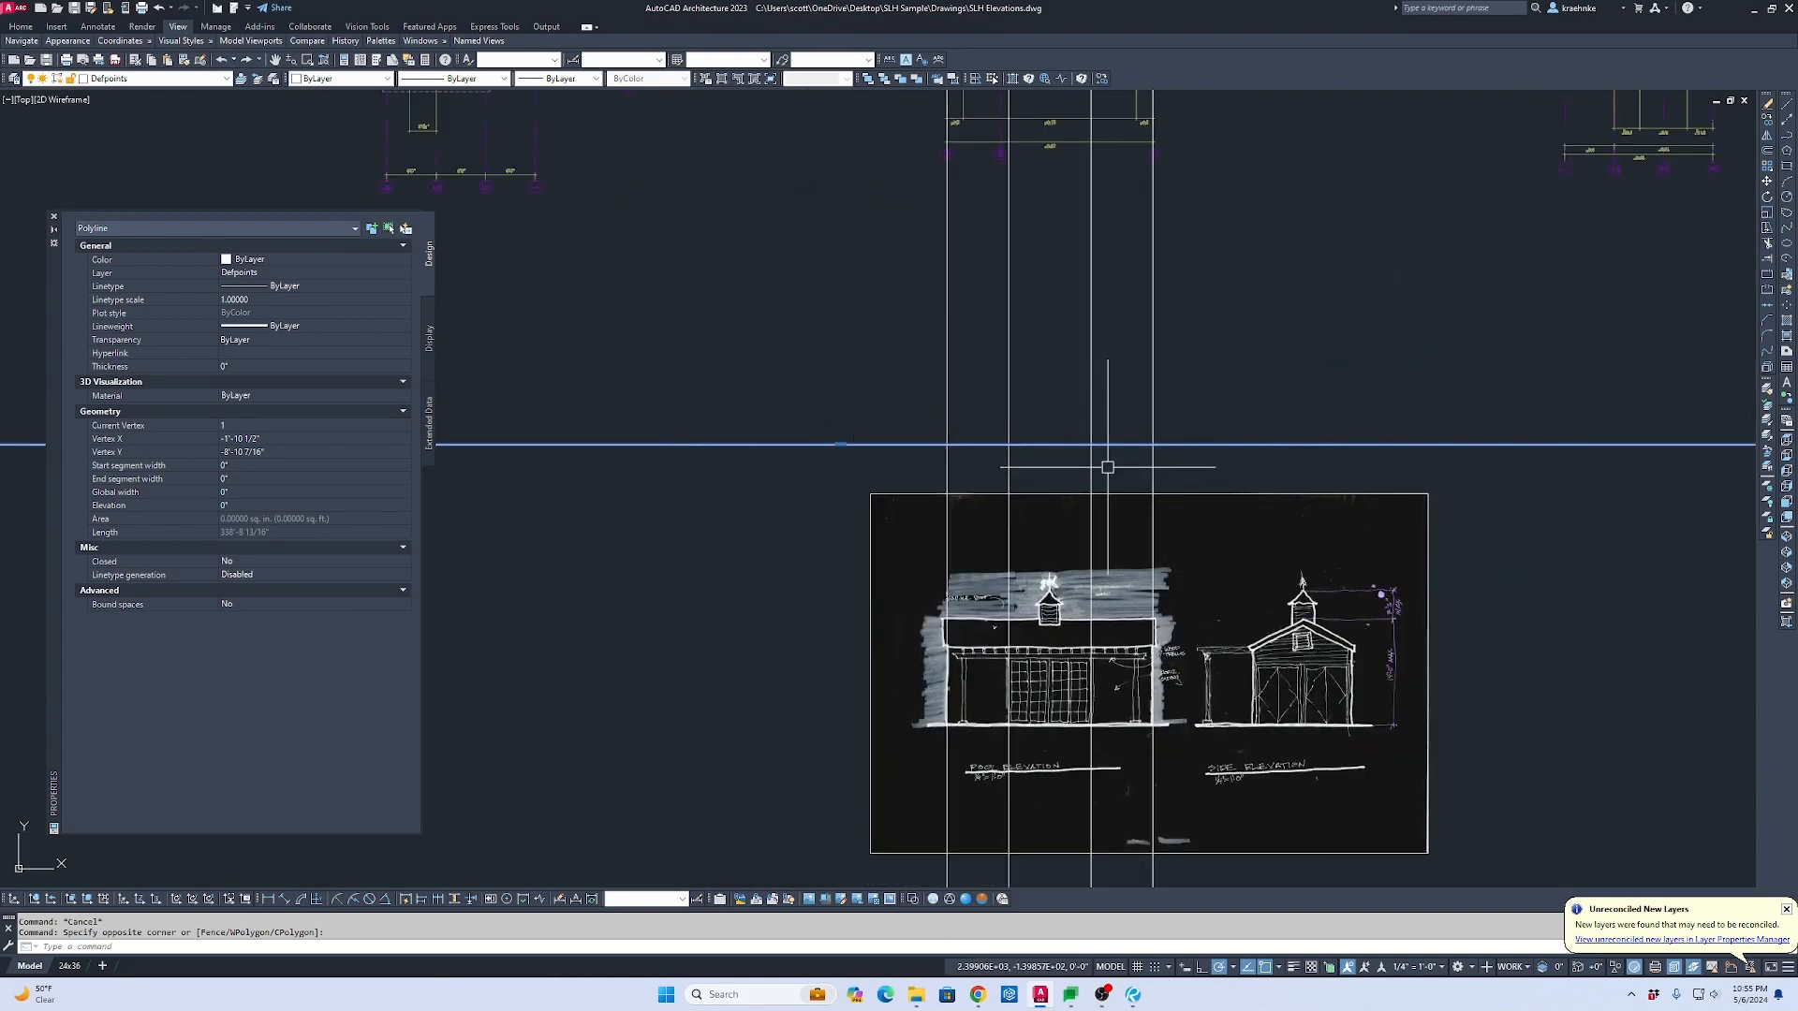
left_click(153, 79)
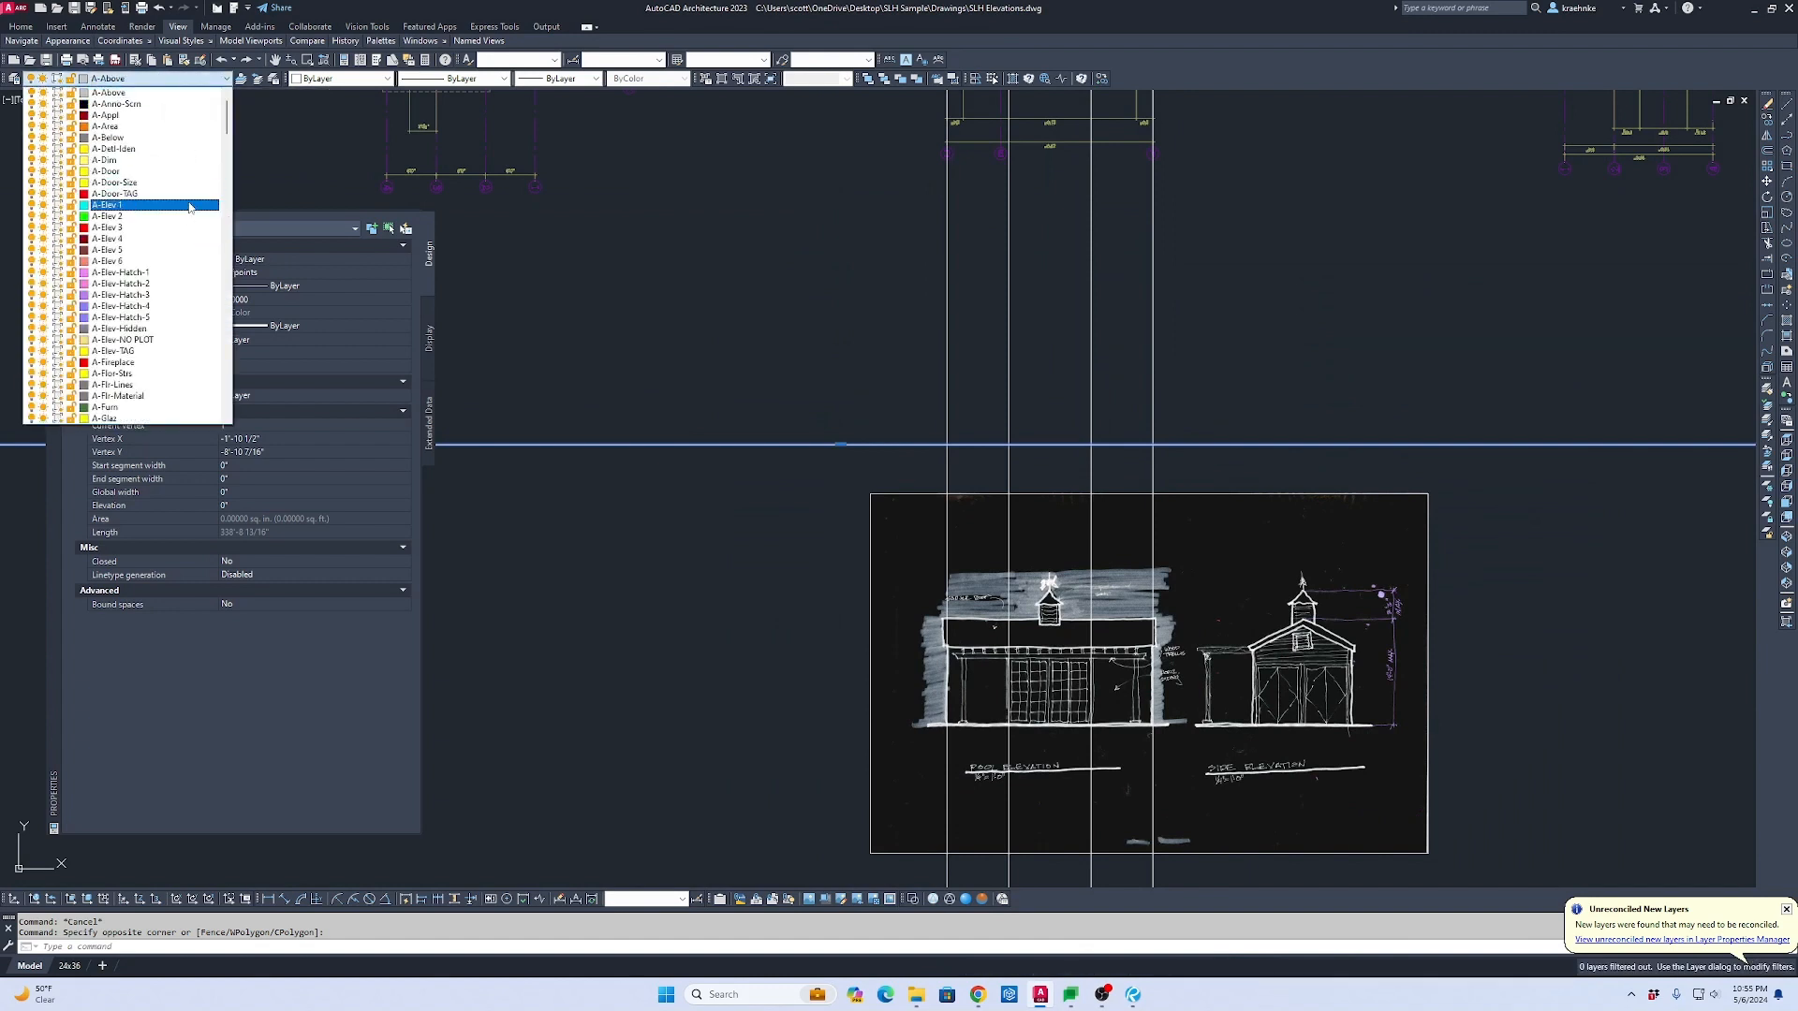
left_click(189, 207)
key("Escape")
scroll(1095, 421, "up", 2)
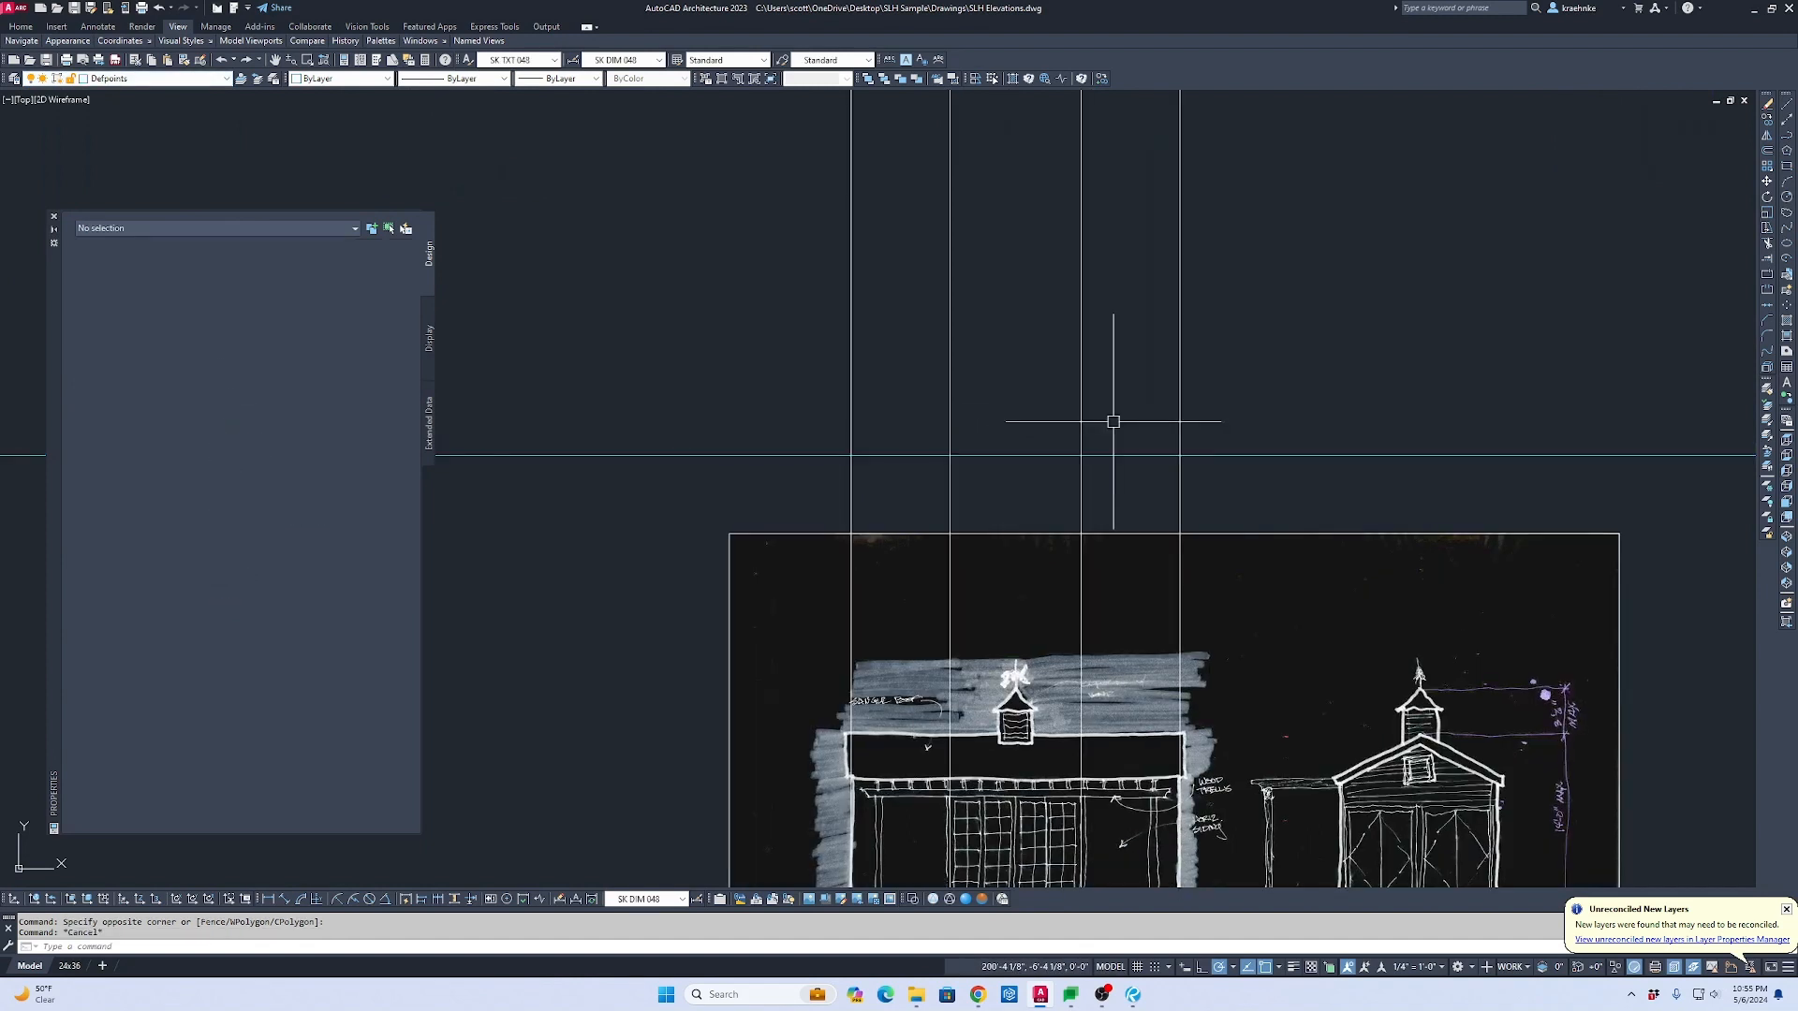
Step: Assign all four vertical projection lines to layer A-Elev 2
left_click(1201, 514)
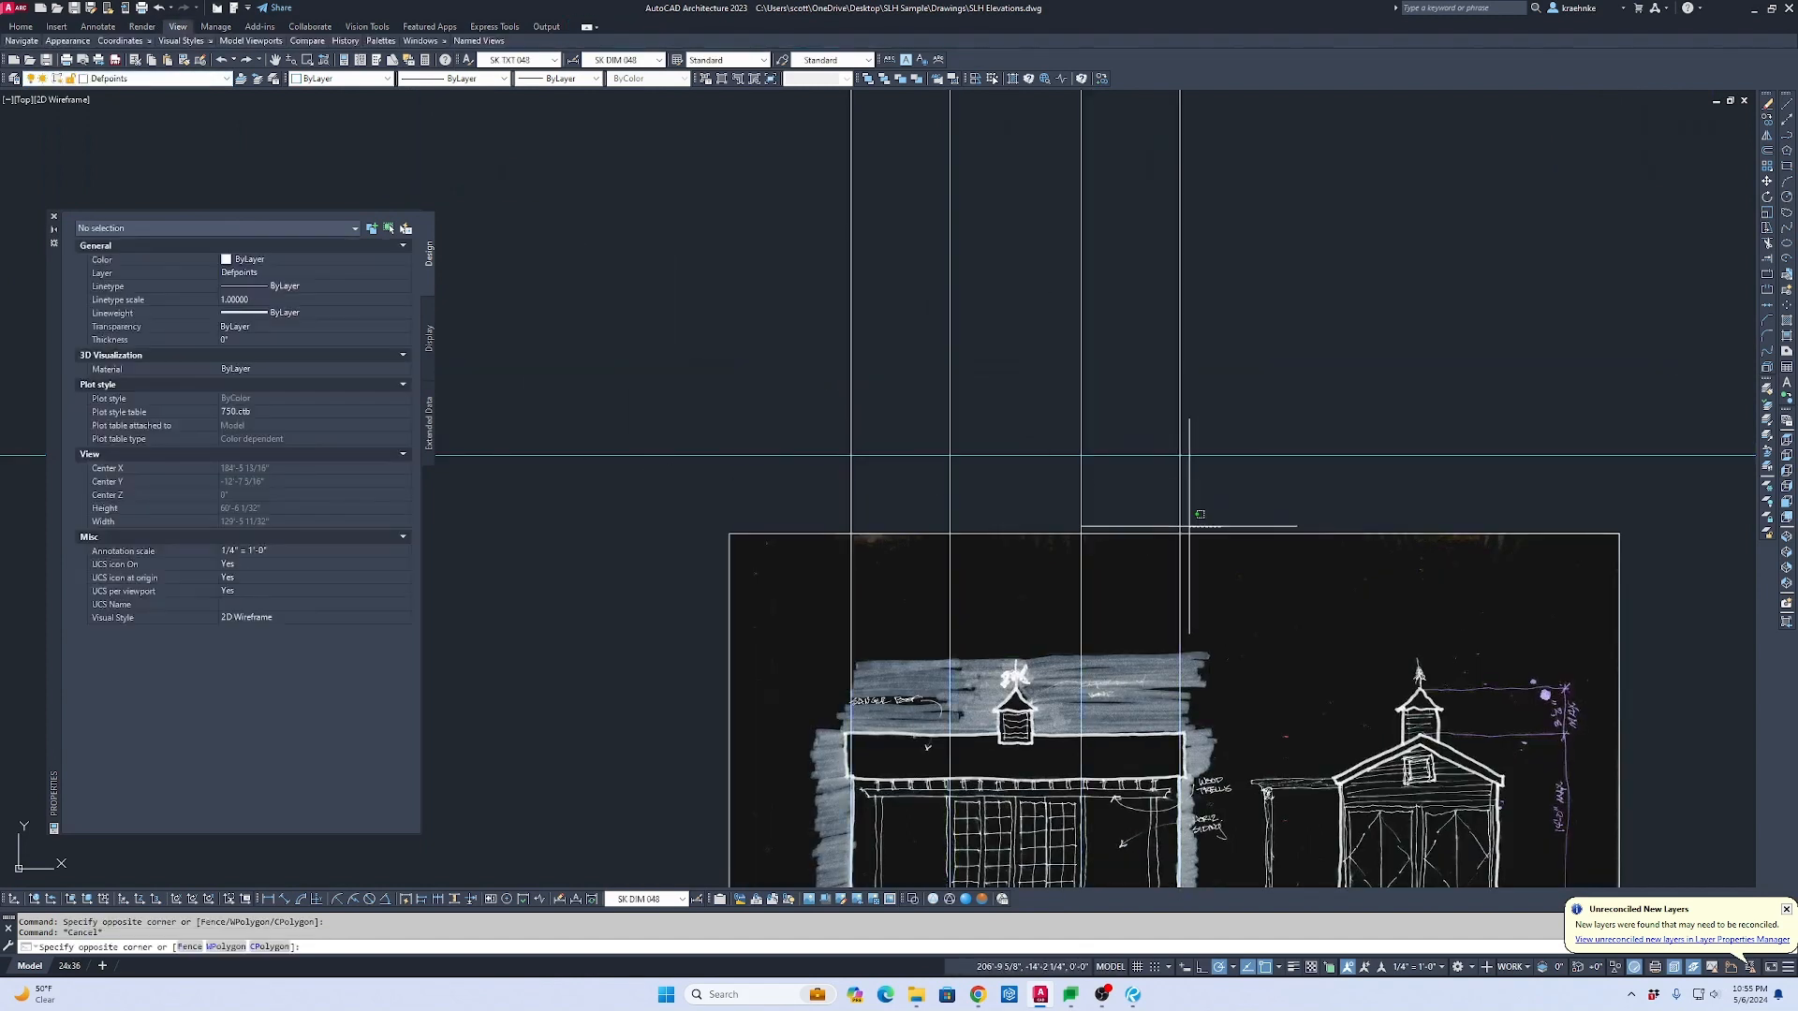
left_click(726, 490)
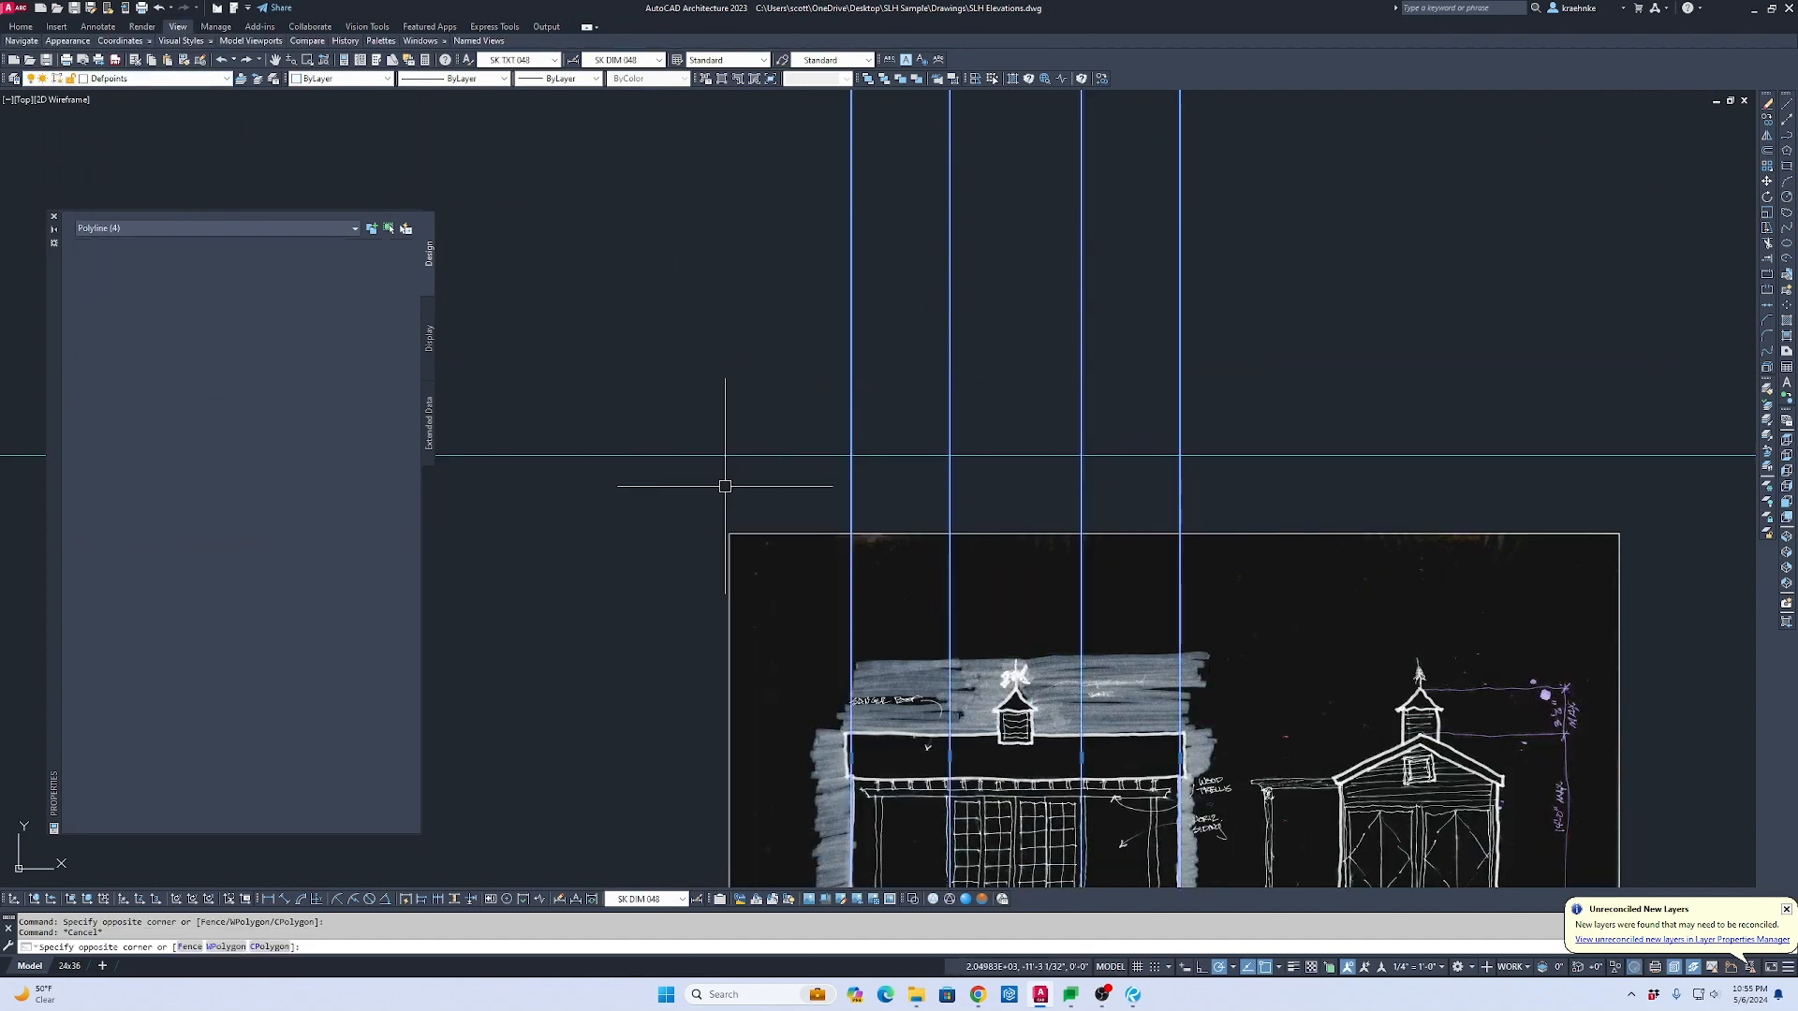
left_click(155, 79)
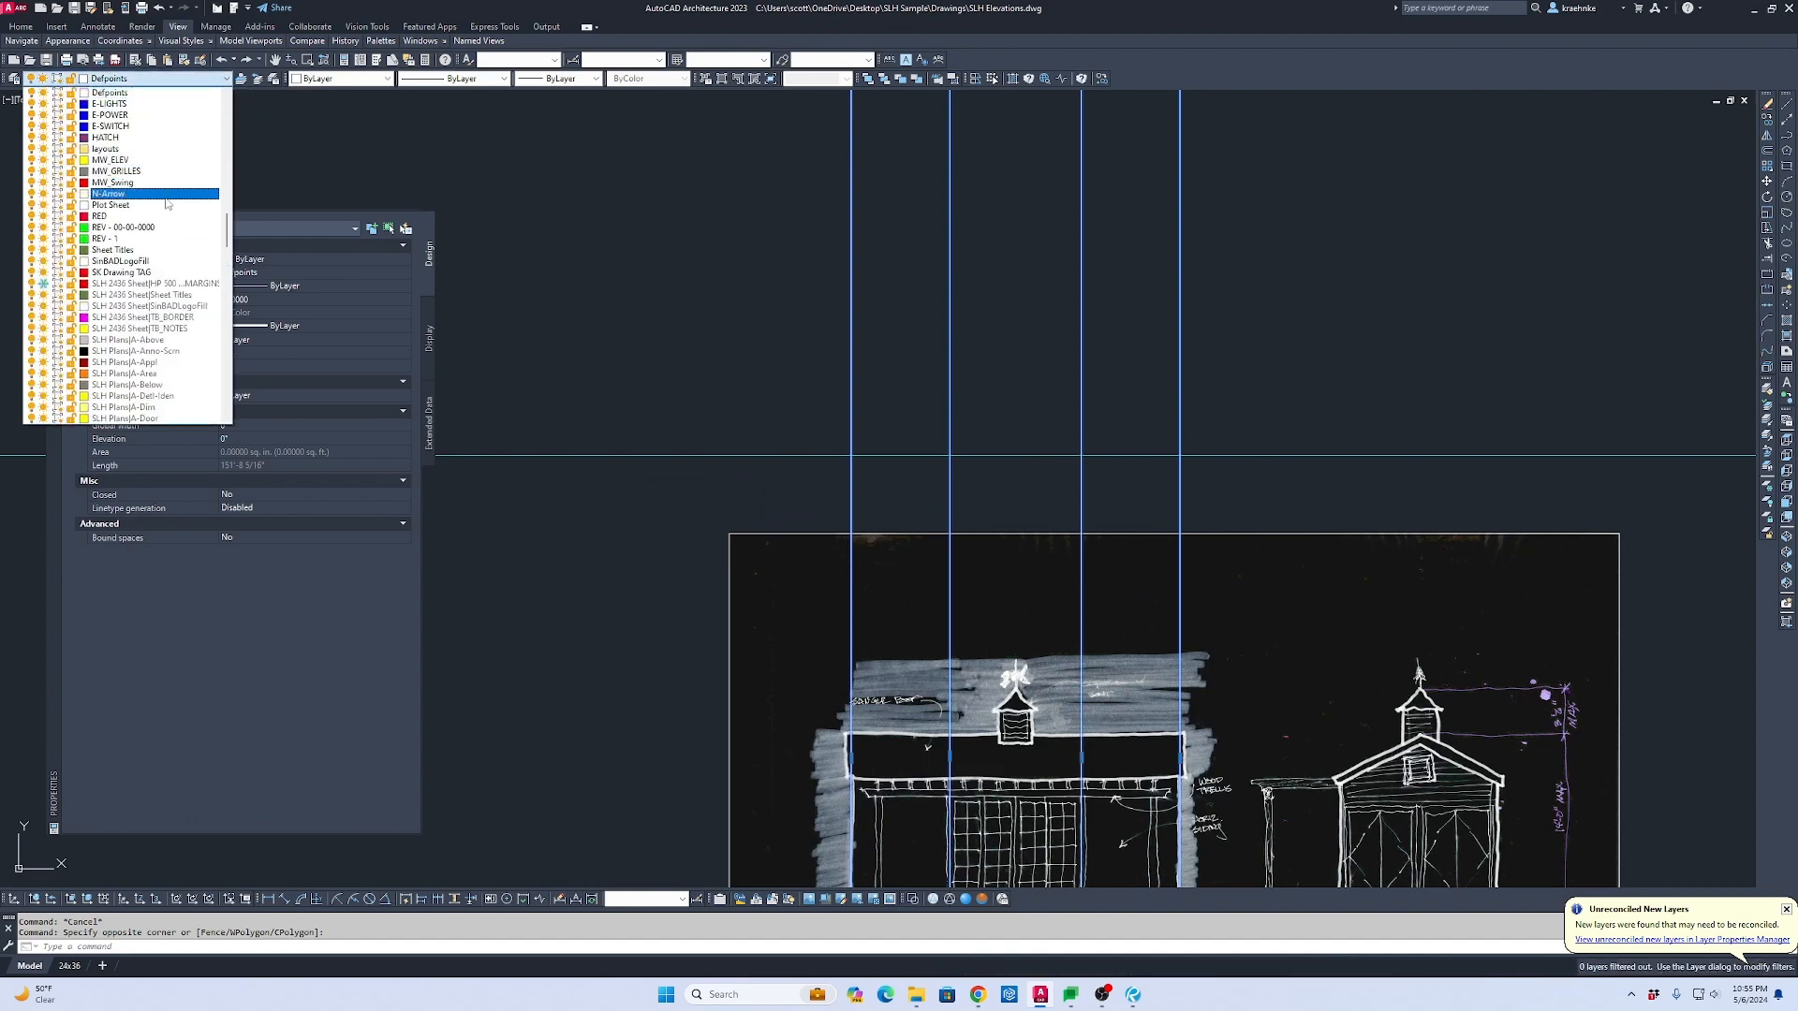
scroll(162, 233, "up", 10)
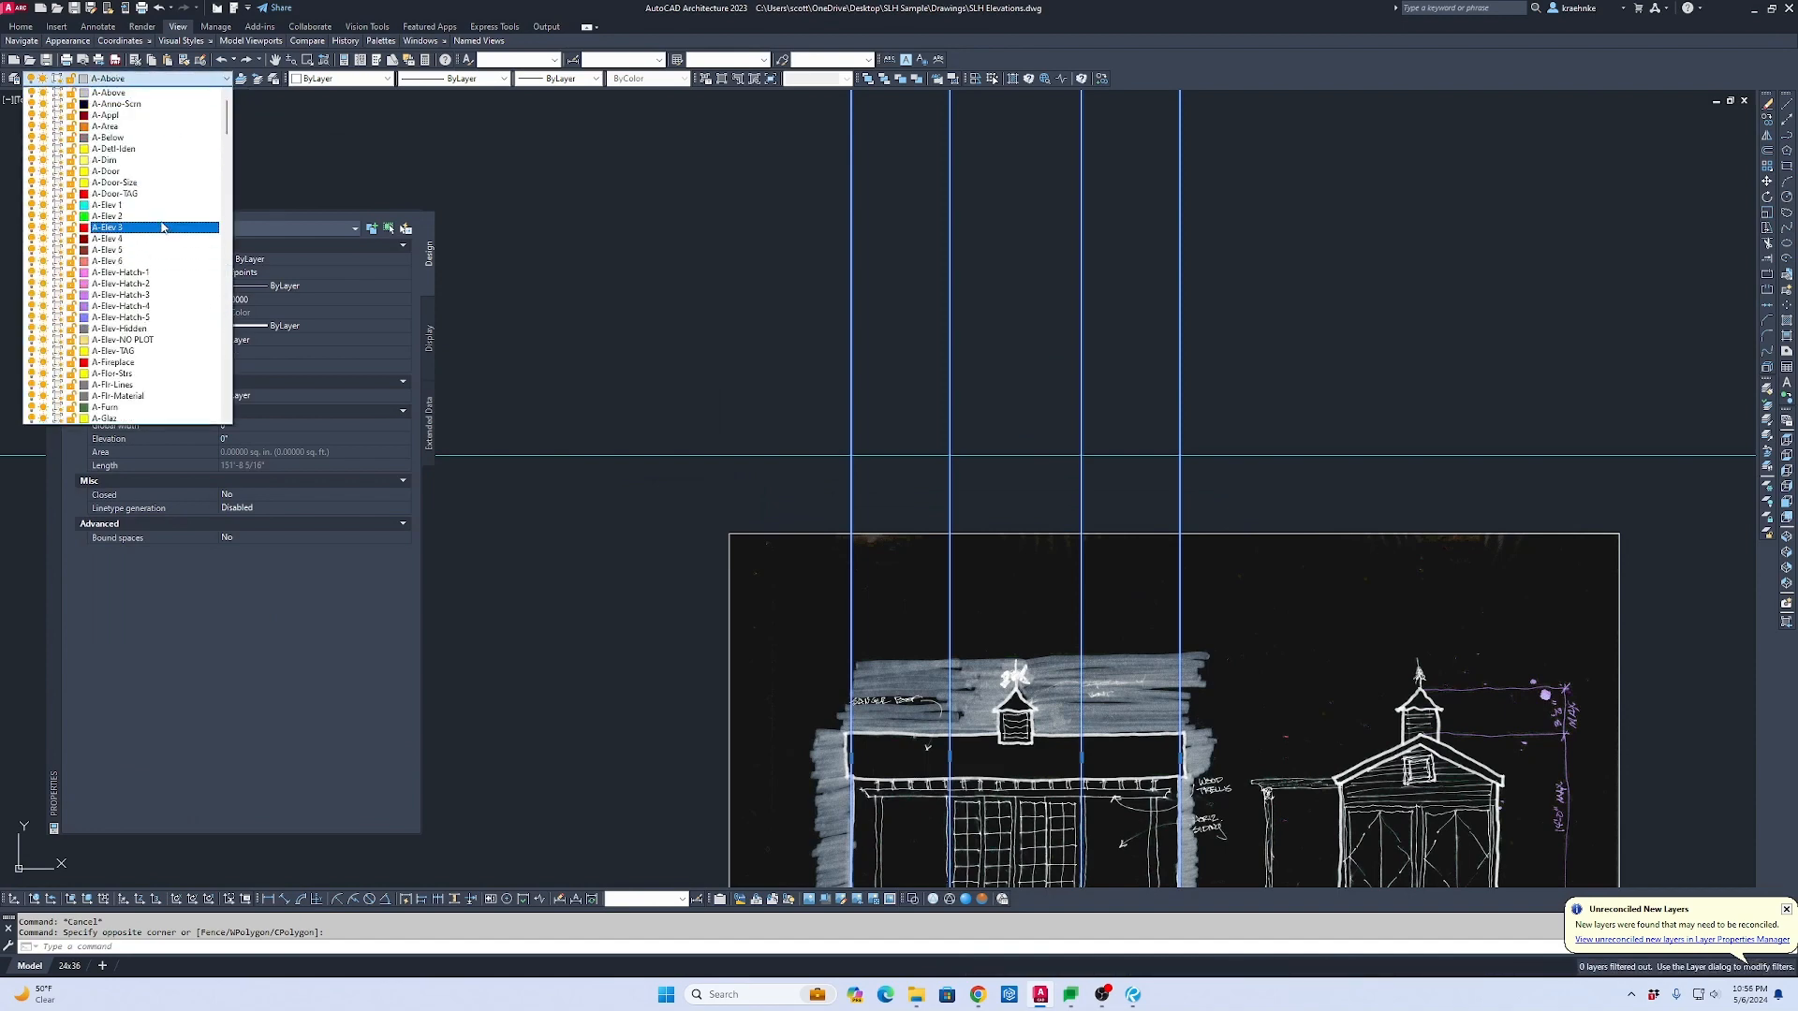
left_click(164, 215)
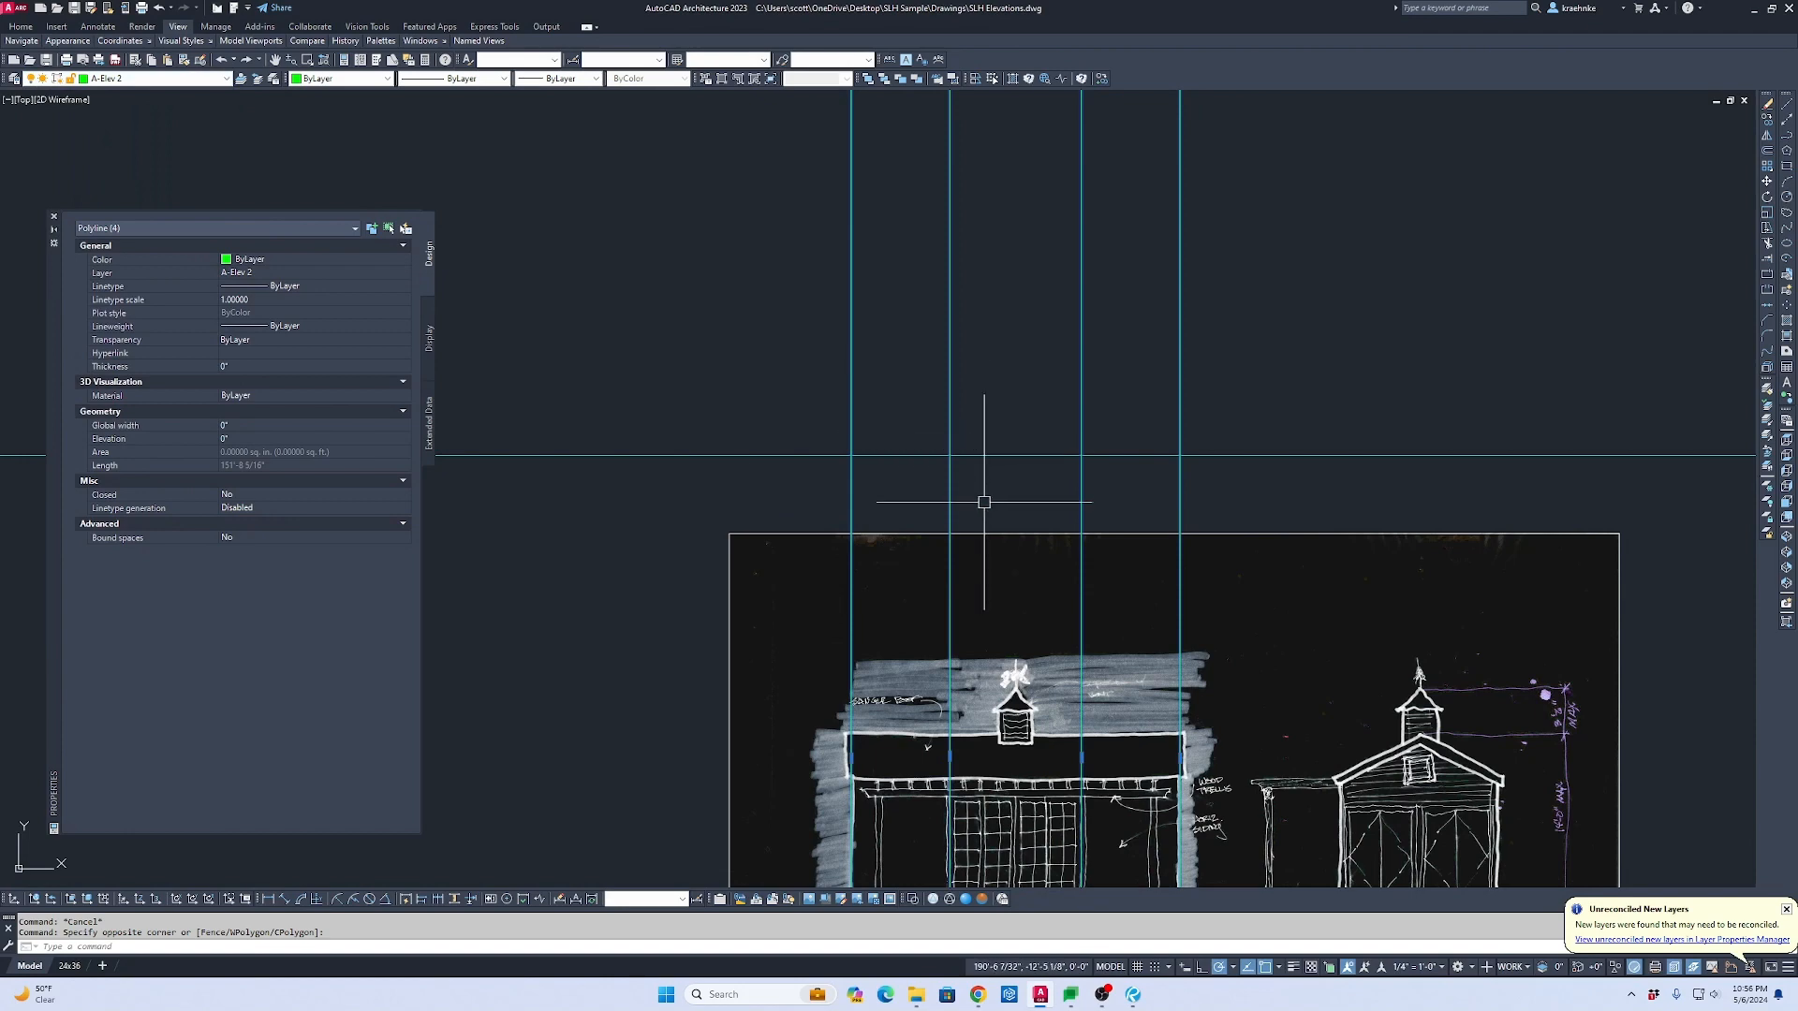
key("Escape")
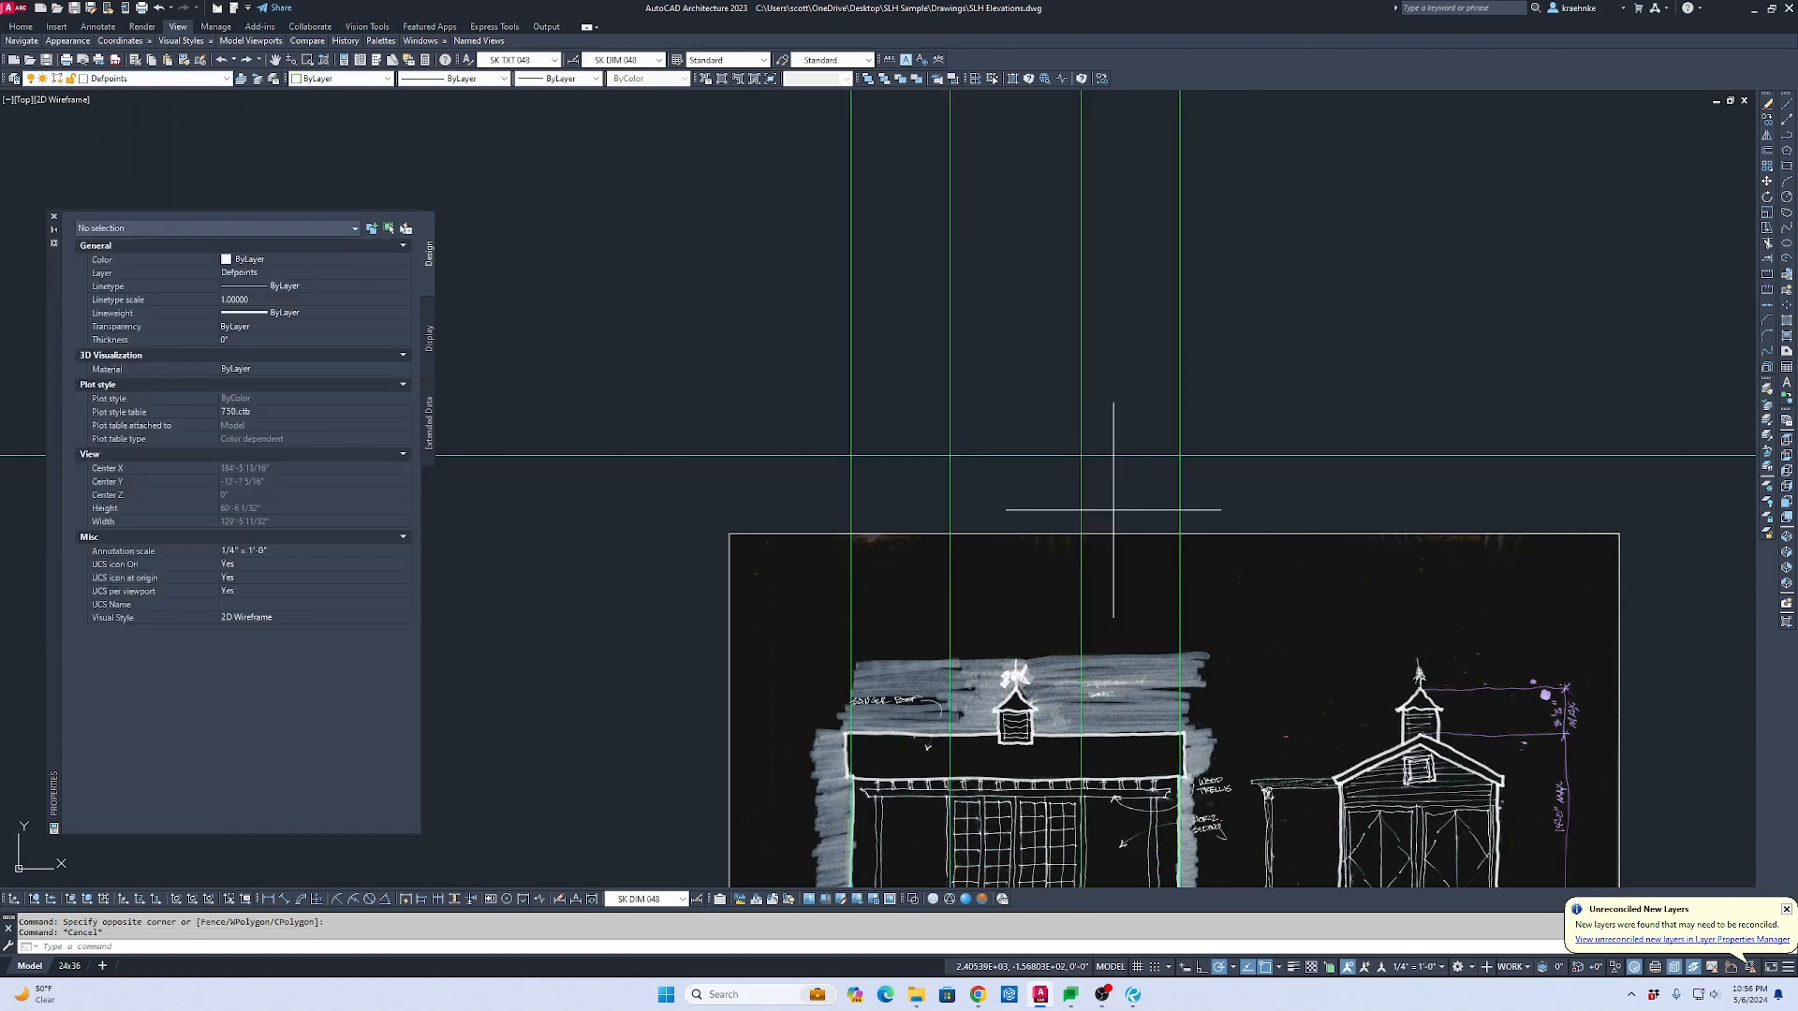
Step: Reassign the two inner projection lines for the patio door opening to layer A-Elev 3
left_click(1114, 511)
left_click(941, 489)
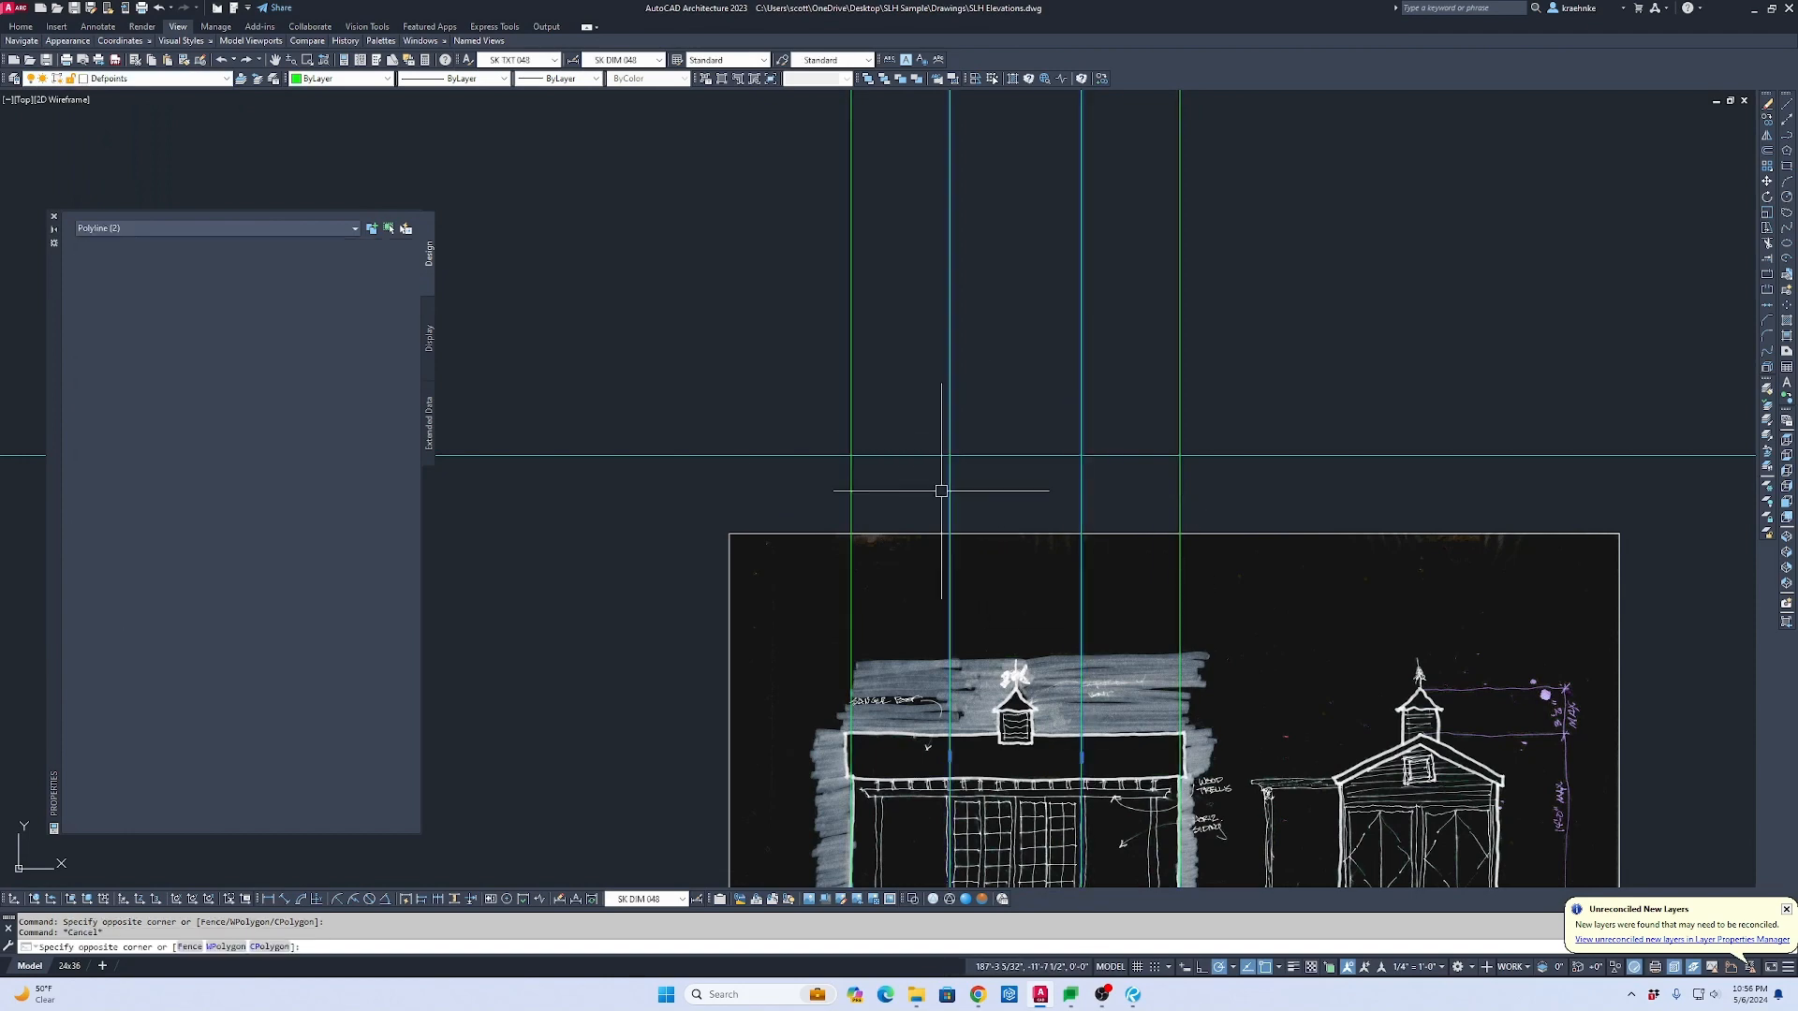
left_click(168, 80)
left_click(172, 104)
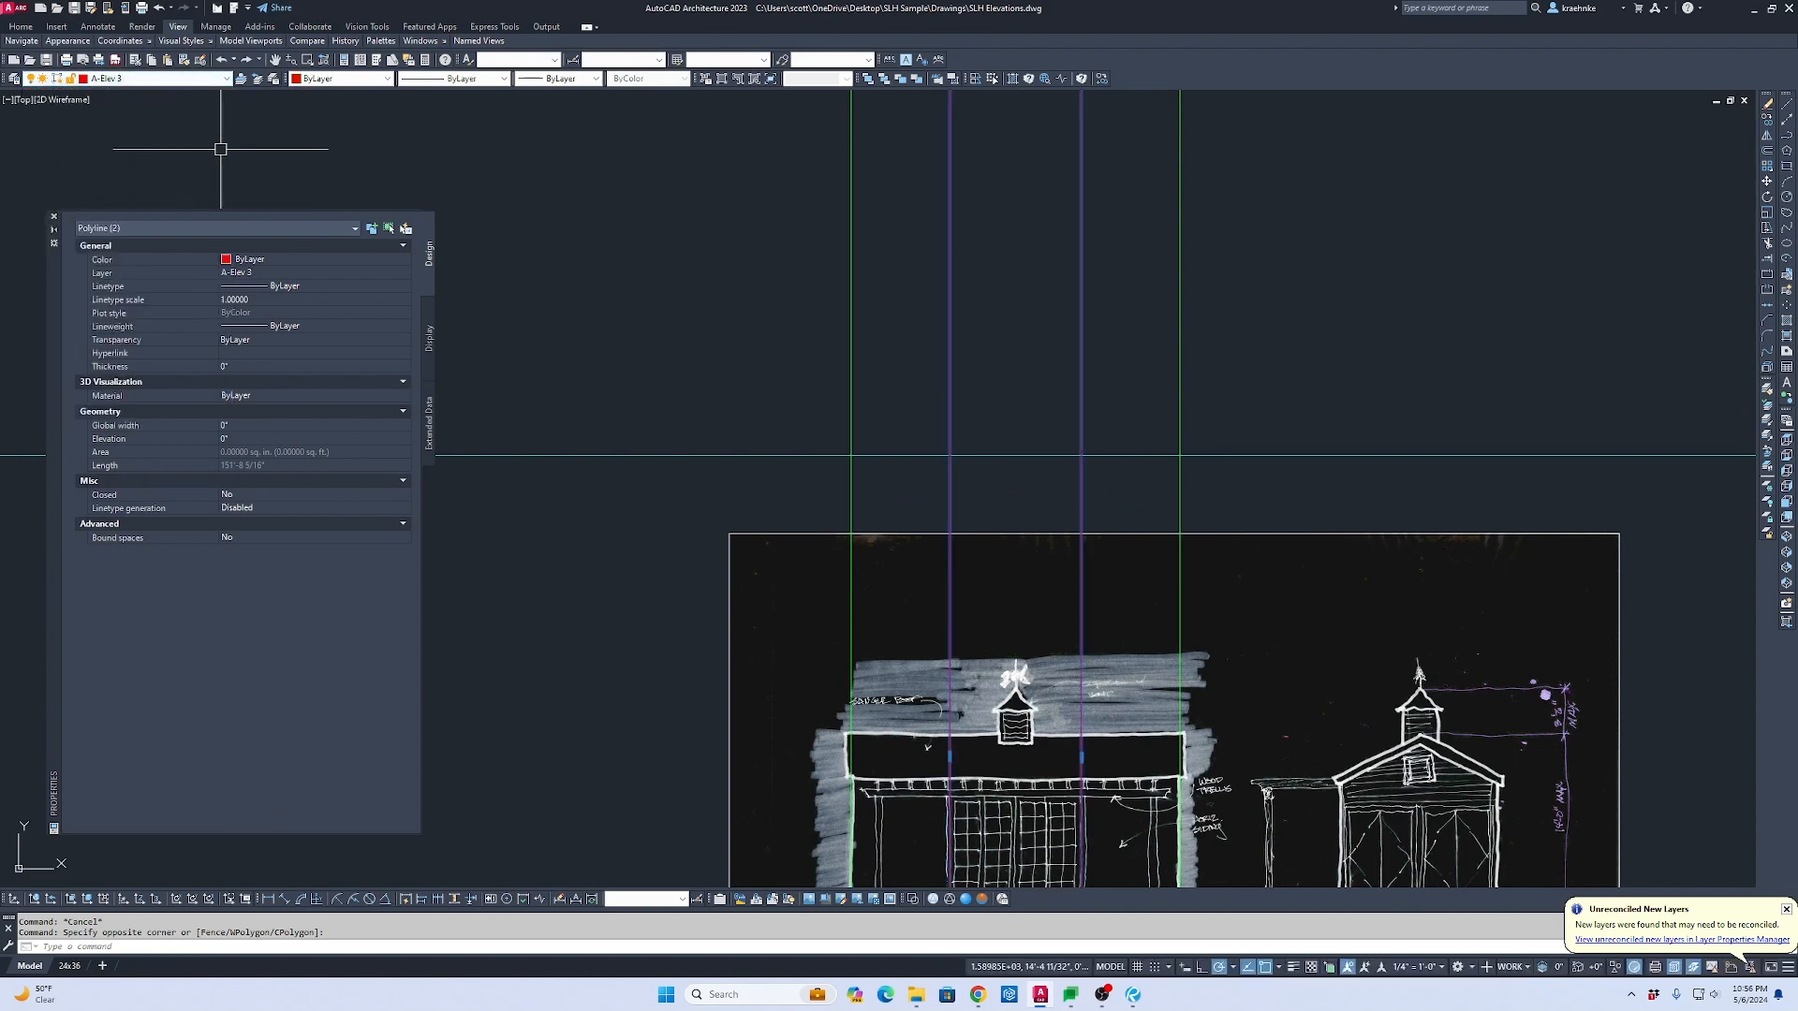
key("Escape")
Step: Examine the layer standards table beside the plans for the lineweights of the A-Elev layers
scroll(722, 373, "down", 5)
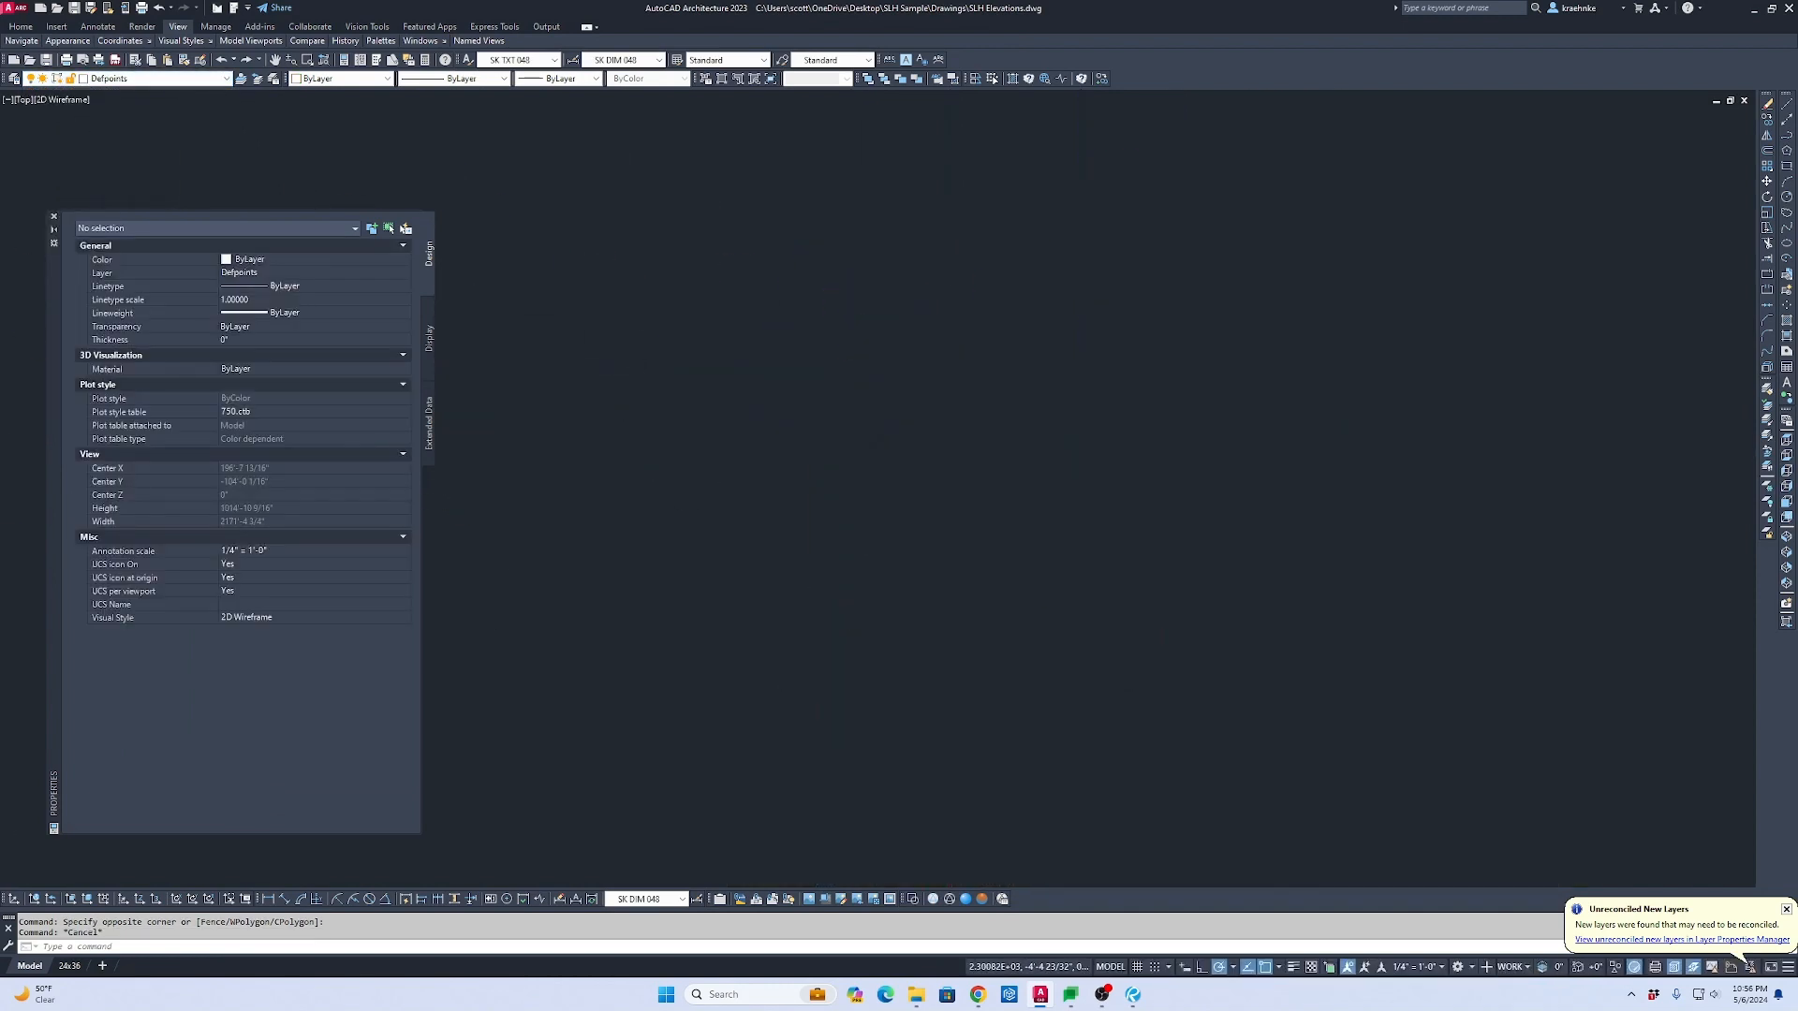
scroll(986, 402, "up", 8)
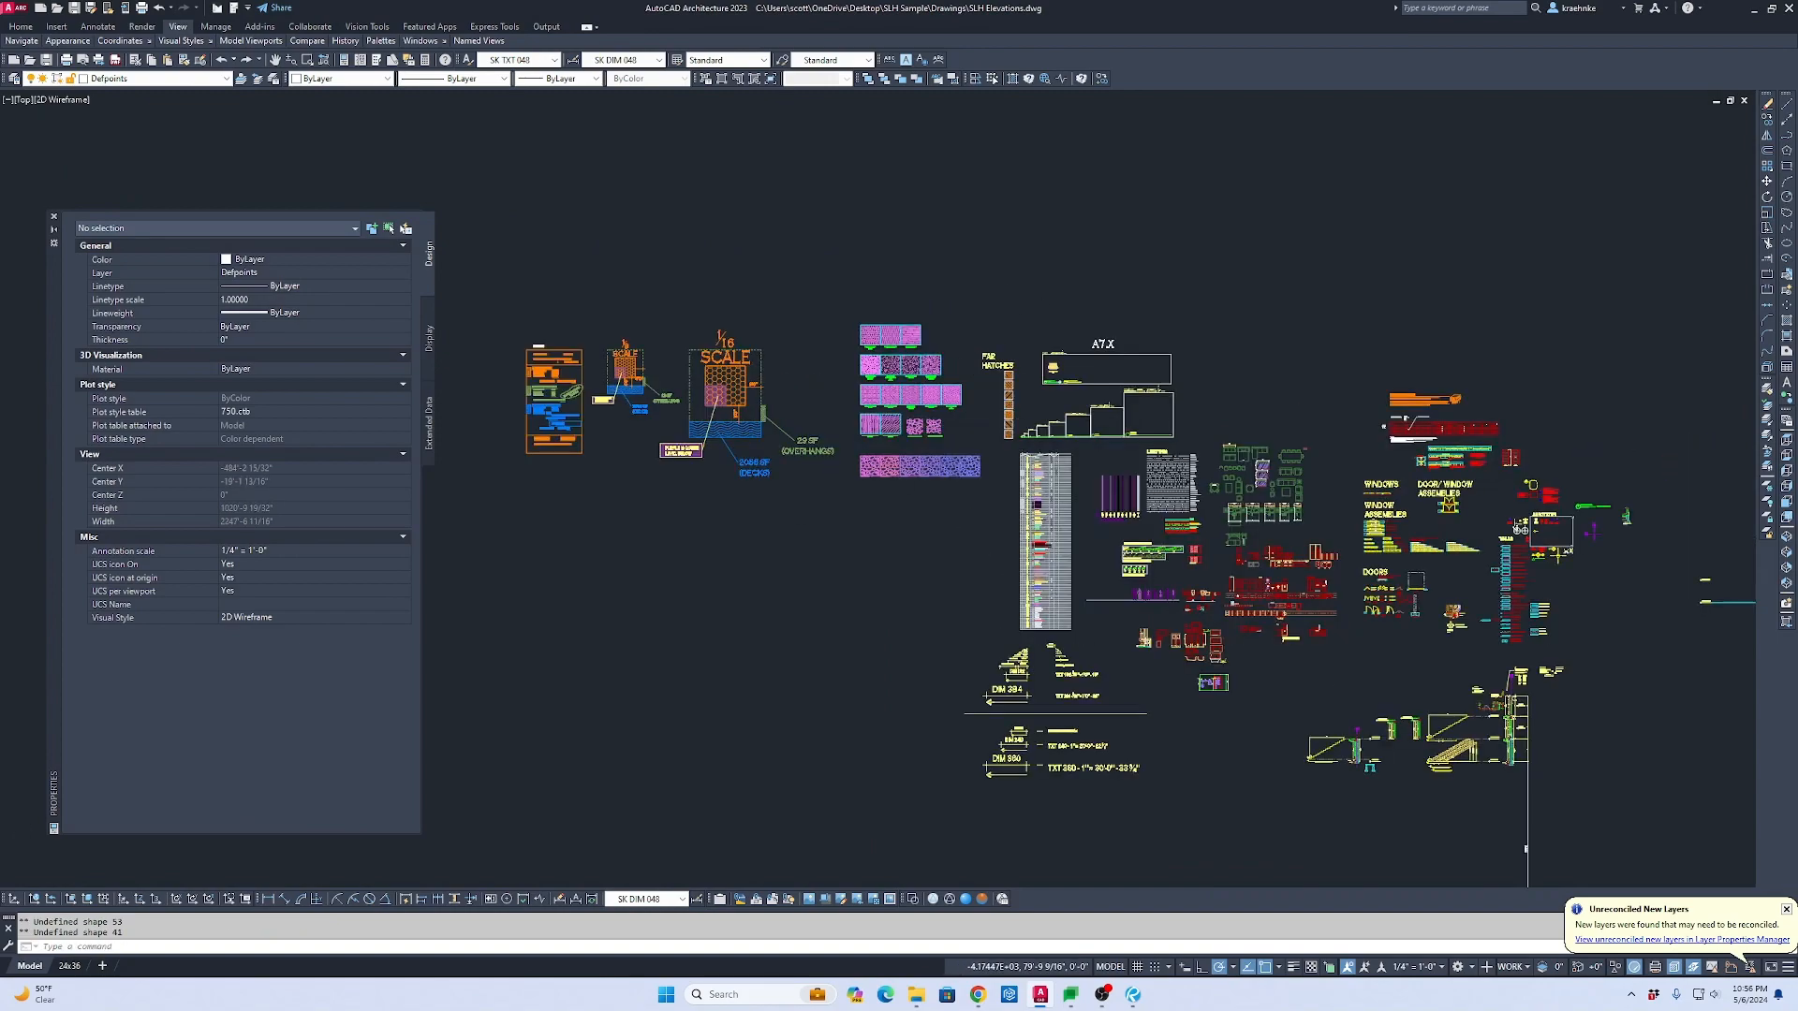
scroll(1073, 562, "up", 8)
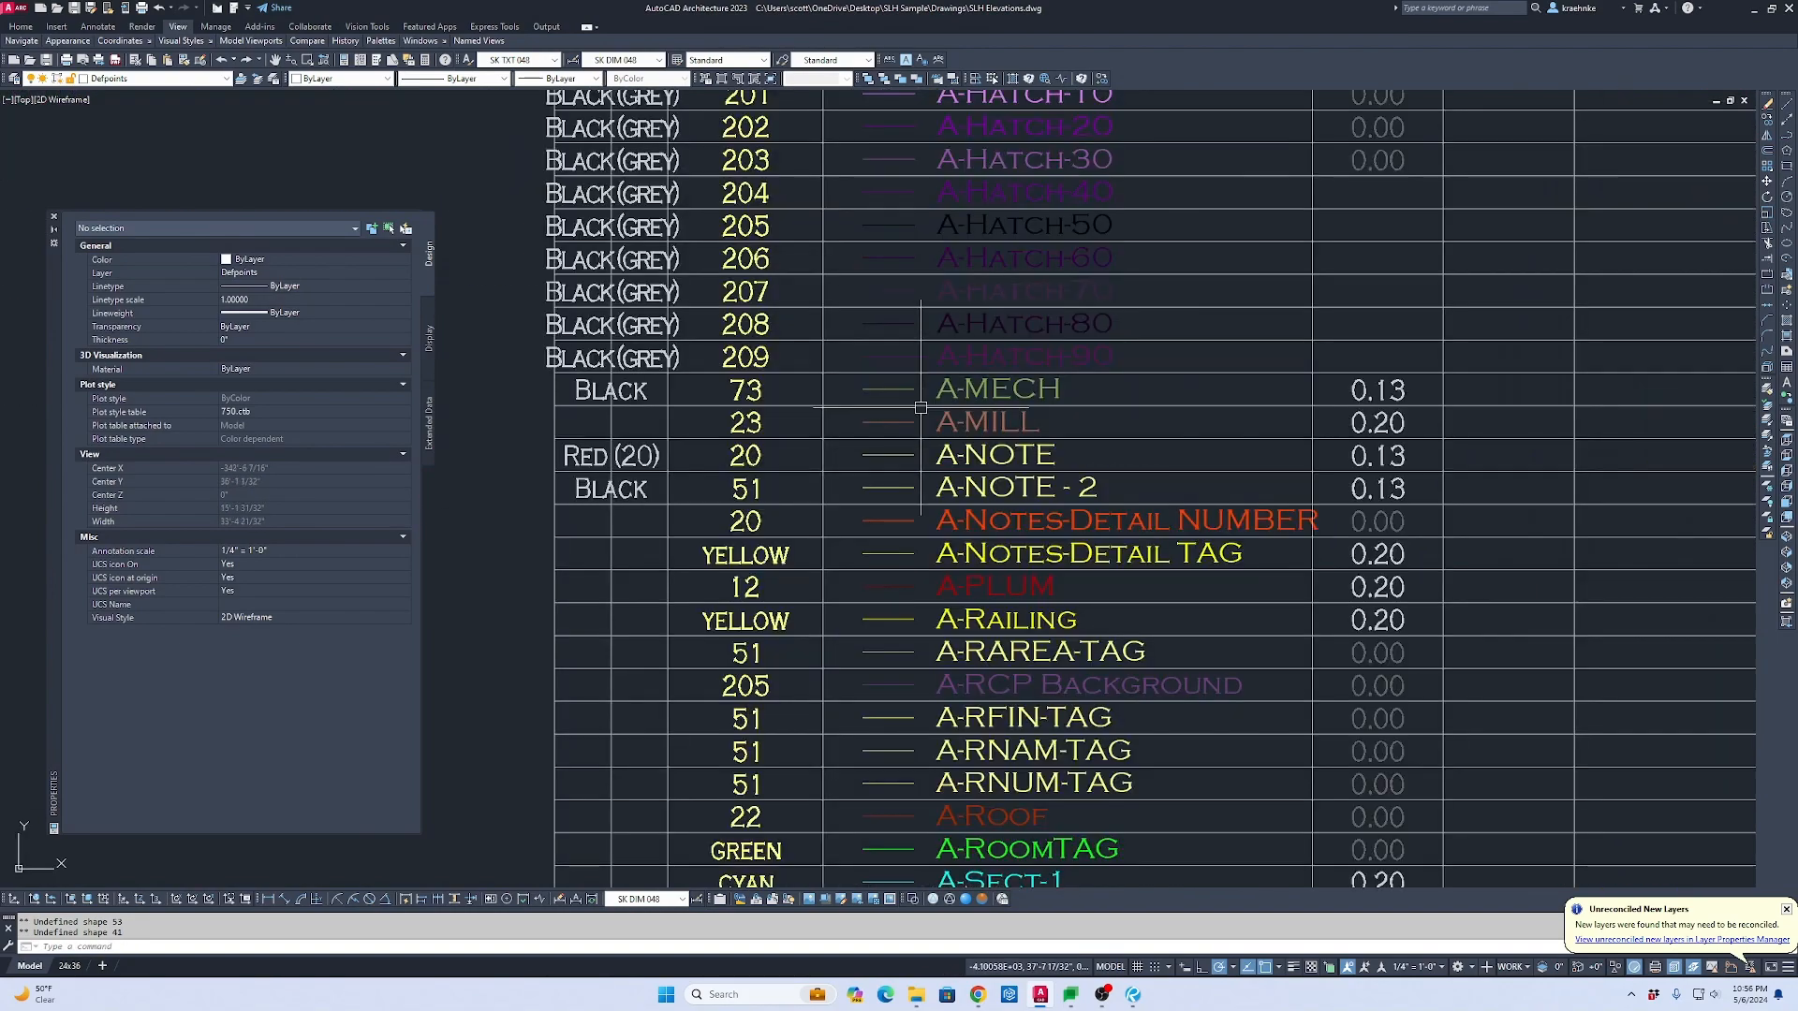
mouse_move(1057, 400)
middle_mouse_down()
mouse_move(1028, 241)
mouse_move(982, 708)
middle_mouse_up()
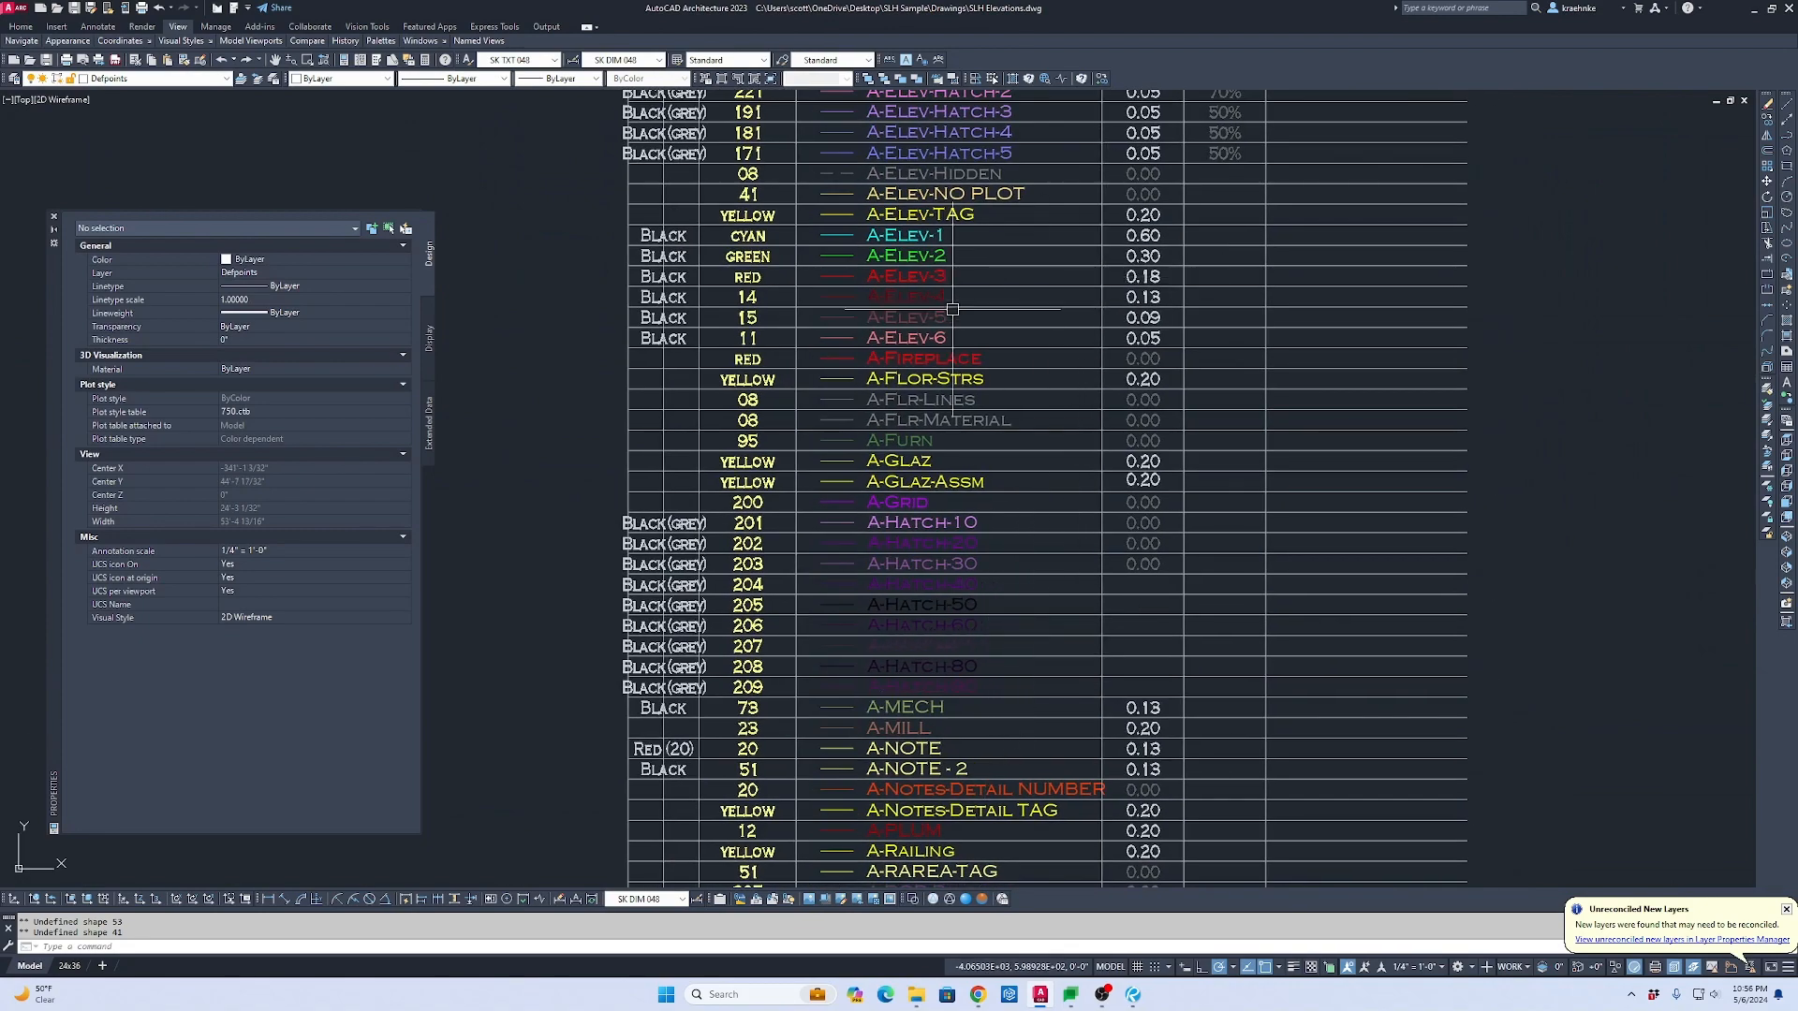
scroll(952, 309, "up", 4)
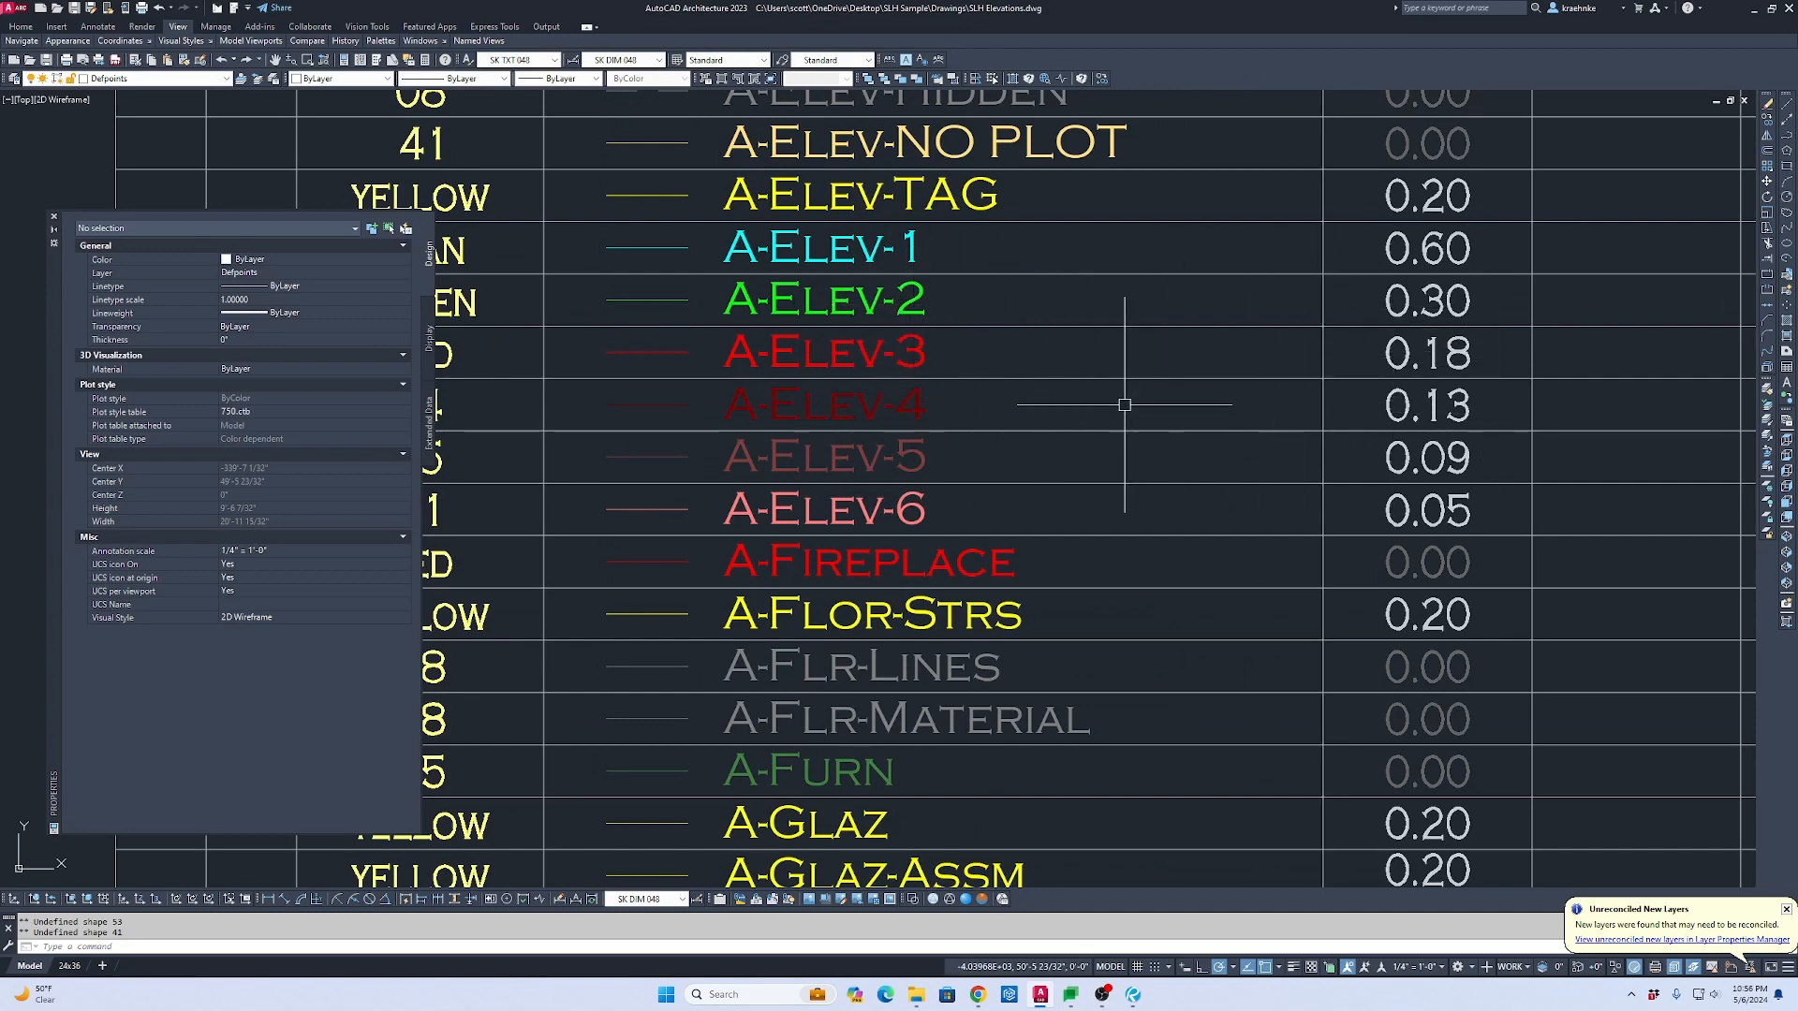
scroll(1400, 273, "down", 6)
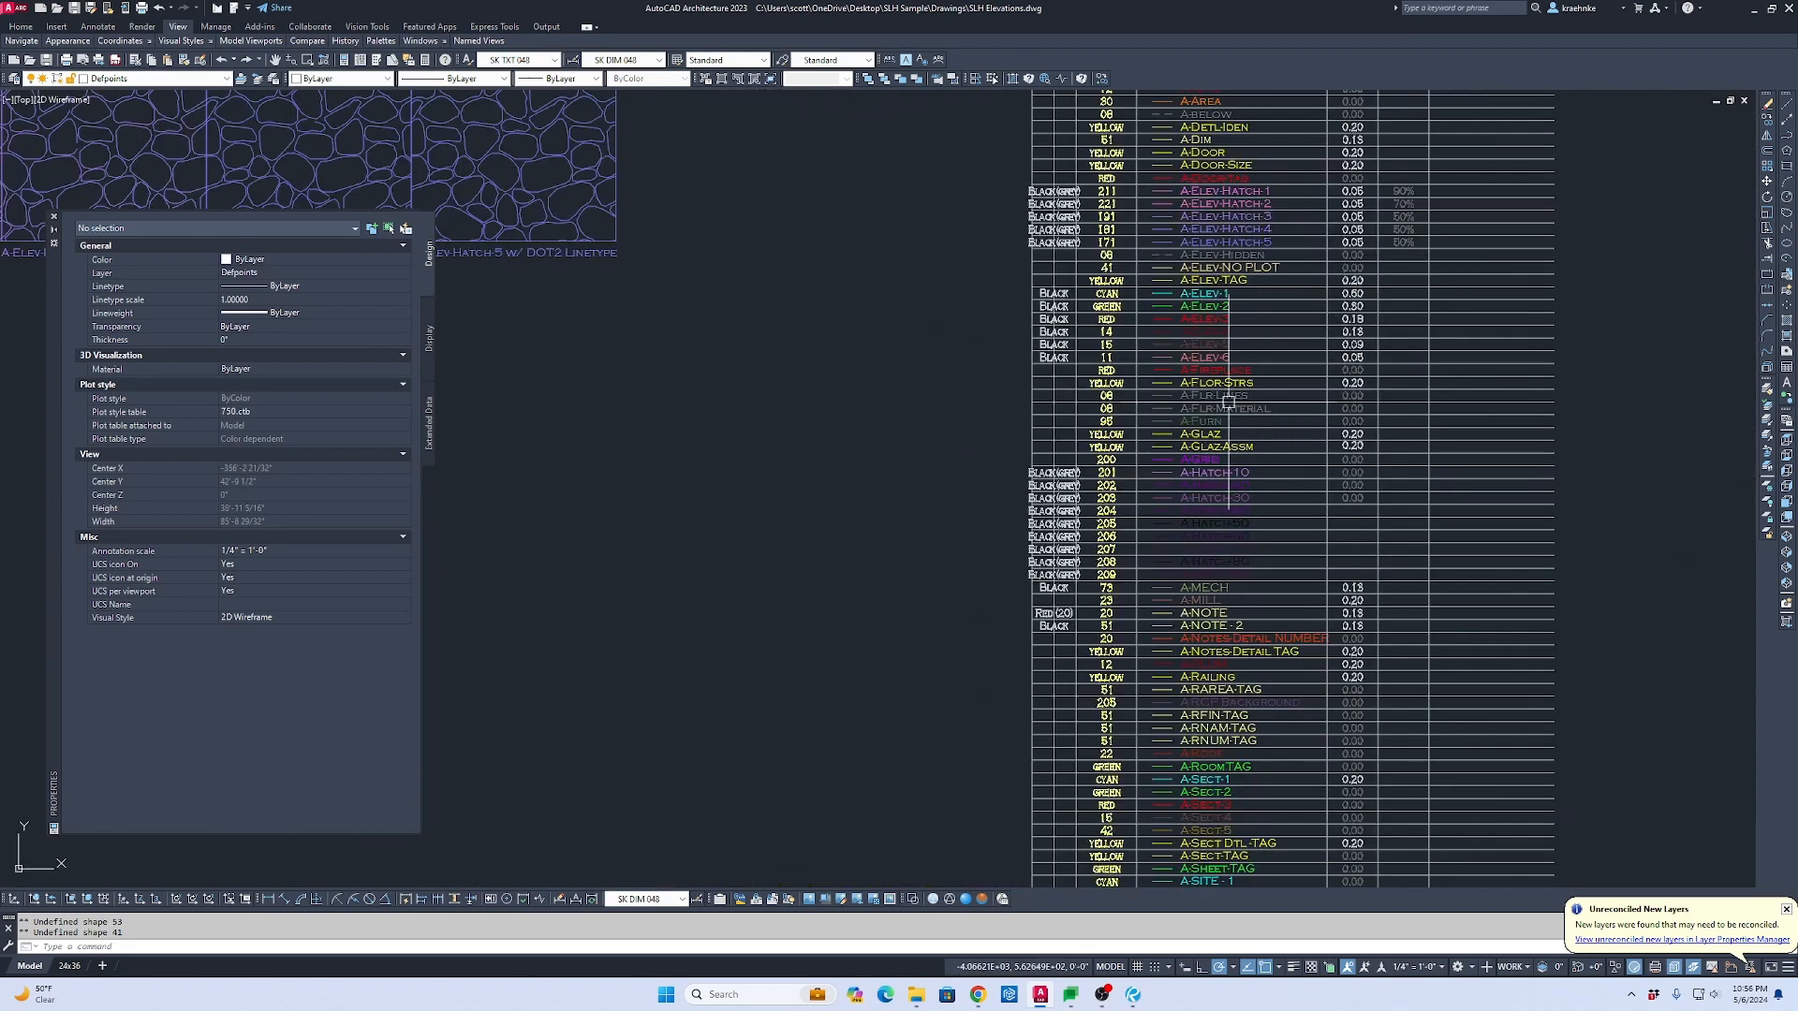
scroll(1229, 402, "down", 6)
middle_click_drag(1228, 402, 258, 434)
middle_click_drag(1367, 454, 435, 370)
middle_click_drag(1365, 404, 510, 452)
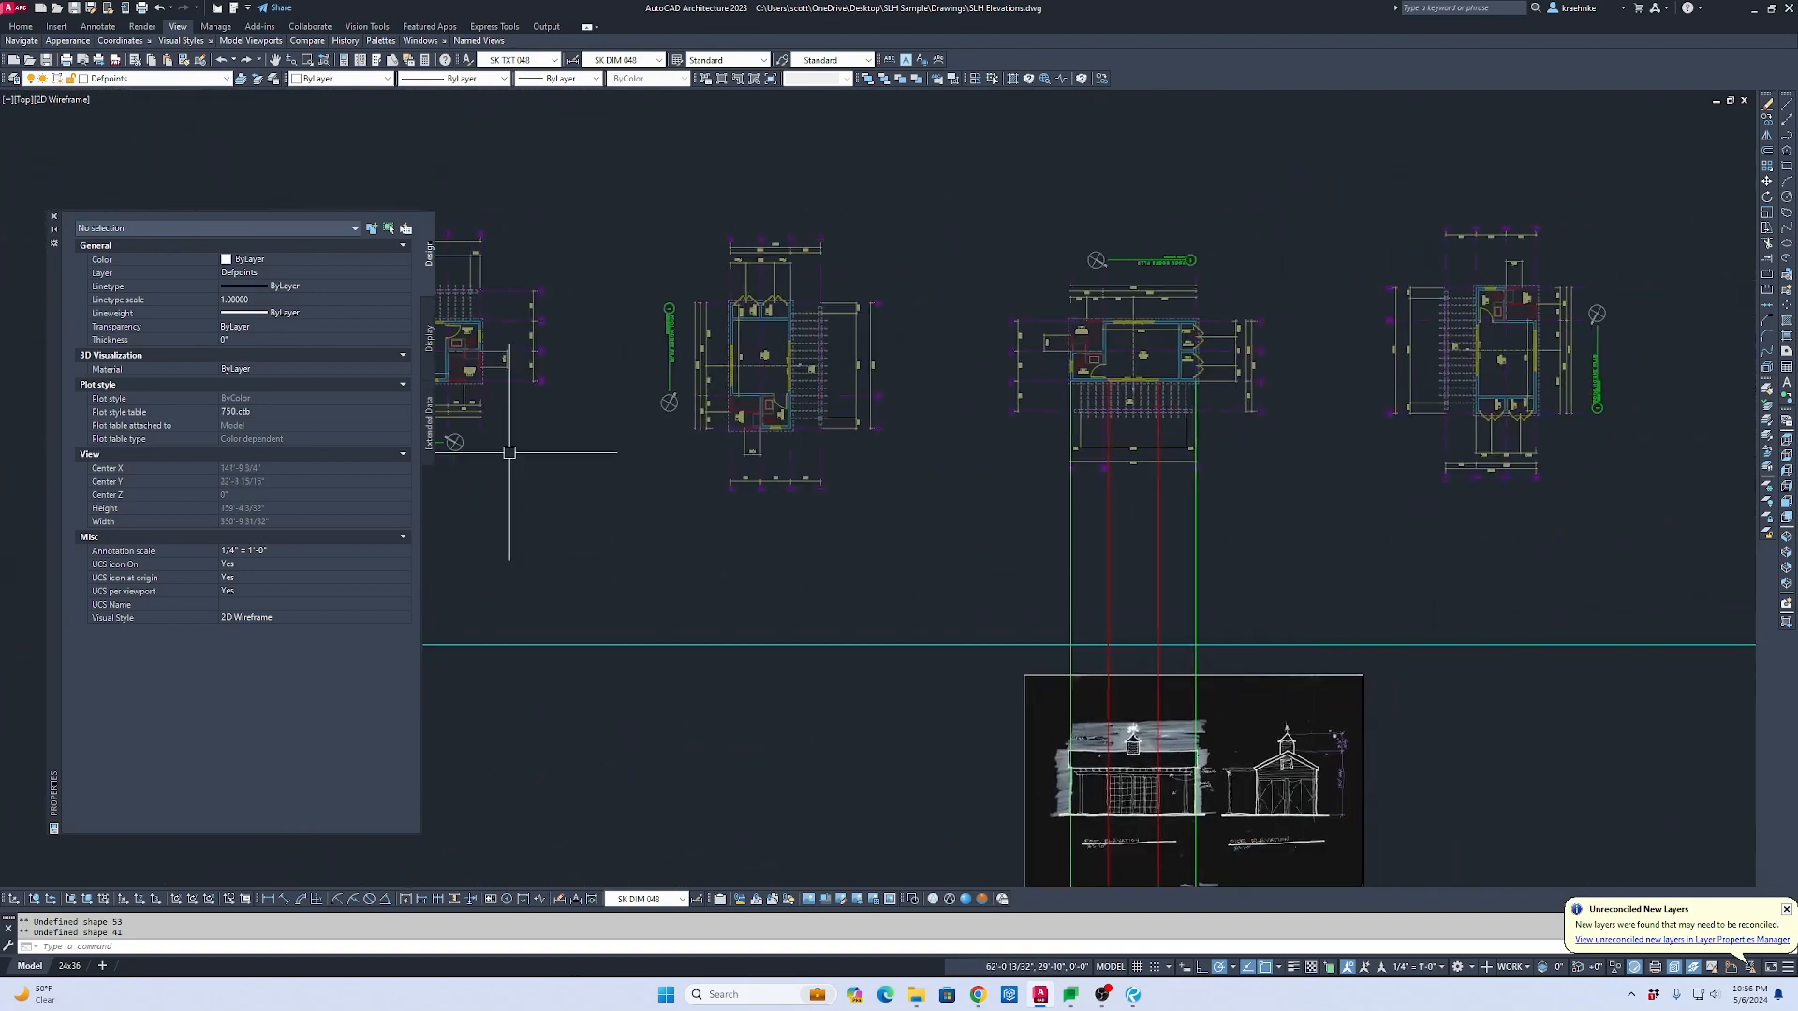
Step: Trim the four vertical projection lines below the floor line, using the floor line as the cutting edge
scroll(984, 521, "up", 6)
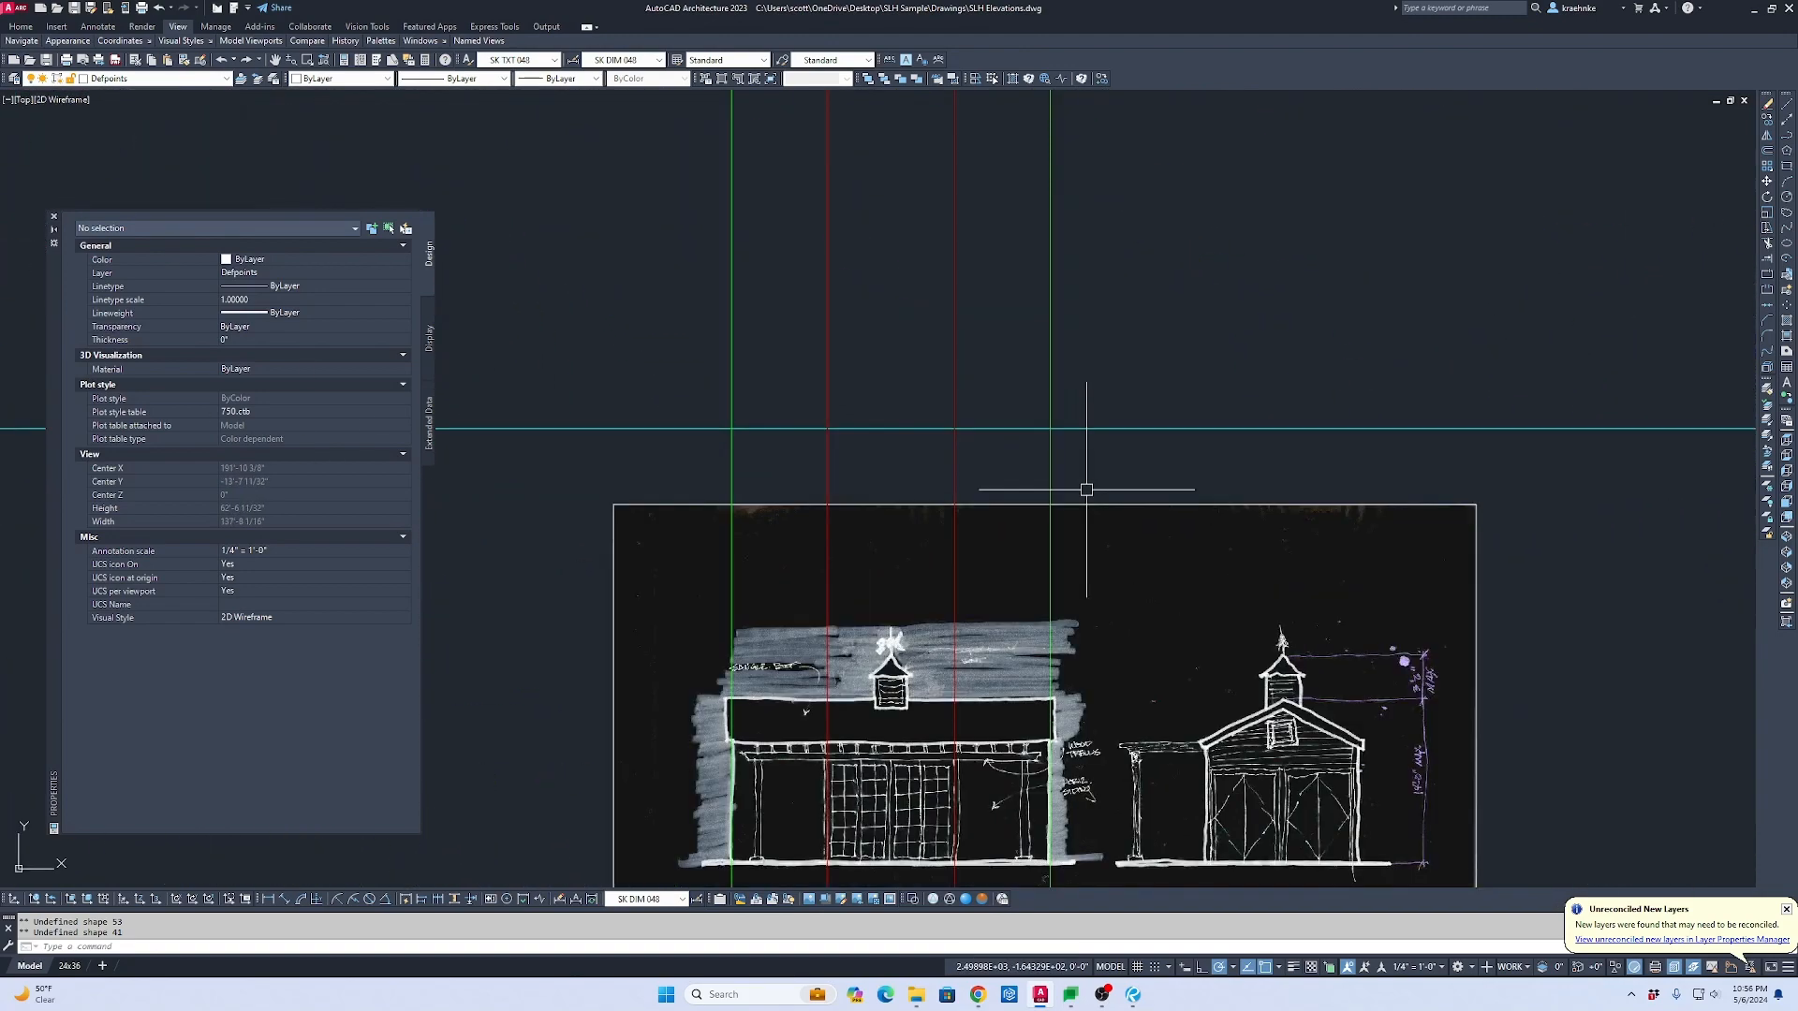
key("Escape")
key("Escape")
type("t")
key("Return")
left_click(1096, 432)
scroll(1171, 405, "down", 4)
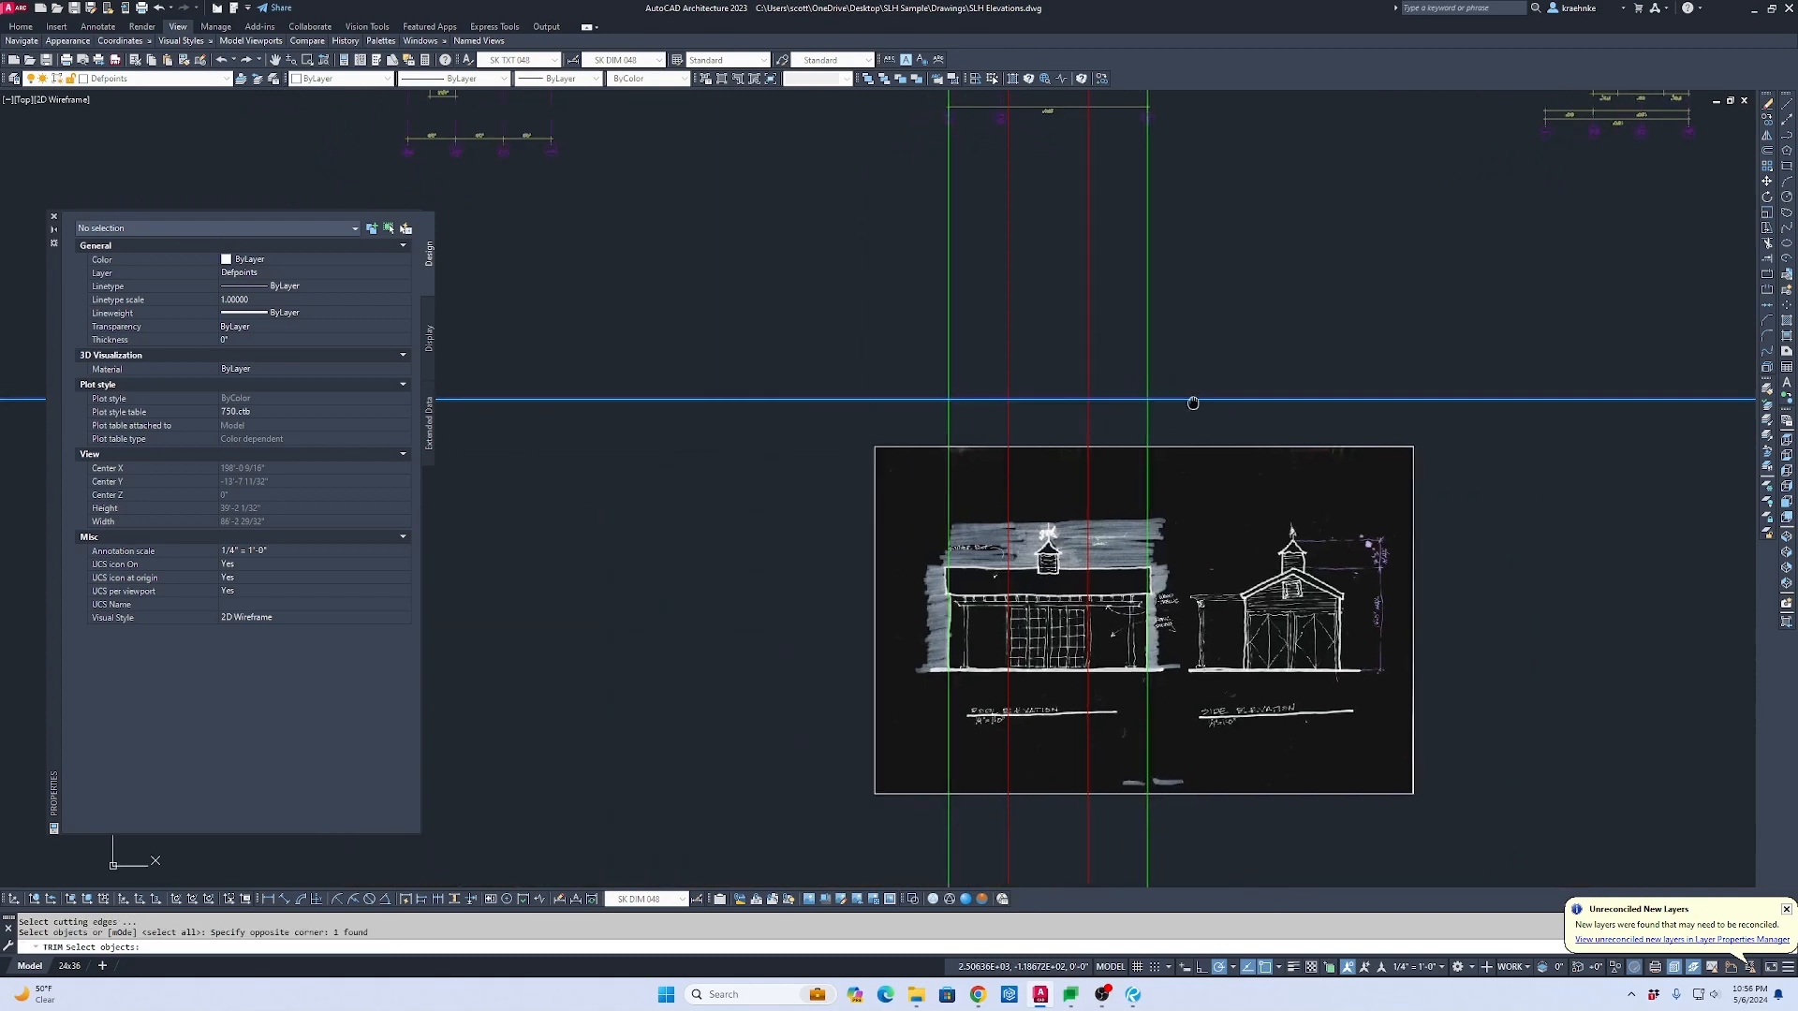
key("Escape")
middle_click_drag(1083, 401, 1063, 554)
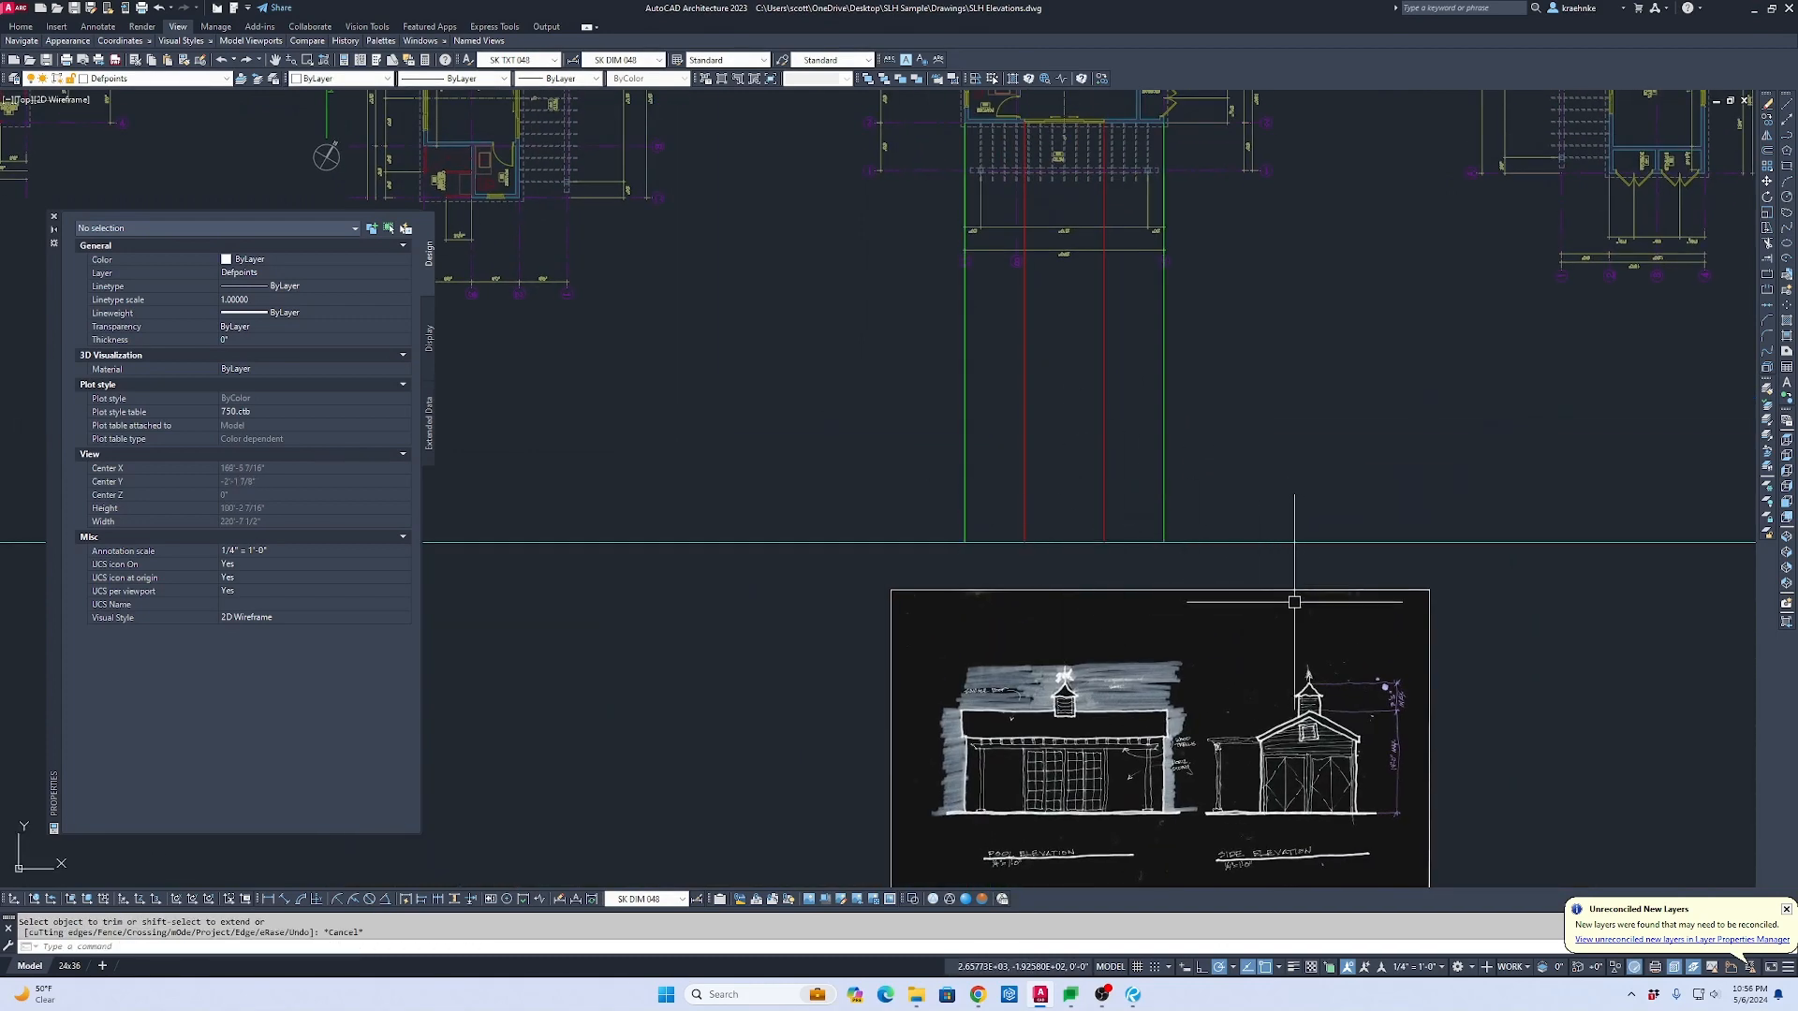
Step: Measure the patio door opening's height on the pool elevation sketch with a linear dimension, without placing it
scroll(1161, 768, "up", 2)
type("d")
key("Return")
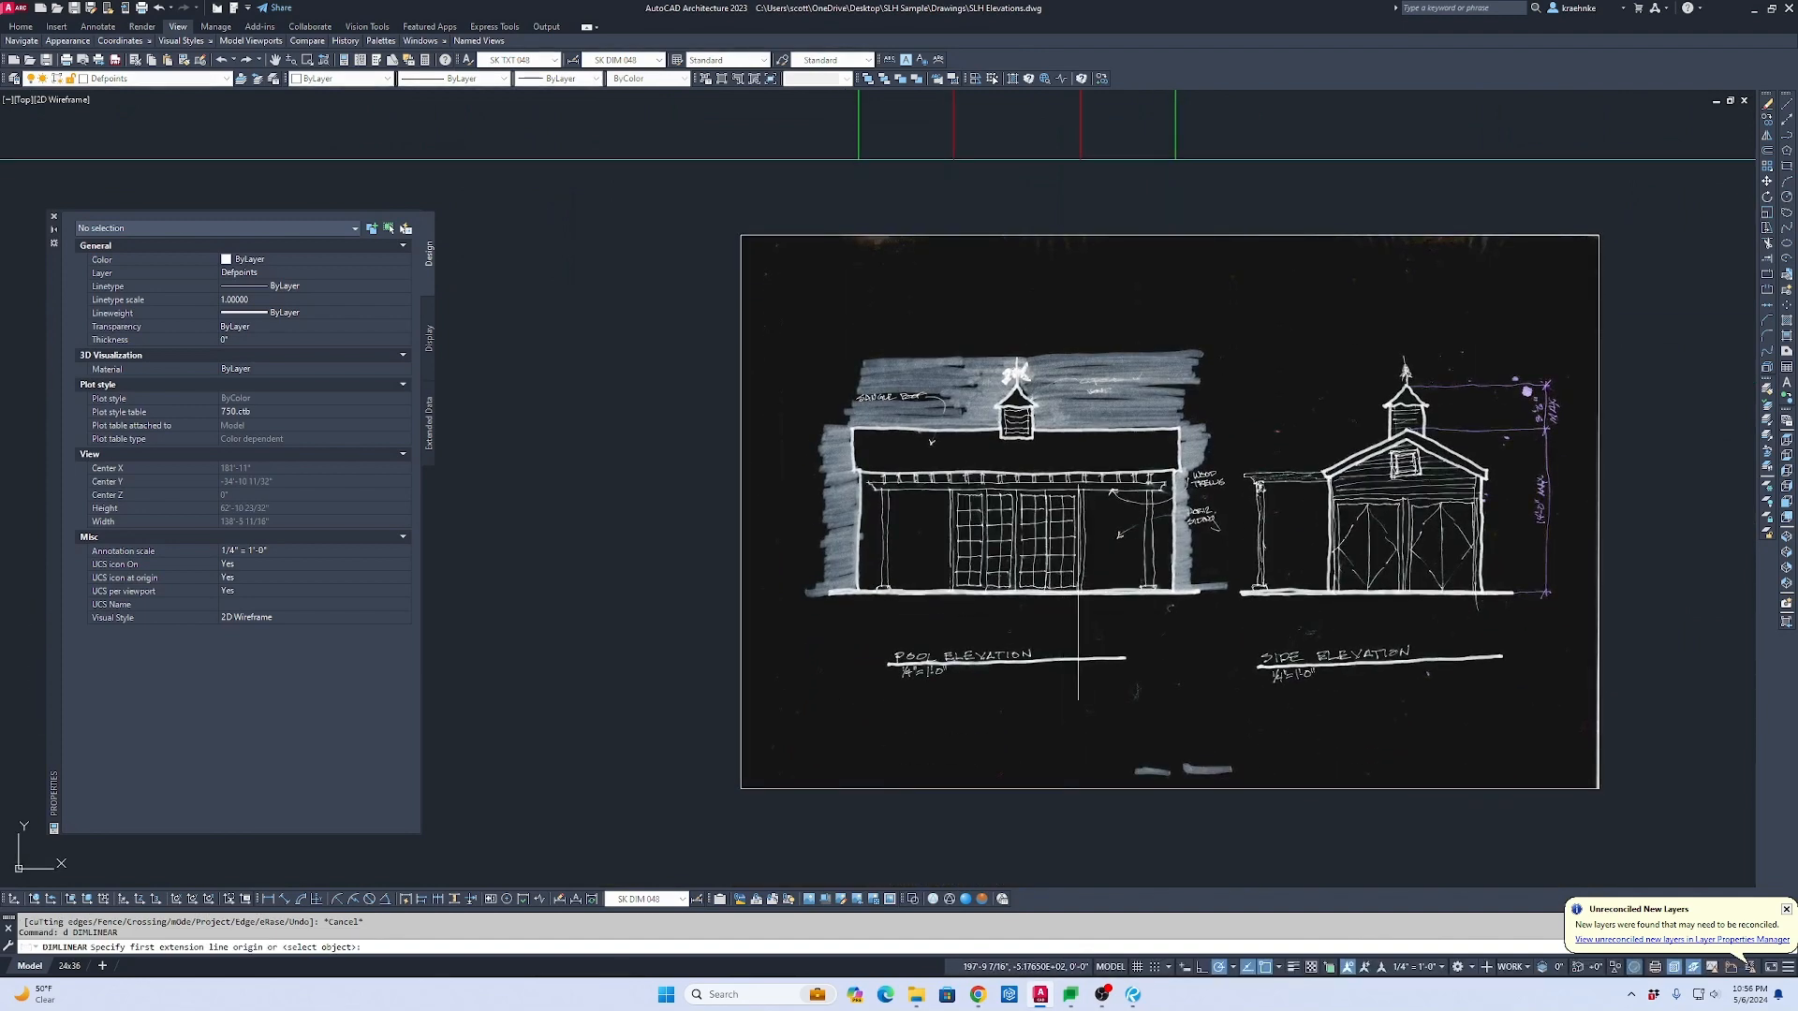
left_click(1079, 592)
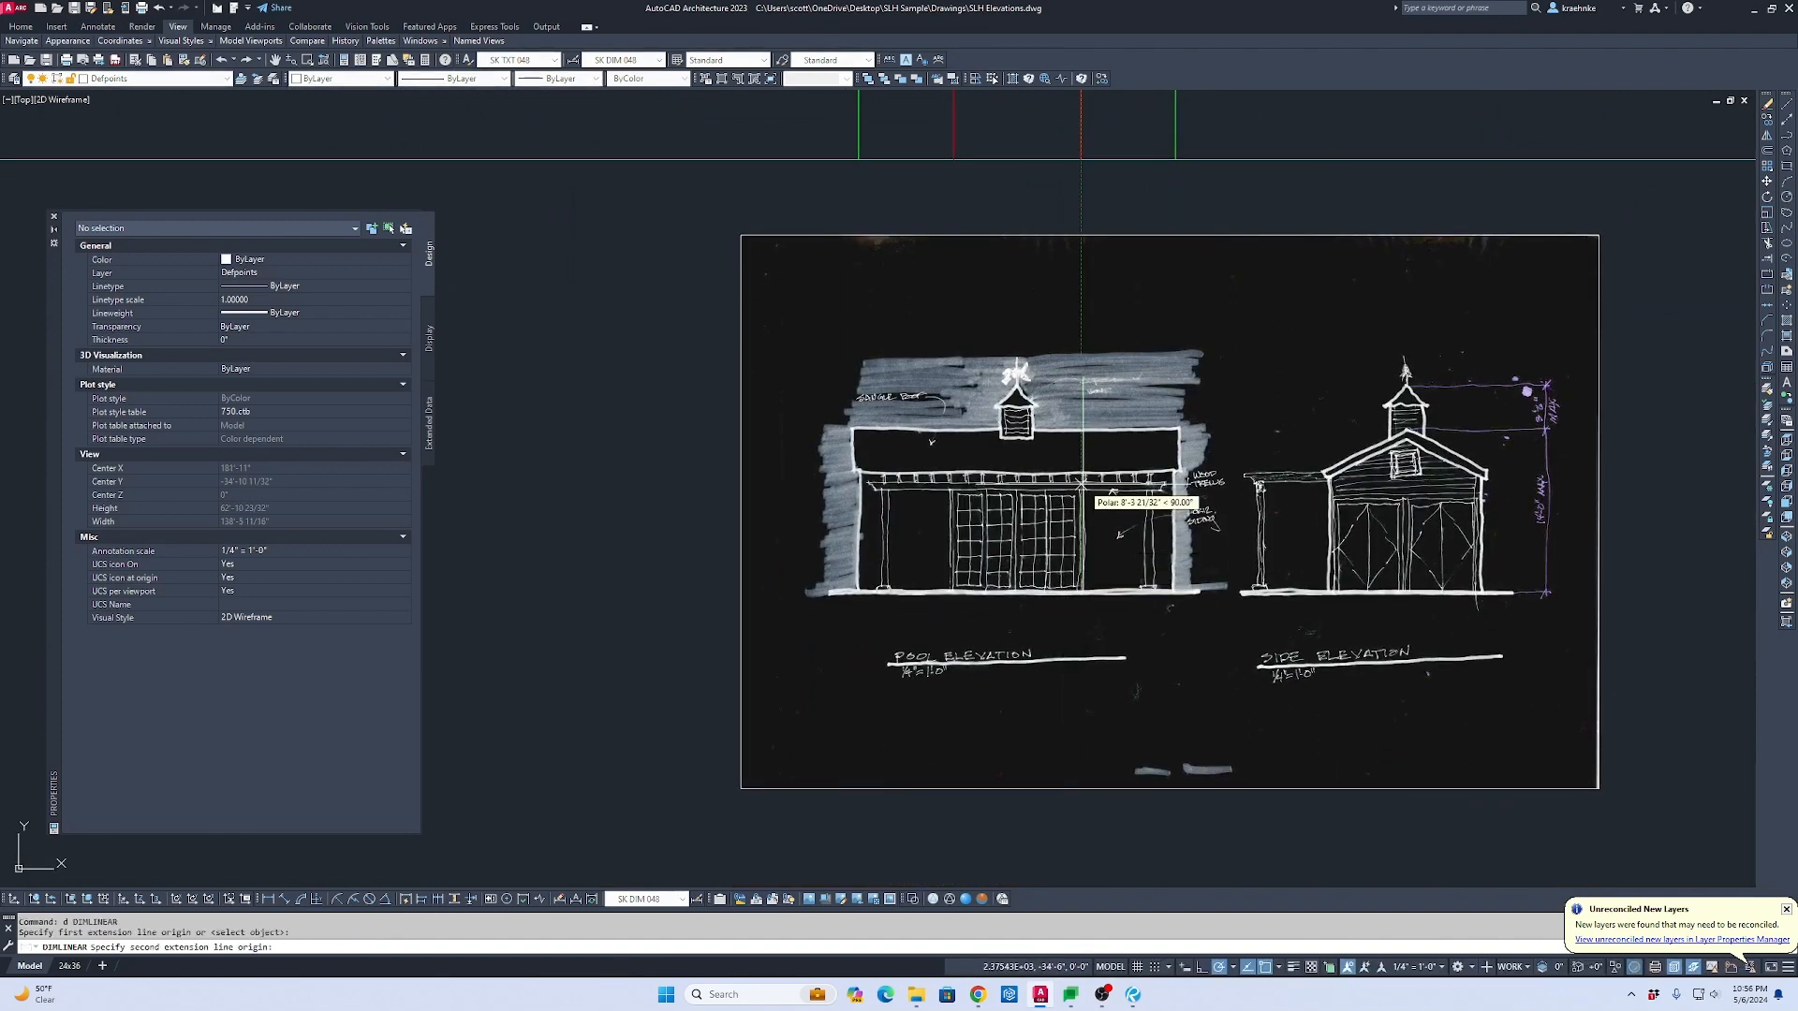
scroll(1082, 487, "up", 4)
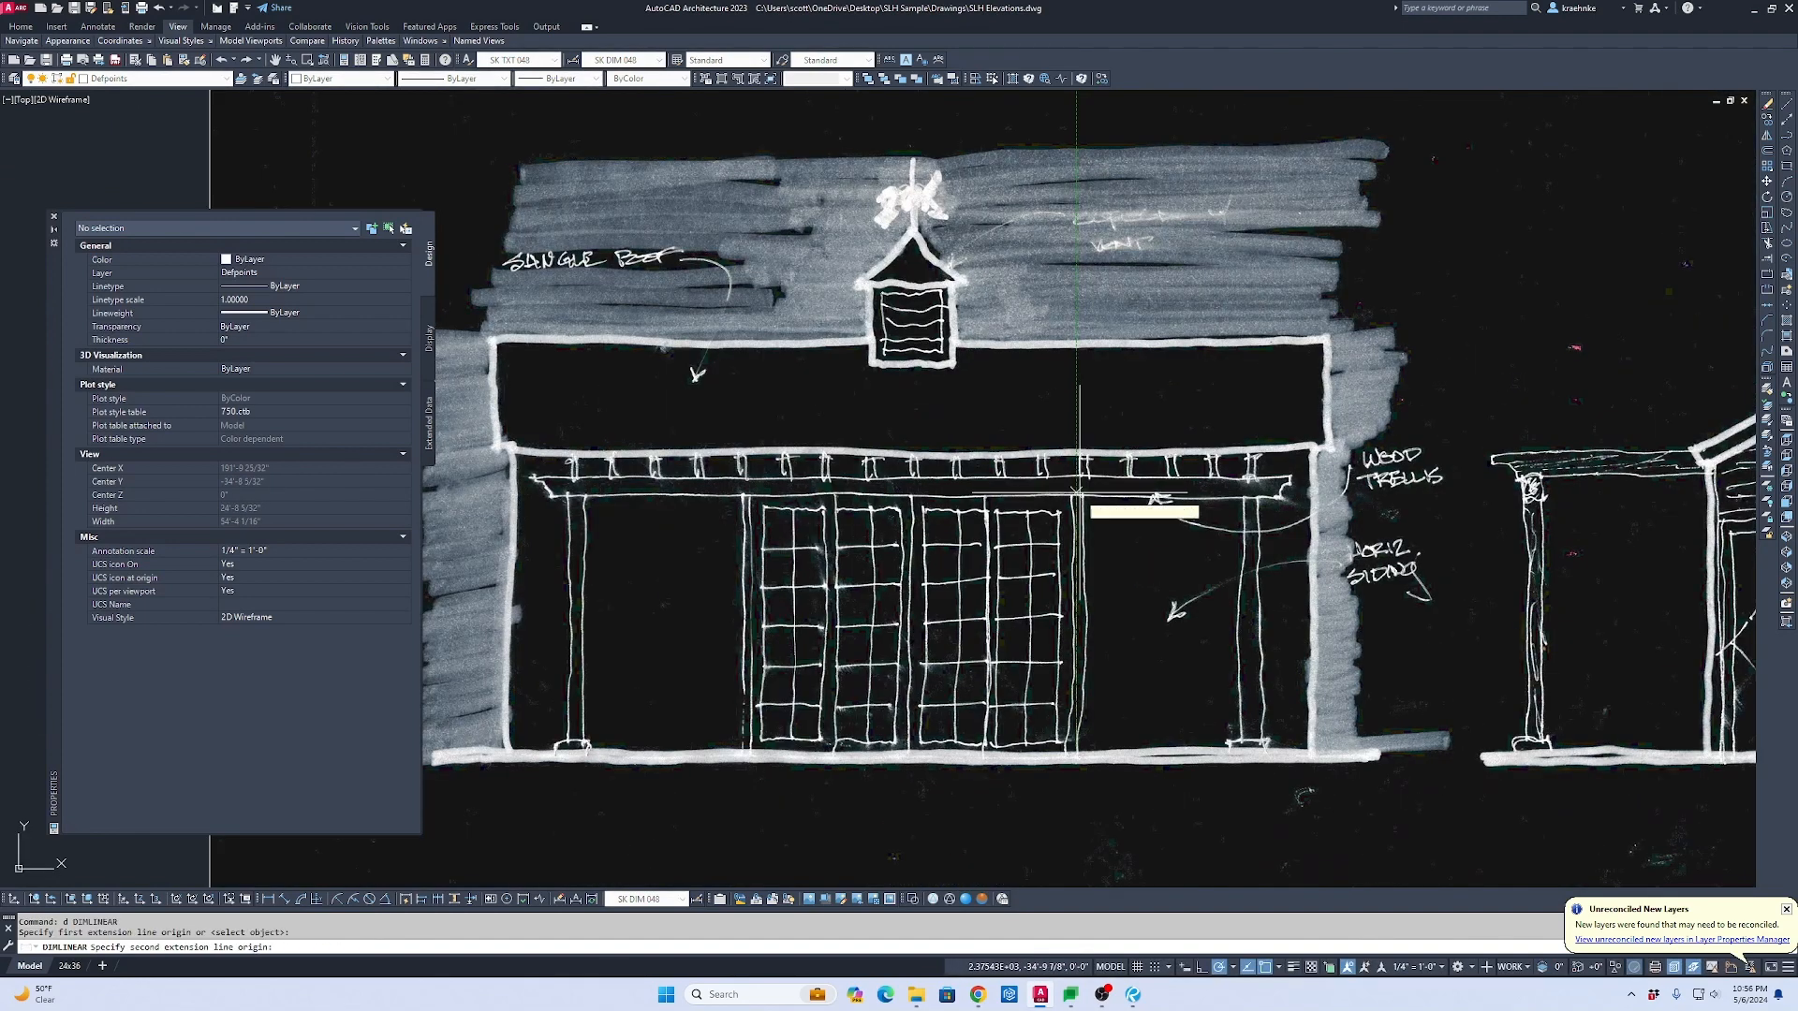
key("Escape")
Step: Draw a polyline outline of the patio door opening, 8' high from the floor line, between the two jamb projection lines
scroll(1081, 688, "down", 10)
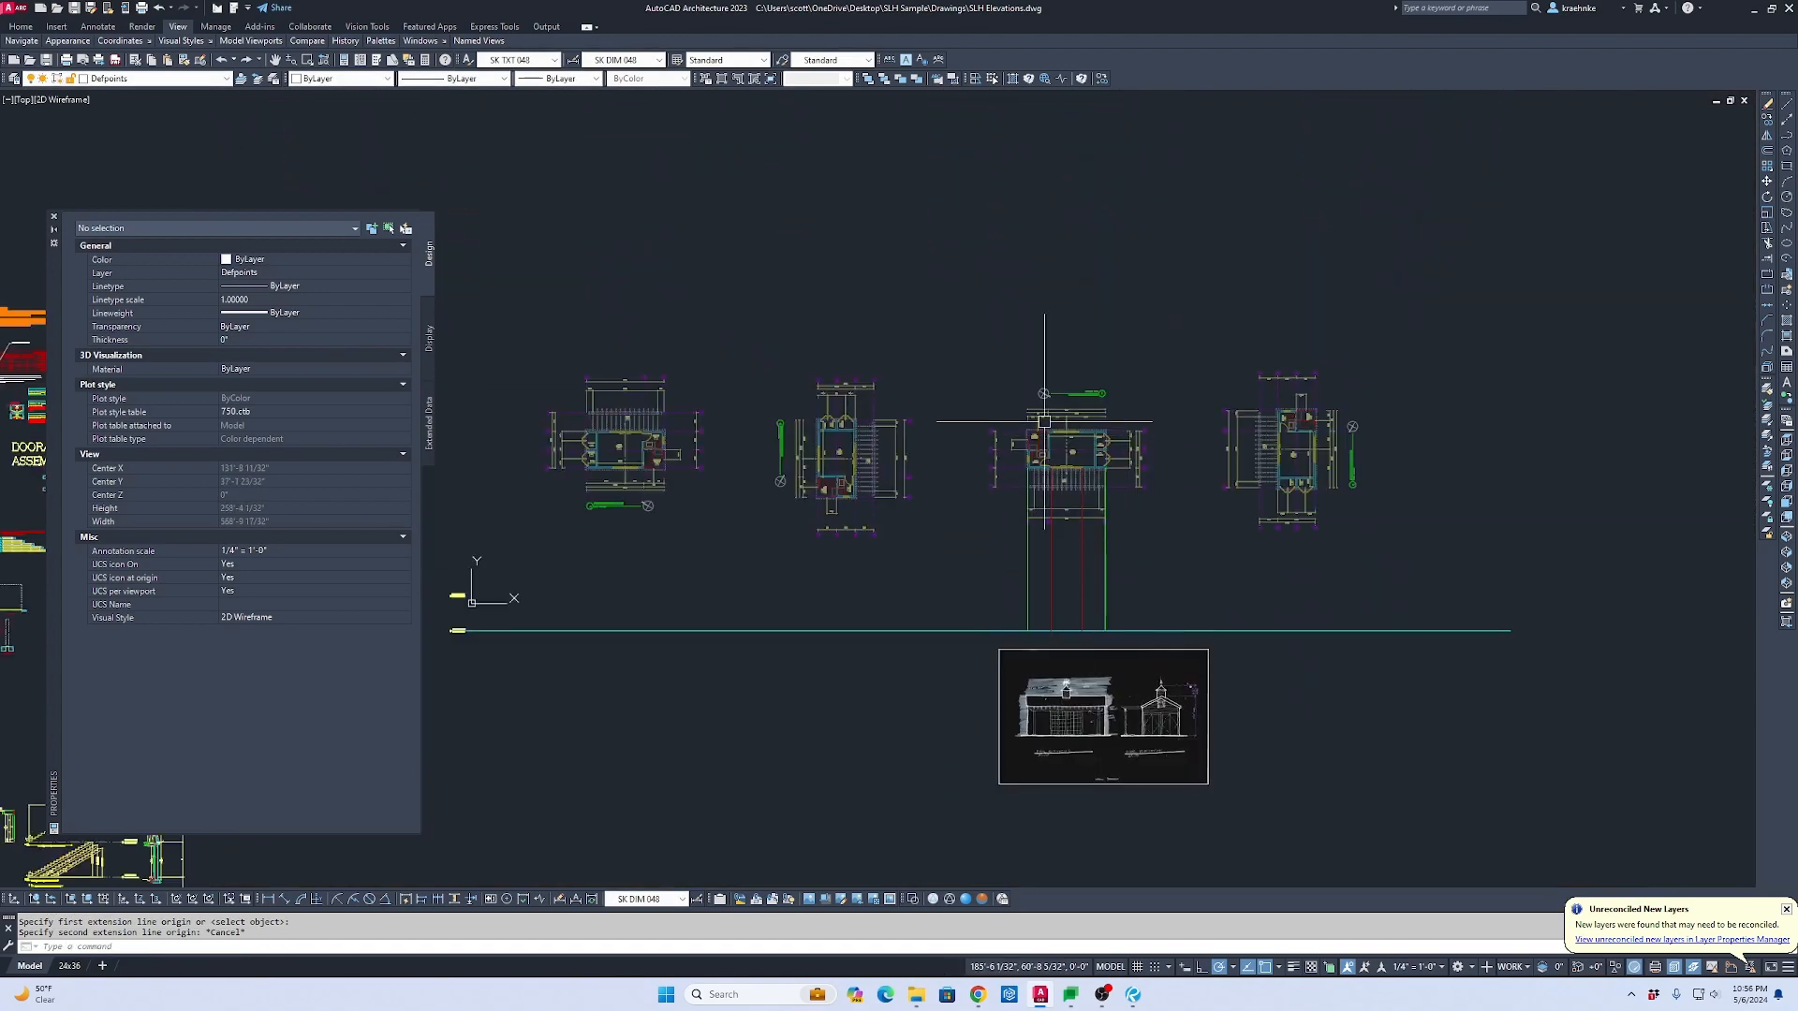
scroll(1081, 649, "up", 6)
key("Escape")
scroll(1024, 579, "up", 8)
type("pl")
key("Return")
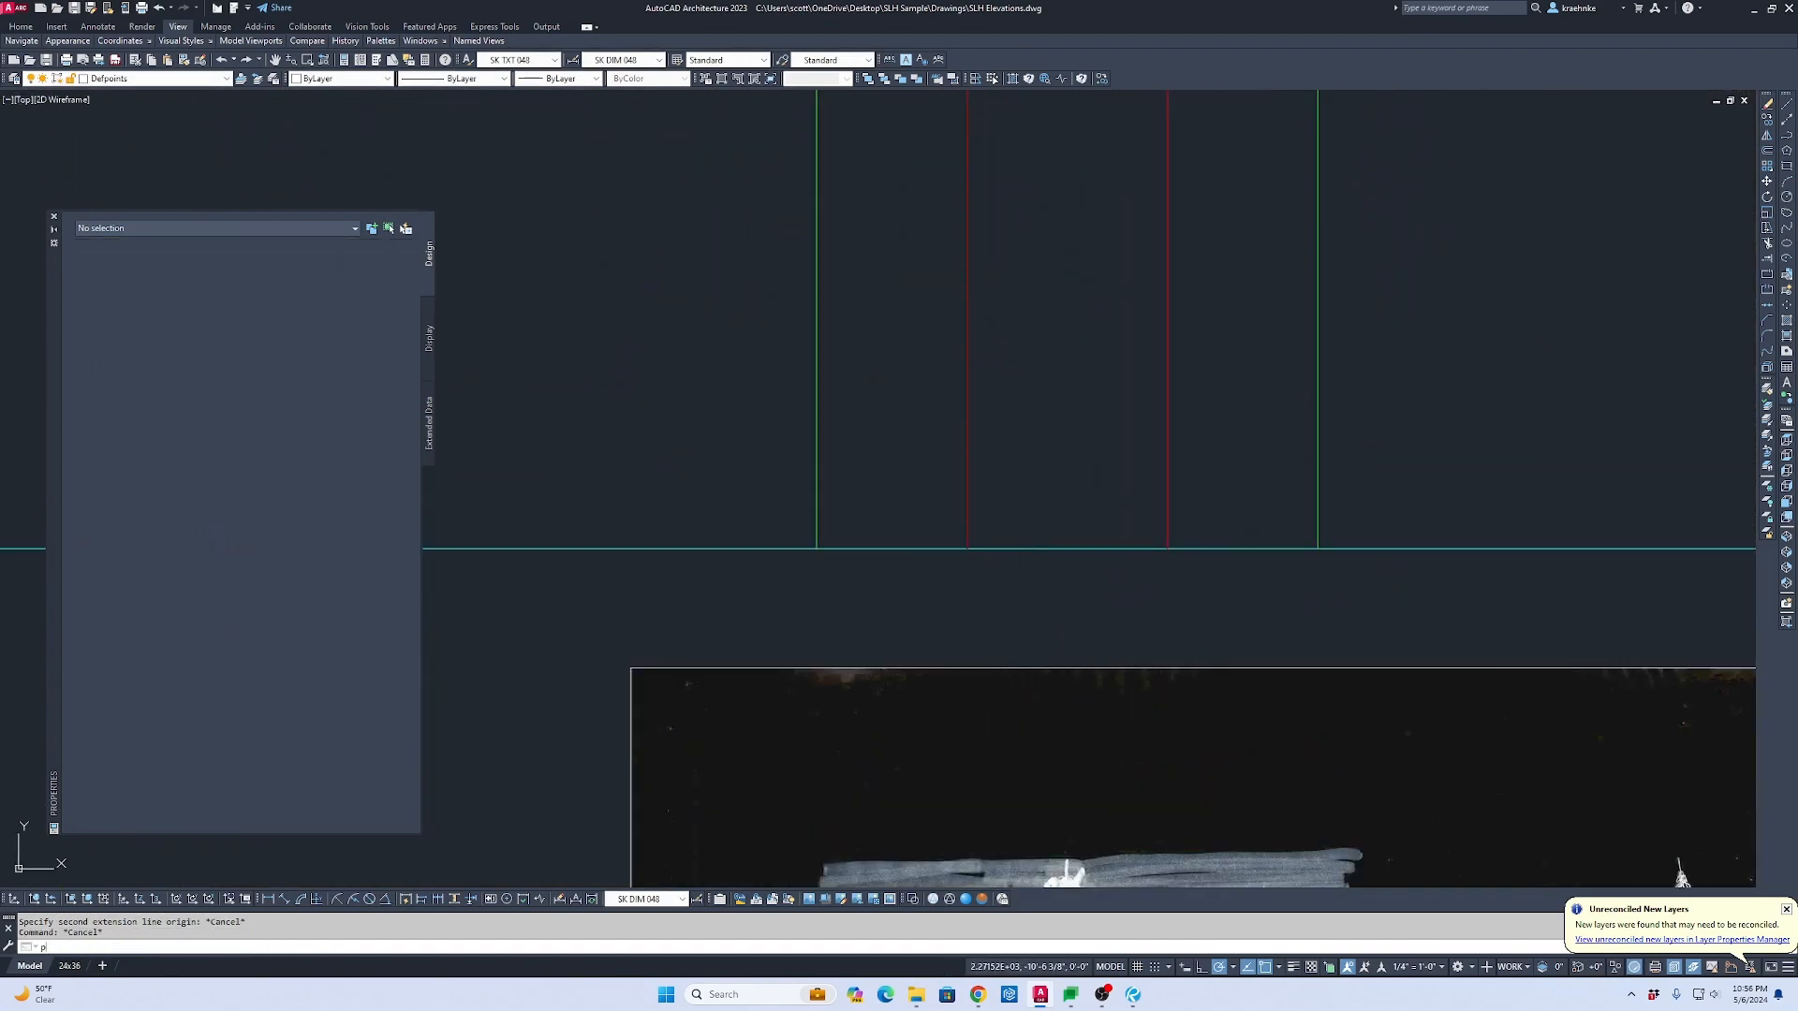
left_click(967, 548)
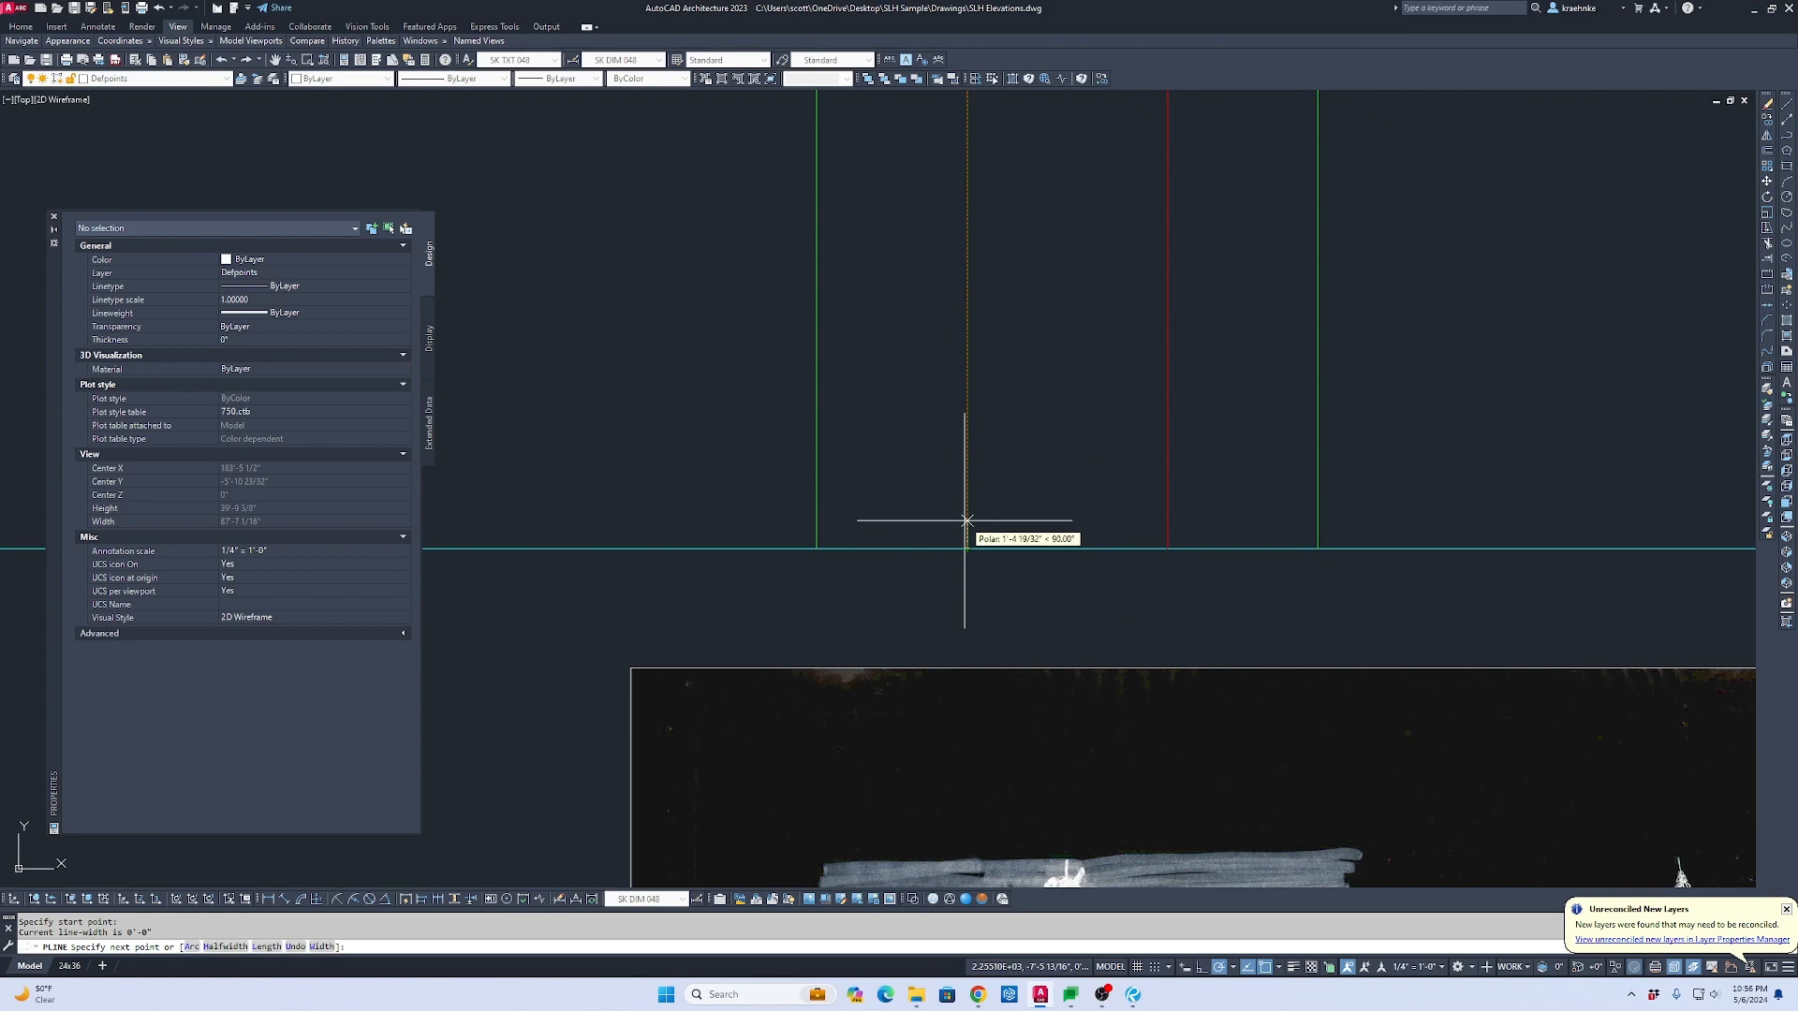
type("8'")
key("Return")
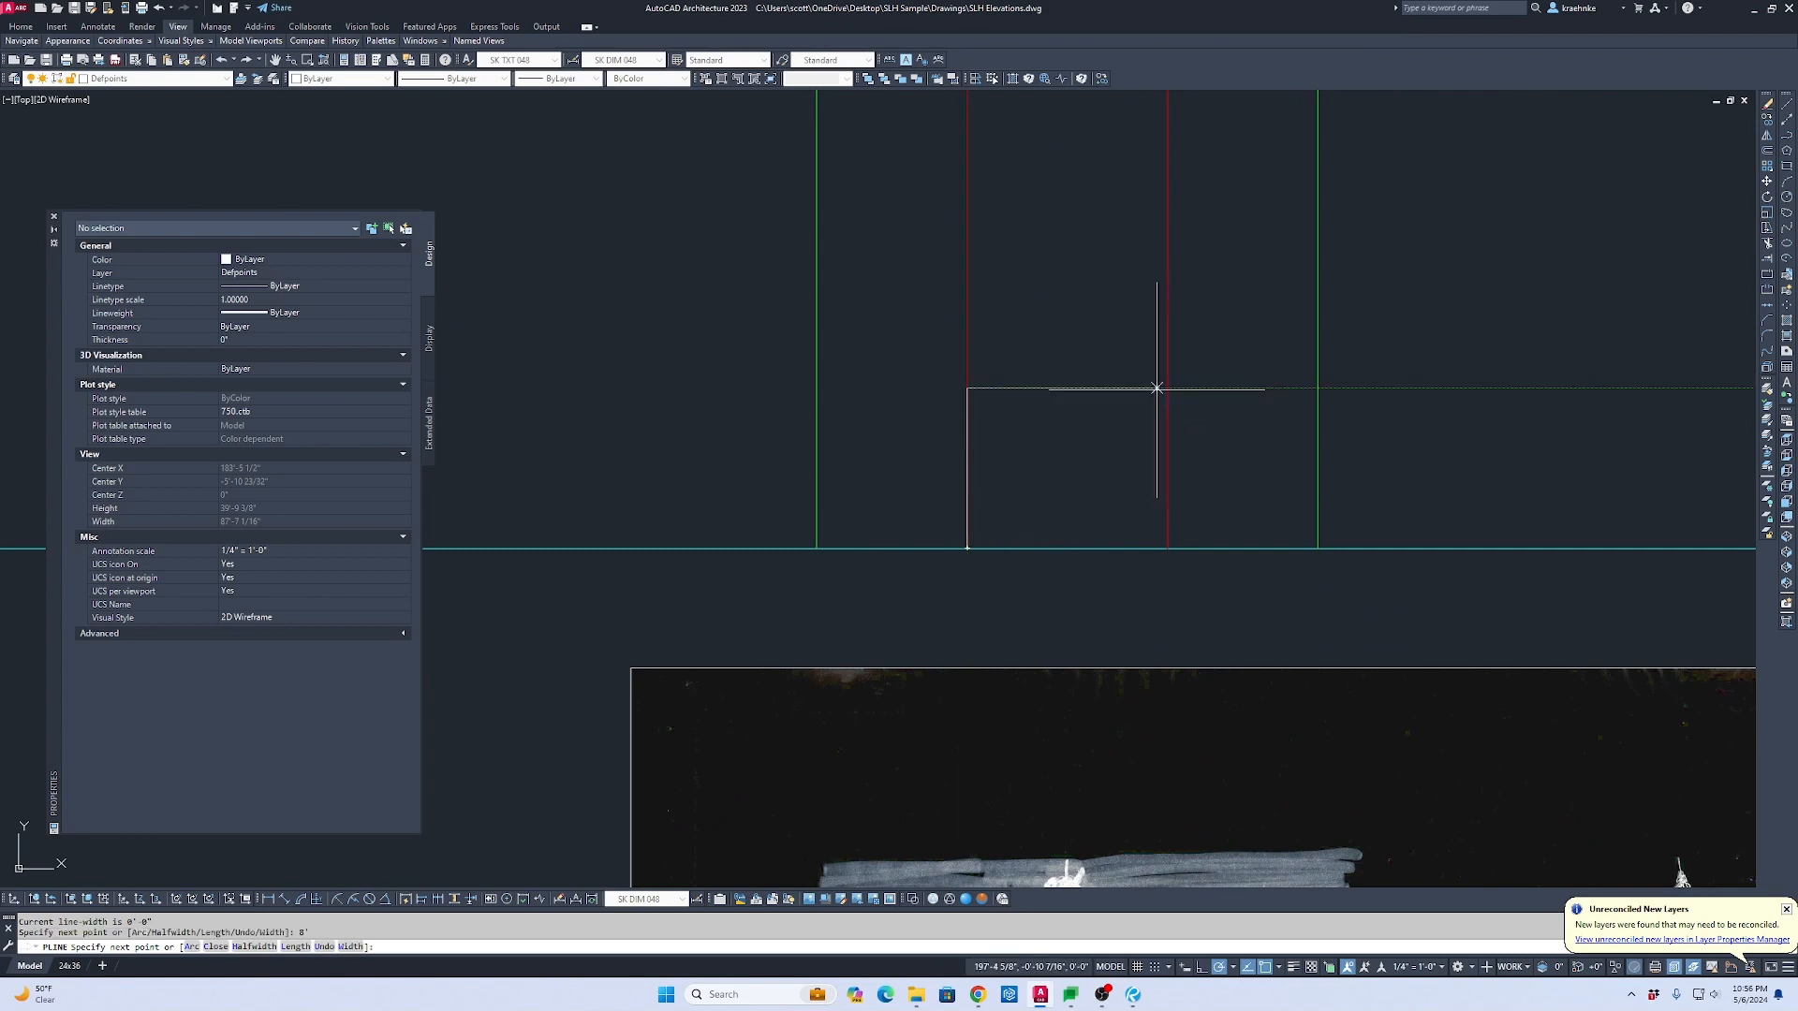
left_click(1168, 388)
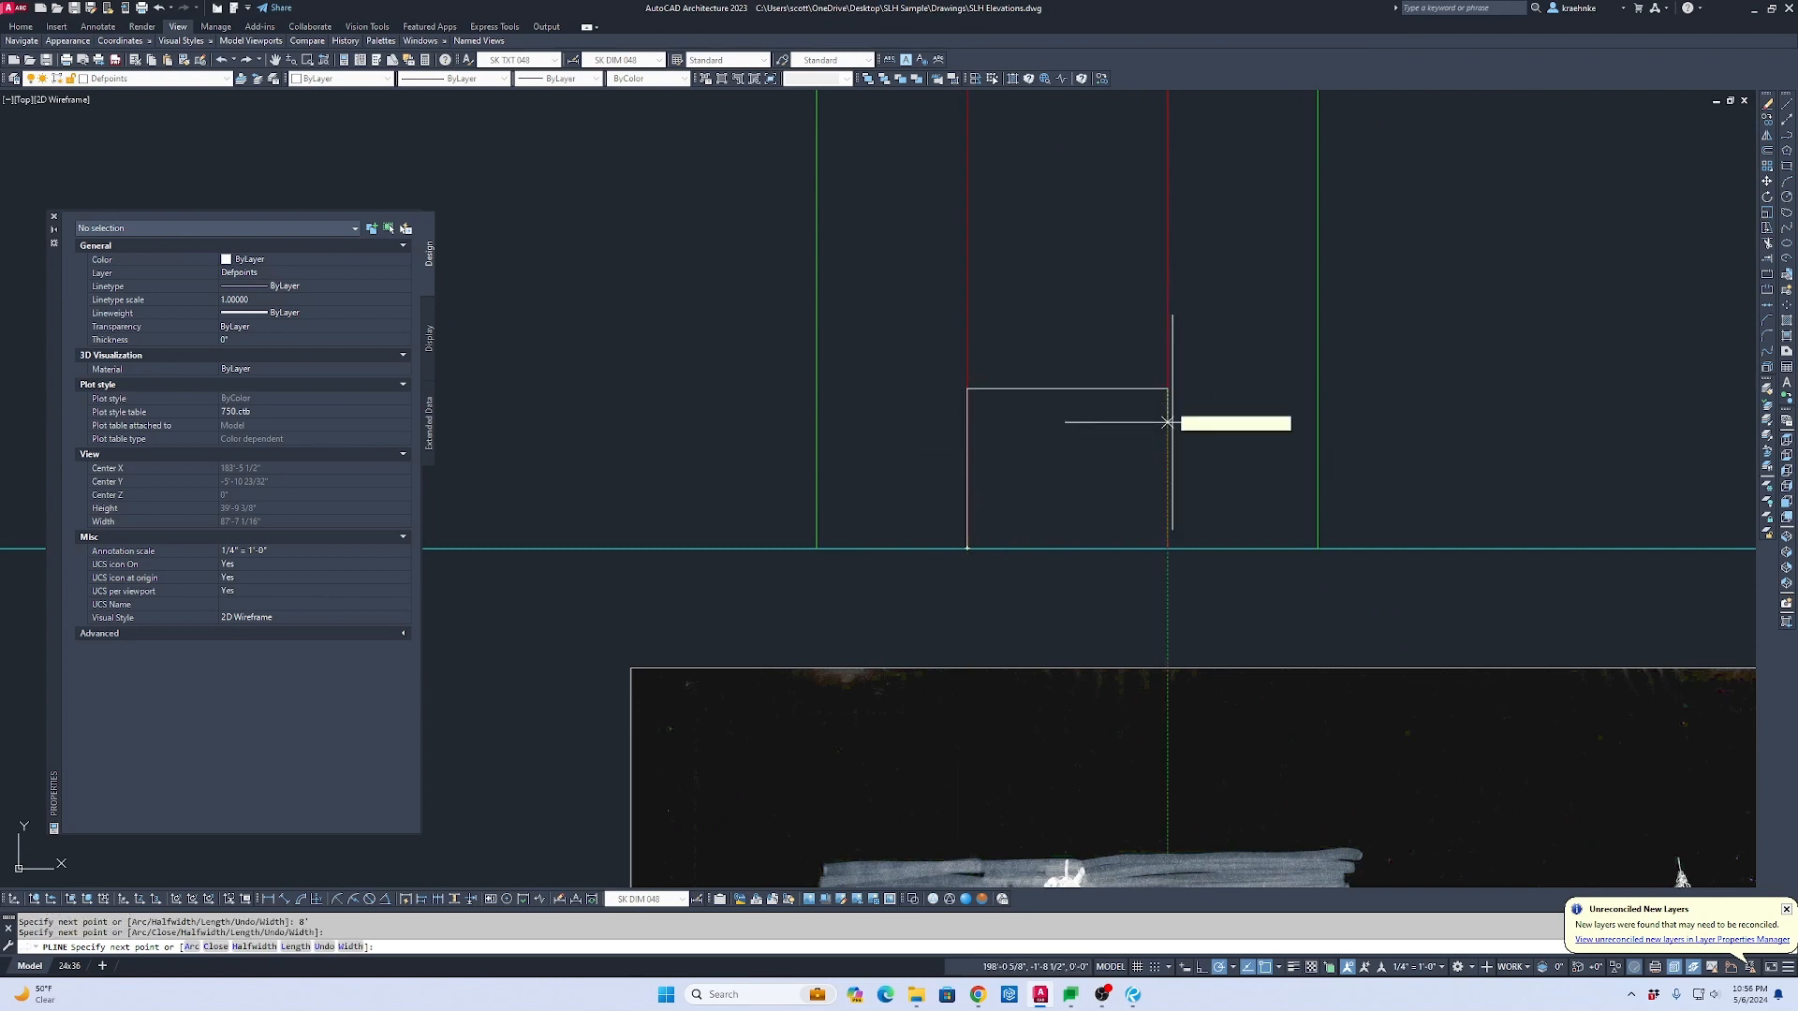
left_click(1166, 549)
key("Escape")
Step: Match the door opening outline's properties to those of the red jamb projection line
type("ma")
key("Return")
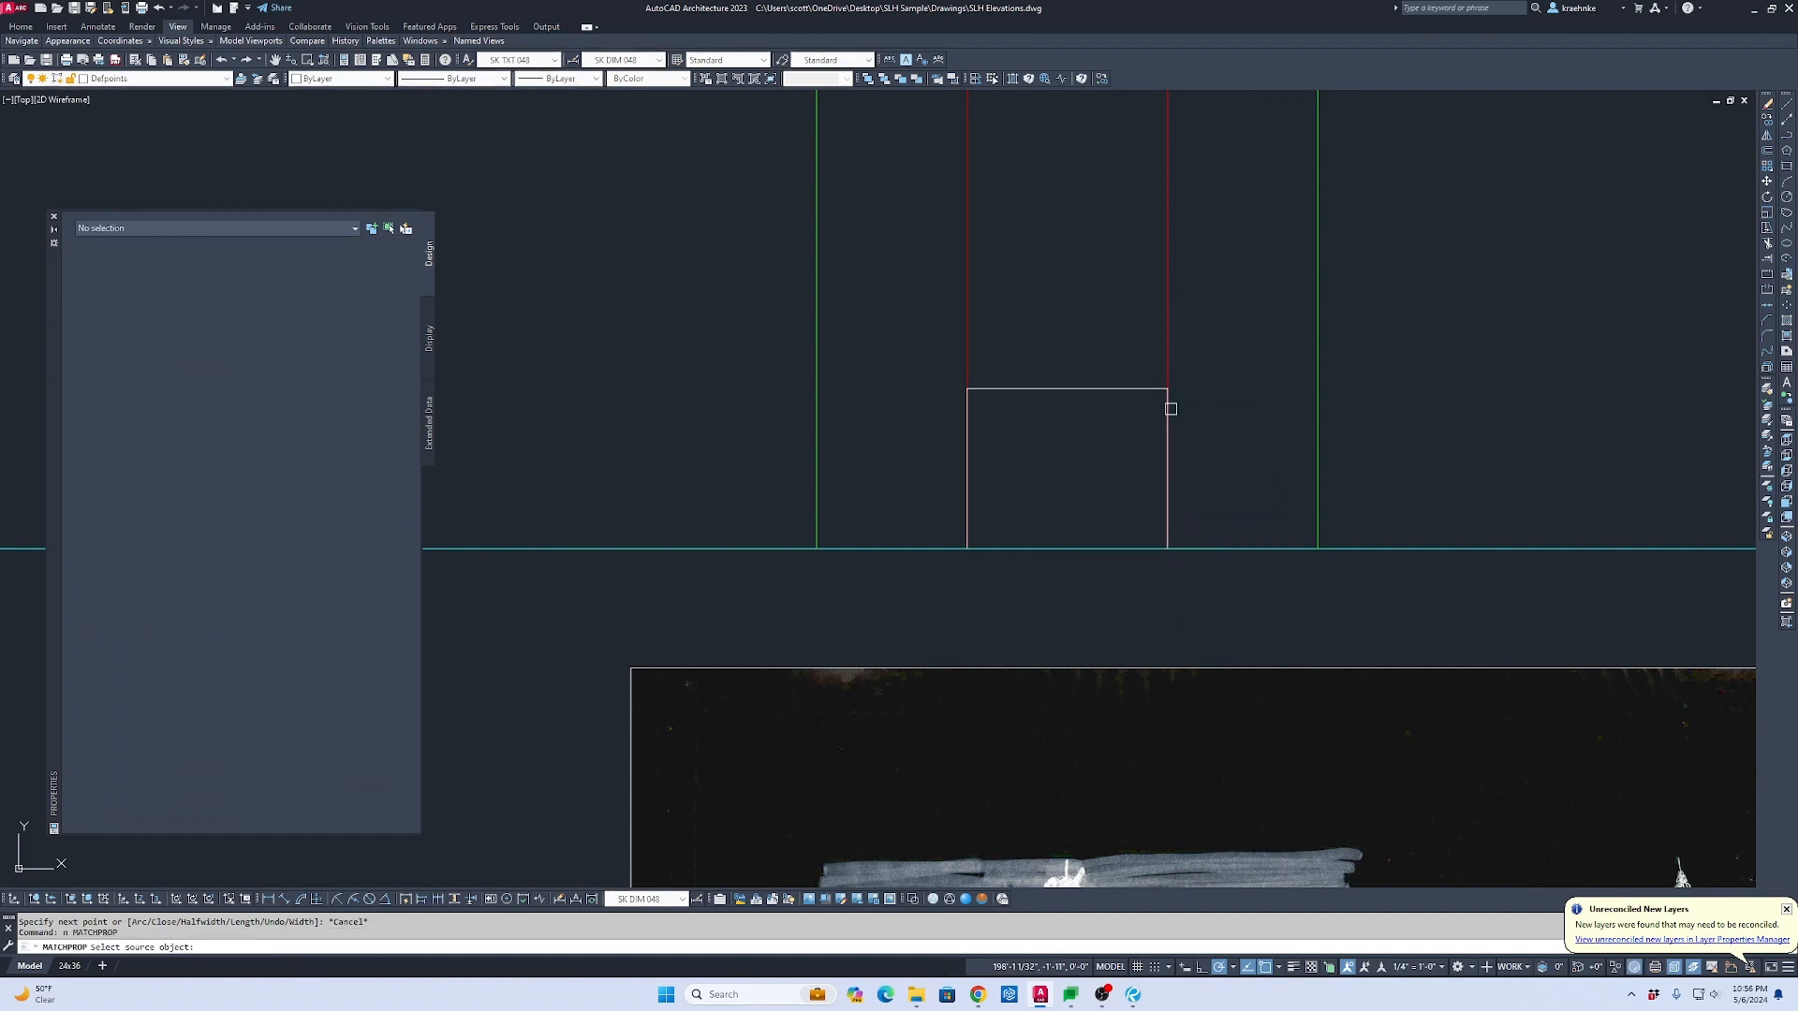
left_click(1169, 363)
left_click(1140, 360)
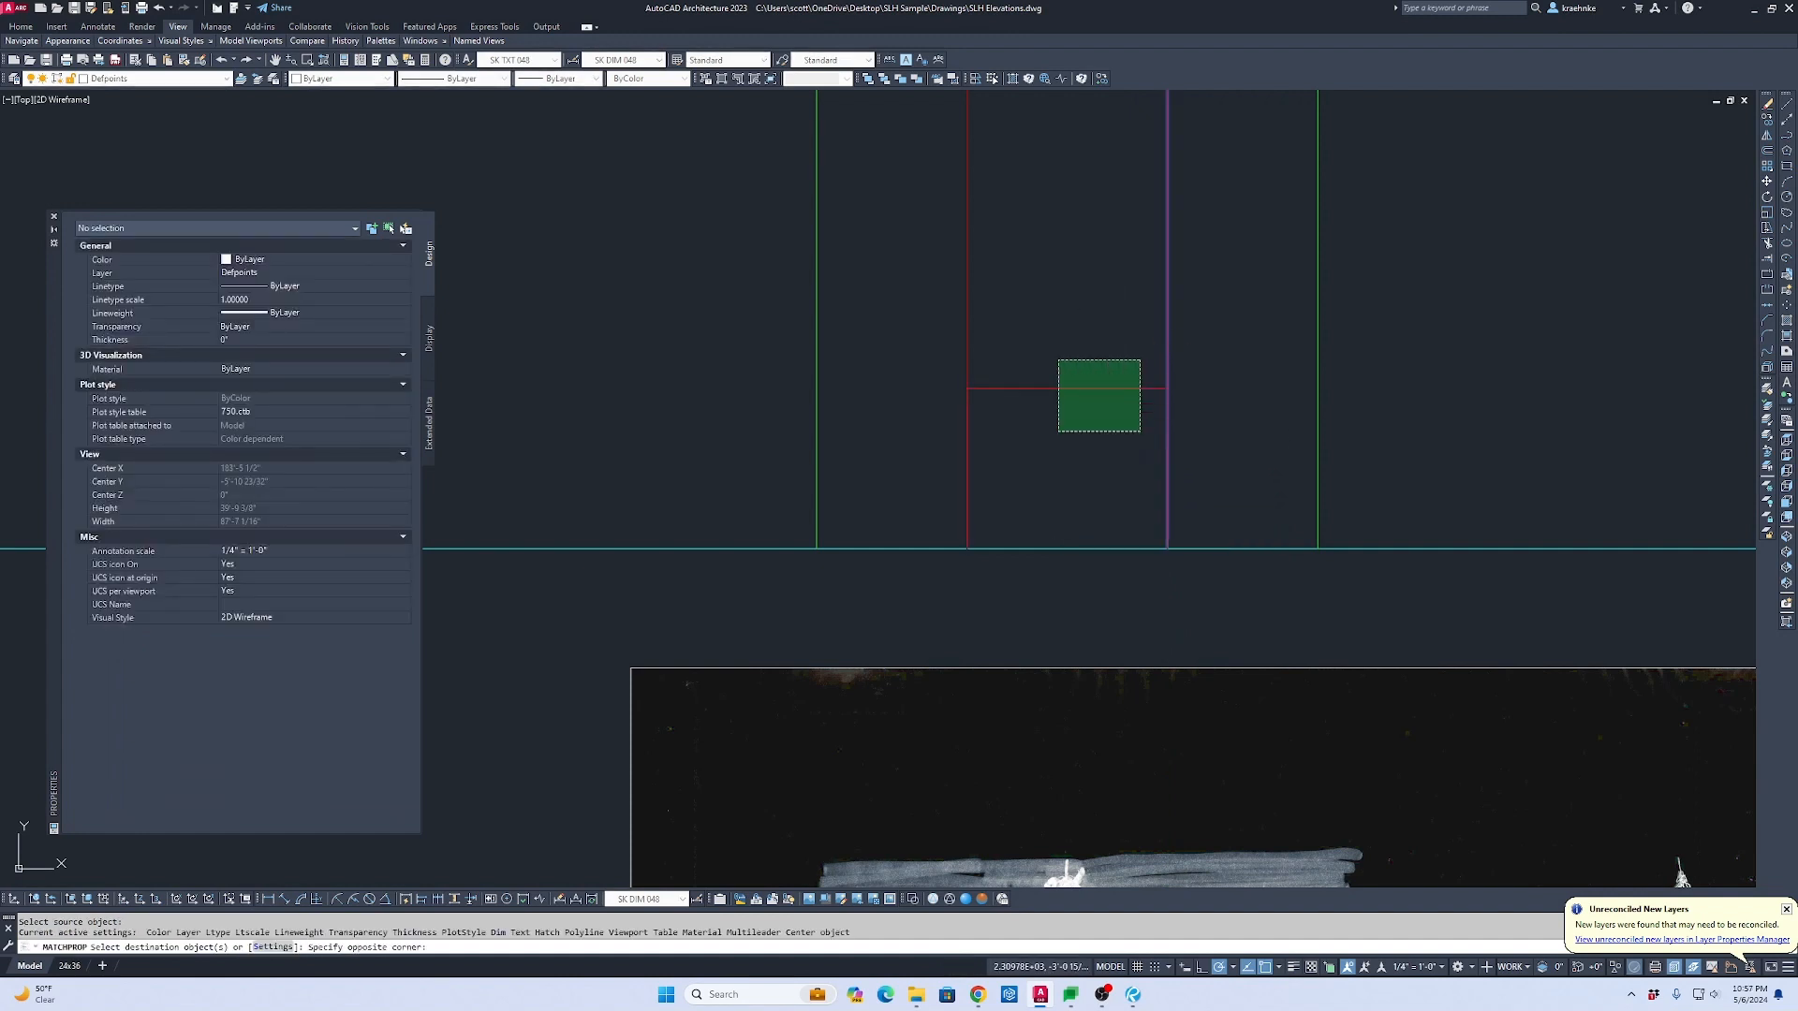
left_click(1058, 431)
key("Escape")
Step: Delete the two red jamb projection lines, keeping the door opening outline
left_click(1236, 315)
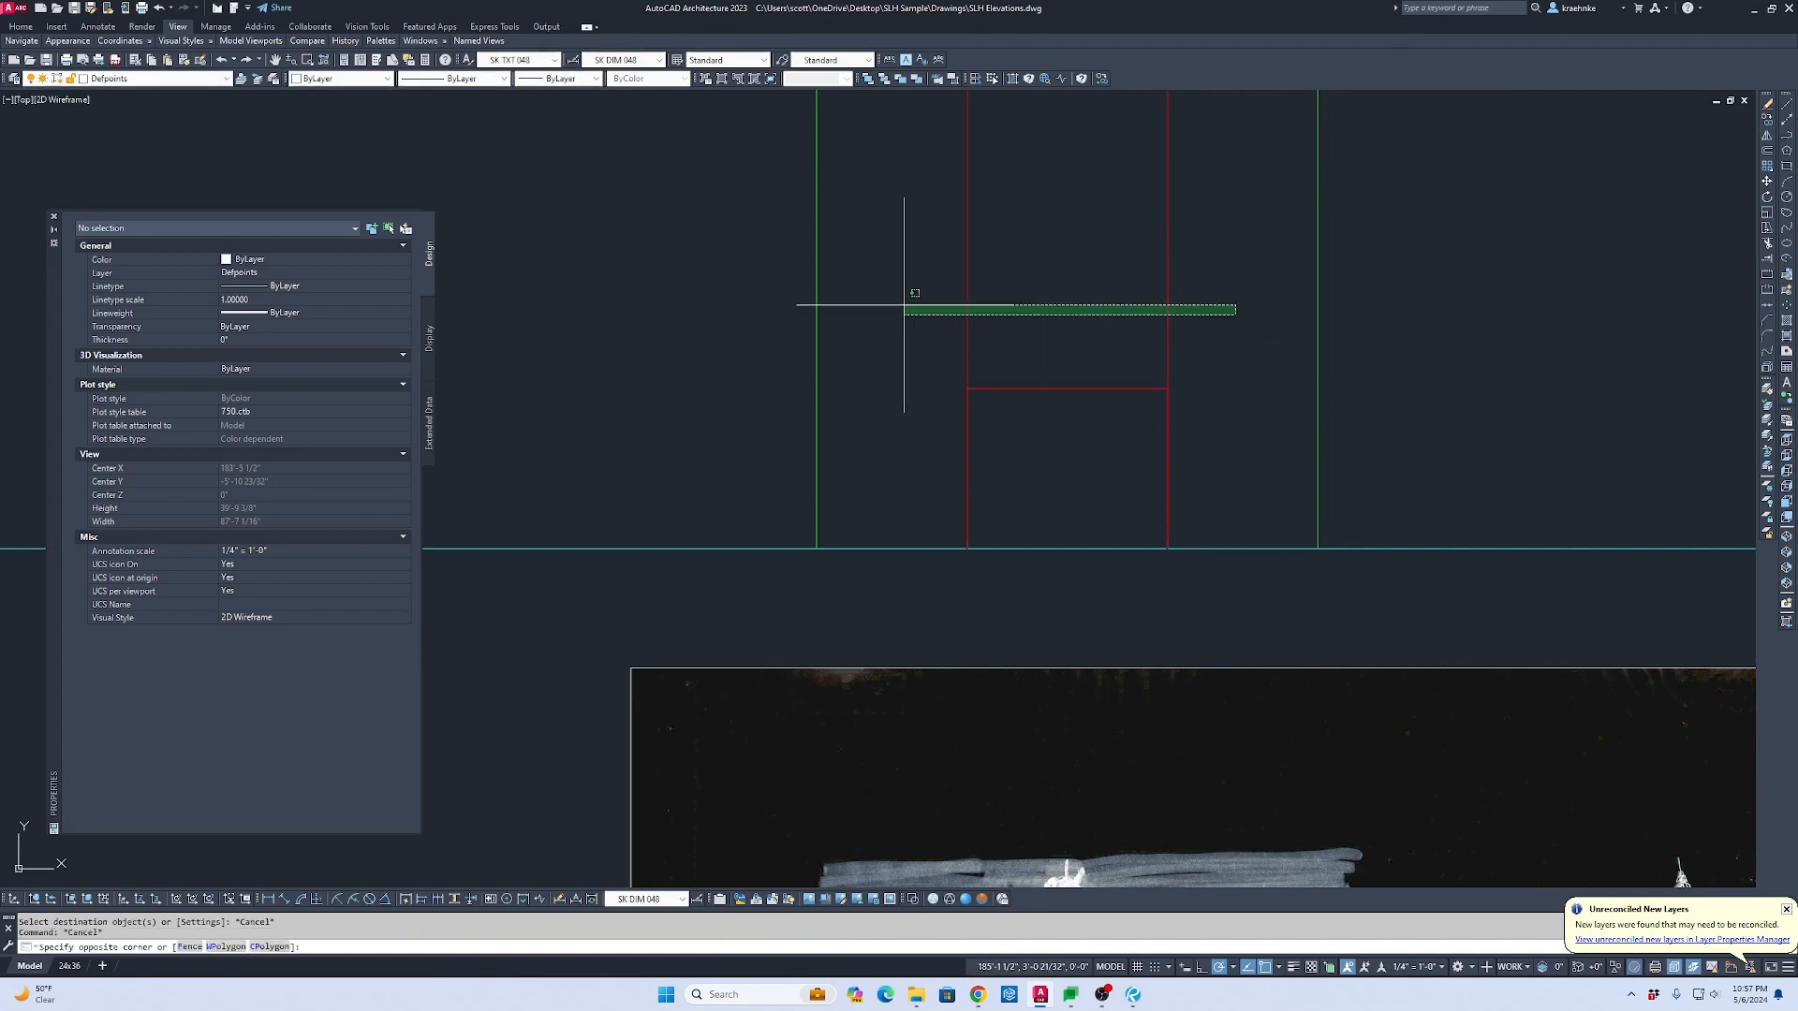
left_click(905, 301)
key("Delete")
scroll(1142, 515, "down", 4)
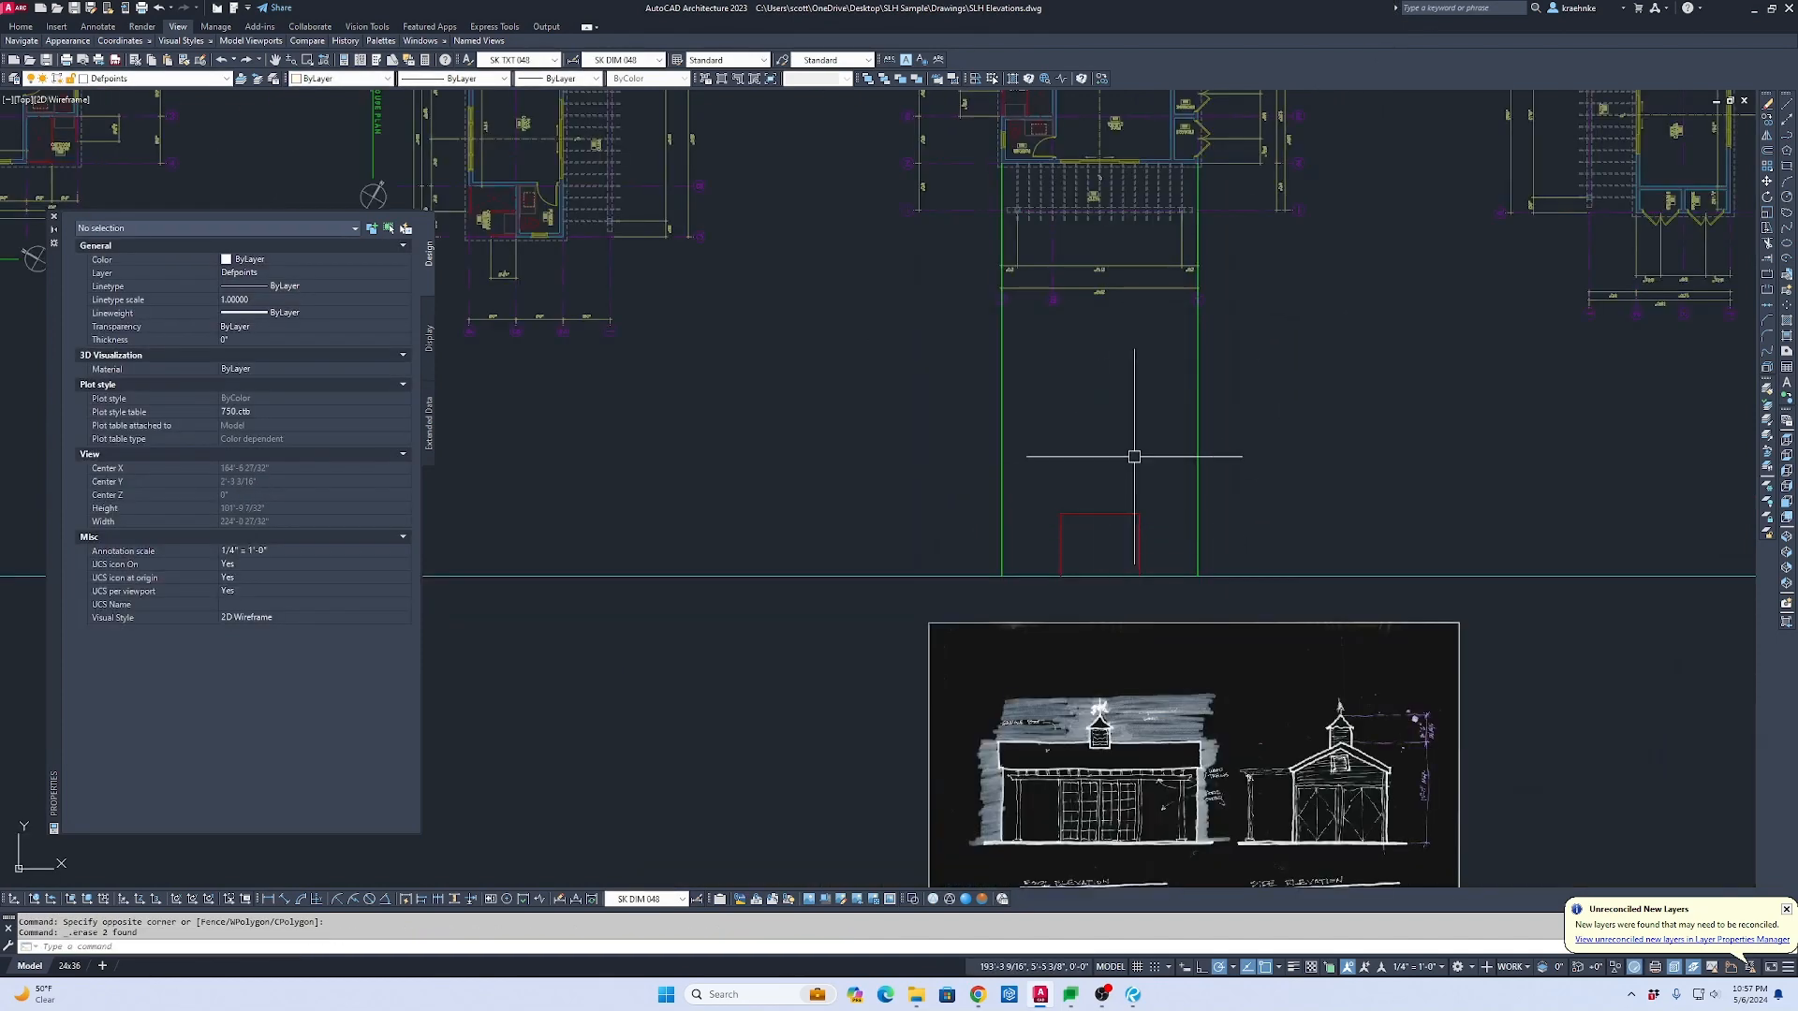
Step: Draw a vertical polyline from the storage-side building corner at grid 2 of the rotated plan down past the floor line
scroll(1217, 524, "down", 3)
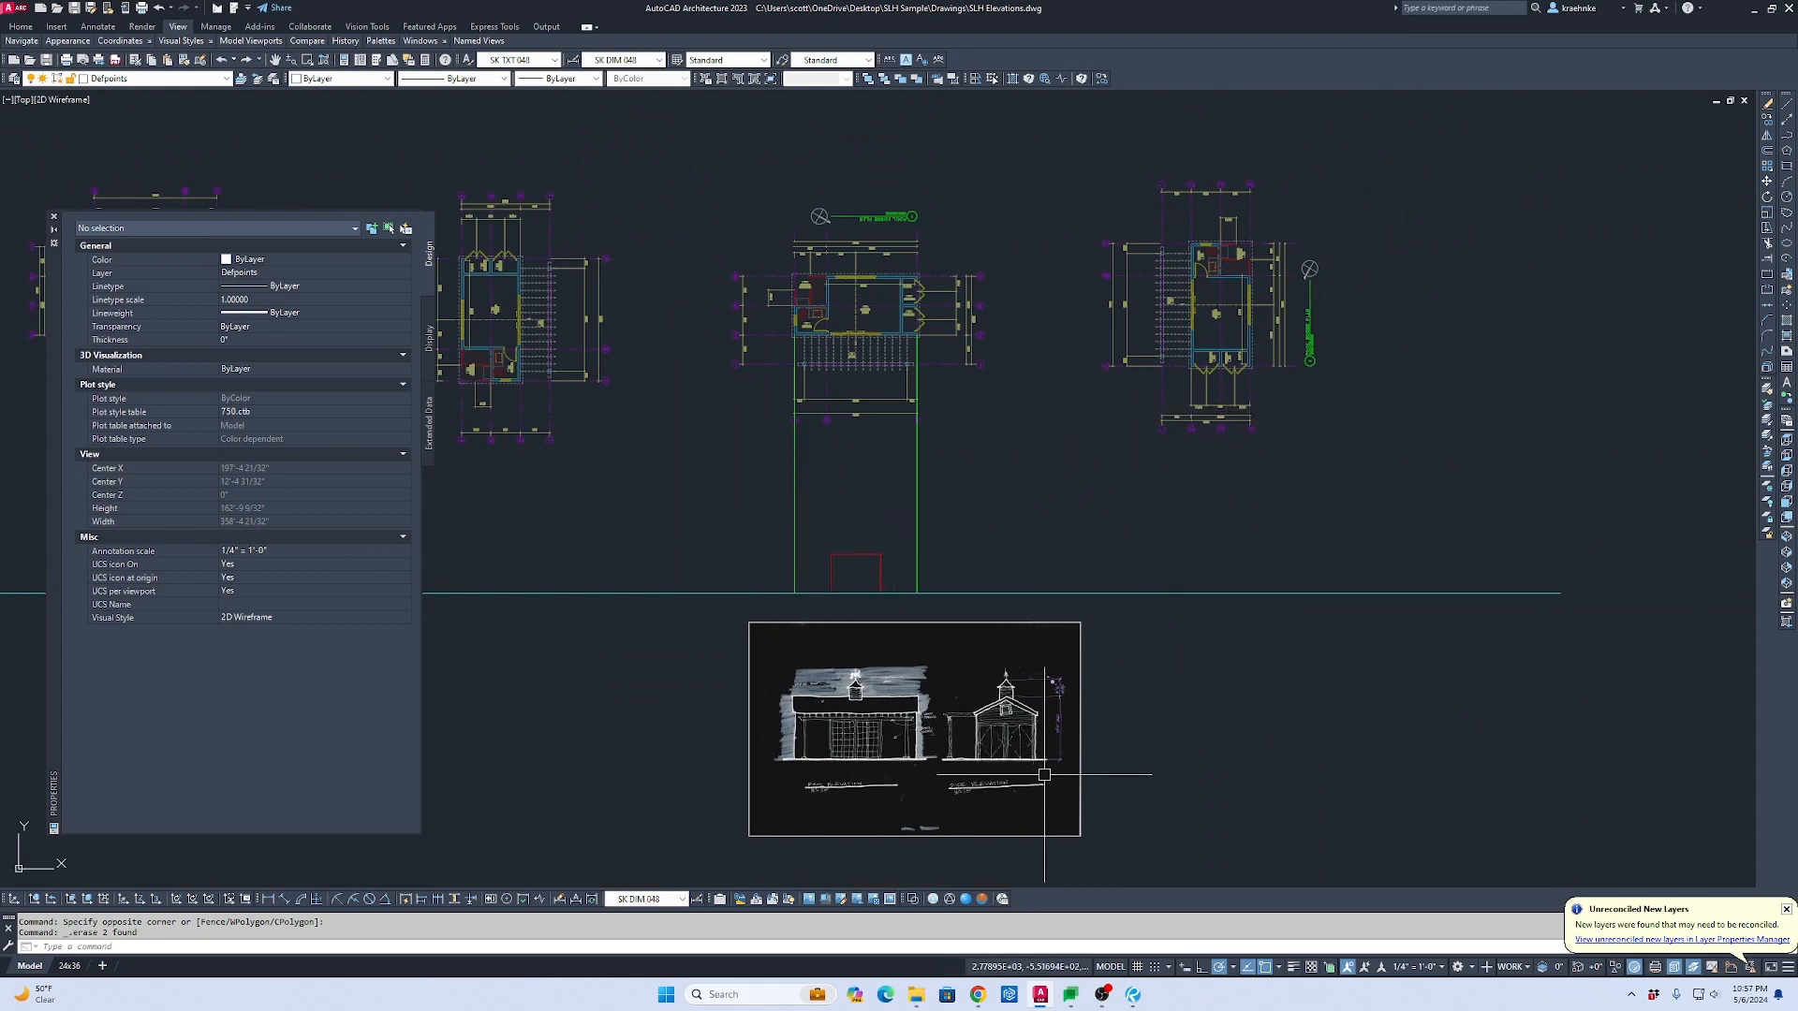
scroll(1044, 774, "up", 2)
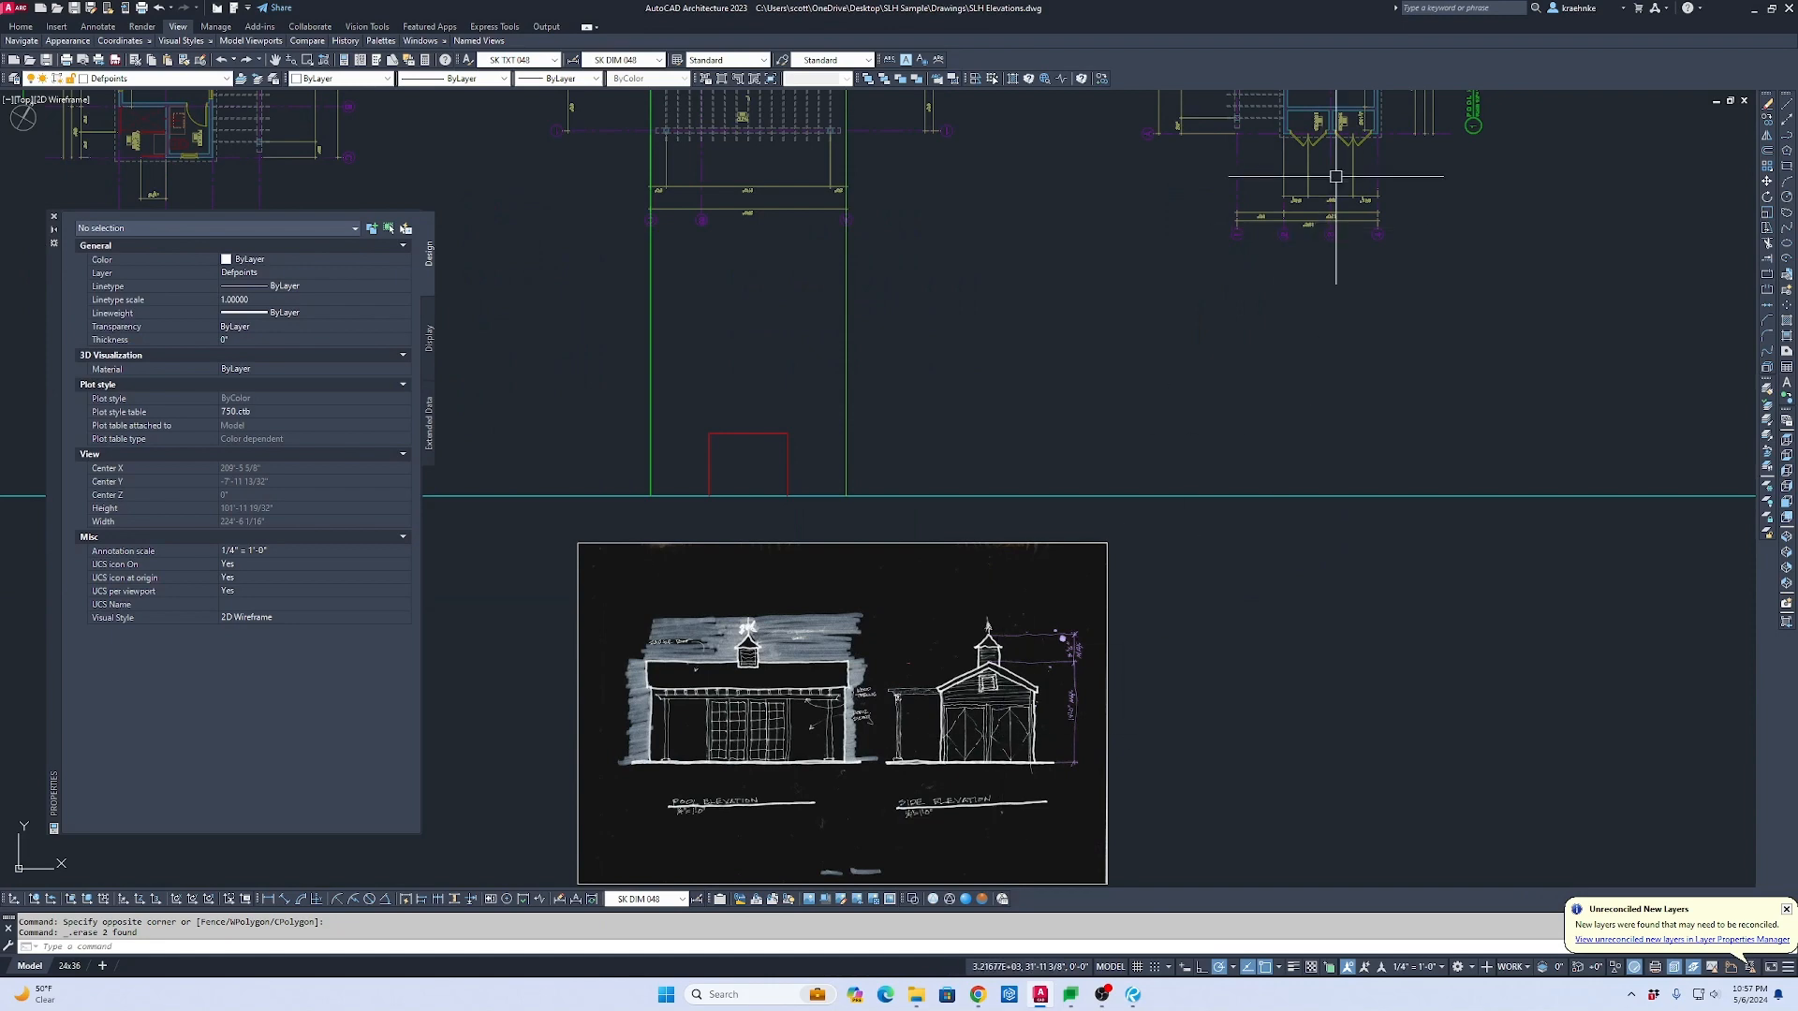
key("Return")
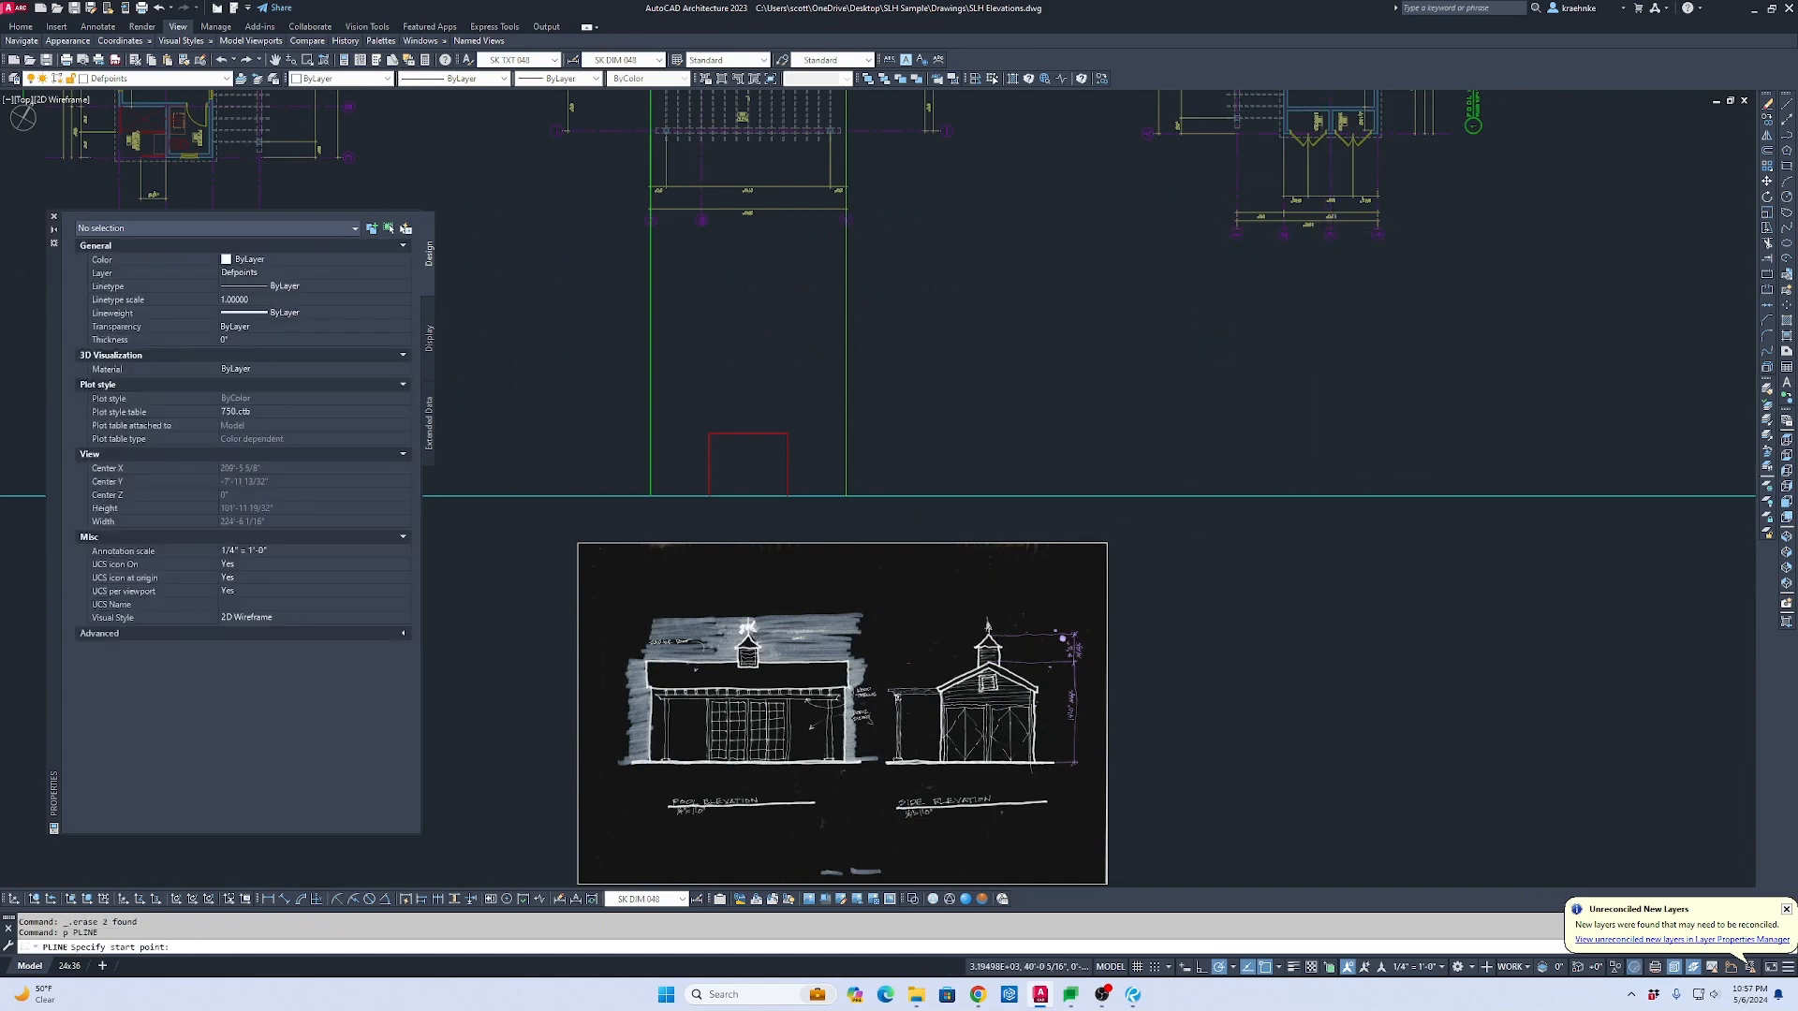
scroll(1311, 122, "up", 5)
left_click(1128, 255)
scroll(1152, 393, "down", 7)
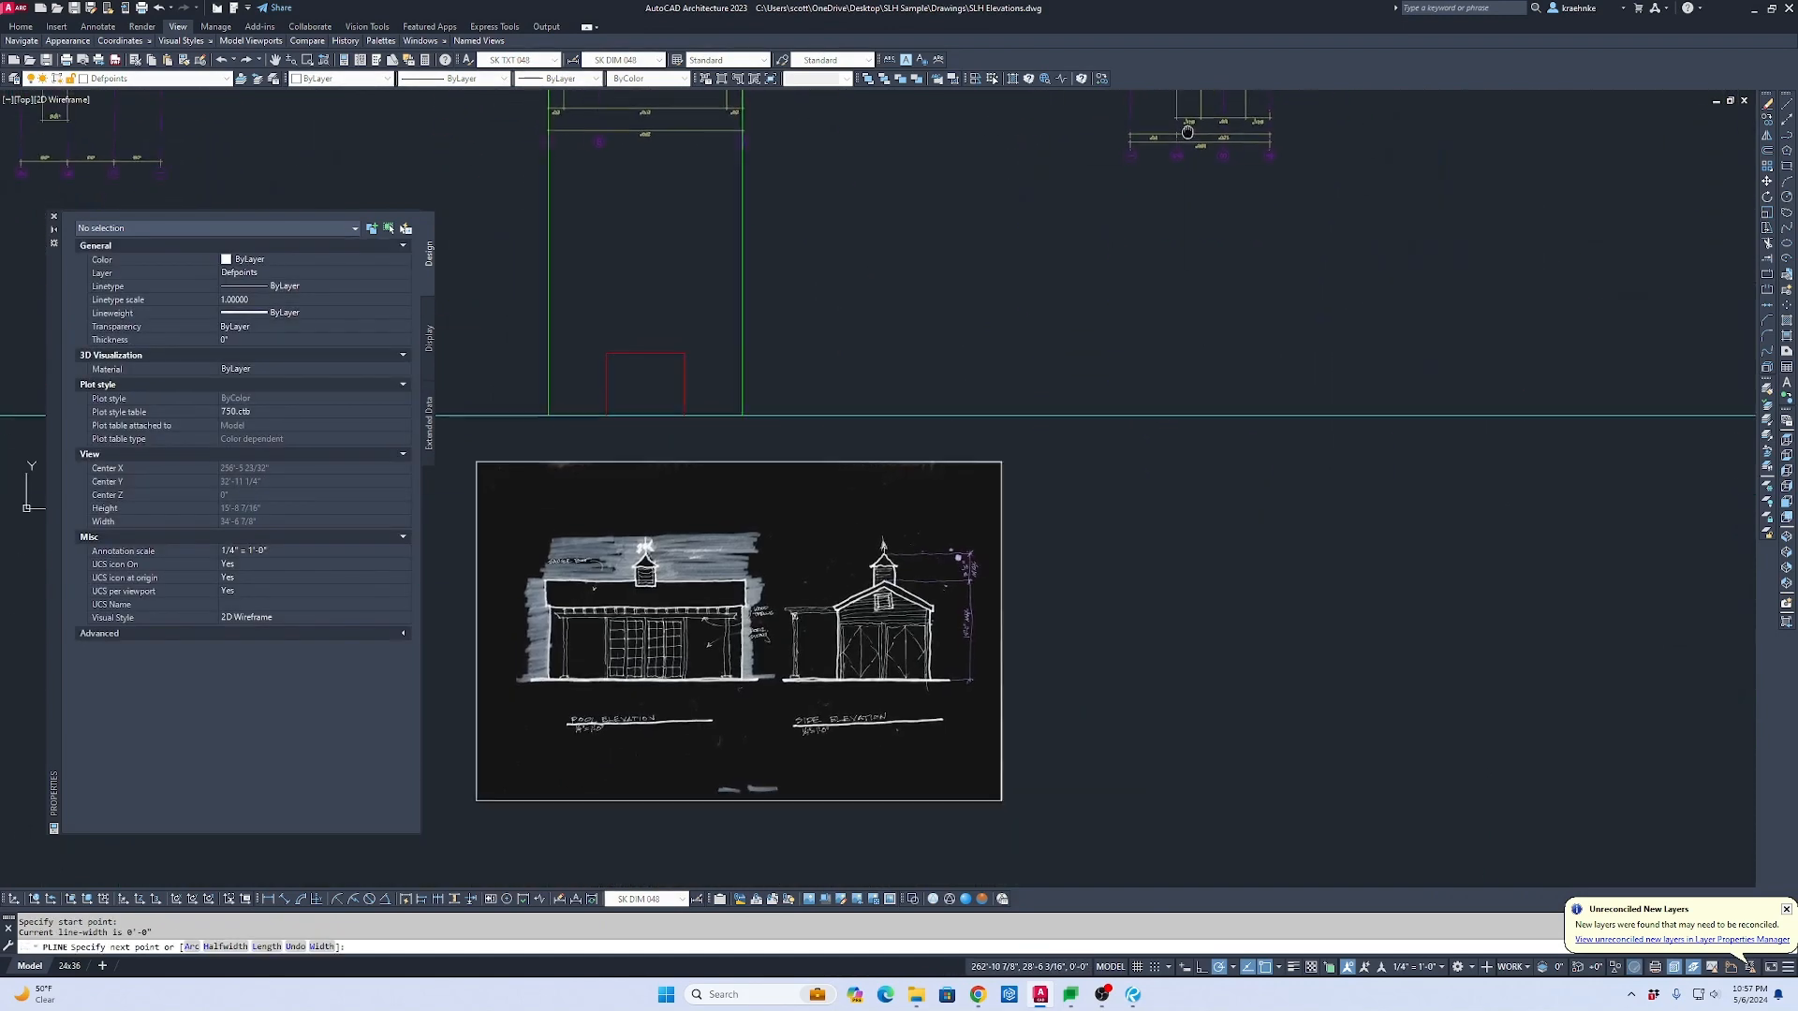
key("Escape")
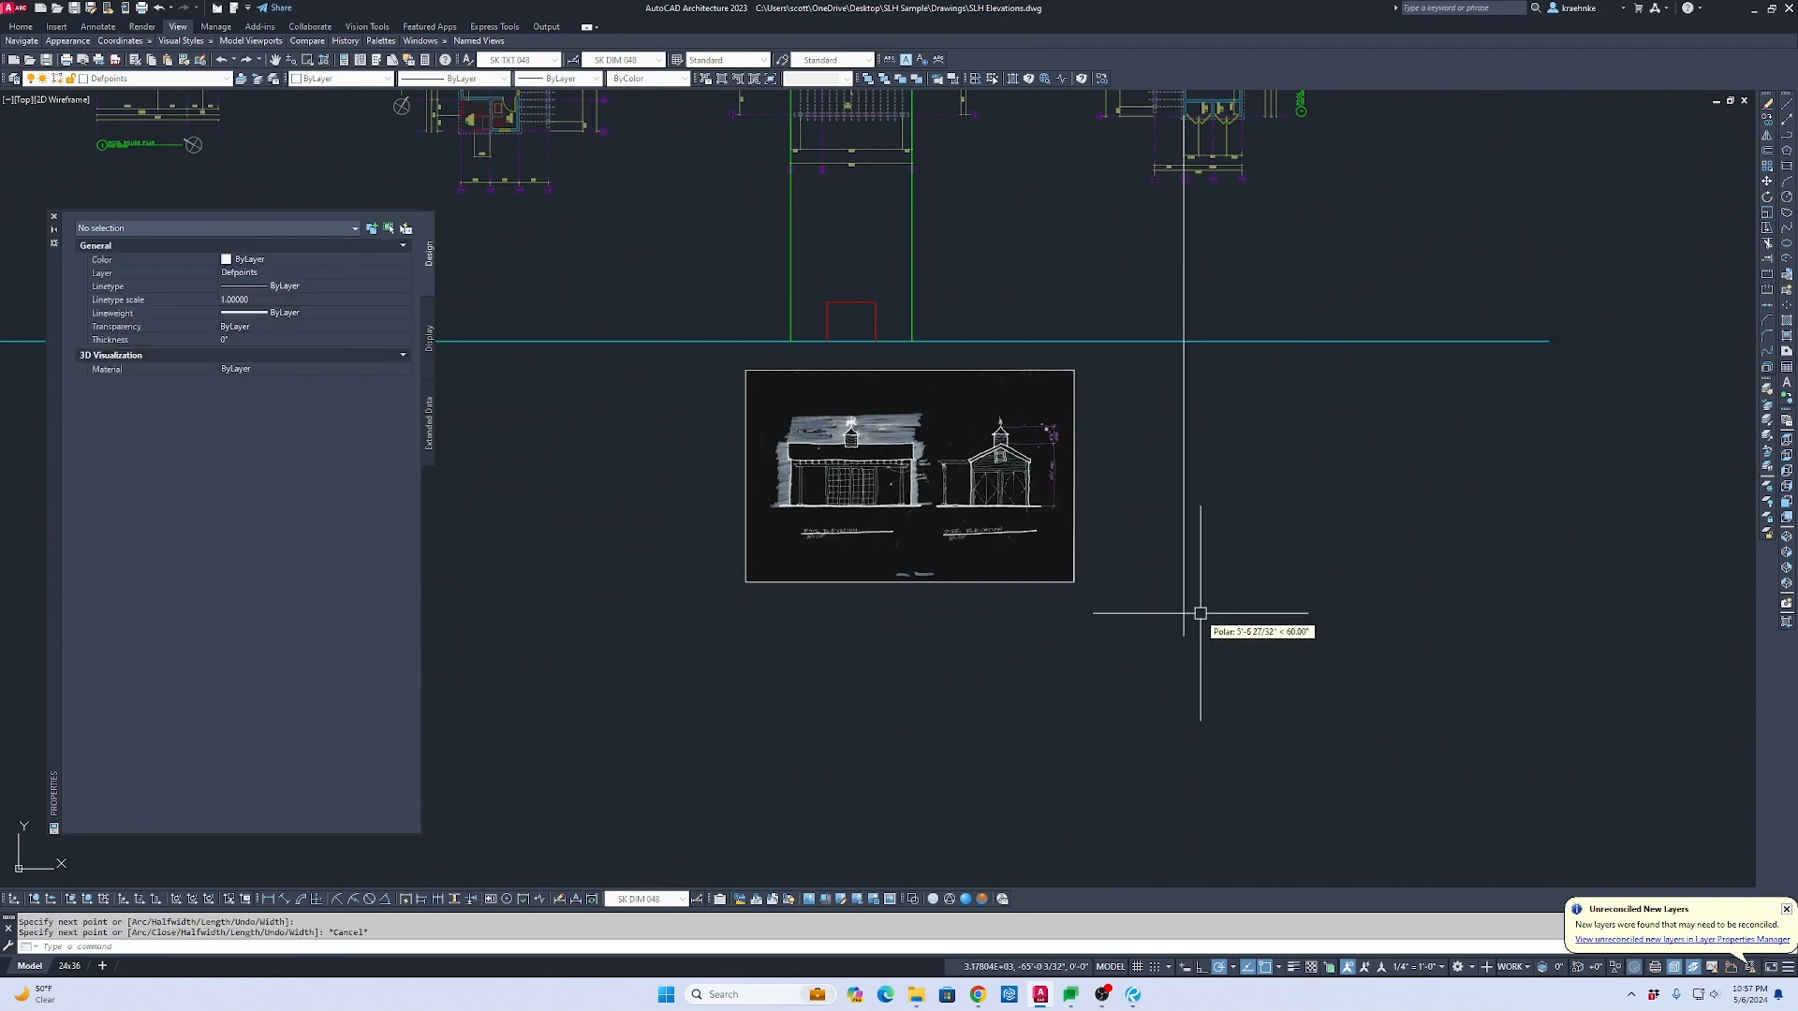
Step: Copy the vertical projection line from the wall corner at grid 2 to the opposite wall corner at grid 4
left_click(1237, 487)
left_click(1148, 456)
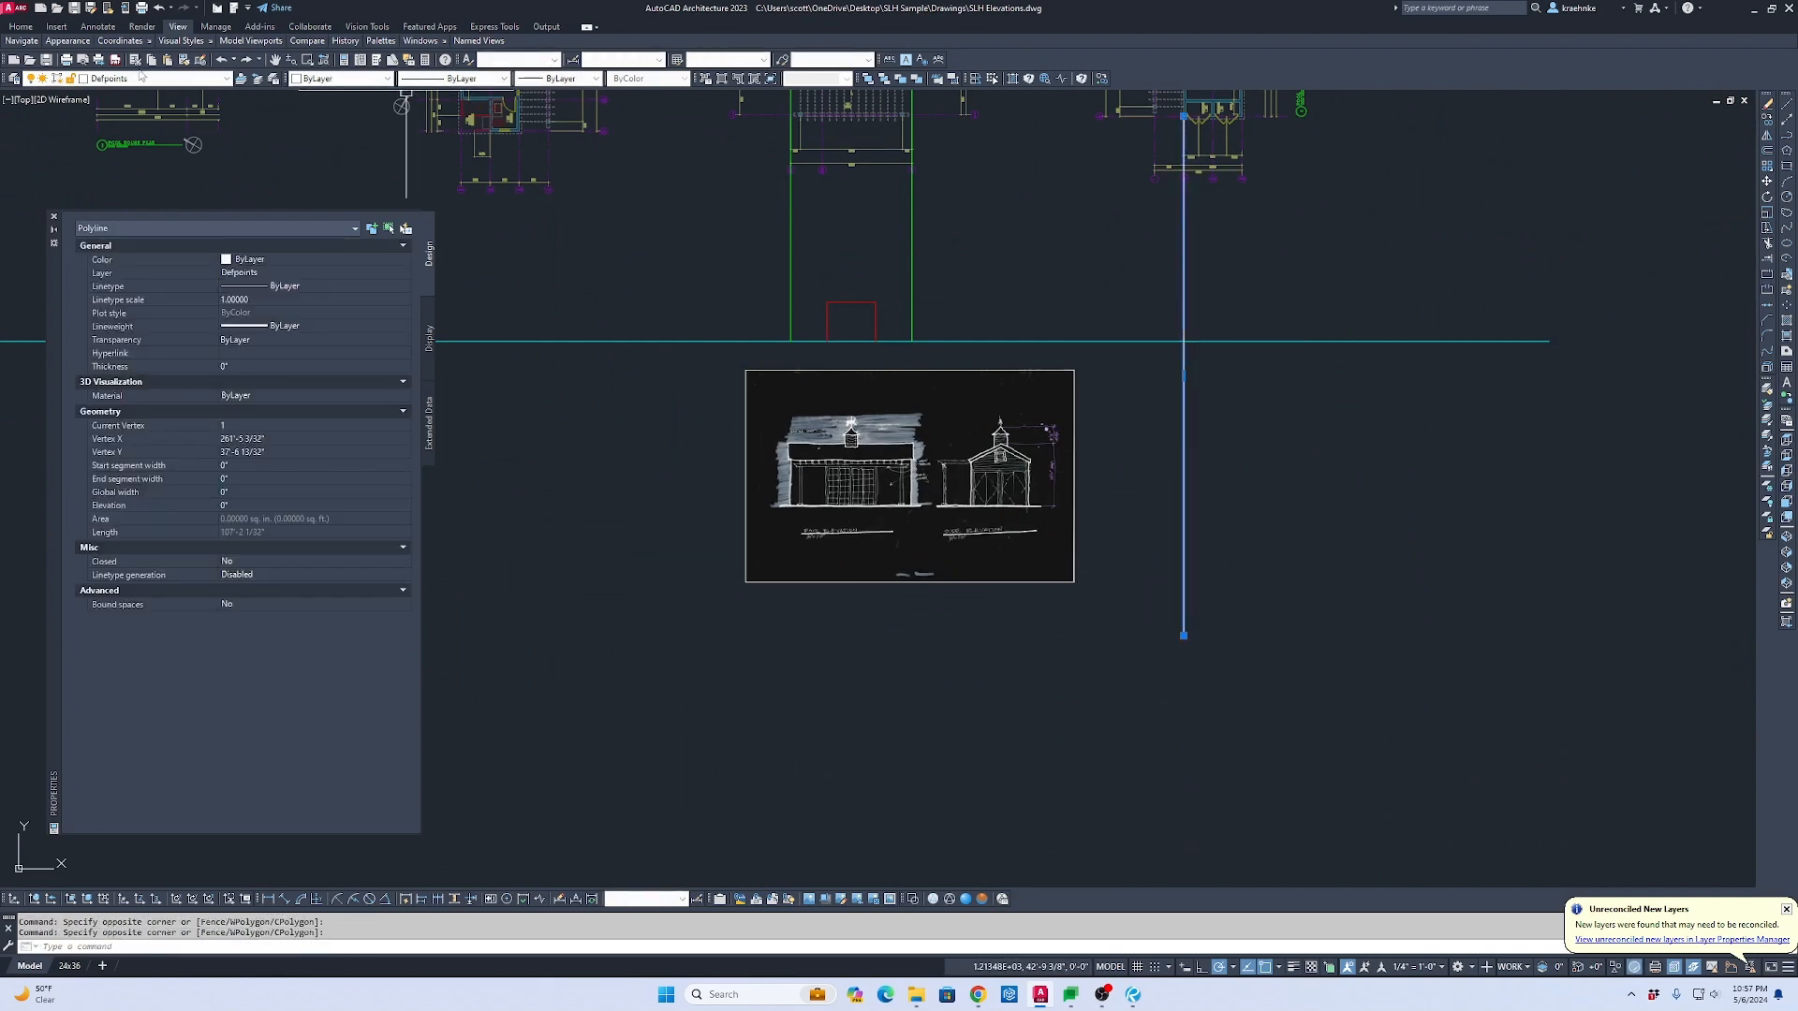
scroll(1205, 119, "up", 2)
middle_click_drag(1155, 180, 1056, 506)
scroll(1064, 462, "up", 1)
type("c")
key("Return")
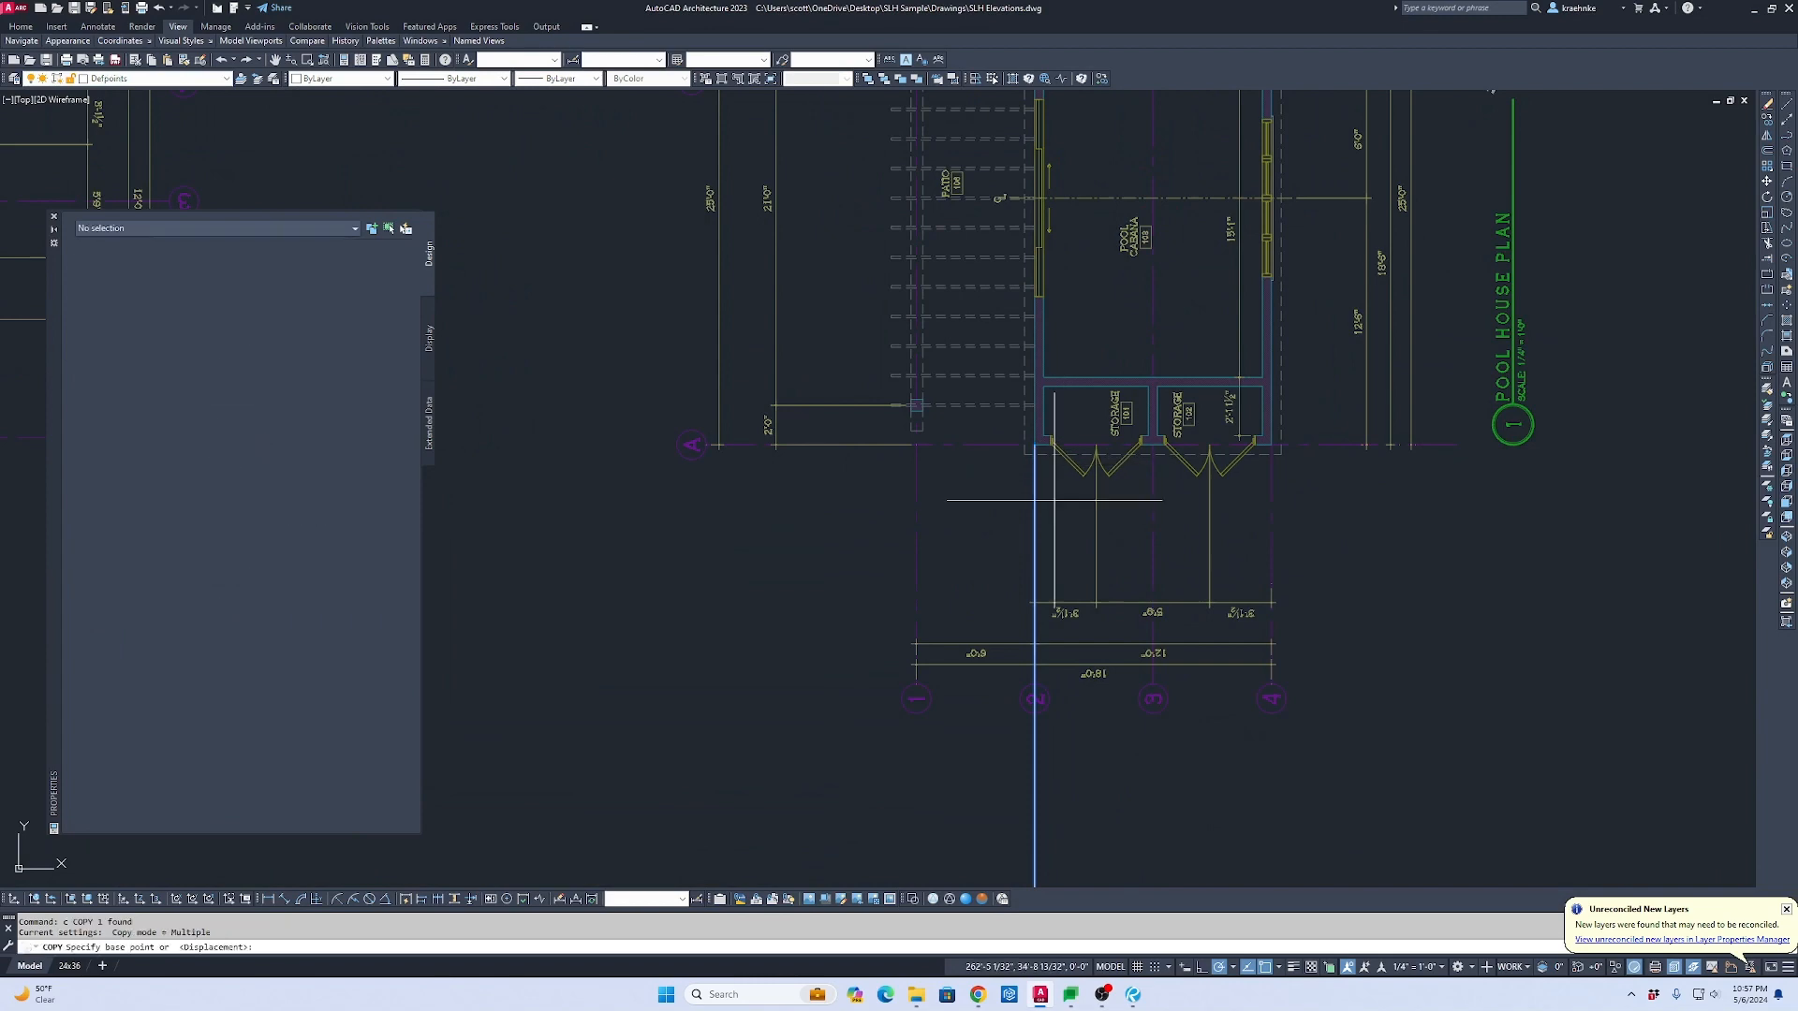
scroll(1041, 463, "up", 1)
scroll(1035, 466, "up", 1)
left_click(1031, 472)
scroll(1133, 475, "down", 1)
middle_click_drag(1553, 496, 1308, 481)
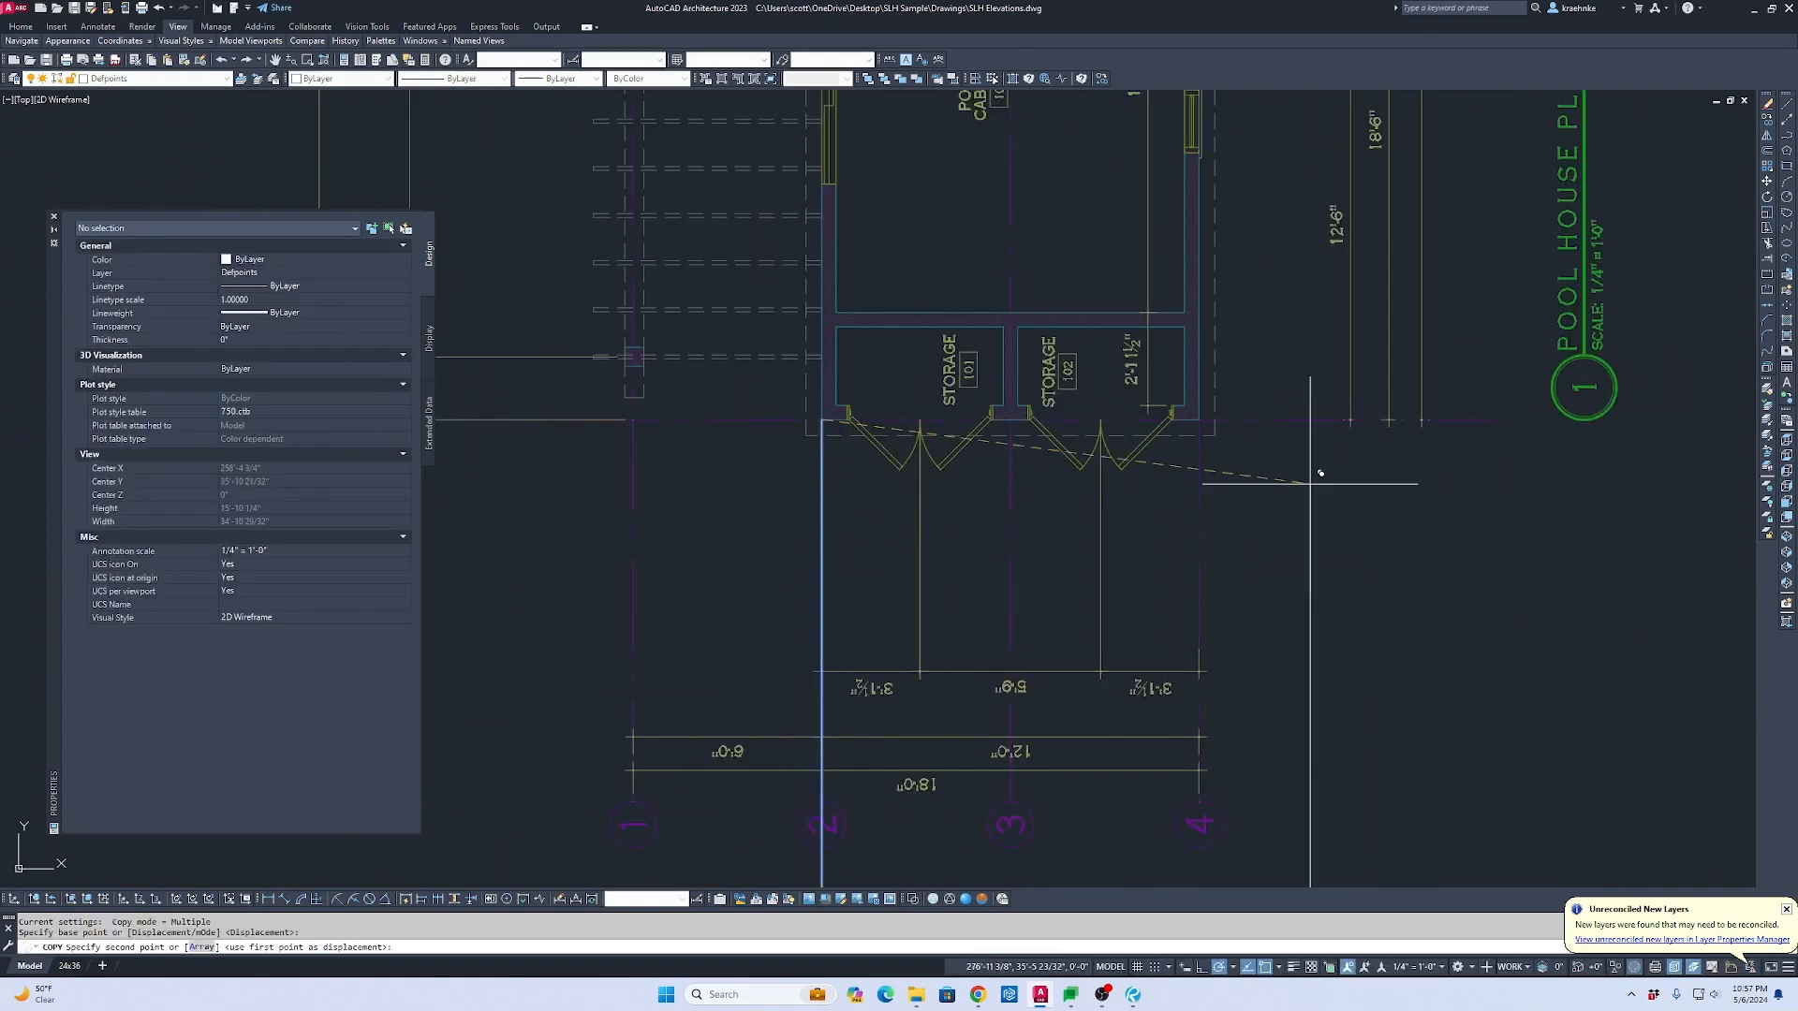
scroll(1238, 436, "up", 3)
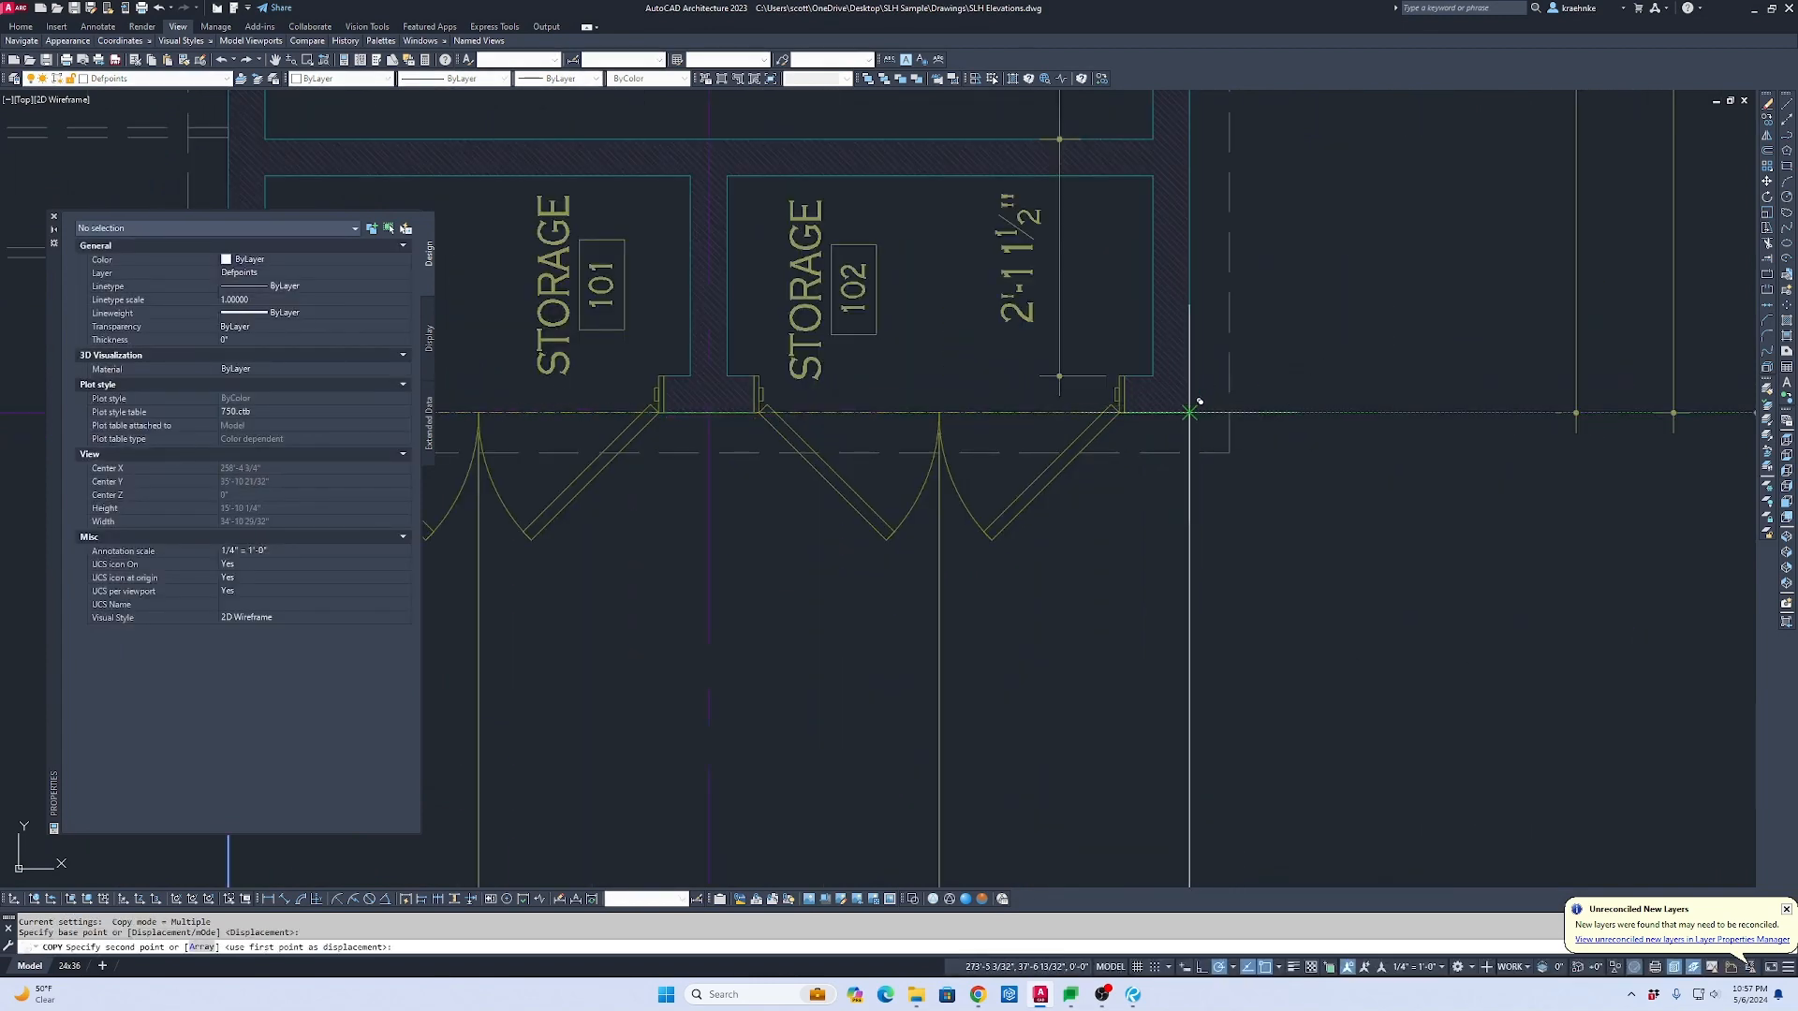
left_click(1189, 412)
scroll(1178, 501, "down", 5)
middle_click_drag(1178, 496, 1178, 132)
key("Escape")
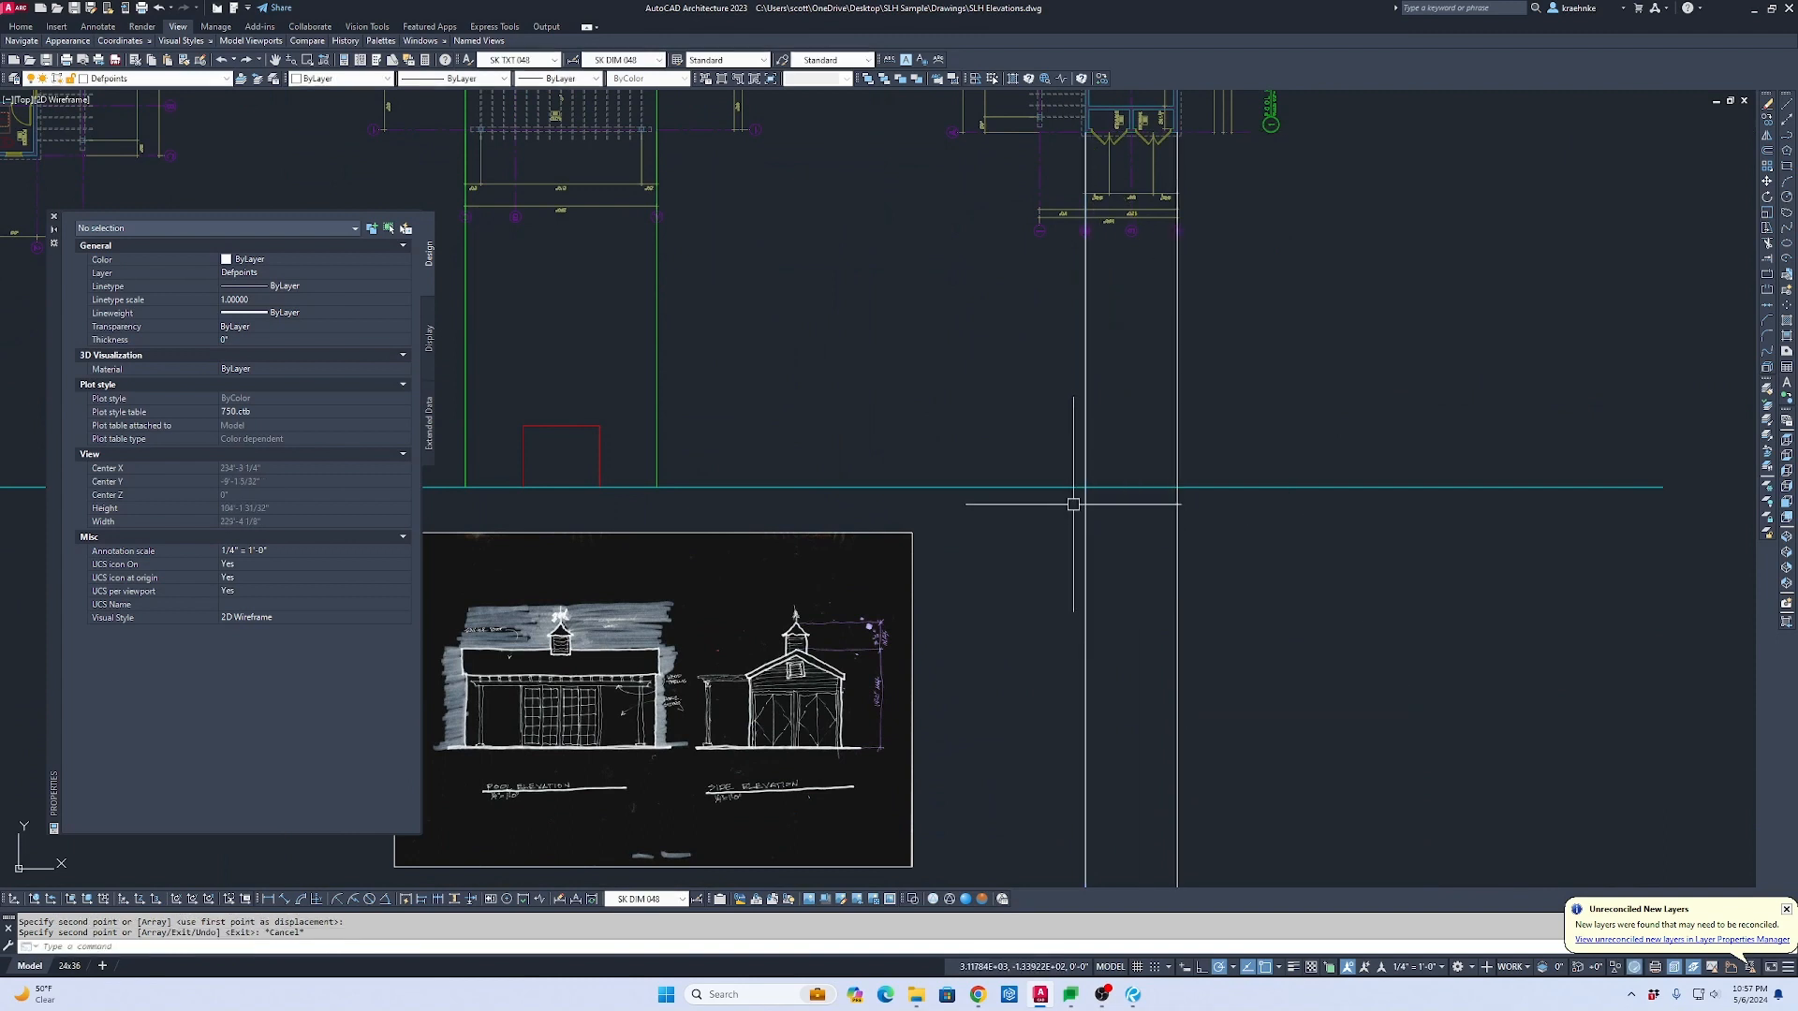
key("Escape")
Step: Match the two new projection lines' properties to those of the pool elevation's green wall line
key("Return")
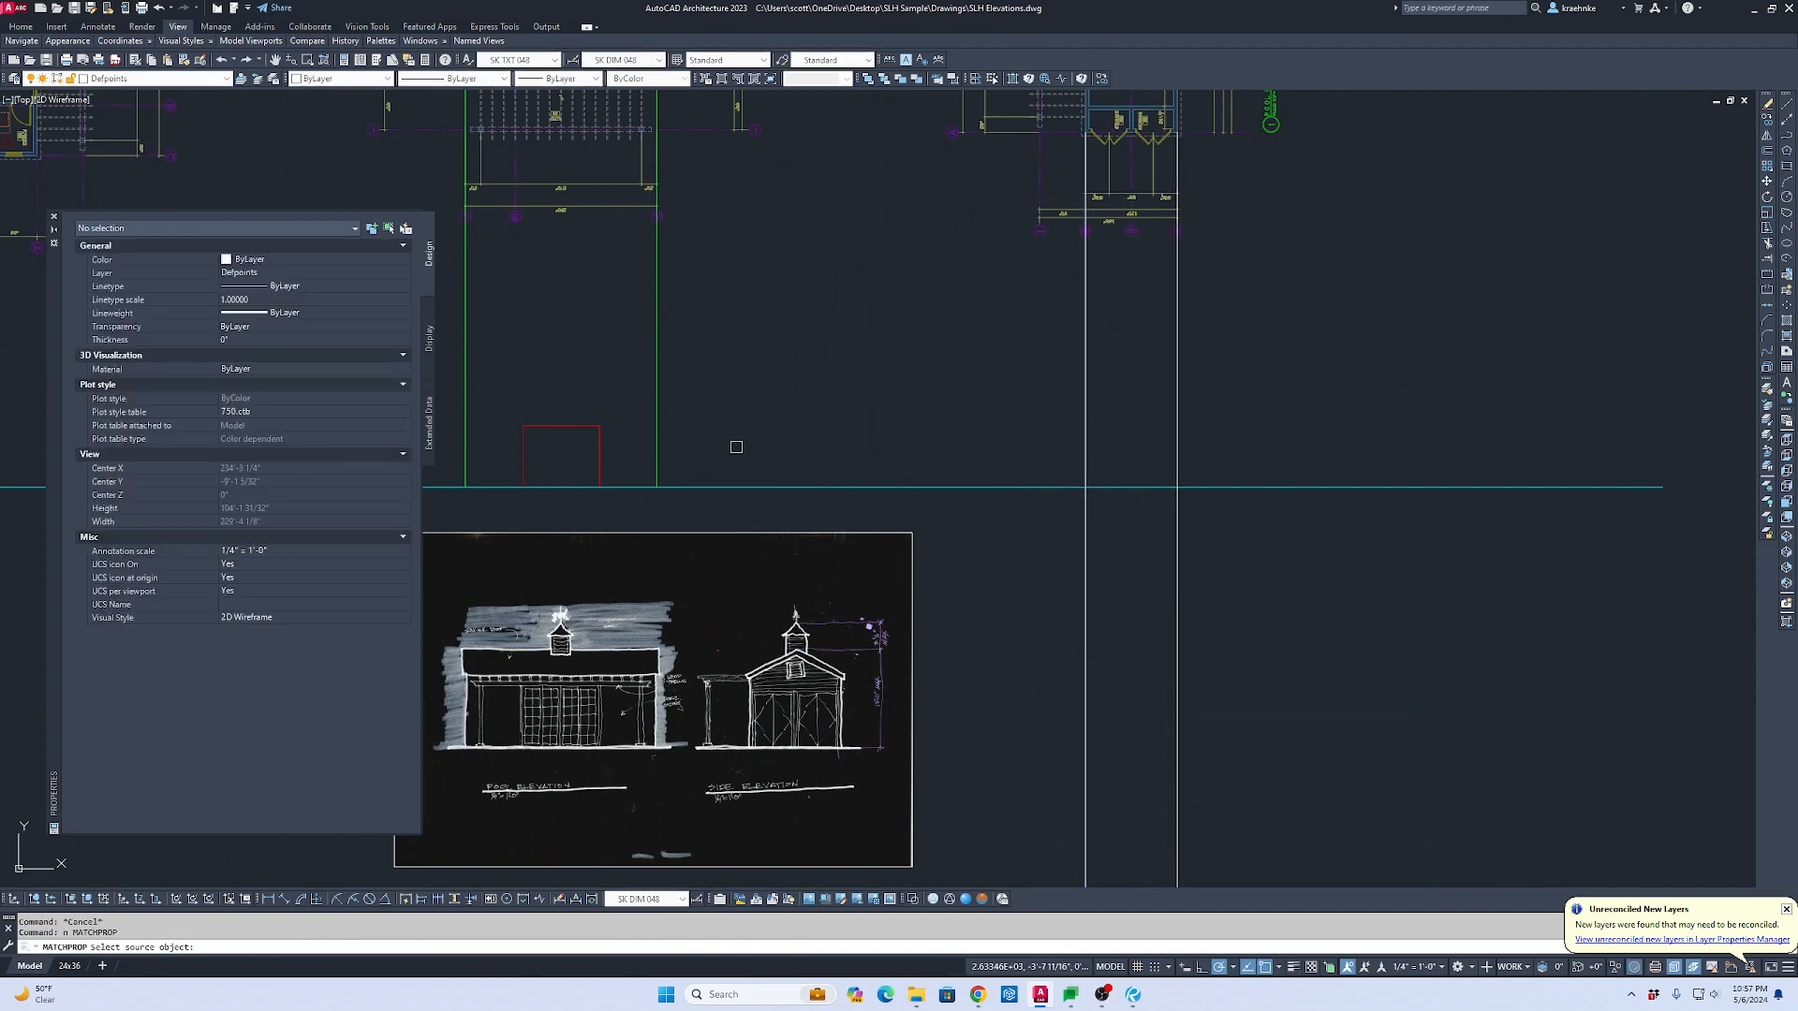
left_click(653, 436)
left_click(1376, 635)
left_click(1108, 582)
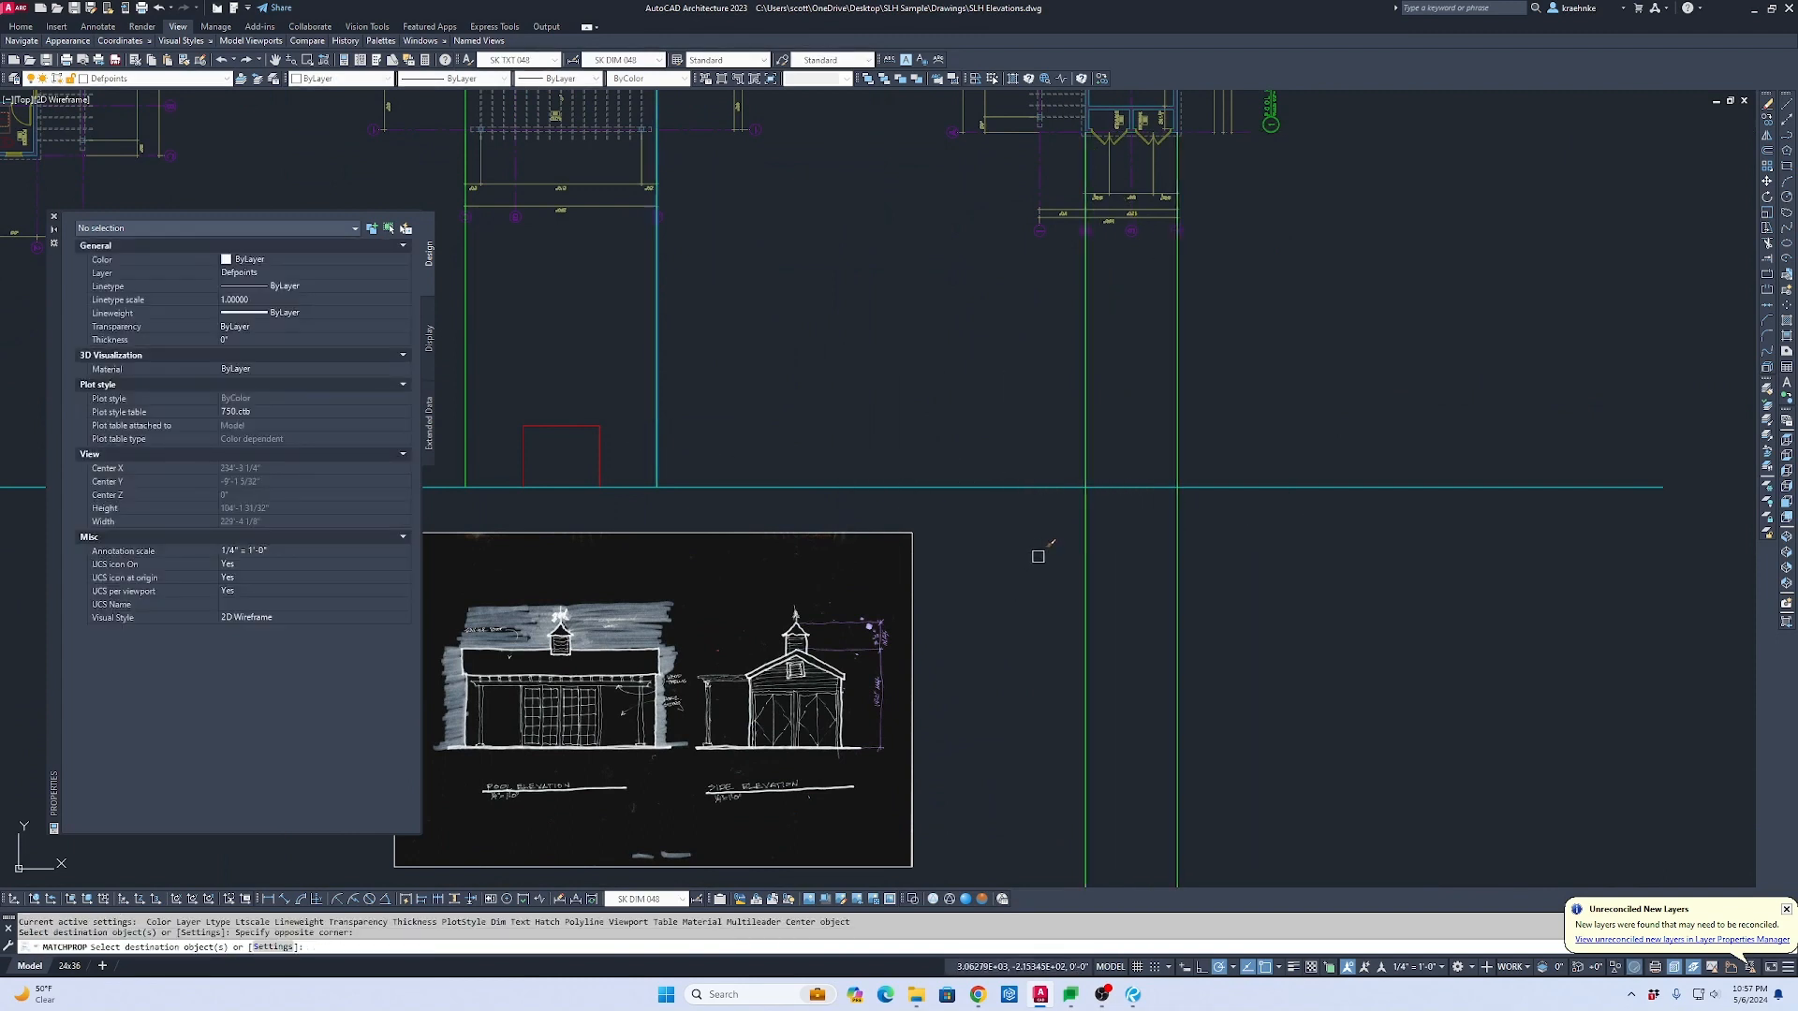
key("Escape")
Step: Trim both side elevation projection lines below the floor line, using the floor line as the cutting edge
type("tr")
key("Return")
left_click(1322, 487)
key("Return")
left_click(1268, 645)
left_click(1076, 588)
key("Escape")
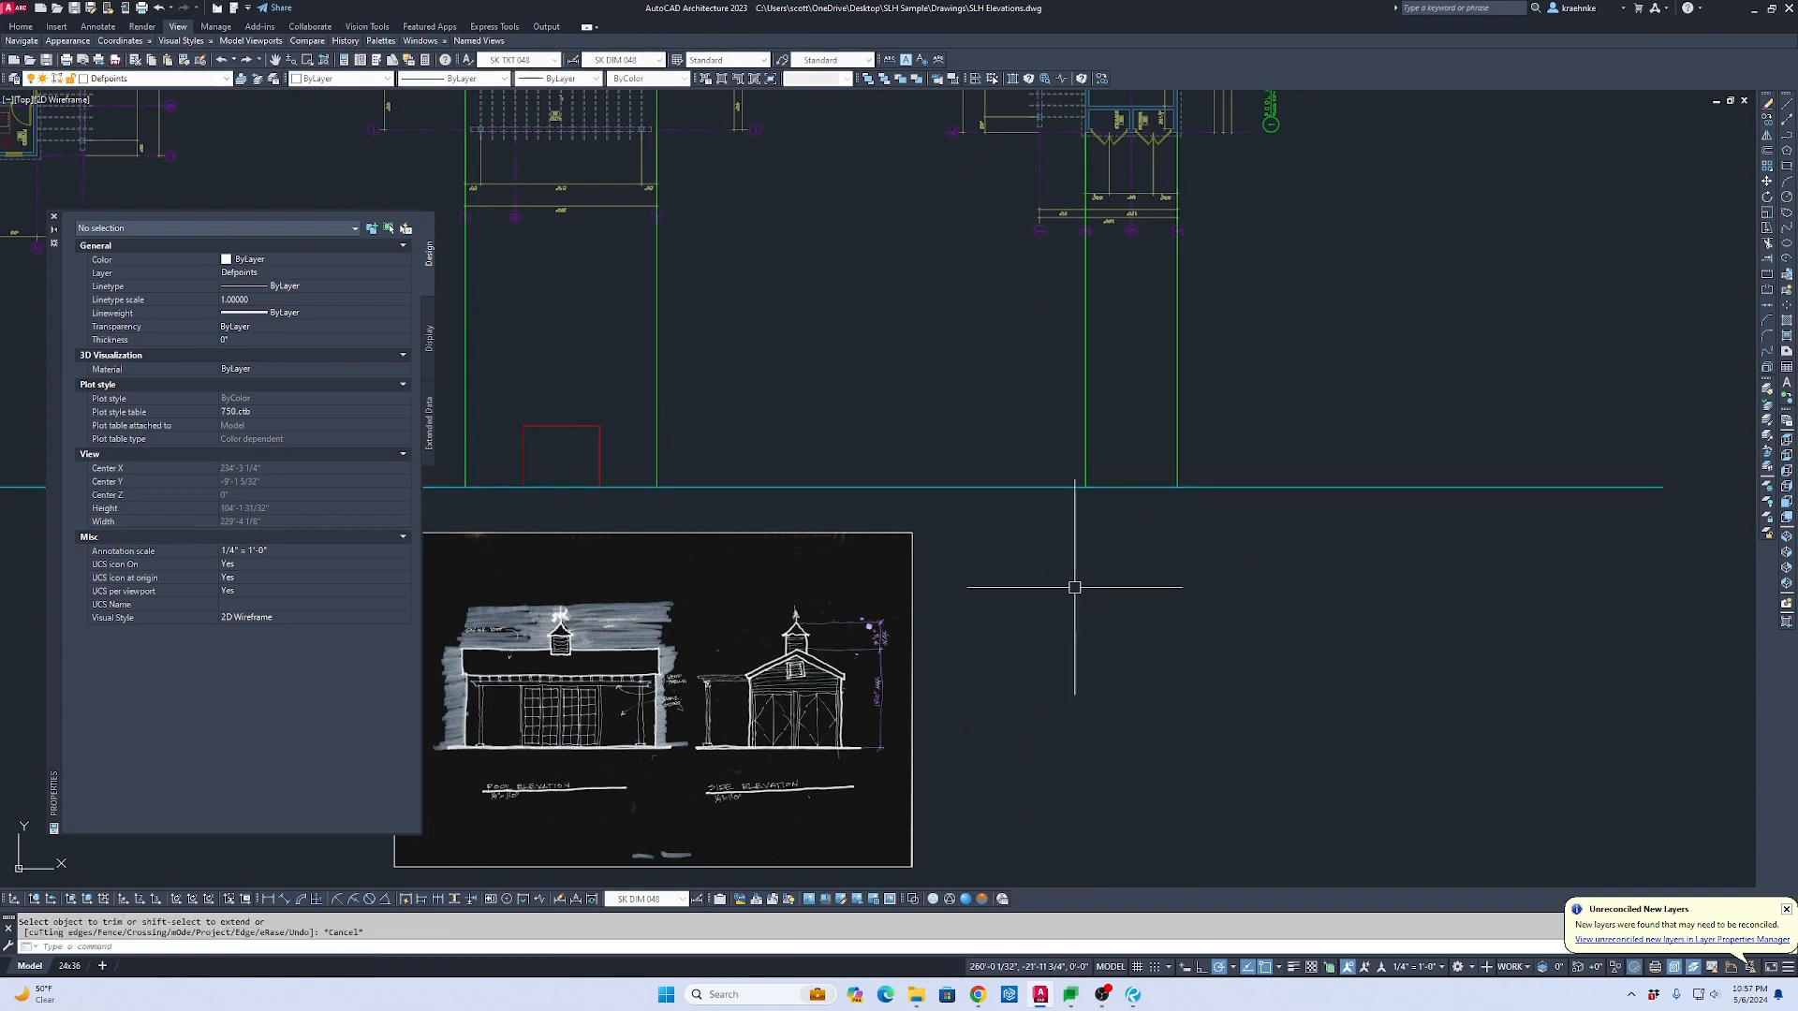
Step: Draw a polyline 14' up from the floor line beside the side elevation, extended horizontally across both wall projection lines
scroll(868, 722, "up", 1)
middle_click_drag(867, 669, 961, 501)
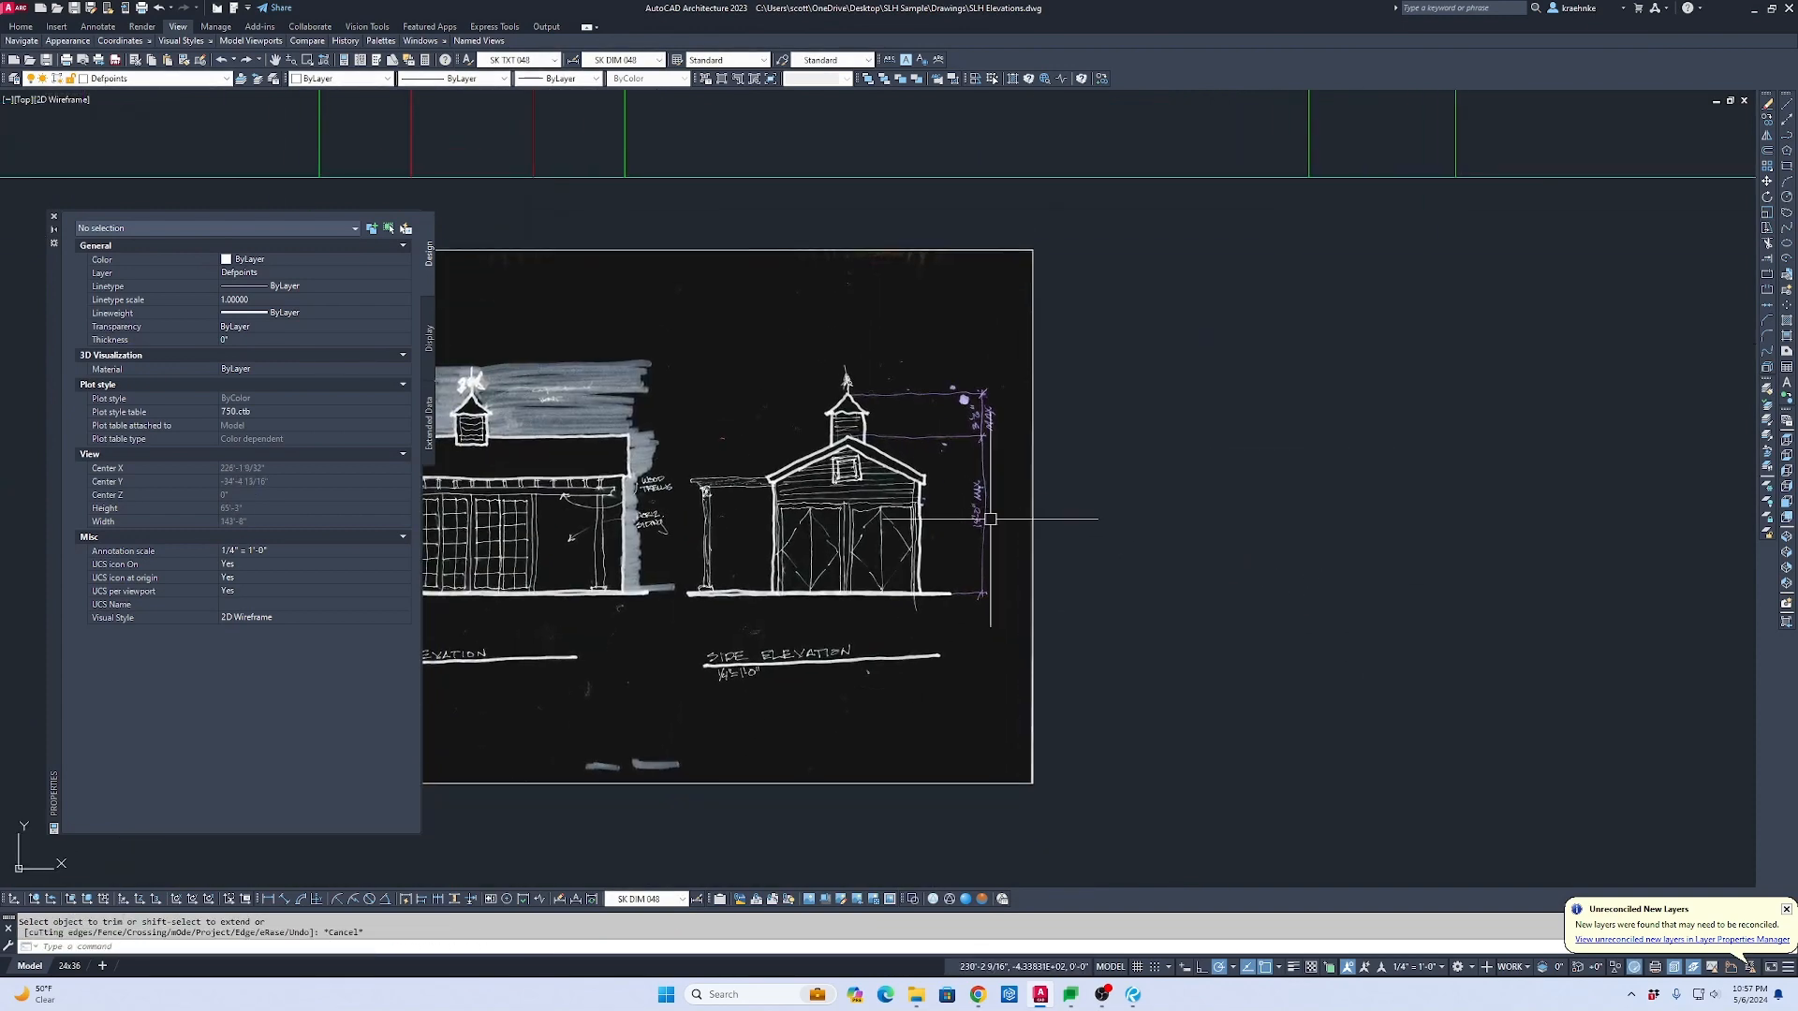
middle_click_drag(1360, 502, 1106, 760)
key("Escape")
type("p")
key("Return")
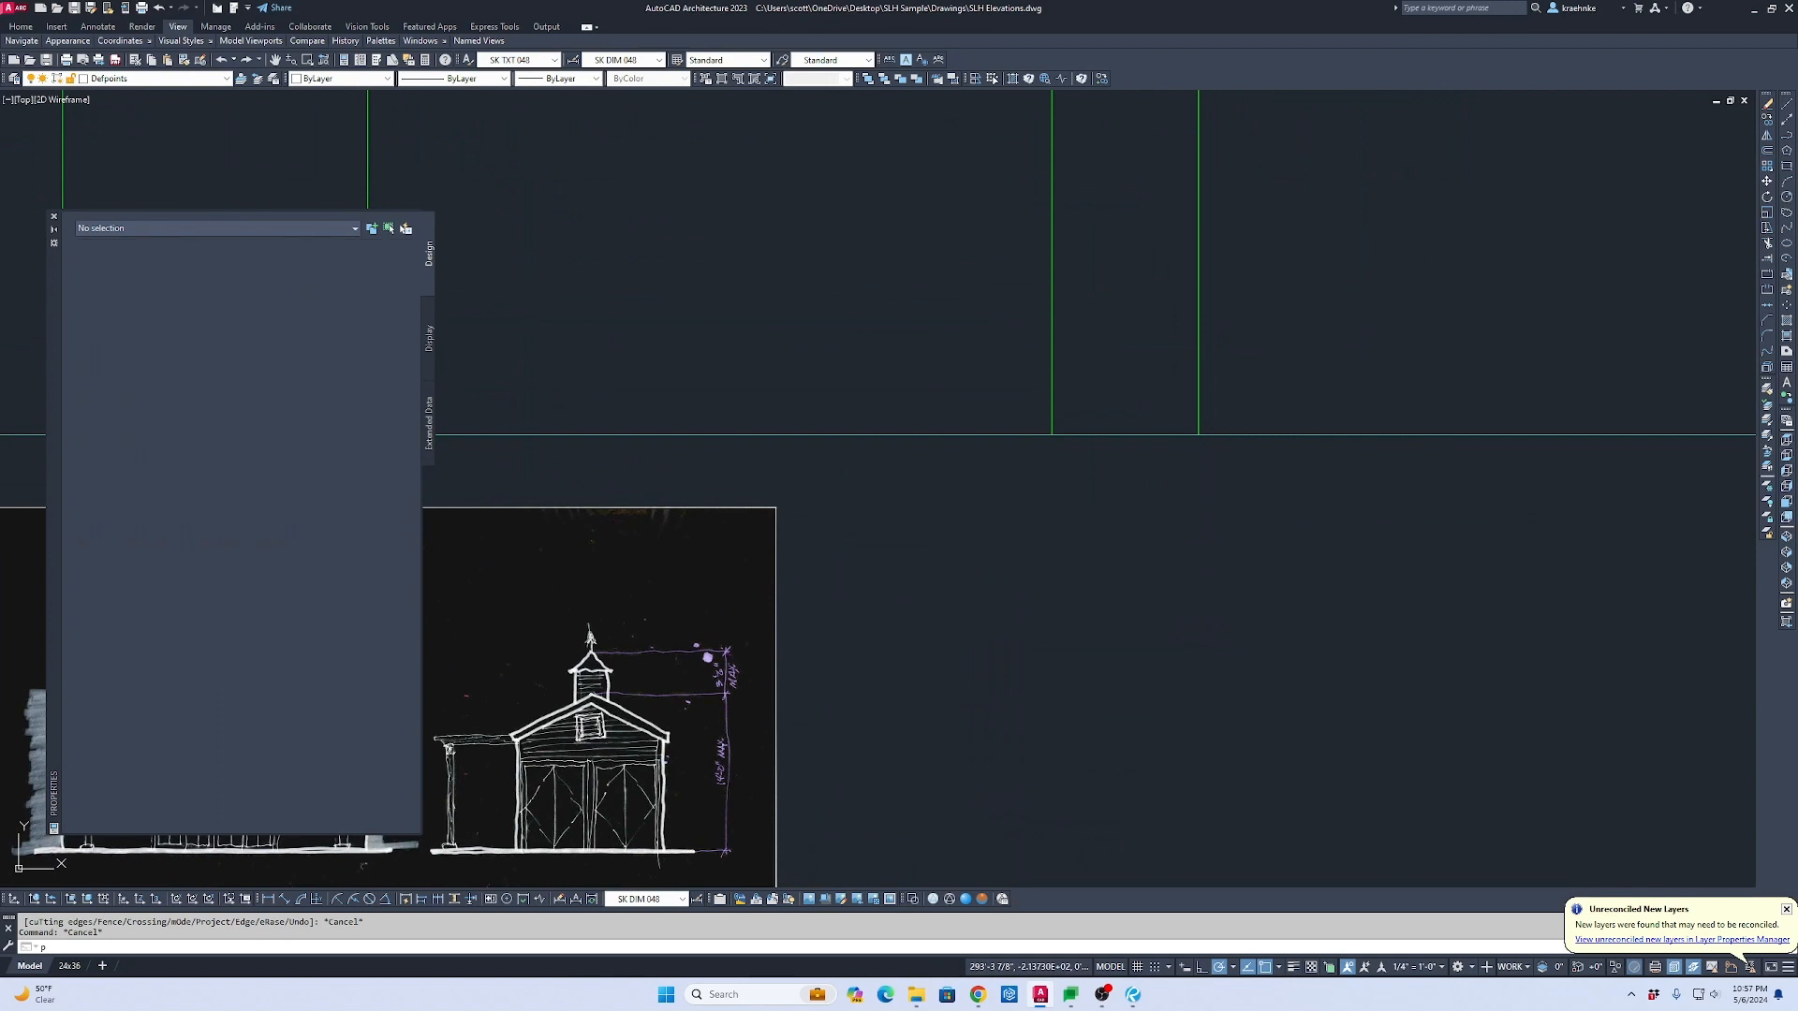
middle_click_drag(1502, 486, 1378, 613)
left_click(1212, 564)
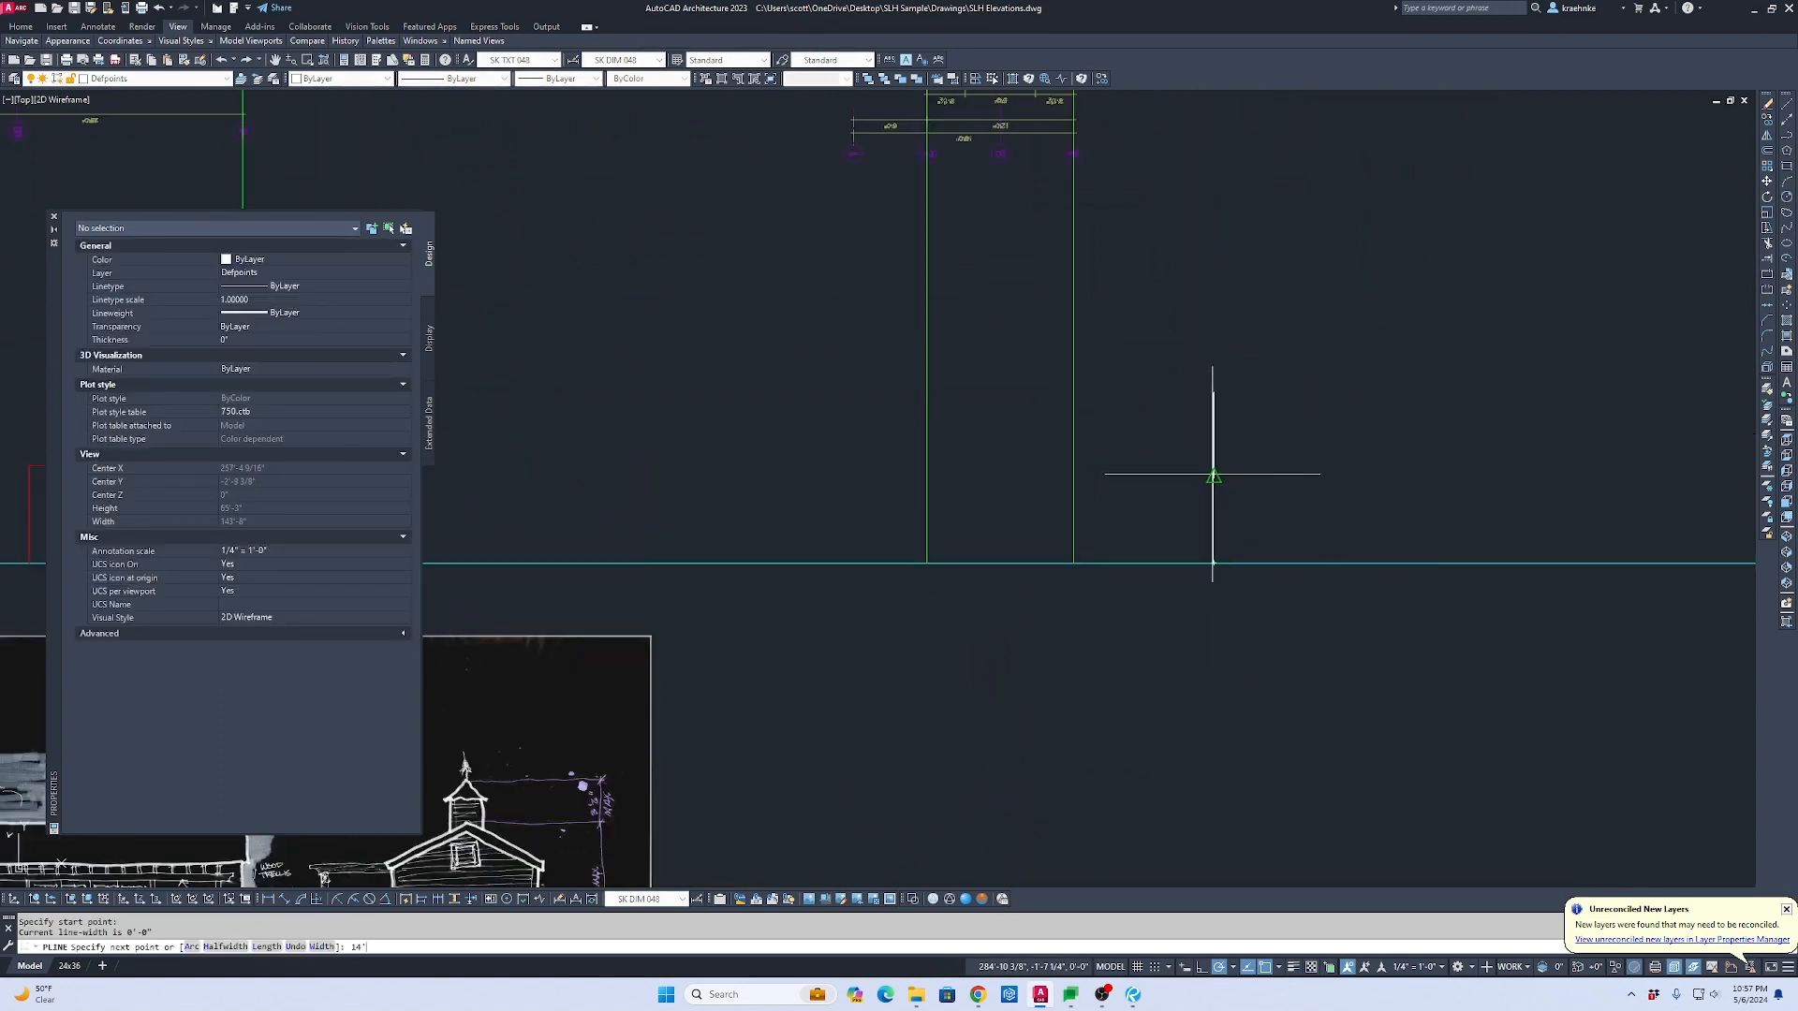
type("14'")
key("Return")
left_click(796, 392)
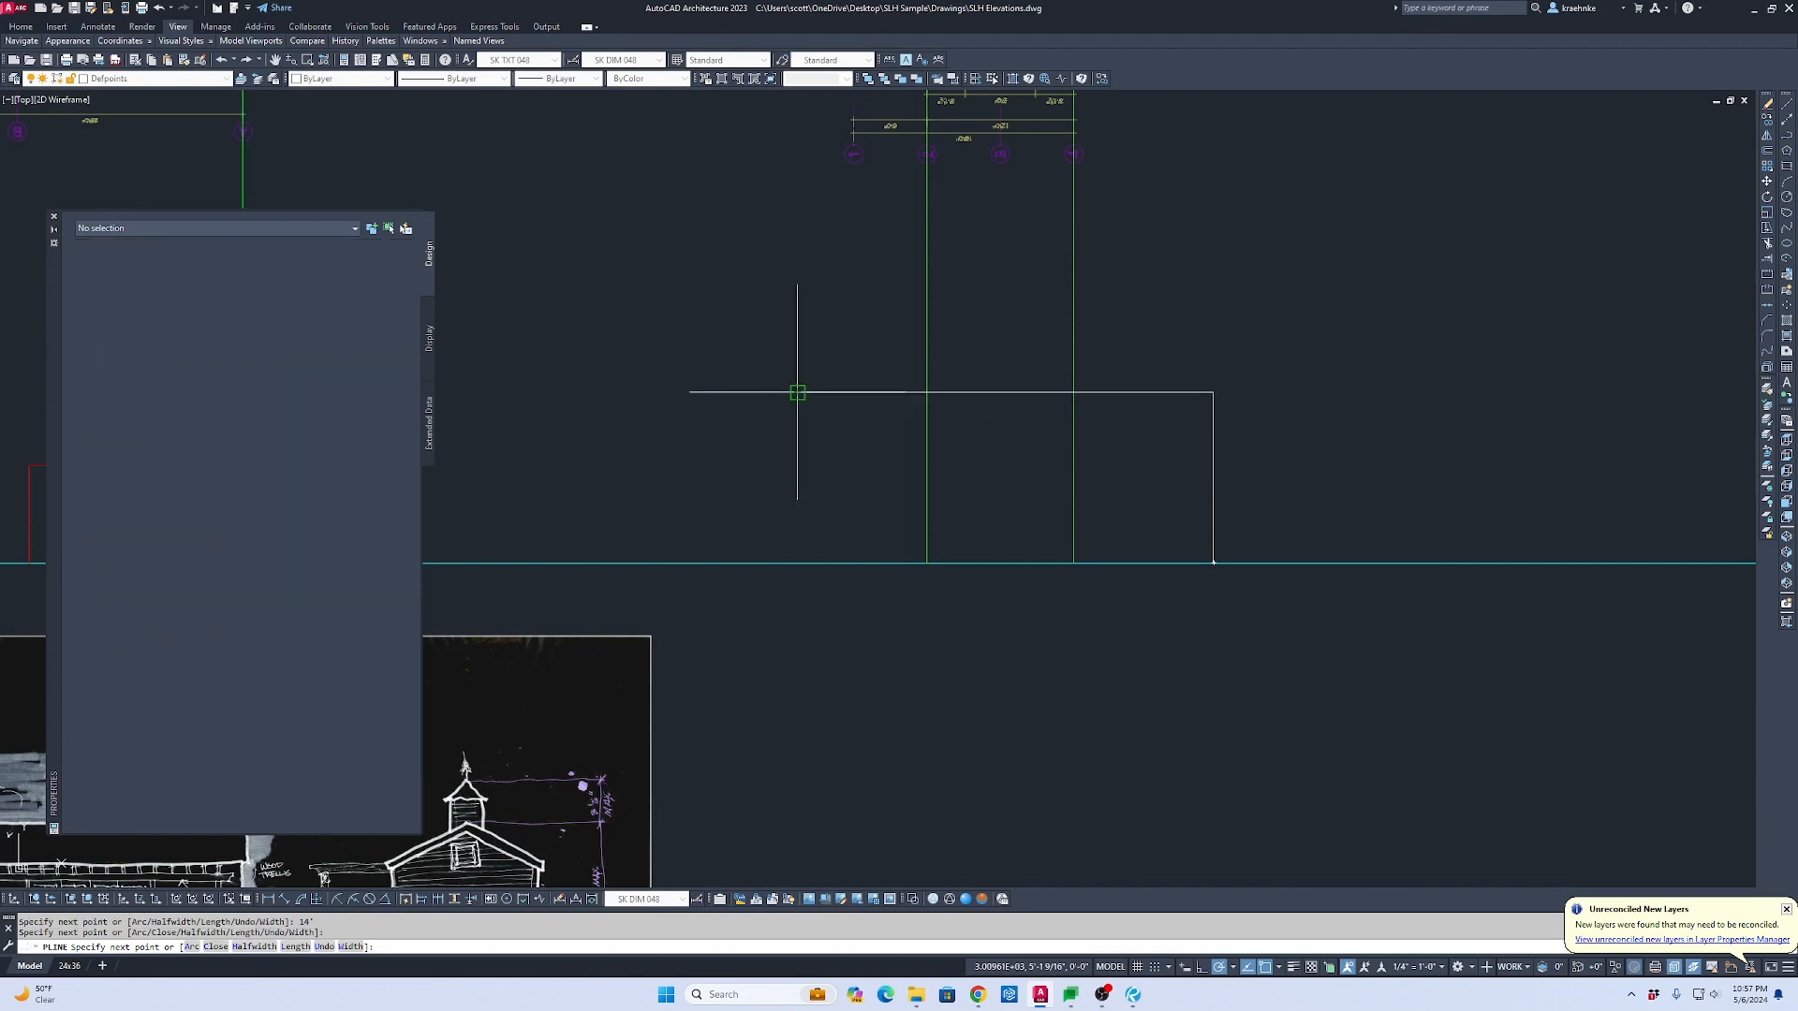
key("Escape")
Step: Draw a vertical ridge centerline polyline from the middle of the rotated plan at grid 3 down past the 14' height line
scroll(797, 393, "down", 2)
middle_click_drag(1026, 227, 1016, 519)
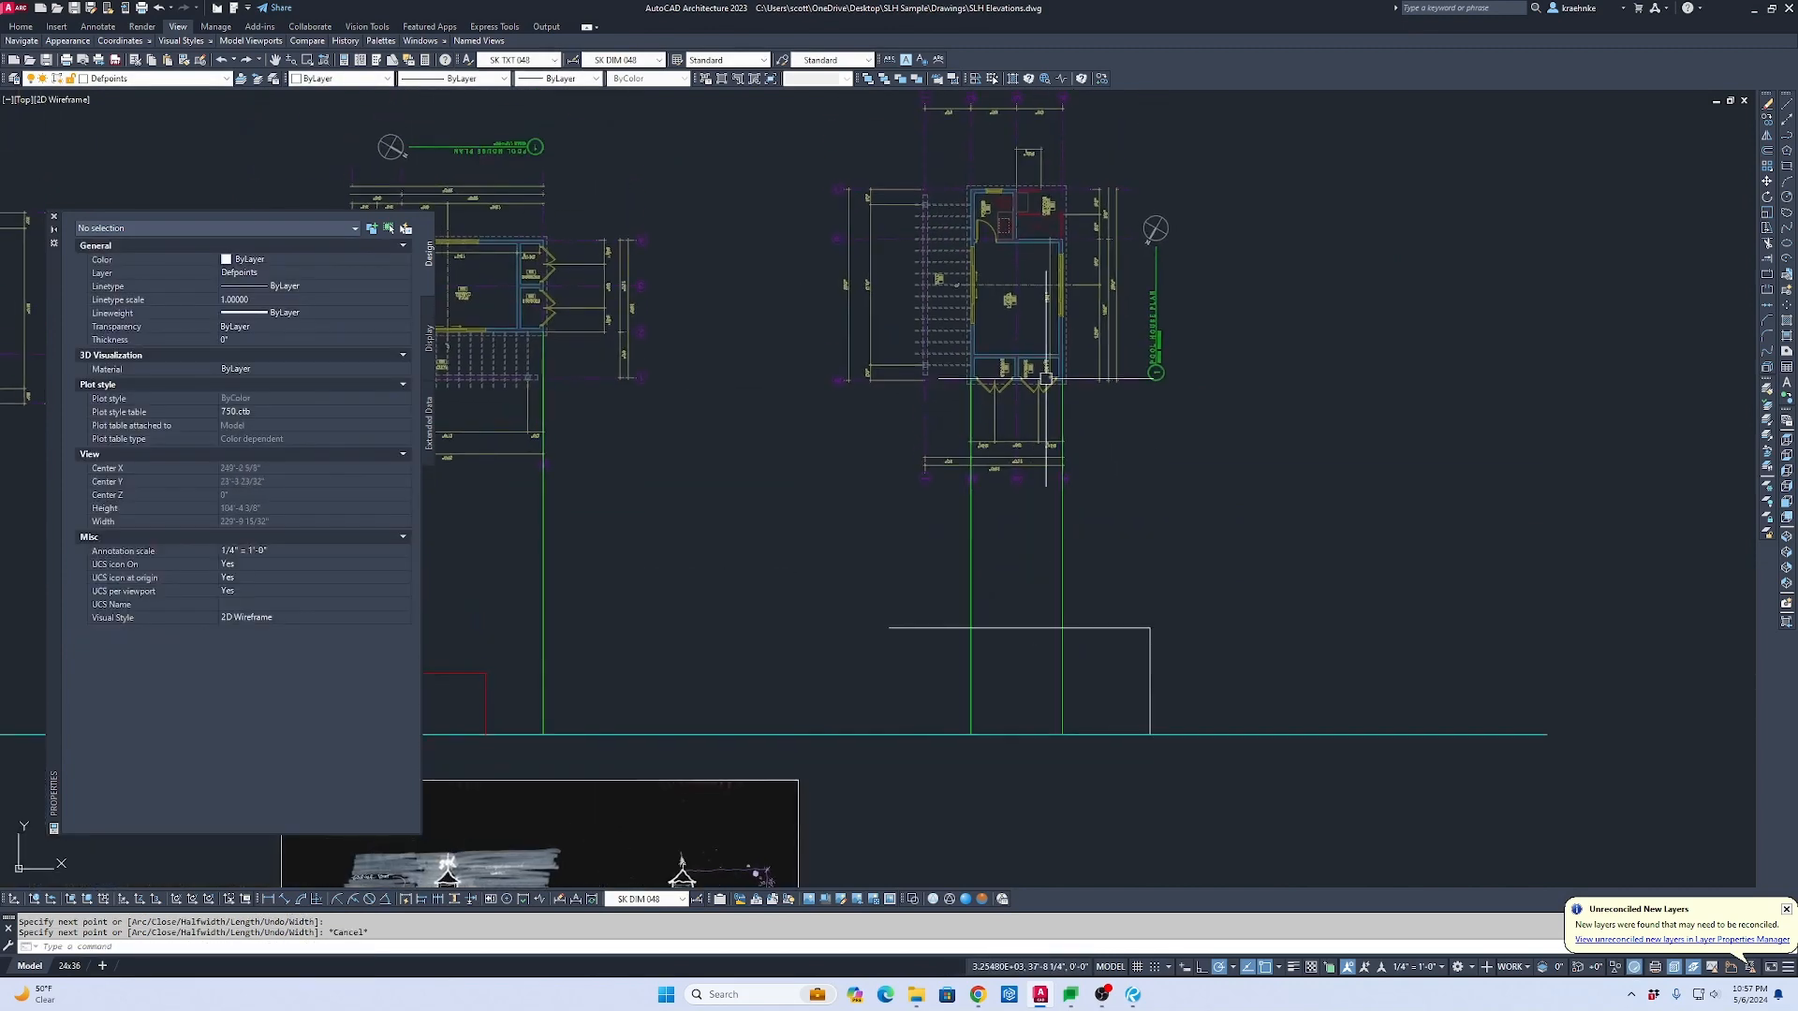
scroll(1002, 491, "up", 4)
type("p")
key("Return")
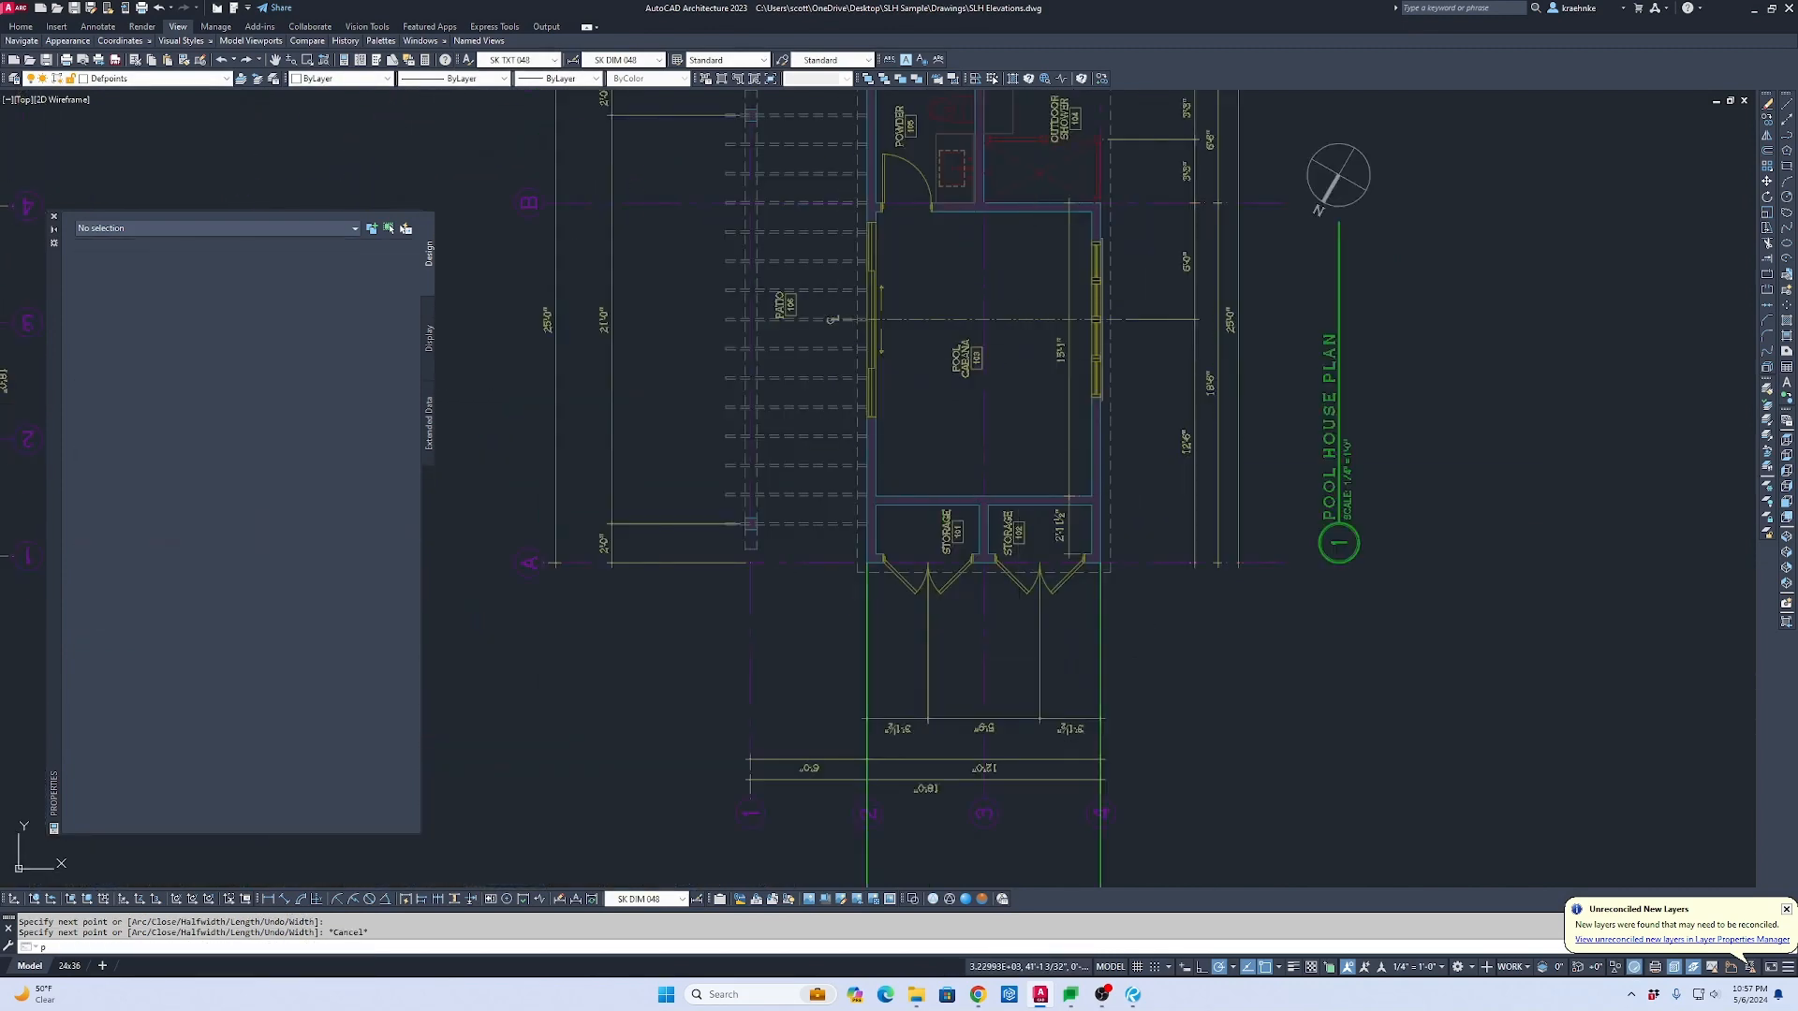
left_click(979, 458)
scroll(981, 674, "up", 4)
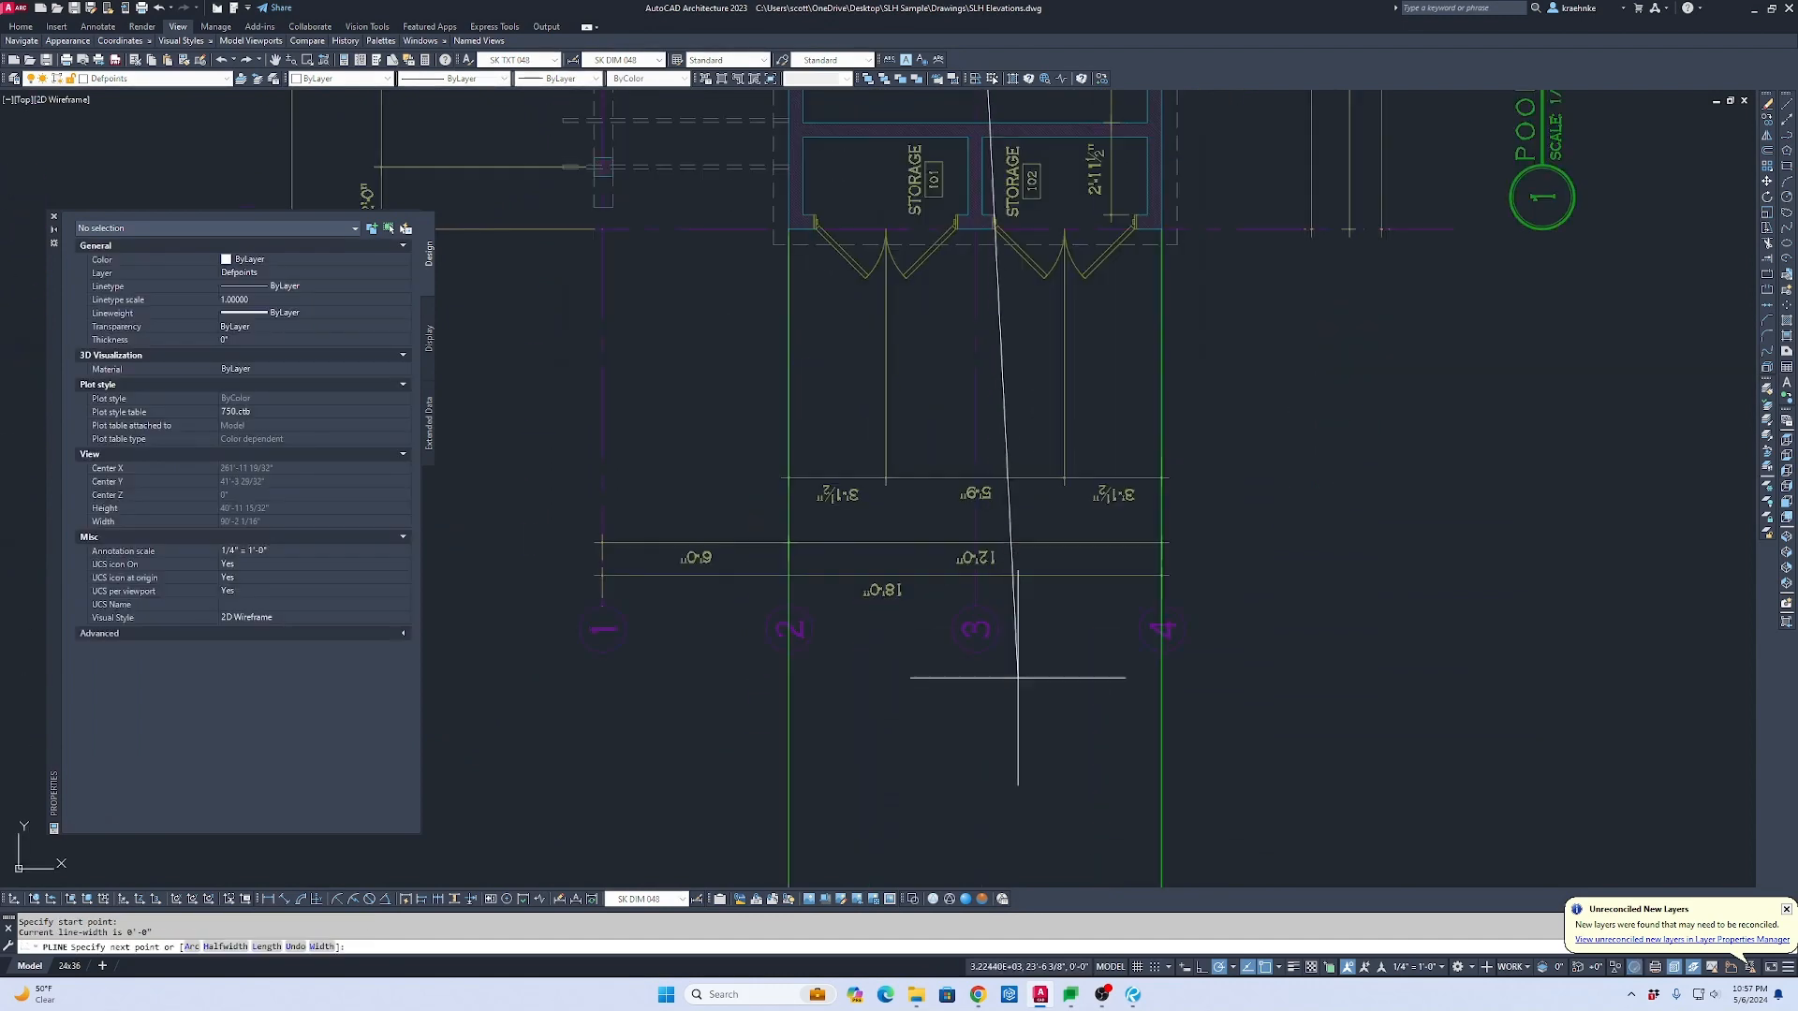
scroll(932, 561, "down", 4)
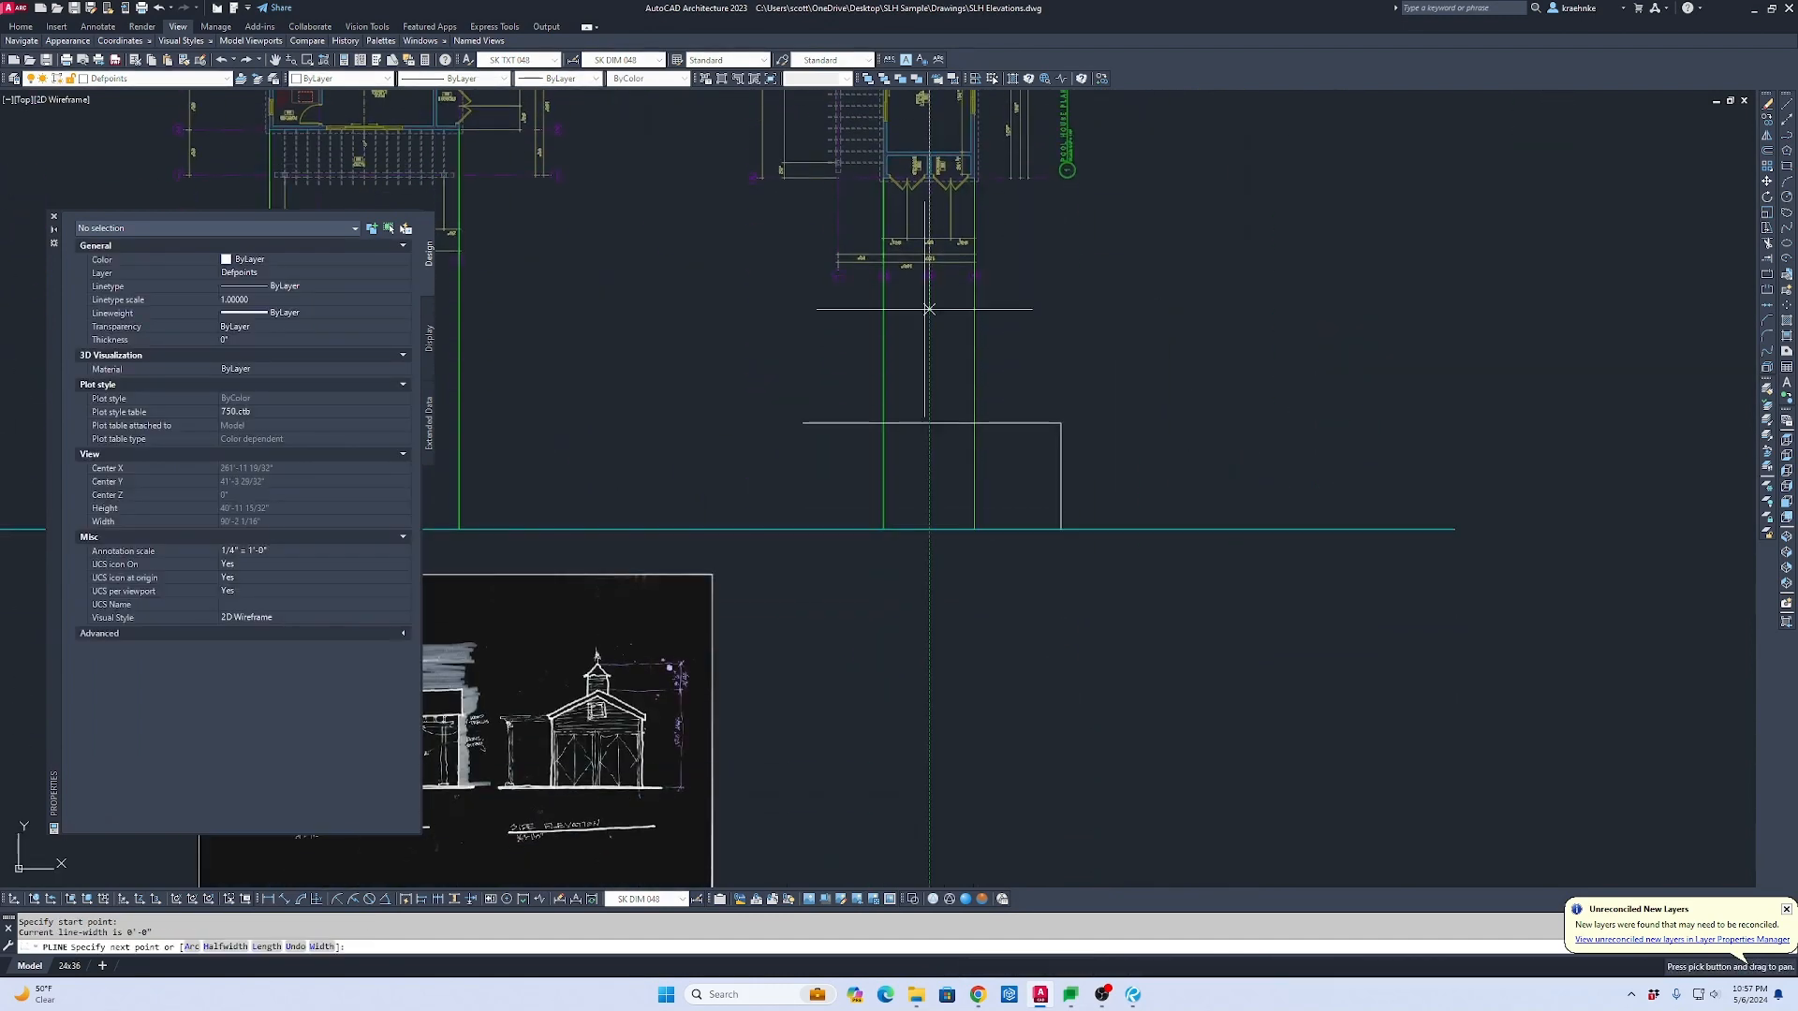
scroll(921, 370, "up", 4)
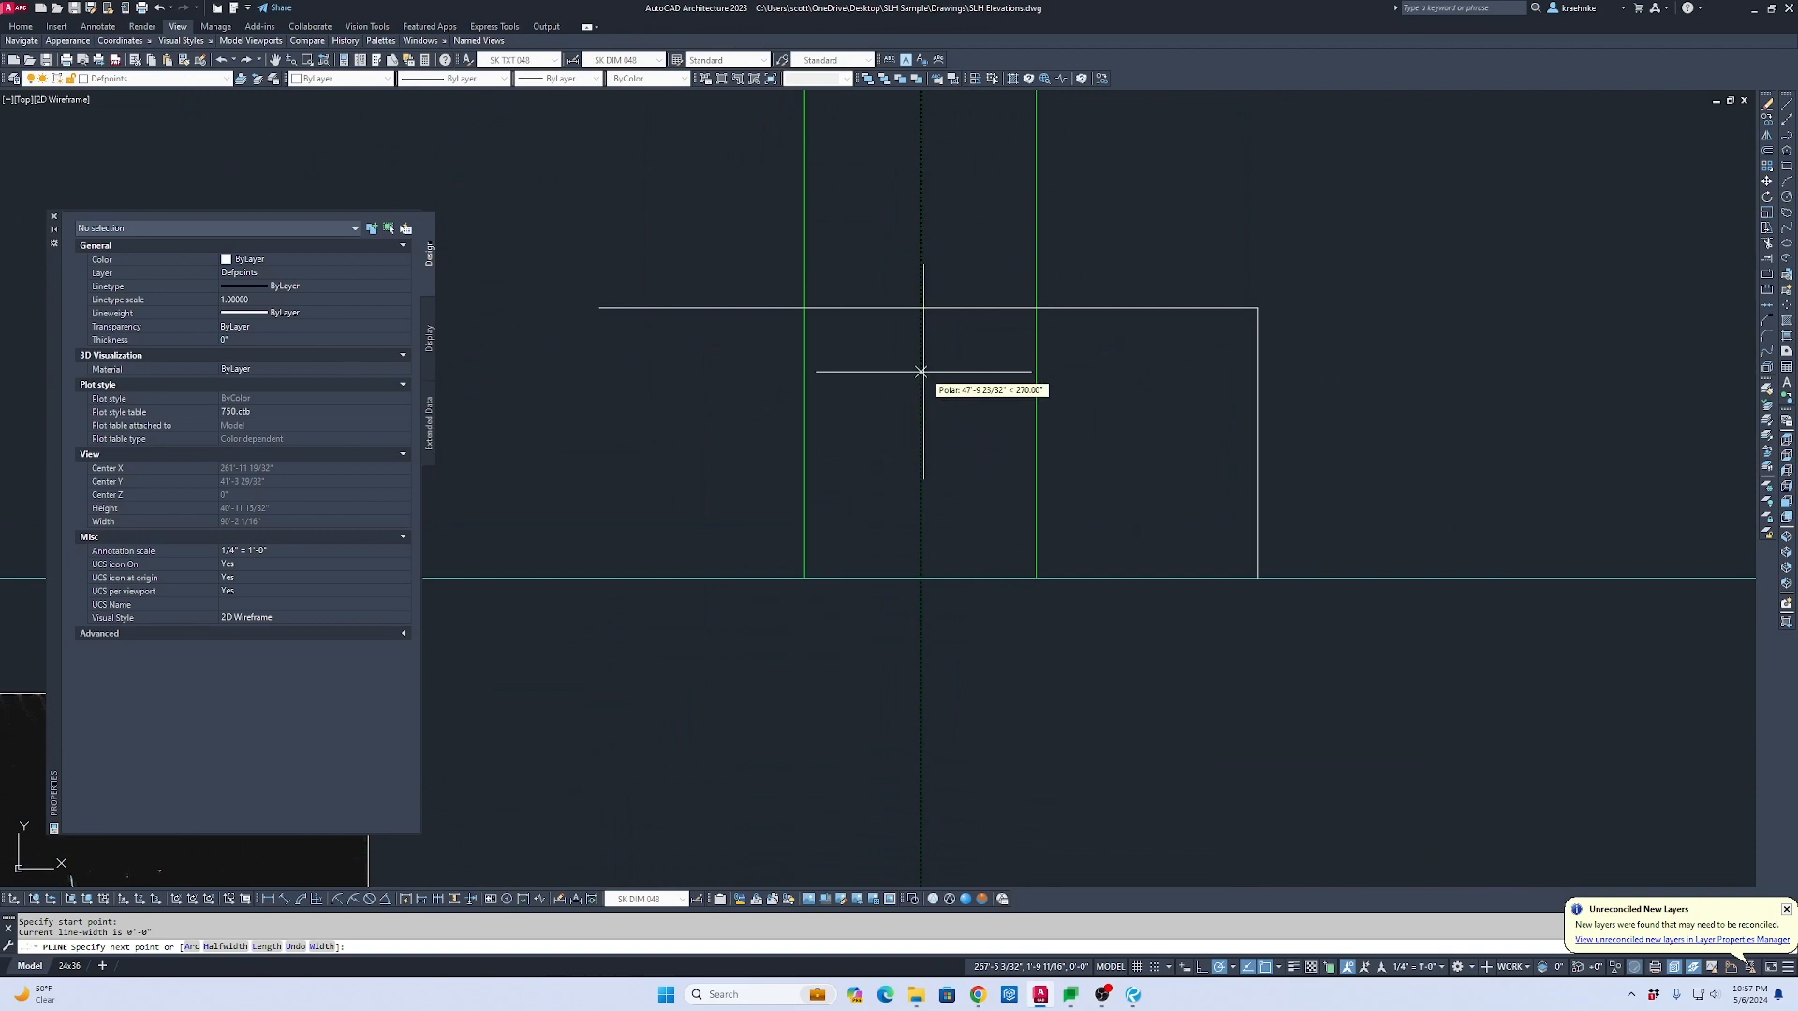
left_click(926, 379)
key("Escape")
Step: Copy the sketch underlay from its side elevation's wall edge to the grid 2 wall projection line
scroll(1034, 468, "down", 4)
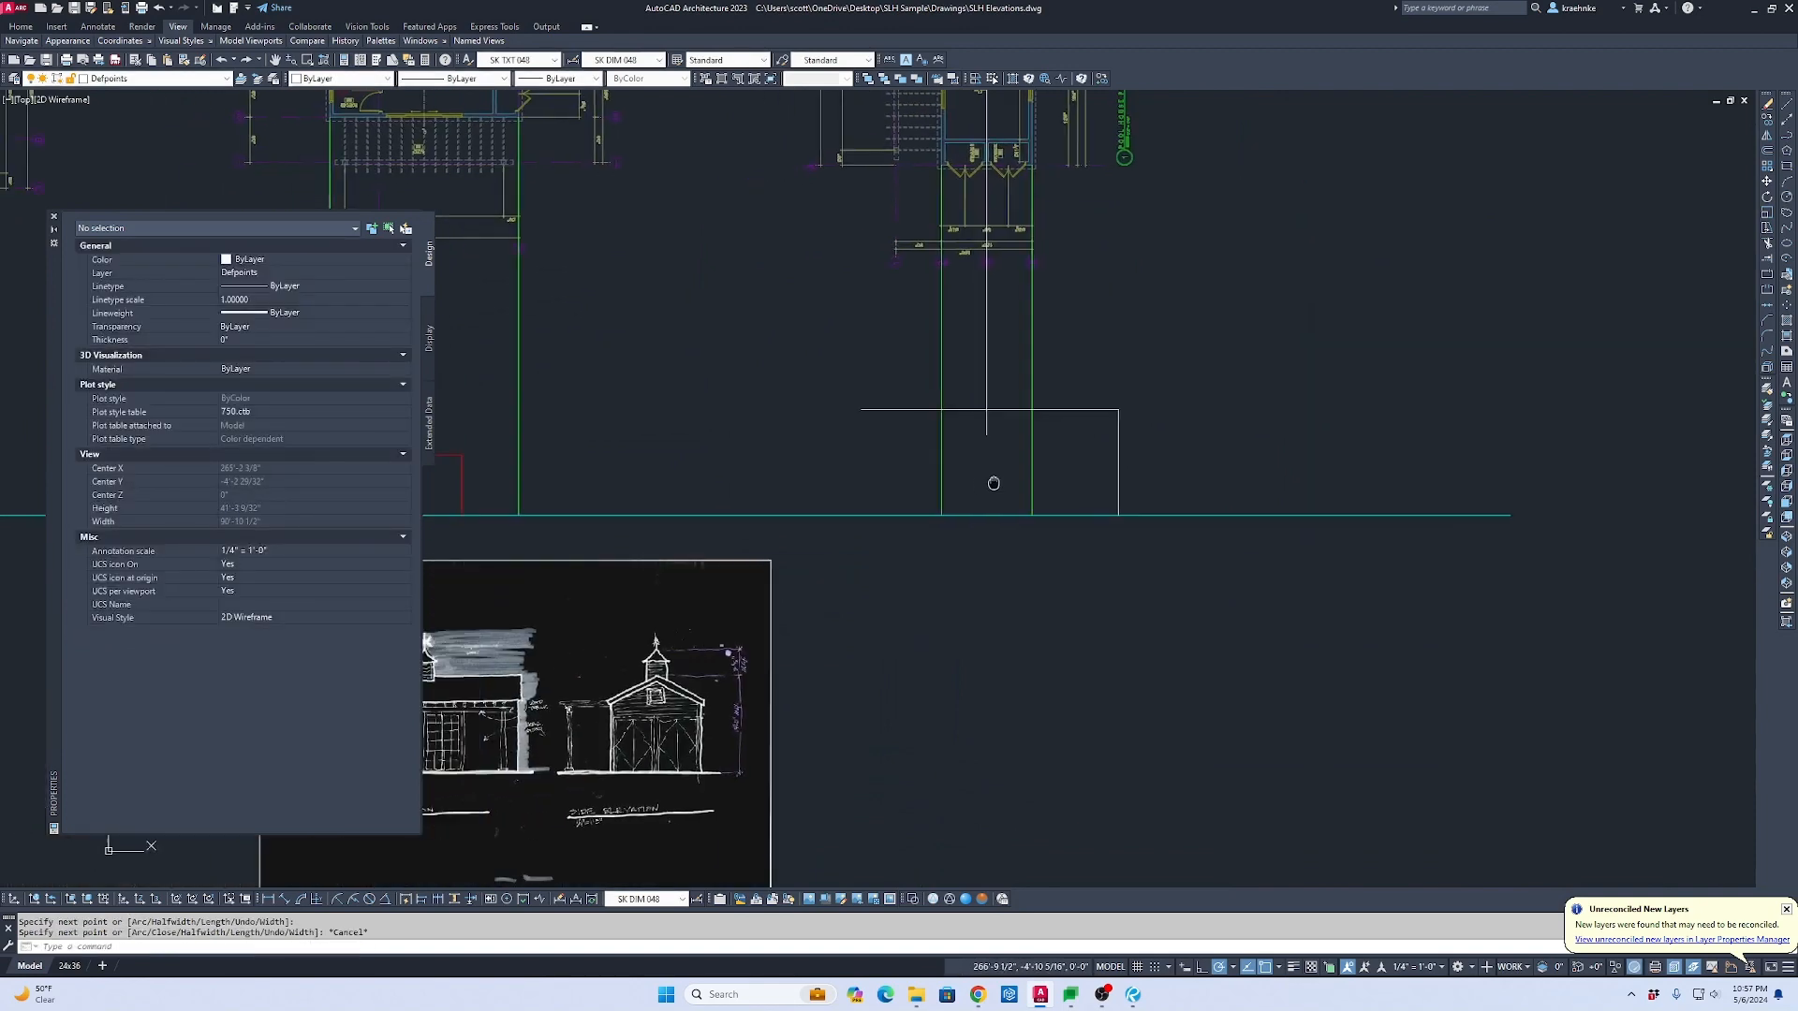
middle_click_drag(993, 483, 1172, 378)
left_click(1025, 617)
left_click(883, 560)
type("c")
key("space")
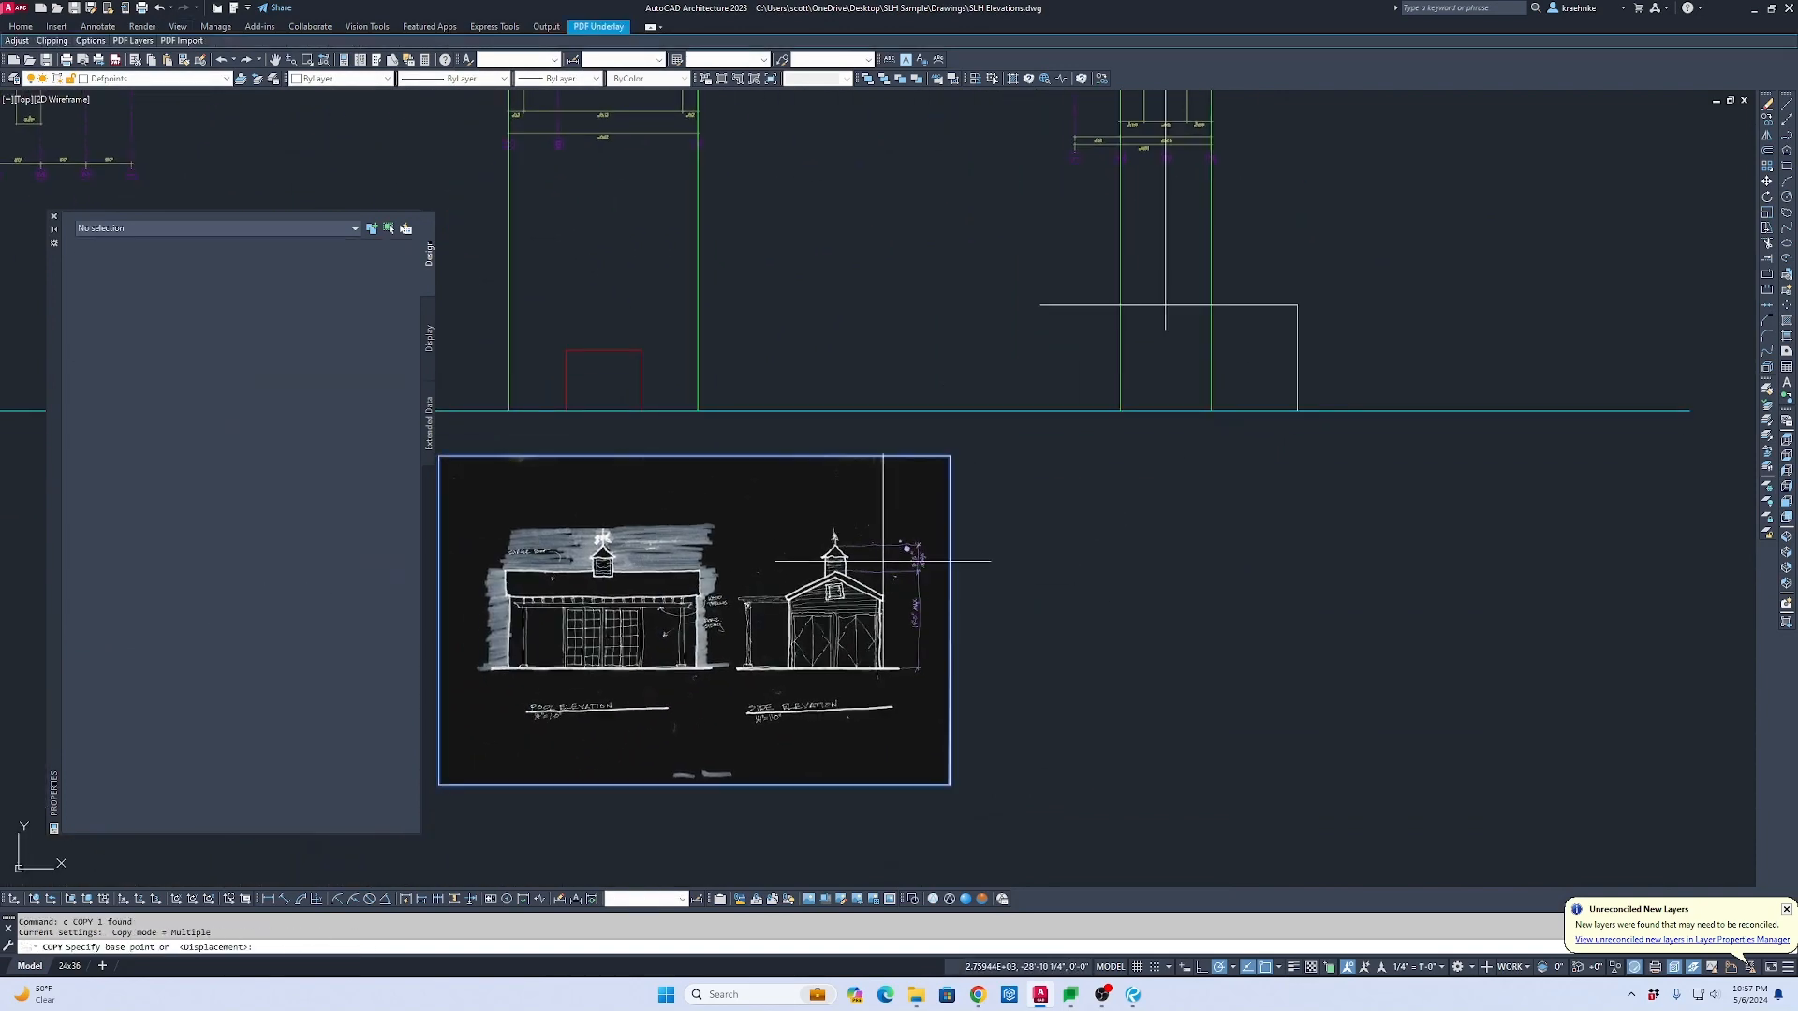
scroll(837, 619, "up", 5)
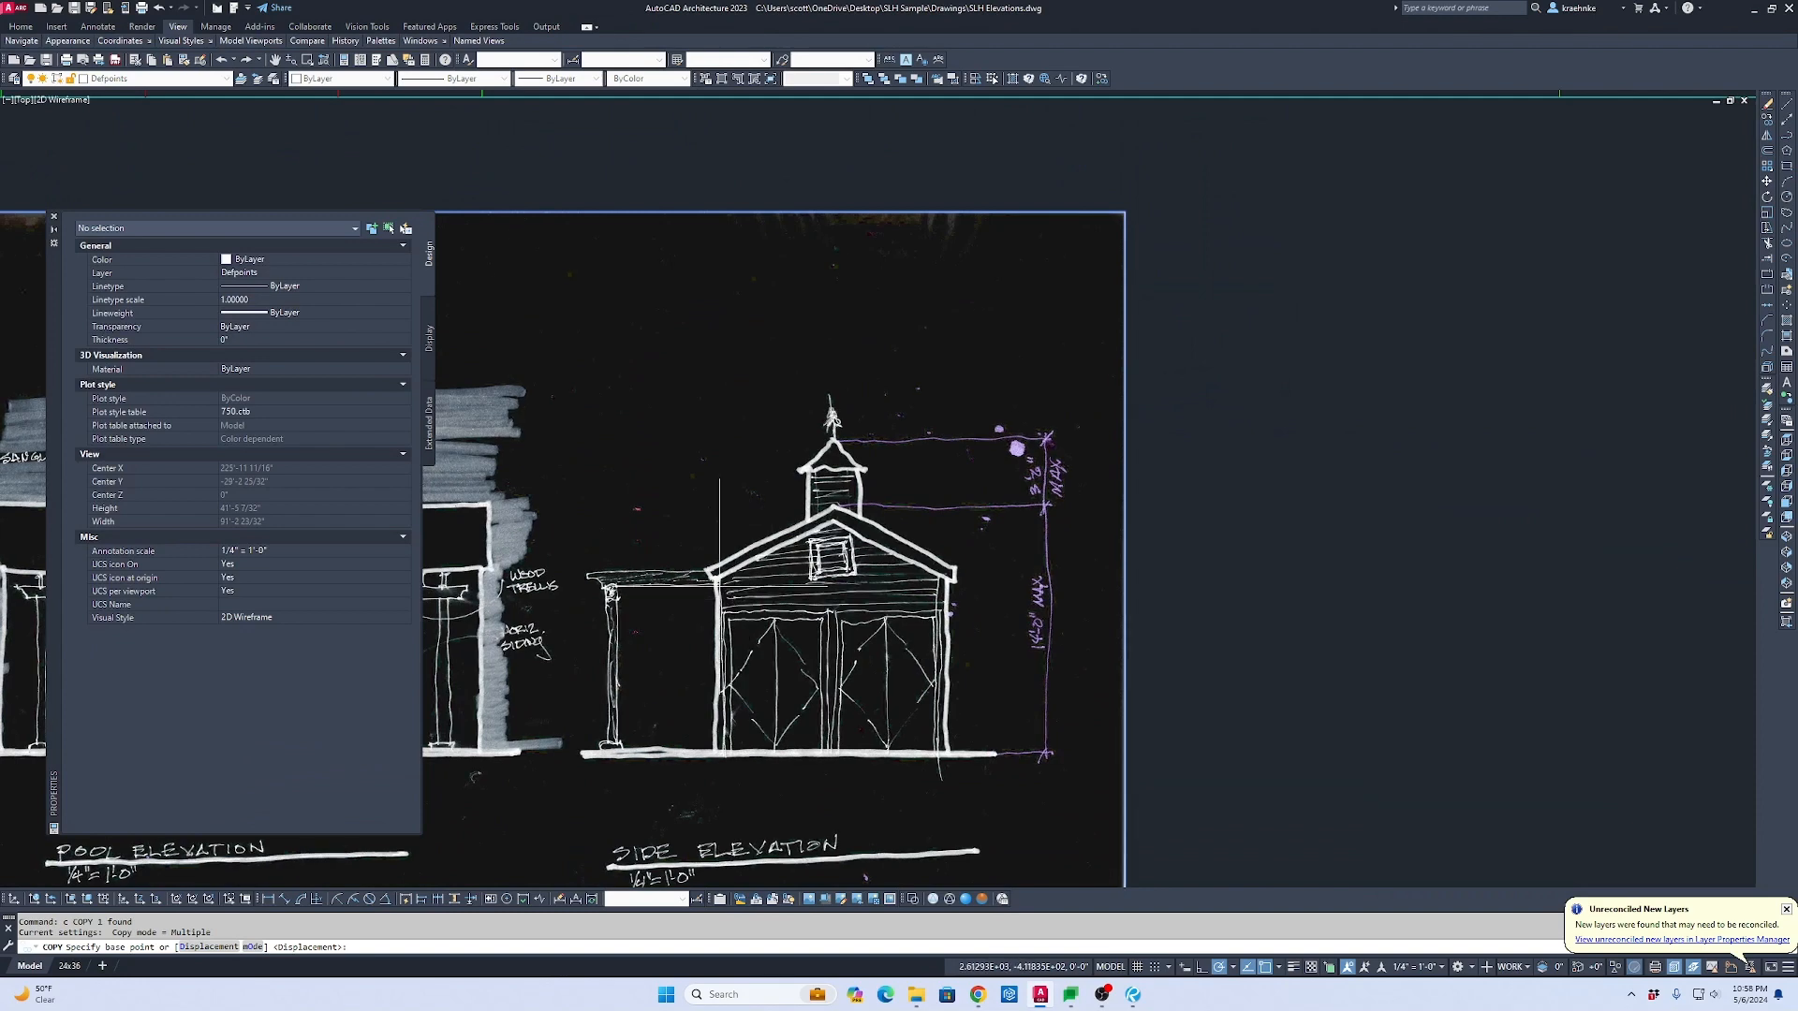
left_click(719, 586)
scroll(944, 578, "down", 2)
middle_click_drag(946, 581, 682, 758)
scroll(1078, 341, "up", 2)
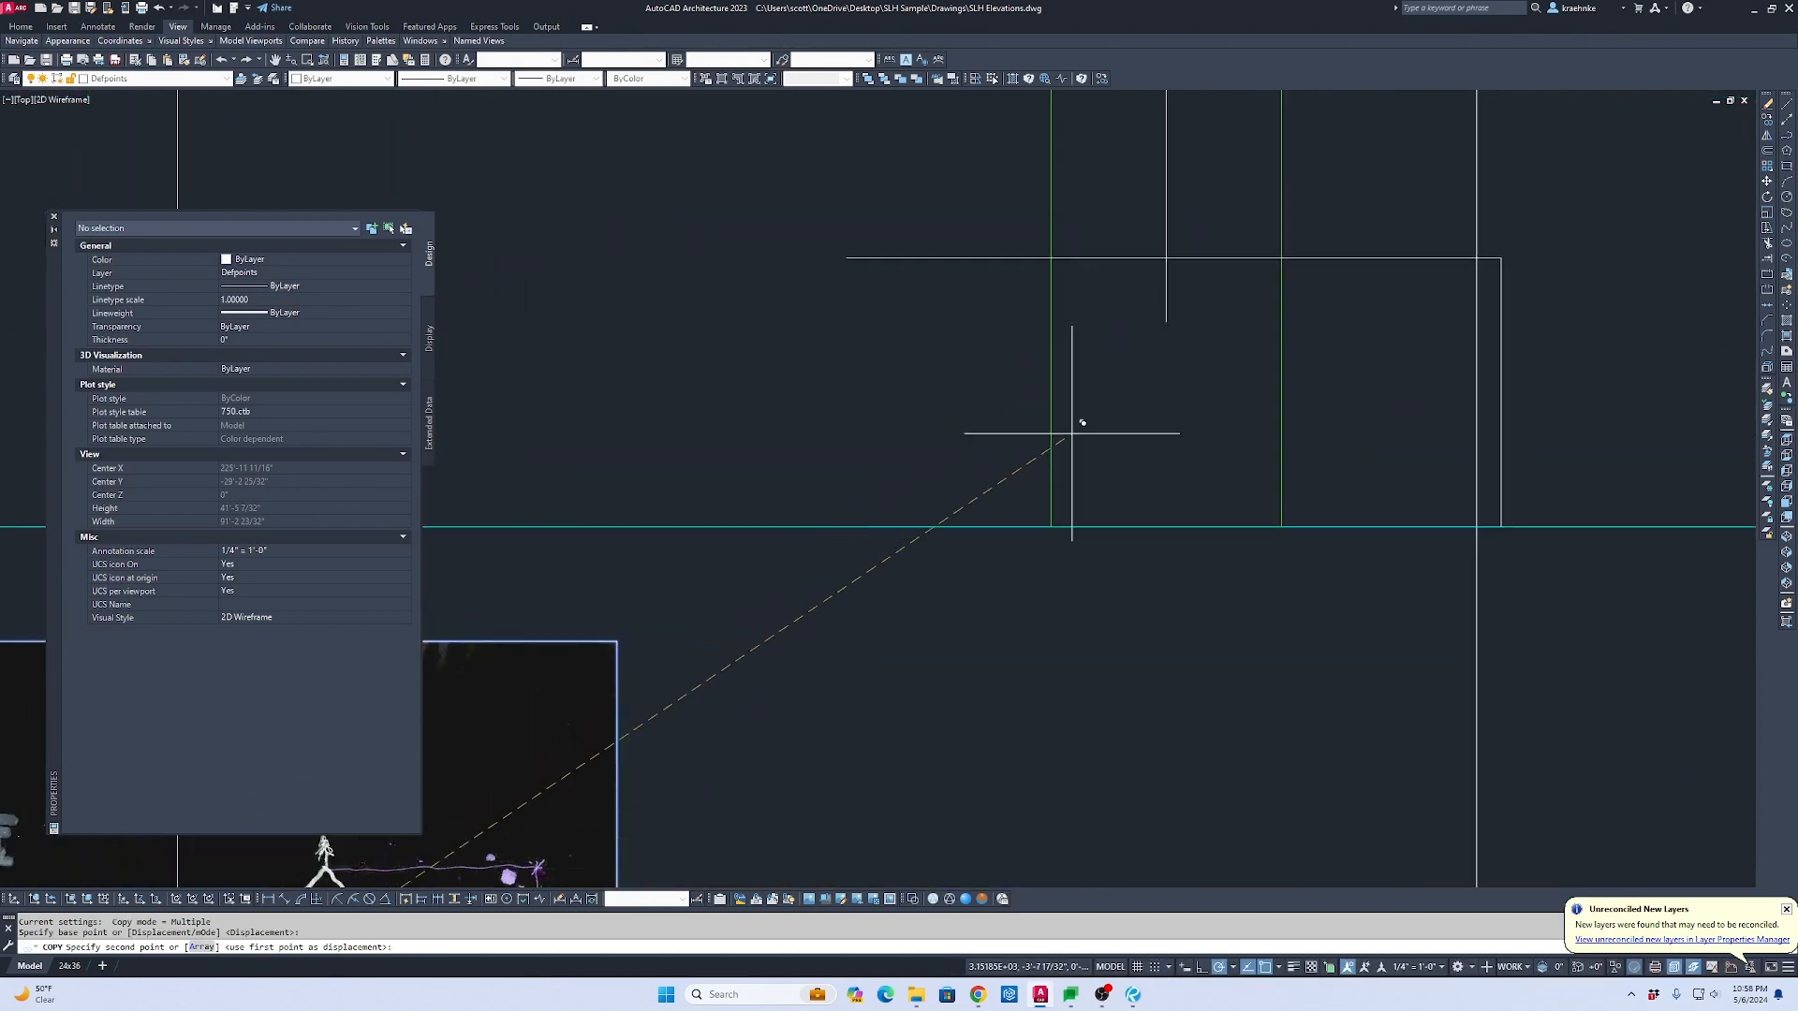
scroll(1072, 433, "down", 1)
left_click(1064, 490)
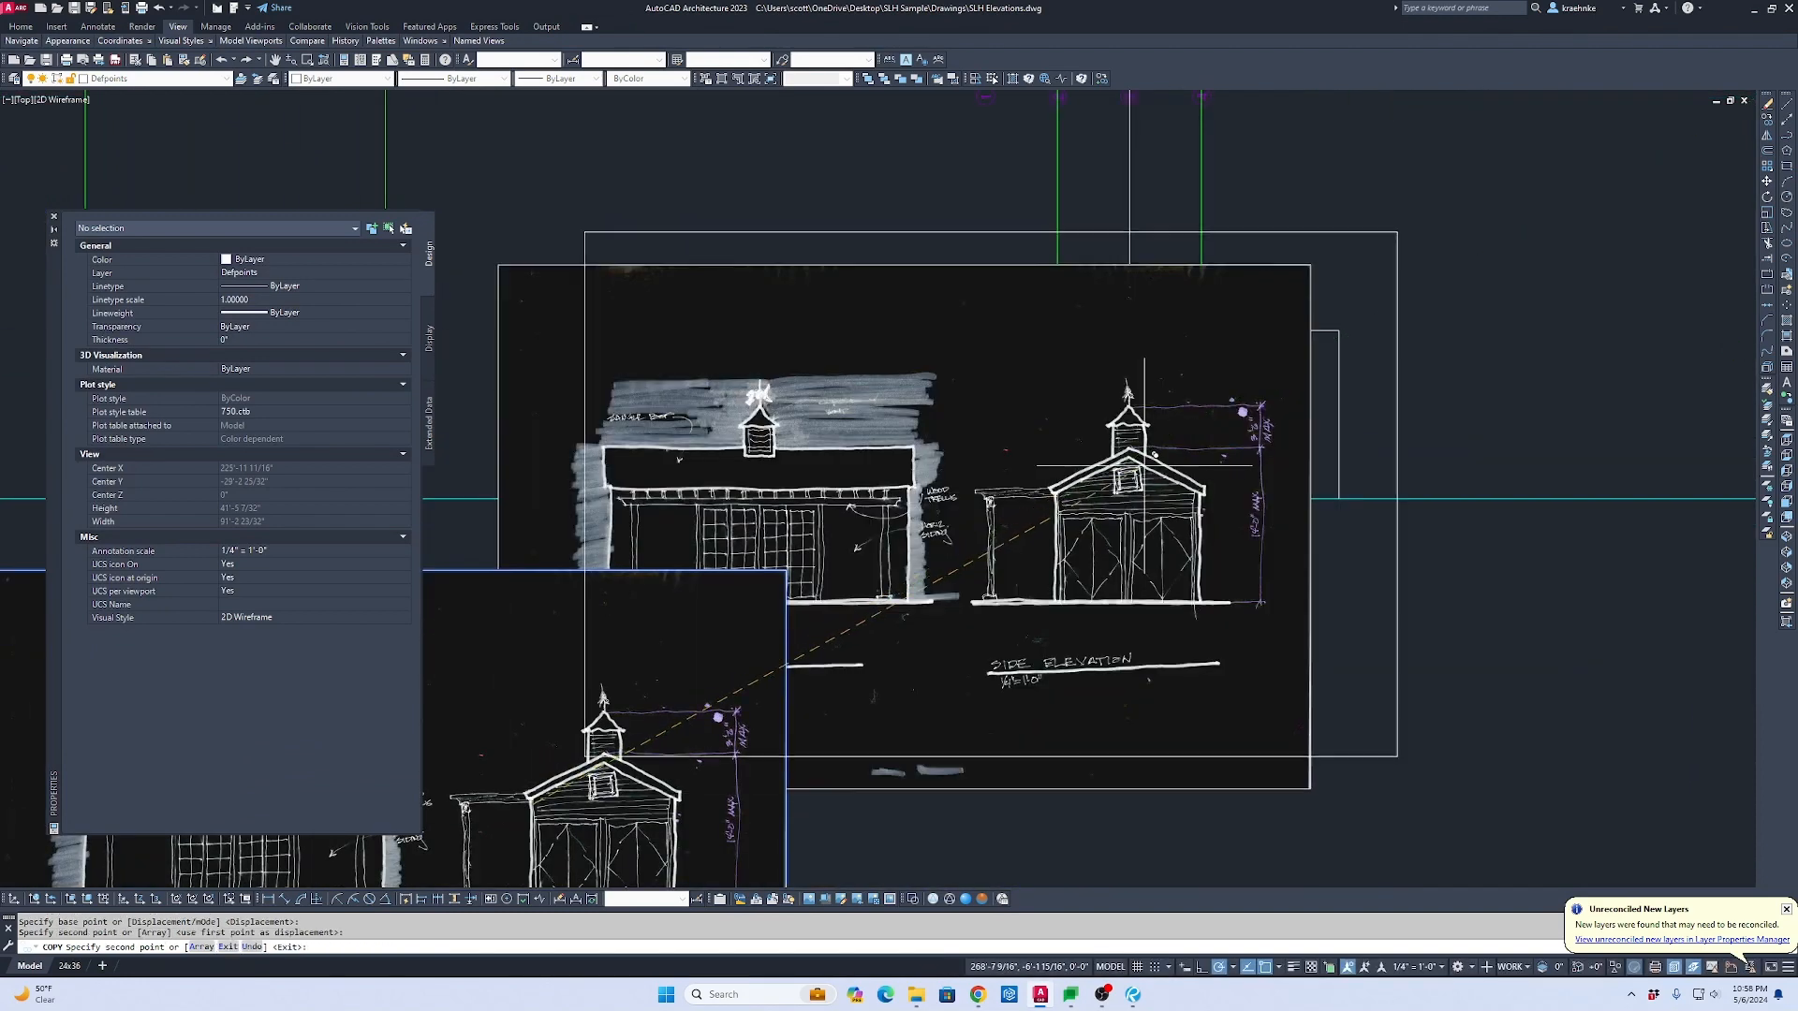
key("Return")
Step: Move the copied sketch underlay straight down below the floor line, keeping its side elevation under the projected walls
left_click(1348, 602)
left_click(1255, 634)
type("m")
key("Return")
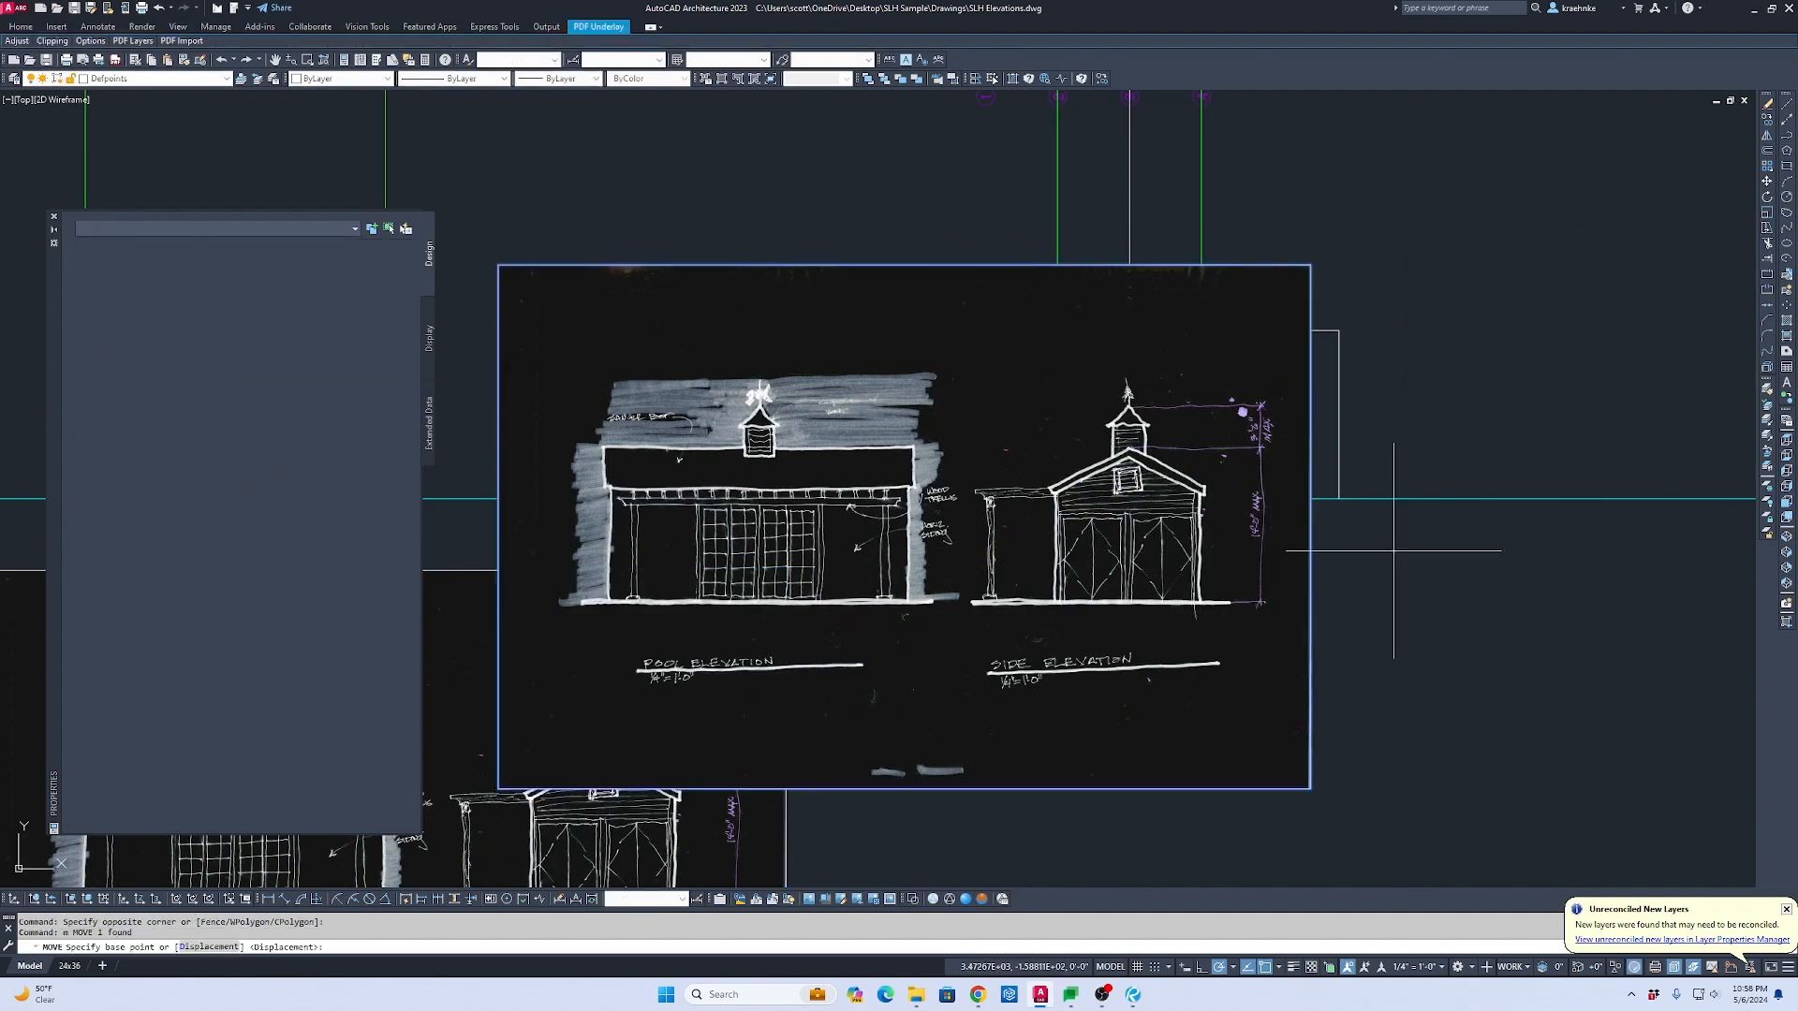
left_click(1310, 788)
scroll(1077, 661, "down", 2)
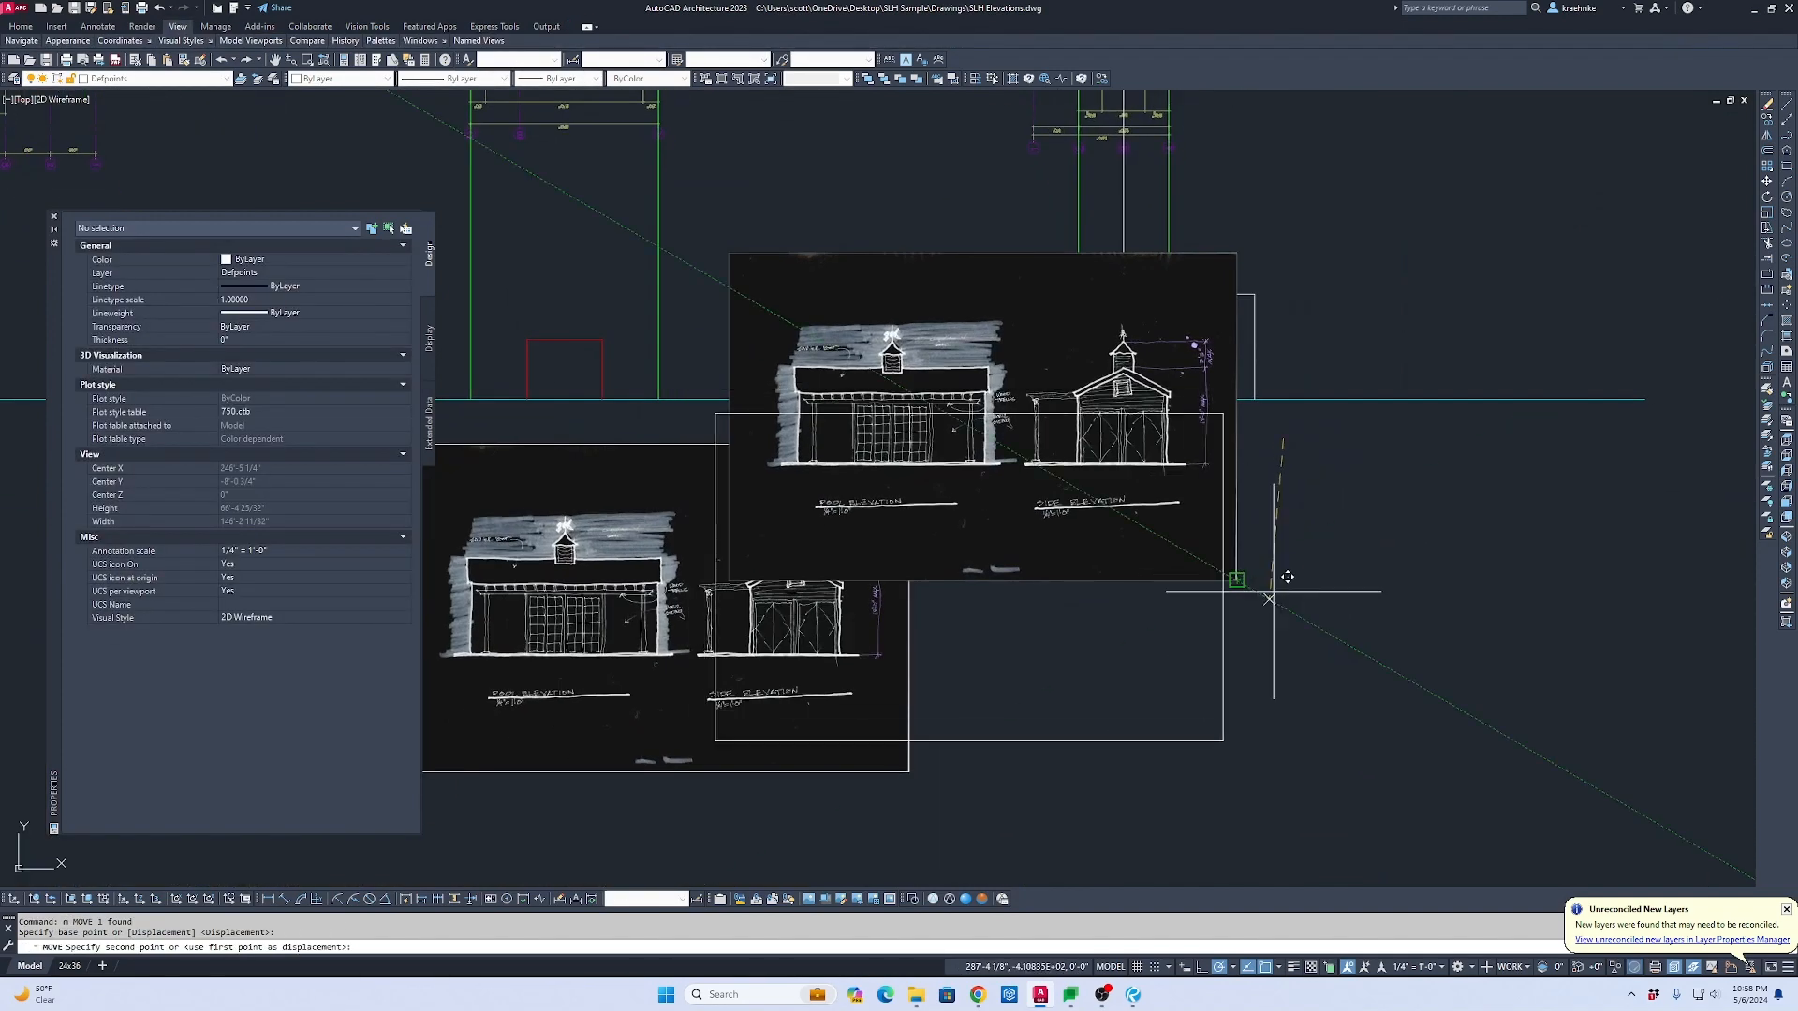
key("Escape")
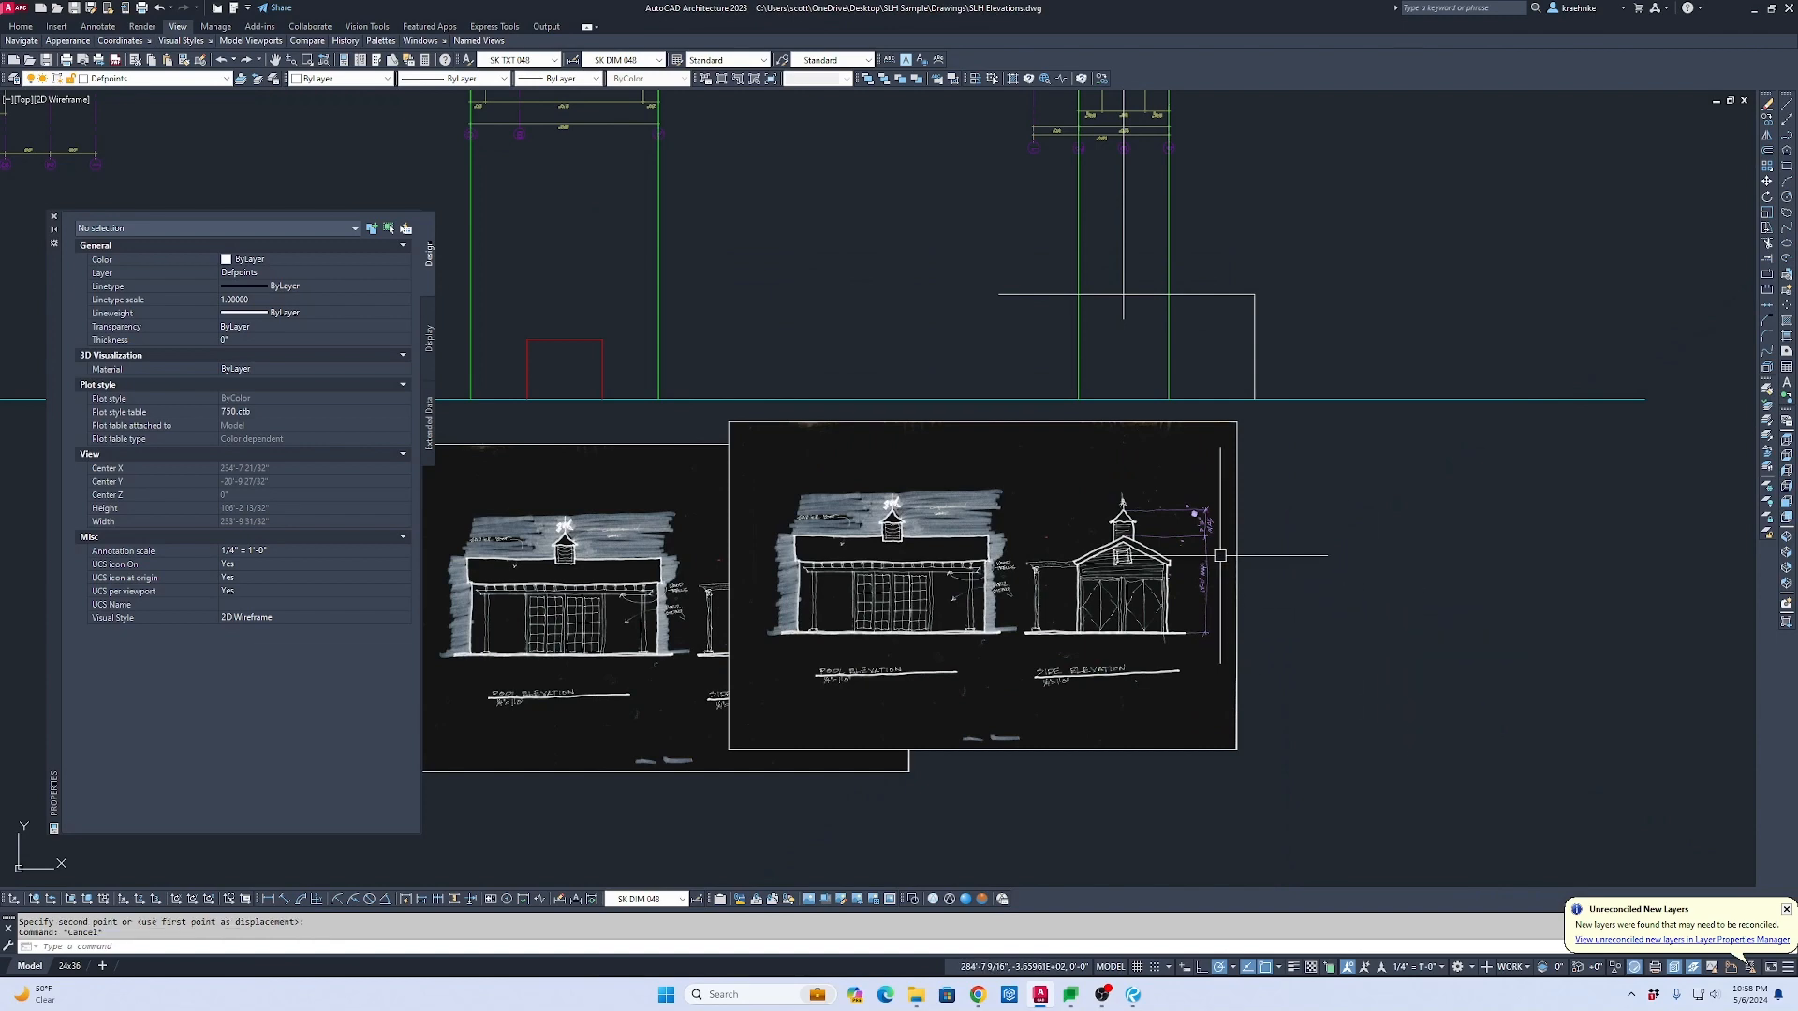
Step: Gauge the roof pitch on the side elevation sketch with a temporary 12" horizontal polyline from the slope, and delete the polyline
scroll(1219, 555, "up", 4)
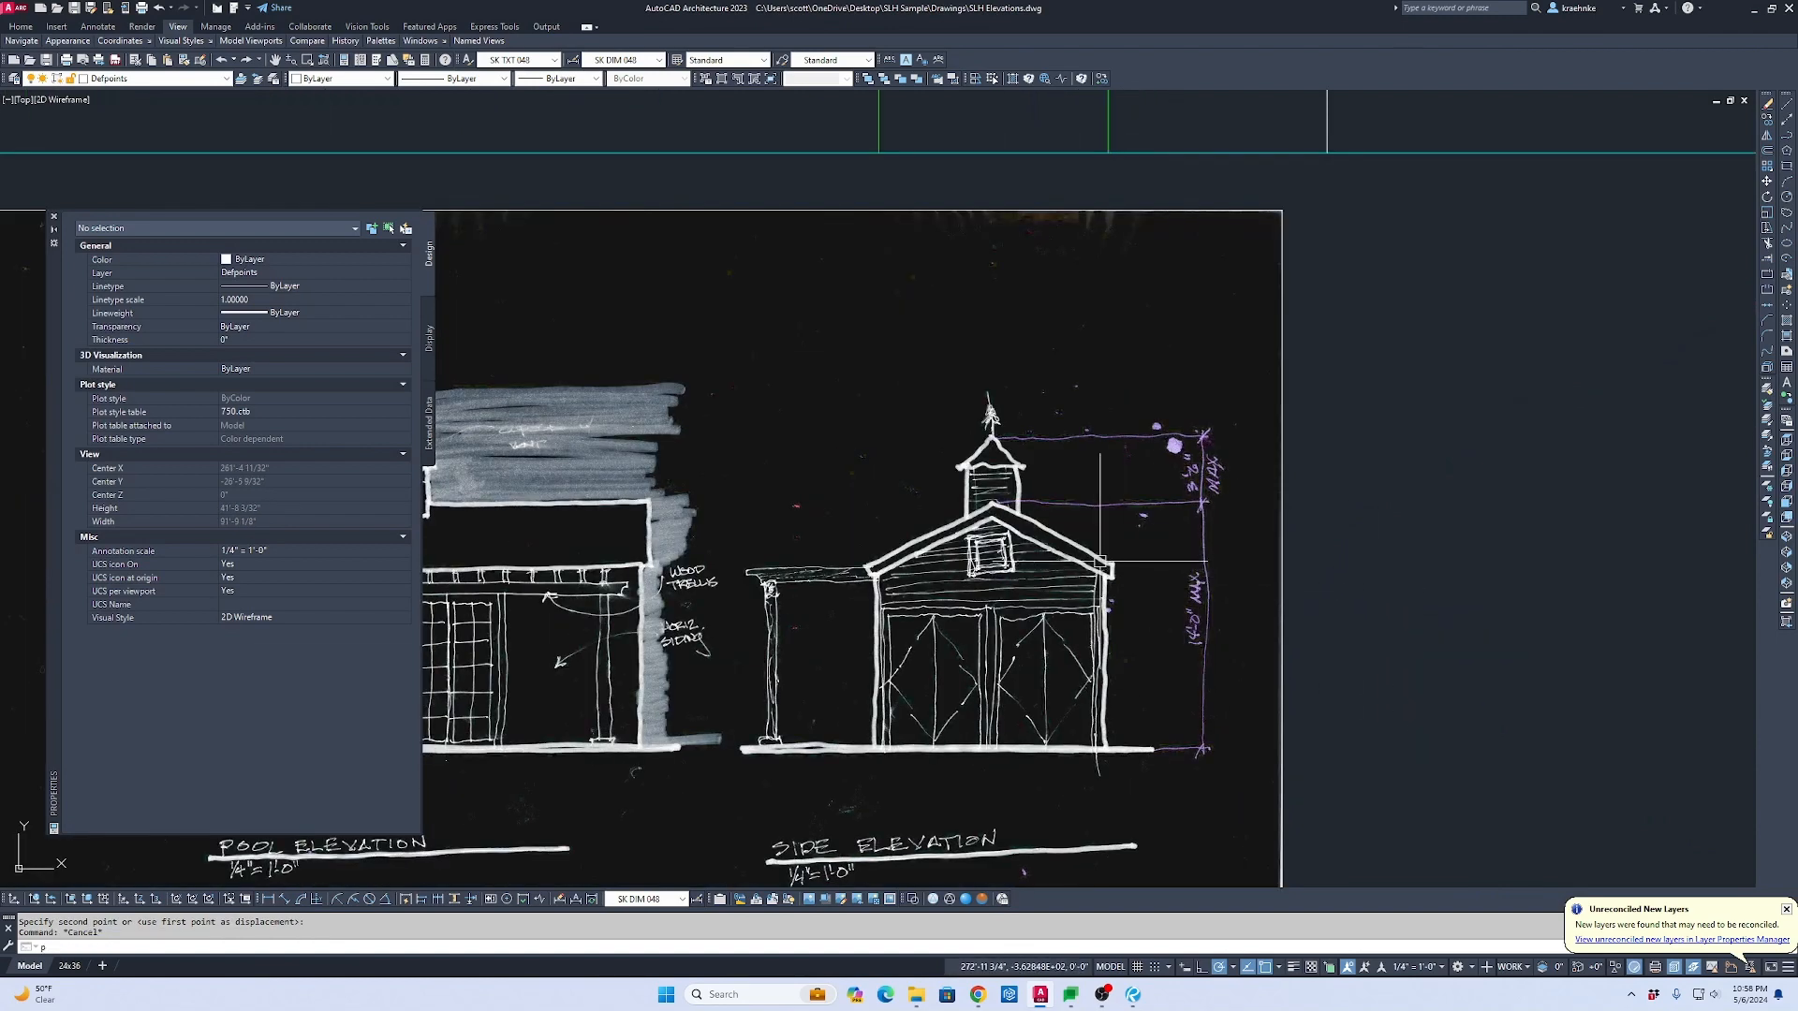
type("p")
key("Return")
scroll(941, 456, "up", 8)
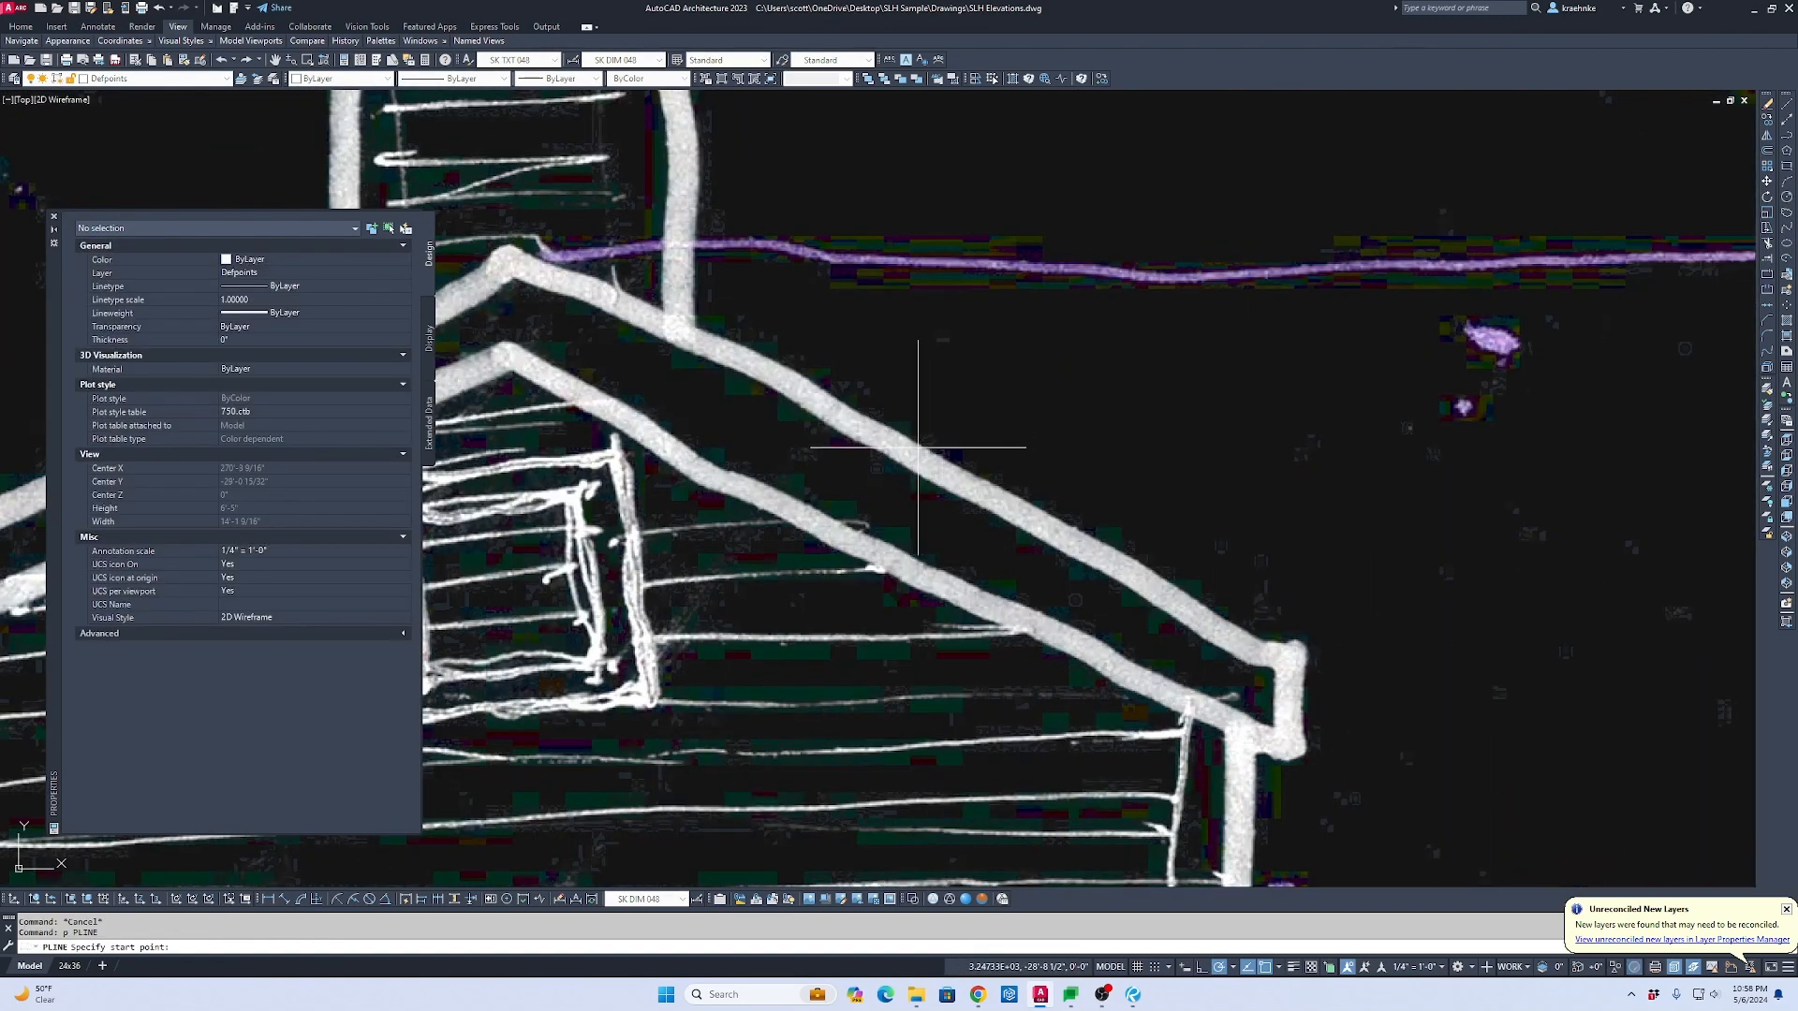
left_click(924, 446)
type("12")
key("Return")
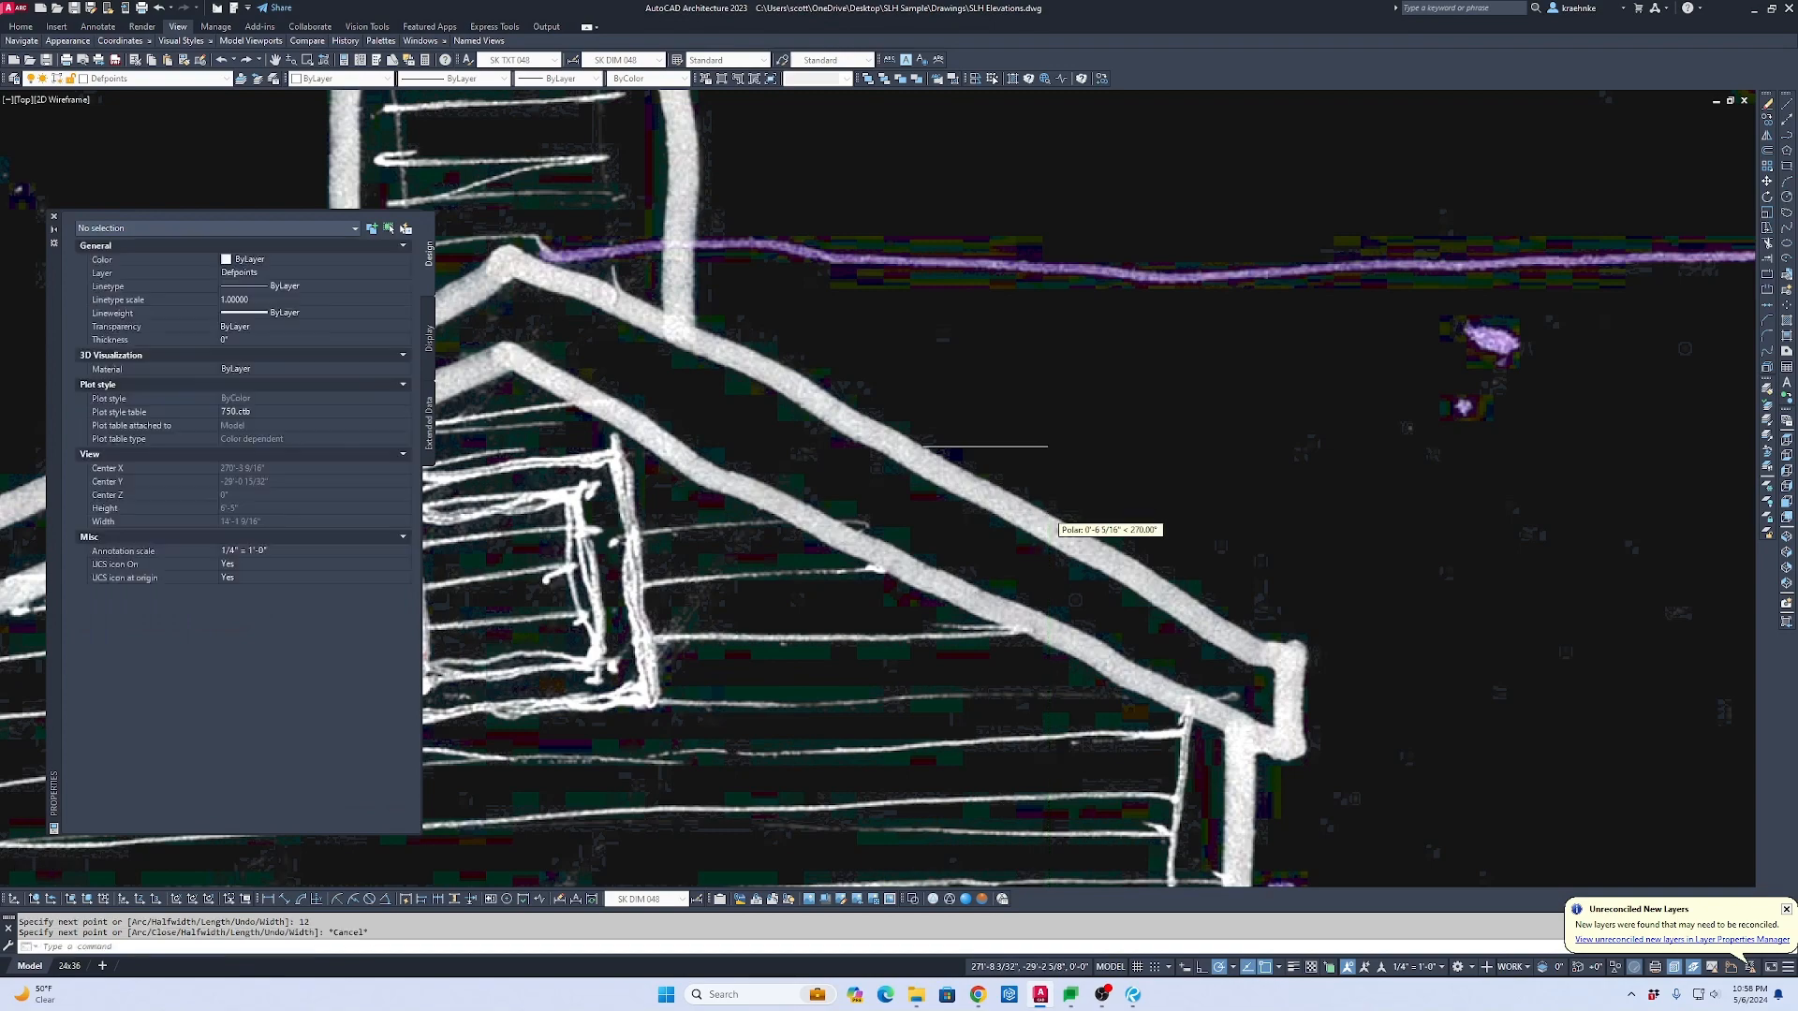
key("Escape")
scroll(1030, 422, "down", 8)
scroll(1079, 764, "up", 4)
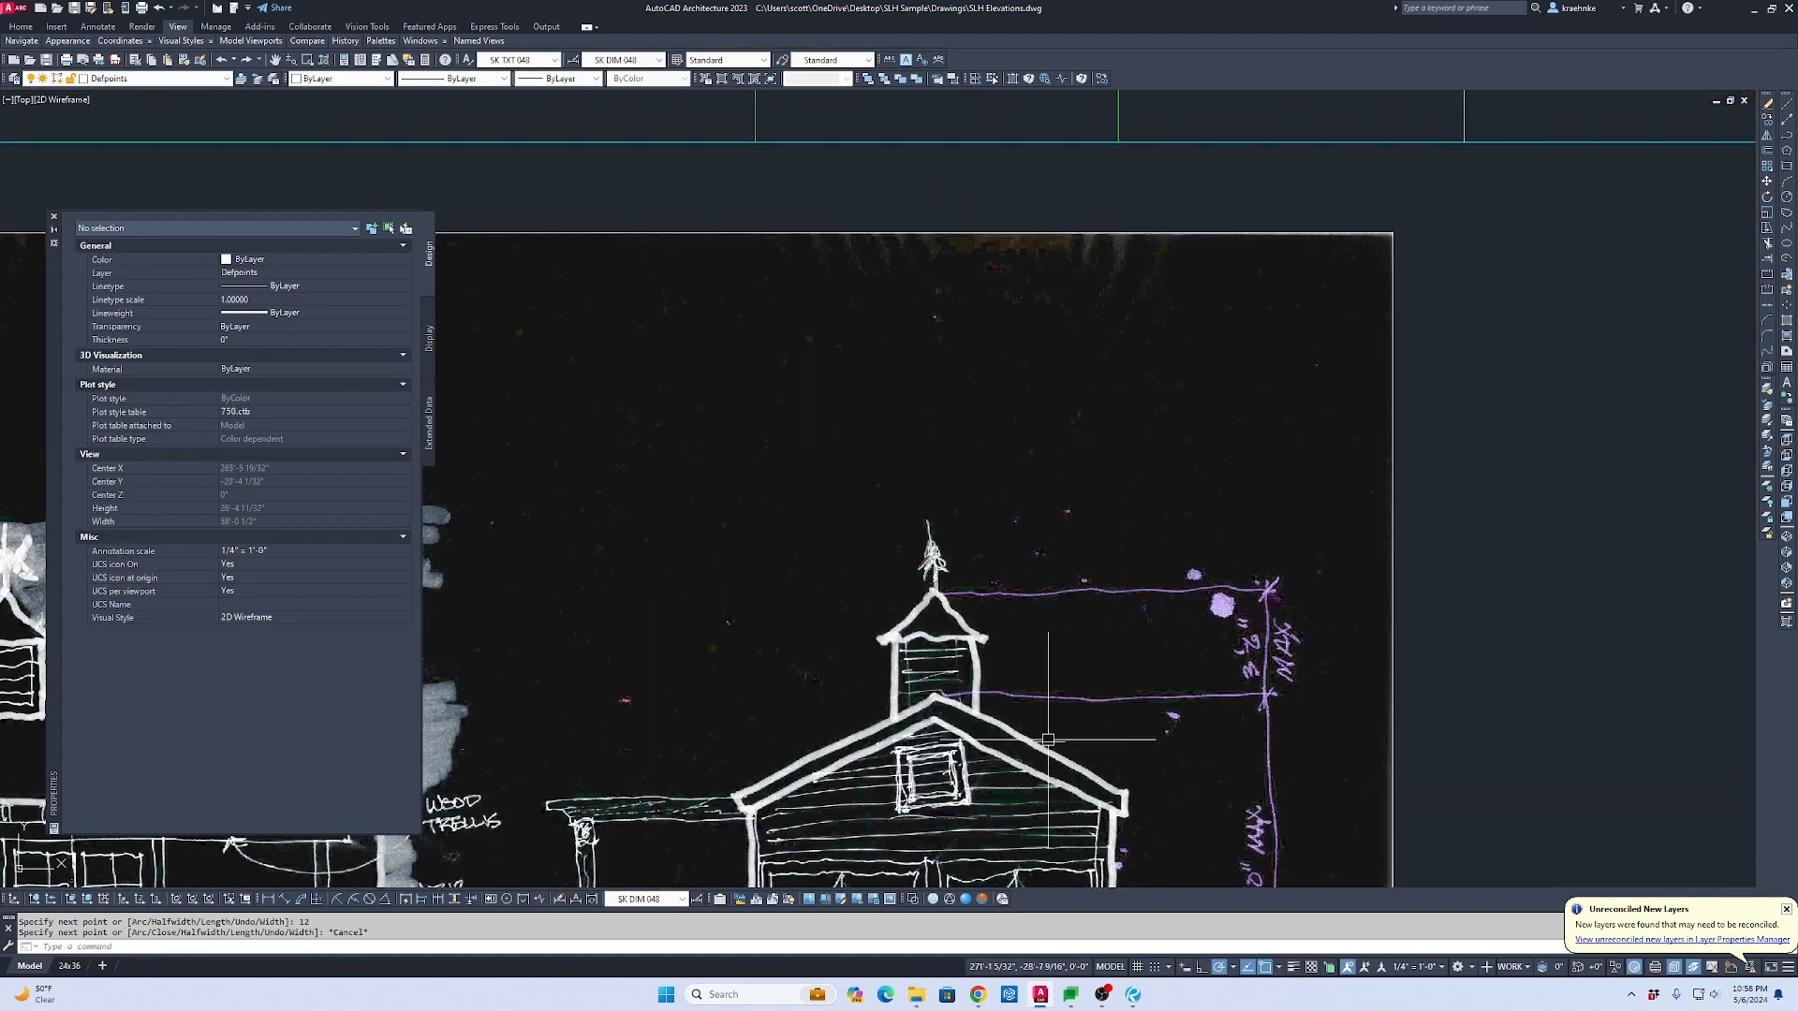
left_click(1050, 741)
key("Delete")
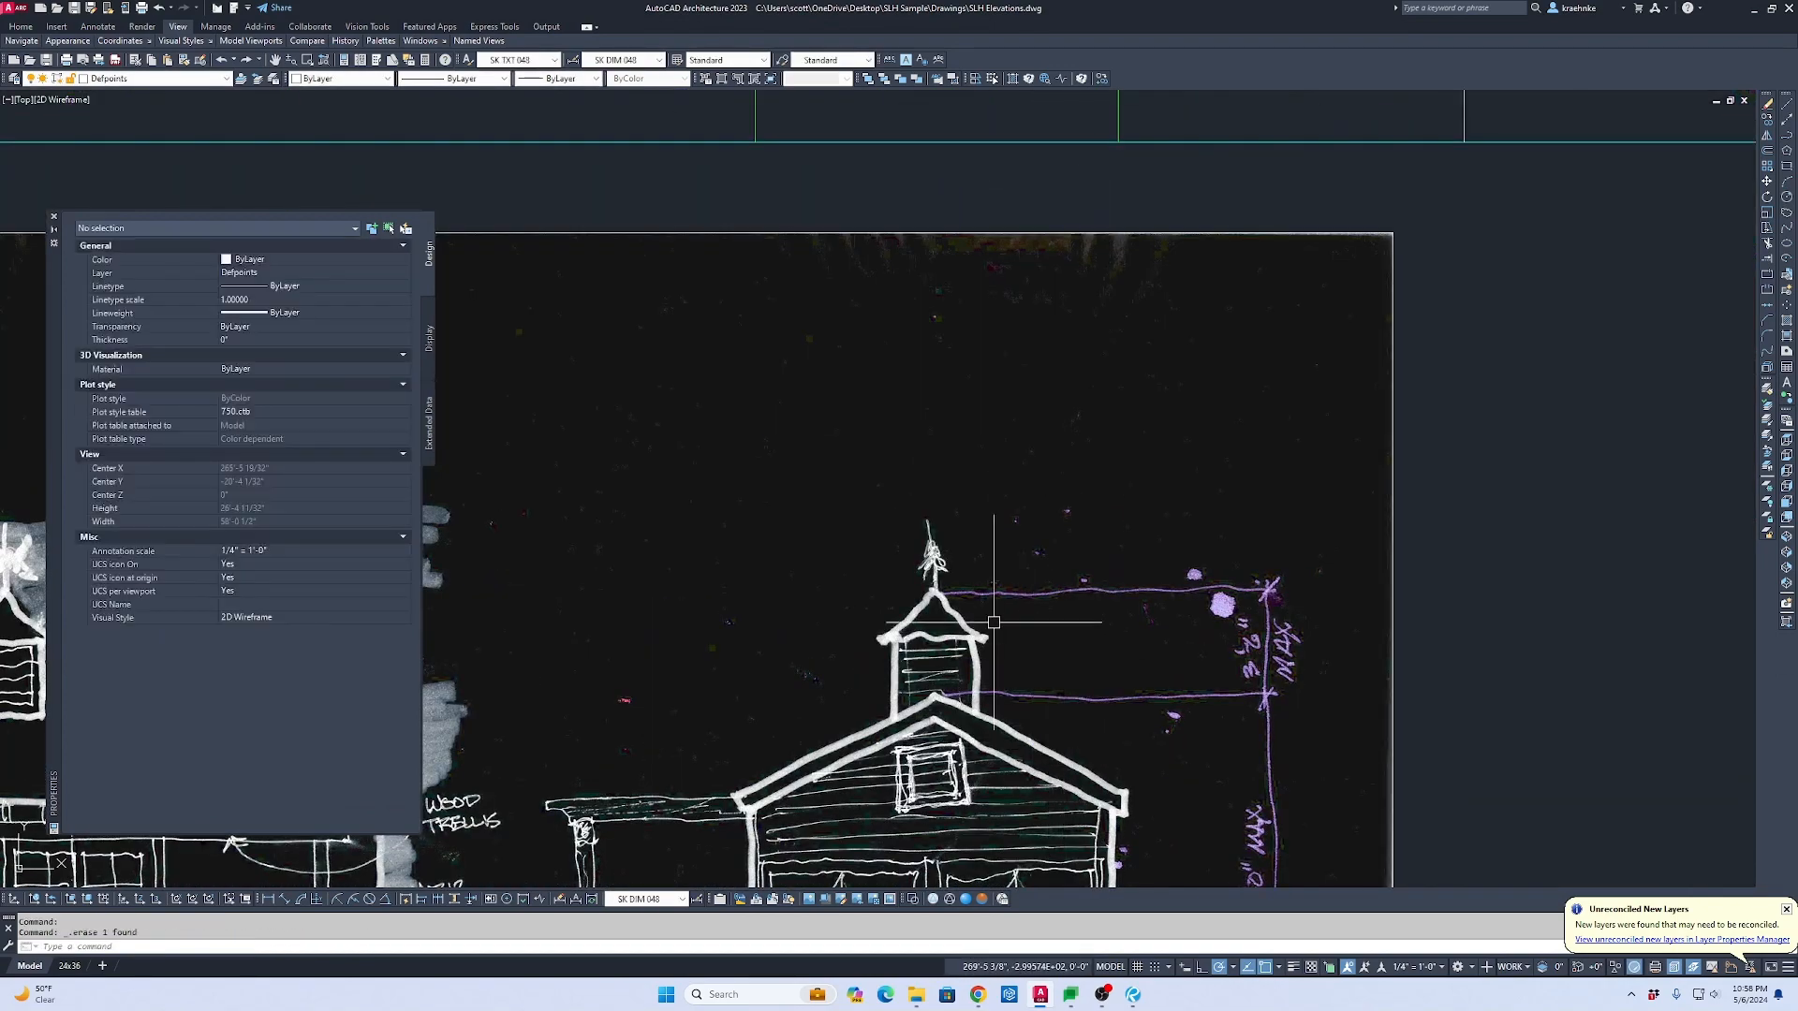
Step: Draw a closed triangular pitch polyline from the ridge centerline at the 14' height line, running 12" horizontally and 7" down
scroll(1051, 742, "down", 5)
scroll(1001, 501, "up", 6)
type("p")
key("Return")
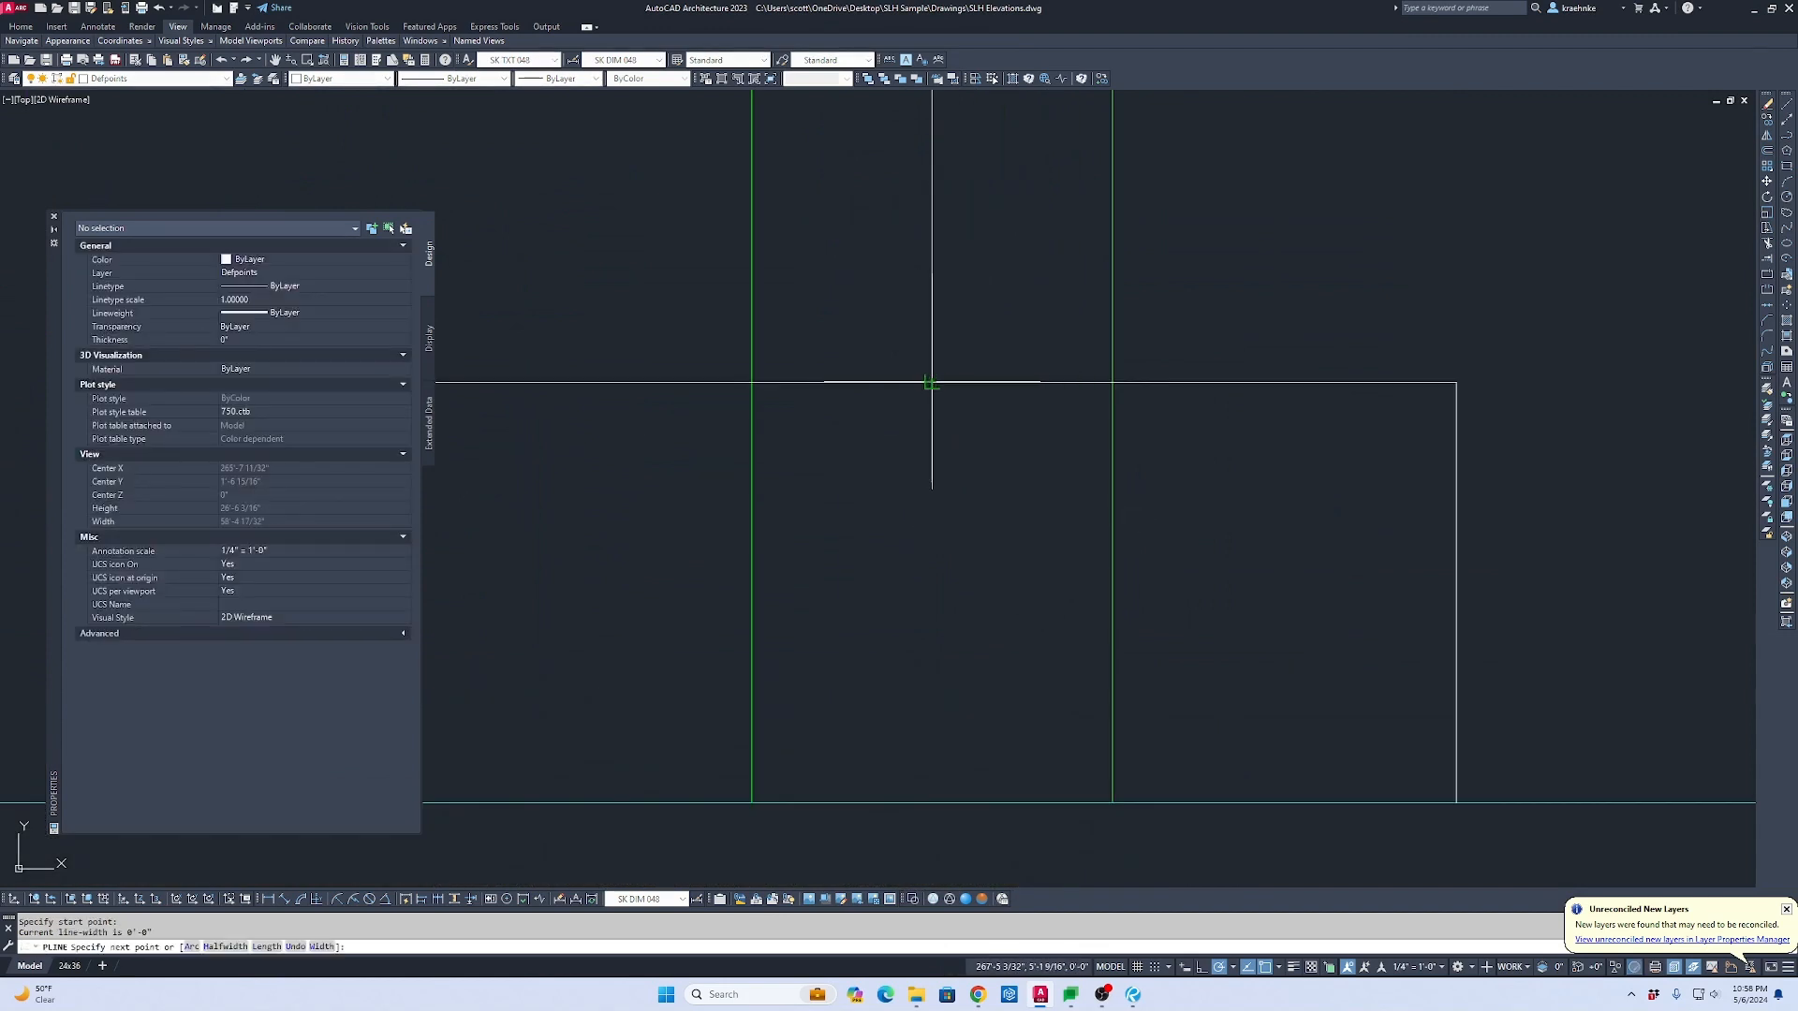
type("12")
key("Return")
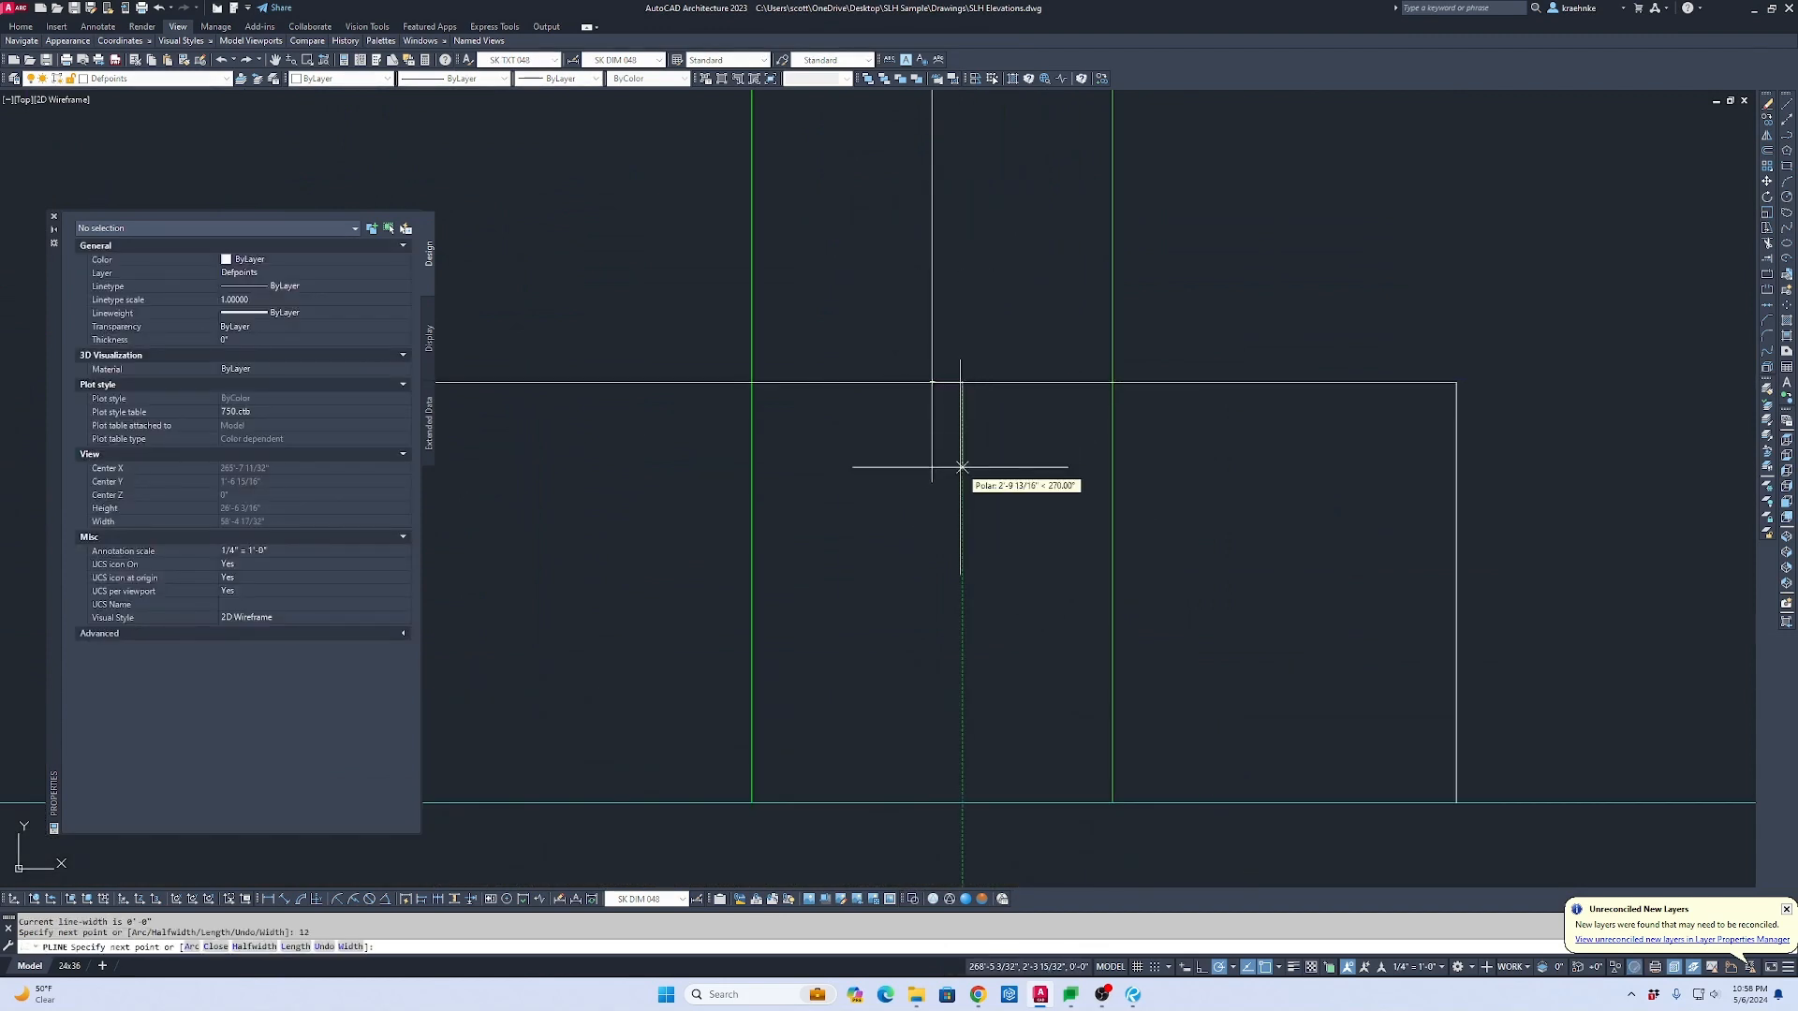
type("7")
key("Return")
type("c")
key("Return")
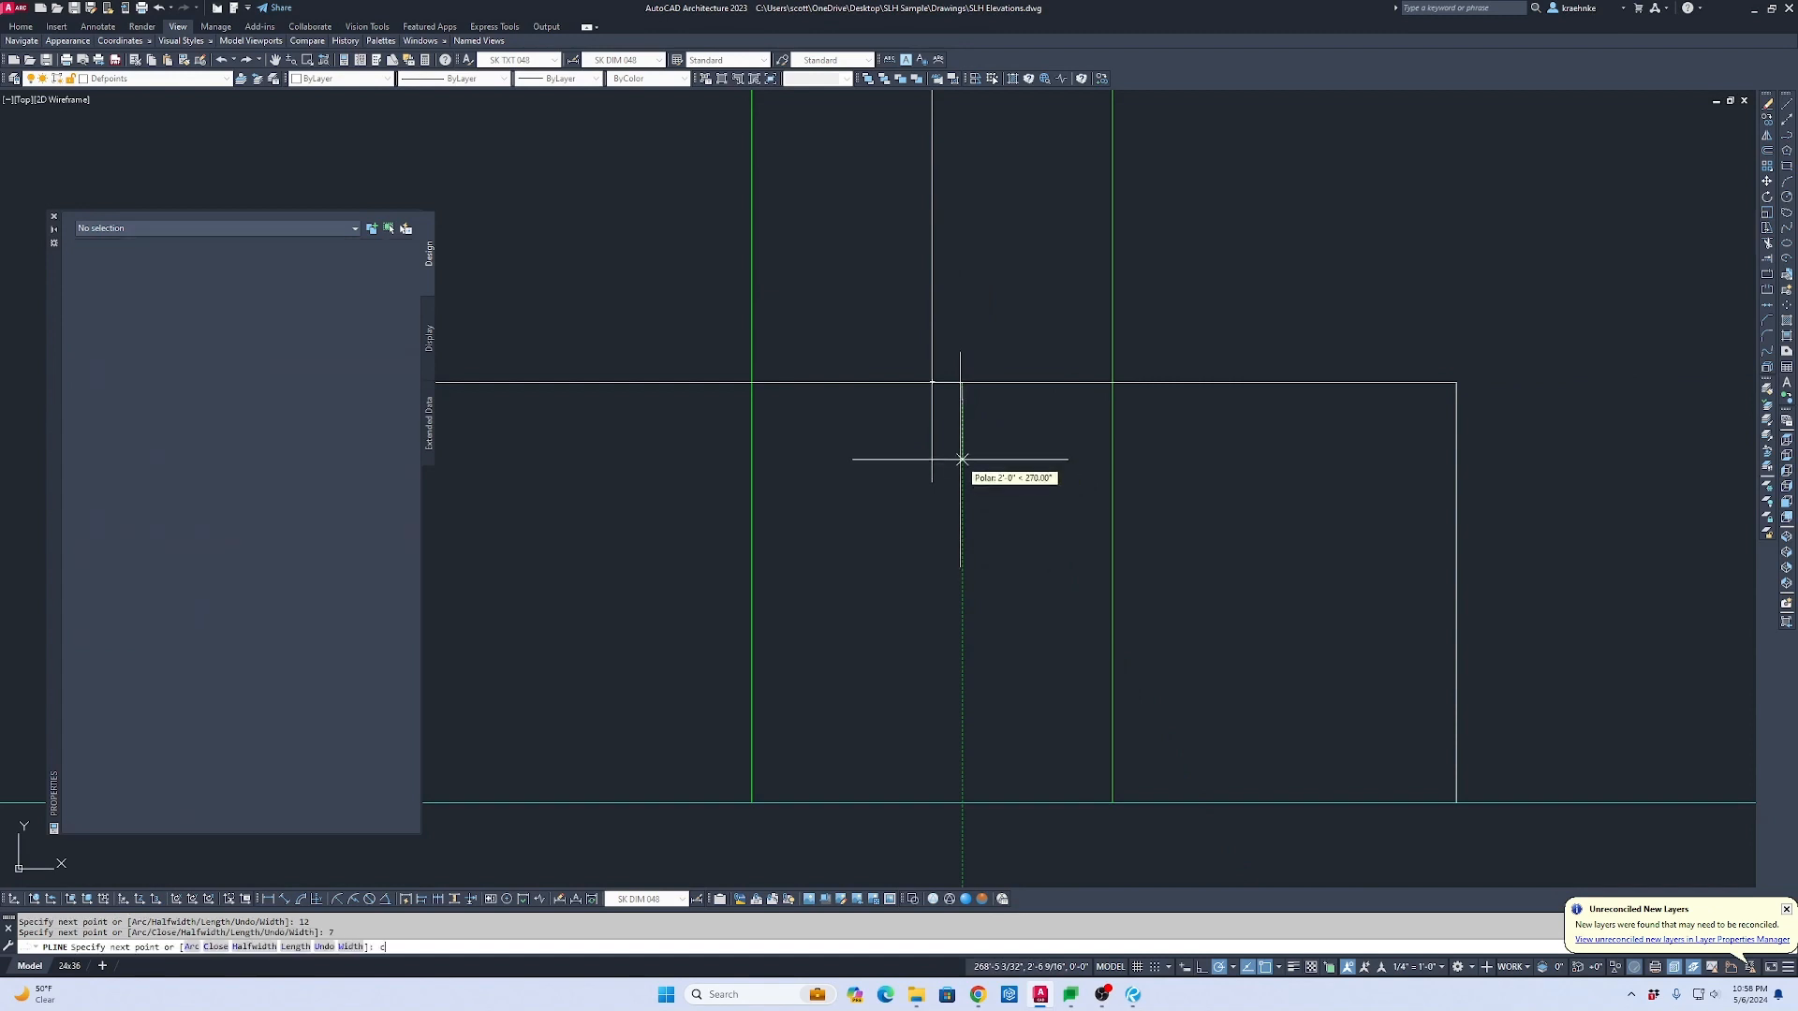
Step: Scale the 7-in-12 pitch triangle up freehand about its ridge corner so its slope extends past the side elevation's outer wall line
scroll(970, 391, "up", 5)
left_click(990, 446)
left_click(858, 418)
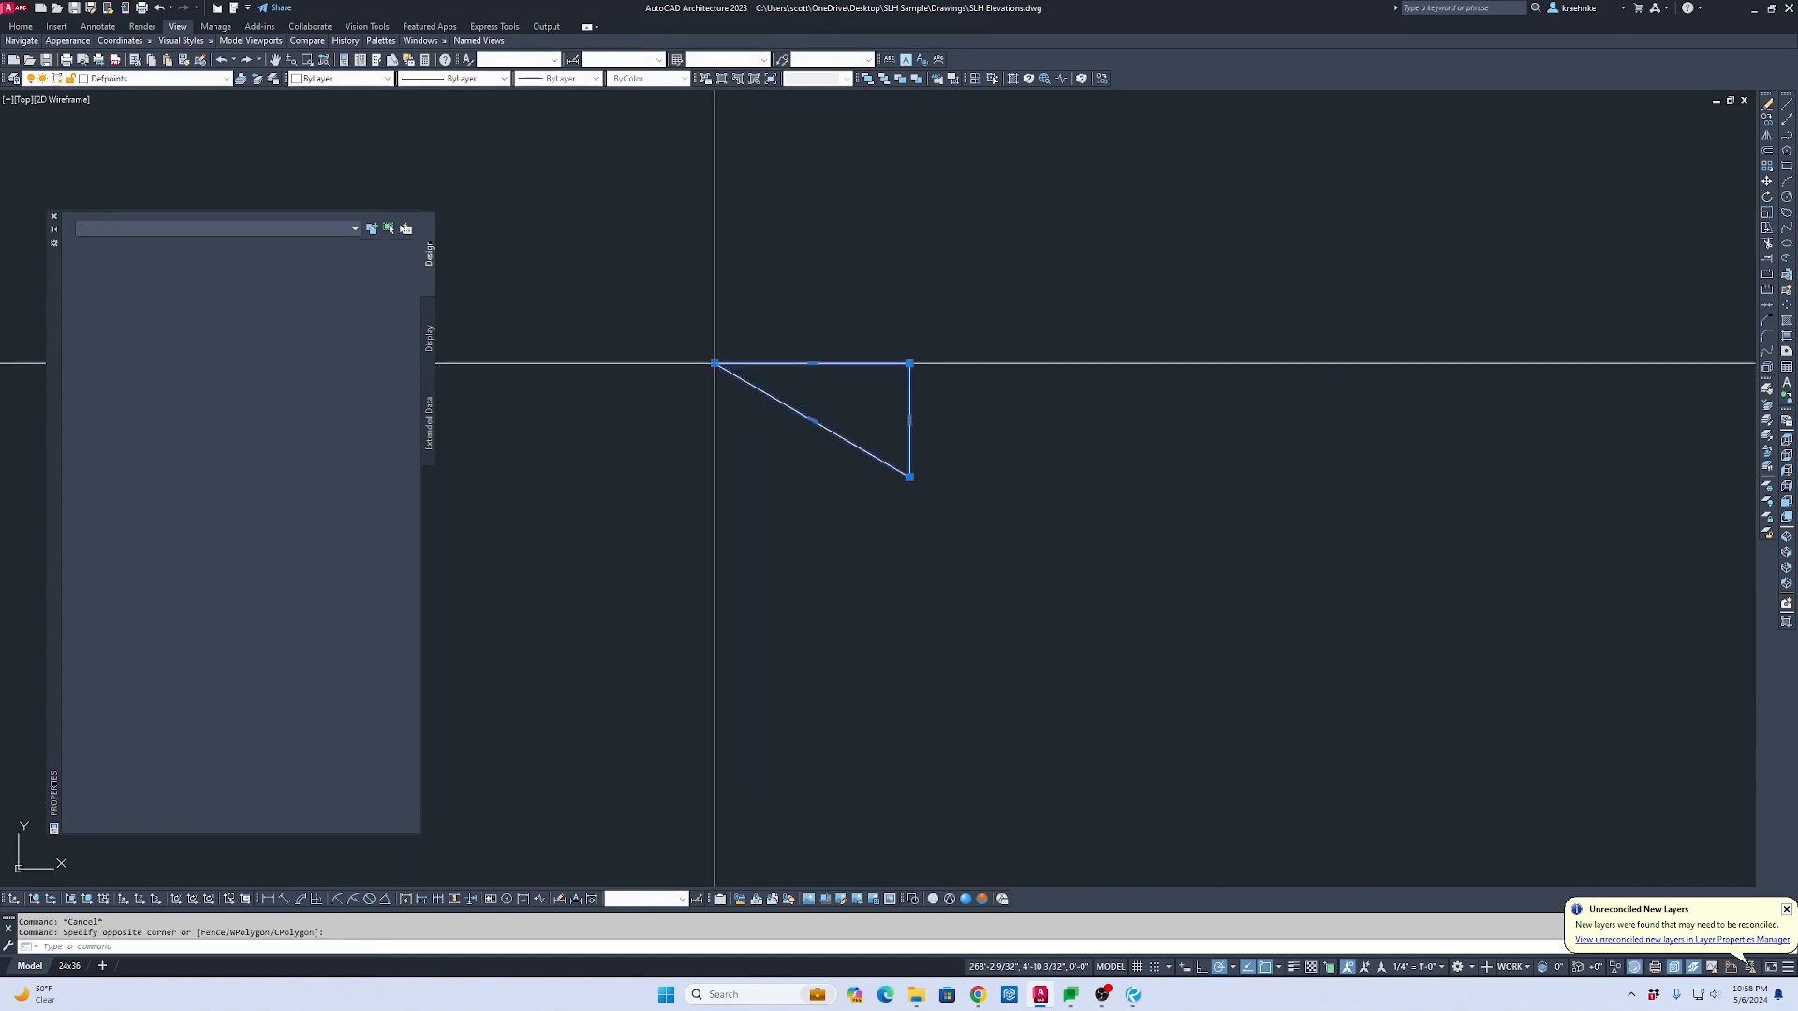
type("sc")
key("Return")
left_click(715, 364)
scroll(749, 379, "down", 4)
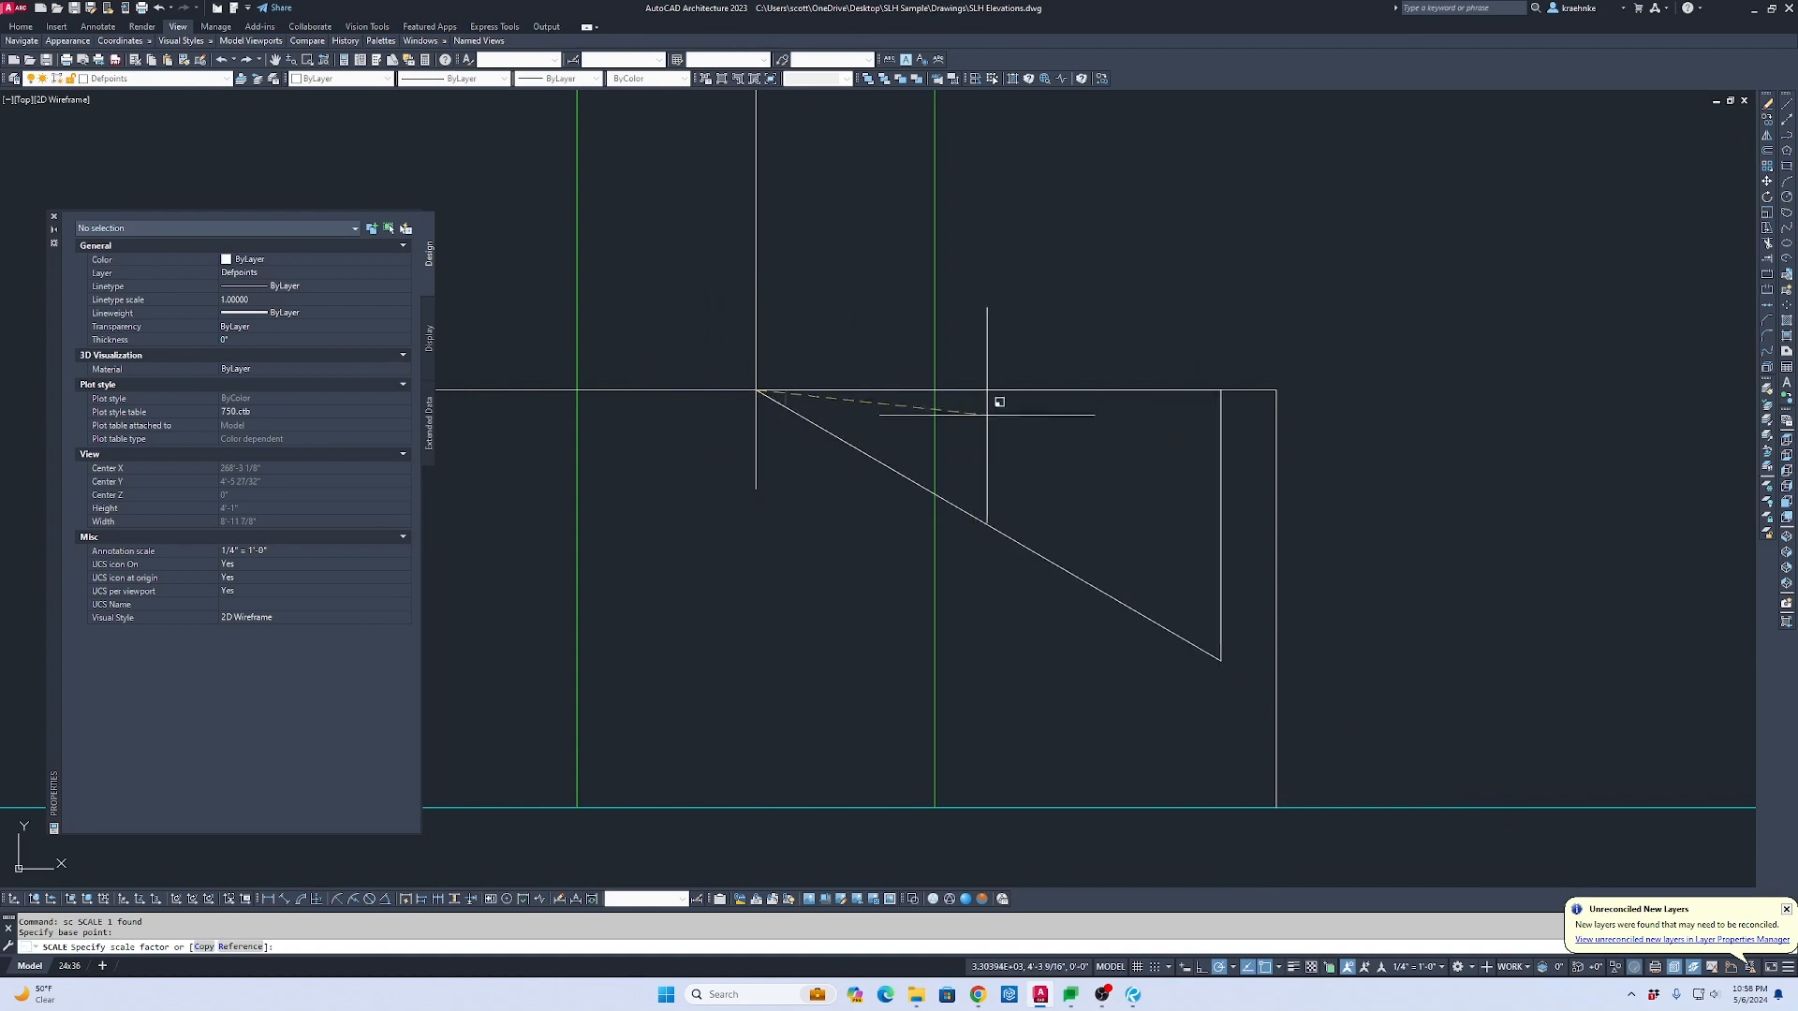
key("Escape")
scroll(992, 506, "down", 5)
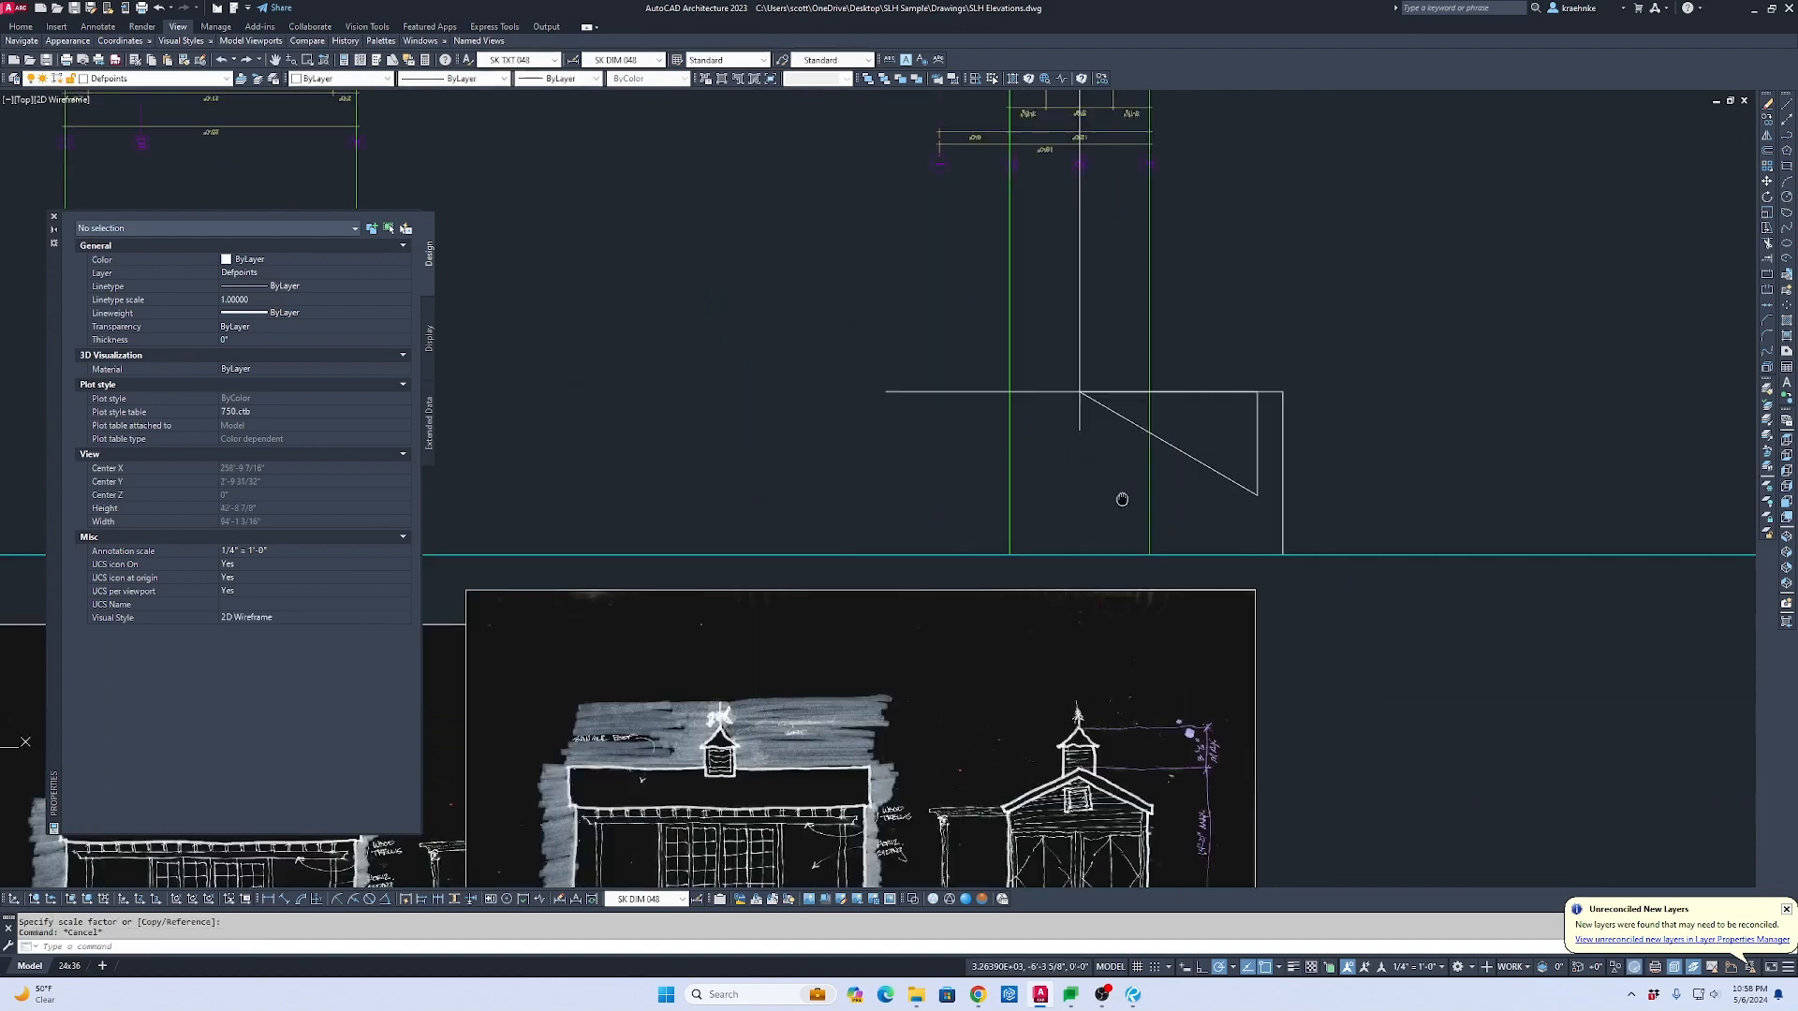
Step: Try a copy of the enlarged pitch triangle over the side elevation sketch's roof, cancel it, and undo the enlargement
left_click(1125, 321)
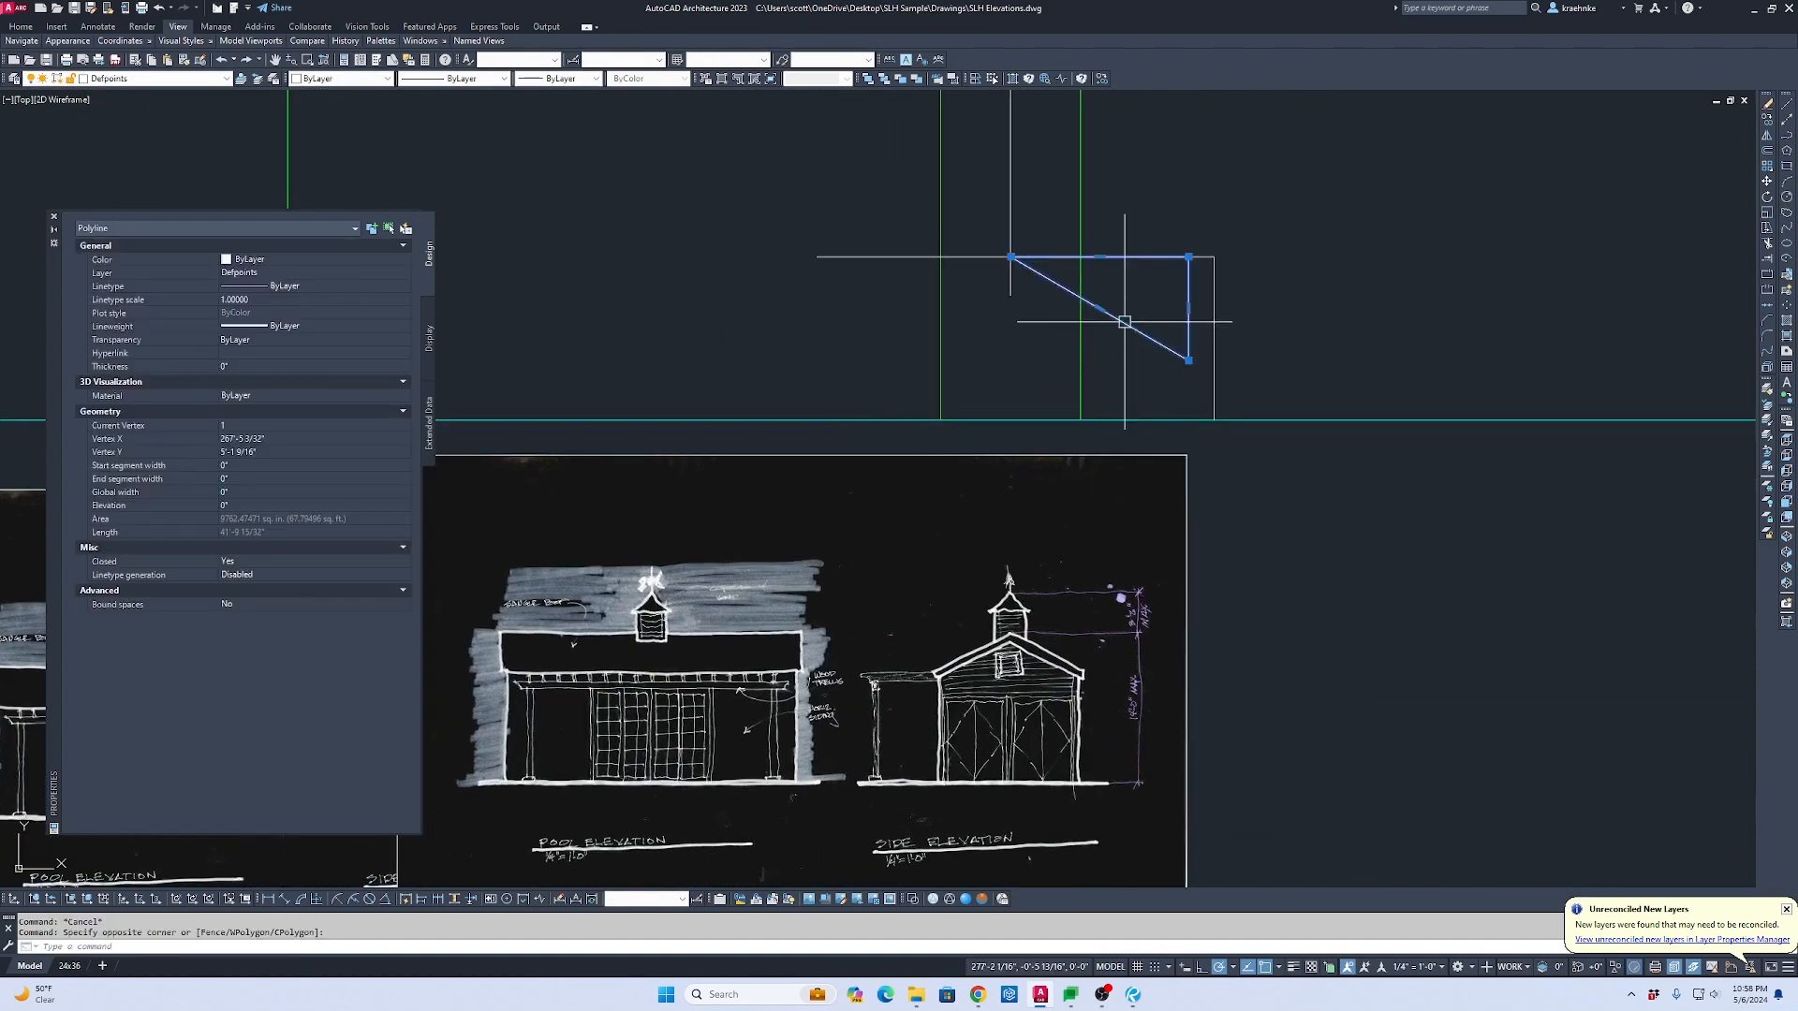
type("c")
key("Return")
left_click(1124, 321)
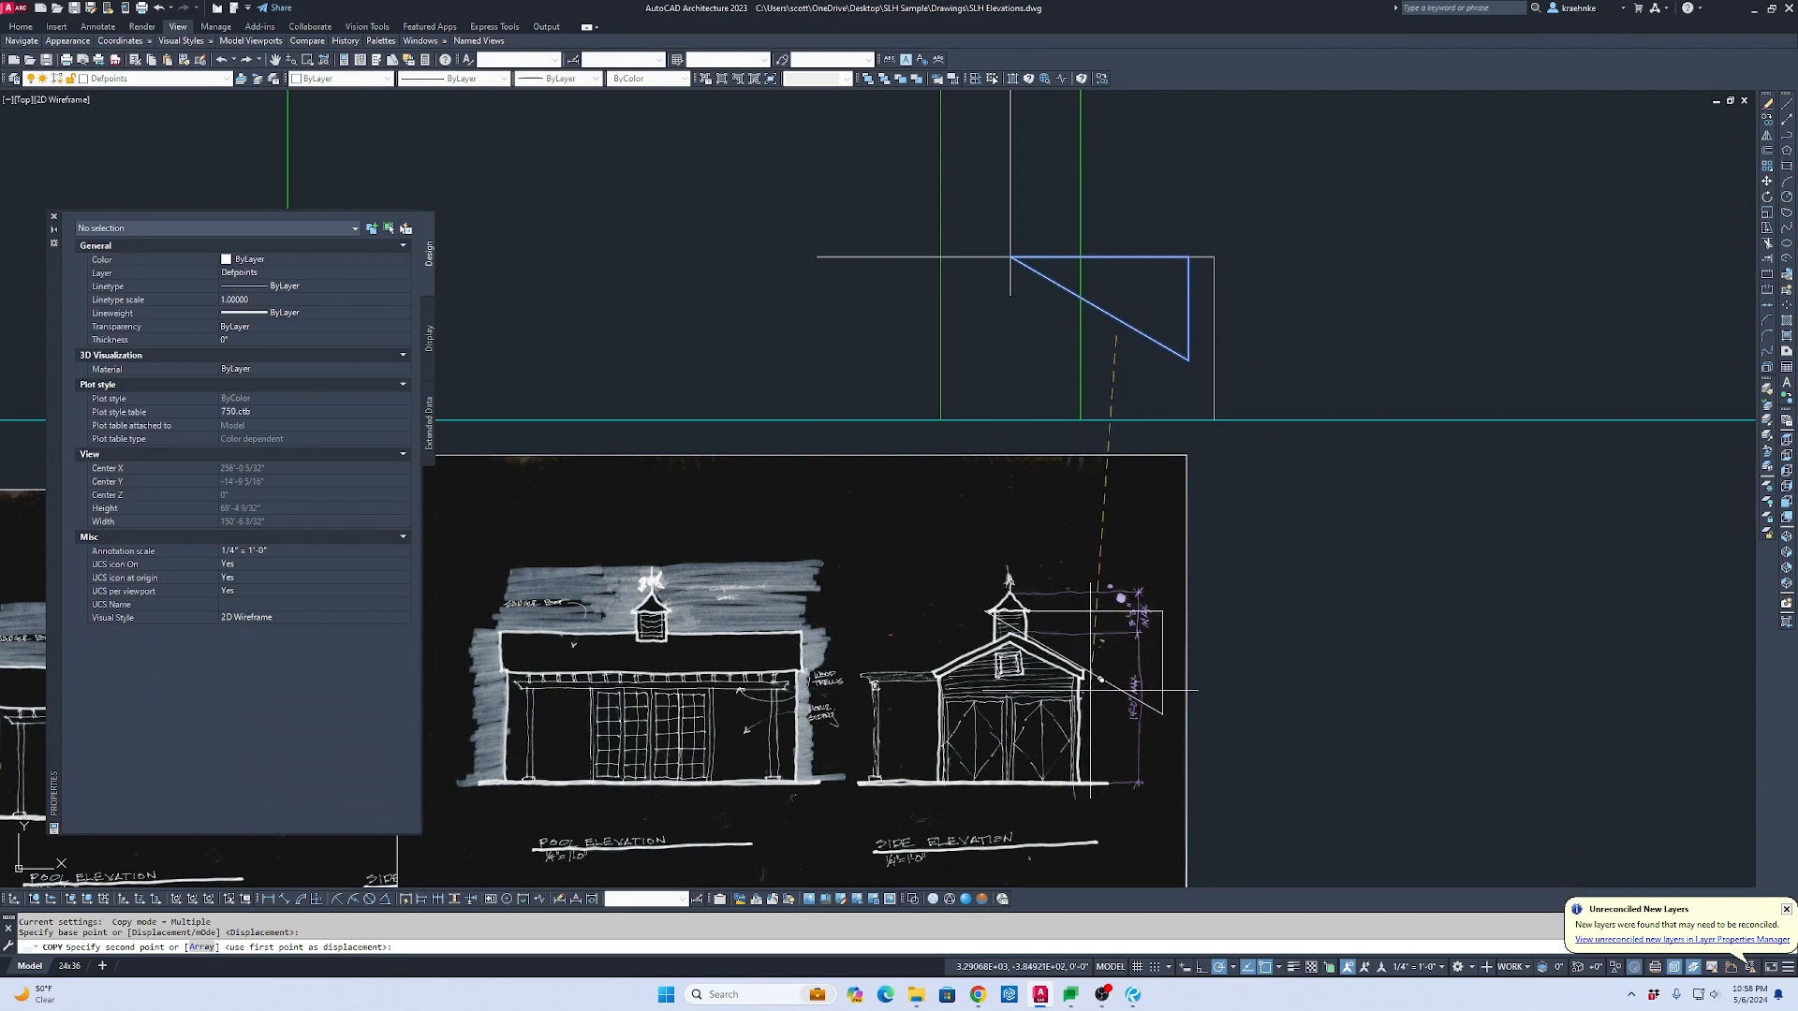
scroll(1089, 694, "up", 5)
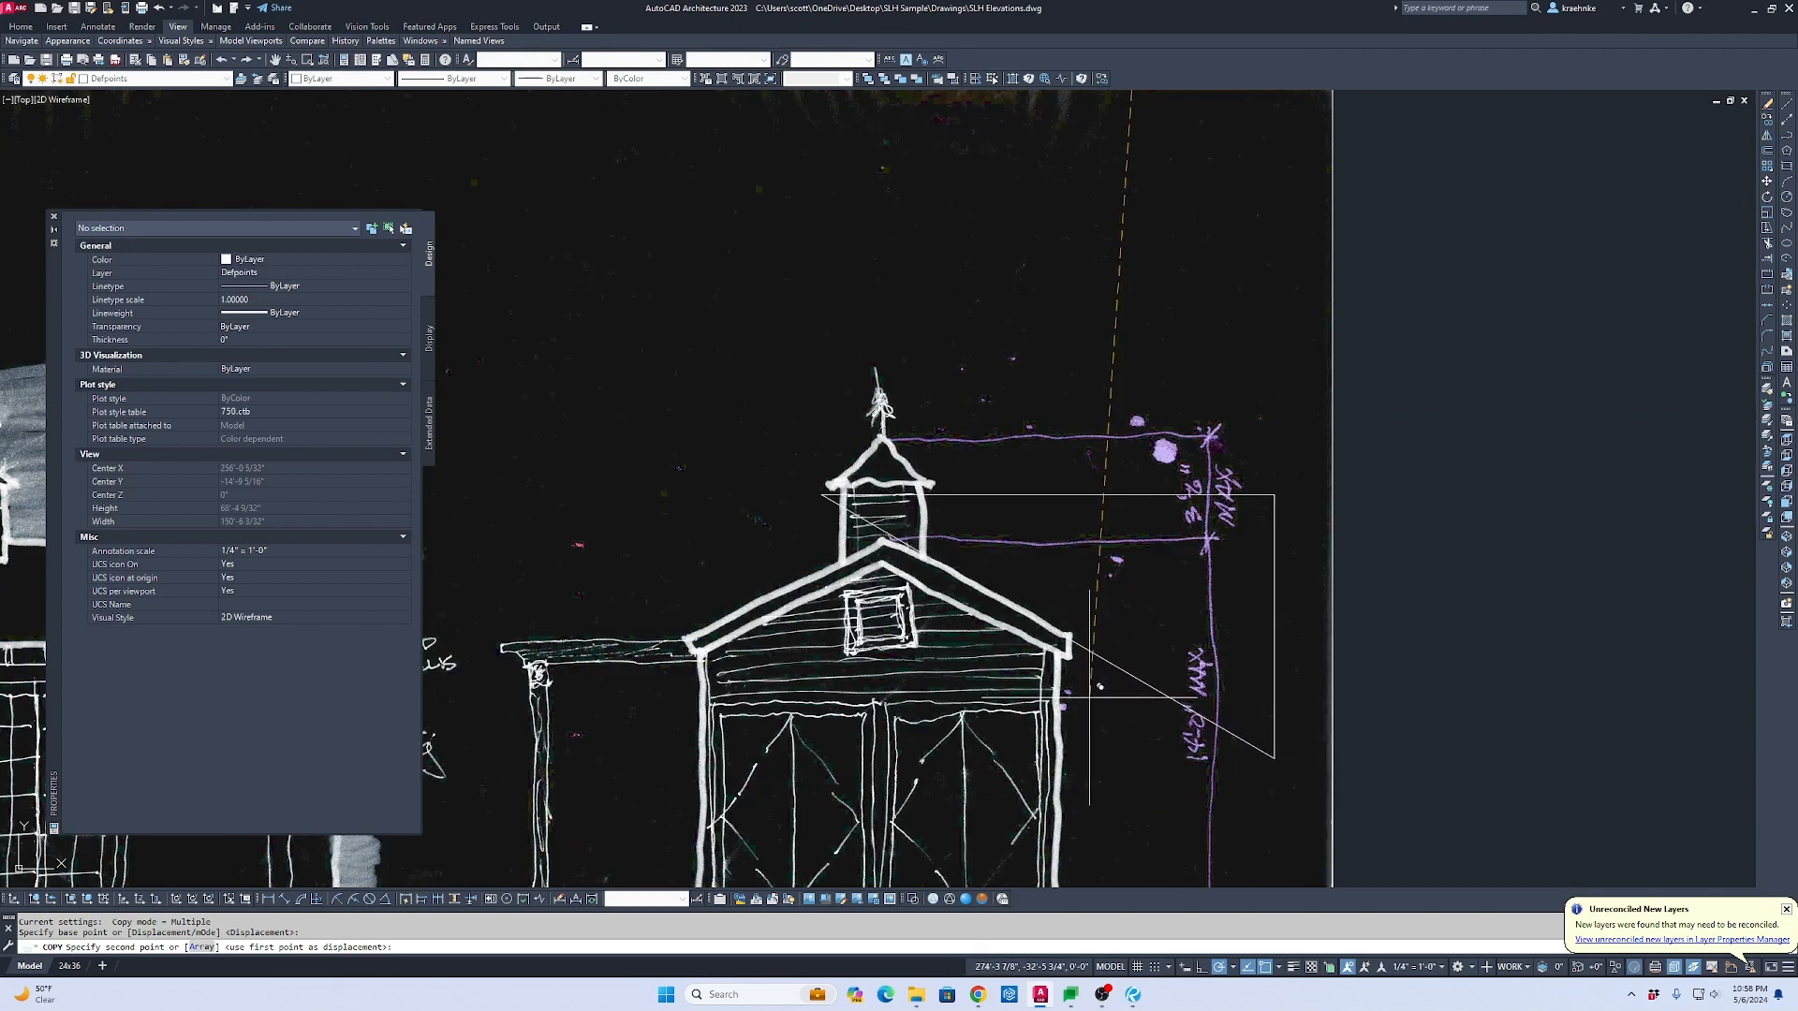
key("Escape")
key("ctrl+z")
key("ctrl+z")
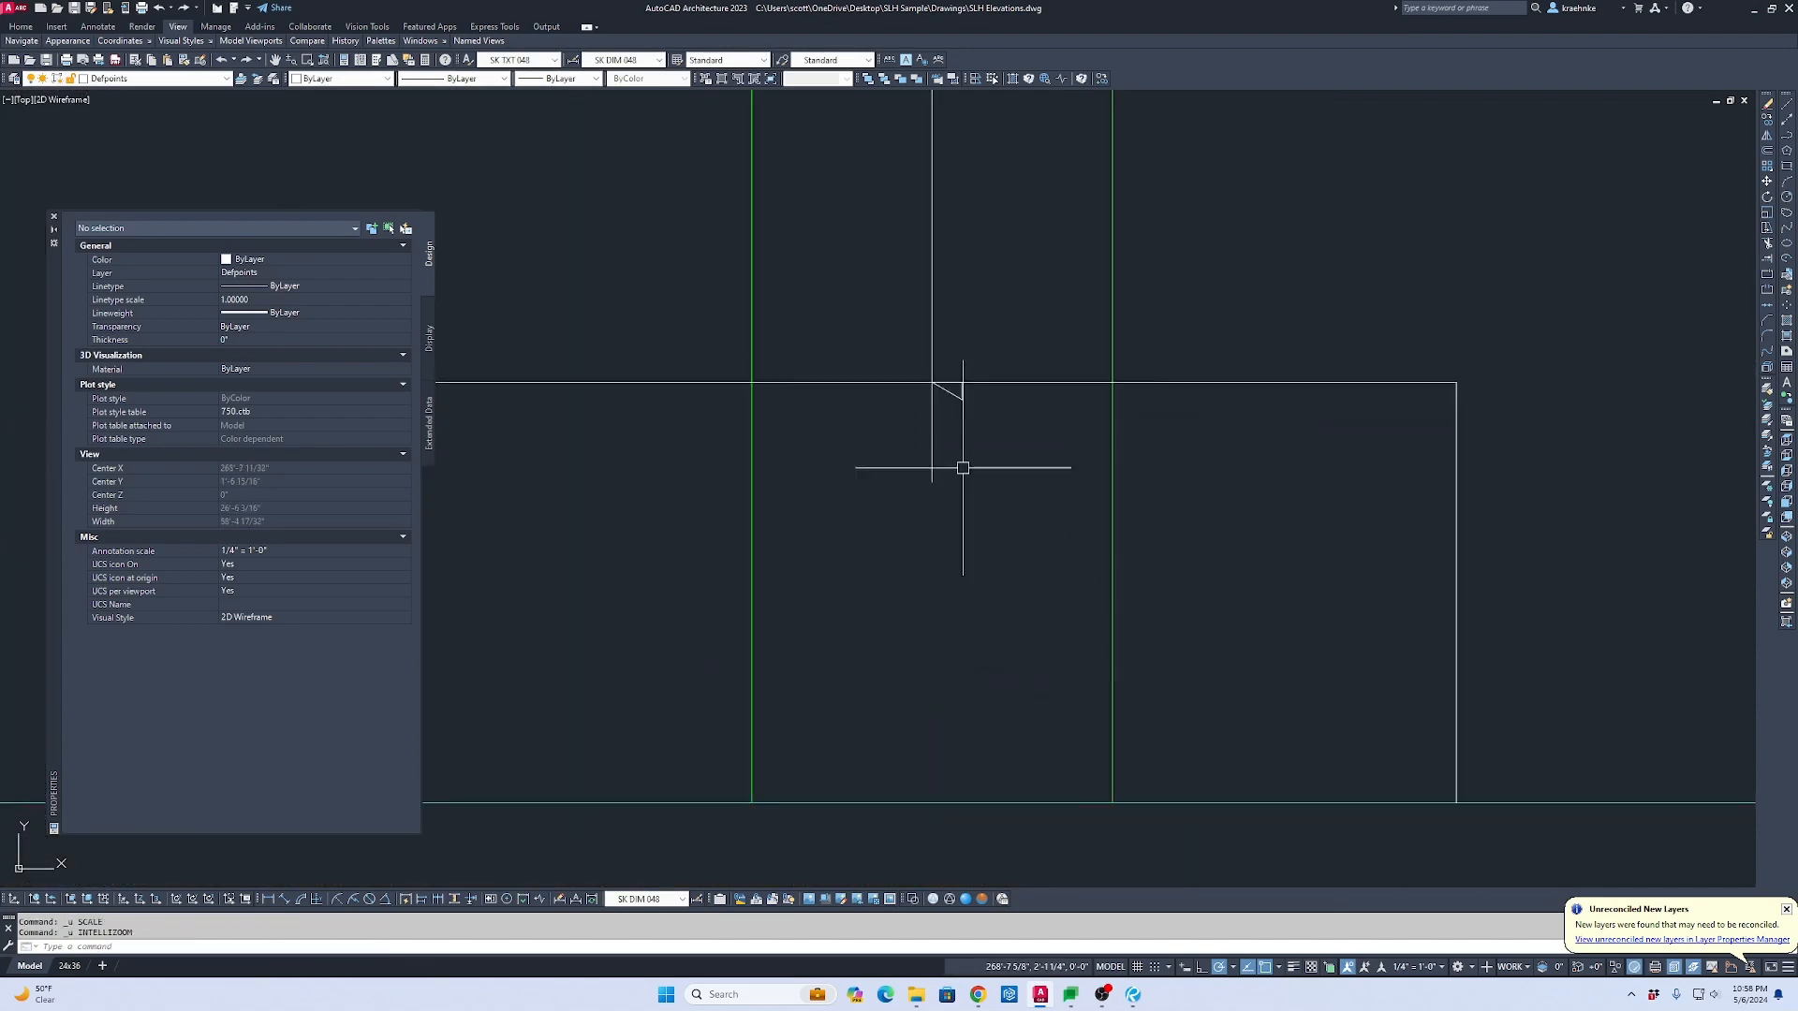
Step: Stretch the small pitch triangle's lower corner straight up to a 6" rise, keeping its 12" run
scroll(962, 468, "up", 3)
key("Escape")
key("Escape")
type("u")
key("Return")
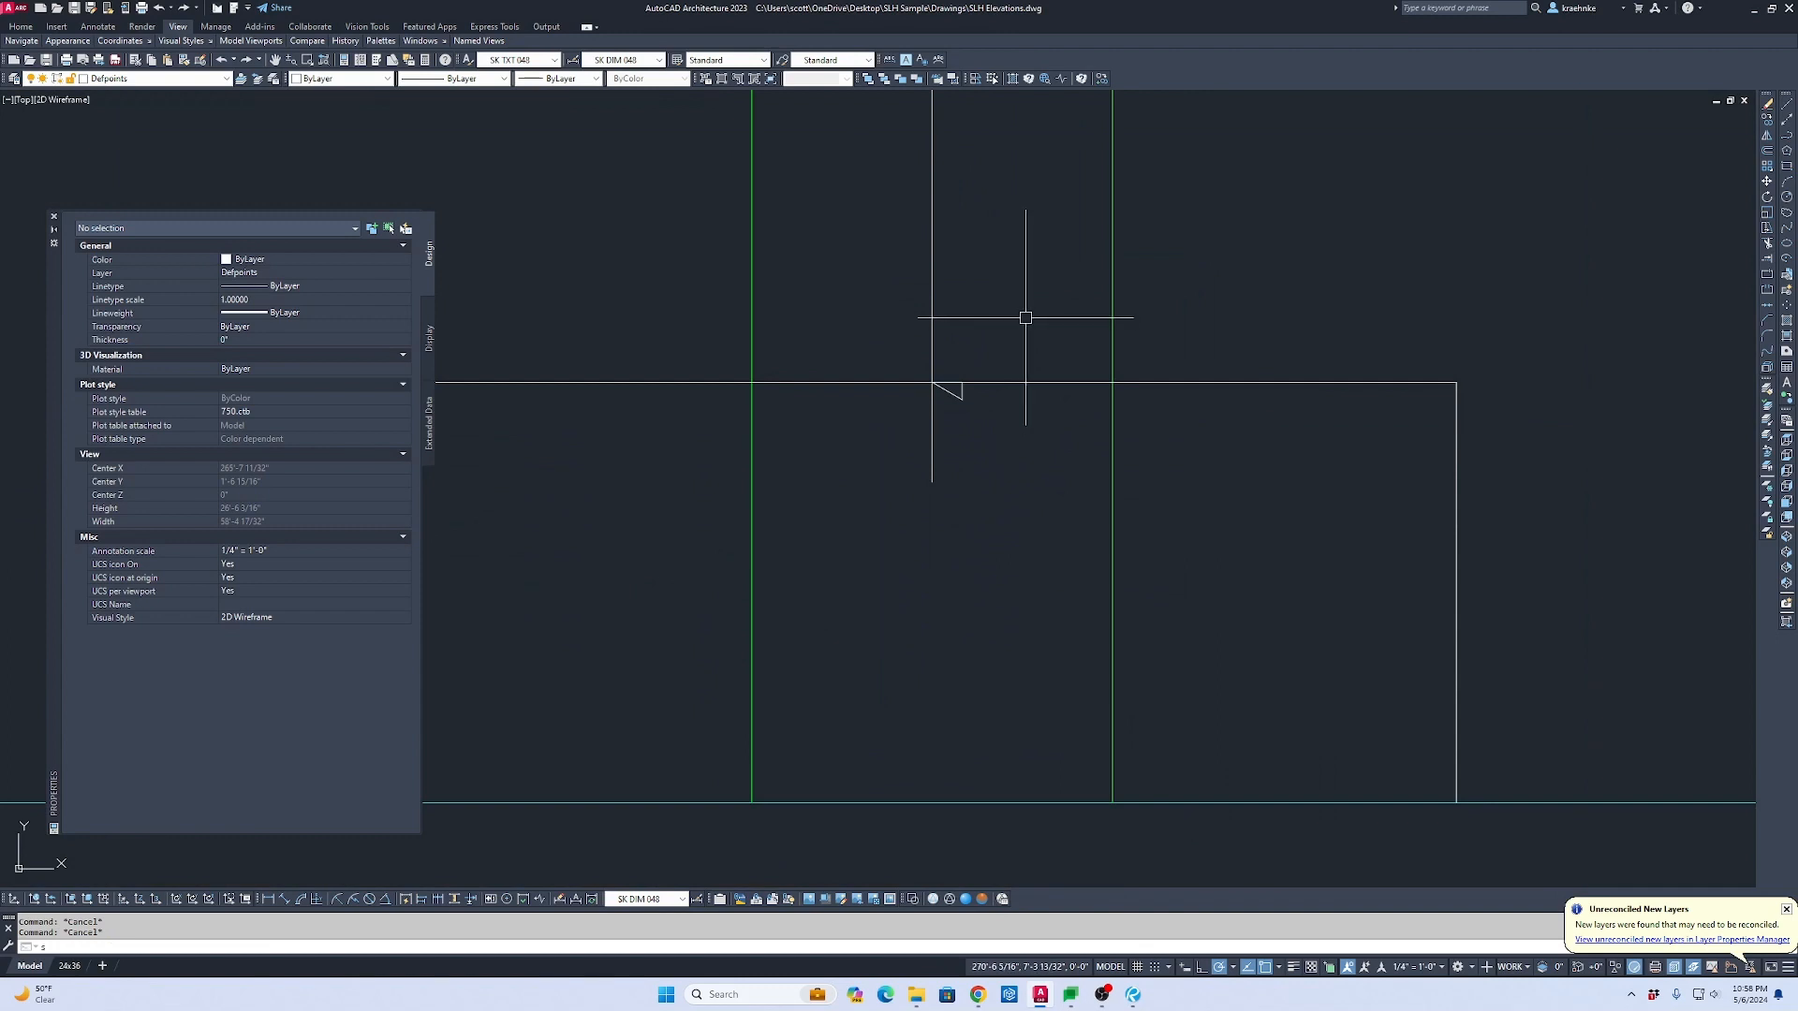
key("Return")
scroll(998, 398, "up", 4)
left_click(852, 427)
left_click(720, 398)
key("Return")
left_click(901, 419)
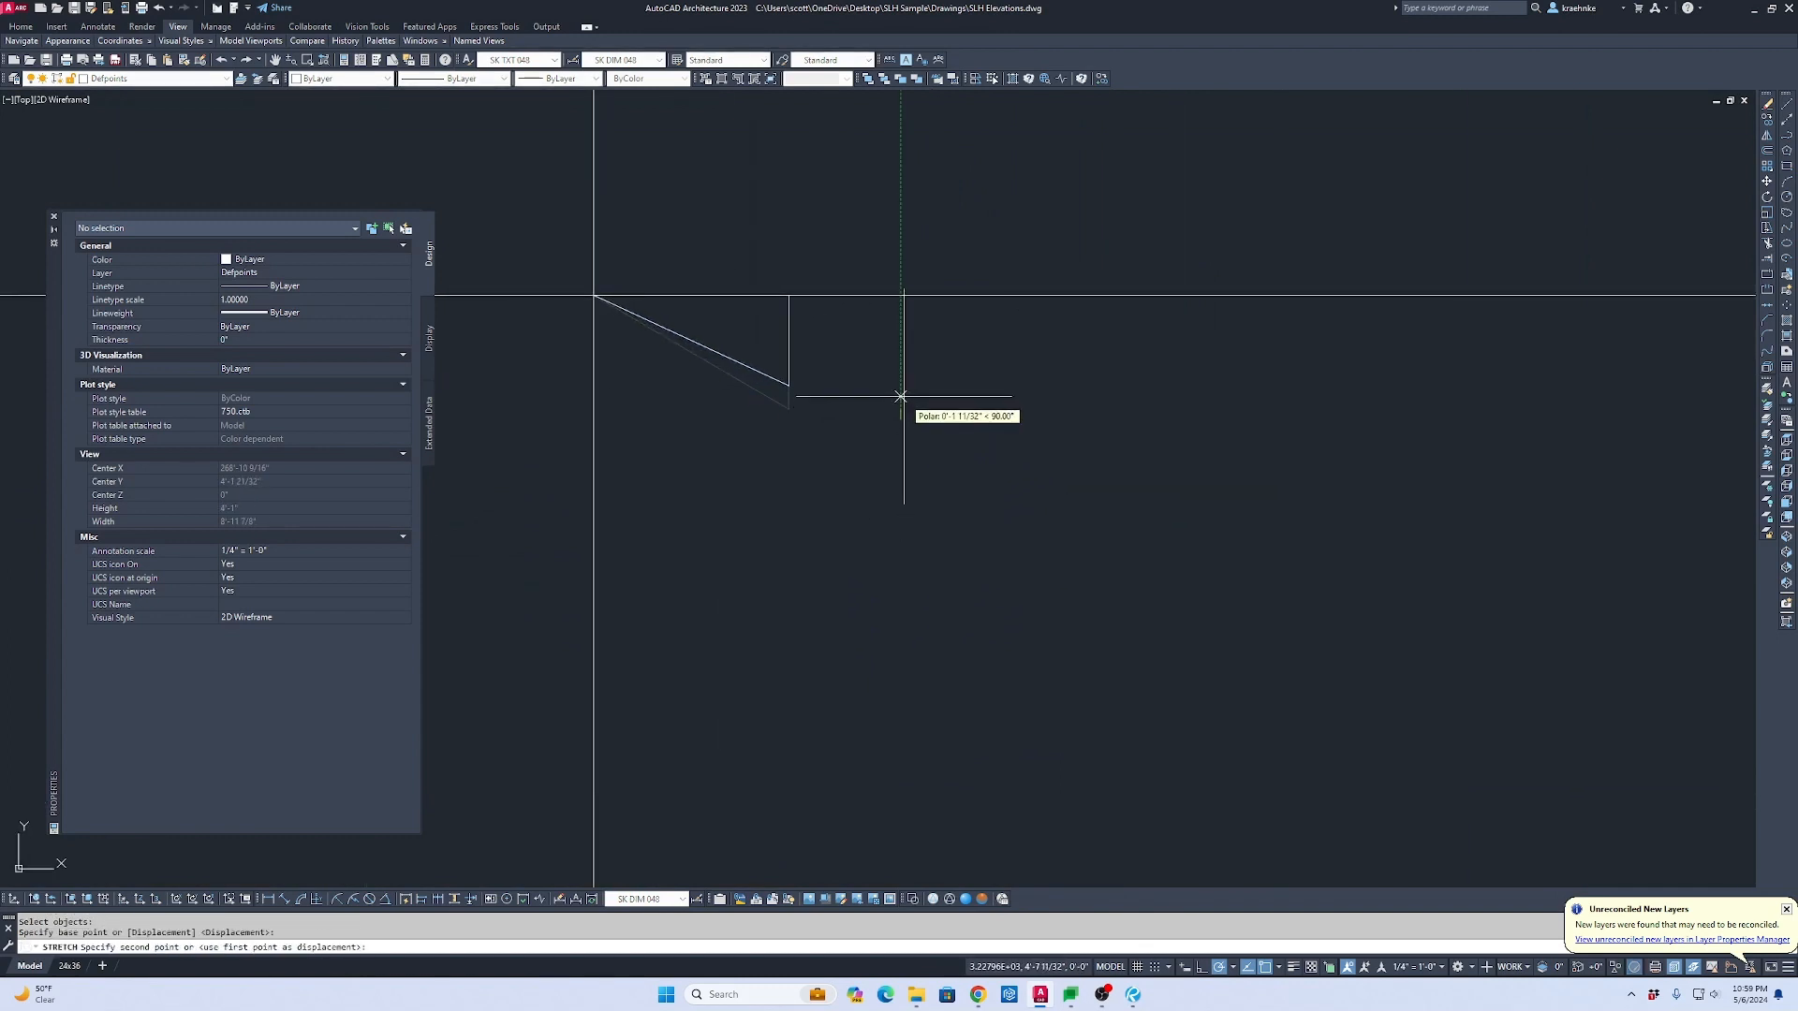
left_click(901, 397)
Step: Check the small pitch triangle's vertical side with a temporary linear dimension
type("d")
key("Return")
left_click(789, 296)
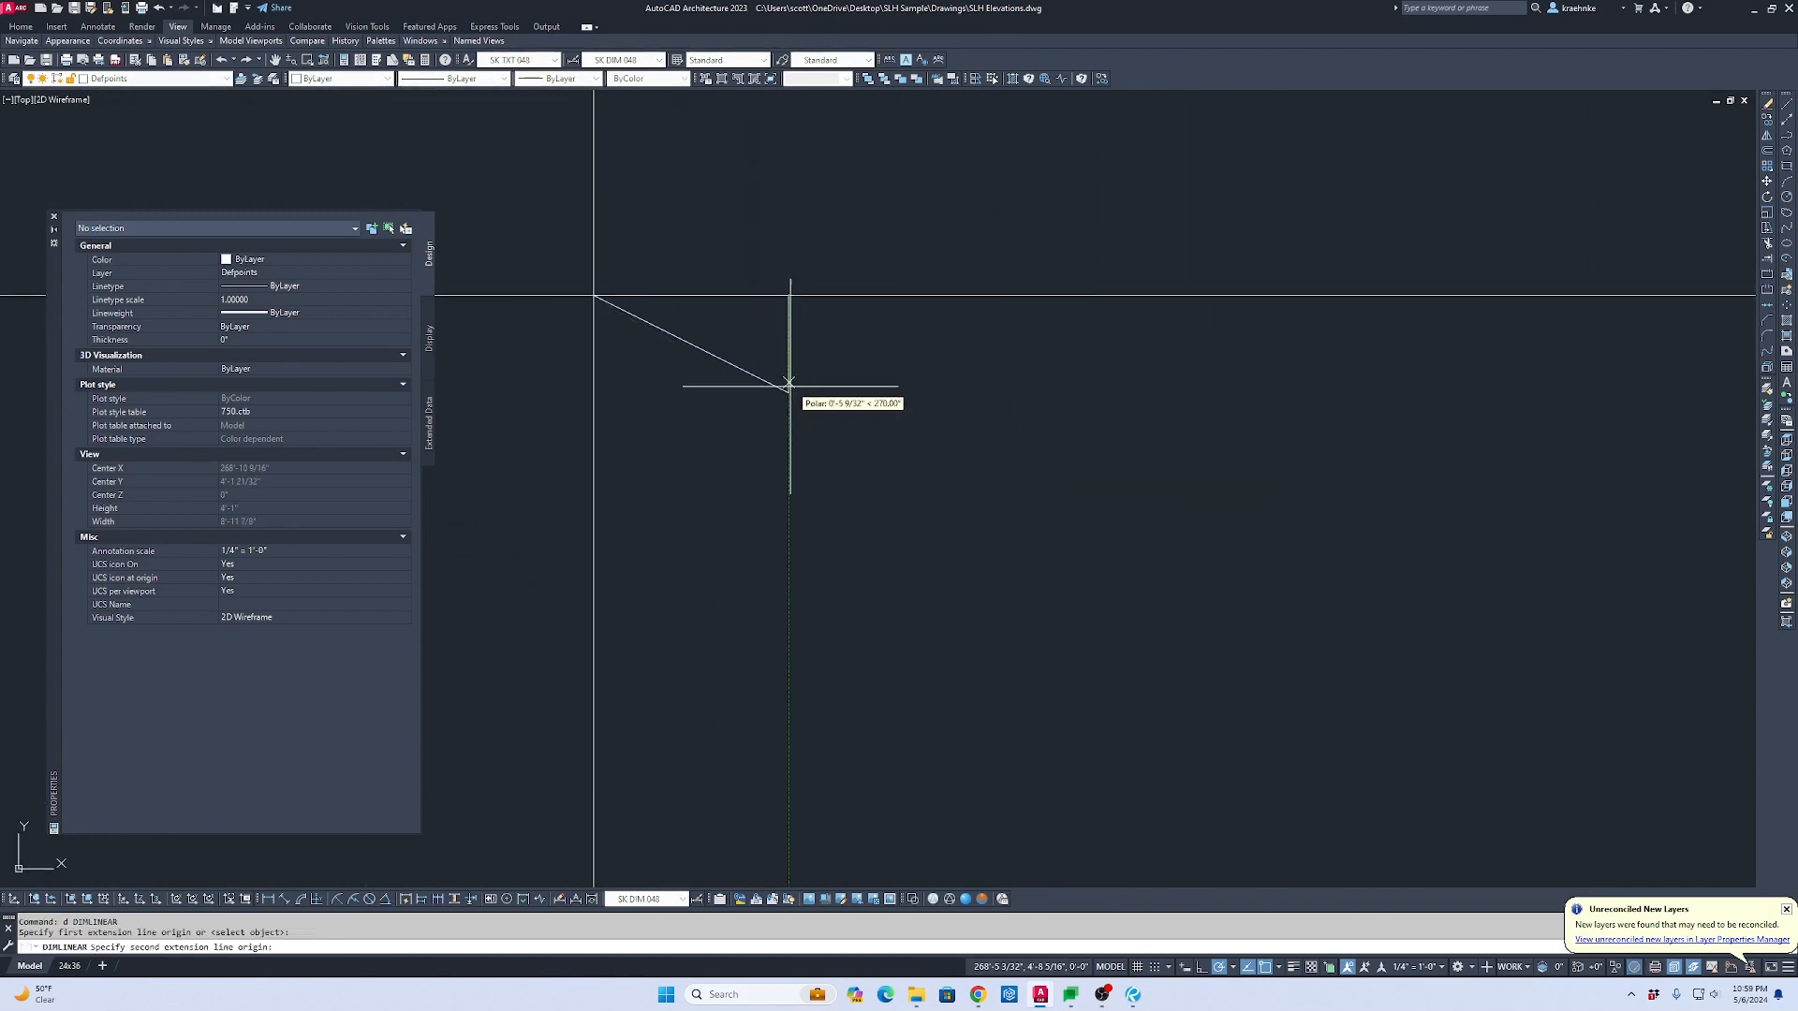
left_click(789, 385)
key("Escape")
Step: Scale the 6-in-12 pitch triangle up freehand about its ridge corner until its slope extends past the grid 2 wall line
left_click(724, 359)
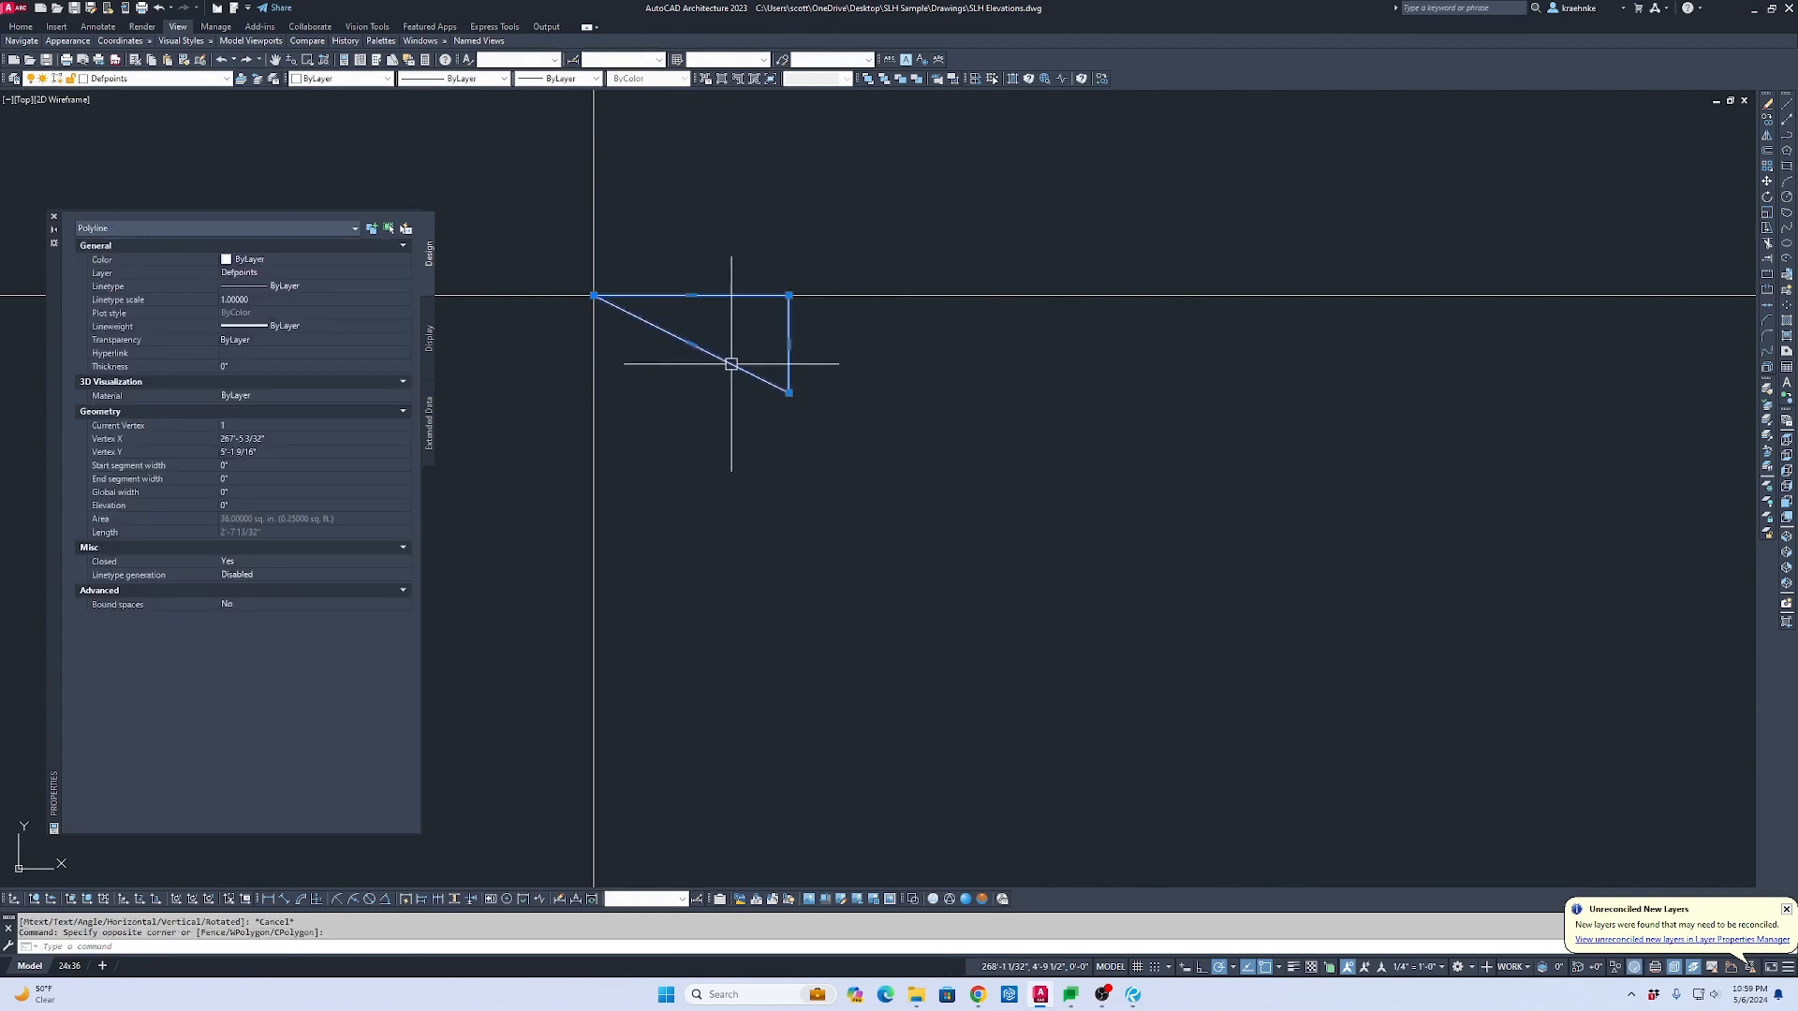
type("sc")
key("Return")
left_click(593, 295)
scroll(708, 317, "down", 3)
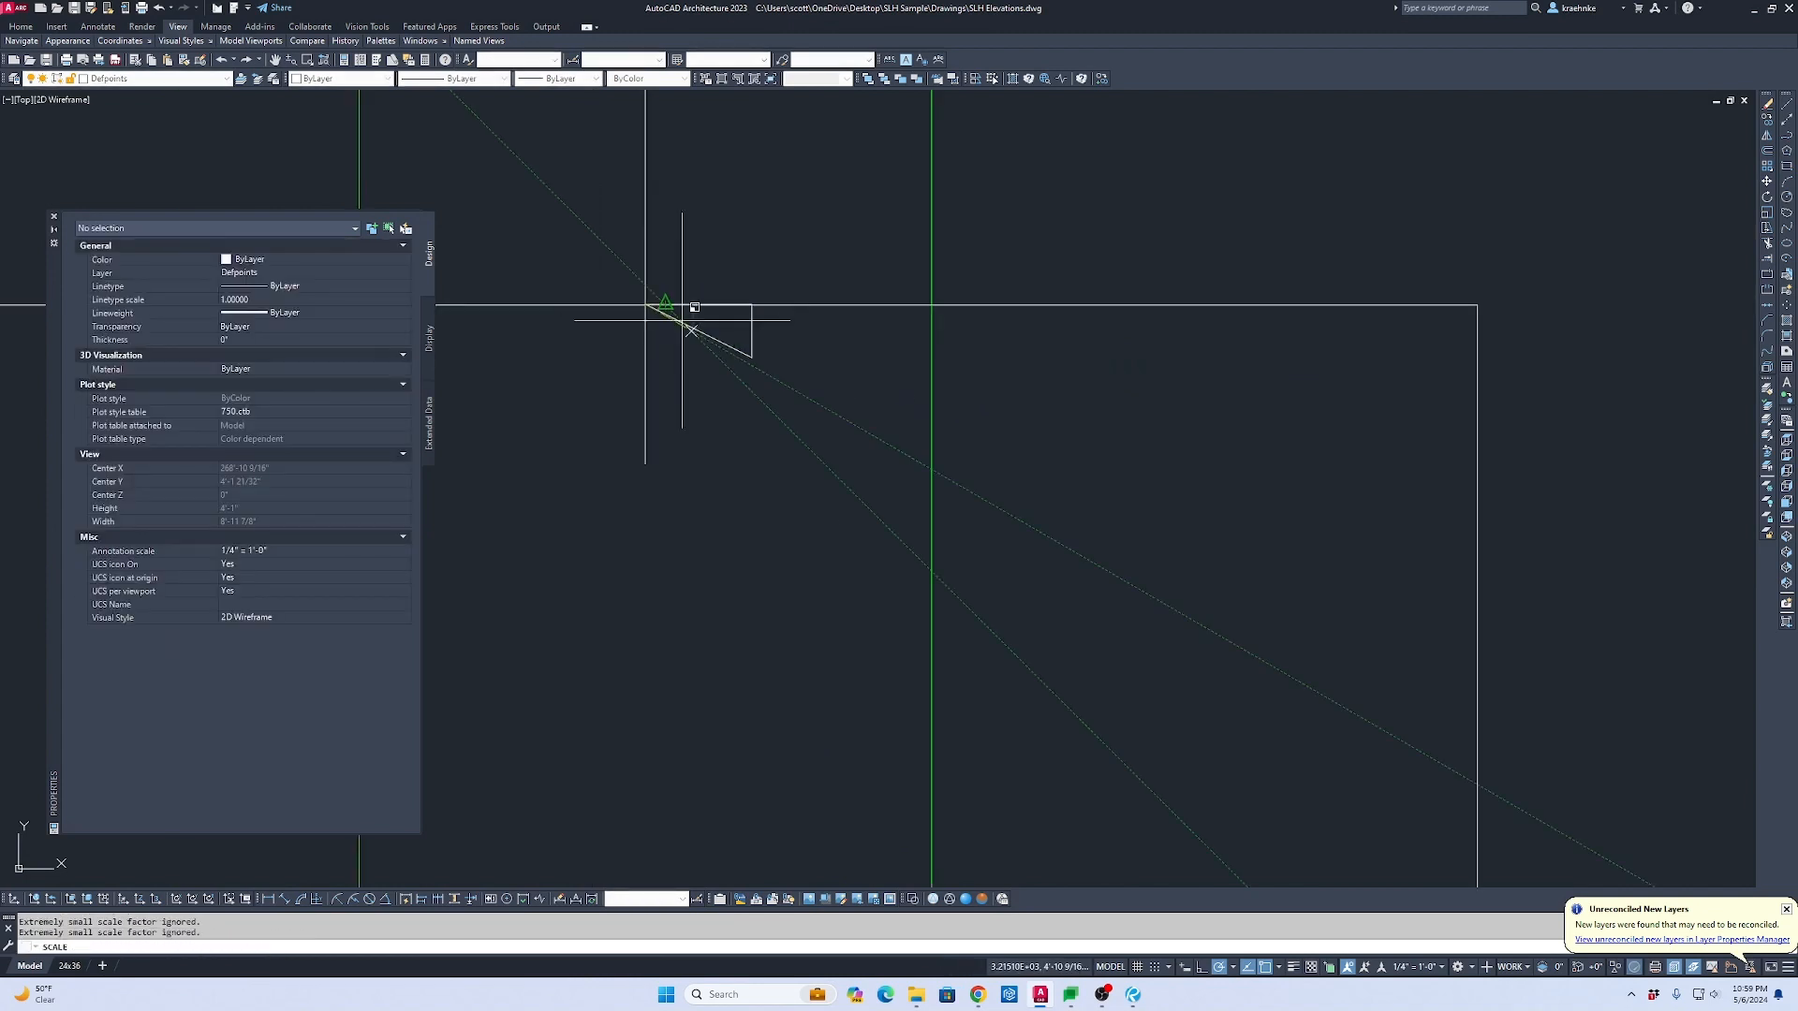
left_click(964, 368)
key("Escape")
Step: Compare the enlarged 6-in-12 triangle with the side elevation sketch's roof slope using a temporary copy, and cancel the copy
left_click(1075, 430)
left_click(1032, 524)
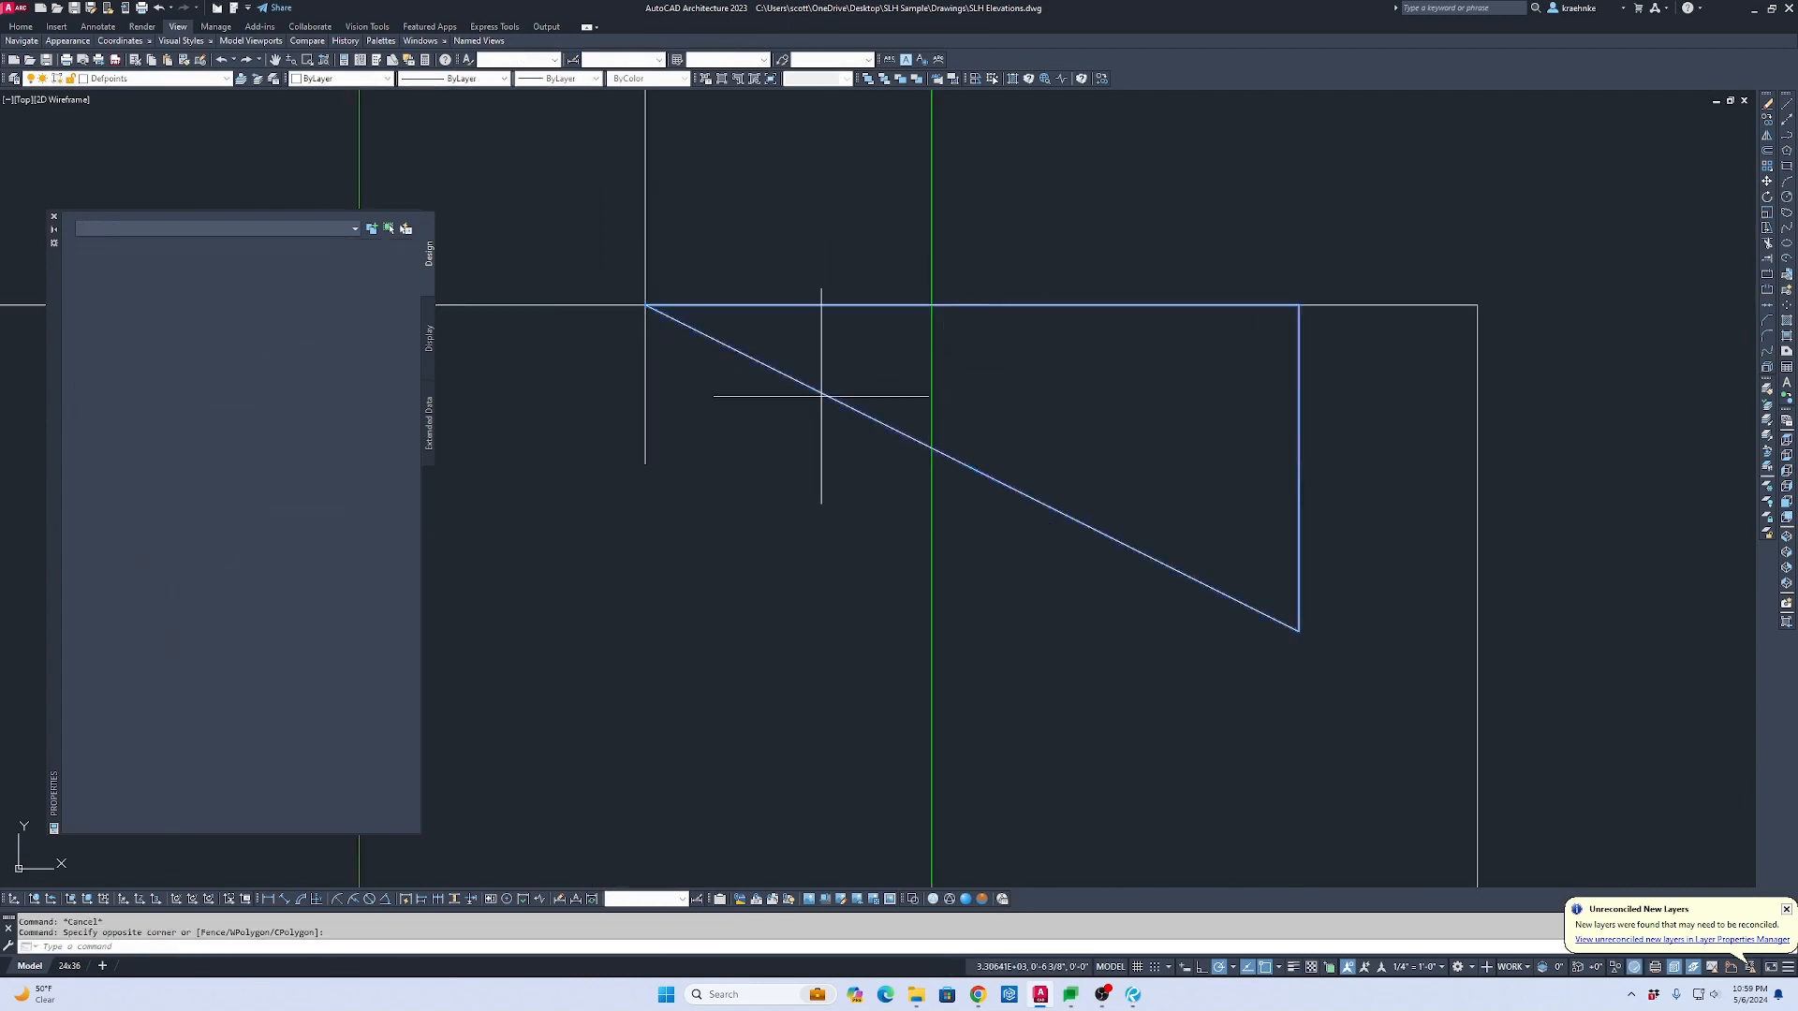
type("co")
key("Return")
left_click(662, 308)
scroll(761, 327, "down", 2)
middle_click_drag(761, 328, 859, 126)
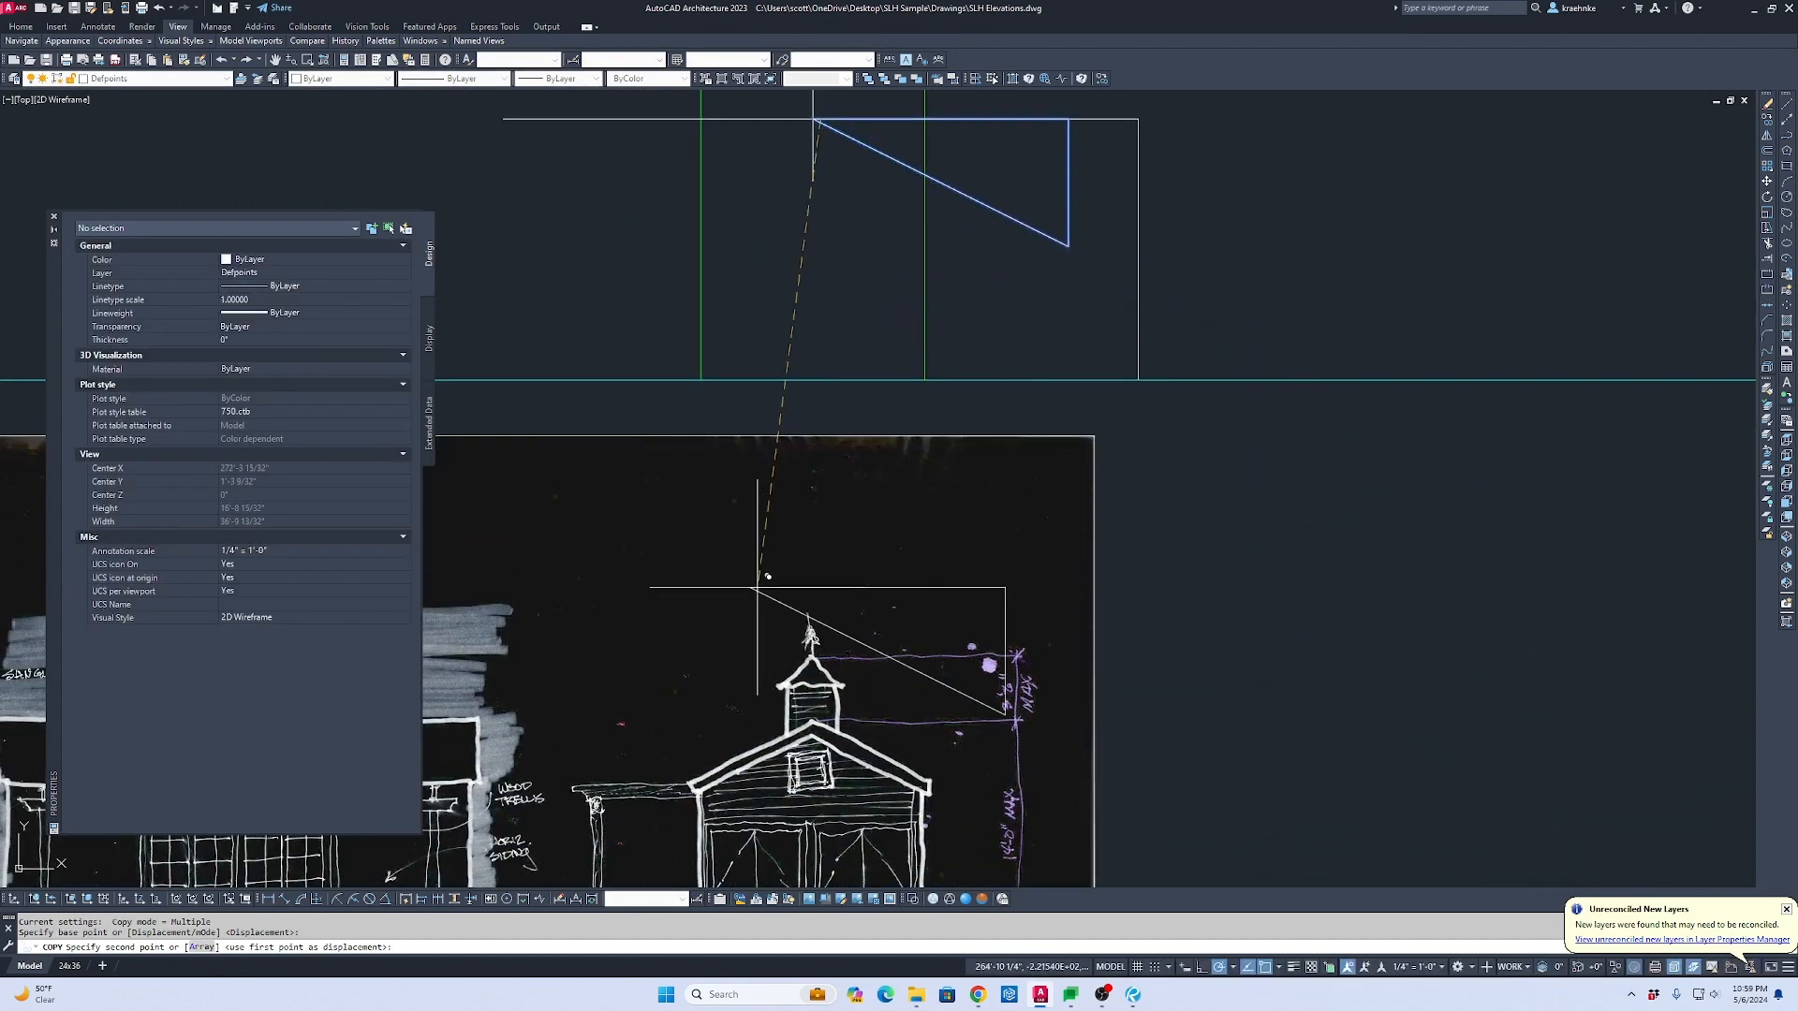
scroll(782, 687, "up", 2)
middle_click_drag(751, 687, 714, 537)
scroll(711, 537, "down", 1)
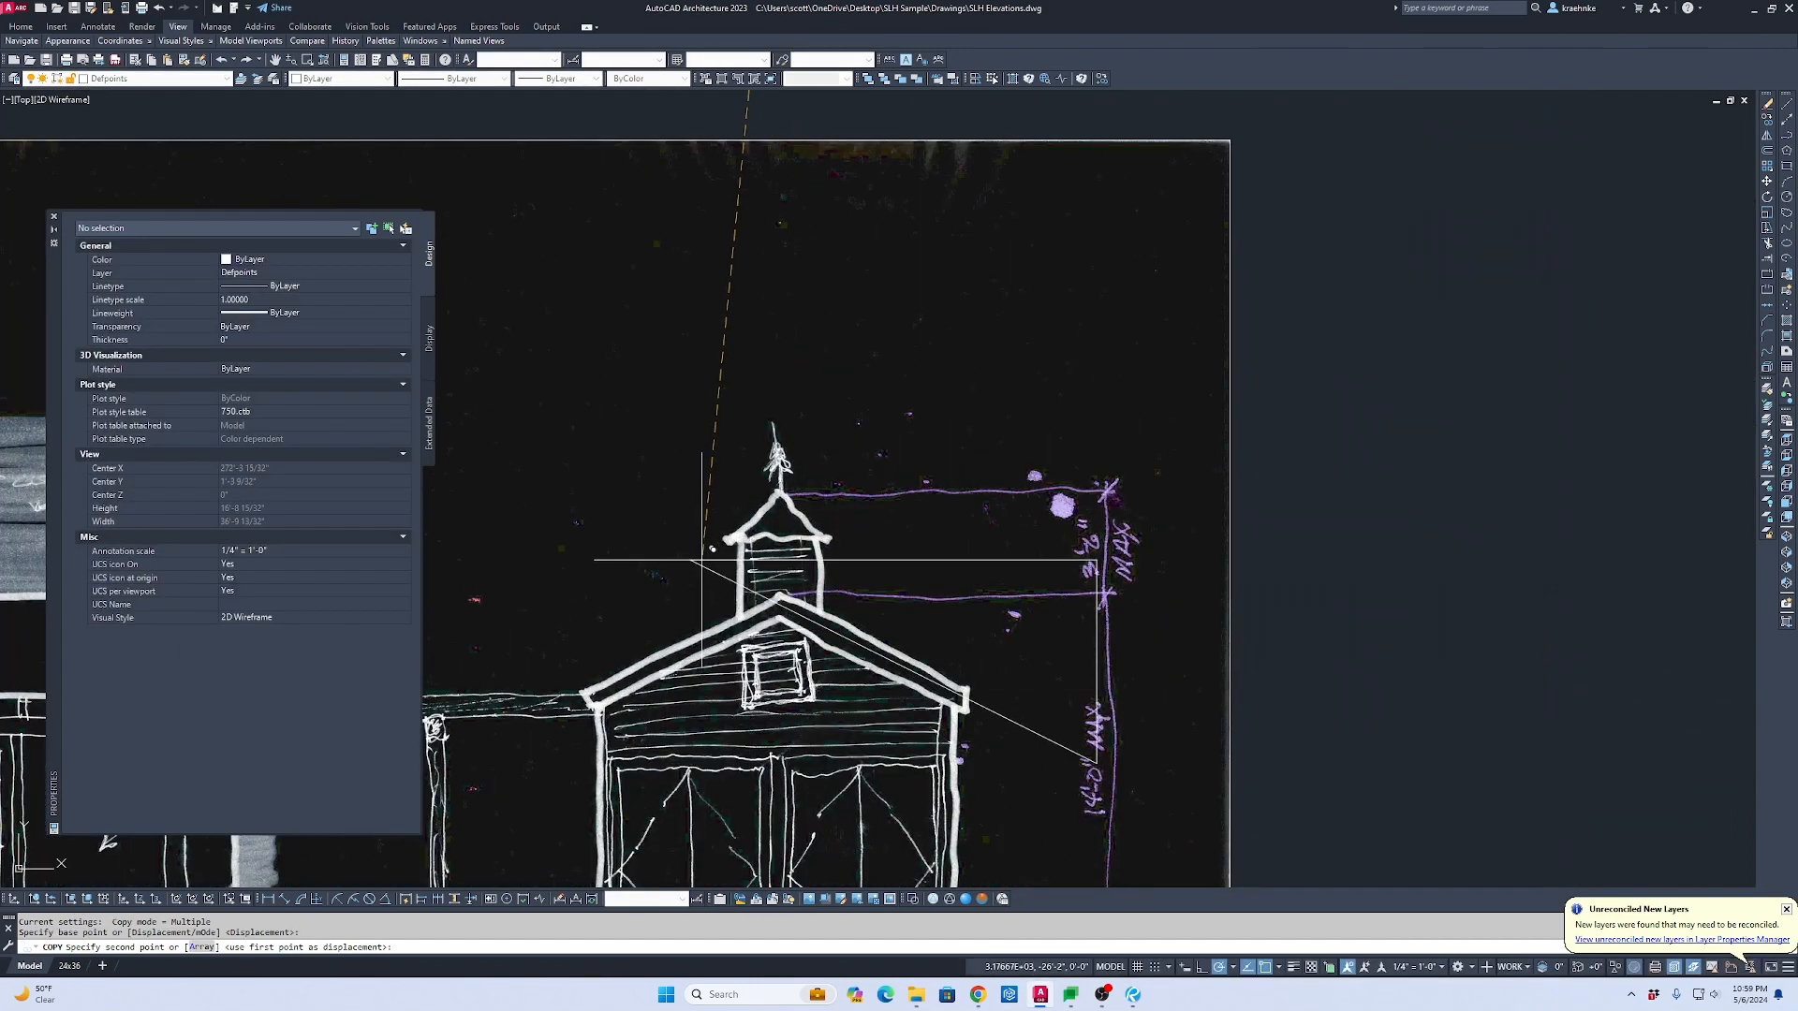
key("Escape")
Step: Measure the height from the floor line to the roof slope at the grid 2 wall line with a temporary linear dimension
scroll(802, 469, "down", 2)
middle_click_drag(803, 469, 870, 858)
scroll(911, 533, "up", 1)
middle_click_drag(956, 645, 1038, 452)
scroll(1038, 452, "up", 1)
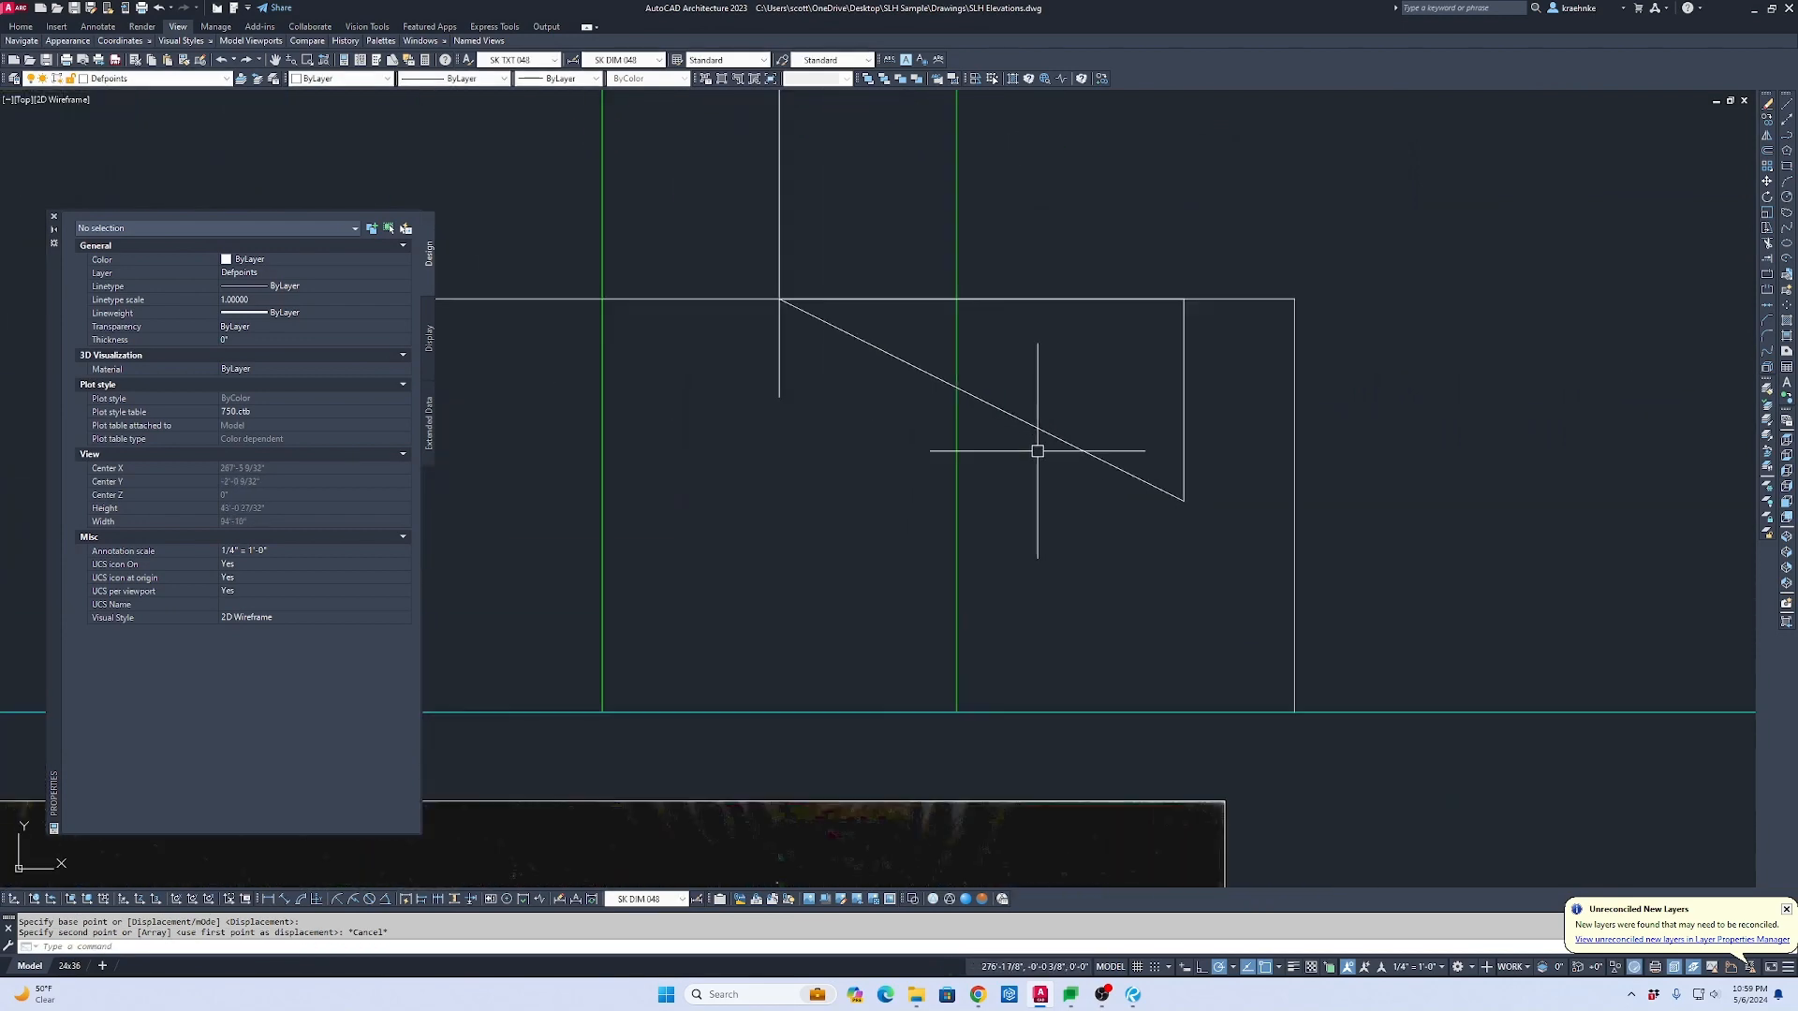
type("d")
key("Return")
left_click(956, 385)
left_click(956, 712)
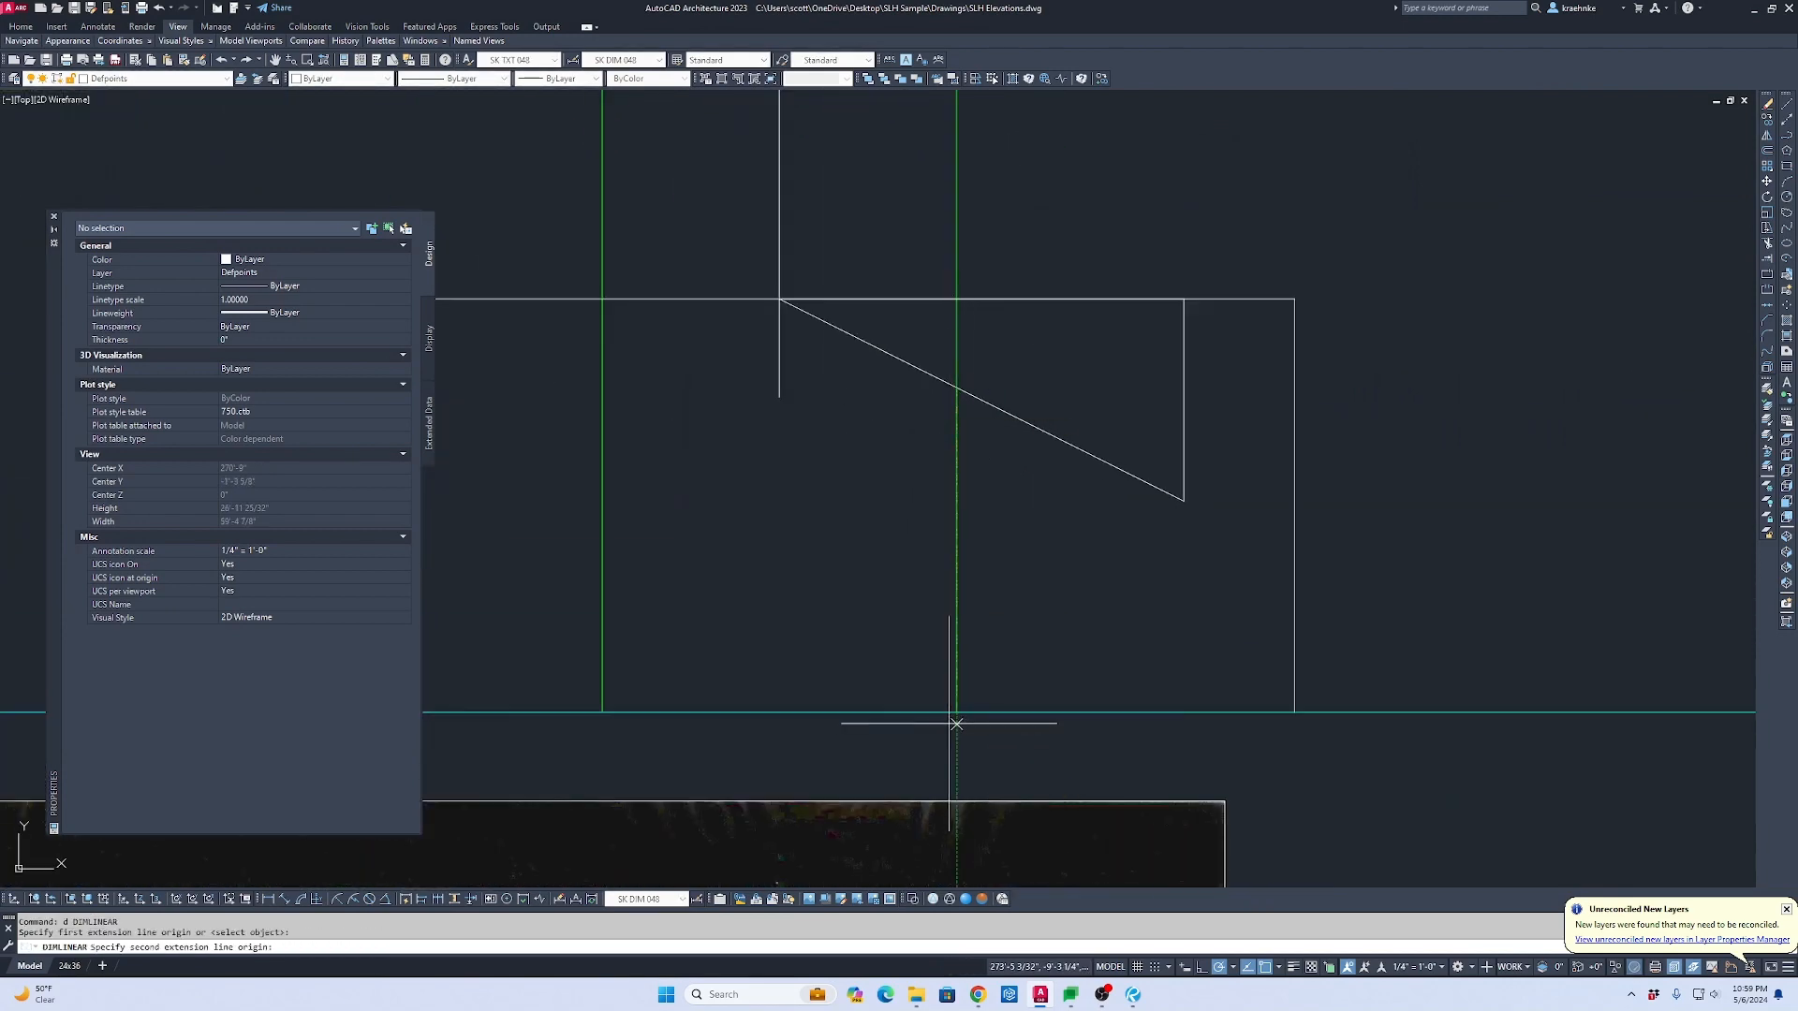
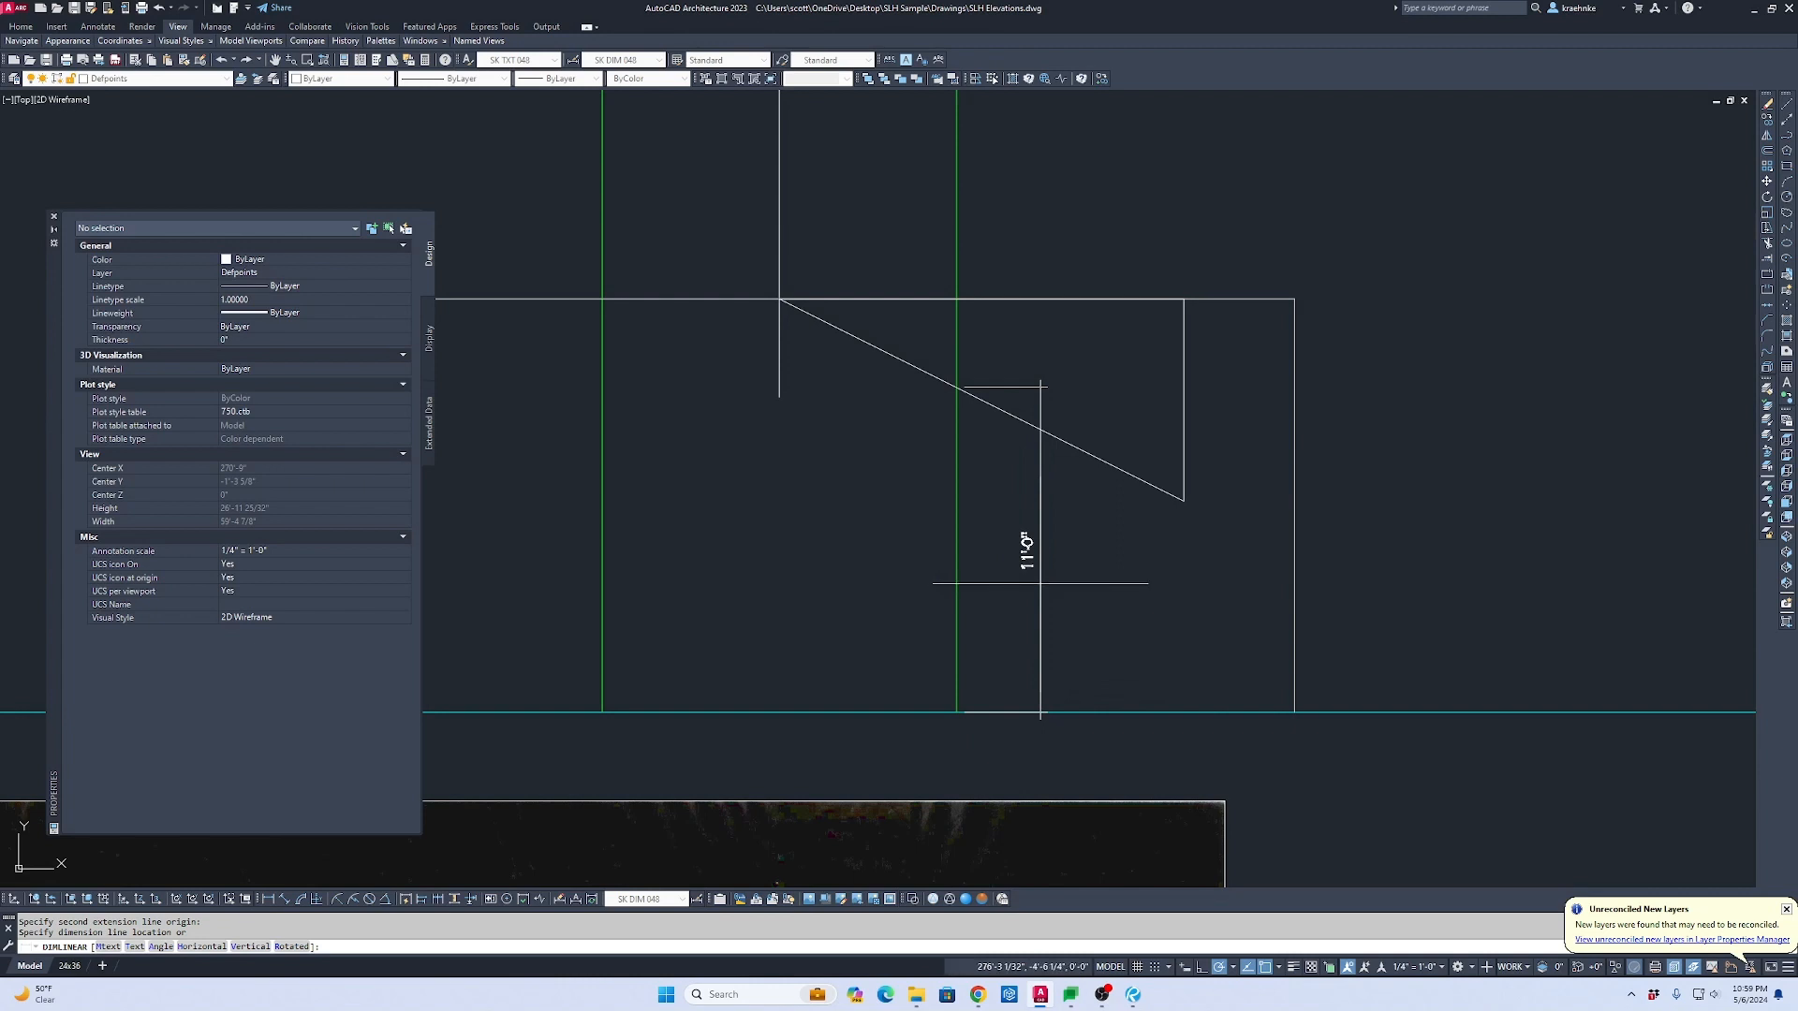
key("Escape")
Step: Draw a polyline 120" up from the floor line at the height limit's foot and across past both projected side elevation walls
type("p")
key("Return")
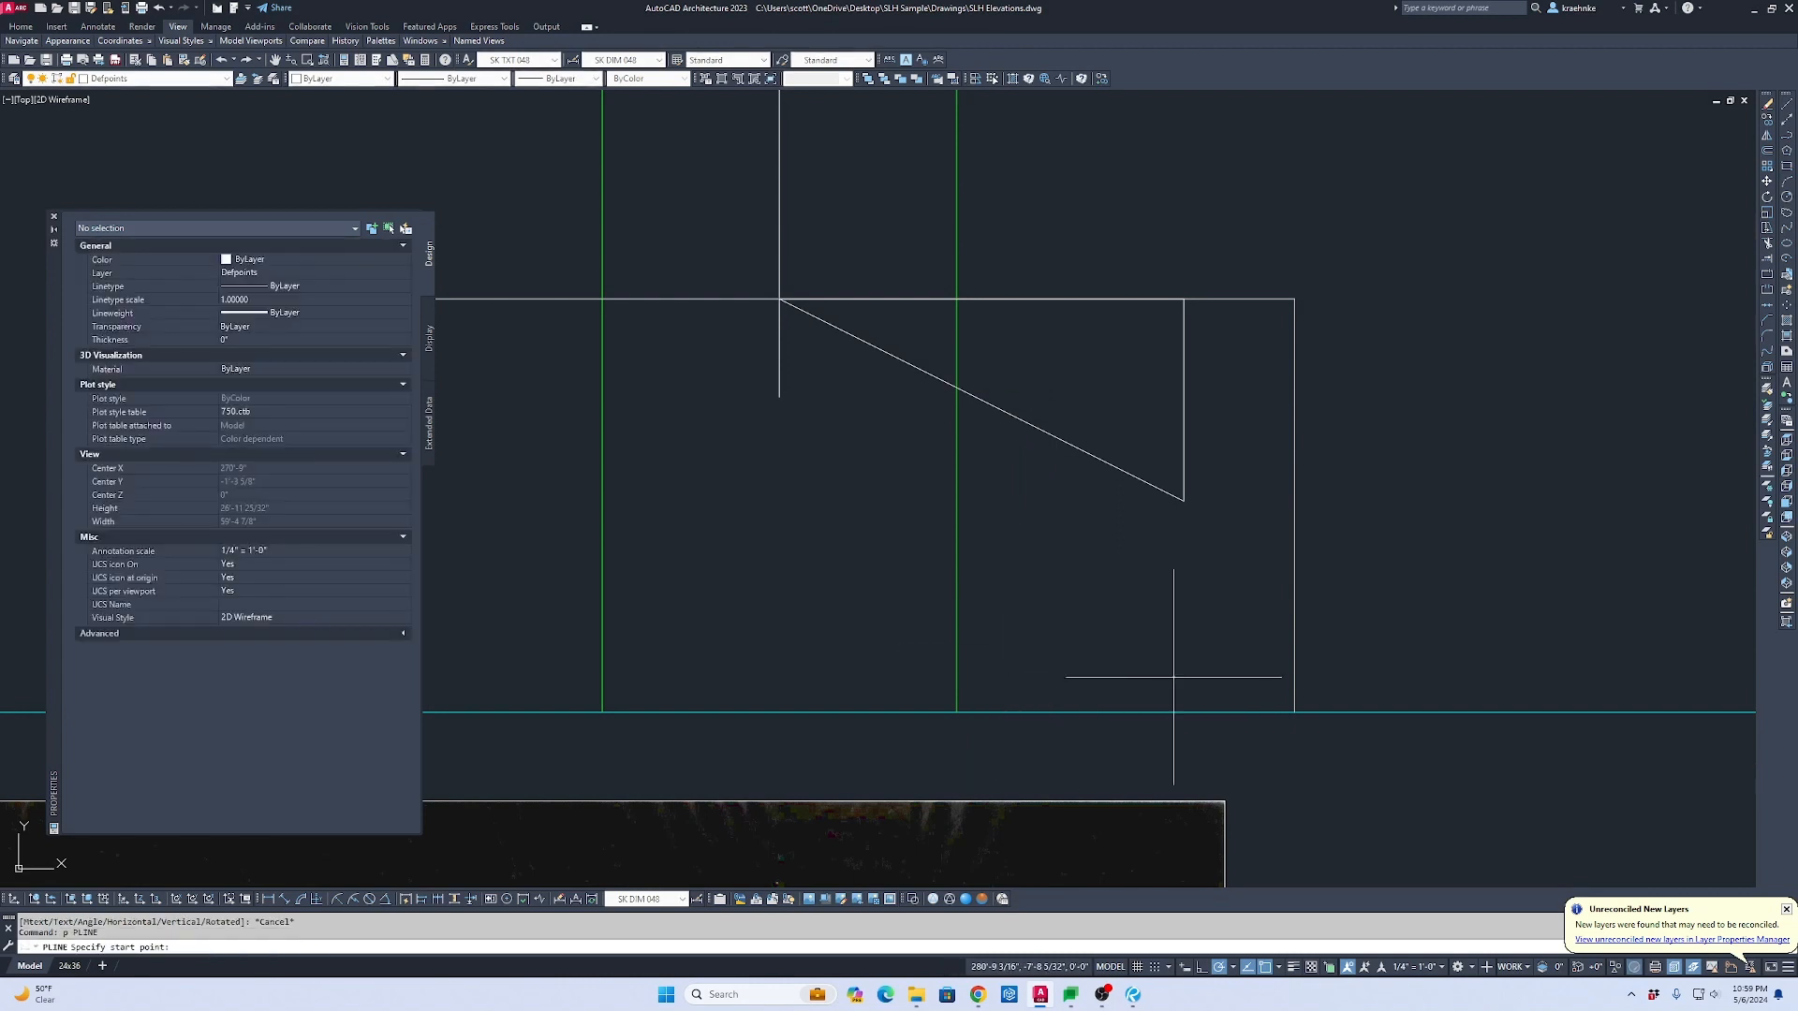
left_click(1294, 704)
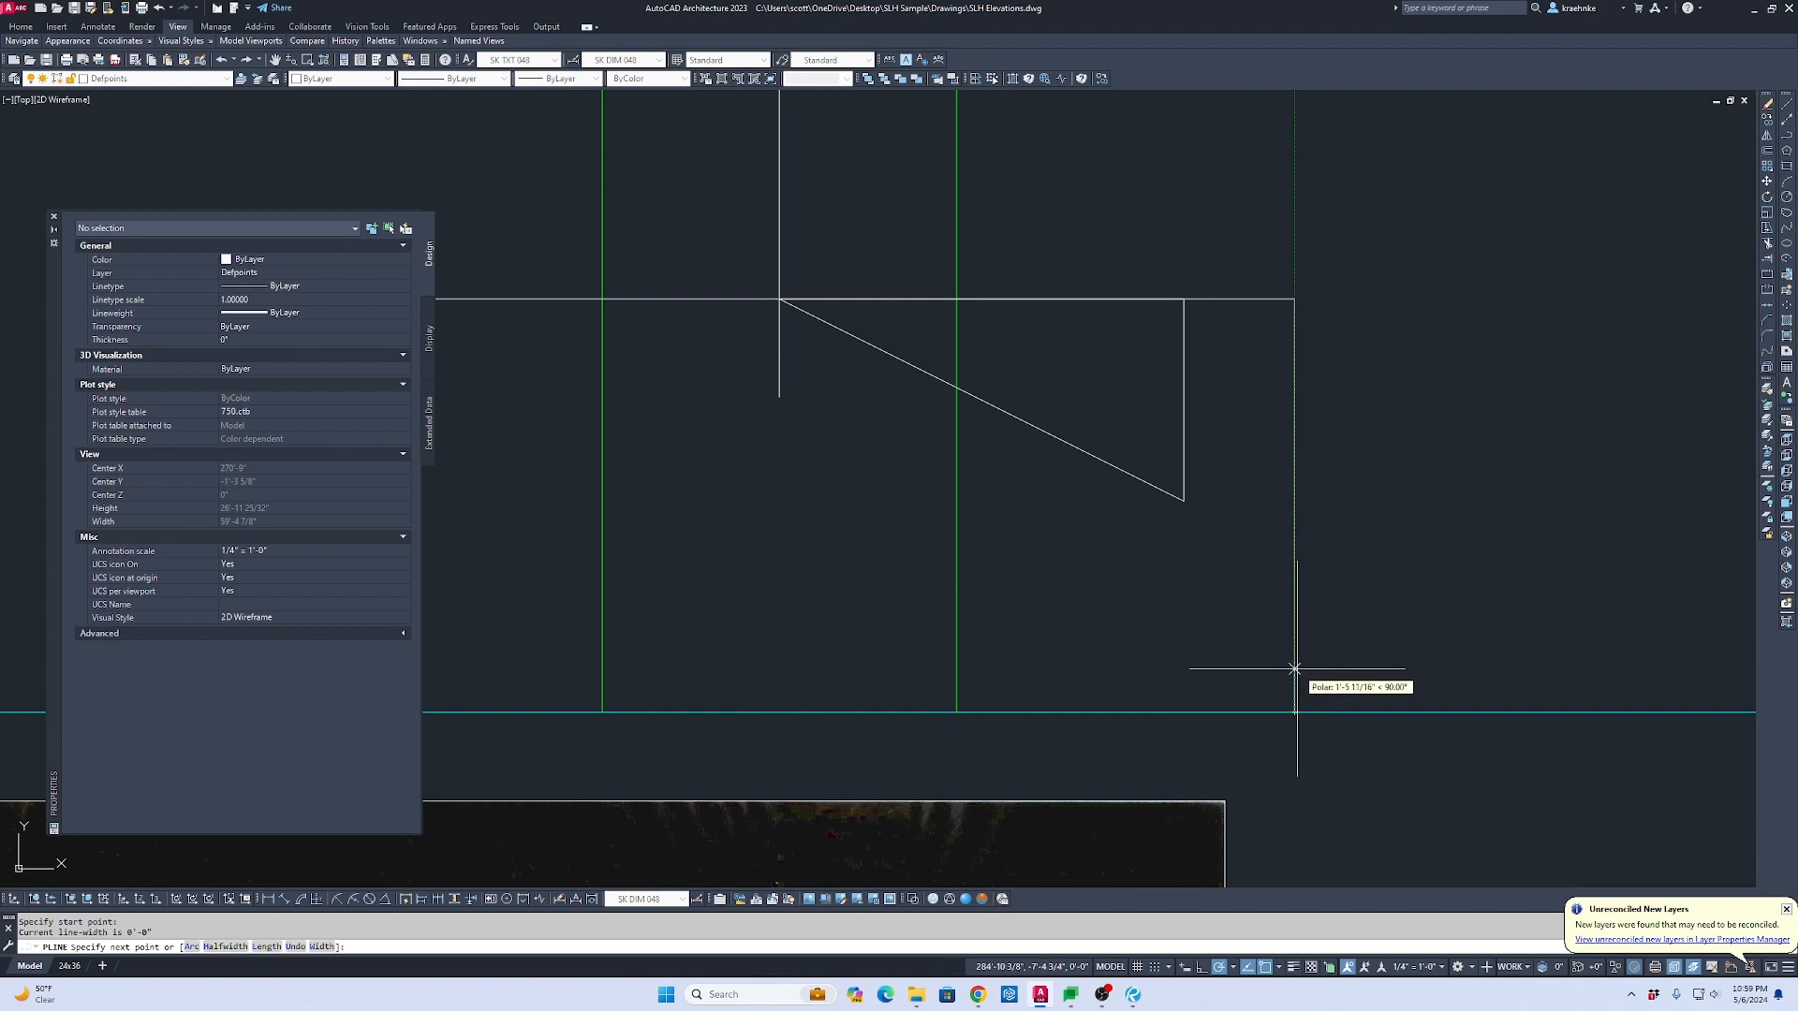
type("120")
key("Return")
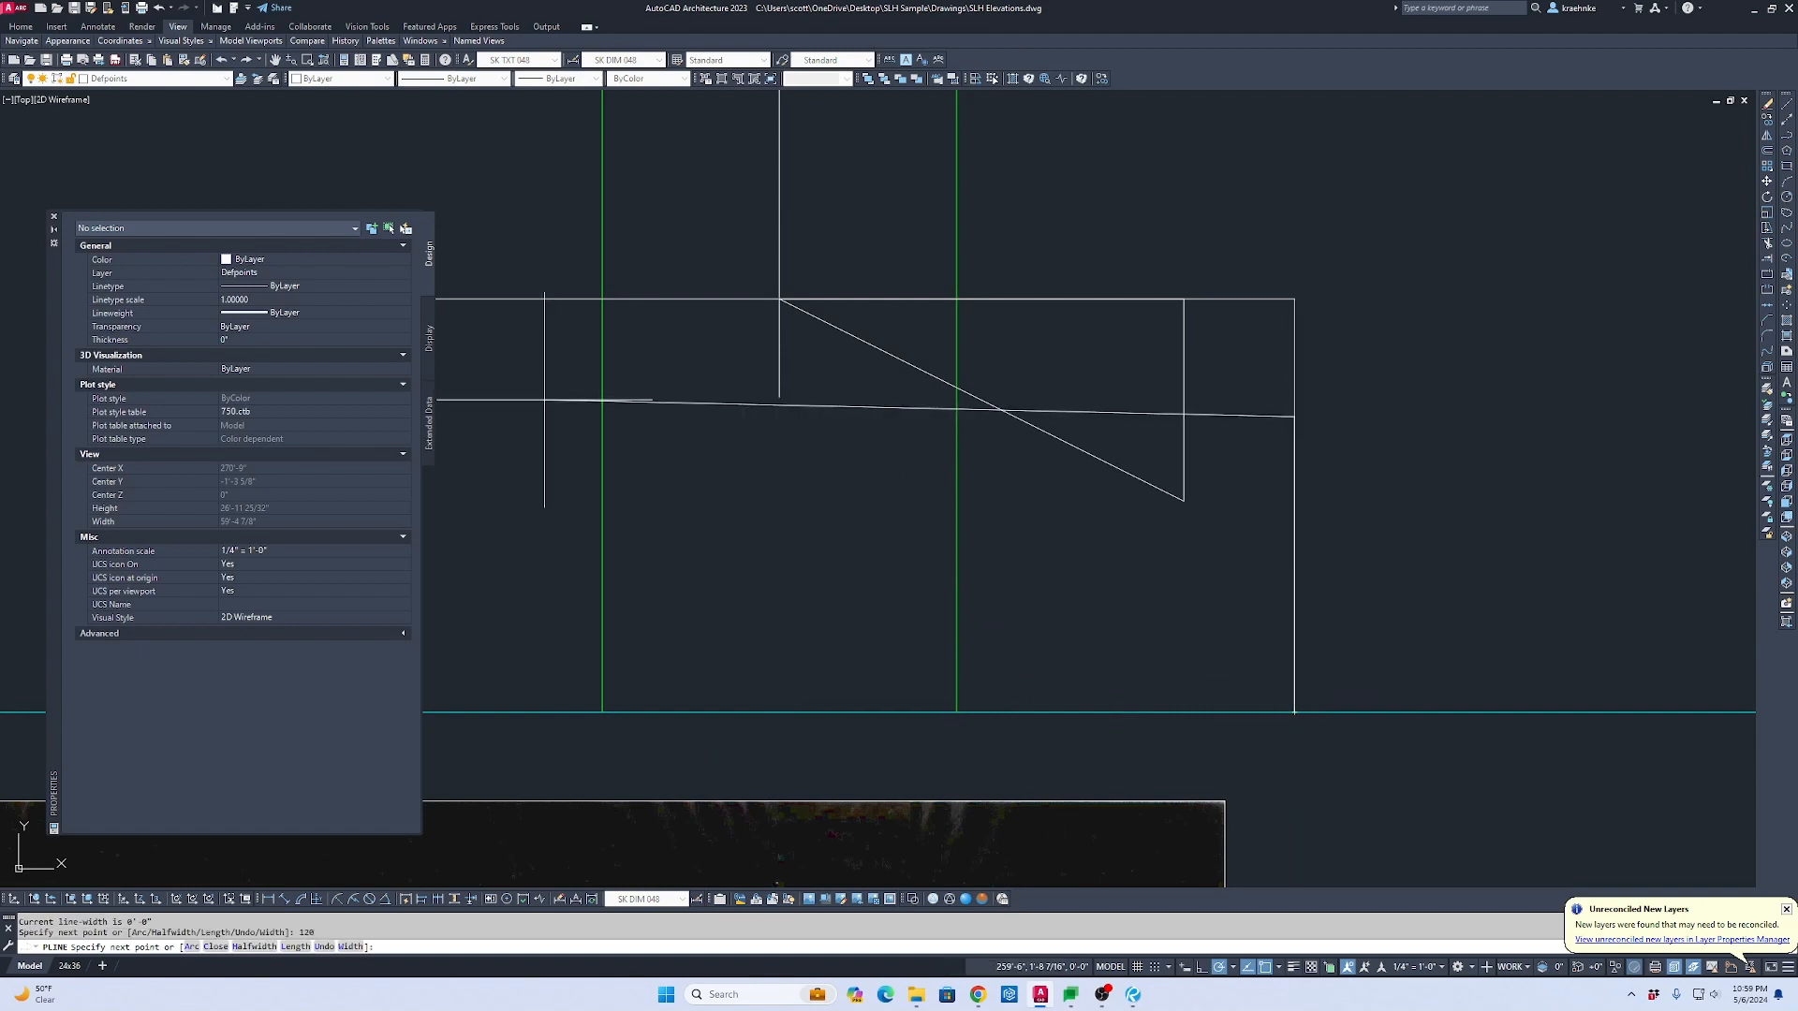
key("Escape")
Step: Copy the wall section detail's stud framing with its bottom and double top plates onto the side elevation's floor line, just inside the grid 2 wall line
scroll(735, 514, "down", 6)
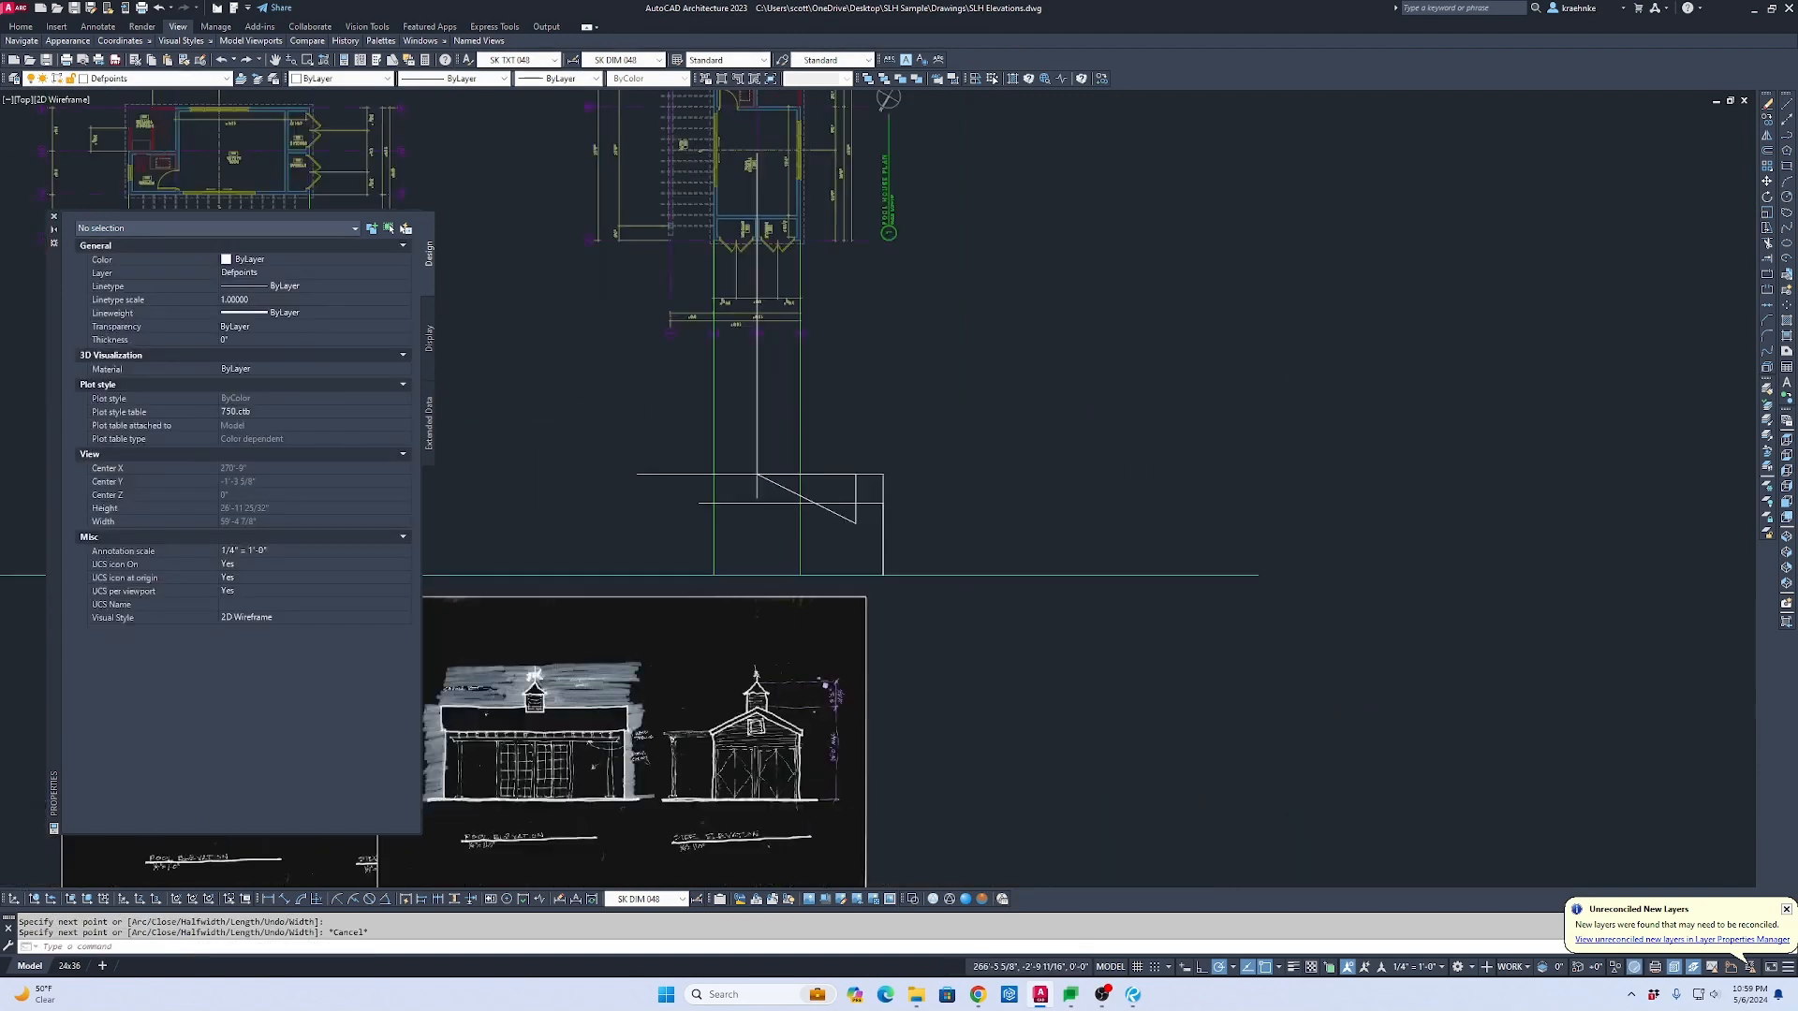
middle_click_drag(735, 514, 1750, 530)
scroll(1750, 535, "up", 1)
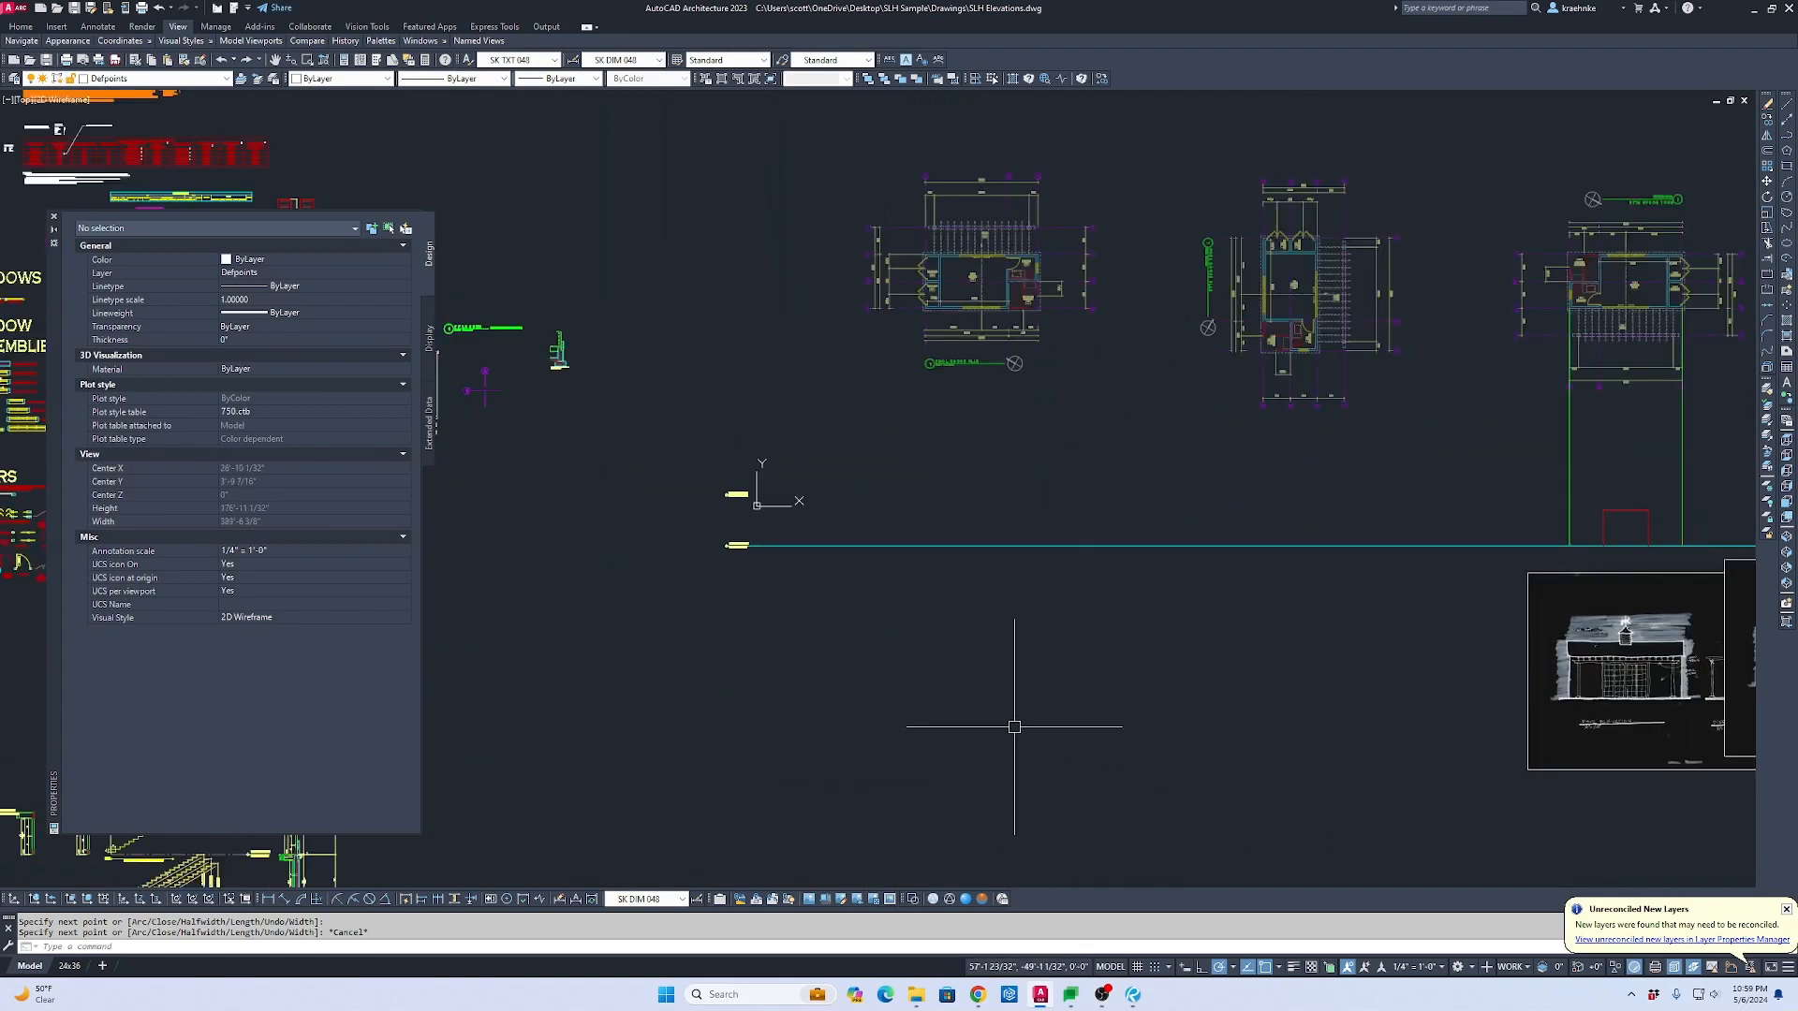
scroll(998, 695, "down", 1)
middle_click_drag(998, 695, 1428, 465)
scroll(978, 597, "up", 4)
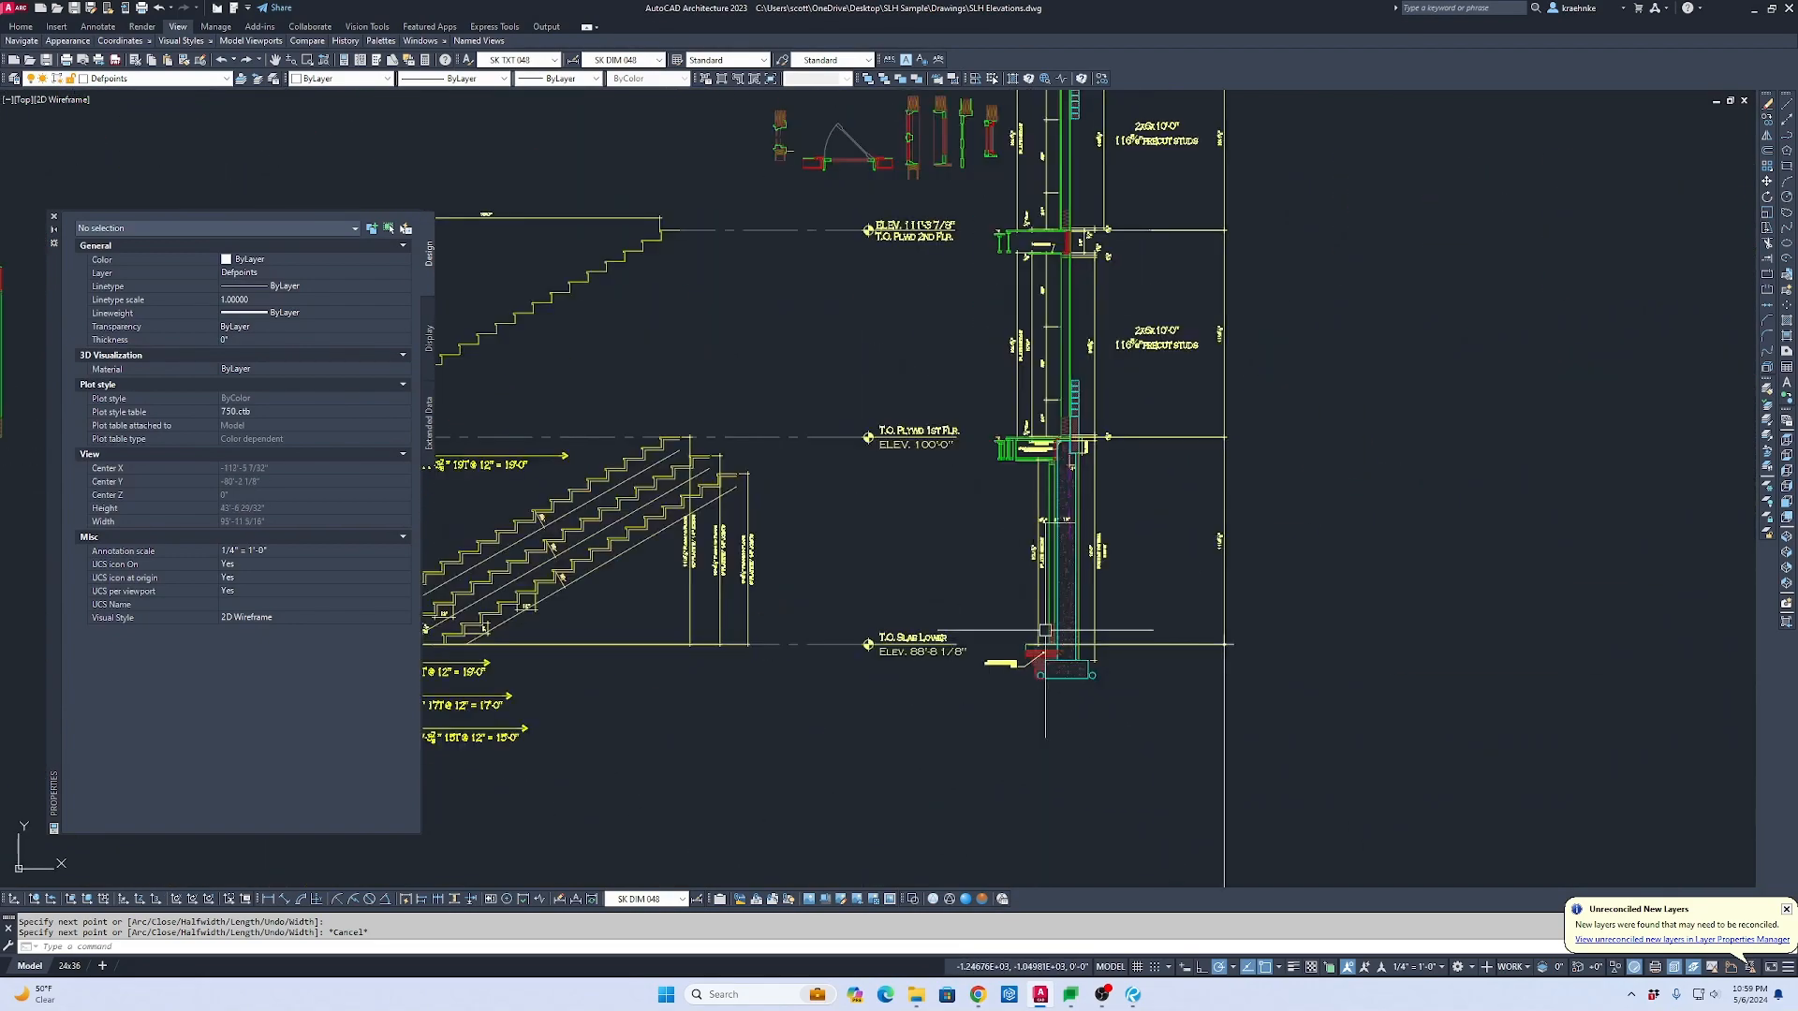
scroll(1058, 234, "up", 8)
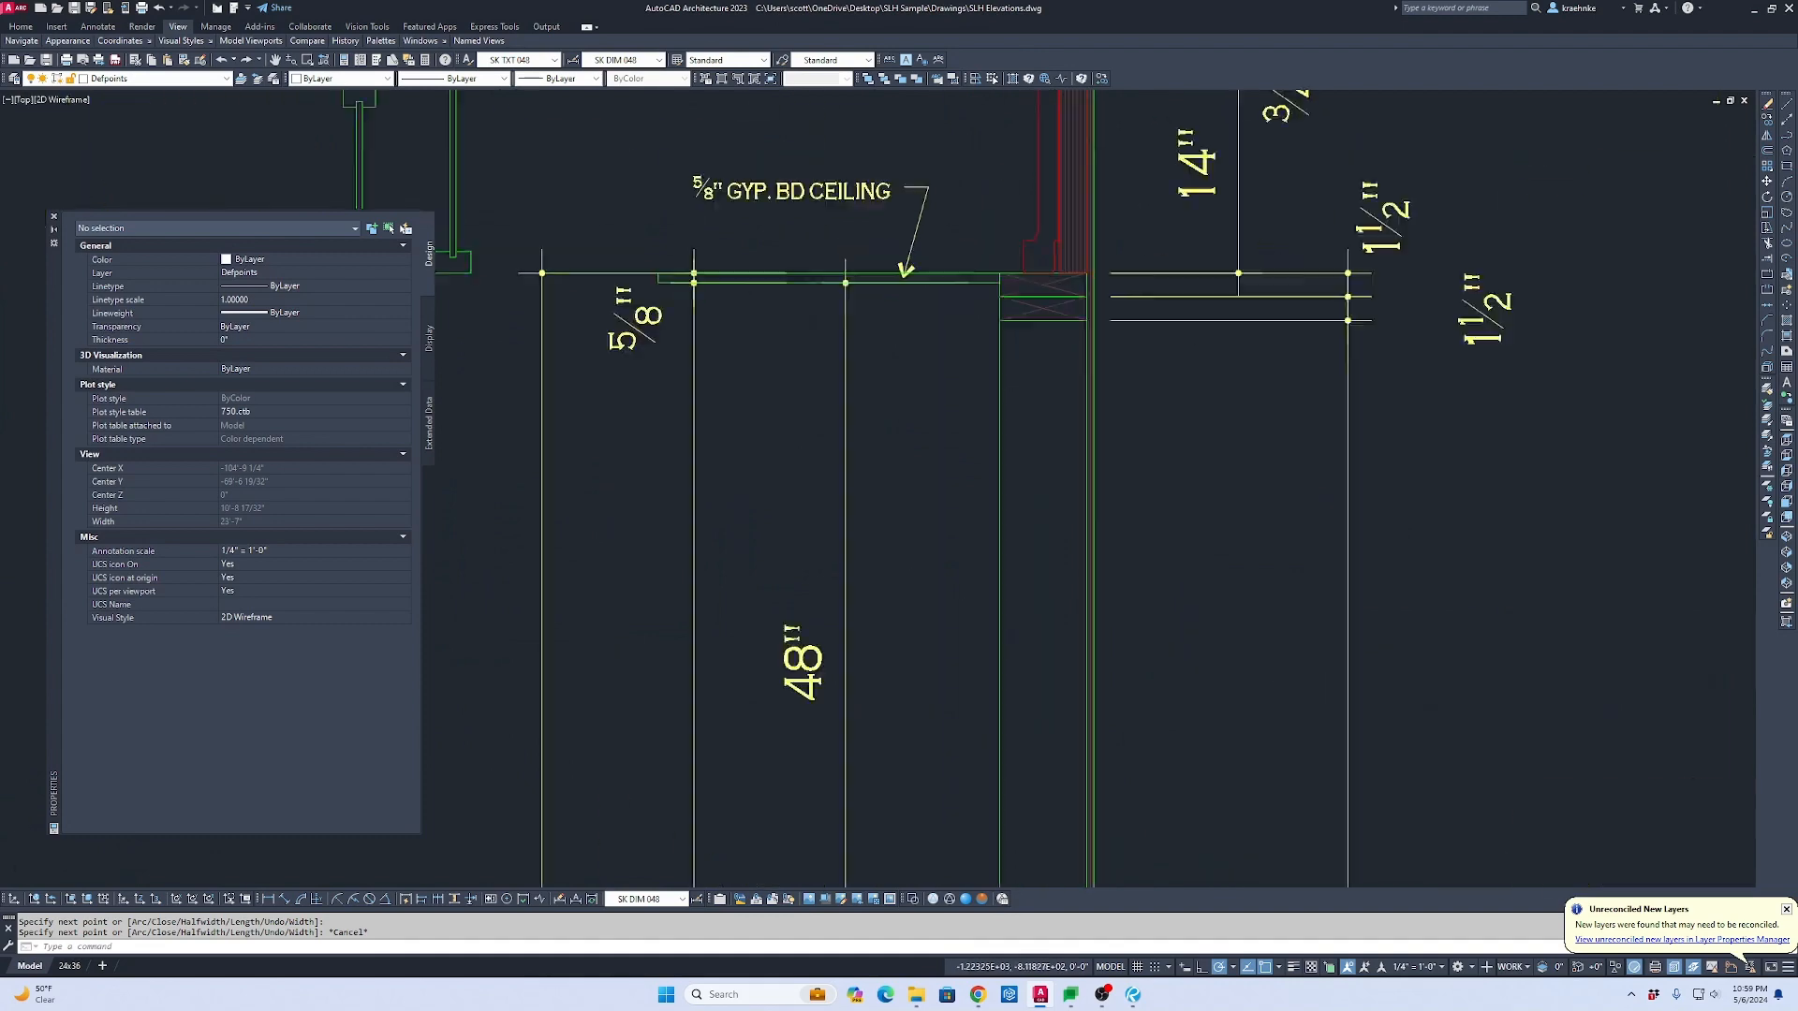
left_click(1049, 335)
left_click(1002, 243)
scroll(979, 132, "down", 5)
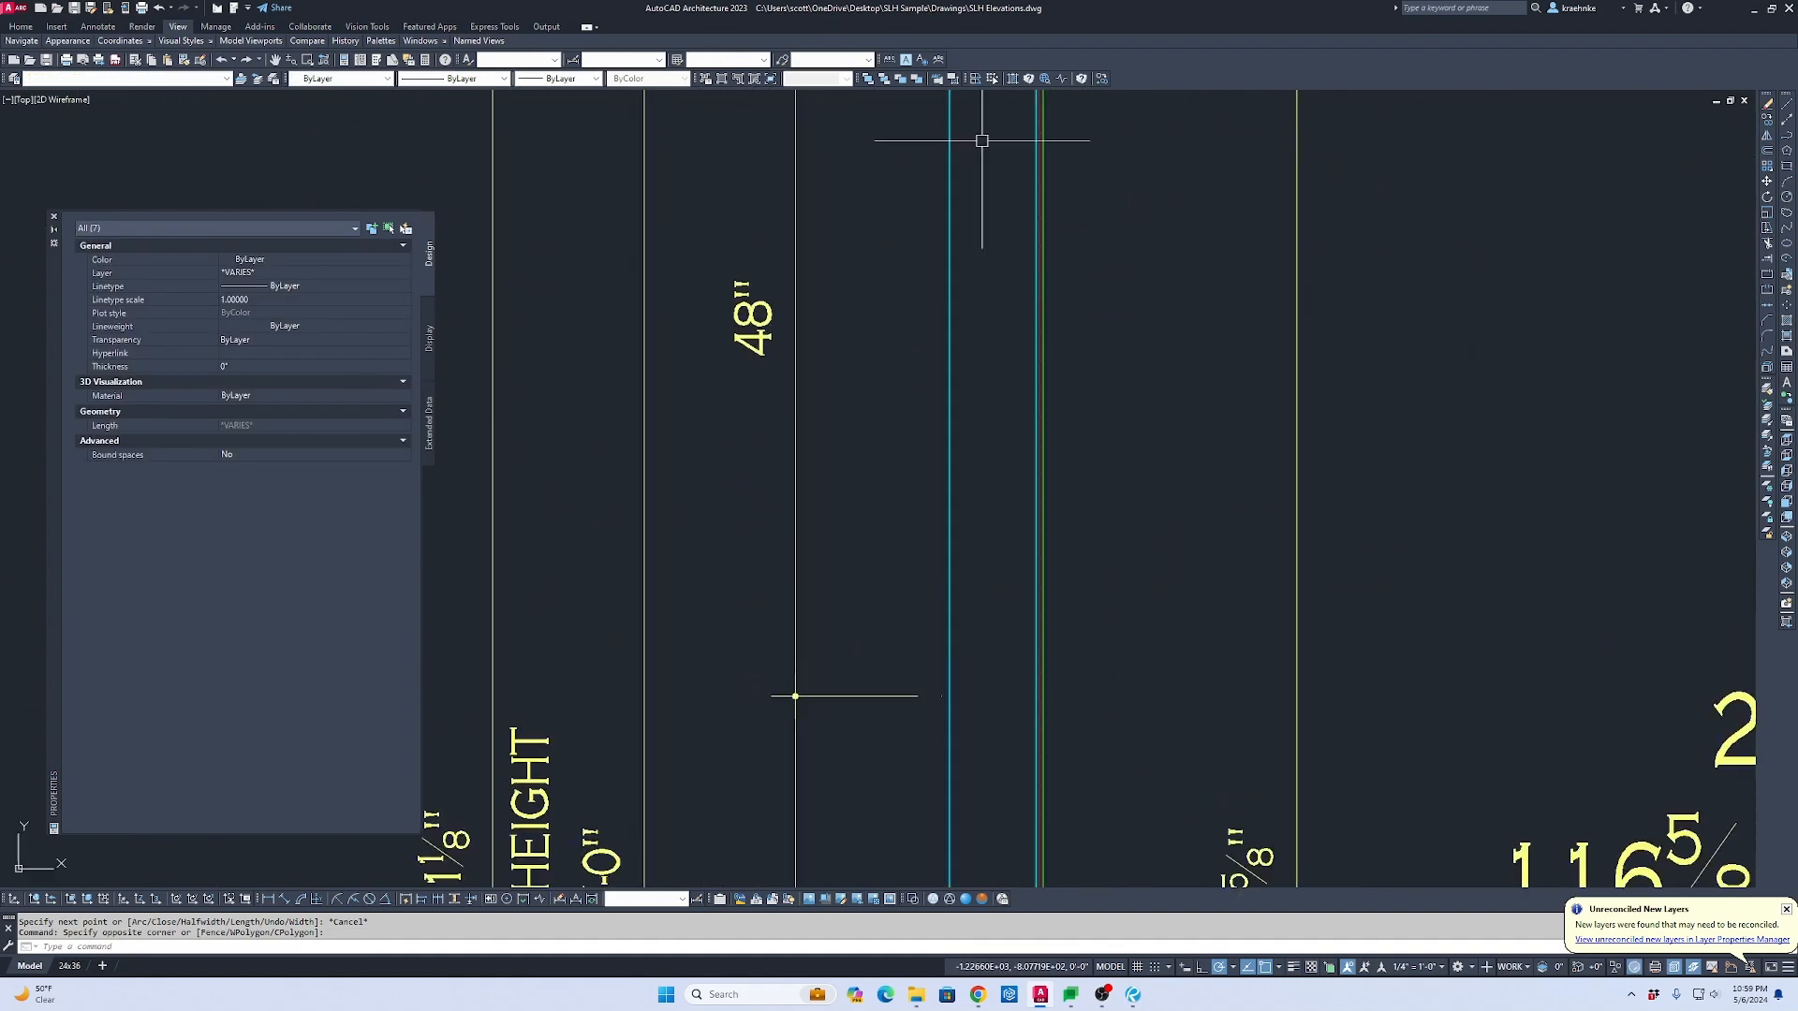
scroll(998, 673, "up", 8)
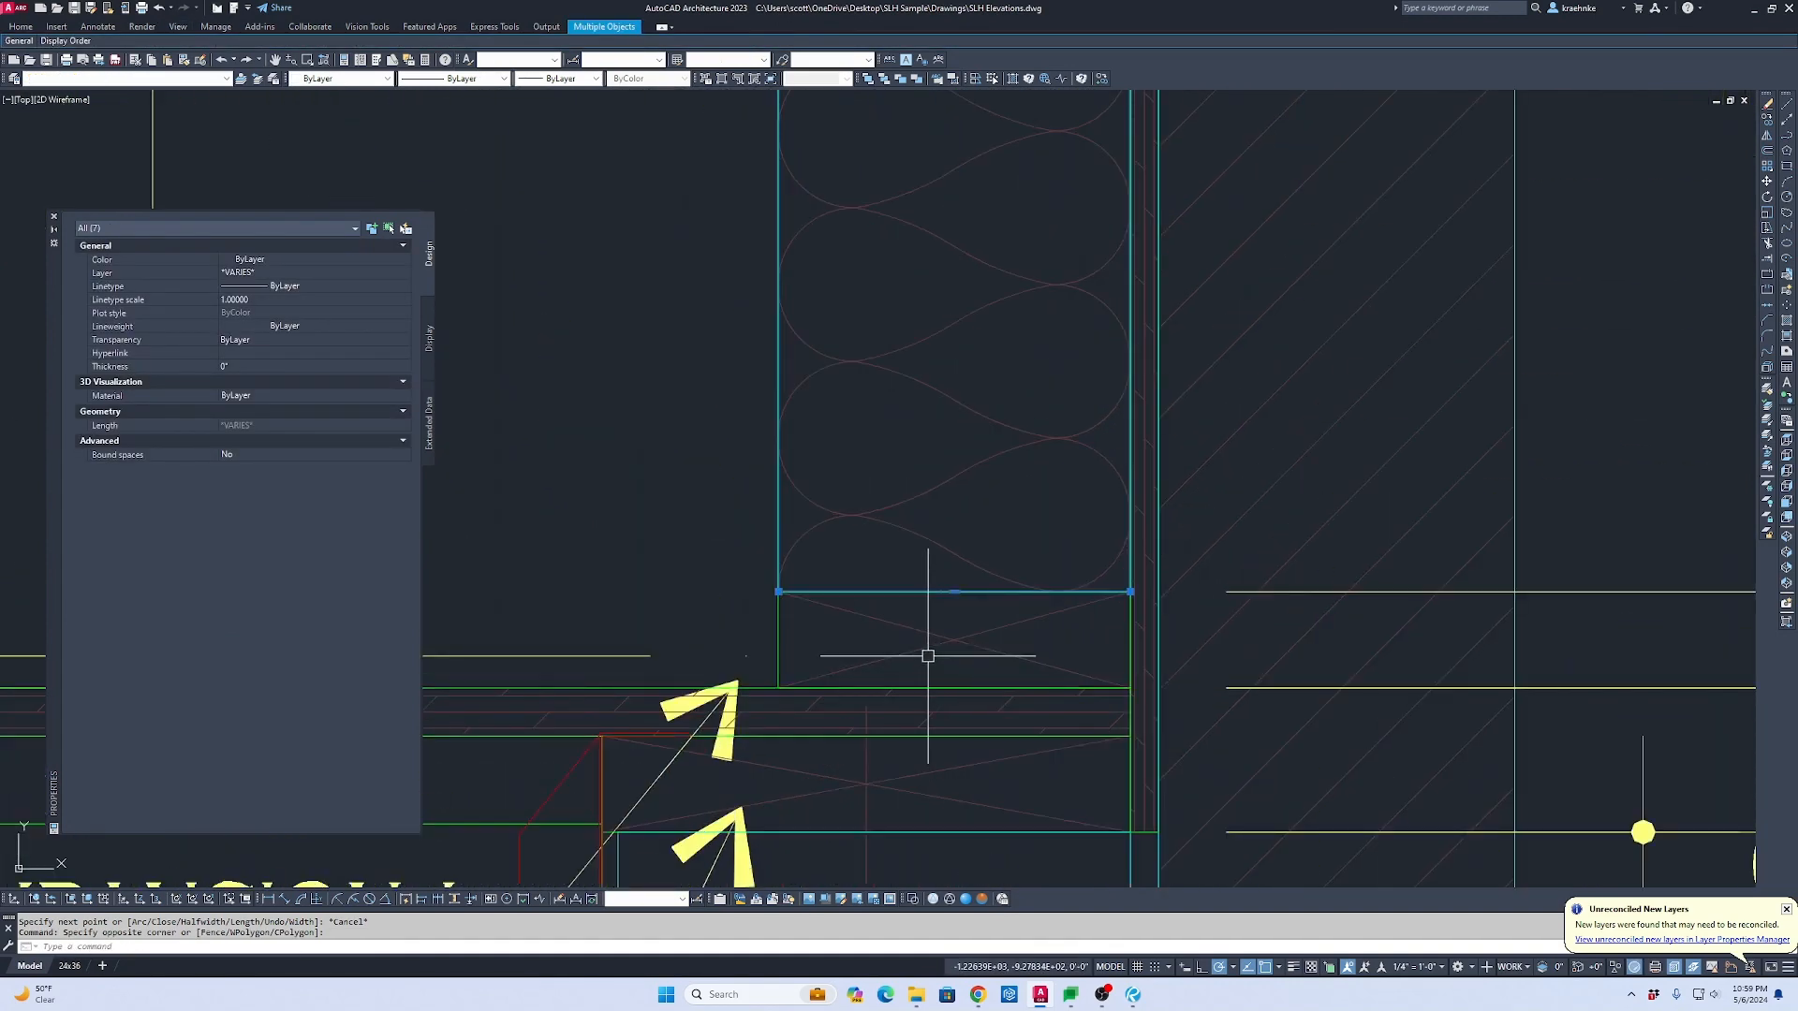
left_click(964, 642)
left_click(889, 657)
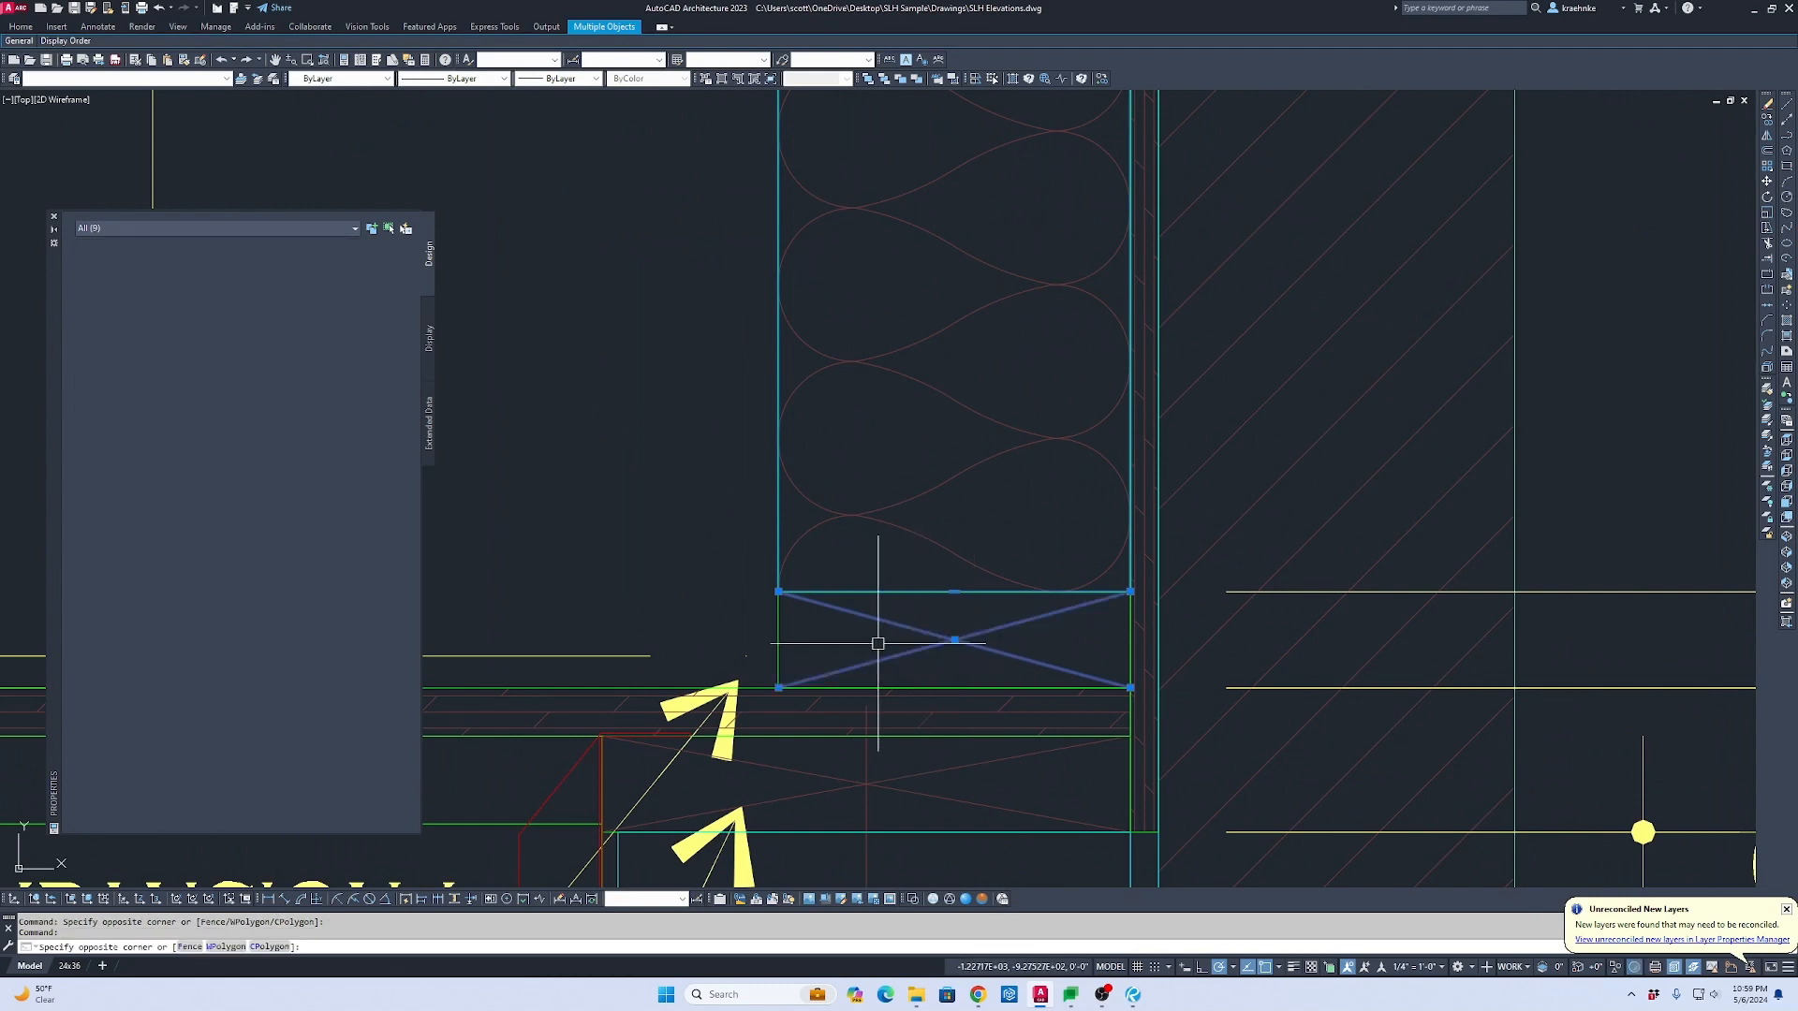
left_click(777, 640)
type("c")
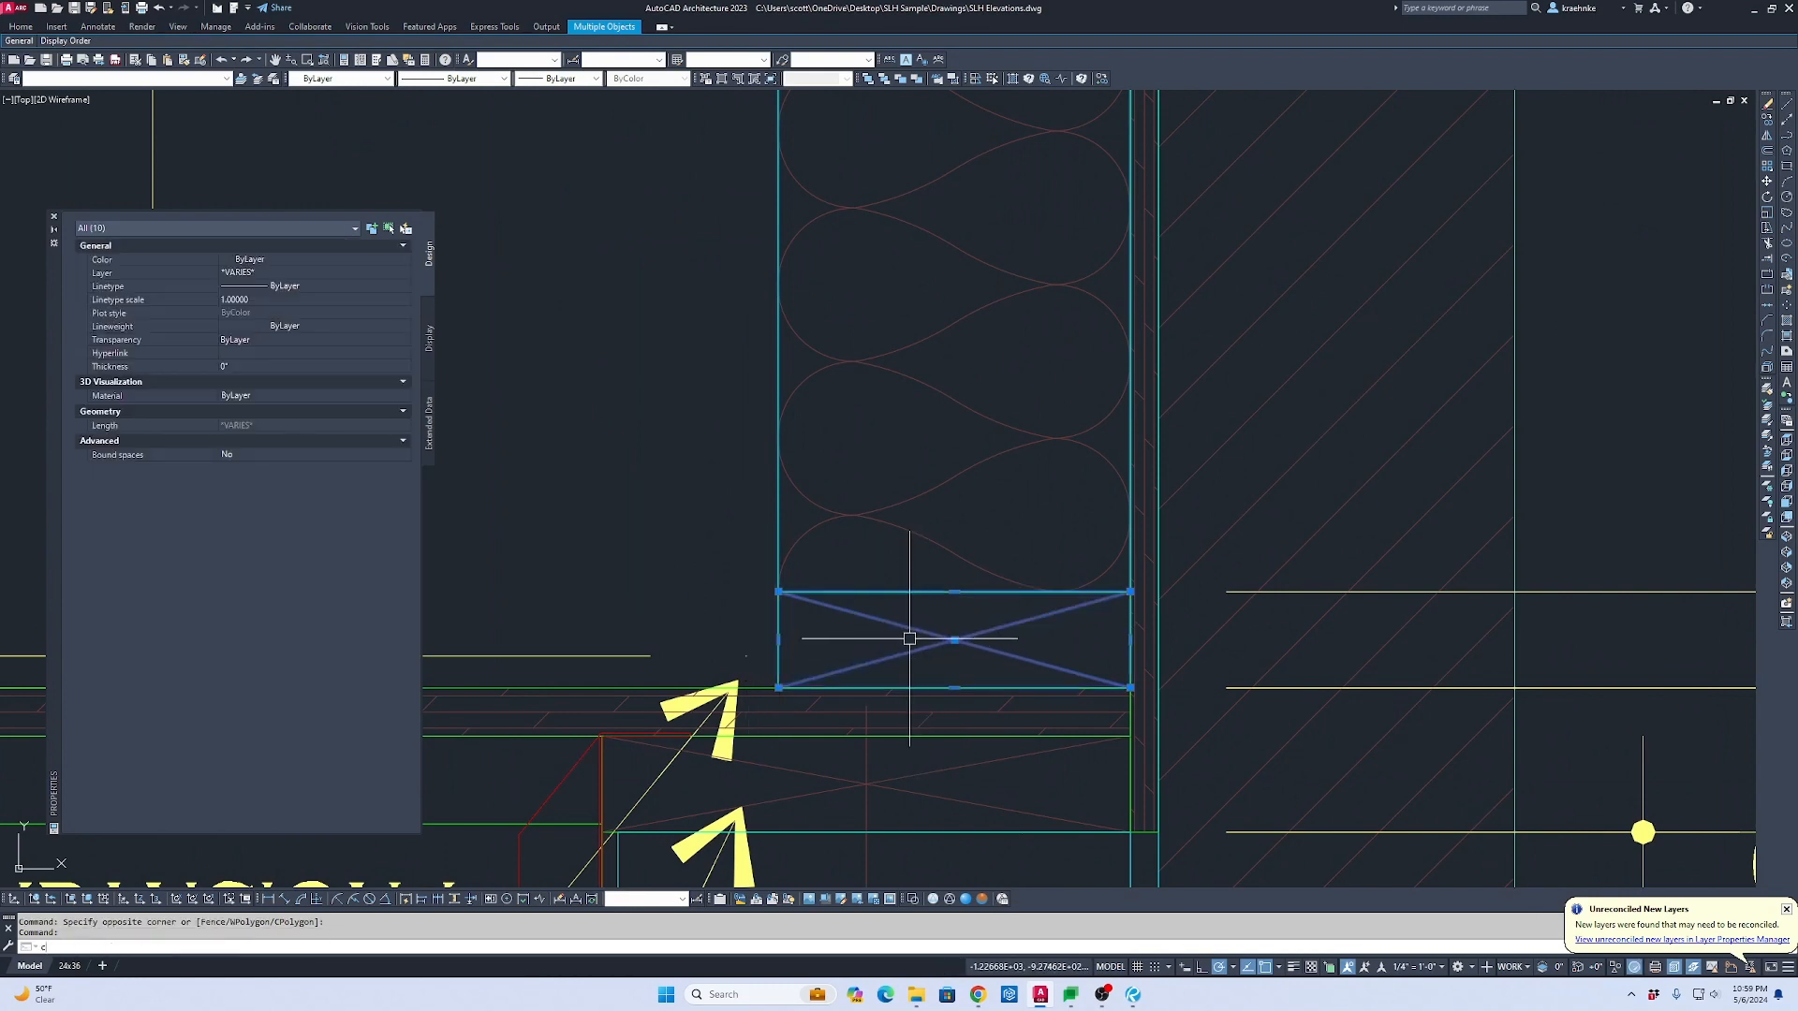
key("Return")
left_click(779, 687)
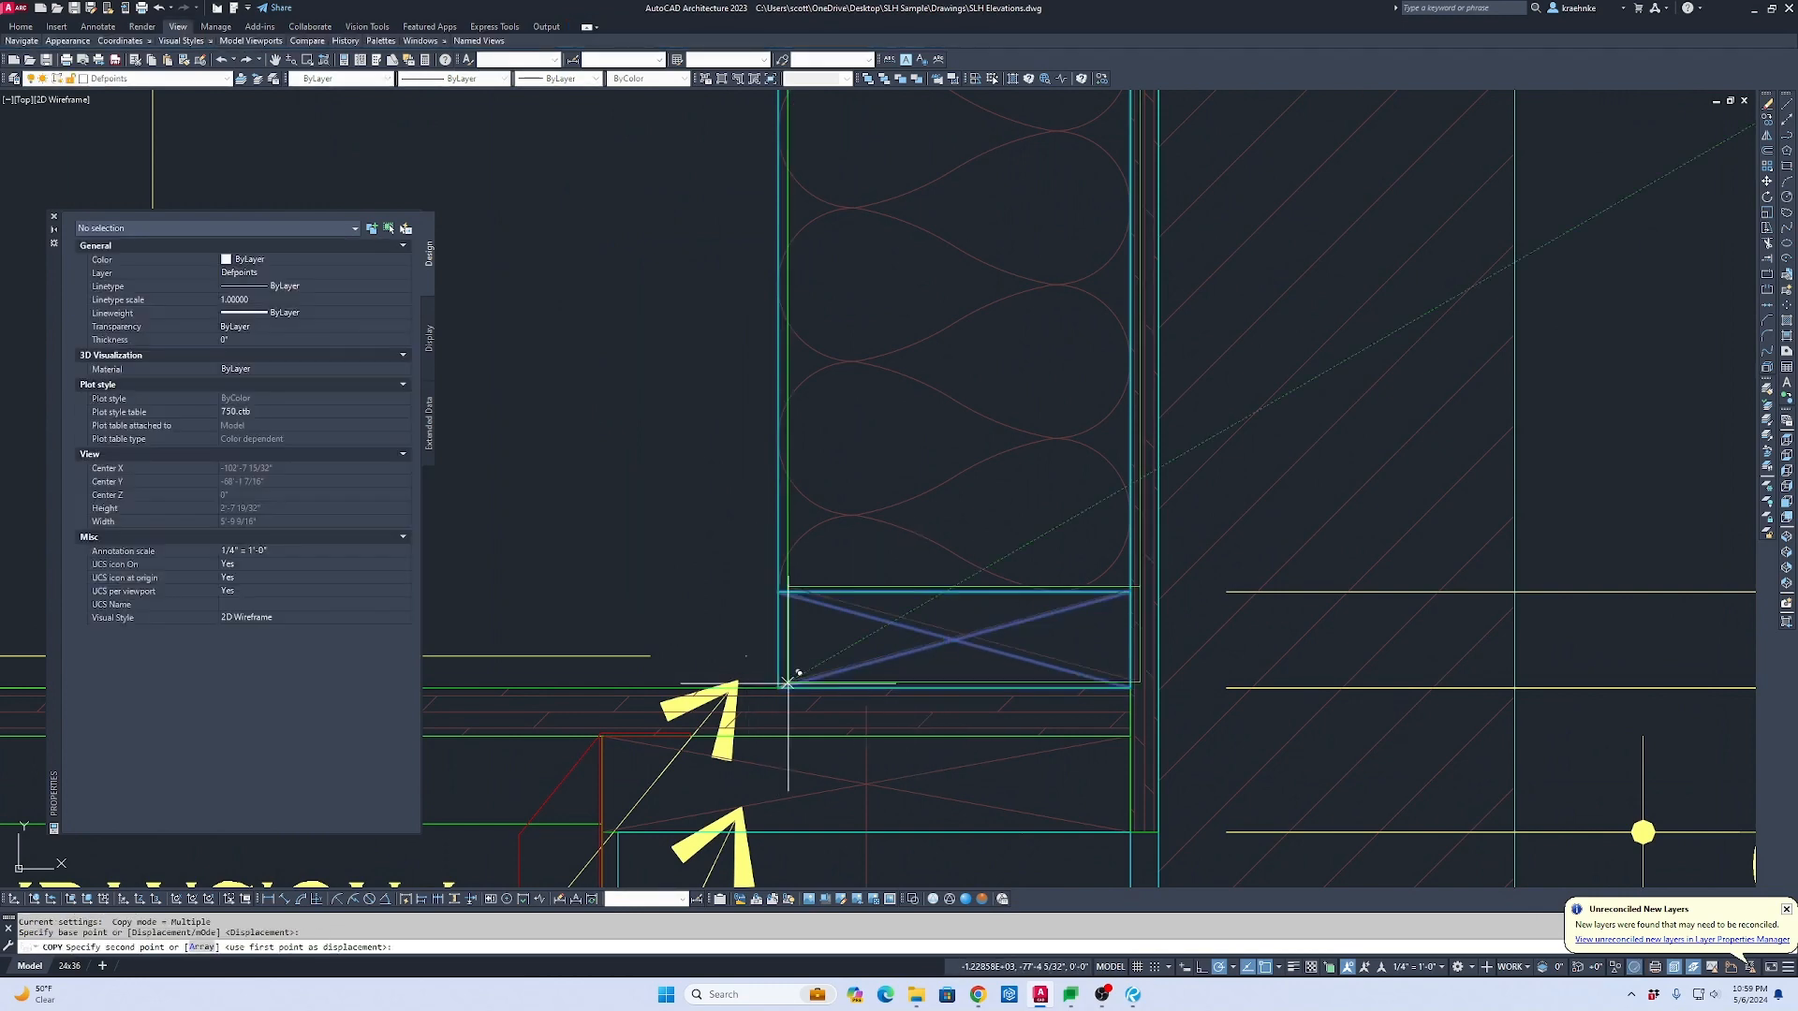
scroll(669, 757, "down", 10)
middle_click_drag(668, 757, 427, 788)
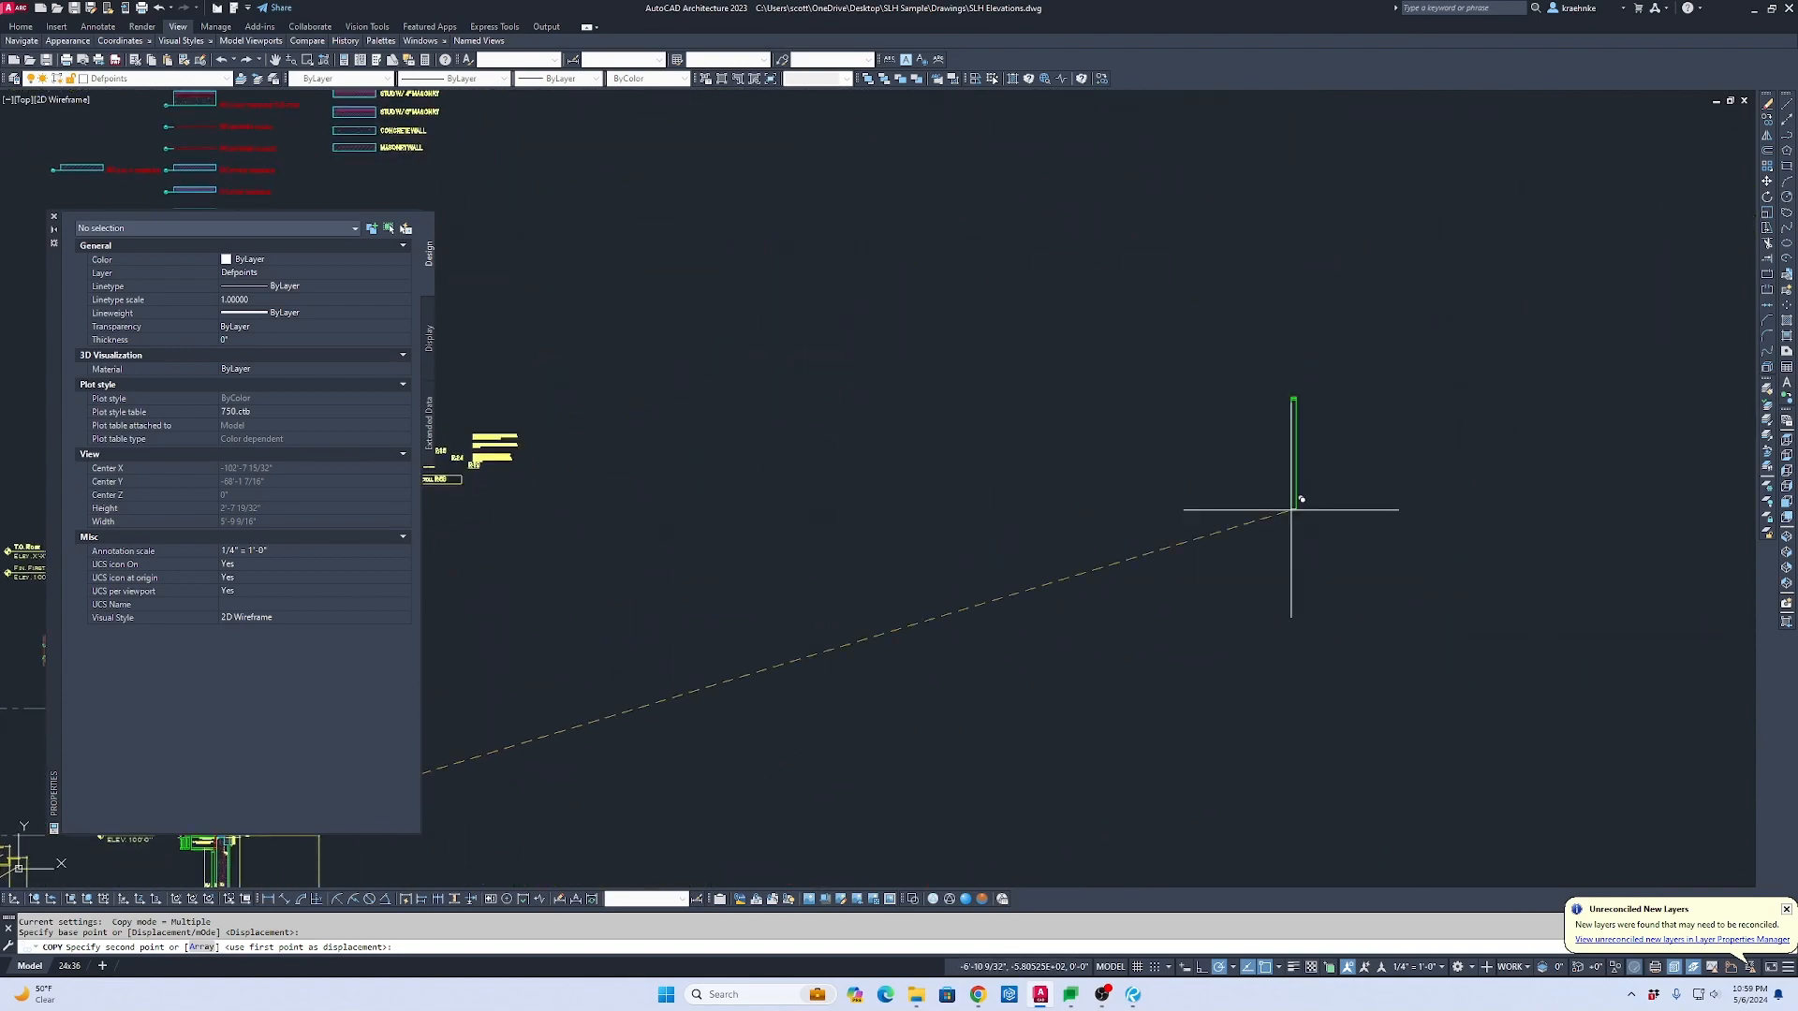
scroll(1292, 509, "down", 2)
middle_click_drag(1283, 515, 706, 758)
middle_click_drag(1441, 562, 663, 655)
scroll(1111, 692, "up", 6)
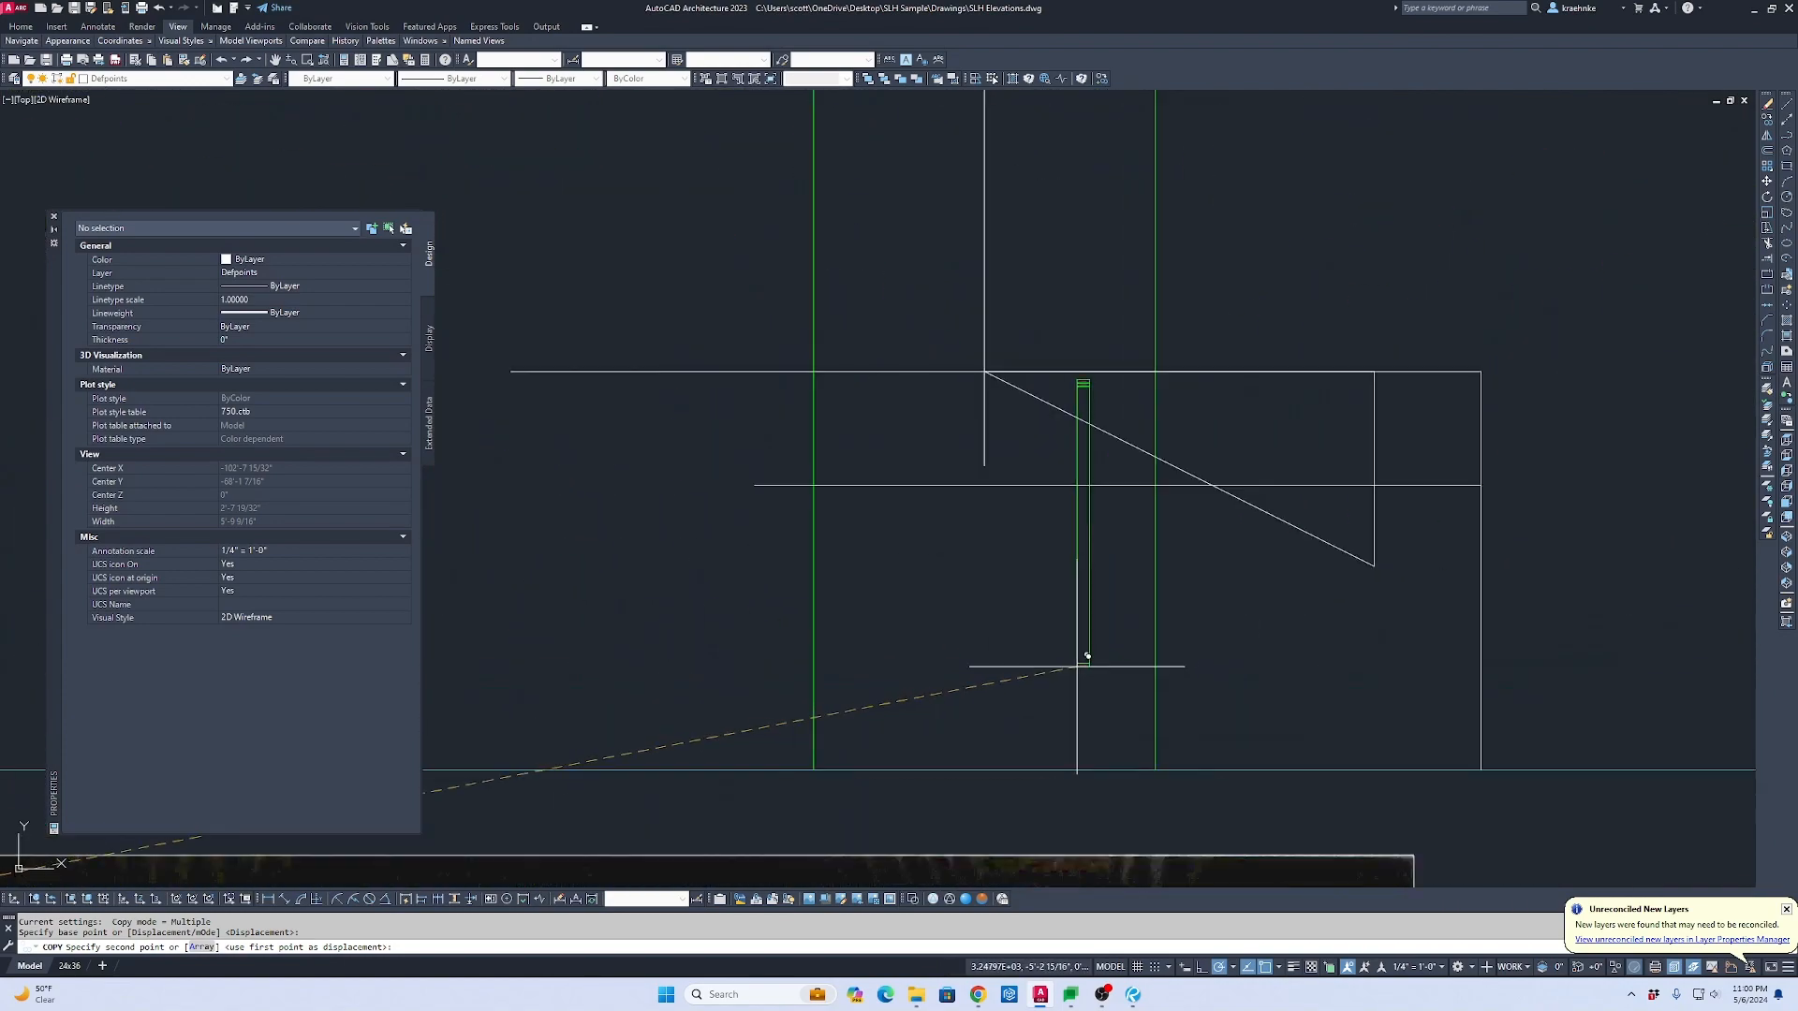
scroll(1092, 593, "down", 1)
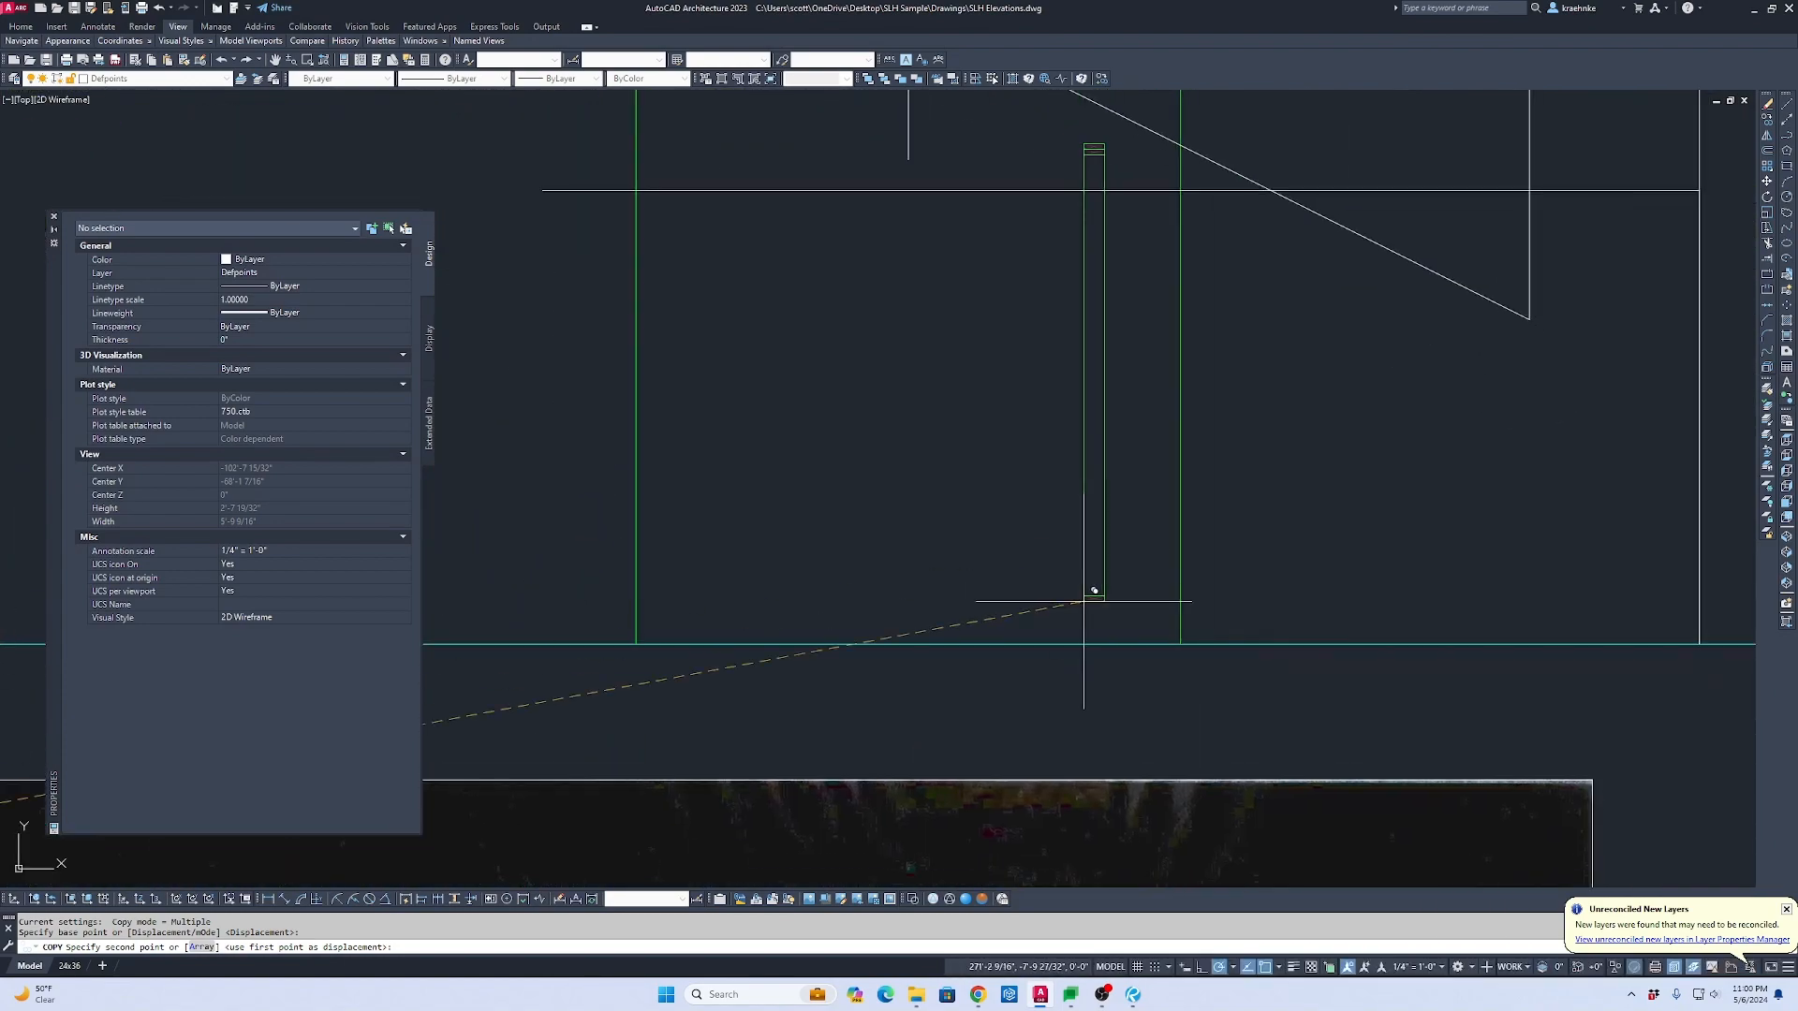
left_click(1158, 644)
key("Escape")
Step: Assign the copied stud wall framing to the layouts layer
left_click(1107, 142)
left_click(1160, 634)
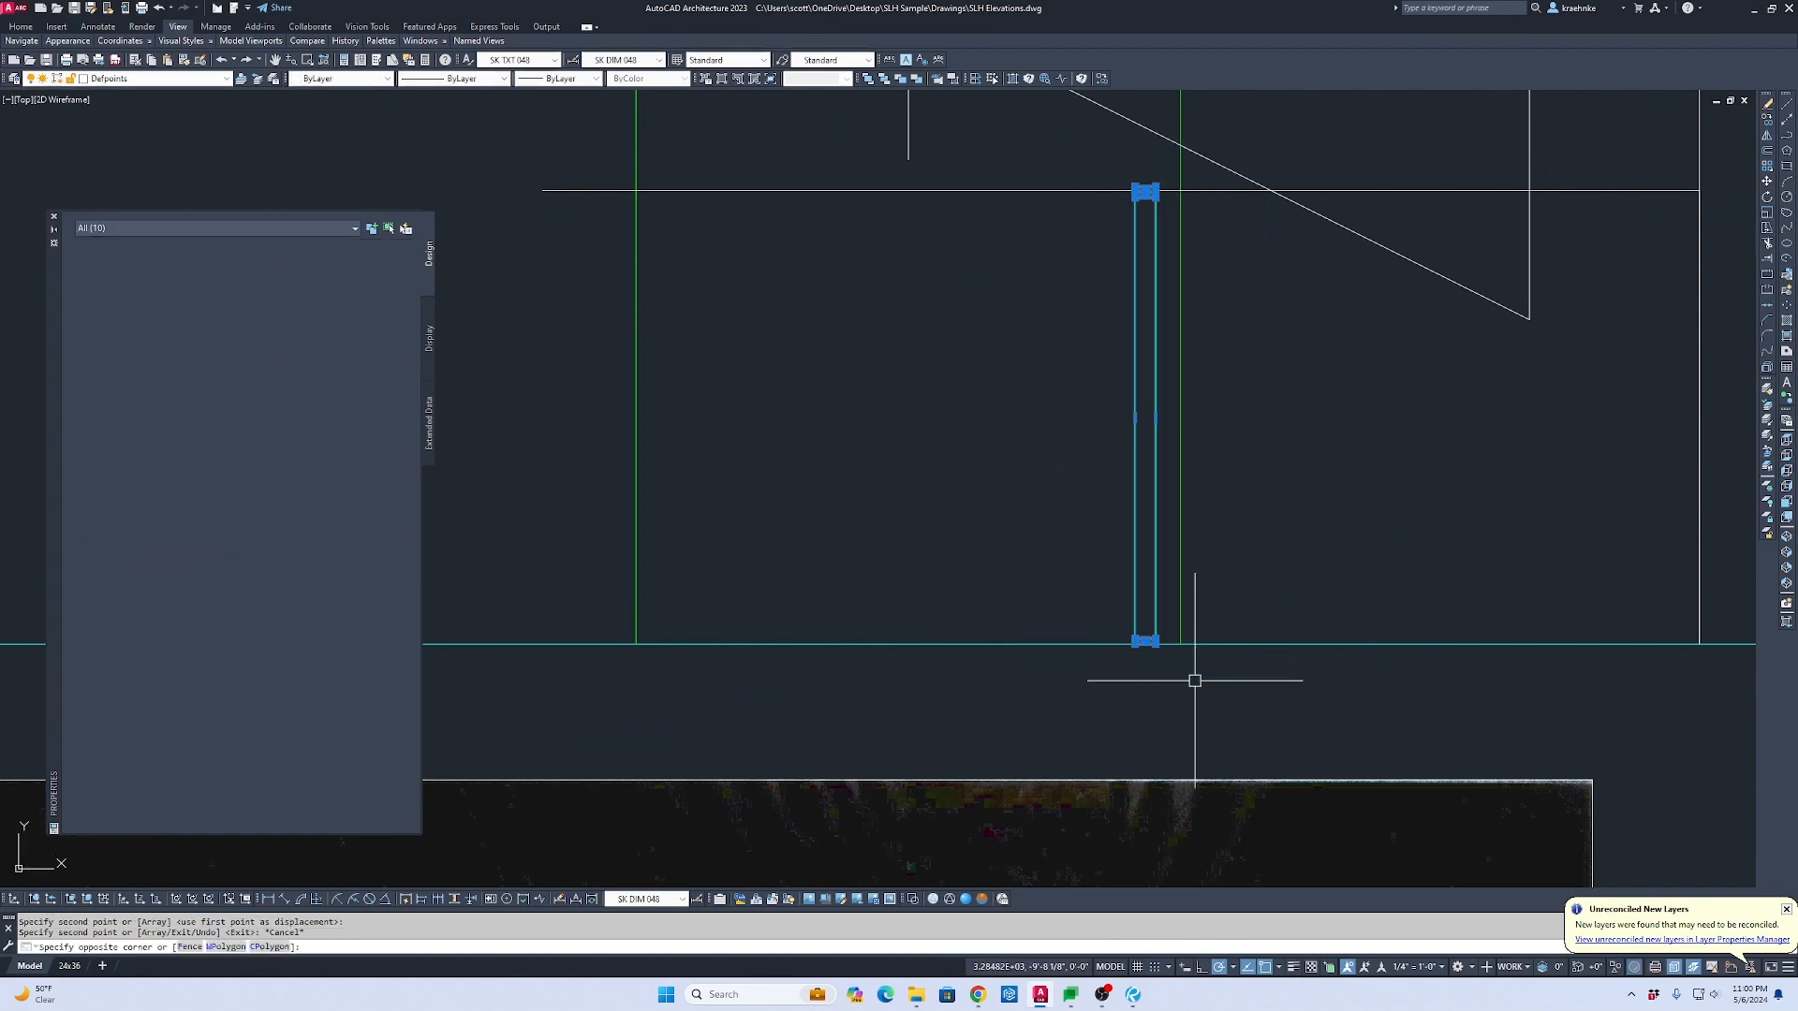
left_click(176, 80)
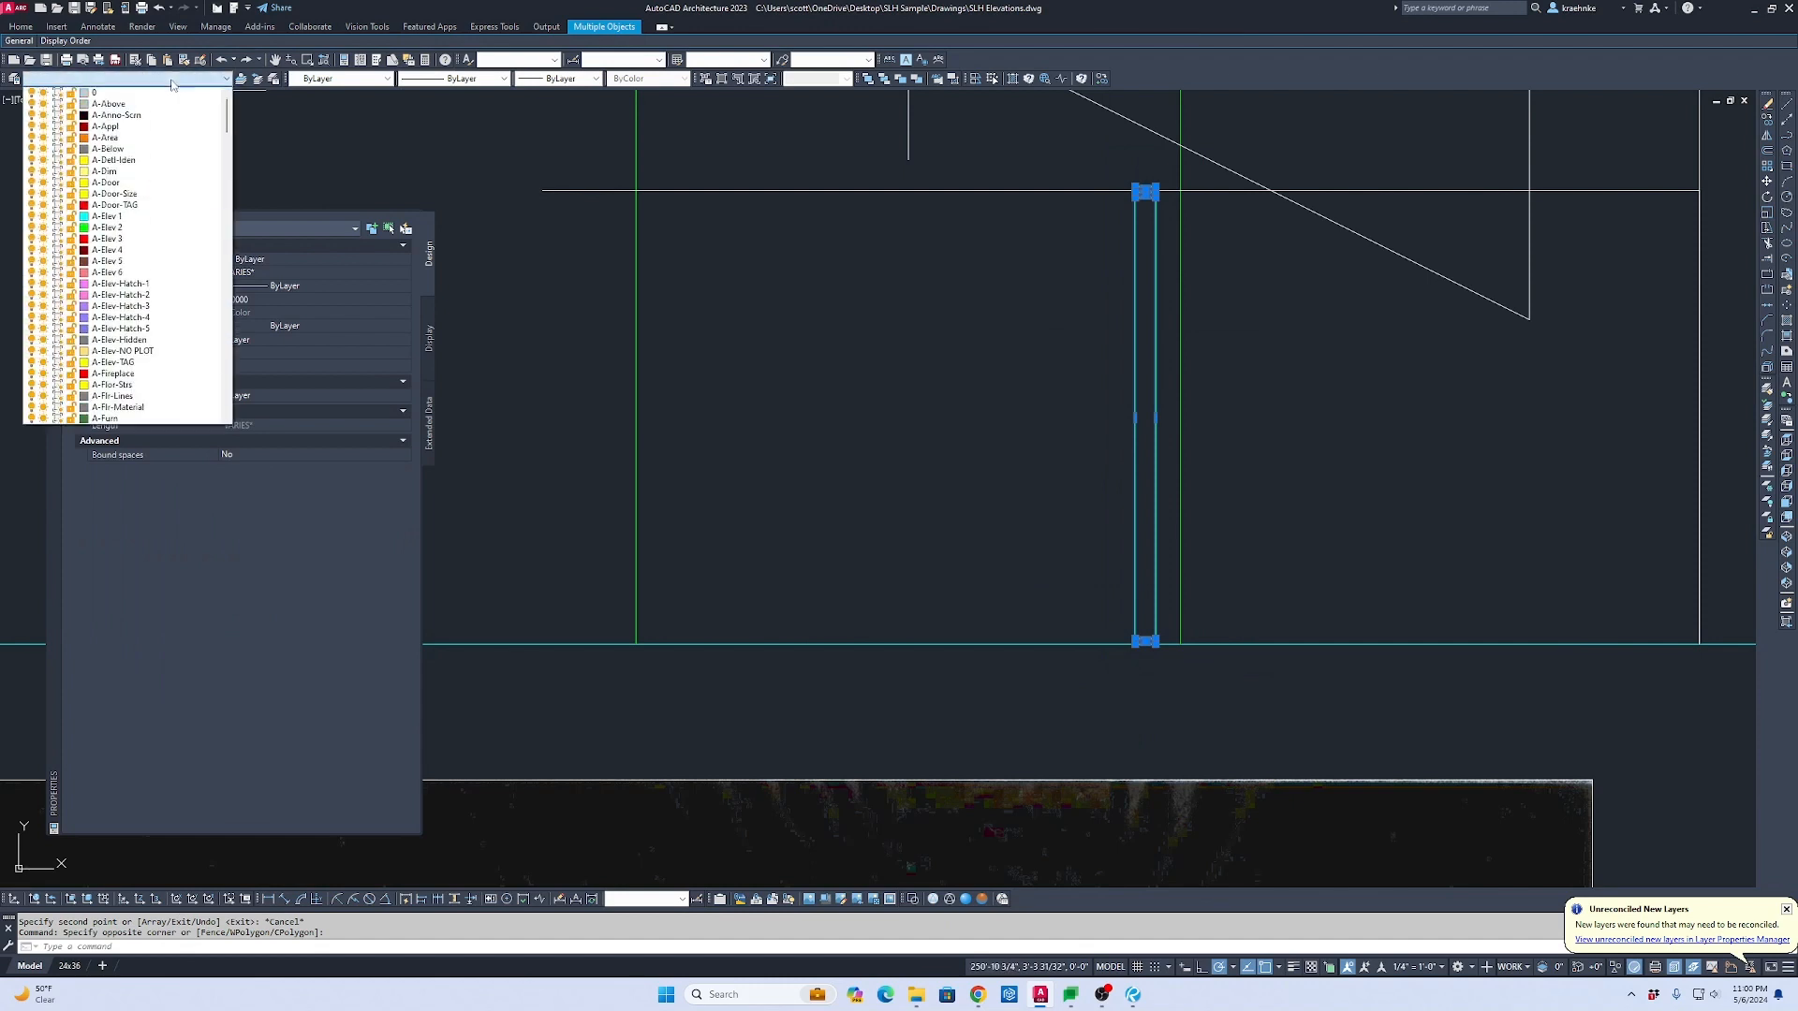
scroll(140, 234, "down", 3)
left_click(154, 93)
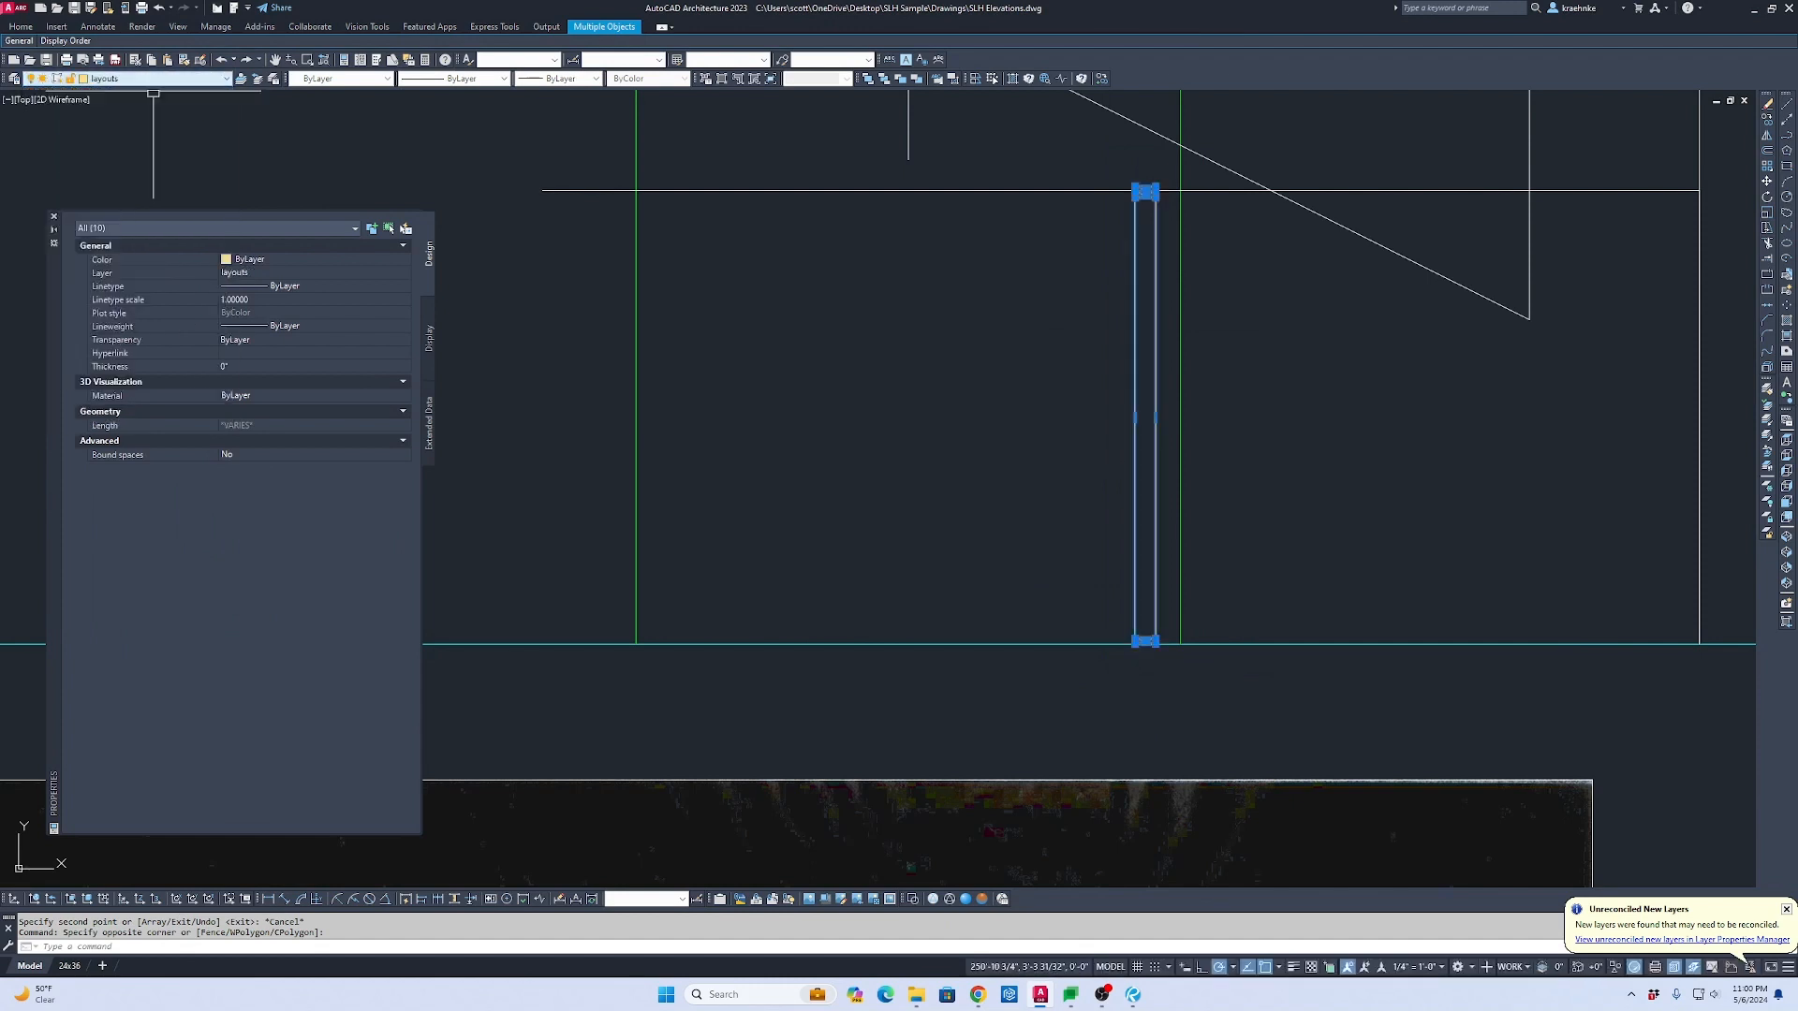
scroll(1166, 187, "up", 5)
scroll(1128, 185, "down", 4)
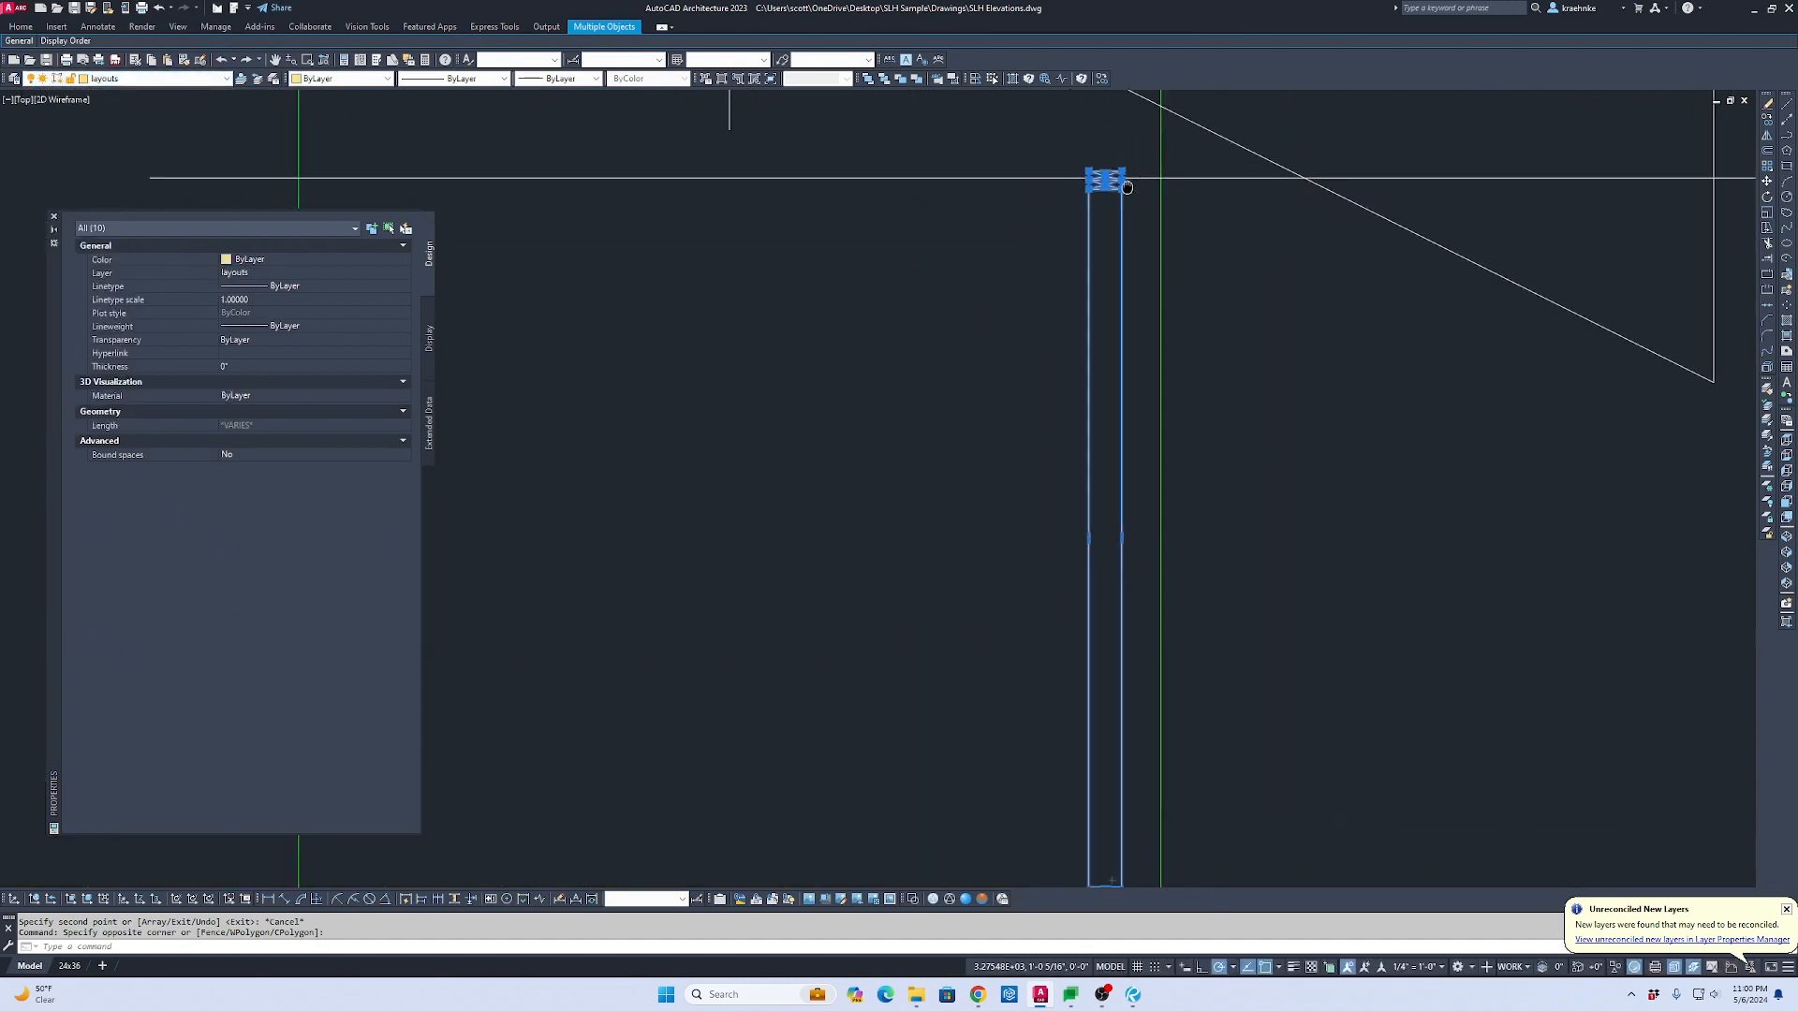
middle_click_drag(1127, 184, 1095, 321)
scroll(1079, 250, "up", 3)
key("Escape")
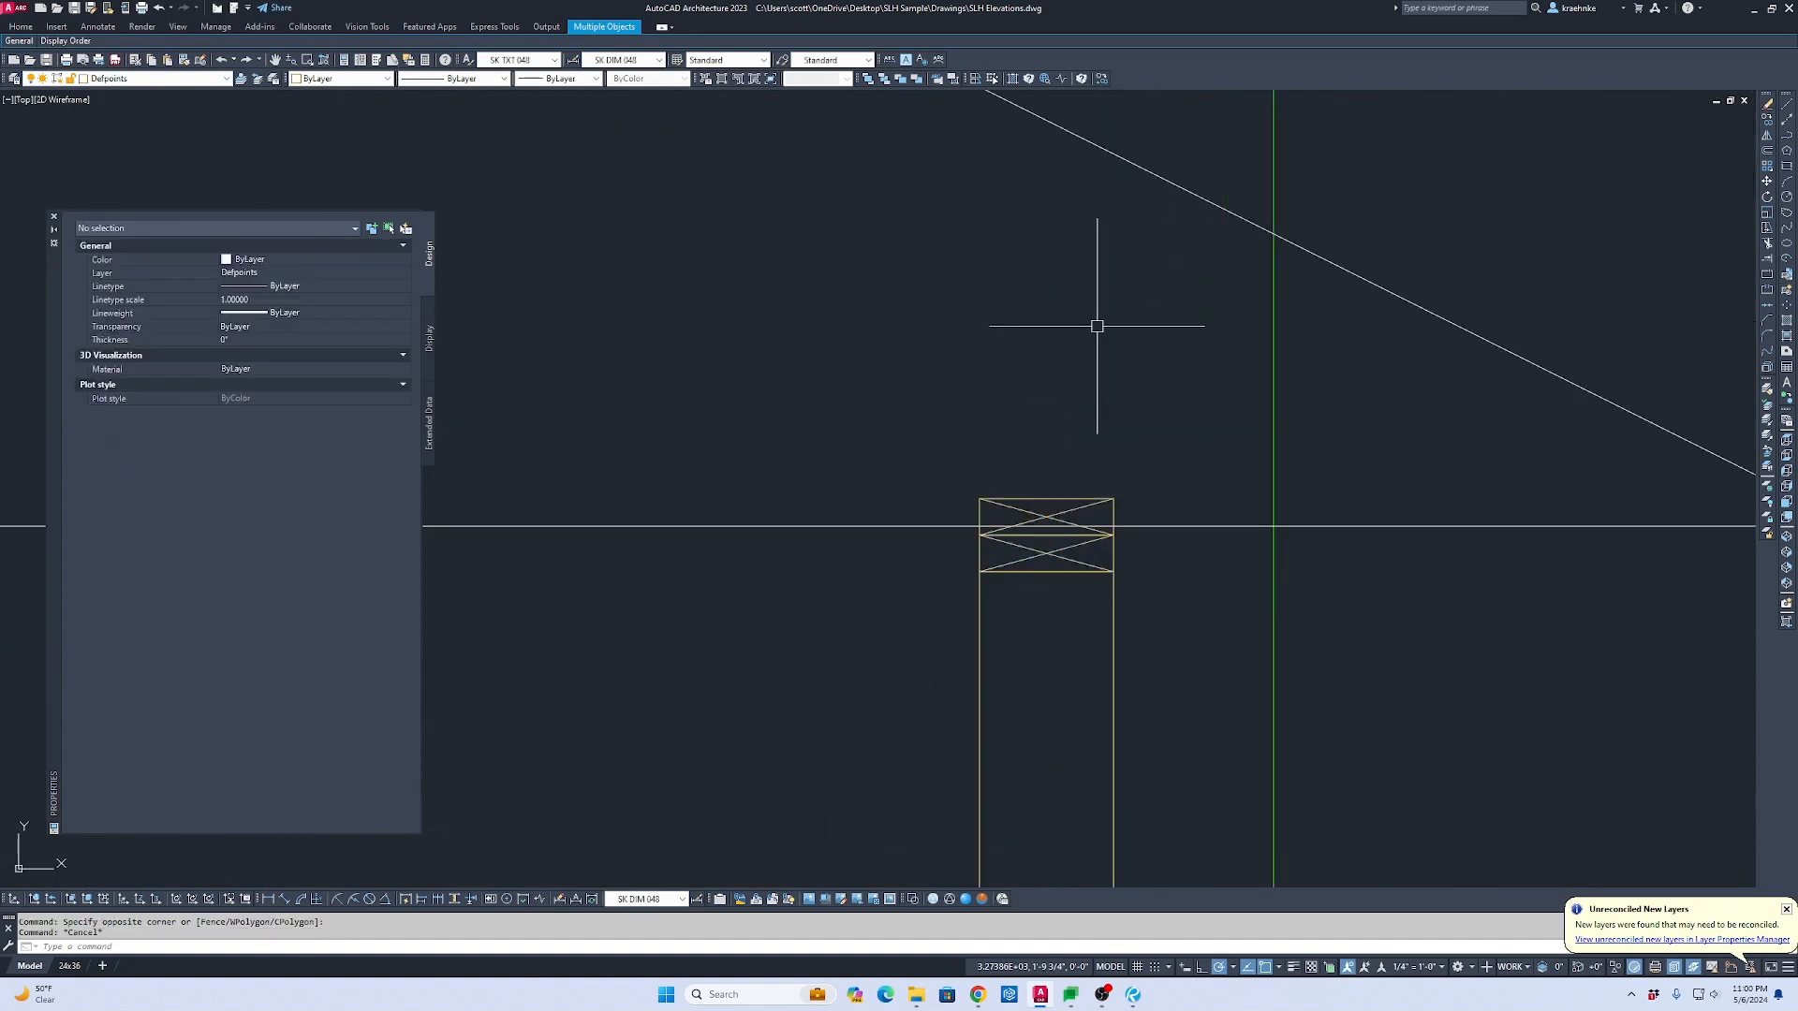
Step: Stretch the wall framing's upper end down so its double top plate meets the 120" height line
type("s")
key("Return")
left_click(1183, 654)
left_click(855, 462)
key("Return")
scroll(1119, 498, "up", 4)
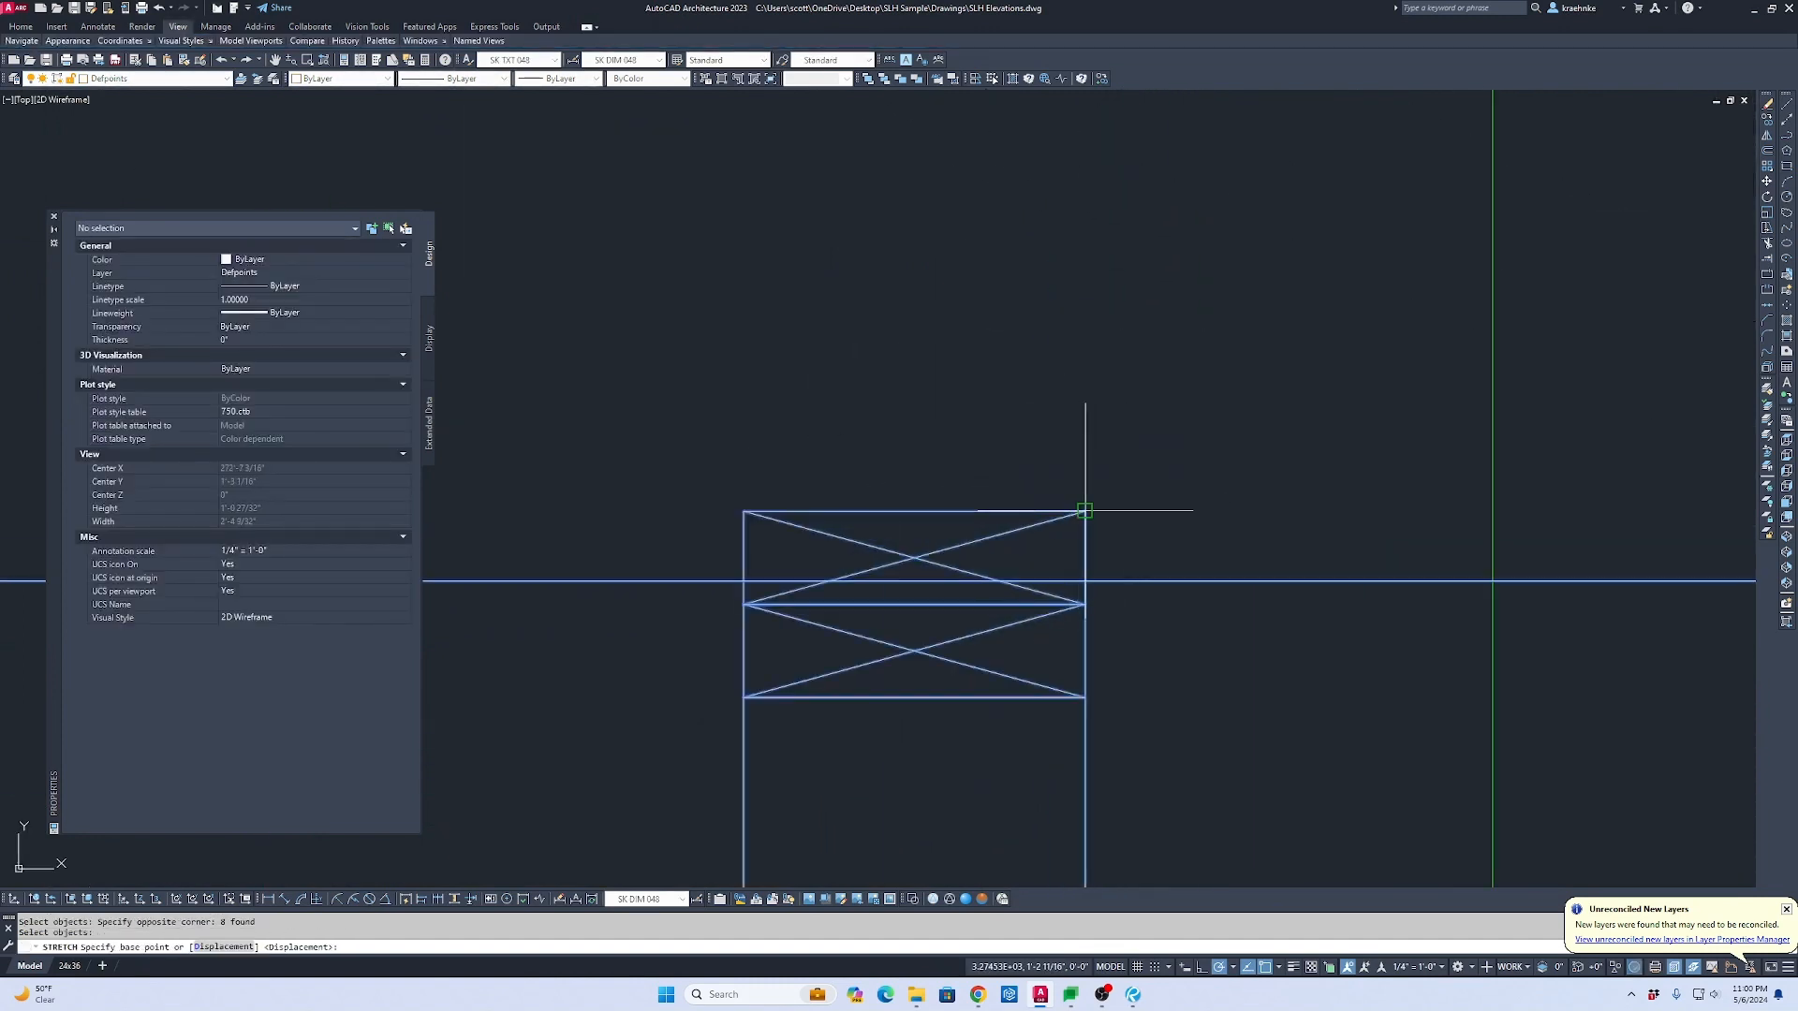
left_click(1084, 510)
left_click(1083, 582)
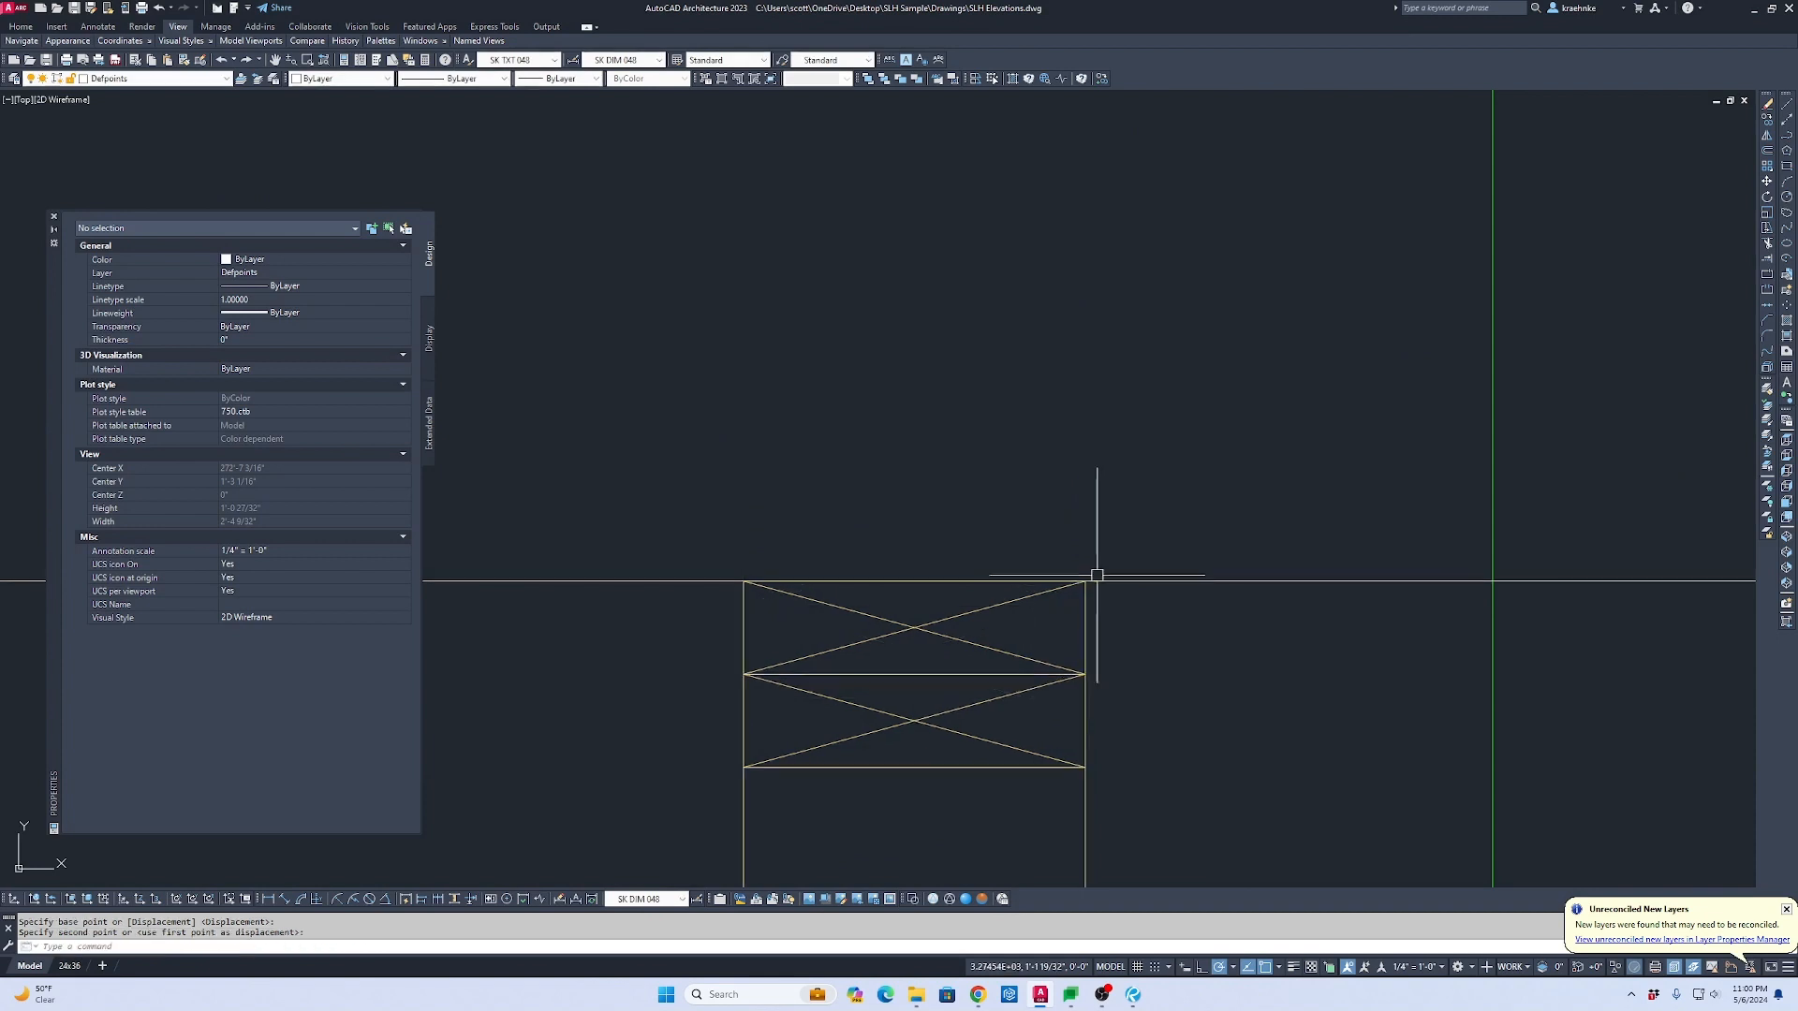
scroll(1161, 524, "down", 8)
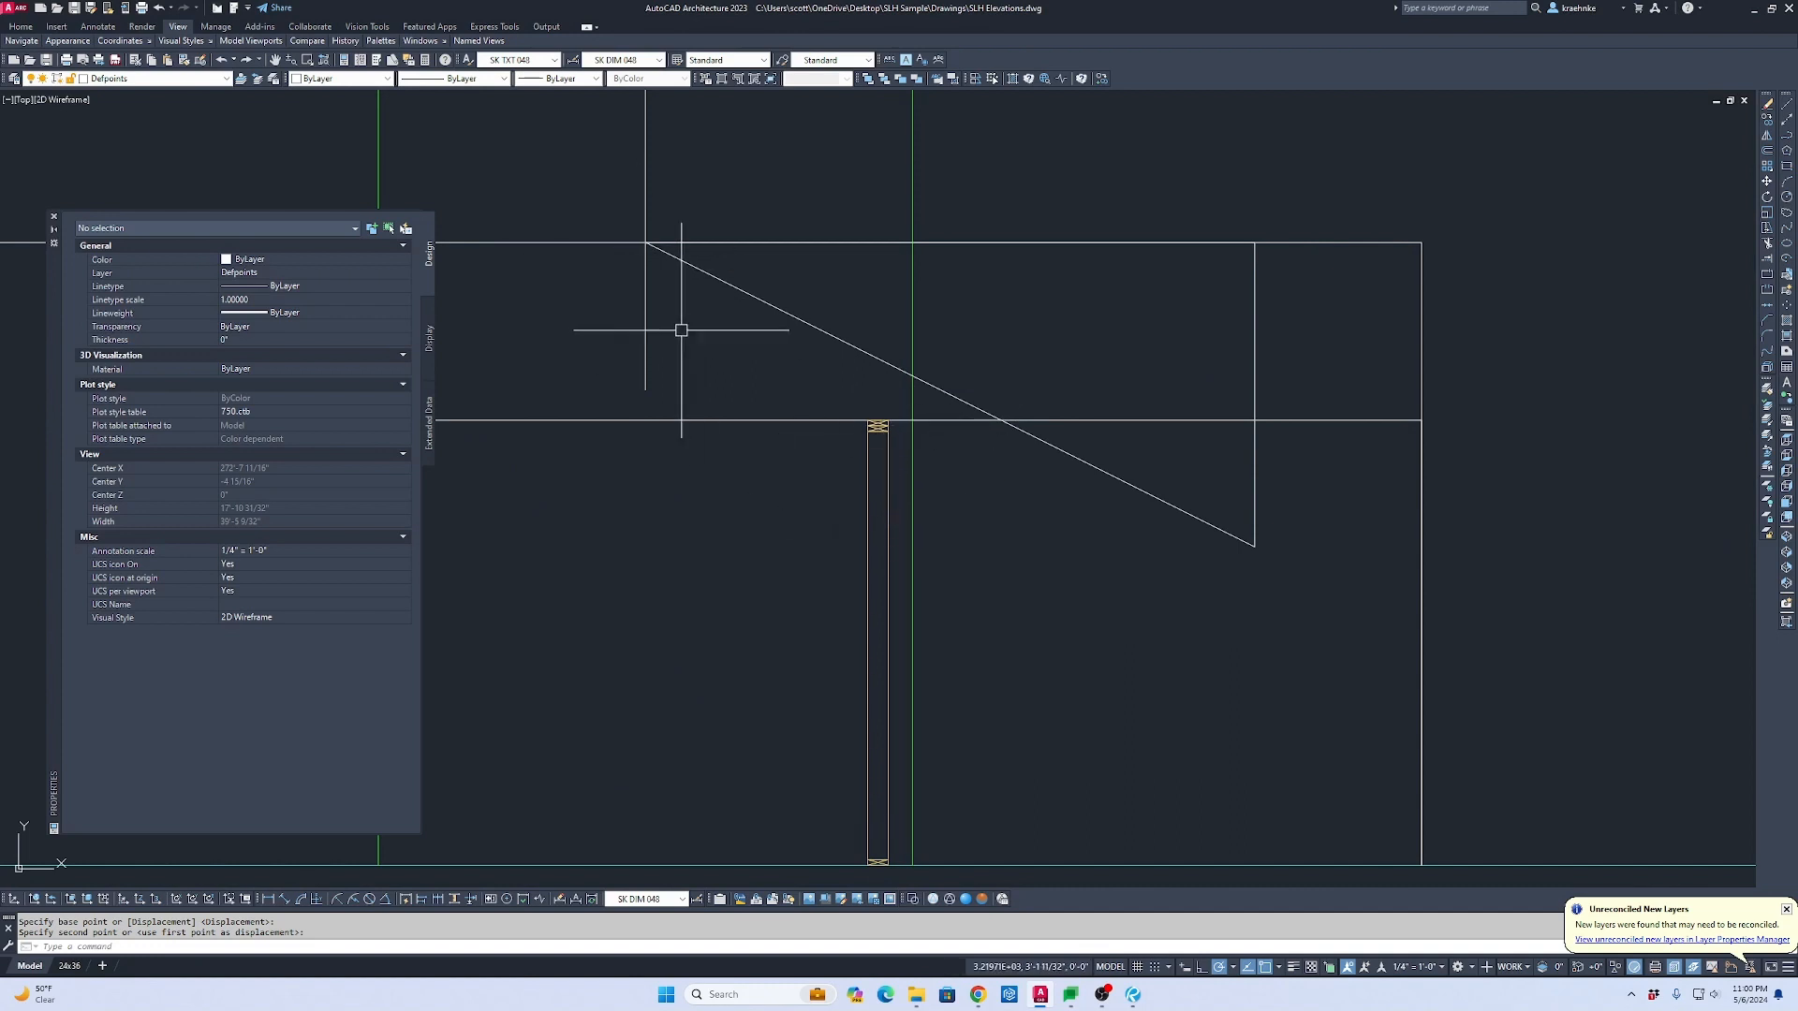
Step: Move the wall framing horizontally so the outer corner of its top plate sits on the grid 2 wall line
middle_click_drag(798, 392, 898, 301)
left_click(915, 293)
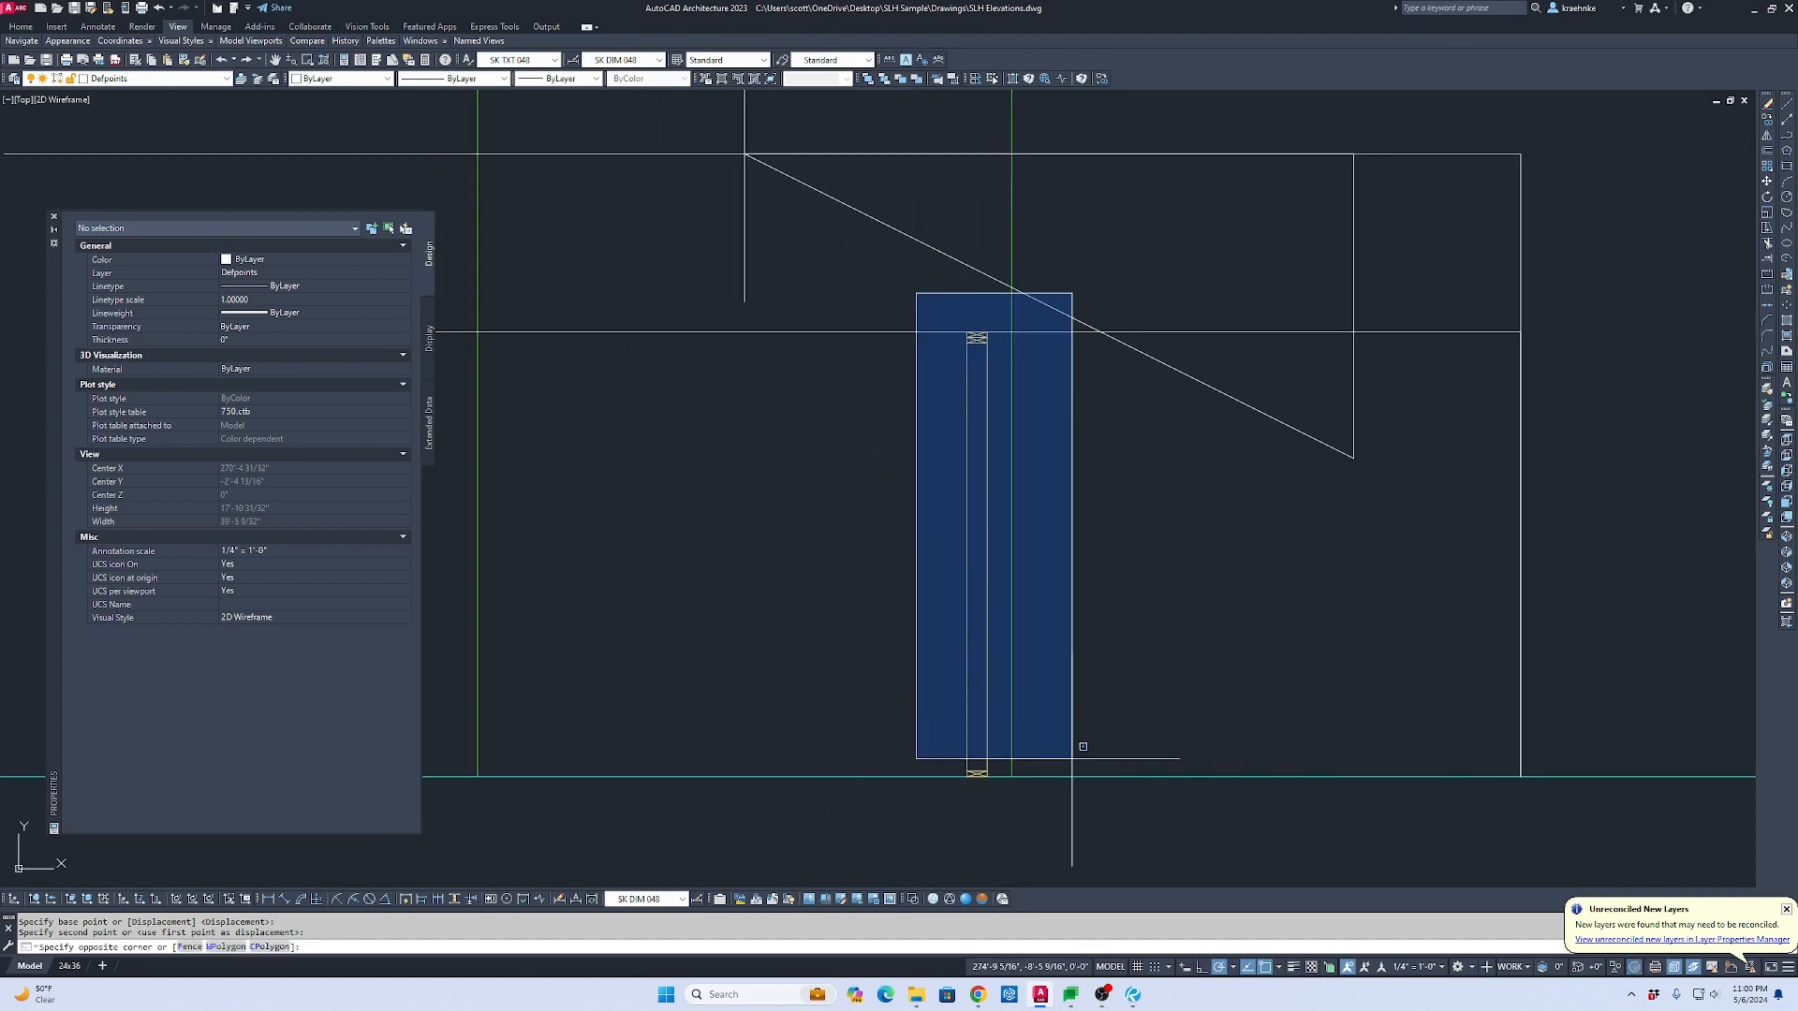
left_click(1083, 746)
type("m")
key("Return")
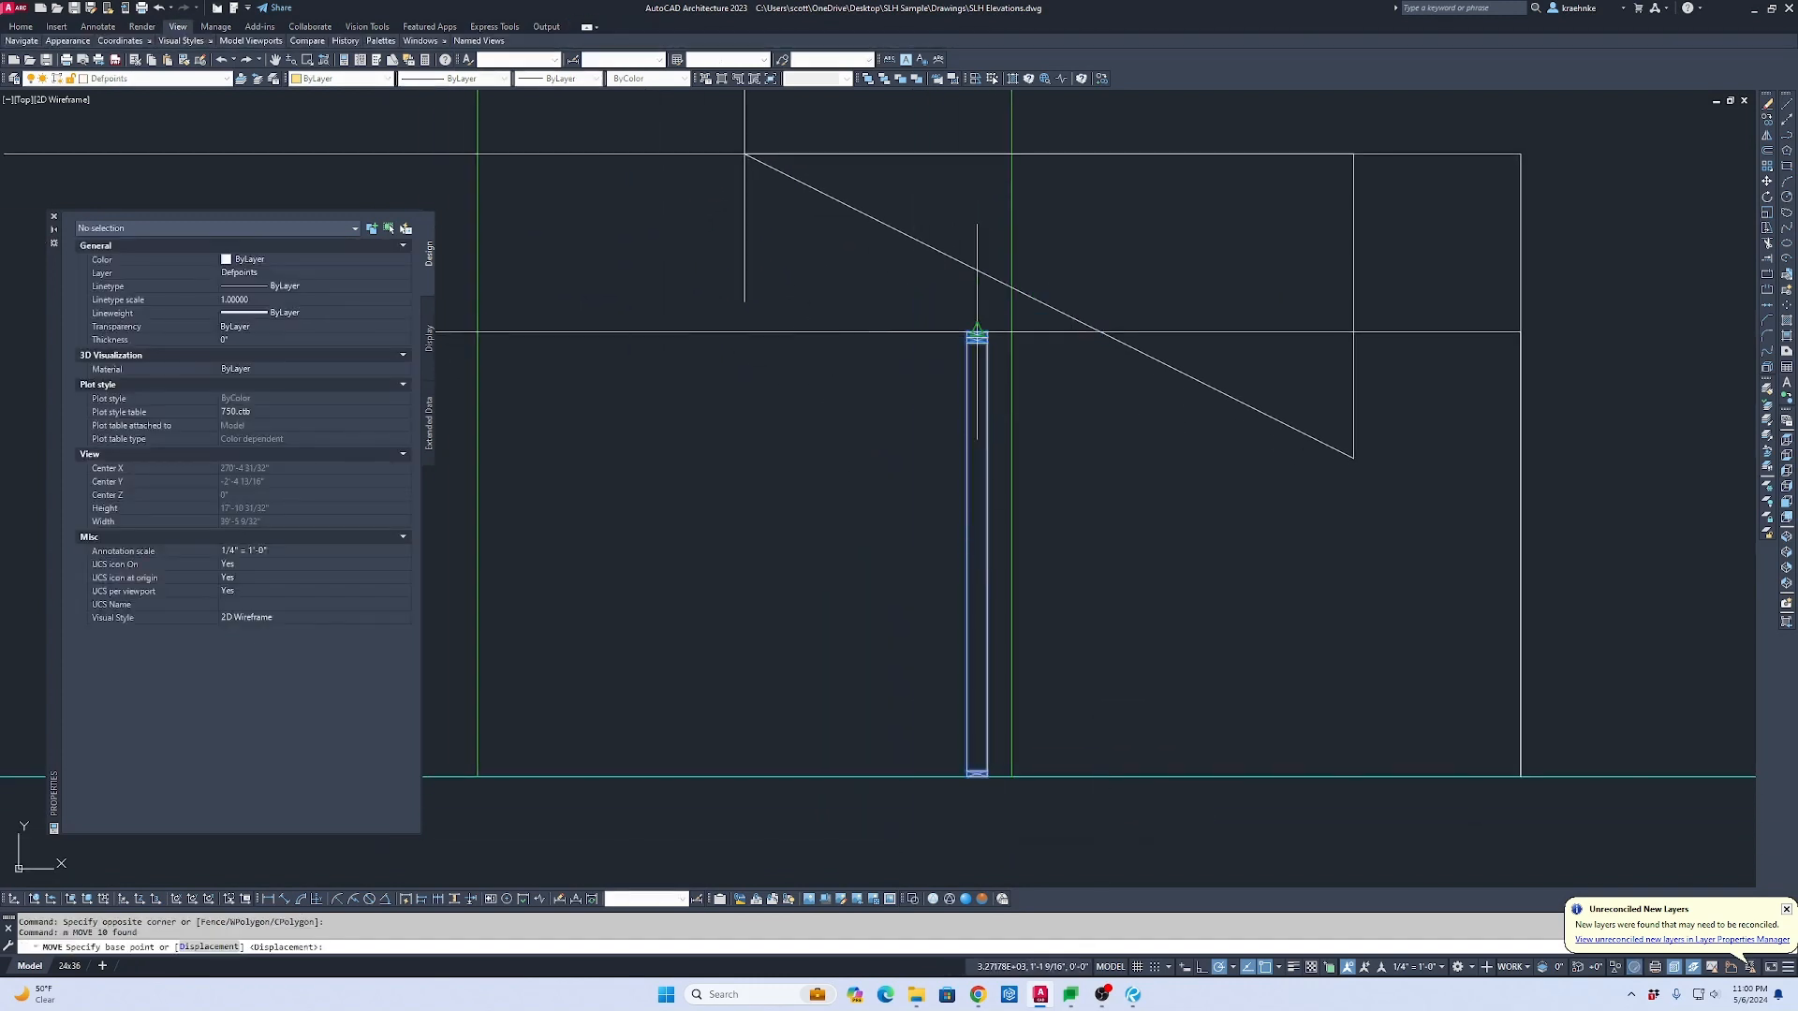
scroll(977, 332, "up", 7)
left_click(1065, 335)
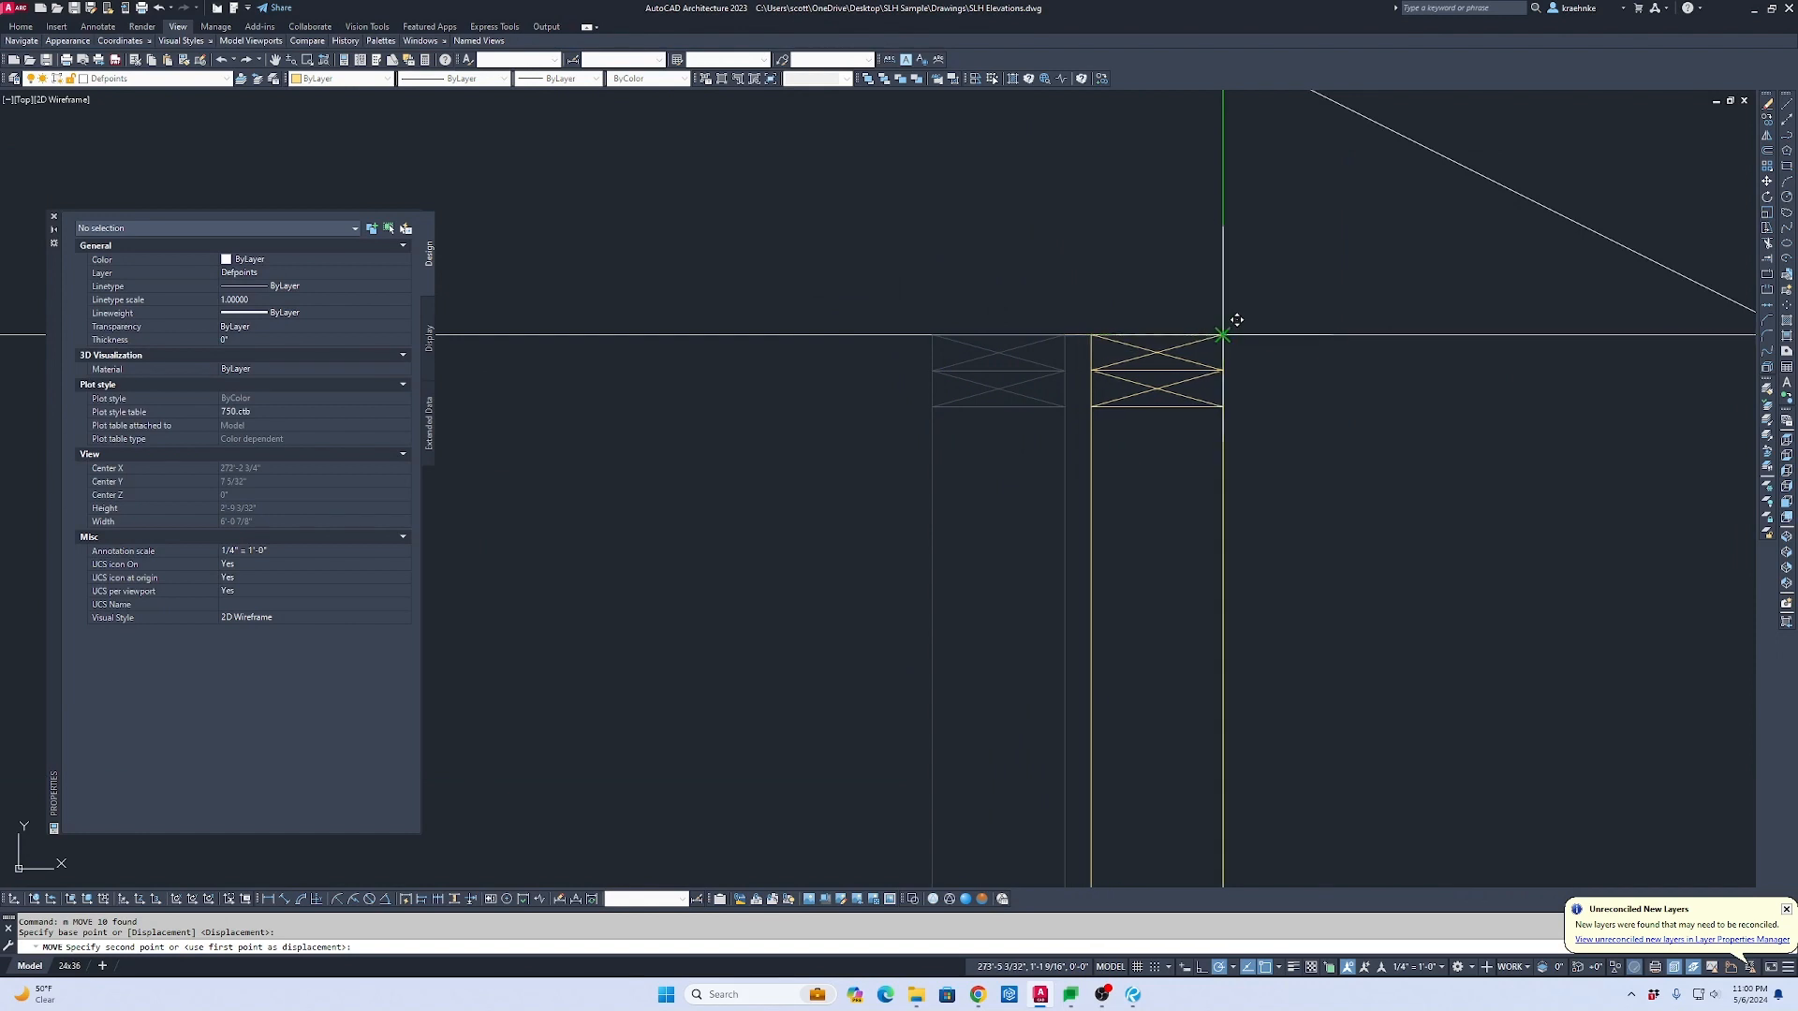
key("Escape")
scroll(1277, 406, "down", 6)
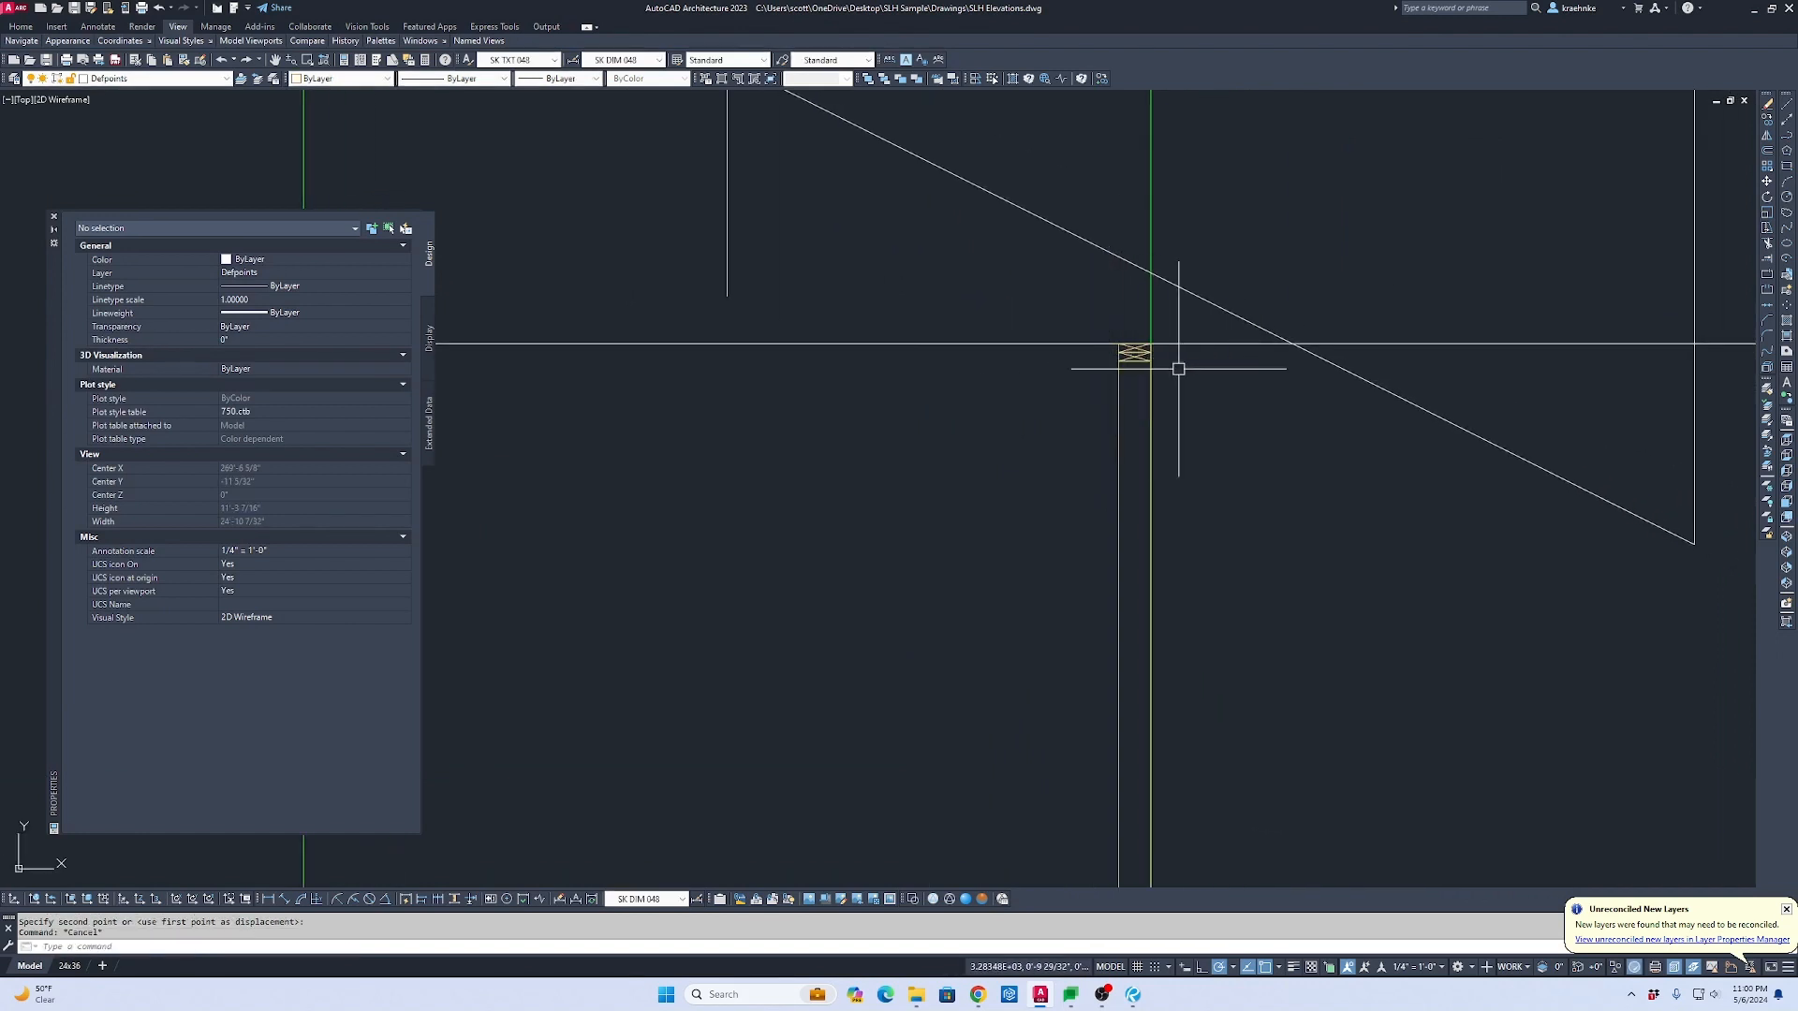
Step: Measure the height from the top plate's outer corner to the roof slope with a temporary linear dimension
scroll(1187, 484, "down", 5)
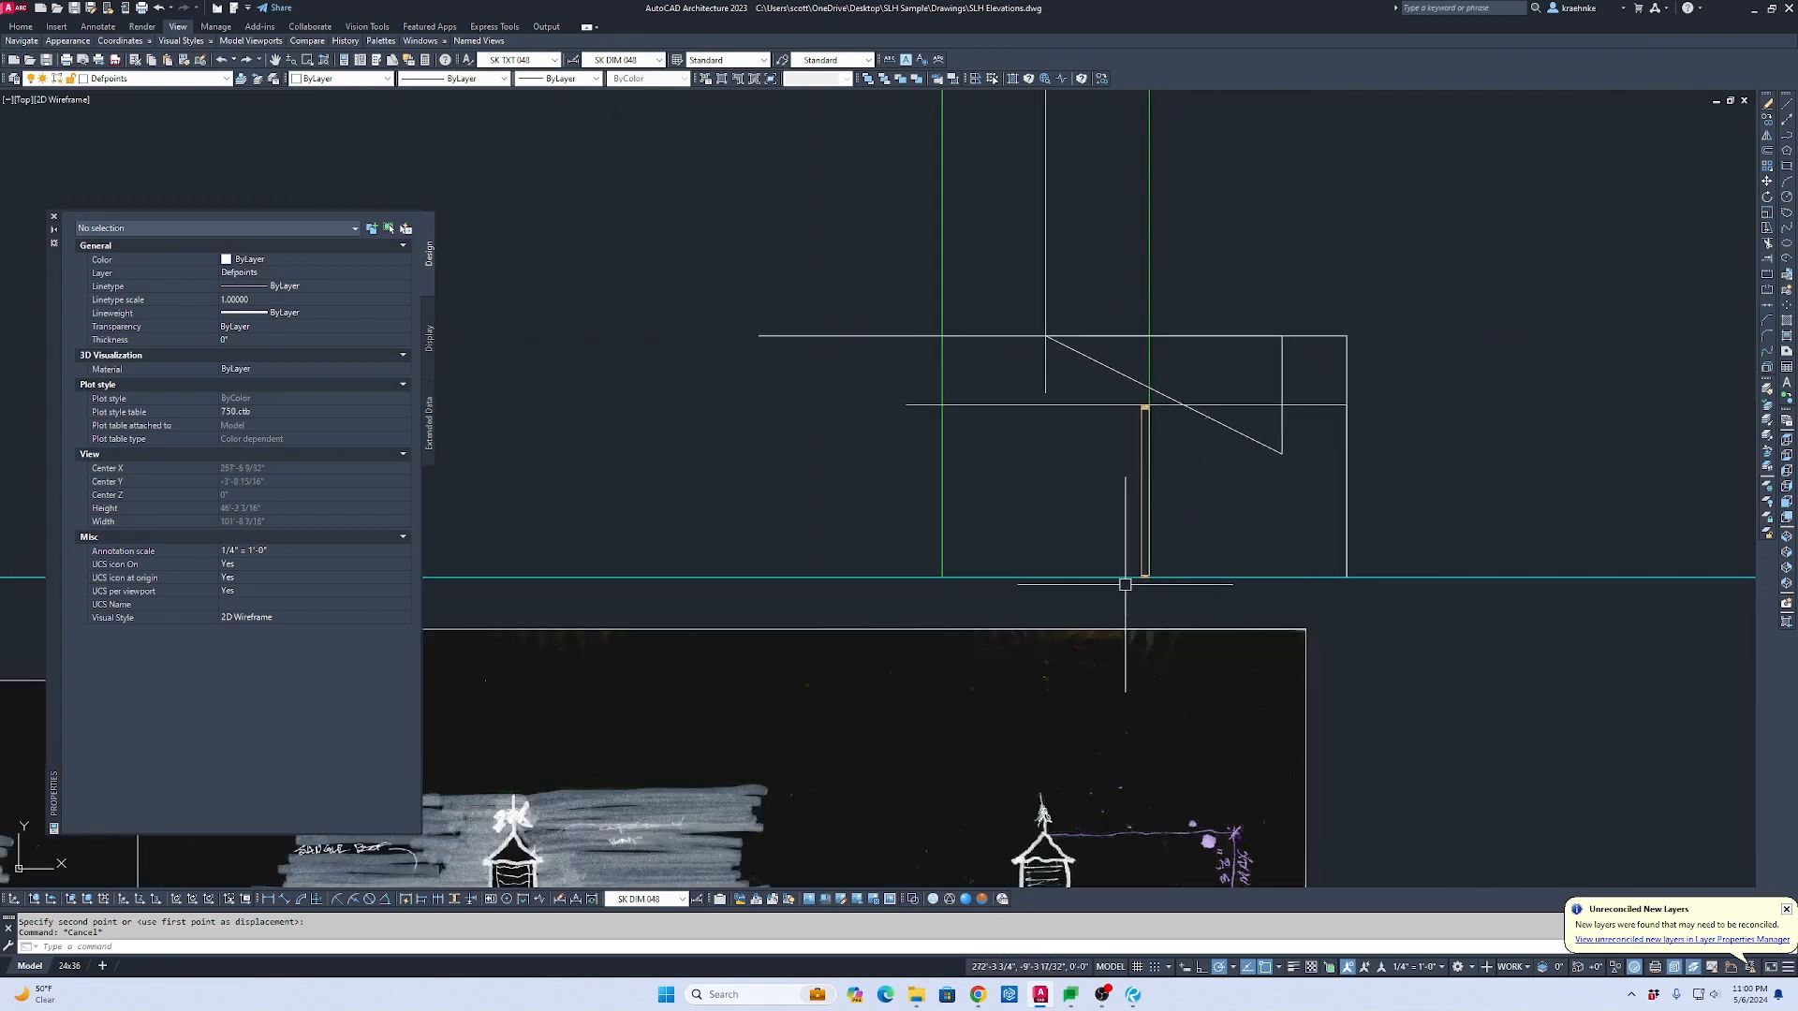
scroll(1206, 431, "up", 4)
middle_click_drag(1128, 303, 1204, 499)
type("d")
key("space")
left_click(1152, 537)
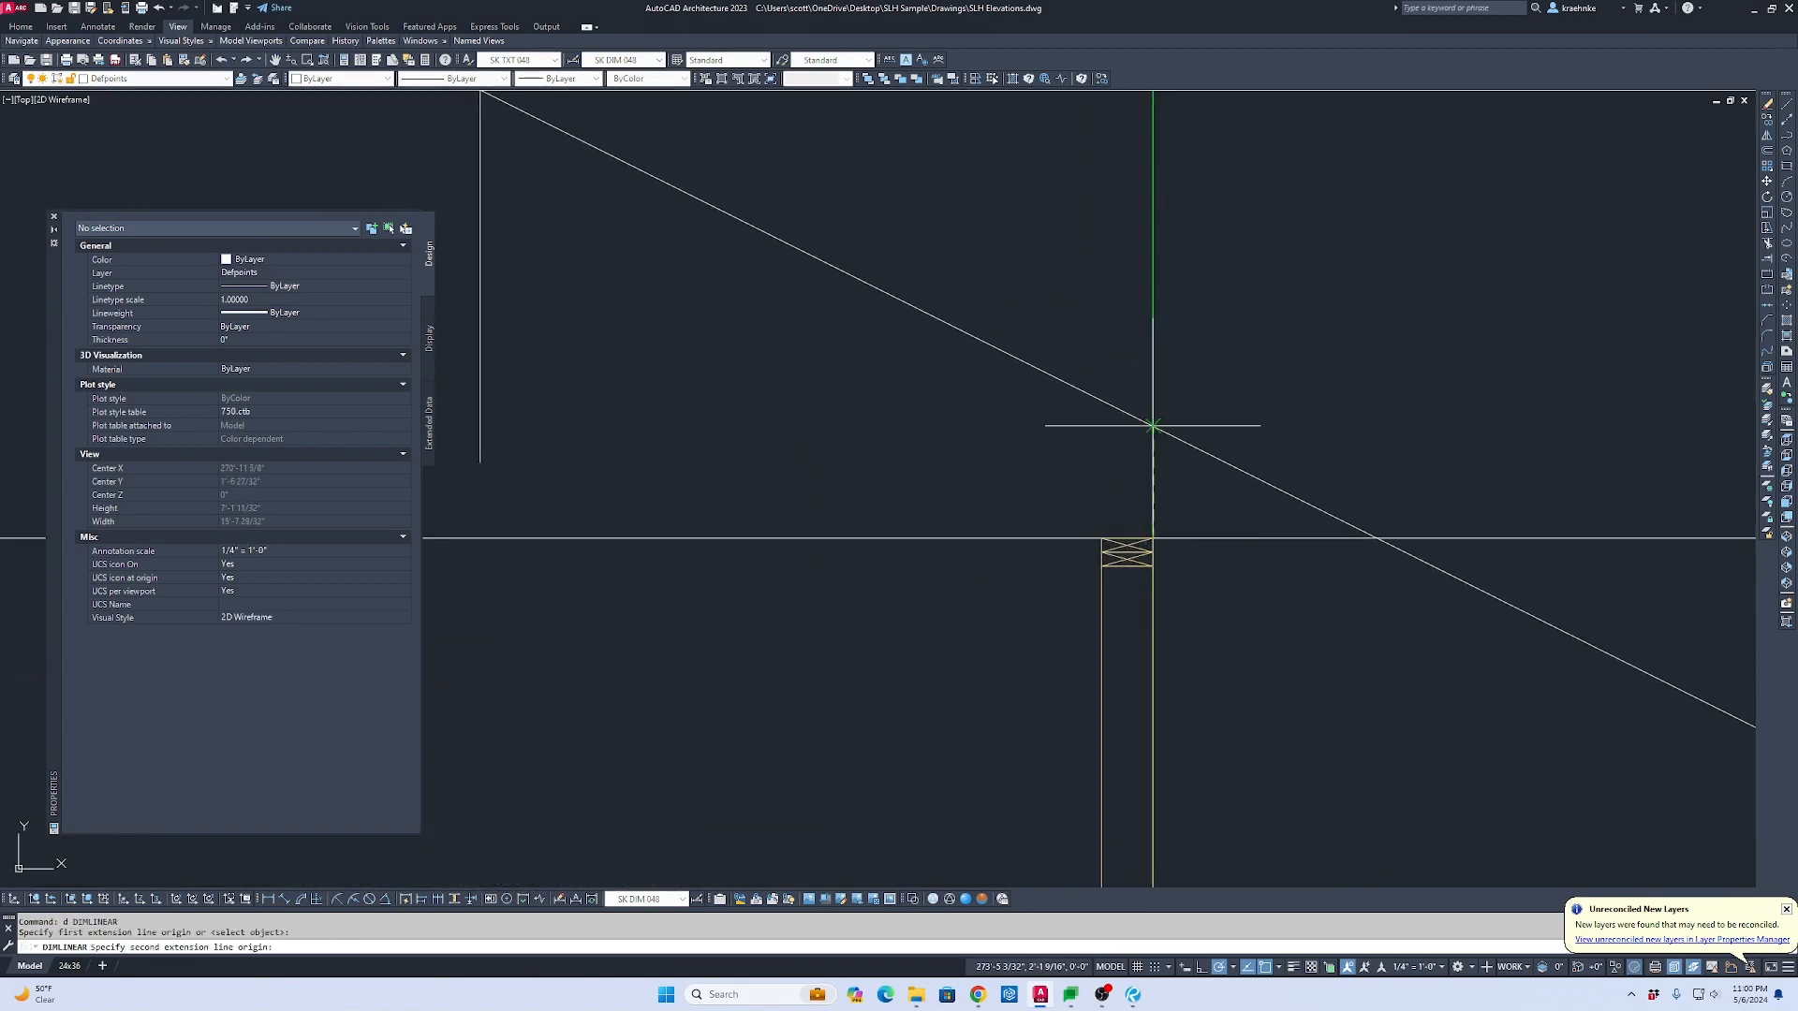
left_click(1153, 426)
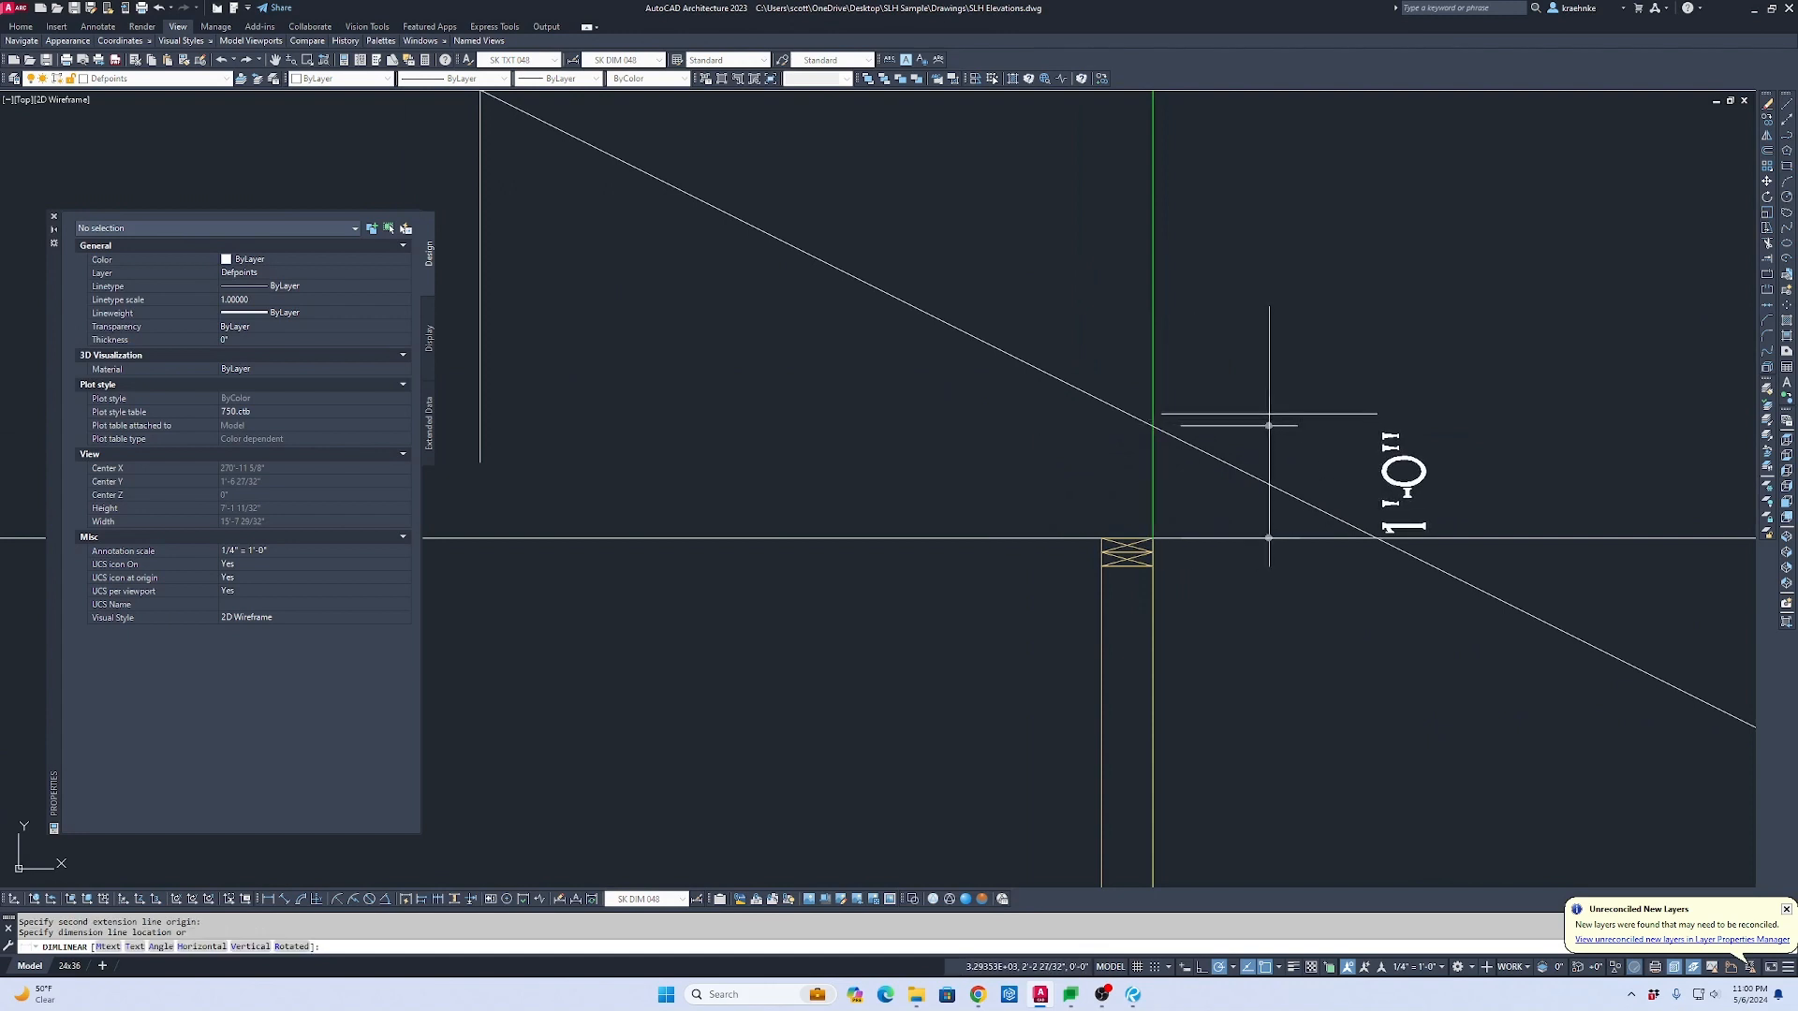
key("Escape")
middle_click_drag(1247, 418, 1246, 420)
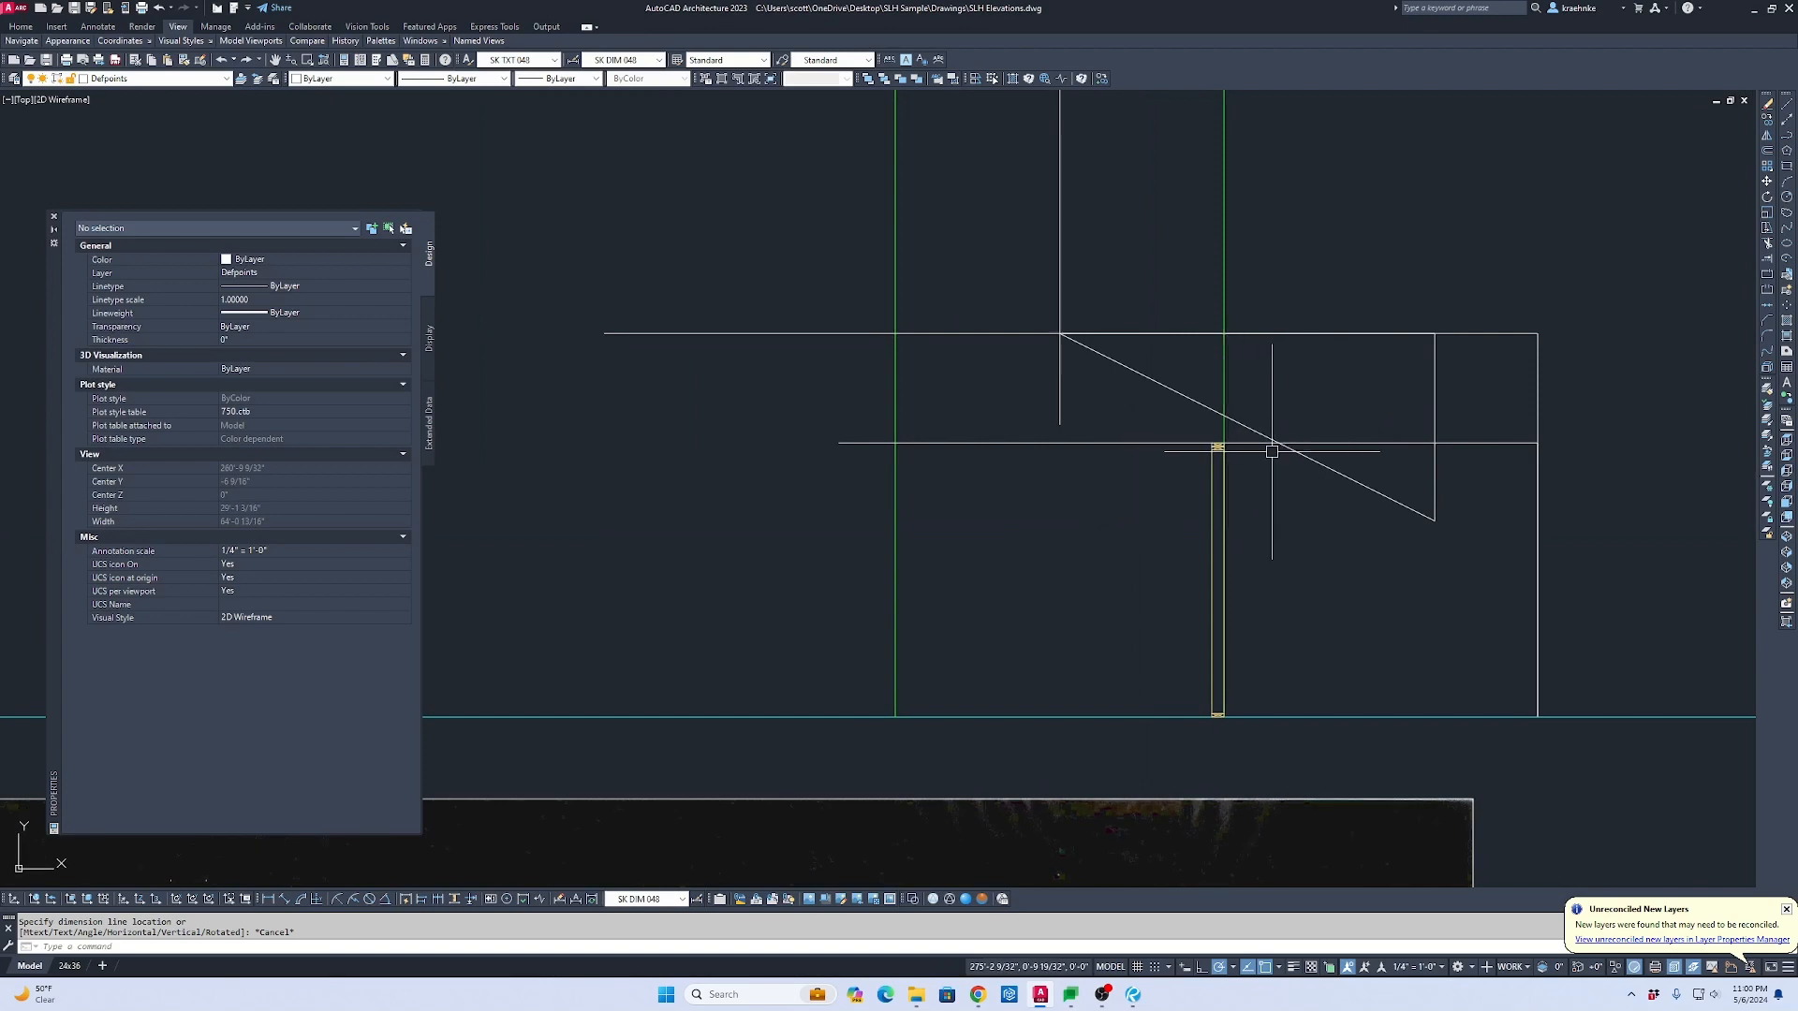
Step: Try to measure the roof thickness perpendicular to the slope on the side elevation sketch, and cancel the measurement
scroll(1271, 451, "down", 3)
scroll(1106, 447, "up", 6)
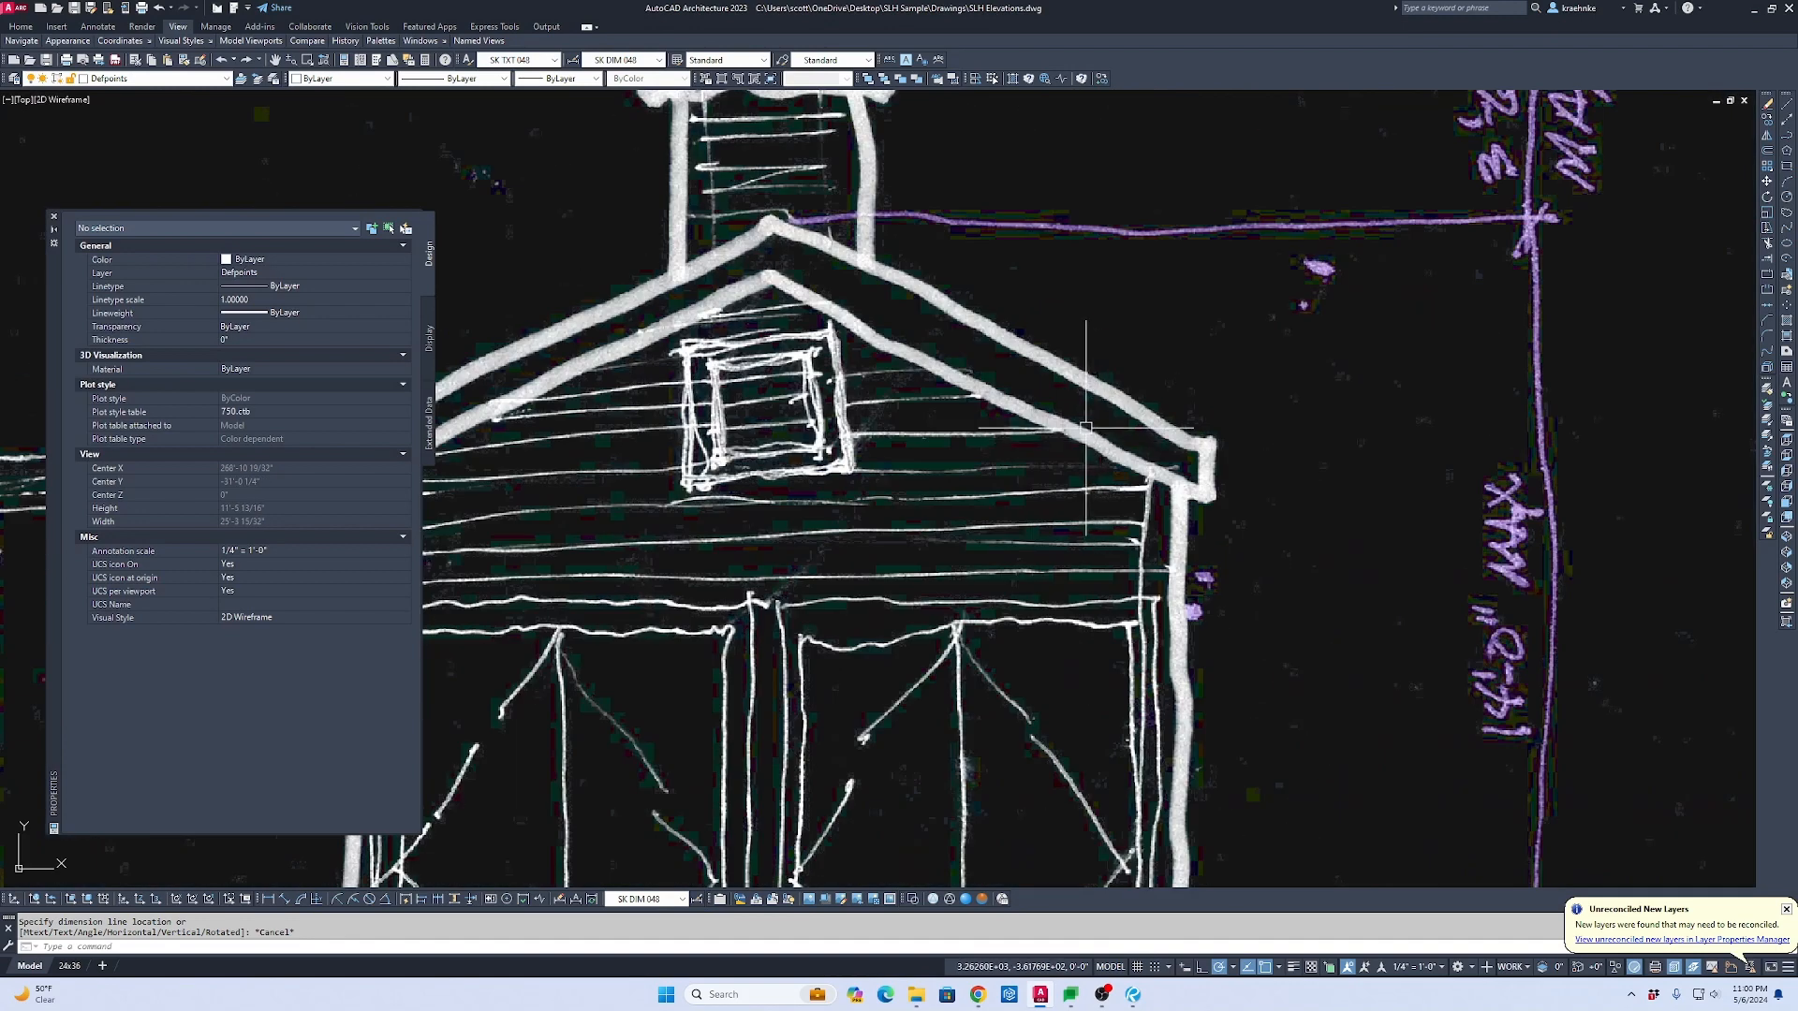
type("q")
key("Return")
left_click(1062, 424)
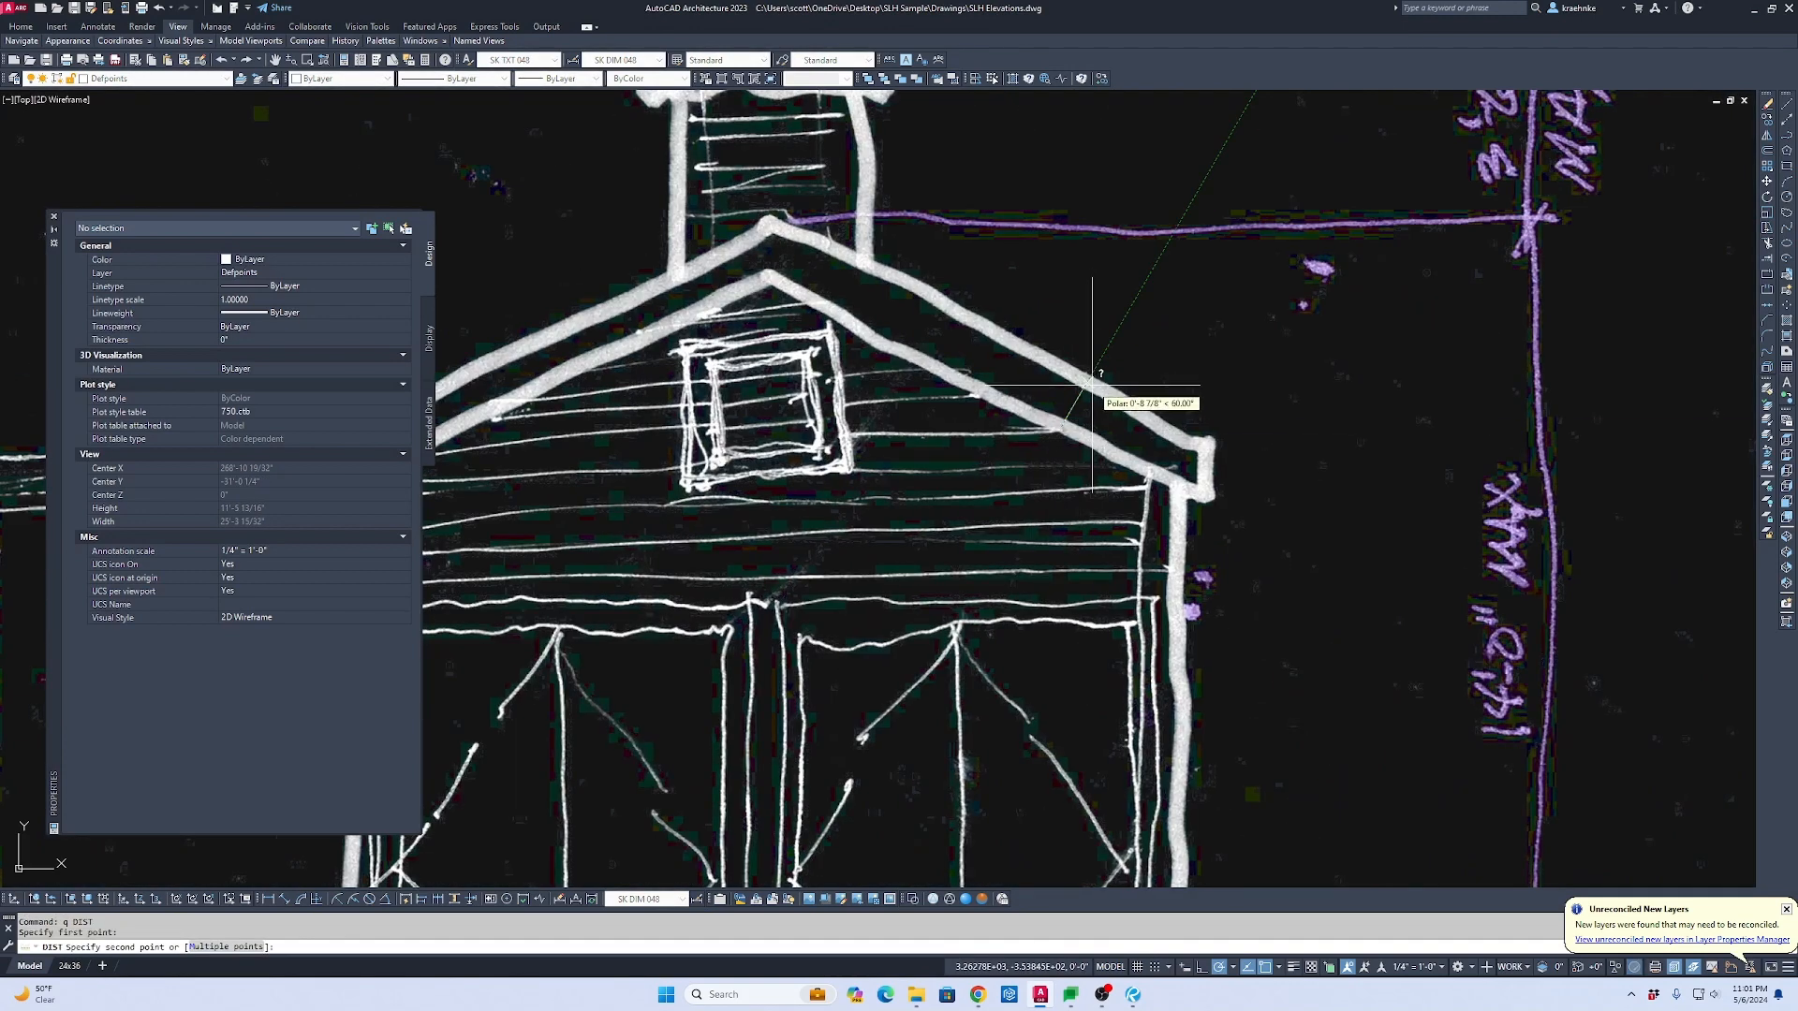
scroll(1092, 385, "up", 2)
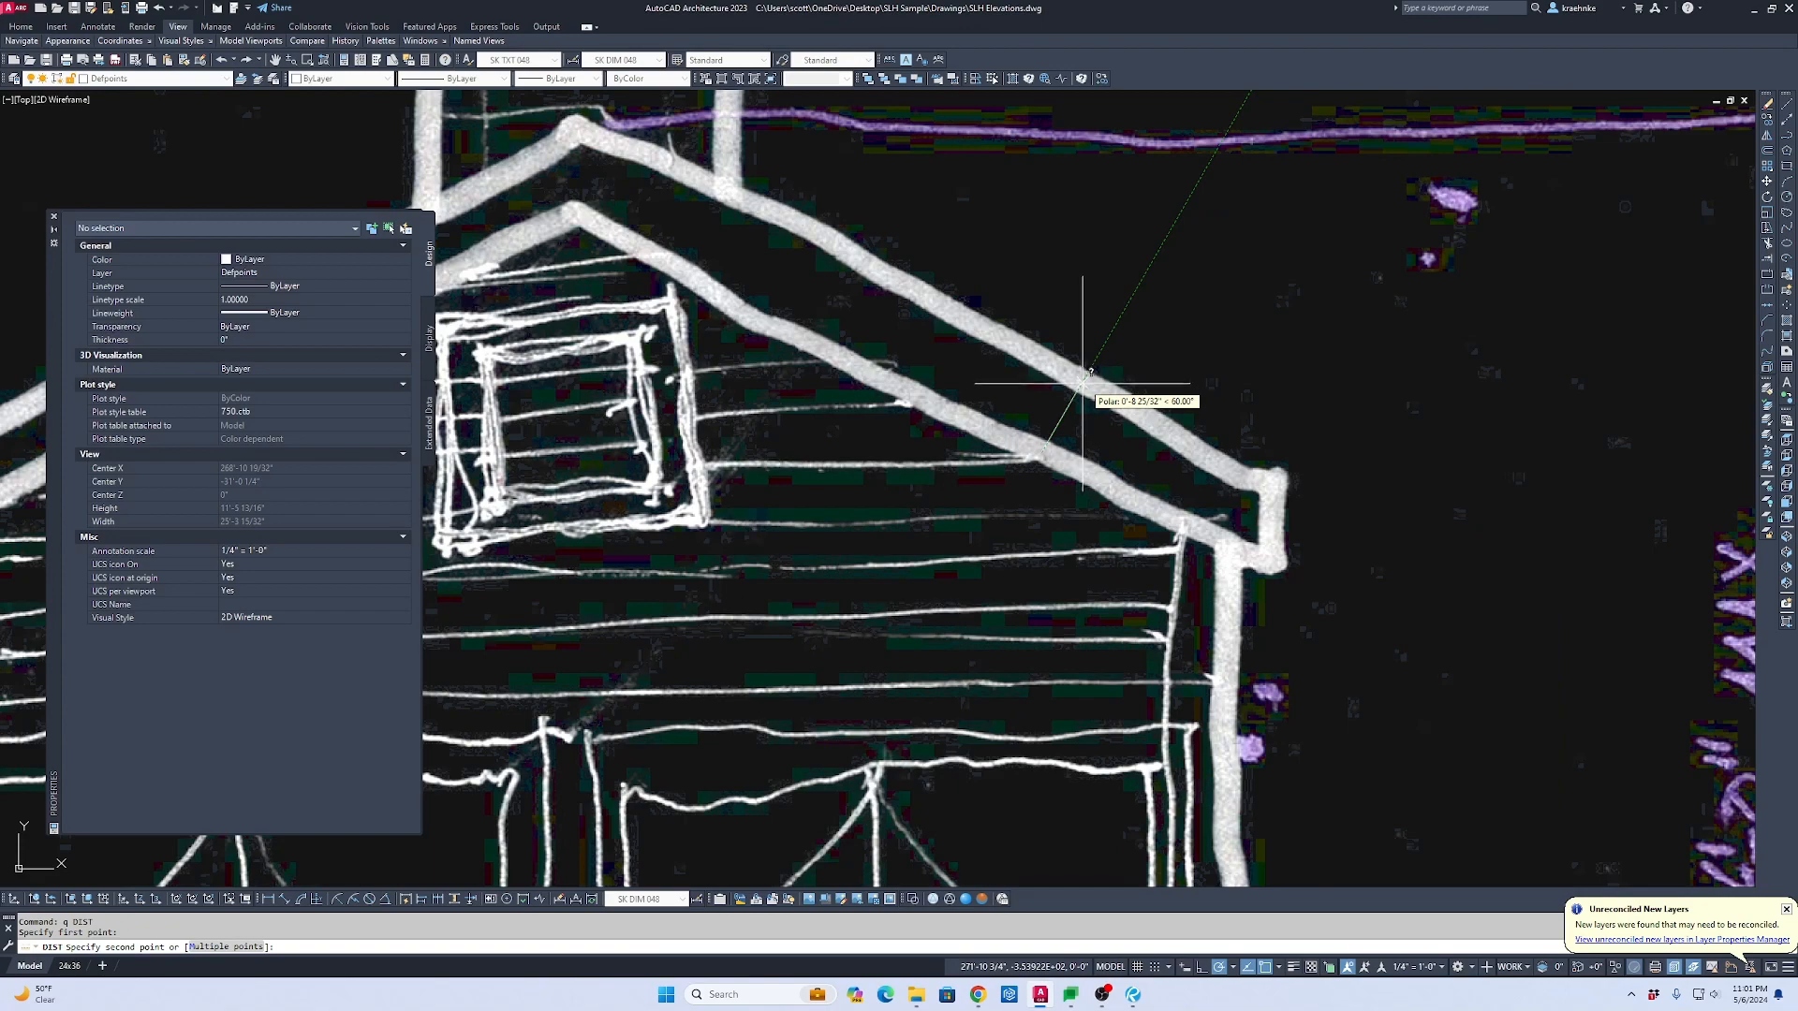
key("Escape")
scroll(1077, 394, "down", 10)
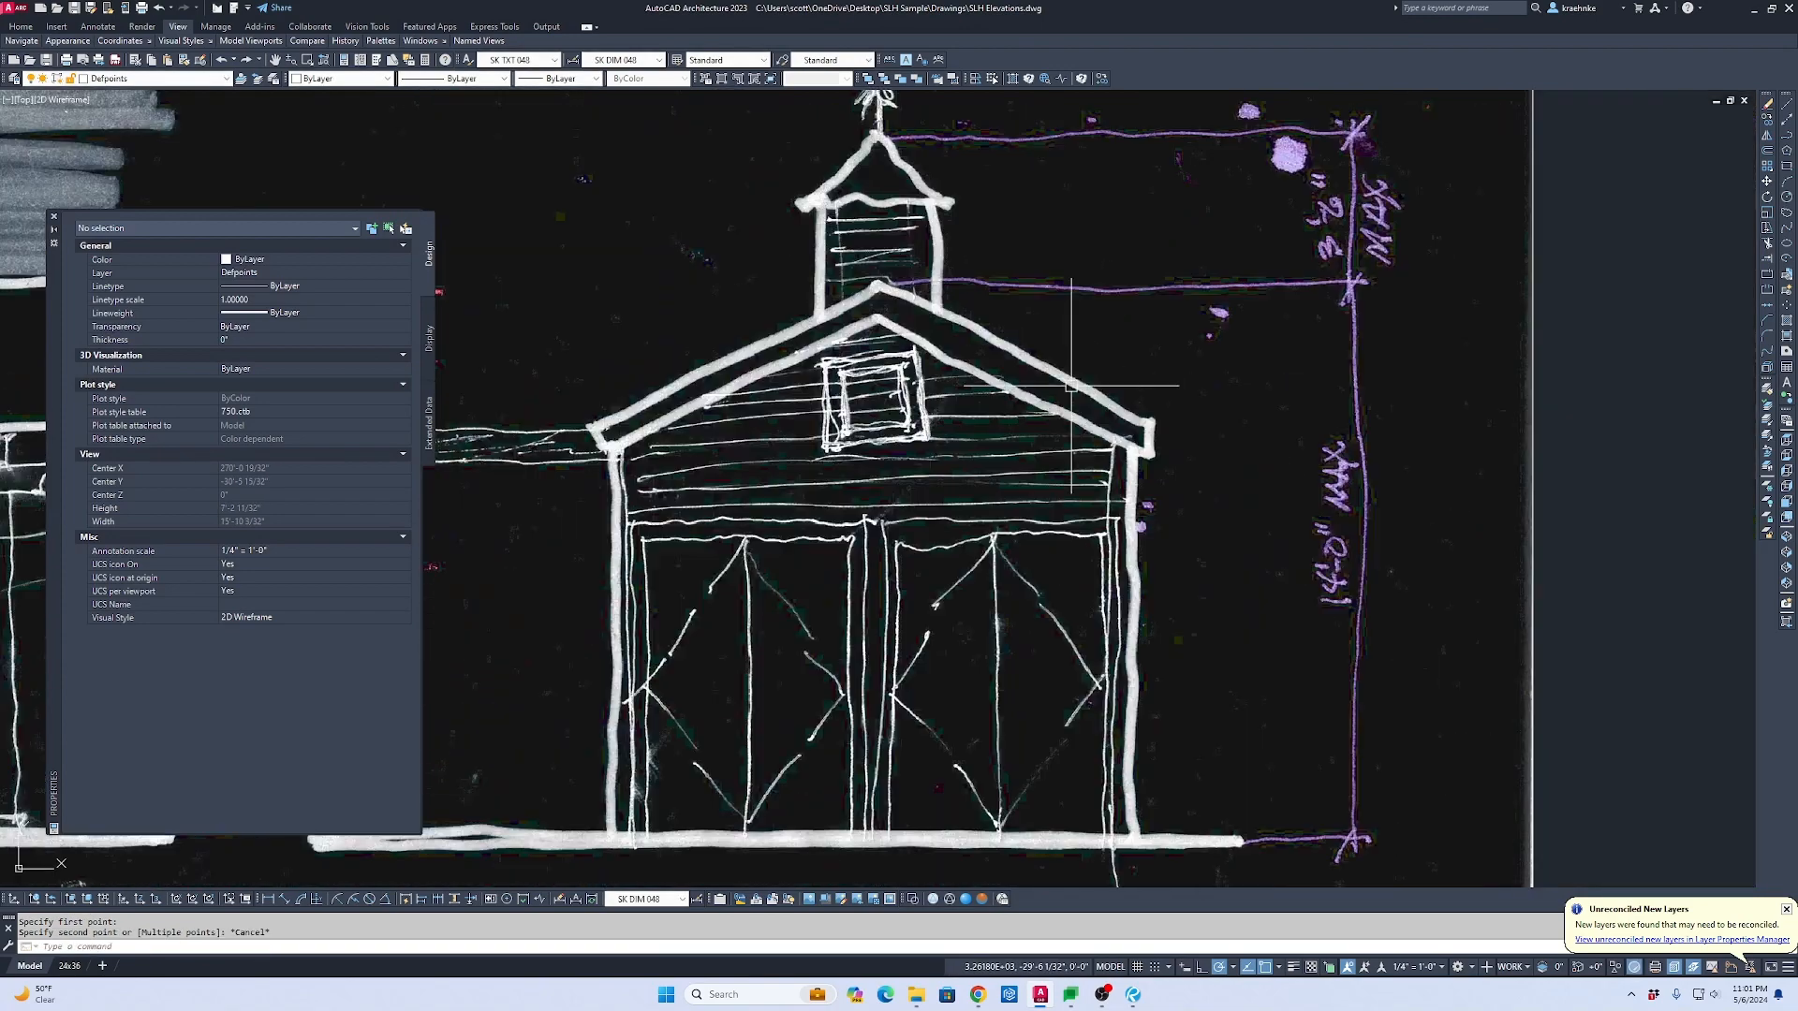
scroll(1152, 437, "up", 10)
key("Escape")
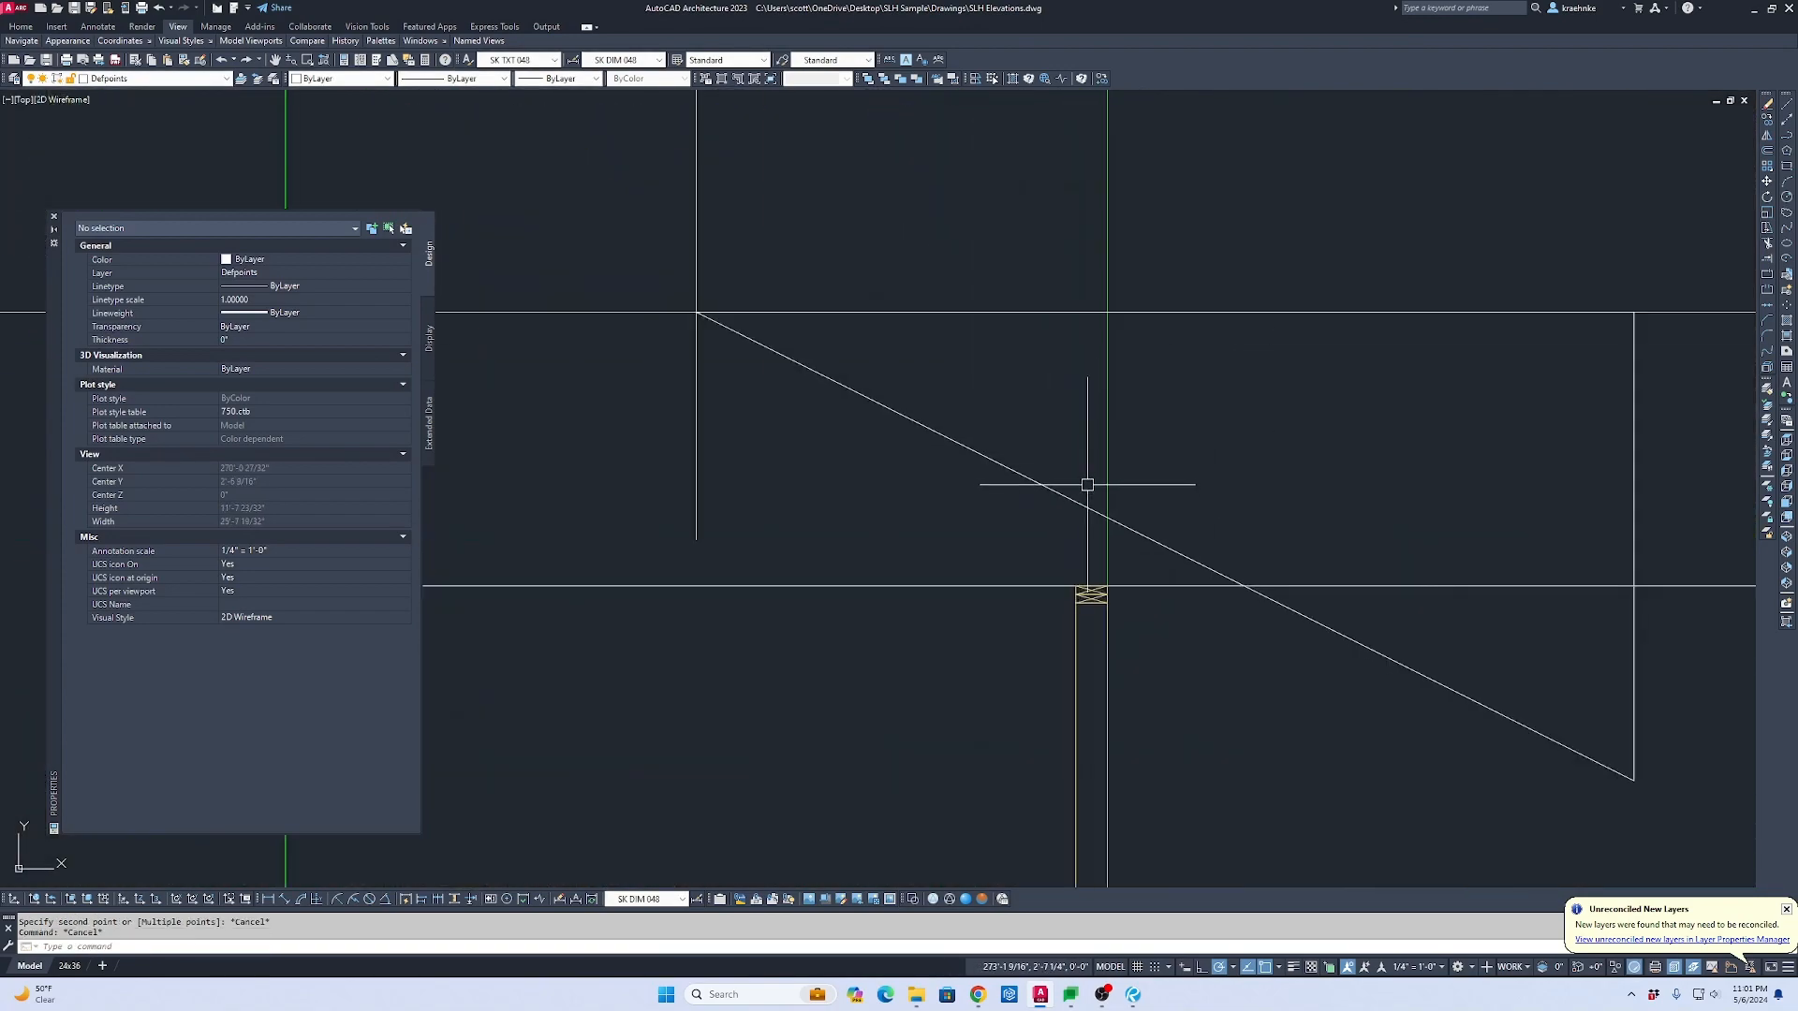
type("rec")
key("Return")
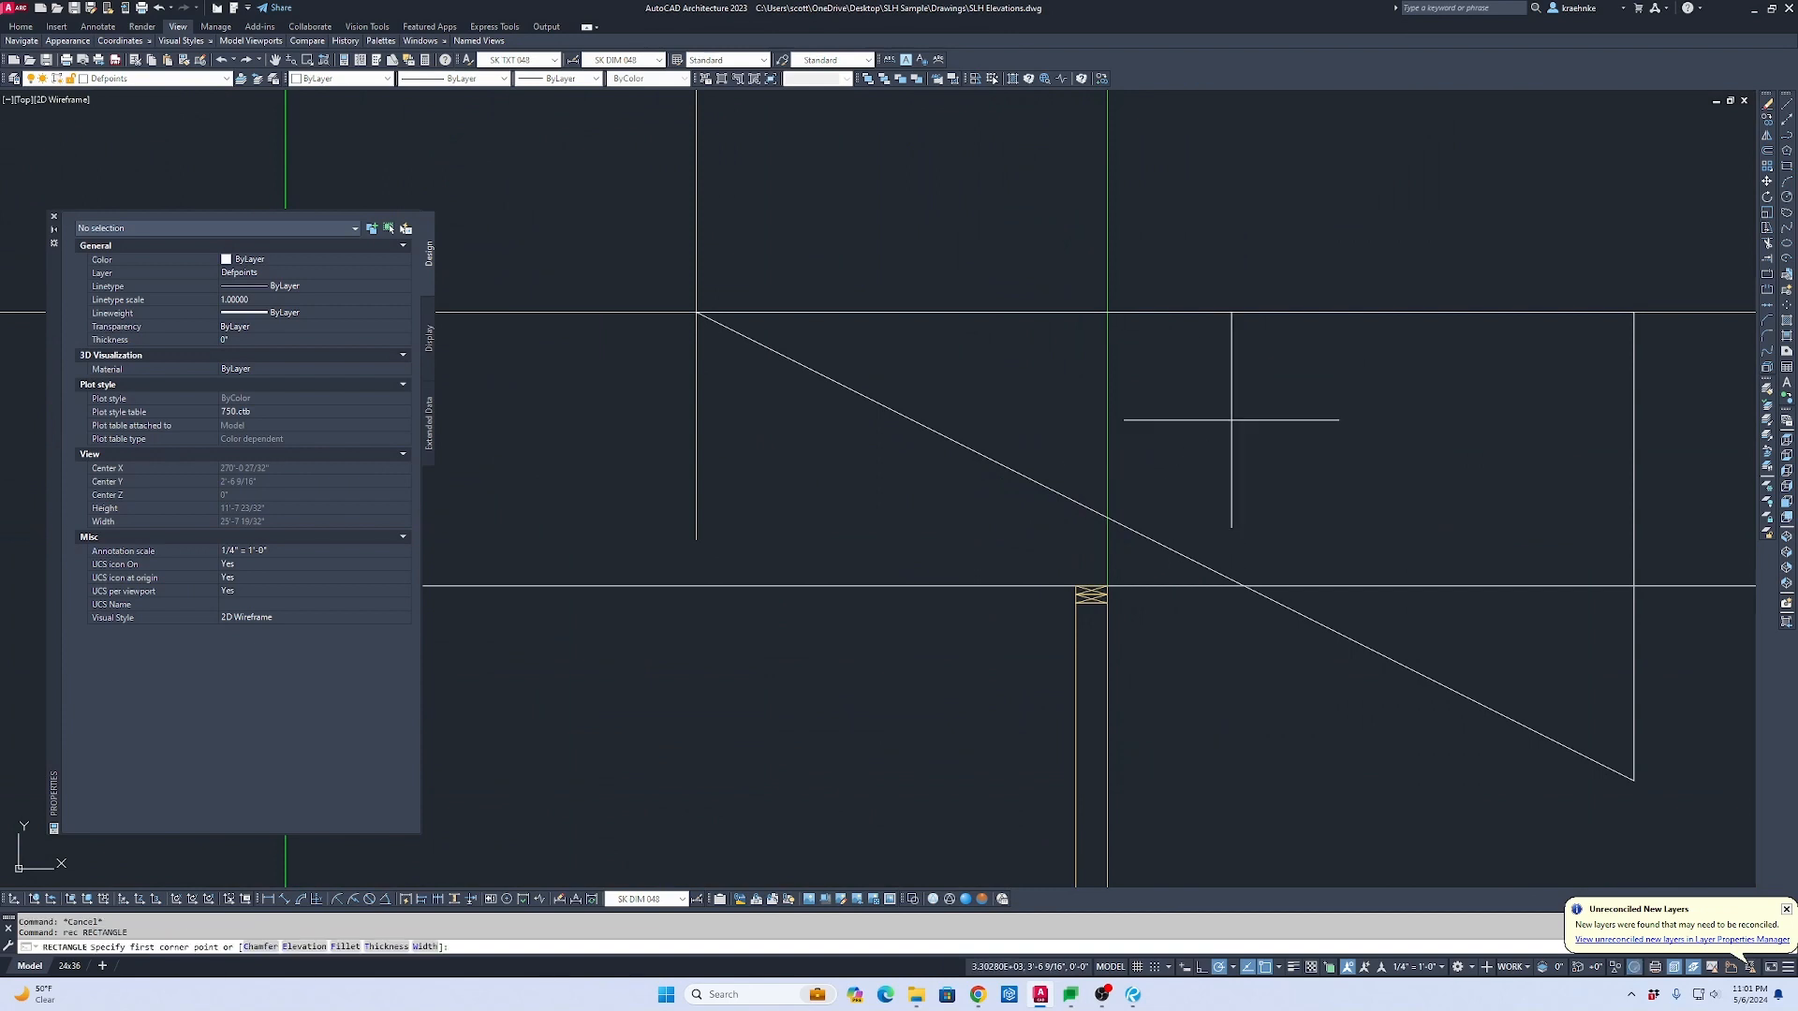
left_click(1234, 423)
type("d")
key("Return")
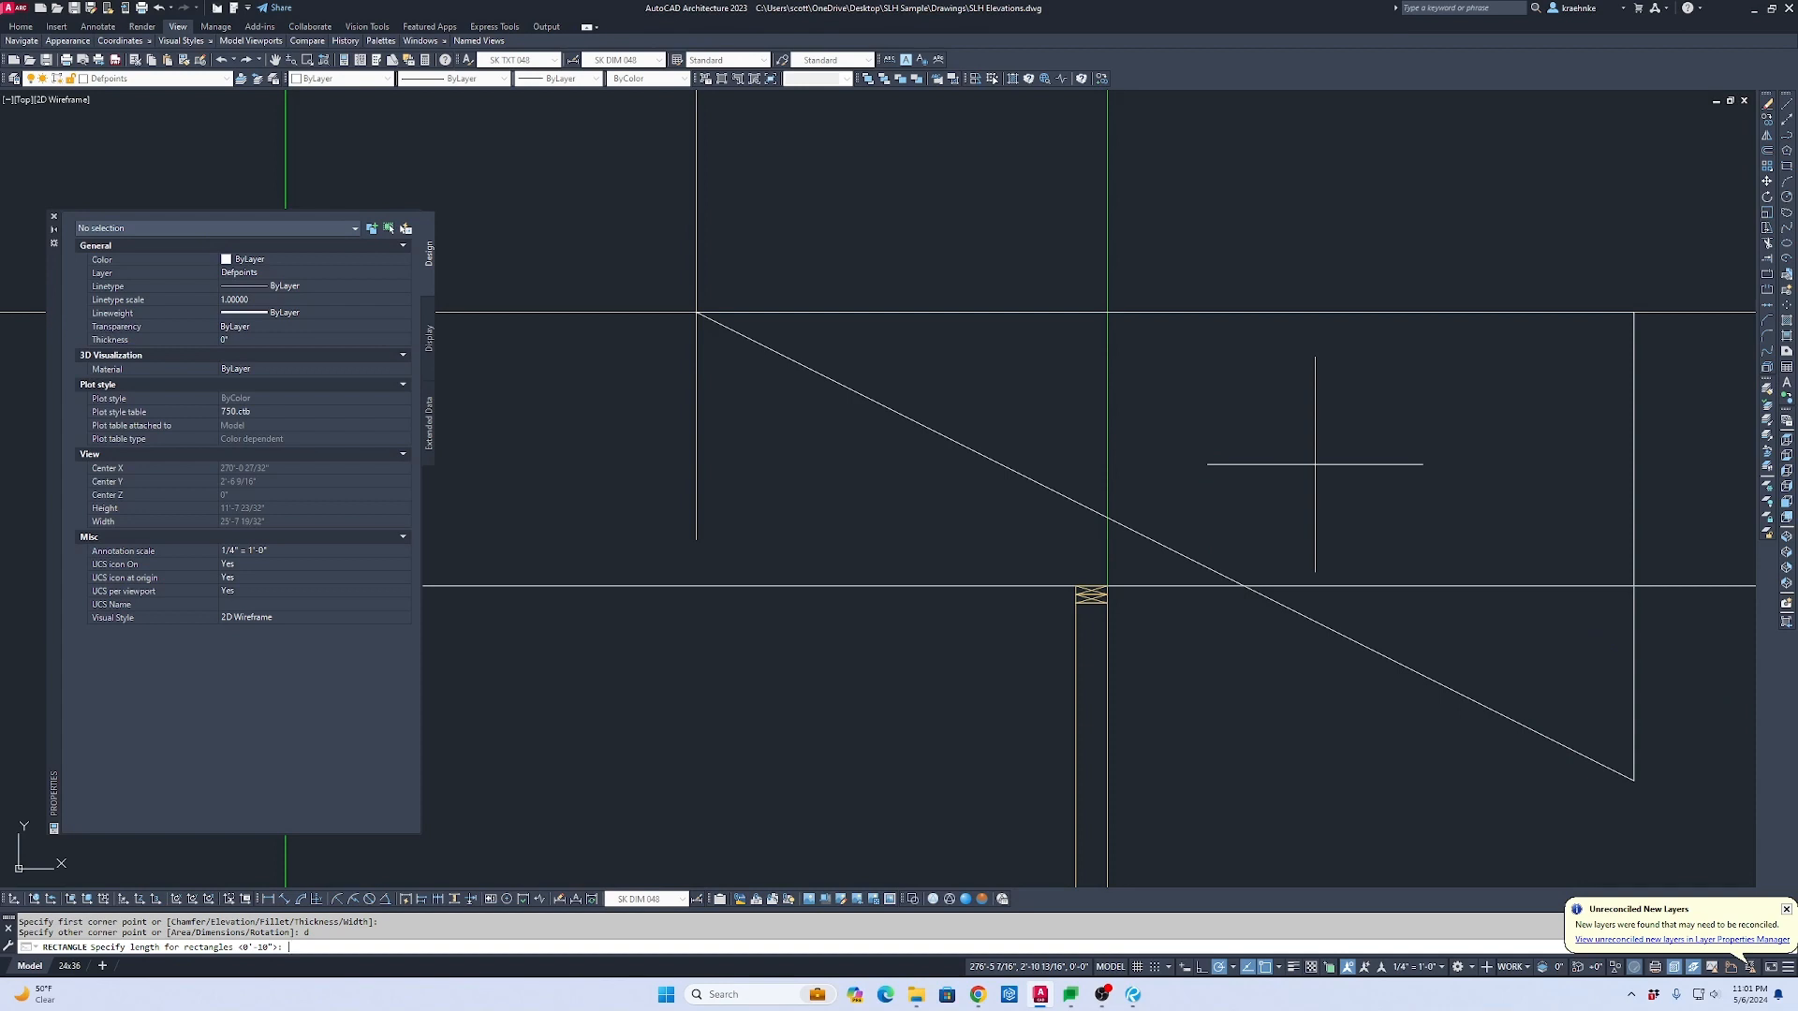
key("Escape")
Step: Draw a closed polyline slope triangle from the top plate's inner corner, 12" horizontally inward and 3" up
scroll(1315, 465, "up", 2)
scroll(996, 546, "down", 2)
middle_click_drag(1026, 553, 1289, 574)
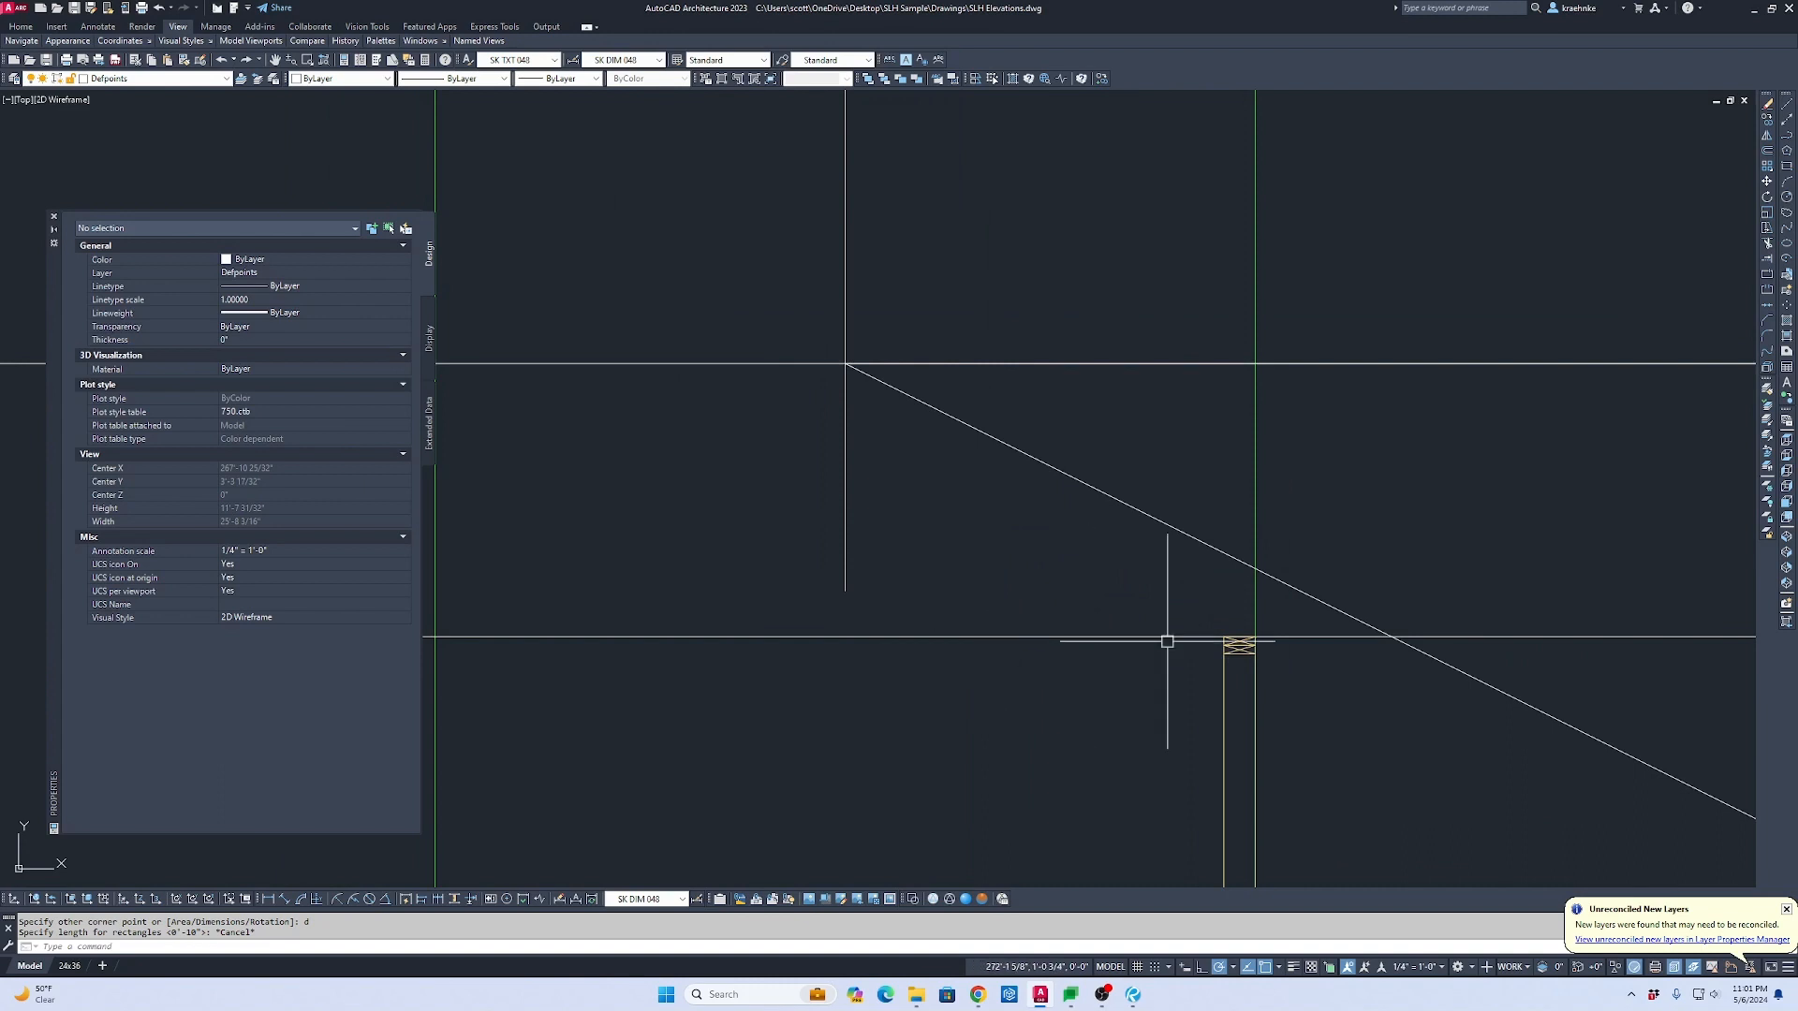
scroll(1180, 644, "up", 2)
type("p")
key("Return")
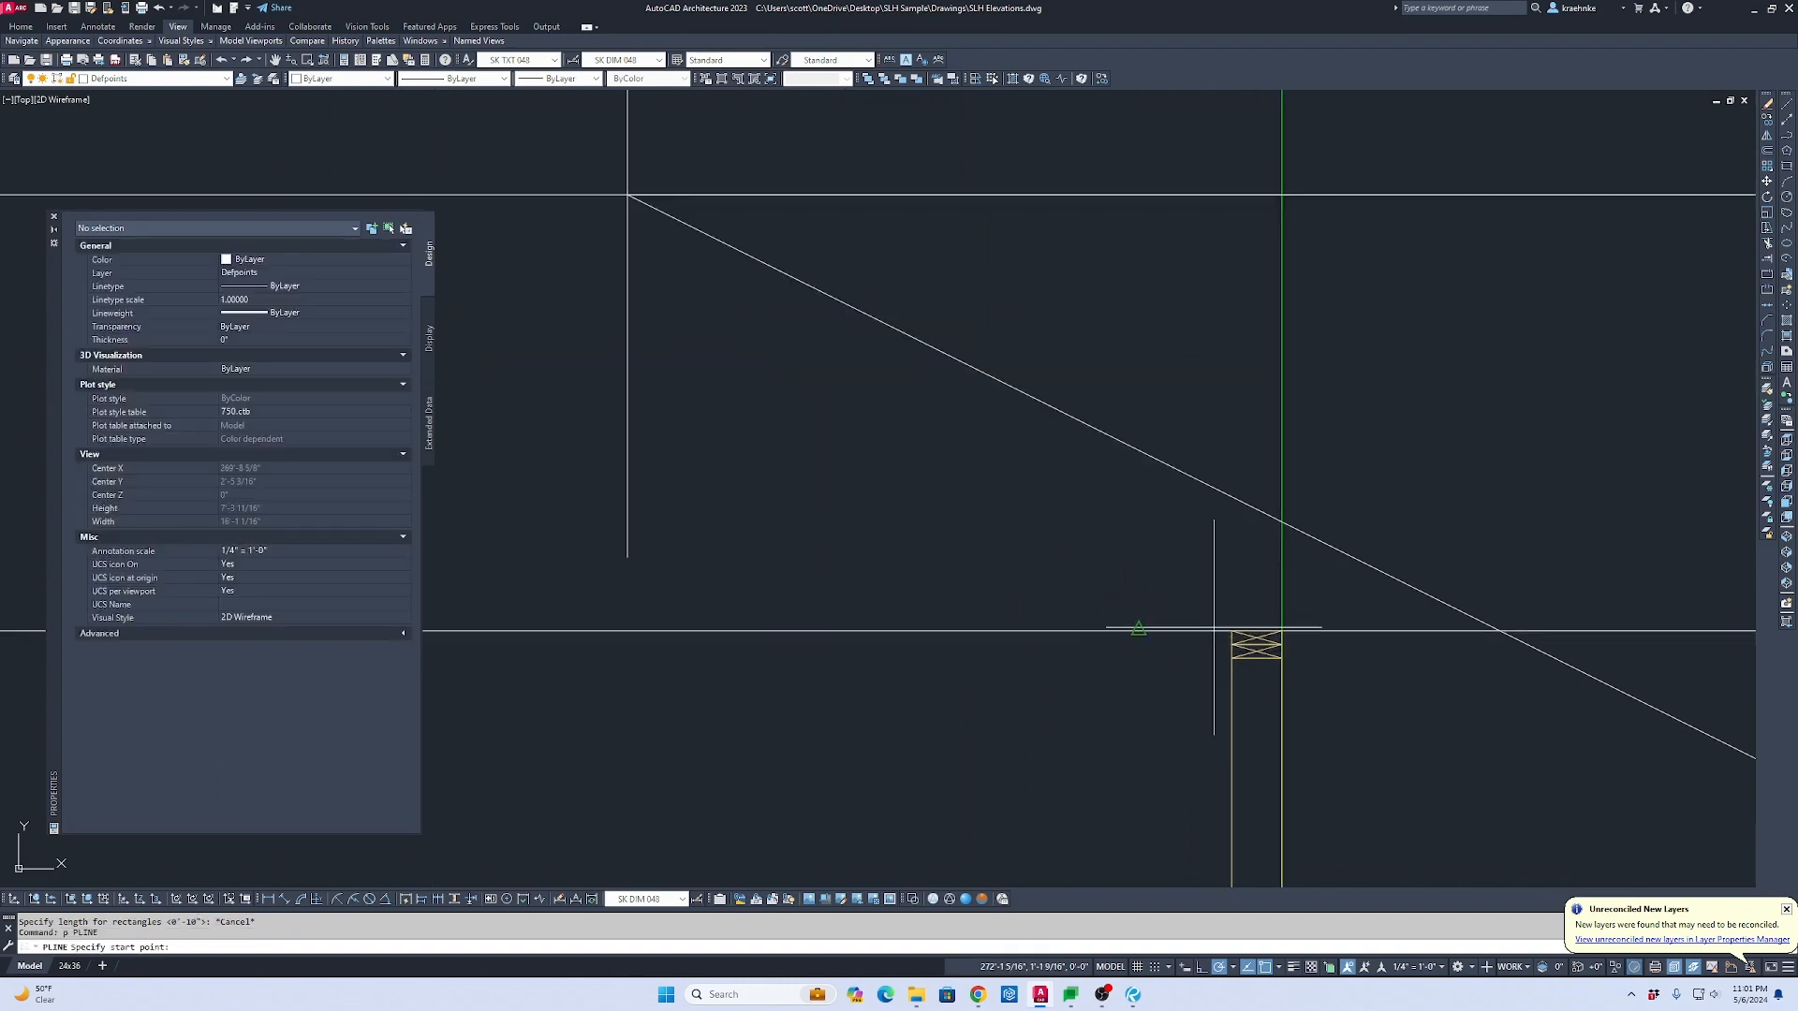
left_click(1232, 632)
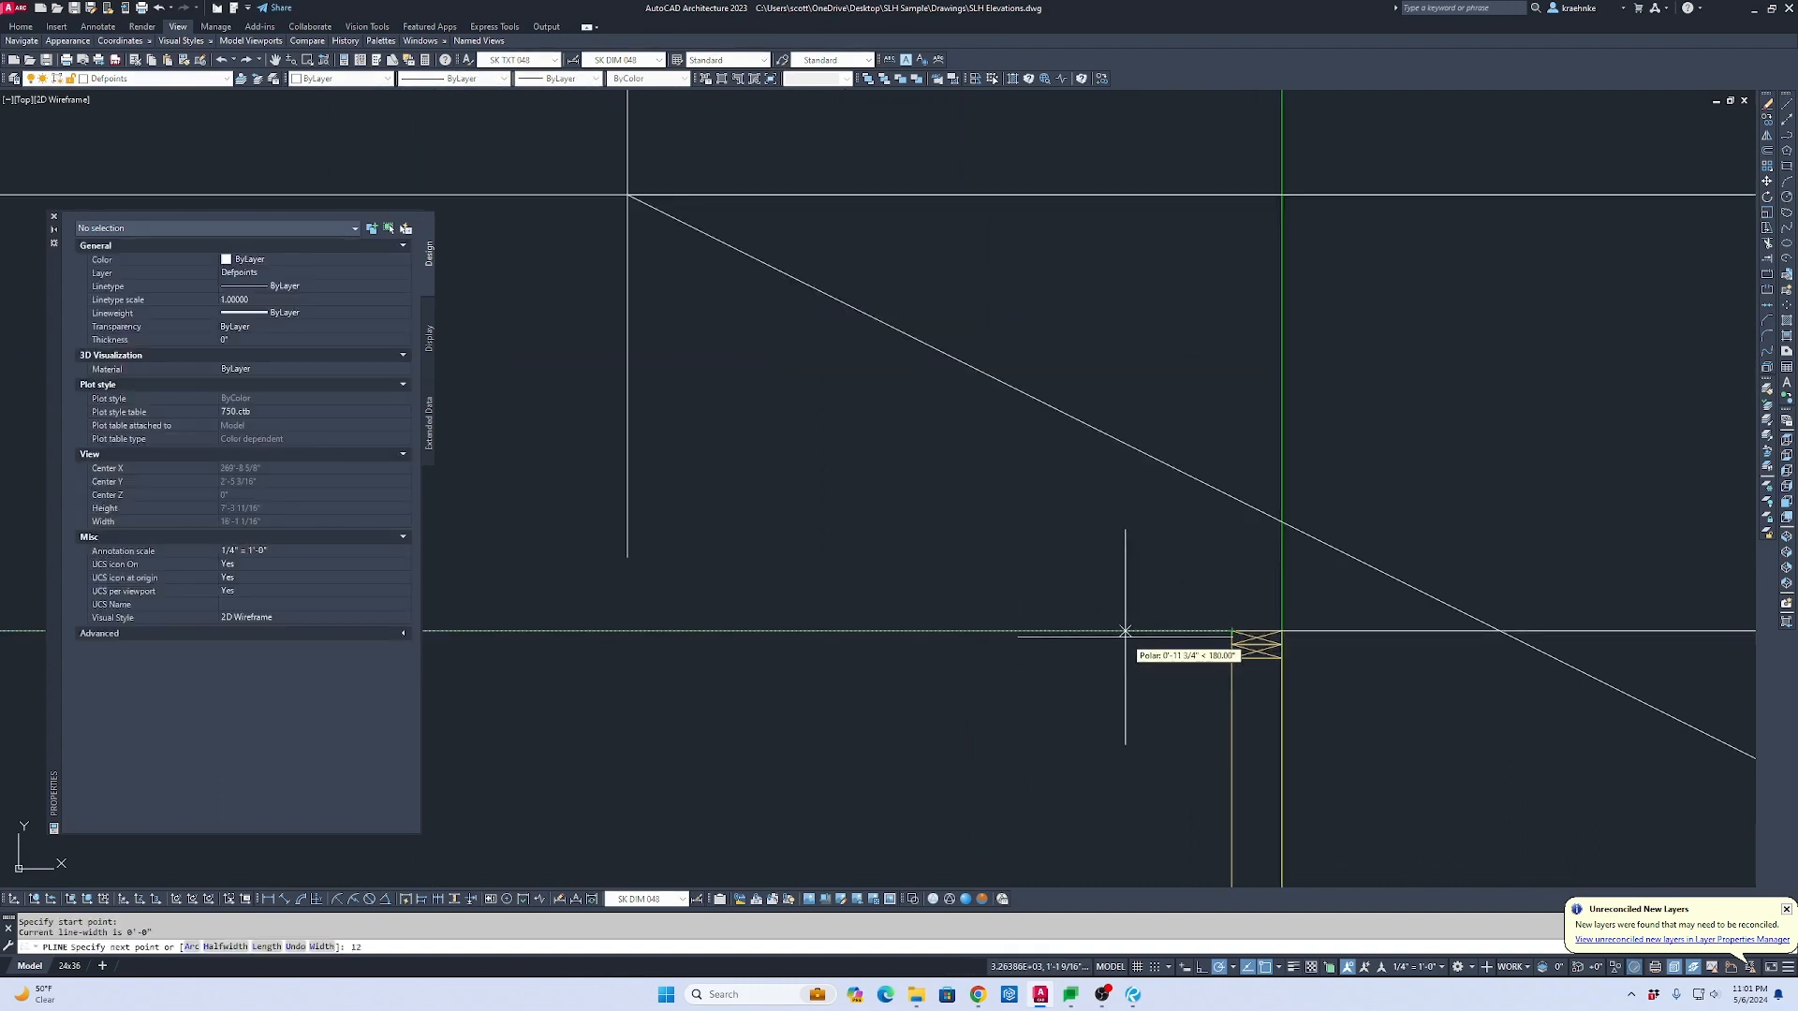
key("Return")
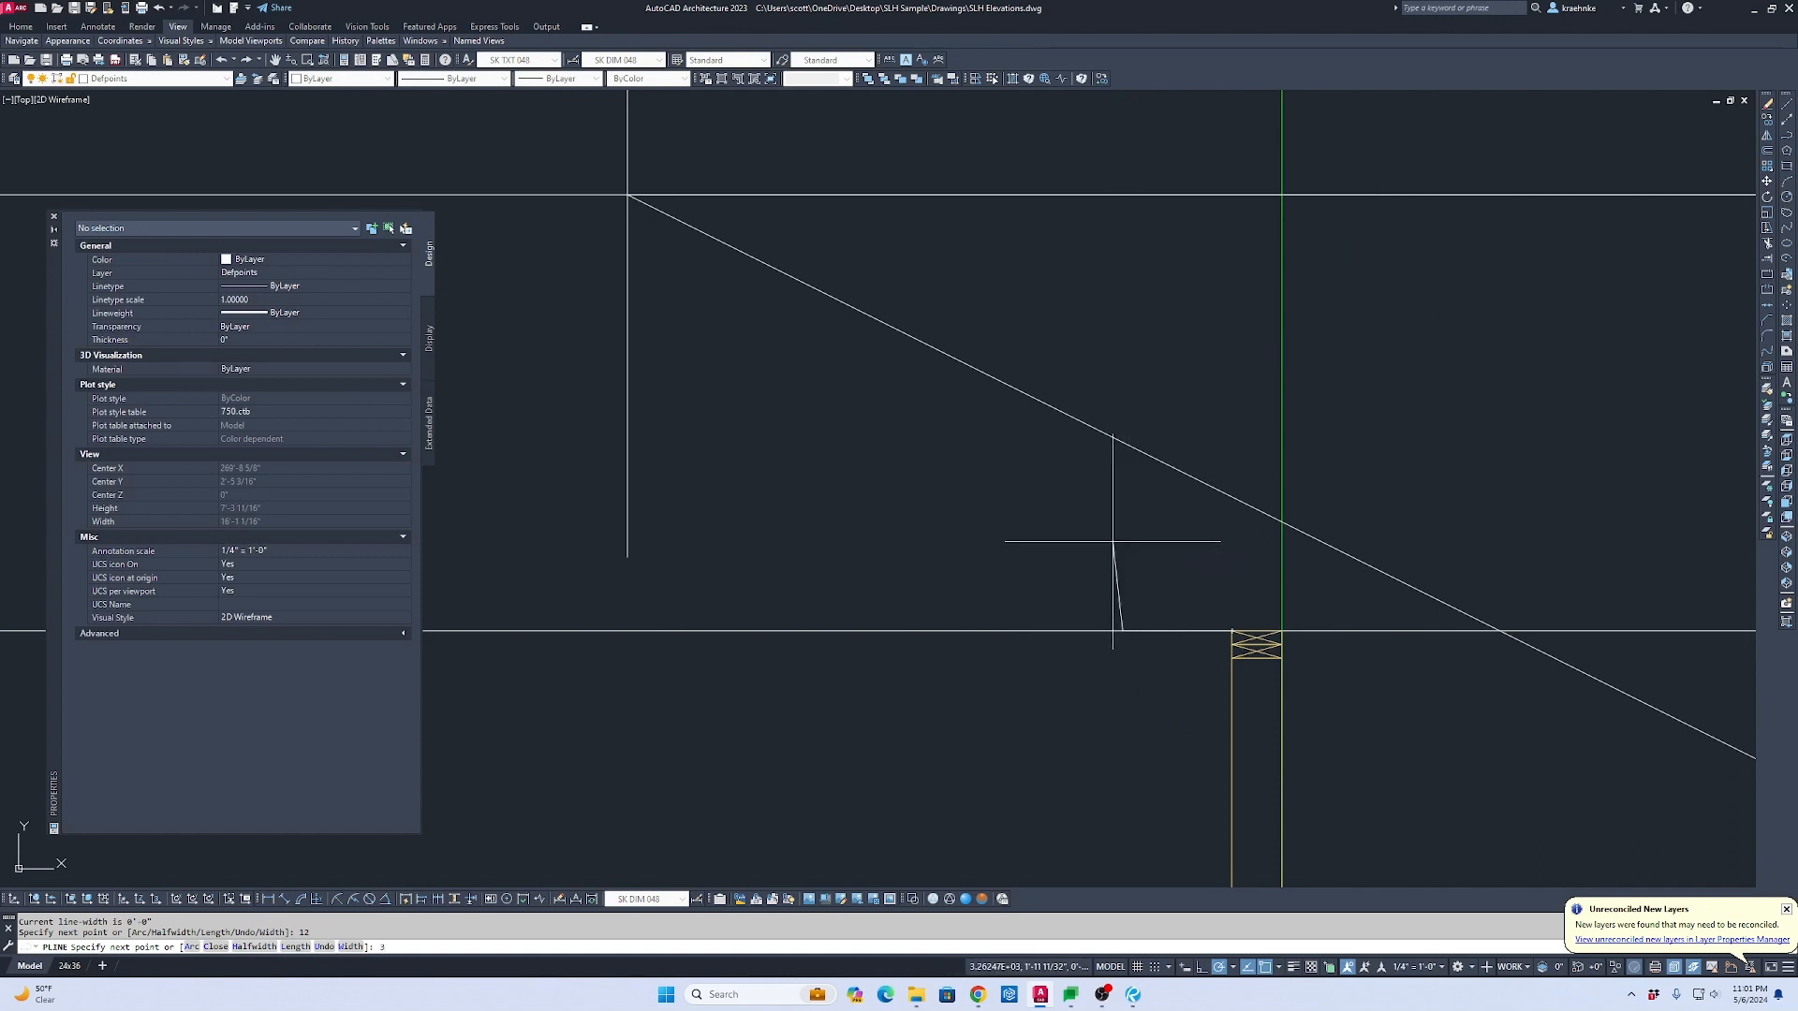
key("Return")
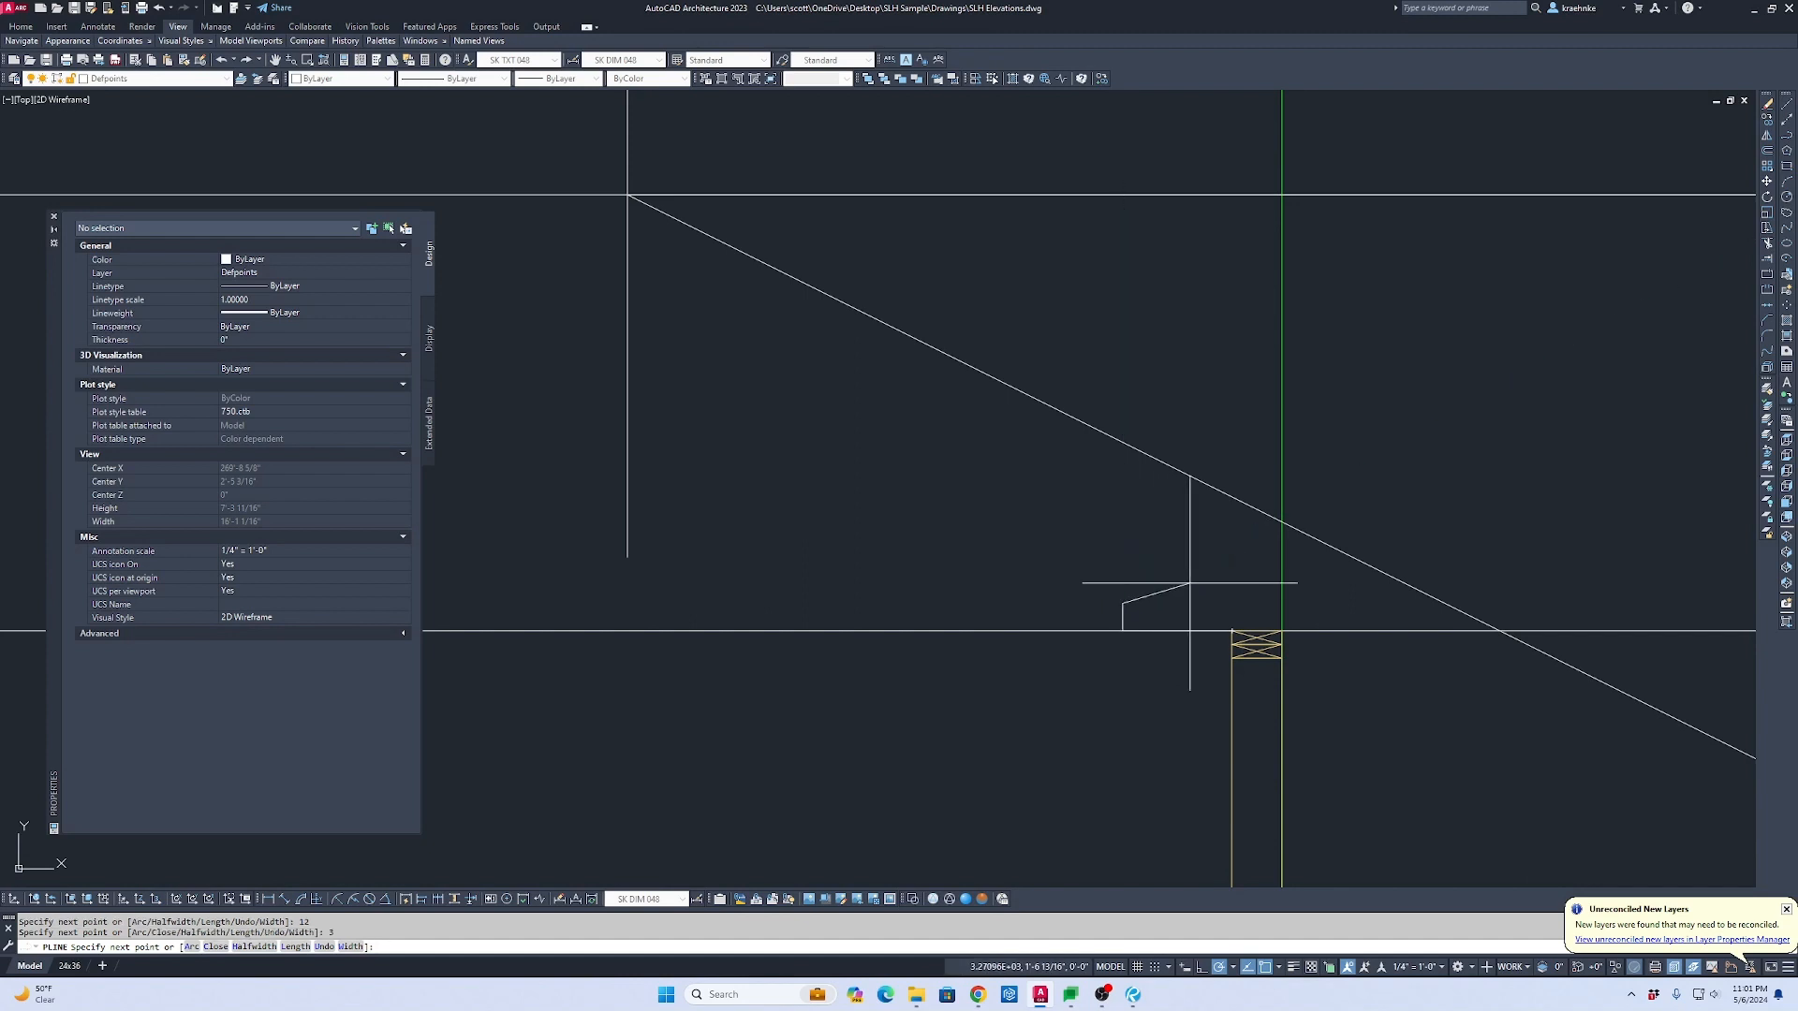
type("c")
key("Return")
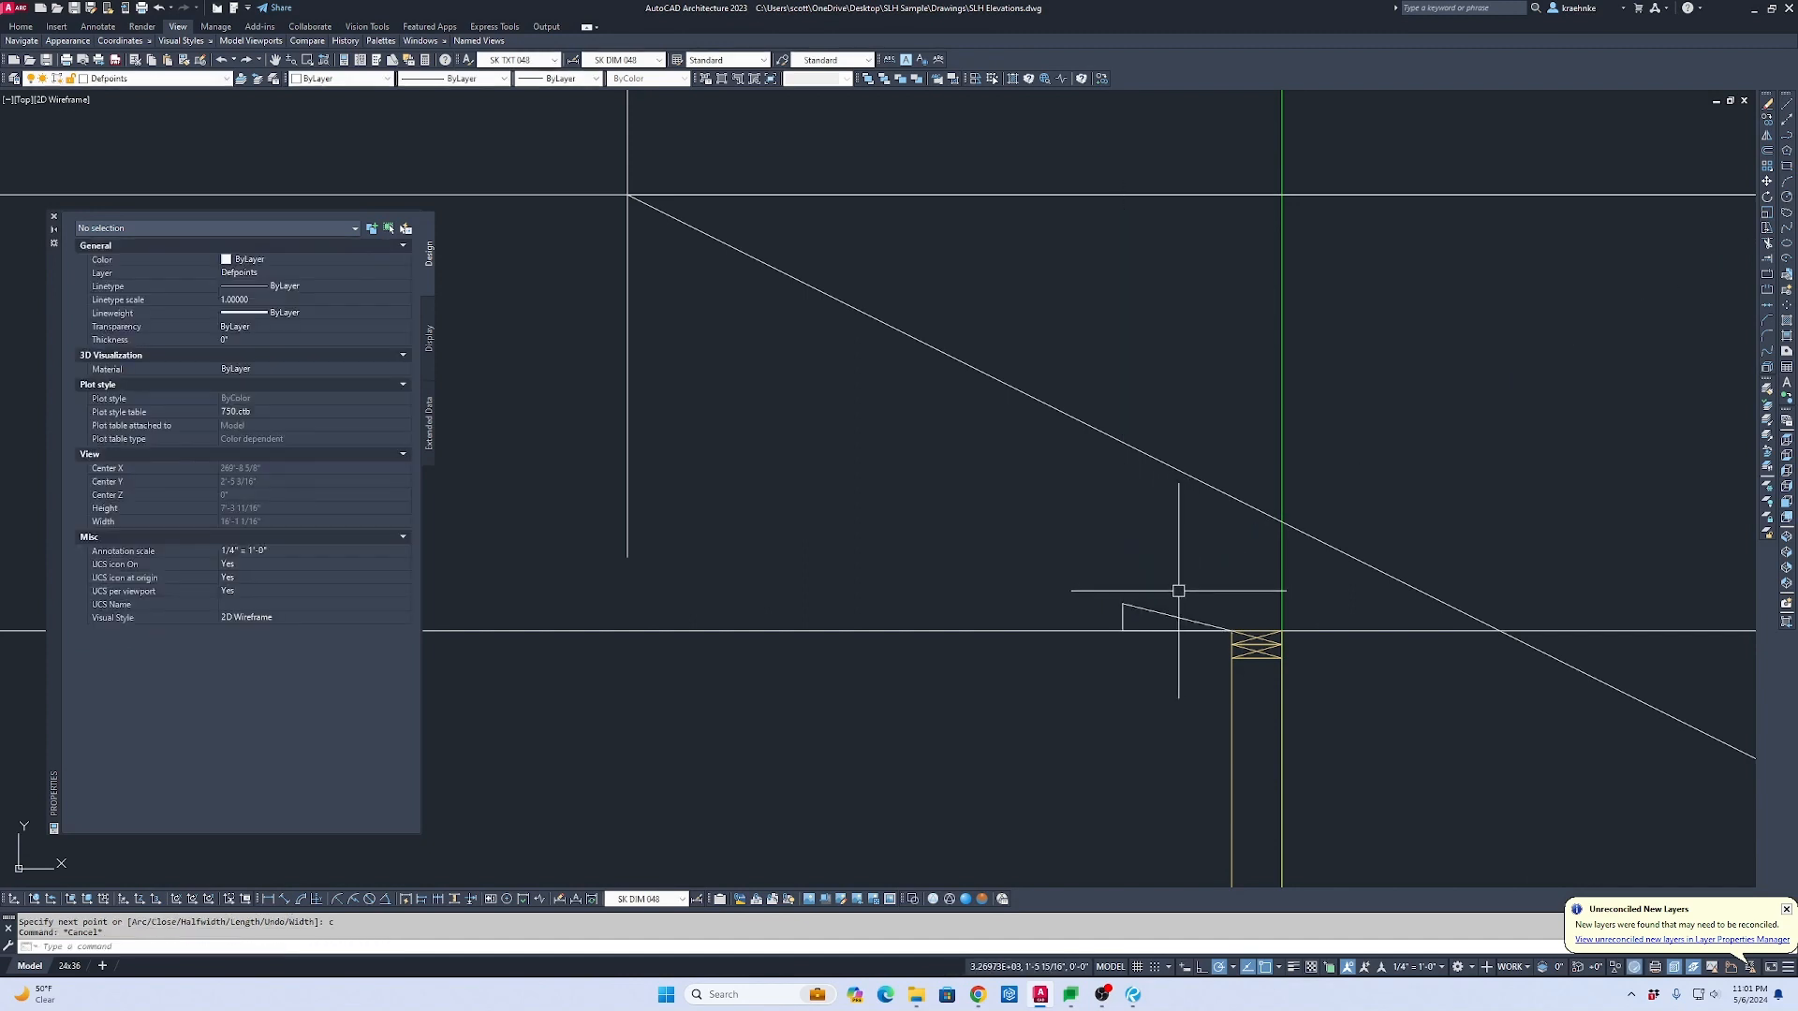
type("sc")
key("Return")
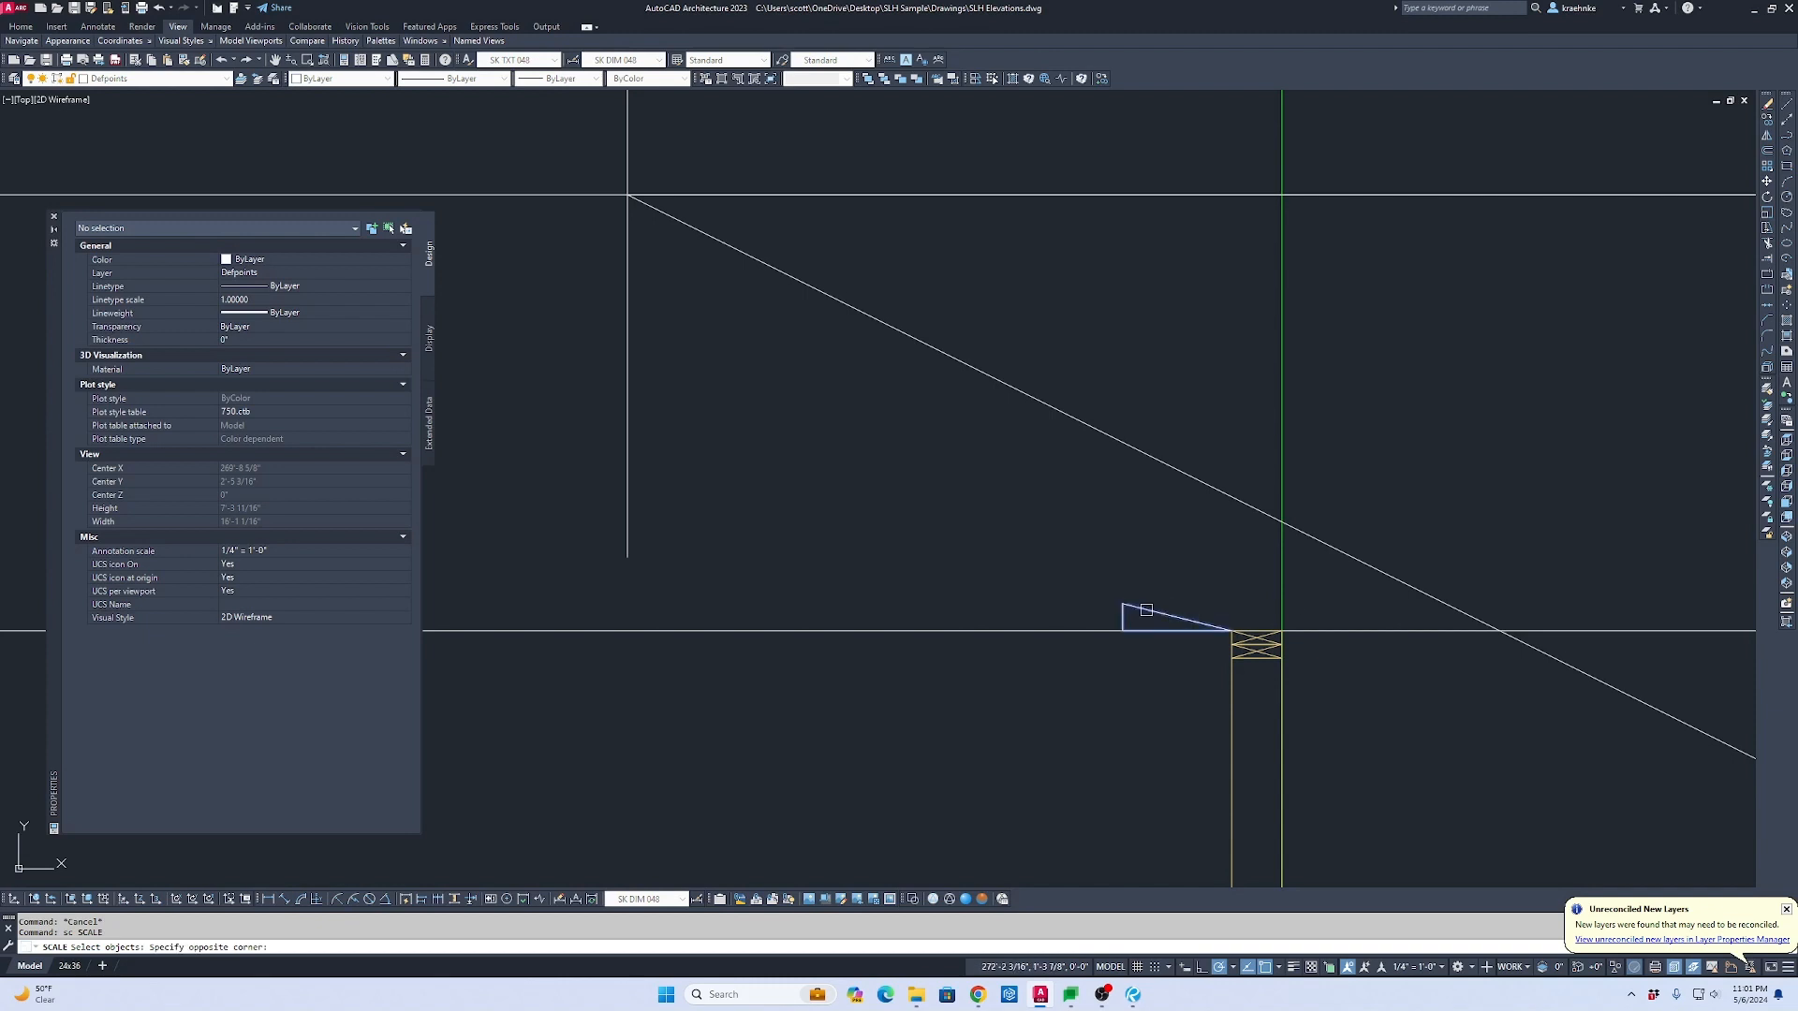
left_click(1146, 609)
key("Return")
left_click(1123, 603)
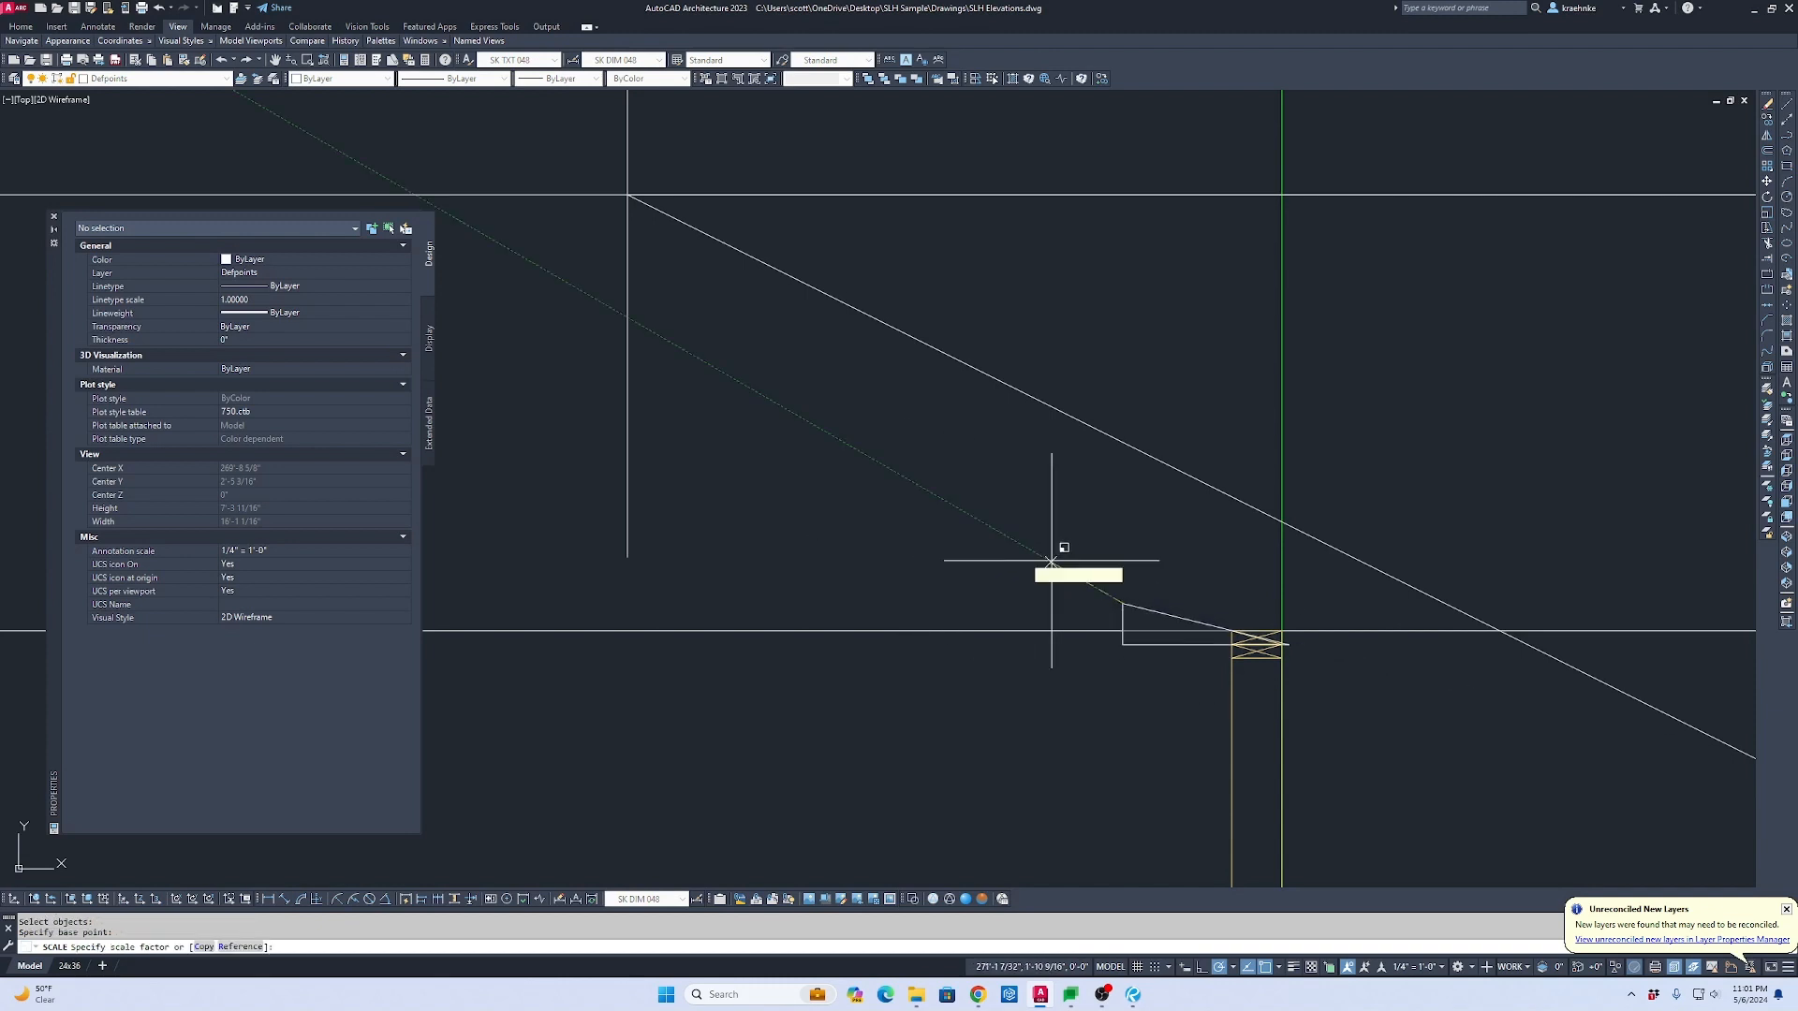
key("Escape")
Step: Scale the 3-in-12 slope triangle up from the top plate's inner corner until its slope passes the vertical ridge line
key("Return")
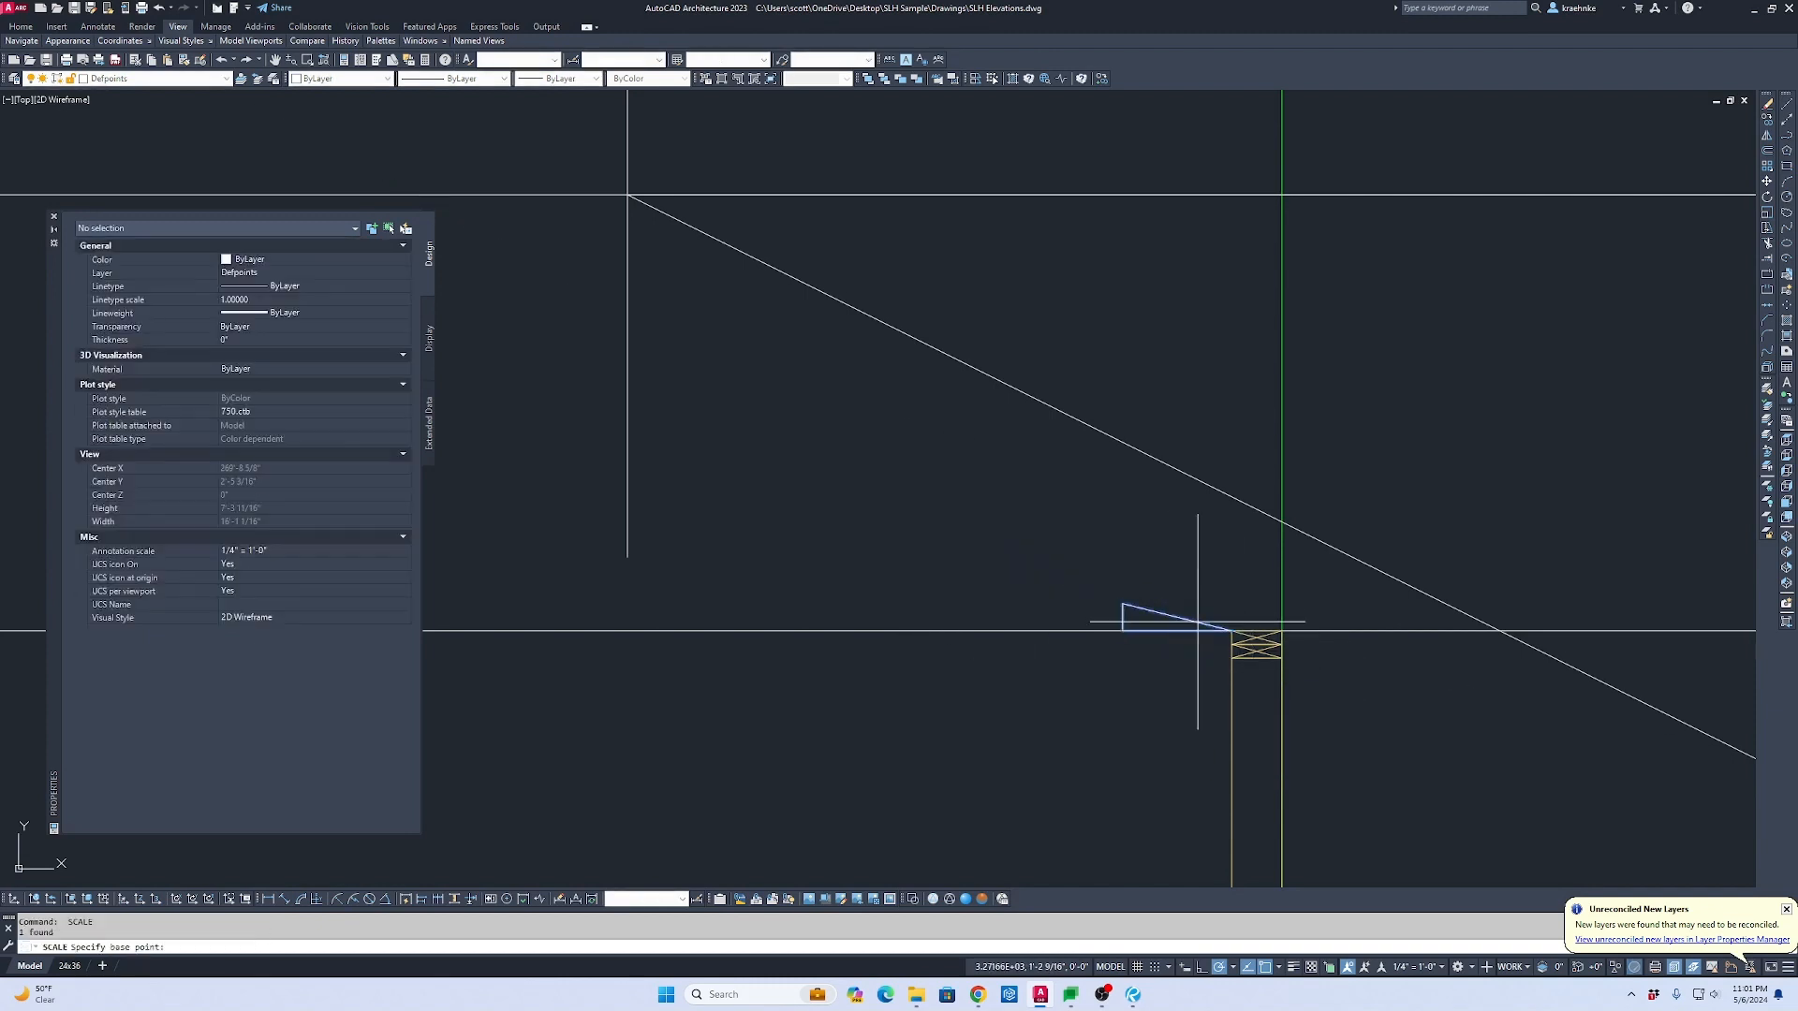
left_click(1222, 625)
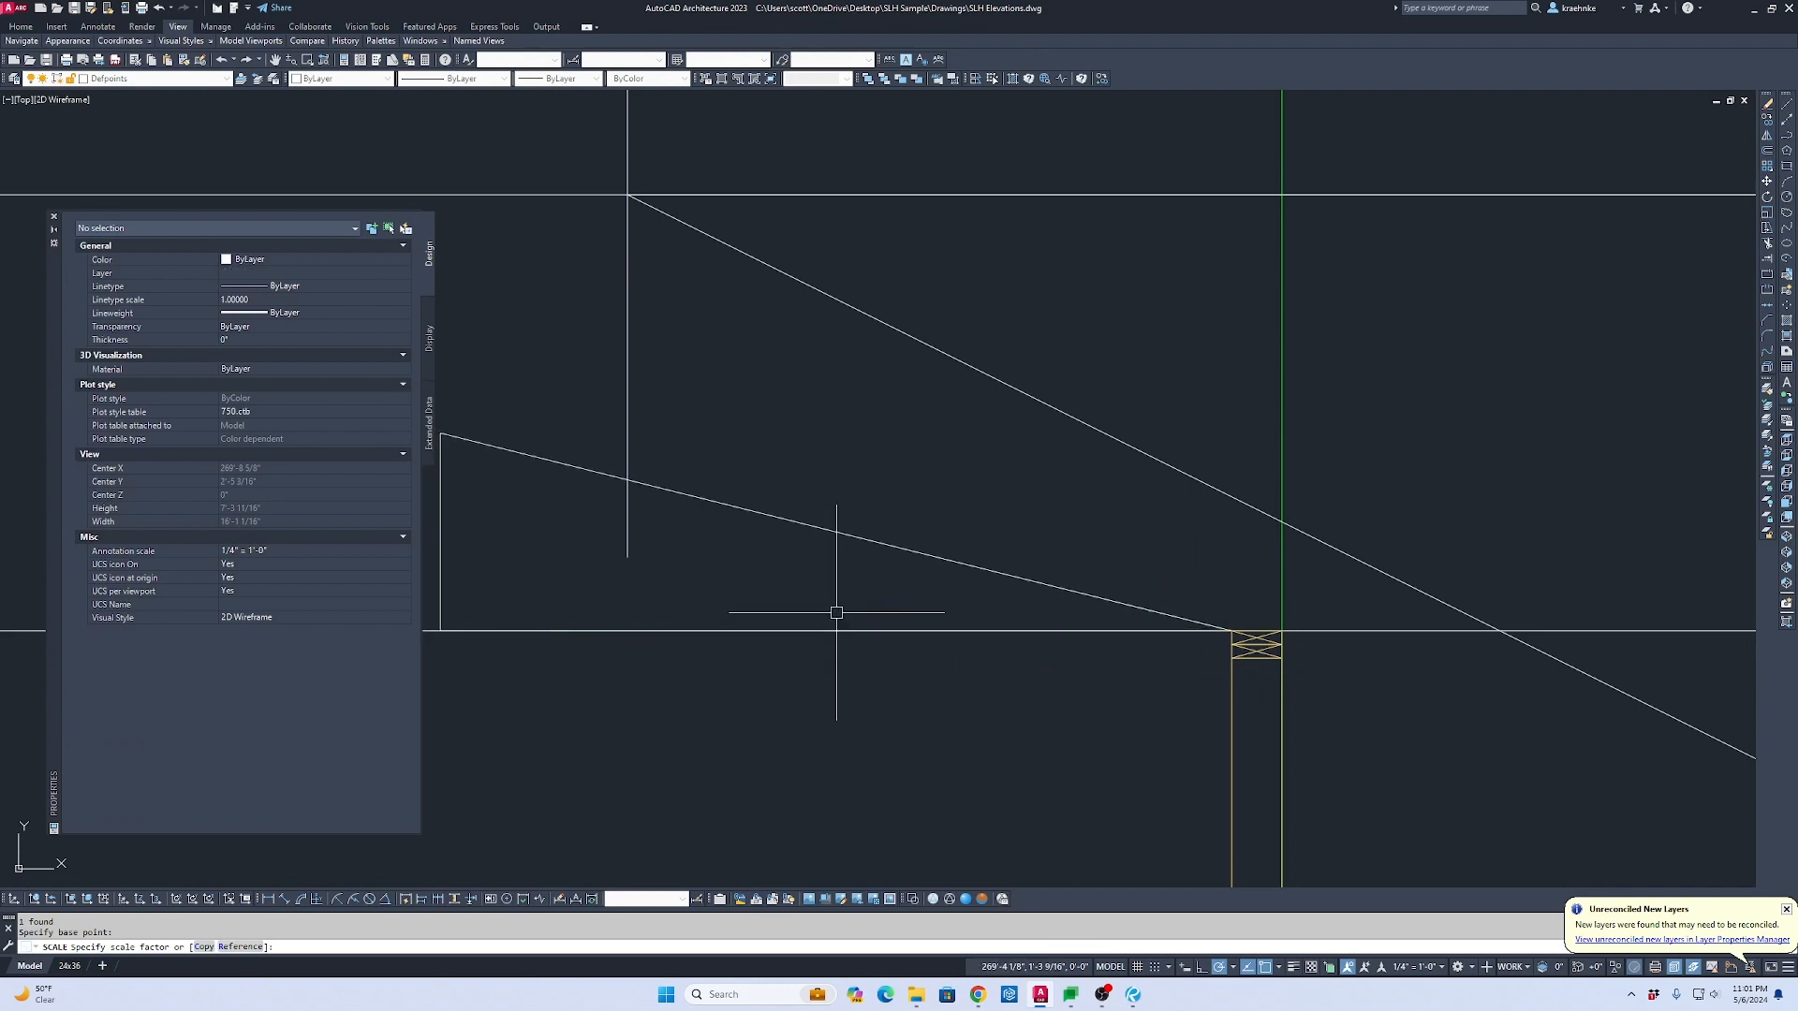
scroll(893, 609, "down", 2)
middle_click_drag(894, 610, 1024, 385)
scroll(1024, 386, "down", 3)
key("Escape")
Step: Measure the height from the ground line to the 3-in-12 slope at the ridge line with a temporary linear dimension
type("d")
key("Return")
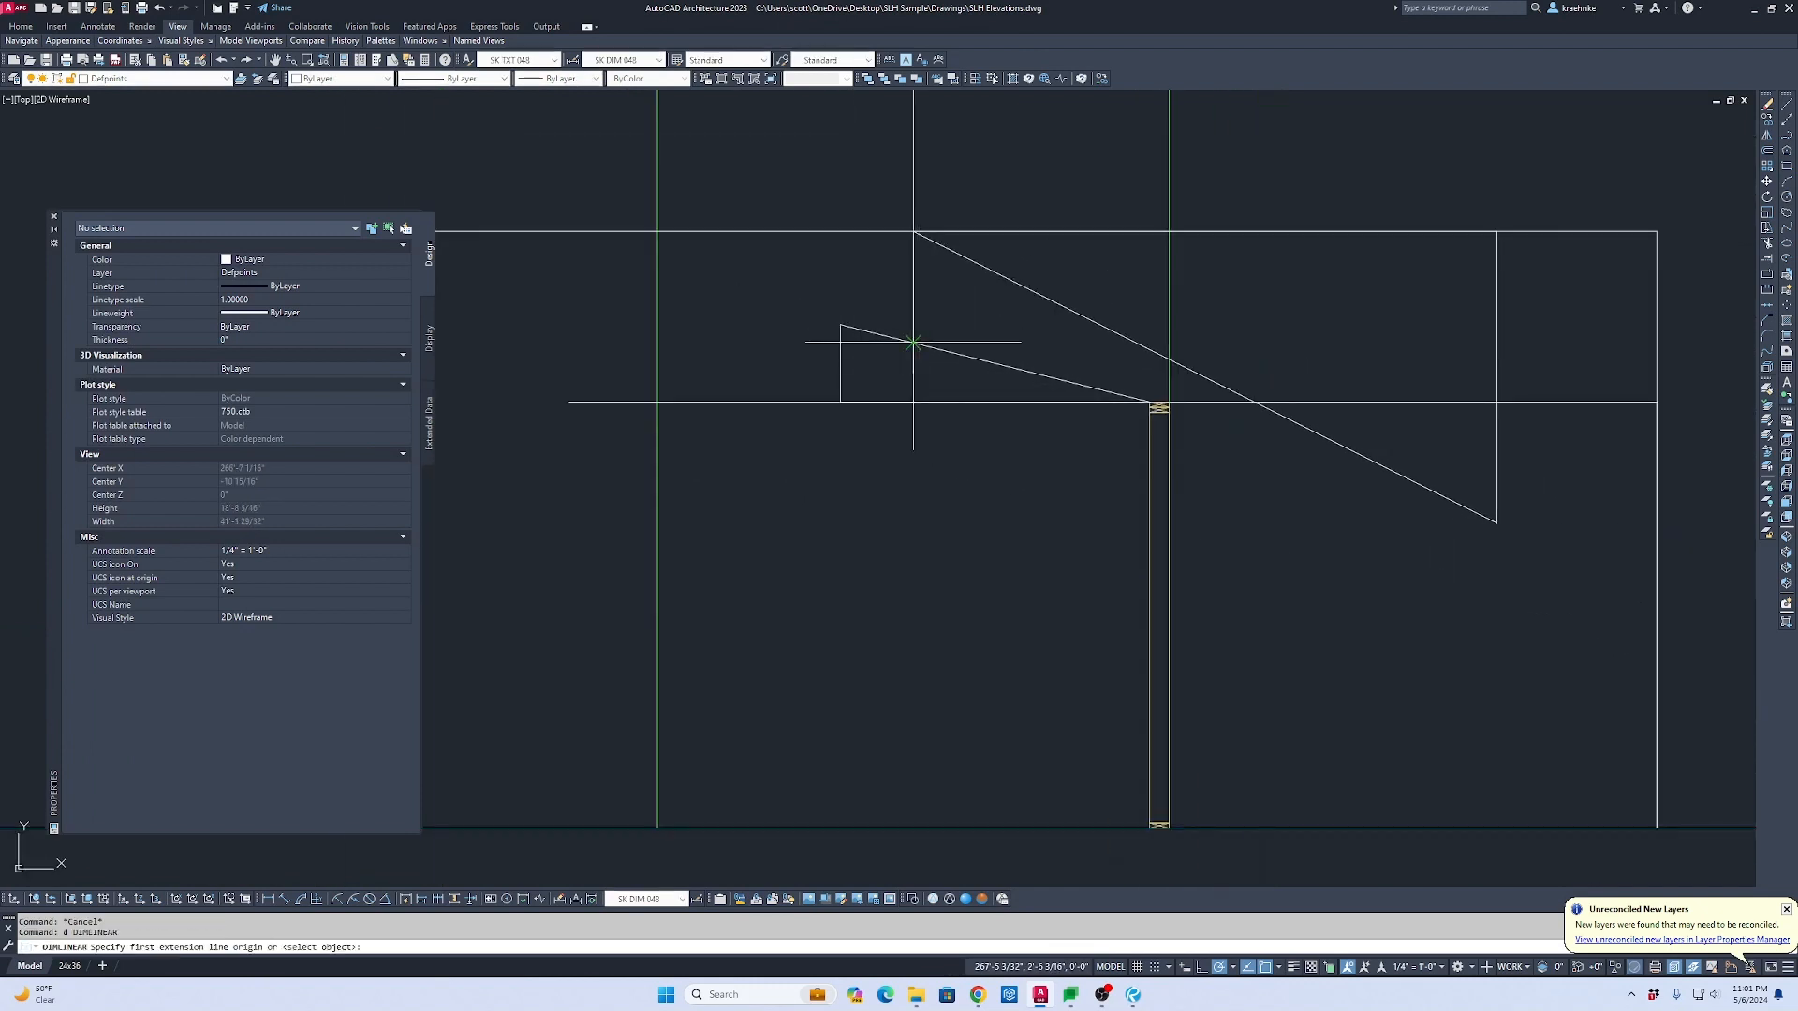
left_click(913, 343)
left_click(942, 829)
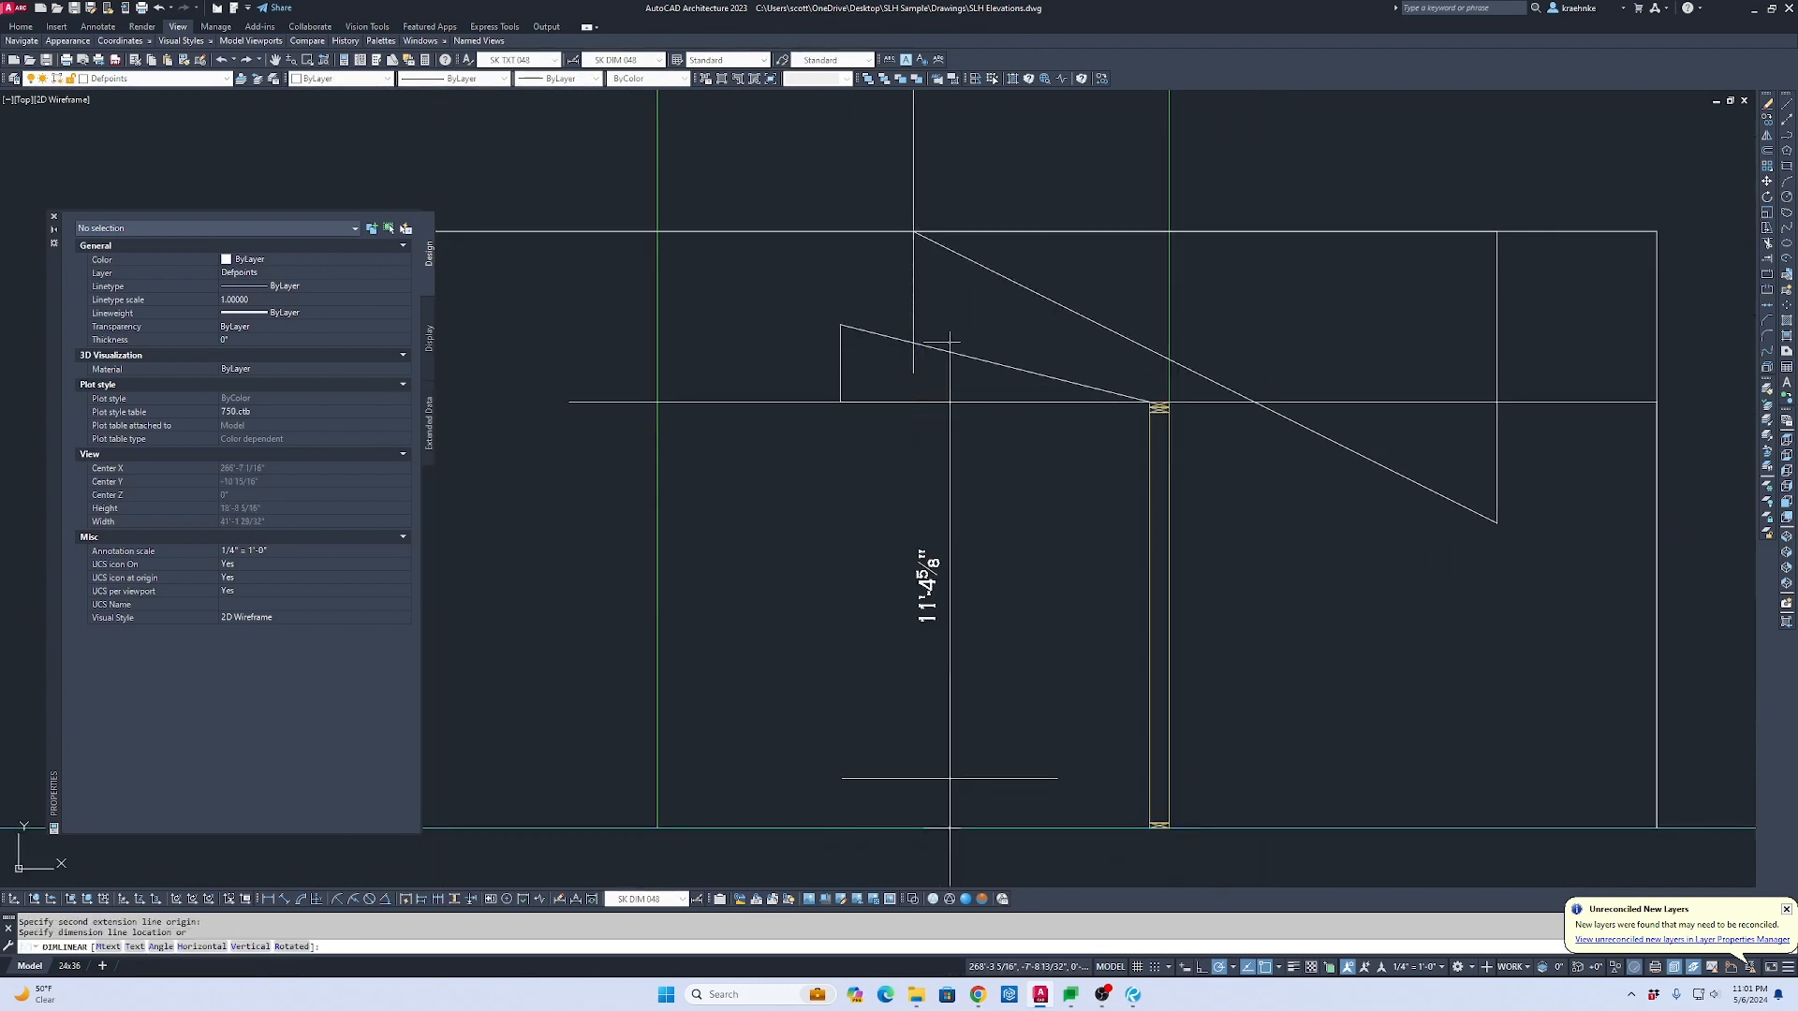
key("Escape")
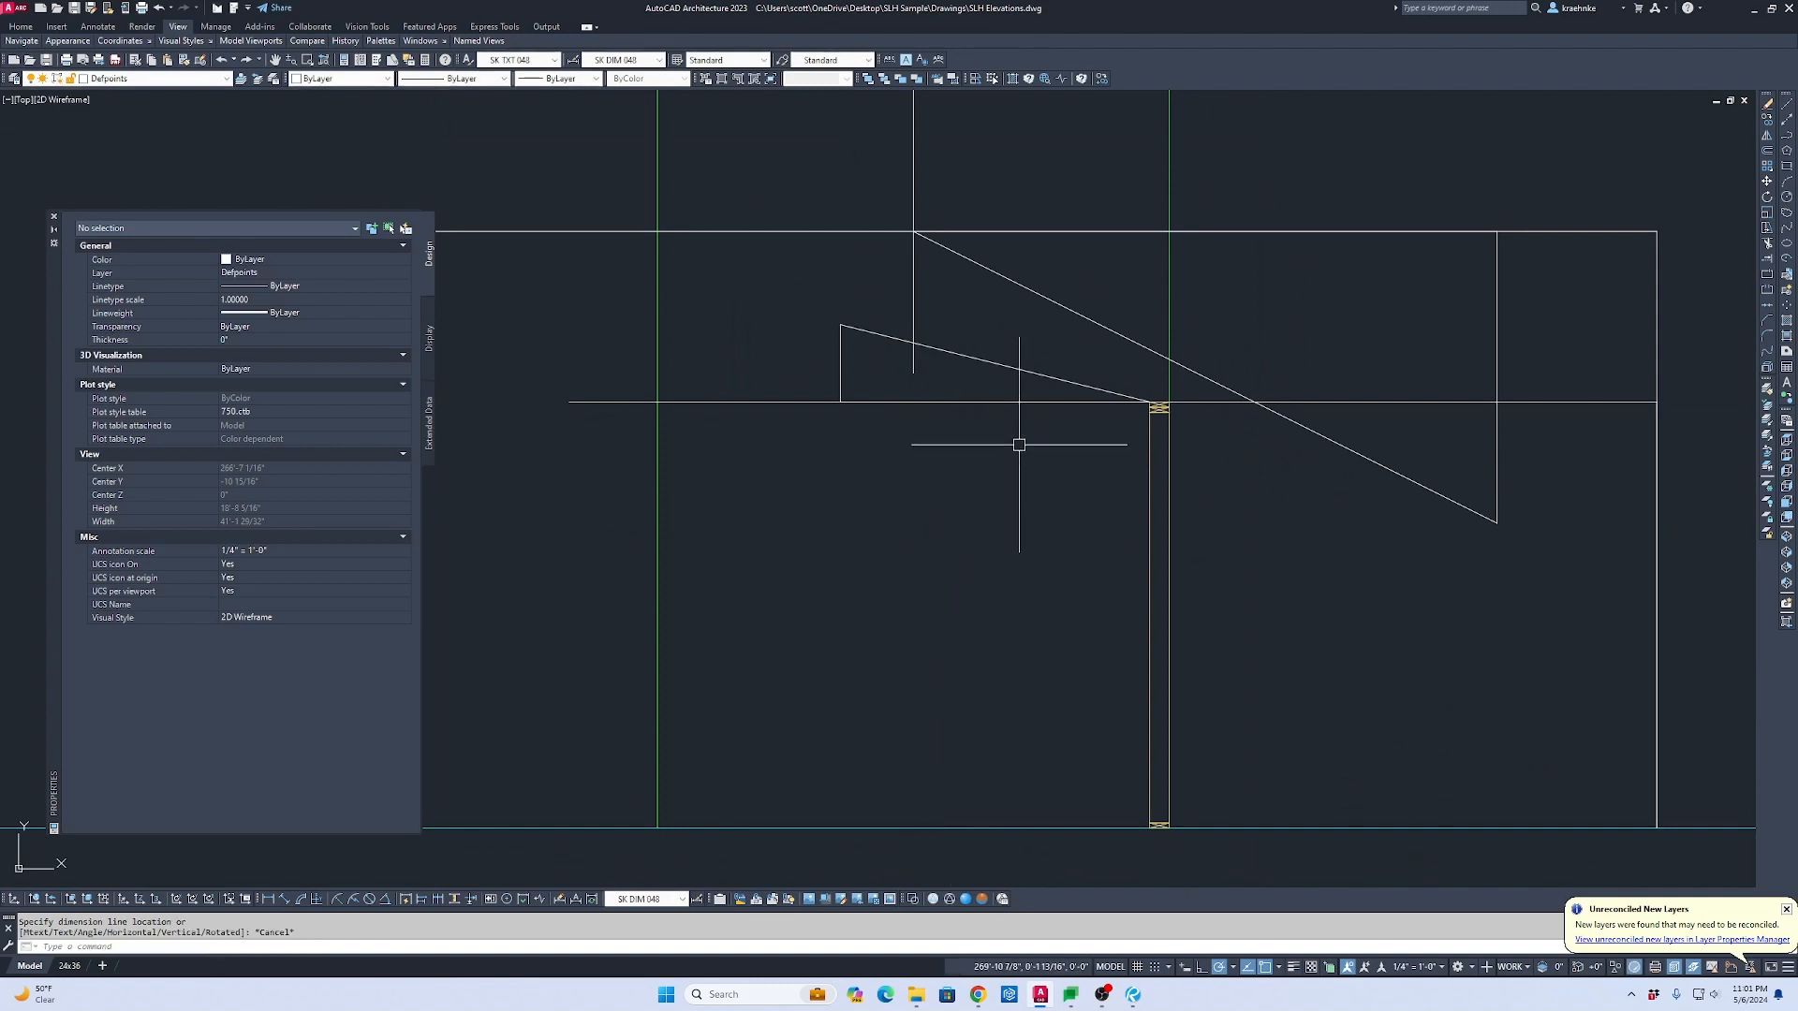
Step: Trace a polyline from the ridge down the roof slope to the wall line, around the top plate's corners and up the ceiling slope to the ridge line
middle_click_drag(1035, 419, 1114, 504)
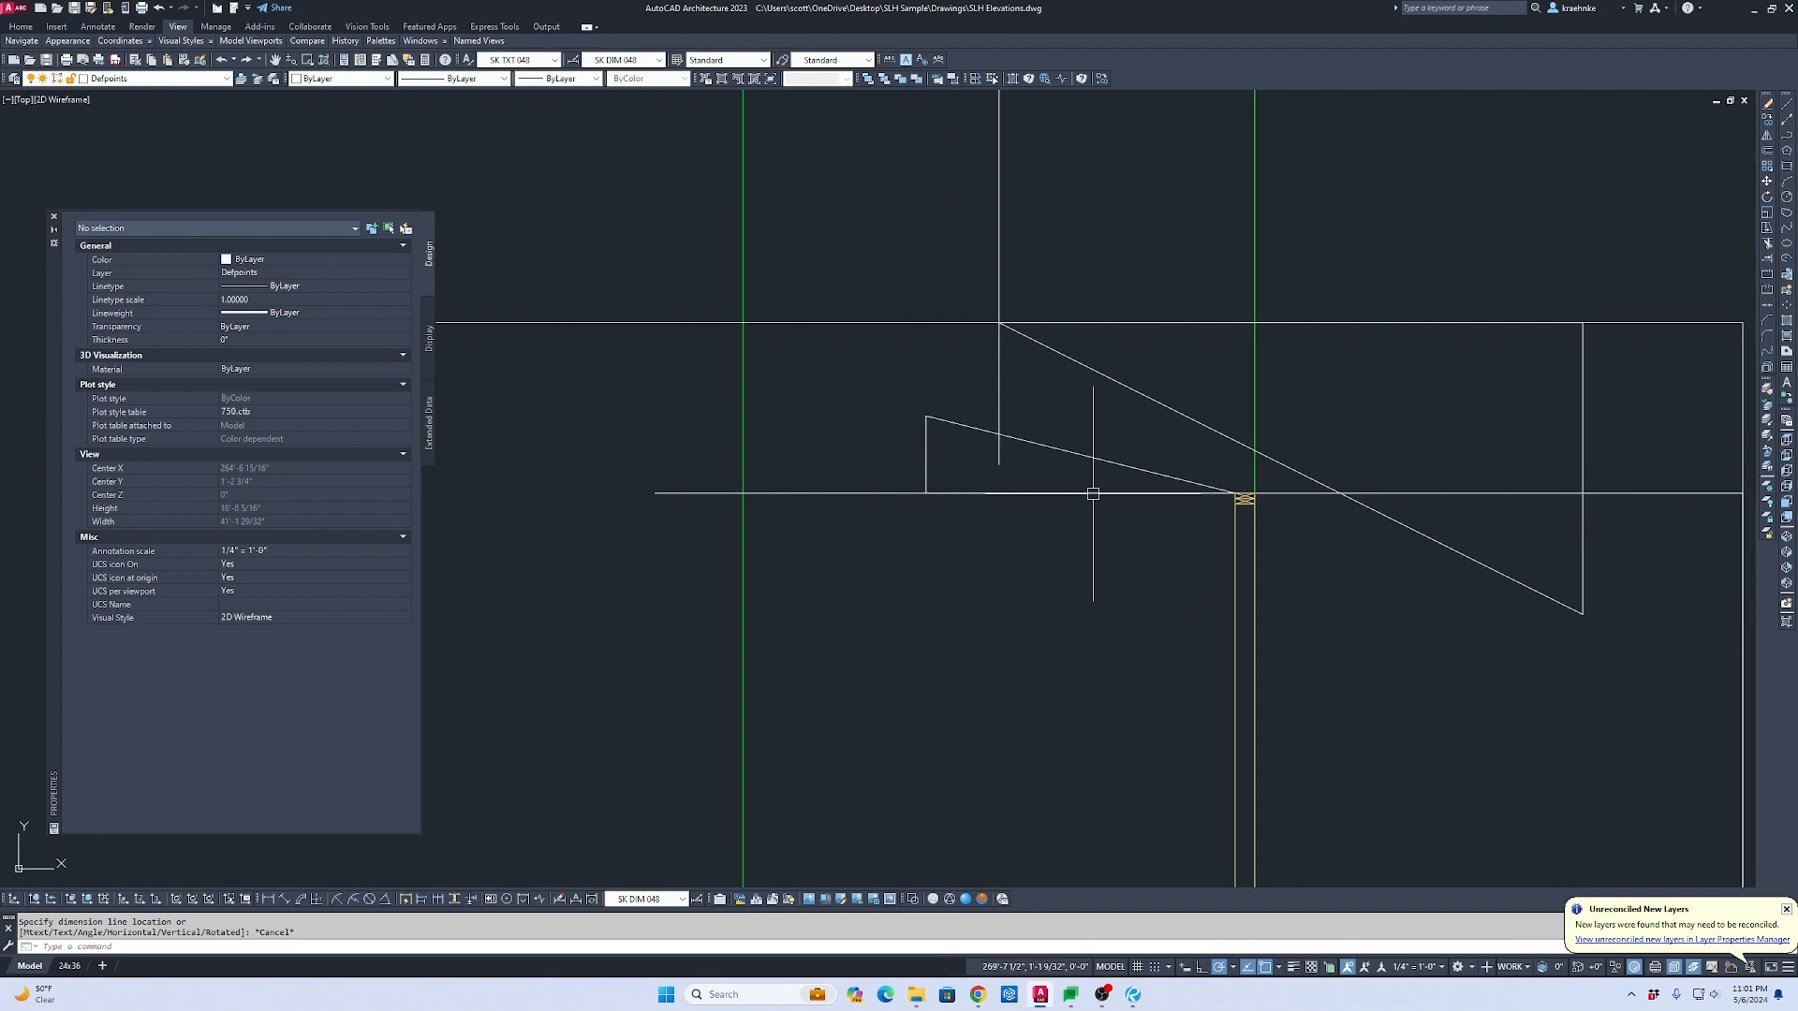
key("Escape")
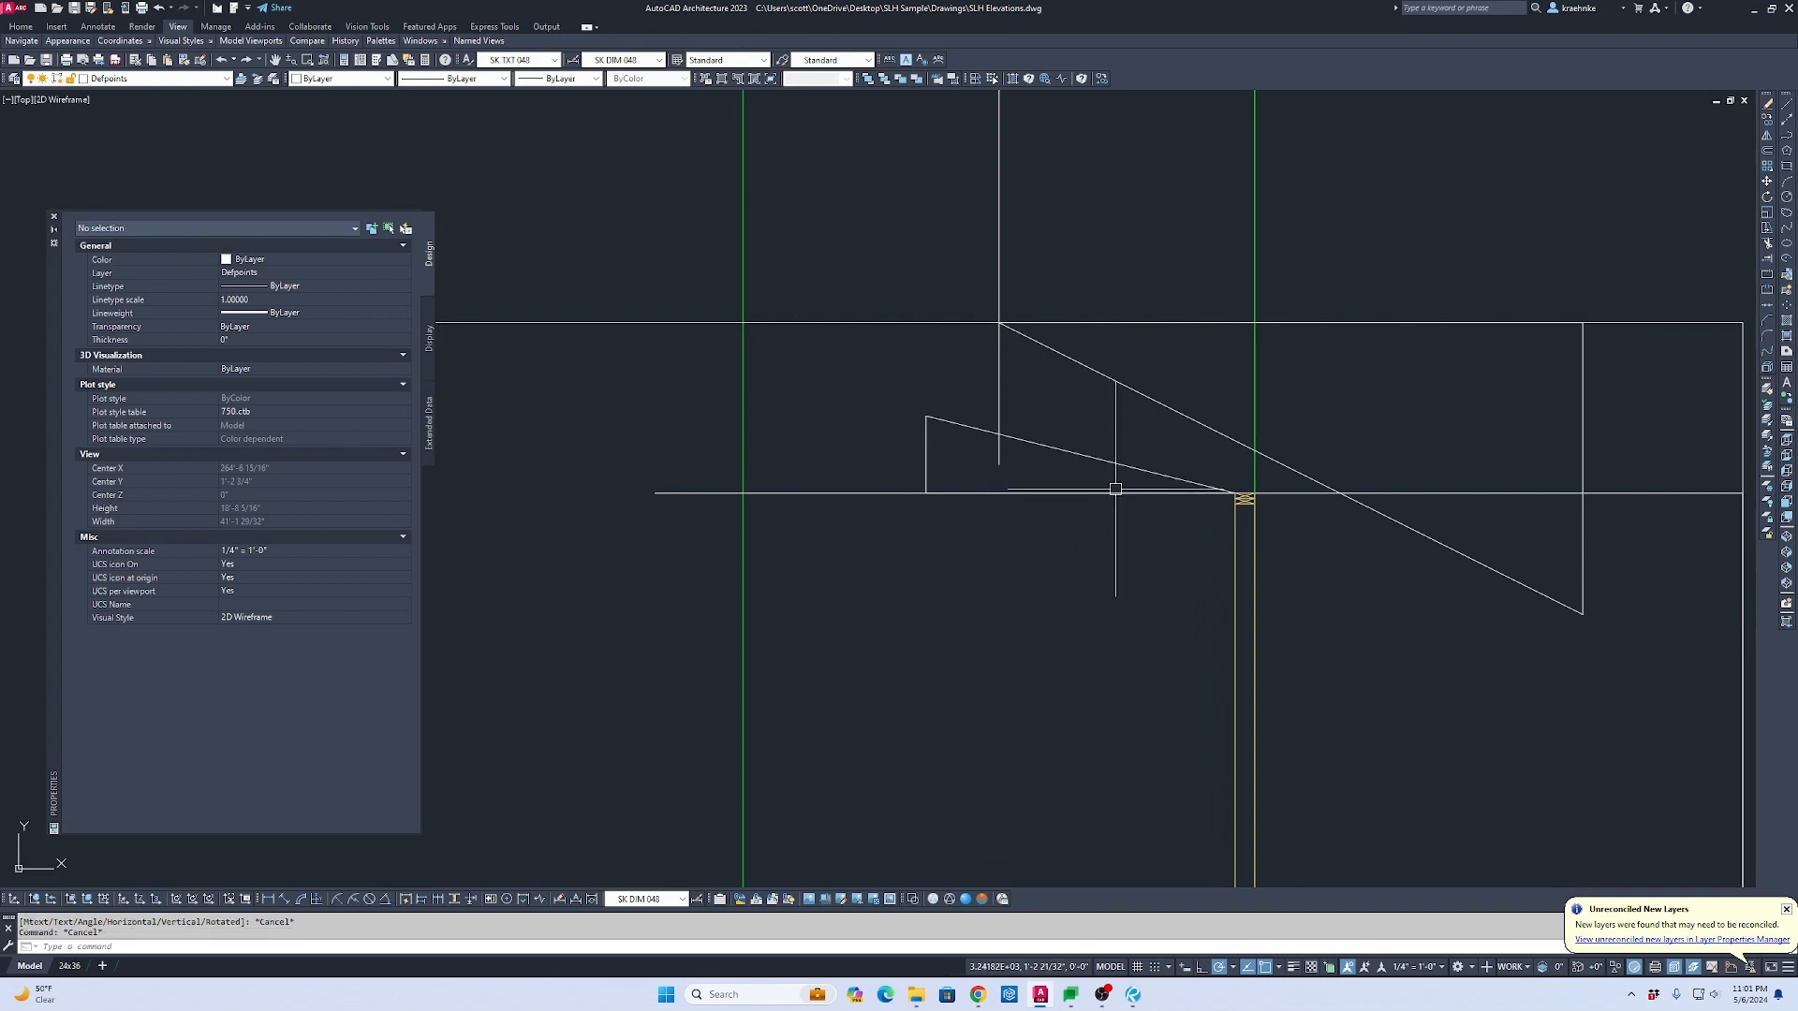
key("Return")
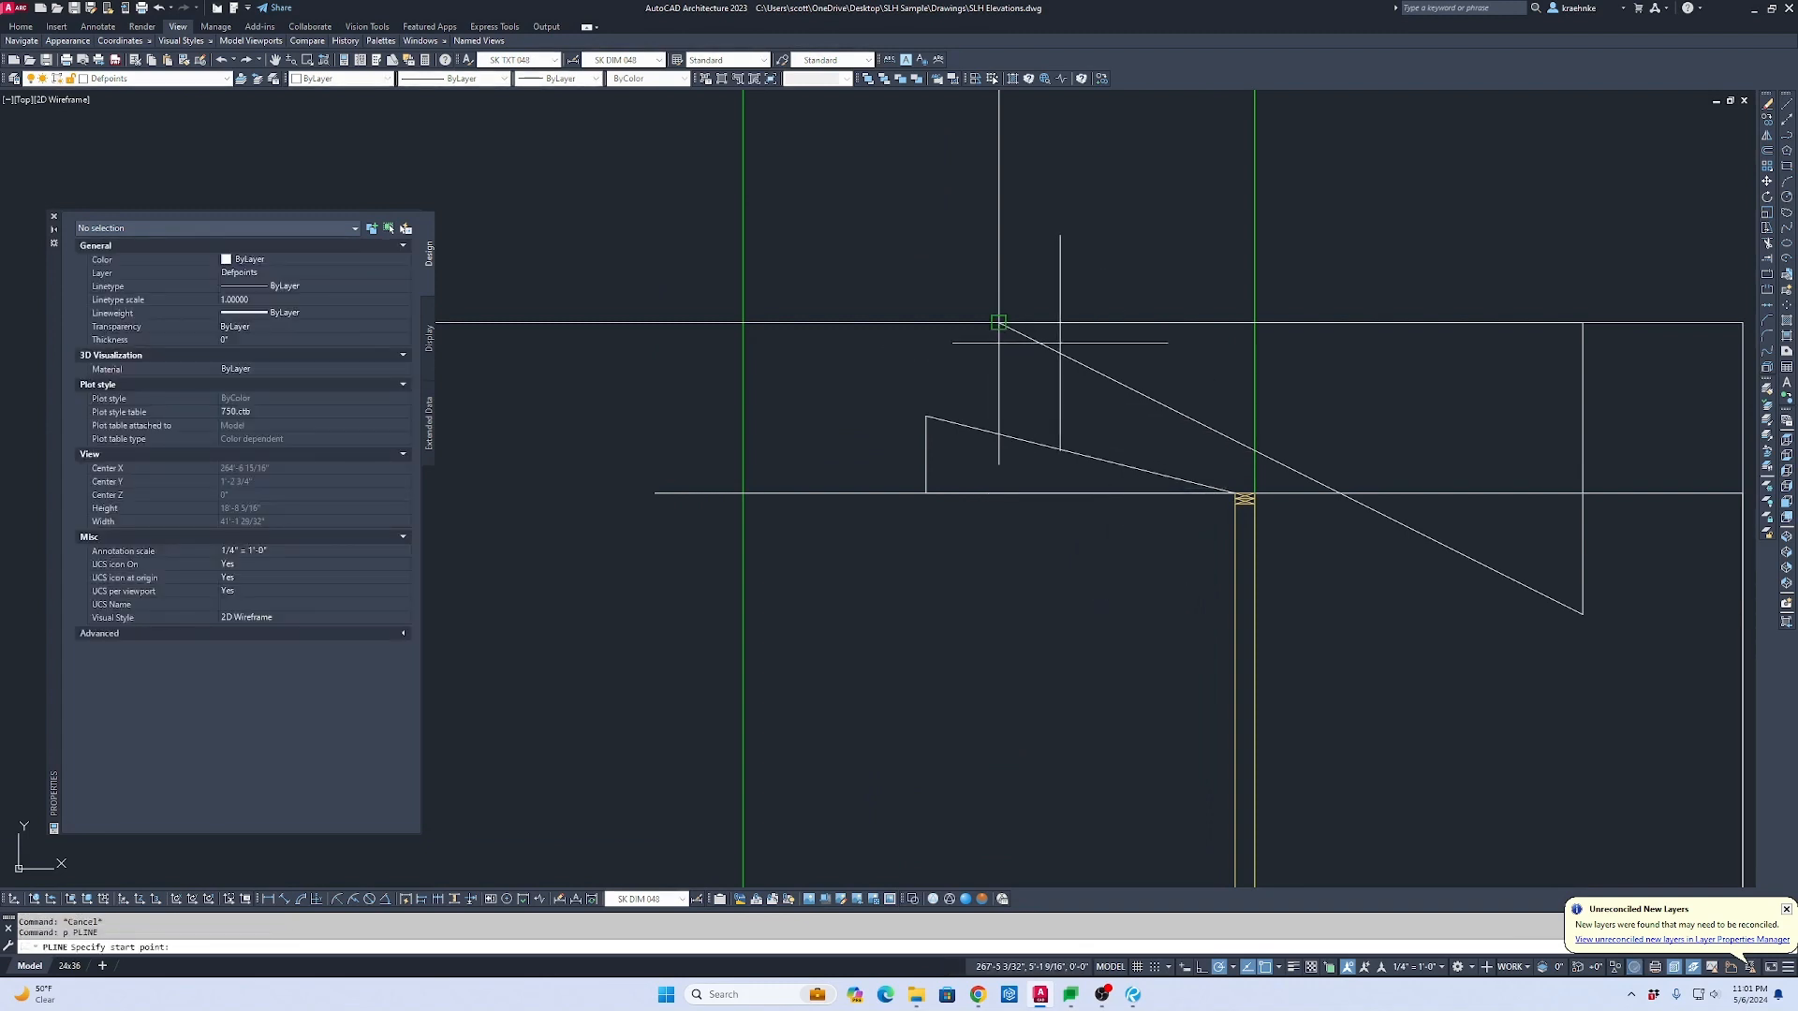
left_click(999, 323)
scroll(1256, 435, "up", 4)
left_click(1253, 471)
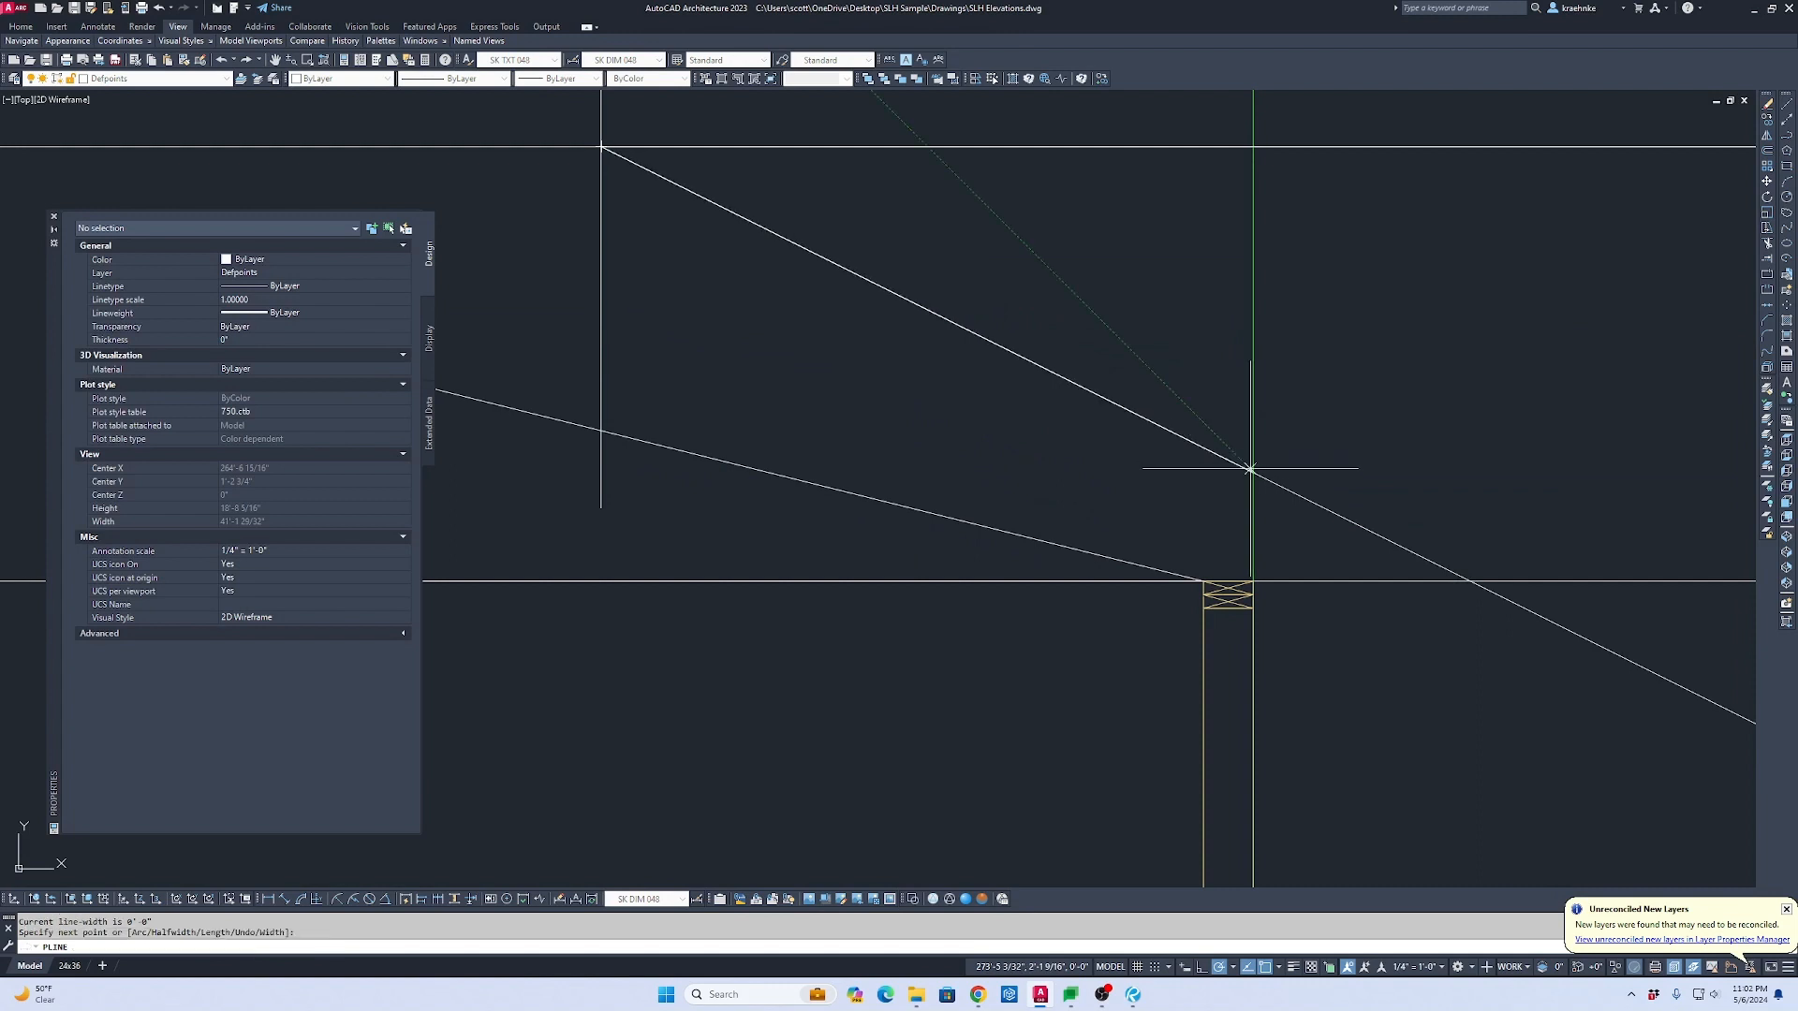
left_click(1253, 581)
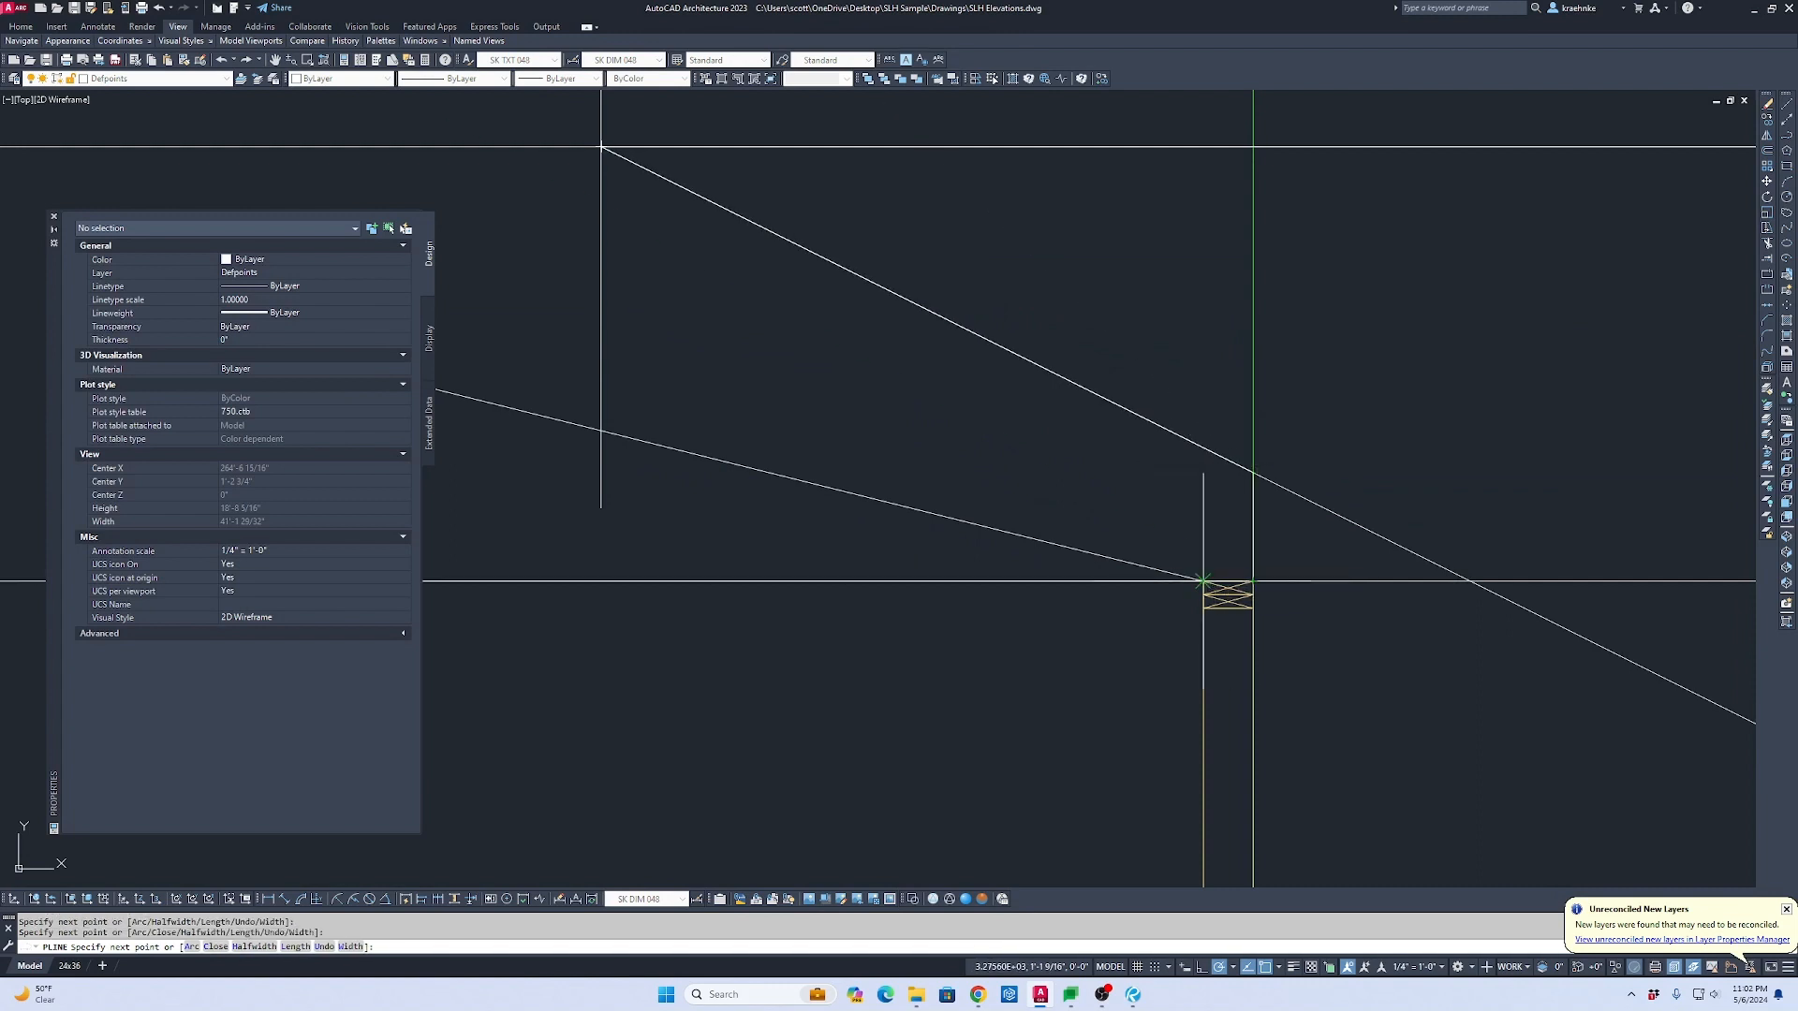
left_click(1203, 580)
scroll(1143, 553, "down", 1)
middle_click_drag(1142, 552, 1184, 545)
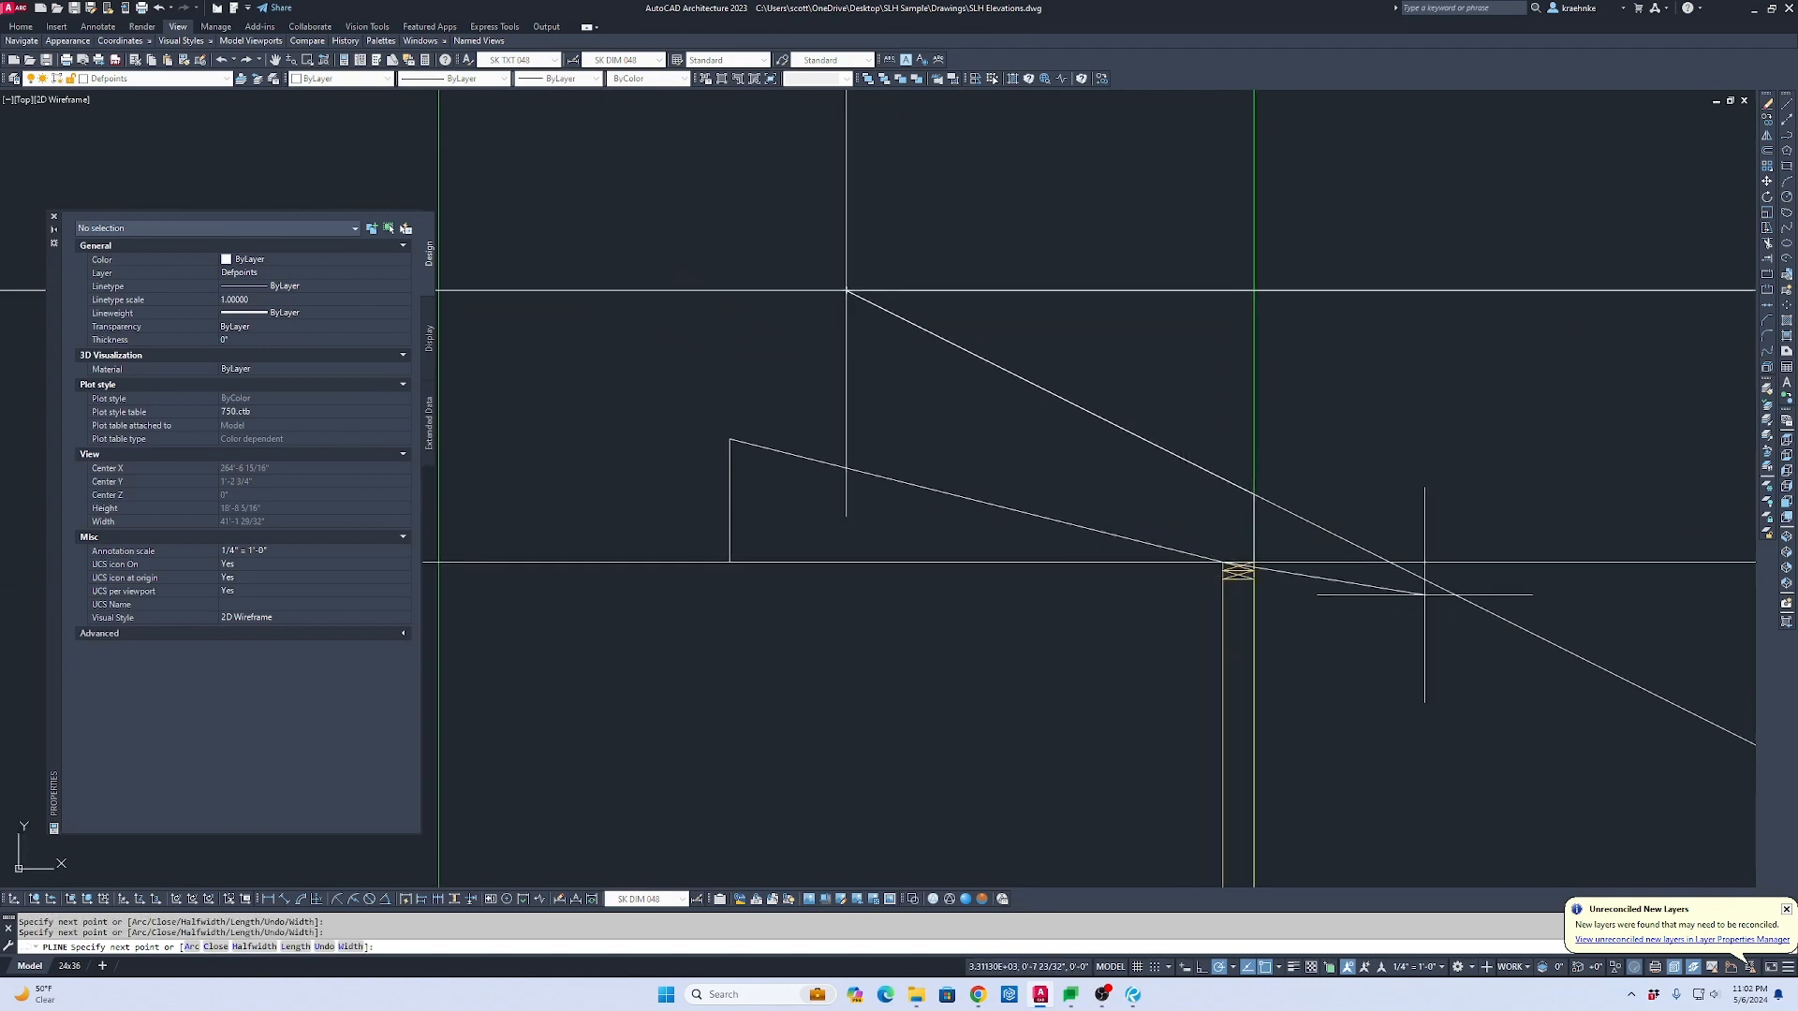
key("Escape")
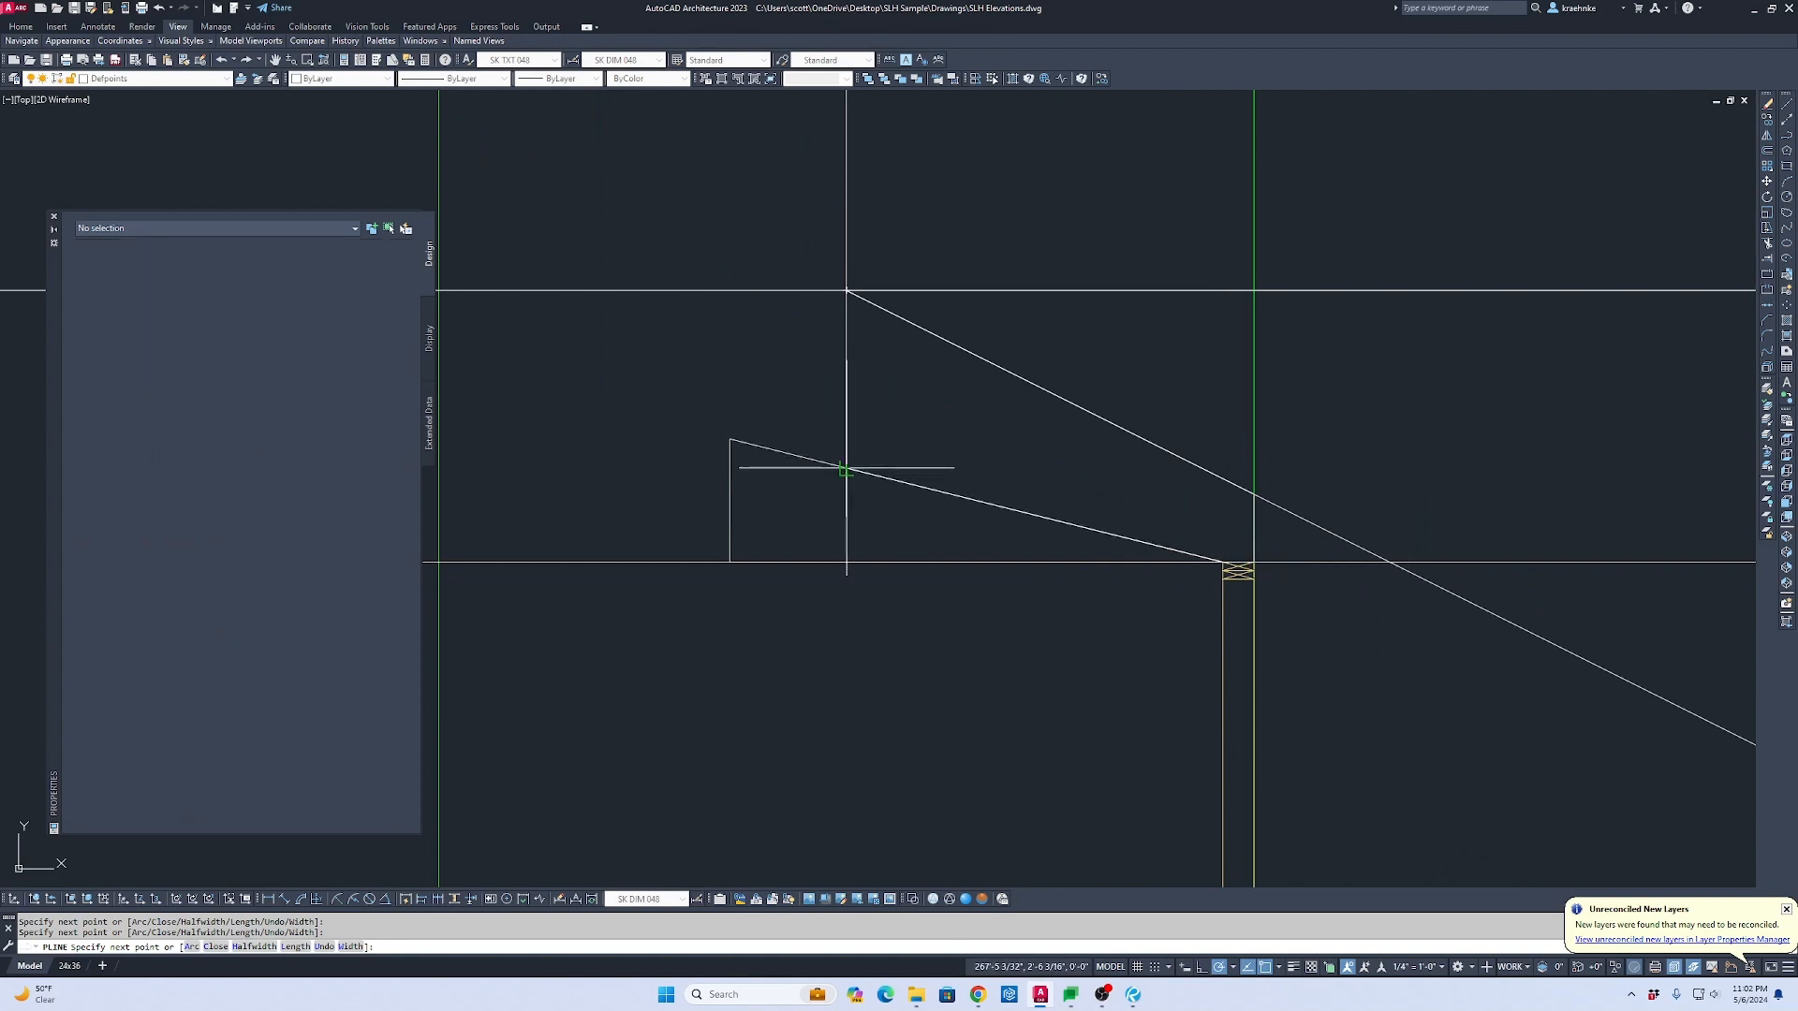
Step: Delete the 3-in-12 slope triangle and the roof pitch triangle used as construction guides
left_click(782, 502)
left_click(721, 457)
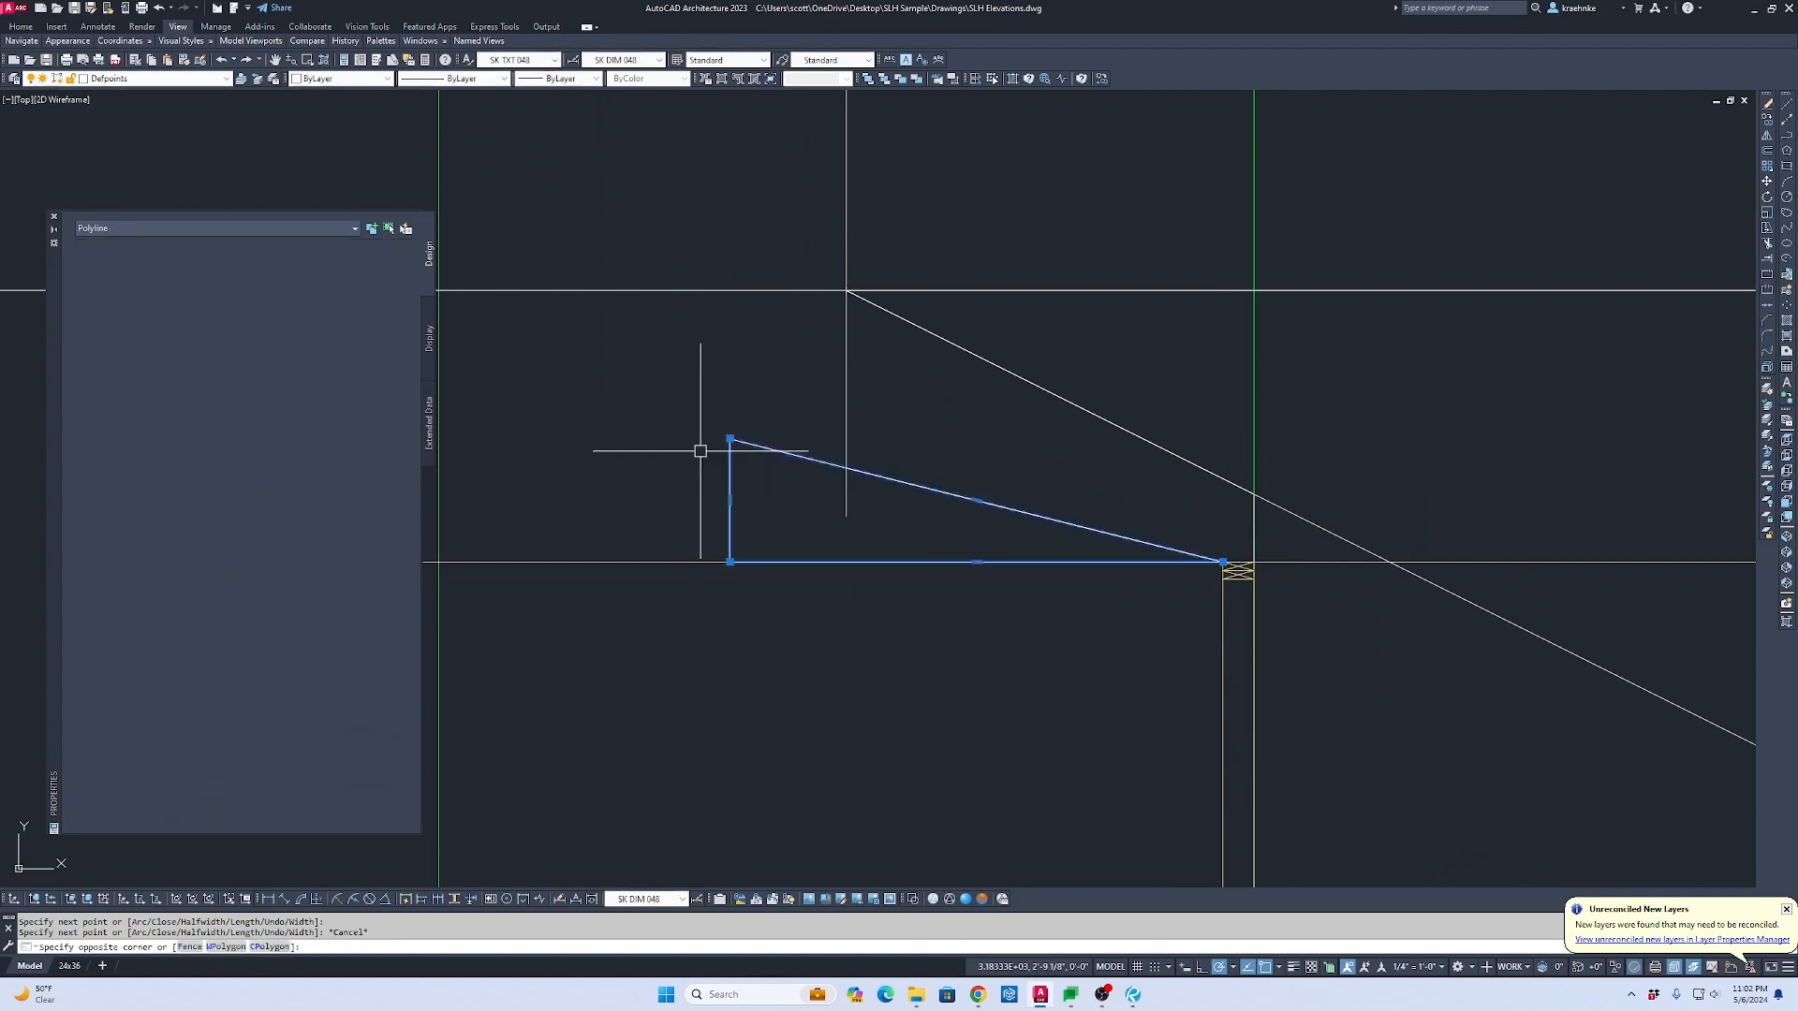
left_click(1610, 622)
left_click(1519, 682)
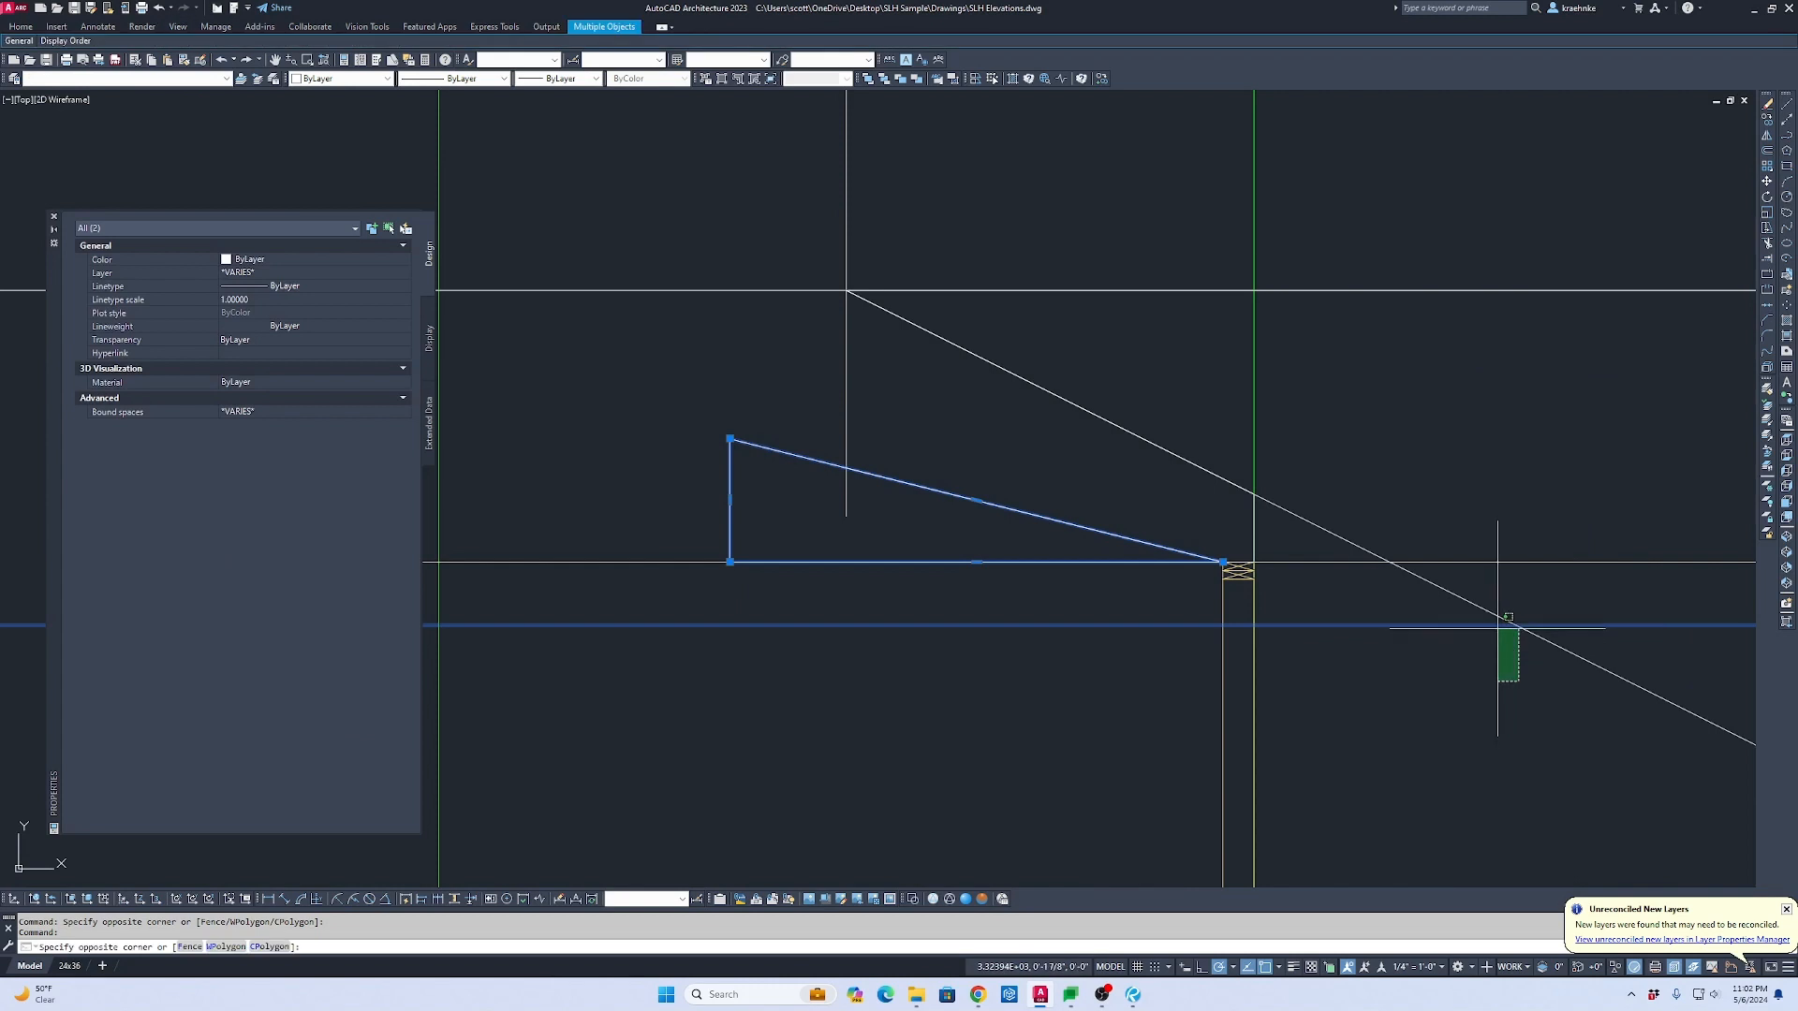
scroll(1378, 642, "down", 6)
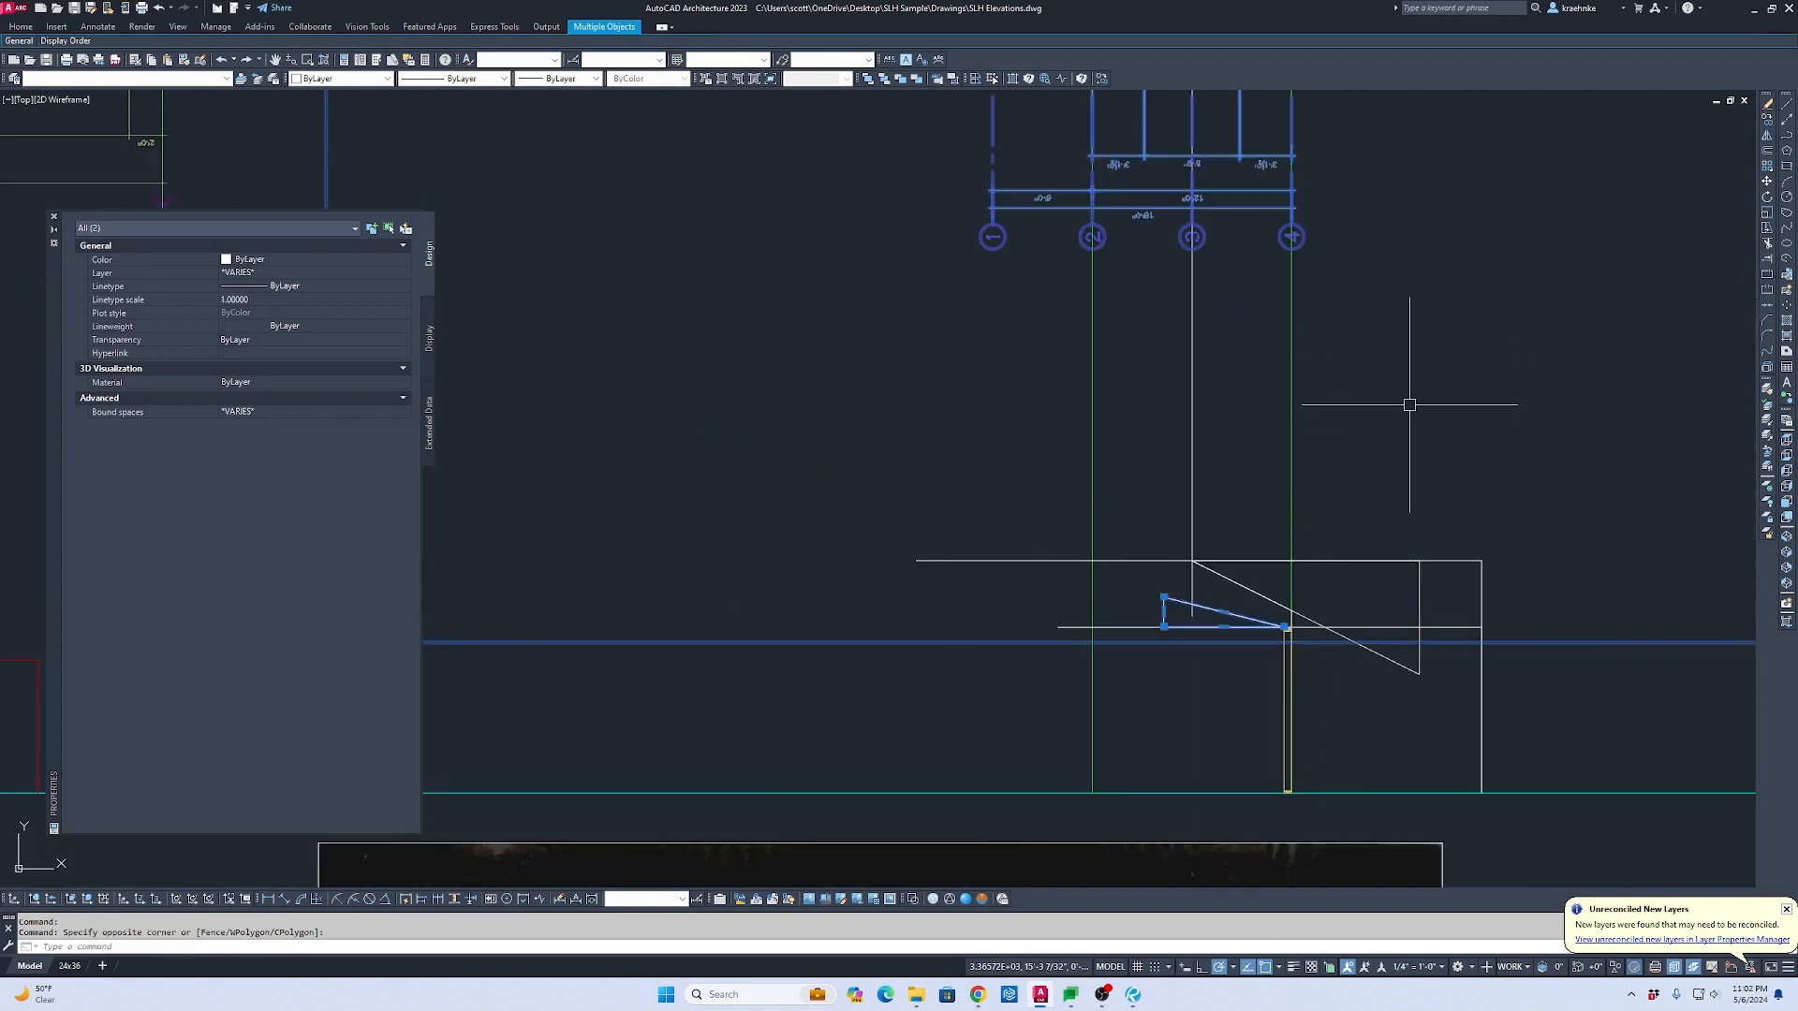
left_click(1275, 213, "shift")
scroll(1428, 682, "up", 1)
scroll(1418, 646, "down", 1)
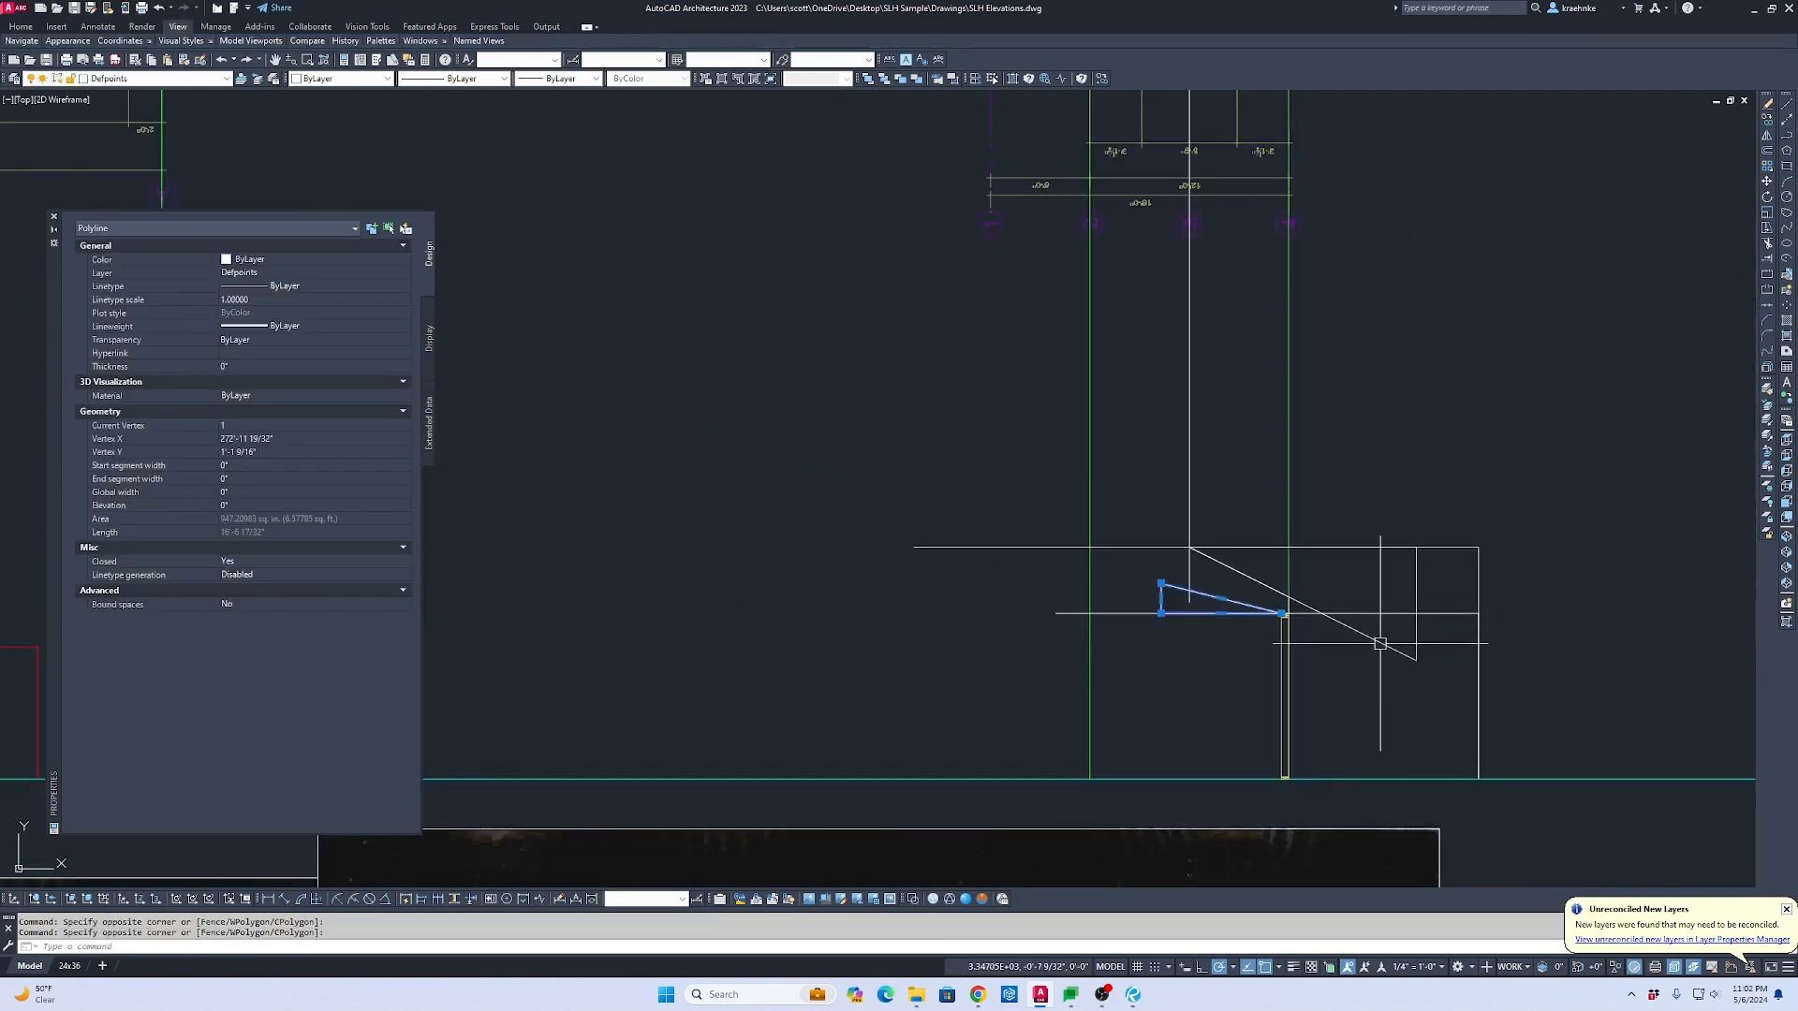
left_click(1383, 644)
key("Delete")
key("Escape")
Step: Tighten the pool house plan reference's clip boundary by moving its lower-left corner up to just below the grid bubbles
scroll(1161, 580, "down", 2)
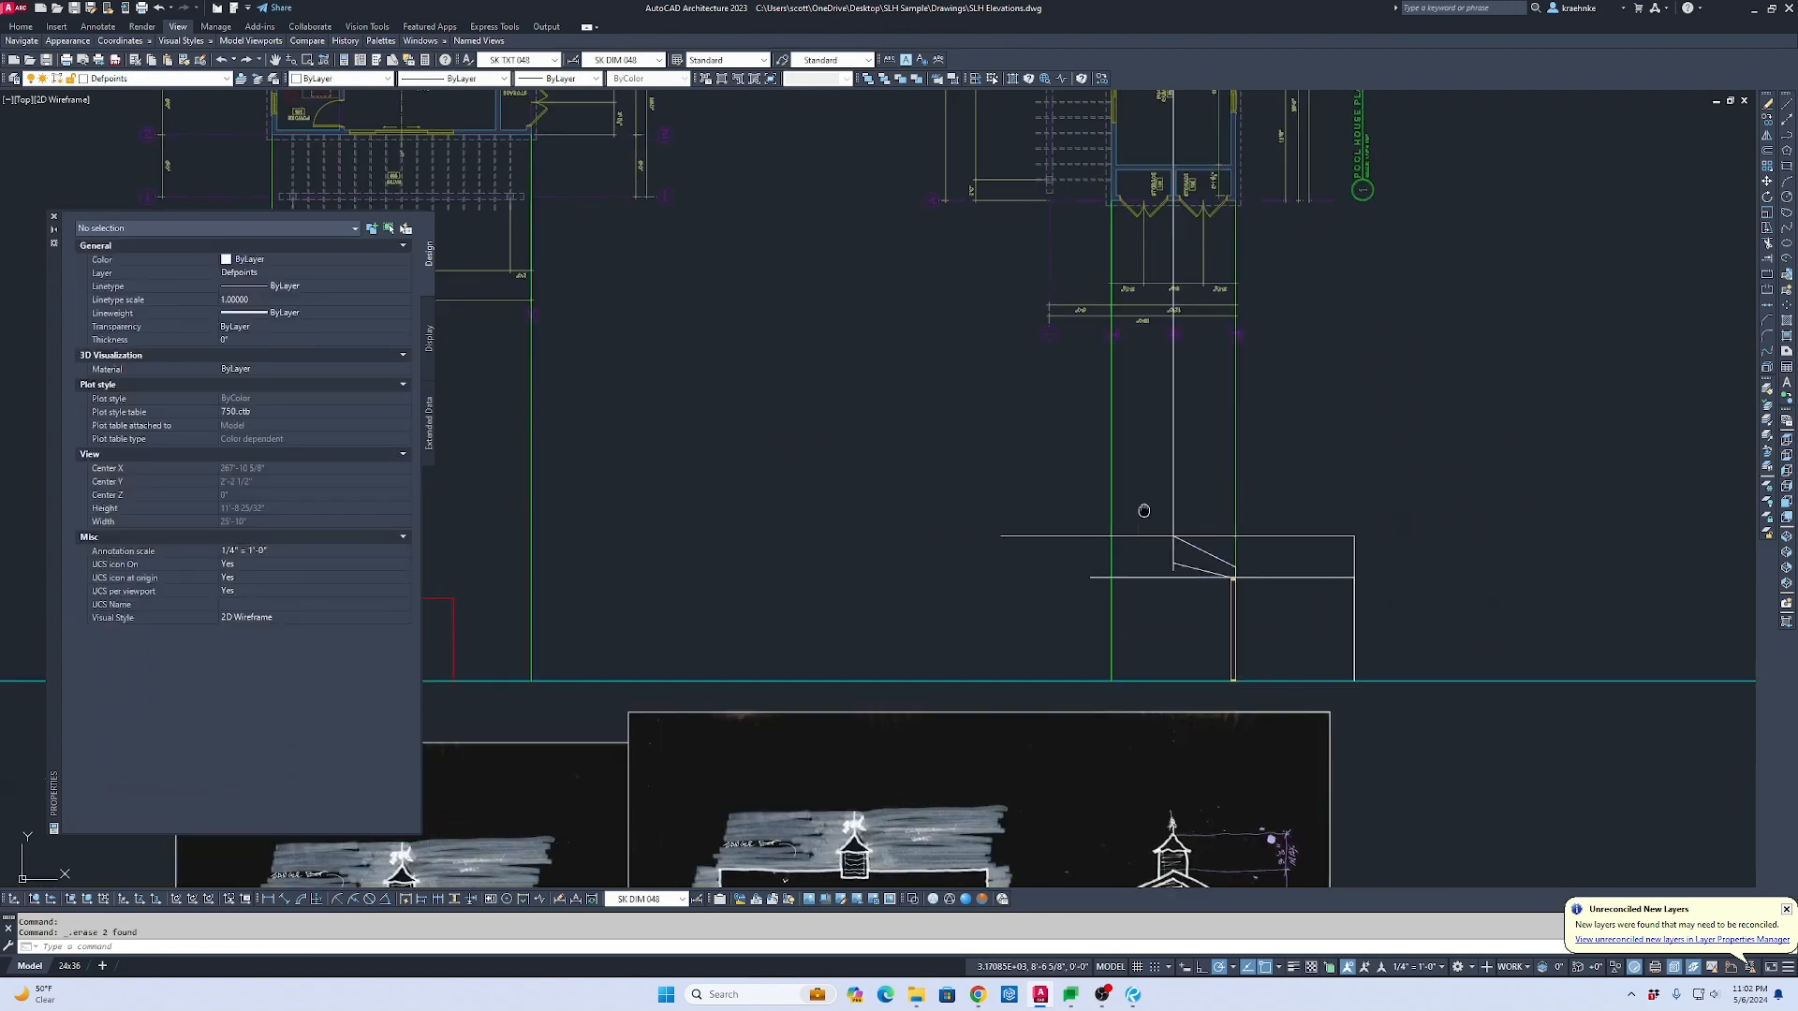
left_click(1090, 351)
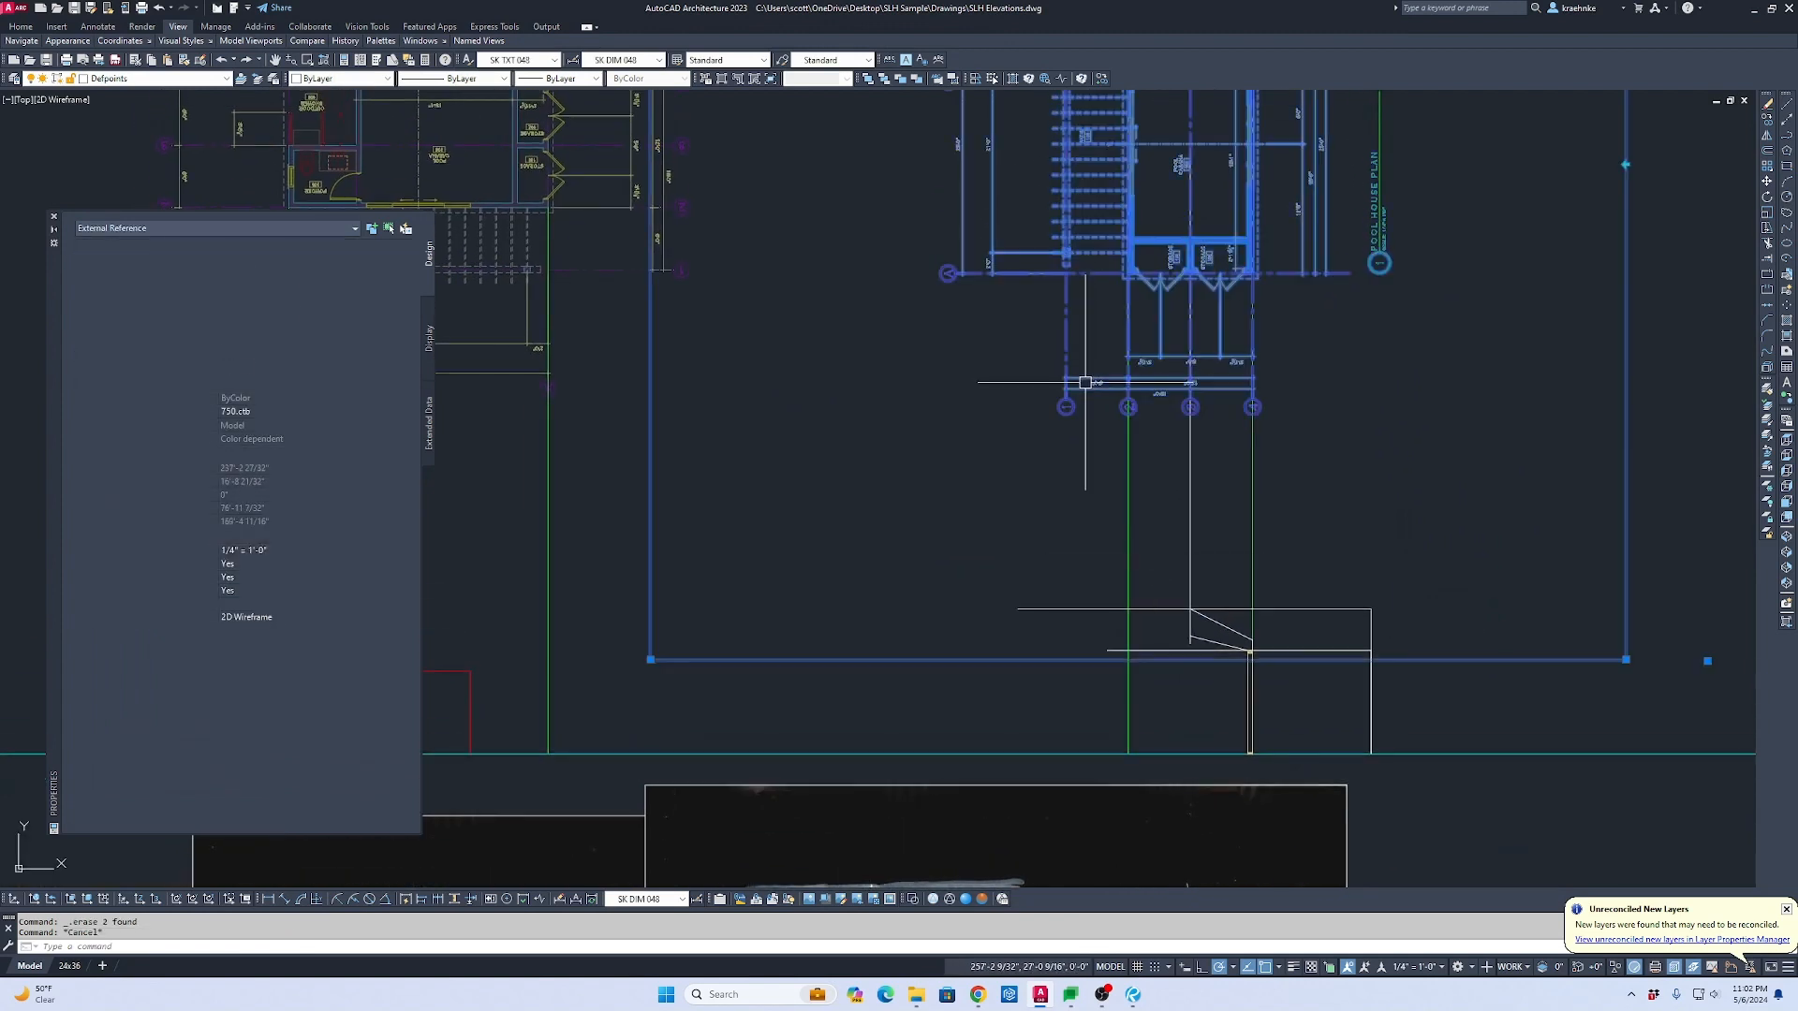
left_click(651, 659)
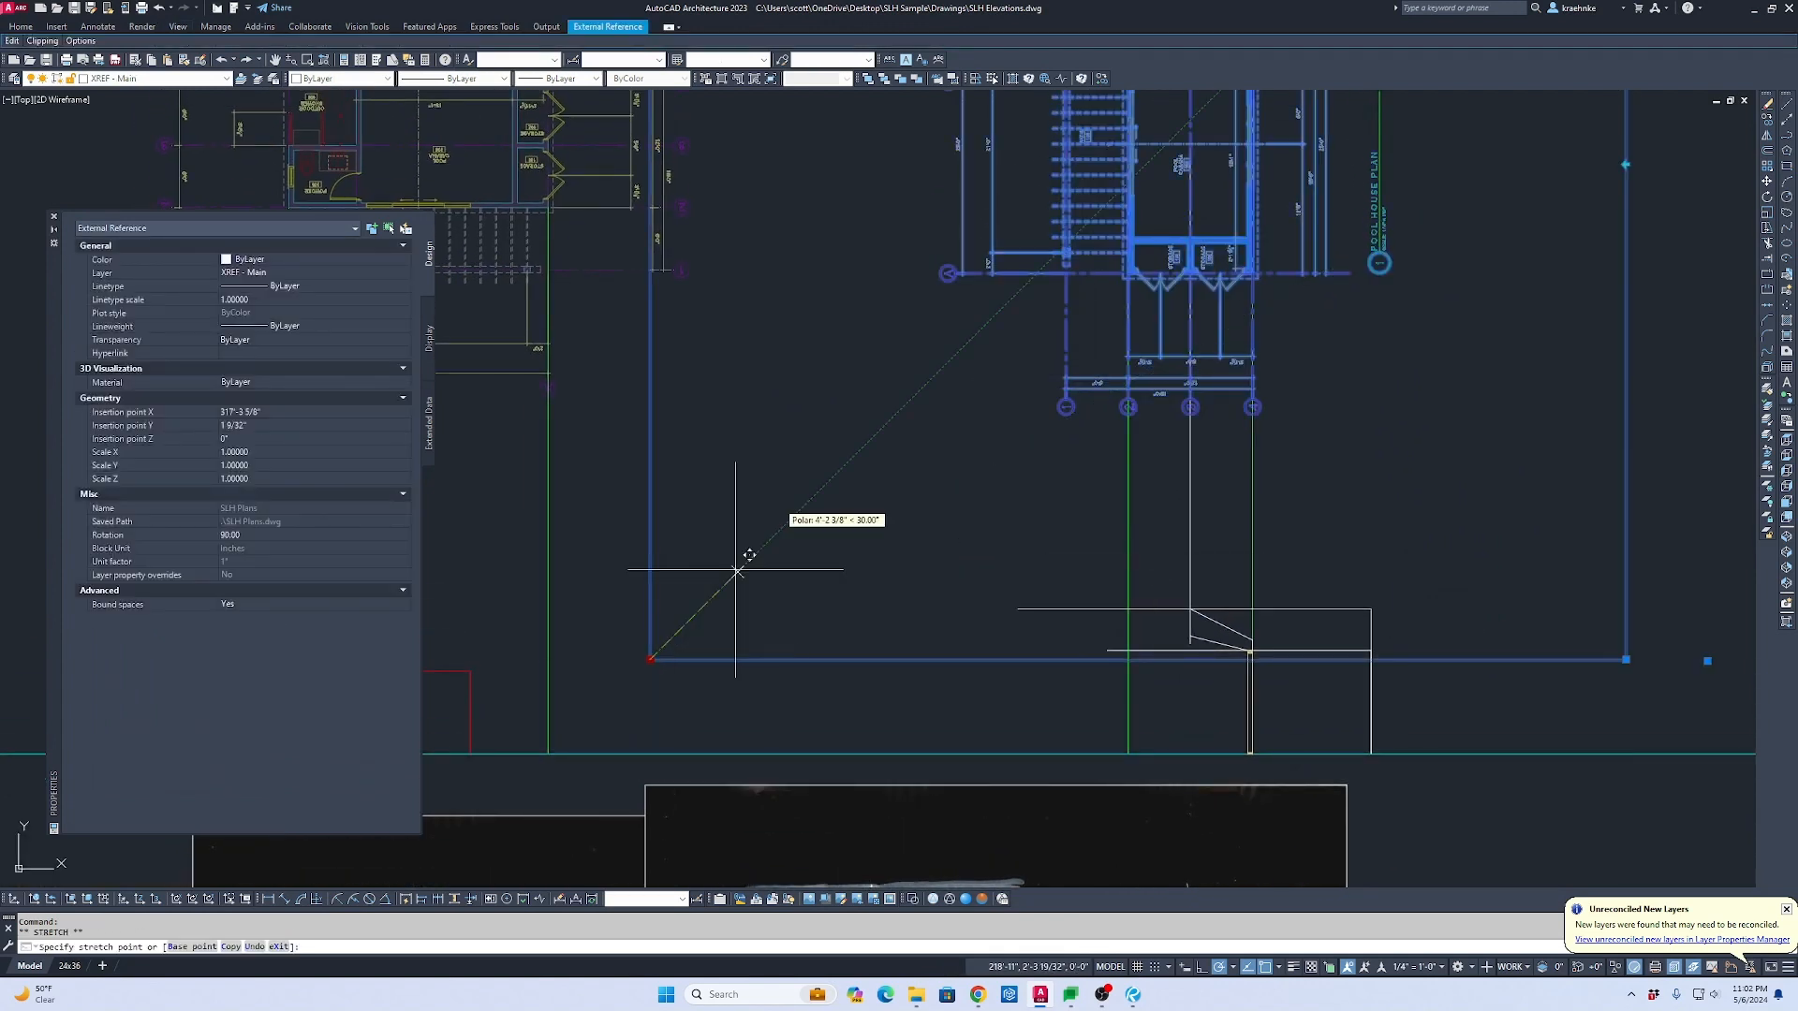
left_click(891, 437)
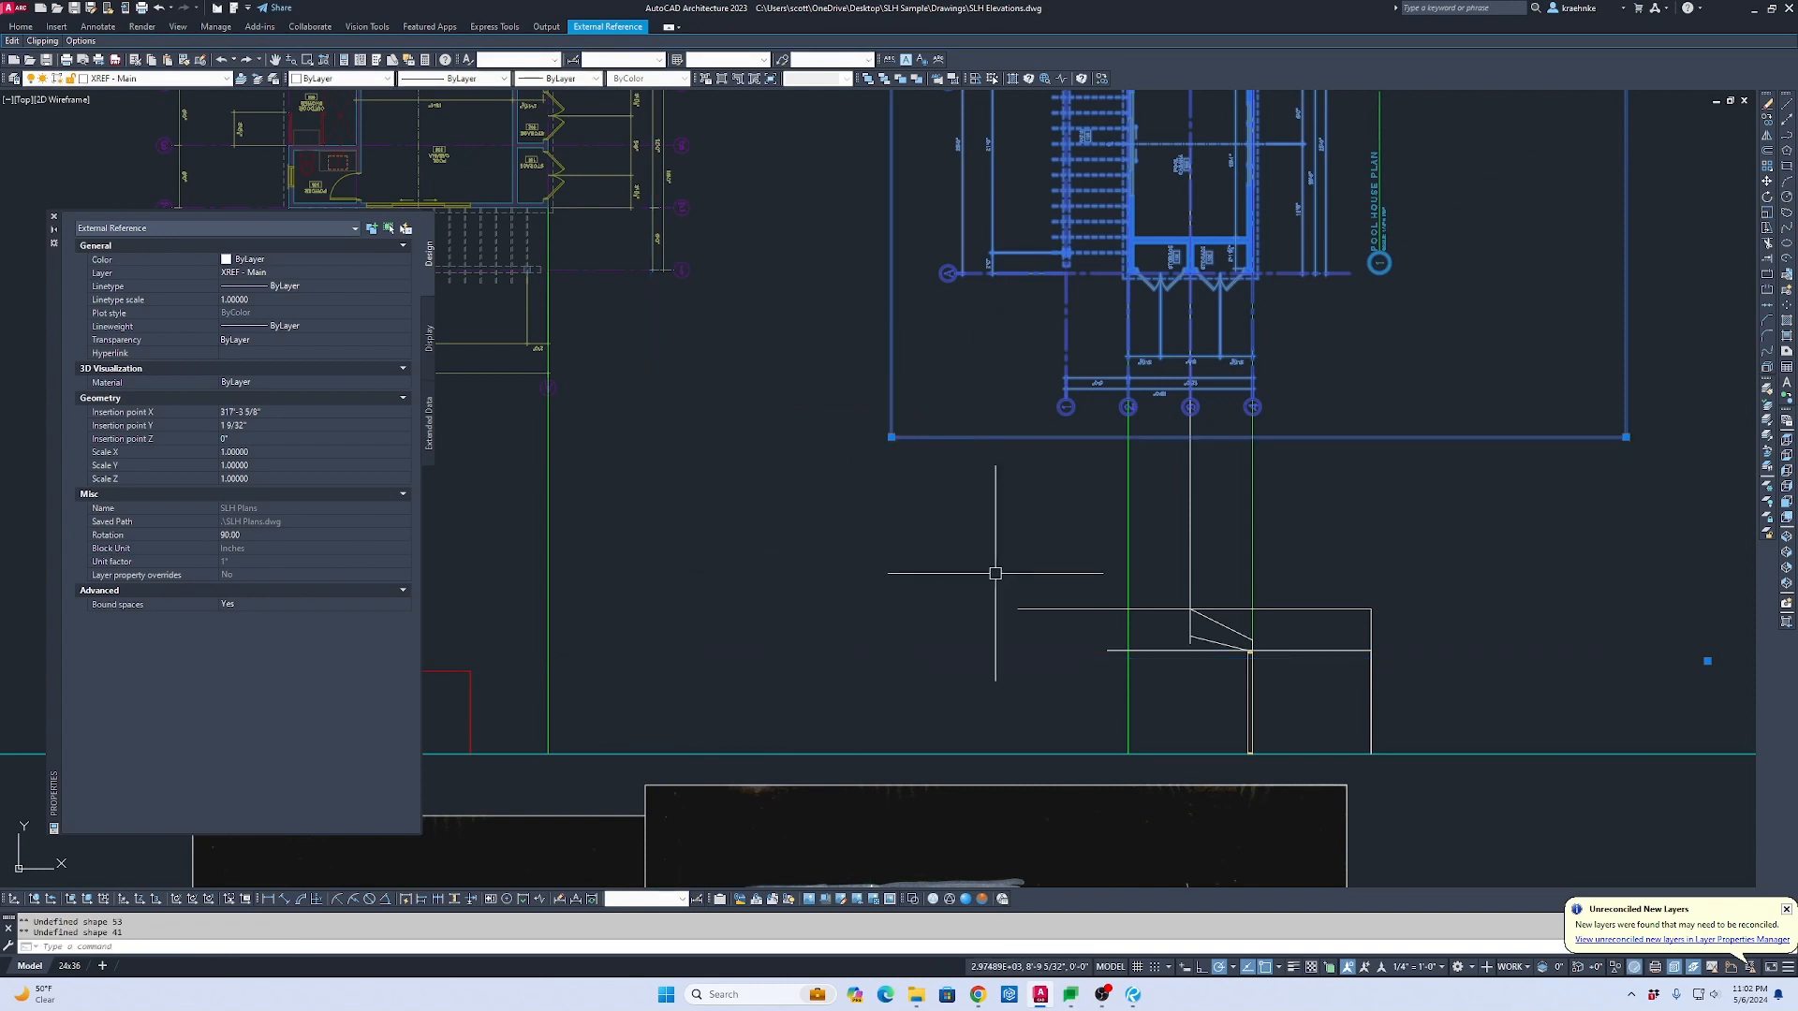
scroll(1302, 689, "up", 5)
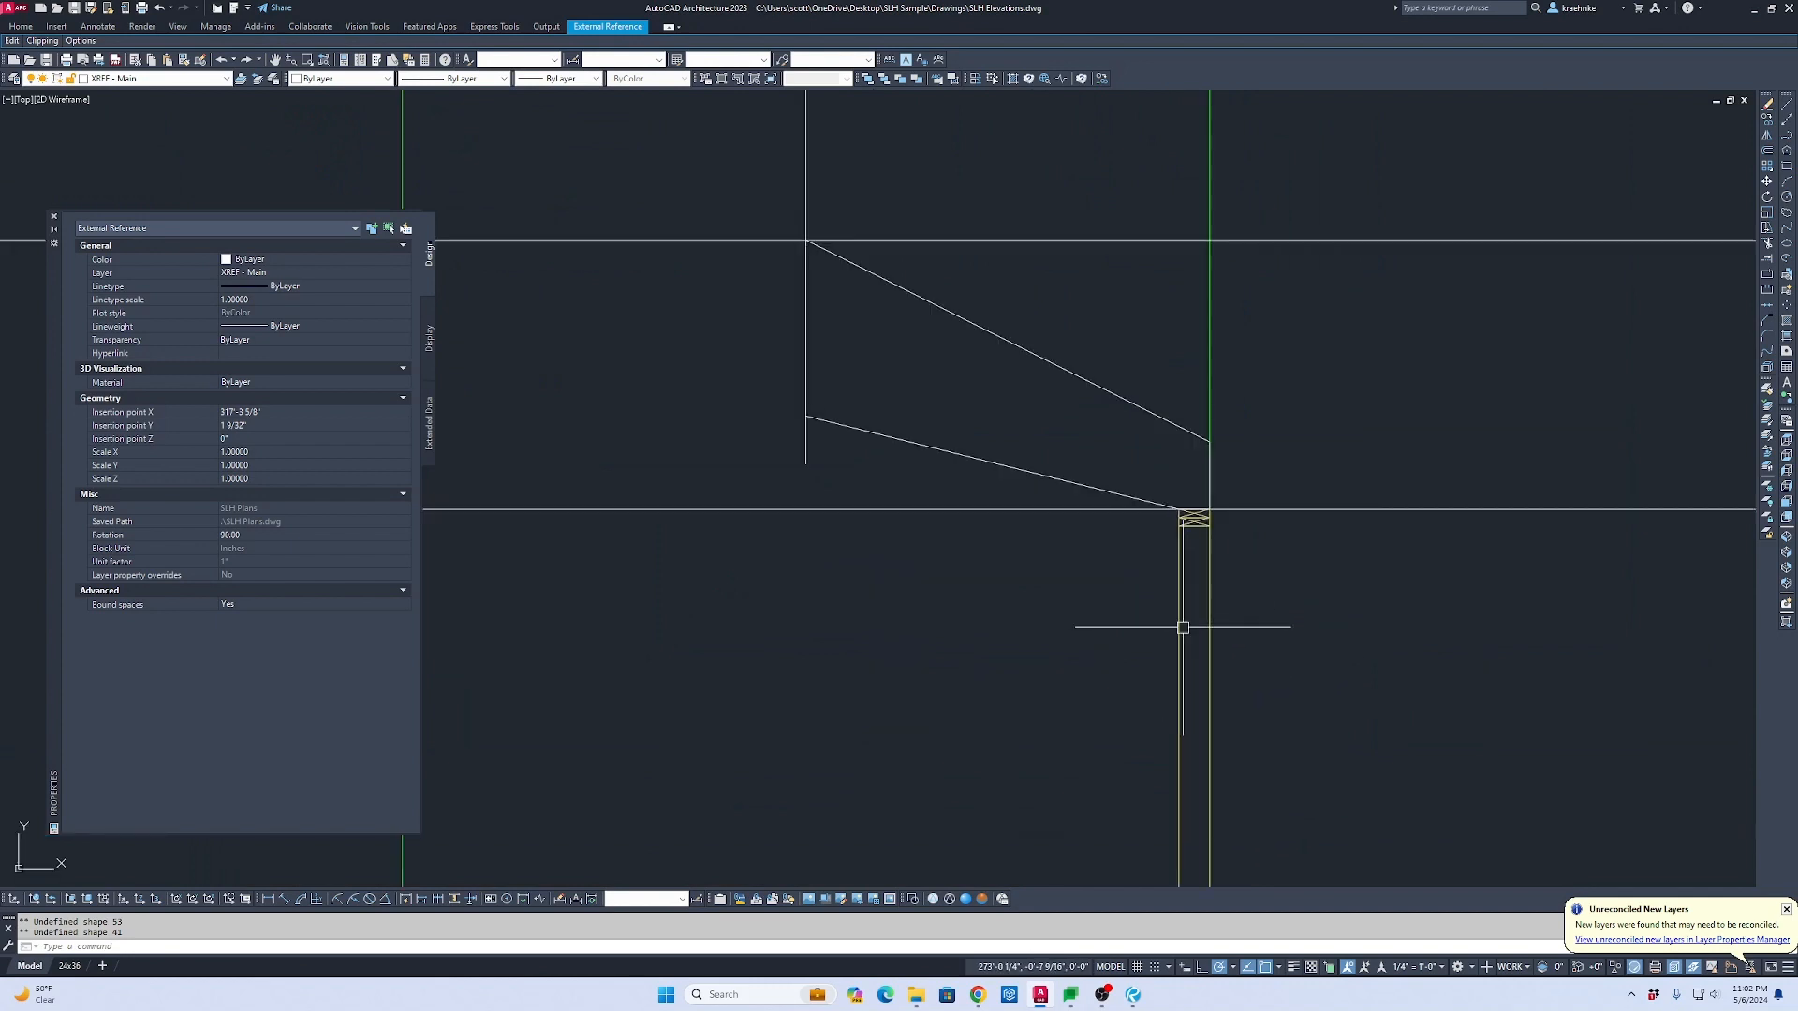
key("Escape")
Step: Match the properties of the wall framing line onto the traced roof and ceiling polyline
type("ma")
key("Return")
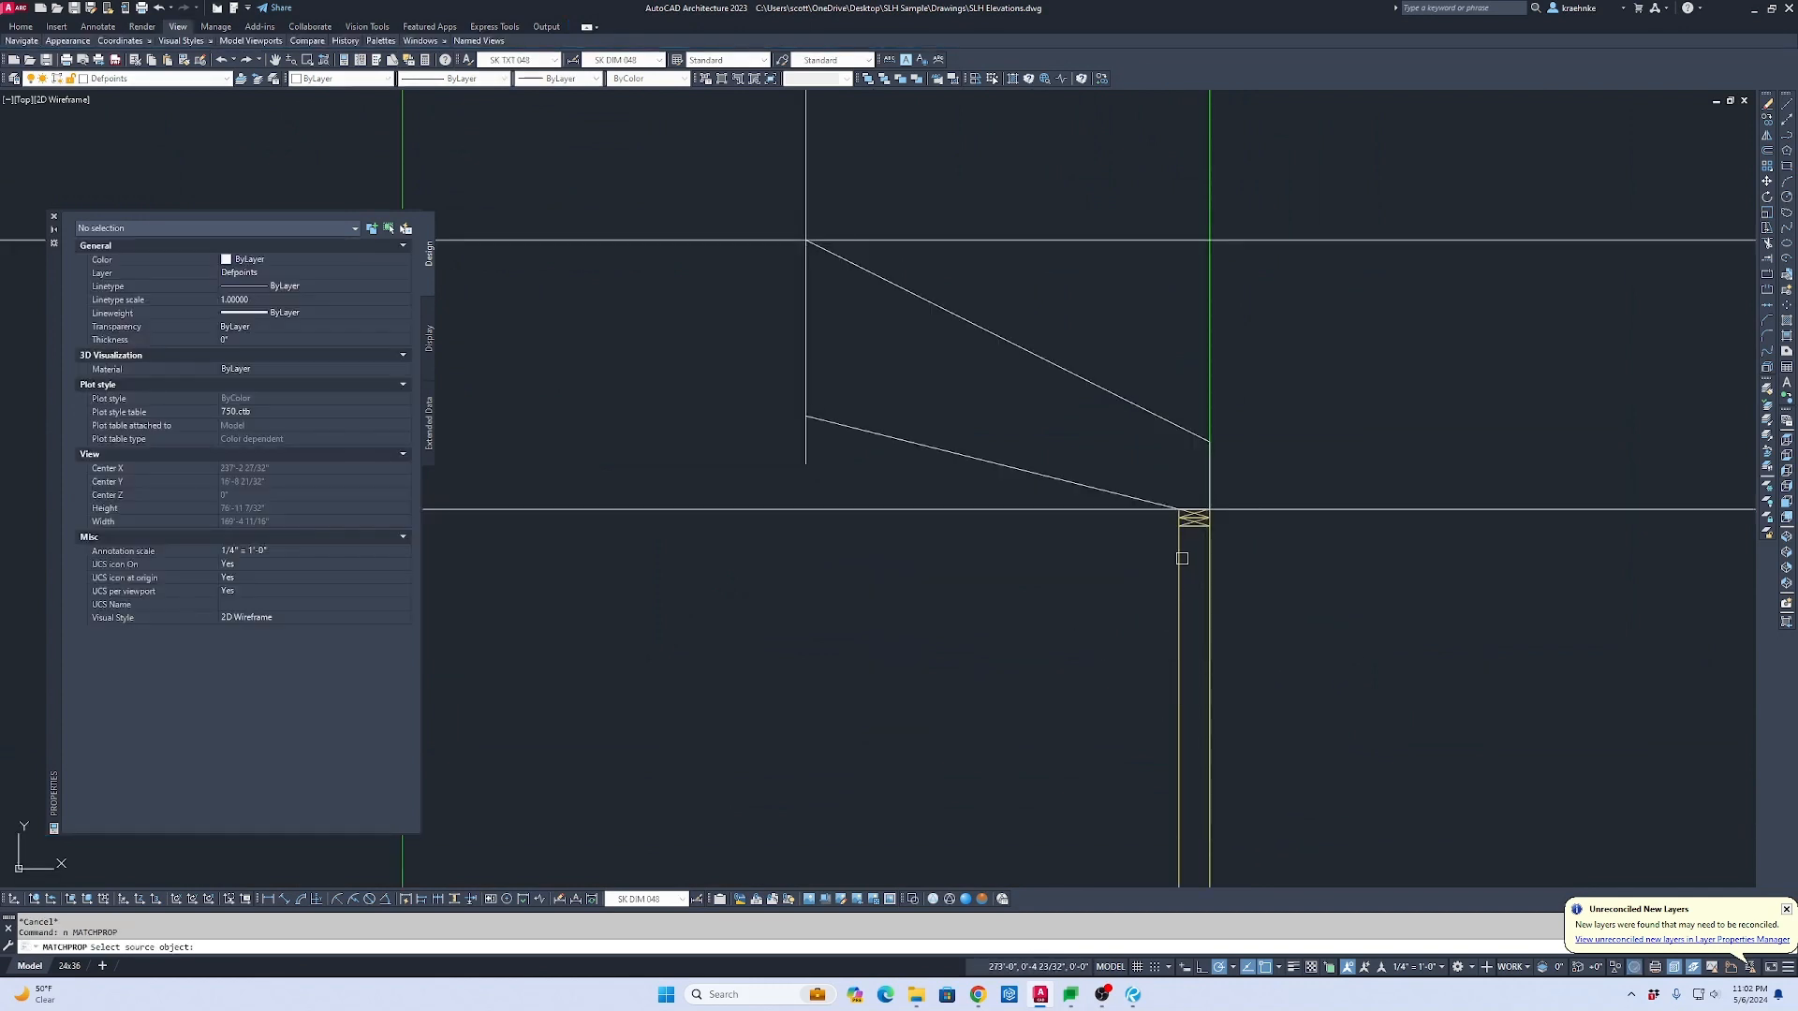
left_click(1181, 558)
left_click(1093, 487)
scroll(1105, 496, "down", 1)
middle_click_drag(1108, 499, 1348, 556)
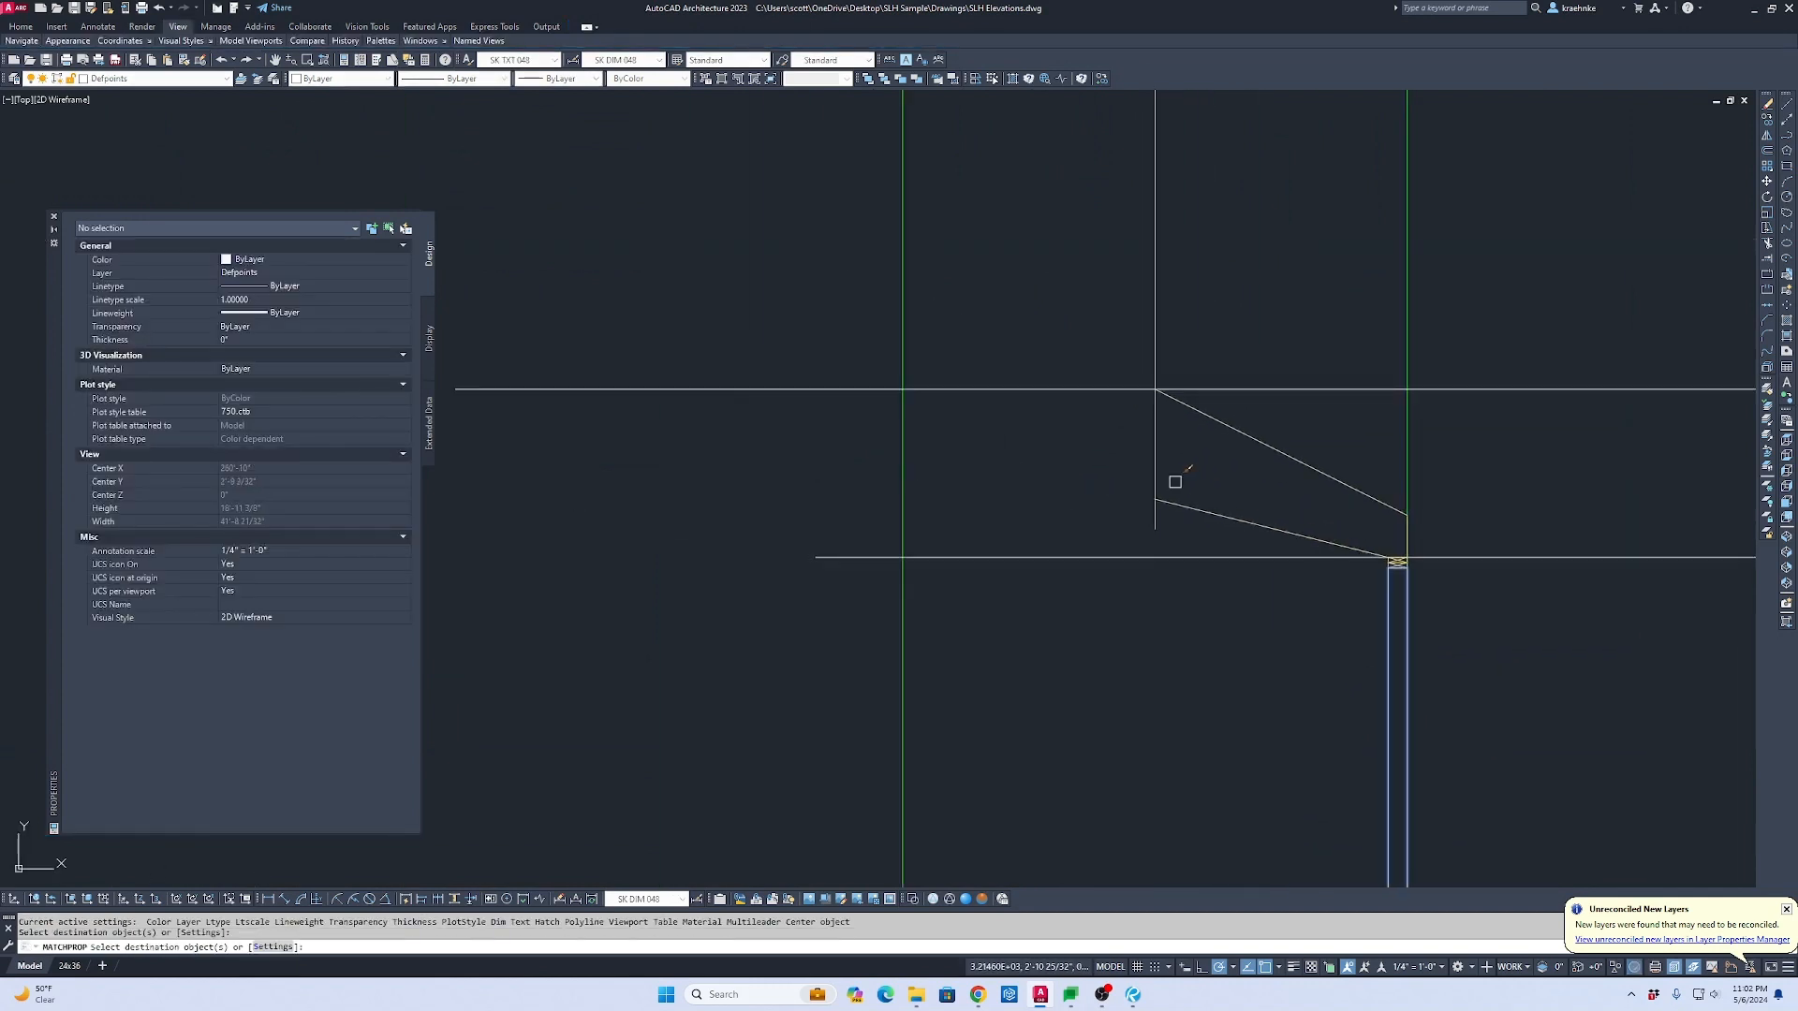
key("Escape")
left_click(1167, 449)
left_click(1103, 446)
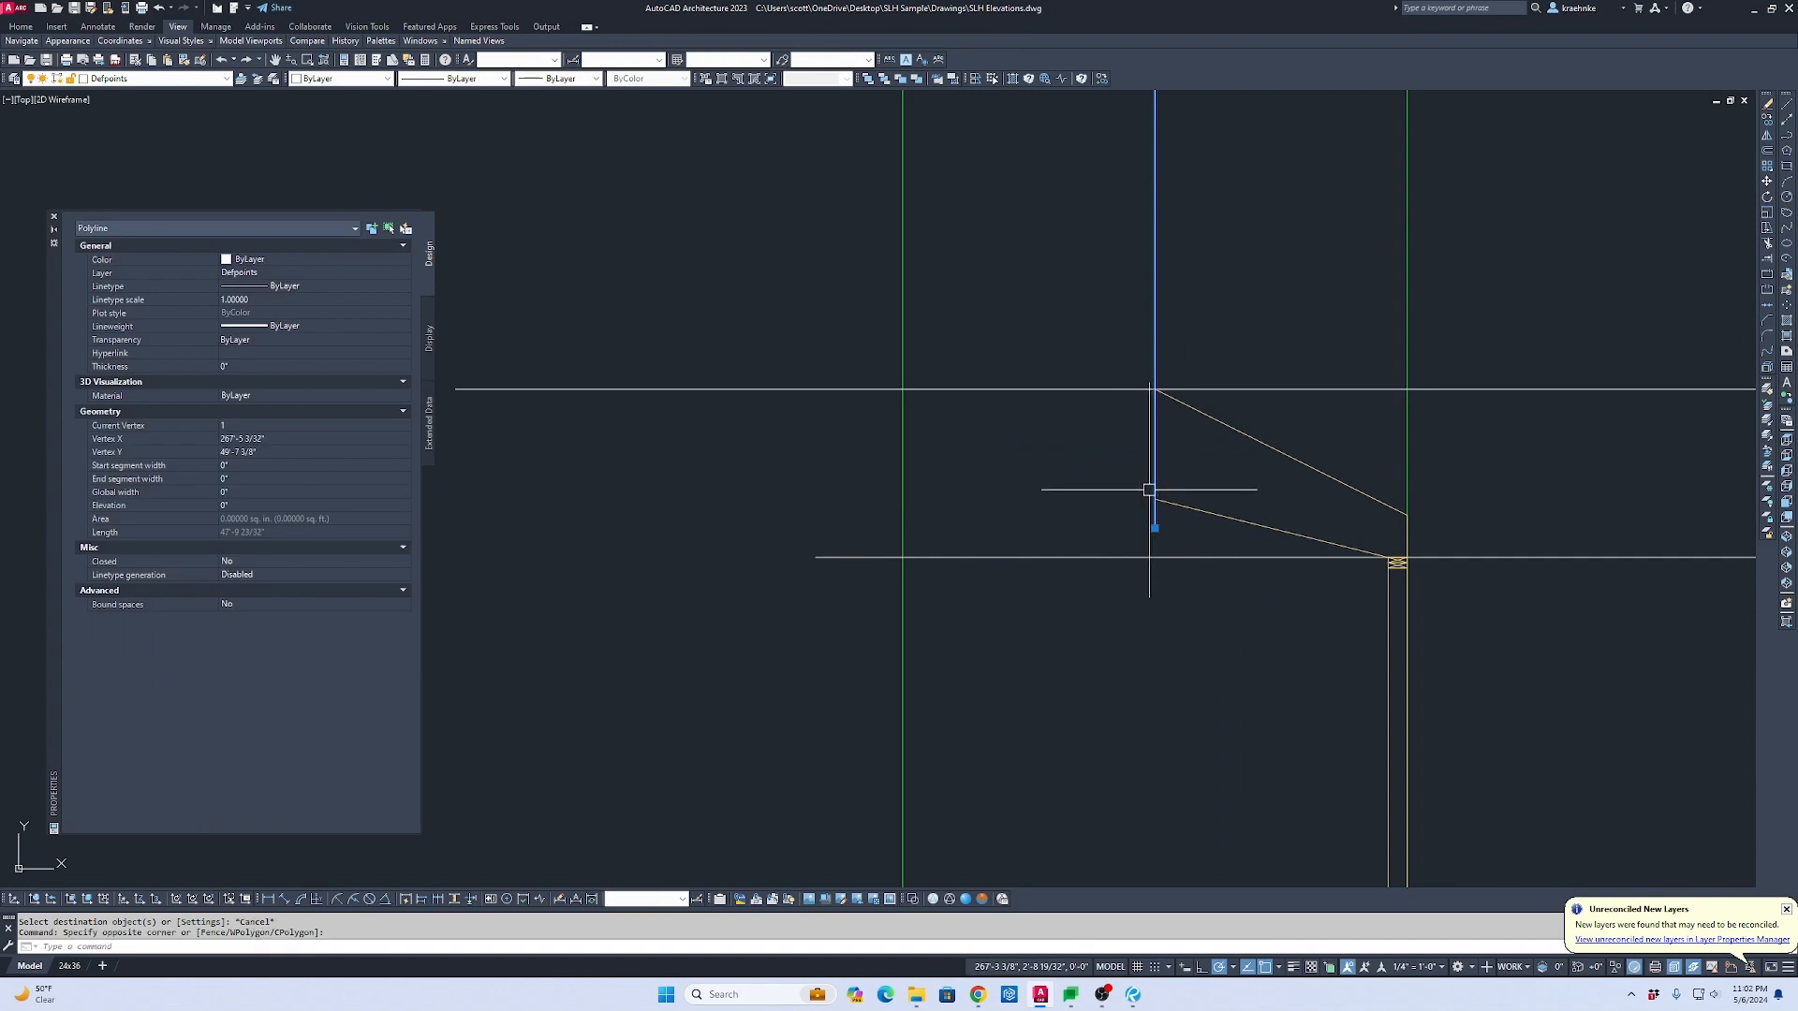
key("Escape")
type("mi")
key("Return")
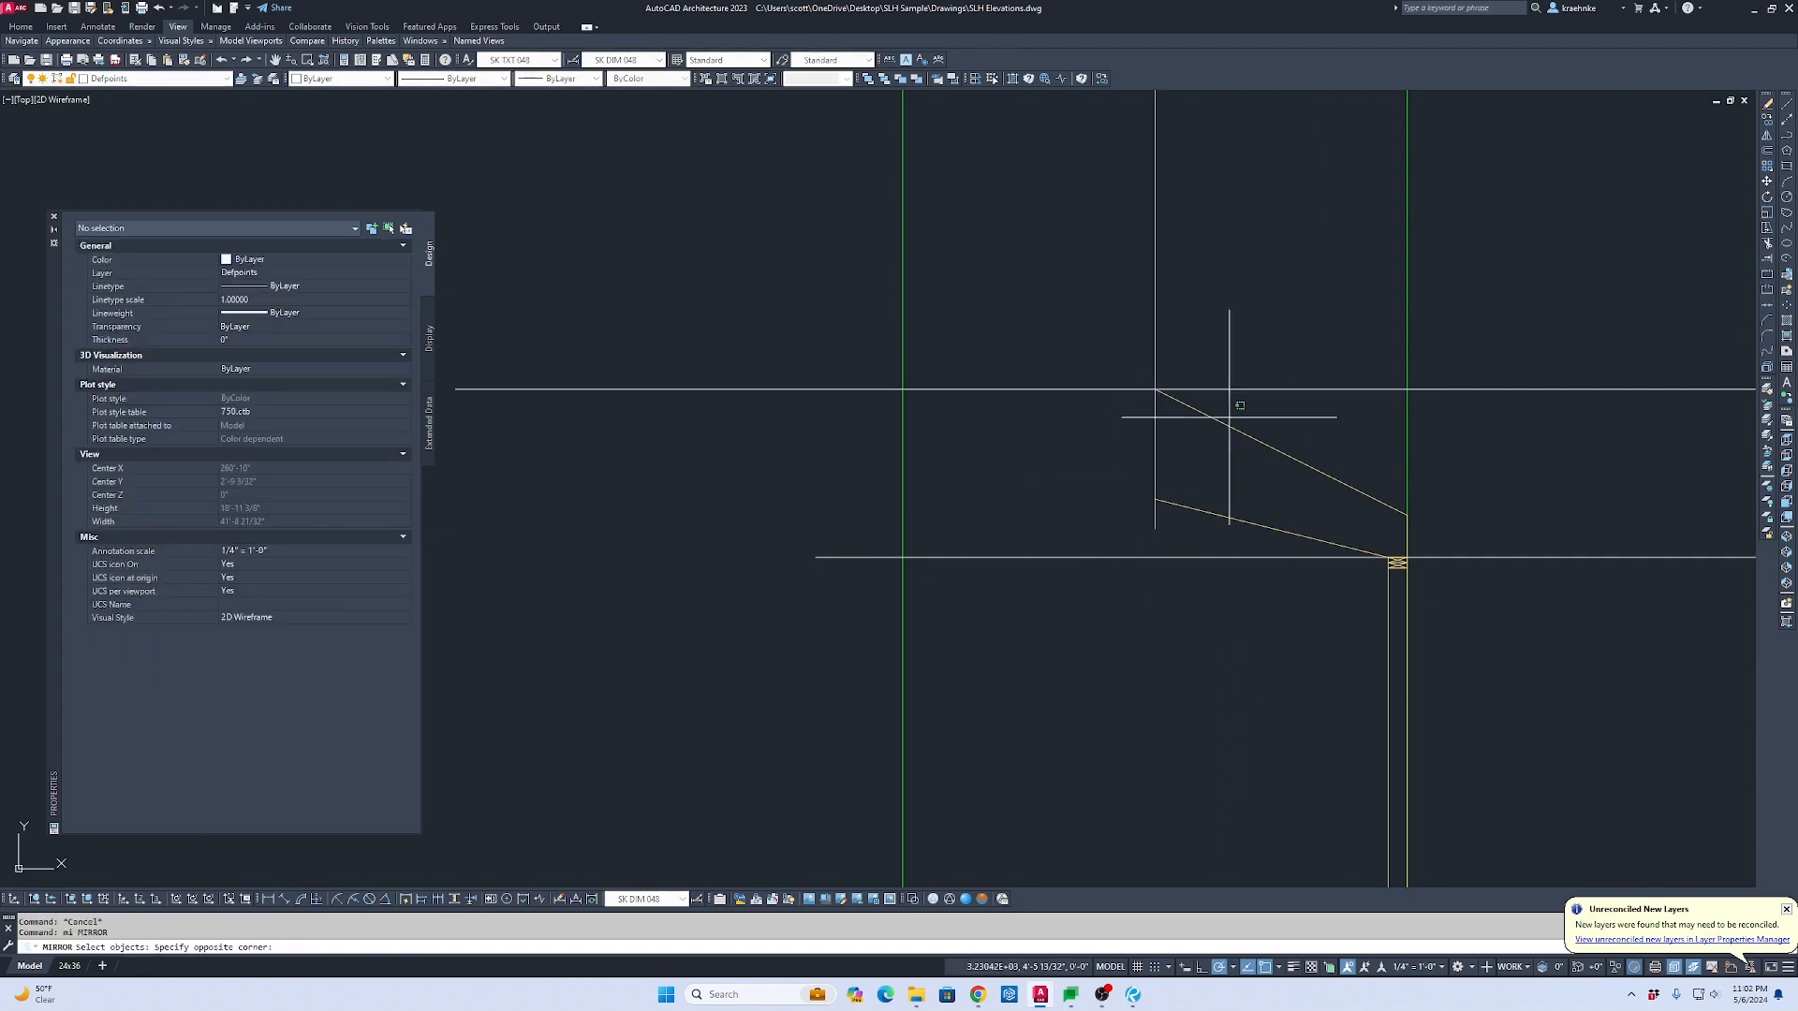
left_click(1224, 419)
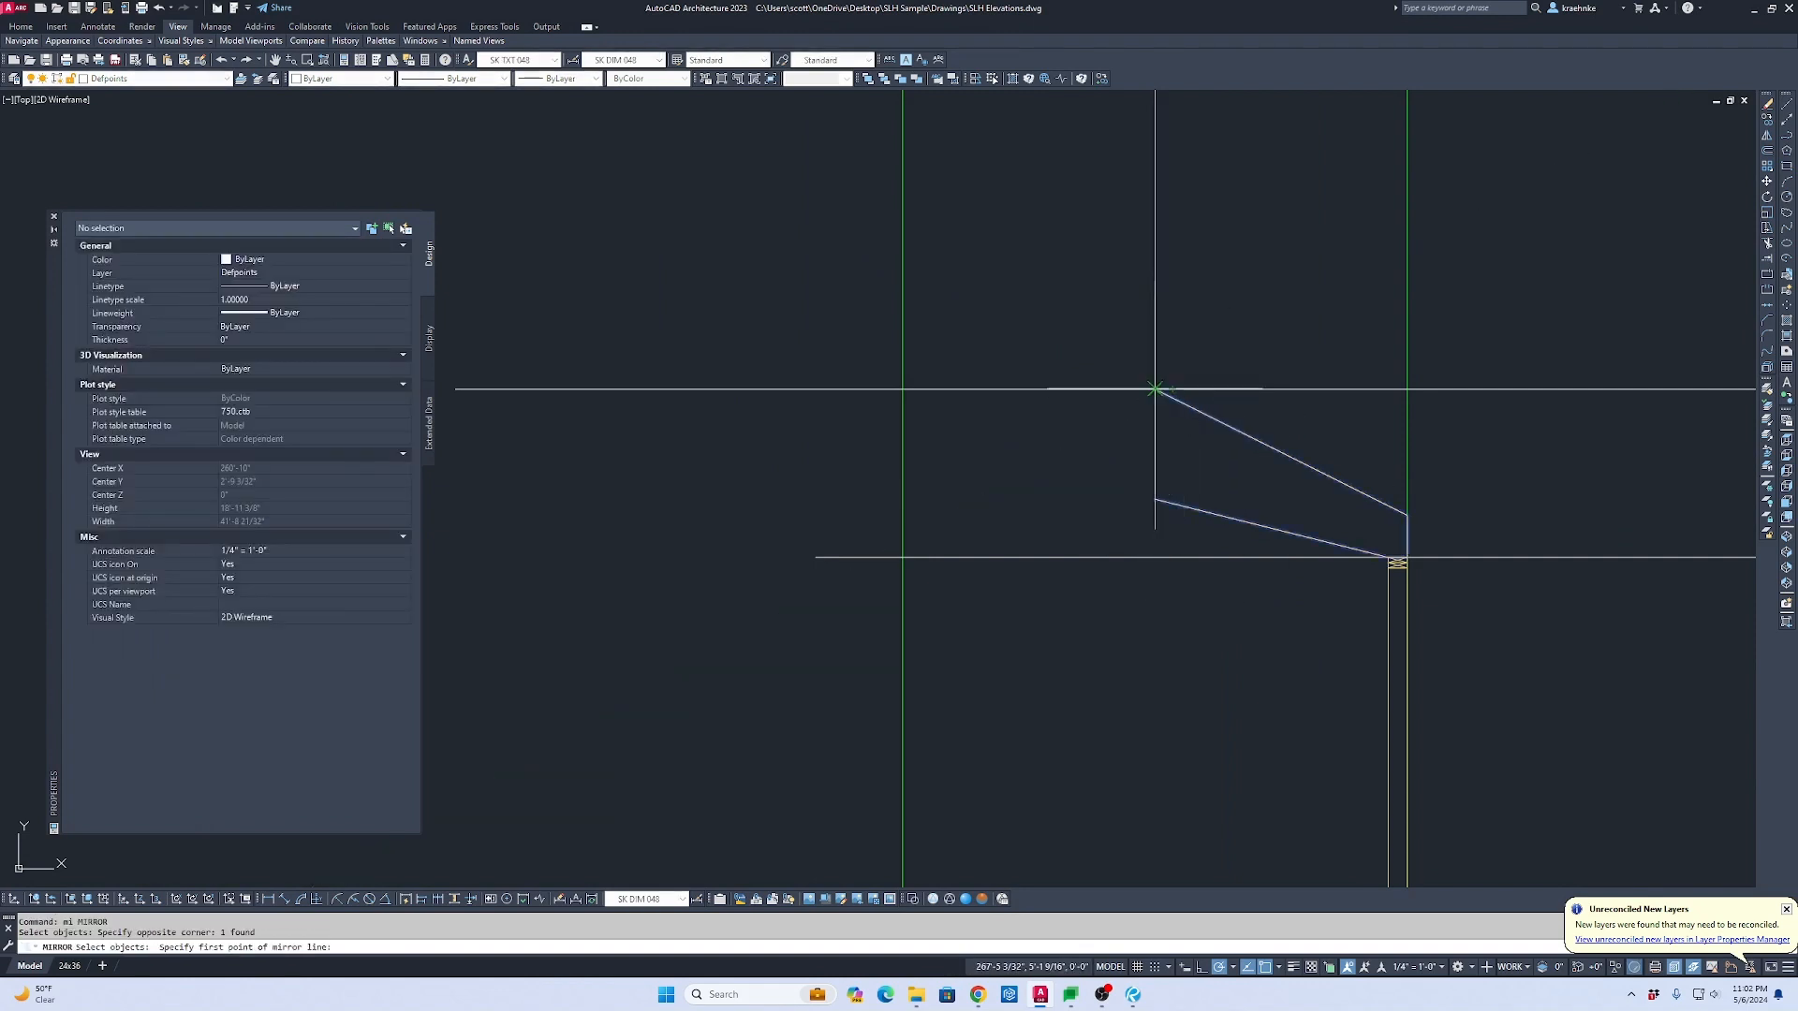
scroll(1154, 389, "up", 5)
left_click(1164, 401)
scroll(1164, 437, "down", 2)
left_click(1164, 491)
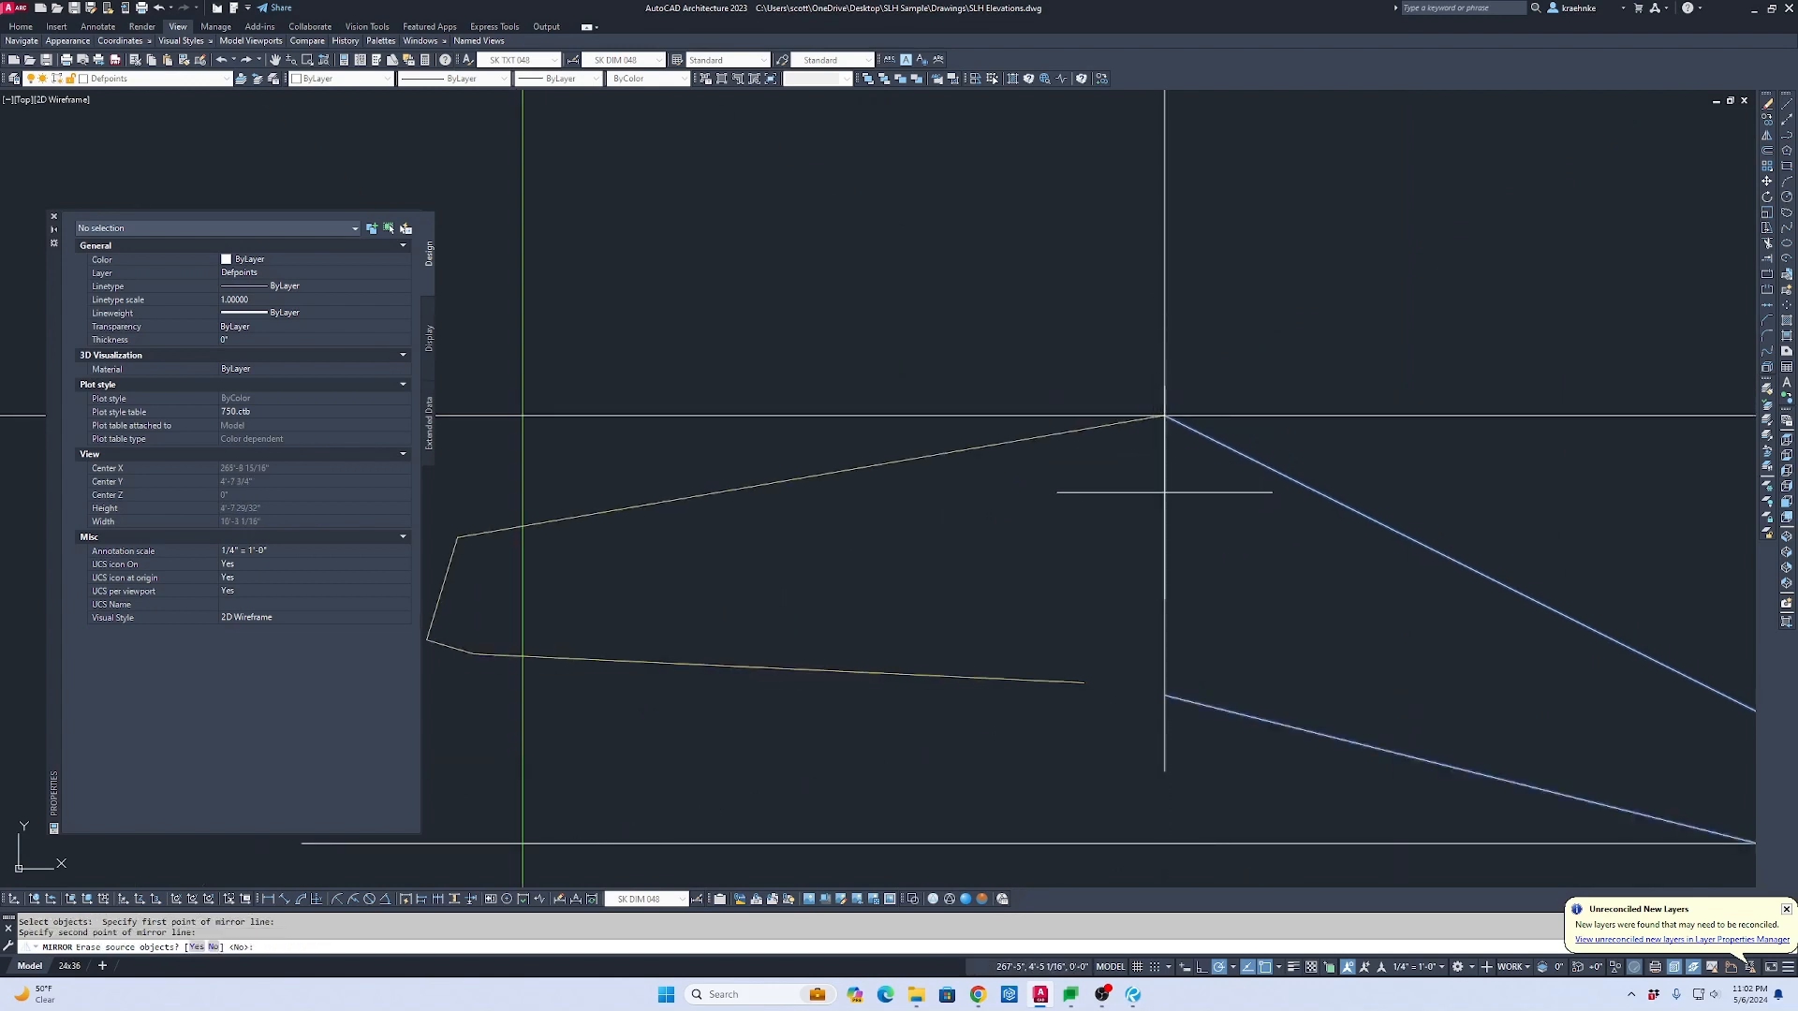
key("Escape")
Step: Mirror the roof and ceiling polyline about the vertical ridge line, keeping the source object
type("m")
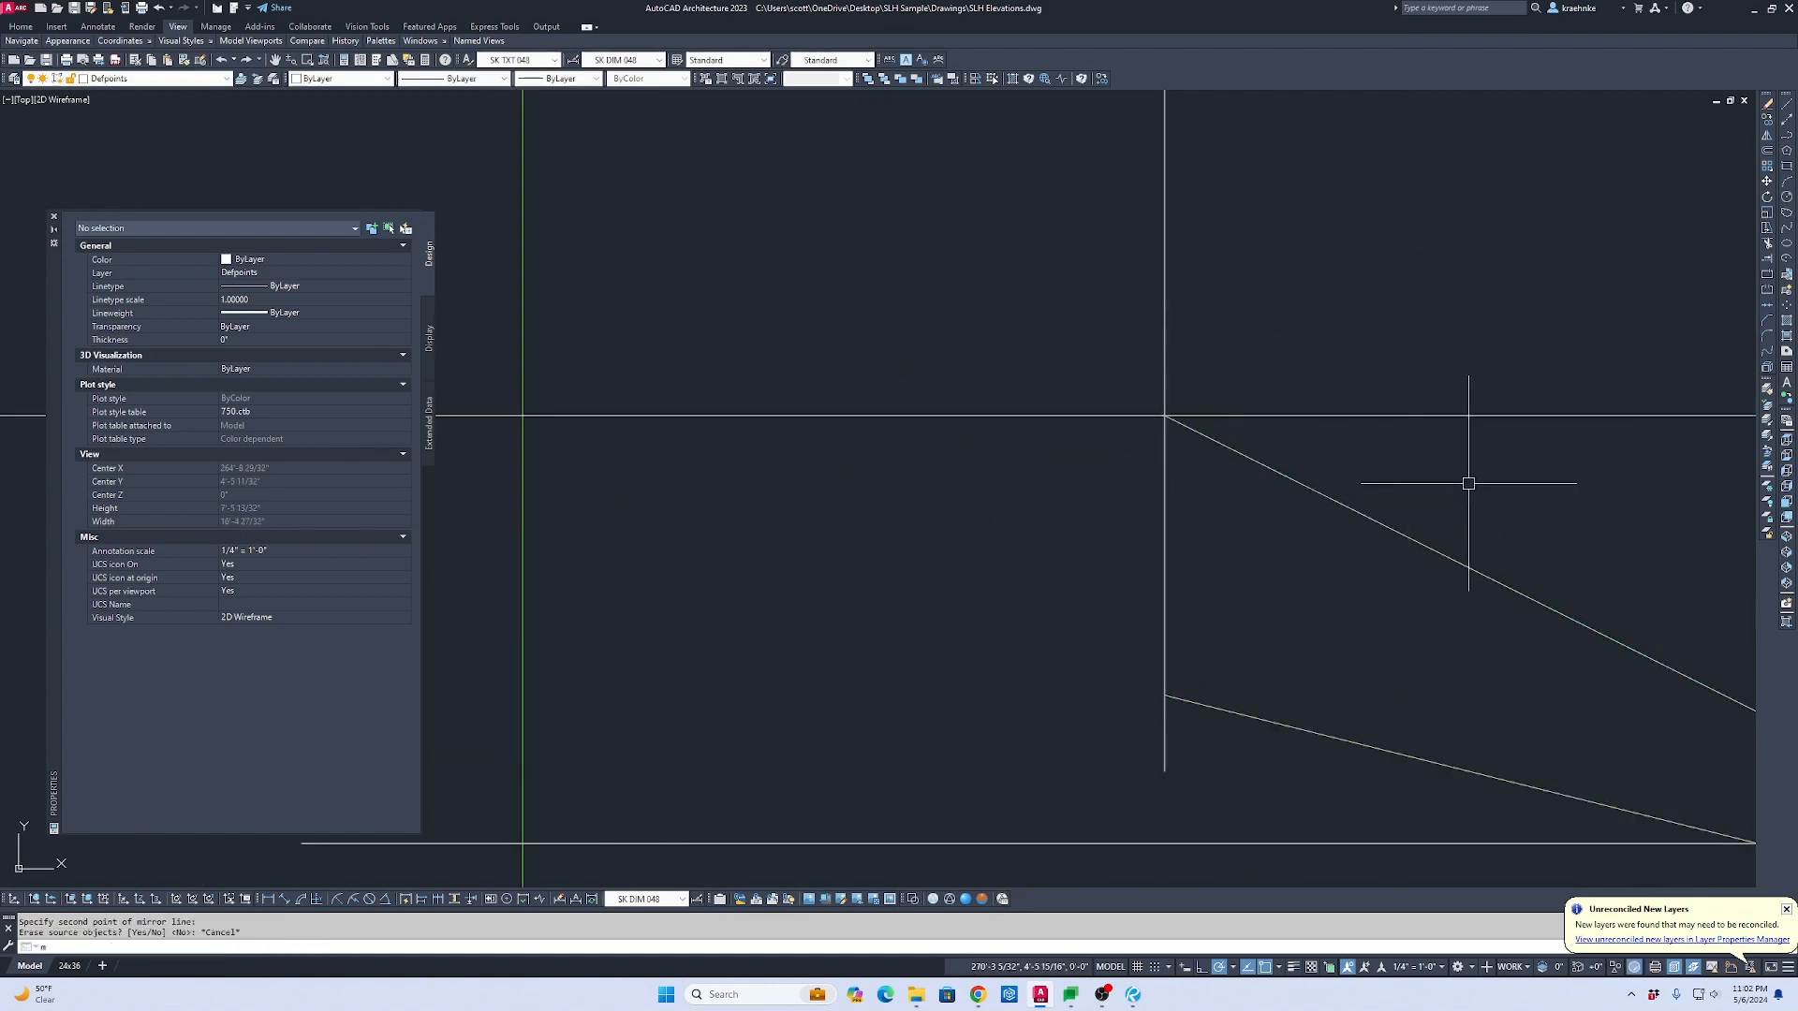
key("Return")
left_click(1462, 482)
left_click(1323, 548)
key("Escape")
type("mi")
key("Return")
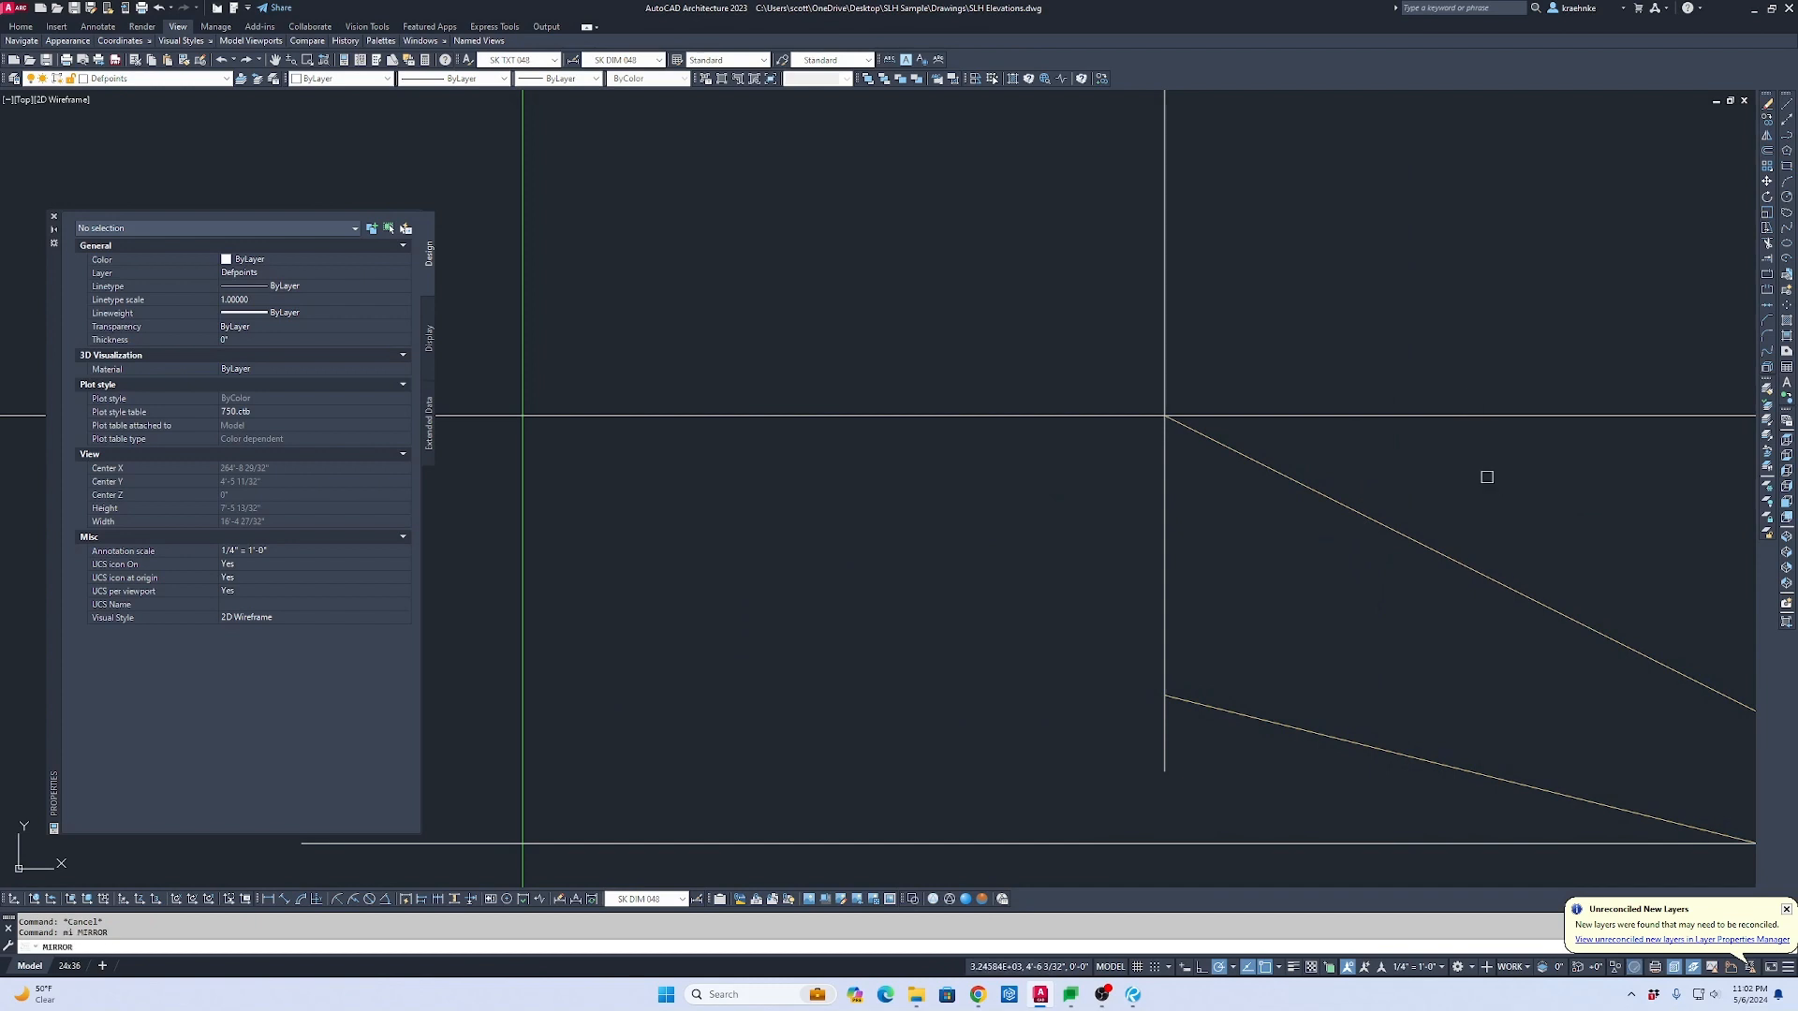
key("Return")
left_click(1164, 418)
left_click(1164, 516)
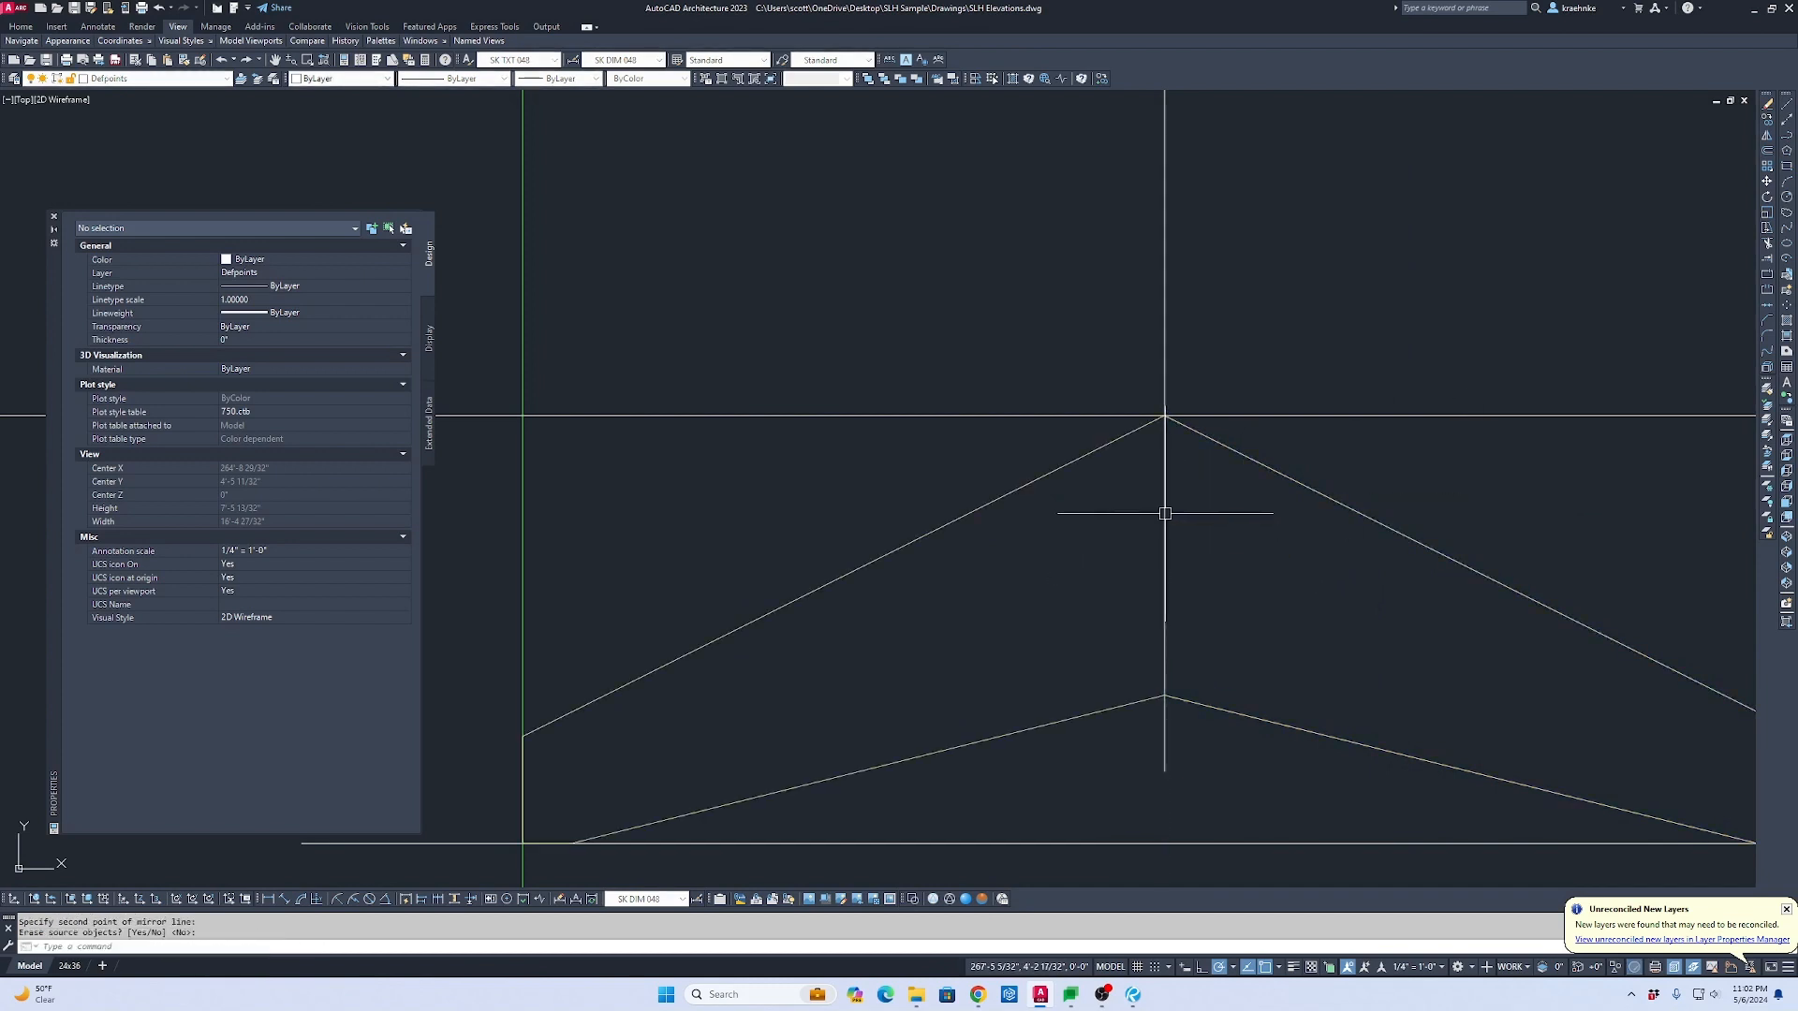
key("Return")
Step: Compare the mirrored gable profile with the side elevation in the sketch underlay
middle_click_drag(1182, 452, 1130, 354)
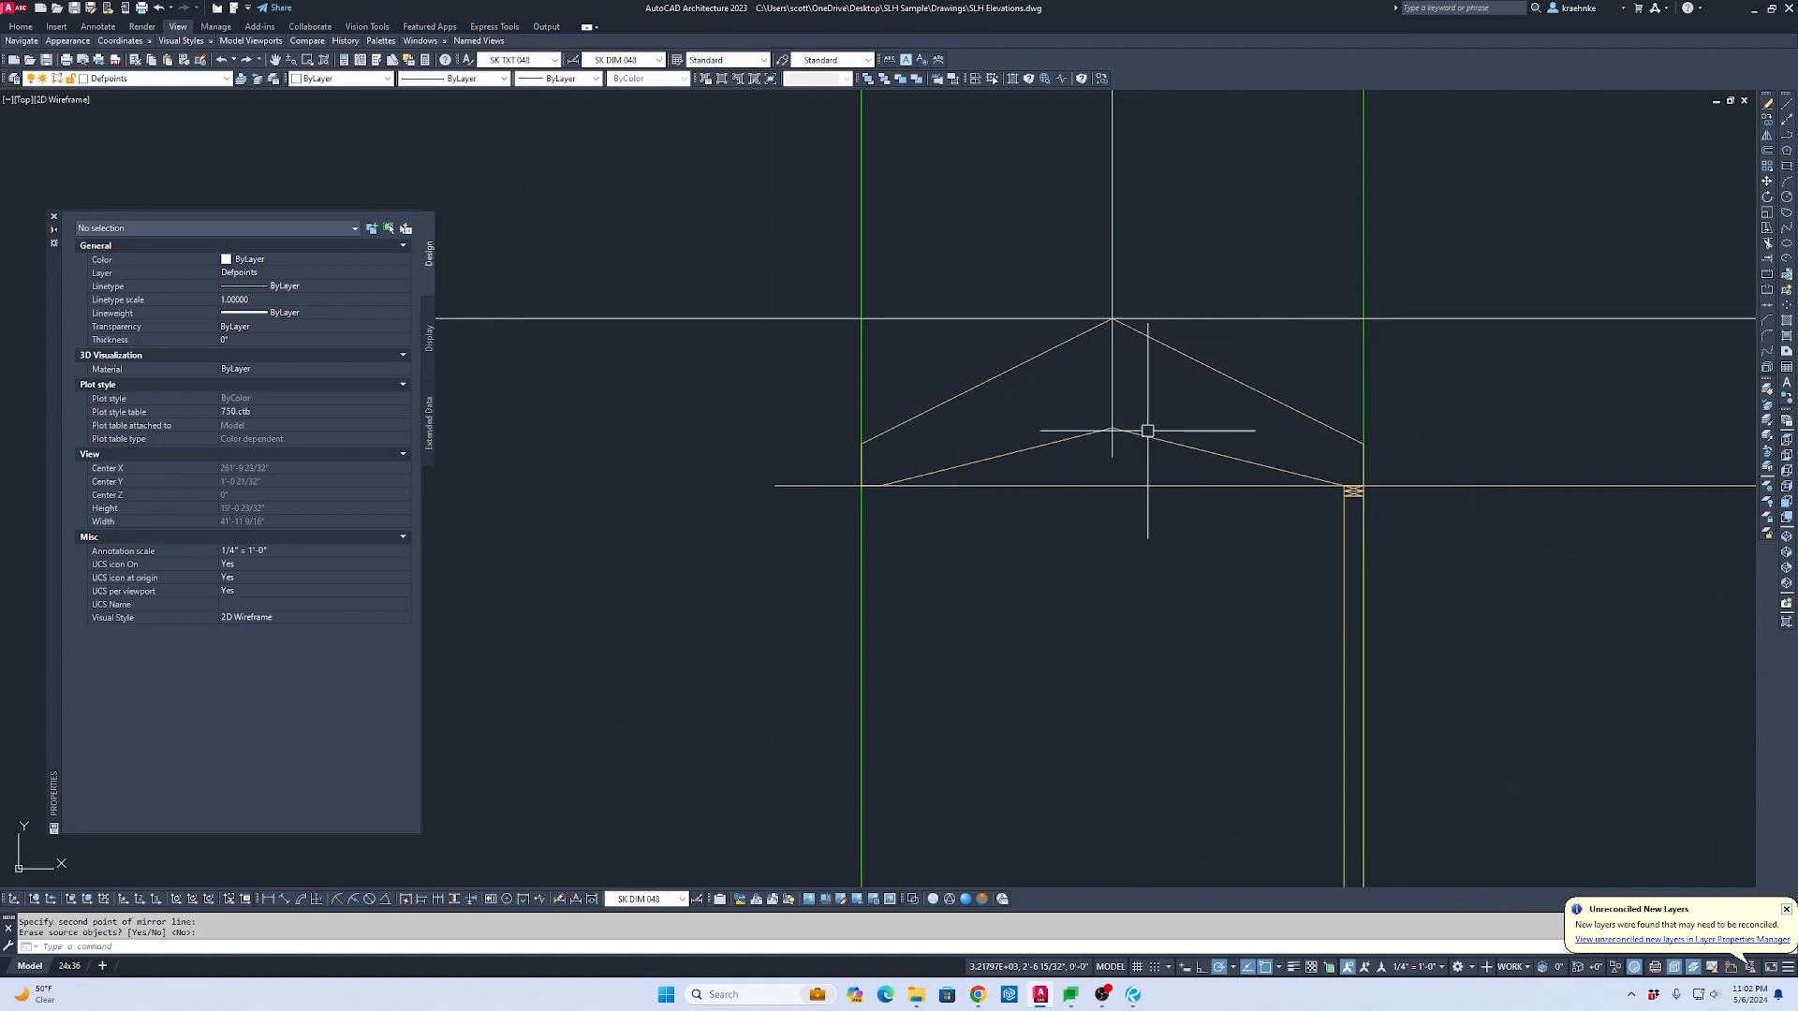
scroll(1151, 431, "down", 2)
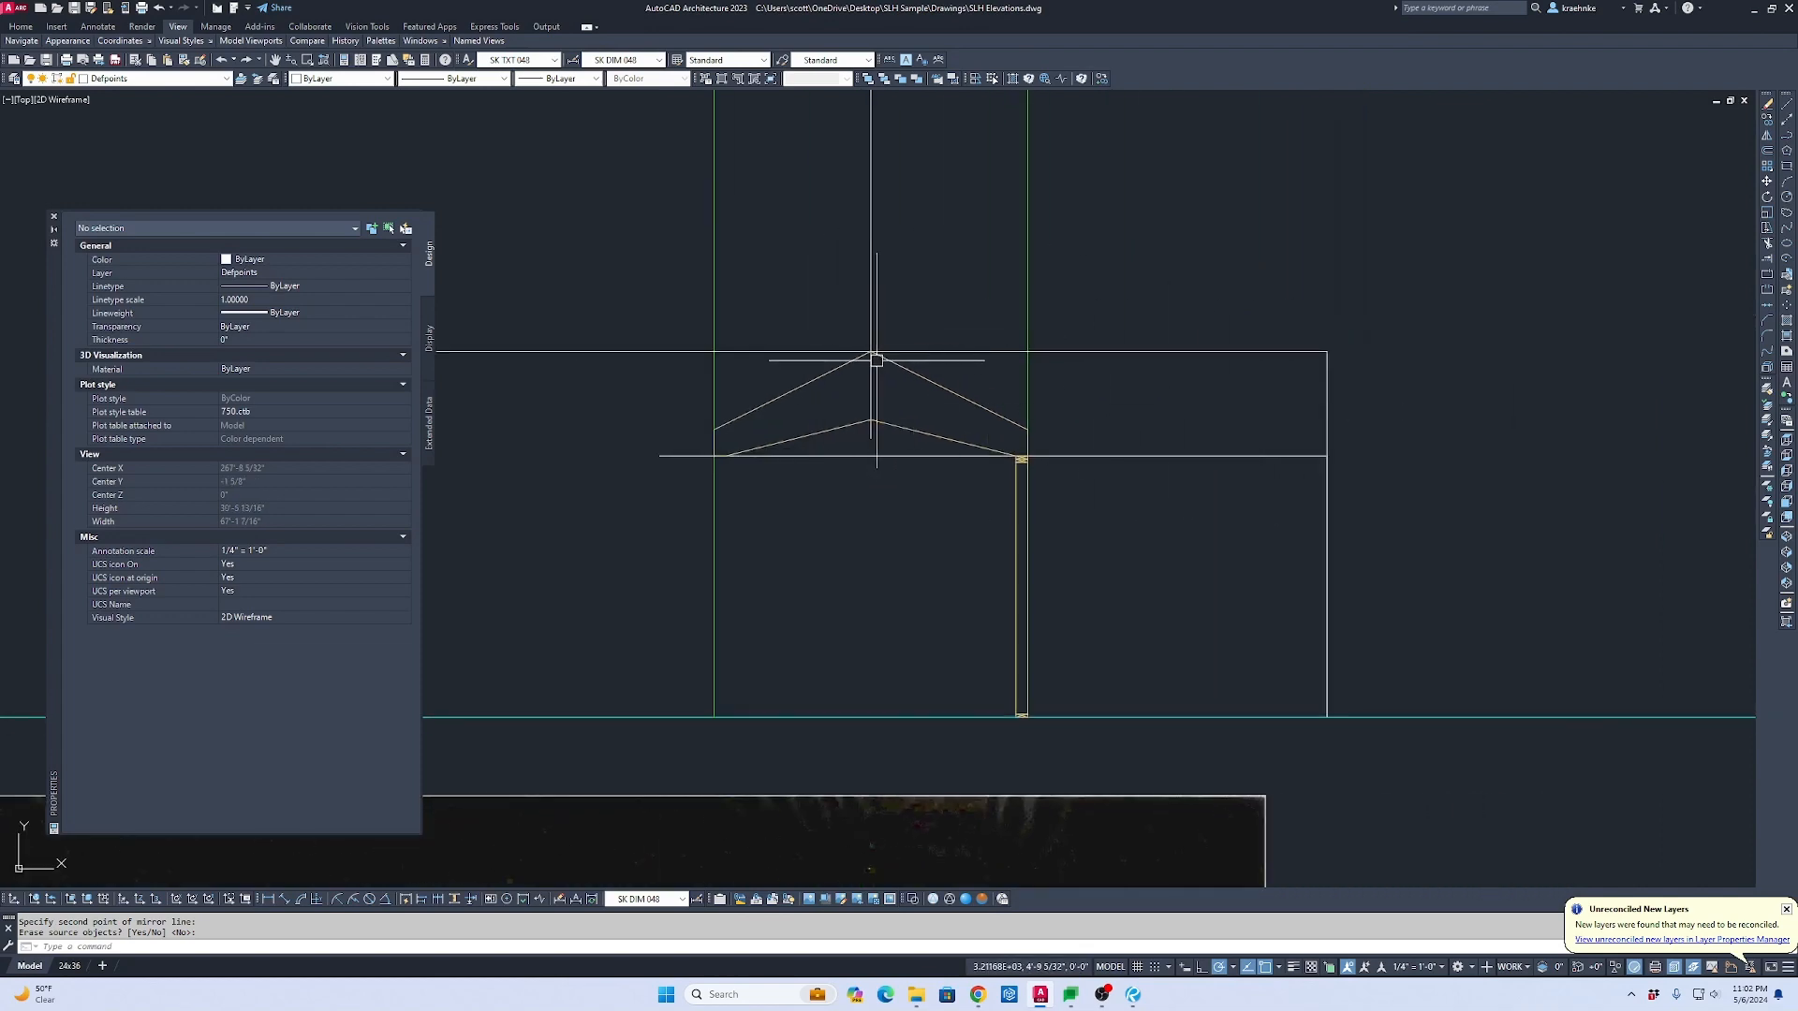
scroll(1046, 451, "down", 3)
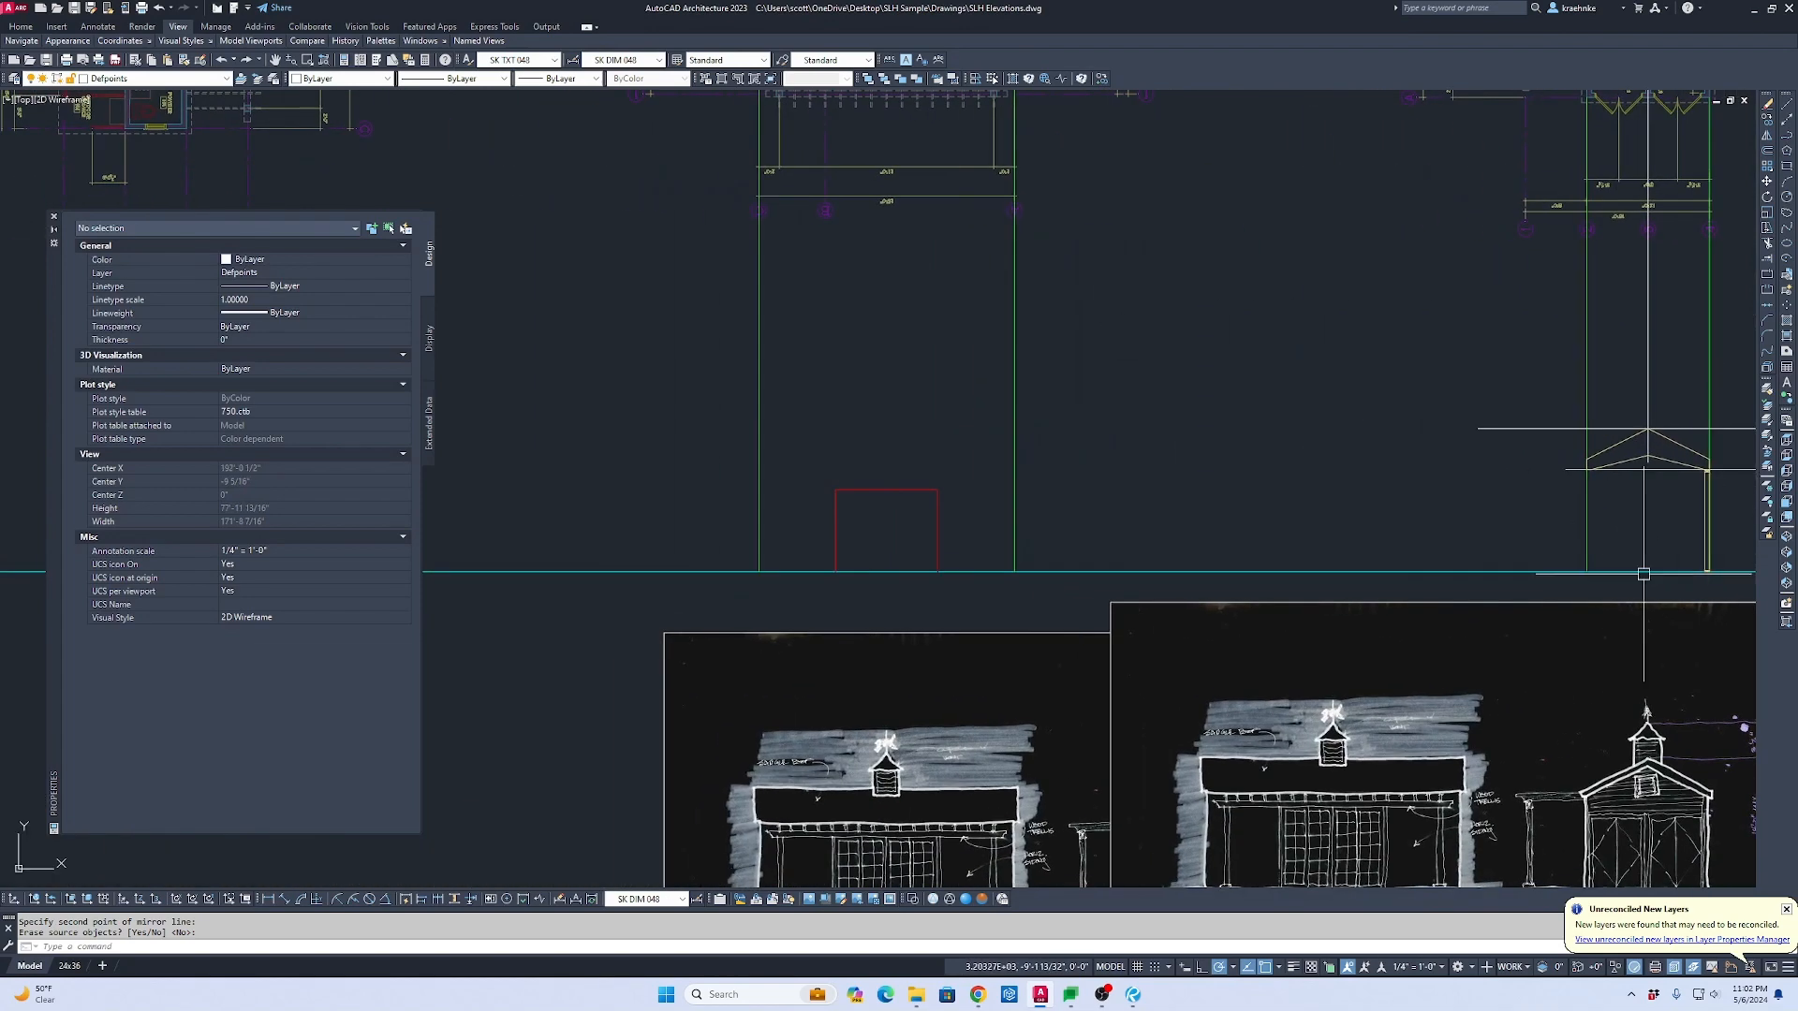
middle_click_drag(1409, 784, 1181, 669)
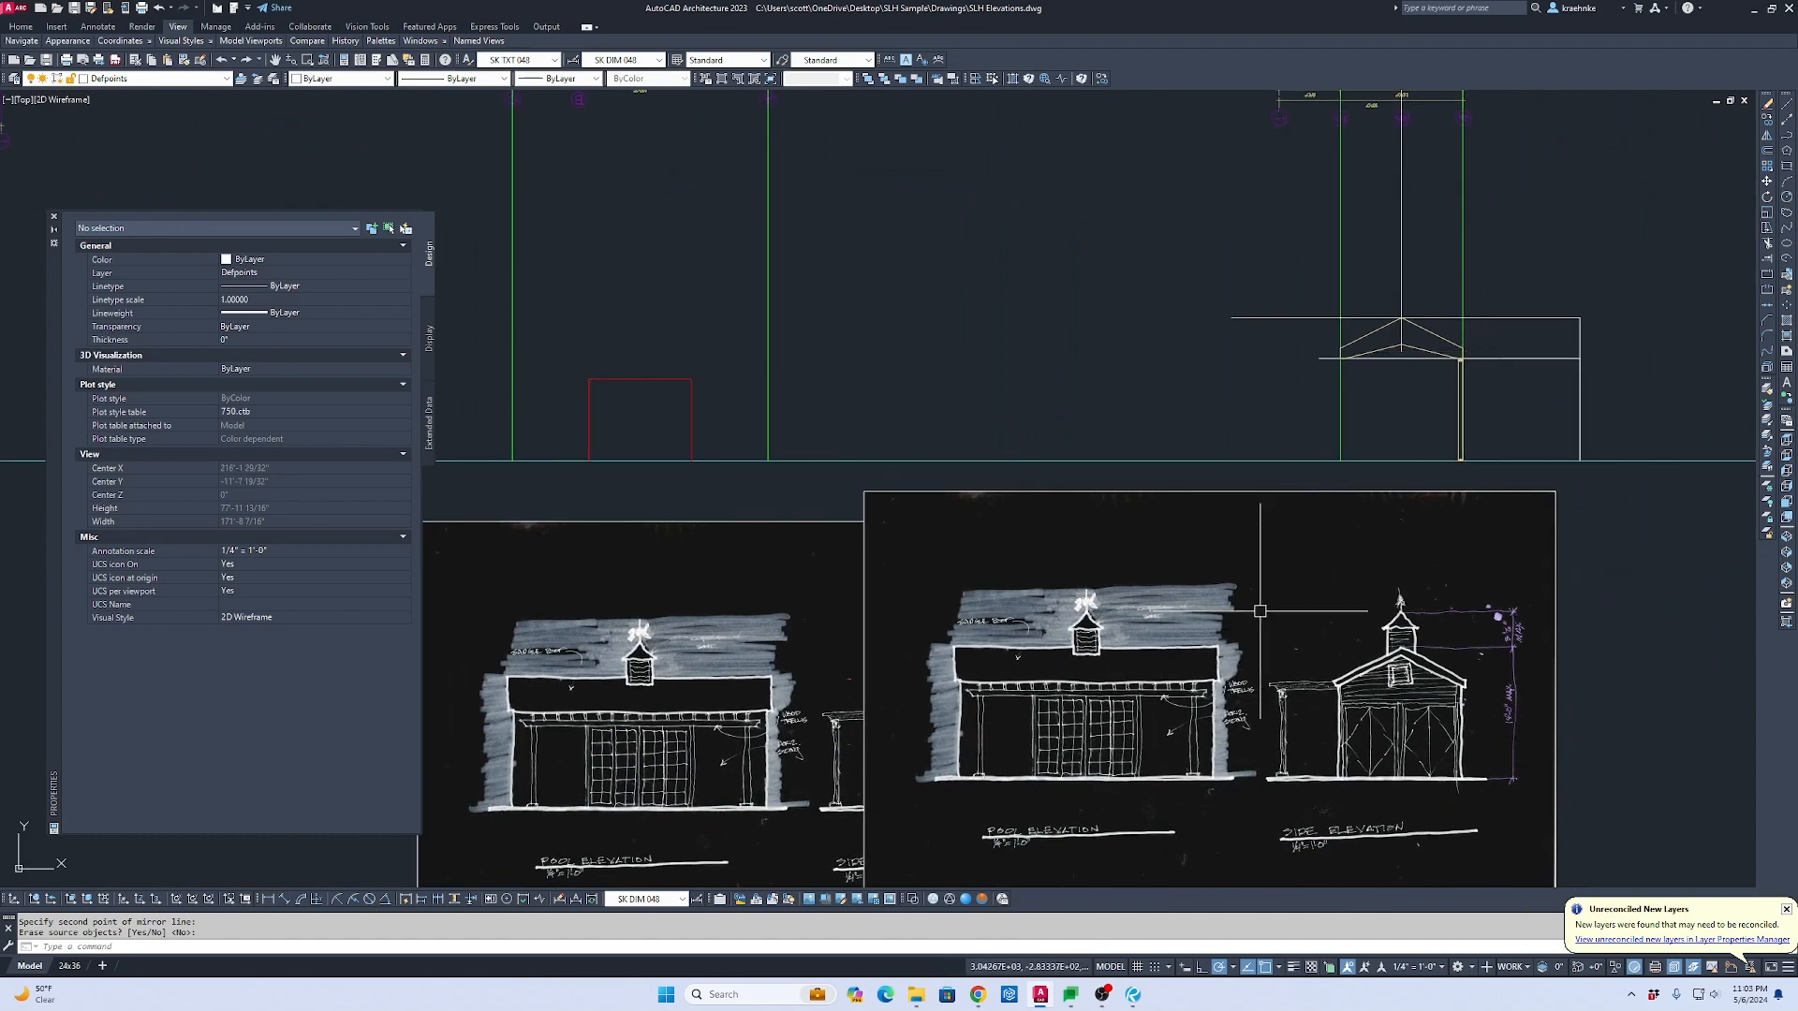
scroll(1519, 339, "up", 5)
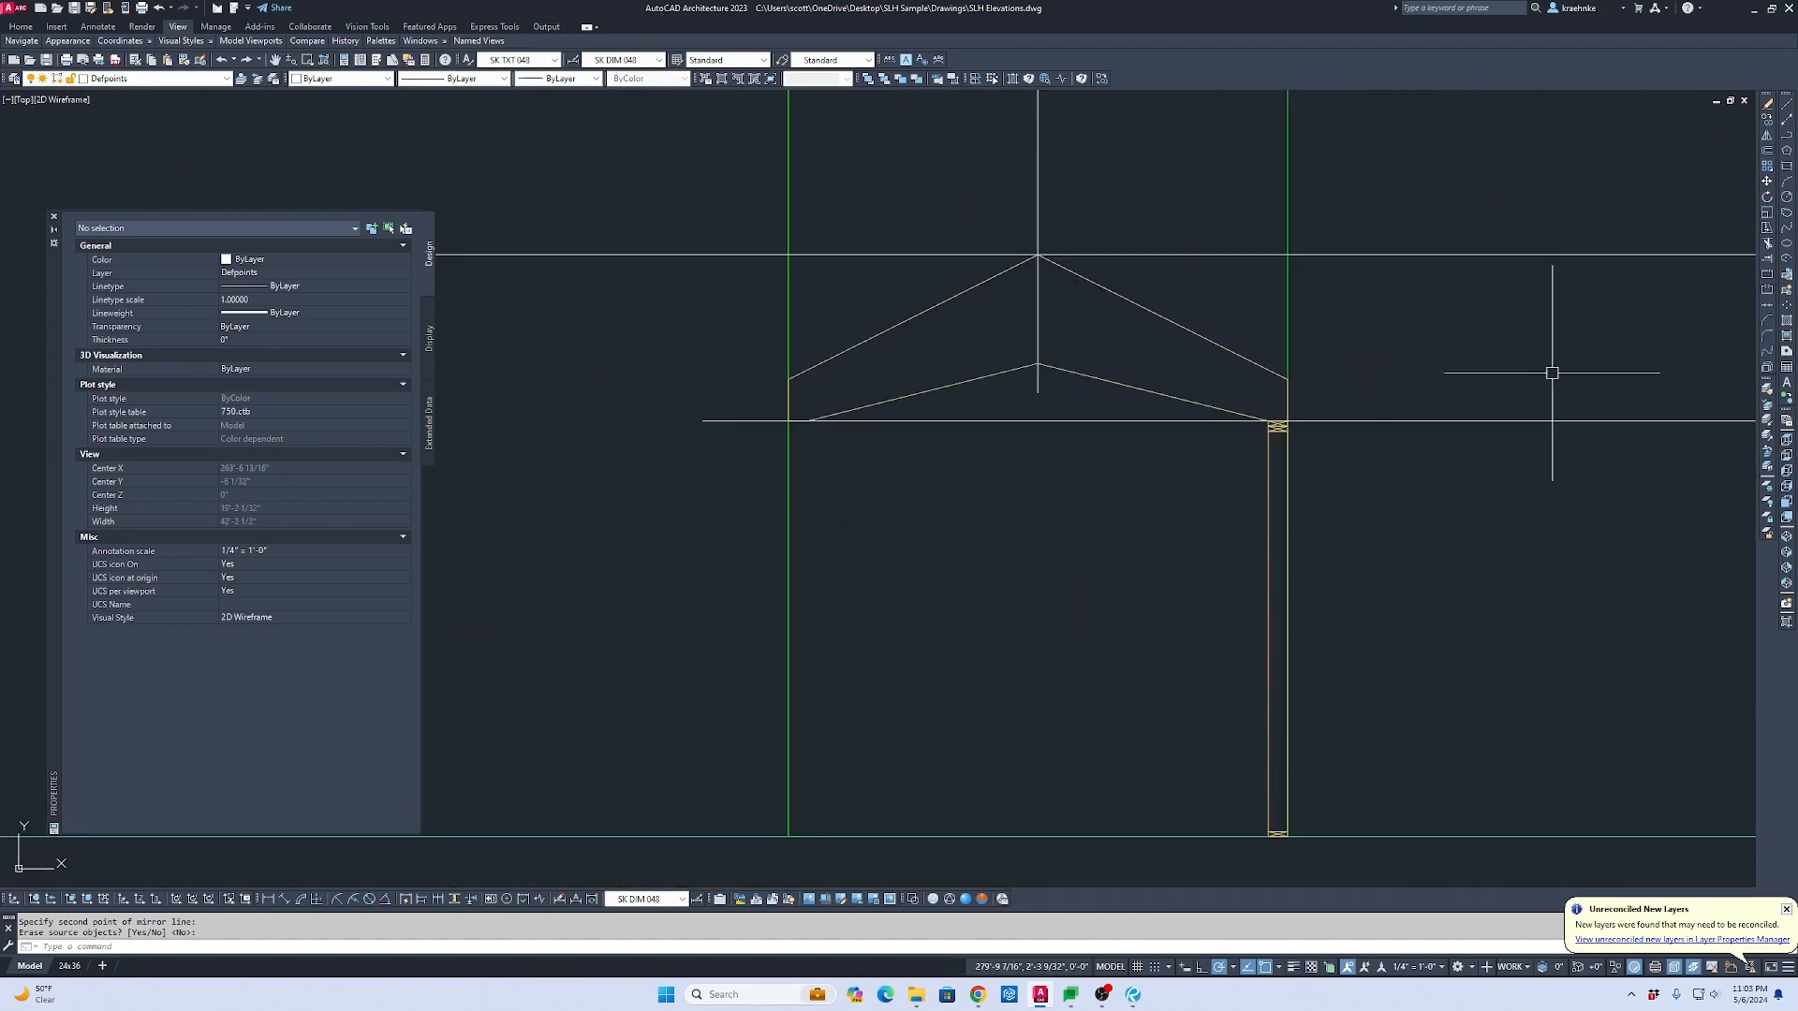
scroll(1481, 368, "down", 4)
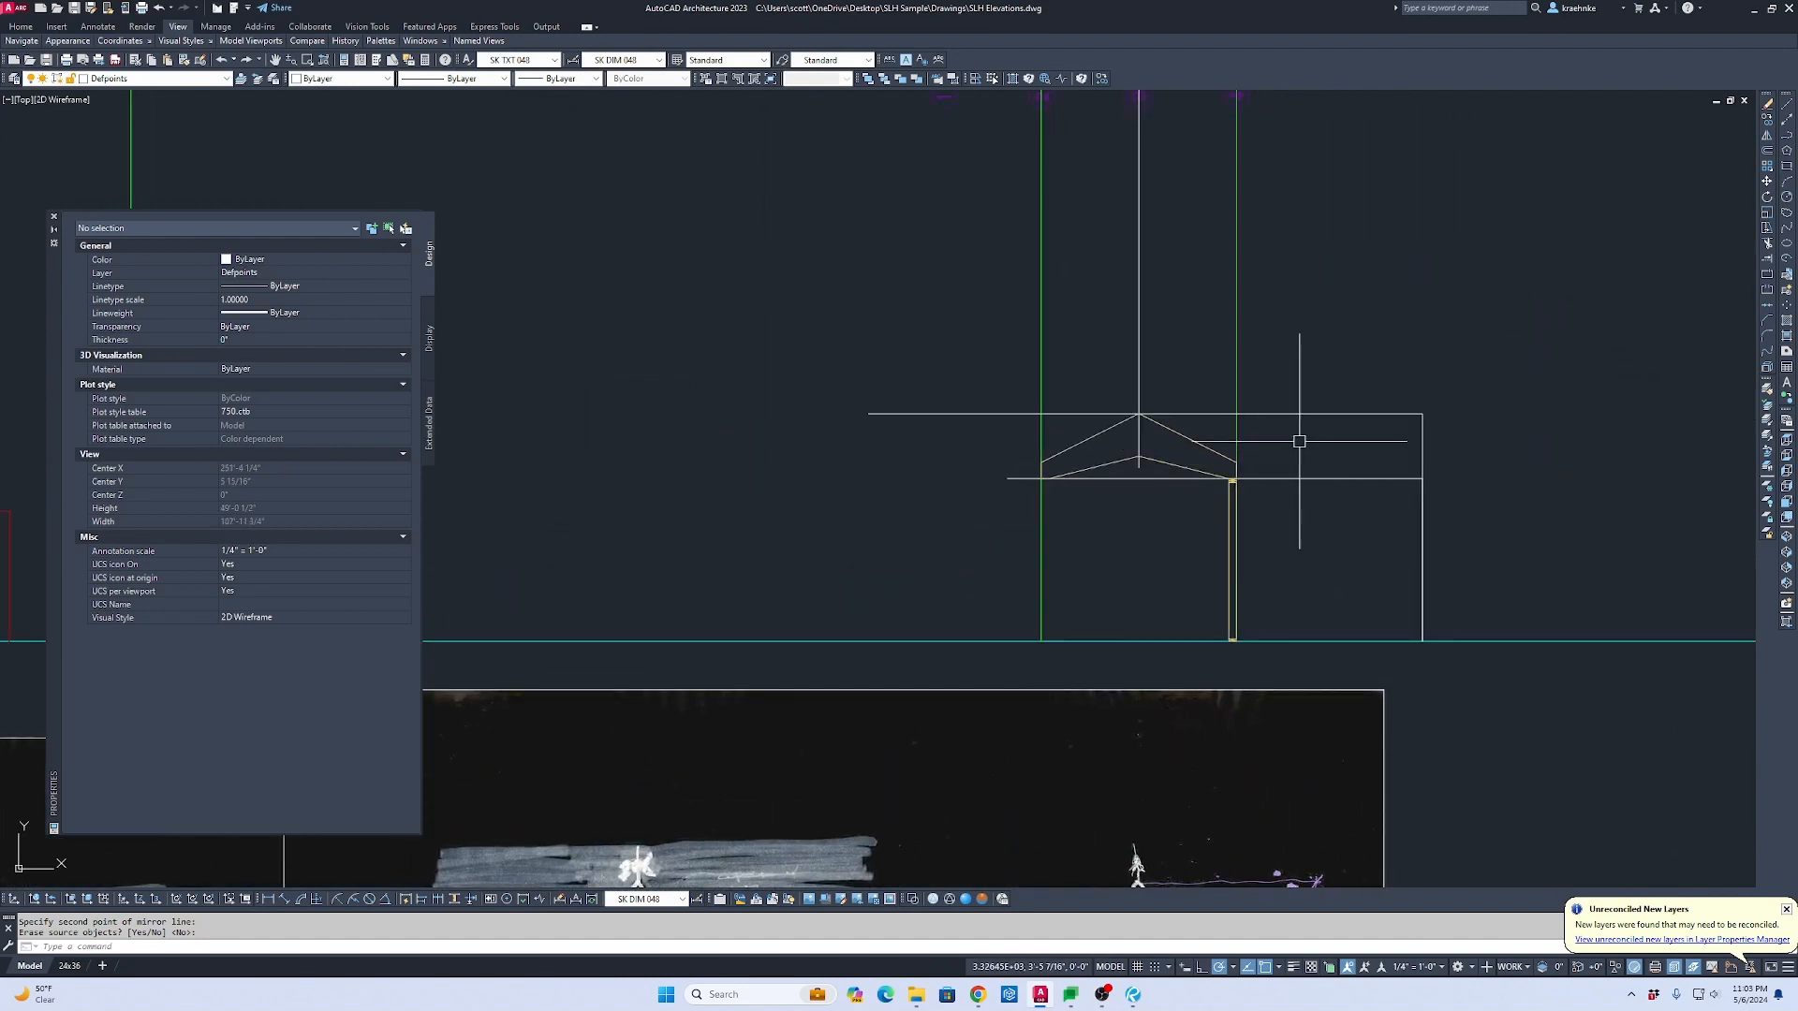
scroll(1371, 459, "up", 2)
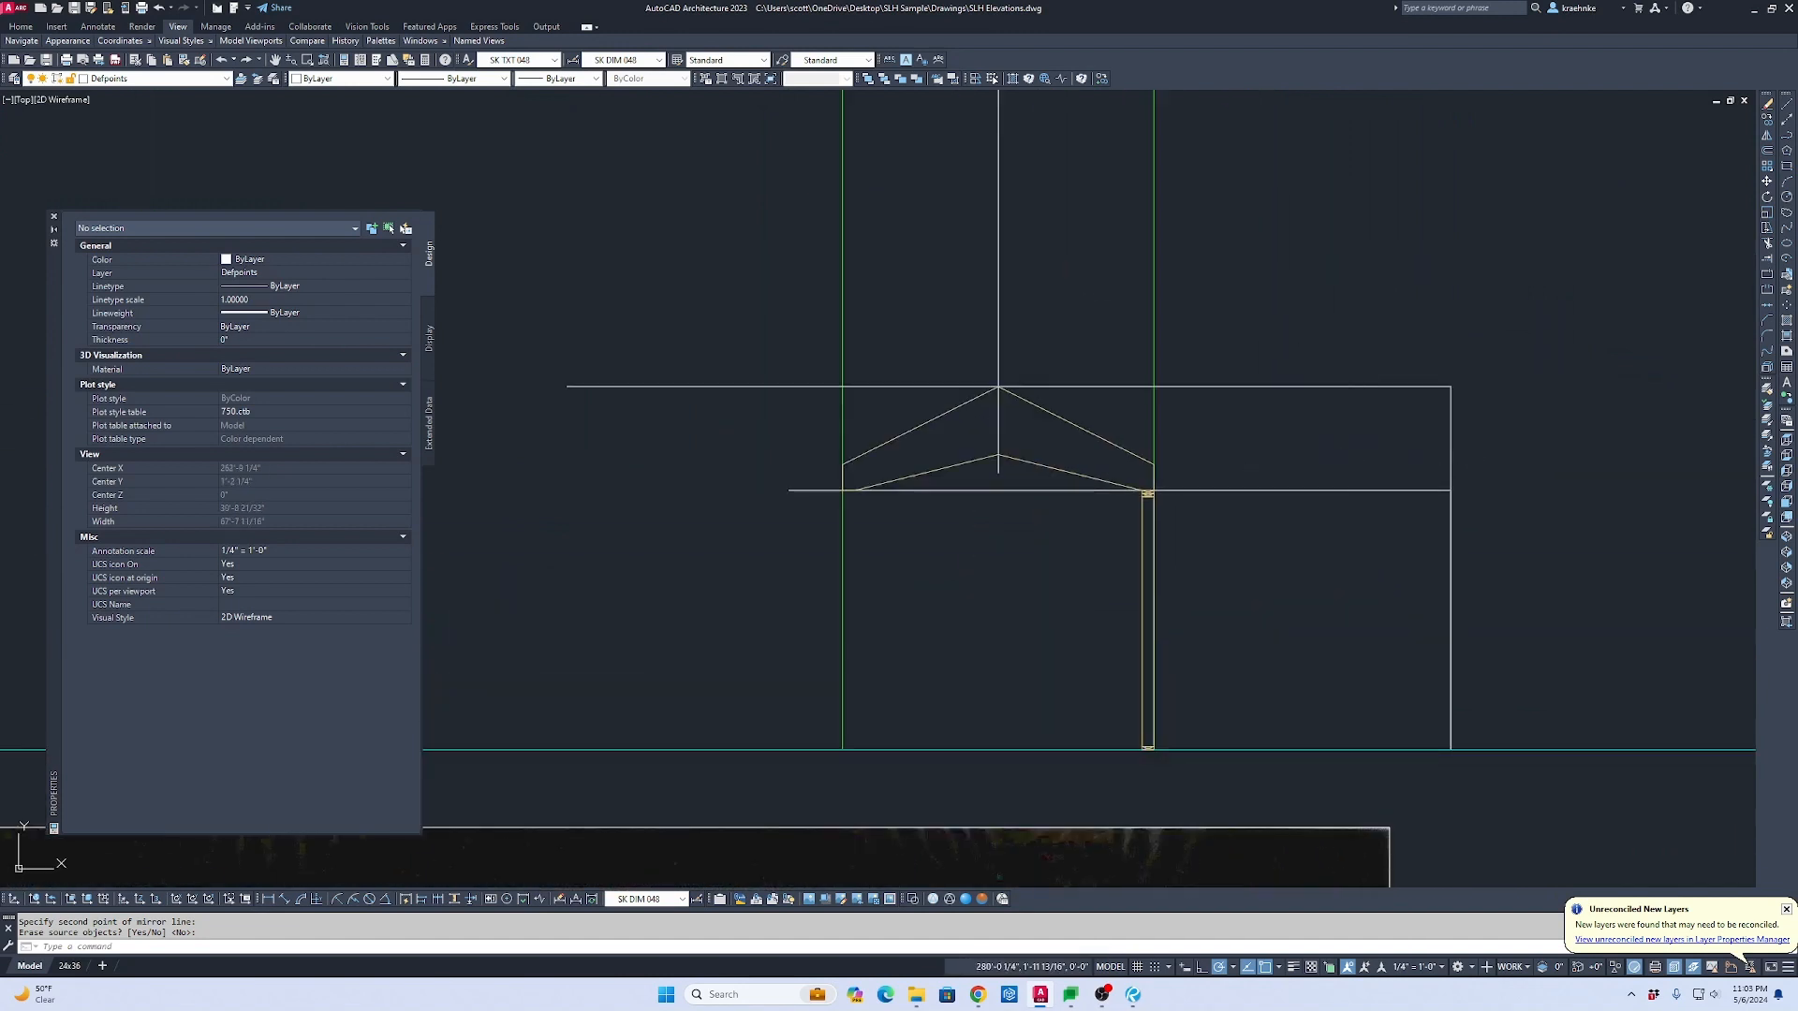
Step: Measure the vertical distance from the roof peak to the ground line with a linear dimension
key("Escape")
type("d")
key("Return")
scroll(1019, 397, "up", 4)
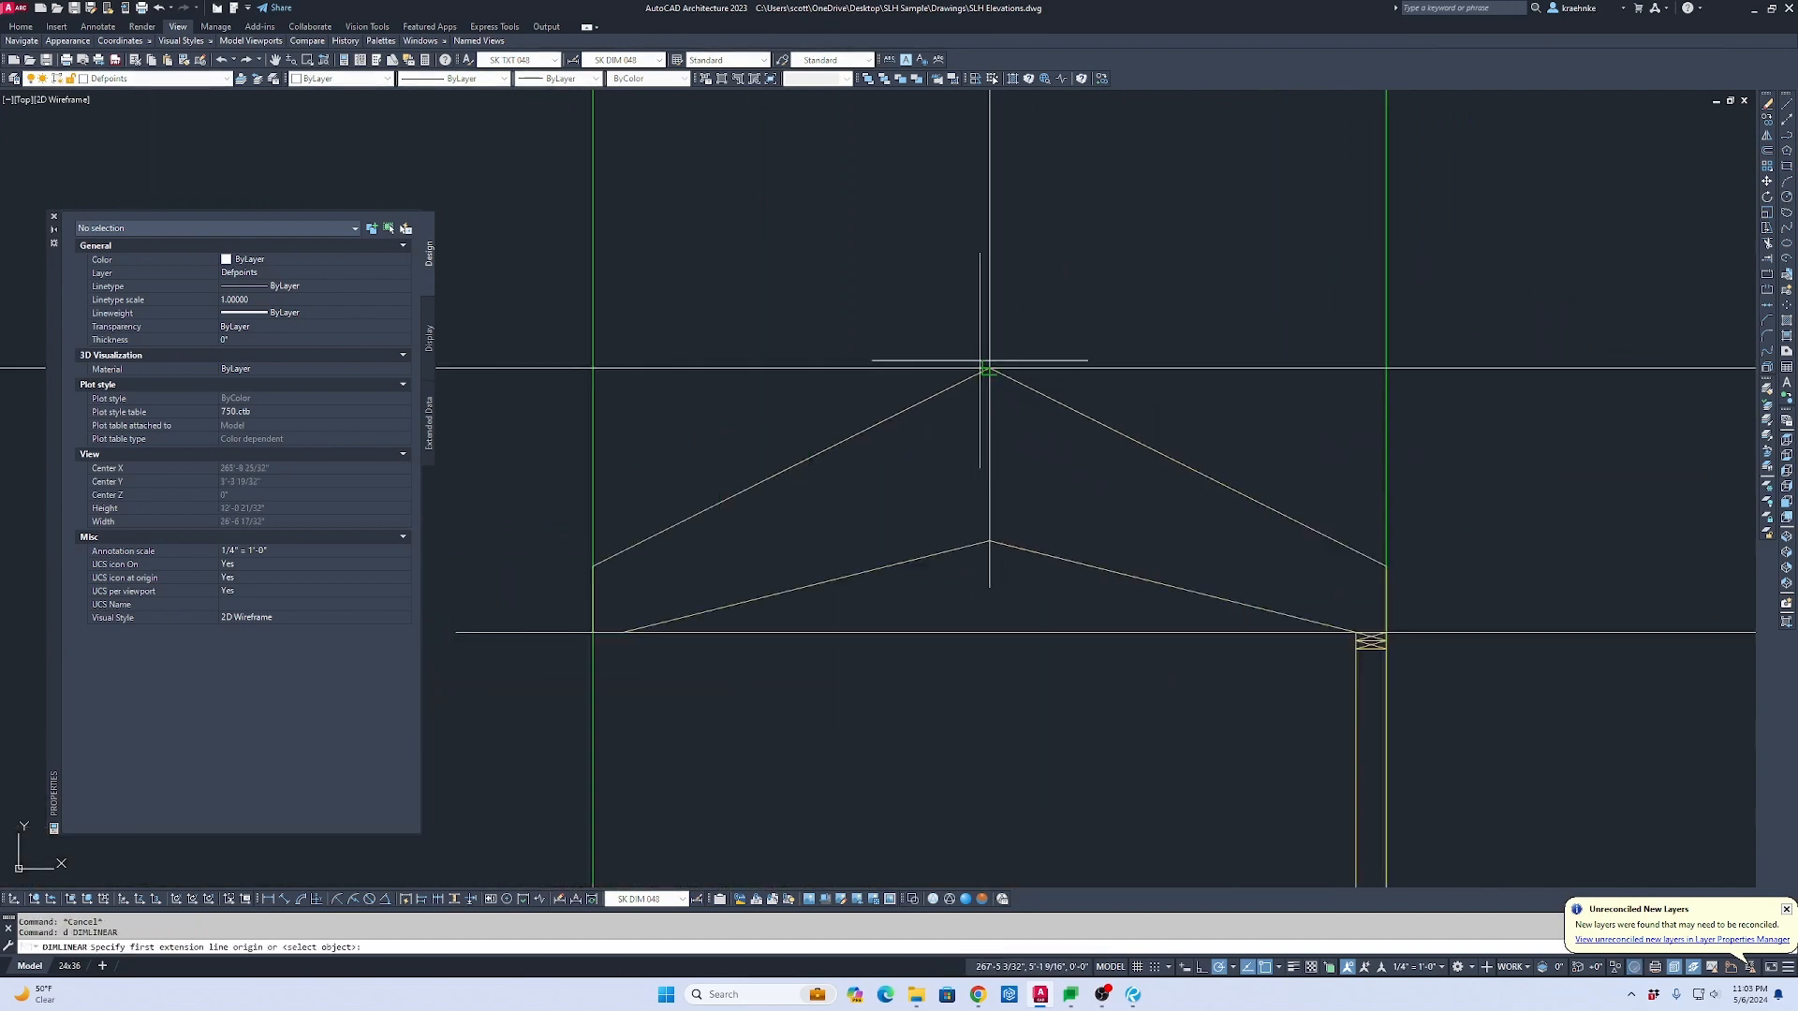
left_click(989, 367)
scroll(989, 367, "down", 2)
middle_click_drag(987, 726, 976, 594)
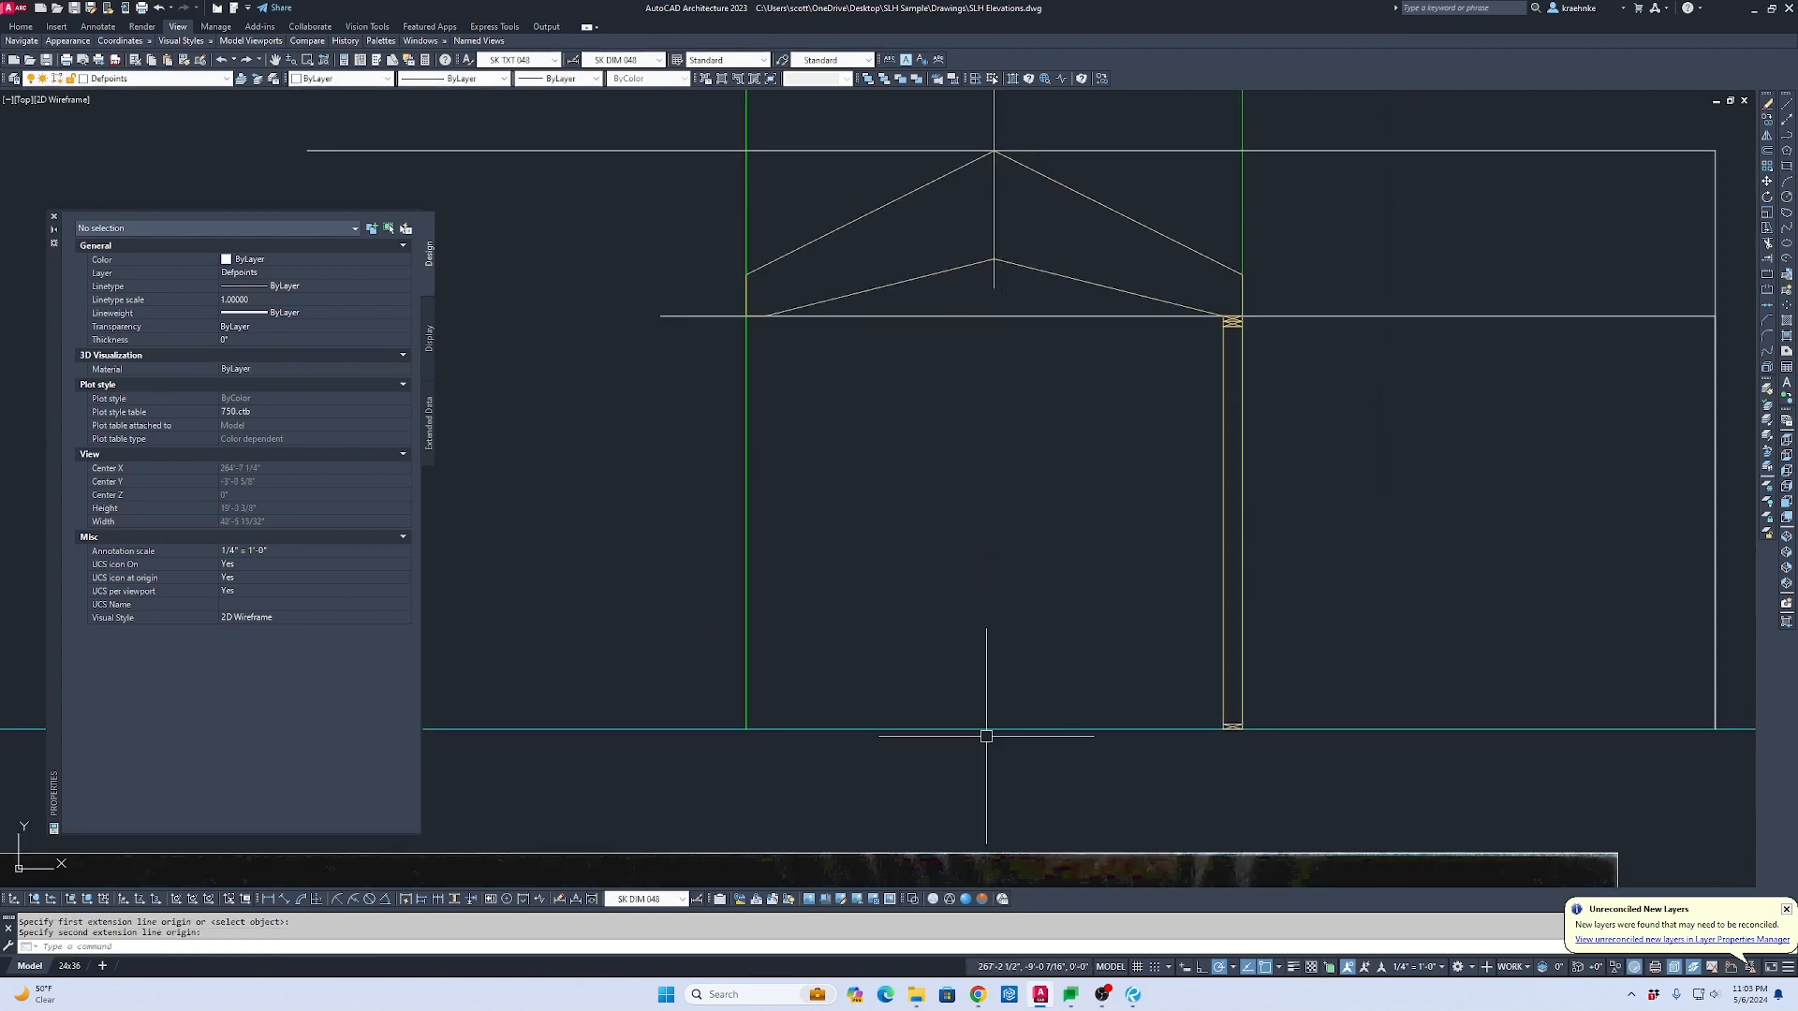
key("Escape")
type("d")
key("Return")
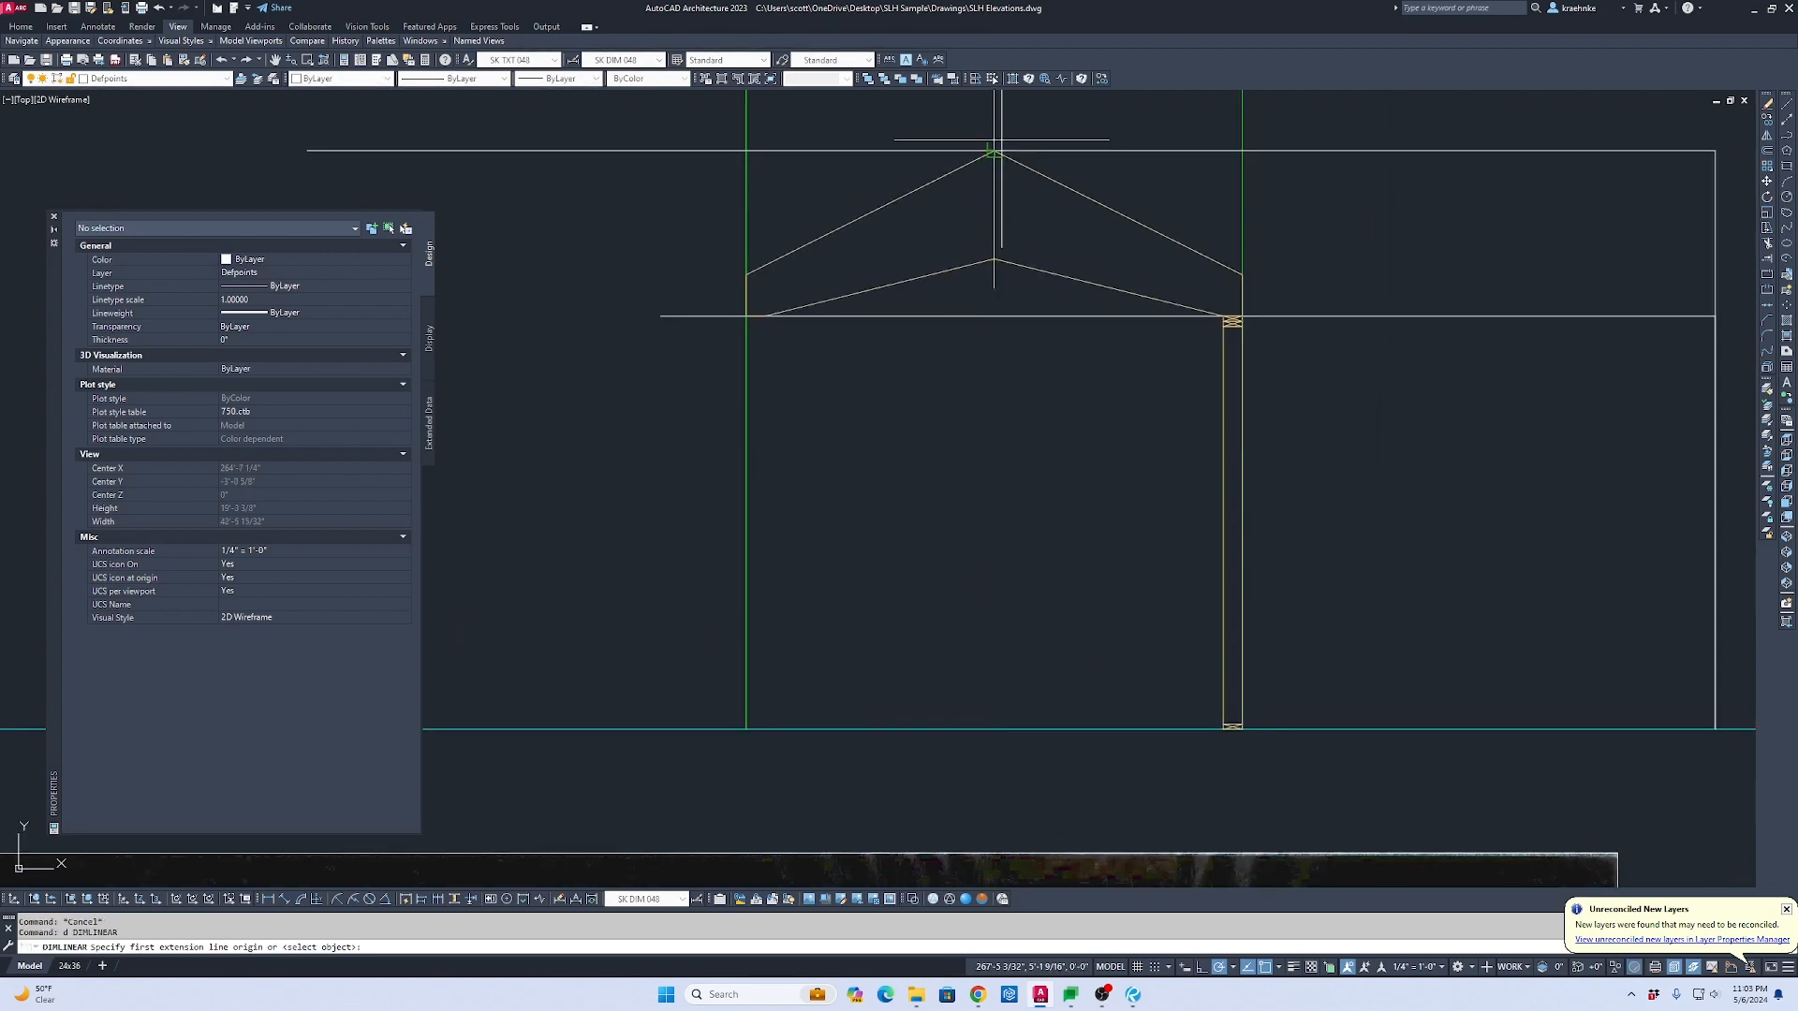
left_click(1000, 141)
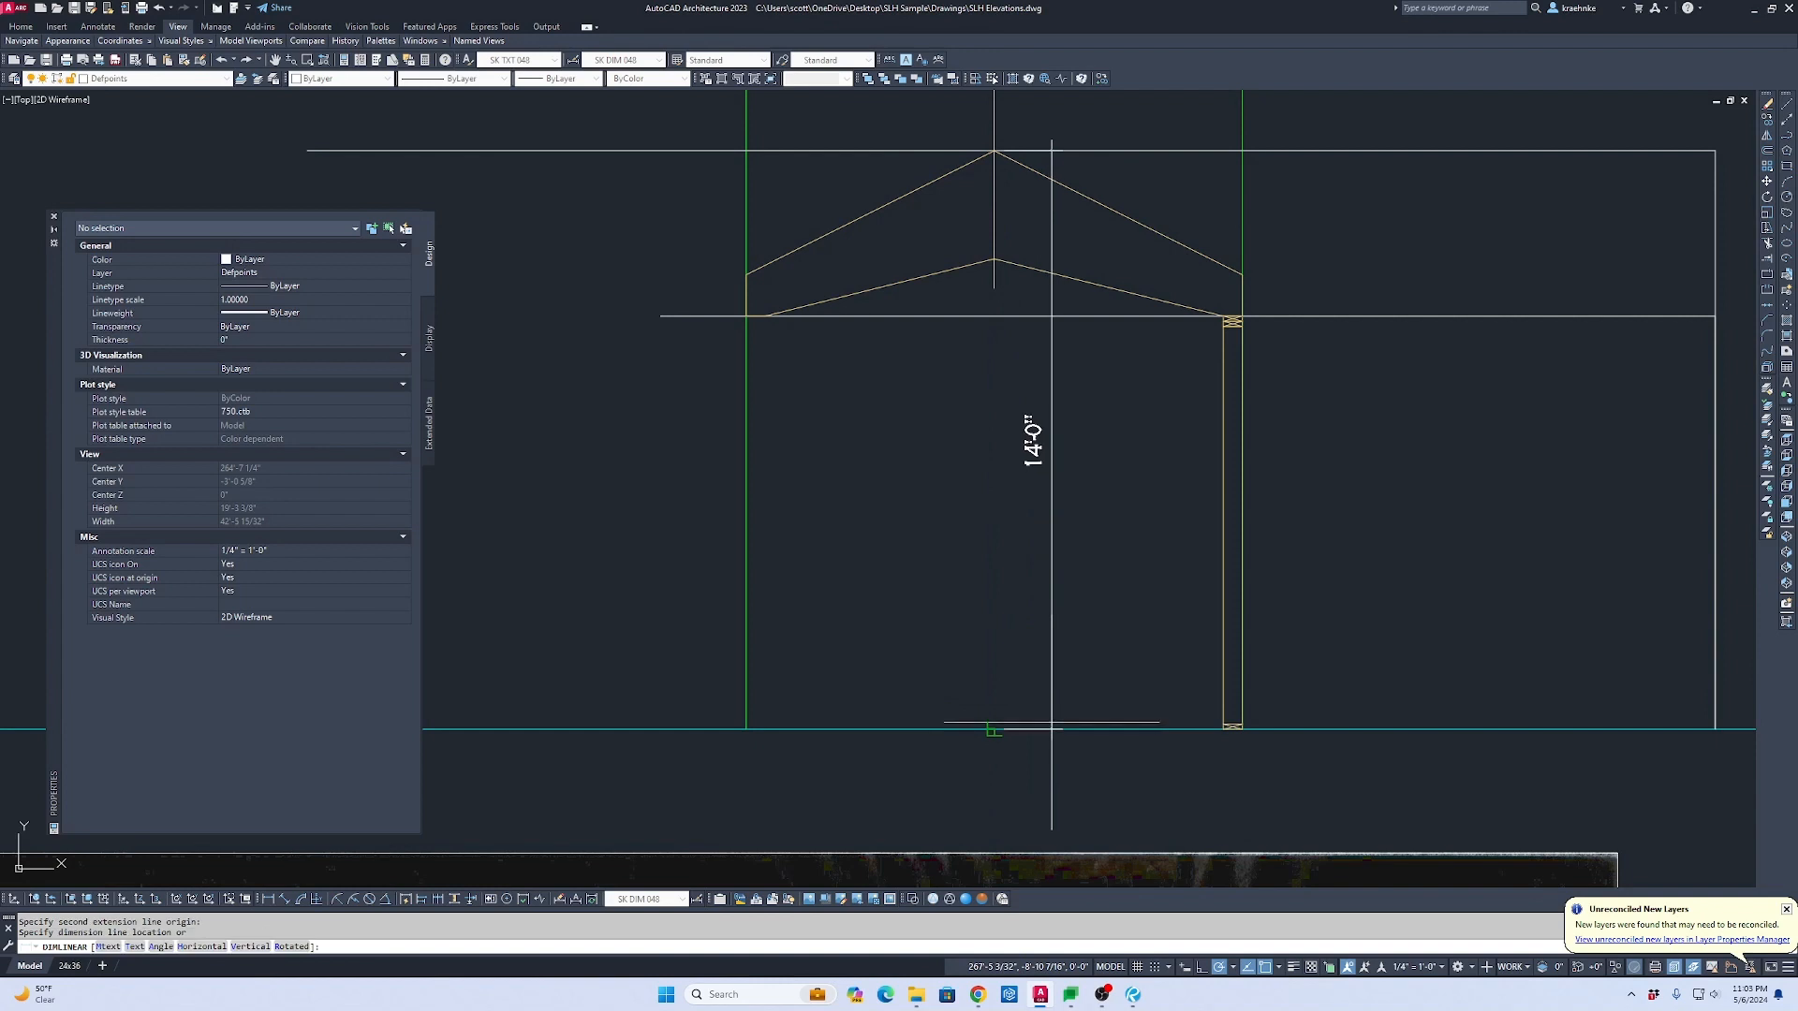
key("Escape")
Step: Delete the vertical ridge line and the ridge and plate height guide lines around the side elevation's gable
middle_click_drag(1063, 370, 1059, 598)
key("Escape")
left_click(1057, 253)
left_click(927, 251)
key("Delete")
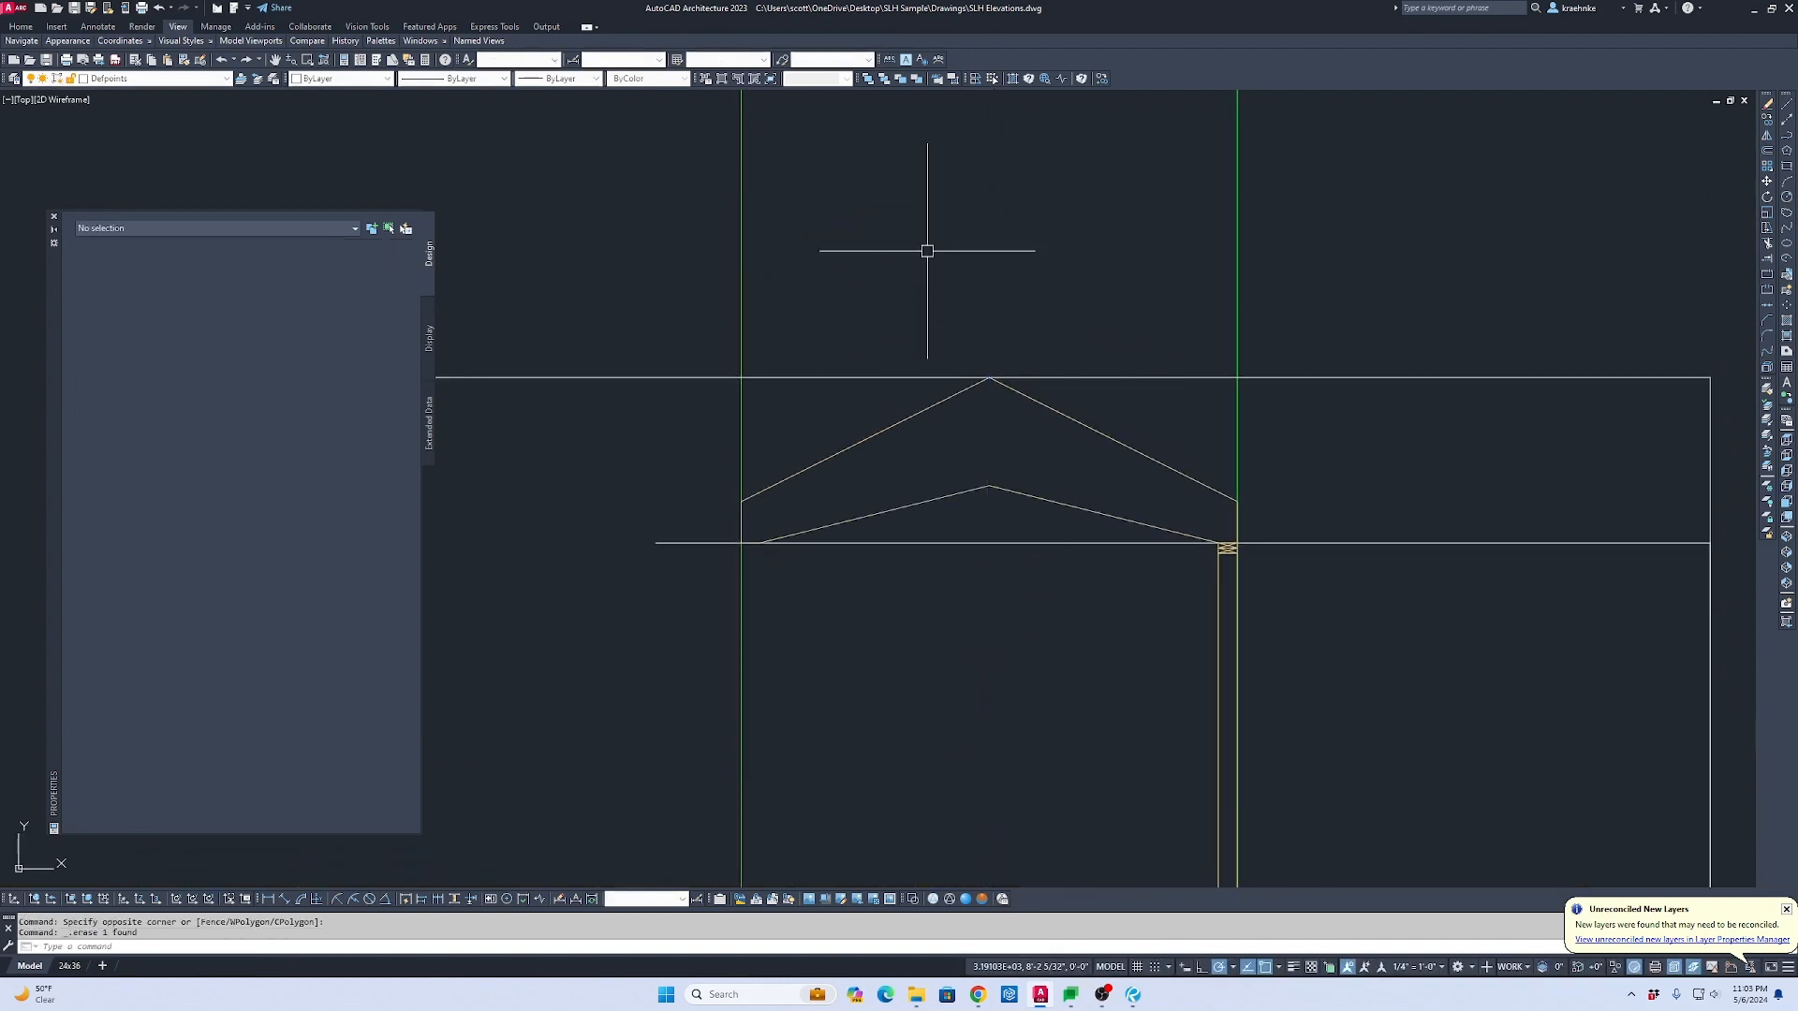
left_click(1607, 462)
left_click(1513, 309)
key("Delete")
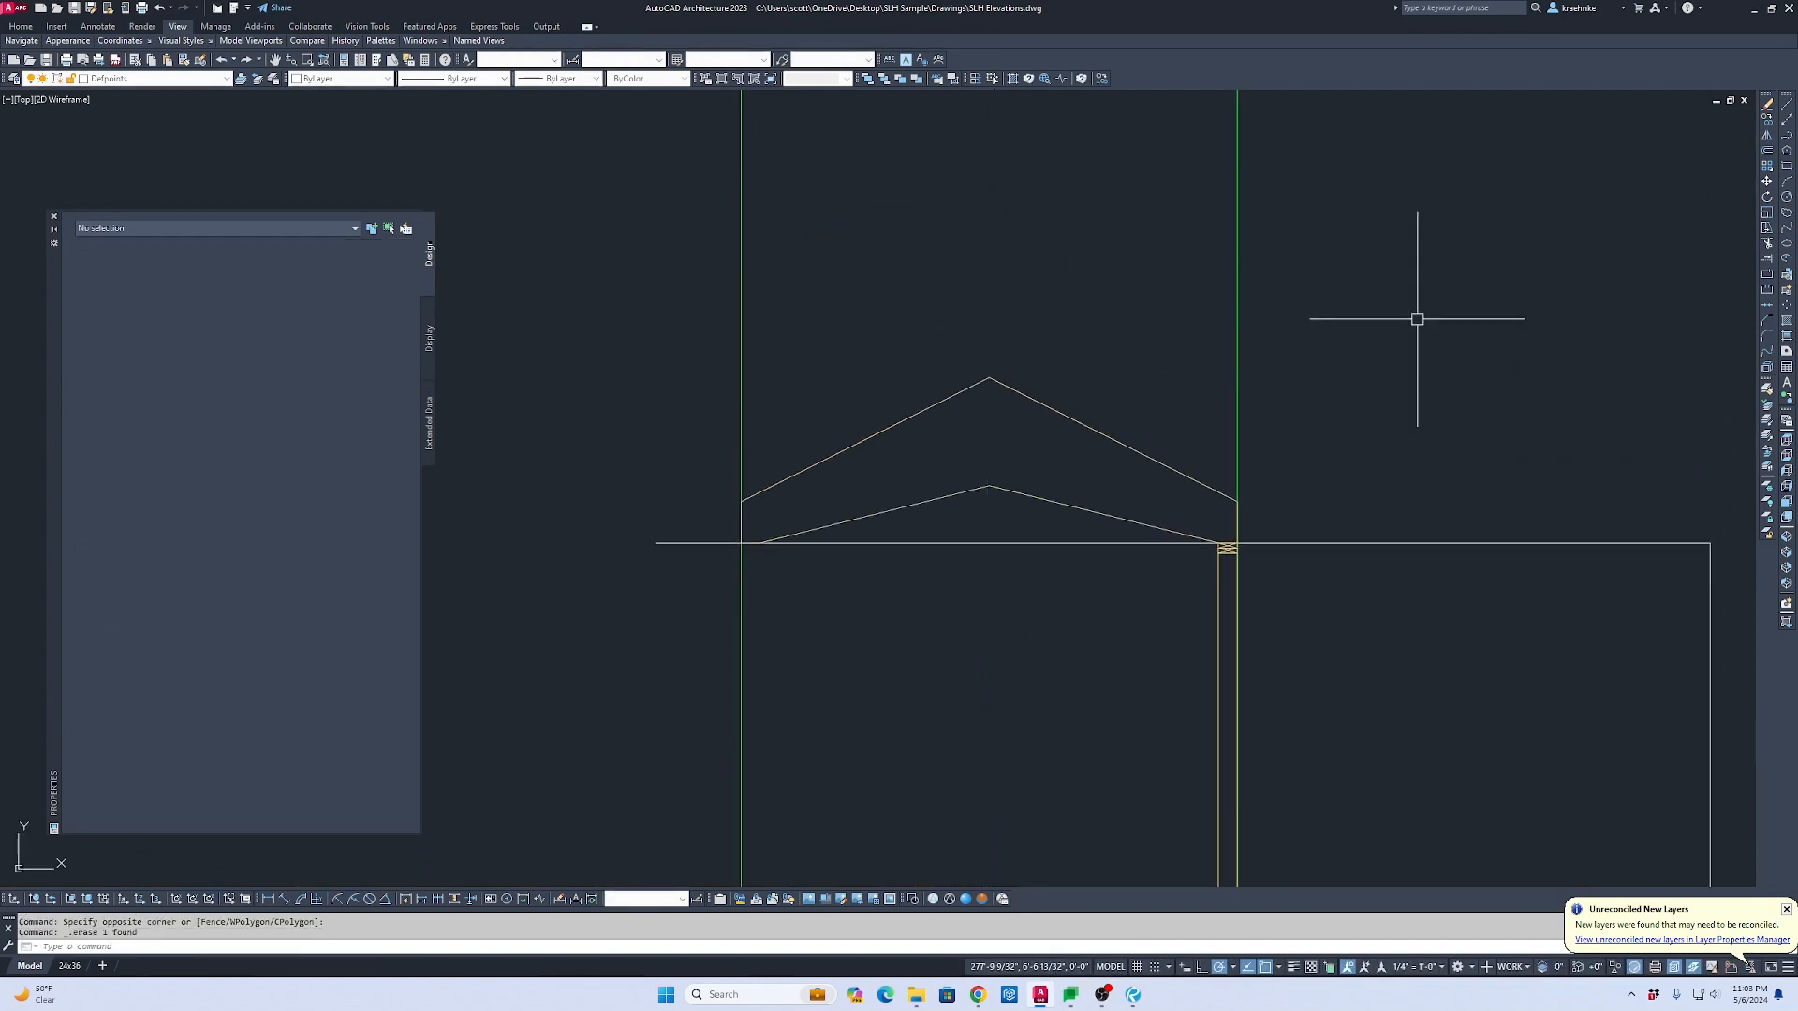
left_click(1411, 313)
left_click(1424, 582)
key("Delete")
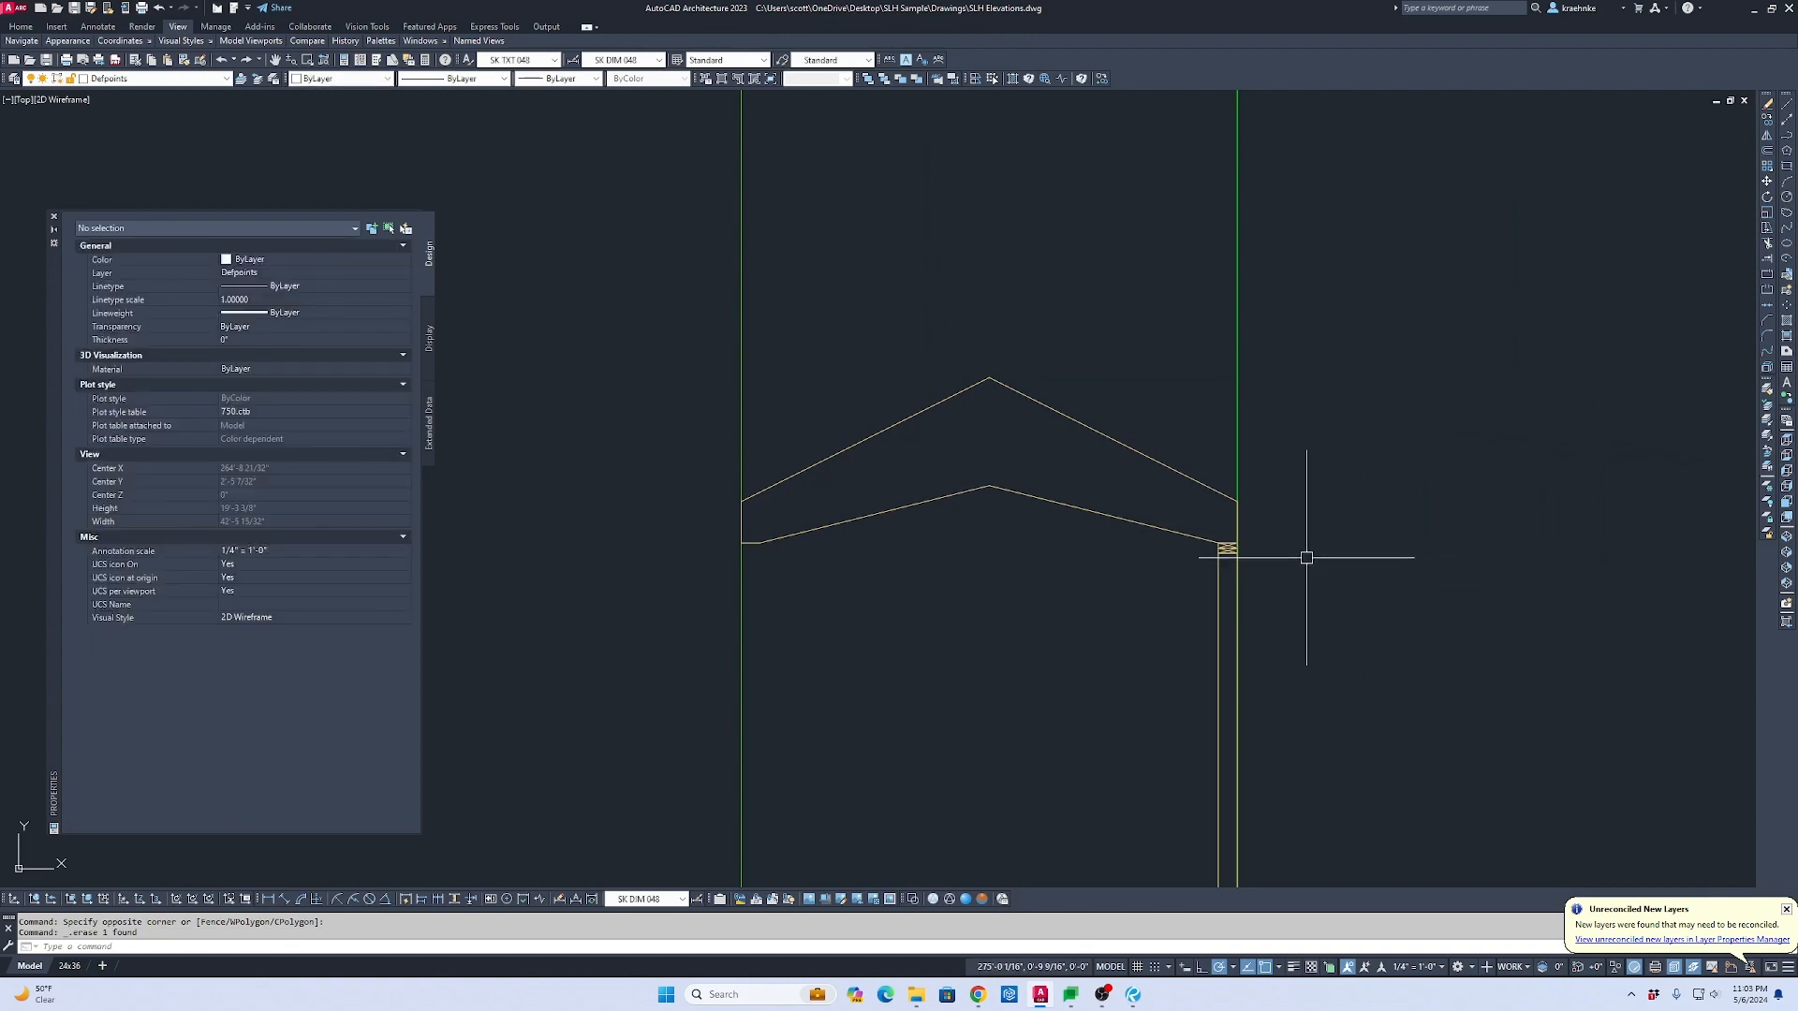
Step: Project a vertical polyline from the left door jamb corner in the rotated pool house plan down past the ground line into the sketch underlay
scroll(1304, 553, "down", 8)
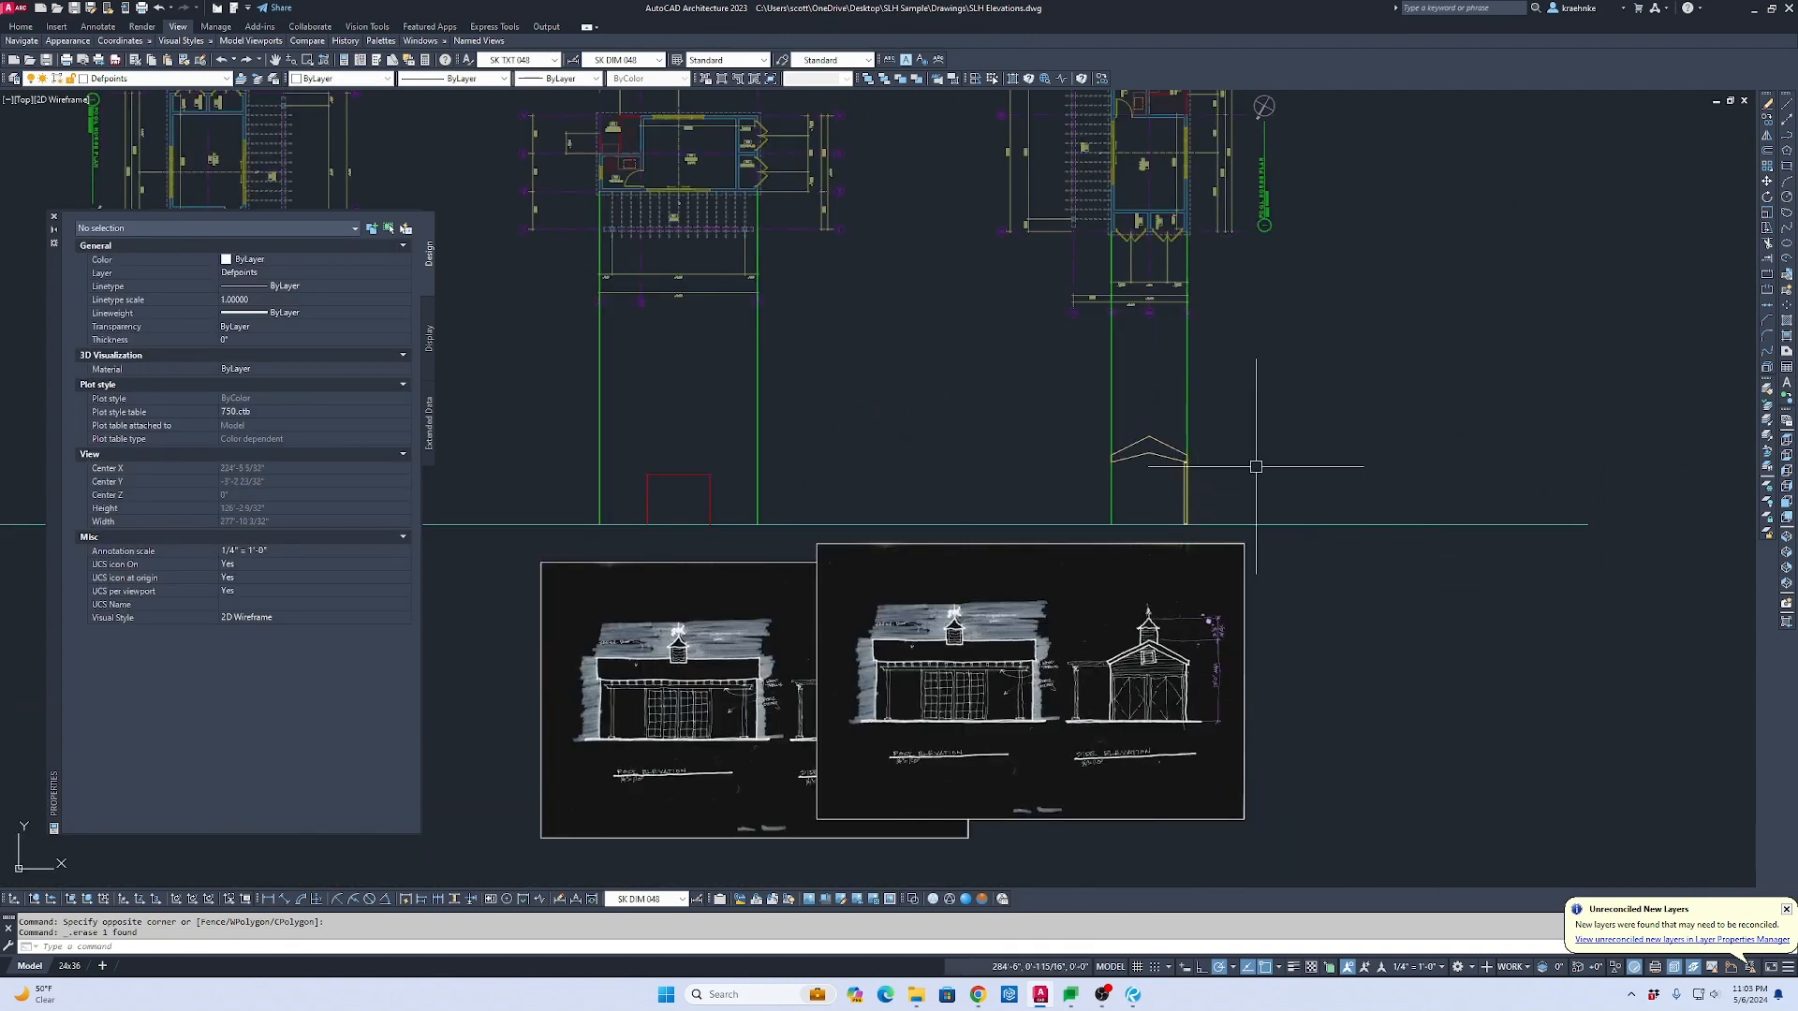
type("pl")
key("Return")
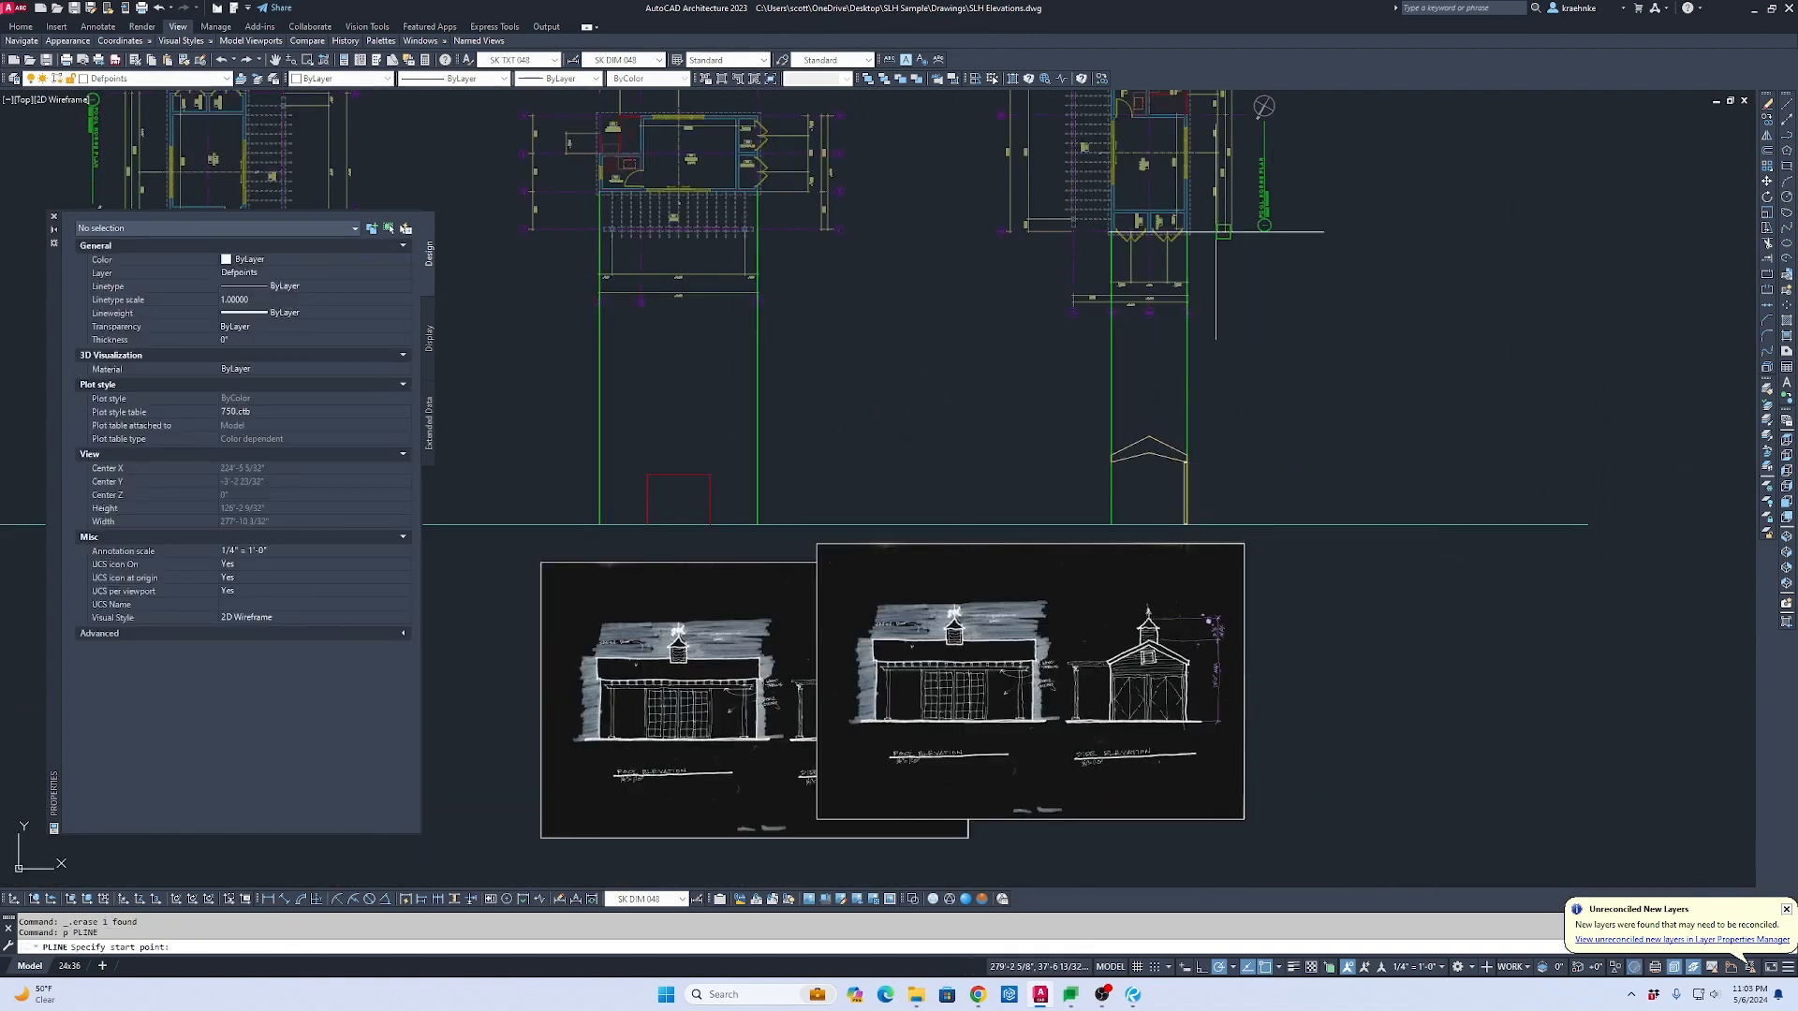
scroll(1206, 454, "up", 4)
scroll(1241, 671, "down", 5)
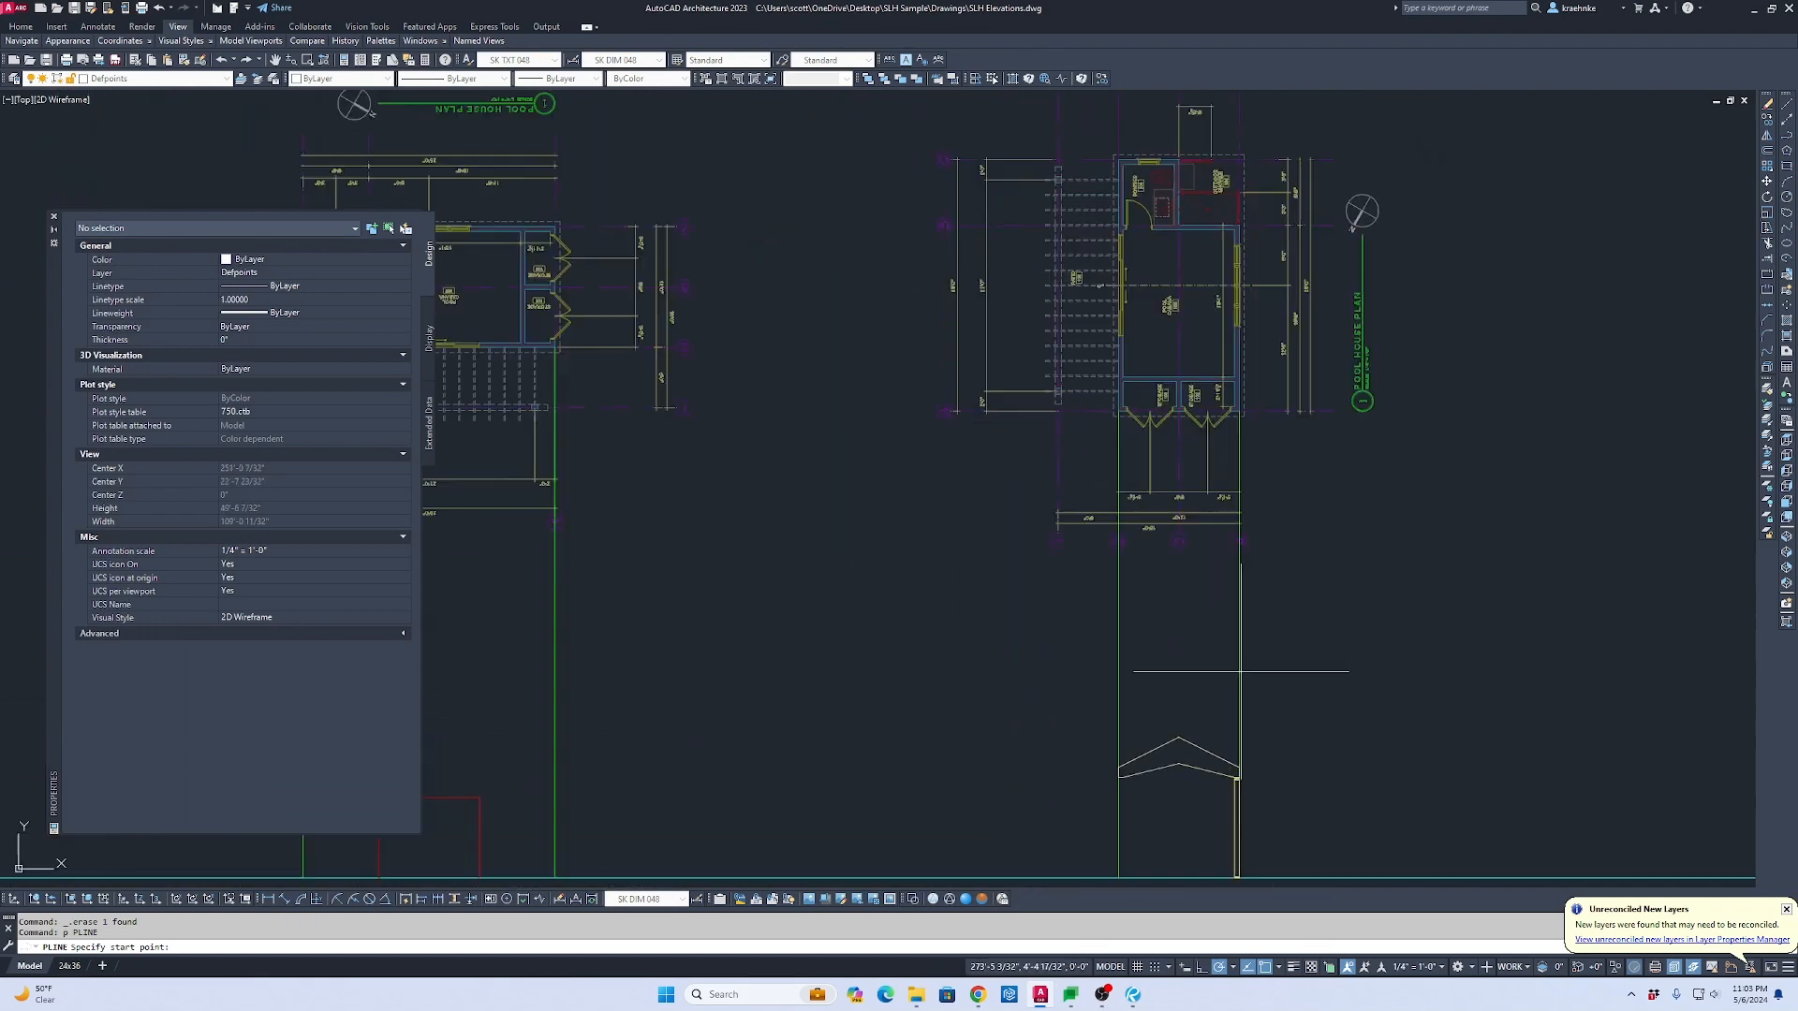
scroll(1128, 337, "up", 5)
scroll(1123, 524, "up", 10)
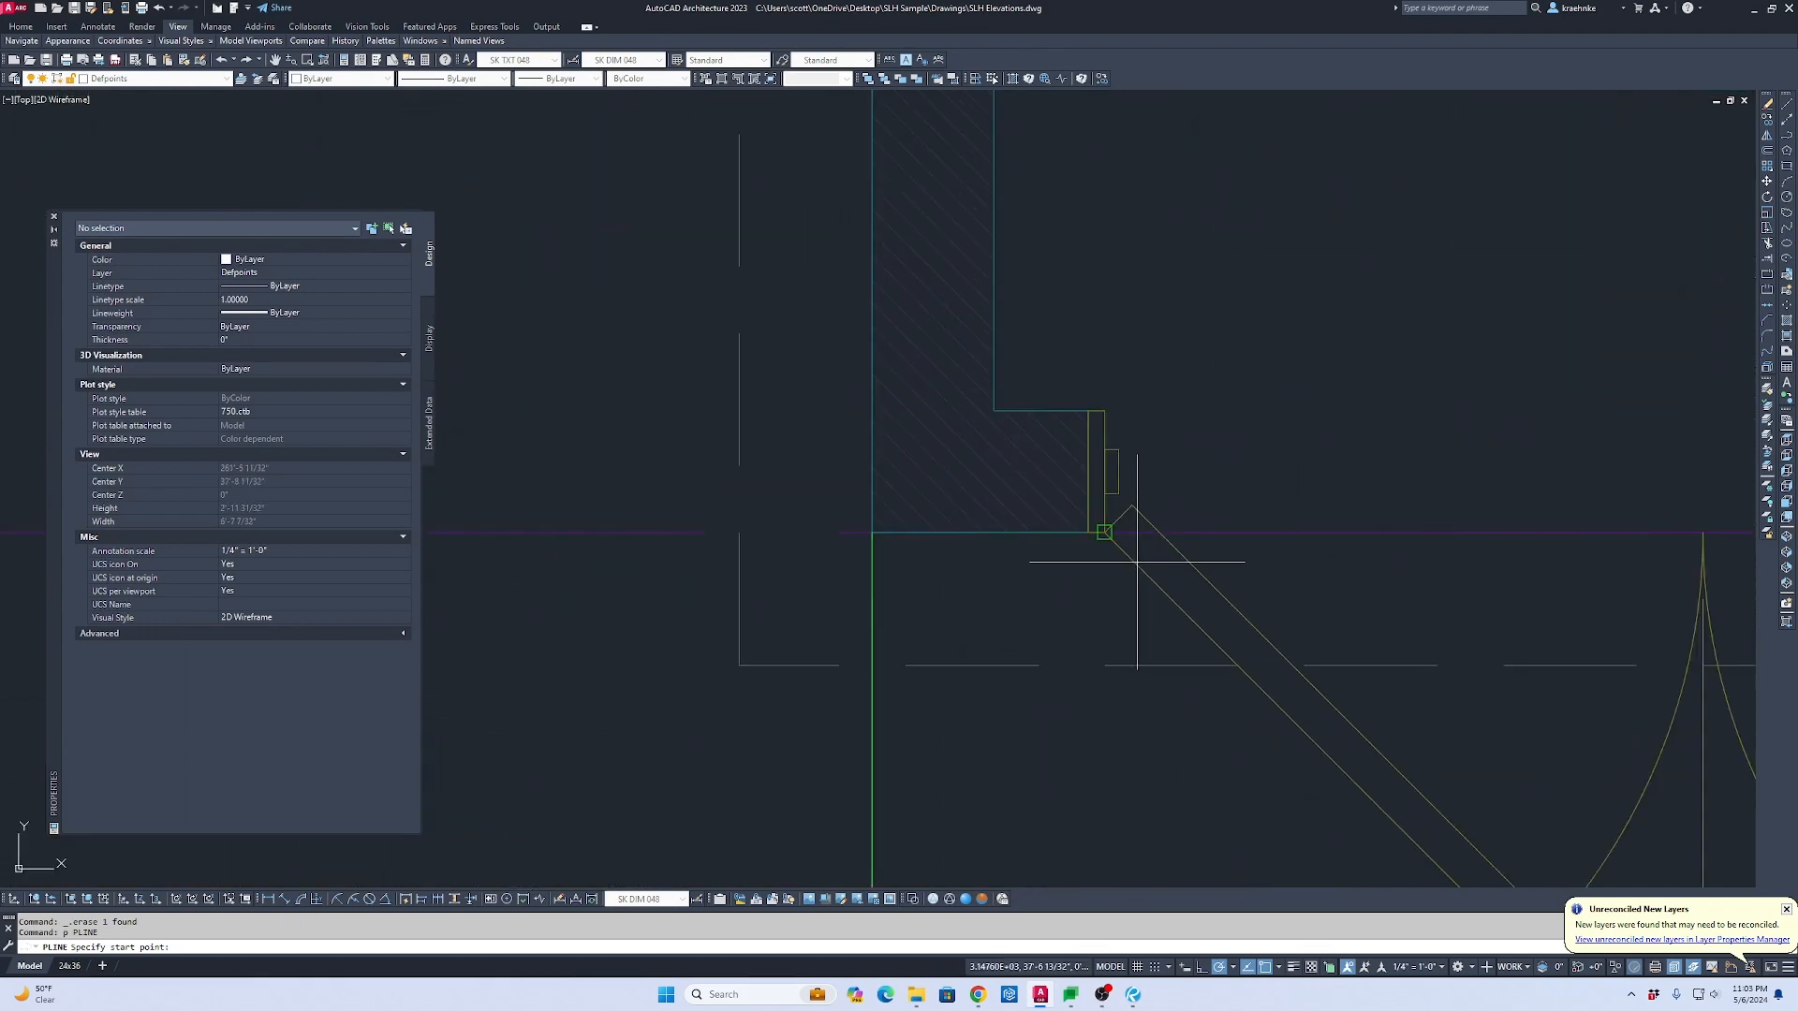
left_click(1134, 565)
scroll(1191, 716, "down", 3)
mouse_move(1192, 720)
middle_mouse_down()
mouse_move(1139, 293)
mouse_move(1140, 222)
mouse_move(1185, 387)
mouse_move(1162, 231)
middle_mouse_up()
scroll(1139, 222, "down", 3)
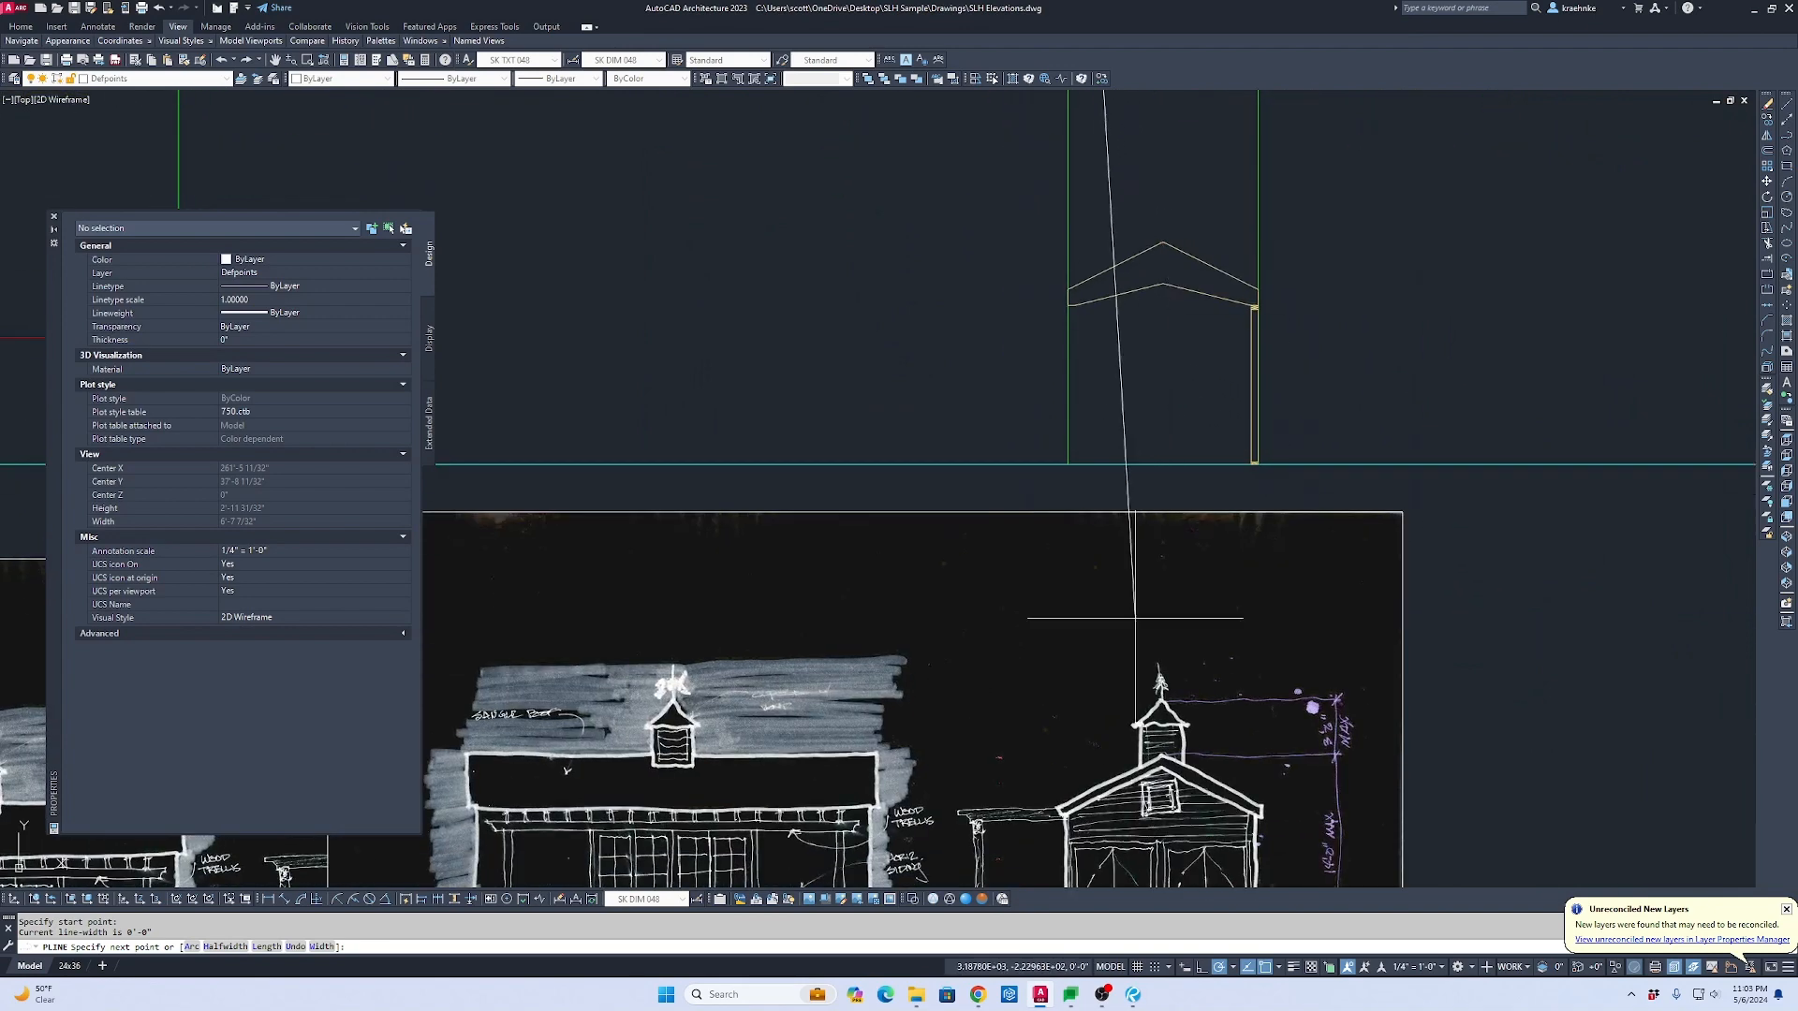
left_click(1082, 732)
key("Escape")
scroll(1187, 412, "down", 1)
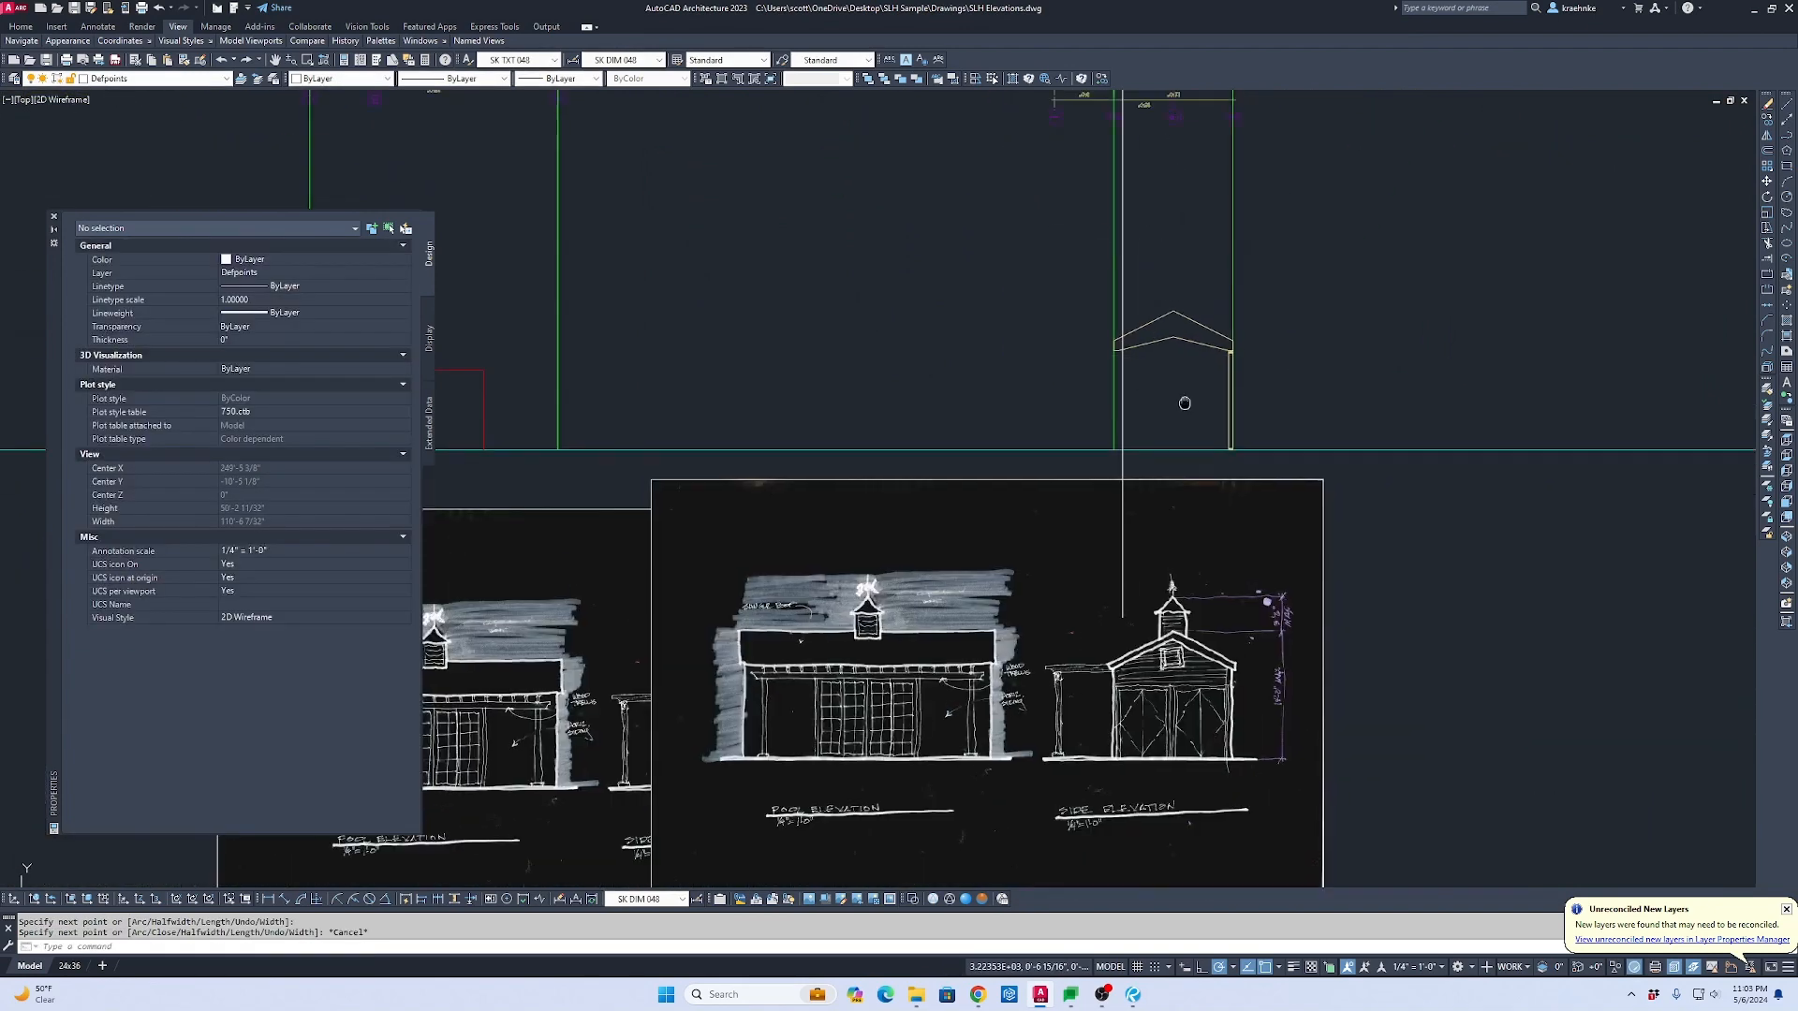
Step: Copy the vertical projection line from the first storage door pair's outer jamb to that pair's meeting point and opposite jamb in the plan
middle_click_drag(1183, 401, 1124, 442)
scroll(1081, 515, "up", 1)
scroll(1065, 483, "up", 3)
key("Escape")
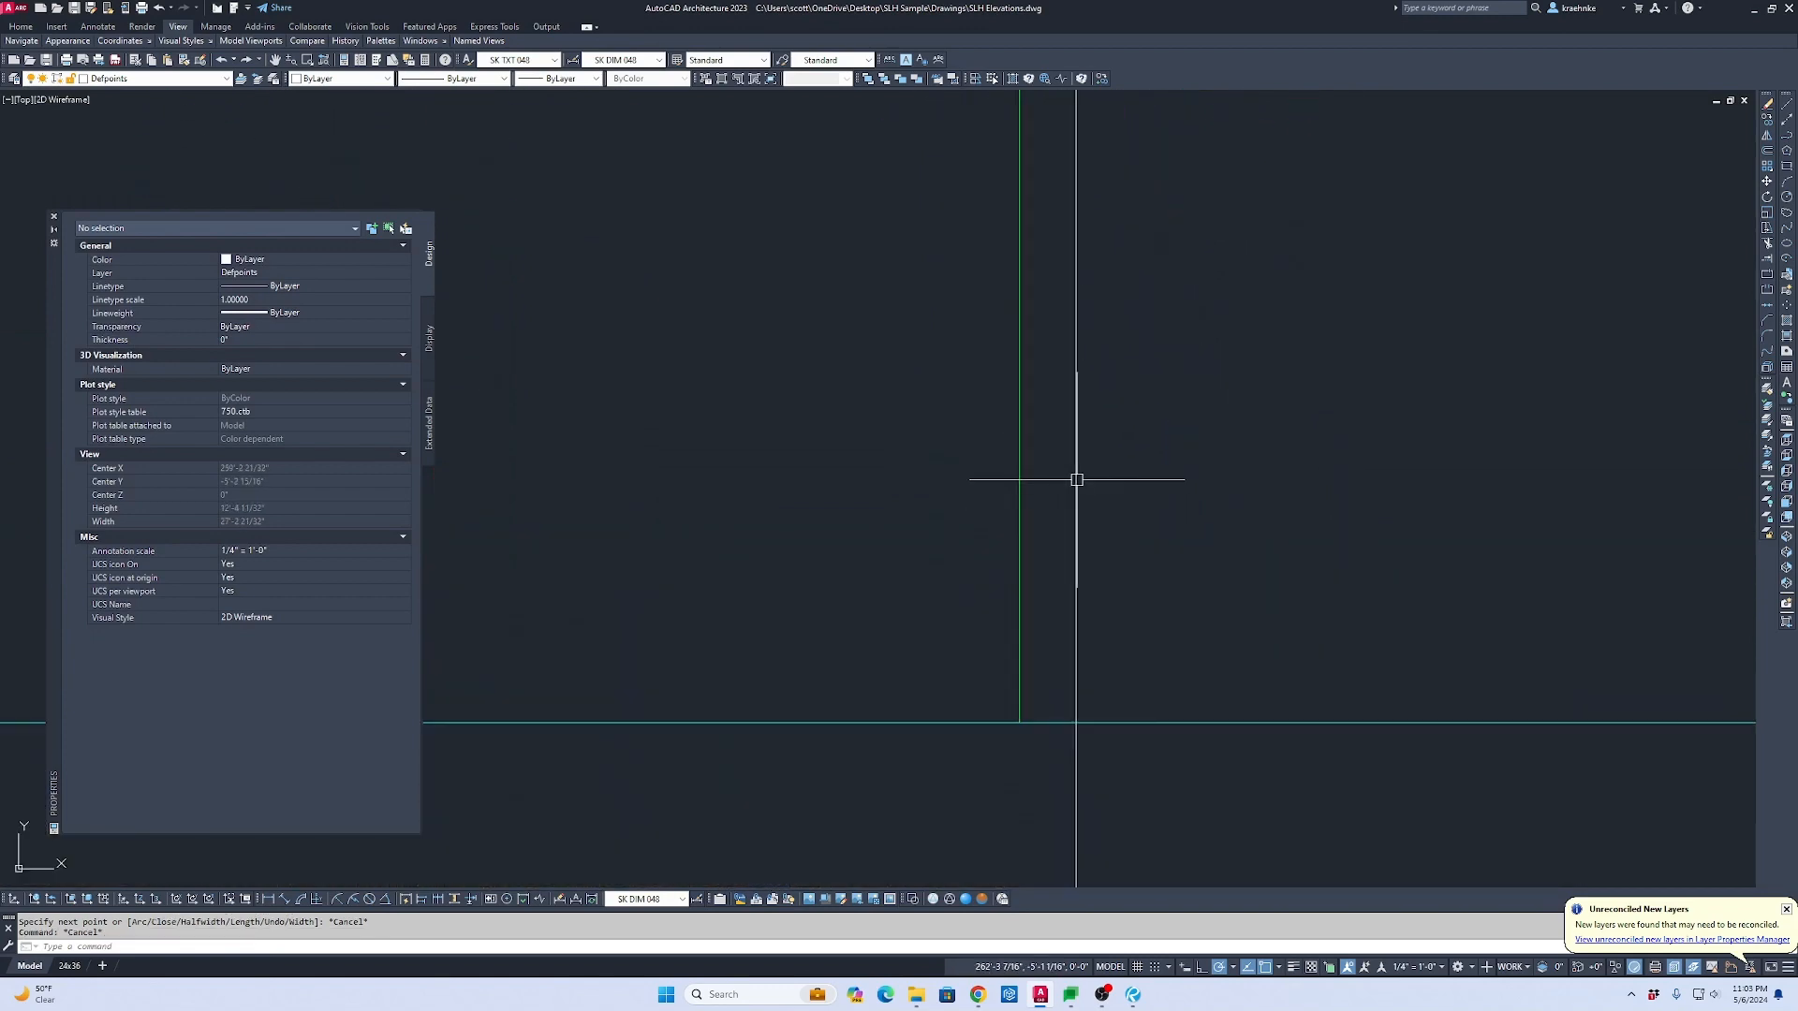
left_click(1076, 482)
scroll(1076, 481, "down", 3)
middle_click_drag(1086, 507, 1119, 746)
middle_click_drag(1139, 335, 1105, 688)
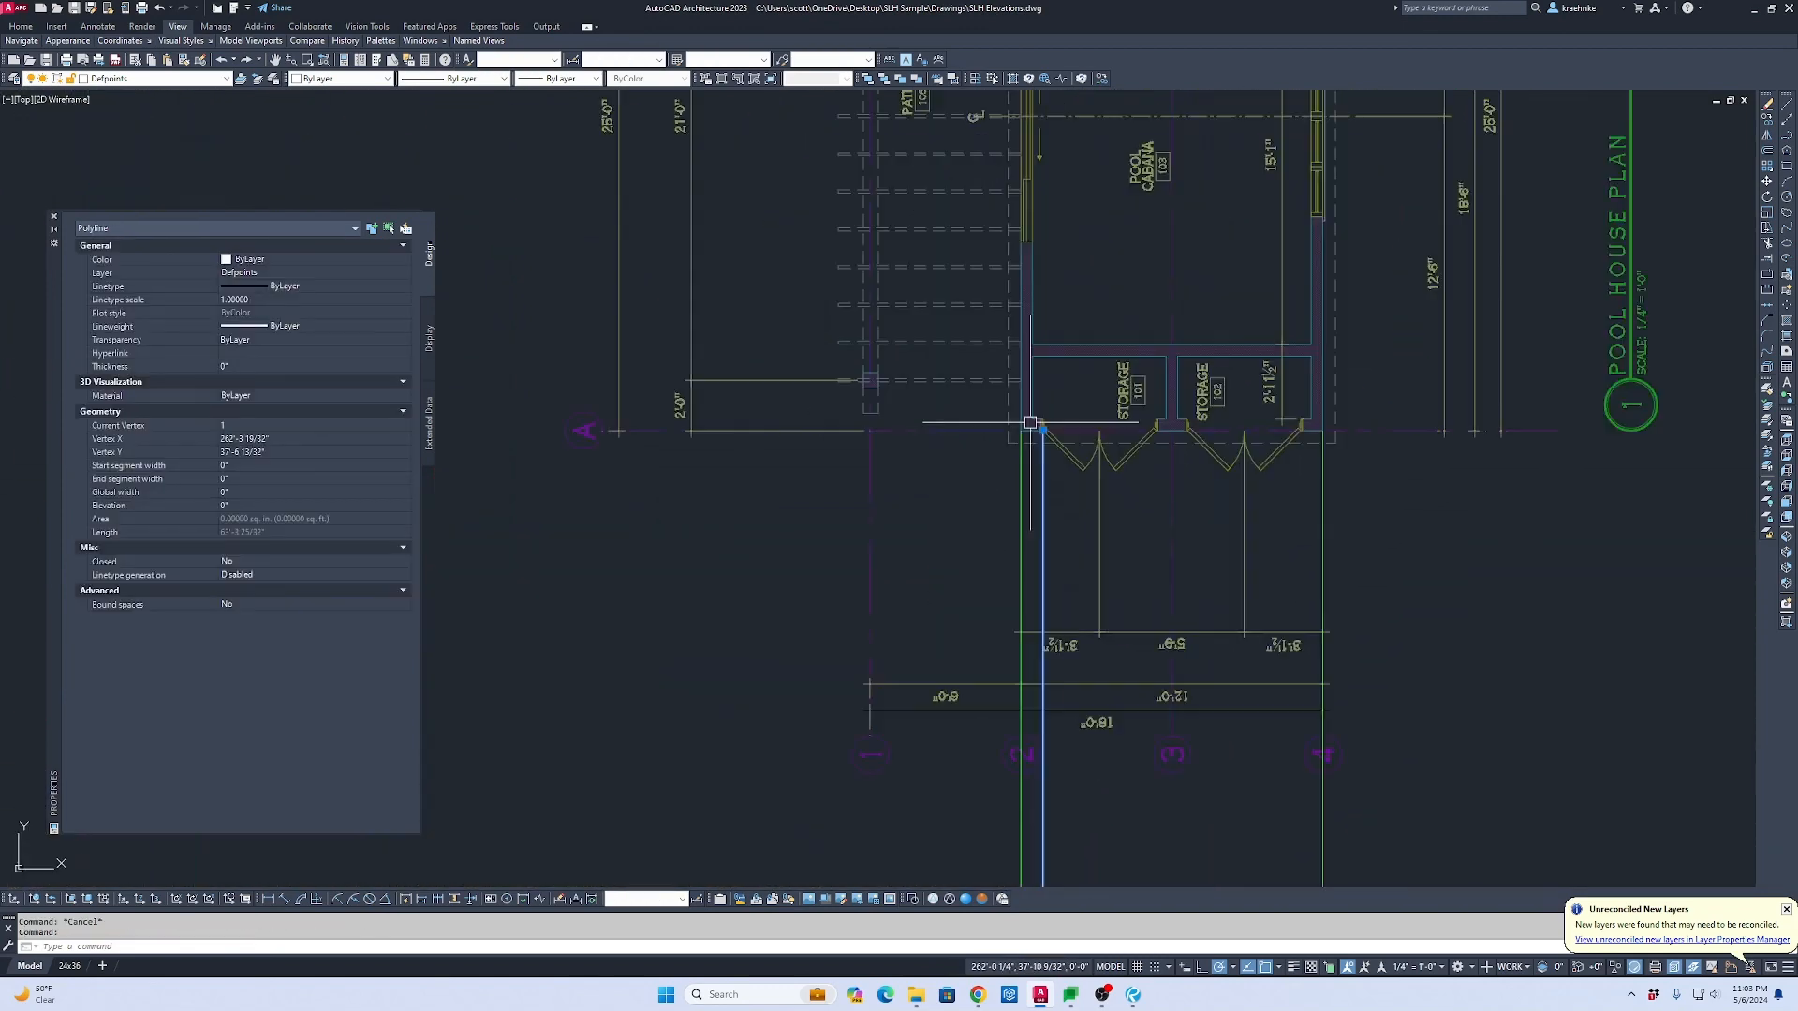
scroll(1086, 440, "up", 4)
type("c")
key("Return")
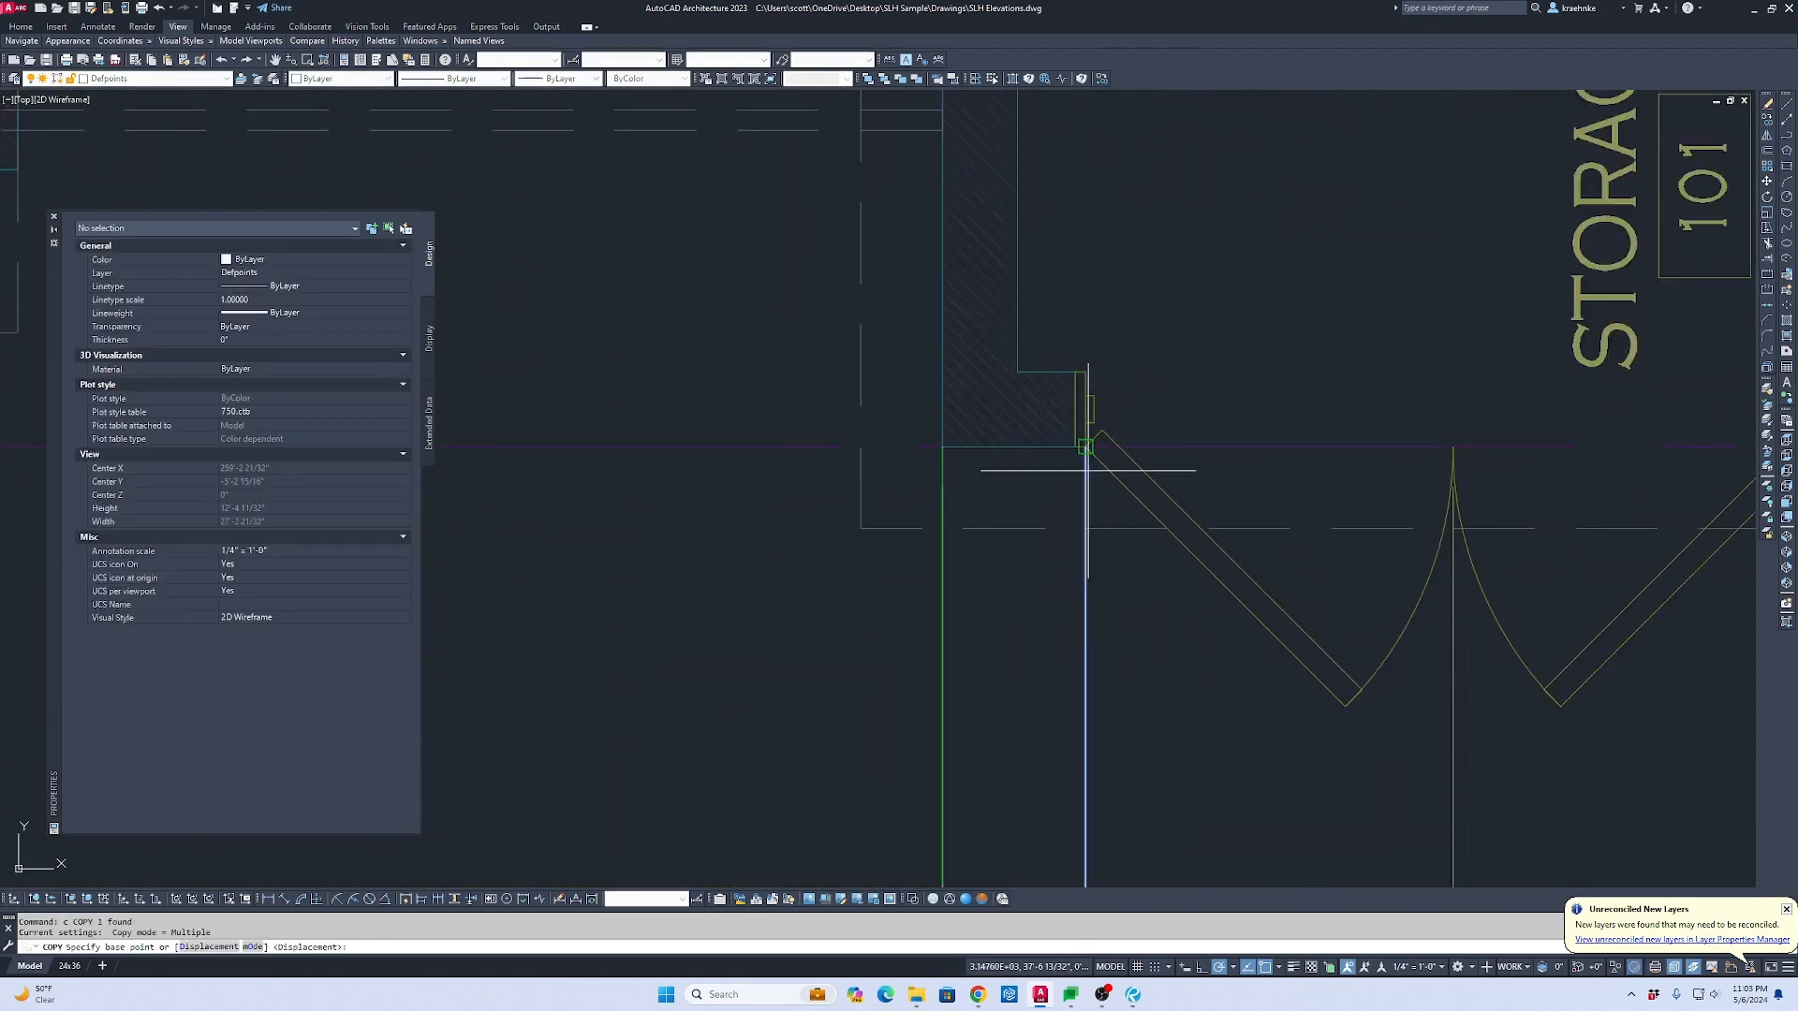
left_click(1088, 470)
middle_click_drag(1306, 514, 865, 522)
left_click(1017, 488)
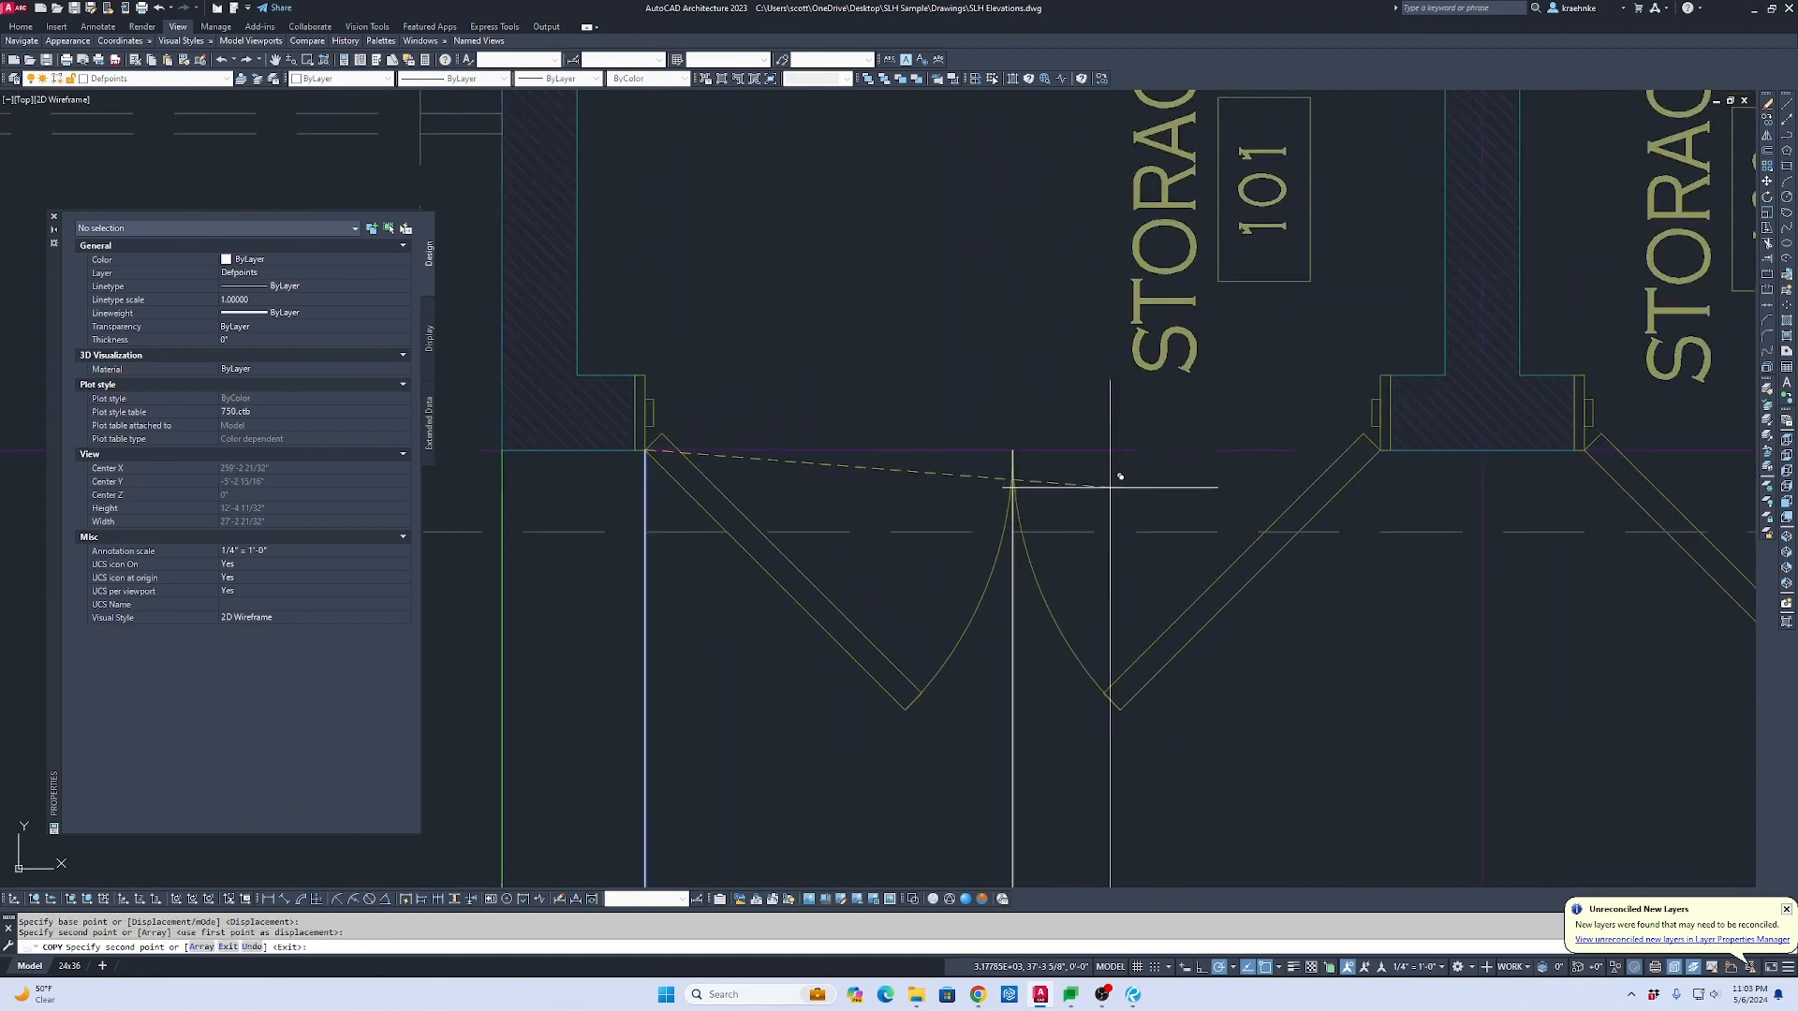
scroll(1376, 453, "up", 5)
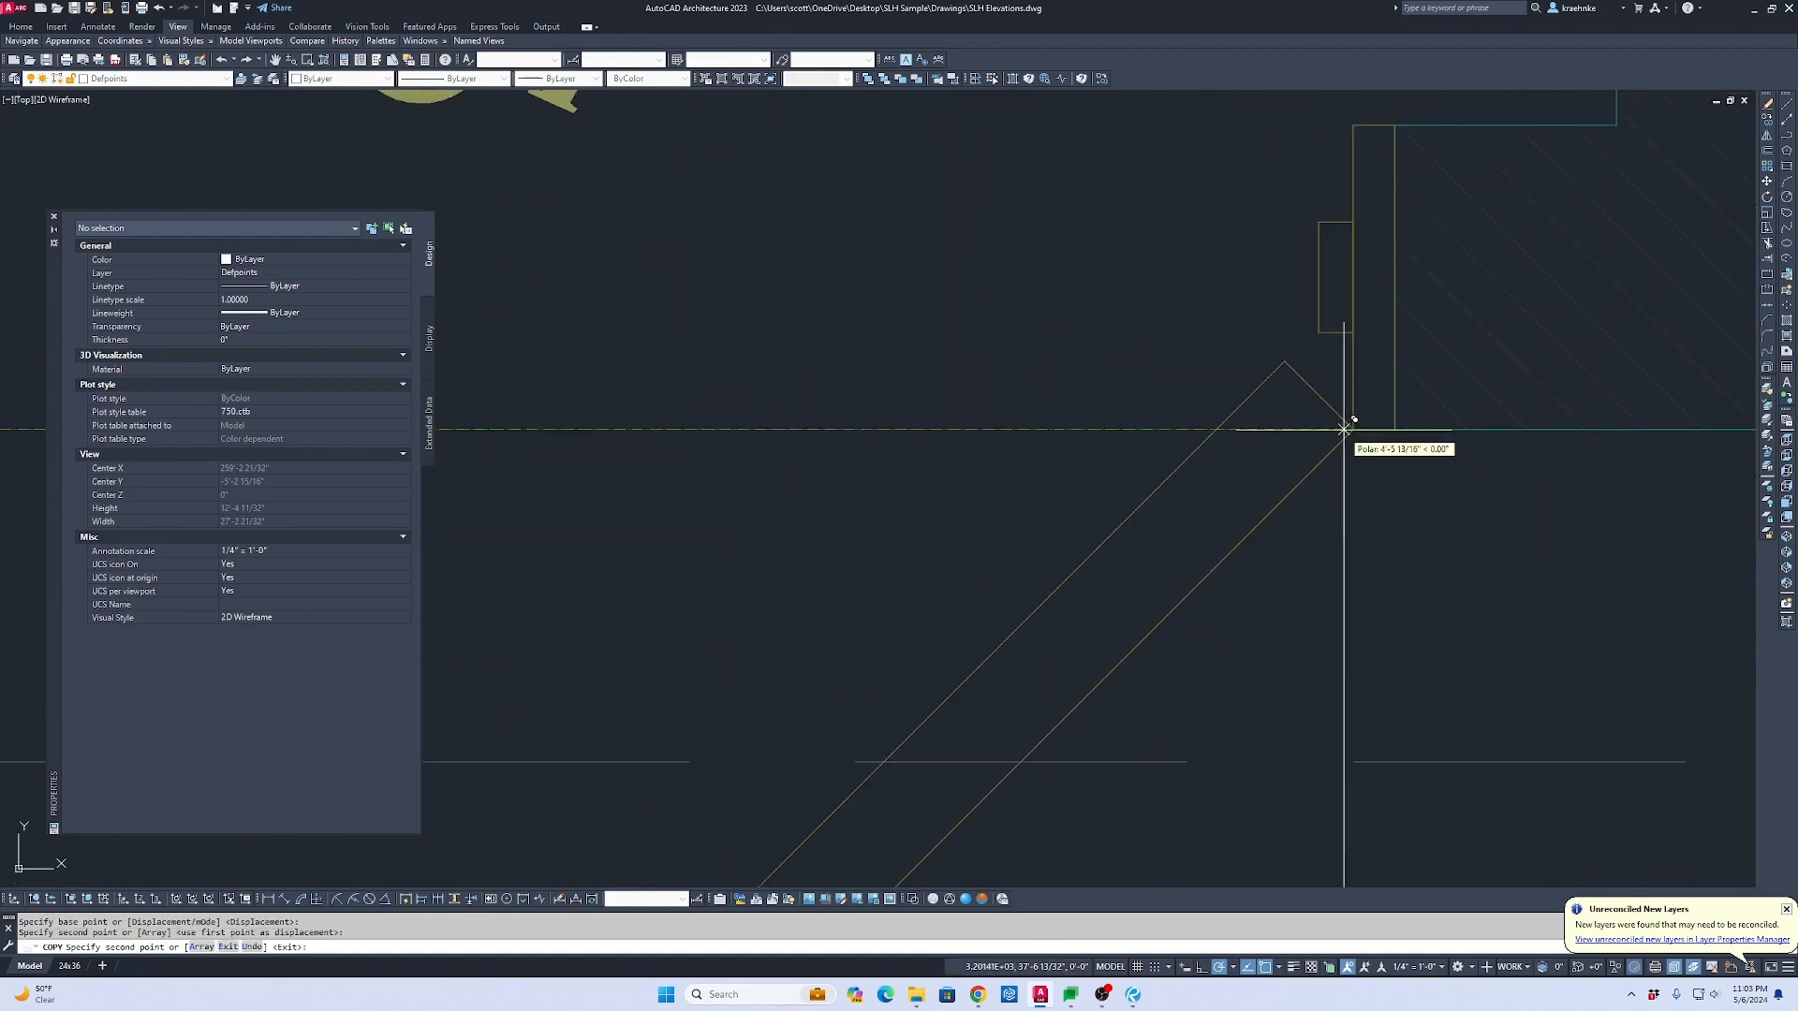
left_click(1351, 429)
Step: Continue copying the projection line to the jambs and meeting point of the second storage door pair in the plan
scroll(1352, 422, "down", 5)
middle_click_drag(1369, 434, 561, 440)
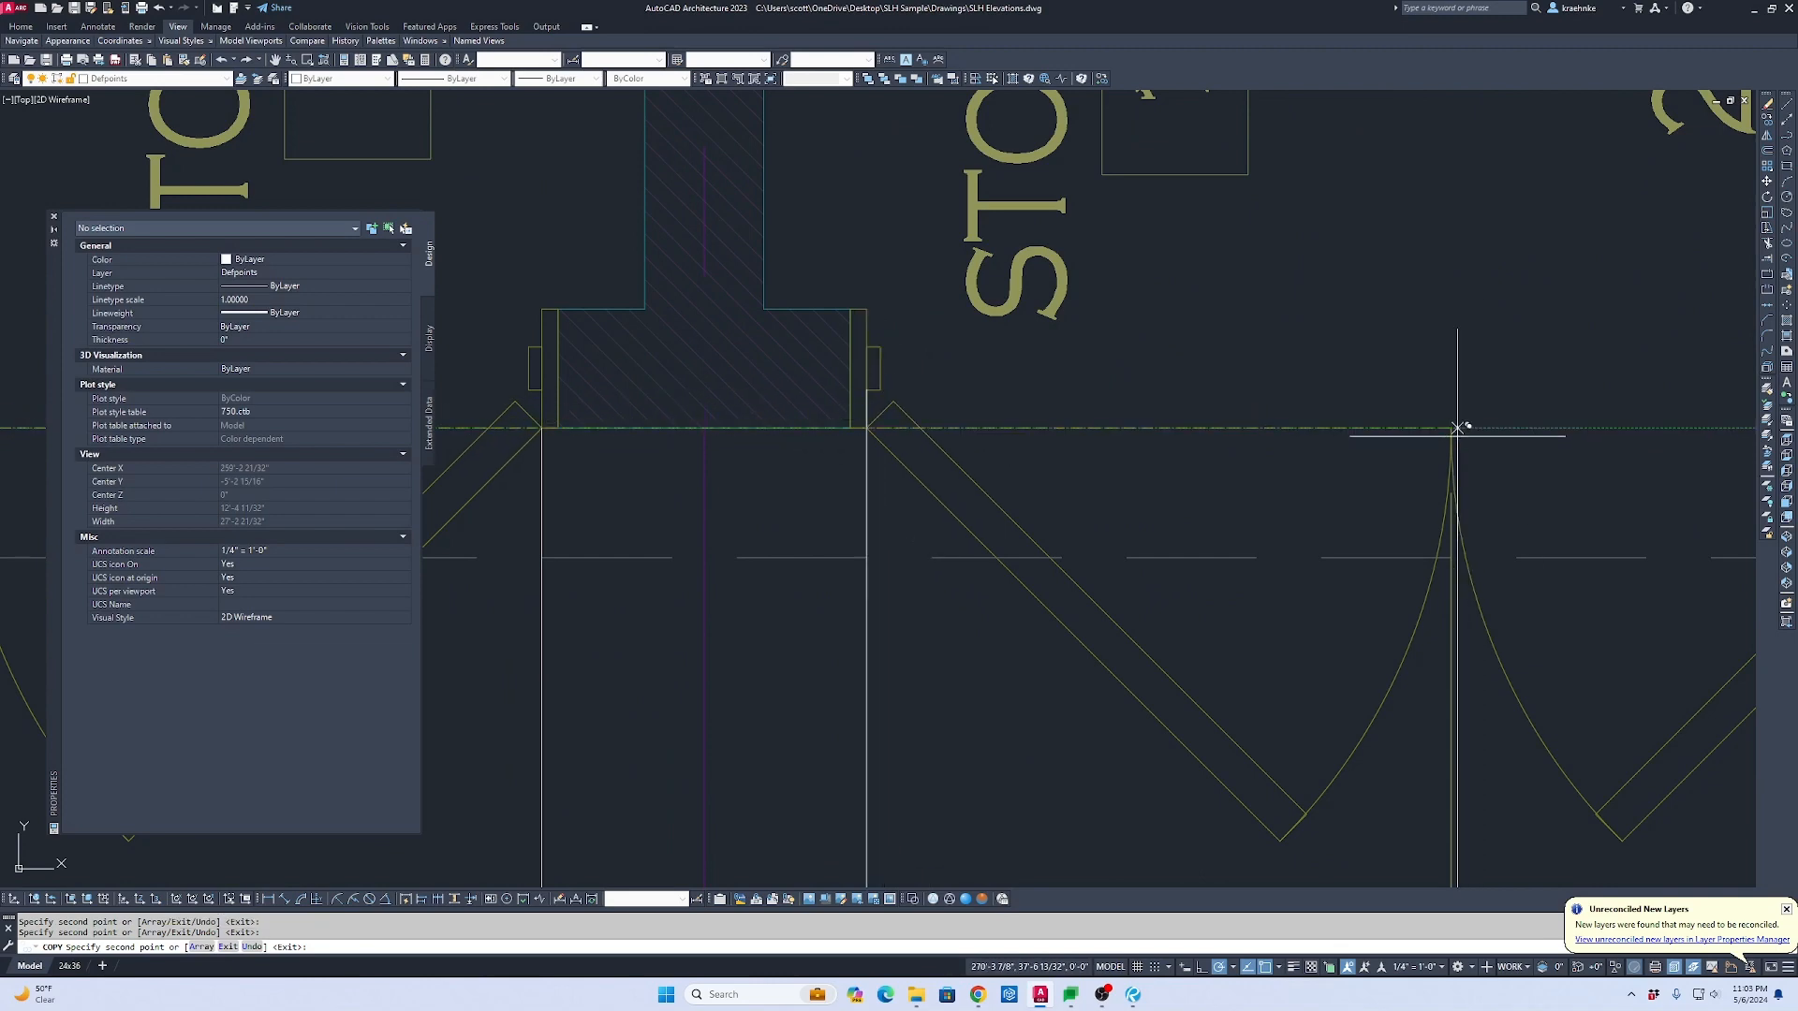
left_click(1451, 429)
middle_click_drag(1453, 432, 749, 517)
scroll(1077, 515, "up", 2)
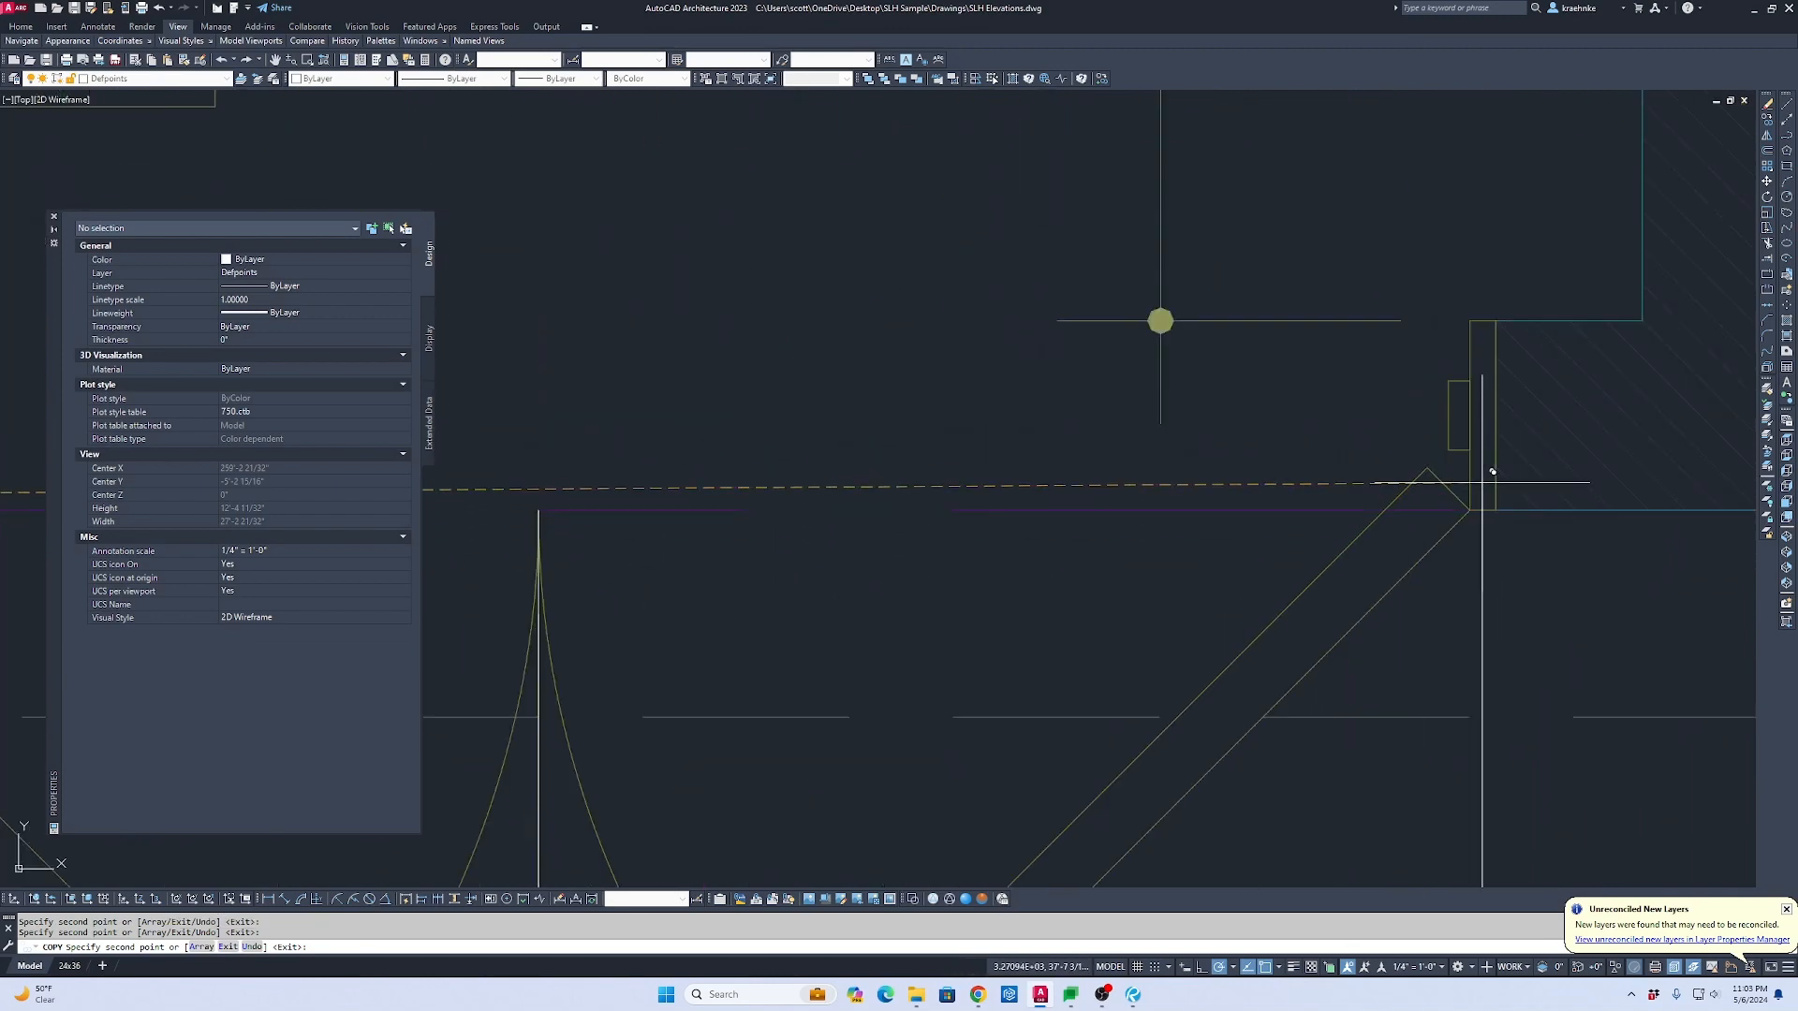
key("Escape")
scroll(1196, 544, "down", 8)
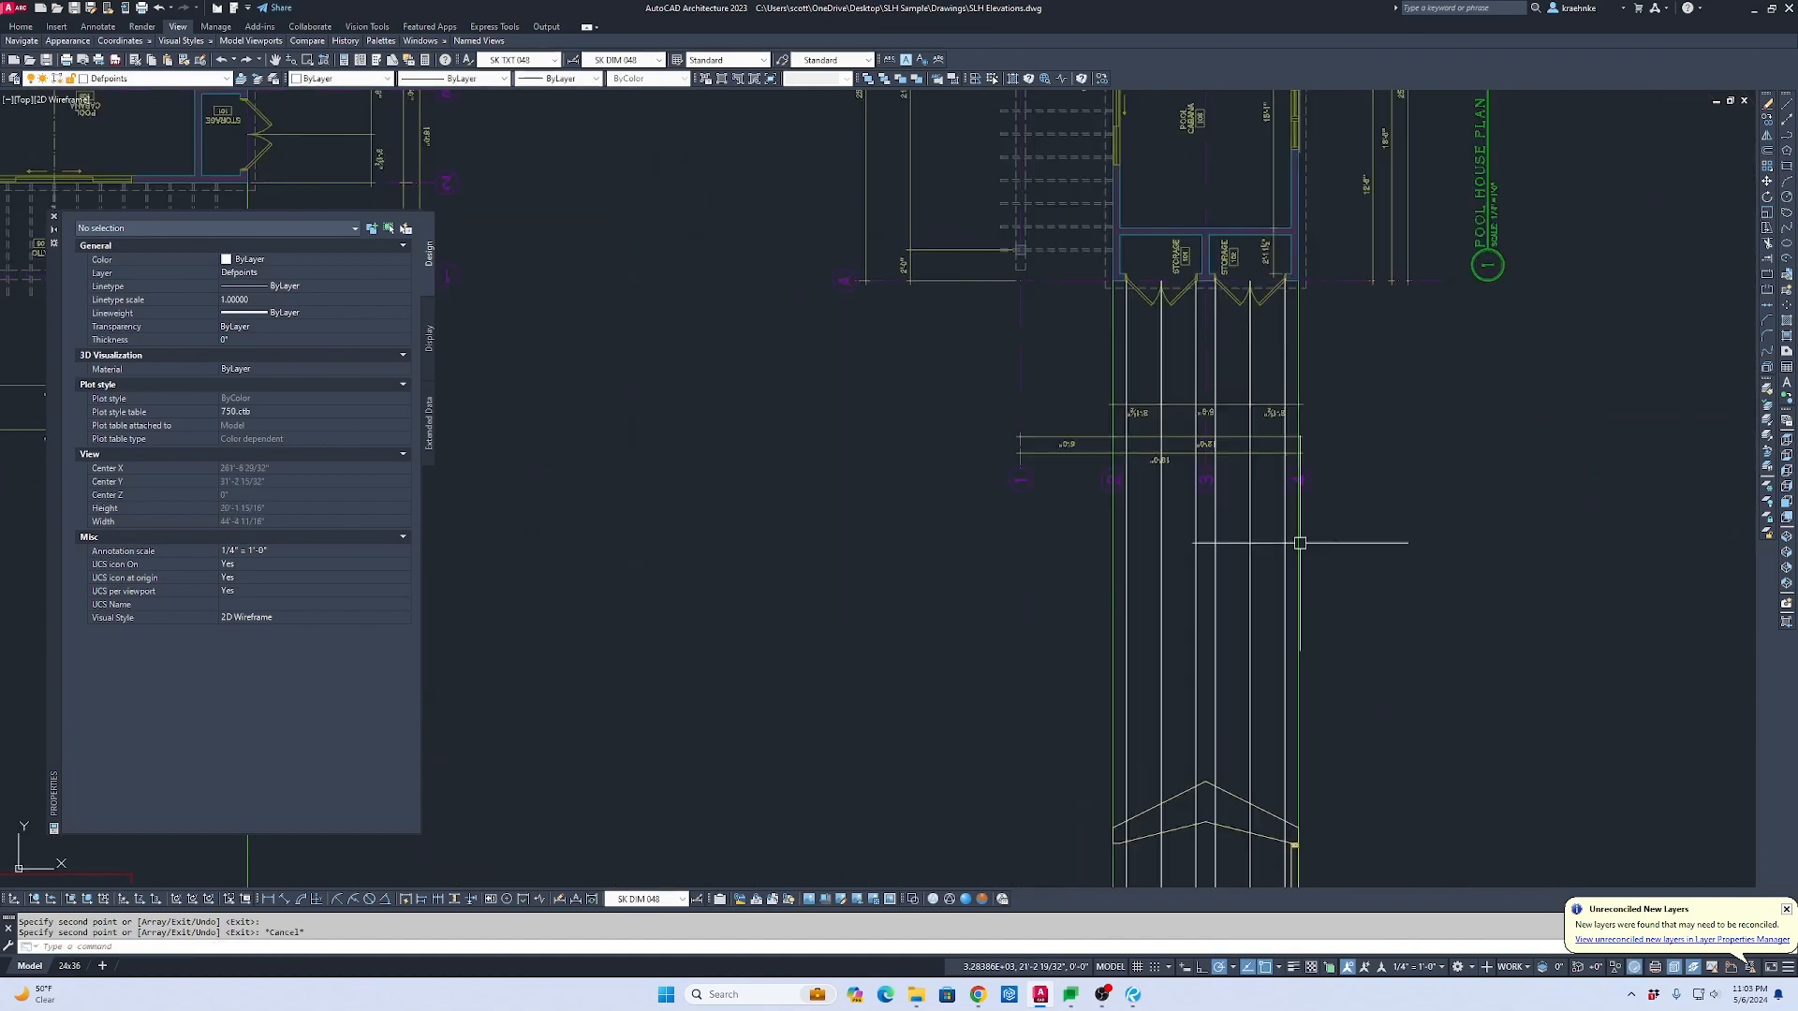
Step: Measure the height of the right-hand double door in the scanned side elevation sketch with a linear dimension
scroll(1215, 841, "up", 8)
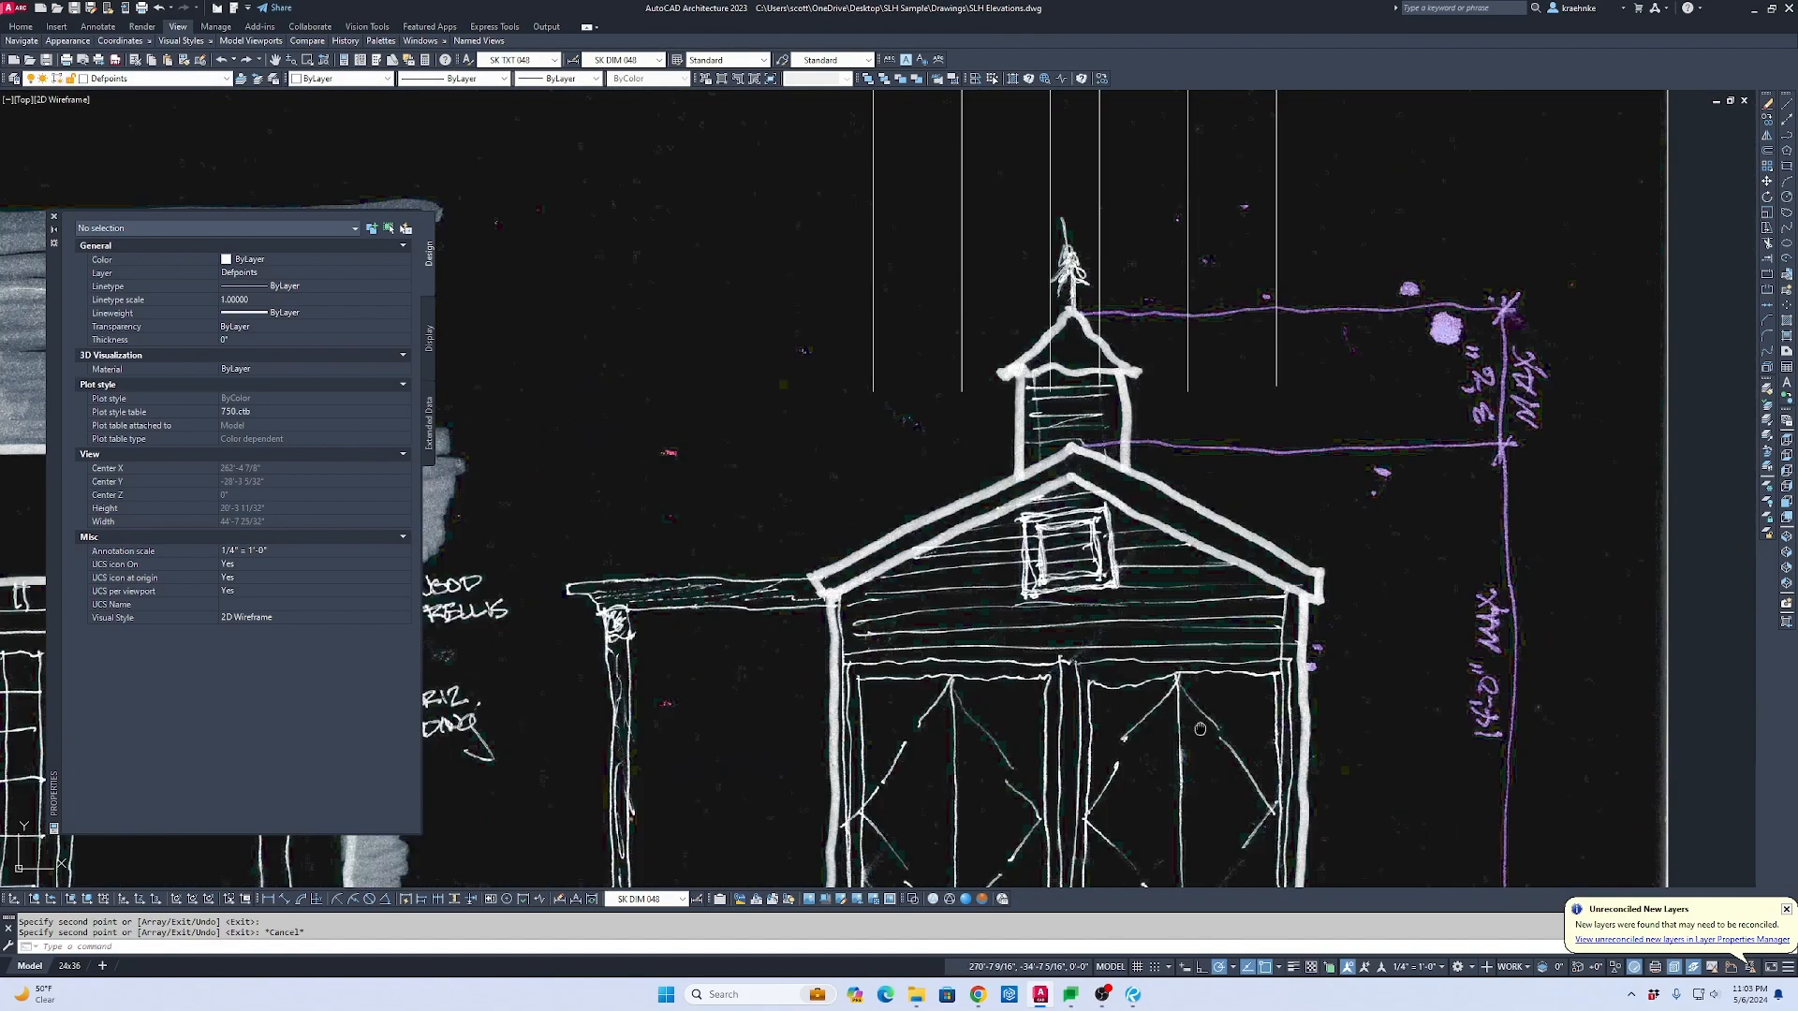
key("Return")
key("Escape")
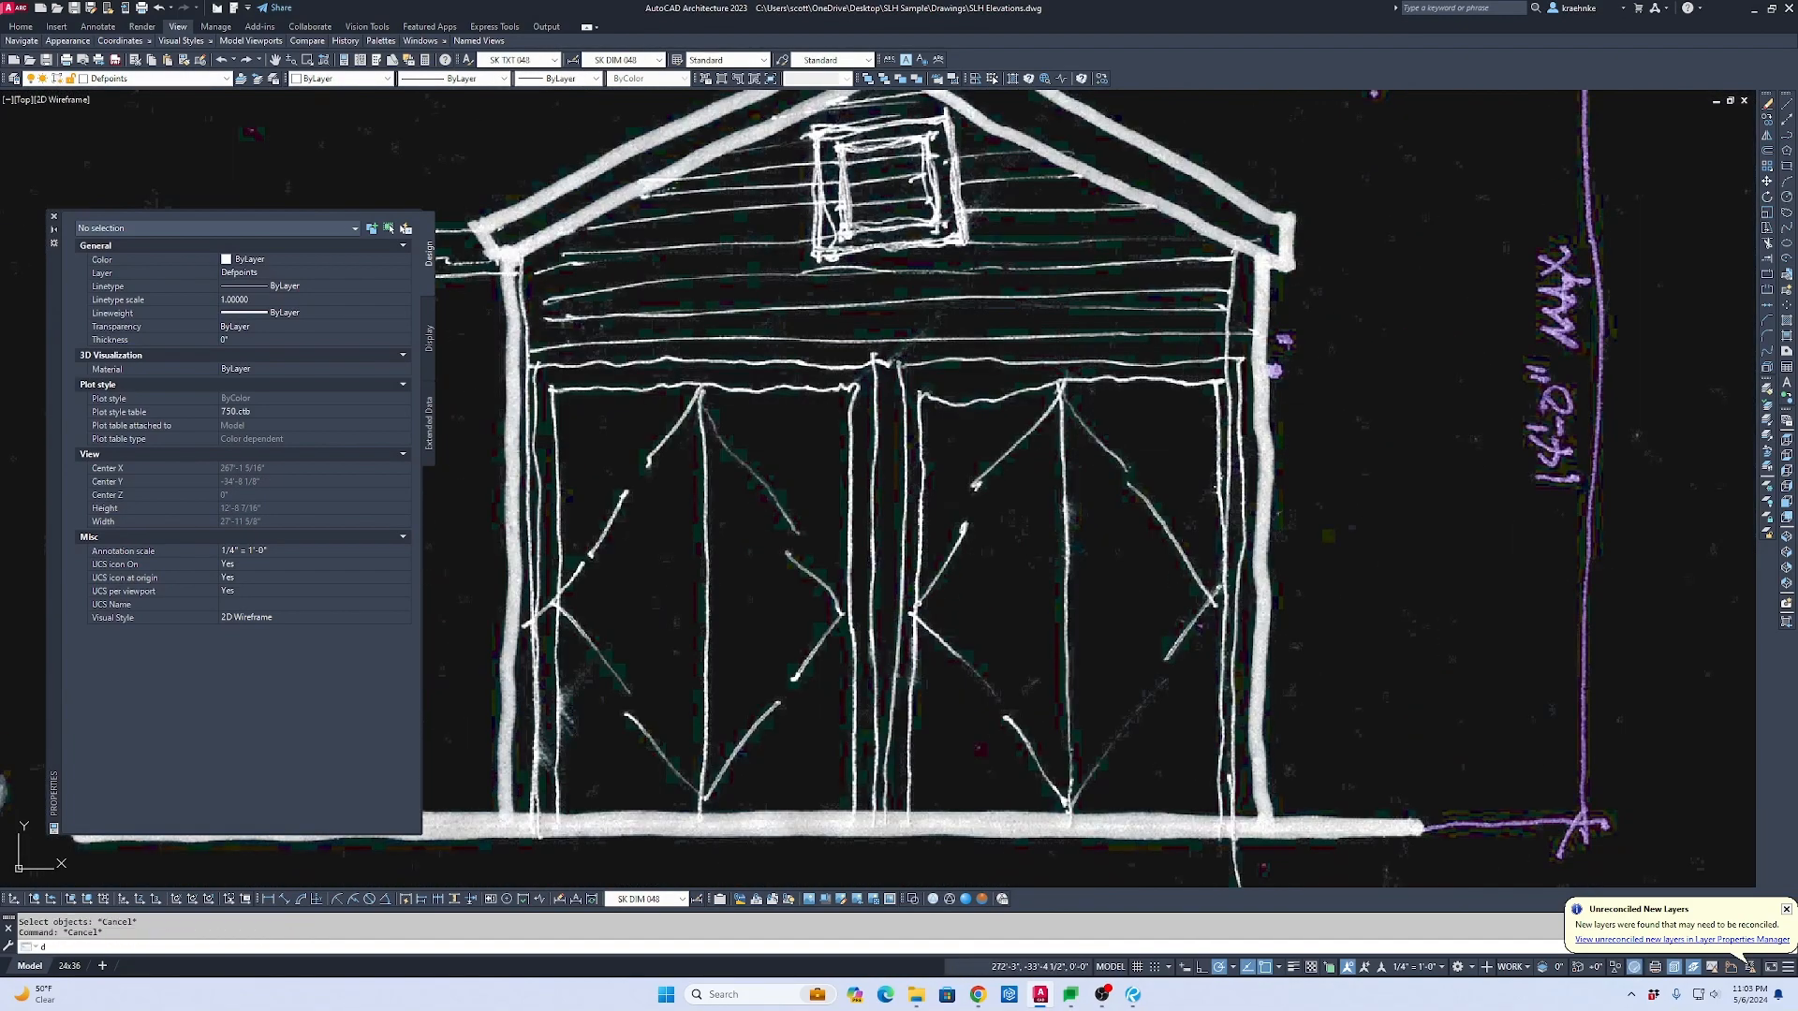
key("Return")
left_click(1210, 384)
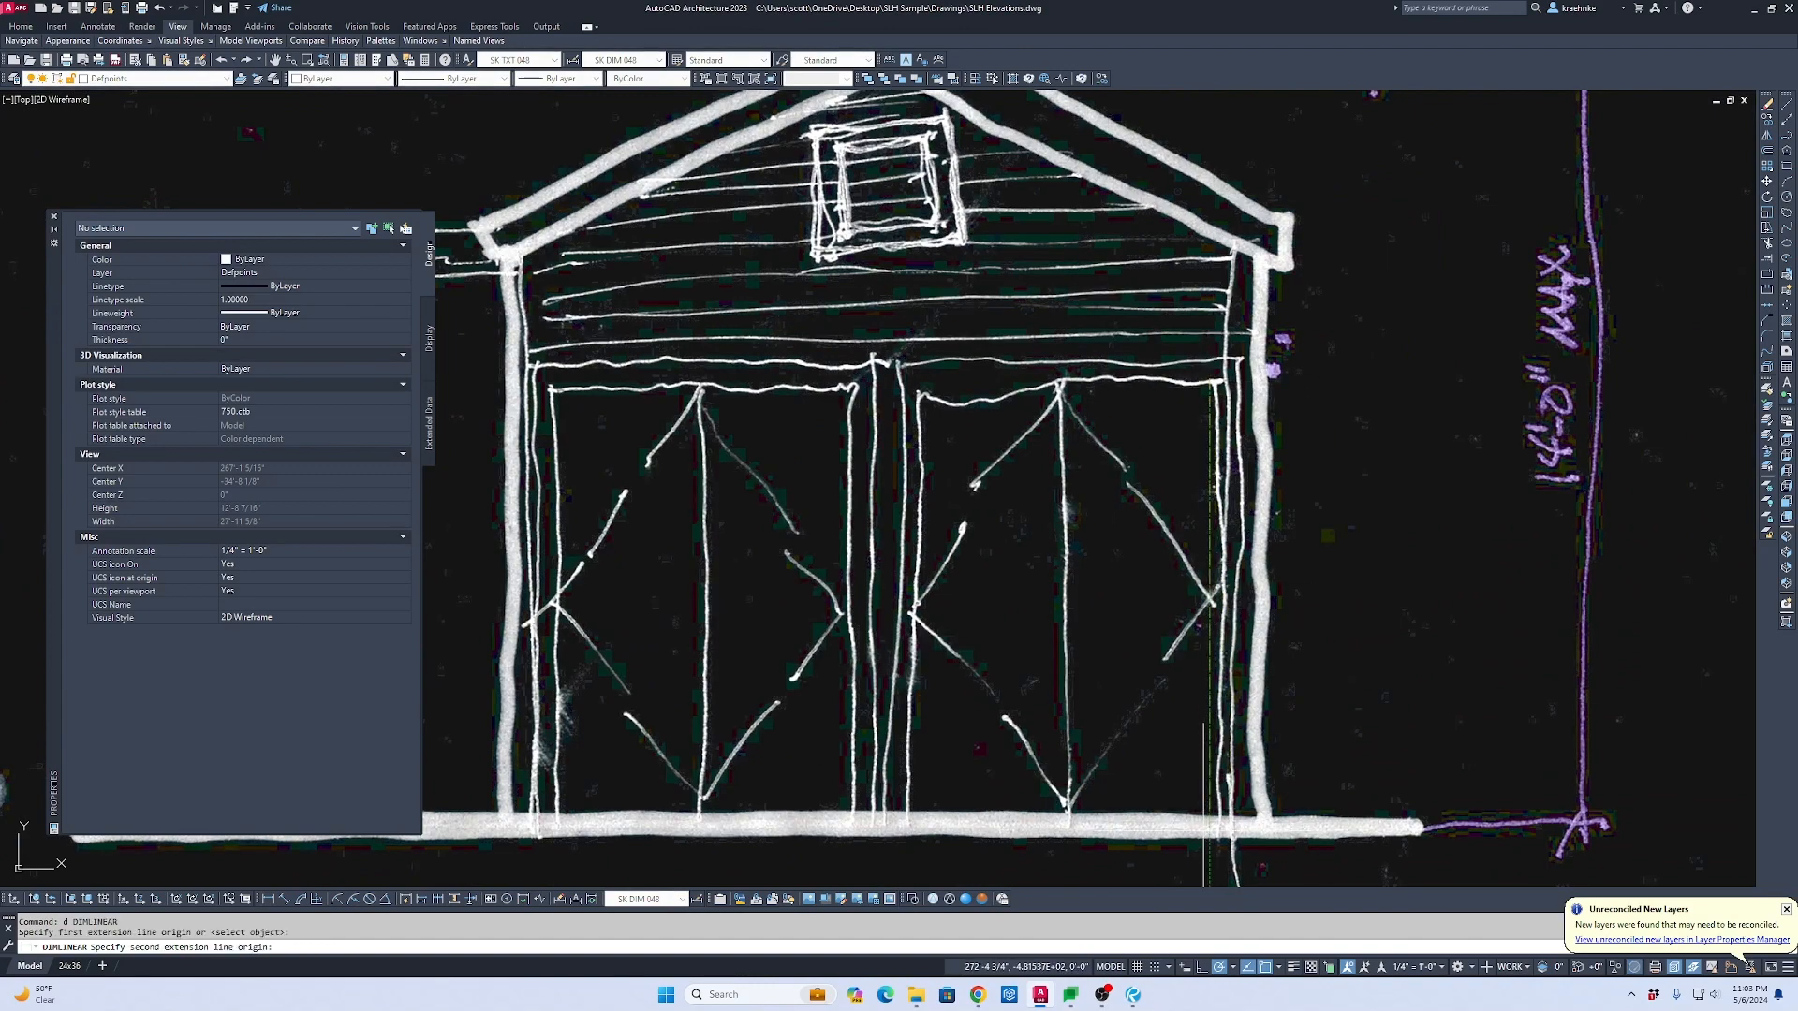
left_click(1234, 770)
key("Escape")
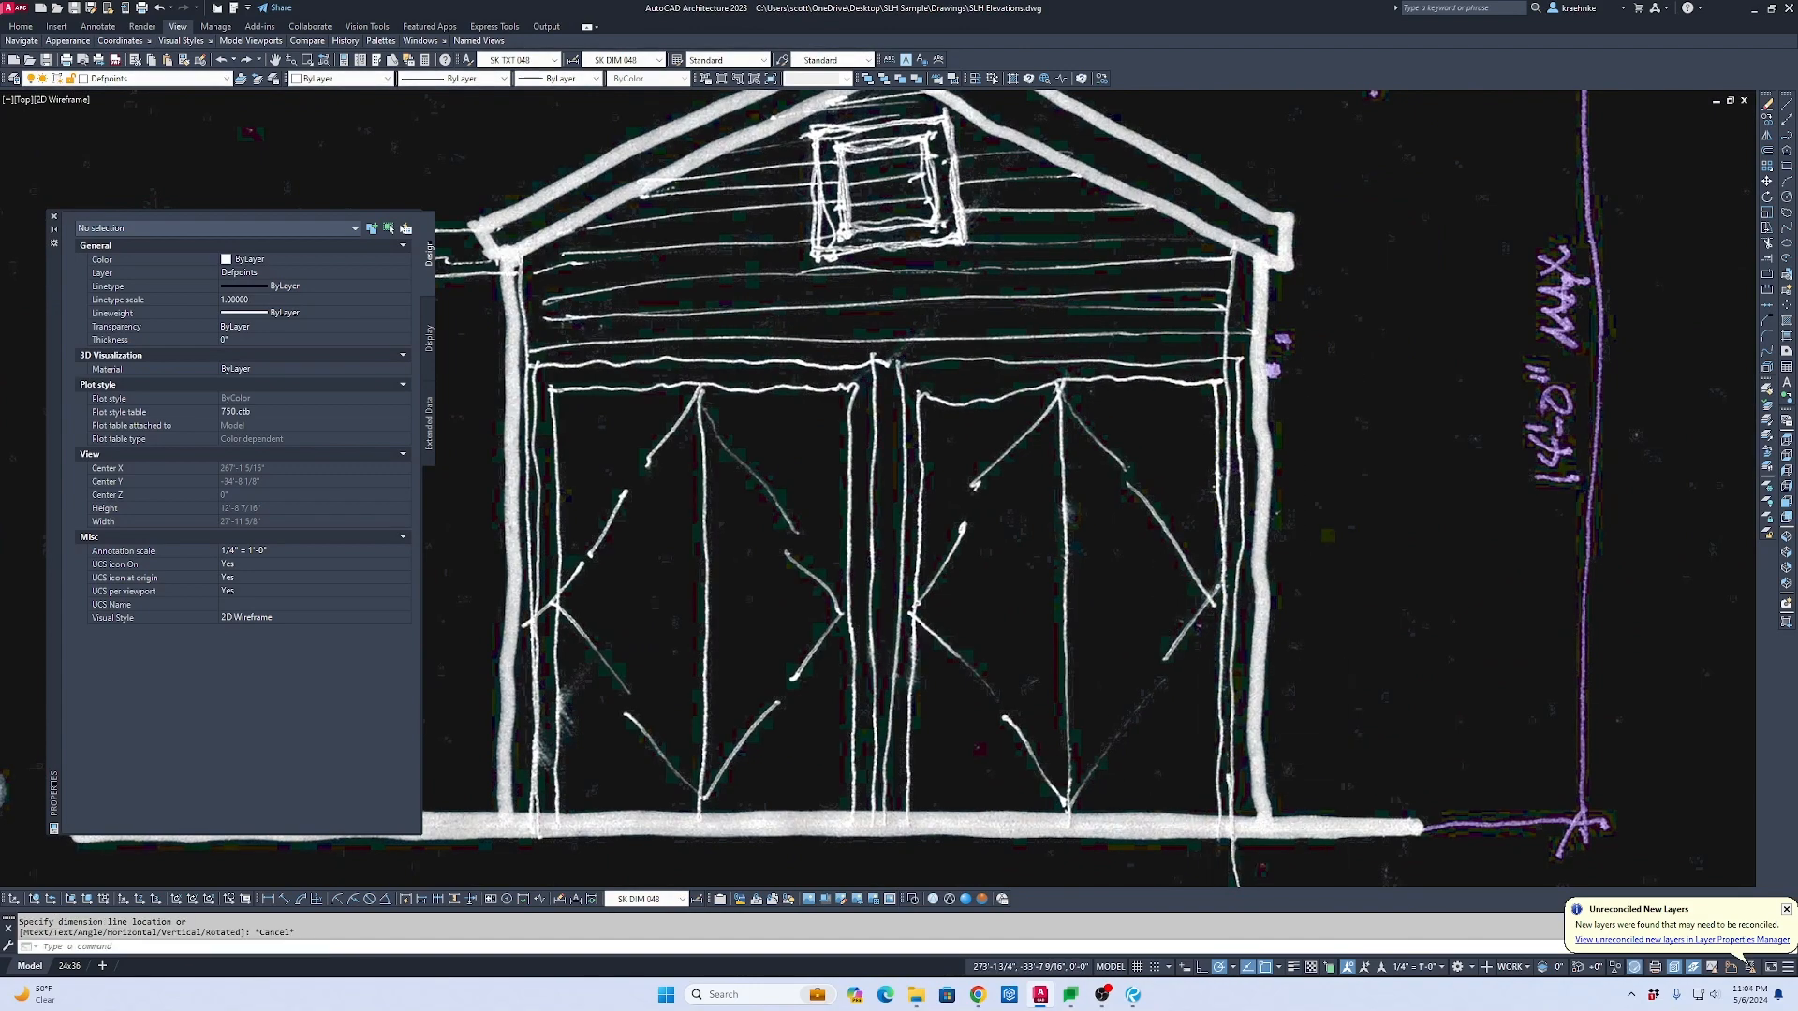
Step: Draw the left storage door opening as a 7' high polyline from the ground line, spanning between its two jamb projection lines
scroll(1345, 770, "down", 6)
scroll(1152, 663, "up", 4)
scroll(1153, 663, "up", 3)
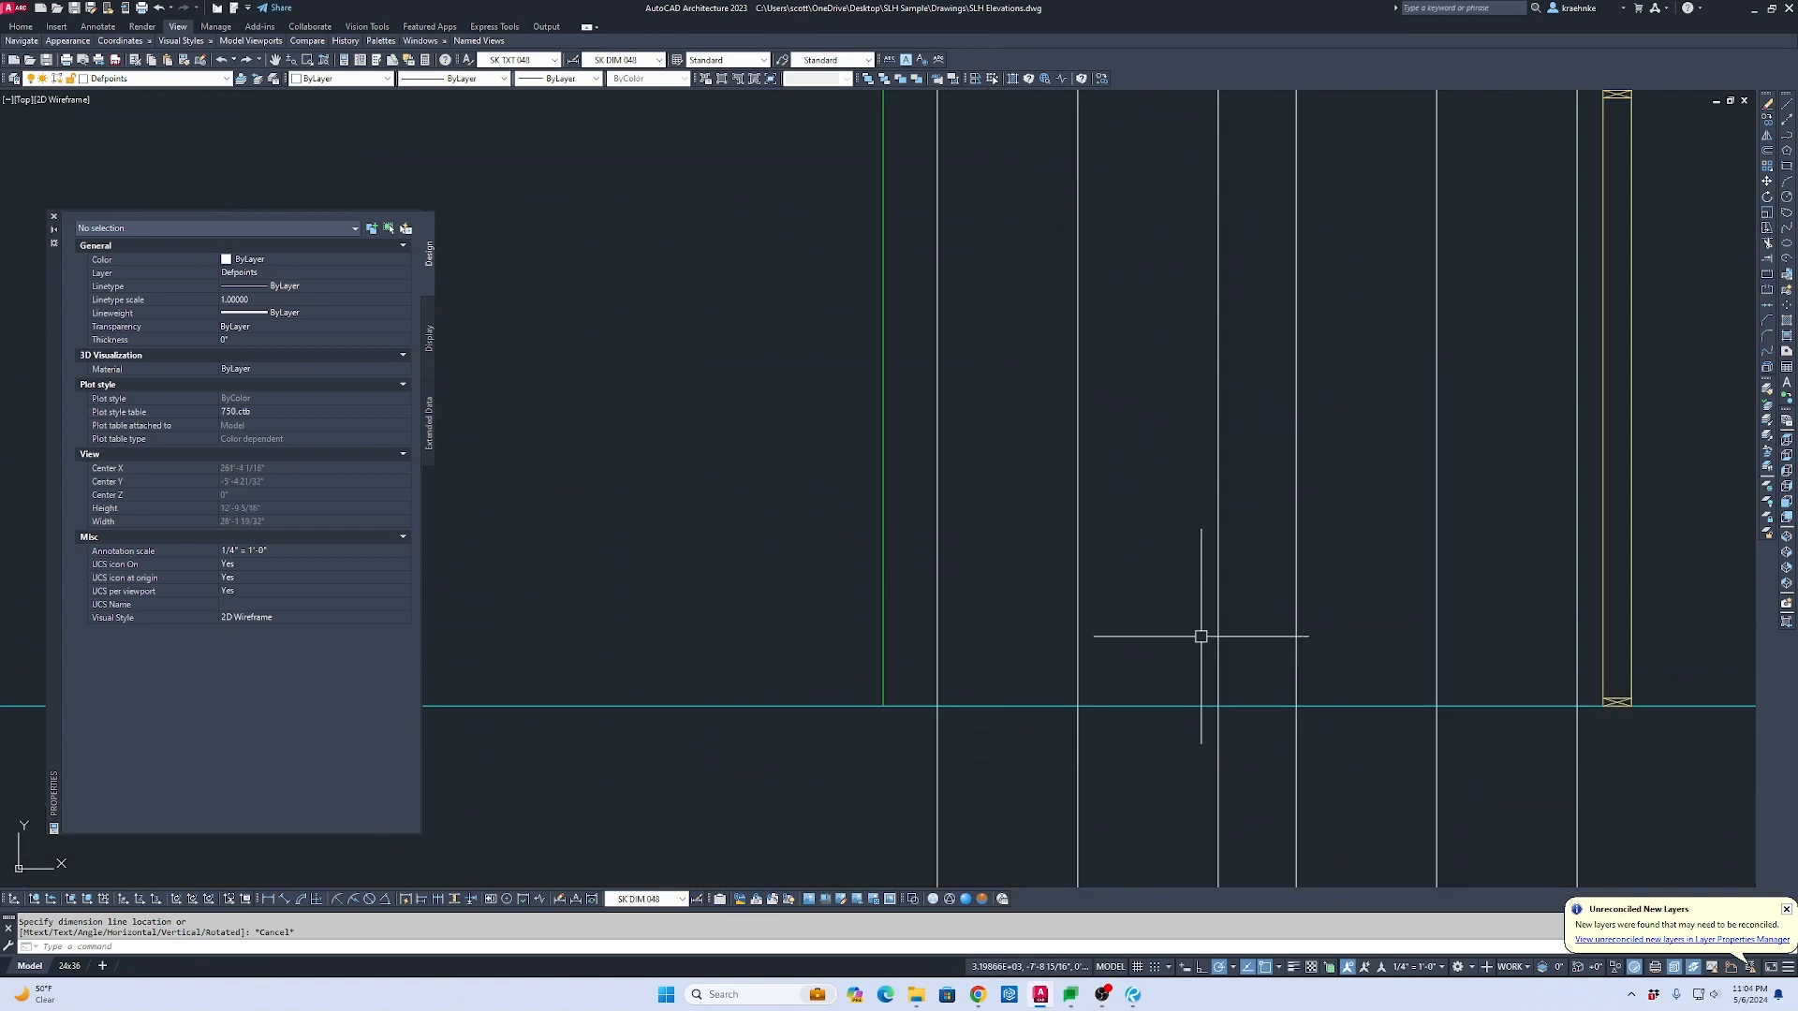
key("Escape")
type("p")
key("Return")
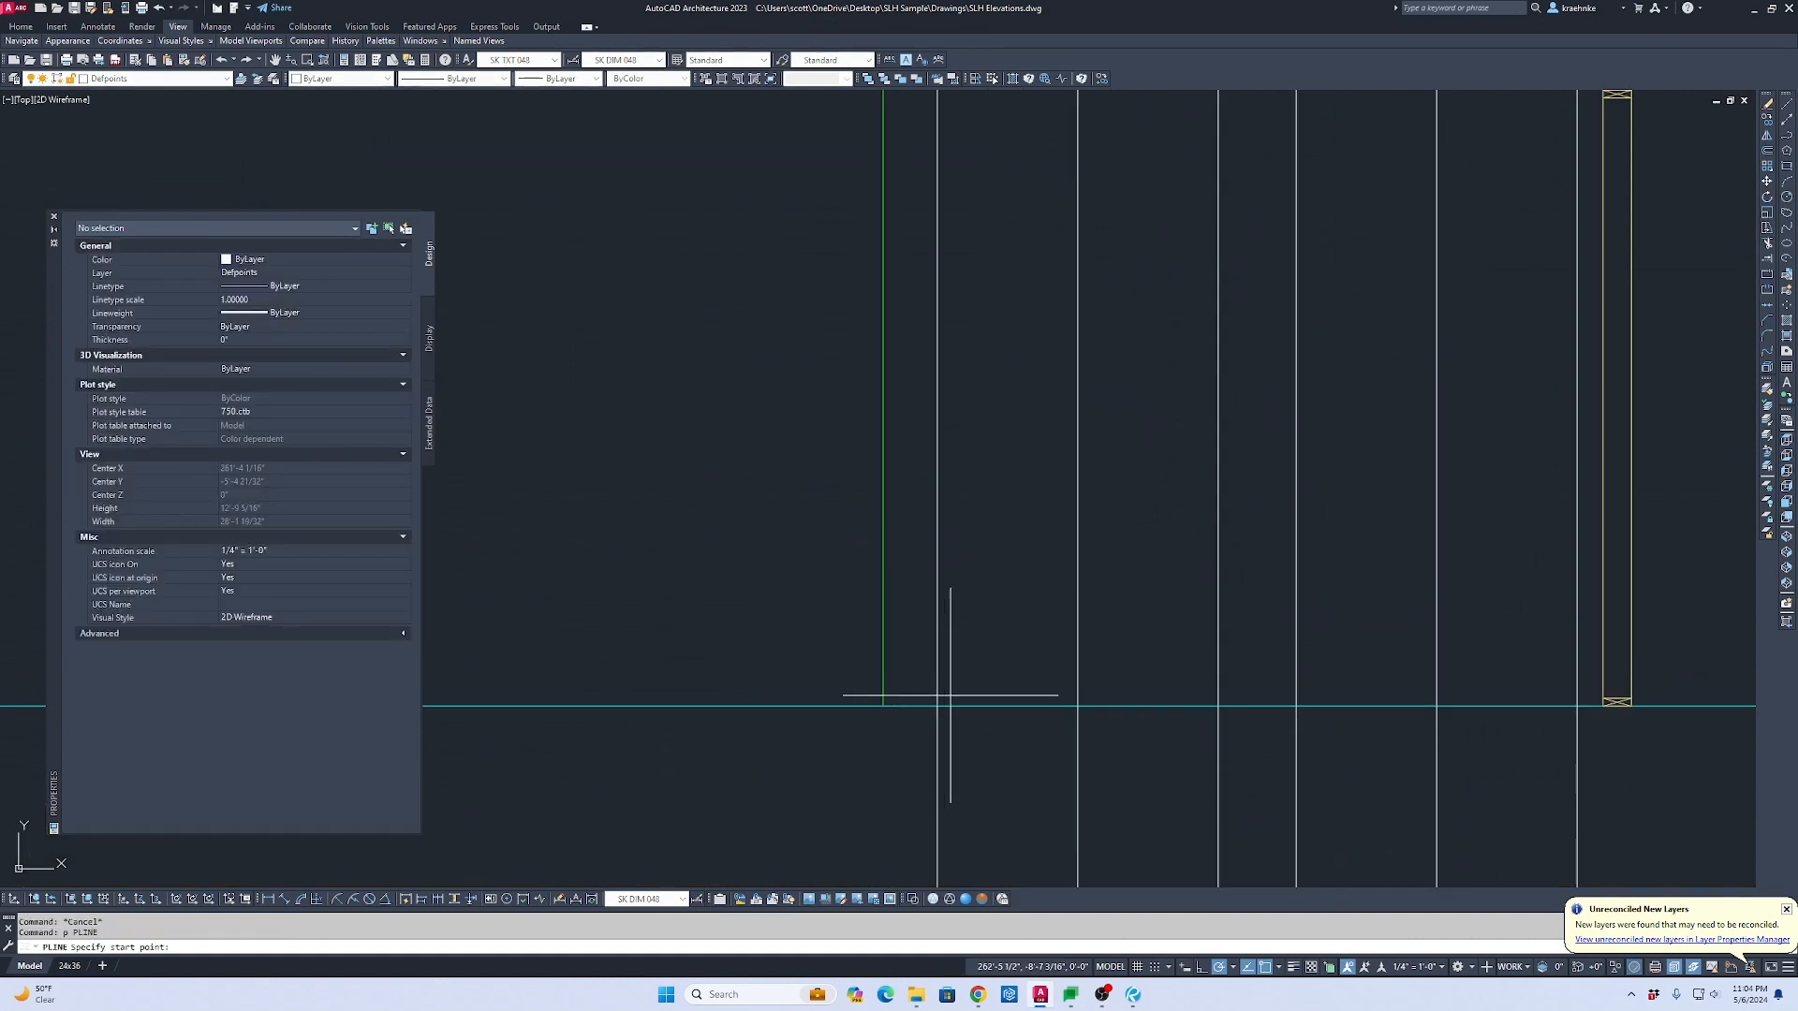
left_click(937, 706)
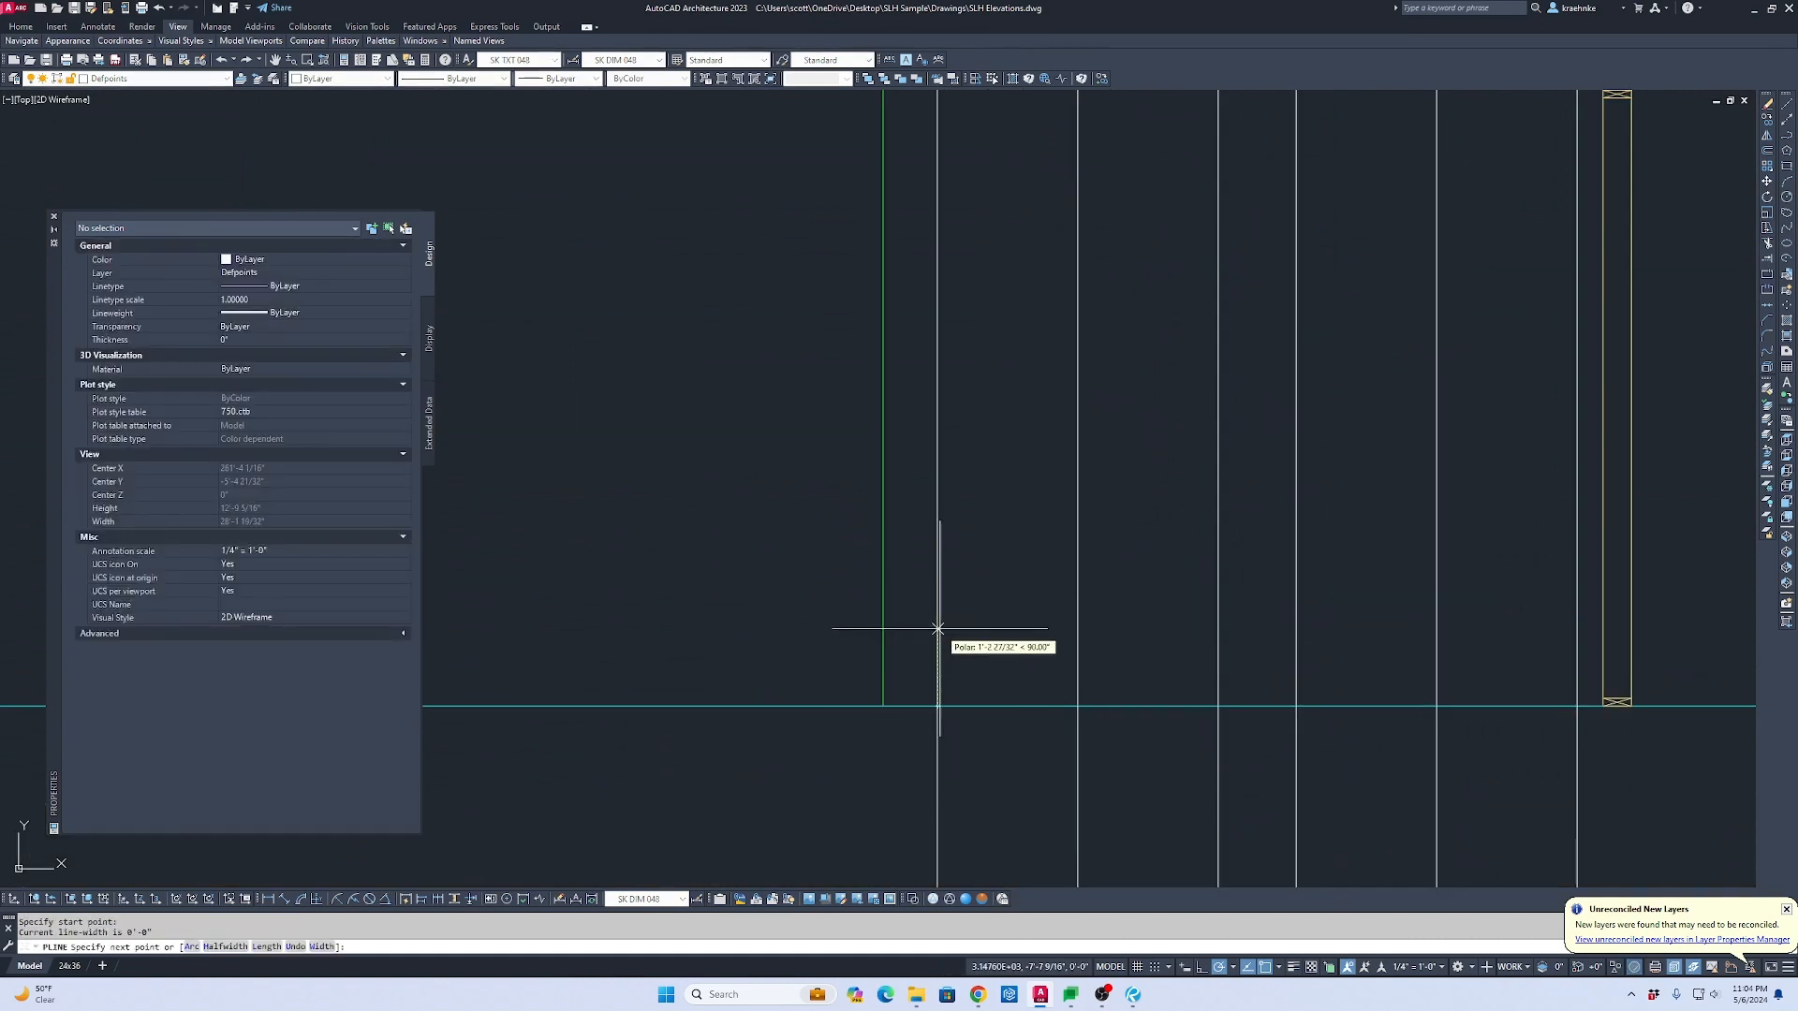
key("Return")
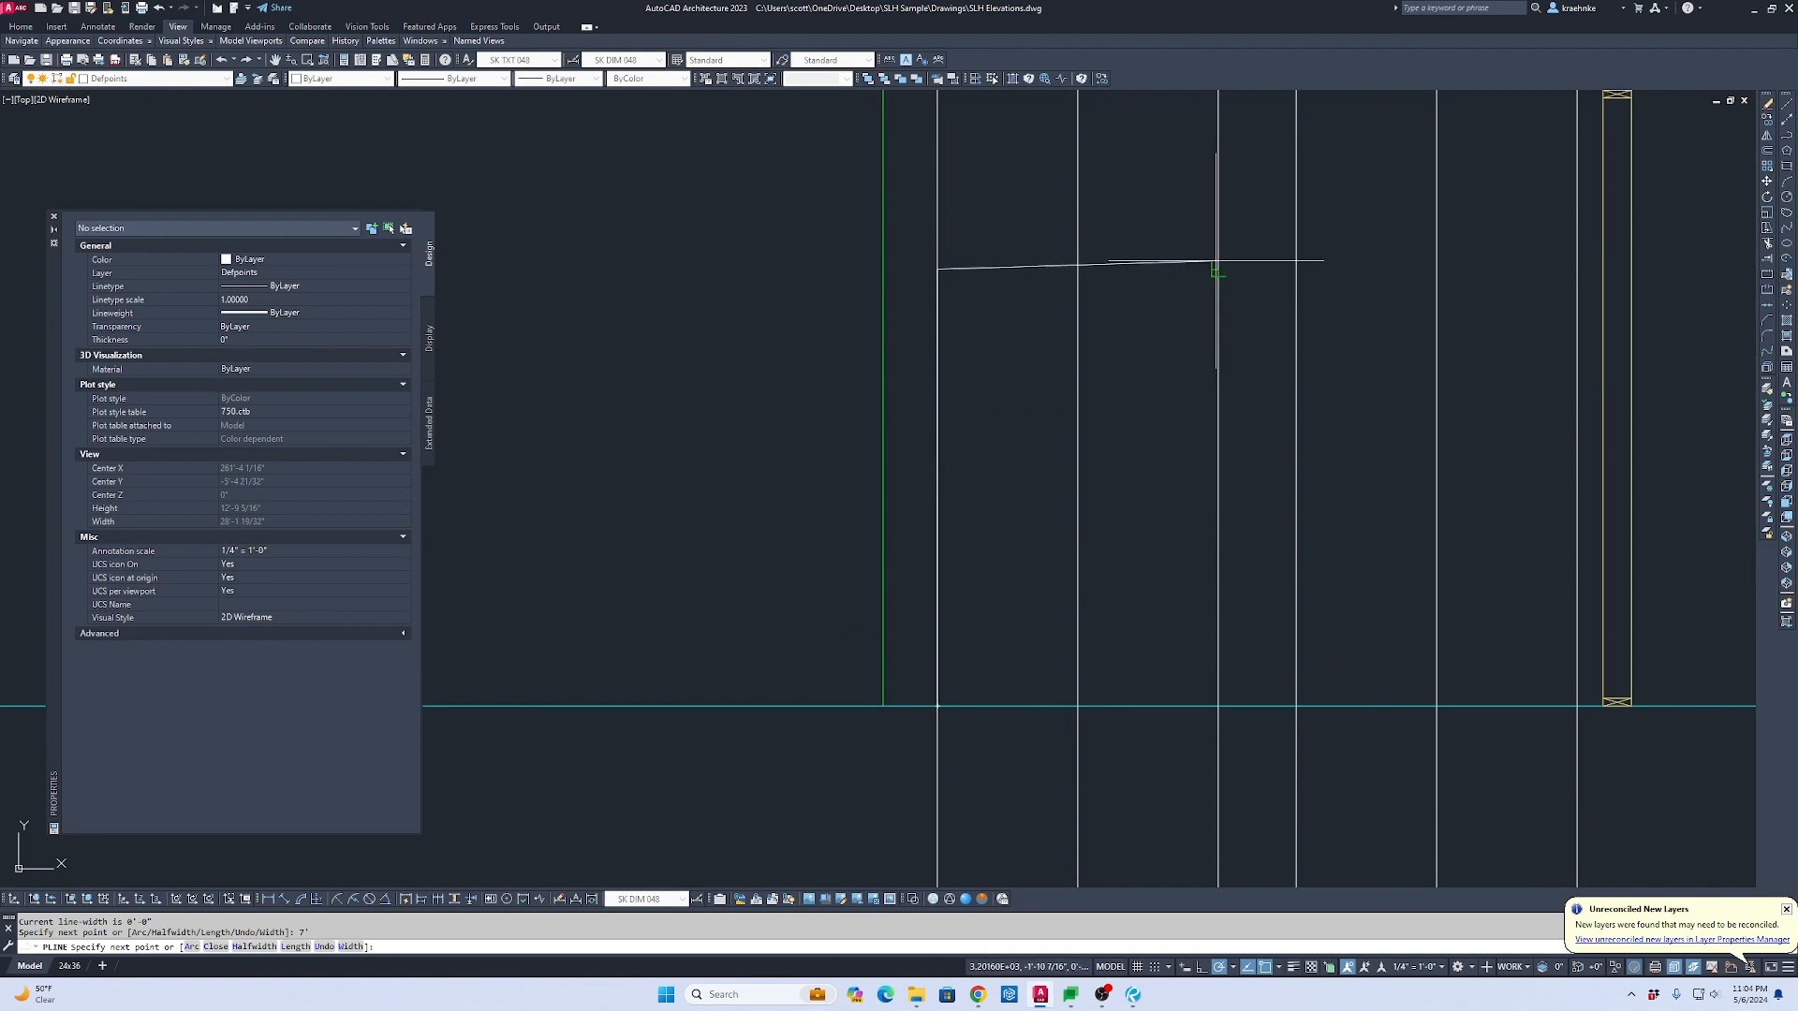
key("Escape")
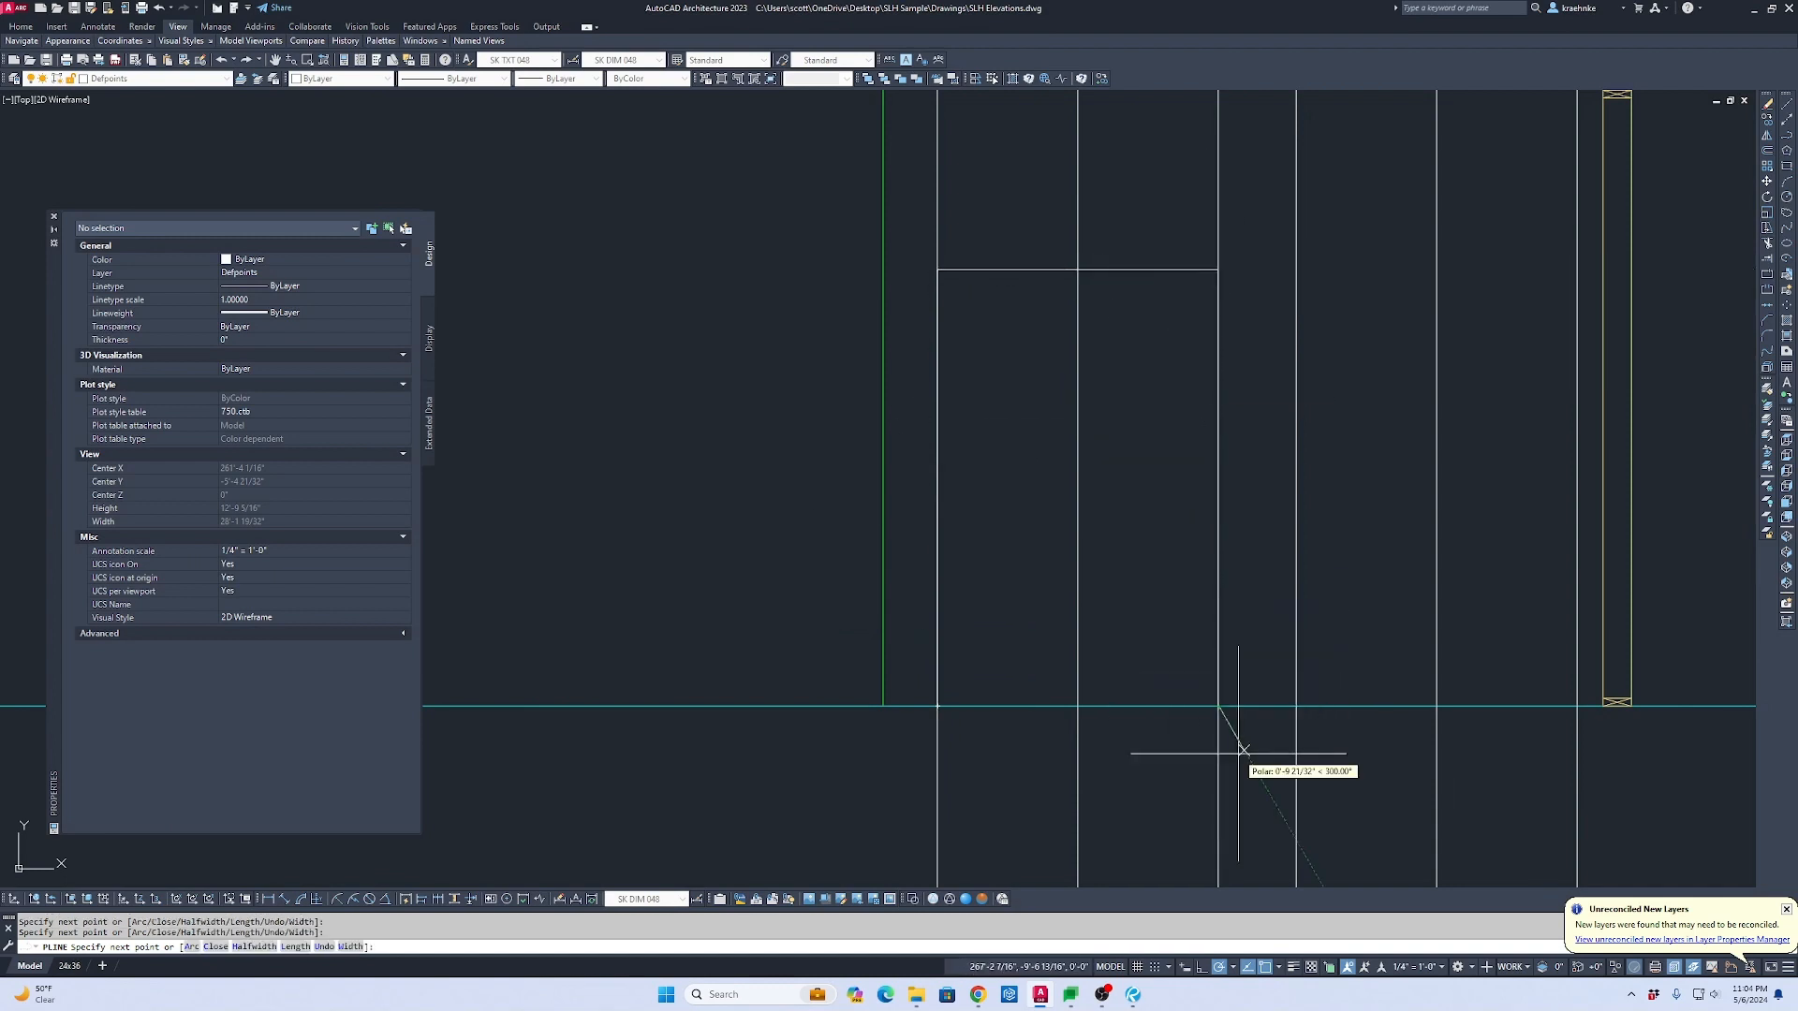
Step: Erase the two jamb projection lines of the left storage door opening
left_click(1172, 794)
left_click(969, 788)
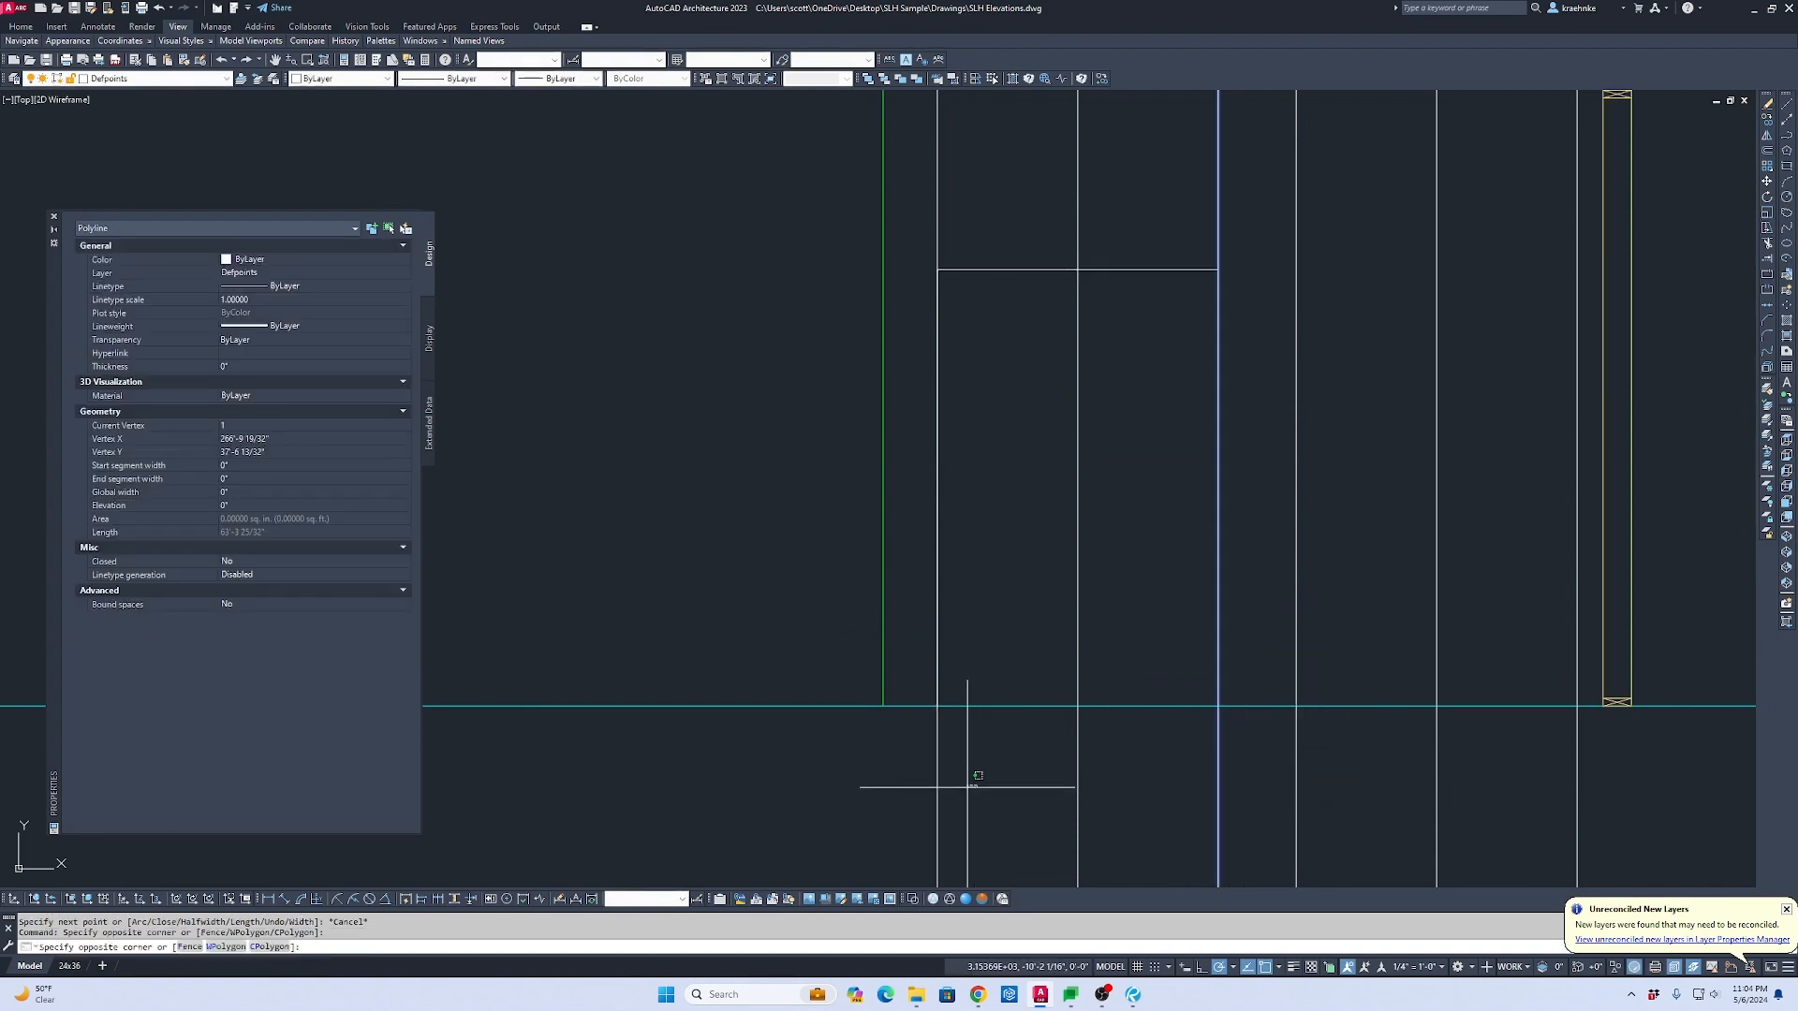
left_click(874, 771)
key("Delete")
Step: Draw a closed diamond polyline as the left door pair's swing symbol through the midpoints of the head, both jambs and the ground line
scroll(1106, 679, "down", 2)
mouse_move(1112, 670)
middle_mouse_down()
mouse_move(1133, 541)
mouse_move(1299, 591)
middle_mouse_up()
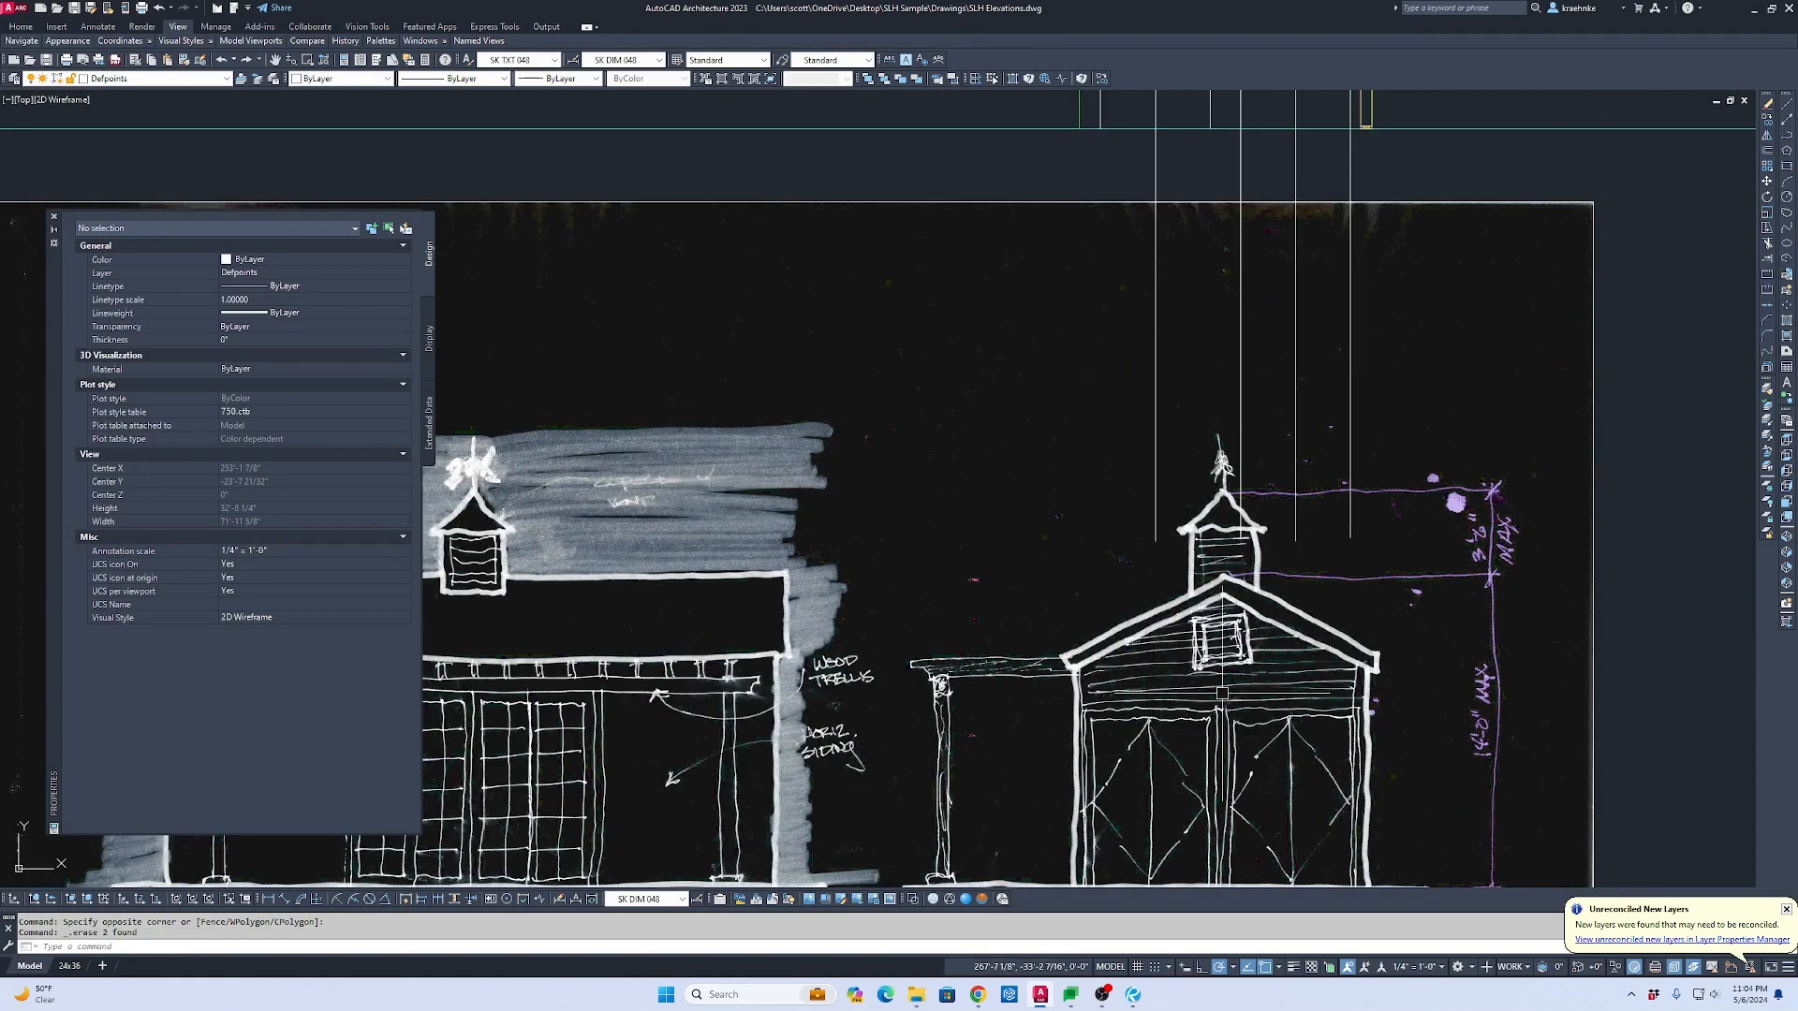
key("Escape")
scroll(1221, 693, "down", 3)
scroll(1213, 510, "up", 5)
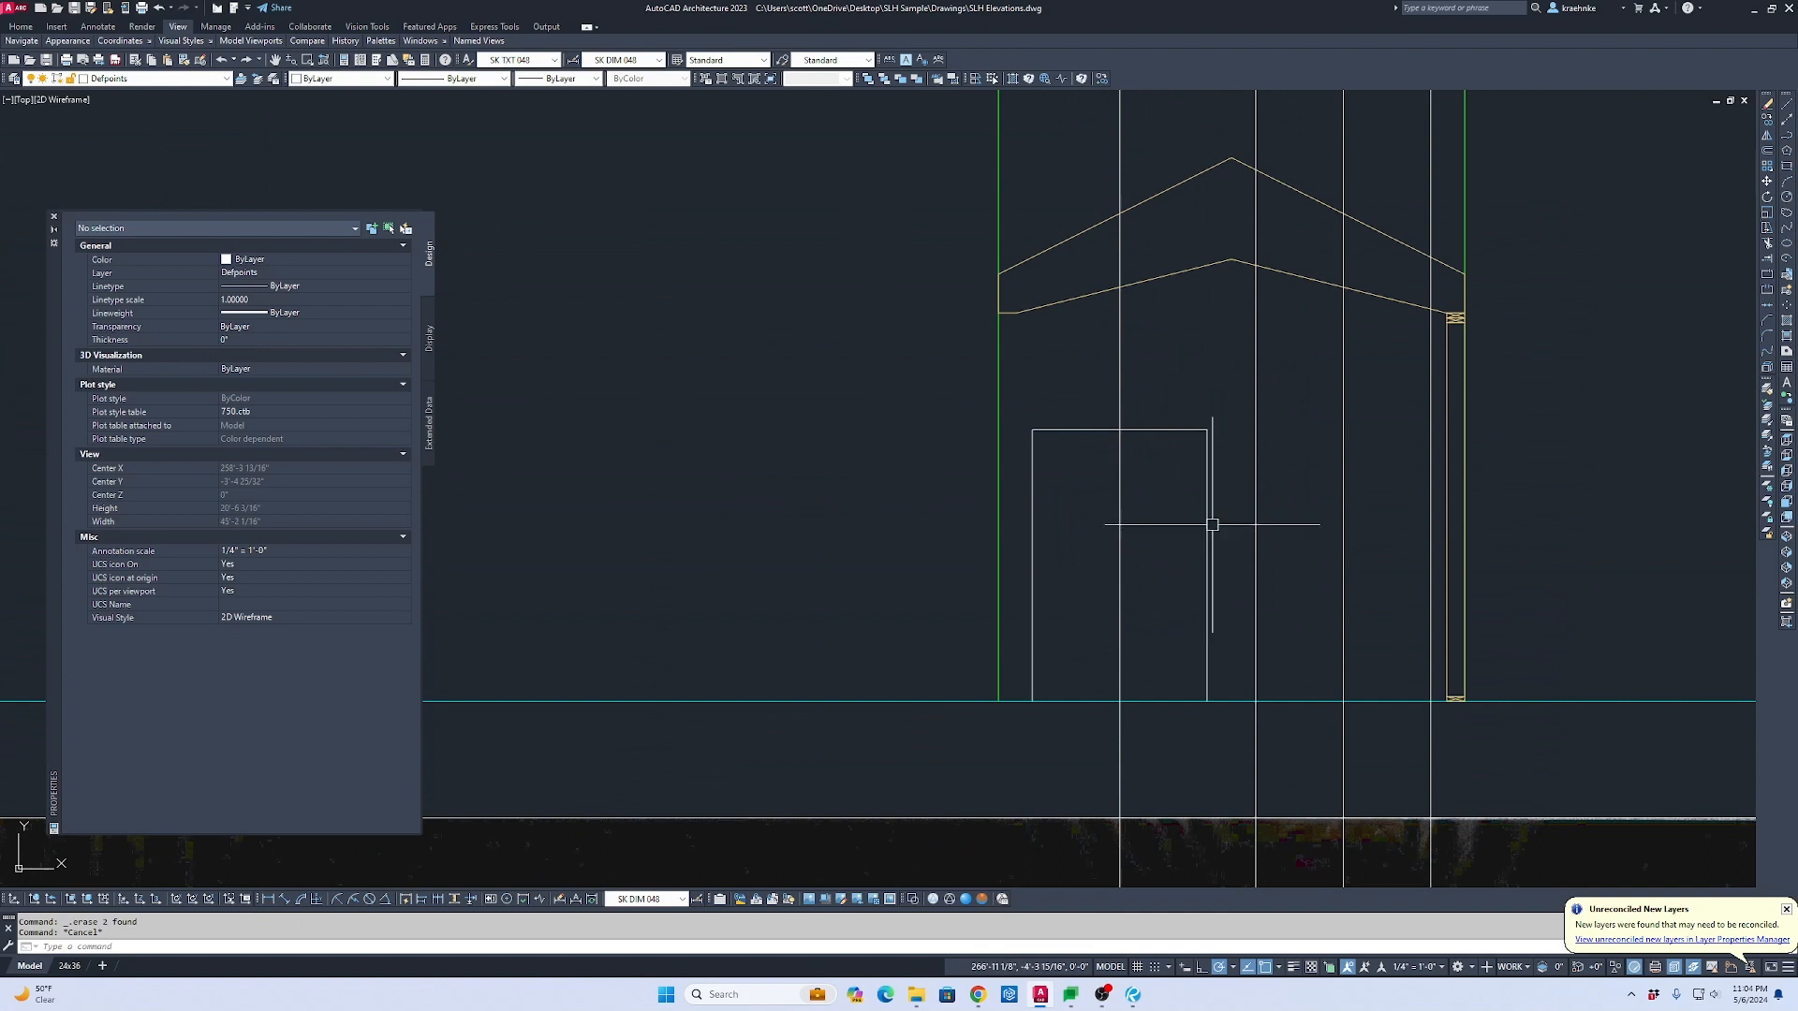
type("p")
key("Return")
scroll(1166, 482, "up", 2)
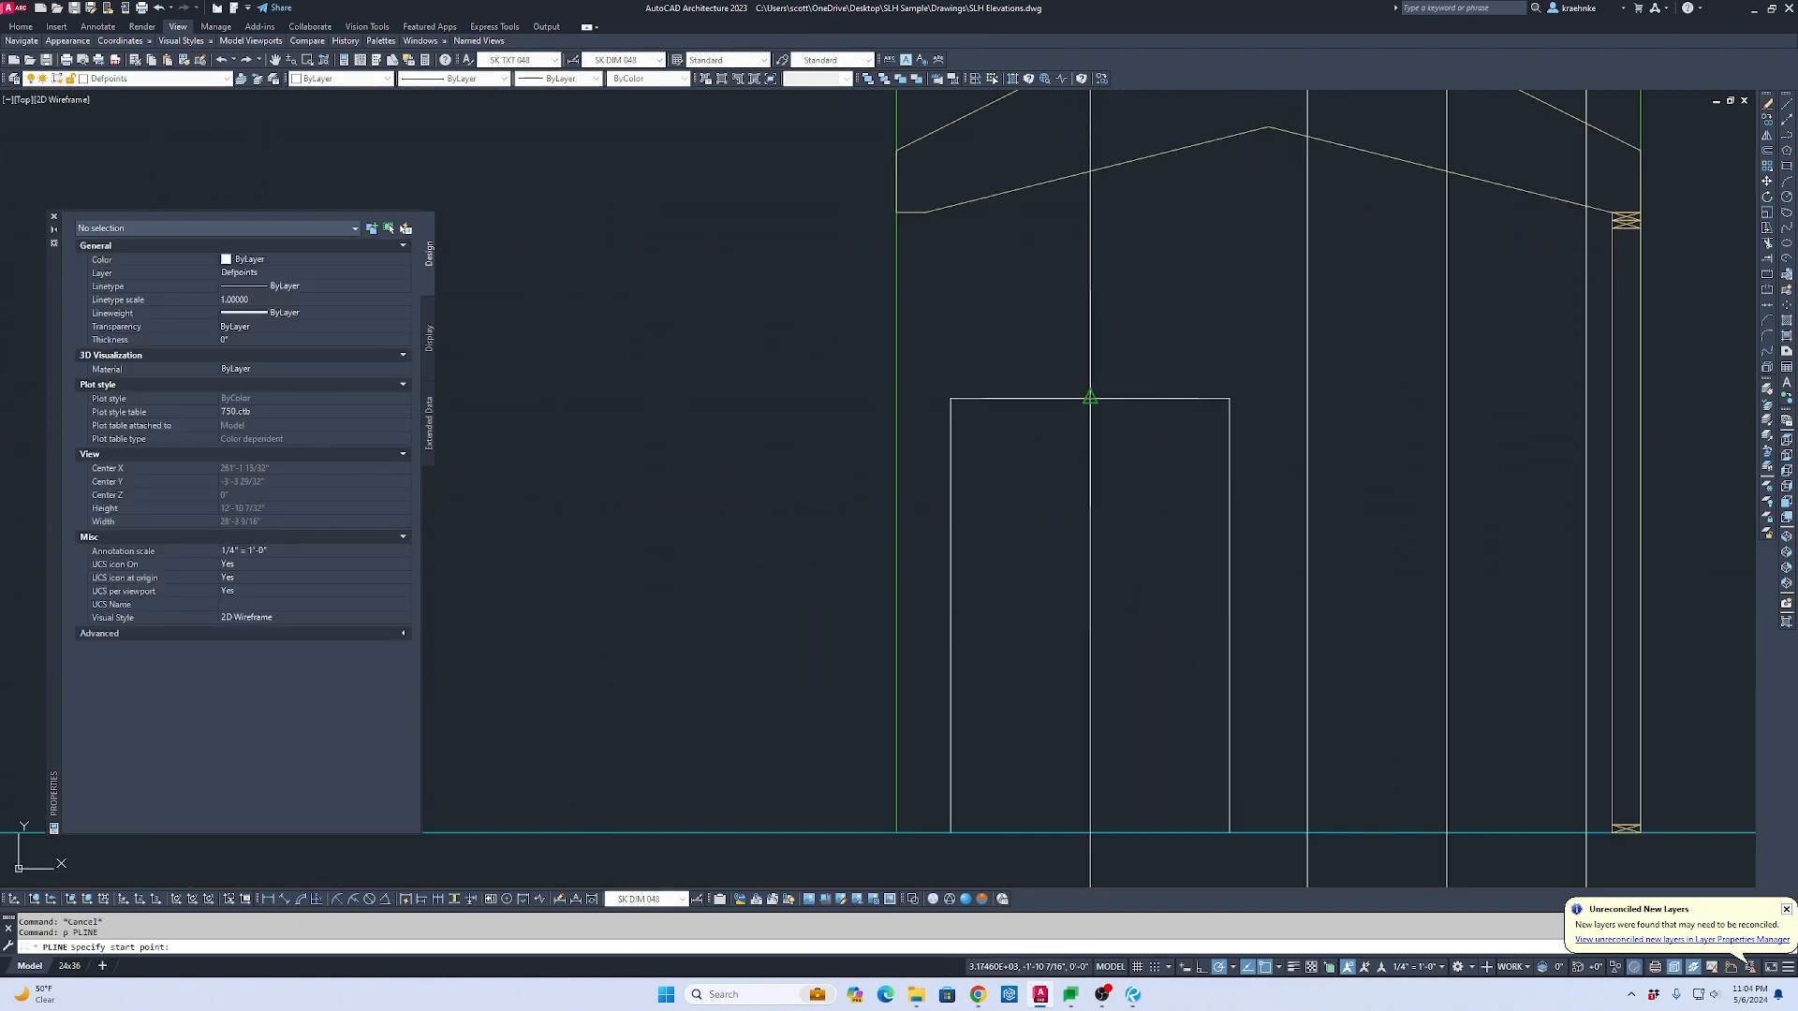
left_click(1090, 398)
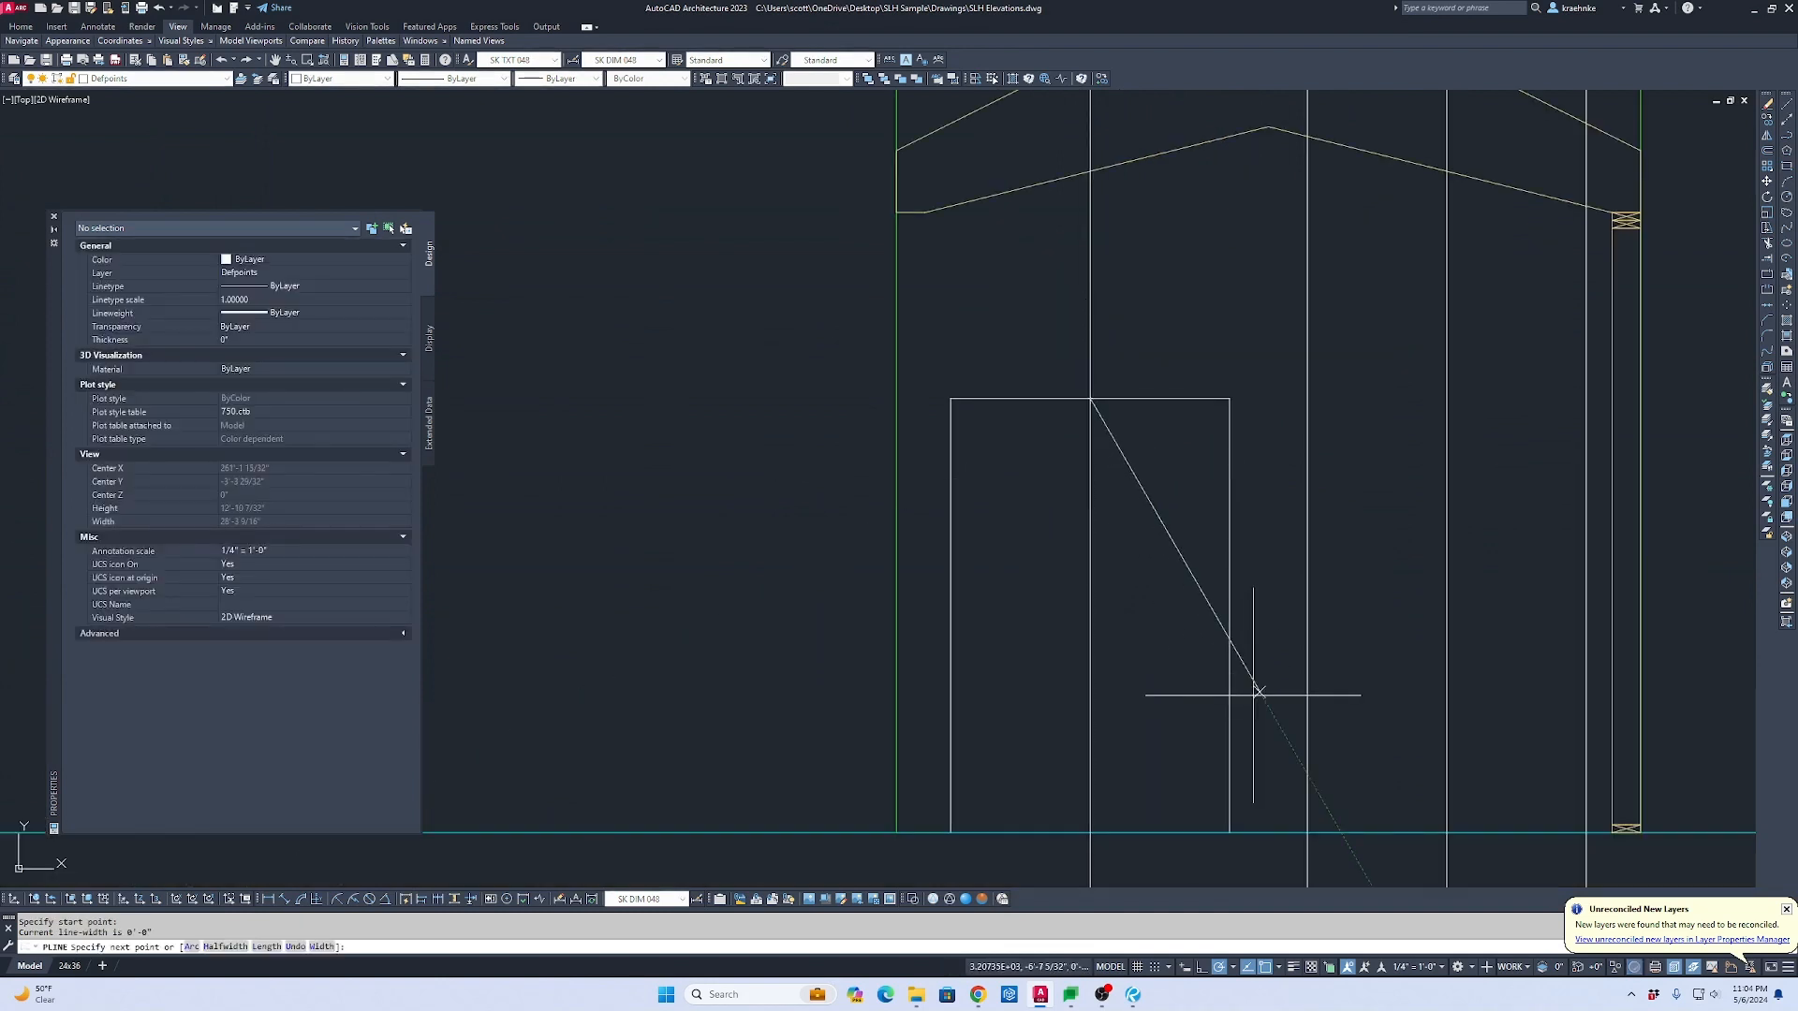
left_click(1230, 615)
left_click(1090, 831)
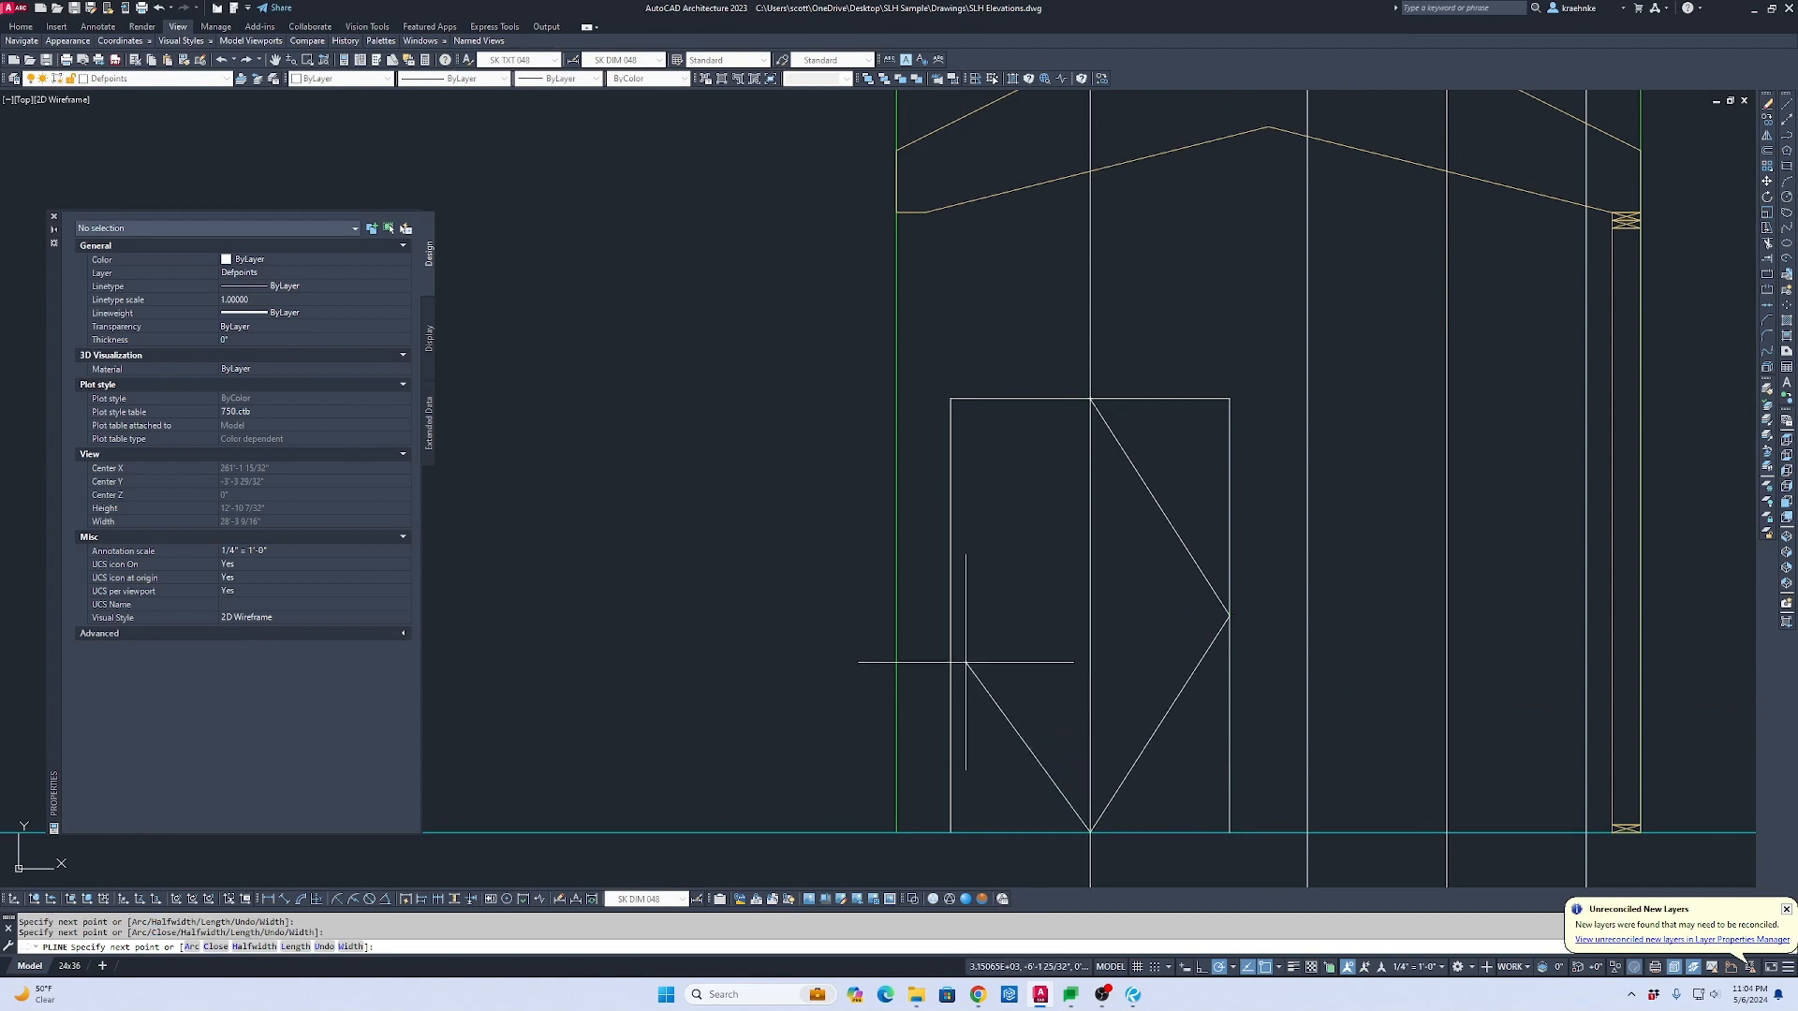
left_click(951, 615)
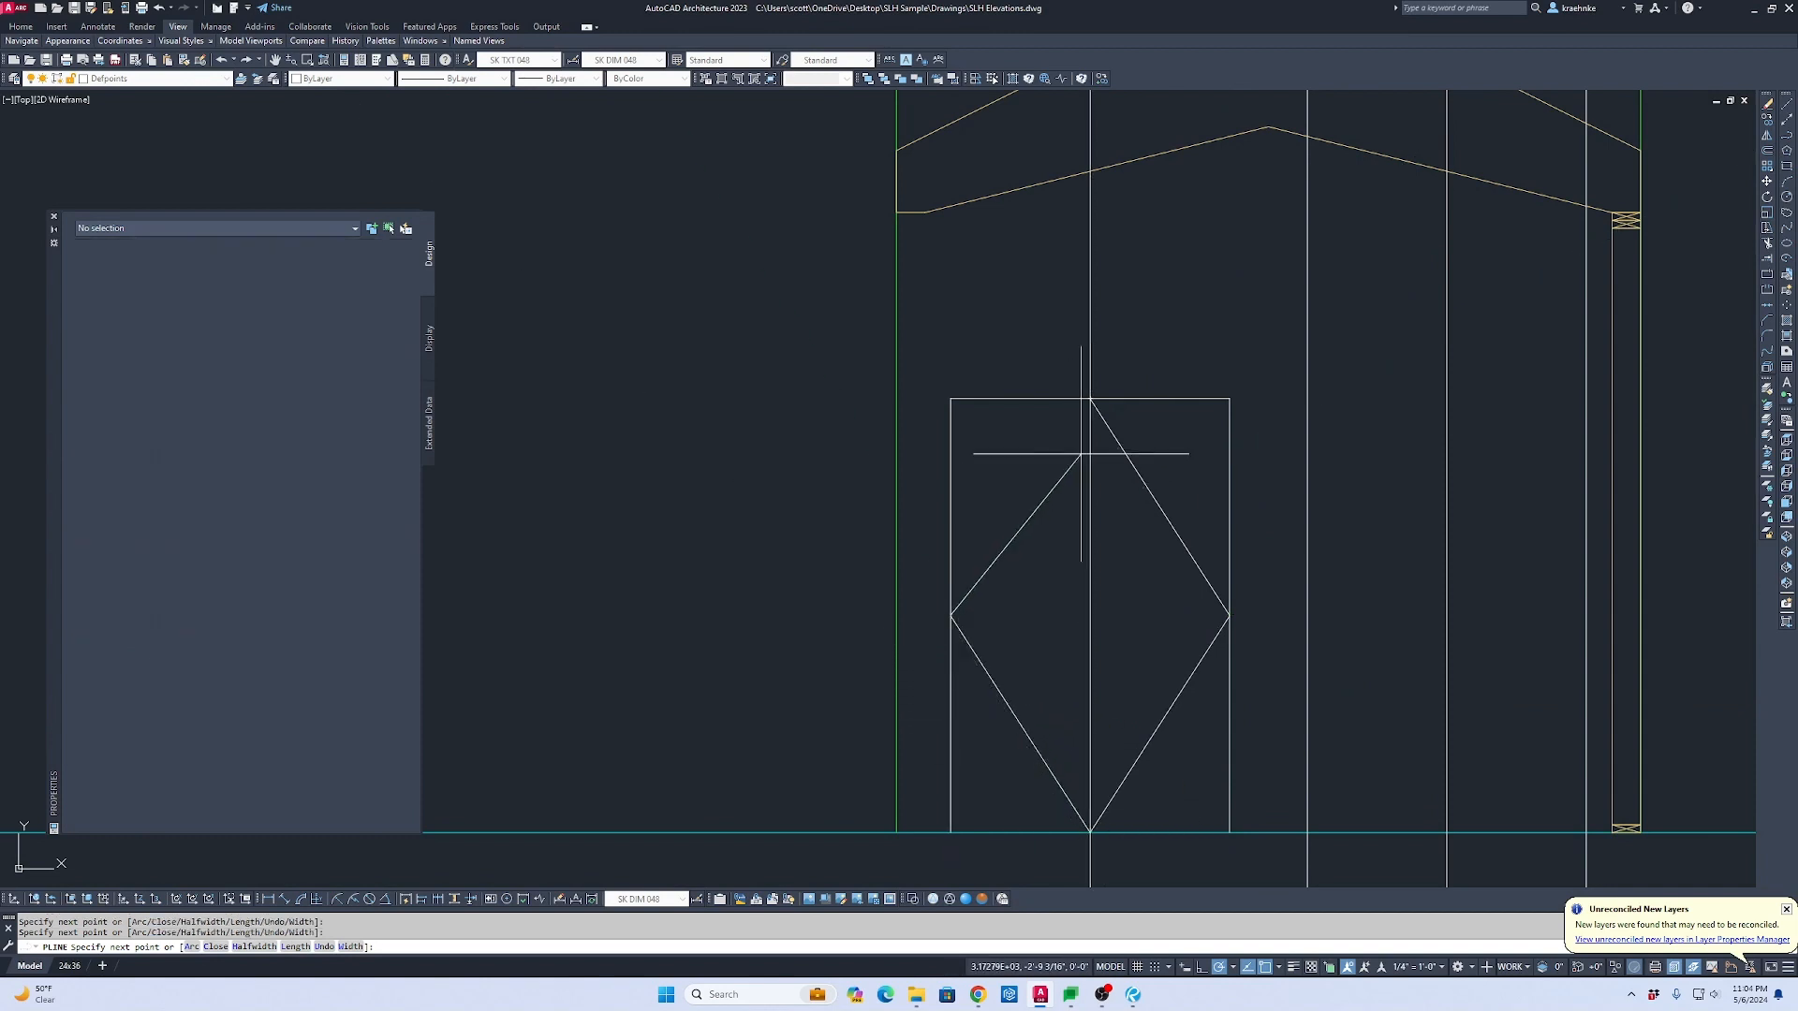
type("c")
key("Return")
key("Escape")
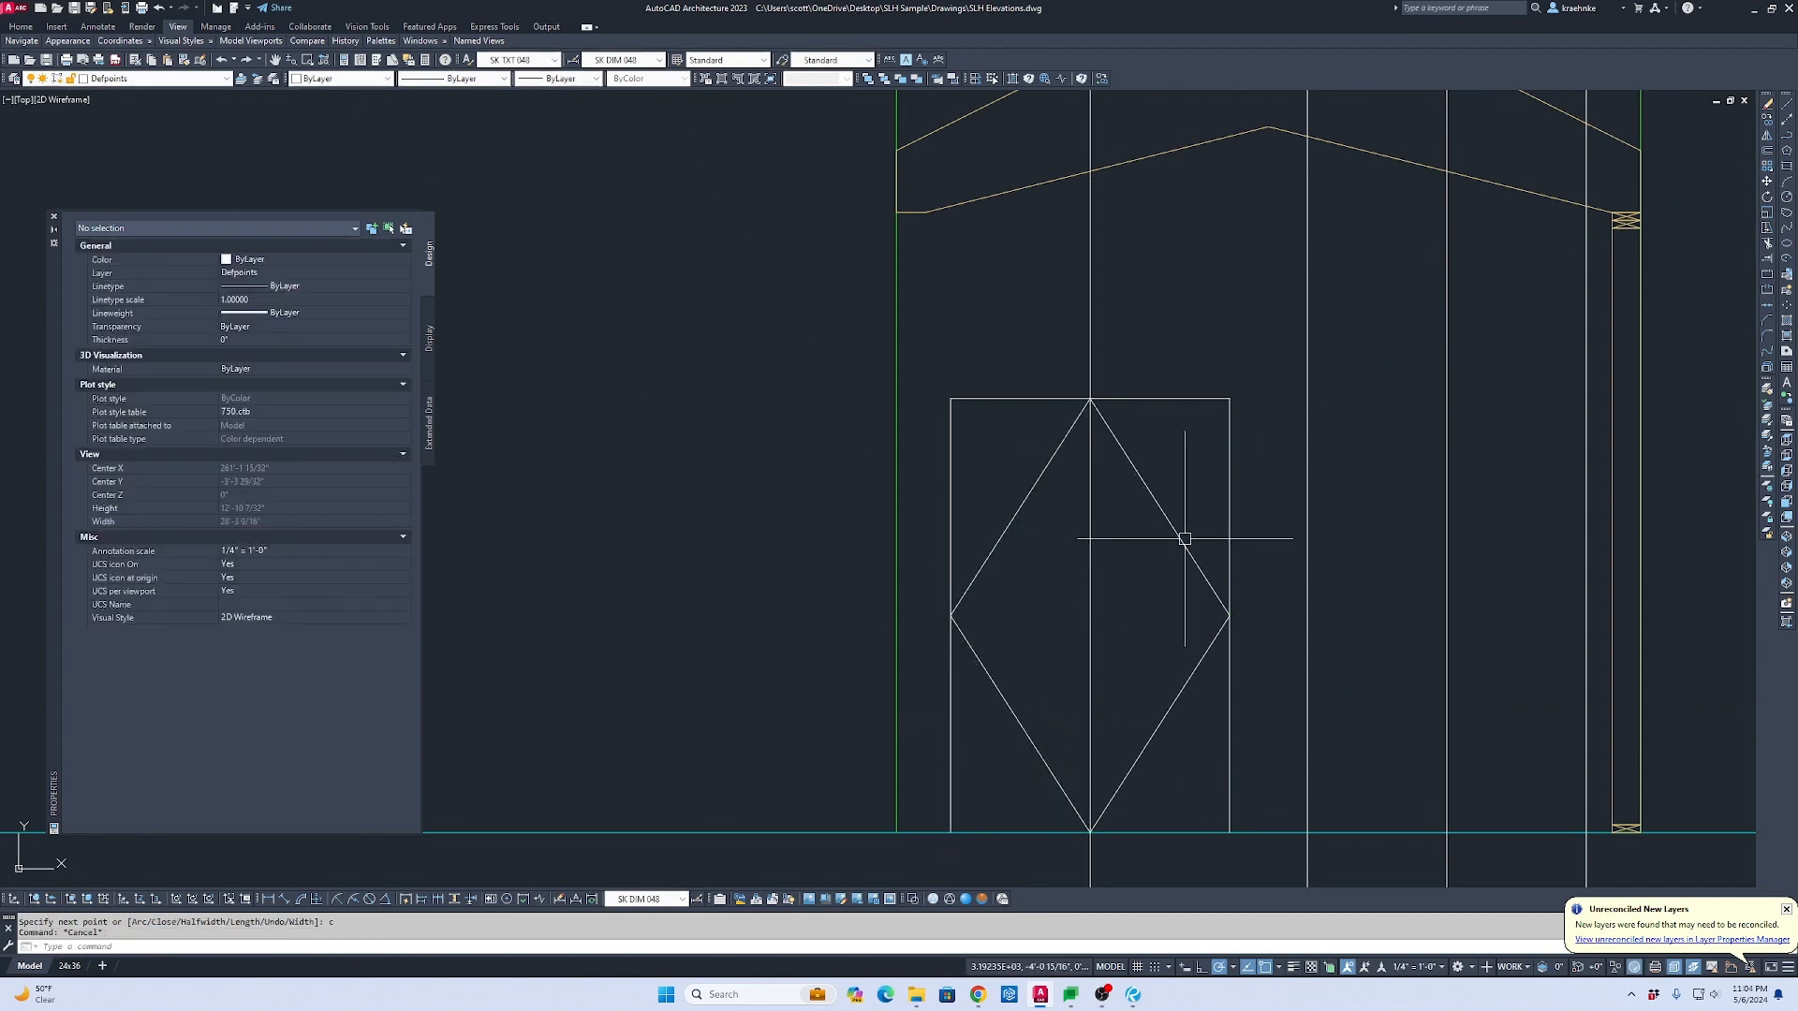
Step: Move the left door opening's outline to the A-Elev 3 layer
left_click(1218, 369)
left_click(1112, 550)
key("Escape")
left_click(1316, 421)
left_click(1202, 352)
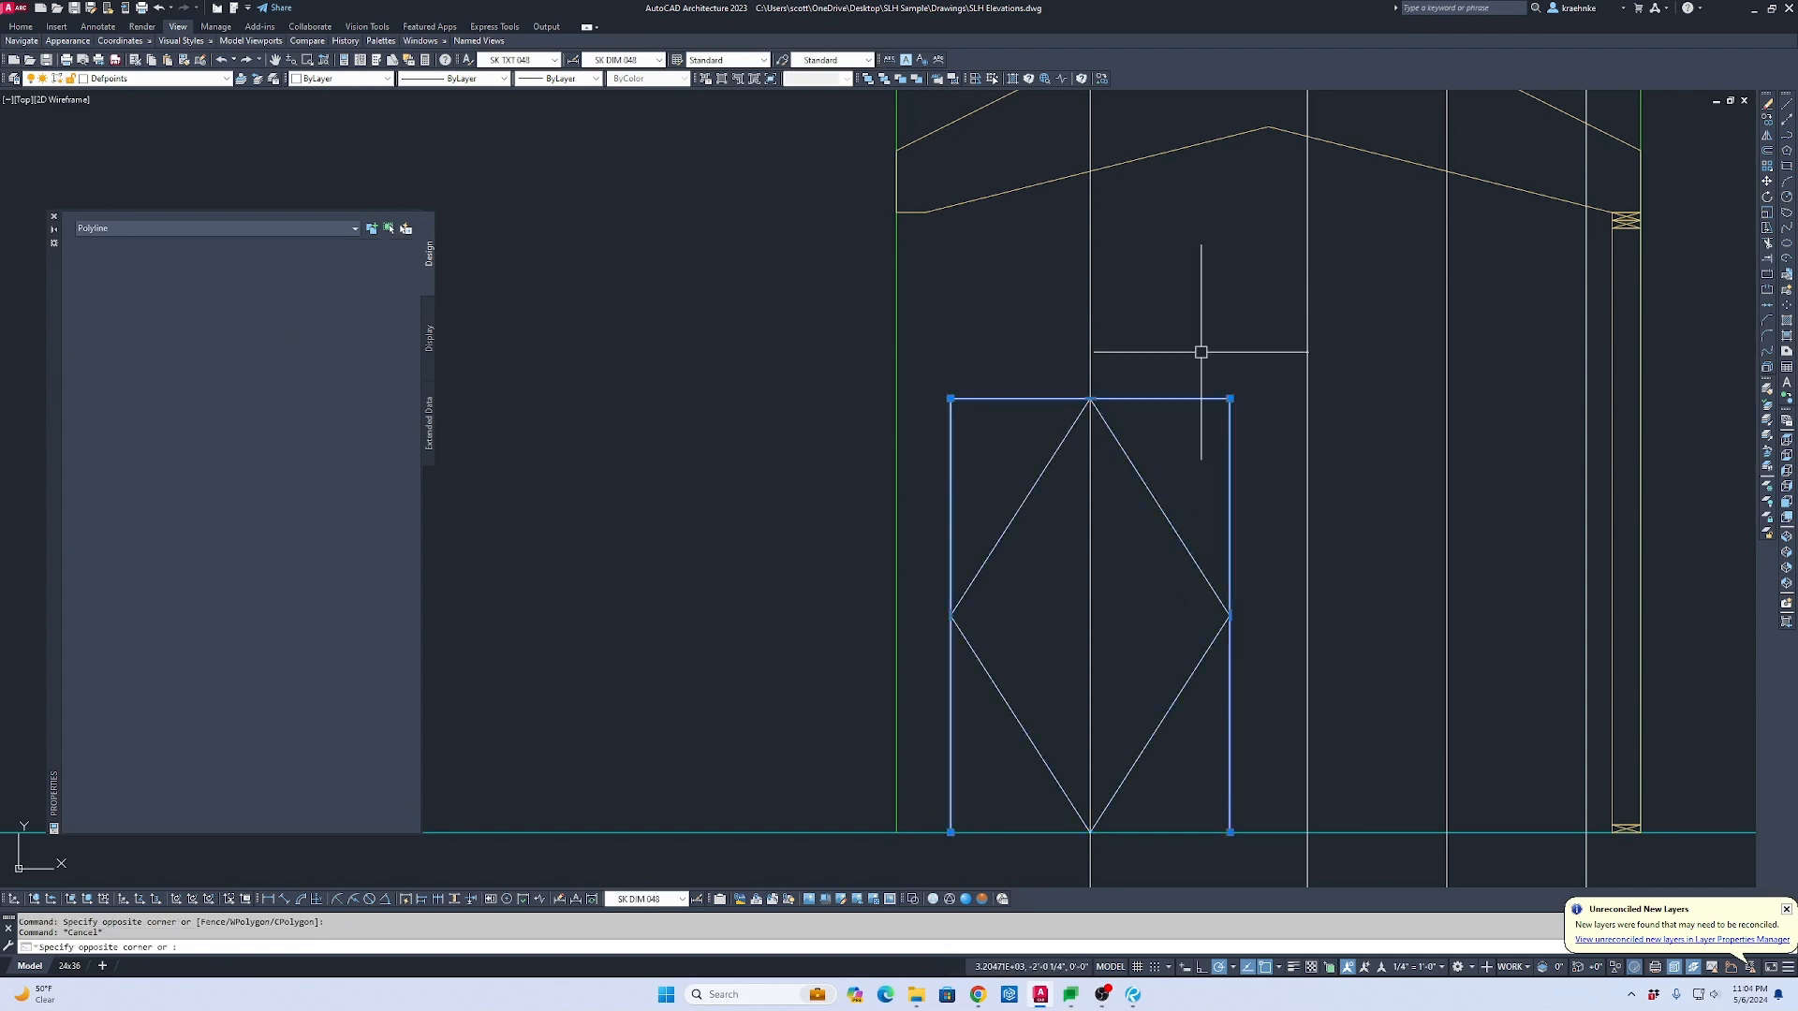
key("Escape")
left_click(1209, 402)
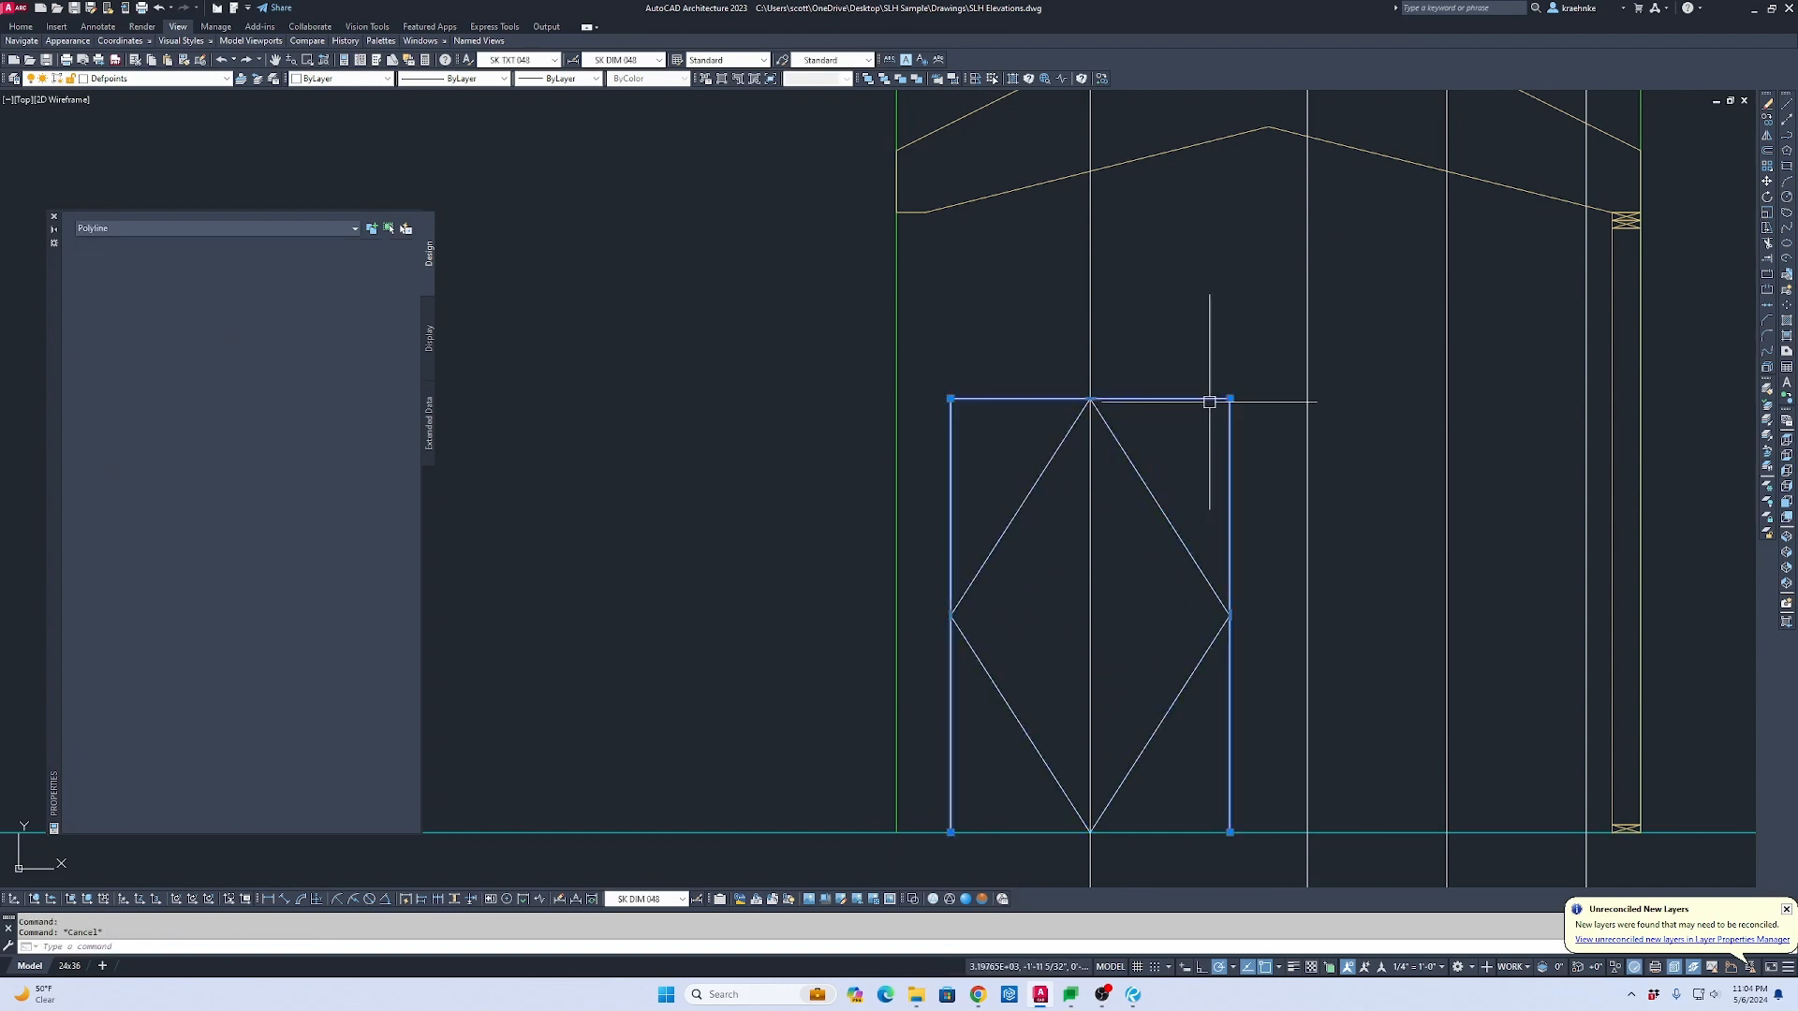
left_click(149, 80)
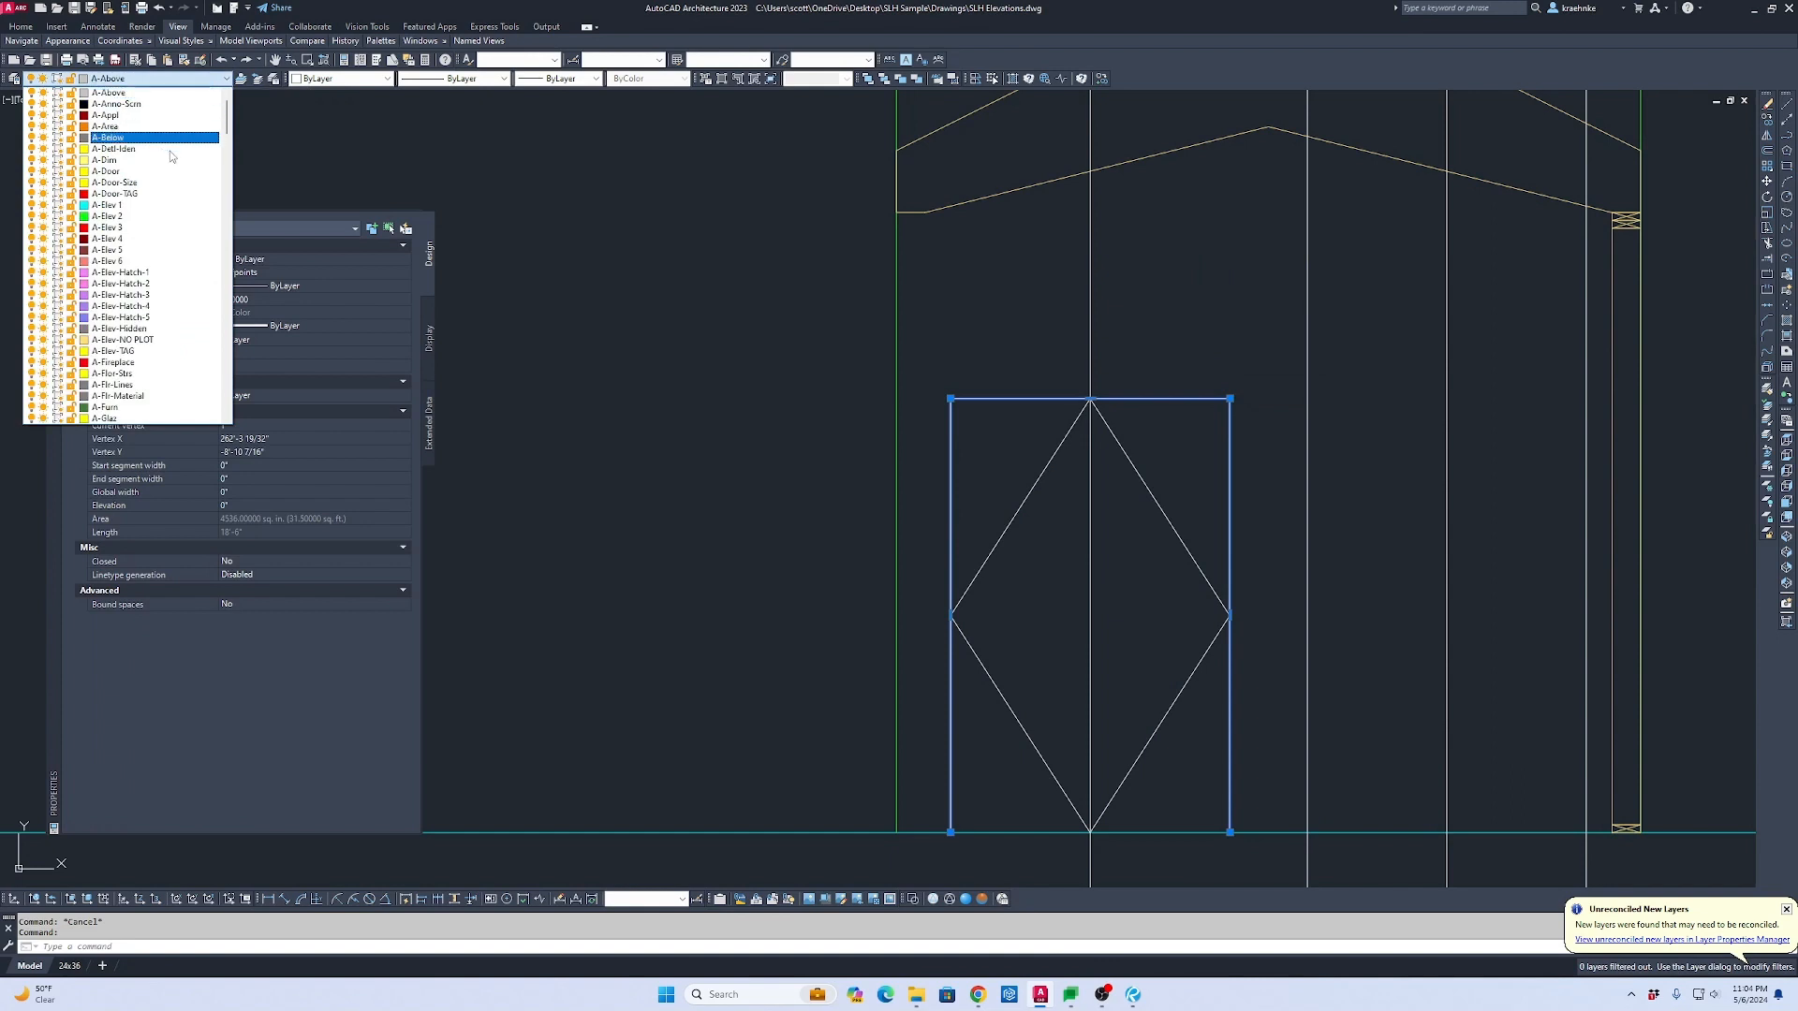
left_click(184, 239)
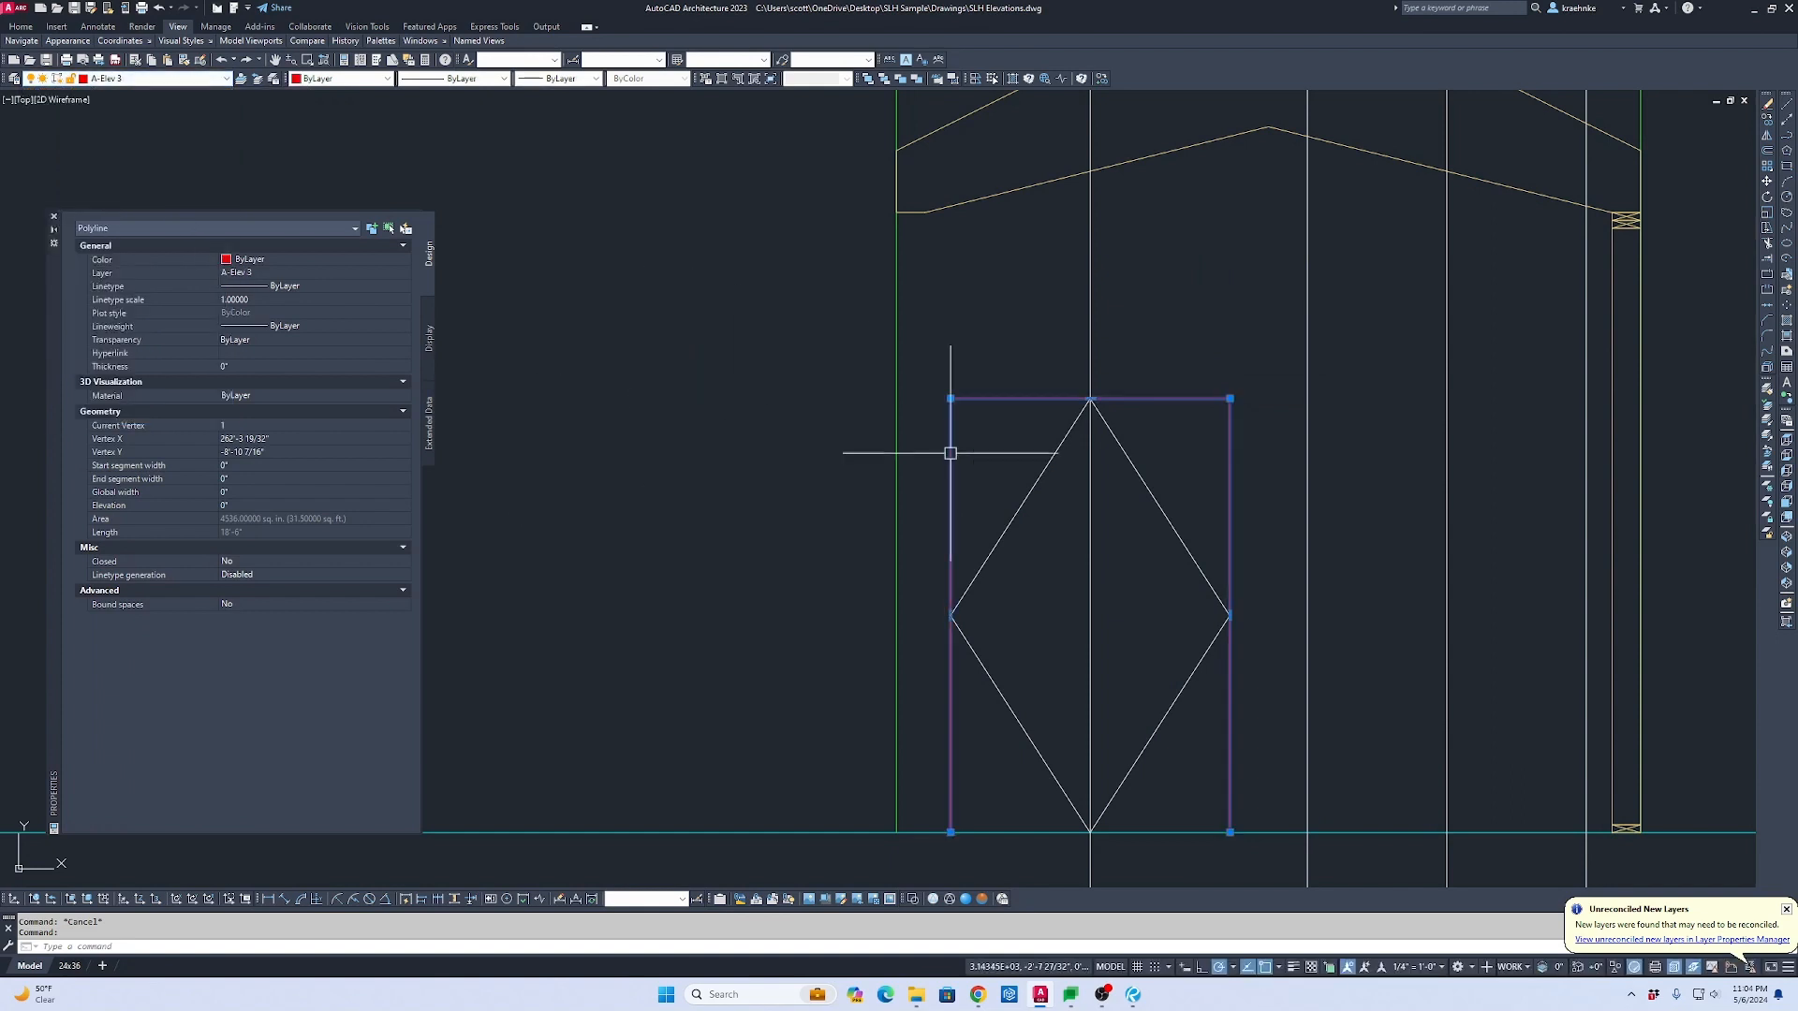
key("Escape")
Step: Examine the layer and linetype of the door swing line on the 5-panel shaker door in the standard details area
left_click(1055, 470)
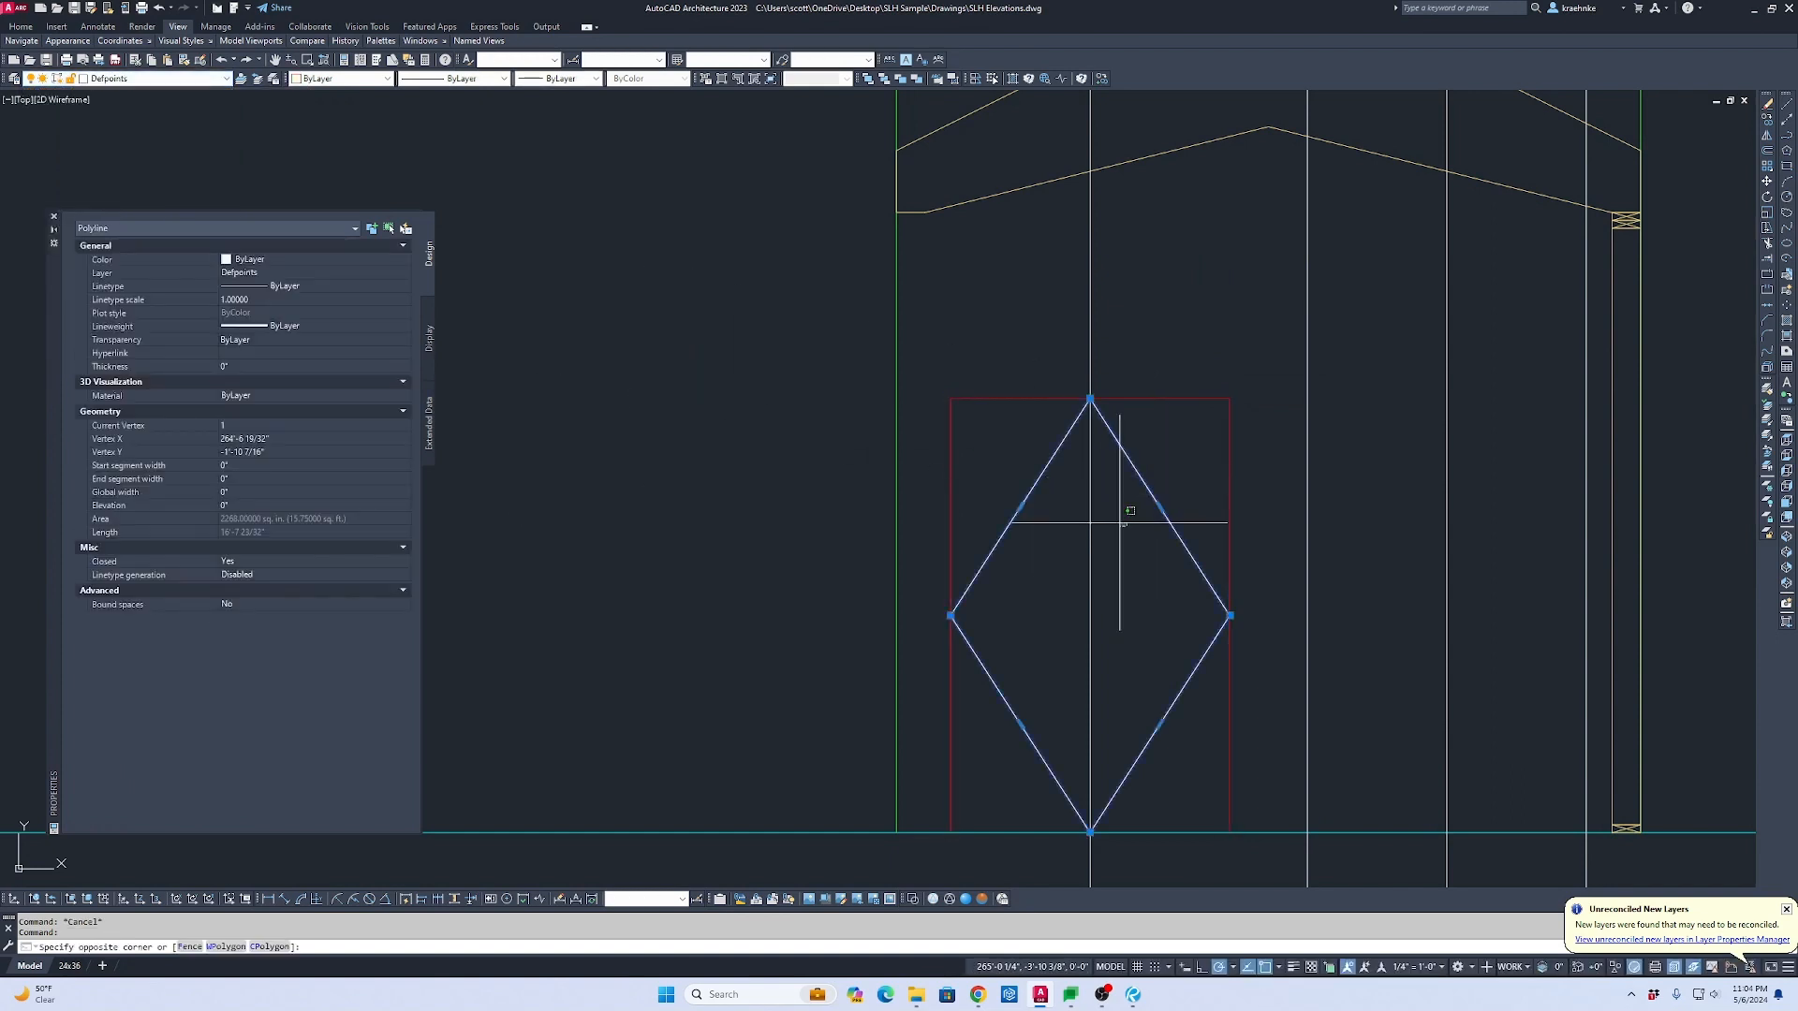
left_click(1122, 564)
key("Escape")
scroll(1101, 513, "down", 12)
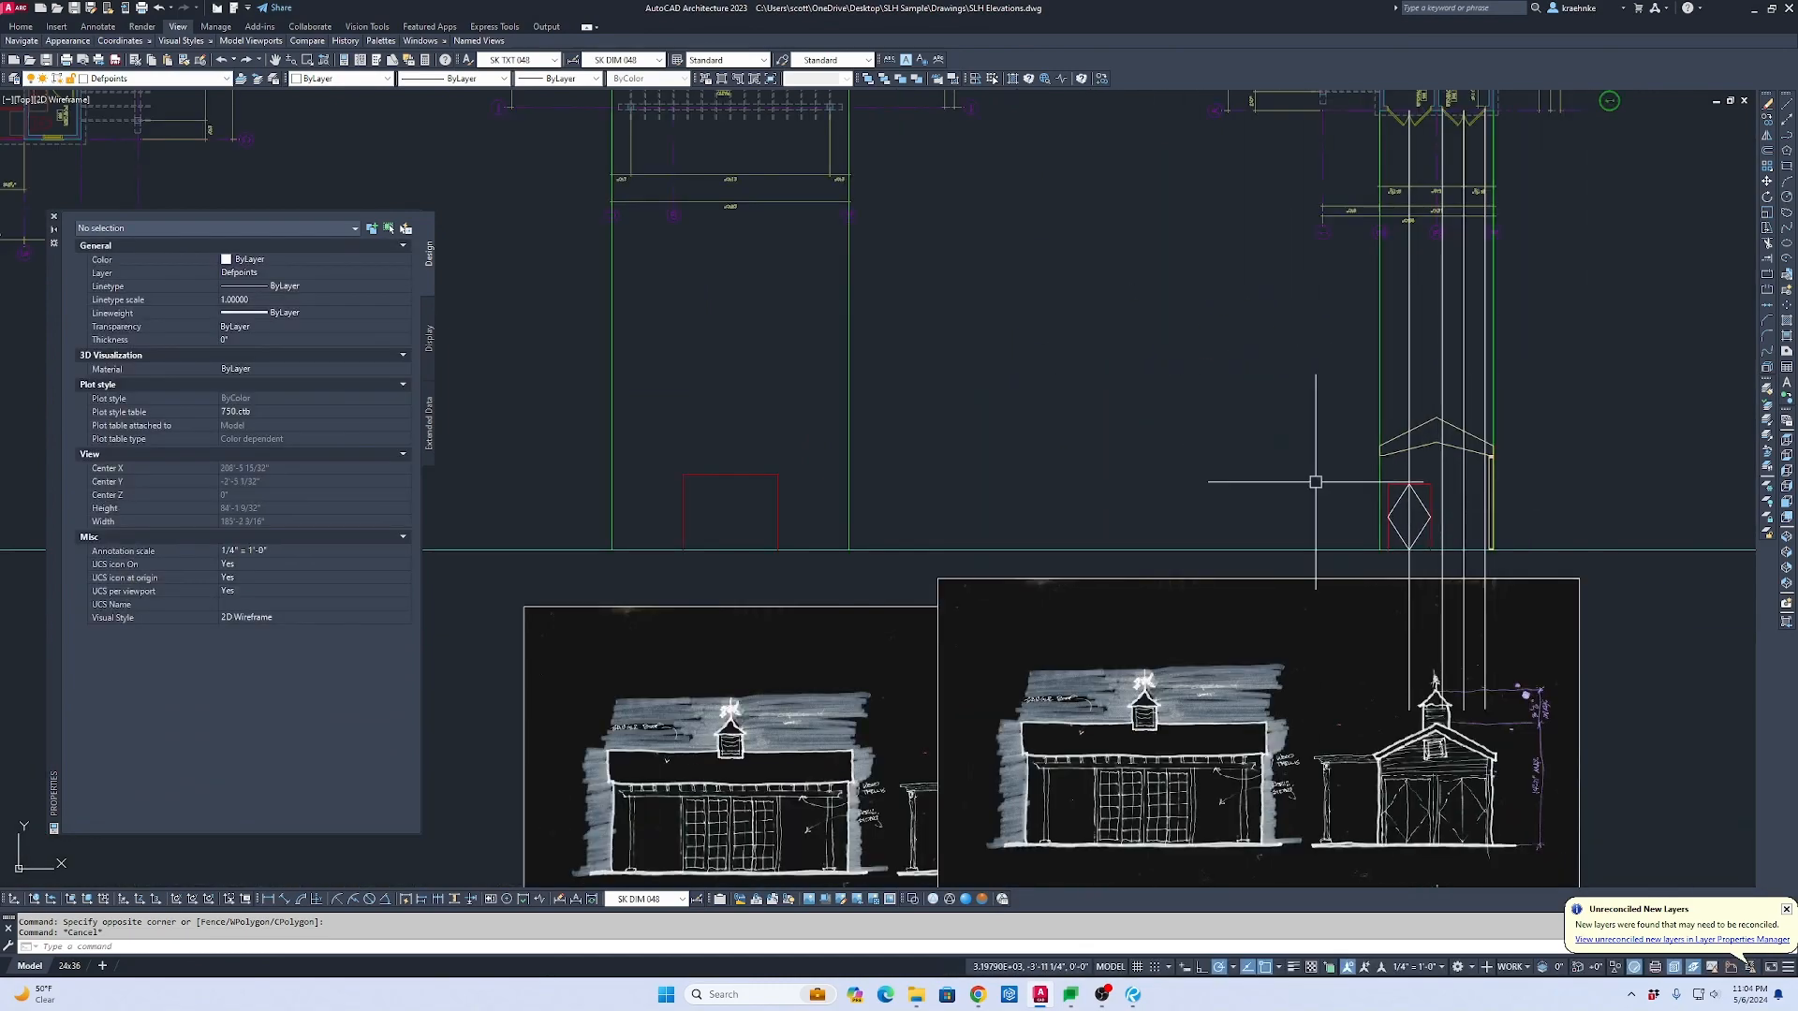
middle_click_drag(966, 474, 1731, 587)
middle_click_drag(824, 496, 1454, 517)
scroll(1235, 452, "up", 2)
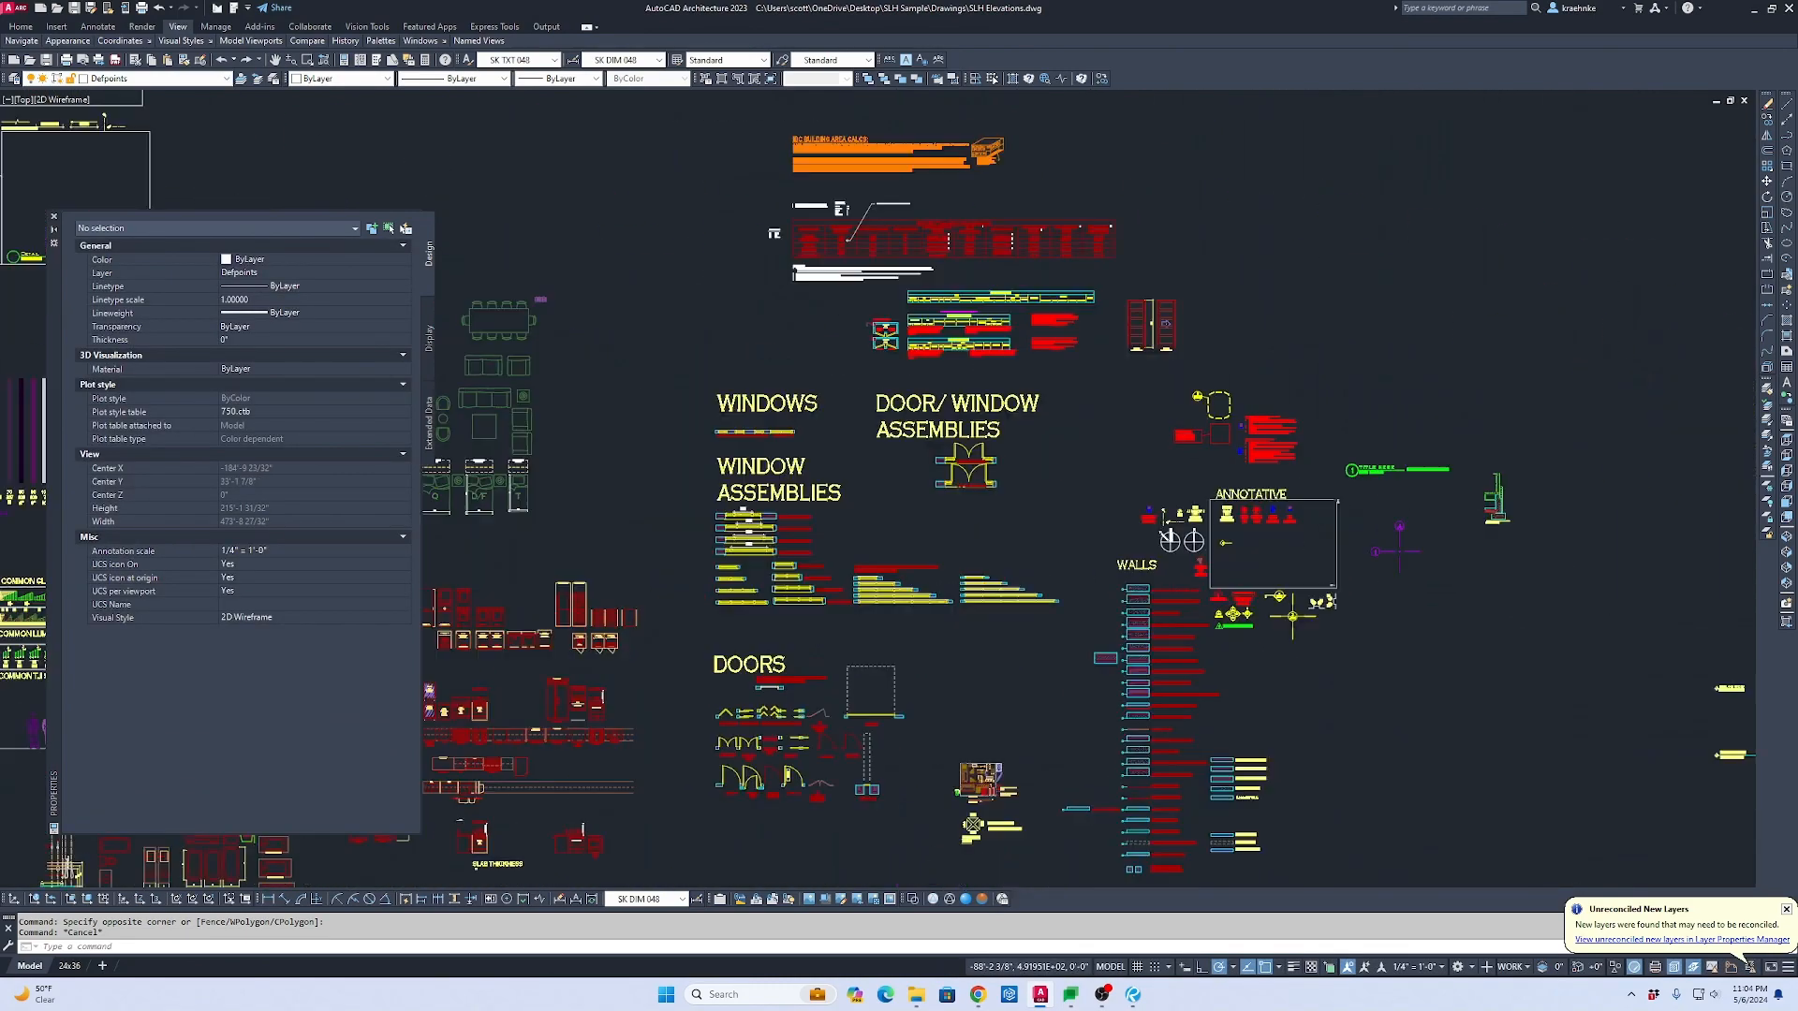
scroll(1154, 286, "up", 6)
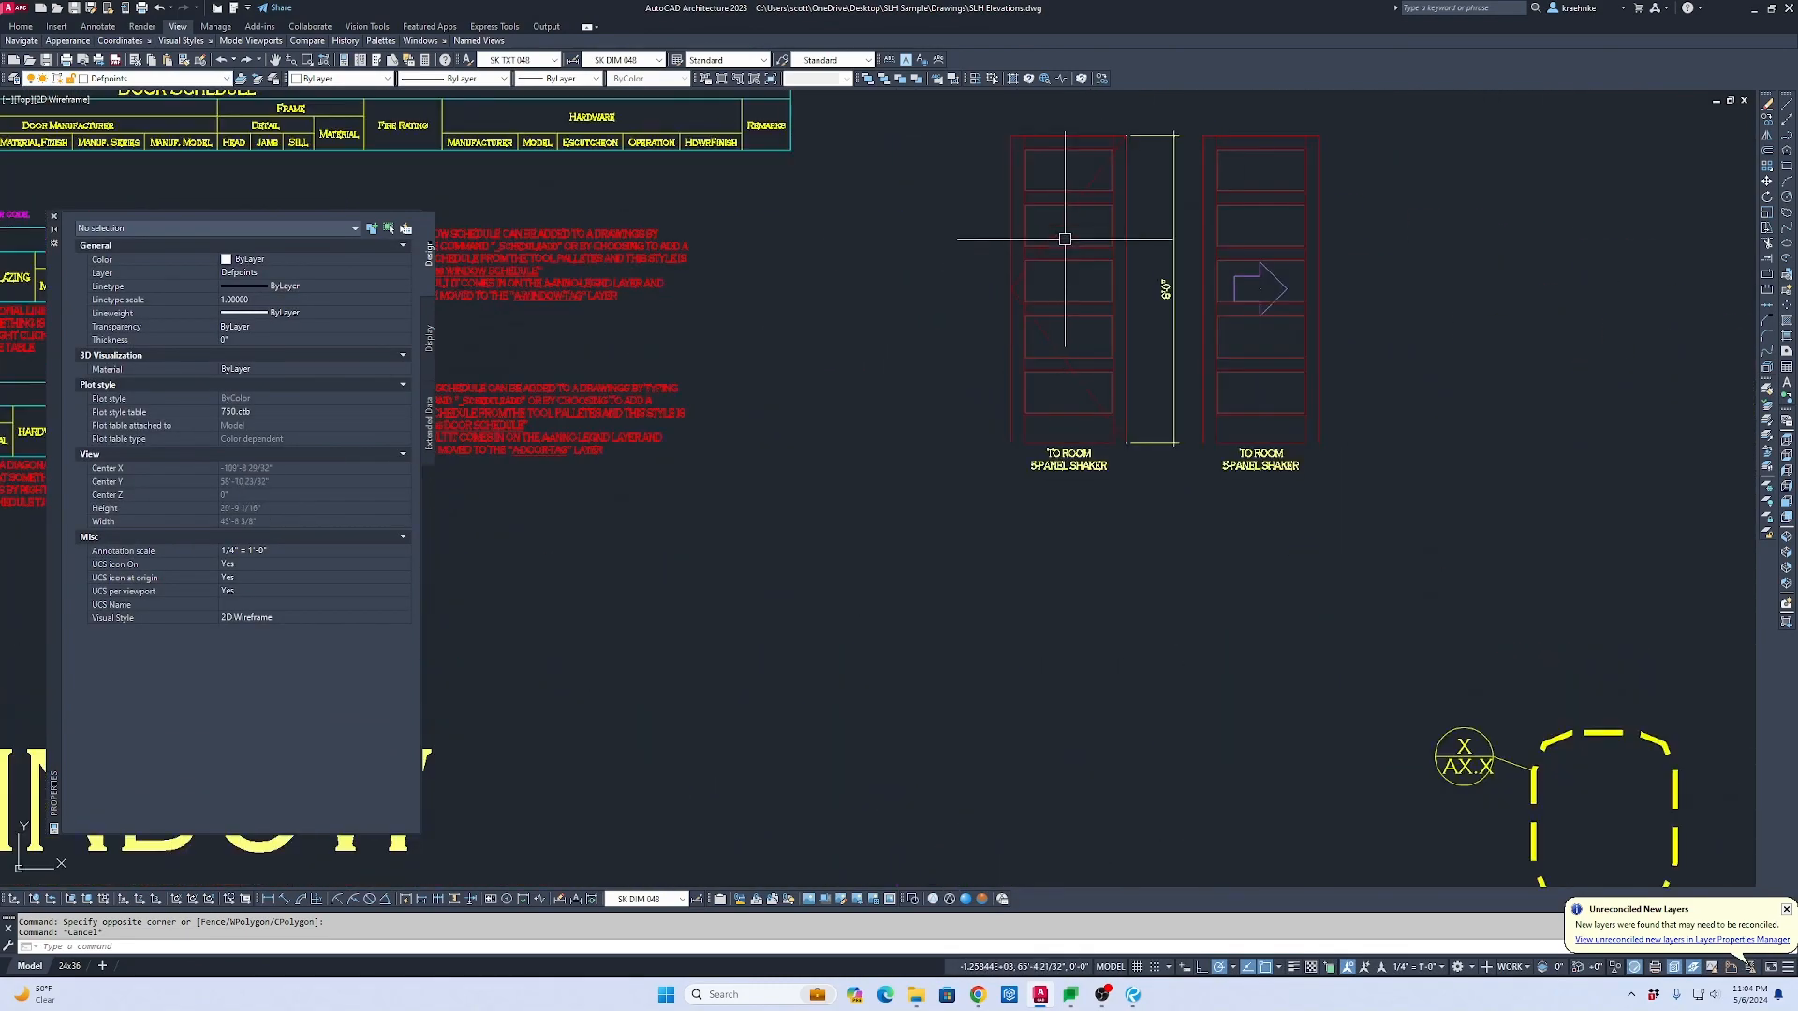
left_click(1067, 209)
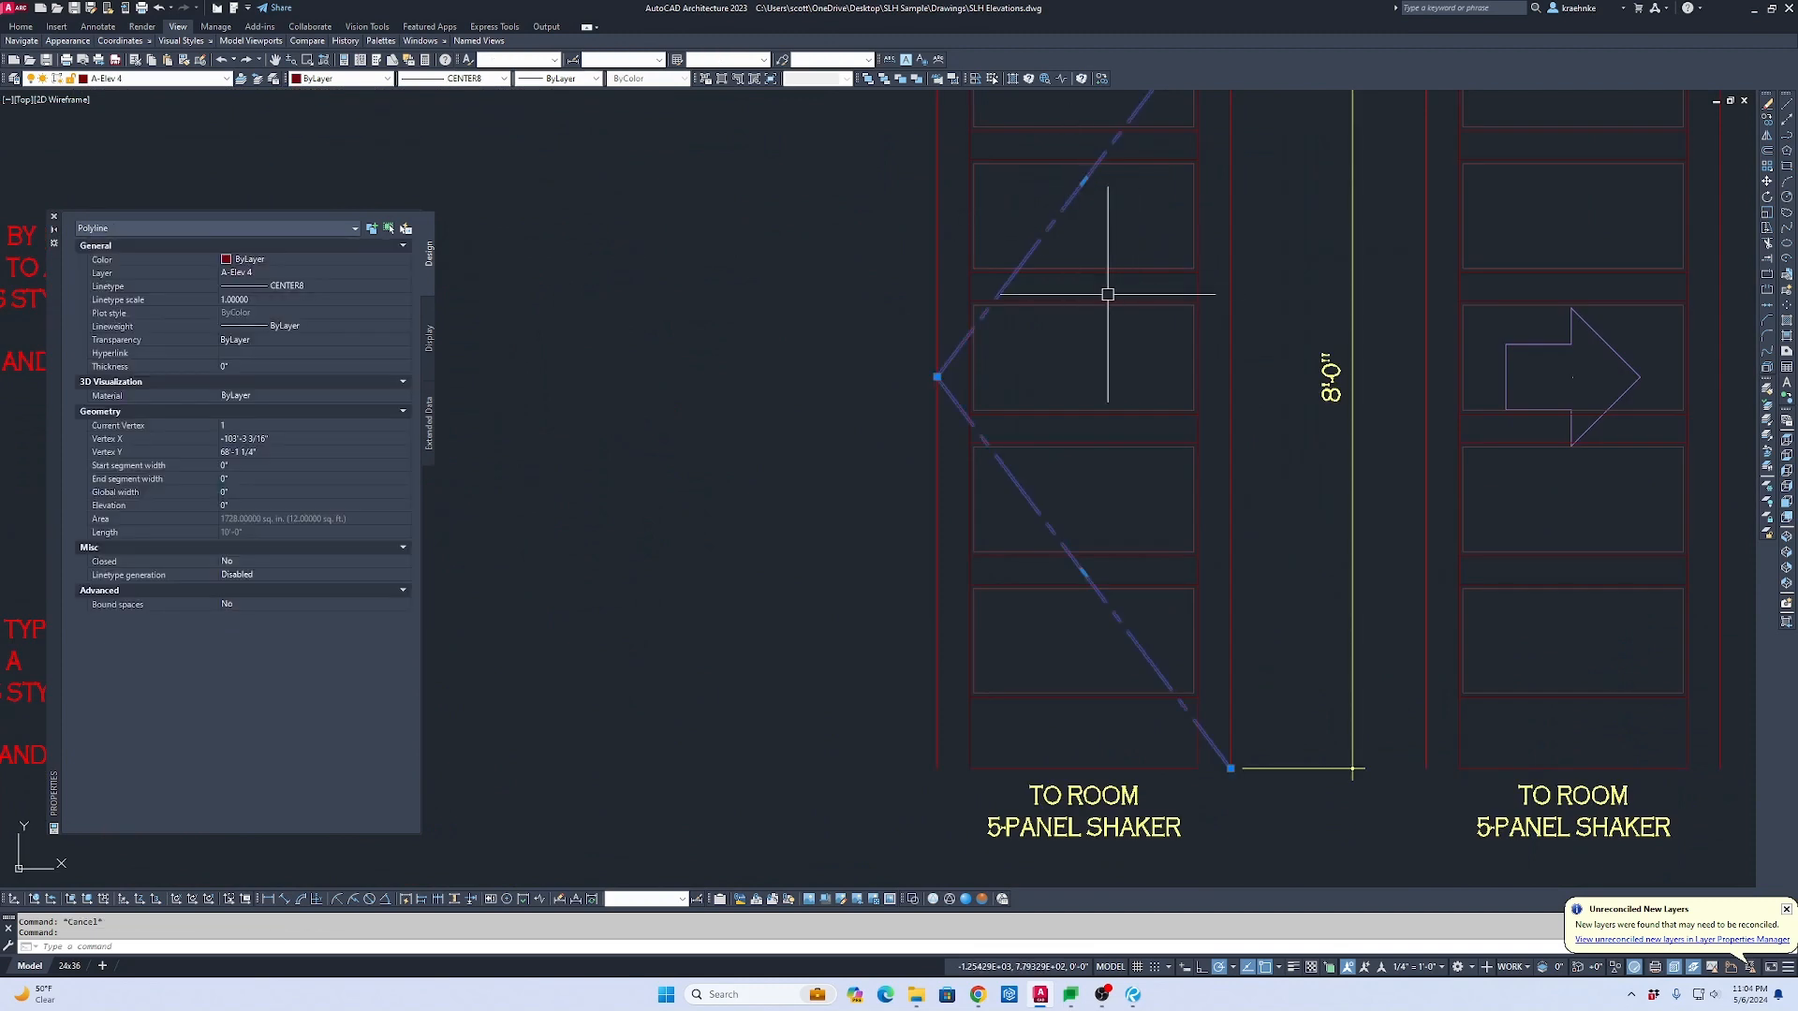
key("Escape")
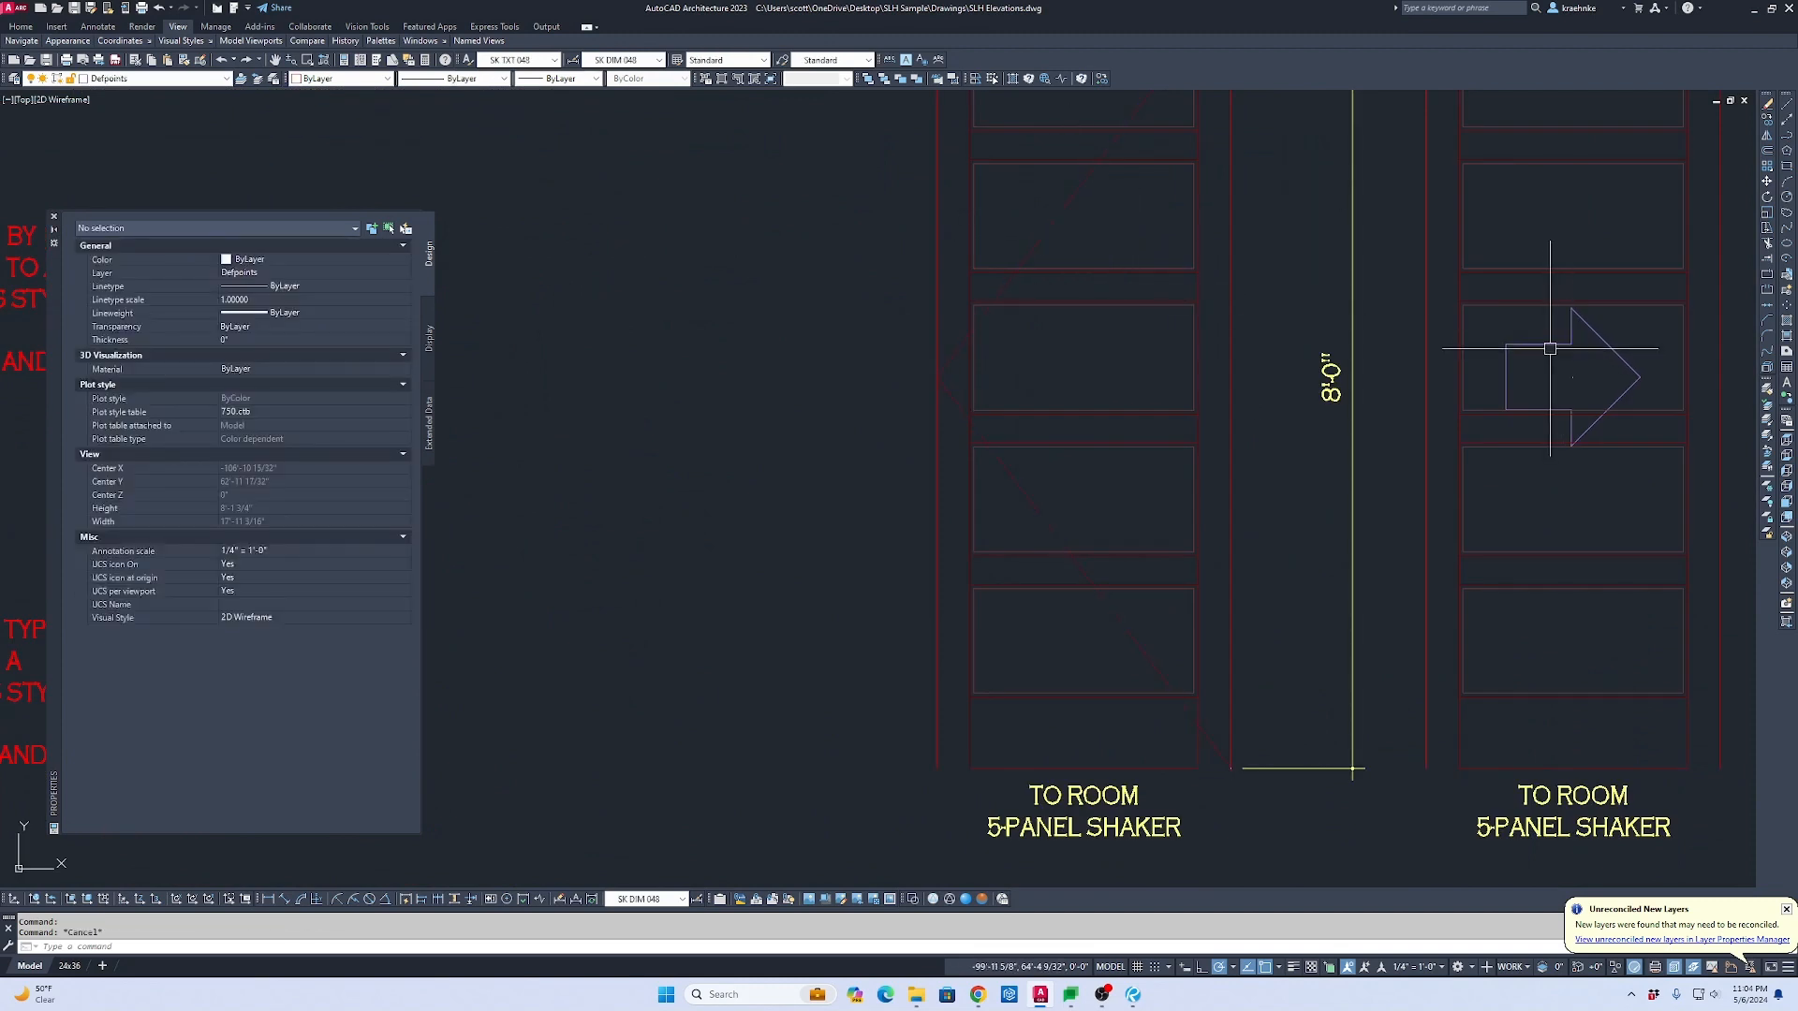
Step: Match the properties of the arrow polyline on the neighbouring shaker door onto the swing line of the 5-panel shaker door
left_click(1538, 344)
mouse_move(1538, 345)
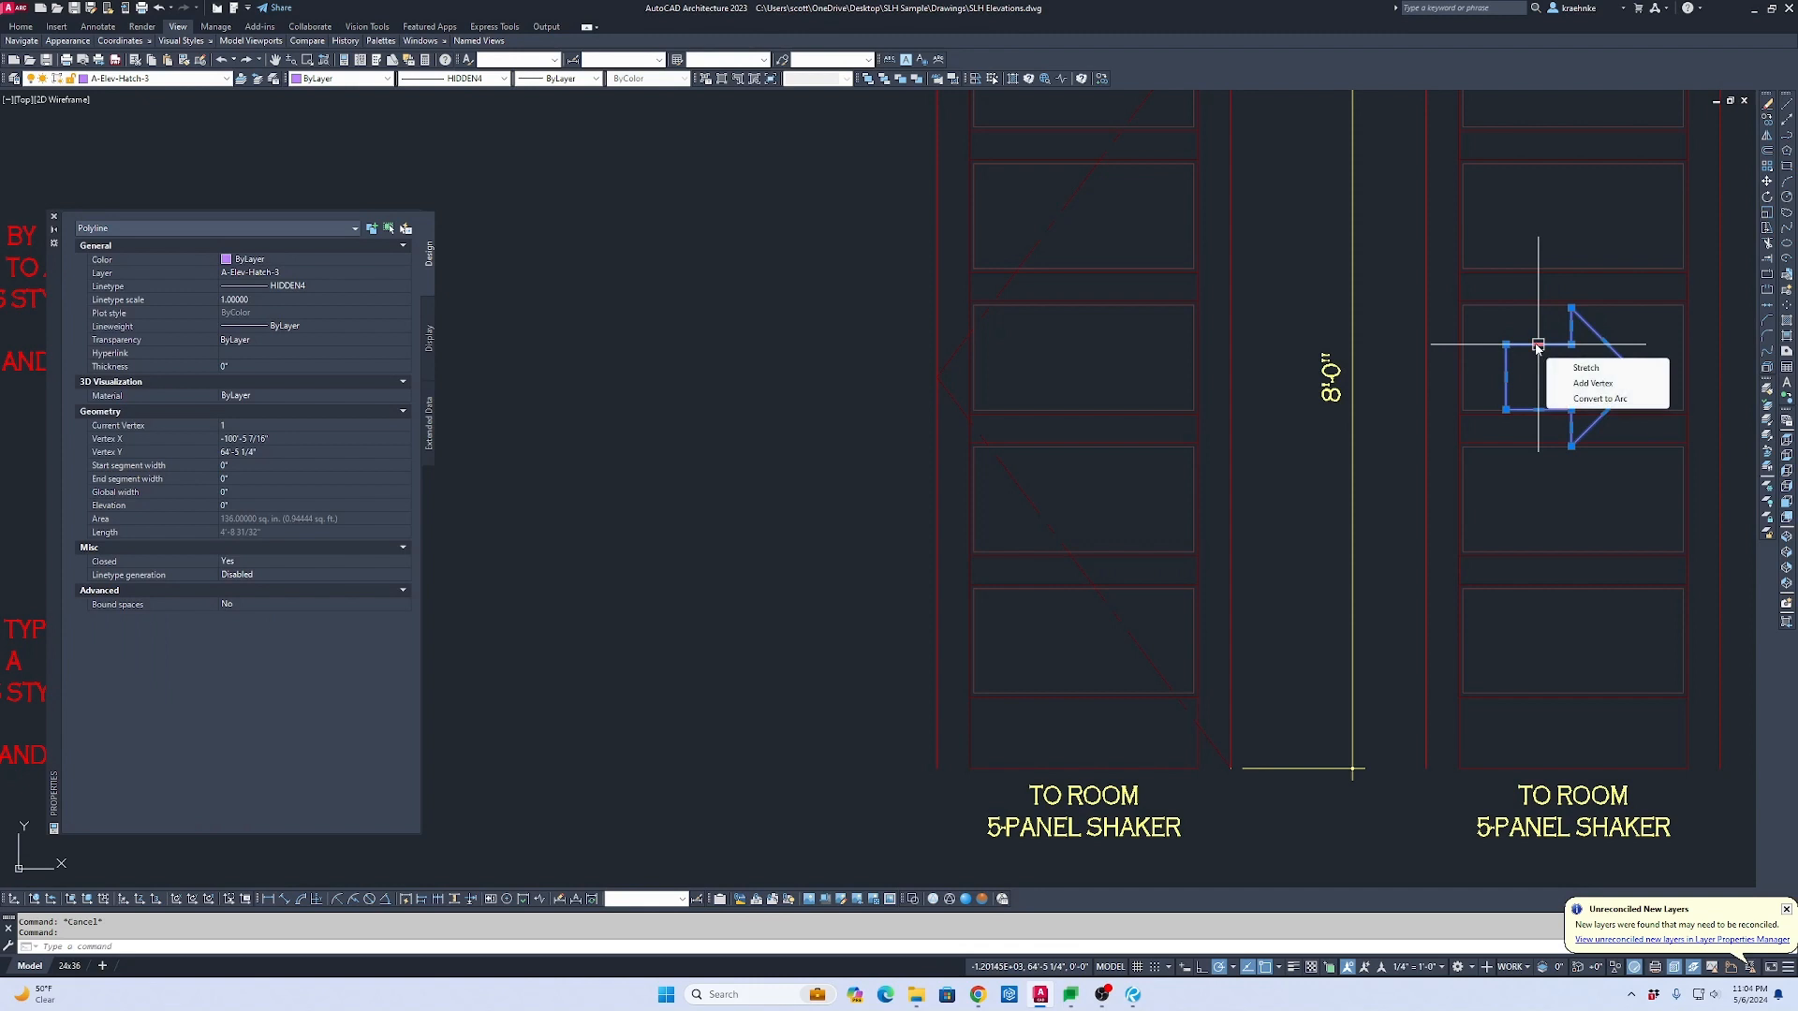
type("ma")
key("Return")
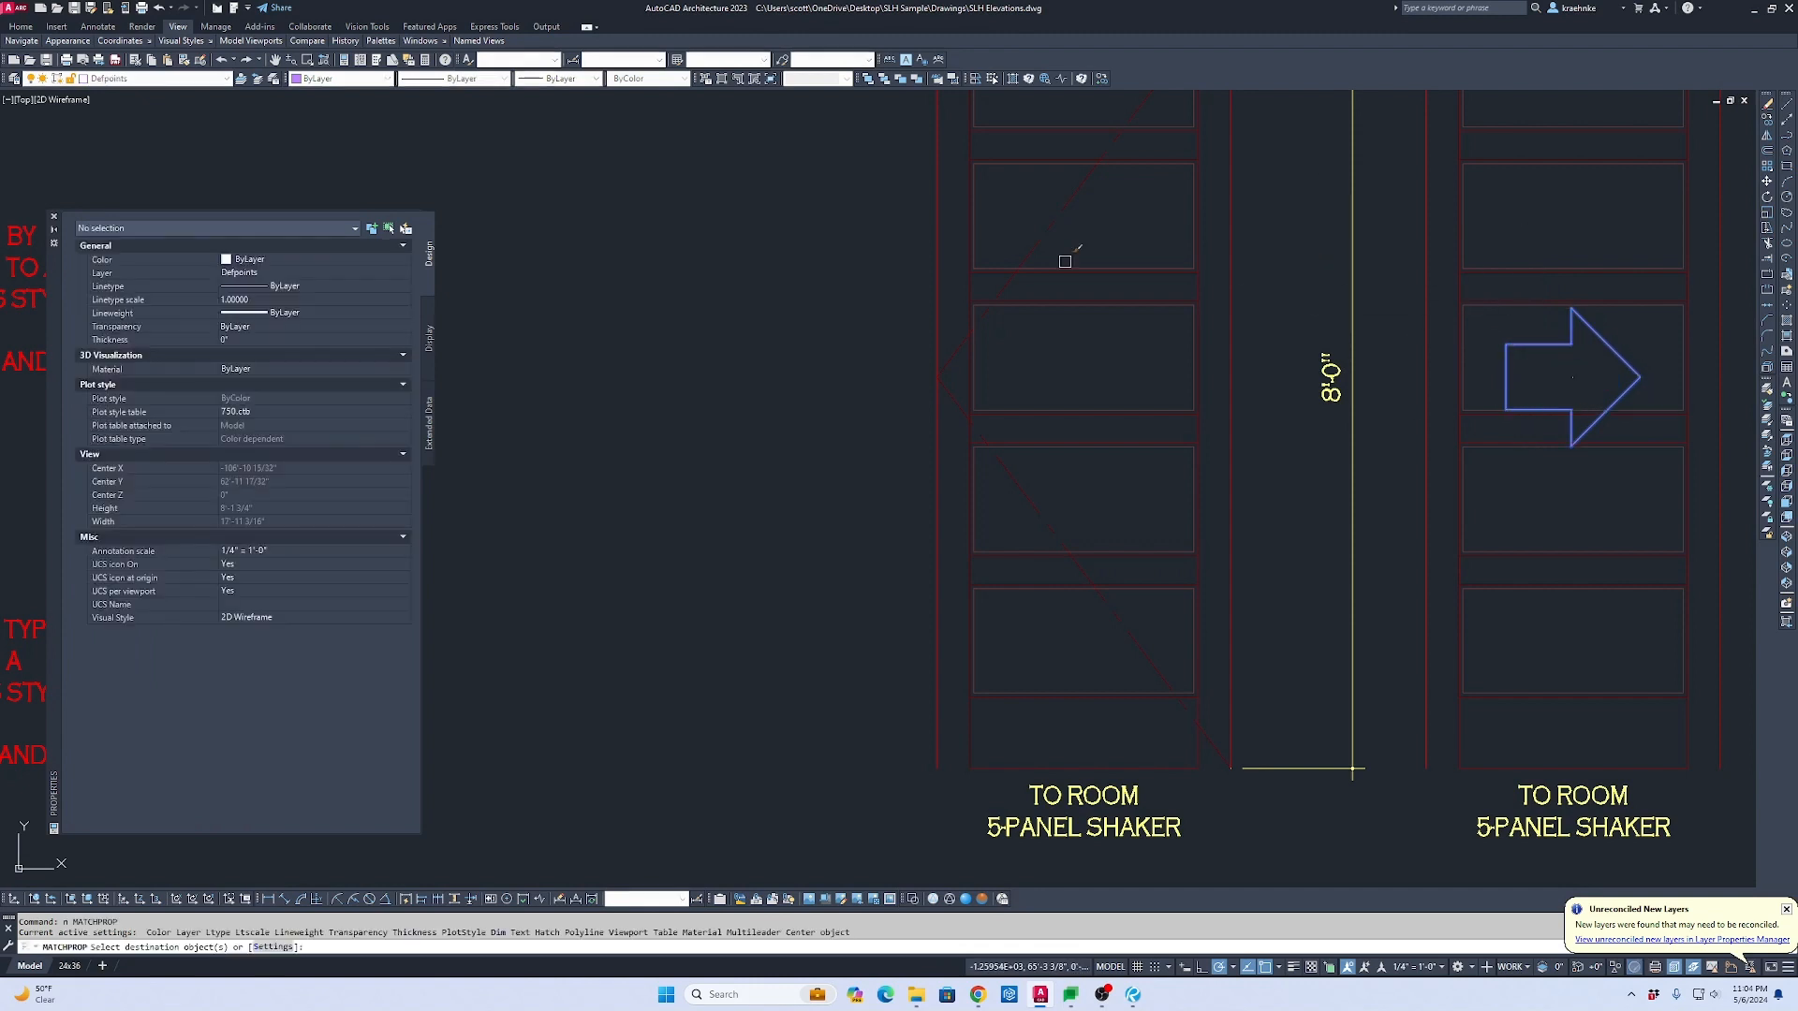
key("Escape")
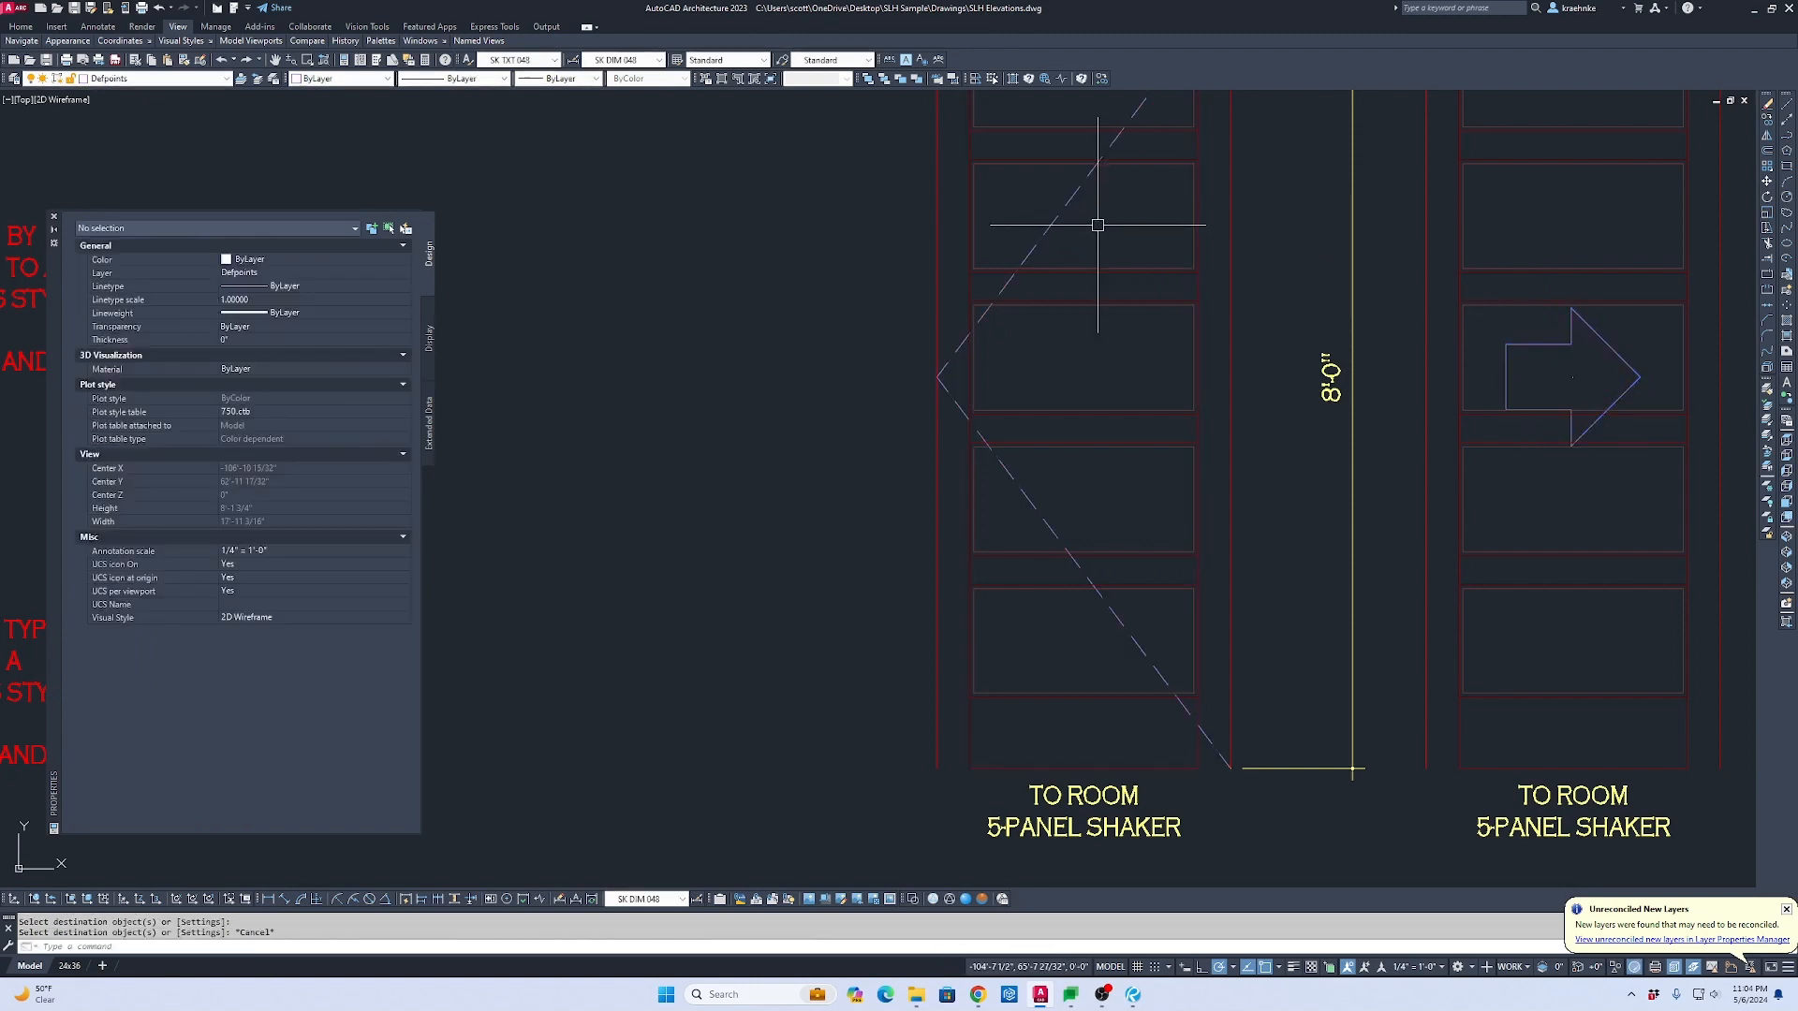
Step: Match the properties of the shaker door's dashed swing line onto the diamond swing symbol of the left storage door pair
key("Return")
left_click(1067, 188)
scroll(1161, 258, "down", 2)
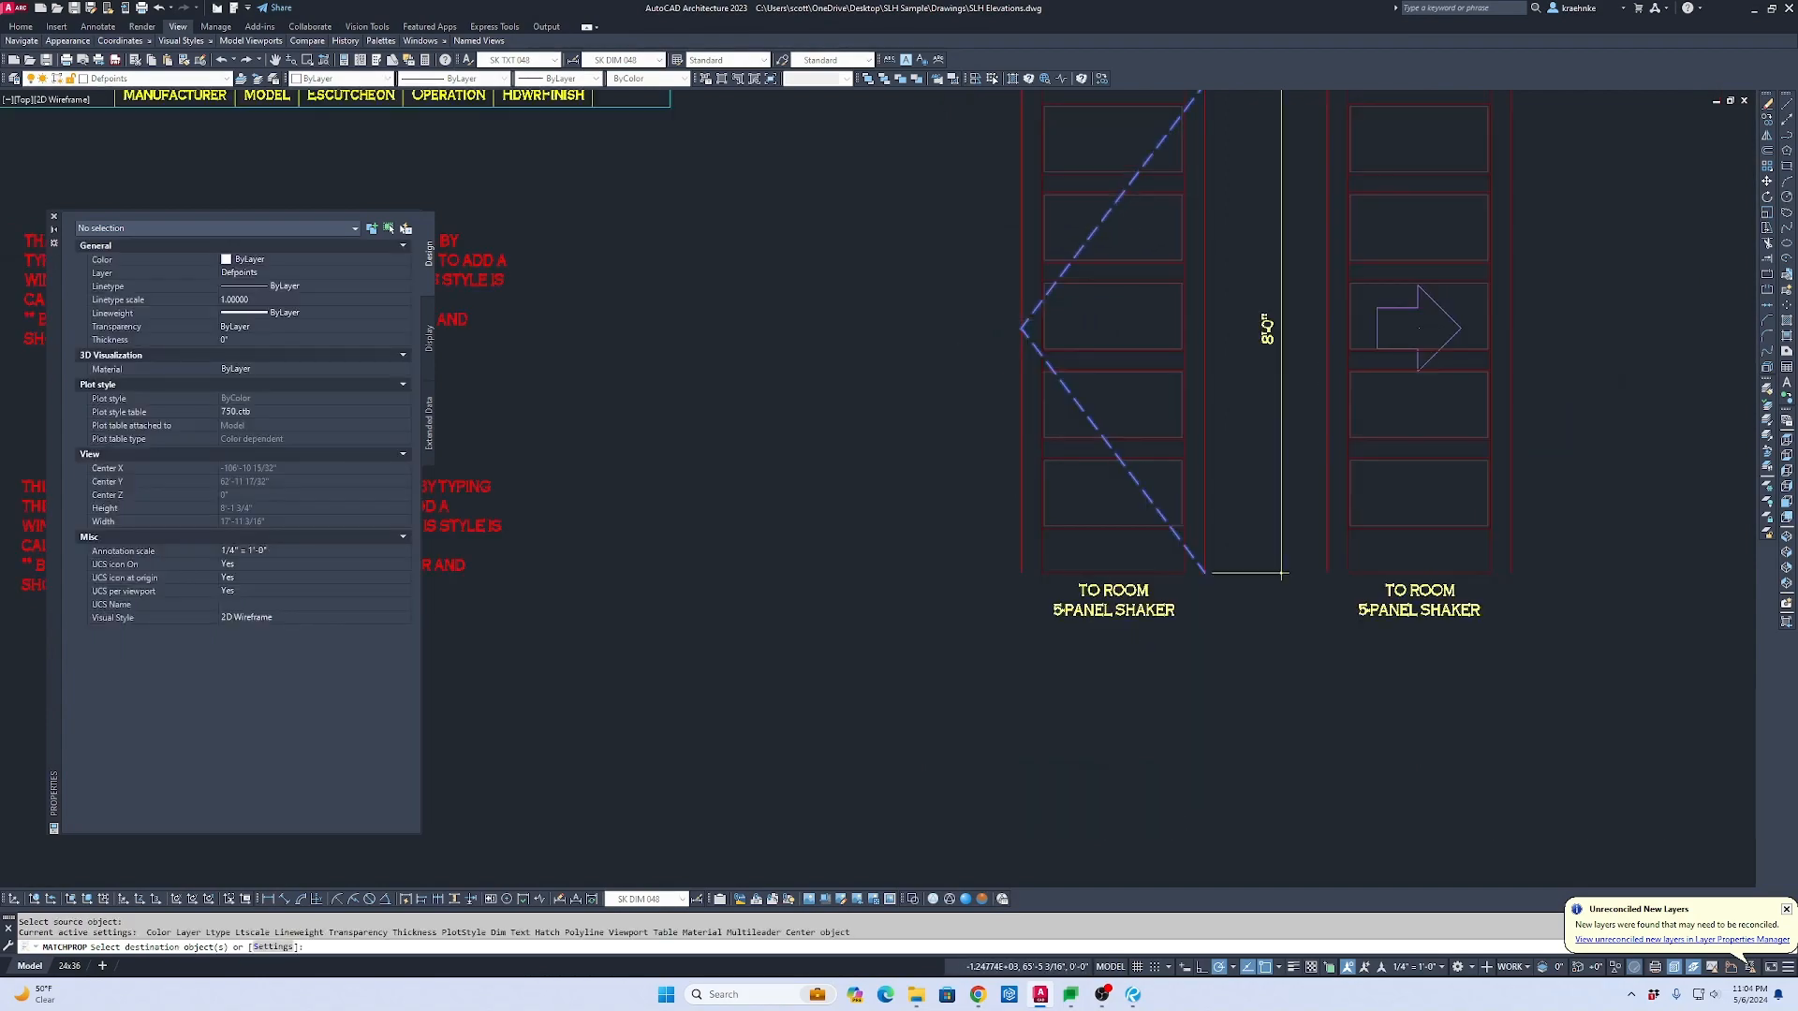
scroll(1161, 246, "down", 4)
middle_click_drag(1160, 246, 360, 349)
middle_click_drag(1139, 462, 357, 439)
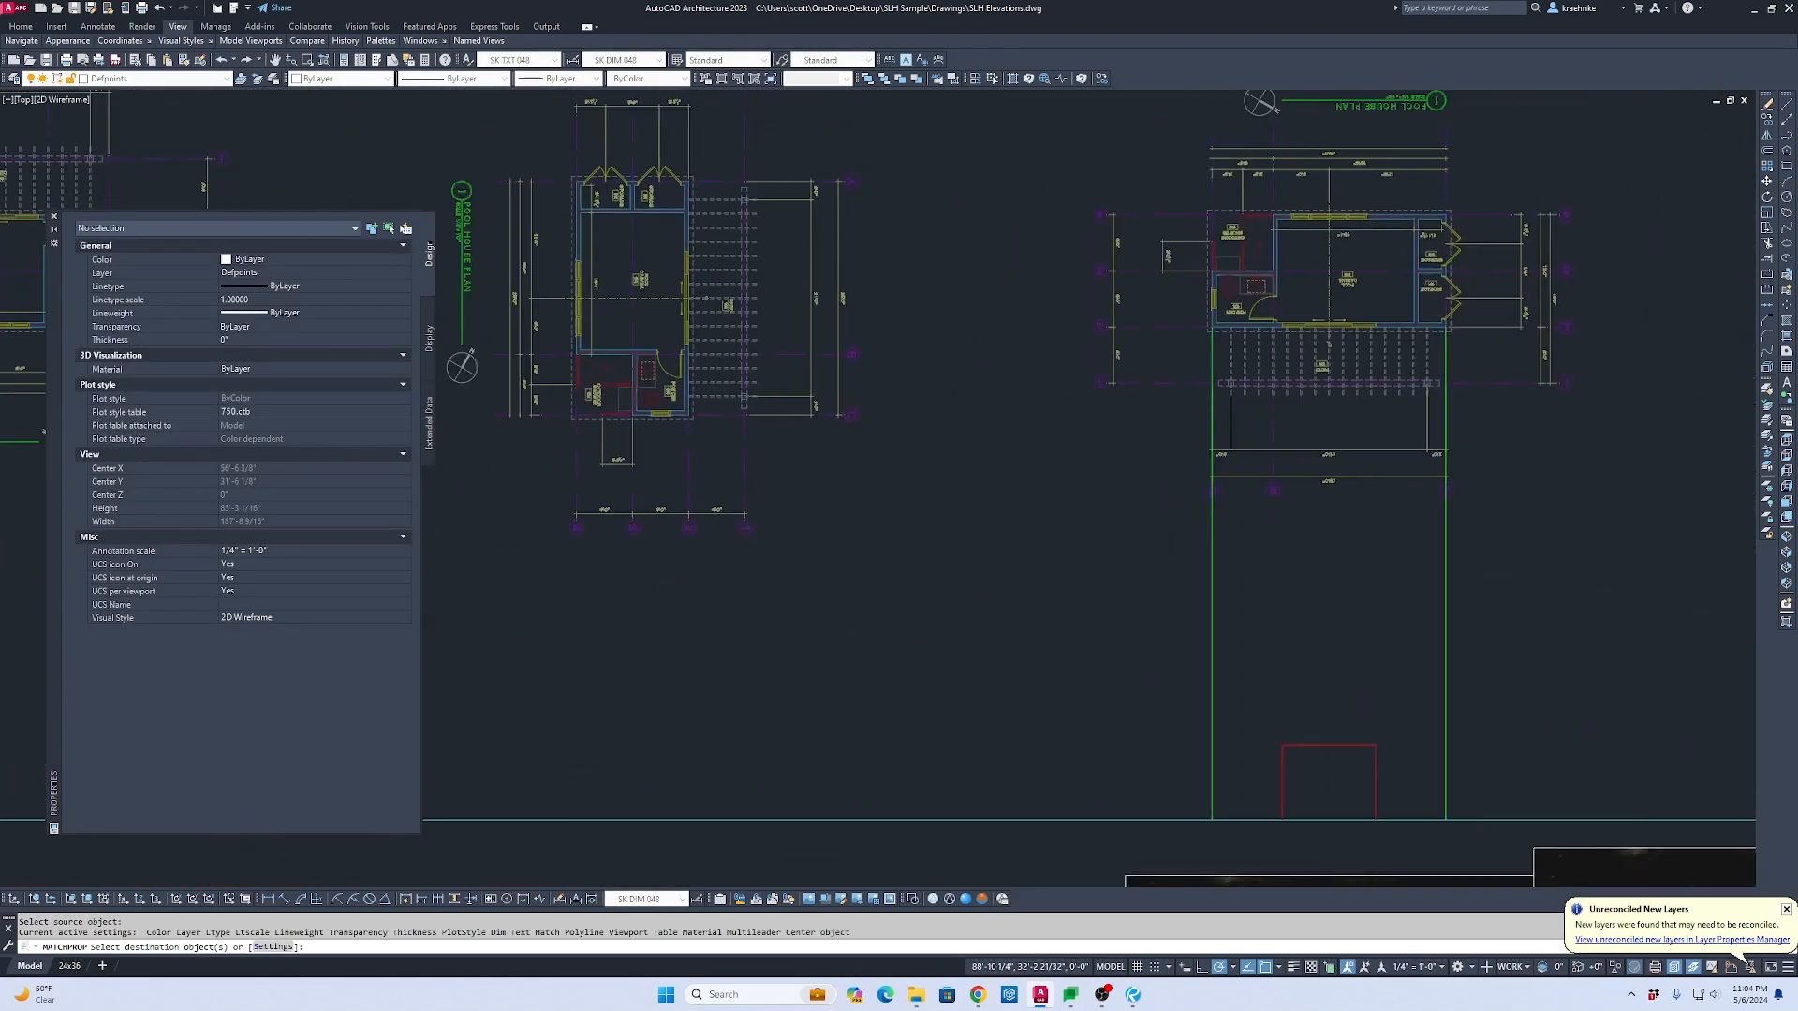
scroll(824, 398, "down", 2)
middle_click_drag(855, 469, 770, 117)
scroll(1220, 204, "up", 5)
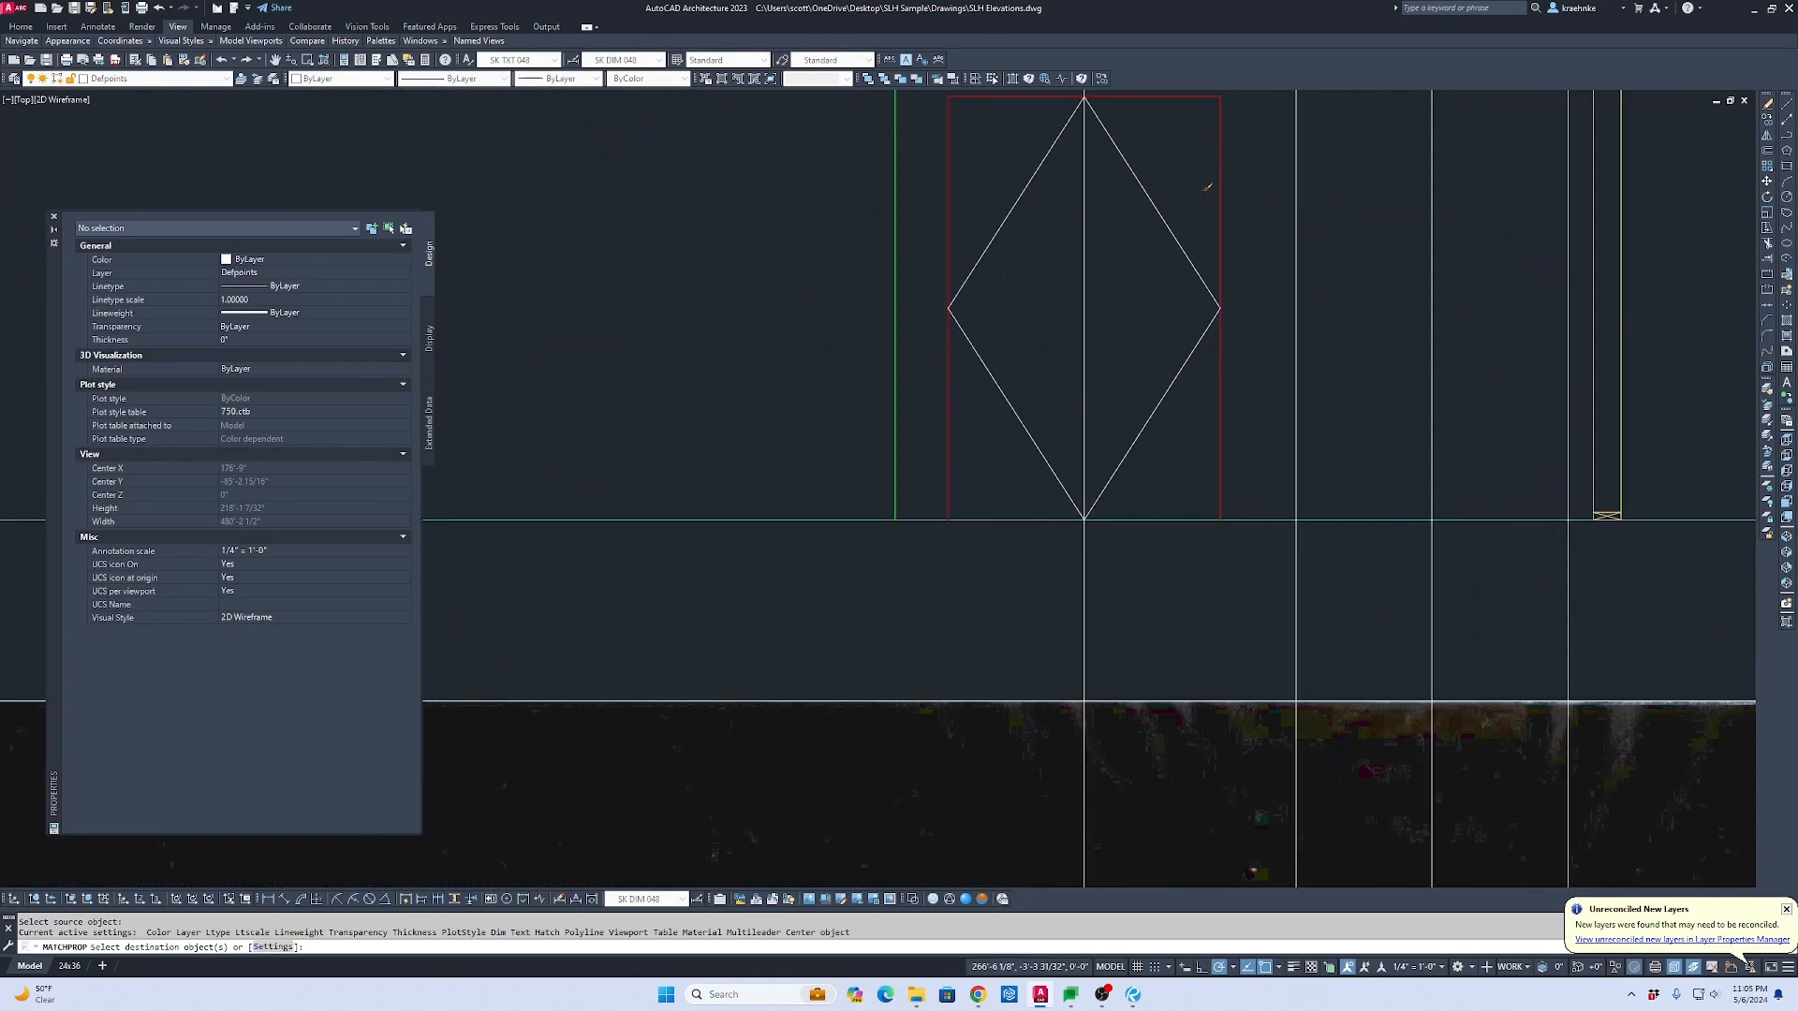
left_click(1152, 230)
left_click(1129, 280)
scroll(1119, 393, "down", 1)
key("Escape")
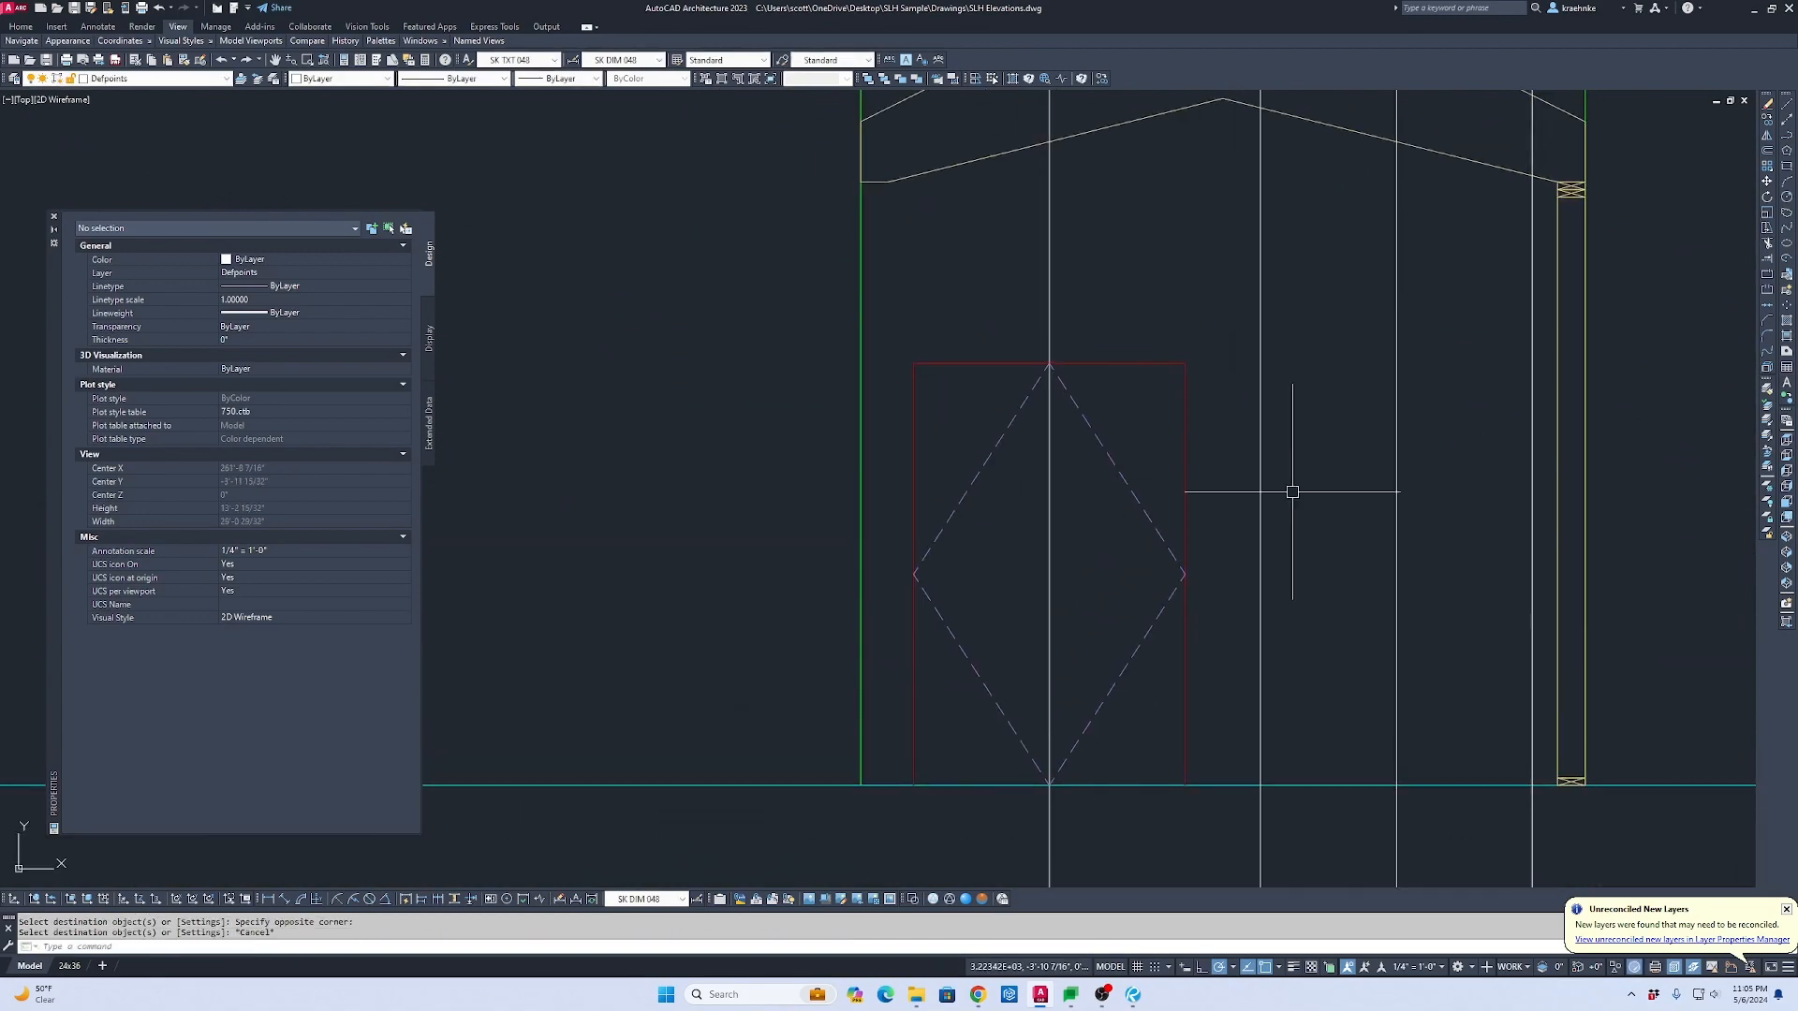
Step: Examine the trim around and between the two storage door pairs in the sketch
scroll(1292, 494, "down", 4)
scroll(1304, 514, "up", 2)
scroll(1065, 374, "up", 4)
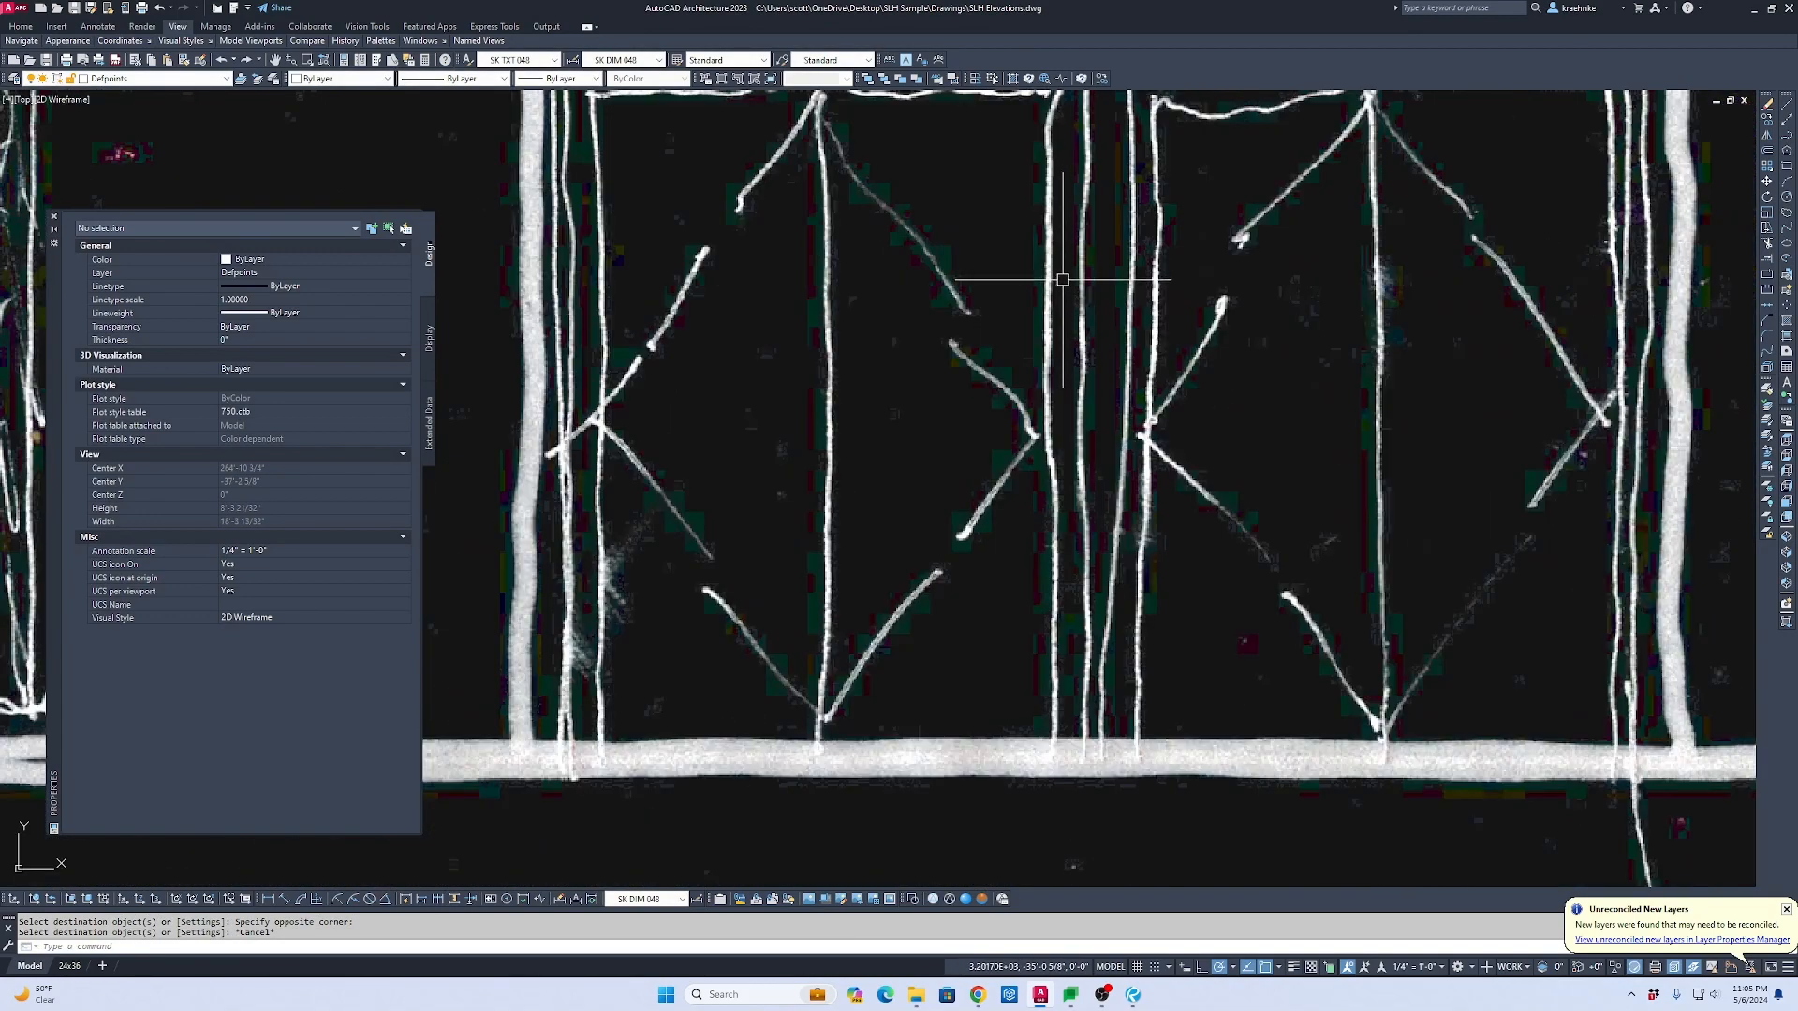
type("q")
key("Return")
left_click(1066, 375)
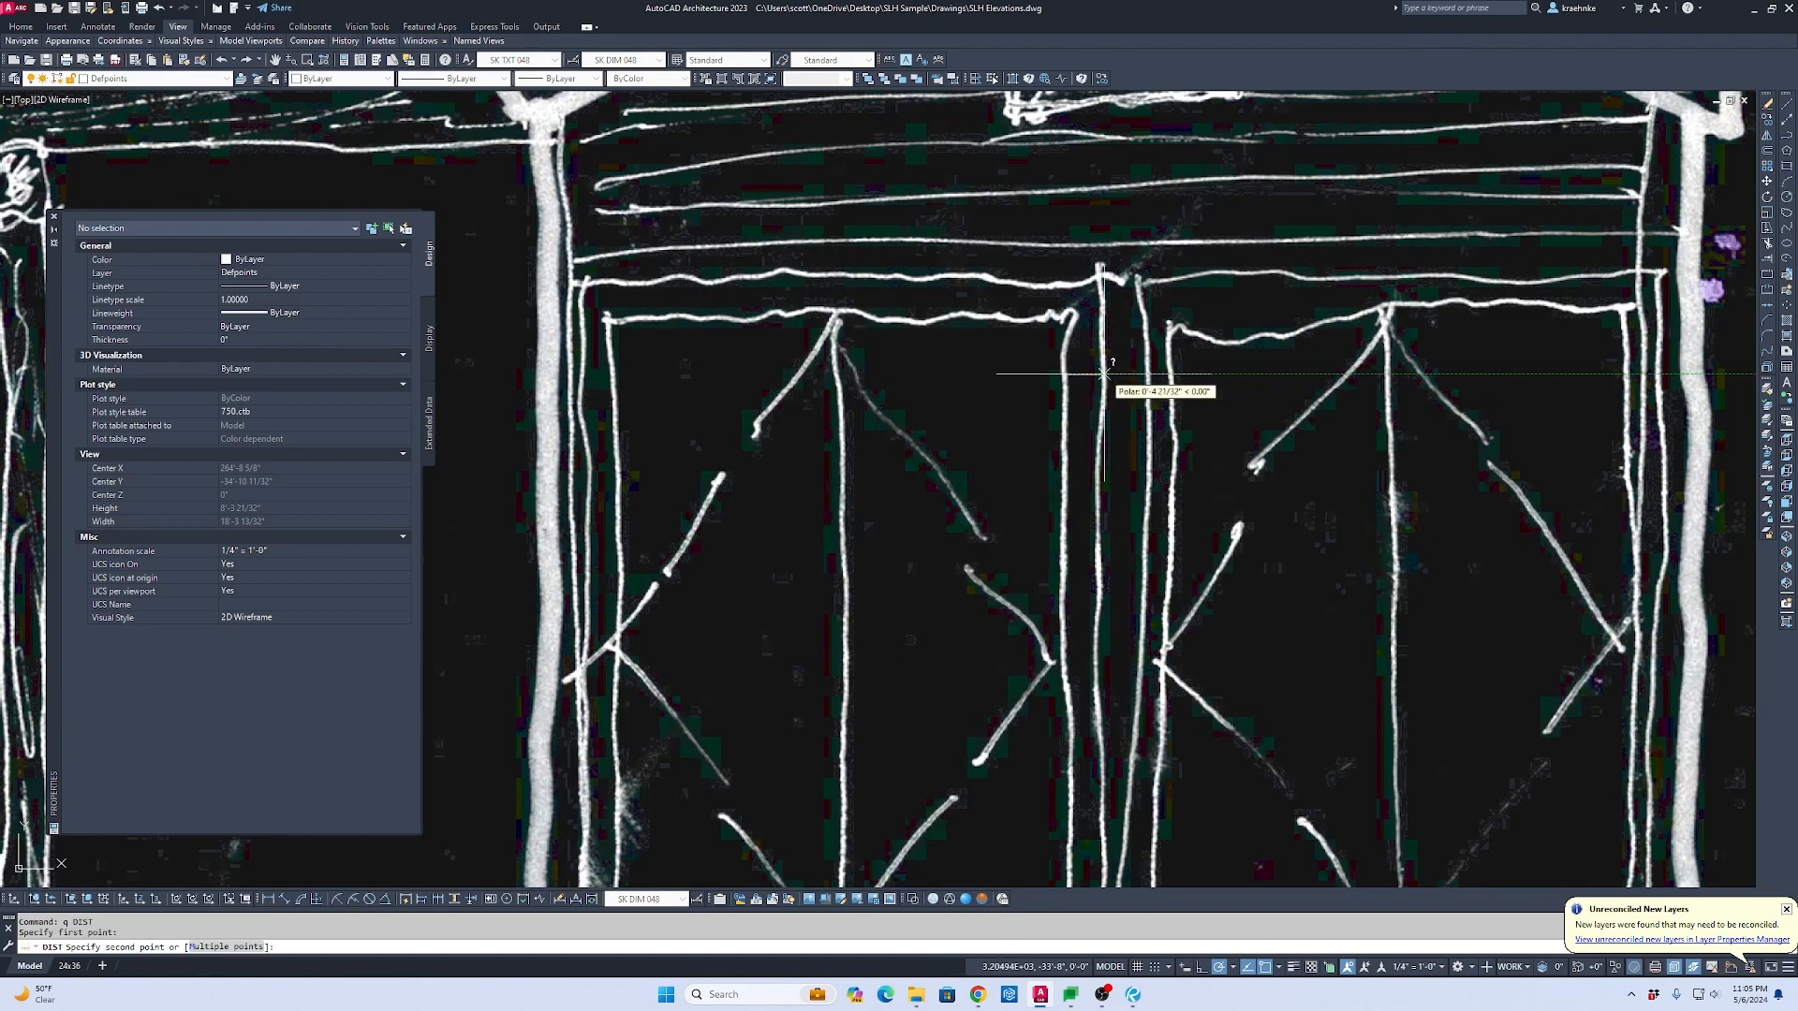
key("Escape")
scroll(1039, 408, "down", 5)
middle_click_drag(1066, 270, 1151, 666)
middle_click_drag(1135, 308, 1140, 708)
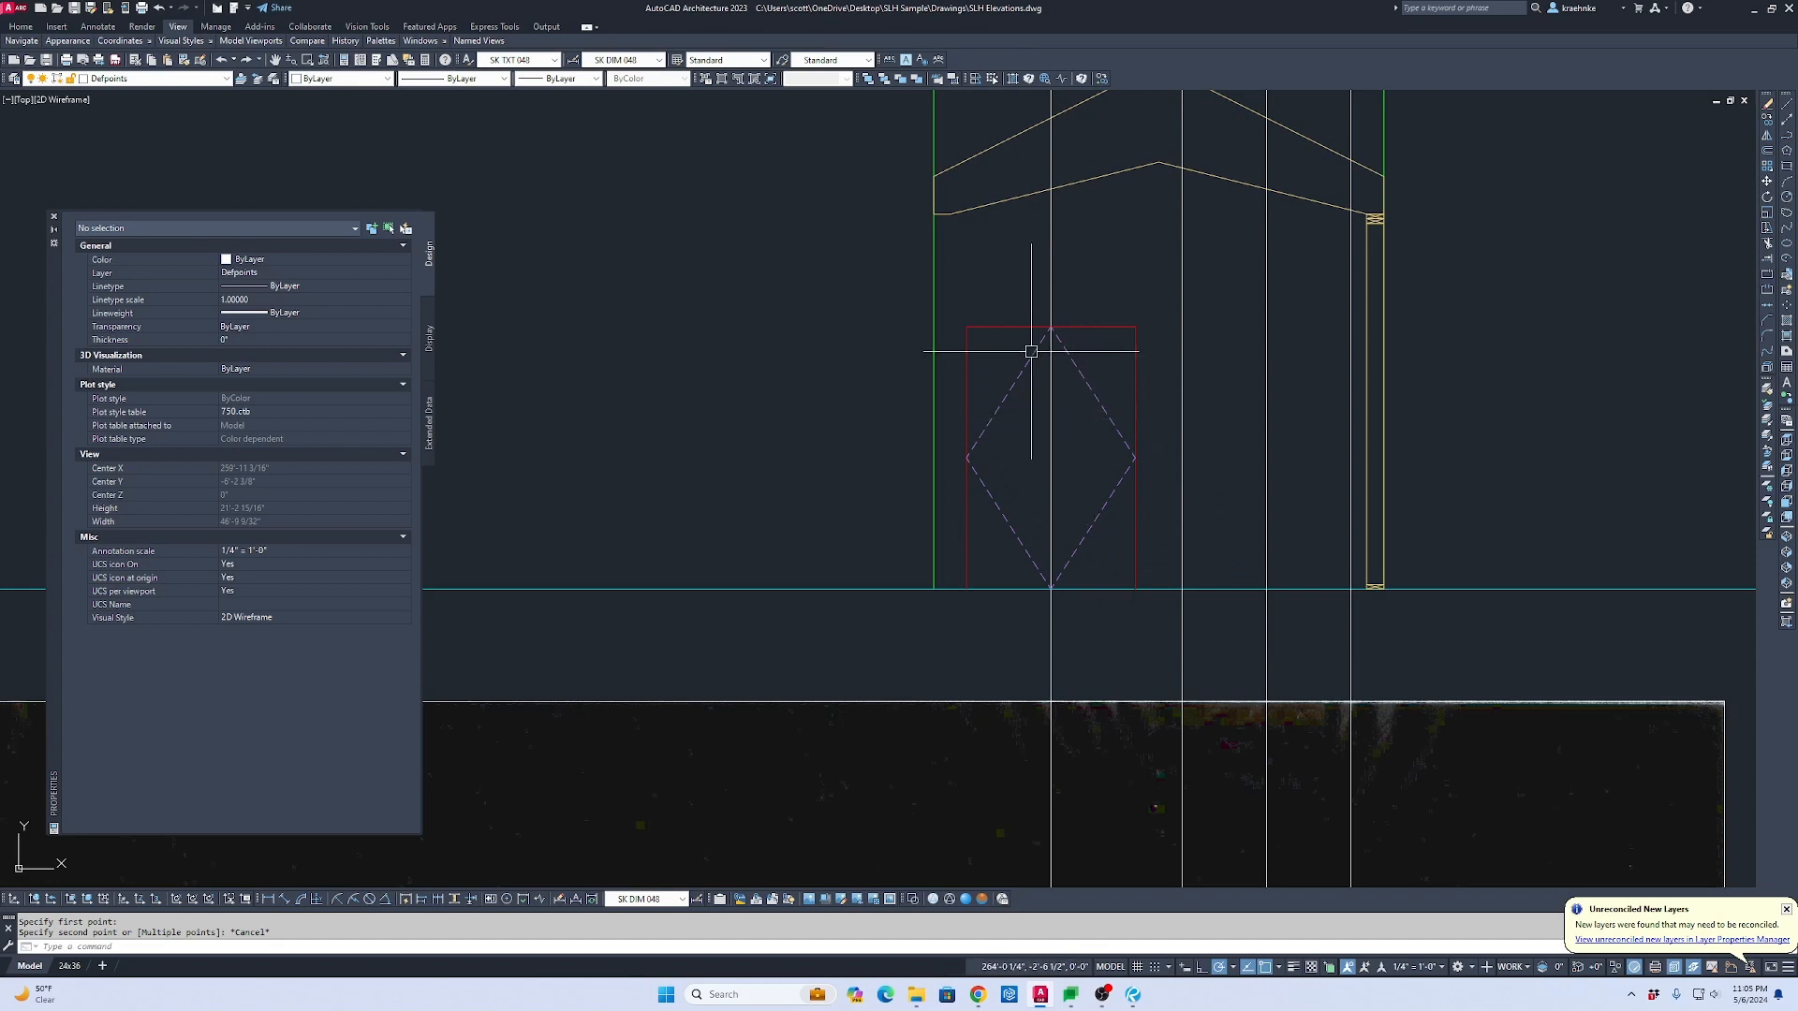
scroll(1009, 345, "up", 4)
key("Escape")
key("Escape")
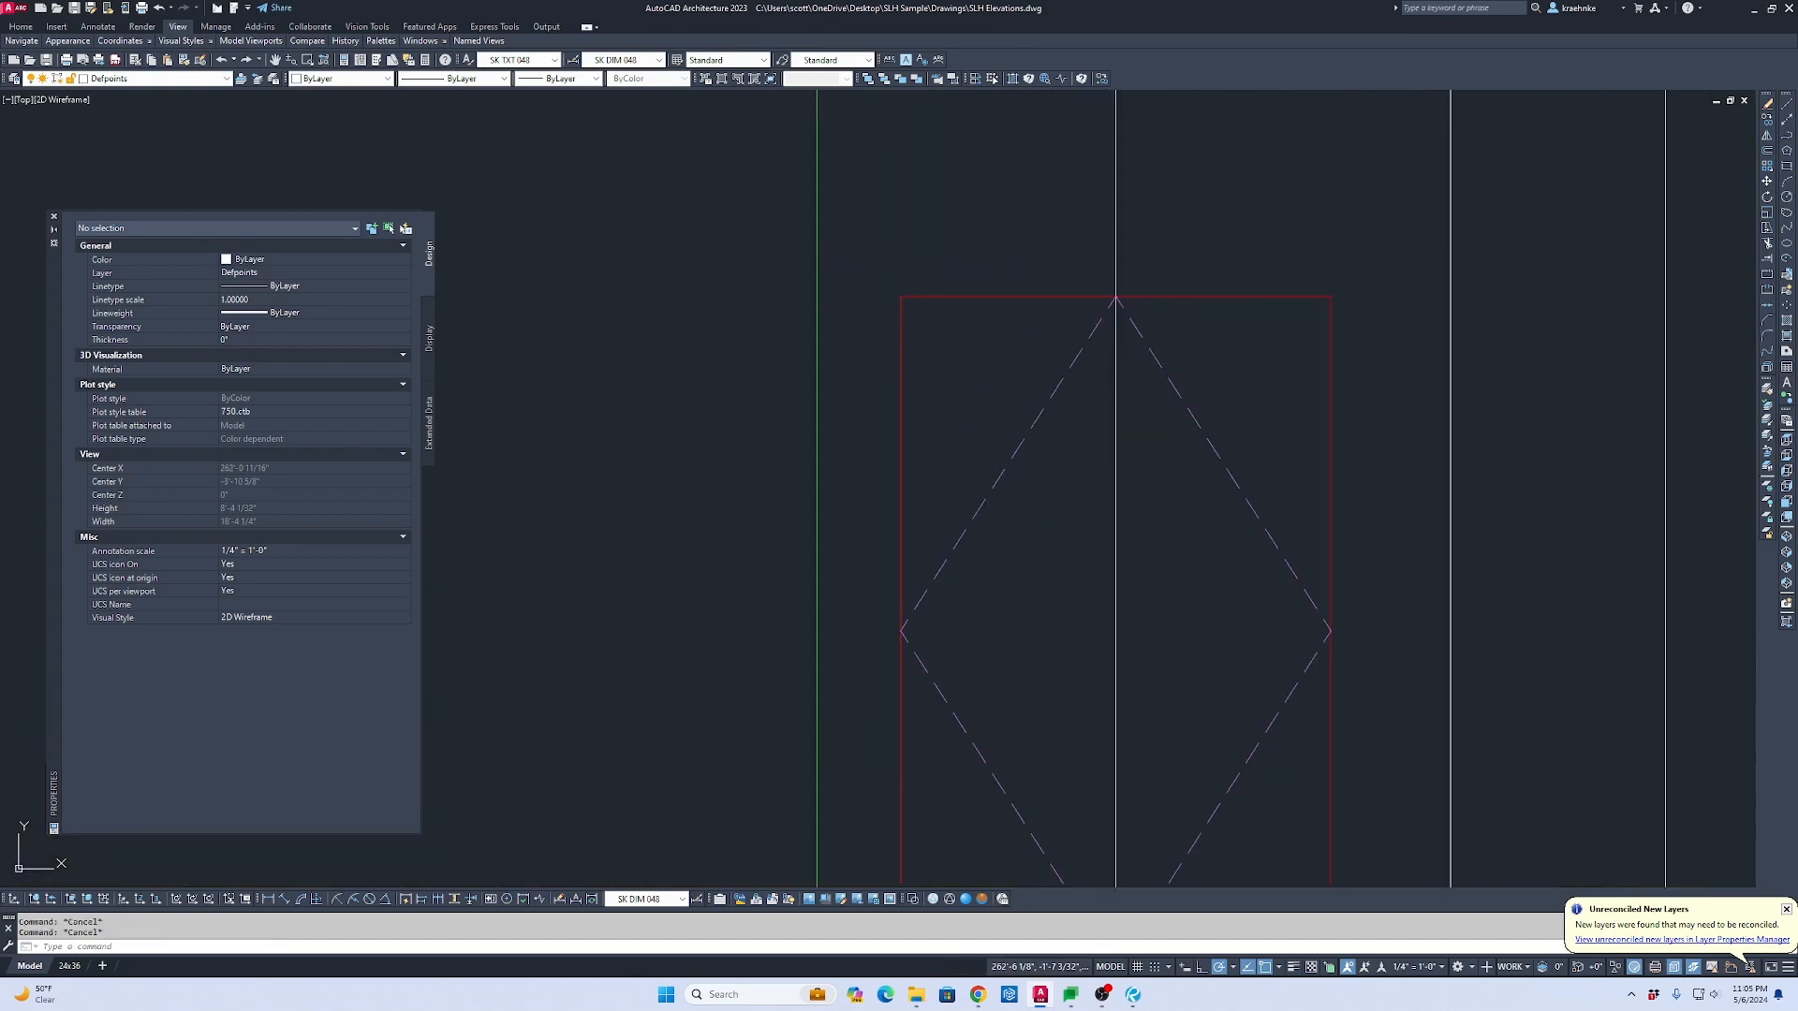
type("rec")
key("Return")
left_click(899, 296)
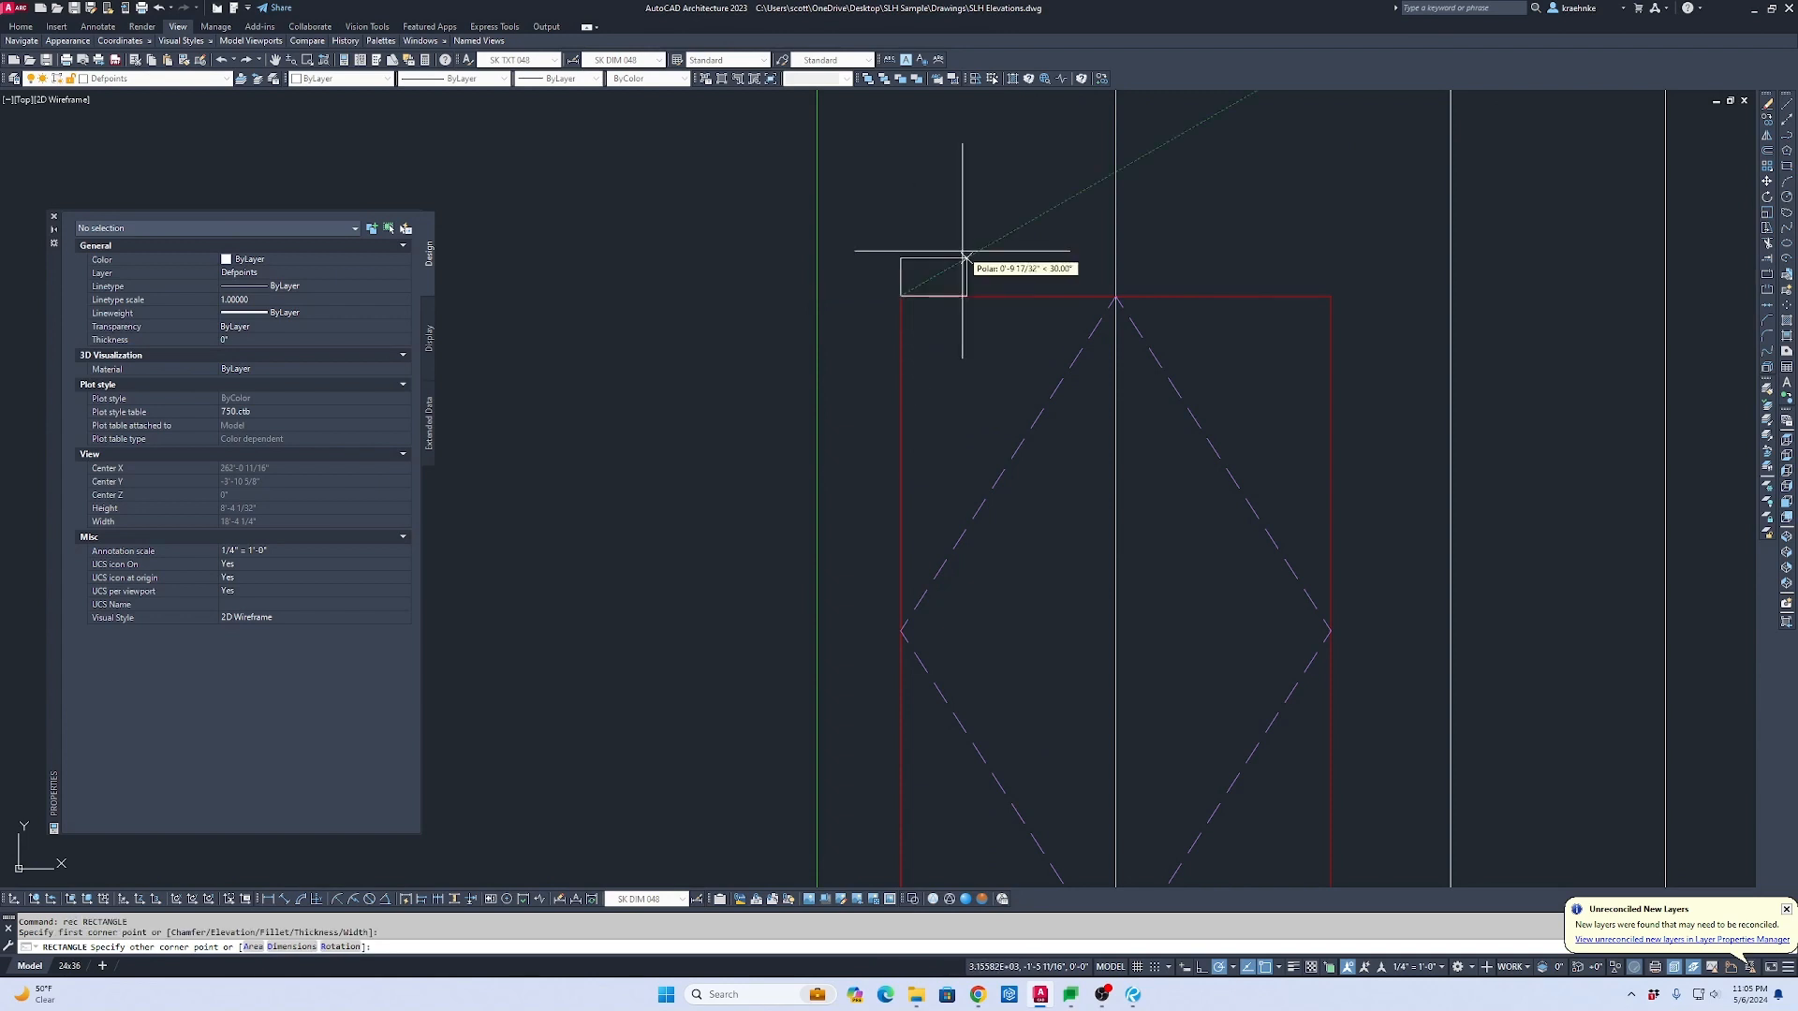
type("d")
key("Return")
key("Escape")
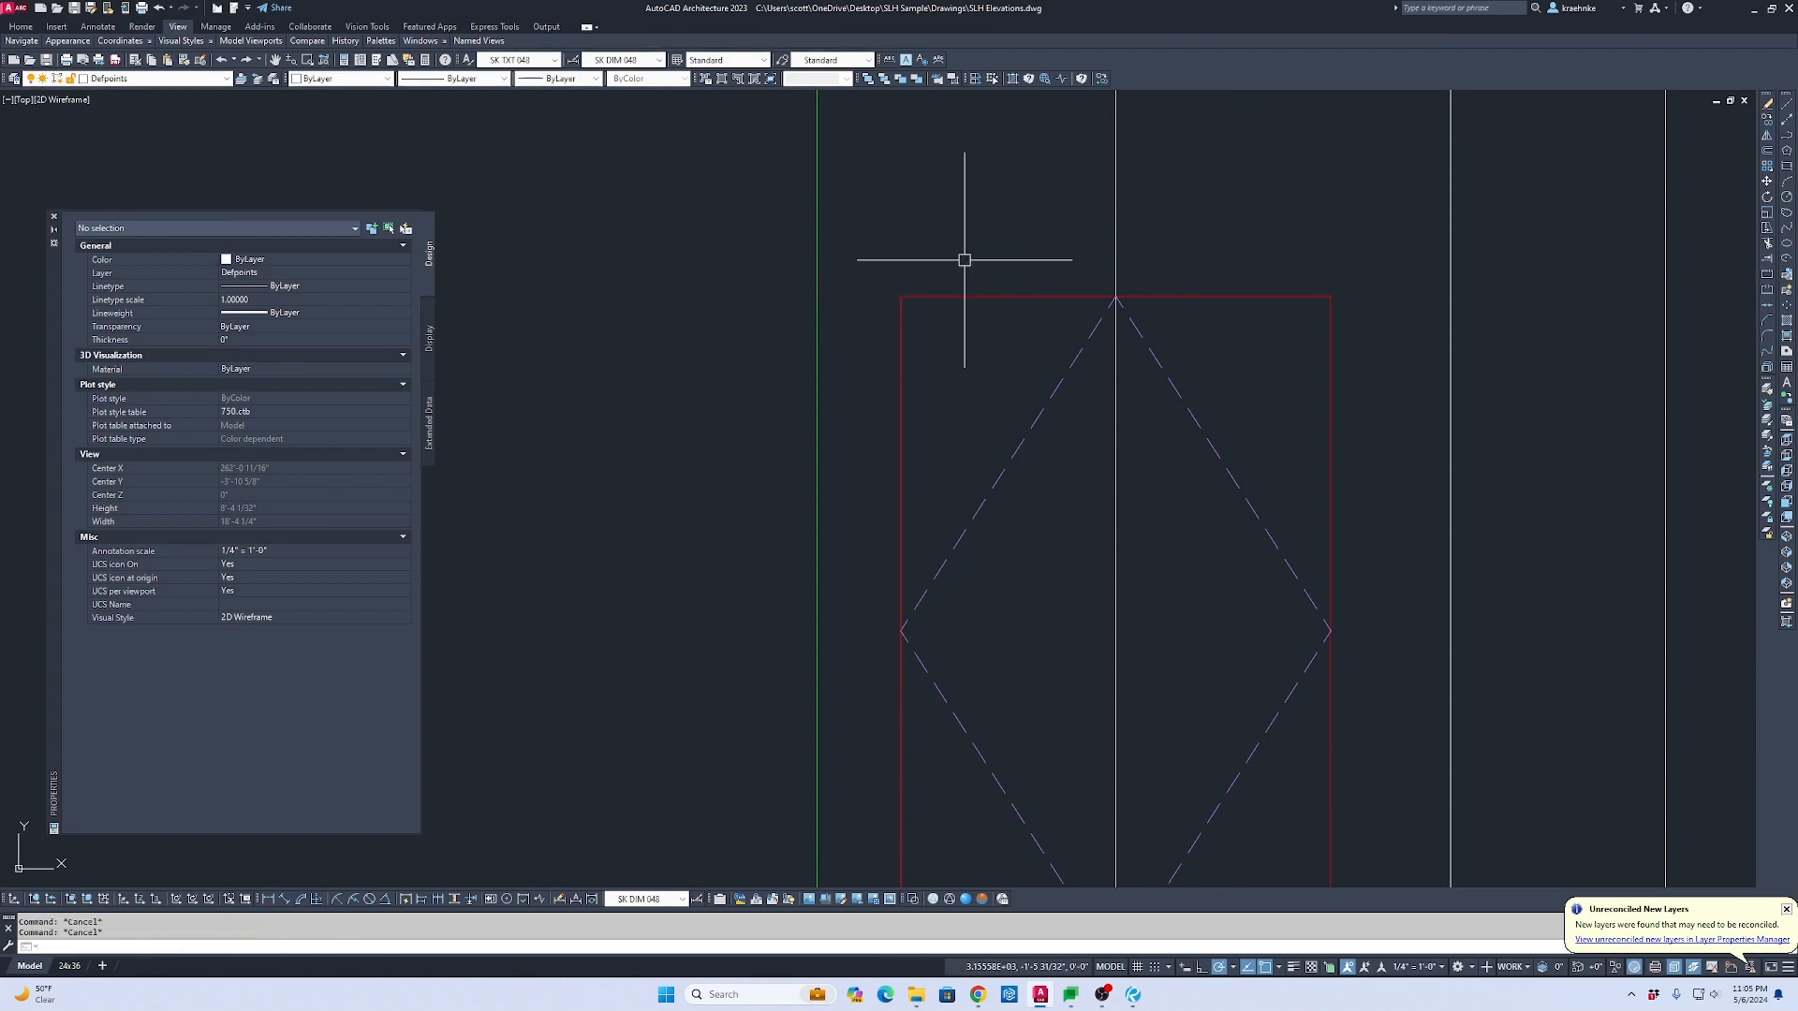
Step: Draw a 5.5 by 5.5 inch rectangle above the head of the left door opening, starting from its upper-left corner
type("rec")
key("Return")
left_click(900, 296)
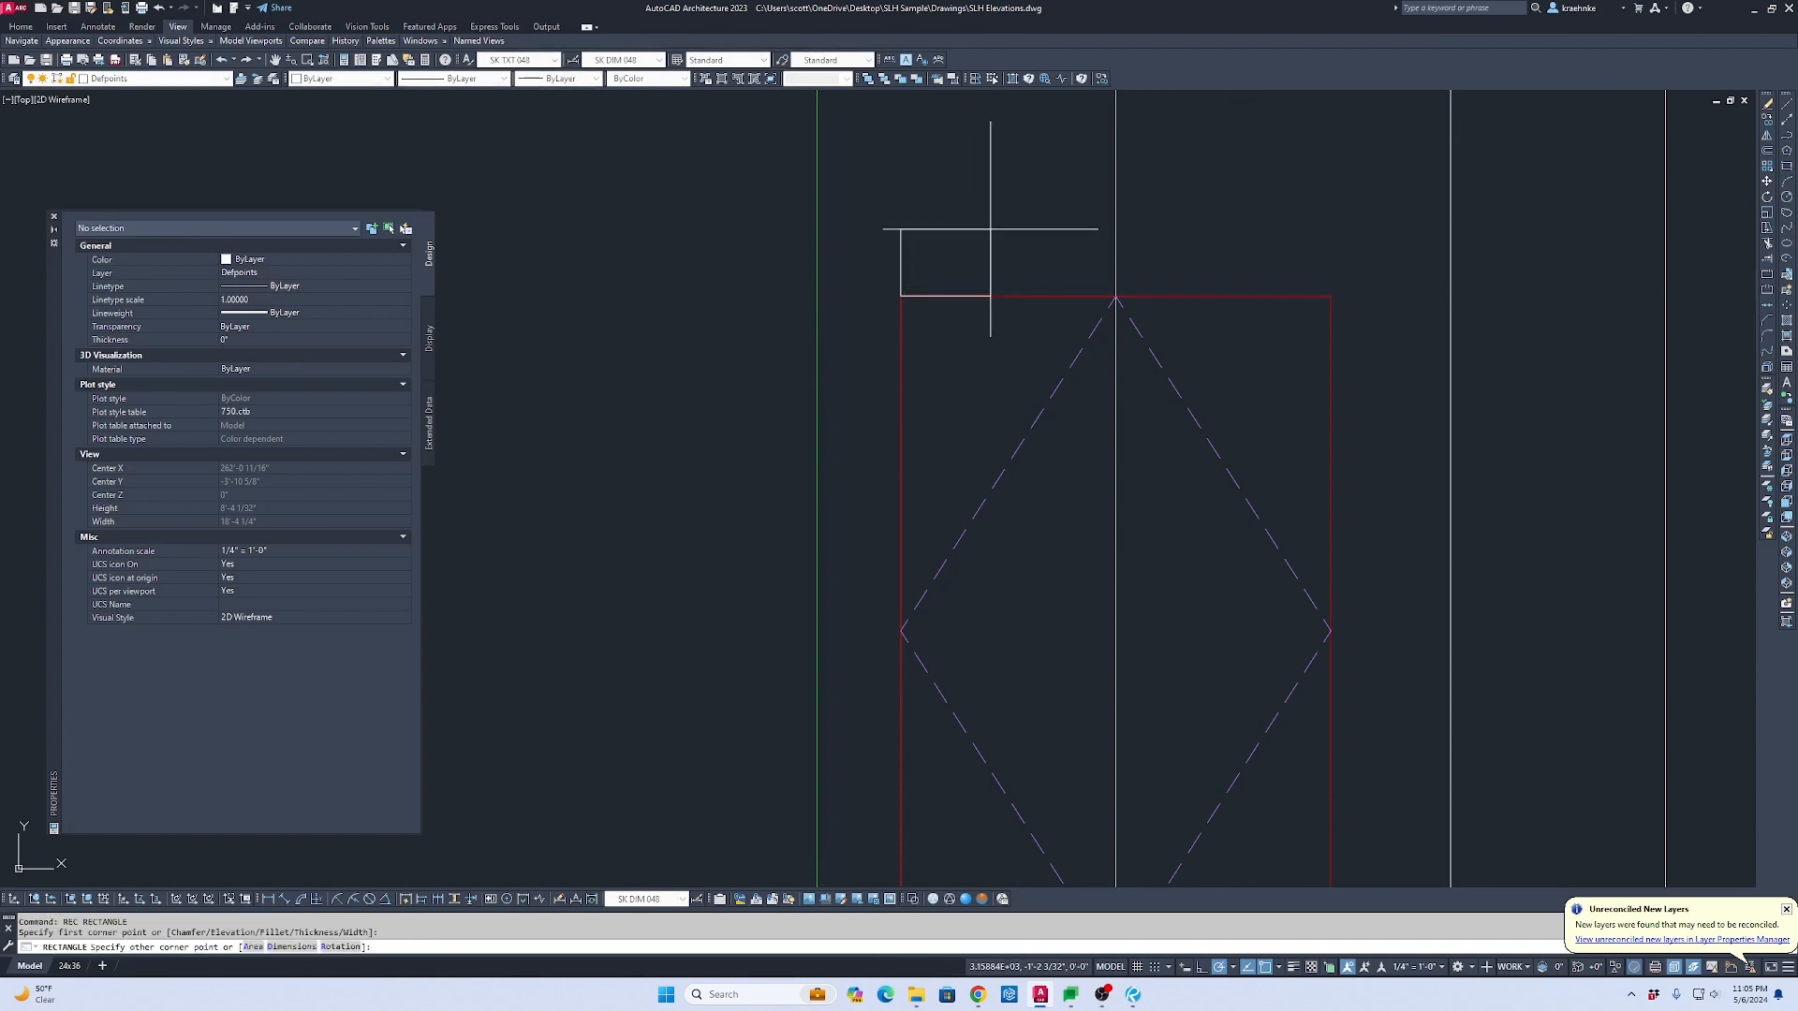
type("d")
key("Return")
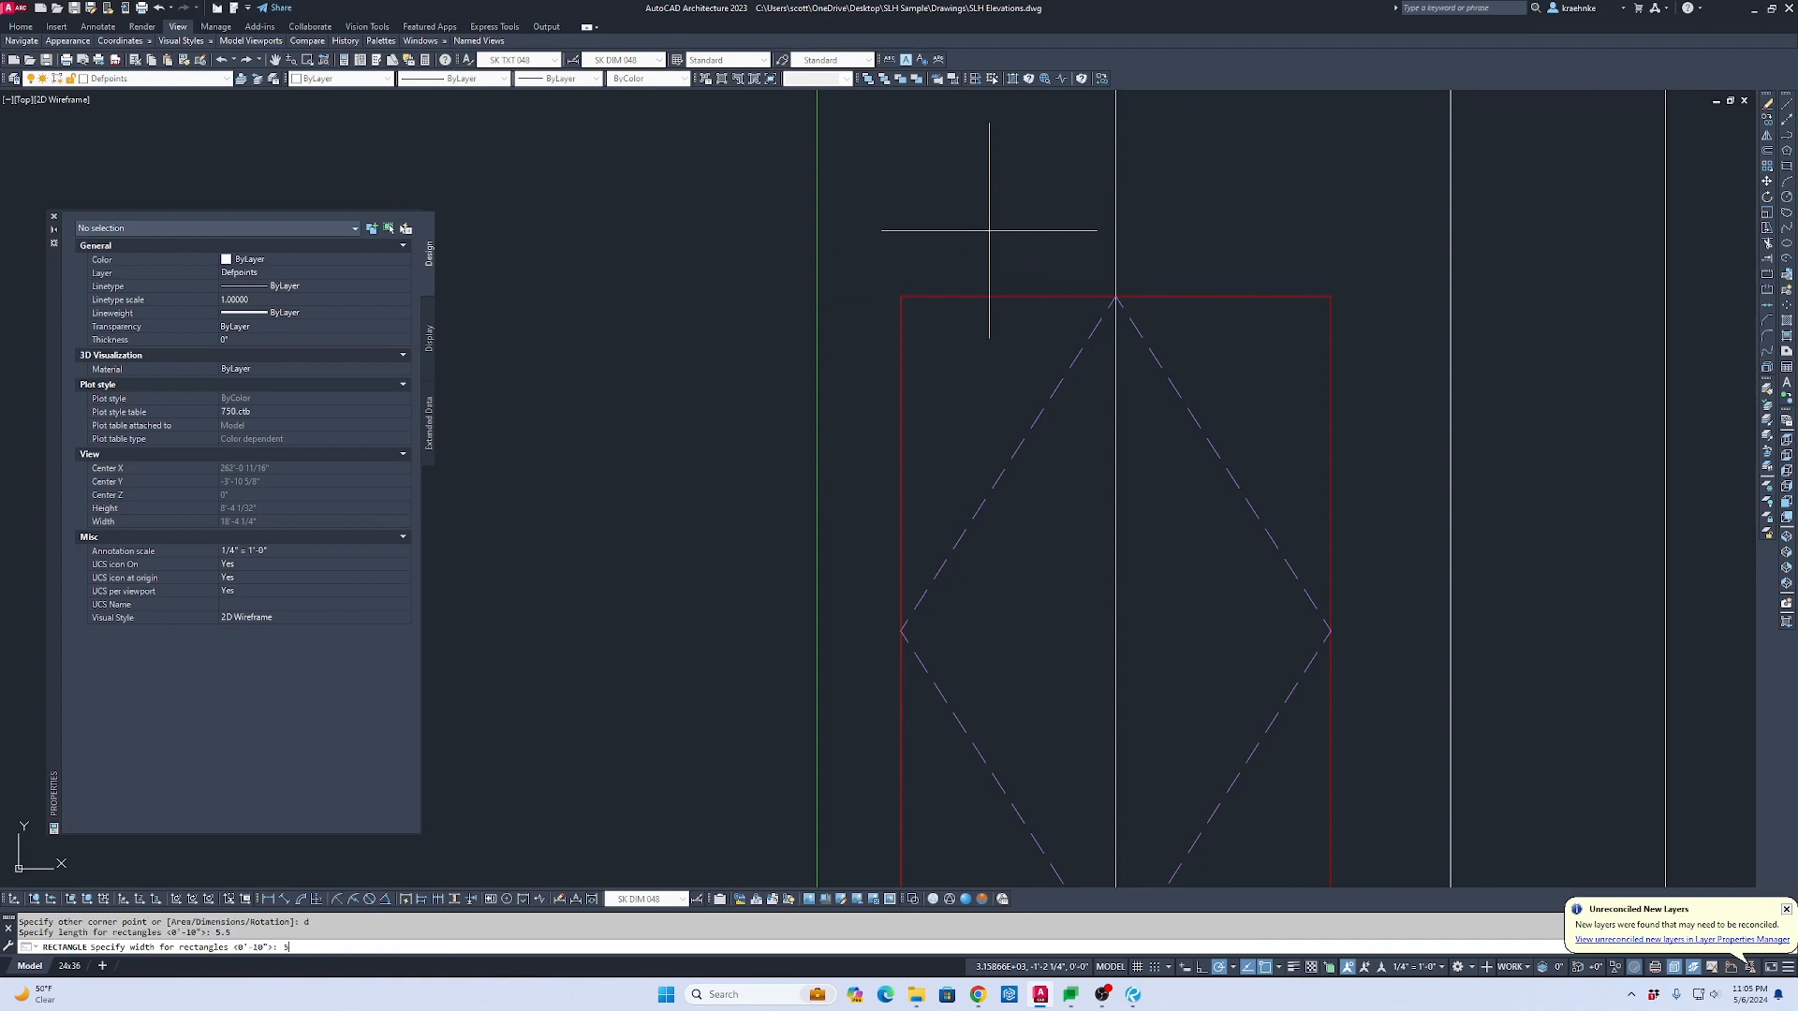
type(".5")
key("Return")
left_click(989, 229)
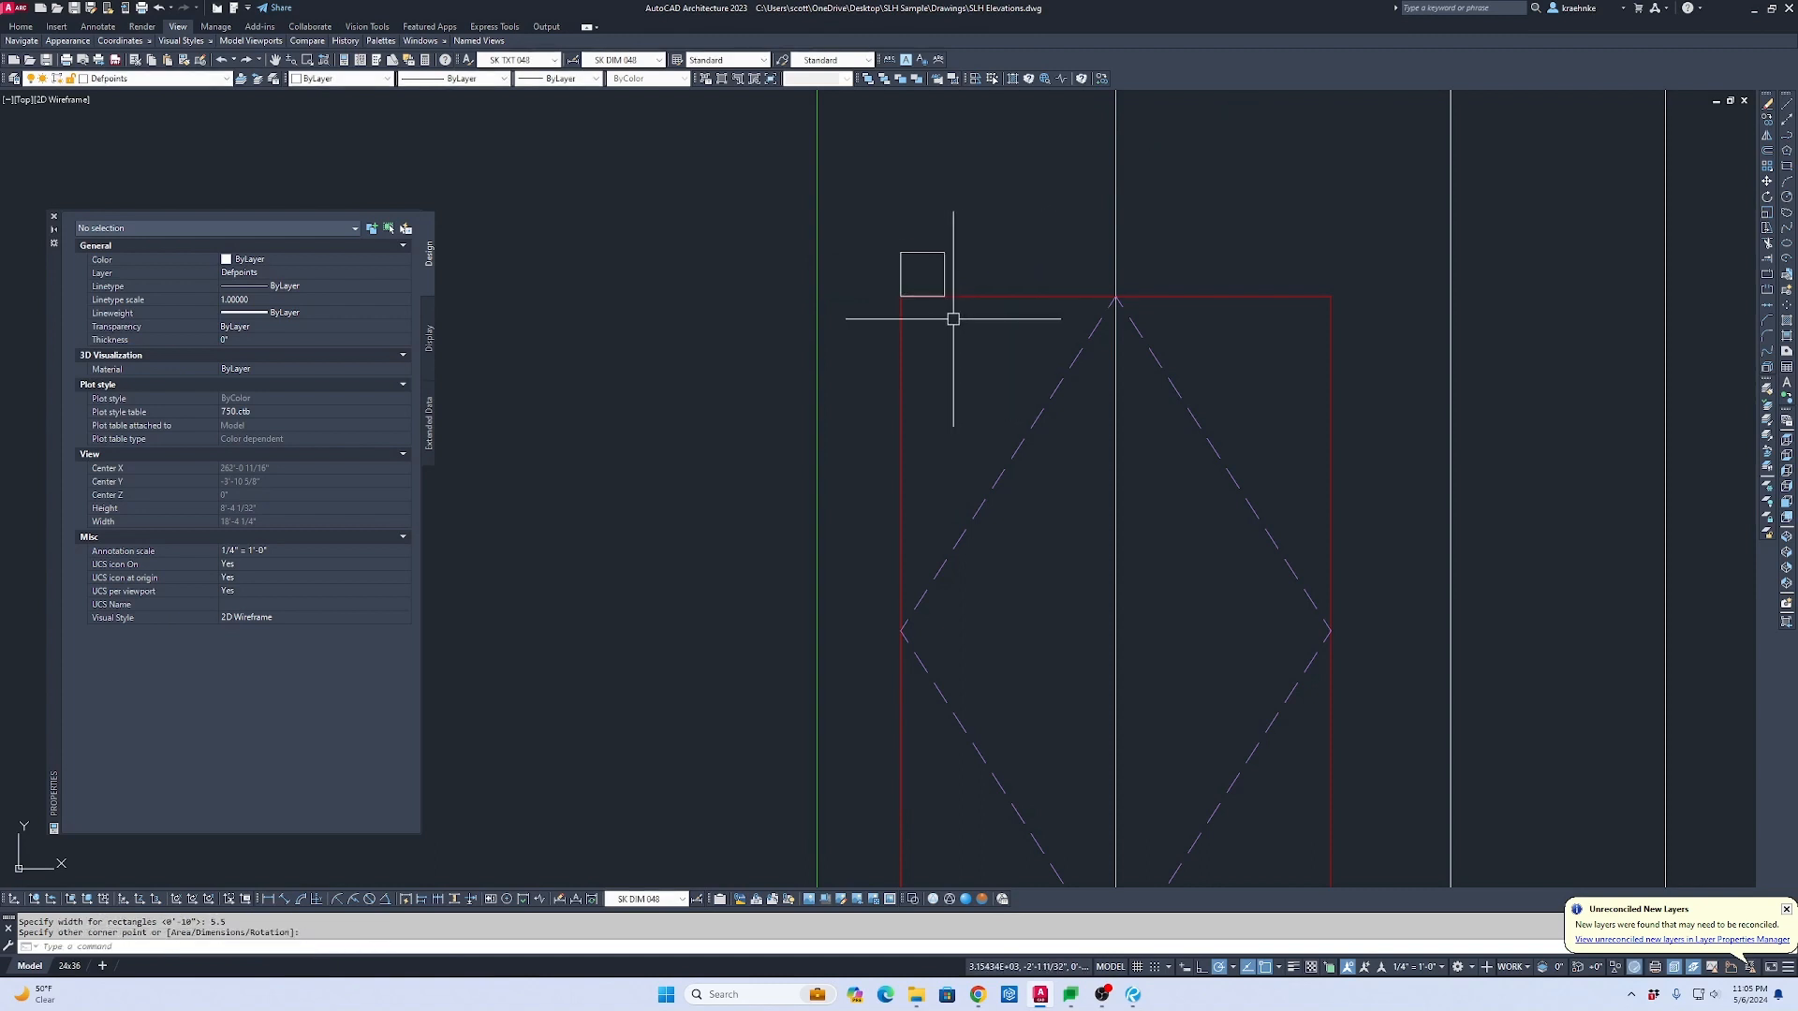
Step: Draw a 3.5 by 3.5 inch rectangle just outside the left jamb, level with the head of the door opening
type("rec")
key("Return")
left_click(901, 309)
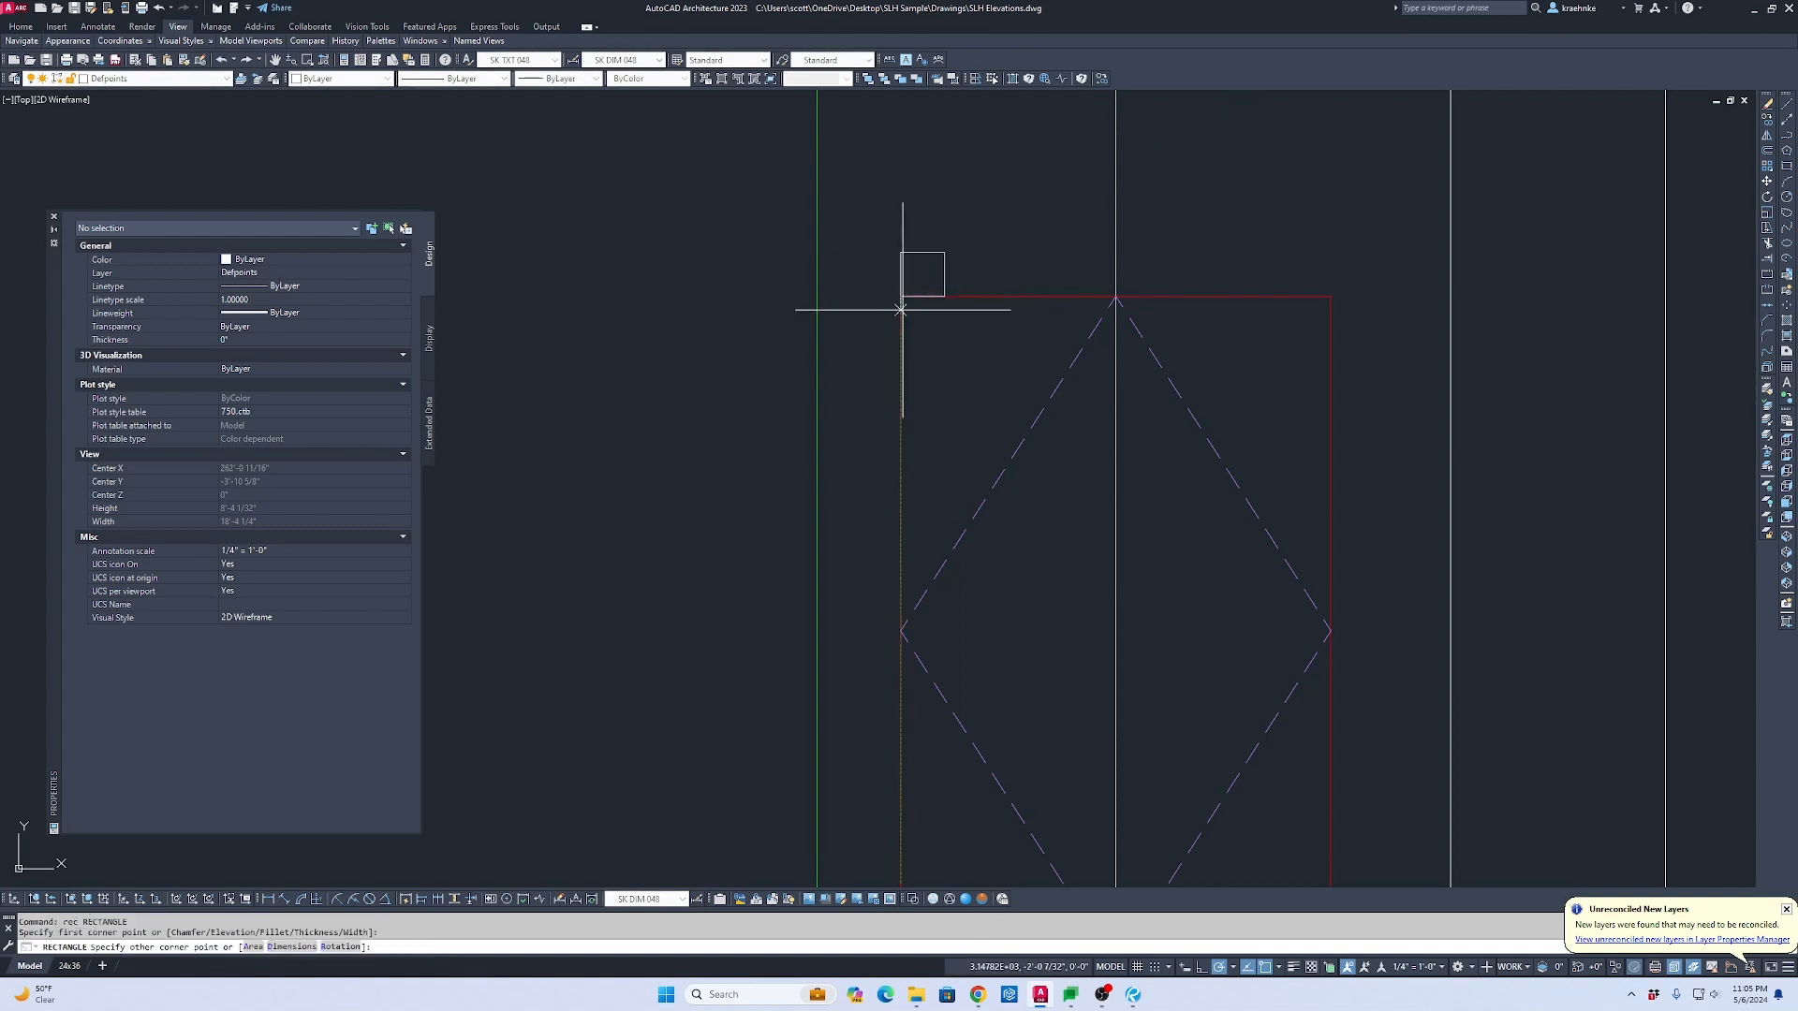
type("d")
key("Return")
type("3.5")
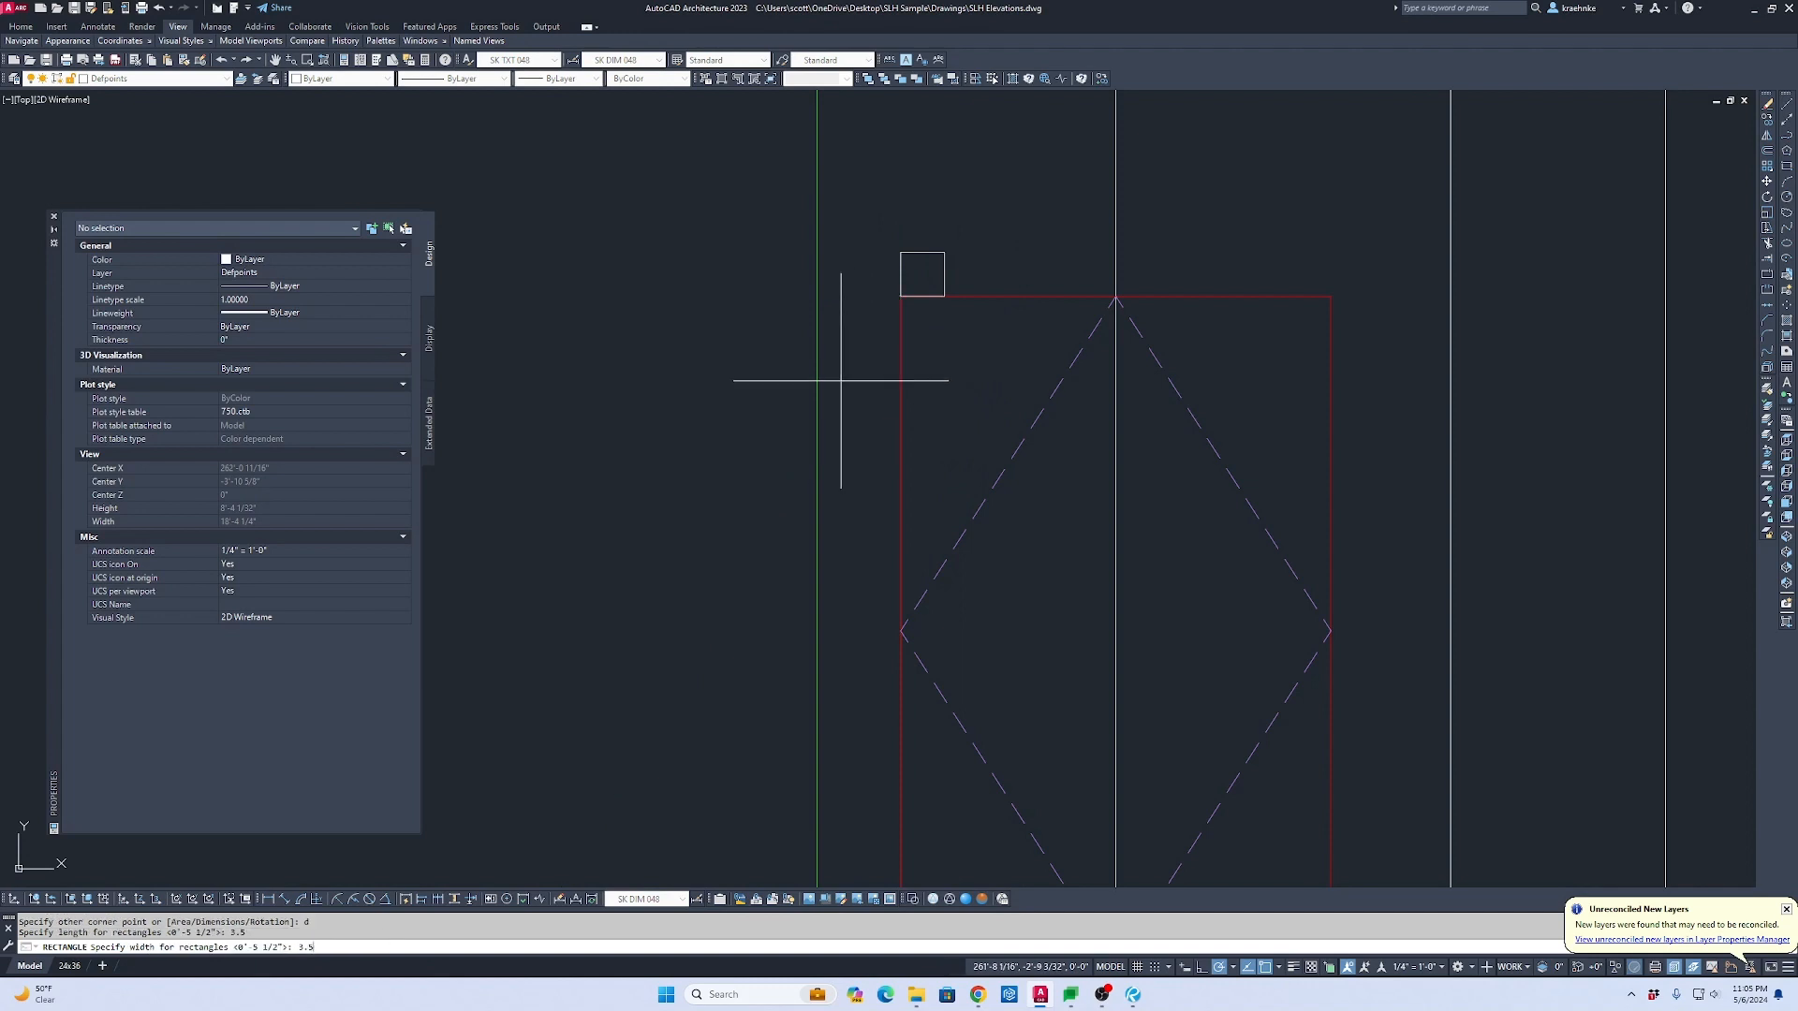
key("Return")
left_click(862, 403)
Step: Stretch the bottom of the 3.5 inch rectangle down to the ground line to form the left jamb casing
type("s")
key("Return")
left_click(927, 340)
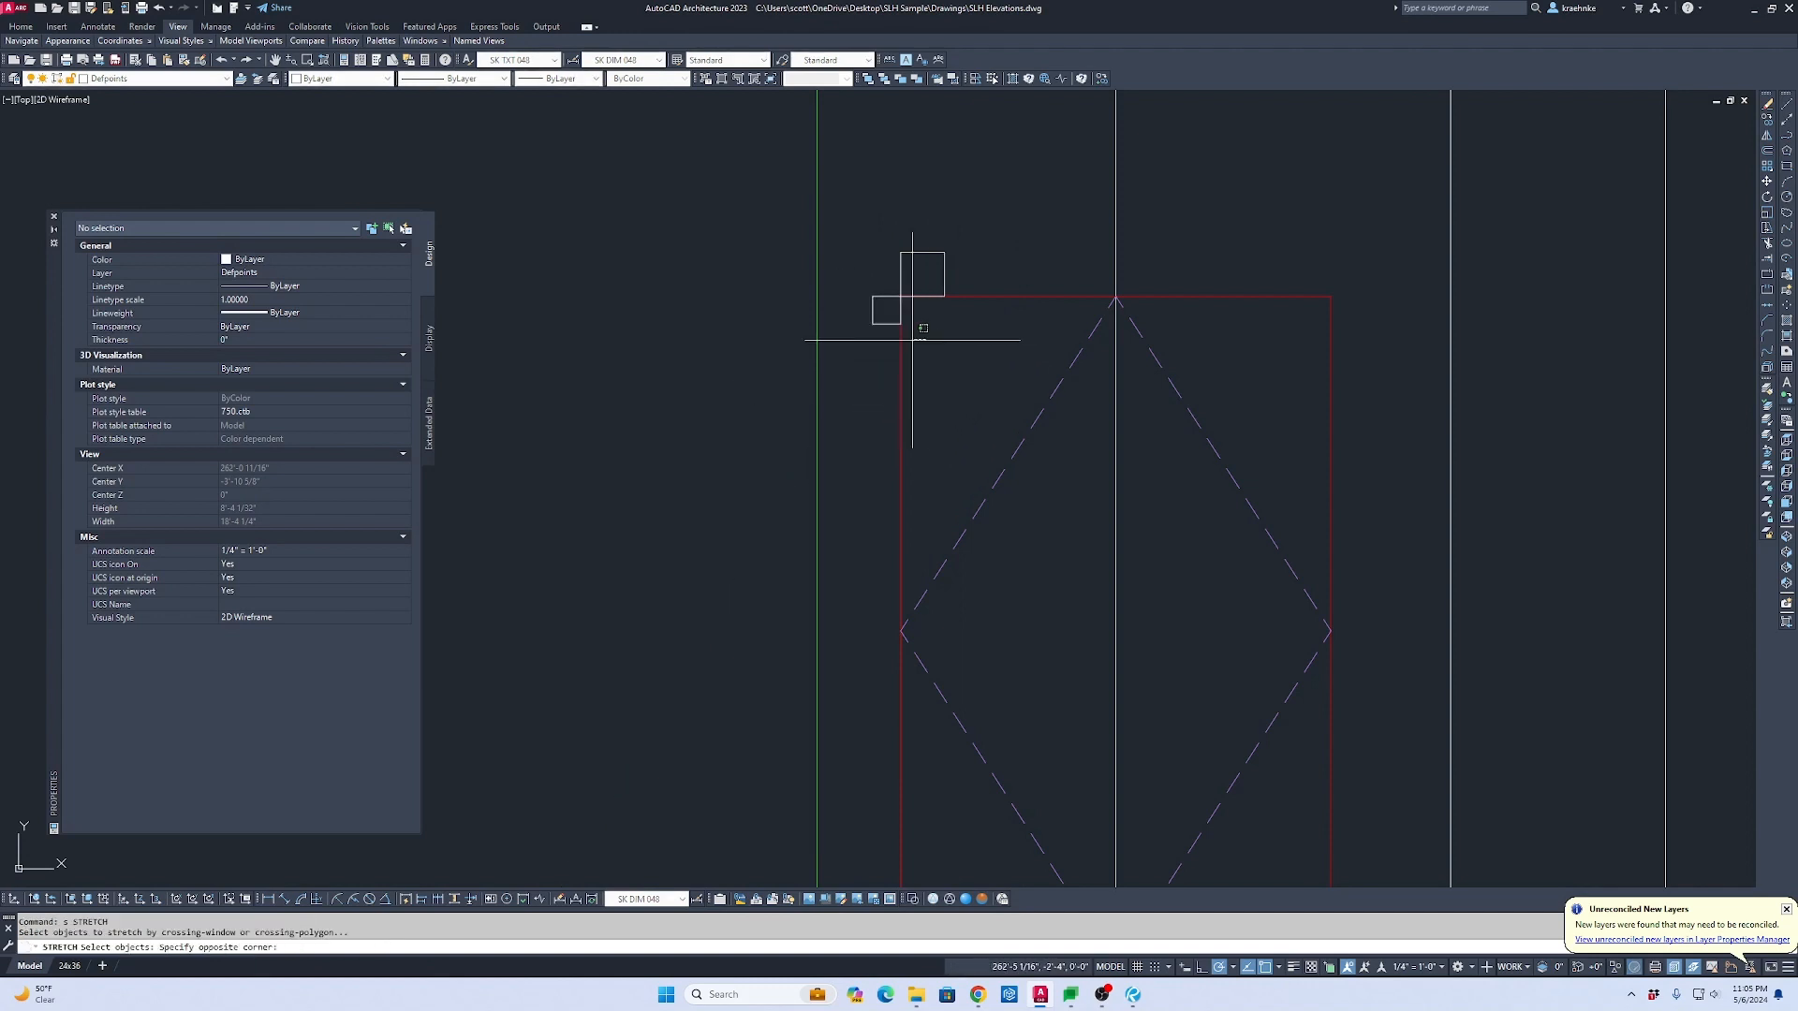
left_click(855, 312)
key("Return")
scroll(875, 313, "down", 2)
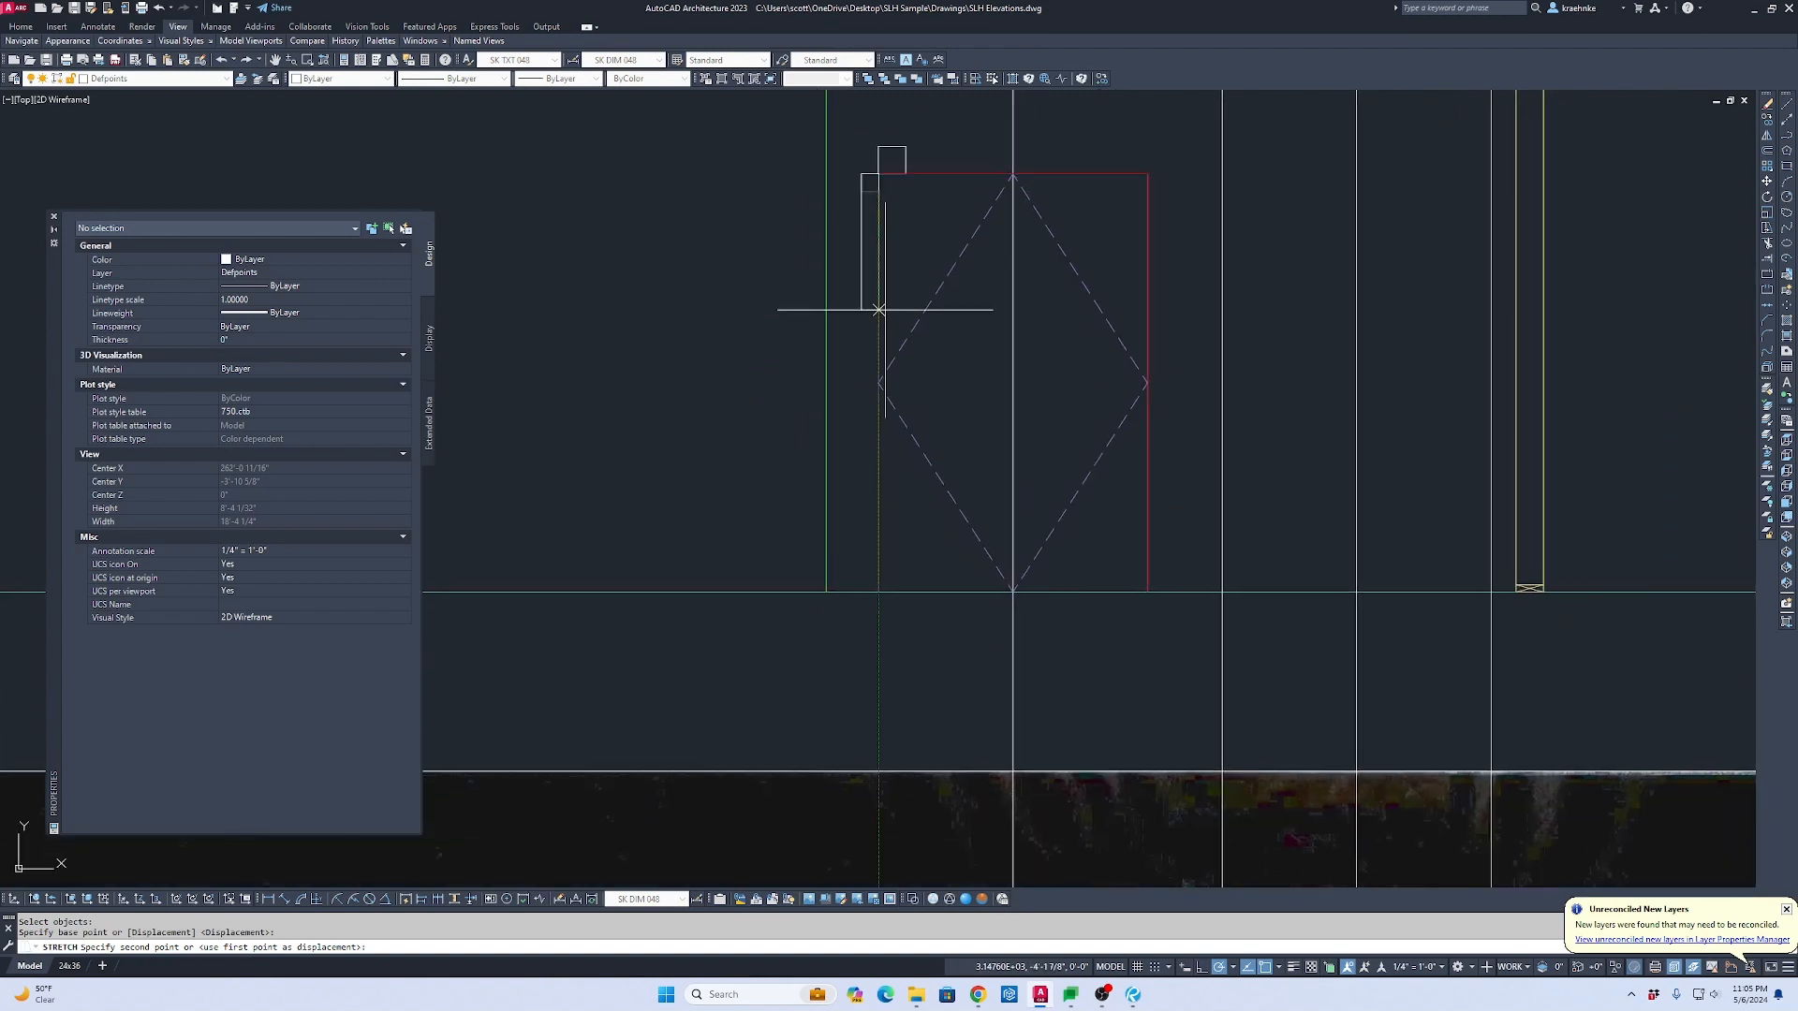
left_click(878, 592)
key("Escape")
Step: Stretch the left edge of the head trim square outward by 4.5 inches, past the jamb casing
scroll(948, 329, "up", 4)
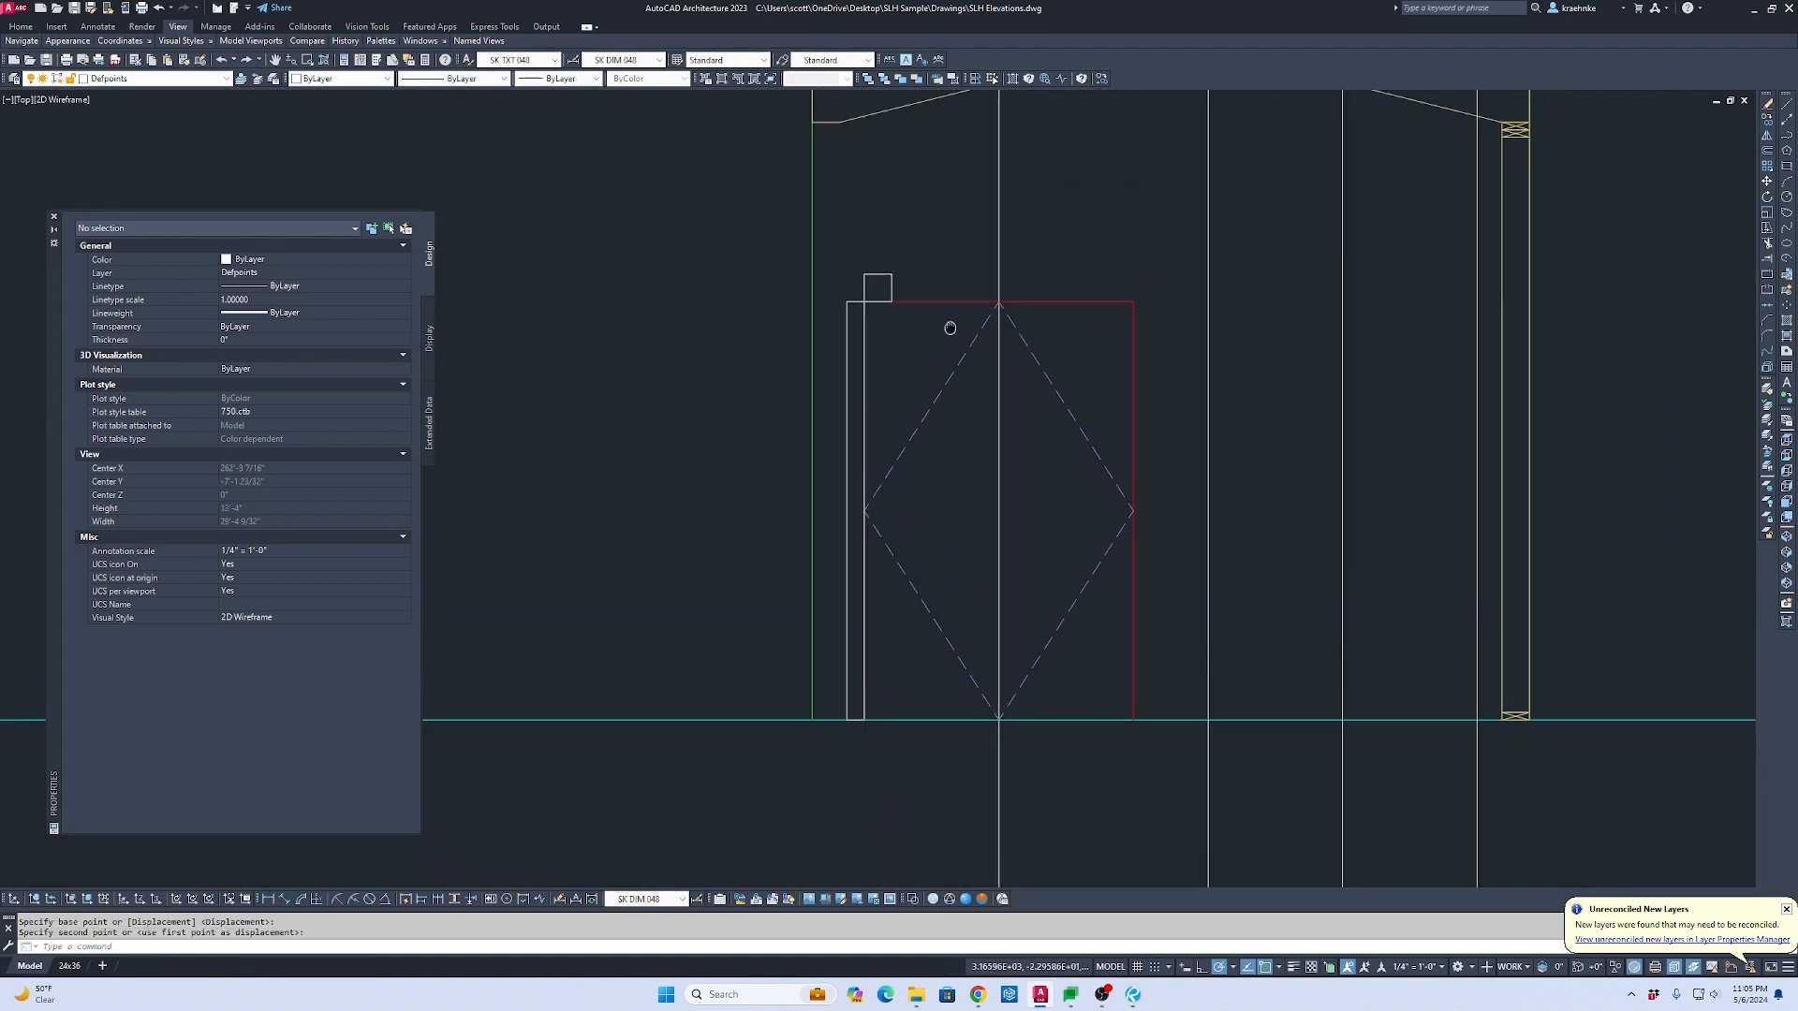
left_click(834, 343)
left_click(781, 314)
left_click(830, 314)
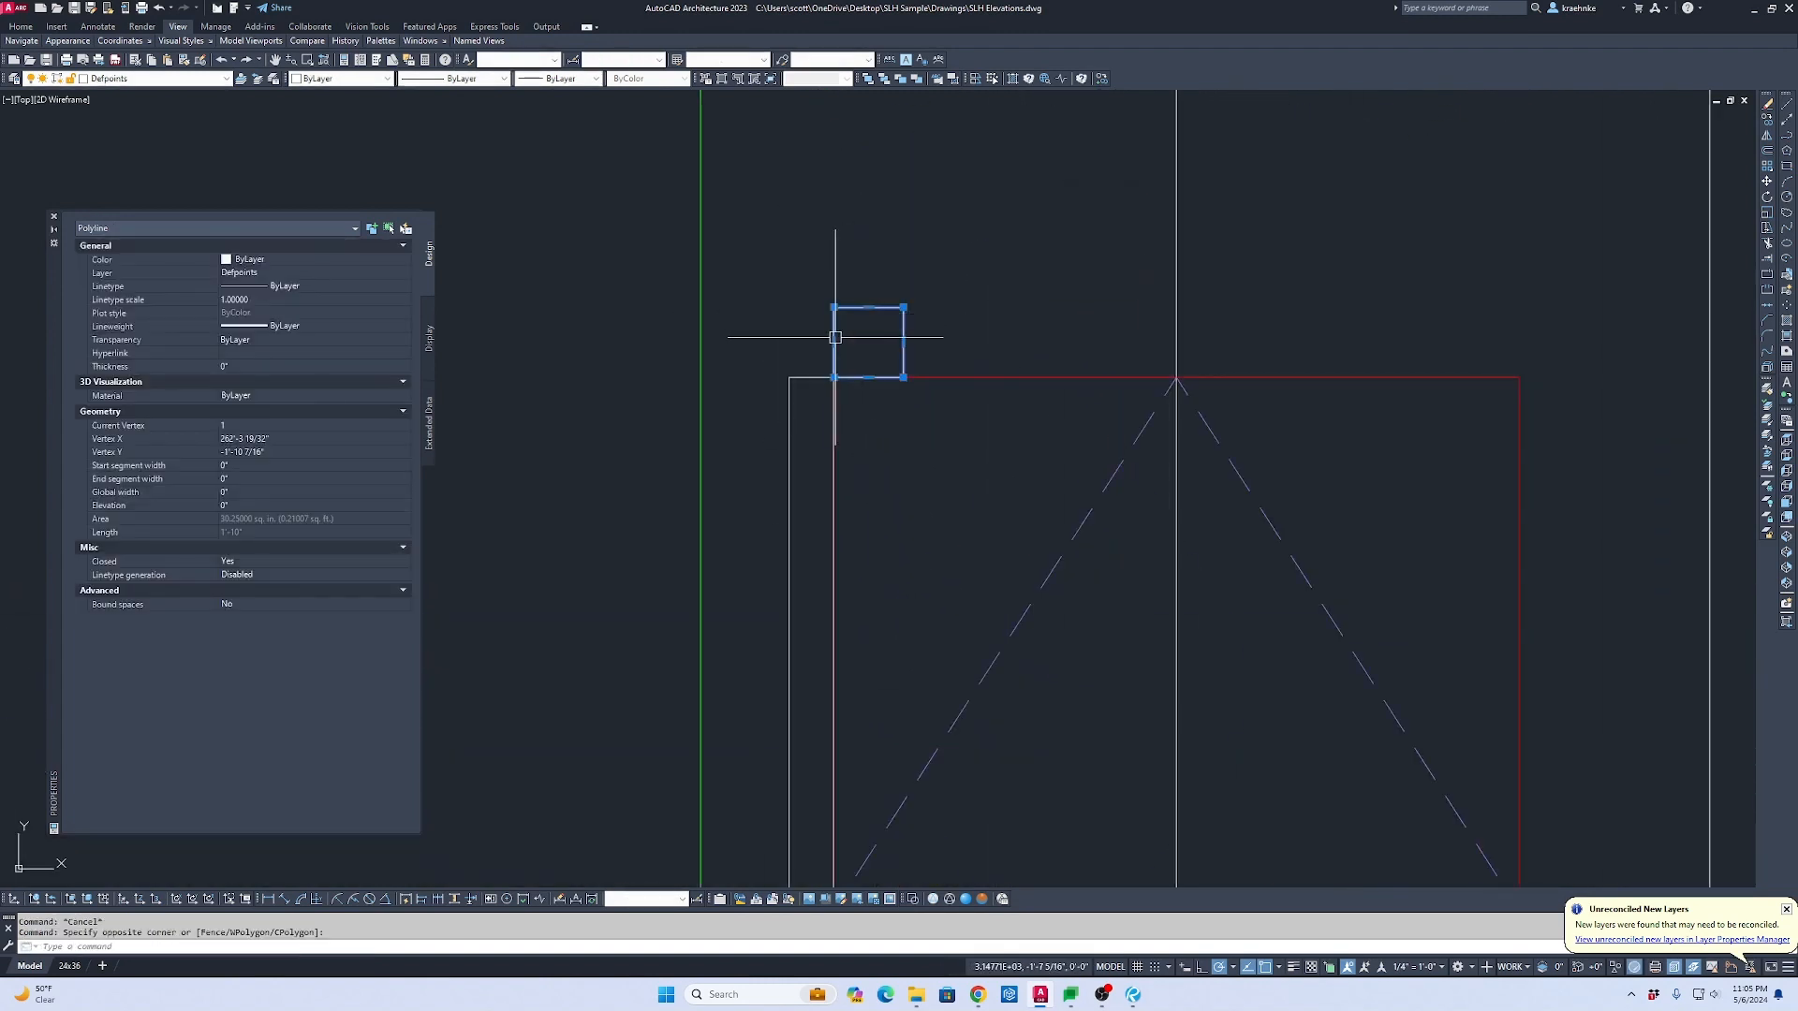
left_click(834, 341)
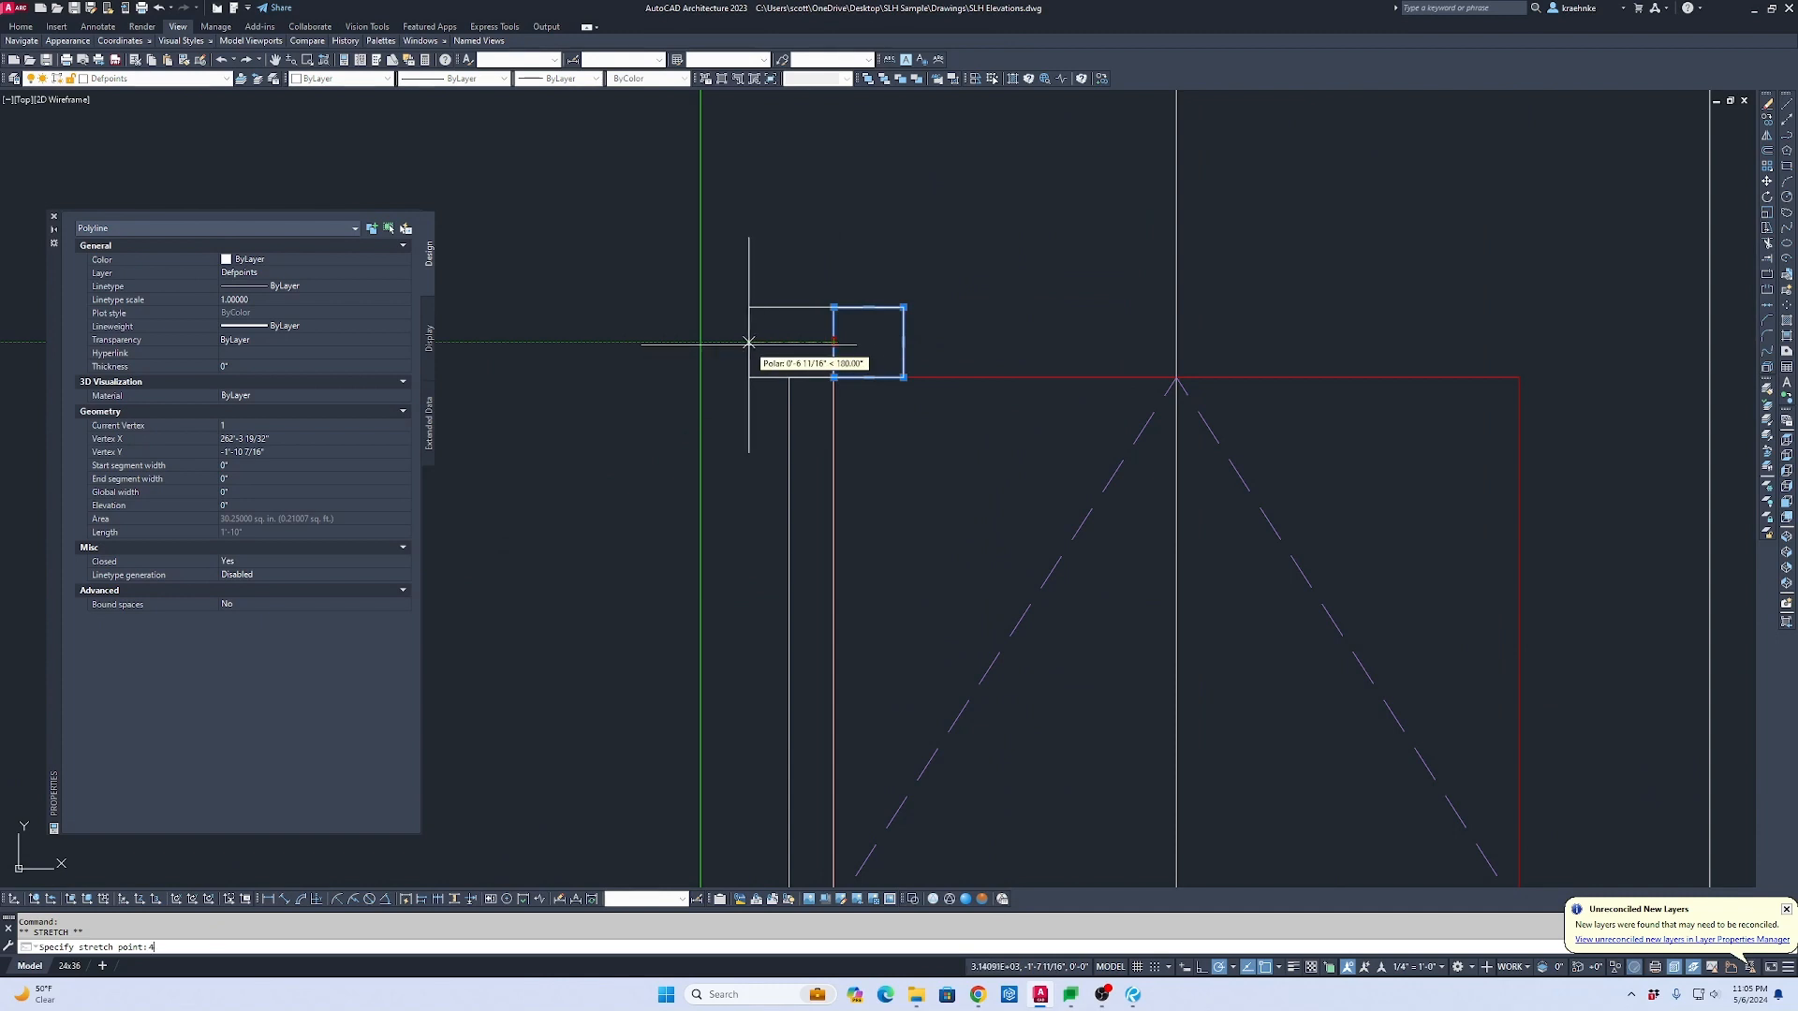
type("4.5")
key("Return")
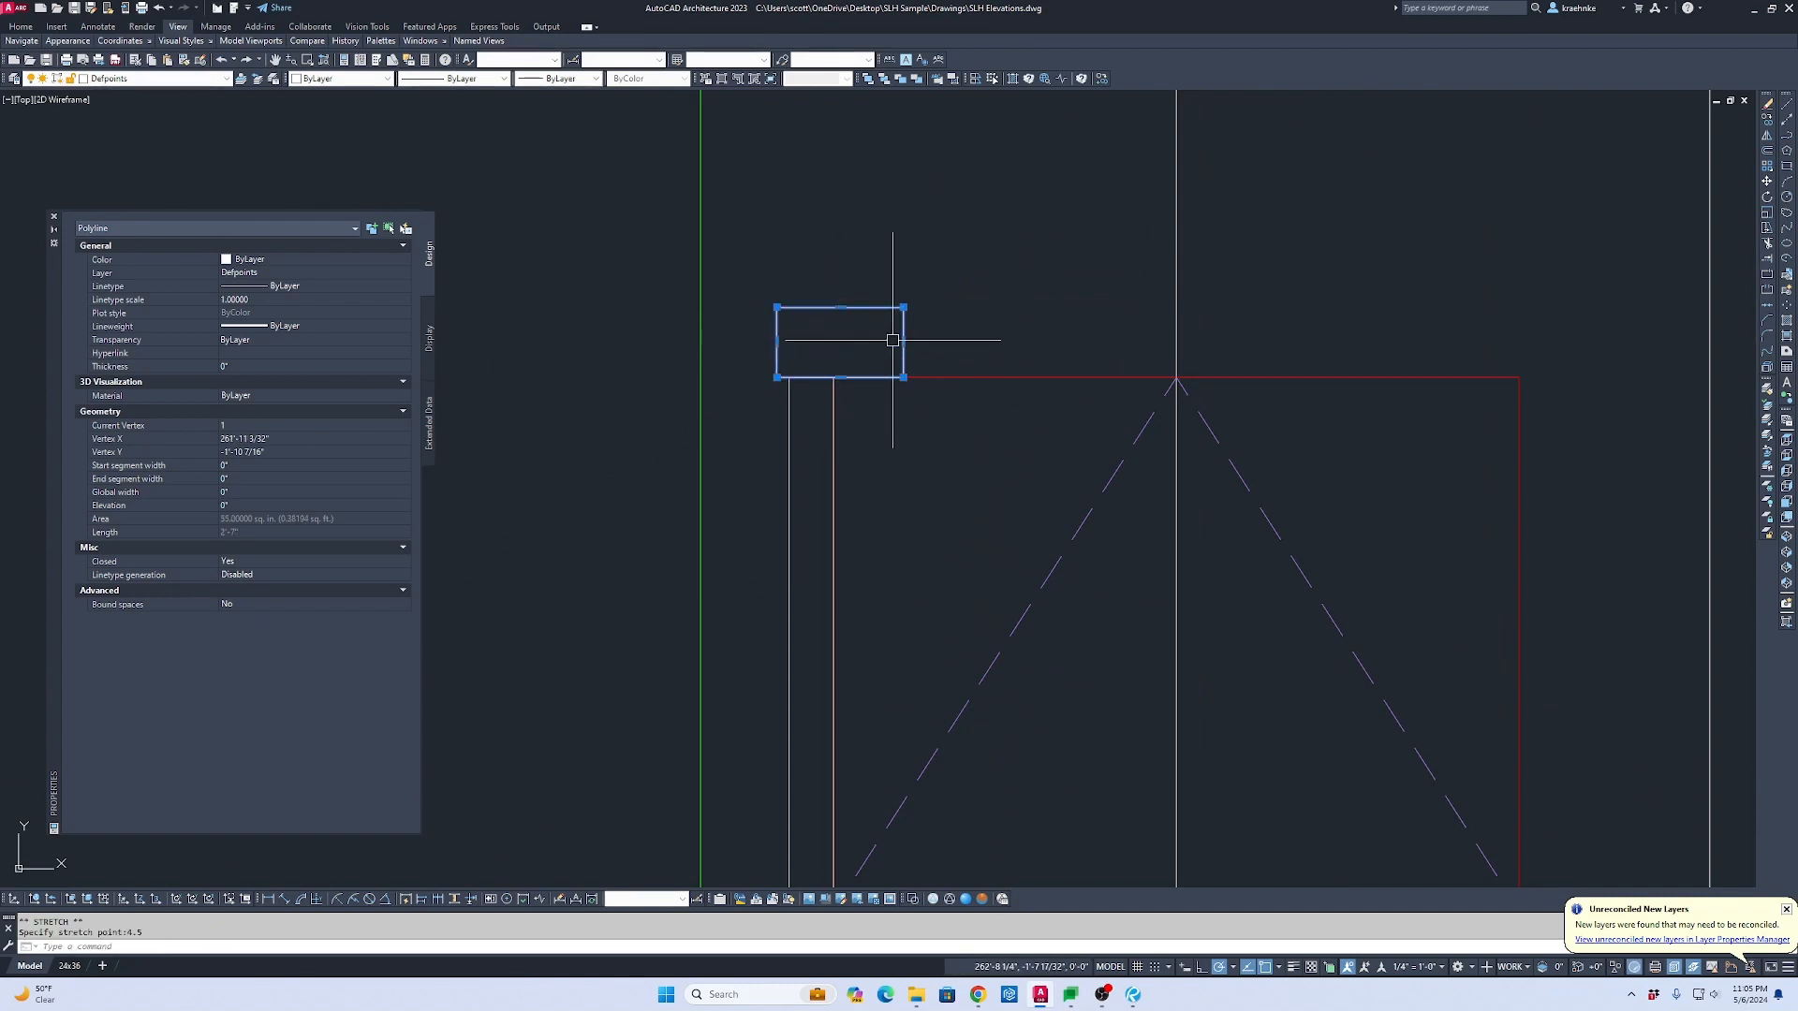
key("Escape")
Step: Move the head trim and the left jamb casing to the A-Elev 4 layer
left_click(815, 423)
left_click(786, 353)
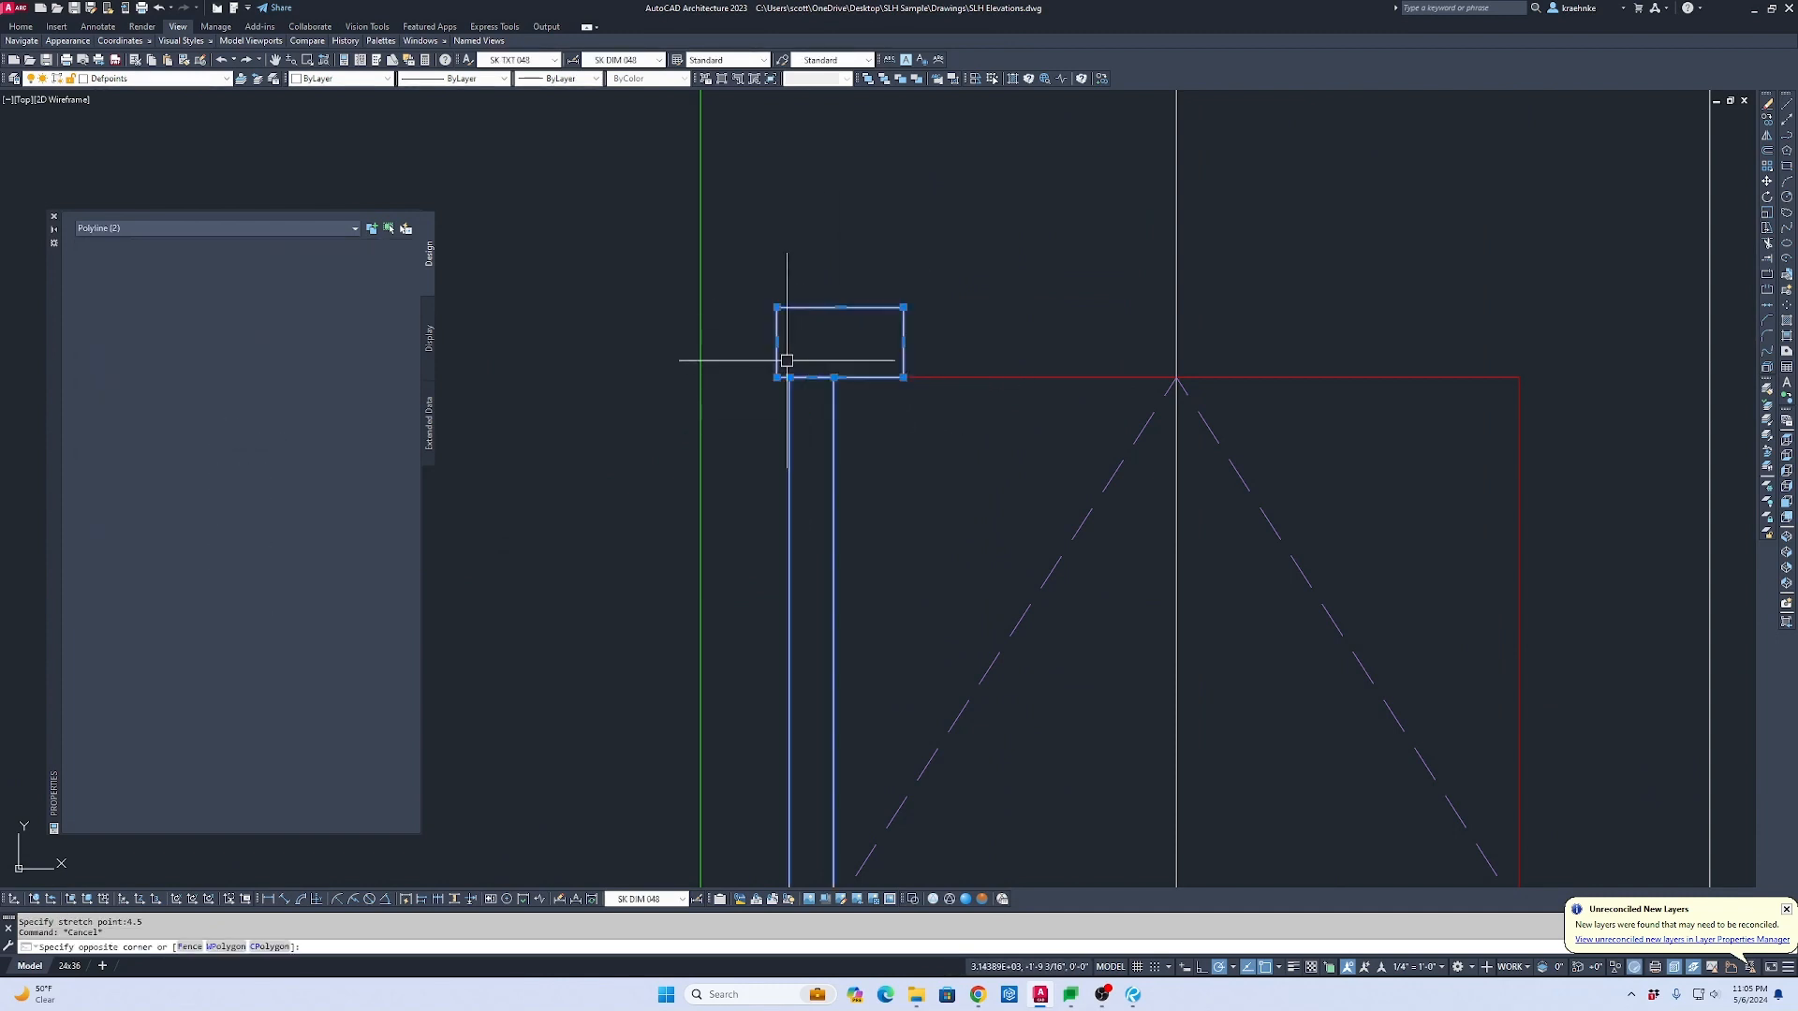
left_click(173, 80)
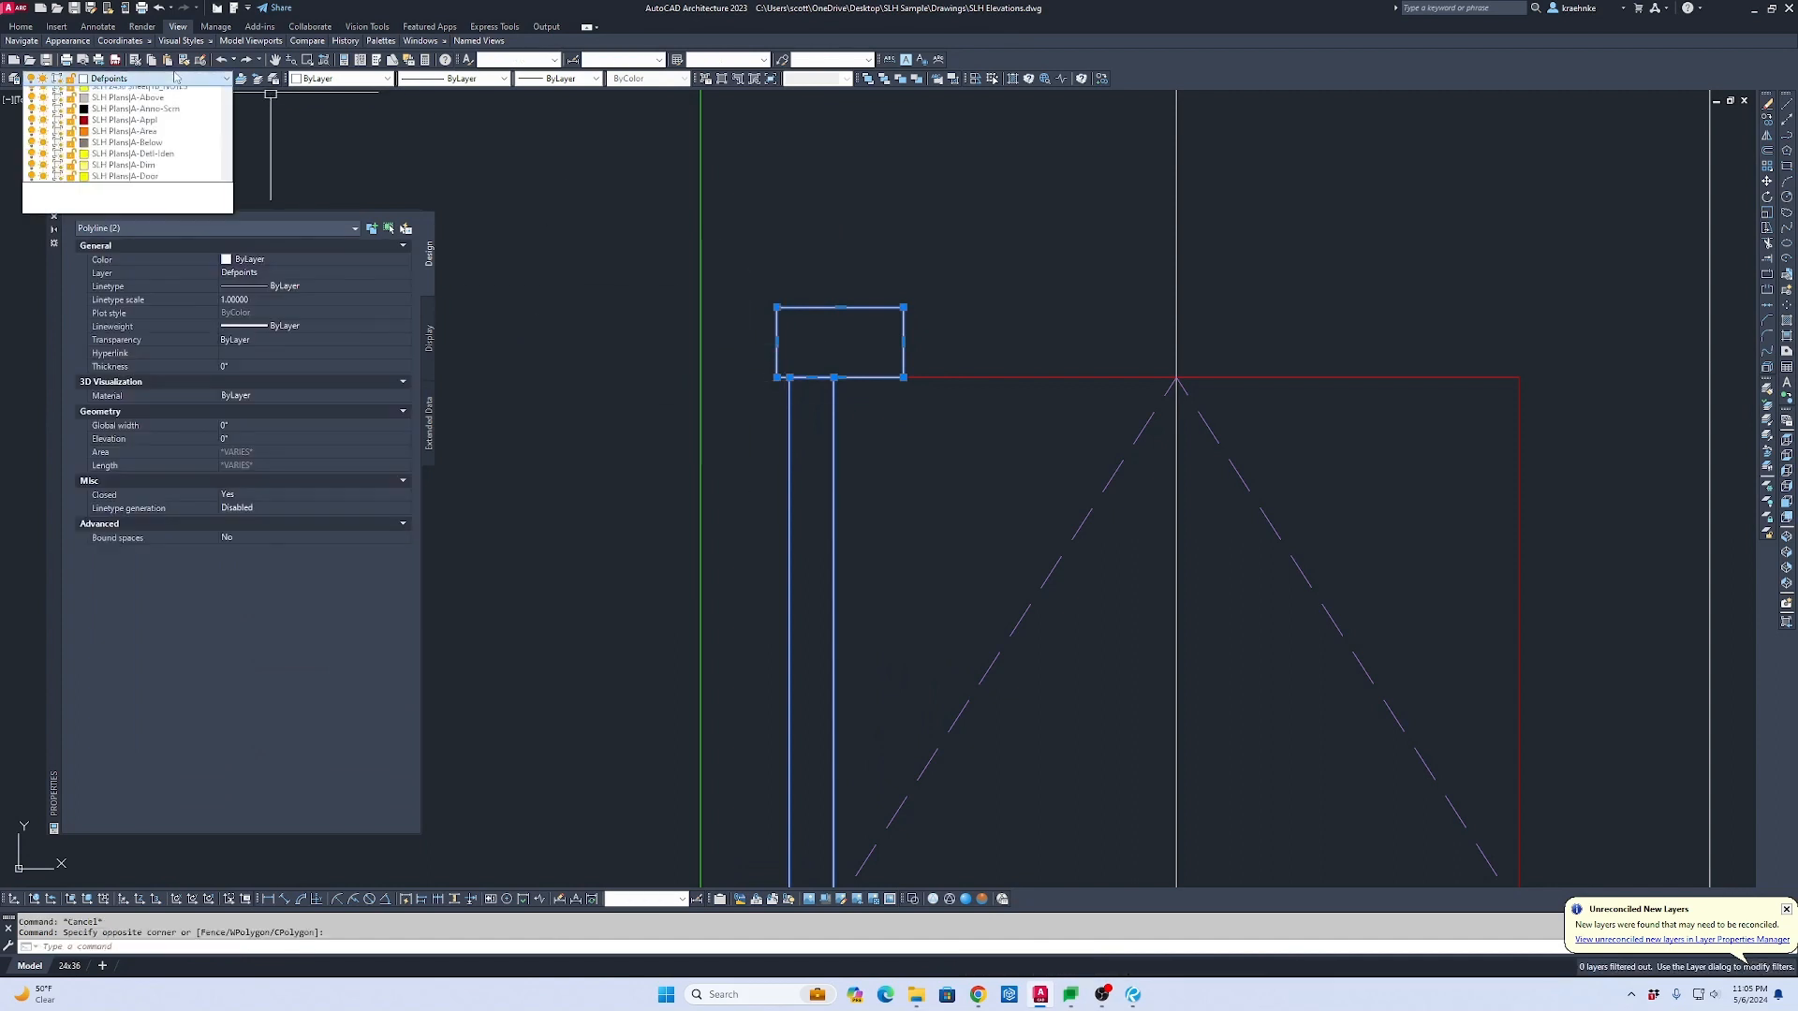
key("a")
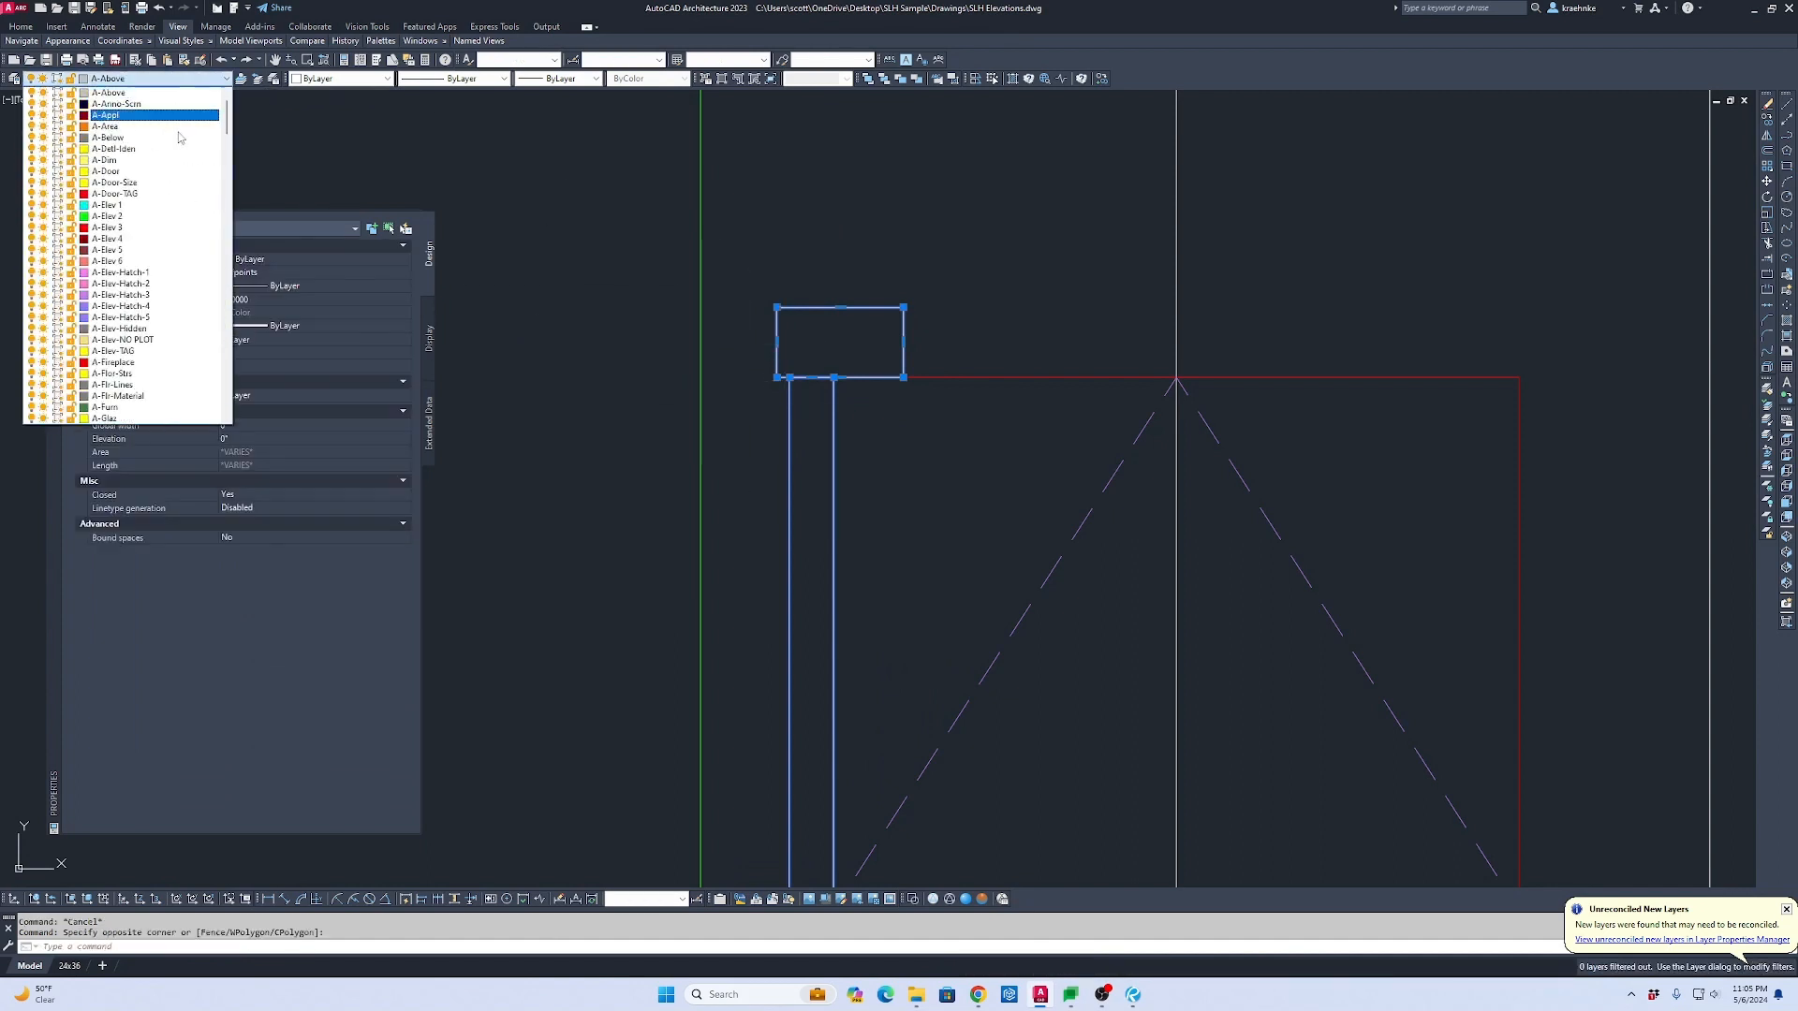
left_click(167, 241)
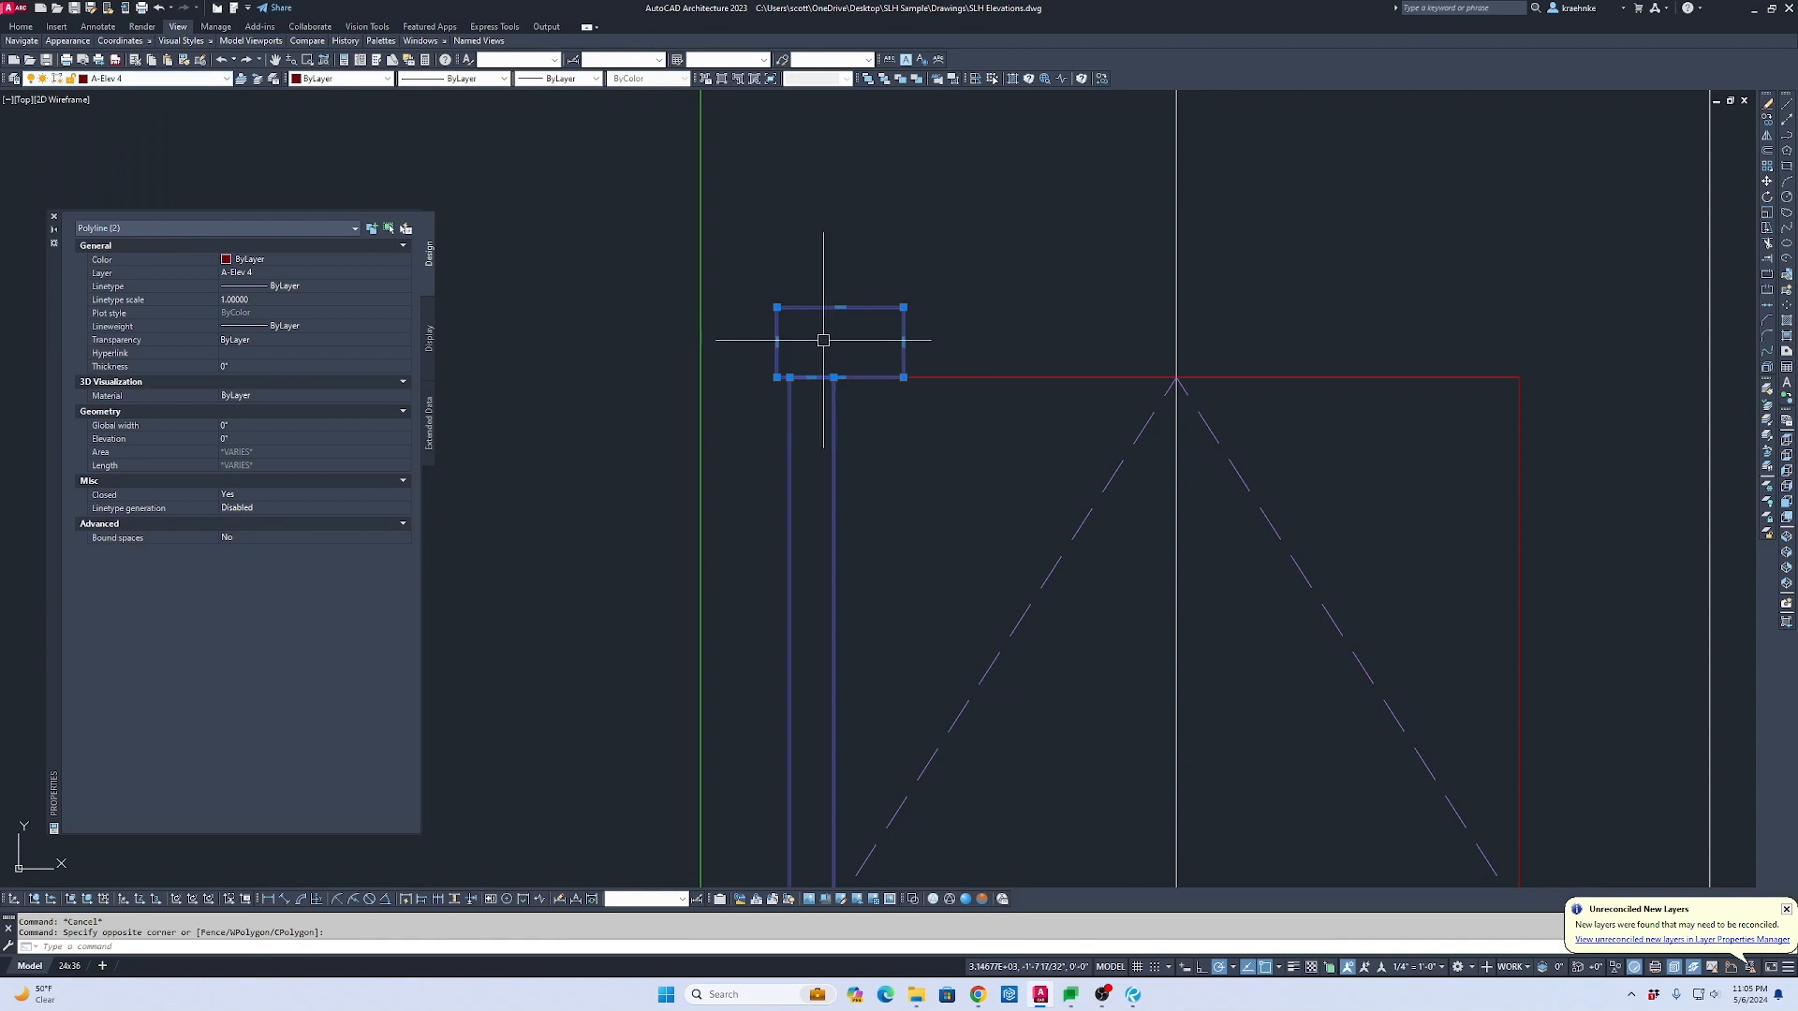
key("Escape")
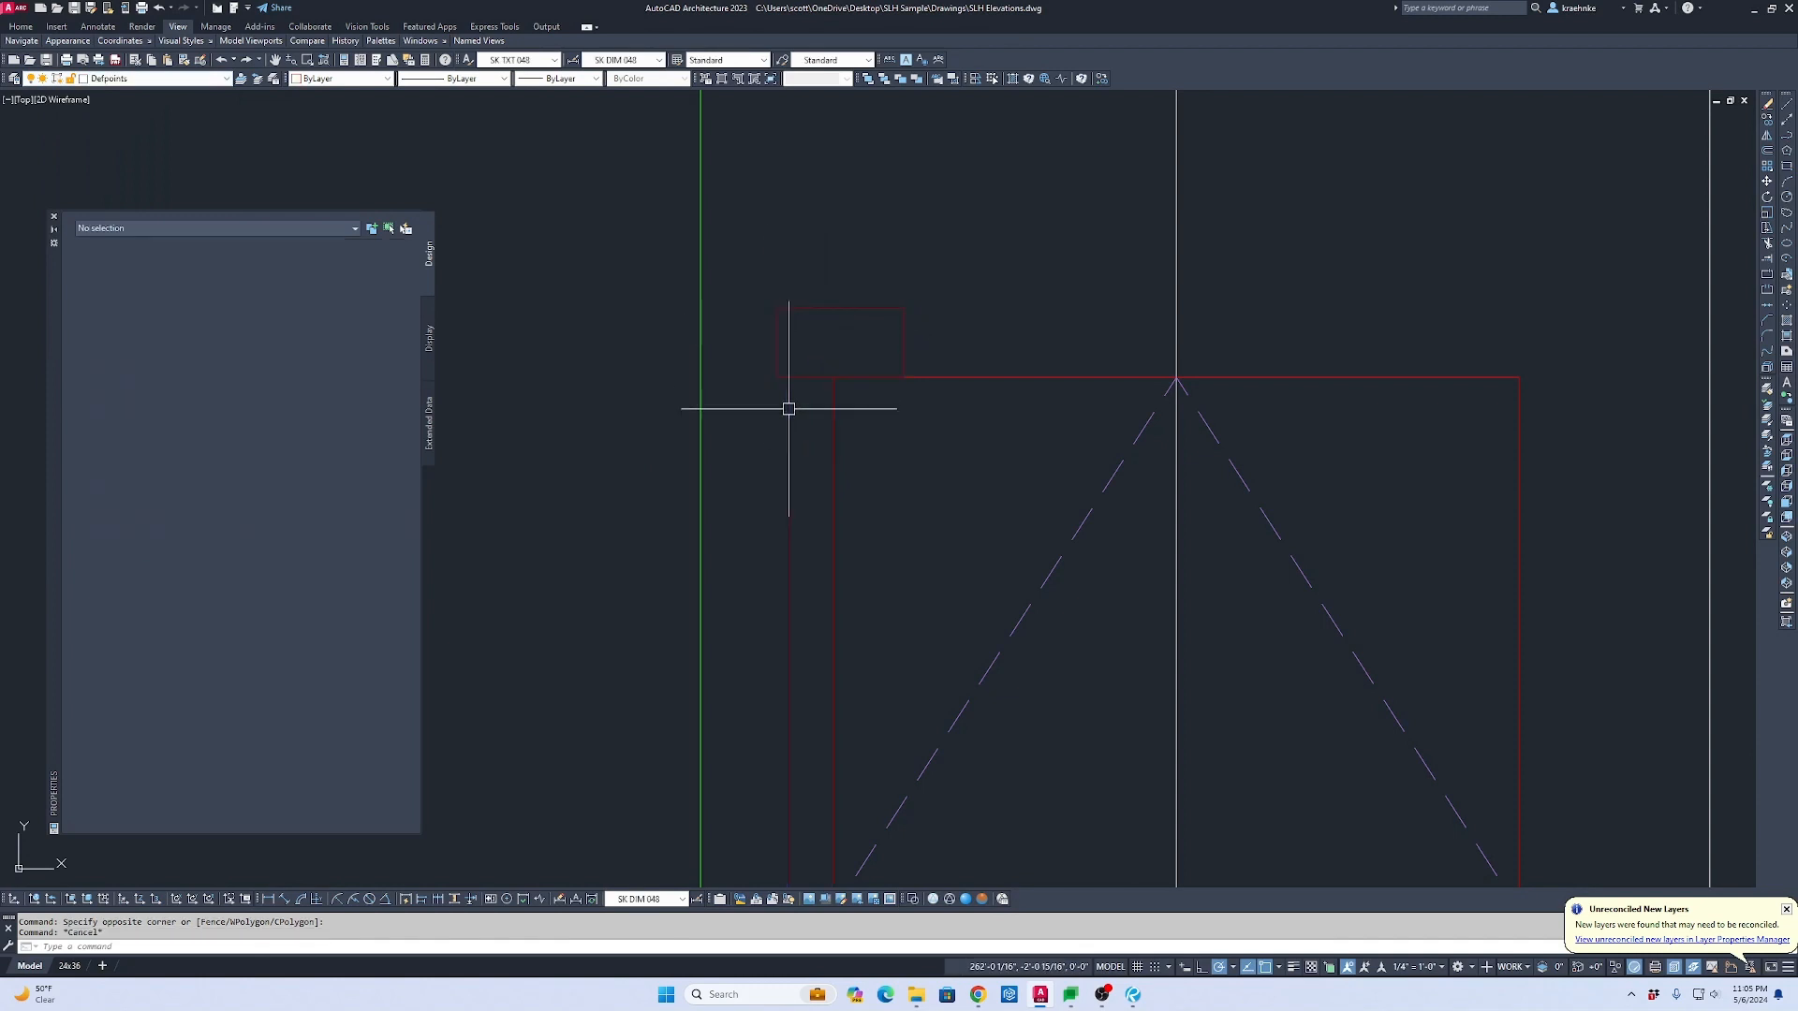
Step: Mirror the left jamb casing about the door pair's vertical centerline, keeping the original
left_click(816, 441)
left_click(775, 429)
type("mi")
key("Return")
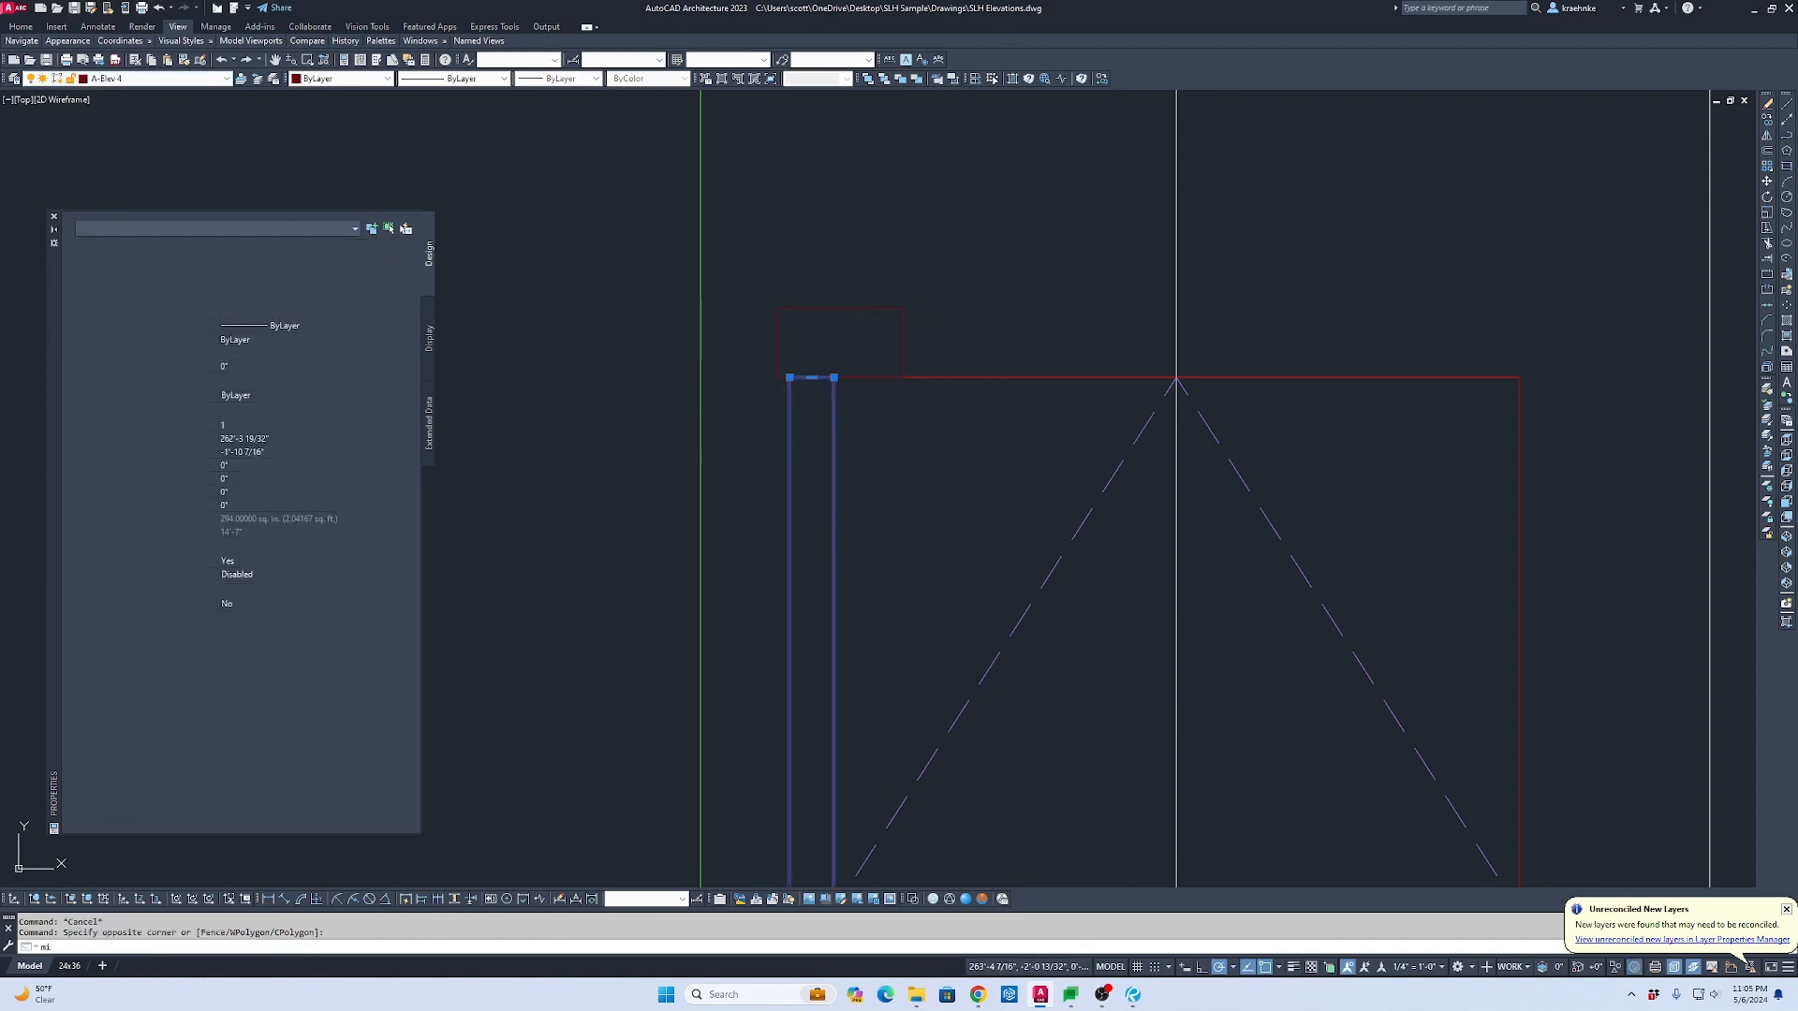
left_click(1175, 413)
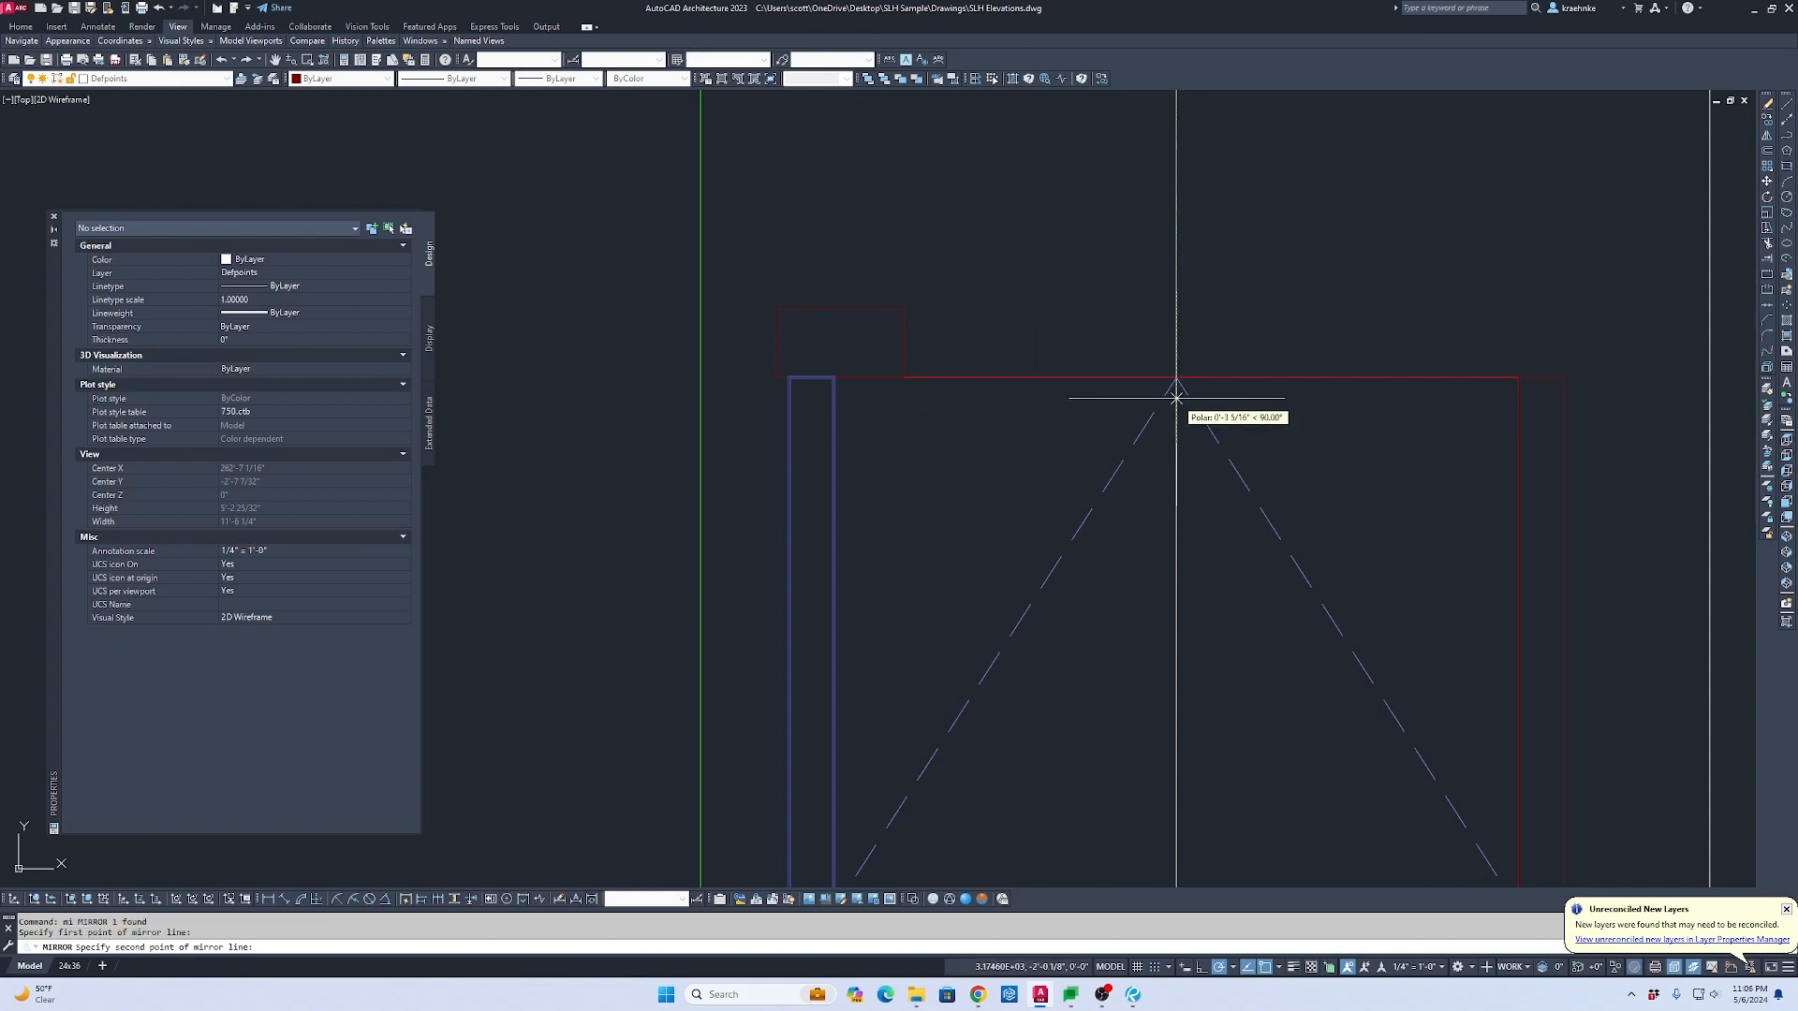
left_click(1176, 401)
key("Return")
key("Escape")
key("Escape")
Step: Stretch the right end of the head trim across the opening to 1 inch beyond the right jamb casing
type("s")
key("Return")
left_click(931, 406)
left_click(854, 271)
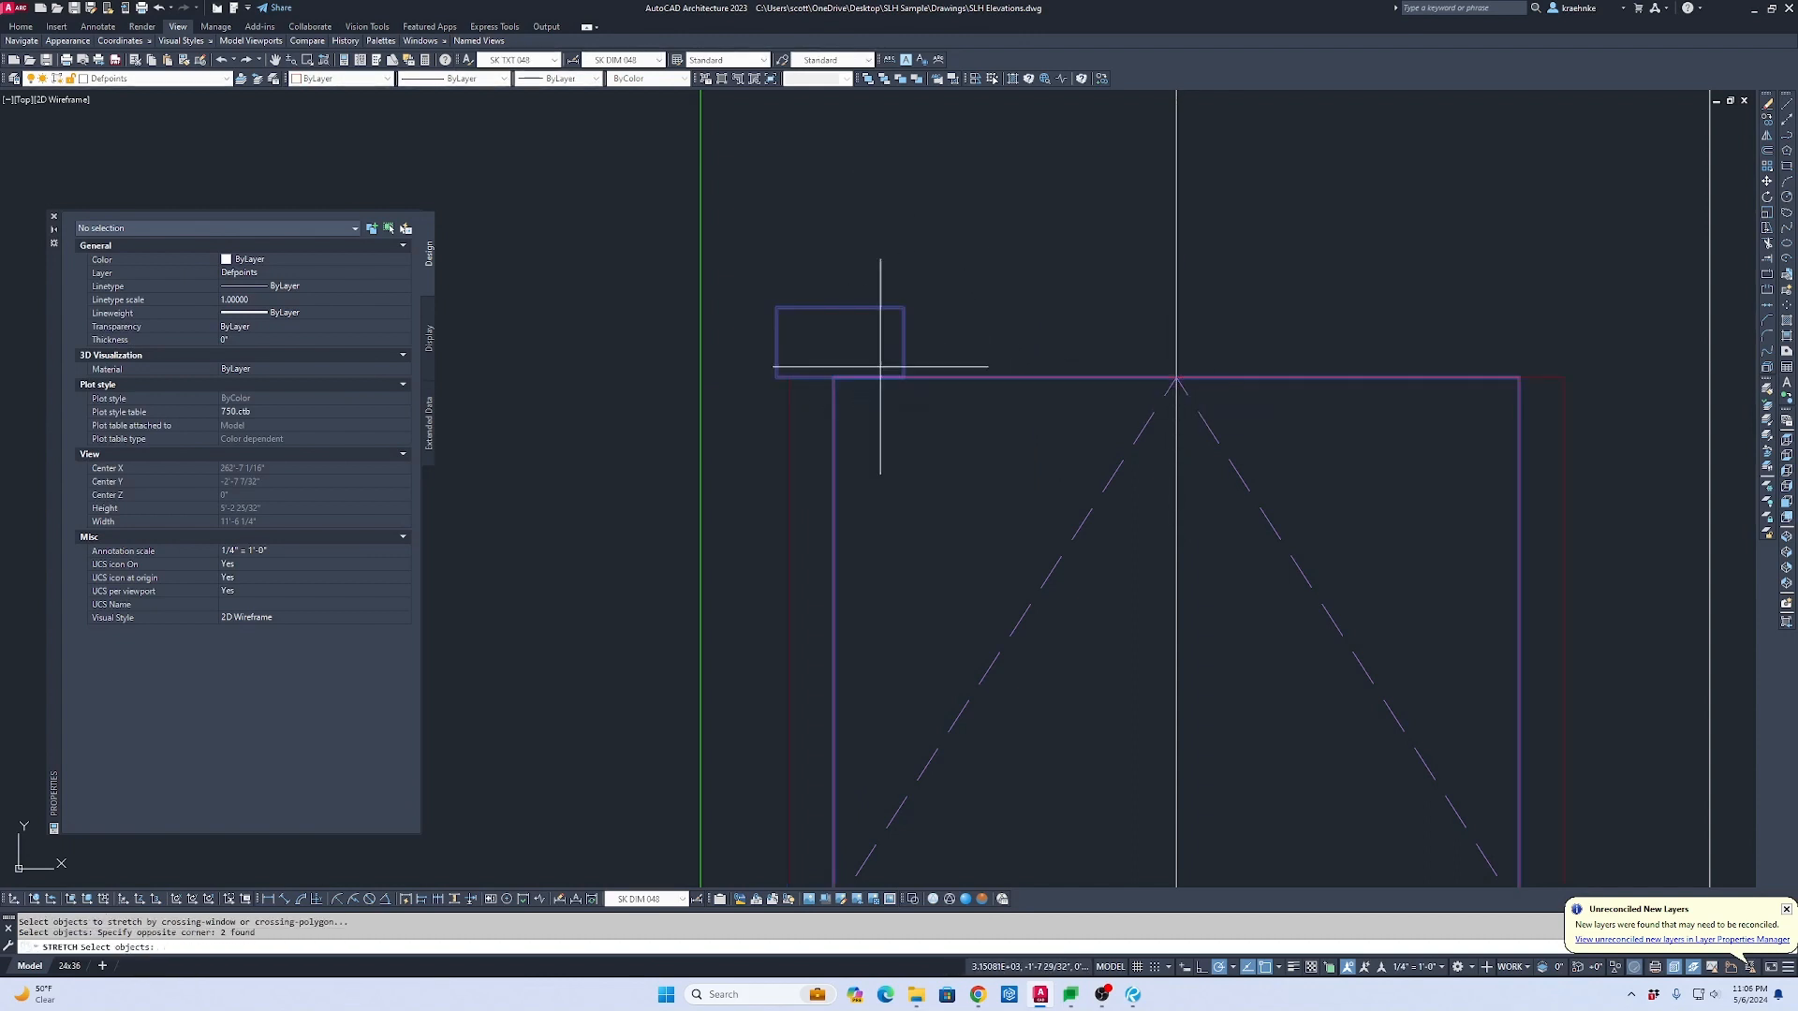
key("Return")
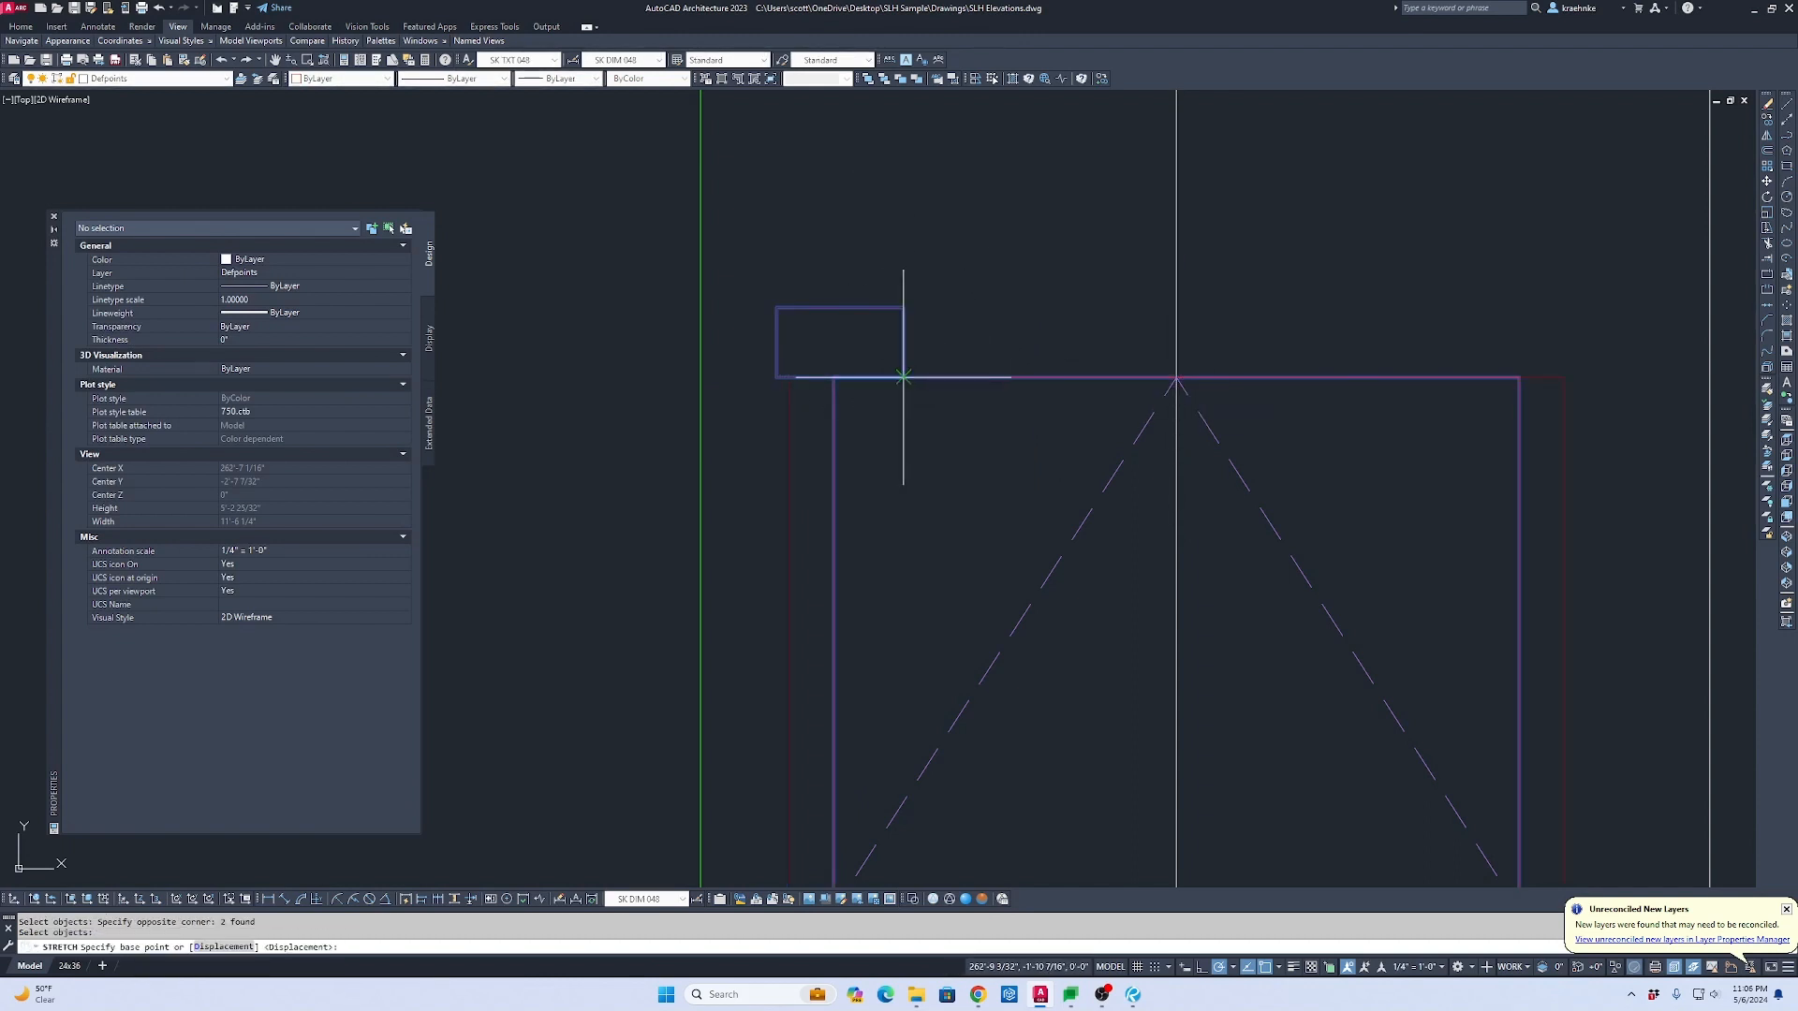
left_click(903, 376)
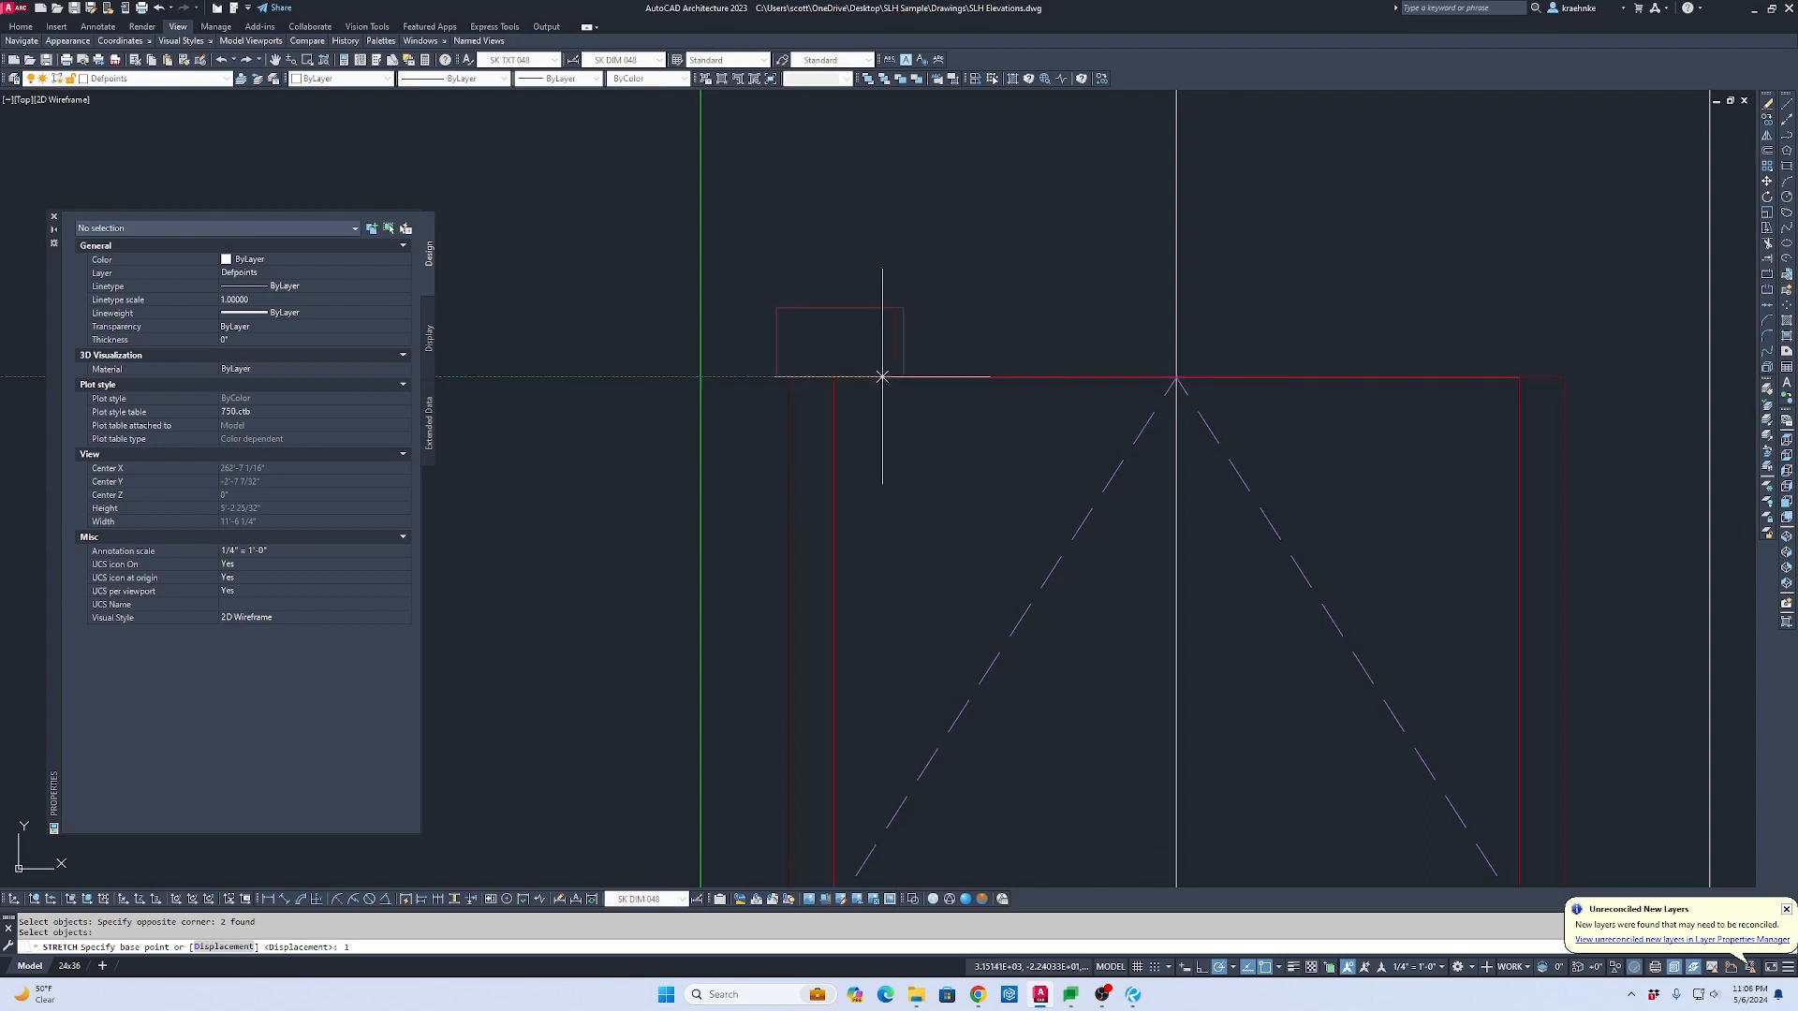
left_click(1574, 376)
key("Escape")
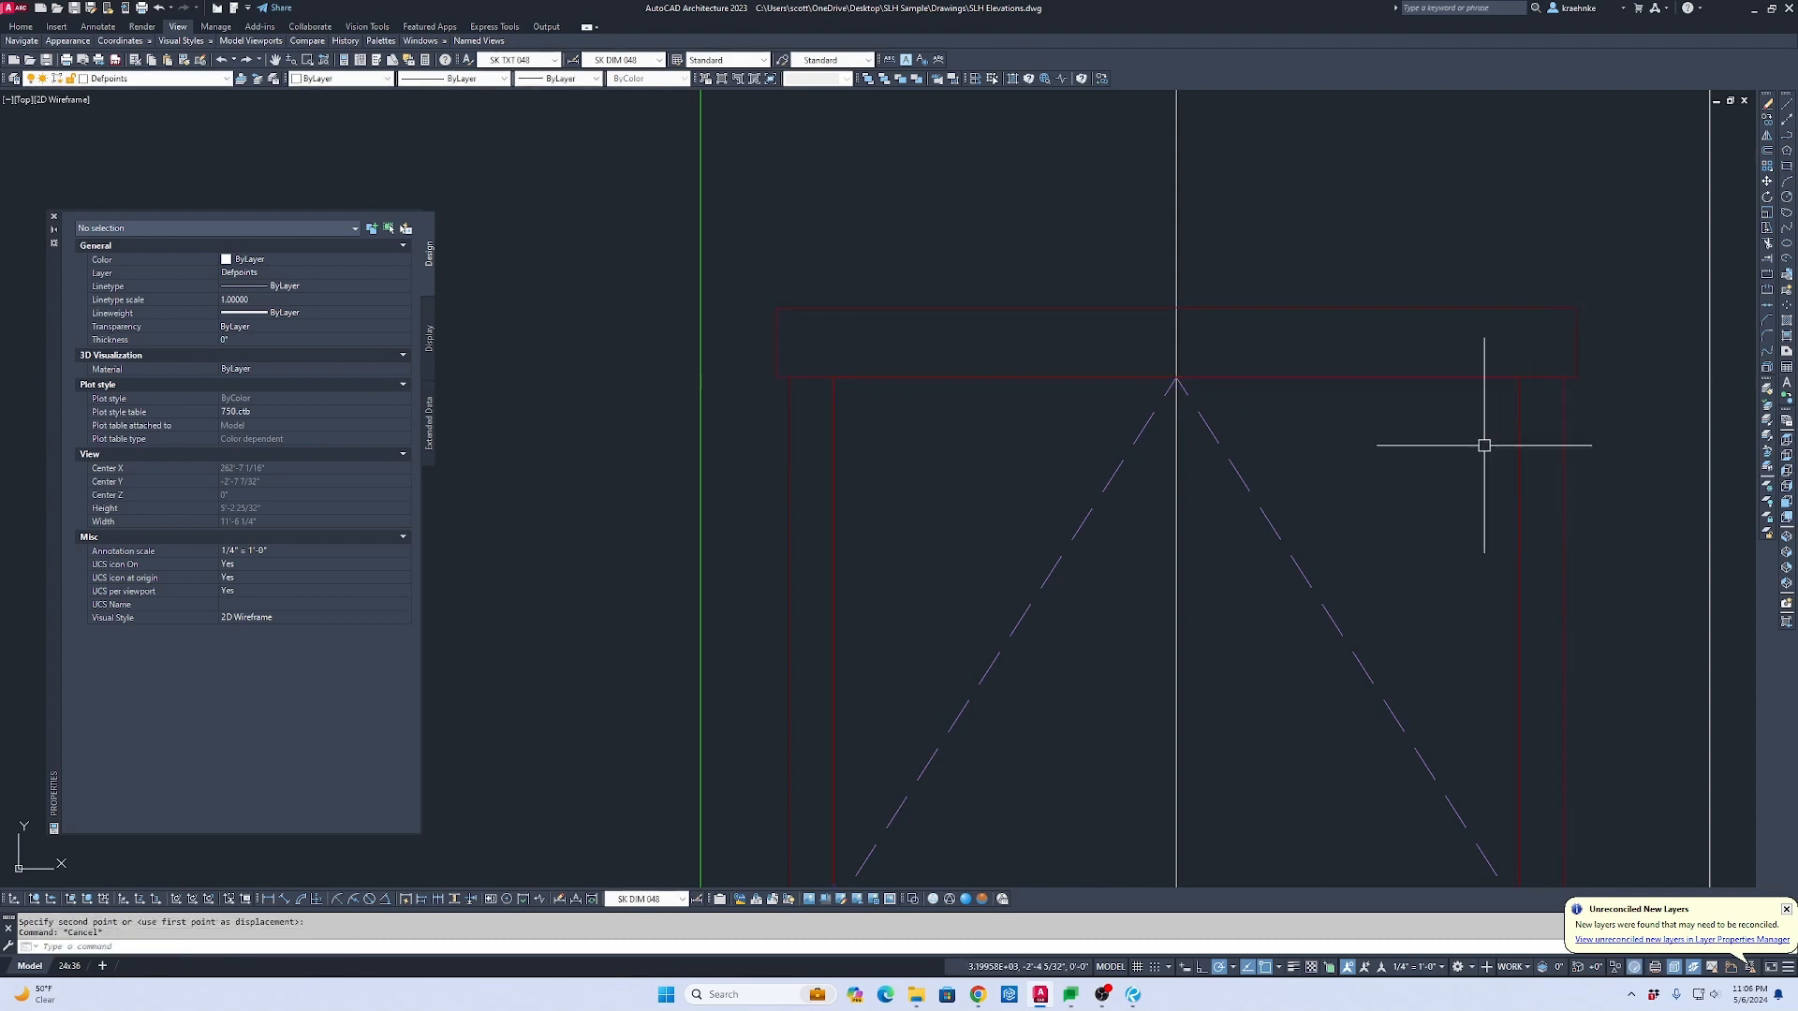
Step: Delete the vertical construction line through the center of the first door pair
key("Escape")
left_click(1255, 215)
left_click(1089, 212)
scroll(1087, 210, "down", 1)
middle_click_drag(1177, 269, 1073, 336)
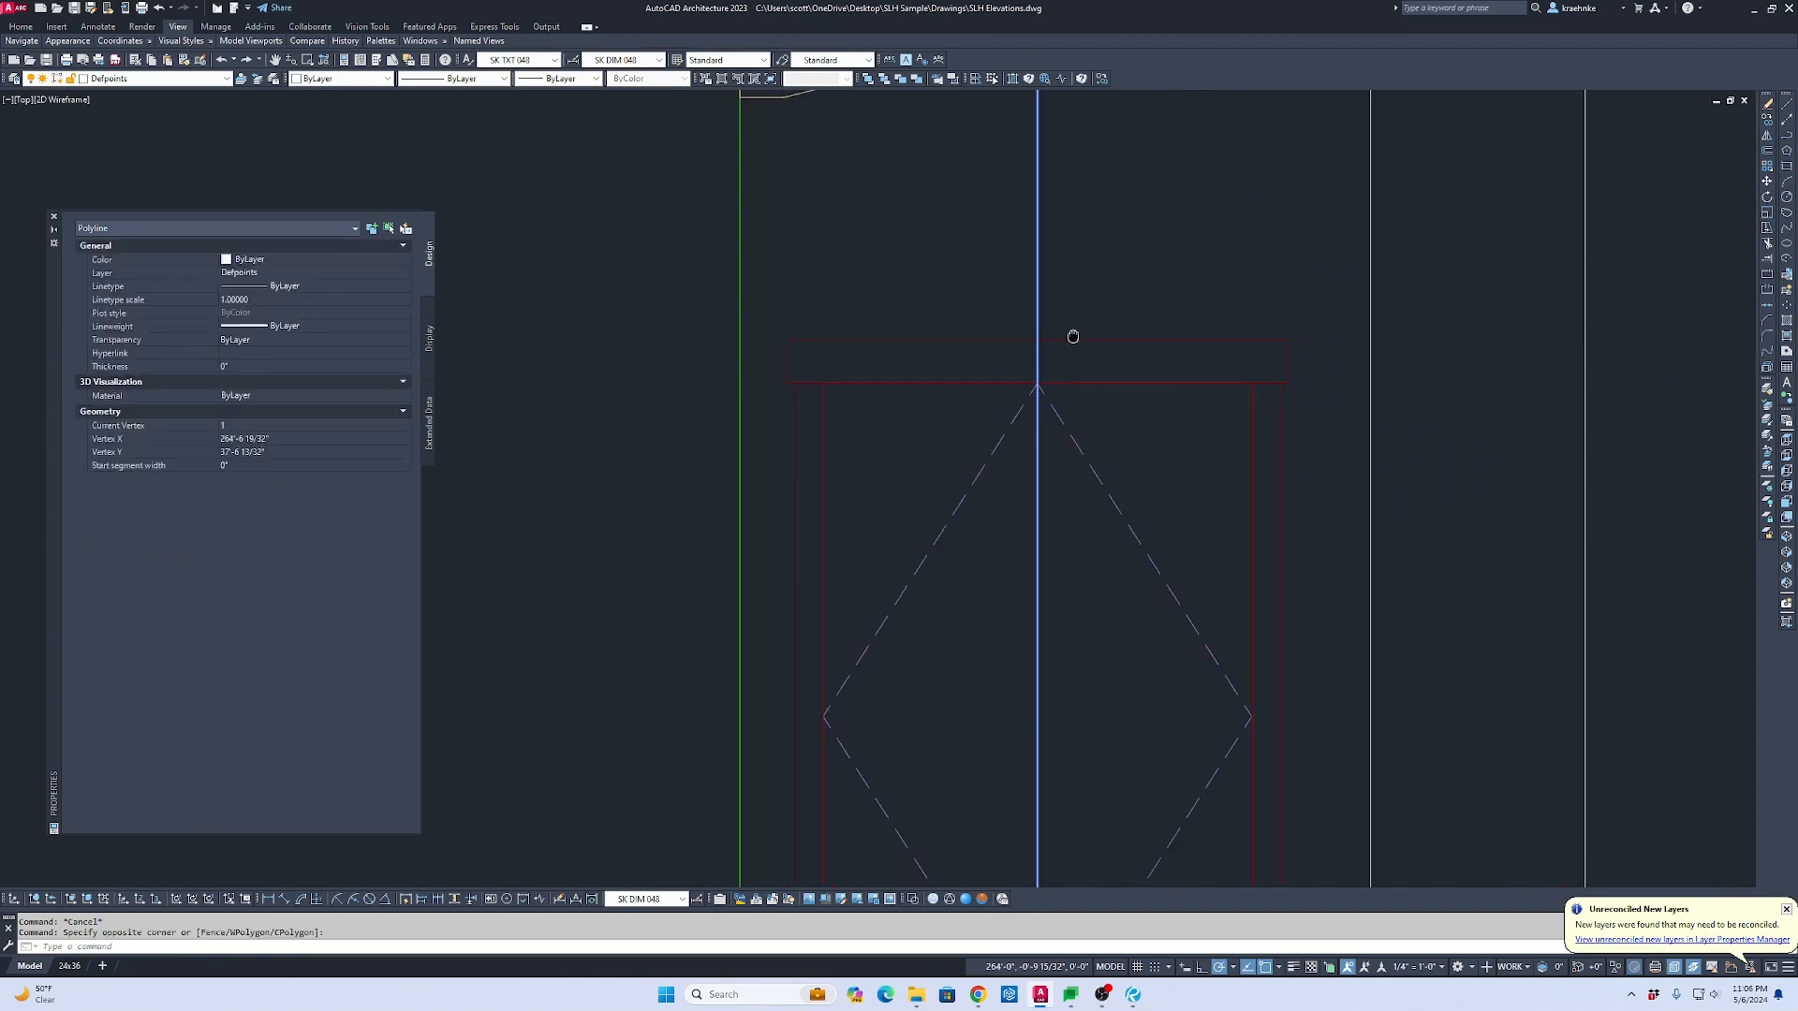
key("Delete")
Step: Draw a vertical polyline from the head of the opening to the ground line at the meeting point of the door pair
middle_click_drag(1015, 453, 1058, 253)
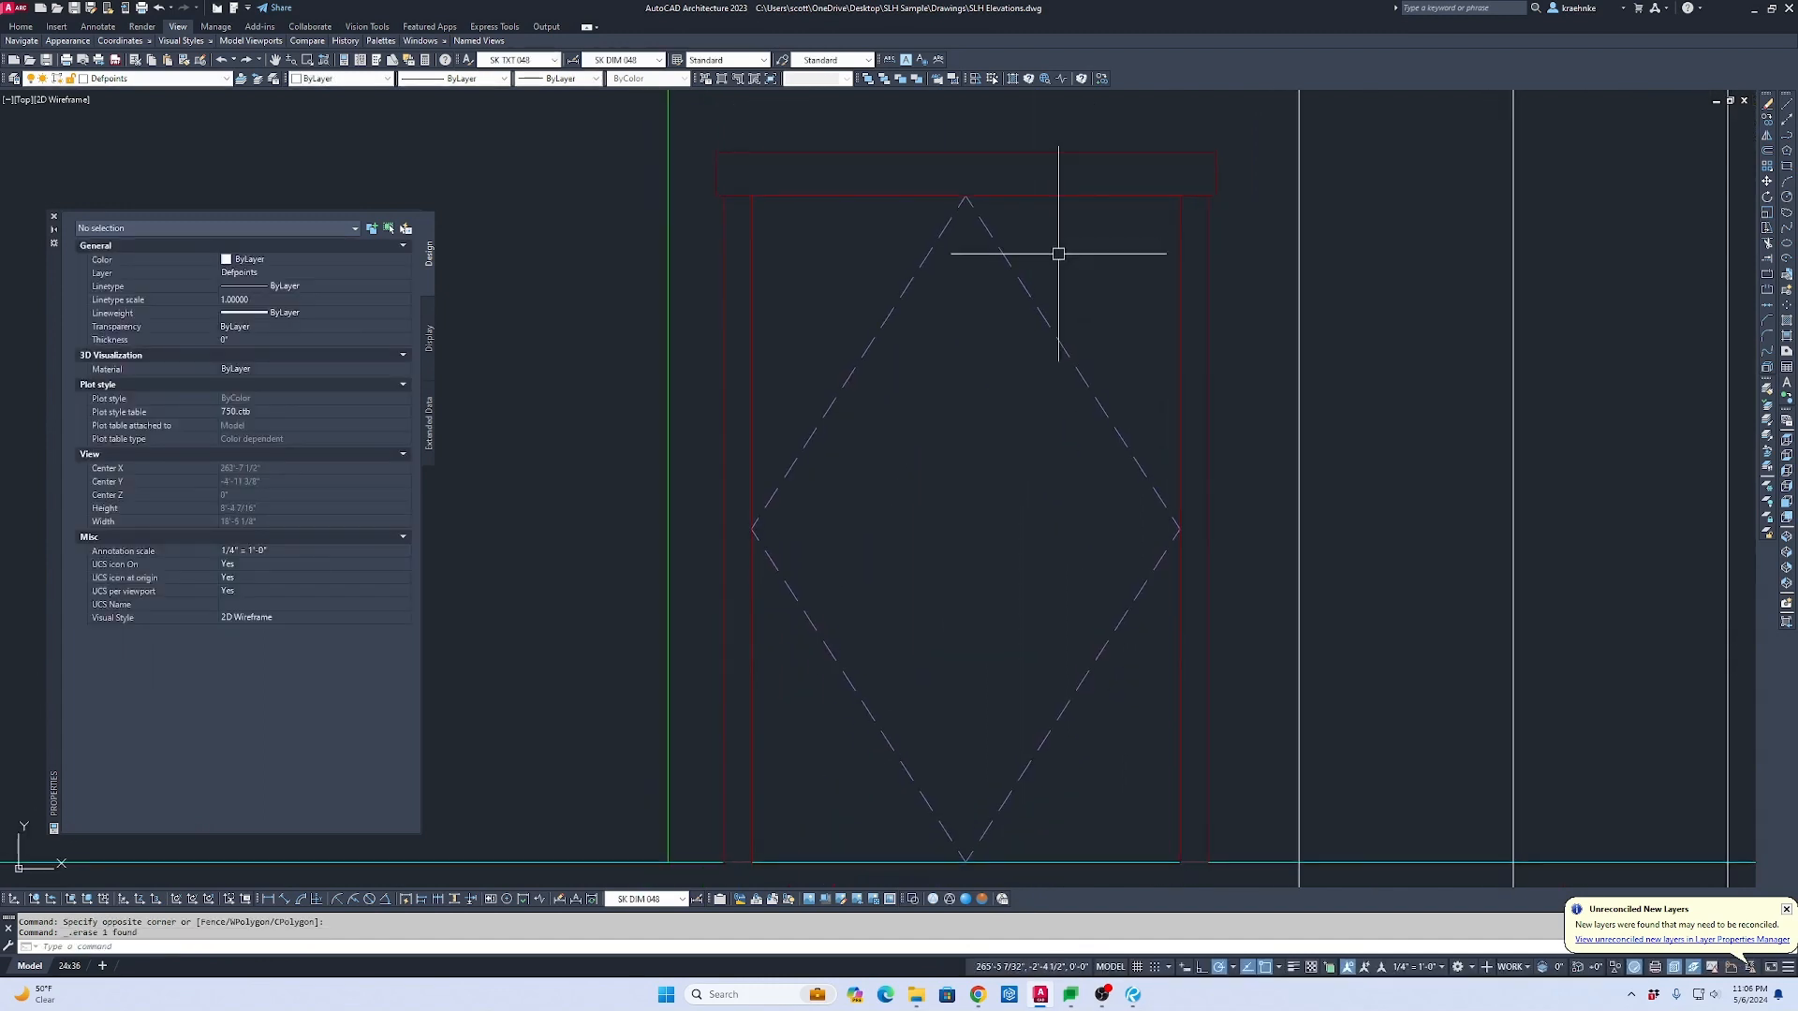
type("pl")
key("Return")
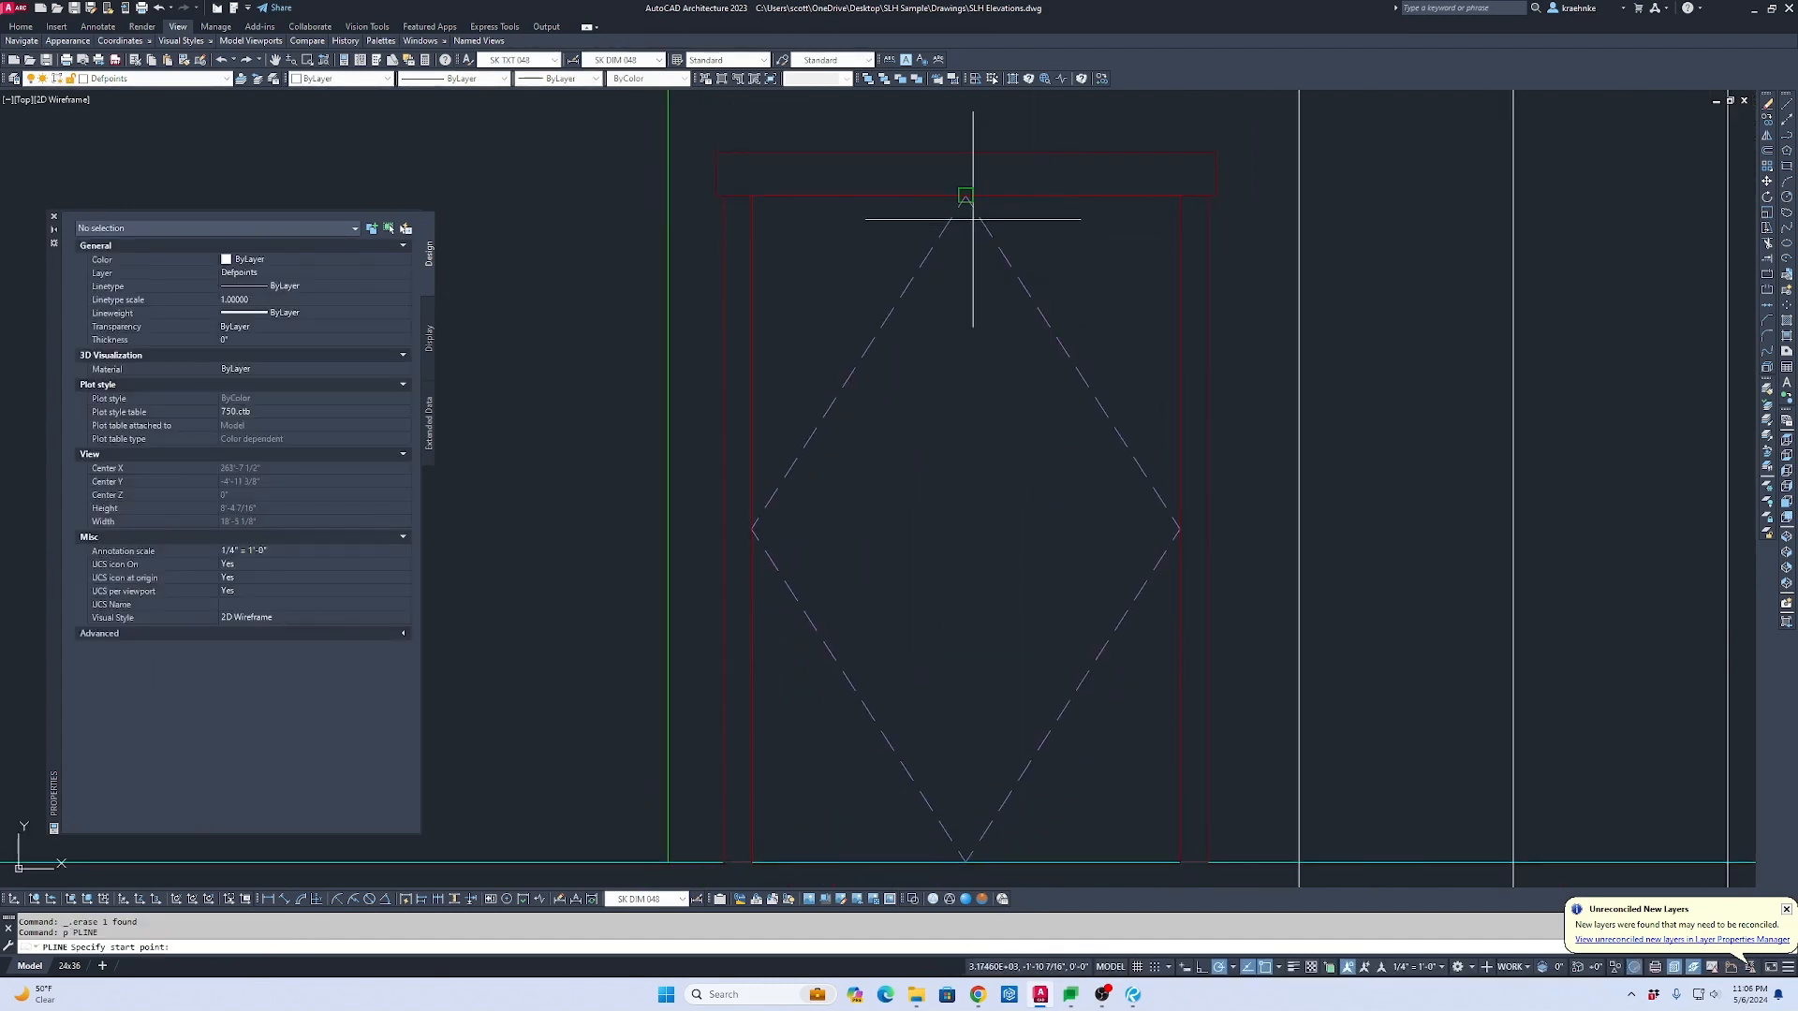
left_click(966, 197)
left_click(965, 858)
key("Escape")
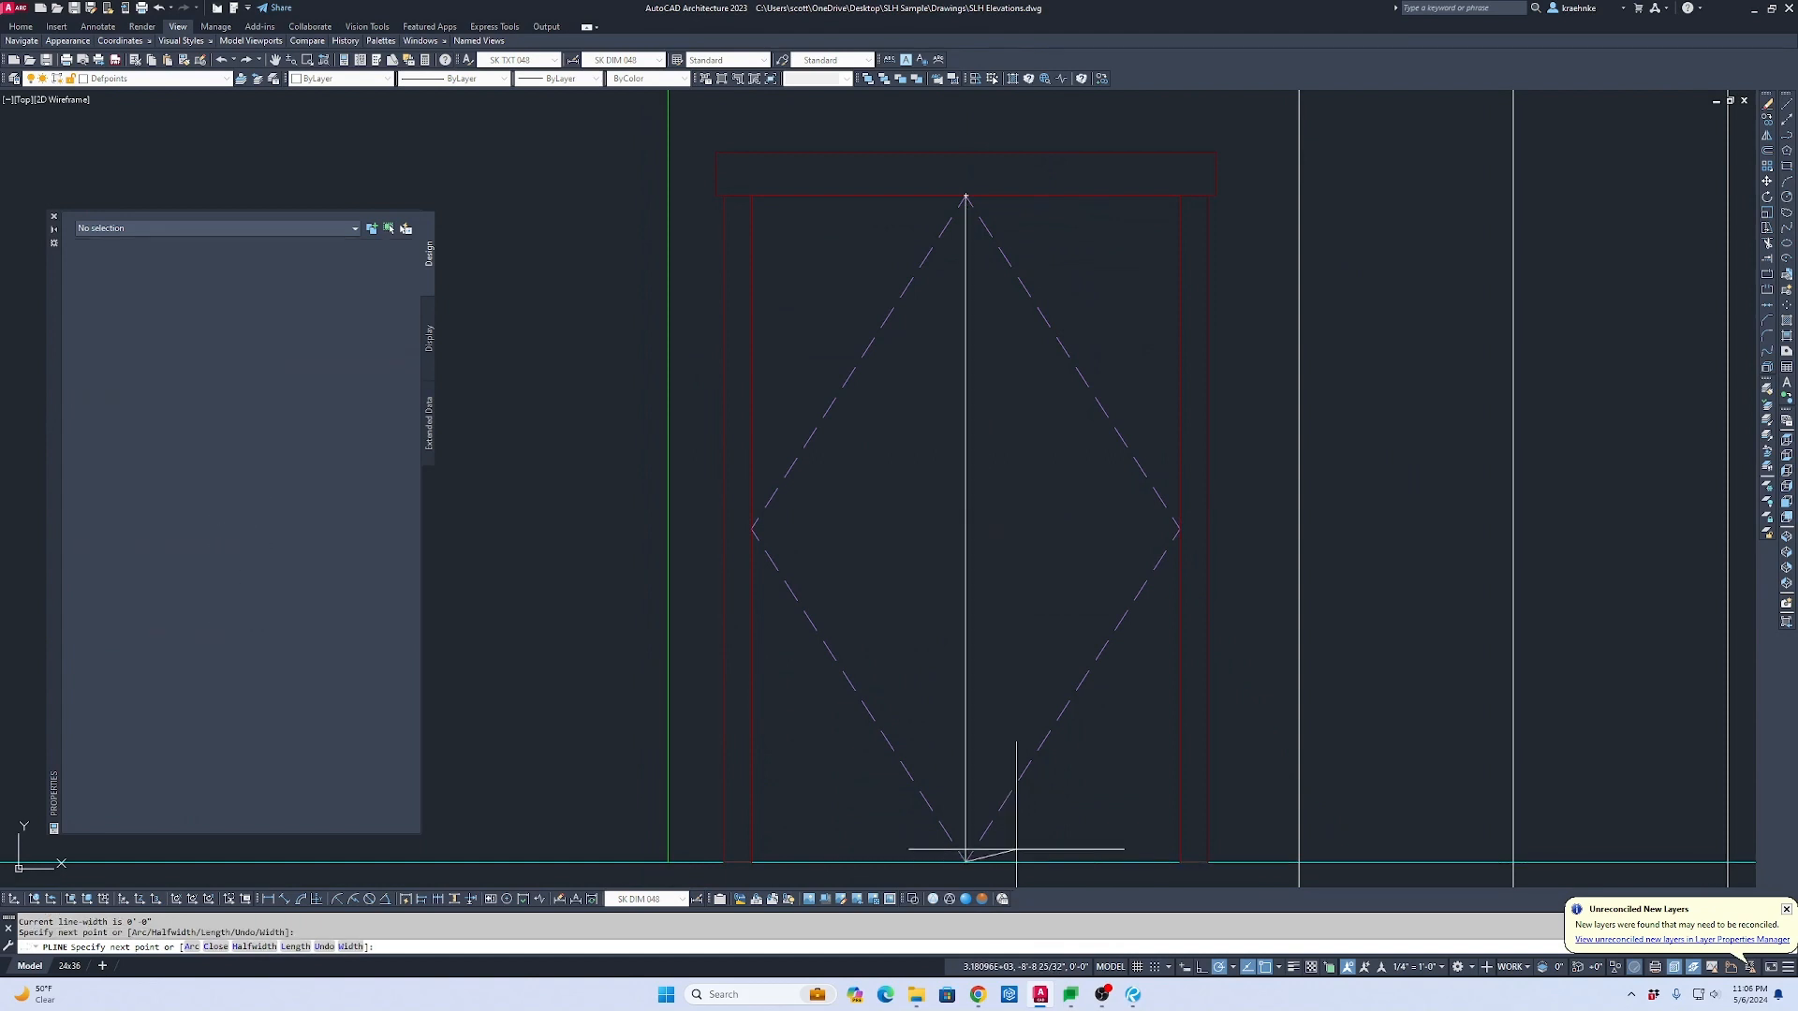
type("ma")
key("Return")
left_click(1177, 687)
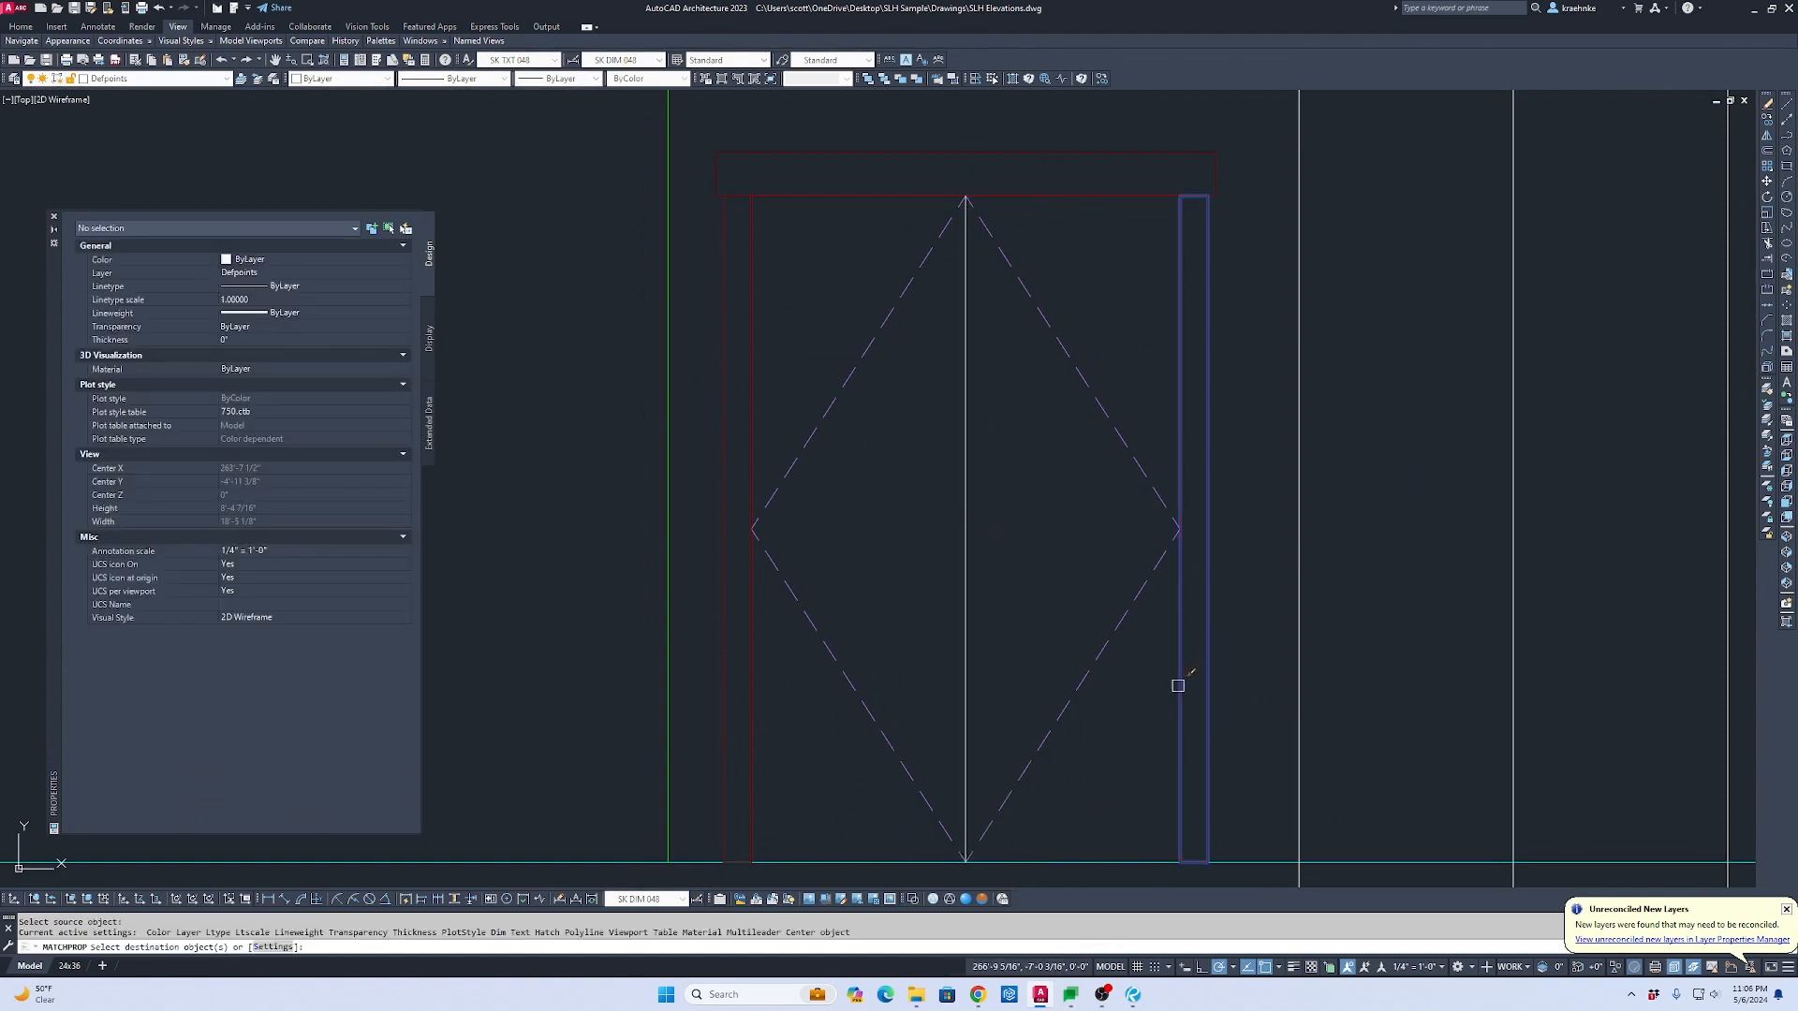
key("Escape")
Step: Move the door pair's center meeting line to the A-Elev 3 layer
left_click(1002, 474)
left_click(939, 449)
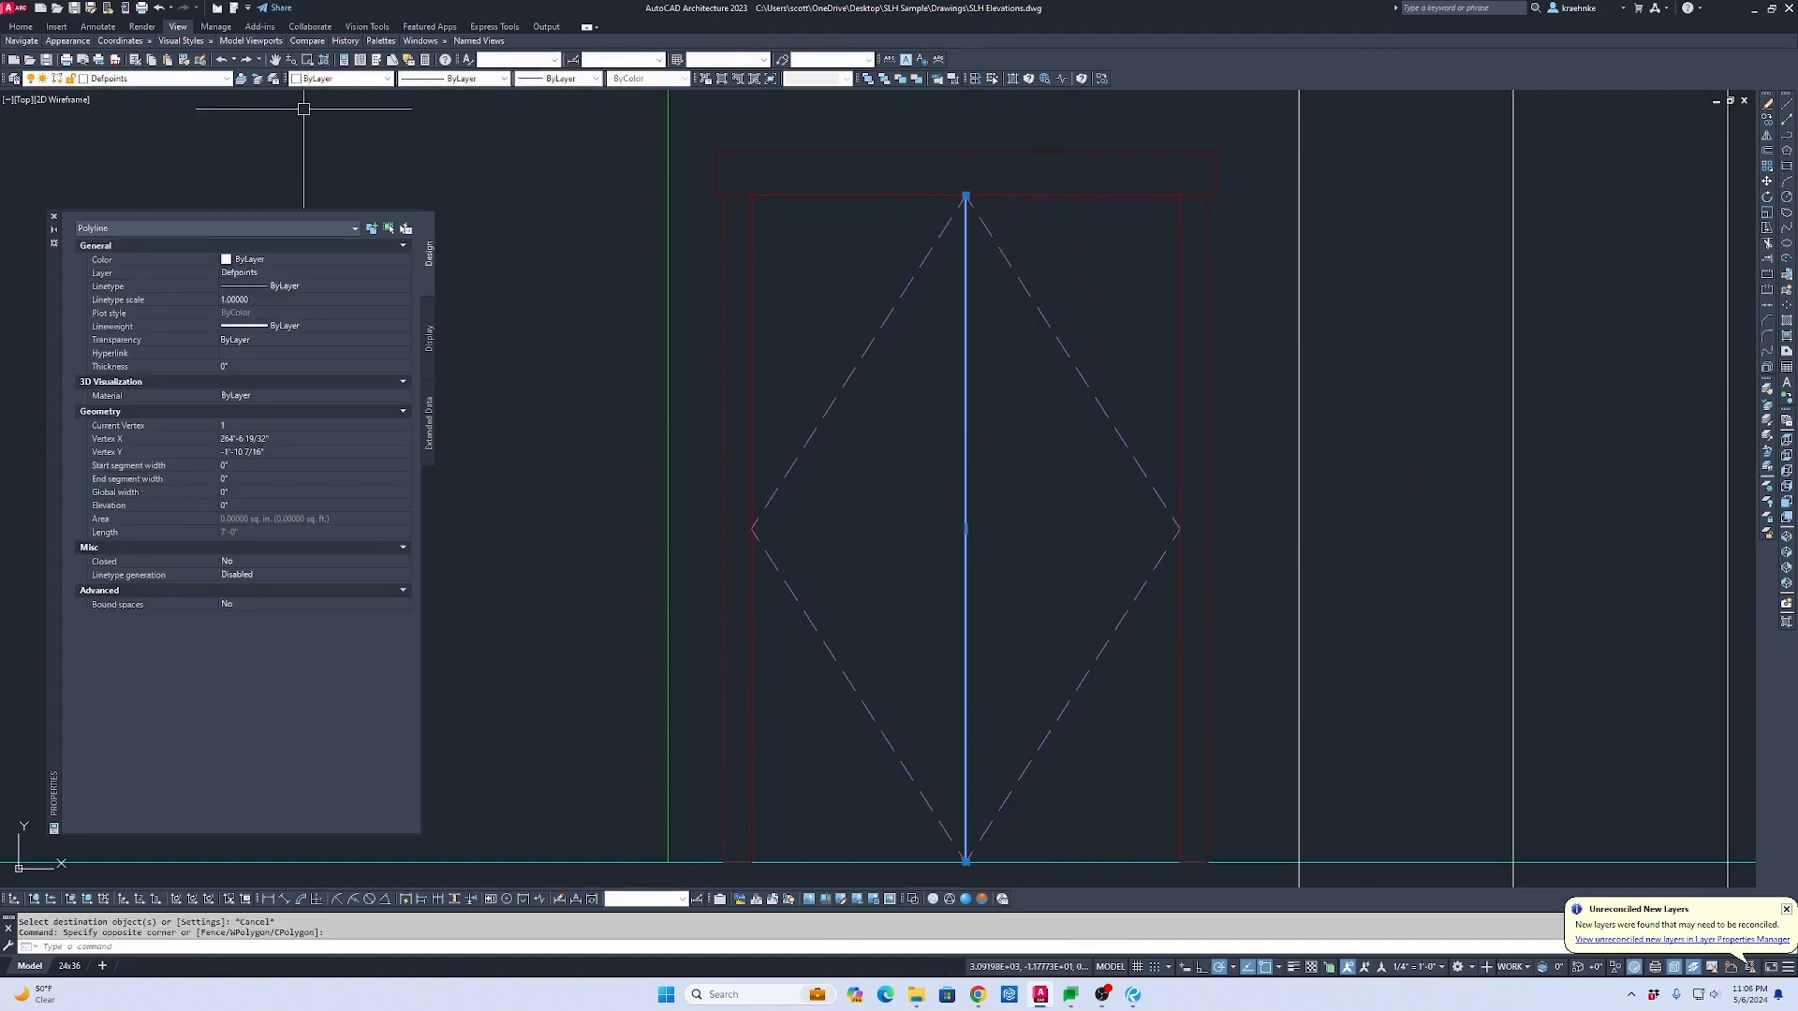
left_click(177, 80)
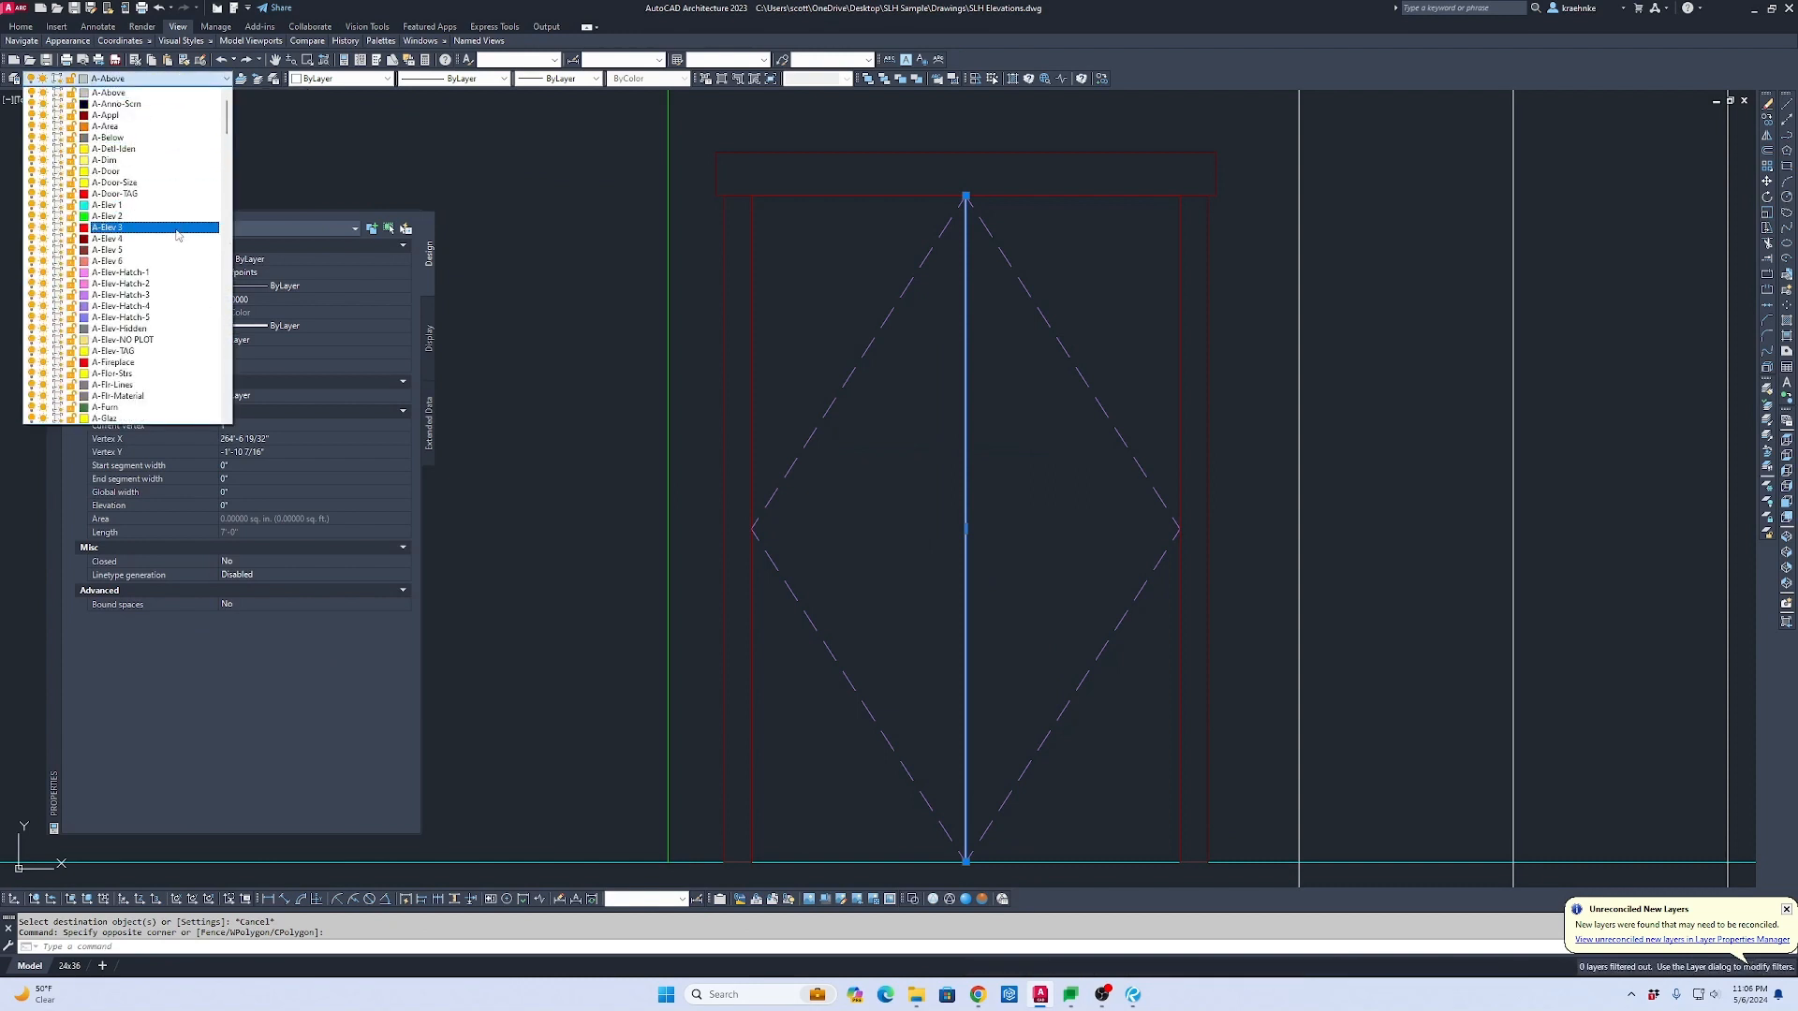
left_click(177, 232)
key("Escape")
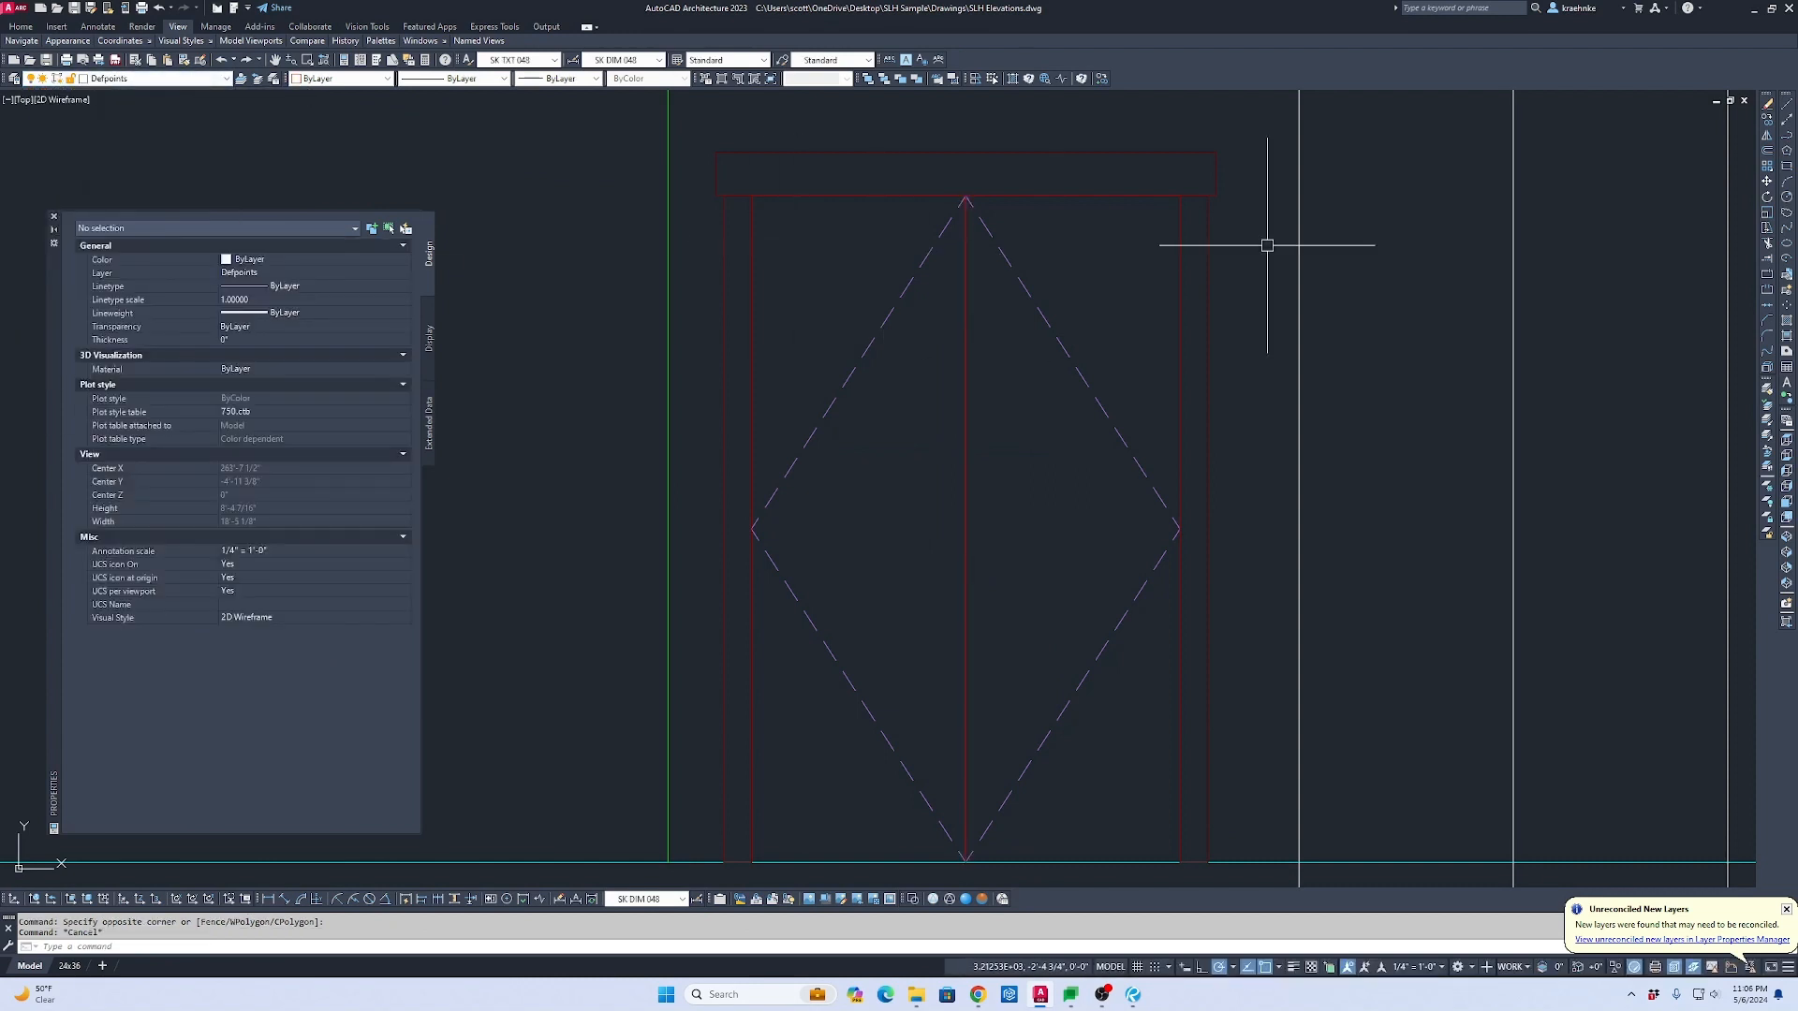
Step: Copy the complete door pair with its swing symbols, casings and head trim onto the guide lines of the second opening
scroll(1099, 386, "down", 2)
middle_click_drag(1163, 399, 1137, 413)
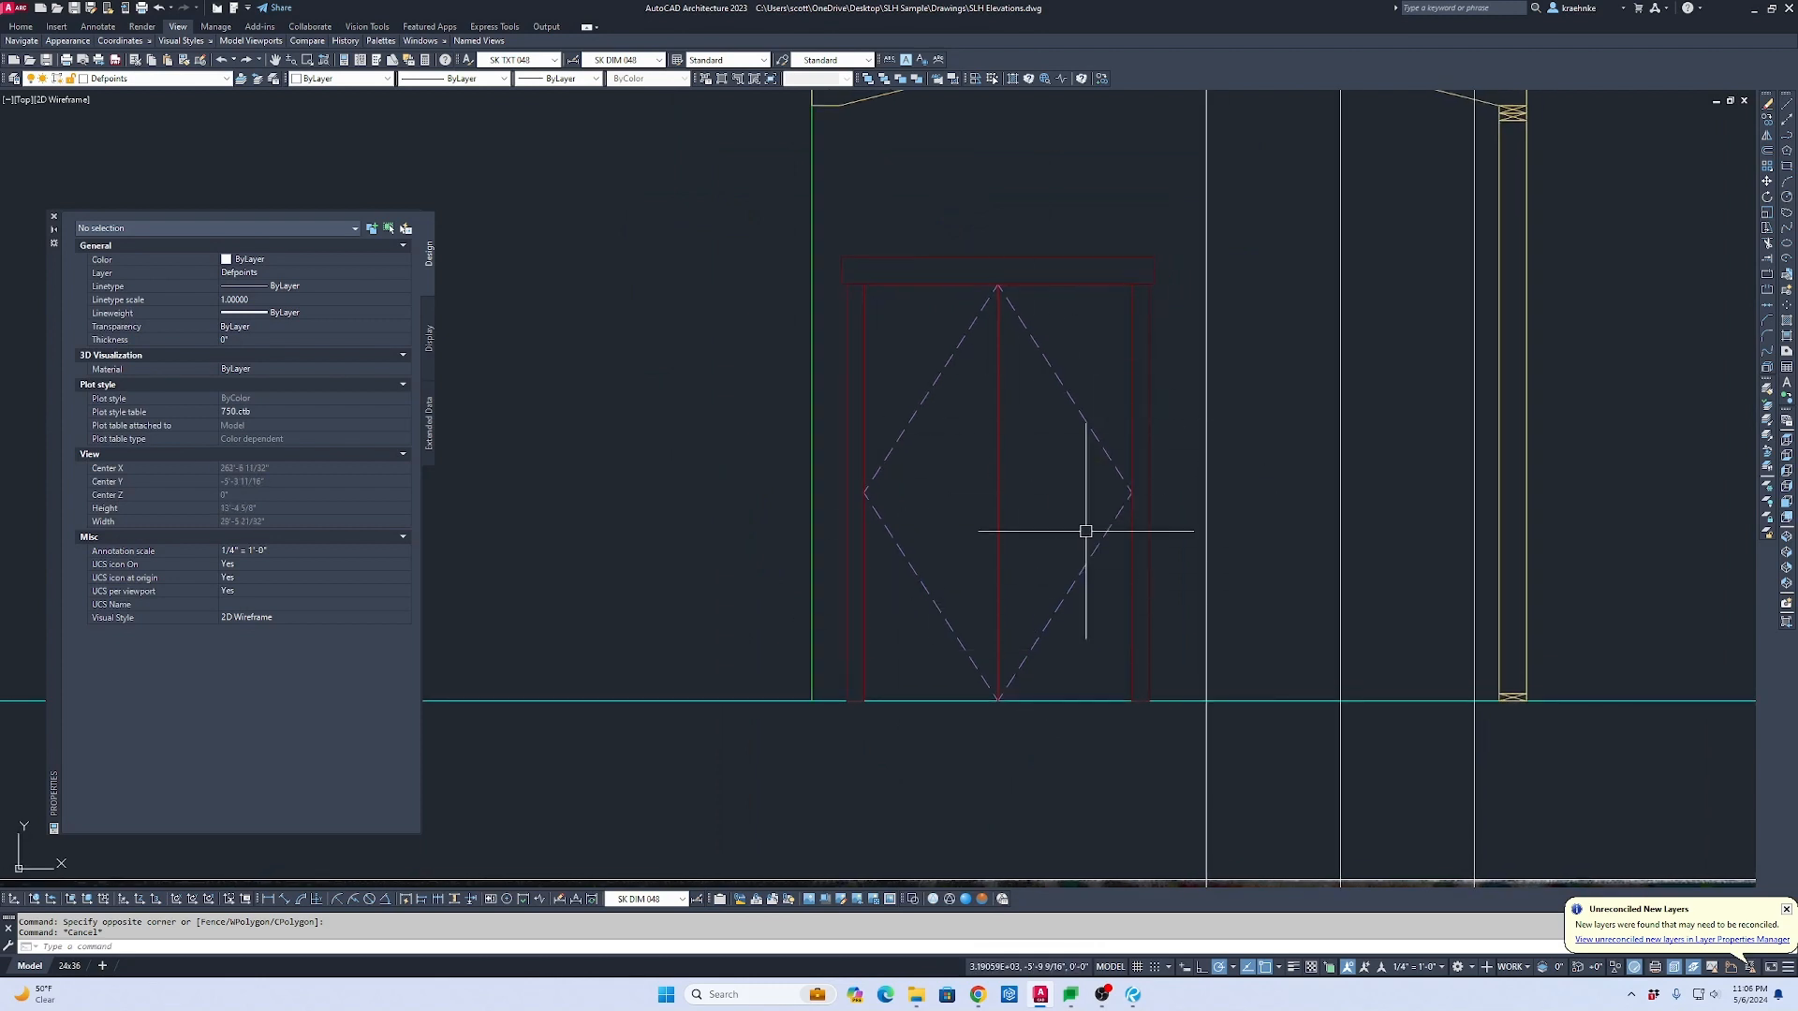
left_click(1164, 562)
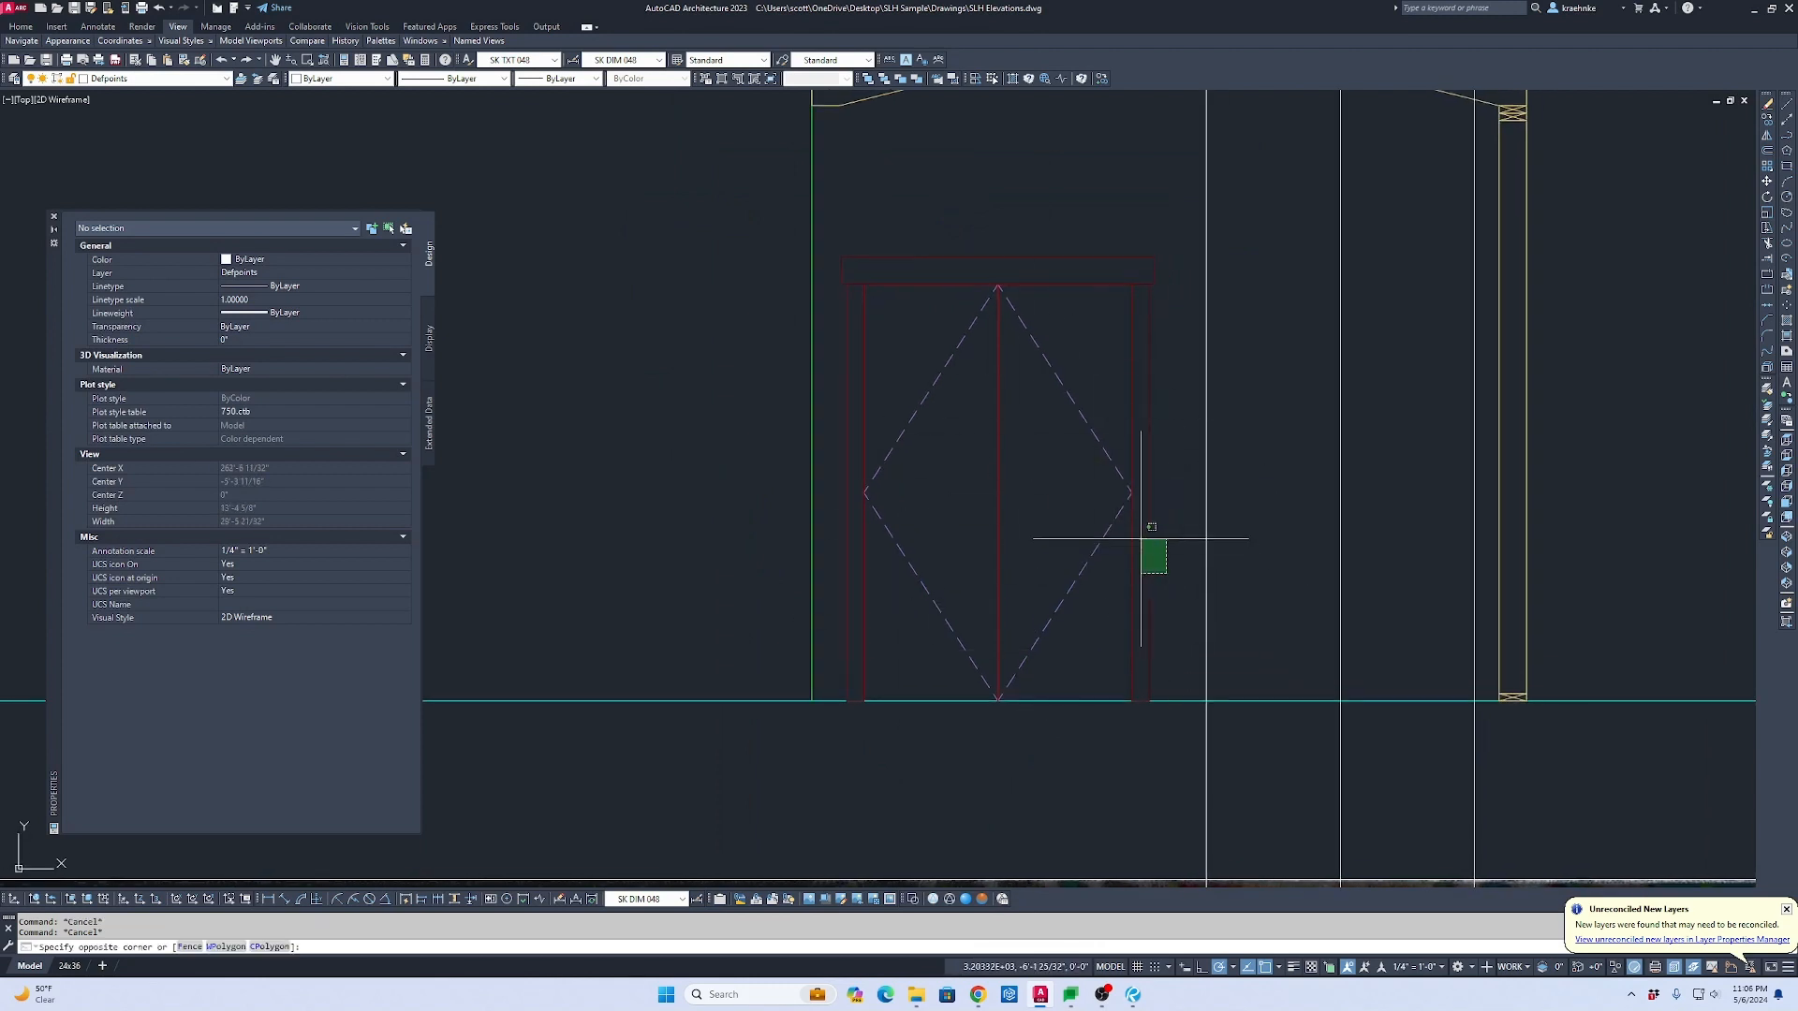
left_click(849, 246)
type("co")
key("Return")
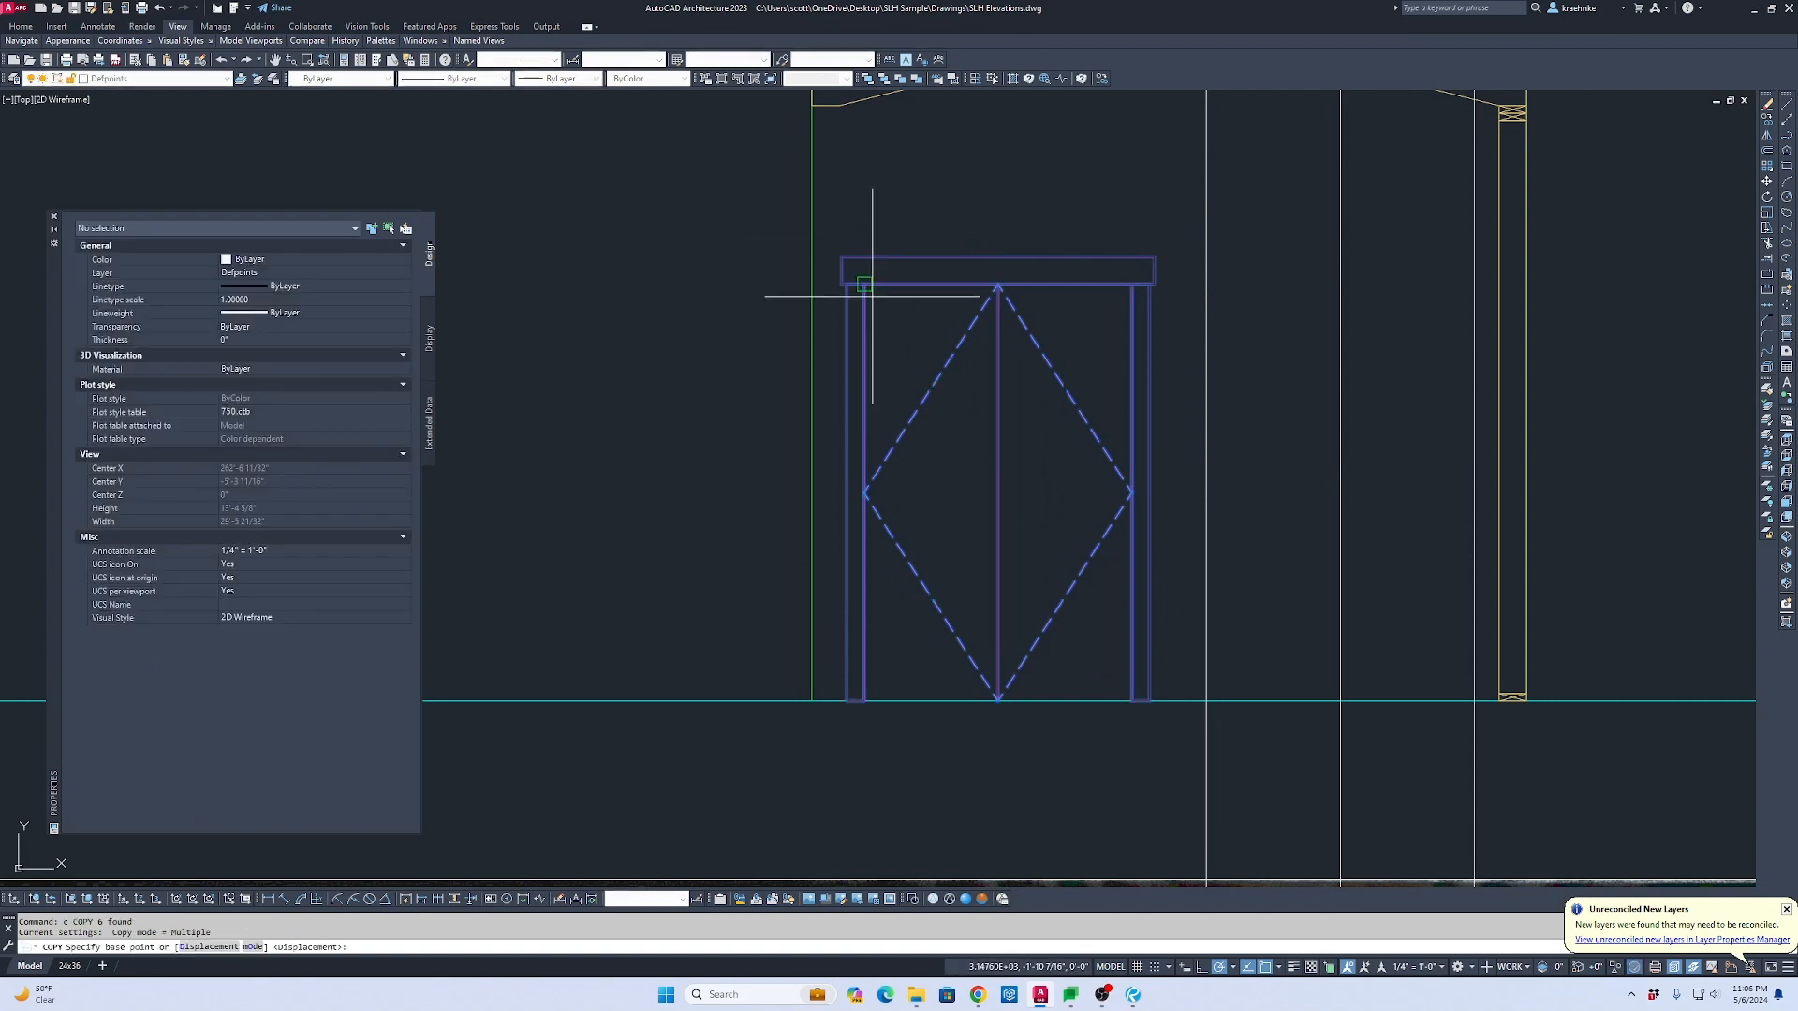
left_click(863, 284)
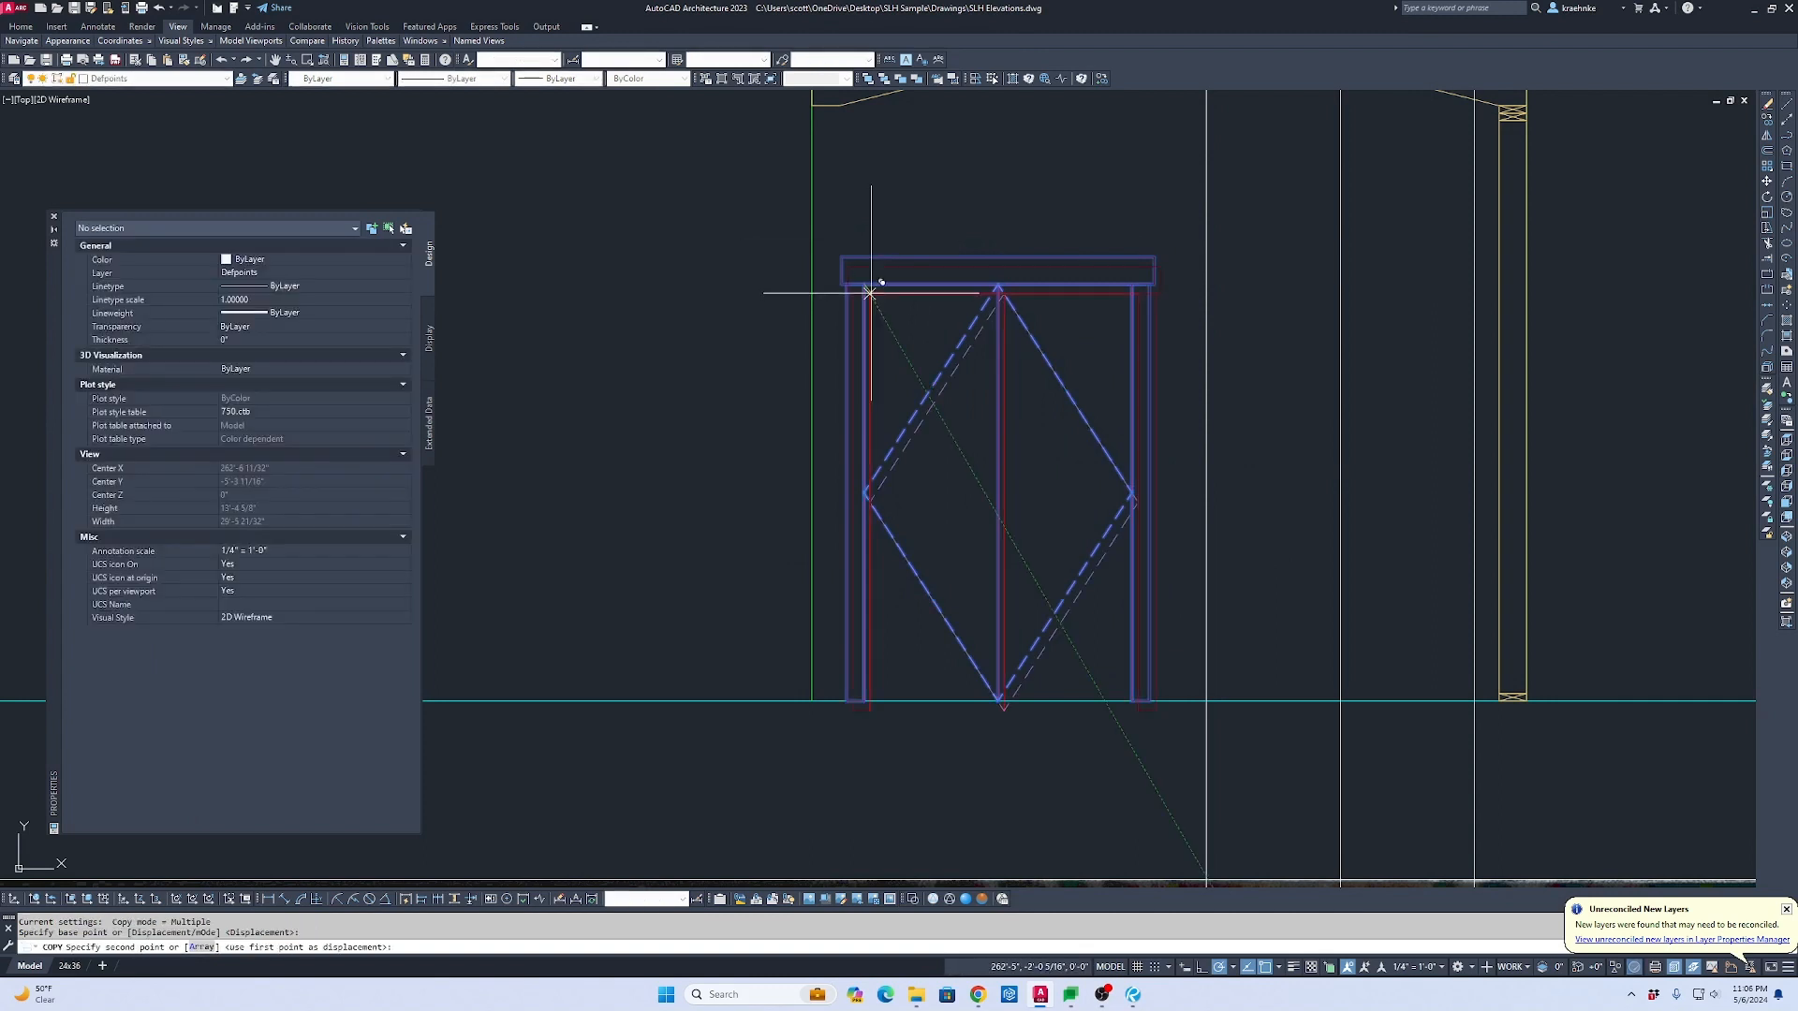
left_click(1206, 284)
key("Escape")
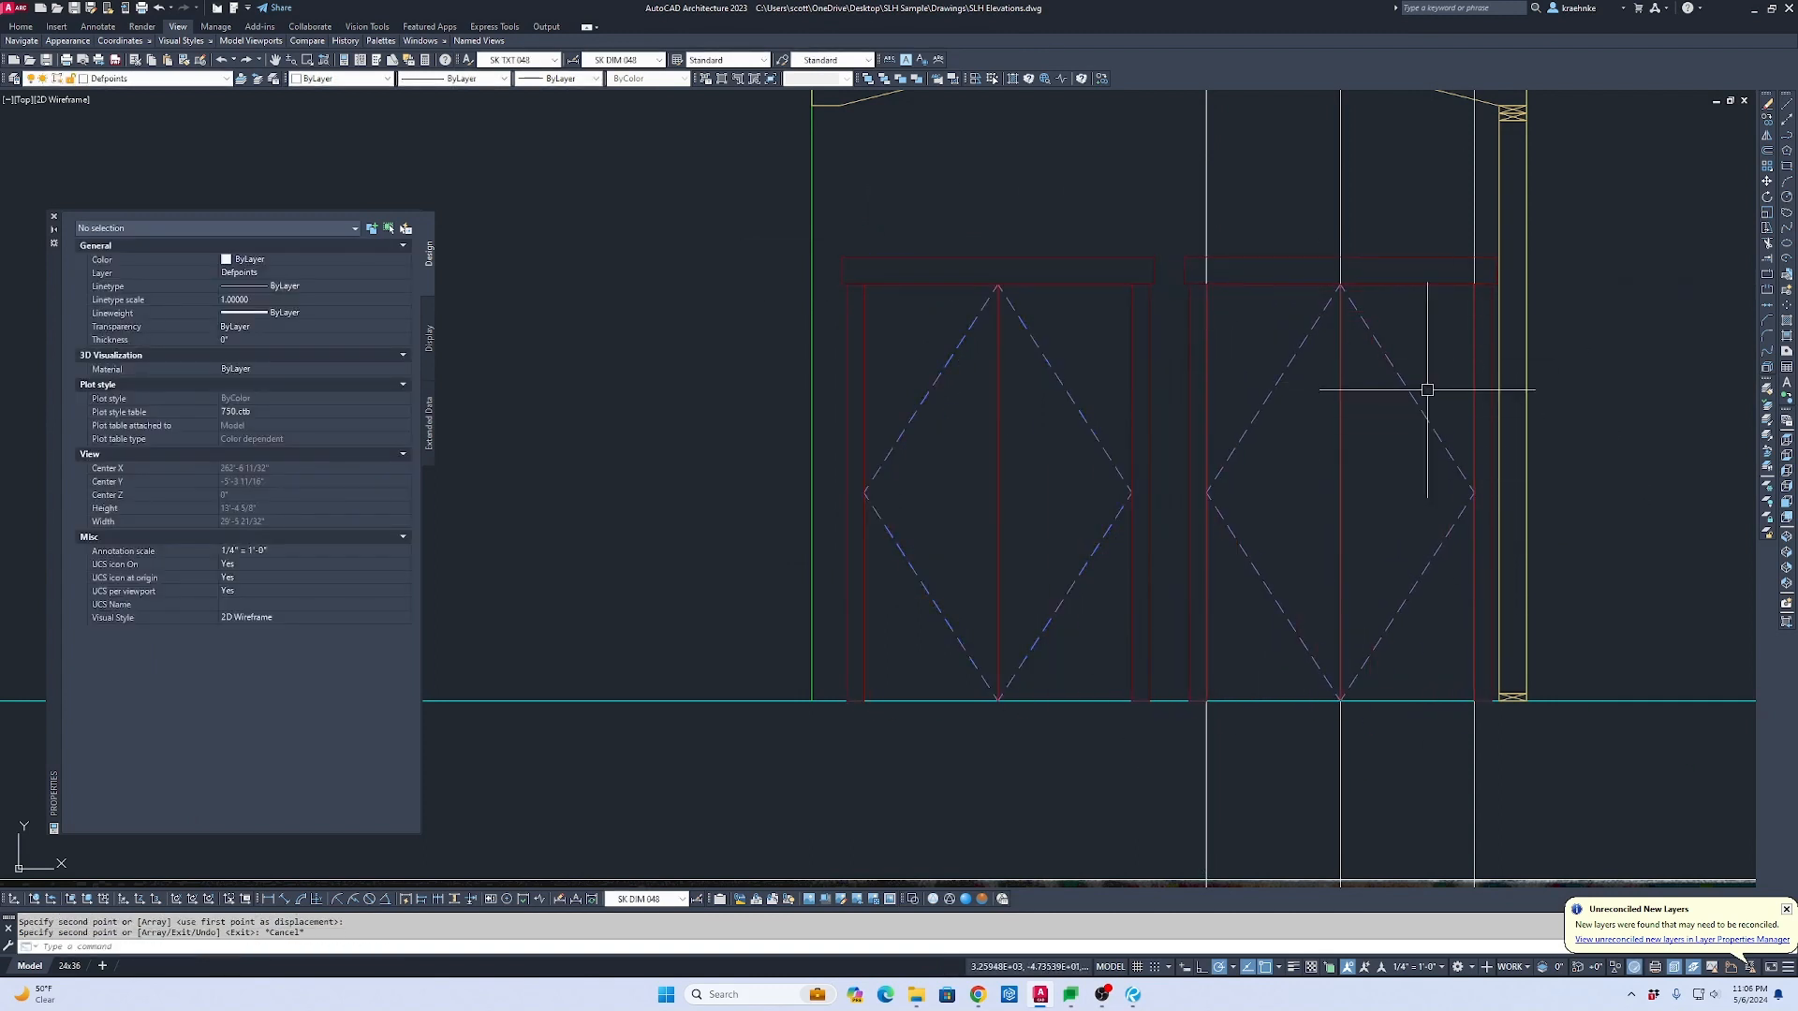
Step: Trace the roof slope with a polyline from one wall line over the ridge to the opposite wall line
scroll(1264, 450, "down", 2)
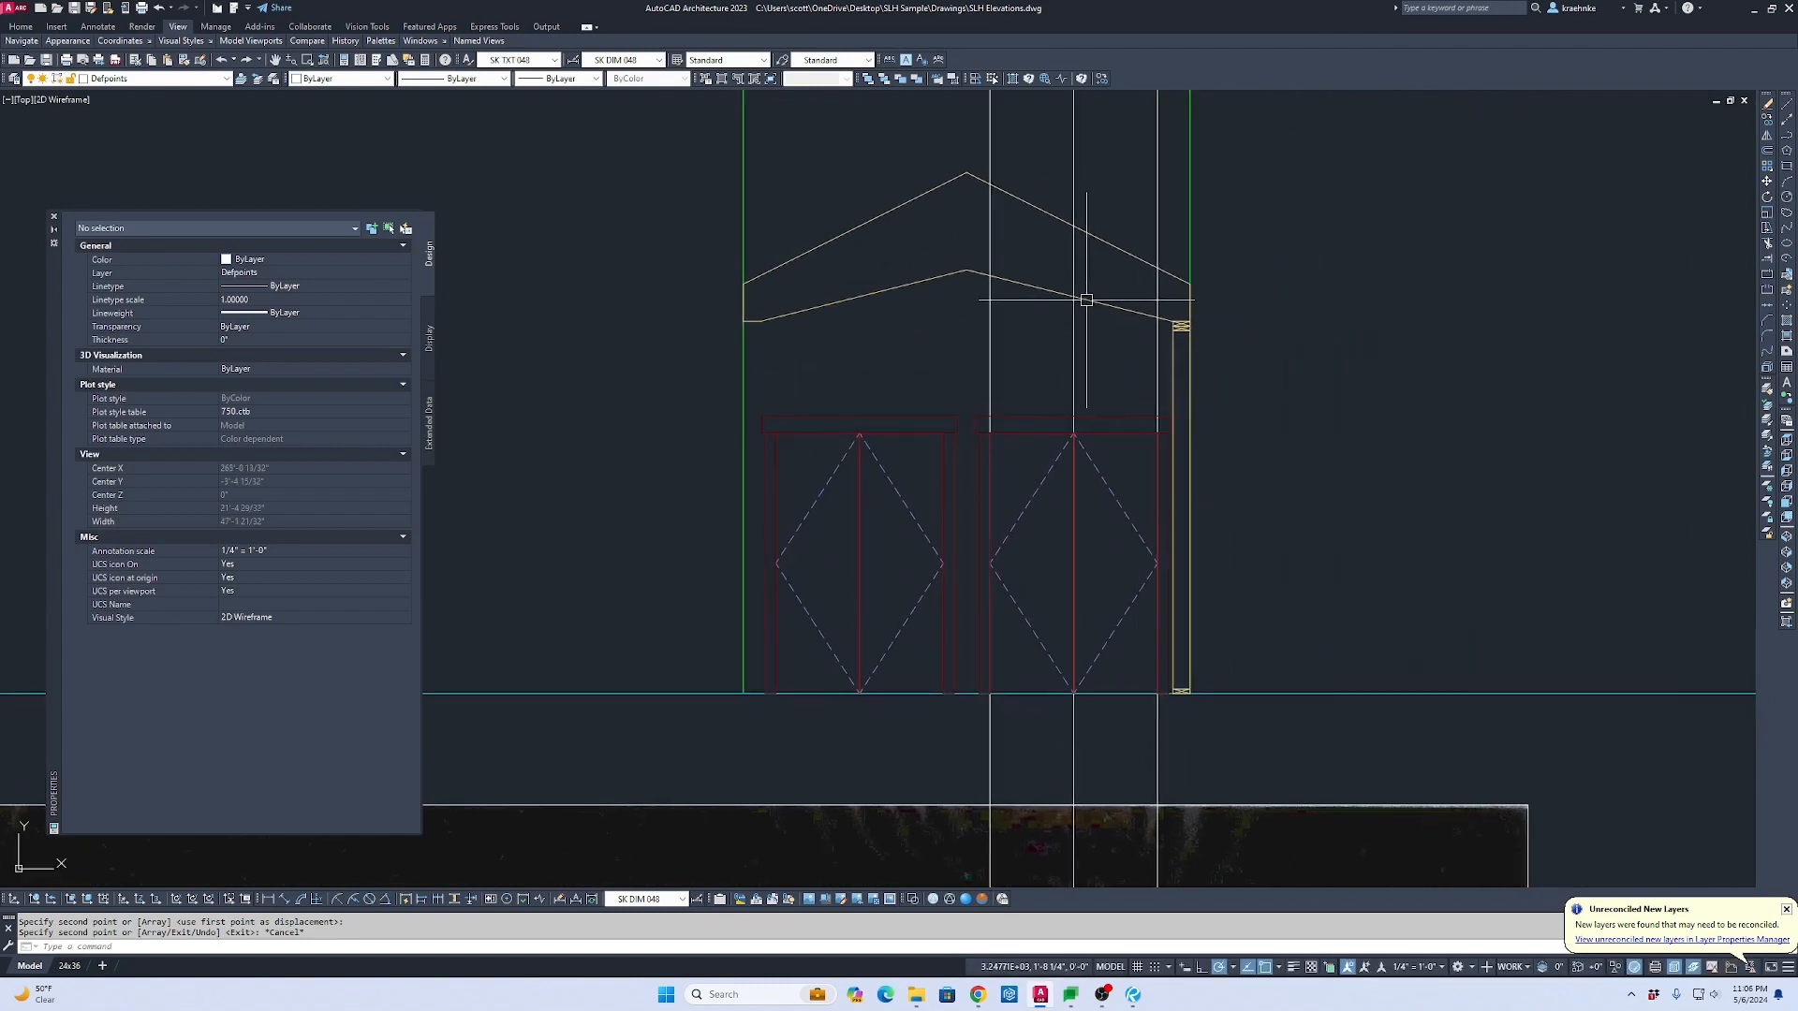
mouse_move(1086, 299)
middle_mouse_down()
mouse_move(1007, 370)
mouse_move(1044, 441)
middle_mouse_up()
type("p")
key("Return")
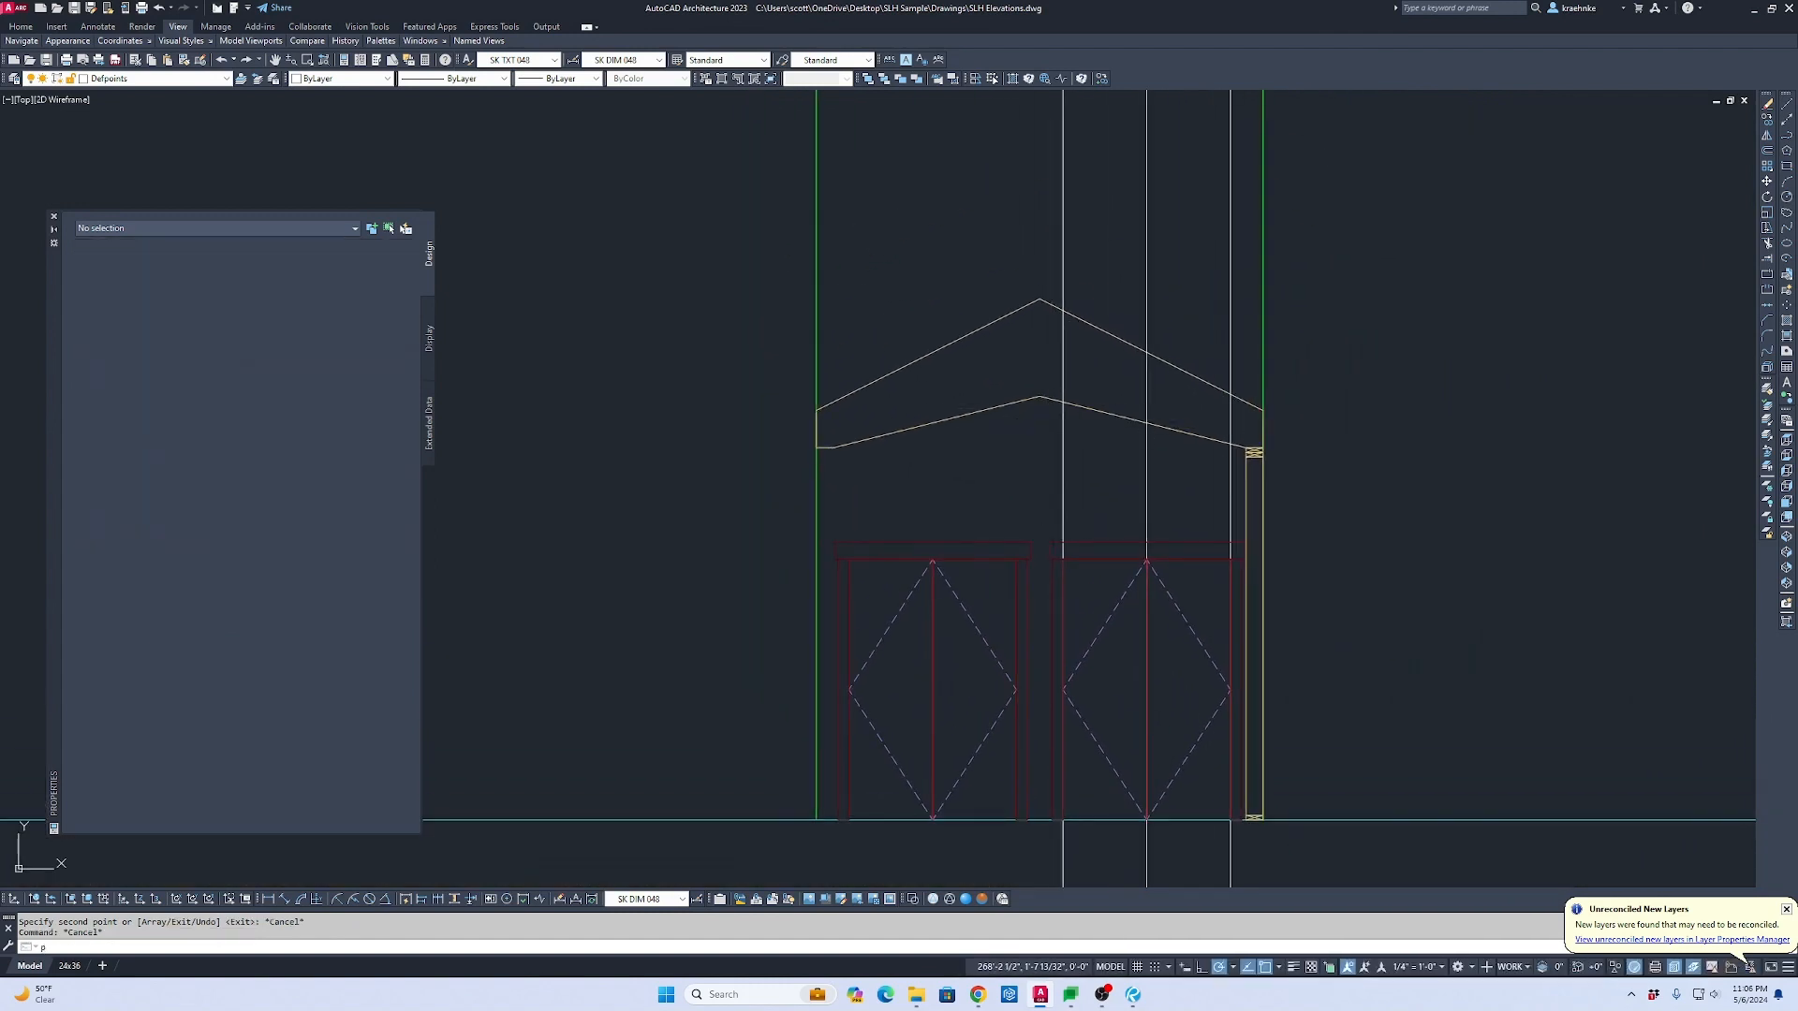
left_click(859, 392)
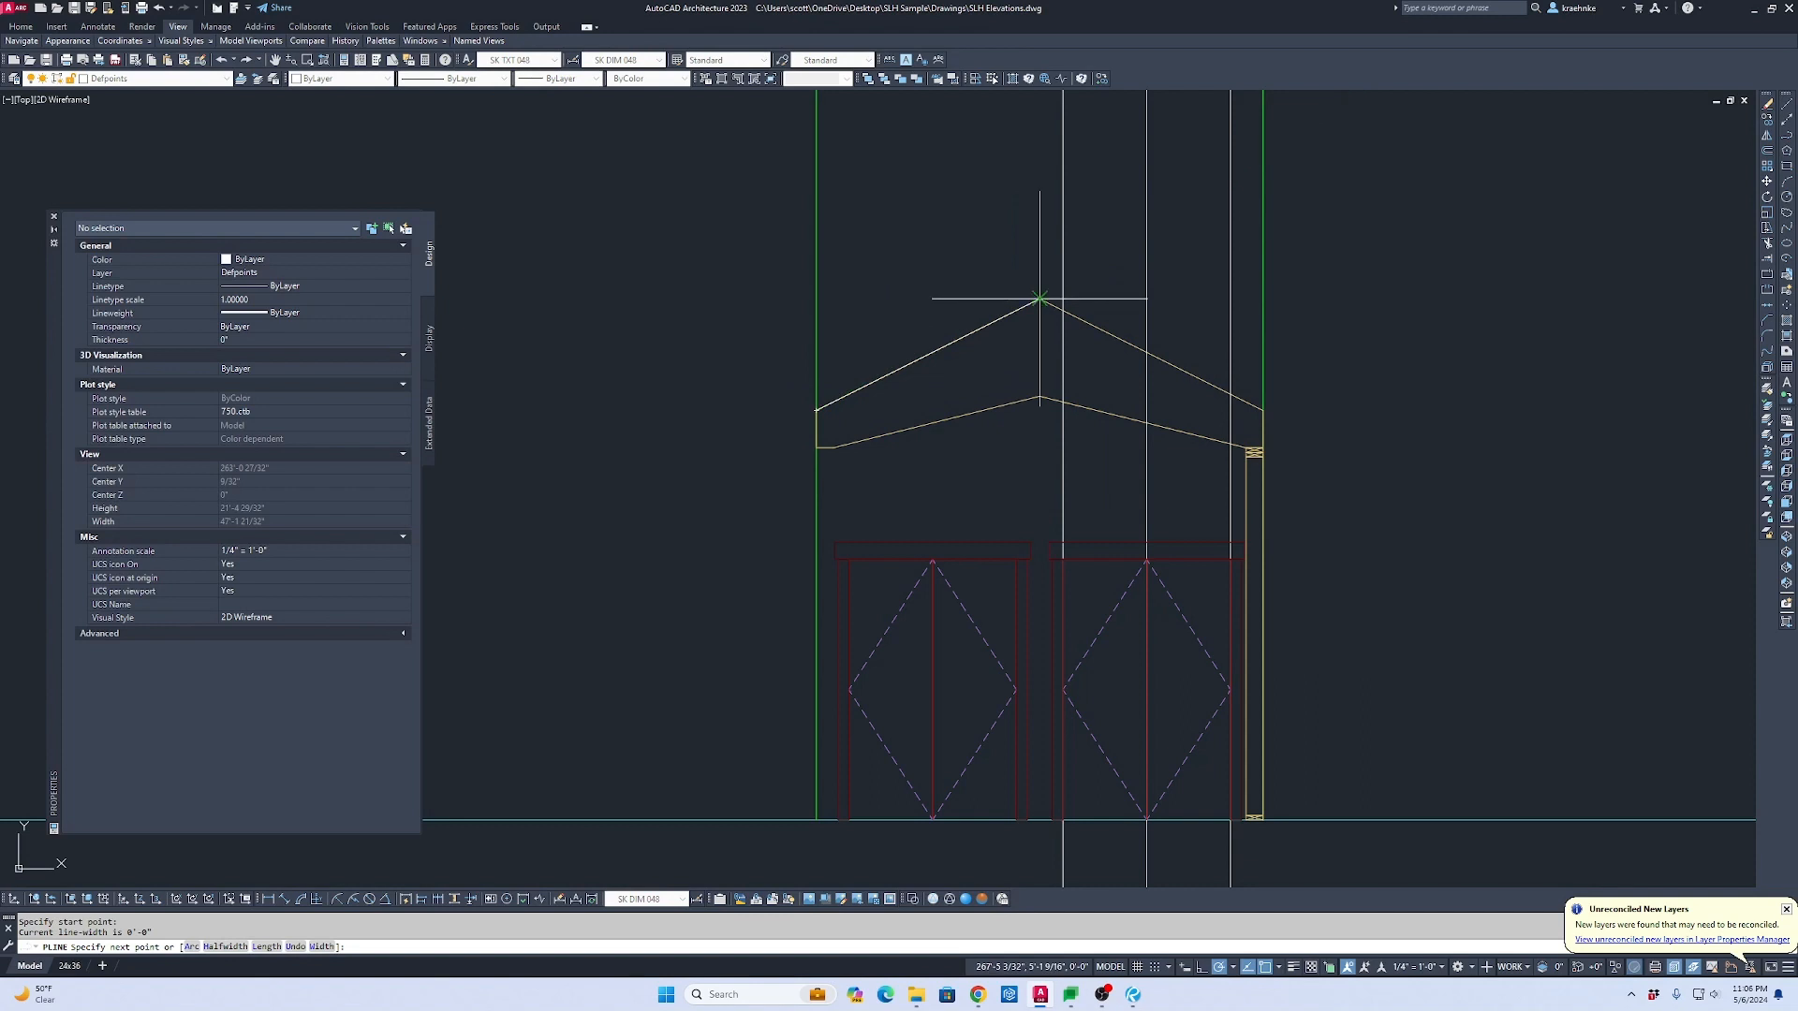
left_click(1034, 300)
left_click(1263, 410)
key("Escape")
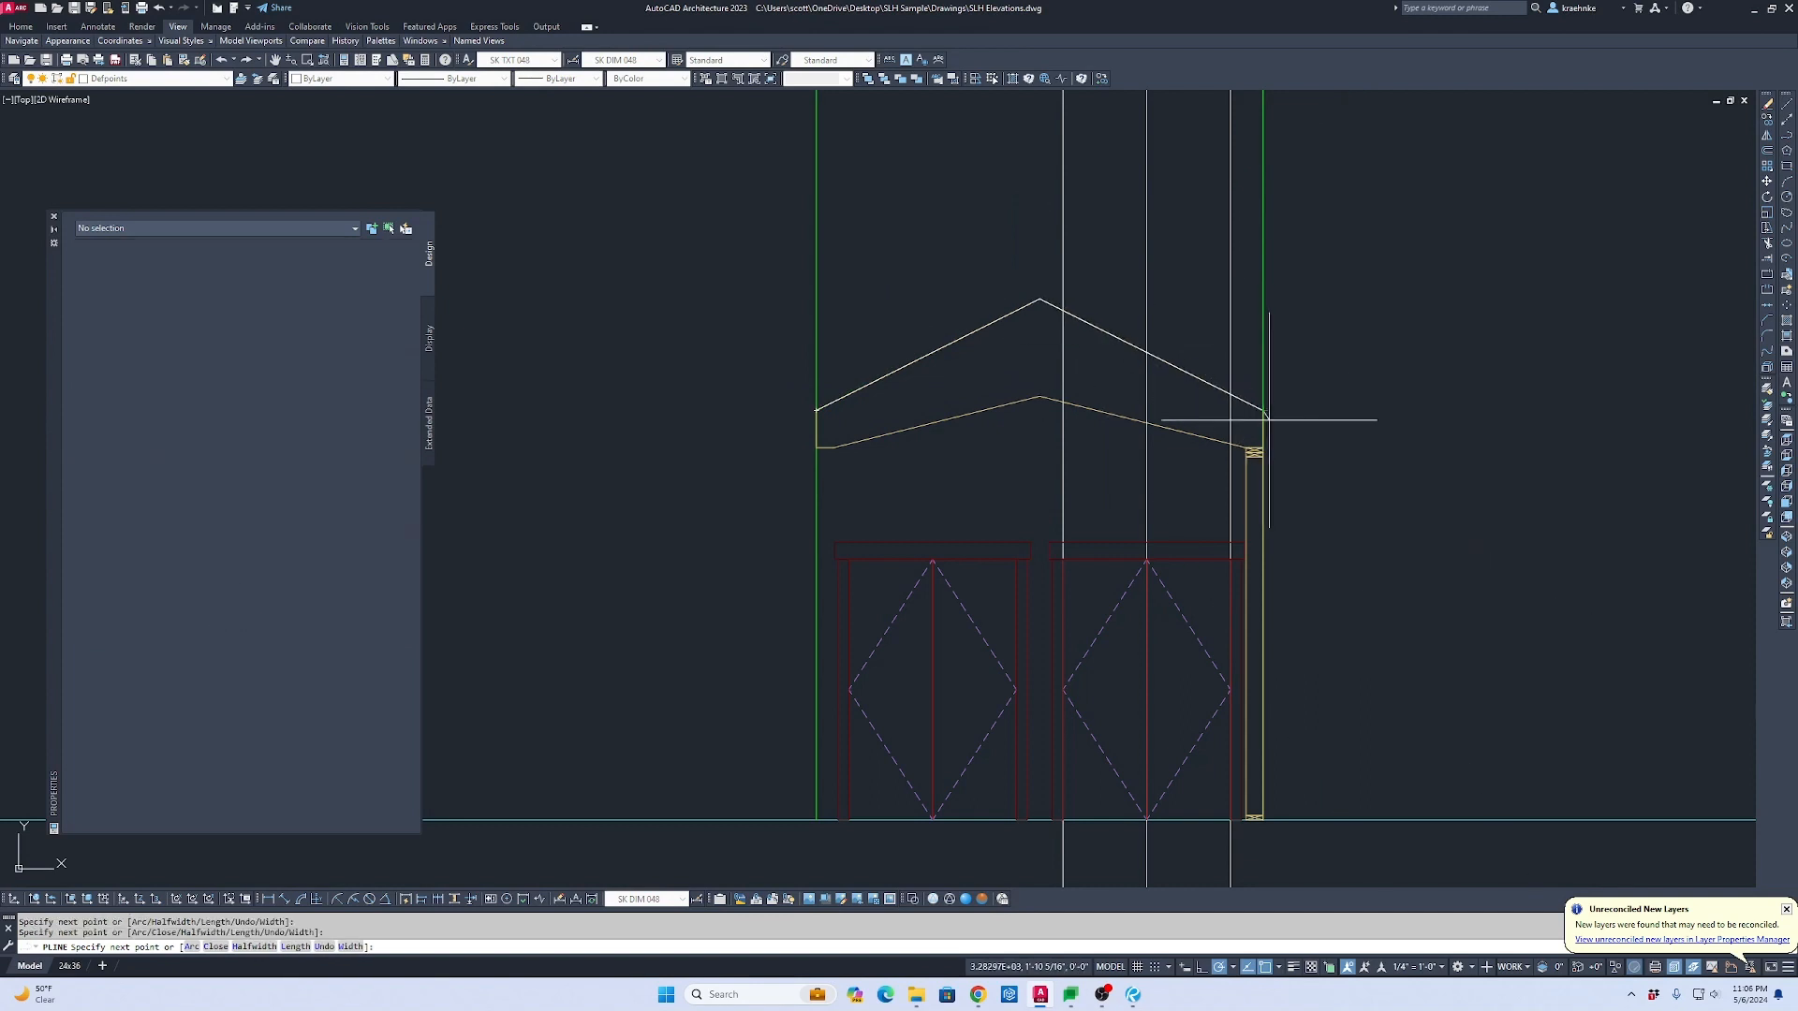
Step: Hide the layouts layer that holds the gable section linework
left_click(969, 413)
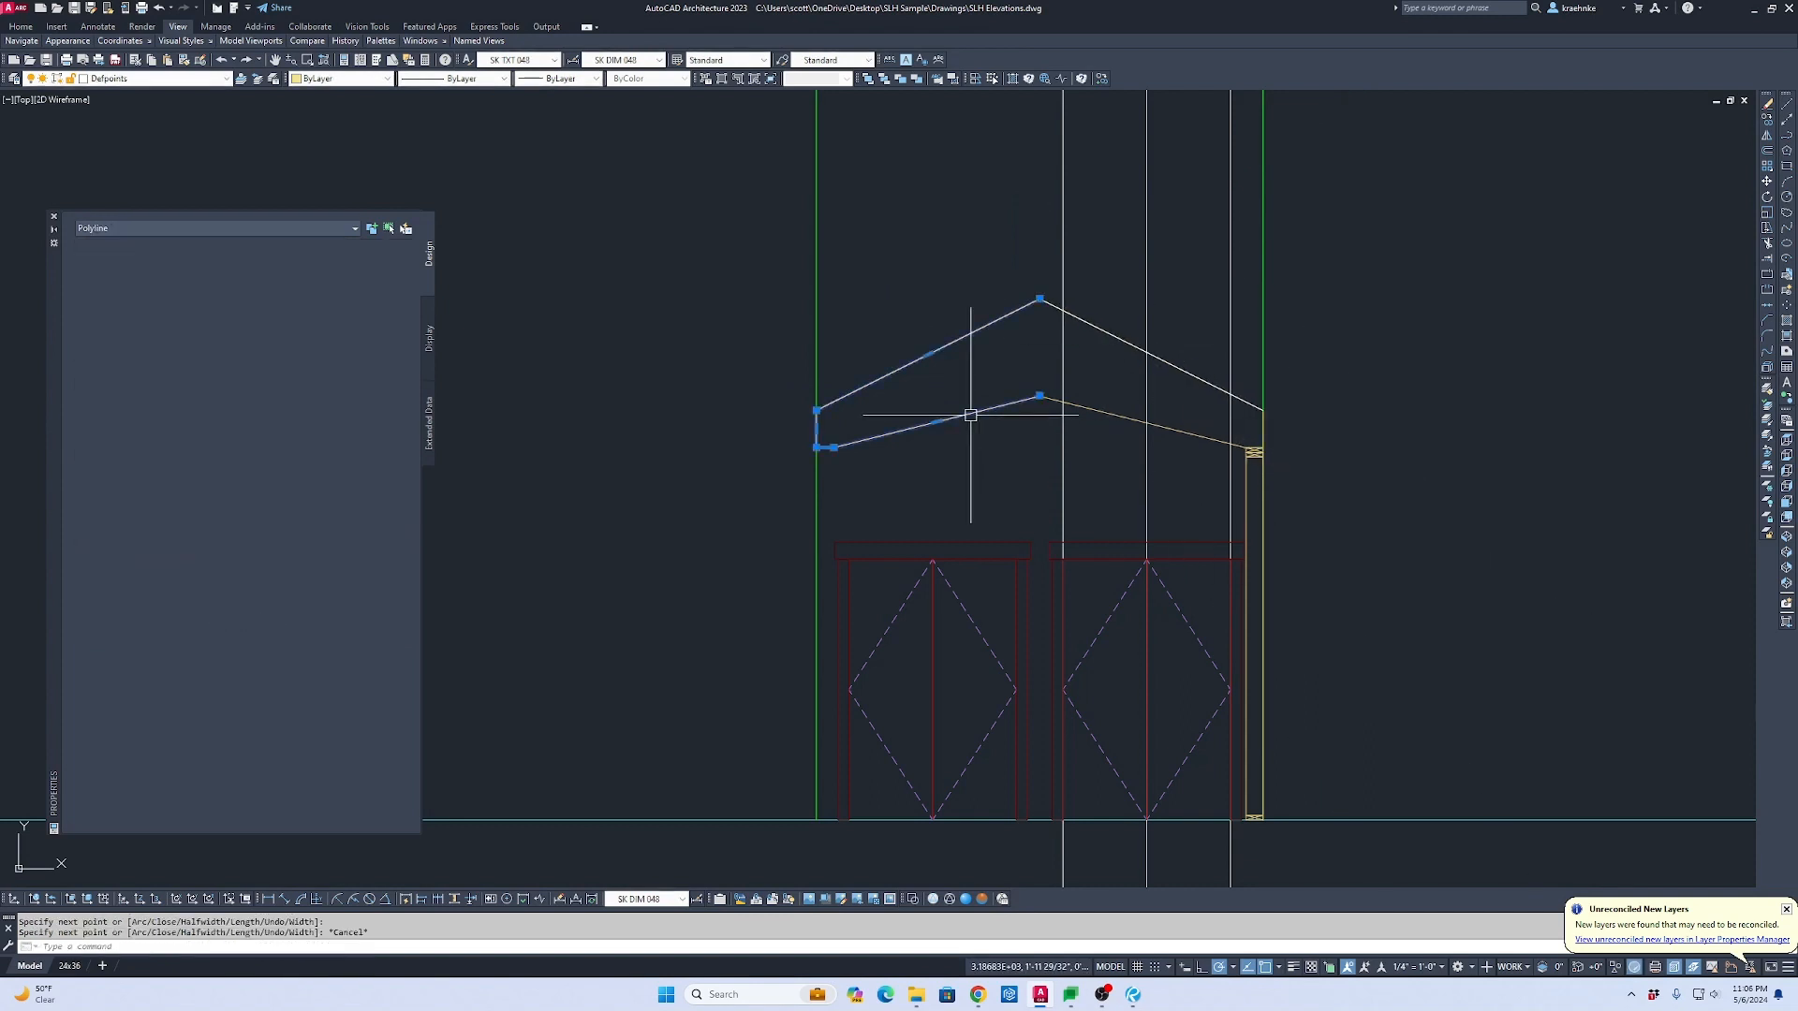
left_click(135, 81)
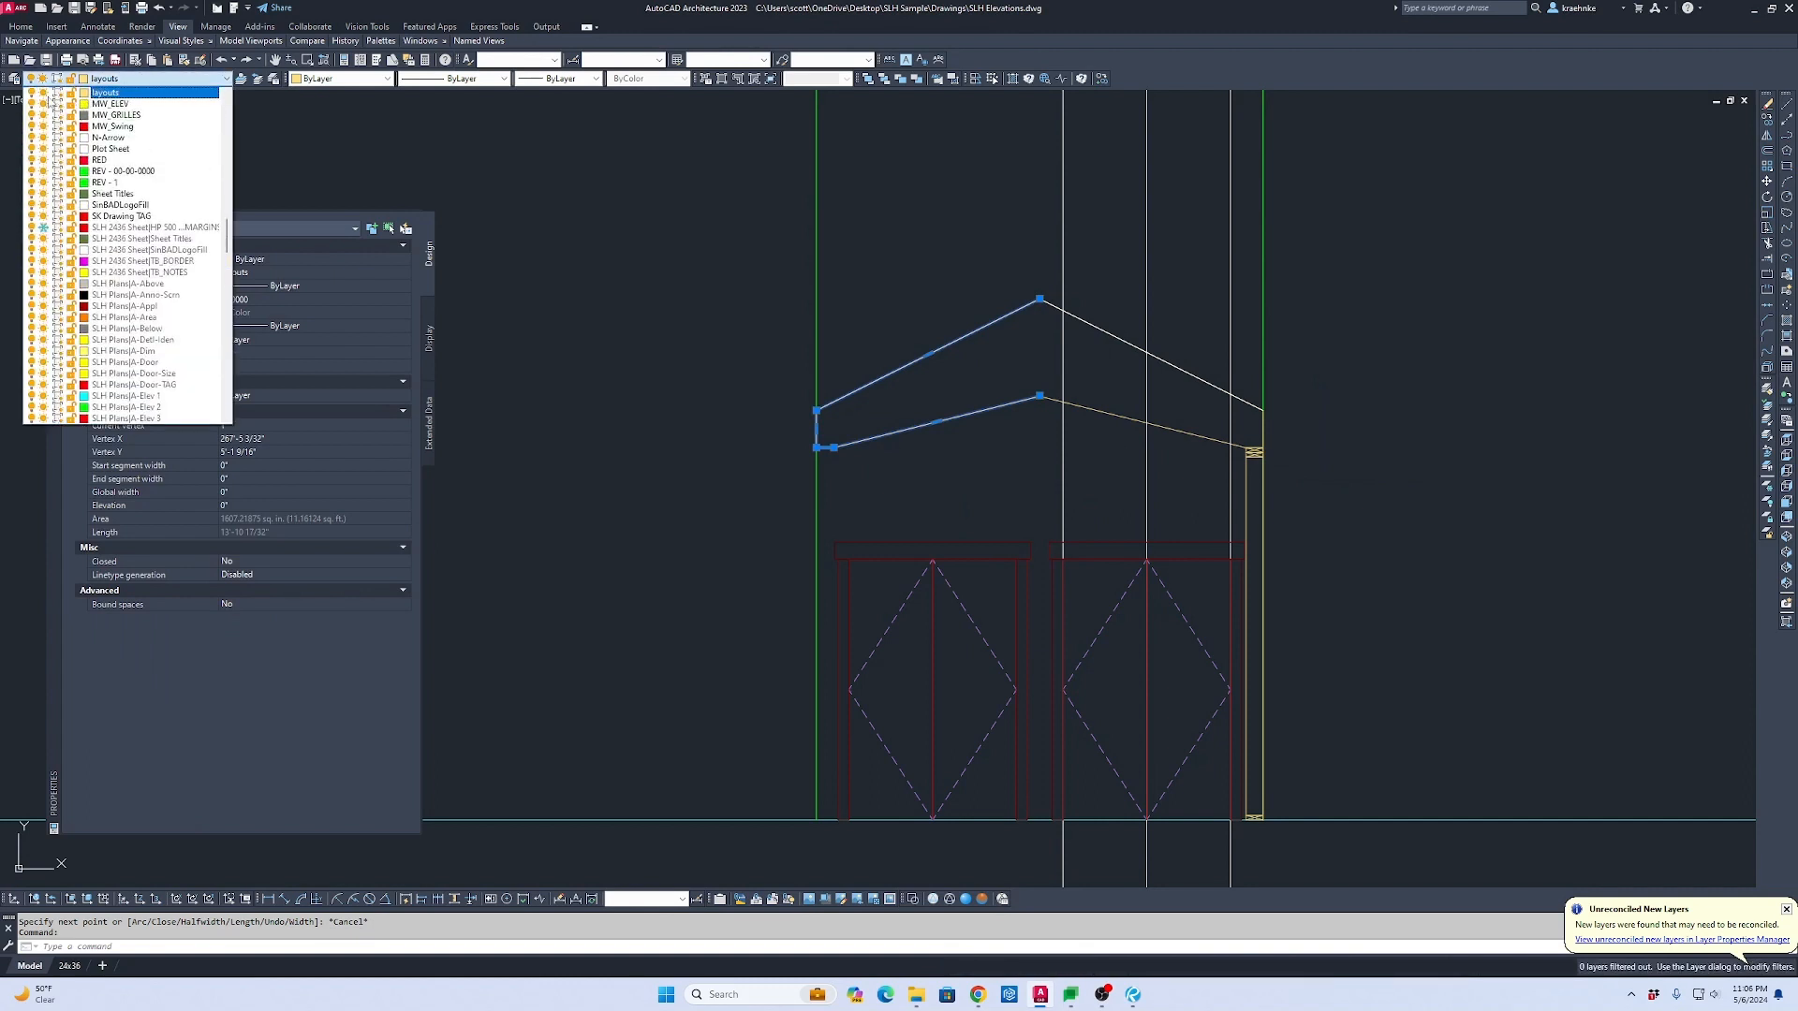
left_click(635, 274)
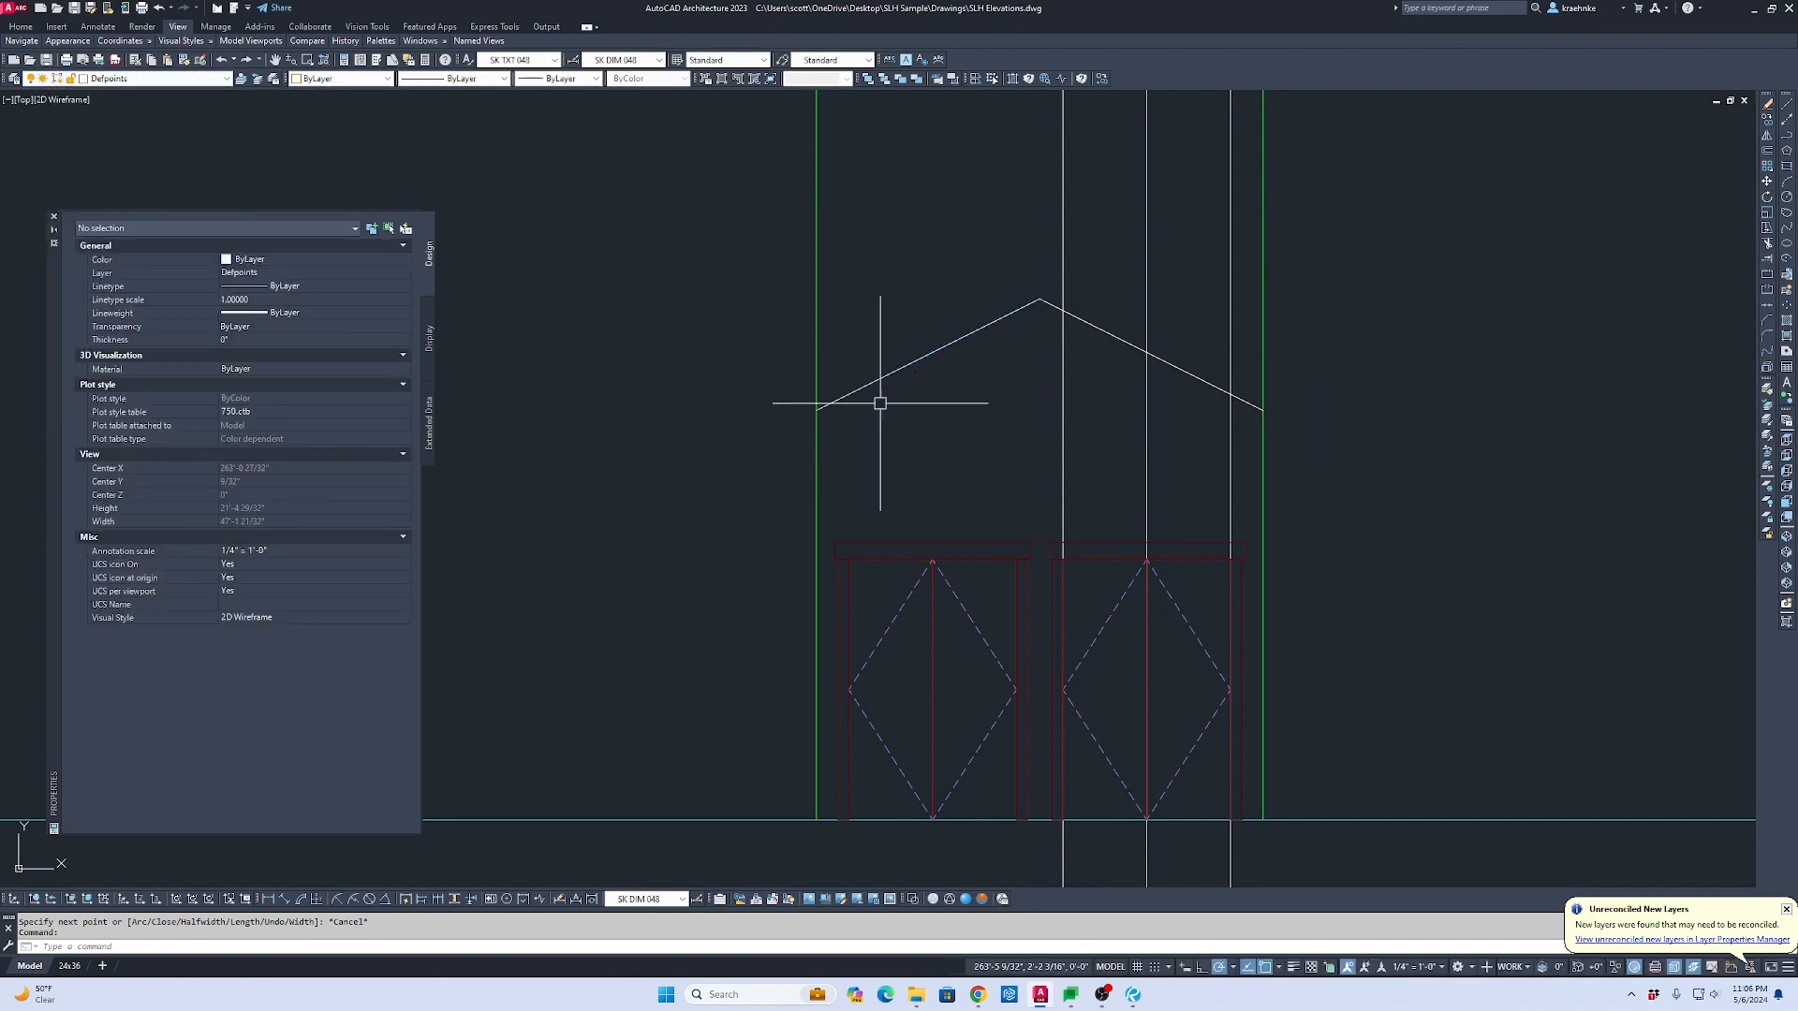
Step: Try to measure the eave overhang on the side elevation sketch with a linear dimension
middle_click_drag(968, 449, 1155, 350)
scroll(1156, 349, "down", 2)
mouse_move(1258, 382)
middle_mouse_down()
mouse_move(1681, 417)
mouse_move(958, 161)
mouse_move(885, 169)
middle_mouse_up()
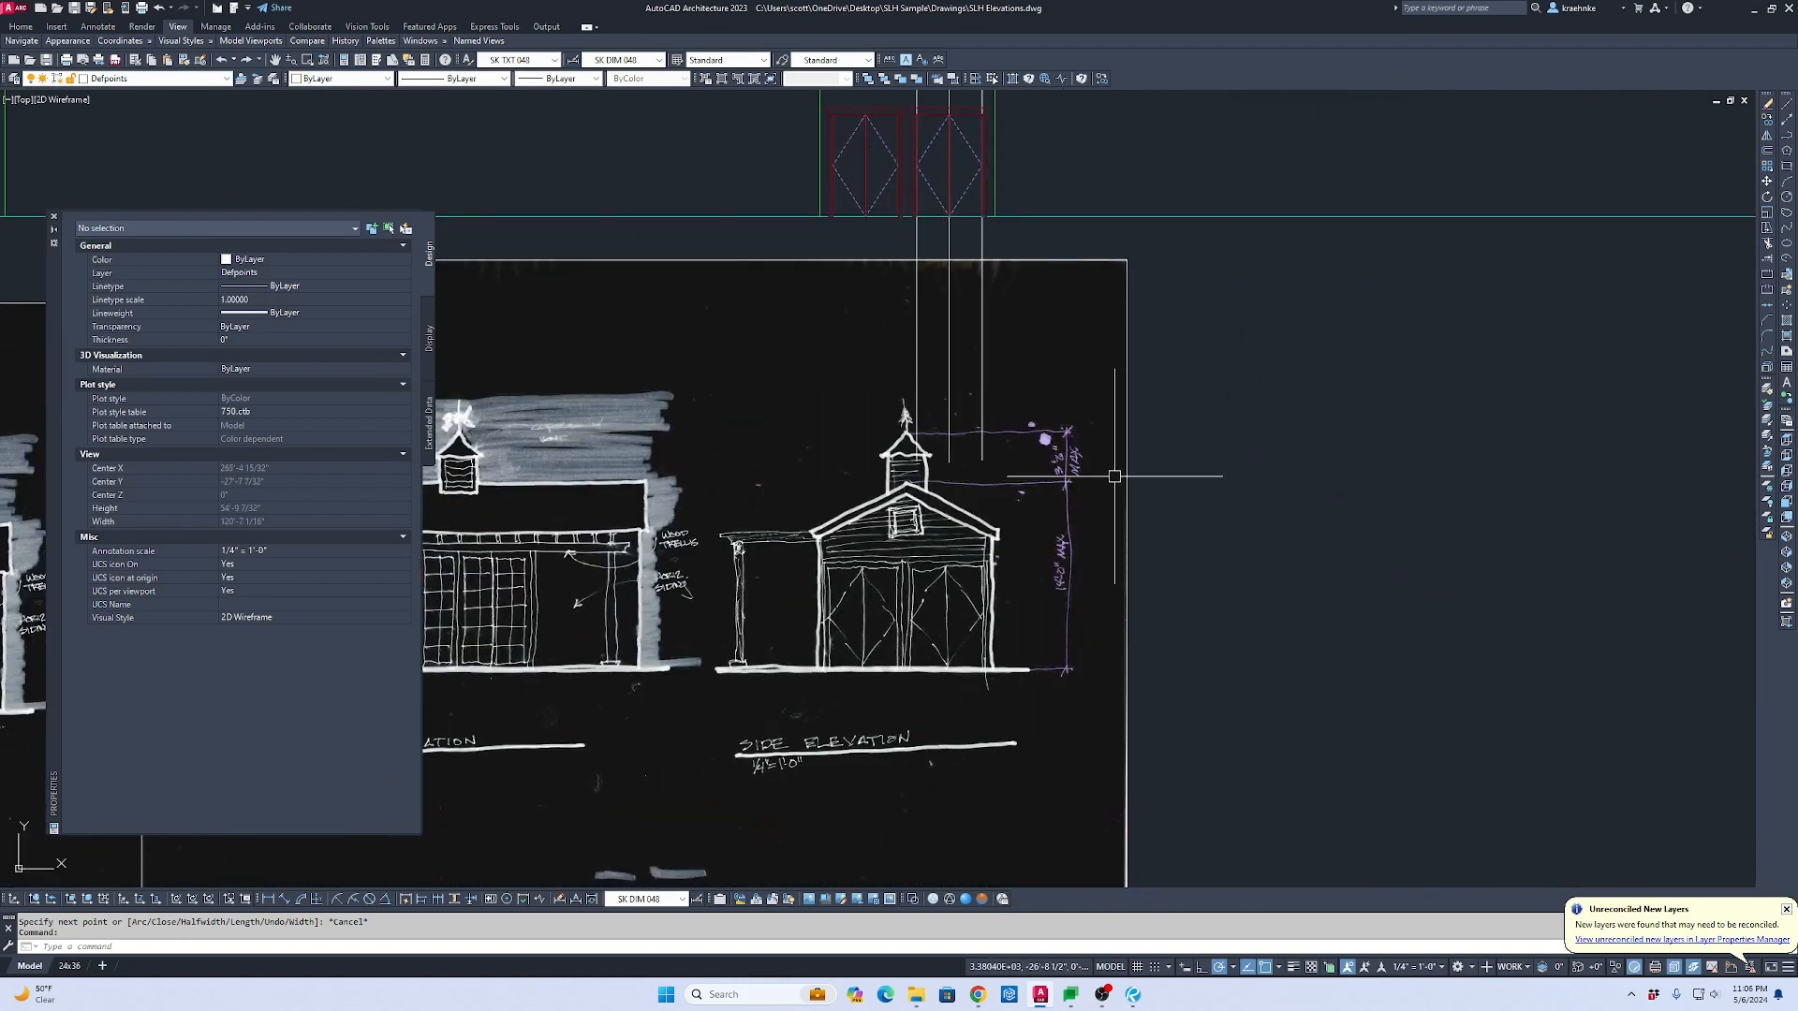
scroll(1001, 531, "up", 4)
key("Escape")
key("Escape")
type("d")
key("Return")
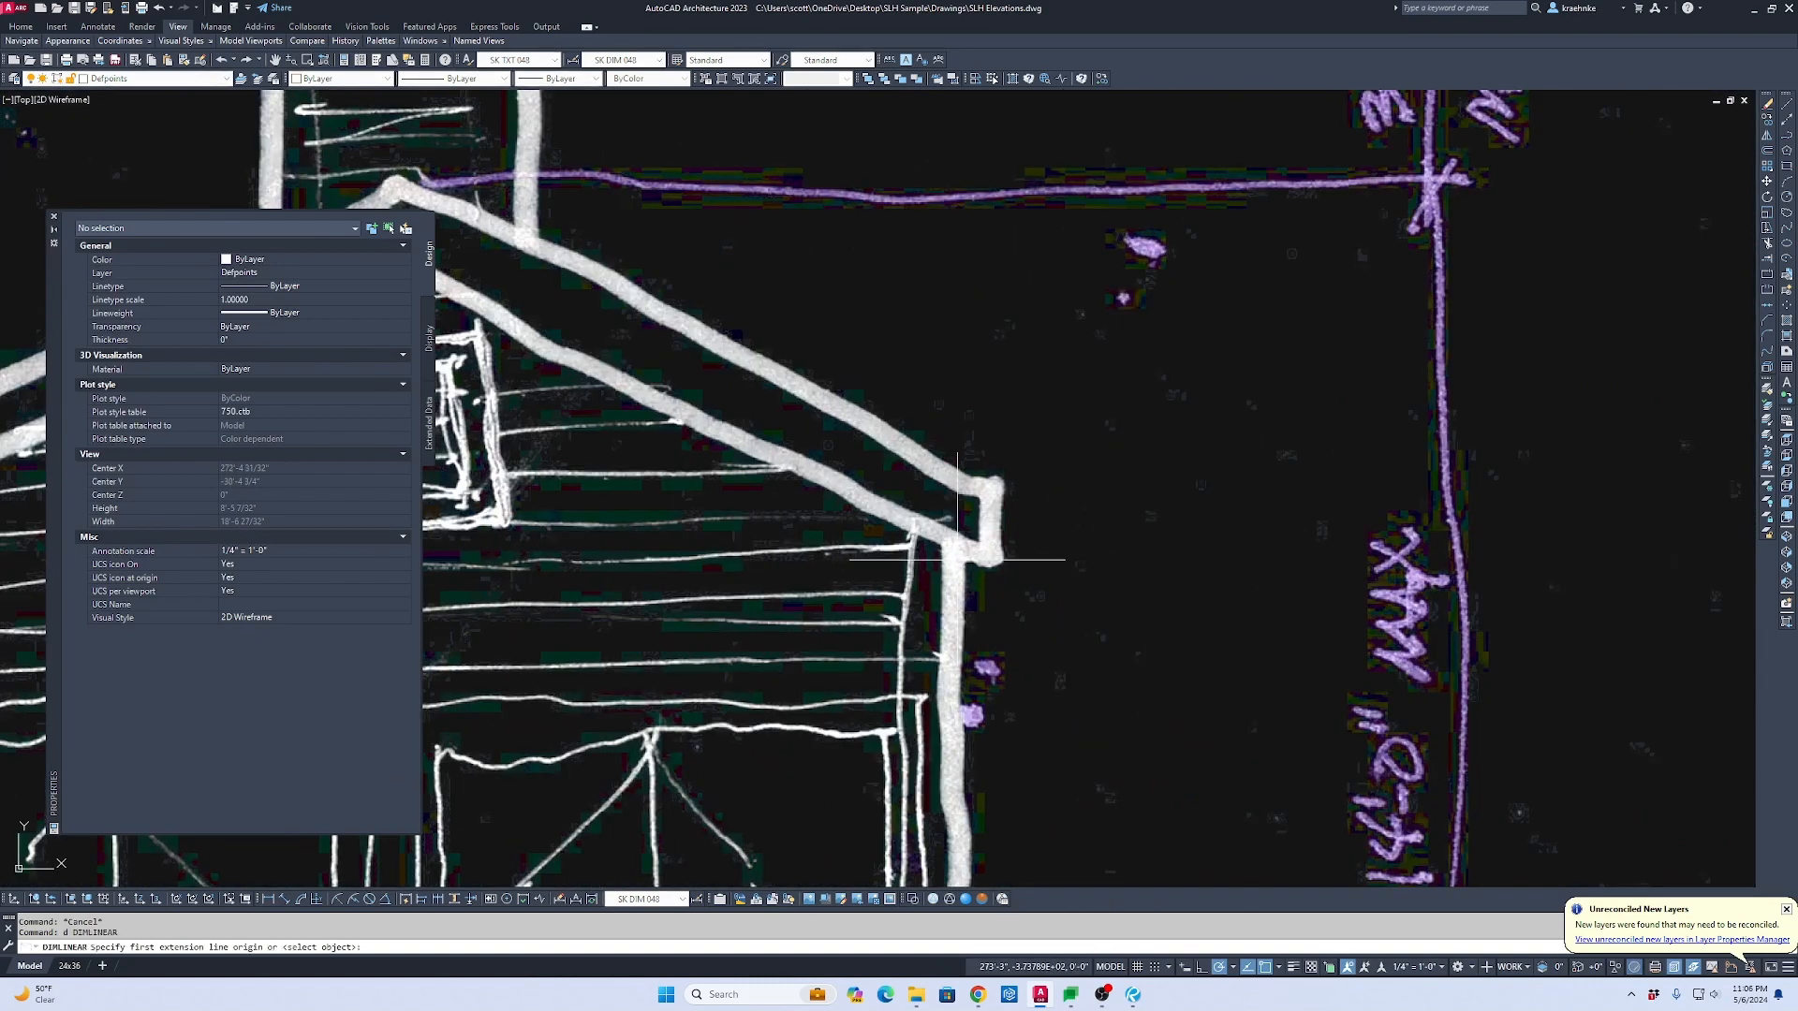
left_click(957, 559)
key("Escape")
key("Escape")
scroll(1002, 559, "down", 8)
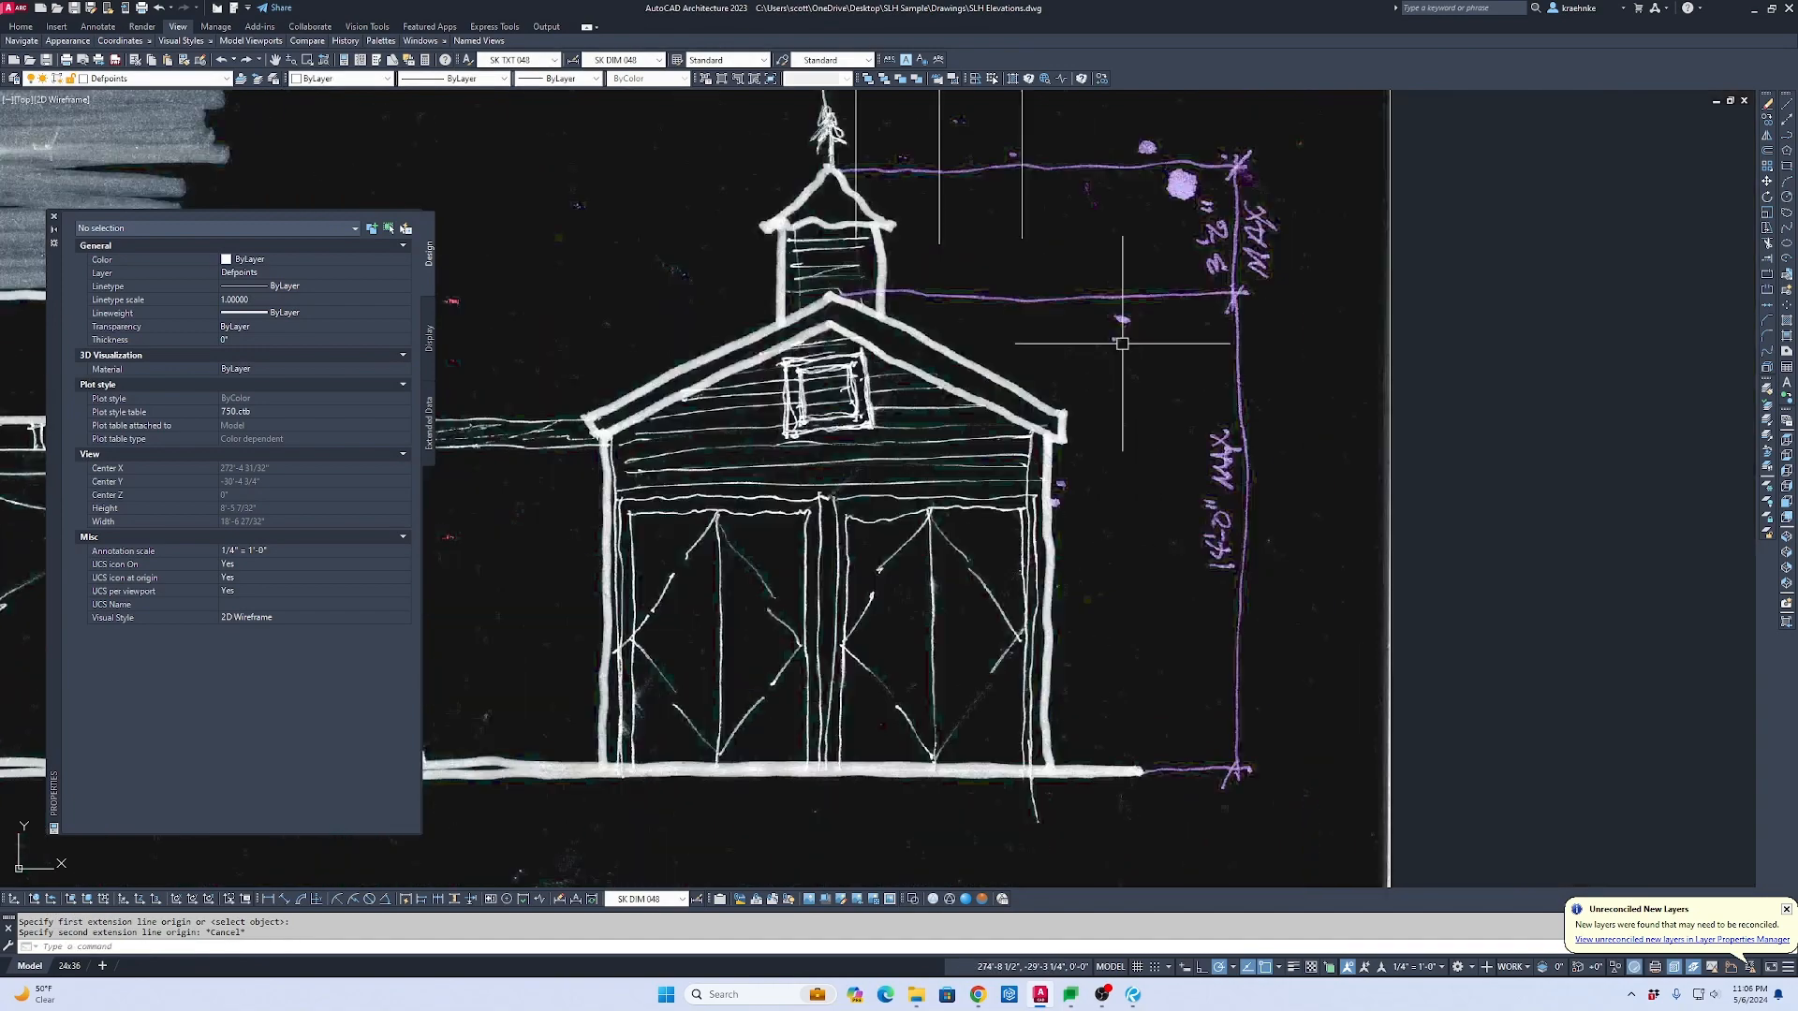
Step: Offset both green outer wall lines 6 inches outward to mark the eave overhangs
scroll(1346, 448, "up", 6)
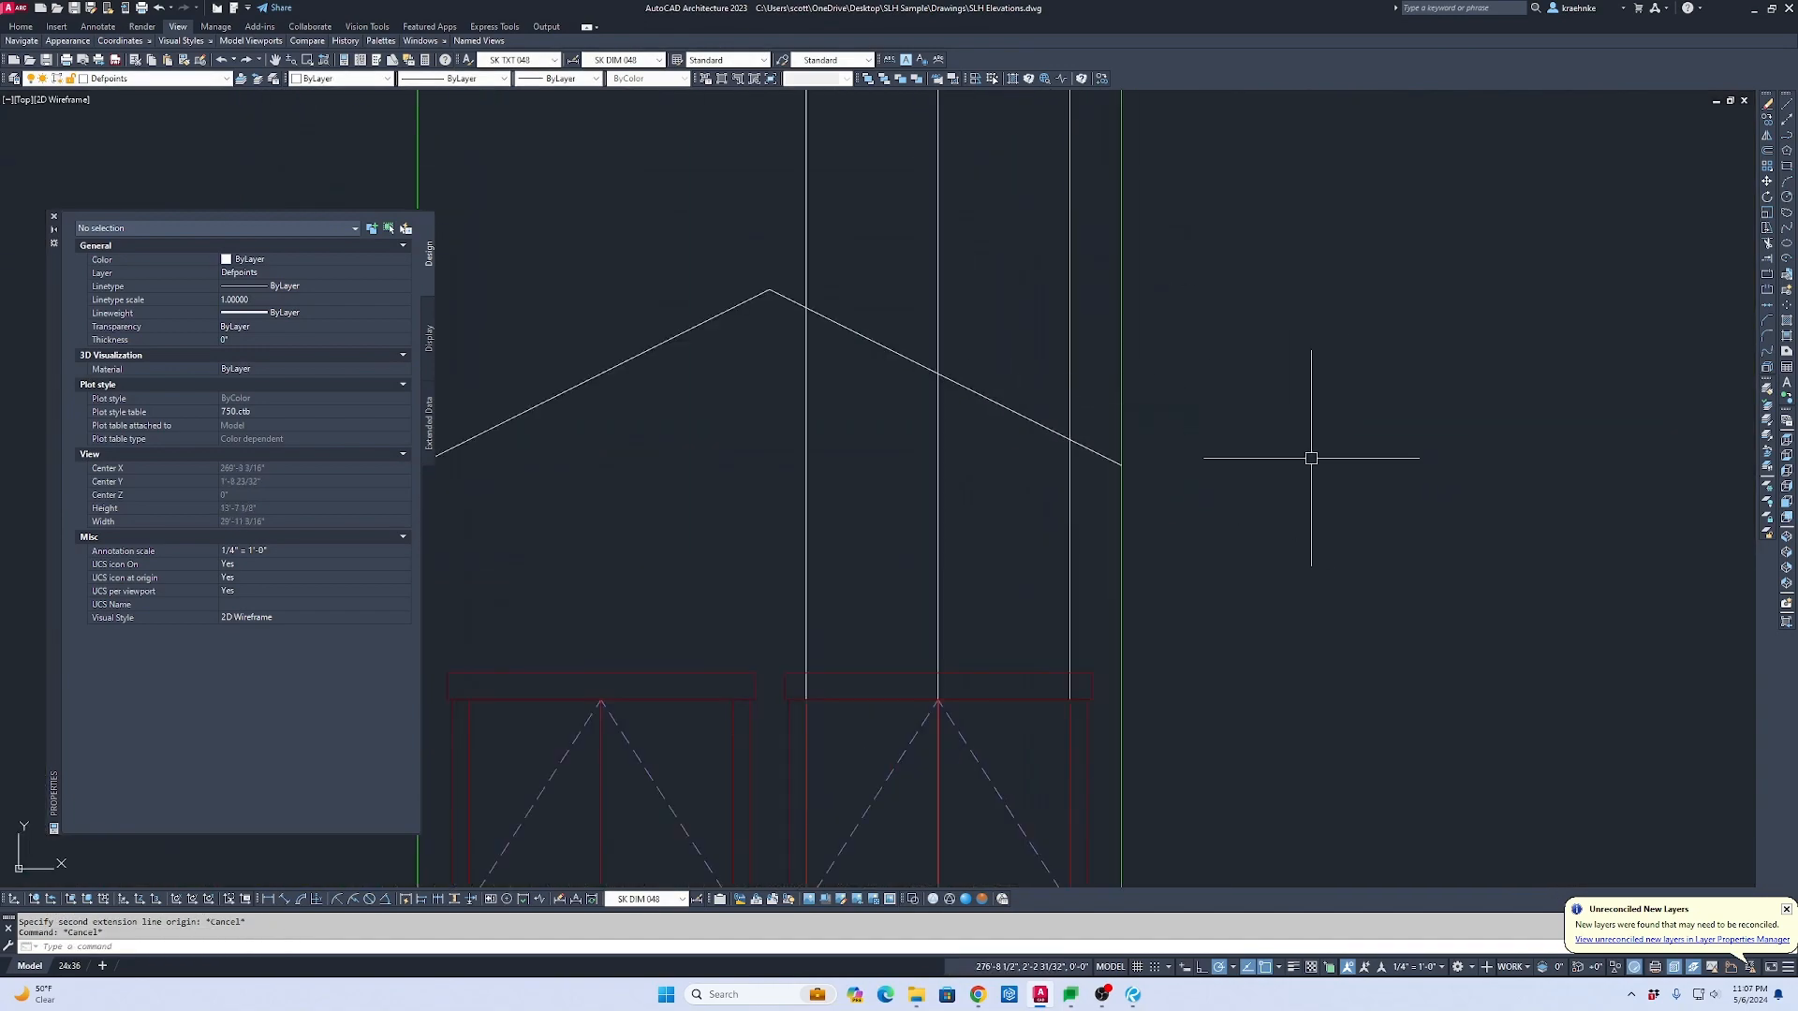
type("o")
key("Return")
type("6")
key("Return")
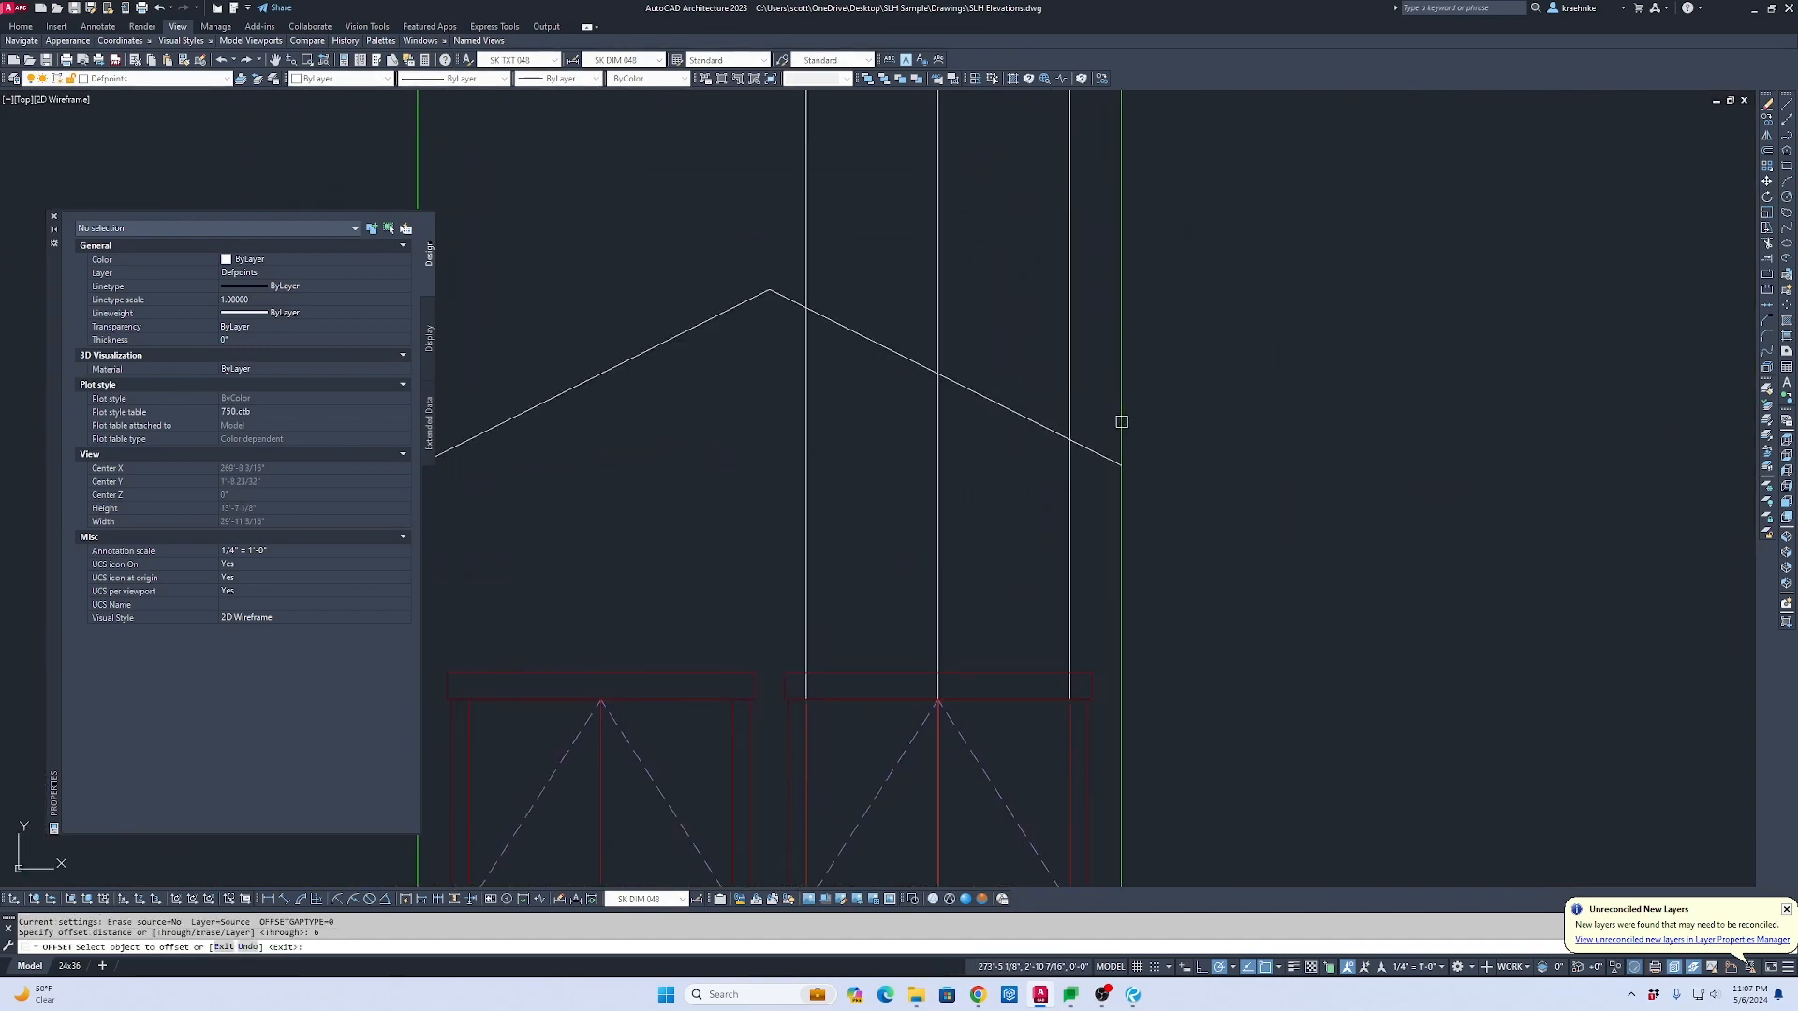
left_click(1121, 422)
left_click(1183, 449)
scroll(1579, 517, "down", 2)
left_click(852, 426)
left_click(802, 437)
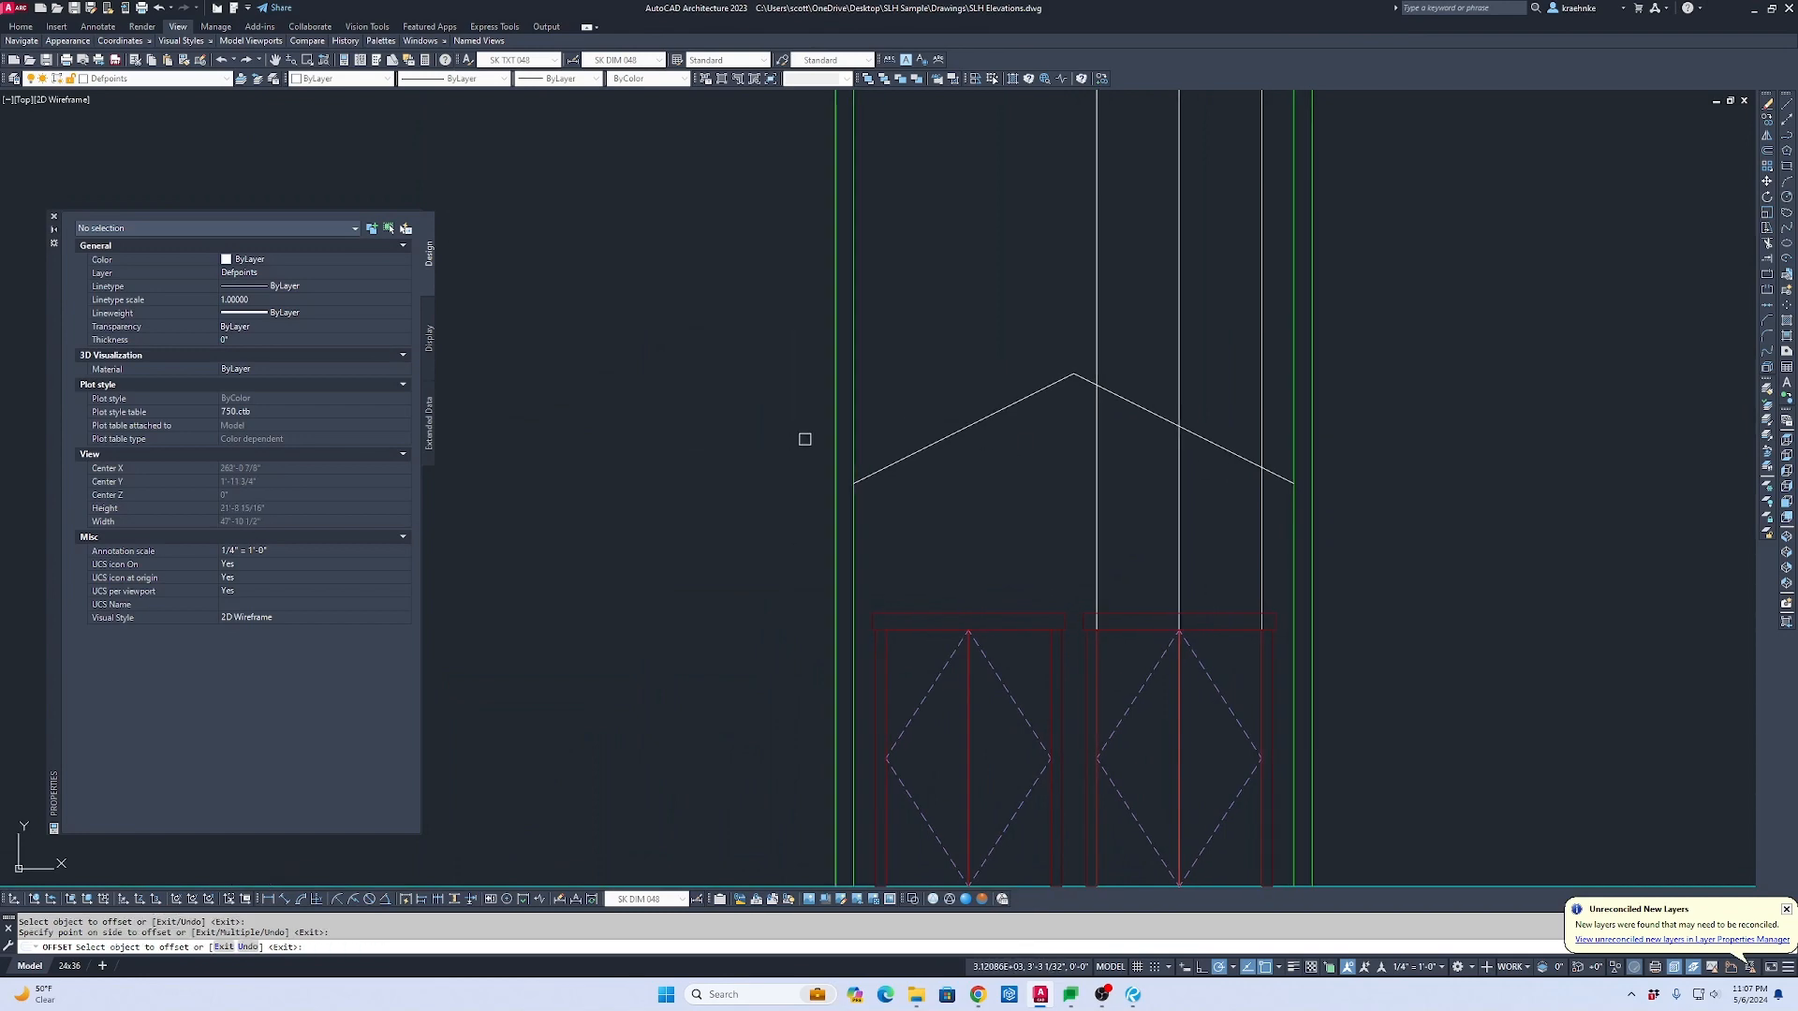
key("Escape")
key("Escape")
Step: Extend both ends of the roof slope polyline to the outer overhang lines
type("ex")
key("Return")
key("Return")
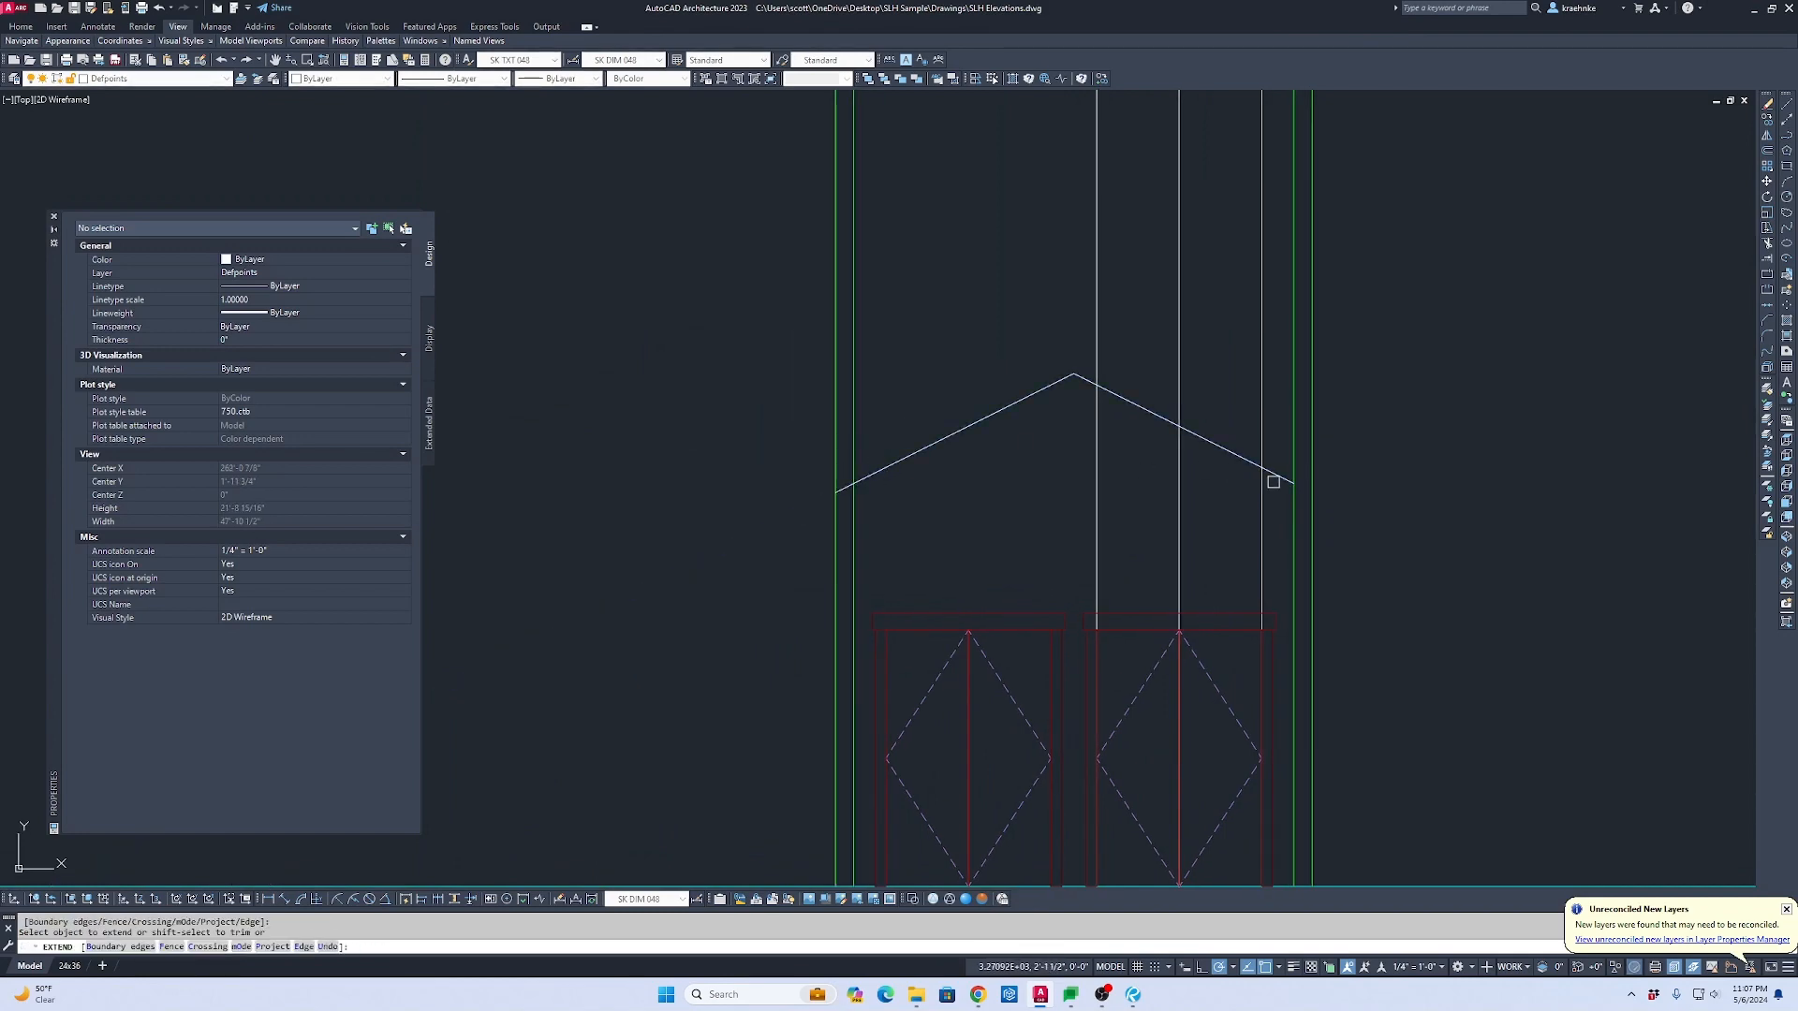
left_click(1283, 476)
key("Escape")
Step: Examine the rake and eave trim in the side elevation sketch against the drafted roof line
scroll(1291, 556, "down", 3)
middle_click_drag(1288, 570, 1054, 90)
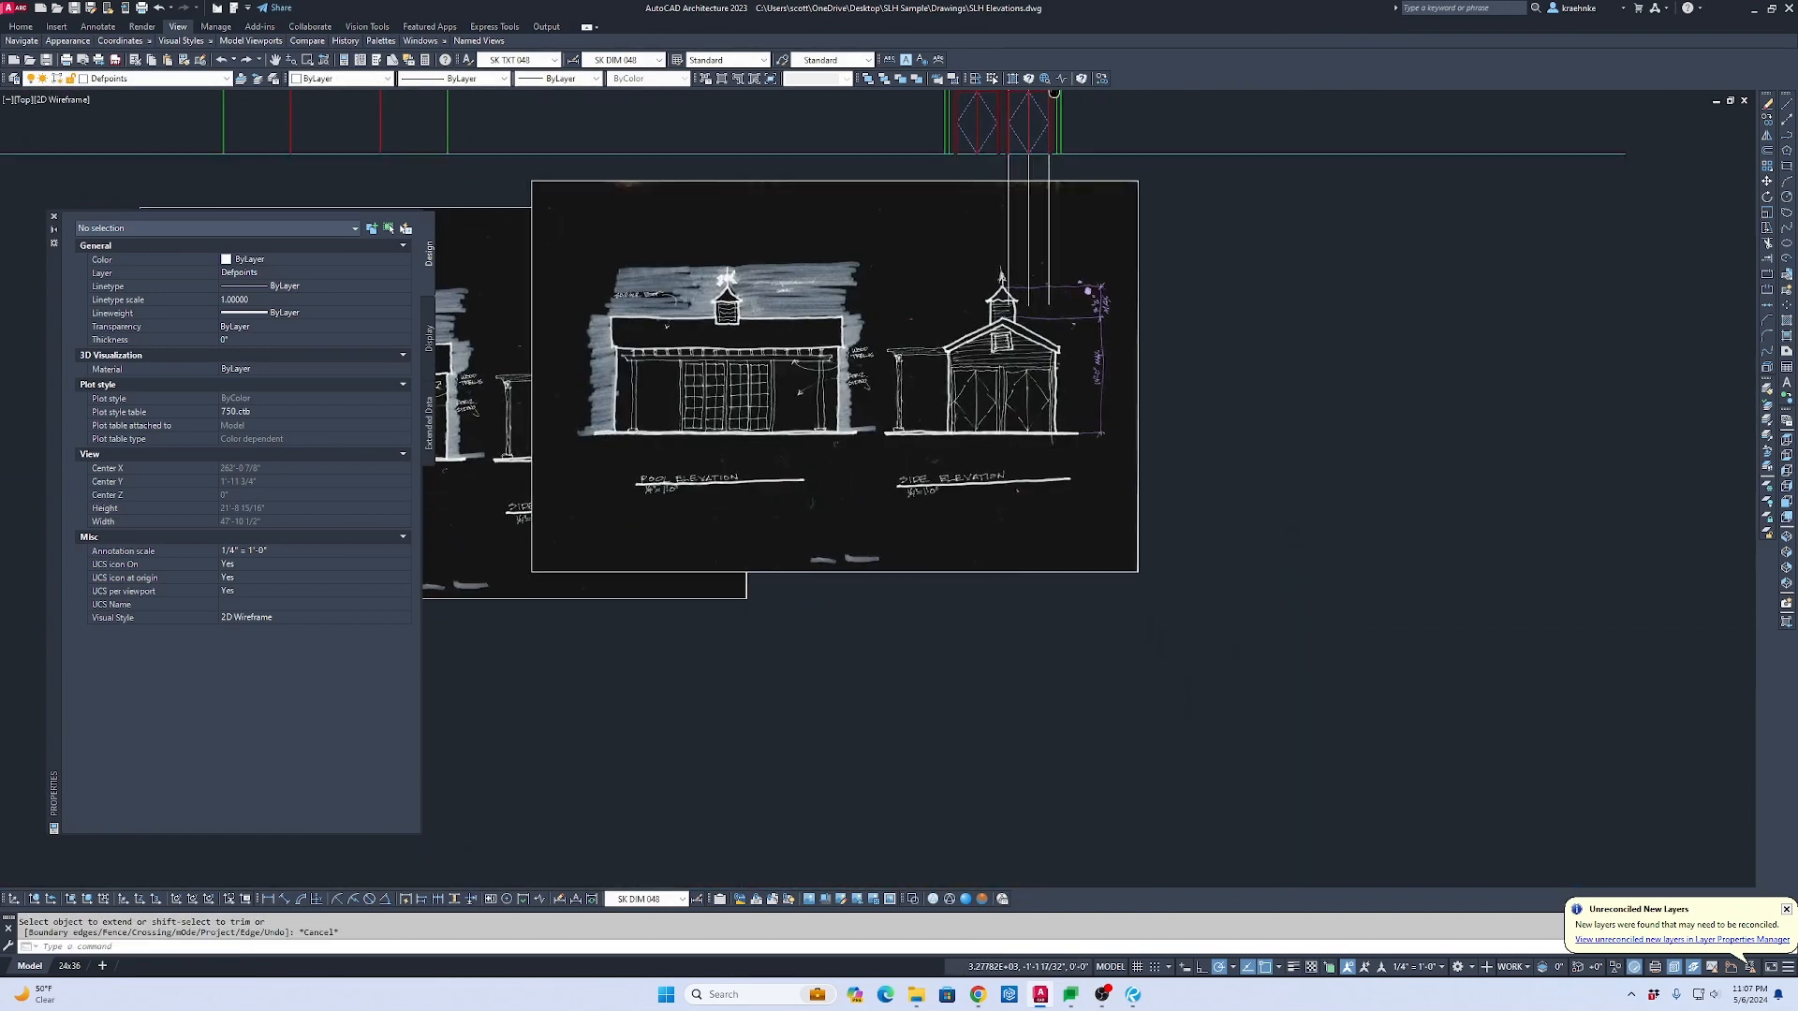
scroll(1054, 322, "up", 2)
scroll(1045, 355, "up", 6)
scroll(1204, 805, "down", 5)
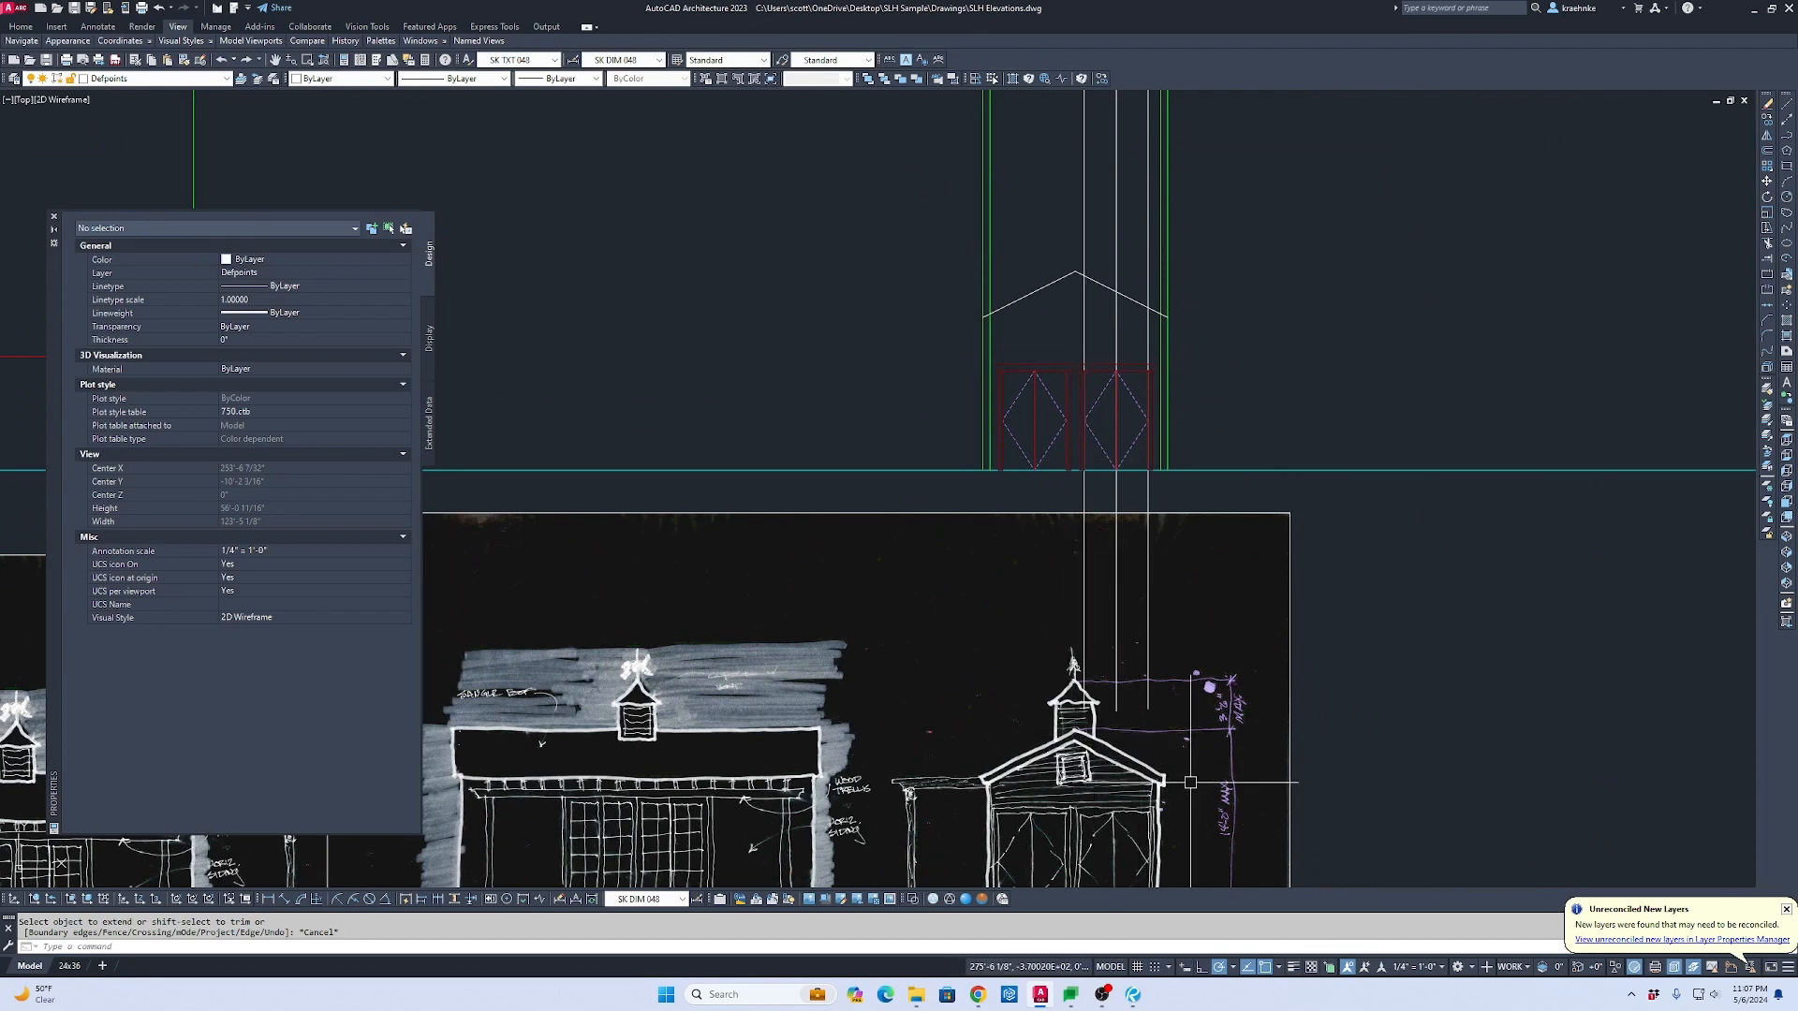
scroll(1111, 446, "up", 5)
scroll(1182, 412, "down", 2)
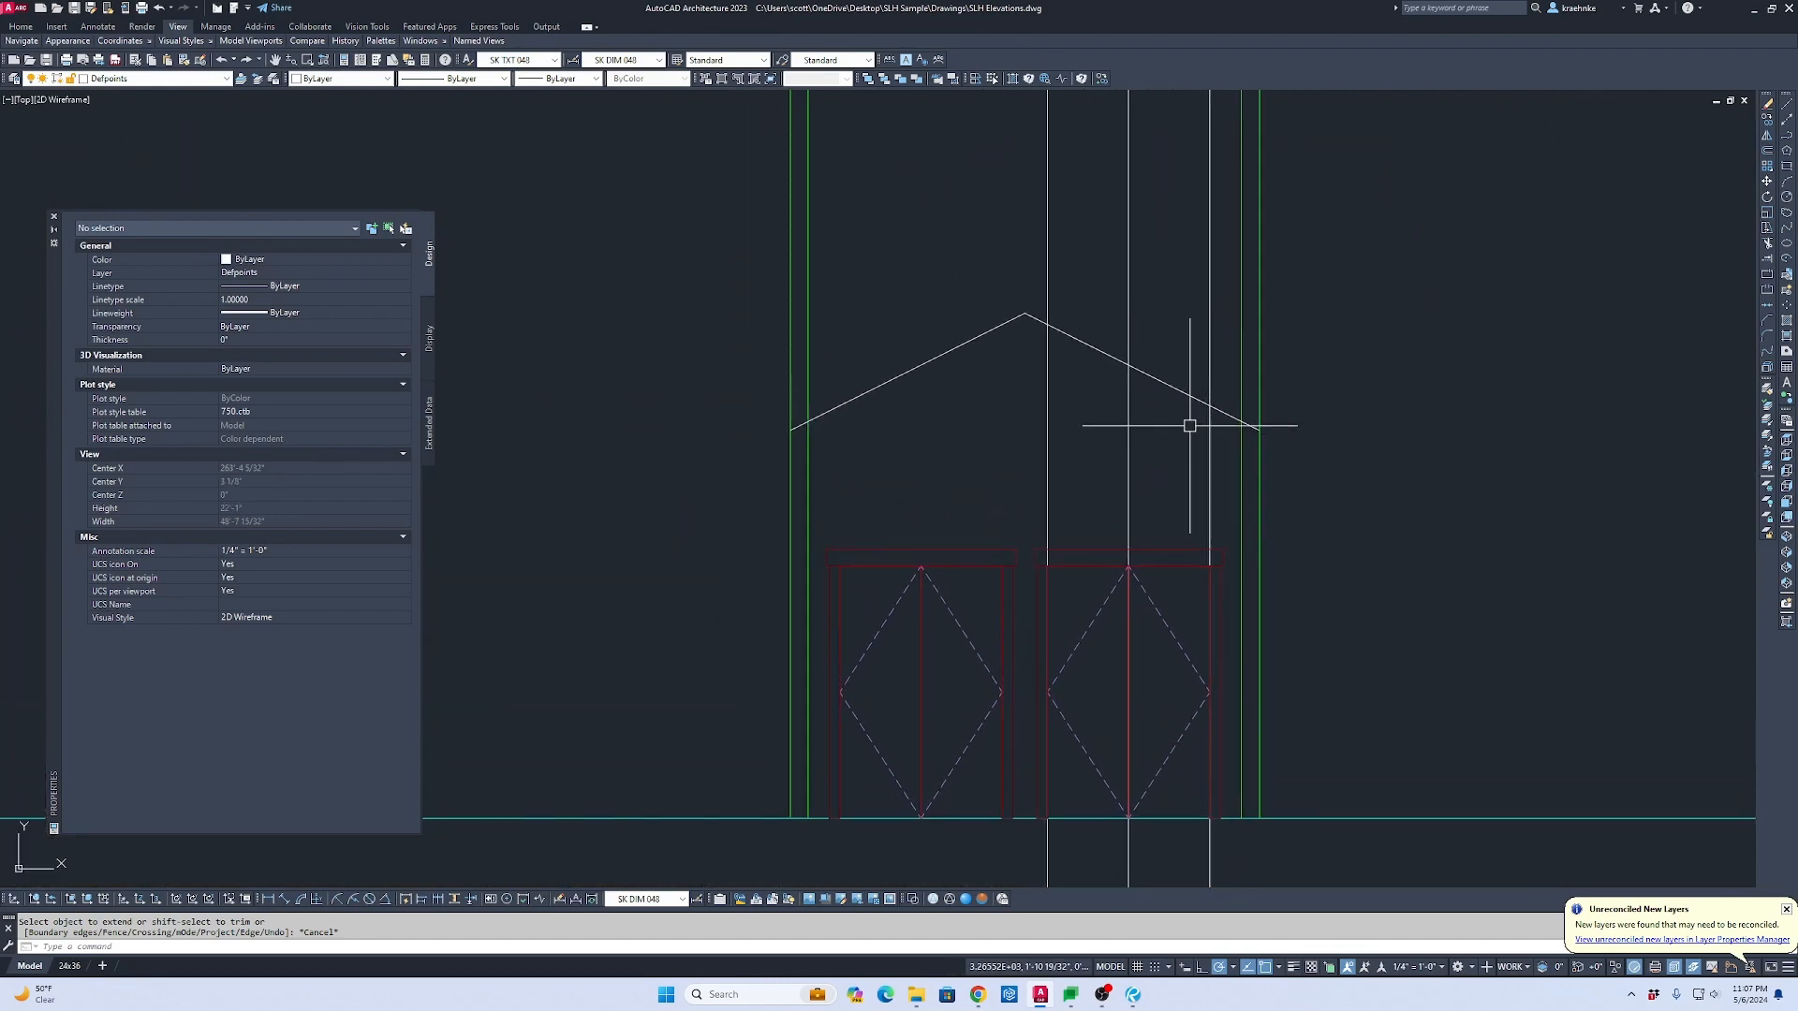
key("Escape")
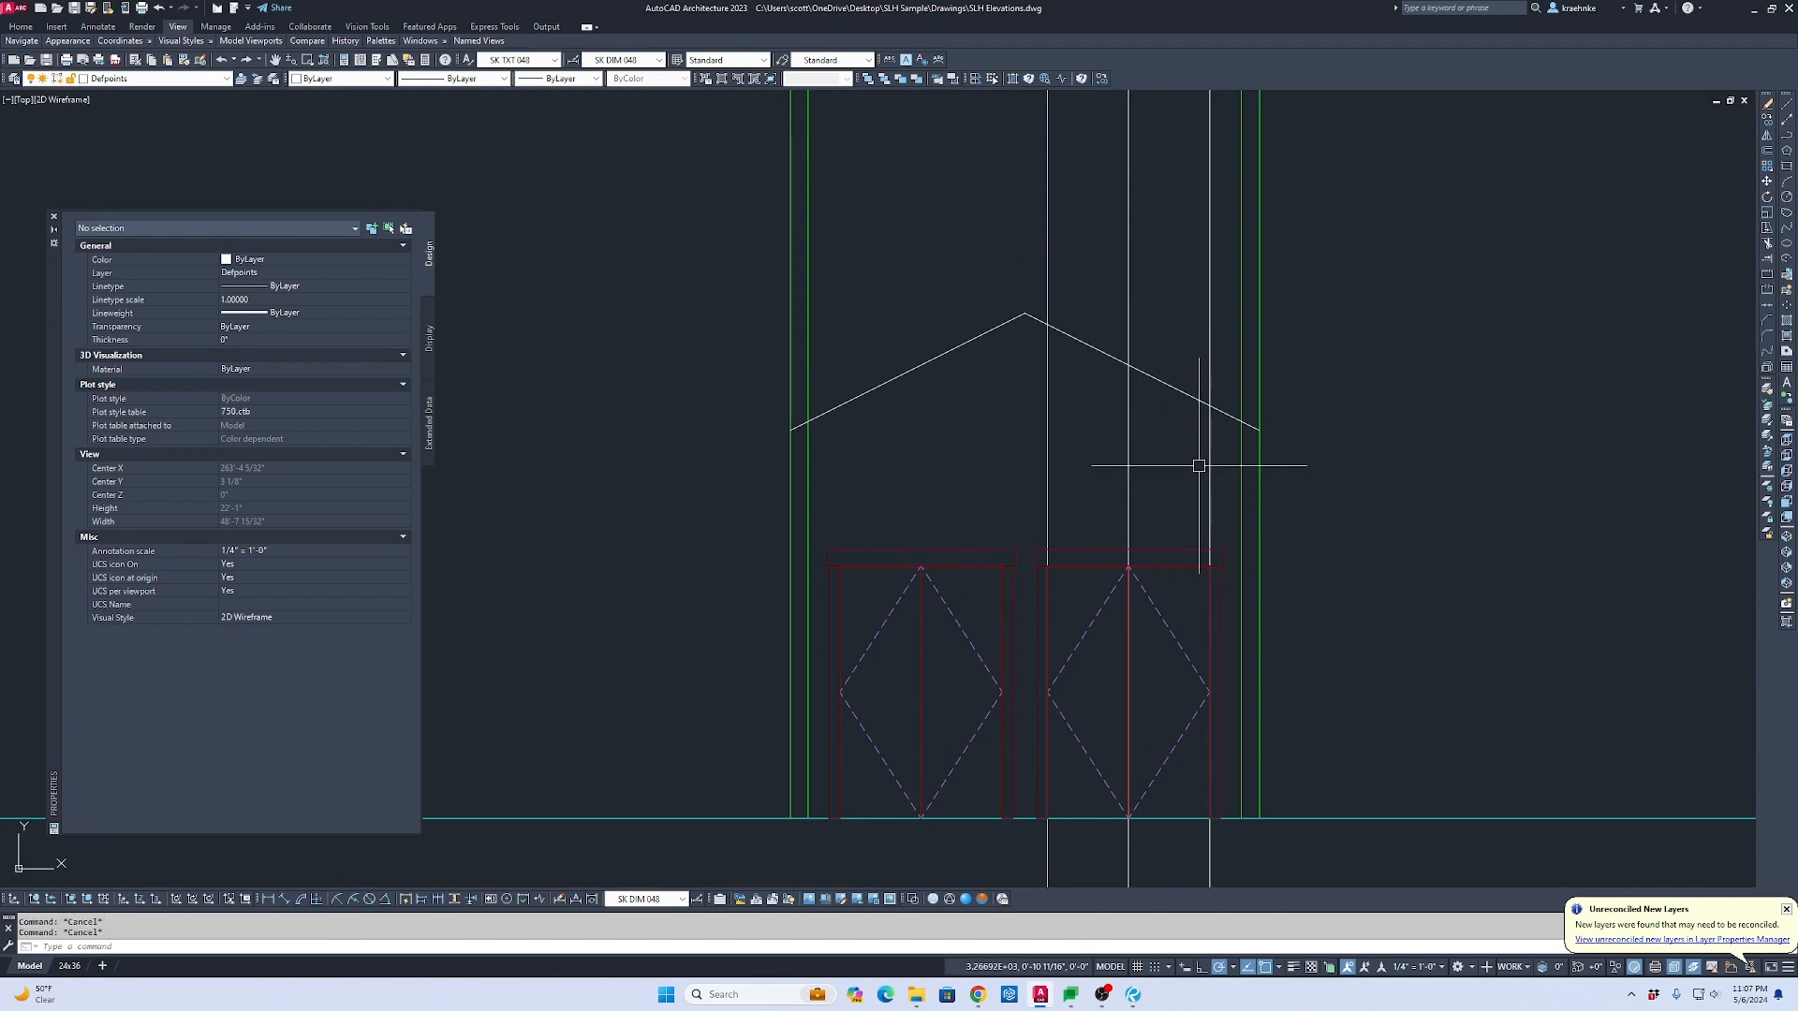
type("o")
key("Return")
type("7.5")
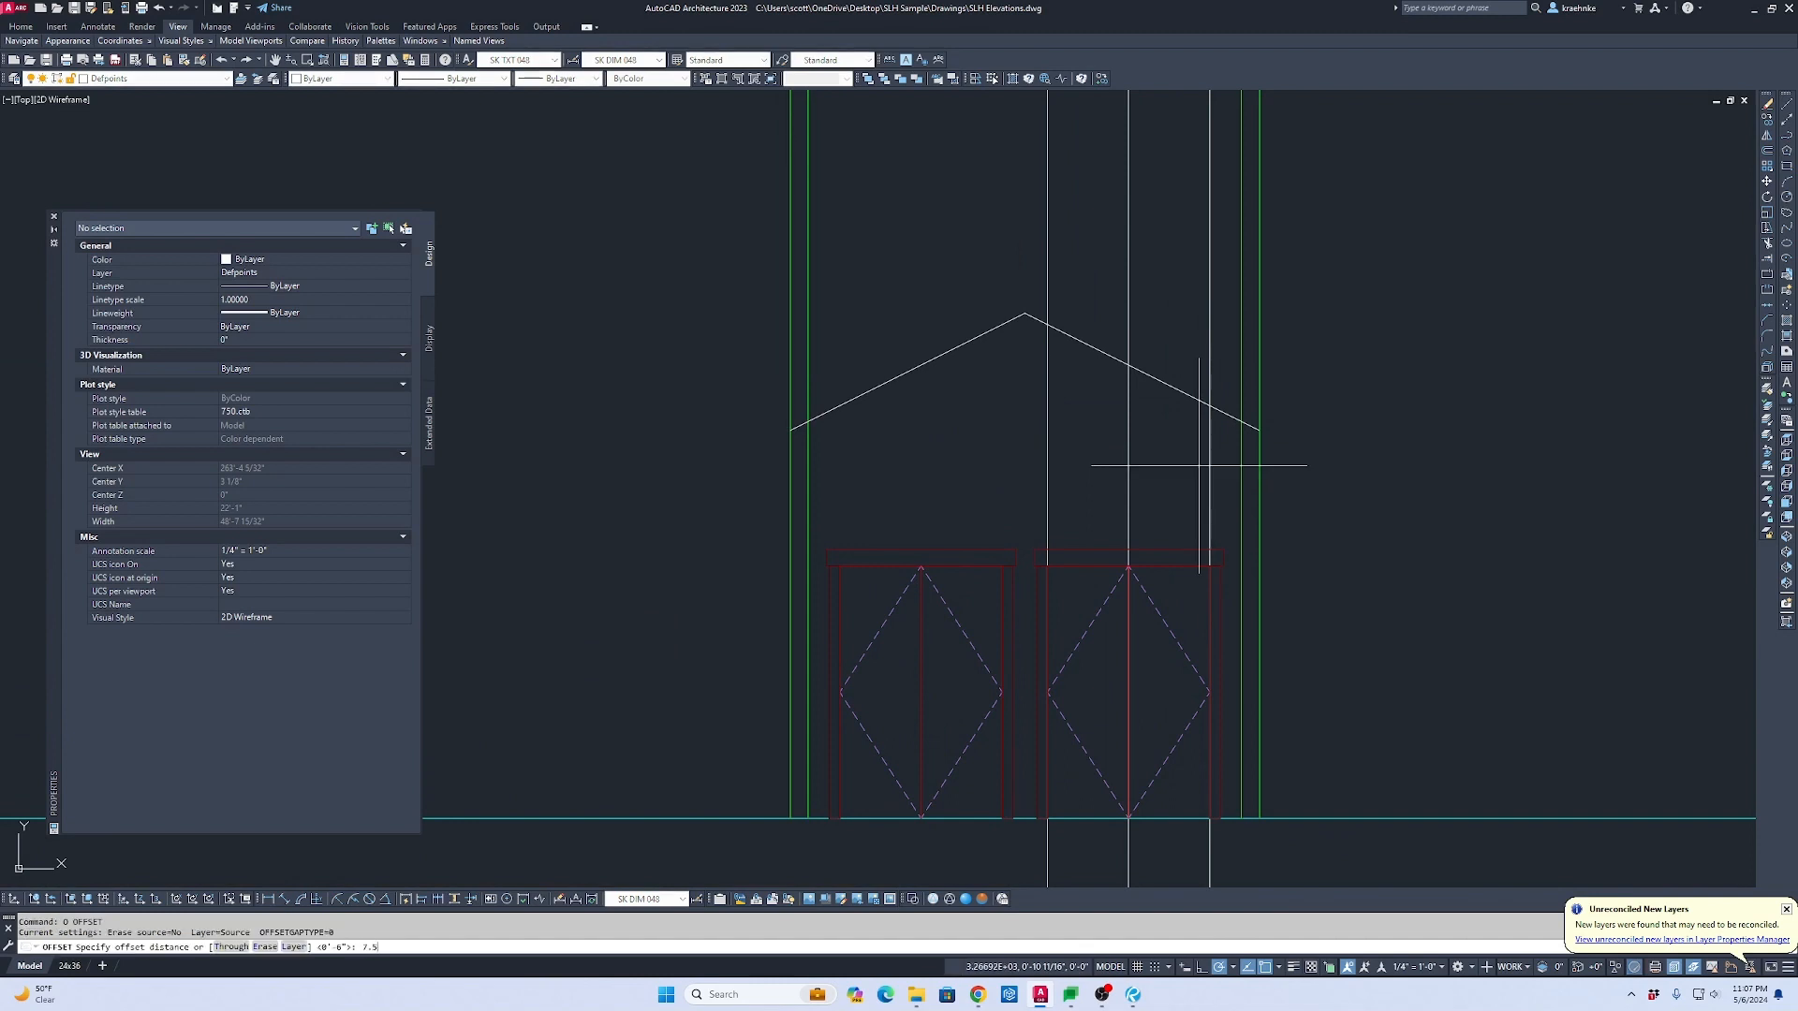
key("Return")
key("Escape")
Step: Offset the roof slope polyline 7.25 inches downward for the rake board's lower edge
type("o")
key("Return")
type("7.25")
key("Return")
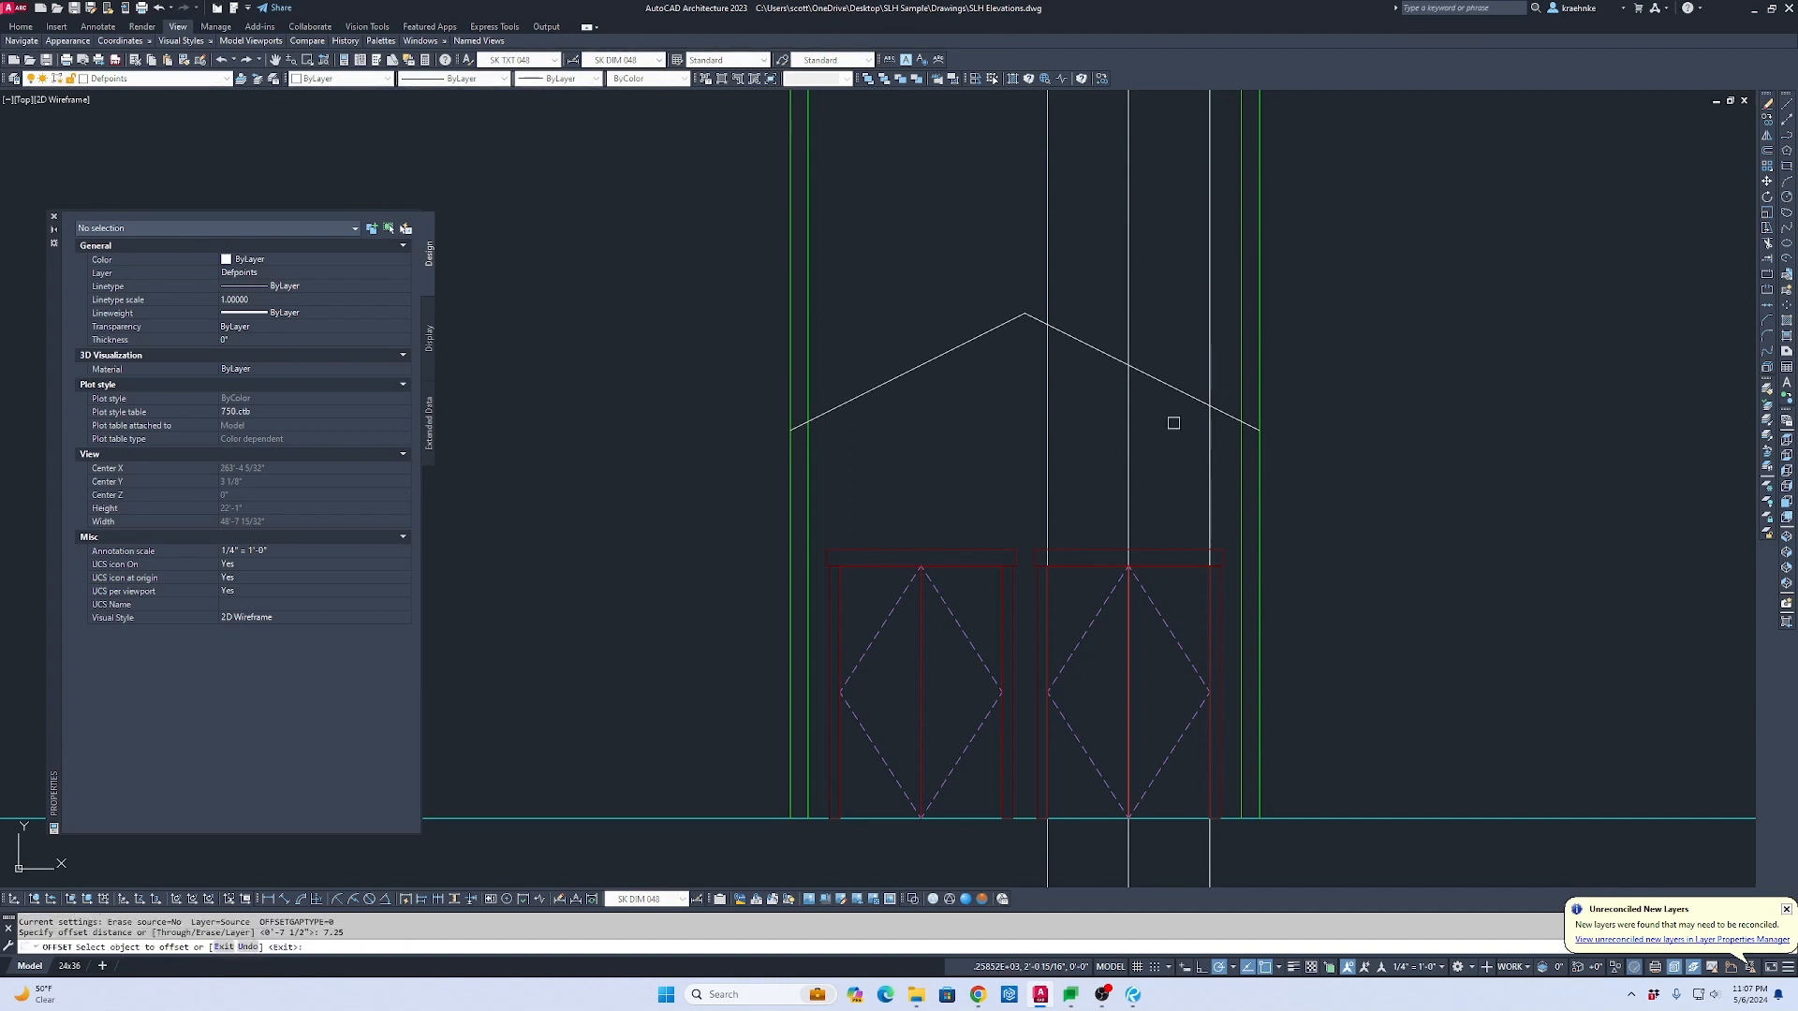
scroll(1173, 423, "up", 3)
left_click(1197, 388)
left_click(1202, 469)
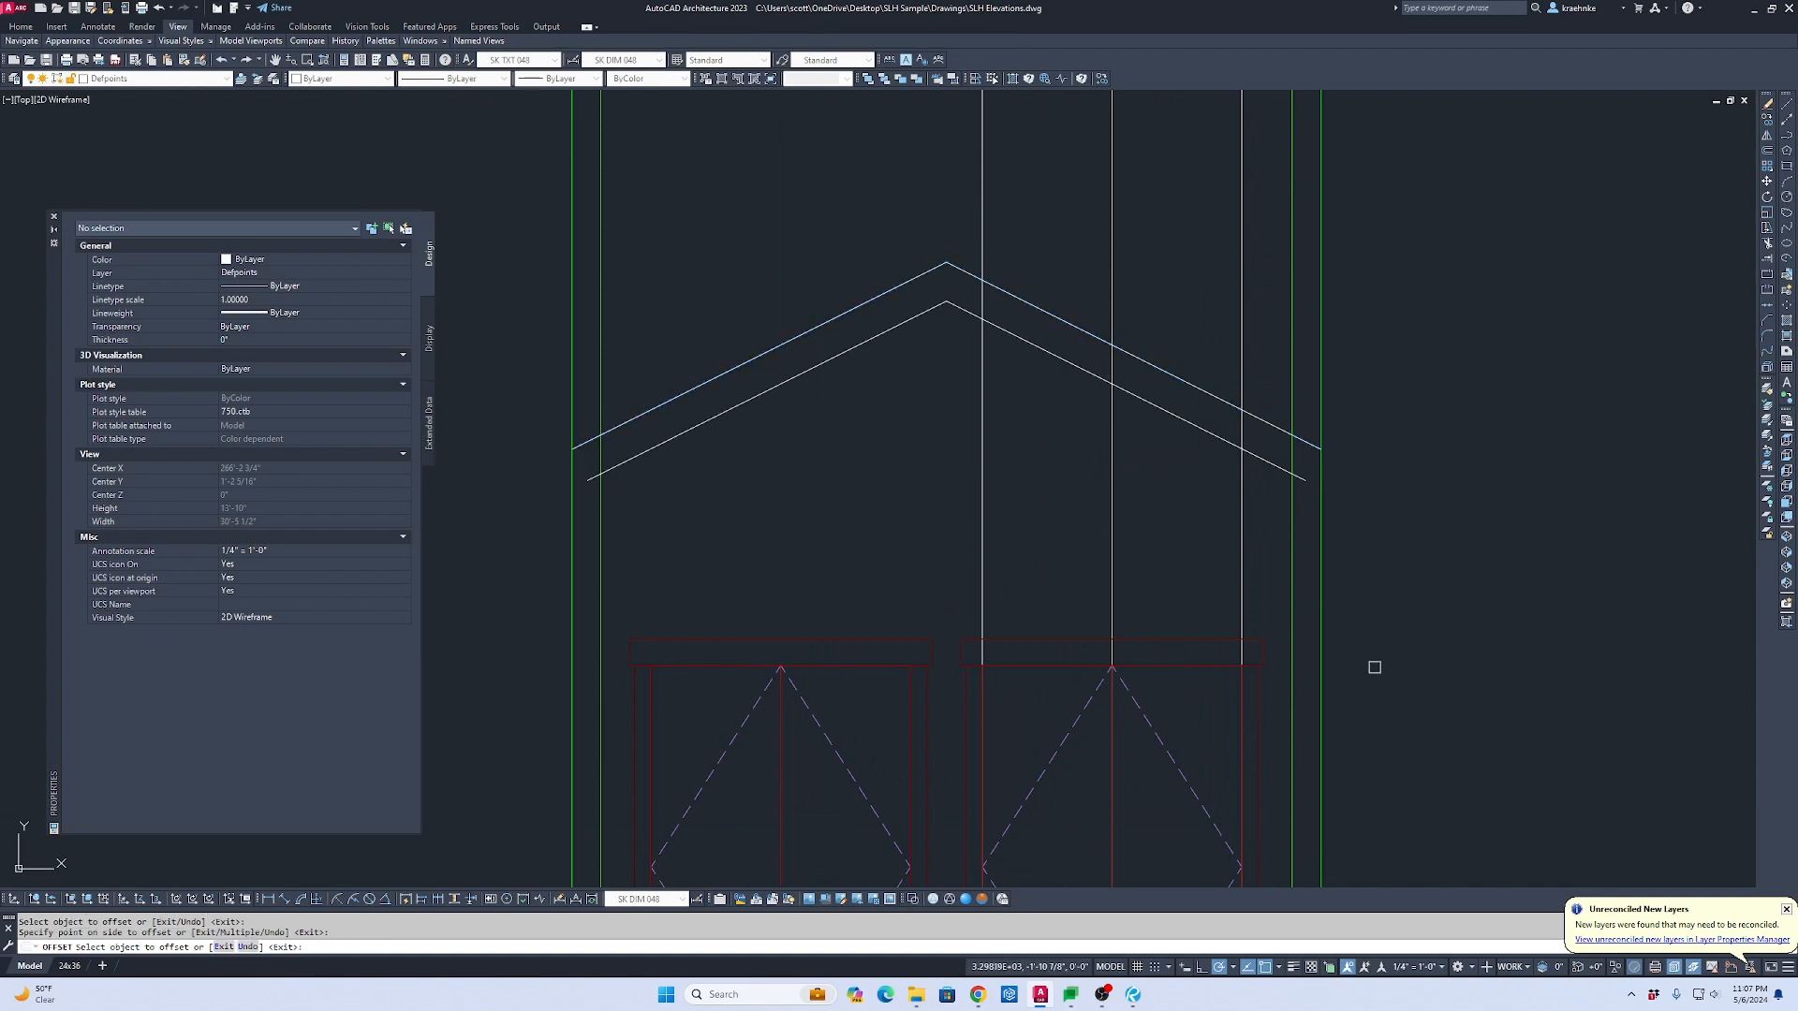
key("Return")
Step: Extend both ends of the rake board's lower edge line to the outer overhang lines
type("ex")
key("Return")
left_click(1320, 543)
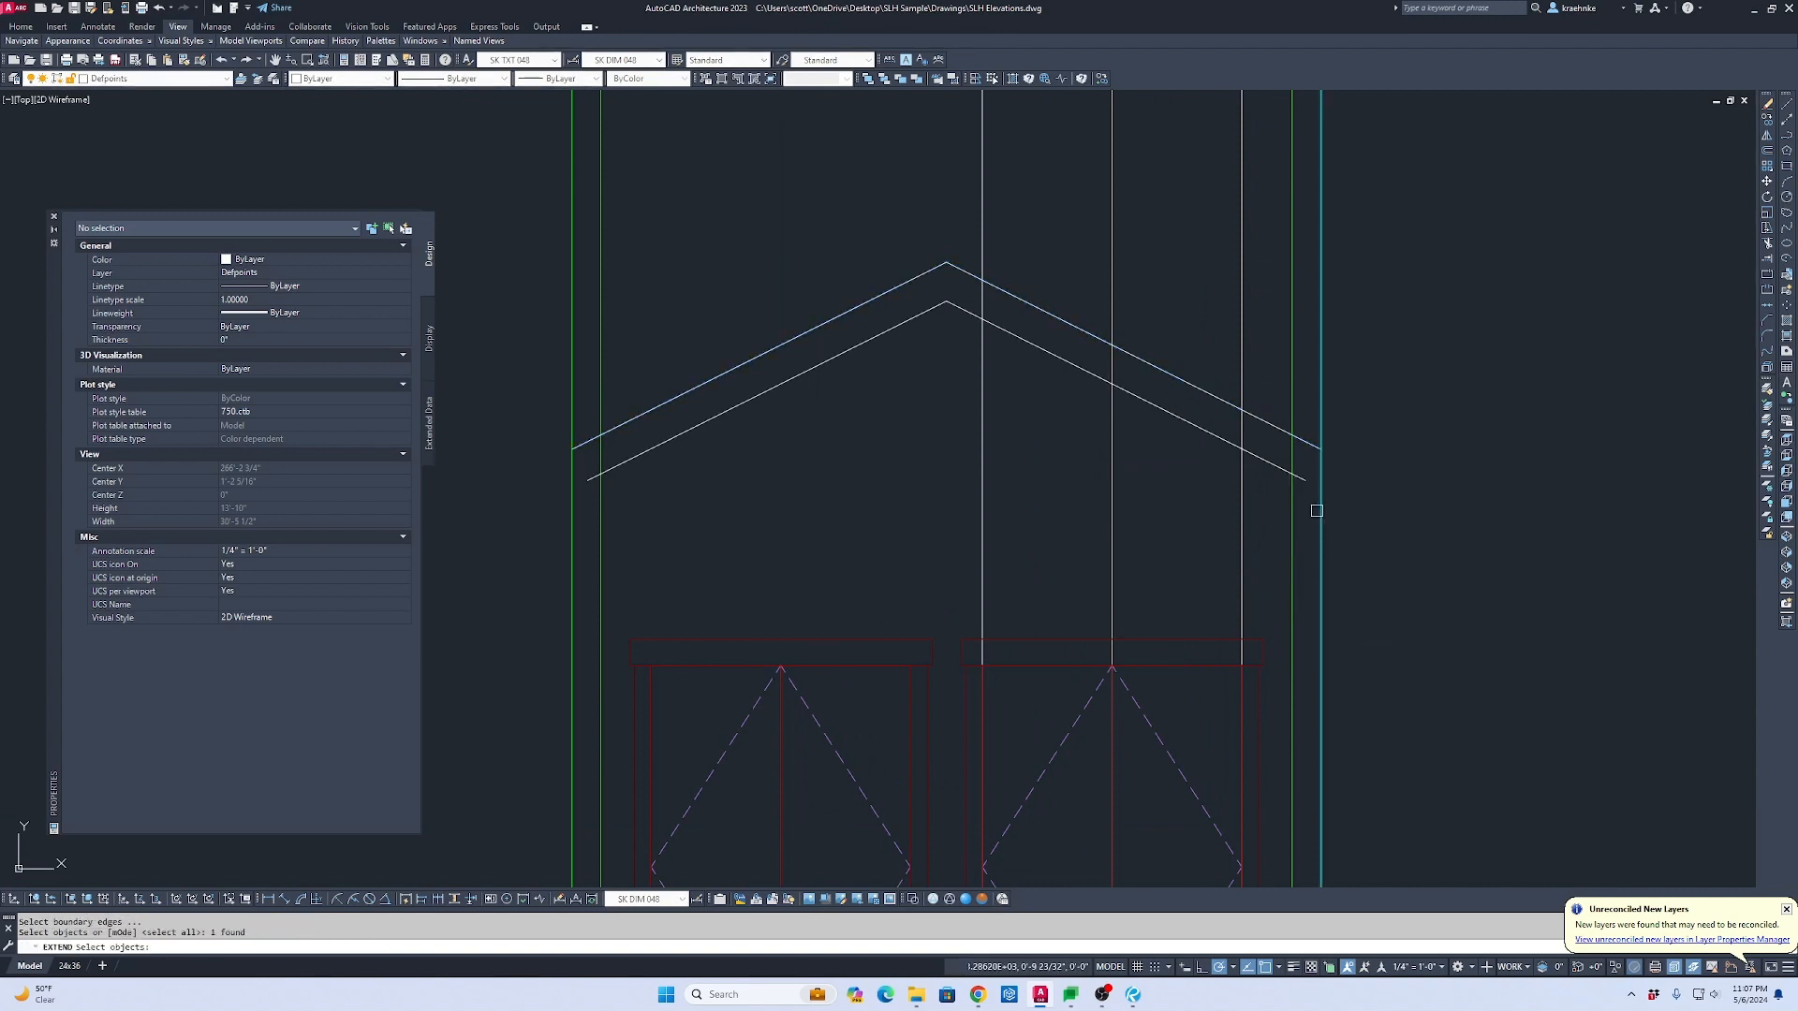
key("Return")
left_click(1303, 475)
key("Return")
key("Return")
left_click(572, 506)
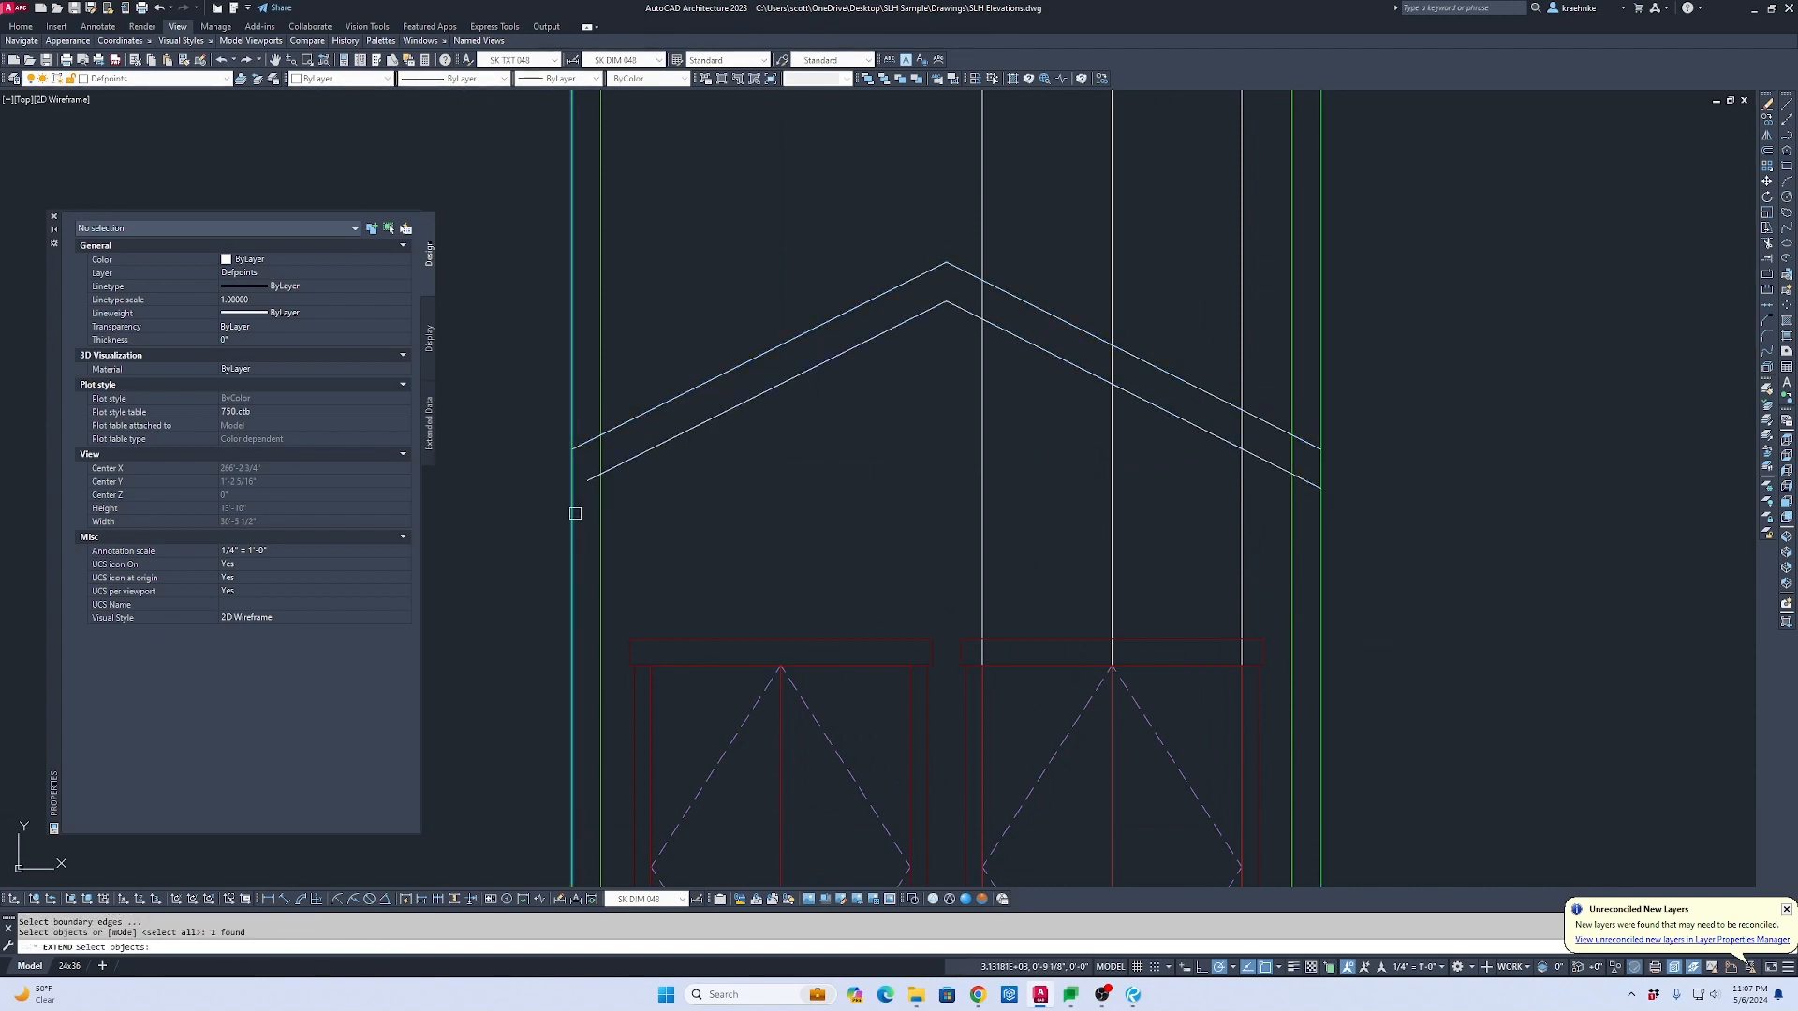
key("Return")
left_click(631, 463)
key("Escape")
key("Escape")
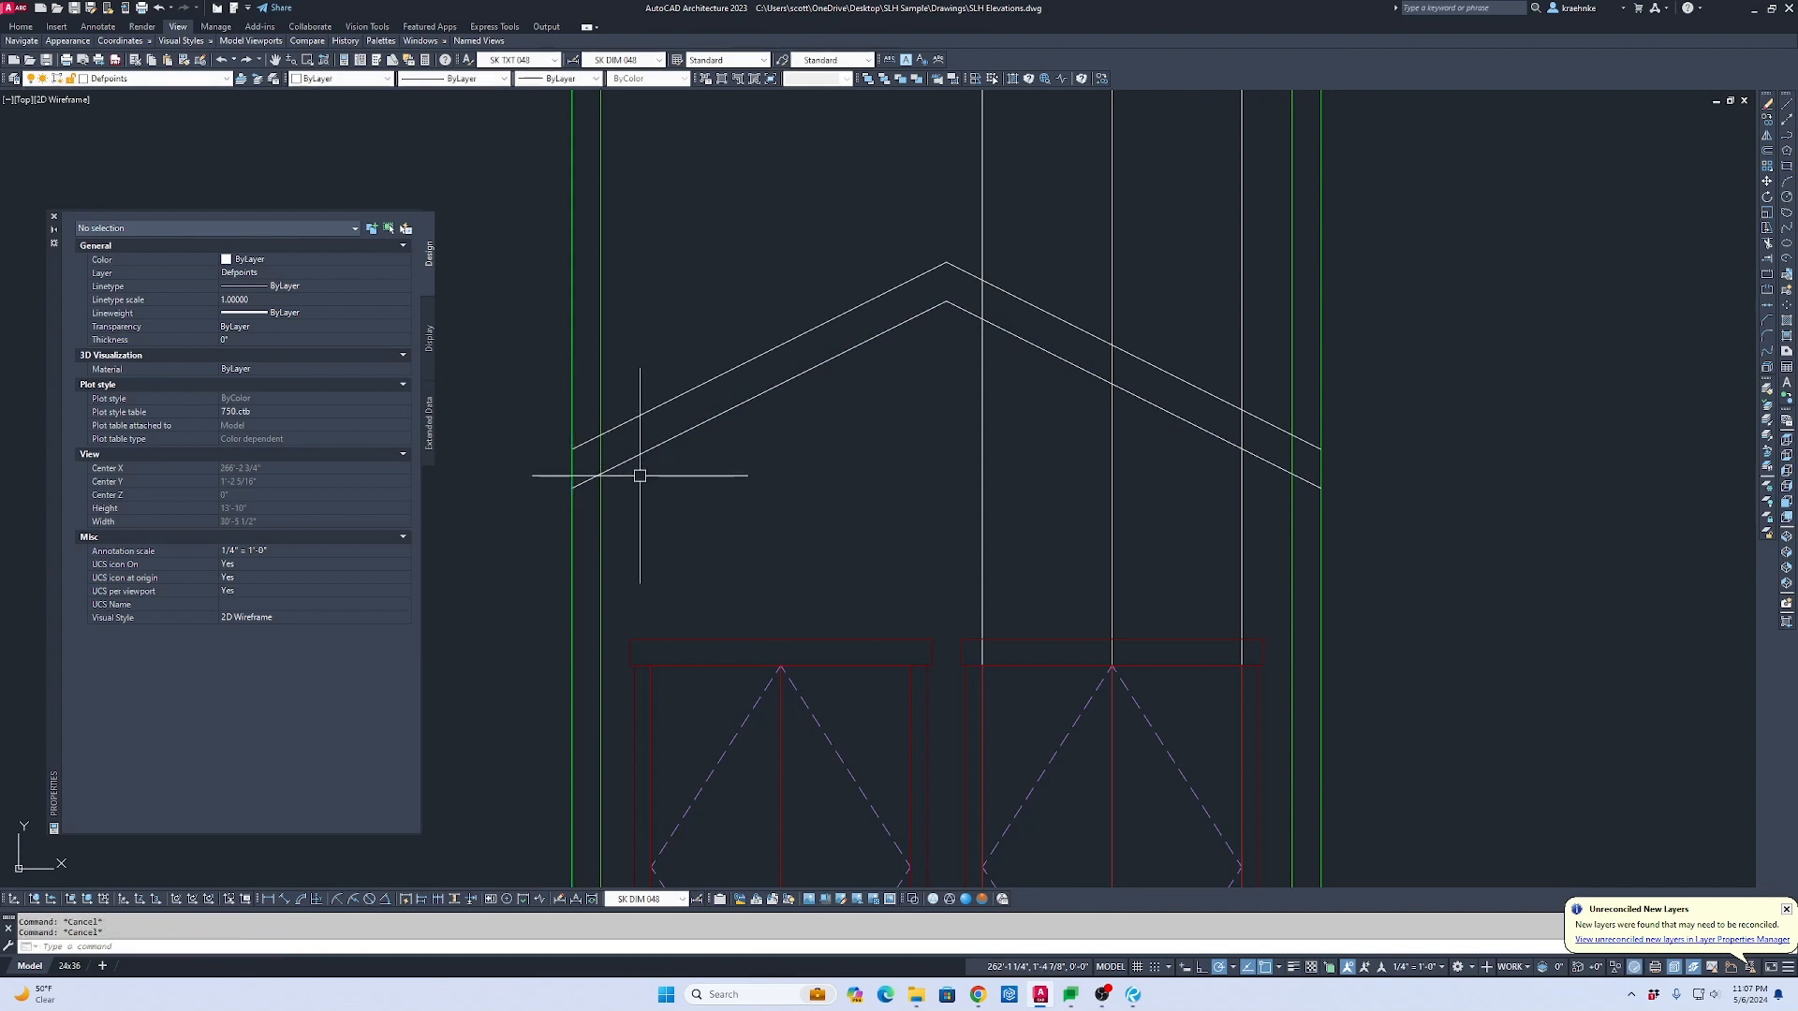
Step: Fillet the left overhang line with the lower and upper rake lines at zero radius to close that eave end
type("f")
key("Return")
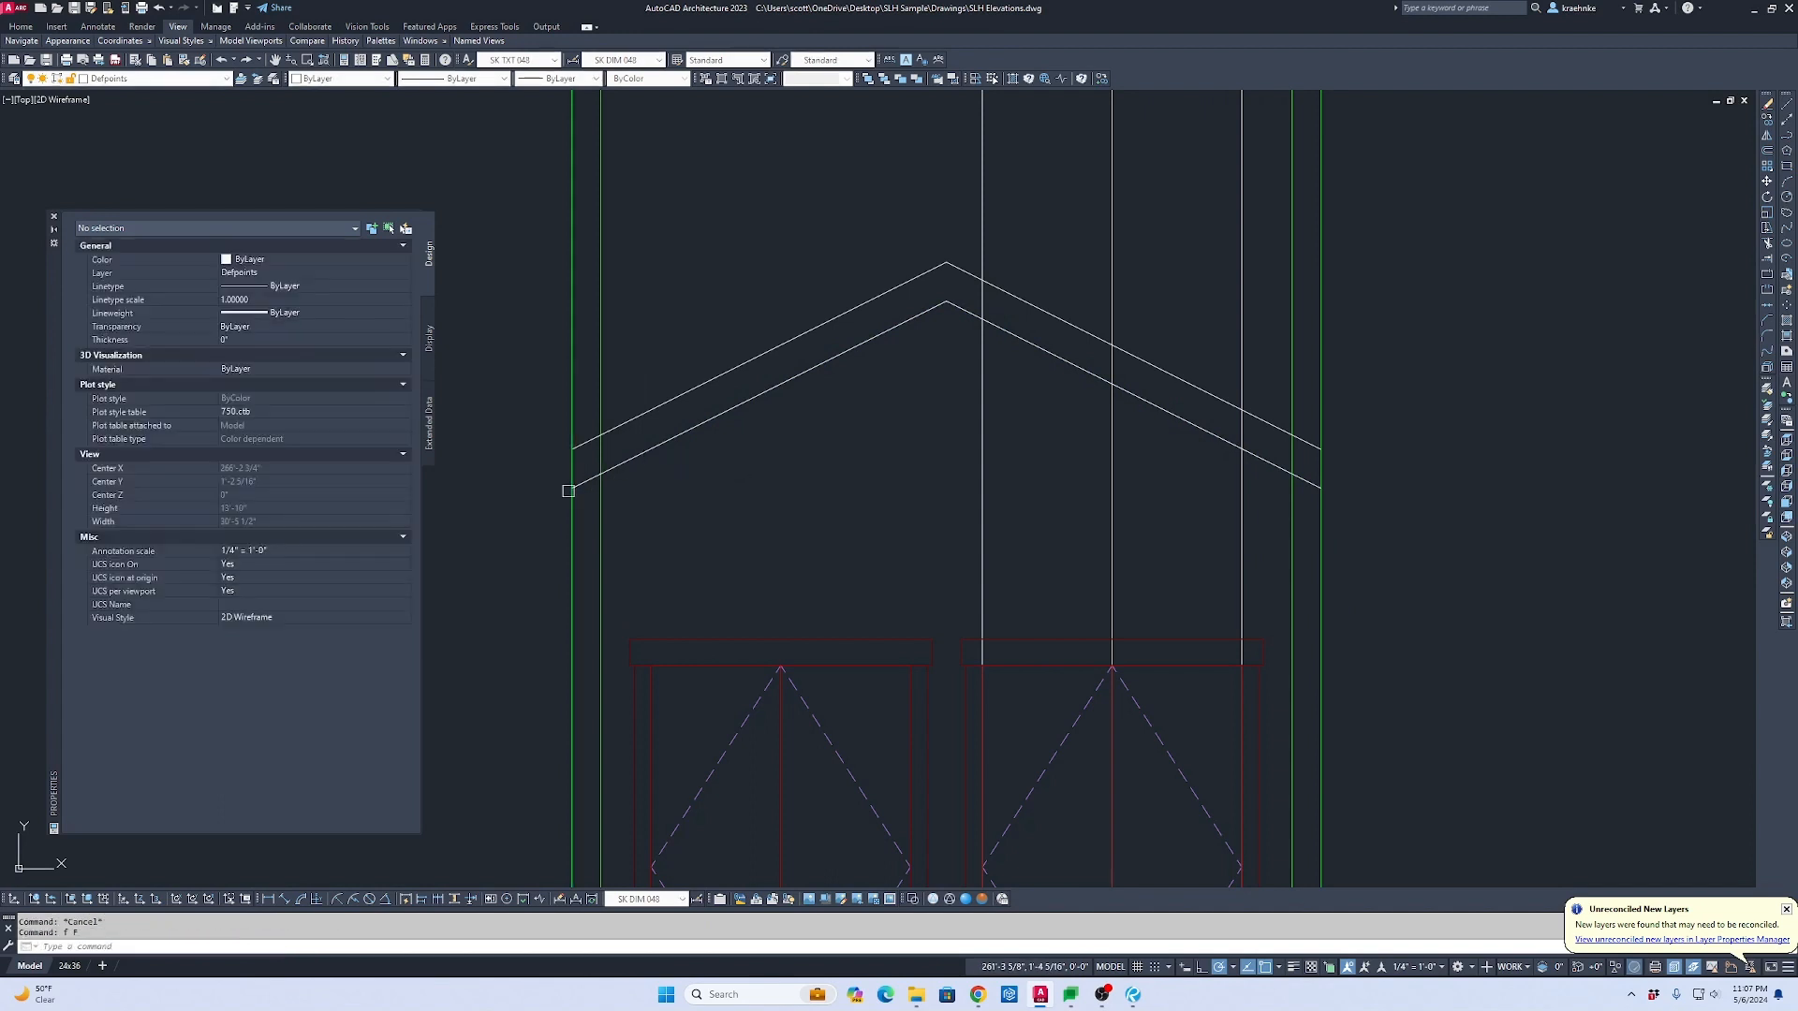
scroll(566, 485, "up", 2)
left_click(579, 480)
left_click(581, 468)
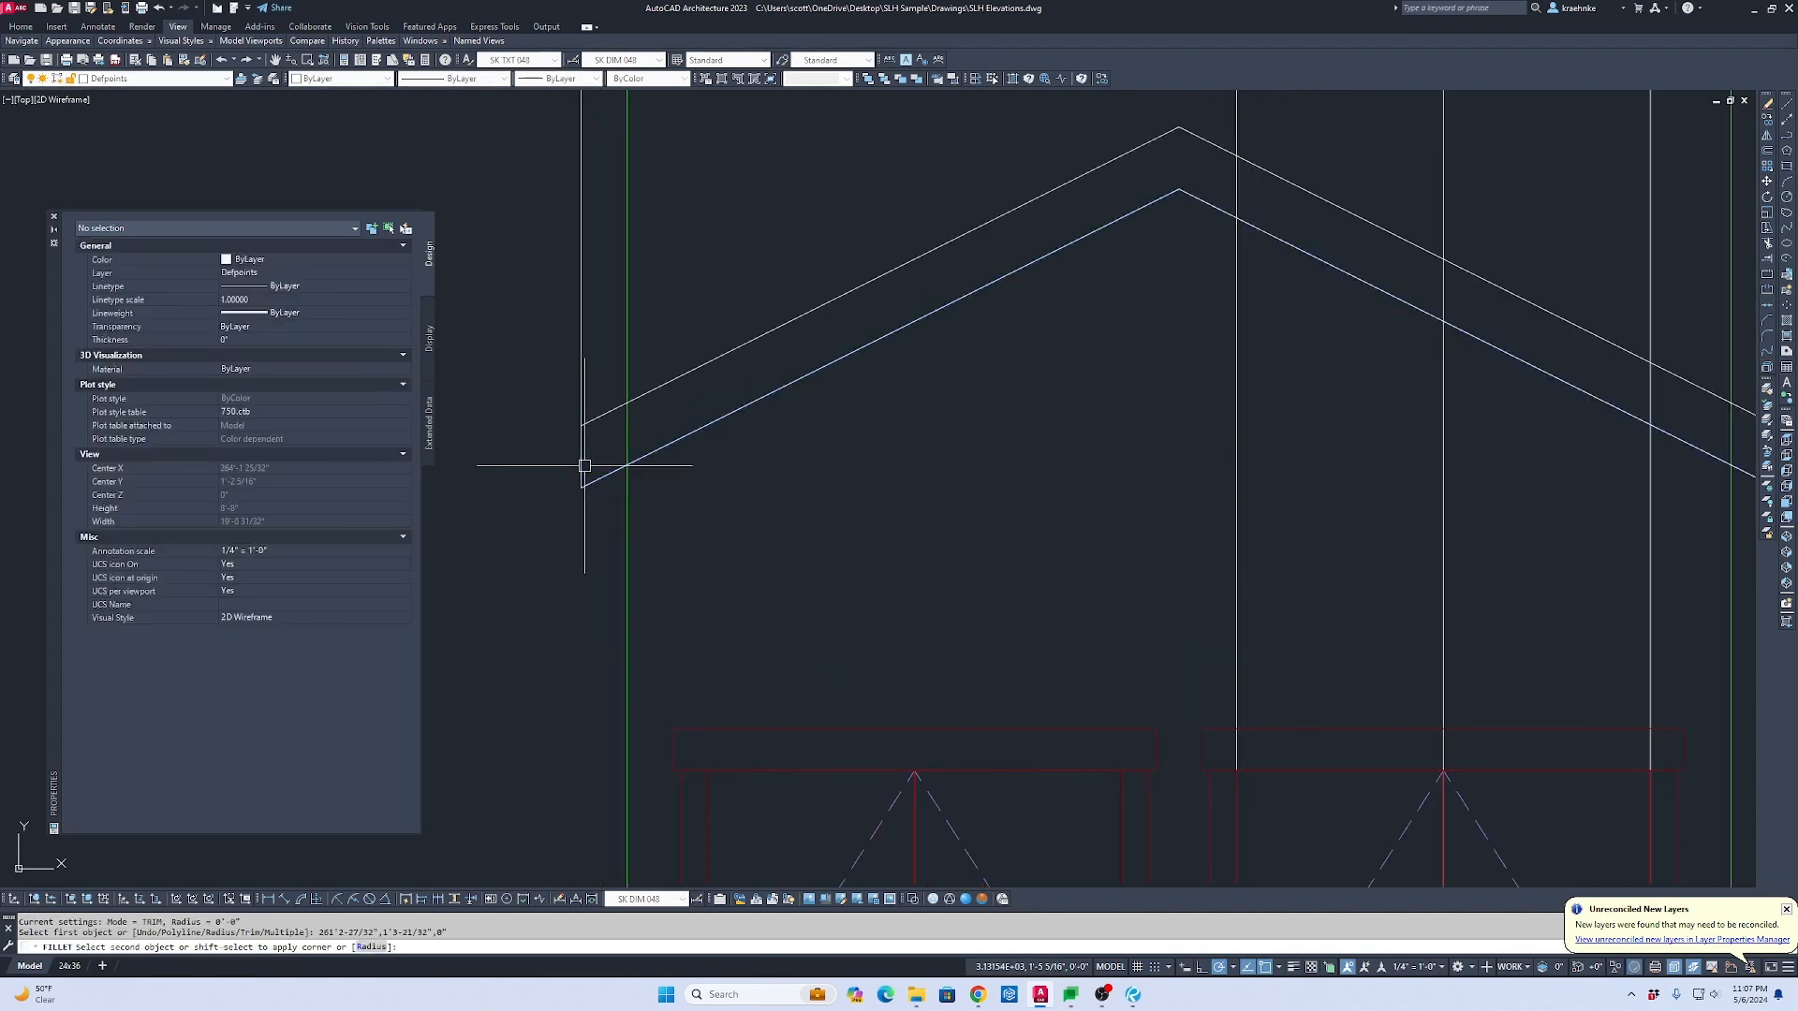
key("Return")
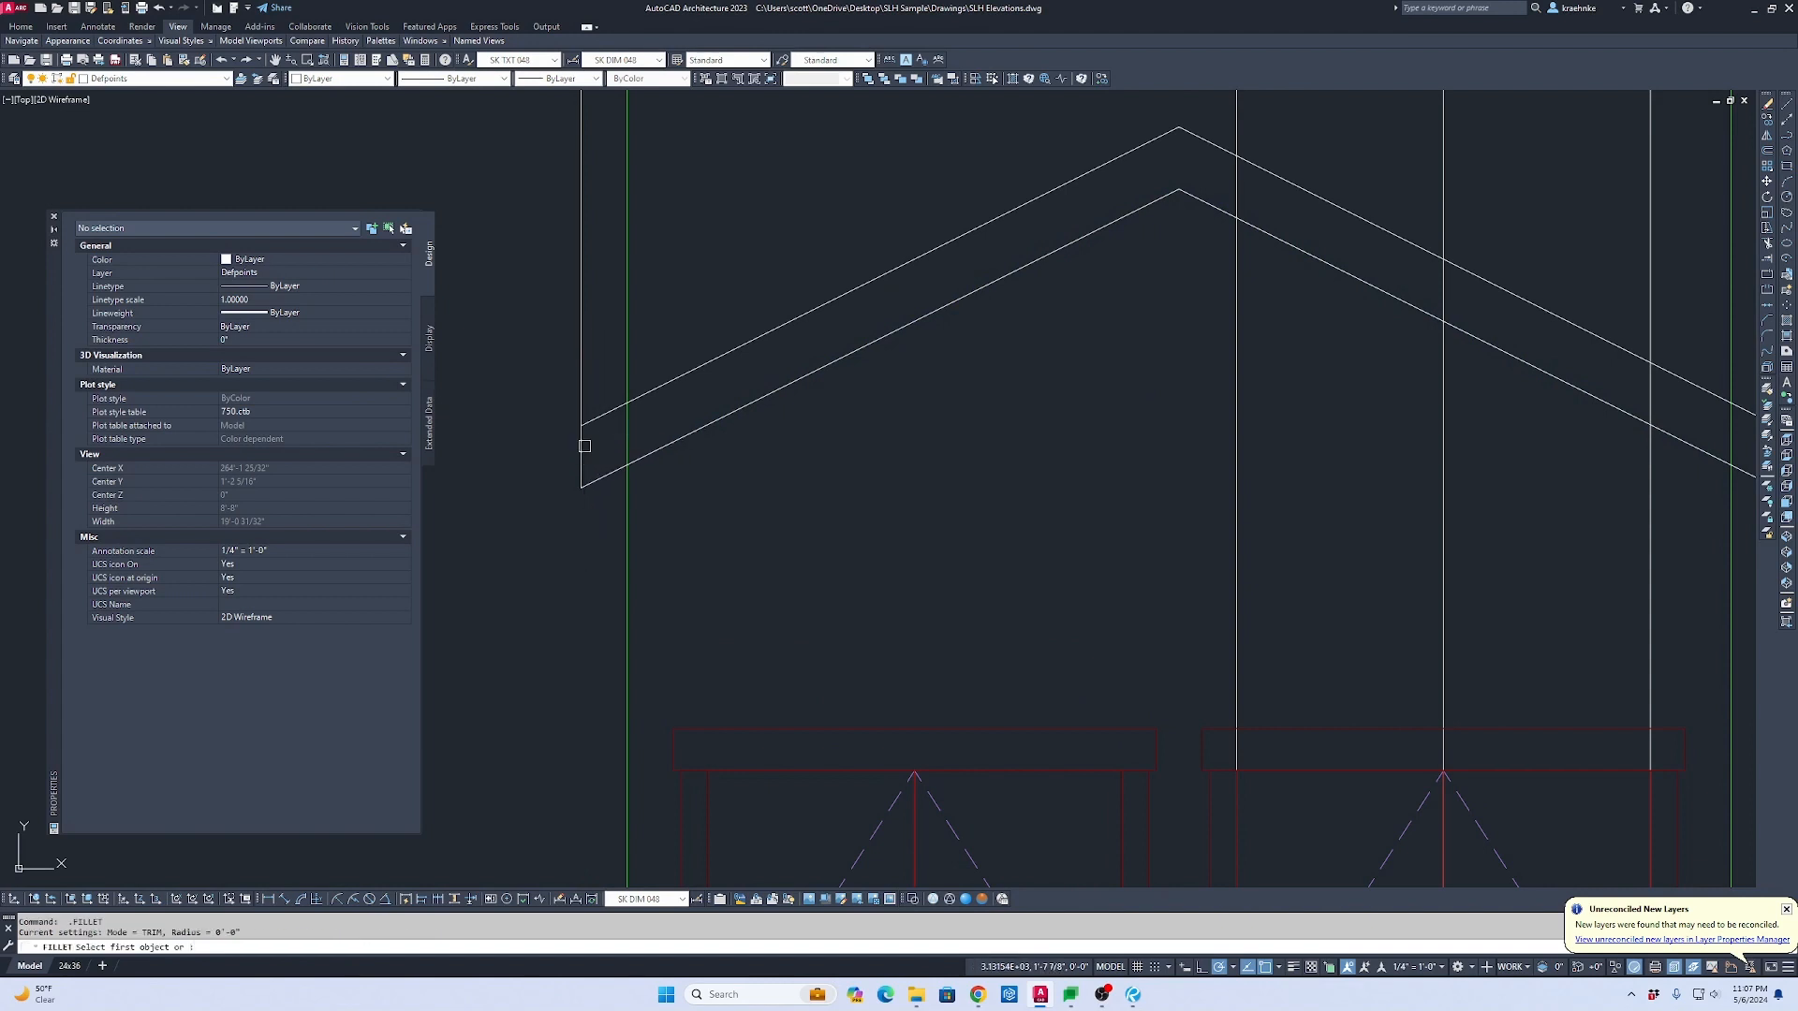
left_click(583, 446)
left_click(601, 415)
Step: Fillet the right overhang line with both rake lines at zero radius to close the roof outline
scroll(846, 466, "down", 2)
middle_click_drag(846, 467, 495, 435)
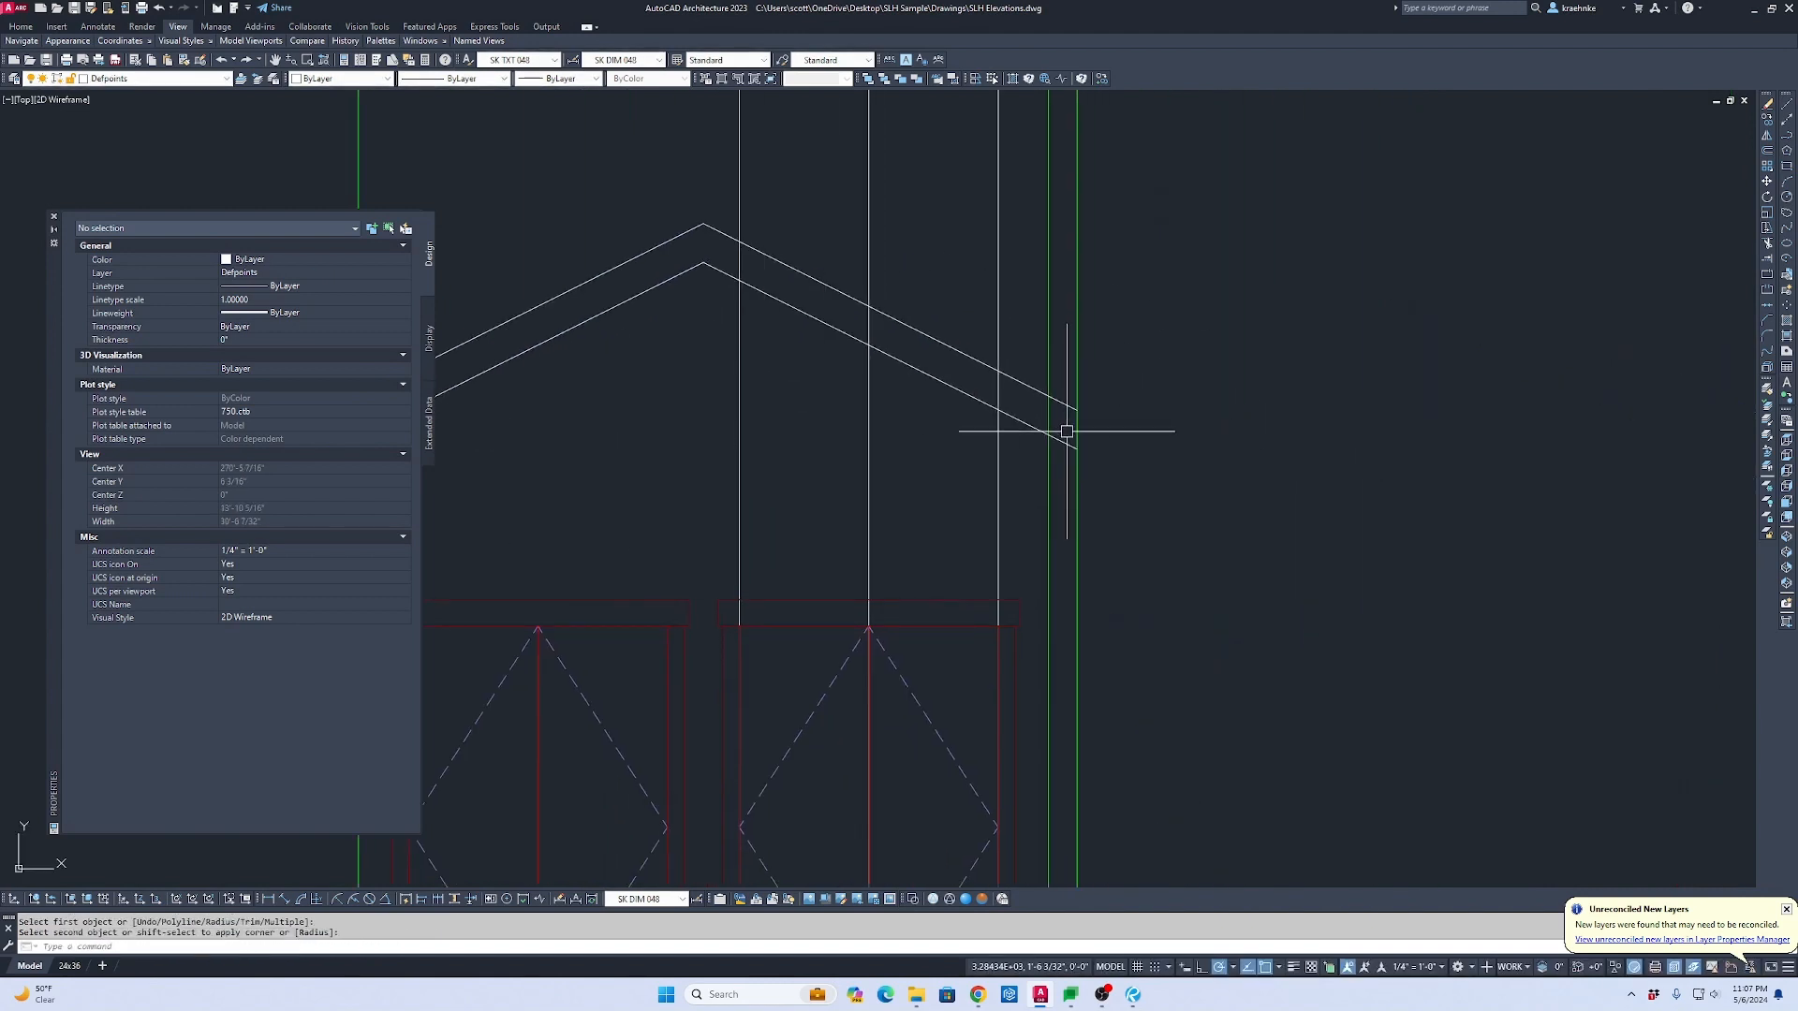
scroll(1066, 432, "up", 5)
key("Return")
left_click(1096, 449)
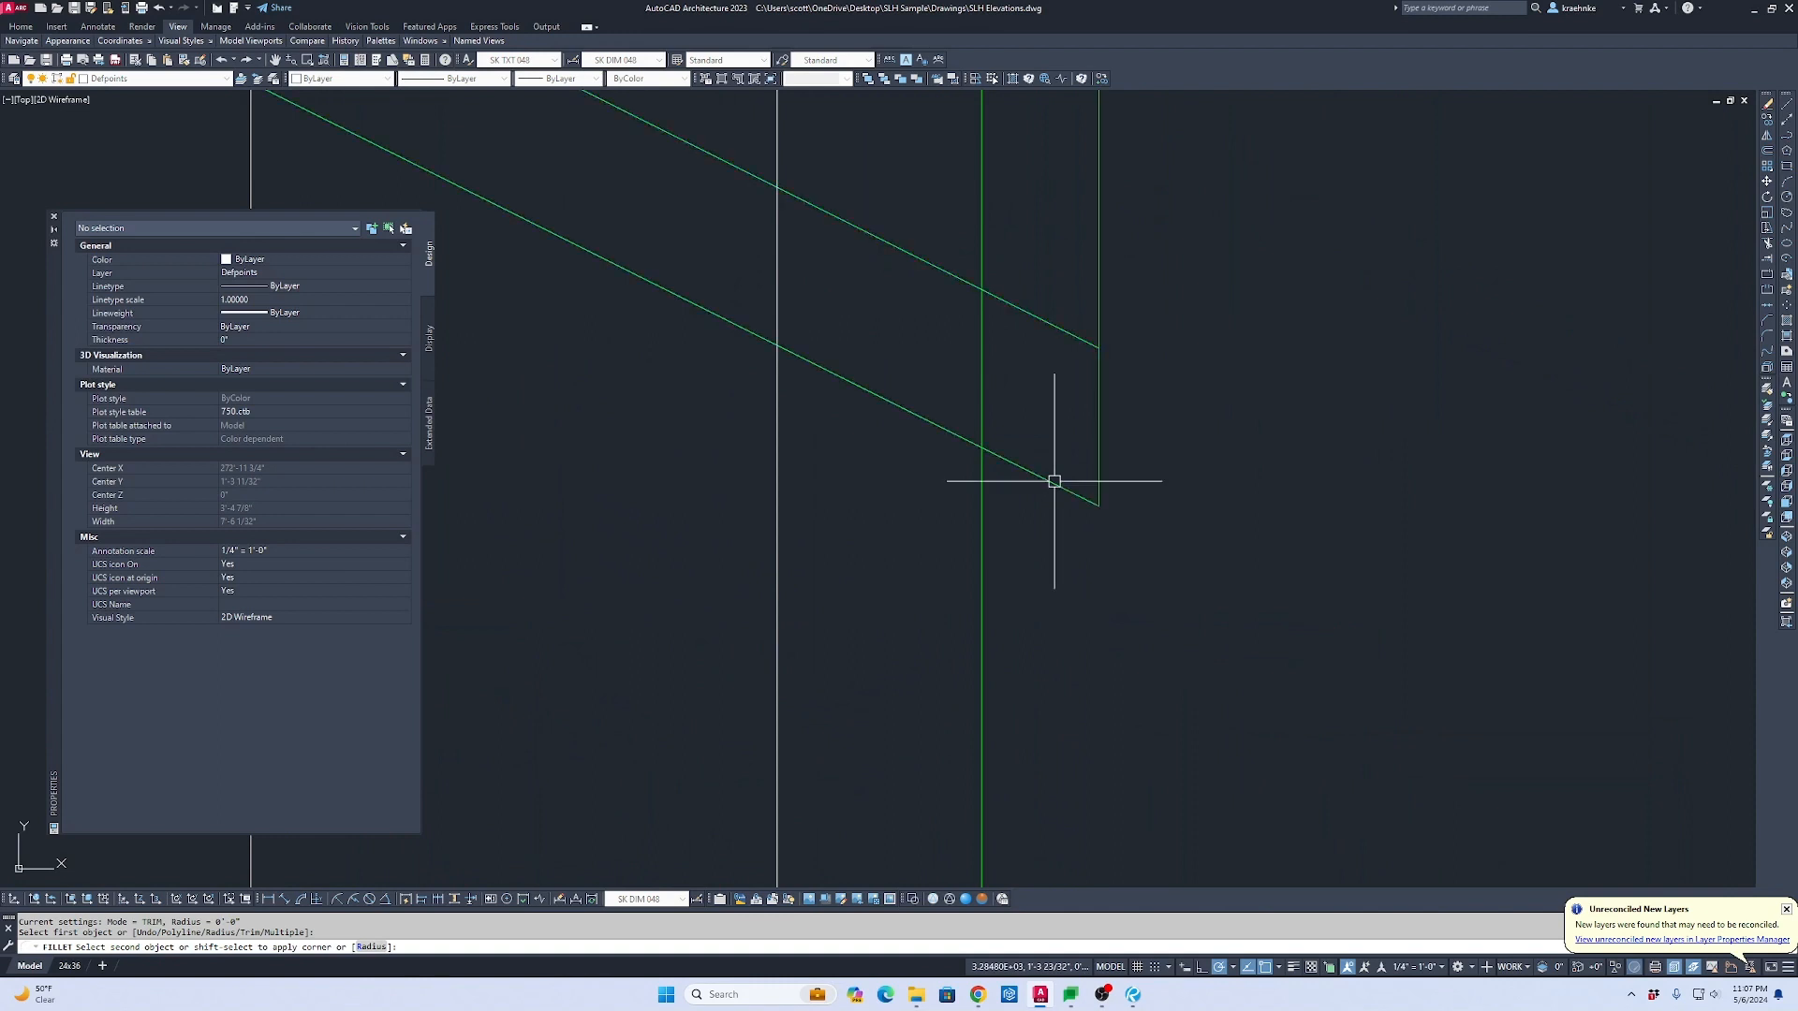
left_click(1088, 346)
scroll(1168, 453, "down", 3)
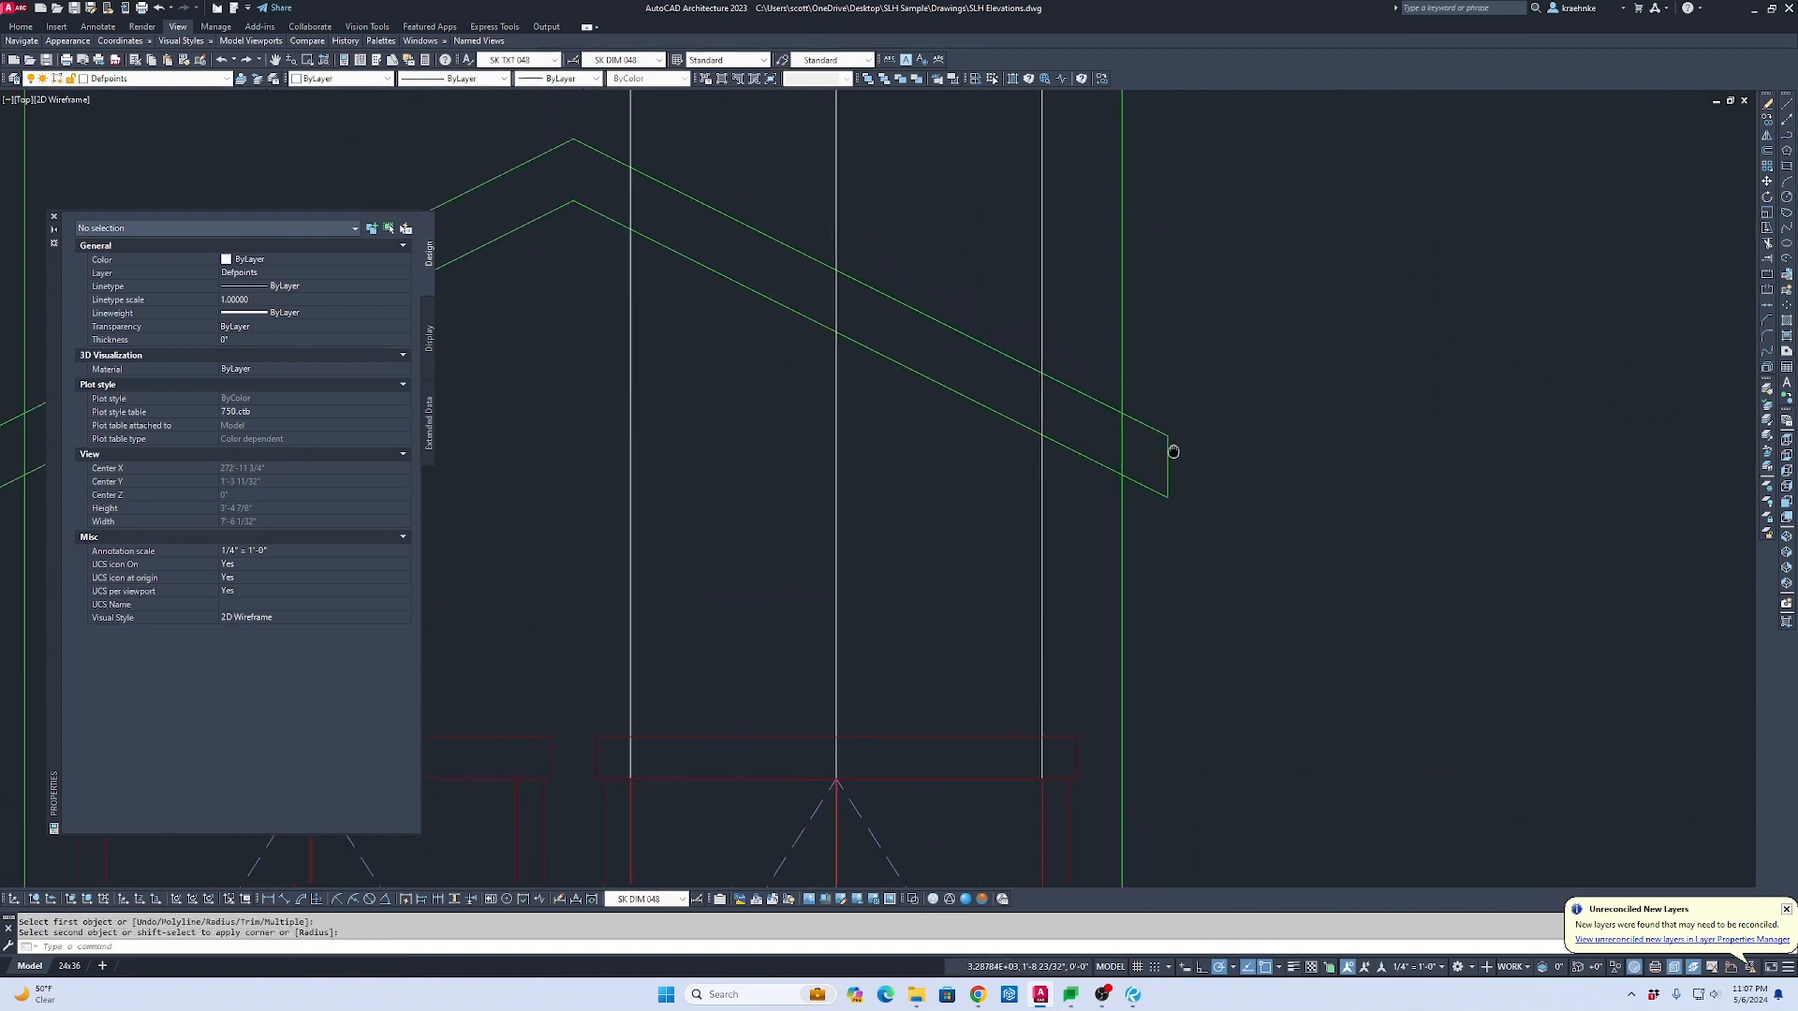
Step: Trim both green wall lines where they cross the rake board, using the roof outline as the cutting edge
key("Escape")
key("Escape")
type("tr")
key("Return")
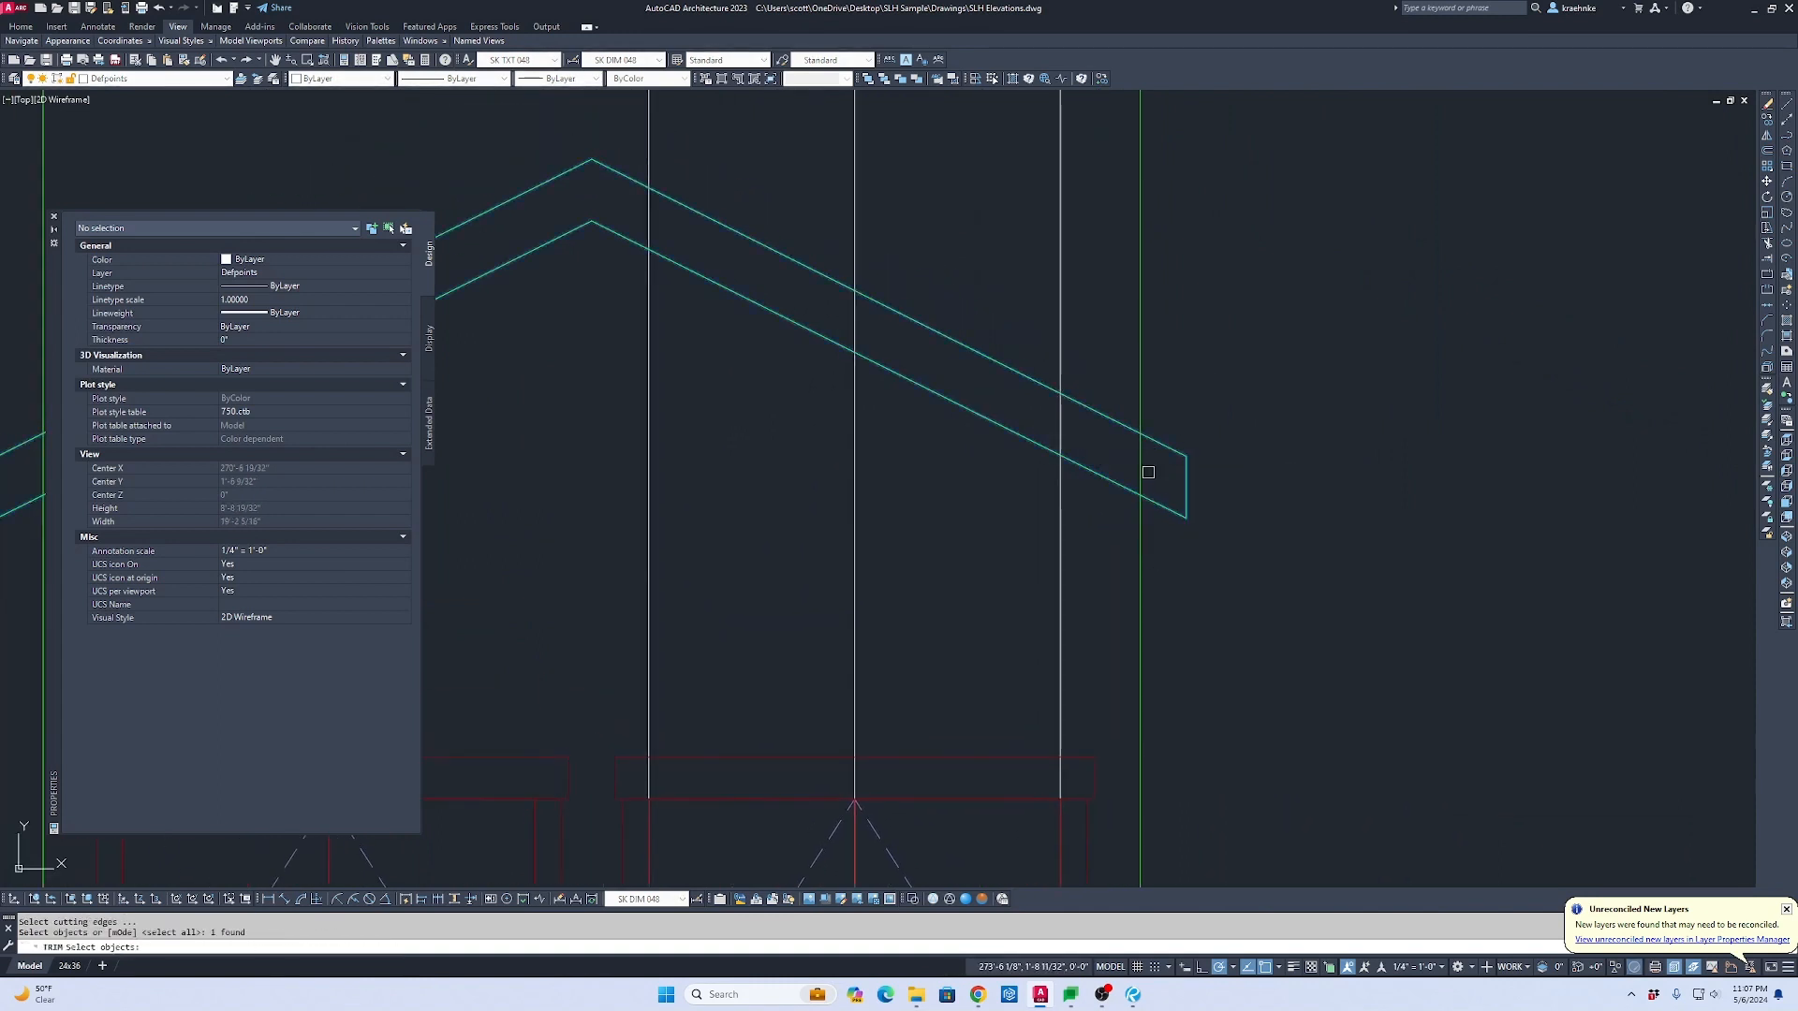
scroll(1153, 497, "down", 2)
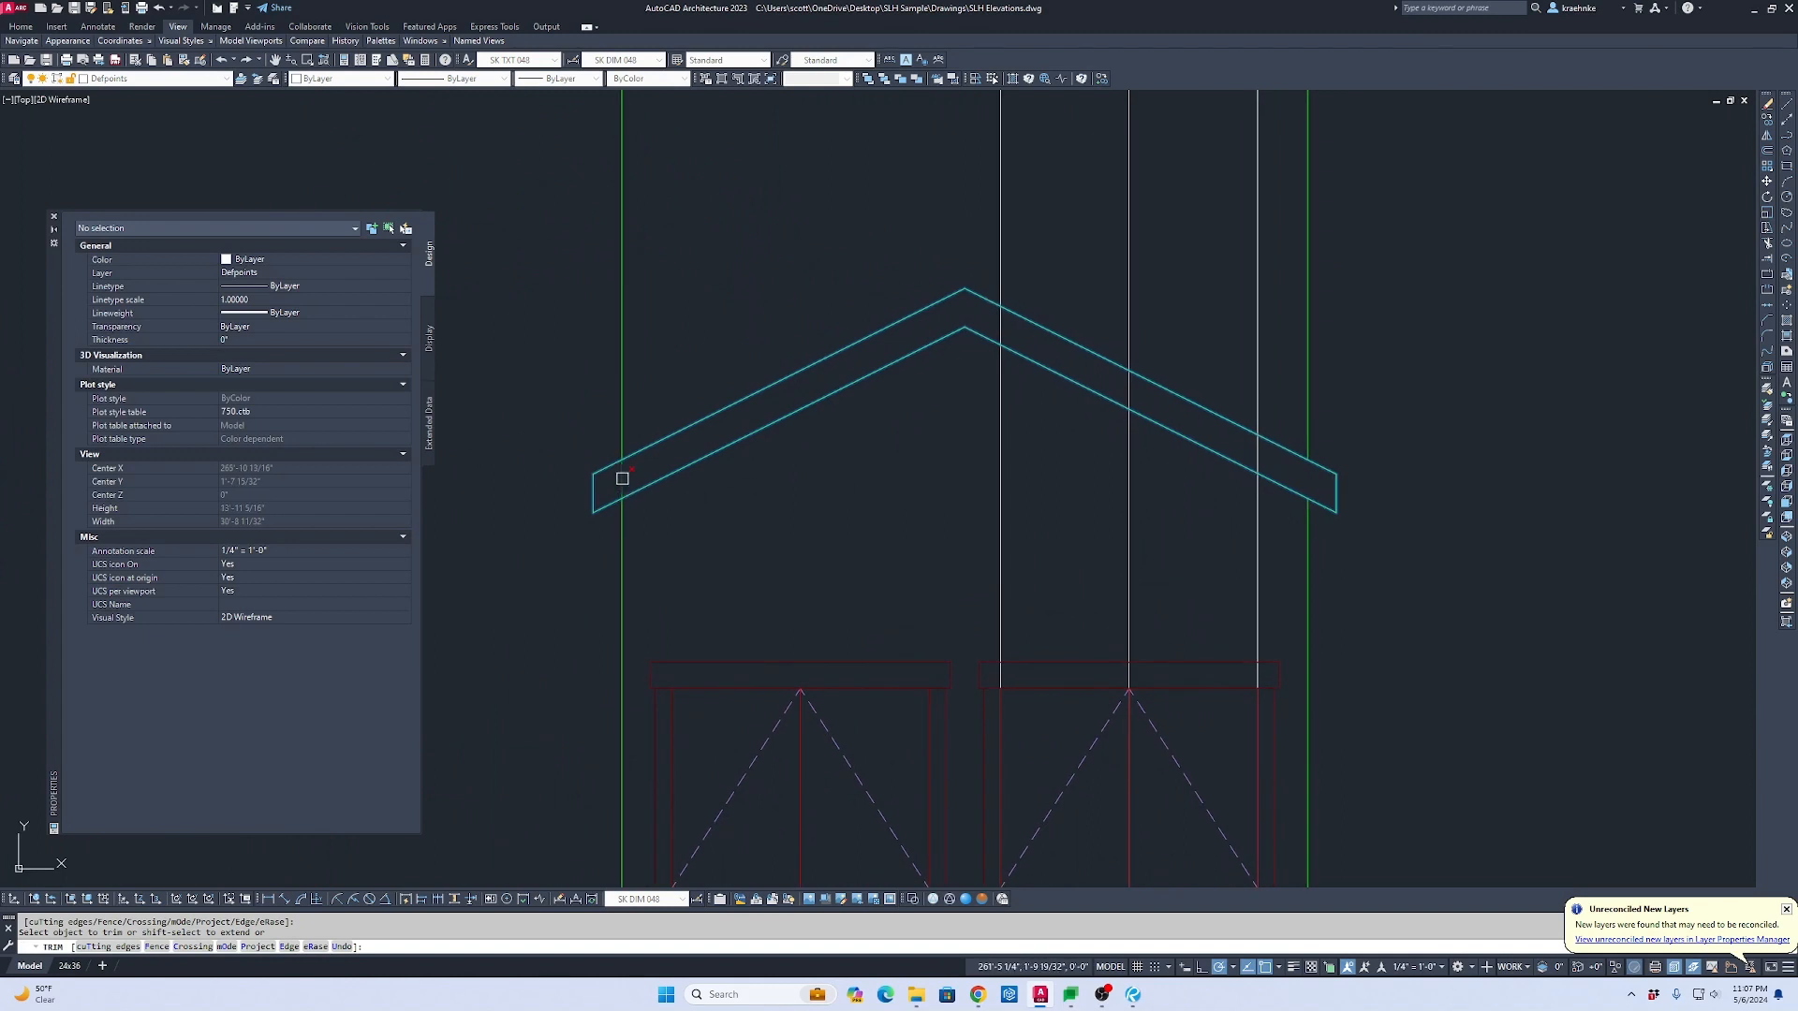
key("Escape")
Step: Delete the leftover wall lines above the roof and the three white door projection lines
left_click(686, 357)
left_click(594, 345)
left_click(1366, 305)
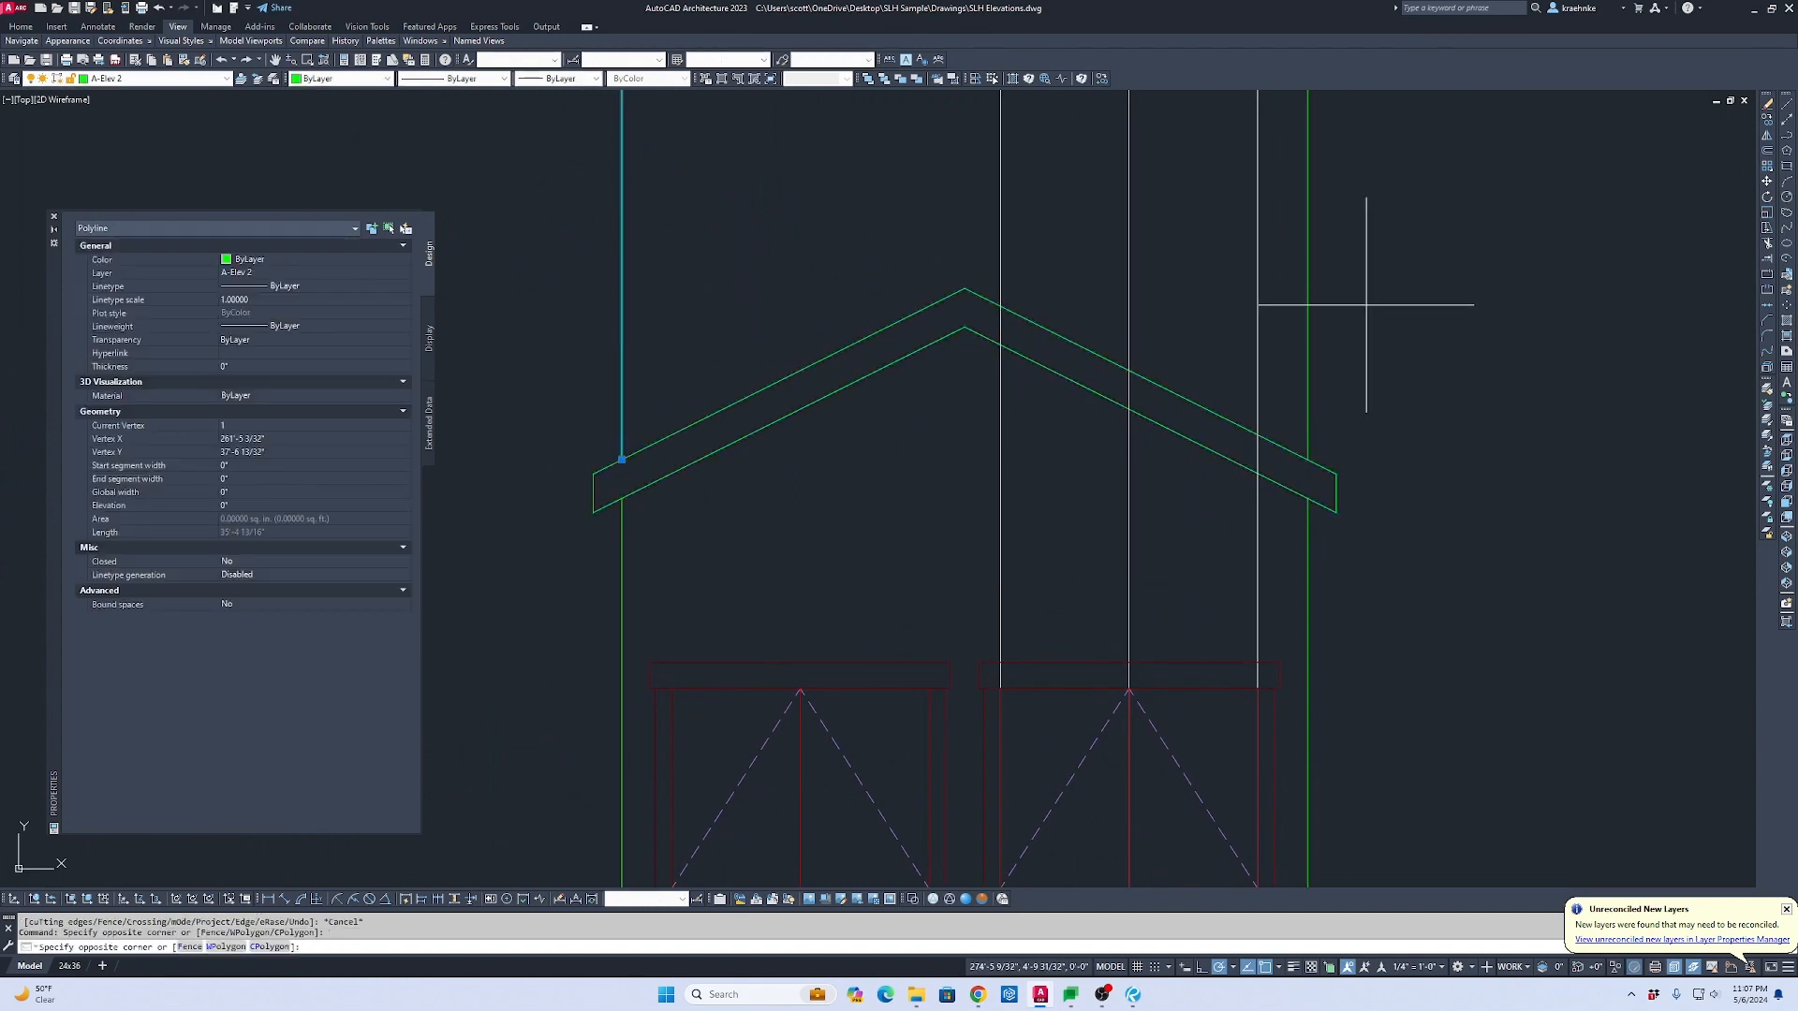
left_click(1280, 311)
scroll(1280, 310, "down", 2)
middle_click_drag(1306, 348, 1241, 553)
scroll(1241, 553, "up", 2)
left_click(1326, 395)
left_click(804, 349)
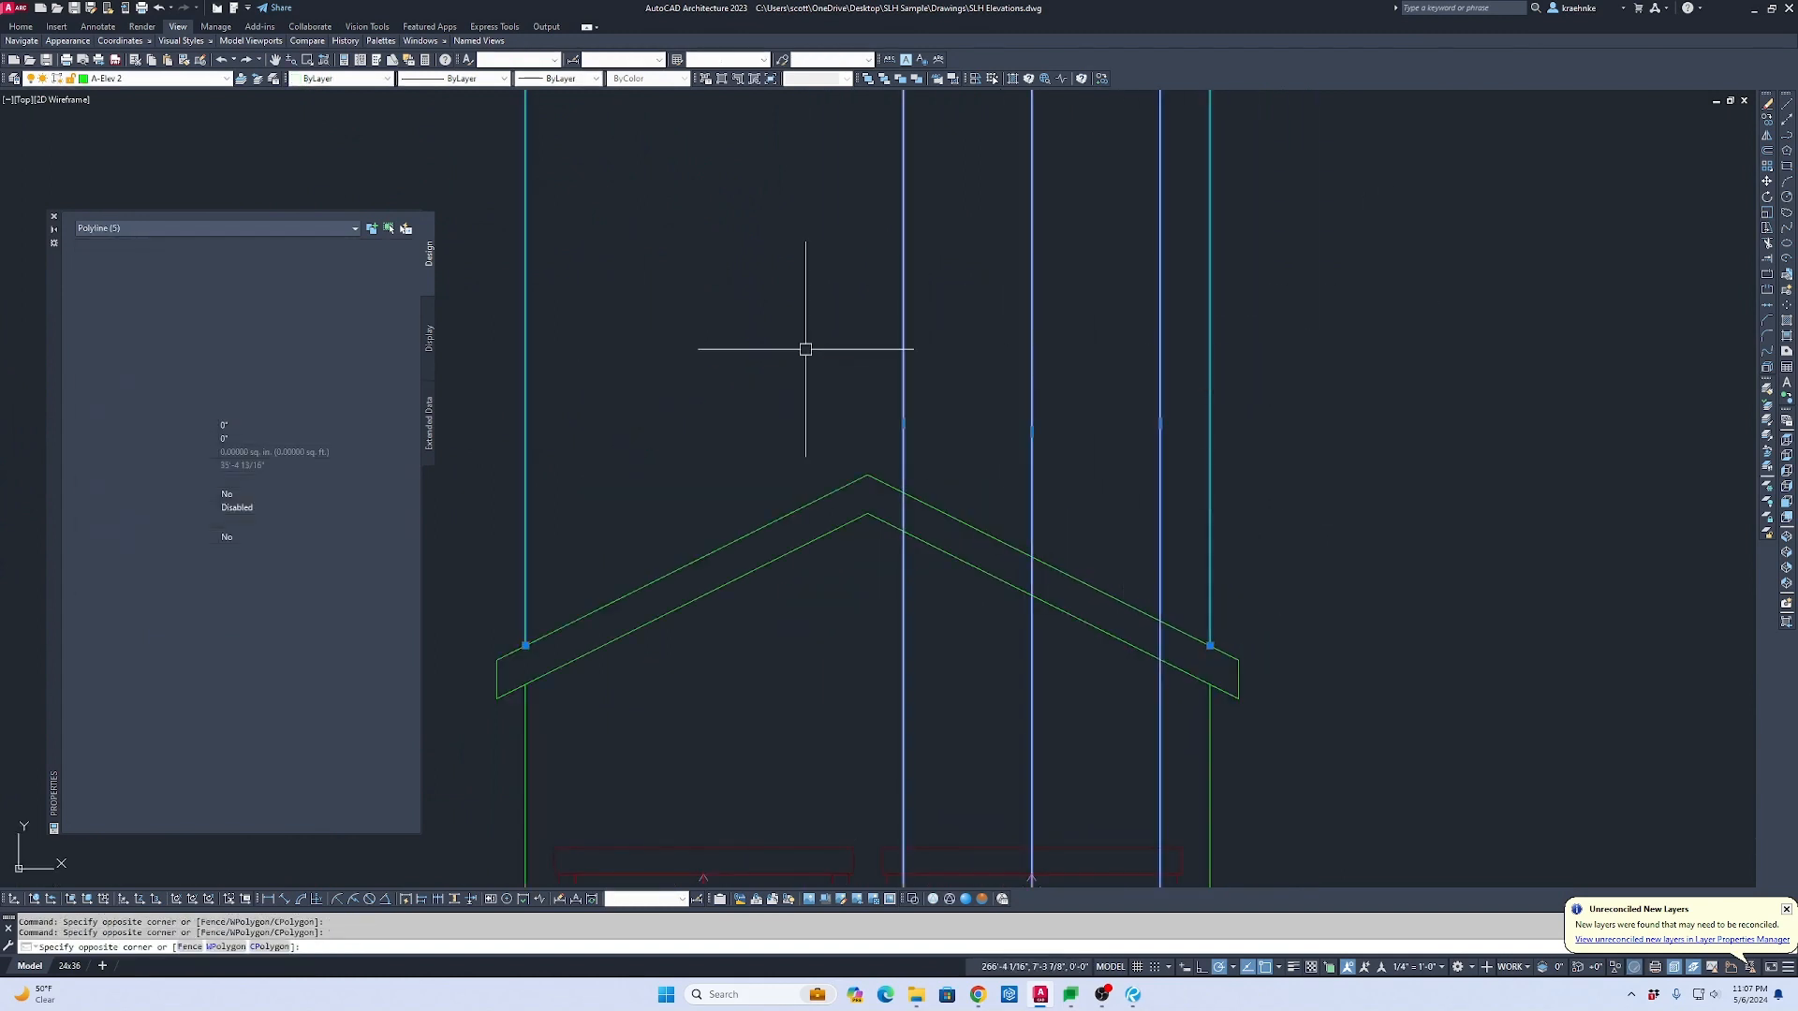
scroll(1075, 425, "down", 2)
middle_click_drag(1075, 425, 1085, 403)
key("Delete")
Step: Examine the side elevation sketch against the drafted gable and the neighbouring pool elevation
scroll(1236, 453, "down", 2)
scroll(1236, 614, "down", 2)
mouse_move(1236, 614)
middle_mouse_down()
mouse_move(1368, 646)
mouse_move(1334, 489)
mouse_move(1278, 433)
middle_mouse_up()
scroll(1211, 703, "up", 4)
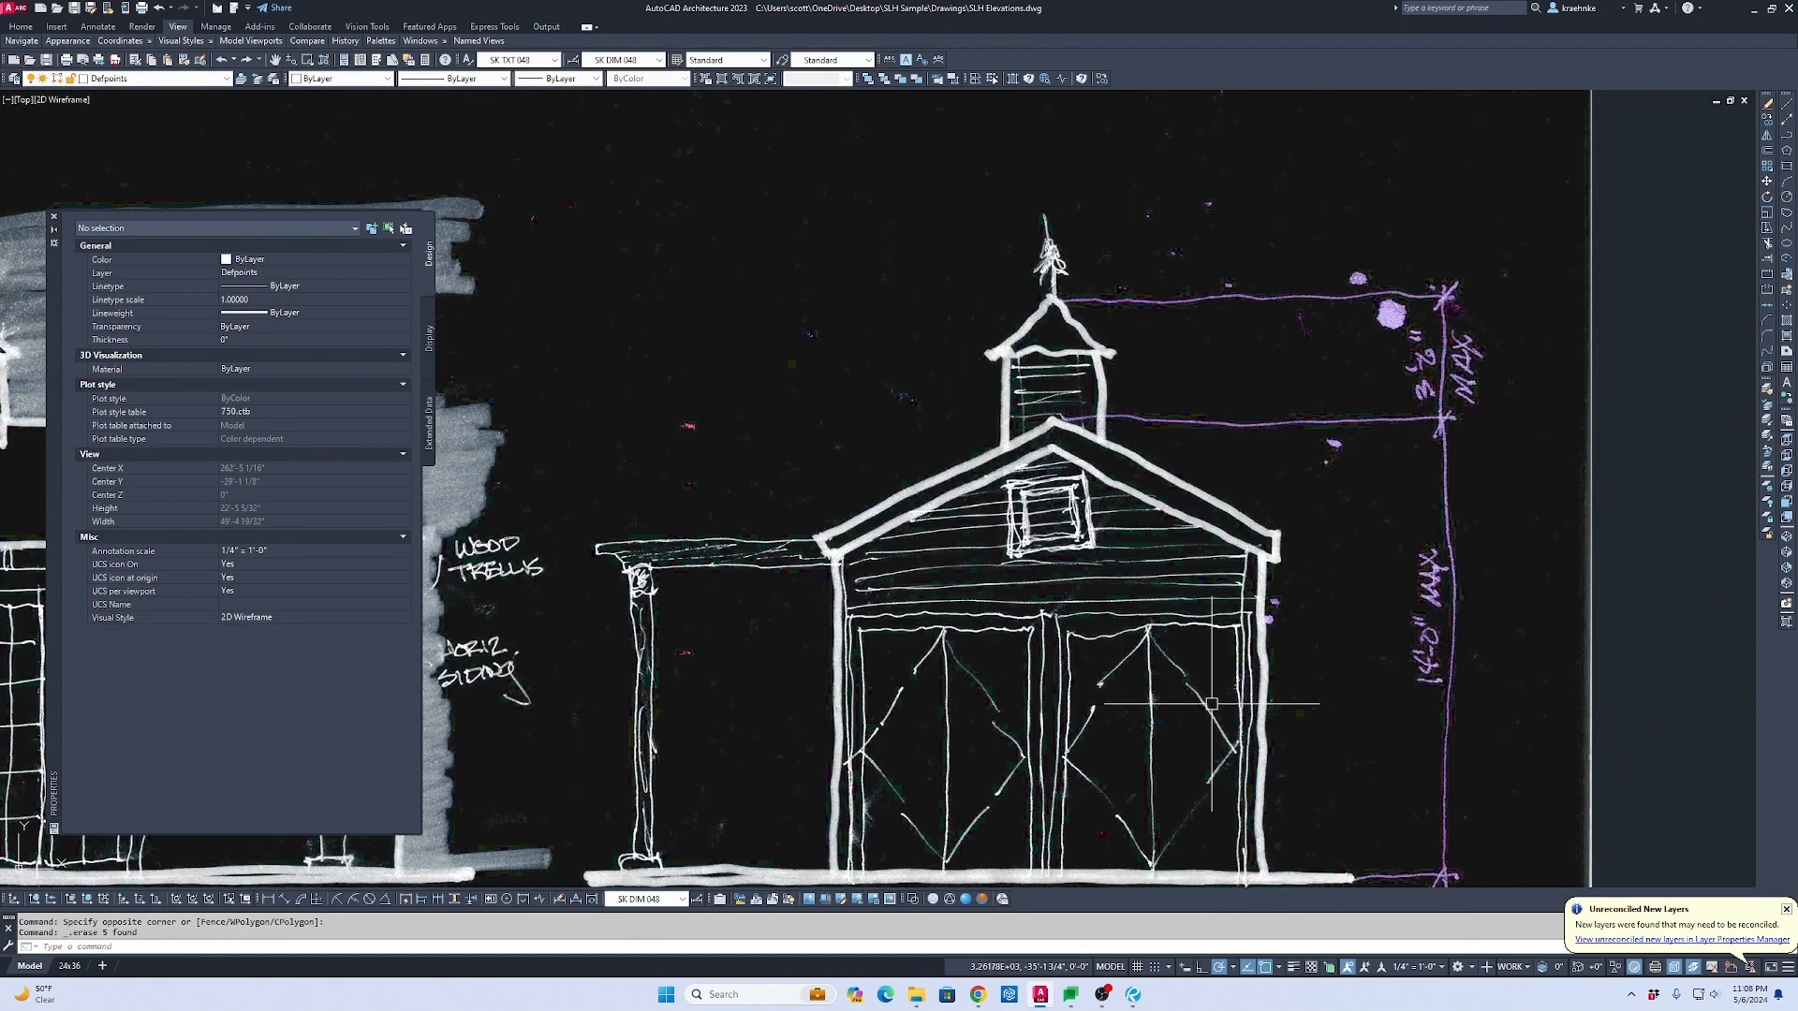
scroll(1133, 642, "down", 6)
middle_click_drag(1137, 550, 1105, 754)
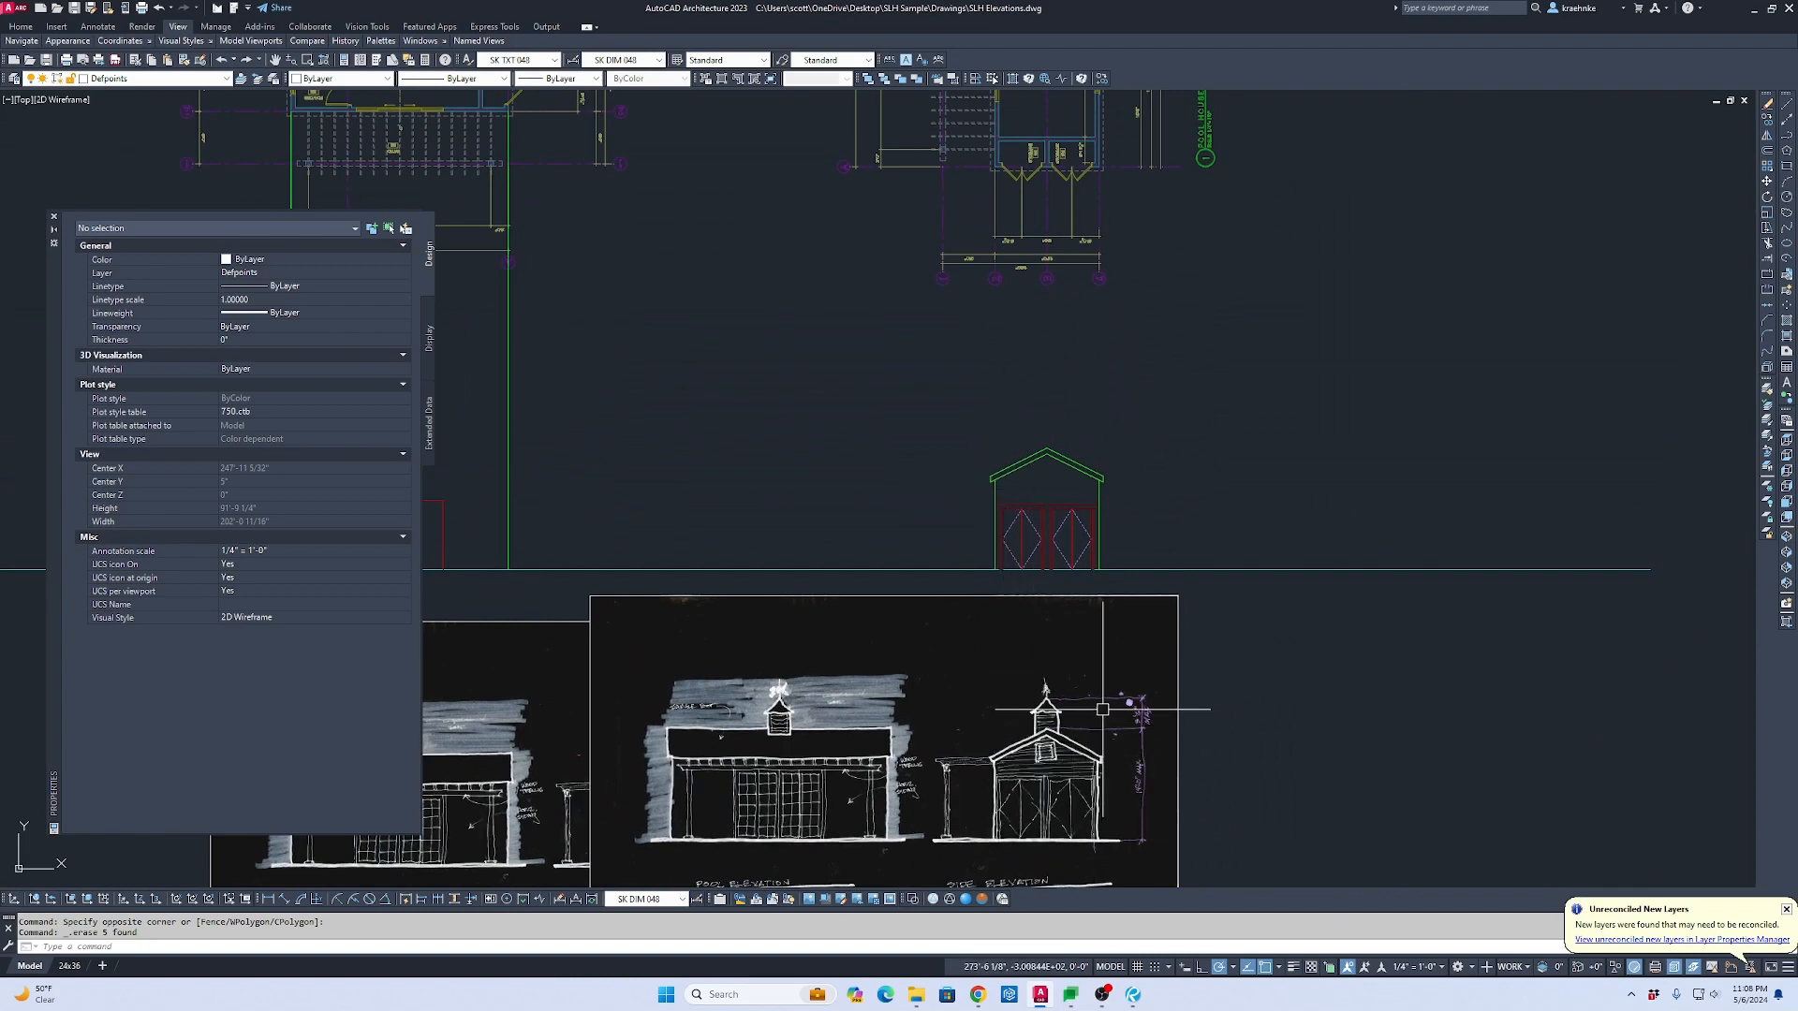
middle_click_drag(1067, 708, 1469, 680)
Step: Draw a horizontal projection polyline from the side elevation's roof ridge across and past the pool elevation
key("Escape")
type("p")
key("Return")
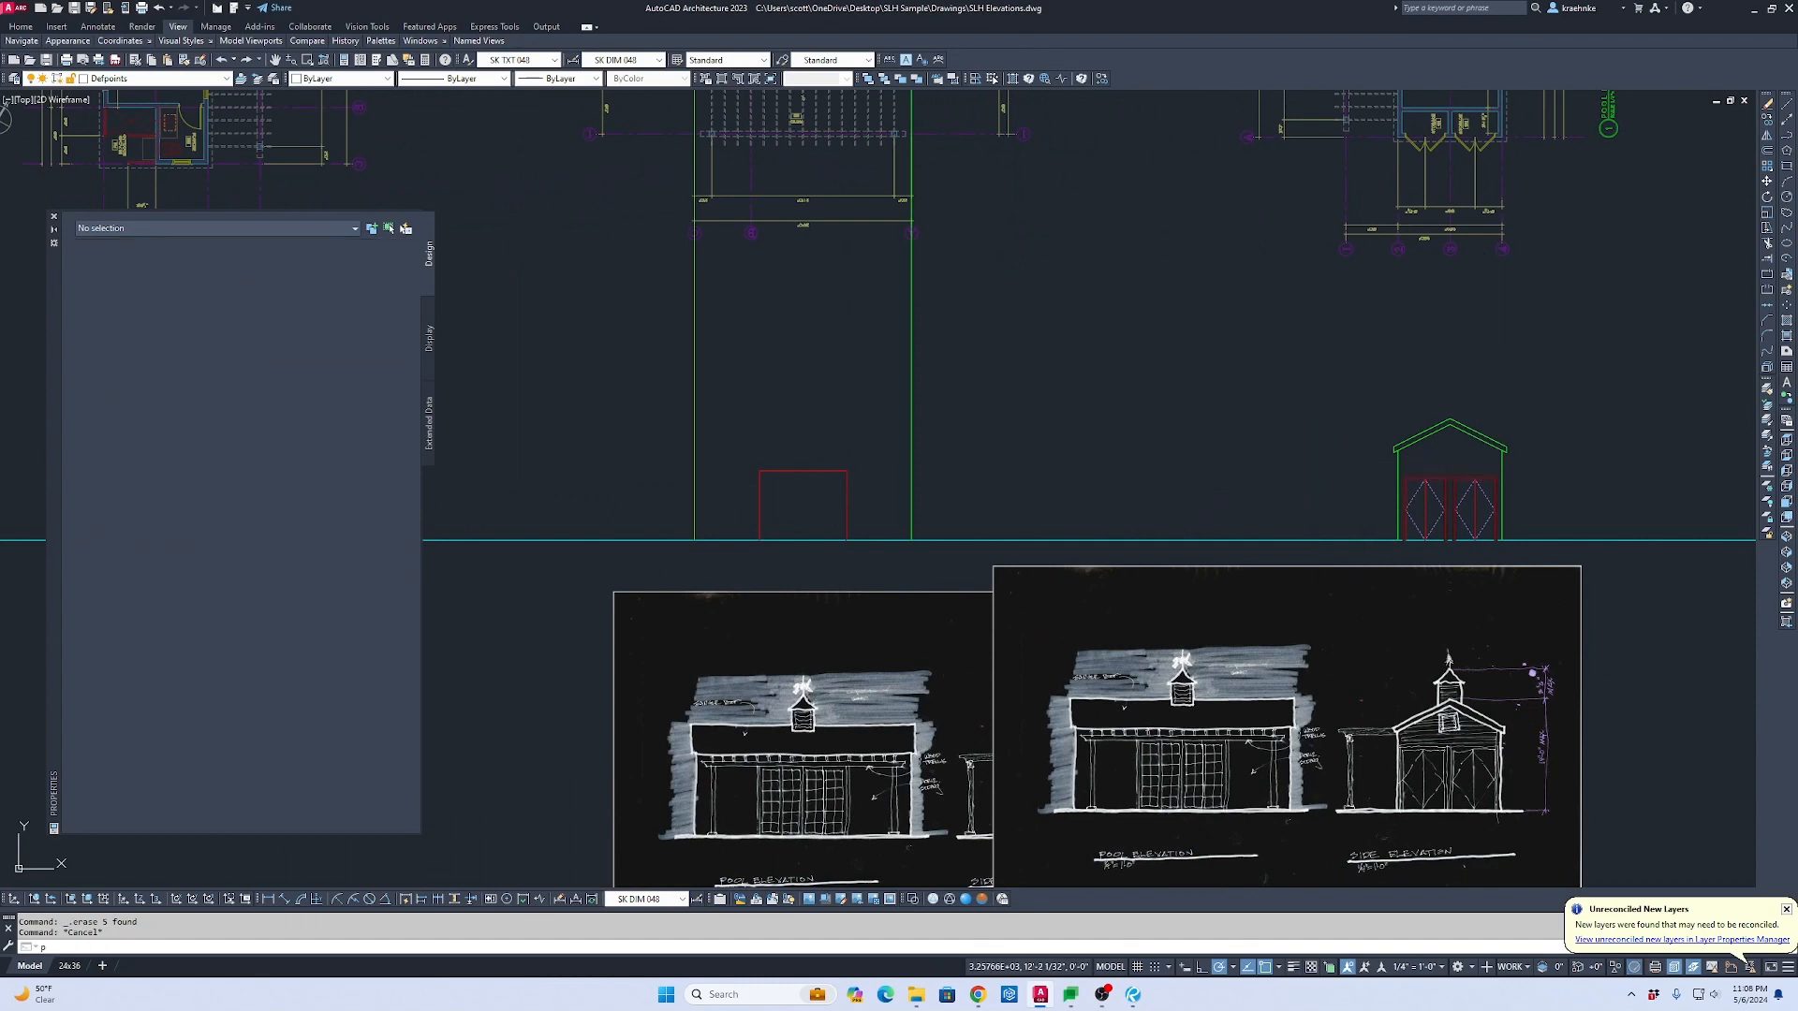
scroll(1484, 412, "up", 3)
left_click(1425, 430)
scroll(1425, 430, "down", 4)
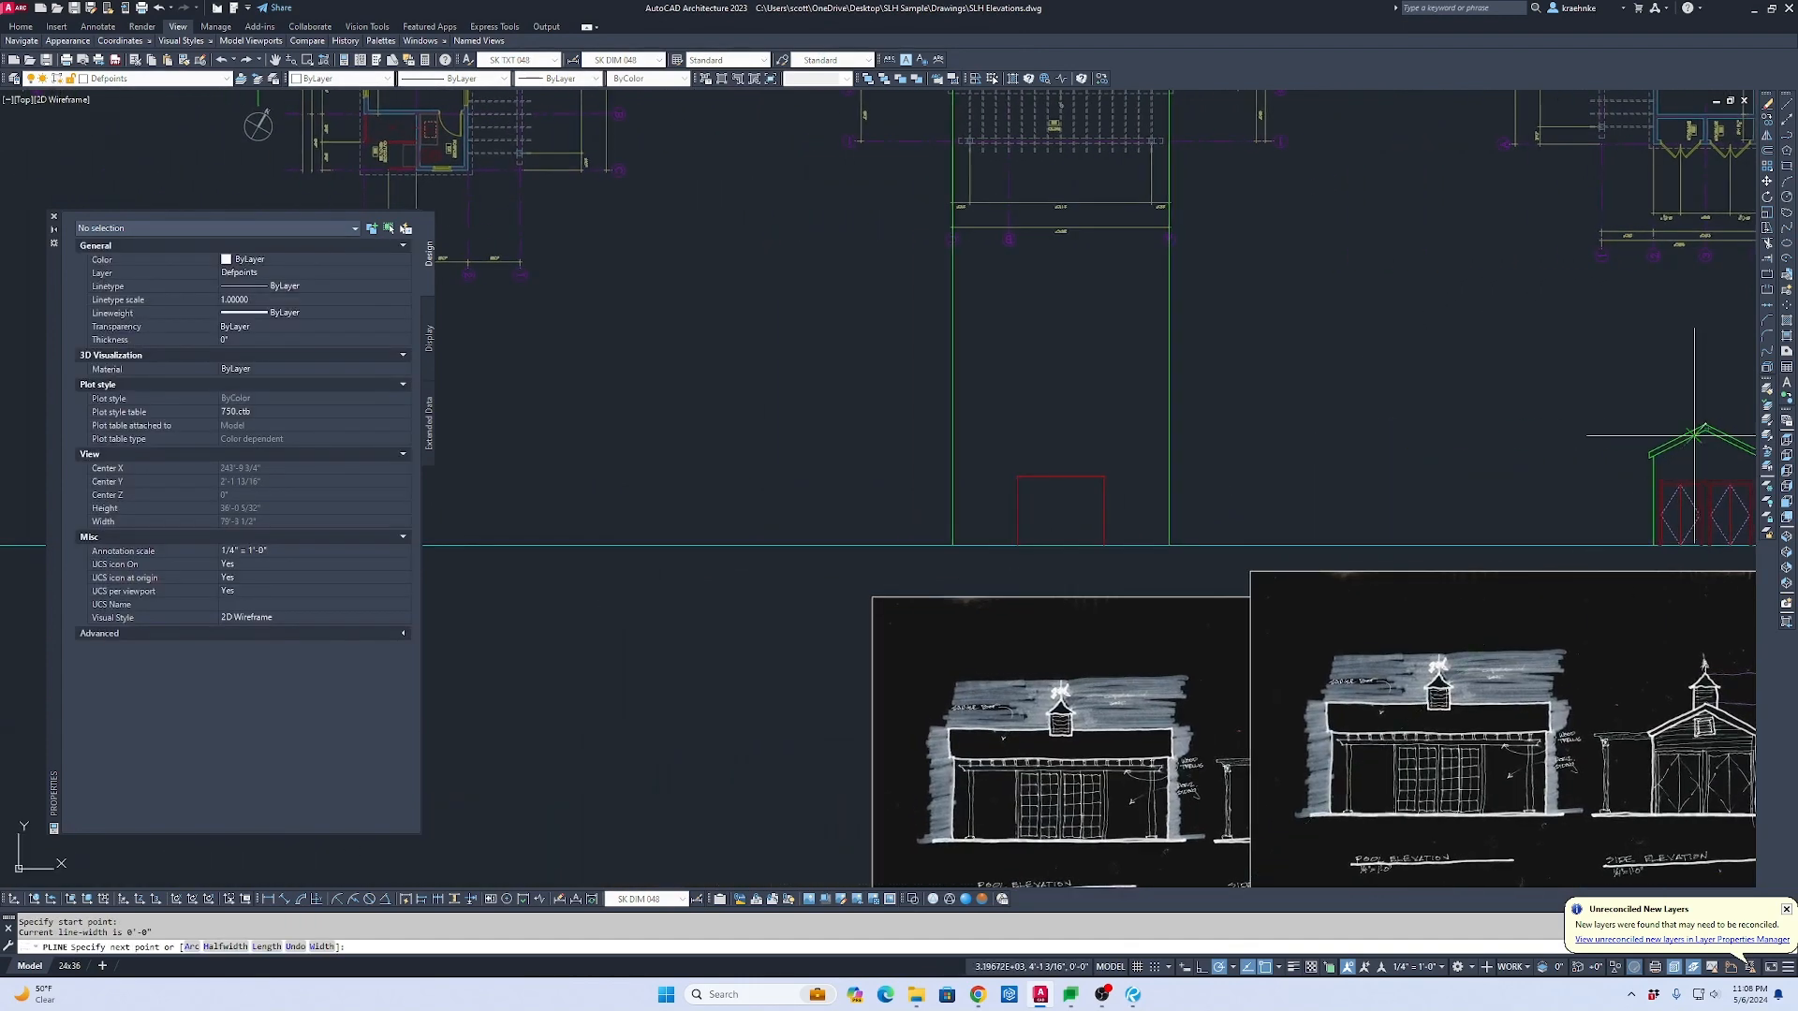
left_click(796, 423)
key("Escape")
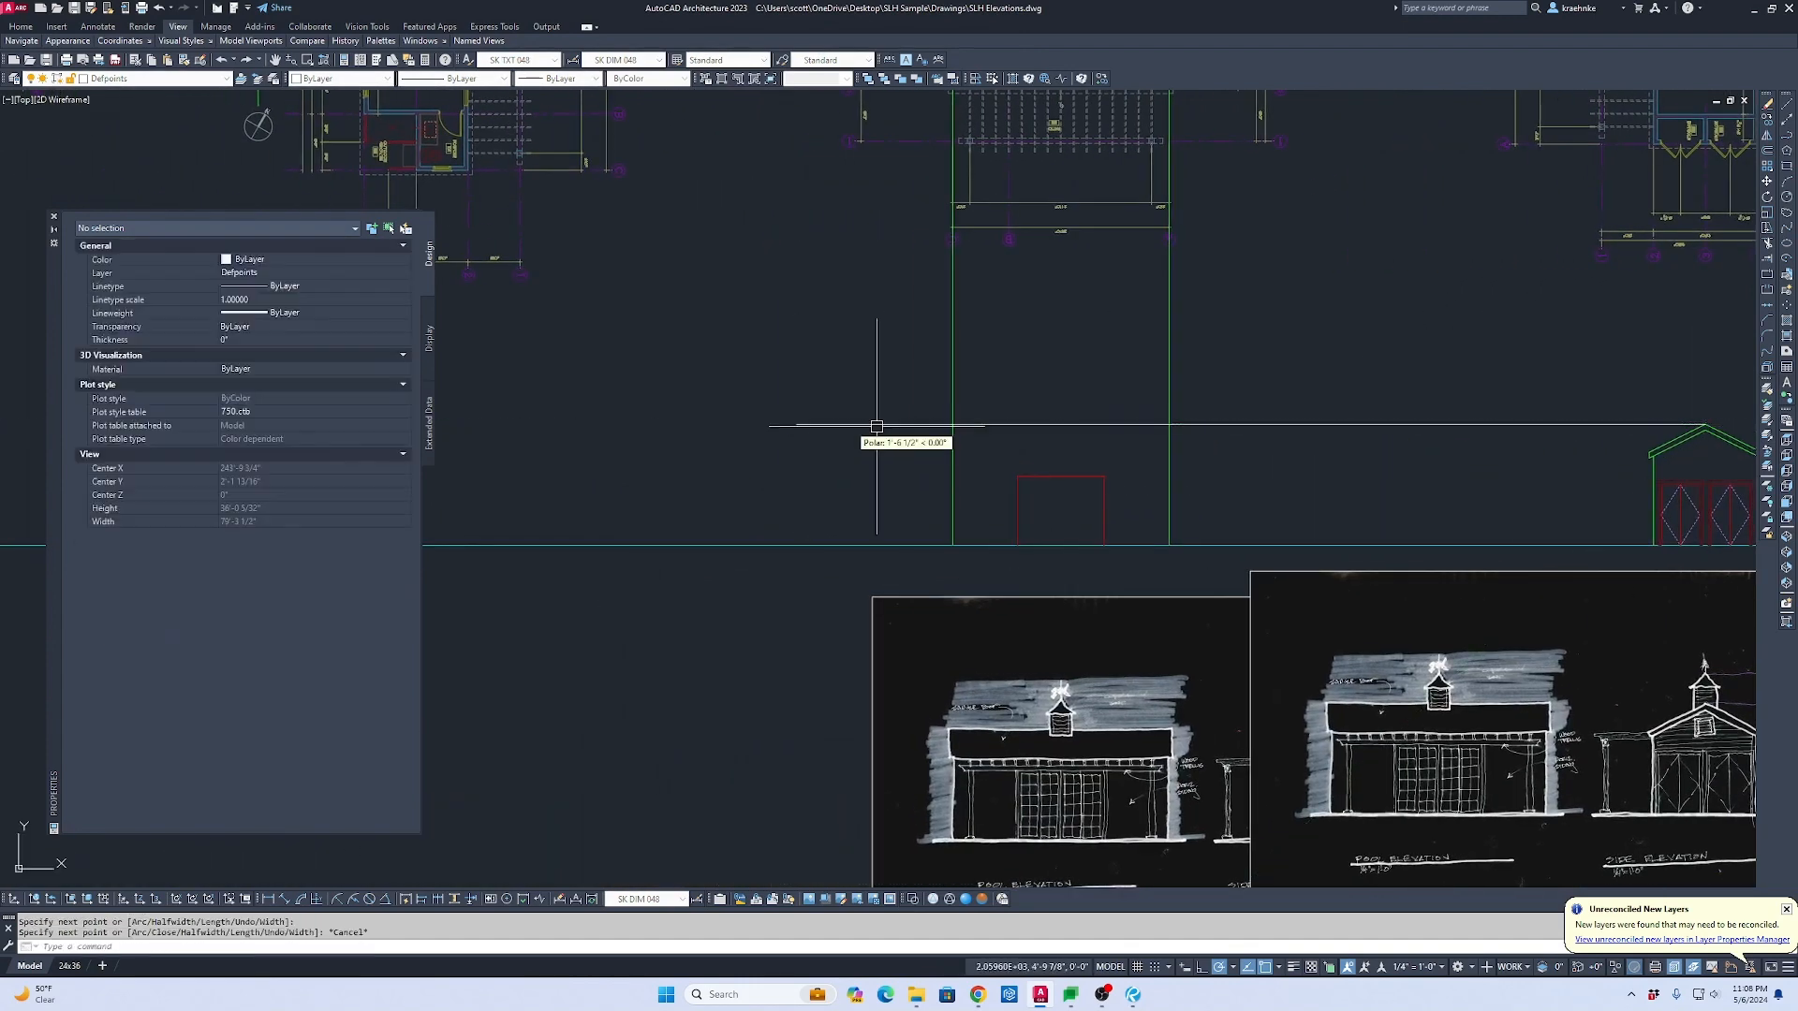
Step: Copy the ridge projection line down to the upper and lower corners of the side elevation's left eave end
left_click(1371, 442)
left_click(1332, 389)
middle_click_drag(1747, 450, 1446, 453)
scroll(1470, 451, "up", 5)
type("c")
key("Return")
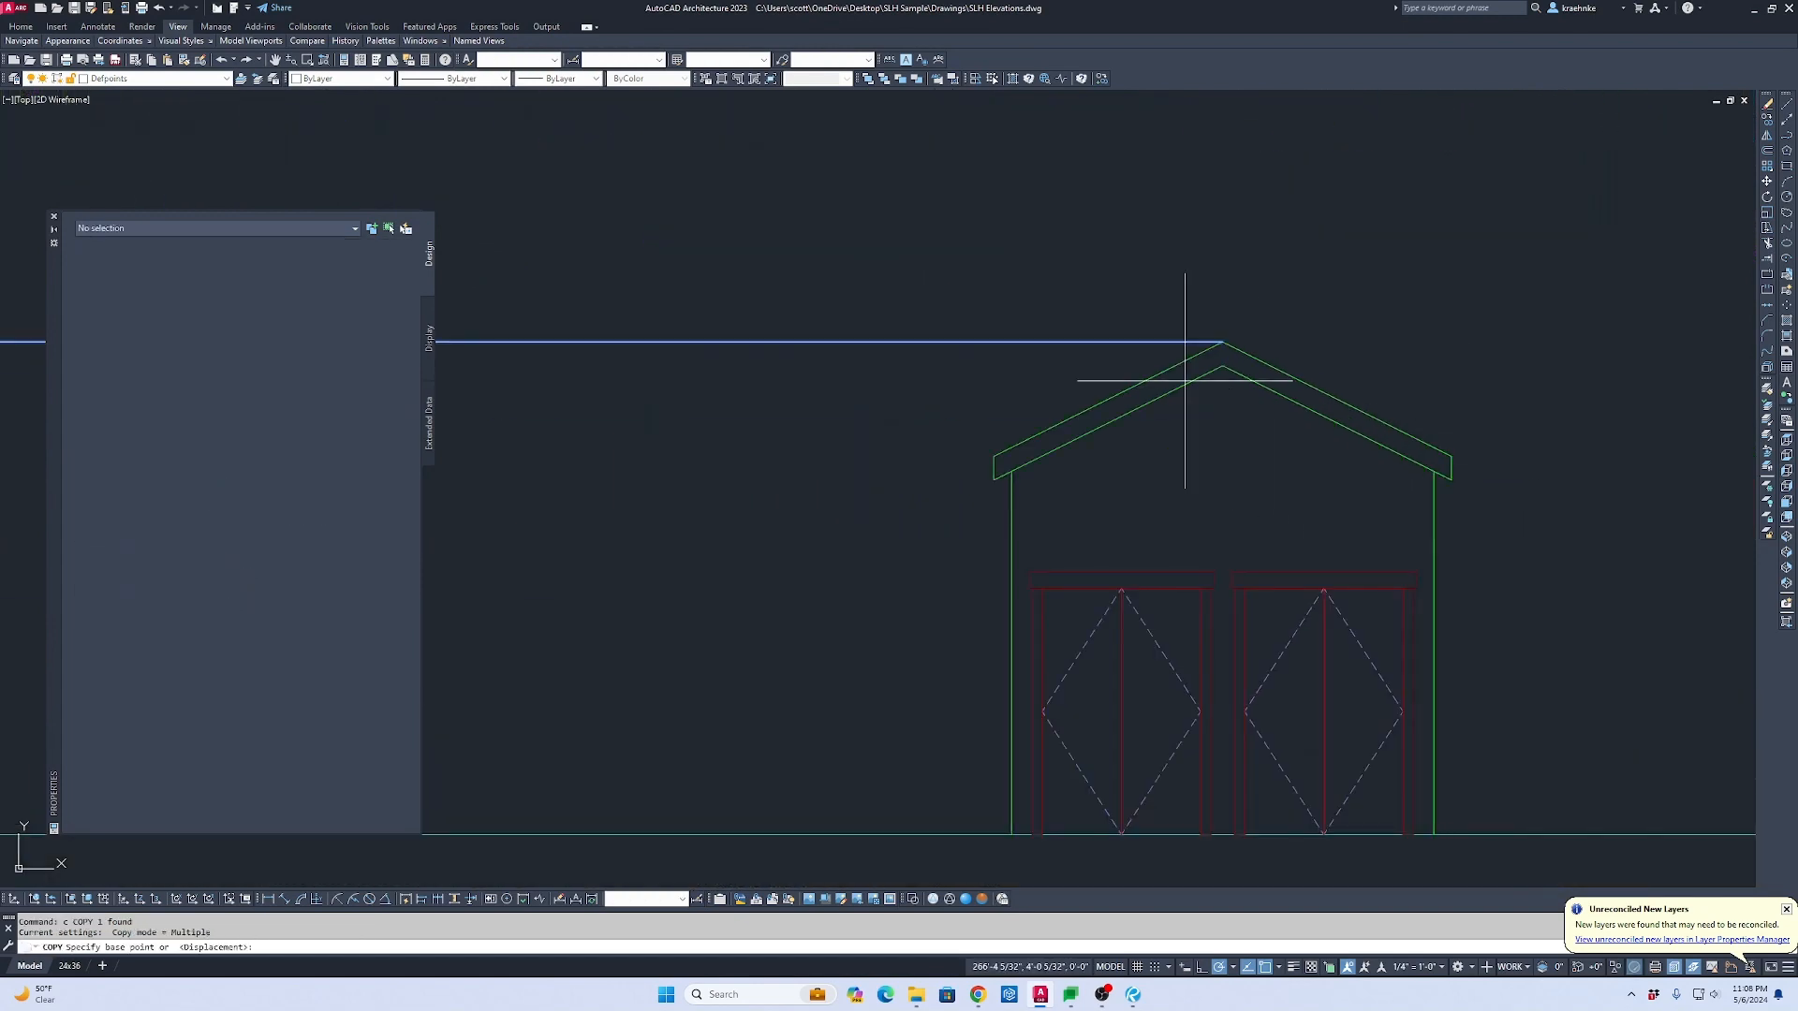
left_click(1182, 341)
scroll(1015, 421, "up", 3)
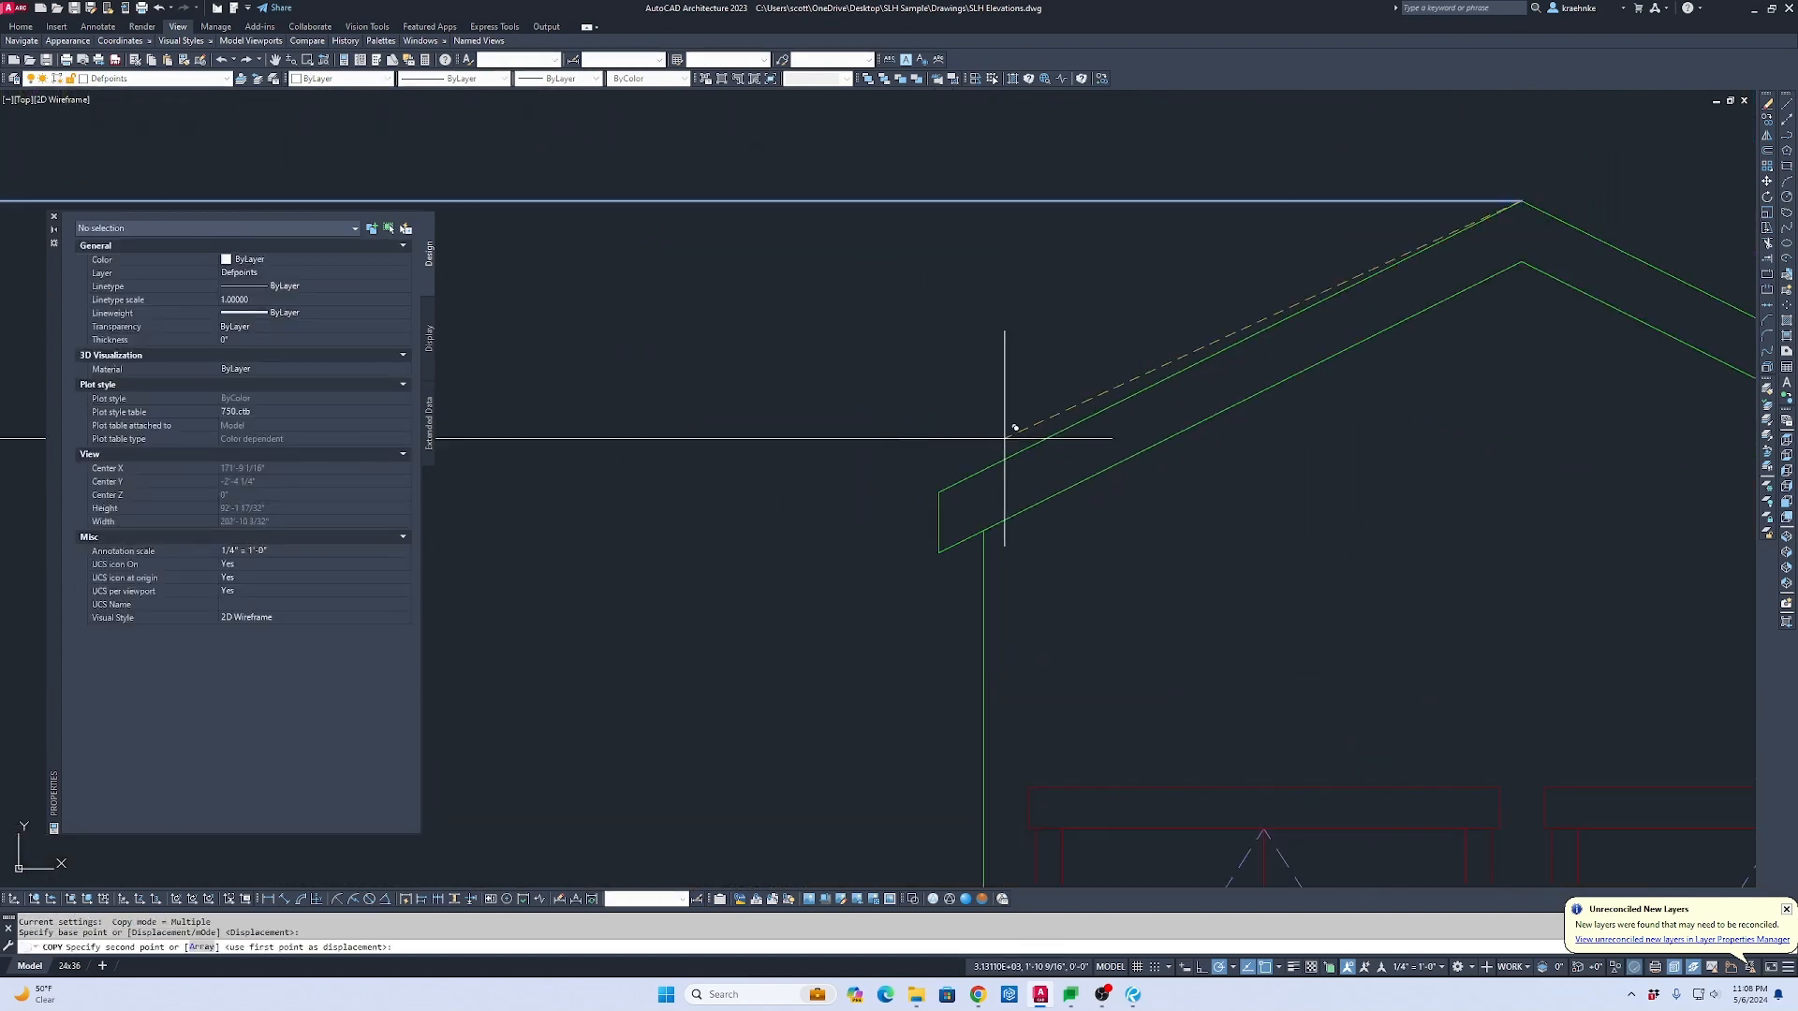
left_click(938, 491)
left_click(938, 552)
scroll(941, 551, "down", 4)
middle_click_drag(957, 543, 1691, 478)
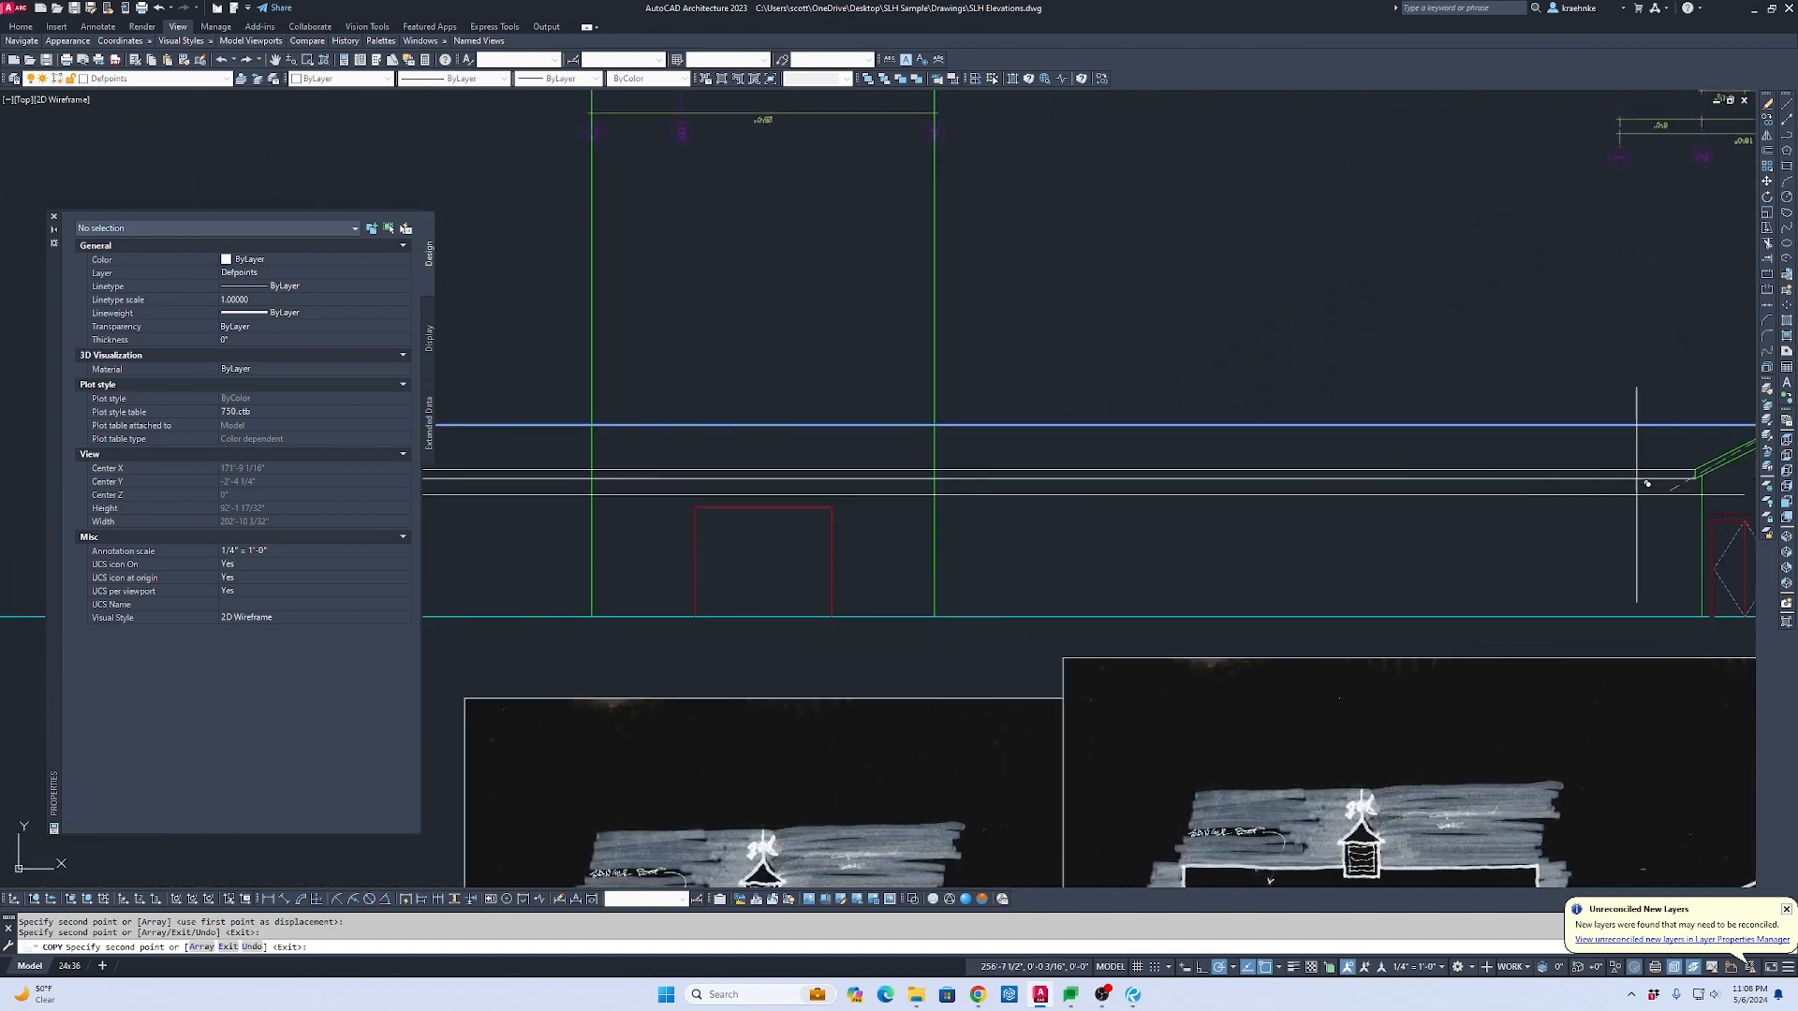
key("Escape")
Step: Check the dashed roof overhang beyond the building corner in the floor plan with a temporary dimension
scroll(1104, 602, "down", 4)
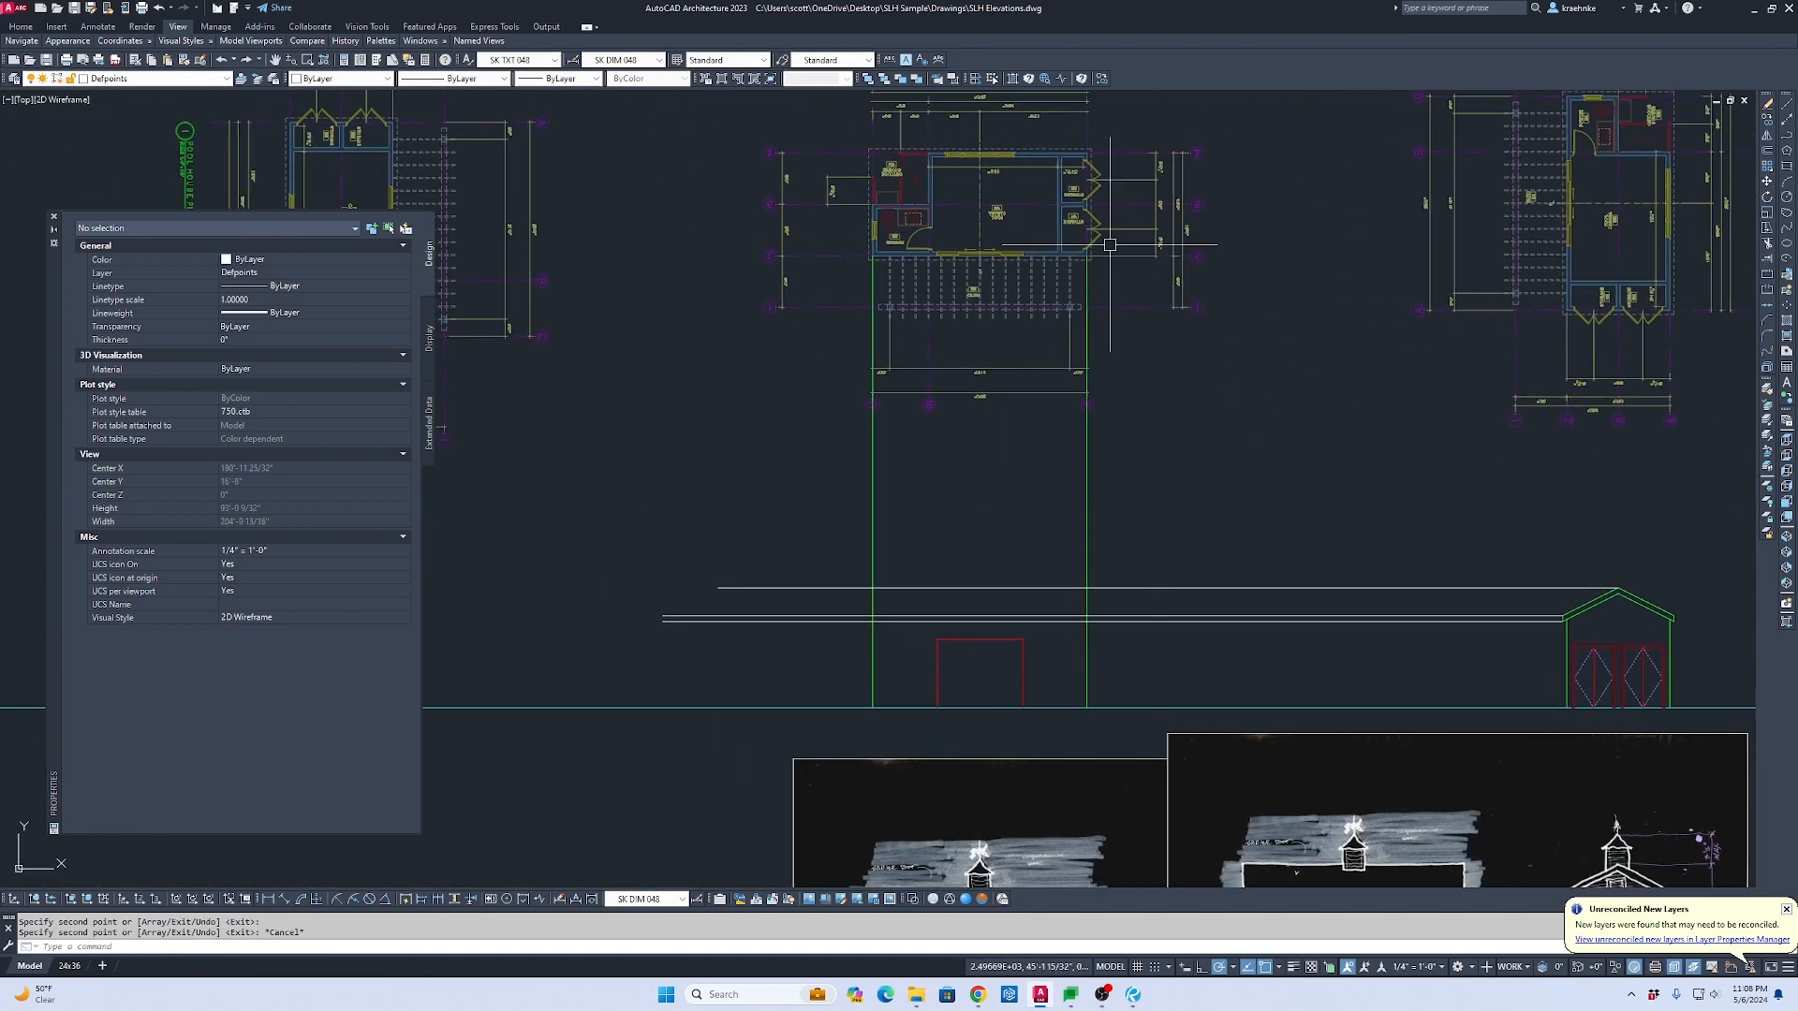
scroll(1021, 251, "up", 5)
scroll(1093, 406, "up", 3)
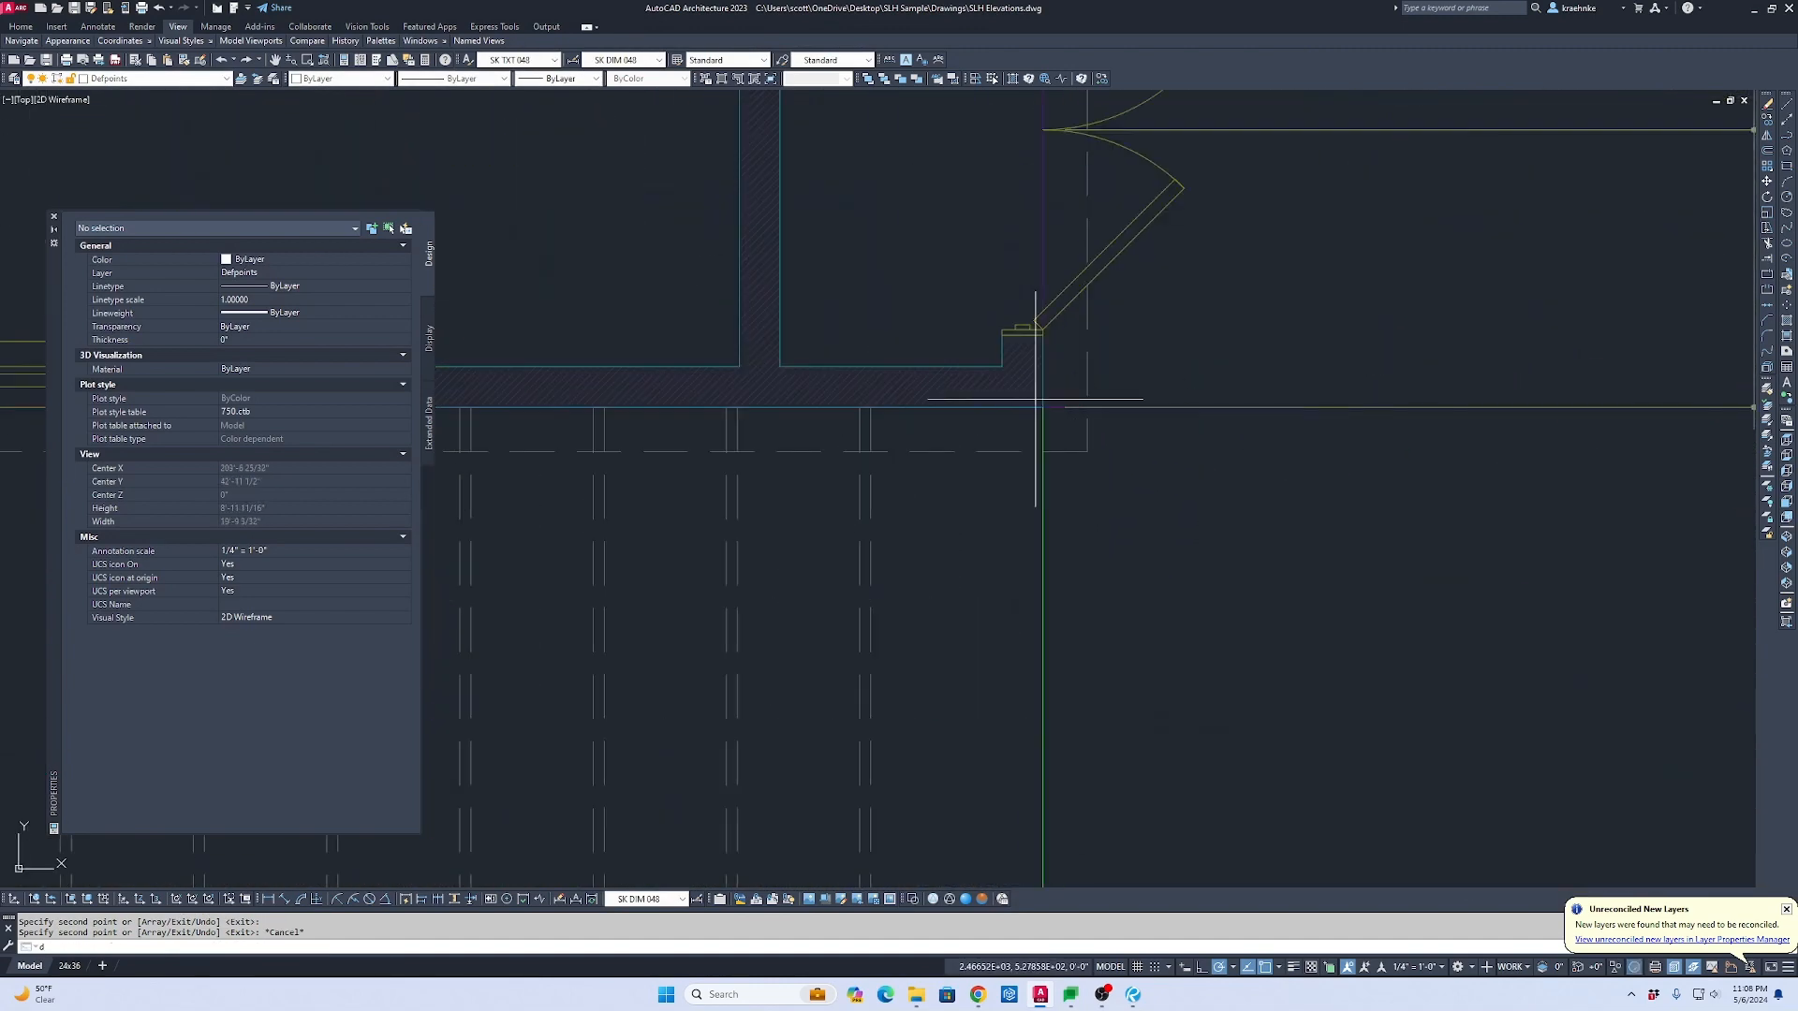
type("d")
key("Return")
left_click(1093, 406)
left_click(1087, 406)
key("Escape")
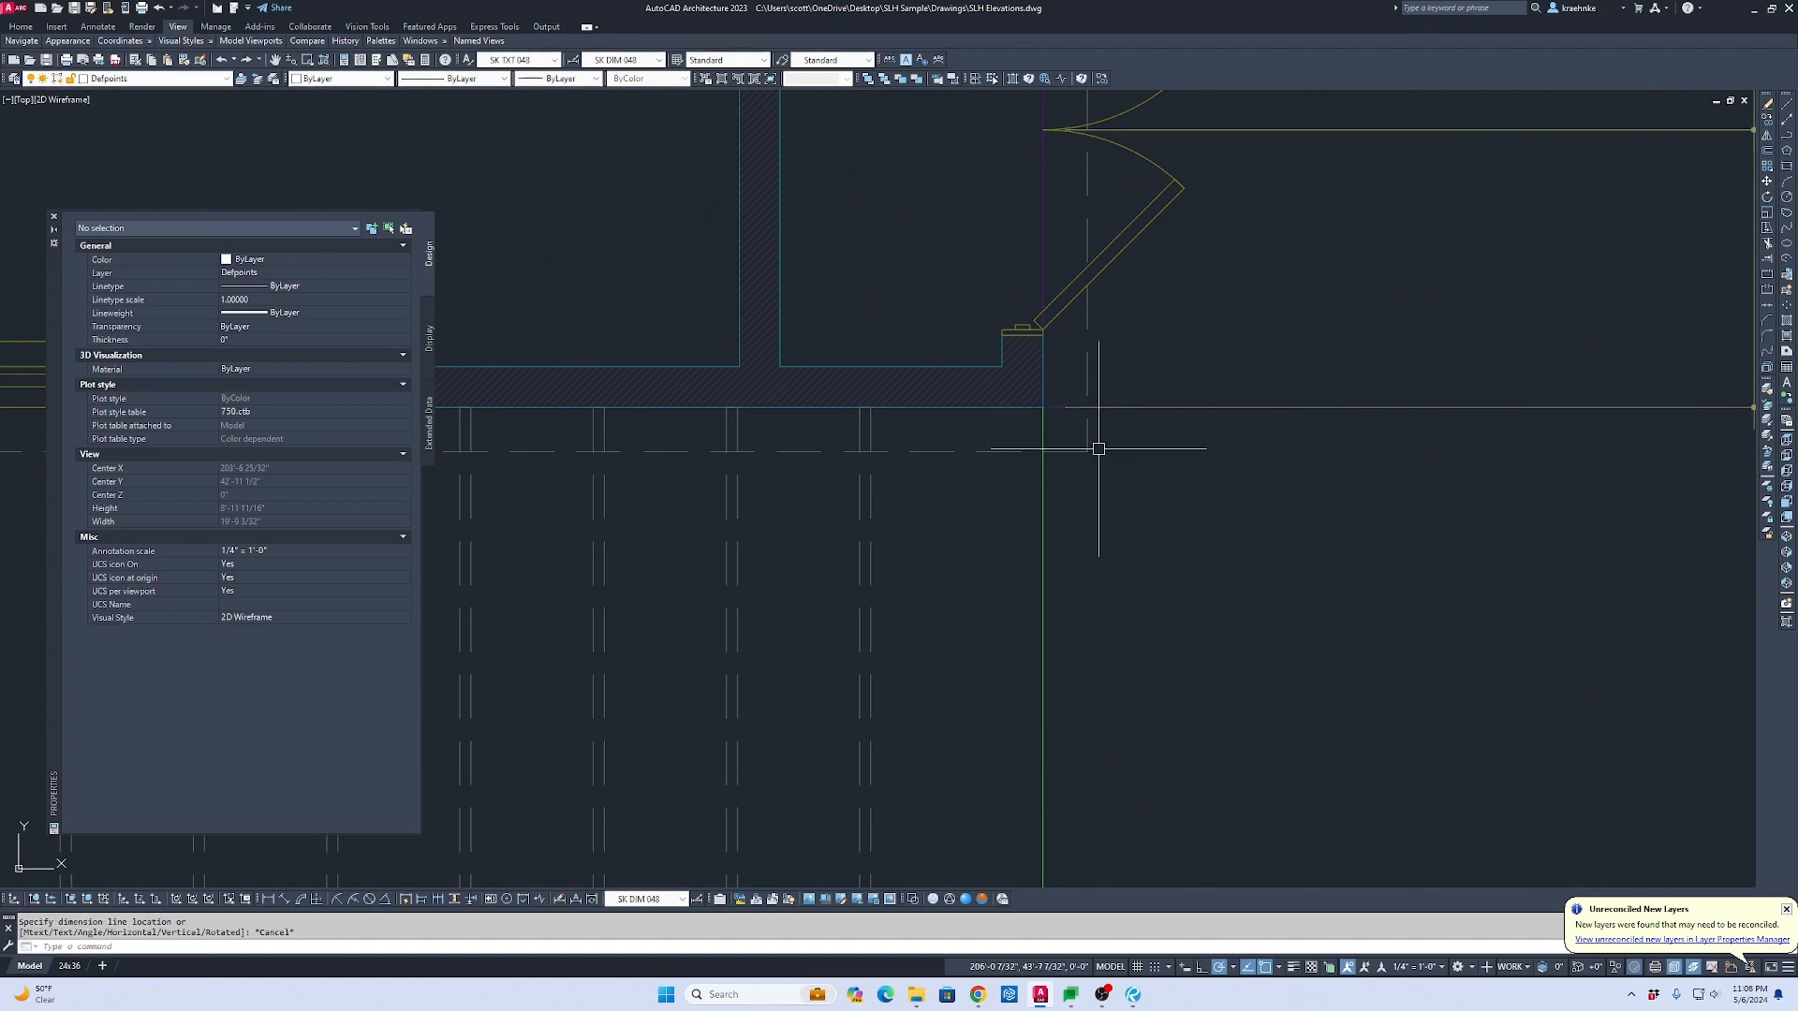
Step: Offset both green outer wall lines of the pool elevation 6 inches outward for the roof overhangs
scroll(1099, 450, "down", 4)
middle_click_drag(1100, 450, 1102, 157)
mouse_move(1127, 669)
middle_mouse_down()
mouse_move(1139, 494)
mouse_move(1115, 316)
middle_mouse_up()
key("Escape")
key("Escape")
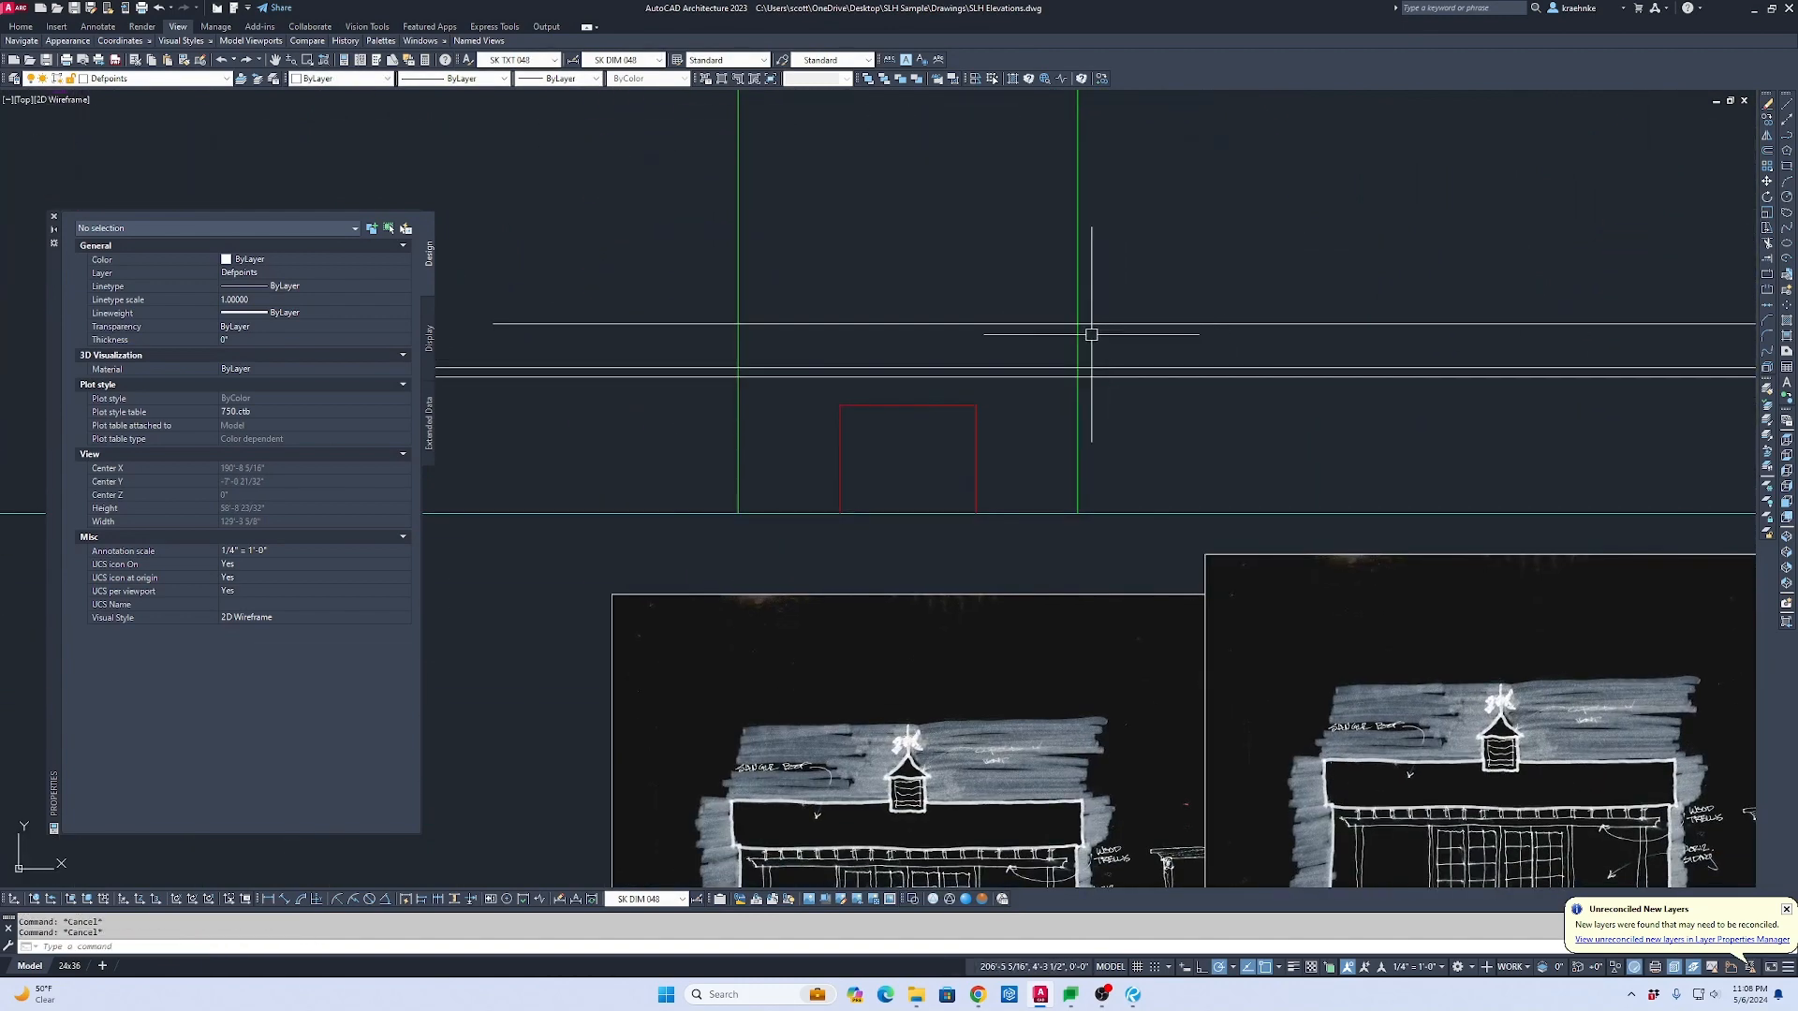
type("o")
key("Return")
type("6")
key("Return")
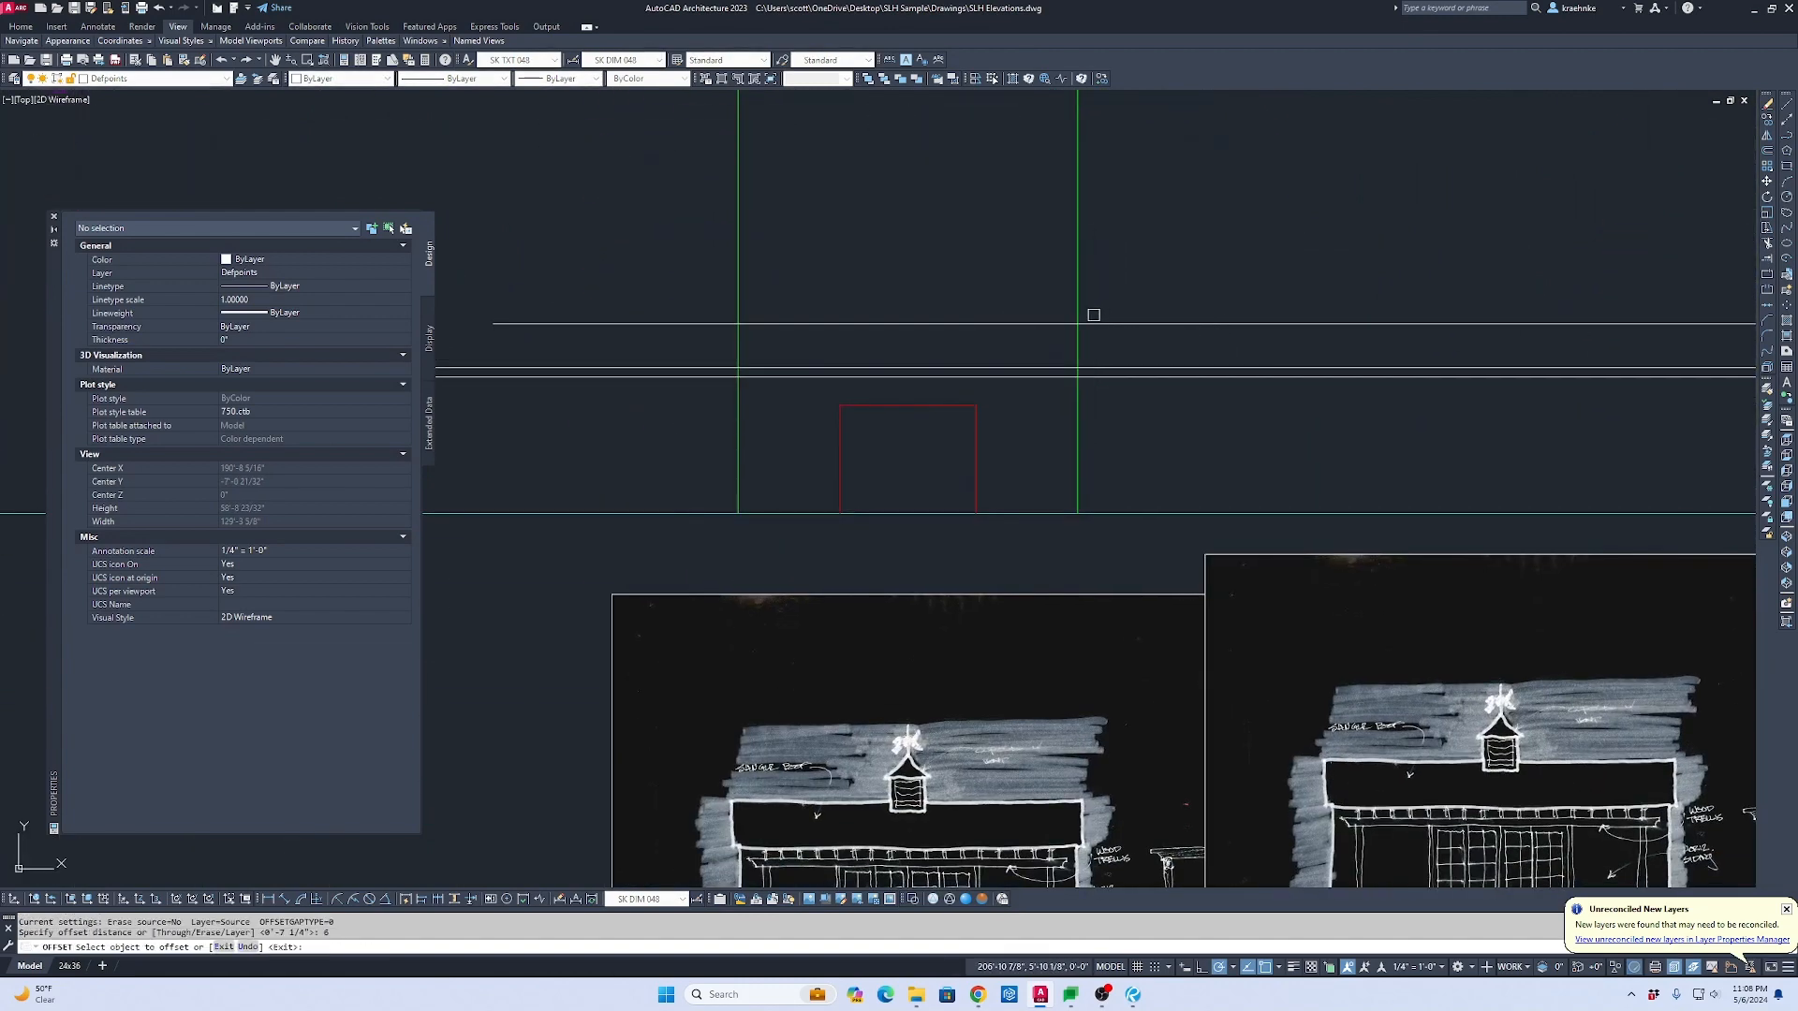
left_click(1077, 303)
left_click(1082, 306)
key("Escape")
key("Escape")
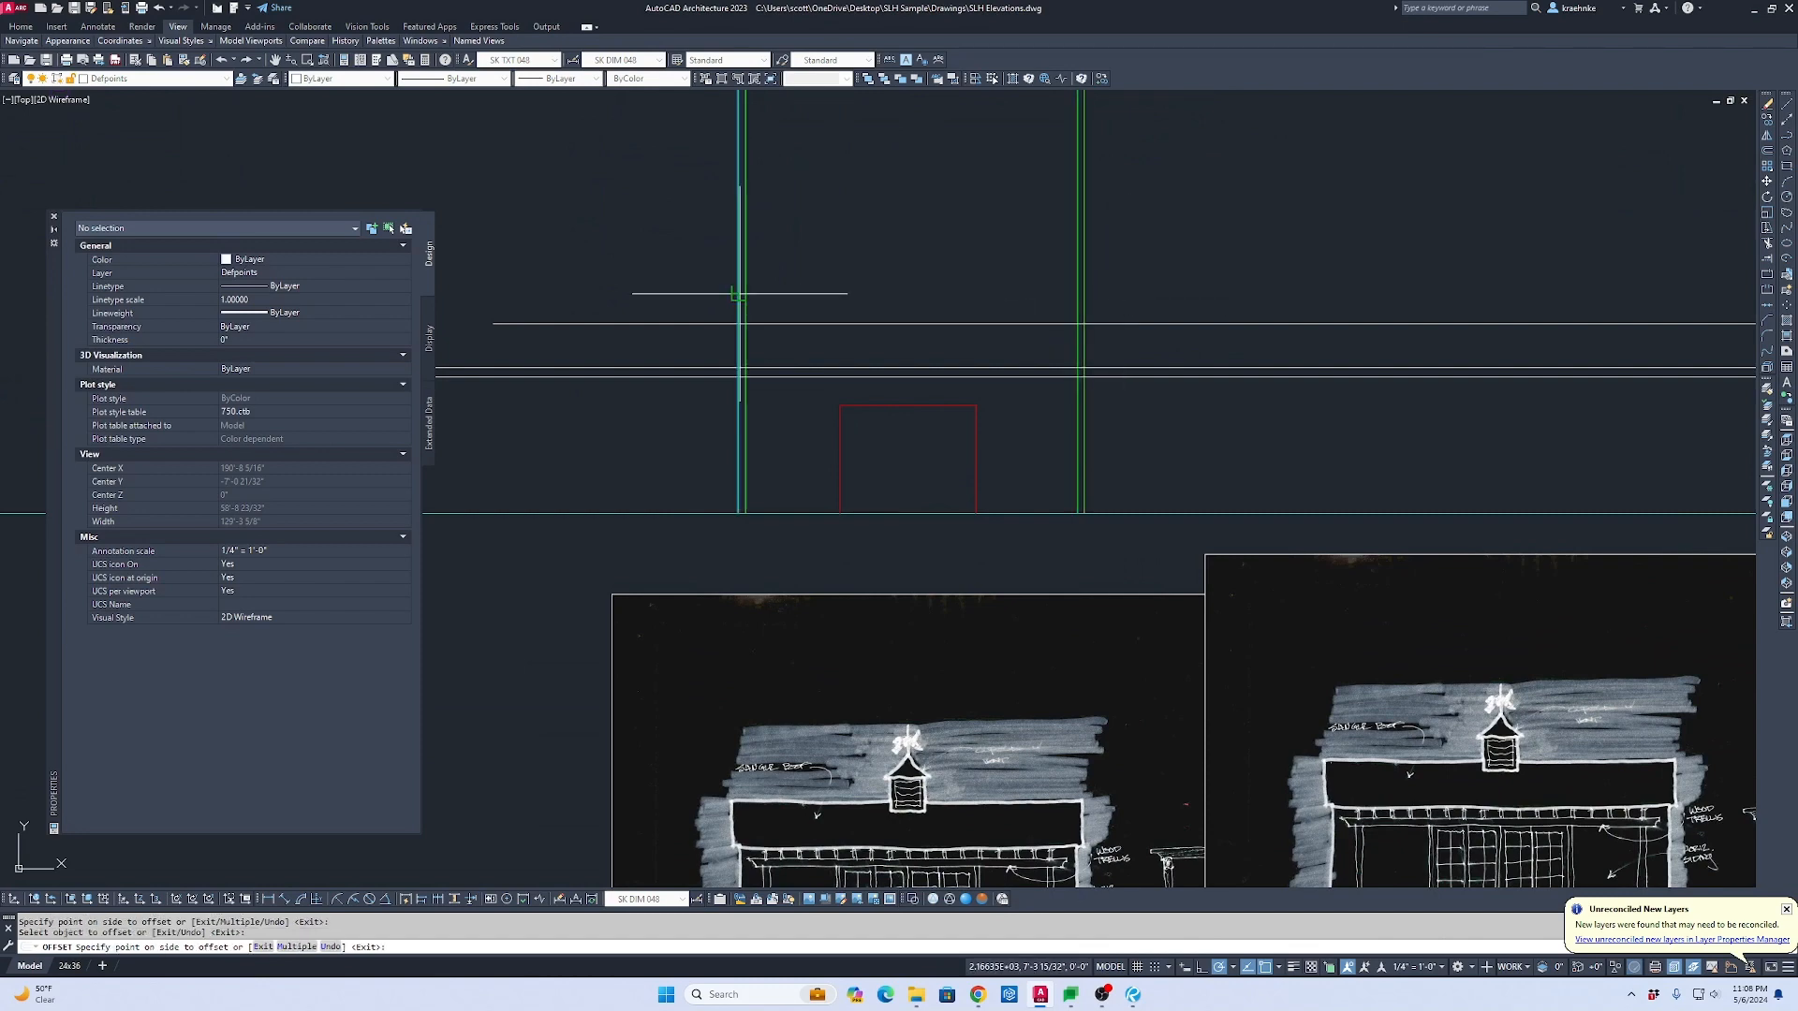
Step: Draw the pool elevation's roof rectangle between the overhang lines, from the ridge line to the lower eave line
scroll(714, 358, "up", 5)
type("r")
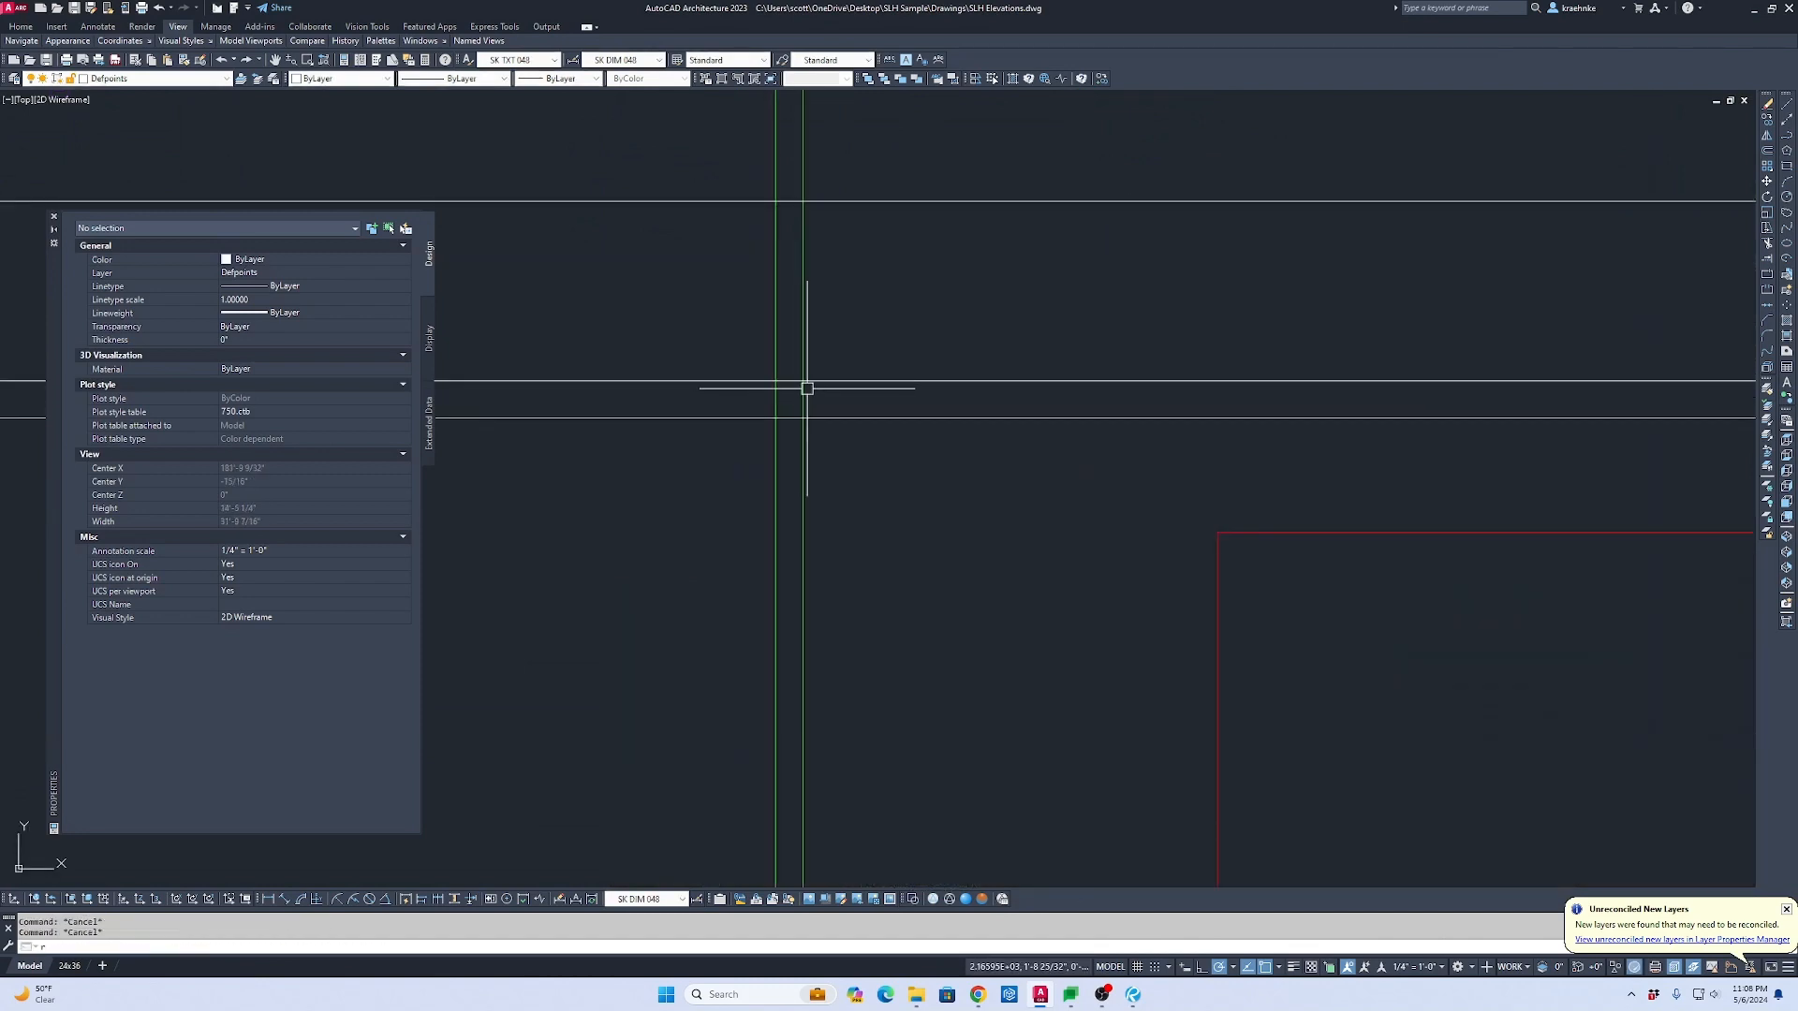
type("ec")
key("Return")
left_click(775, 202)
scroll(762, 365, "down", 2)
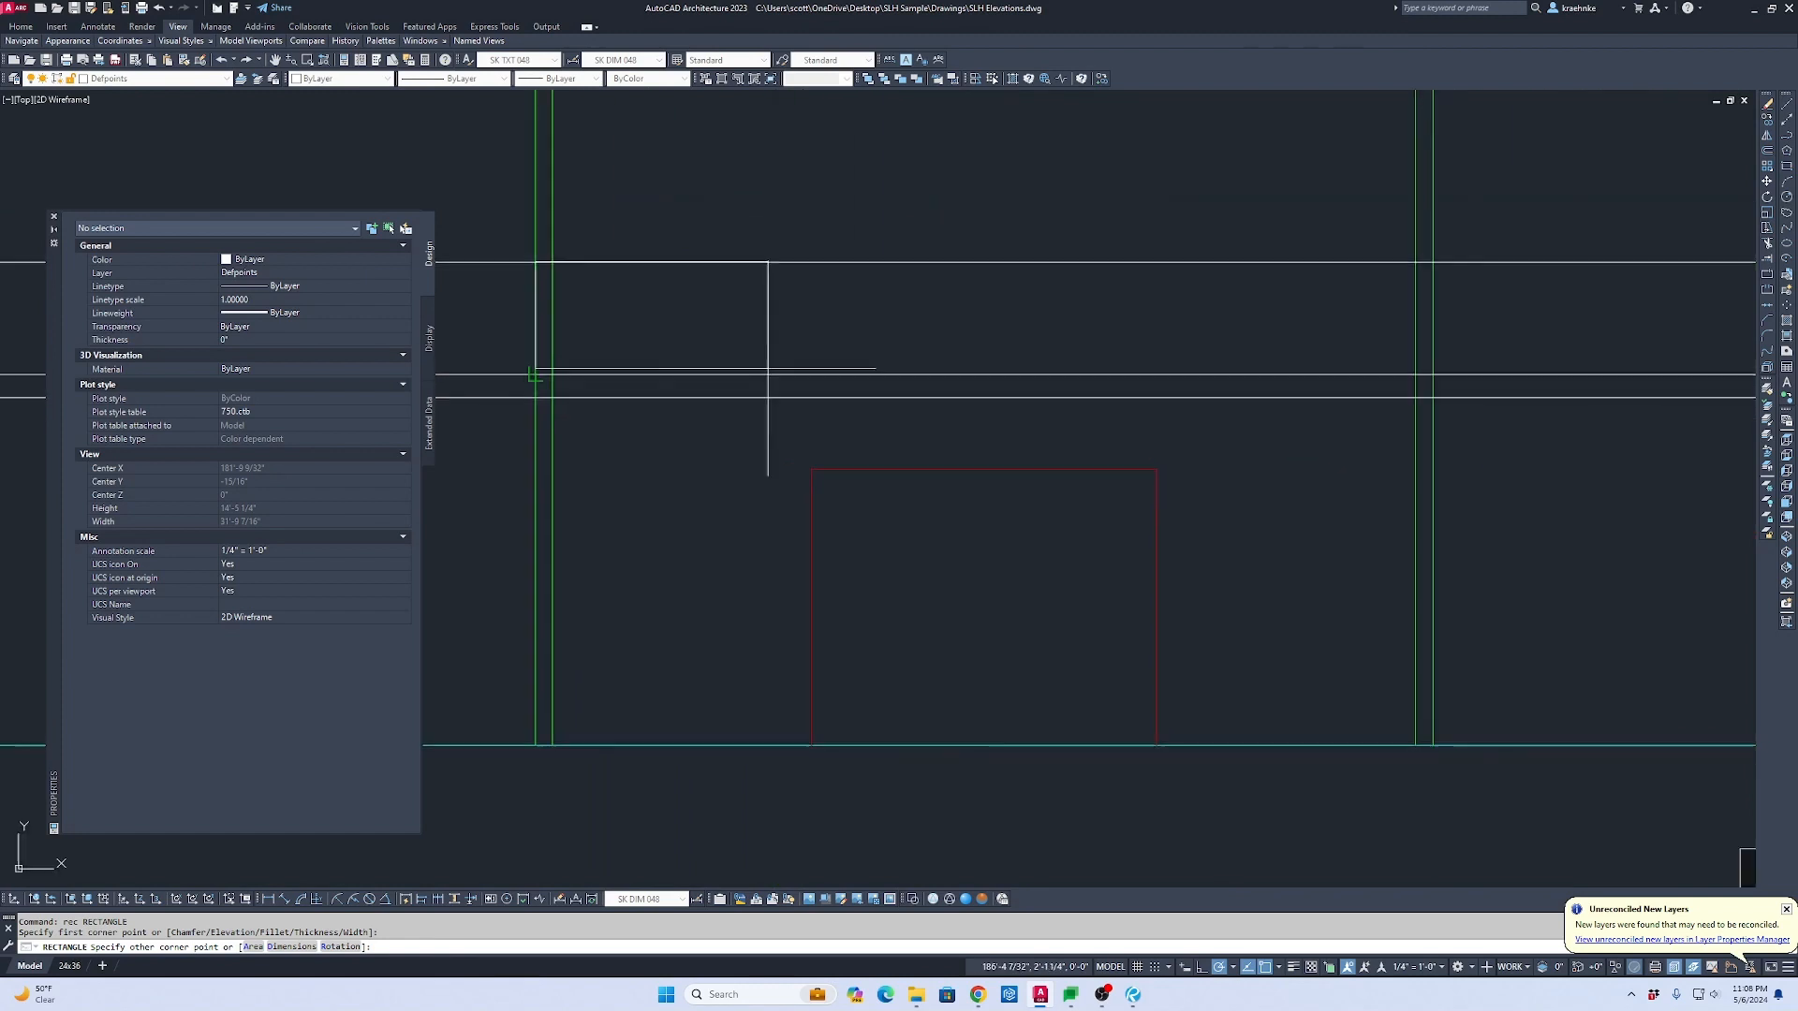
key("Escape")
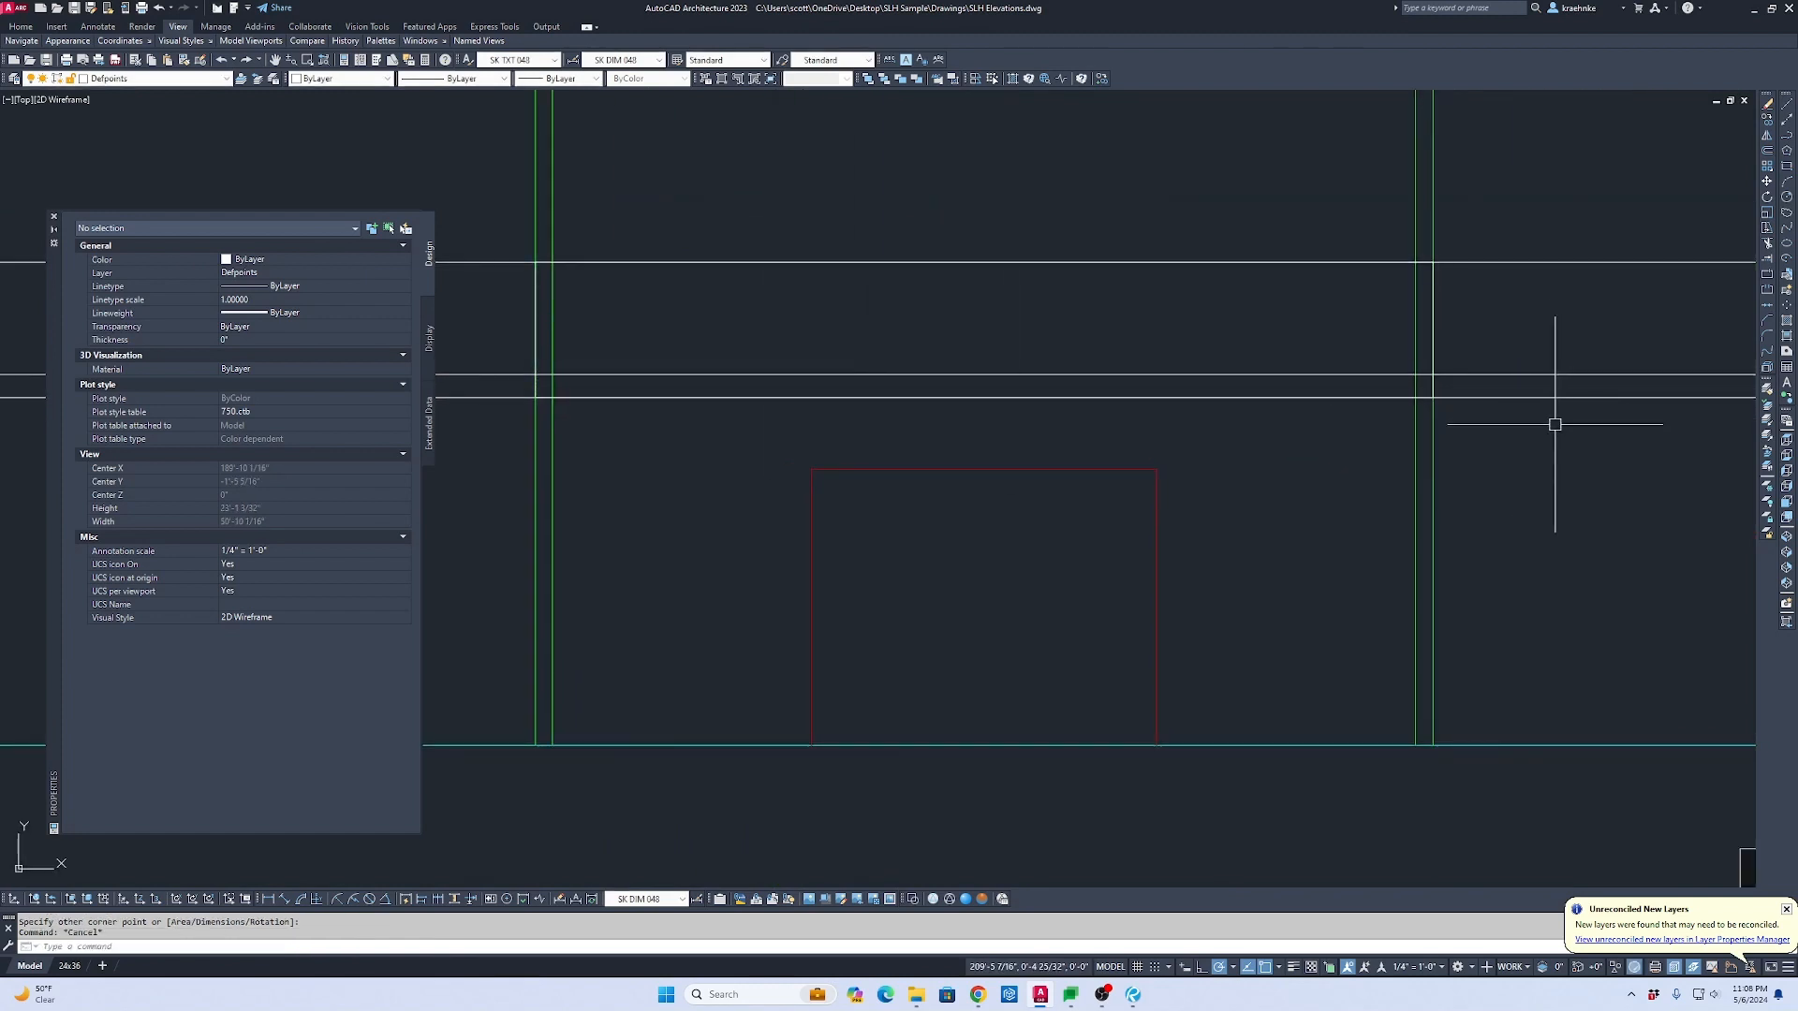
Step: Delete the ridge and lower eave projection lines that the roof rectangle replaces
left_click(1533, 397)
left_click(1533, 291)
left_click(1509, 221)
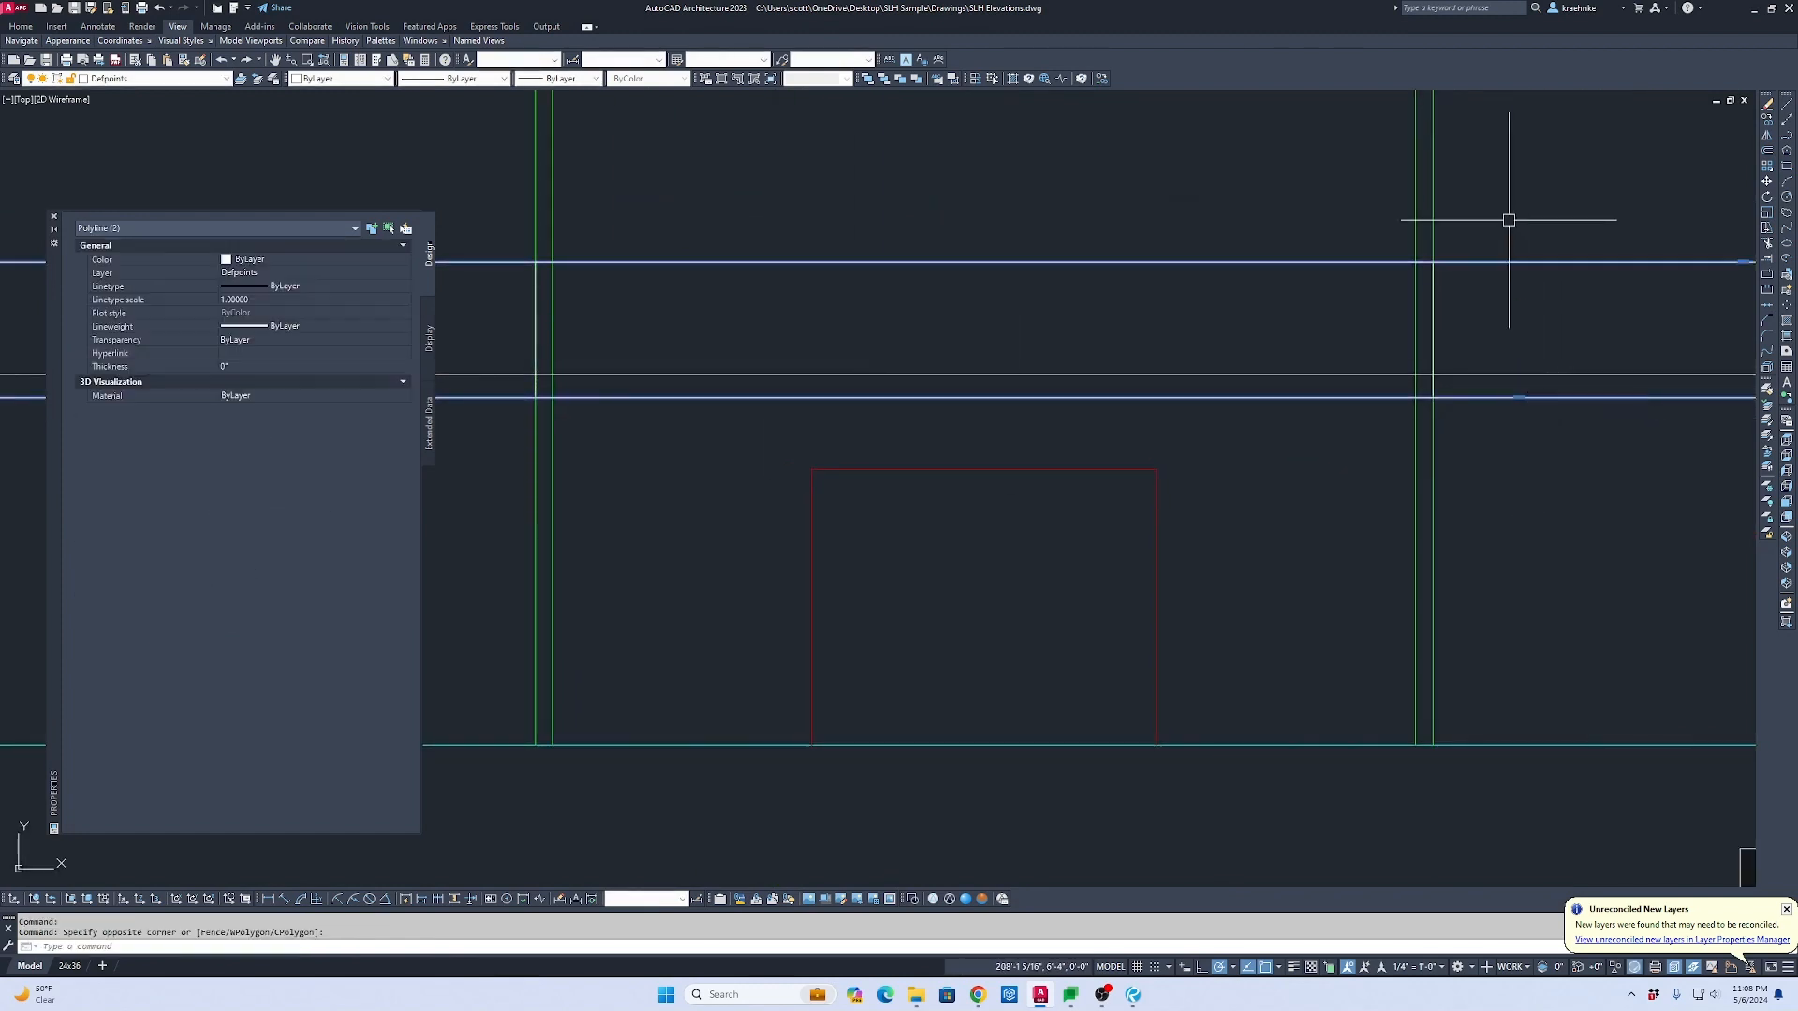
key("Delete")
key("Escape")
Step: Trim the remaining eave projection line to both sides of the roof rectangle
type("tr")
key("Return")
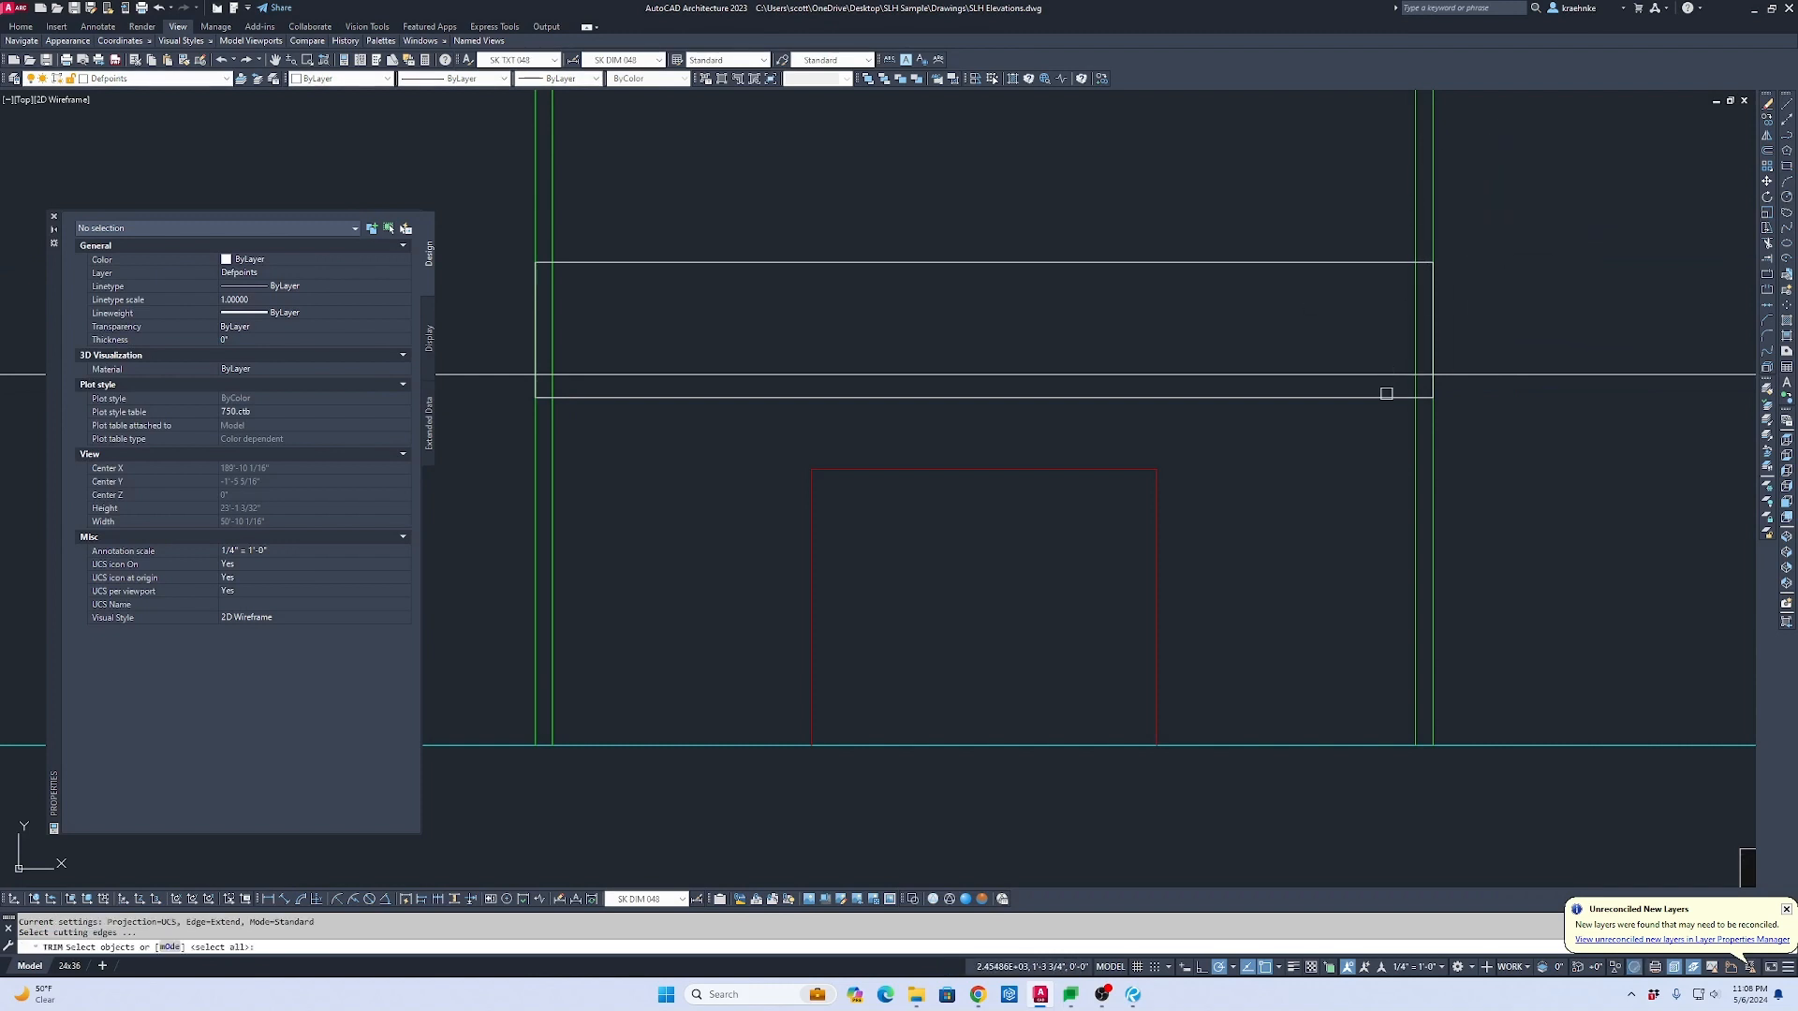
left_click(1384, 396)
key("Return")
left_click(1473, 399)
left_click(1528, 333)
scroll(1497, 346, "down", 1)
middle_click_drag(950, 392, 1066, 420)
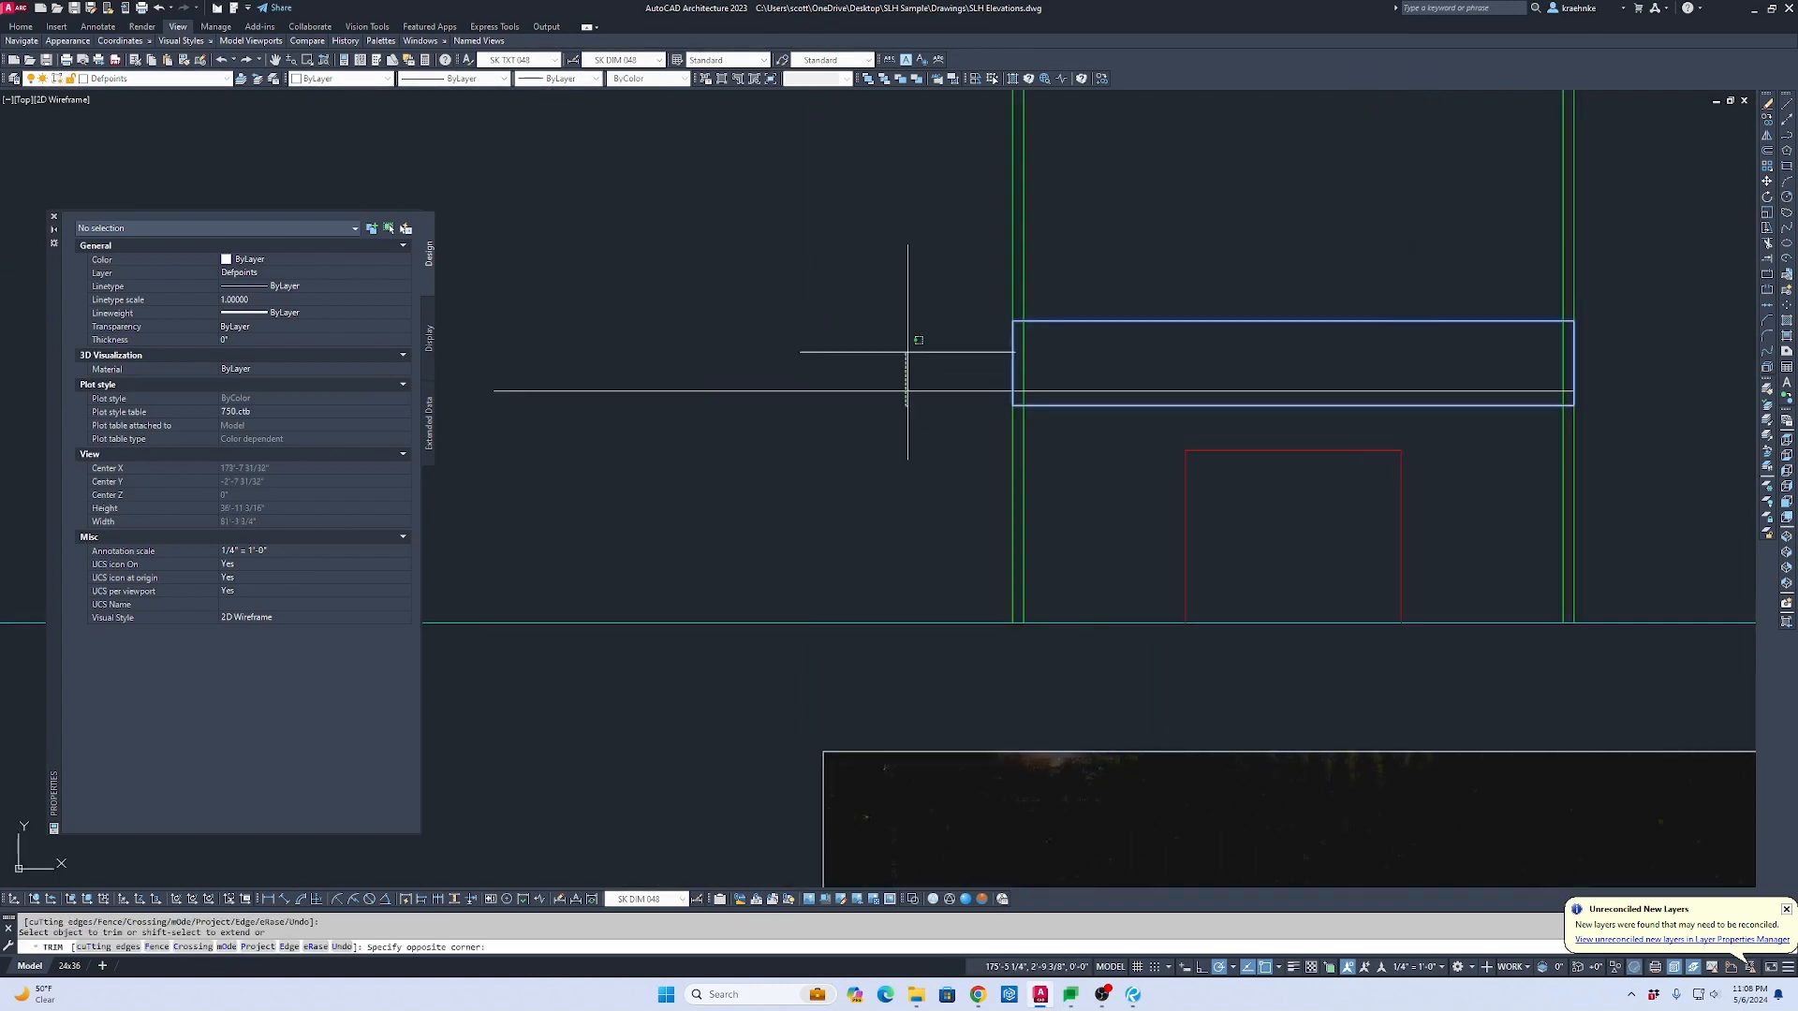
left_click(922, 390)
key("Escape")
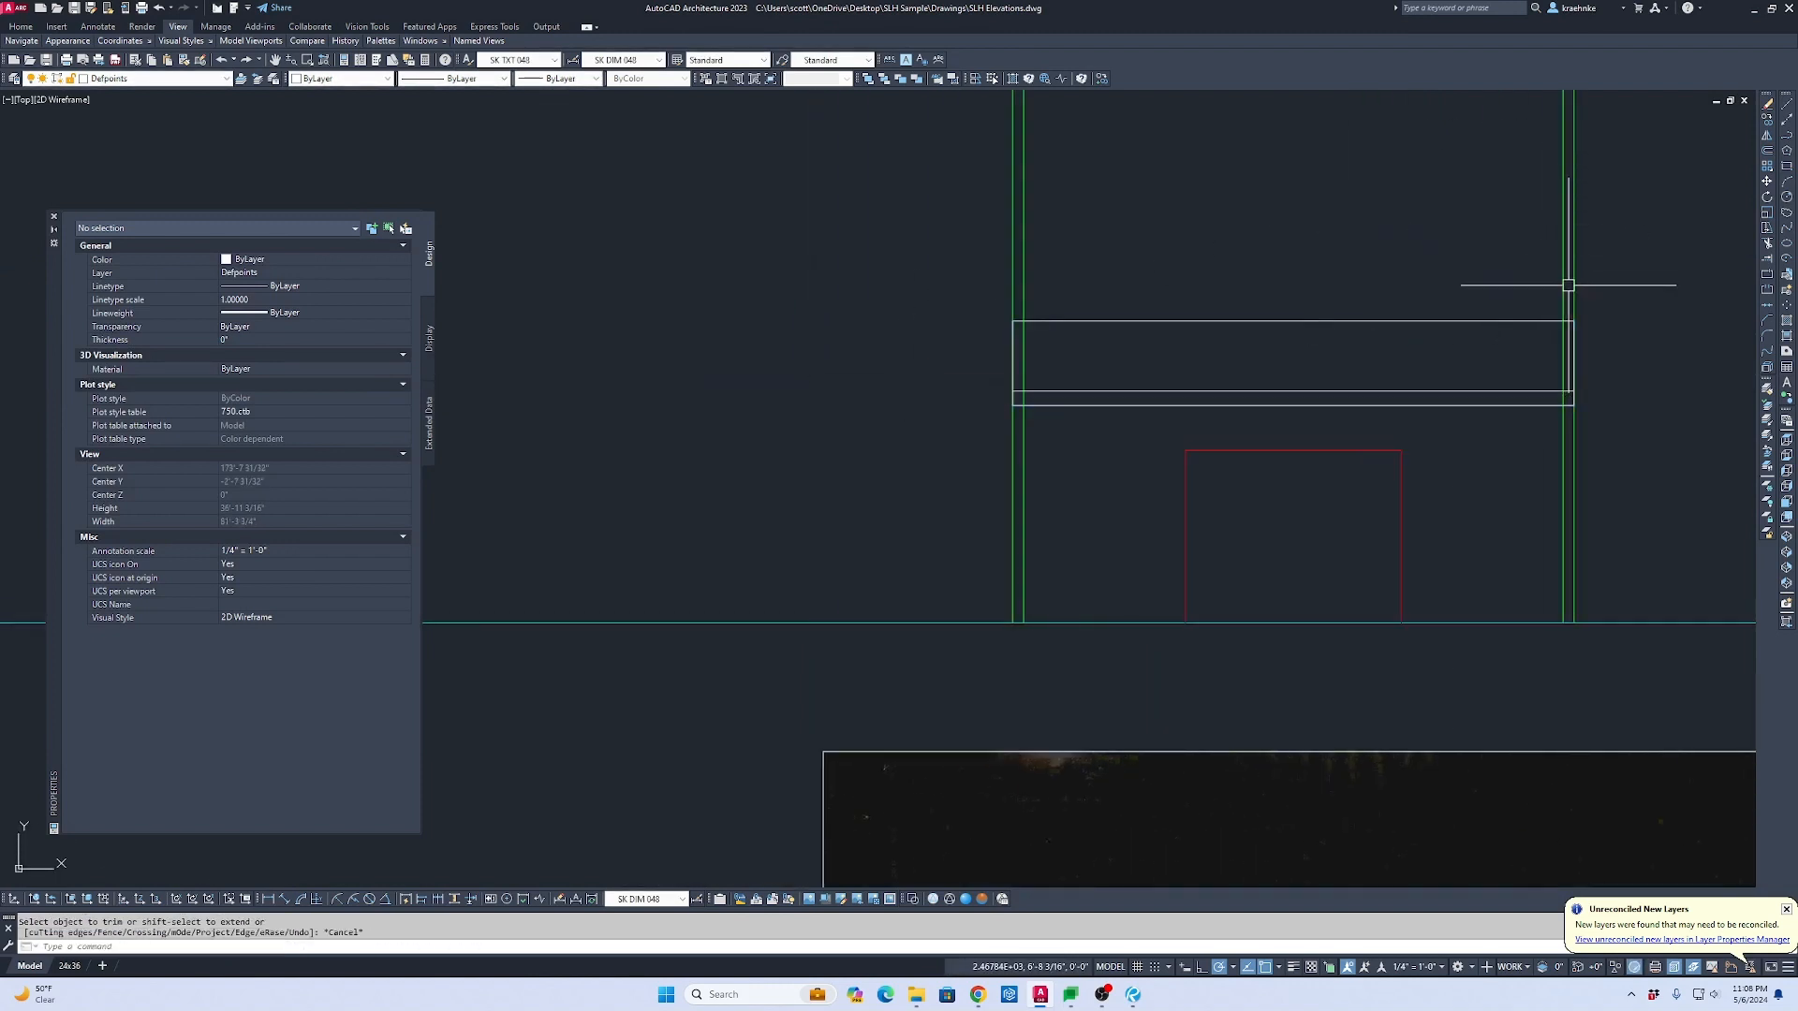
Step: Delete the two offset overhang guide lines at the outer ends of the pool elevation's roof
left_click(1570, 284)
left_click(1022, 277)
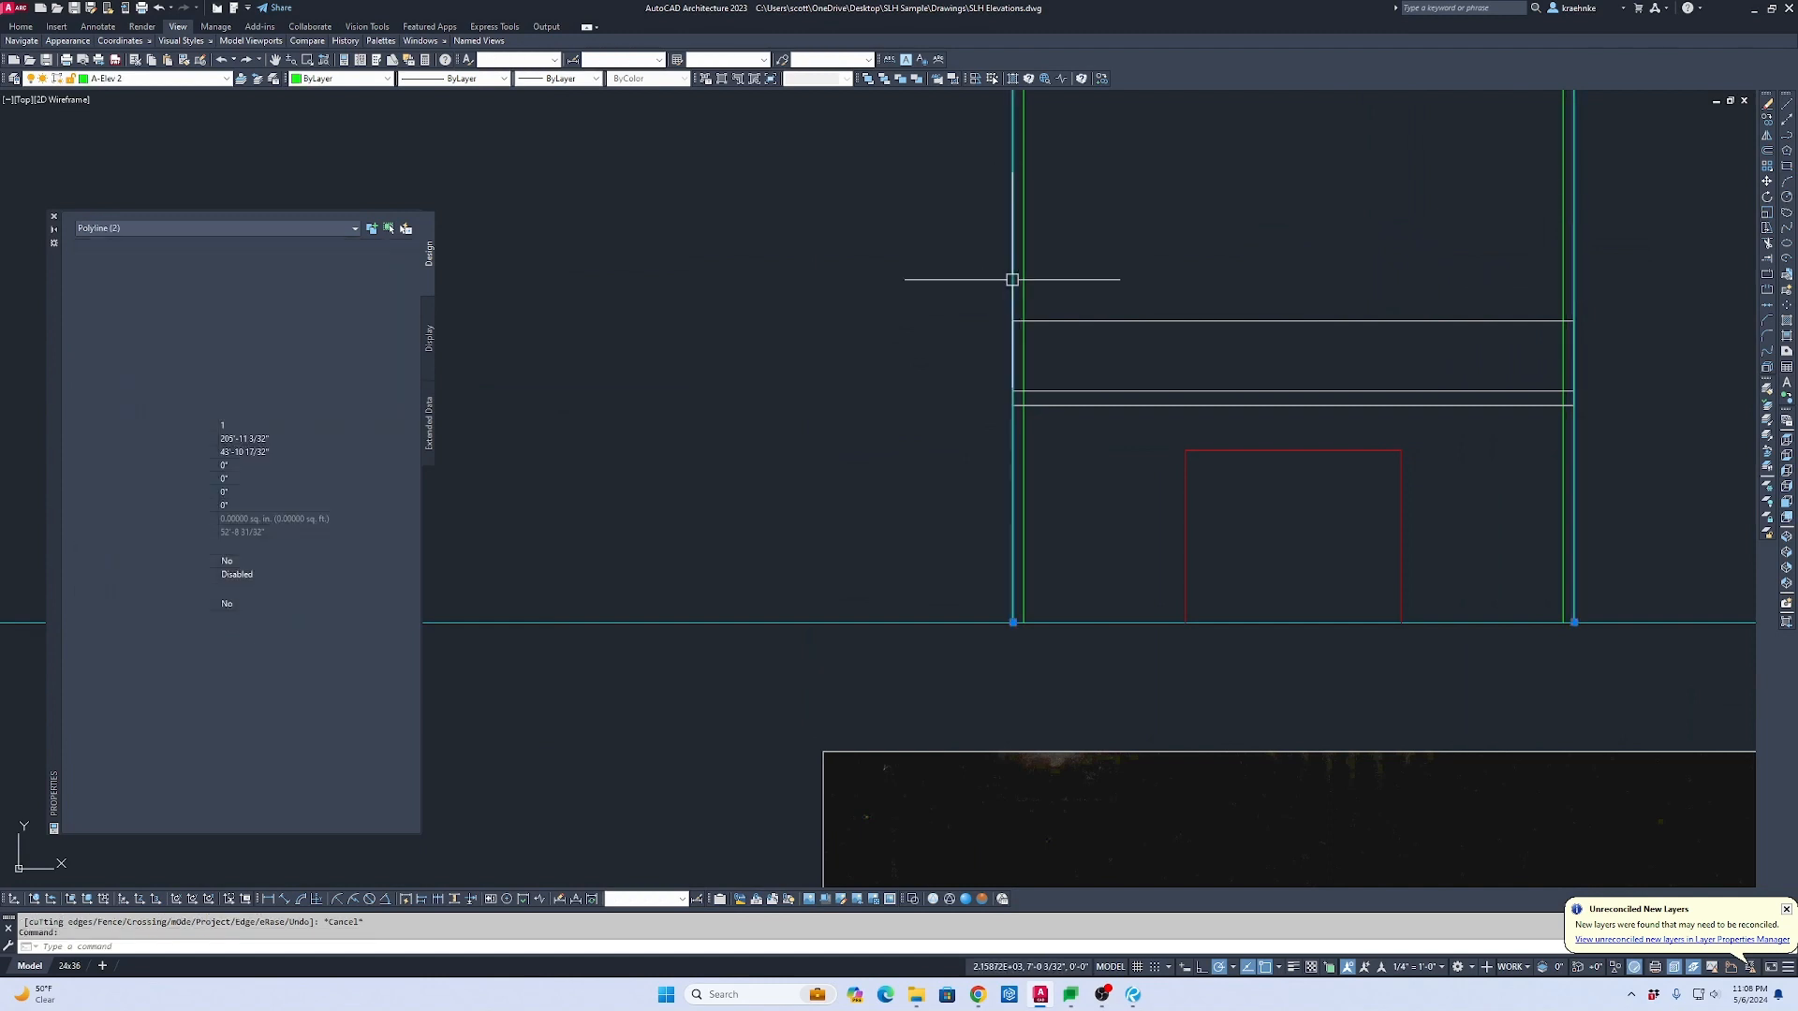
key("Delete")
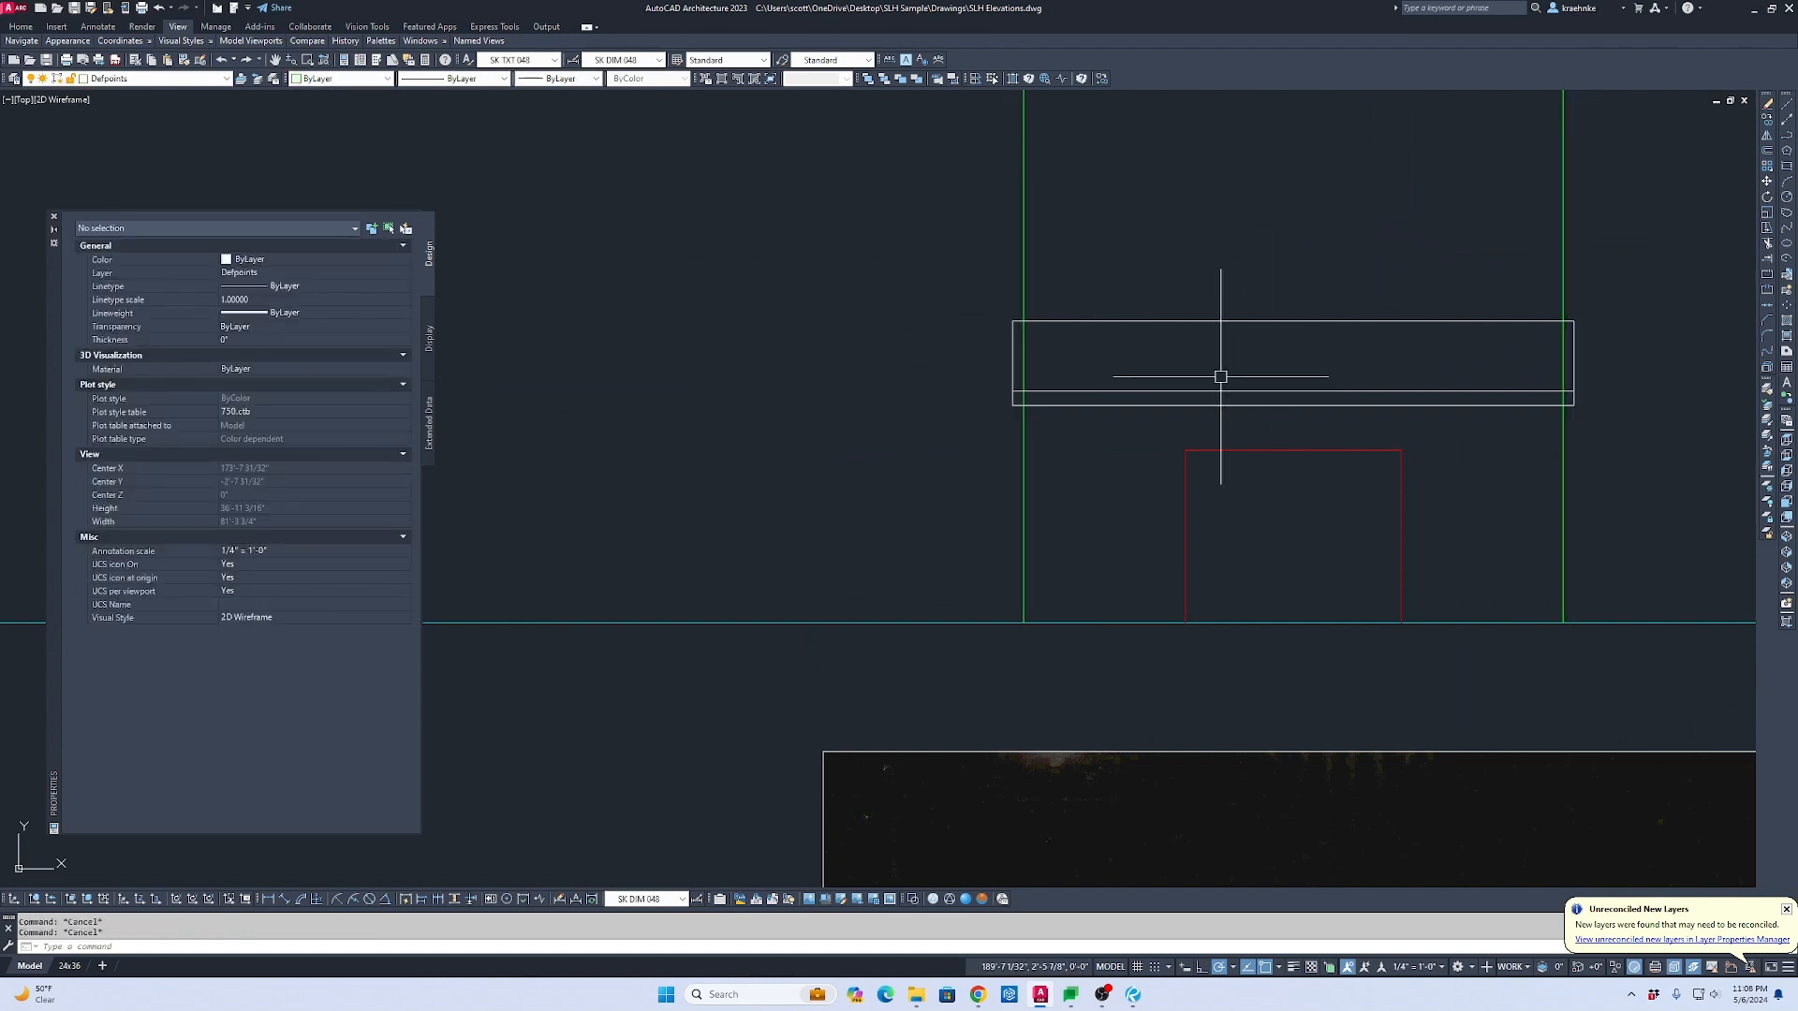
Step: Trim both green wall lines at the pool elevation's roof rectangle and remove their portions above the roof
type("tr")
key("Return")
scroll(1084, 418, "up", 4)
key("Return")
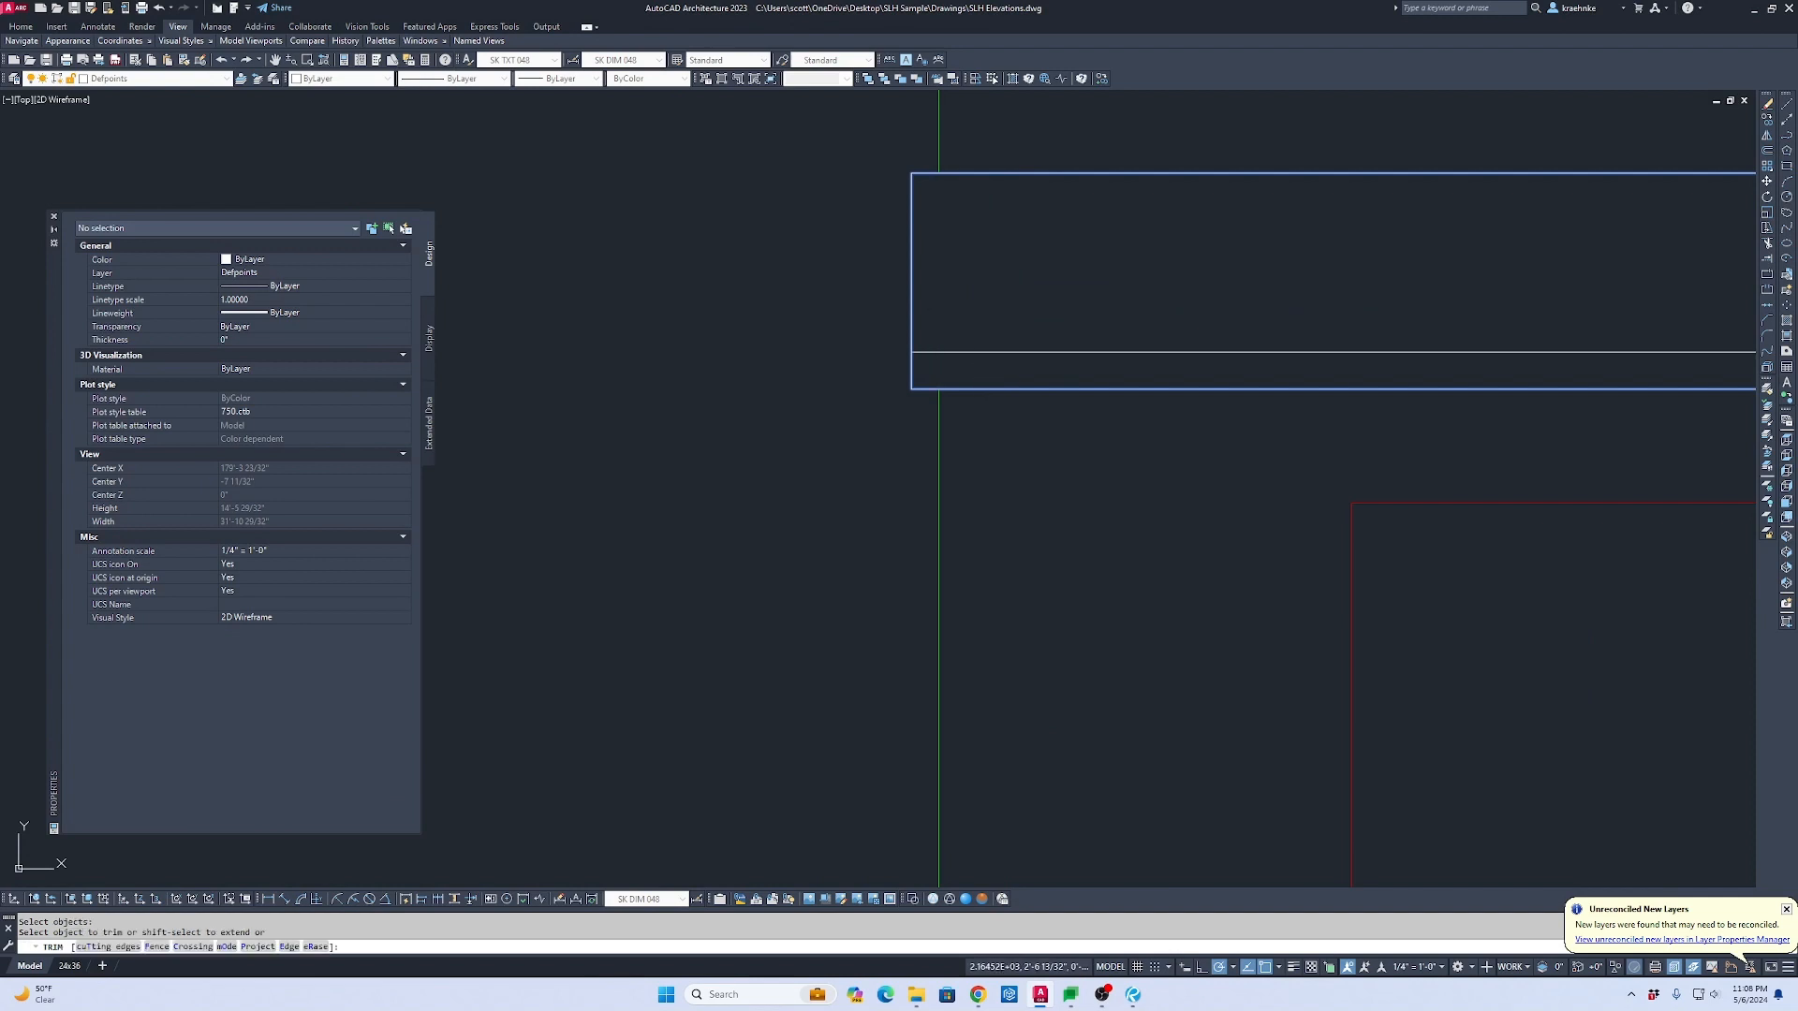
scroll(1110, 378, "down", 1)
middle_click_drag(1111, 378, 752, 402)
key("Escape")
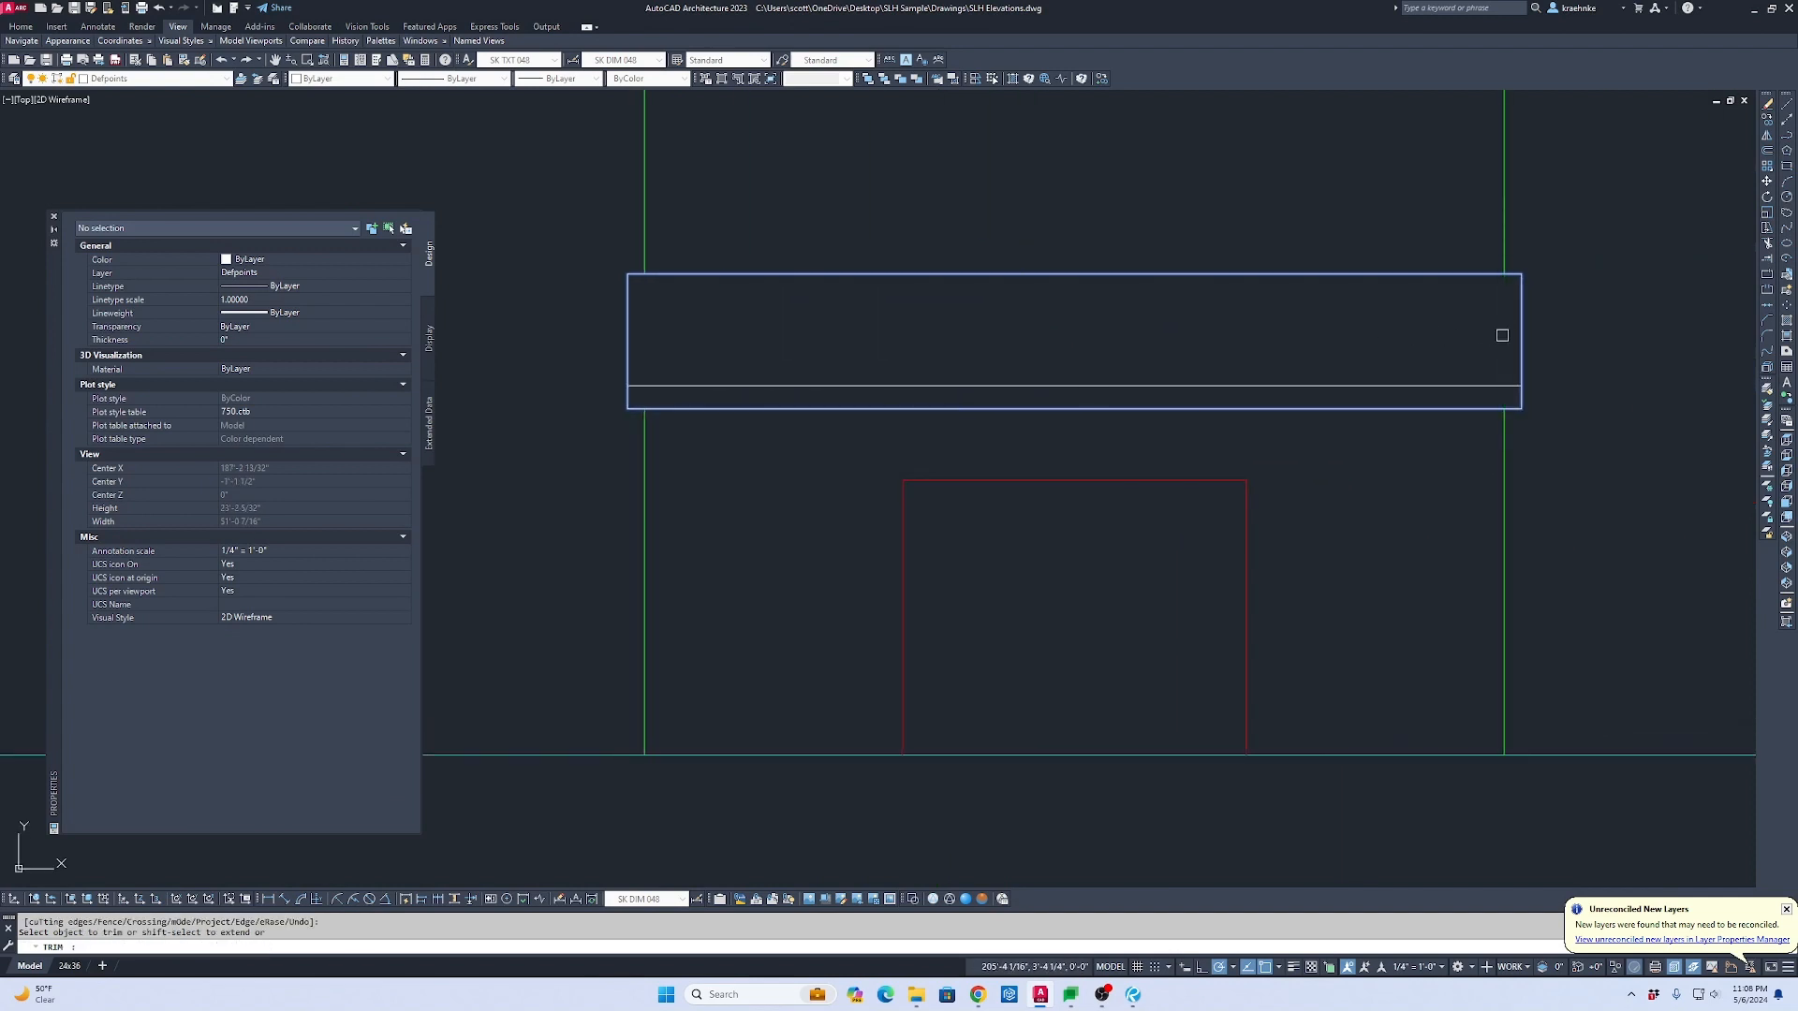
left_click(1573, 194)
left_click(578, 200)
key("Escape")
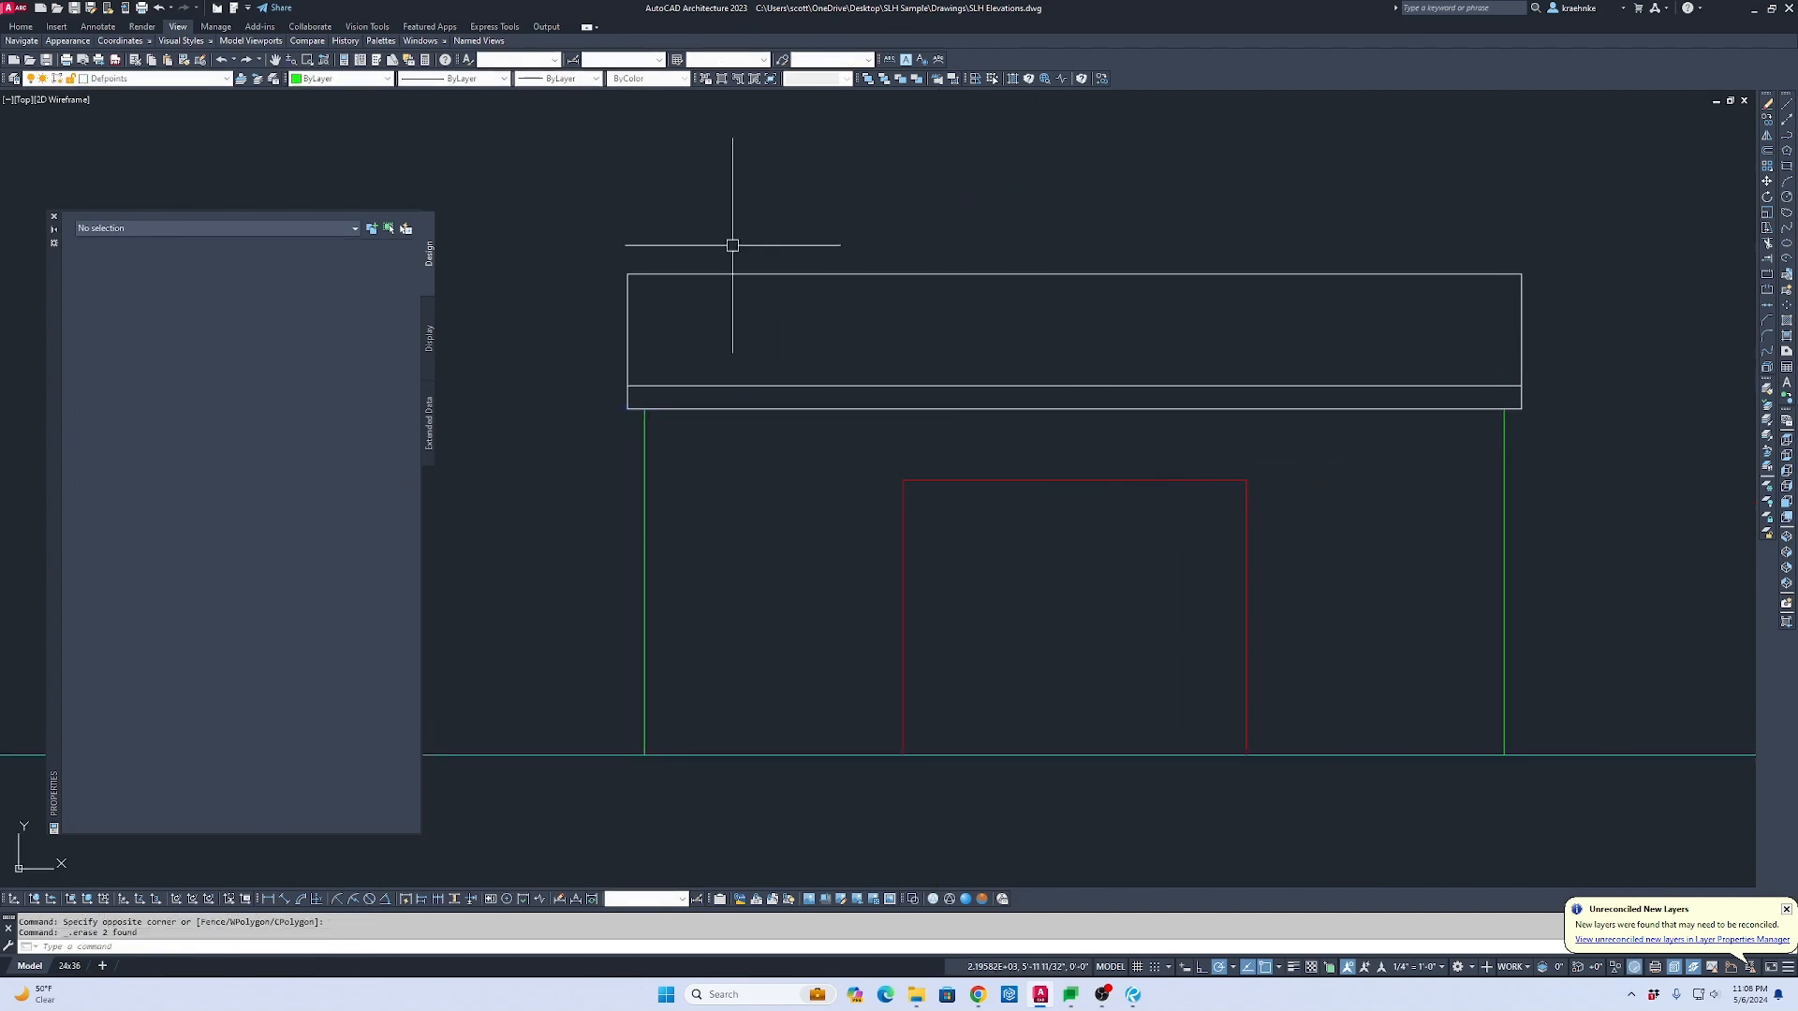
Step: Match the roof rectangle's properties to the green wall line
type("ma")
key("Return")
left_click(645, 455)
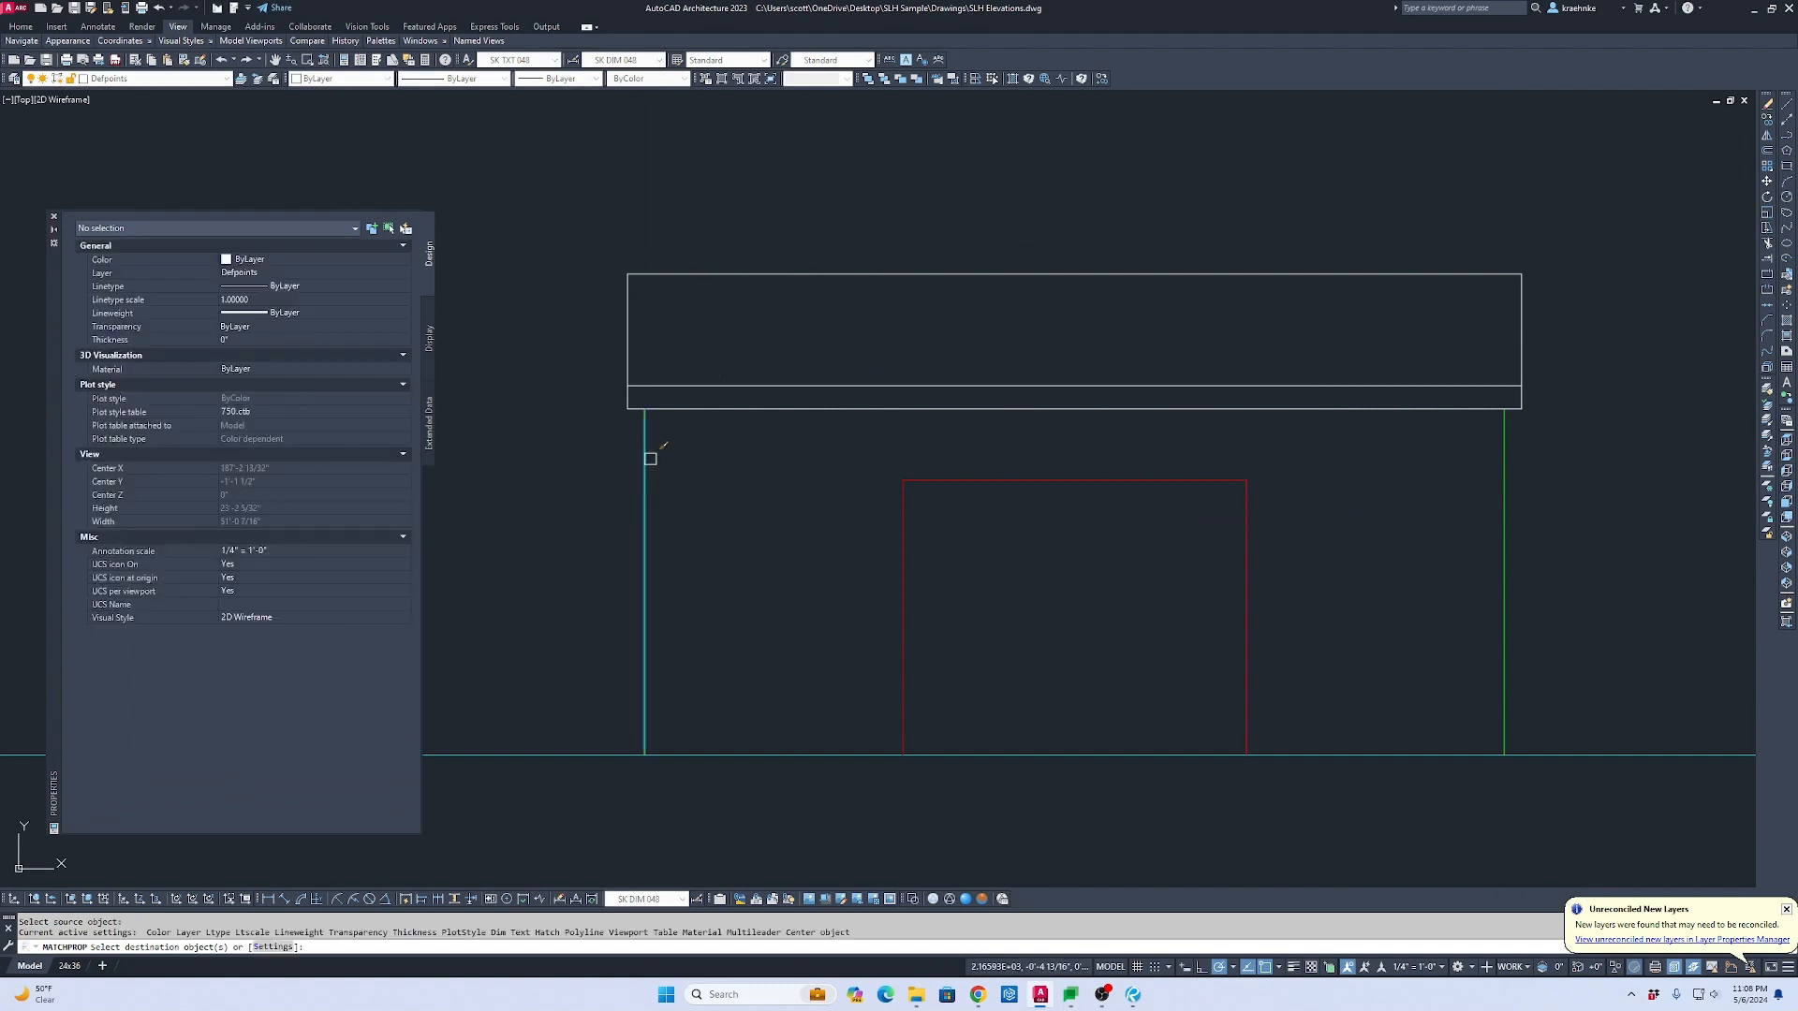
left_click(689, 408)
key("Escape")
Step: Put the horizontal eave line inside the roof rectangle on layer A-Elev 3
left_click(705, 386)
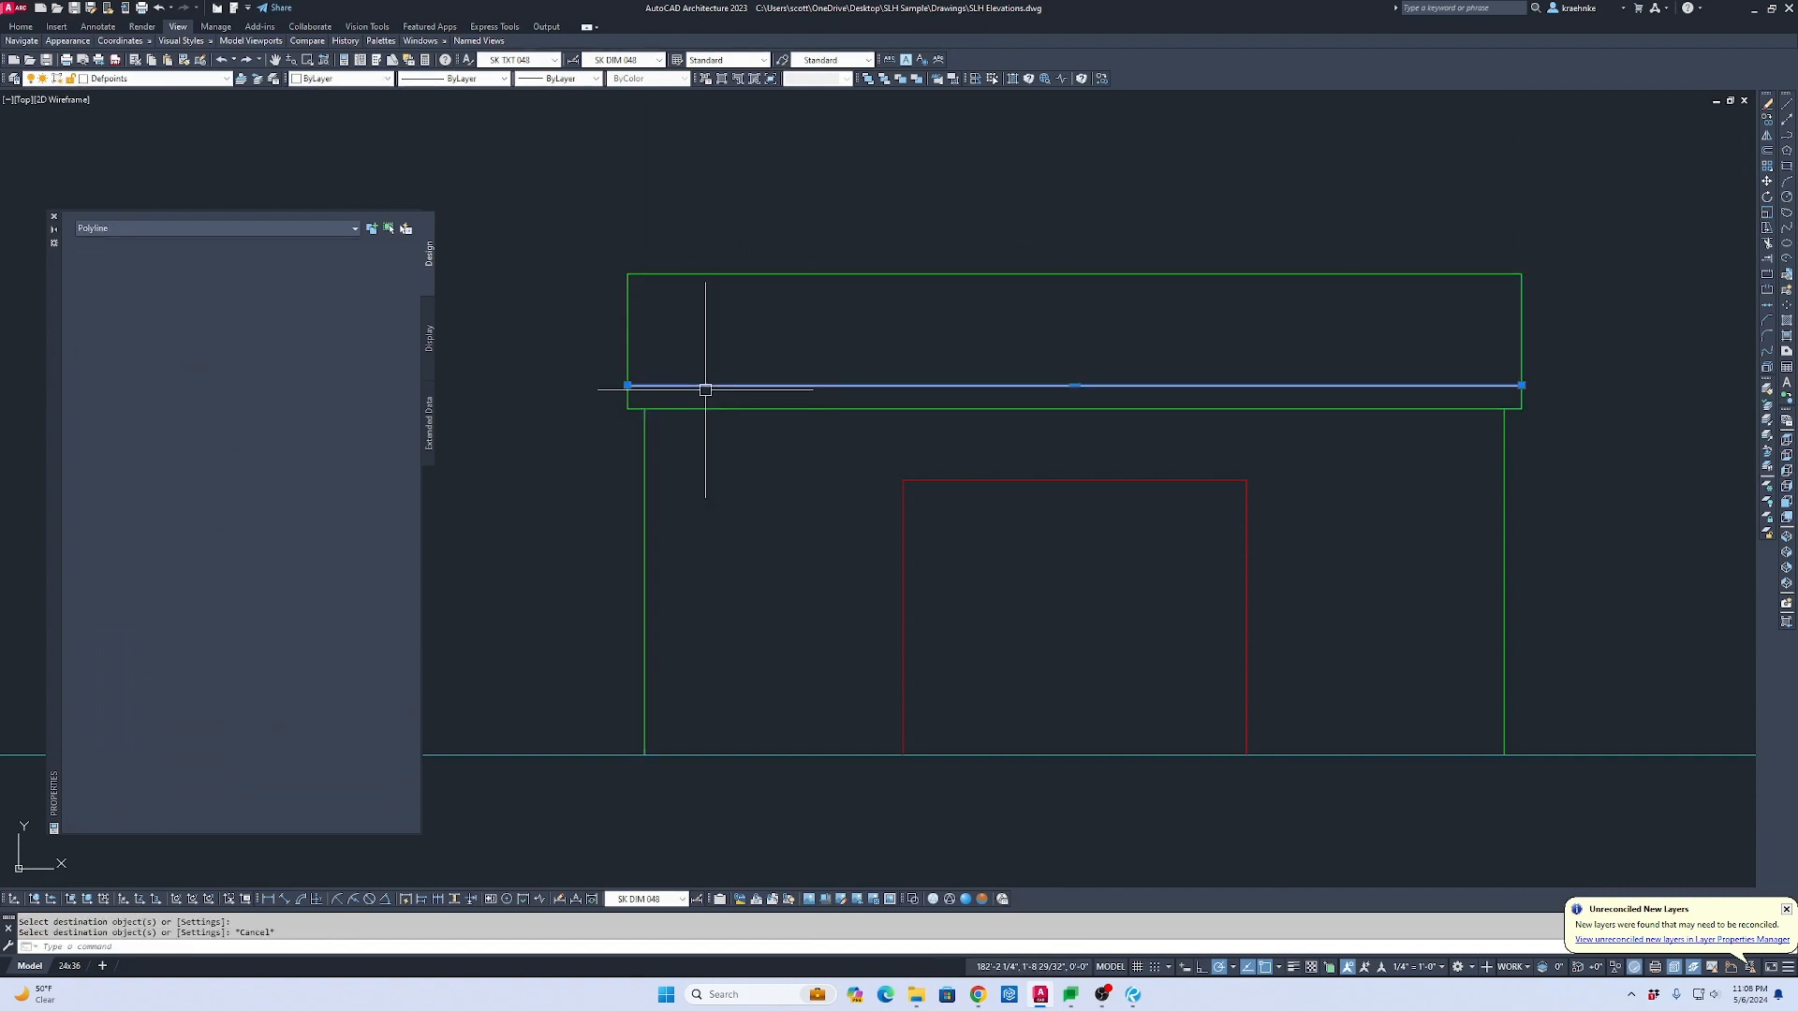
left_click(183, 82)
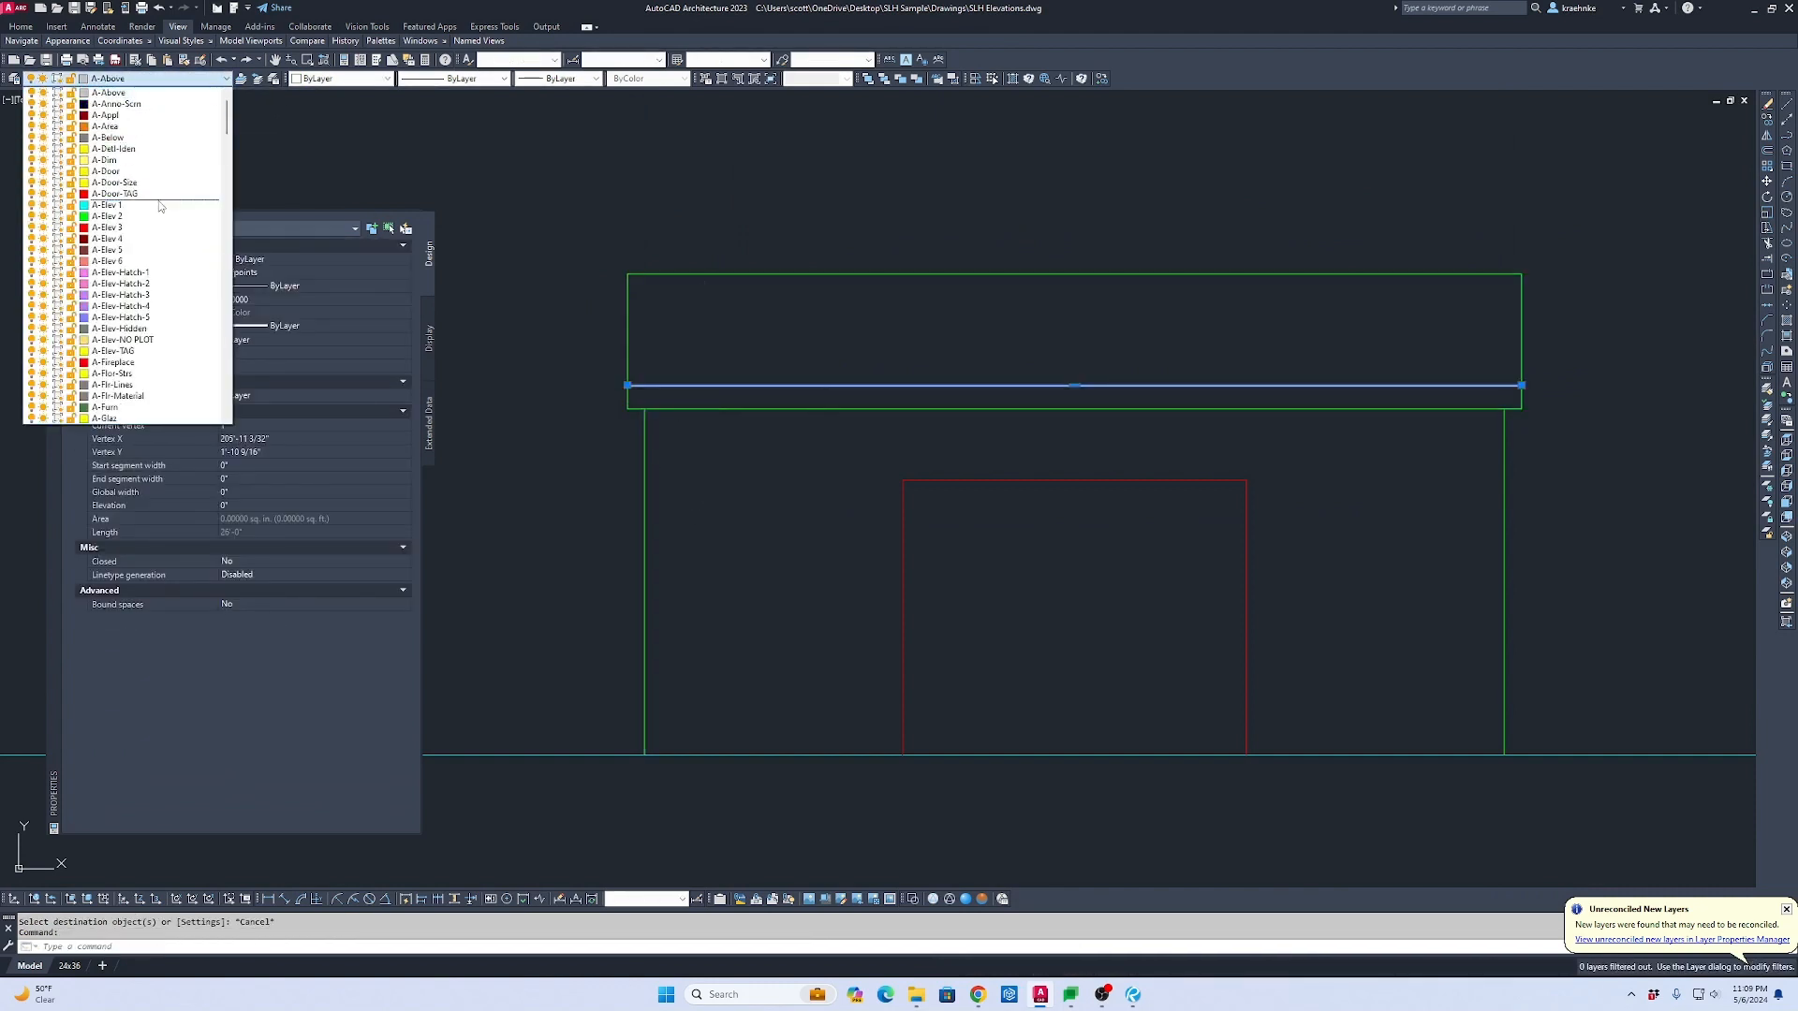
left_click(162, 230)
key("Escape")
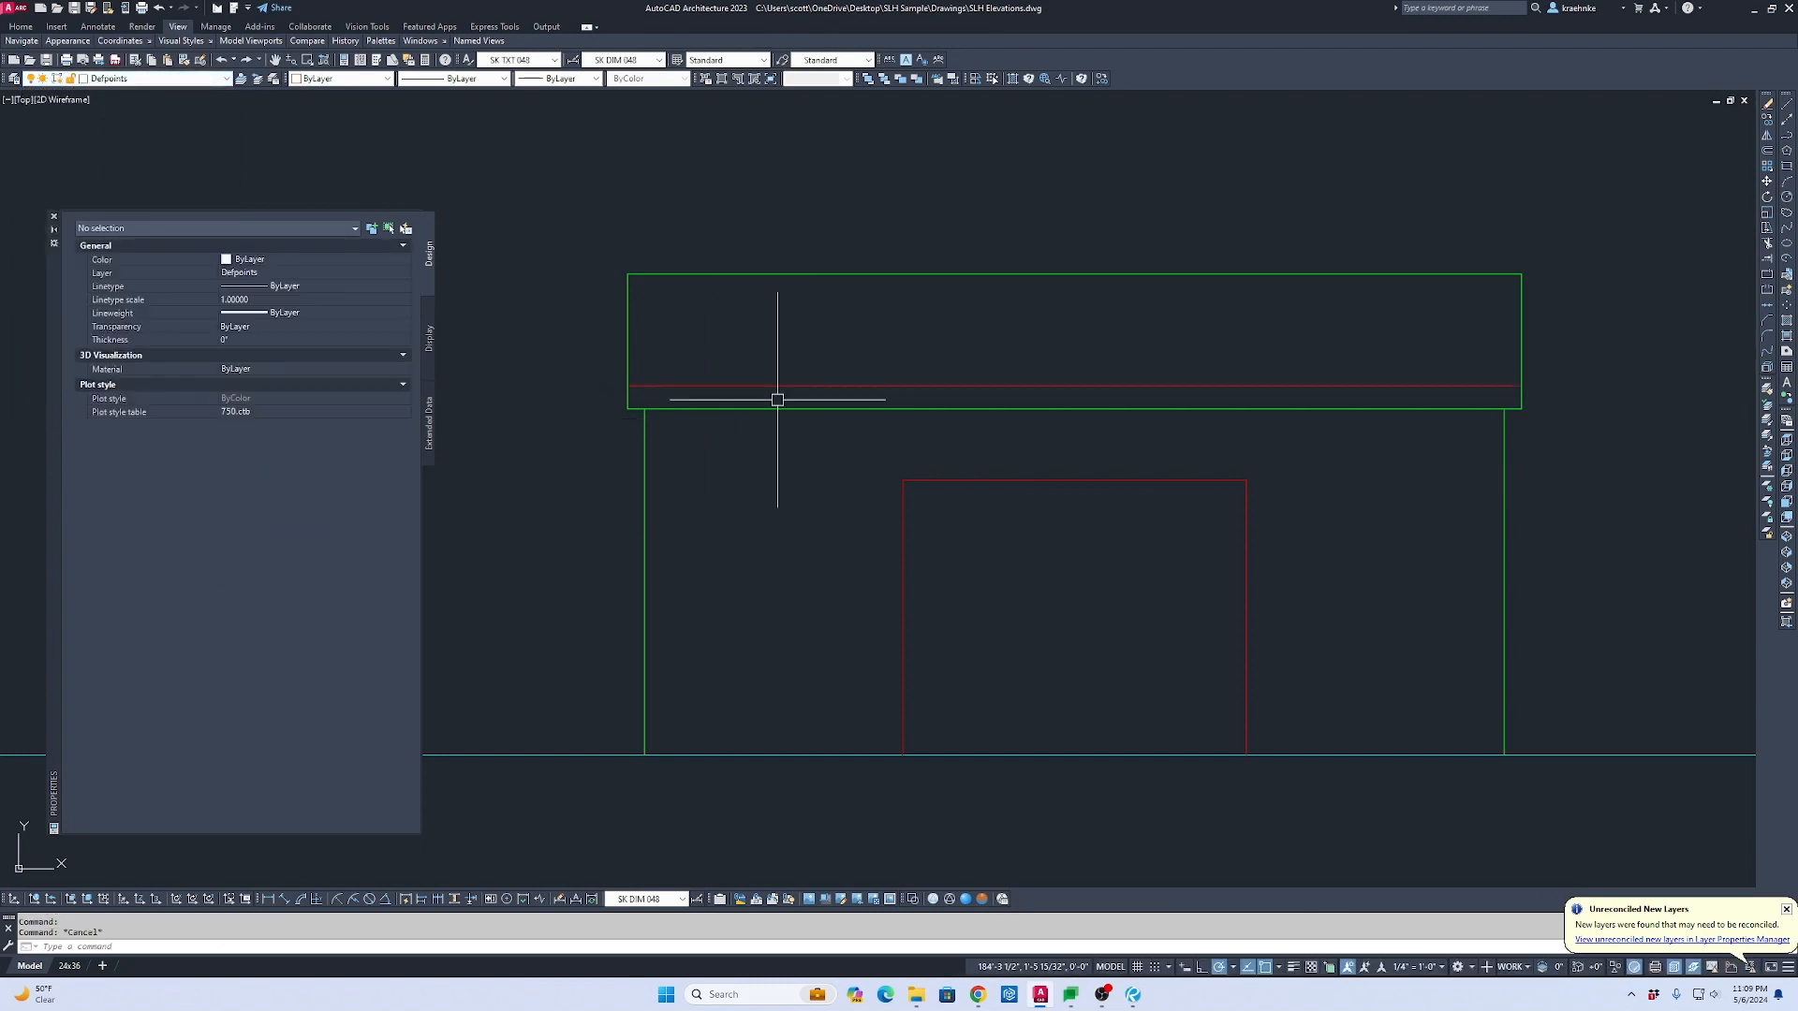
Step: Compare the drafted pool and side elevations with the hand sketches below them
scroll(774, 393, "down", 2)
middle_click_drag(775, 393, 684, 404)
scroll(684, 404, "down", 3)
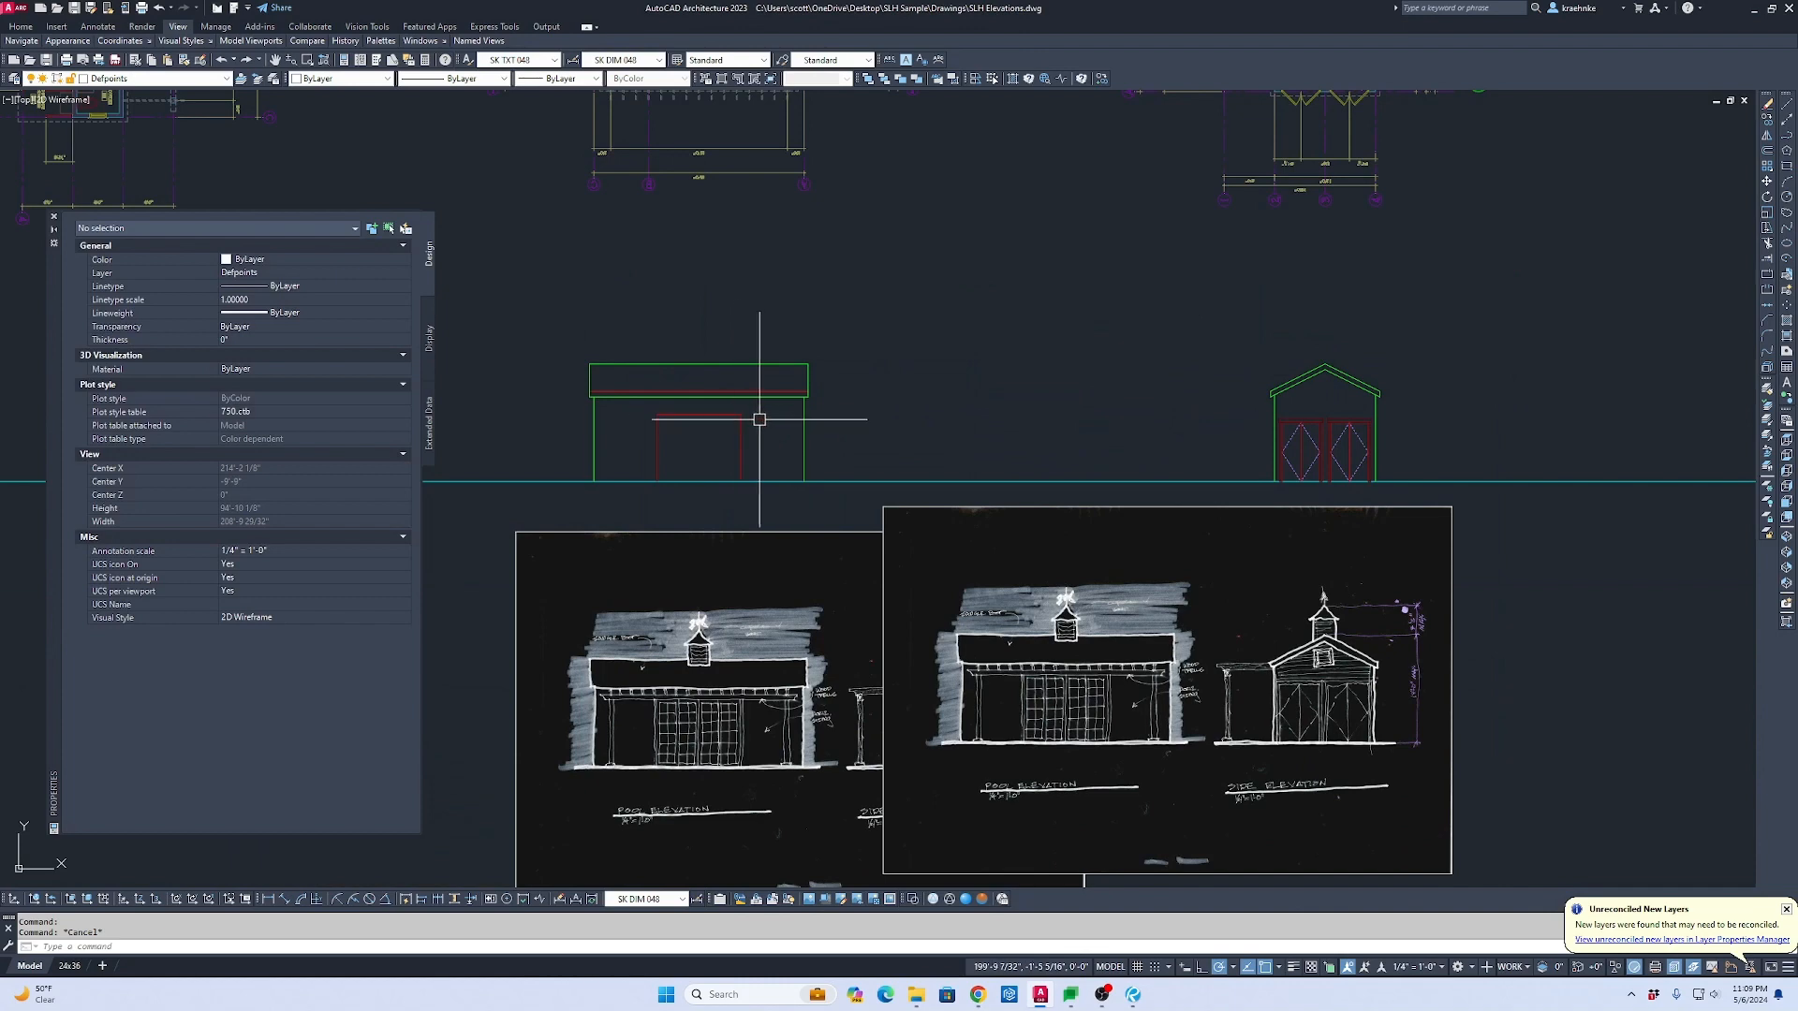
scroll(683, 430, "up", 3)
scroll(683, 430, "down", 1)
middle_click_drag(683, 429, 861, 279)
middle_click_drag(1057, 261, 527, 319)
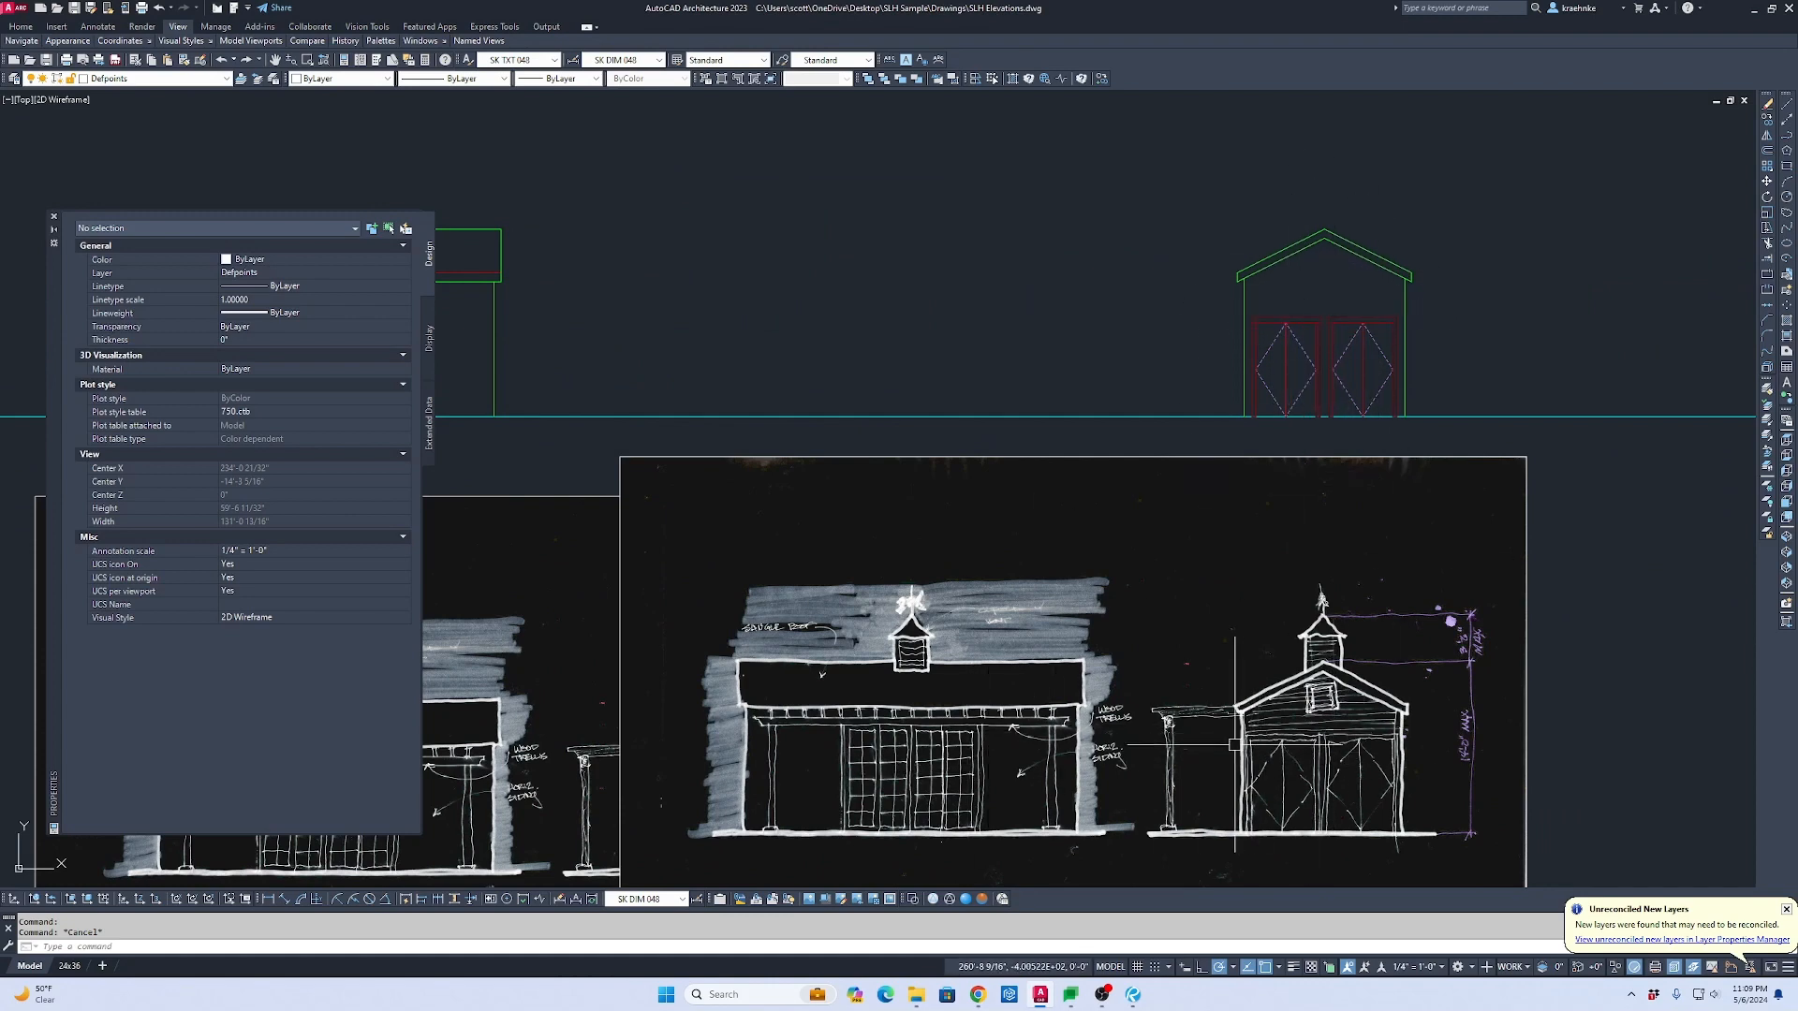
type("p")
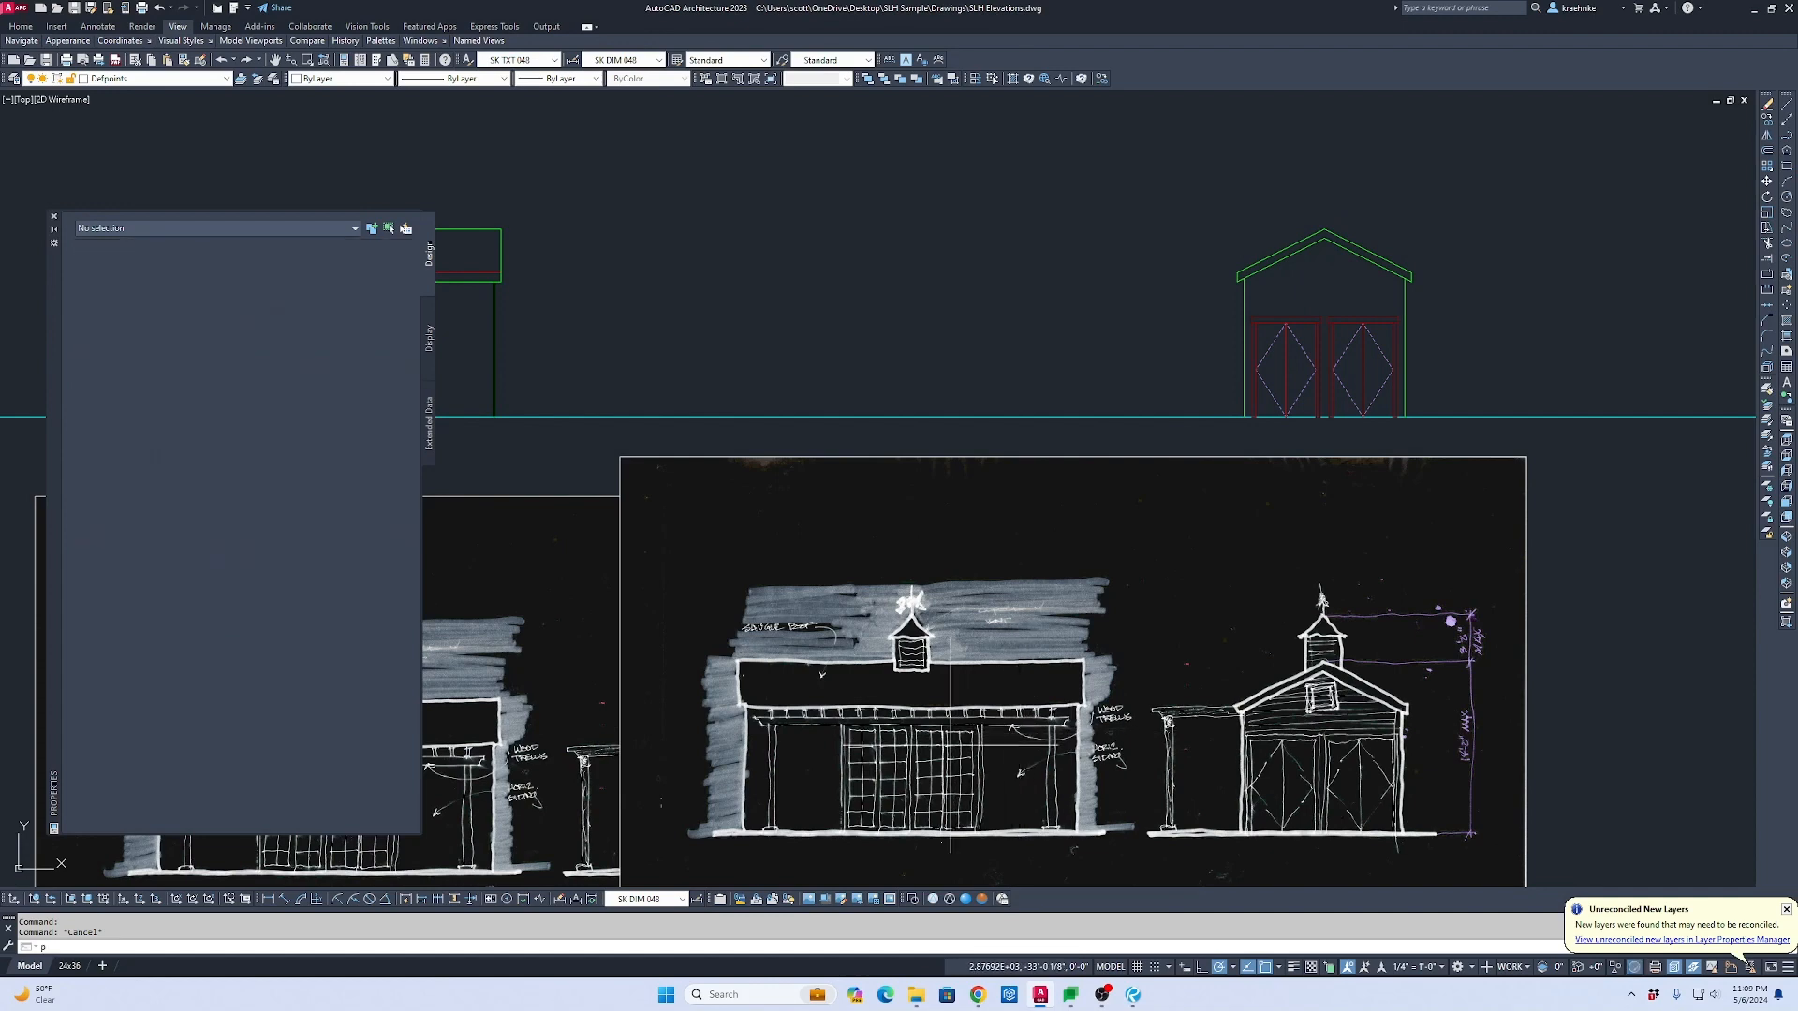
type("l")
key("Return")
left_click(973, 723)
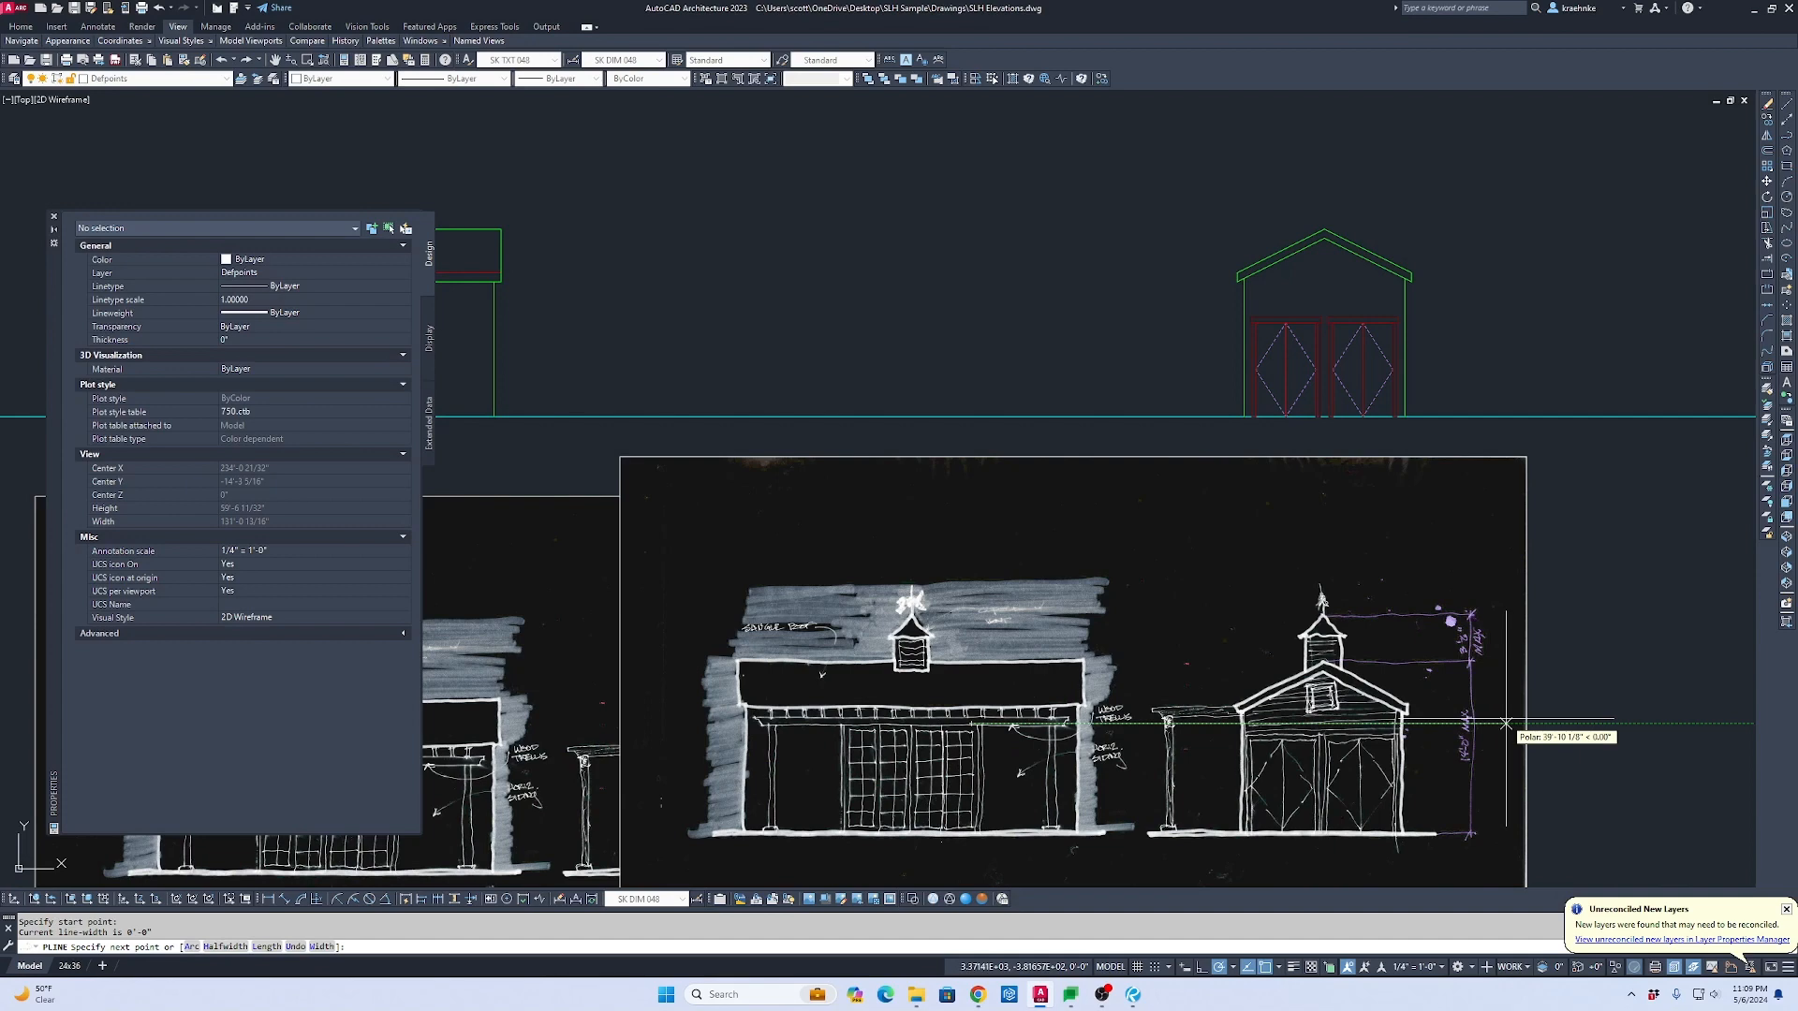
key("Escape")
Step: Draw a vertical projection line from the left sliding panel joint of the plan's patio door down through the pool elevation
middle_click_drag(906, 503, 1399, 627)
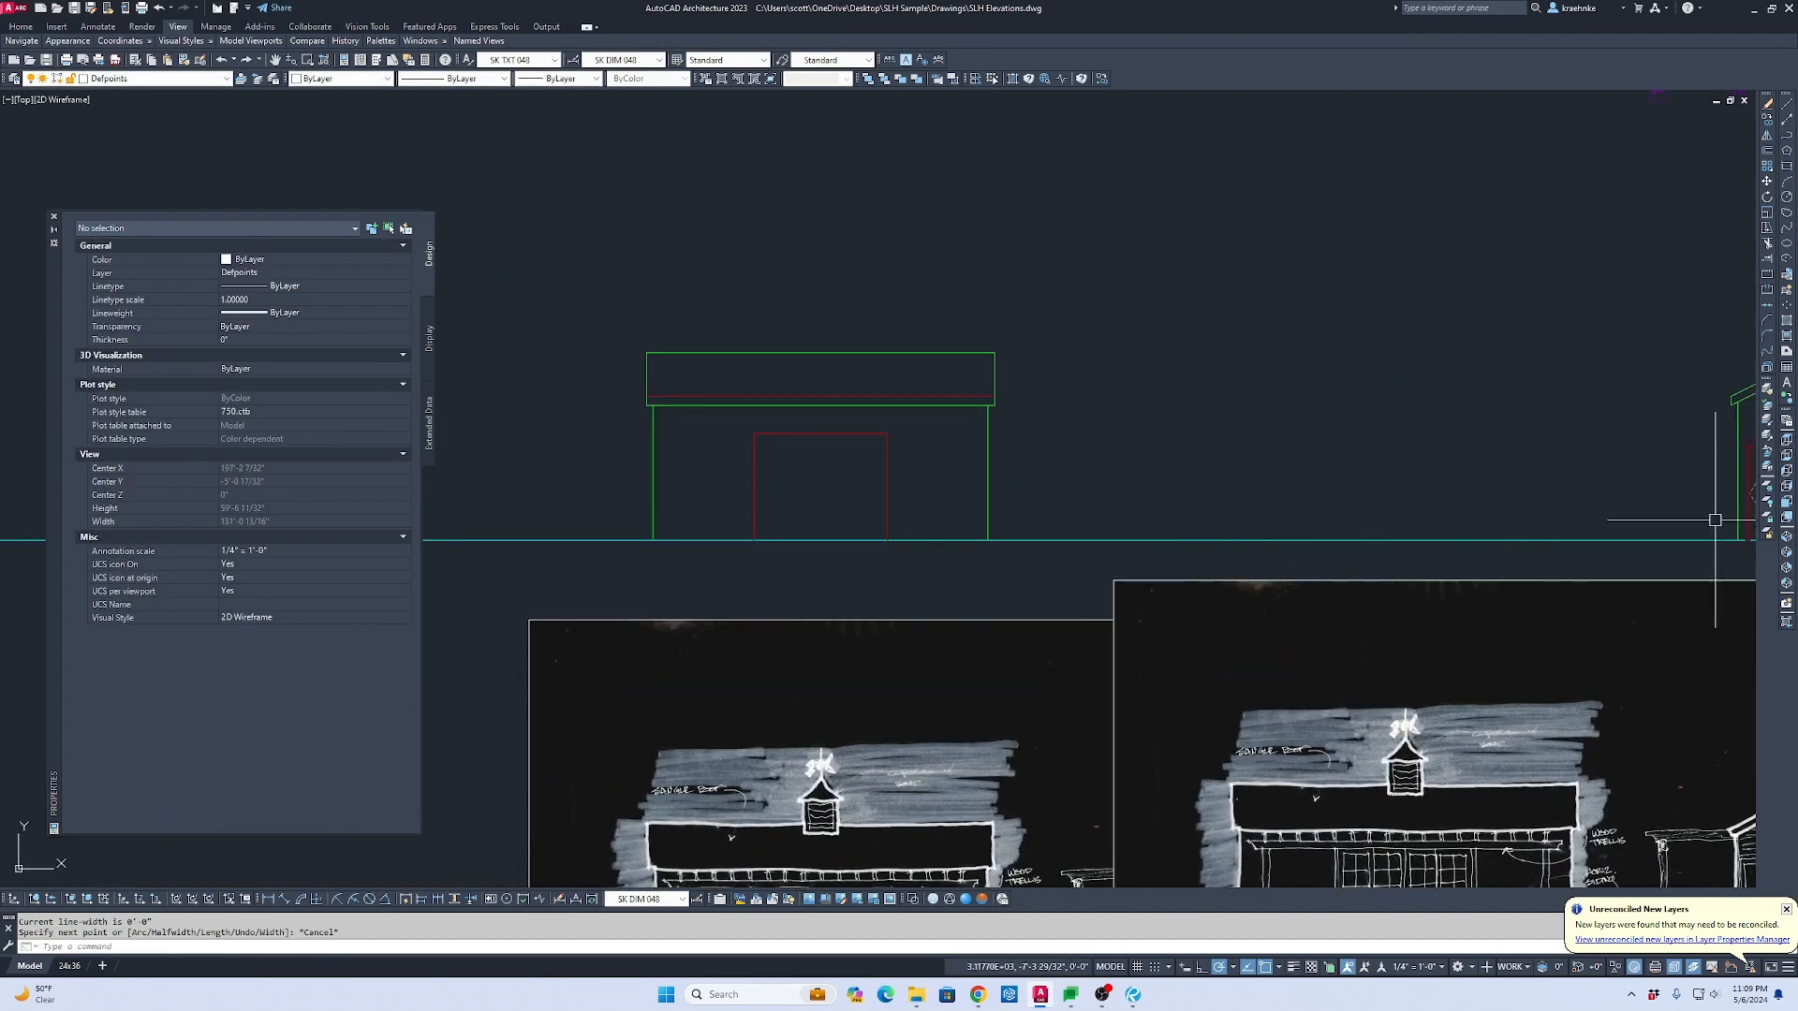
mouse_move(865, 685)
middle_mouse_down()
mouse_move(930, 401)
mouse_move(918, 383)
mouse_move(993, 641)
mouse_move(1014, 810)
middle_mouse_up()
scroll(875, 653, "up", 2)
scroll(897, 592, "down", 3)
scroll(902, 292, "up", 5)
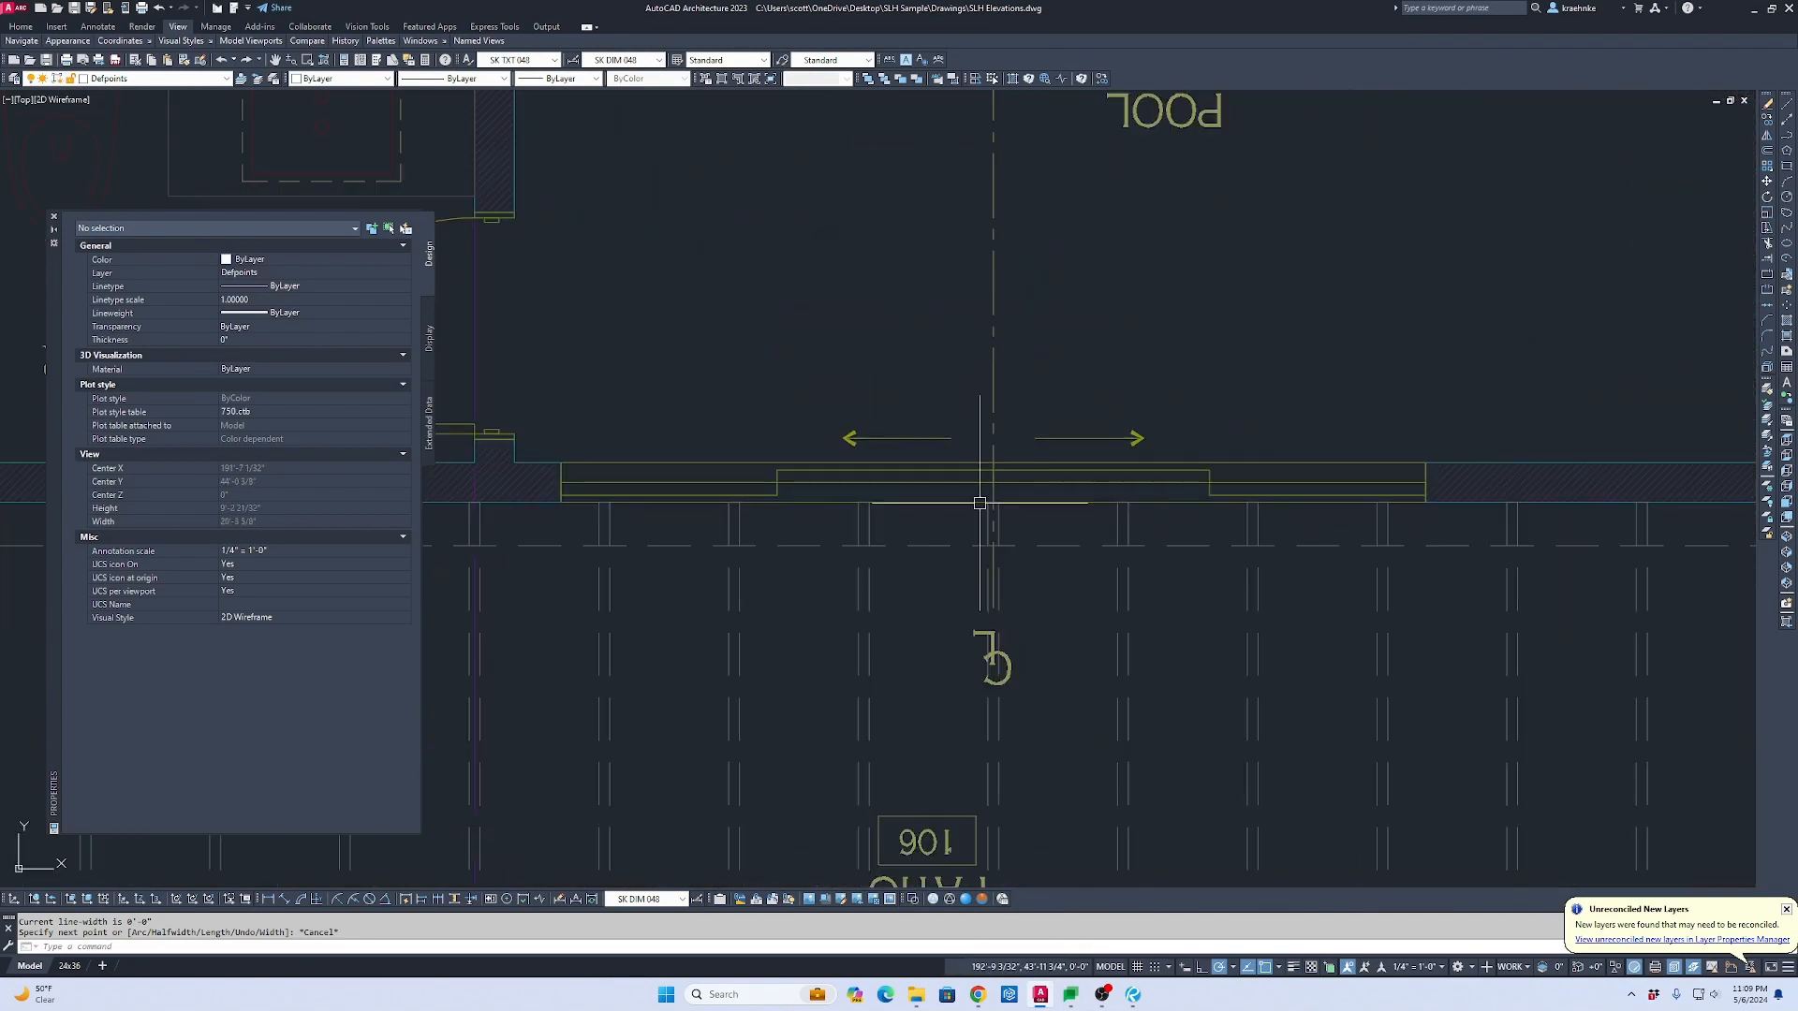
key("Return")
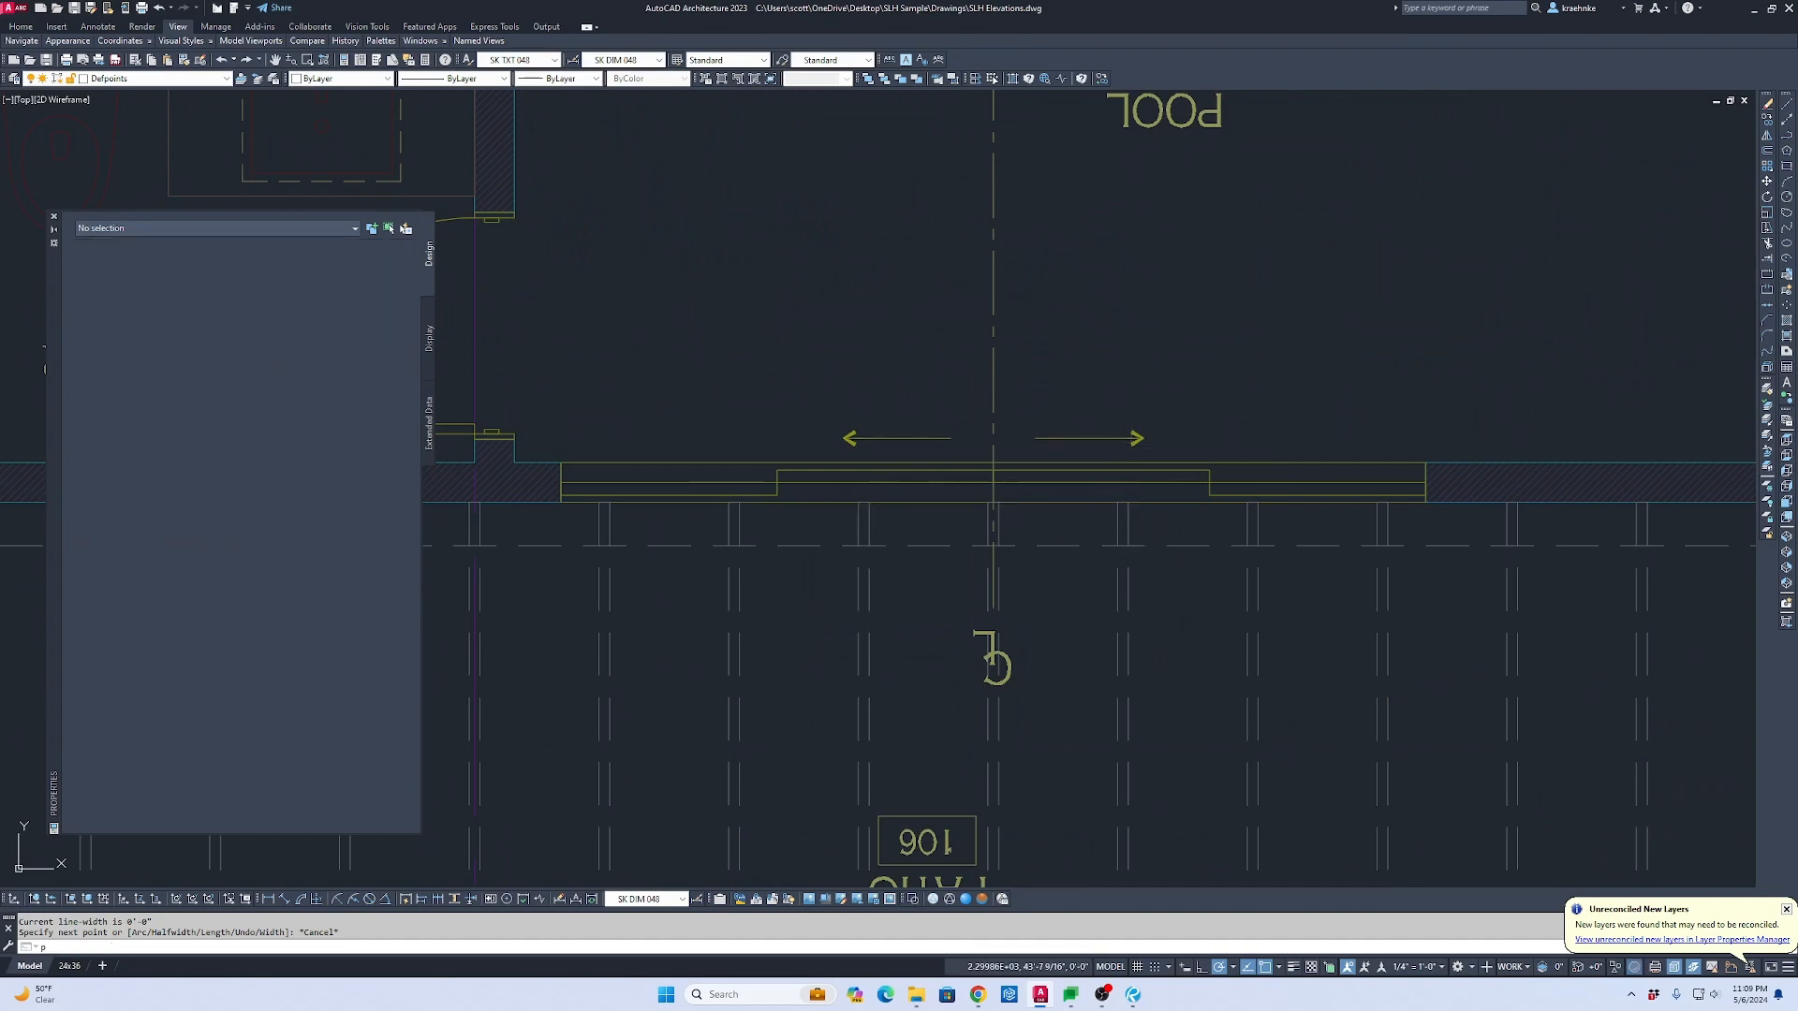
left_click(777, 488)
scroll(785, 610, "down", 2)
middle_click_drag(796, 784, 854, 159)
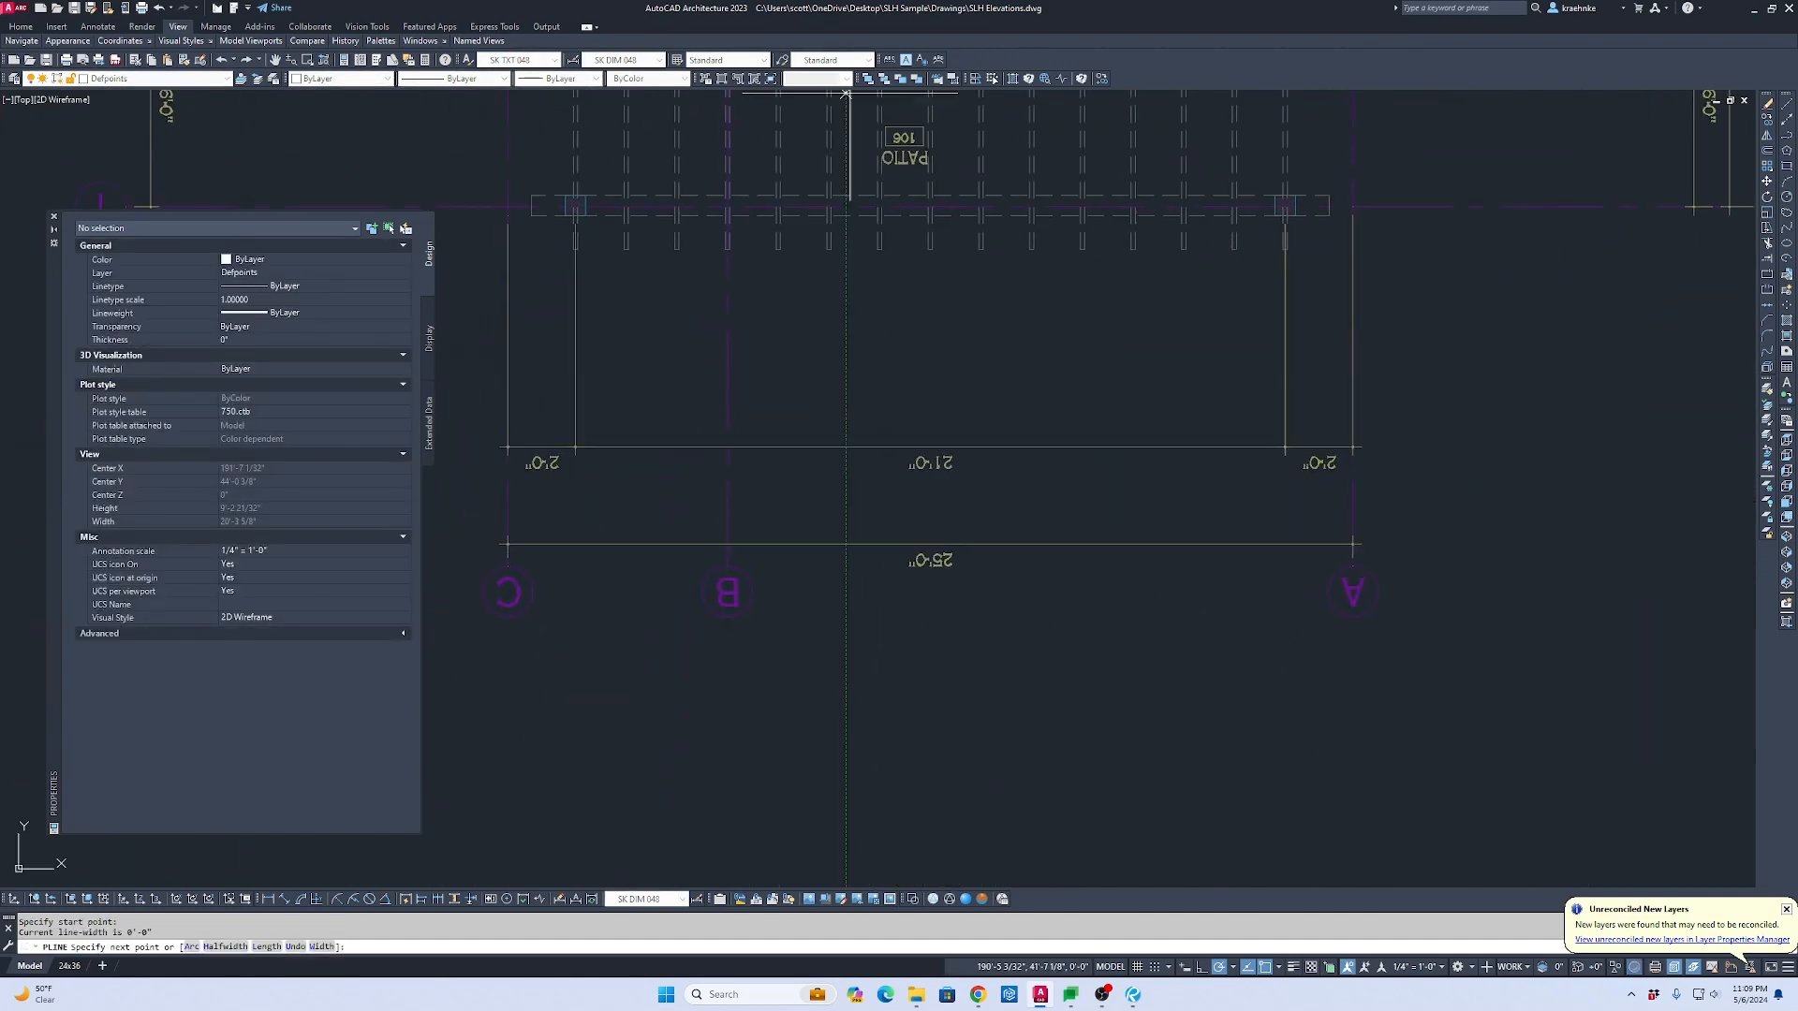
scroll(854, 159, "down", 2)
middle_click_drag(864, 812, 910, 483)
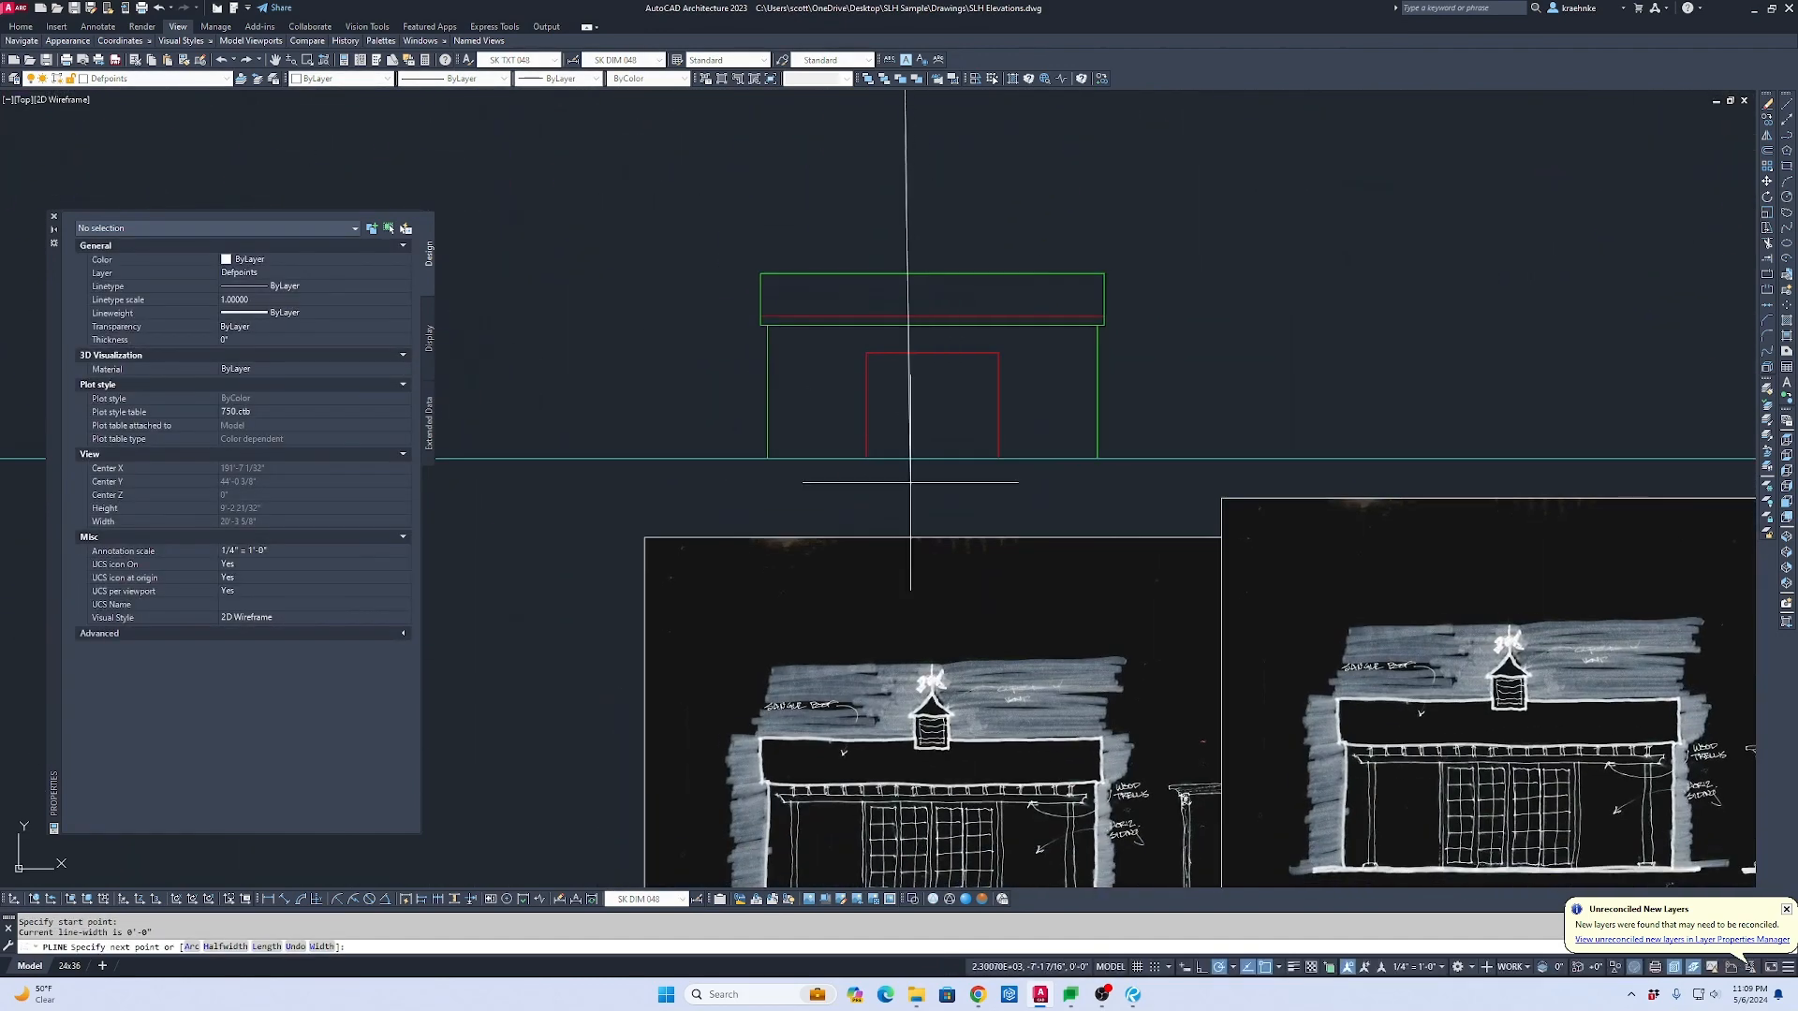
left_click(906, 738)
key("Escape")
Step: Copy the projection line to the patio door's centerline, its right panel joint and its right jamb in the plan
left_click(922, 684)
left_click(867, 603)
middle_click_drag(1031, 237, 987, 643)
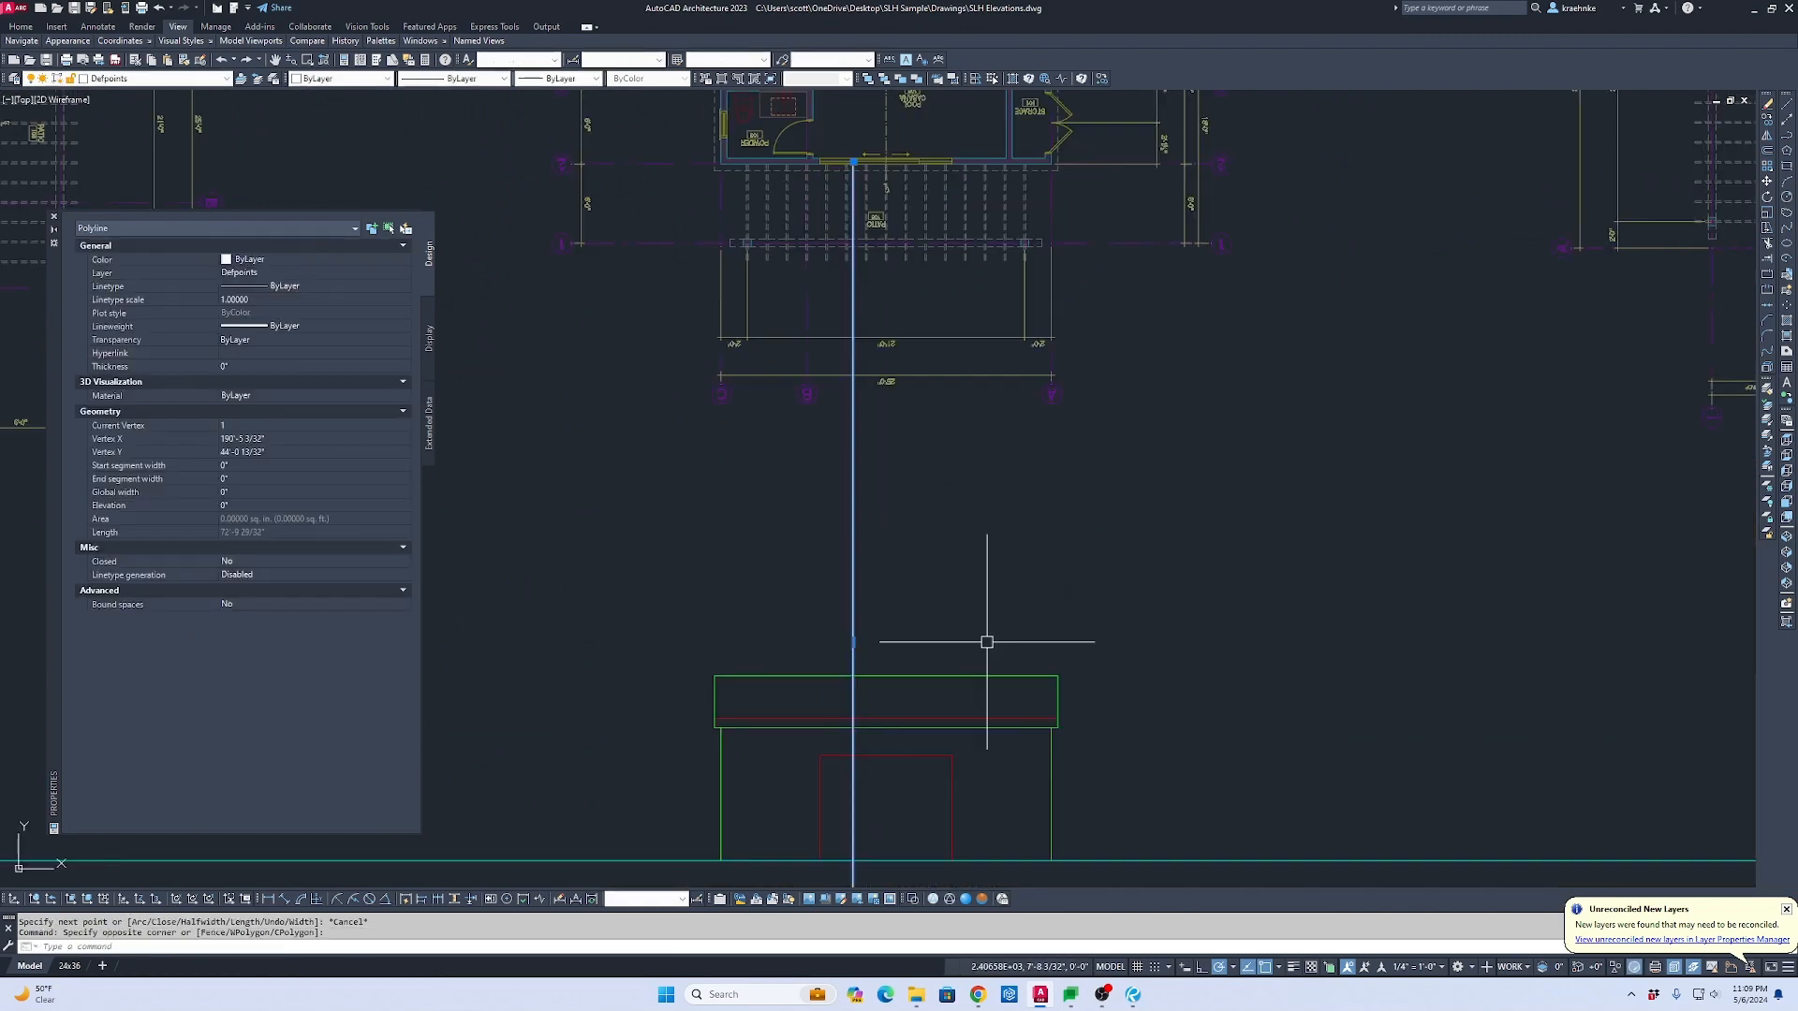
scroll(913, 173, "up", 1)
middle_click_drag(859, 164, 818, 502)
scroll(819, 502, "up", 3)
scroll(818, 502, "up", 2)
type("co")
key("space")
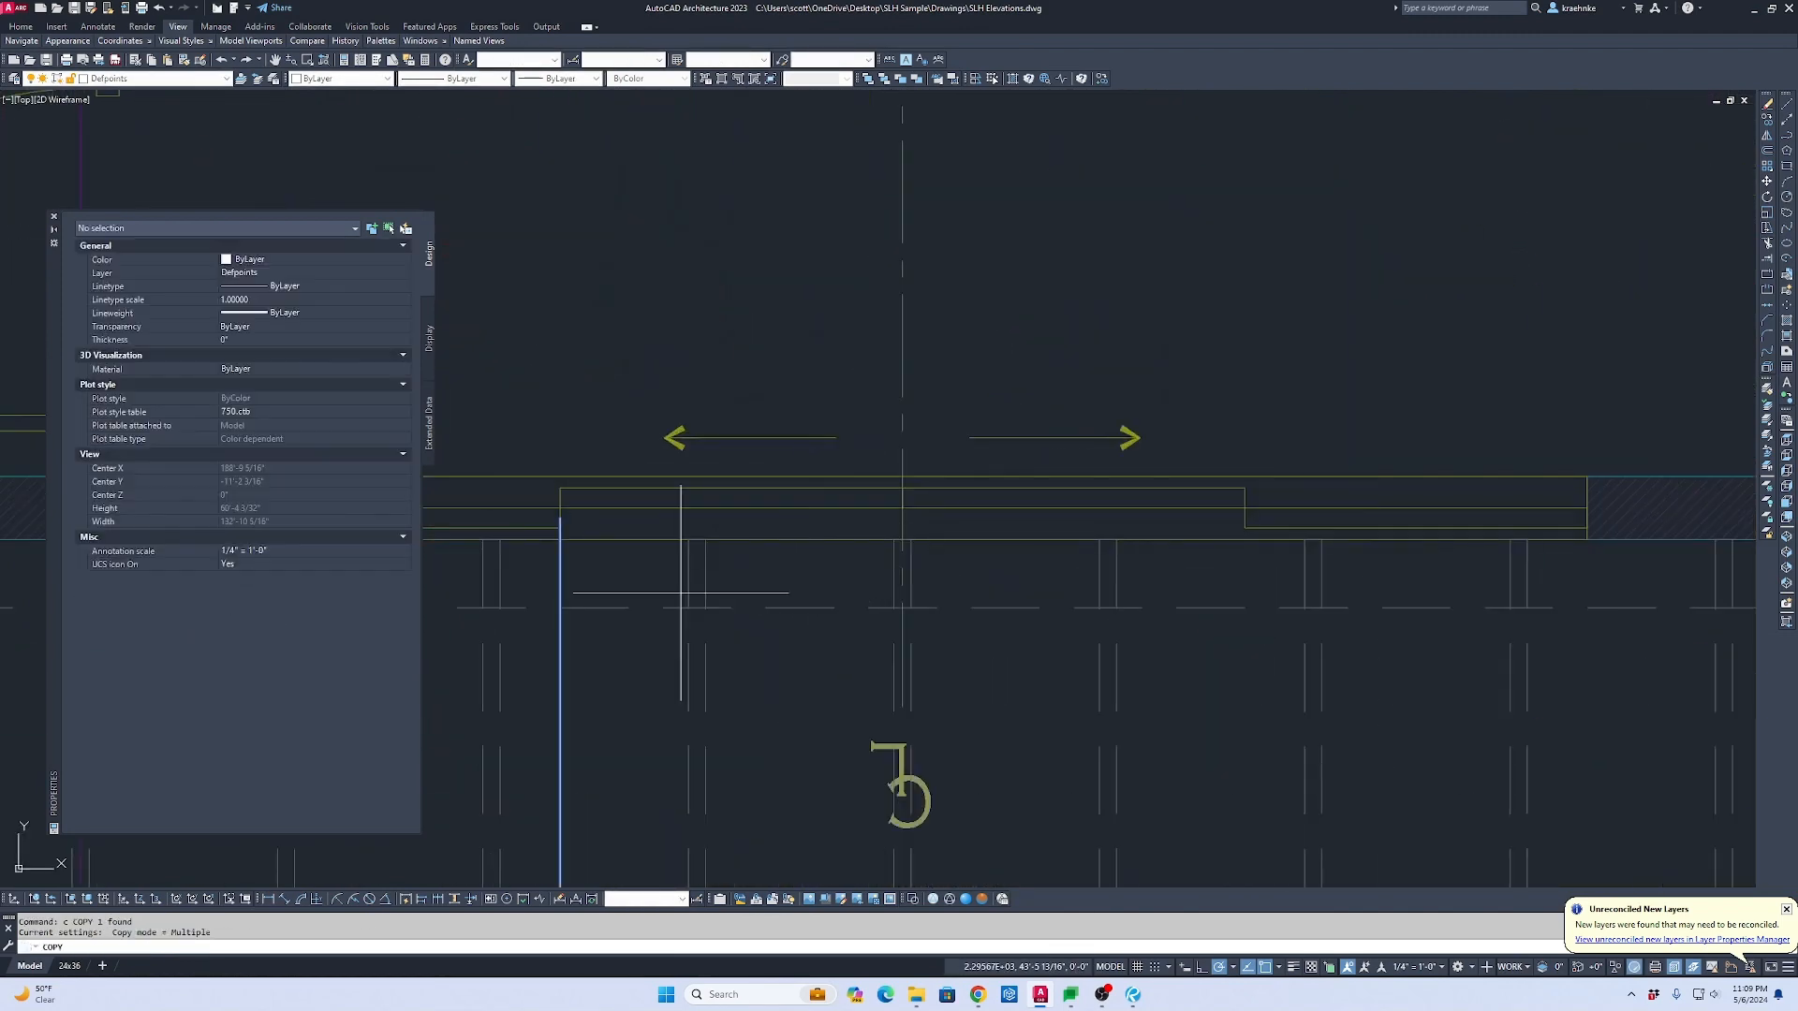
left_click(559, 517)
left_click(903, 517)
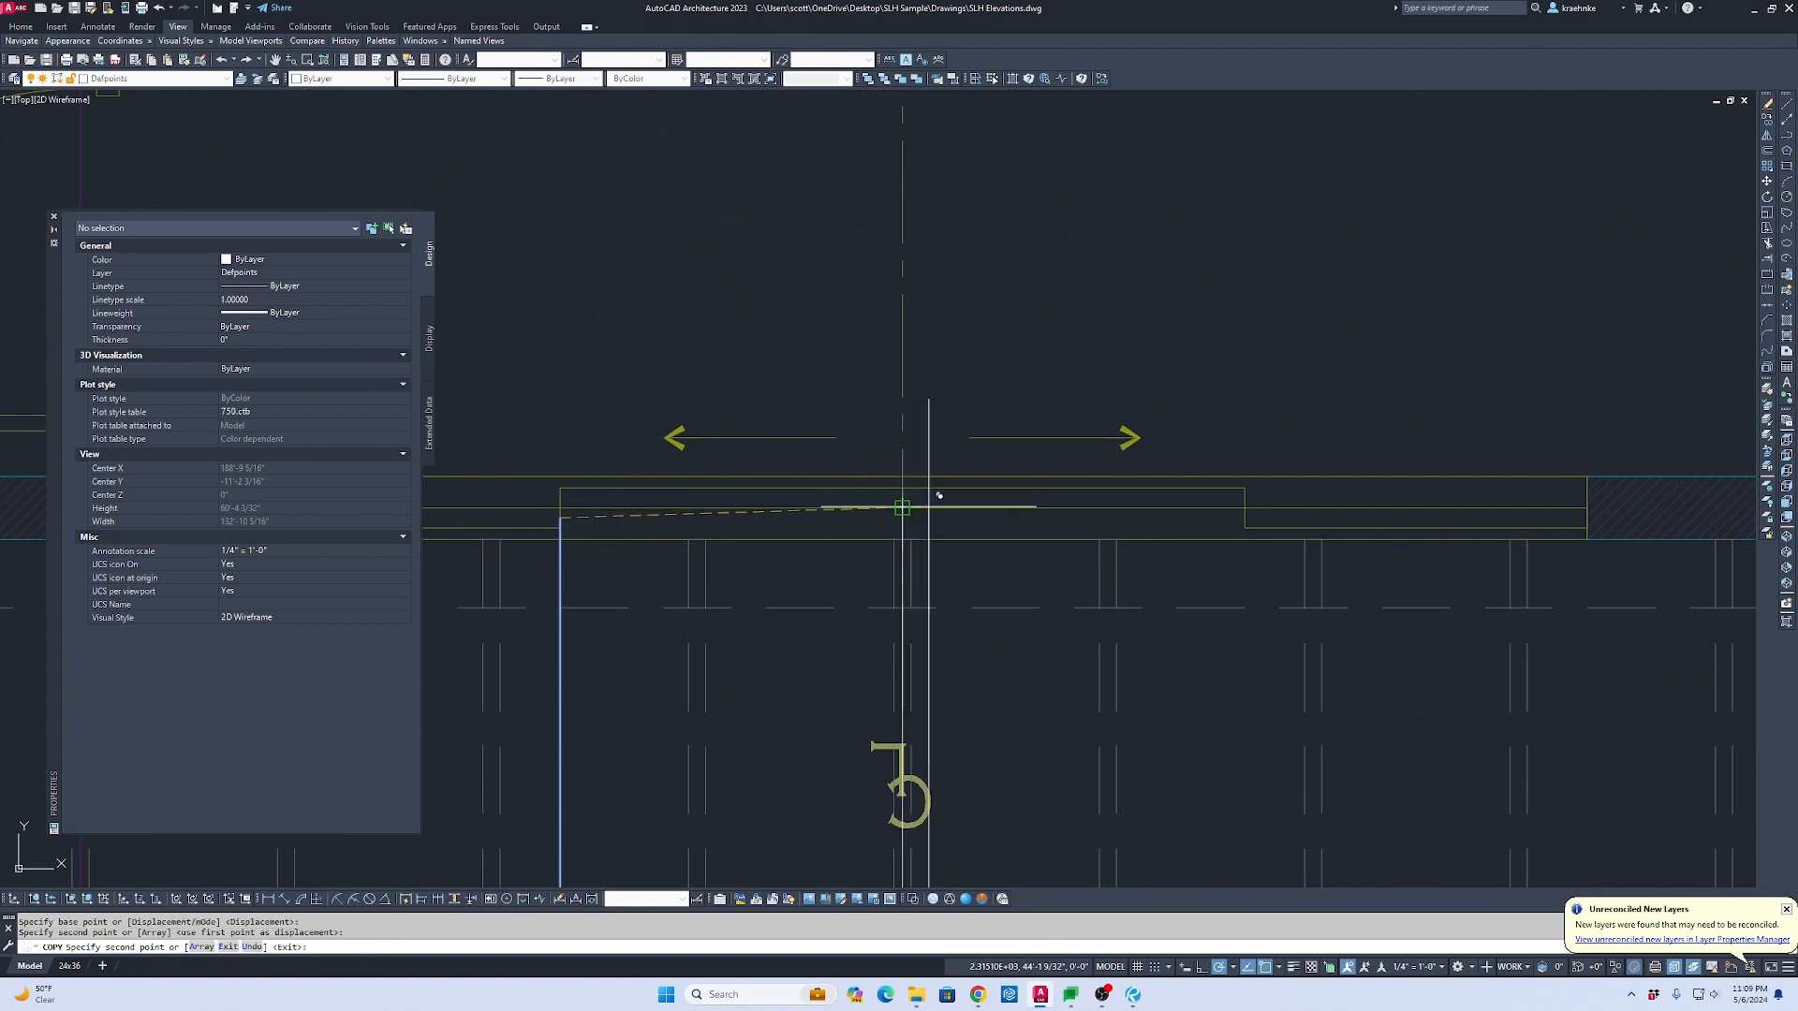
left_click(1588, 517)
key("Escape")
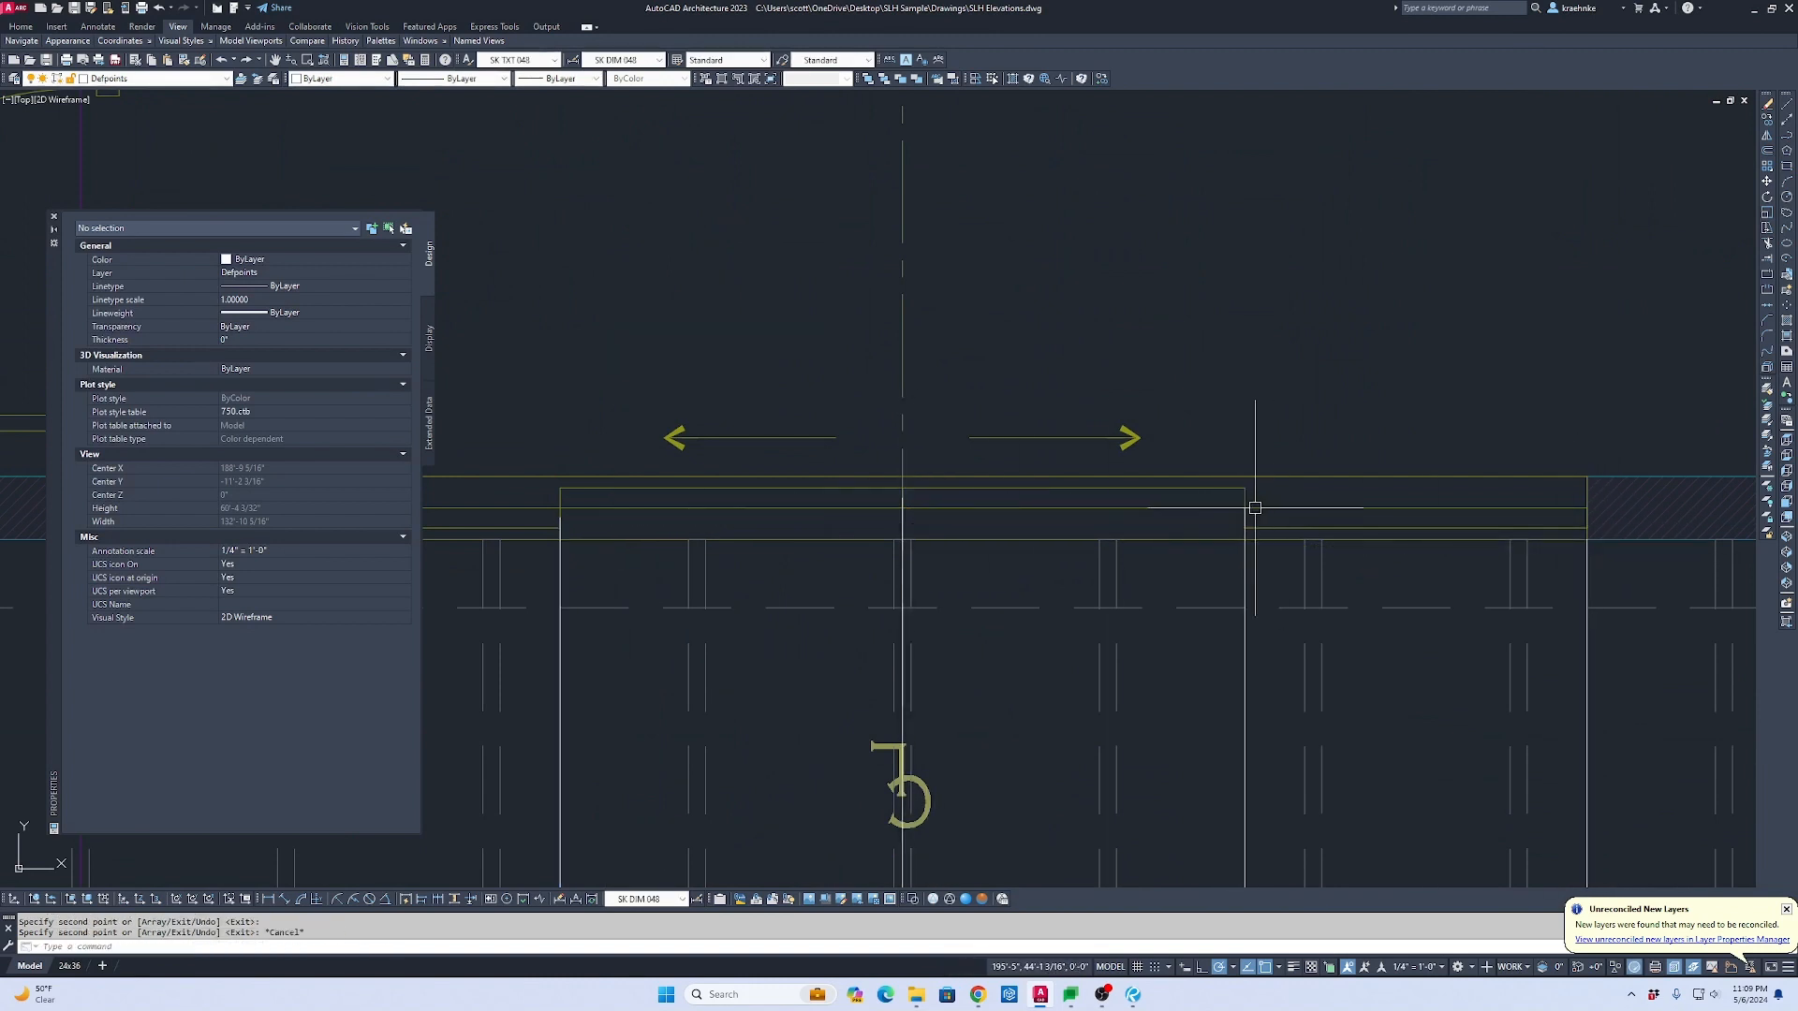
Step: Delete the projection line that coincides with the right edge of the pool elevation's door opening
scroll(1178, 337, "down", 5)
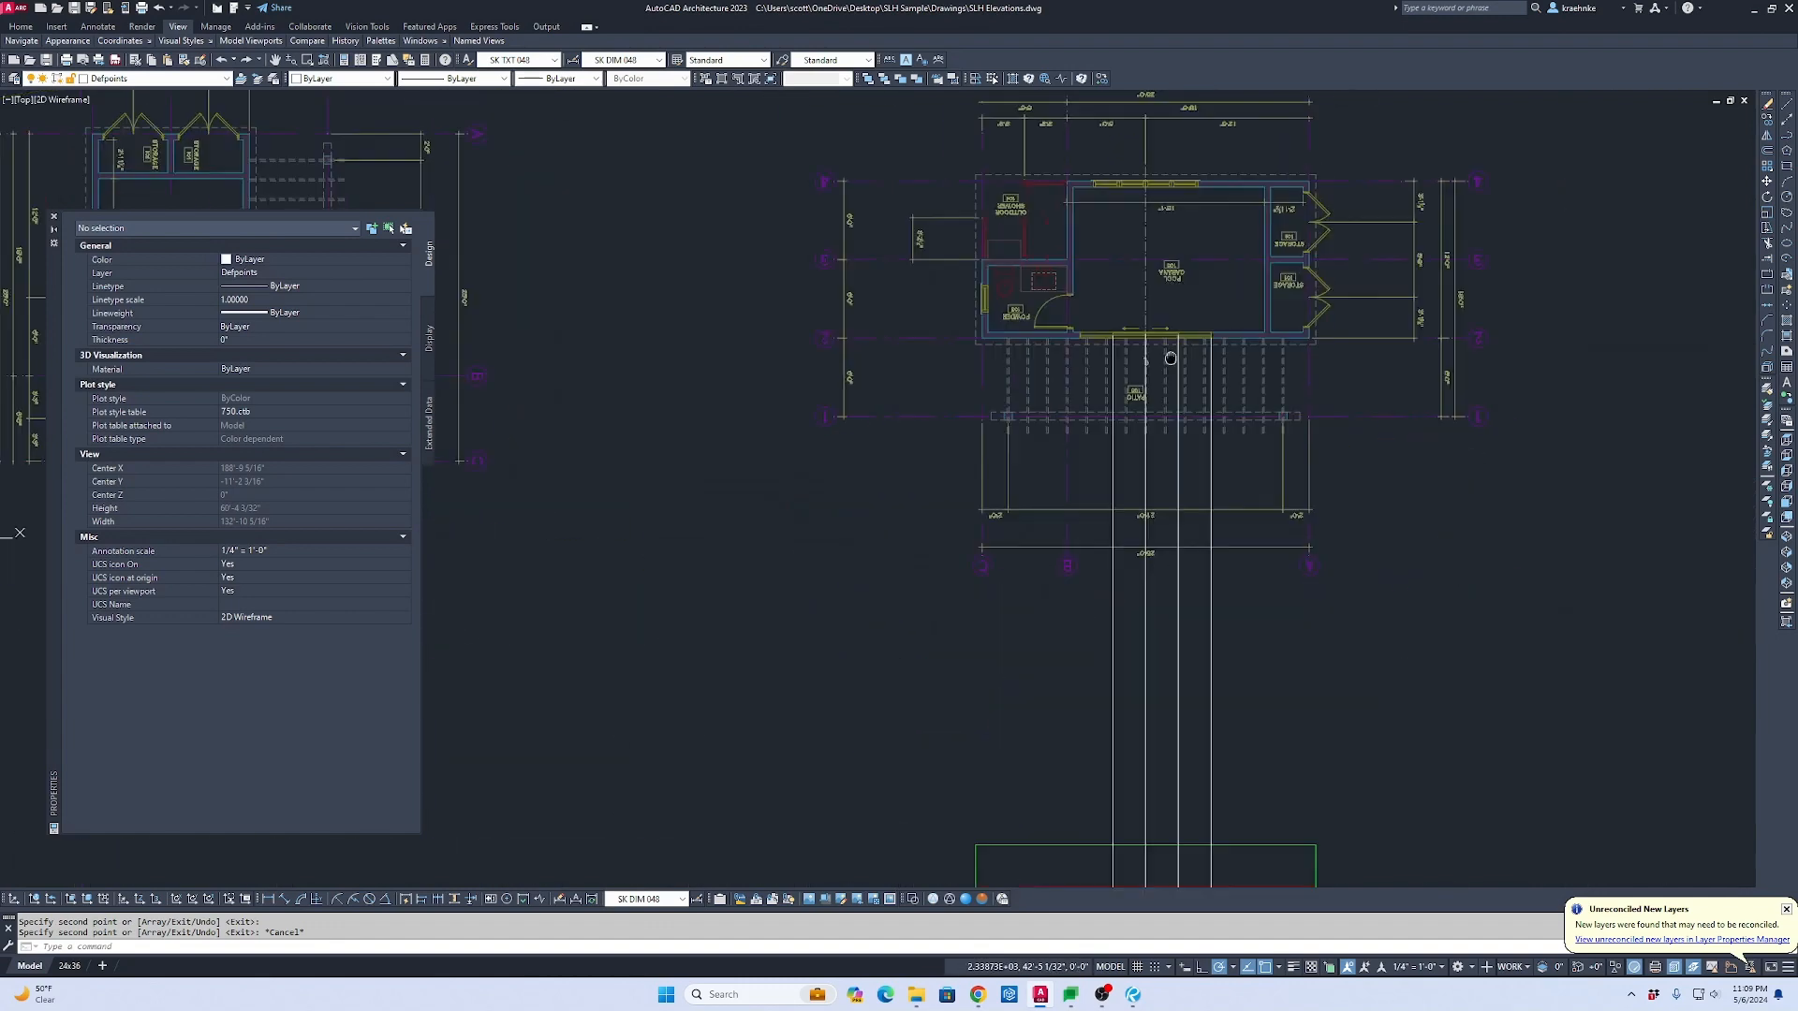
mouse_move(1212, 881)
middle_mouse_down()
mouse_move(1186, 698)
mouse_move(1244, 393)
middle_mouse_up()
scroll(1084, 328, "up", 8)
scroll(1083, 332, "down", 4)
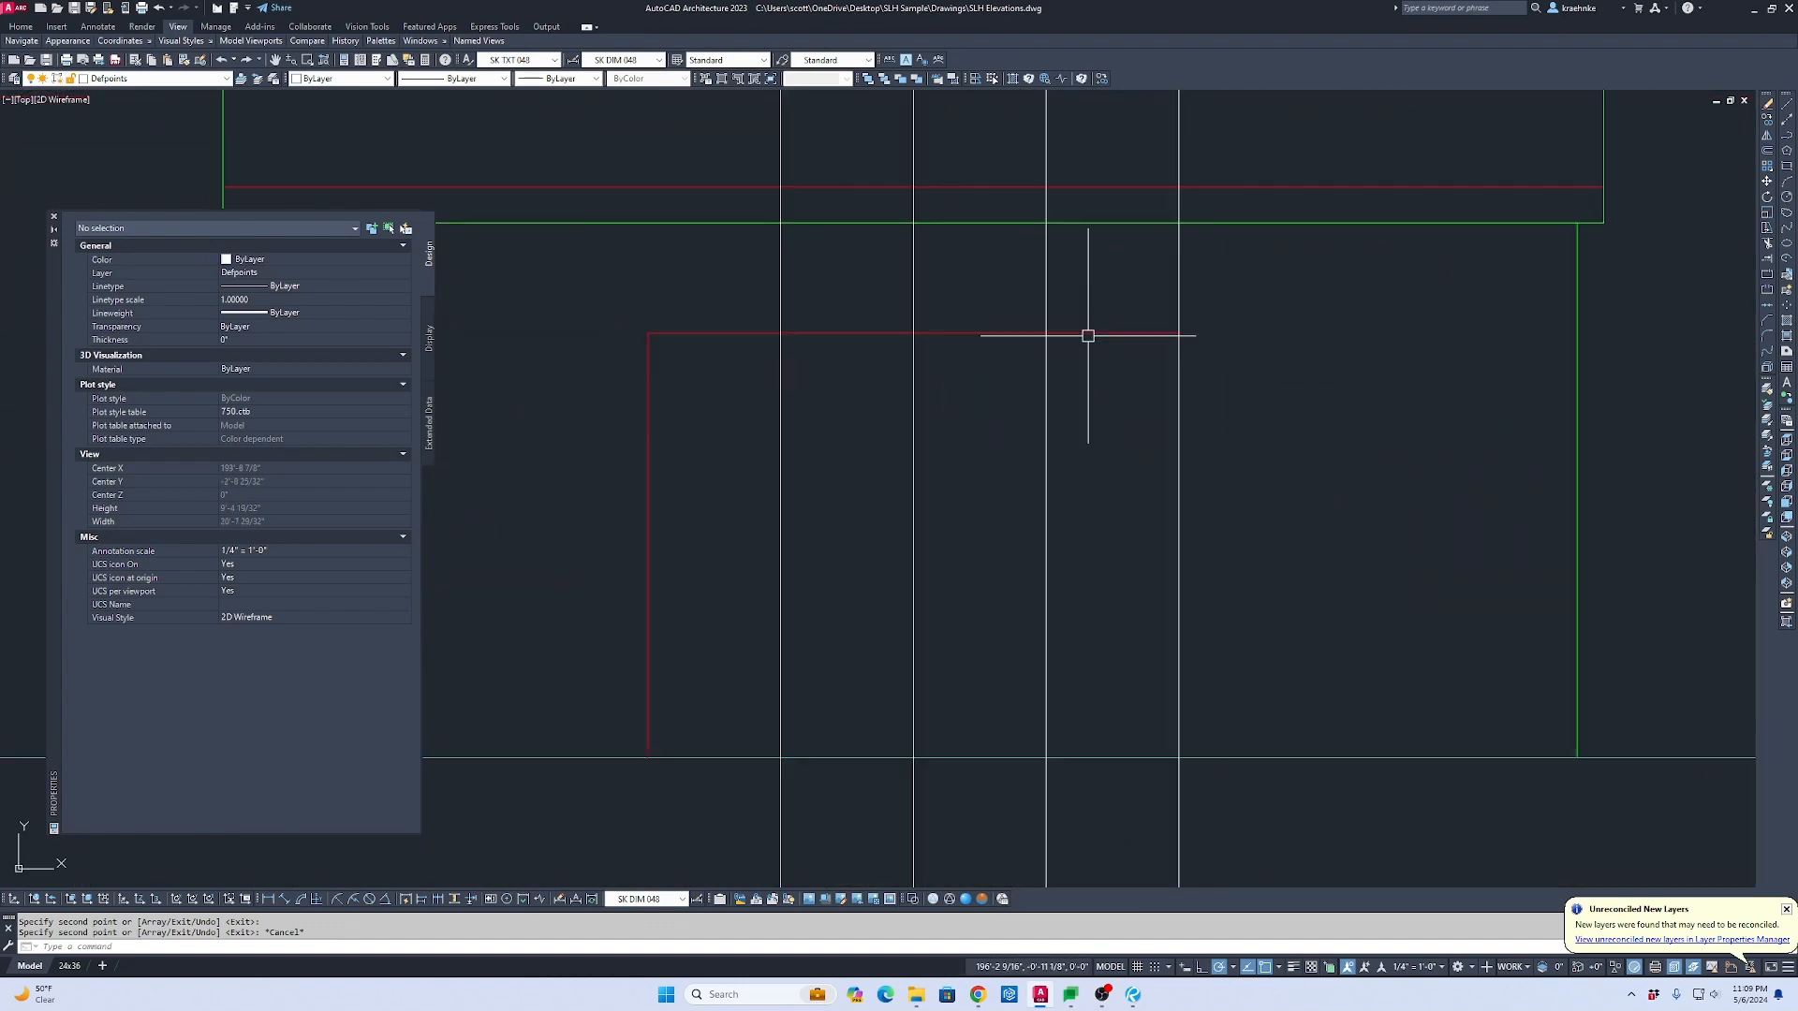
left_click_drag(1218, 342, 1184, 337)
key("Delete")
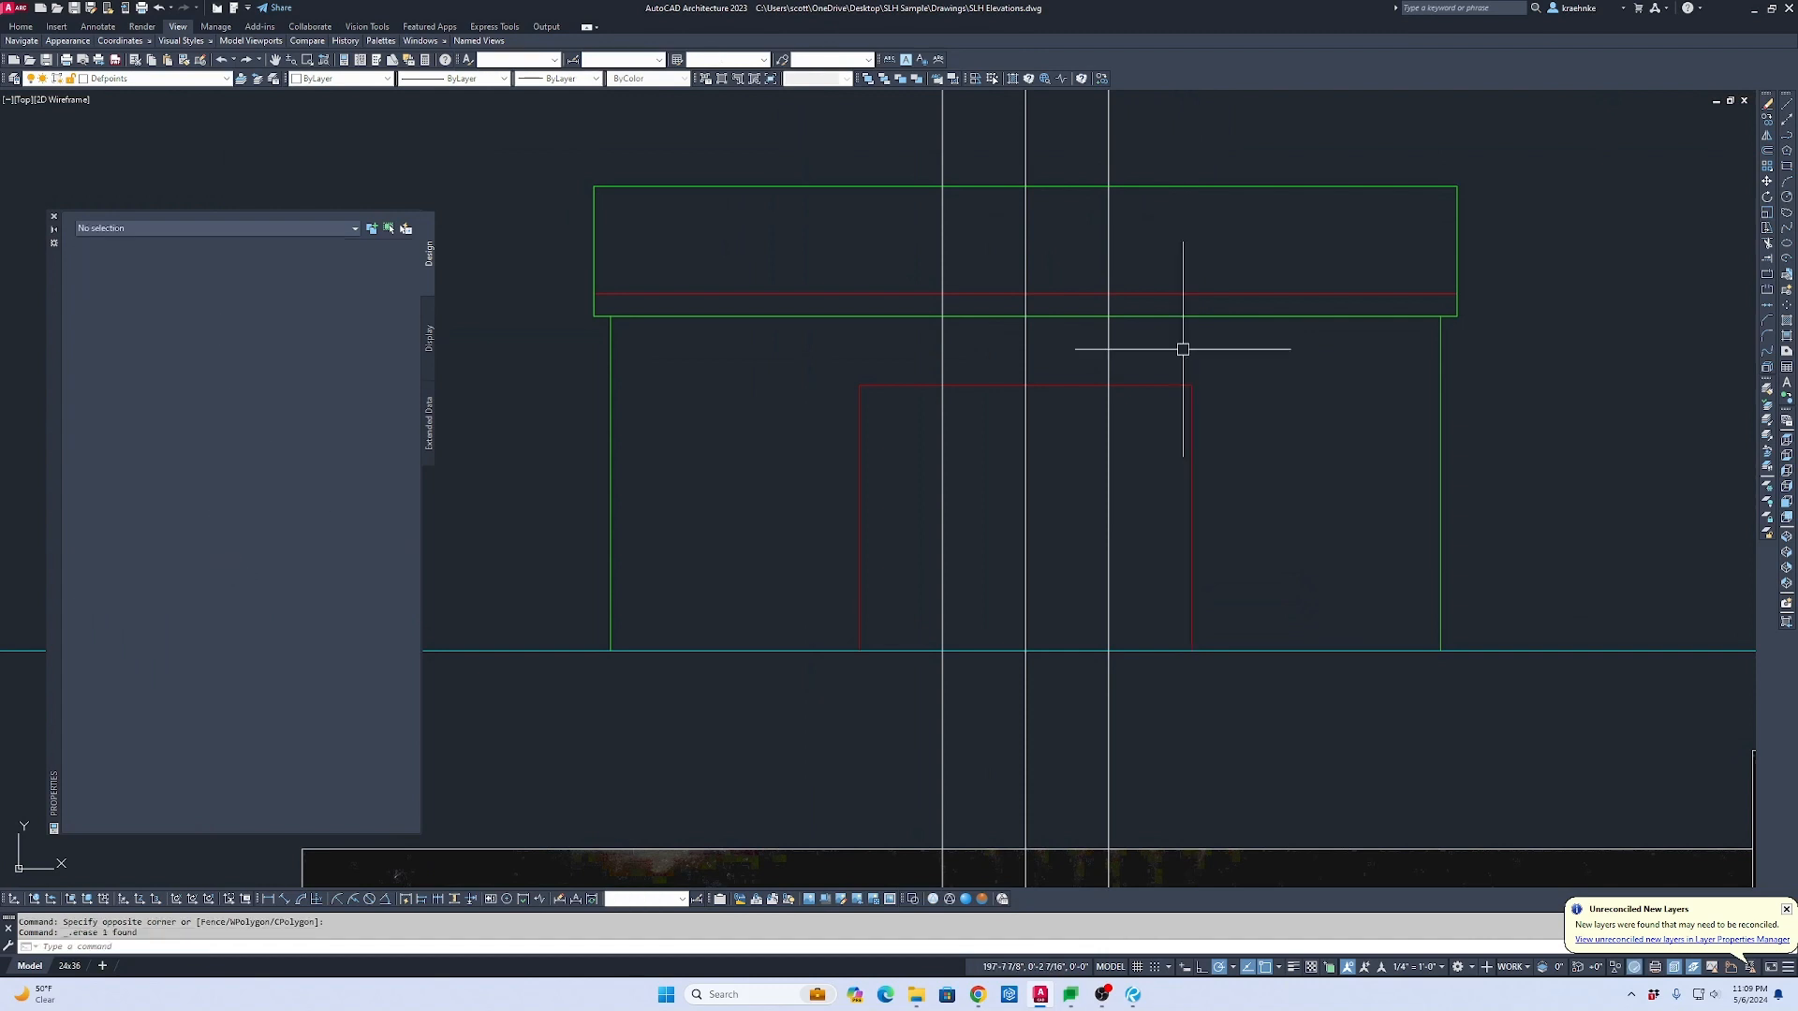
Step: Draw a rectangle for the rightmost door panel, between the right projection line and the opening's right edge, from head to grade
middle_click_drag(1072, 361, 1046, 364)
scroll(1049, 367, "up", 4)
key("Escape")
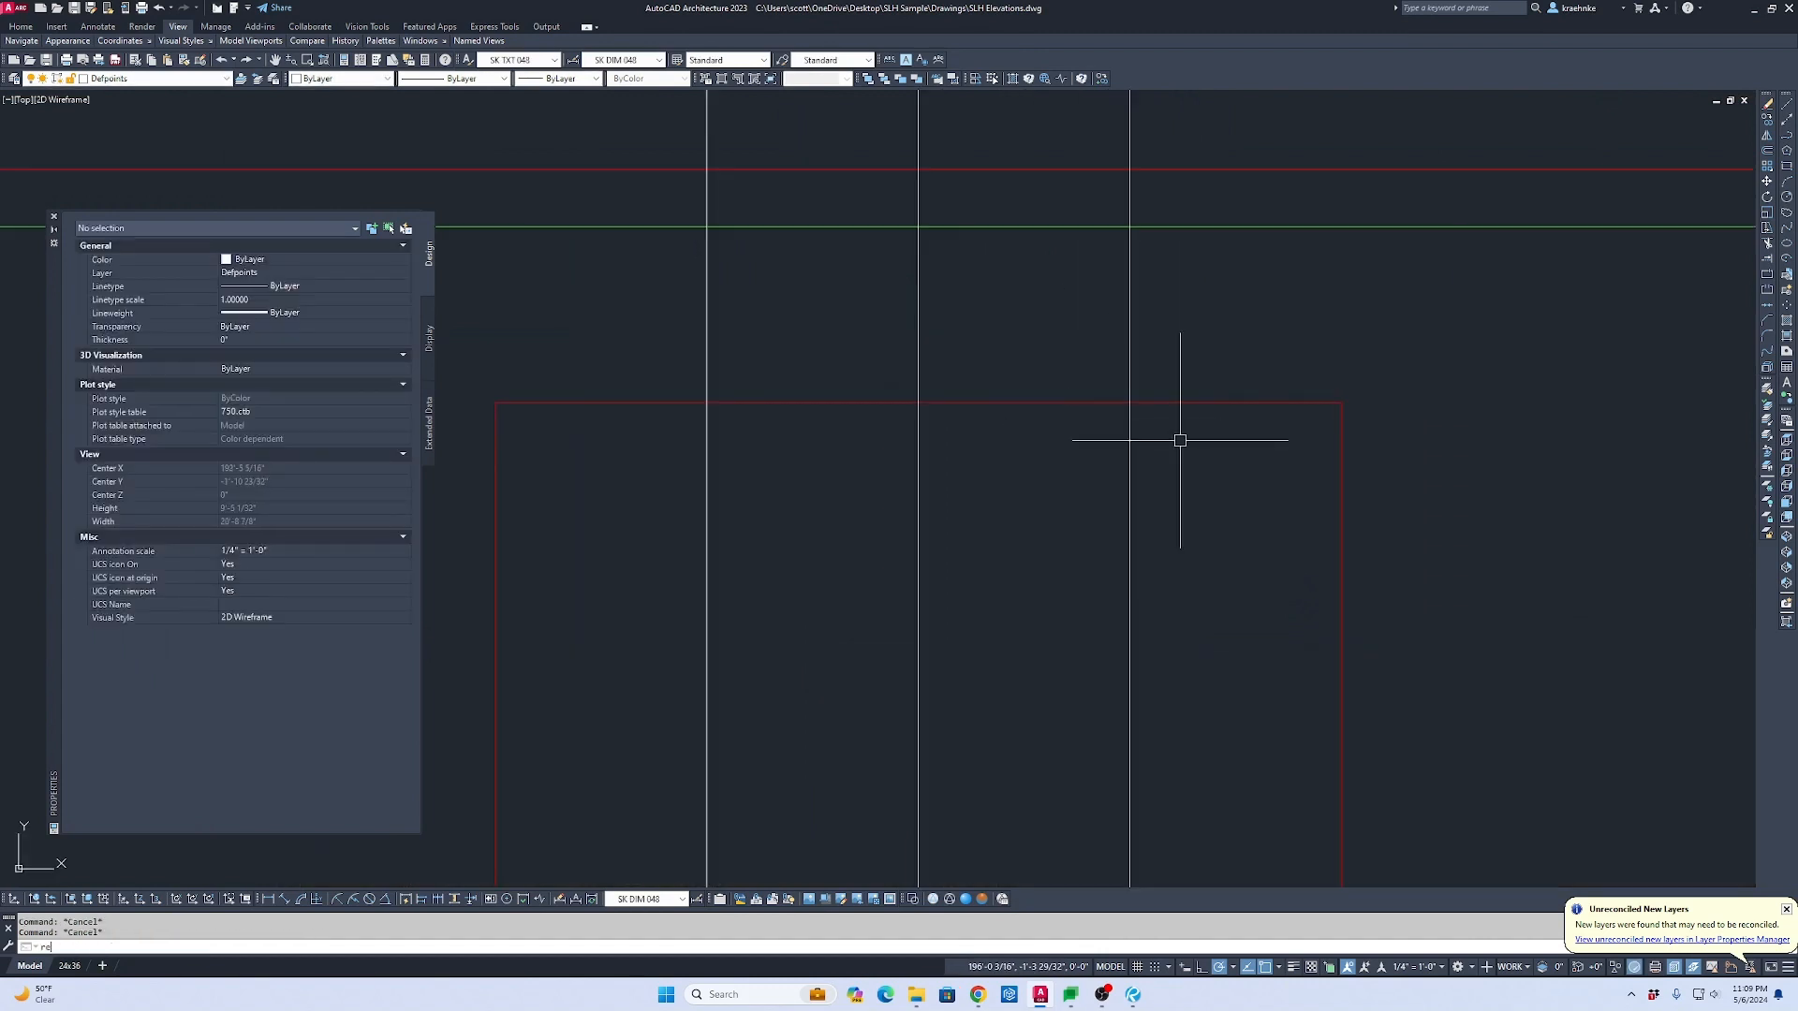
scroll(1077, 403, "down", 2)
type("re")
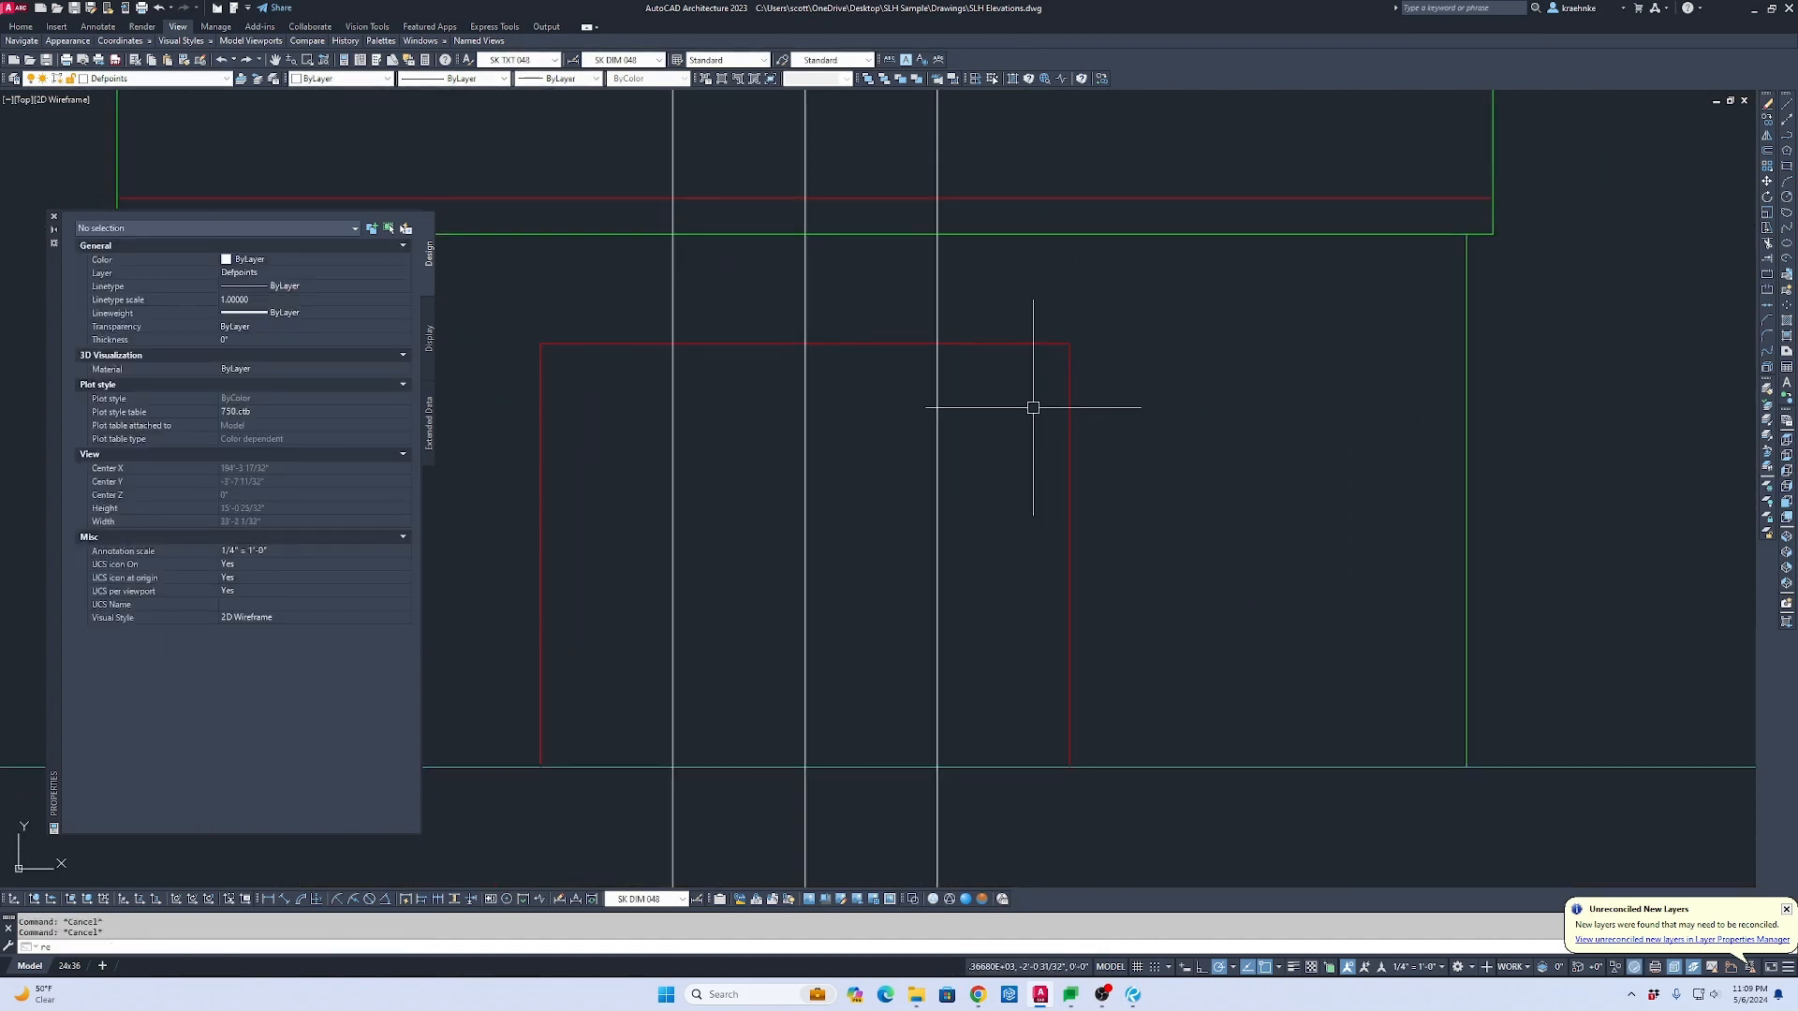
type("c")
key("Return")
left_click(937, 343)
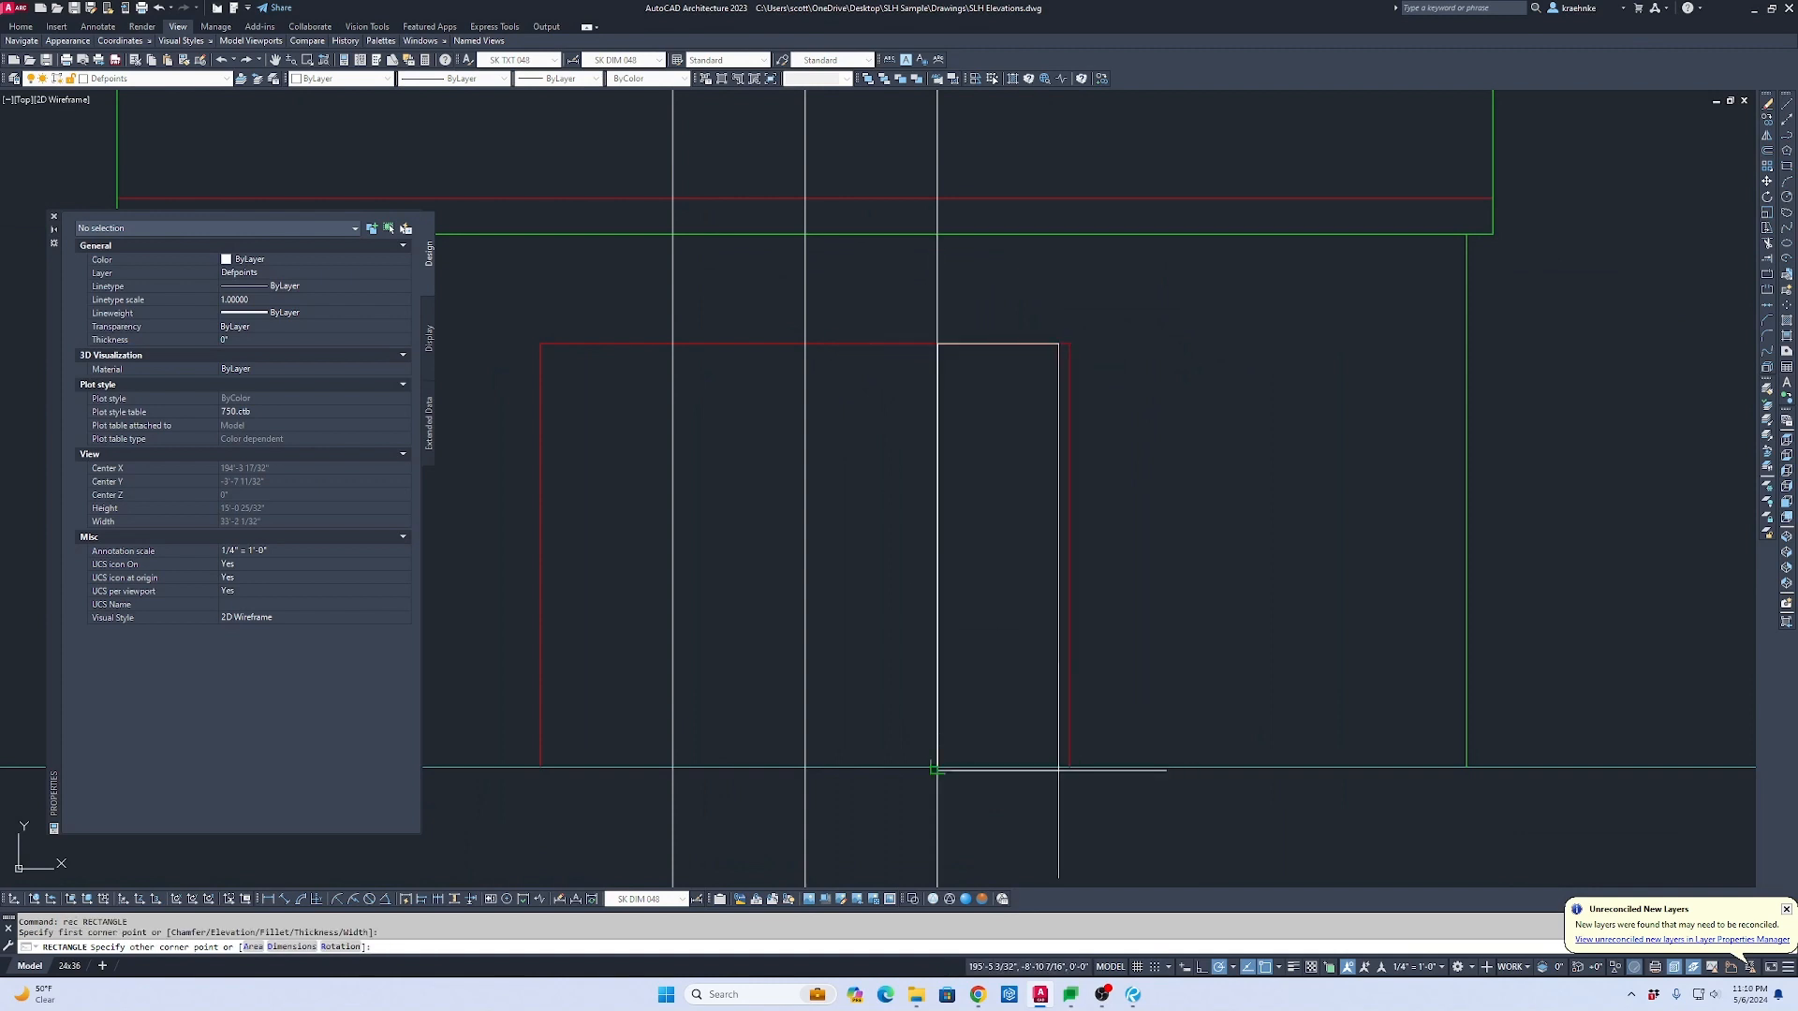
key("Escape")
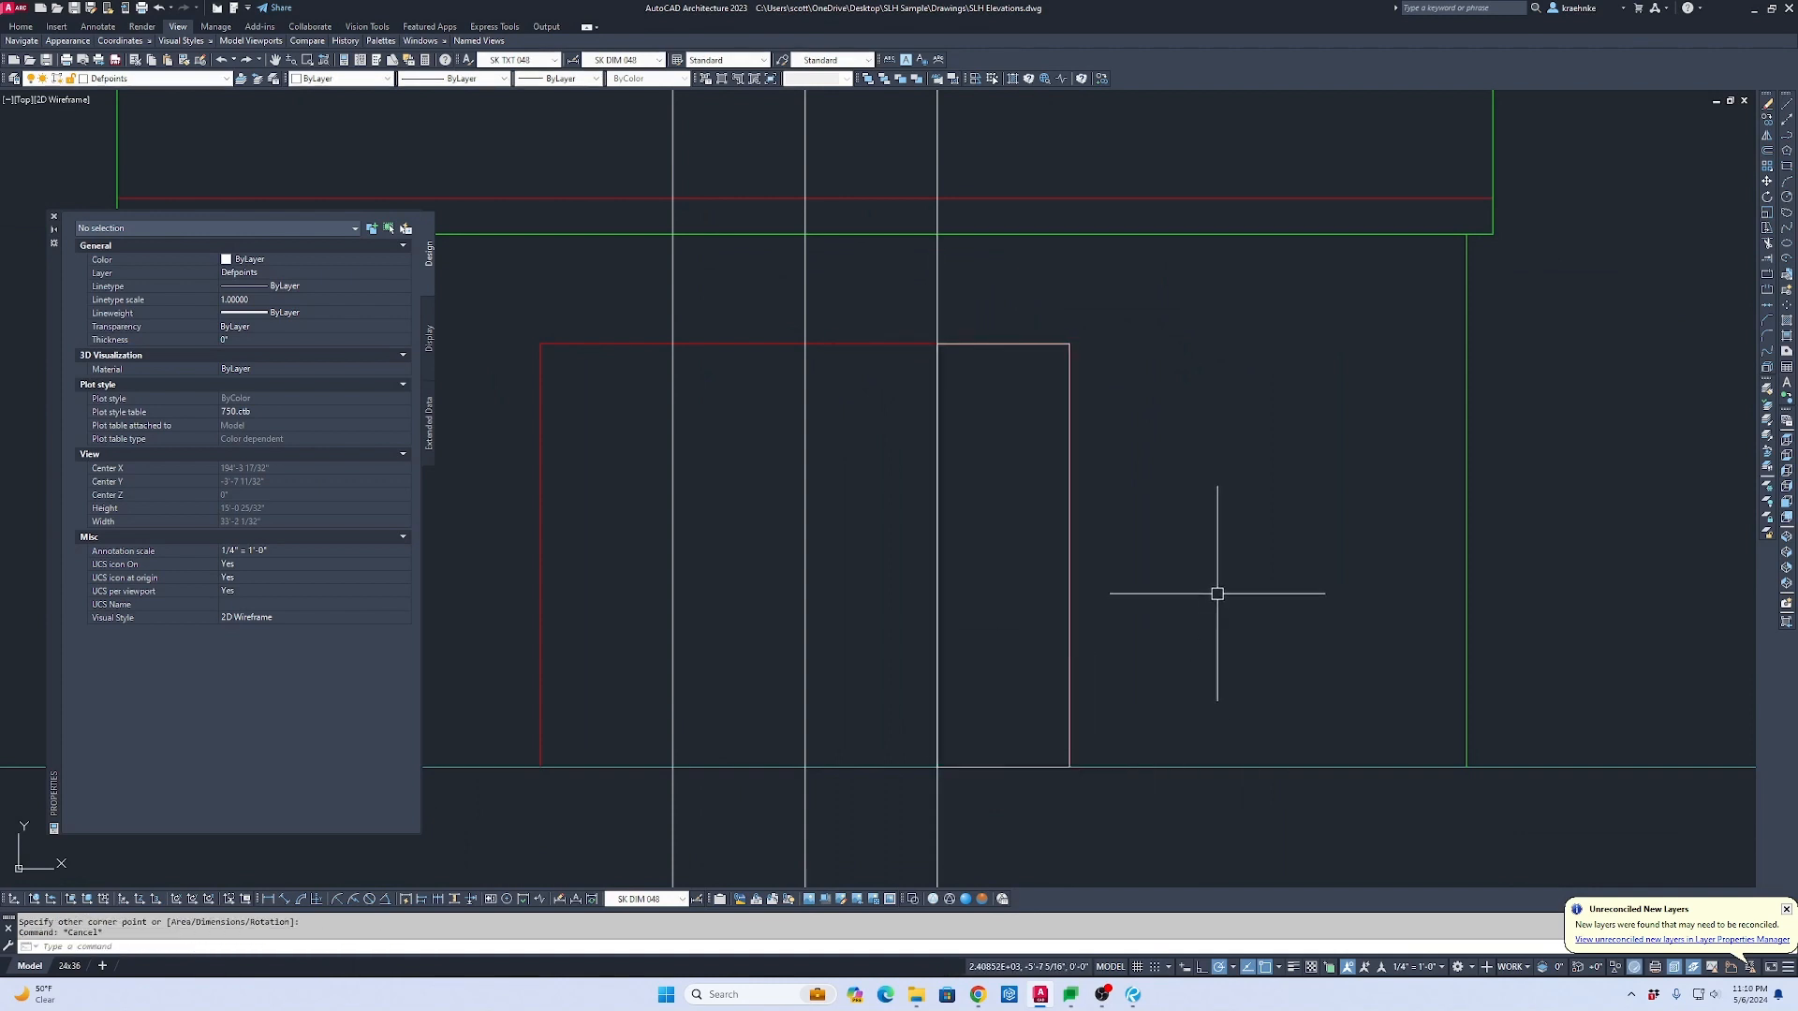
Step: Offset the door panel rectangle 4 inches inward to form its frame
type("o")
key("Return")
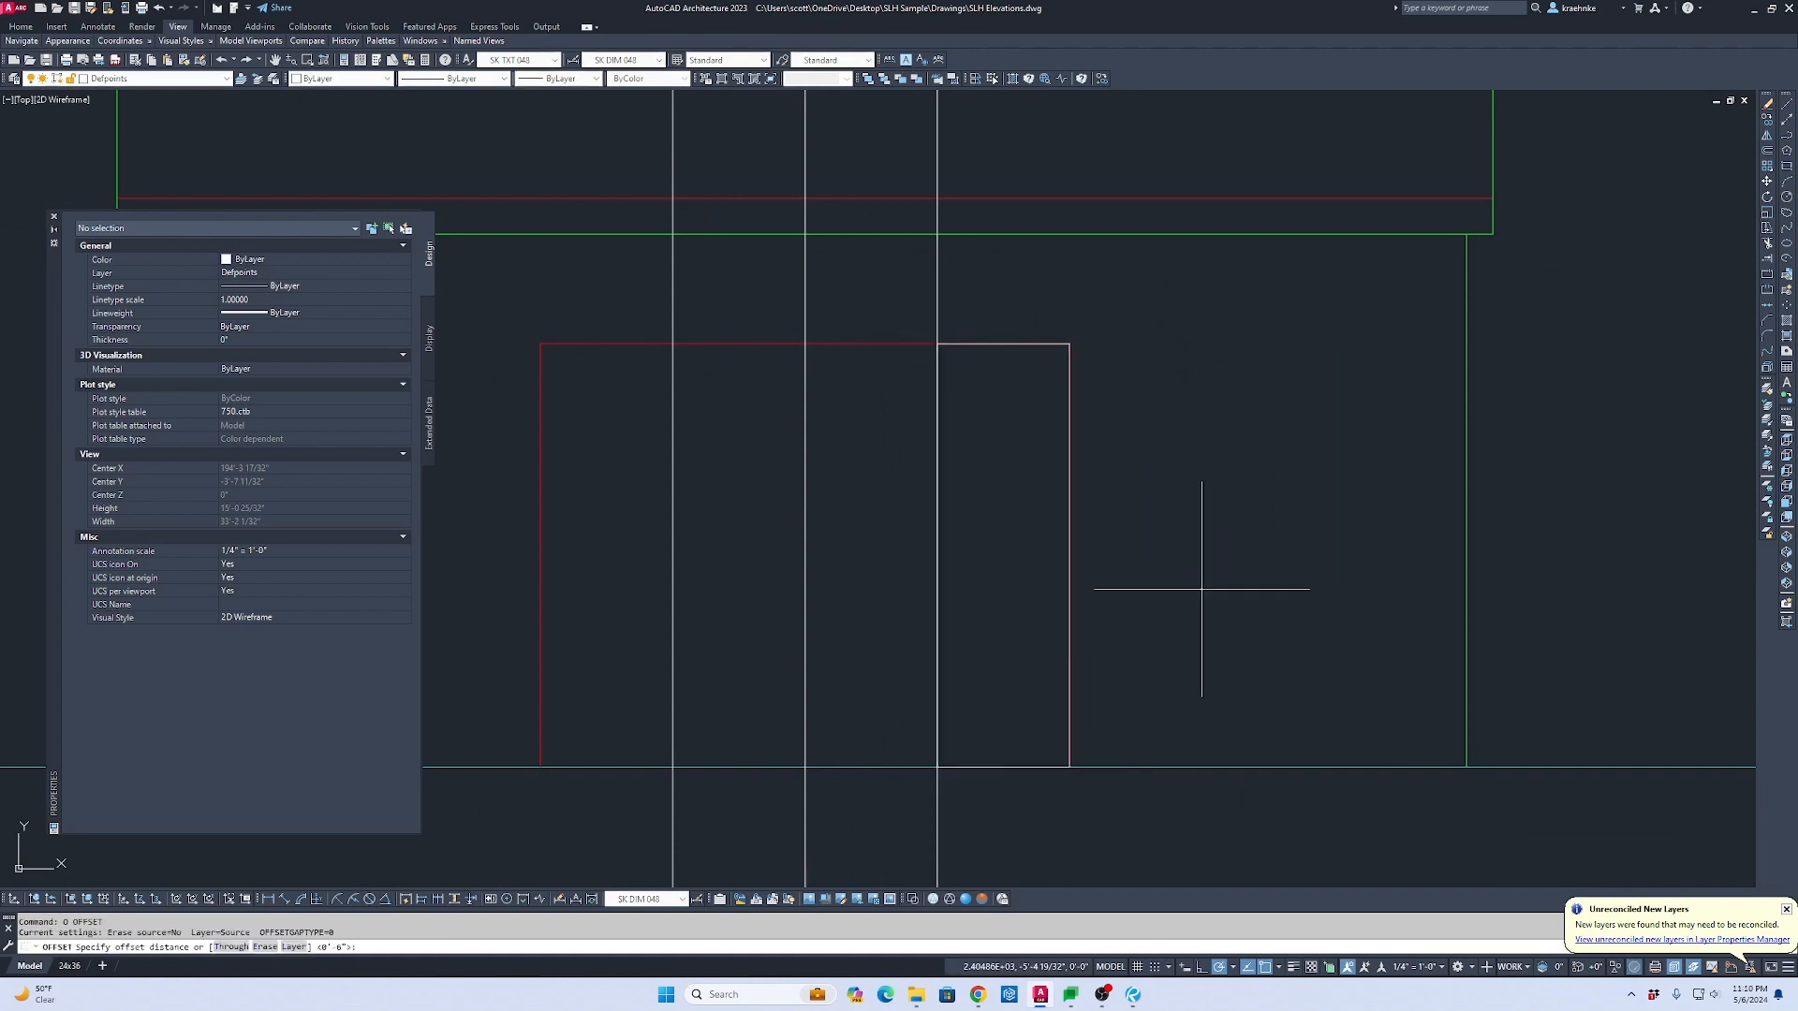
type("4")
key("Return")
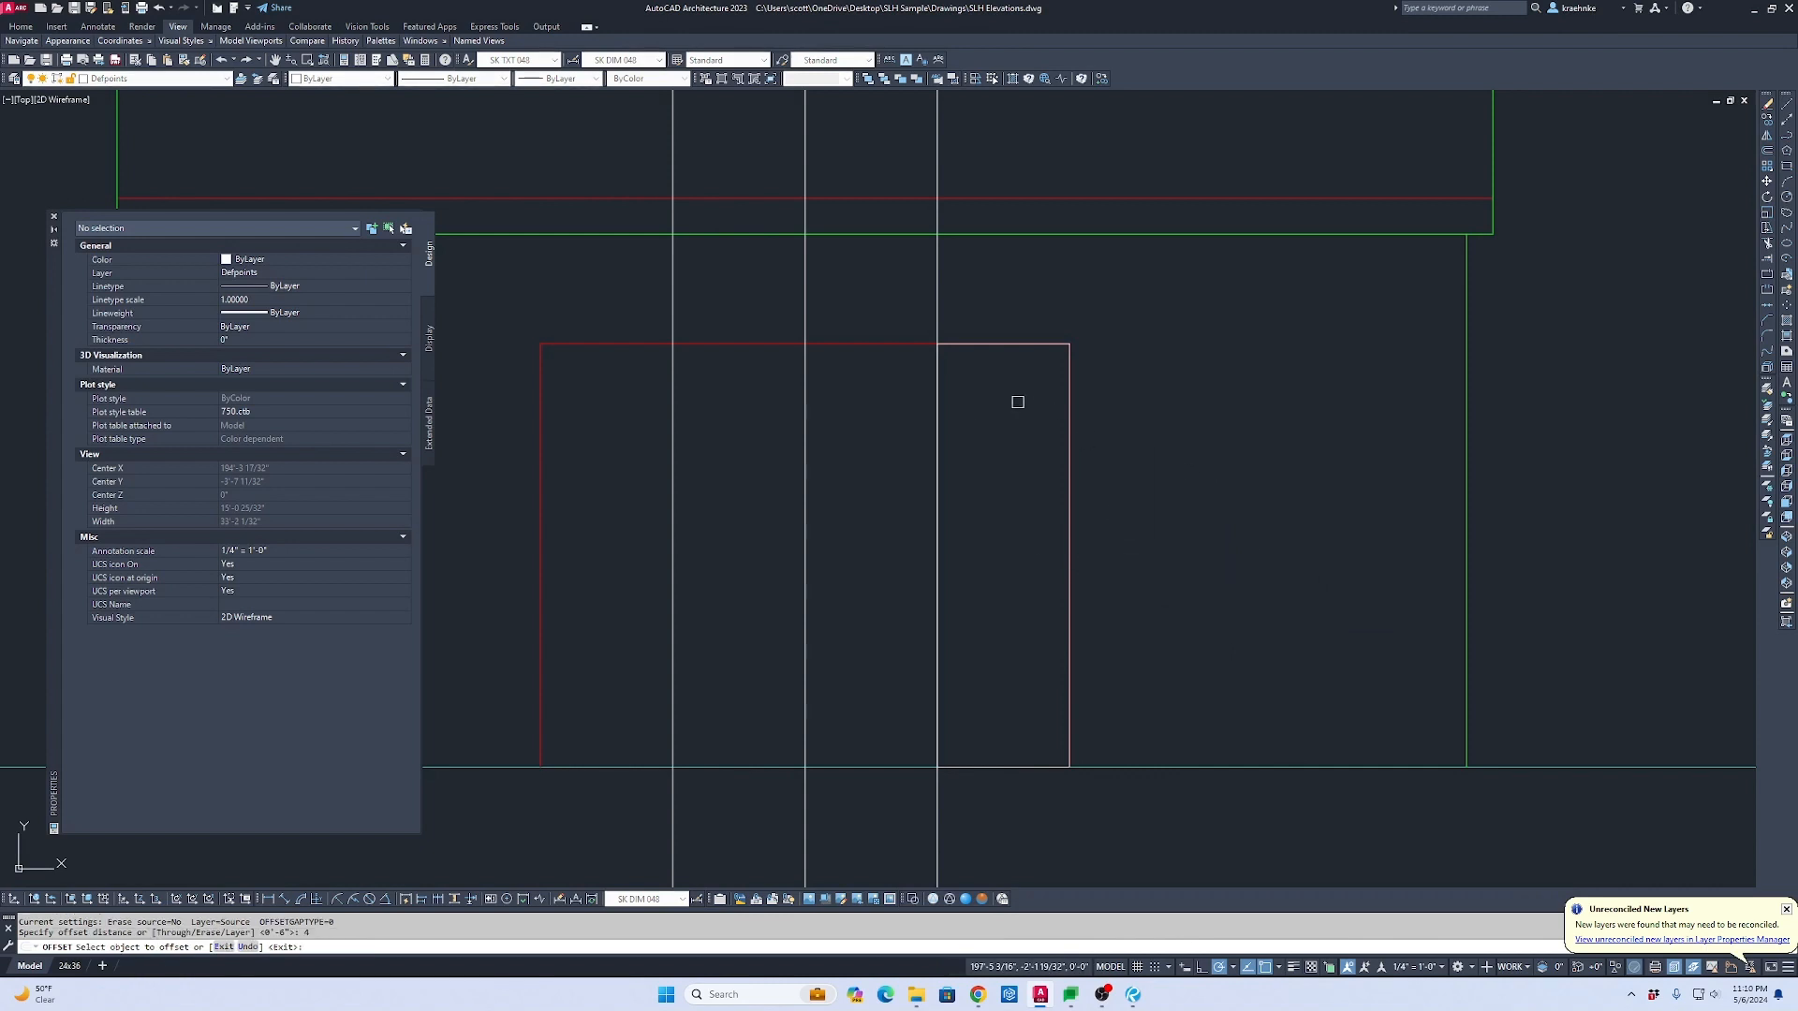
left_click(937, 414)
left_click(1049, 490)
key("Escape")
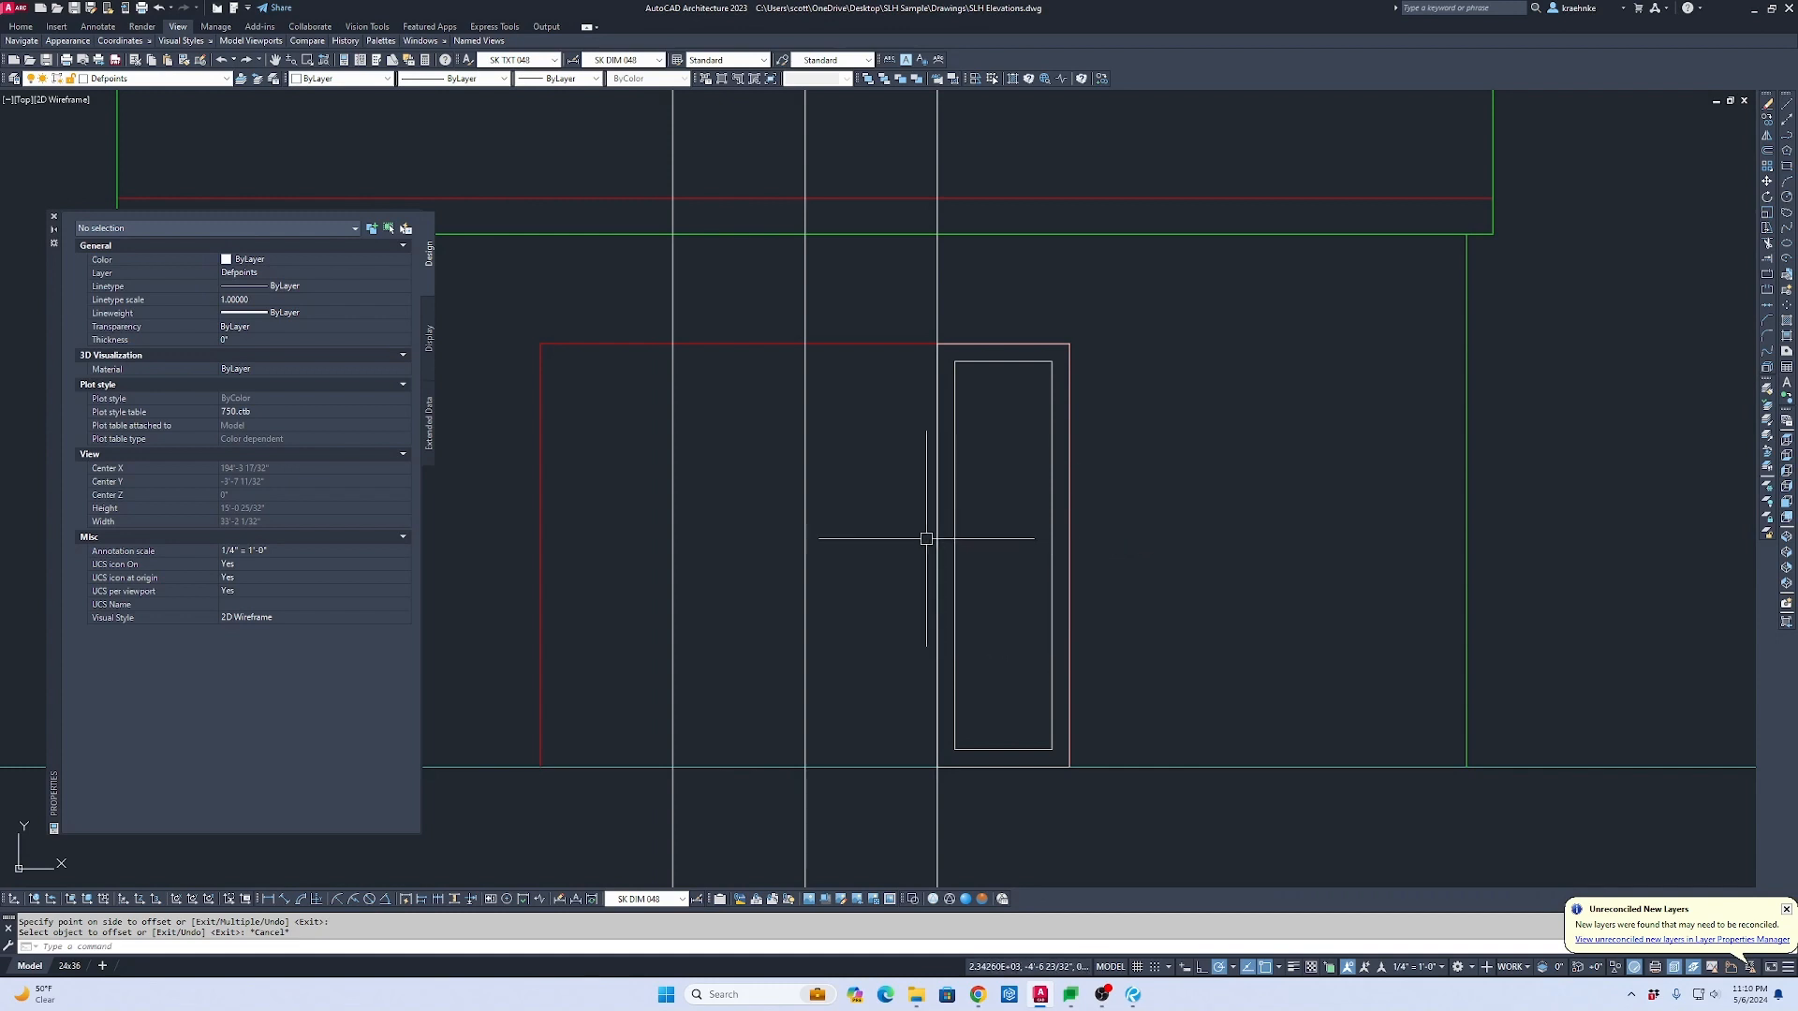
Step: Stretch the left side of the door panel and its inner frame 2 inches to the left for the panel overlap
scroll(936, 543, "up", 2)
scroll(987, 497, "down", 2)
key("Escape")
key("Escape")
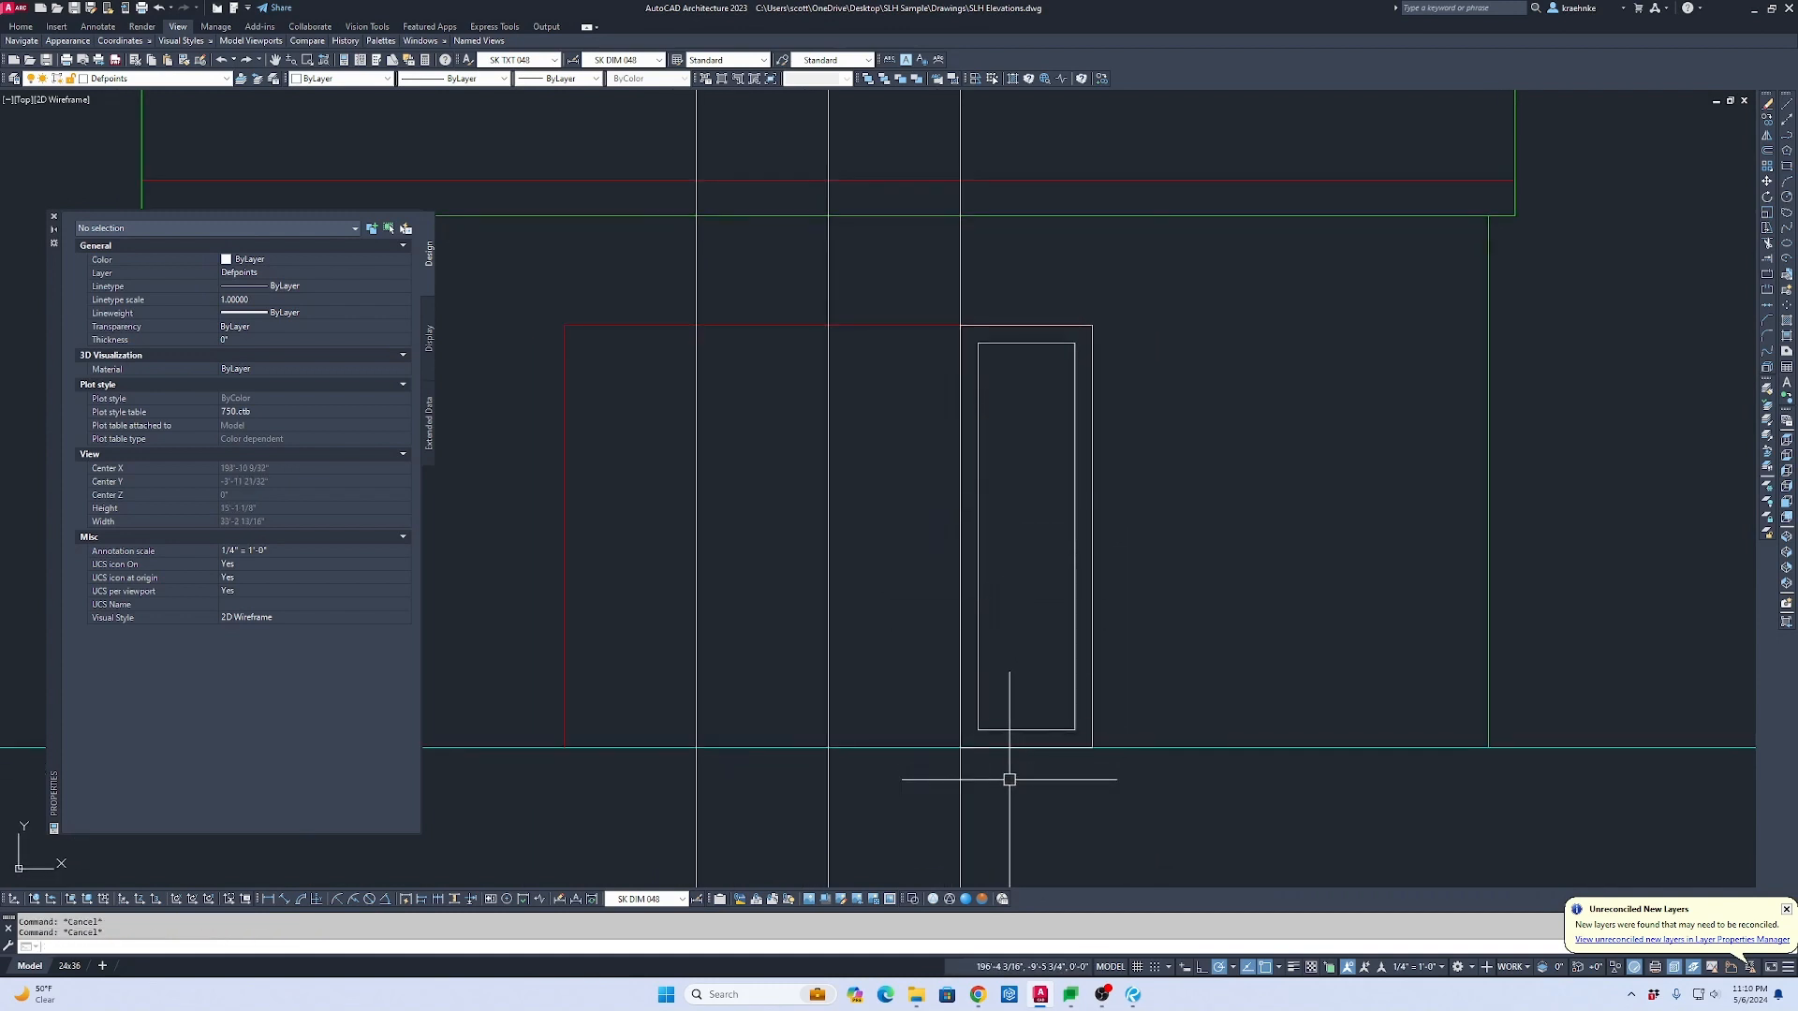
type("s")
key("Return")
left_click(1008, 779)
left_click(894, 293)
key("Return")
left_click(1052, 288)
type("2")
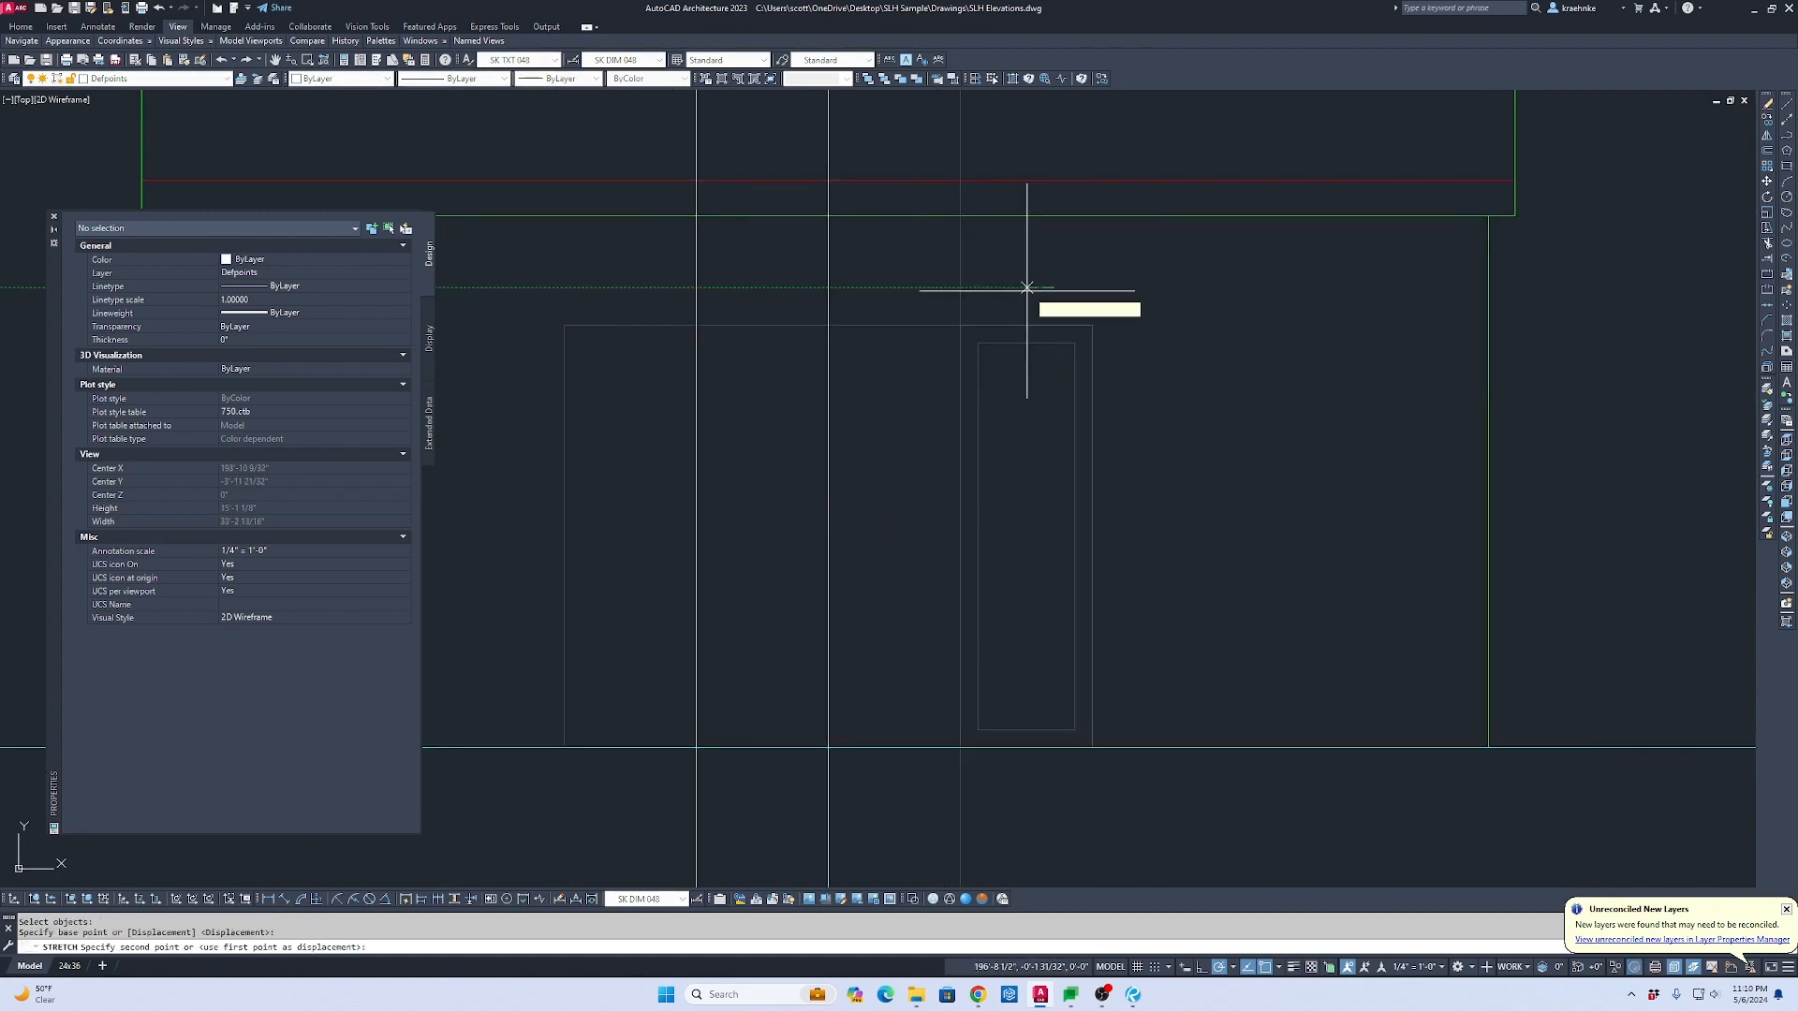
key("Return")
key("Escape")
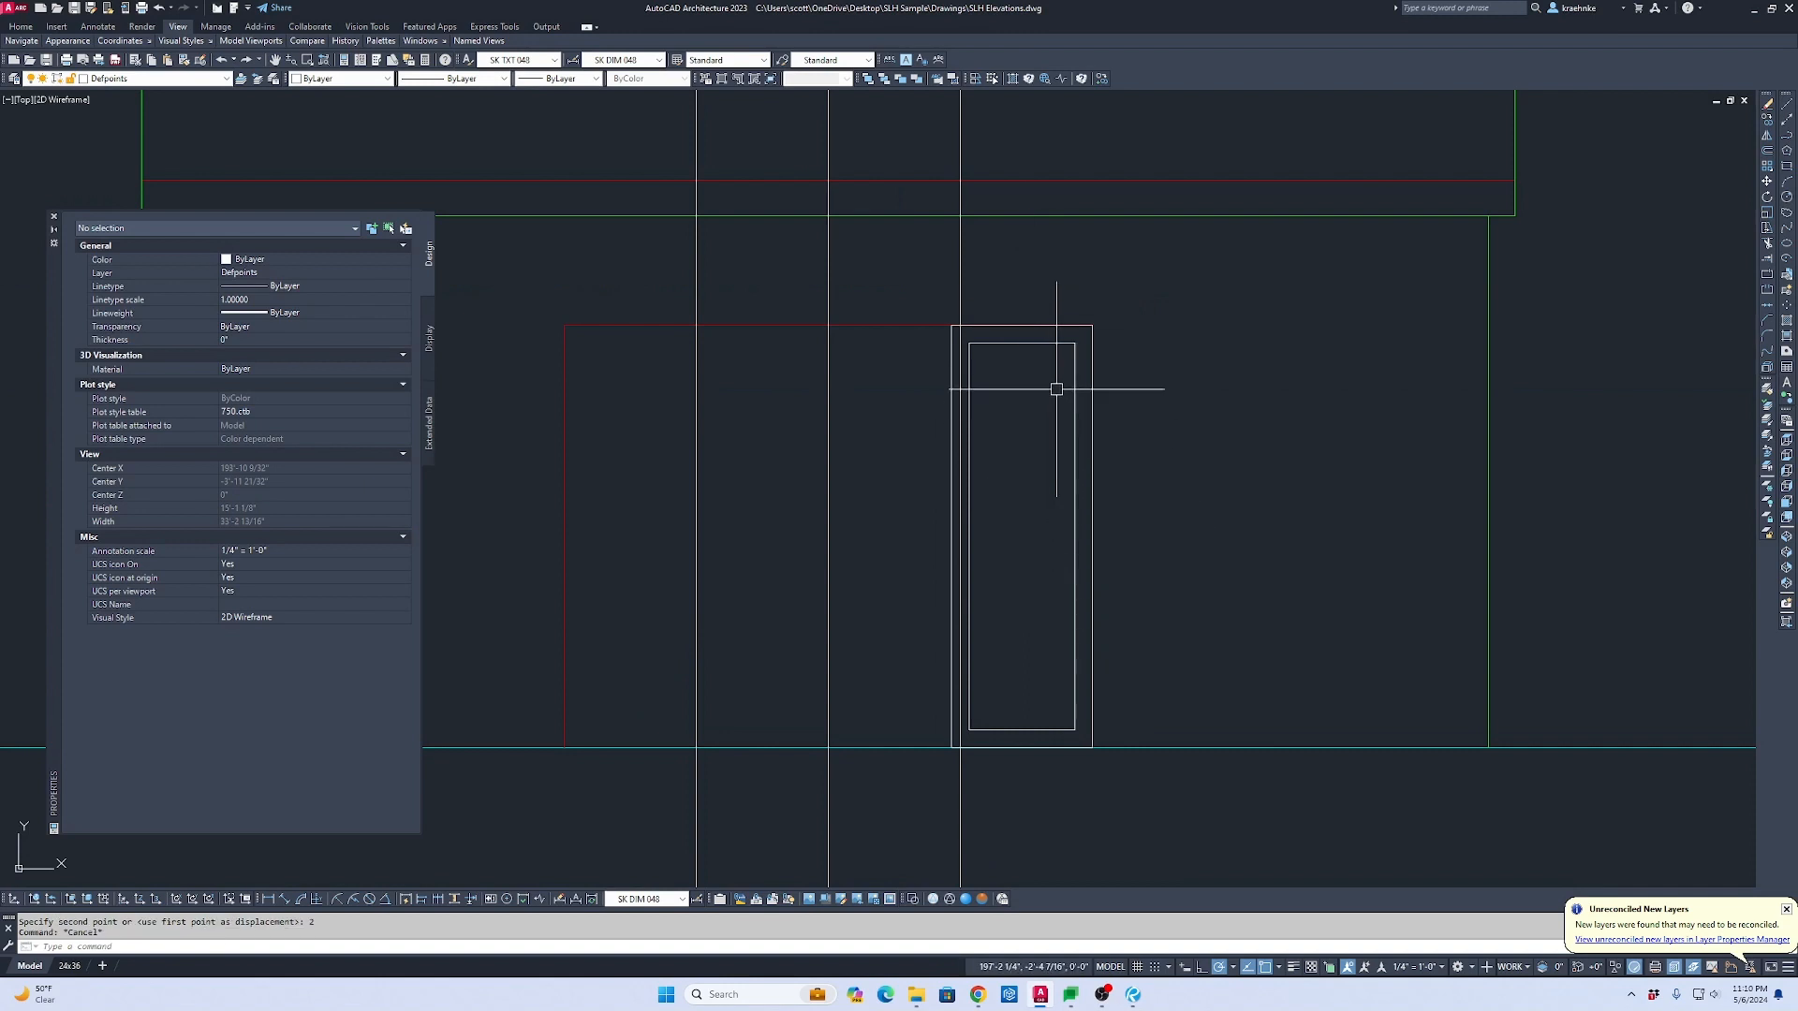
Step: Copy the door panel's inner frame rectangle to the left so its right edge meets the existing panel's left edge
scroll(1047, 349, "up", 2)
left_click(1047, 339)
type("c")
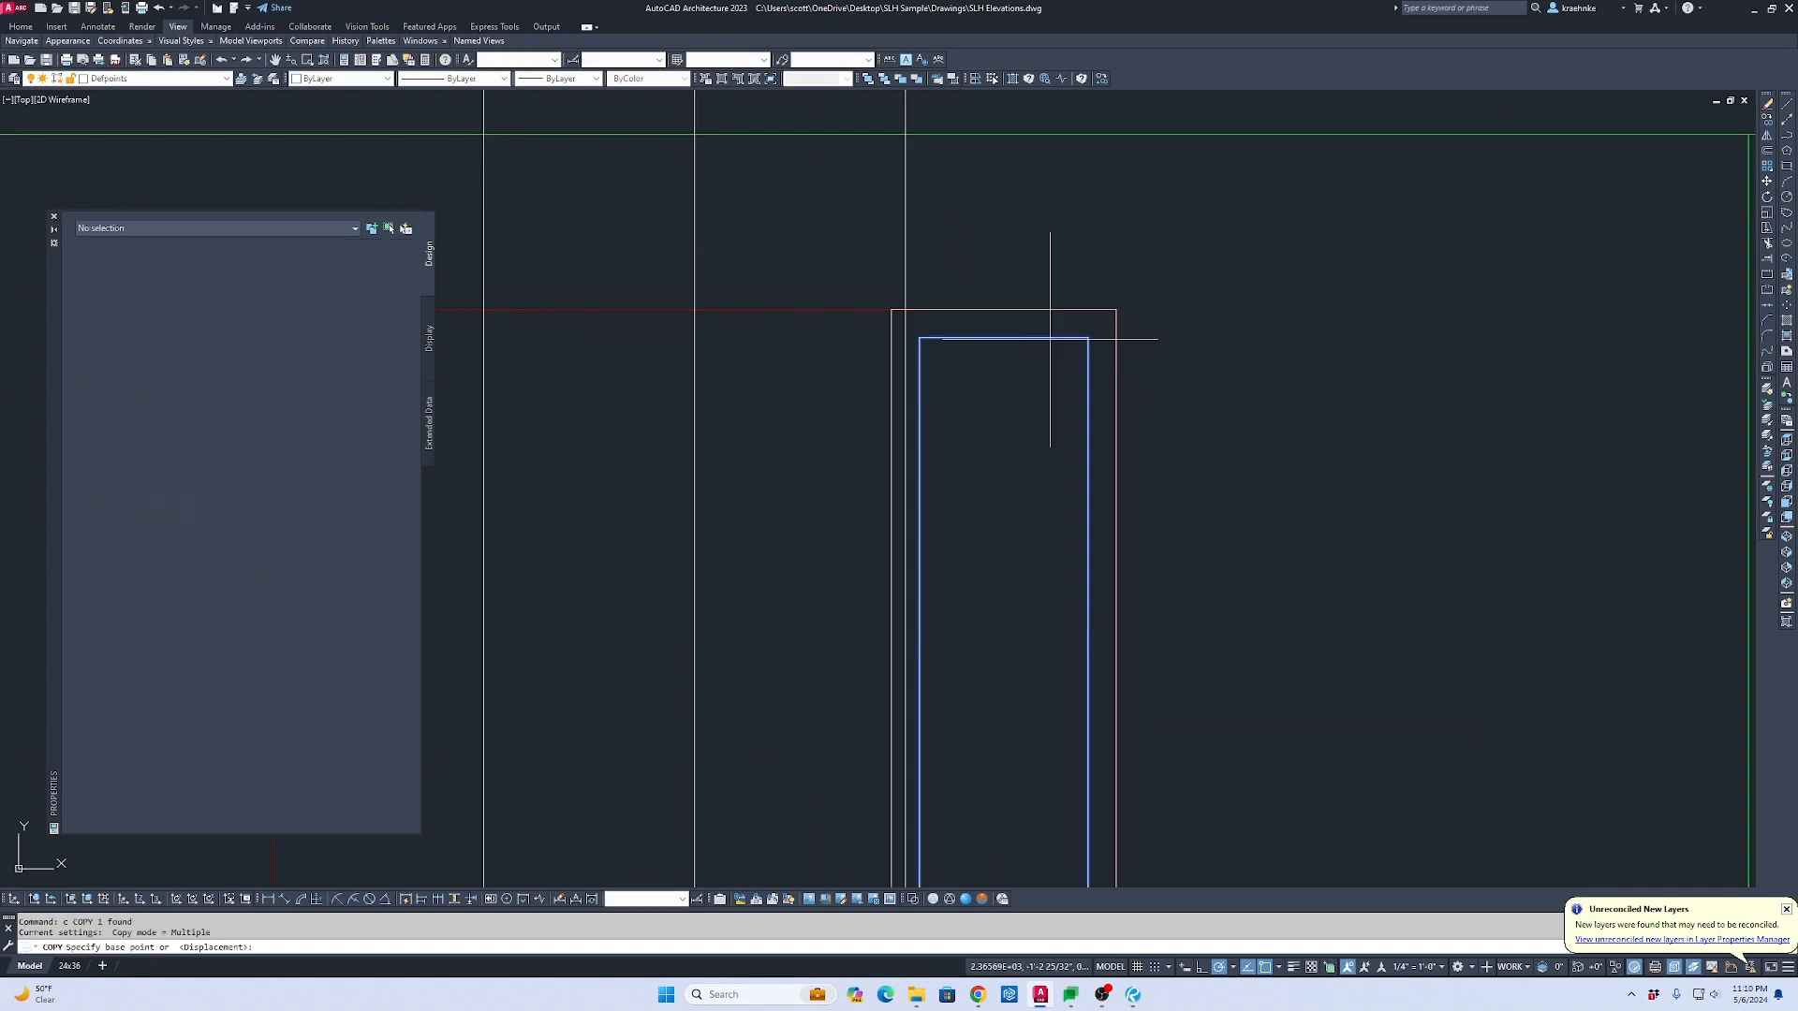
key("Return")
left_click(1087, 337)
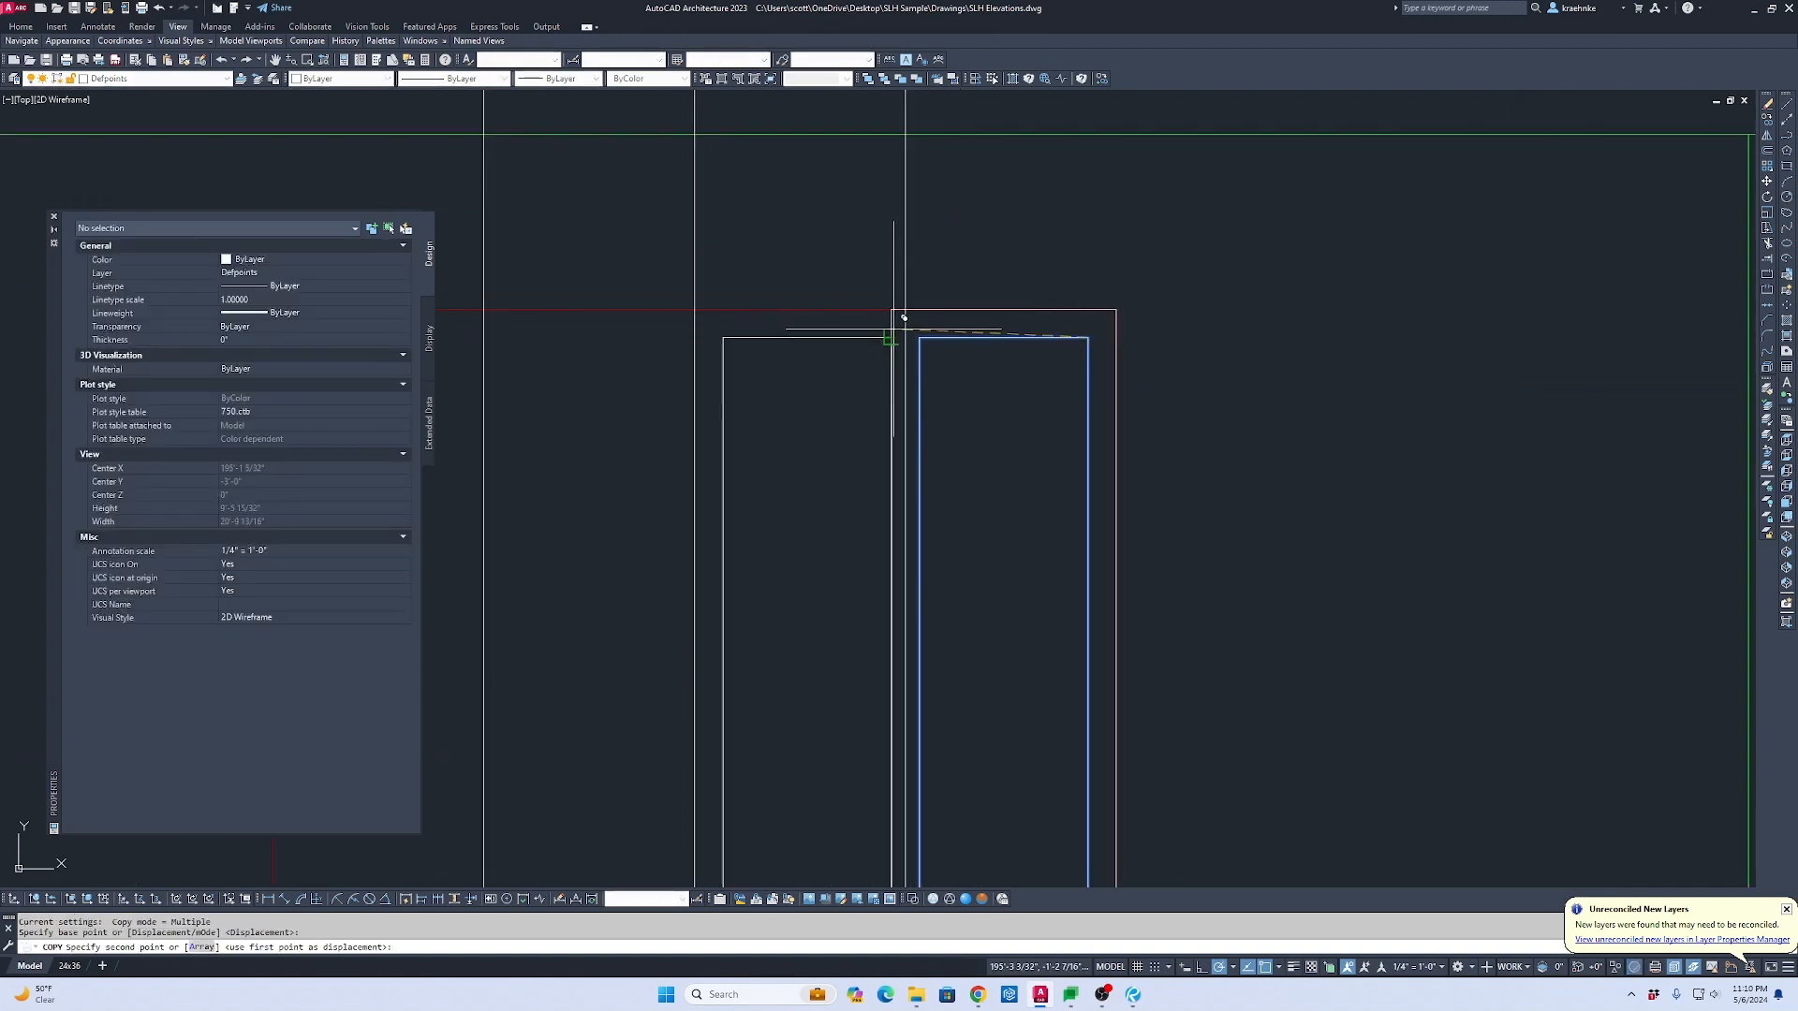
key("Escape")
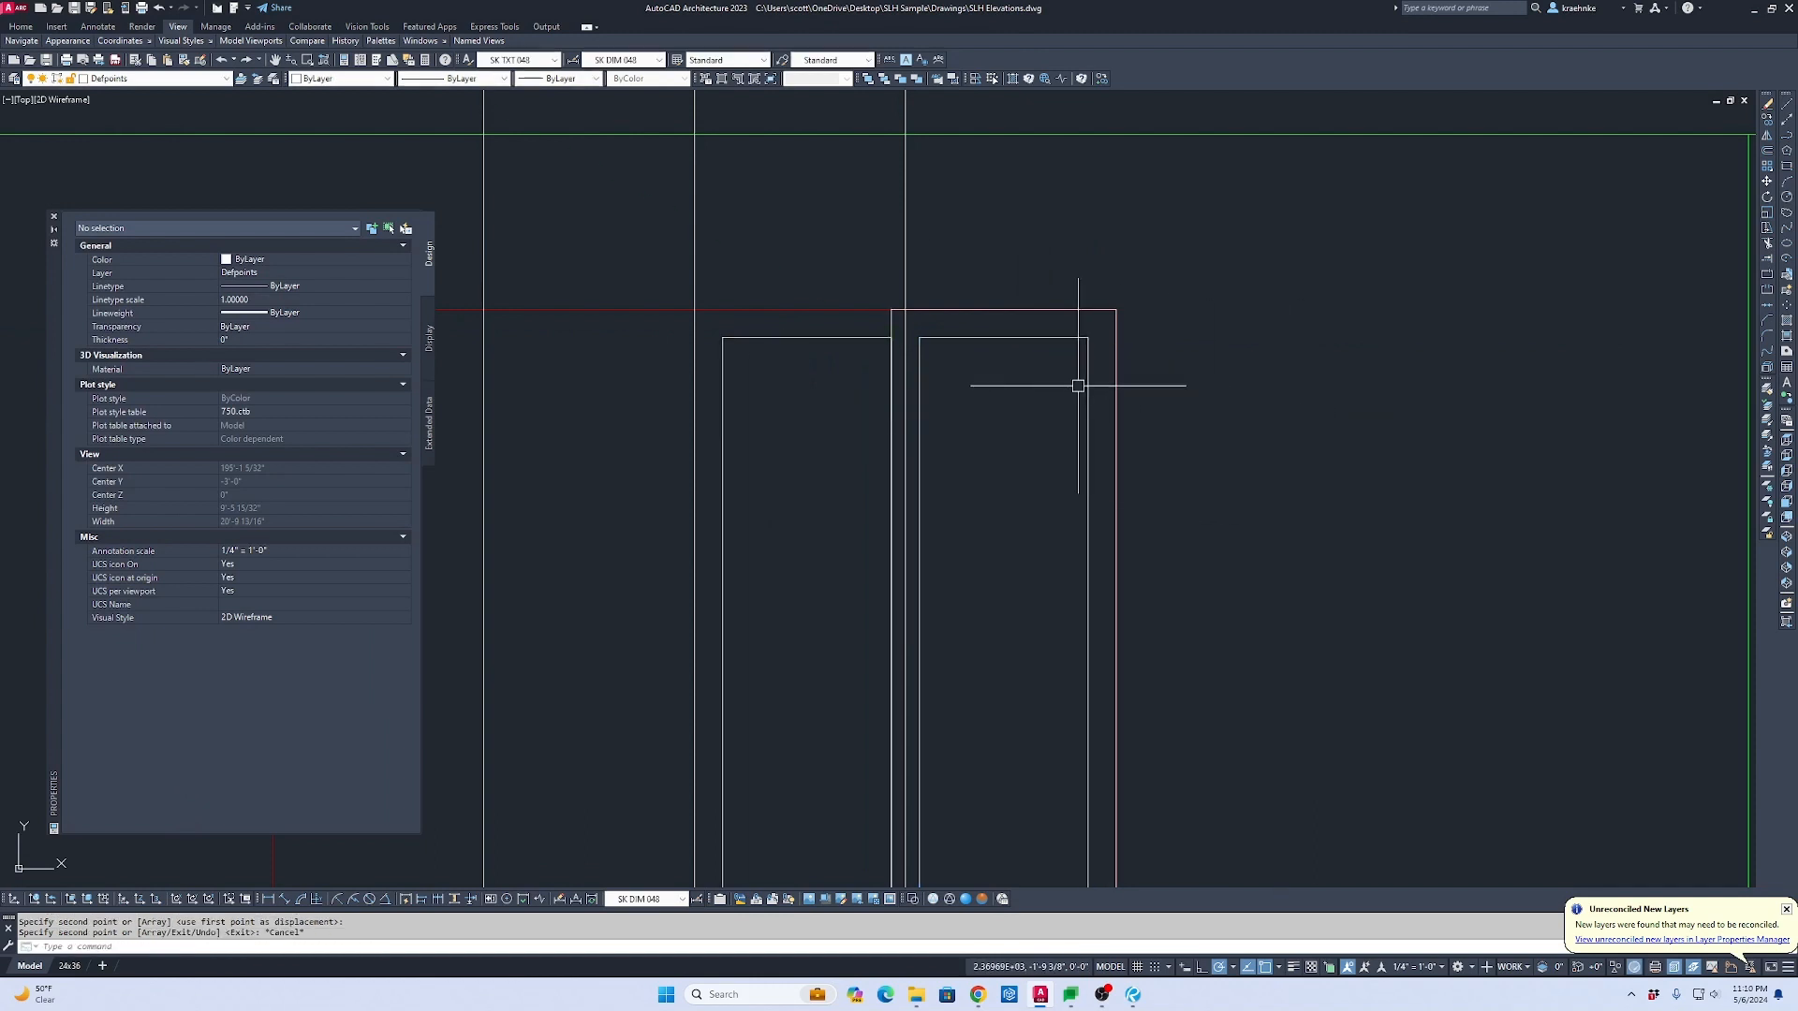
Step: Draw a rectangle for the adjacent door panel, from the middle projection line to the existing panel's left edge, head to grade
type("rec")
key("Return")
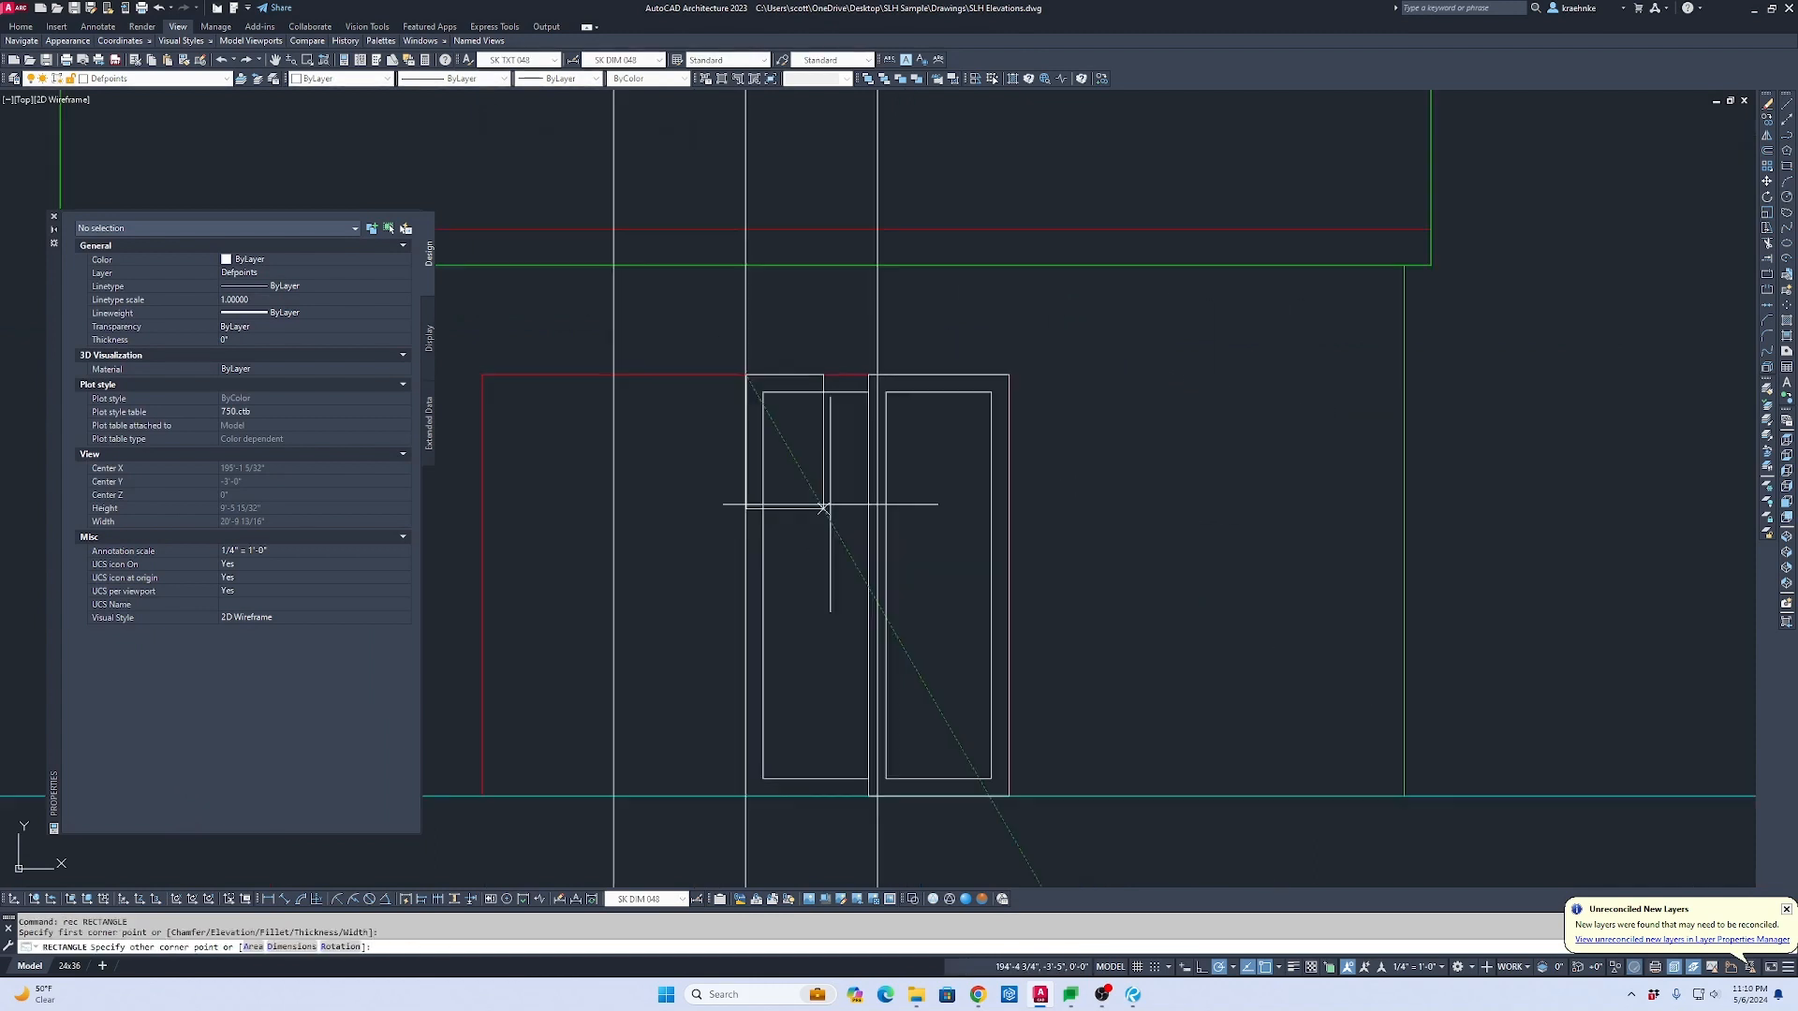
left_click(694, 309)
scroll(822, 502, "down", 2)
scroll(859, 559, "up", 2)
key("Escape")
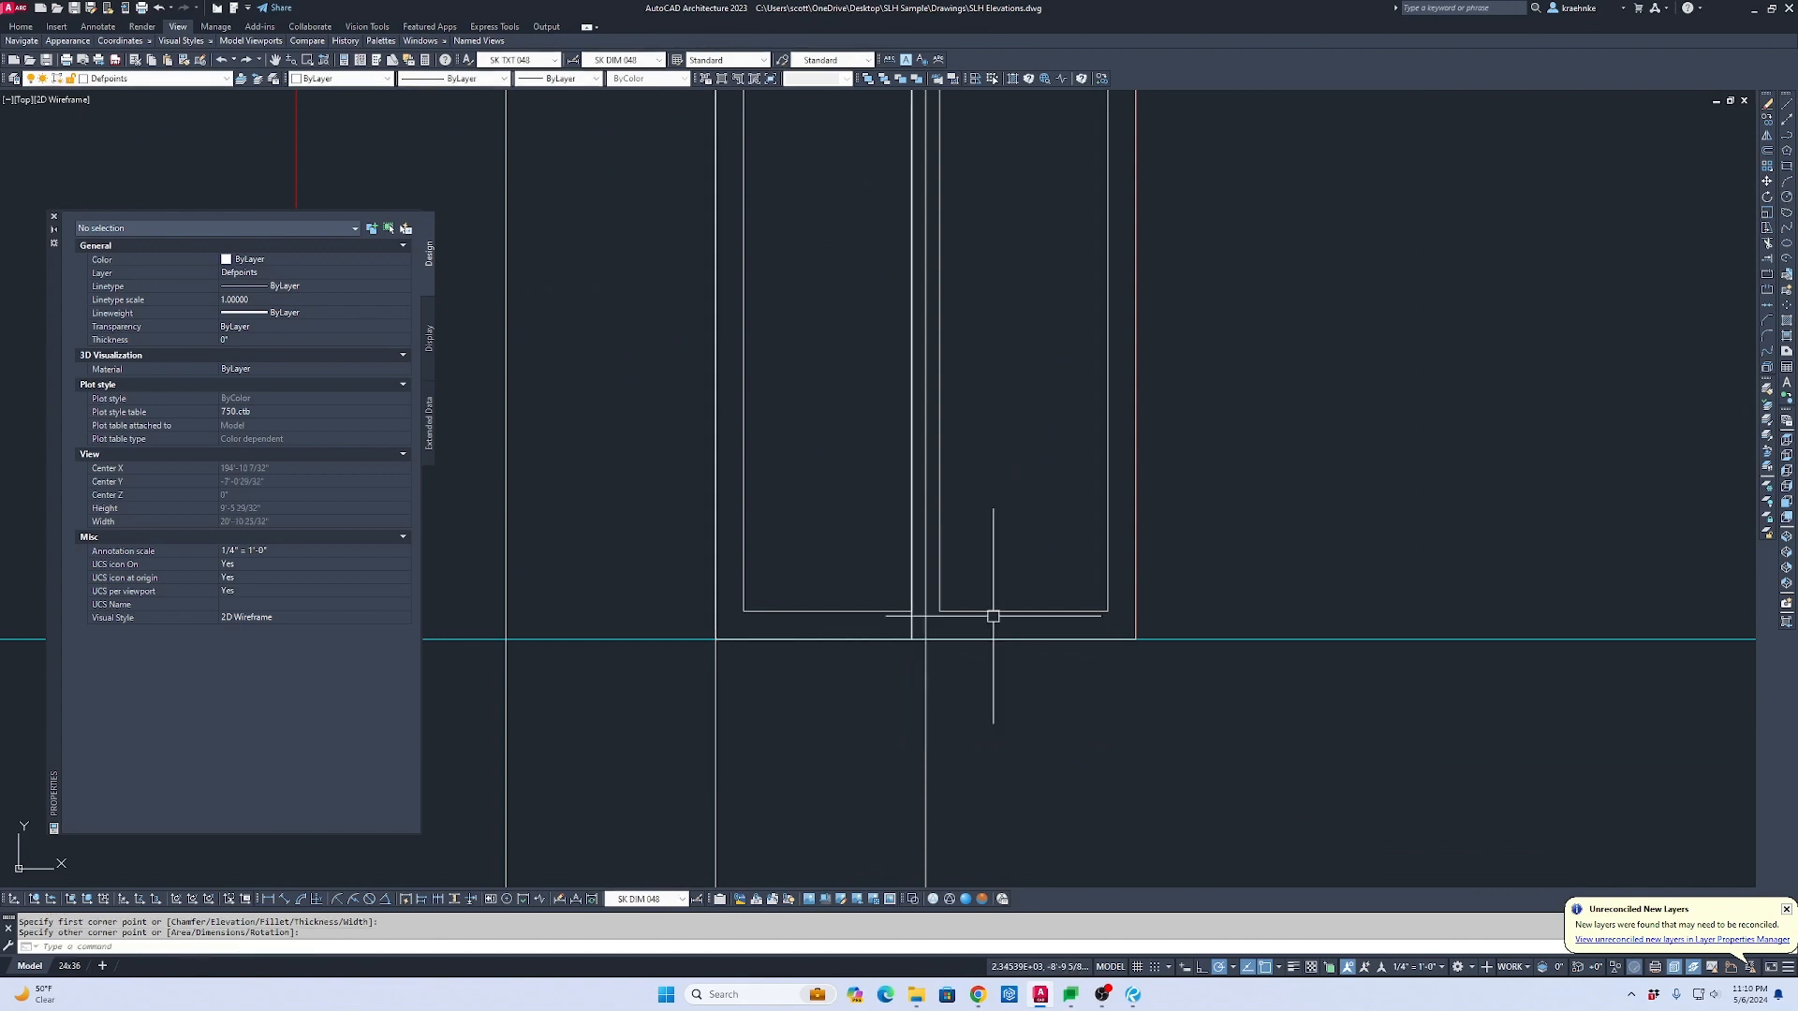
Step: Delete the rightmost projection line, which runs through the overlap of the two door panels
middle_click_drag(991, 614, 997, 697)
scroll(997, 698, "down", 4)
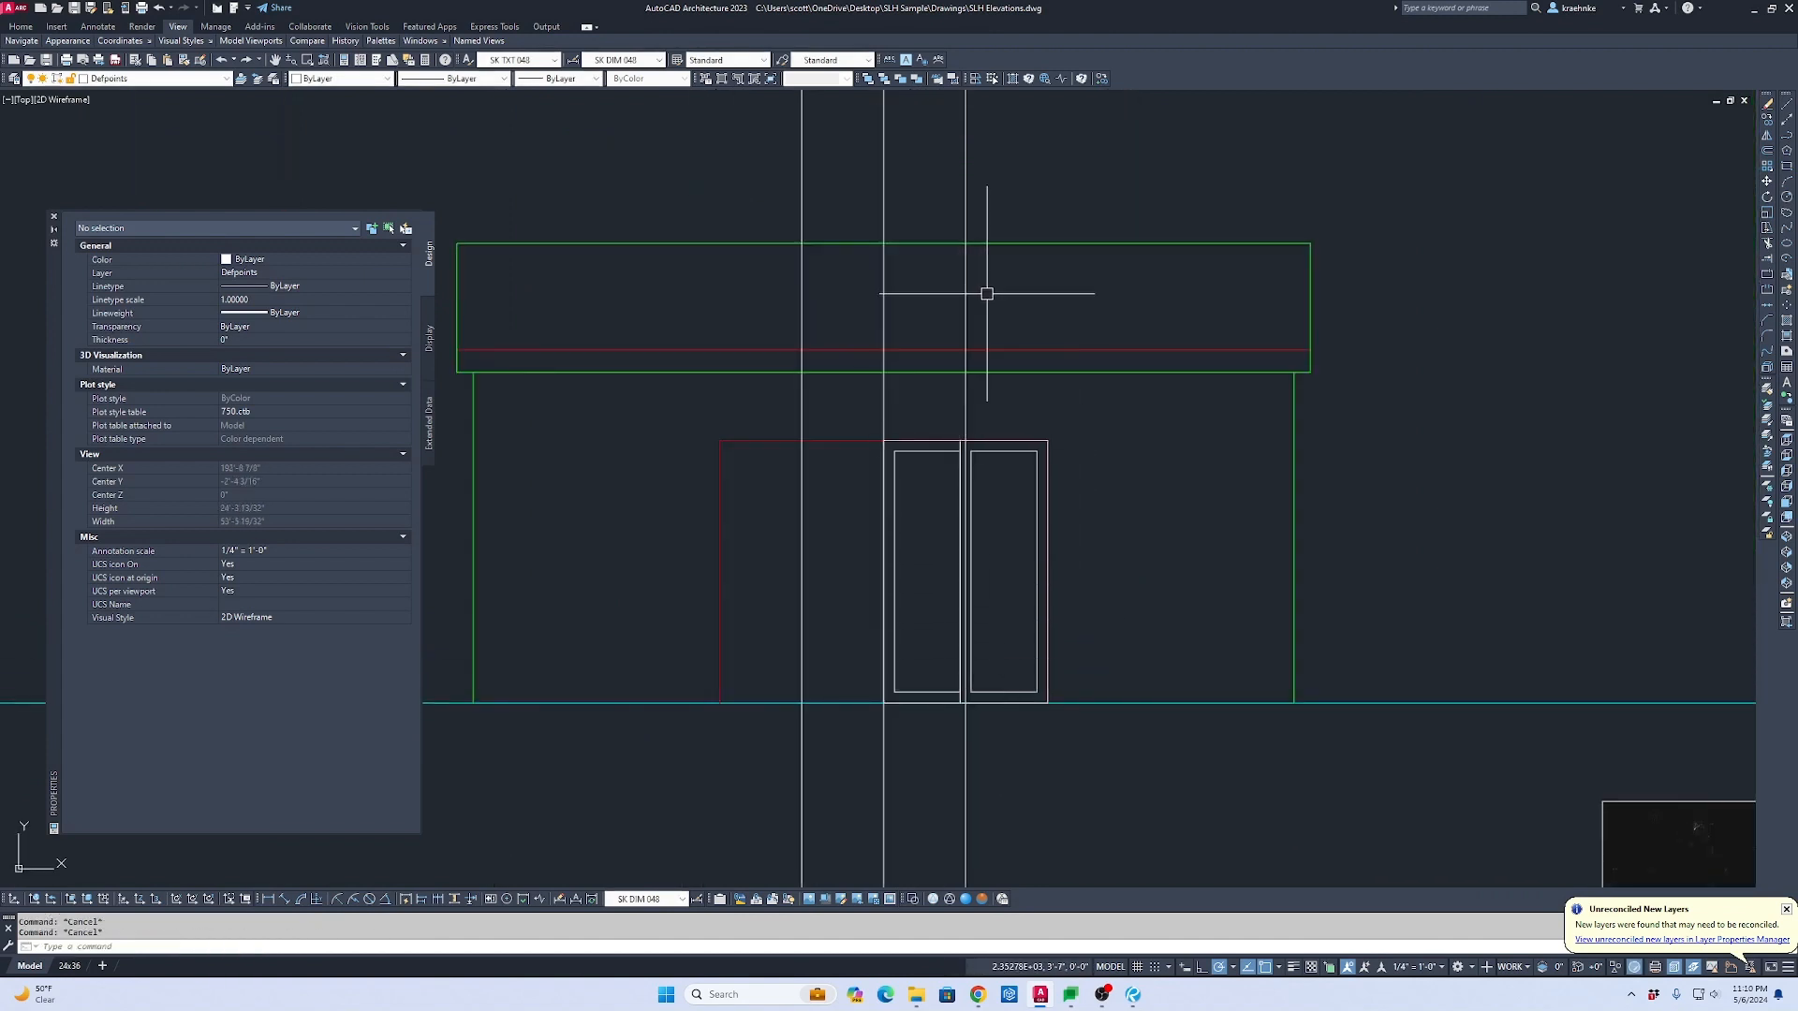
left_click(920, 294)
key("Delete")
key("Escape")
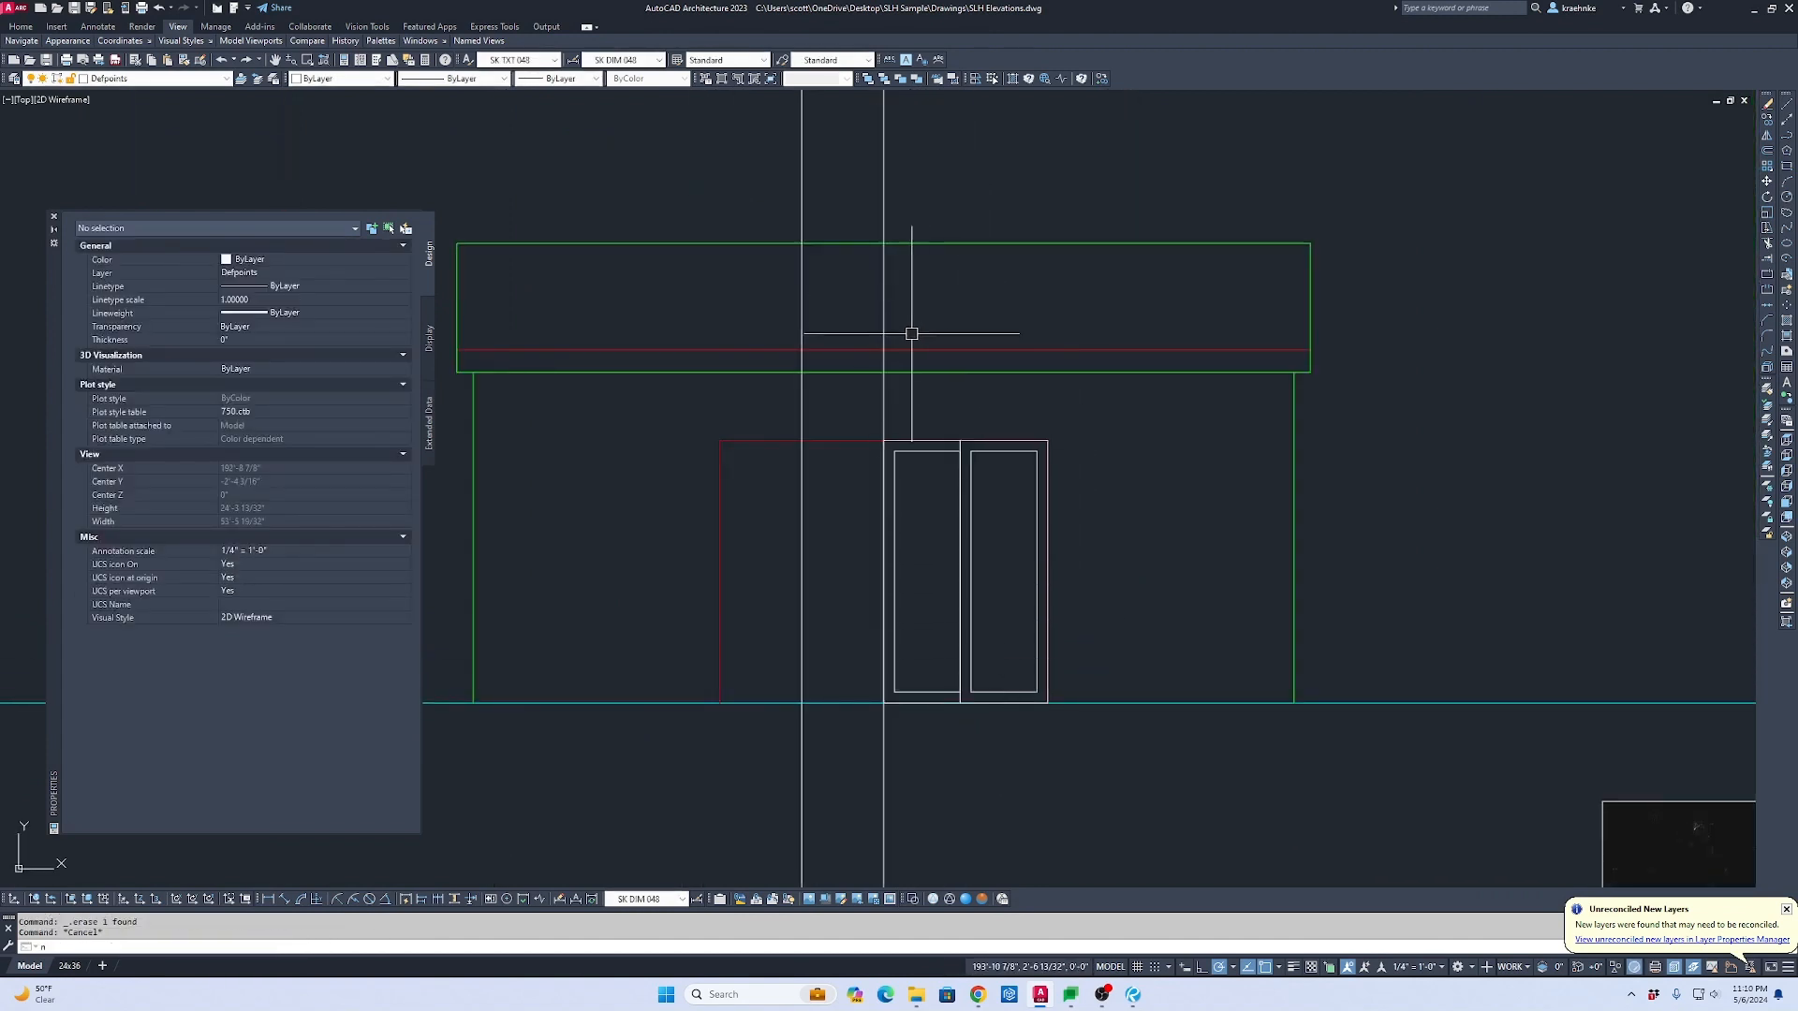
Step: Match the properties of the door opening outline onto the two door panels and their inner frames
type("ma")
key("Return")
scroll(871, 477, "up", 2)
left_click(856, 423)
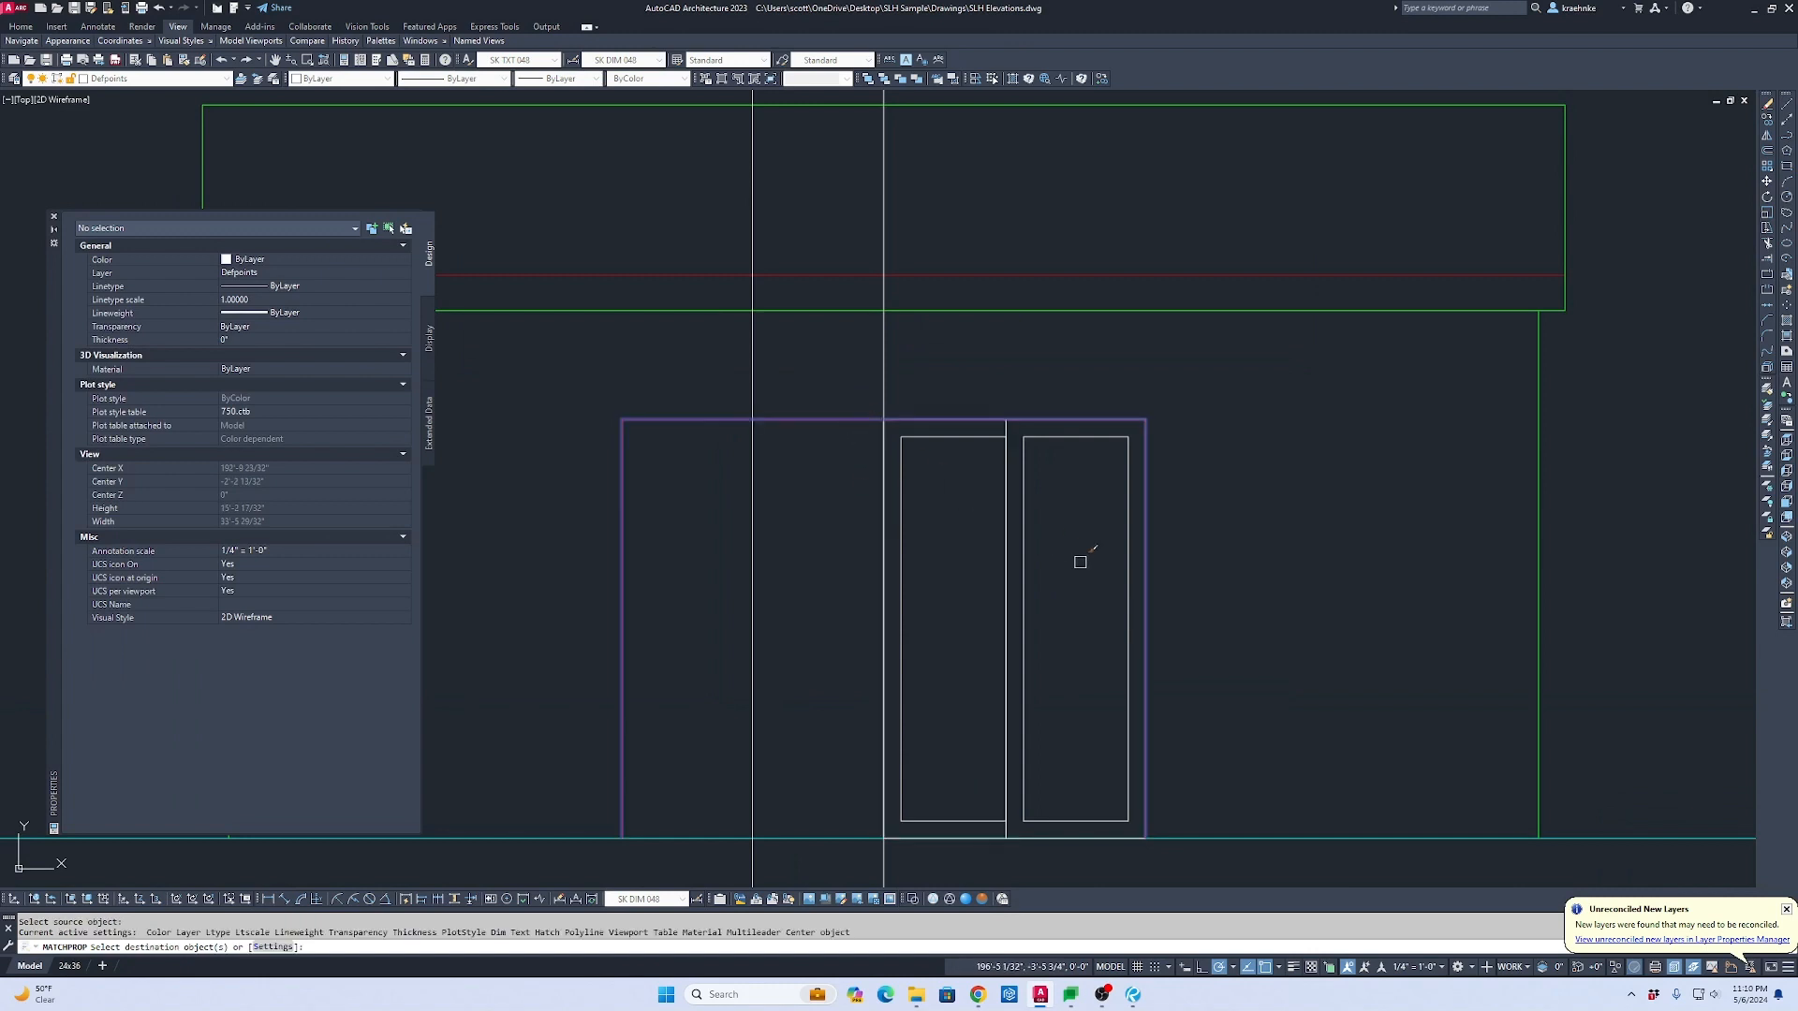
left_click(1080, 566)
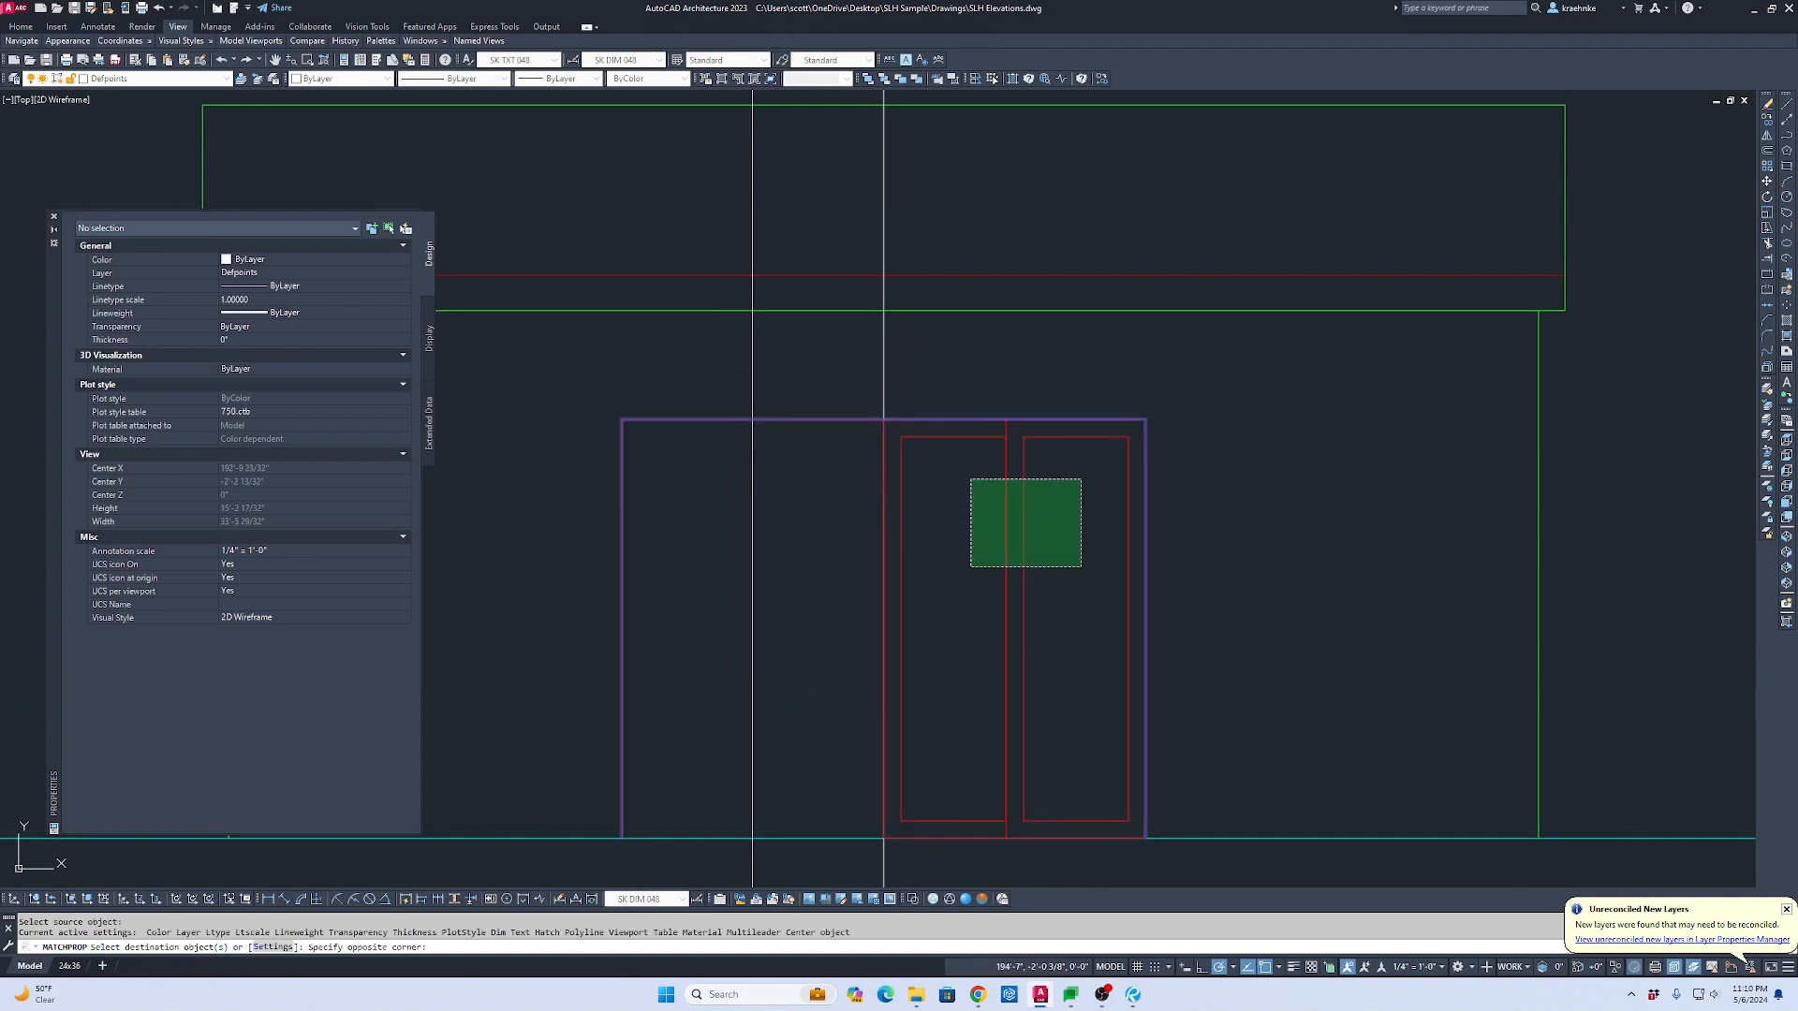
left_click(971, 479)
key("Escape")
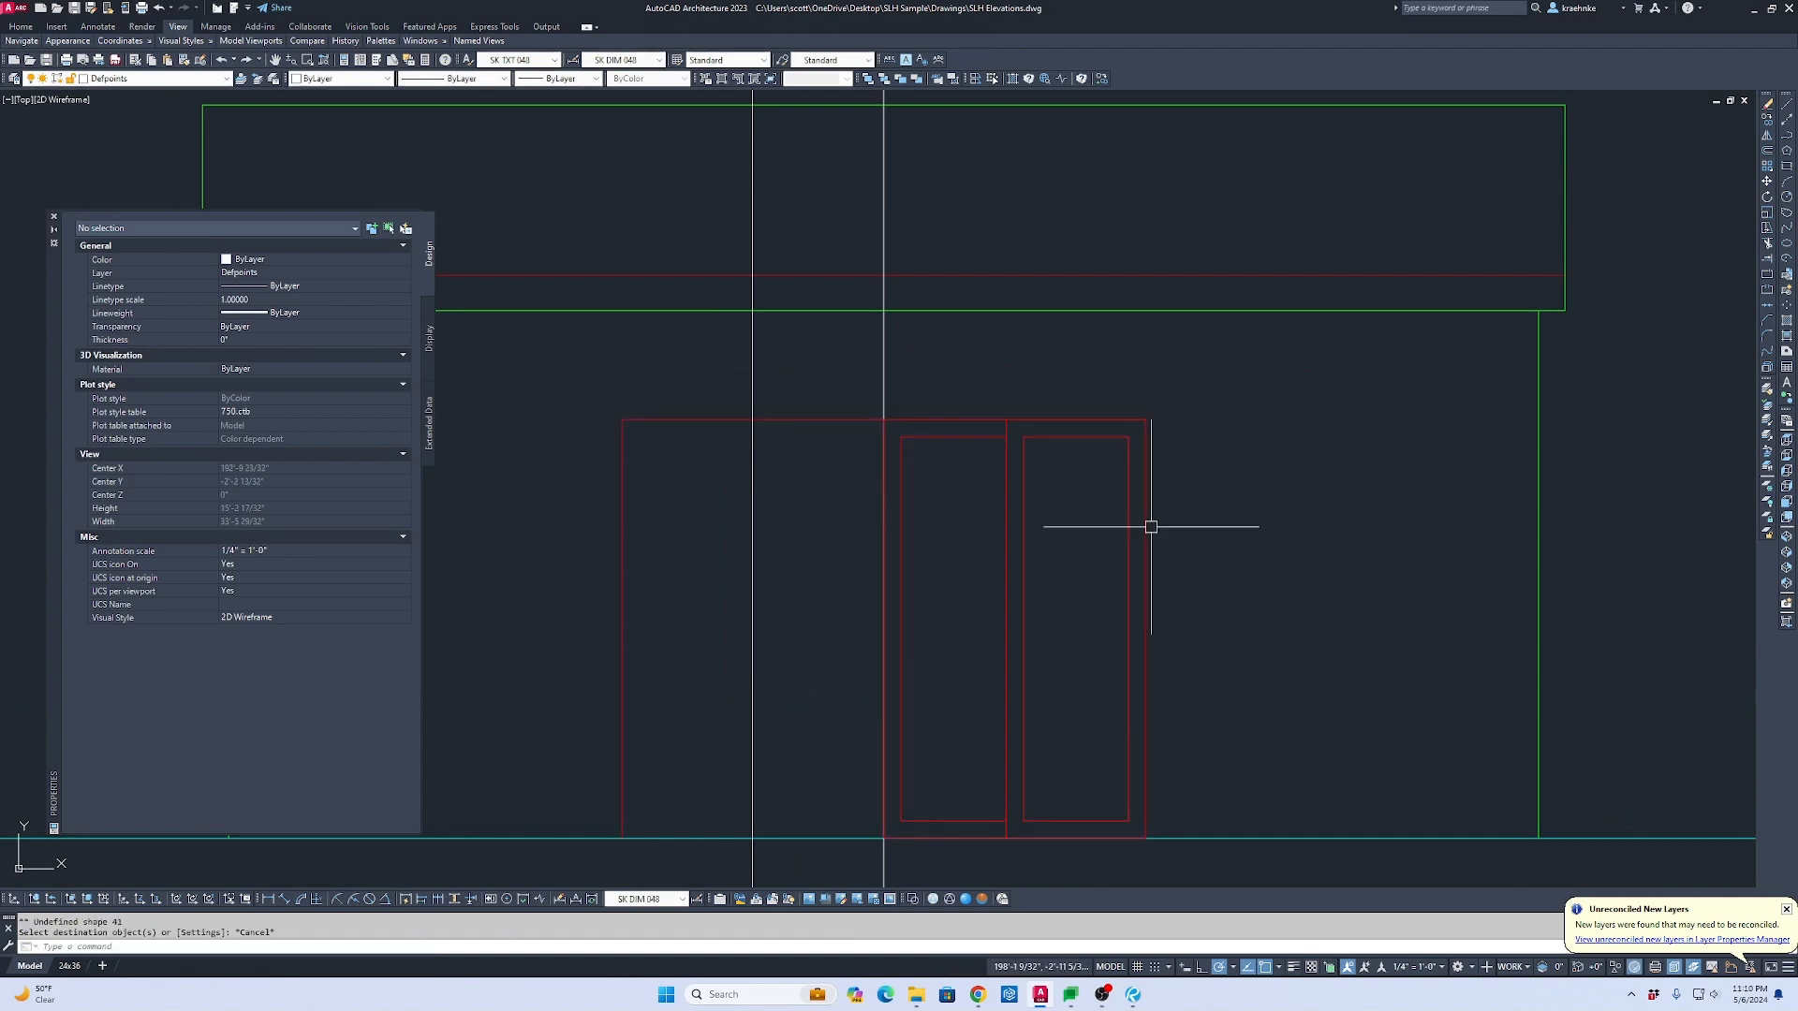
scroll(1063, 482, "up", 2)
left_click(1062, 402)
key("Escape")
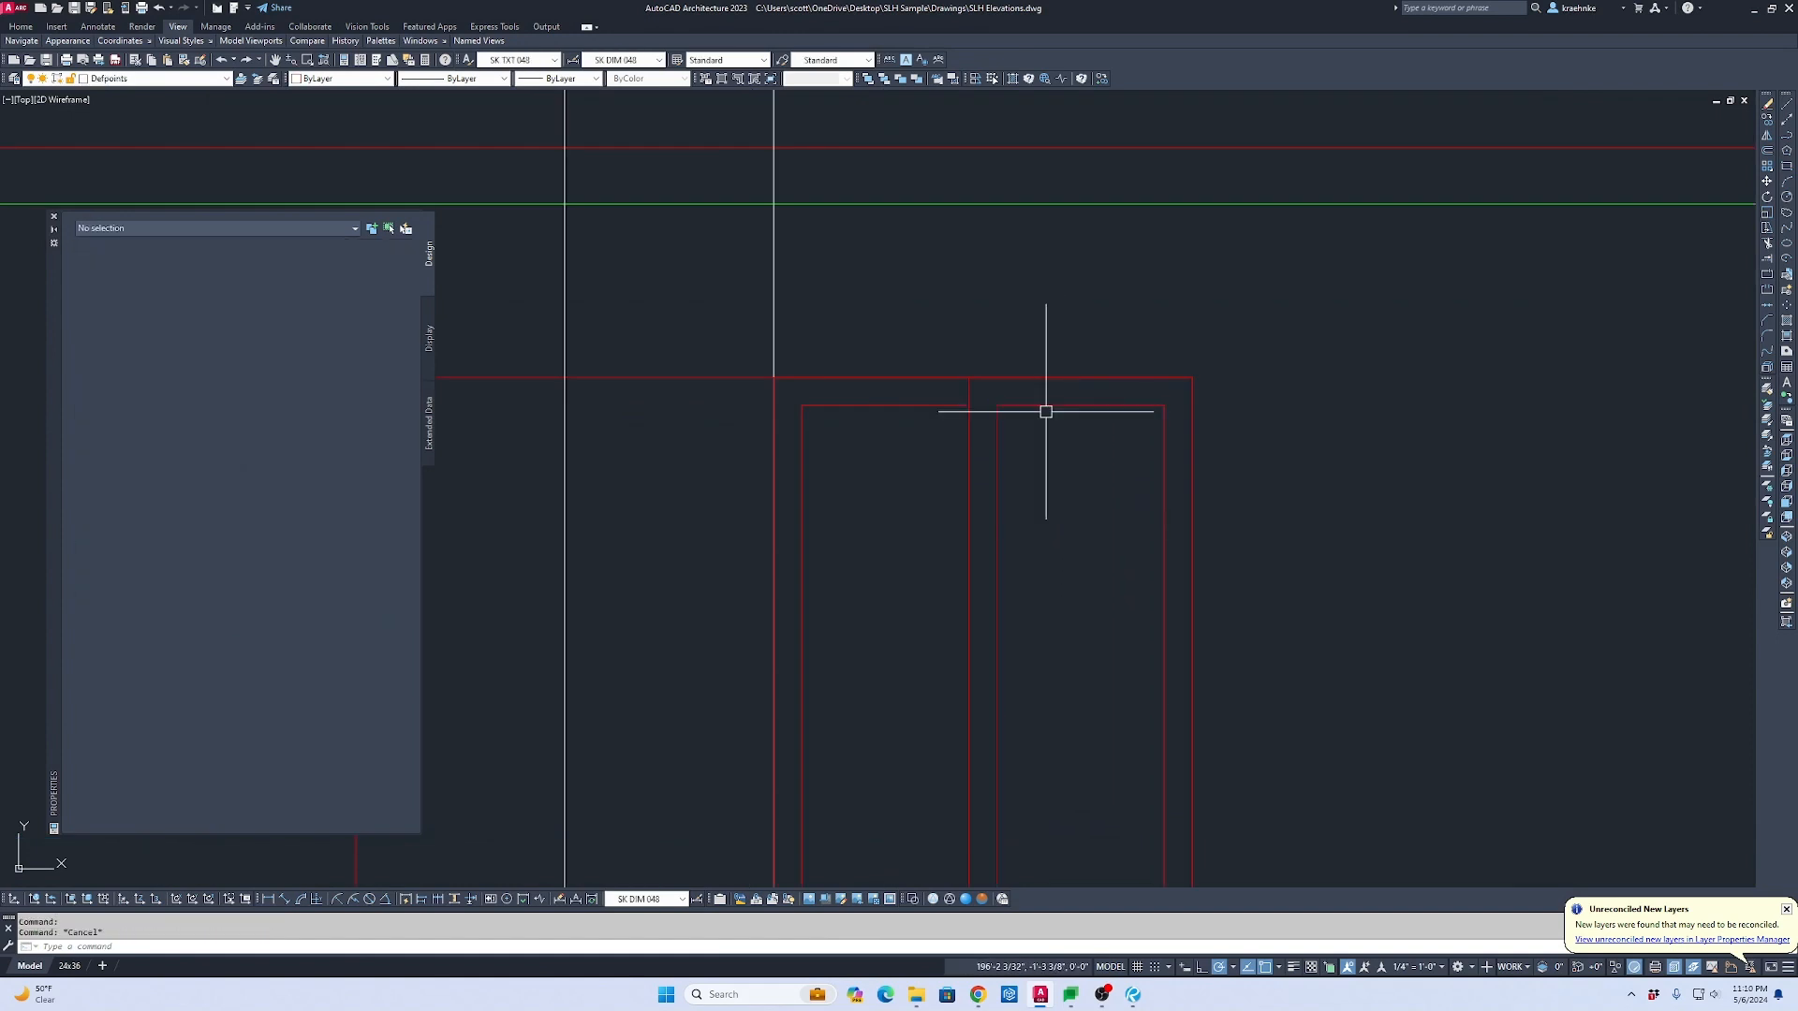
Step: Measure the door opening's height along its right edge with a linear dimension, without placing it
scroll(1044, 405, "down", 2)
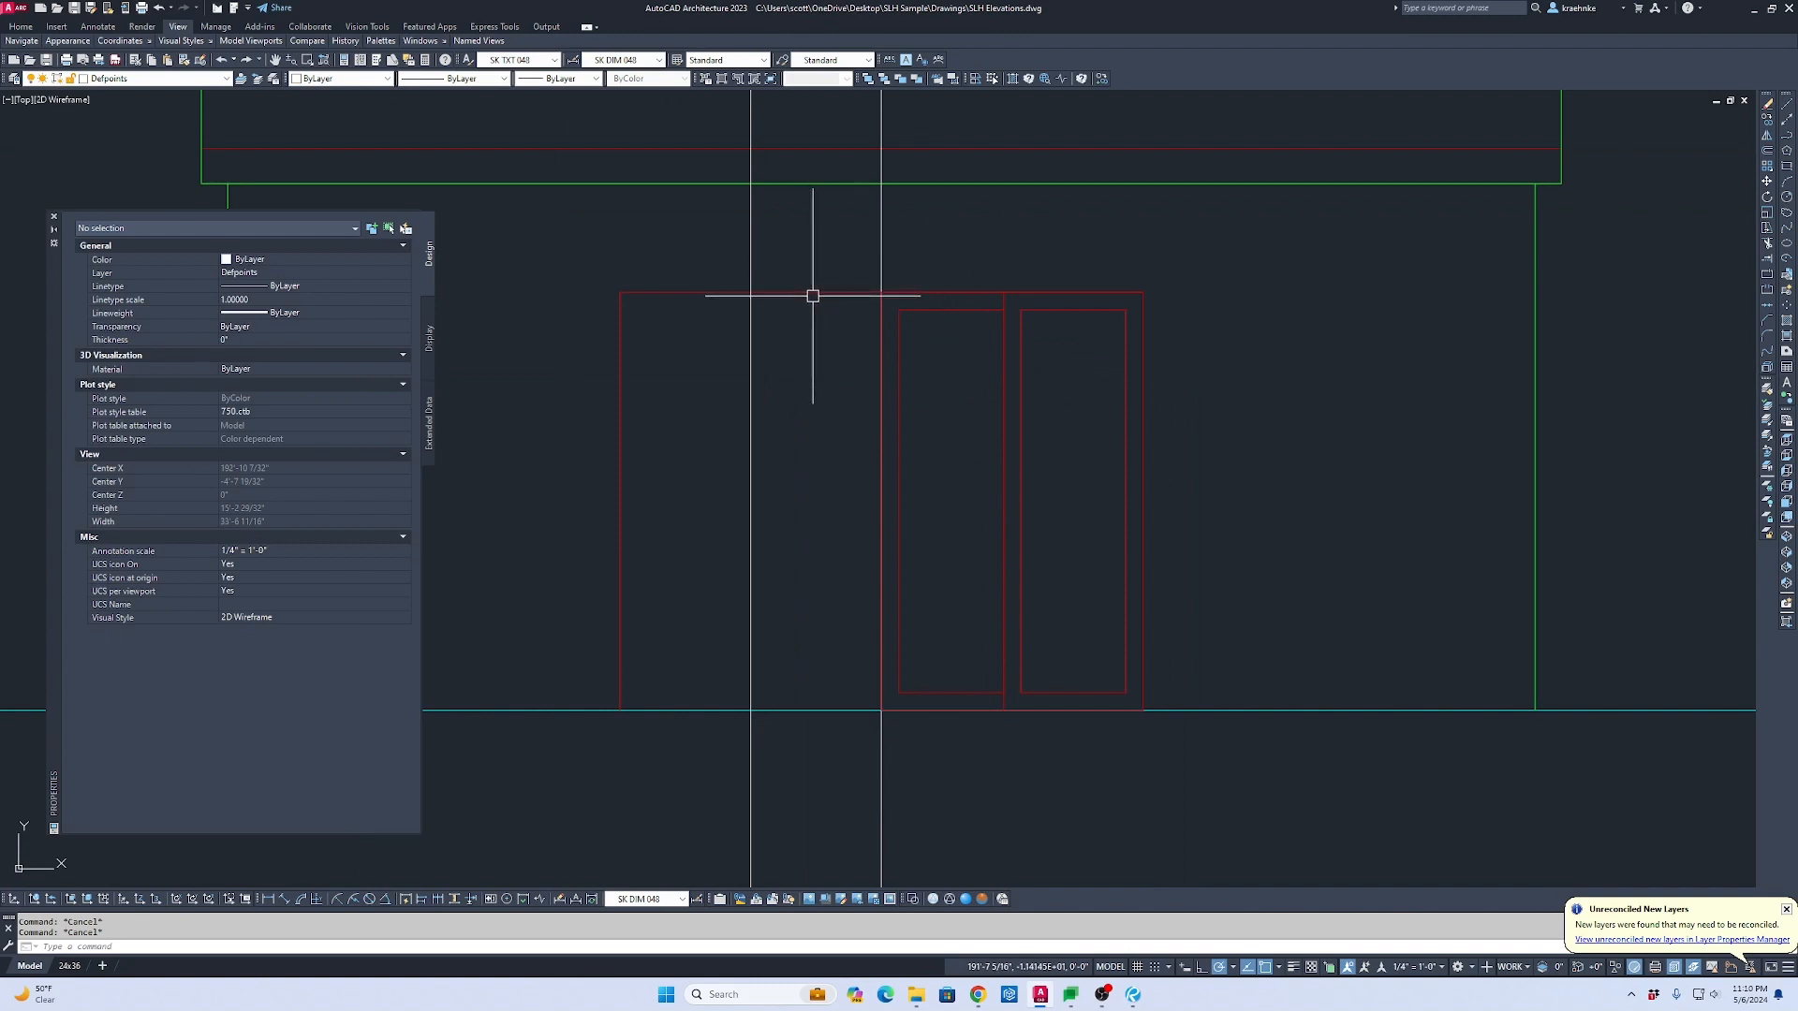
type("d")
key("Return")
left_click(1142, 293)
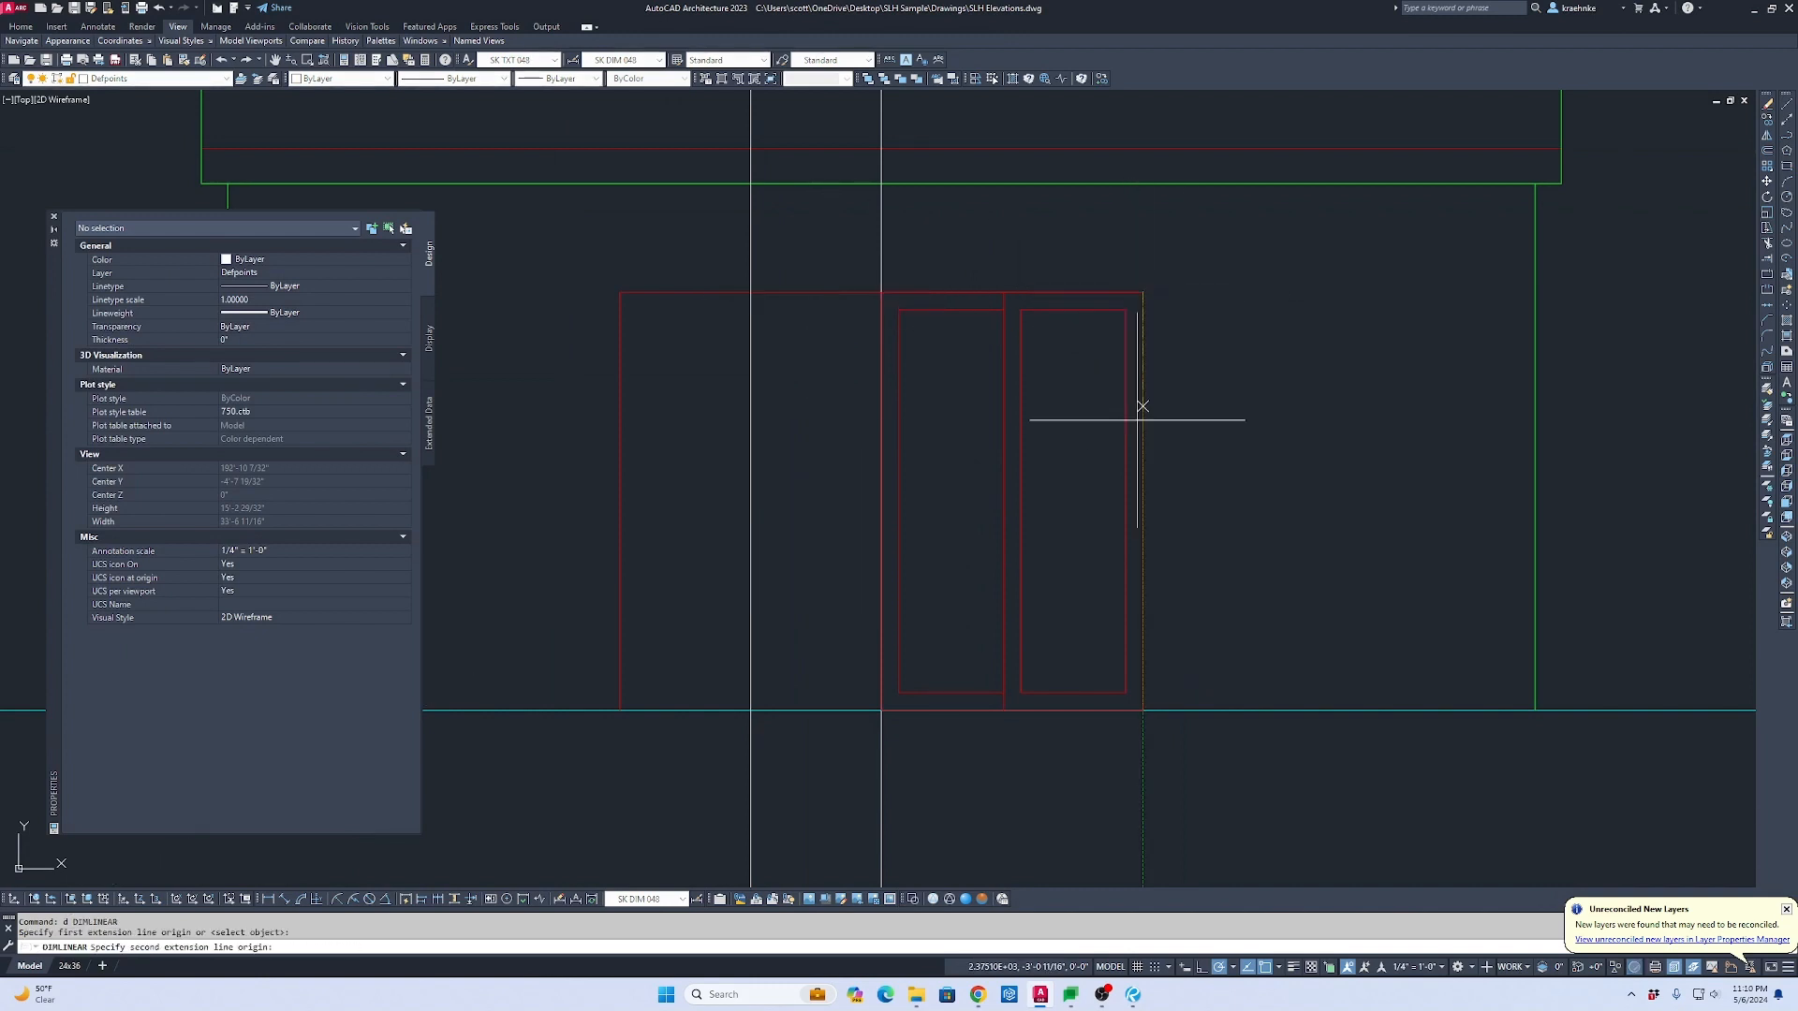
left_click(1154, 711)
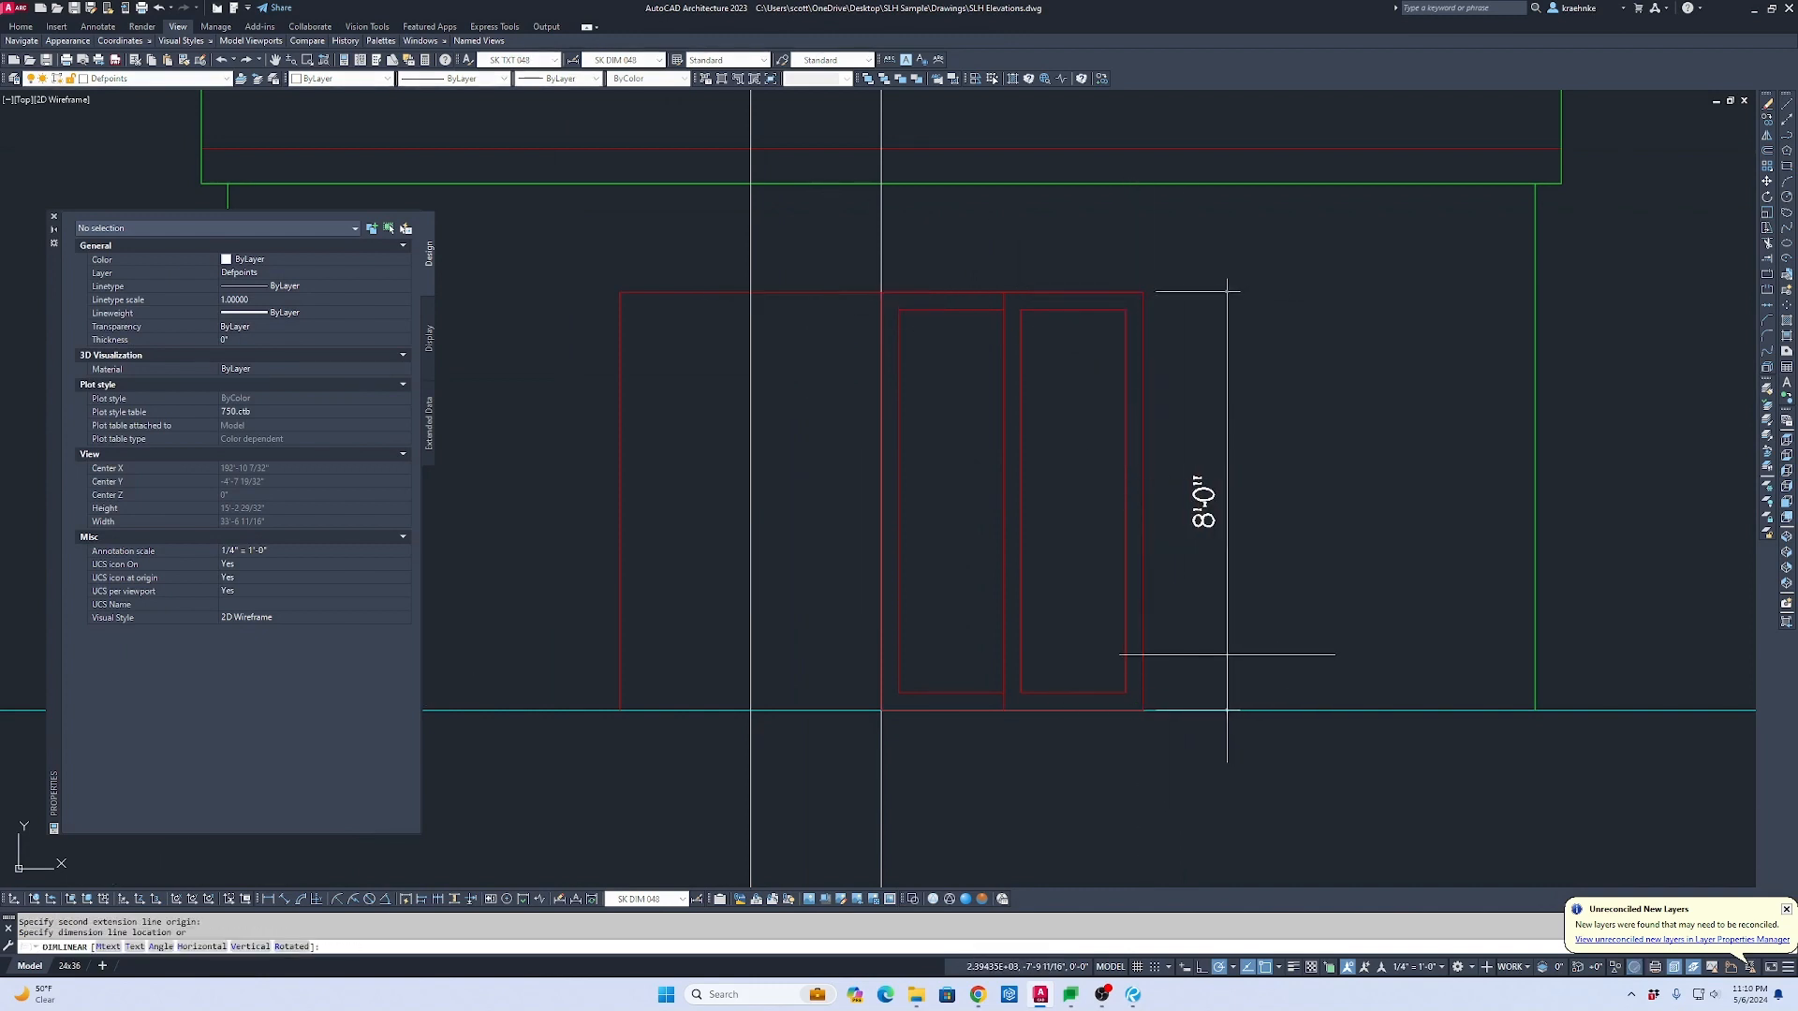
key("Escape")
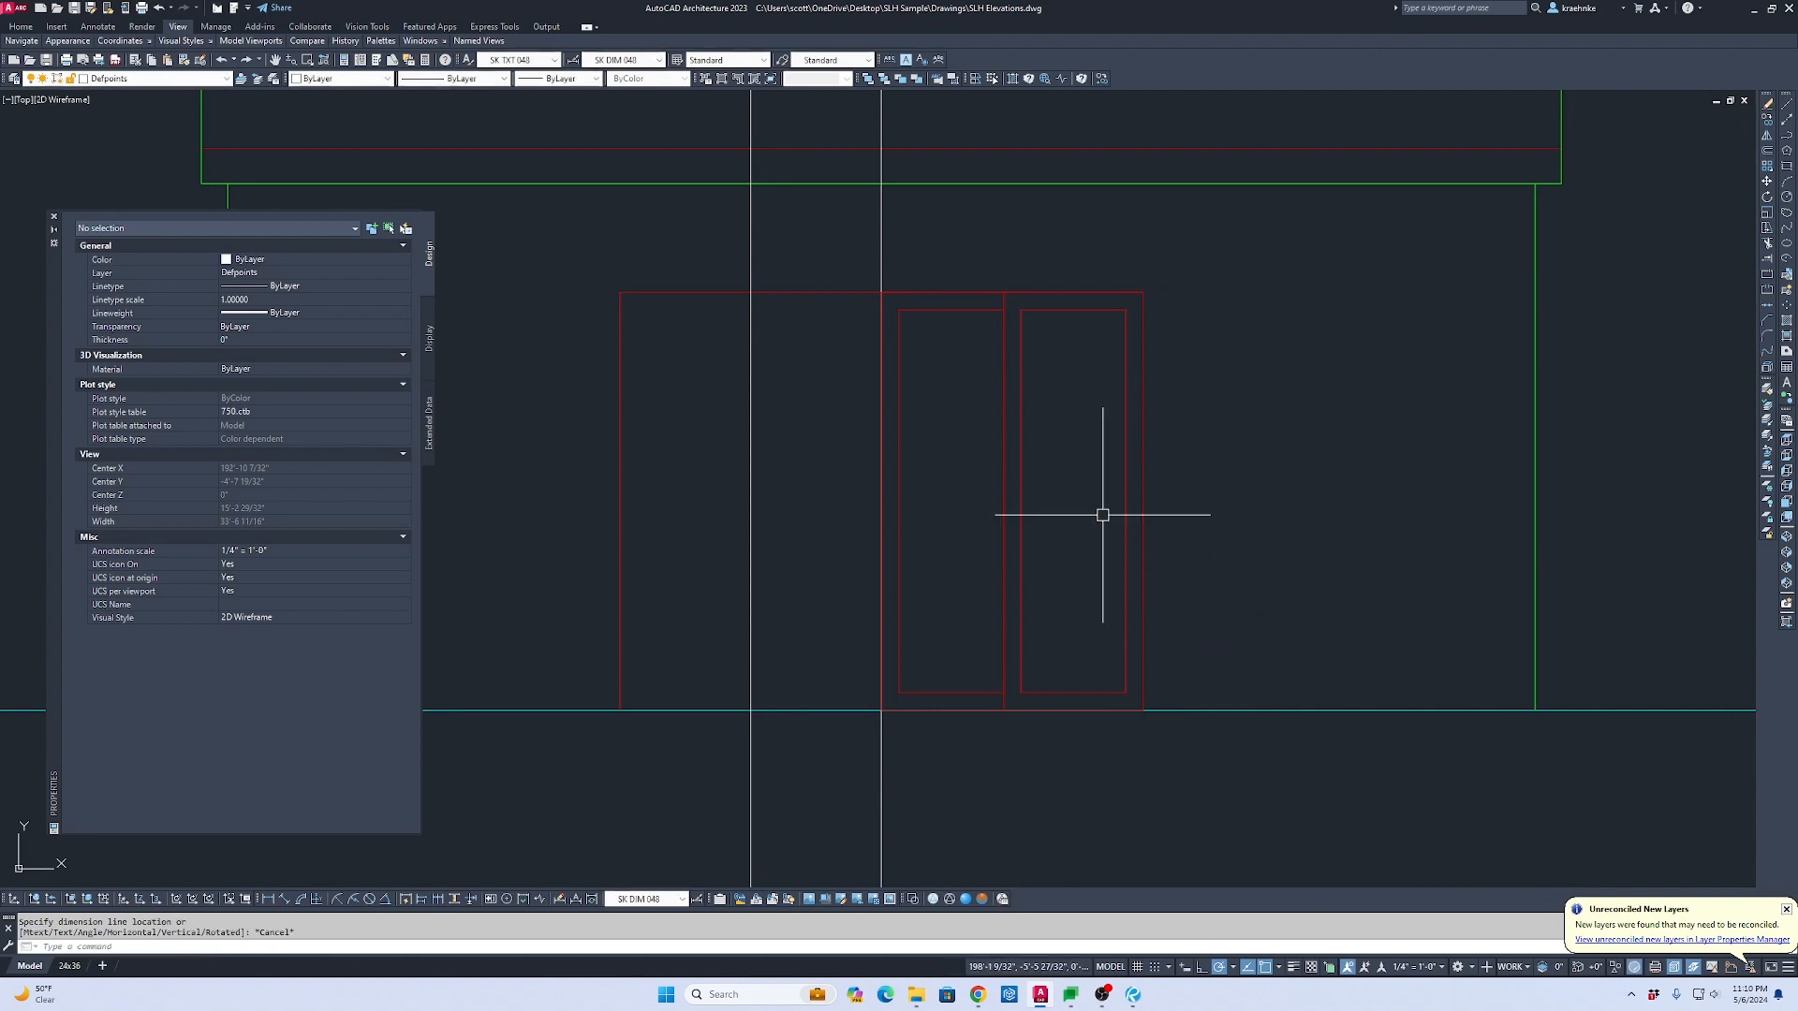
type("o")
key("Return")
key("Escape")
key("Escape")
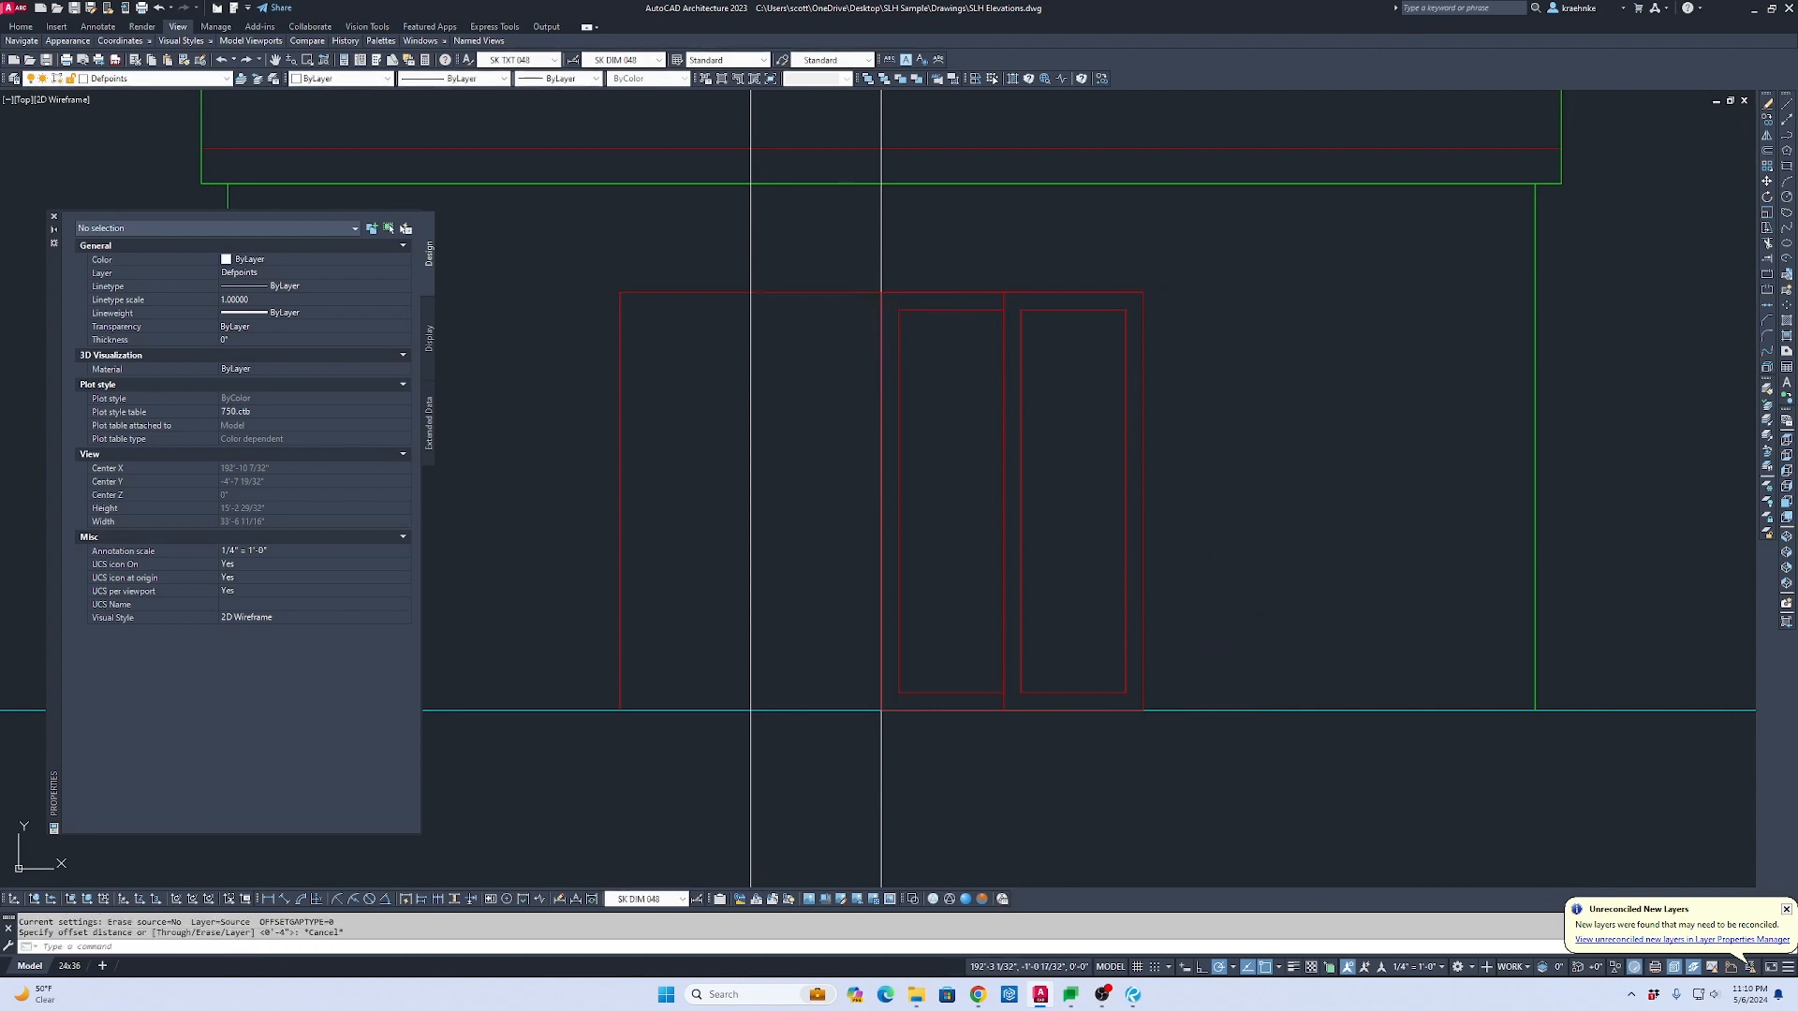
Step: Offset the door opening outline 0.75 inch inward to form the door jamb and head
type("o")
key("Return")
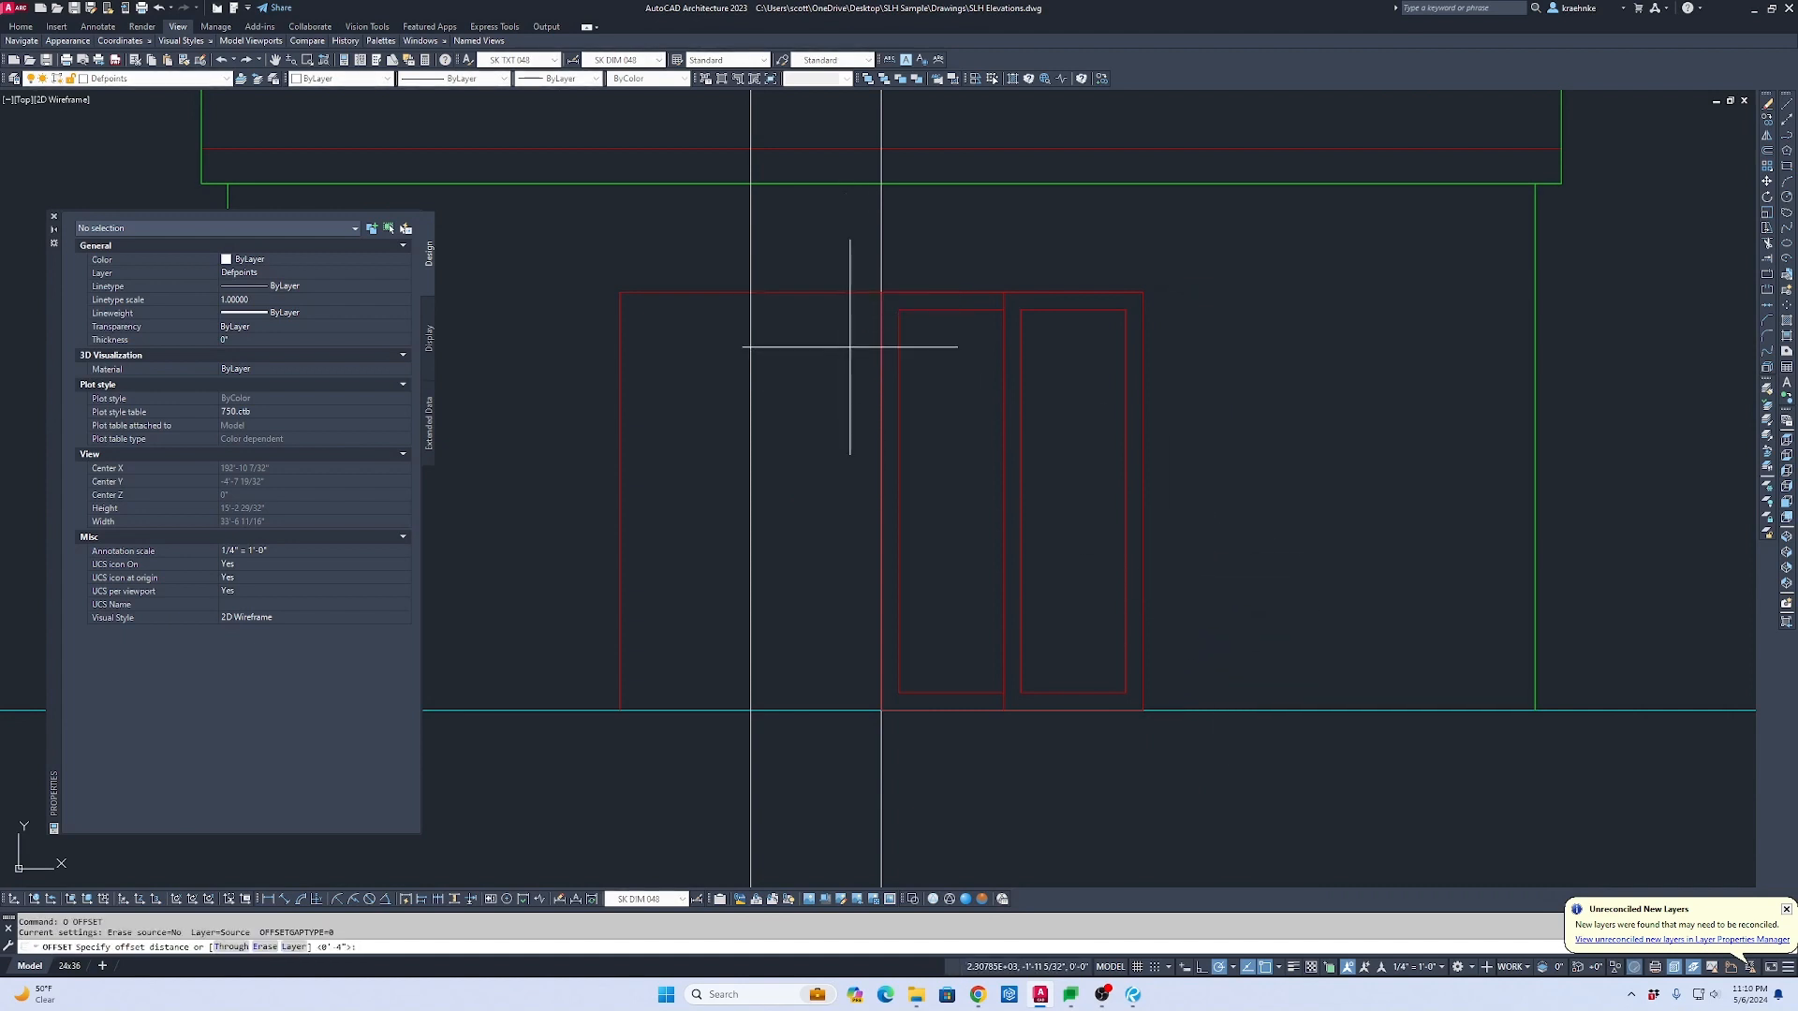
type(".75")
key("Return")
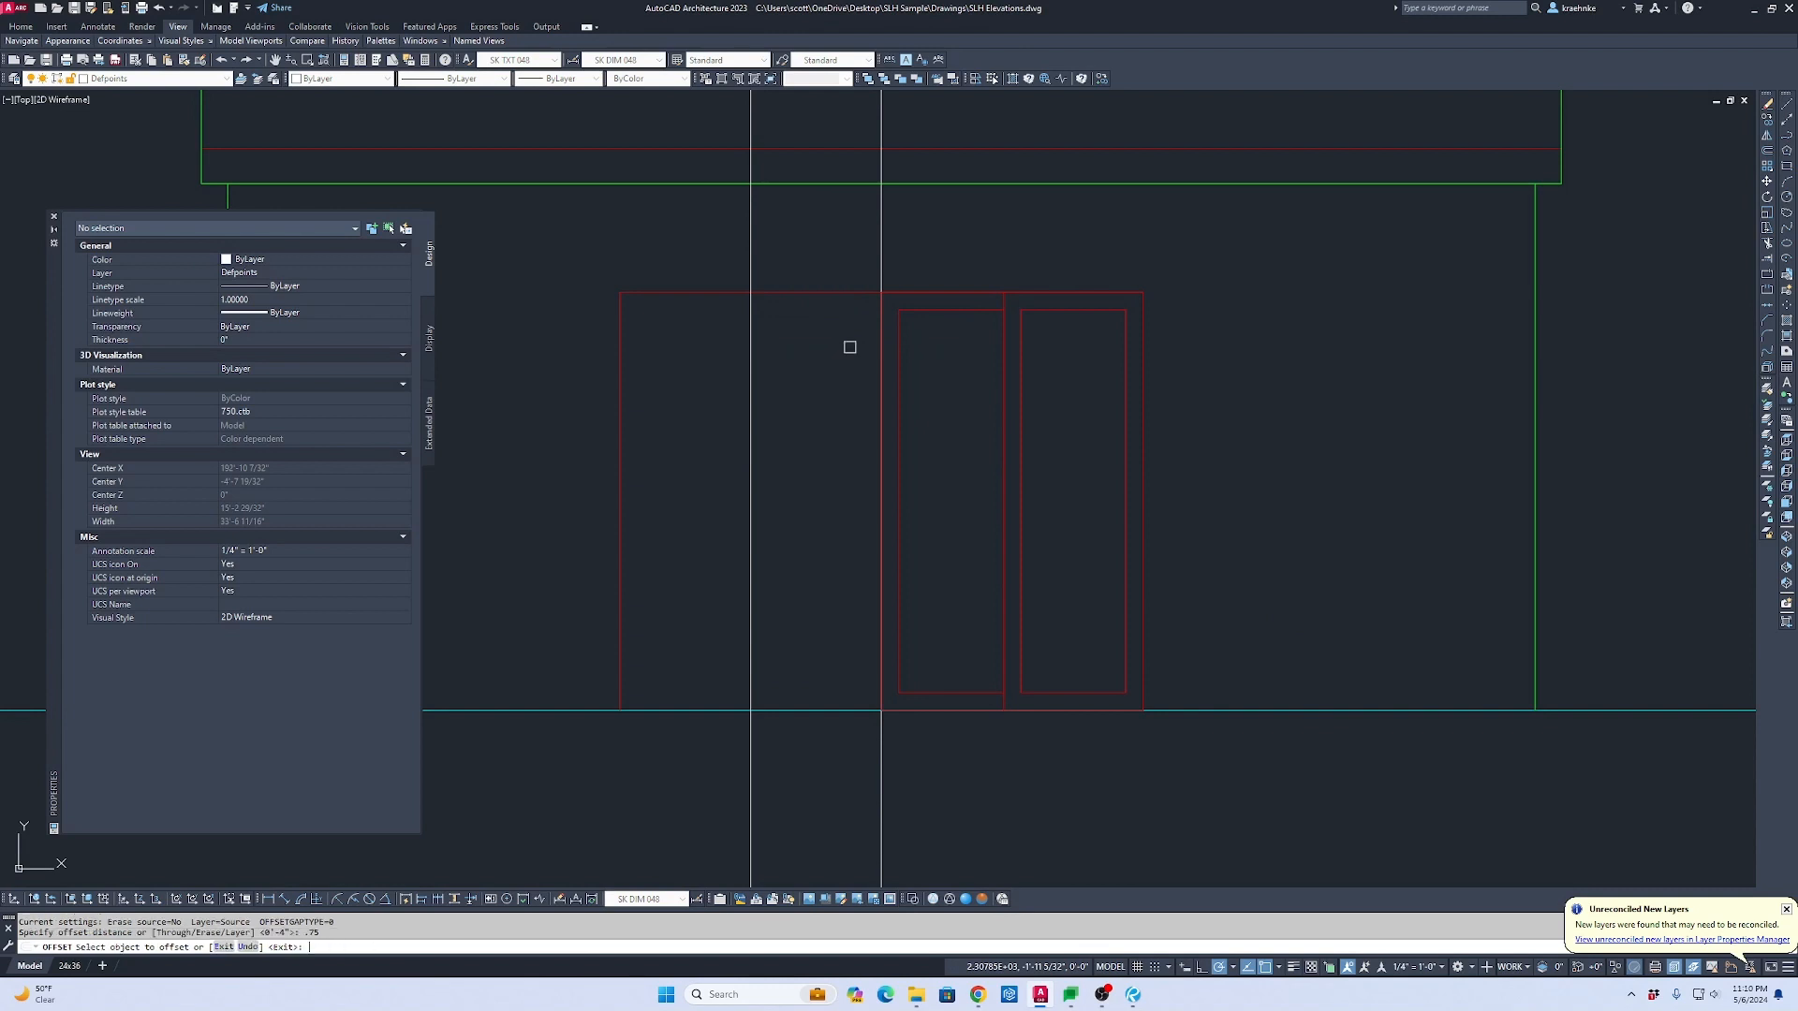
left_click(834, 293)
left_click(845, 397)
left_click(926, 294)
scroll(926, 294, "up", 8)
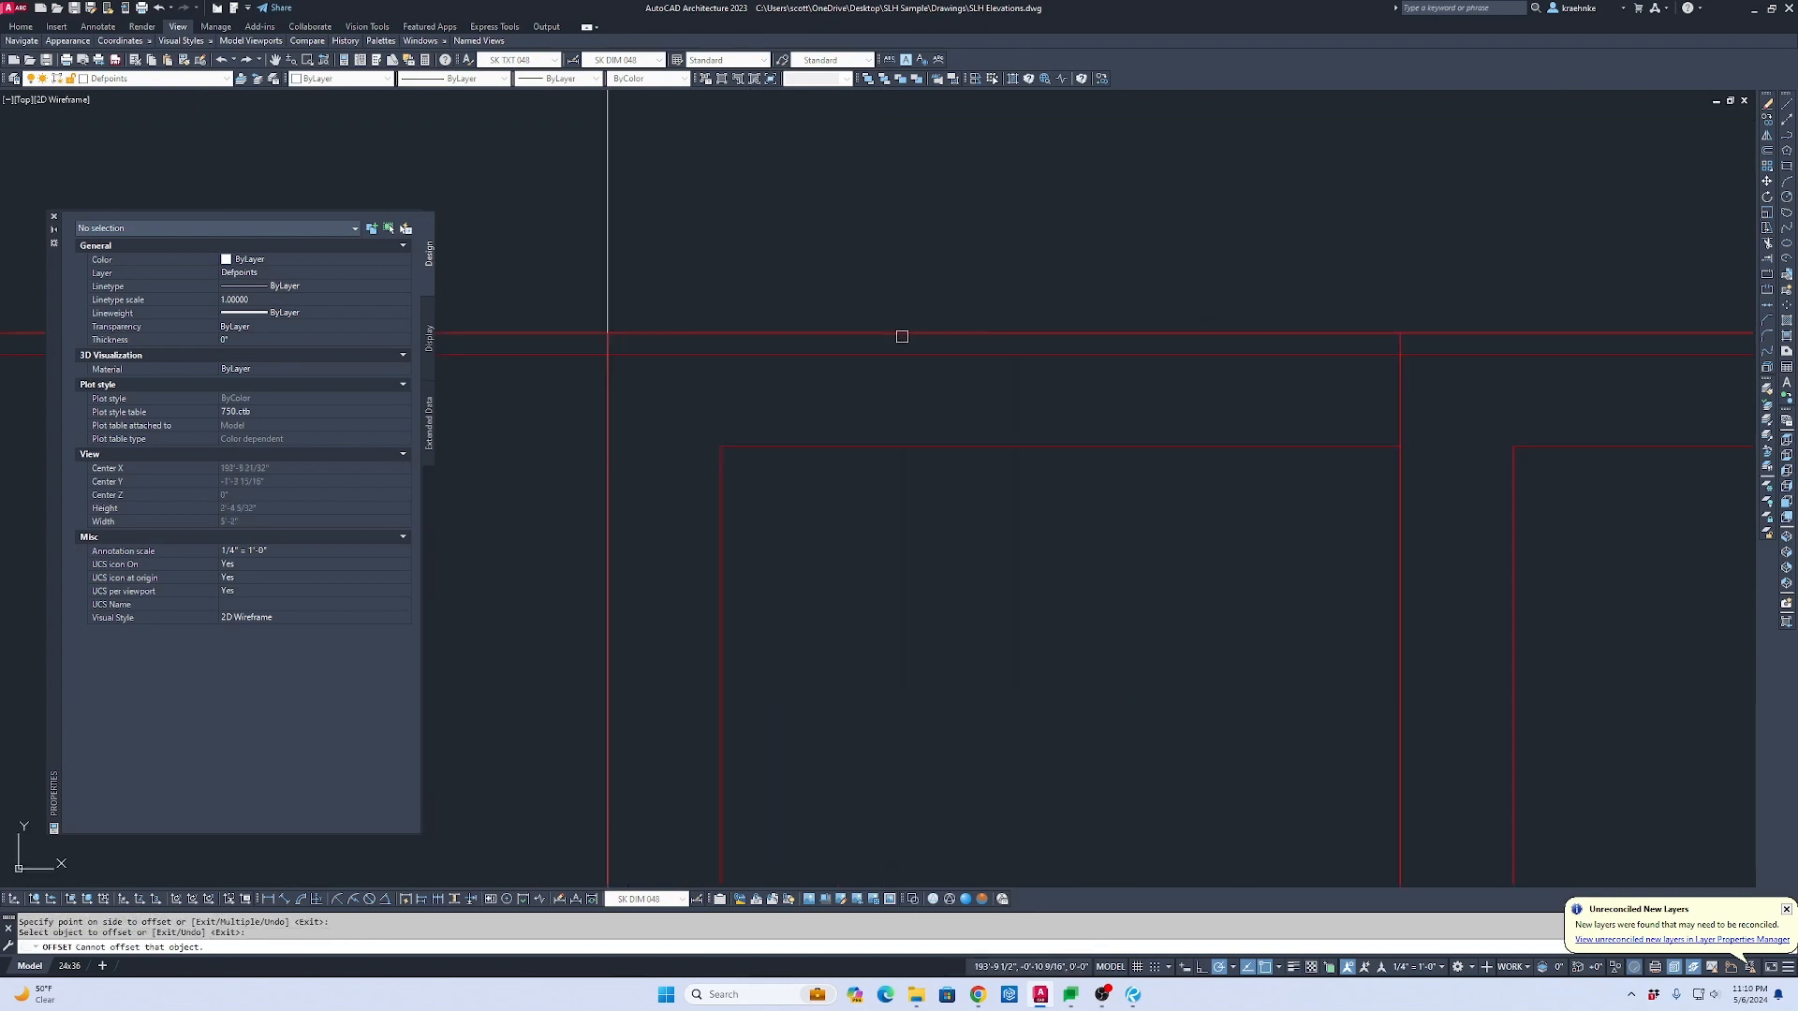
scroll(899, 337, "down", 4)
key("Escape")
key("Escape")
scroll(1161, 390, "up", 2)
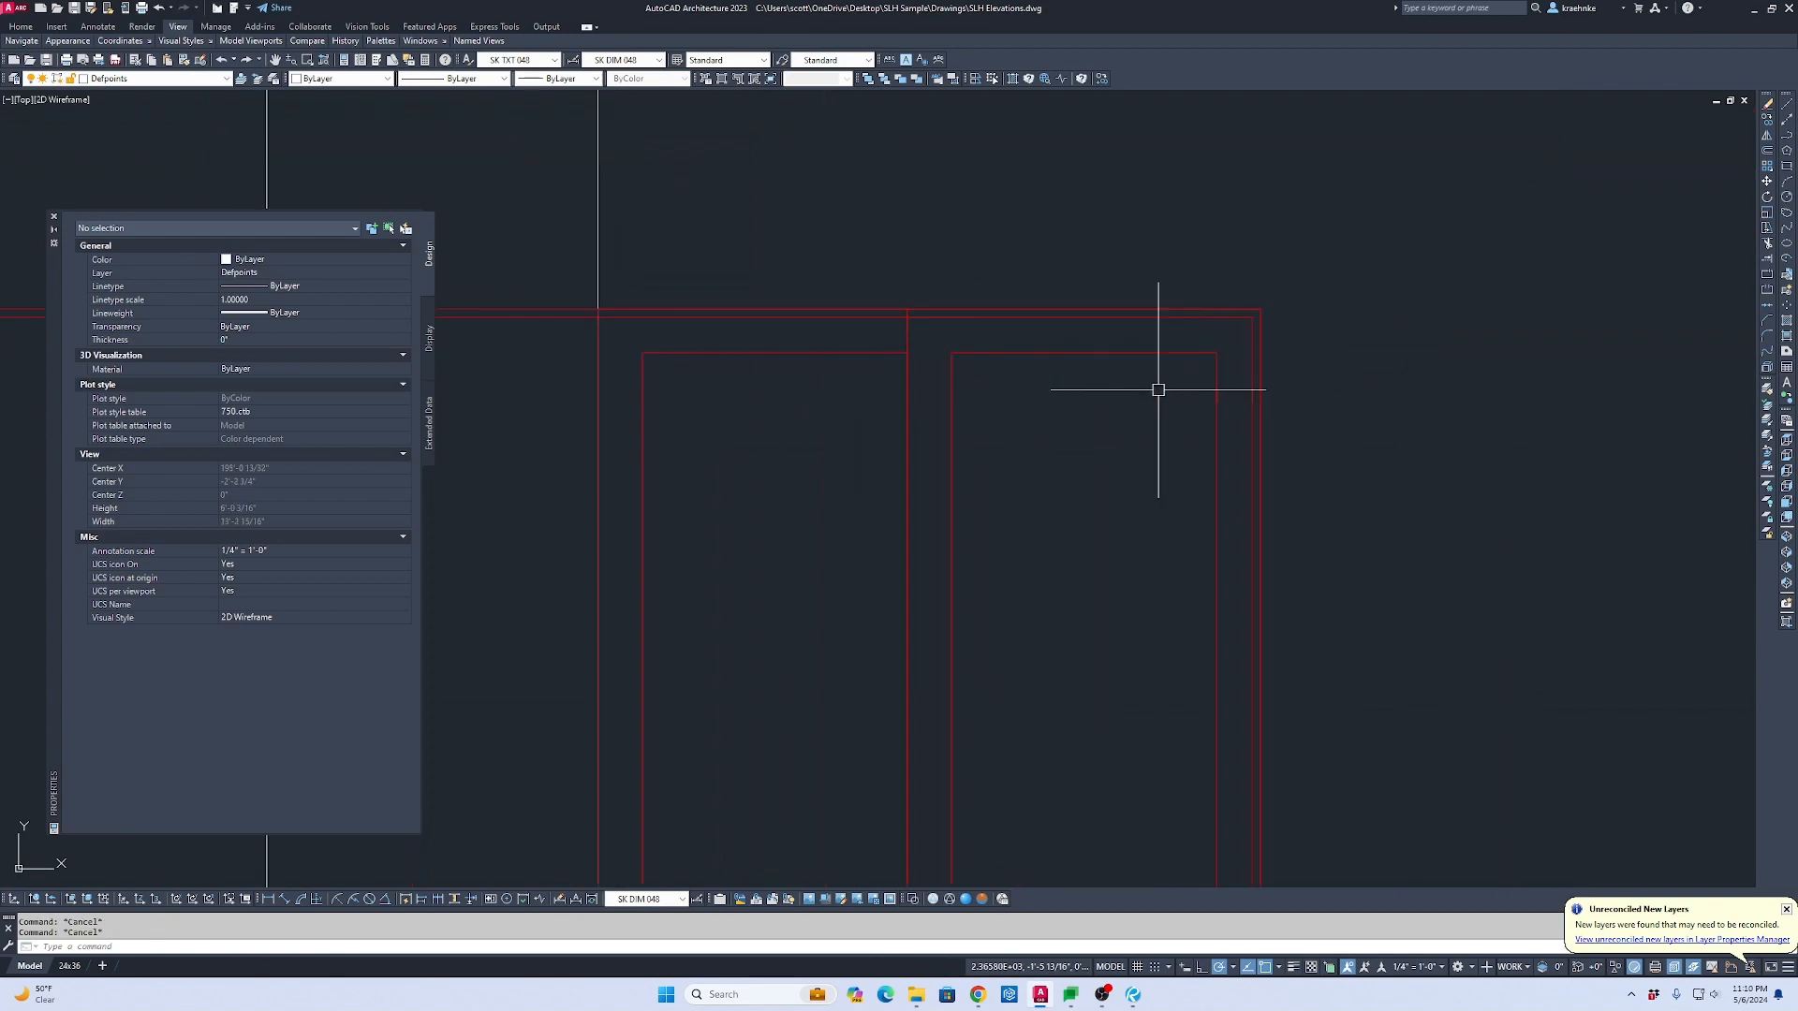
scroll(1146, 391, "down", 2)
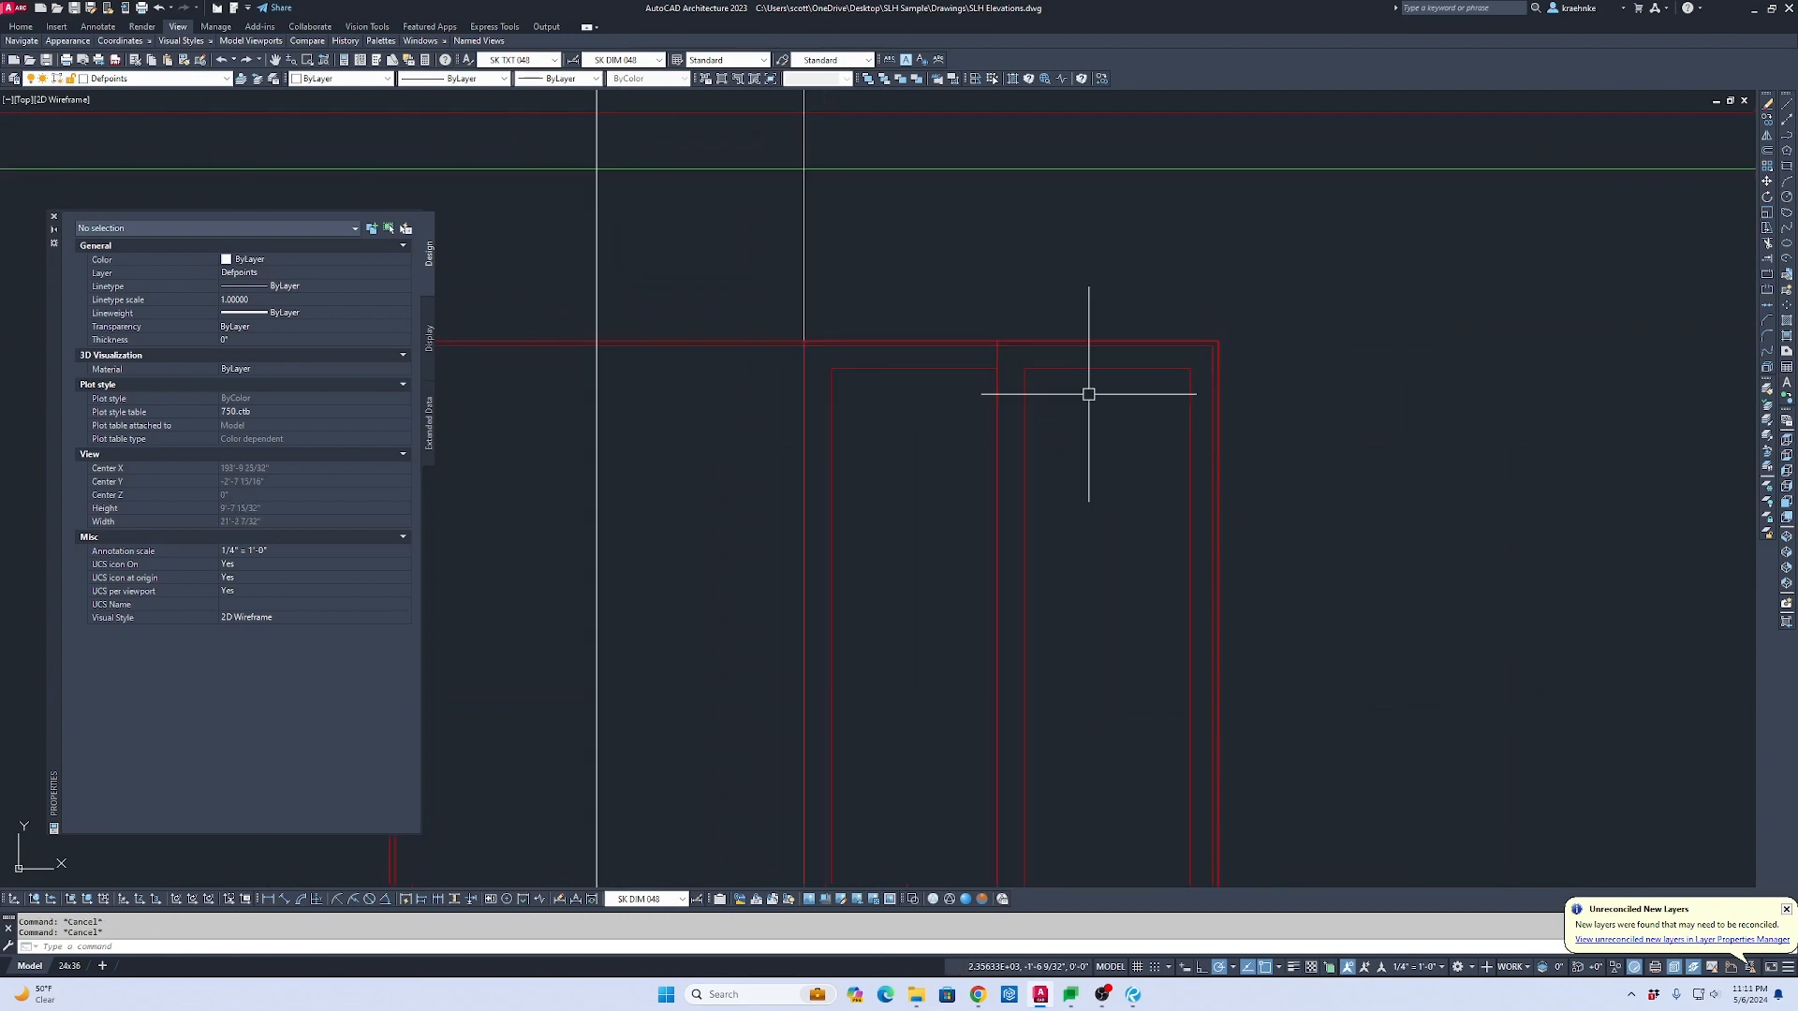
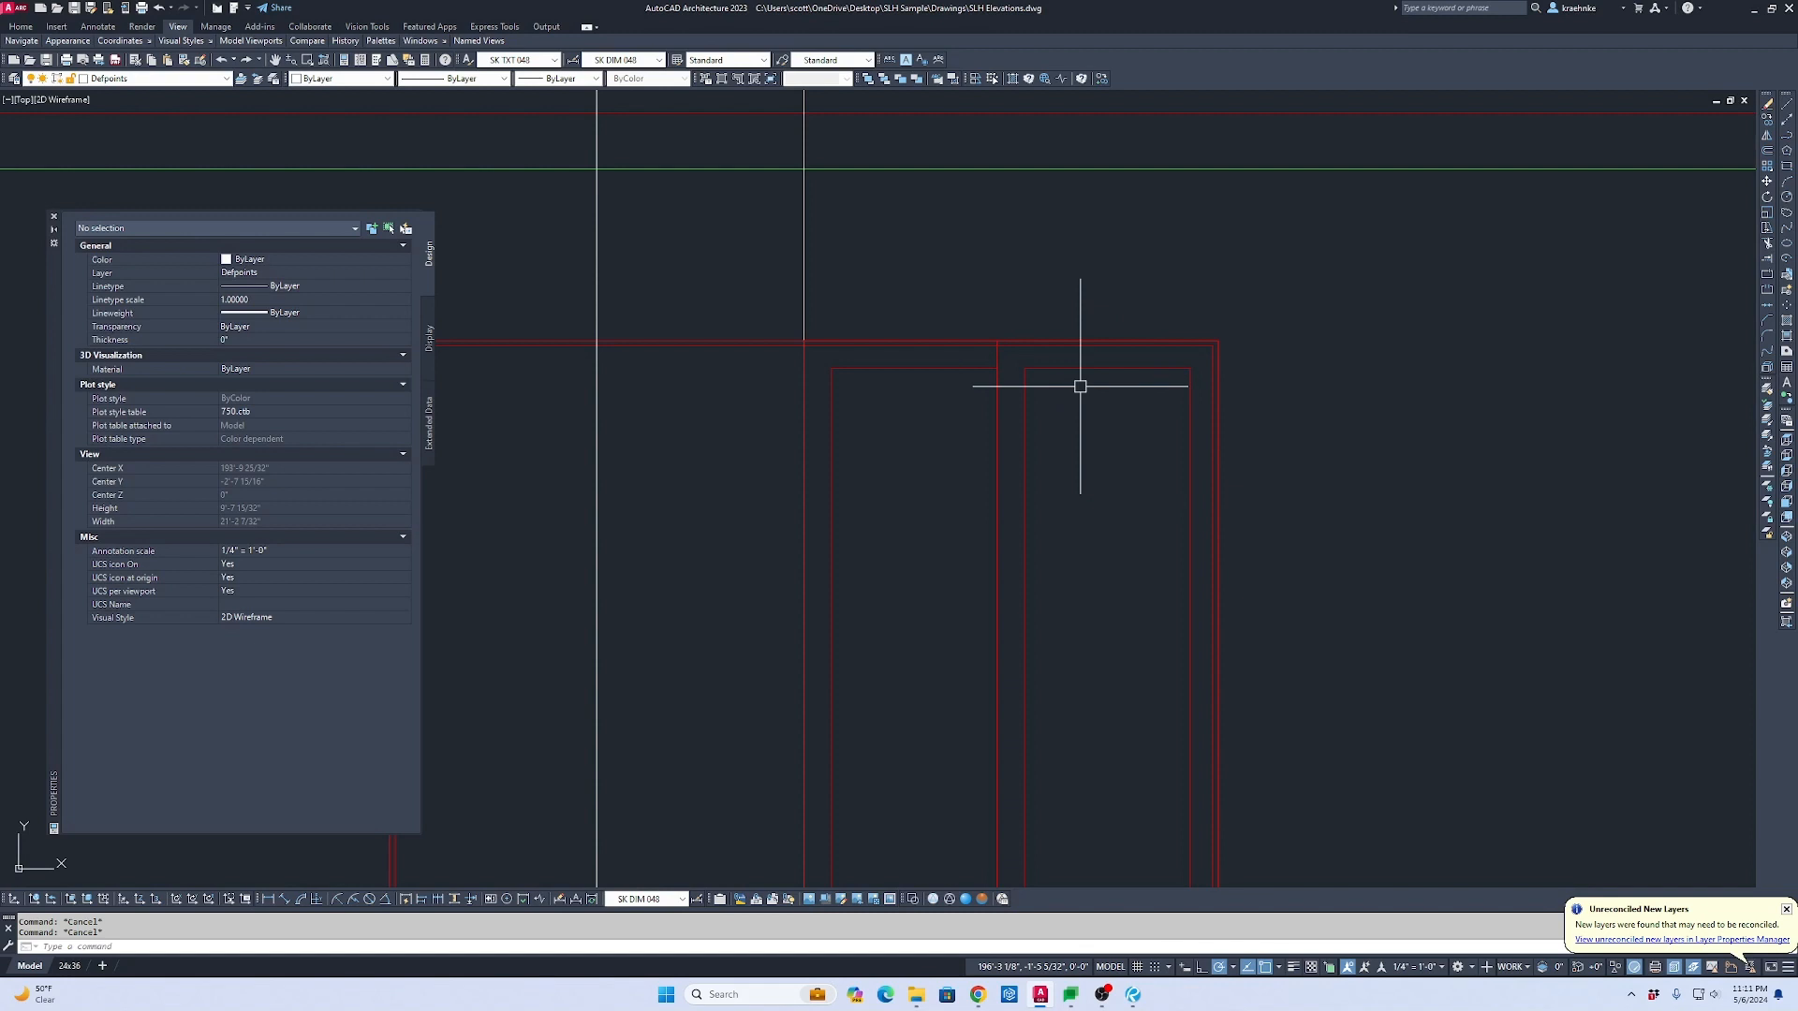
Step: Stretch the tops of both door panels and their inner frames down 0.75 inch, excluding the opening outlines and projection line
left_click(1047, 433)
left_click(963, 430)
scroll(931, 359, "up", 2)
scroll(947, 365, "down", 2)
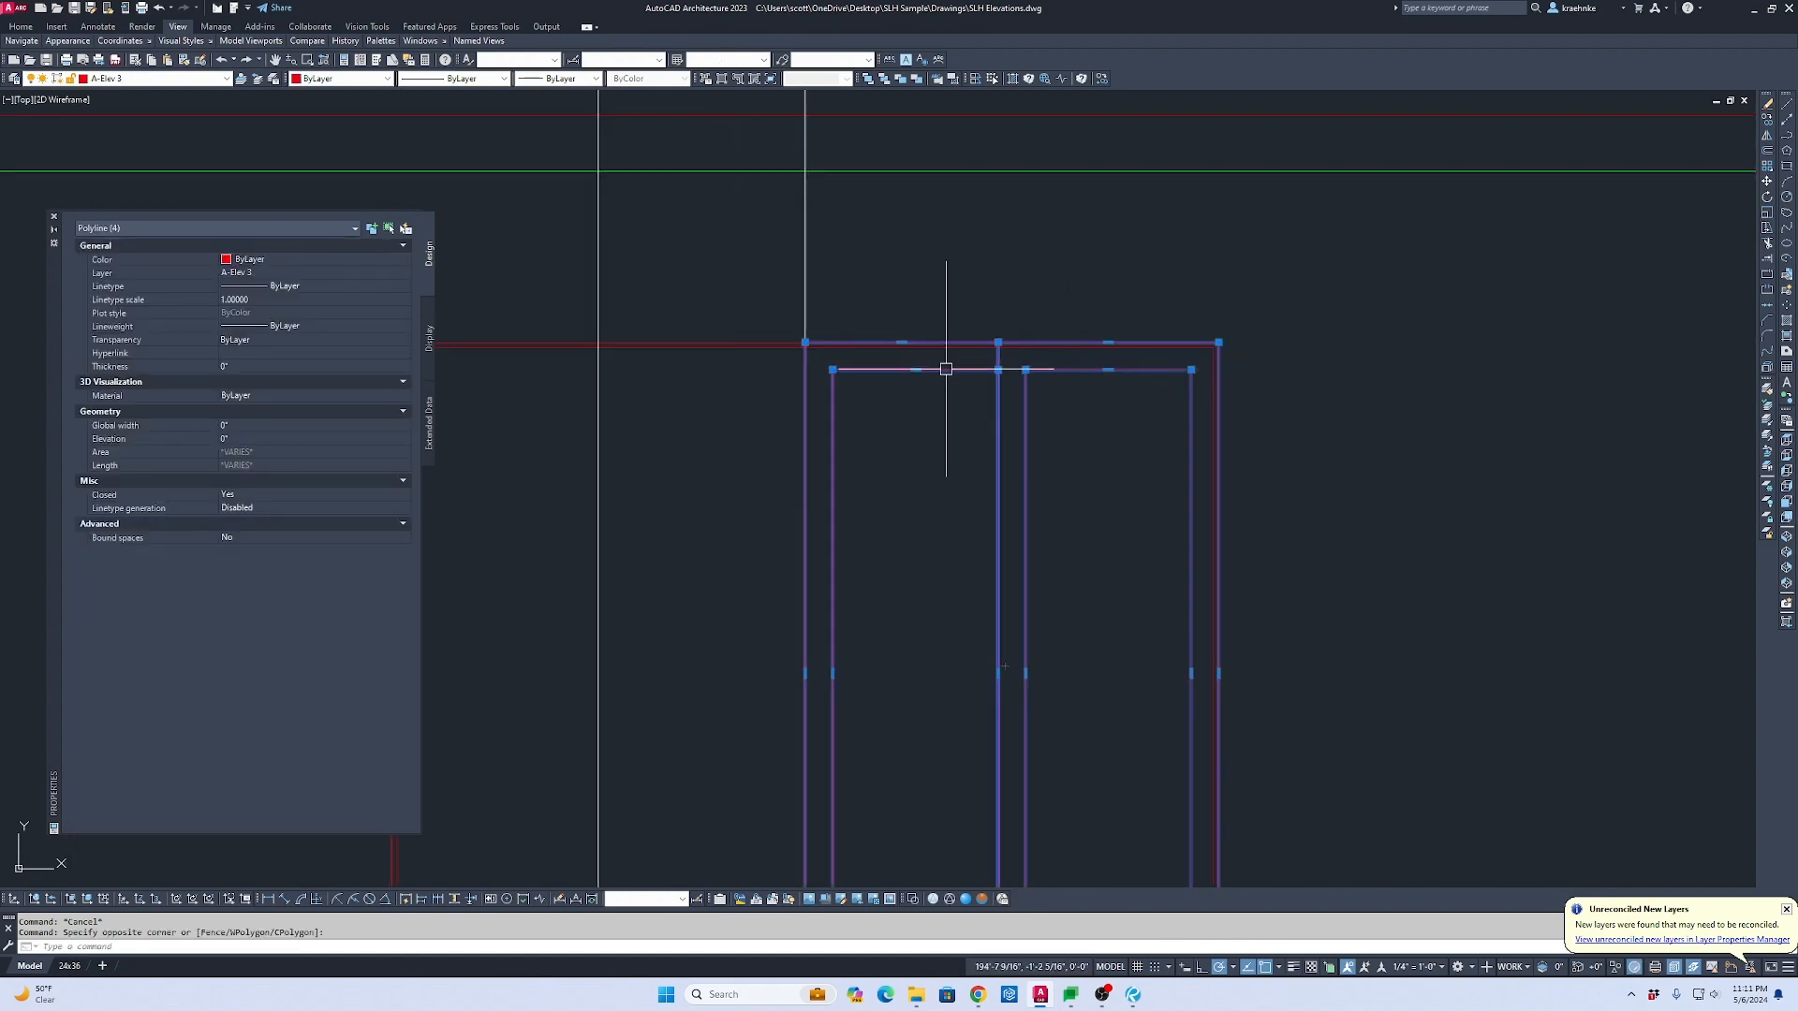
type("s")
key("Return")
left_click(1320, 441)
left_click(769, 319)
left_click(764, 286, "shift")
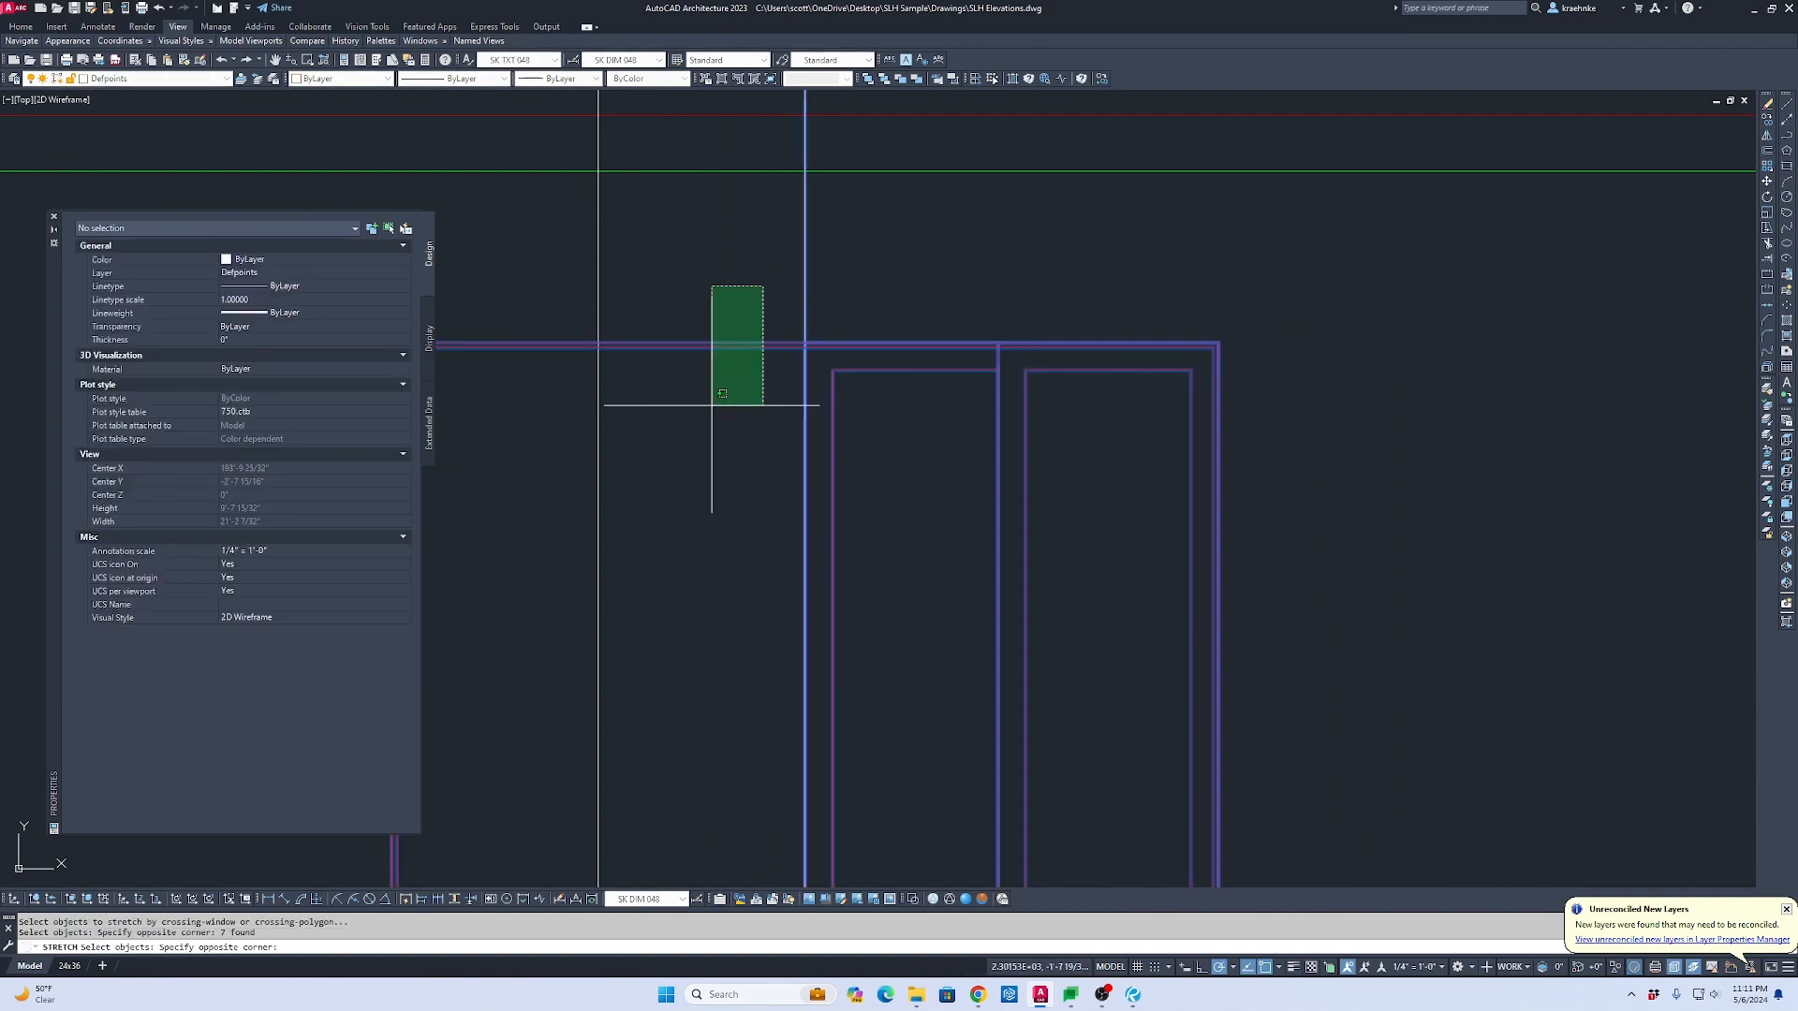
left_click(711, 406, "shift")
key("Return")
left_click(976, 214)
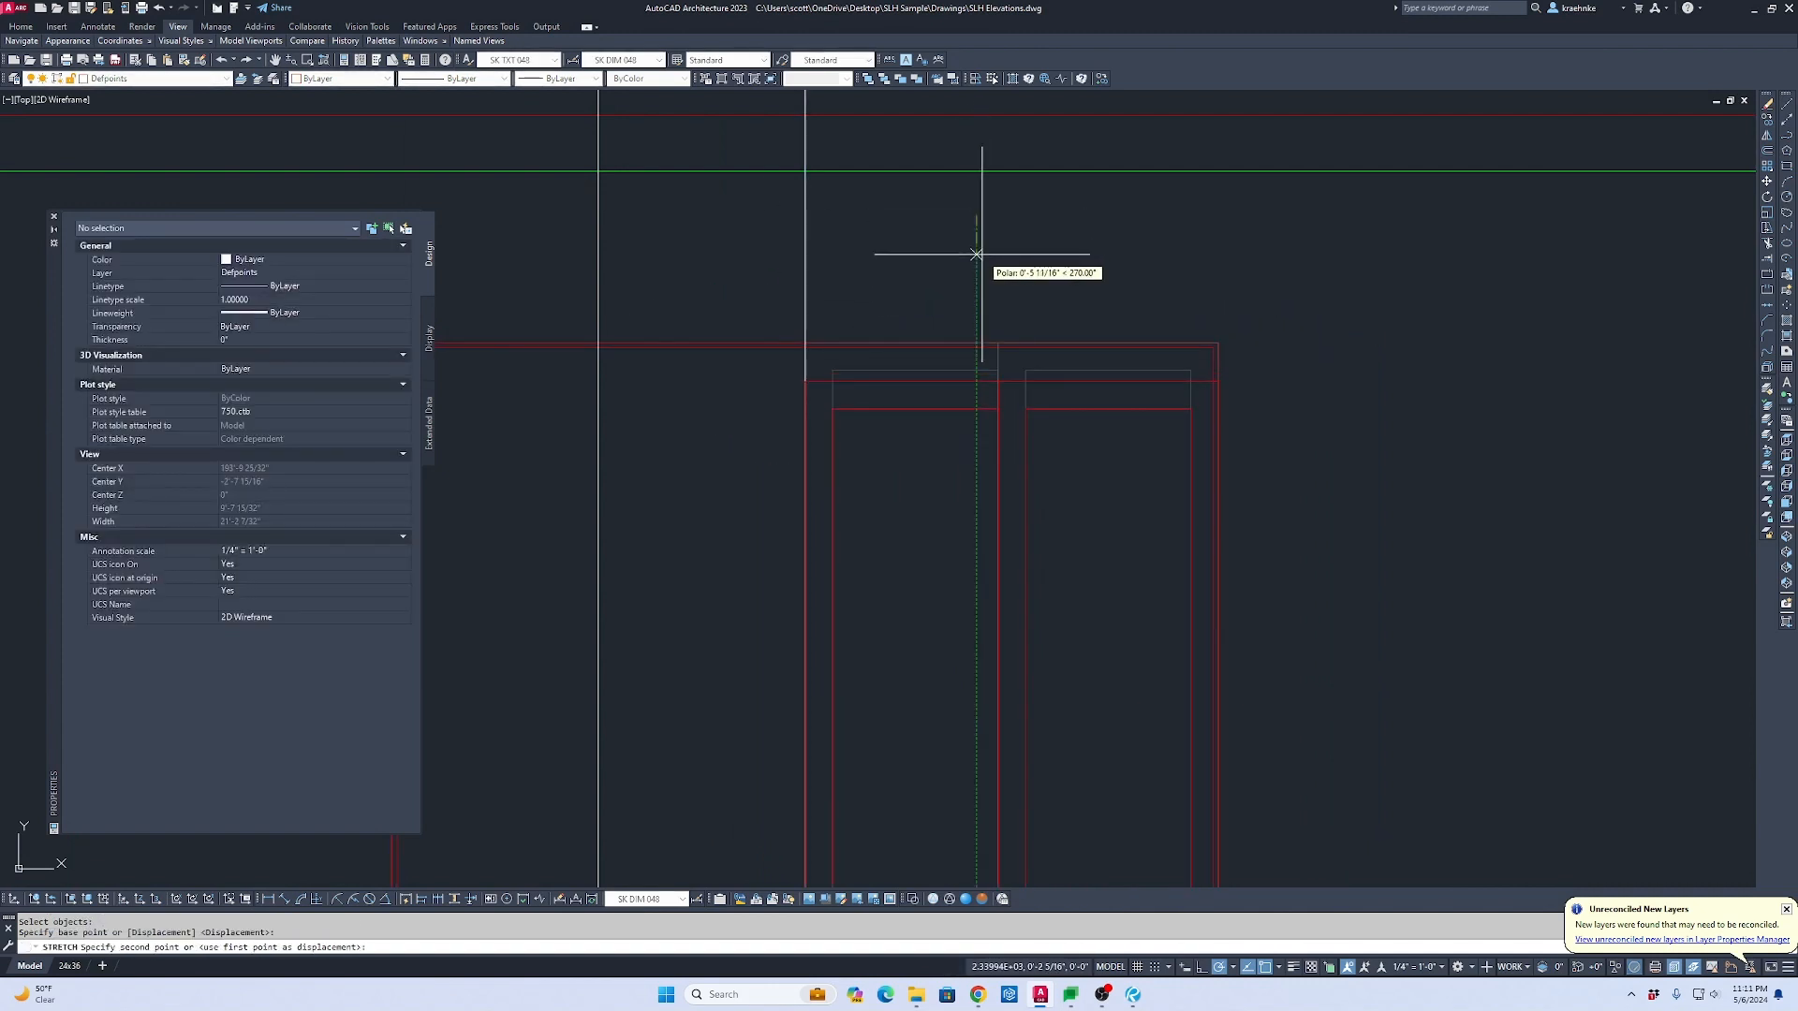
key("Return")
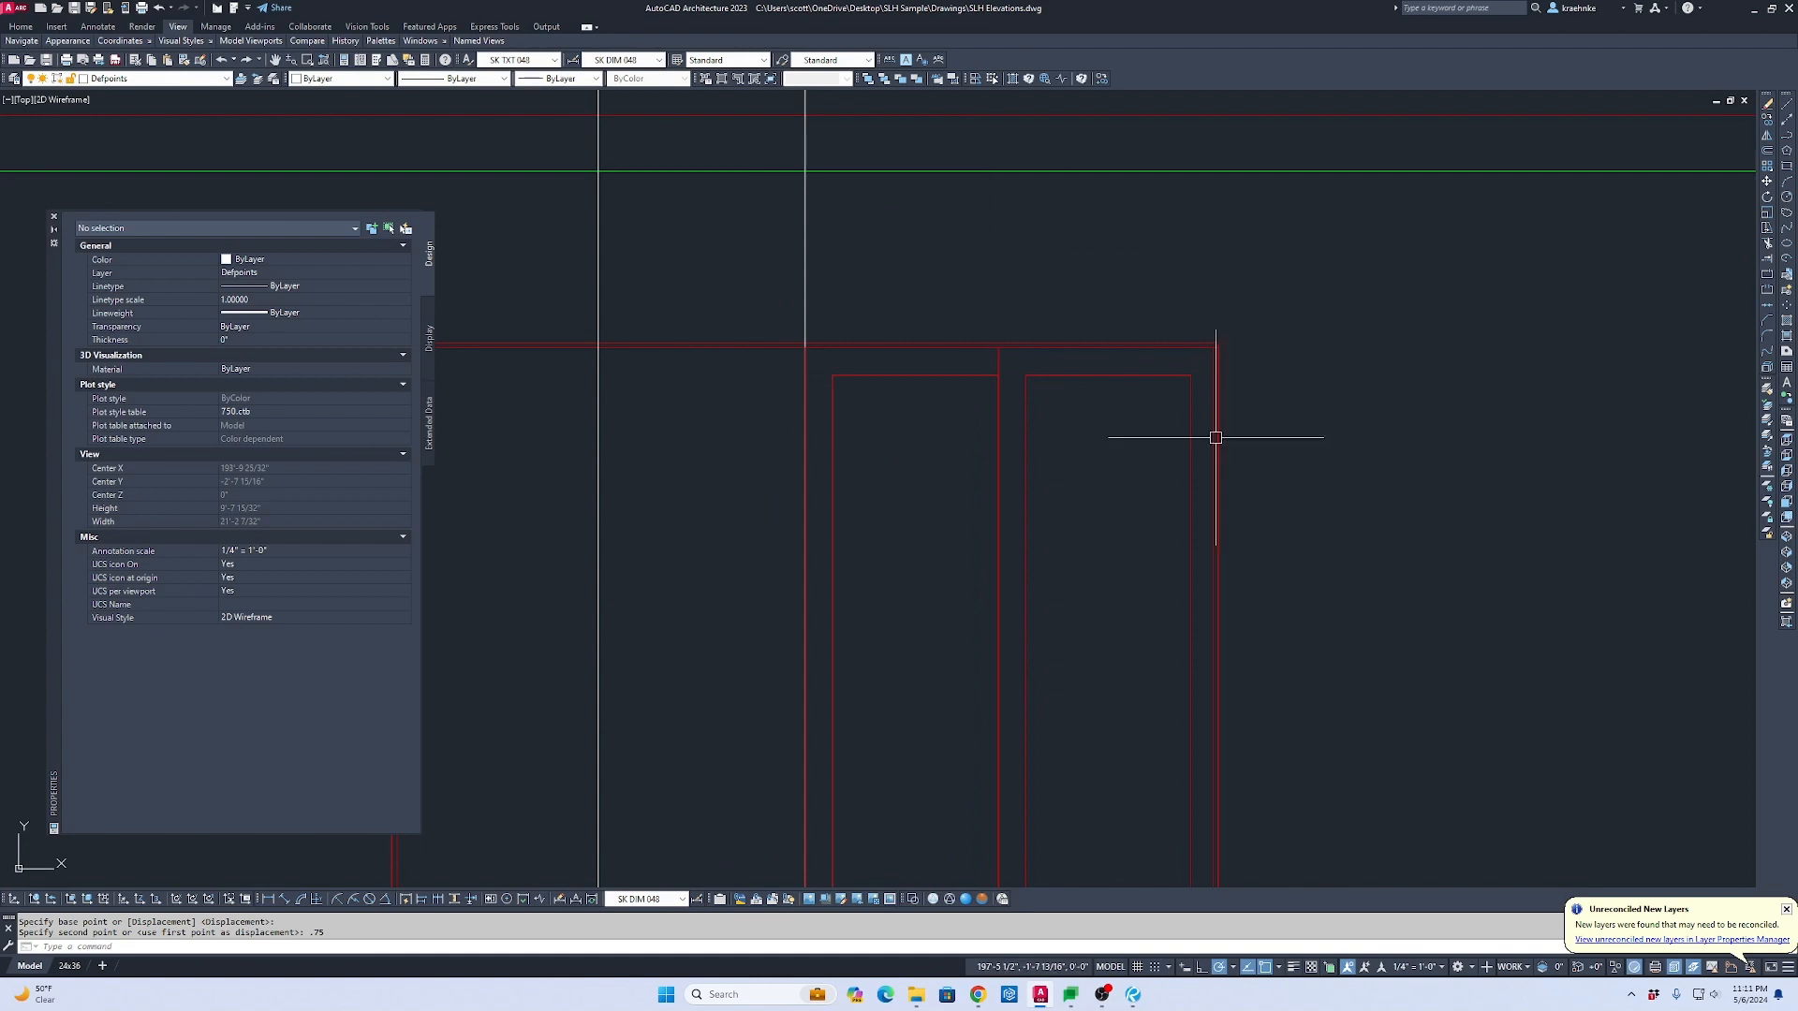
Step: Stretch the right side of the rightmost door panel and its inner frame 0.75 inch to the left, excluding the opening outlines
scroll(1216, 438, "down", 2)
type("s")
key("Return")
left_click(1282, 763)
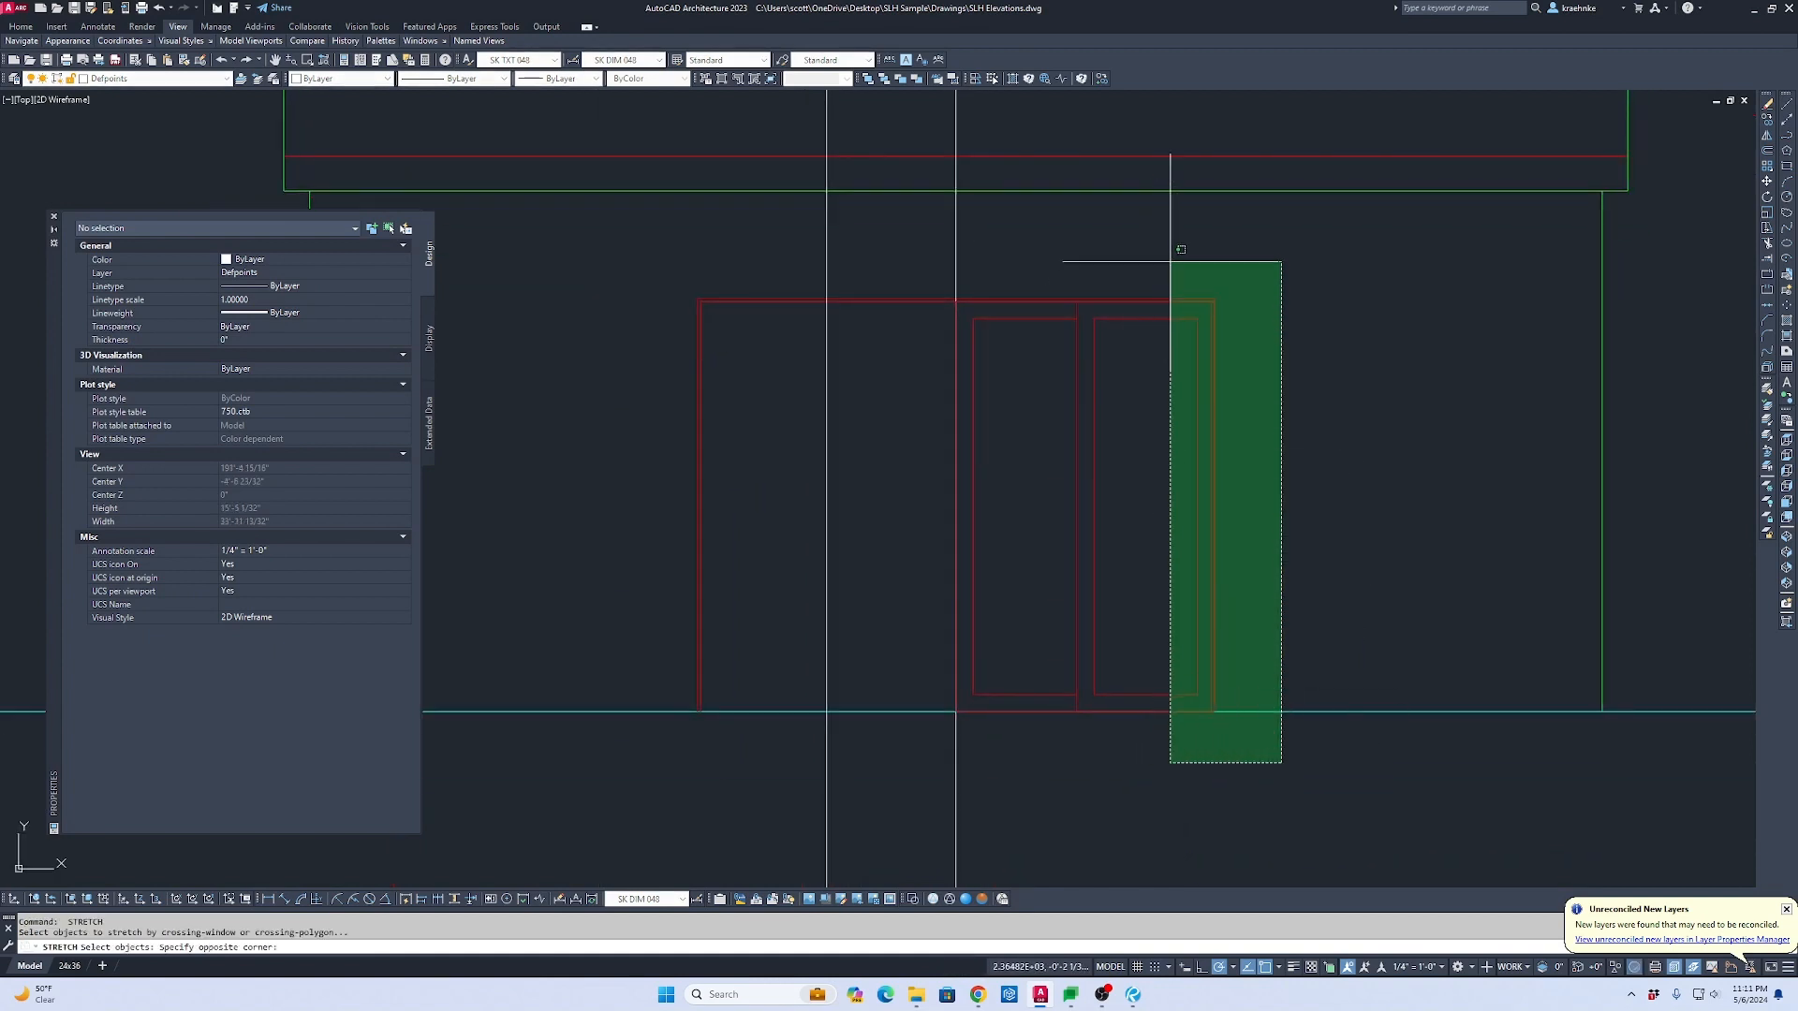
left_click(1170, 262)
left_click(913, 267, "shift")
left_click(927, 359, "shift")
key("Return")
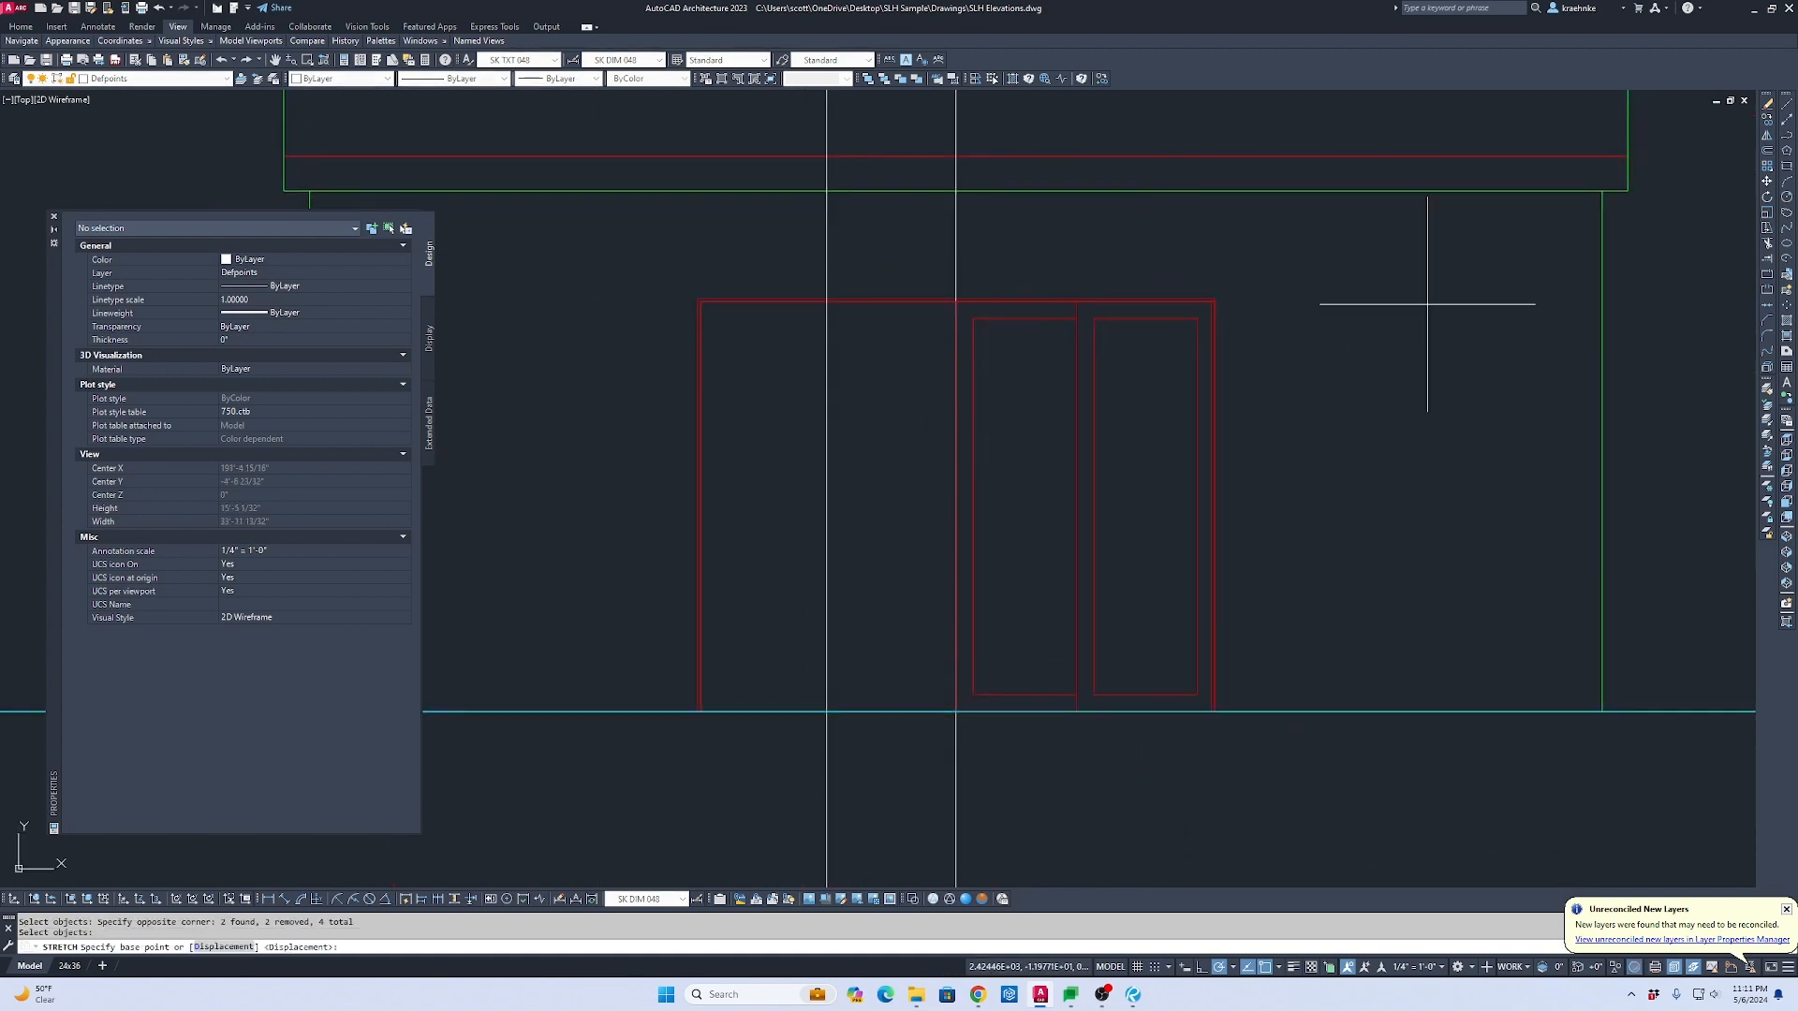
left_click(1427, 303)
type(".")
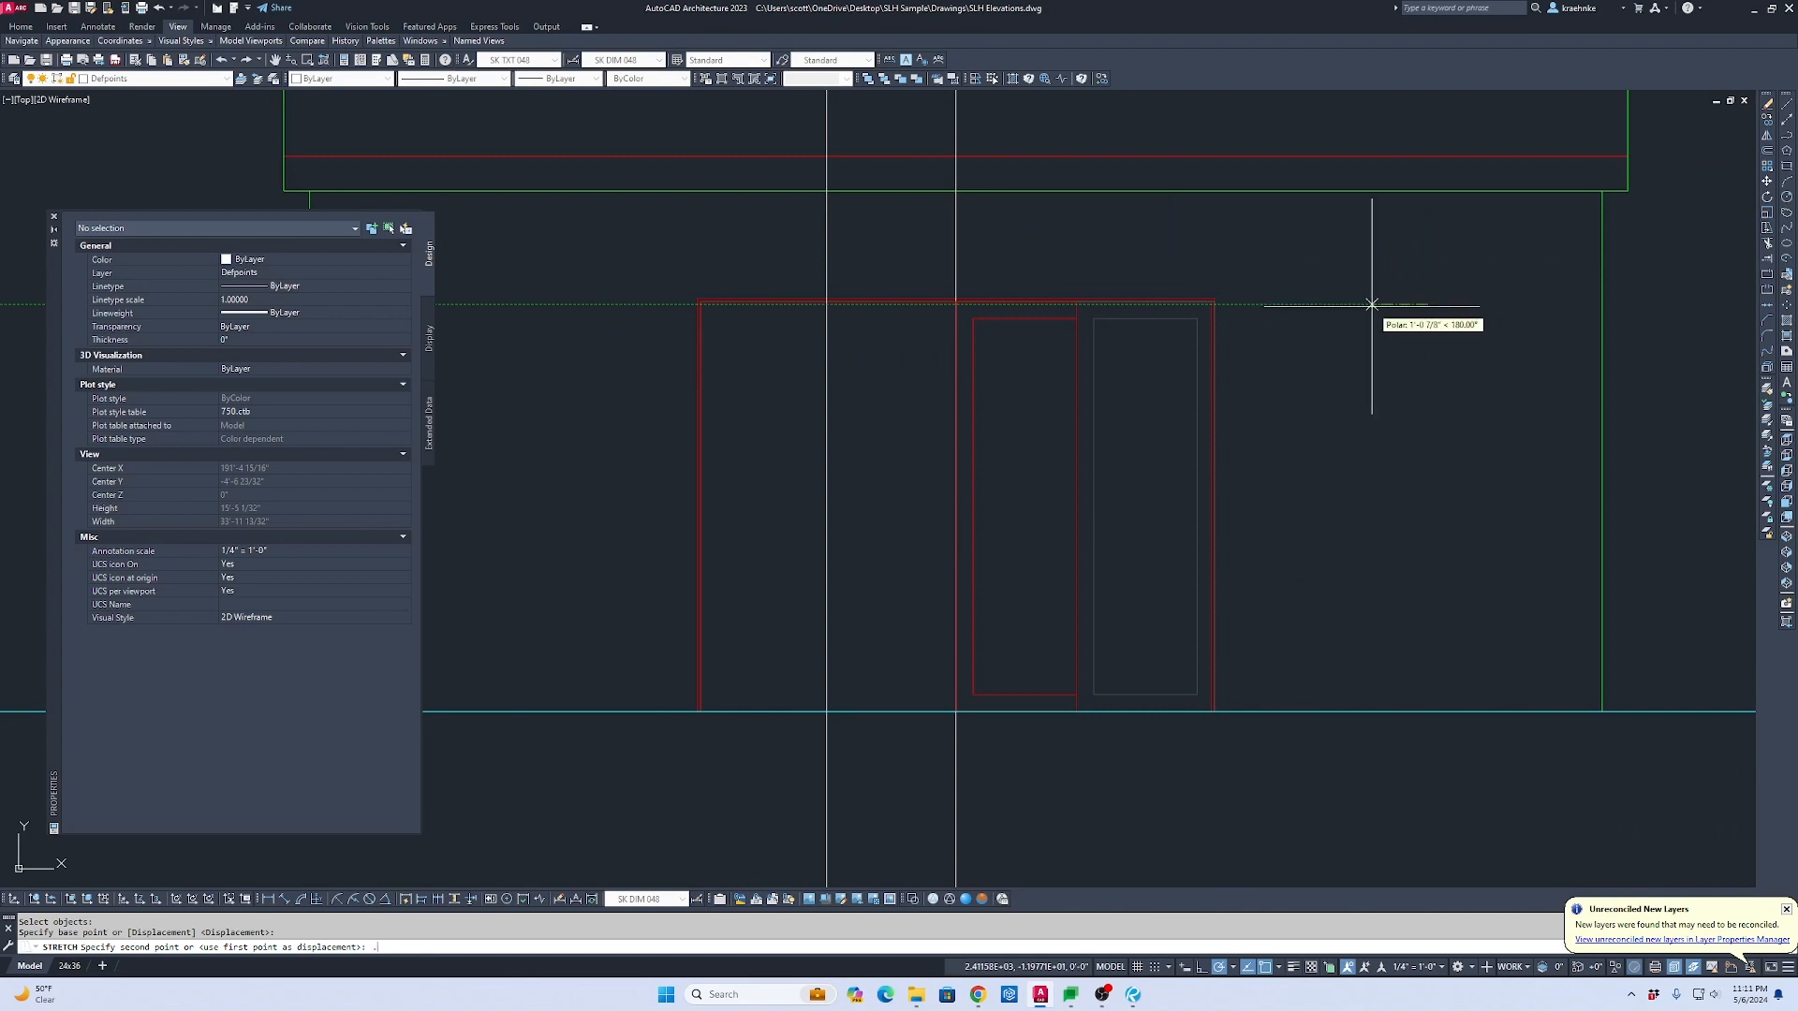
type("75")
key("Return")
scroll(1187, 315, "up", 2)
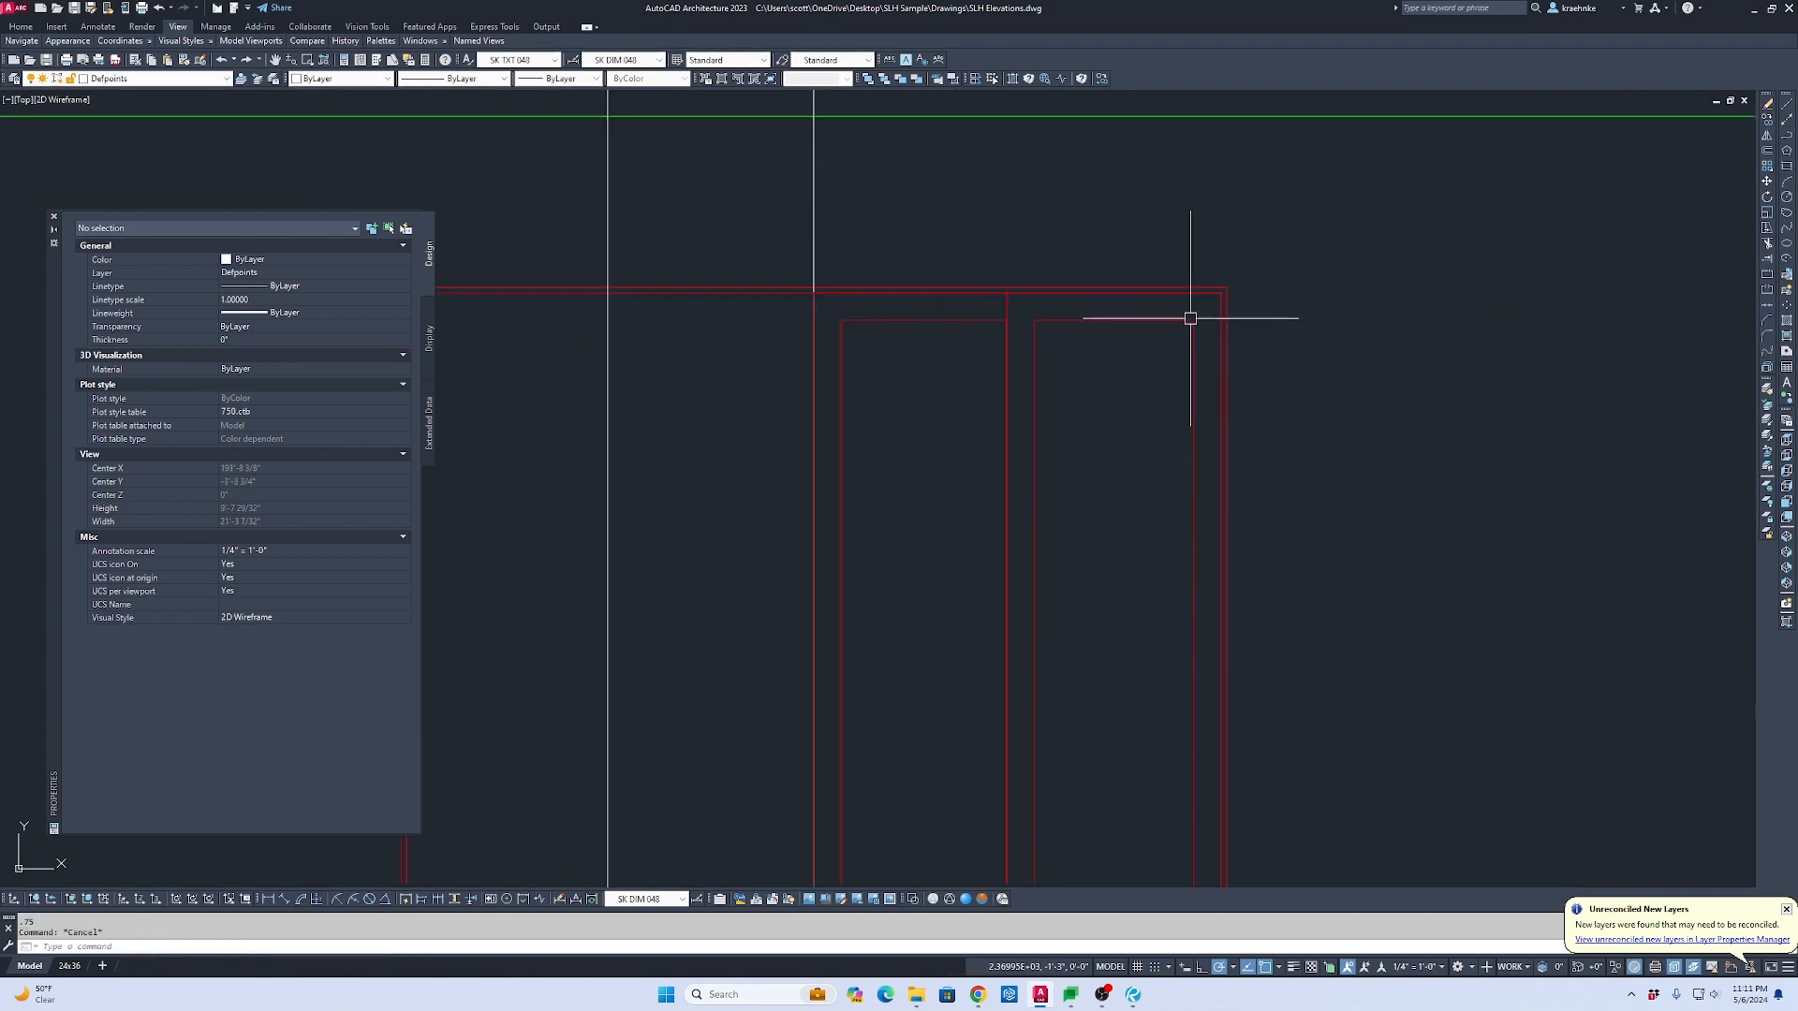
scroll(1129, 422, "down", 2)
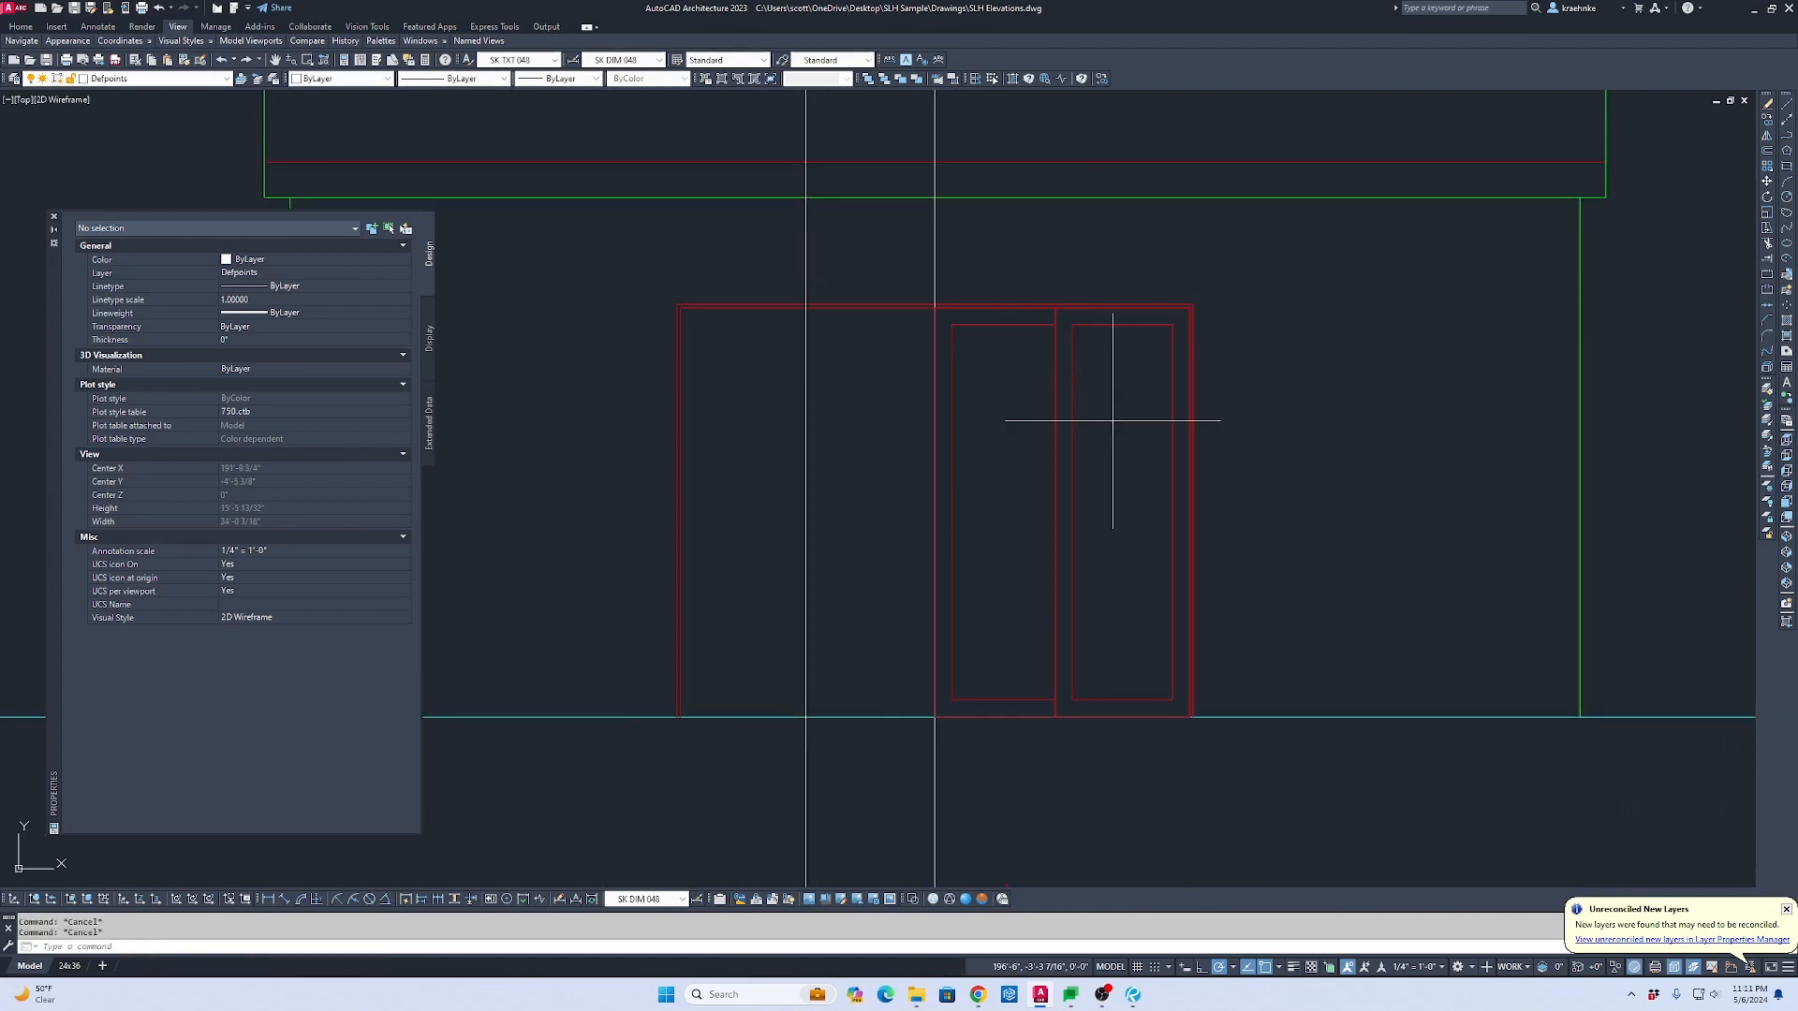
Step: Mirror the two door panels and their inner frames about the opening's vertical centre line, keeping the originals
left_click(1107, 418)
left_click(1031, 389)
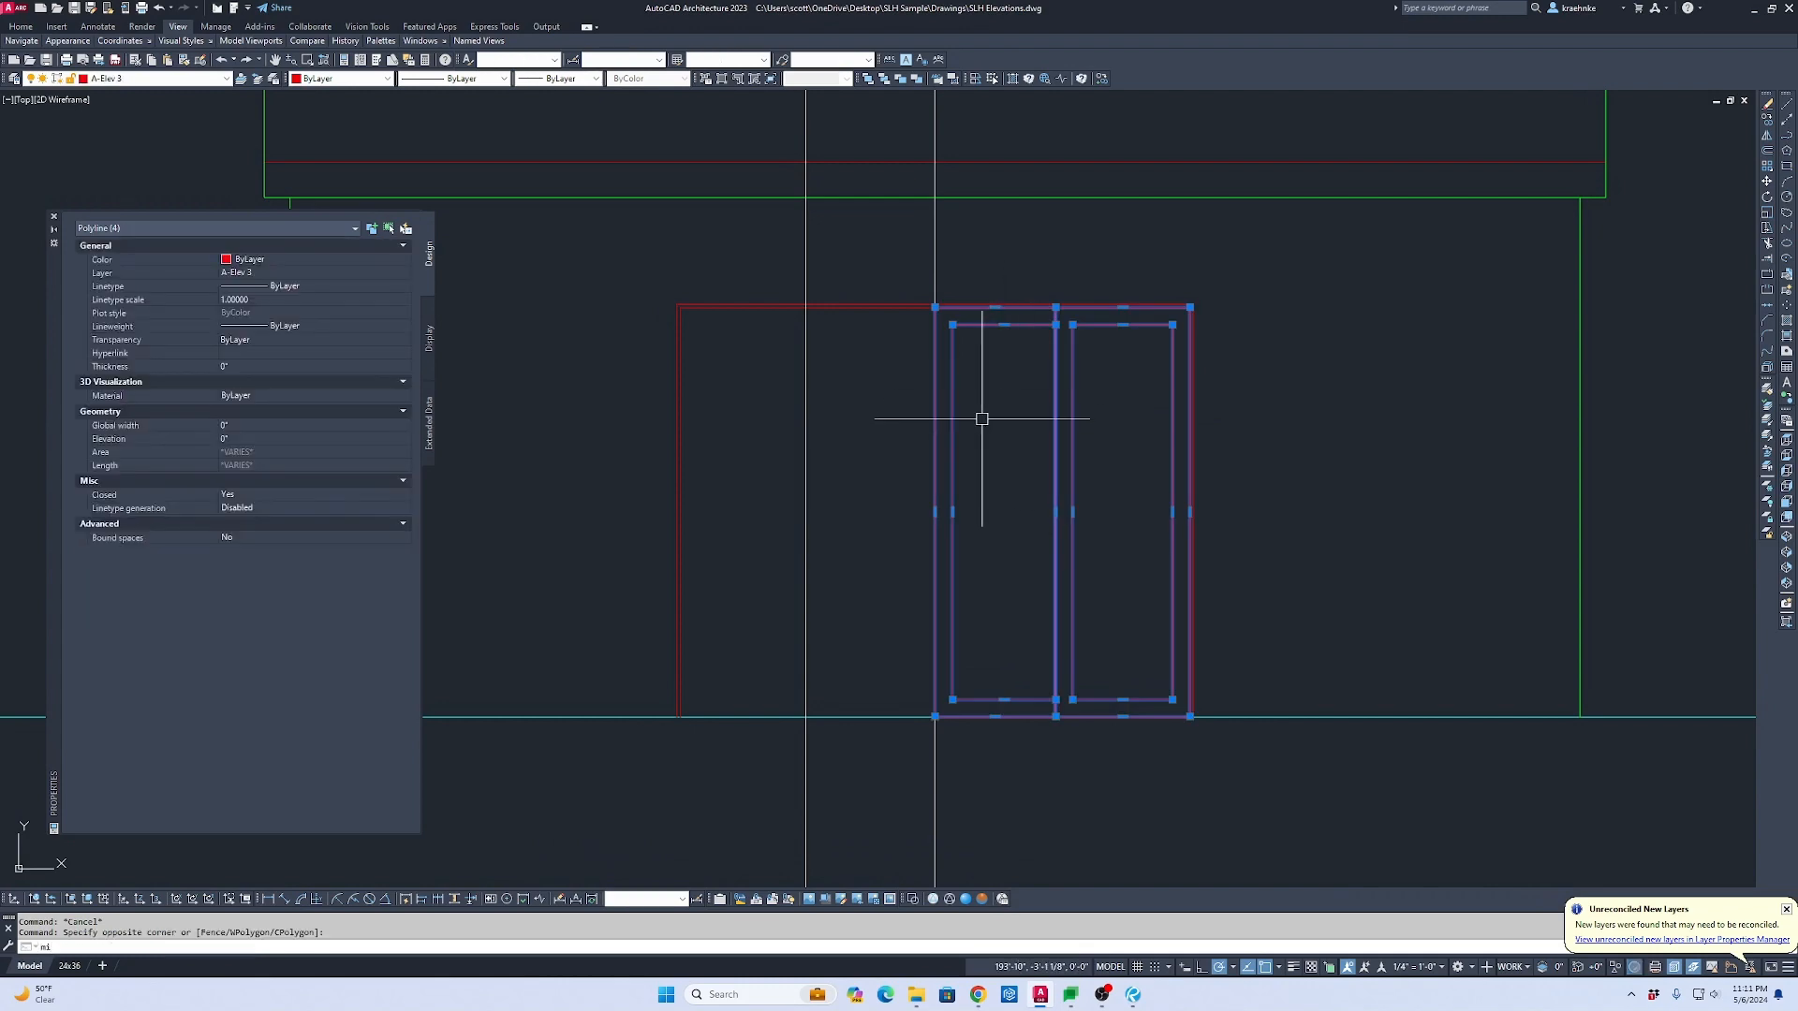
type("mi")
key("Return")
left_click(934, 512)
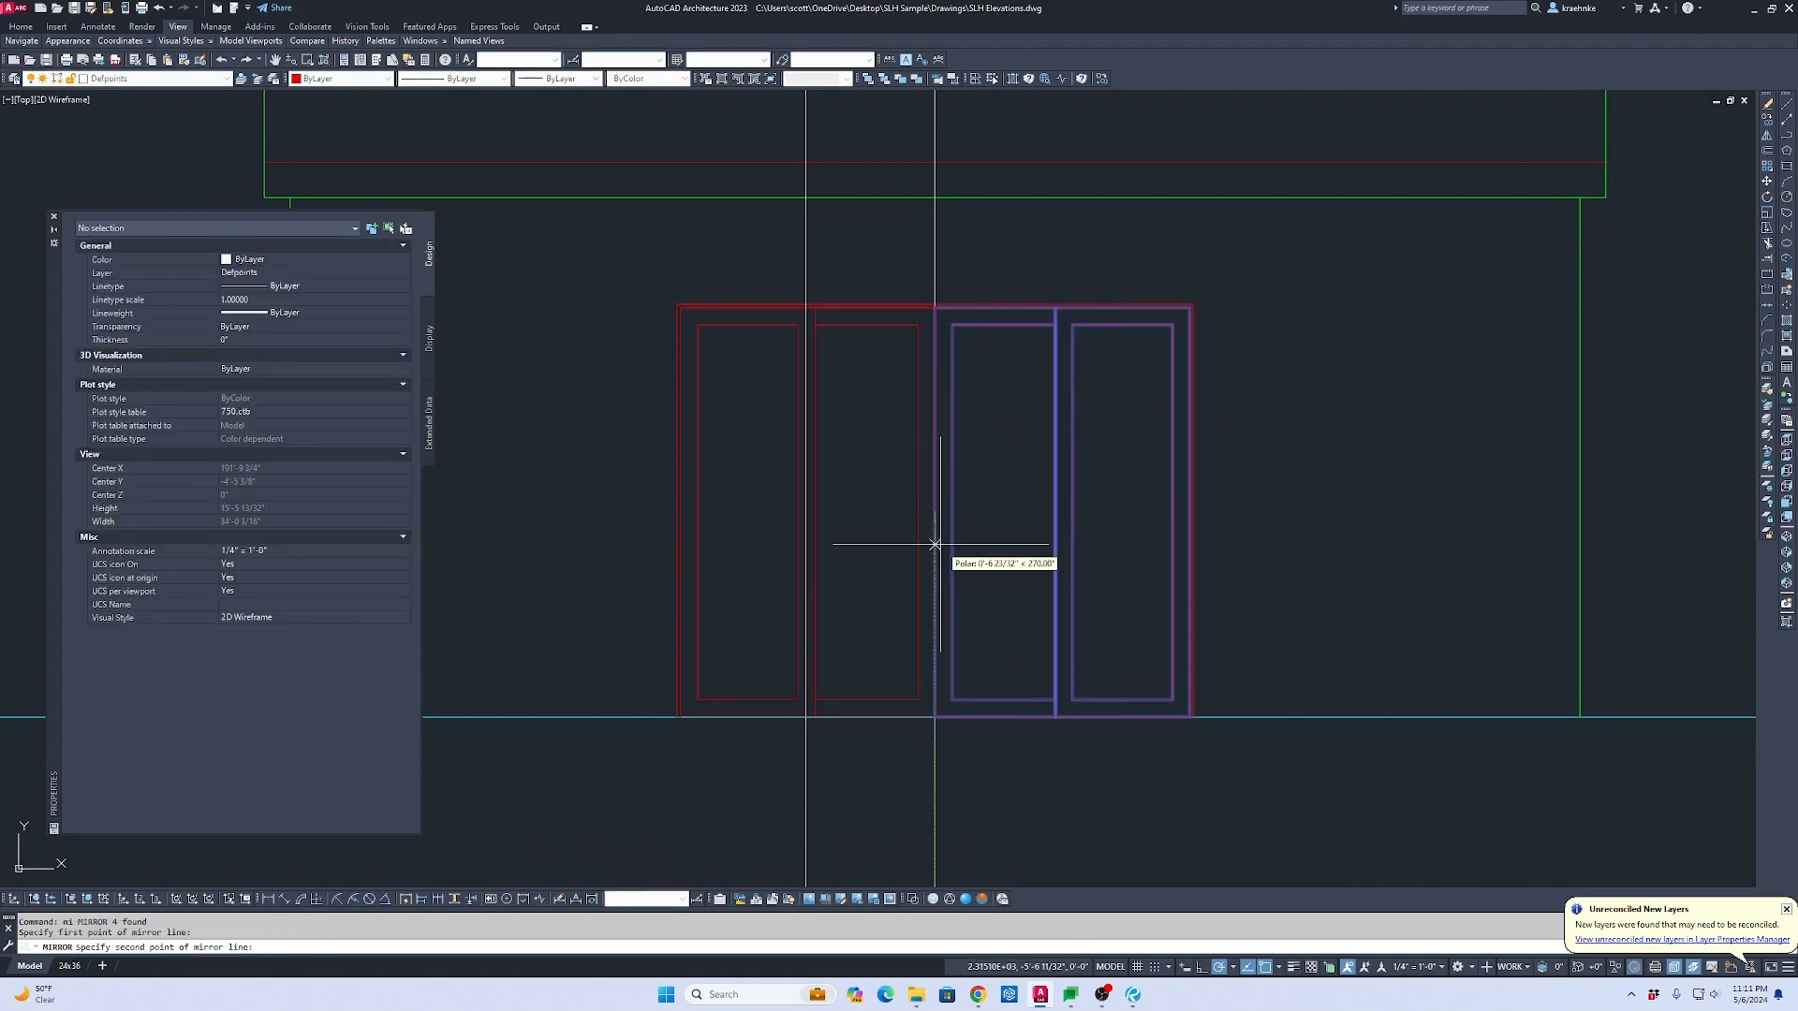
left_click(934, 544)
key("Return")
Step: Examine the patio door's pane layout in the pool elevation sketch
scroll(1063, 622, "down", 4)
scroll(995, 511, "up", 3)
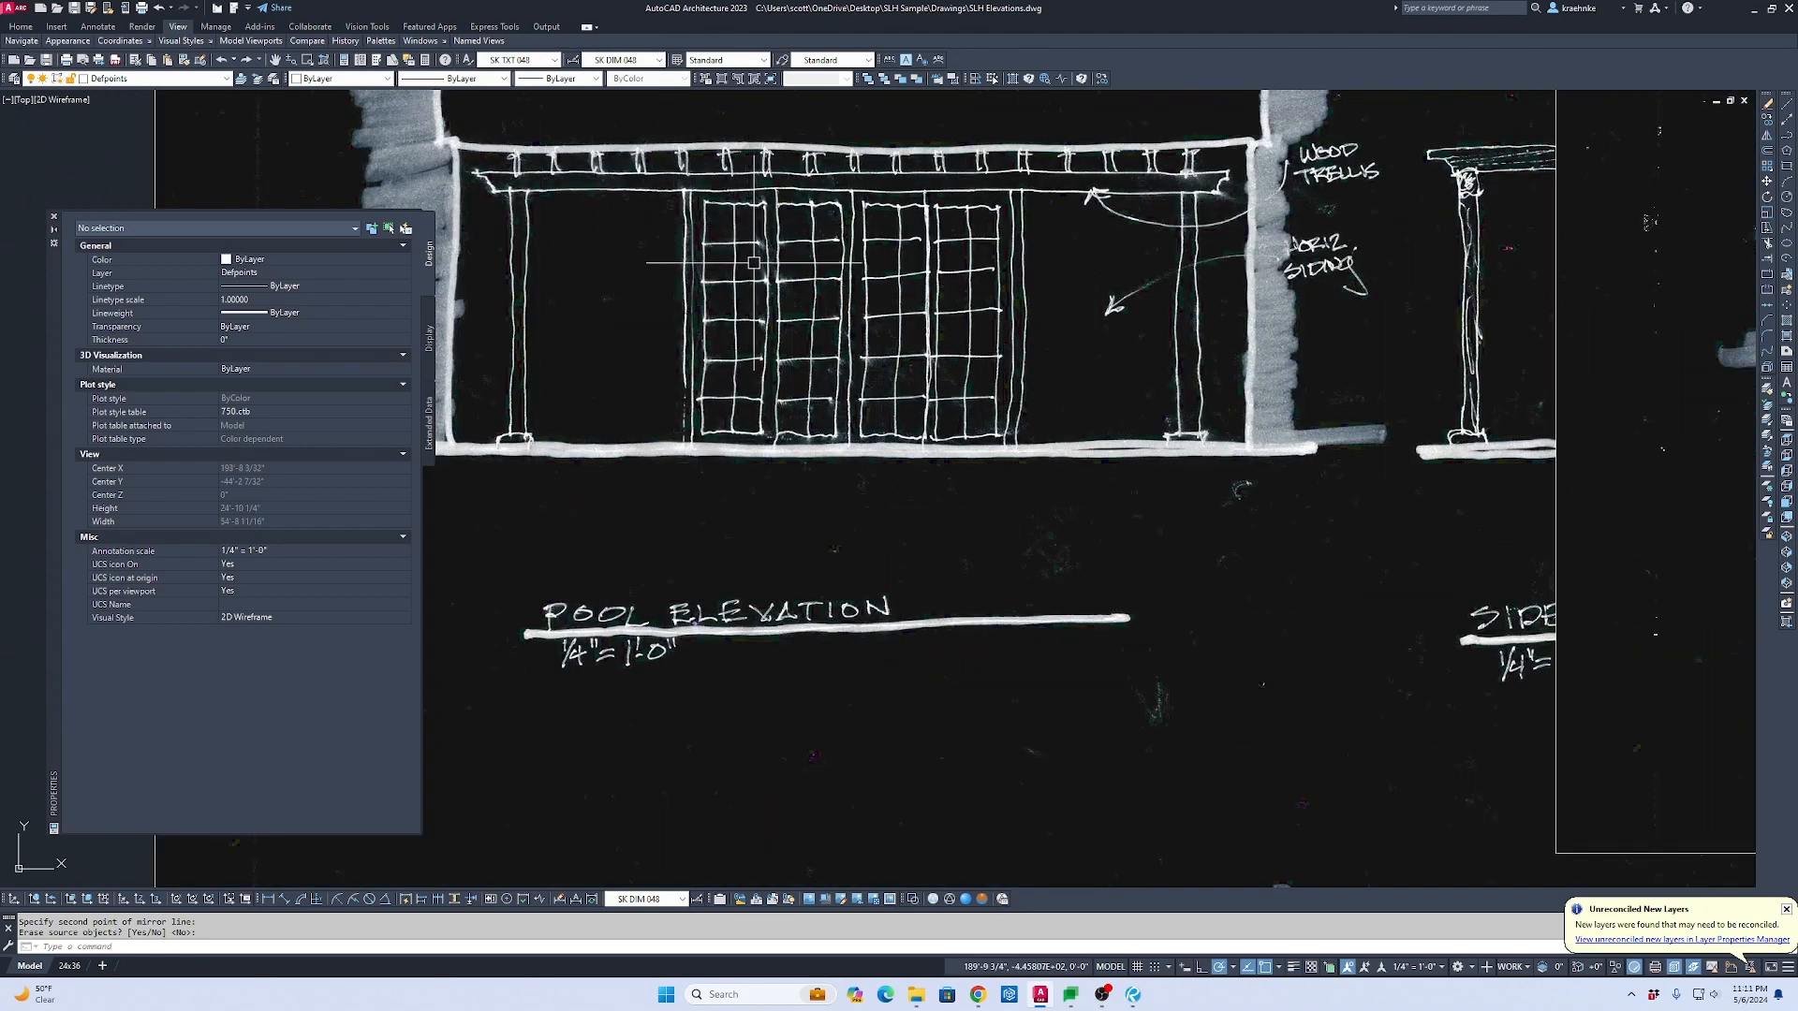
scroll(942, 632, "down", 2)
scroll(922, 497, "up", 1)
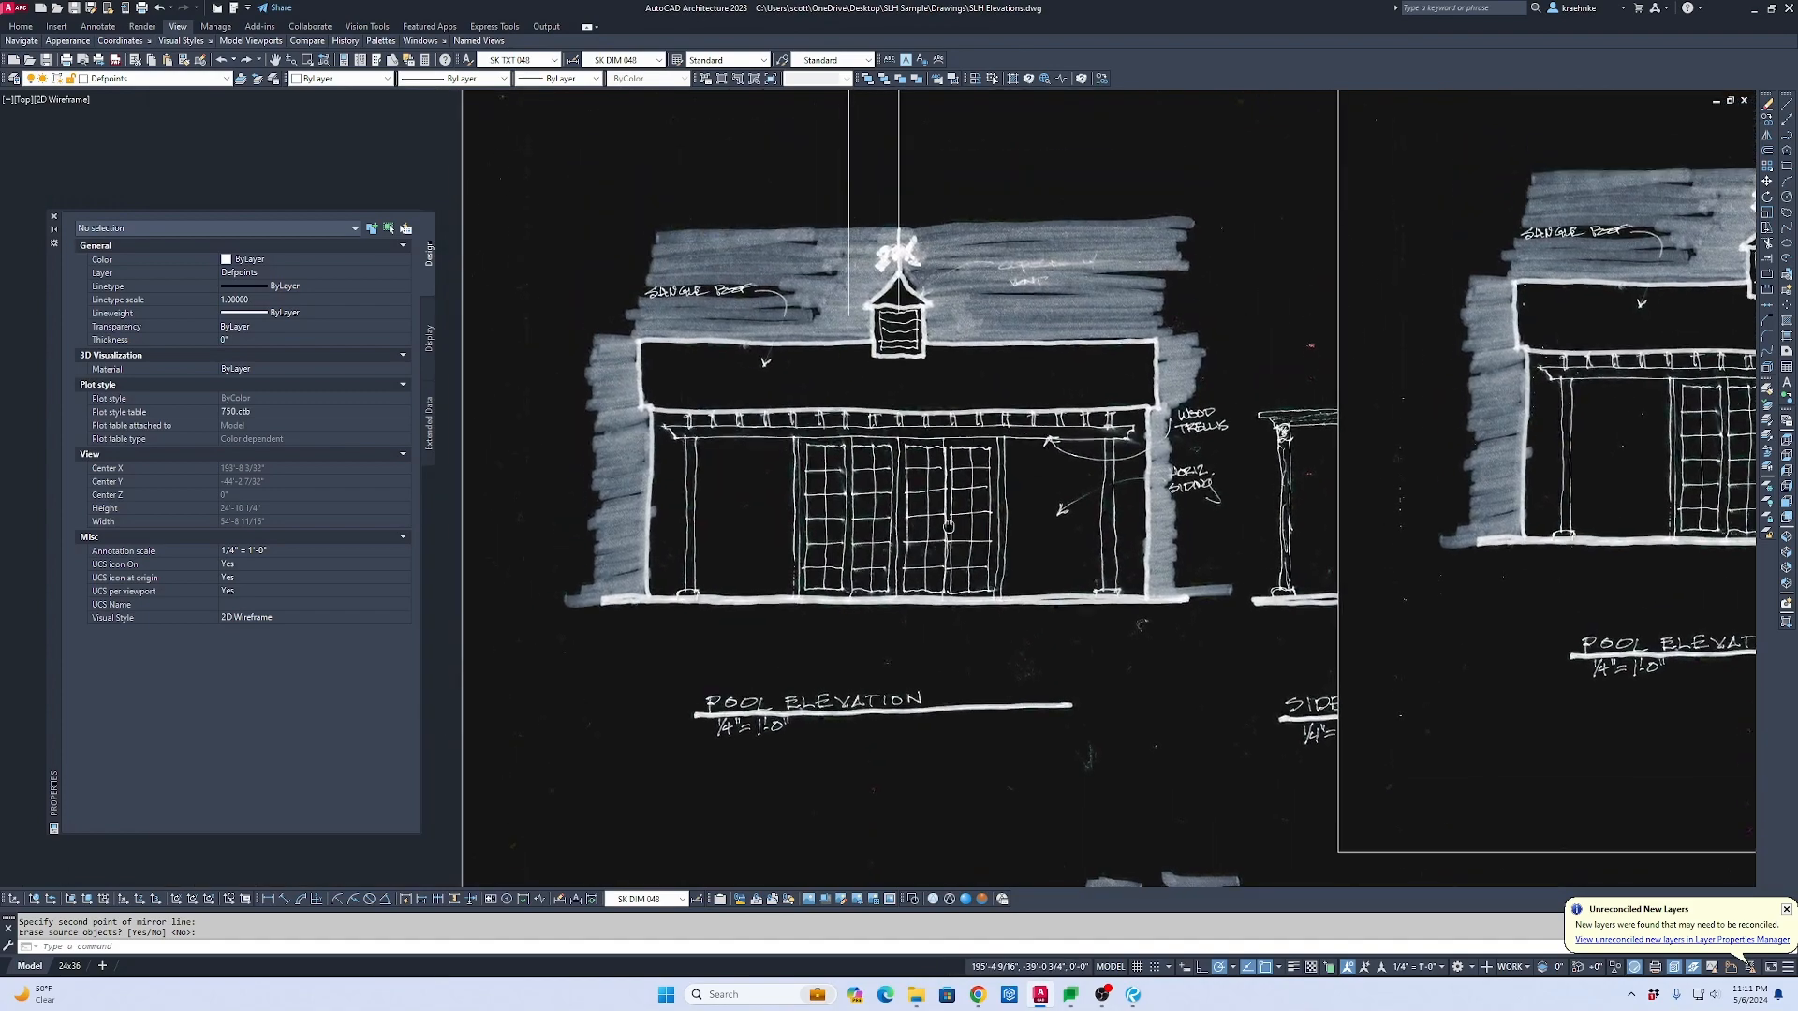
Step: Draw a vertical polyline between the top and bottom midpoints of the rightmost door panel's inner frame
scroll(1072, 628, "down", 3)
scroll(1034, 401, "up", 4)
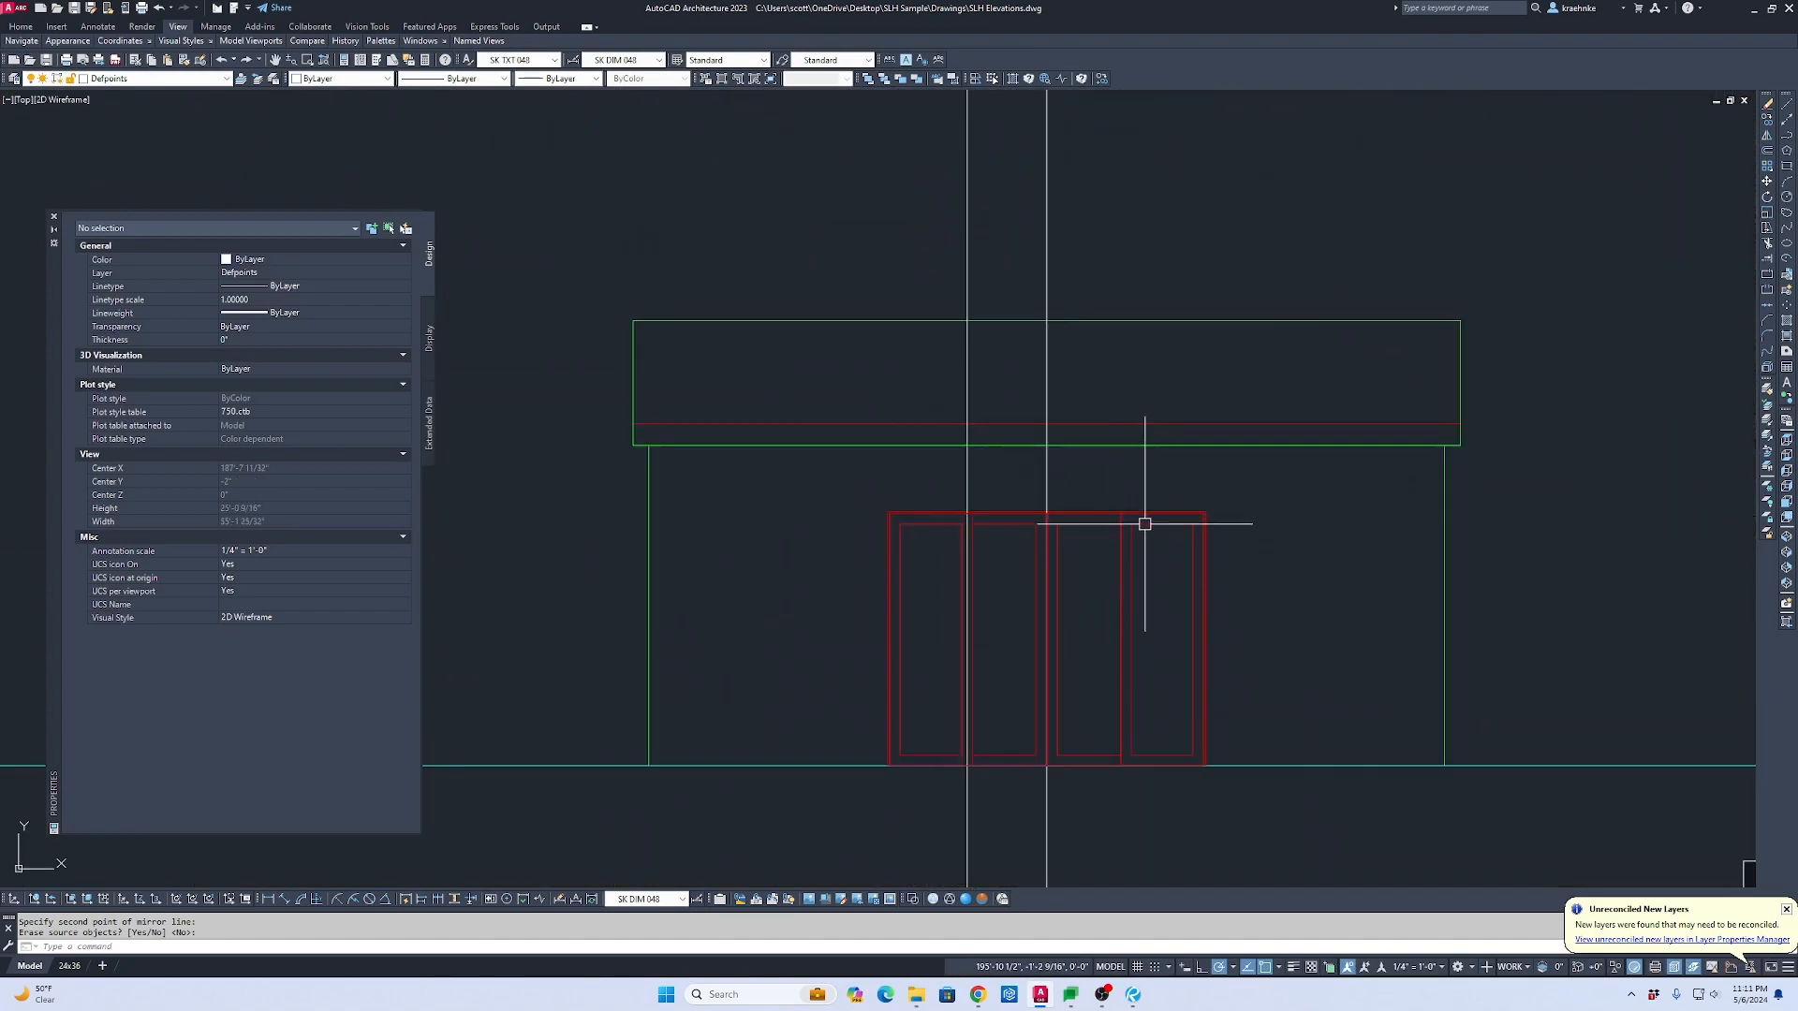
scroll(1145, 524, "up", 2)
key("Escape")
type("p")
key("Return")
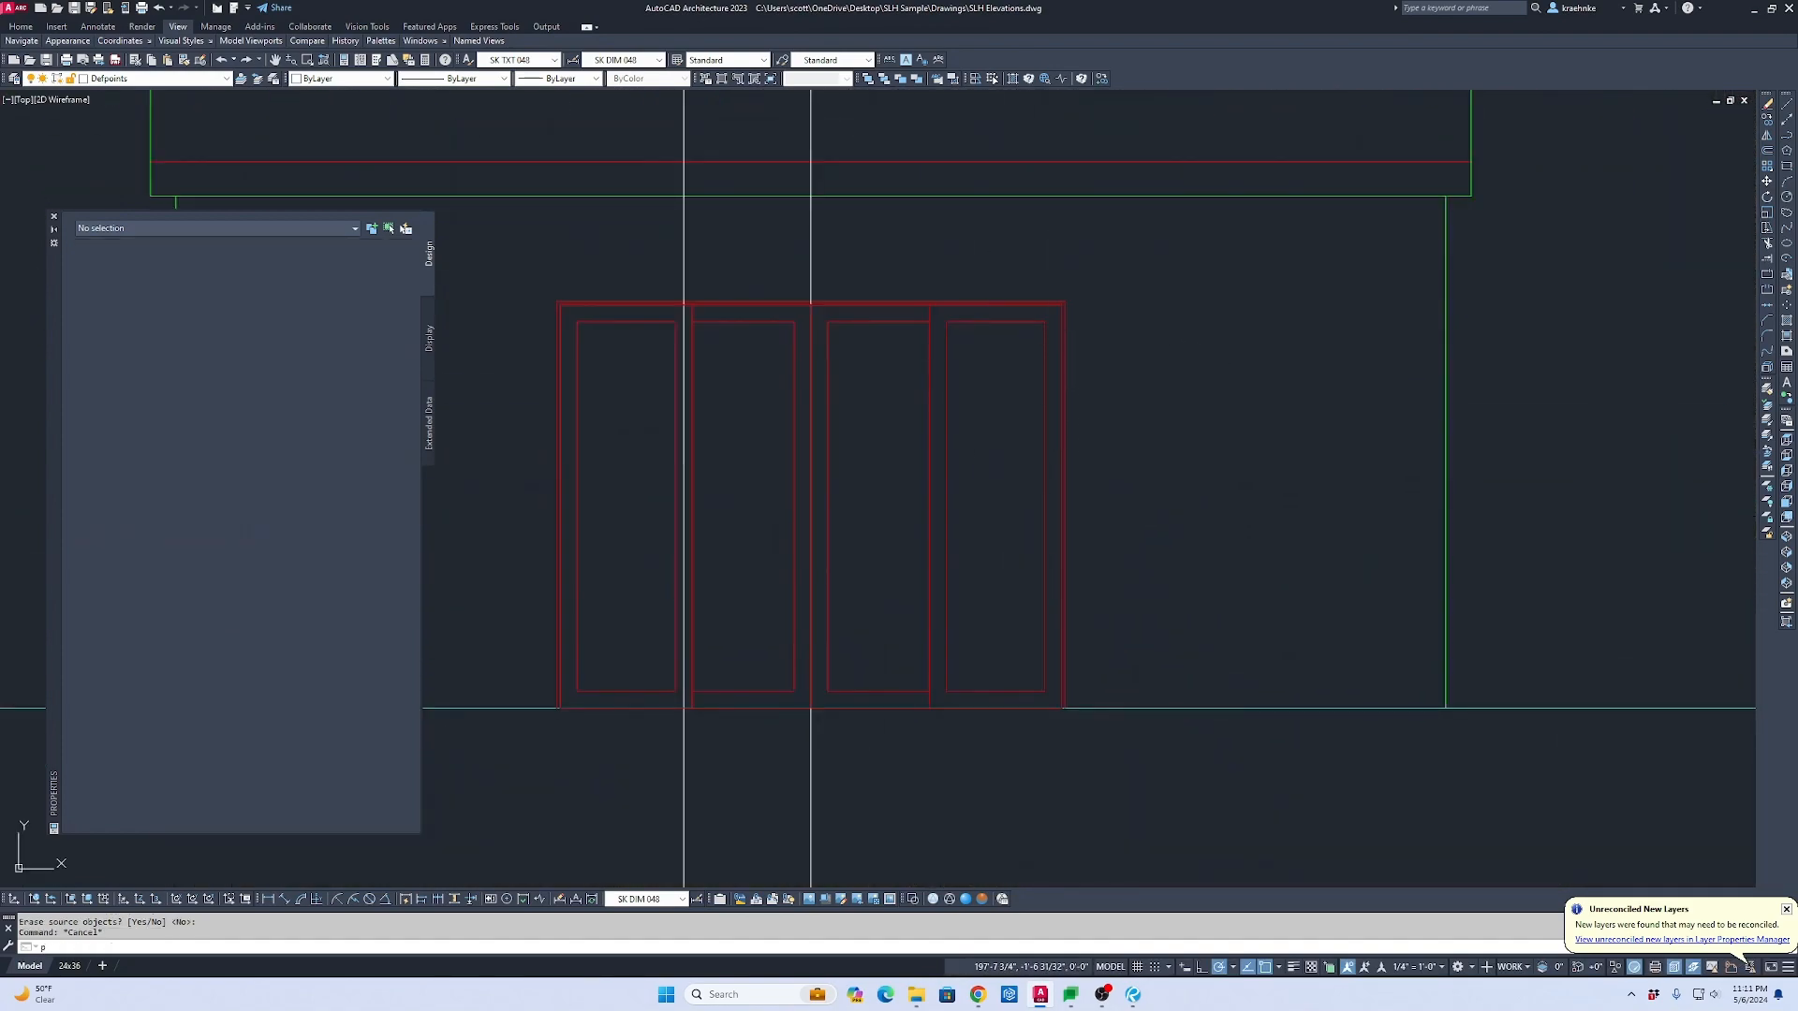
left_click(997, 320)
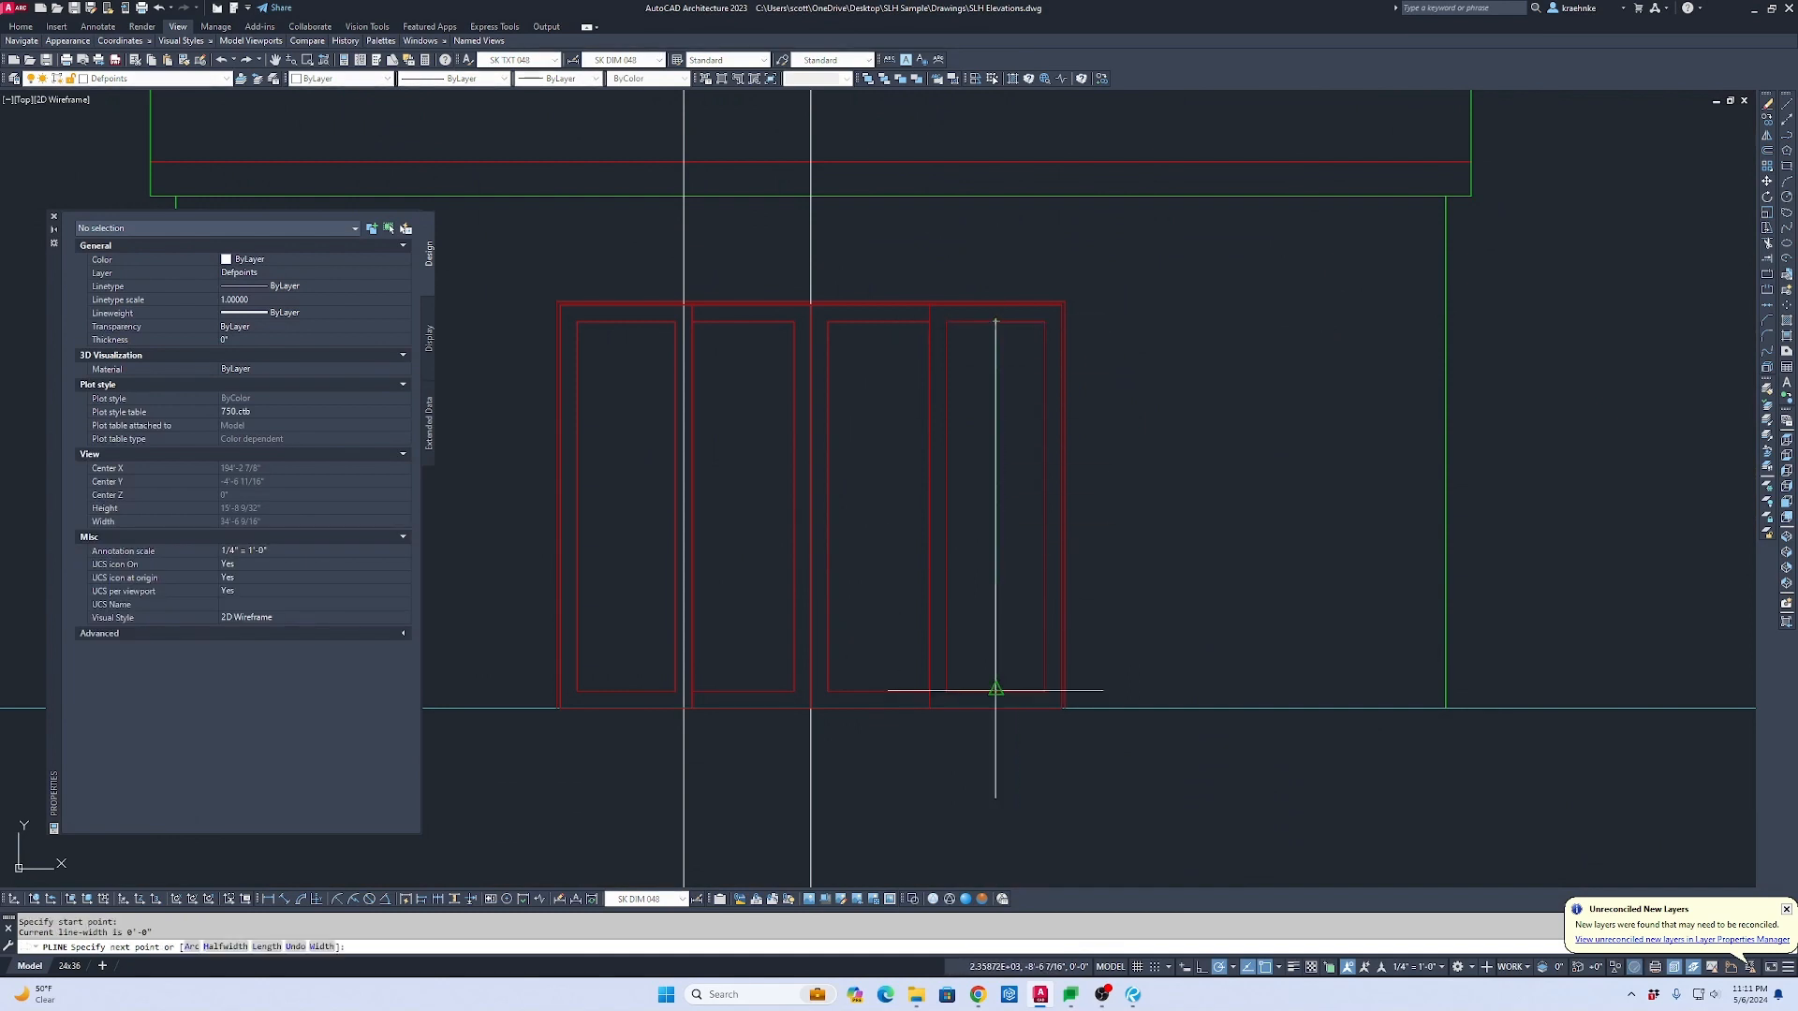
left_click(995, 690)
key("Escape")
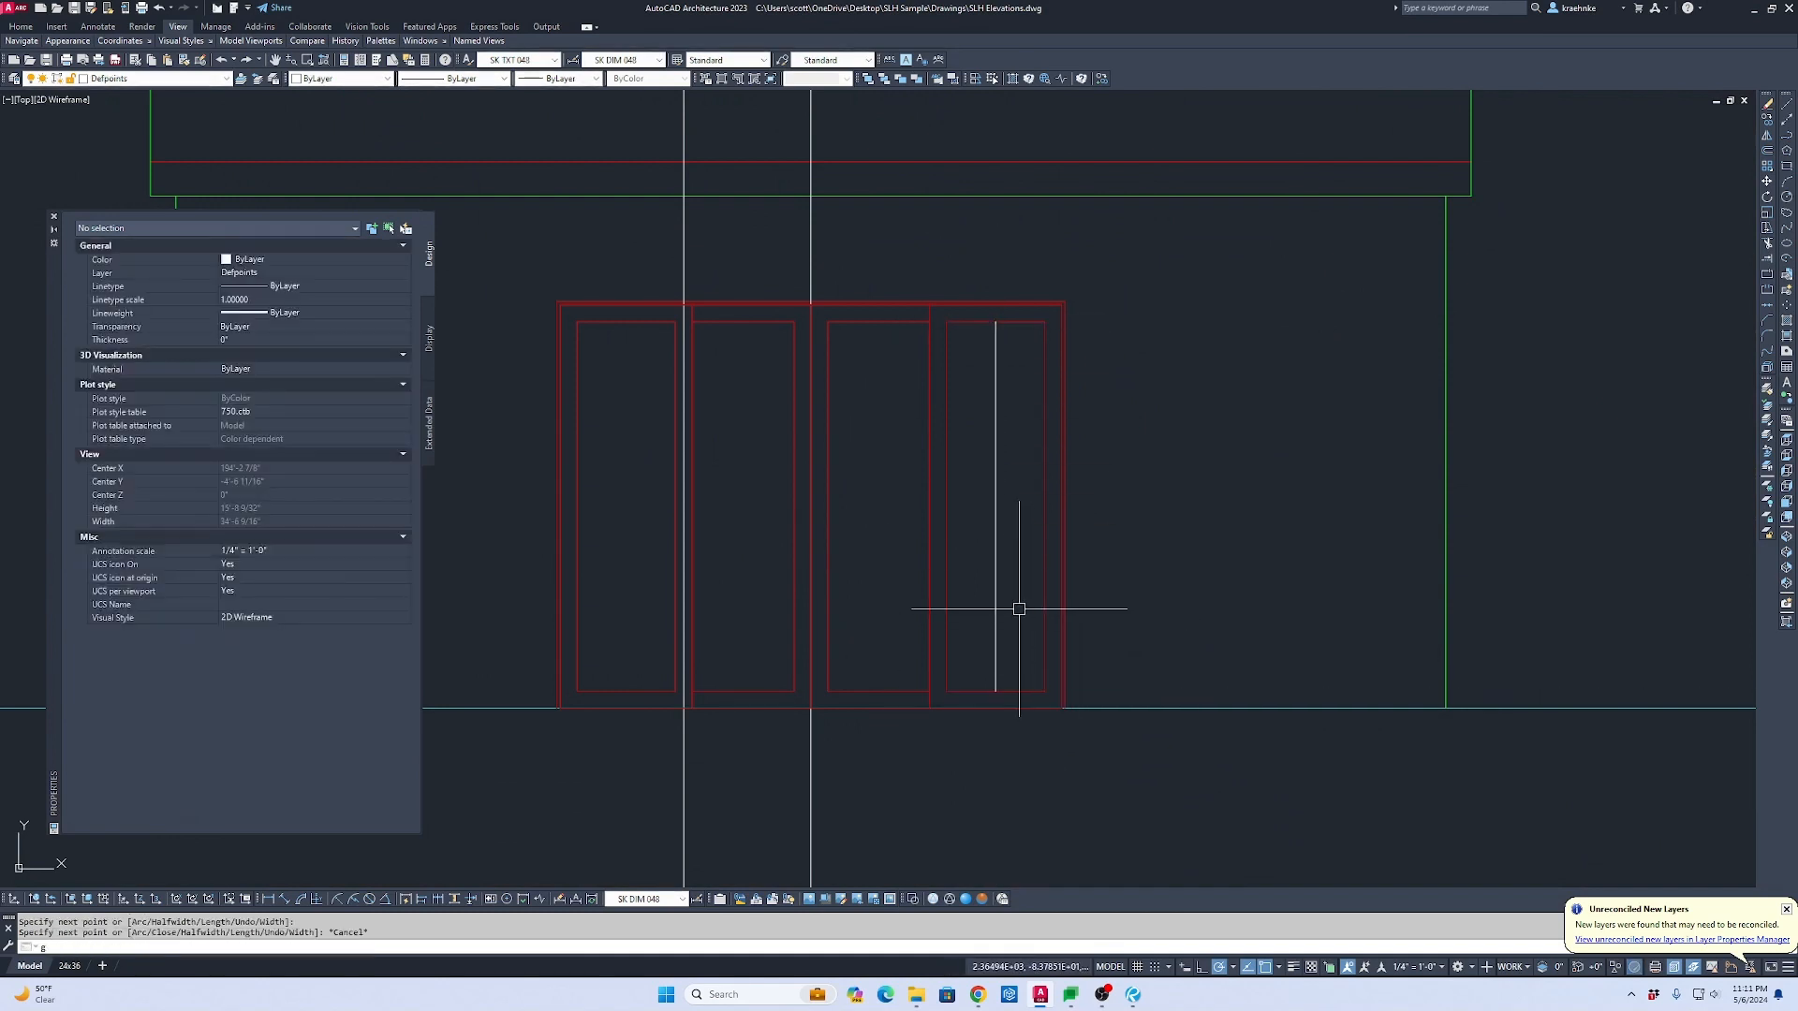
Step: Divide the rightmost panel's vertical centre line into 6 equal segments
type("g")
key("Return")
left_click(995, 595)
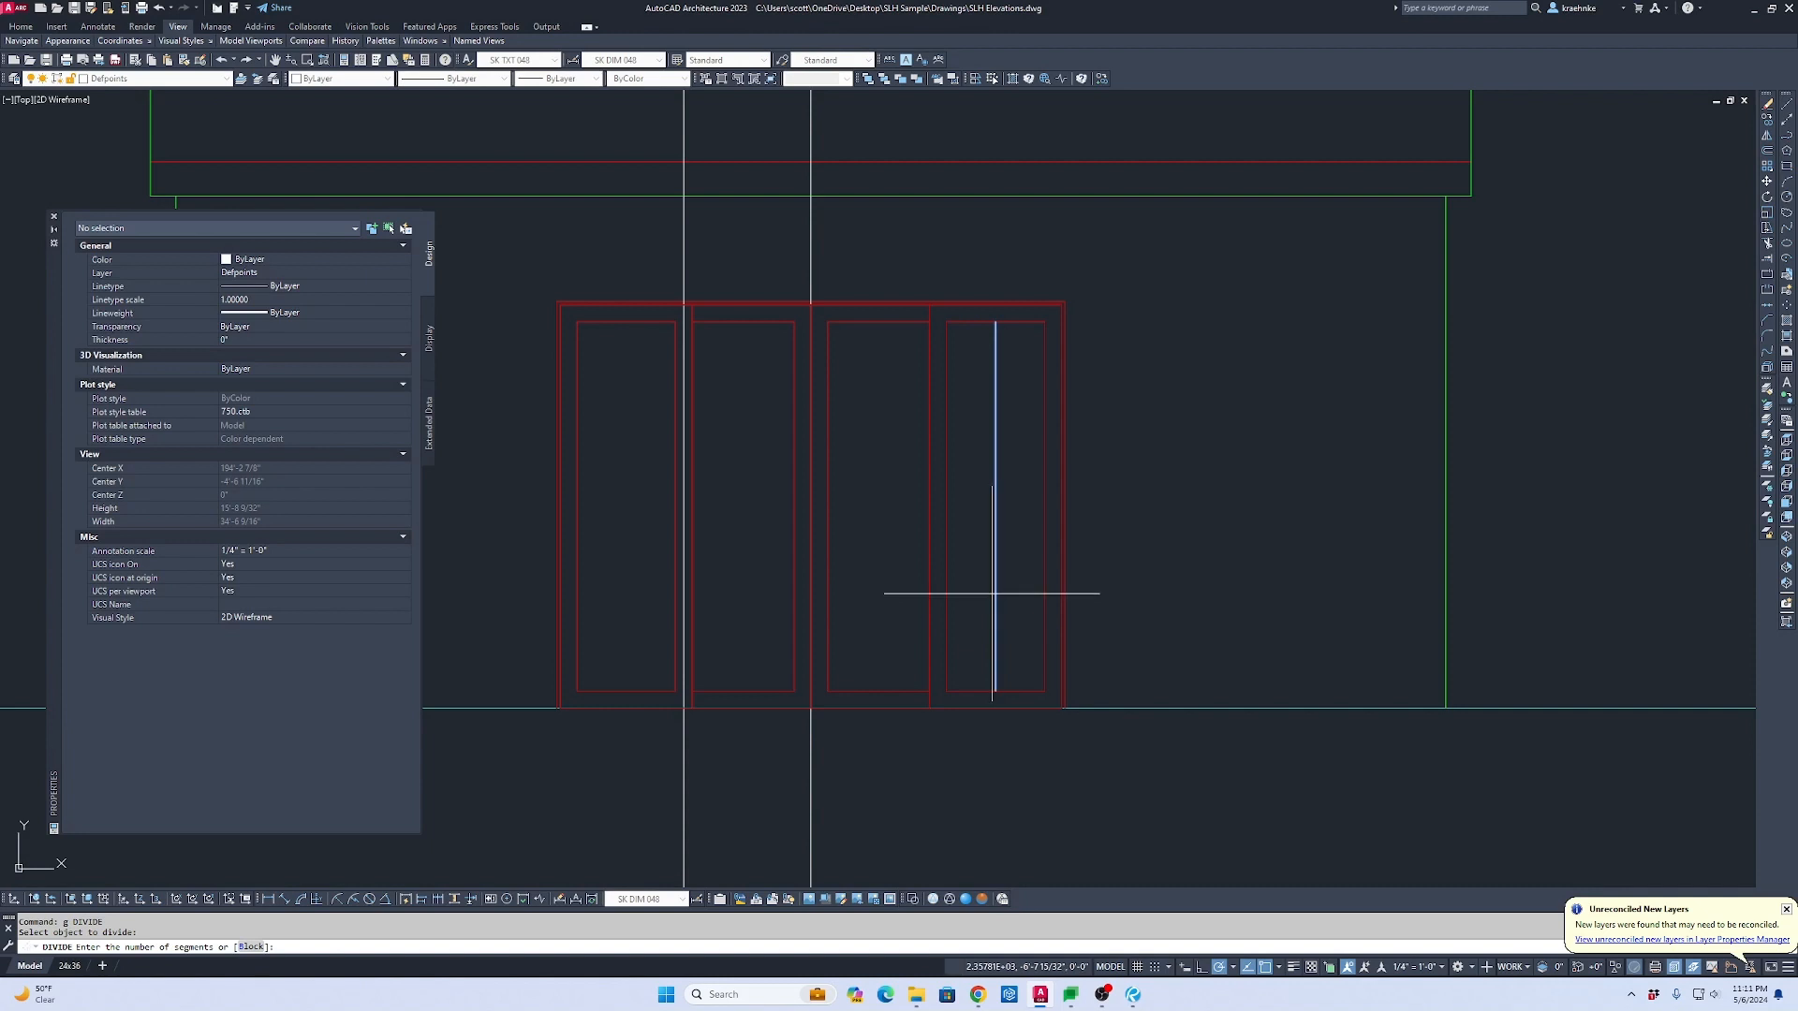
type("6")
key("Return")
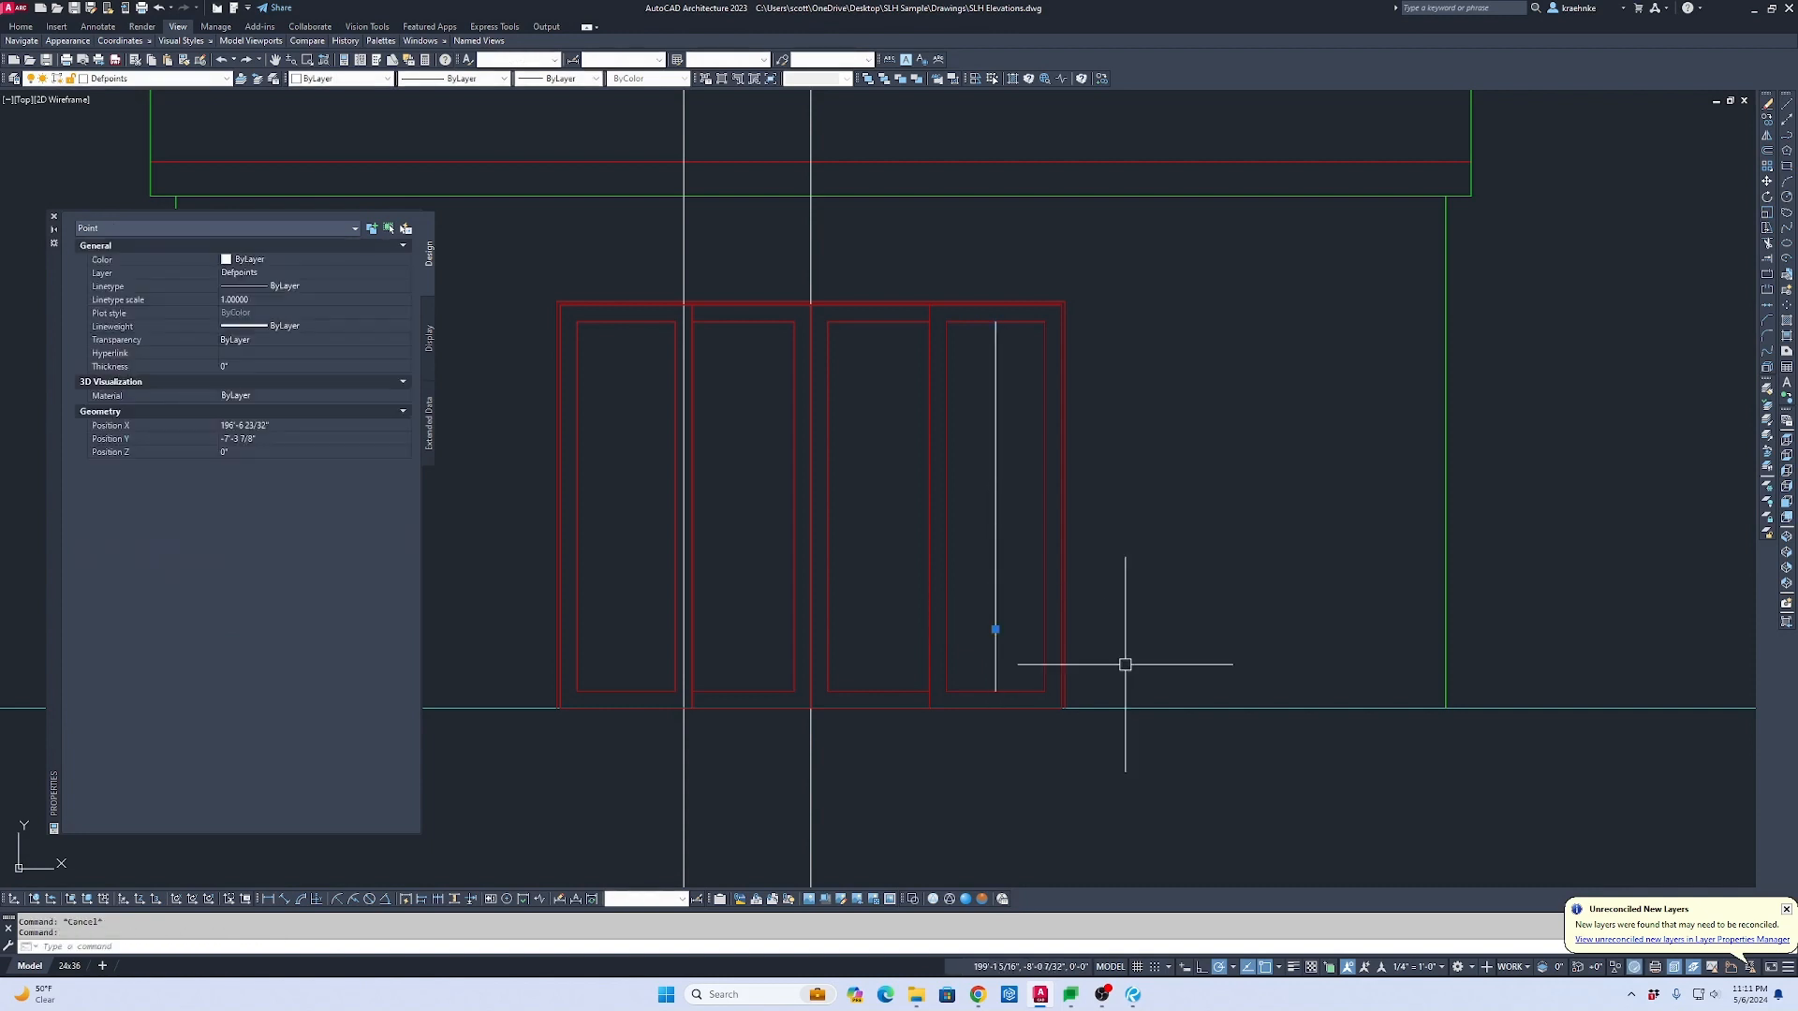
Step: Assign the vertical centre line of the rightmost door panel to layer A-Elev 4
scroll(1124, 661, "up", 3)
left_click(995, 636)
left_click(502, 145)
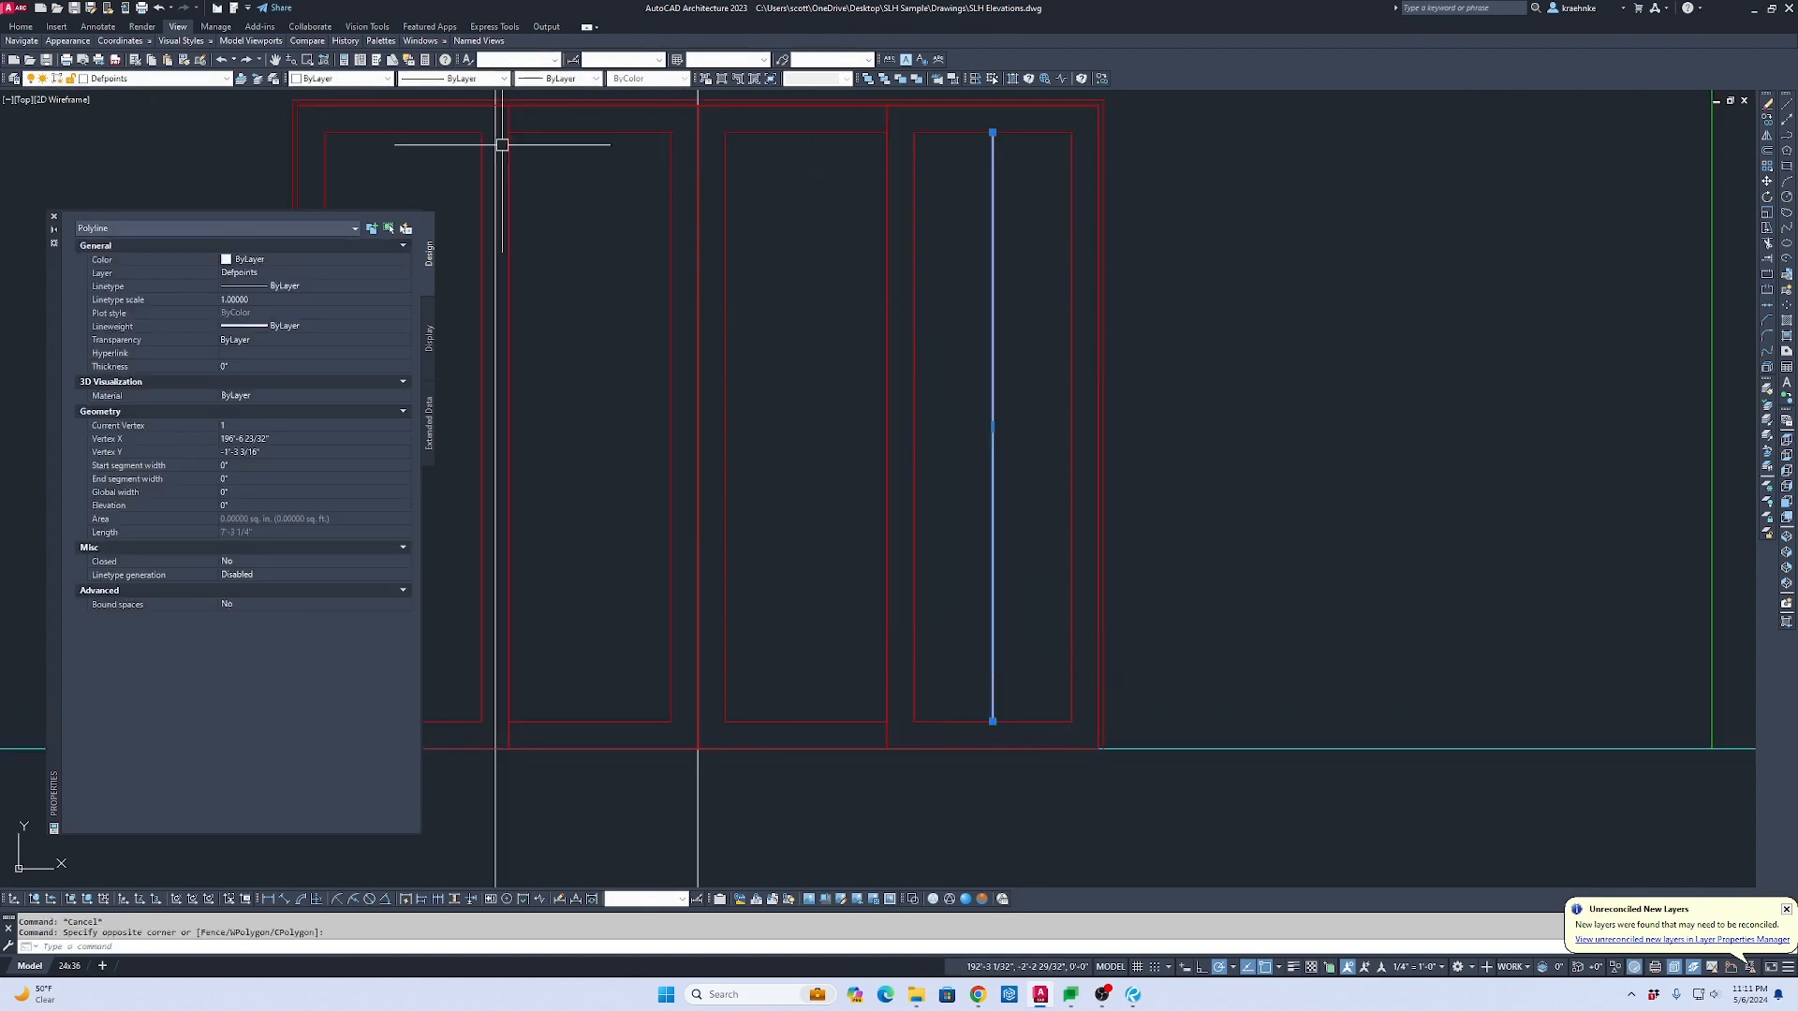
left_click(172, 80)
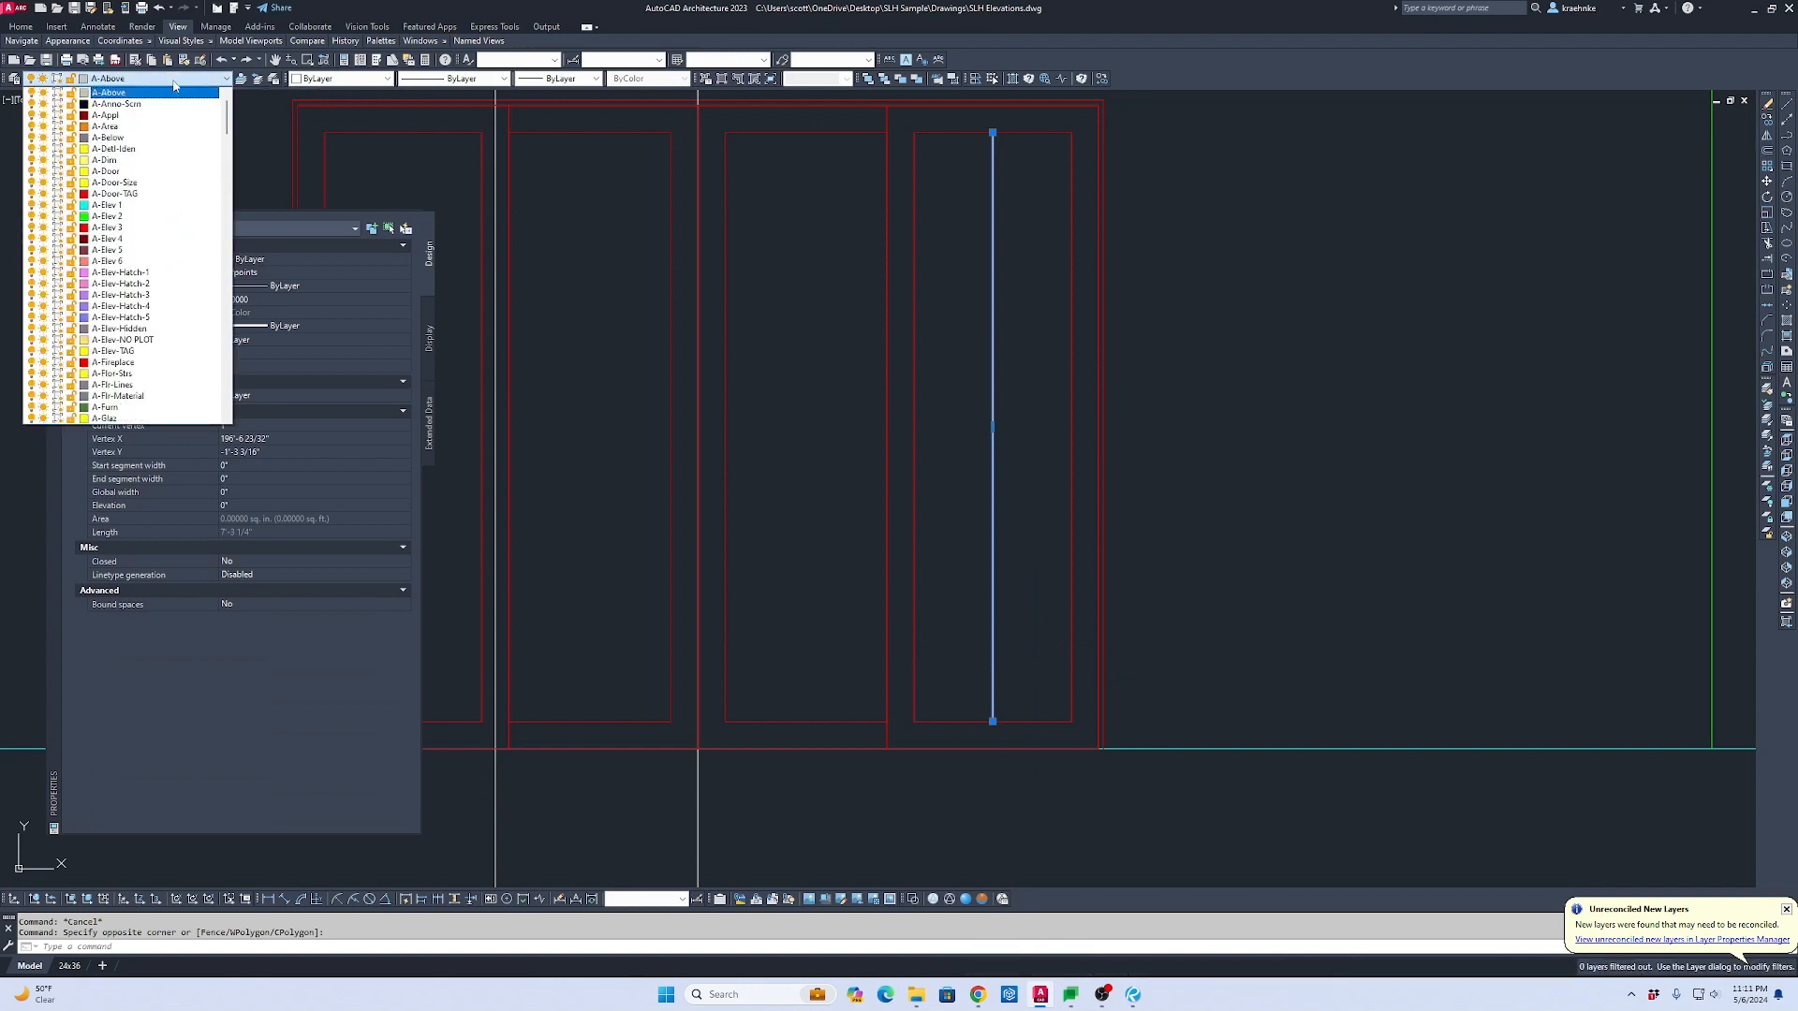
left_click(154, 250)
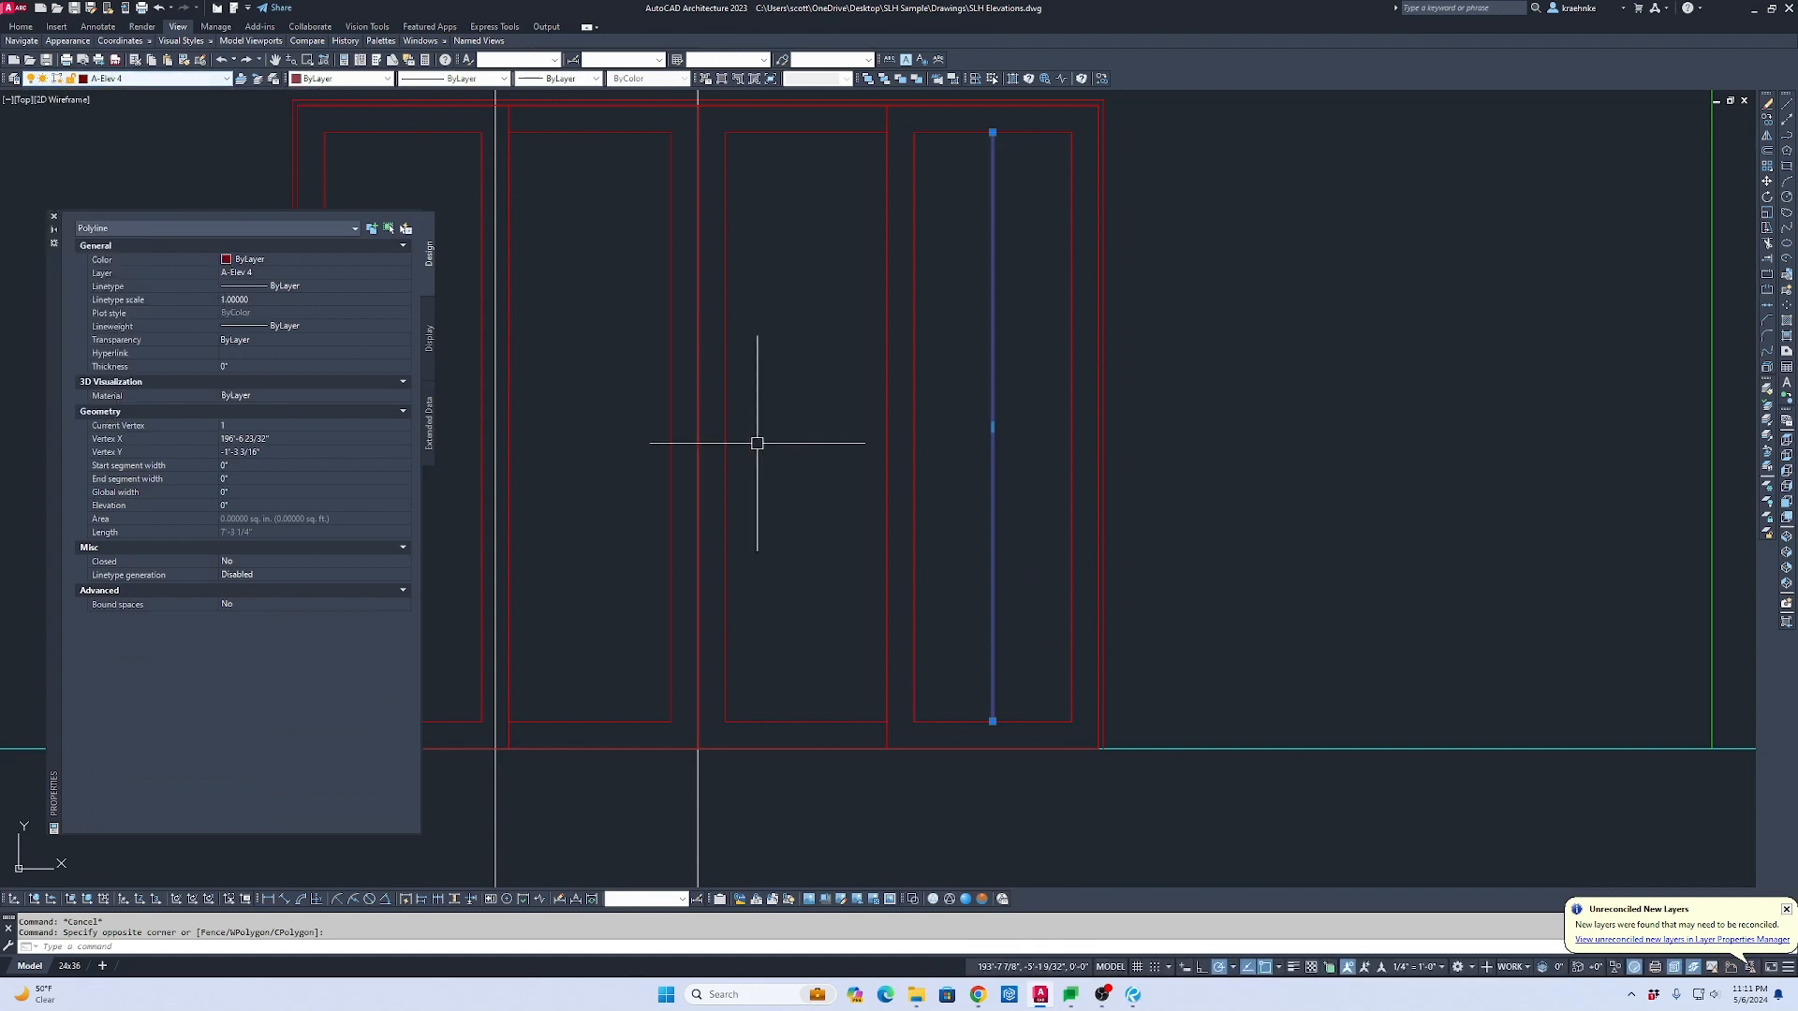
Step: Draw a horizontal polyline from the lowest division point to the inner frame's right edge and extend it to the left edge
key("Escape")
type("p")
key("Return")
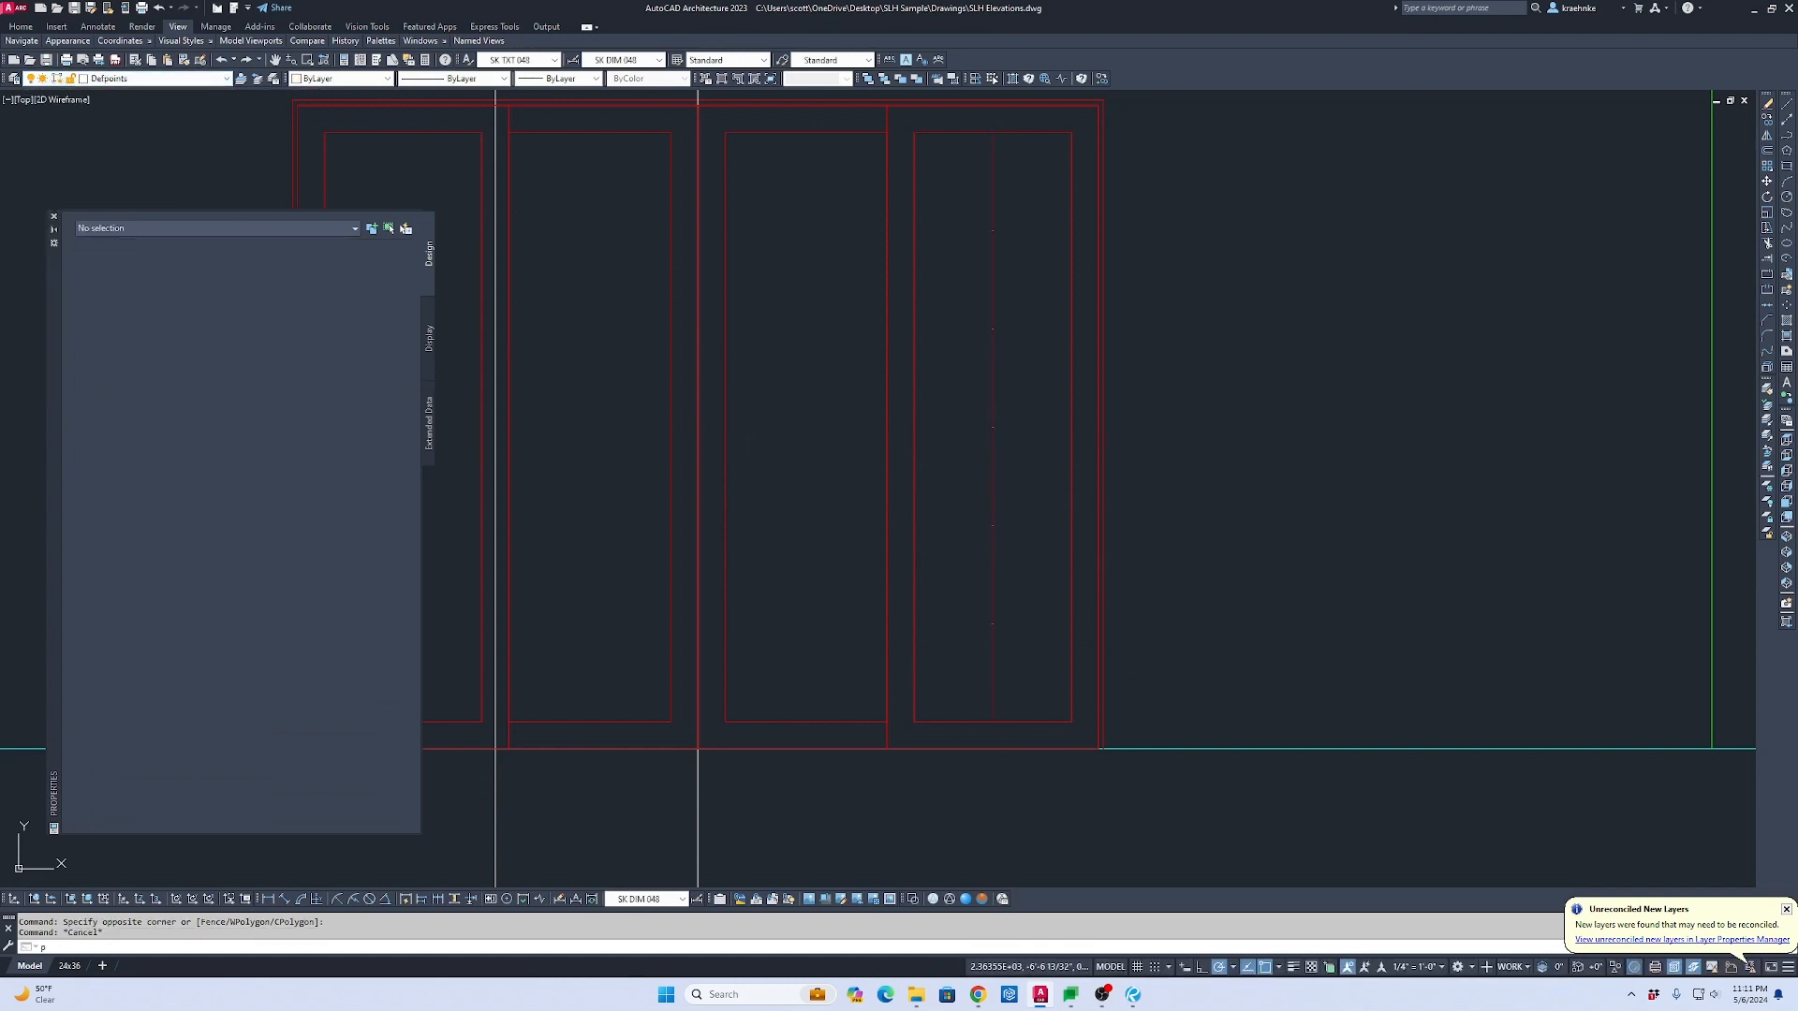
left_click(992, 623)
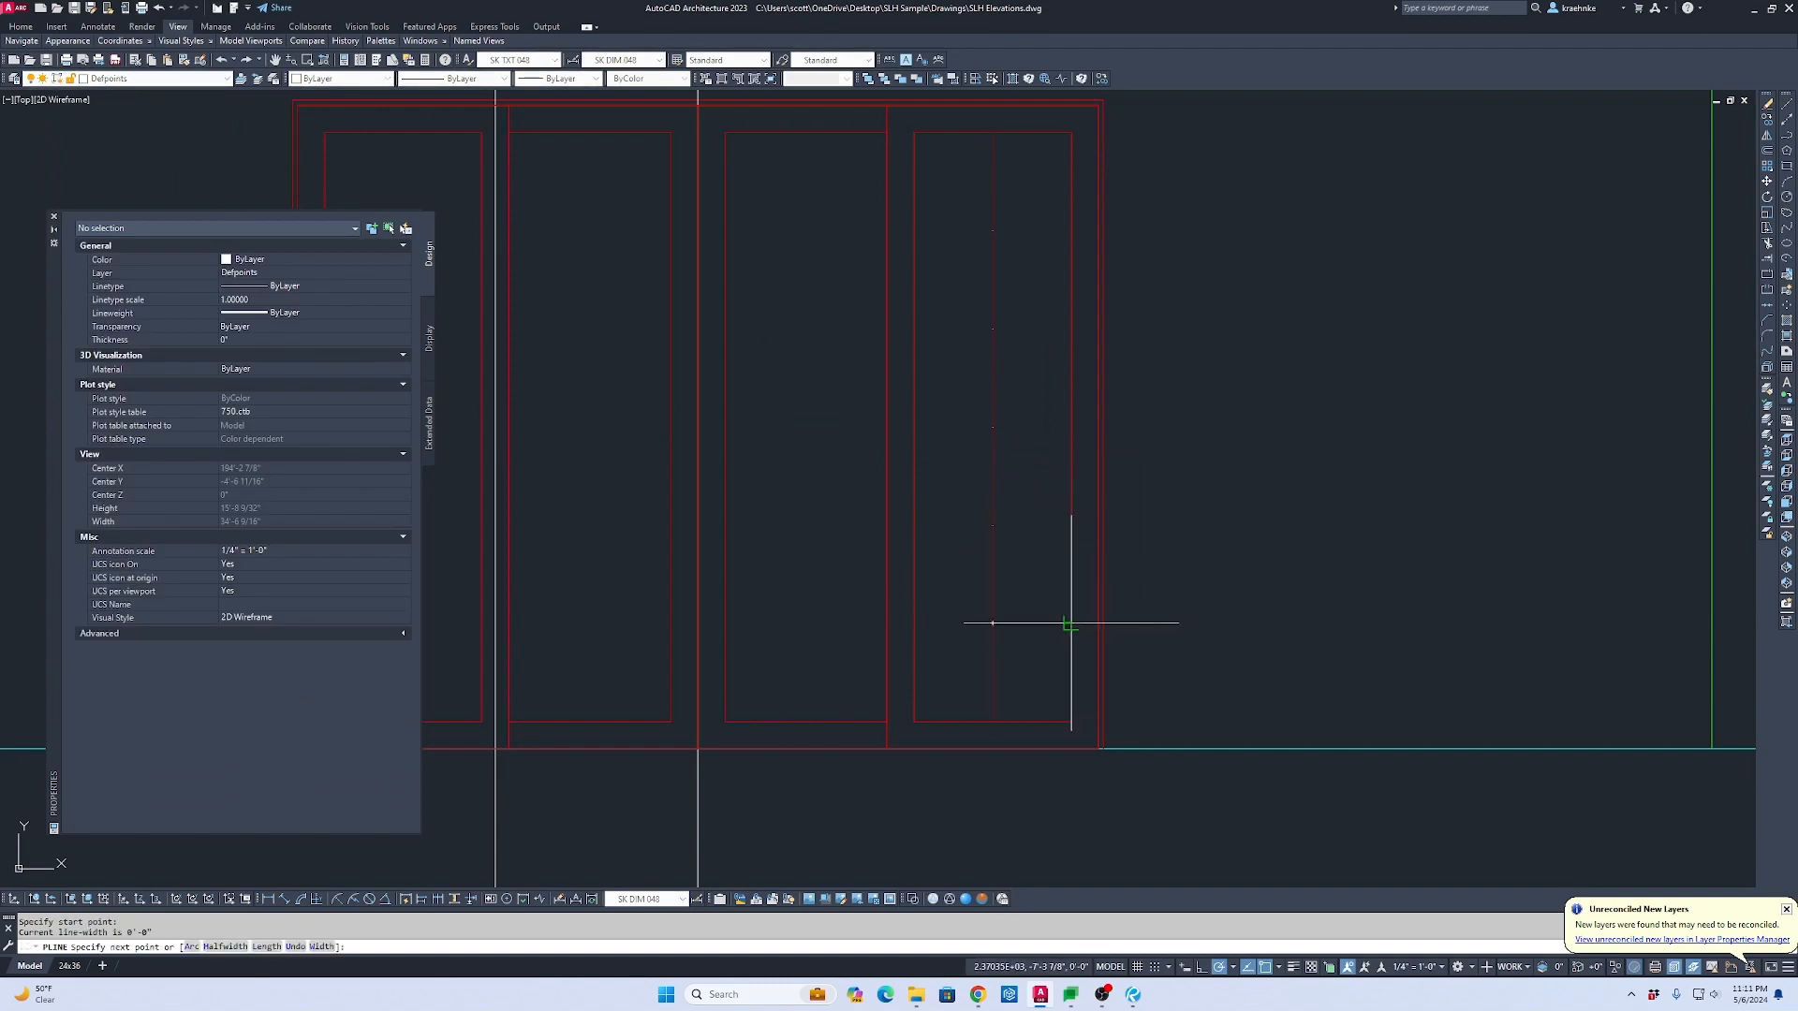
key("Return")
type("ex")
key("Return")
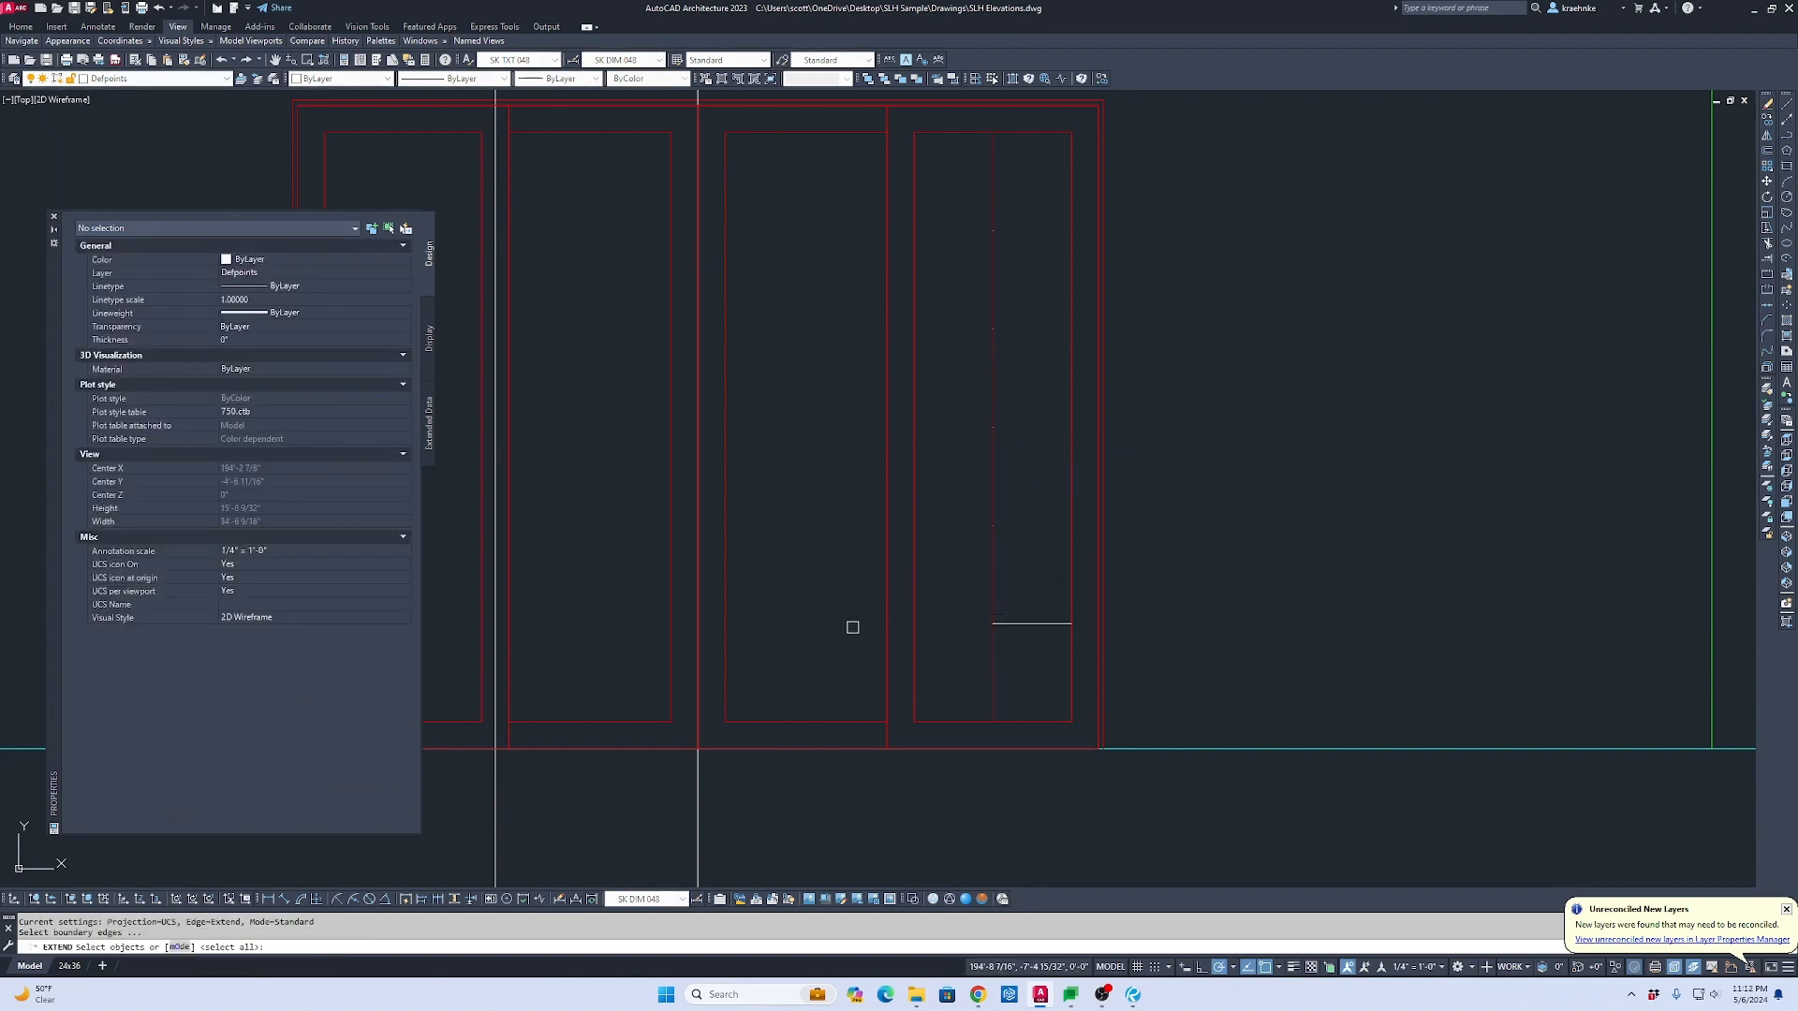
left_click(909, 637)
key("Return")
left_click(1034, 622)
key("Escape")
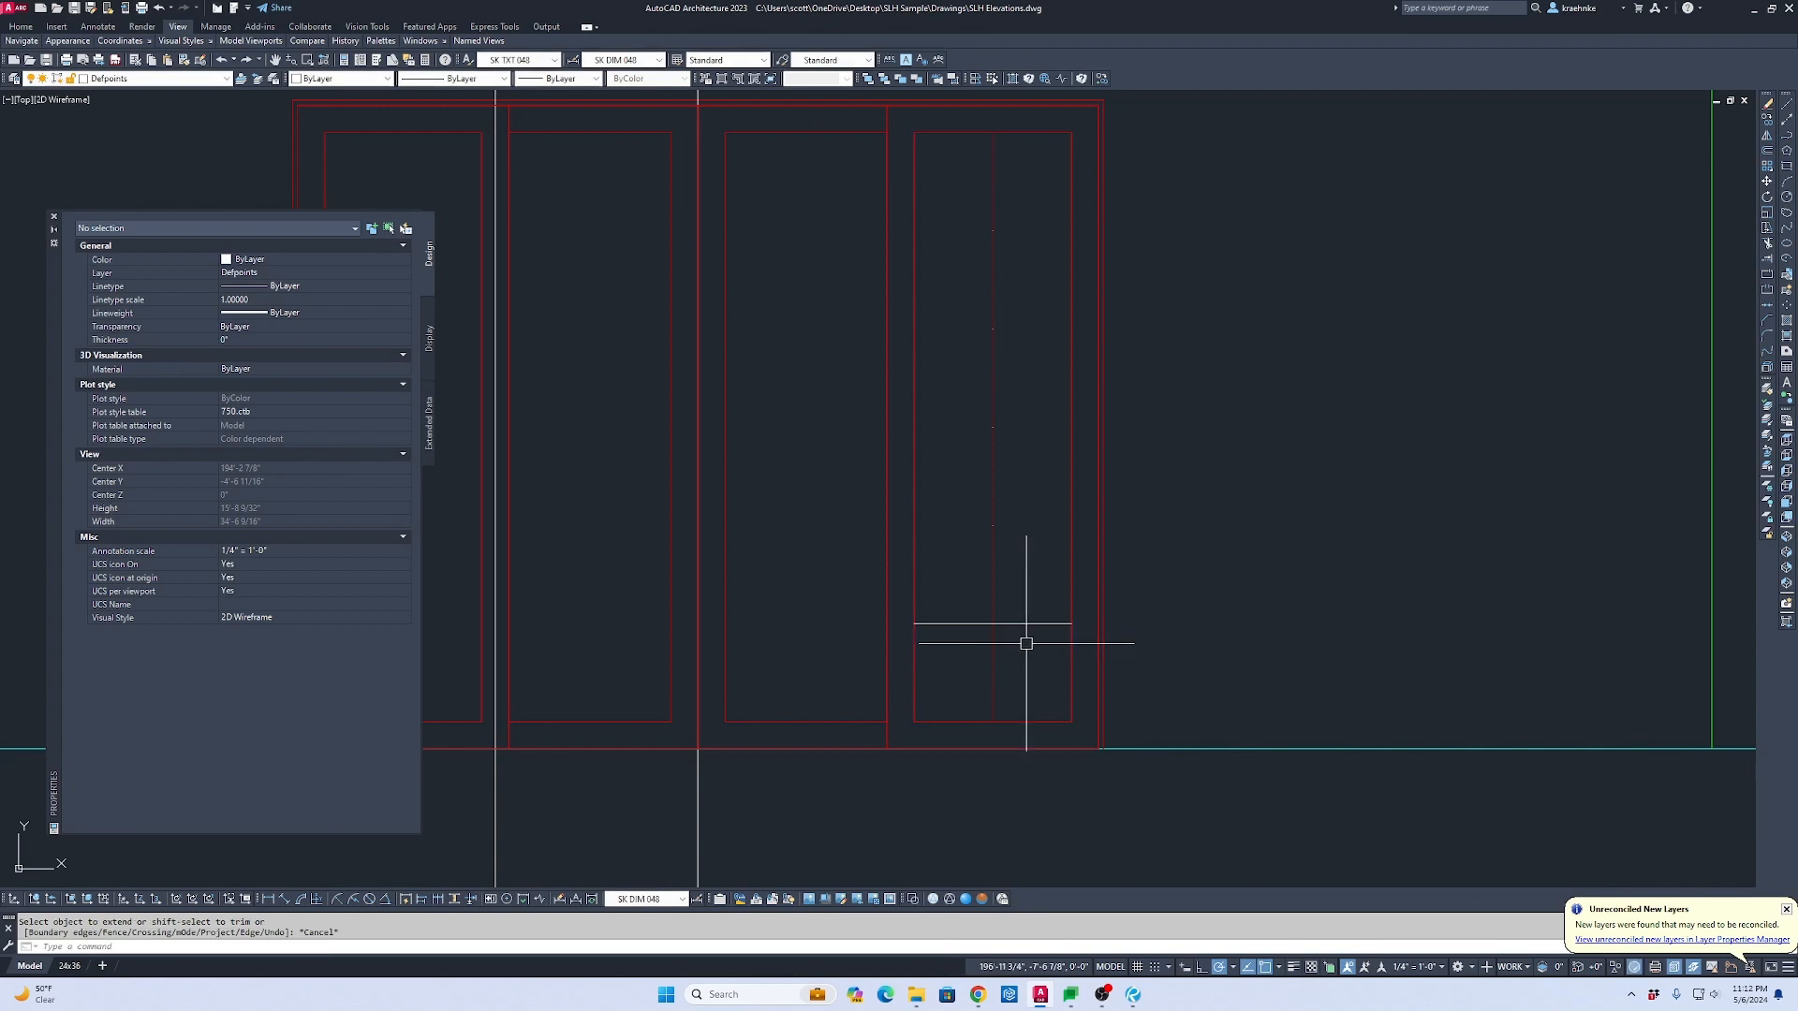
Step: Match the horizontal pane line's properties to those of the vertical centre line
type("ma")
key("Return")
left_click(992, 643)
left_click(1012, 623)
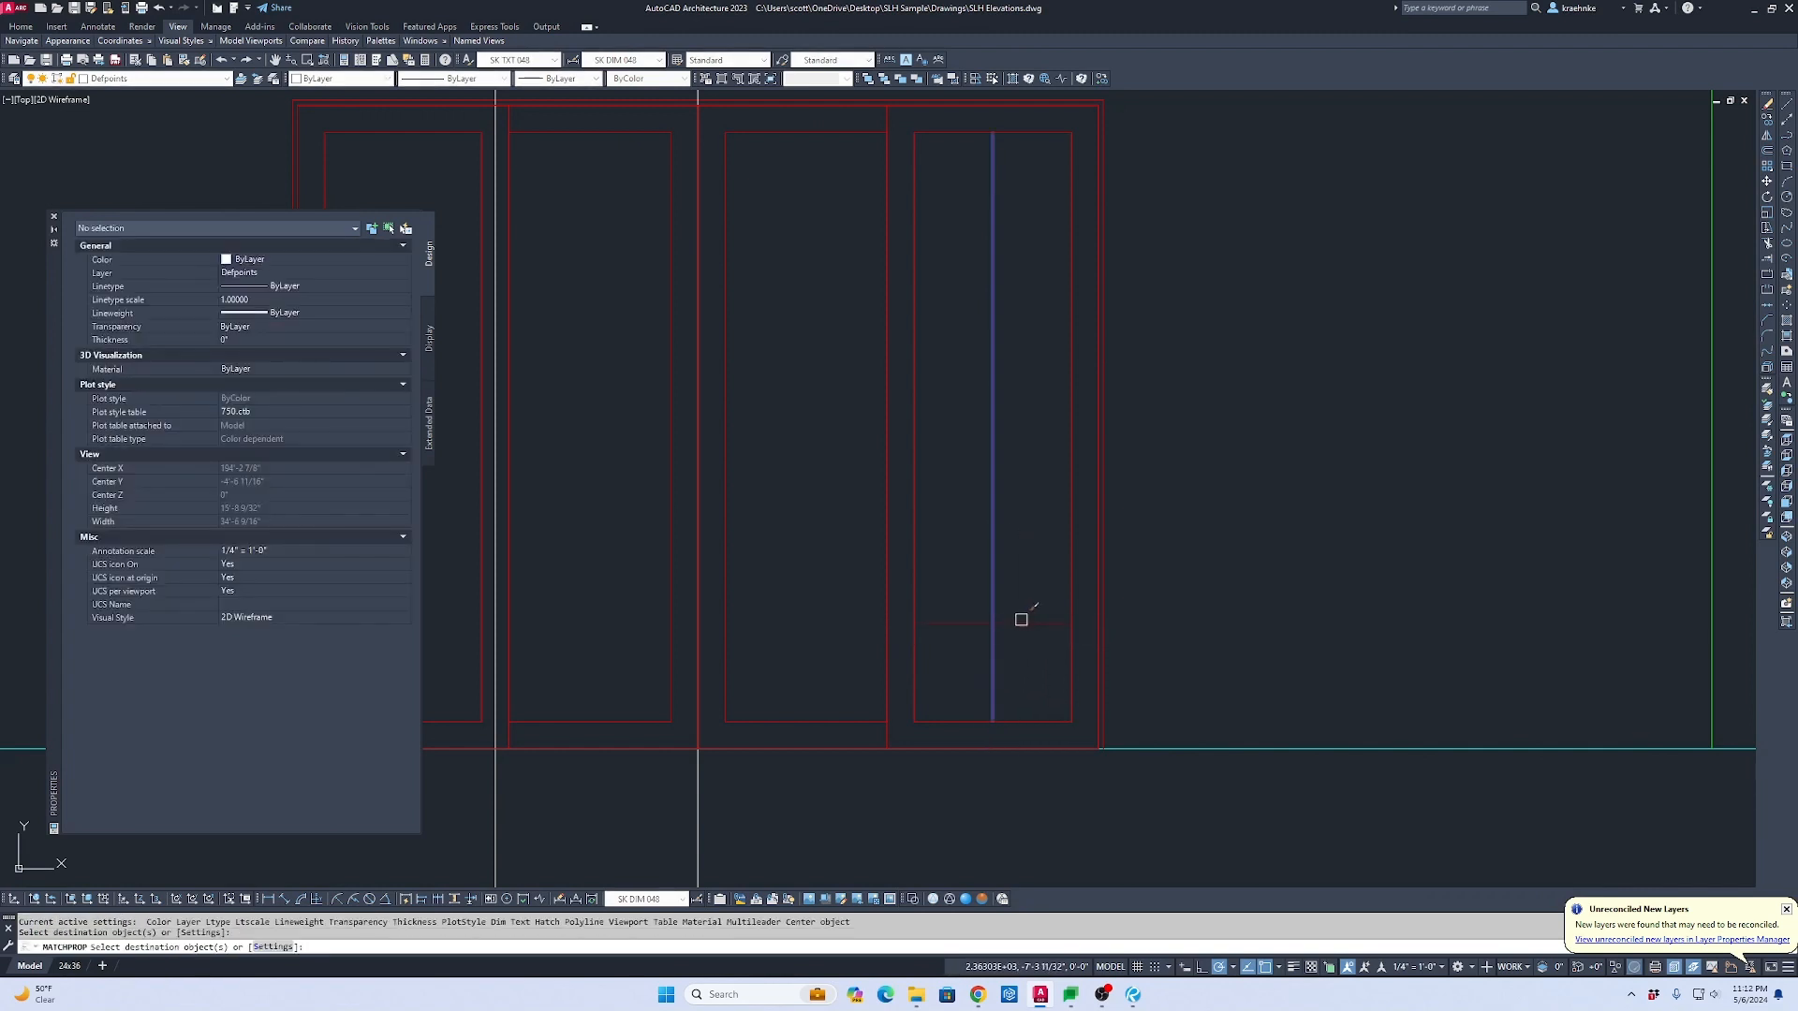
key("Escape")
Step: Copy the horizontal pane line up to the four remaining division points of the rightmost door panel
left_click(1043, 646)
left_click(1032, 602)
type("c")
key("Return")
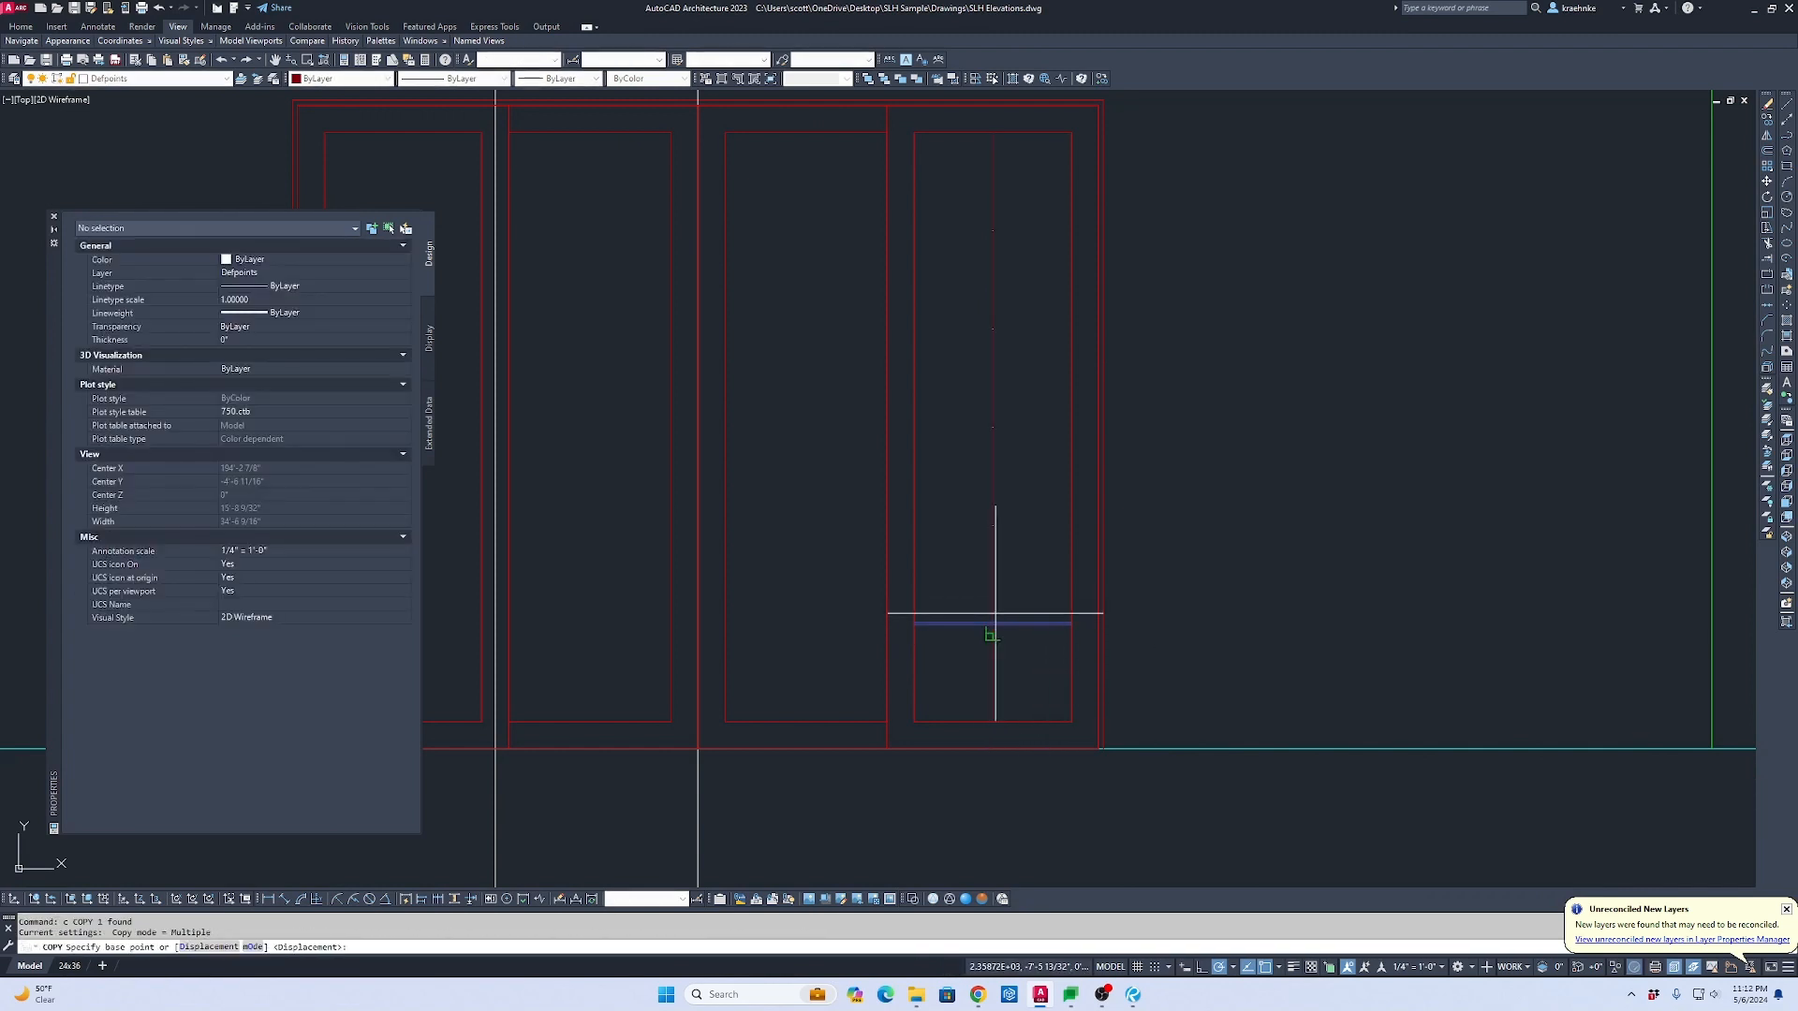
left_click(992, 623)
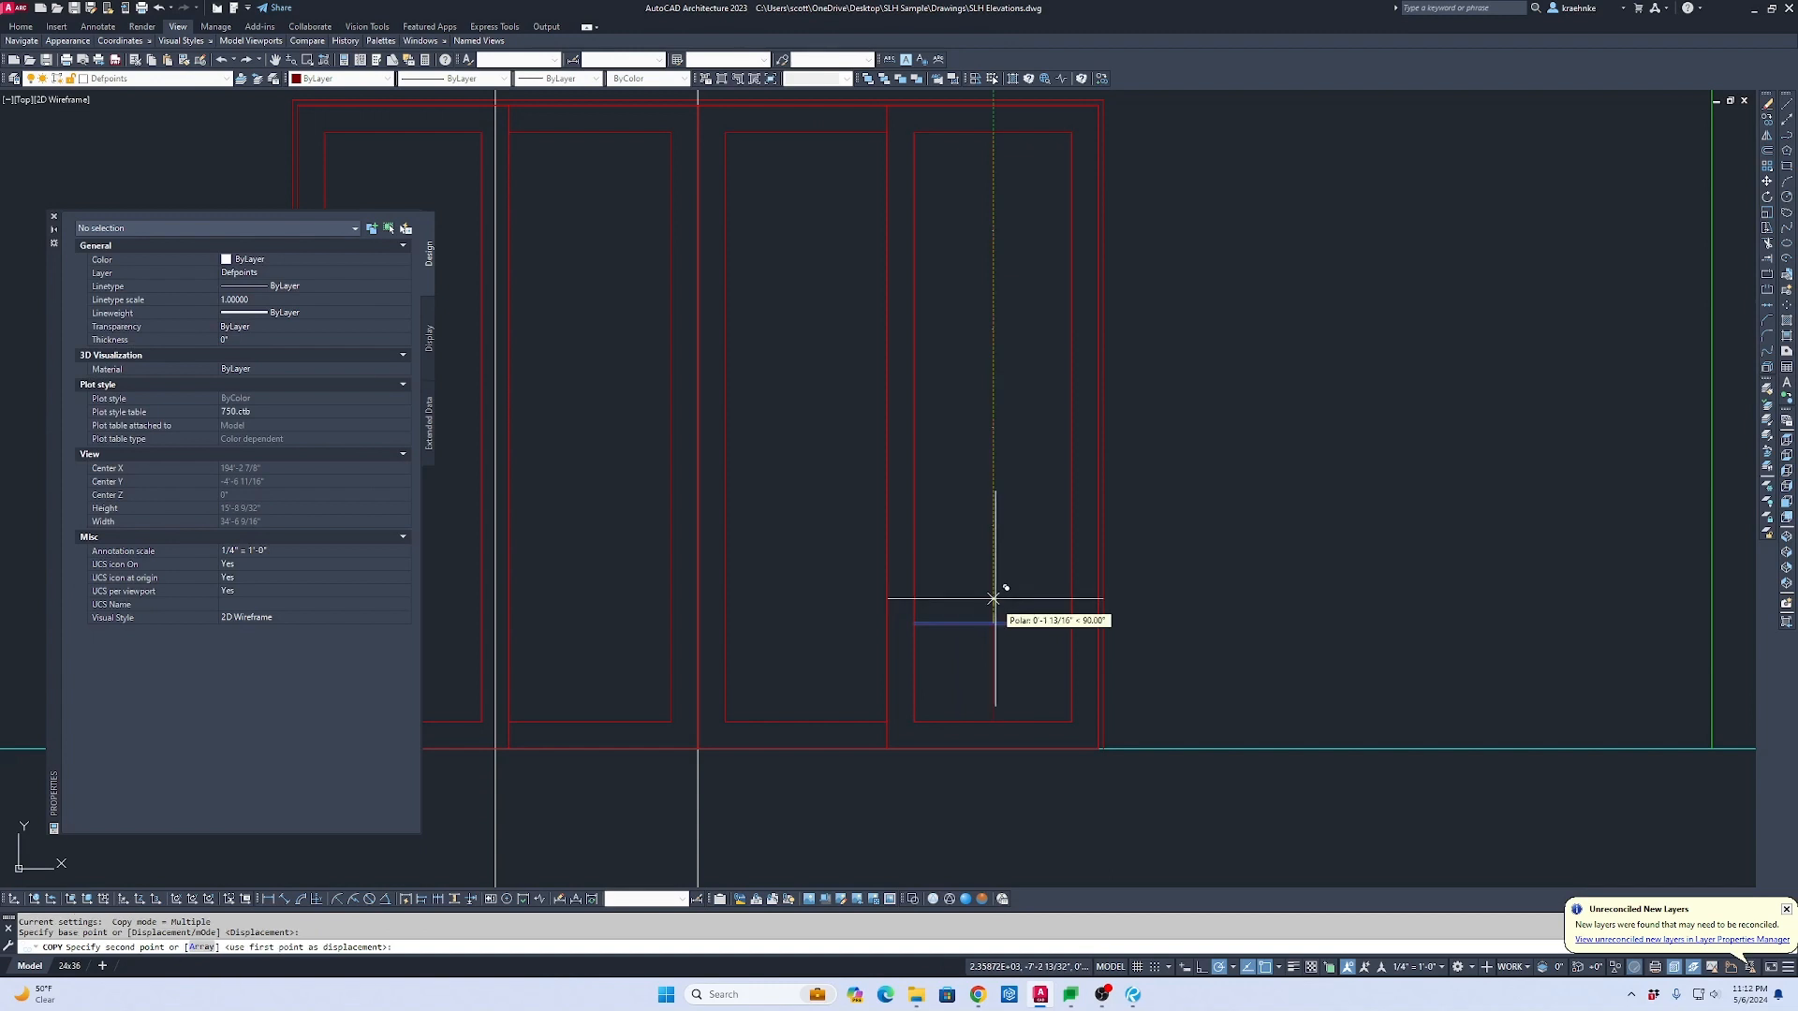
left_click(992, 525)
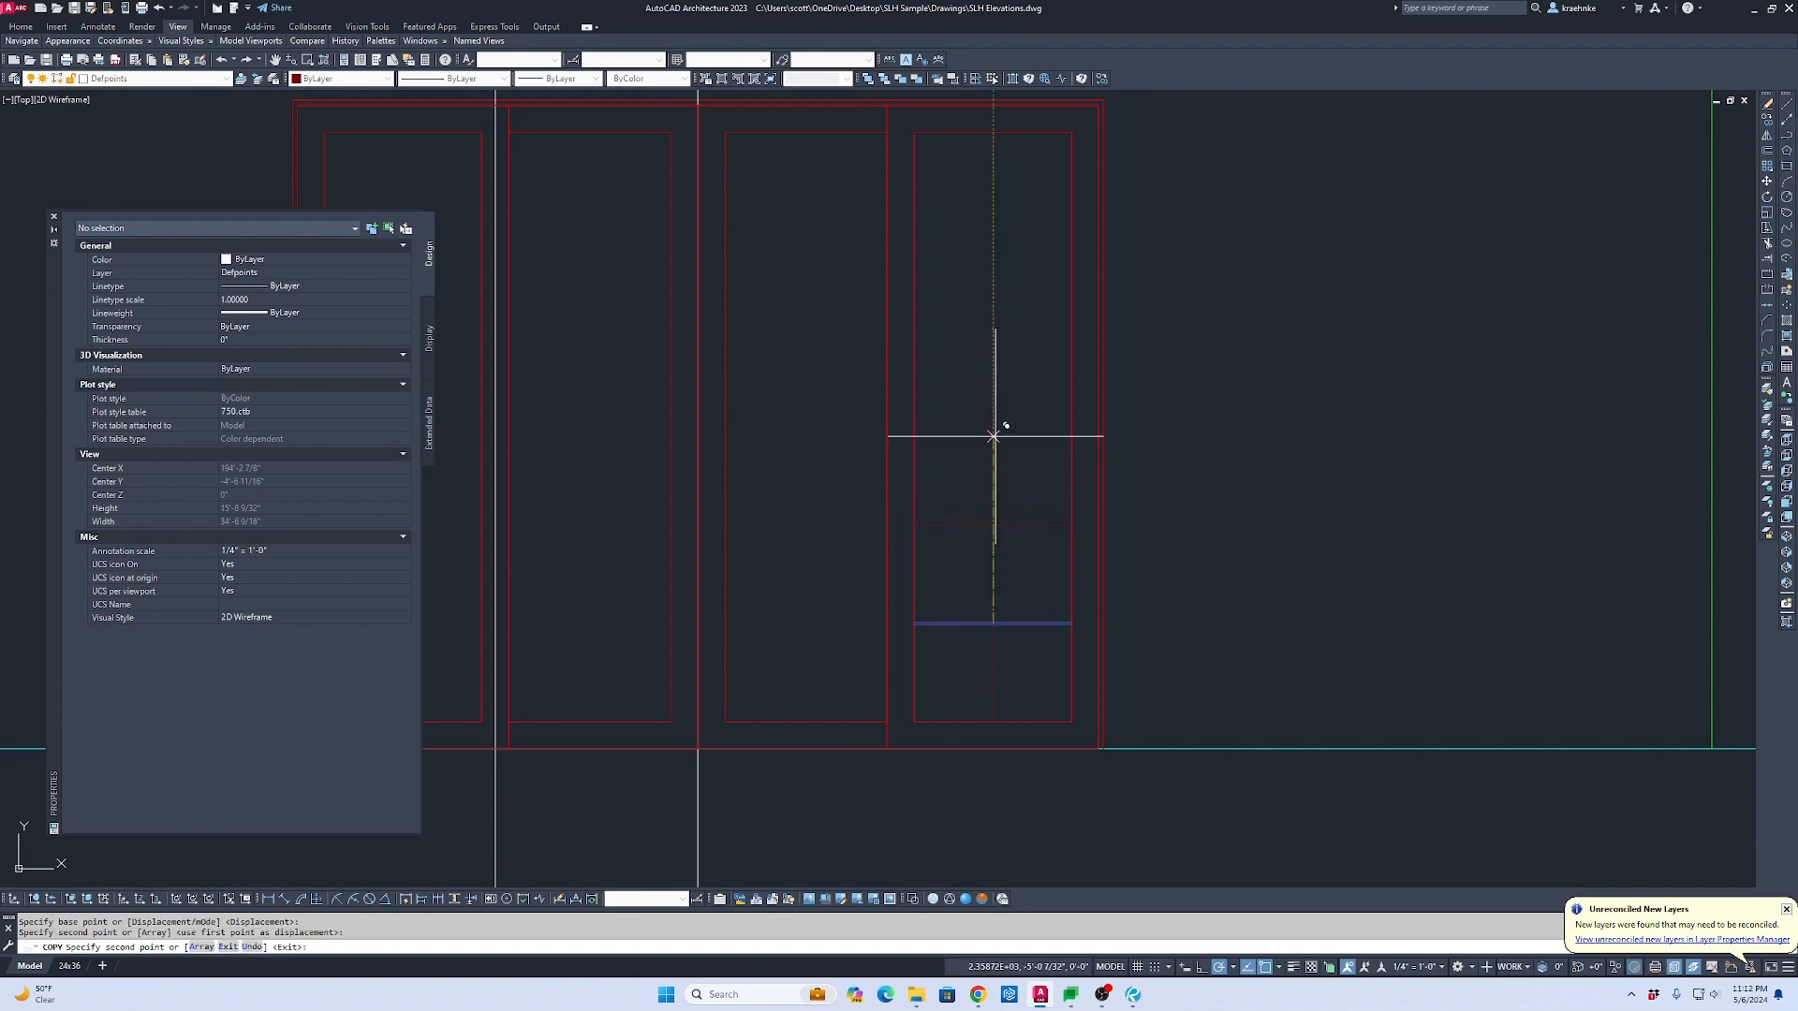
left_click(992, 436)
left_click(993, 329)
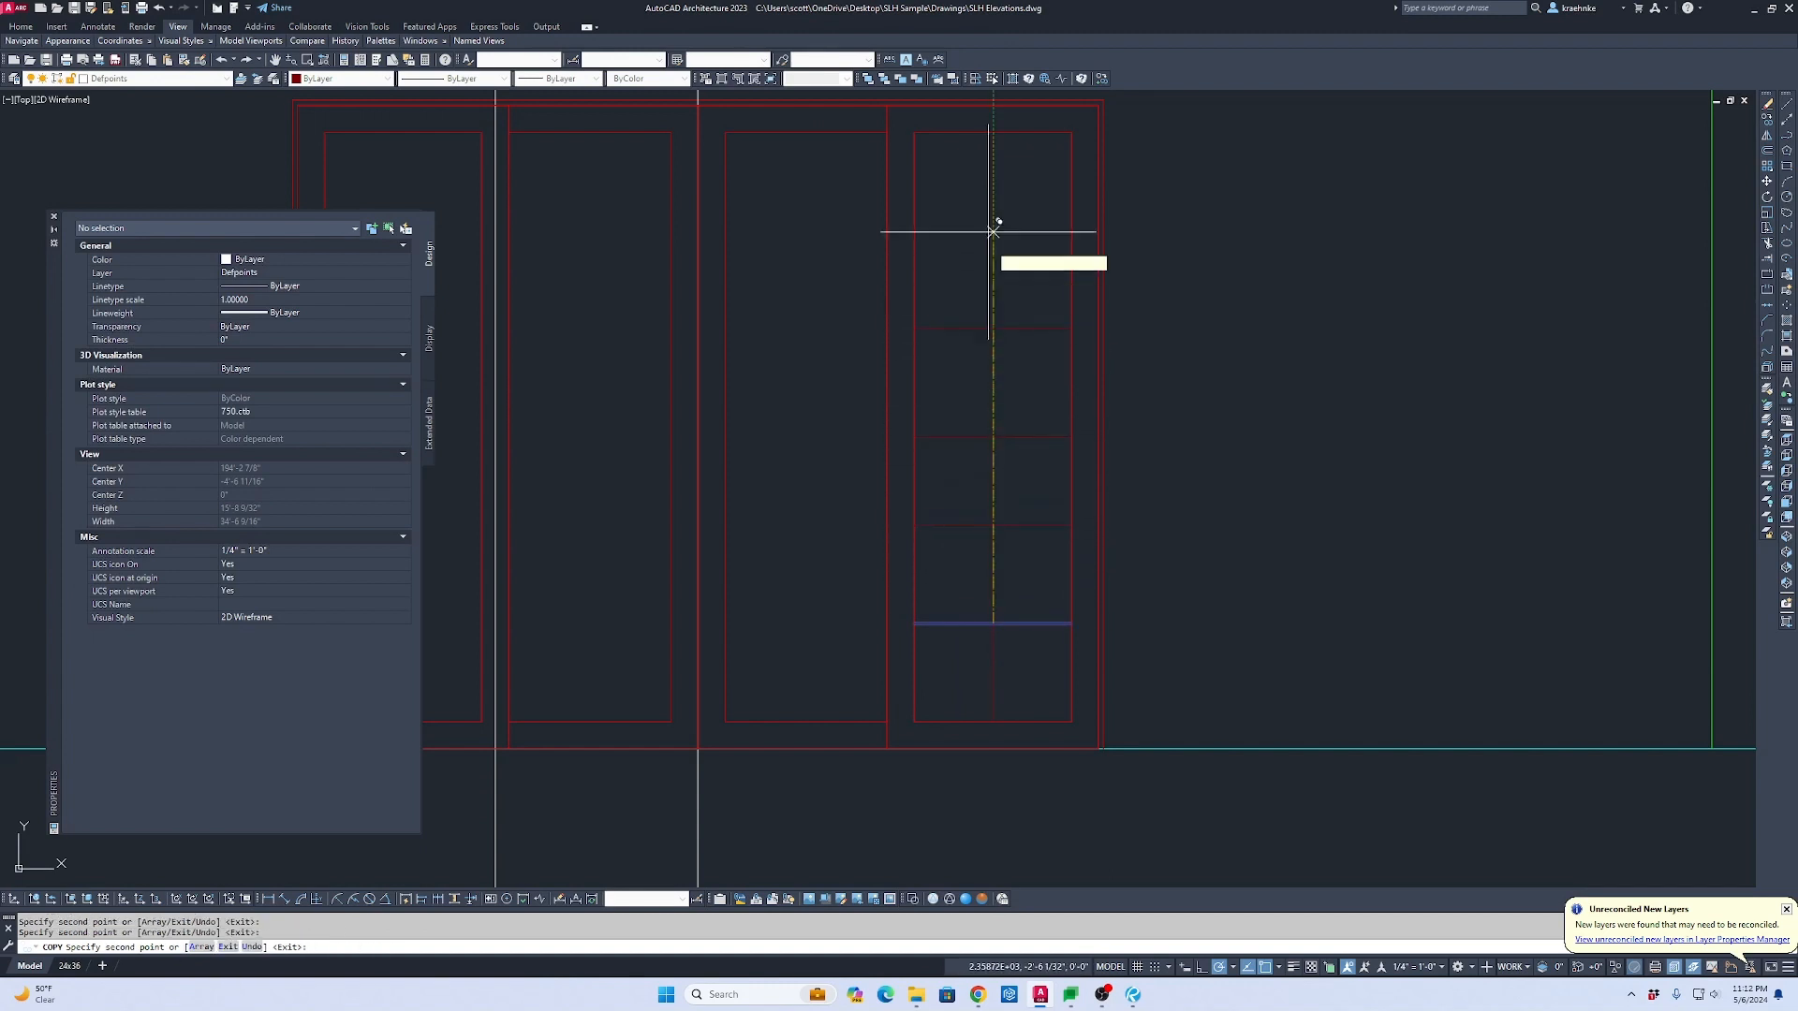
left_click(992, 229)
key("Escape")
Step: Delete the five division points along the panel's vertical centre line
left_click(963, 173)
left_click(1036, 671)
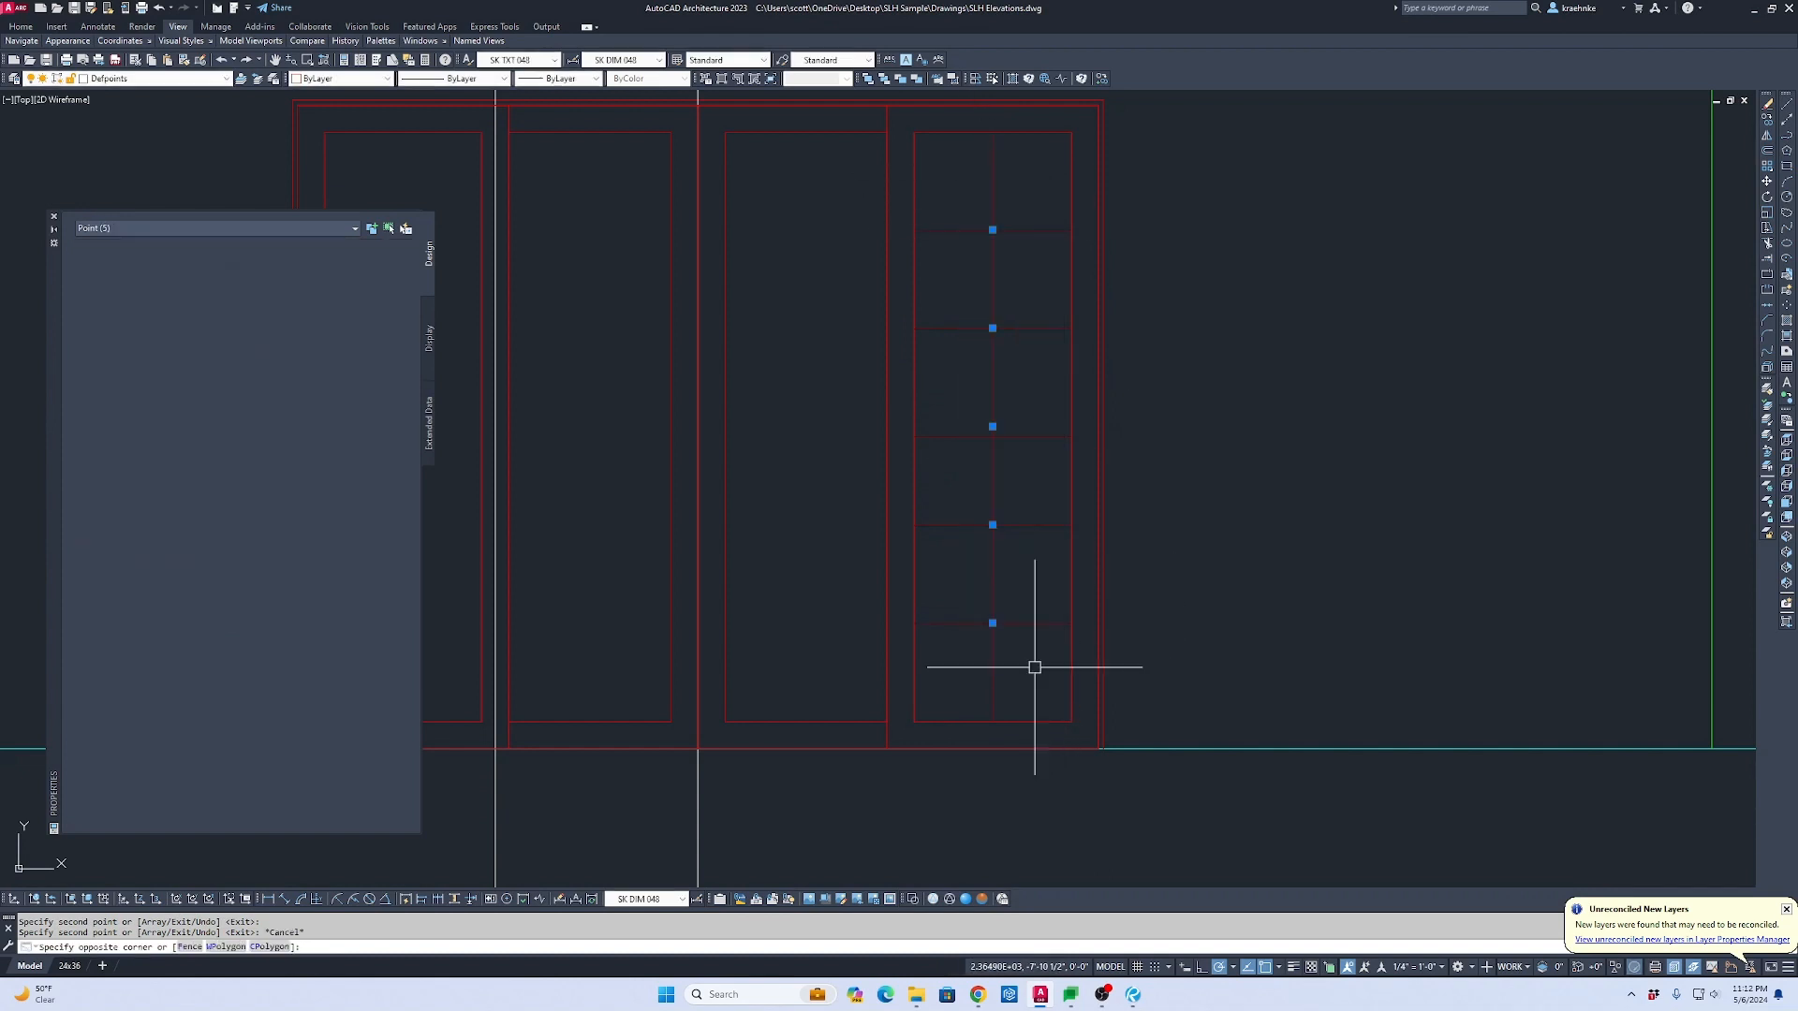
key("Delete")
middle_click_drag(1055, 581, 1111, 609)
left_click(1092, 682)
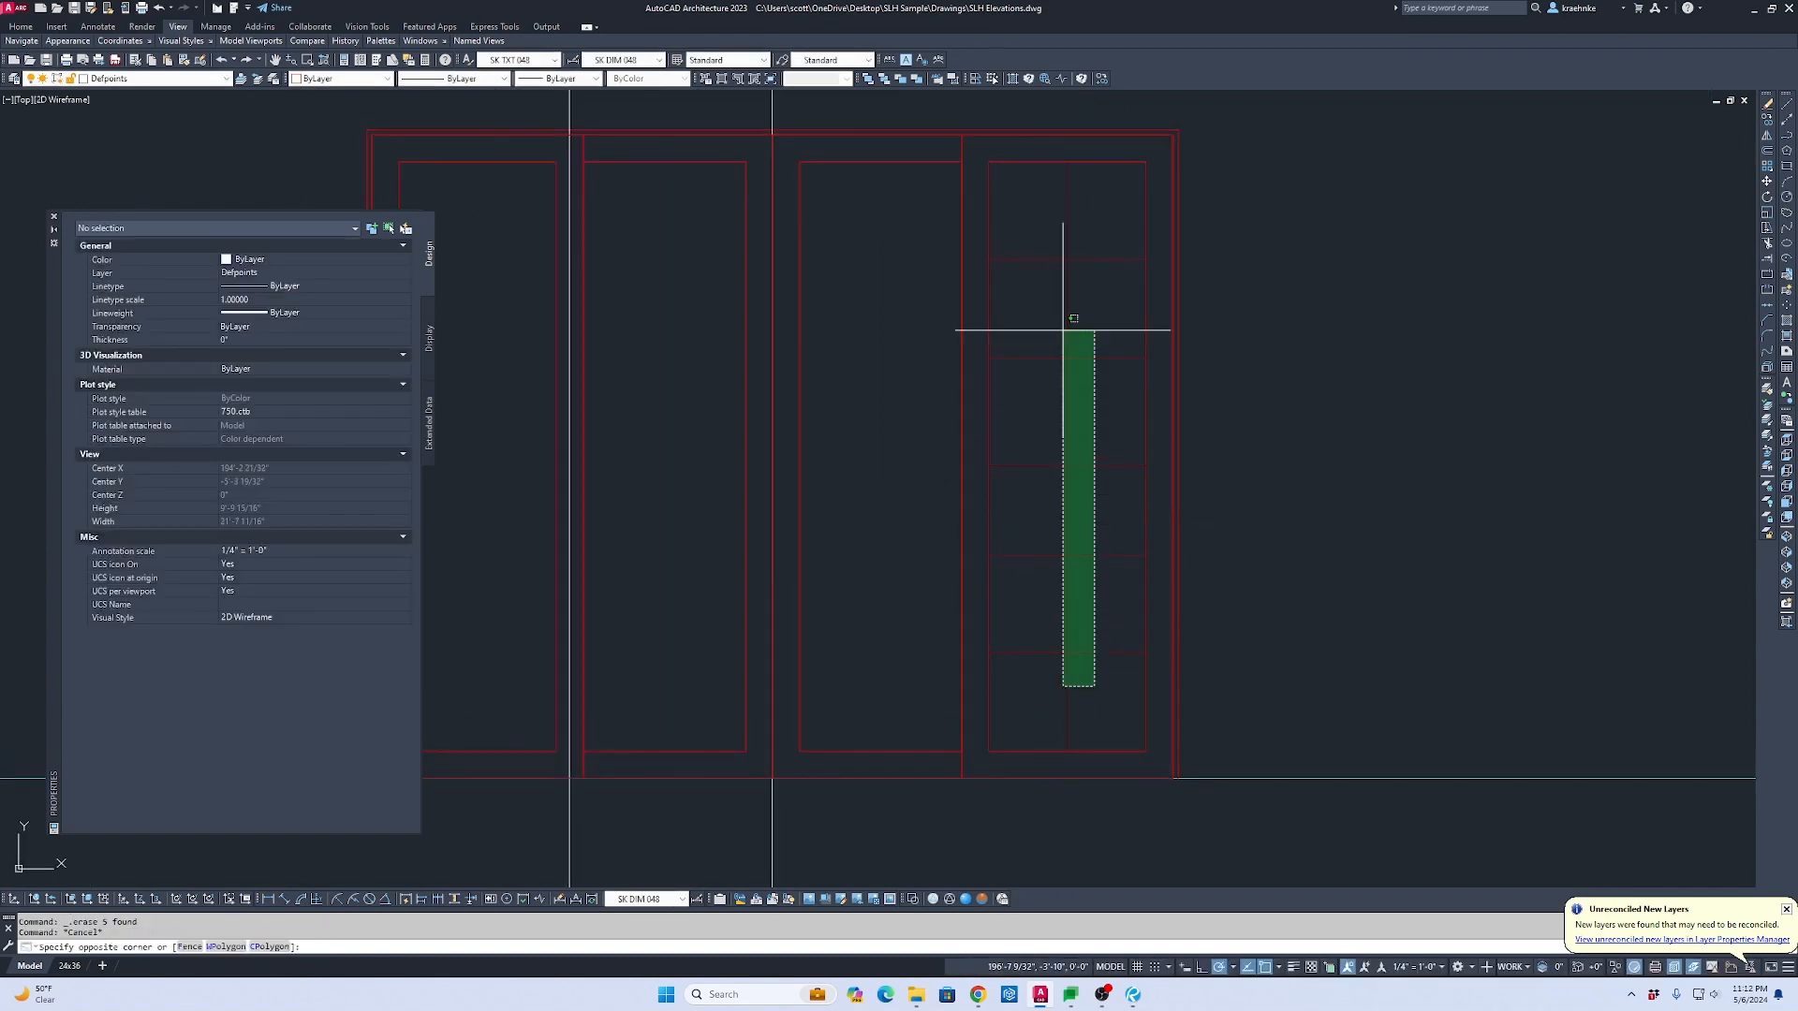
left_click(1027, 193)
scroll(1133, 547, "down", 8)
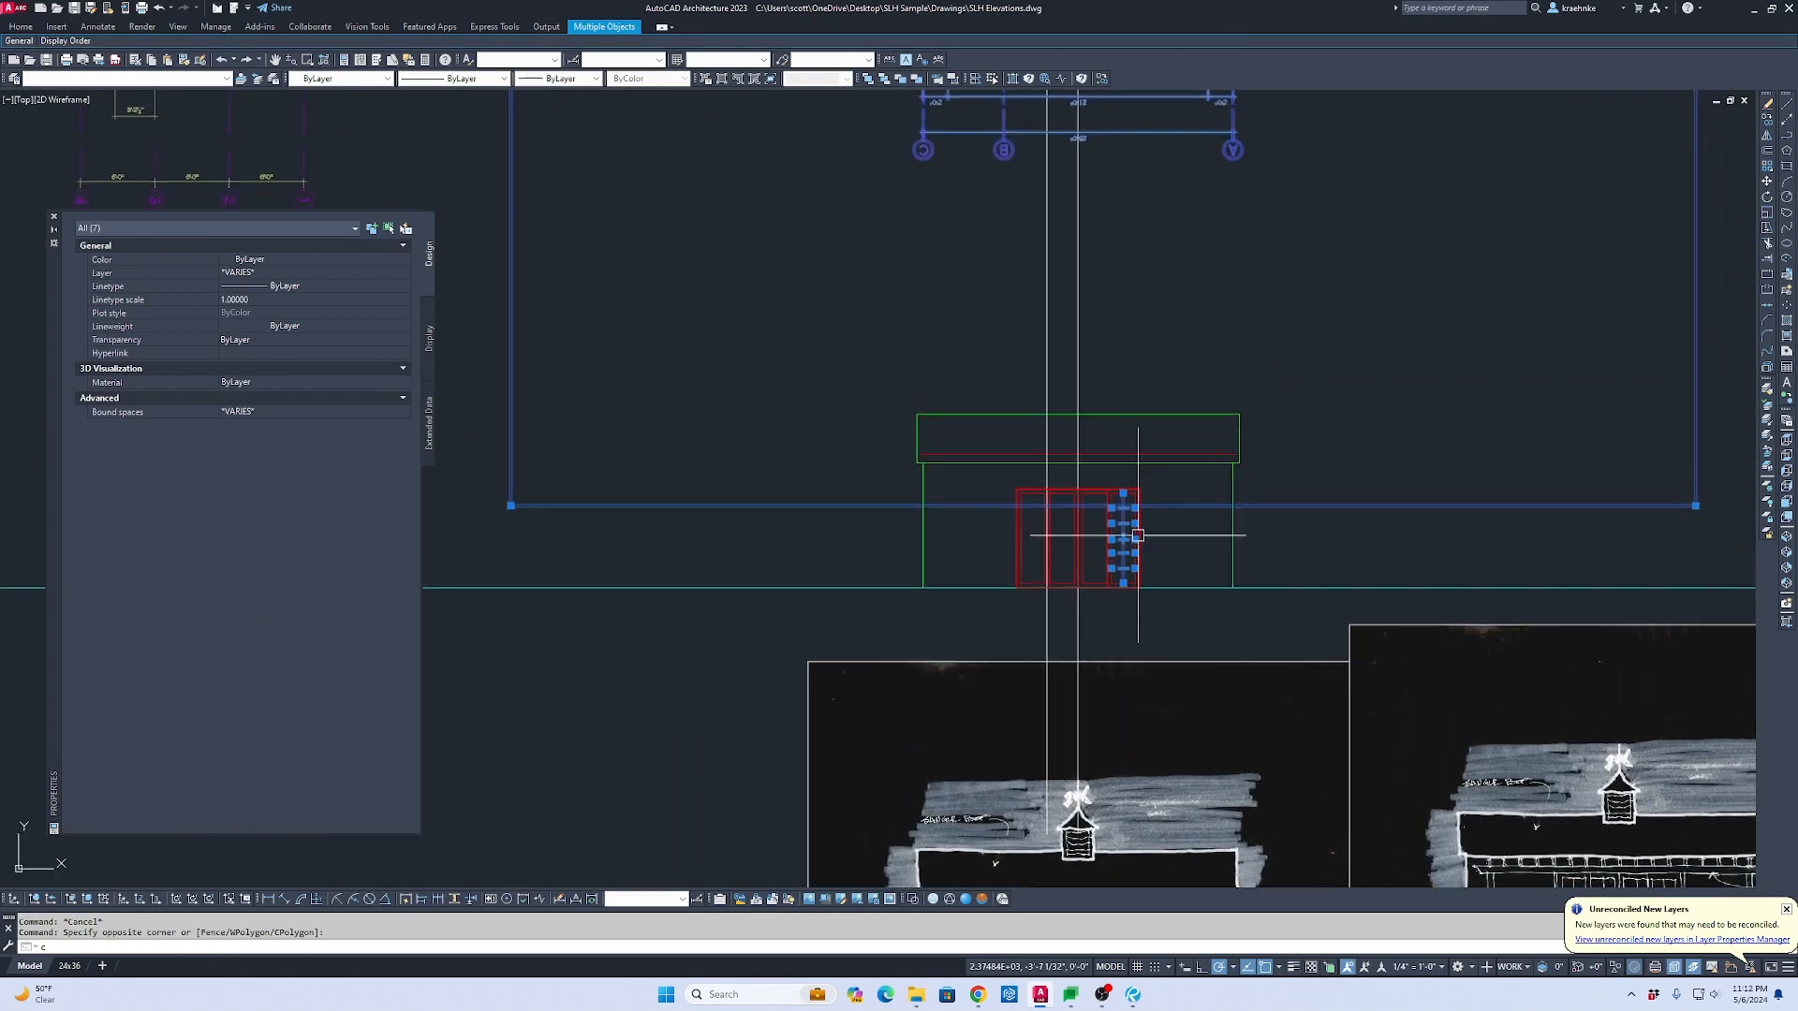
key("Escape")
key("Escape")
Step: Shrink the clipping boundary of the plan reference above the pool elevation so its lower edge clears the elevation
scroll(1074, 531, "down", 1)
left_click(1003, 245)
left_click(940, 301)
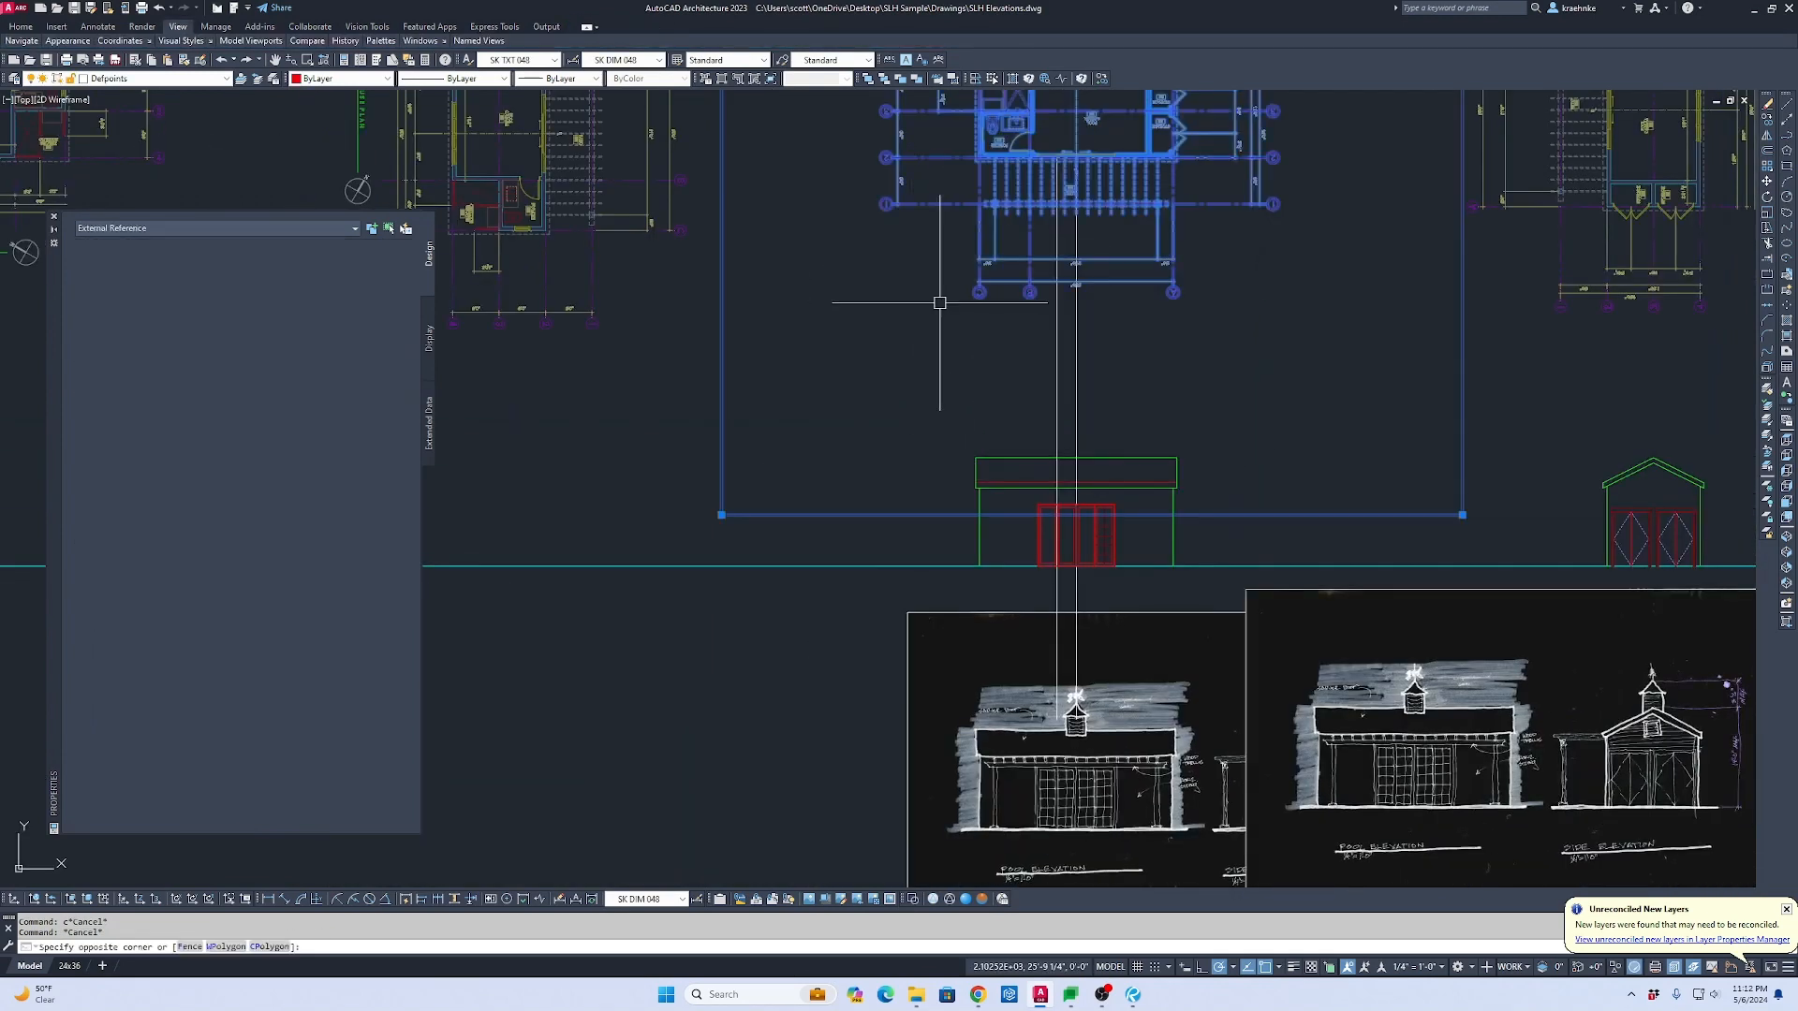
left_click(721, 514)
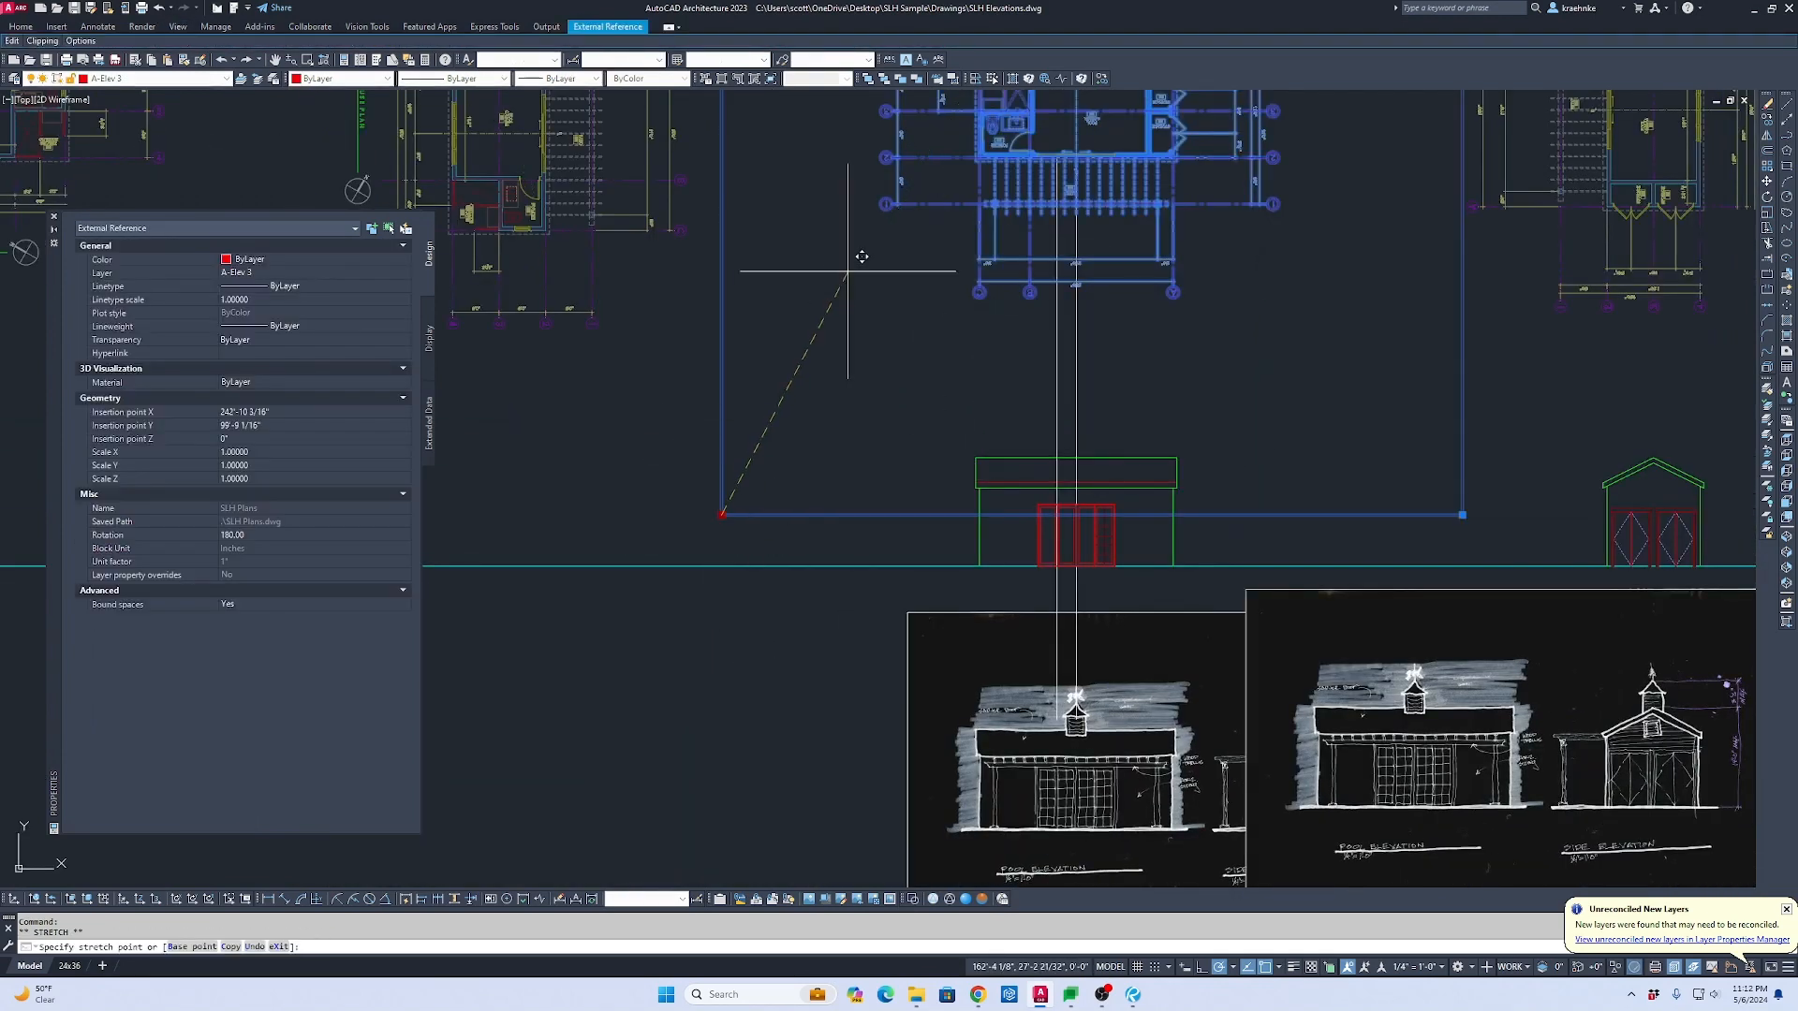
left_click(849, 320)
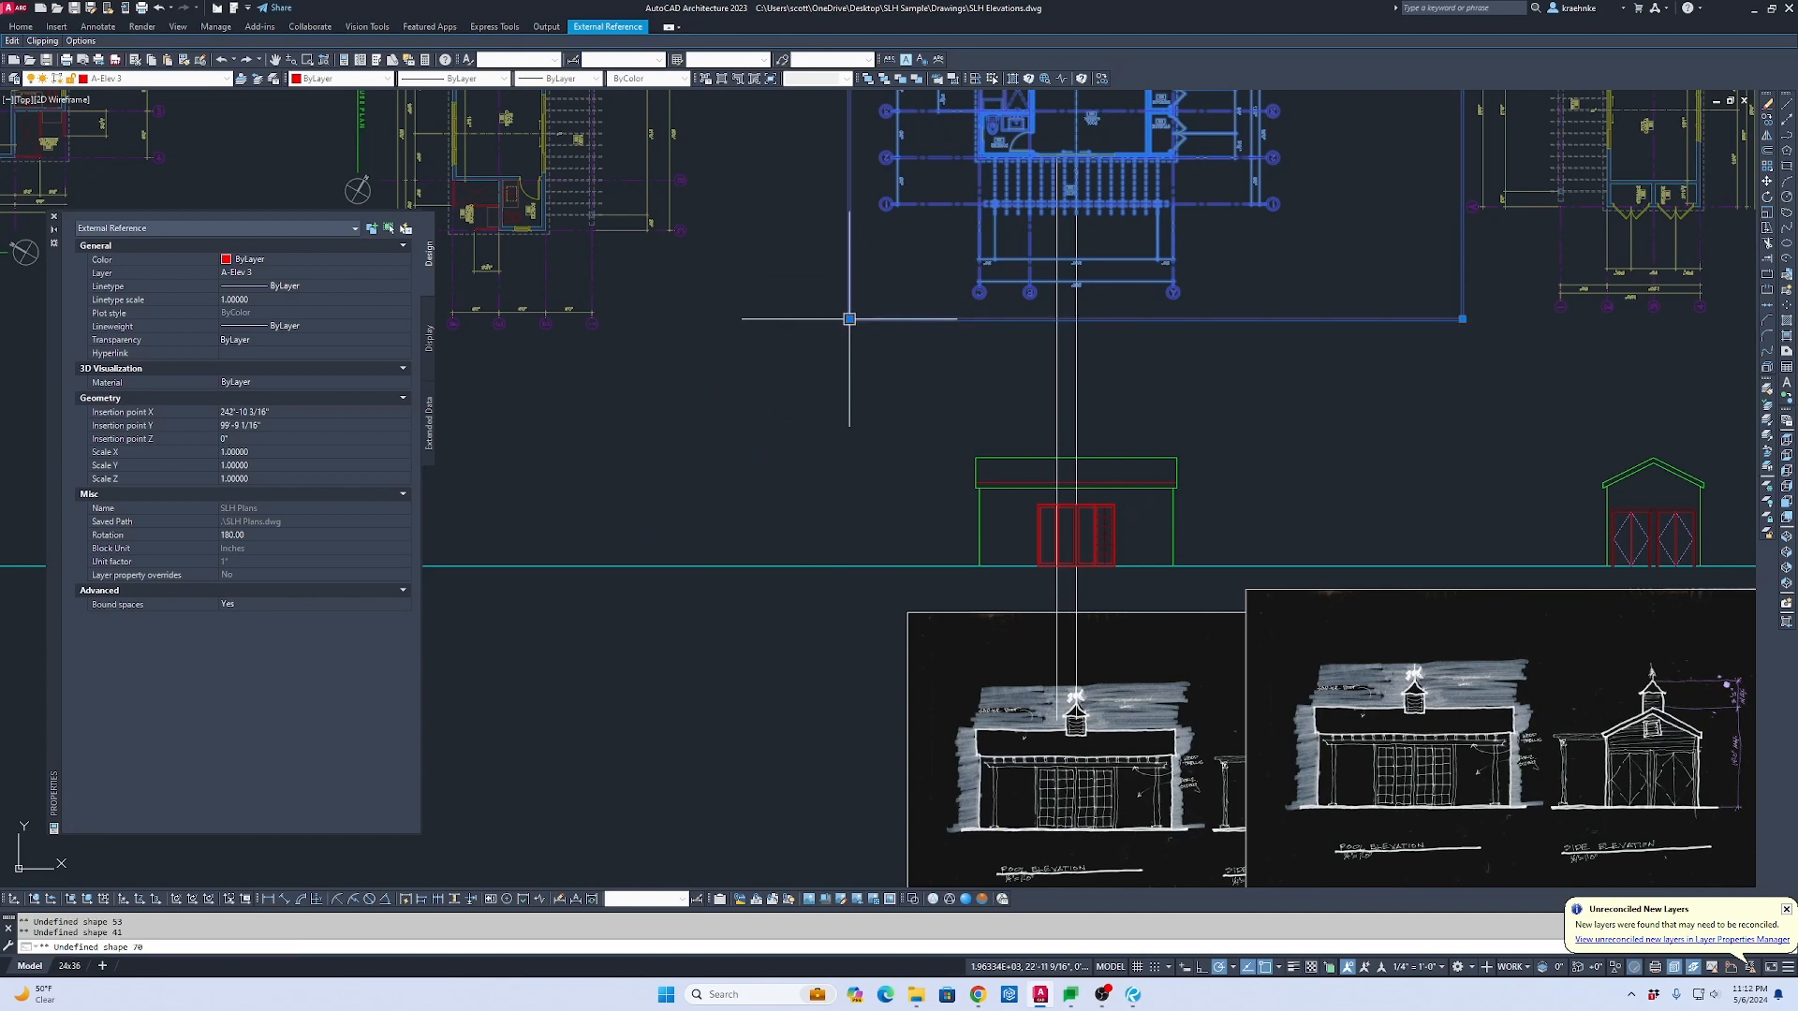
Step: Pull the lower right corners of the two leftmost plan references' clipping boundaries in closer to their plans
scroll(983, 341, "down", 2)
middle_click_drag(983, 341, 1189, 391)
left_click(1027, 344)
left_click(645, 295)
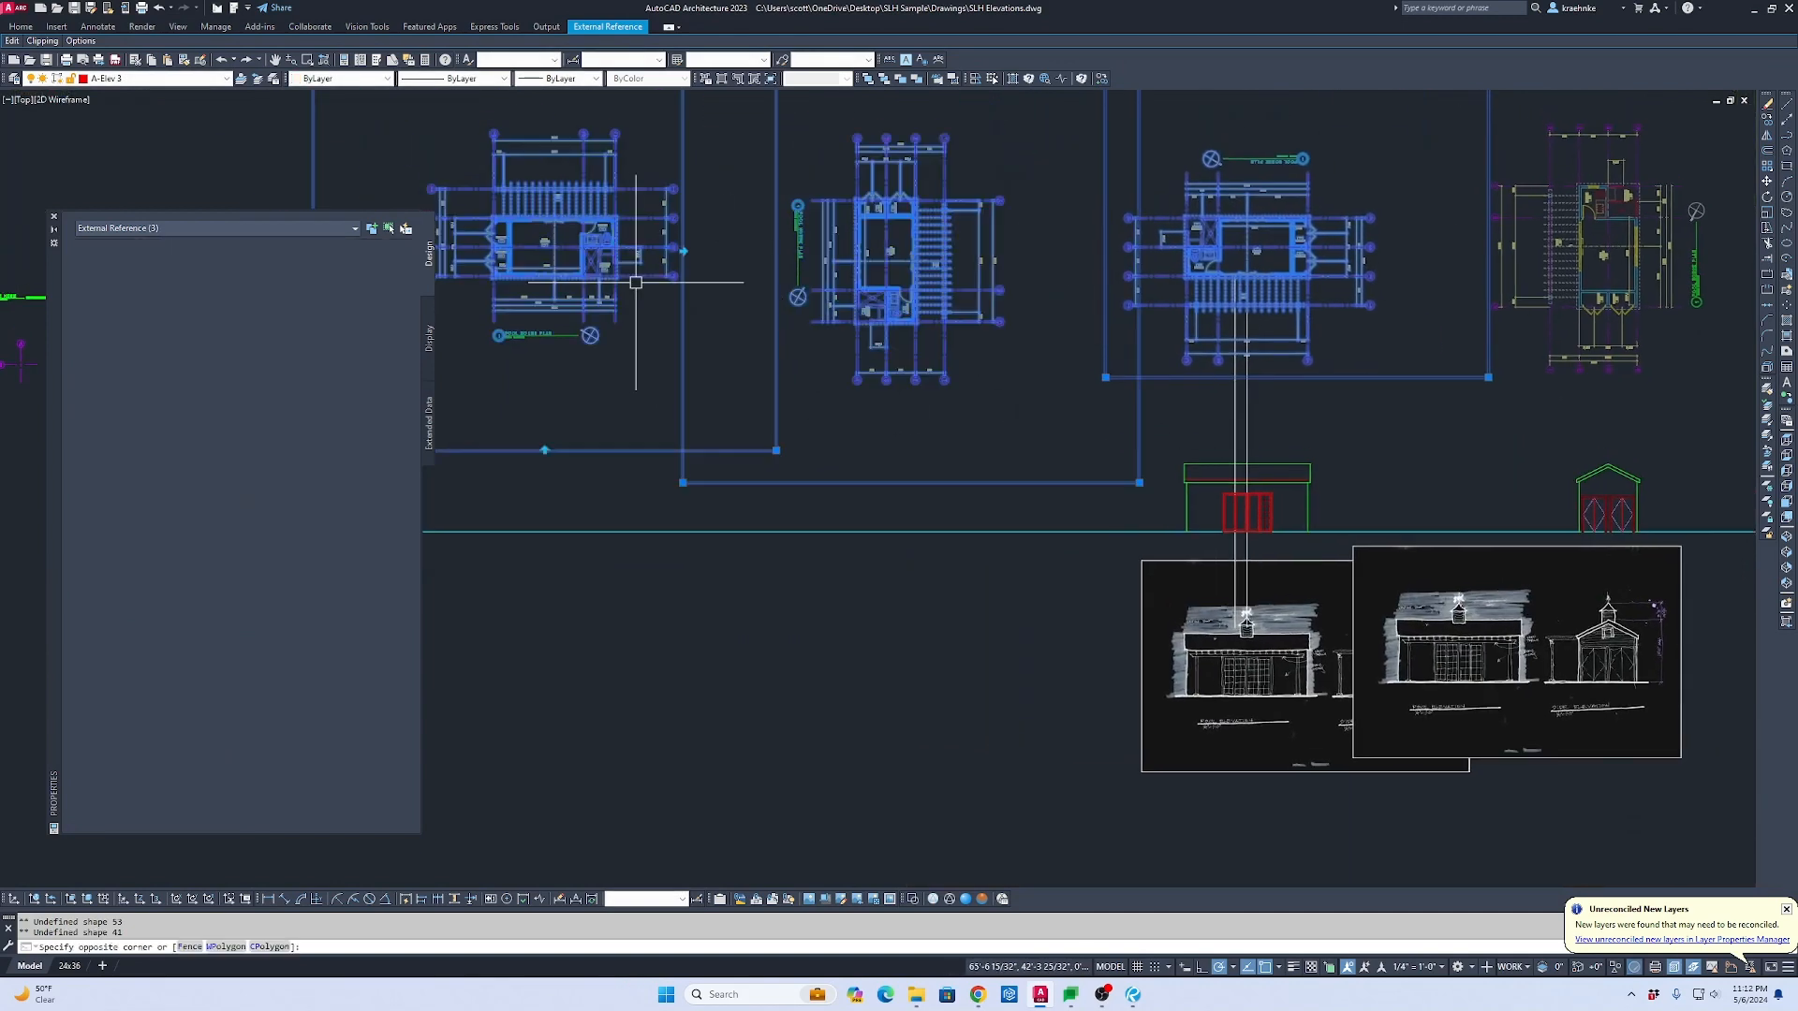
left_click(1139, 483)
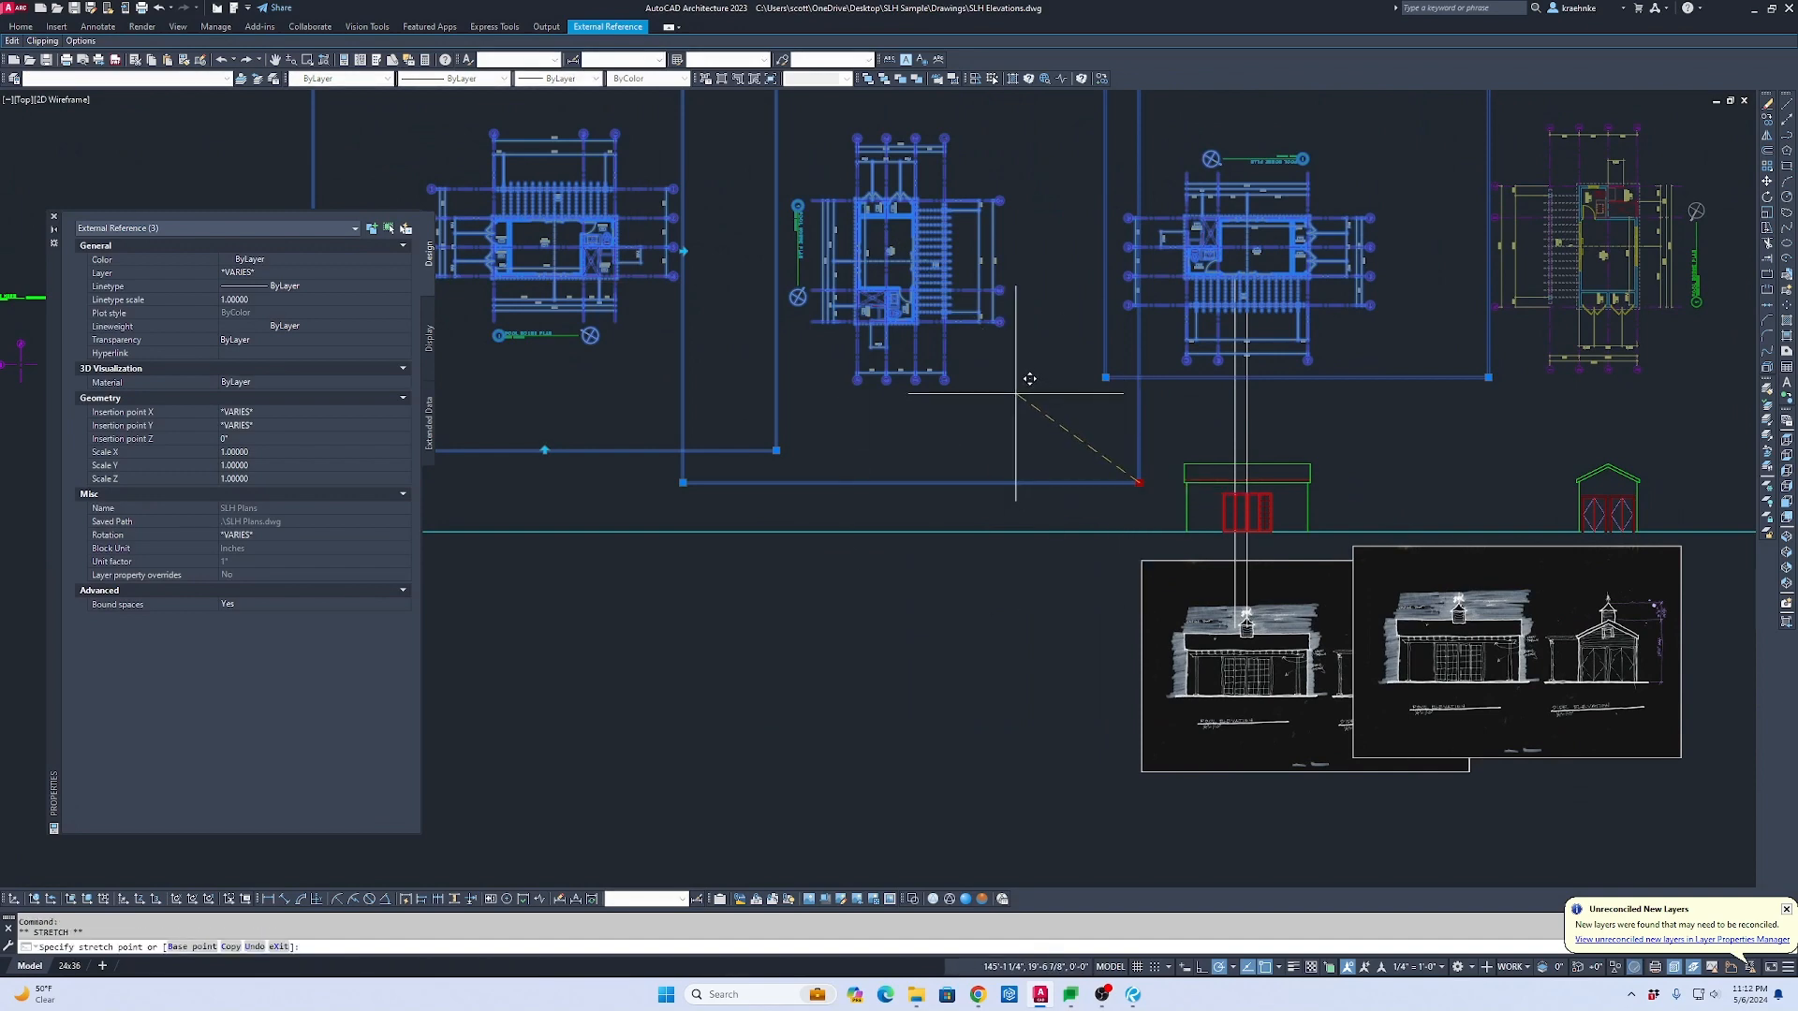
left_click(1015, 393)
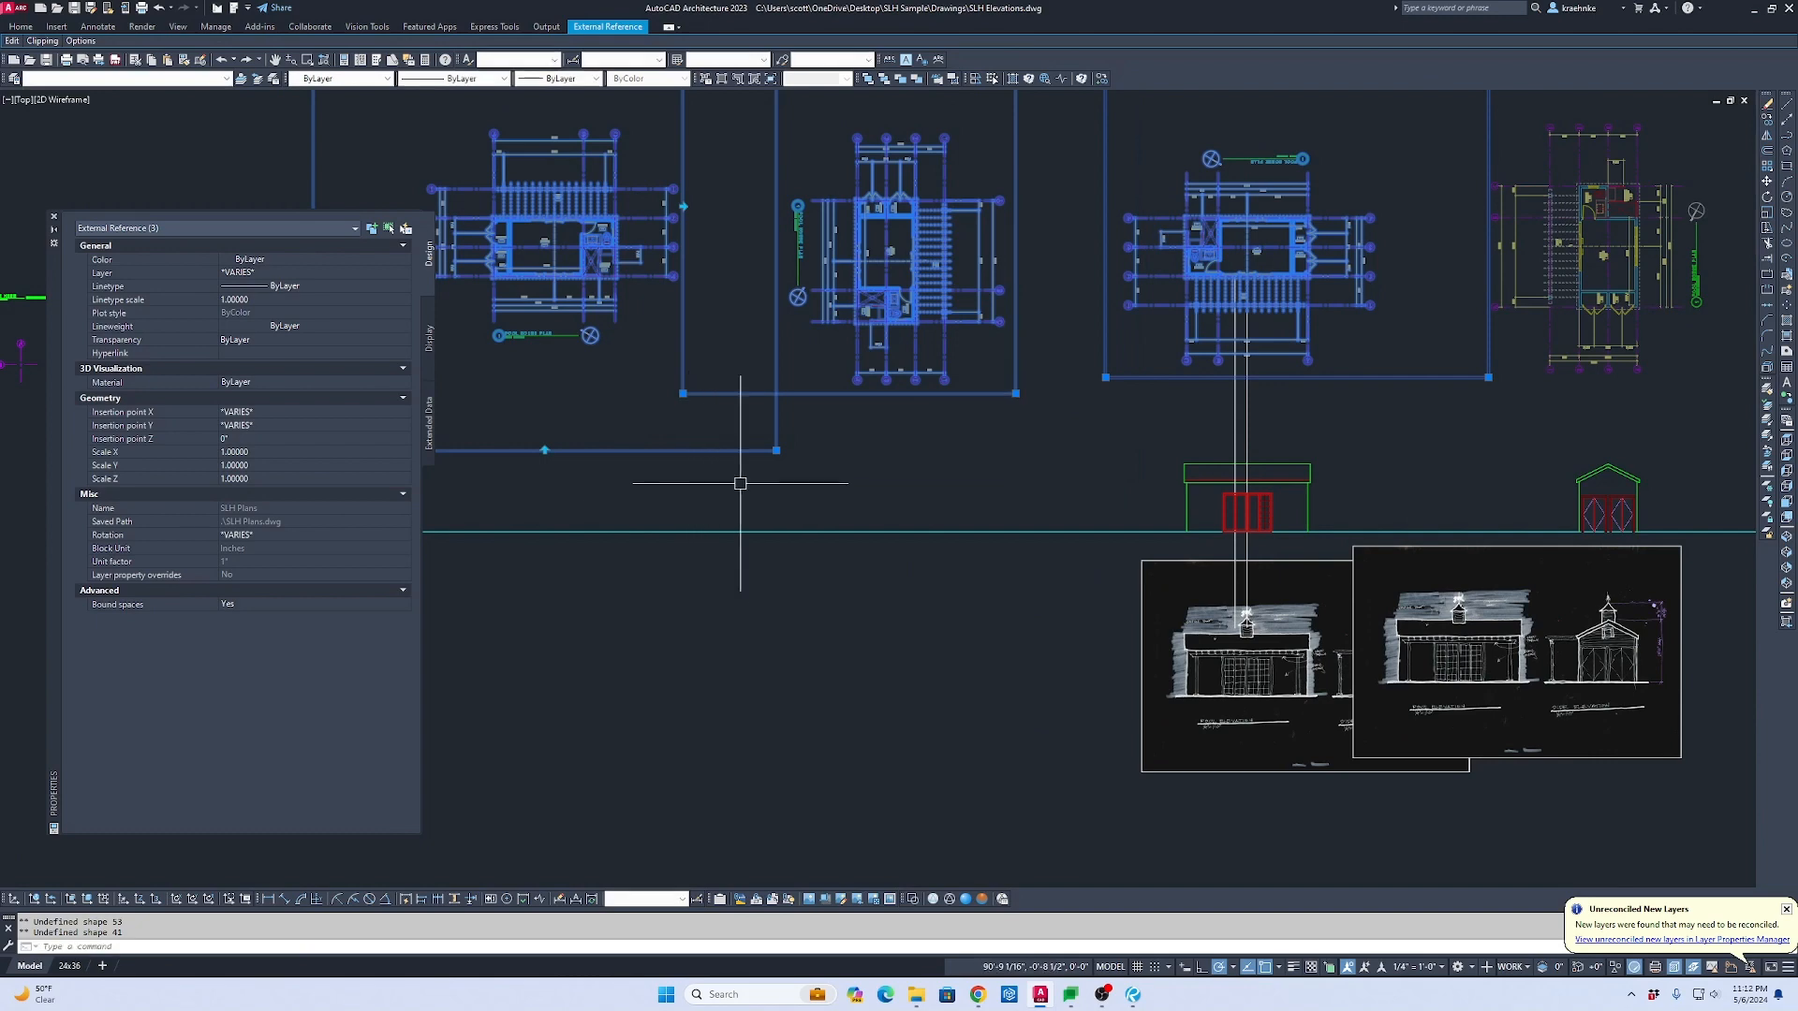
left_click(777, 451)
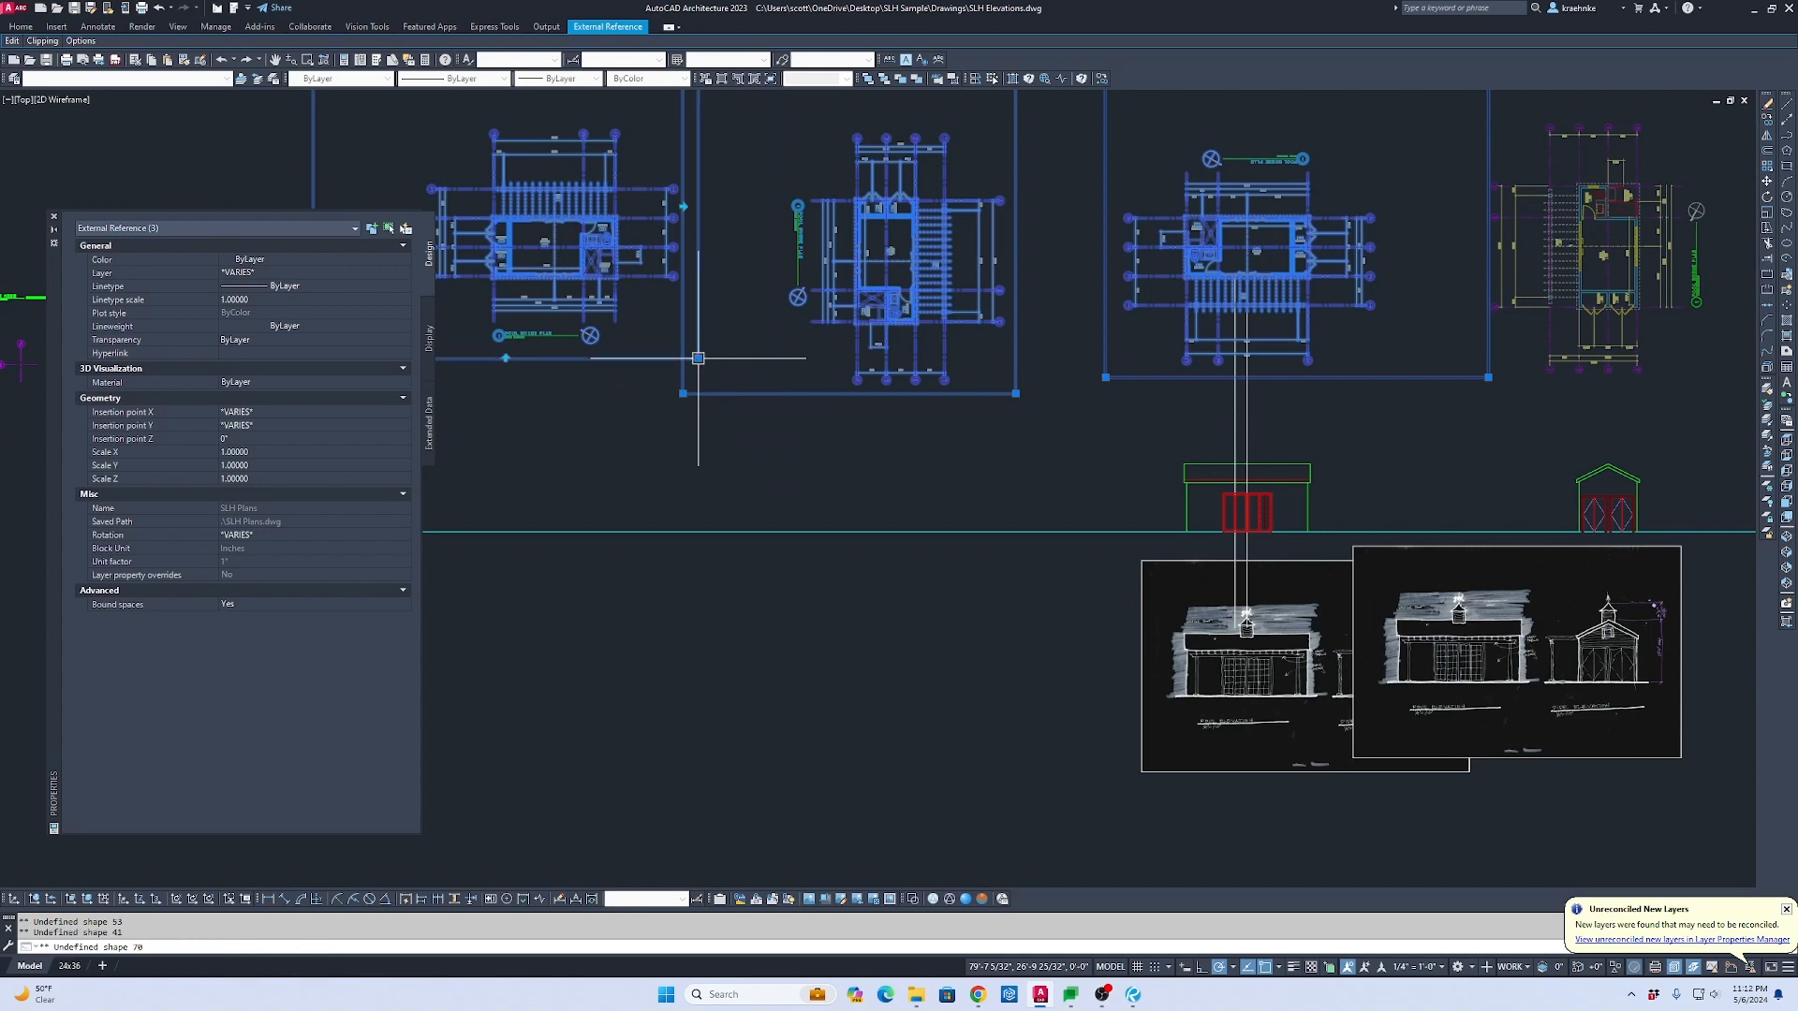
key("Escape")
middle_click_drag(816, 374, 940, 391)
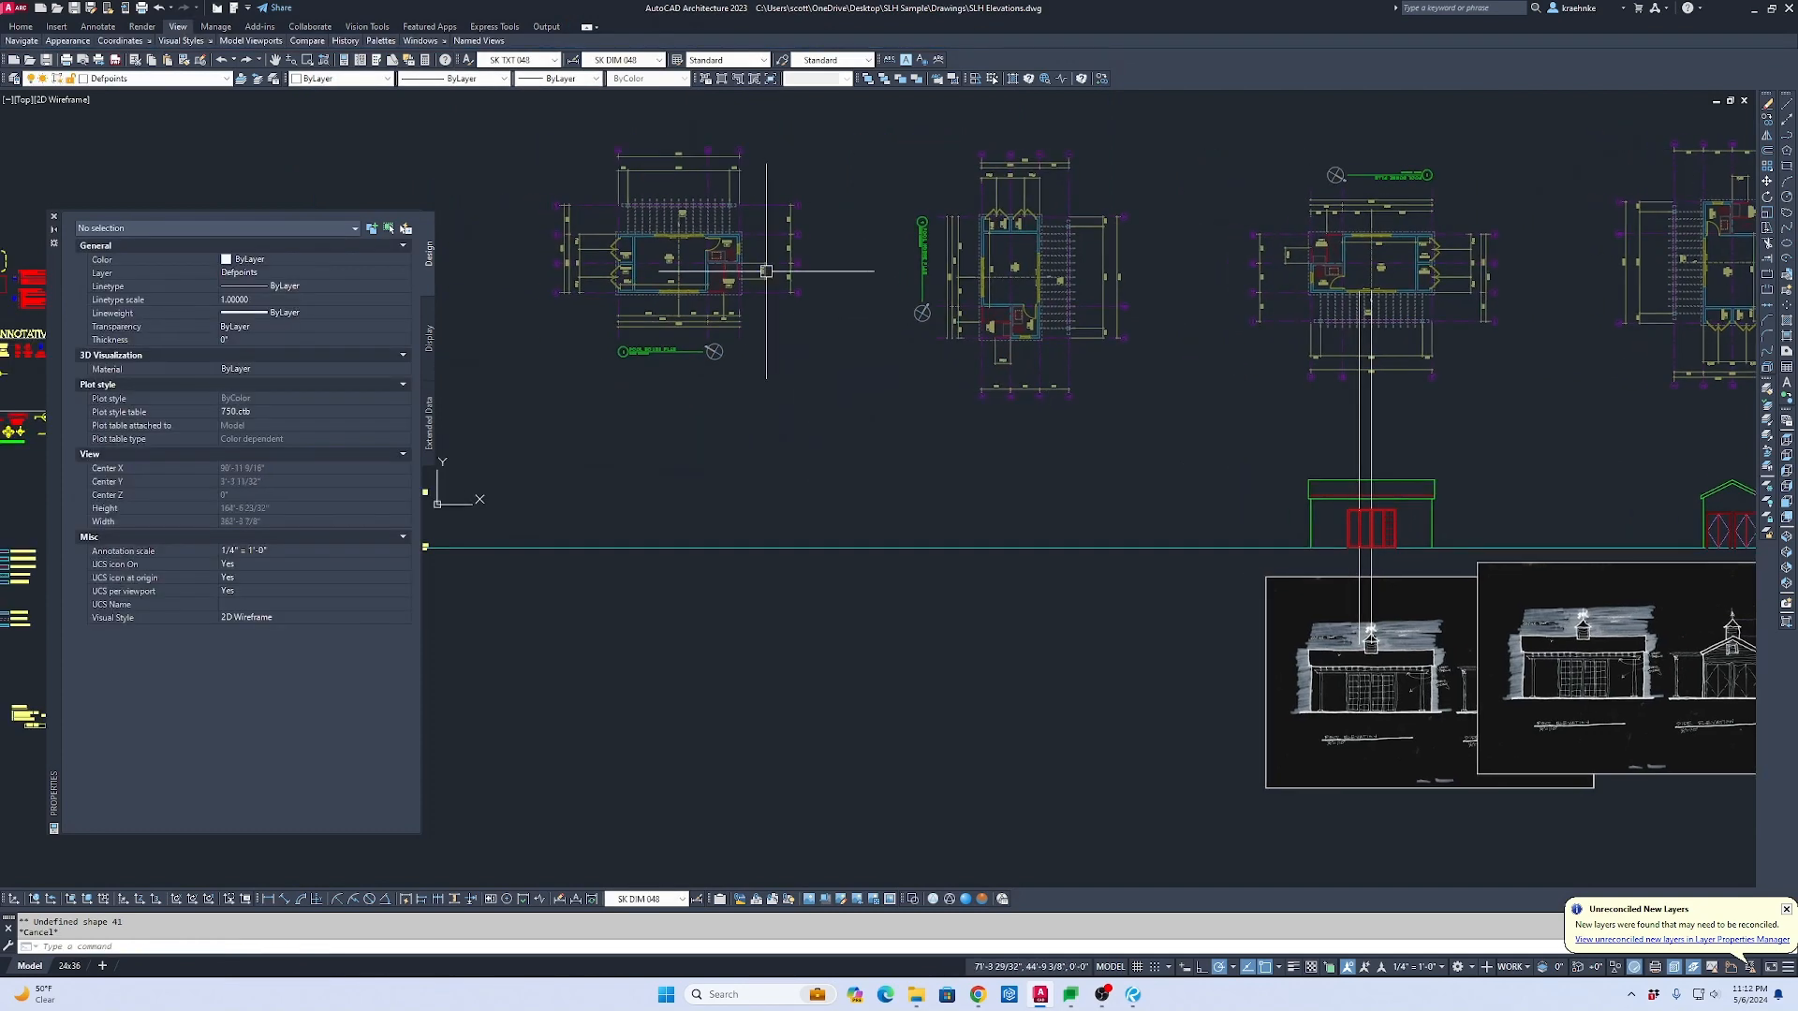
Step: Check the layer assignments of the two leftmost plan references
left_click(755, 270)
key("Escape")
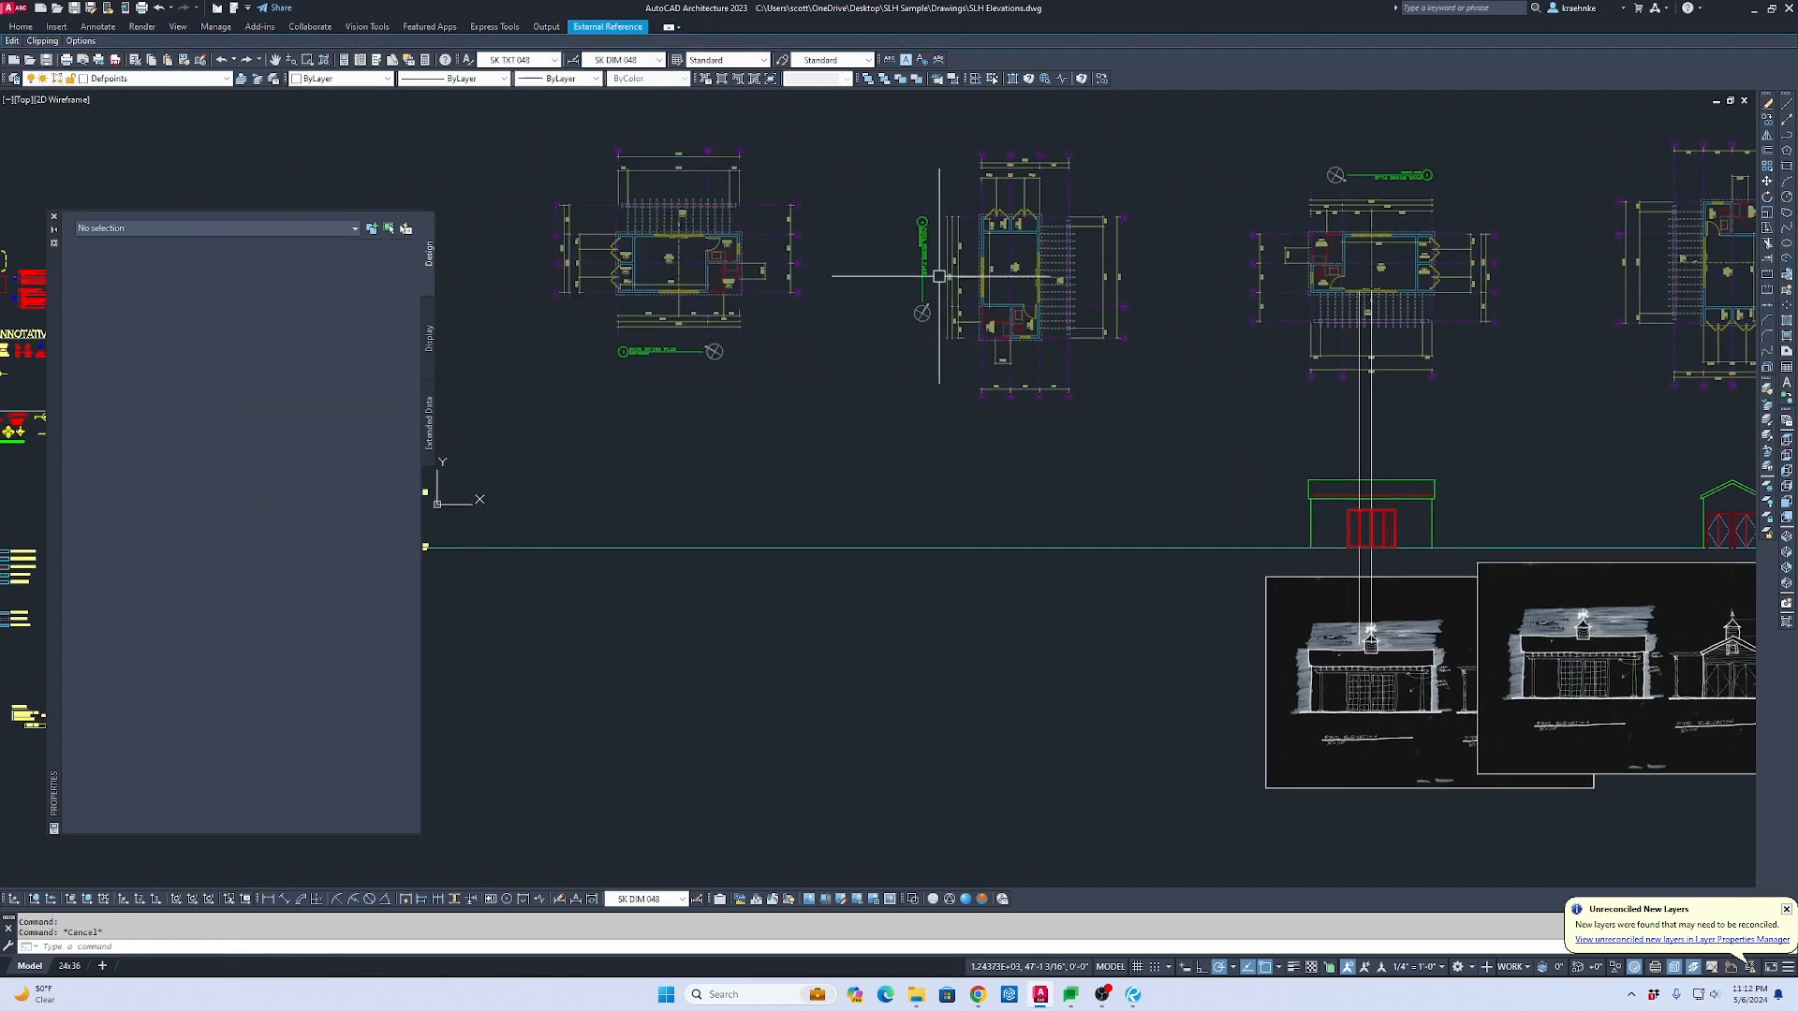
left_click(975, 285)
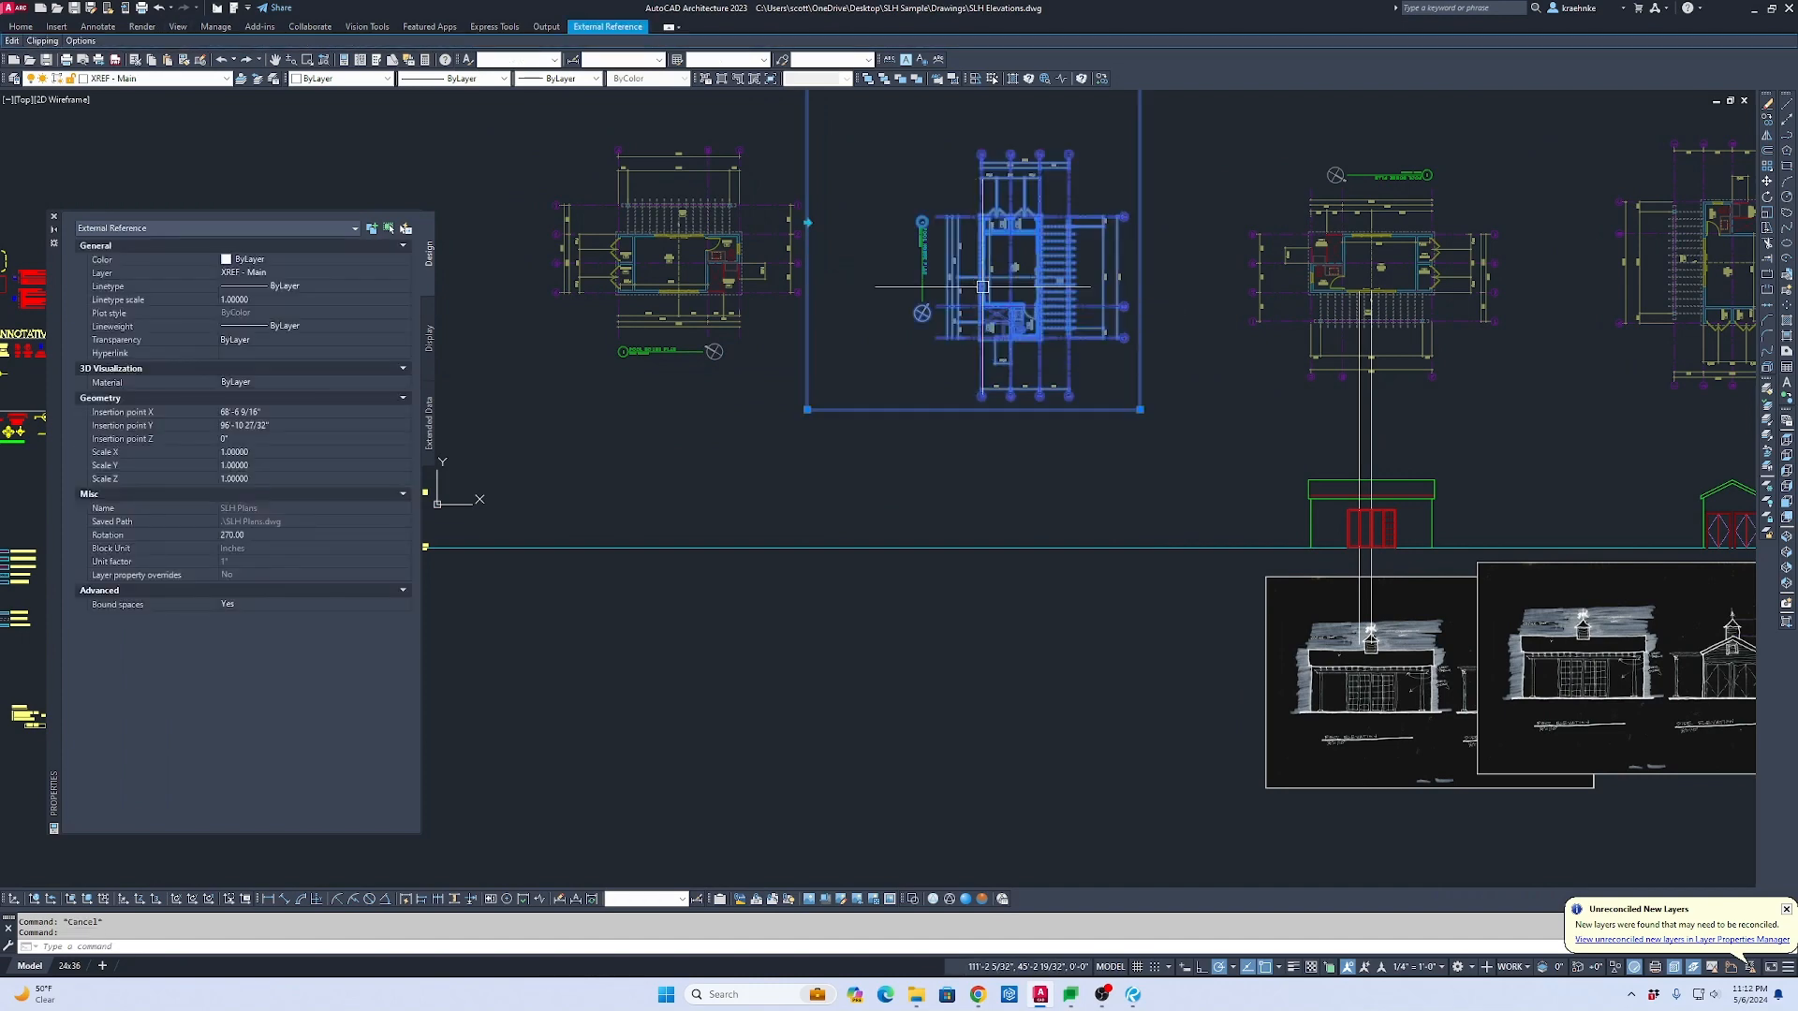
key("Escape")
Step: Assign the two plan references above the pool and side elevations to the XREF - Main layer
left_click(1321, 261)
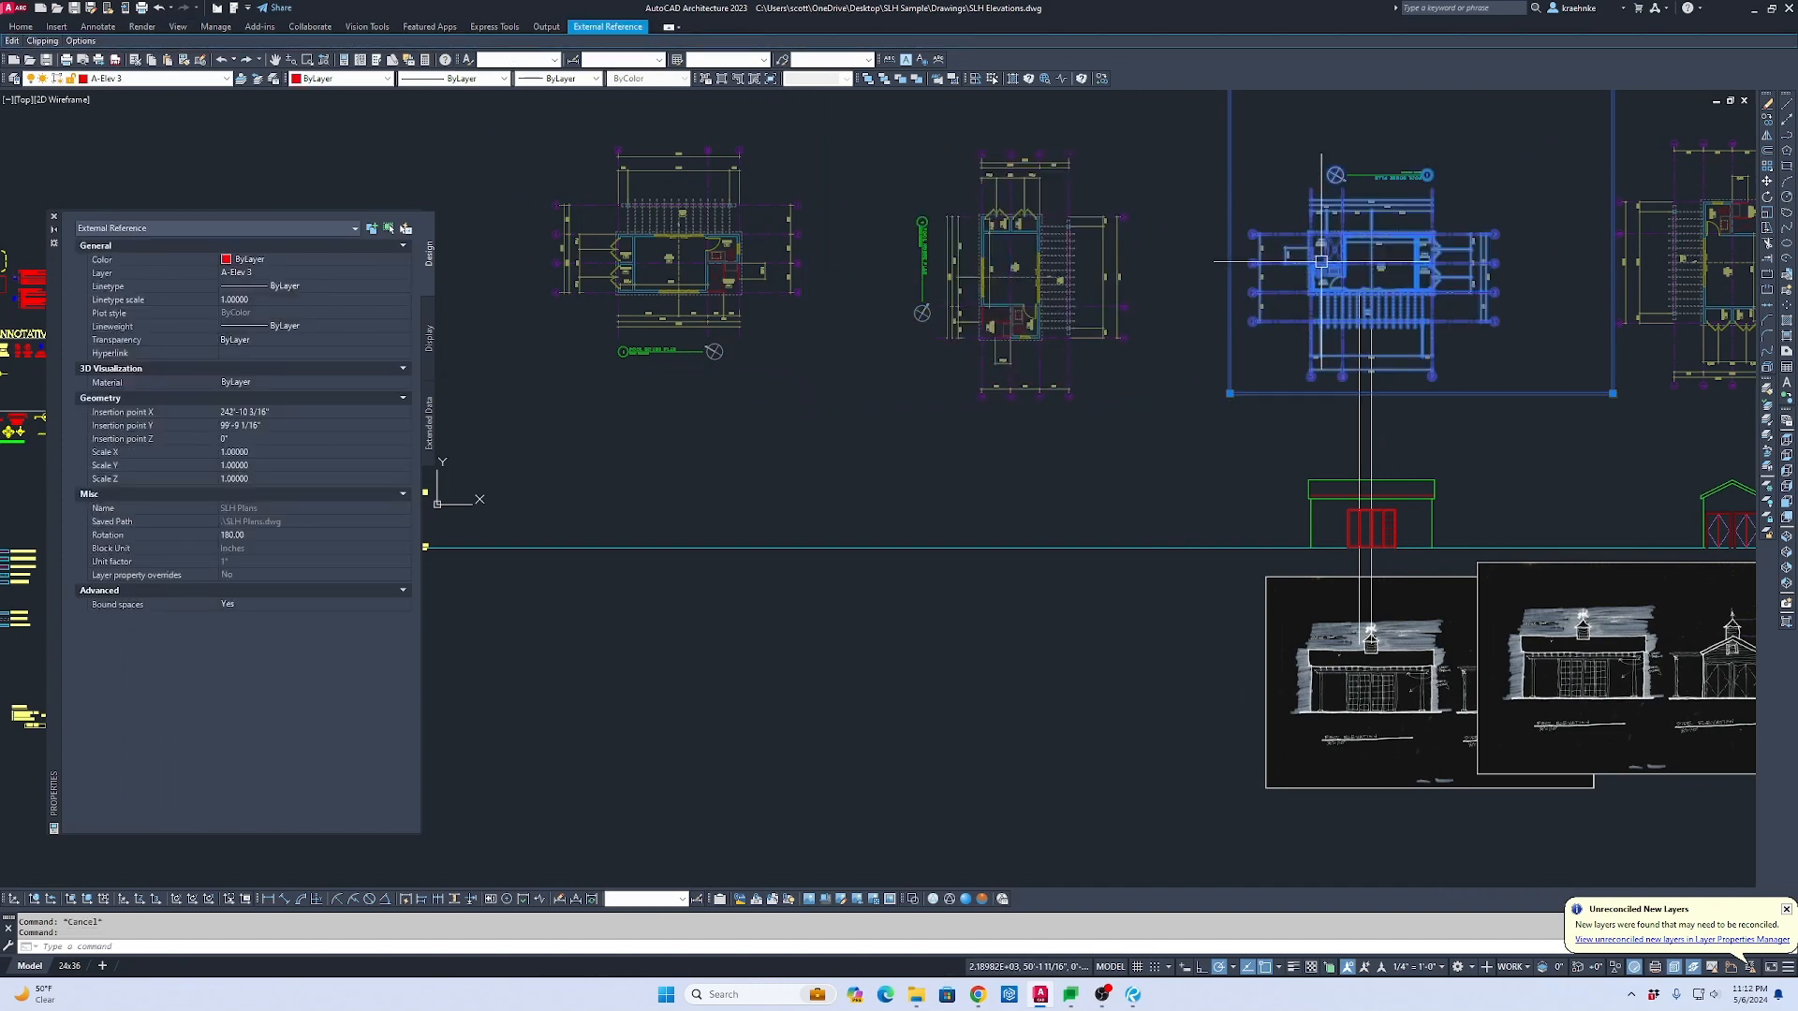
mouse_move(1321, 261)
middle_mouse_down()
mouse_move(1043, 317)
mouse_move(946, 367)
middle_mouse_up()
left_click(1345, 344)
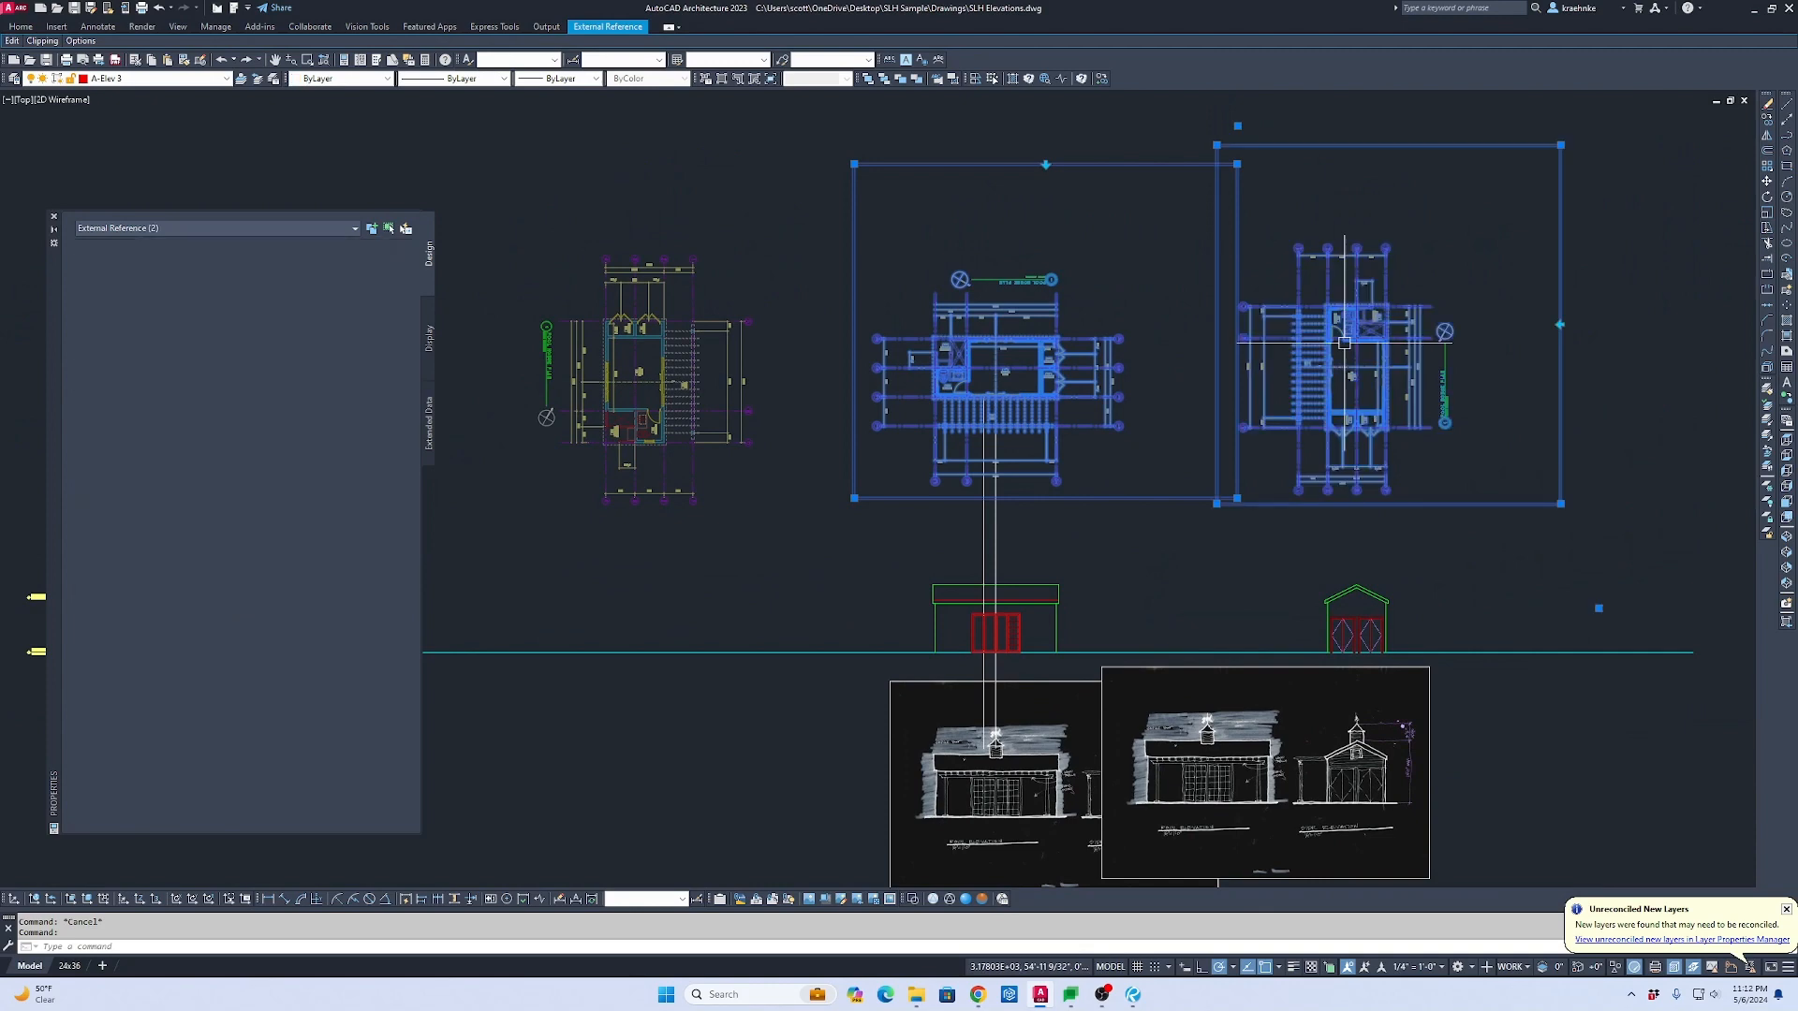
left_click(162, 80)
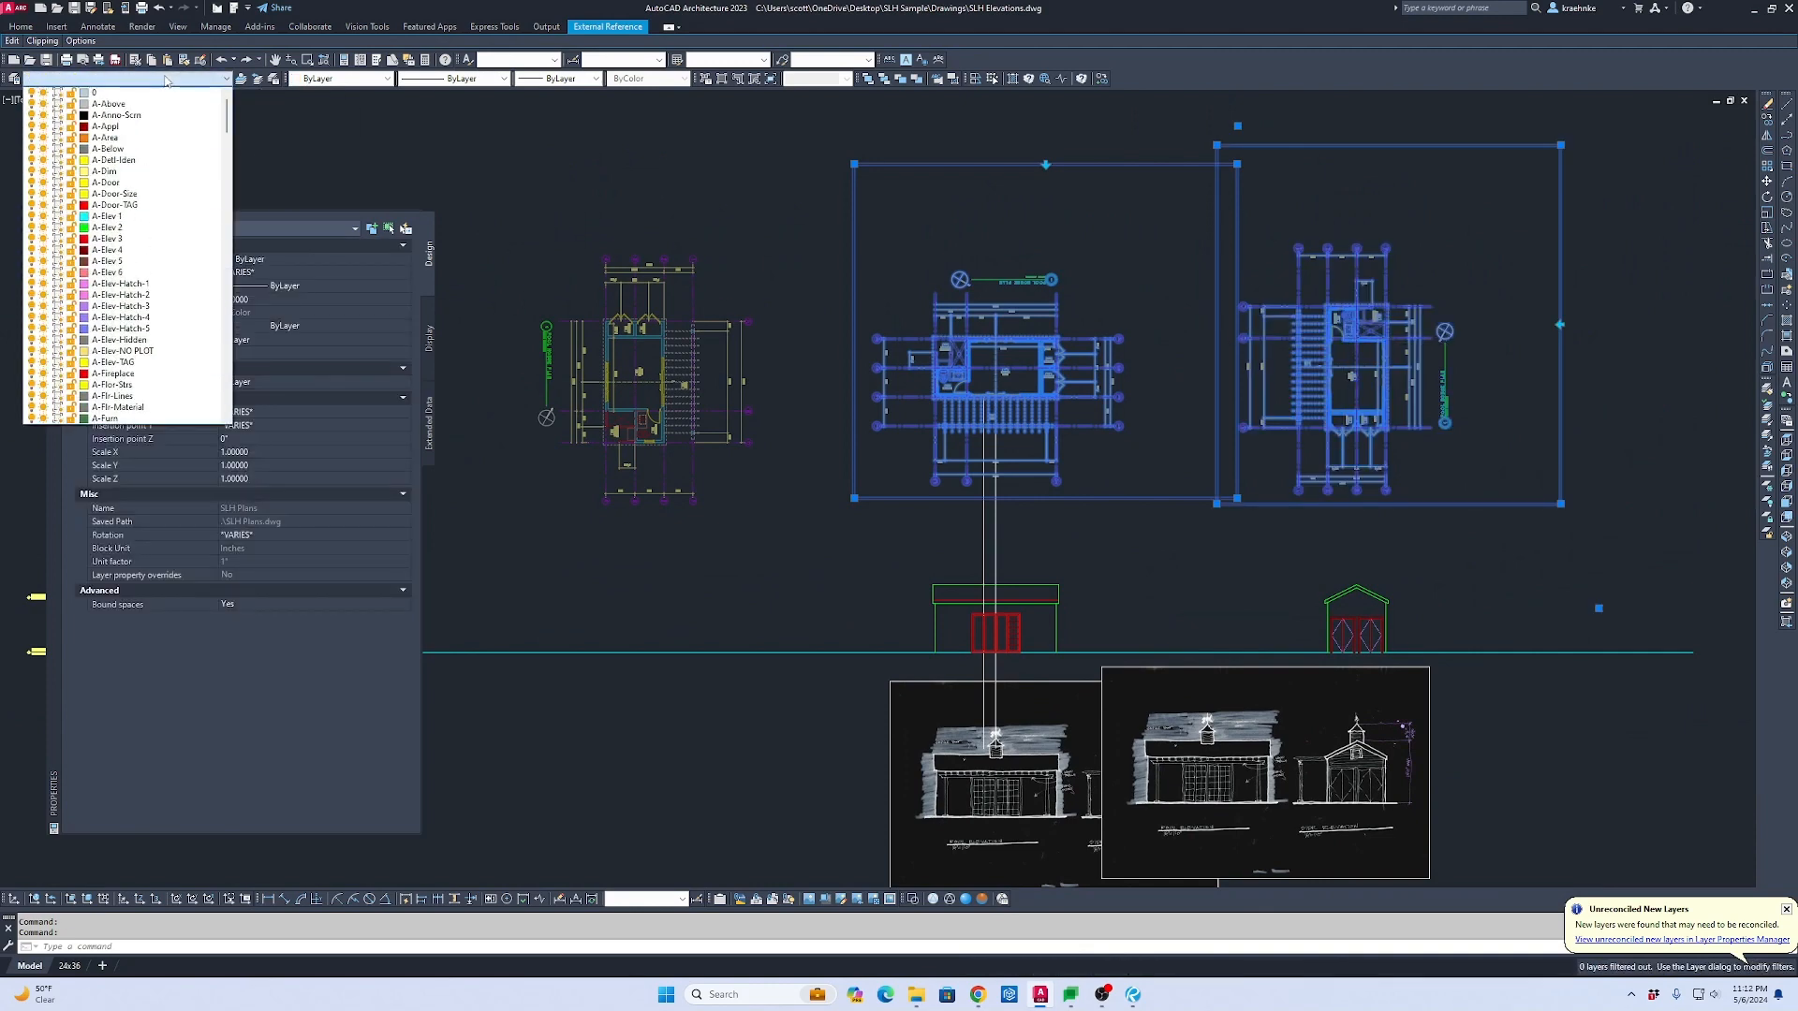
key("x")
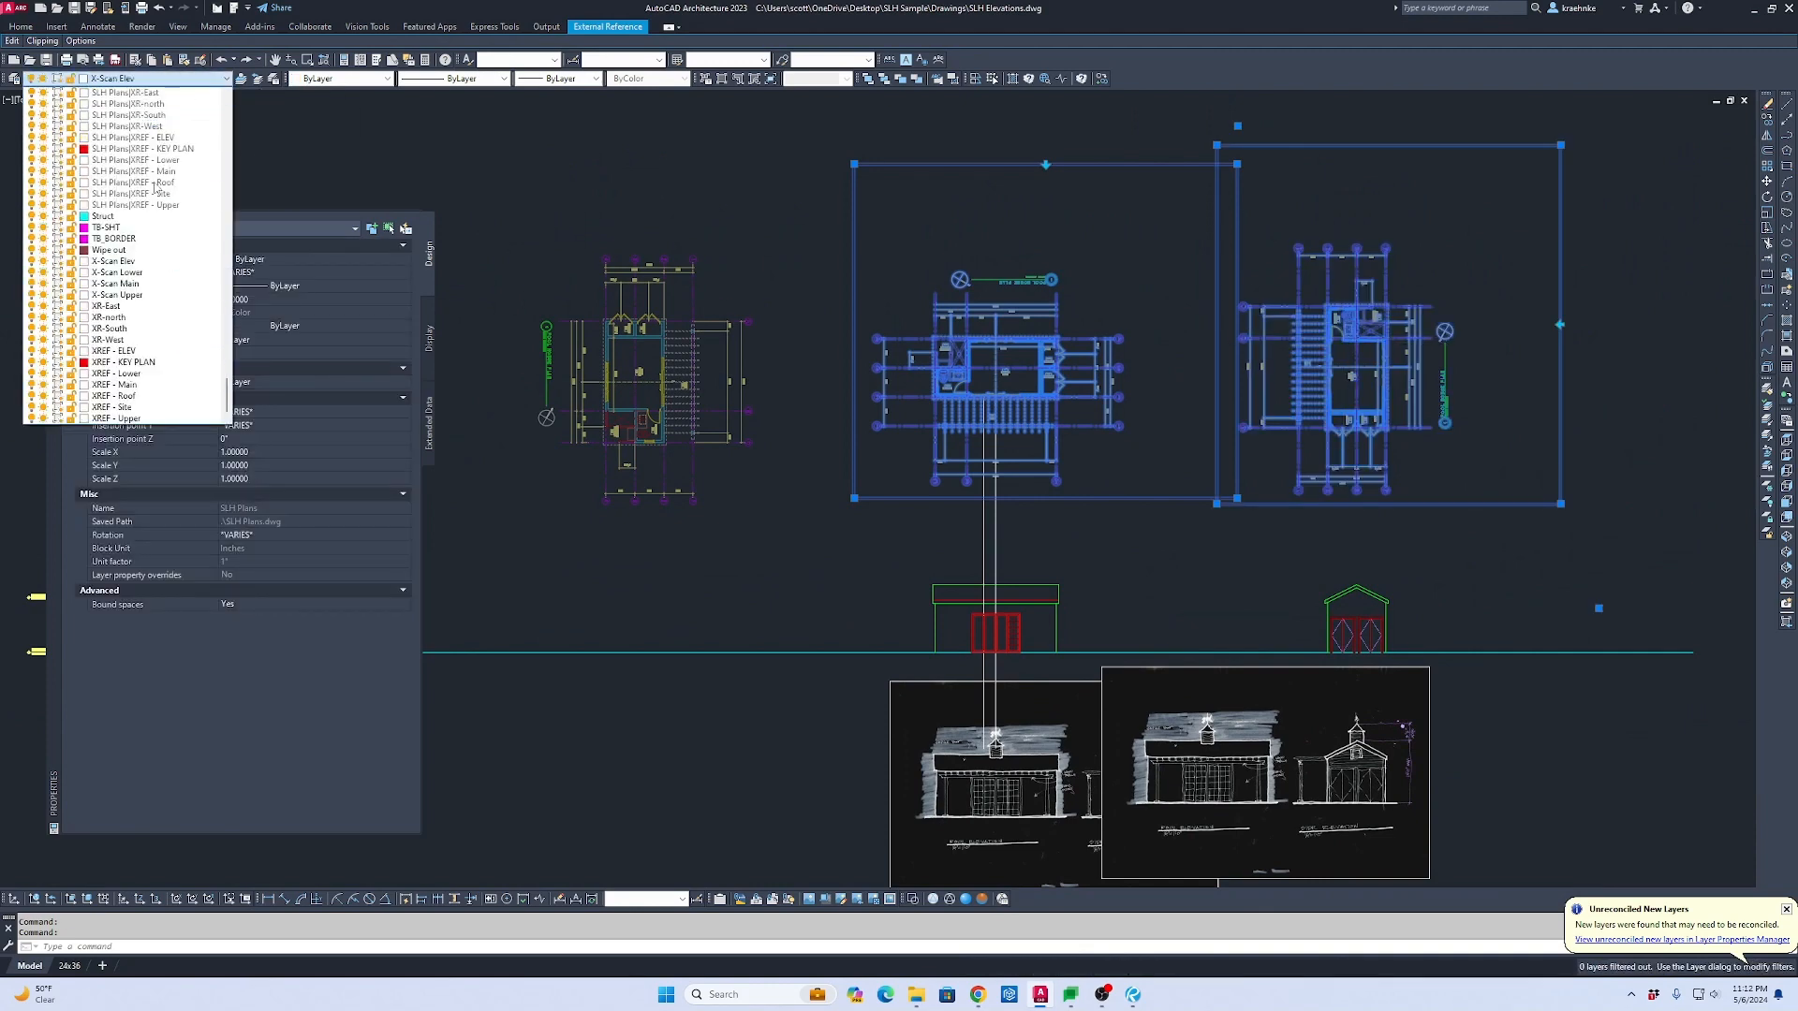
left_click(179, 385)
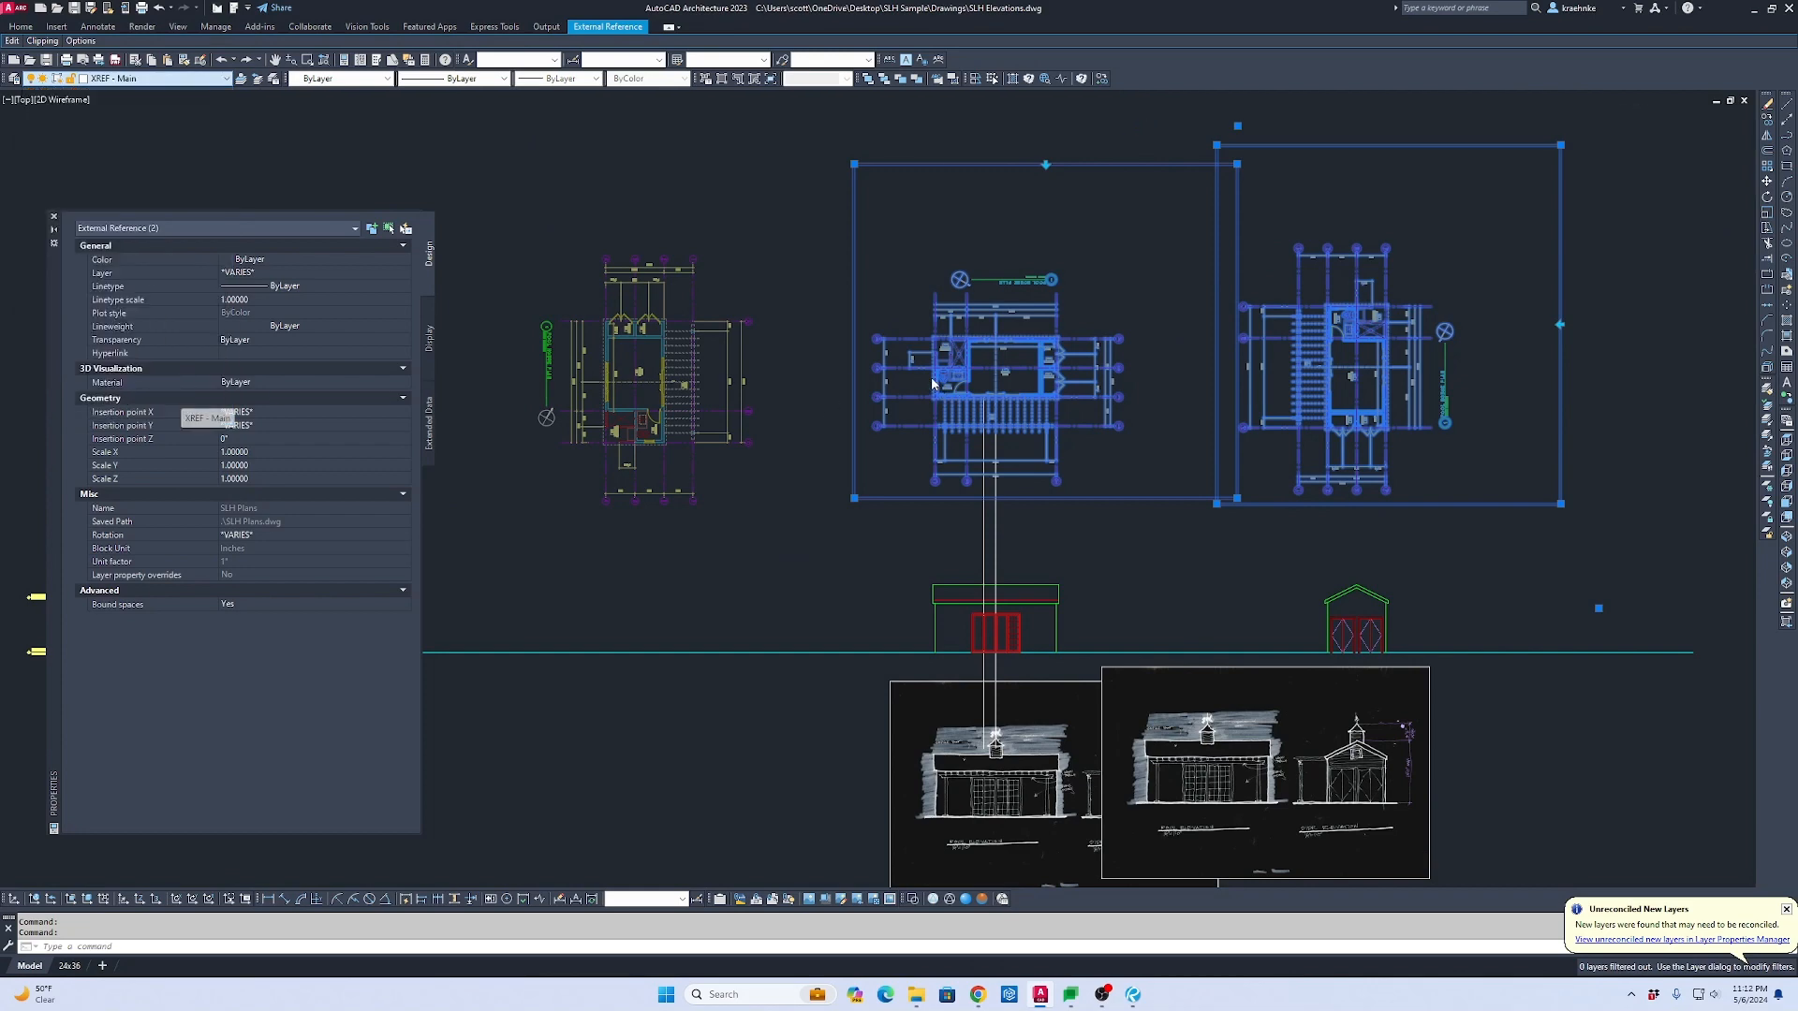
scroll(1056, 520, "down", 2)
scroll(1031, 349, "up", 4)
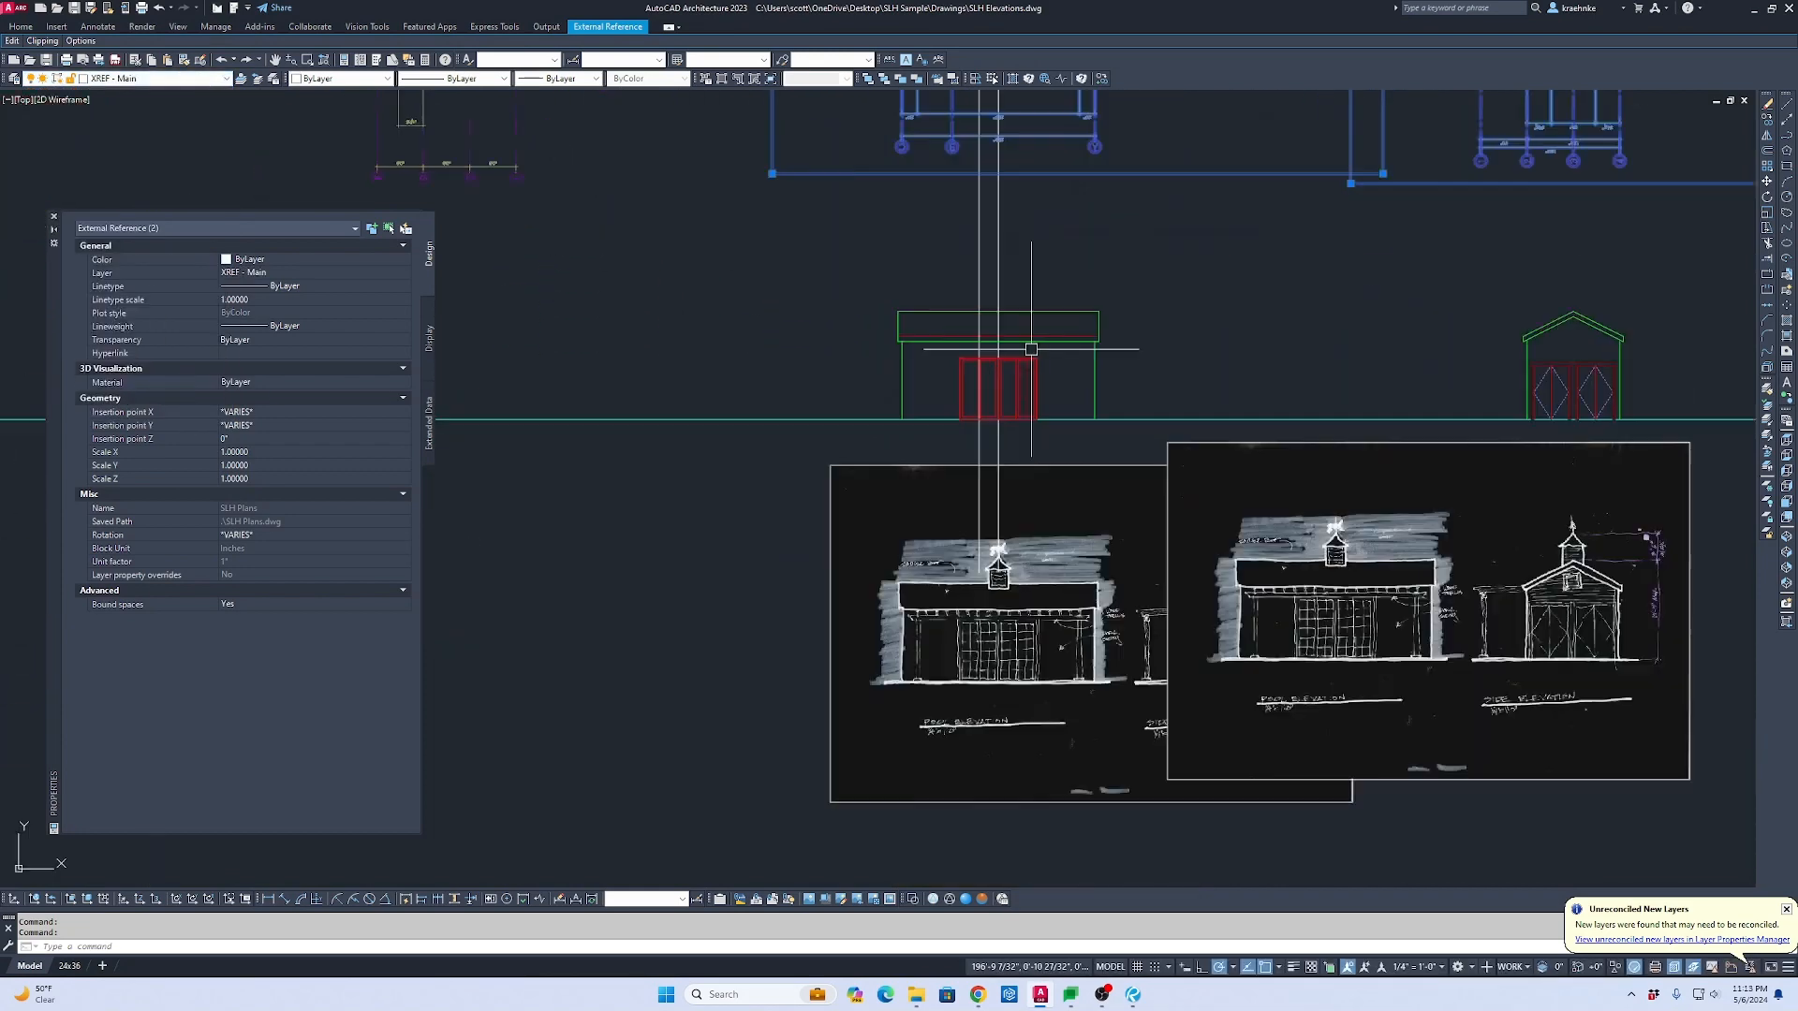
key("Escape")
Step: Delete the two vertical construction lines running from the plan through the pool elevation down to the sketch's cupola
middle_click_drag(1097, 269, 1103, 381)
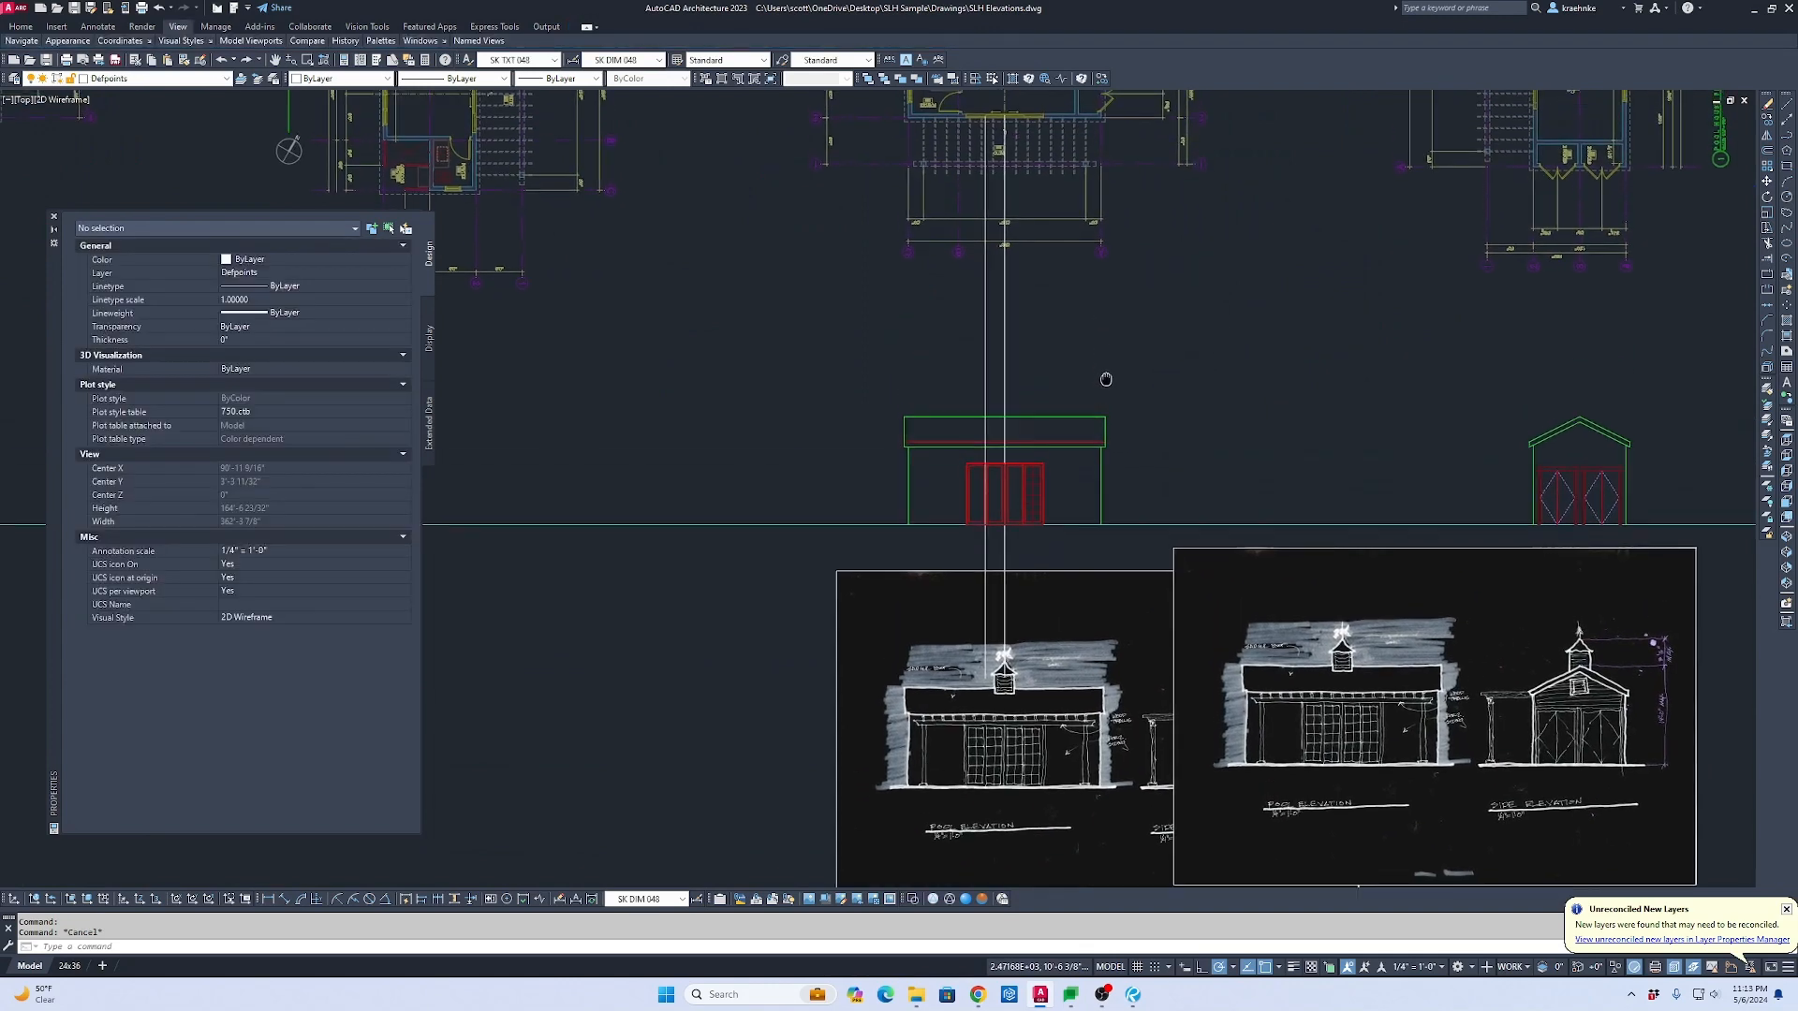
left_click(1145, 419)
left_click(841, 372)
key("Delete")
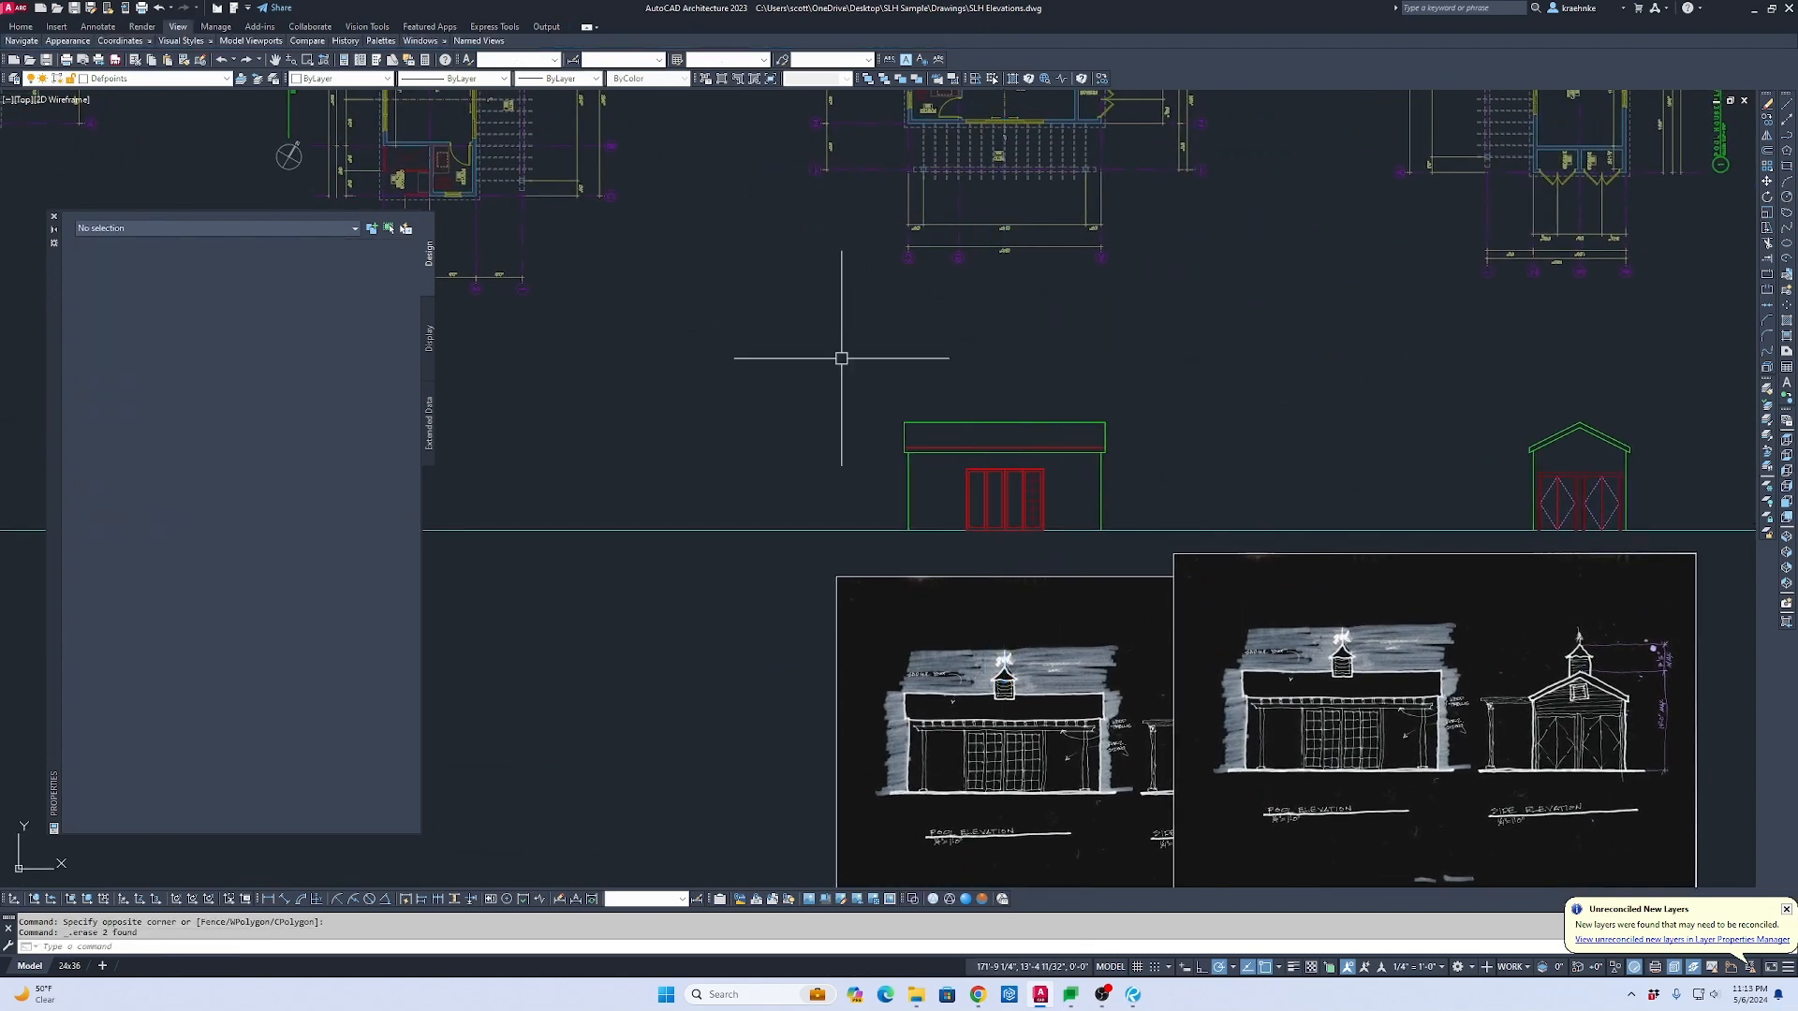
Step: Copy the pane division lines from the rightmost patio door panel to the panel beside it
scroll(983, 514, "up", 8)
left_click(1091, 497)
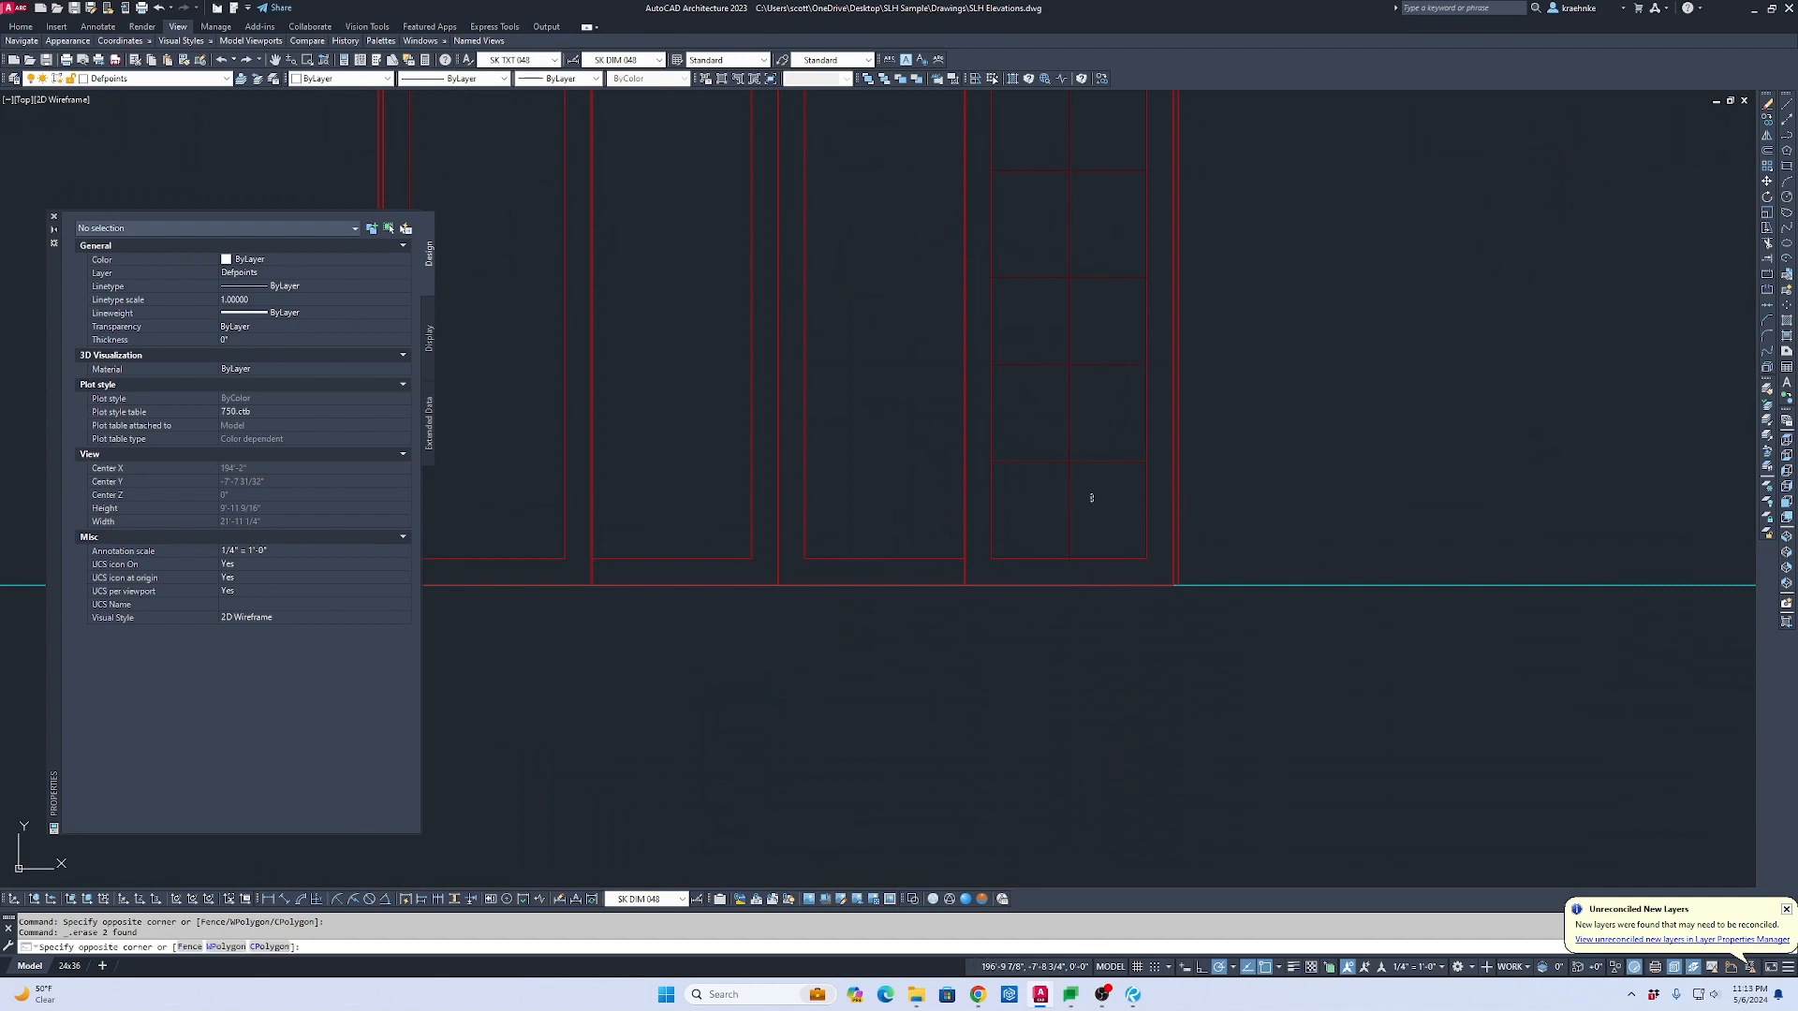
scroll(1091, 497, "down", 2)
left_click(1047, 178)
type("c")
key("Return")
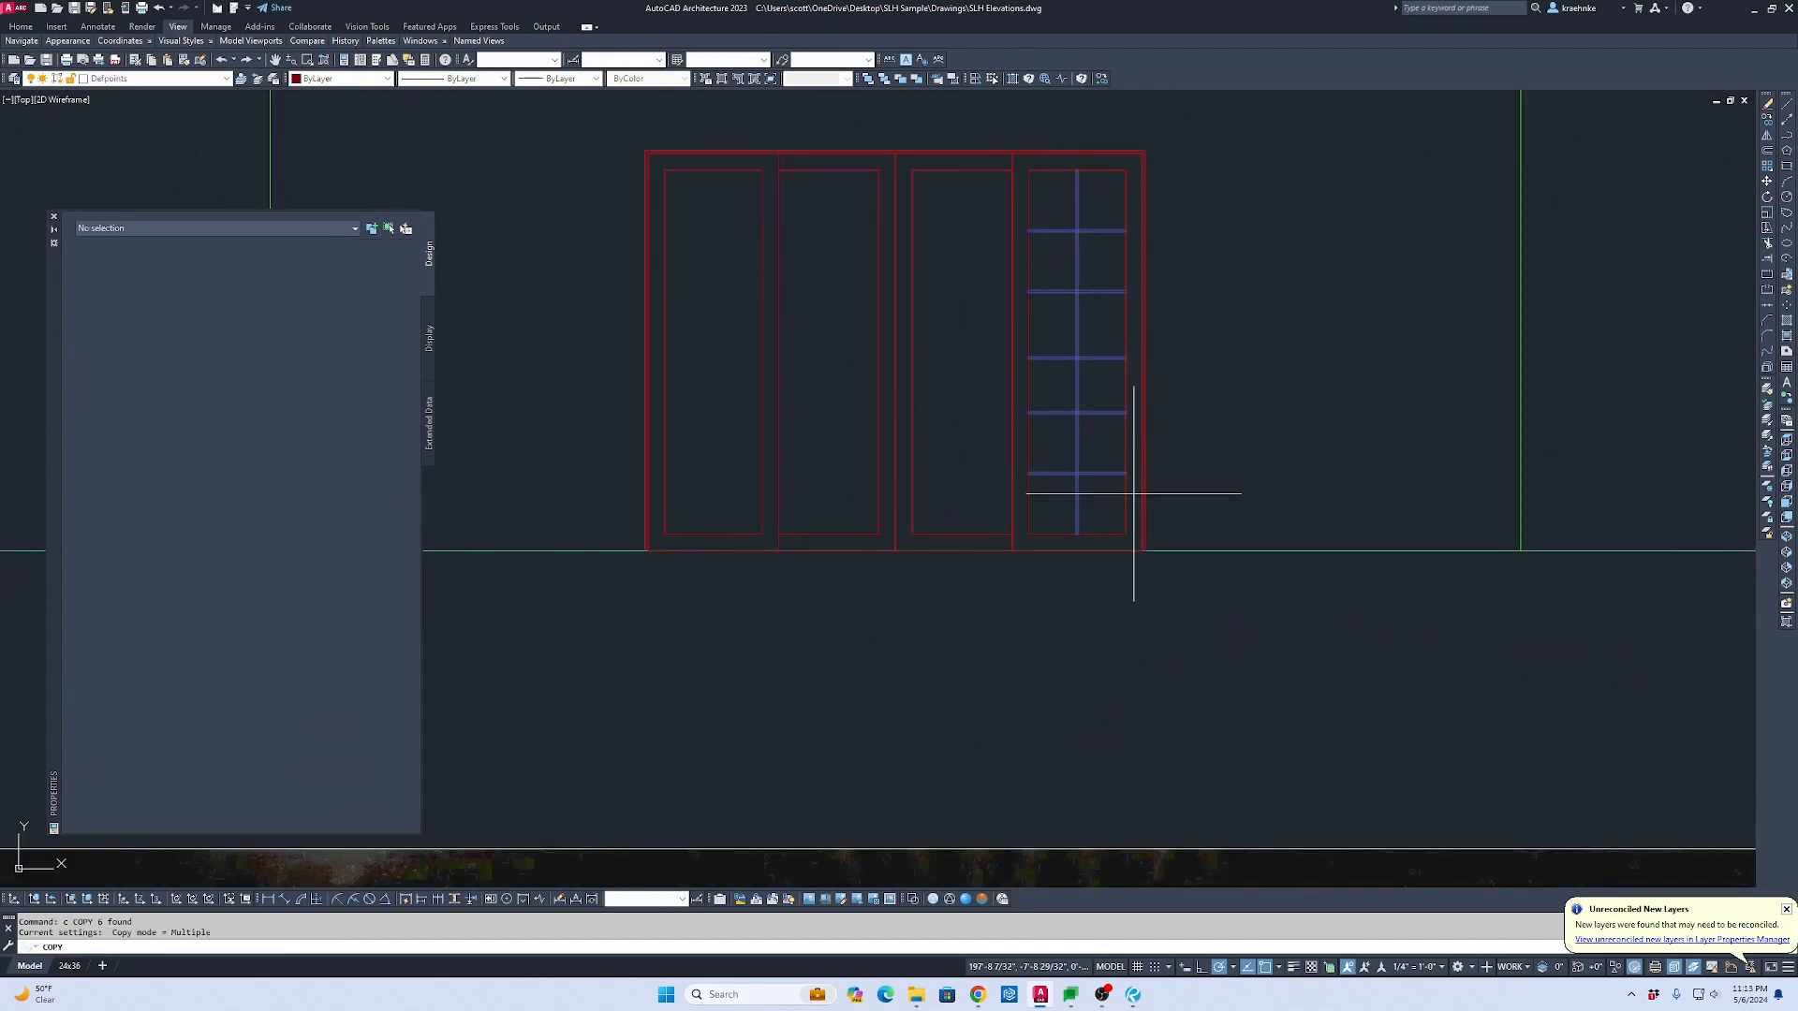
left_click(1126, 533)
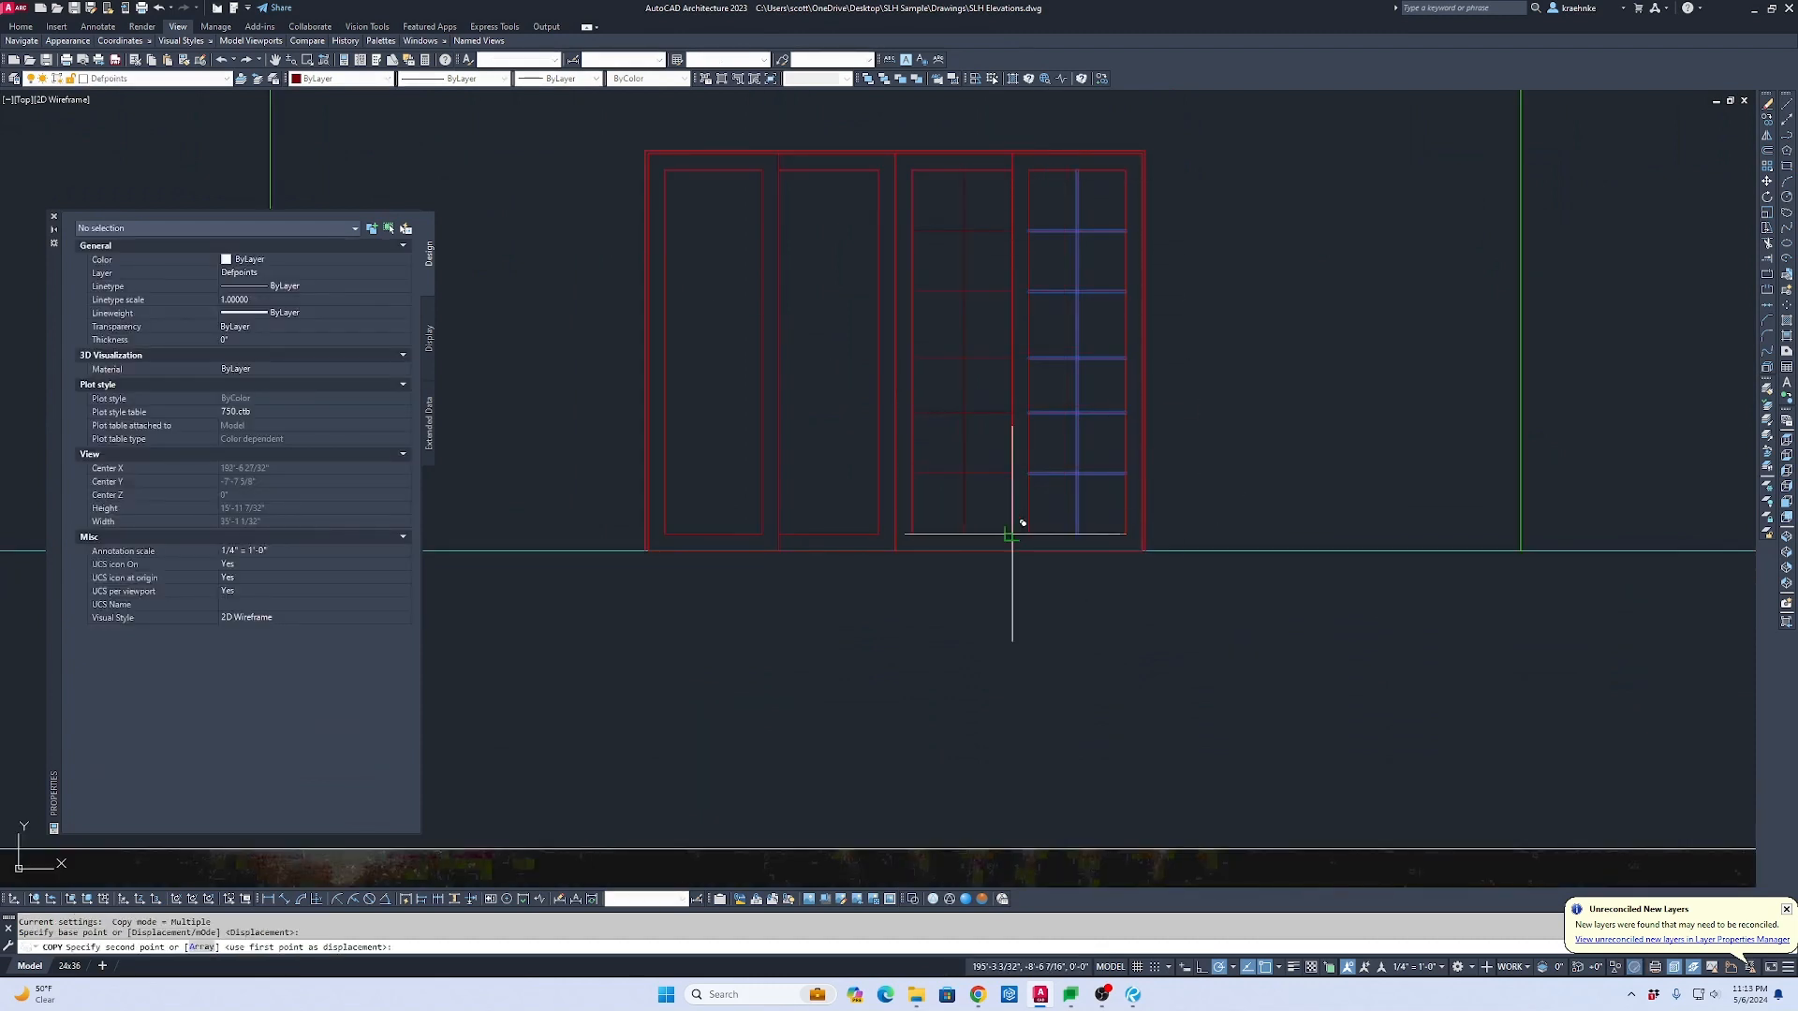
left_click(1012, 535)
key("Escape")
scroll(1011, 521, "up", 6)
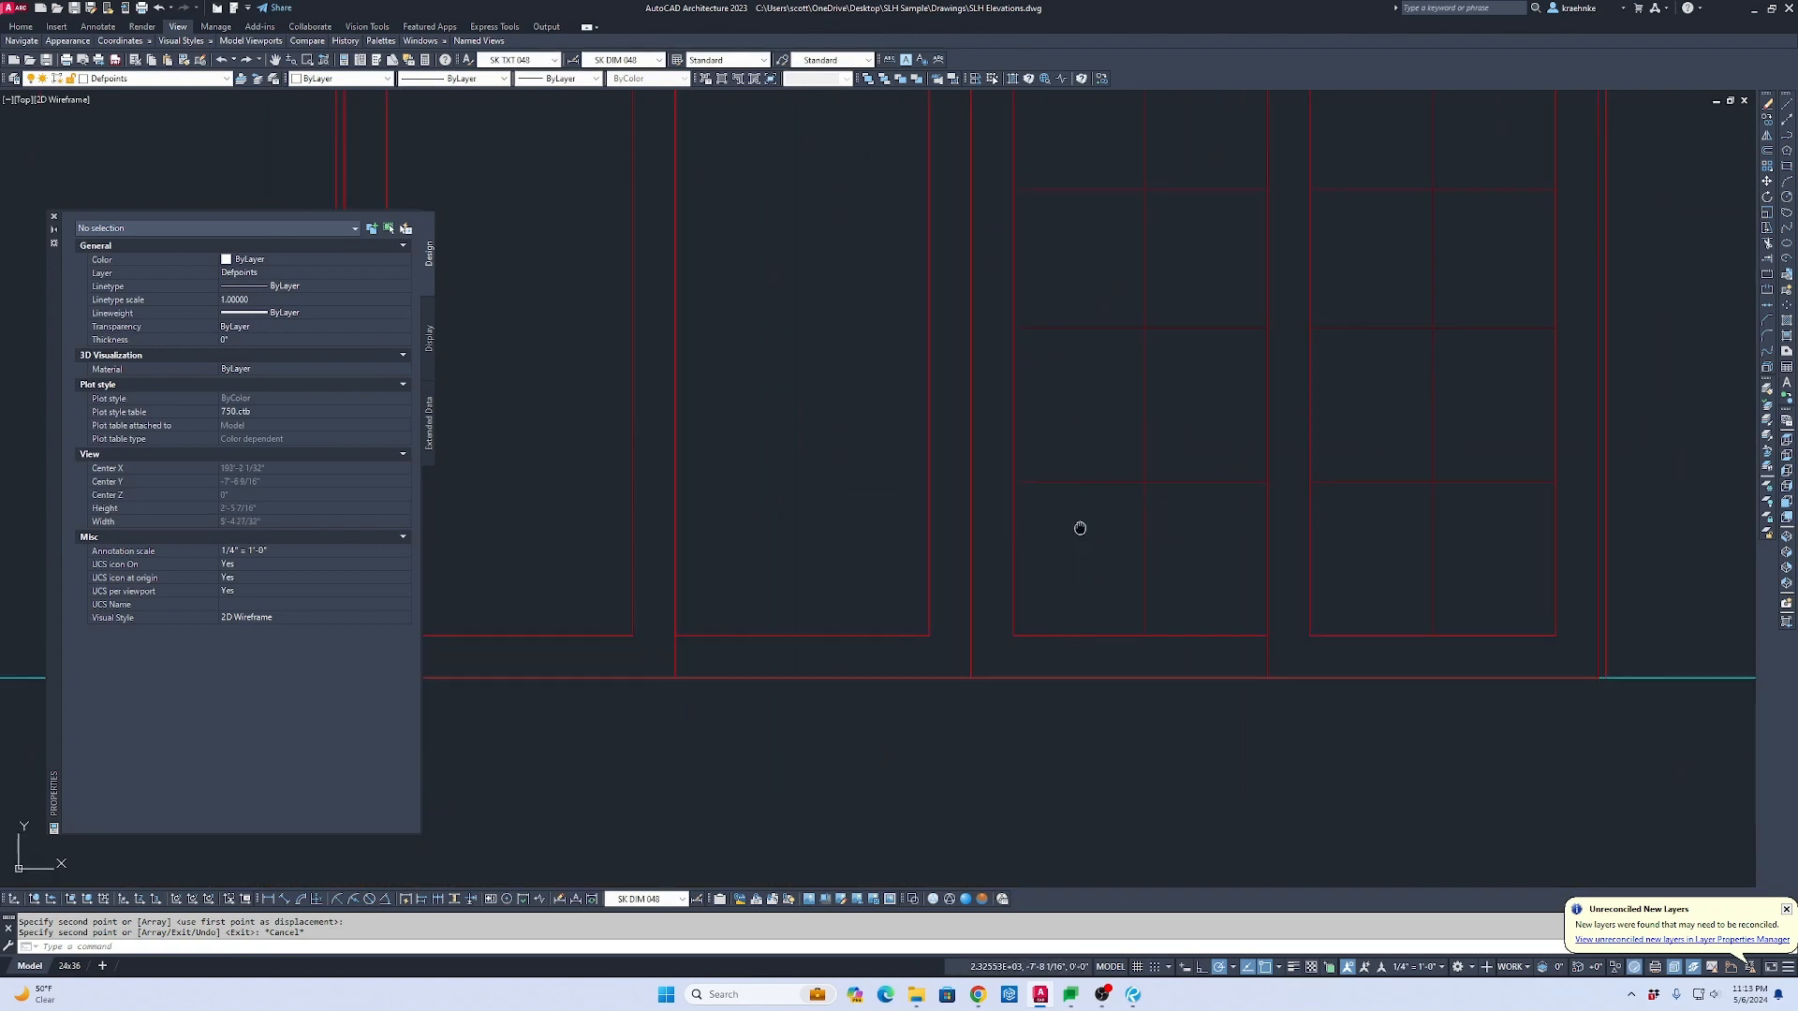
middle_click_drag(1080, 528, 931, 594)
scroll(992, 581, "down", 3)
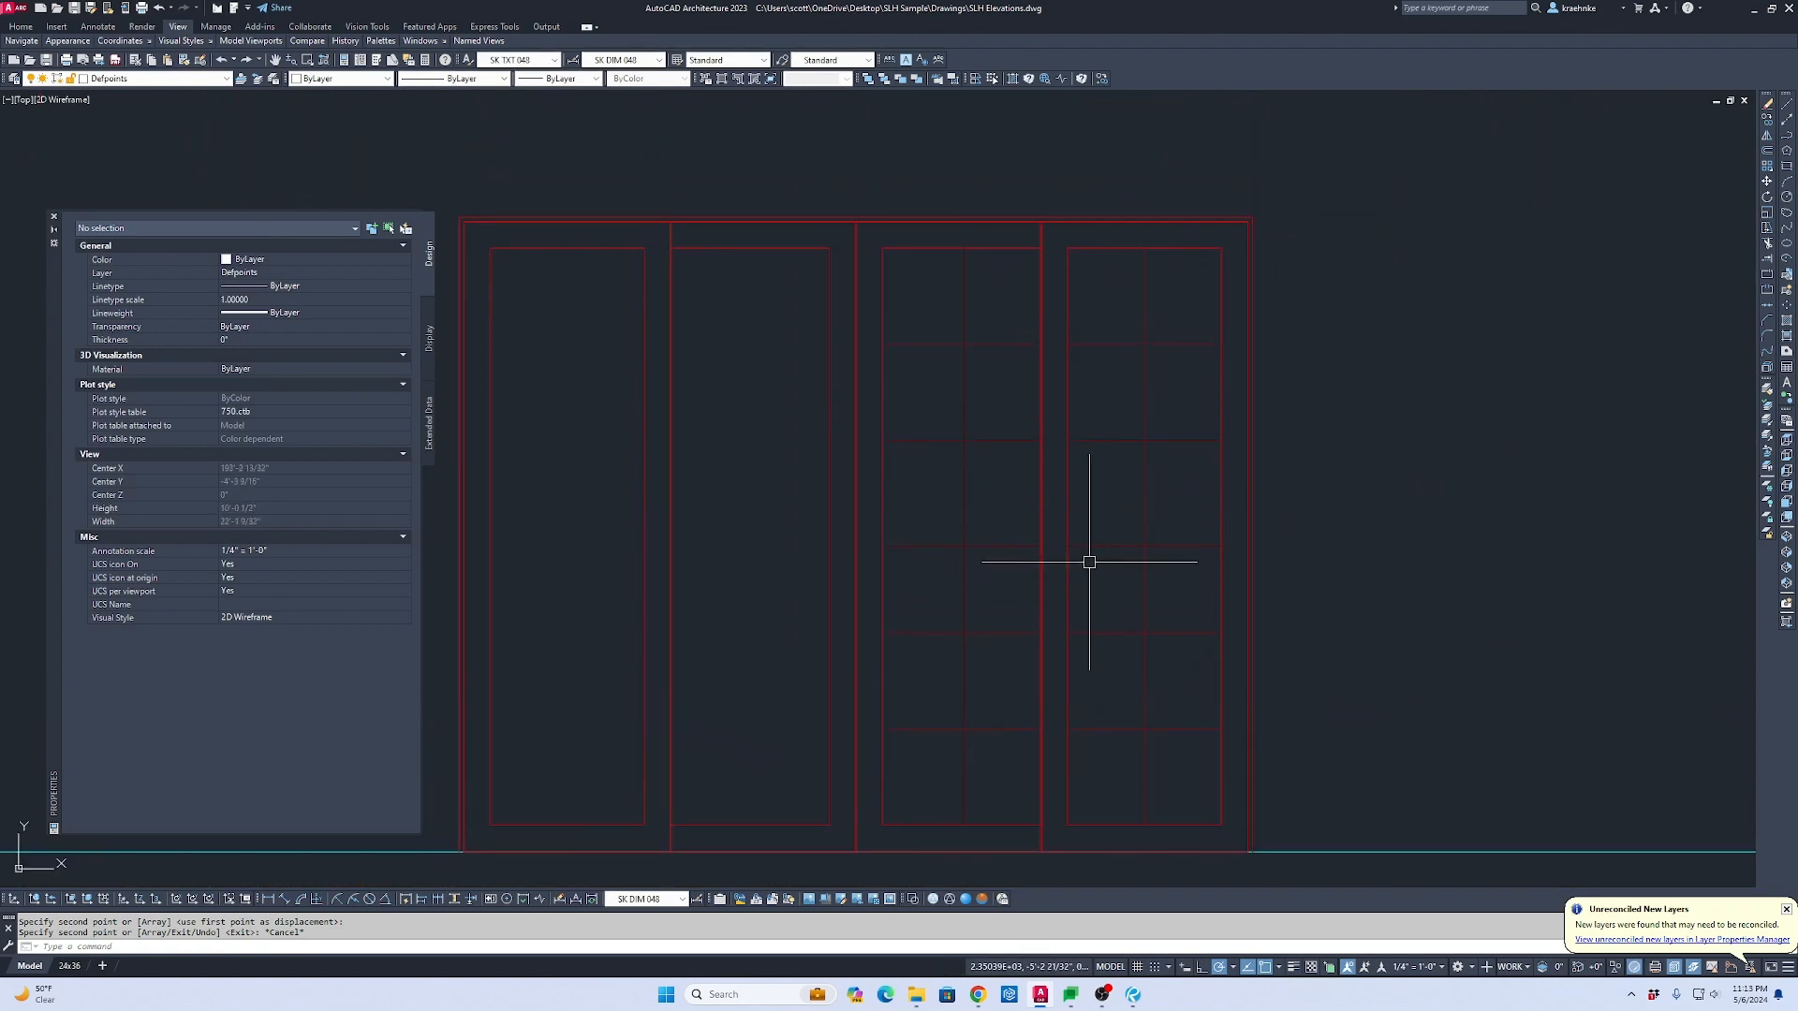
Step: Draw a guide polyline from the door's centre to its upper right inner frame corner, continuing vertically down from the sloped segment's midpoint
key("Escape")
type("p")
key("Return")
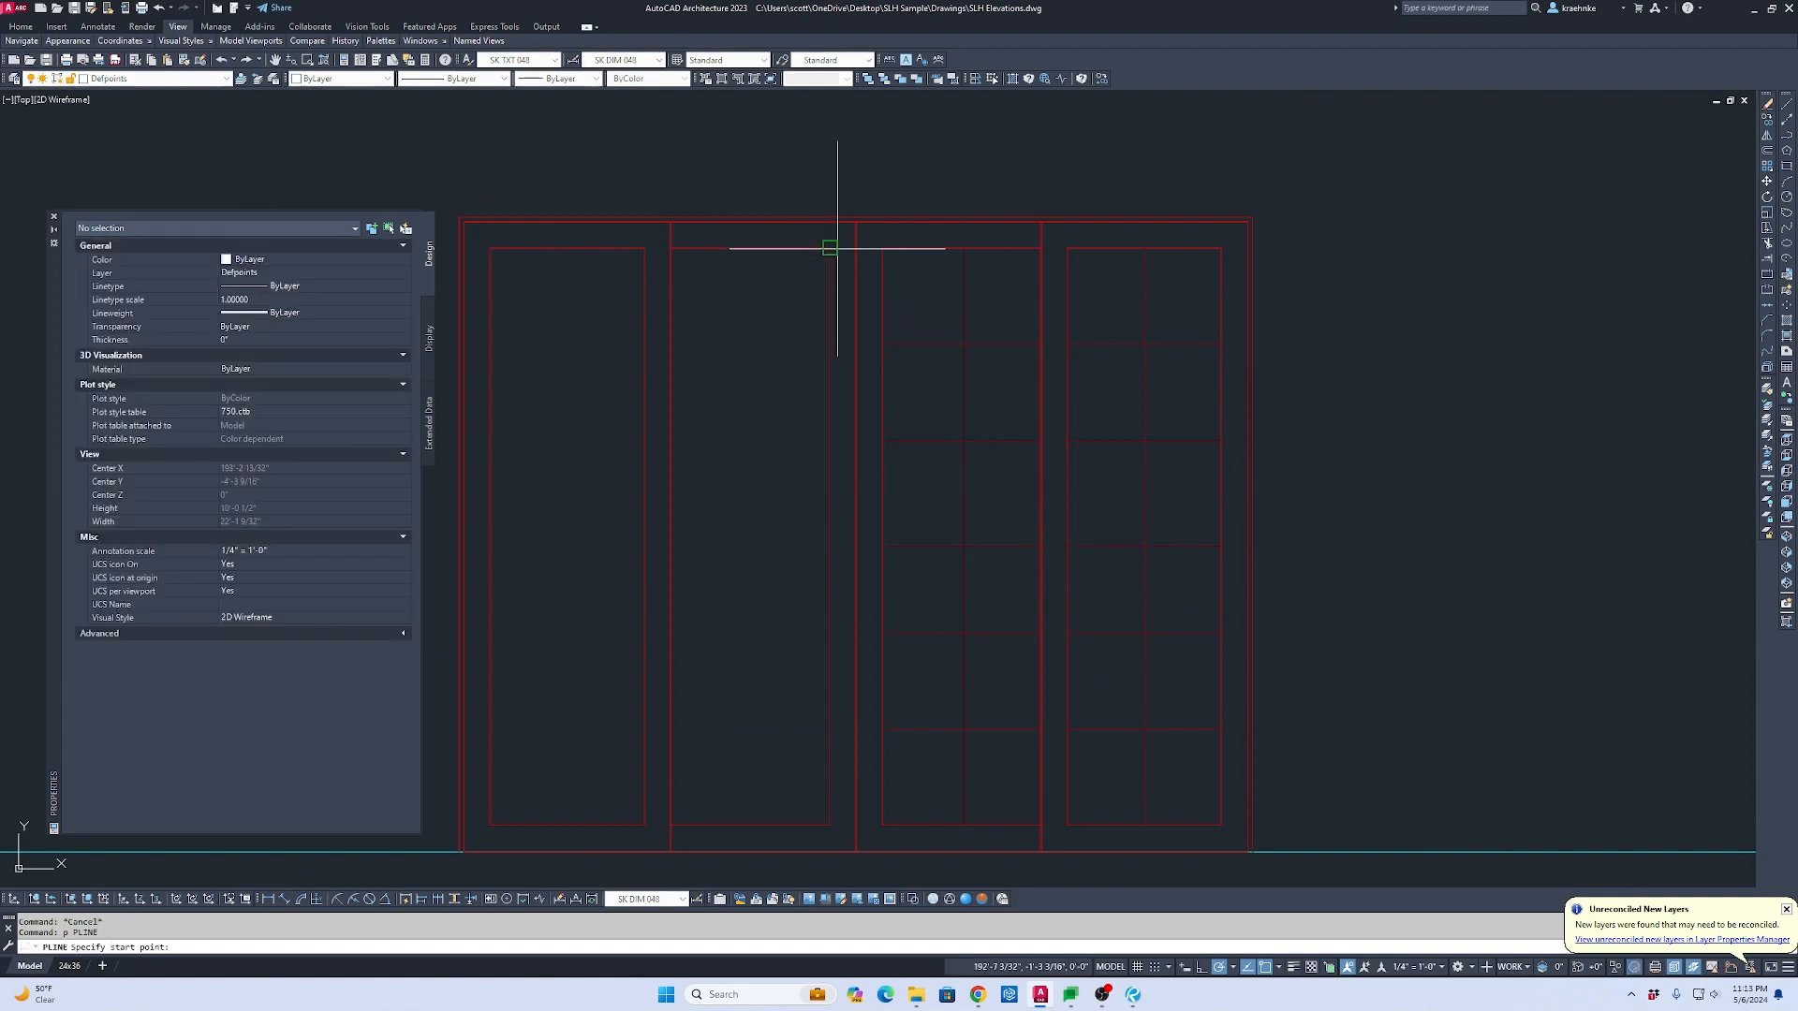
left_click(855, 173)
scroll(1217, 234, "up", 4)
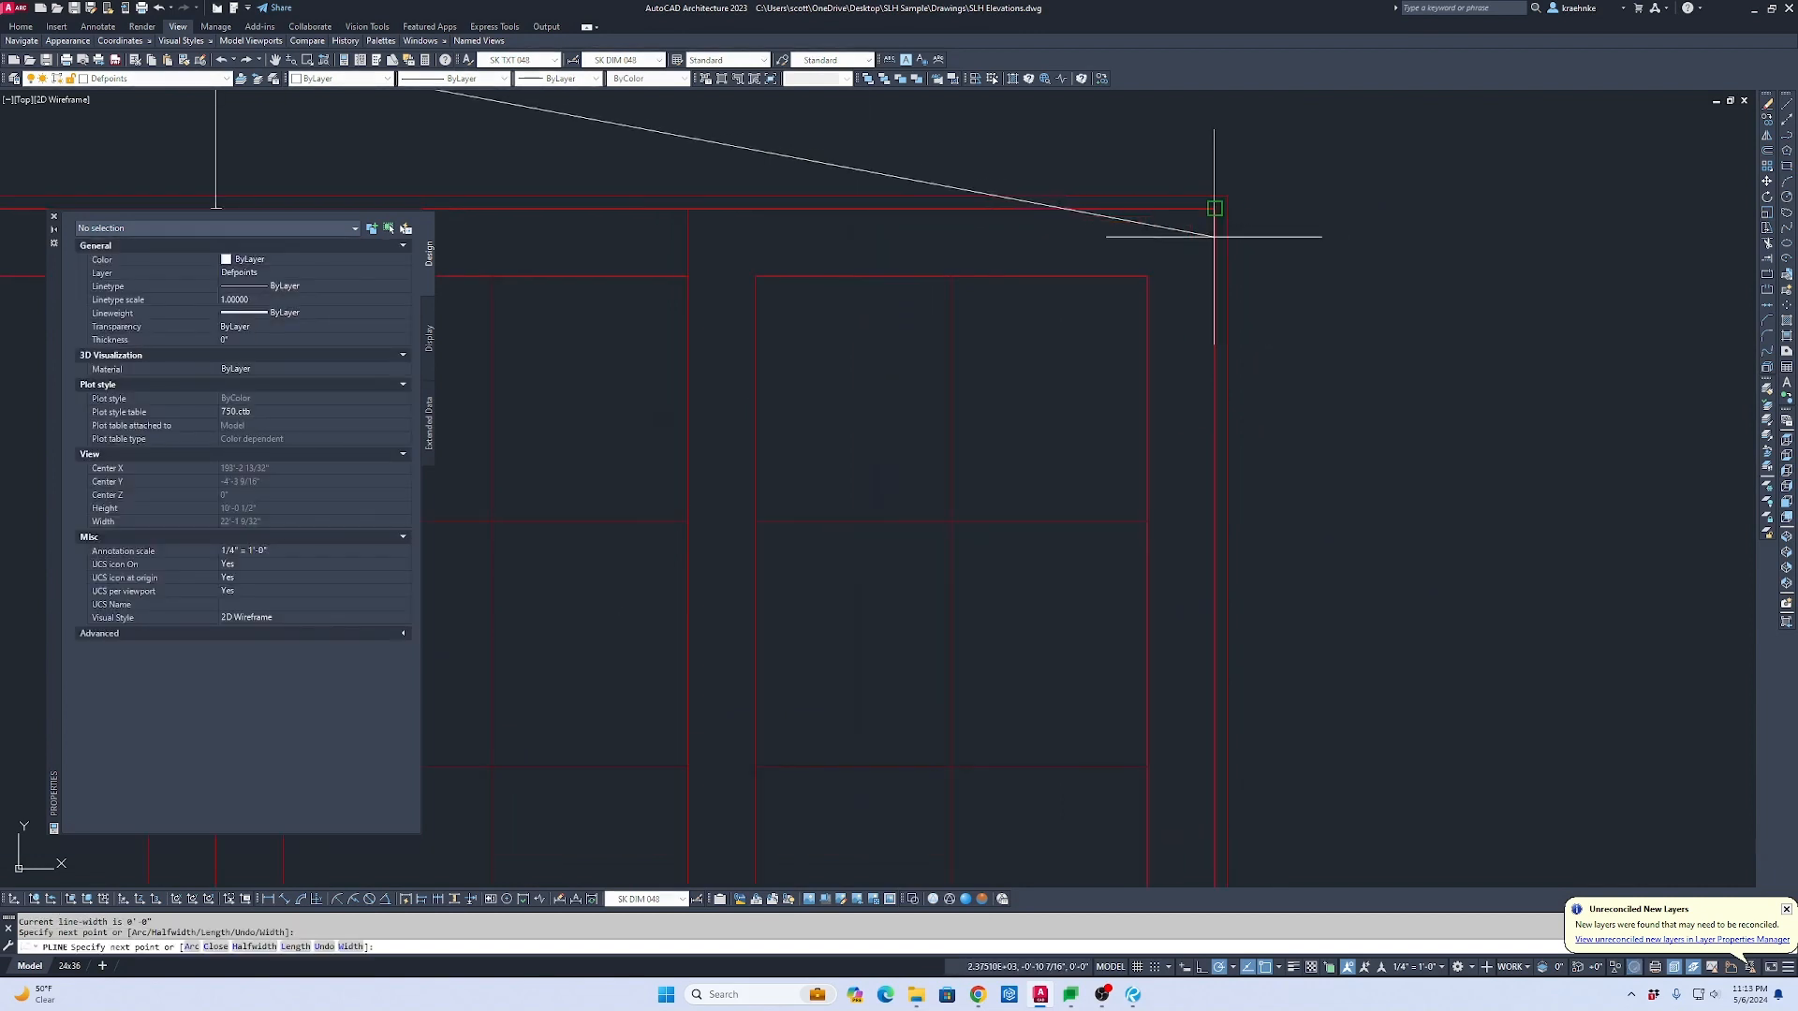
left_click(1214, 208)
scroll(1208, 220, "down", 2)
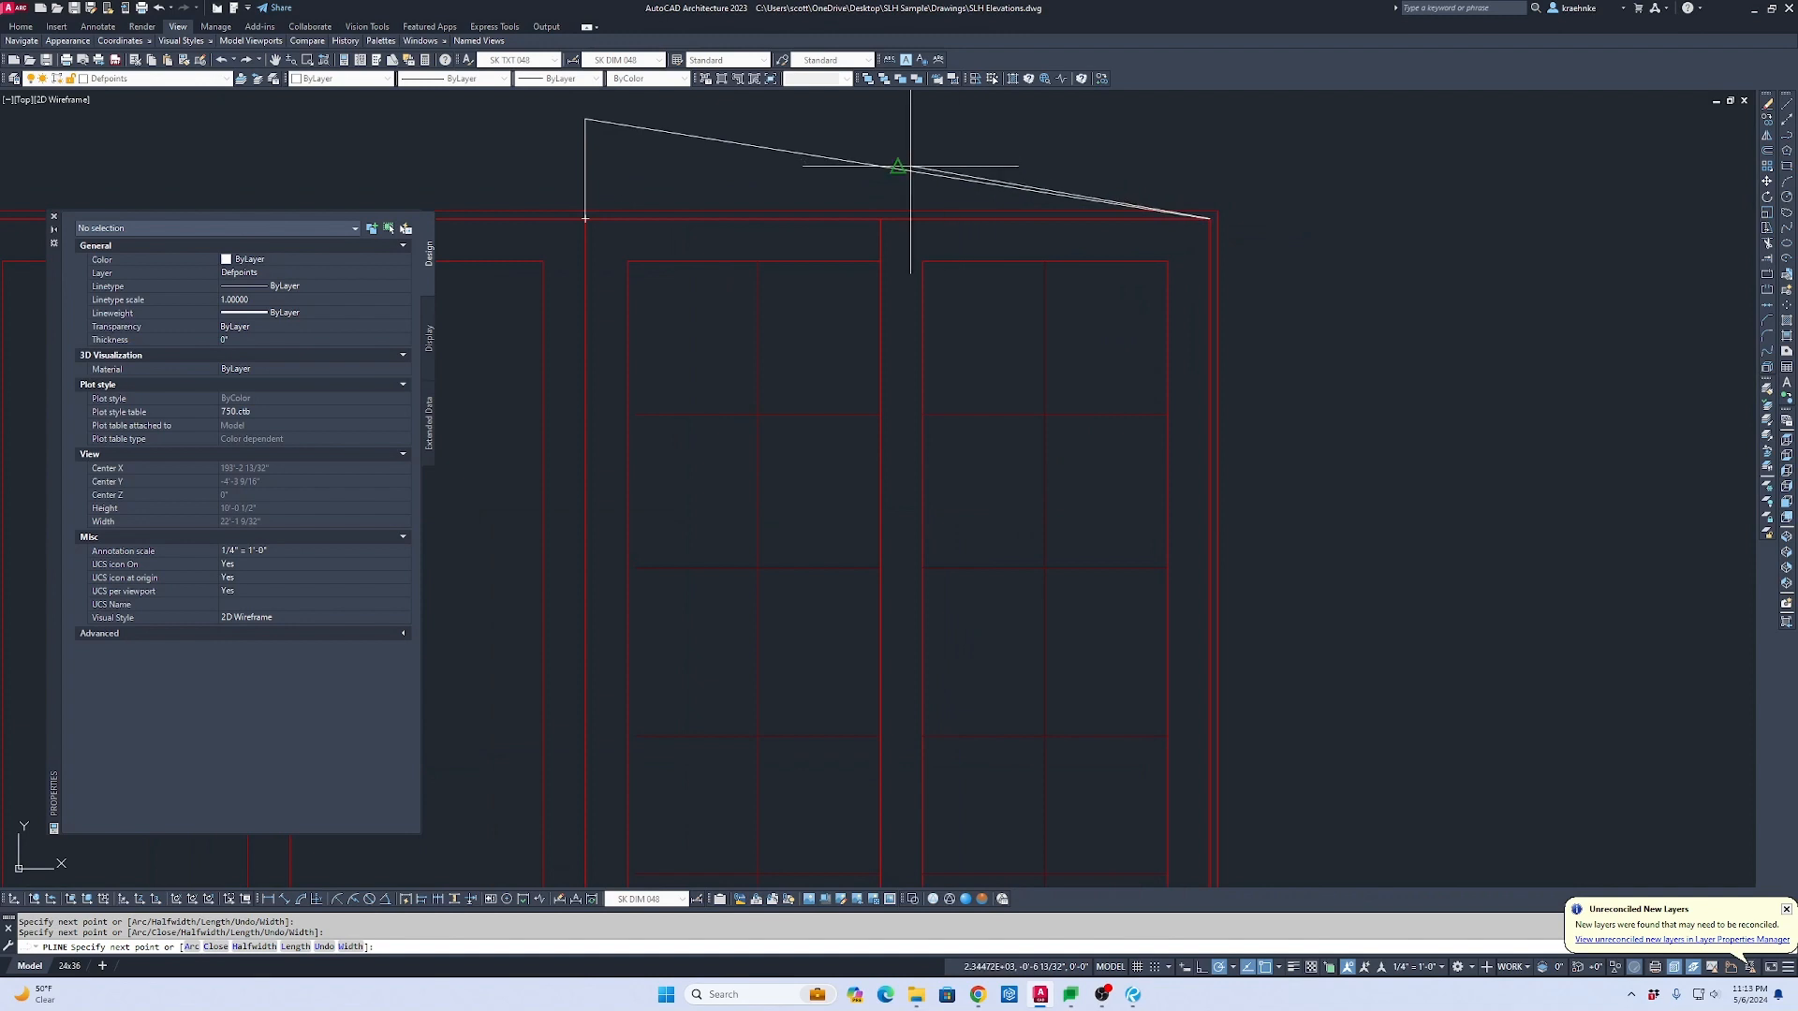
scroll(908, 169, "down", 3)
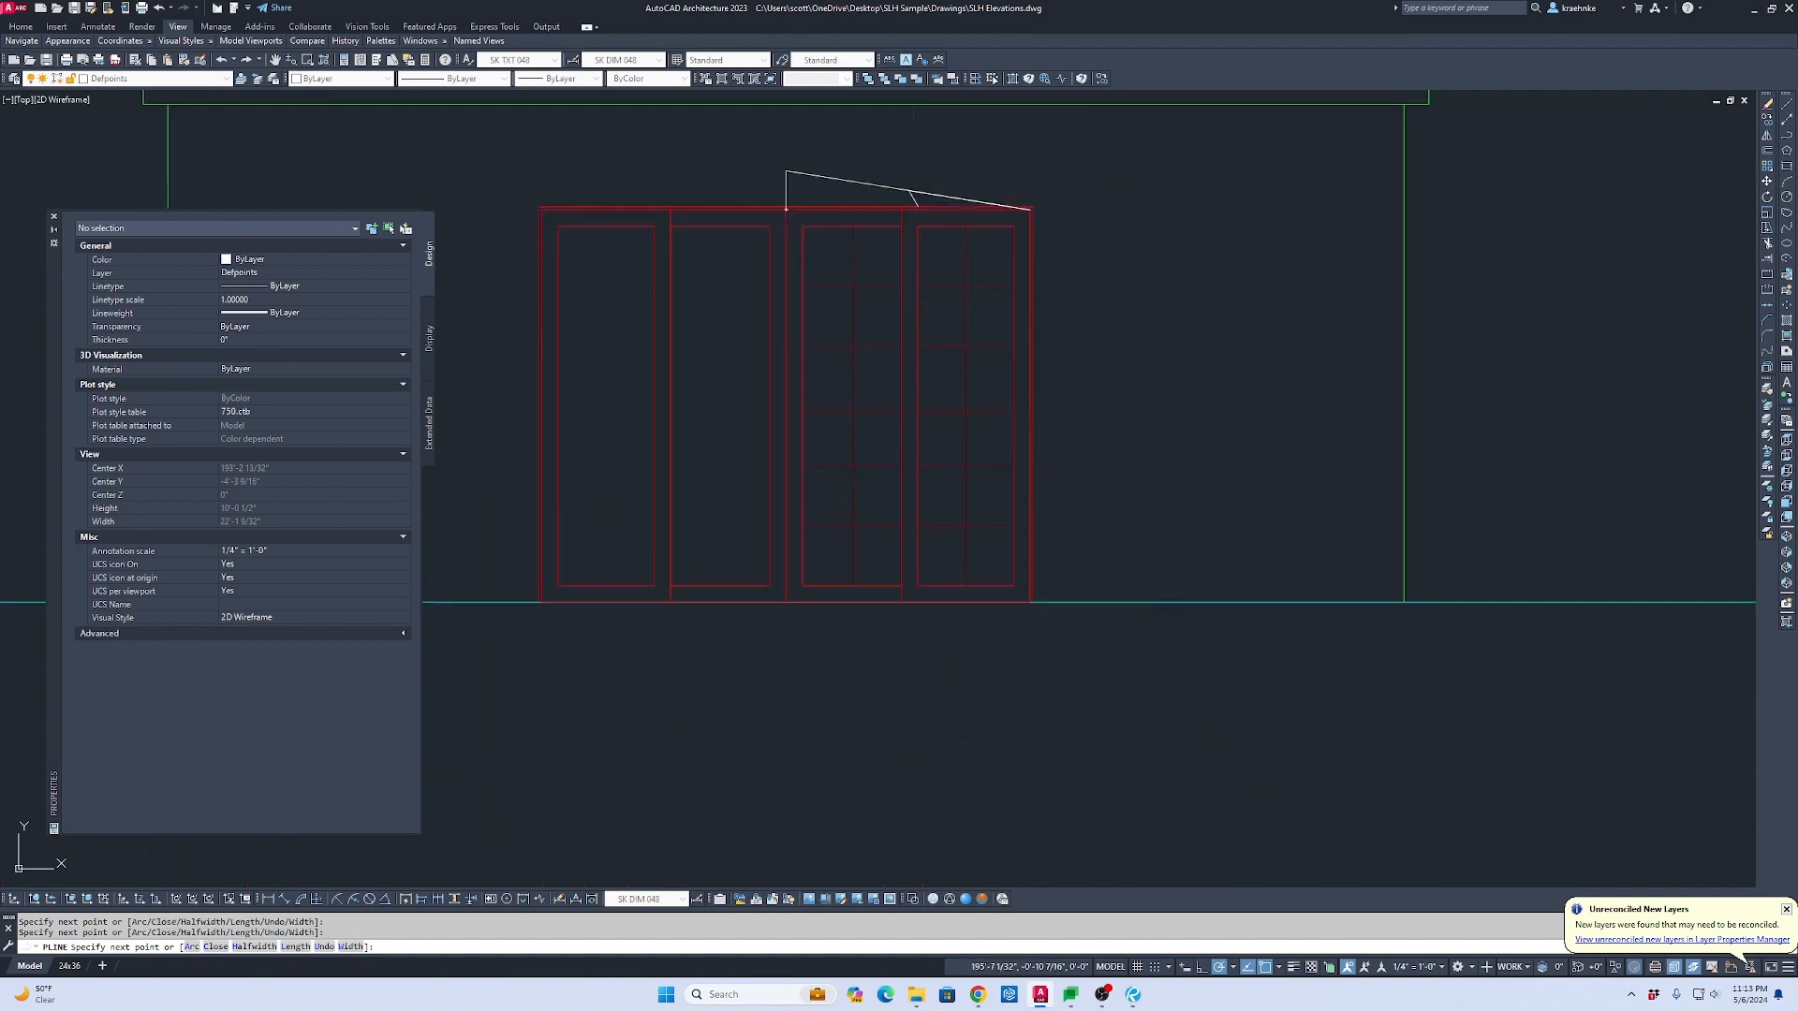
left_click(911, 733)
scroll(889, 438, "up", 2)
key("Escape")
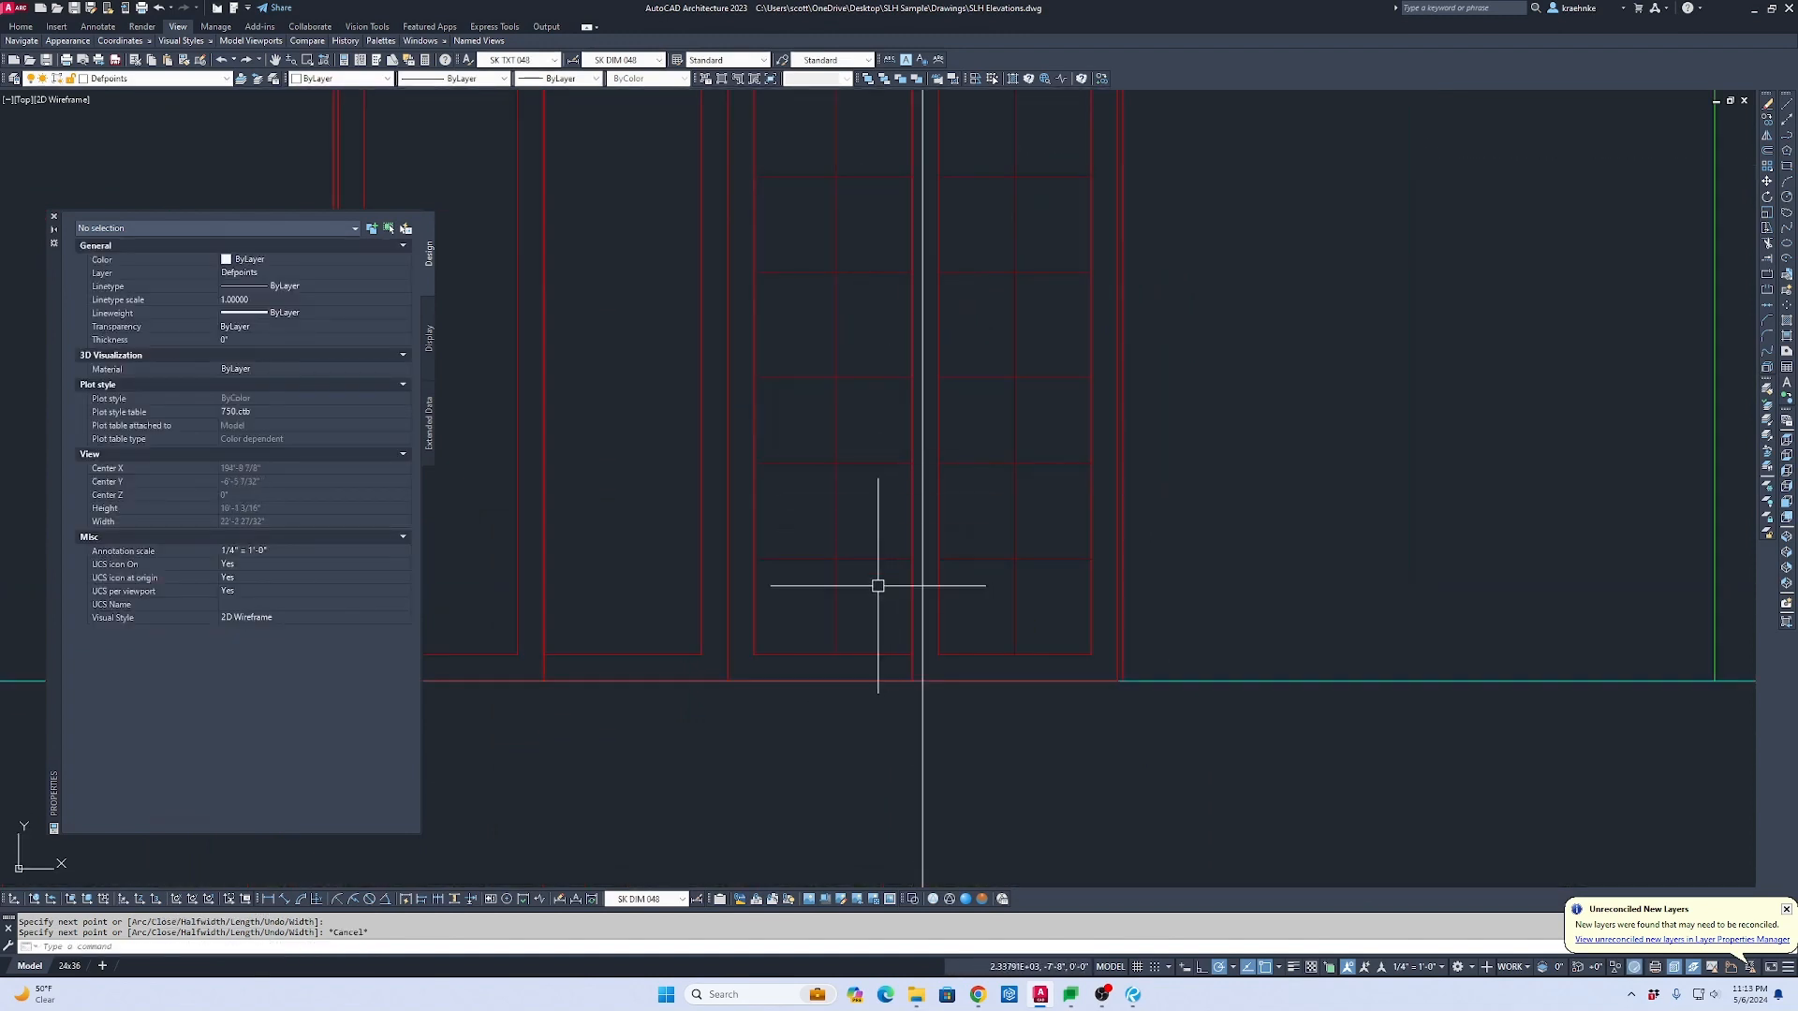
Step: Delete the copied pane division lines from the panel left of the vertical guide line
left_click(877, 586)
left_click(846, 193)
middle_click_drag(947, 225, 923, 385)
key("Delete")
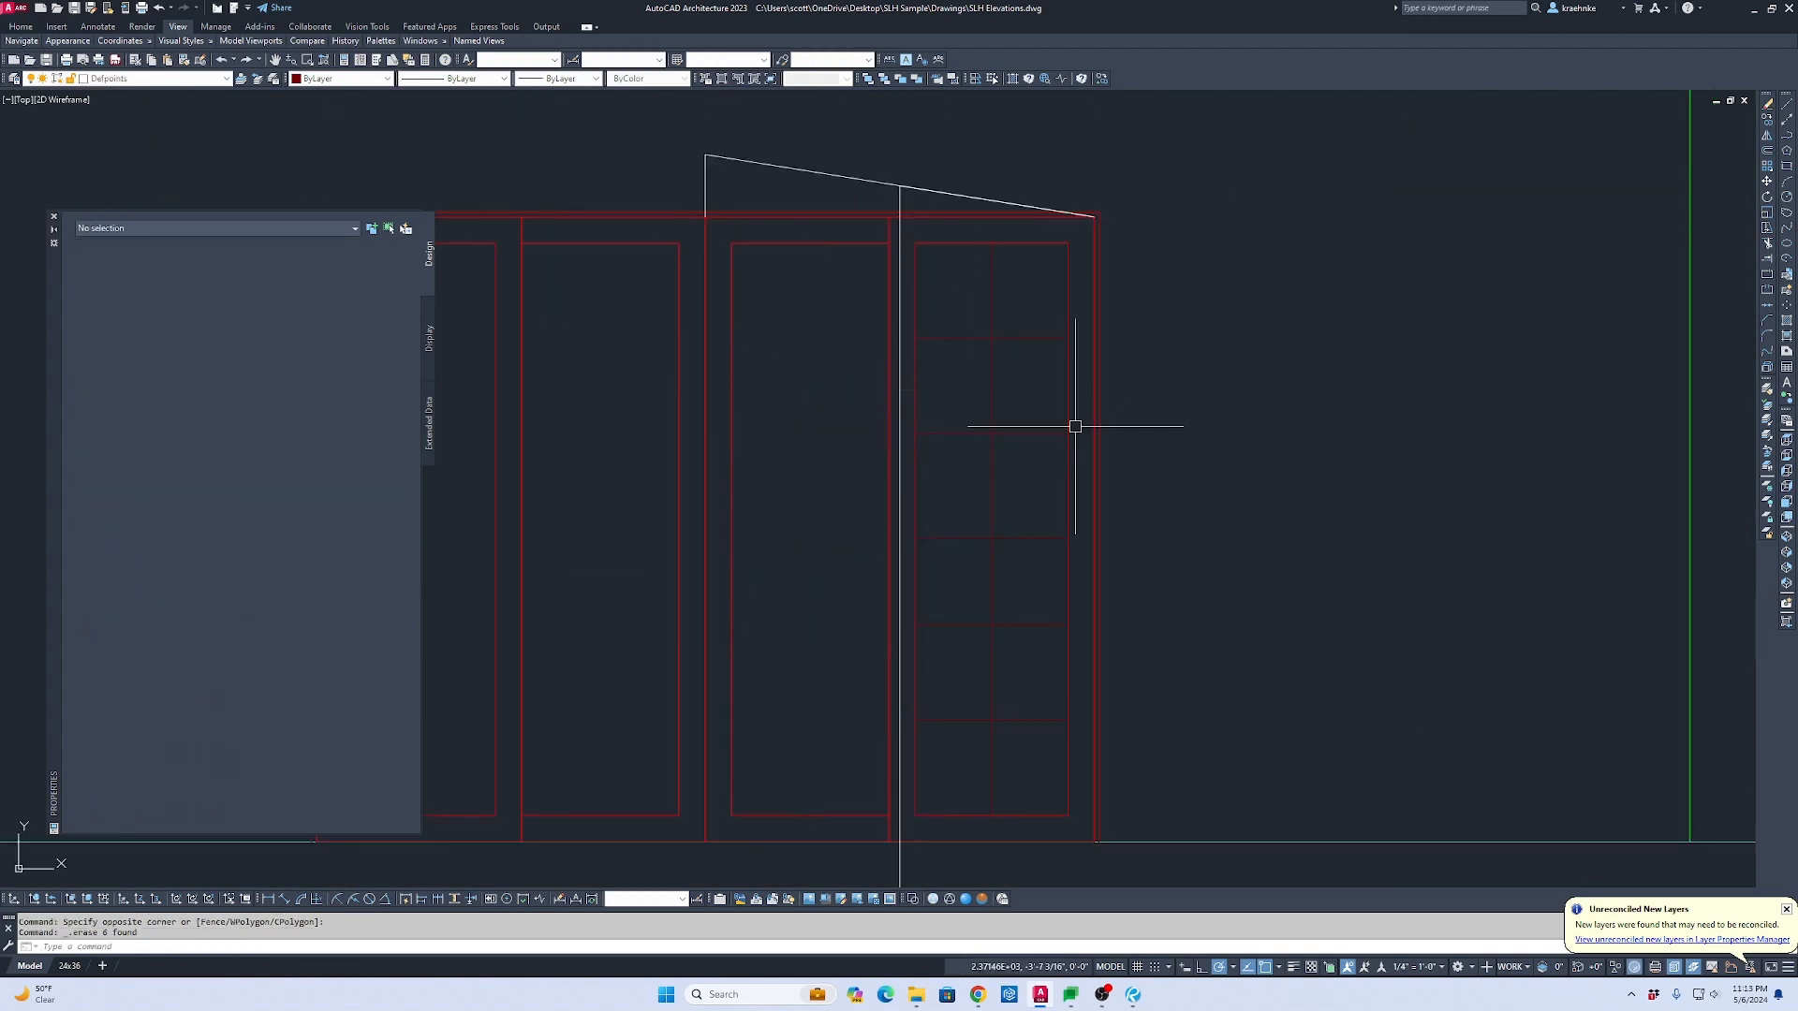
Step: Stretch the frame edges between the two right-hand door panels so their midpoint lands on the vertical guide line
middle_click_drag(964, 681, 963, 557)
key("Escape")
key("Escape")
type("s")
key("space")
left_click(962, 750)
scroll(941, 691, "down", 1)
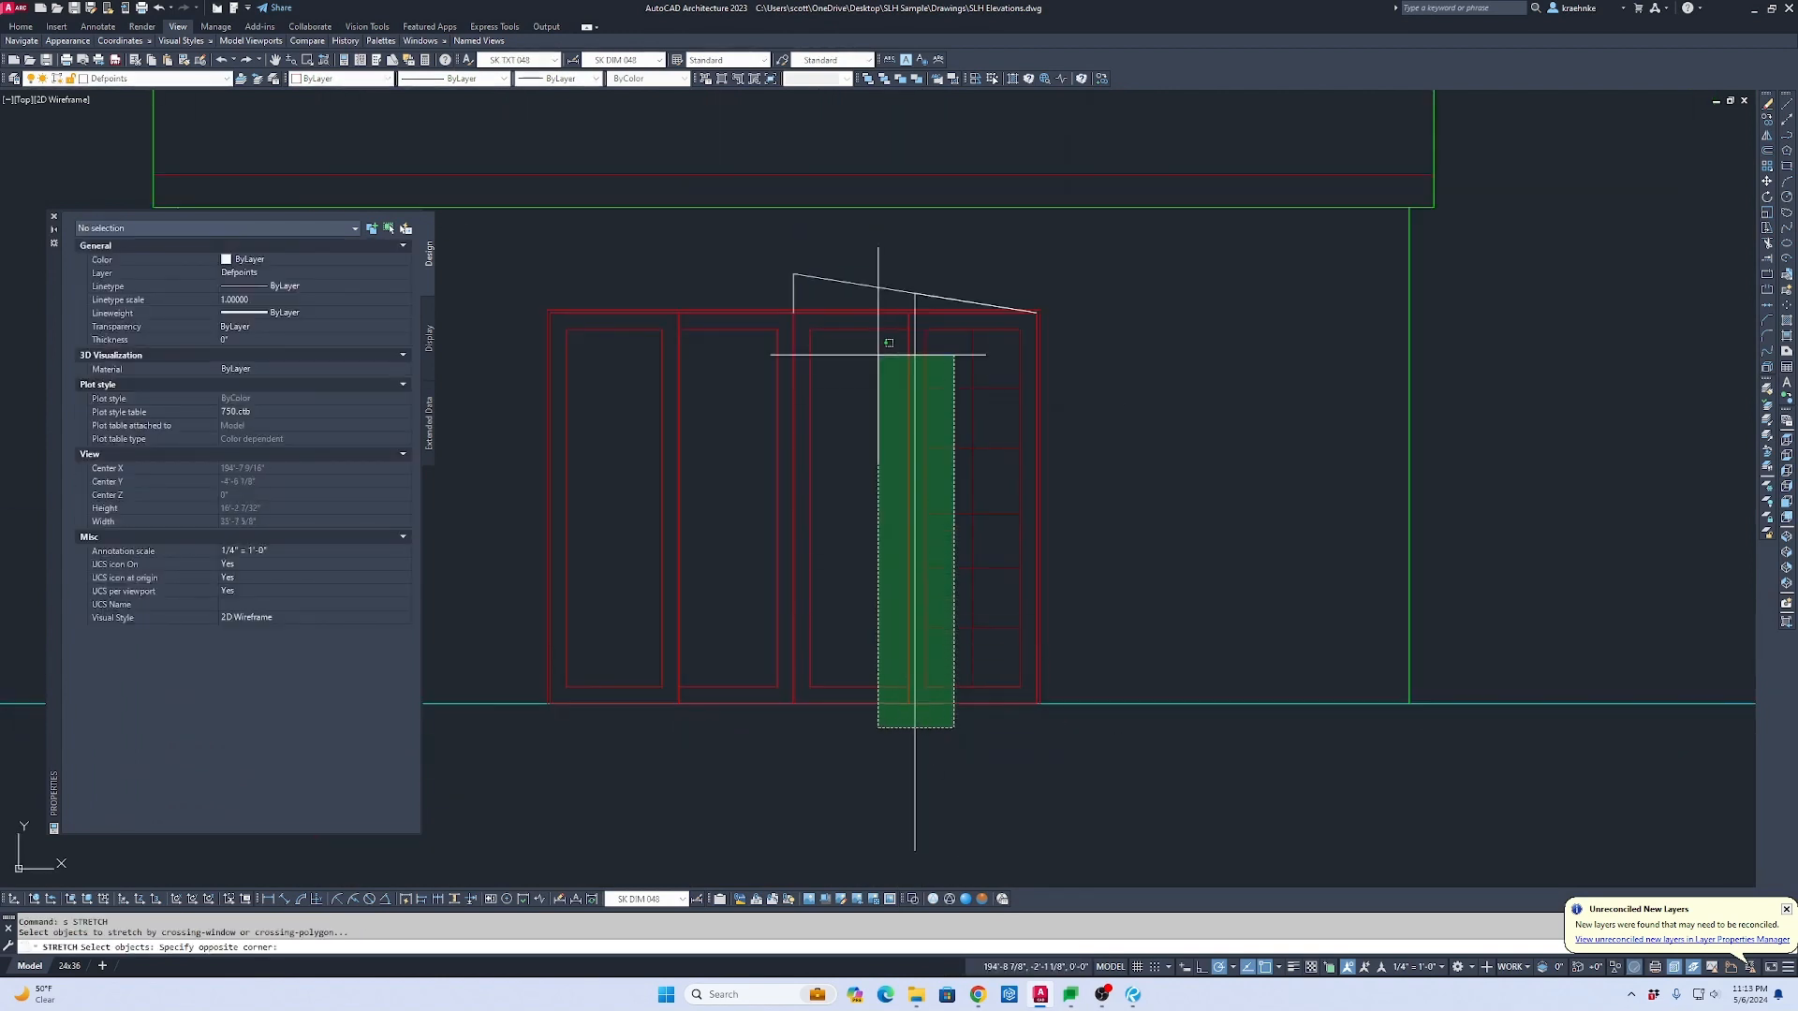
left_click(878, 354)
key("space")
scroll(887, 375, "up", 5)
right_click(892, 418, "shift")
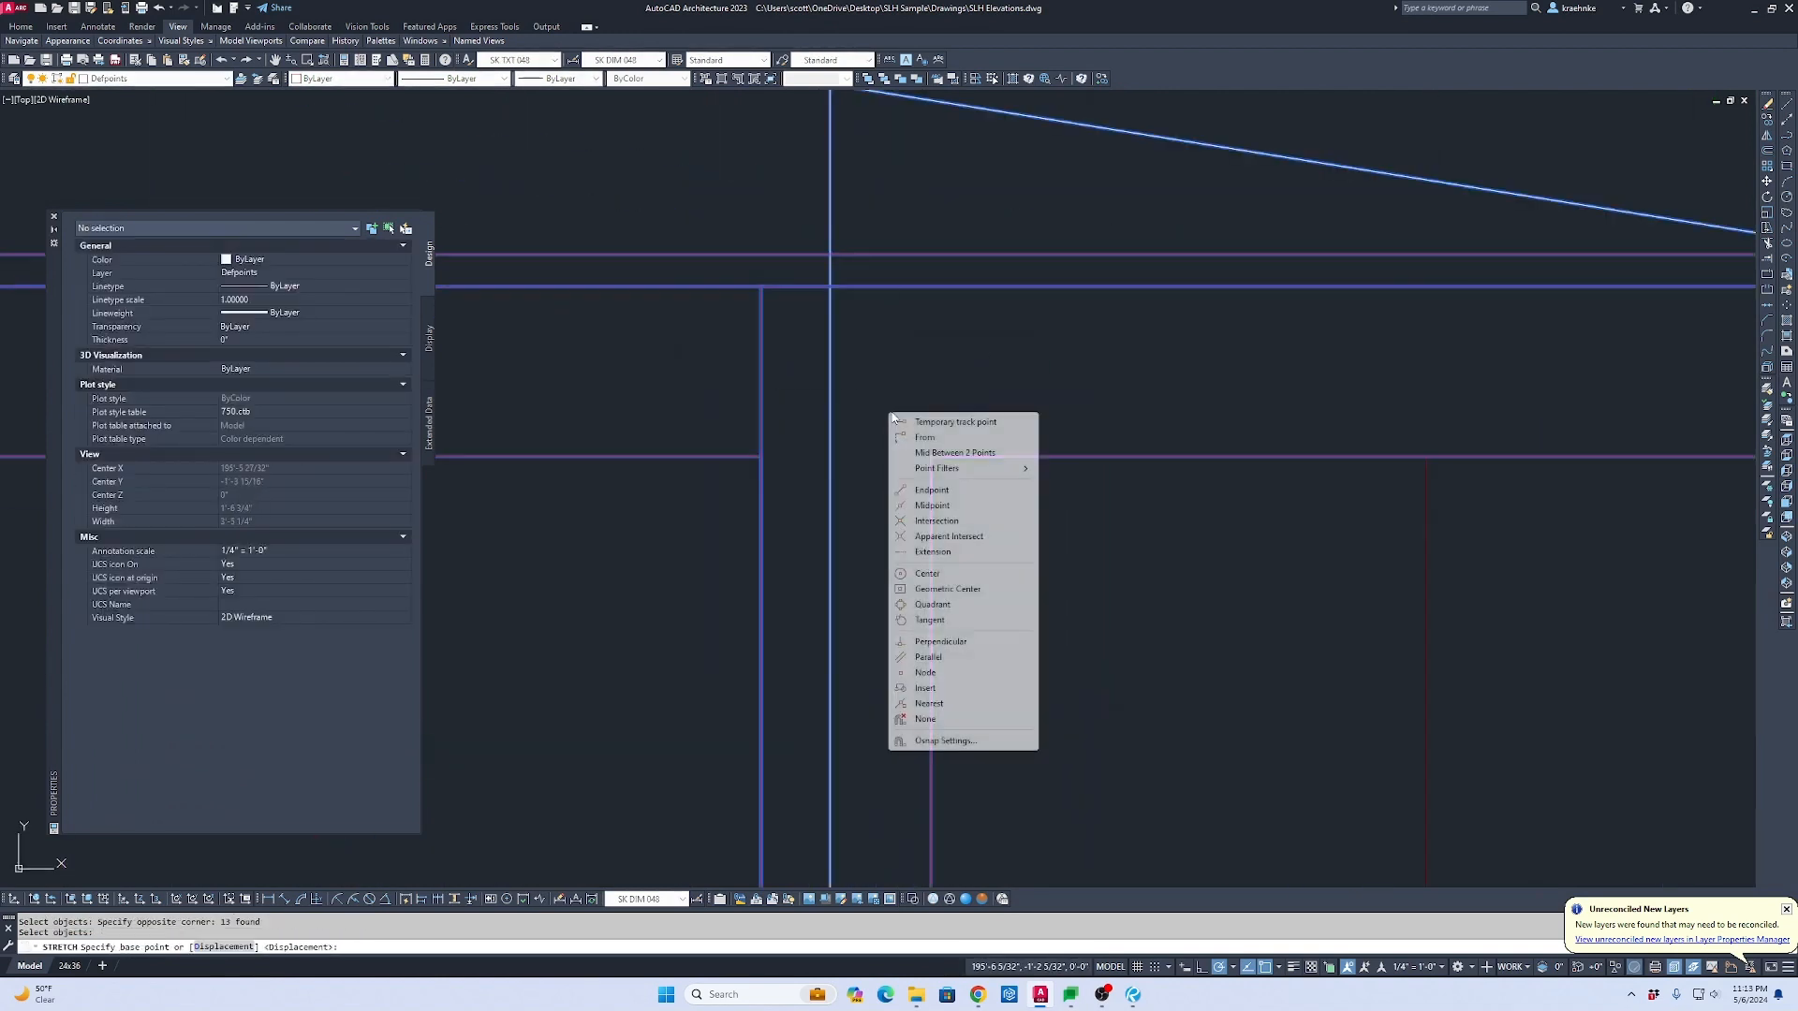
left_click(985, 455)
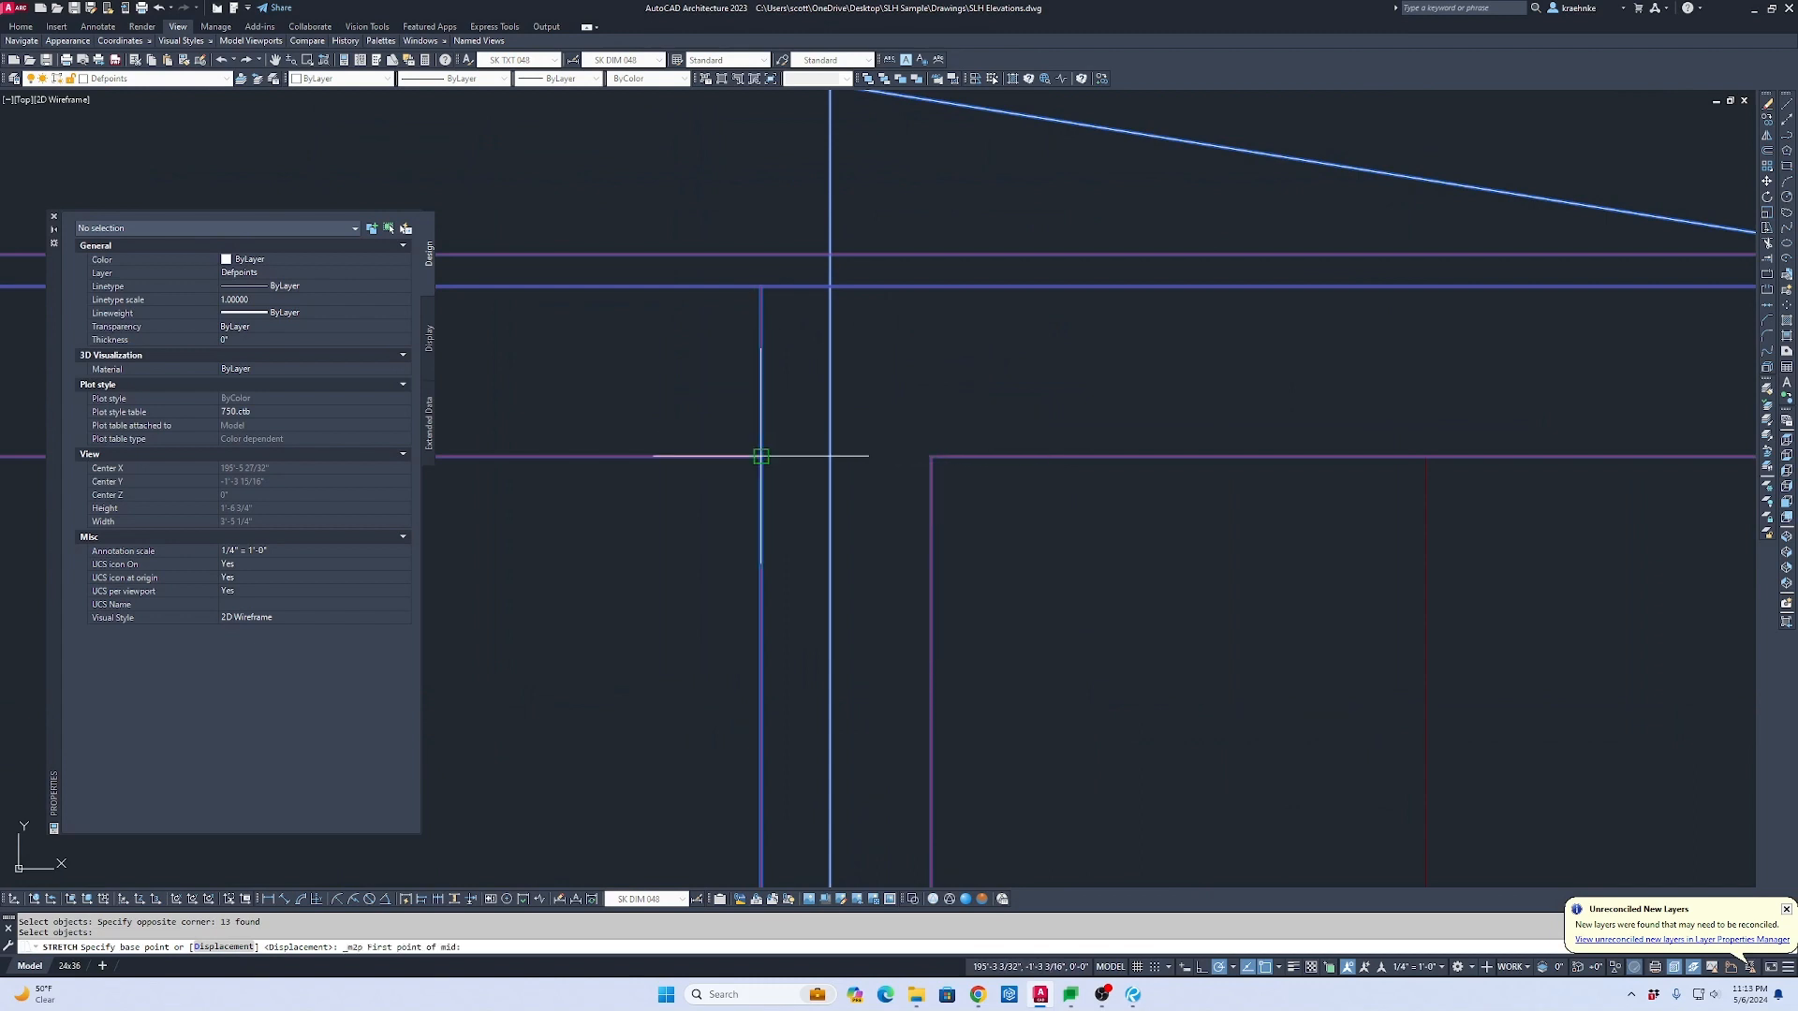
left_click(760, 456)
left_click(921, 456)
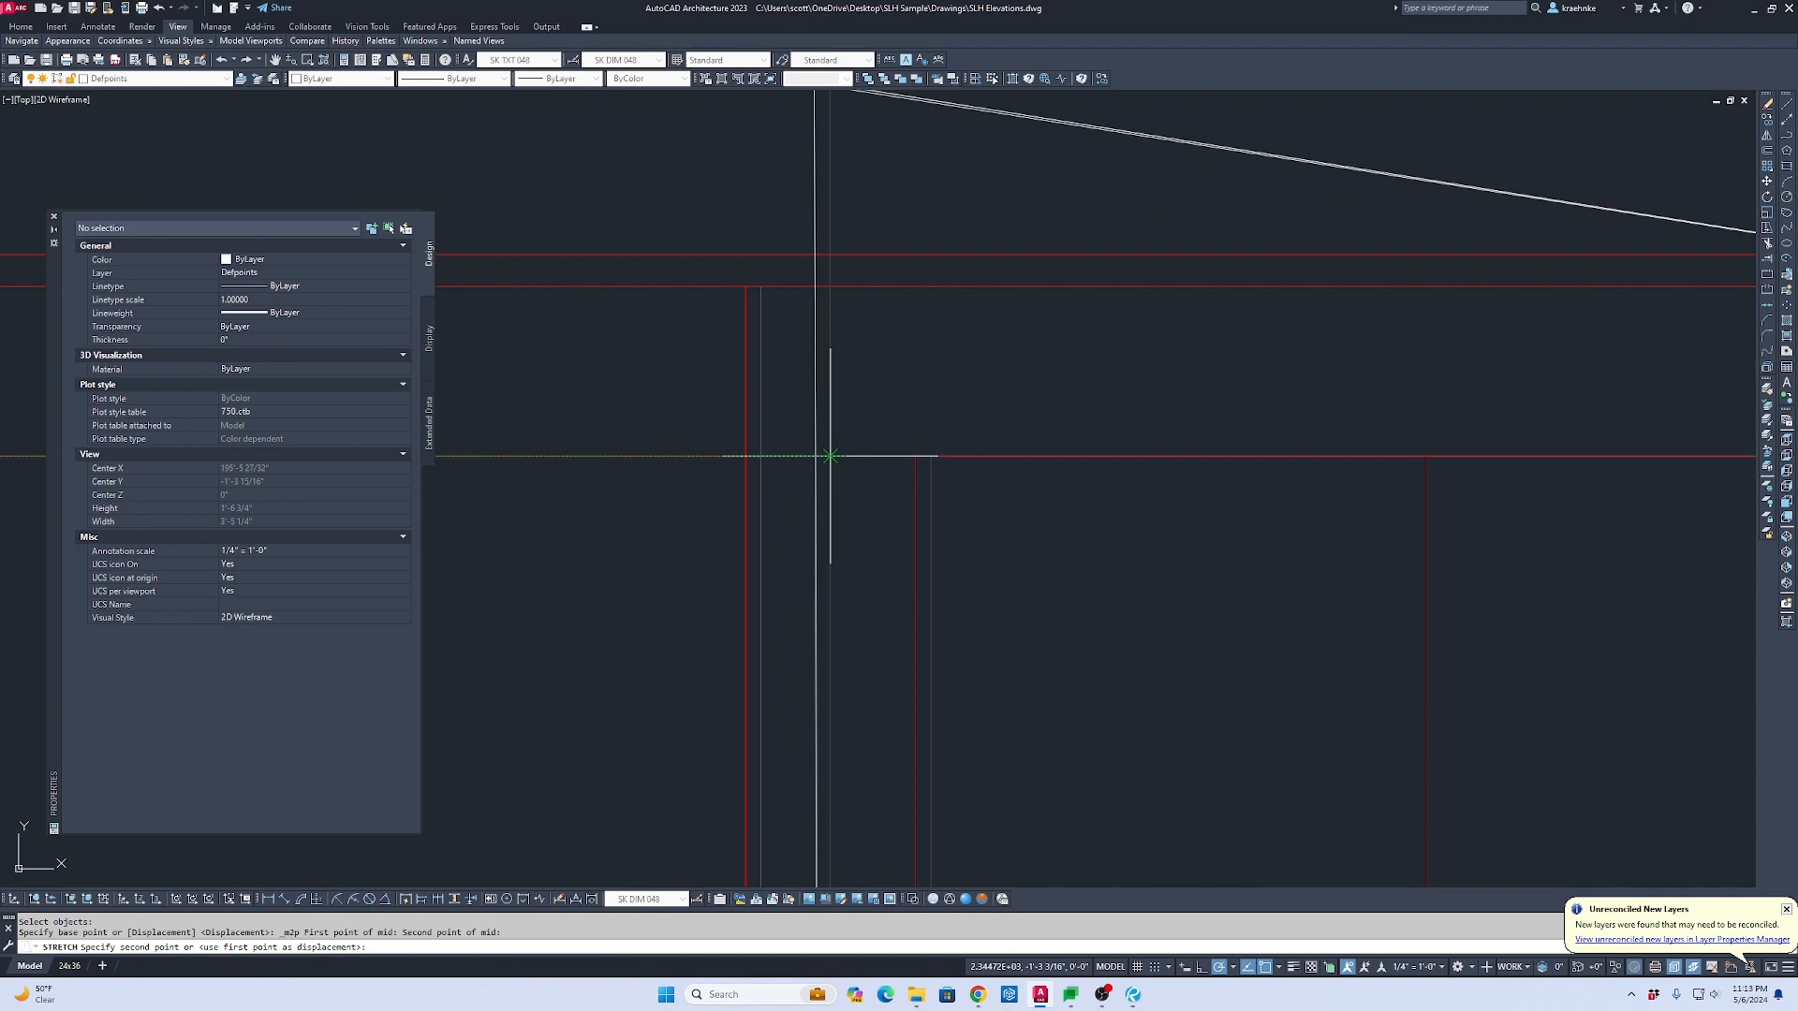
left_click(830, 456)
scroll(888, 529, "down", 2)
middle_click_drag(890, 529, 763, 238)
scroll(932, 353, "down", 1)
key("Escape")
Step: Move the rightmost panel's vertical pane divider onto the midpoint of the panel's upper glass edge
left_click(988, 333)
left_click(945, 312)
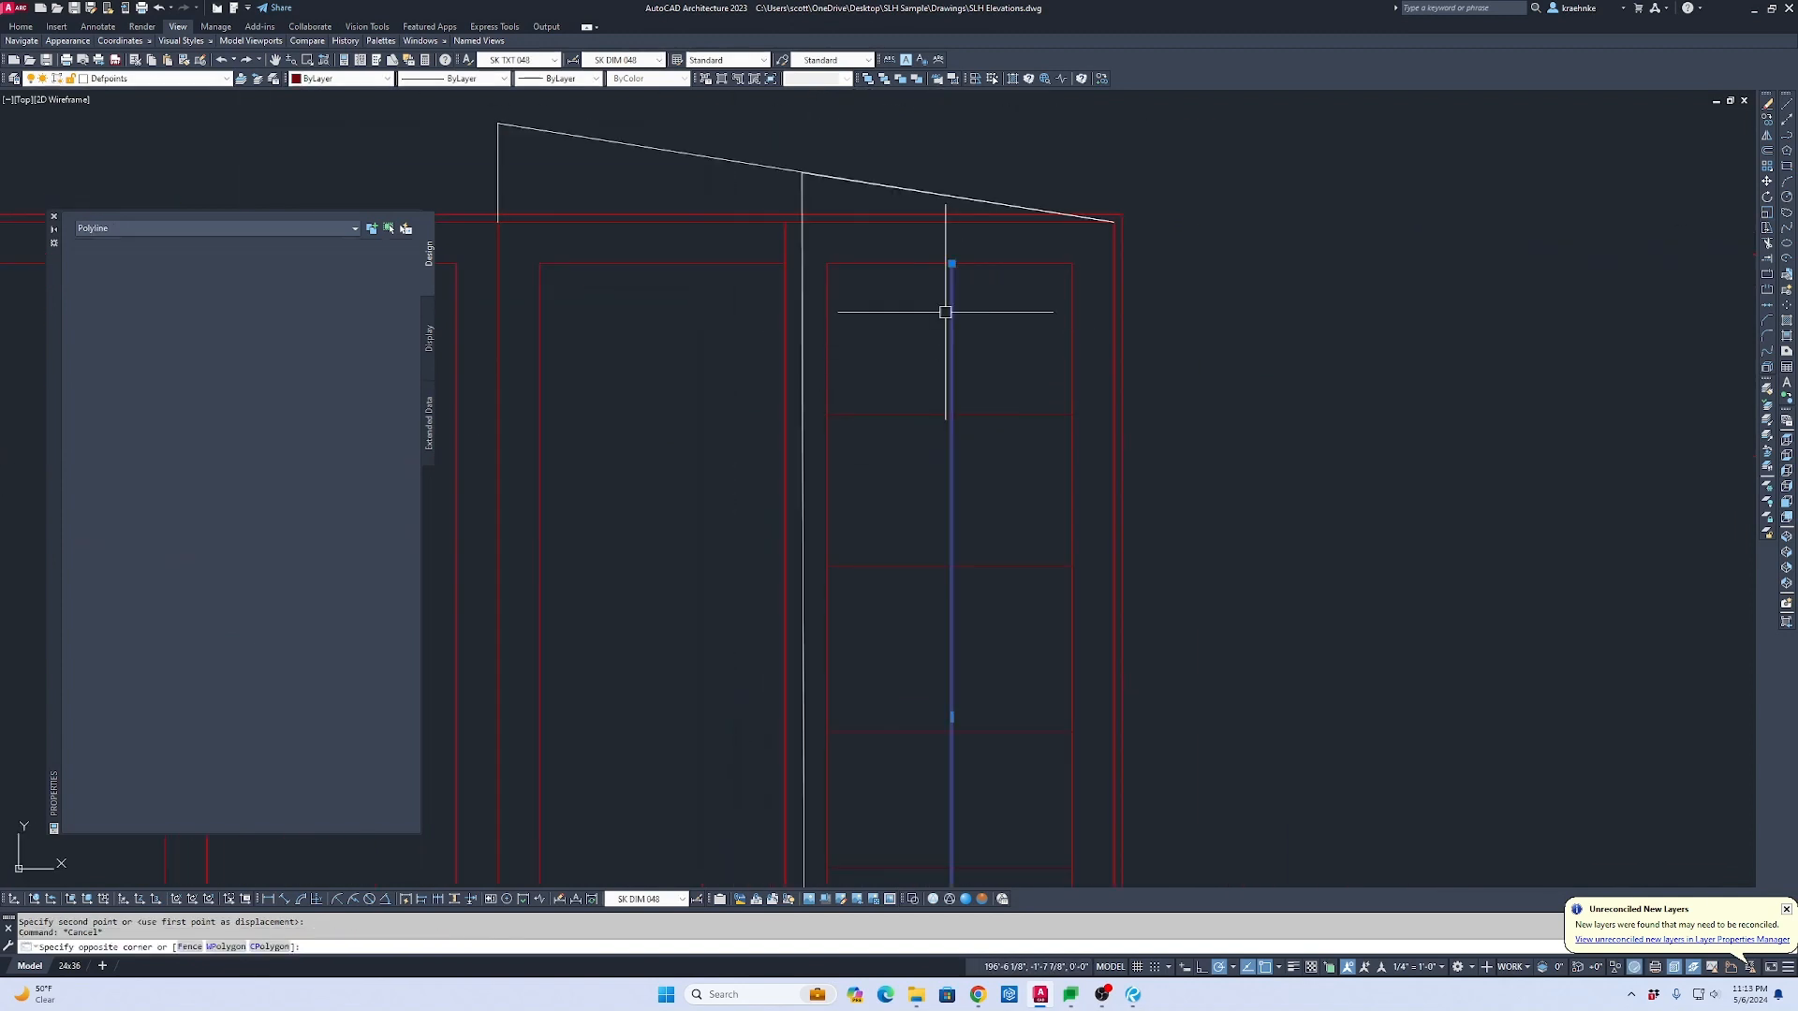
type("m")
key("Return")
scroll(958, 279, "up", 3)
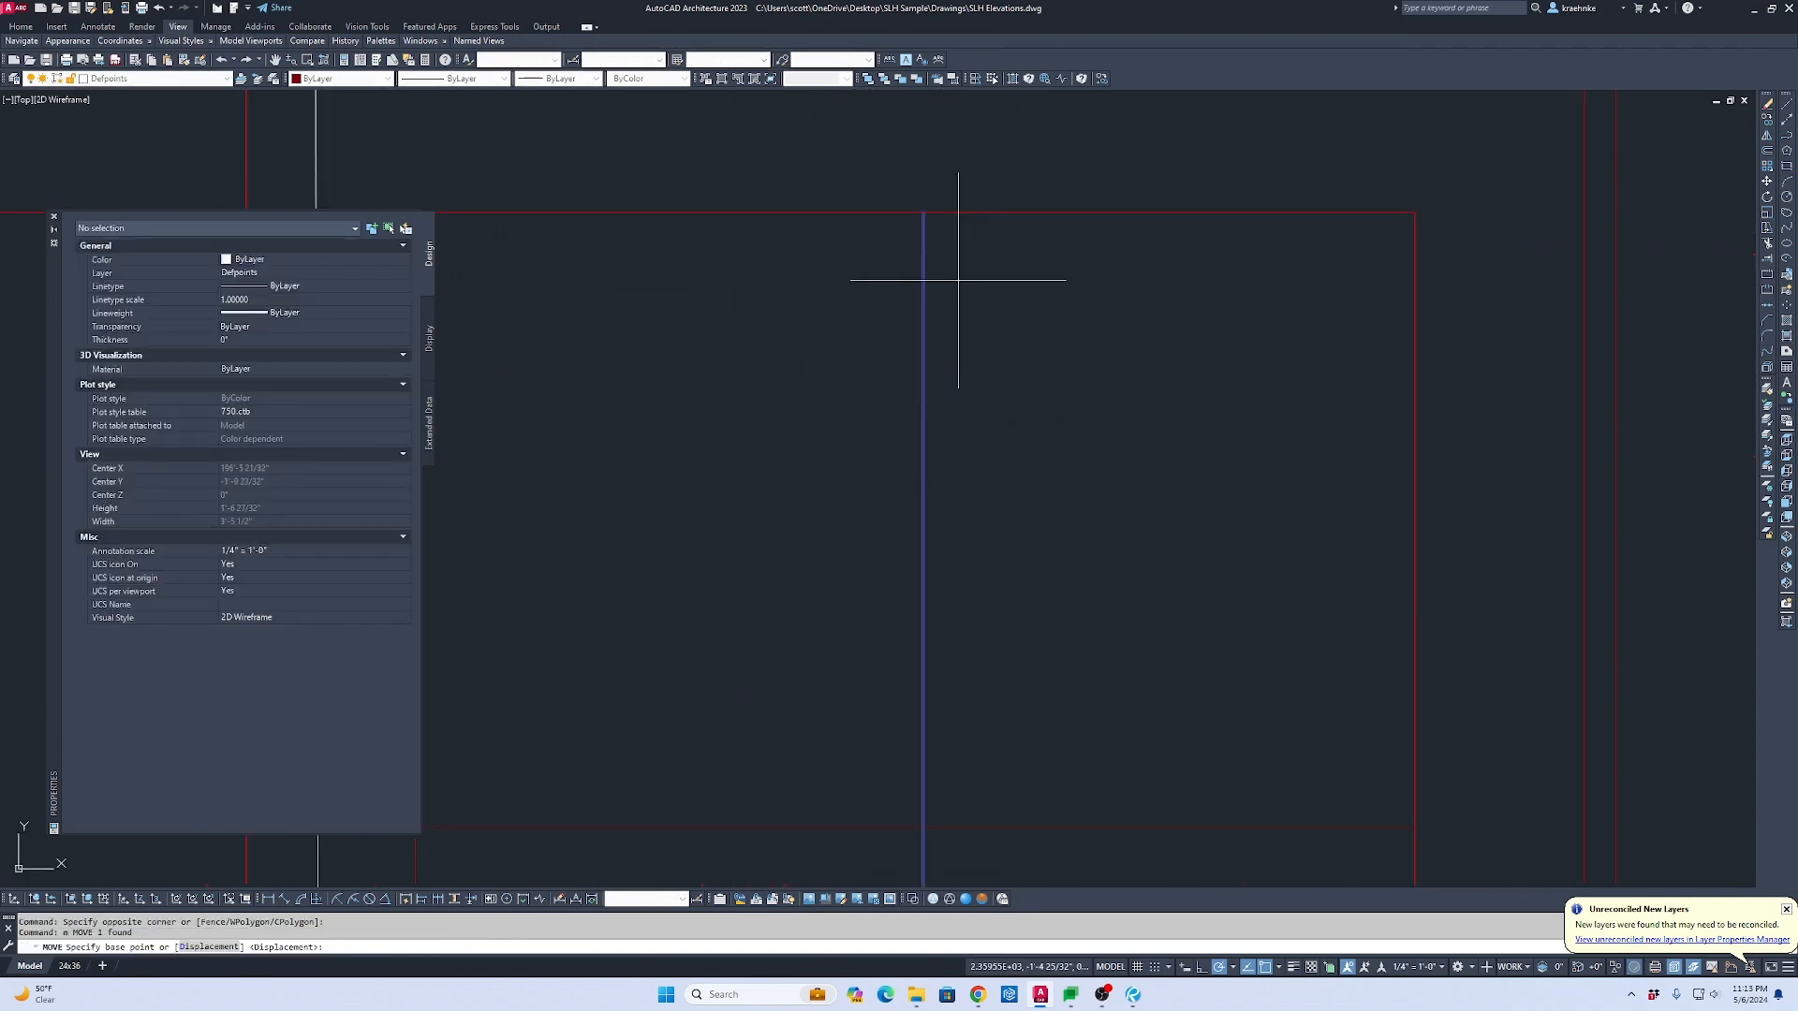
left_click(919, 215)
left_click(918, 213)
scroll(947, 284, "down", 2)
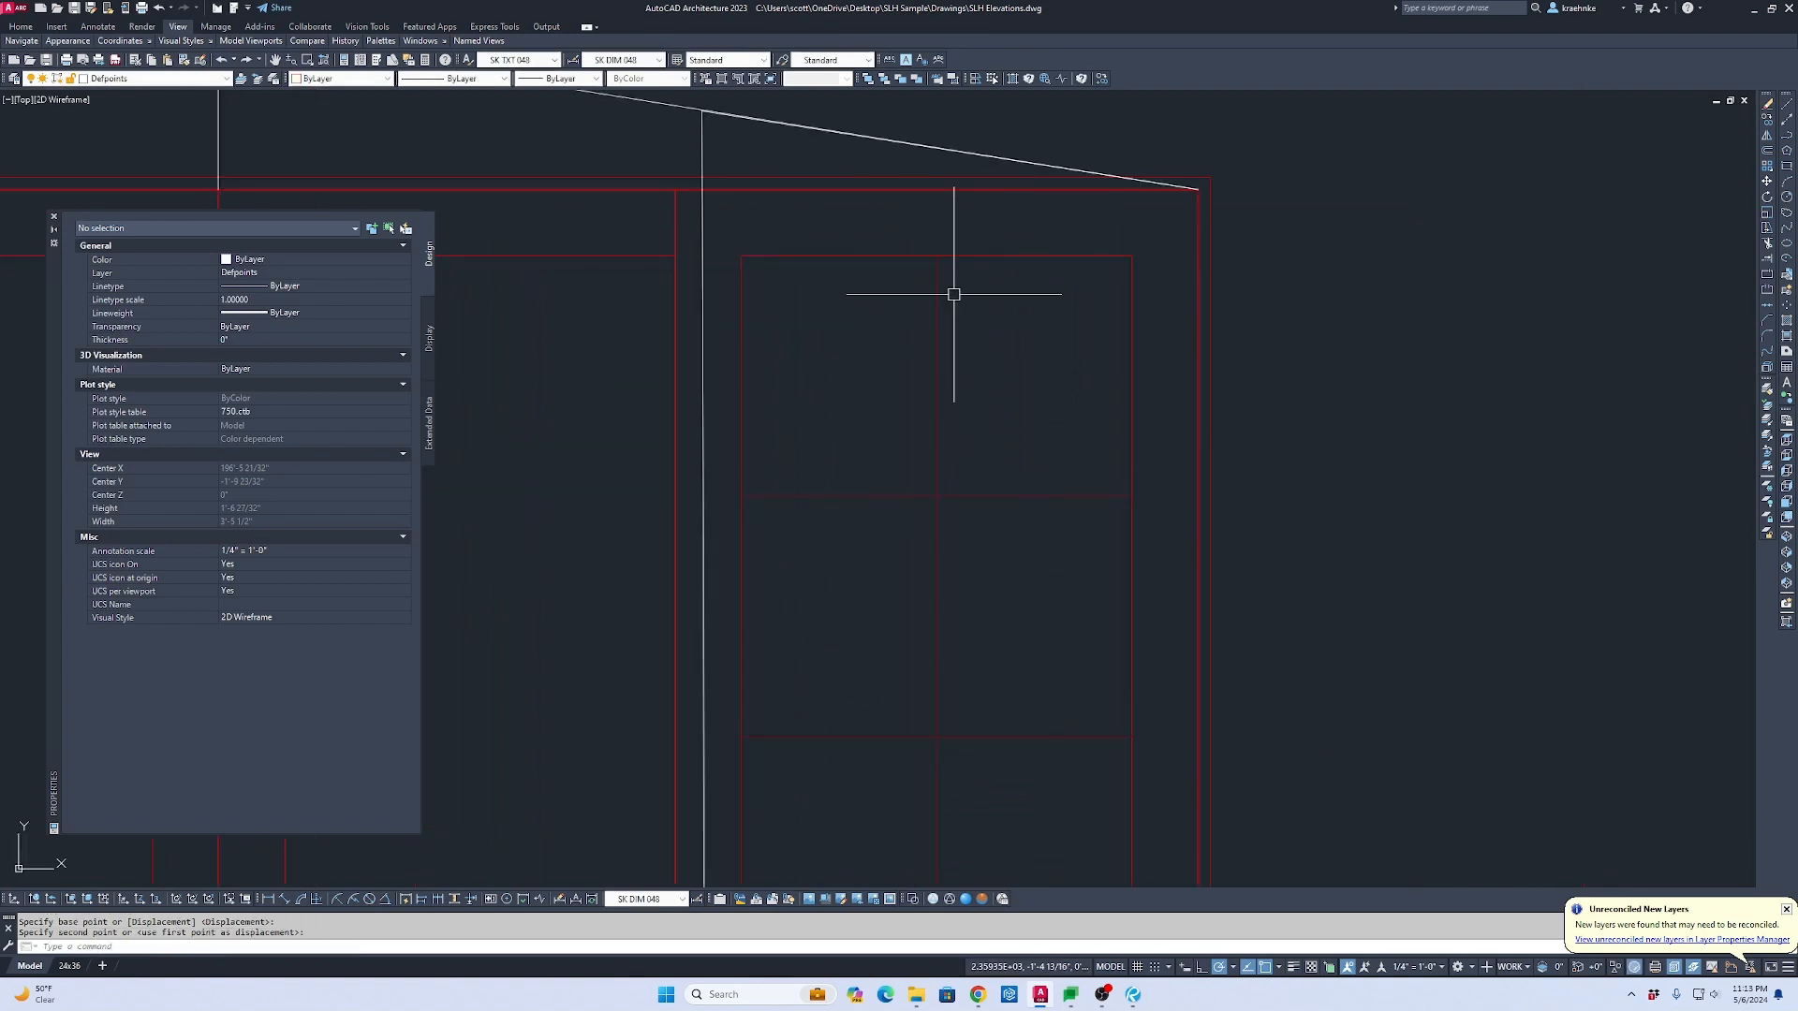
scroll(953, 294, "down", 3)
Step: Copy the rightmost panel's six pane division lines to the adjacent panel, aligning them by the lower right glass corners
key("Escape")
left_click(991, 307)
left_click(953, 773)
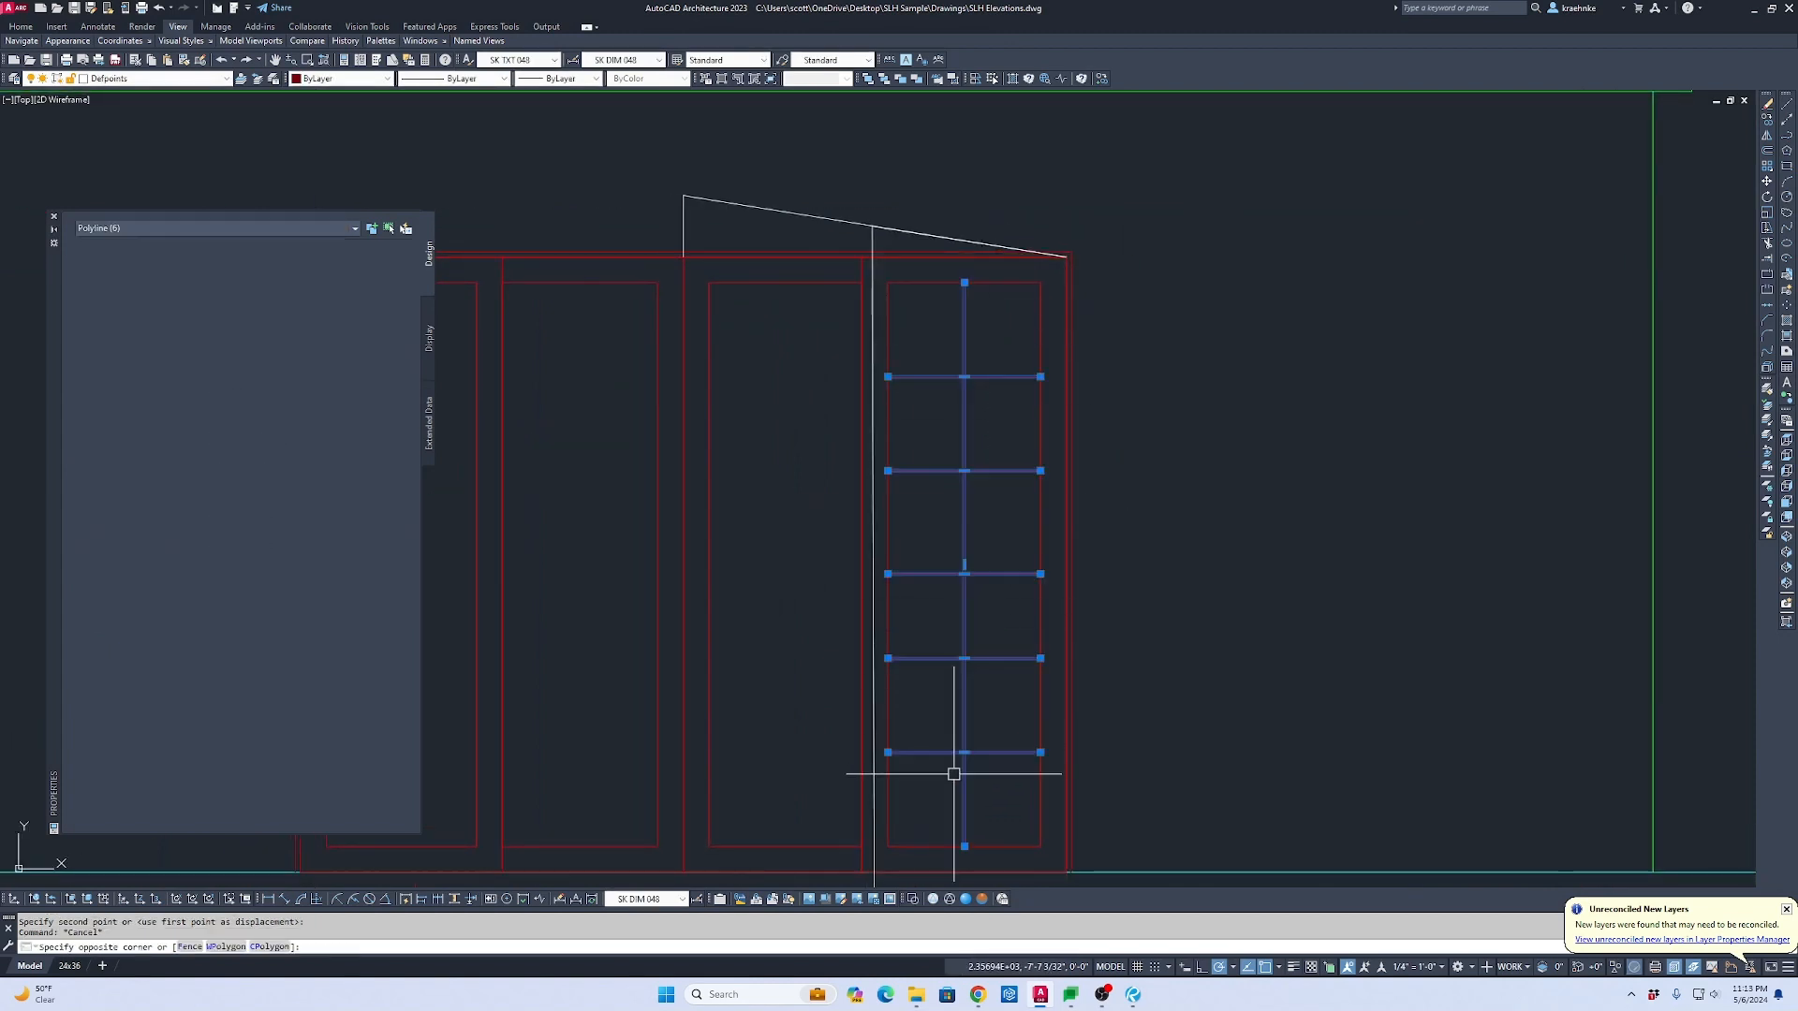
middle_click_drag(953, 773, 959, 602)
type("co")
key("Return")
left_click(1046, 675)
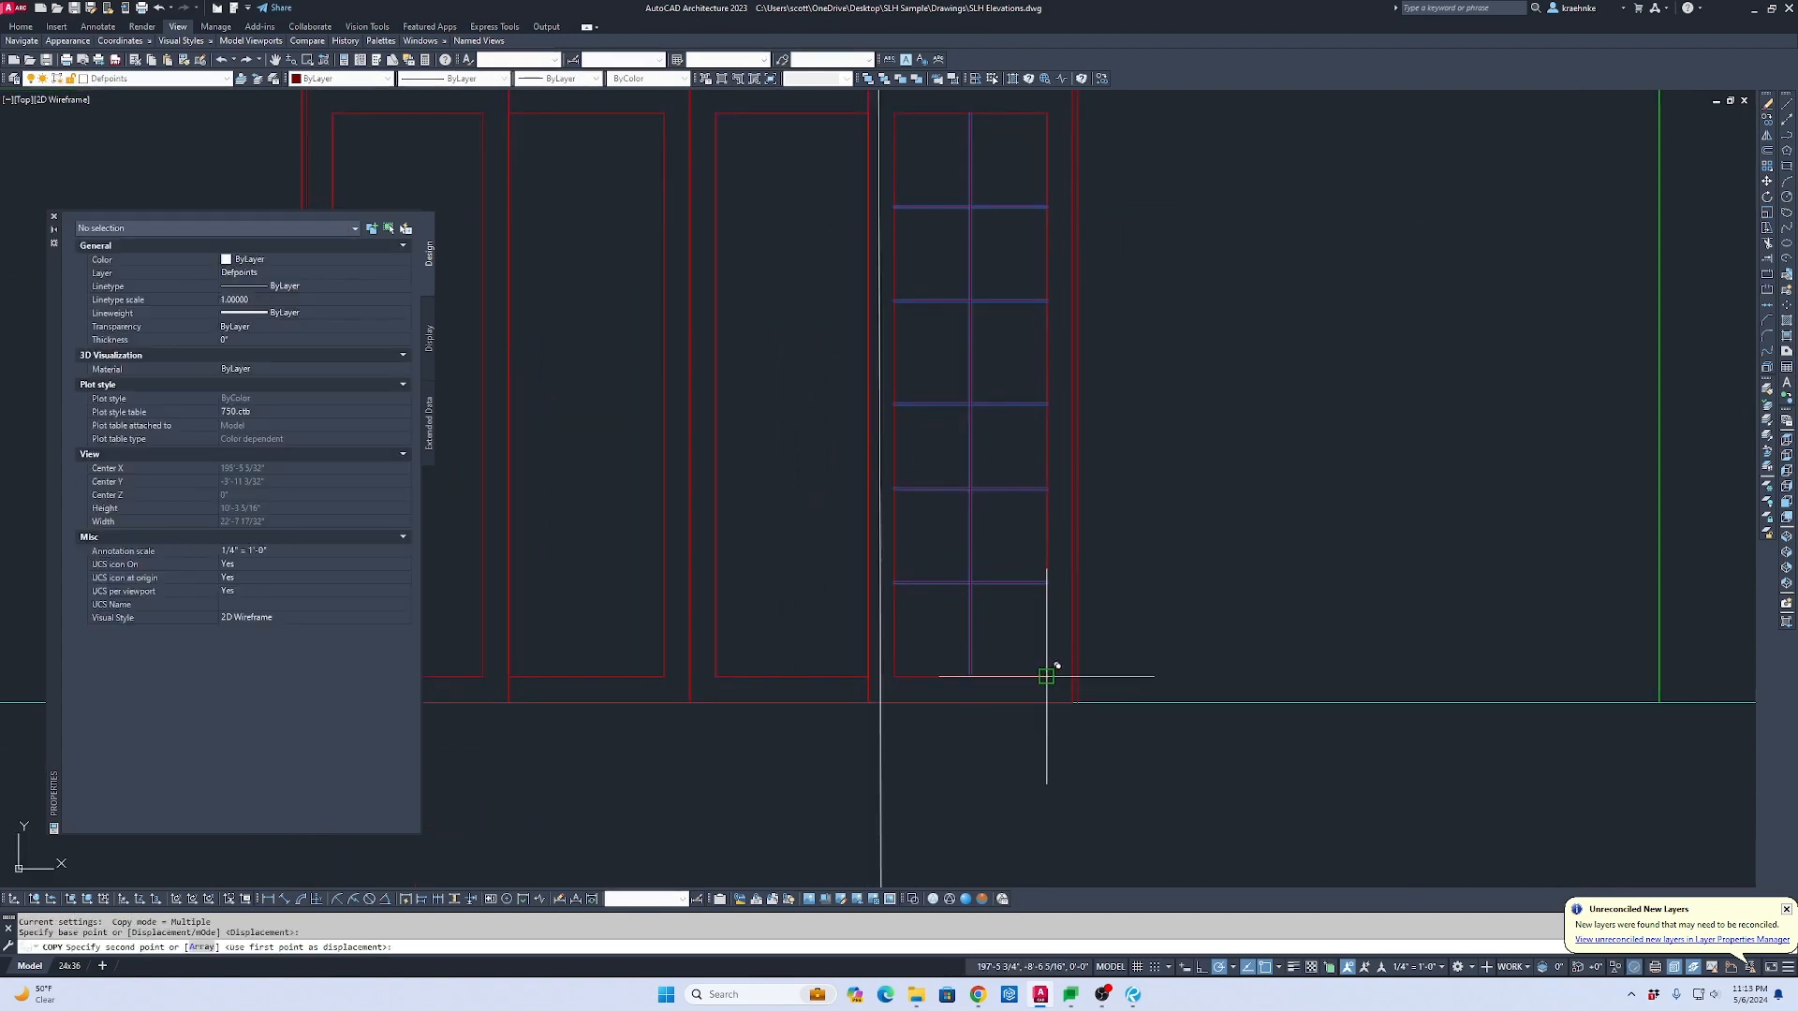
scroll(869, 676, "up", 1)
left_click(865, 678)
key("Escape")
scroll(686, 540, "up", 3)
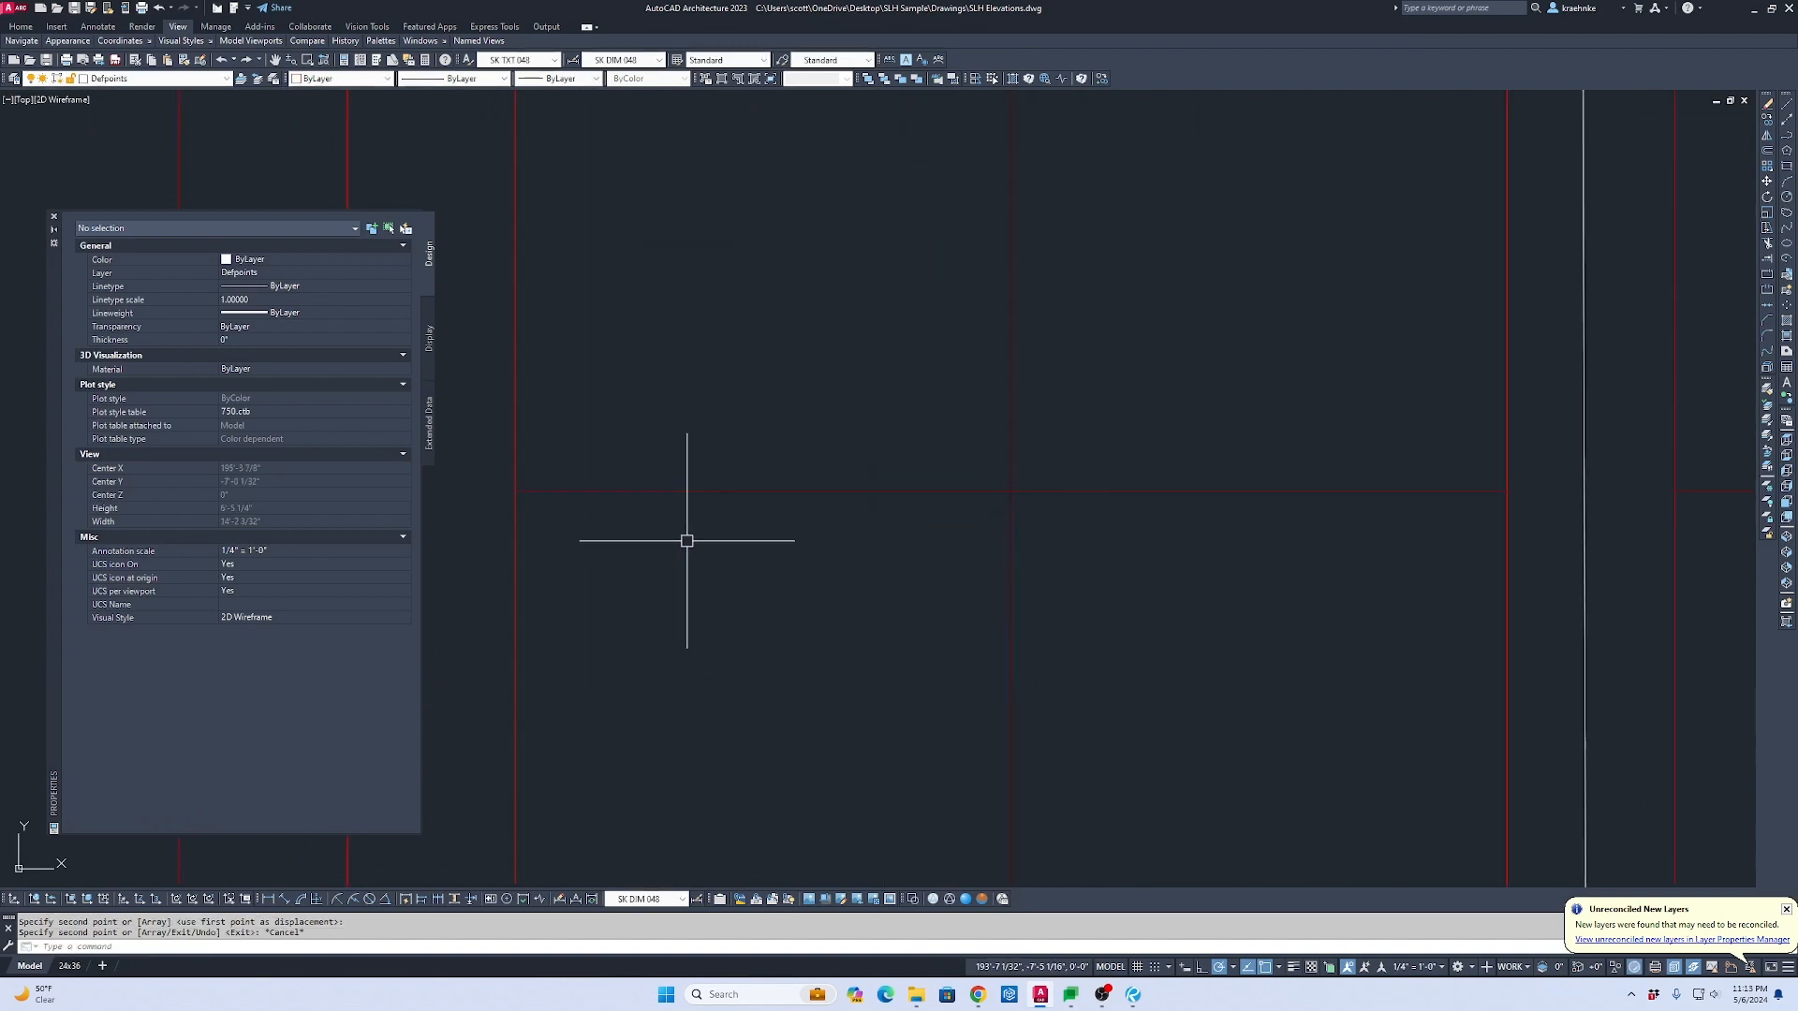
scroll(686, 540, "down", 3)
Step: Delete the outlines and glass frames of the two undivided door panels in the left half of the patio doors
scroll(1315, 603, "down", 1)
left_click(1003, 535)
left_click(764, 489)
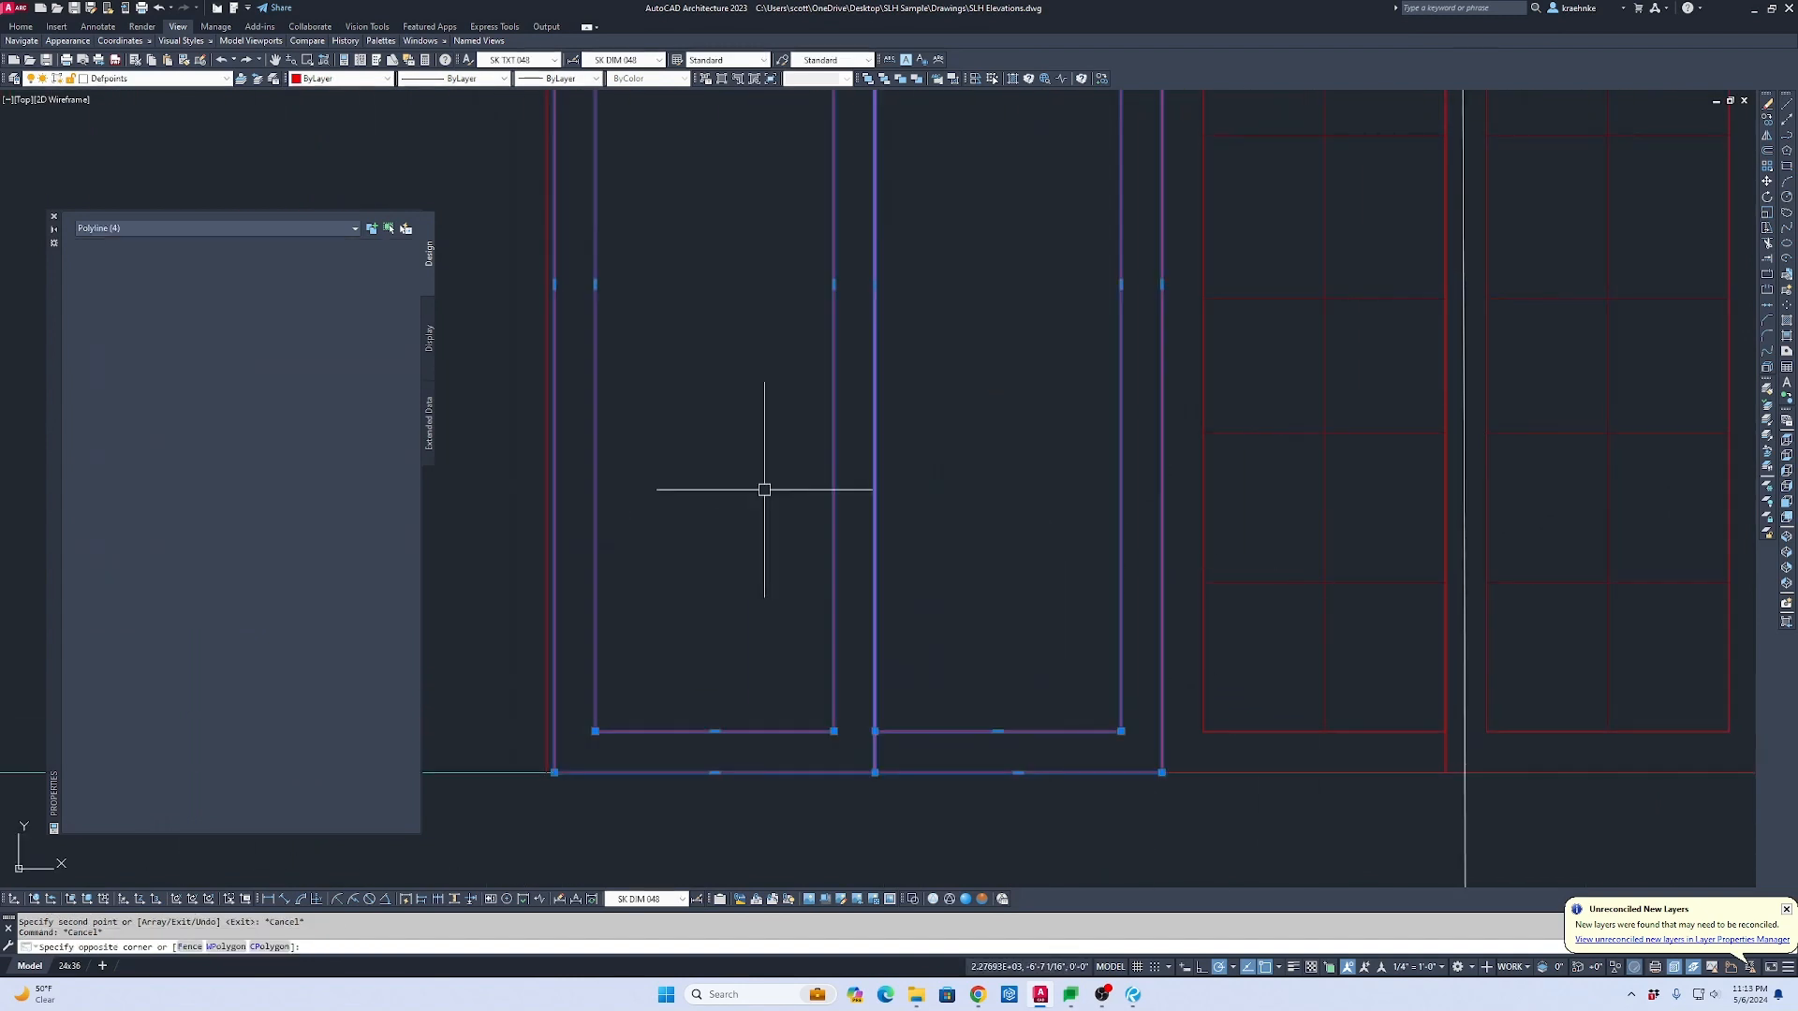
key("Delete")
scroll(1148, 539, "down", 1)
middle_click_drag(1148, 539, 991, 626)
scroll(1050, 492, "down", 1)
Step: Delete the guide polyline above and through the divided door panels
key("Escape")
left_click(1213, 734)
left_click(1061, 735)
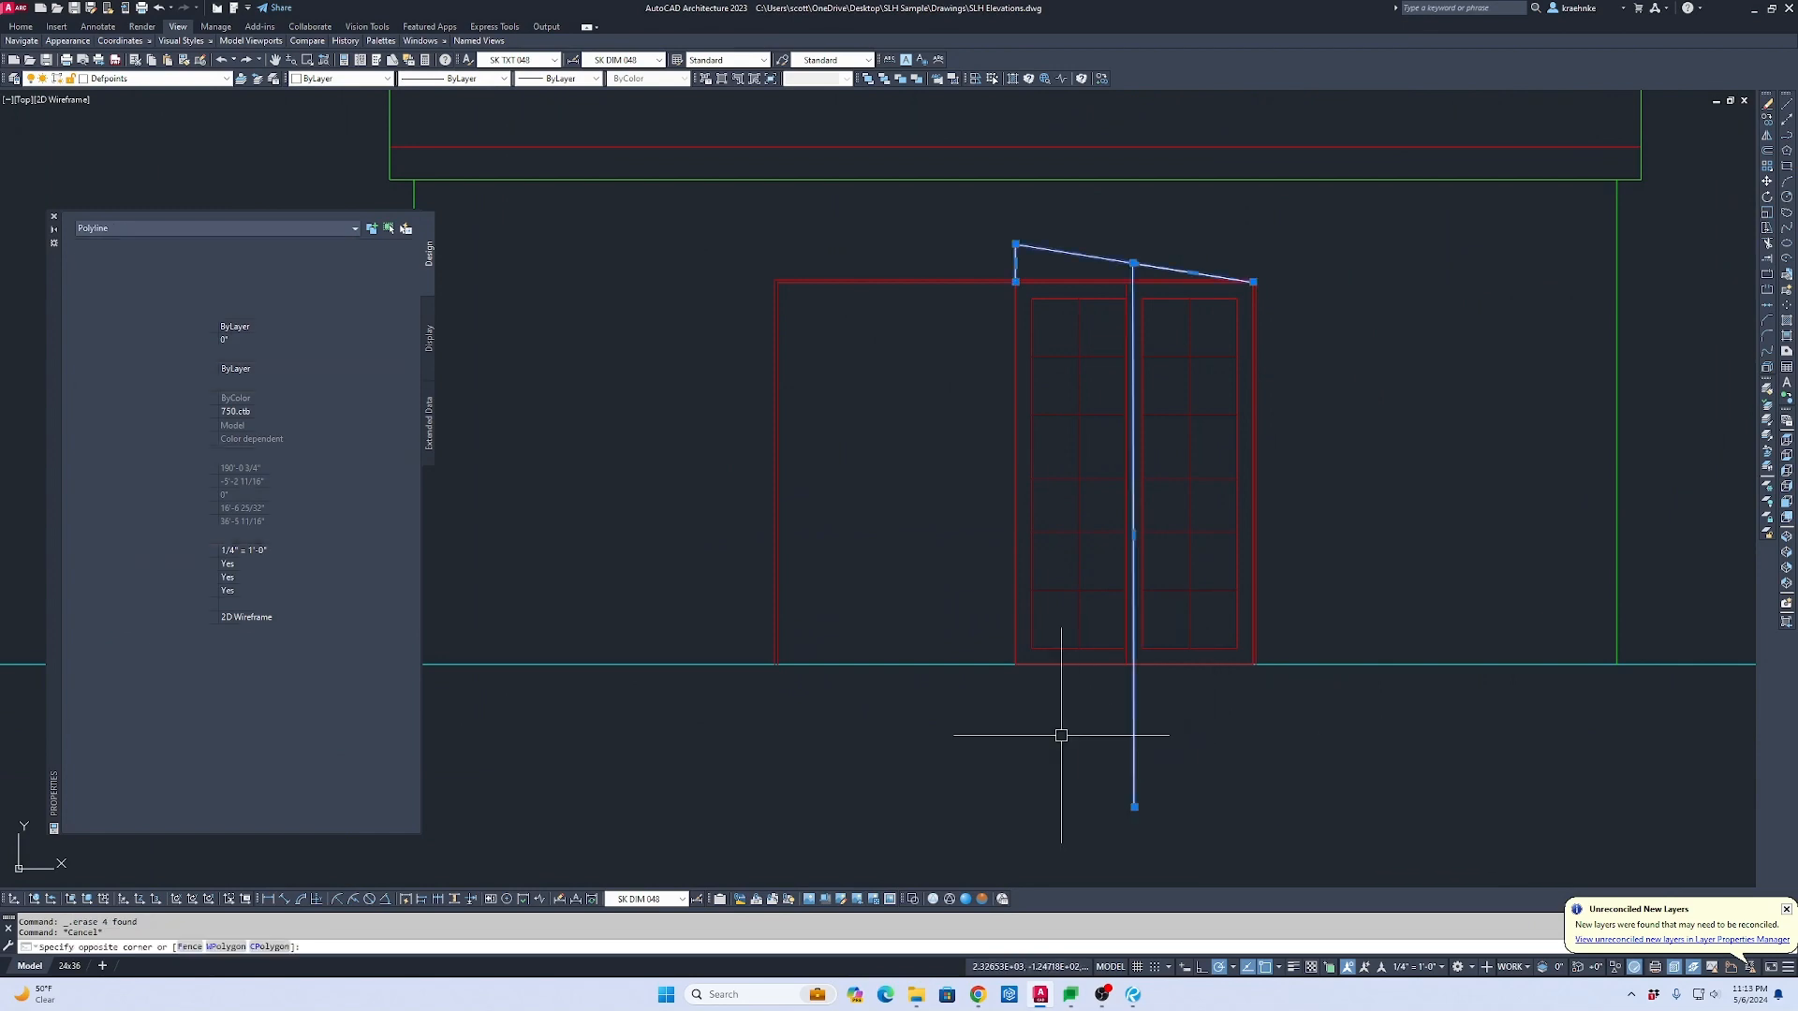
key("Delete")
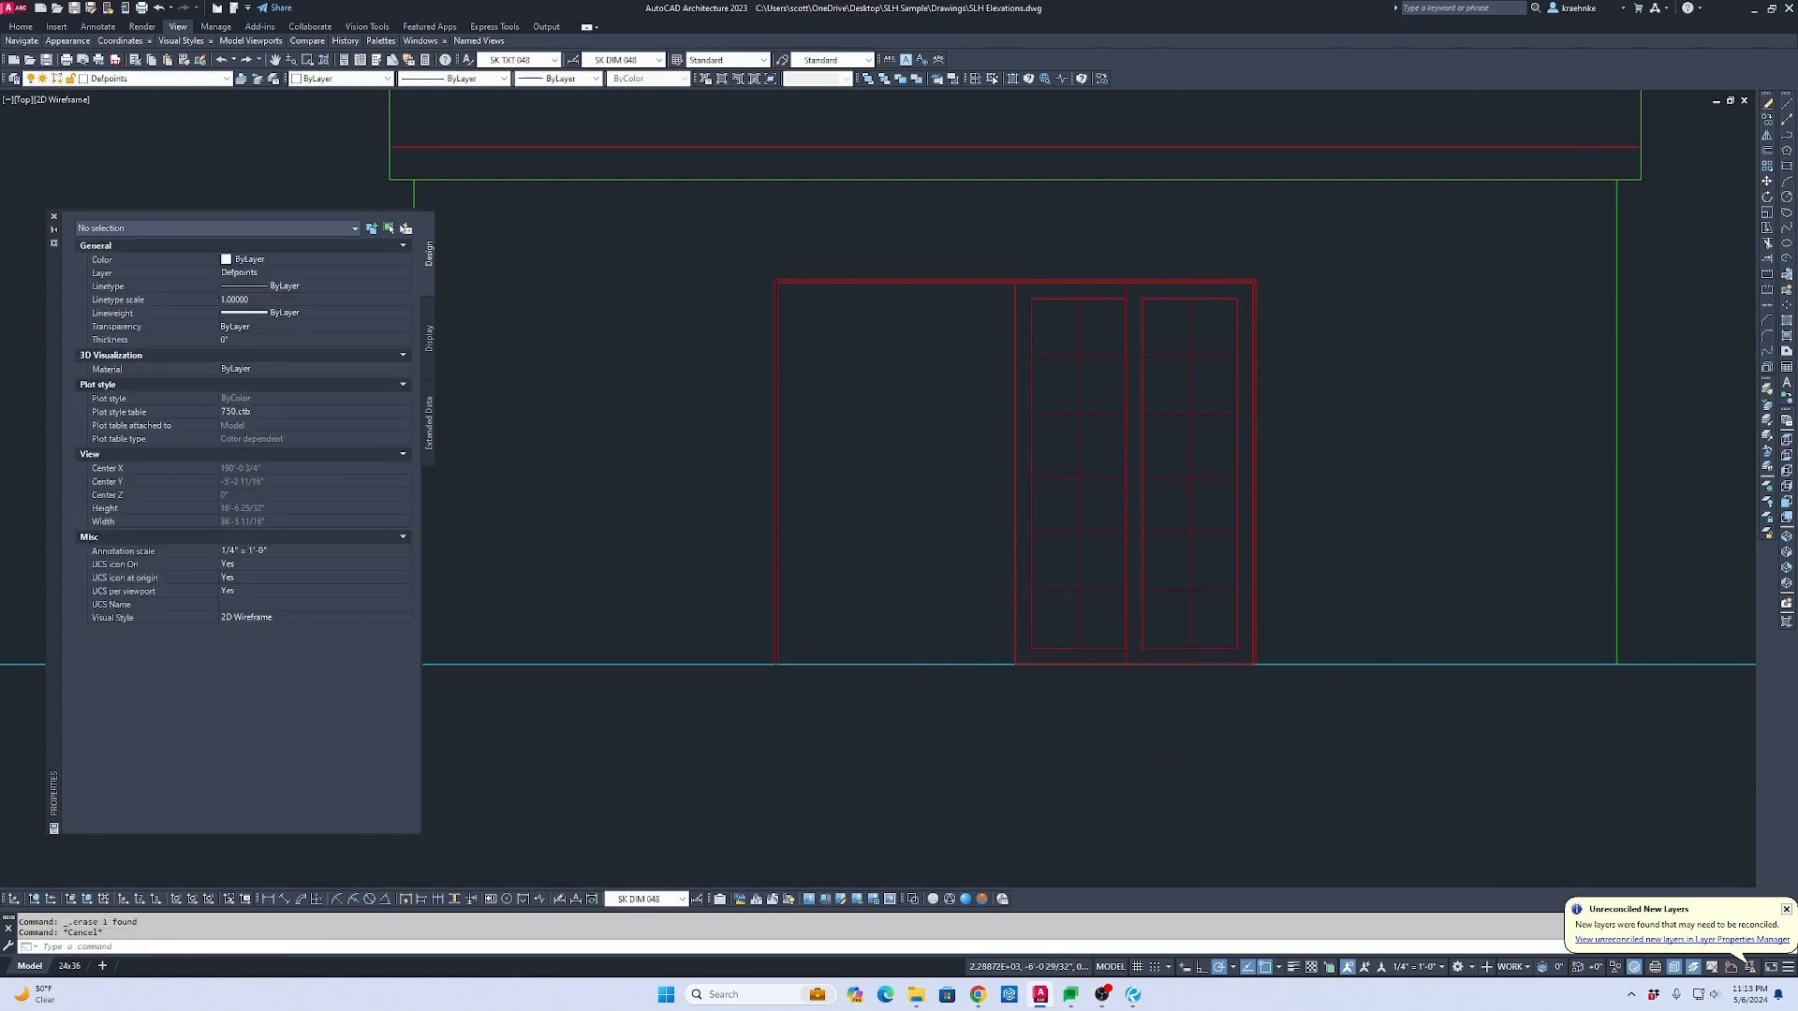
Step: Copy the direction arrow from the library door elevation onto the middle of the left of the two divided patio door panels
key("Escape")
scroll(1236, 458, "down", 6)
scroll(916, 475, "down", 1)
middle_click_drag(916, 474, 1329, 617)
scroll(987, 465, "up", 2)
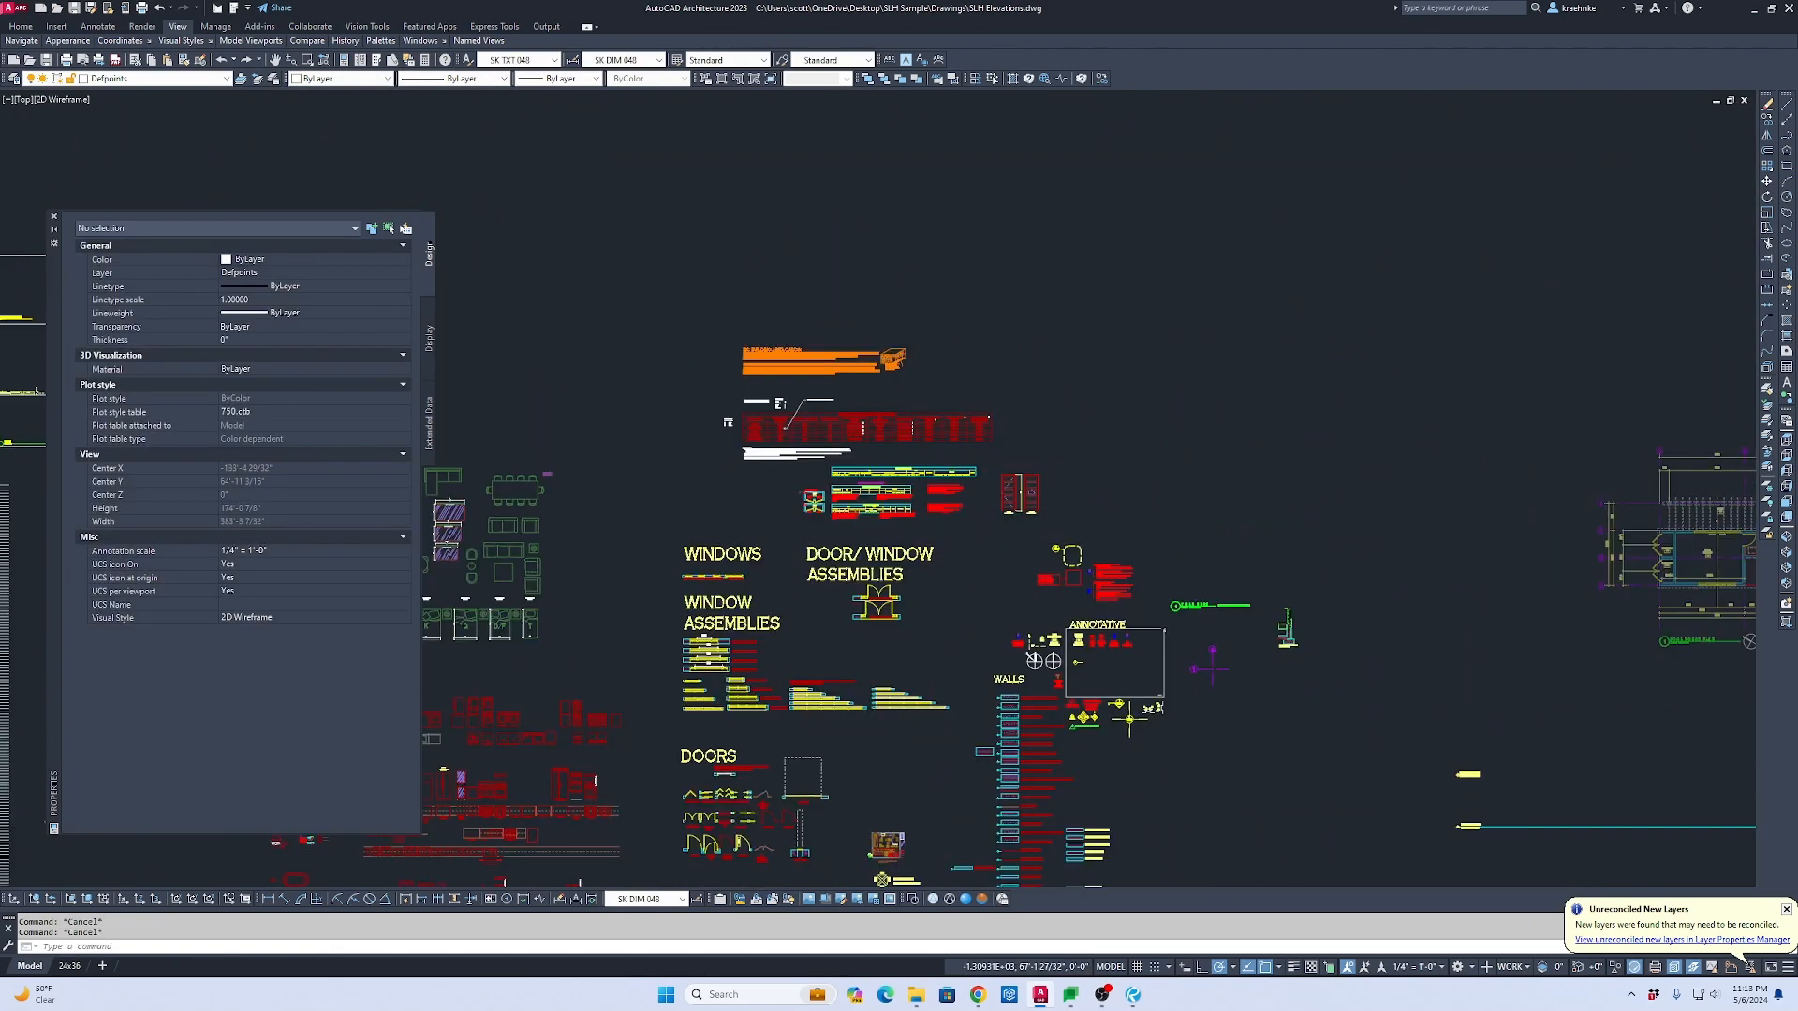
scroll(1077, 489, "up", 7)
left_click(1130, 514)
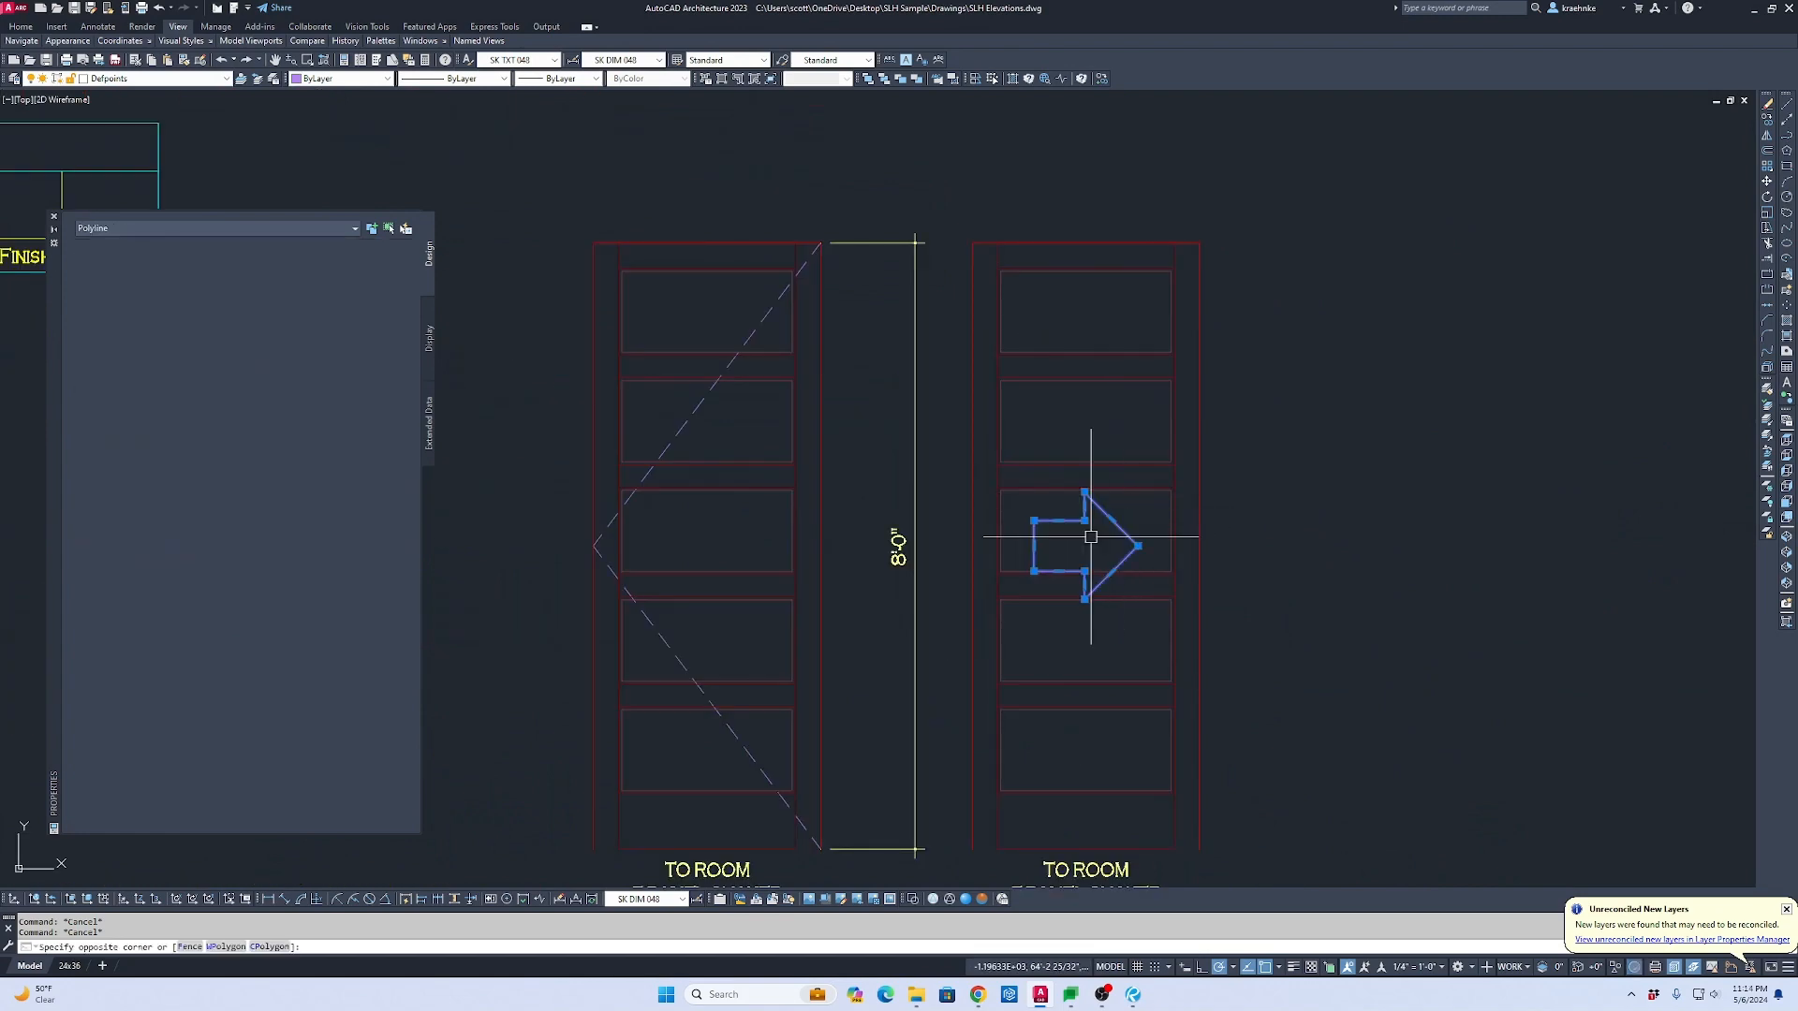
type("c")
key("Return")
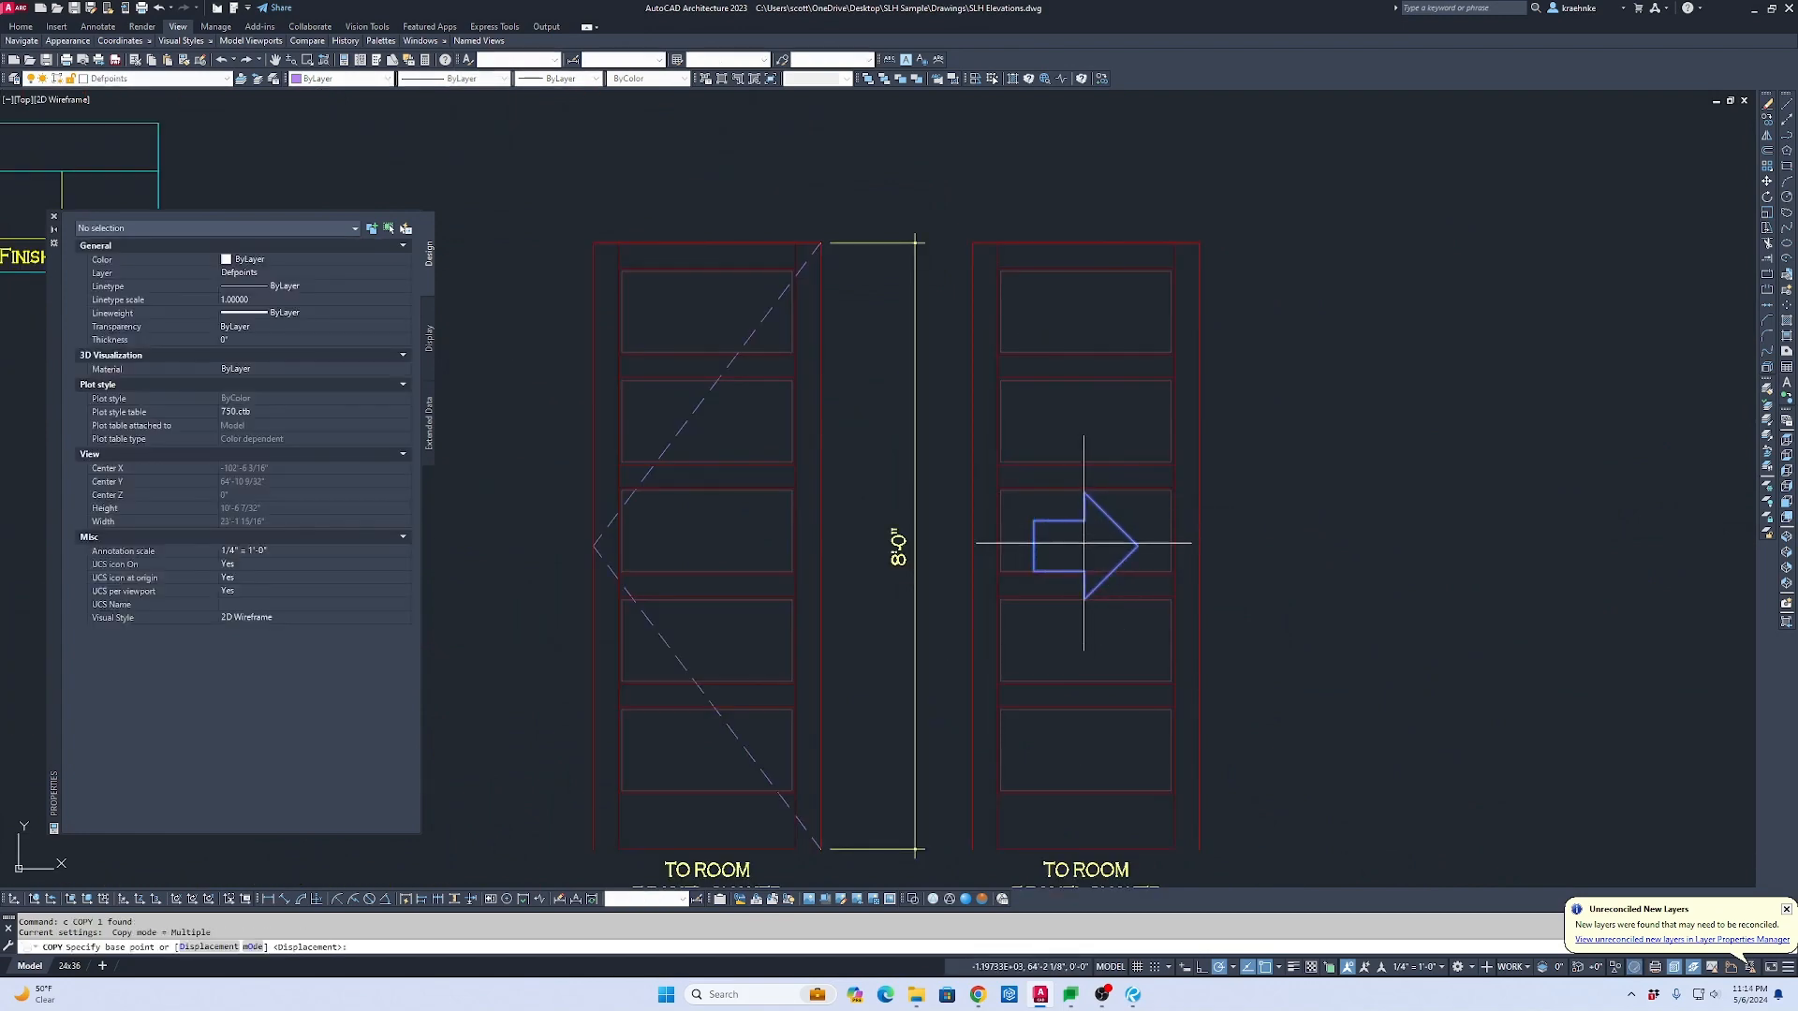
left_click(1085, 546)
scroll(1203, 562, "down", 4)
middle_click_drag(1211, 563, 193, 418)
middle_click_drag(1268, 534, 273, 417)
scroll(505, 459, "down", 2)
scroll(890, 627, "up", 5)
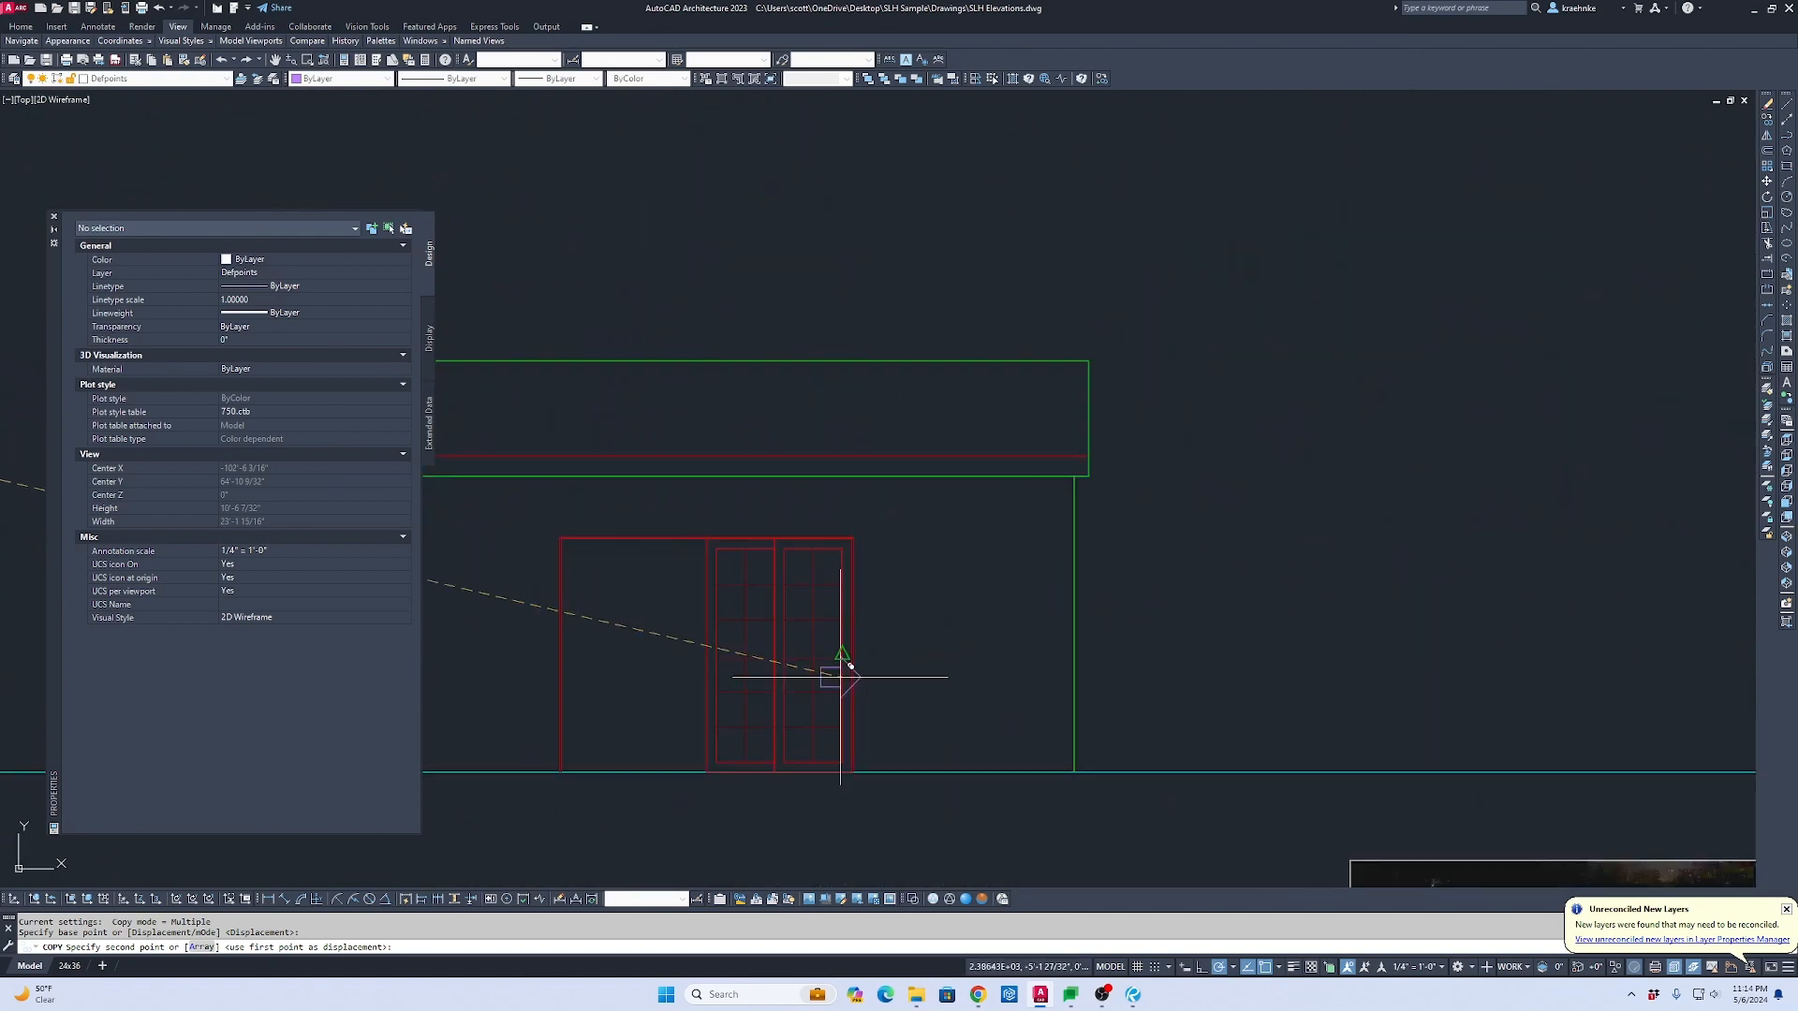
scroll(795, 693, "up", 4)
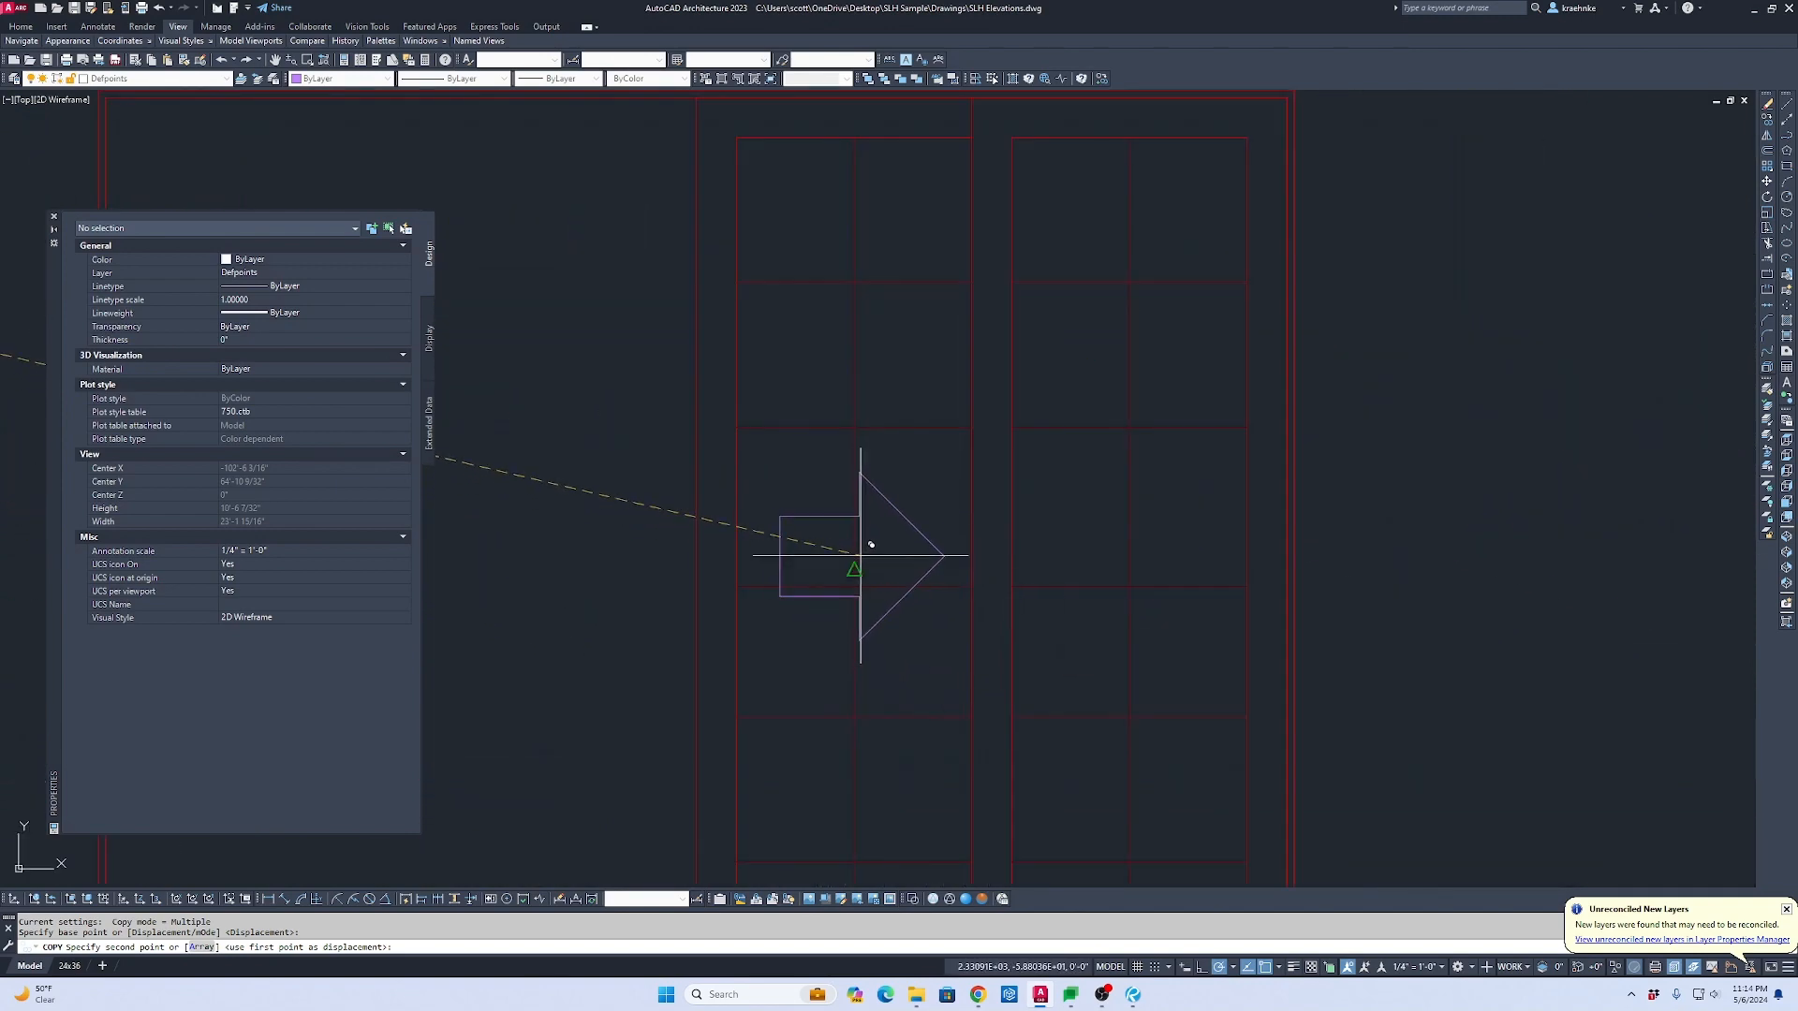
left_click(854, 585)
key("Escape")
Step: Mirror the two divided patio door panels and their arrow about the doors' vertical centre line, keeping the originals
scroll(1010, 606, "down", 4)
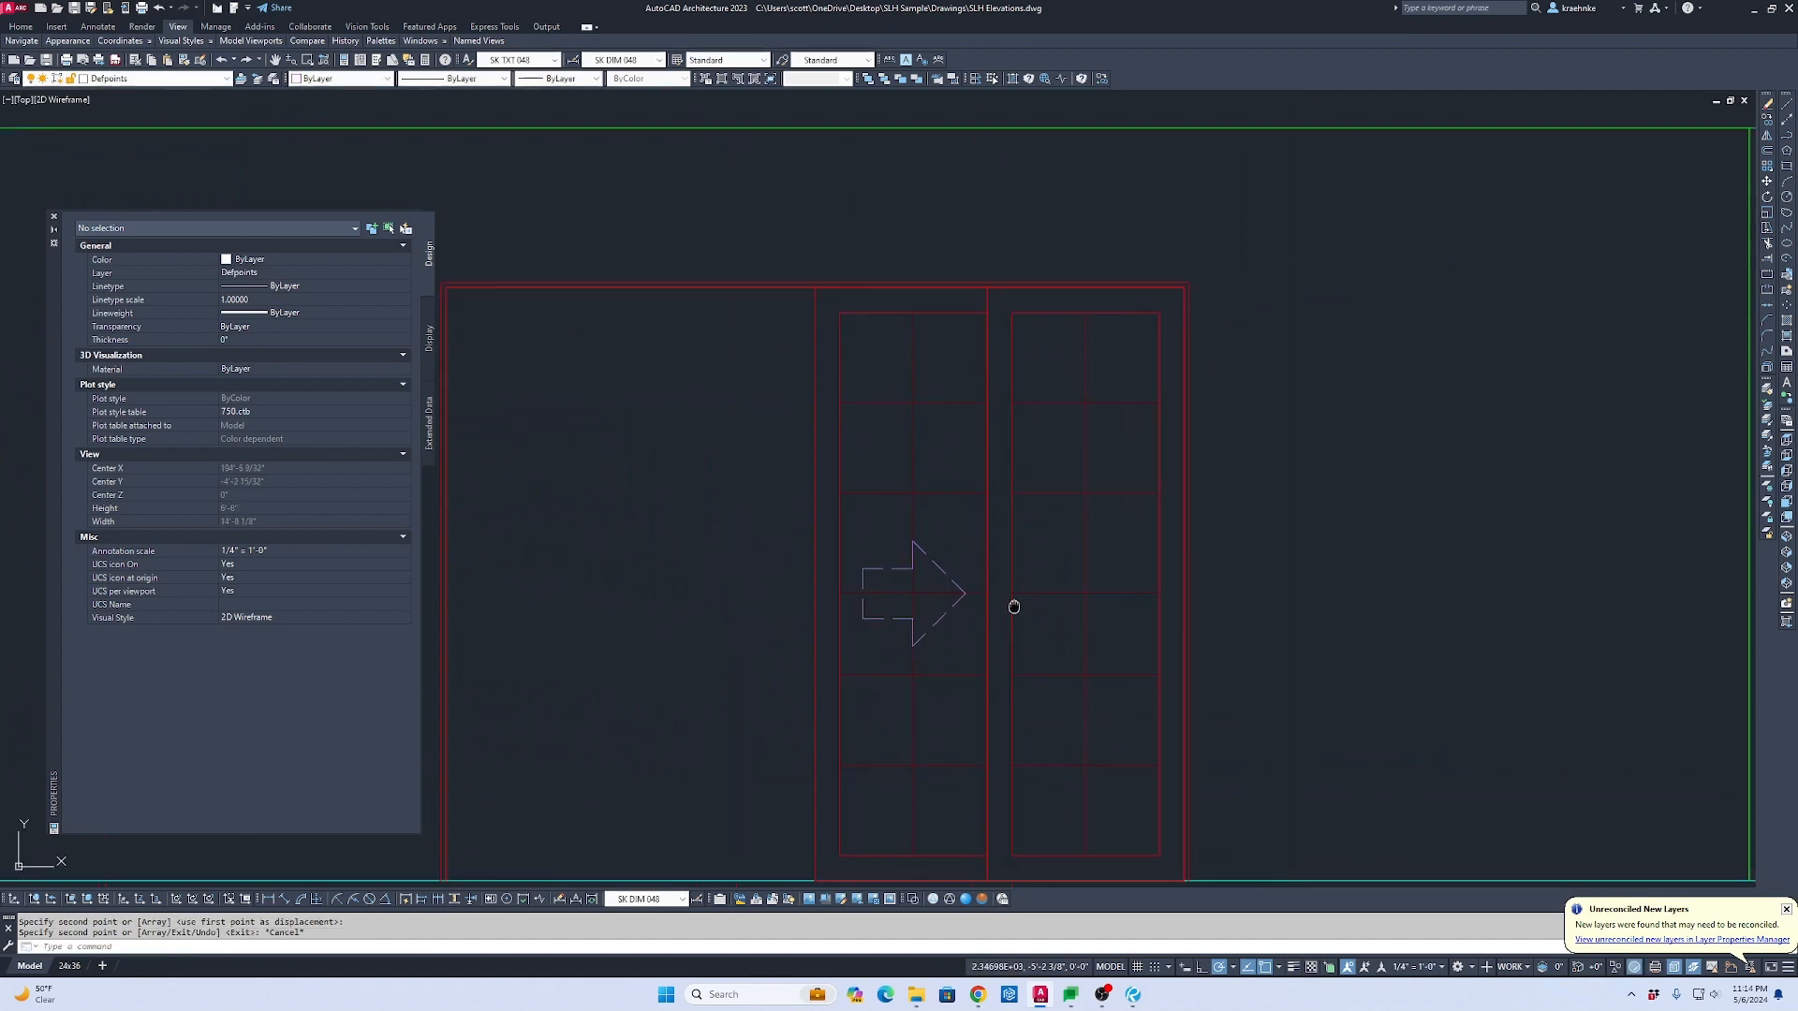
middle_click_drag(1015, 605, 1058, 388)
scroll(1058, 389, "up", 2)
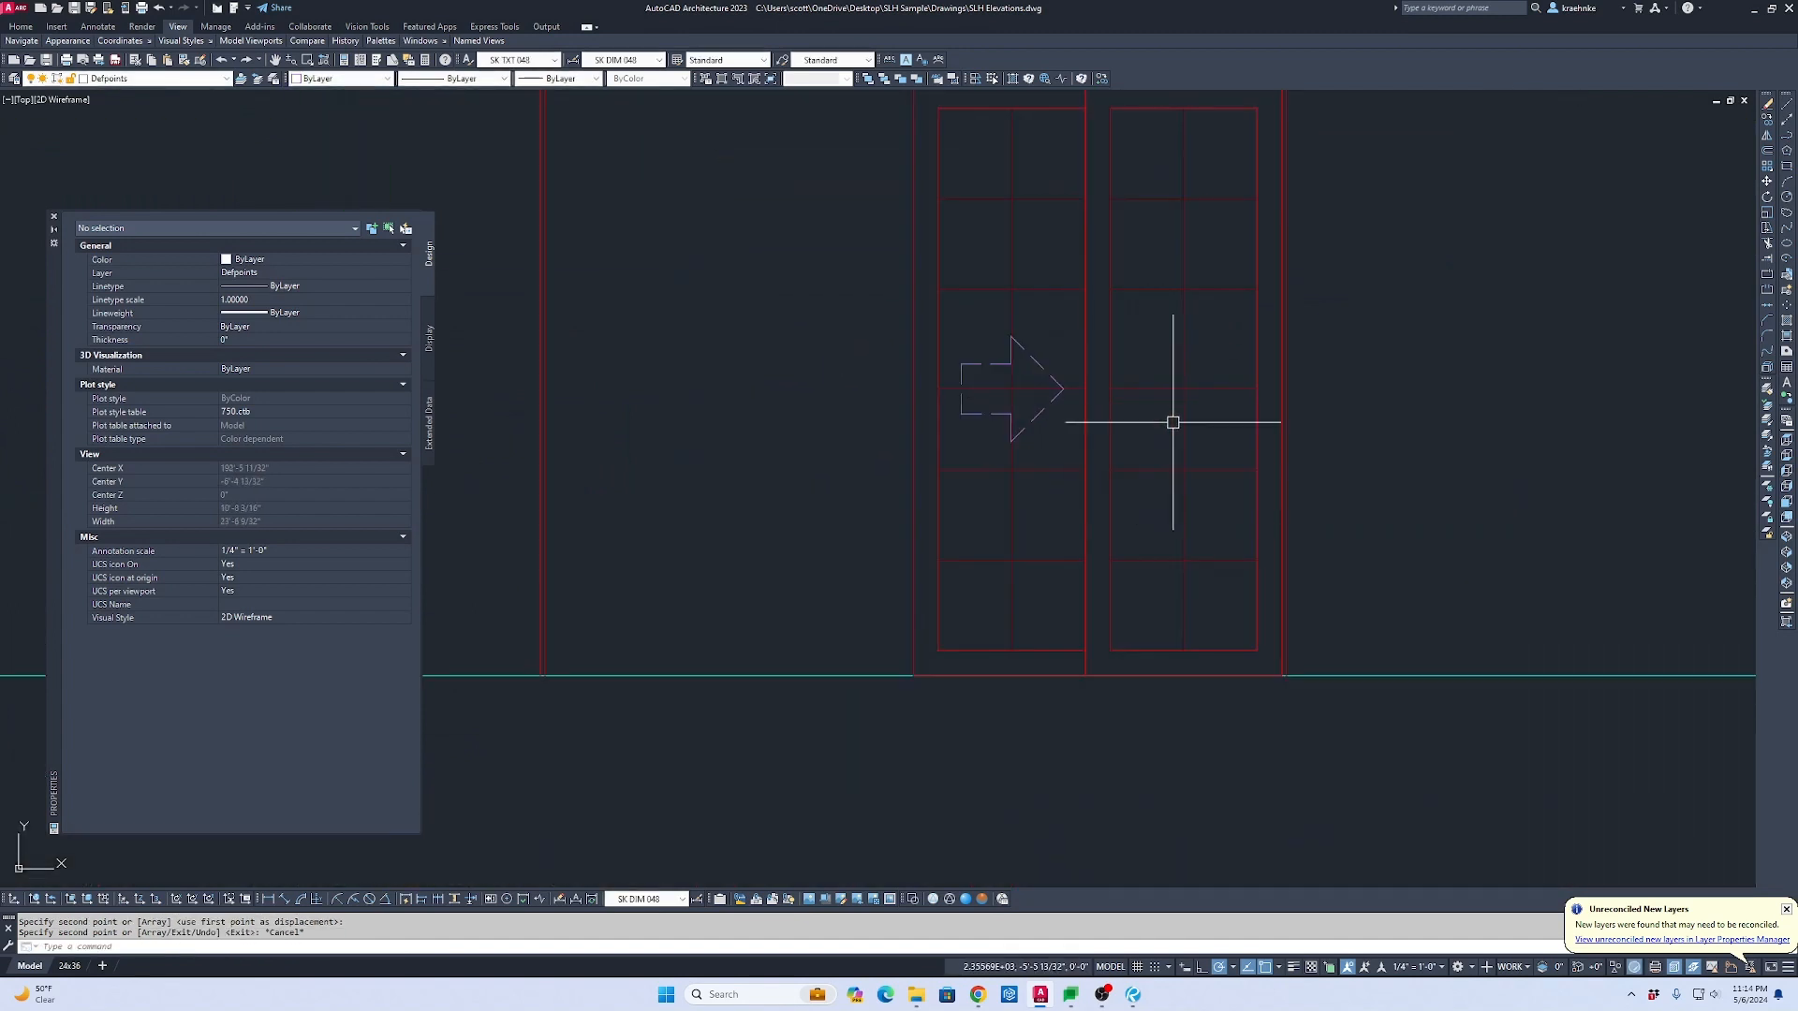
left_click(1210, 584)
left_click(832, 142)
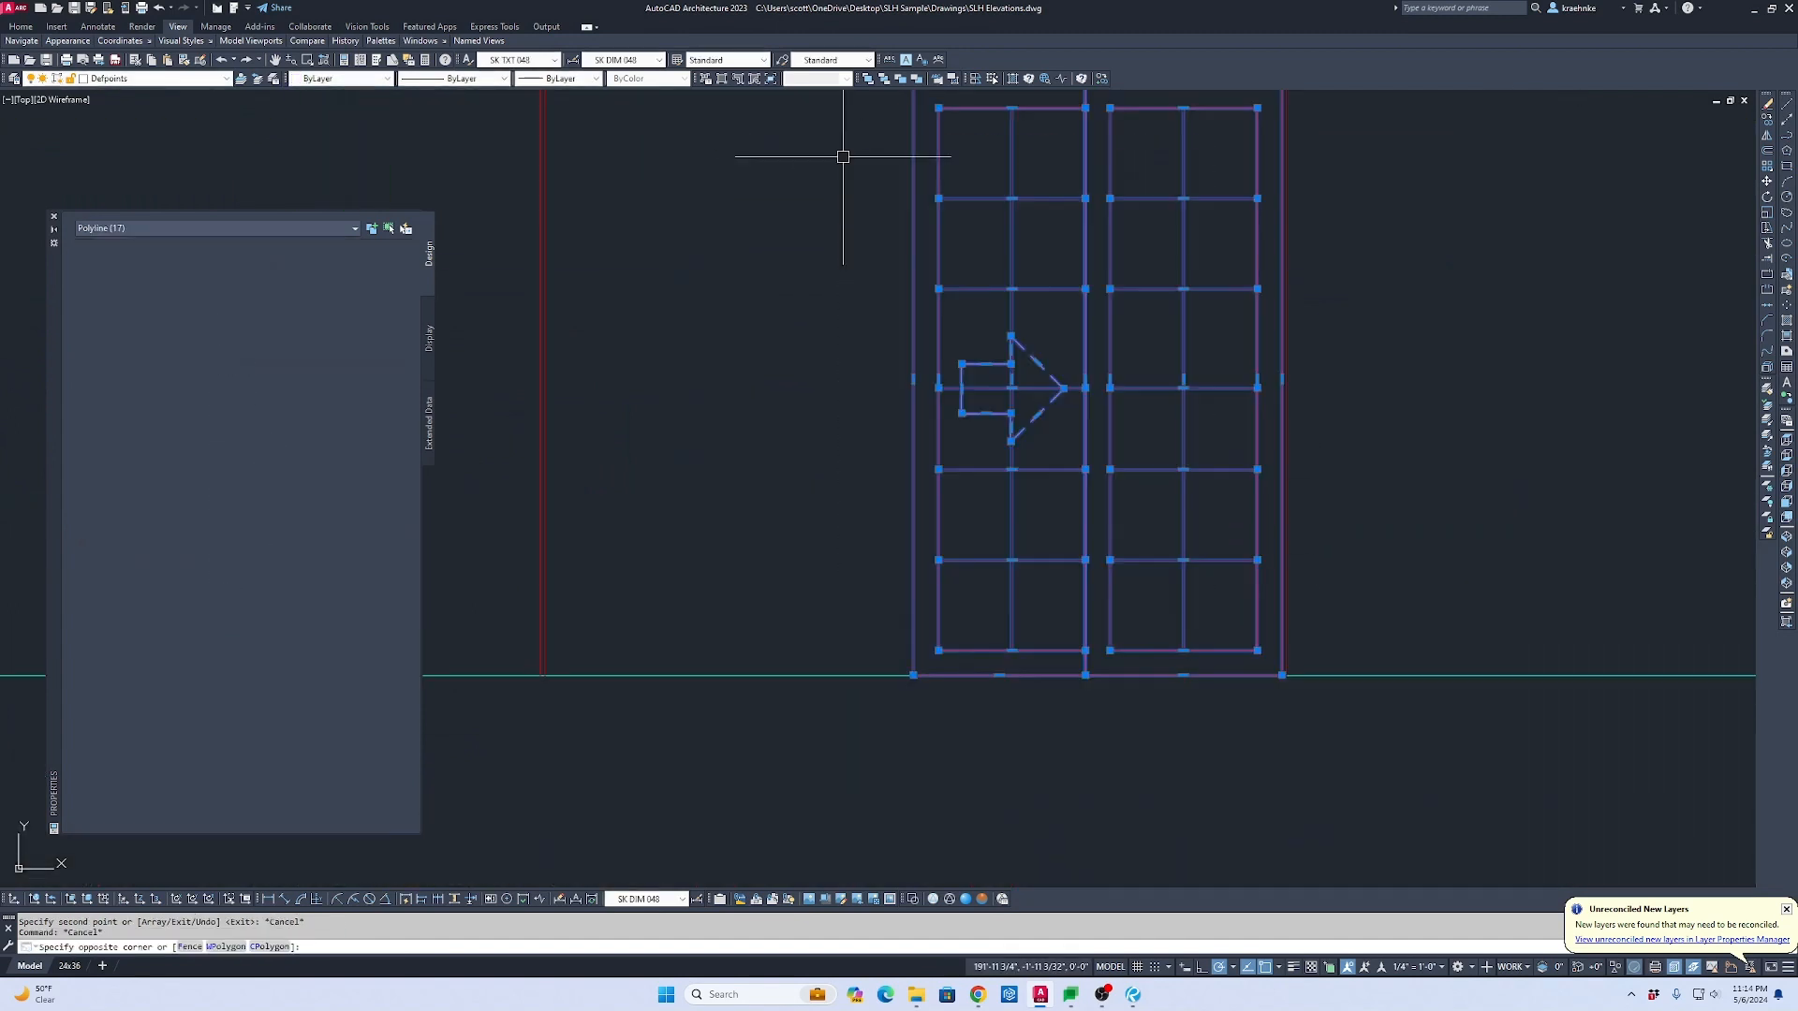
type("mi")
key("Return")
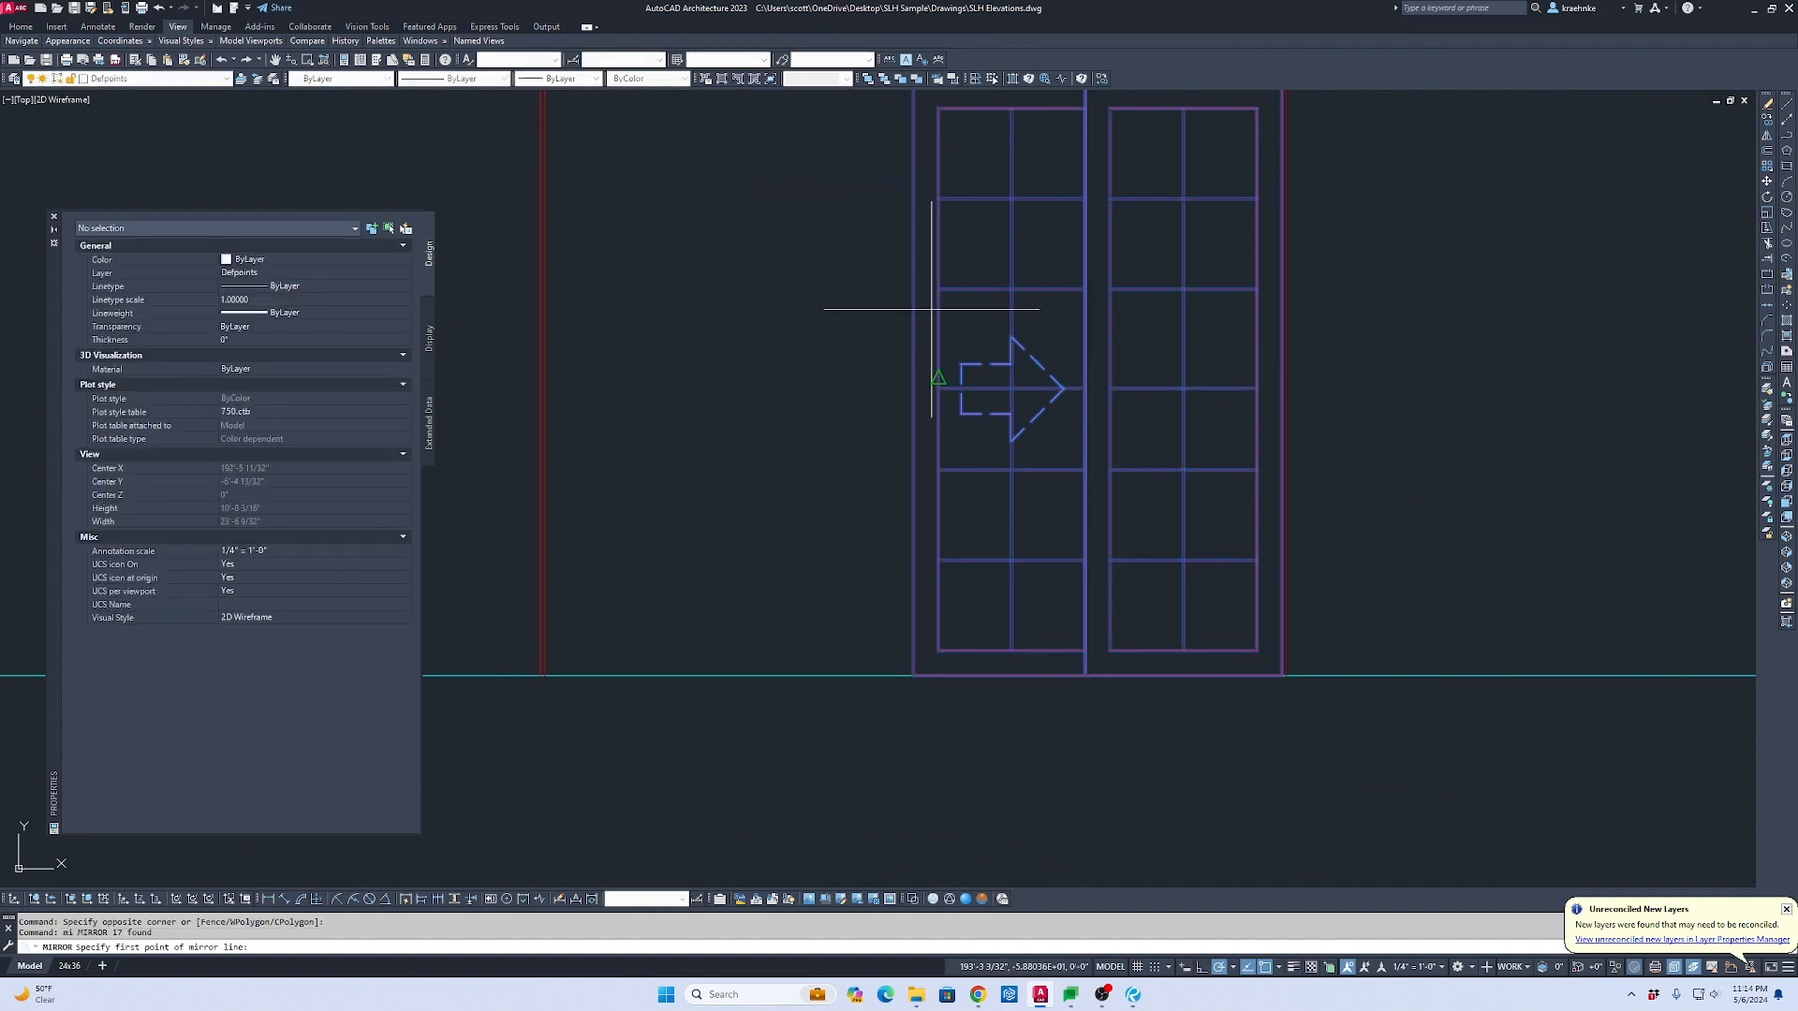
left_click(919, 311)
left_click(939, 297)
key("Return")
scroll(1108, 478, "down", 2)
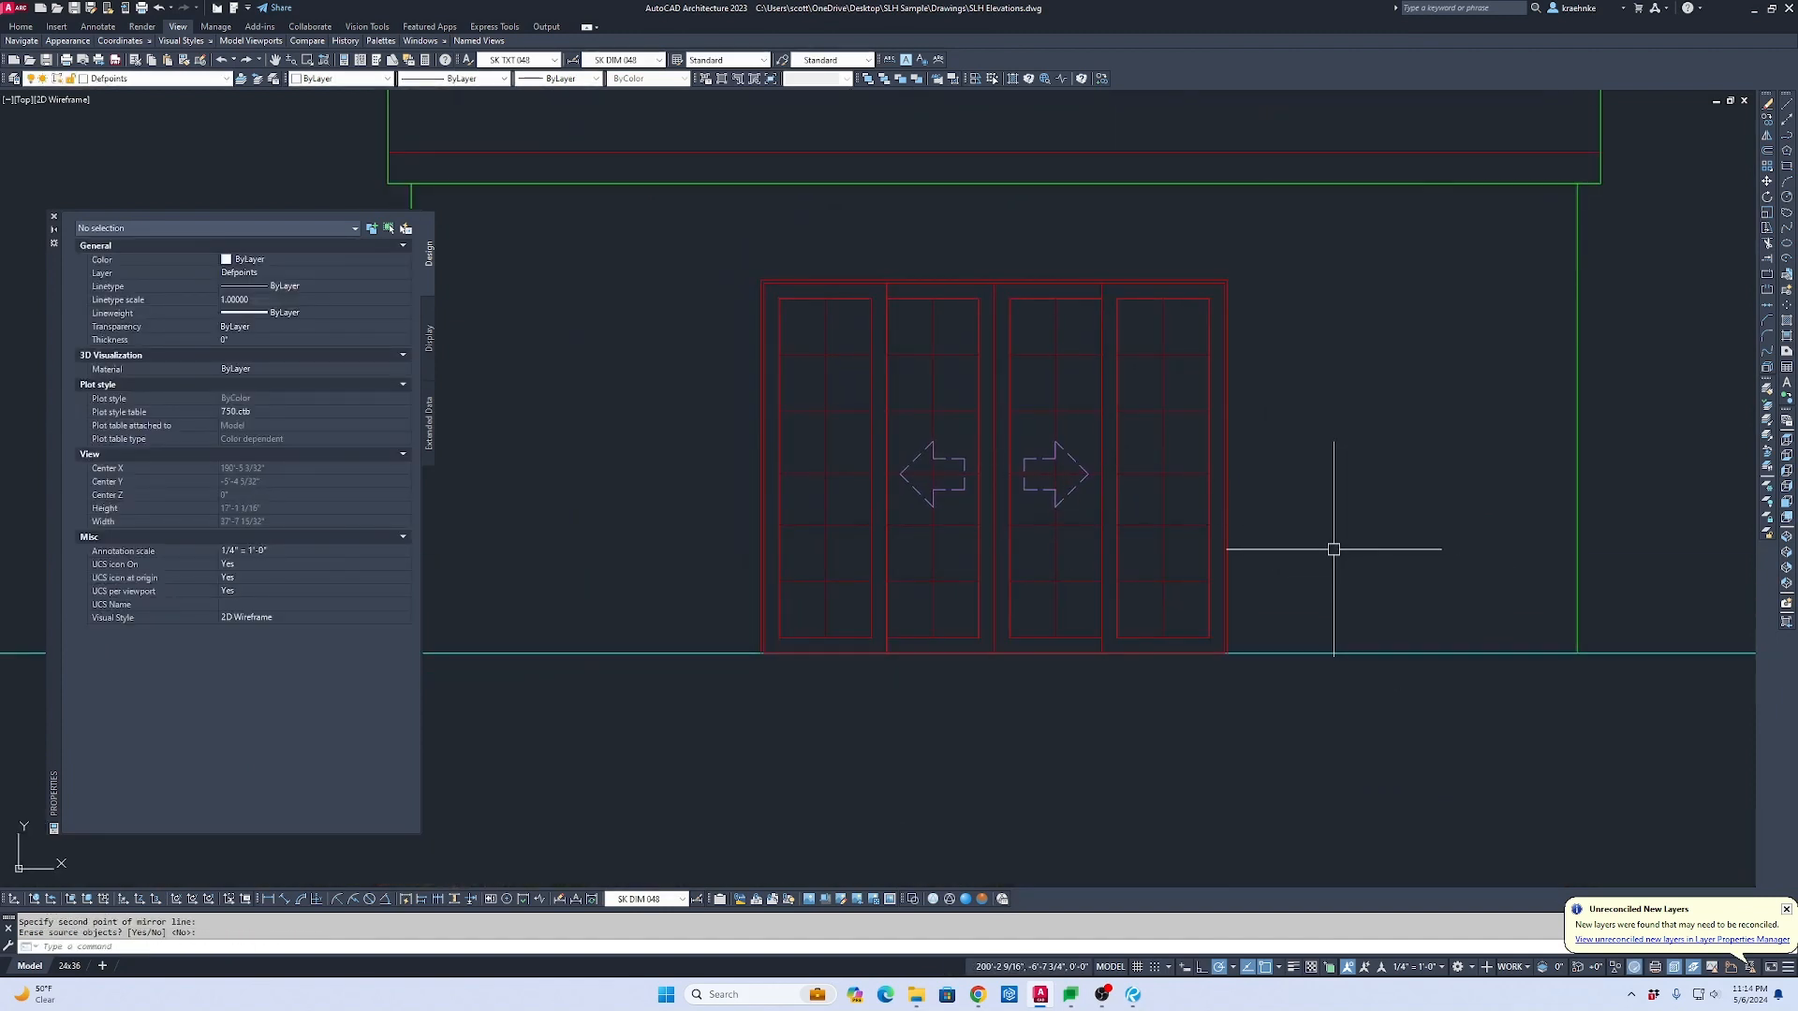
Step: Copy the head trim and left side casing from the side elevation's doors to the upper left corner of the patio doors
scroll(1253, 535, "down", 2)
middle_click_drag(1240, 529, 552, 454)
scroll(1351, 510, "down", 1)
middle_click_drag(1351, 509, 662, 506)
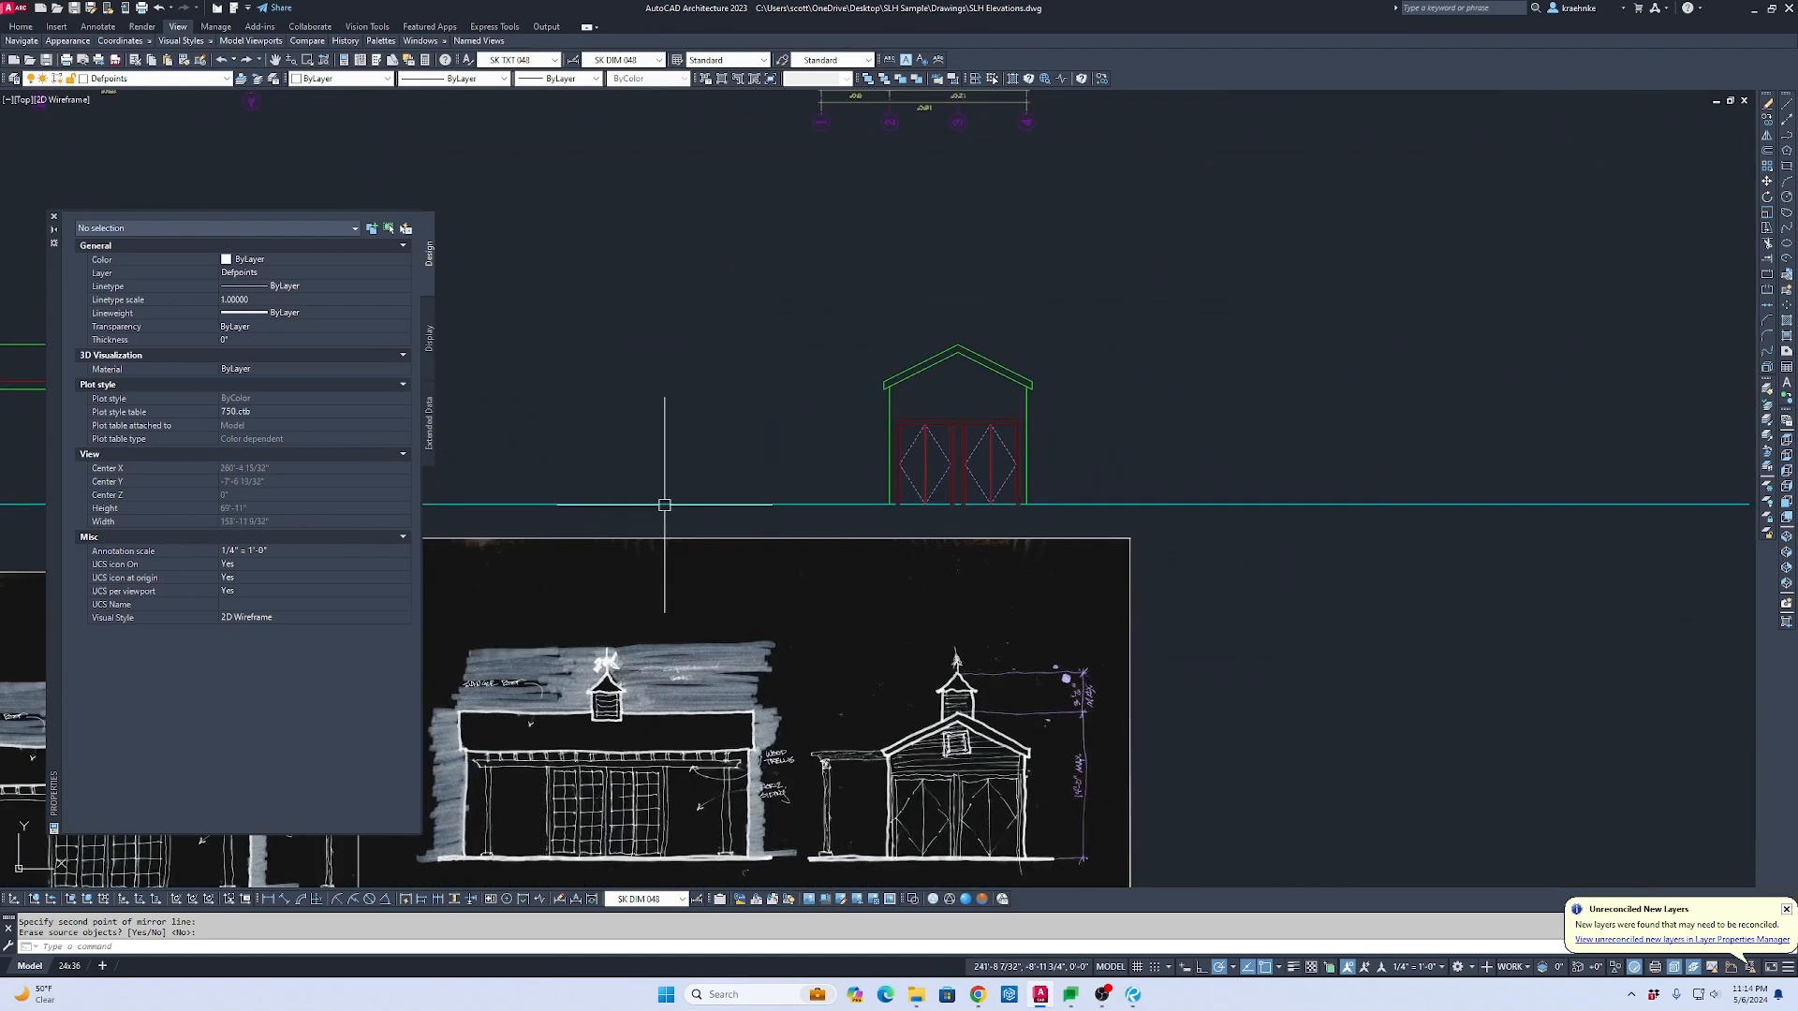
key("Escape")
scroll(1024, 391, "up", 8)
left_click(1088, 342)
left_click(1055, 281)
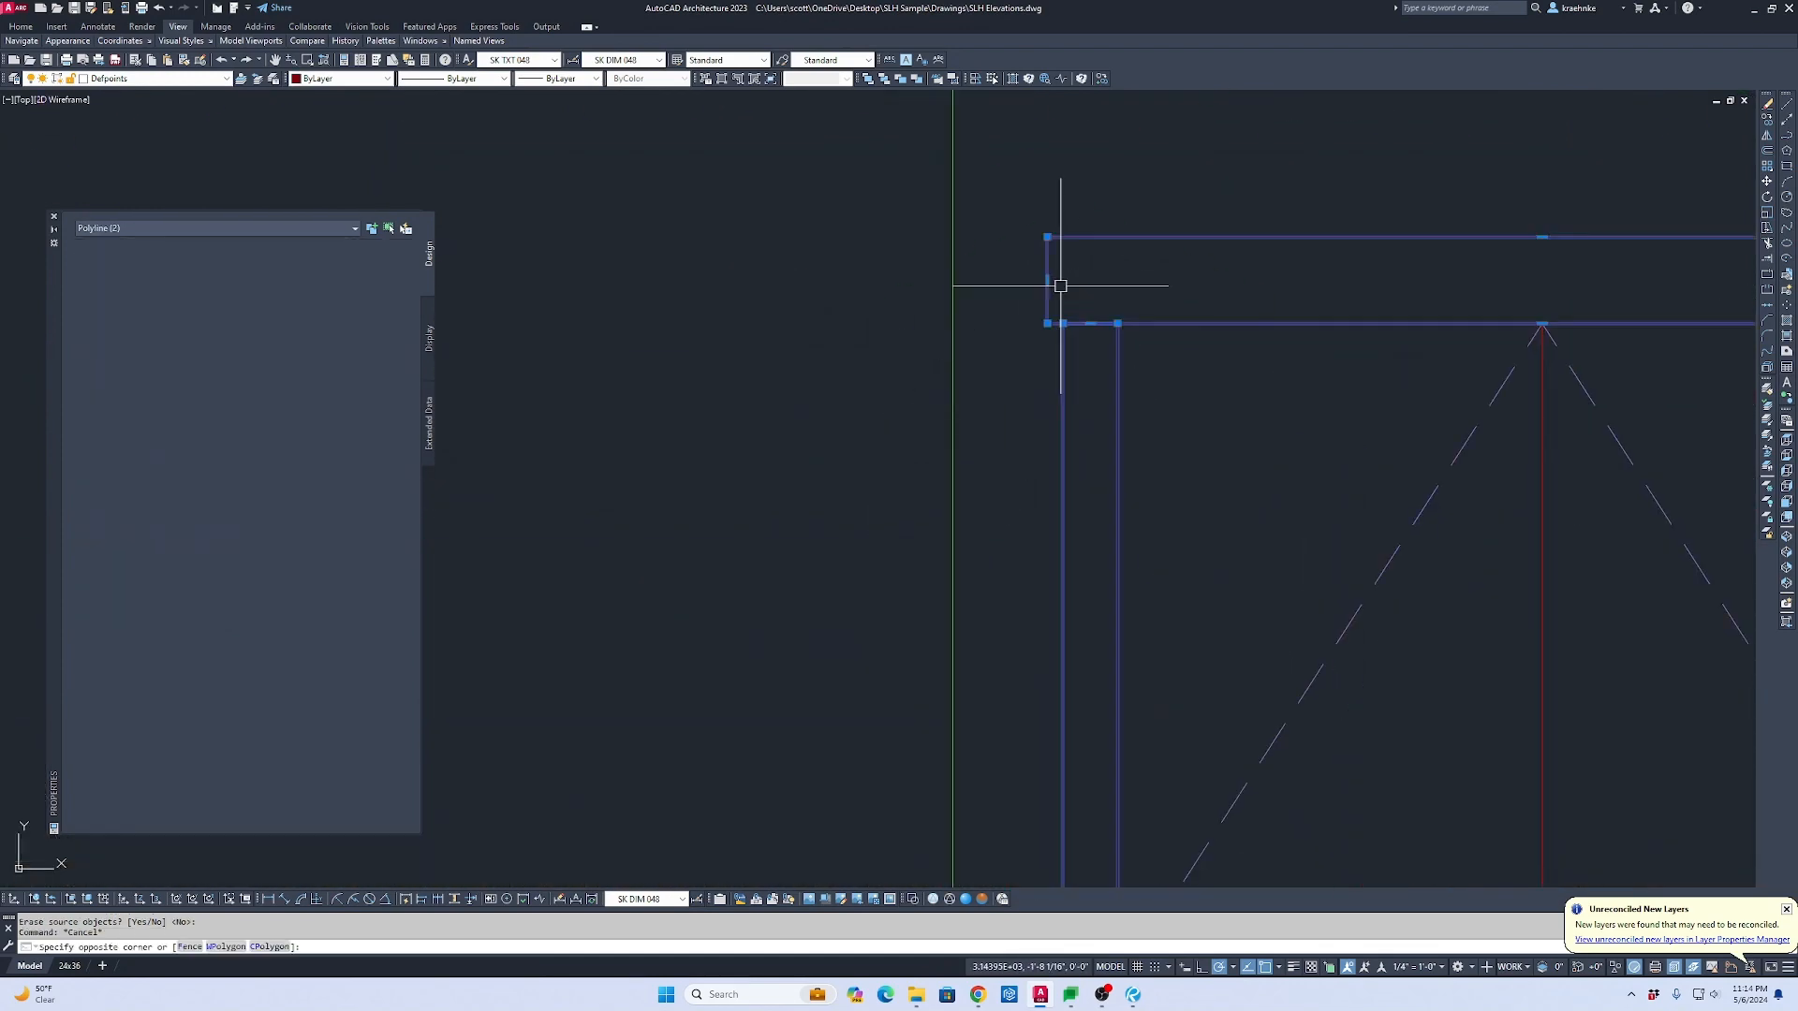
type("c")
key("Return")
left_click(1117, 324)
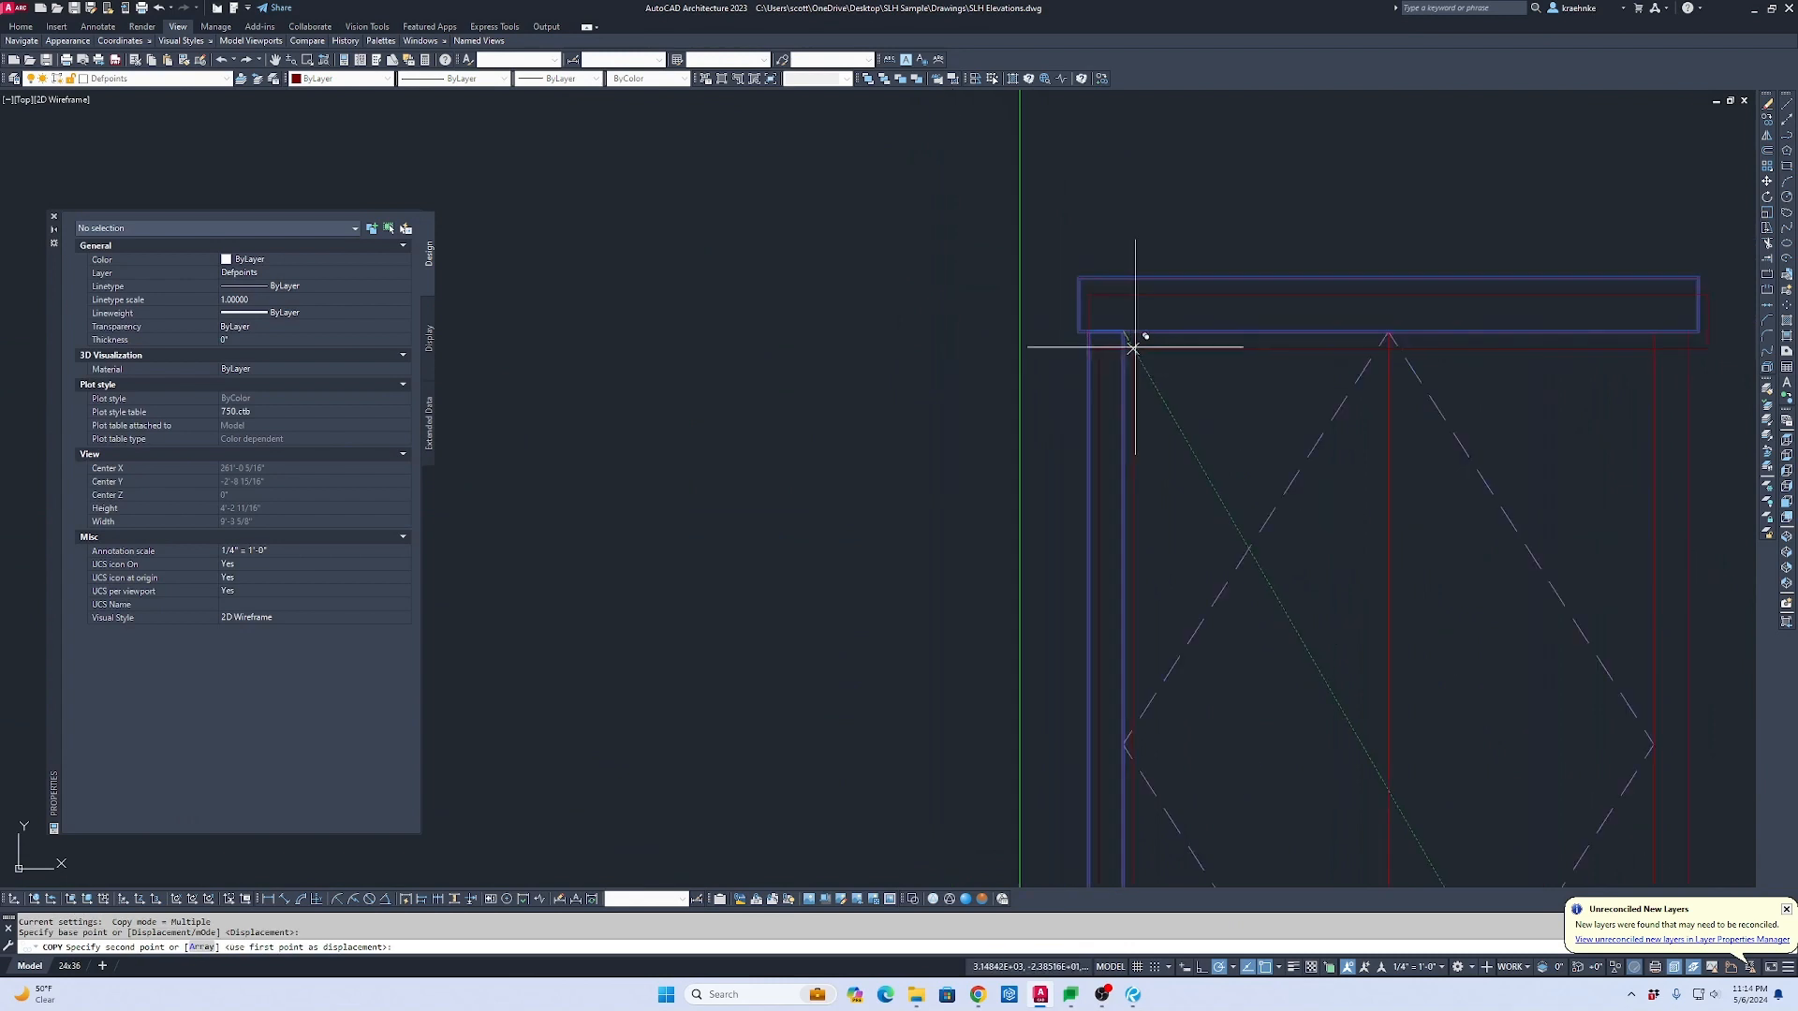
scroll(1144, 337, "down", 5)
middle_click_drag(934, 389, 952, 464)
scroll(952, 464, "down", 4)
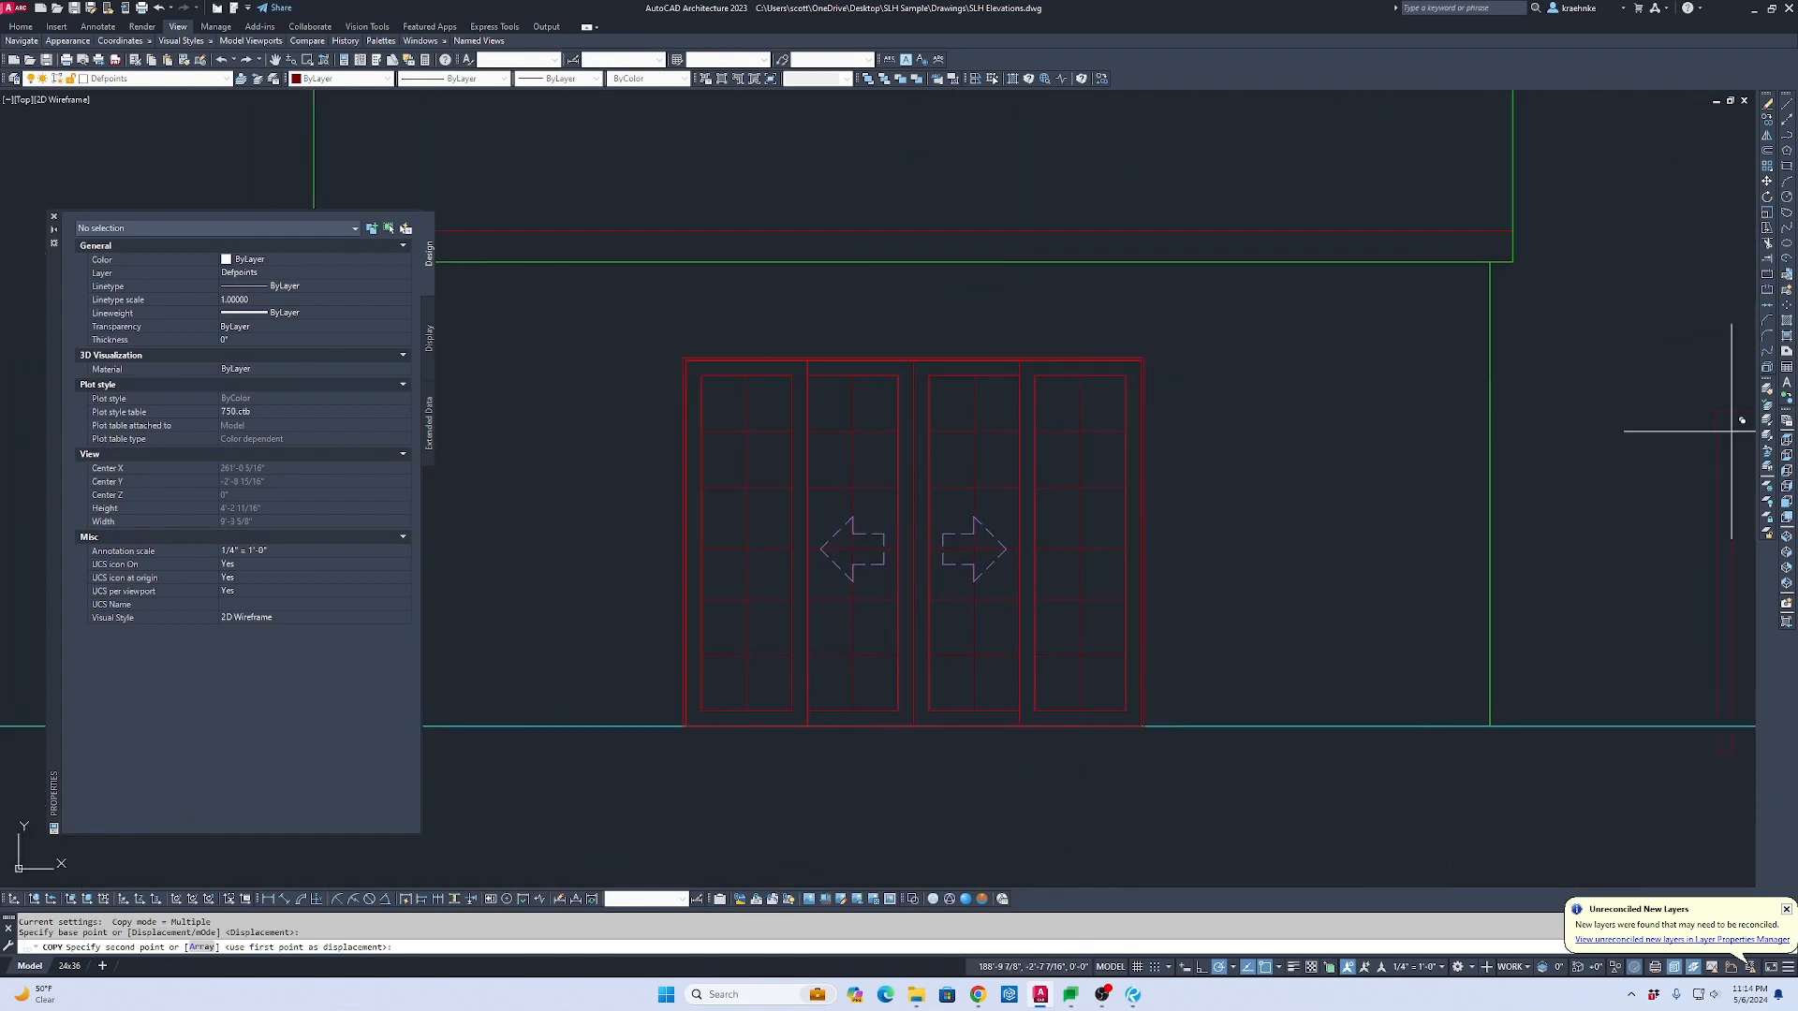
scroll(614, 321, "up", 5)
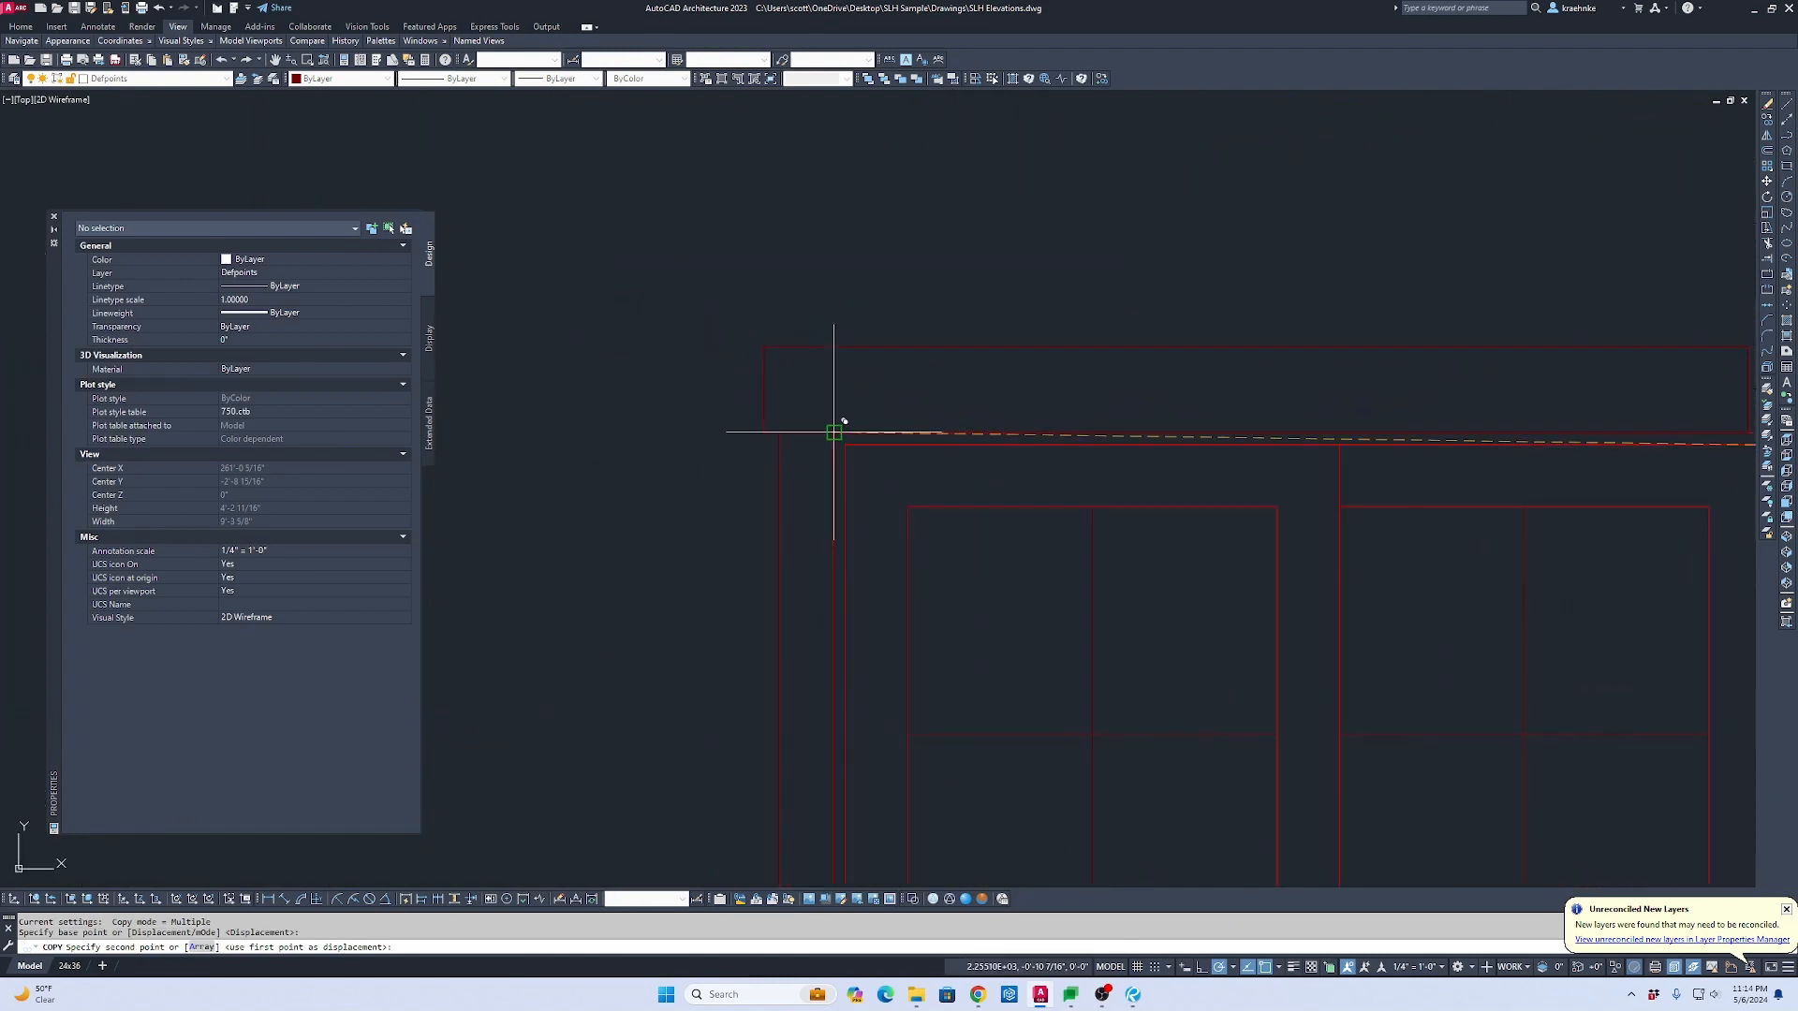
left_click(834, 426)
scroll(843, 498, "down", 5)
key("Escape")
Step: Stretch the lower end of the patio doors' left casing down to the ground line
scroll(843, 426, "up", 5)
key("Escape")
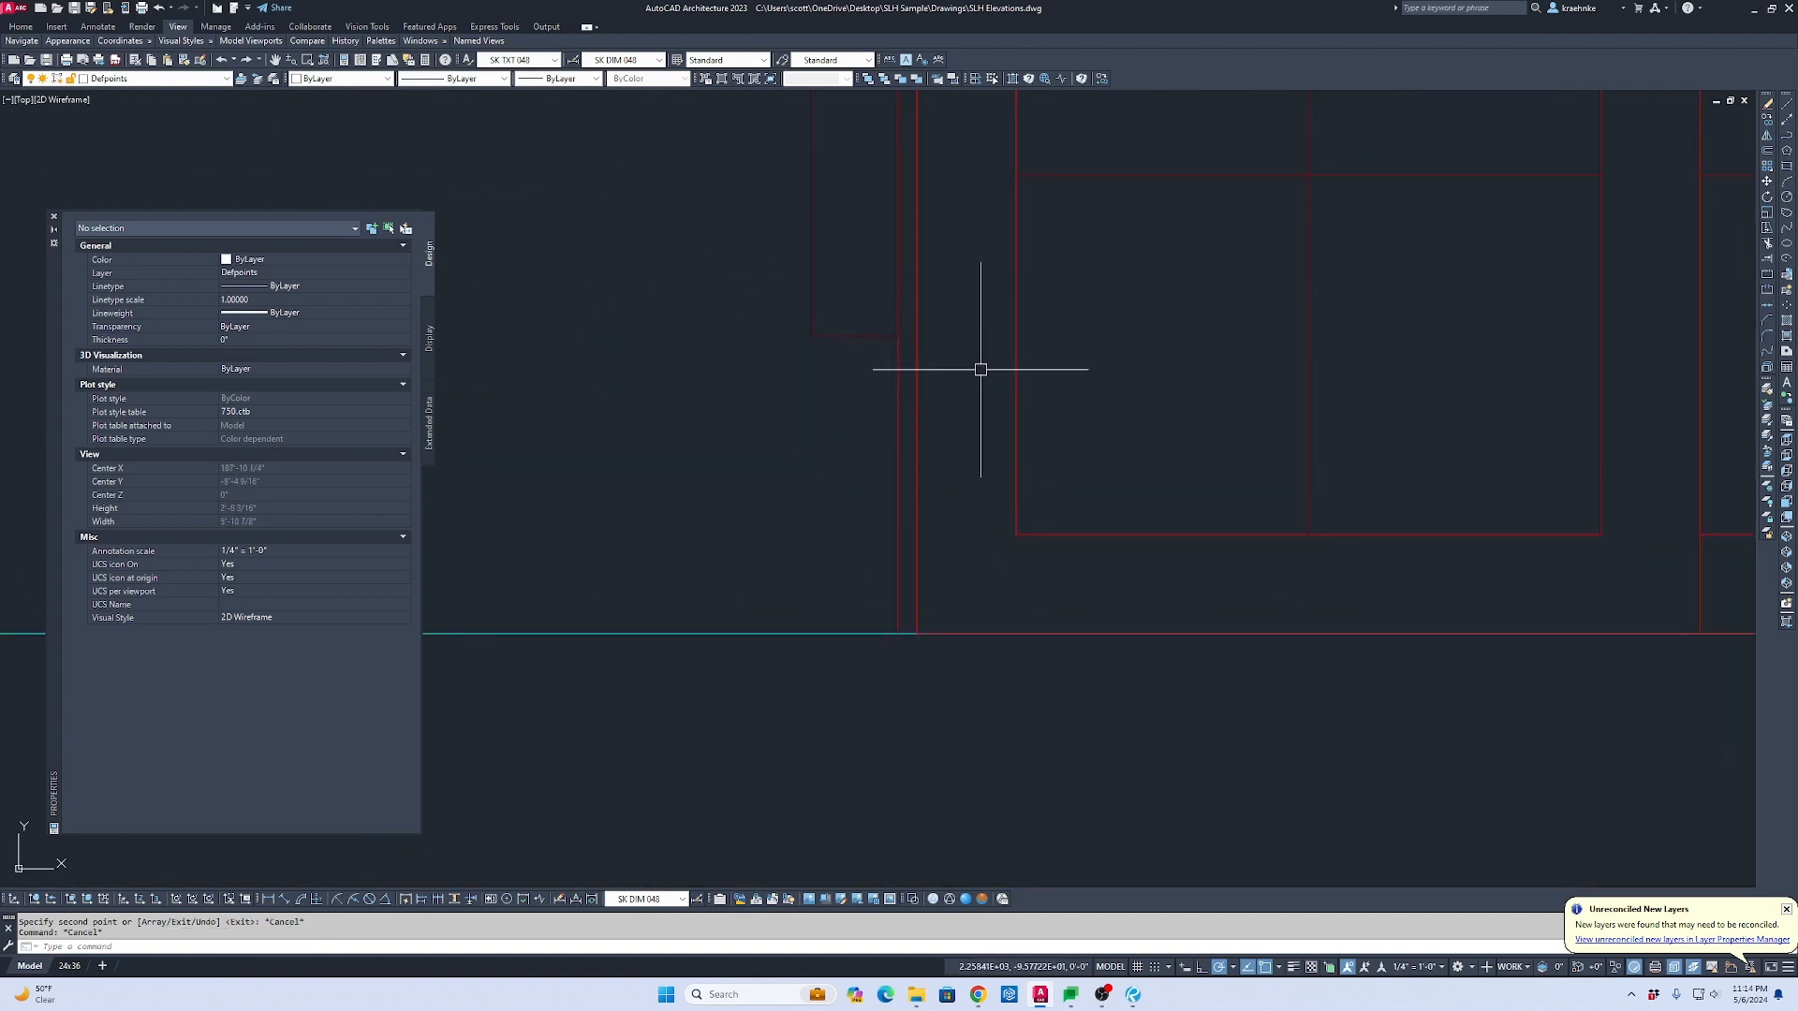
type("s")
key("space")
left_click(1084, 381)
left_click(706, 300)
key("space")
left_click(812, 336)
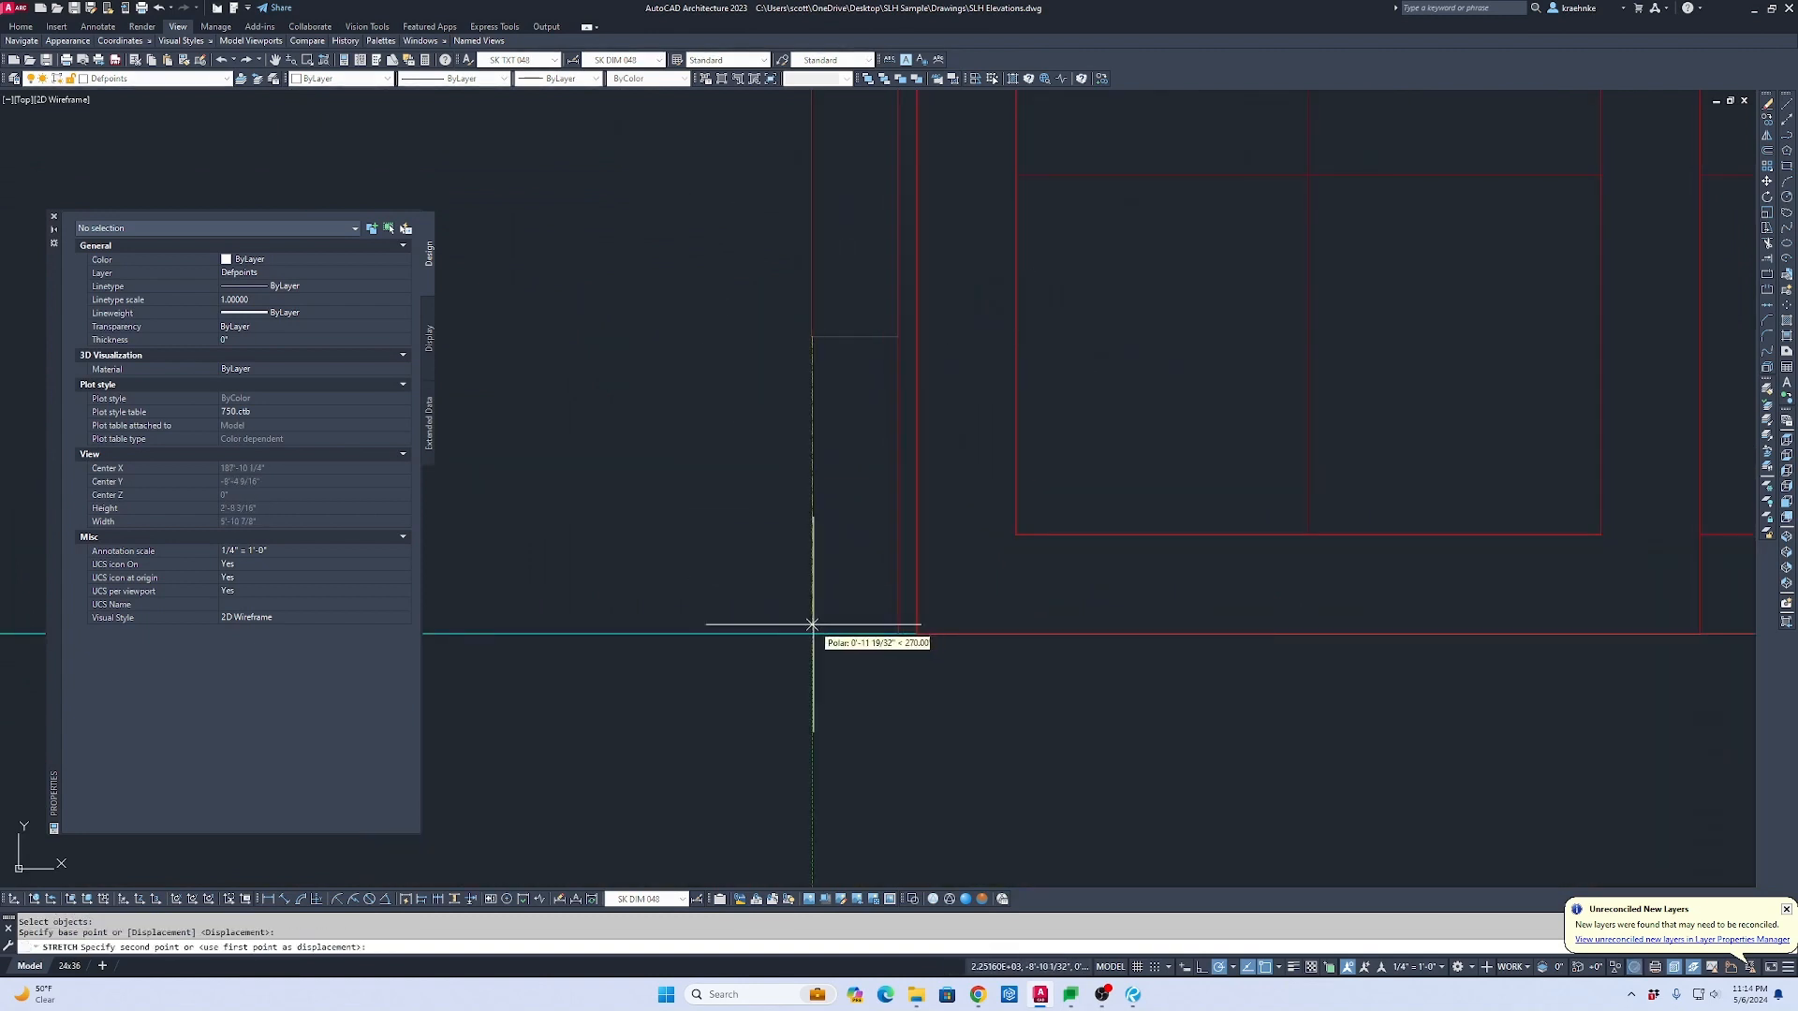
left_click(812, 632)
scroll(970, 553, "down", 4)
Step: Copy the patio doors' left casing to the right side of the door frame, aligned with its upper right corner
middle_click_drag(971, 560, 865, 710)
scroll(866, 366, "up", 6)
key("Escape")
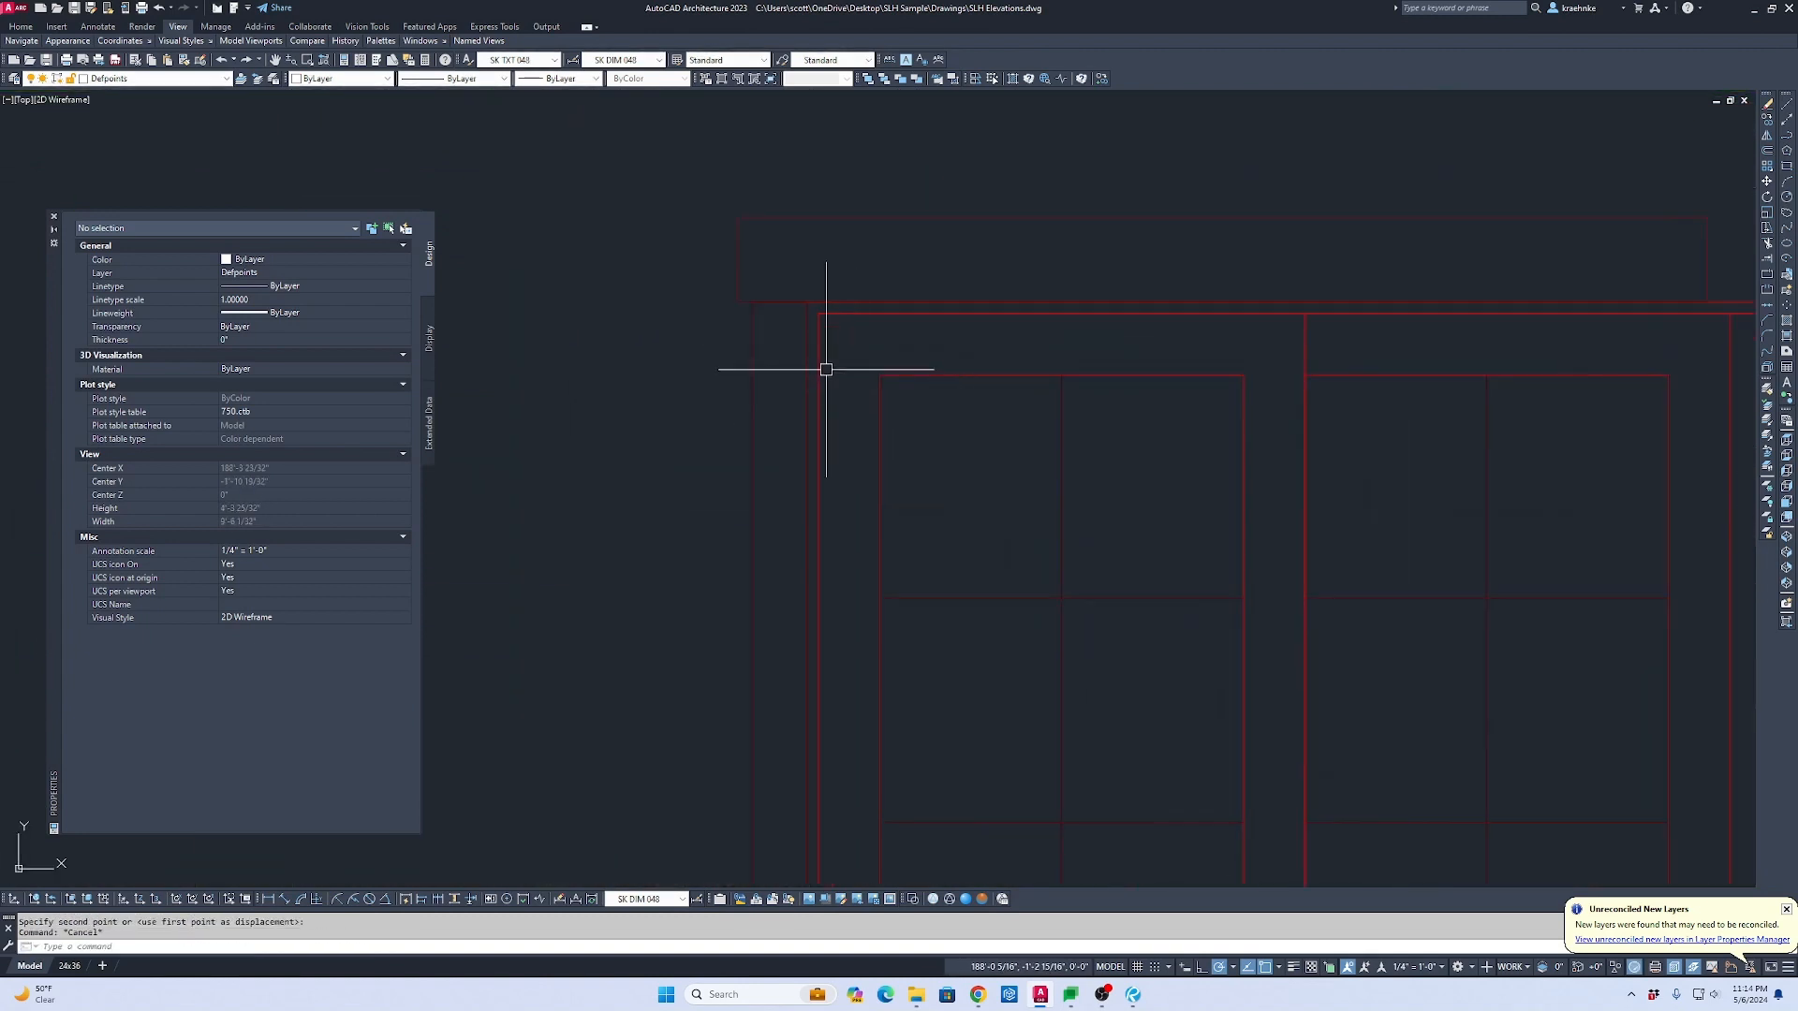
left_click(788, 349)
left_click(719, 329)
type("c")
key("space")
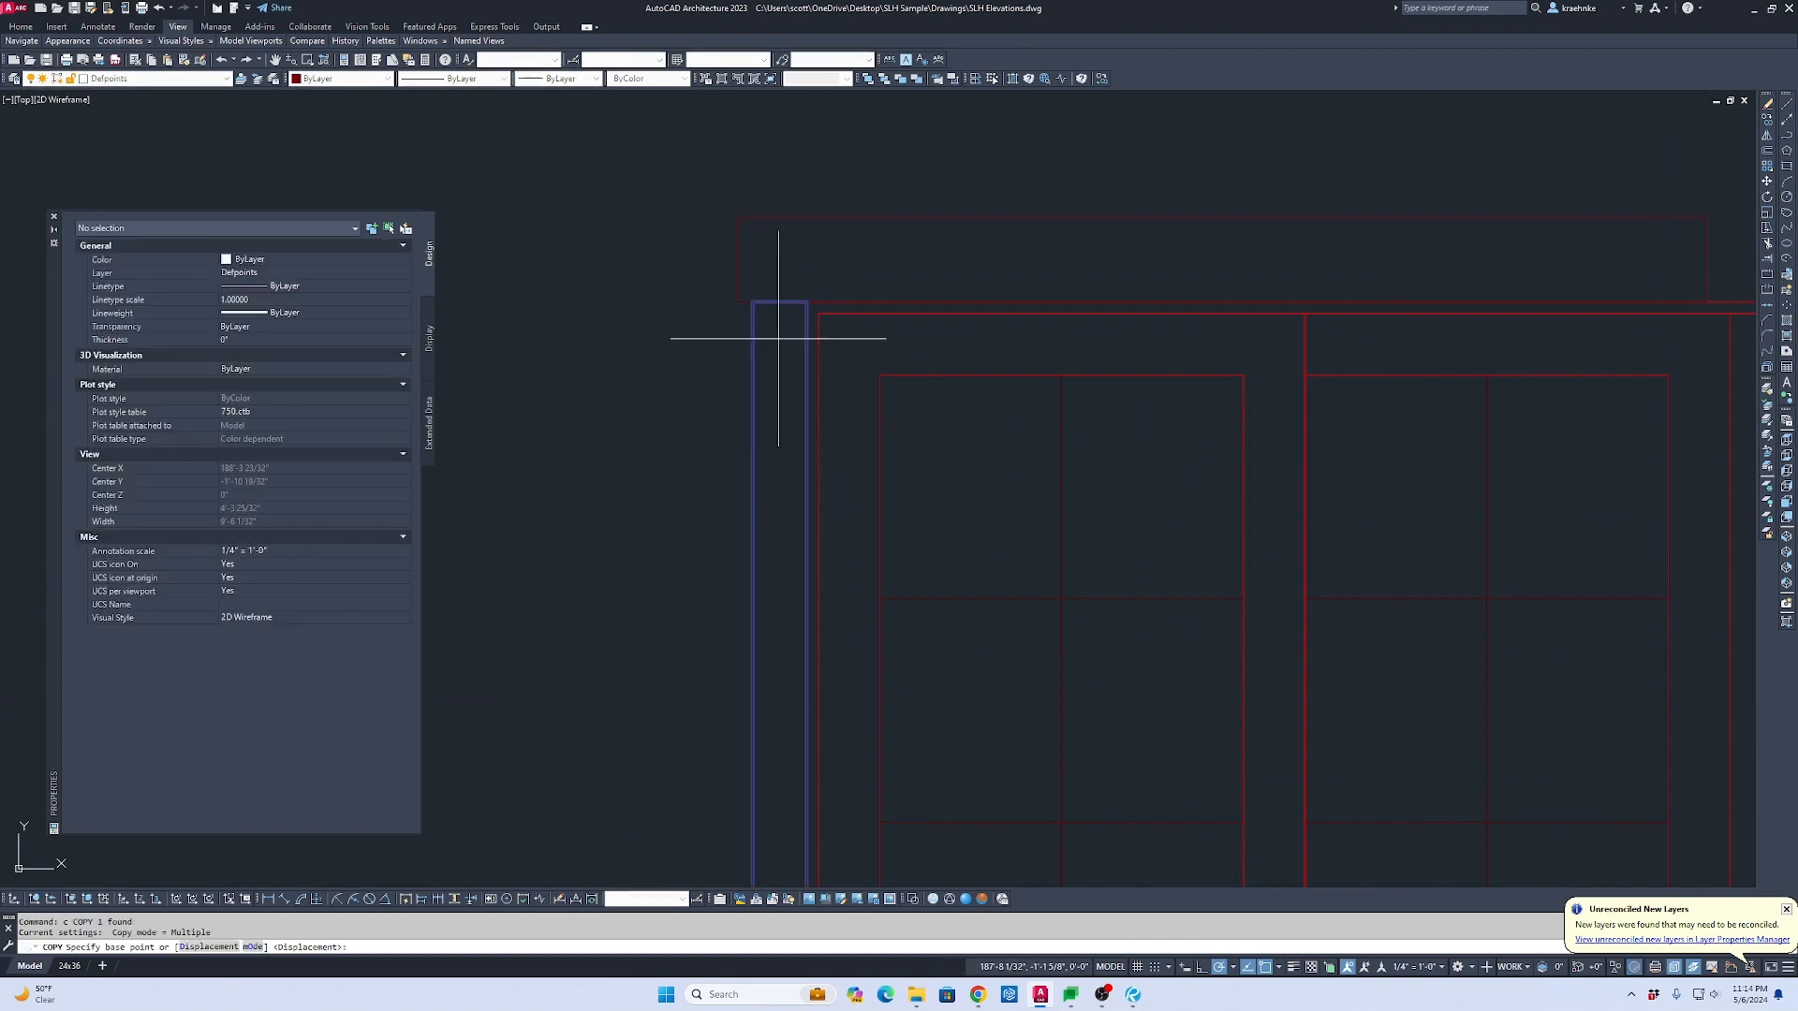
left_click(752, 302)
middle_click_drag(947, 344, 525, 374)
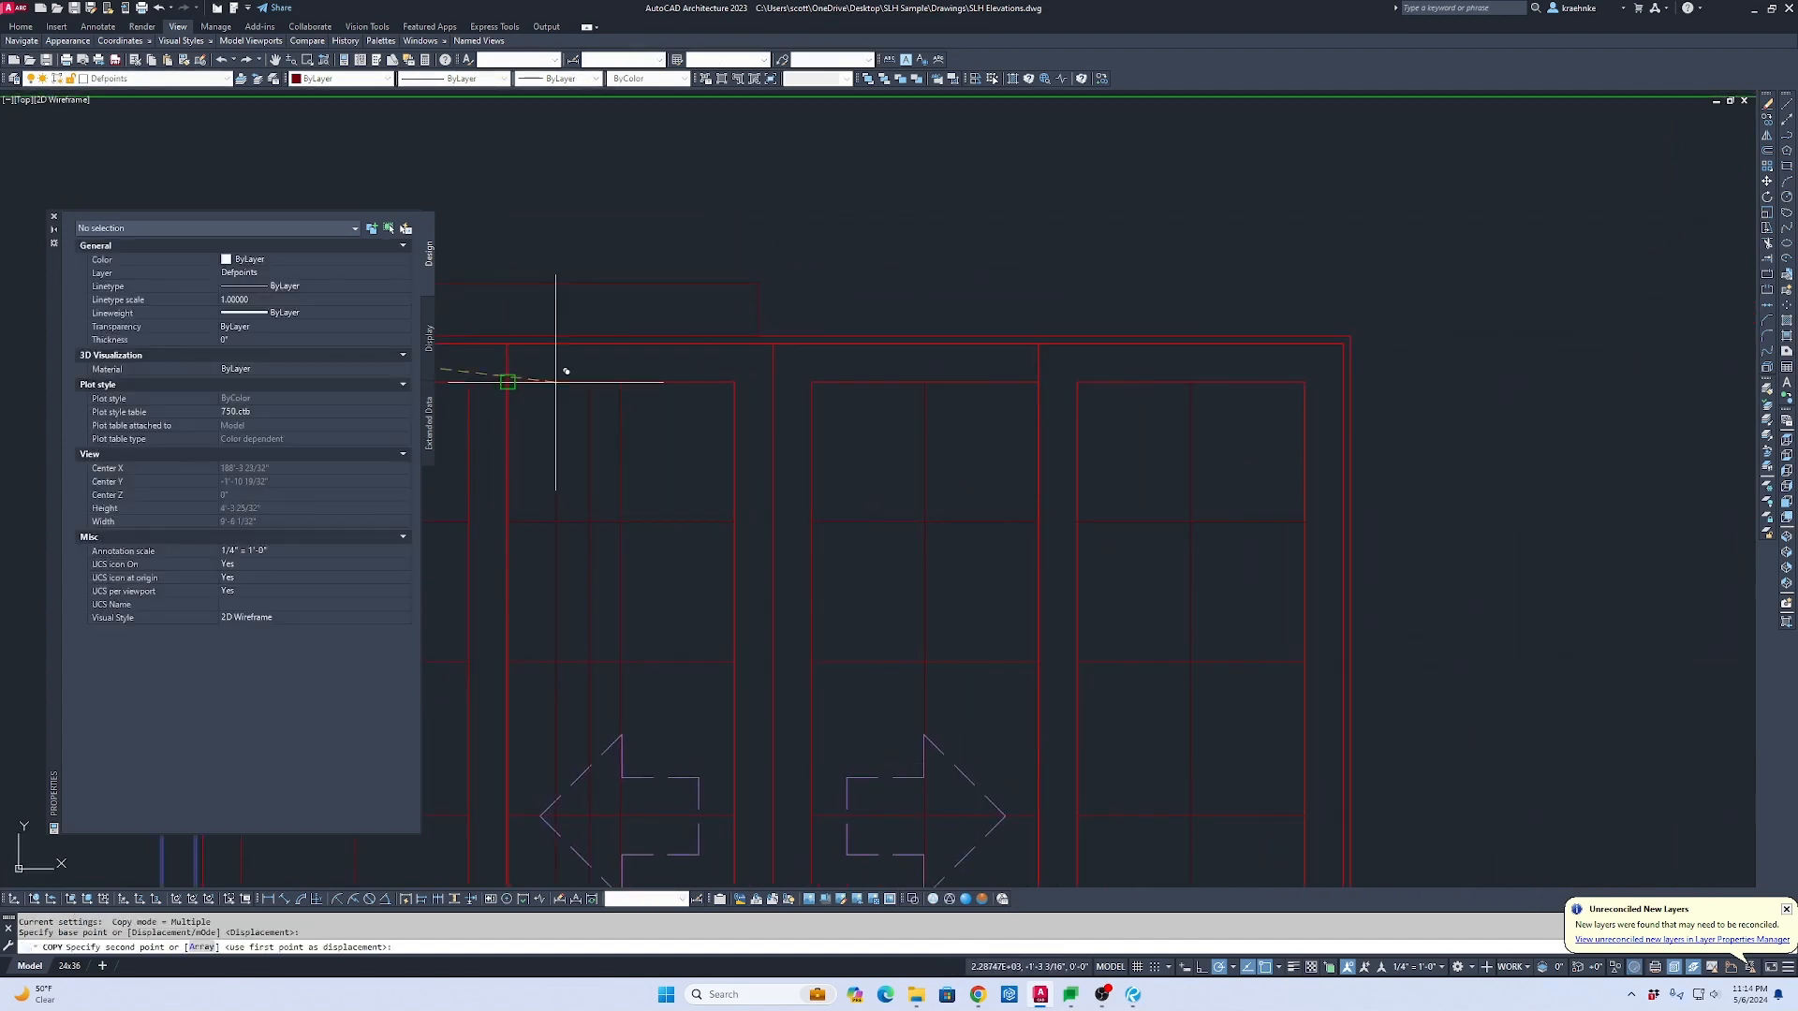
scroll(1401, 341, "up", 2)
left_click(1268, 327)
scroll(1260, 360, "down", 2)
middle_click_drag(1257, 365, 1741, 472)
scroll(1742, 472, "up", 2)
key("Escape")
key("Escape")
scroll(1011, 355, "up", 2)
scroll(1034, 375, "down", 4)
middle_click_drag(848, 369, 1336, 413)
key("Escape")
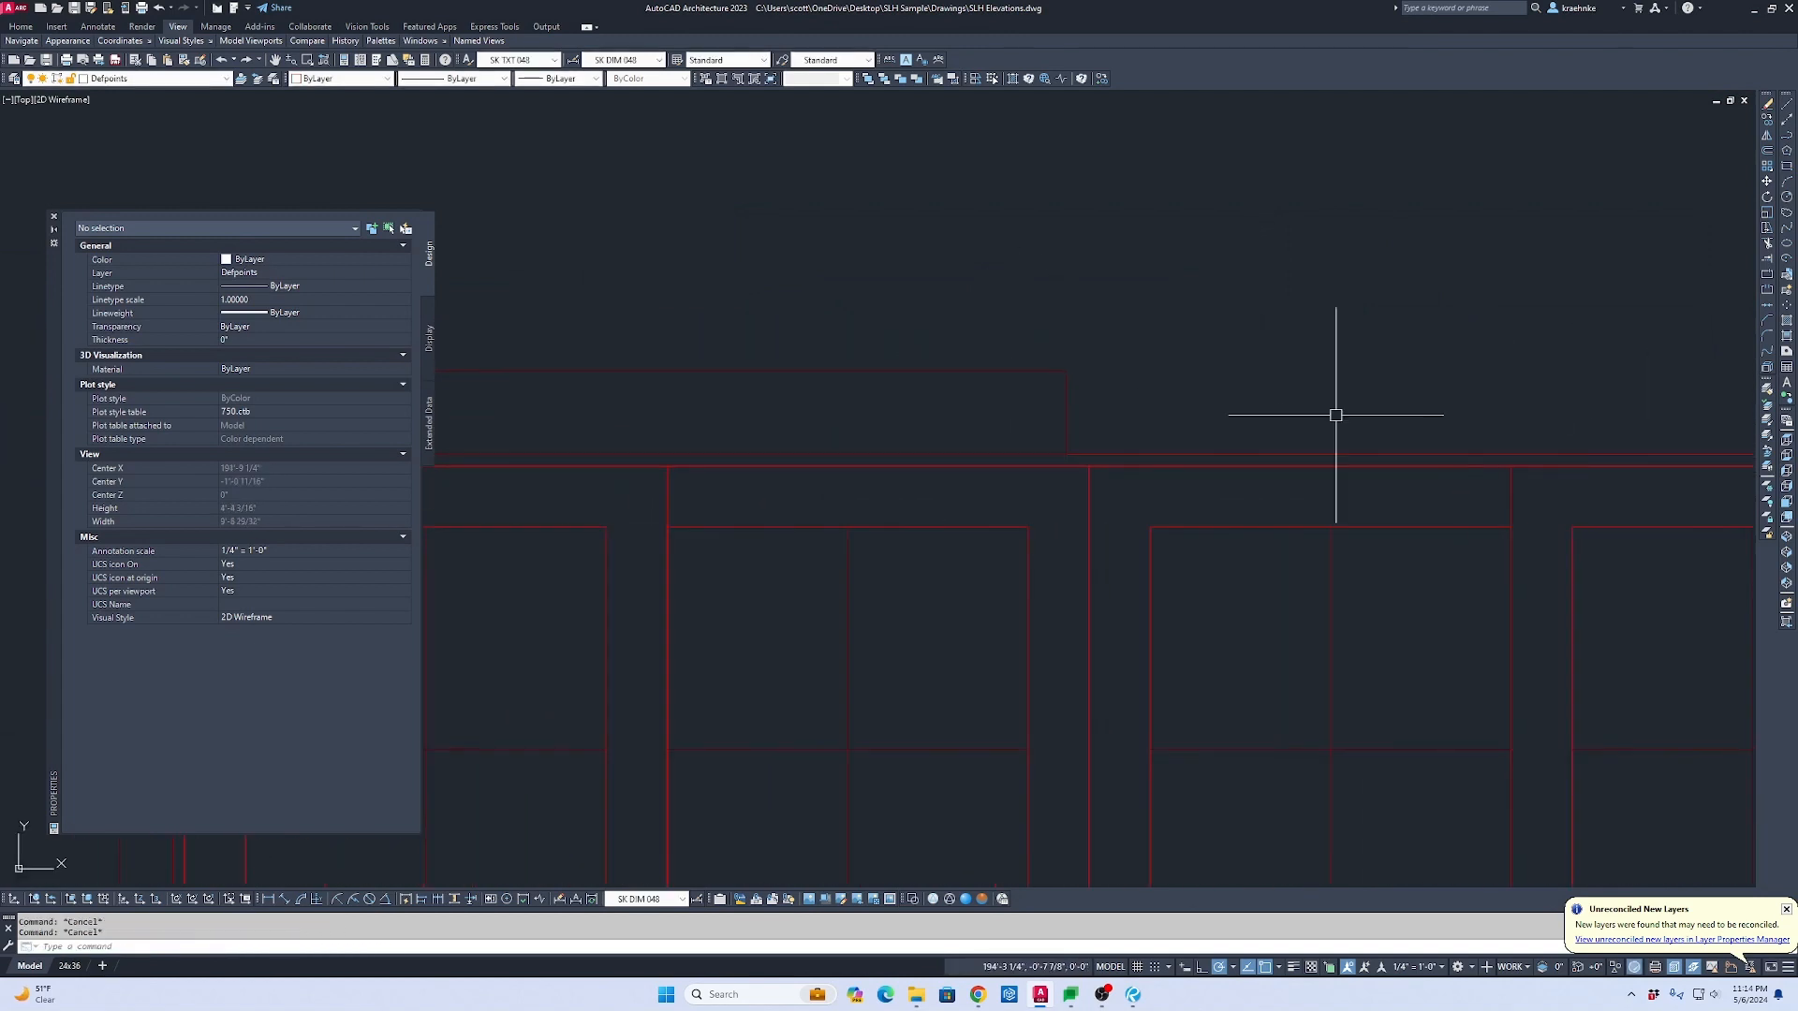
Step: Stretch the head trim's right end over the patio doors' right casing, with an overhang of 1 inch
scroll(1081, 385, "up", 4)
type("s")
key("Return")
left_click(1055, 291)
left_click(1031, 634)
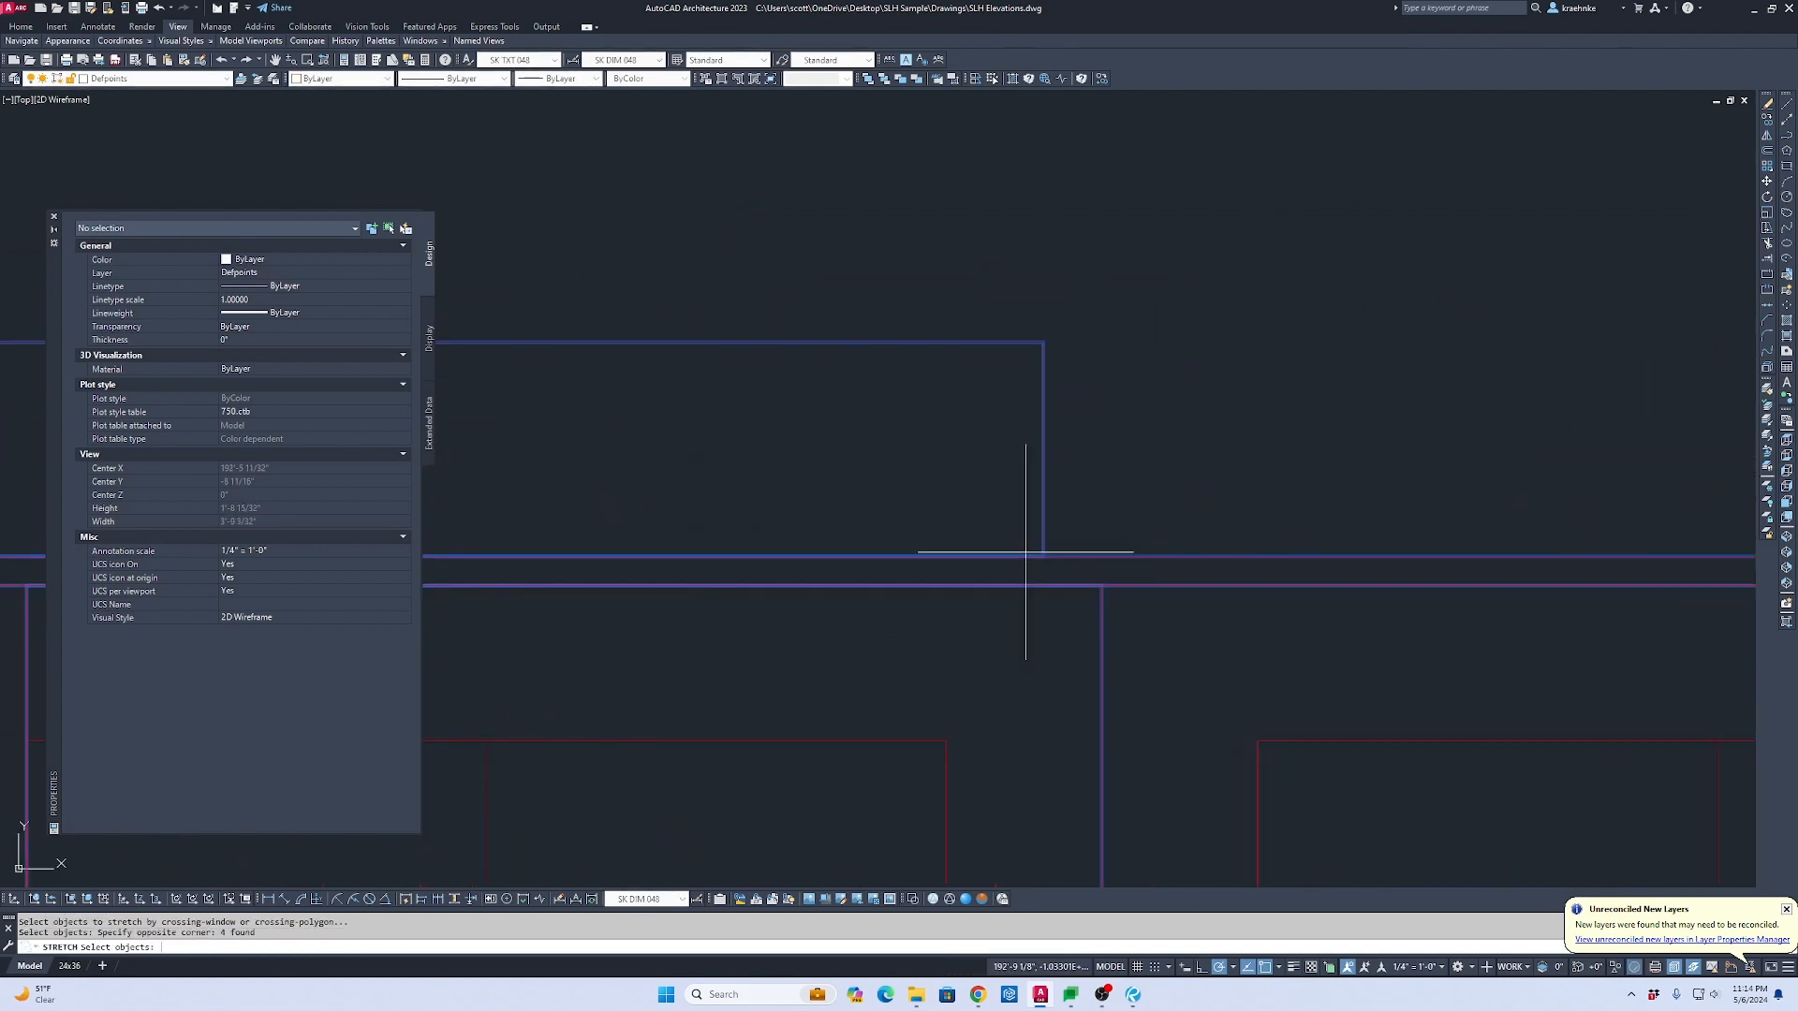
key("Return")
type("1")
key("Return")
scroll(1033, 555, "down", 4)
middle_click_drag(1050, 557, 664, 516)
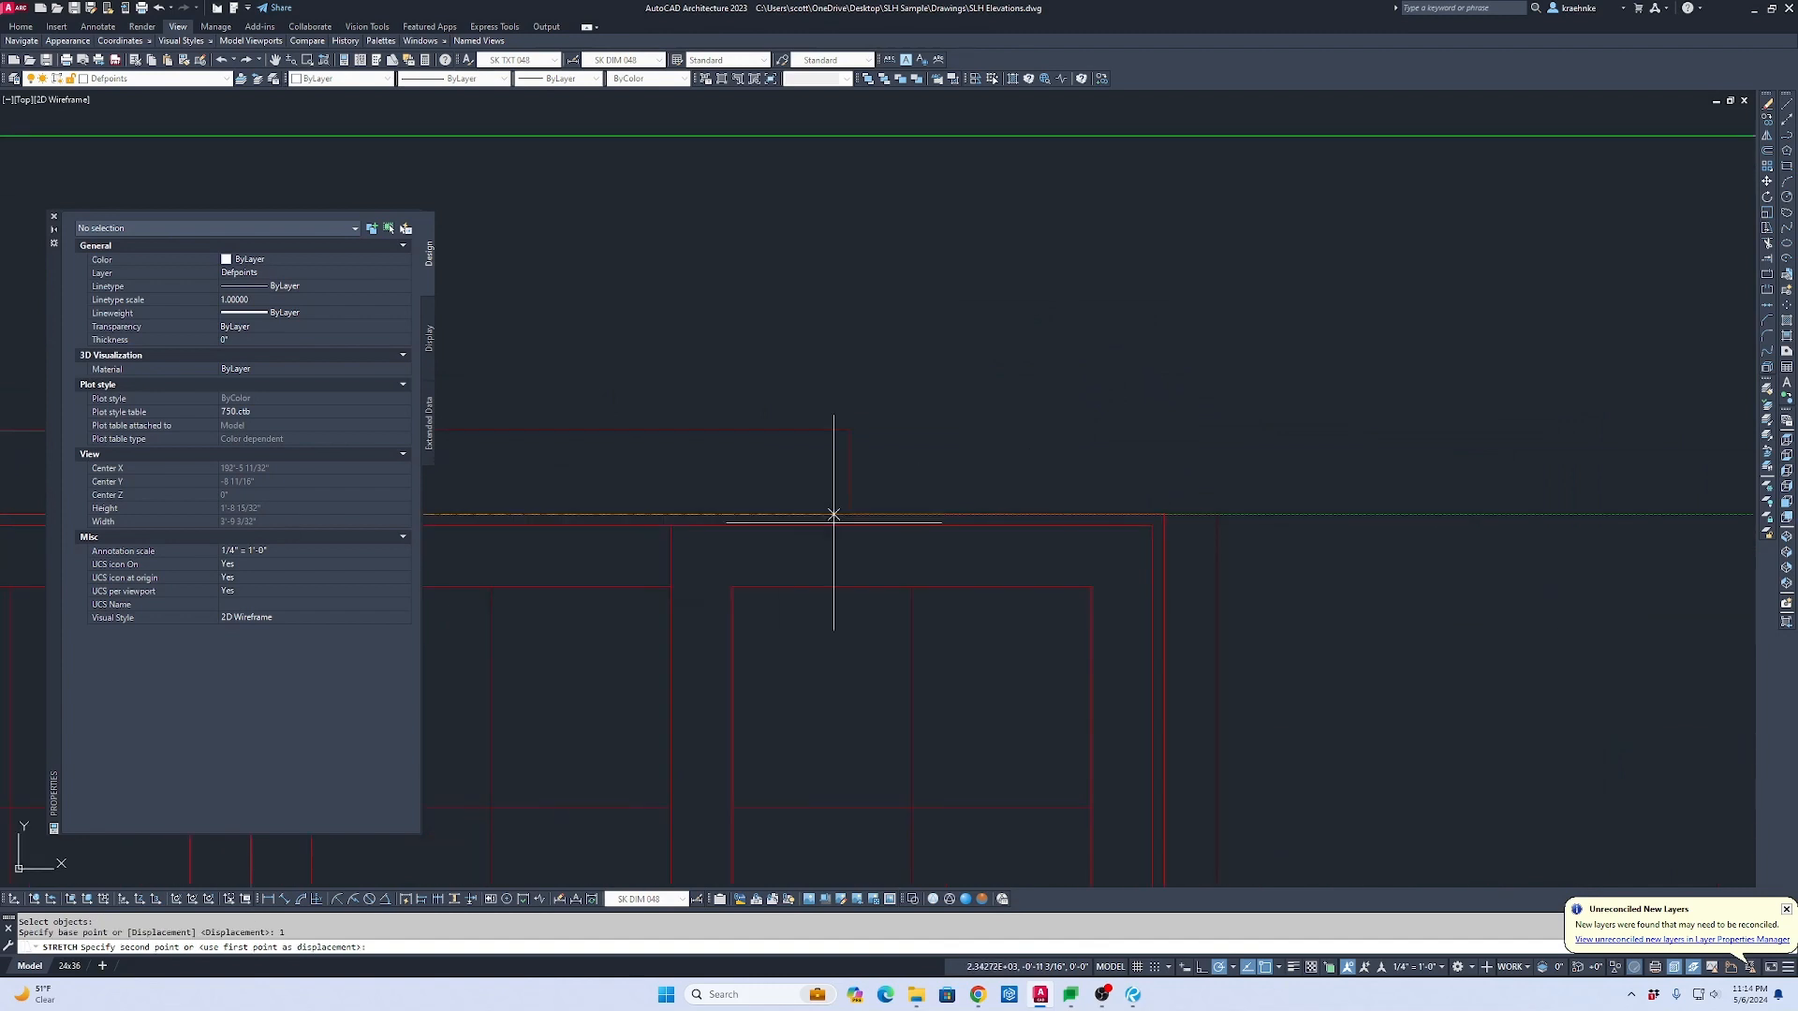
key("Escape")
scroll(1232, 530, "down", 4)
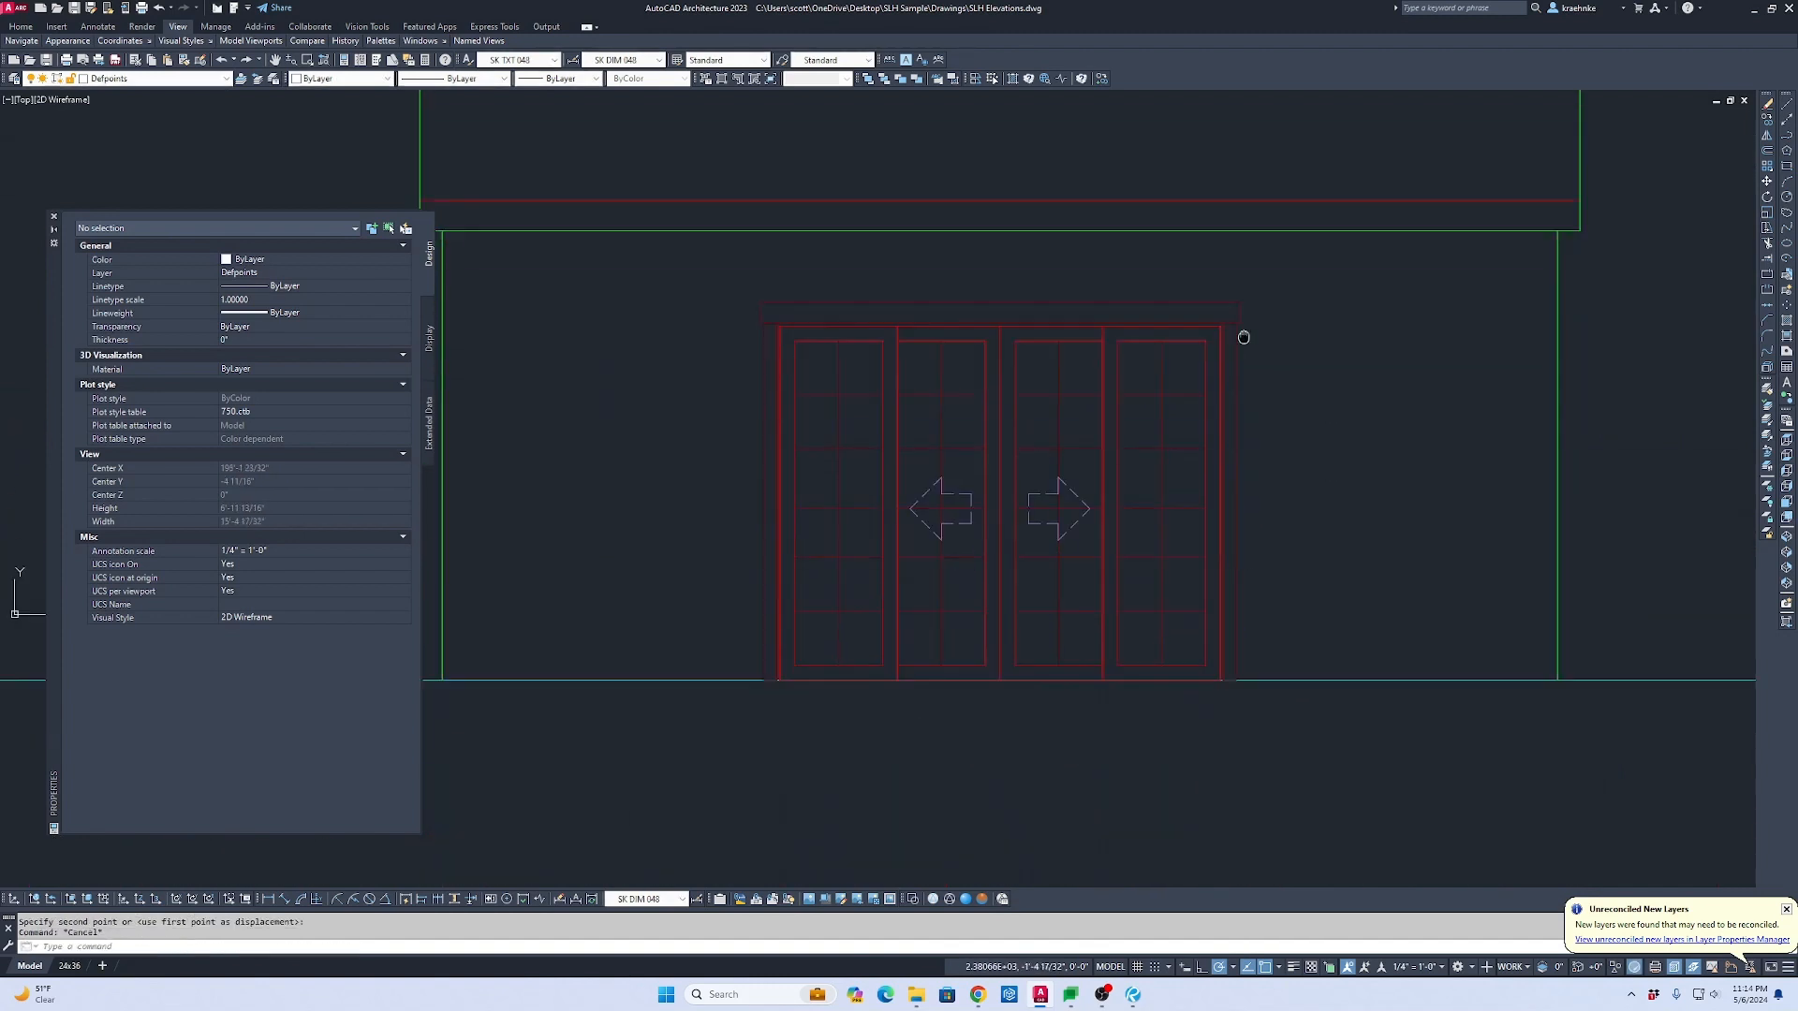
Step: Compare the drafted pool elevation with the sketches, examining the trellis, siding, gable and door trim on the pool and side elevations
middle_click_drag(1244, 337, 1332, 293)
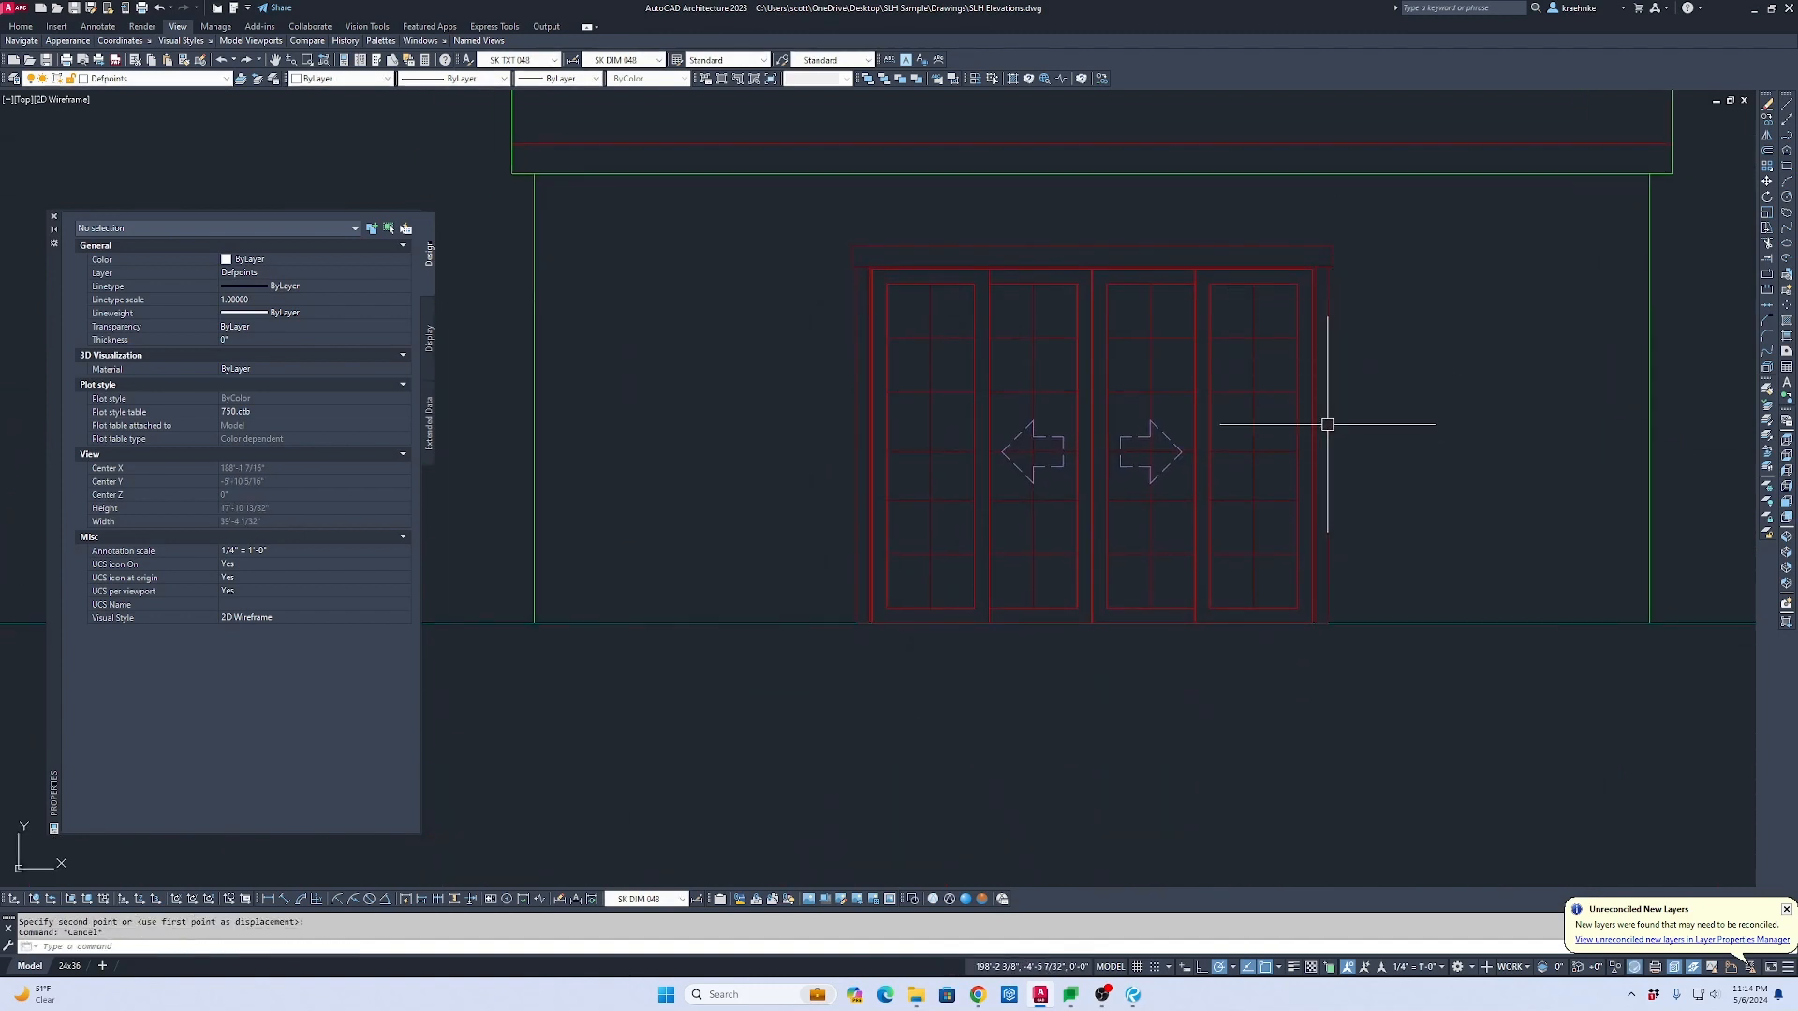
scroll(1264, 441, "down", 2)
middle_click_drag(1232, 449, 1053, 42)
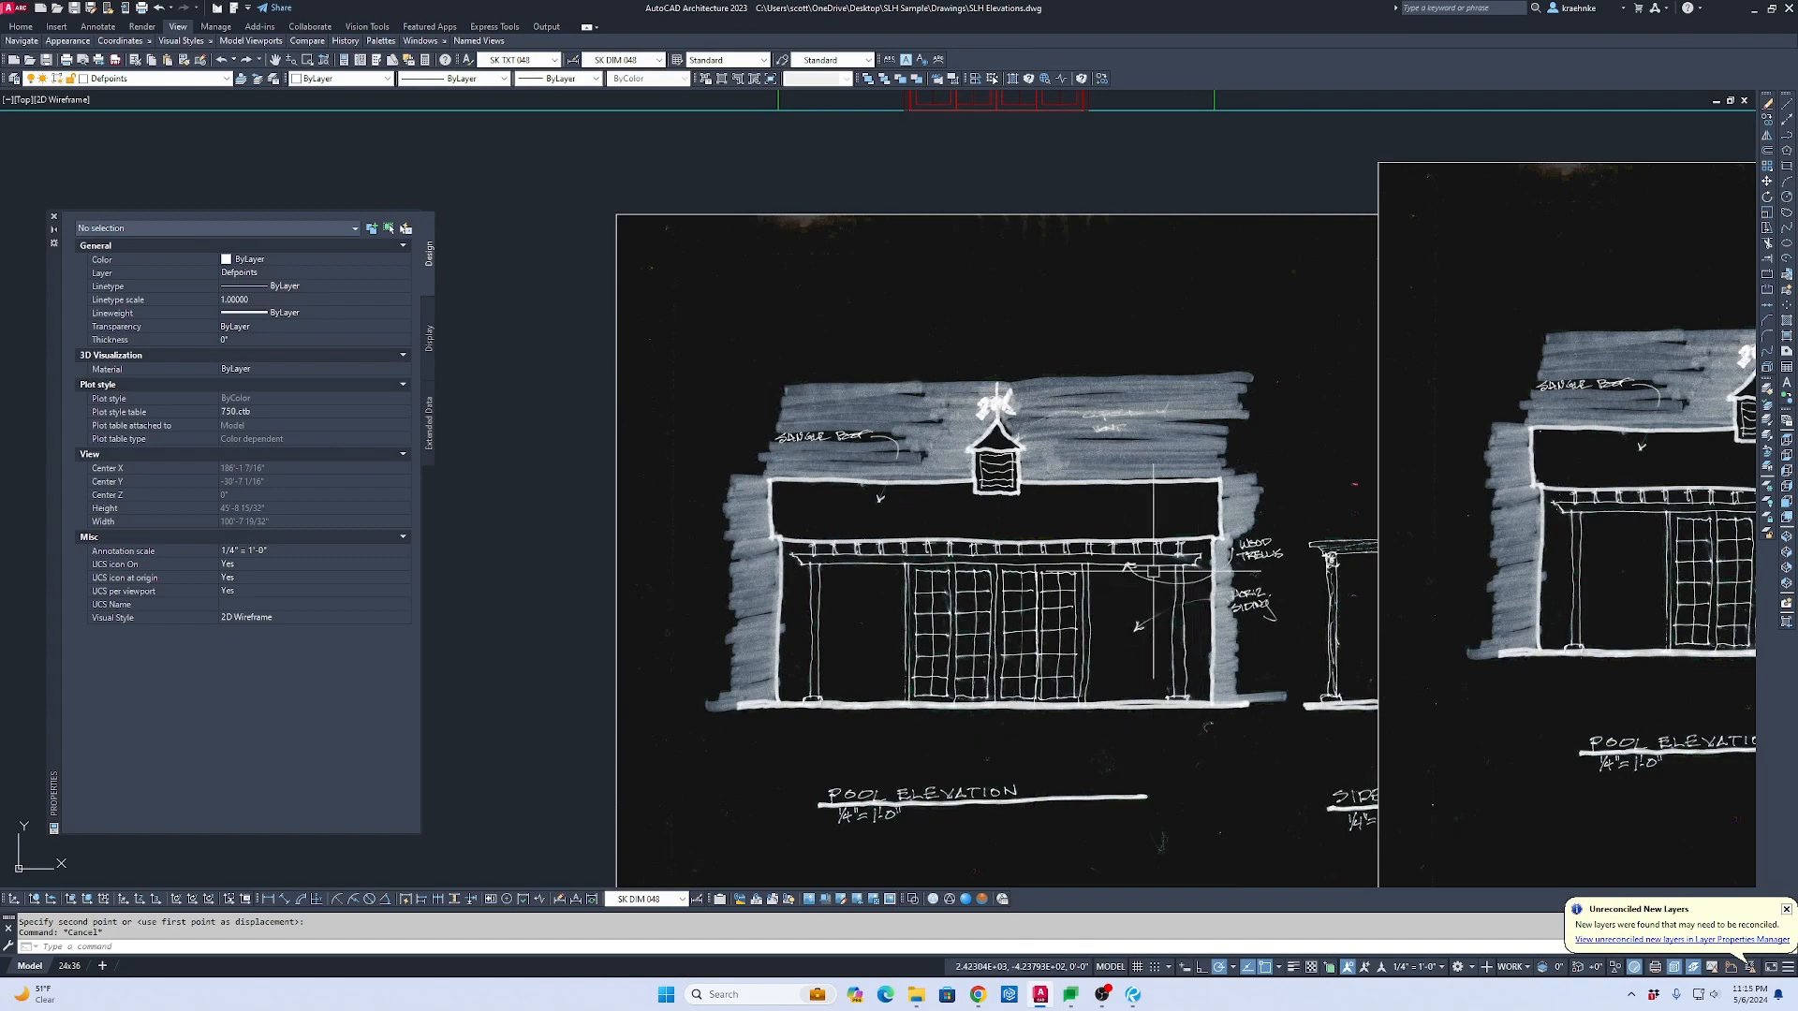
scroll(1218, 518, "down", 4)
middle_click_drag(1217, 517, 1185, 841)
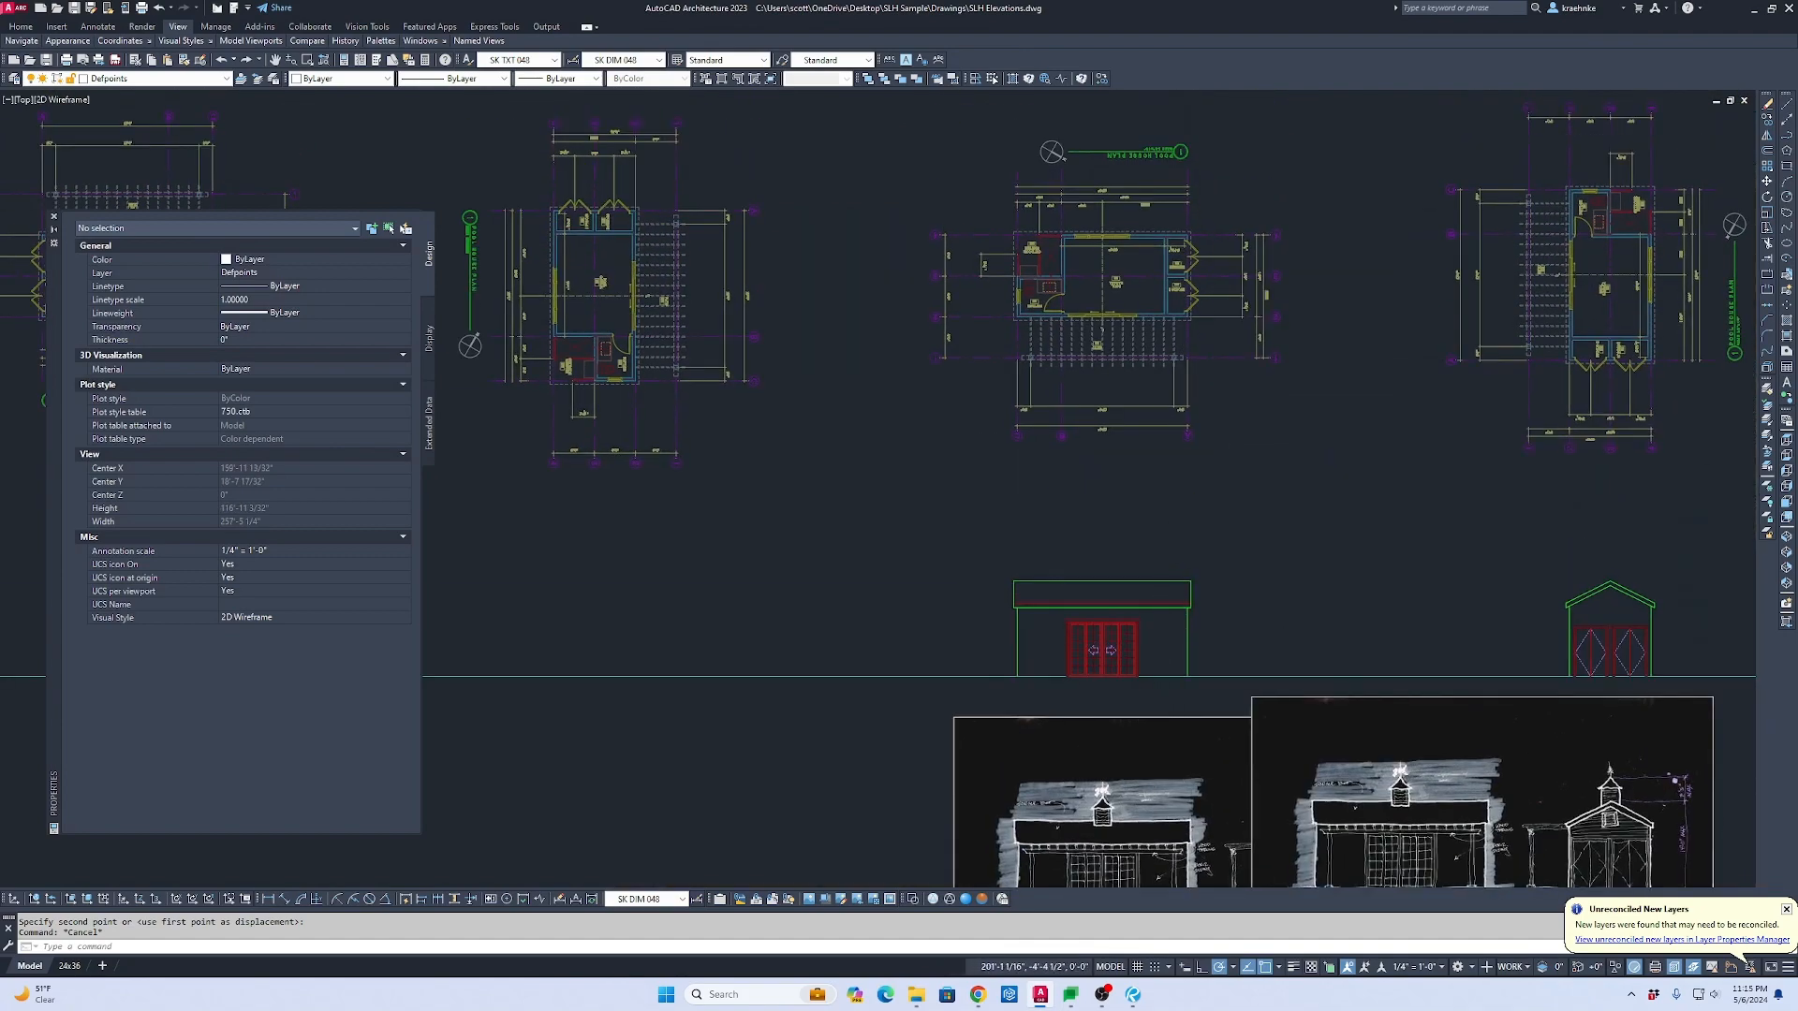
scroll(1167, 663, "up", 6)
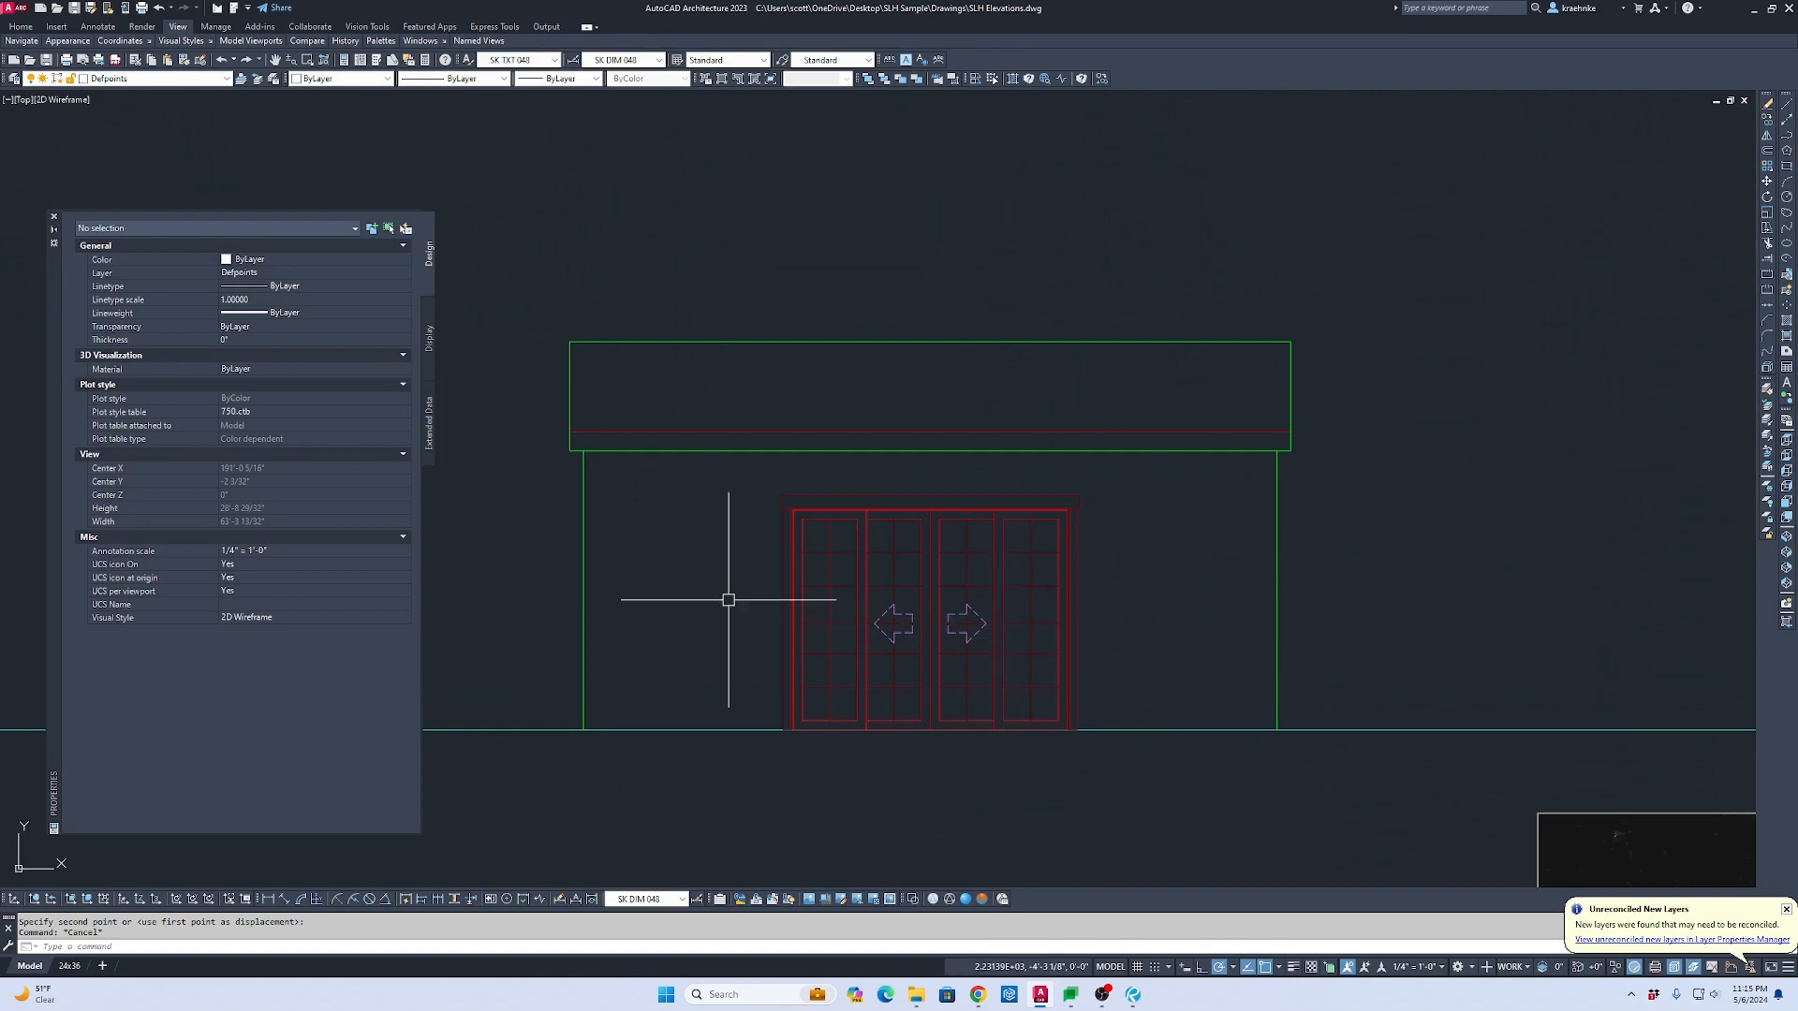
mouse_move(731, 598)
middle_mouse_down()
mouse_move(697, 556)
mouse_move(767, 576)
mouse_move(834, 203)
middle_mouse_up()
scroll(704, 552, "down", 2)
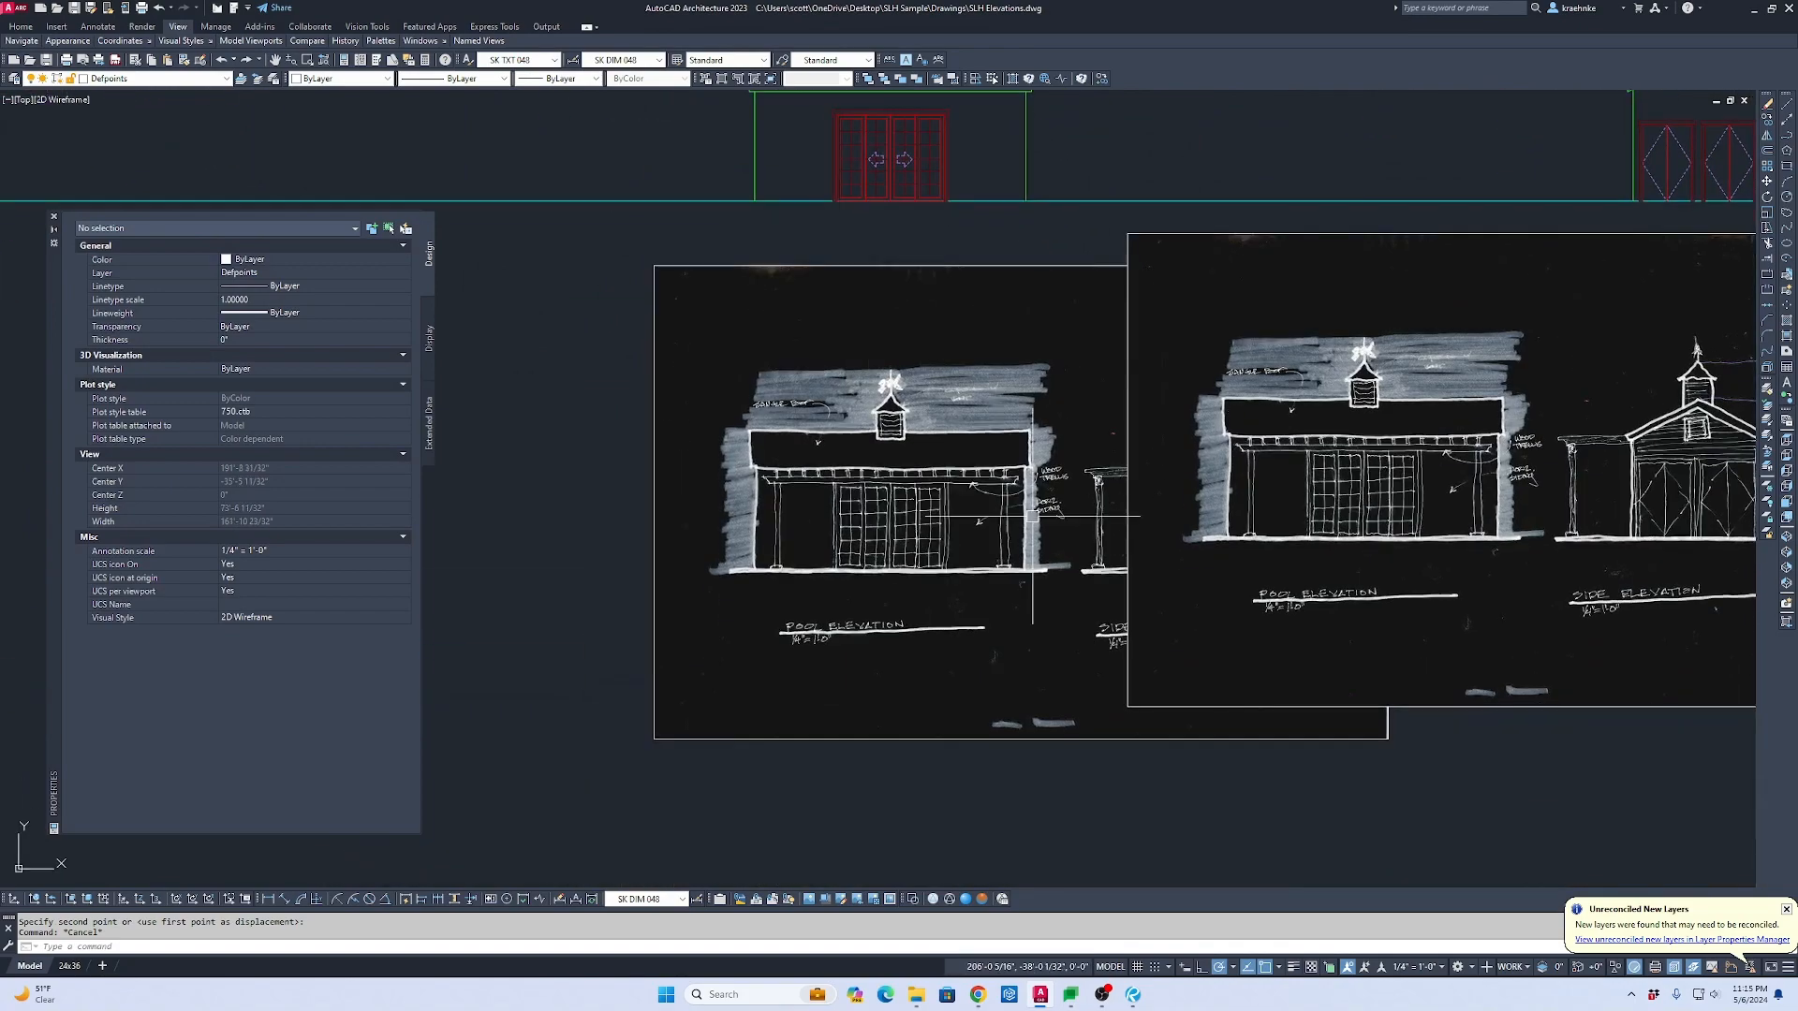
scroll(1065, 530, "up", 3)
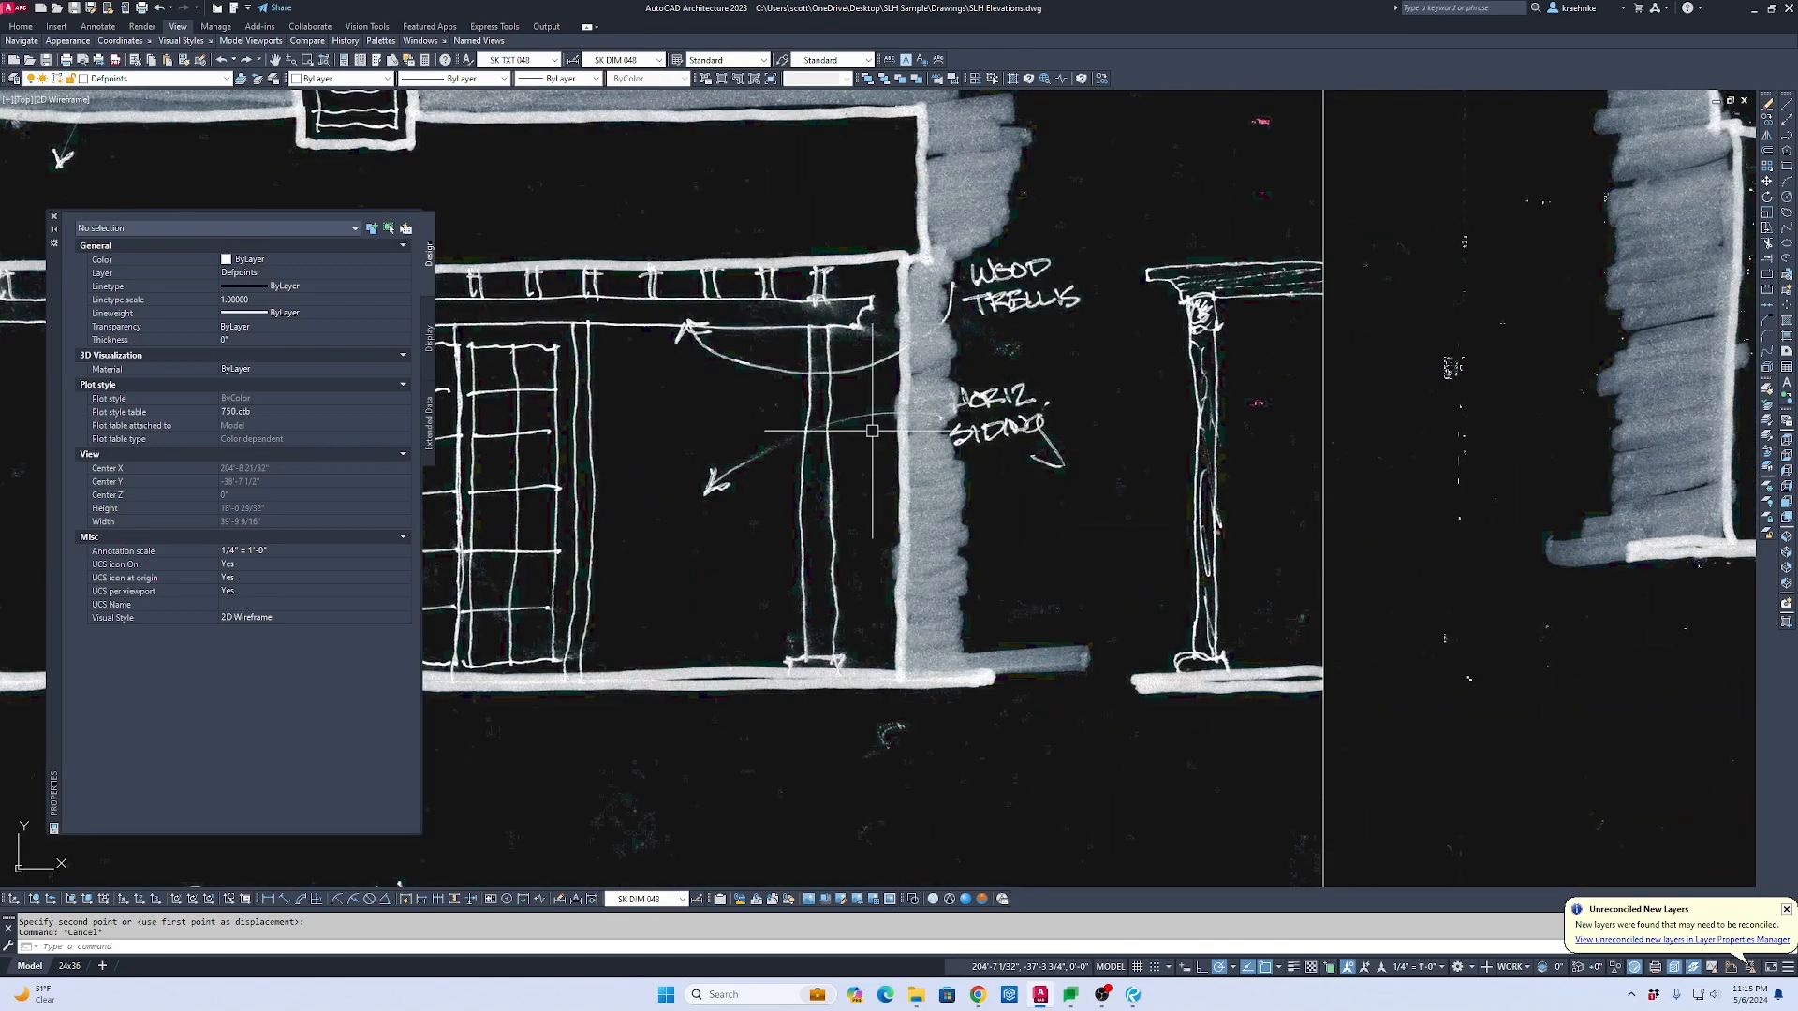
scroll(1012, 437, "down", 3)
middle_click_drag(1011, 437, 484, 497)
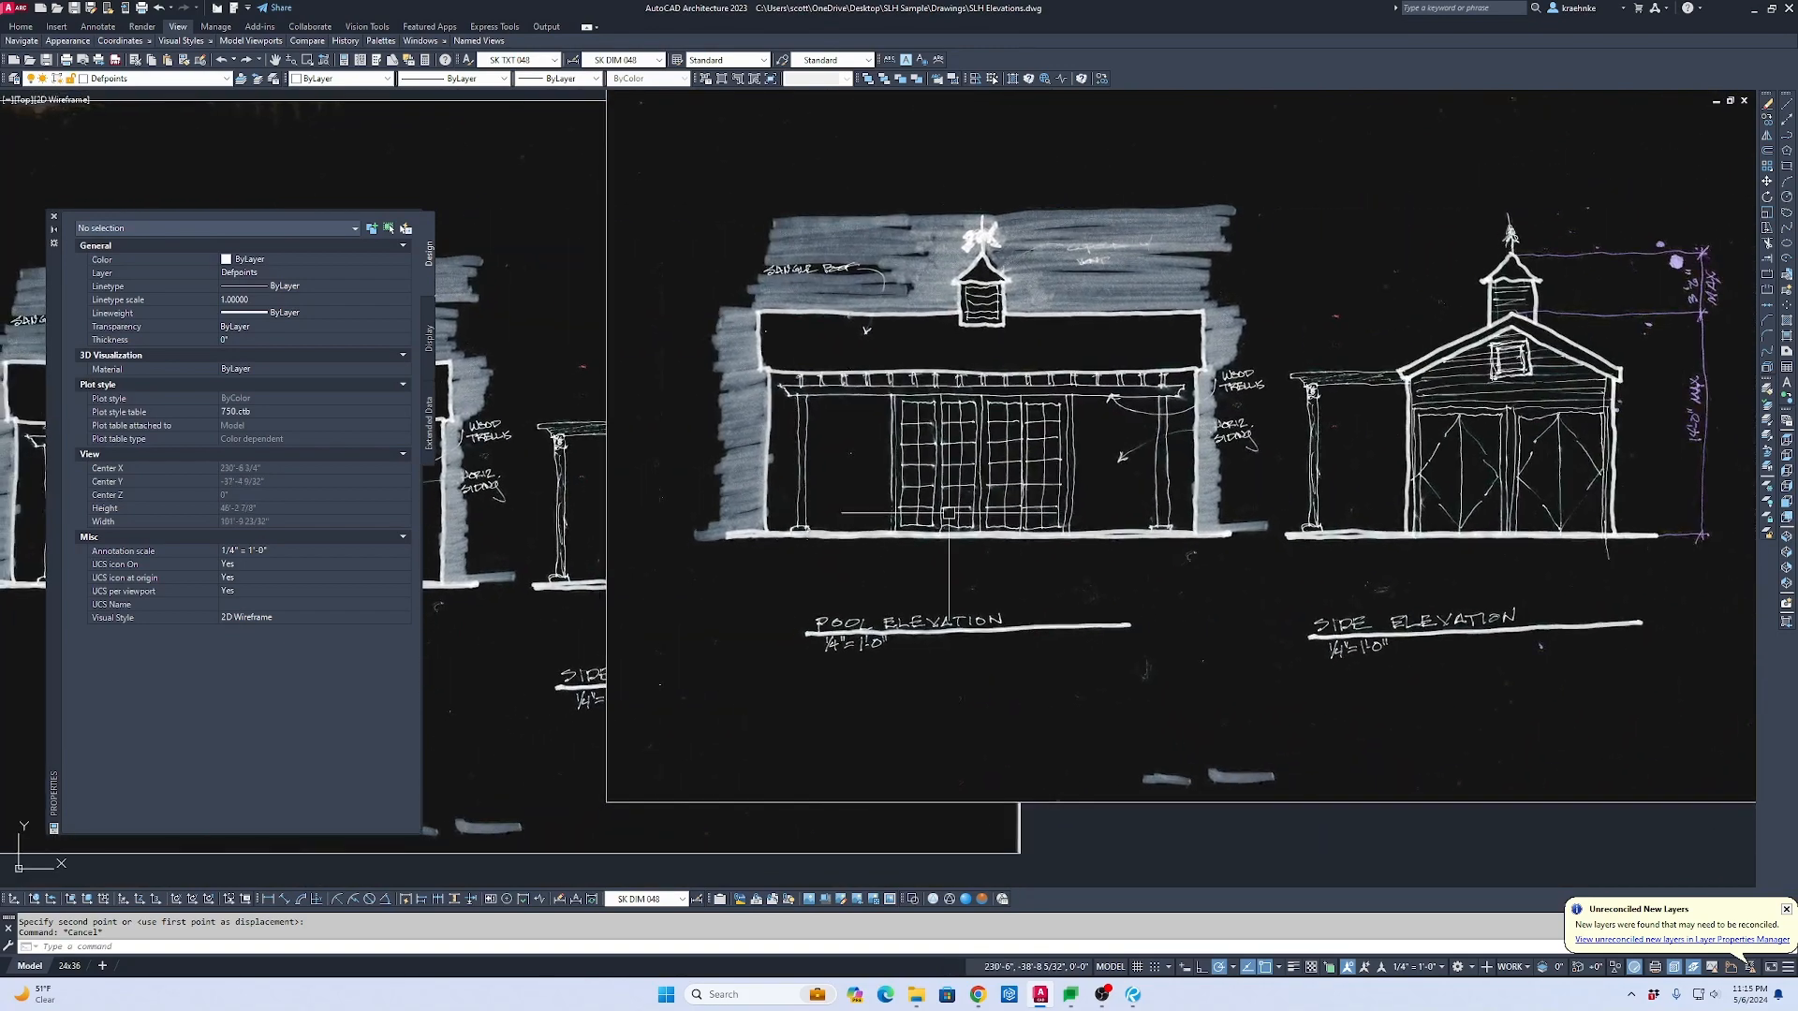
middle_click_drag(1710, 434, 1247, 438)
scroll(1227, 376, "up", 4)
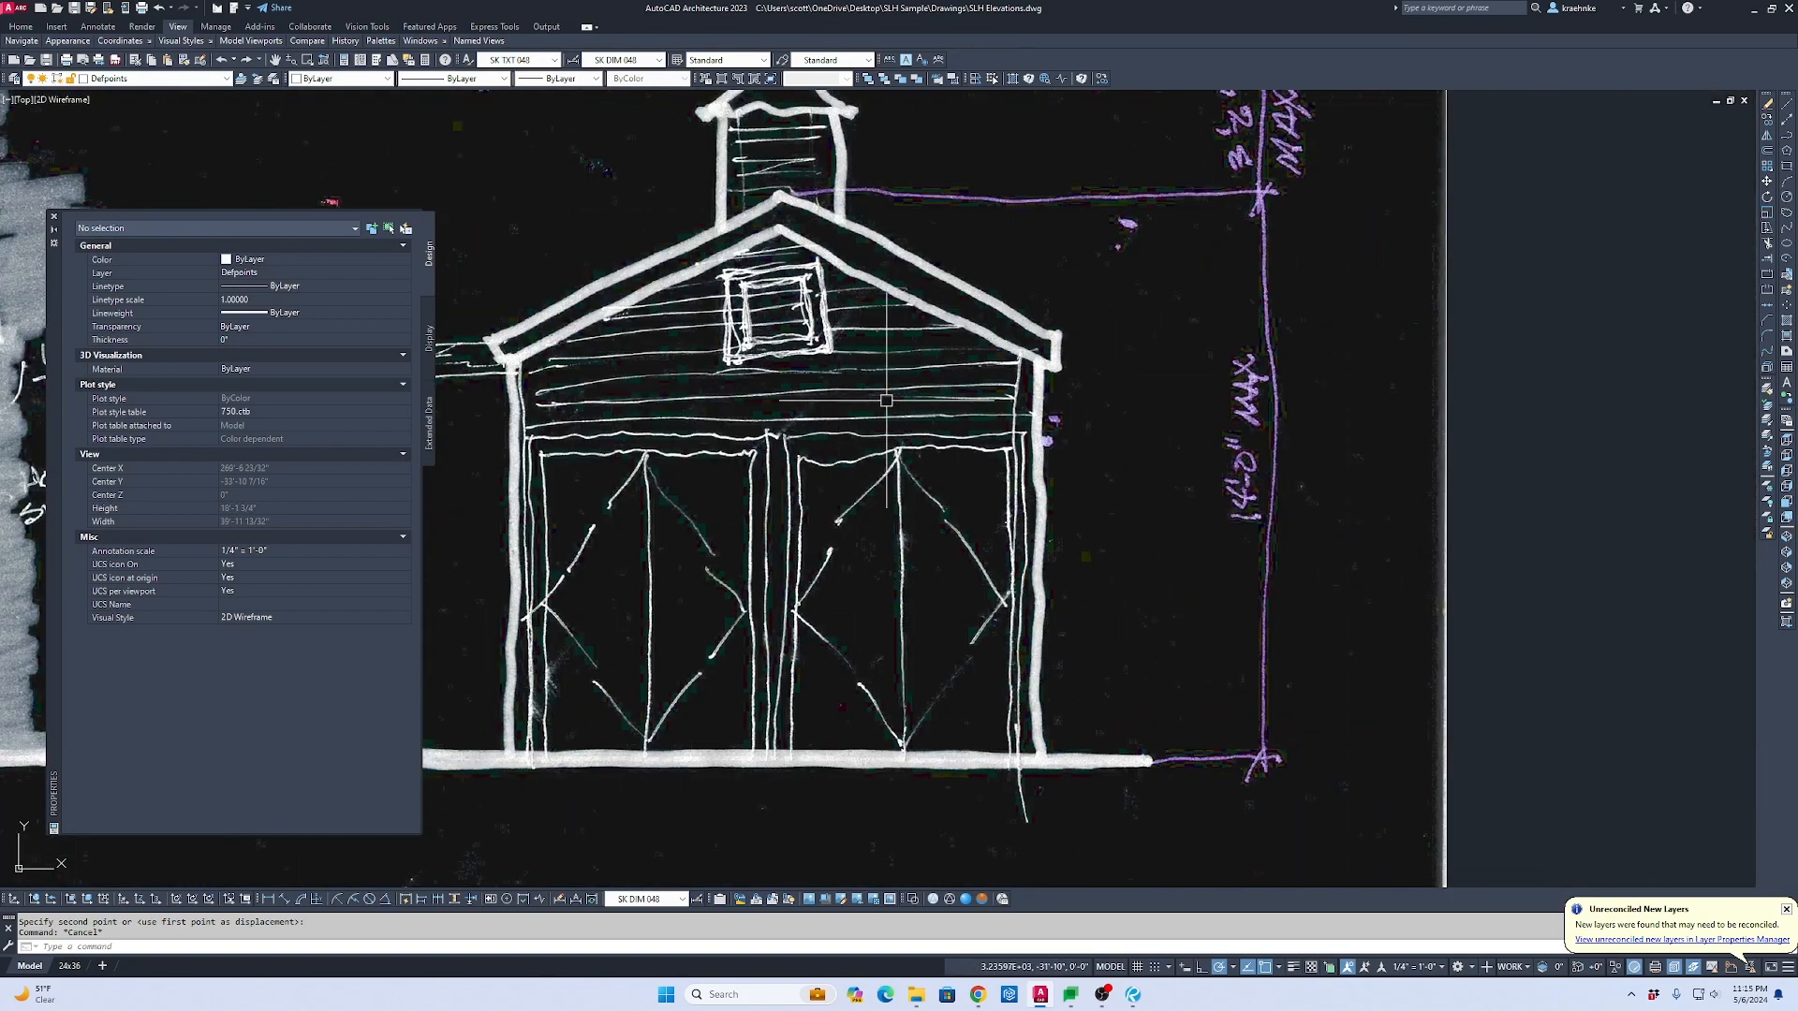
scroll(914, 397, "up", 1)
type("d")
key("space")
left_click(992, 429)
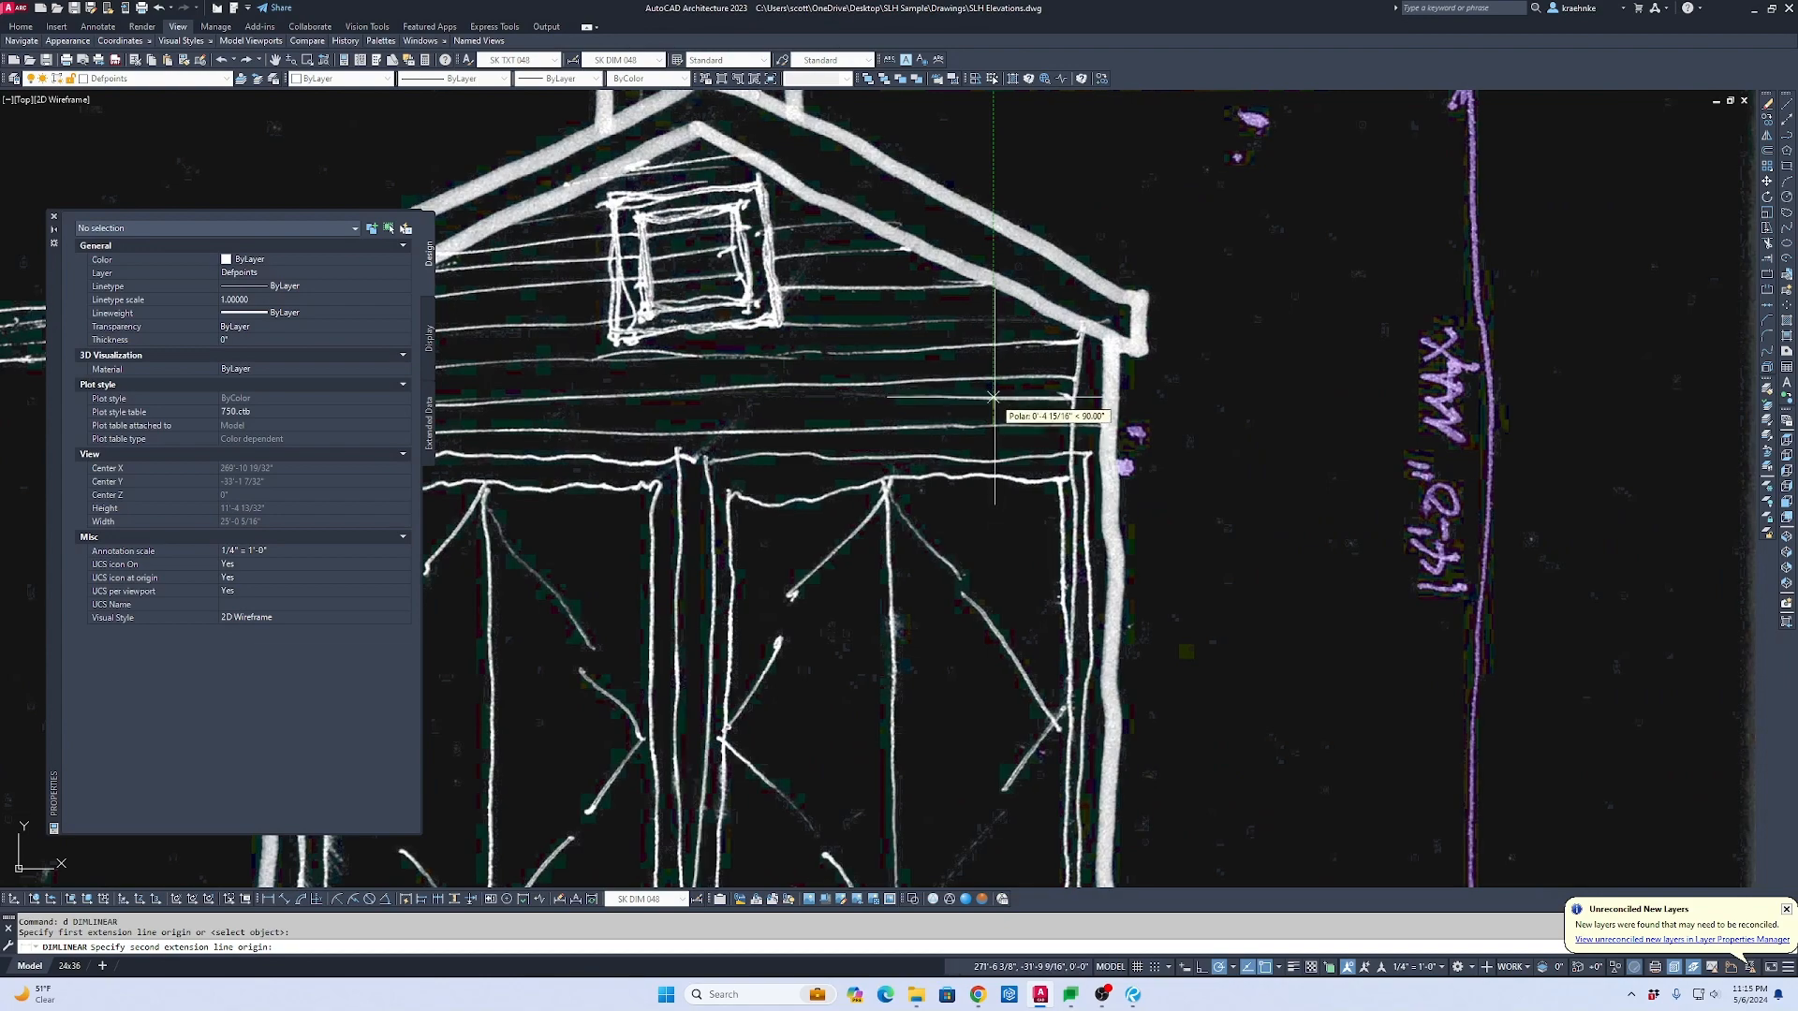
key("Escape")
Step: Offset the pool elevation's left and right wall edges 3.5 inches inward to form the corner boards
scroll(993, 402, "down", 4)
middle_click_drag(321, 209, 1242, 553)
scroll(1050, 480, "up", 2)
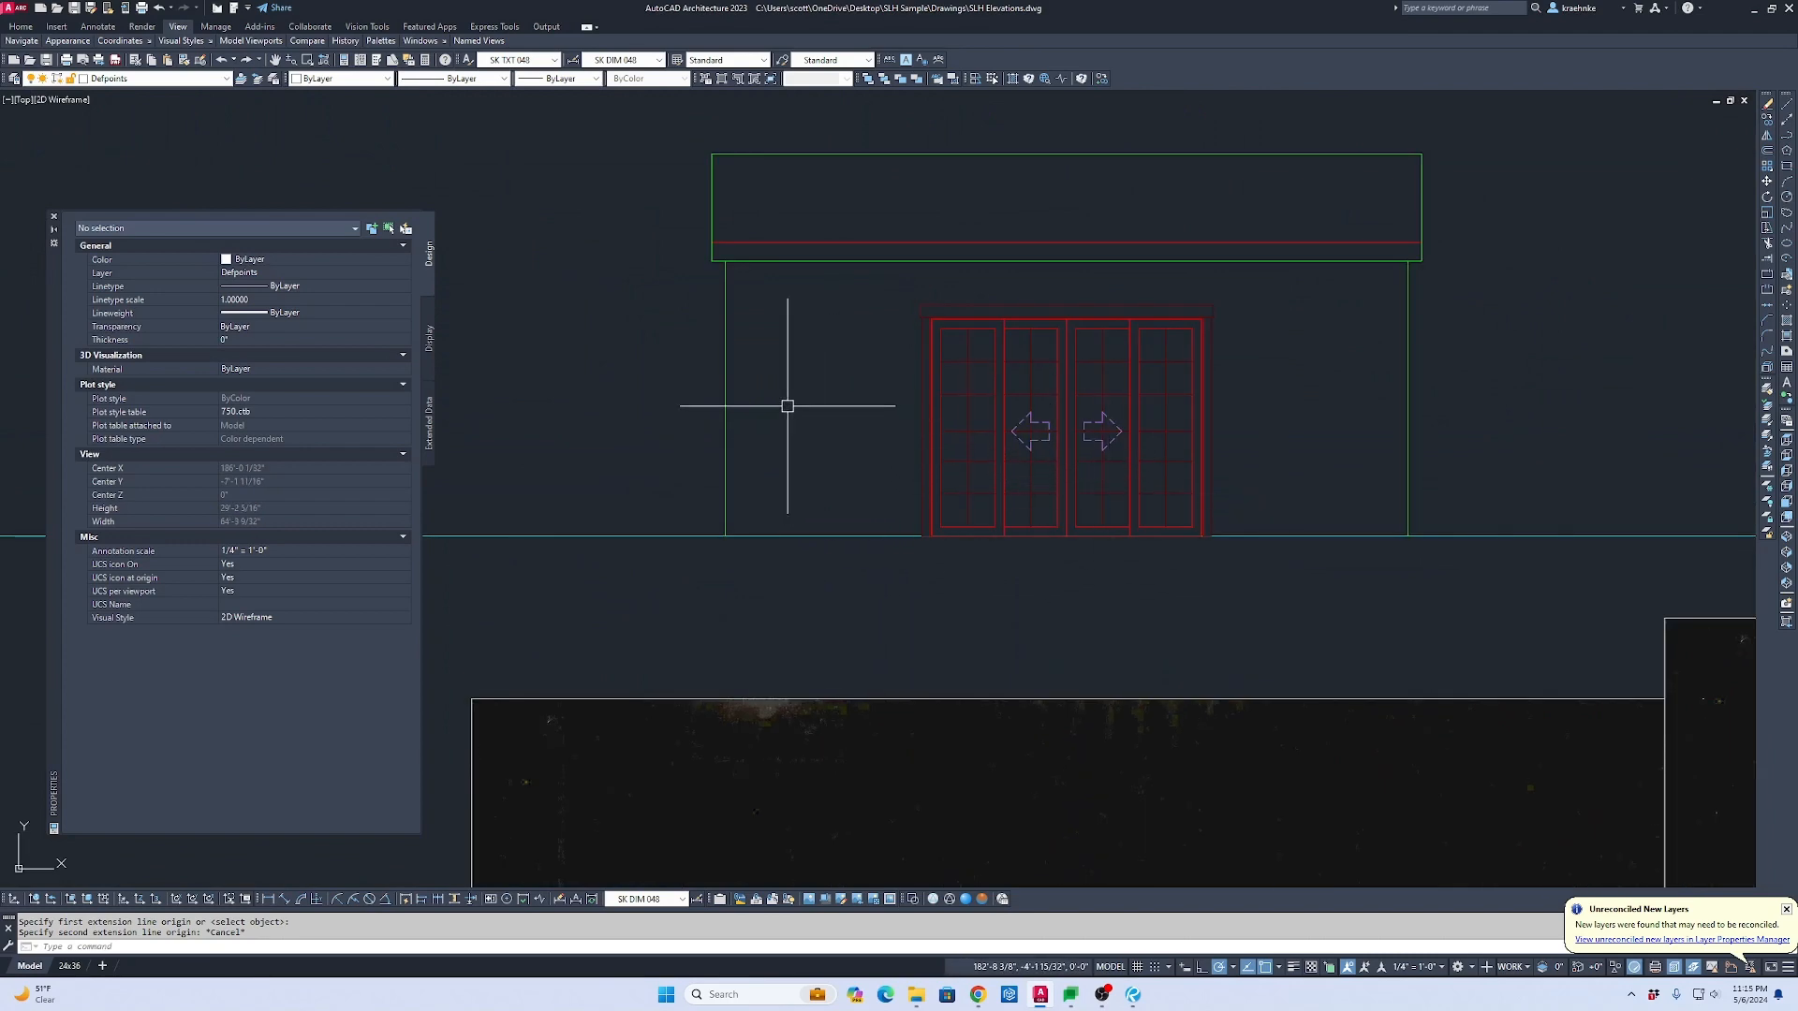
type("o")
key("Return")
type("3")
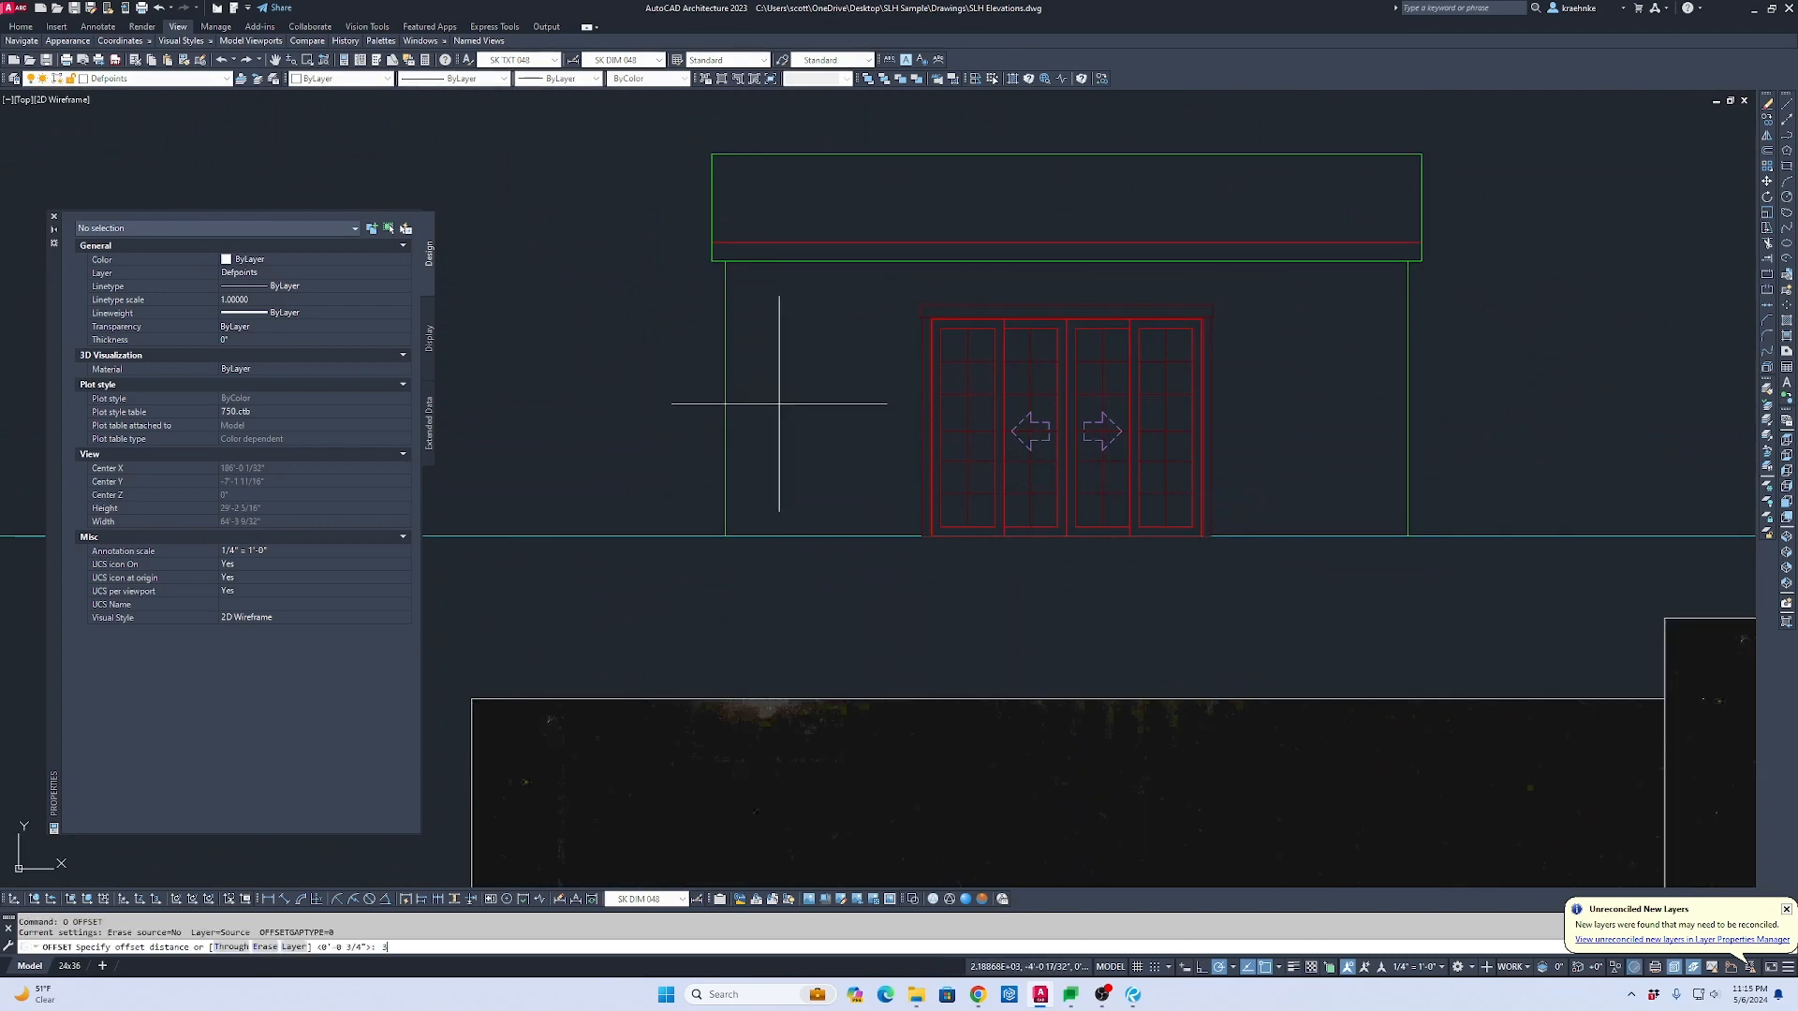
type(".5")
key("Return")
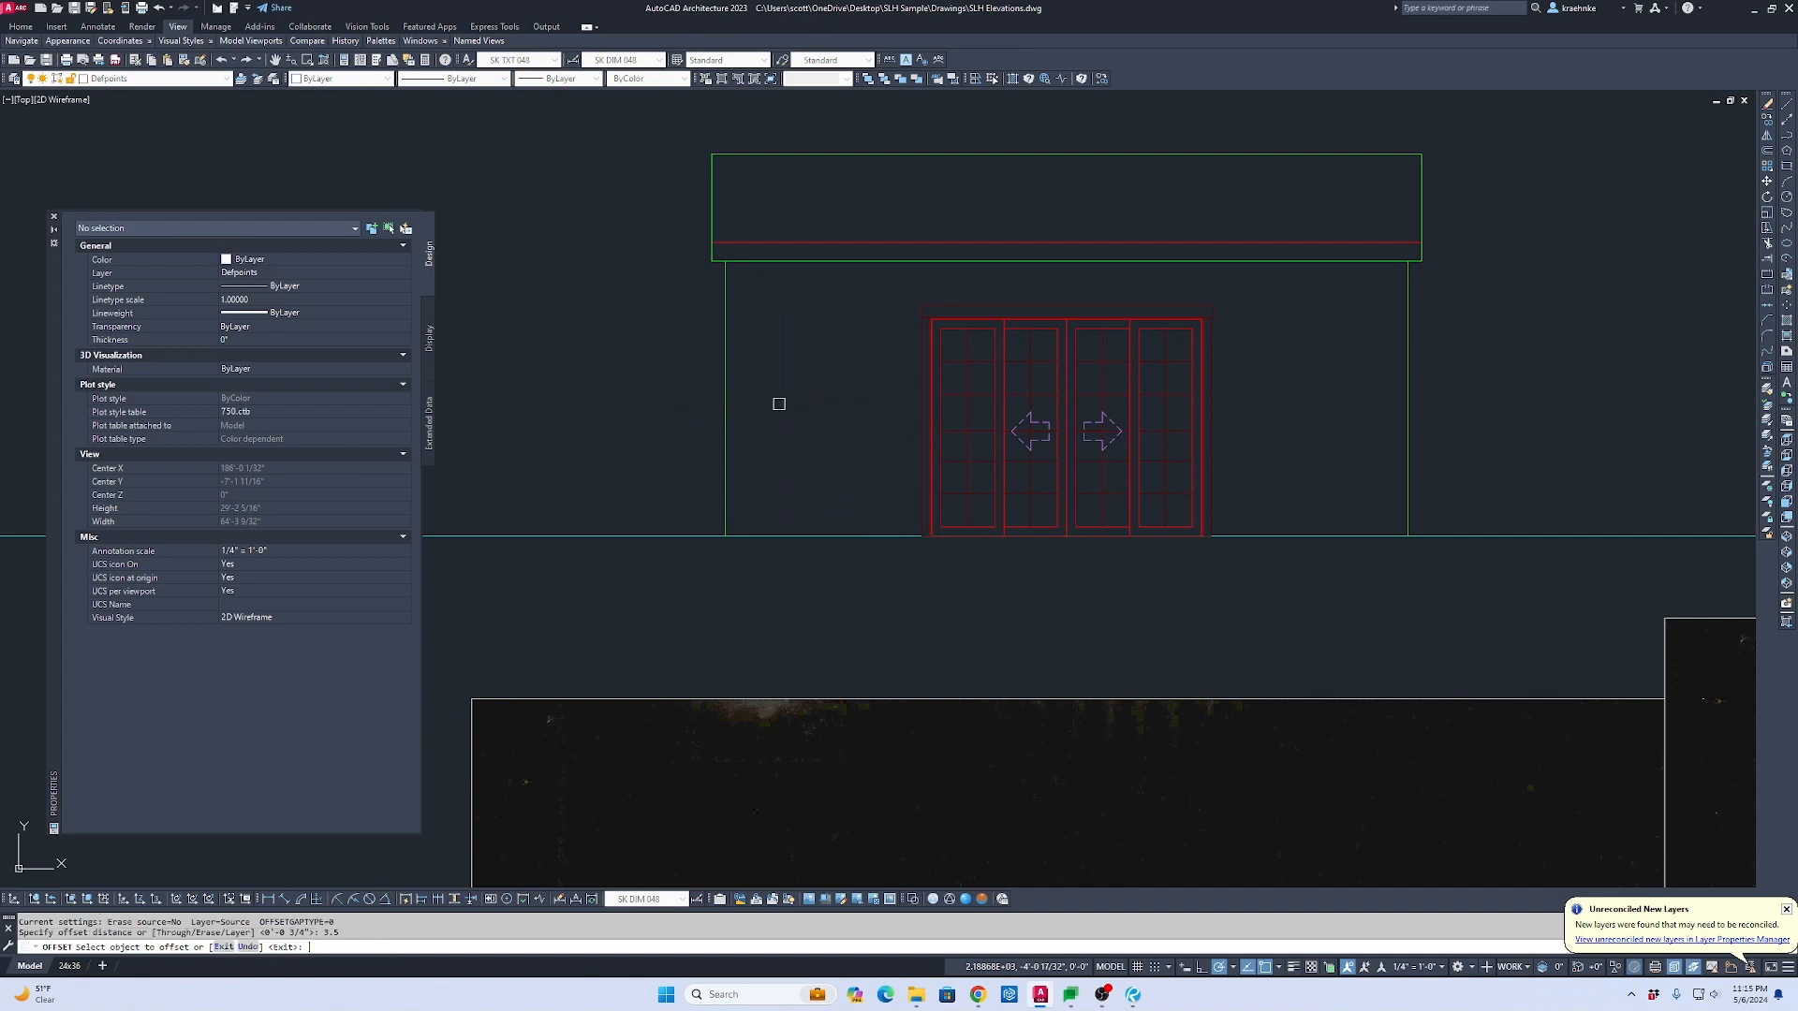
left_click(727, 391)
left_click(885, 448)
left_click(1410, 405)
left_click(1385, 408)
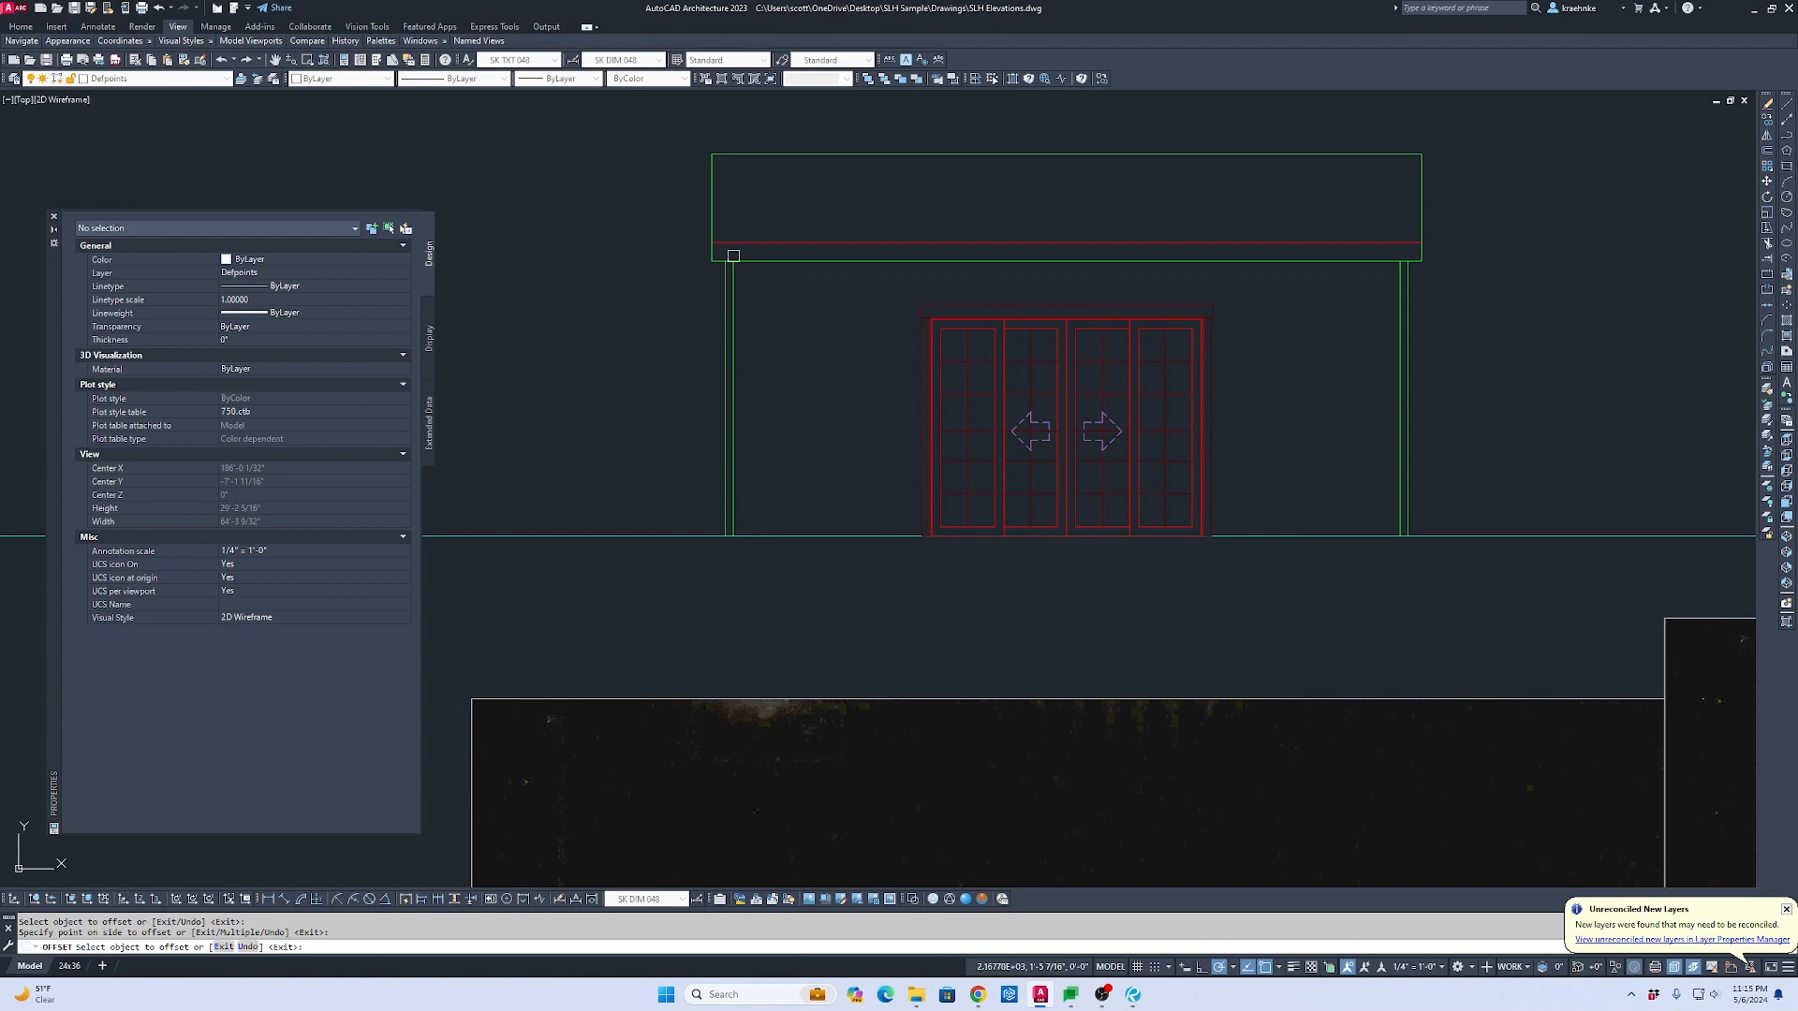
key("Escape")
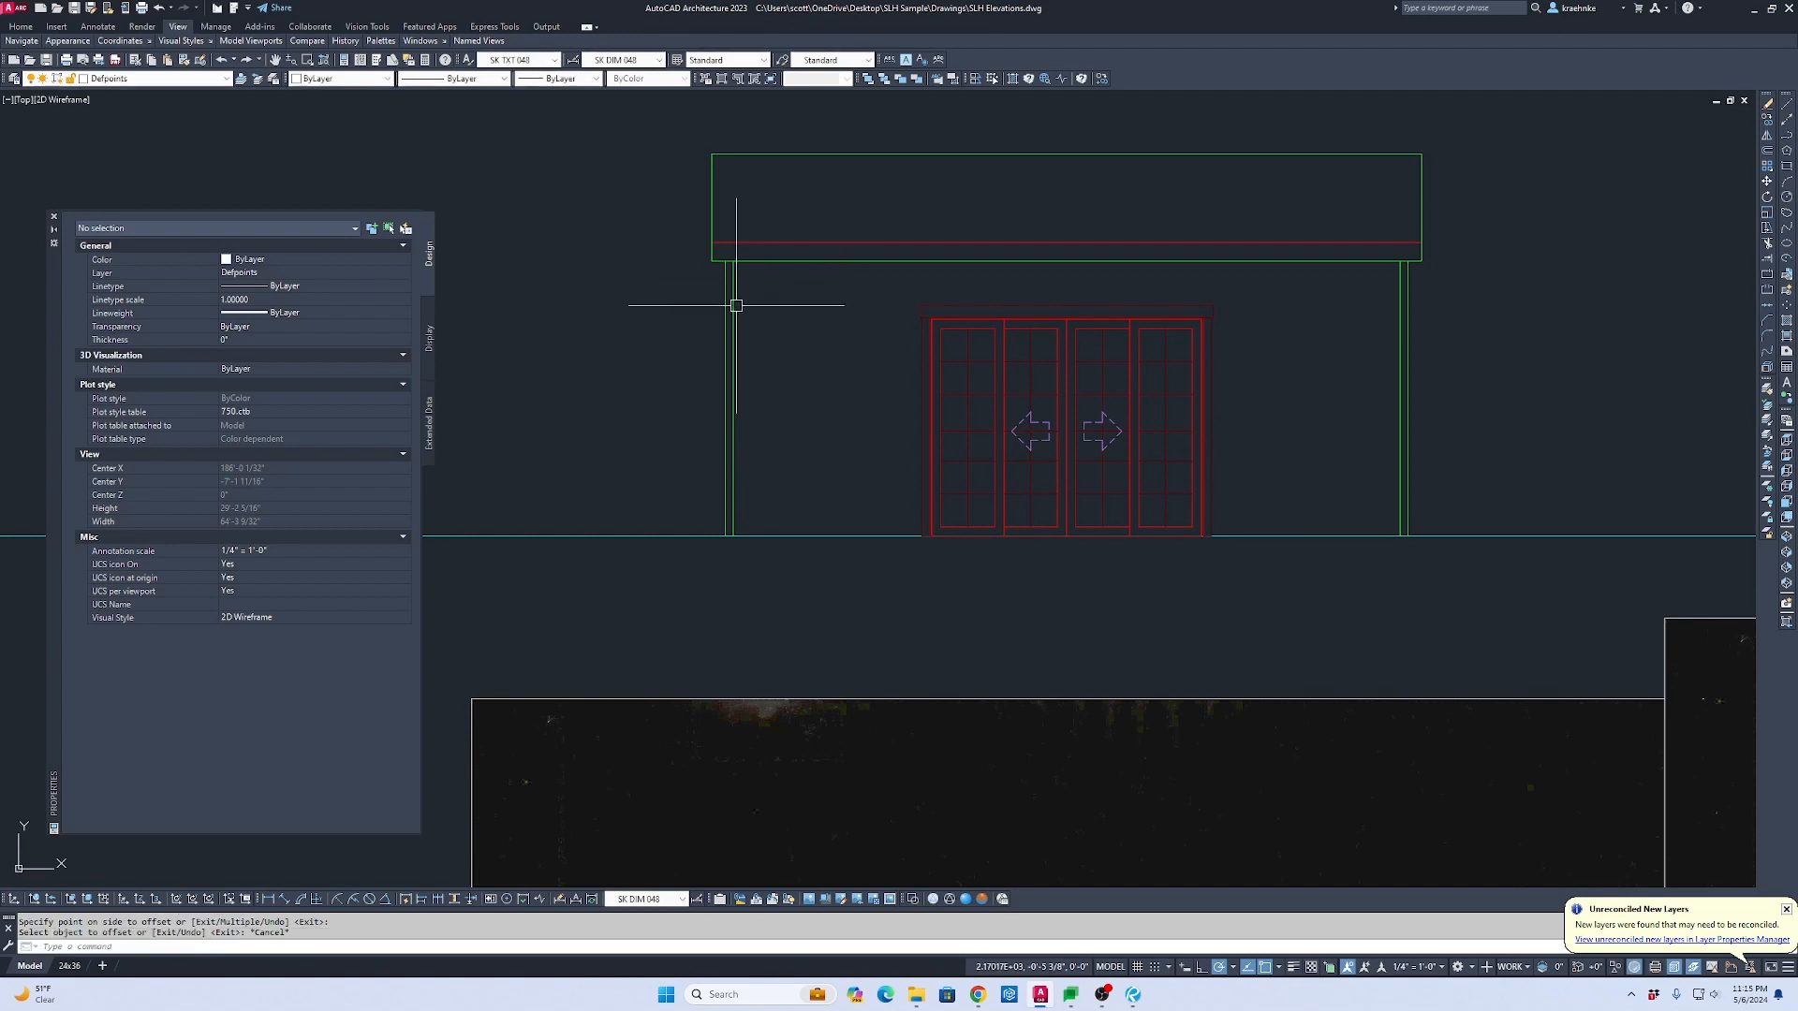
Step: Move the inner lines of both corner boards to the A-Elev-Hatch-1 layer
left_click(734, 301)
left_click(1397, 323)
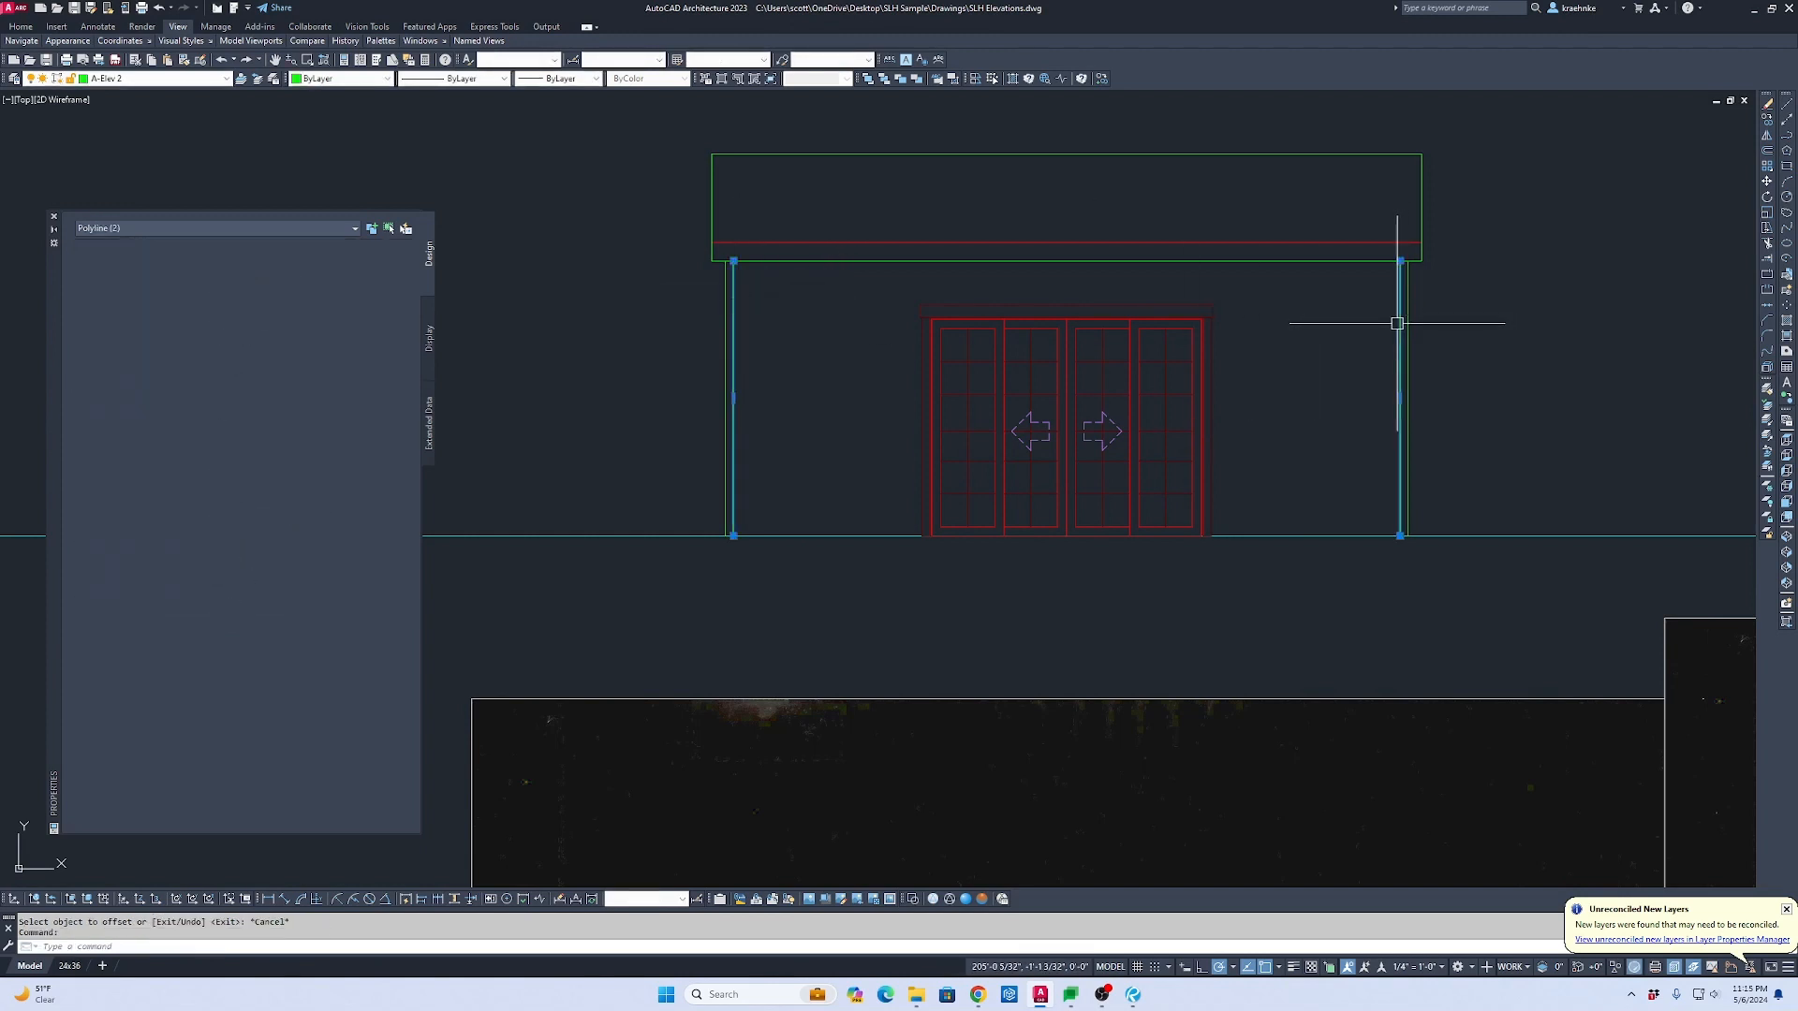
left_click(168, 79)
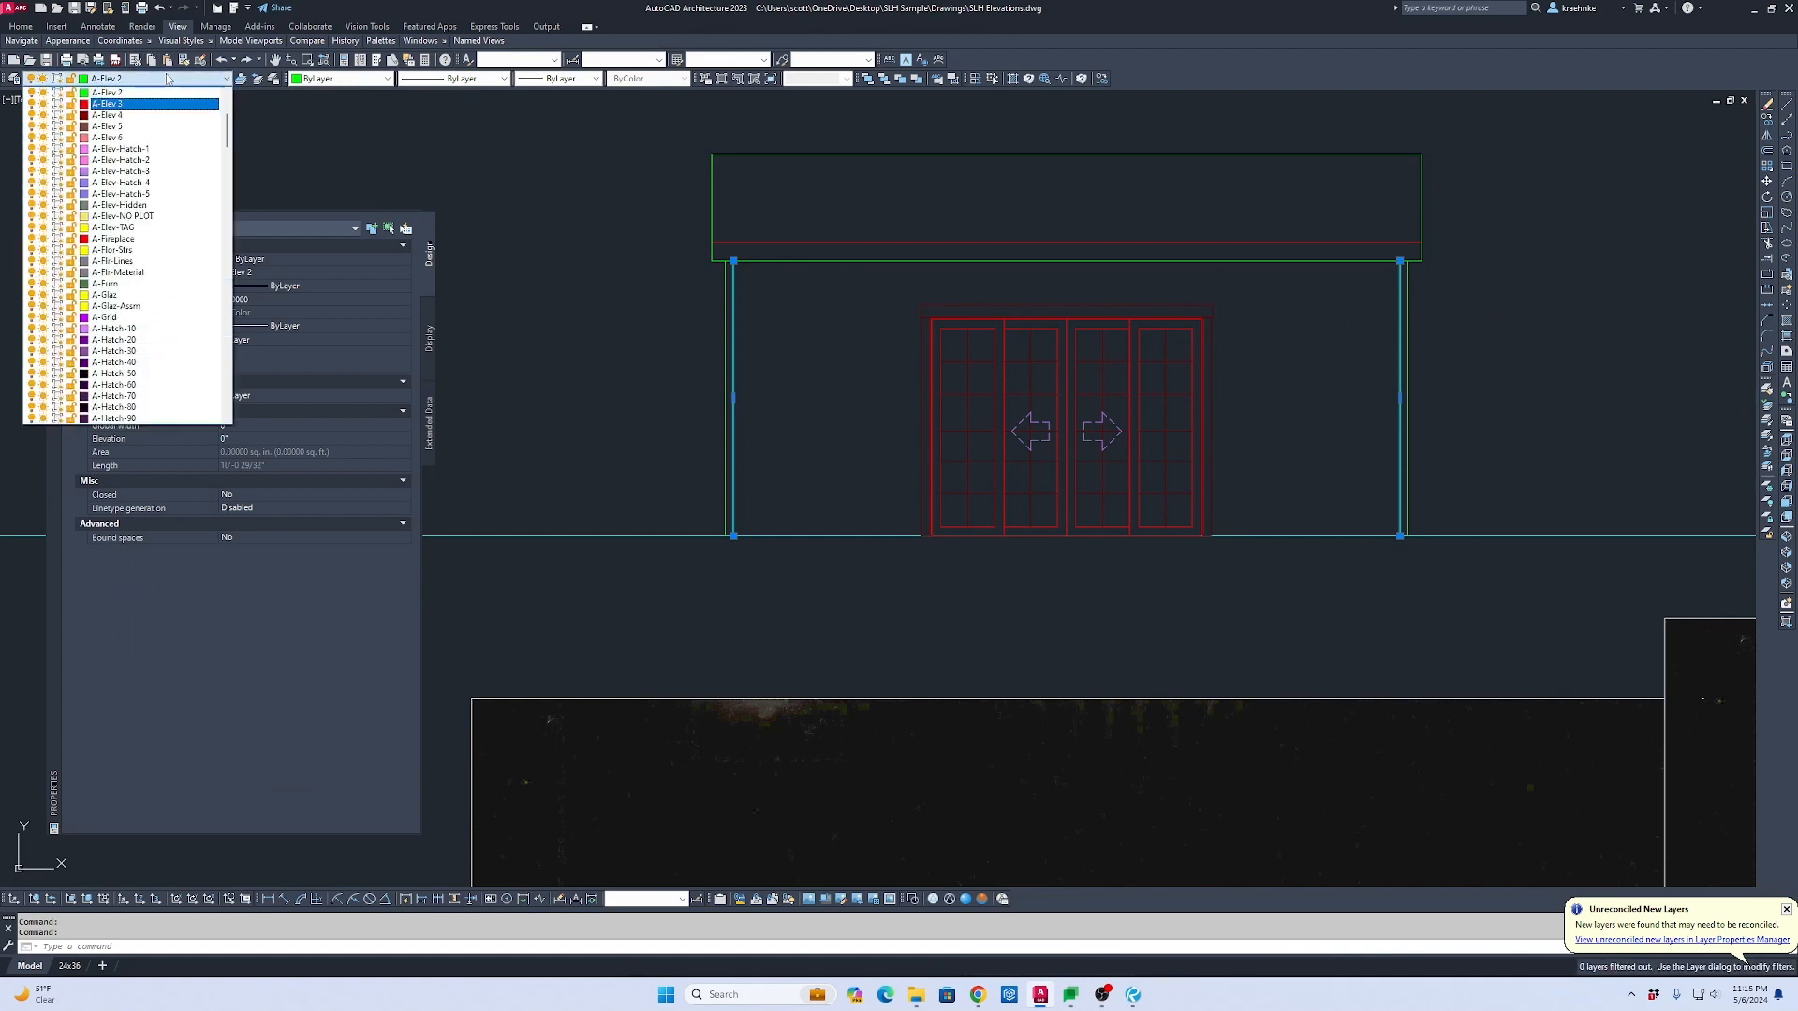
left_click(168, 139)
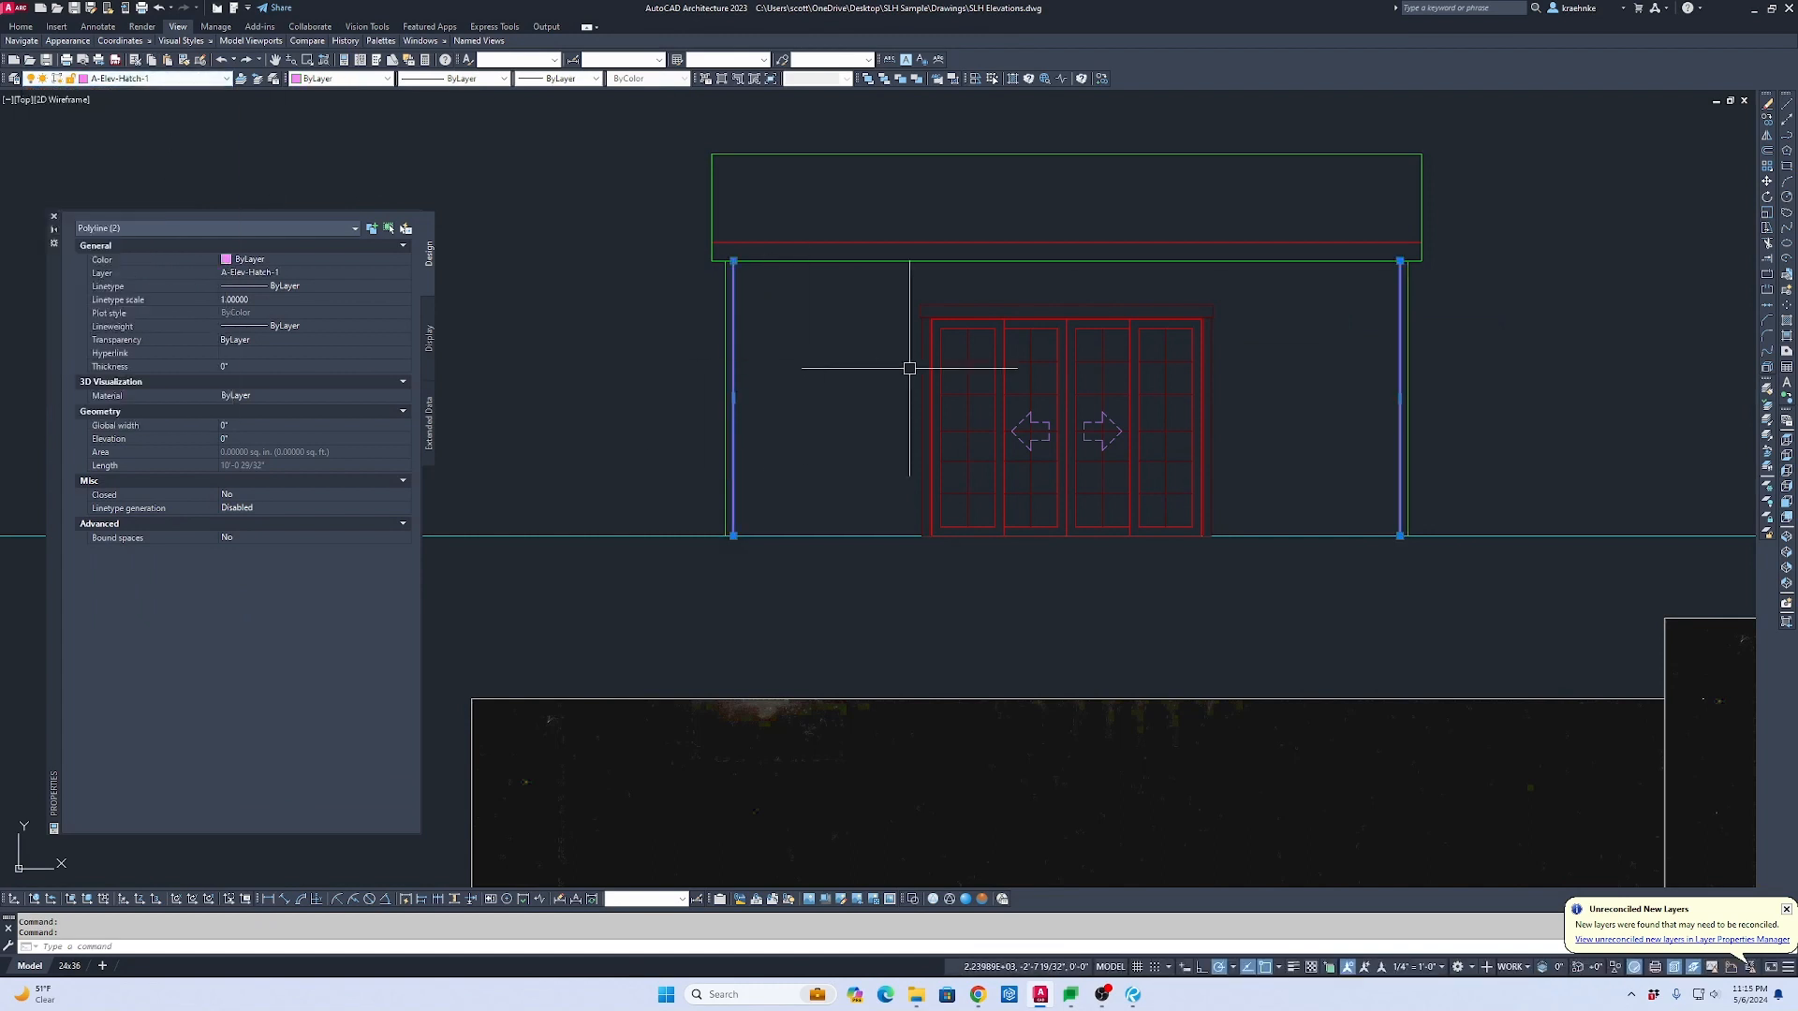
scroll(1183, 328, "up", 2)
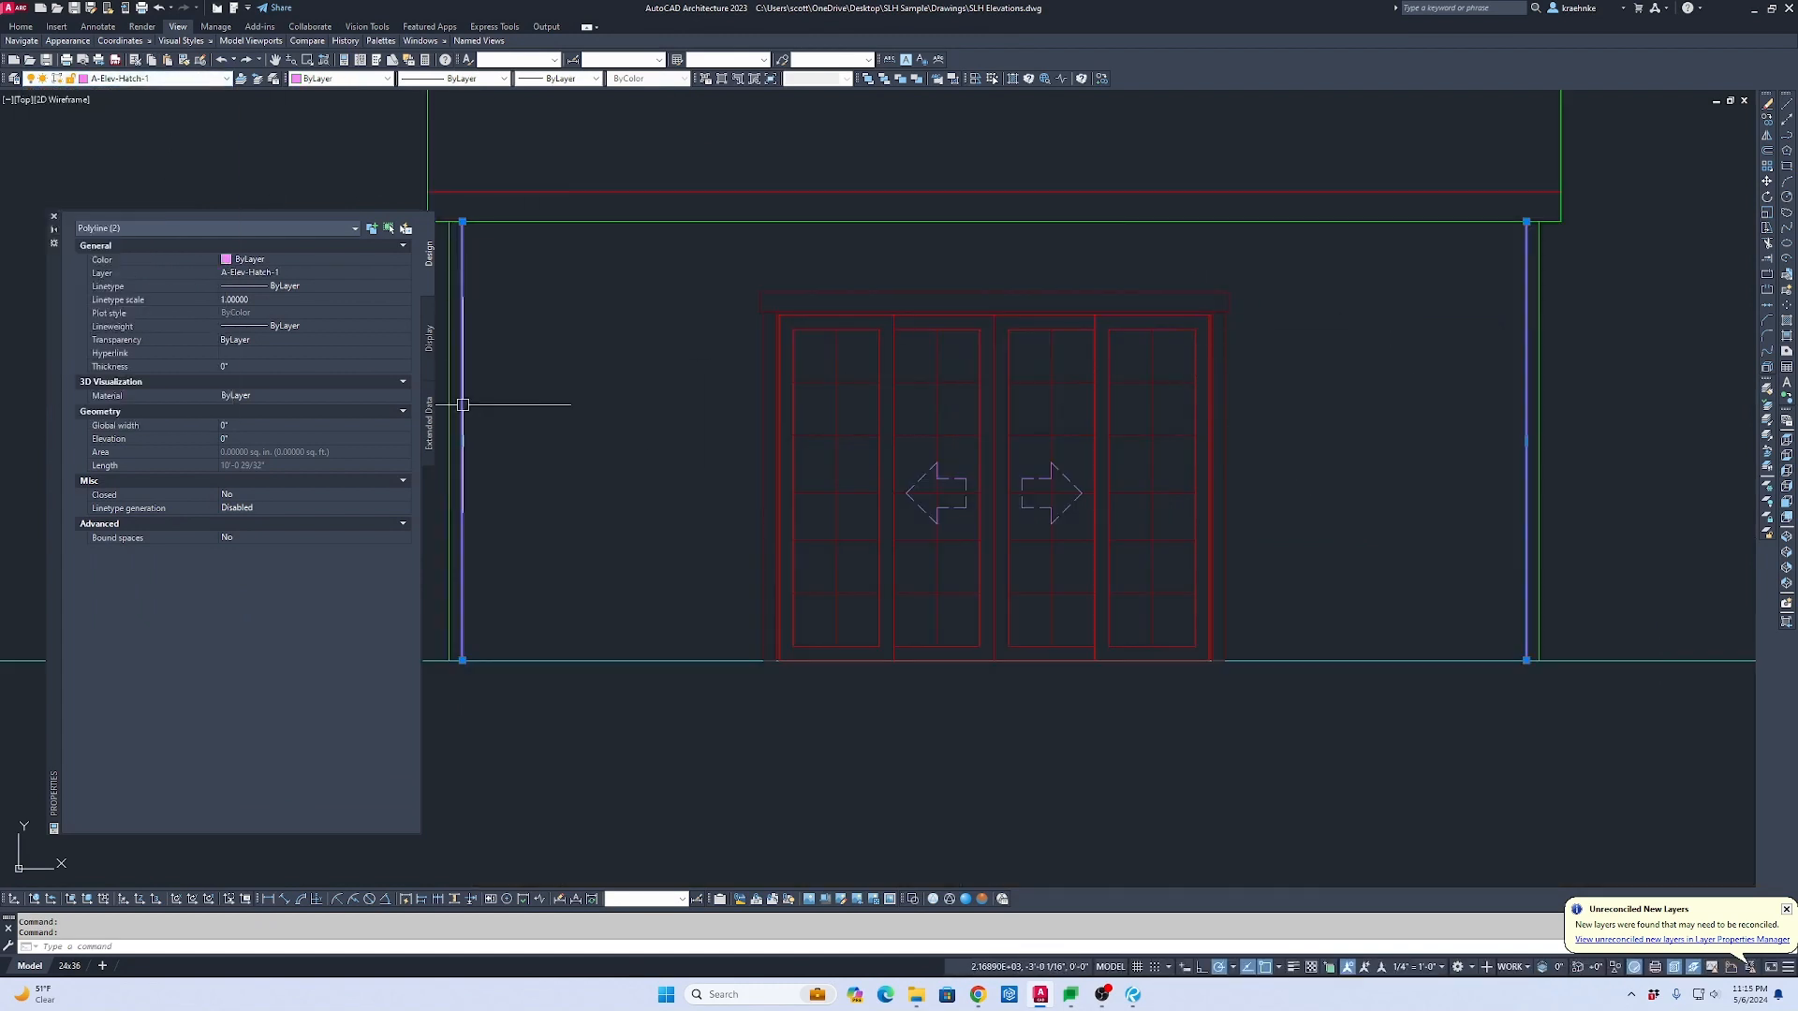
key("Escape")
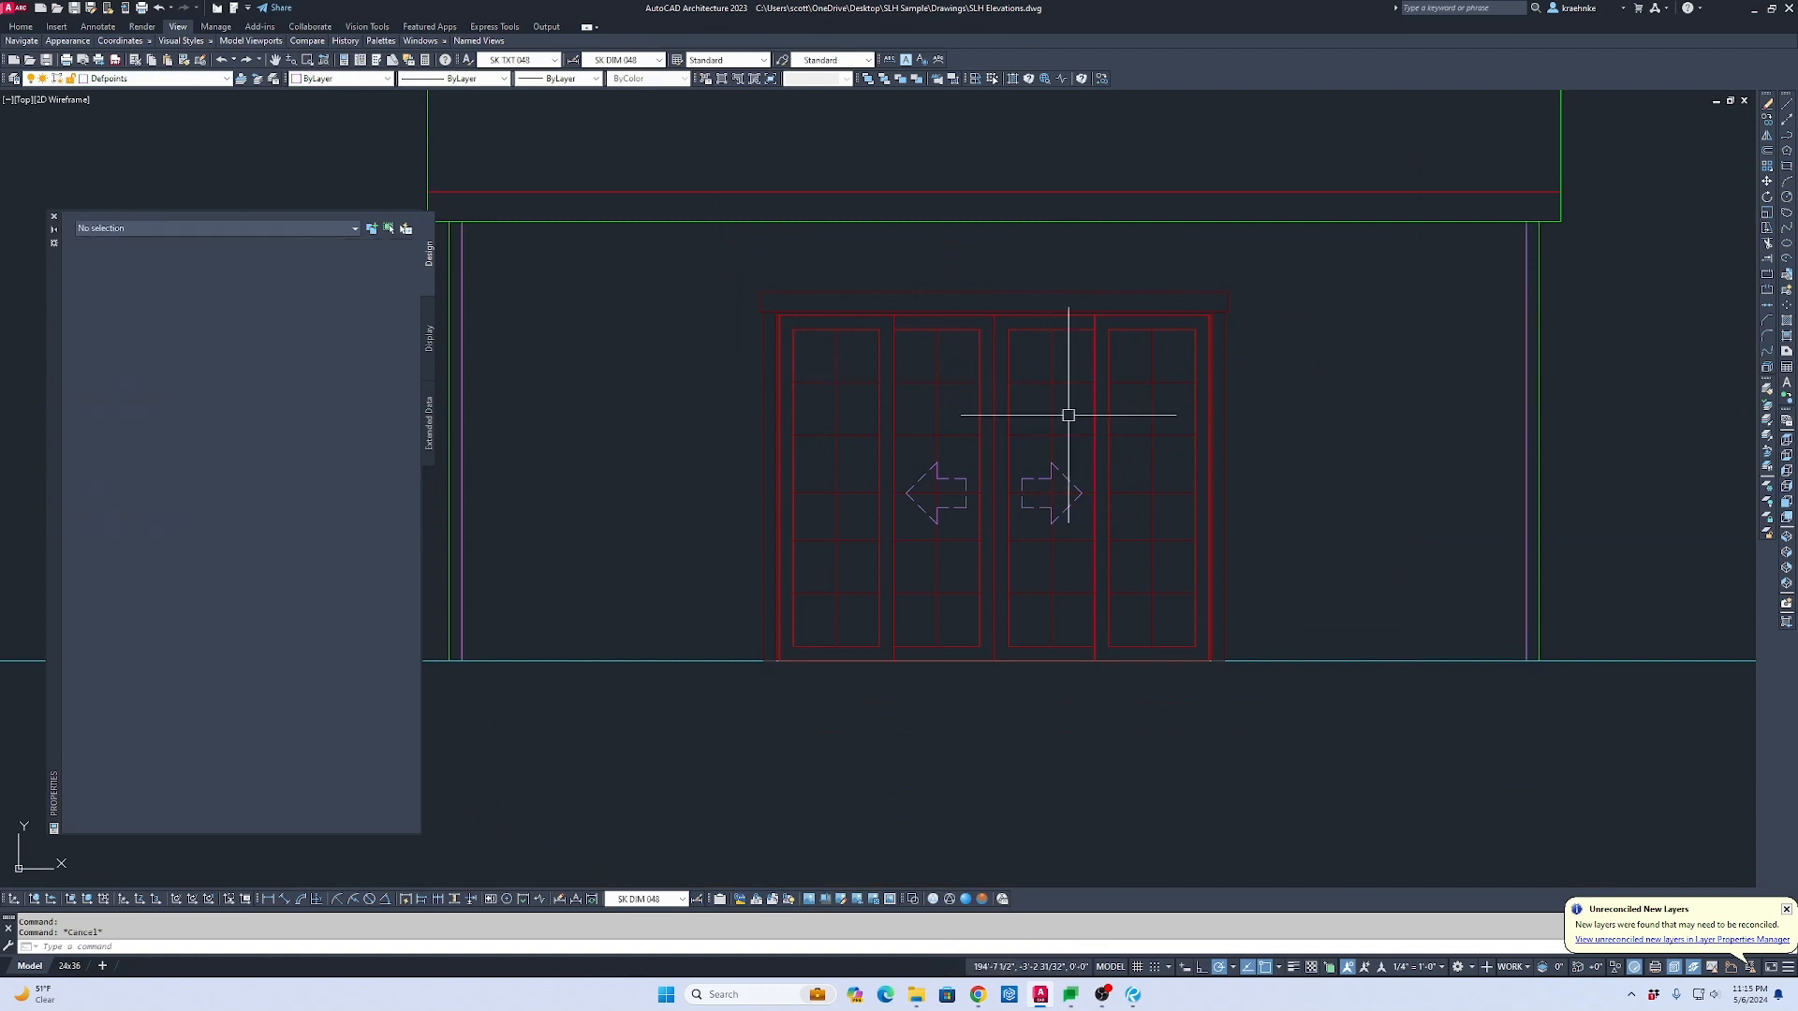
Step: Hatch the wall area around the patio doors with the LINE pattern at scale 48 as horizontal siding
type("h")
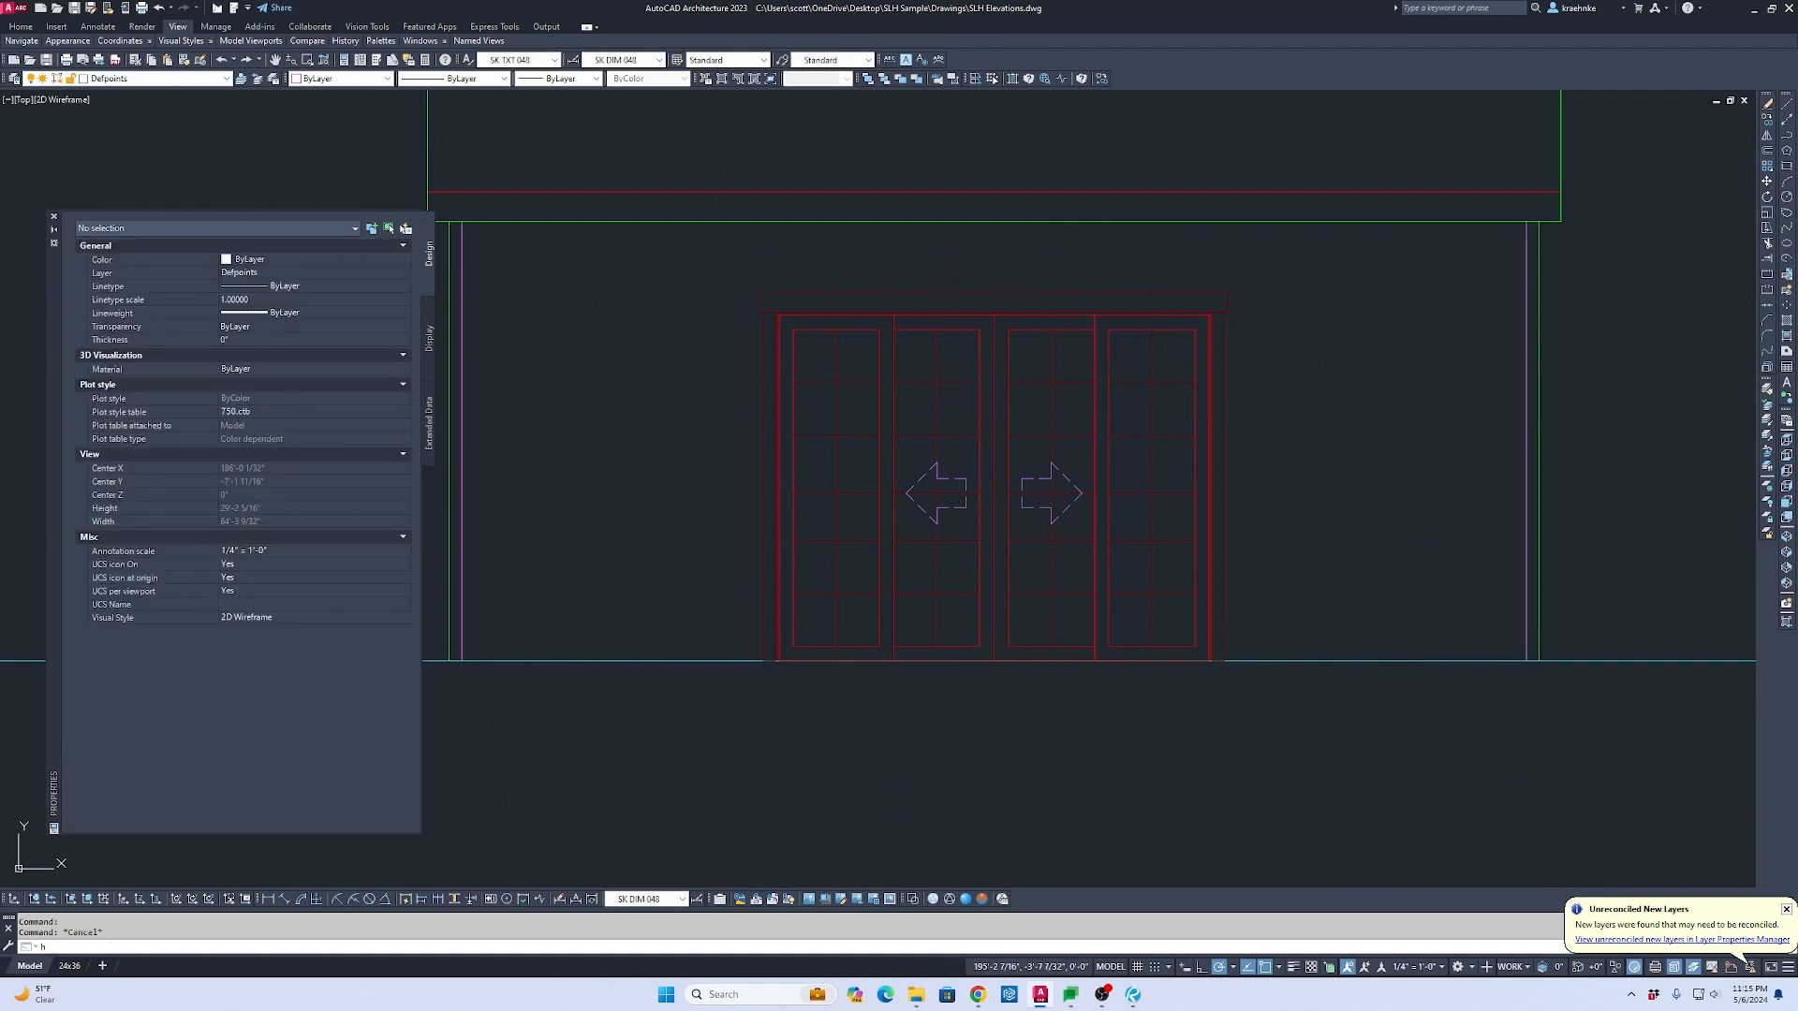
key("Return")
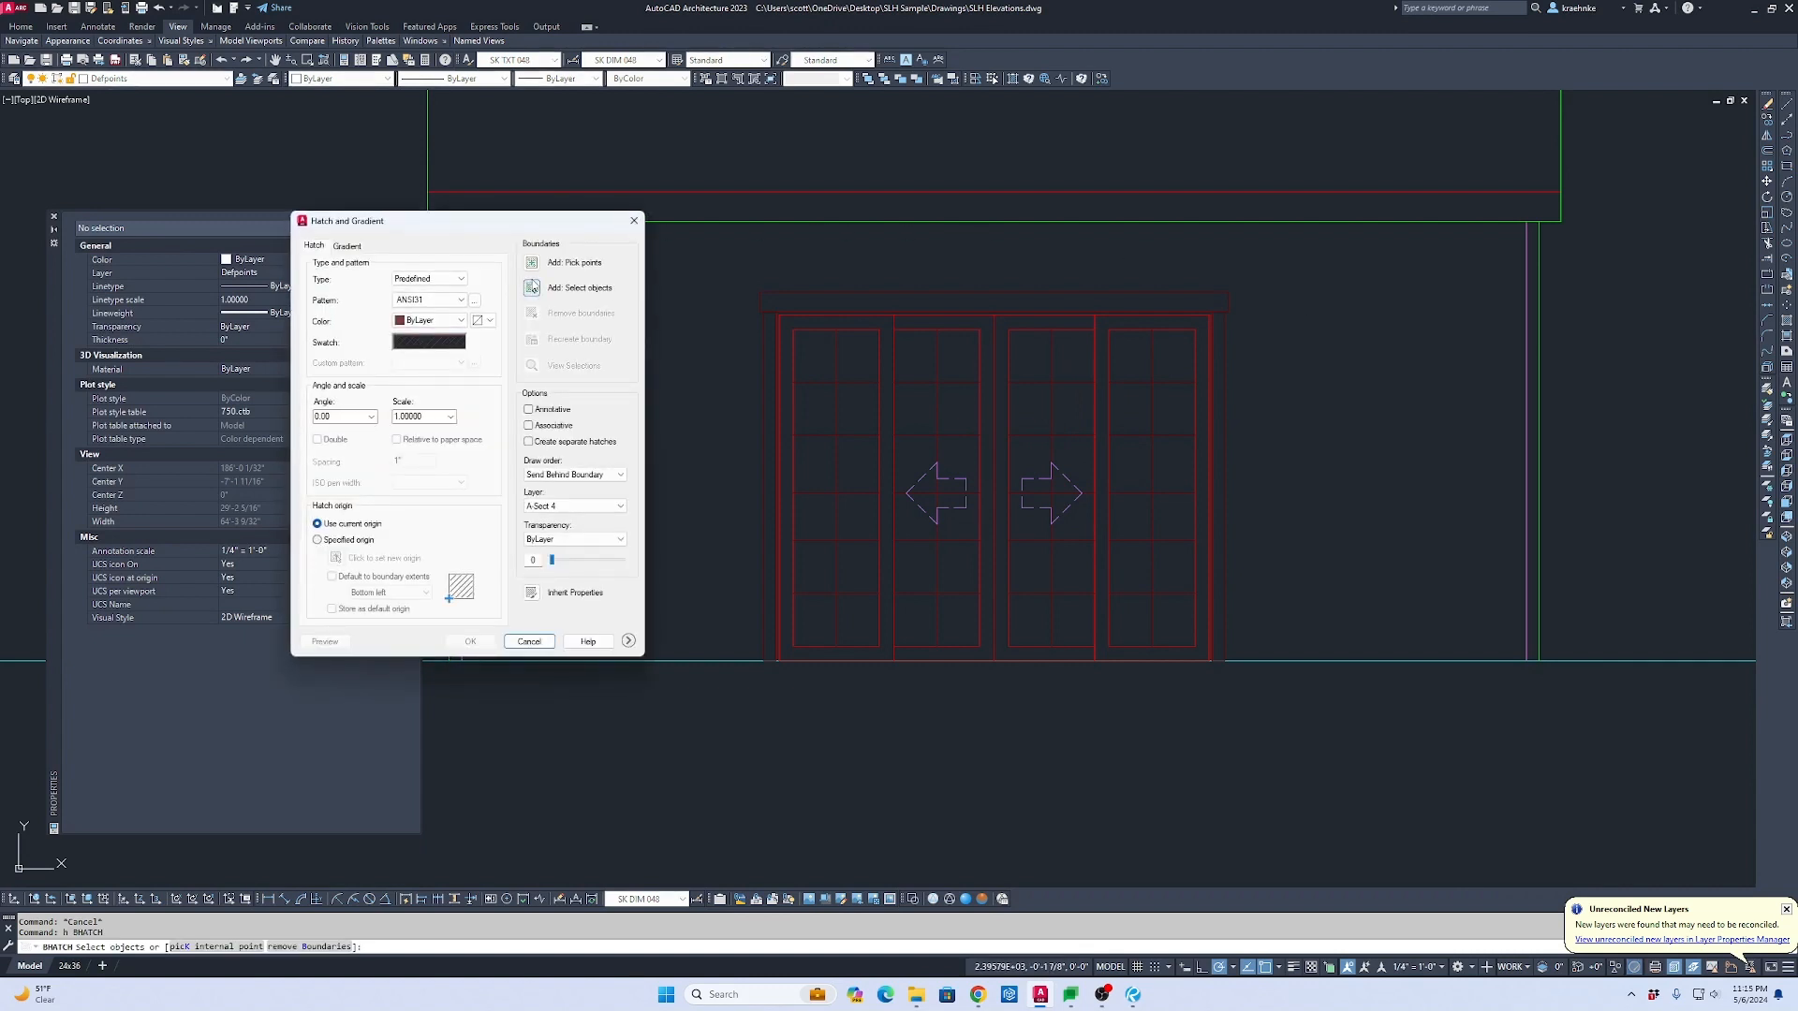
left_click(530, 287)
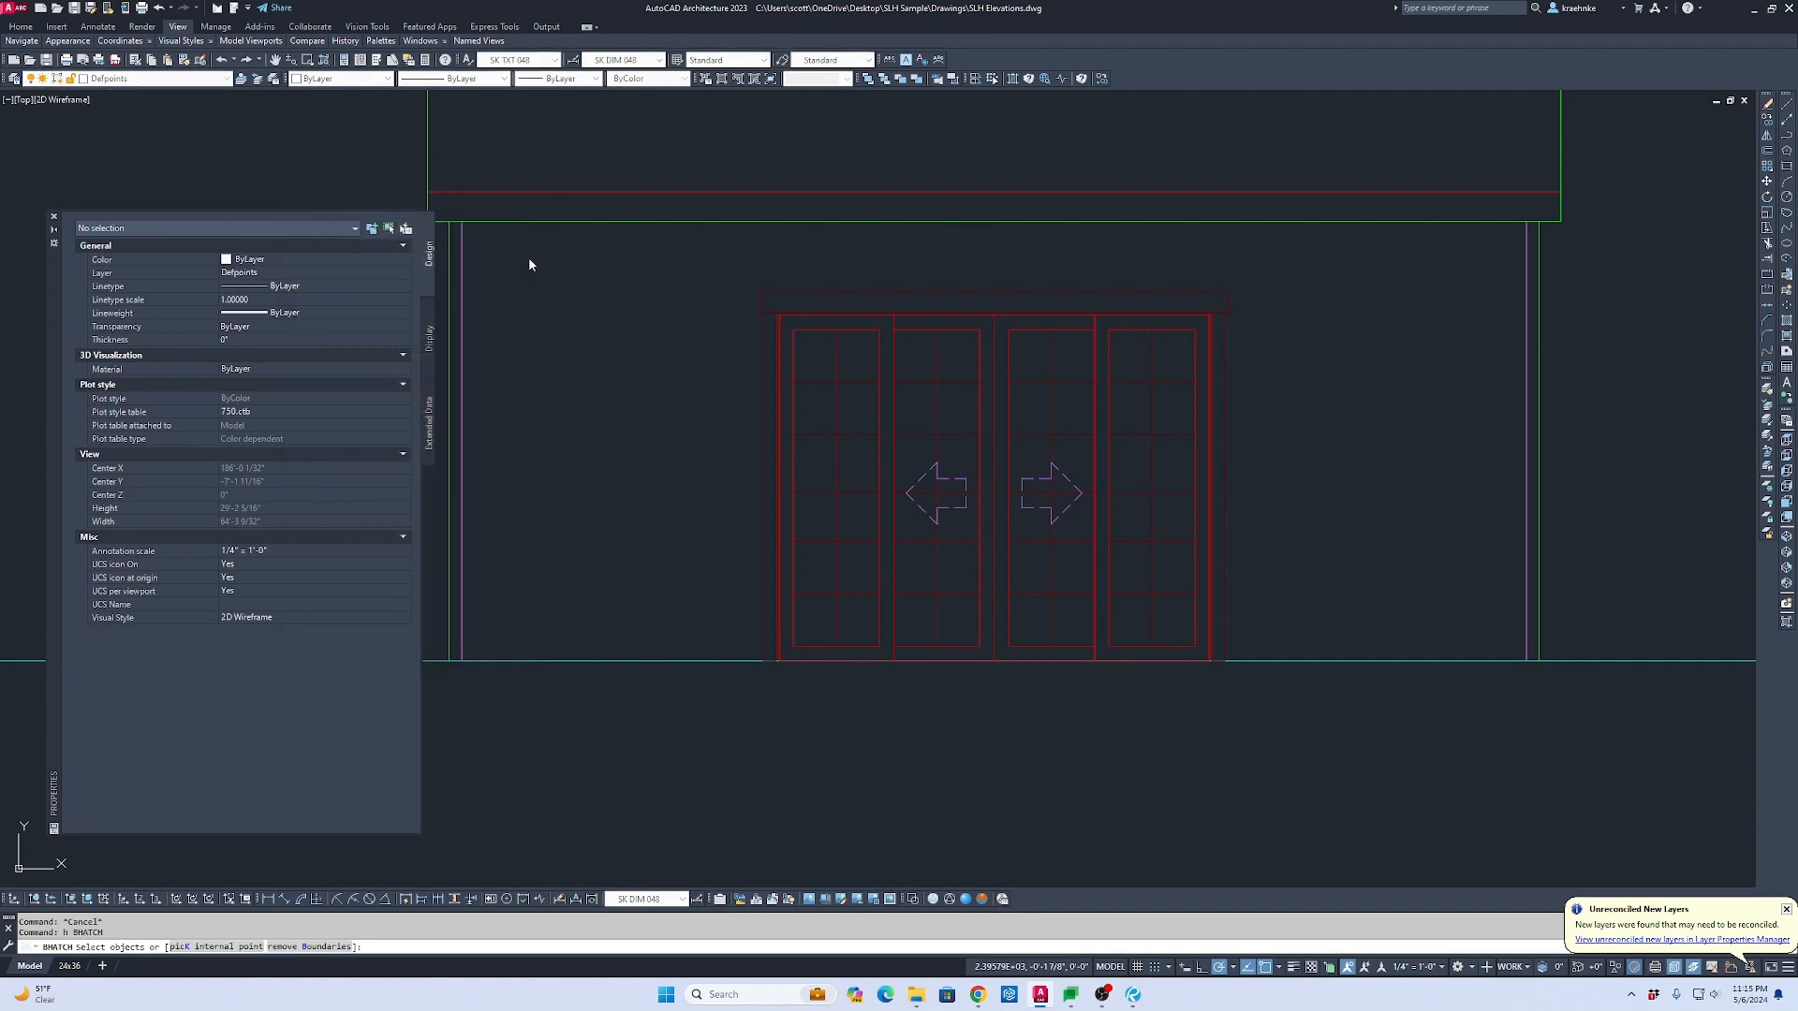
type("k")
key("Return")
left_click(1266, 253)
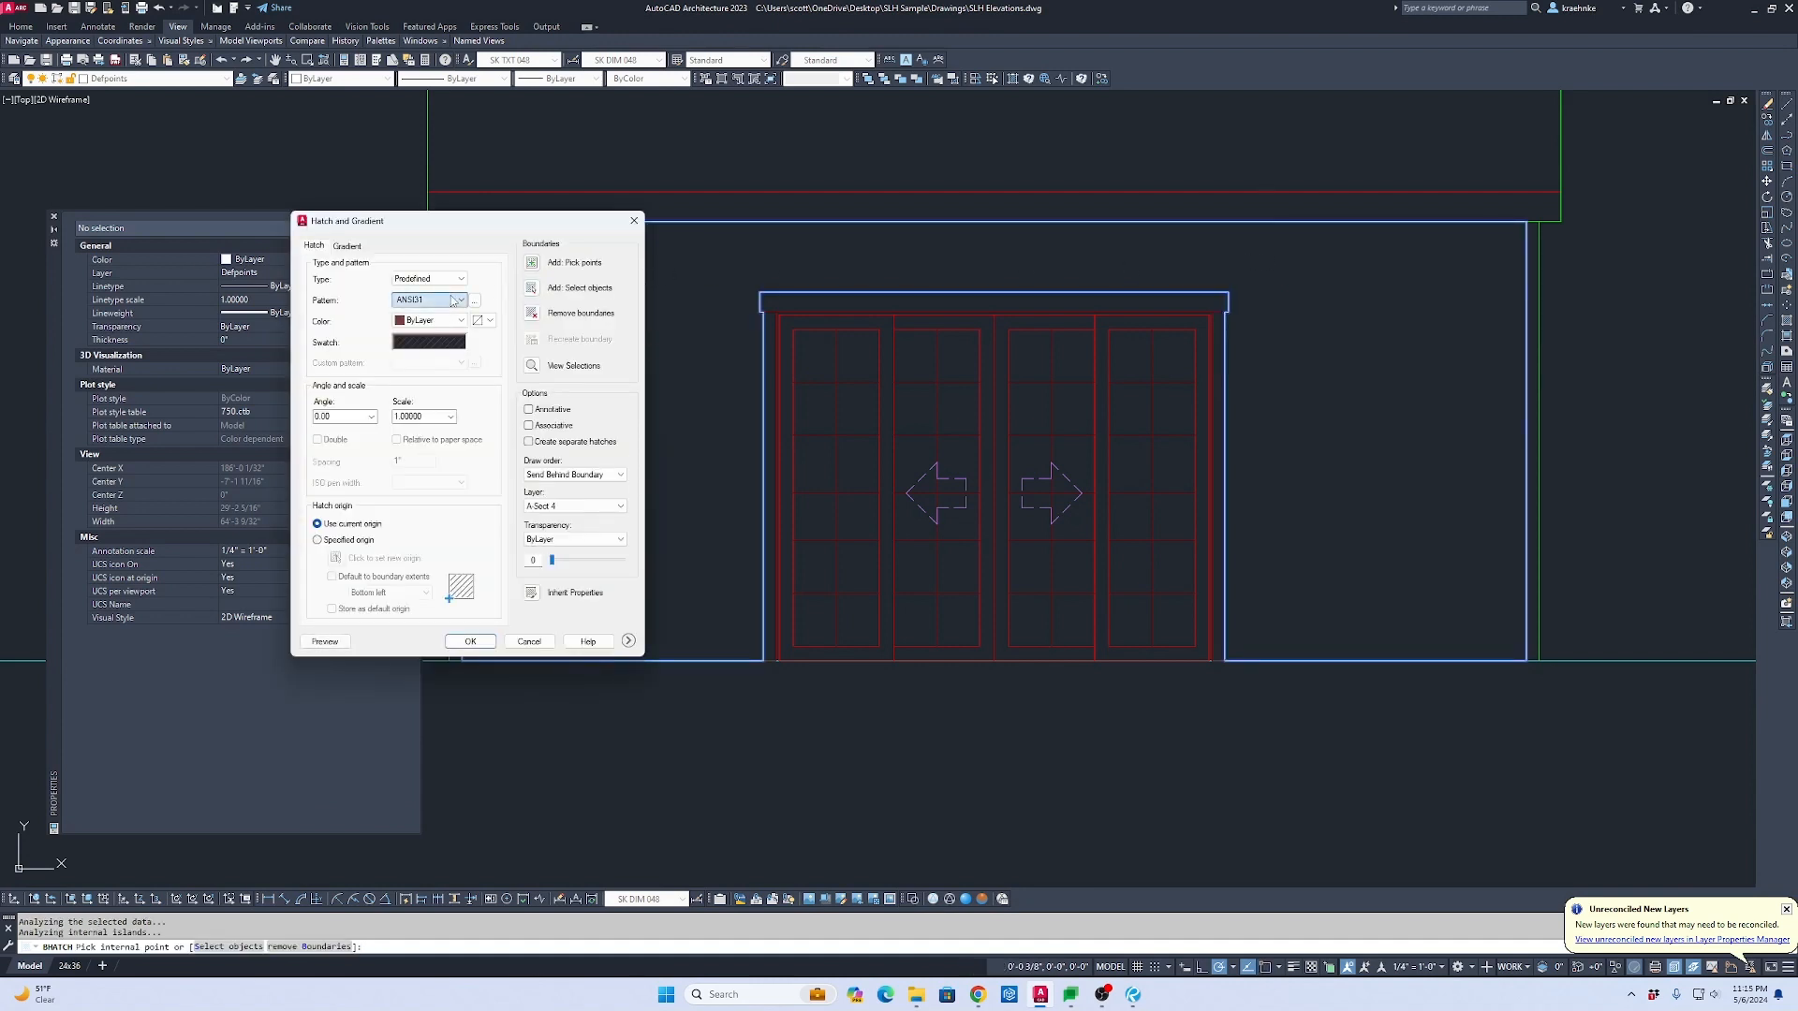
left_click(453, 300)
key("l")
left_click(442, 301)
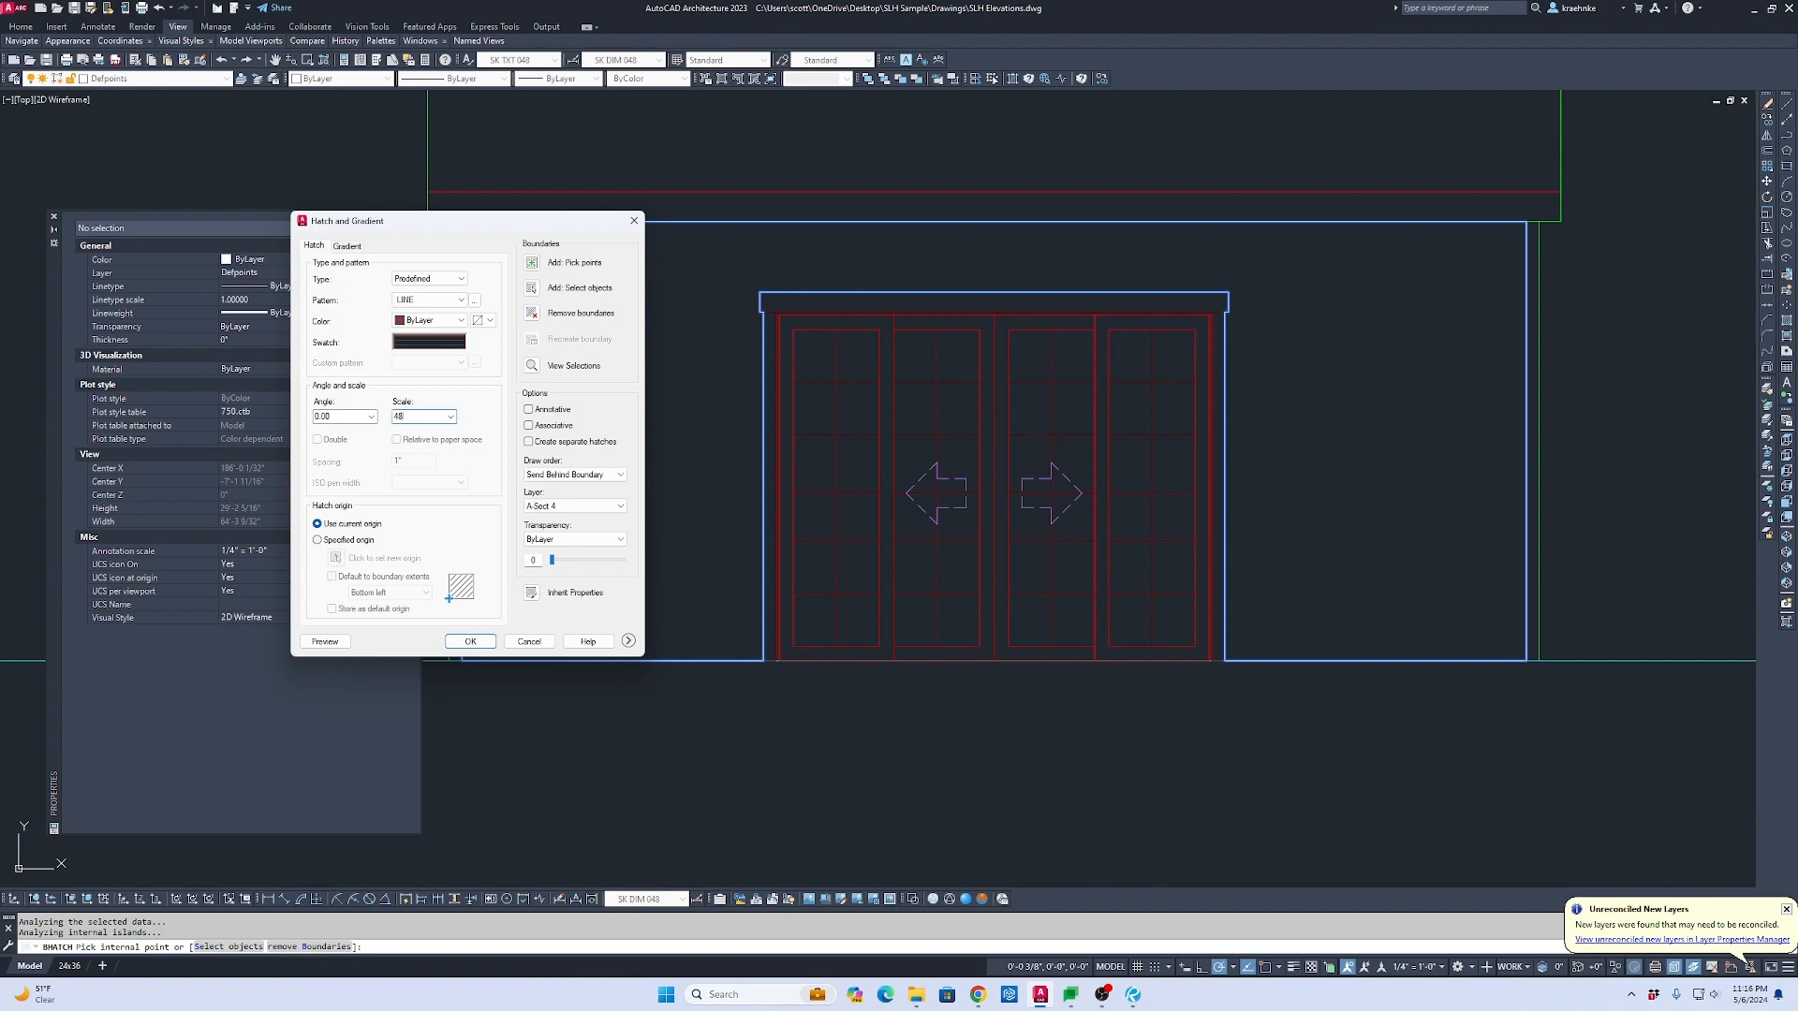
left_click(471, 642)
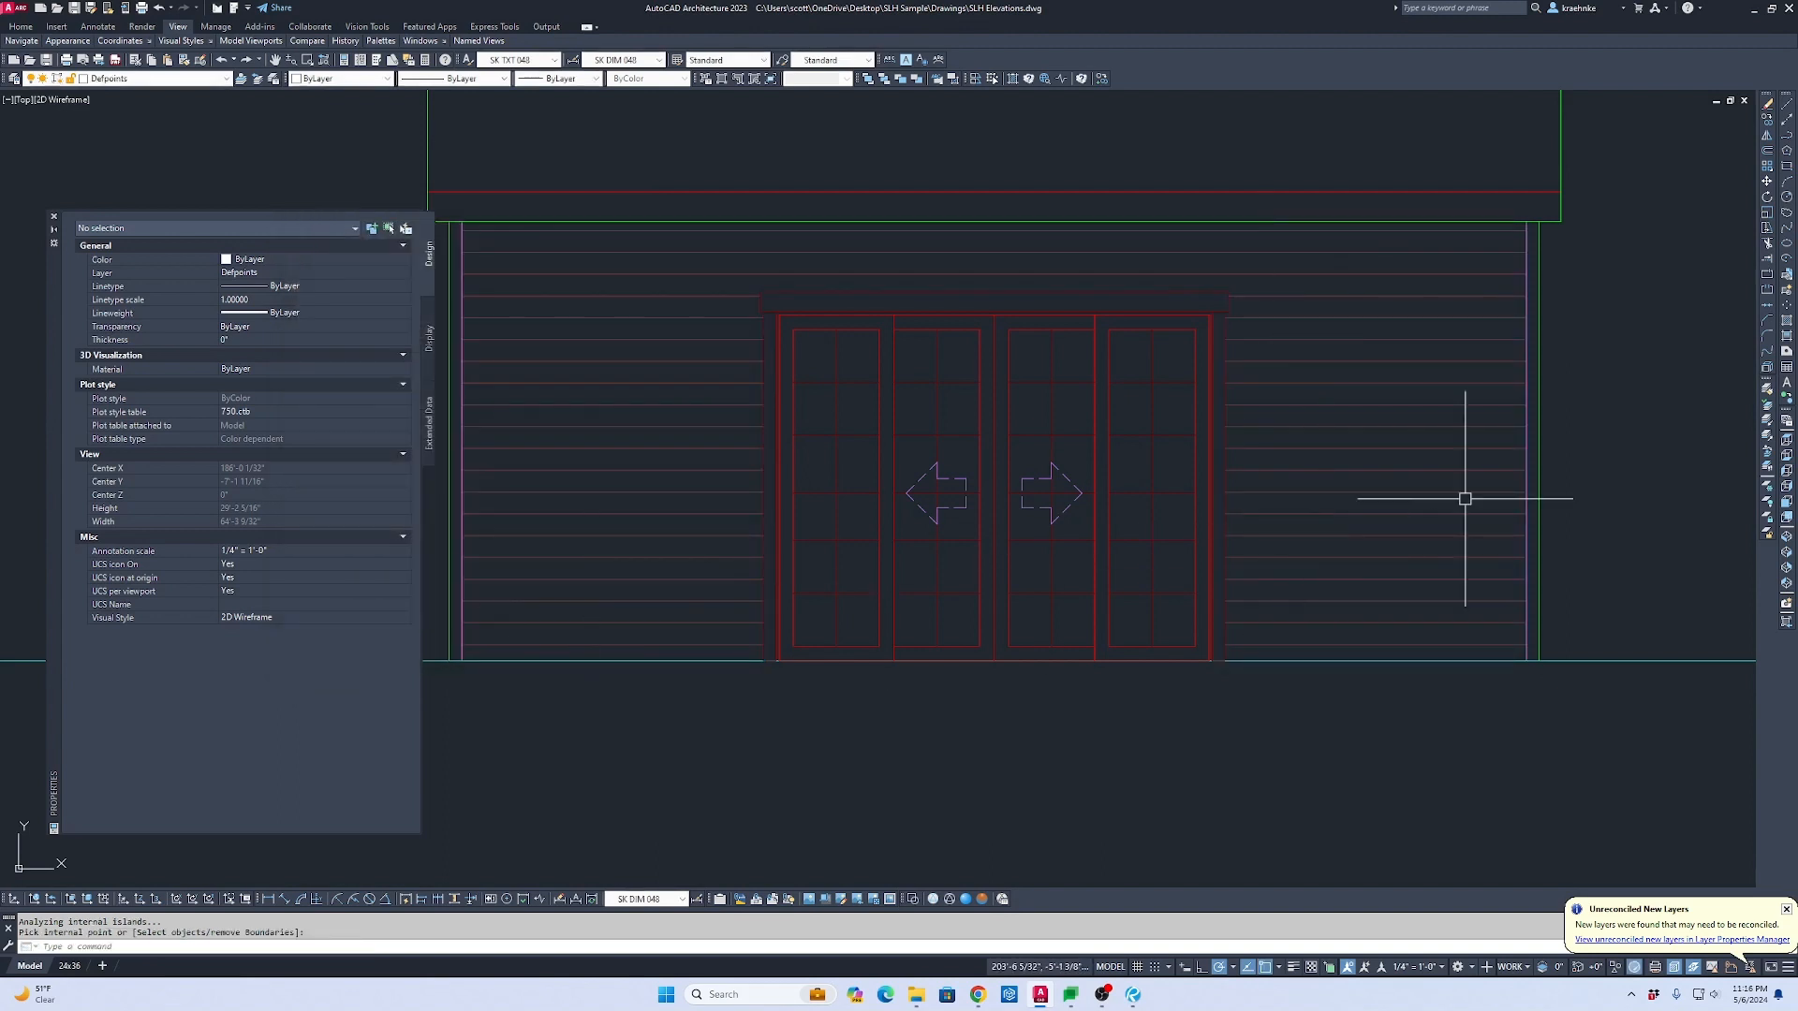
Step: Measure the vertical spacing between two siding lines near the right corner board
scroll(1288, 458, "up", 5)
type("d")
key("Return")
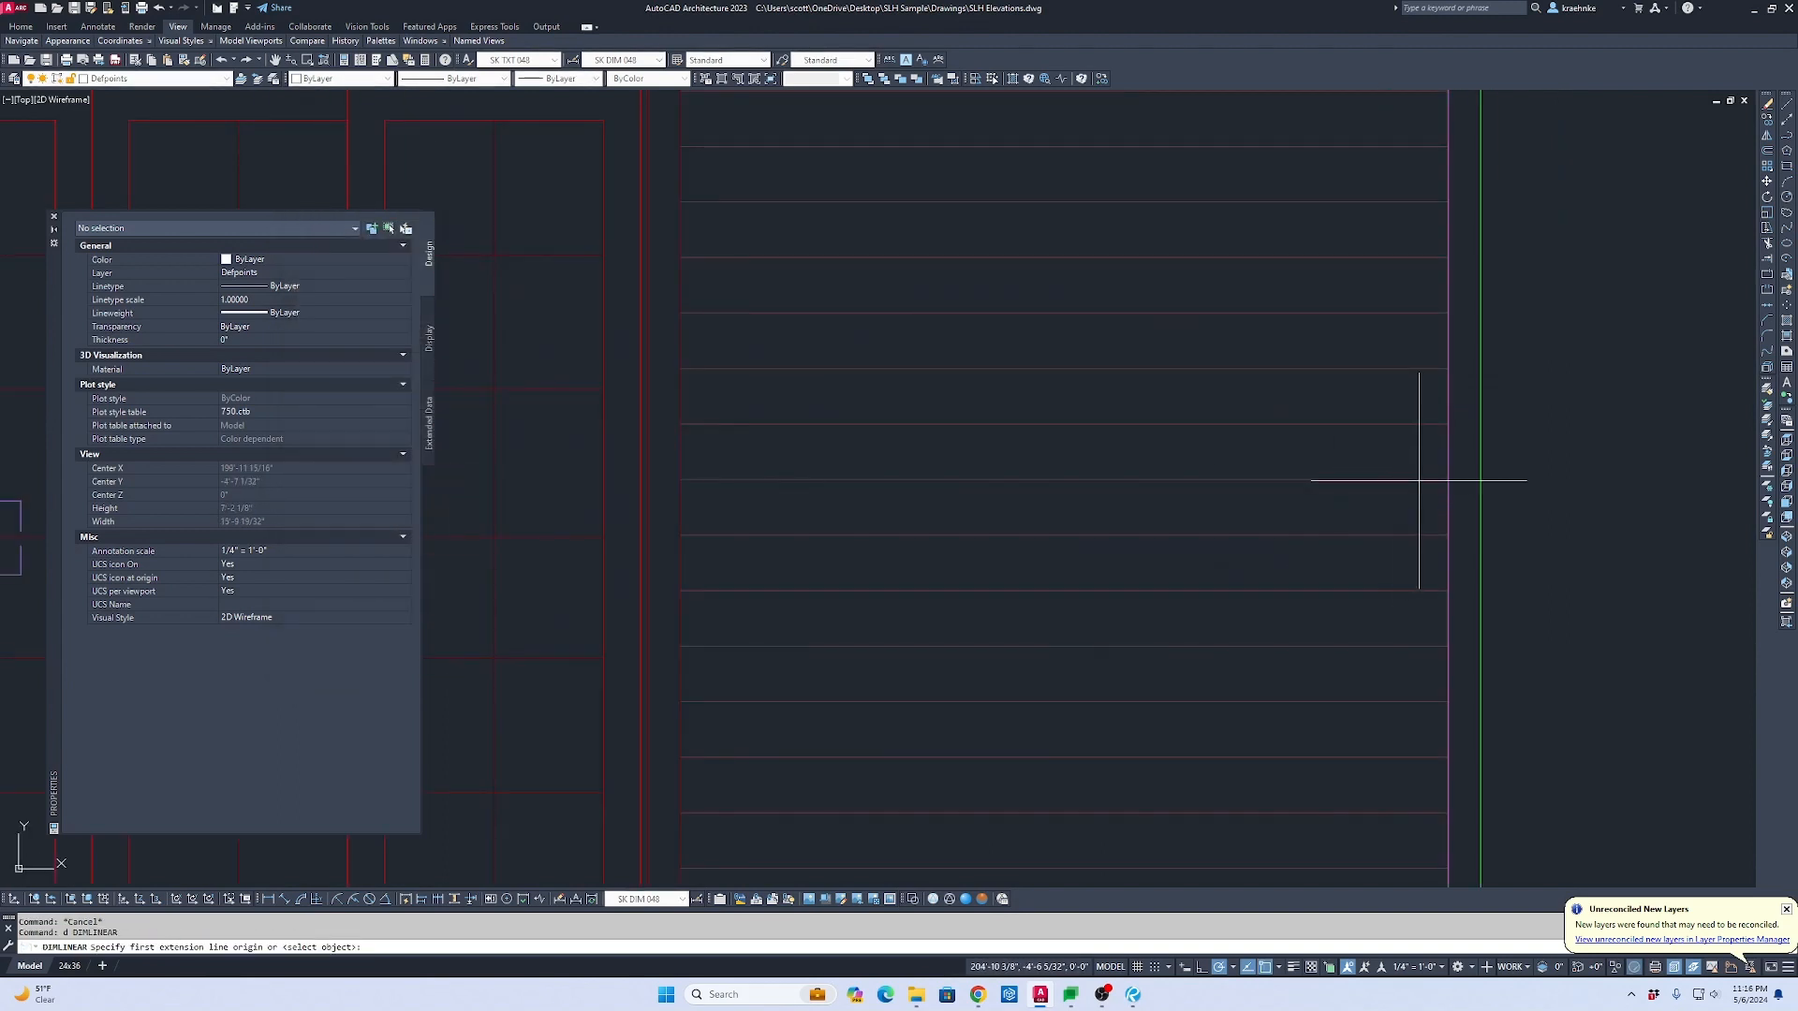
left_click(1424, 476)
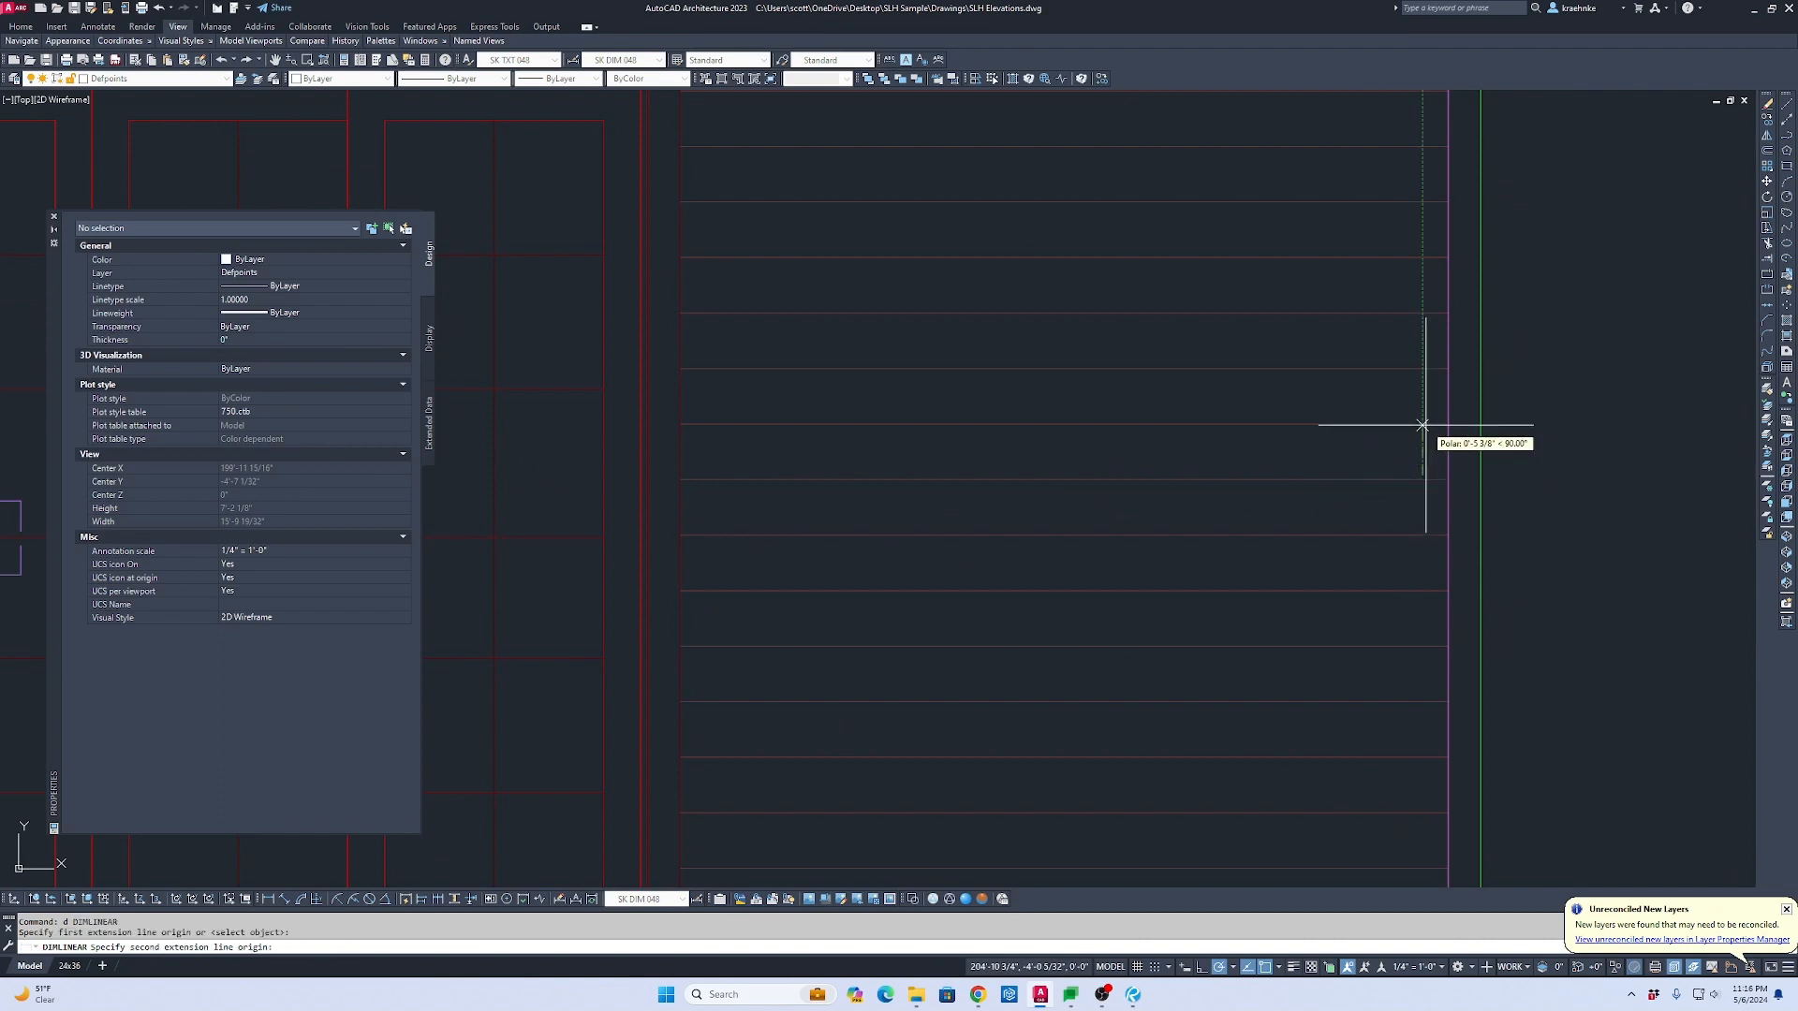
scroll(1423, 426, "up", 2)
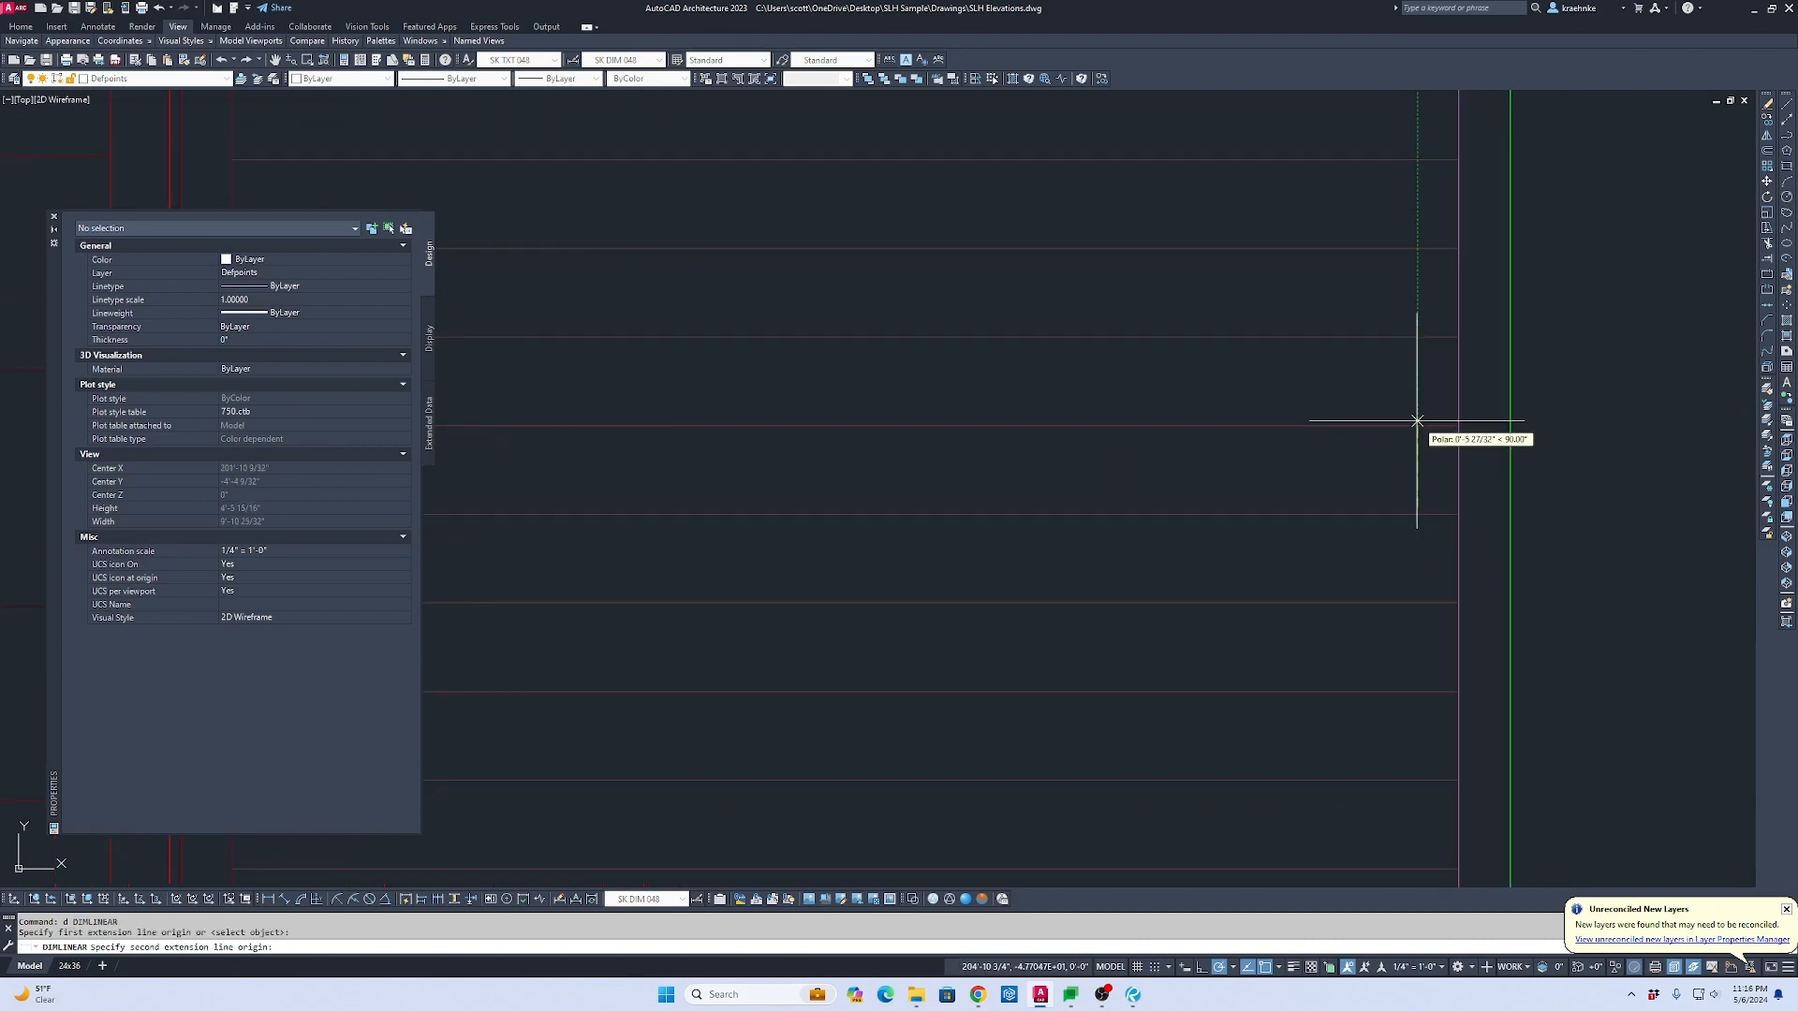
scroll(1417, 428, "up", 4)
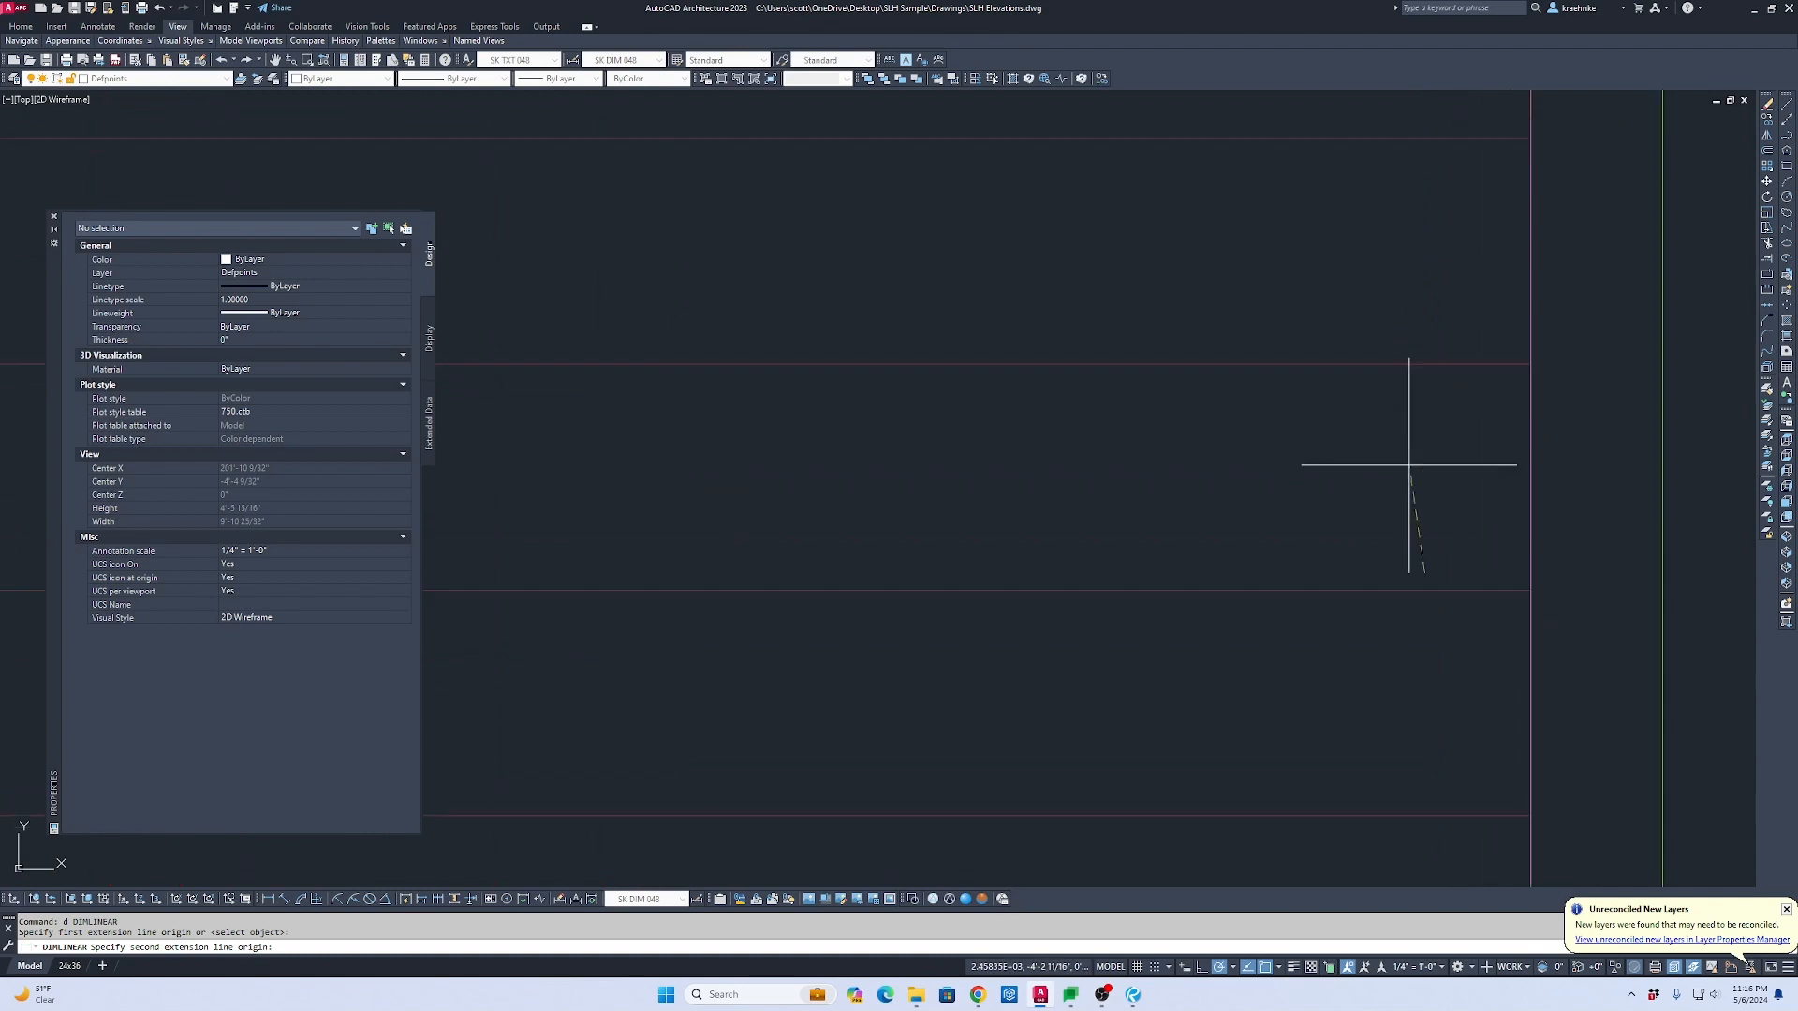
key("Escape")
key("Return")
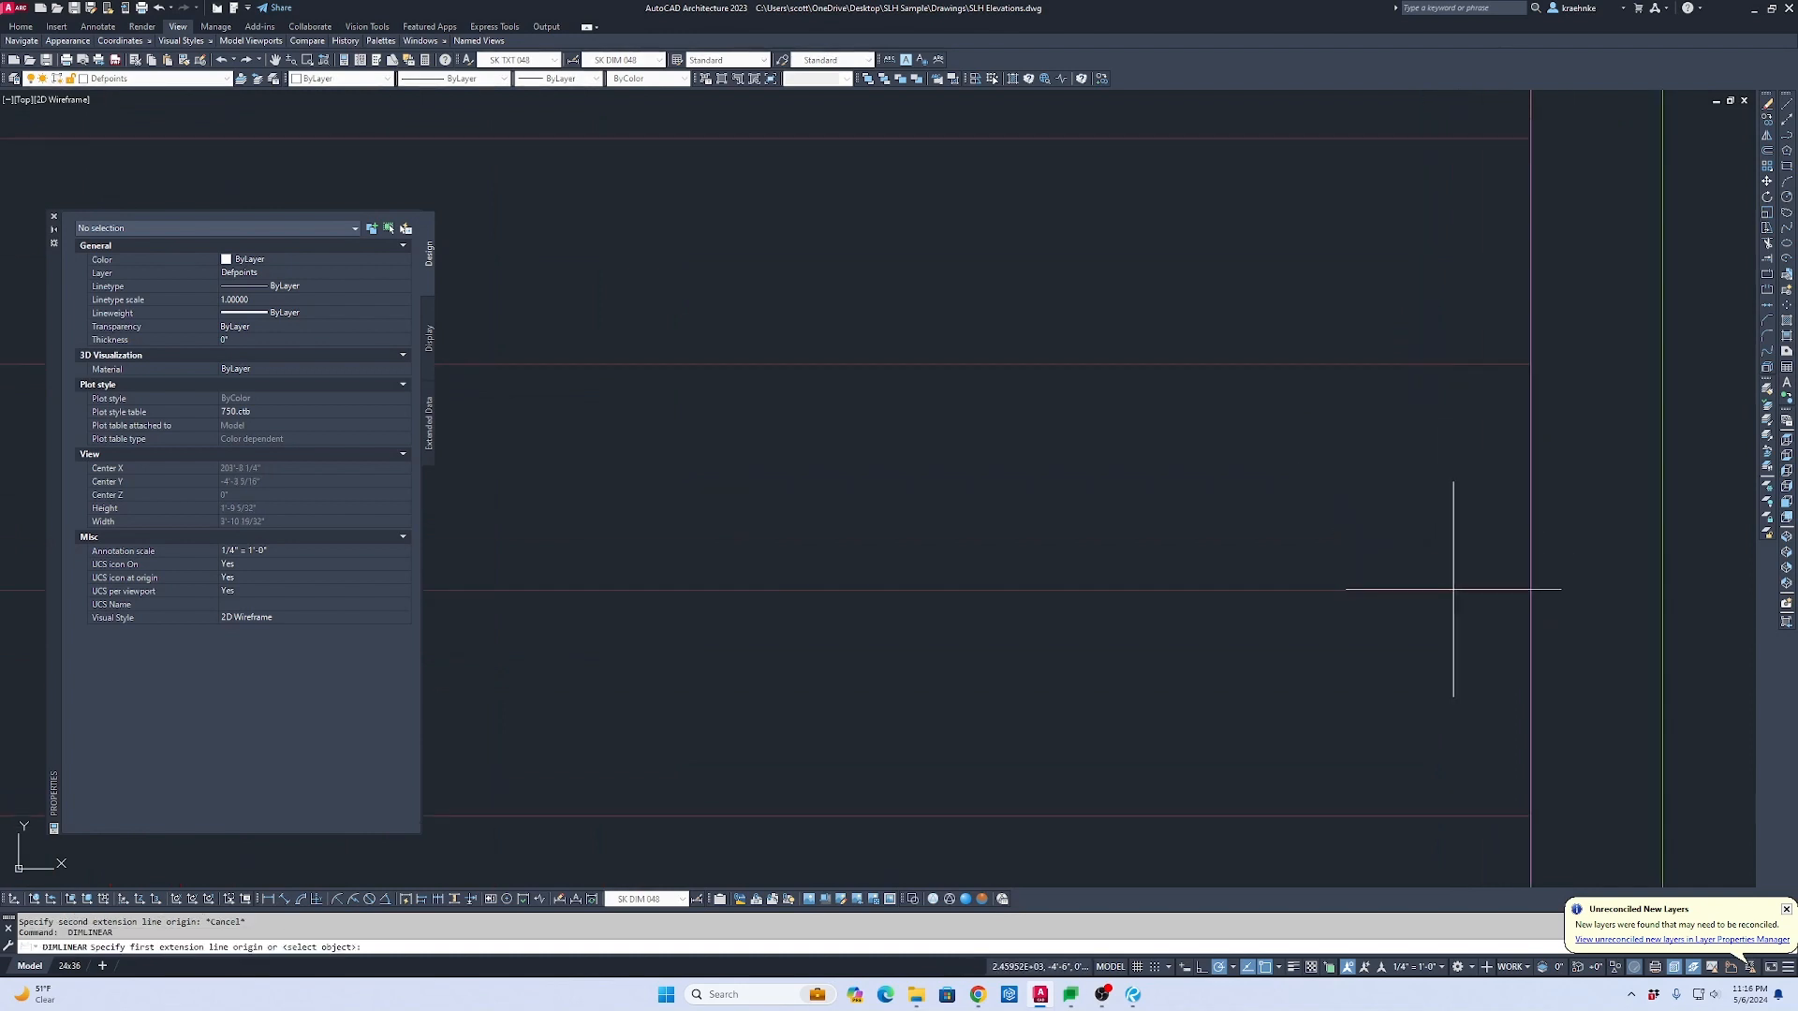
left_click(1453, 589)
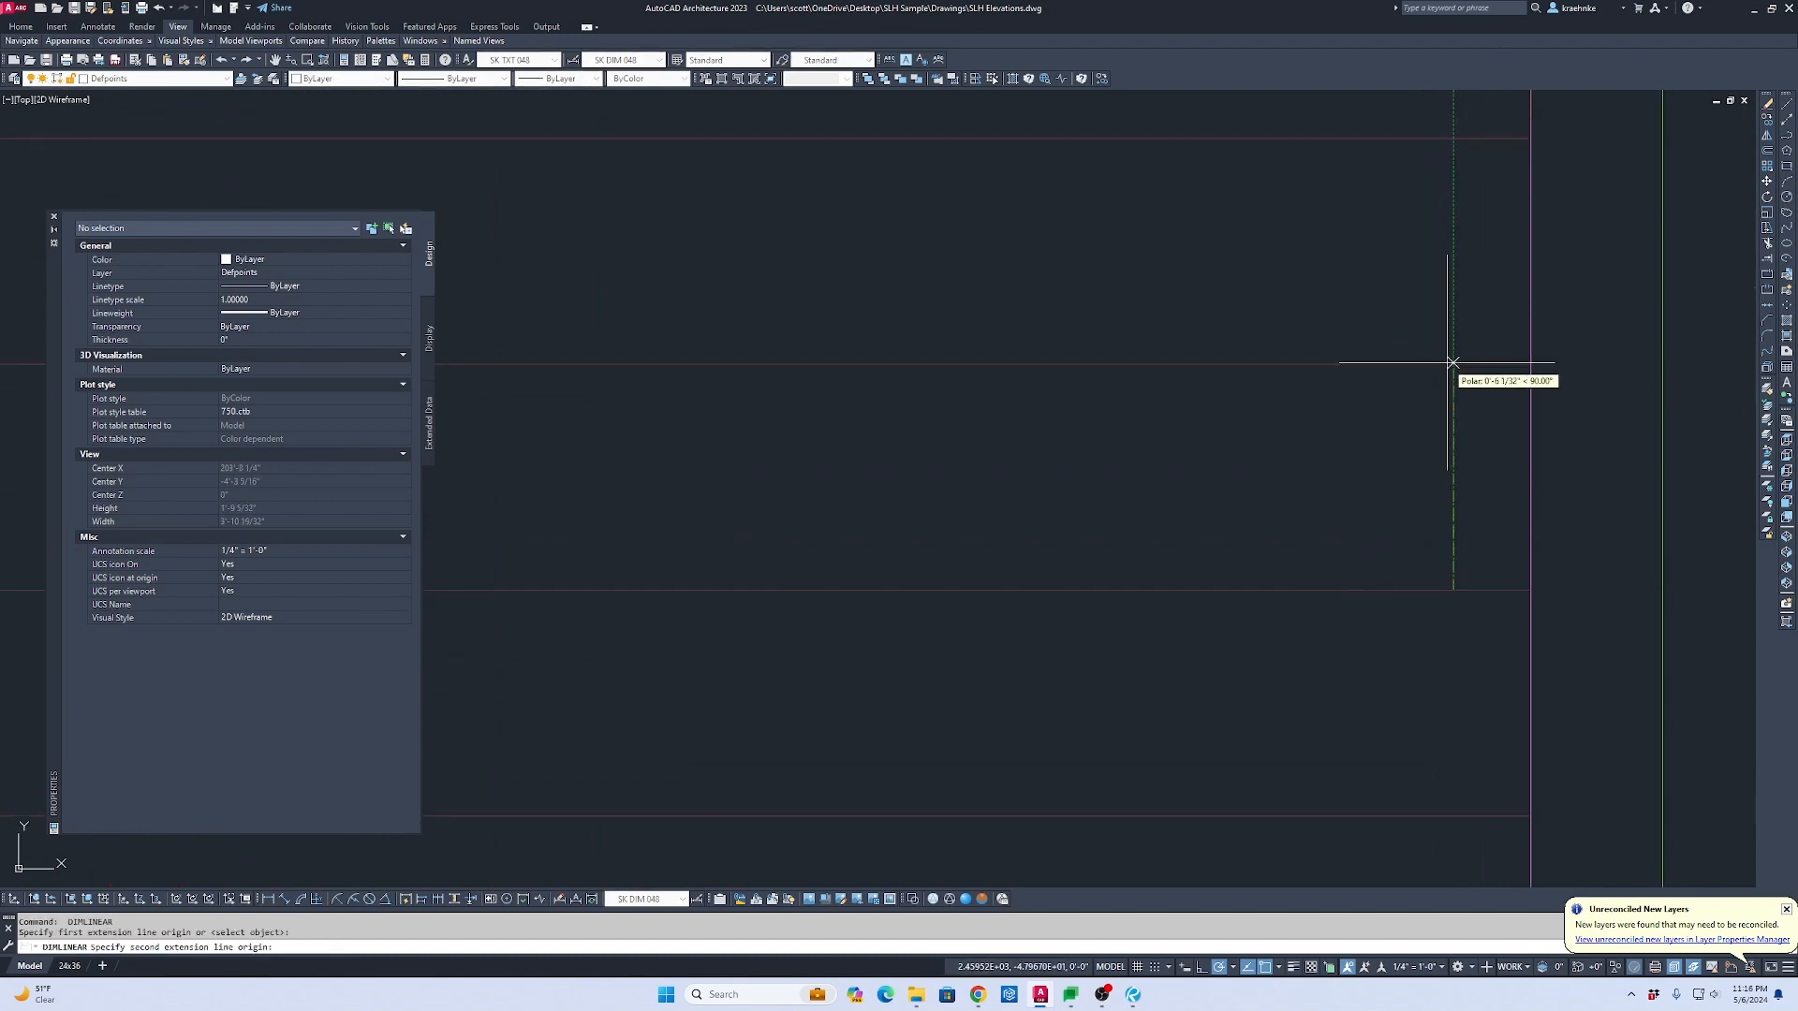
key("Escape")
scroll(1428, 371, "down", 12)
middle_click_drag(1426, 392, 1487, 517)
key("Escape")
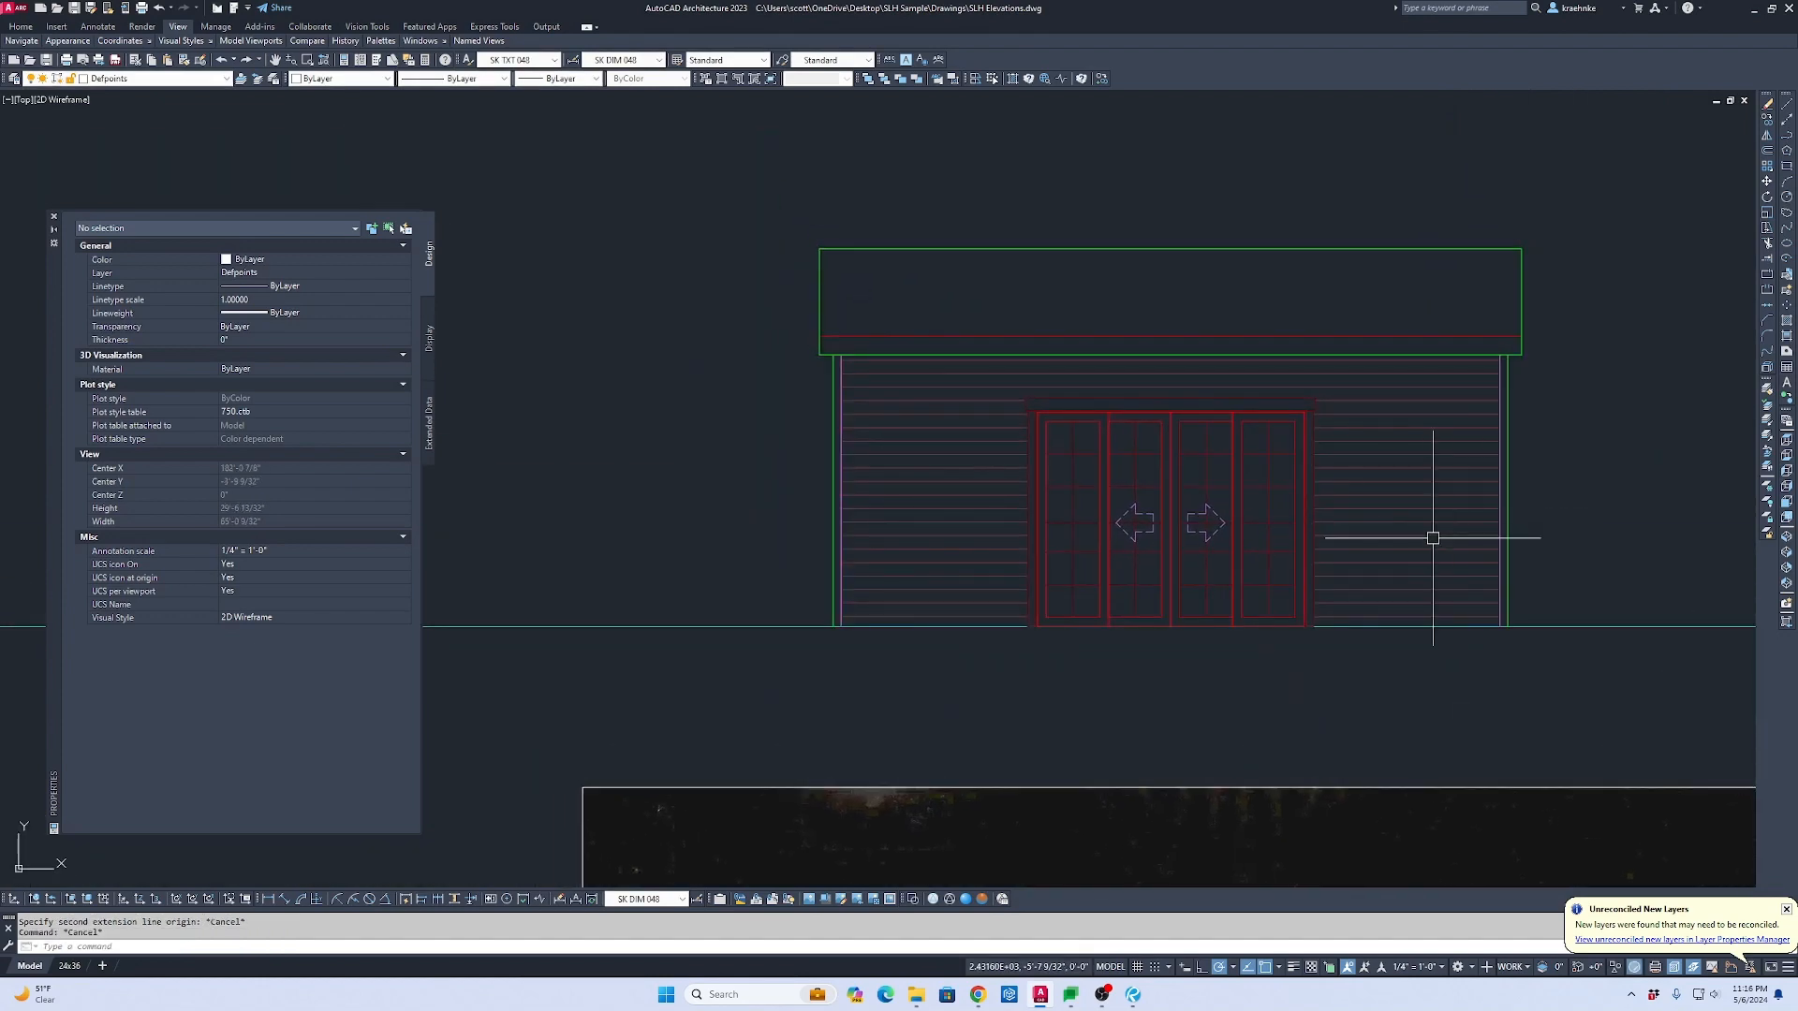
Step: Match the siding hatch's properties to those of the right corner board's inner line
scroll(1372, 522, "down", 2)
mouse_move(1349, 520)
middle_mouse_down()
mouse_move(1154, 241)
mouse_move(620, 303)
mouse_move(1058, 403)
middle_mouse_up()
scroll(932, 352, "up", 1)
key("Escape")
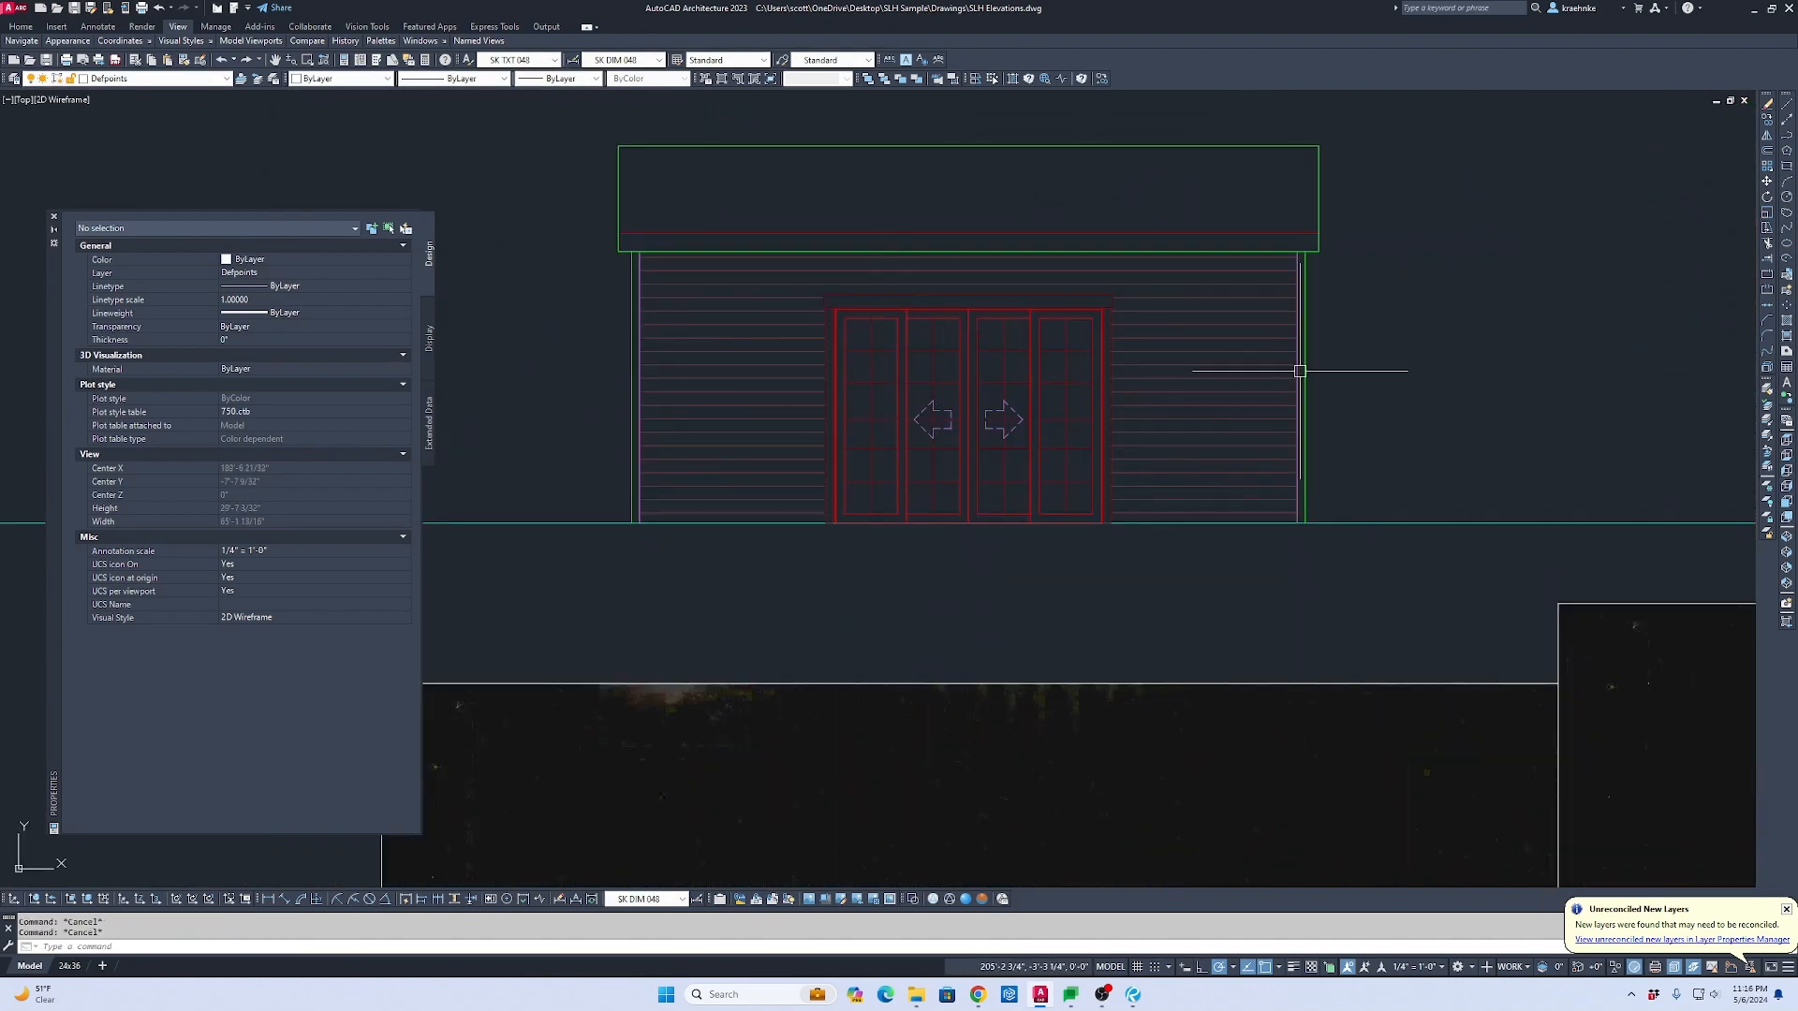
key("space")
scroll(1299, 301, "up", 2)
left_click(1296, 308)
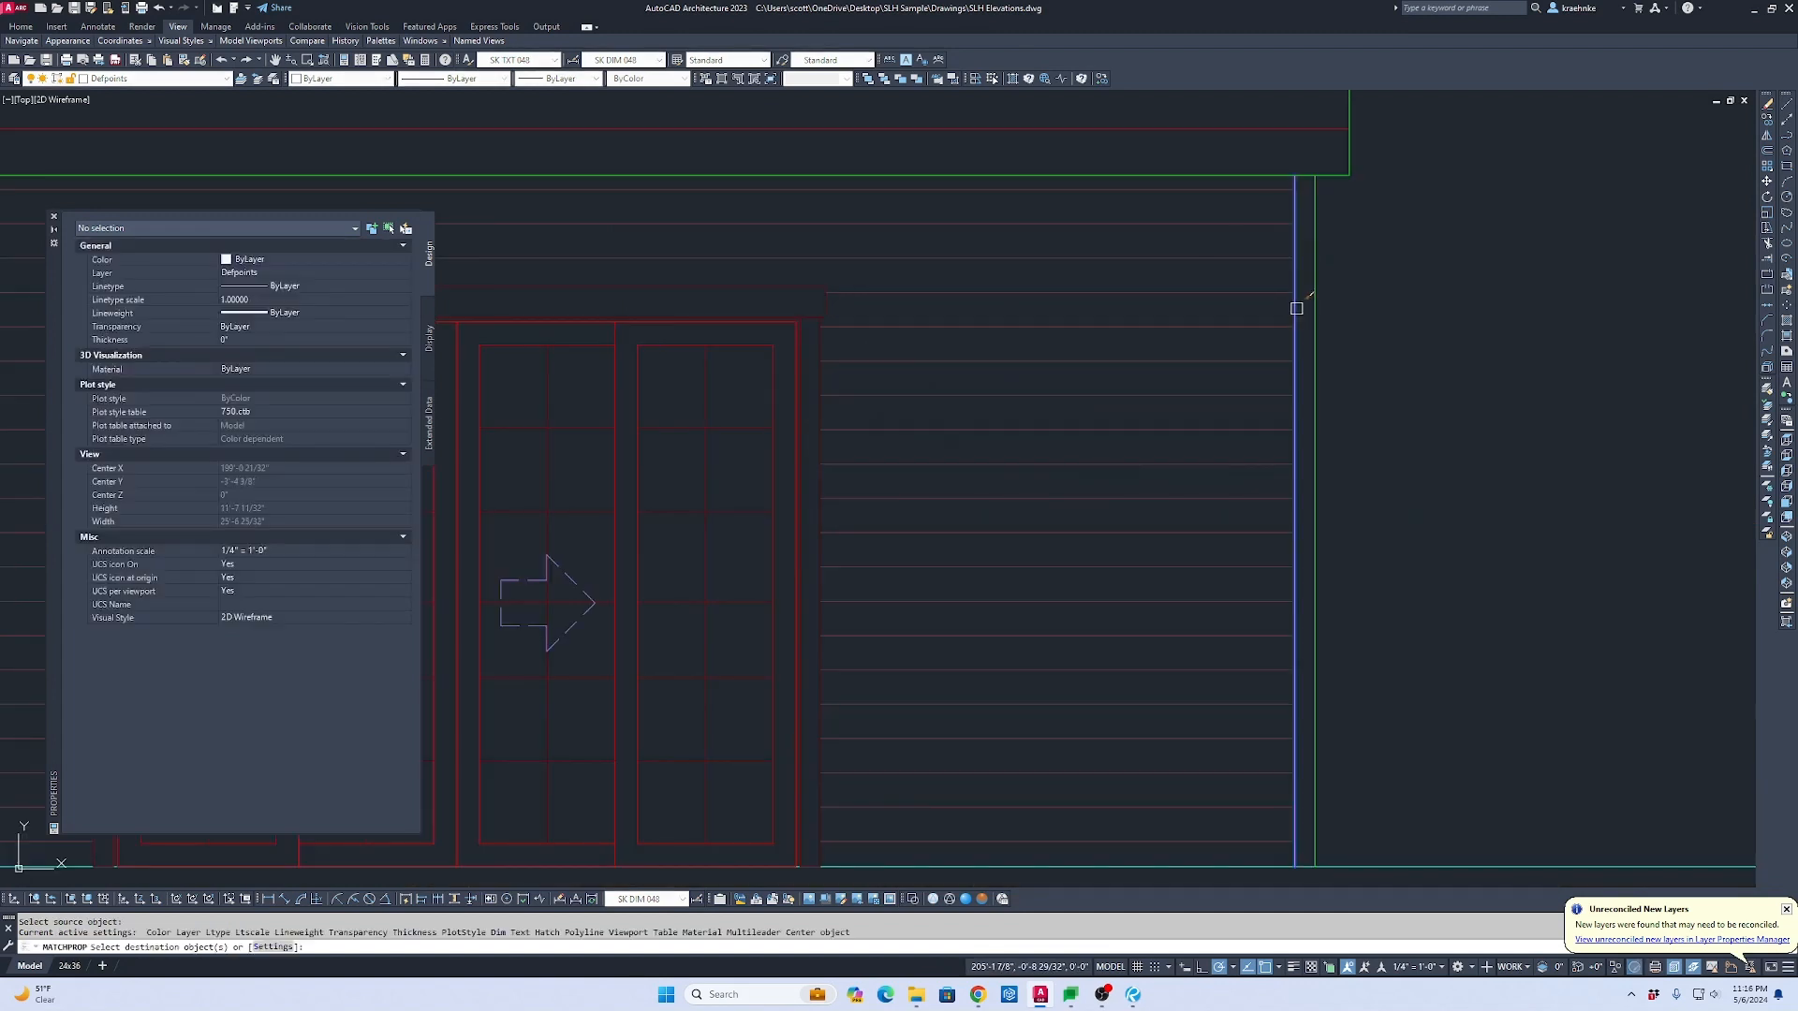
left_click(1258, 327)
key("Escape")
scroll(1217, 402, "down", 4)
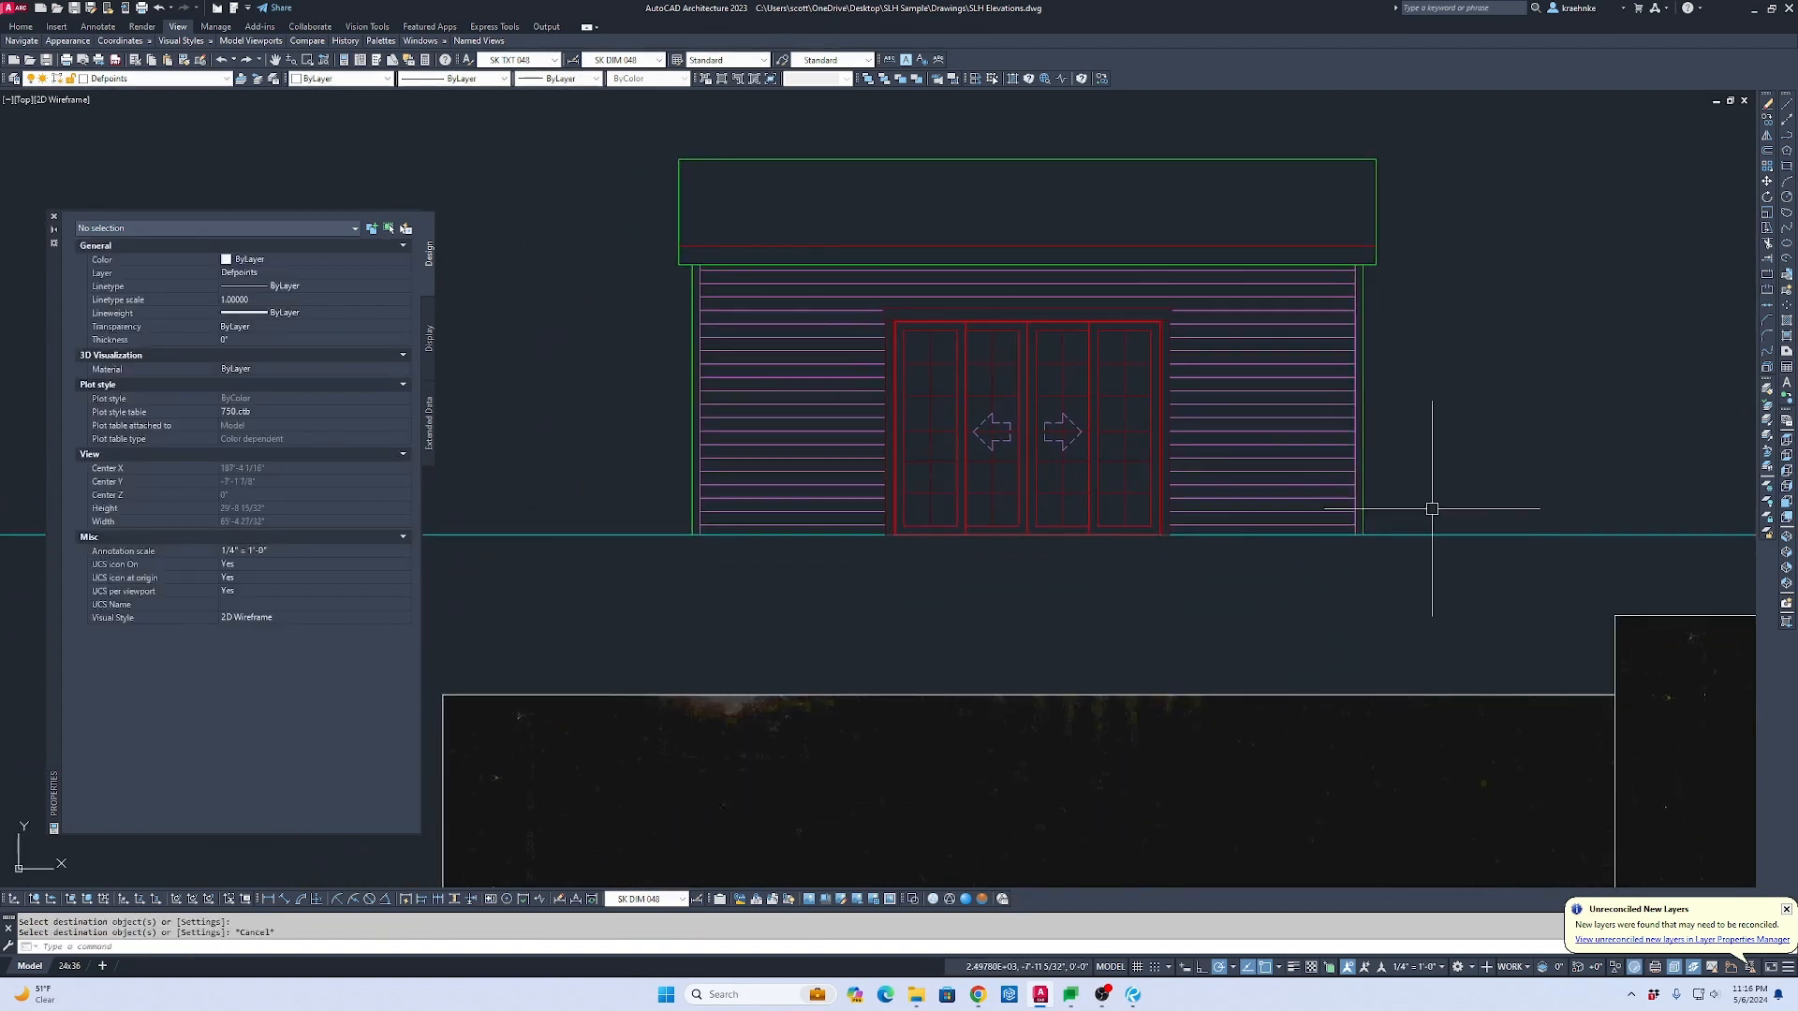
Step: Try to set the siding hatch's origin at the lower corner of the wall beside the patio doors' left casing
scroll(646, 524, "up", 5)
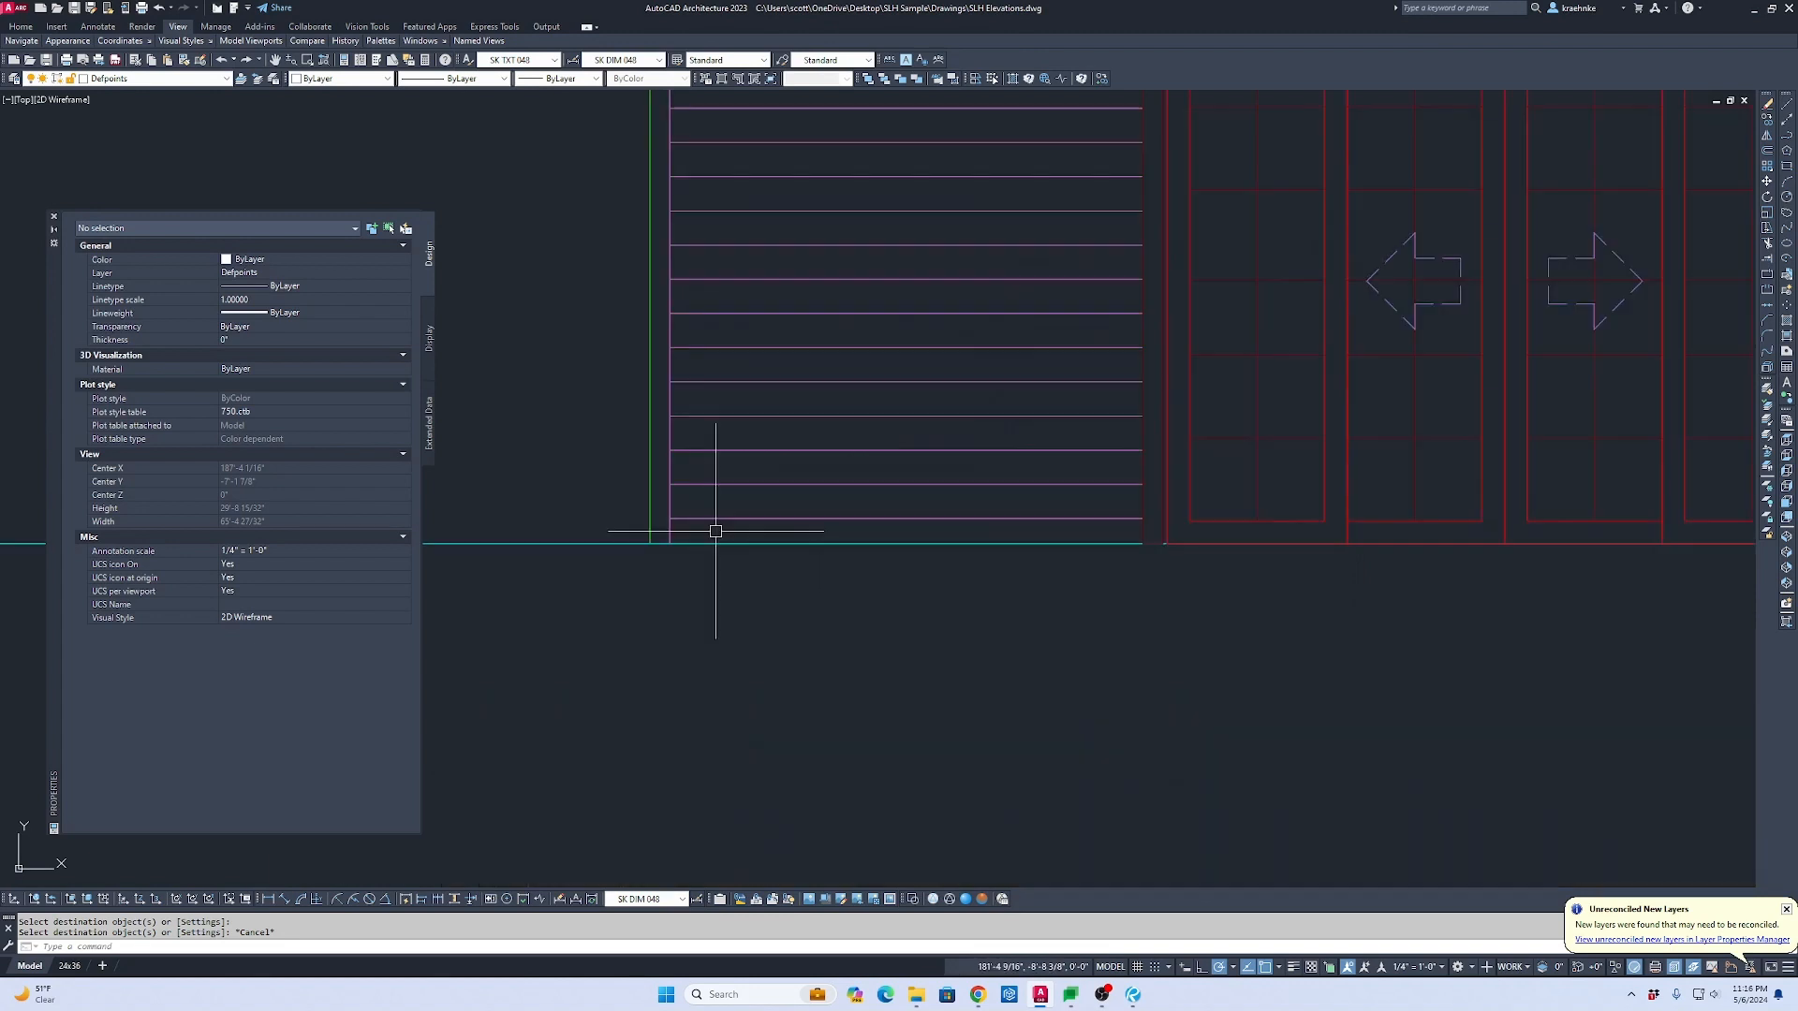
left_click(811, 510)
right_click(783, 516)
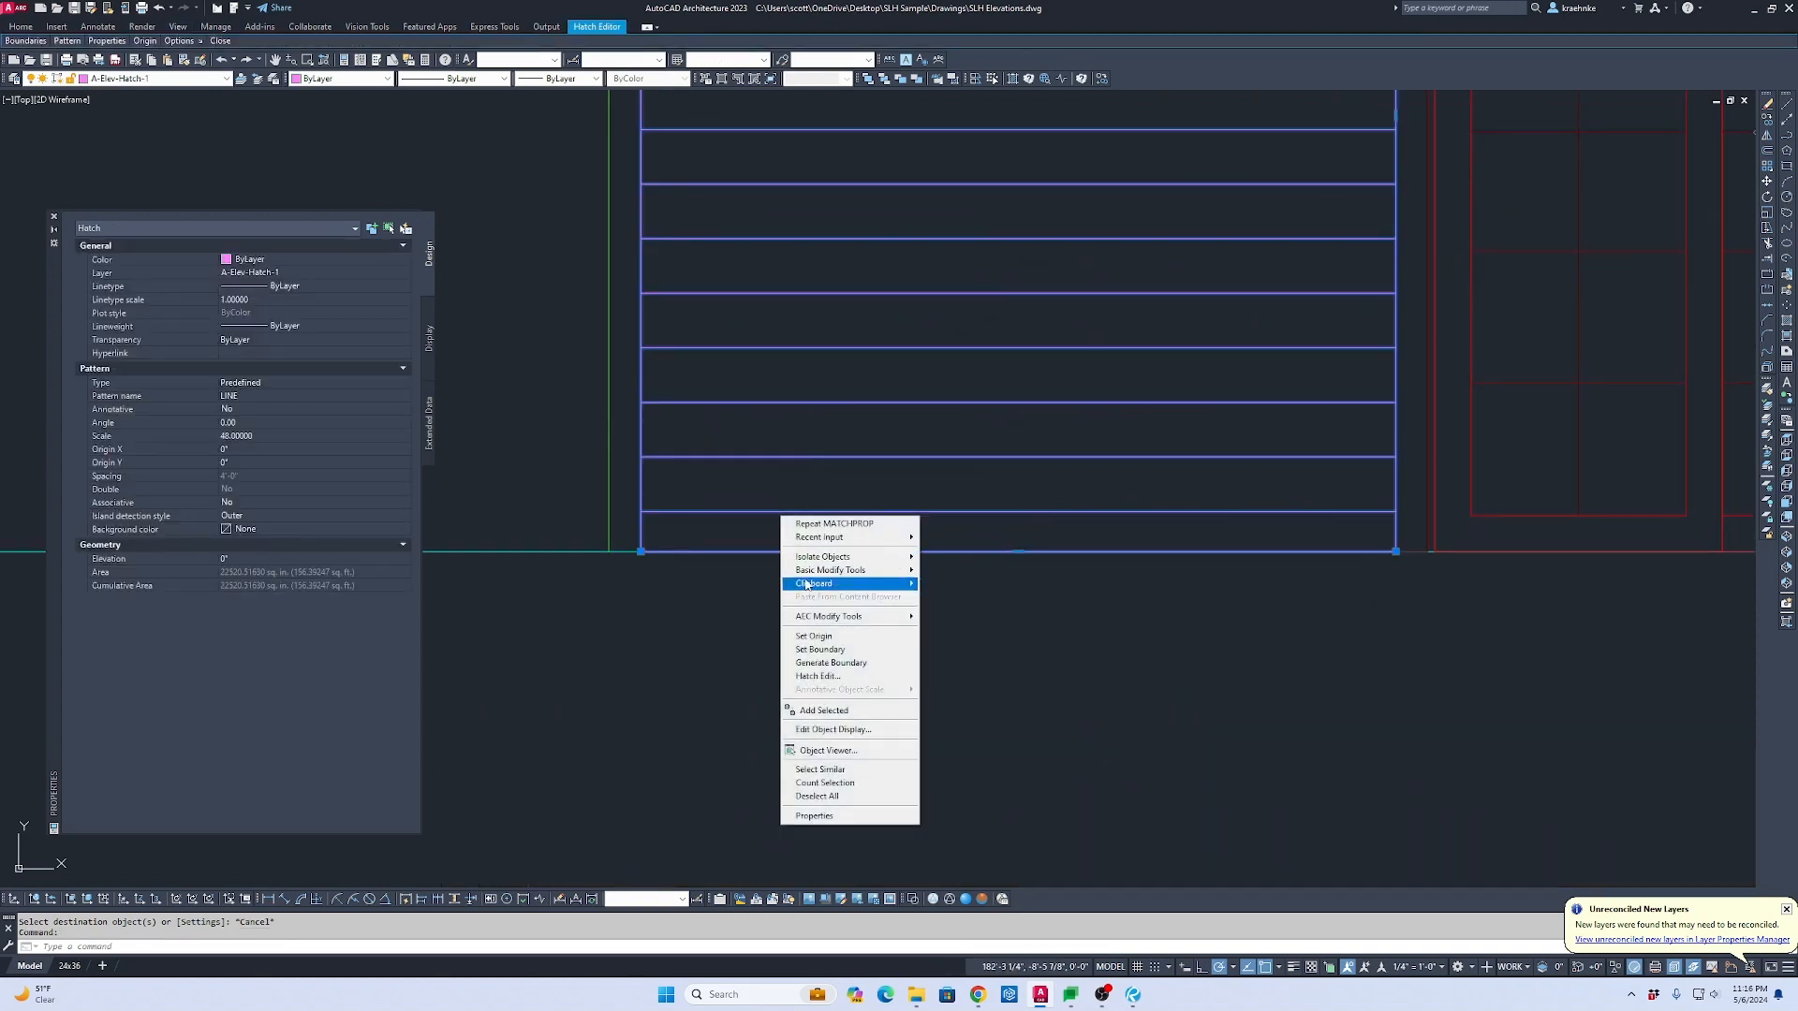
left_click(838, 637)
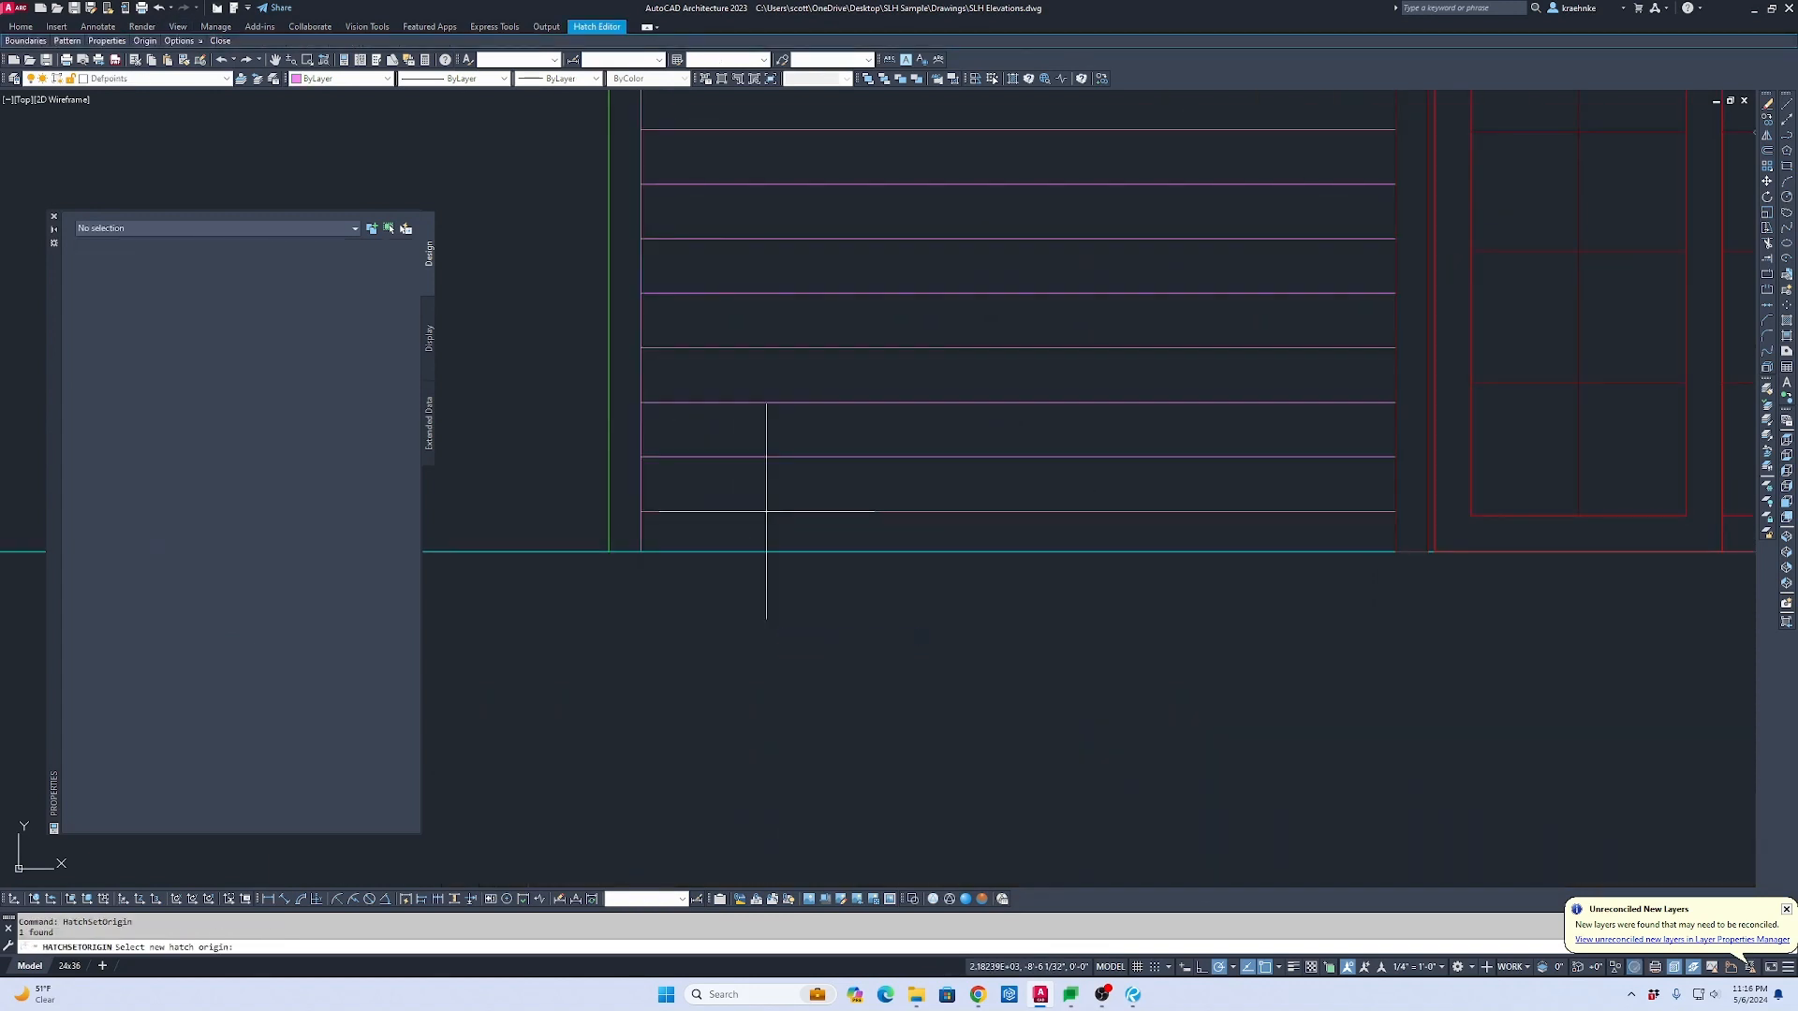
left_click(1395, 550)
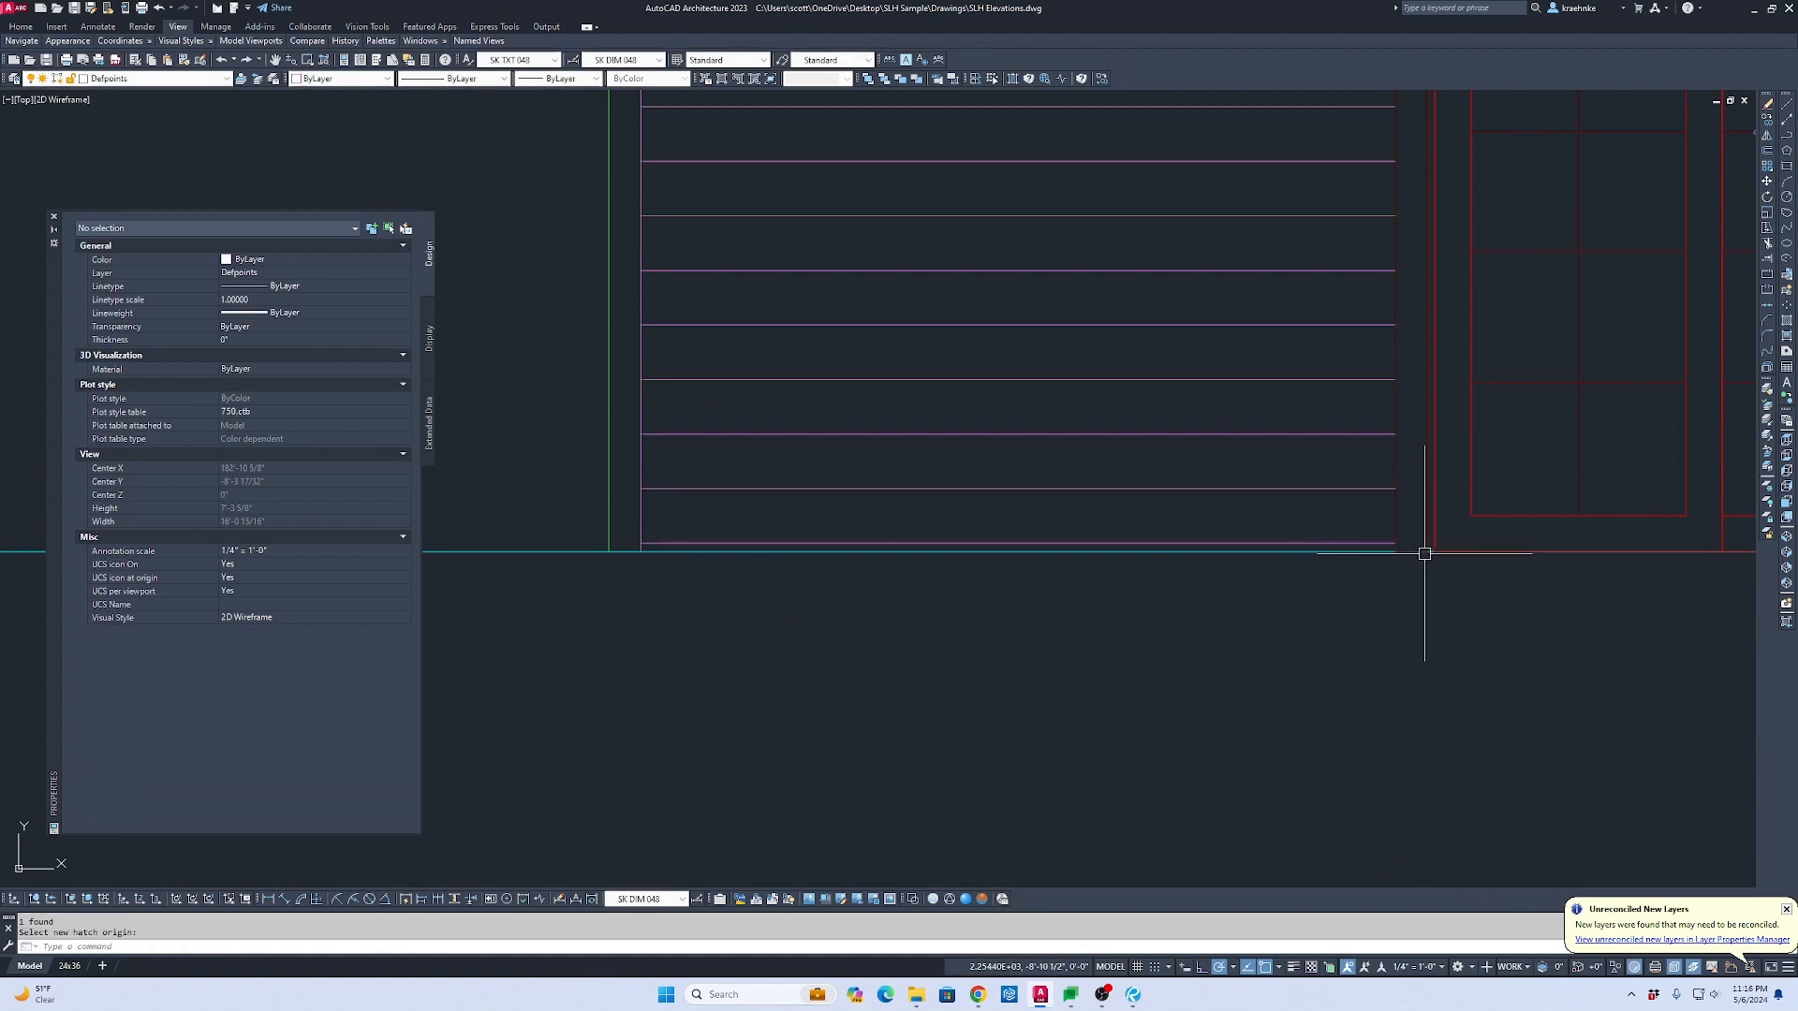
Step: Reset the siding hatch's origin to the point where the patio doors' left casing meets the ground line
scroll(953, 695, "down", 3)
scroll(948, 691, "up", 5)
scroll(955, 674, "up", 3)
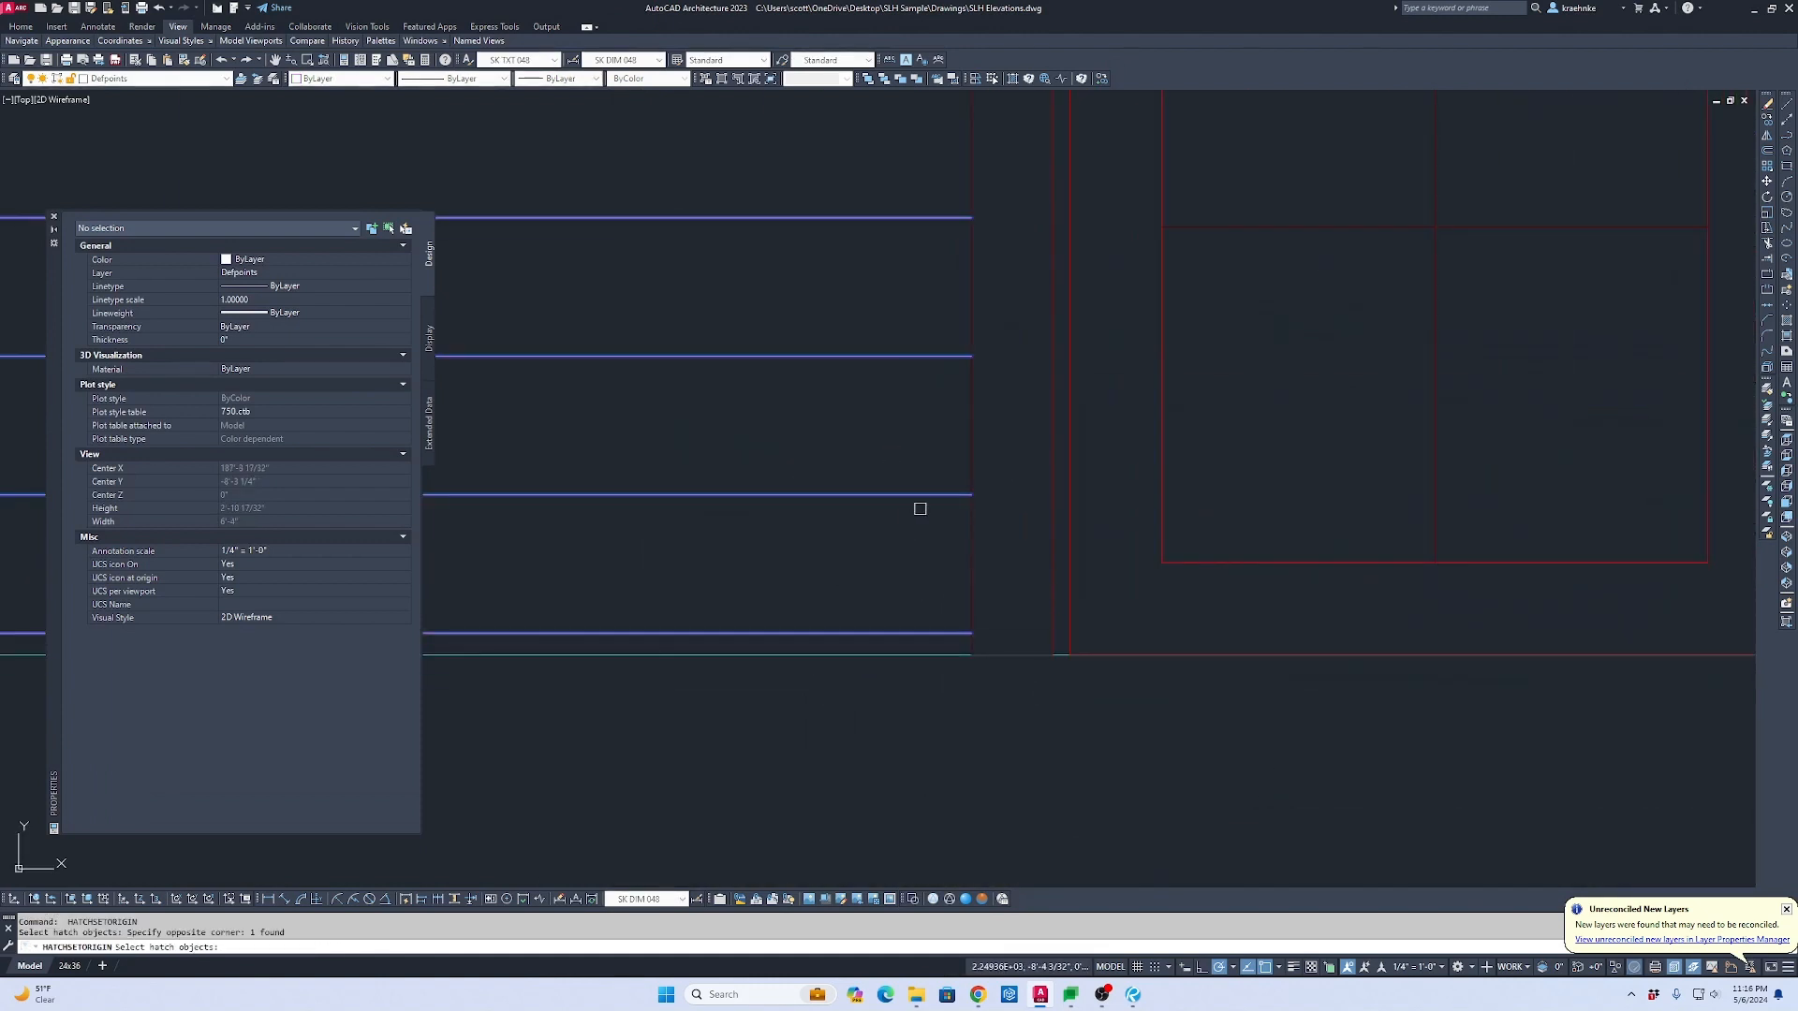
left_click(971, 650)
scroll(971, 750, "down", 5)
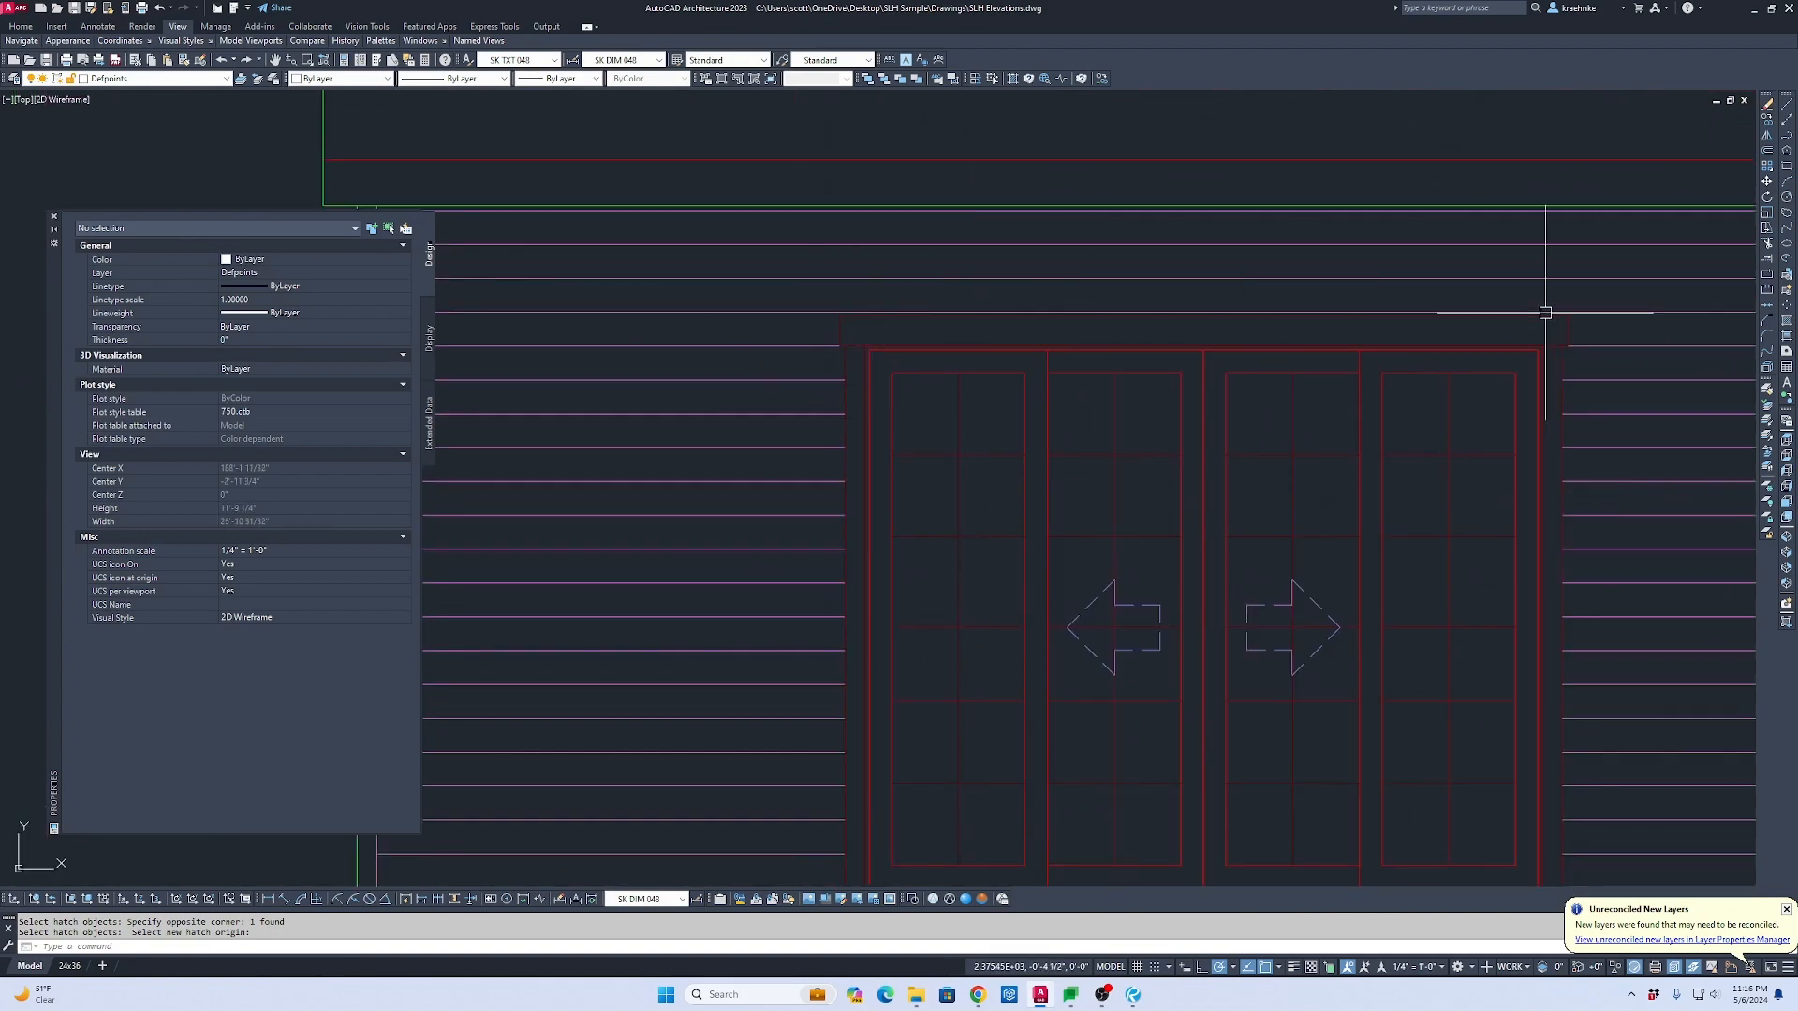
Step: Reset the siding hatch's origin to the upper right outer corner of the patio doors' head trim
scroll(1670, 337, "up", 7)
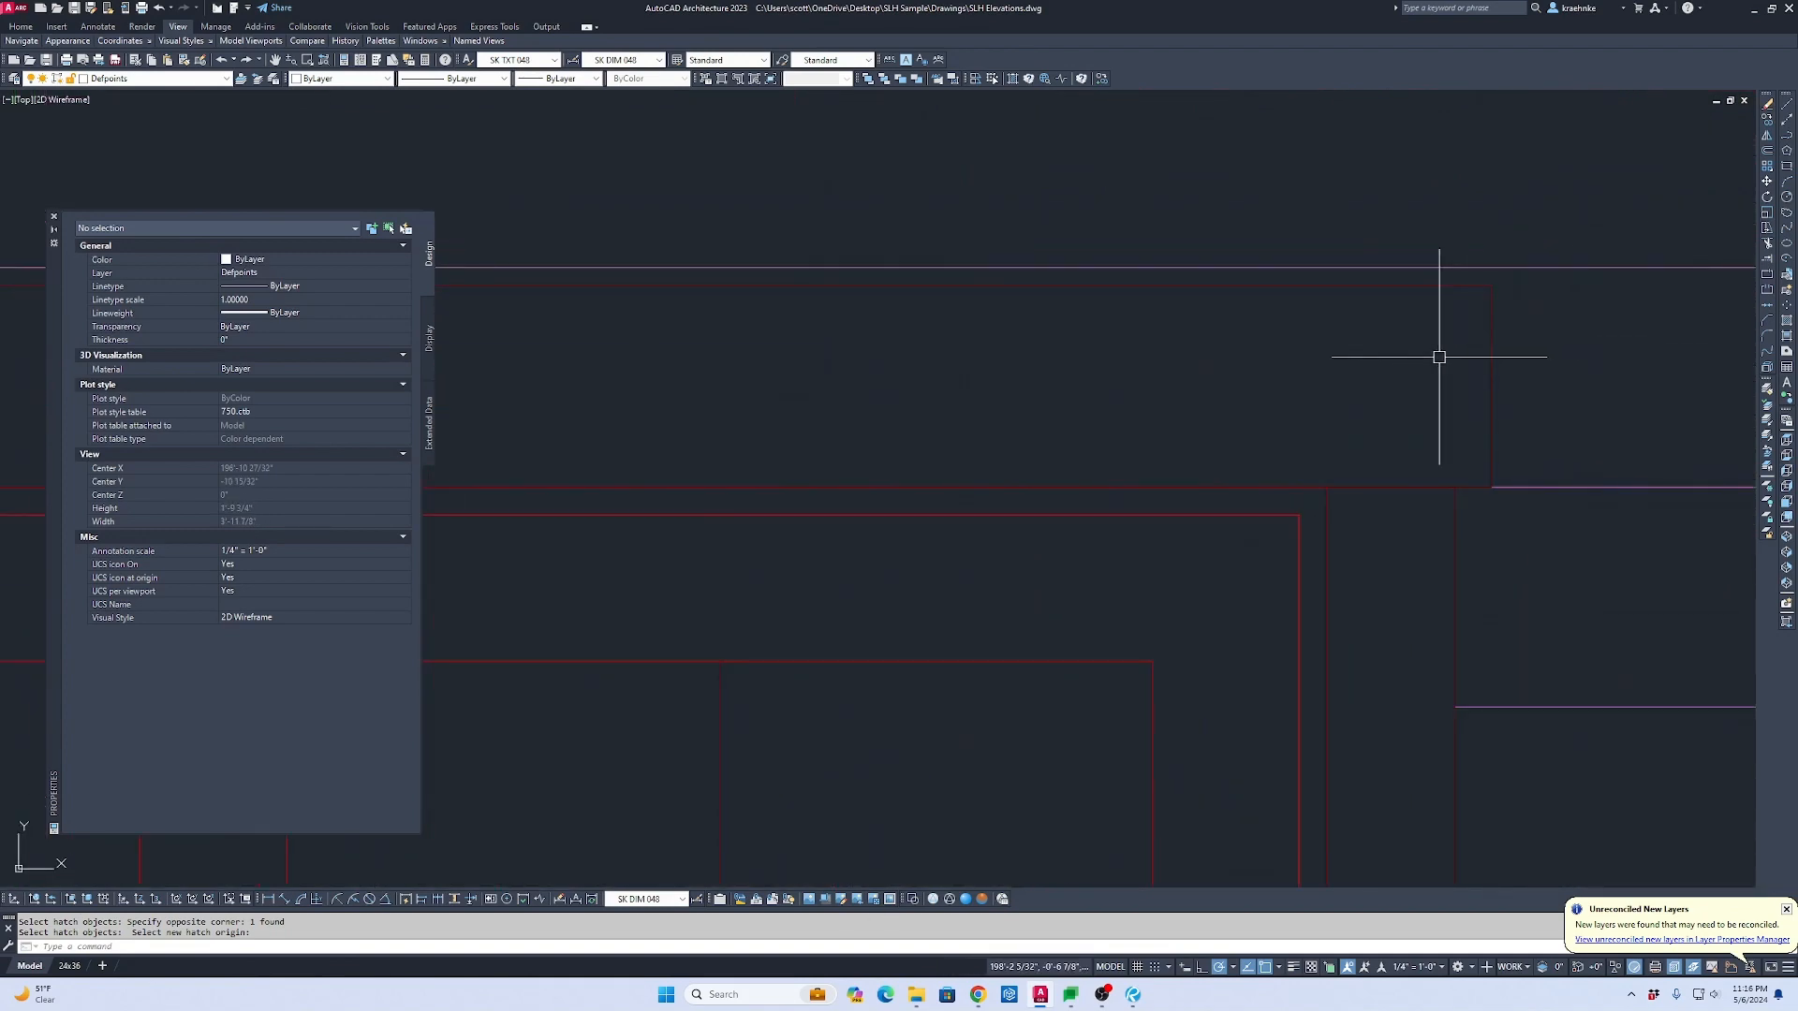
scroll(1439, 357, "down", 7)
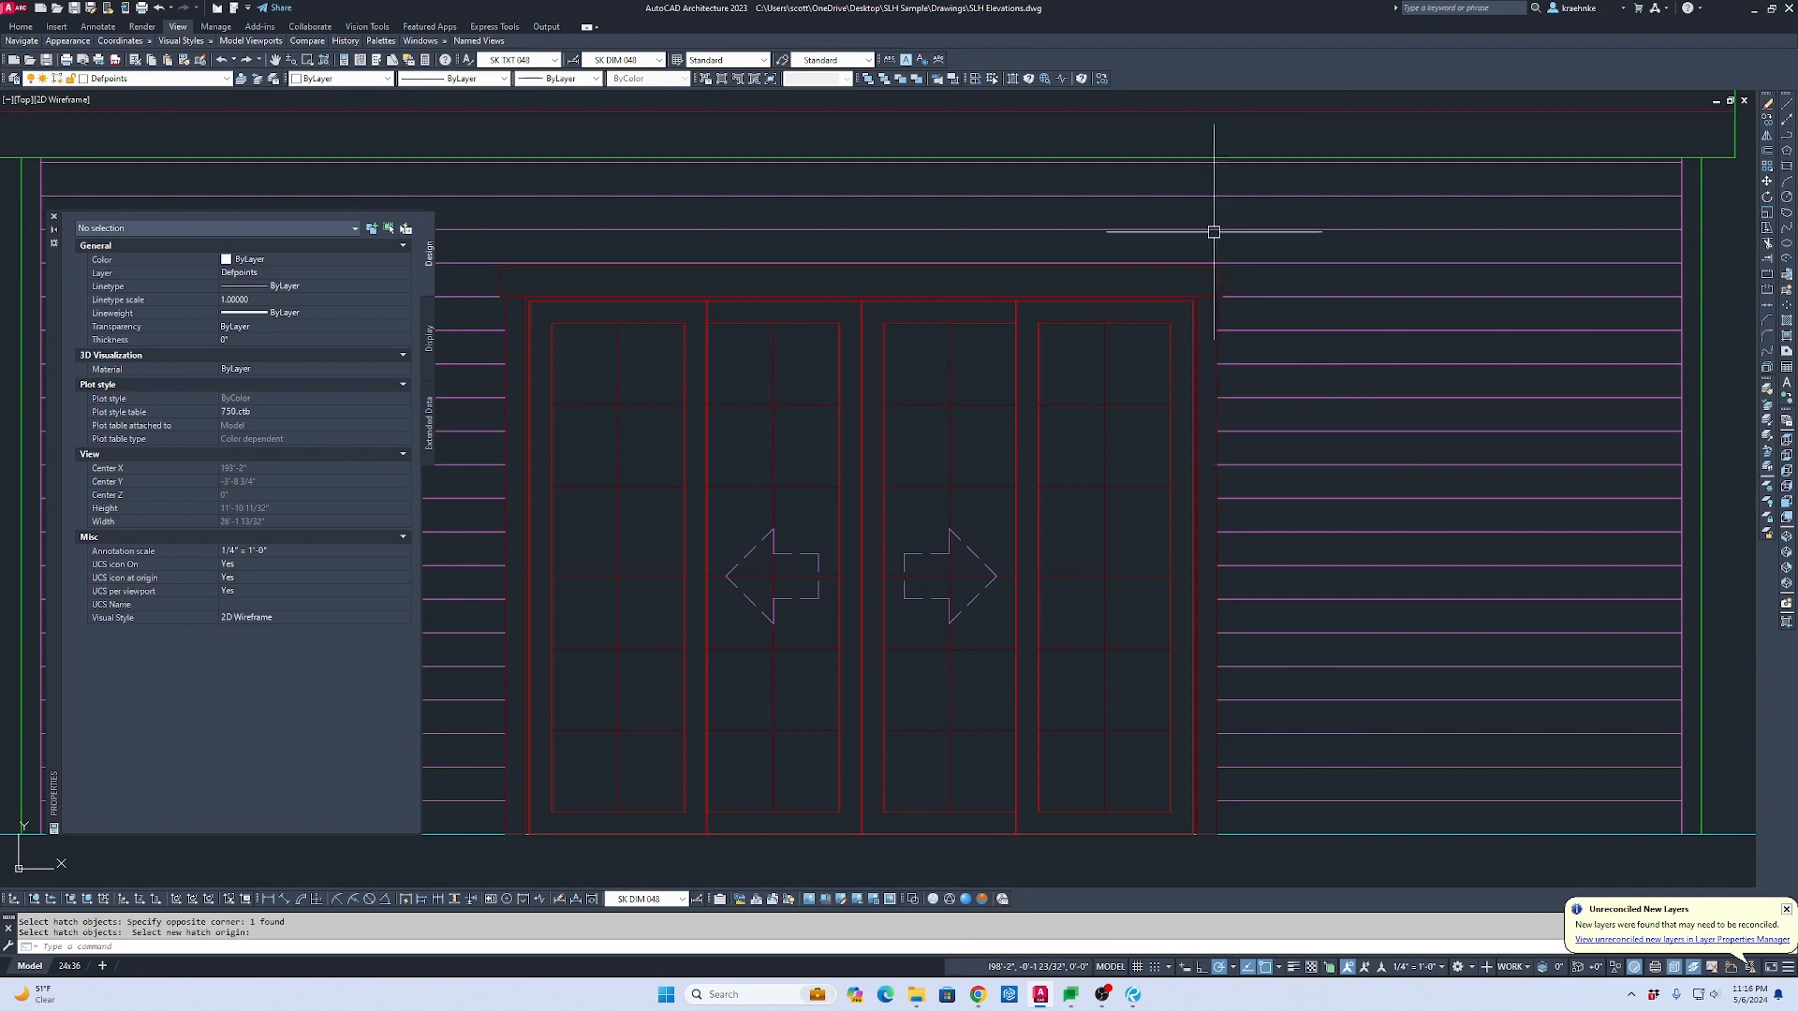
scroll(1213, 231, "up", 5)
left_click(1346, 490)
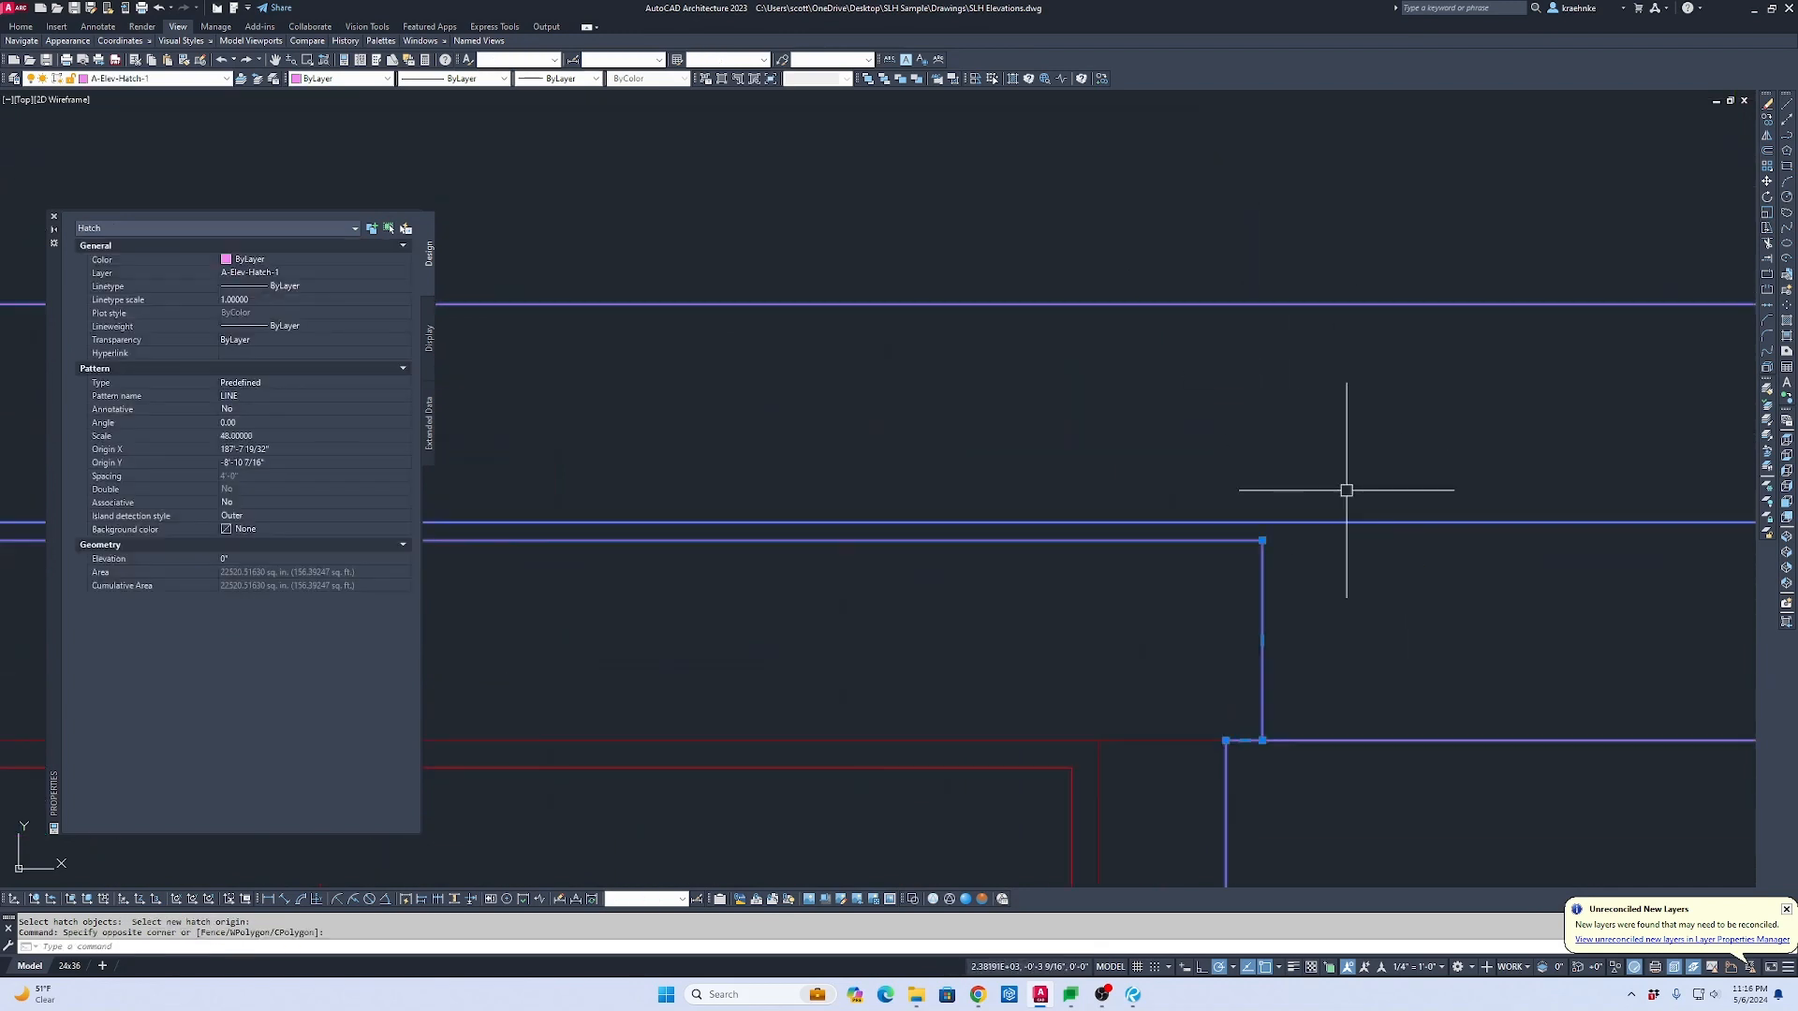
key("Return")
left_click(1262, 541)
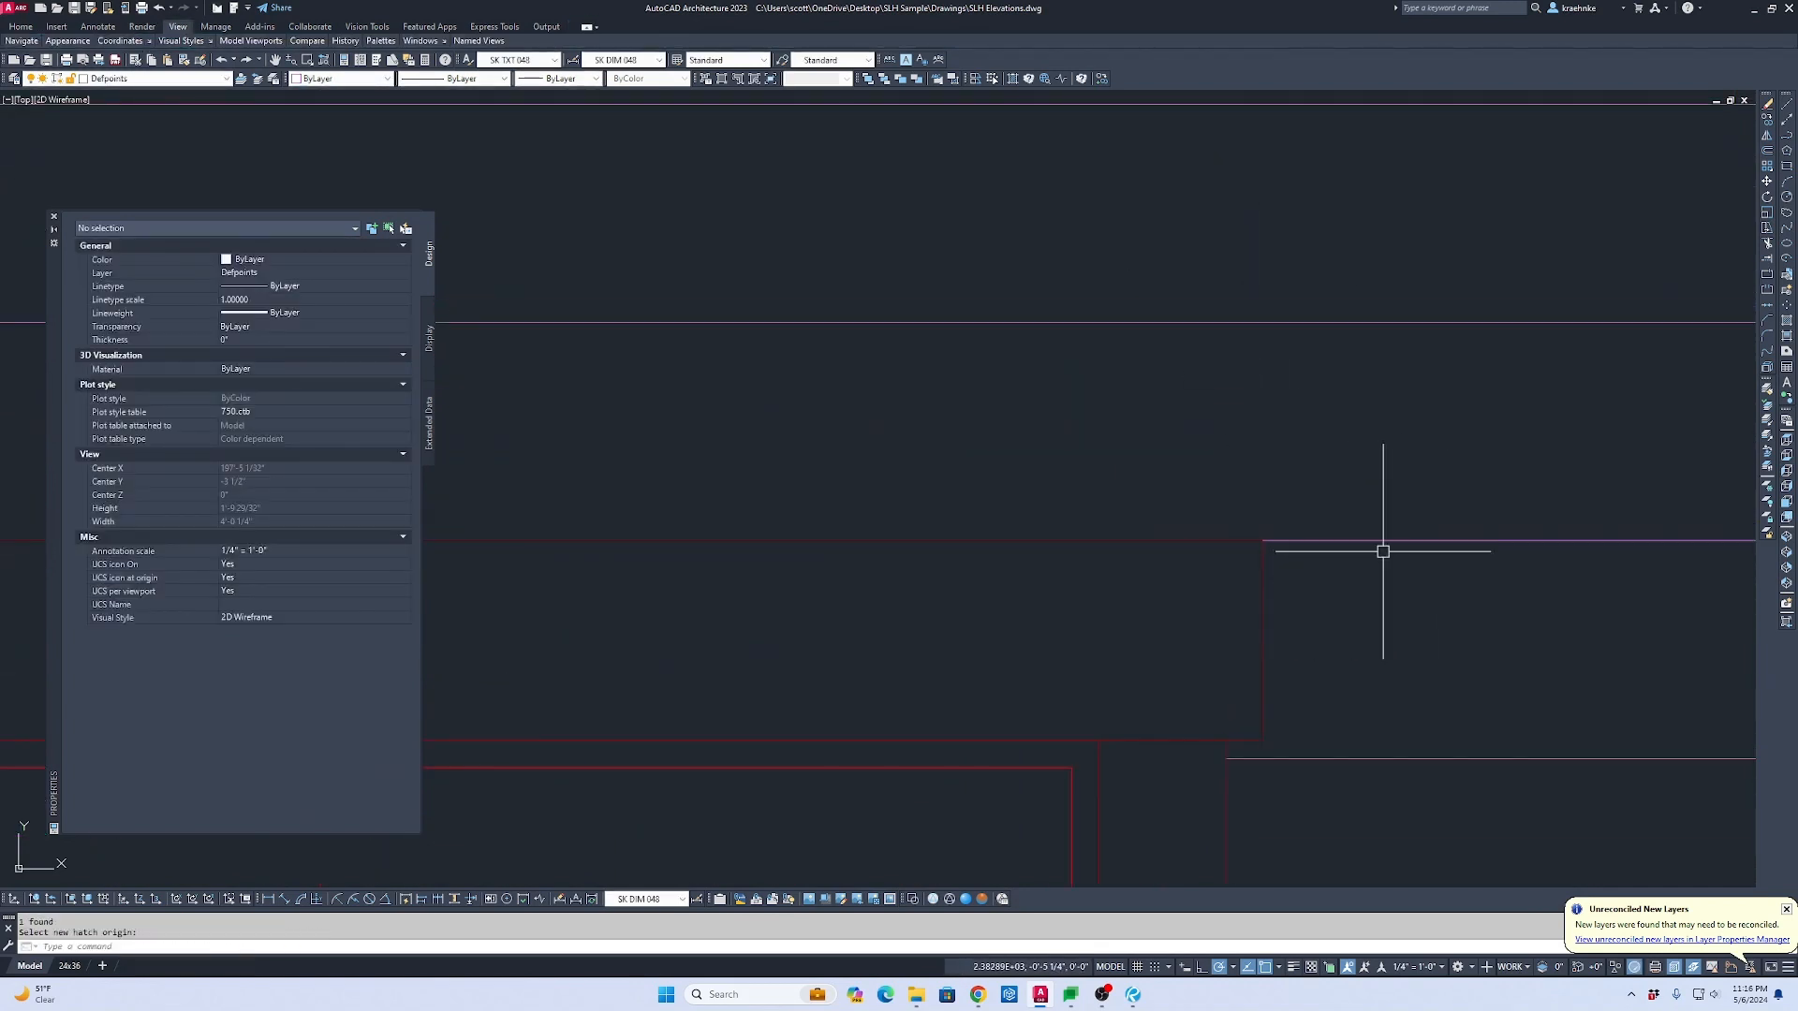
scroll(1382, 550, "down", 4)
mouse_move(1382, 551)
middle_mouse_down()
mouse_move(1245, 462)
mouse_move(1210, 407)
middle_mouse_up()
scroll(1403, 478, "down", 2)
middle_click_drag(1402, 478, 1425, 454)
scroll(1425, 454, "up", 2)
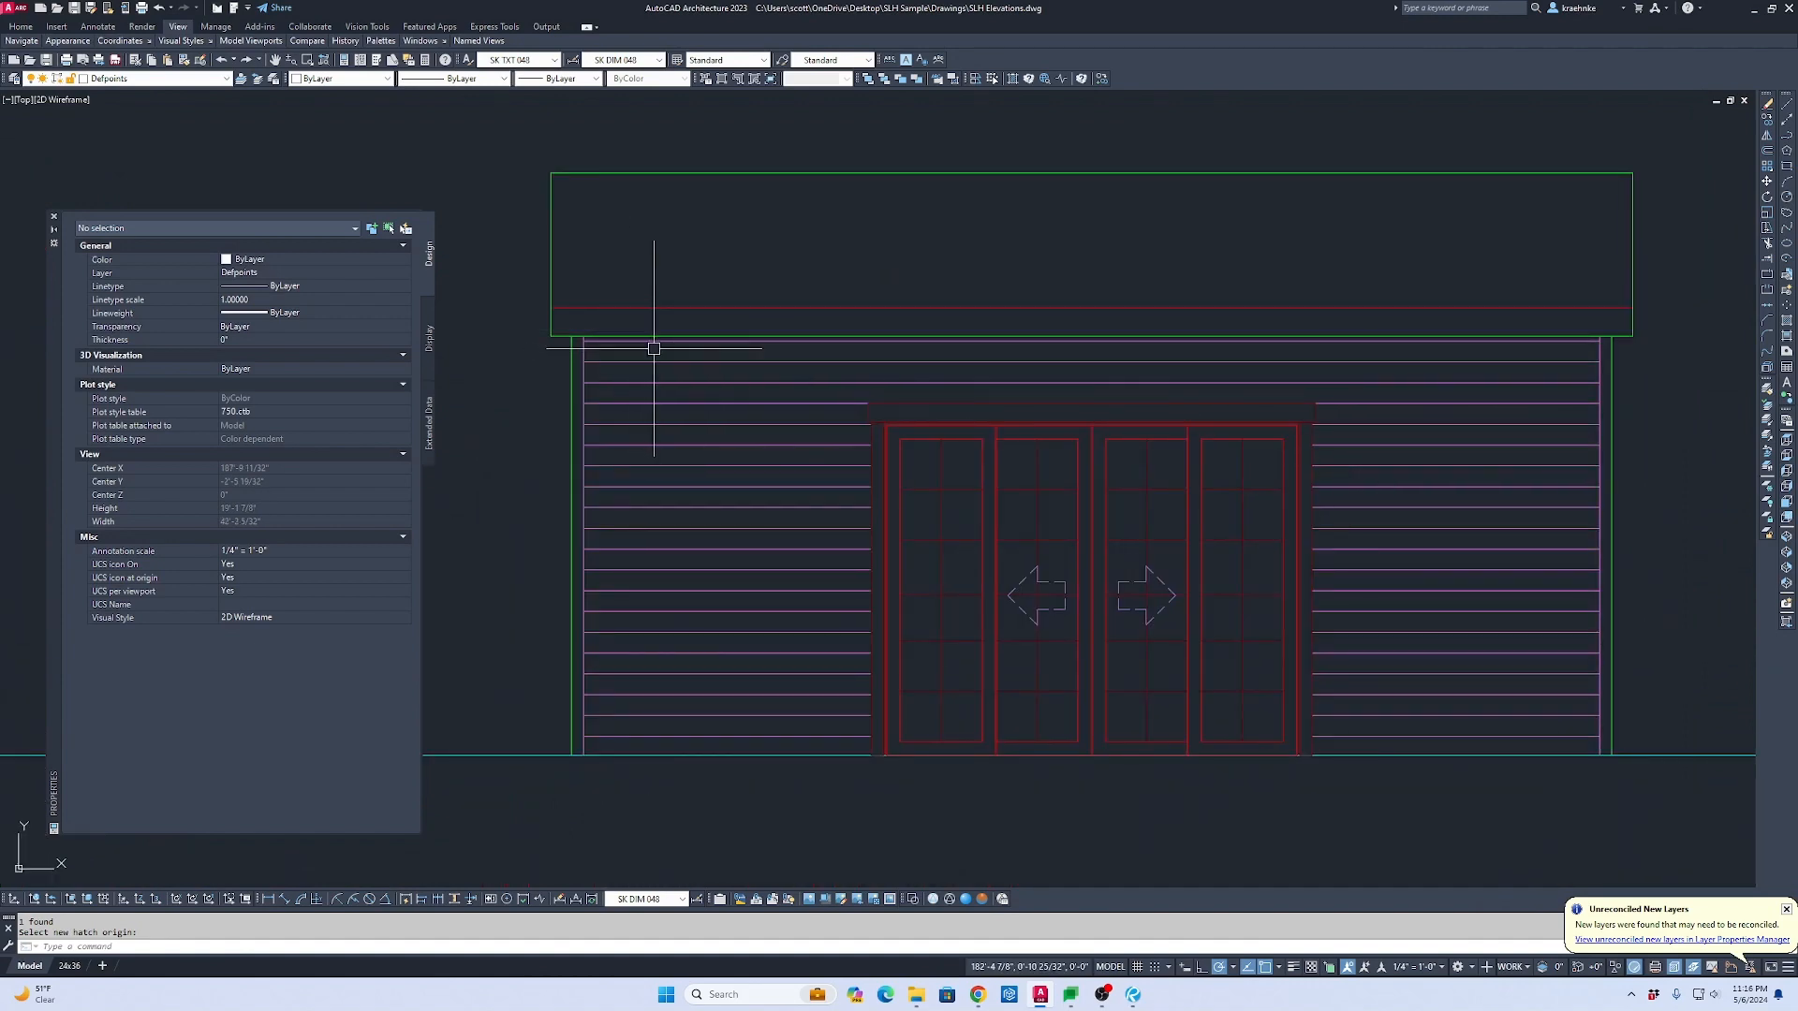
scroll(865, 365, "up", 3)
scroll(842, 381, "down", 3)
middle_click_drag(854, 403, 970, 162)
left_click(934, 416)
left_click(914, 389)
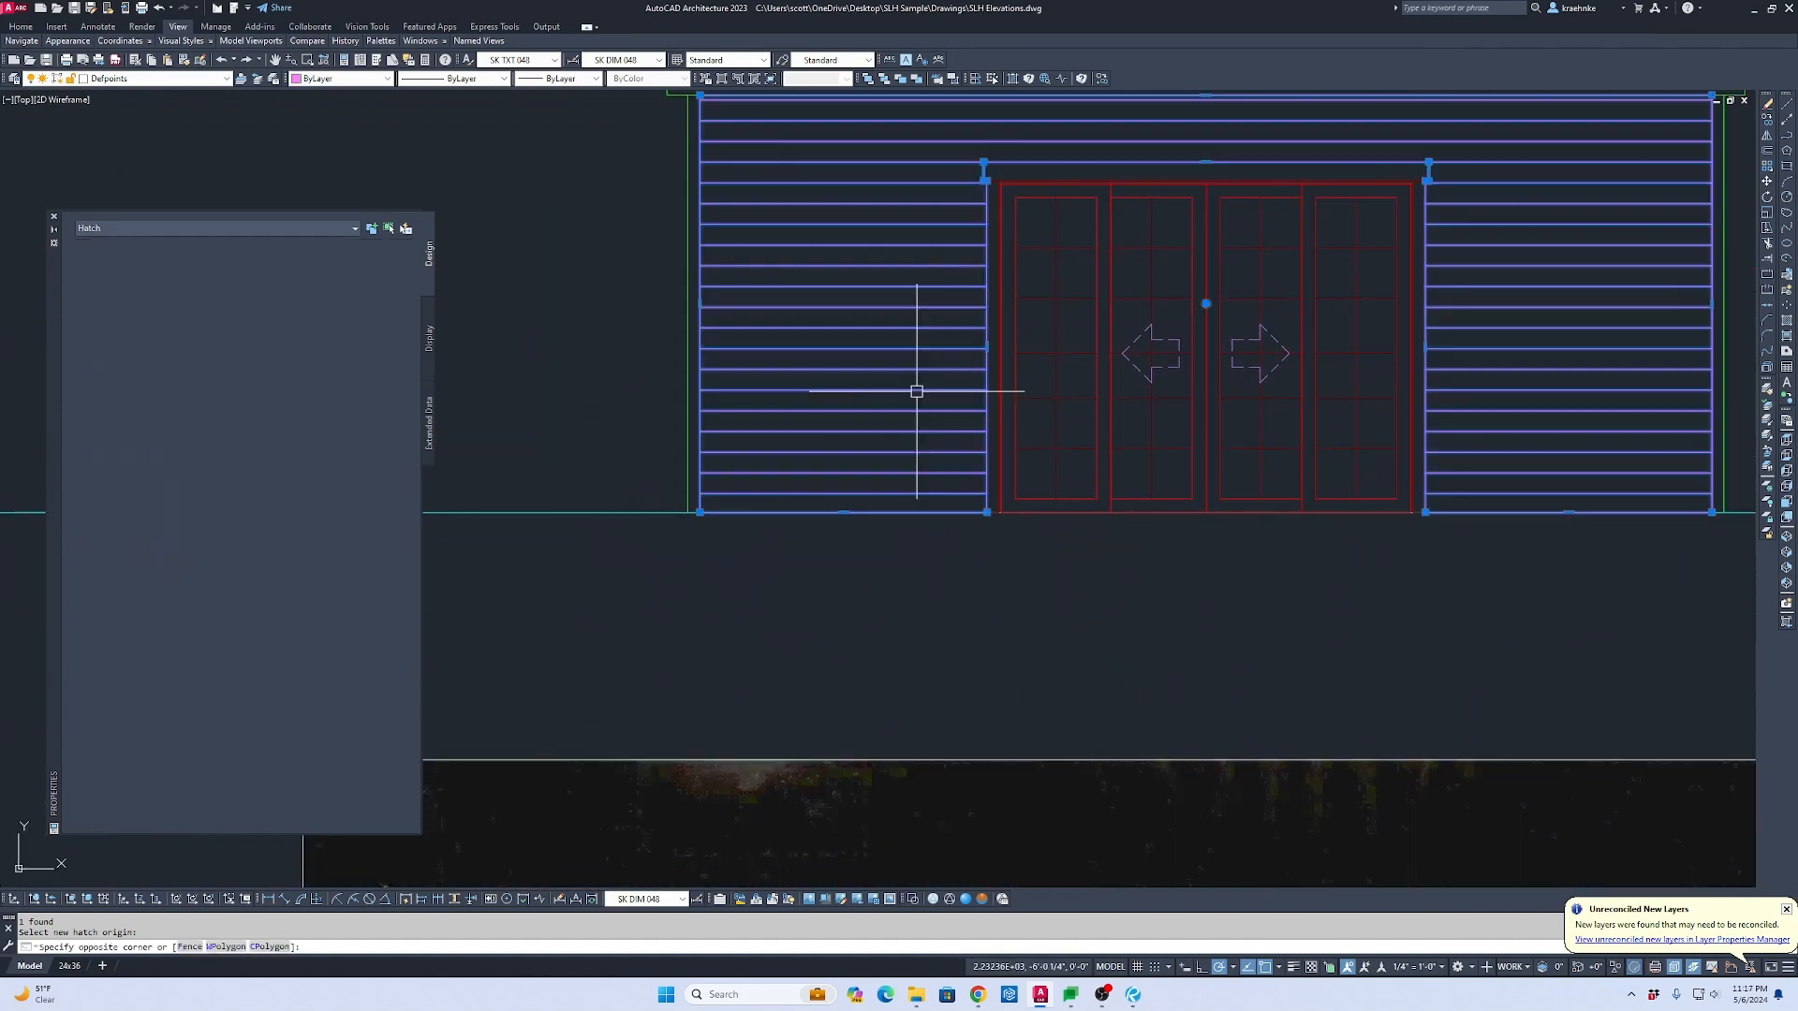
key("Return")
scroll(1001, 510, "up", 2)
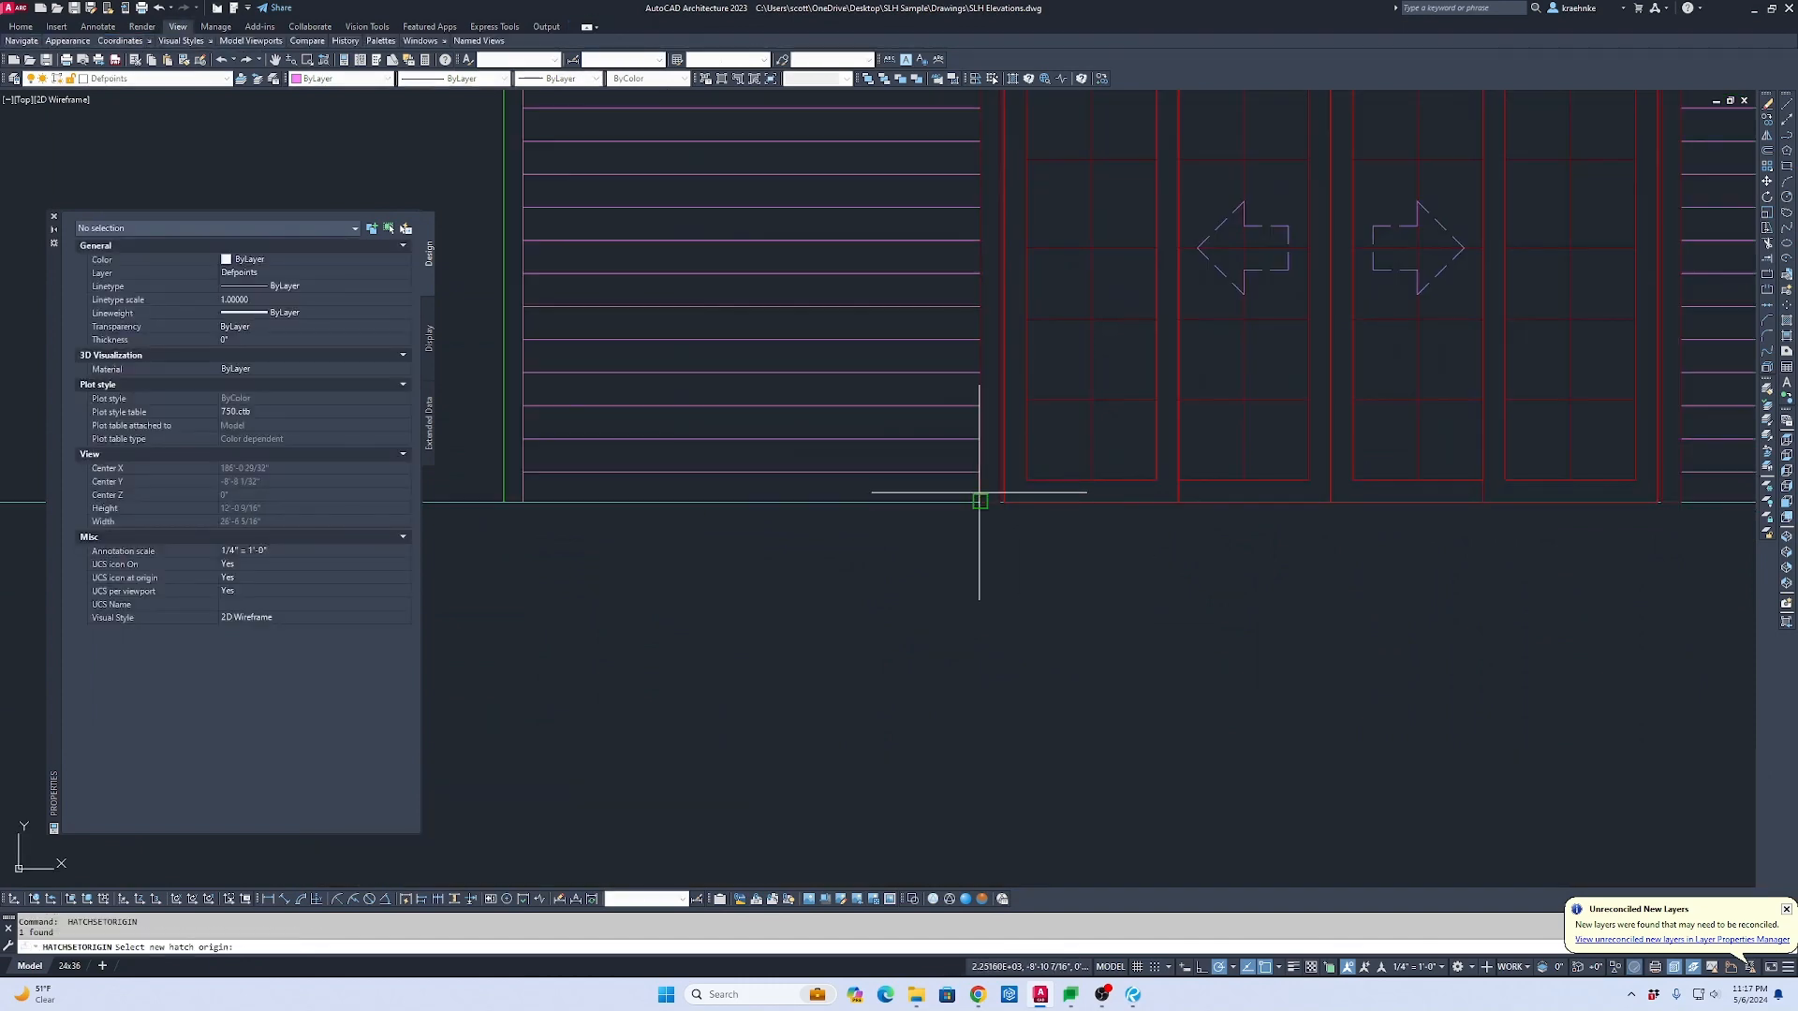
scroll(1127, 514, "down", 5)
key("Escape")
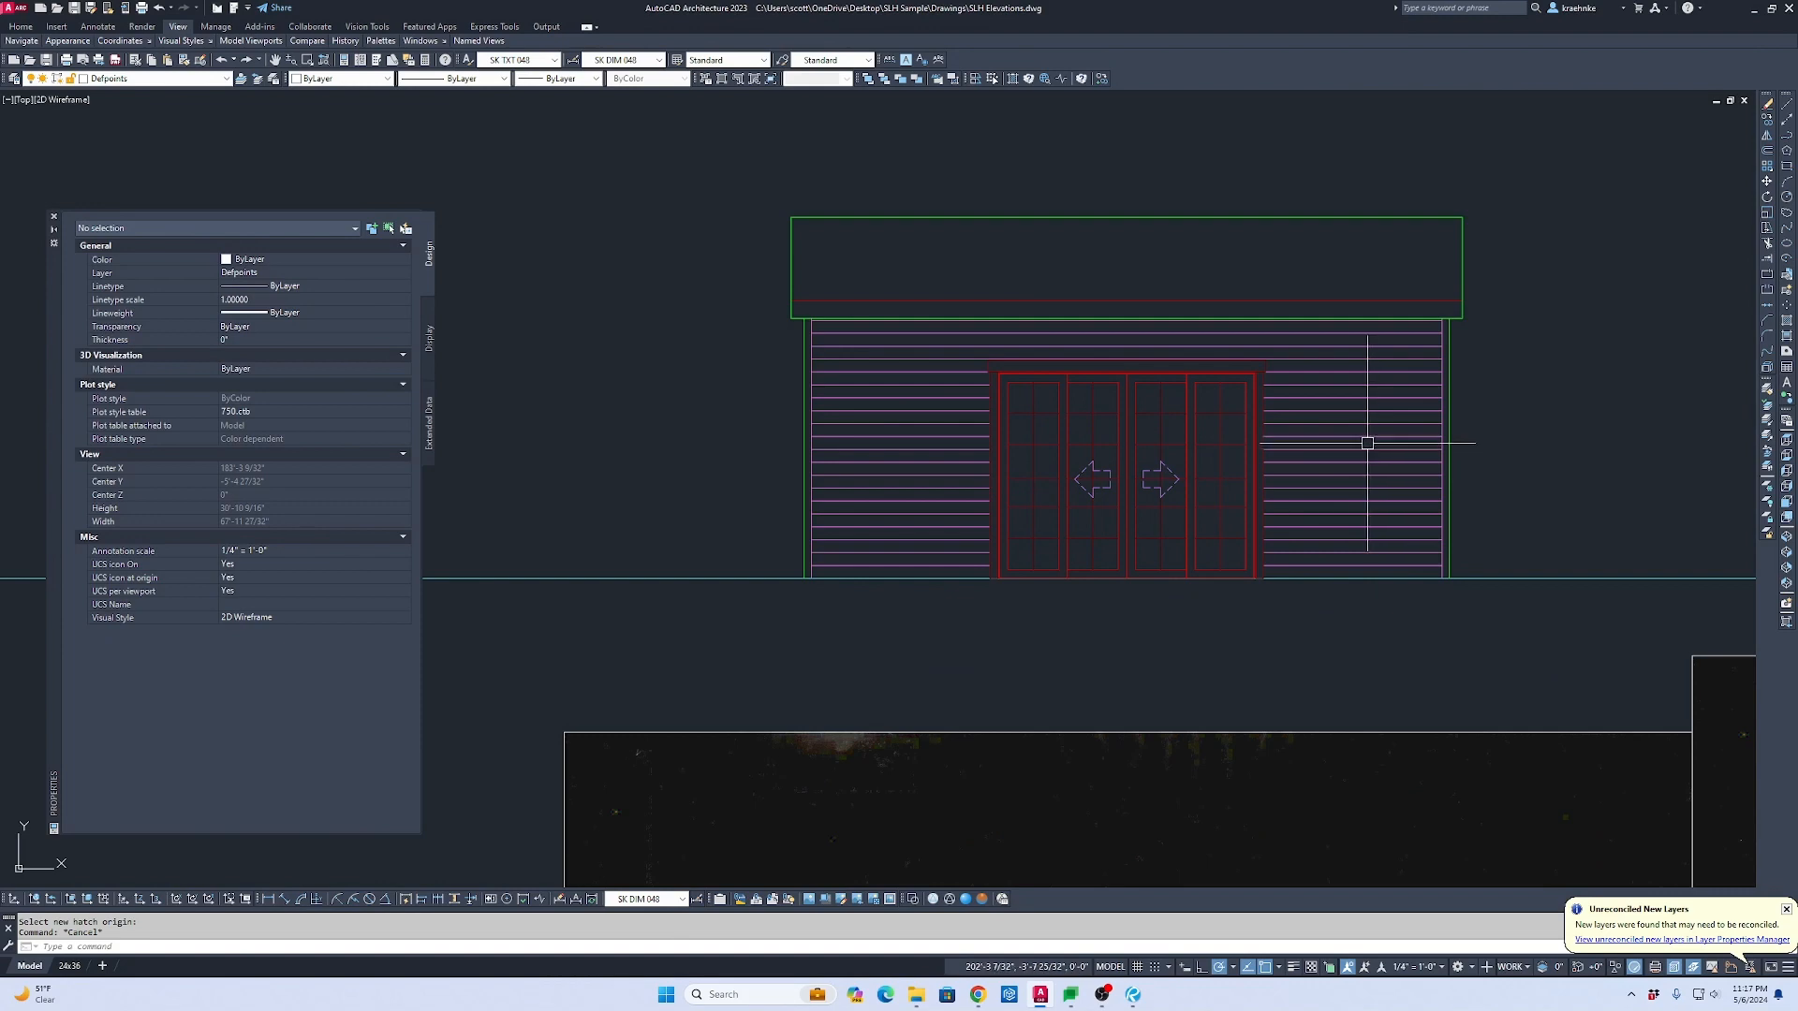
Step: Examine the roof material note and the cupola on the pool elevation sketch and compare them with the drafted elevation
scroll(1298, 432, "down", 1)
mouse_move(1297, 433)
middle_mouse_down()
mouse_move(1081, 340)
mouse_move(1032, 278)
middle_mouse_up()
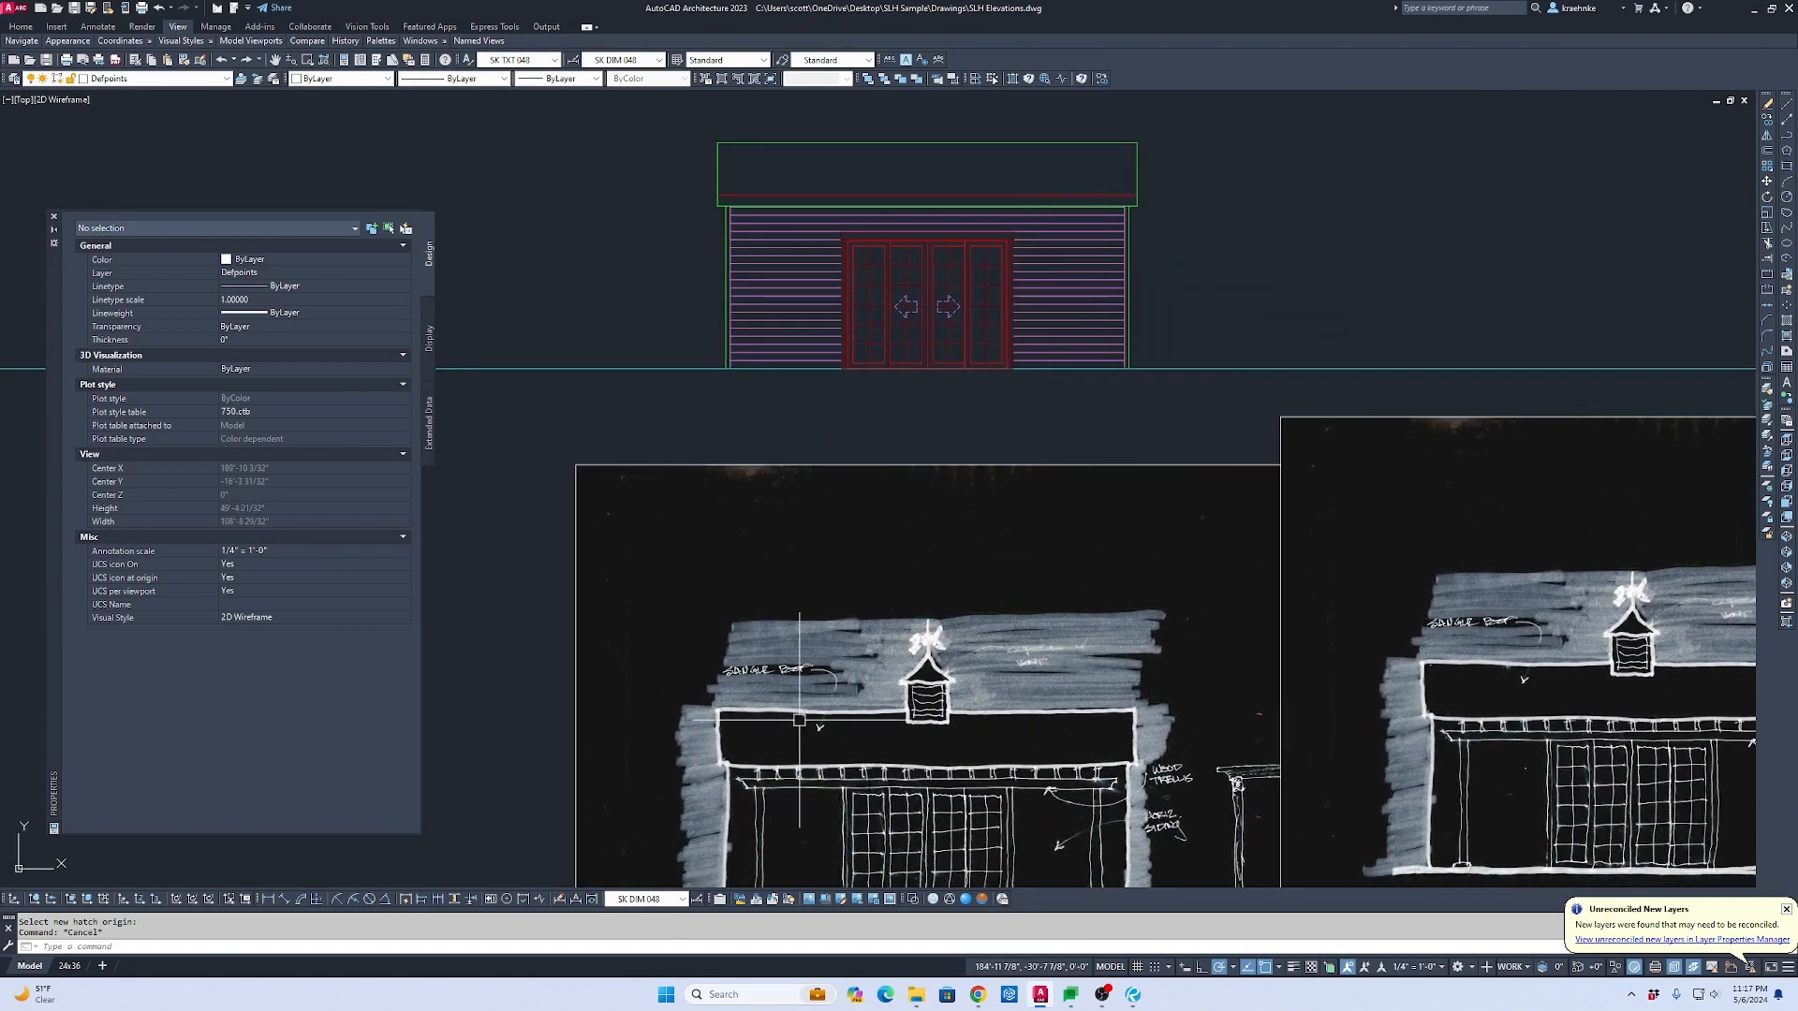
scroll(798, 720, "up", 8)
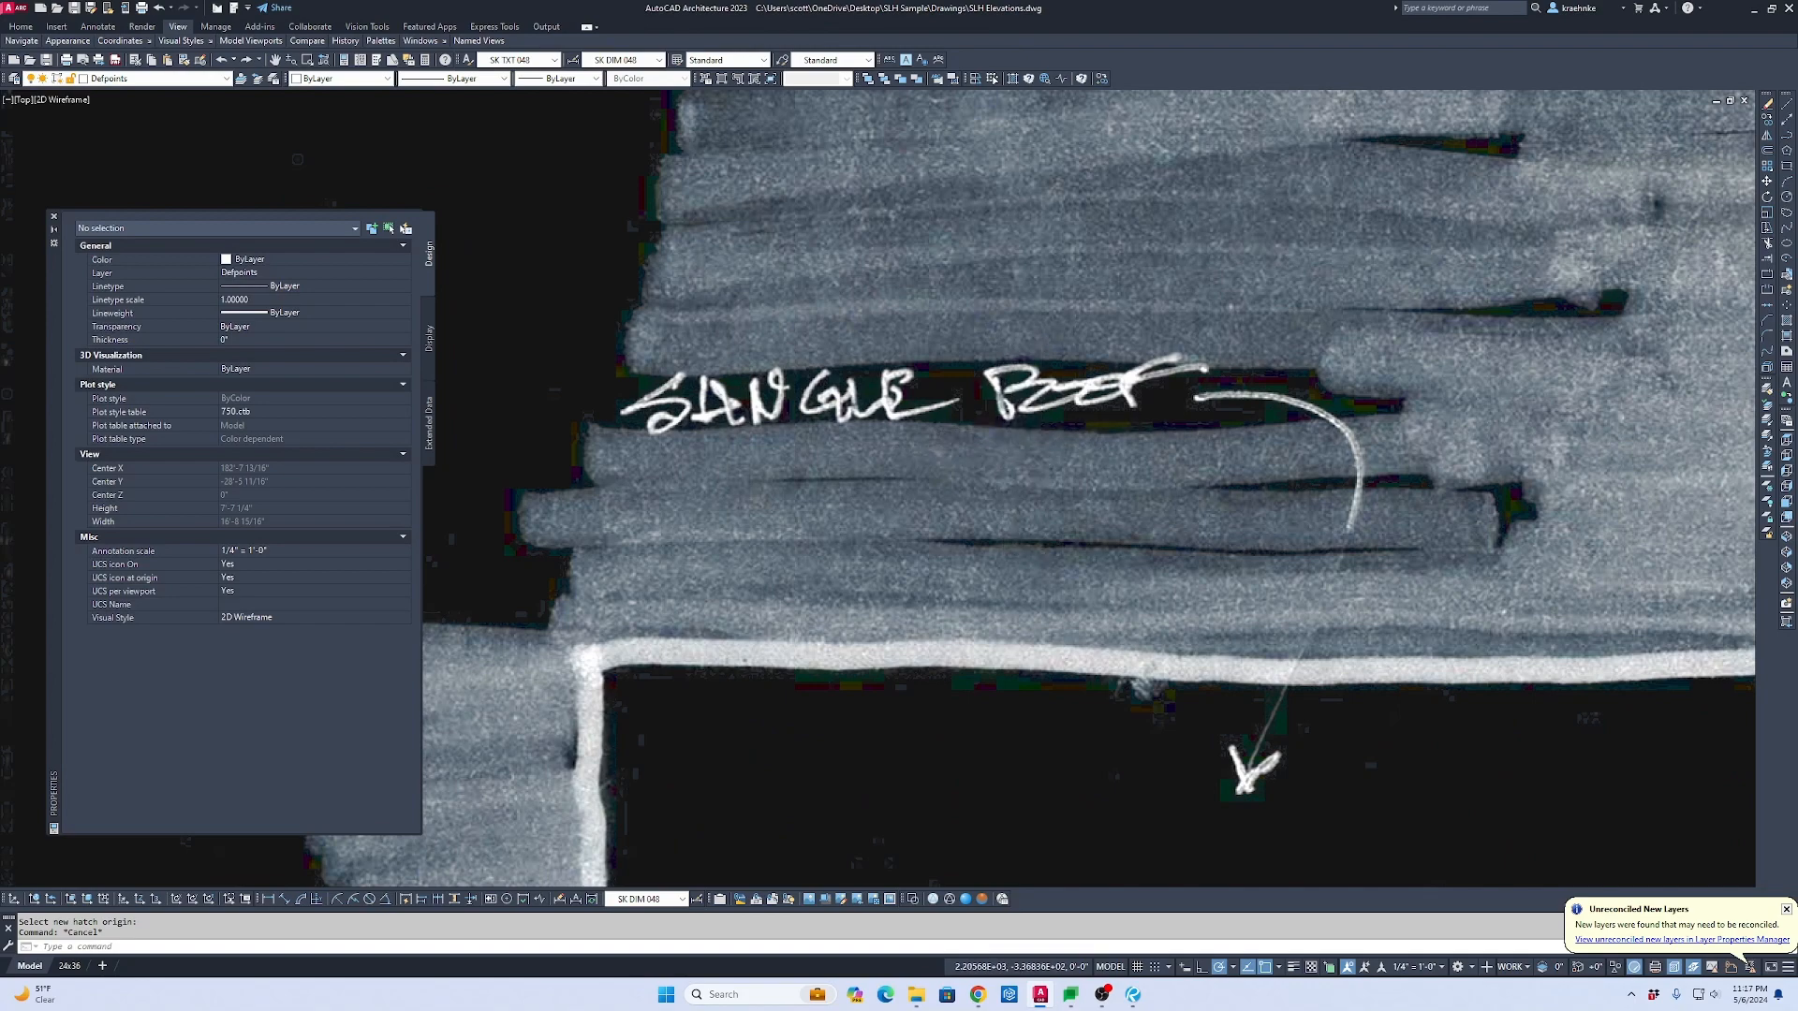
scroll(959, 749, "down", 6)
scroll(1027, 499, "up", 4)
key("Escape")
scroll(1067, 510, "down", 1)
middle_click_drag(1067, 510, 1289, 420)
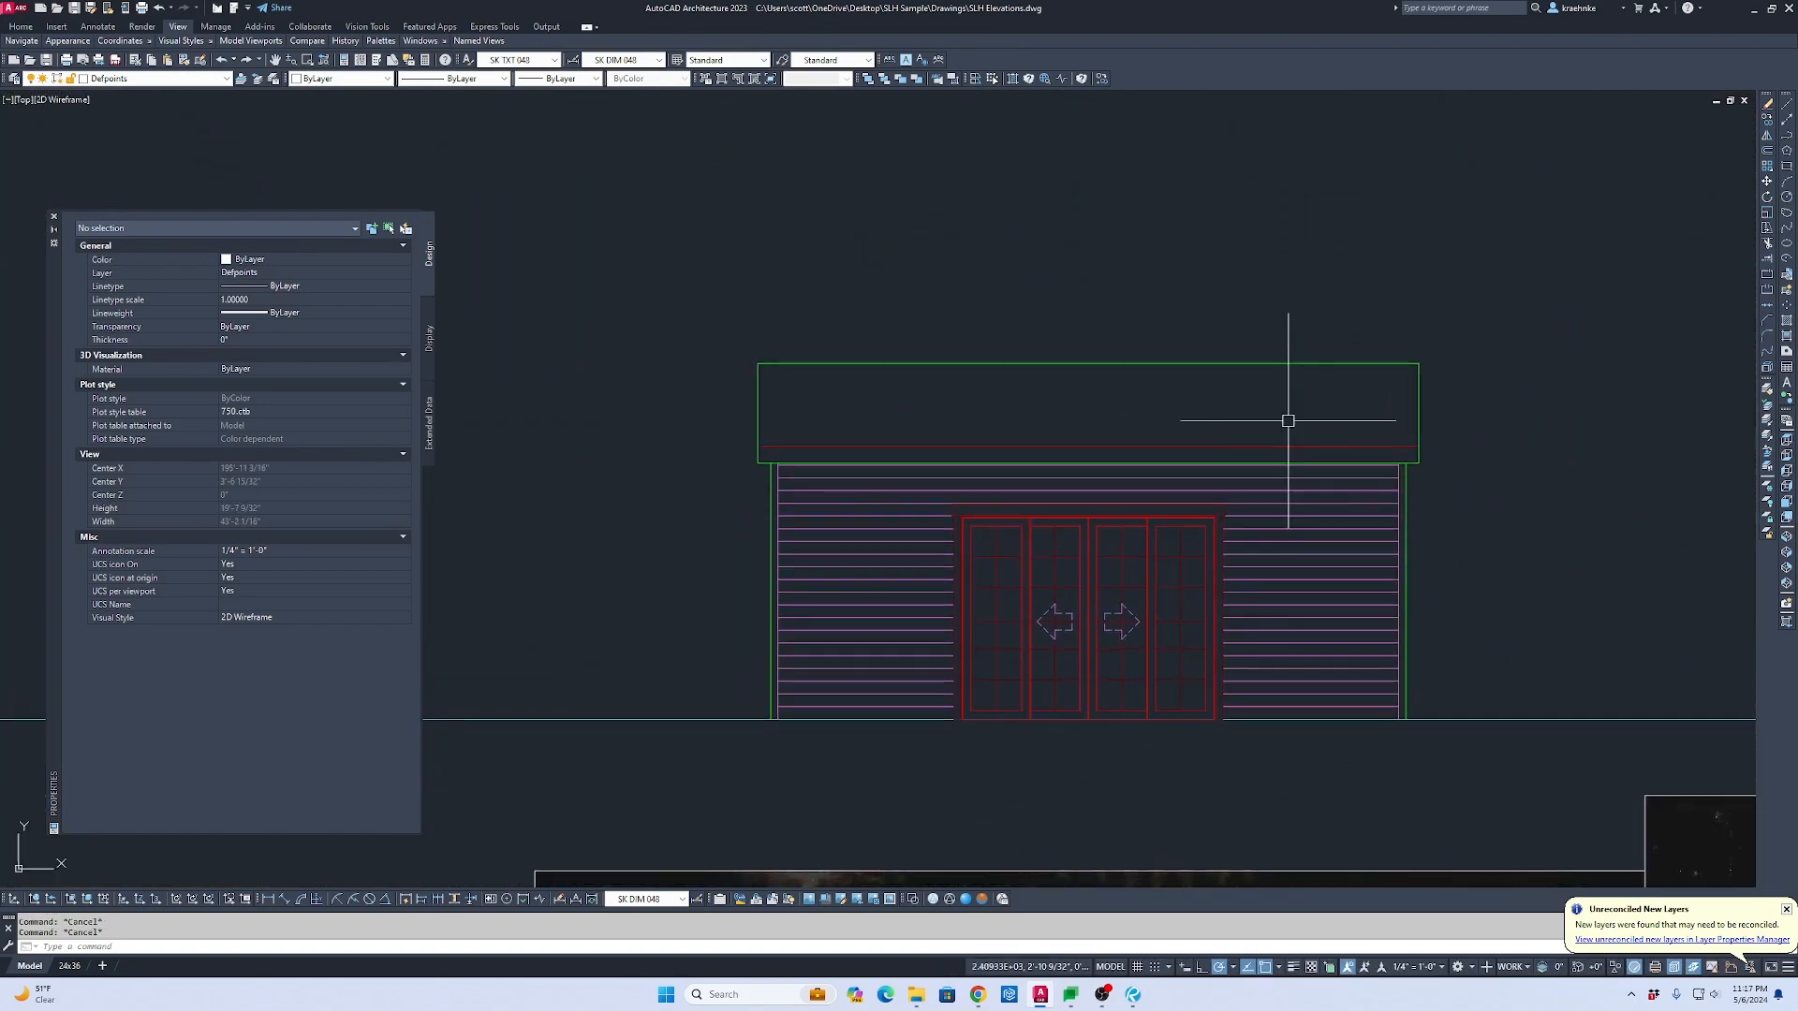
scroll(1059, 228, "down", 4)
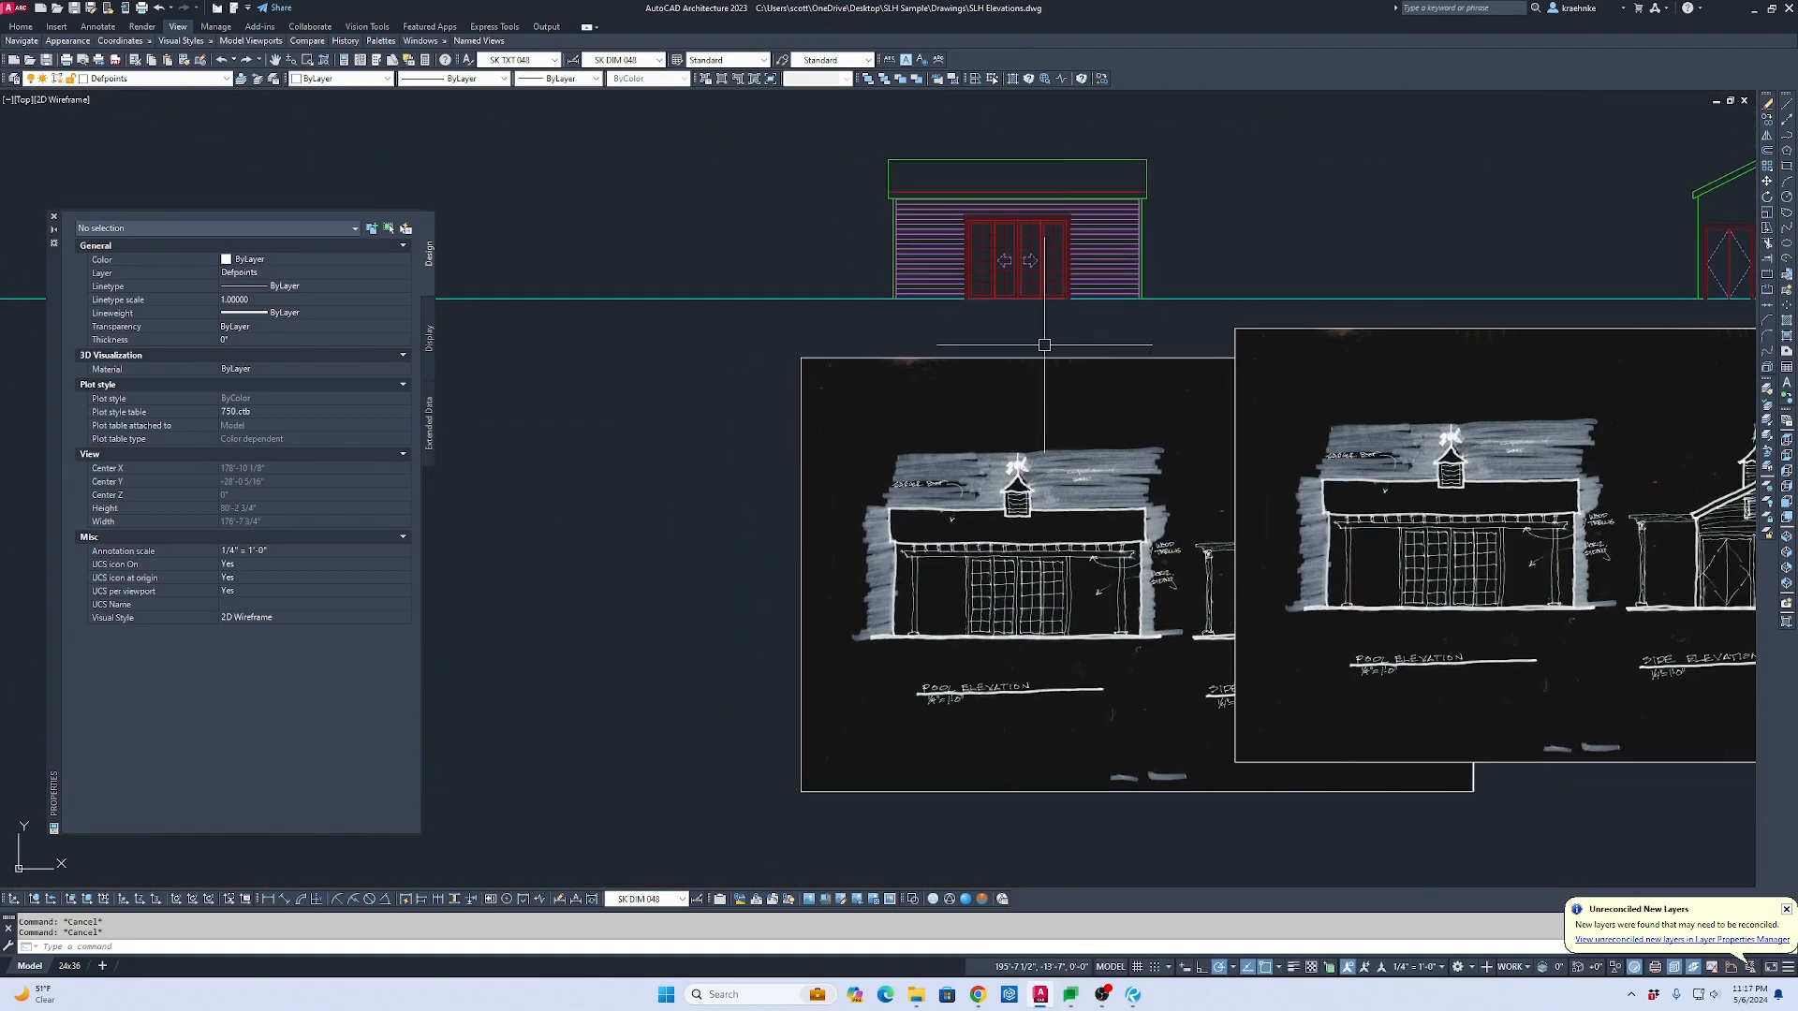
mouse_move(1044, 344)
middle_mouse_down()
mouse_move(1023, 774)
mouse_move(999, 155)
middle_mouse_up()
scroll(939, 538, "up", 6)
scroll(1007, 711, "down", 7)
middle_click_drag(1035, 726, 1024, 402)
scroll(961, 489, "up", 10)
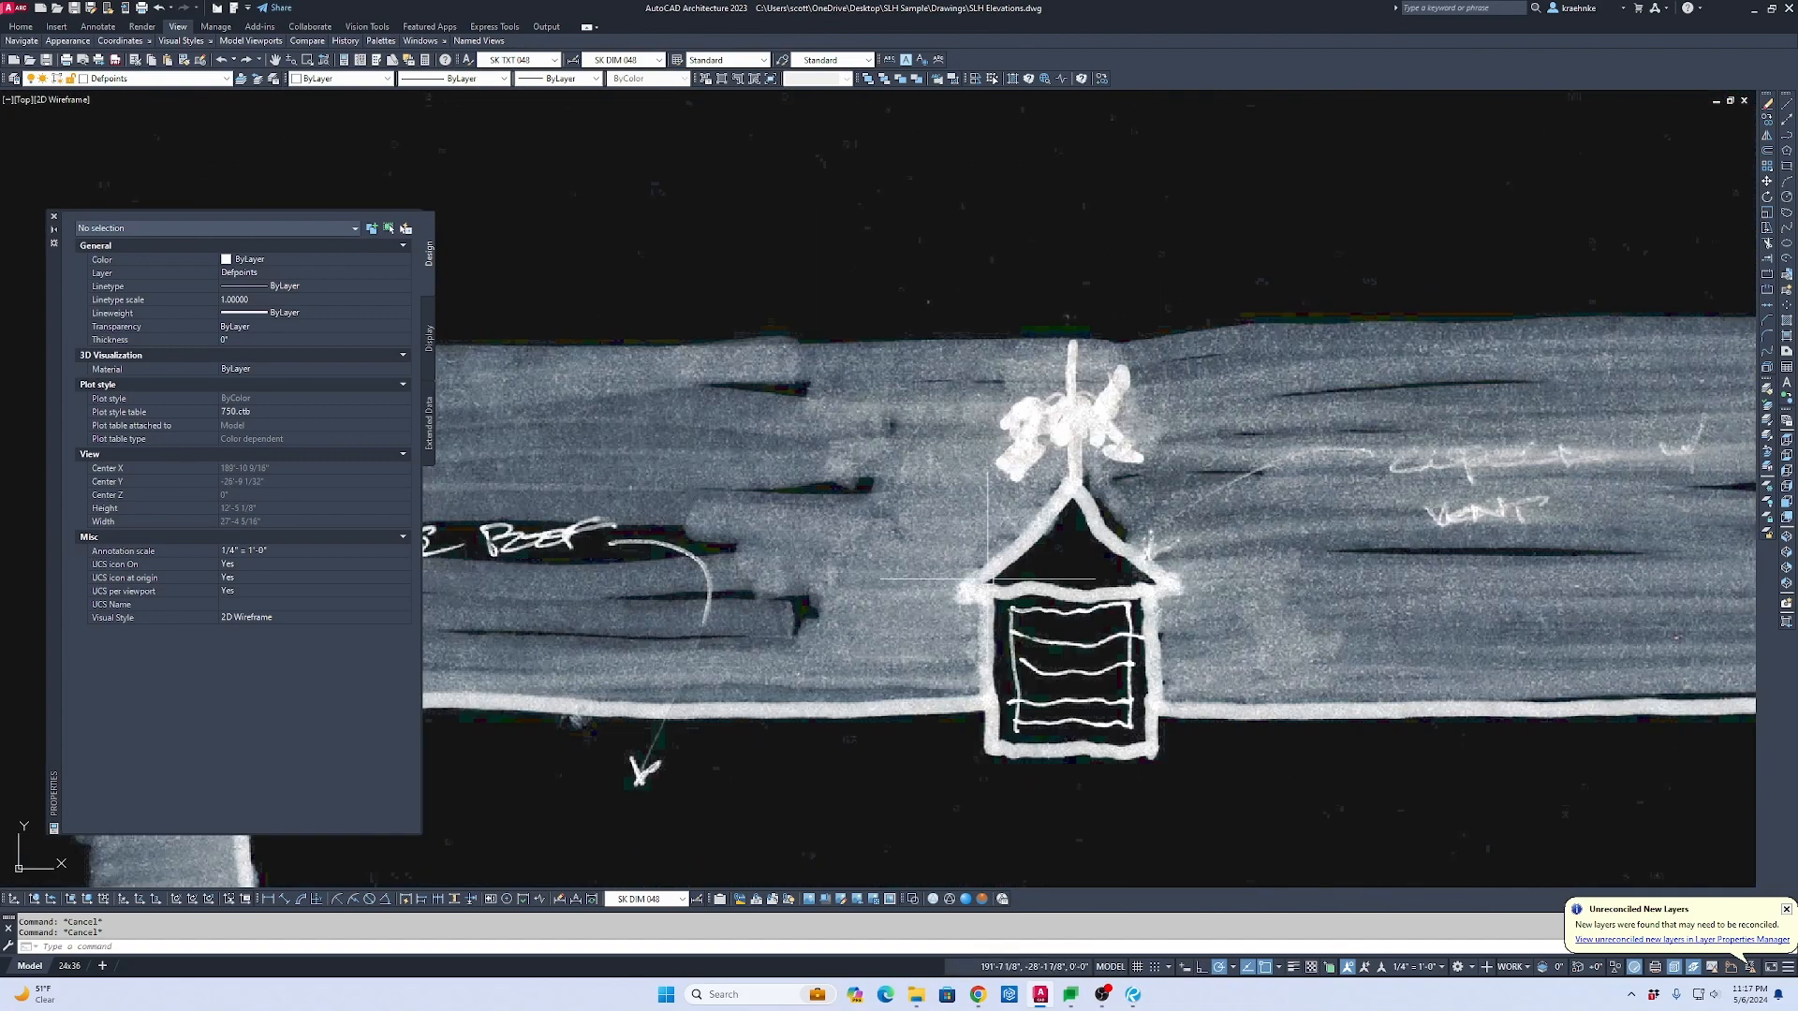
Step: Measure the width of the cupola's base on the pool elevation sketch
key("Return")
left_click(991, 665)
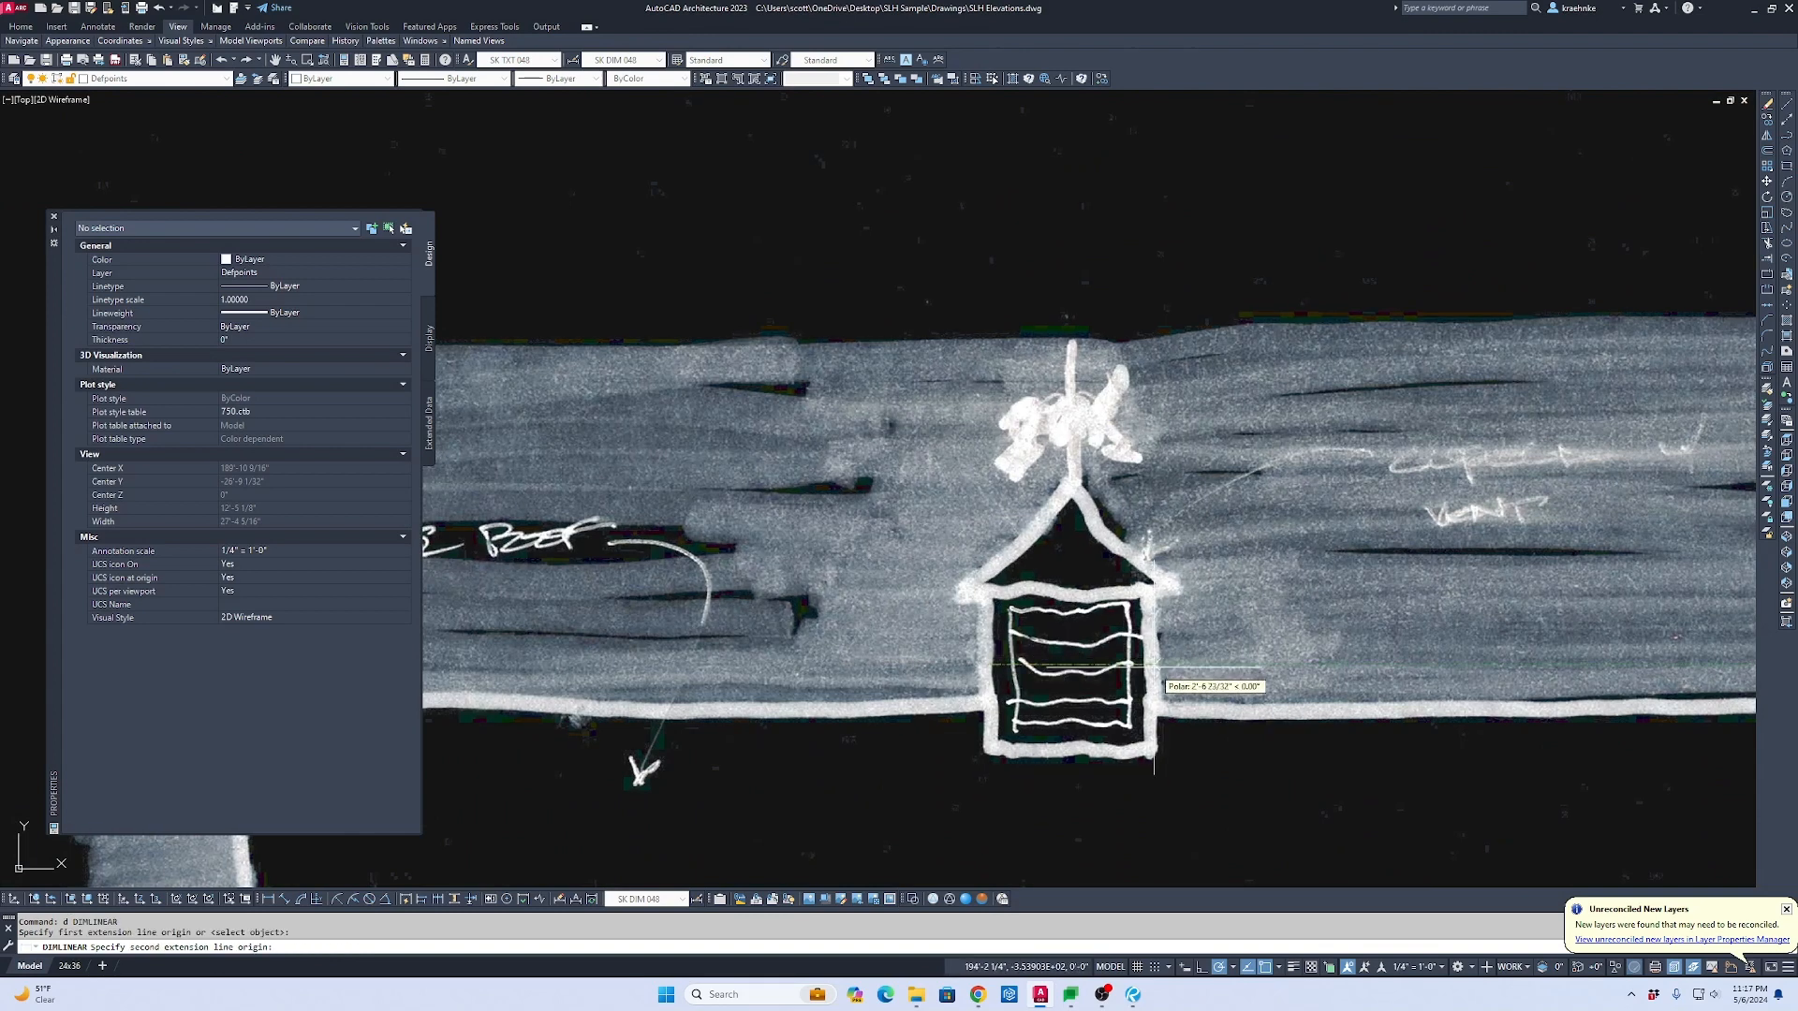
key("Escape")
key("Return")
left_click(998, 753)
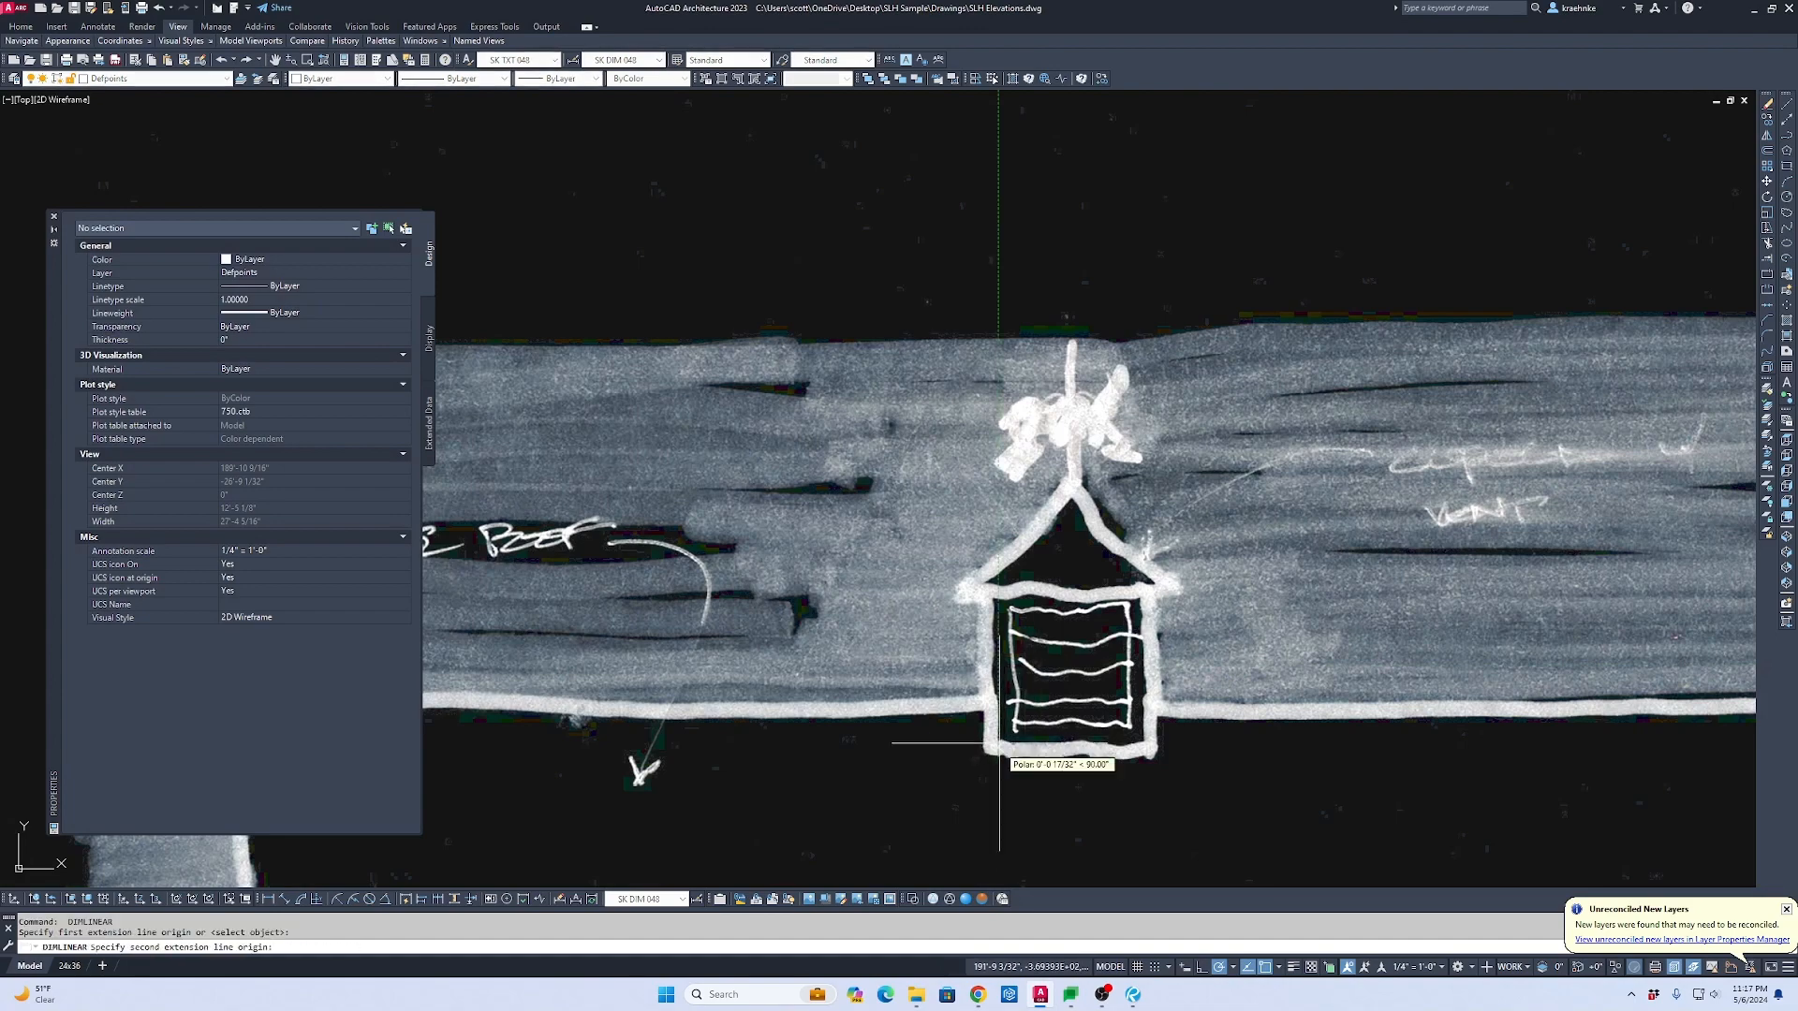
key("Escape")
Step: Examine the cupola and its height dimension on the side elevation sketch
scroll(1190, 689, "down", 2)
middle_click_drag(1684, 667, 1333, 642)
middle_click_drag(953, 553, 735, 542)
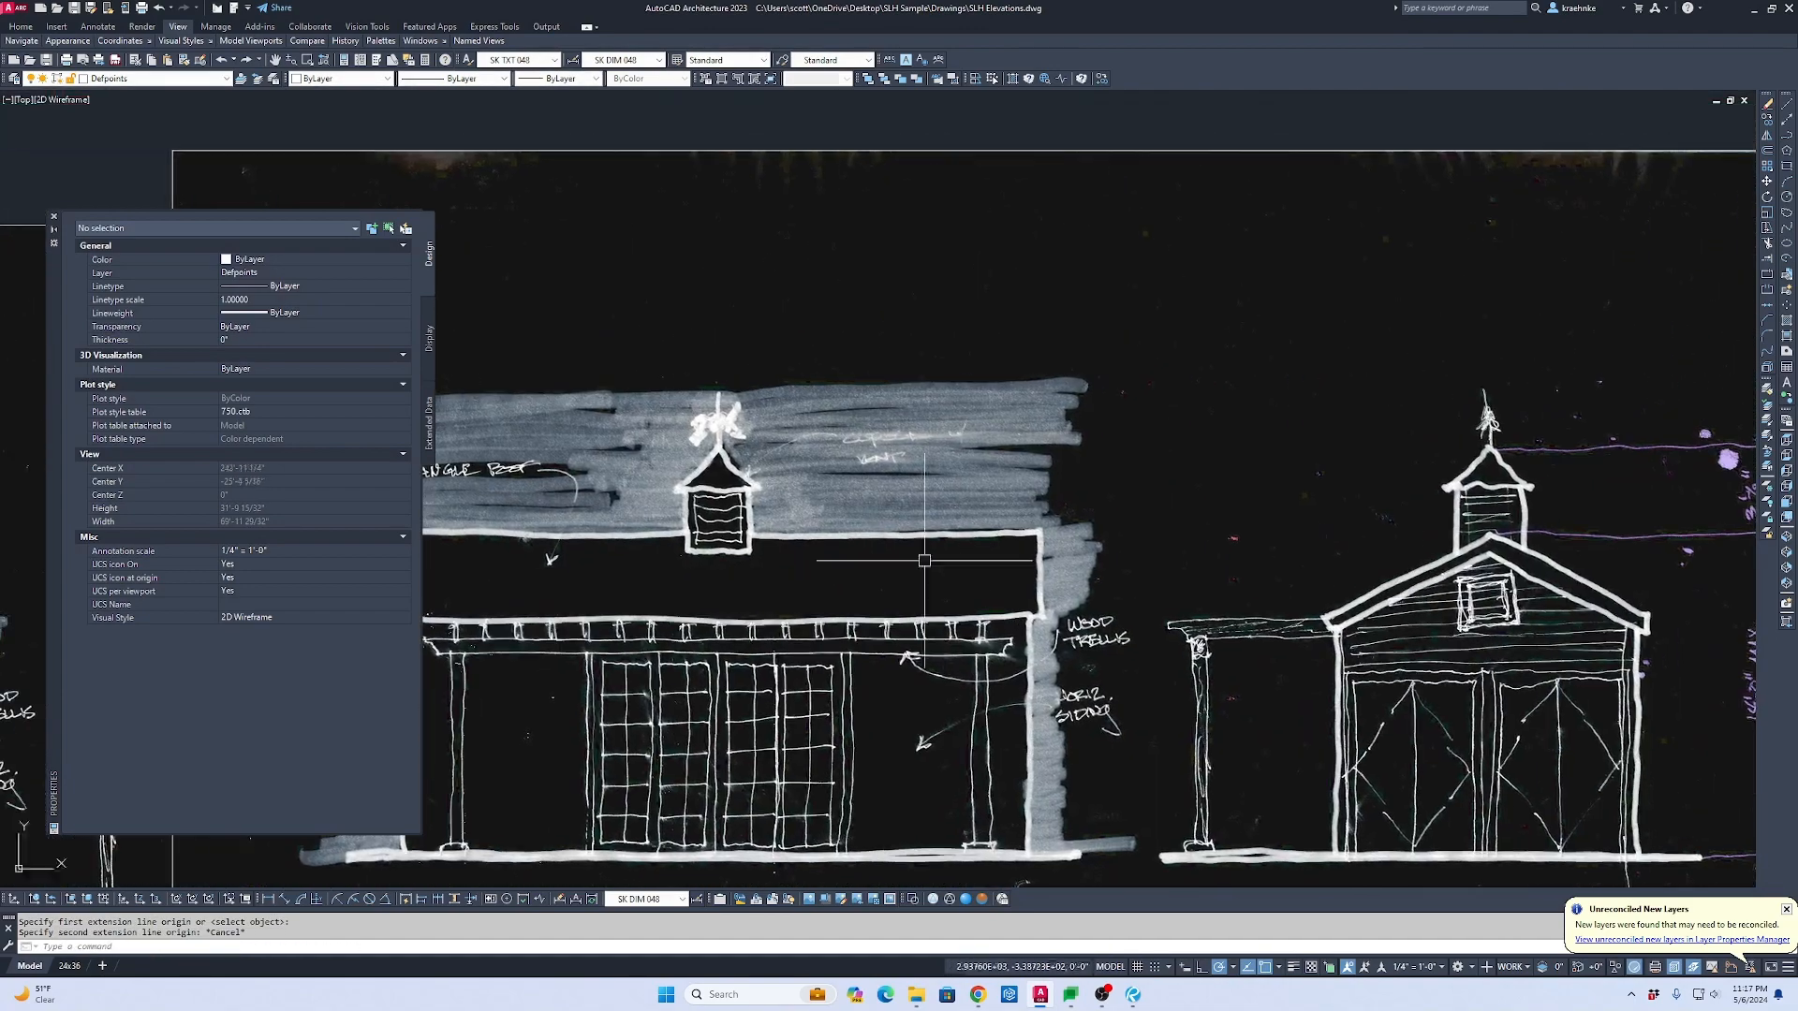
middle_click_drag(1741, 548, 1217, 545)
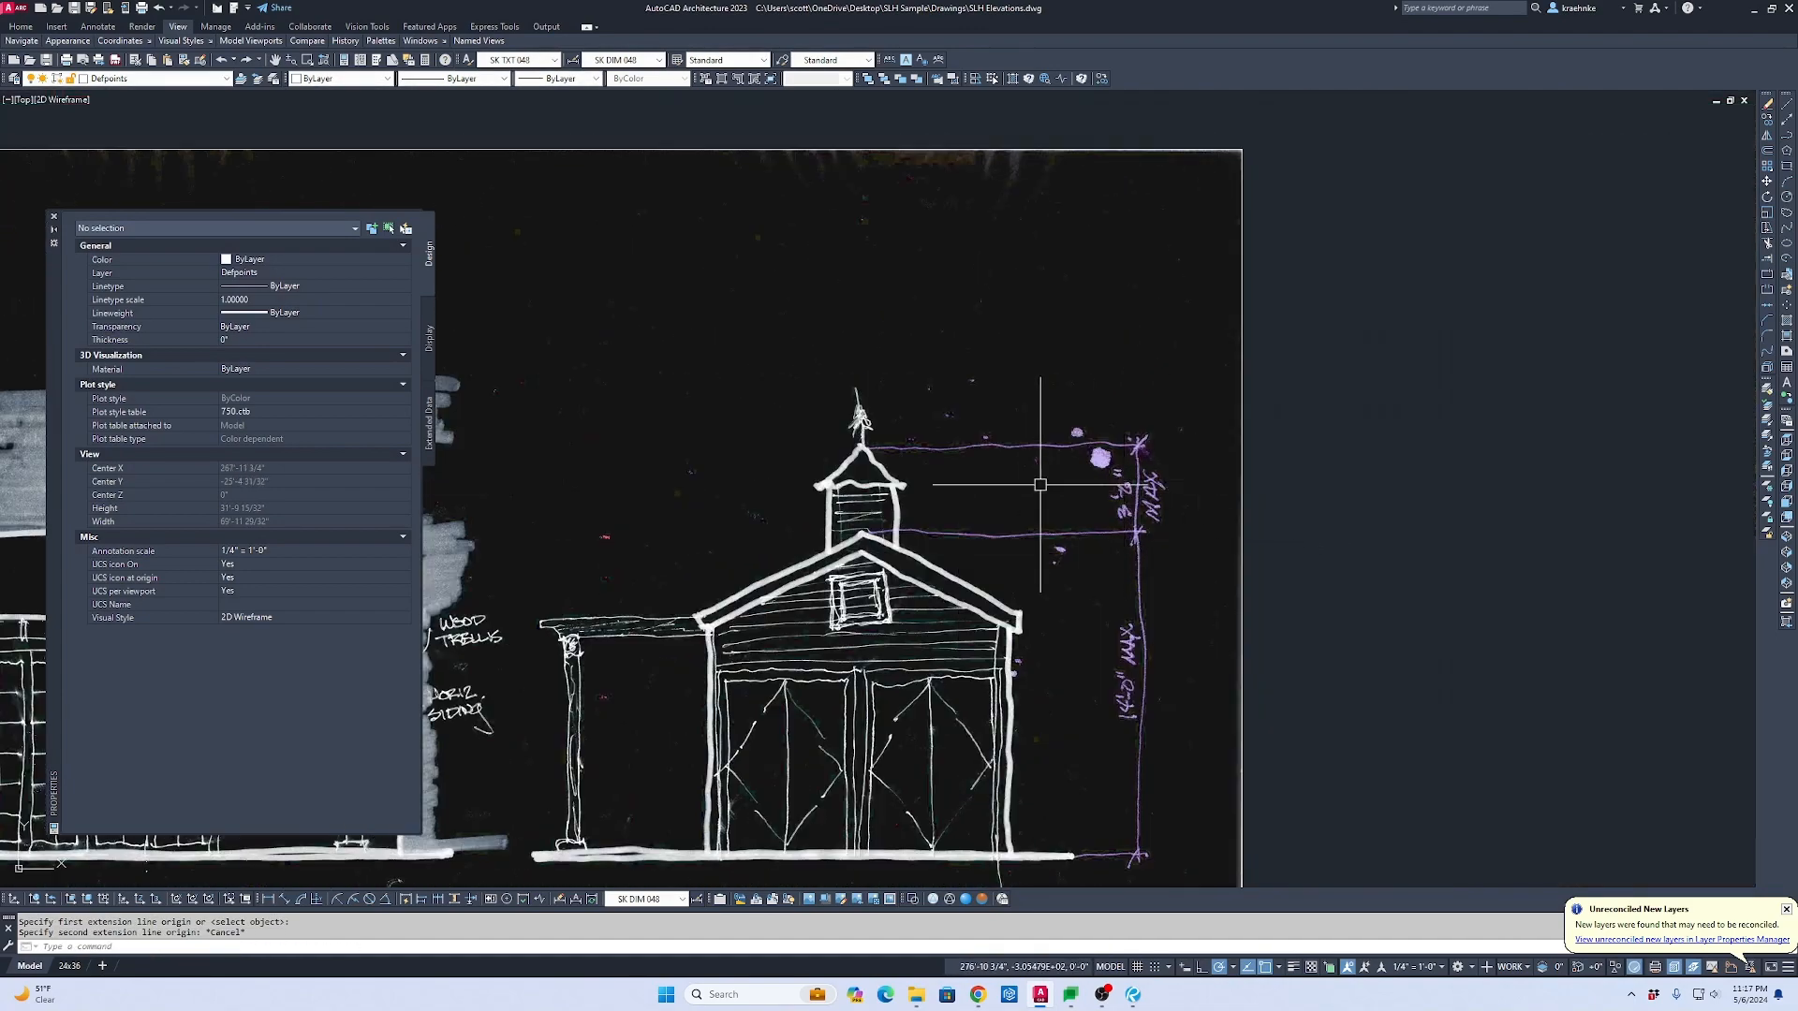
scroll(884, 484, "up", 4)
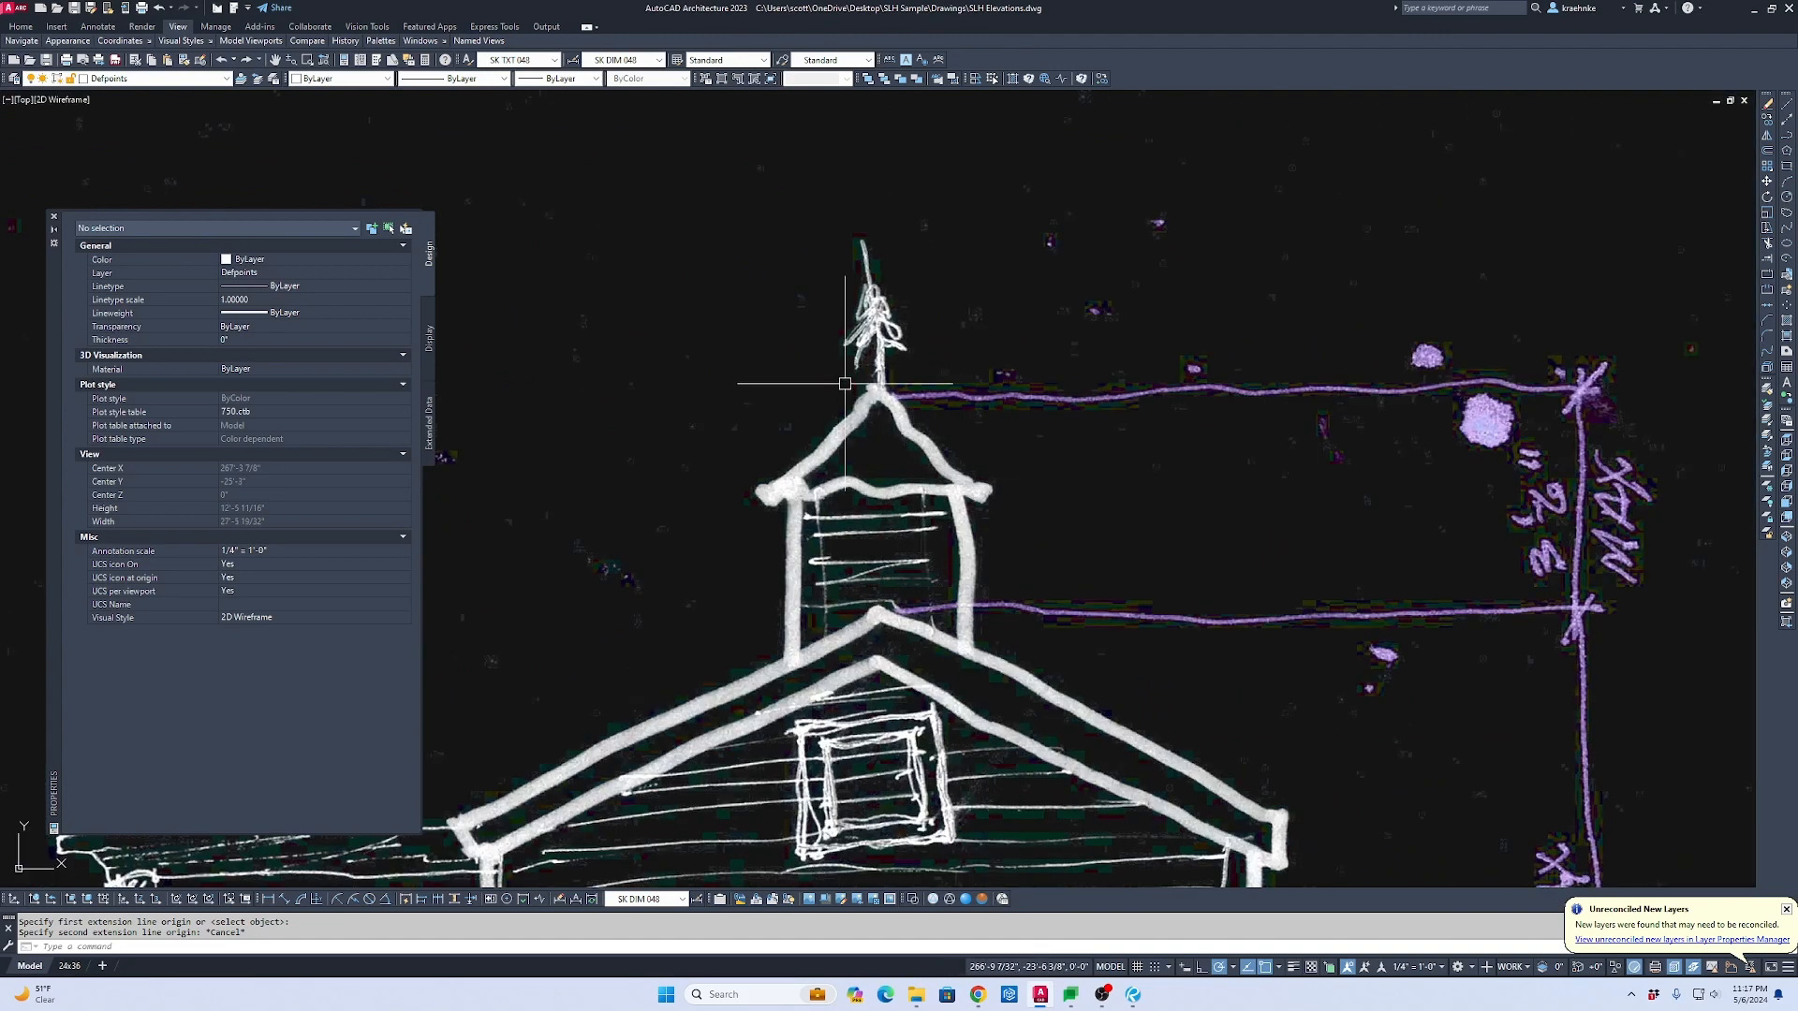
Step: Draw a temporary 12-inch horizontal gauge polyline from the sketched cupola's roof peak on the side elevation, and erase it
type("p")
key("Return")
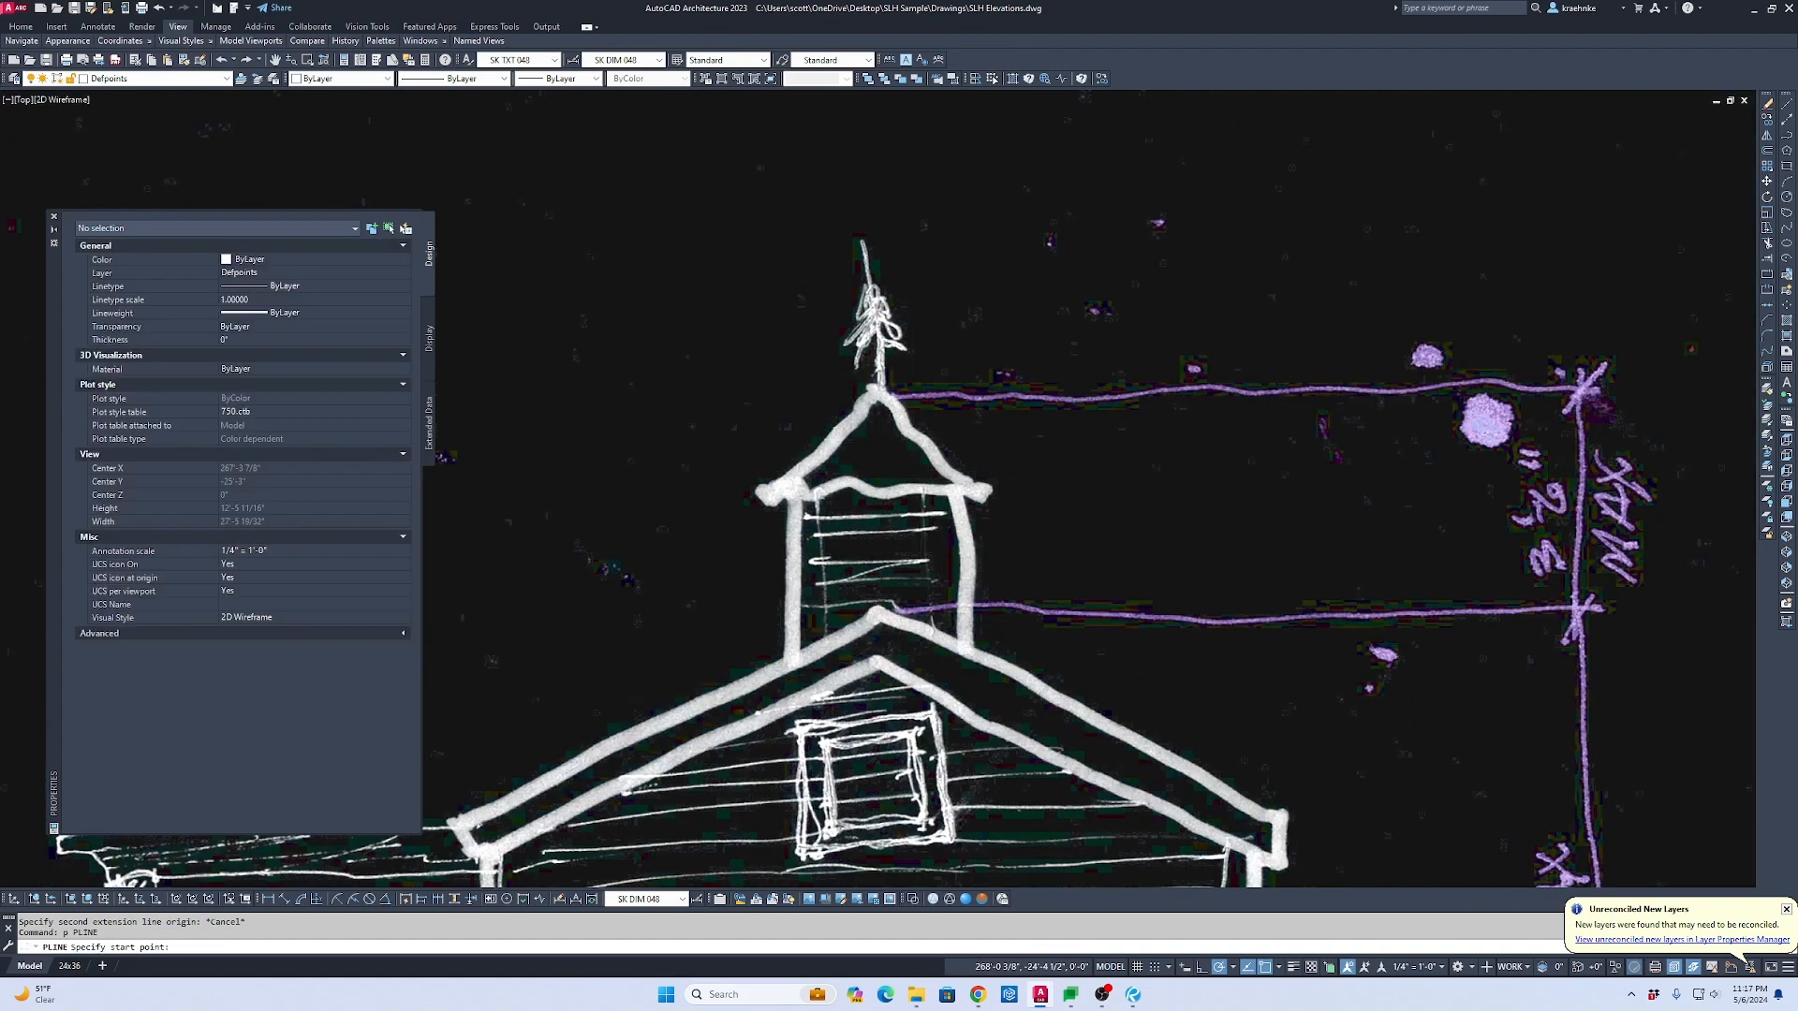
scroll(917, 431, "up", 4)
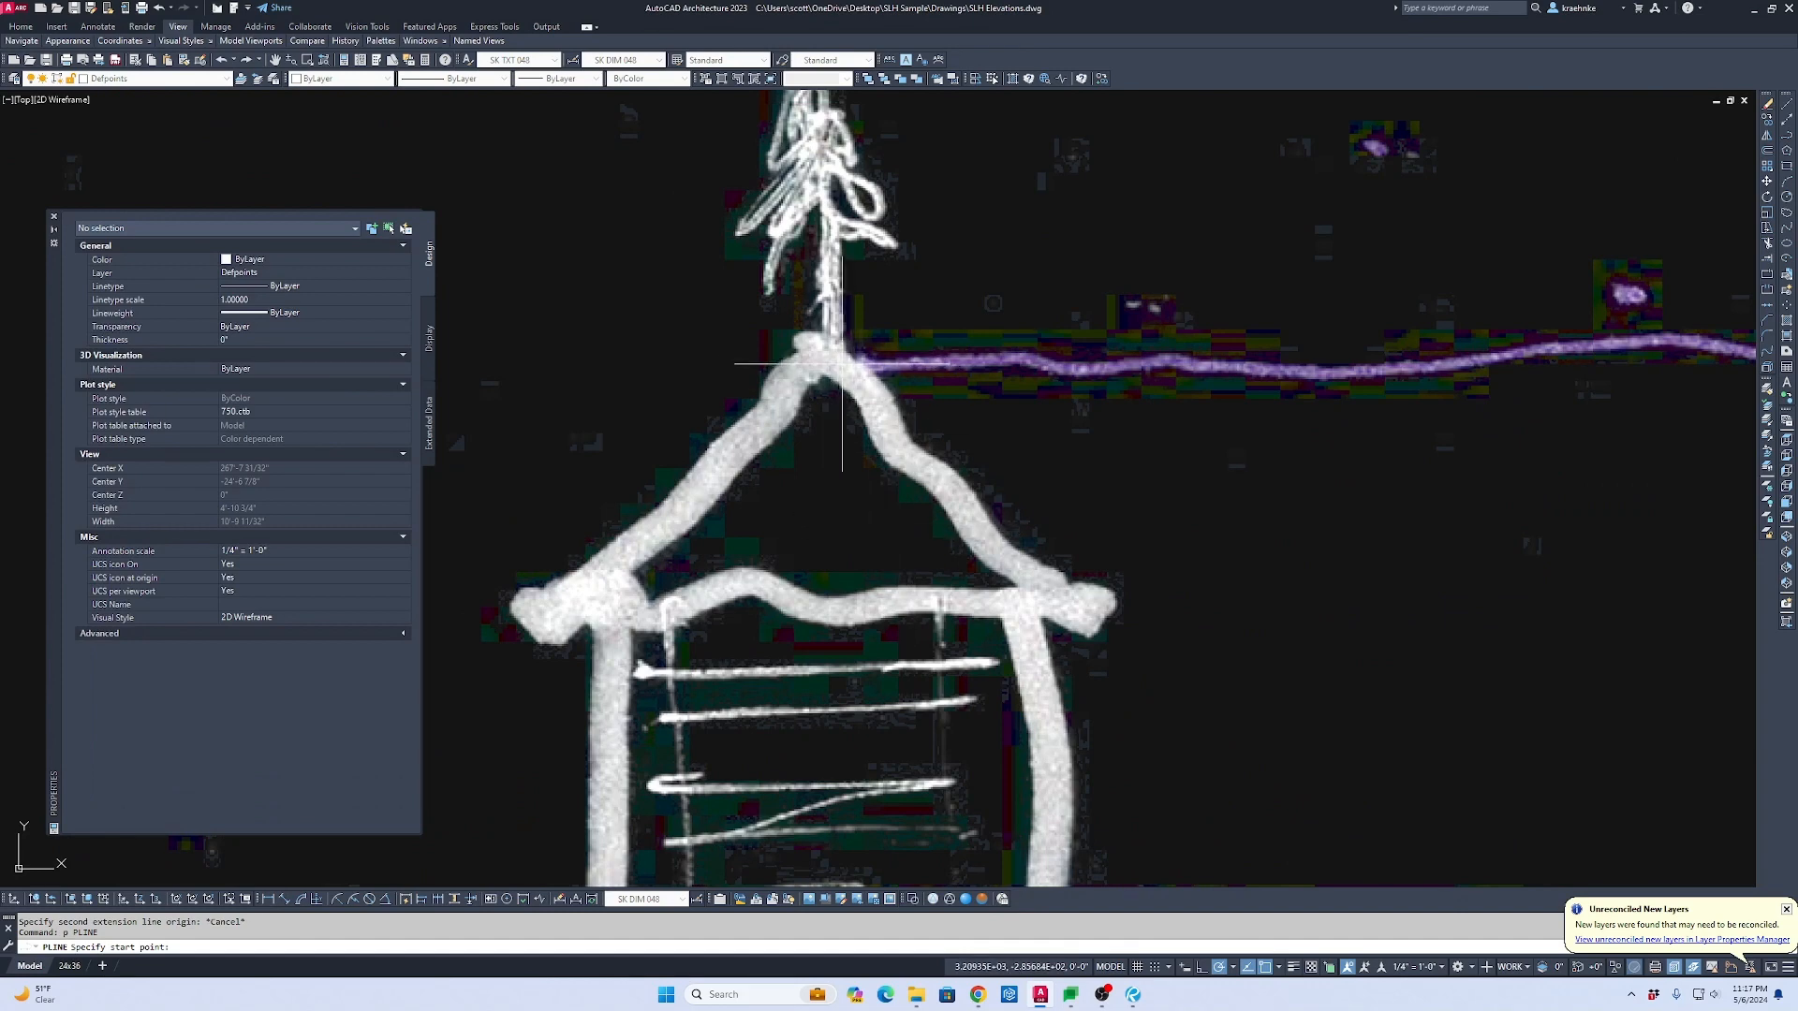
left_click(870, 370)
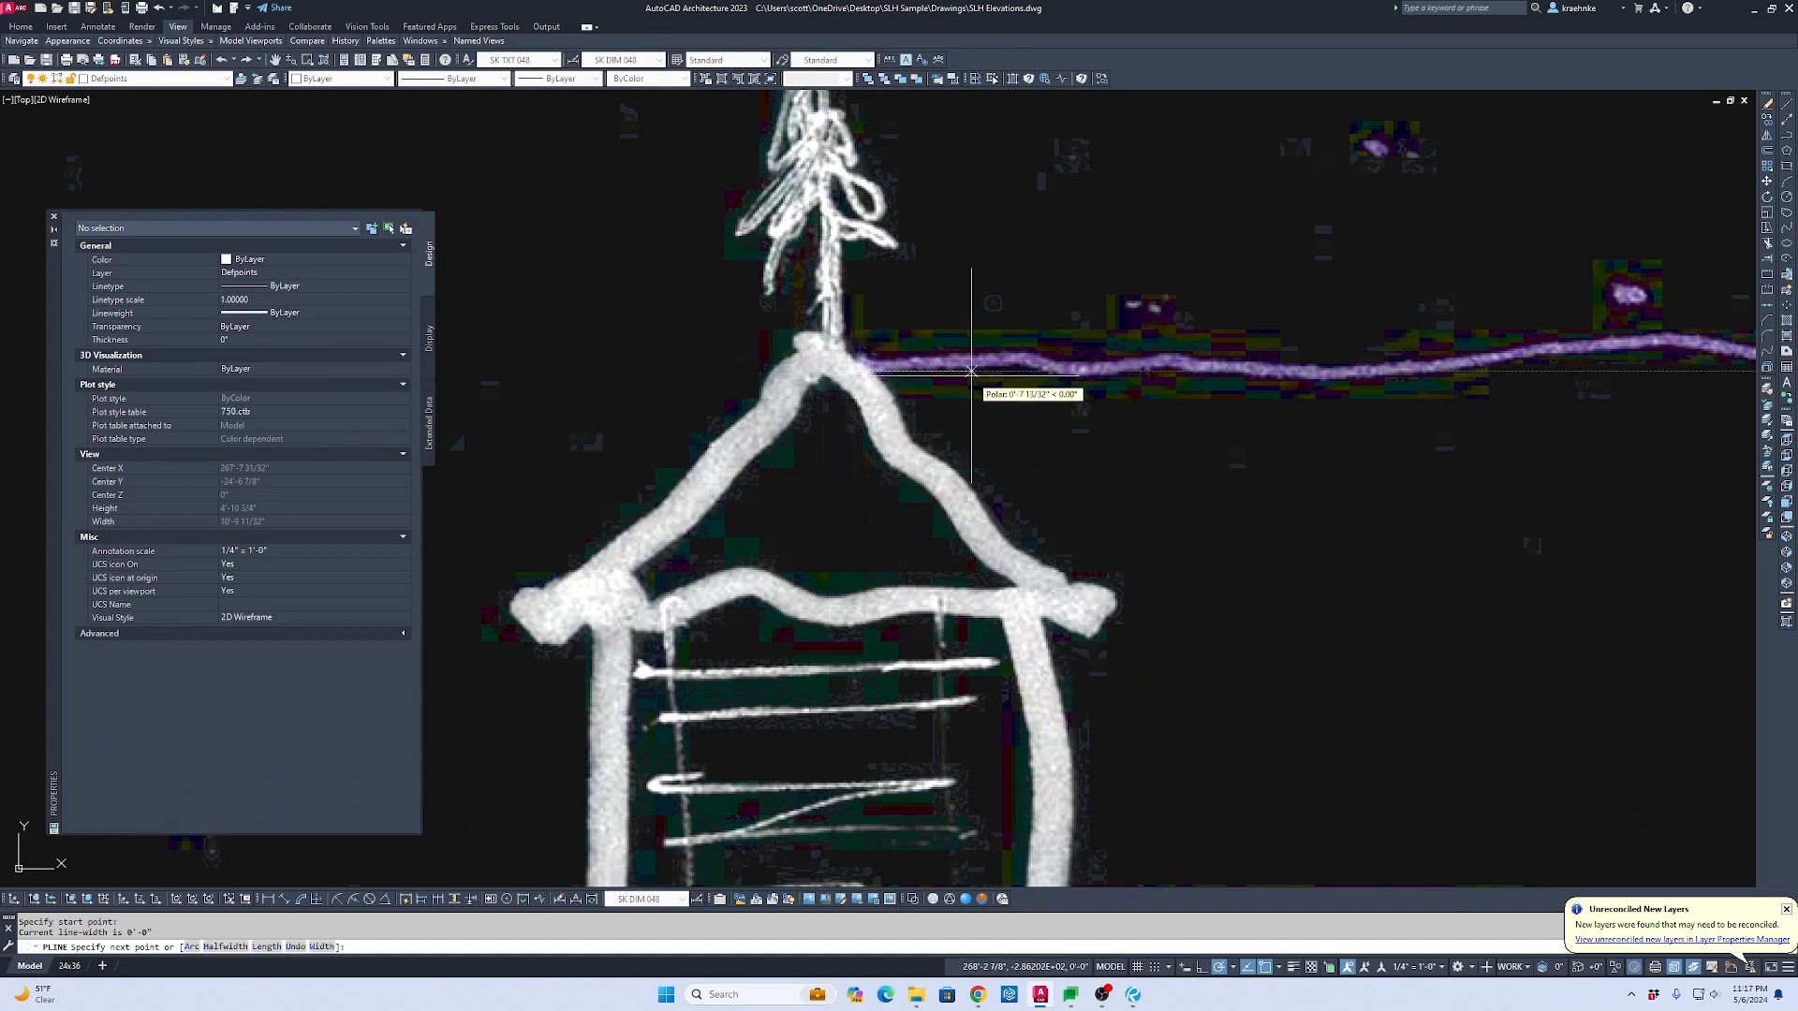
type("12")
key("Return")
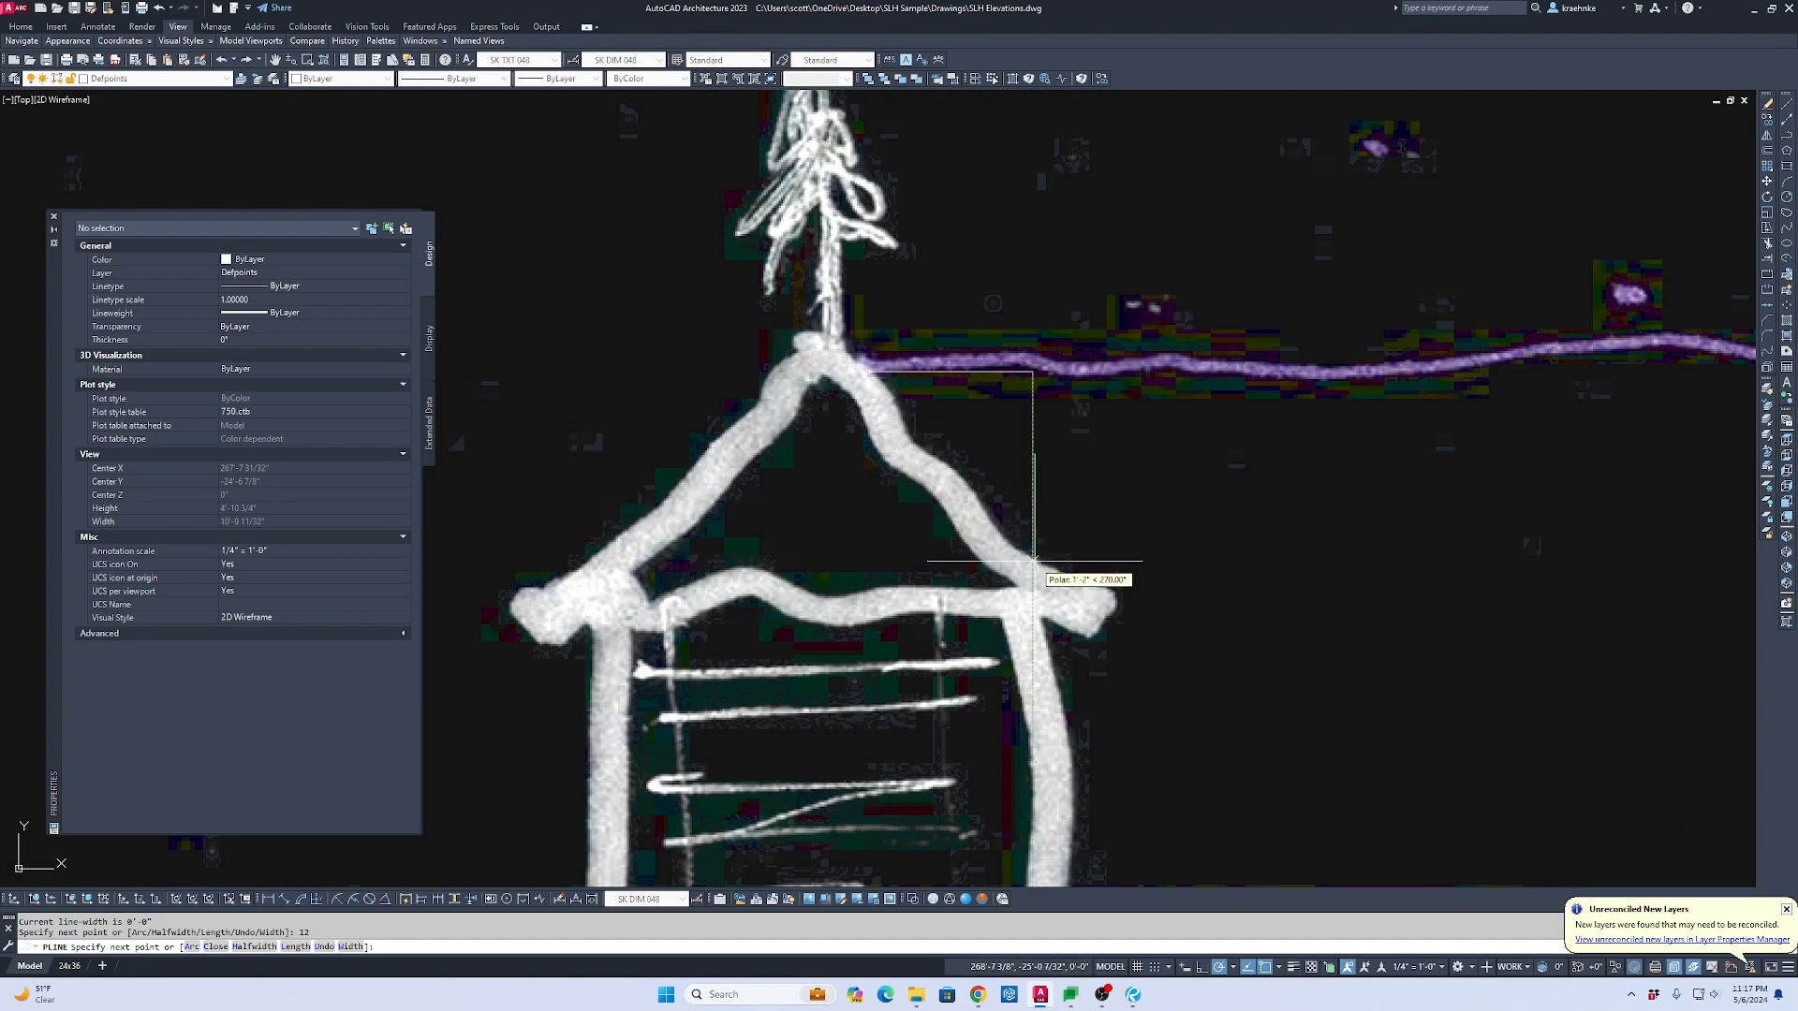
key("Escape")
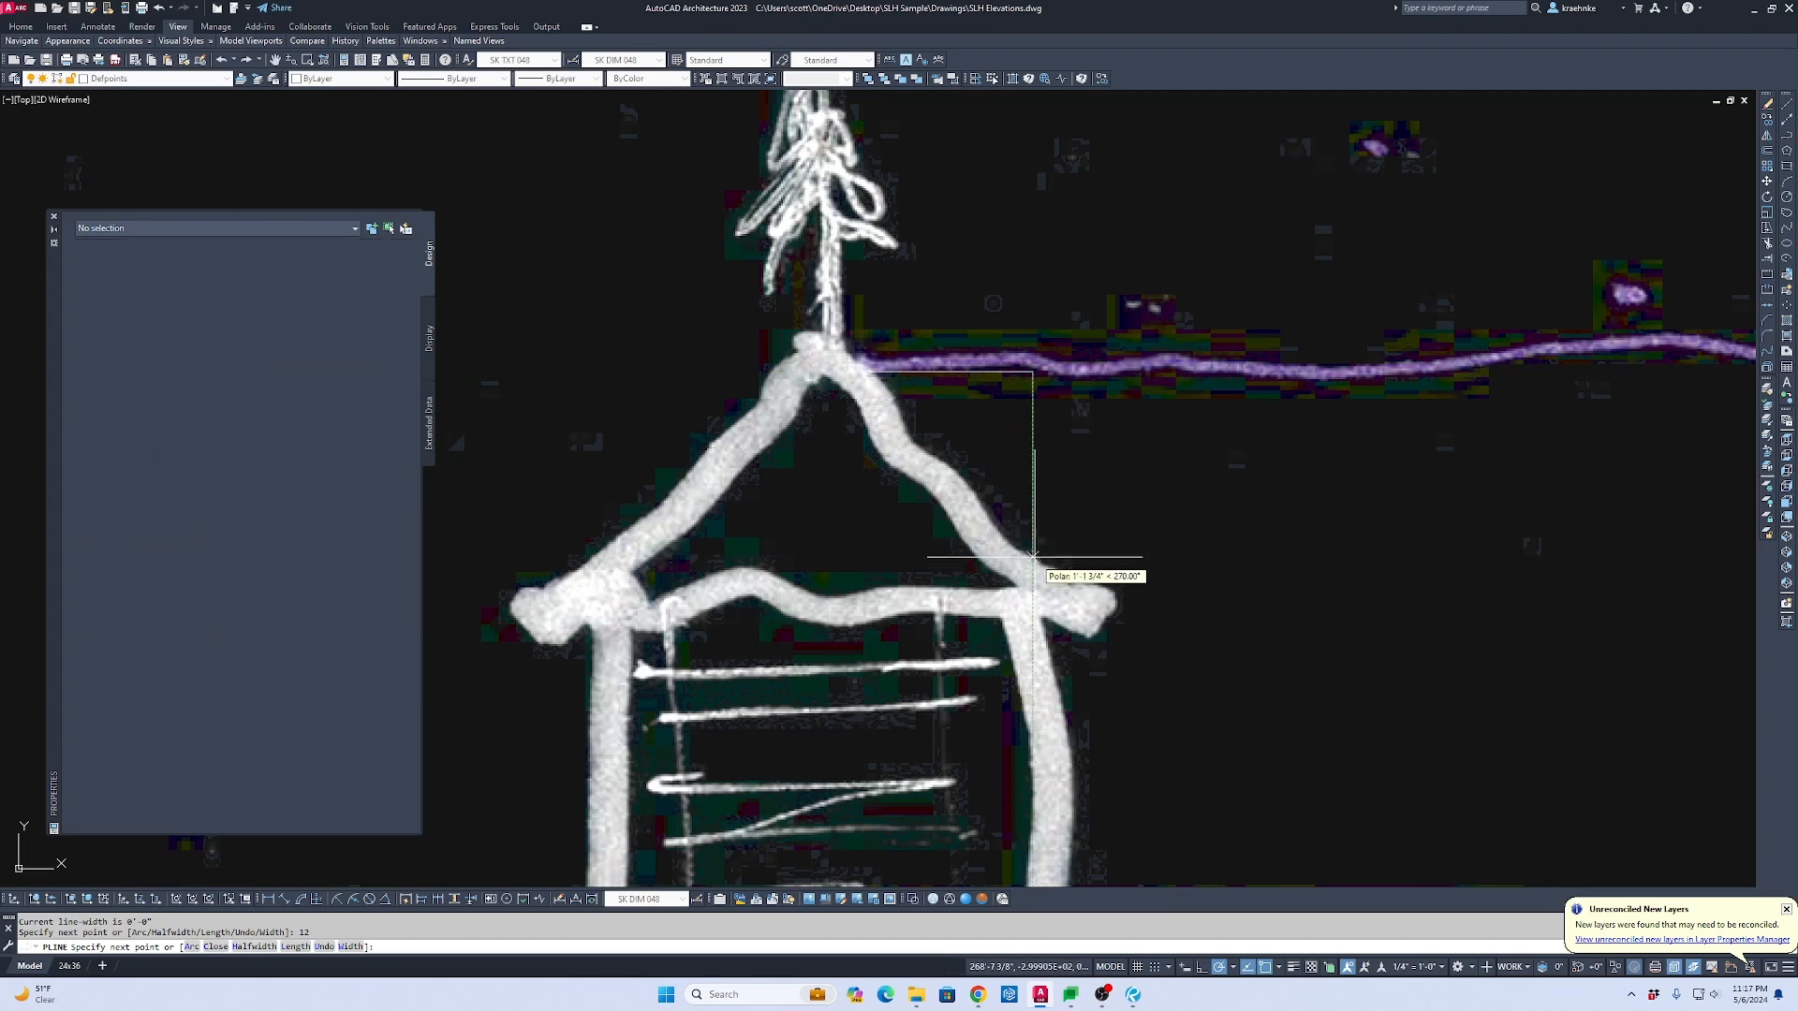
left_click(1016, 371)
key("Delete")
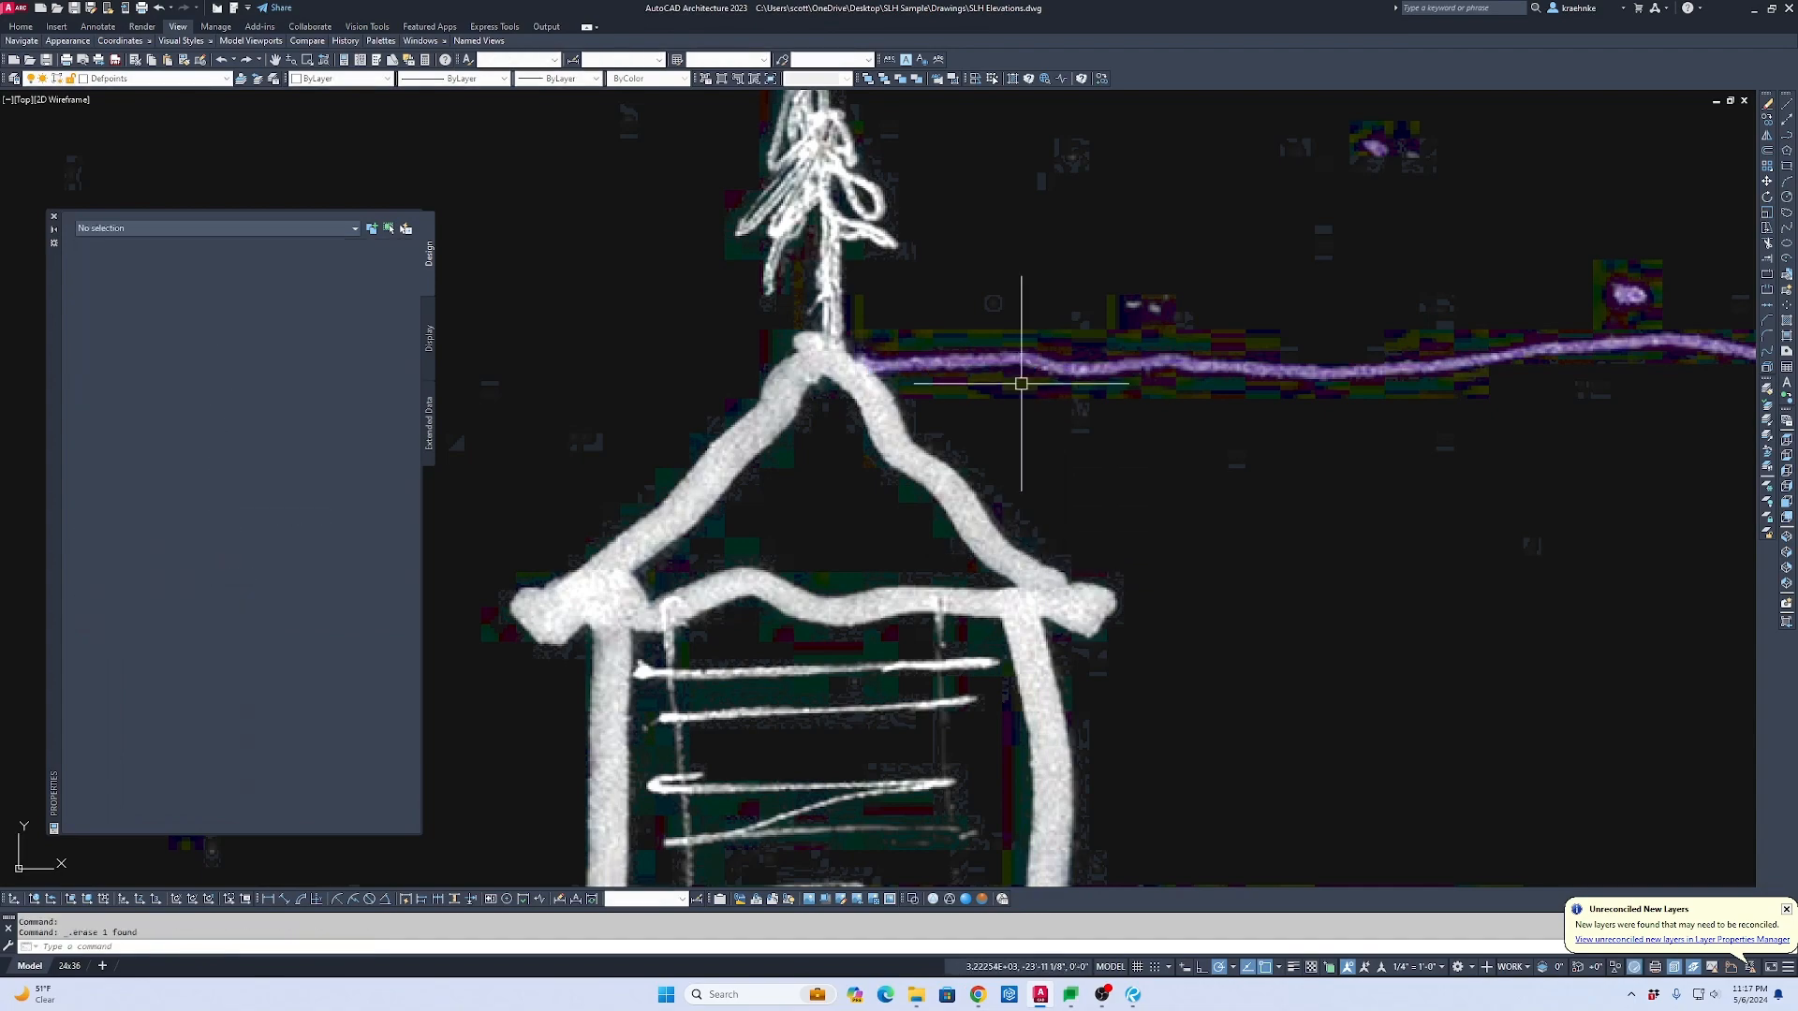
Step: Draw a 30 by 30 inch rectangle just above the roof ridge of the front elevation
scroll(1479, 436, "down", 8)
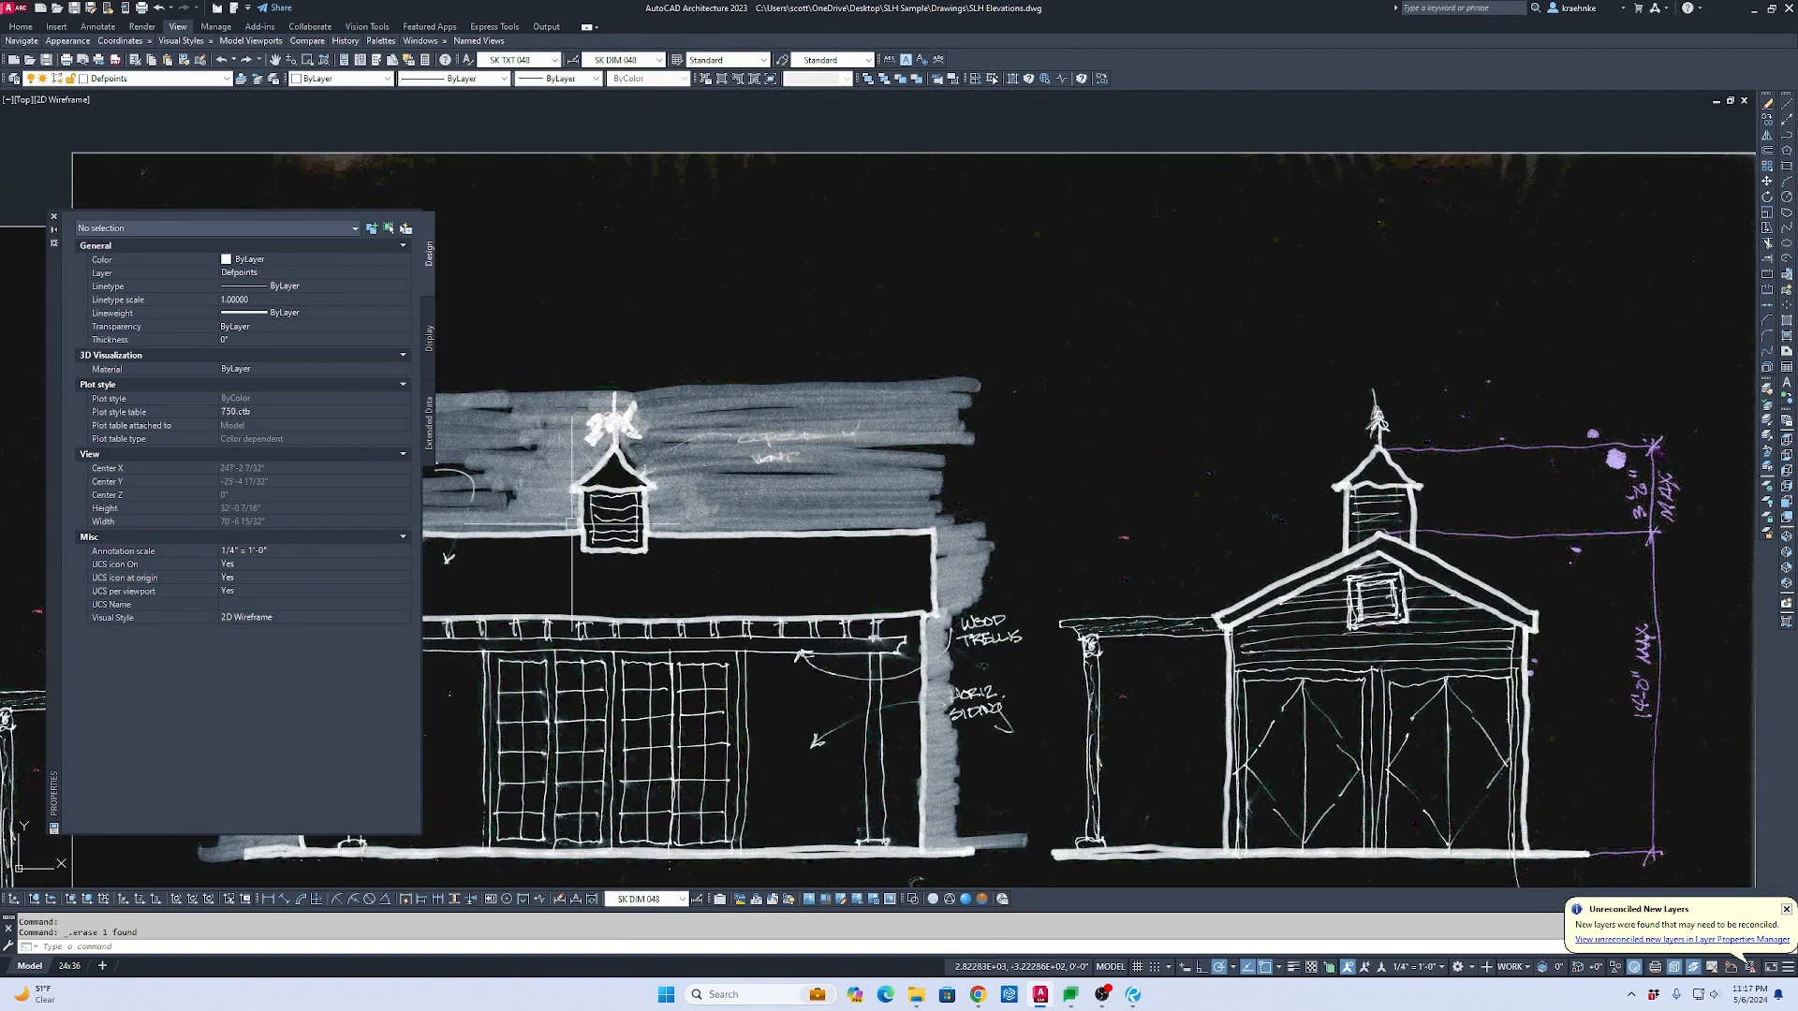
scroll(766, 450, "down", 5)
scroll(1020, 441, "up", 3)
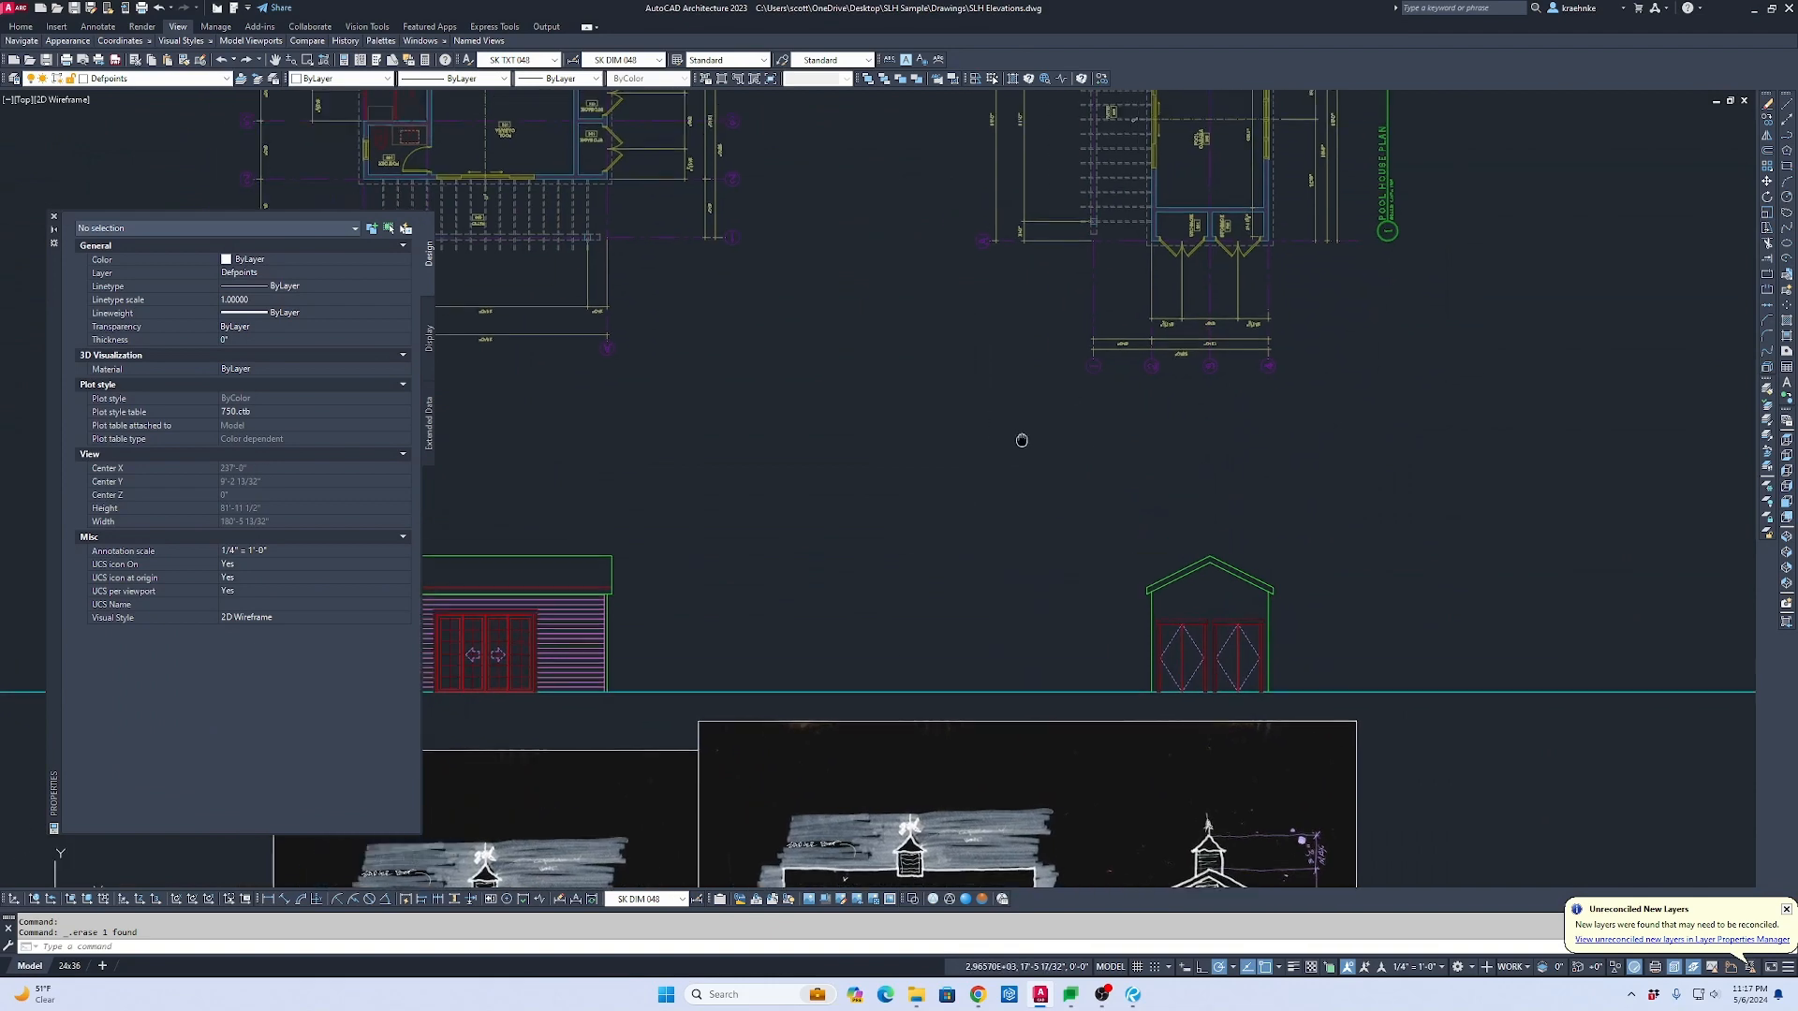
scroll(827, 476, "up", 5)
key("Escape")
key("Escape")
type("re")
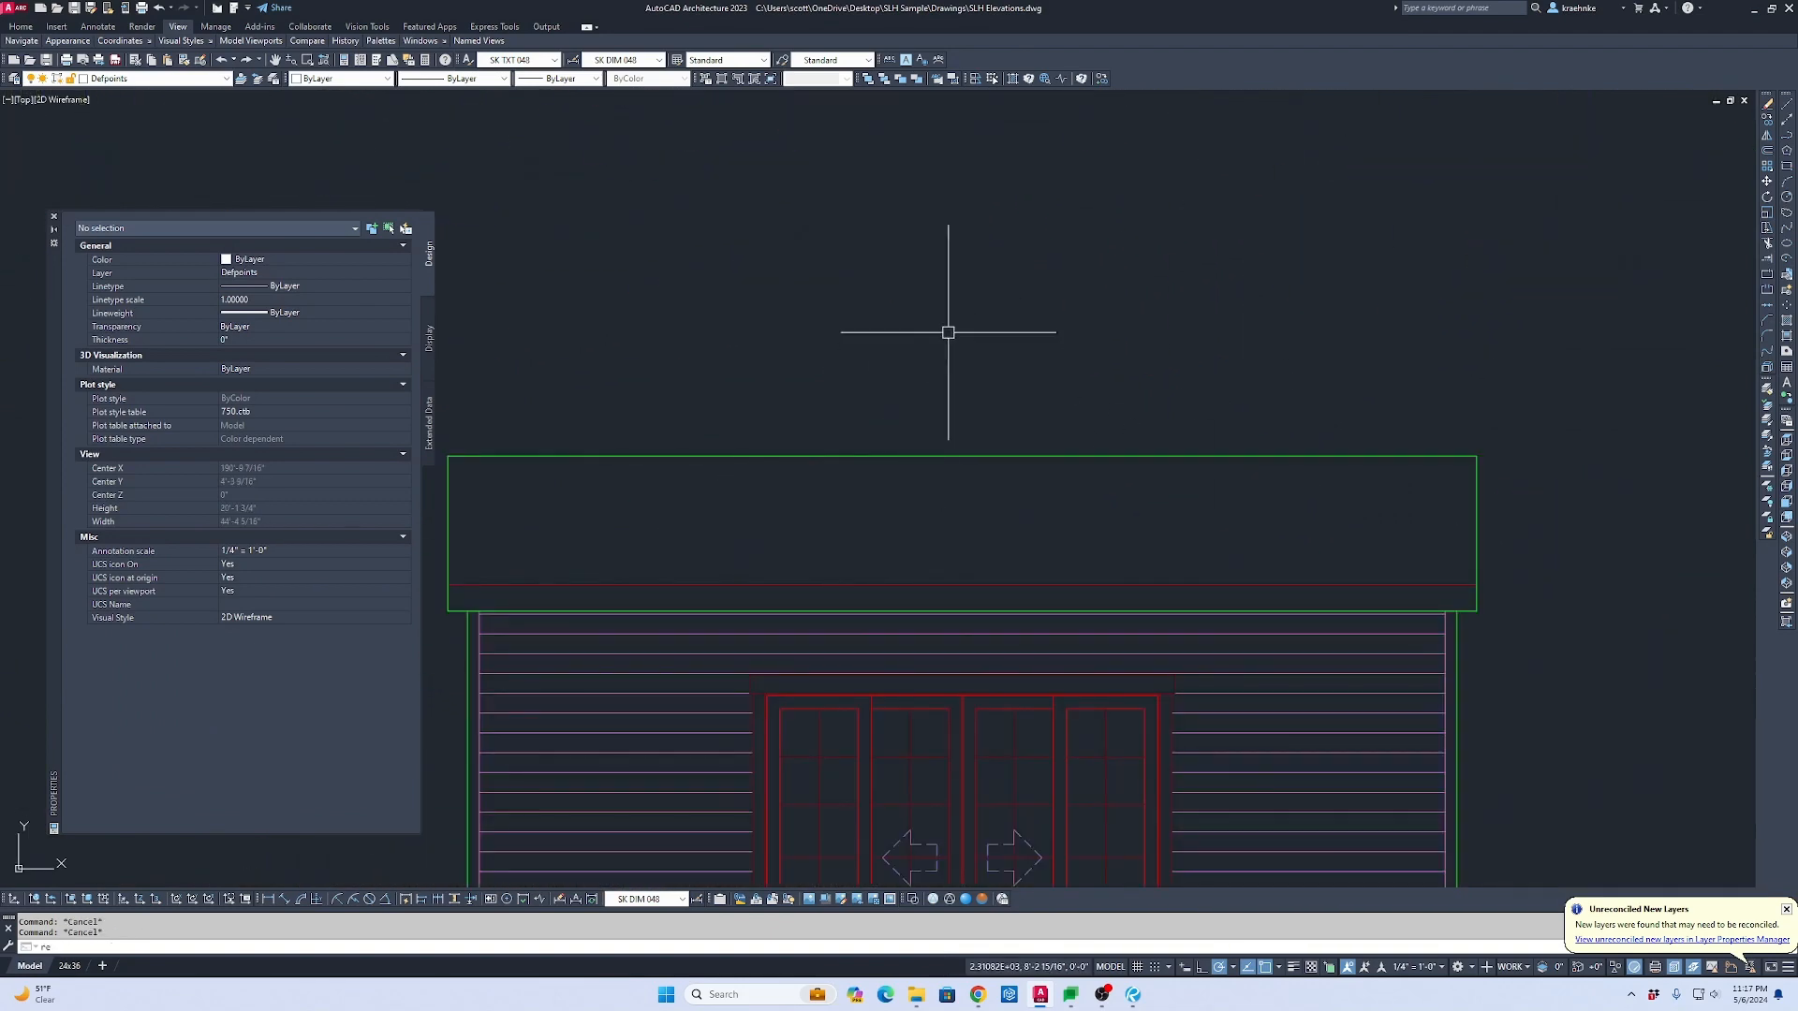
type("c")
key("Return")
left_click(890, 350)
type("d")
key("Return")
type("30")
key("Return")
type("30")
key("Return")
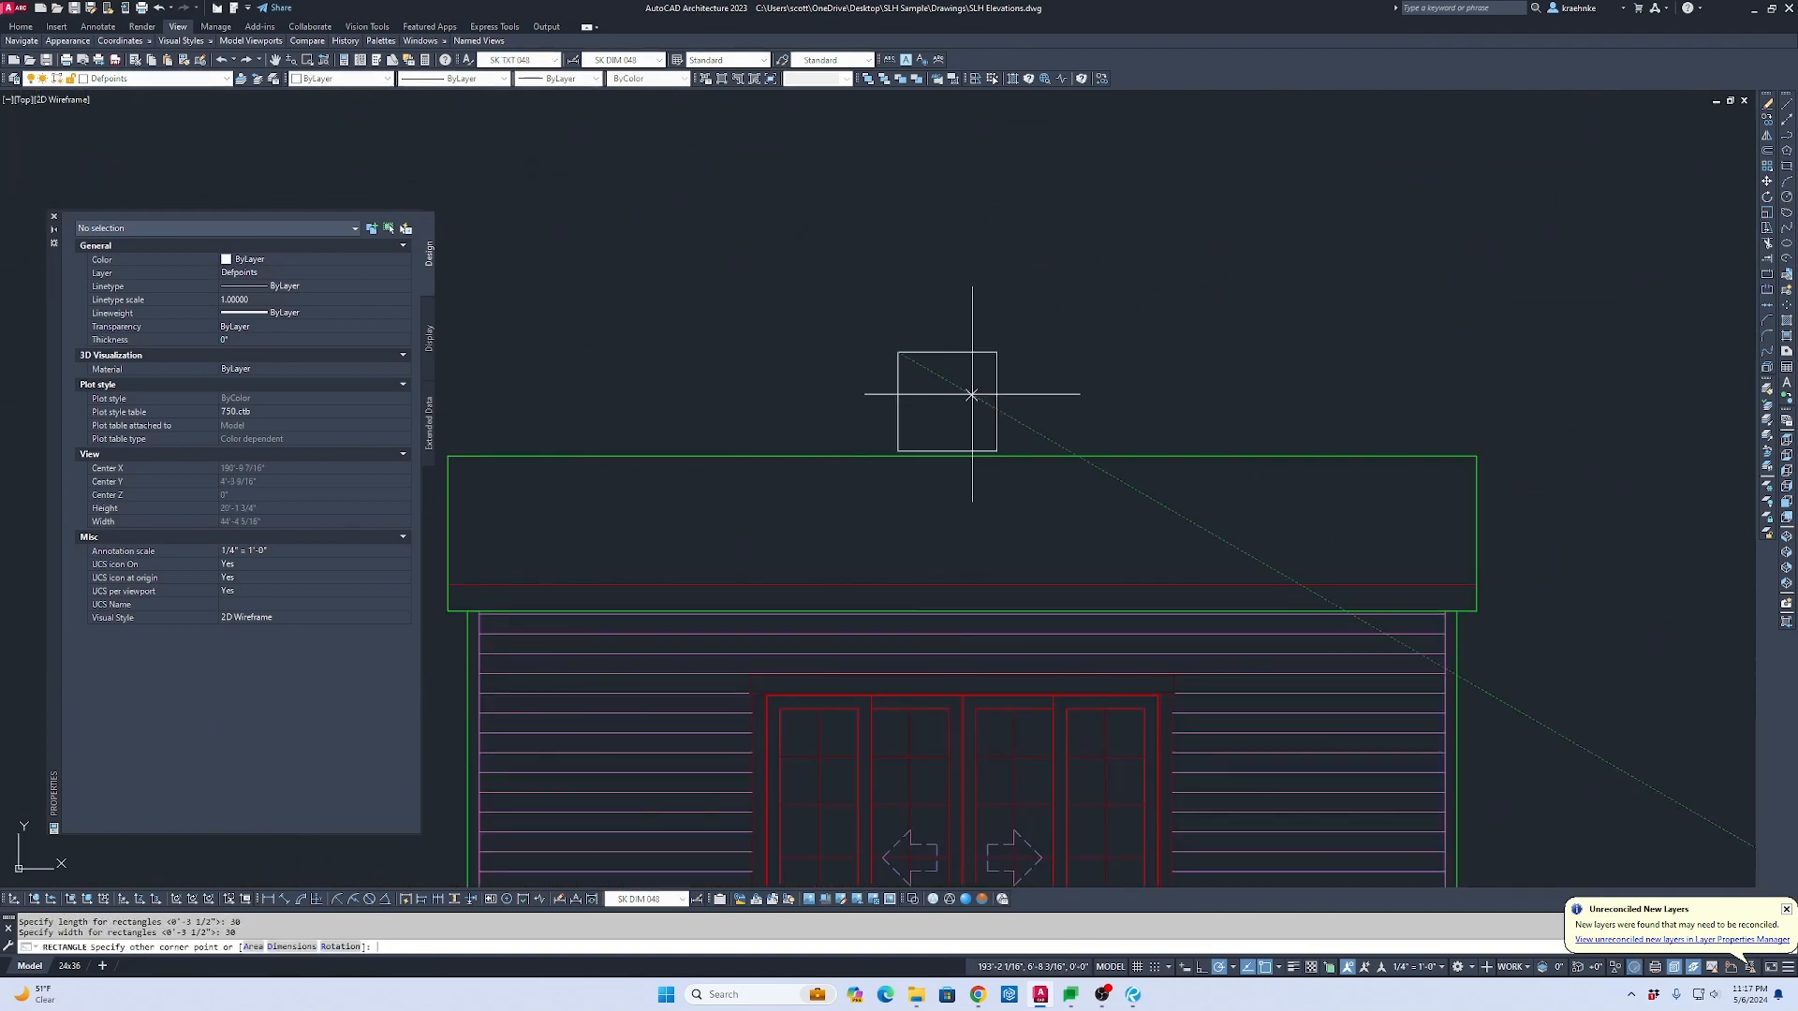
left_click(971, 394)
key("Escape")
Step: Move the square by its bottom midpoint onto the roof peak of the side elevation
scroll(1030, 450, "down", 5)
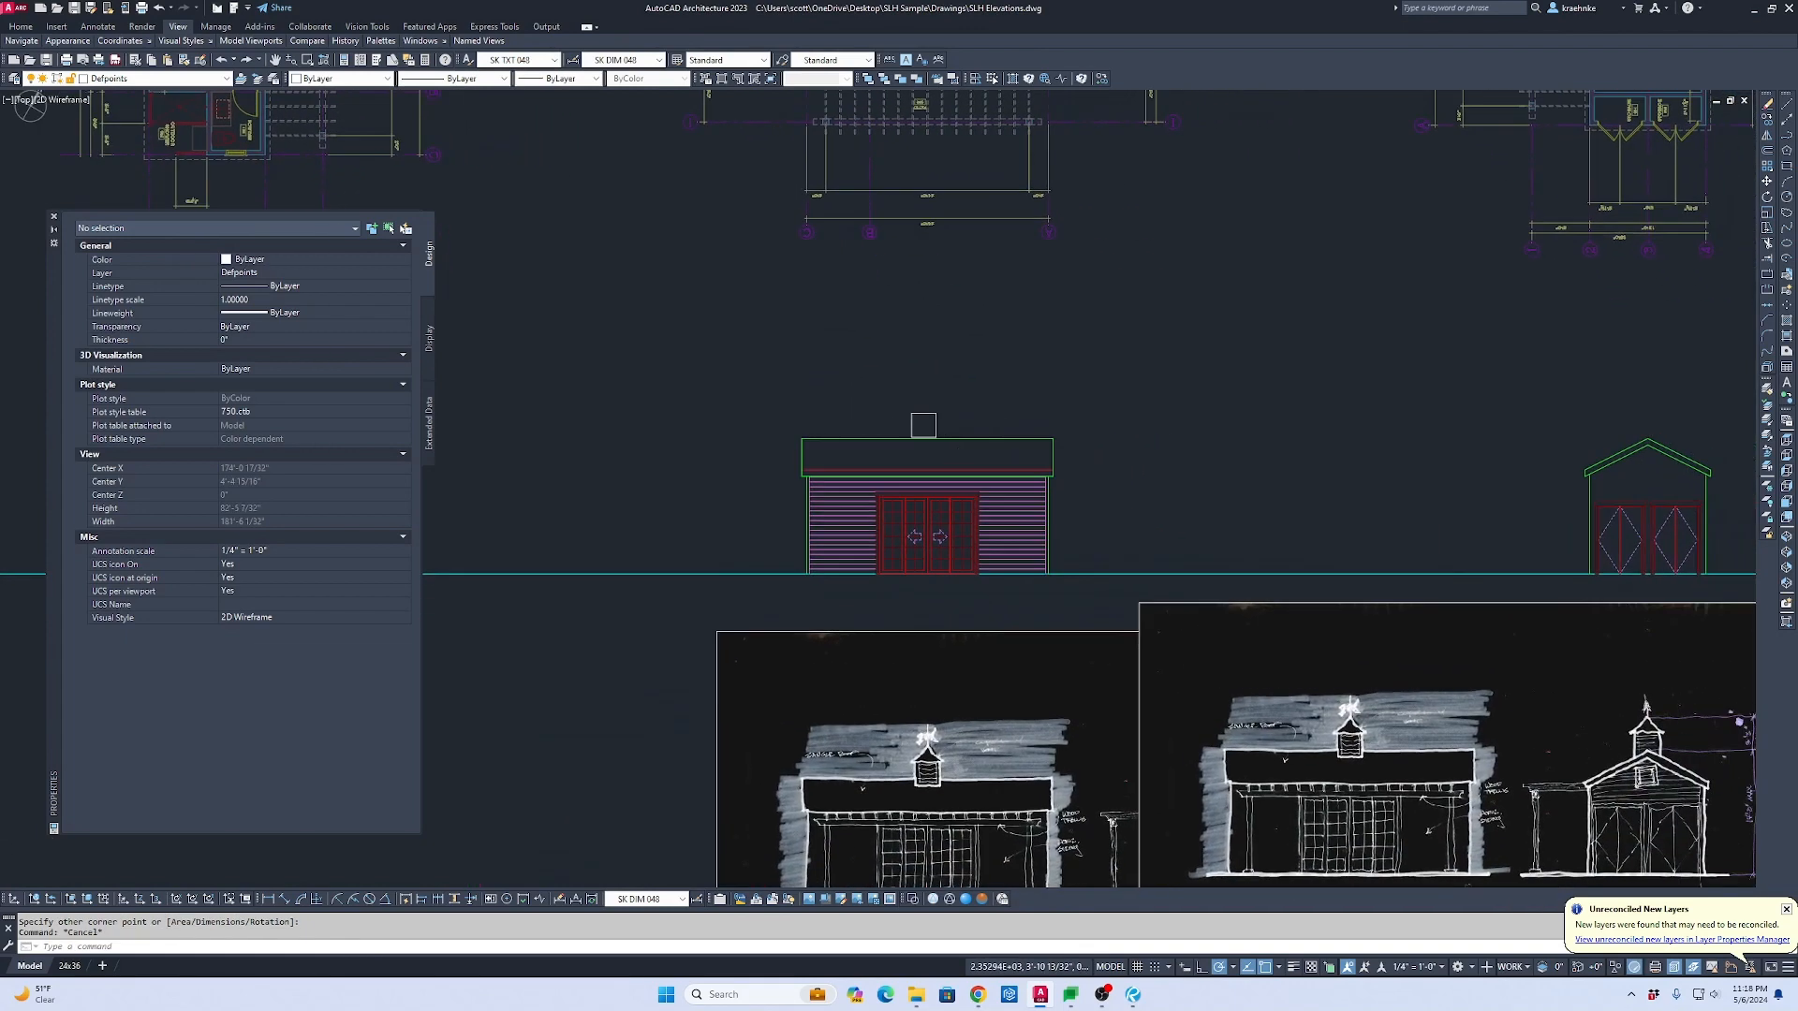
scroll(918, 391, "up", 3)
left_click(919, 391)
left_click(830, 369)
type("m")
key("Return")
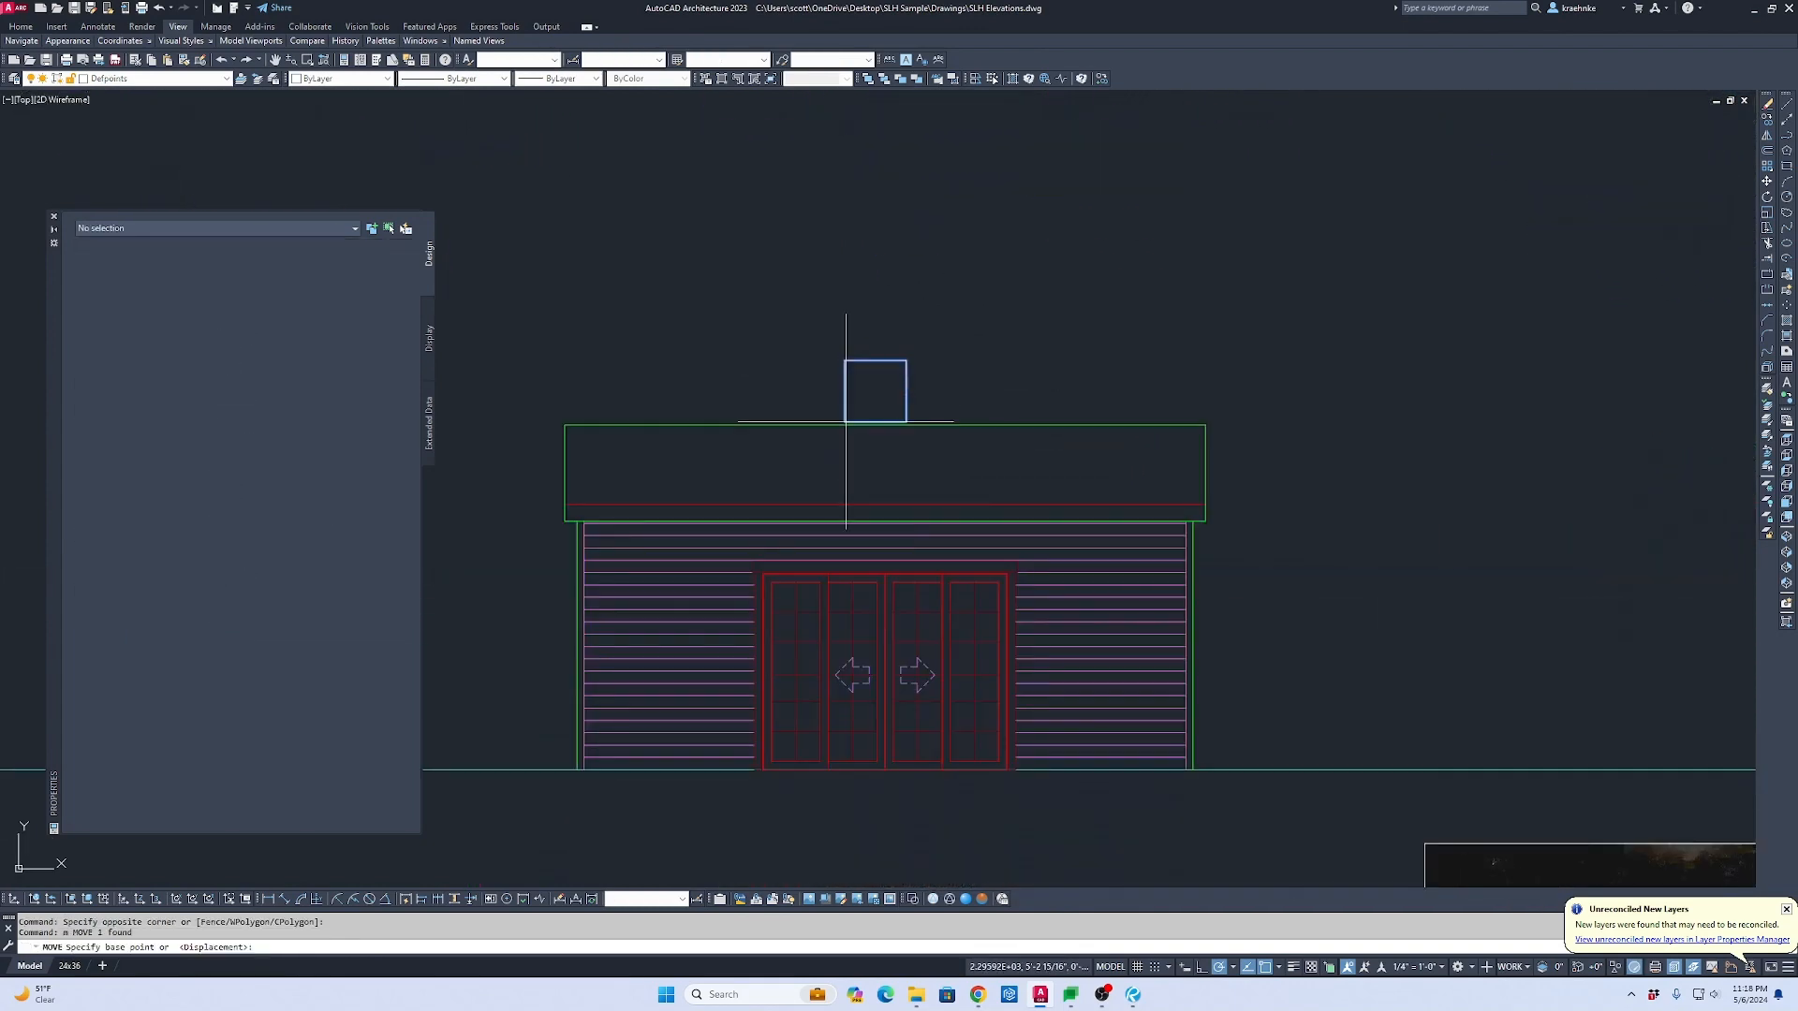
scroll(885, 423, "up", 4)
left_click(868, 421)
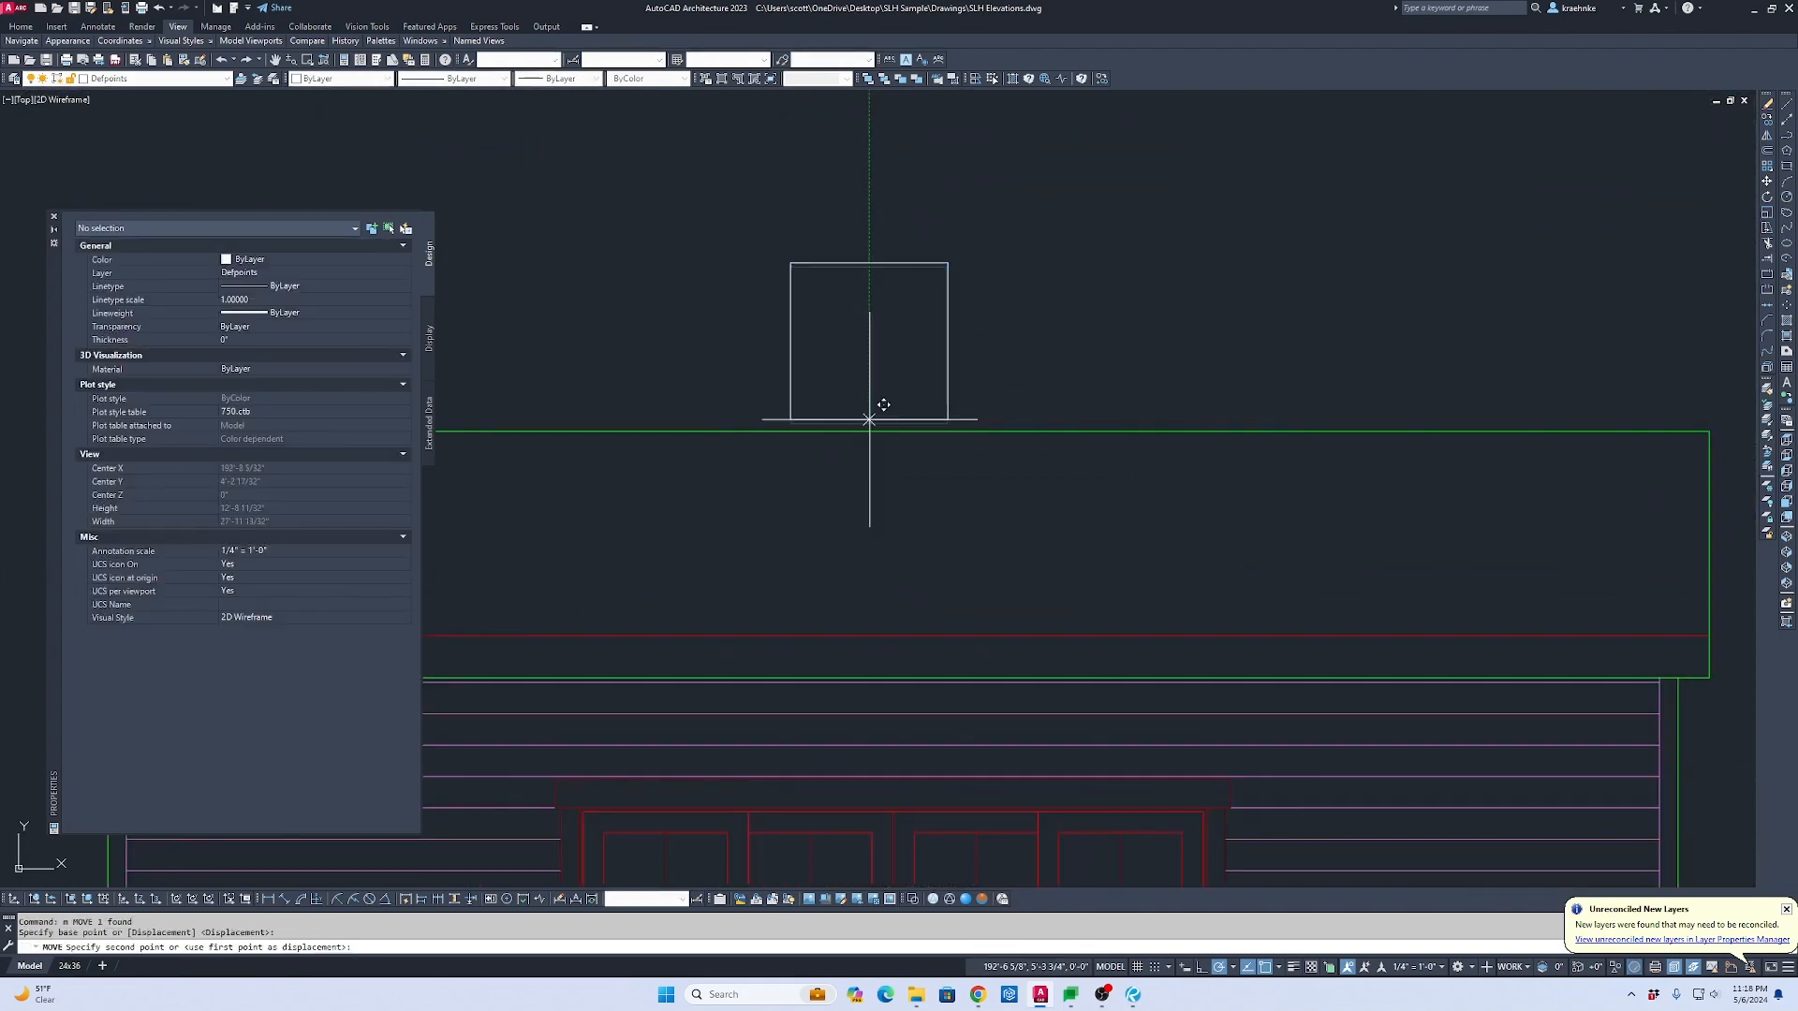
scroll(869, 421, "down", 6)
middle_click_drag(1536, 435, 762, 433)
scroll(1129, 392, "up", 6)
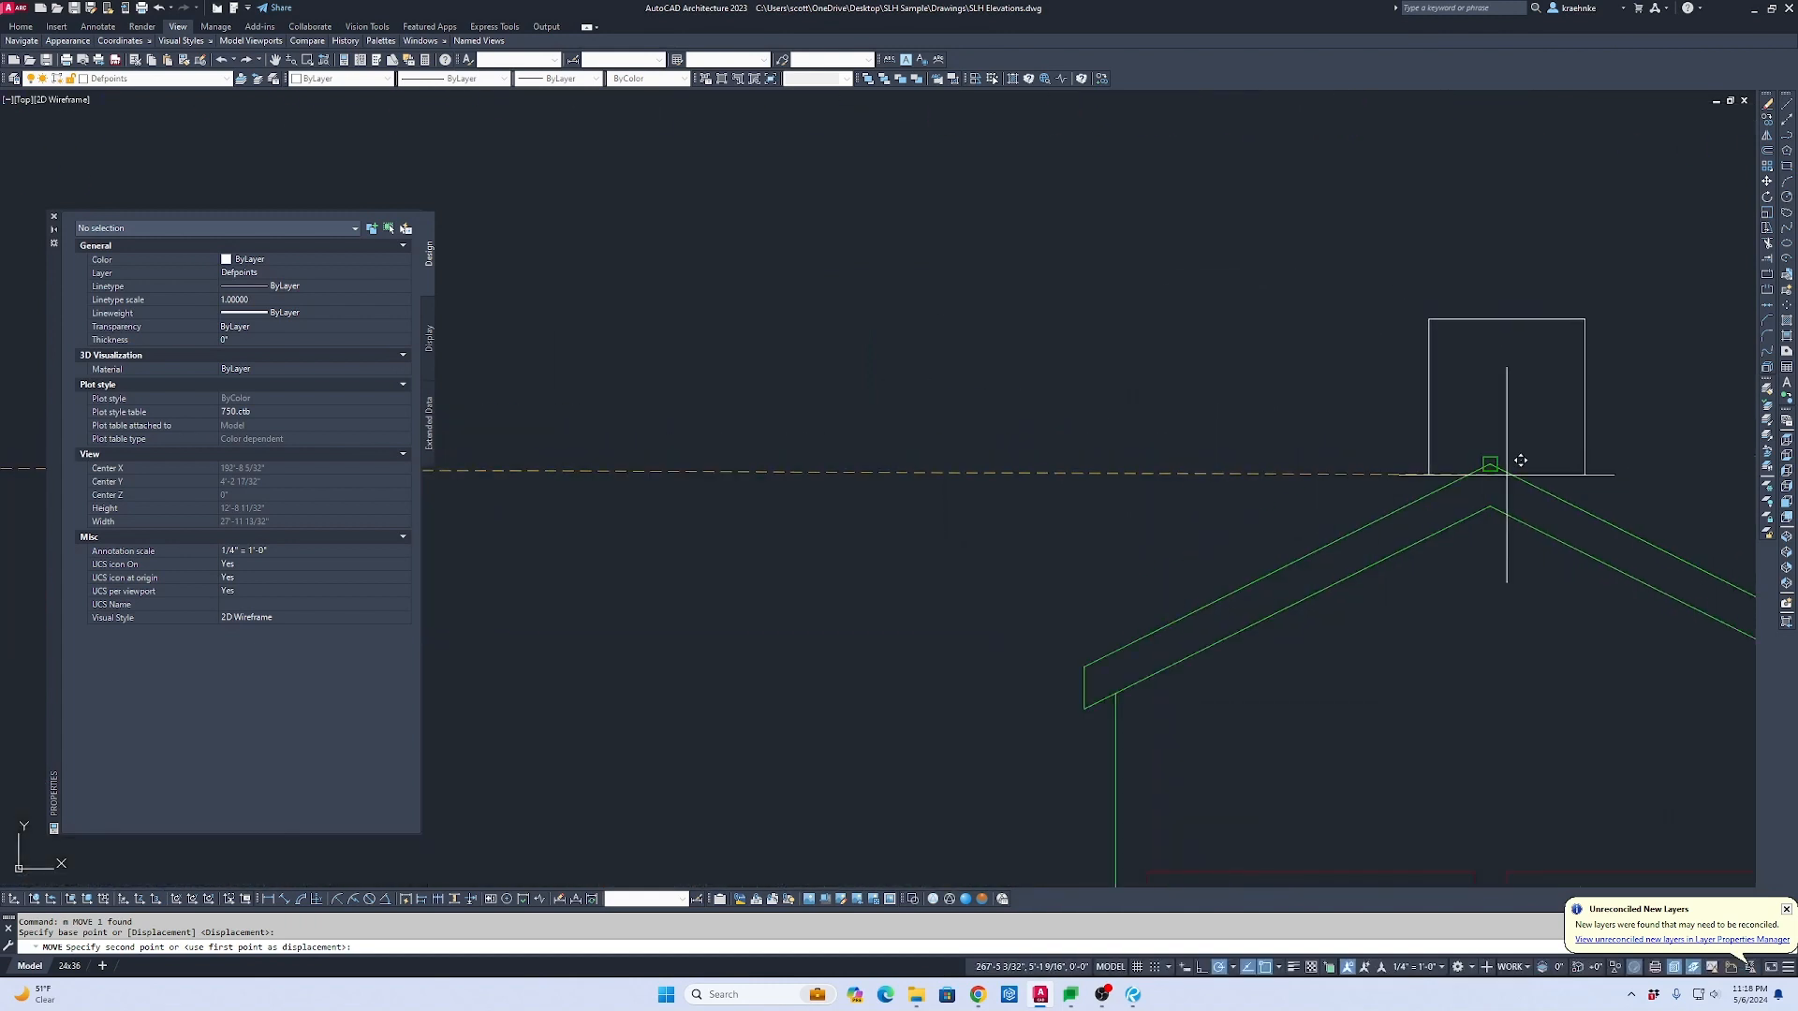
left_click(1506, 473)
key("Escape")
Step: Move the square straight down until its bottom corners meet the sloping roof lines
scroll(1506, 474, "down", 3)
middle_click_drag(1509, 479, 1067, 518)
scroll(1147, 477, "up", 5)
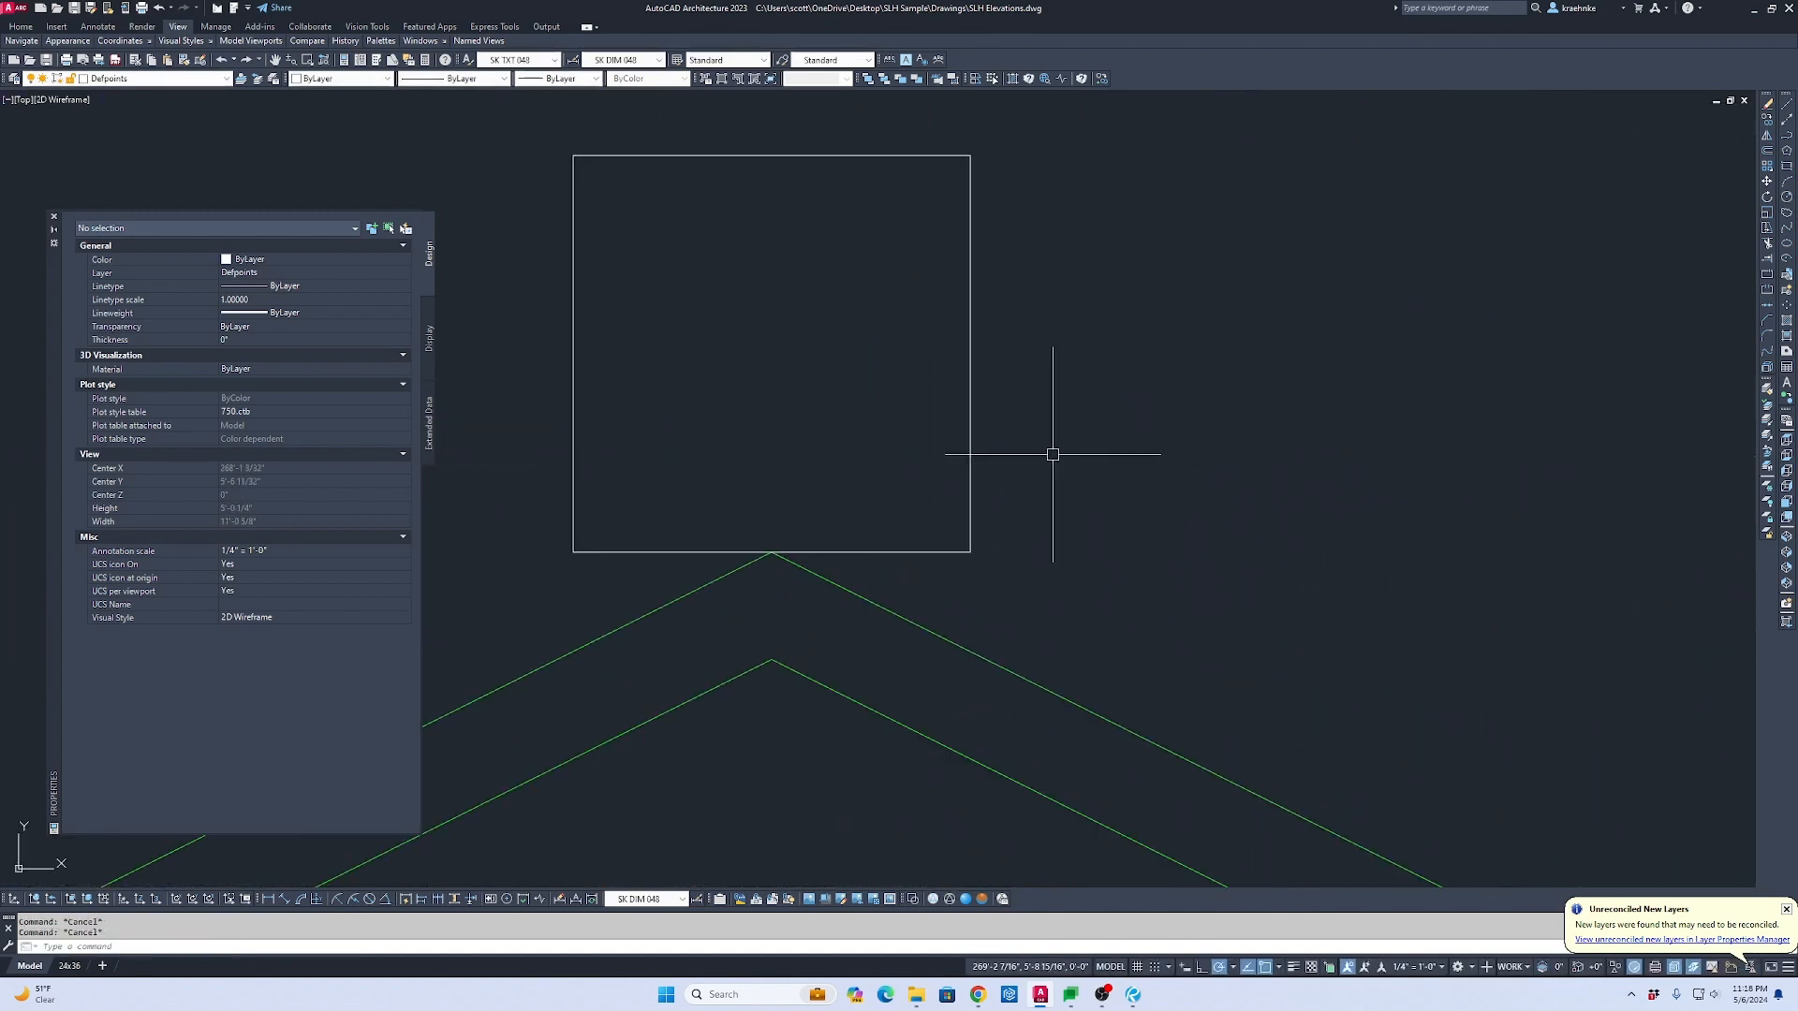
left_click(1062, 431)
left_click(853, 408)
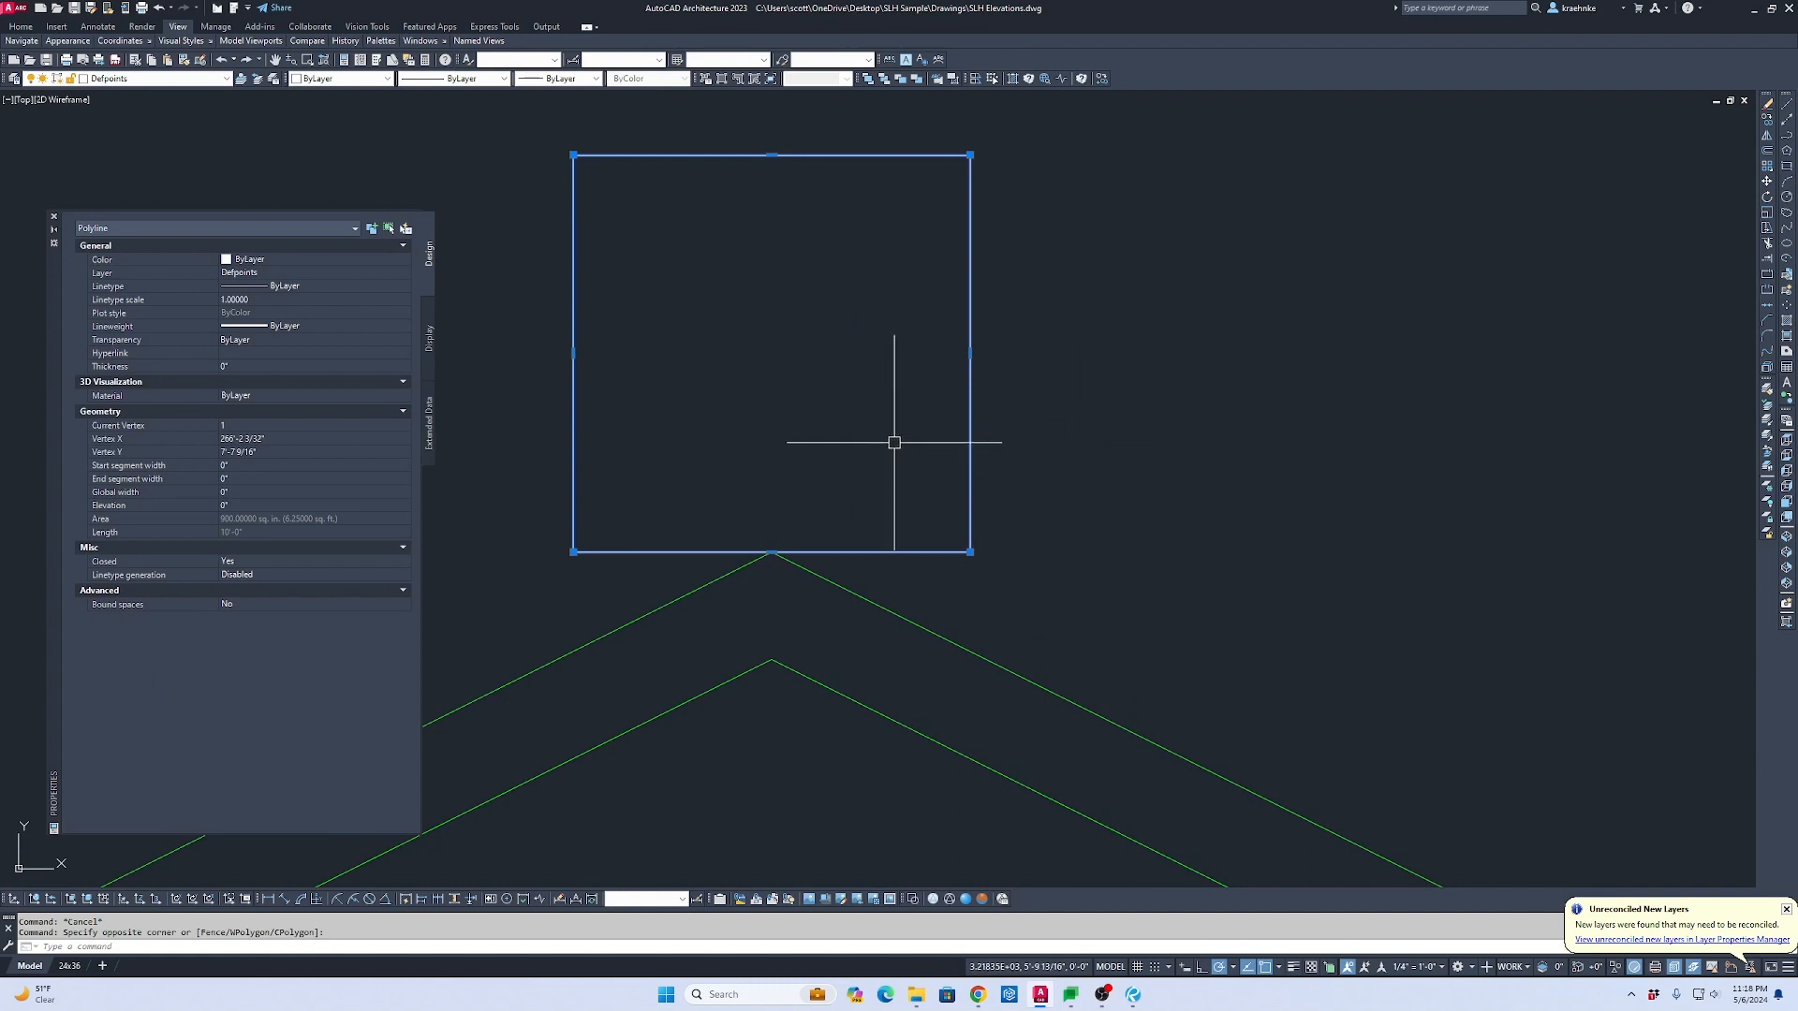
type("m")
key("Return")
left_click(969, 551)
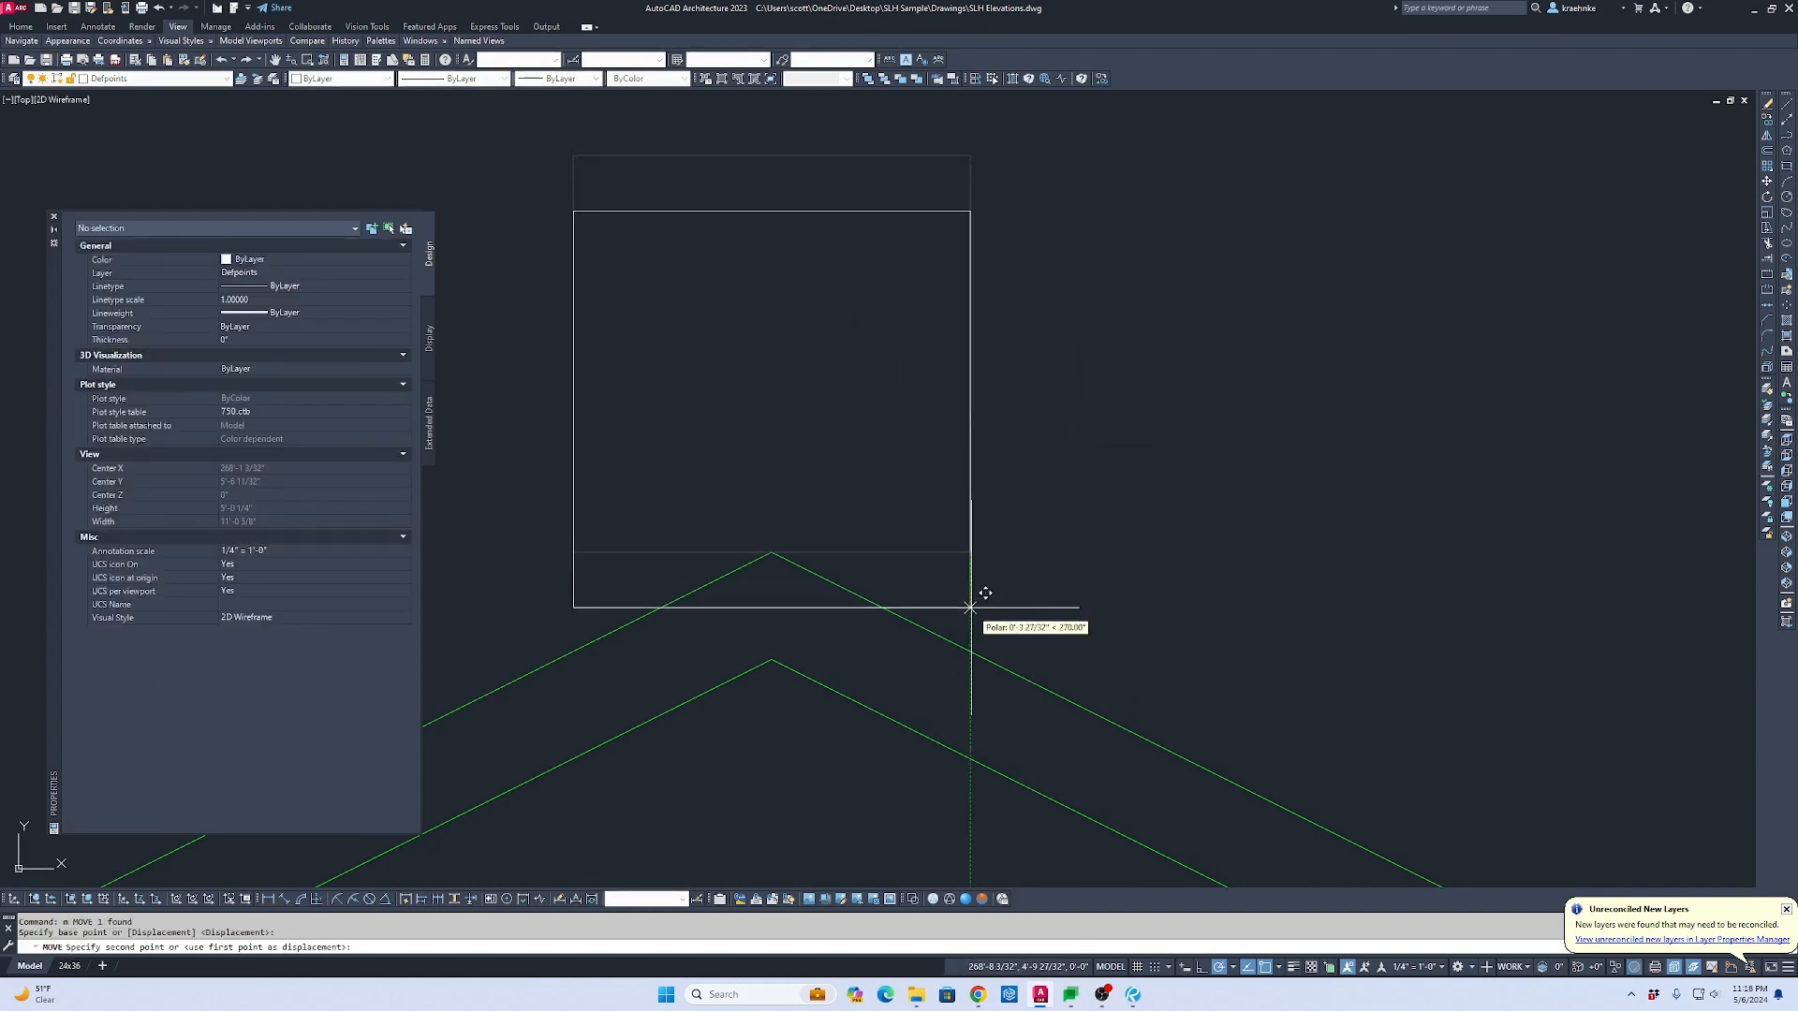
scroll(1088, 642, "down", 3)
left_click(739, 486)
scroll(1049, 526, "down", 3)
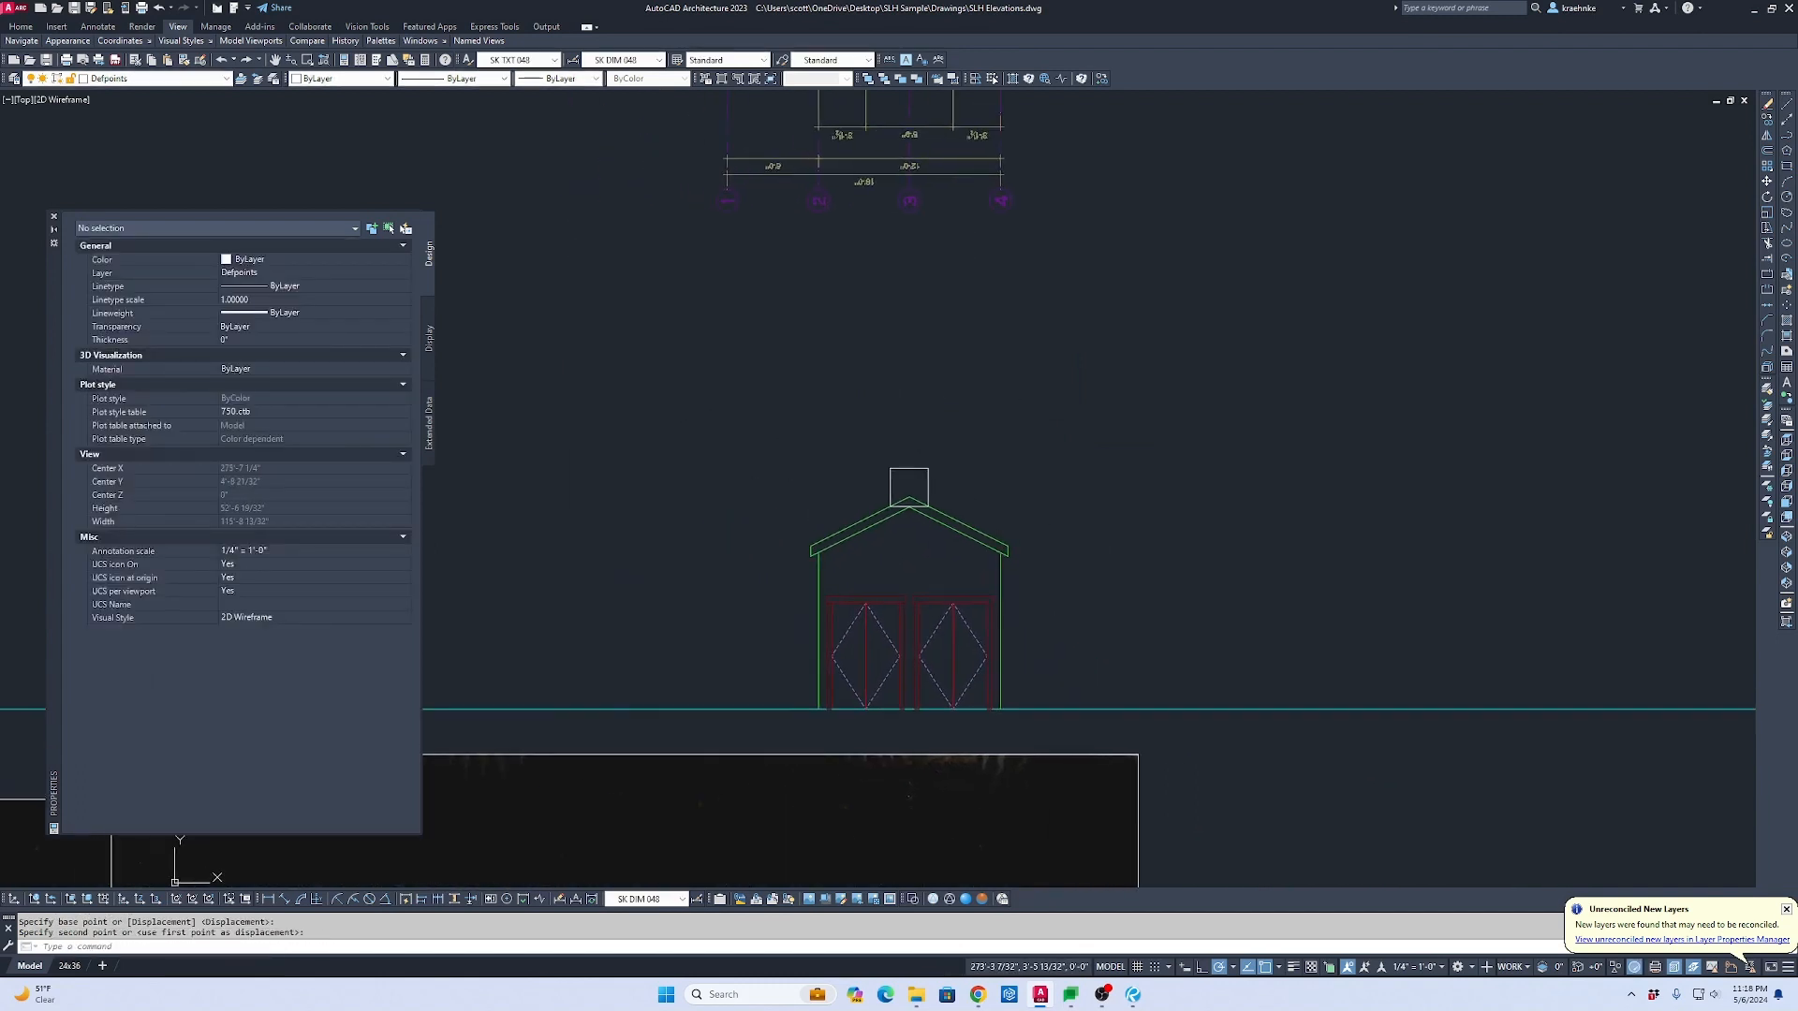
Step: Draw a polyline 42 inches up from the side elevation's roof peak, continuing horizontally well beyond the roof's right edge
key("Escape")
type("p")
middle_click_drag(1104, 570, 1115, 118)
key("Return")
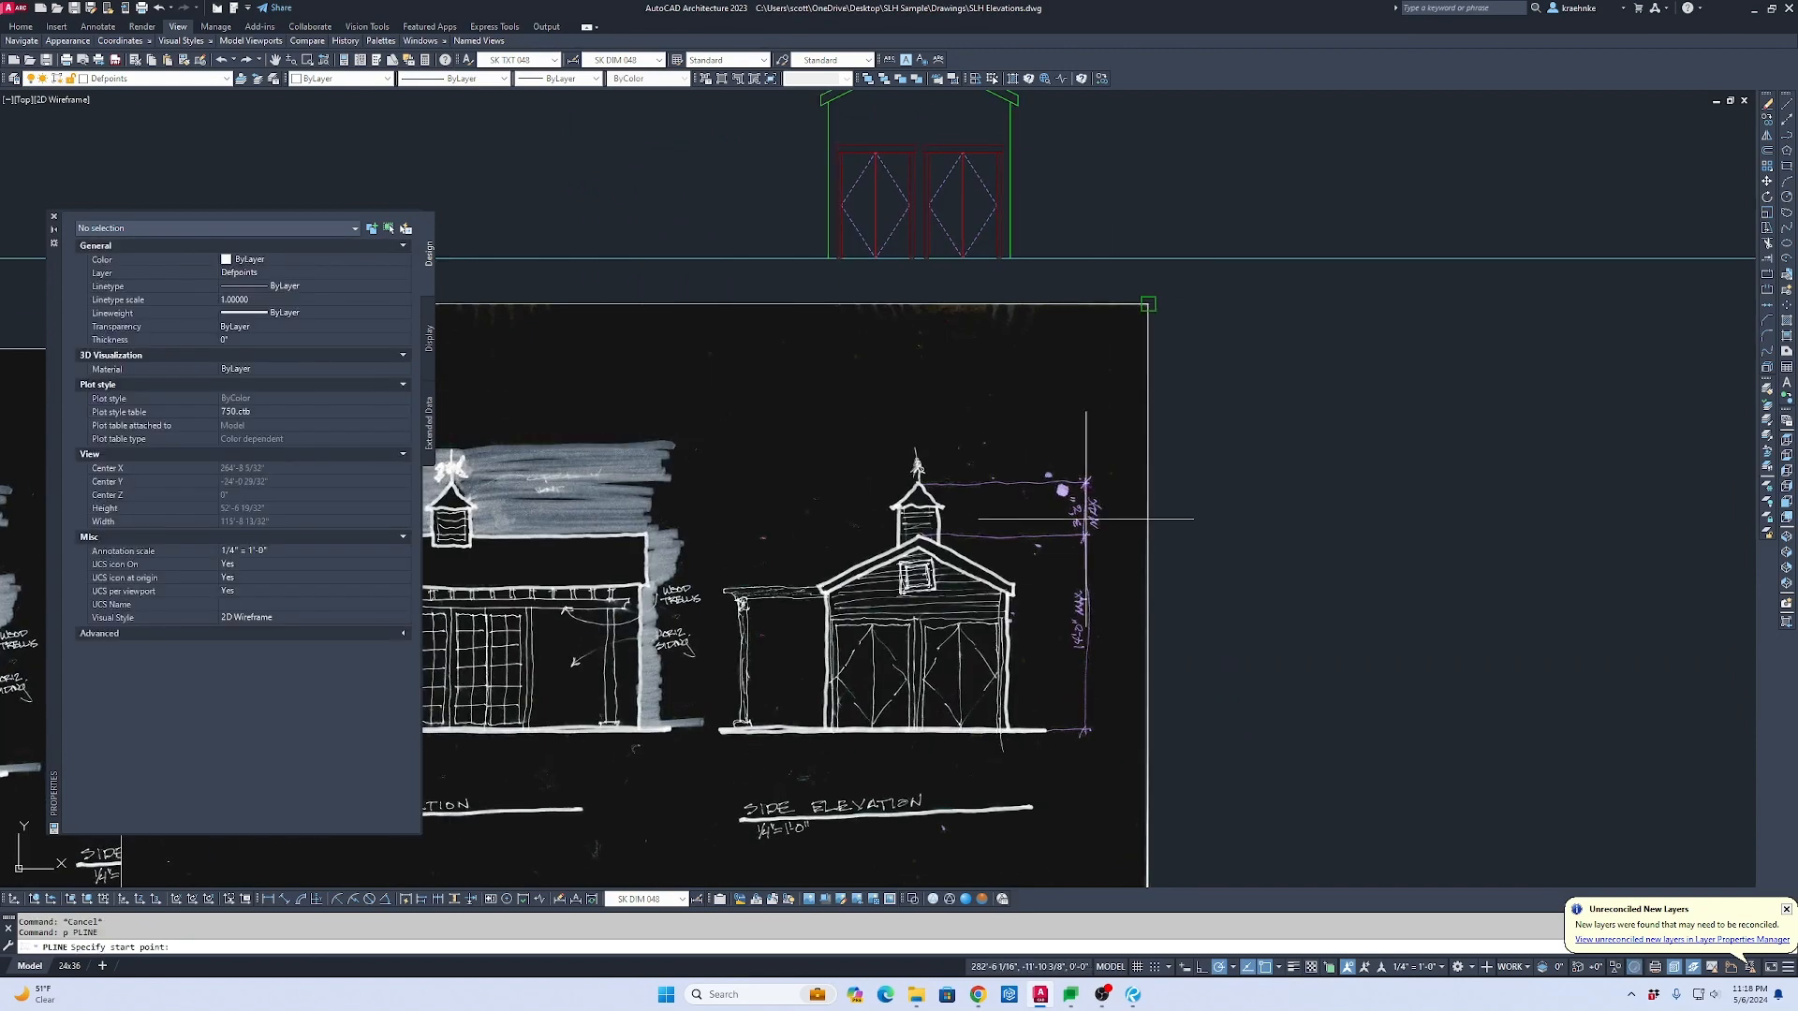
scroll(1075, 558, "up", 2)
scroll(1102, 511, "down", 2)
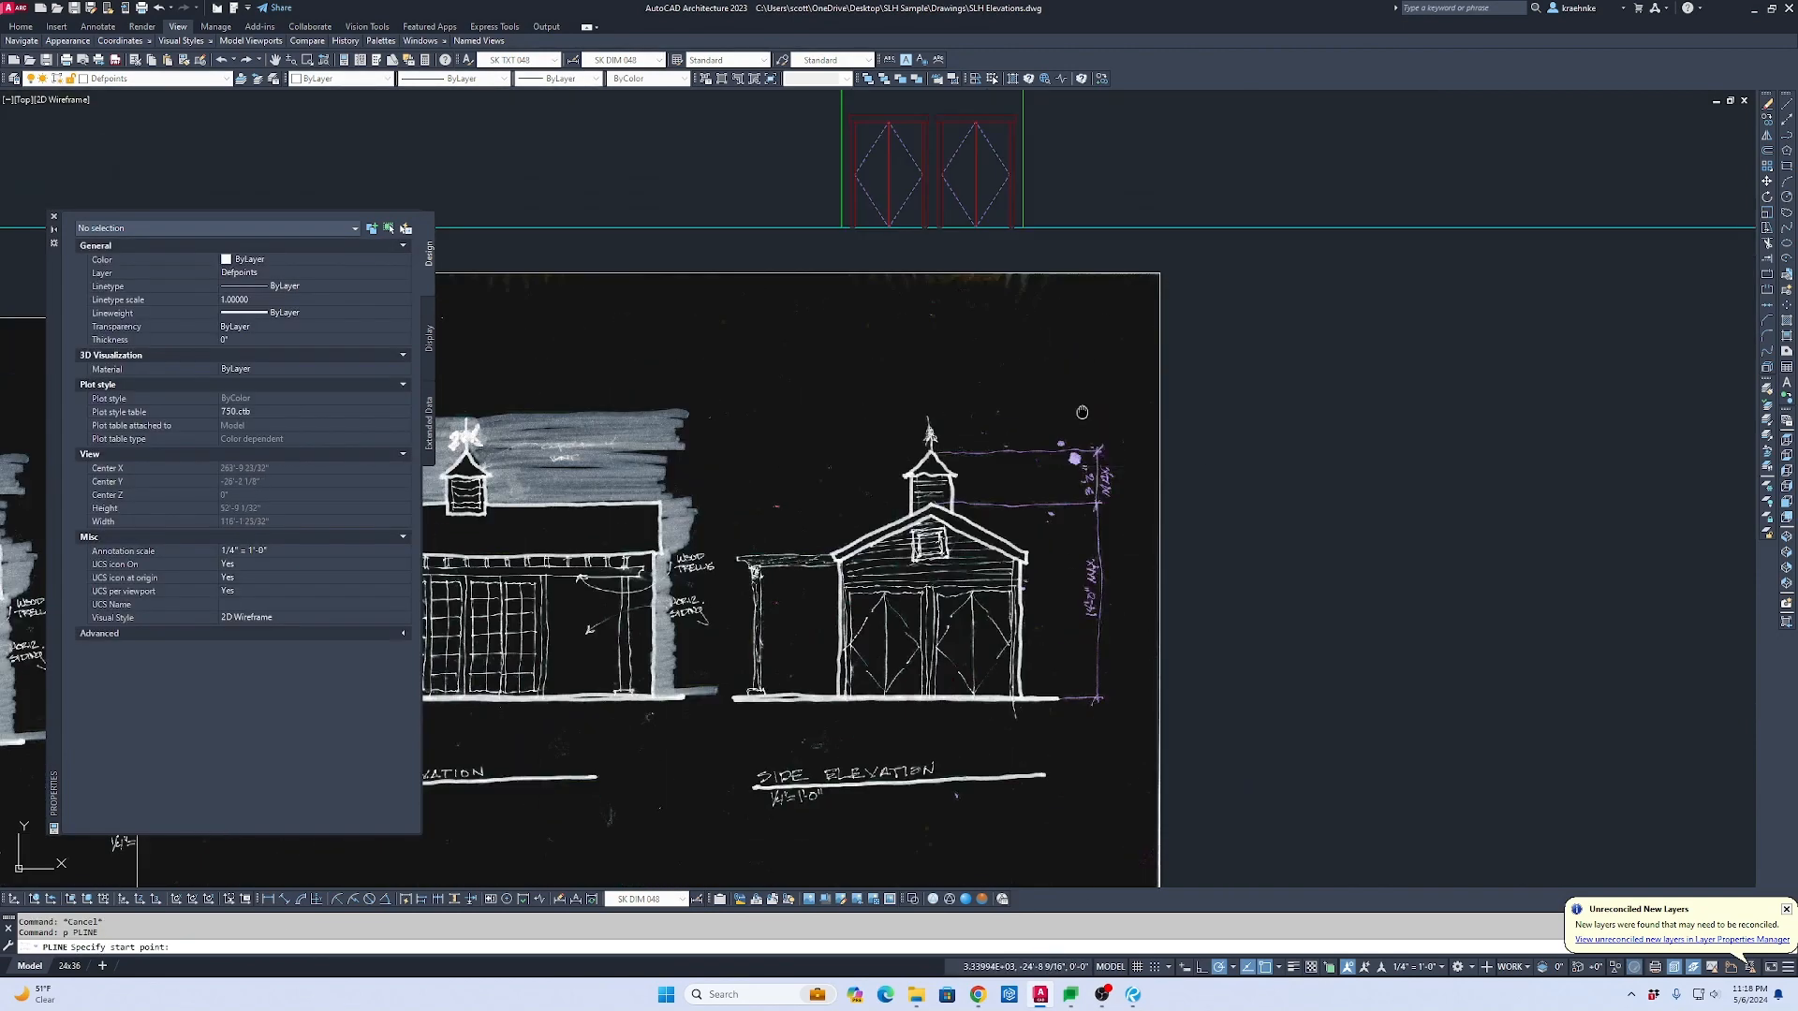
middle_click_drag(1080, 413, 1084, 754)
scroll(899, 334, "up", 3)
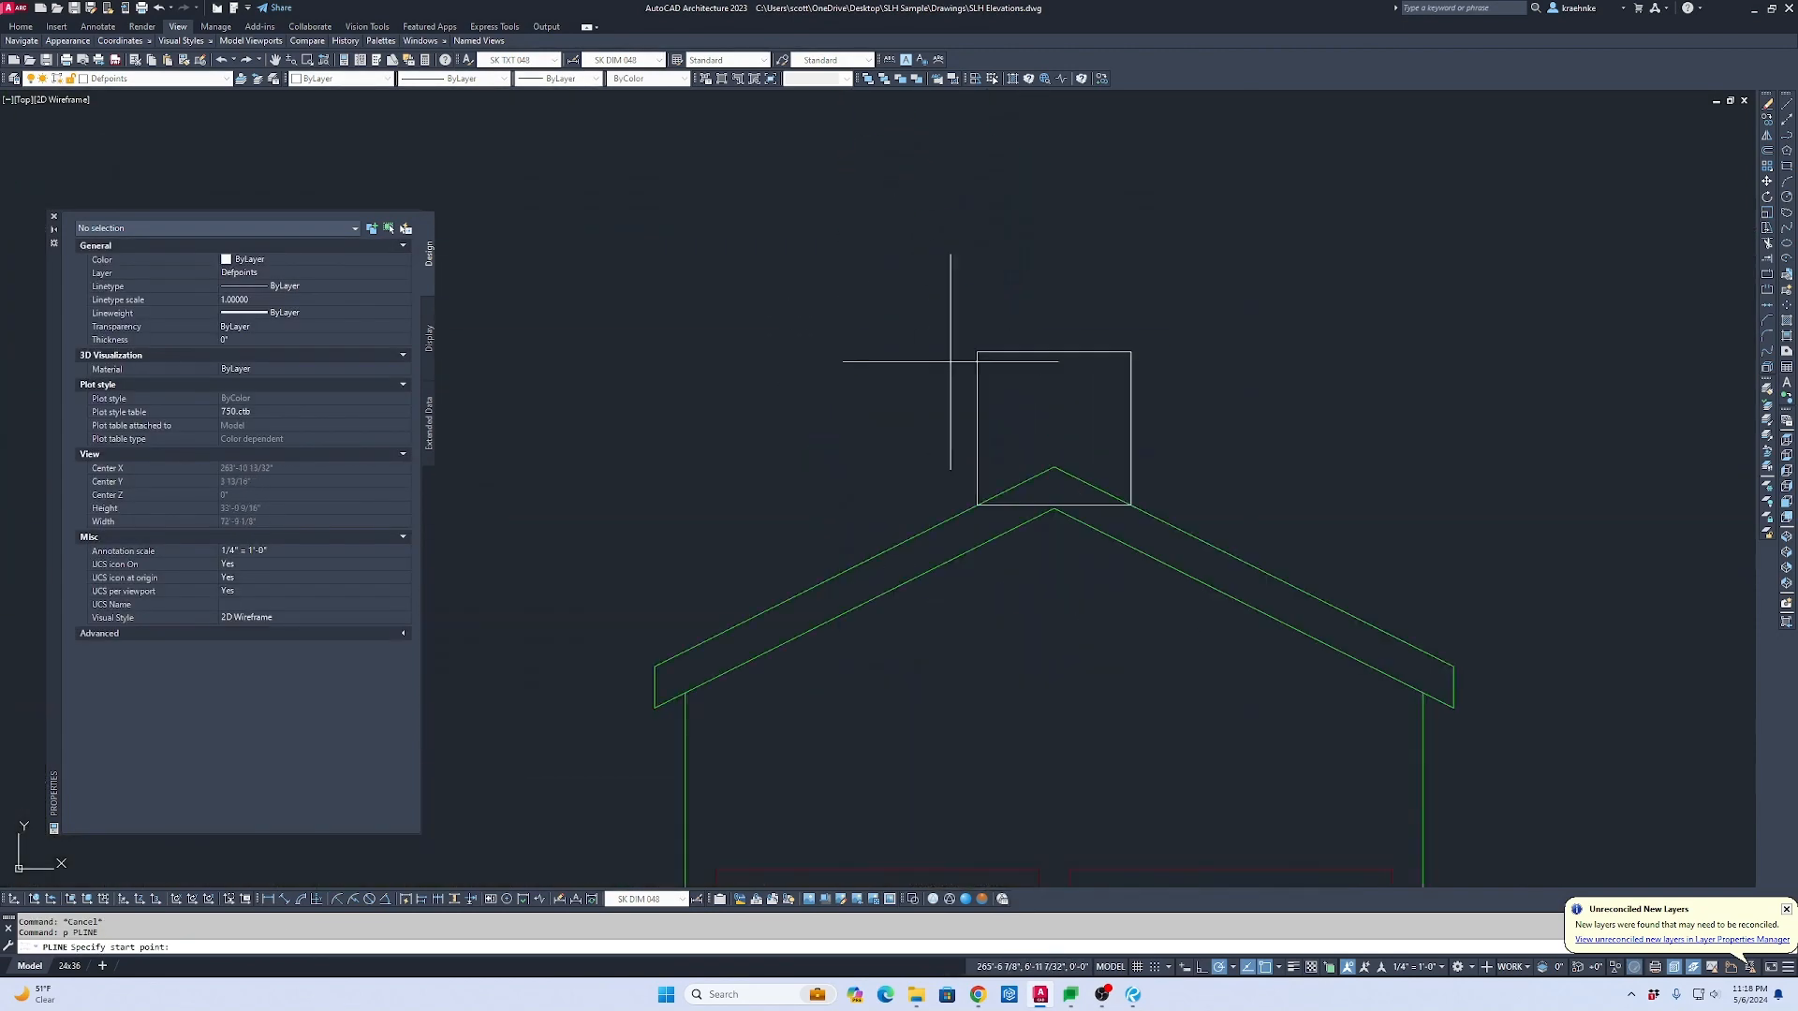
left_click(1049, 463)
type("42")
key("Return")
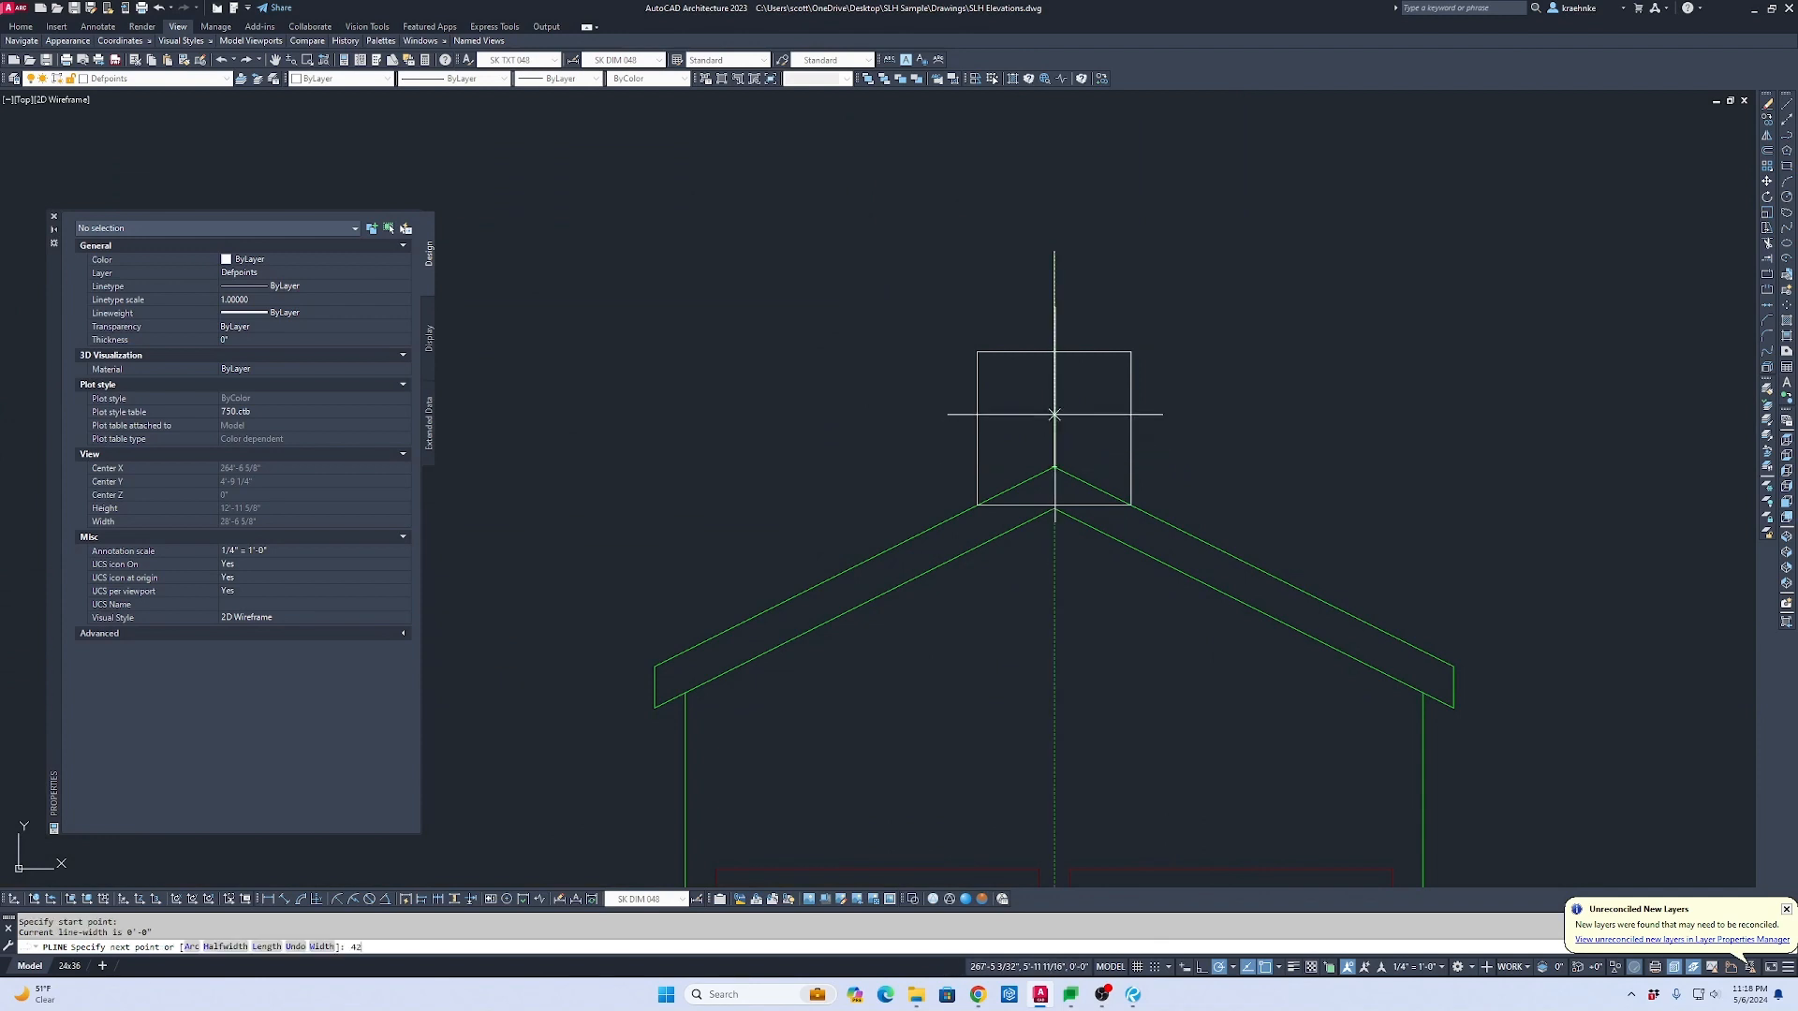
scroll(1041, 610, "down", 2)
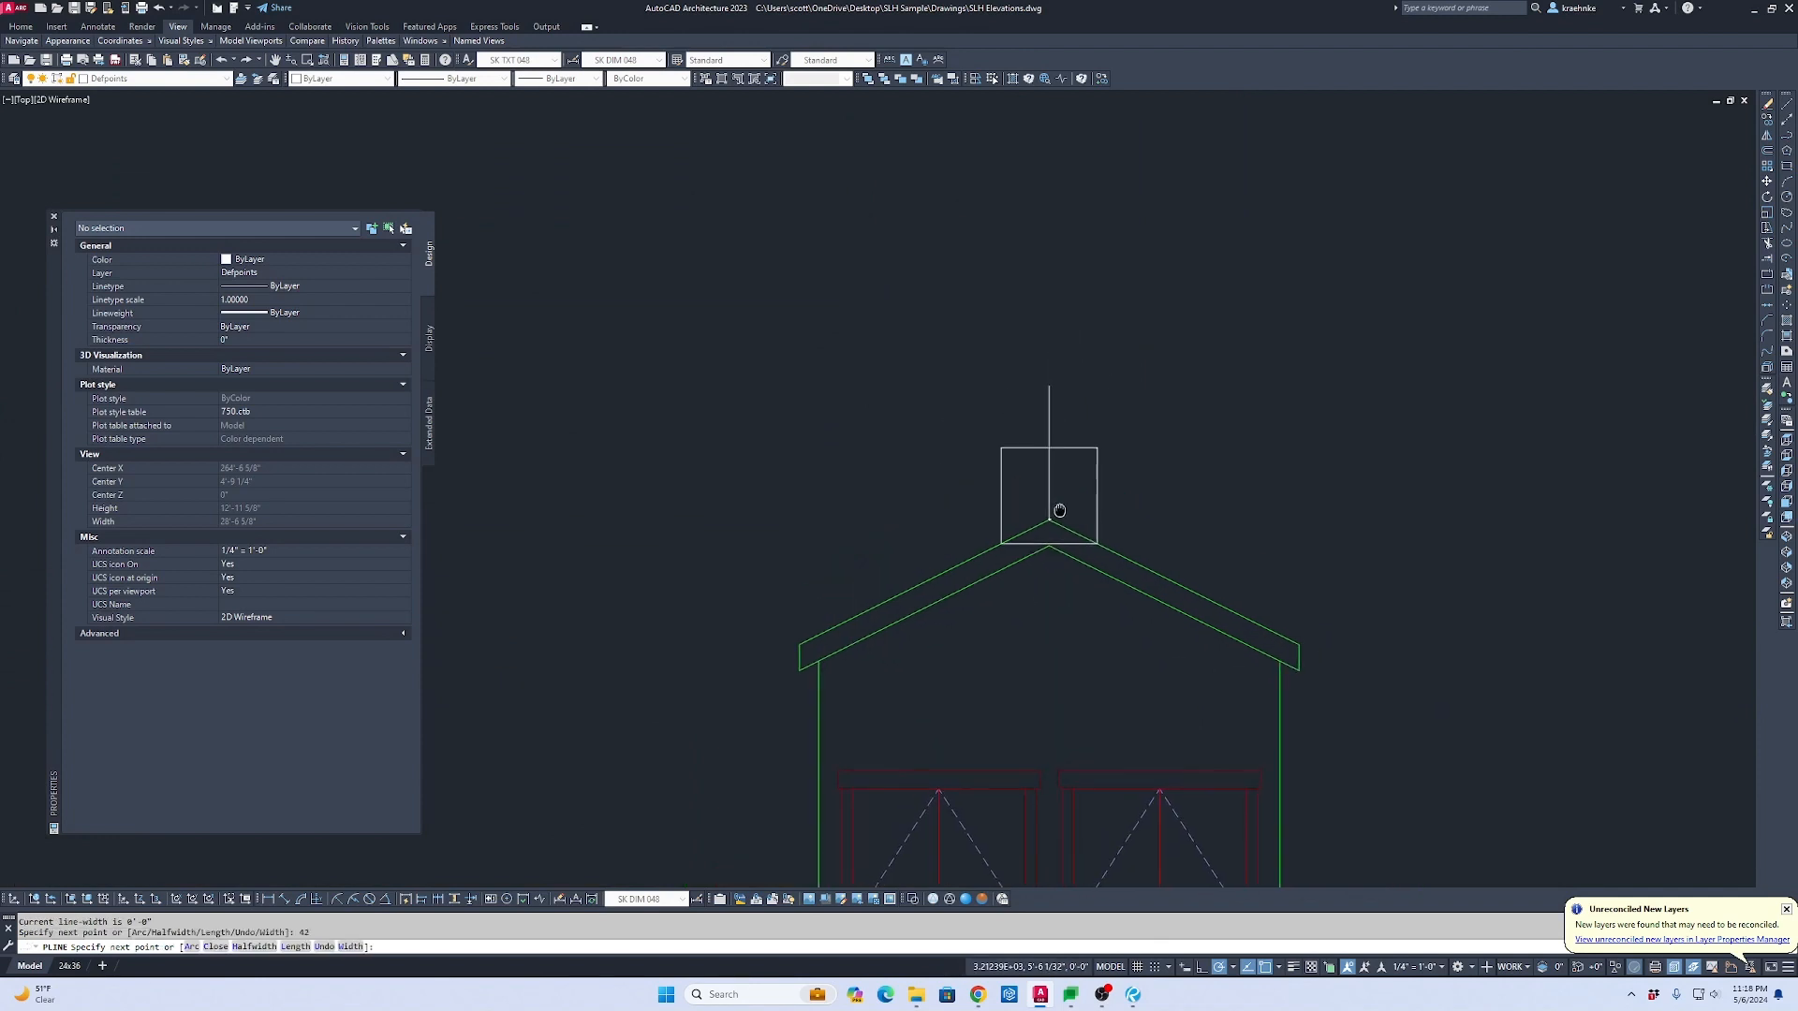
left_click(1469, 385)
key("Escape")
Step: Draw the cupola's right roof slope from the 42-inch height mark and its eave line along the square's top, overhanging both sides
scroll(1124, 389, "up", 4)
key("Return")
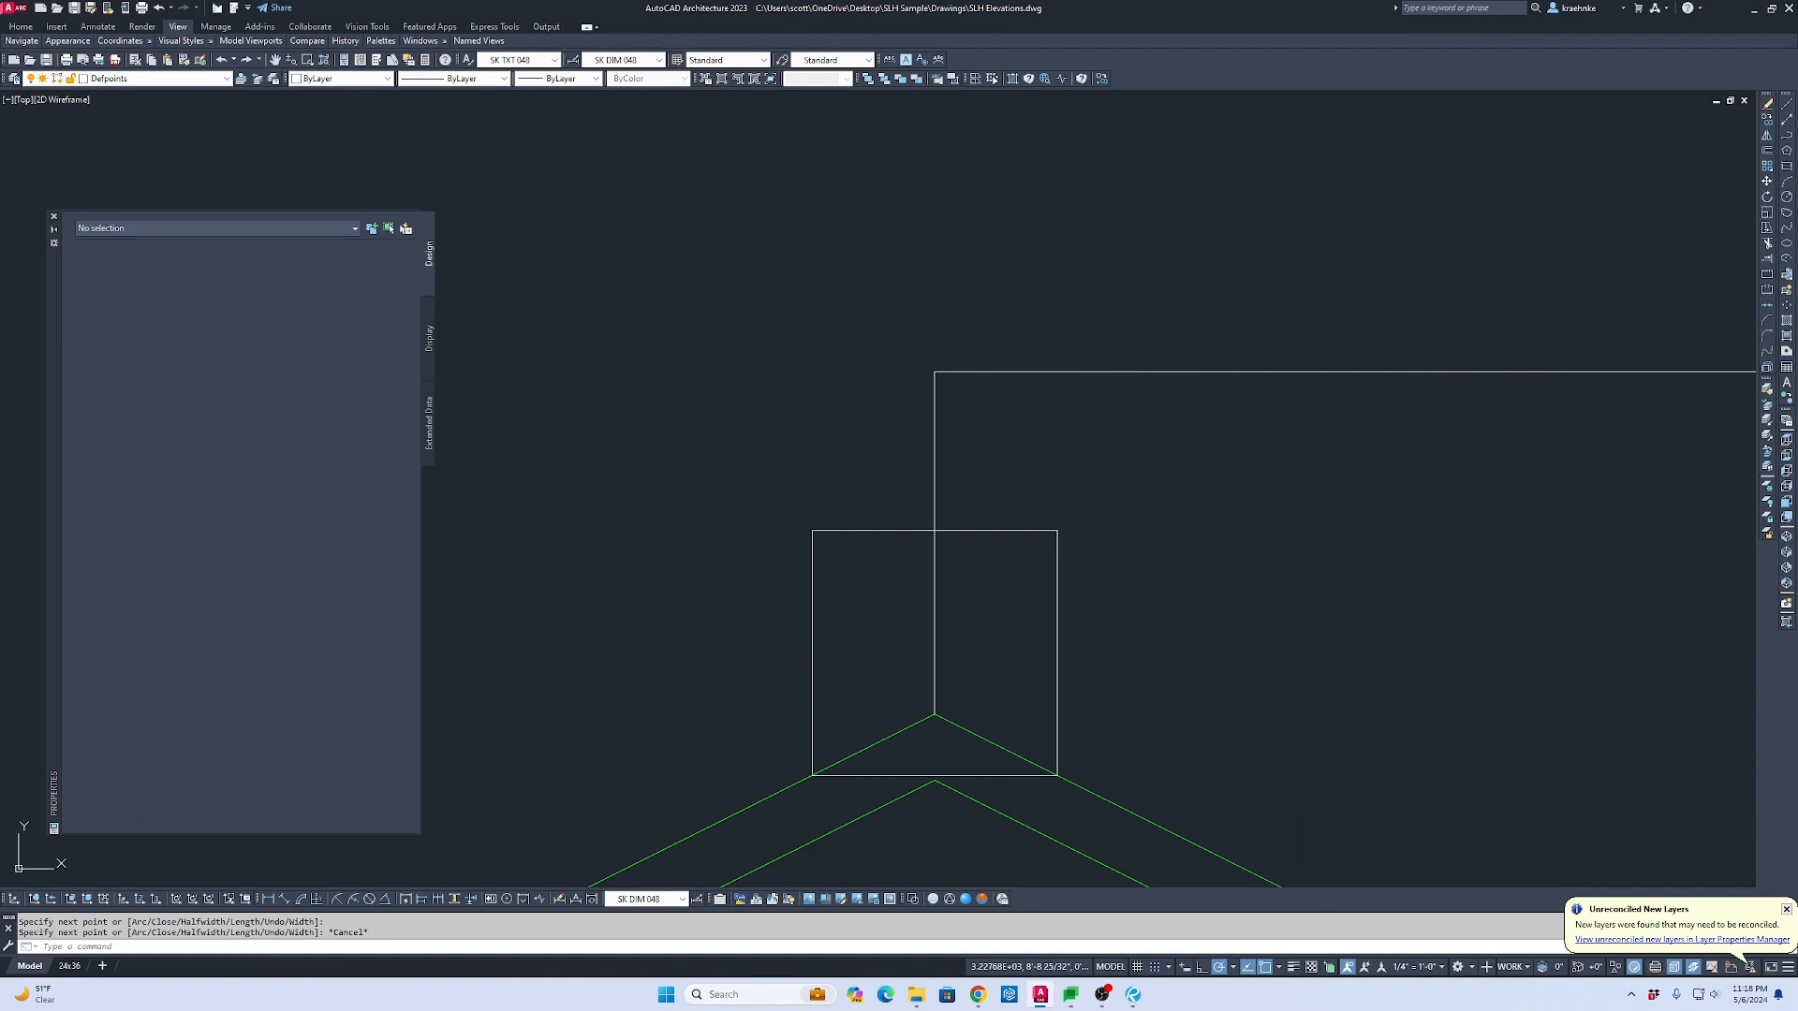
left_click(952, 370)
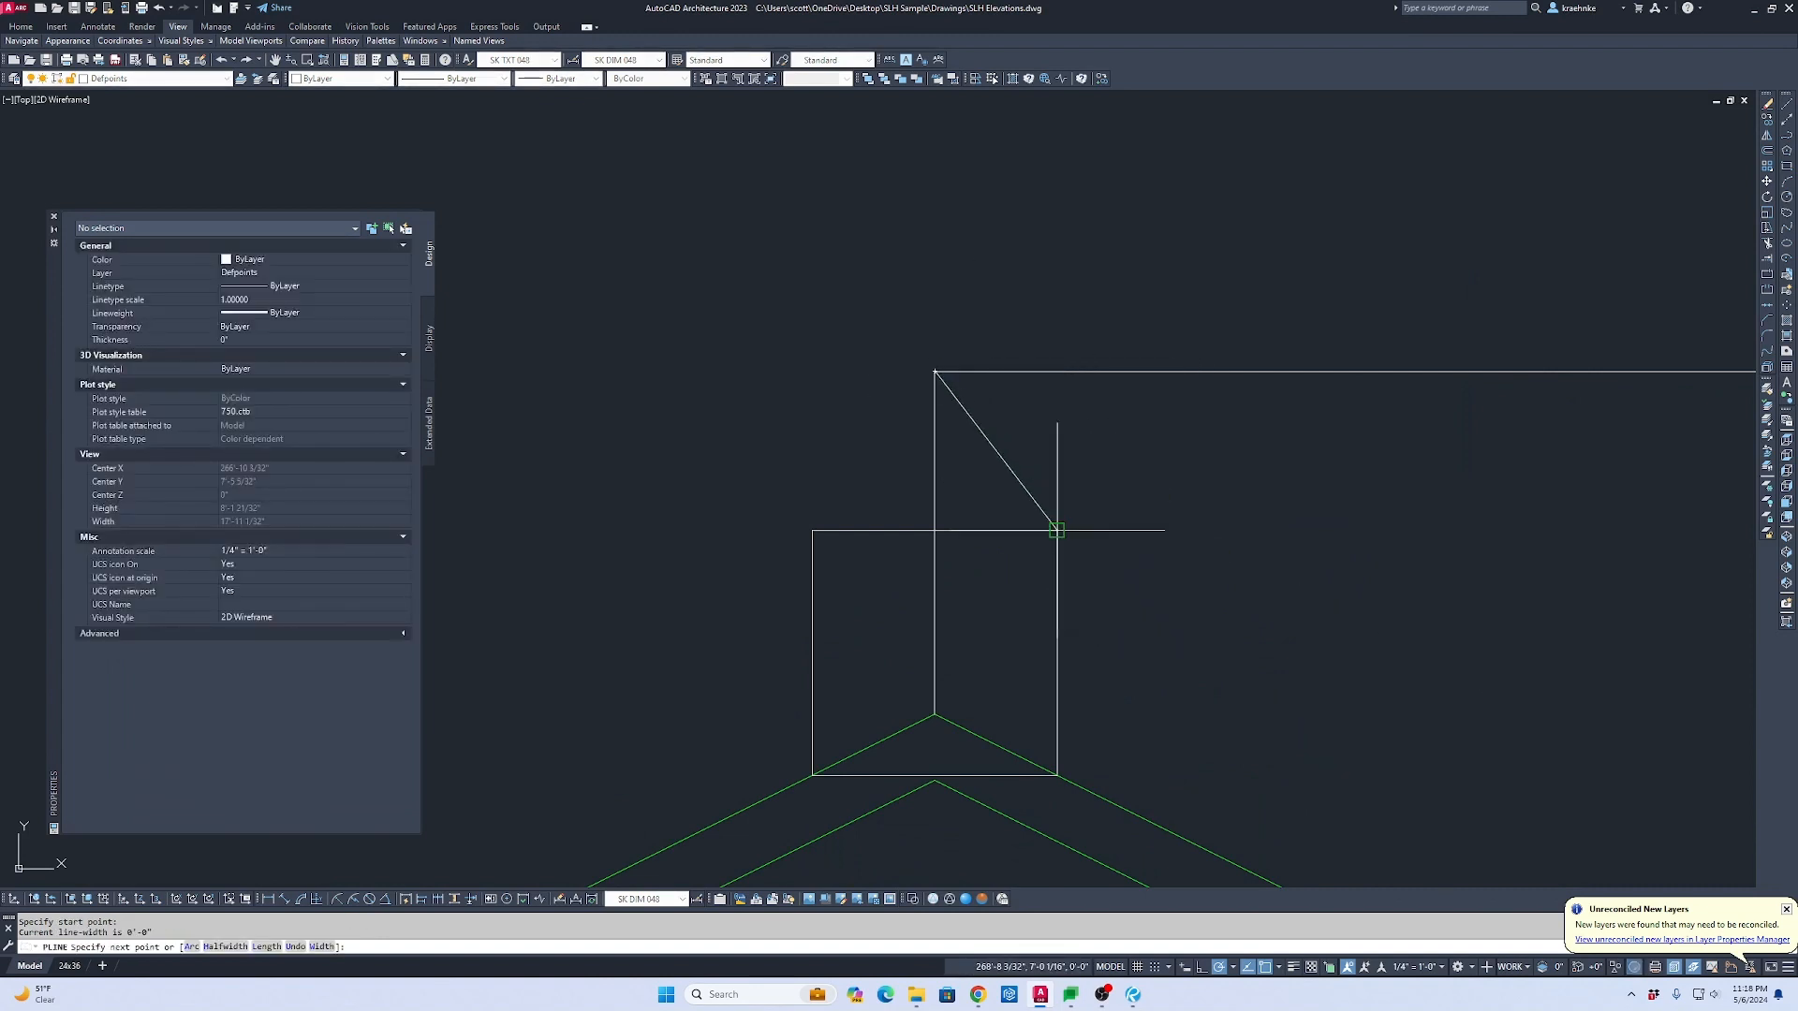
left_click(1094, 531)
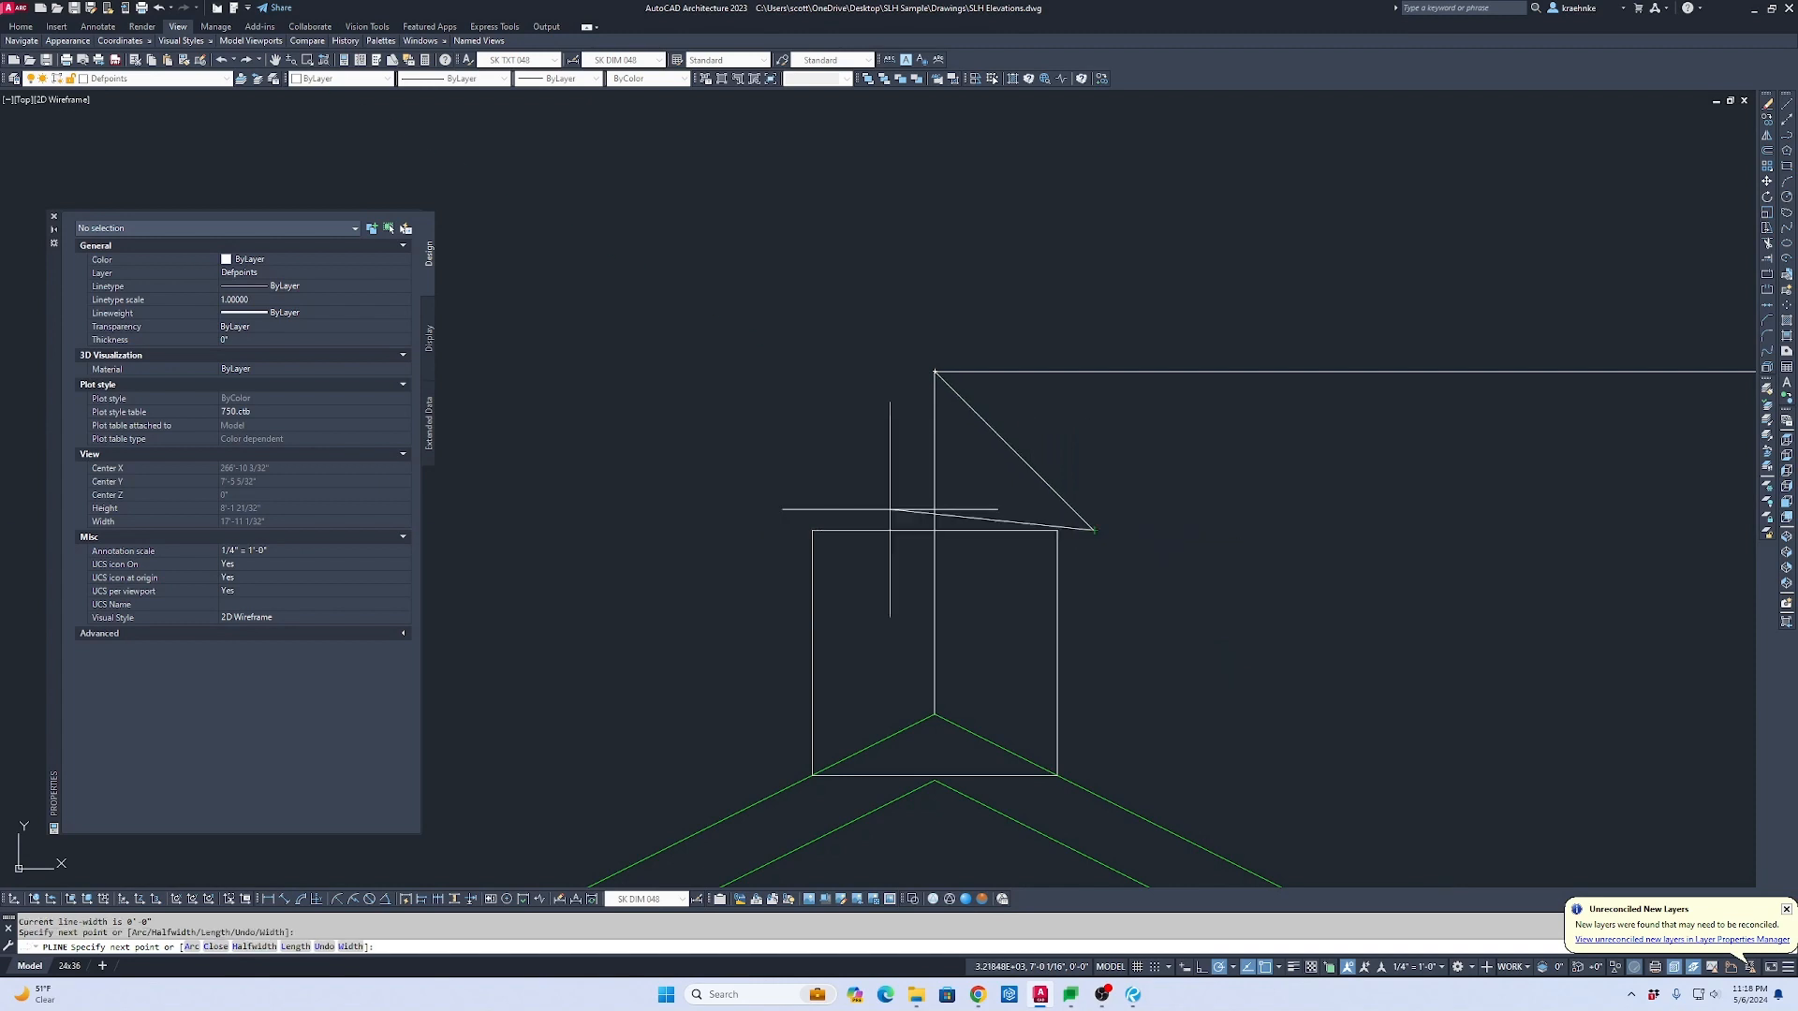
left_click(763, 531)
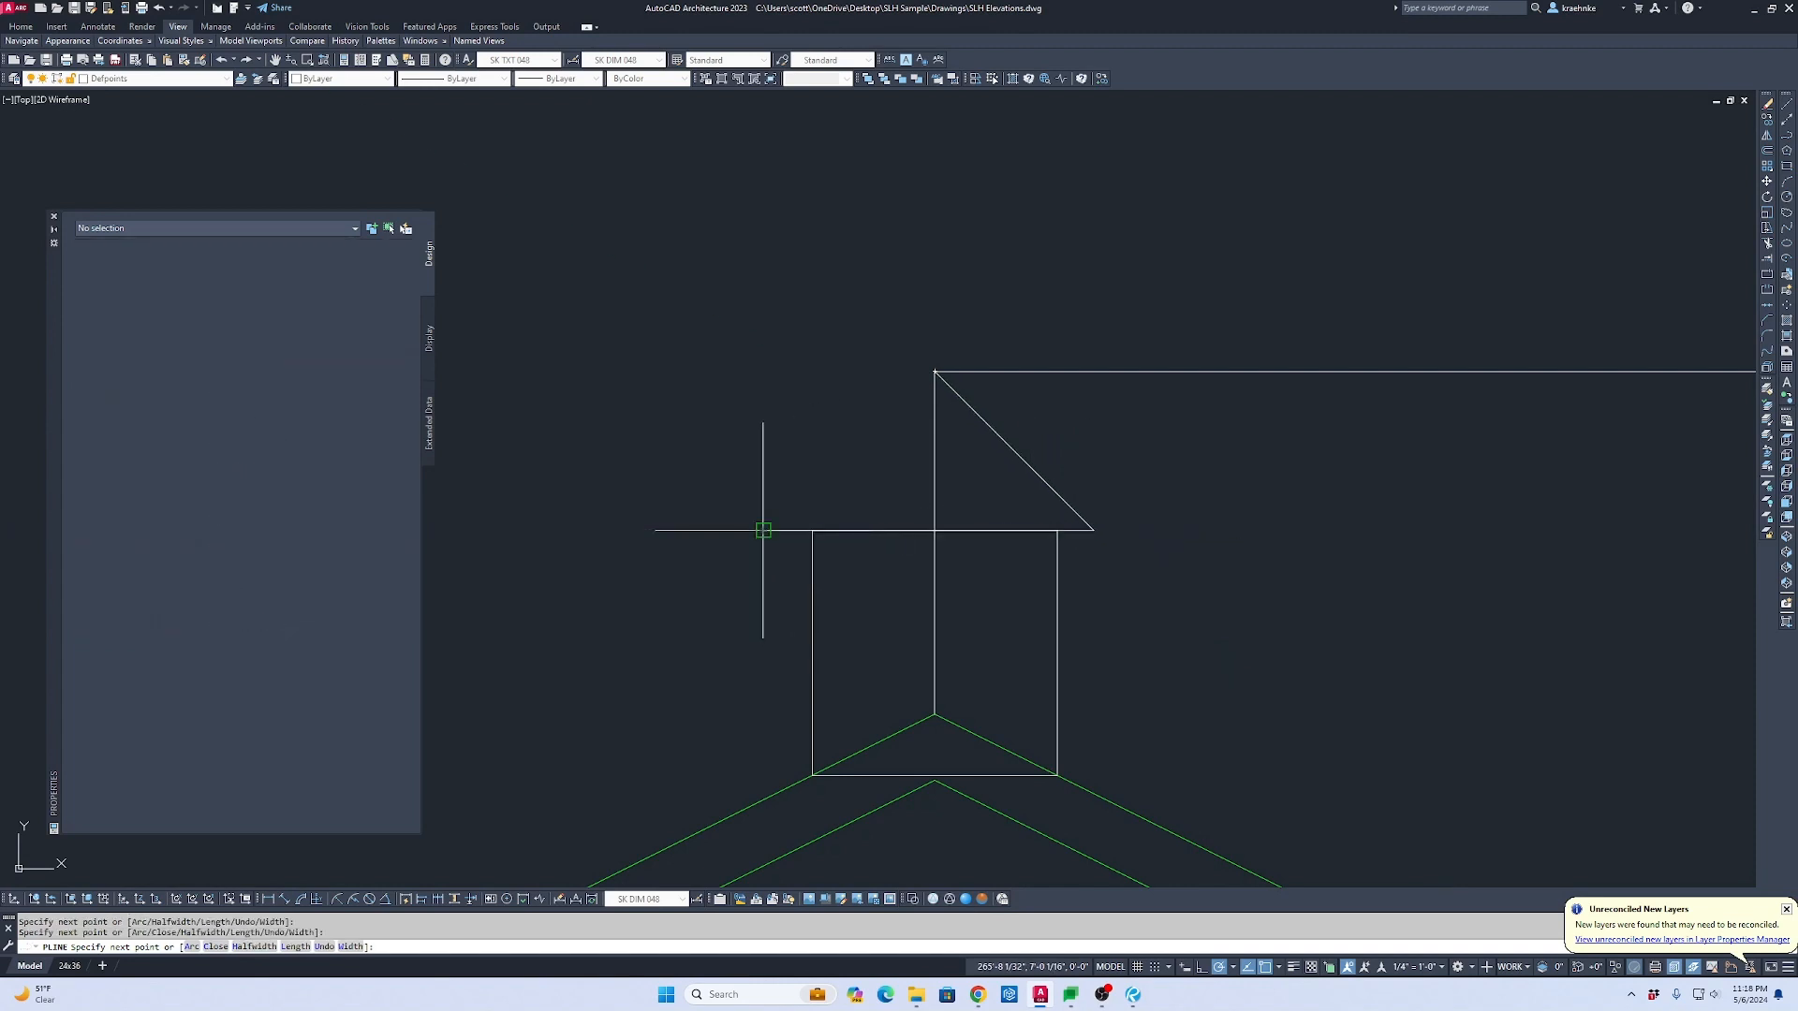
key("Escape")
Step: Draw the cupola's left roof slope from the peak and fillet it with the eave line into a sharp corner
key("Return")
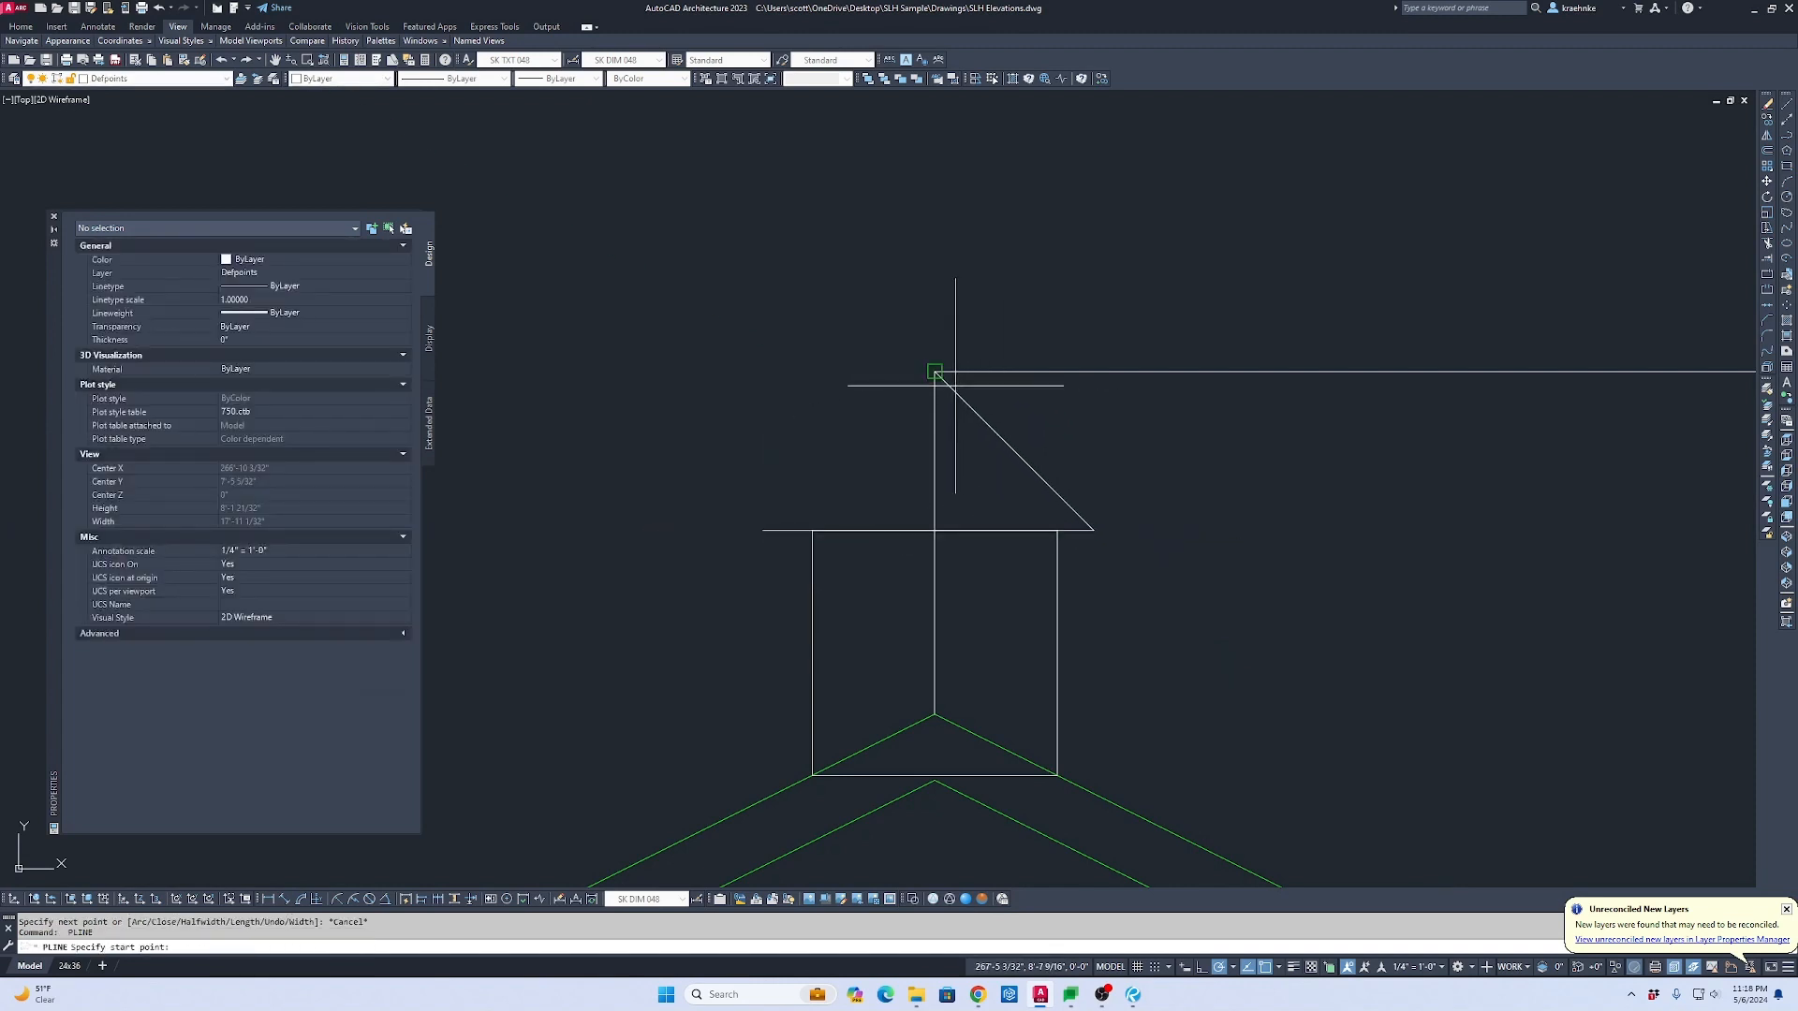
left_click(955, 385)
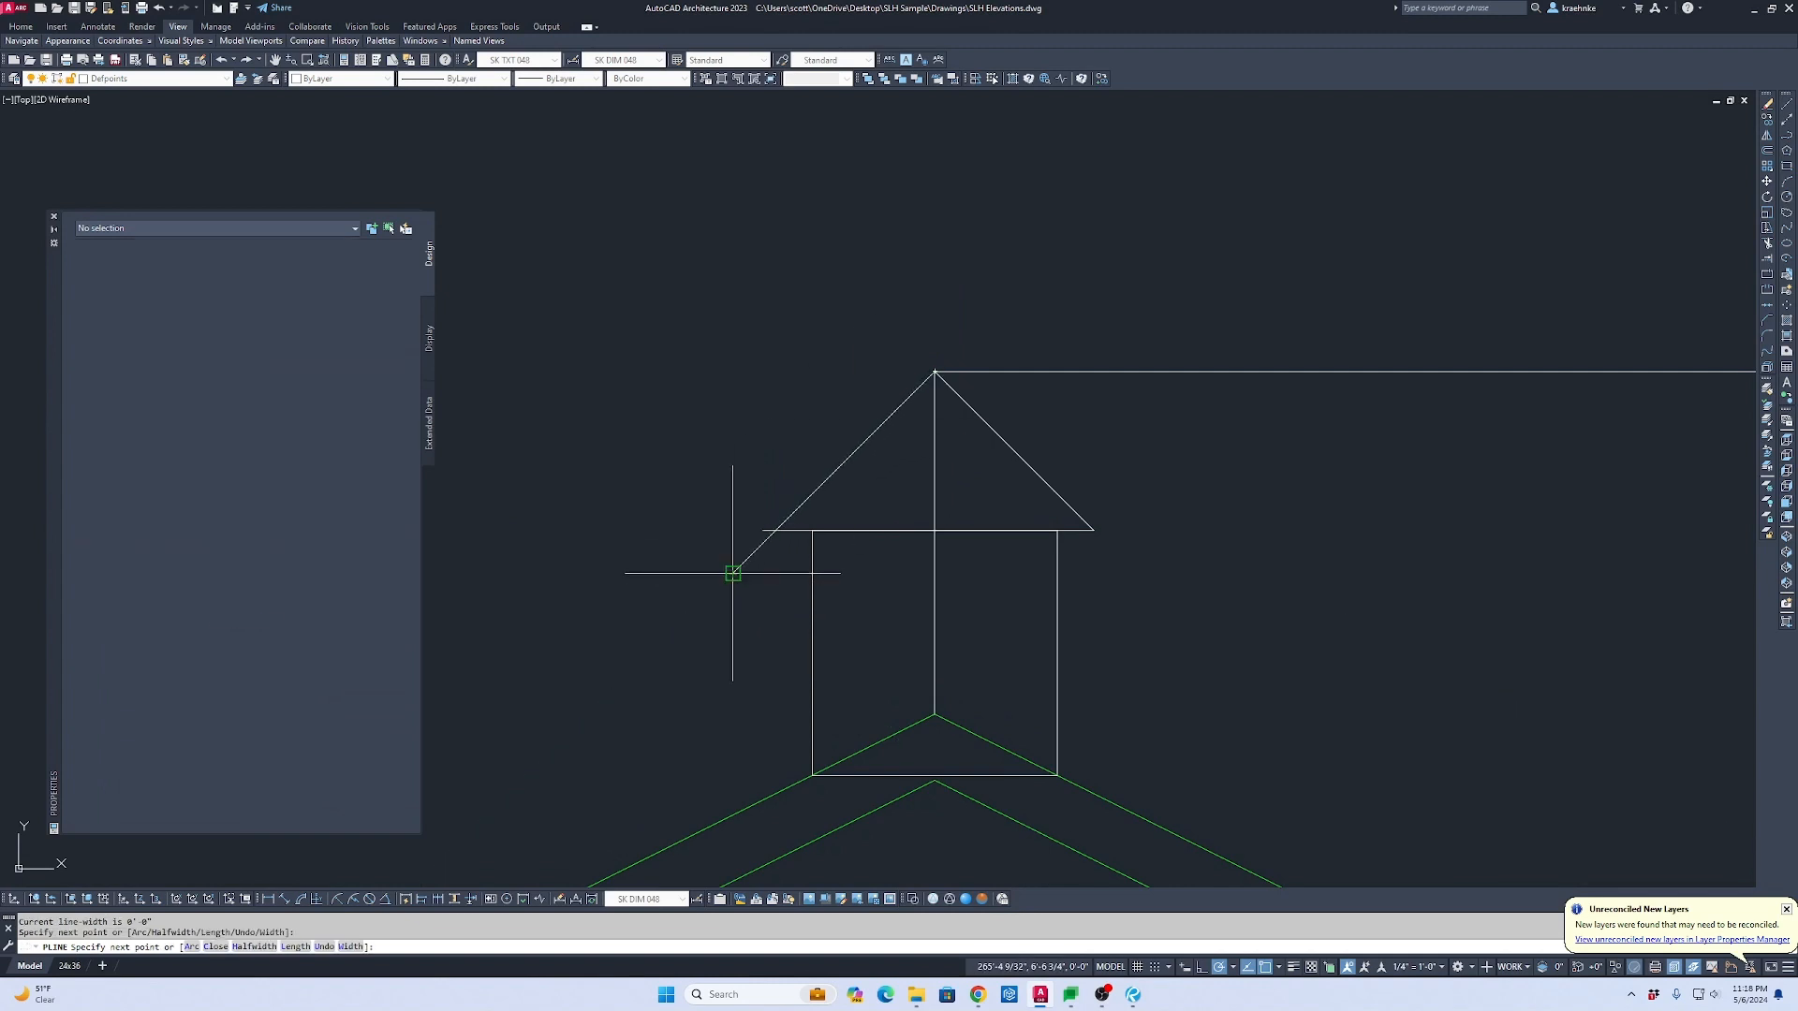
left_click(732, 573)
key("Return")
type("f")
key("Return")
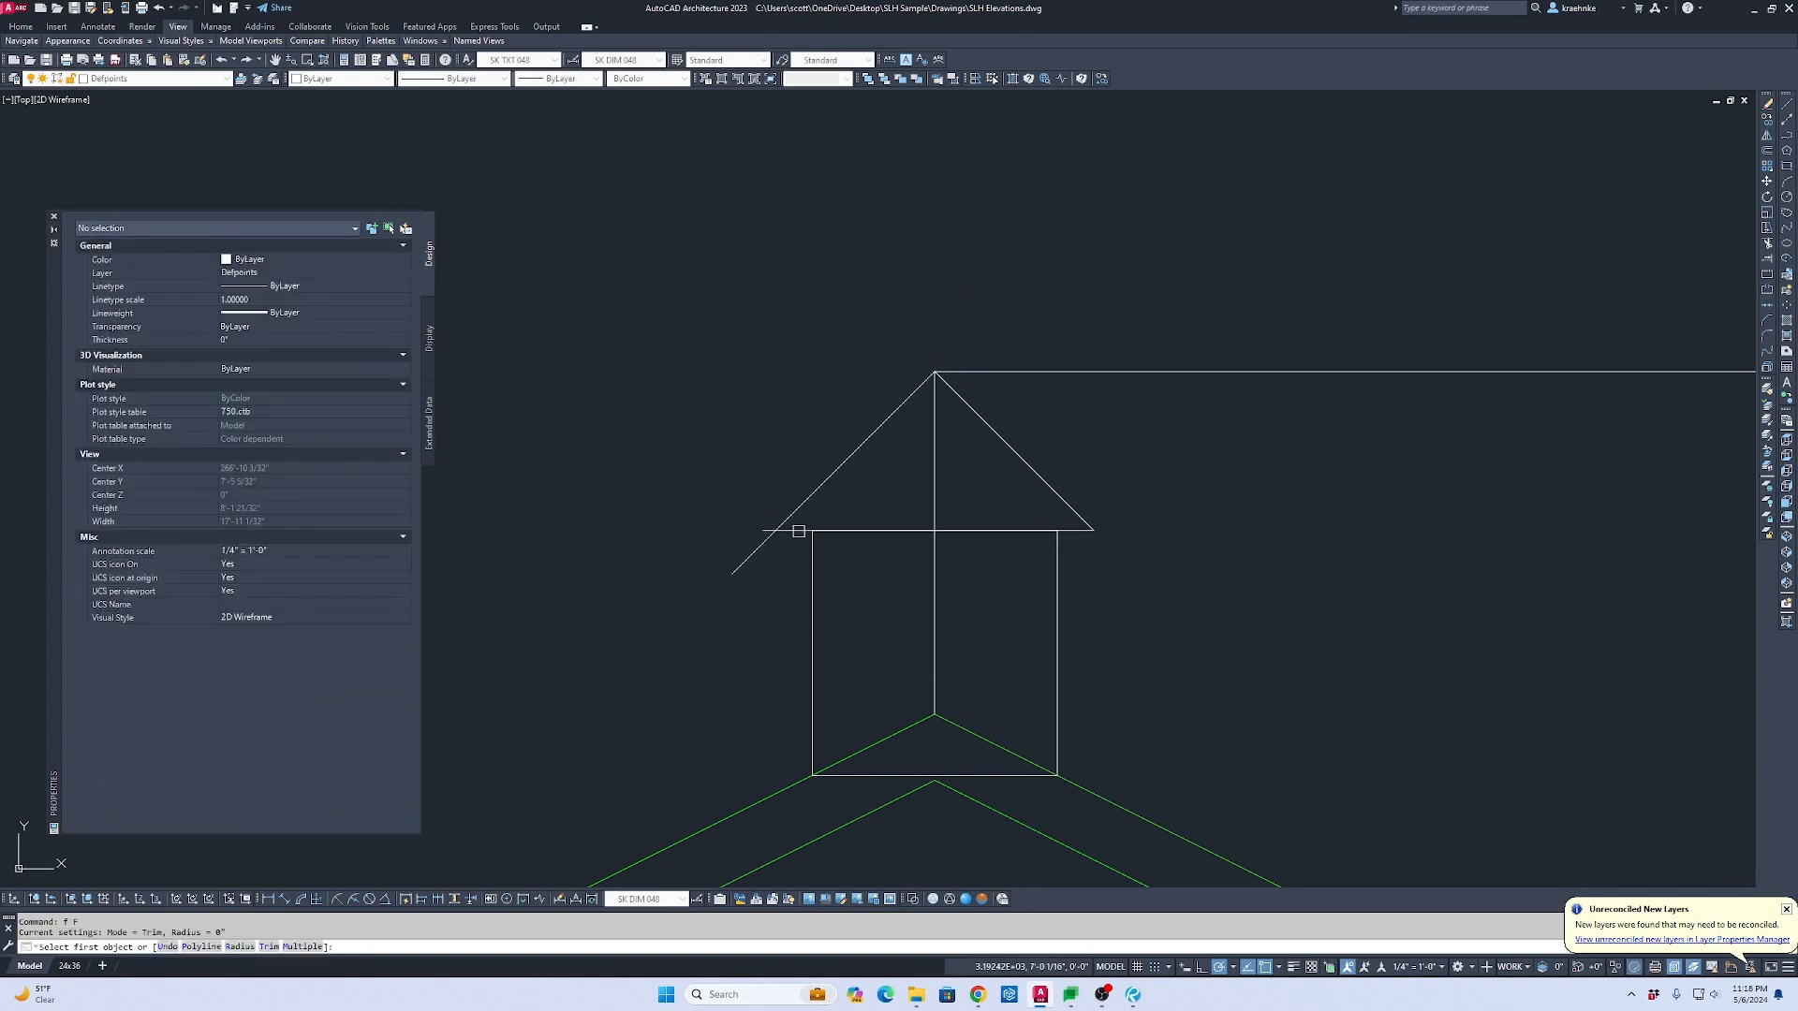
left_click(799, 531)
left_click(795, 503)
Step: Draw a concave three-point polyline arc from the cupola roof's right eave corner up to its peak, just inside the straight slope
scroll(1296, 618, "down", 3)
mouse_move(1224, 603)
middle_mouse_down()
mouse_move(1202, 519)
mouse_move(996, 208)
mouse_move(983, 103)
mouse_move(1092, 413)
mouse_move(1095, 513)
middle_mouse_up()
scroll(1065, 351, "up", 5)
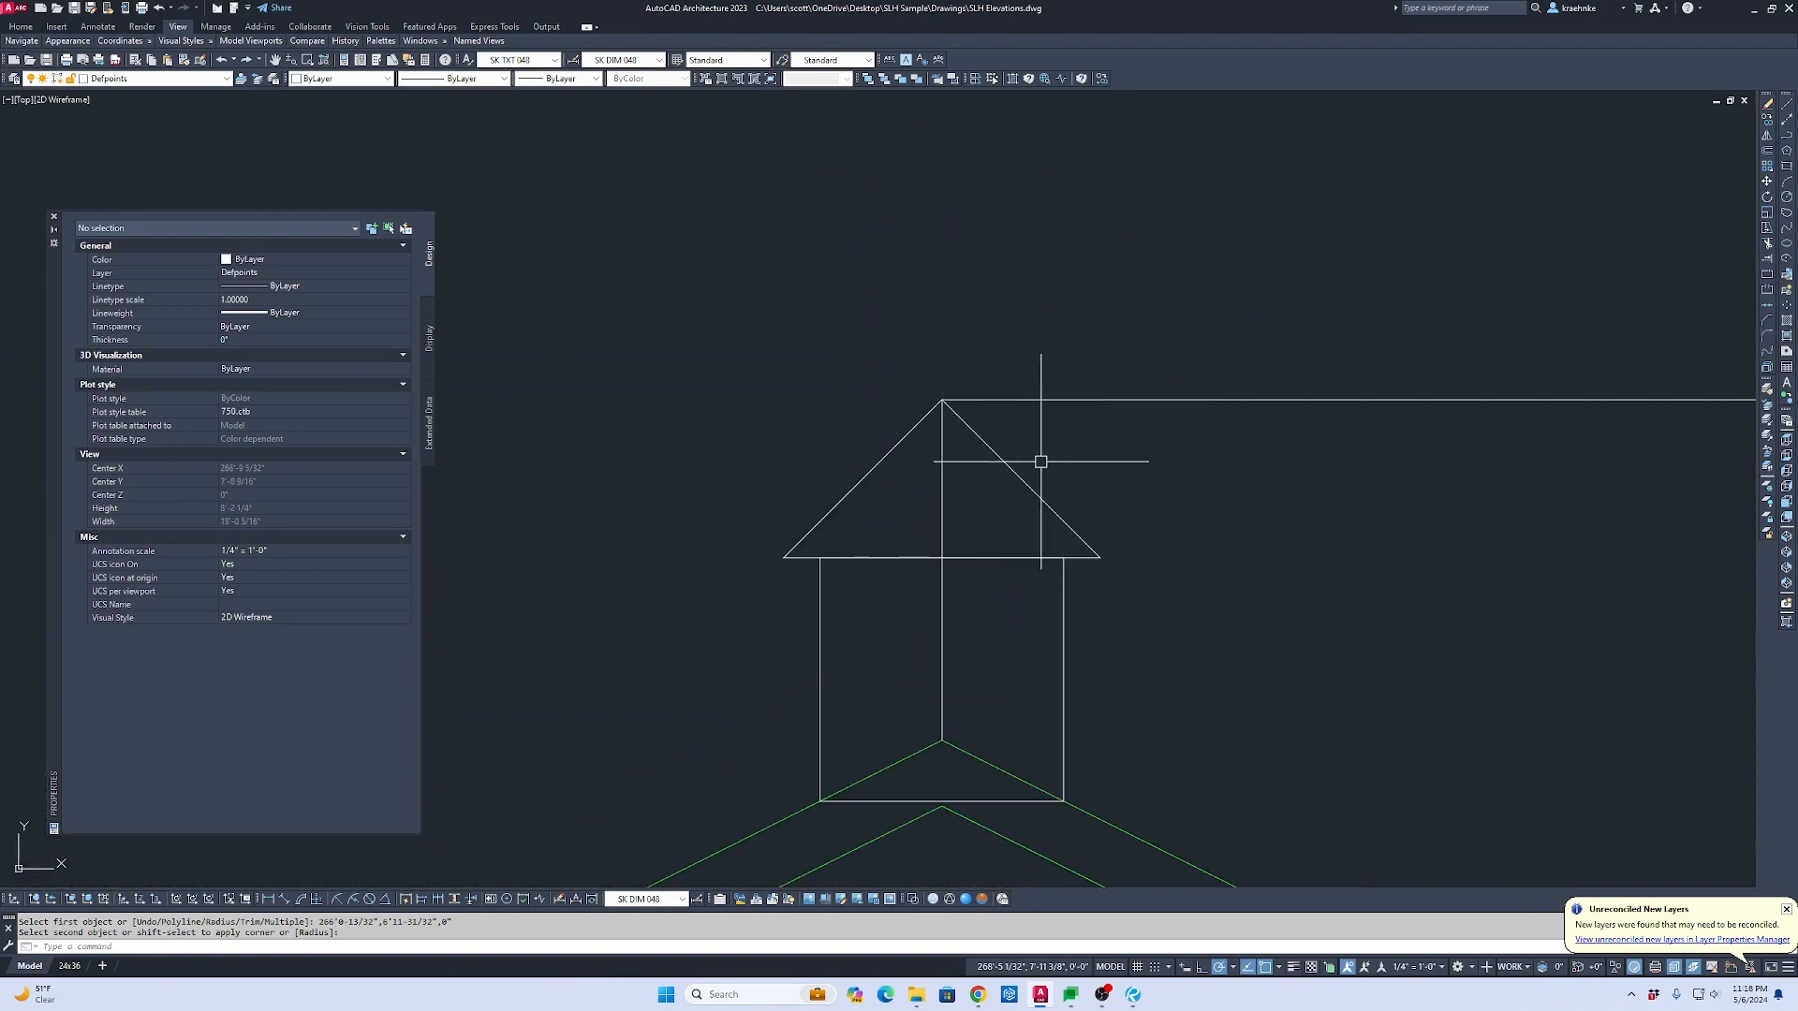
key("Escape")
left_click(1016, 475)
scroll(1036, 514, "up", 2)
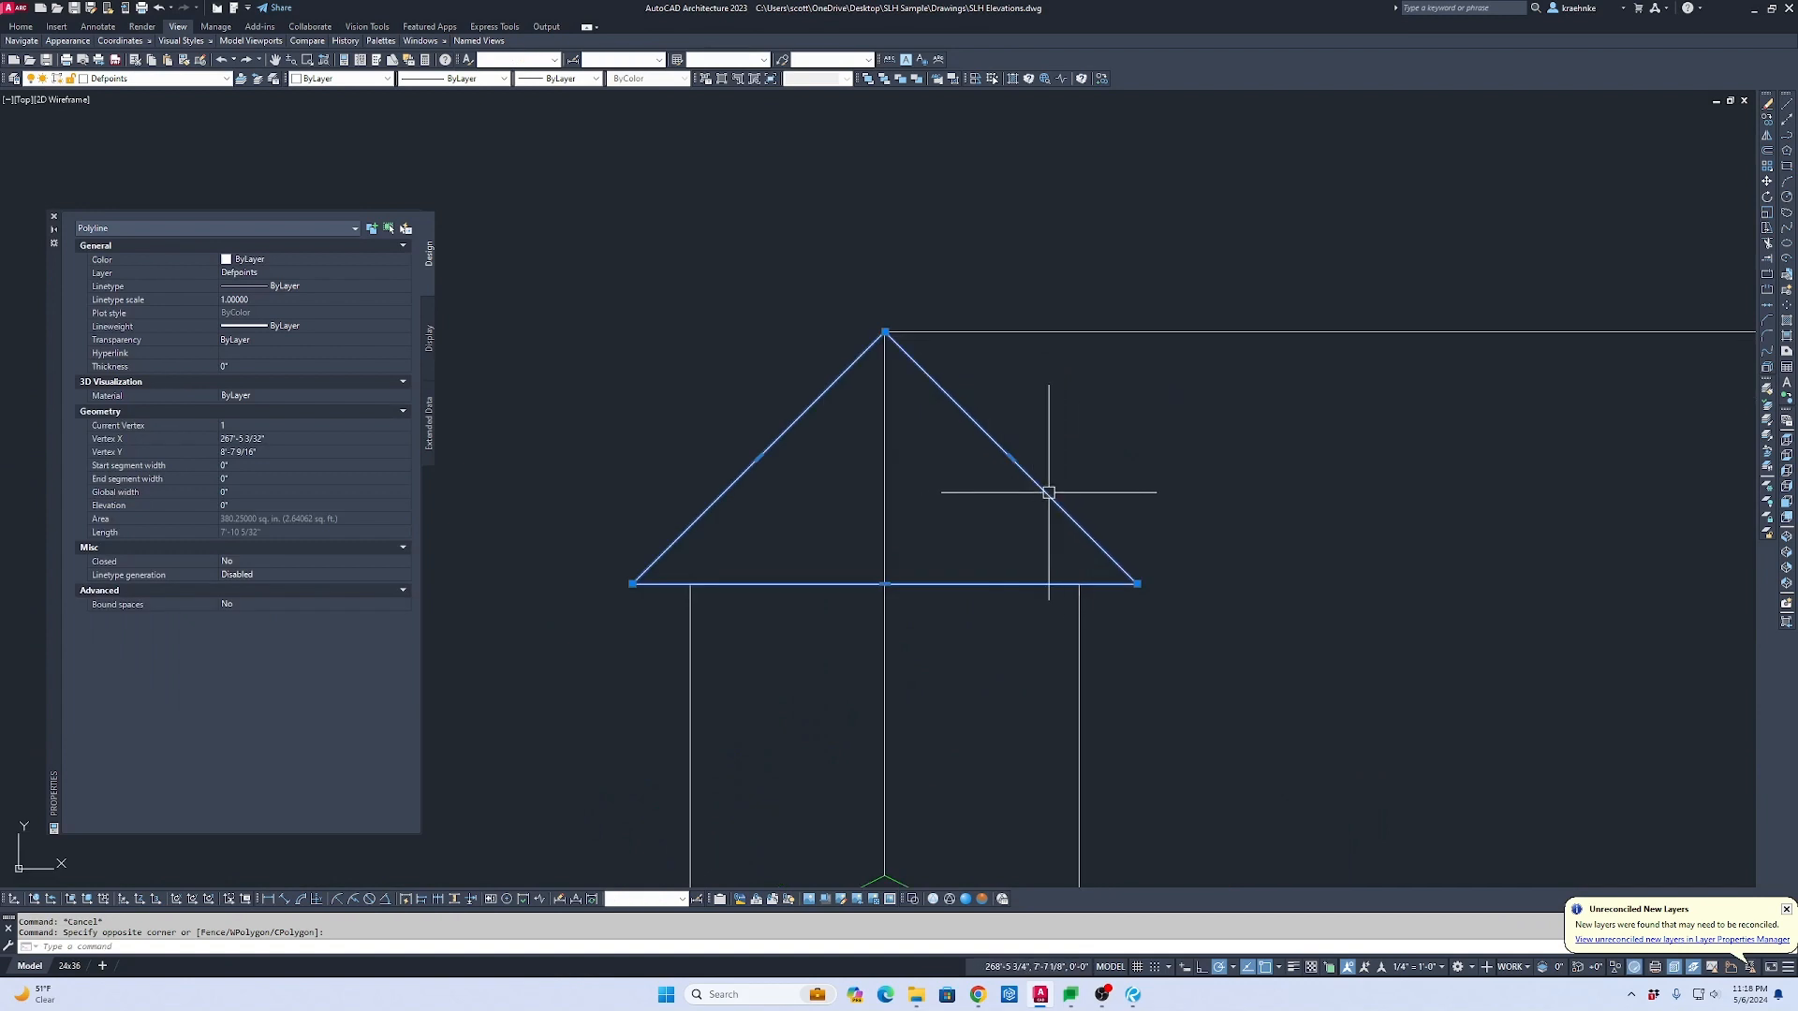
key("Escape")
type("p")
key("Return")
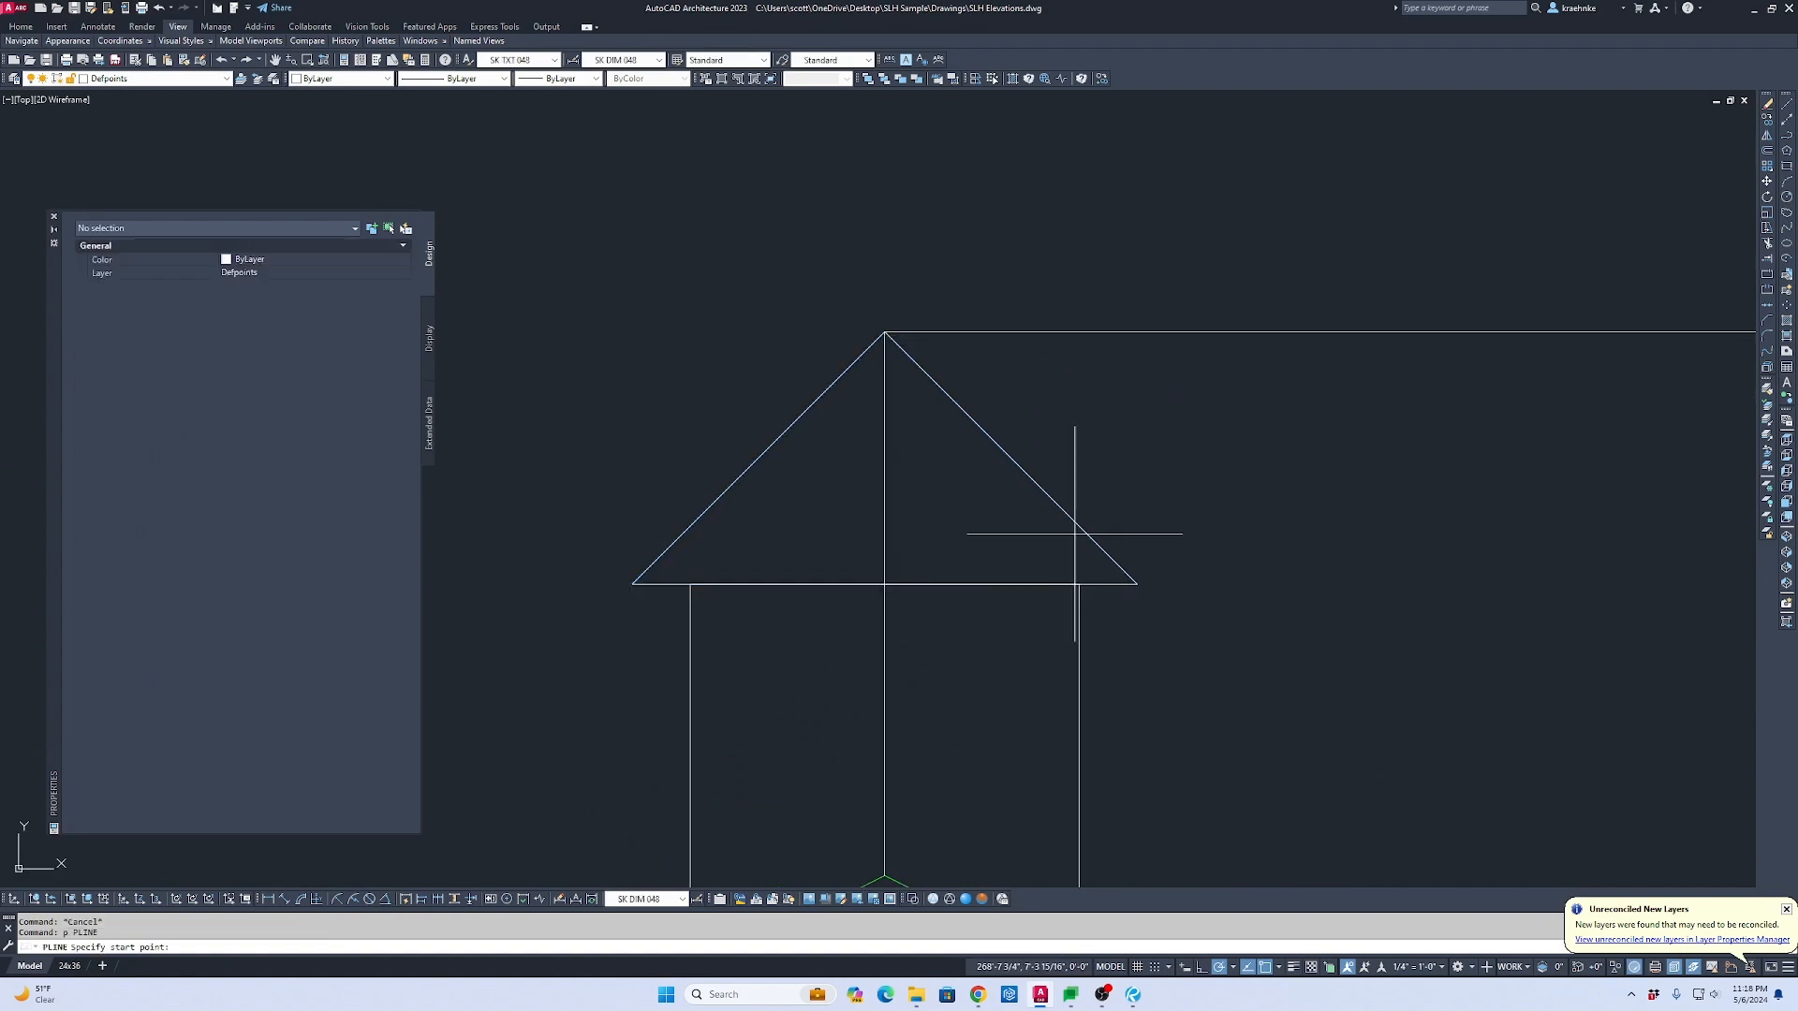
left_click(1120, 568)
type("aq")
key("Return")
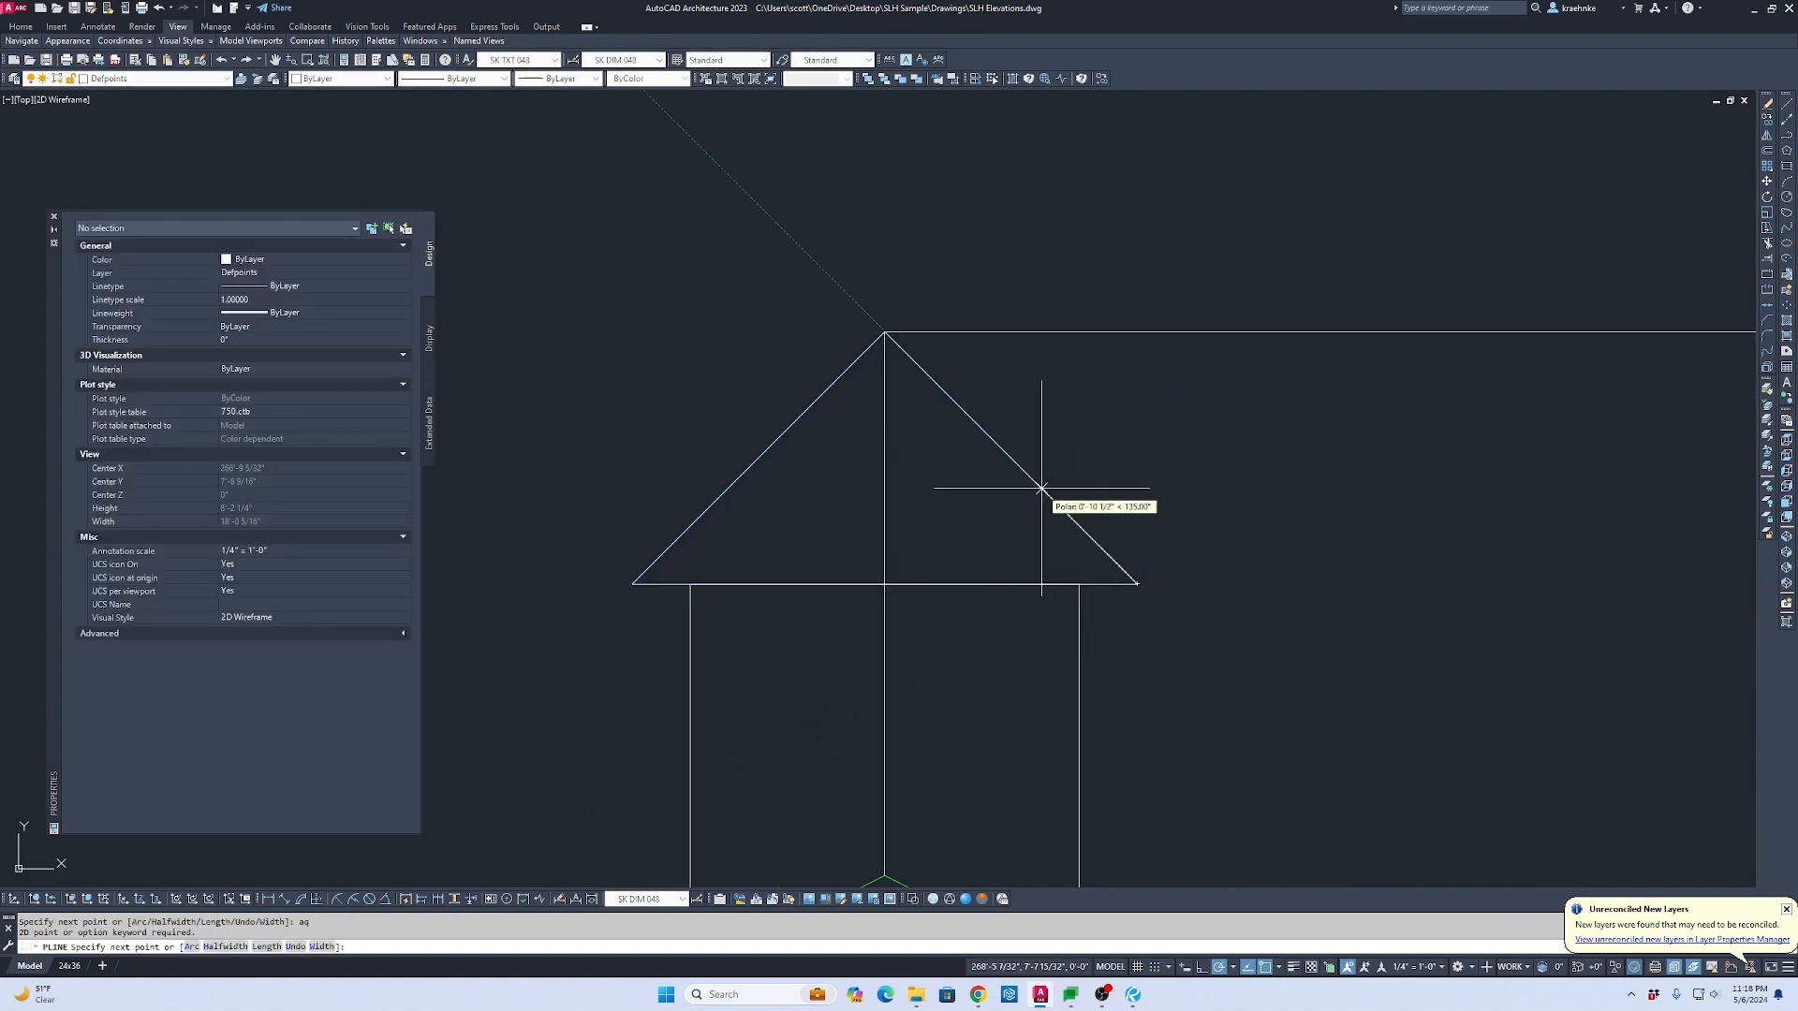
type("a")
key("Return")
type("s Second p")
key("Return")
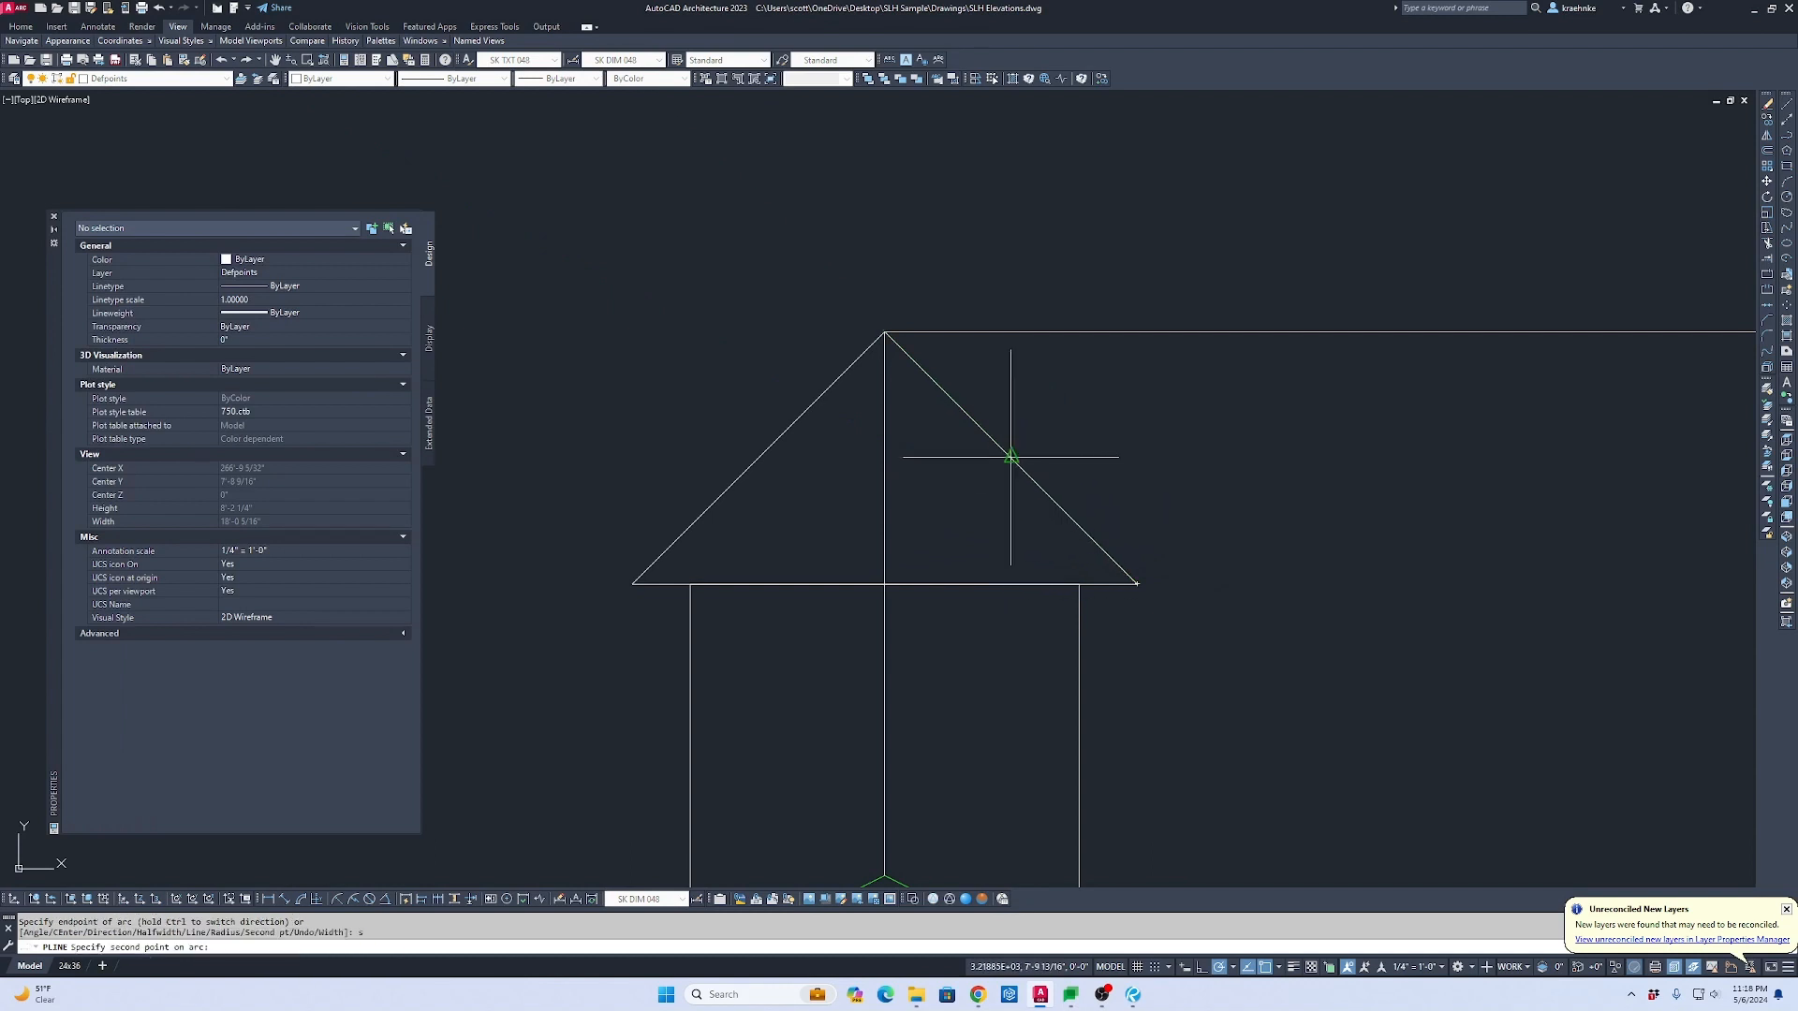
left_click(992, 468)
left_click(885, 333)
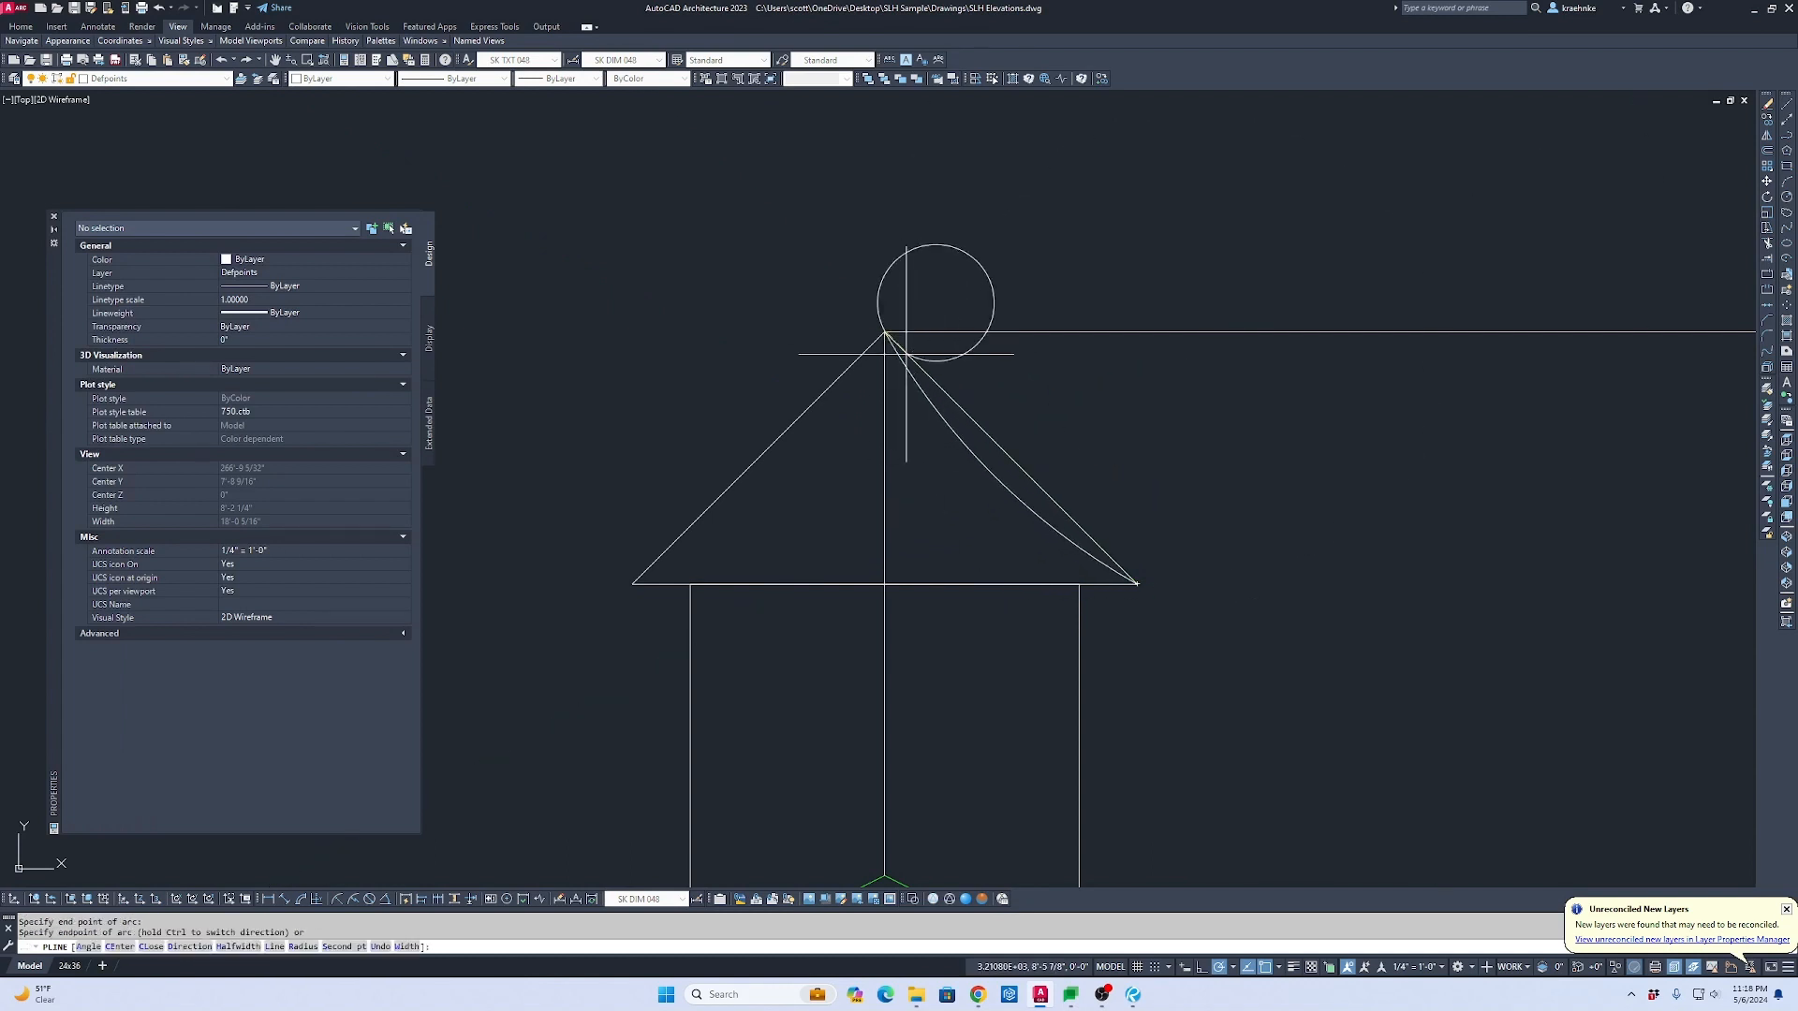
key("Escape")
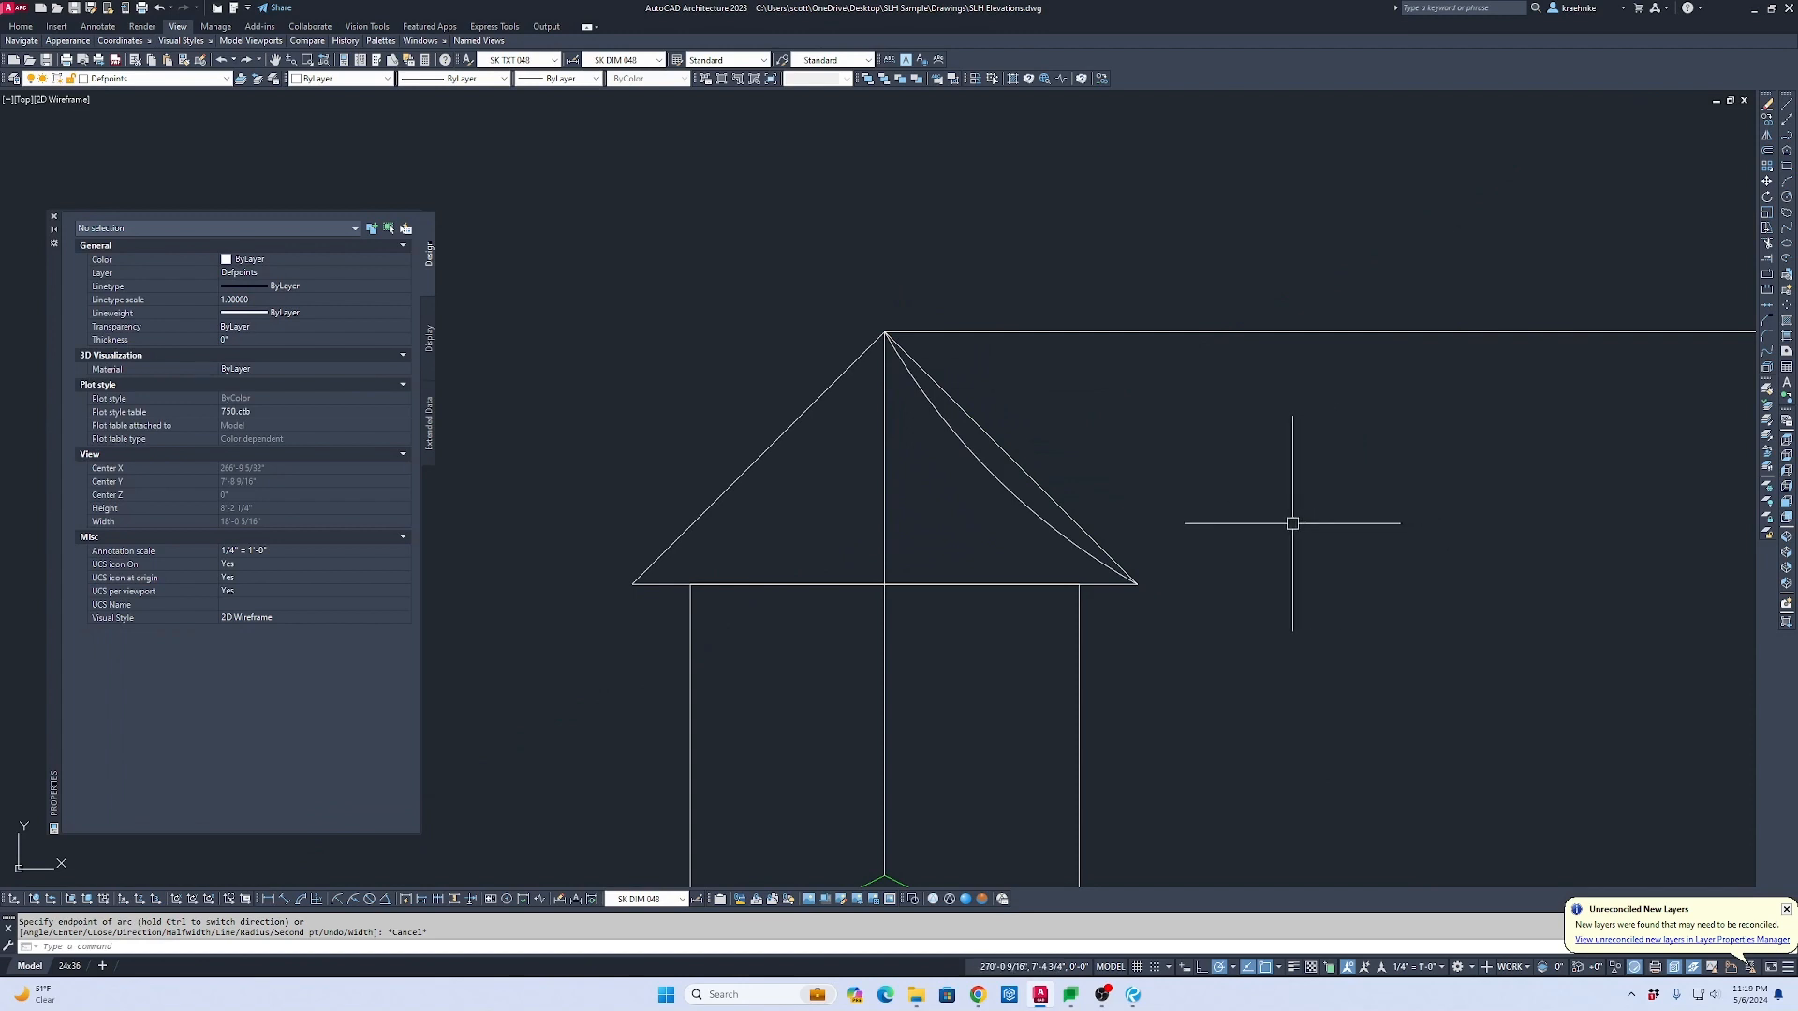
Step: Draw the cupola's fascia outline as a polyline 3.5 inches down from the right eave corner, across, and up to the left corner
type("p")
key("Return")
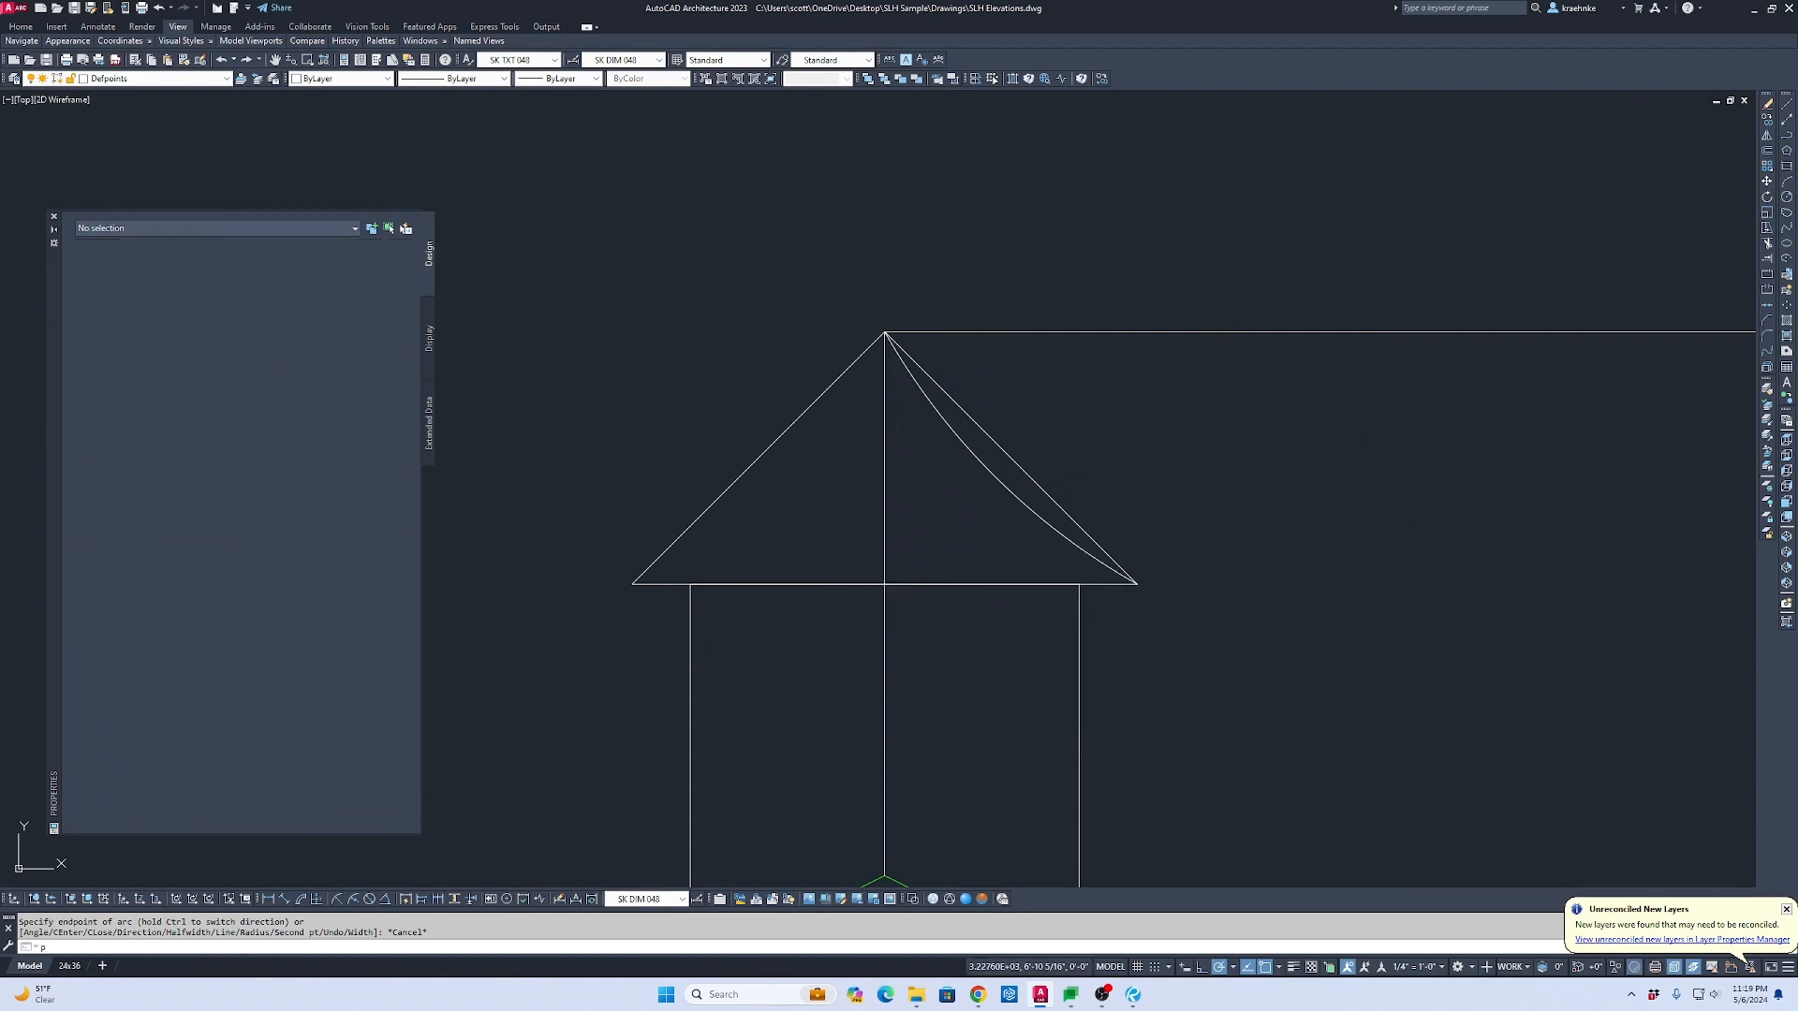
left_click(1136, 583)
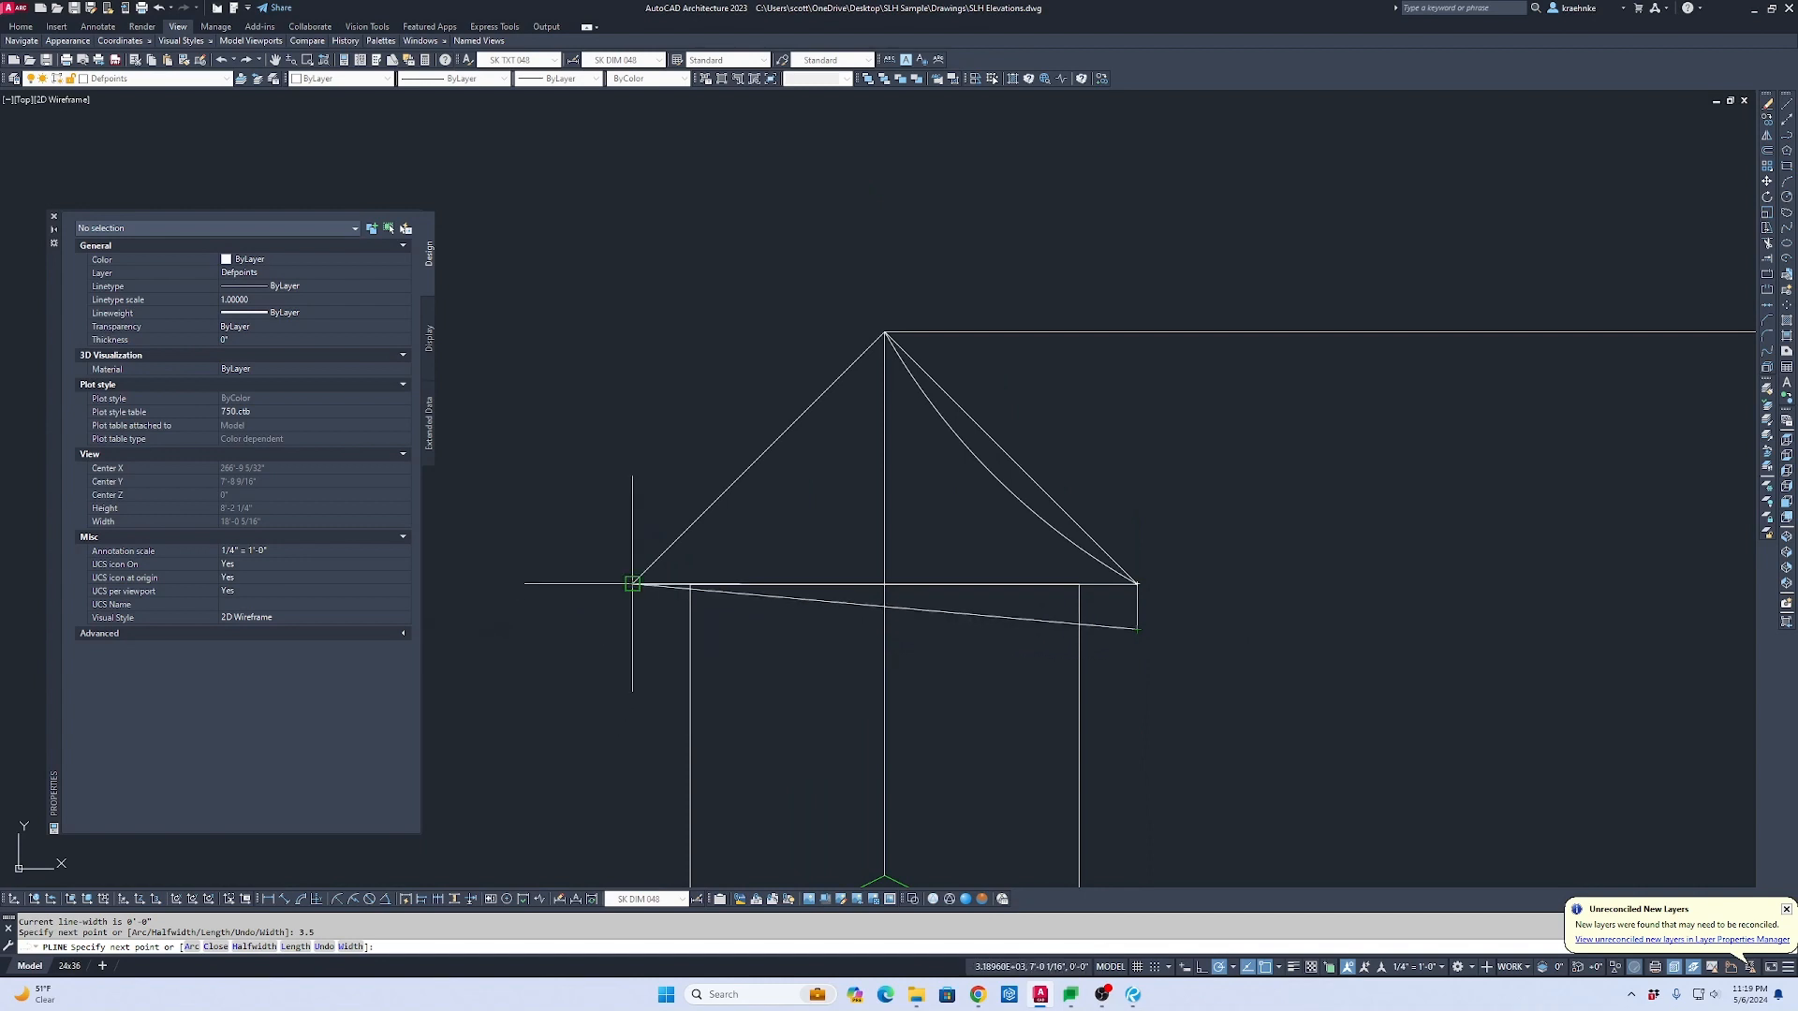
left_click(632, 630)
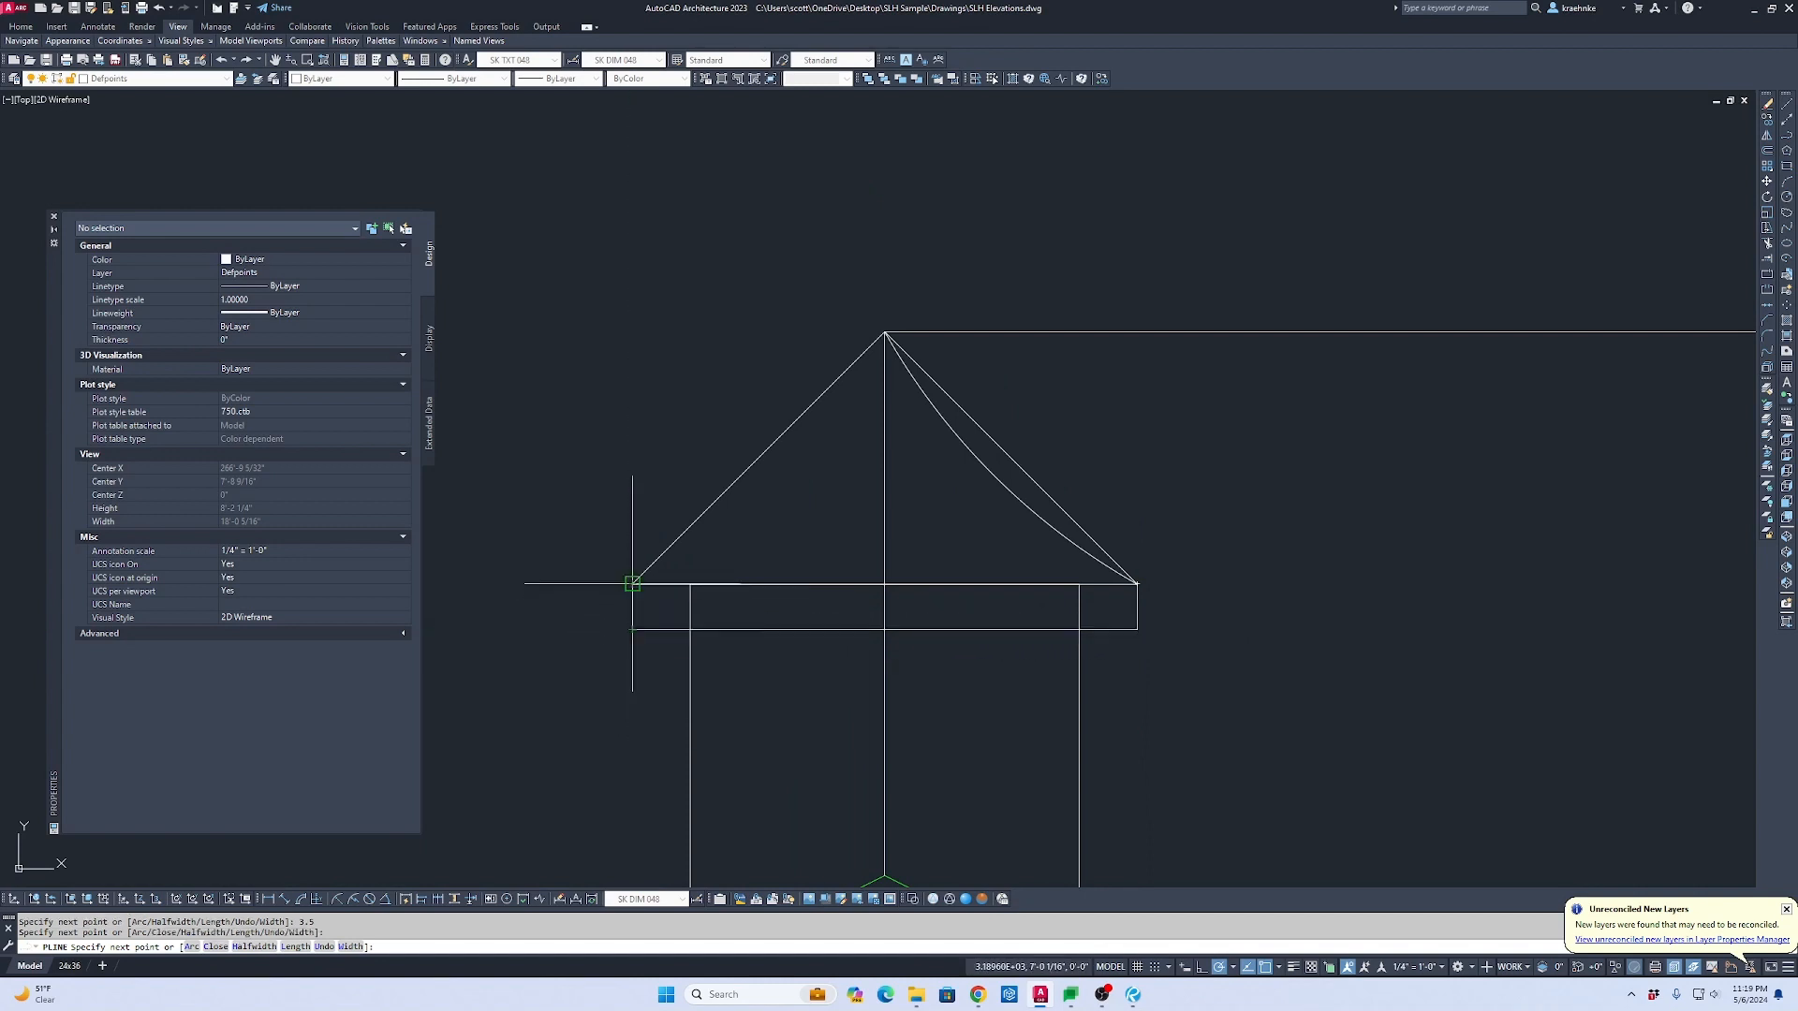
key("Escape")
Step: Delete the straight-sided triangular roof outline of the cupola
left_click(799, 510)
left_click(671, 456)
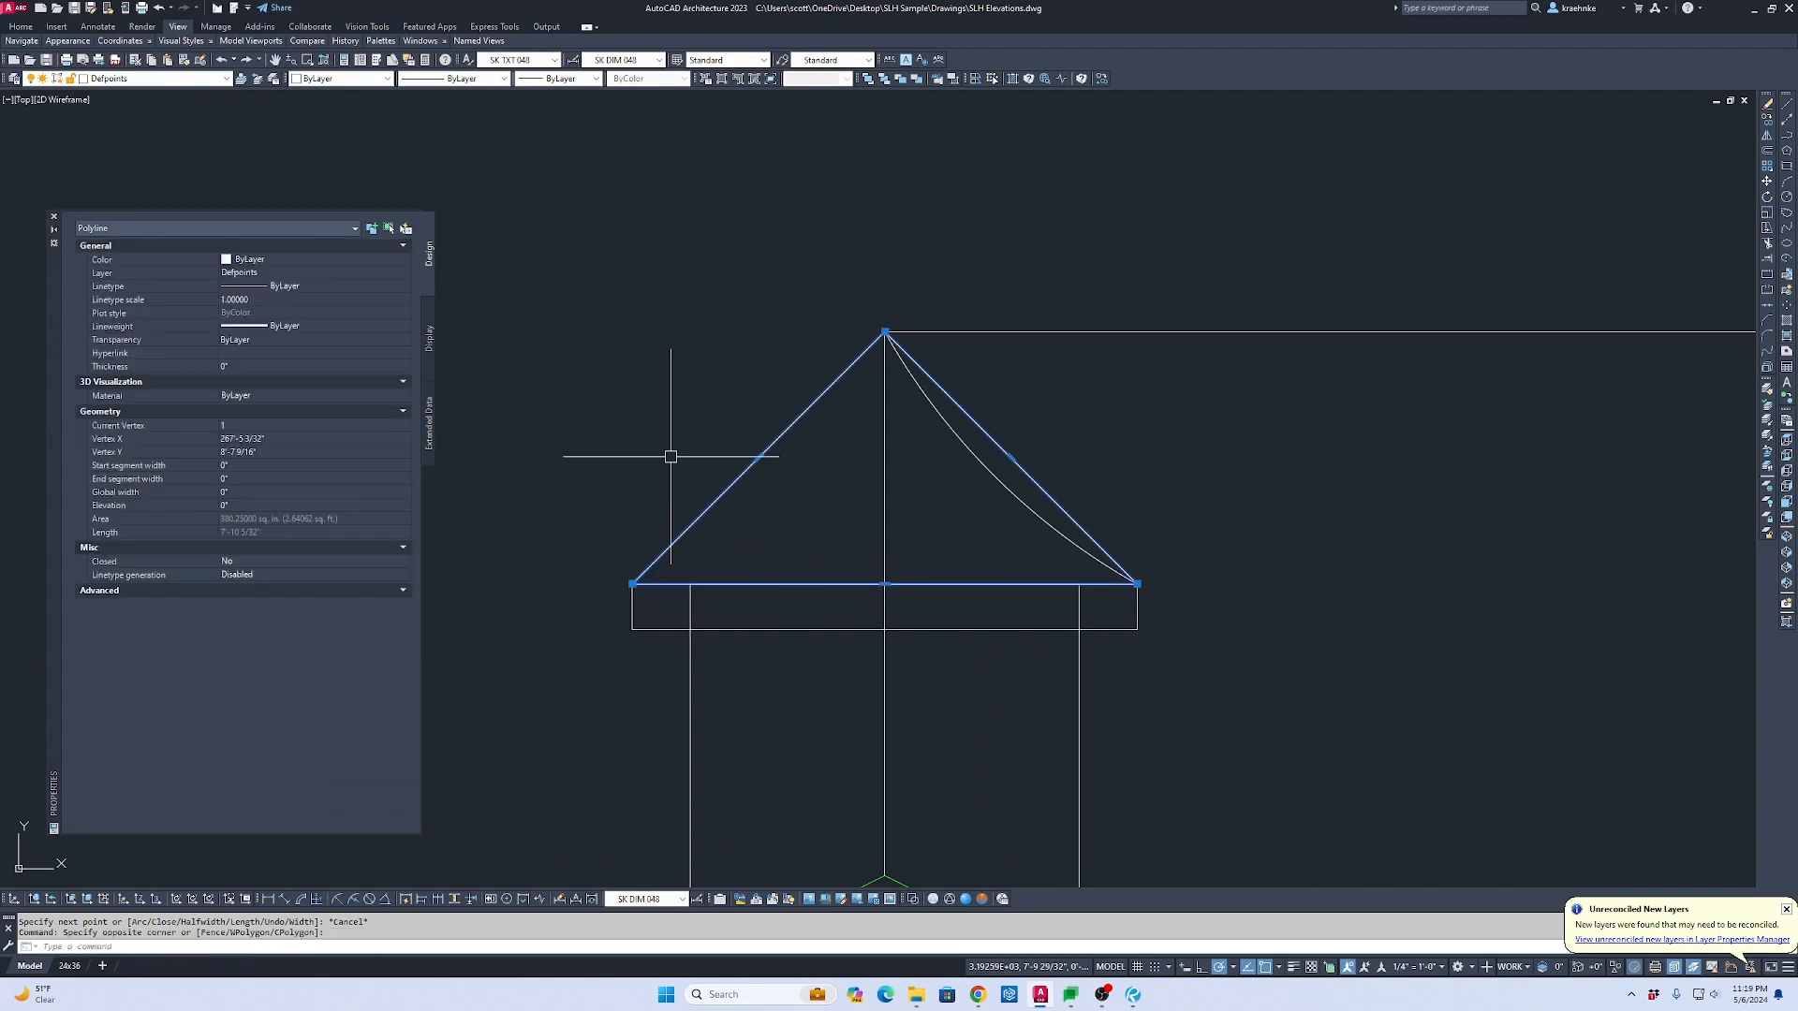
key("Delete")
Step: Mirror the curved roof slope about the cupola's vertical centreline, keeping the original curve
type("m")
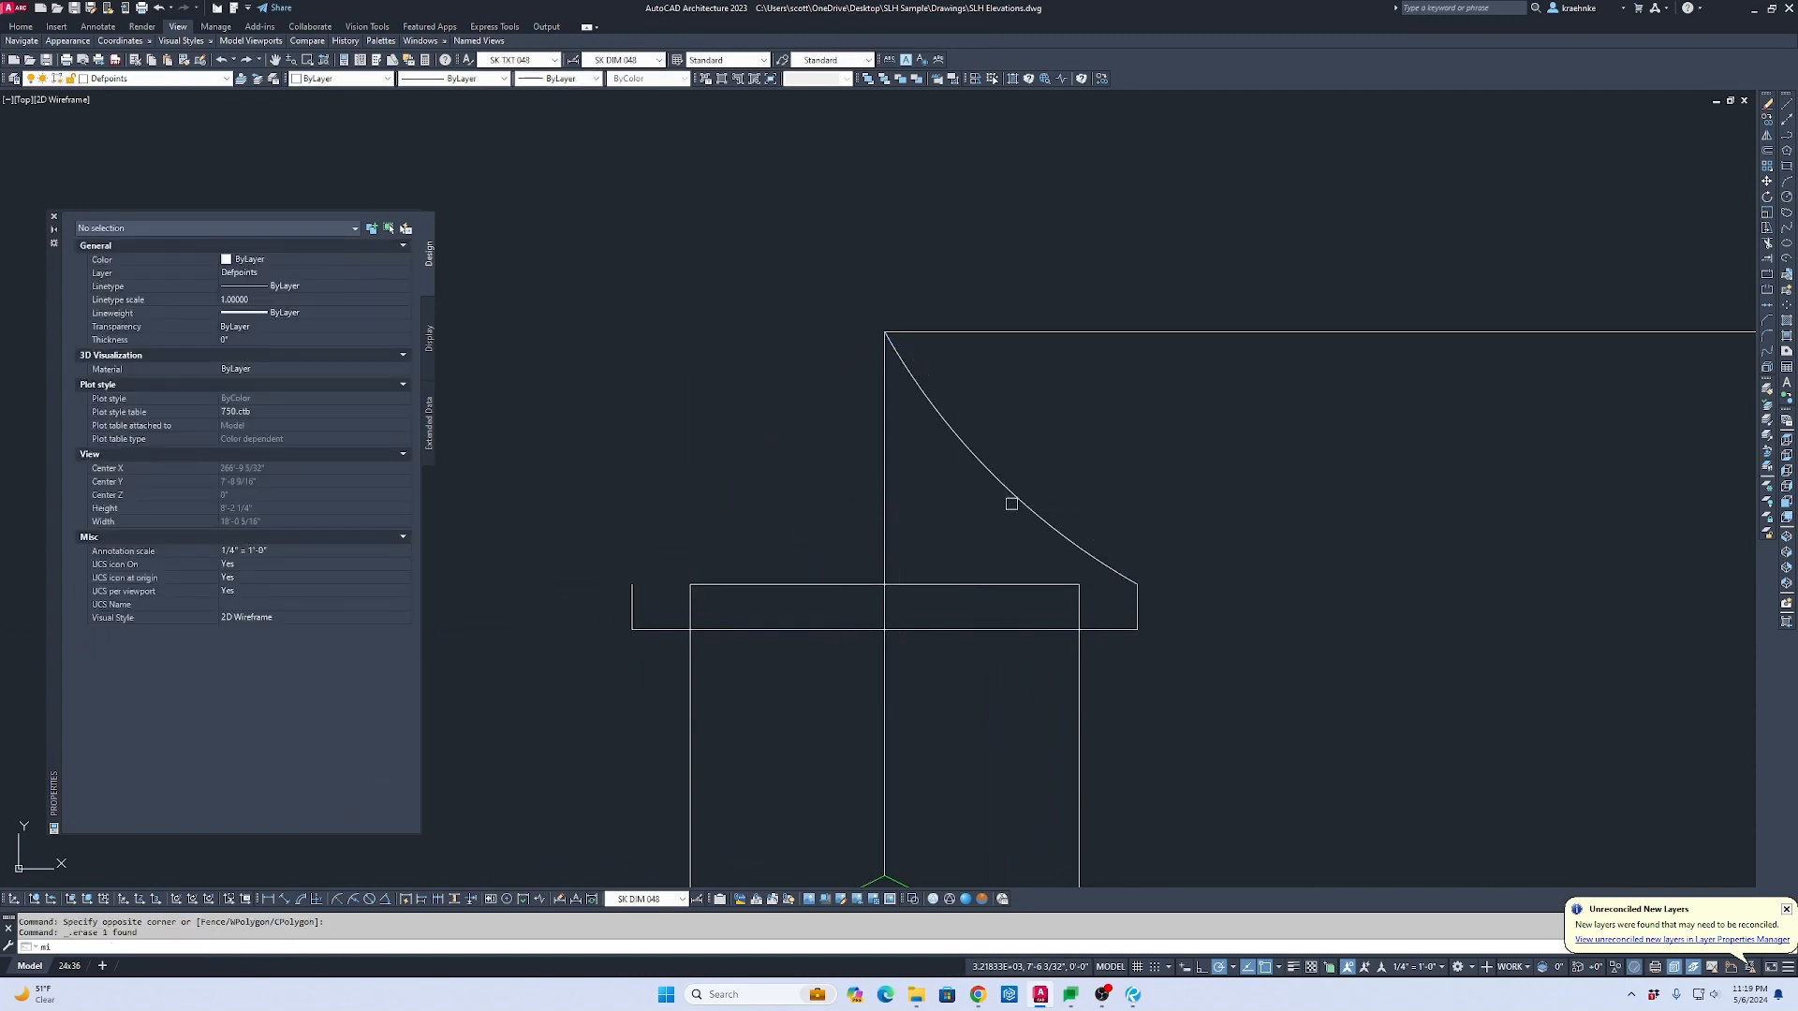
type("i")
key("Return")
left_click(1021, 497)
left_click(885, 487)
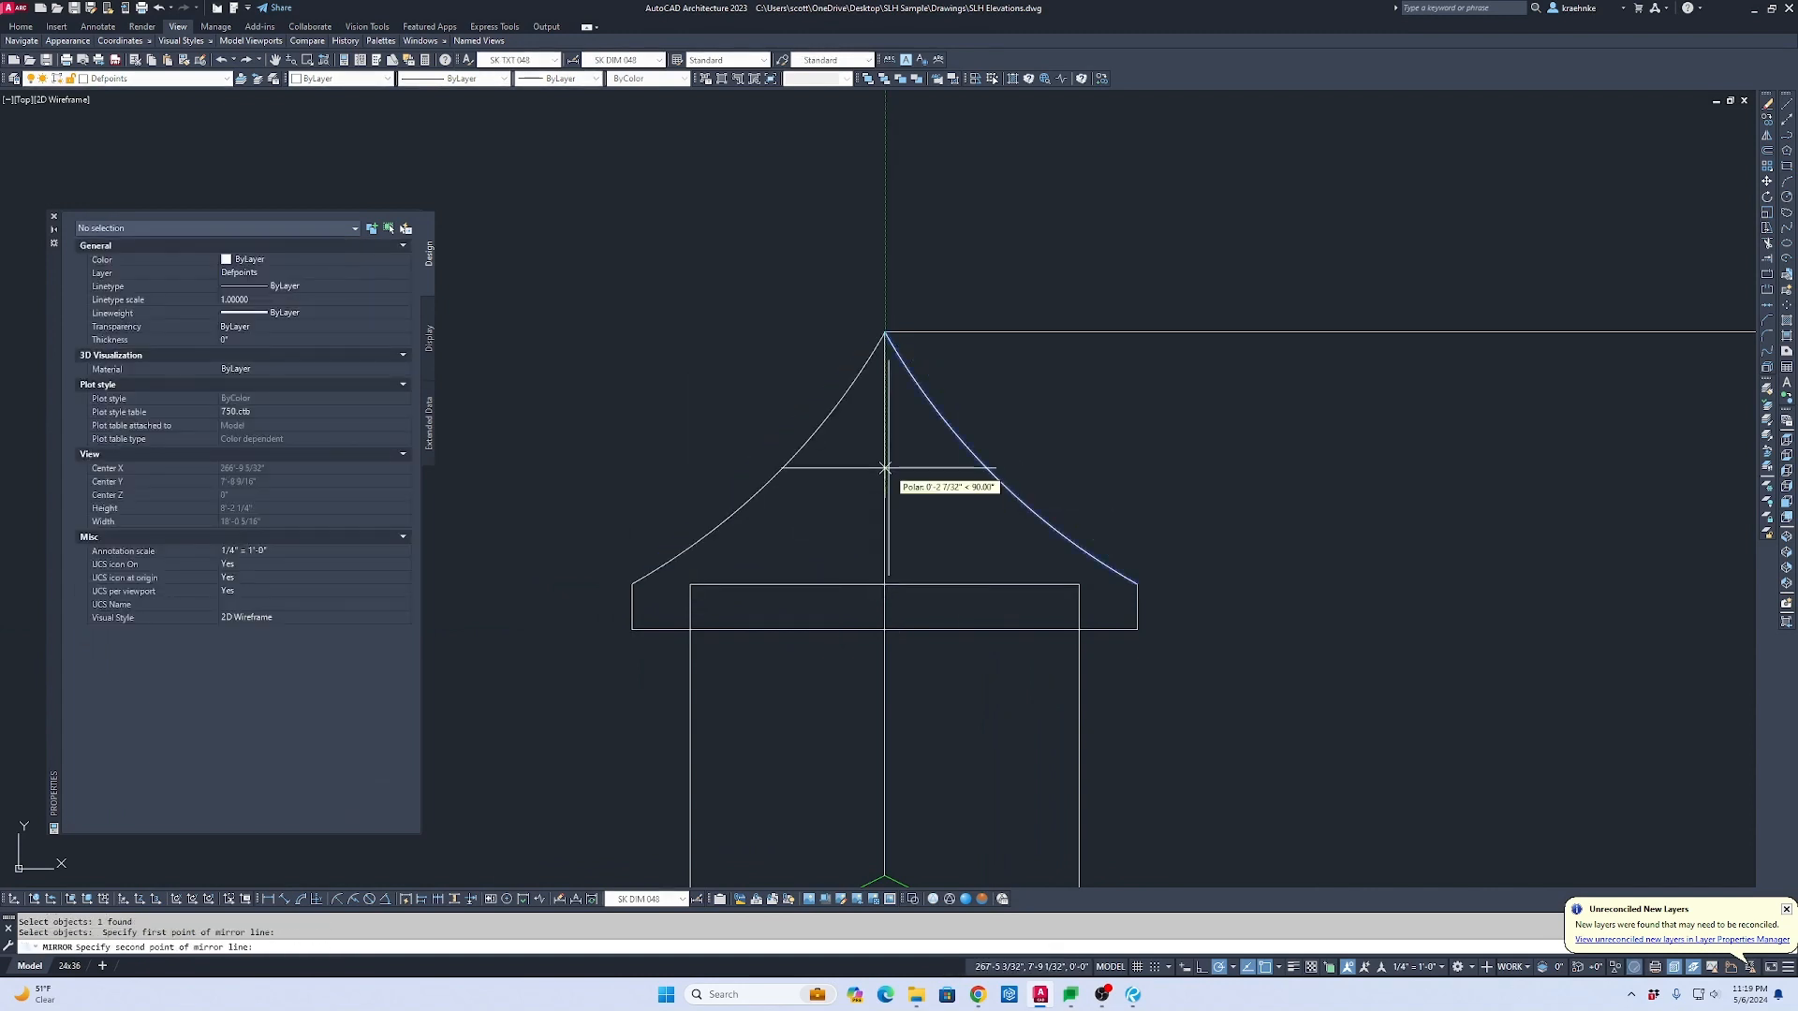
left_click(884, 467)
key("Return")
key("Escape")
Step: Close the top of the cupola's fascia with a horizontal polyline between the left and right eave corners
type("p")
key("Return")
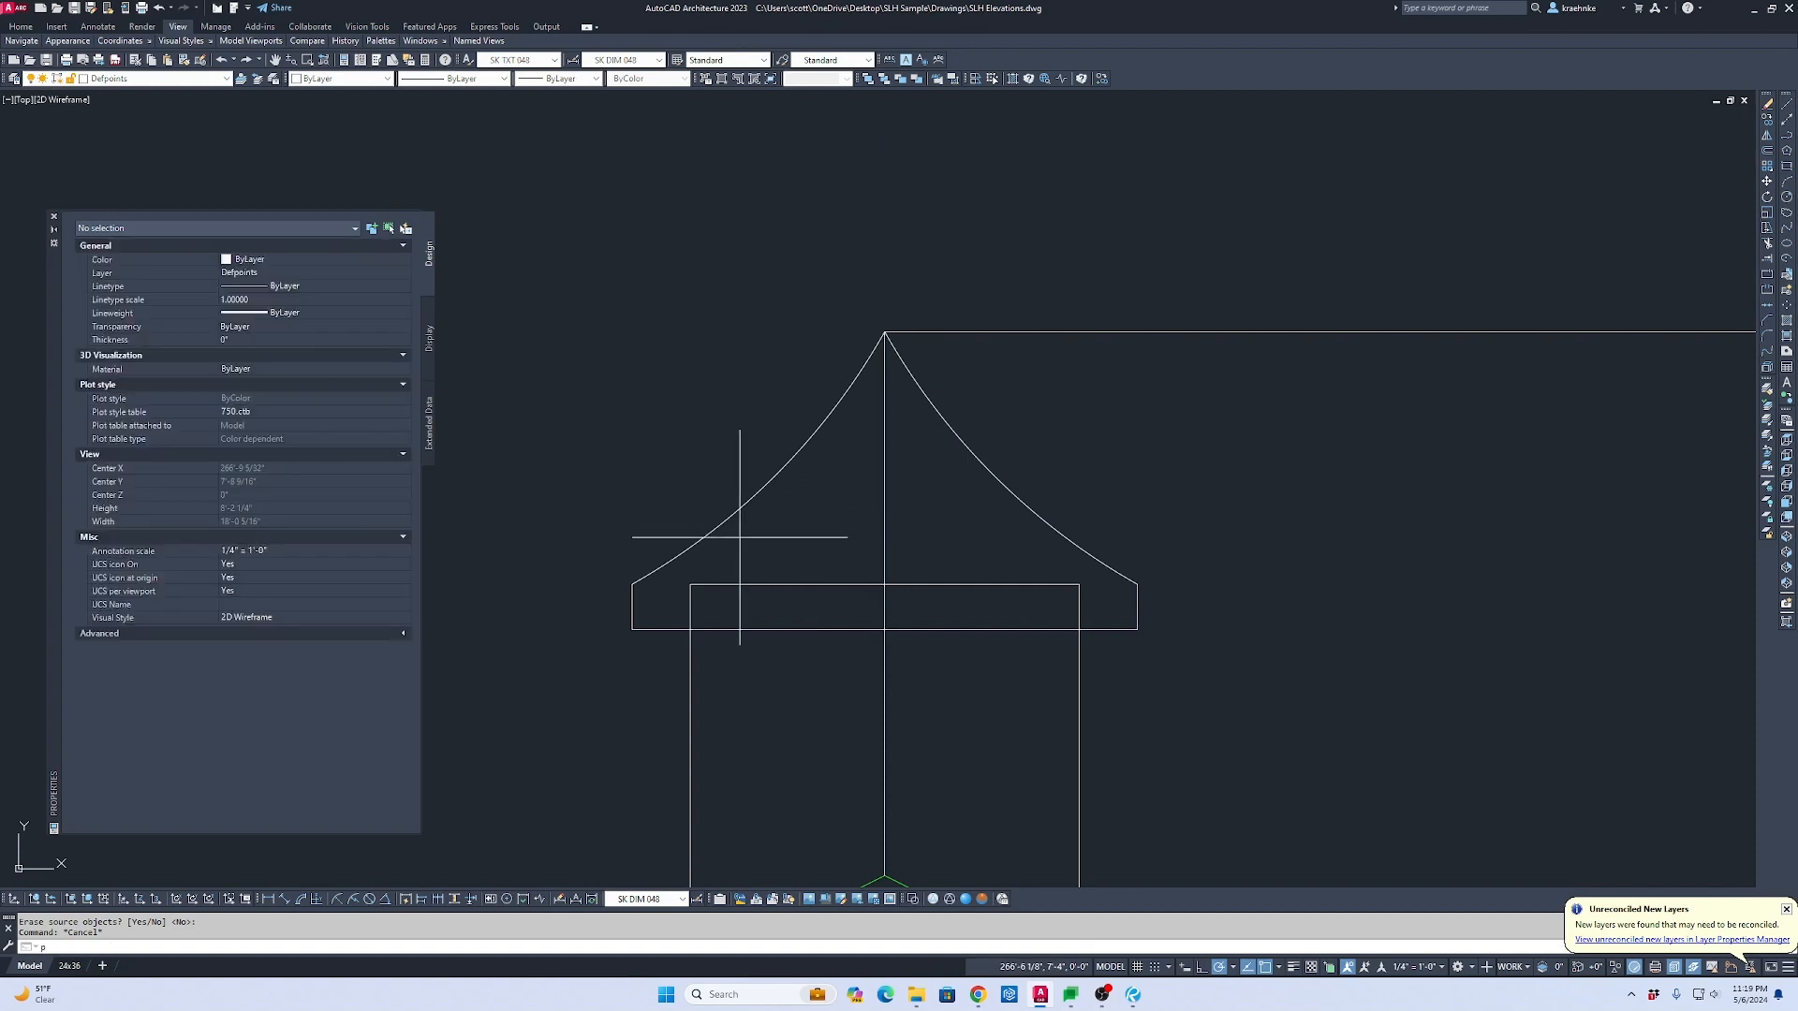
left_click(633, 583)
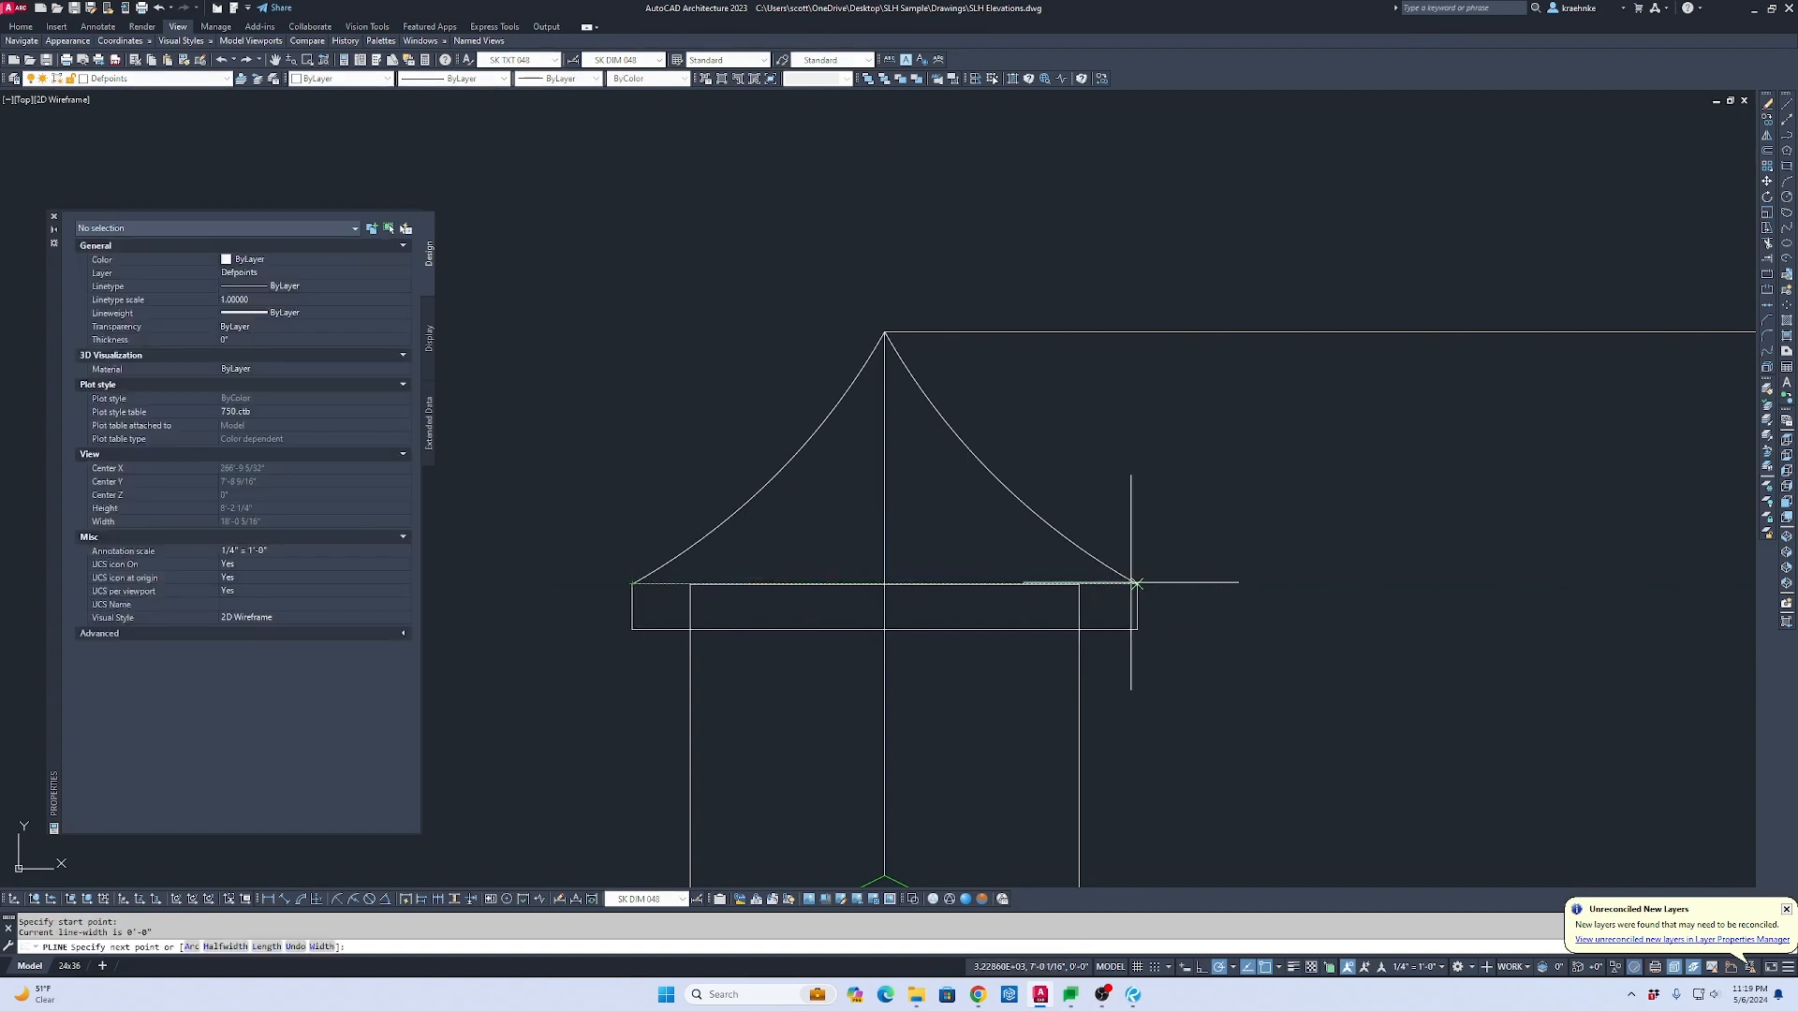
left_click(1136, 582)
key("Escape")
Step: Delete the construction polyline that marks the cupola's centreline and maximum height
scroll(1139, 585, "down", 2)
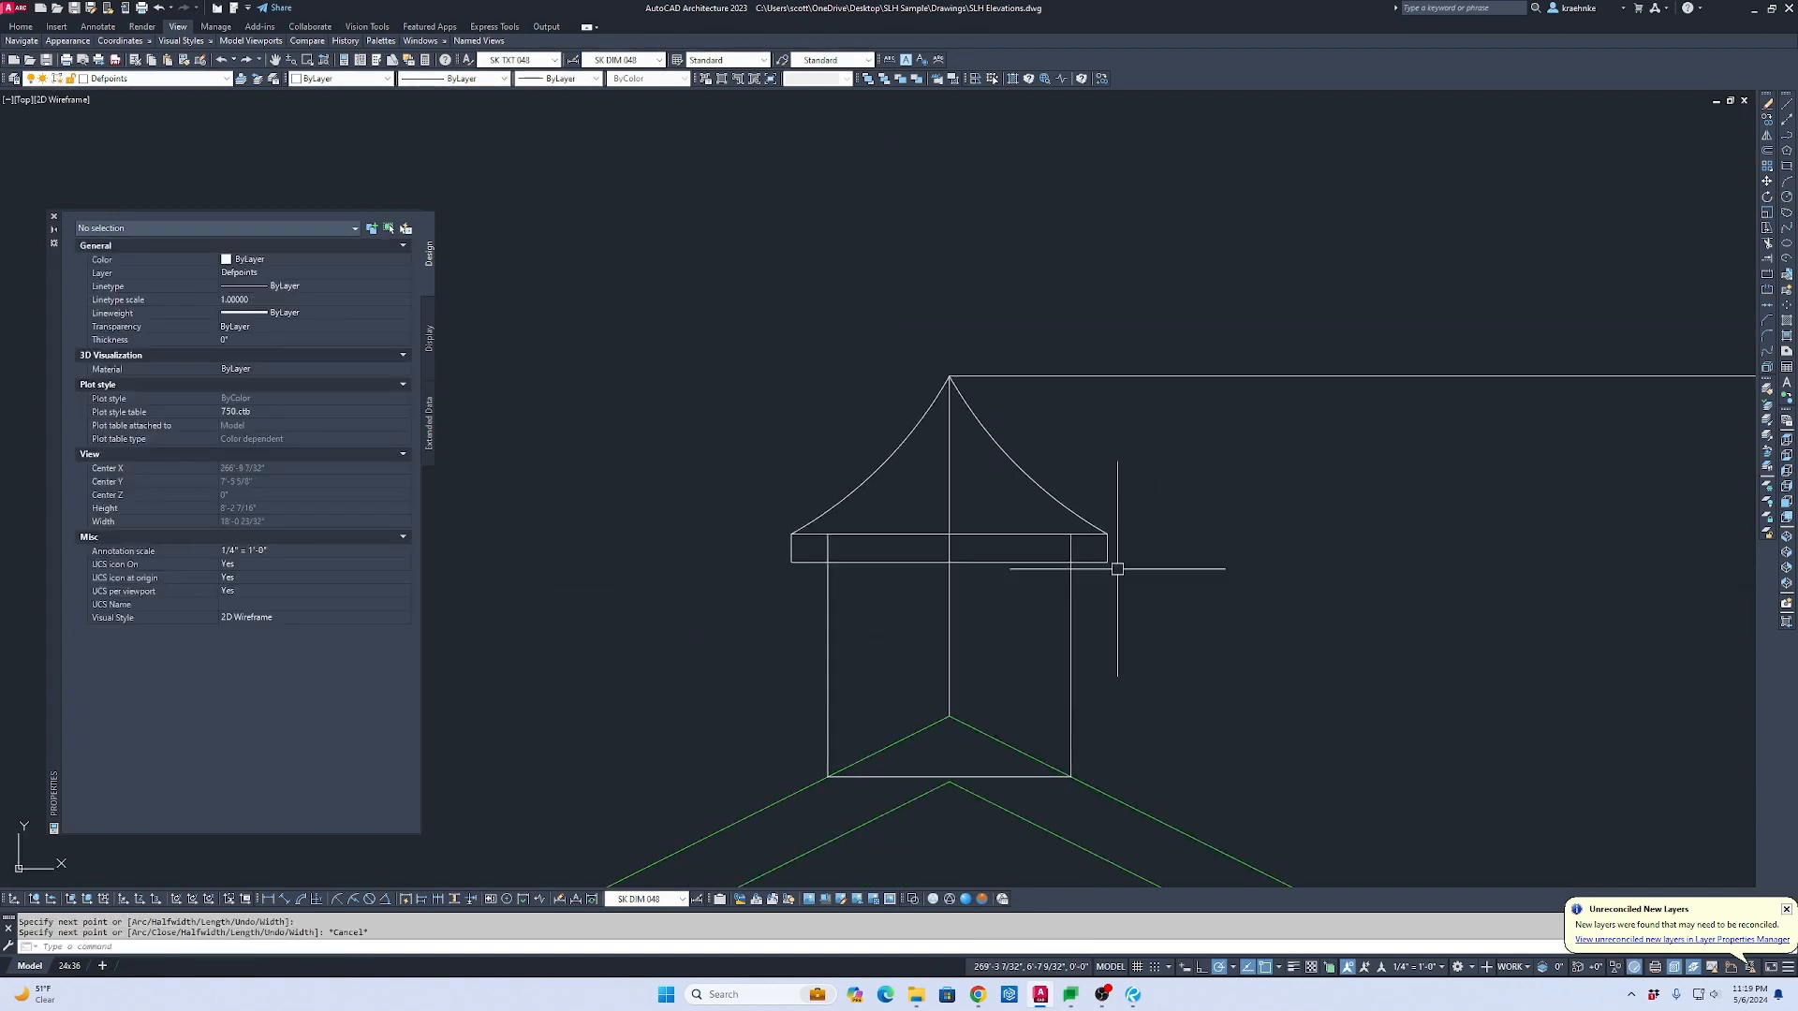
left_click_drag(952, 473, 918, 490)
key("Delete")
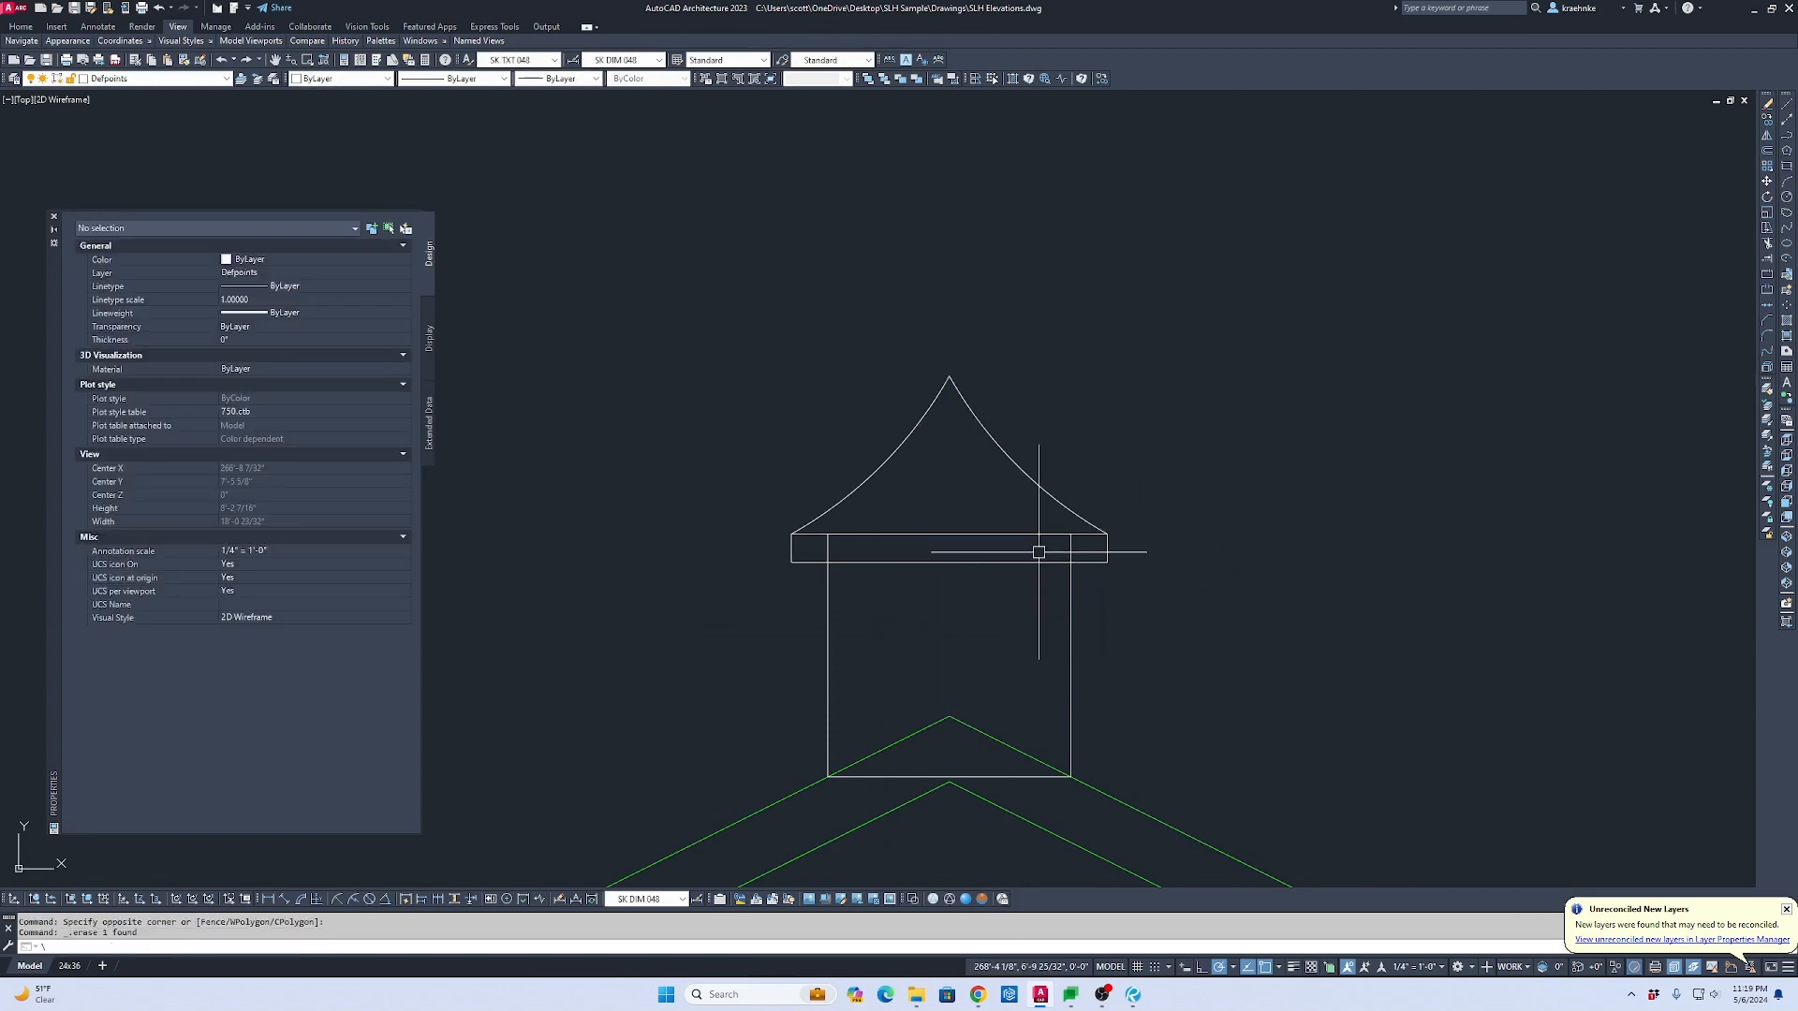
Step: Compare the cupola with the hand sketch and thaw the frozen layer listed between HATCH and MW_ELEV
scroll(1039, 552, "down", 2)
scroll(1104, 553, "down", 3)
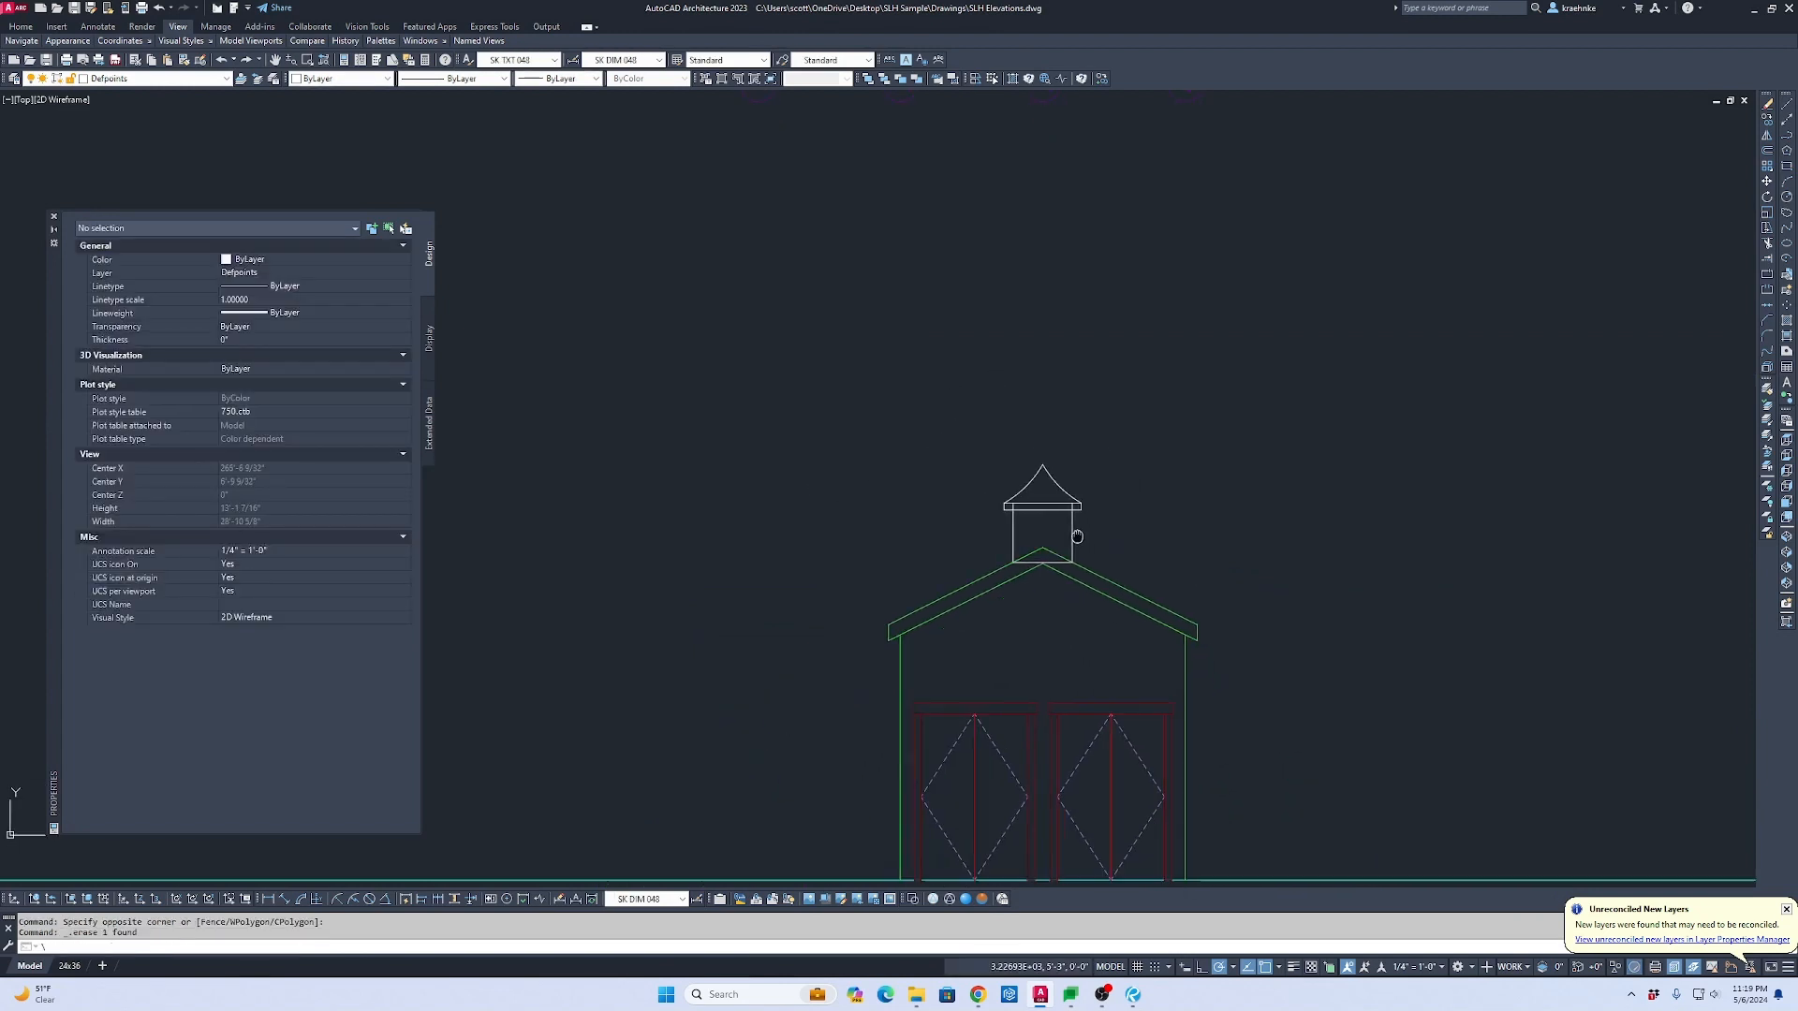
mouse_move(1086, 553)
middle_mouse_down()
mouse_move(1013, 227)
mouse_move(1070, 11)
mouse_move(1115, 262)
middle_mouse_up()
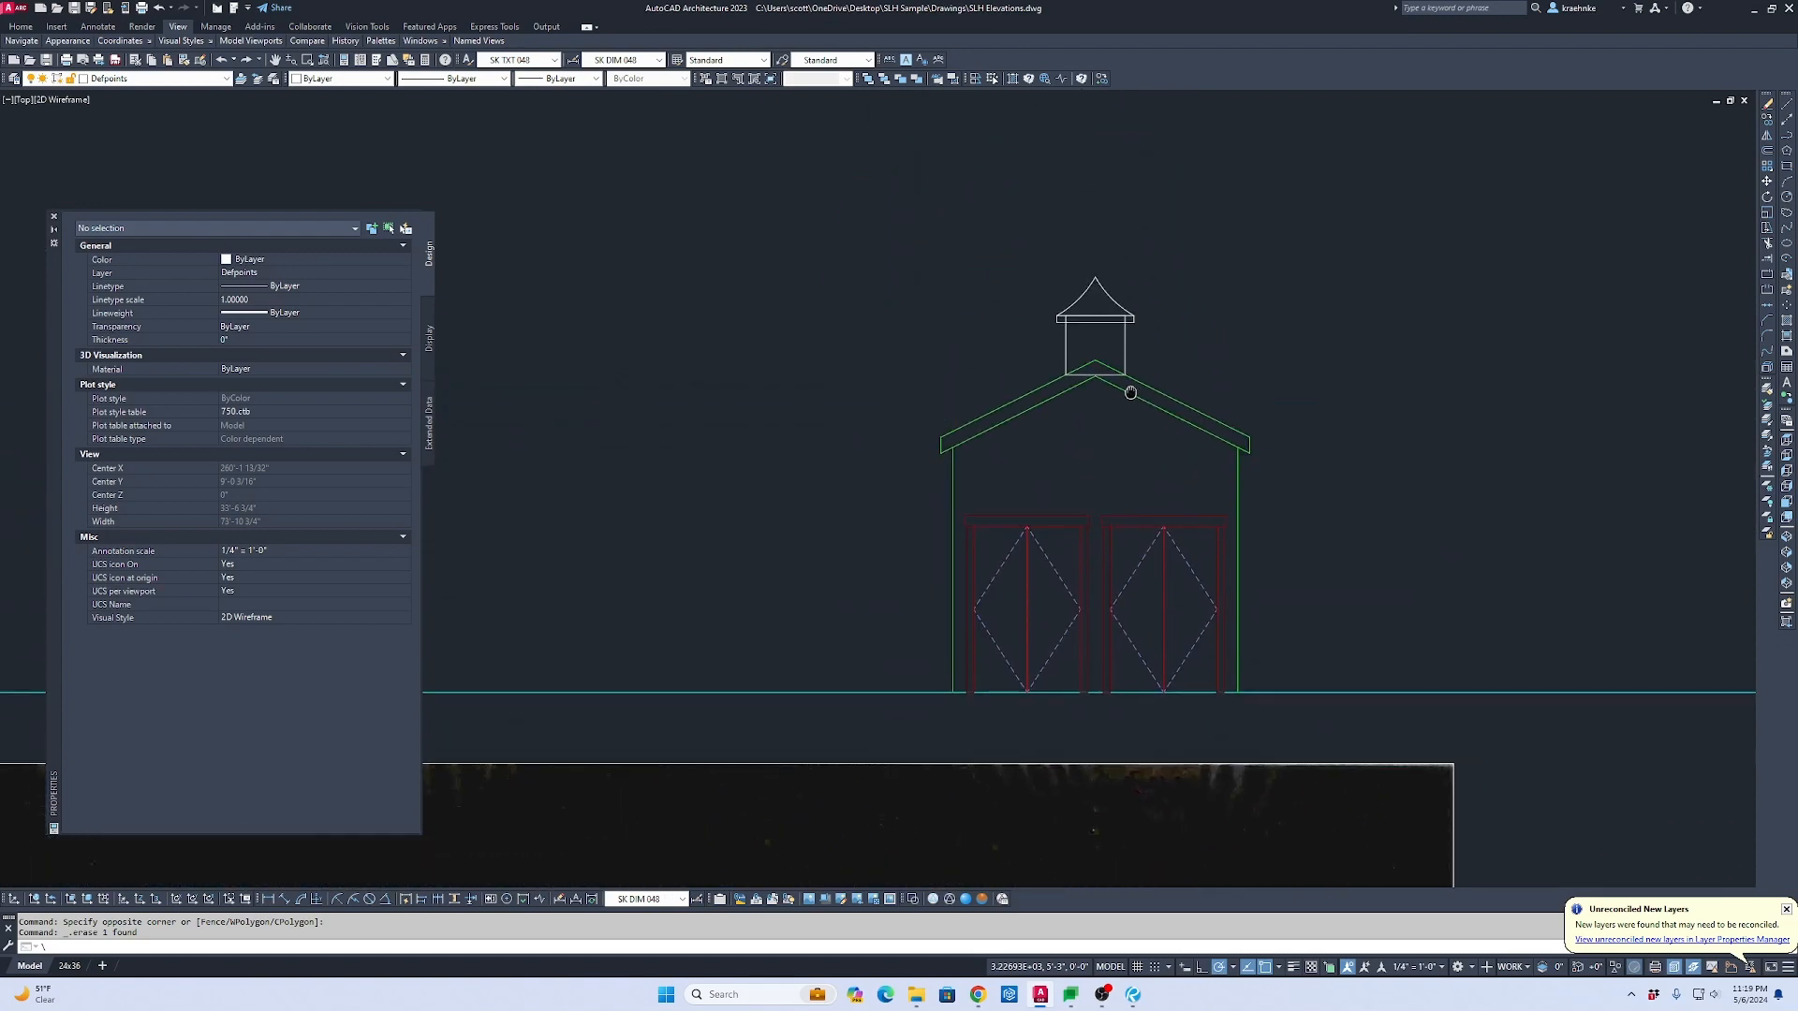
mouse_move(1261, 494)
middle_mouse_down()
mouse_move(1192, 177)
mouse_move(1192, 5)
middle_mouse_up()
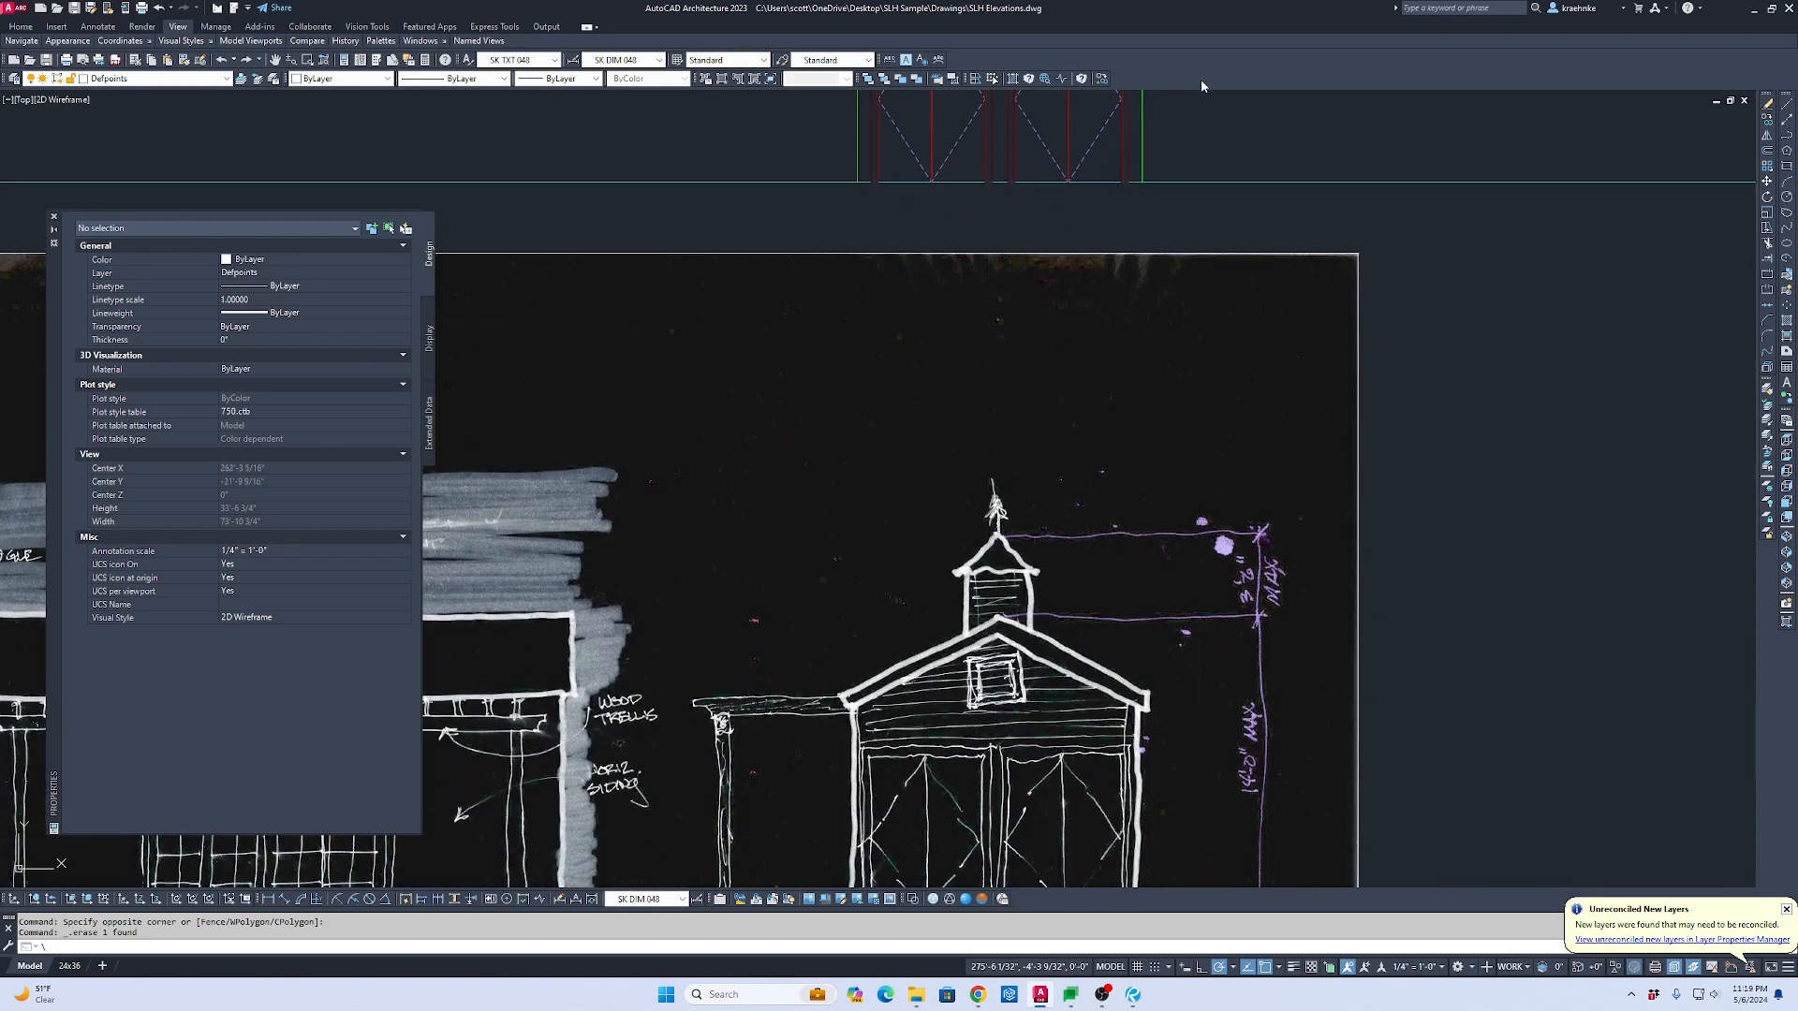
mouse_move(1248, 247)
middle_mouse_down()
mouse_move(1192, 337)
mouse_move(1188, 406)
middle_mouse_up()
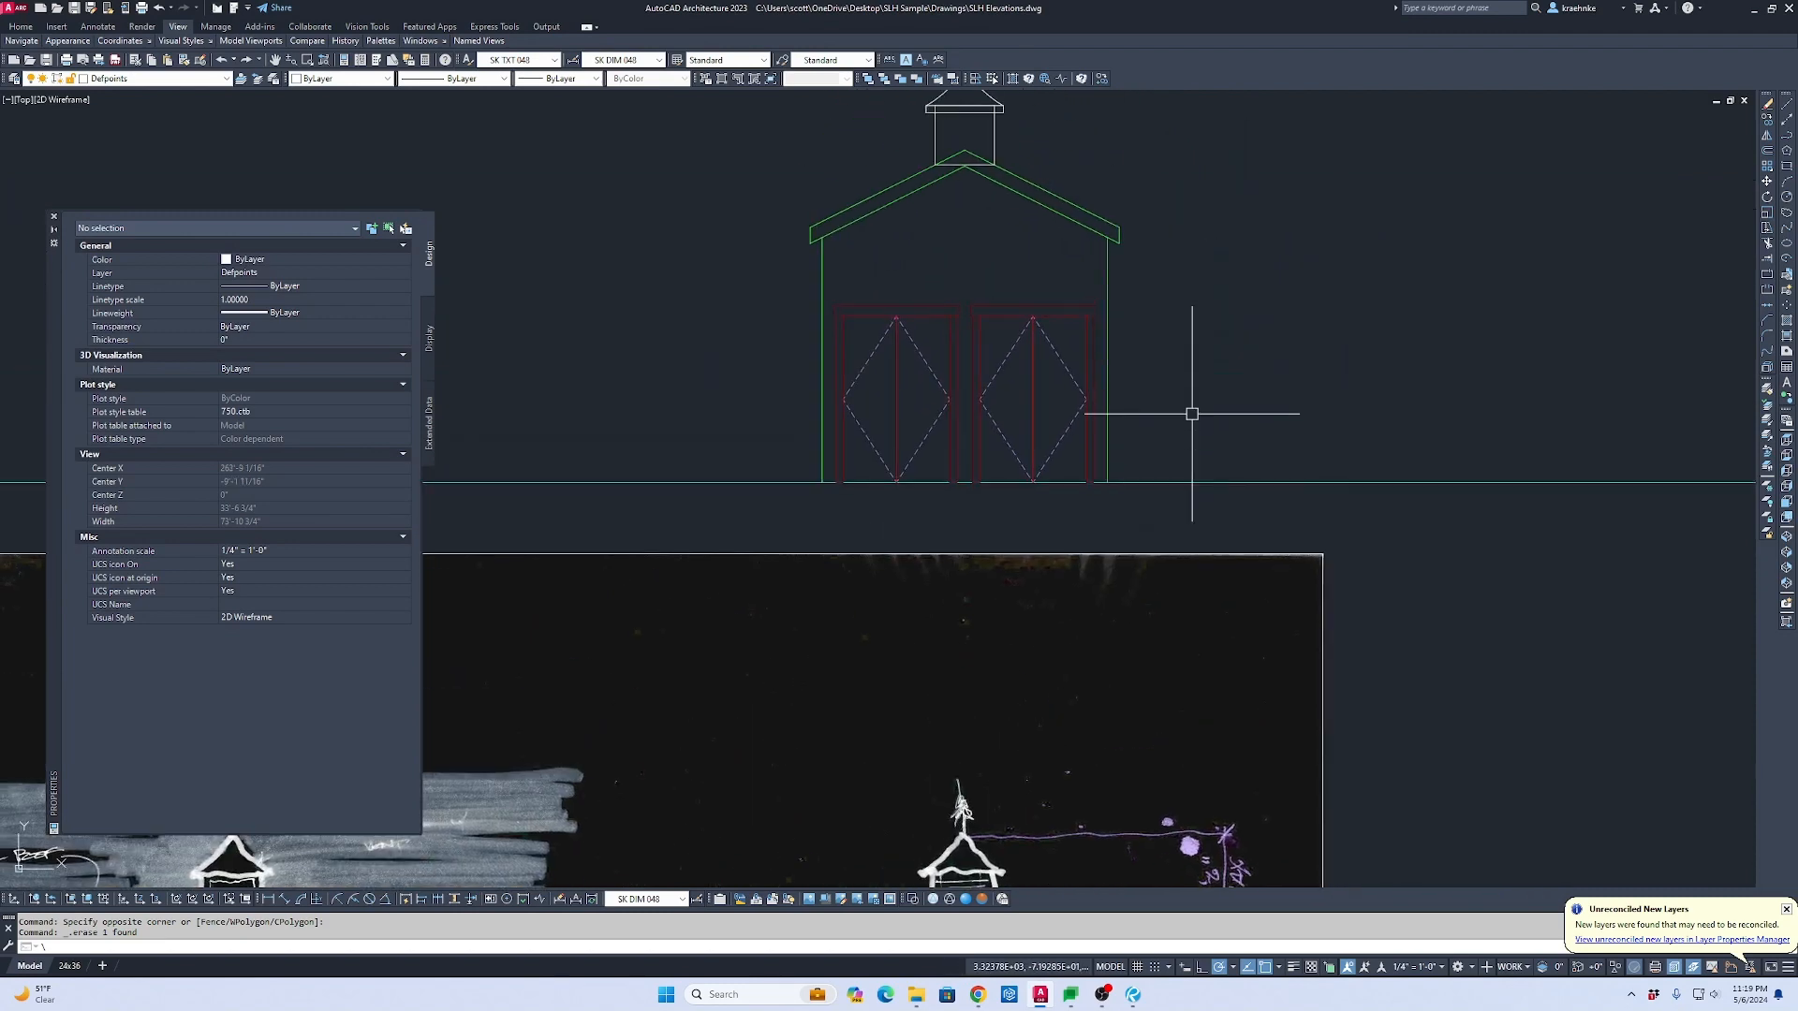
left_click(179, 81)
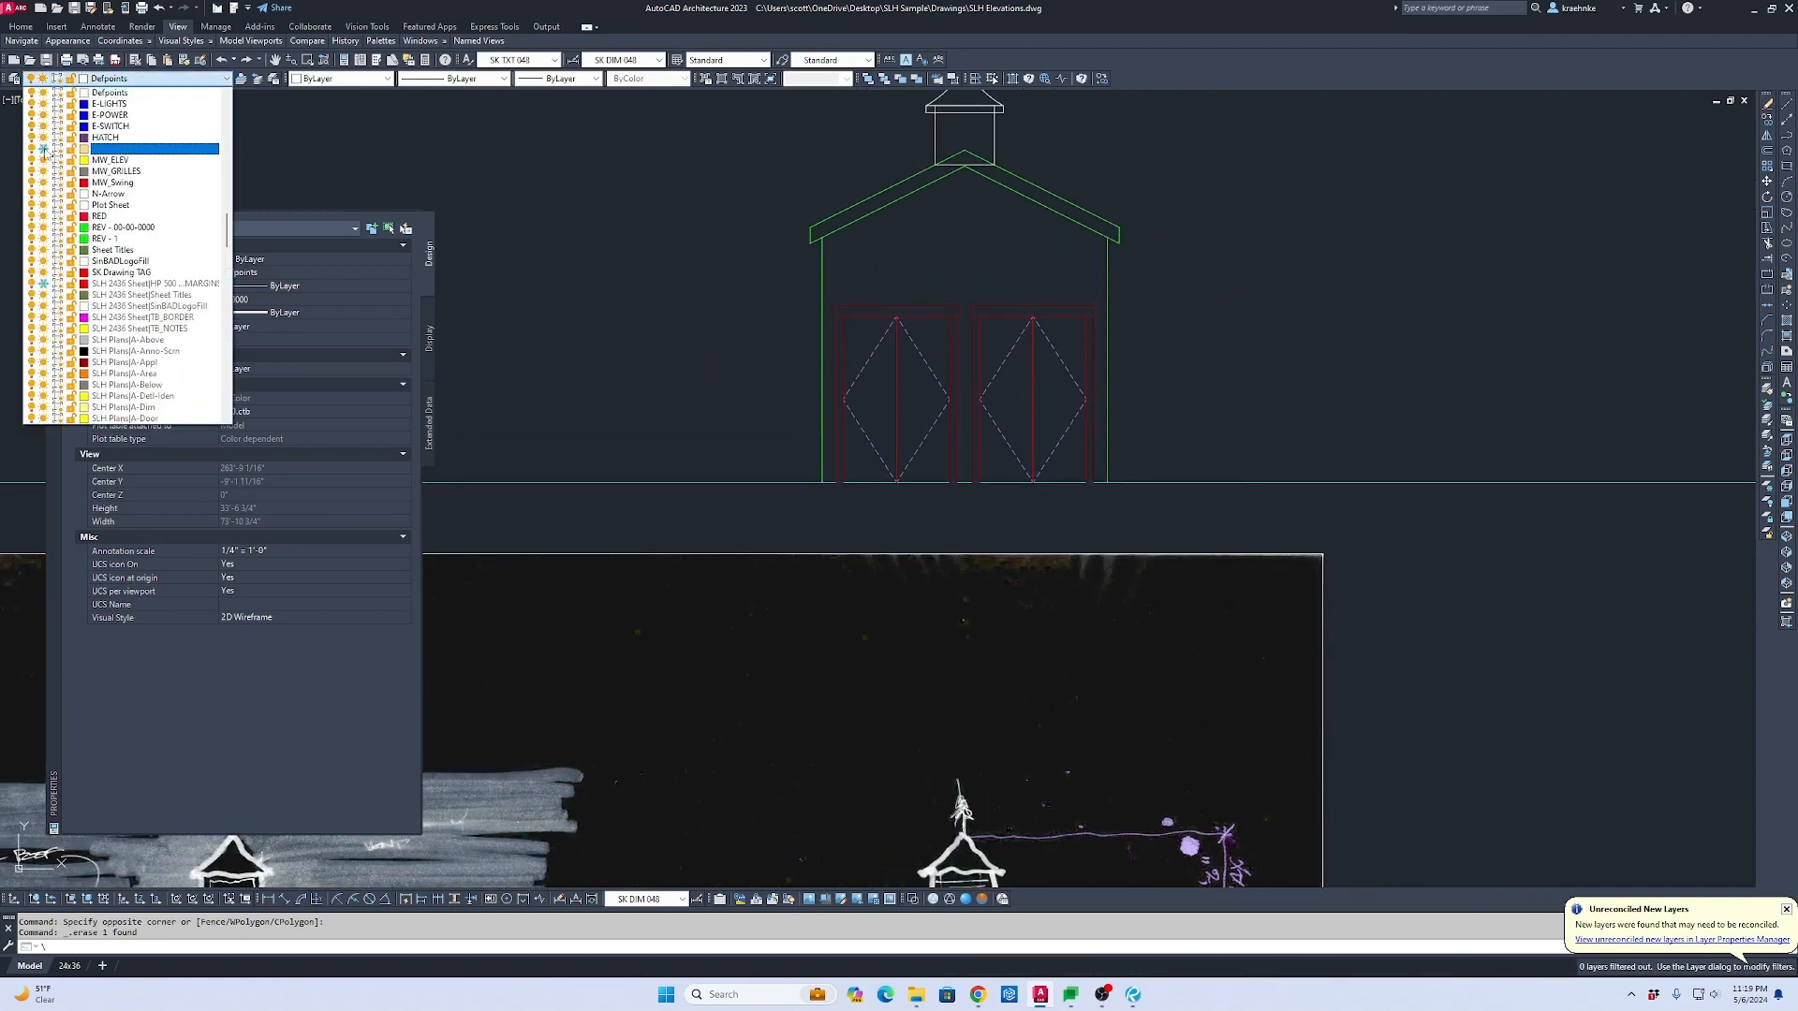
left_click(709, 276)
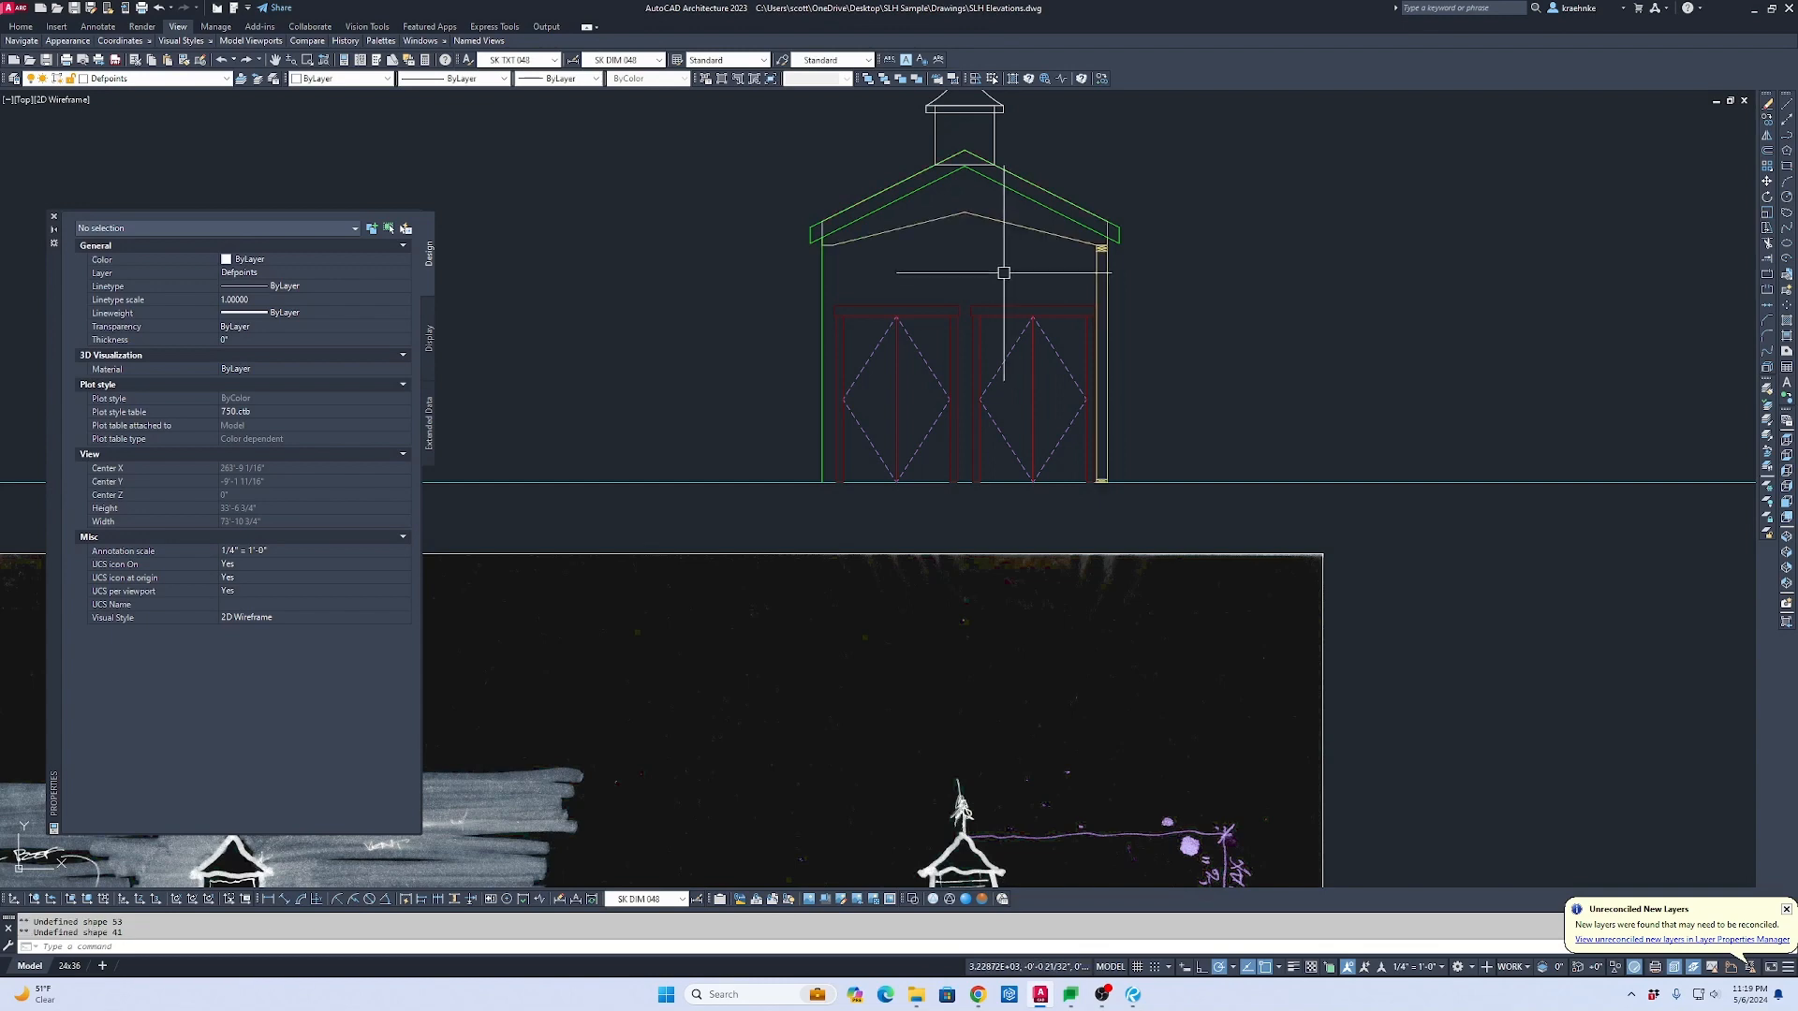
Step: Measure the vertical distance from the right wall's top plate down to the ground line with a linear dimension
scroll(1059, 103, "down", 2)
mouse_move(1109, 350)
middle_mouse_down()
mouse_move(1059, 103)
mouse_move(1071, 265)
middle_mouse_up()
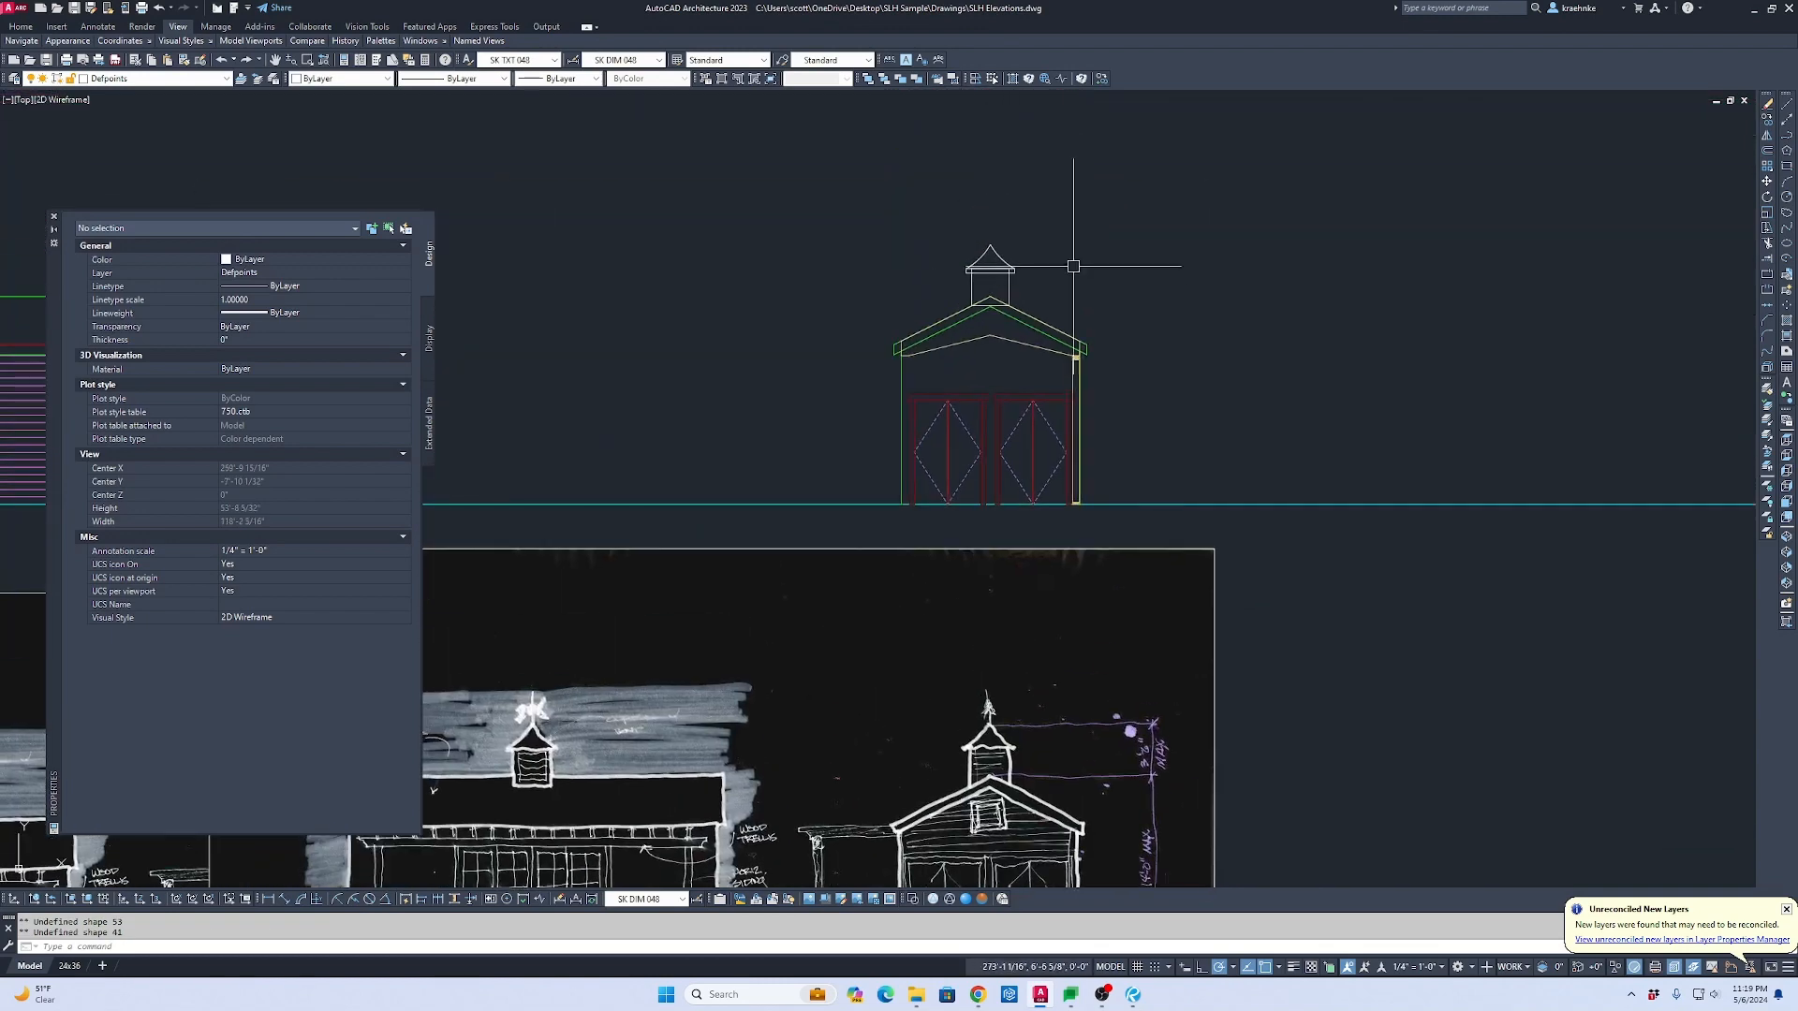
scroll(1071, 265, "up", 2)
key("Escape")
type("d")
key("Return")
scroll(1103, 438, "up", 4)
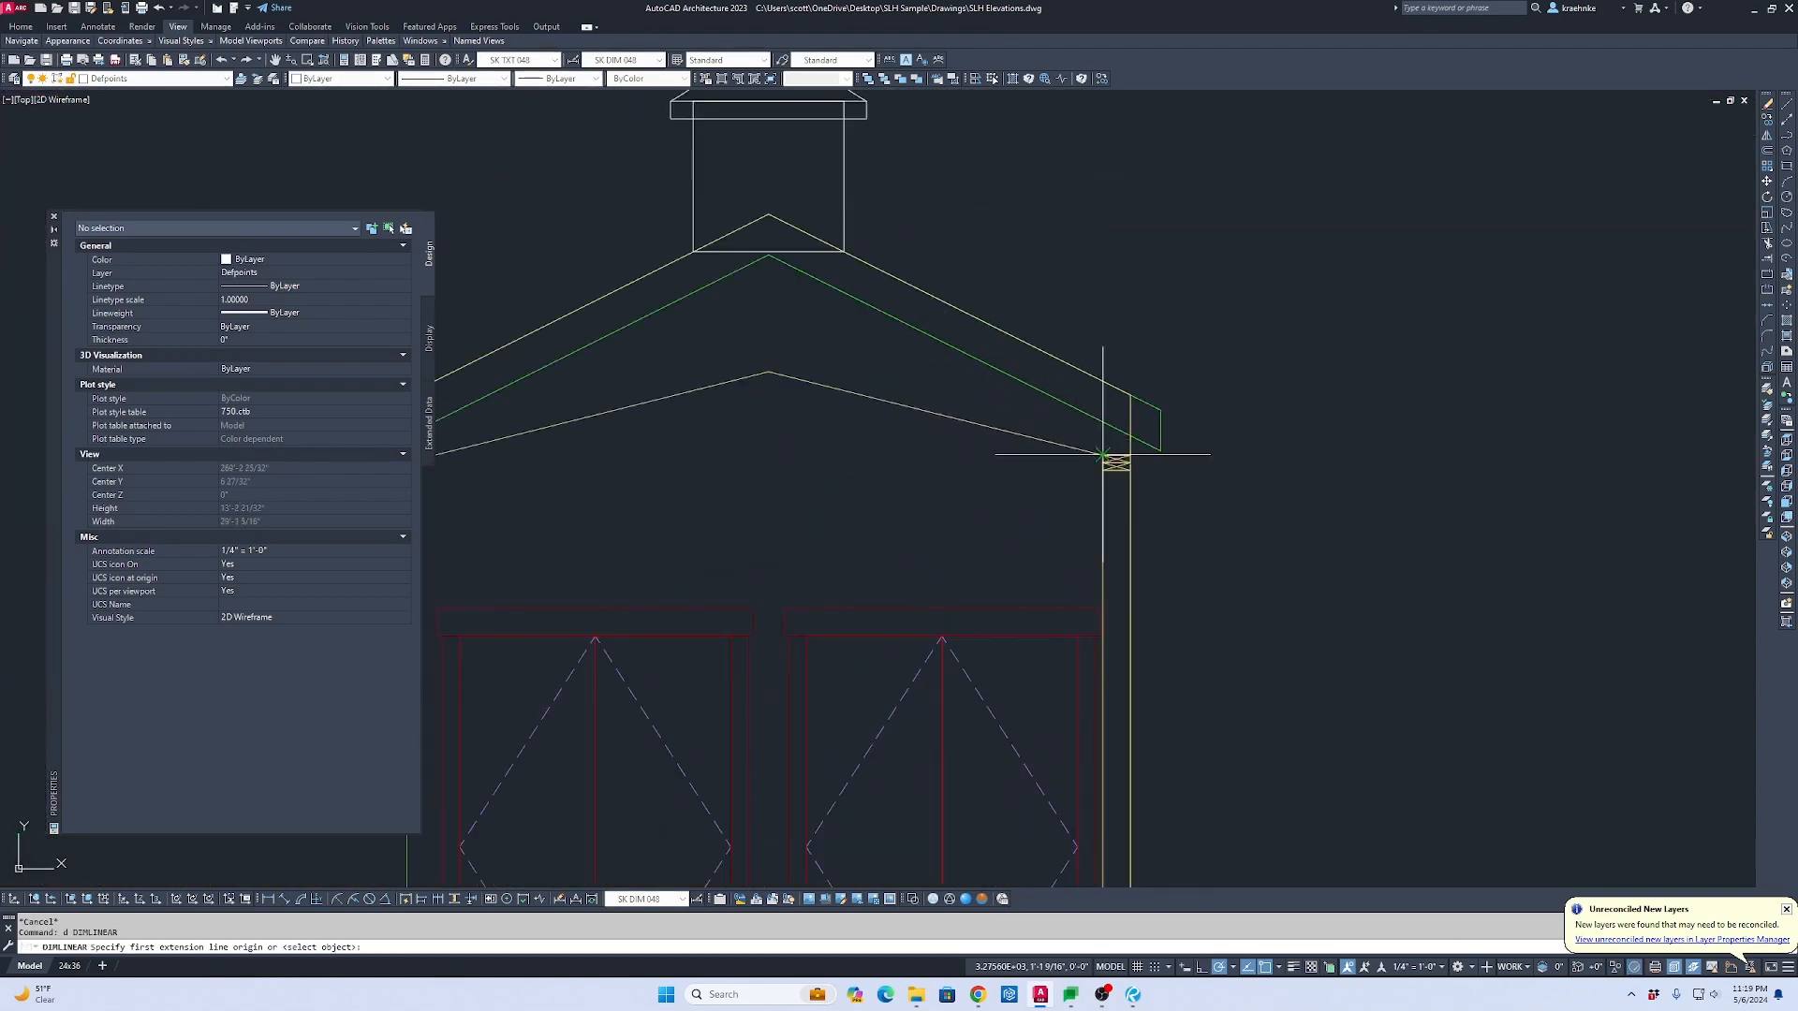
left_click(1103, 455)
scroll(1103, 455, "down", 4)
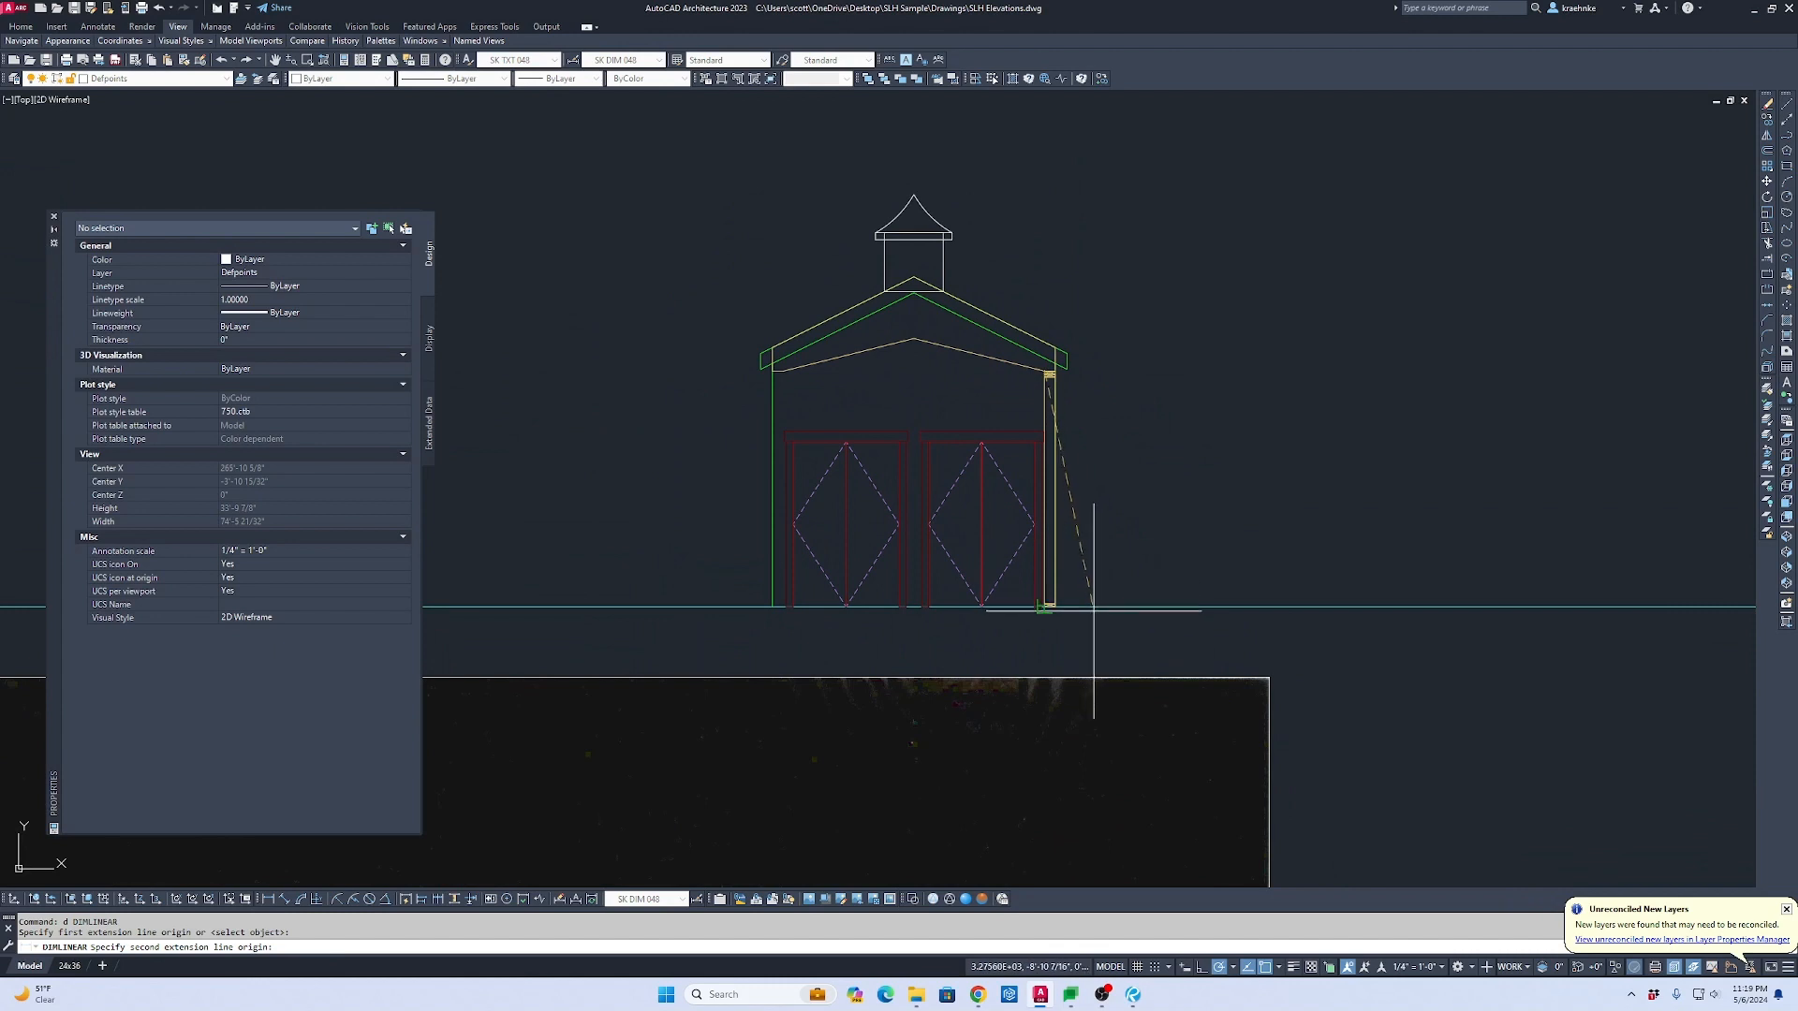
left_click(1093, 610)
scroll(1111, 513, "up", 2)
scroll(1111, 508, "down", 1)
middle_click_drag(1112, 512, 1248, 636)
key("Escape")
key("Escape")
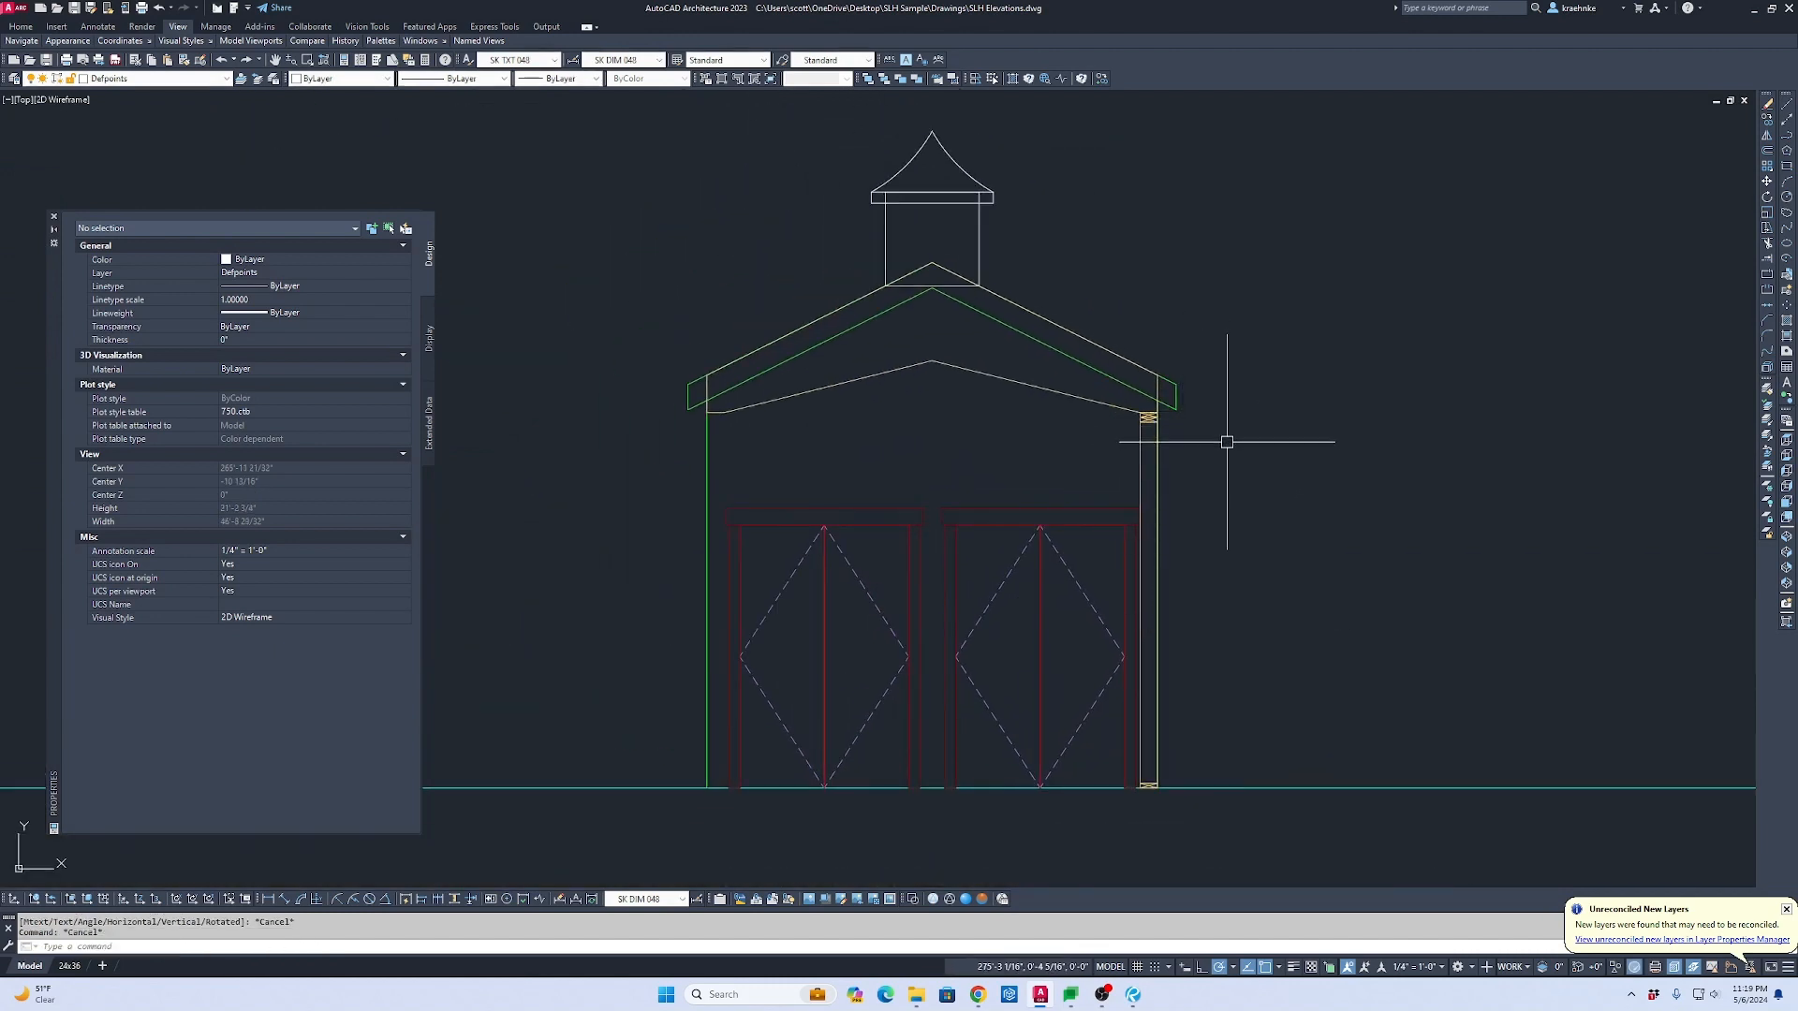
key("Escape")
type("s")
key("space")
left_click(1308, 453)
key("Escape")
key("Escape")
Step: Measure the height from the right eave's lower corner to the ground line with a linear dimension
type("d")
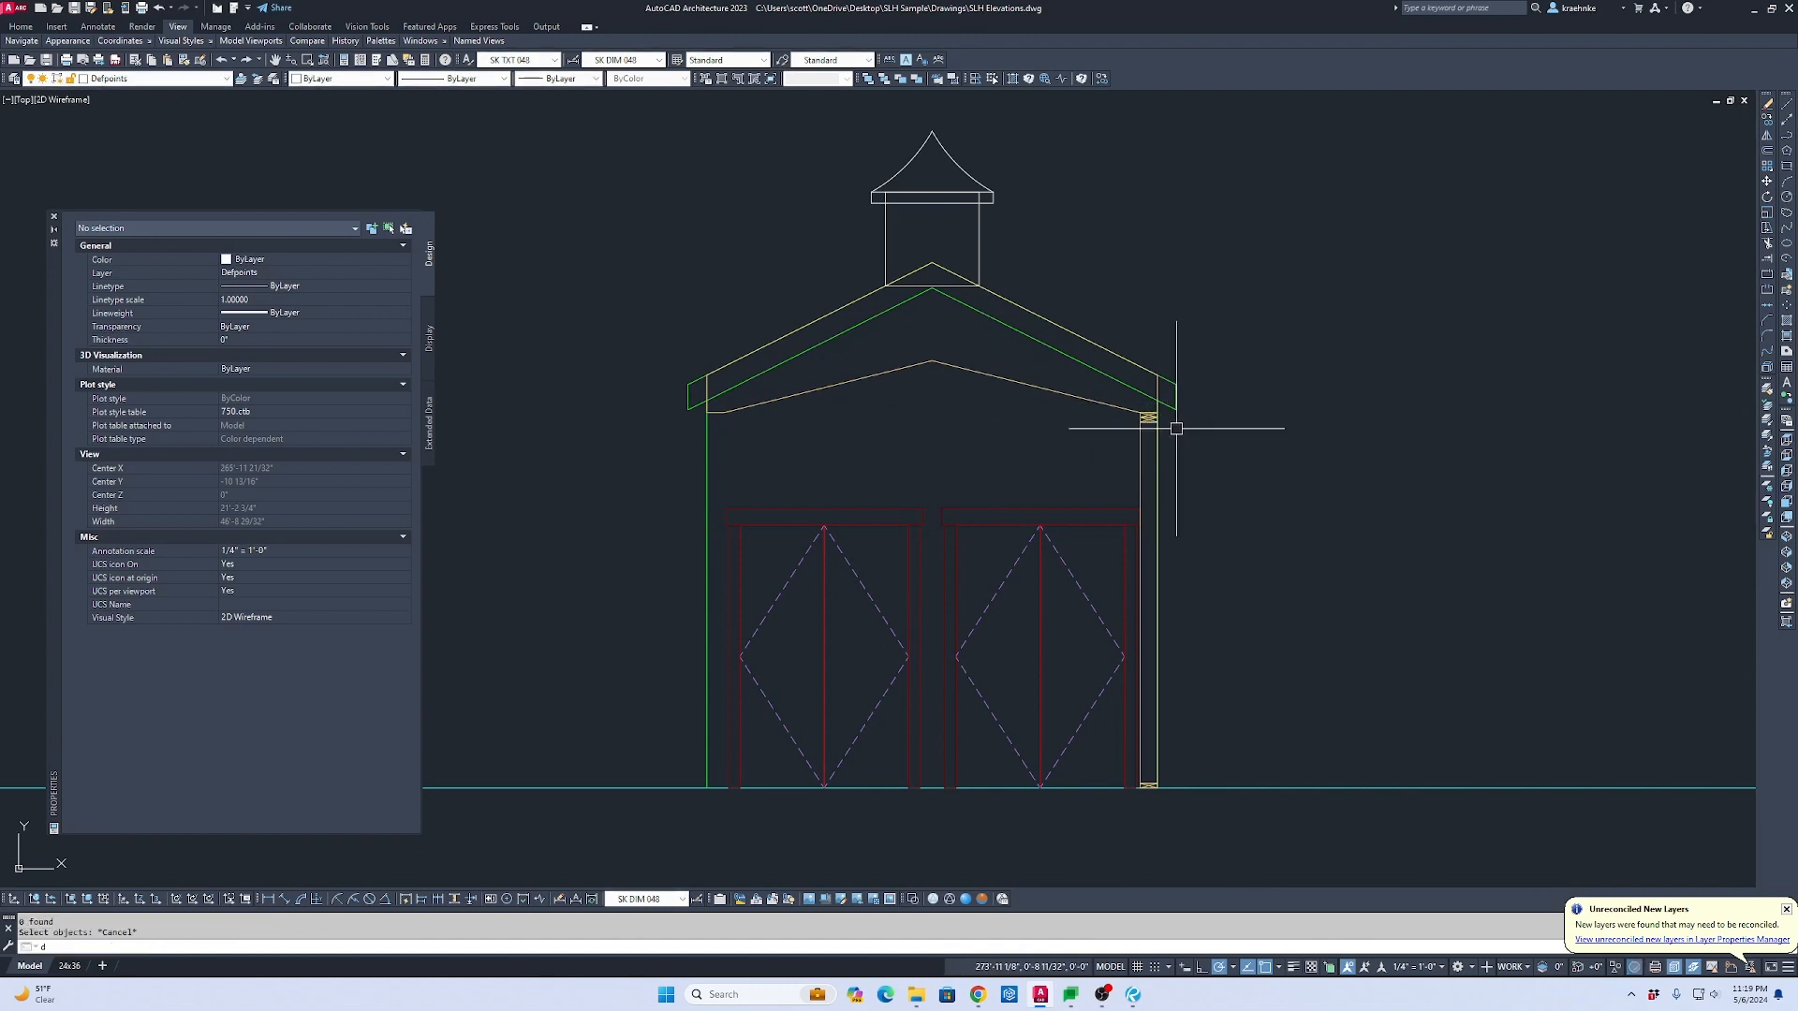
key("space")
left_click(1176, 409)
left_click(1212, 785)
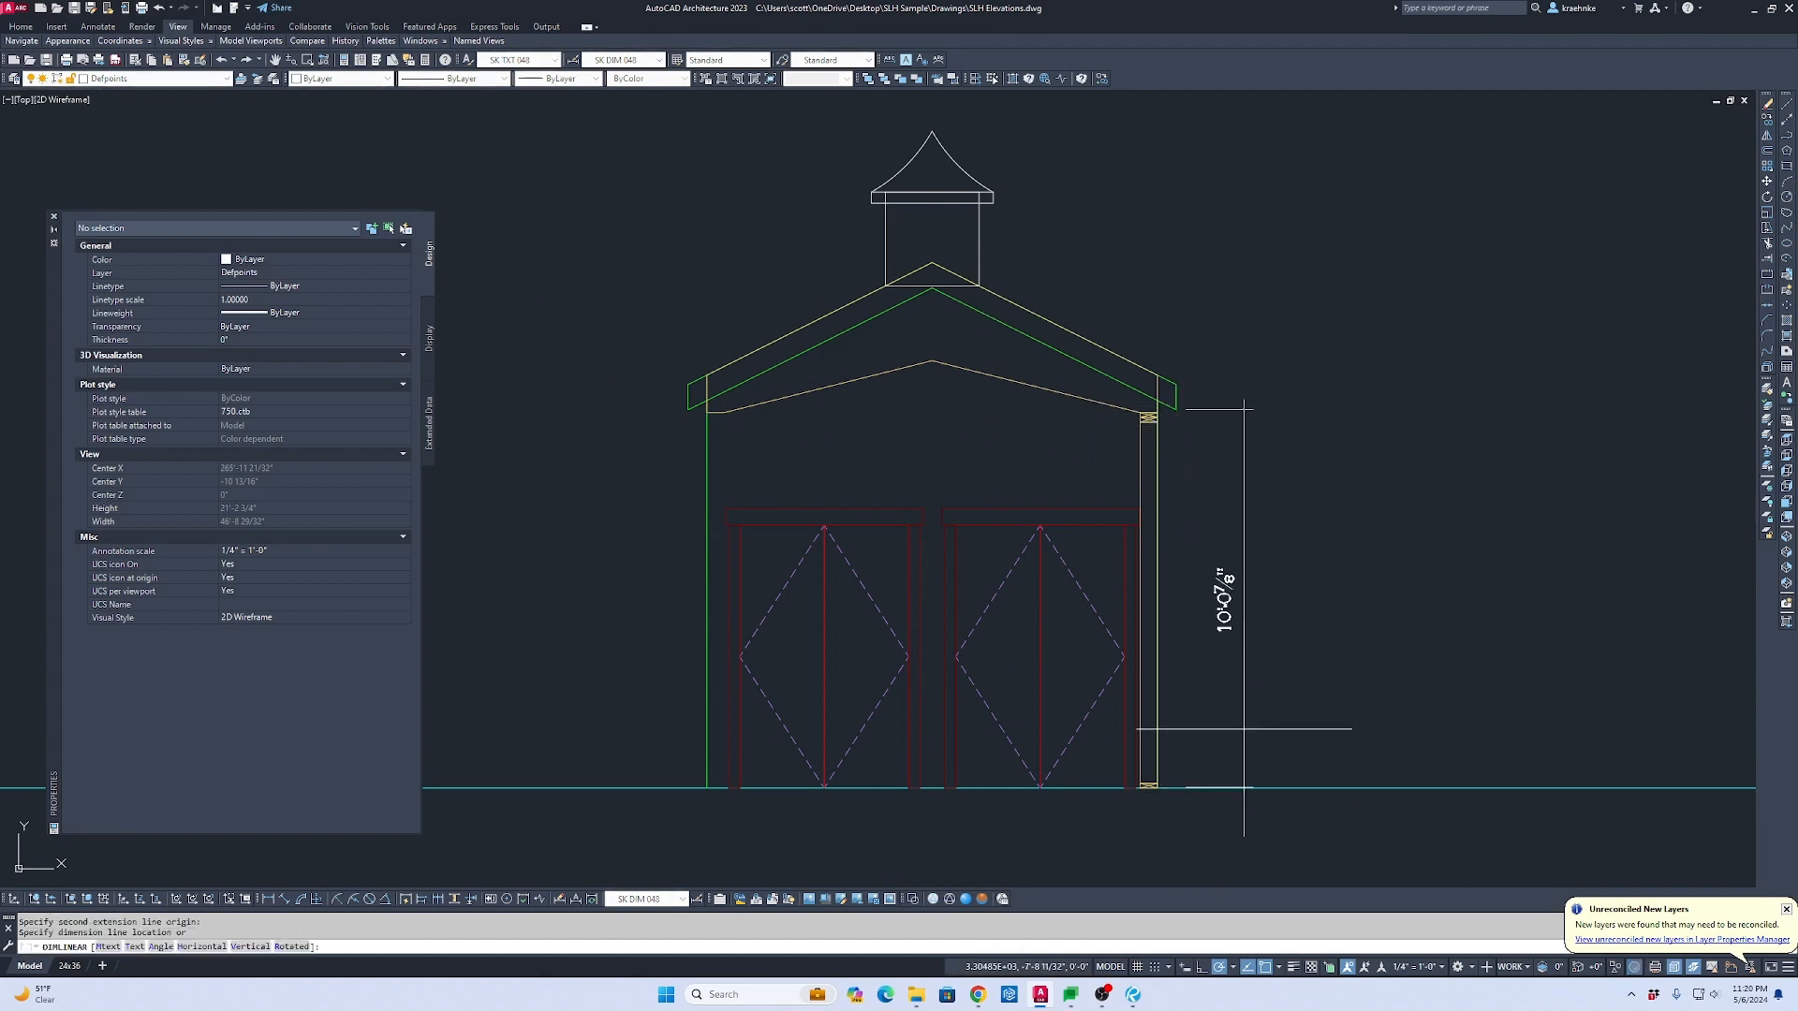
key("Escape")
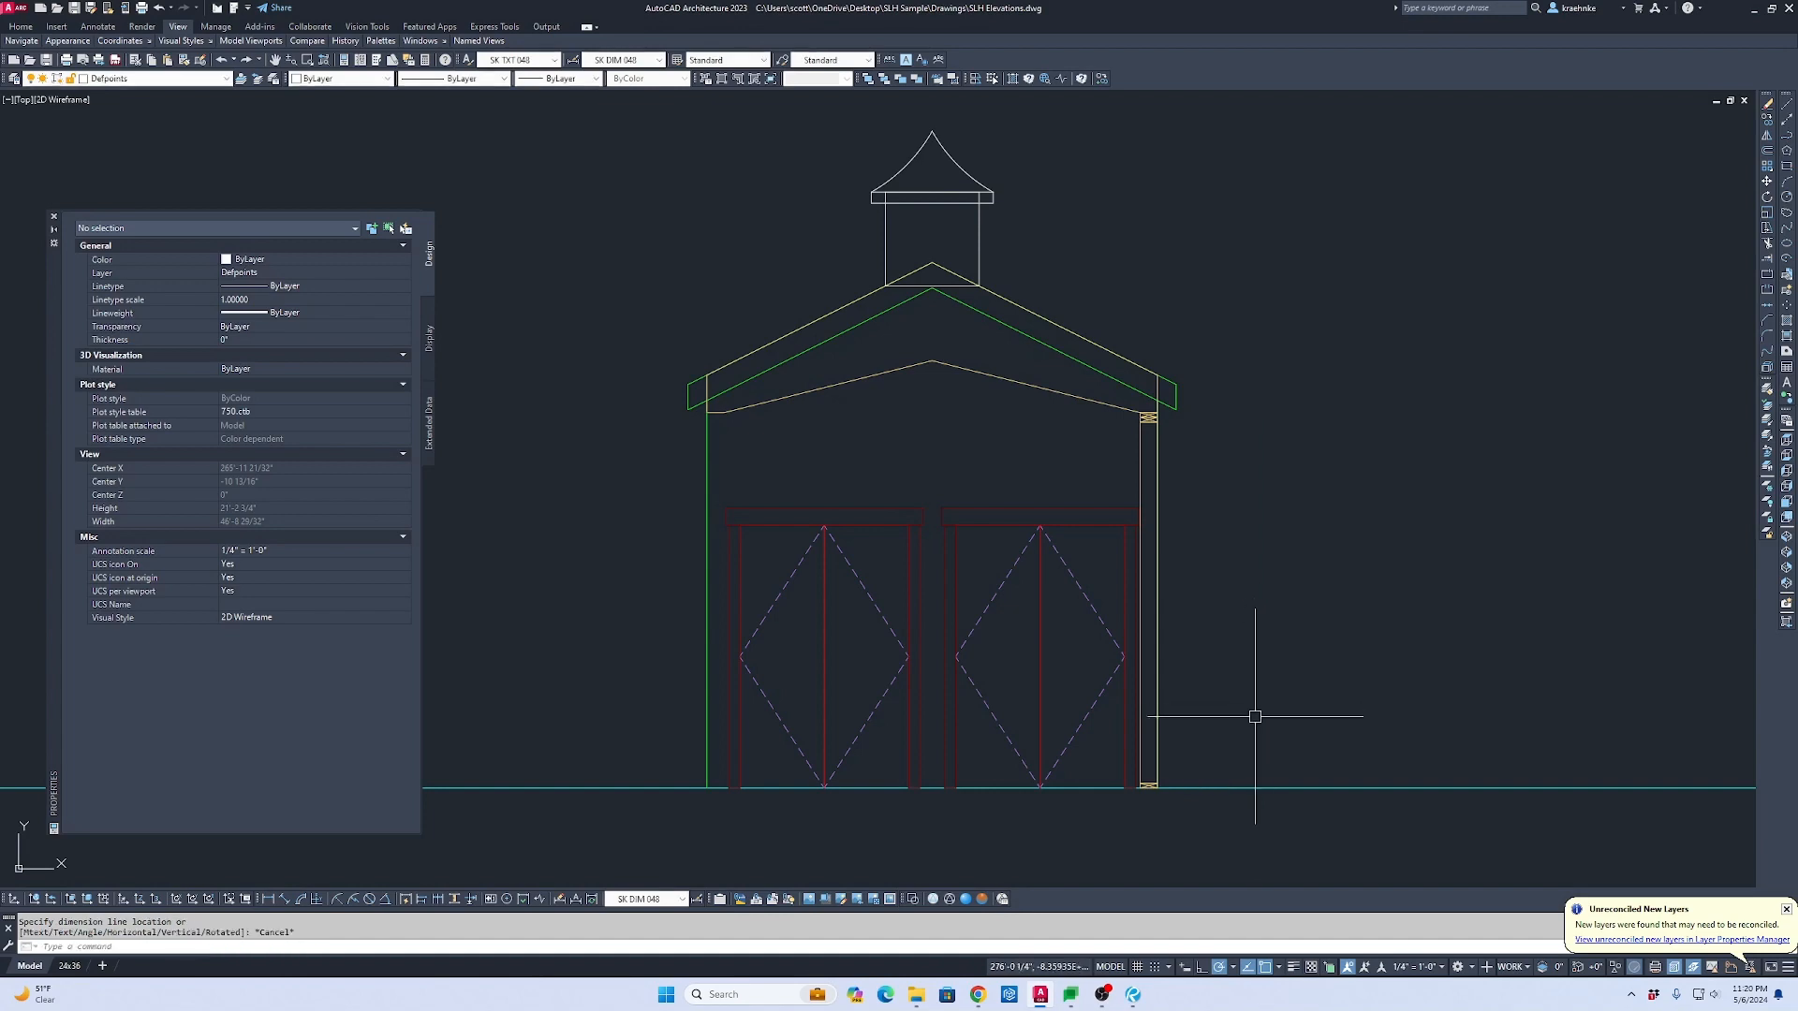
Step: Measure the depth of the wood trellis beam on the pool elevation hand sketch with a linear dimension
scroll(1123, 627, "down", 2)
mouse_move(1110, 608)
middle_mouse_down()
mouse_move(1140, 582)
mouse_move(1793, 501)
middle_mouse_up()
middle_click_drag(1025, 605, 1067, 93)
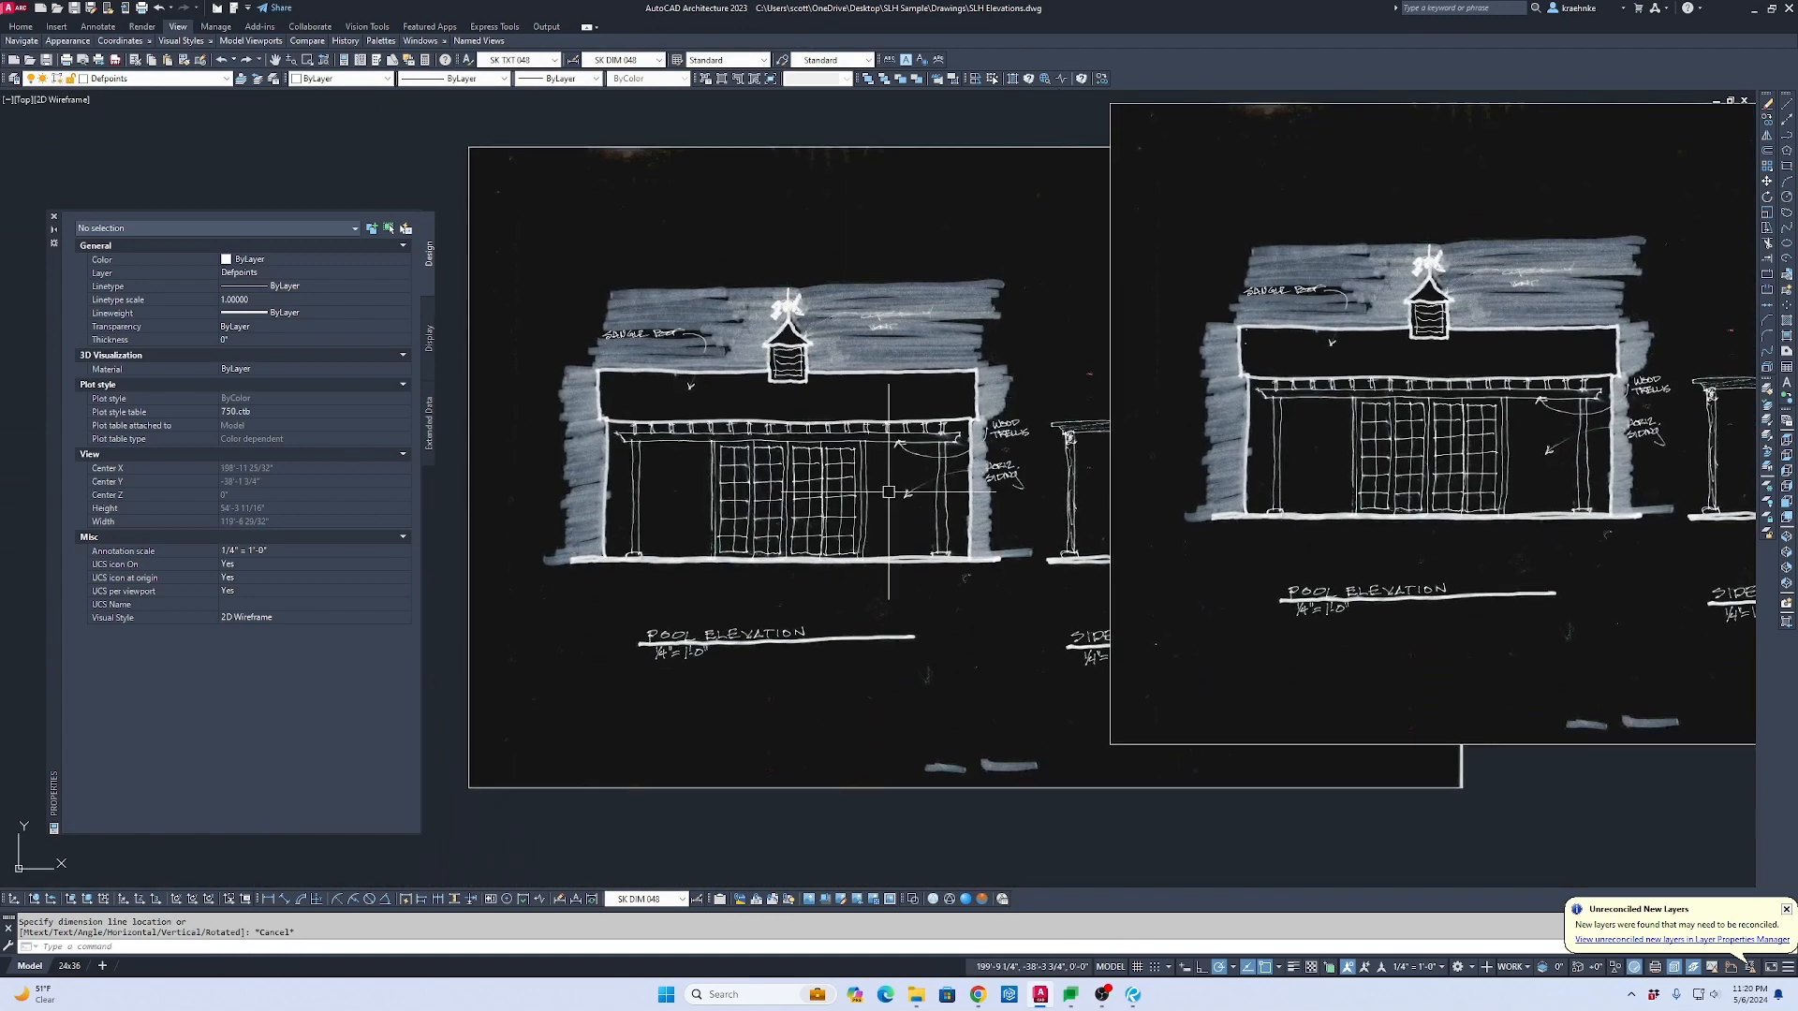
scroll(949, 413, "up", 4)
type("d")
key("Return")
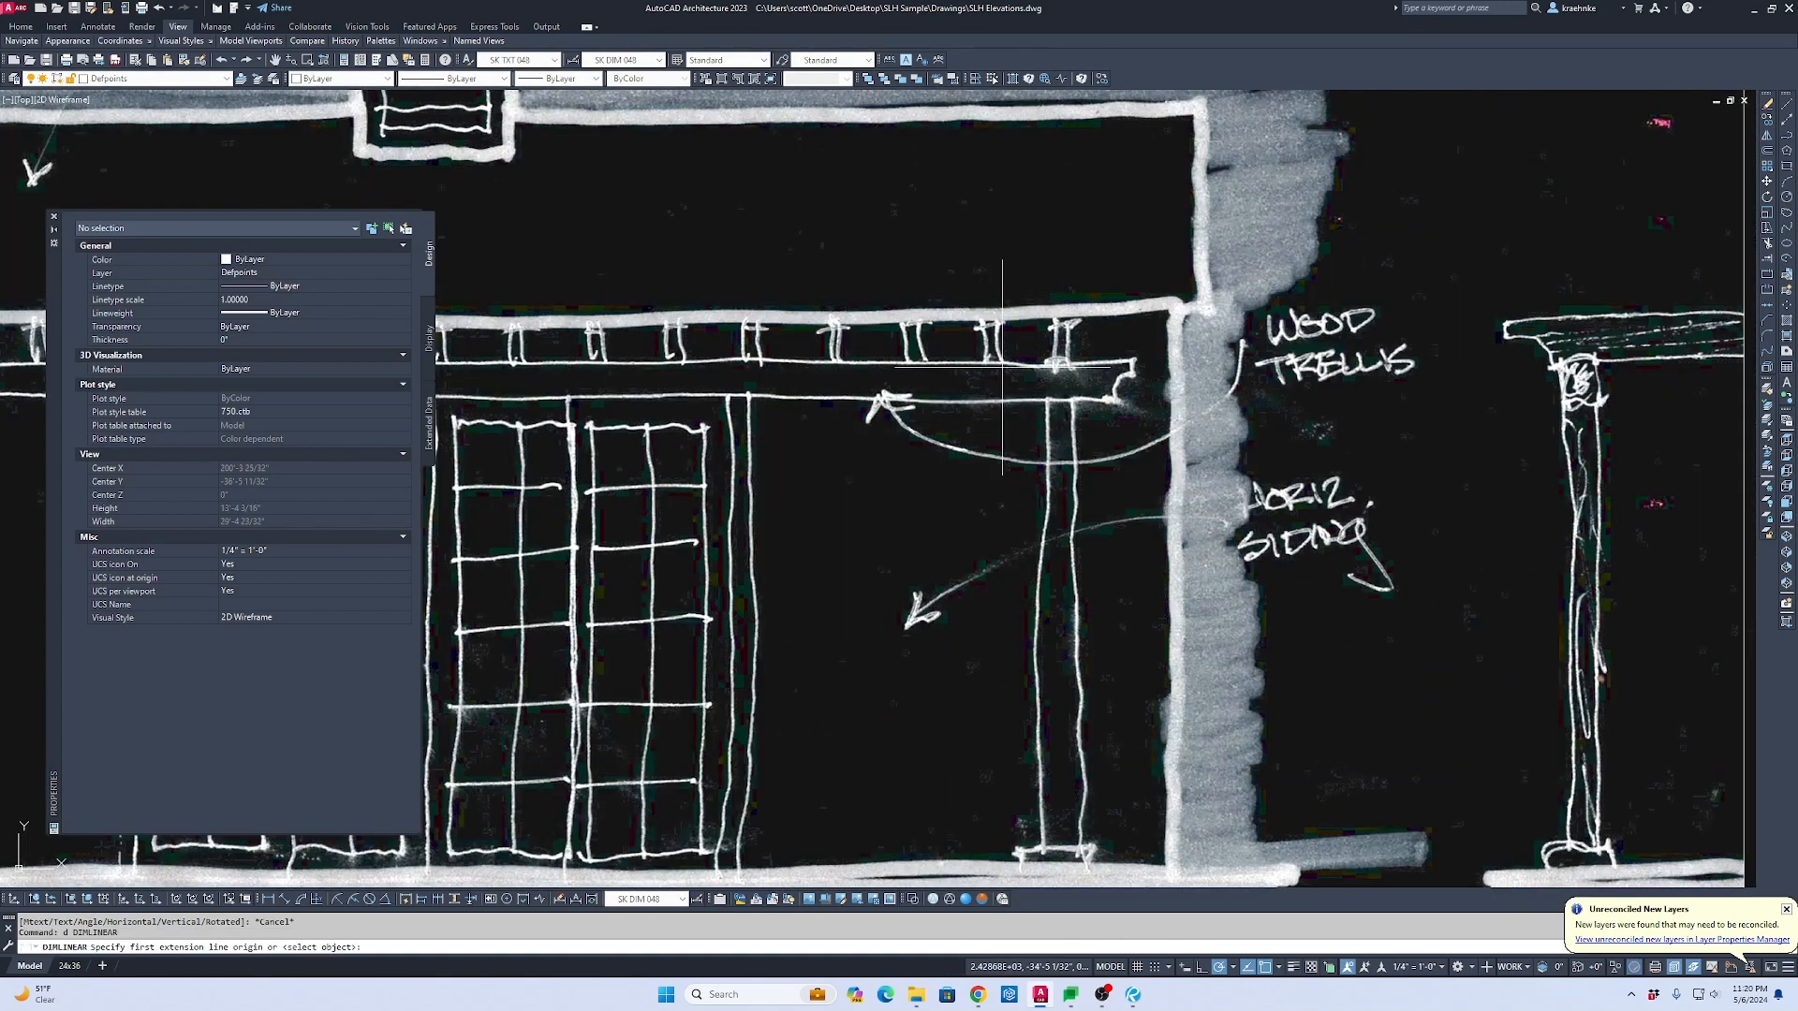
left_click(1006, 407)
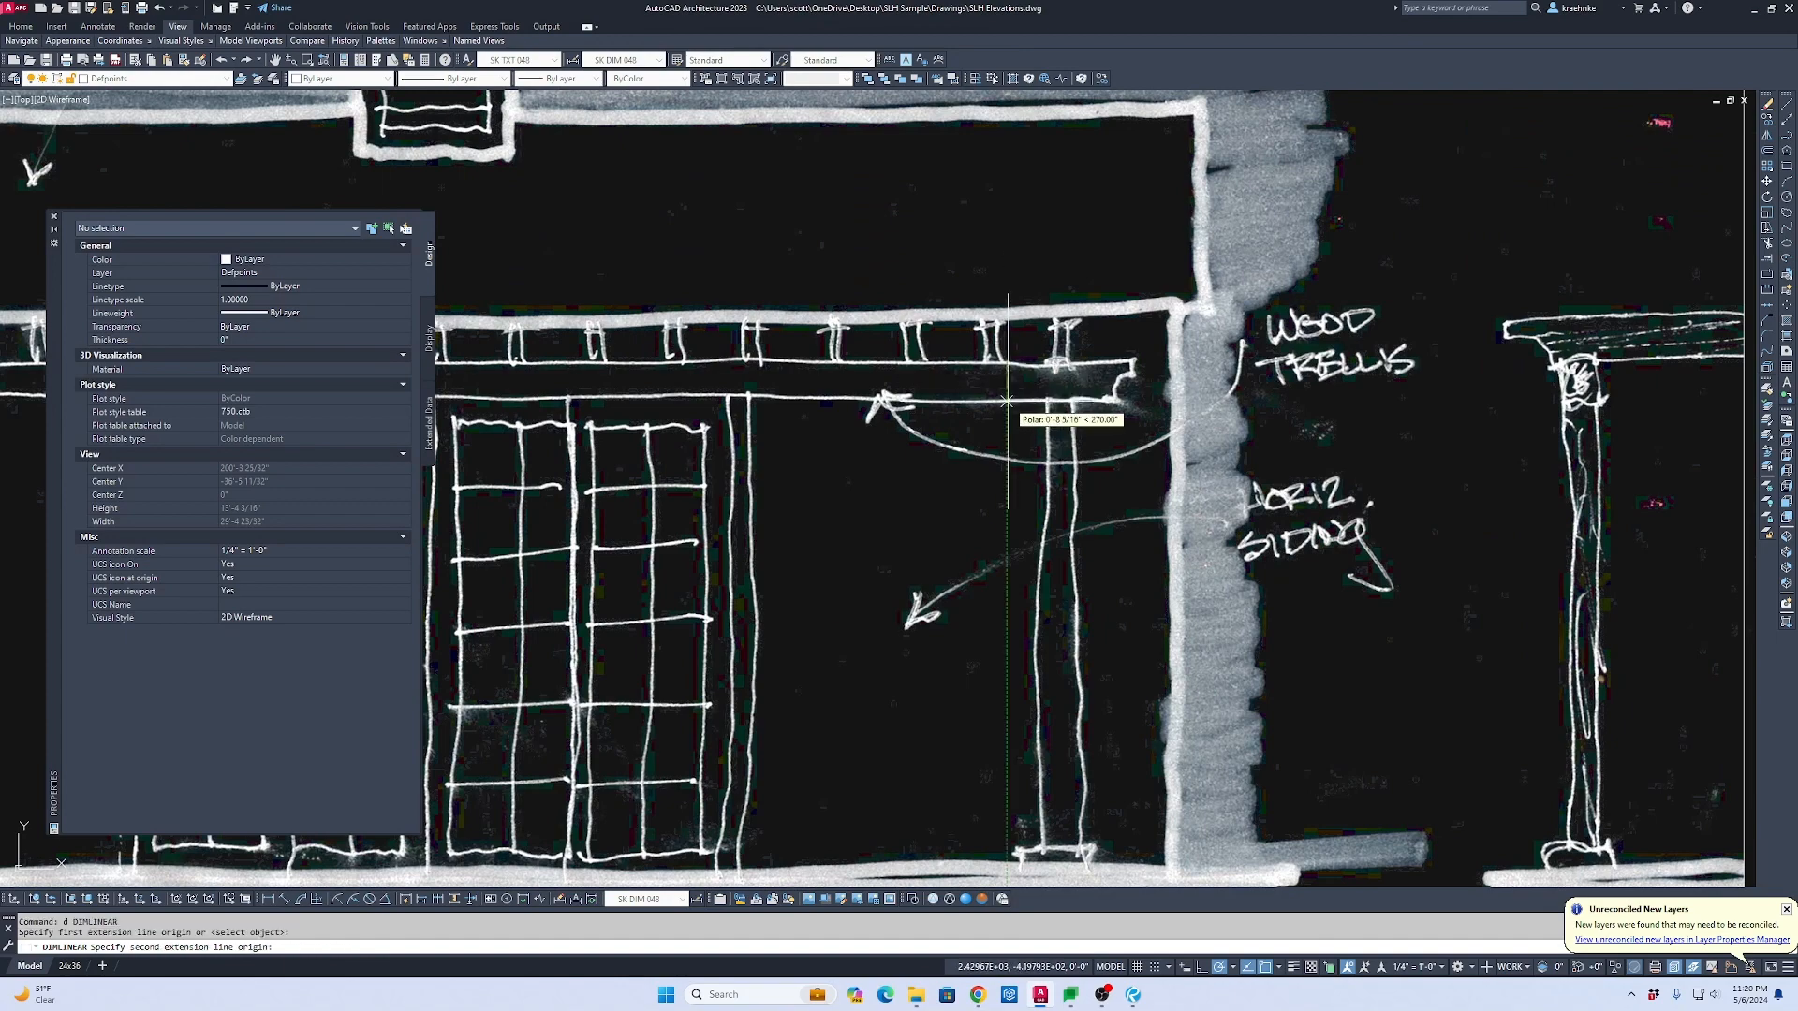
key("Escape")
scroll(1007, 402, "down", 2)
mouse_move(1055, 372)
middle_mouse_down()
mouse_move(1051, 645)
mouse_move(1071, 724)
middle_mouse_up()
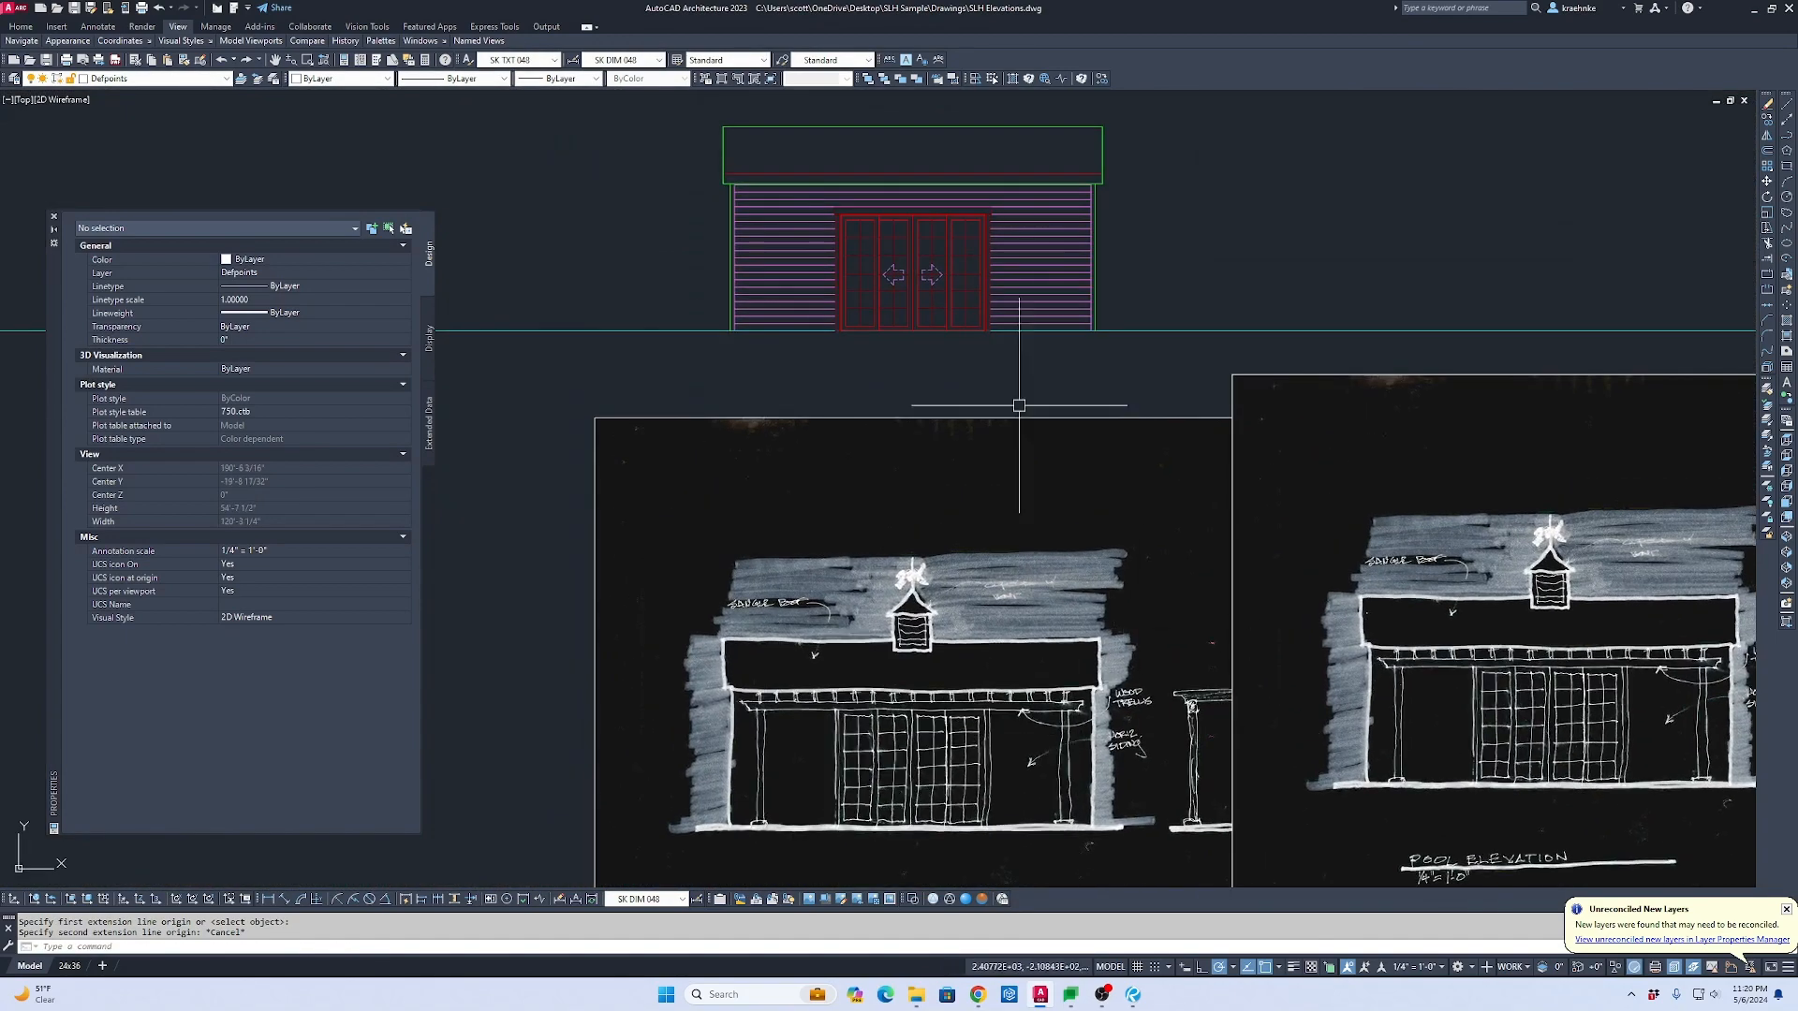
scroll(1020, 406, "down", 1)
middle_click_drag(1022, 455, 1027, 808)
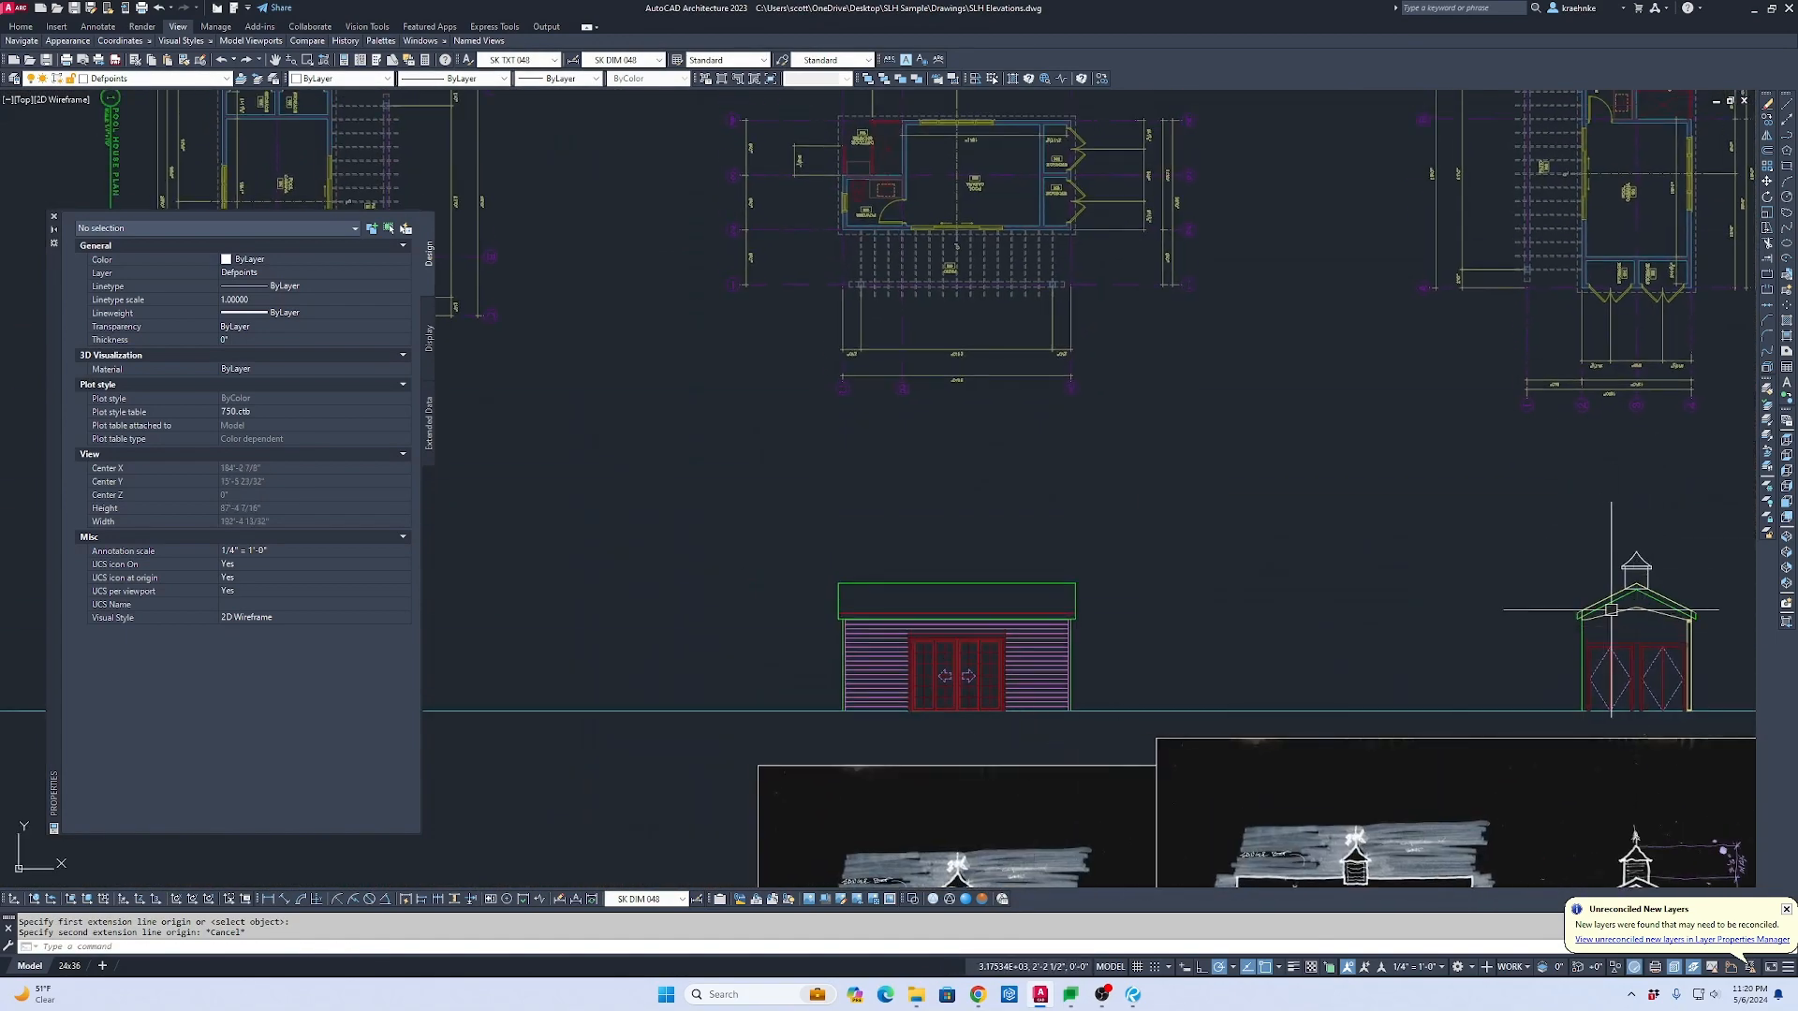
Step: Measure the width of the left trellis post on the rotated floor plan with a linear dimension
middle_click_drag(1068, 420, 1136, 574)
key("Escape")
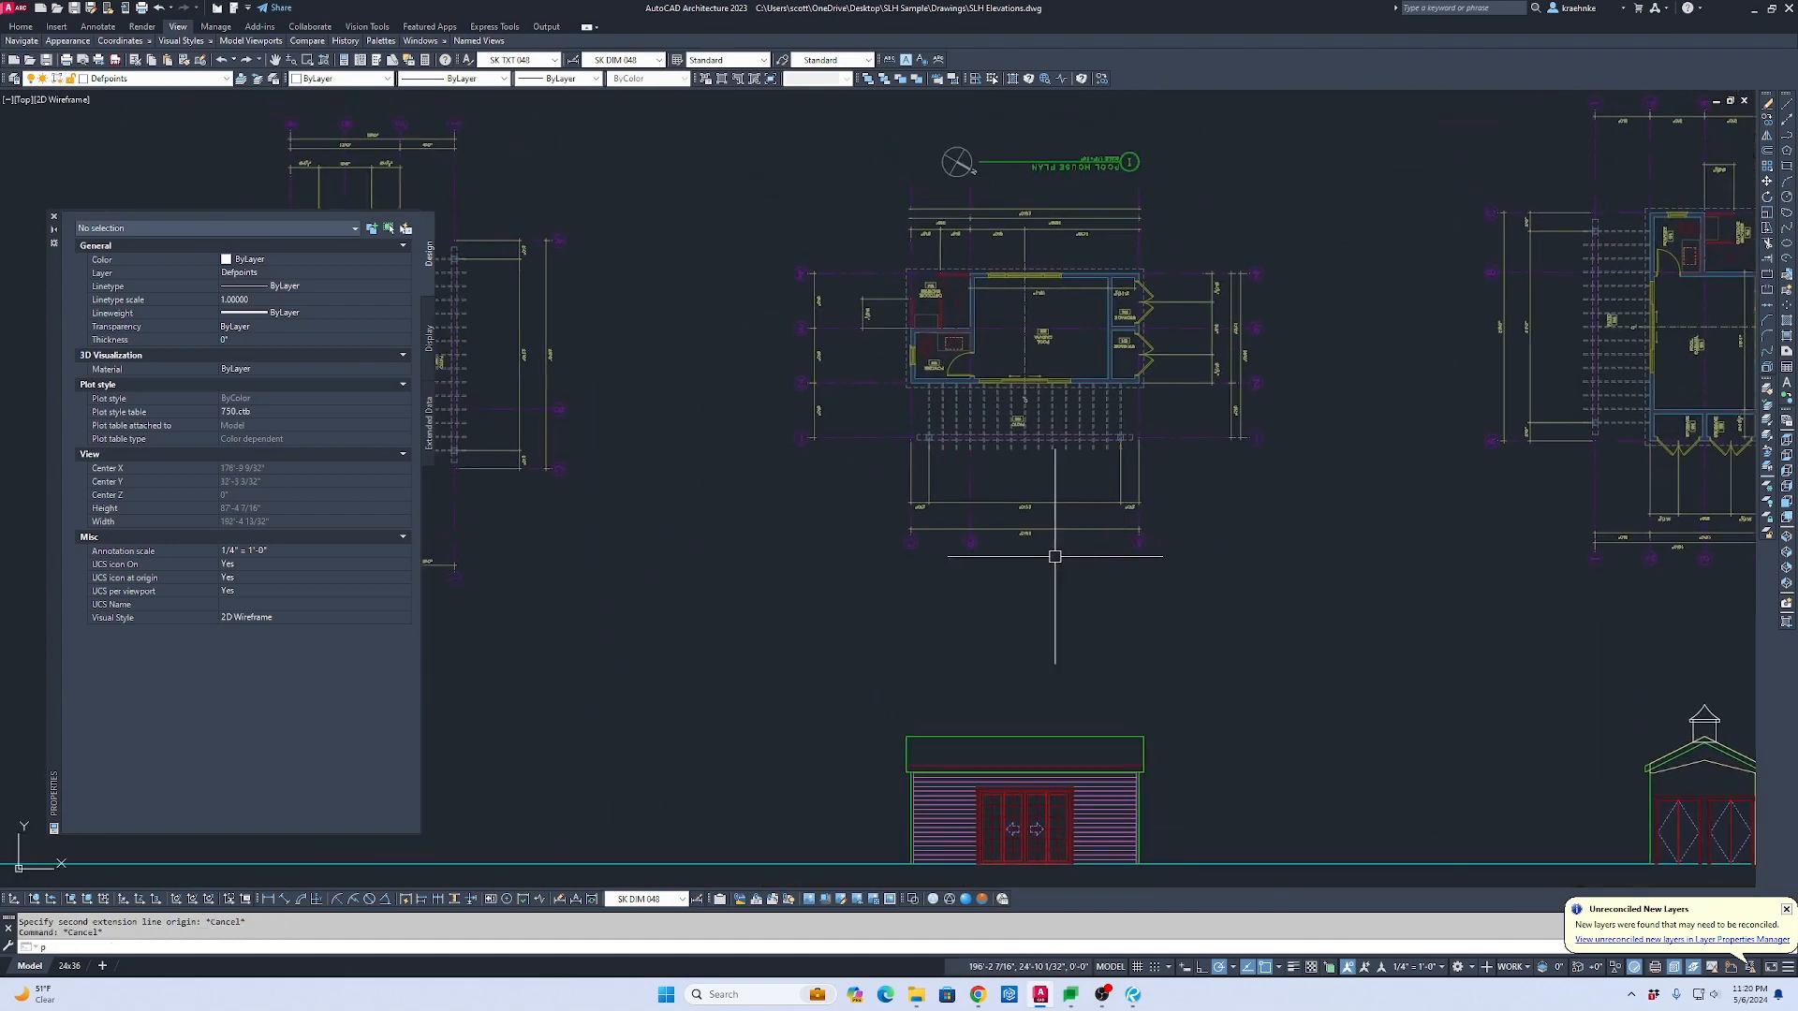
type("p")
key("Return")
scroll(943, 489, "up", 10)
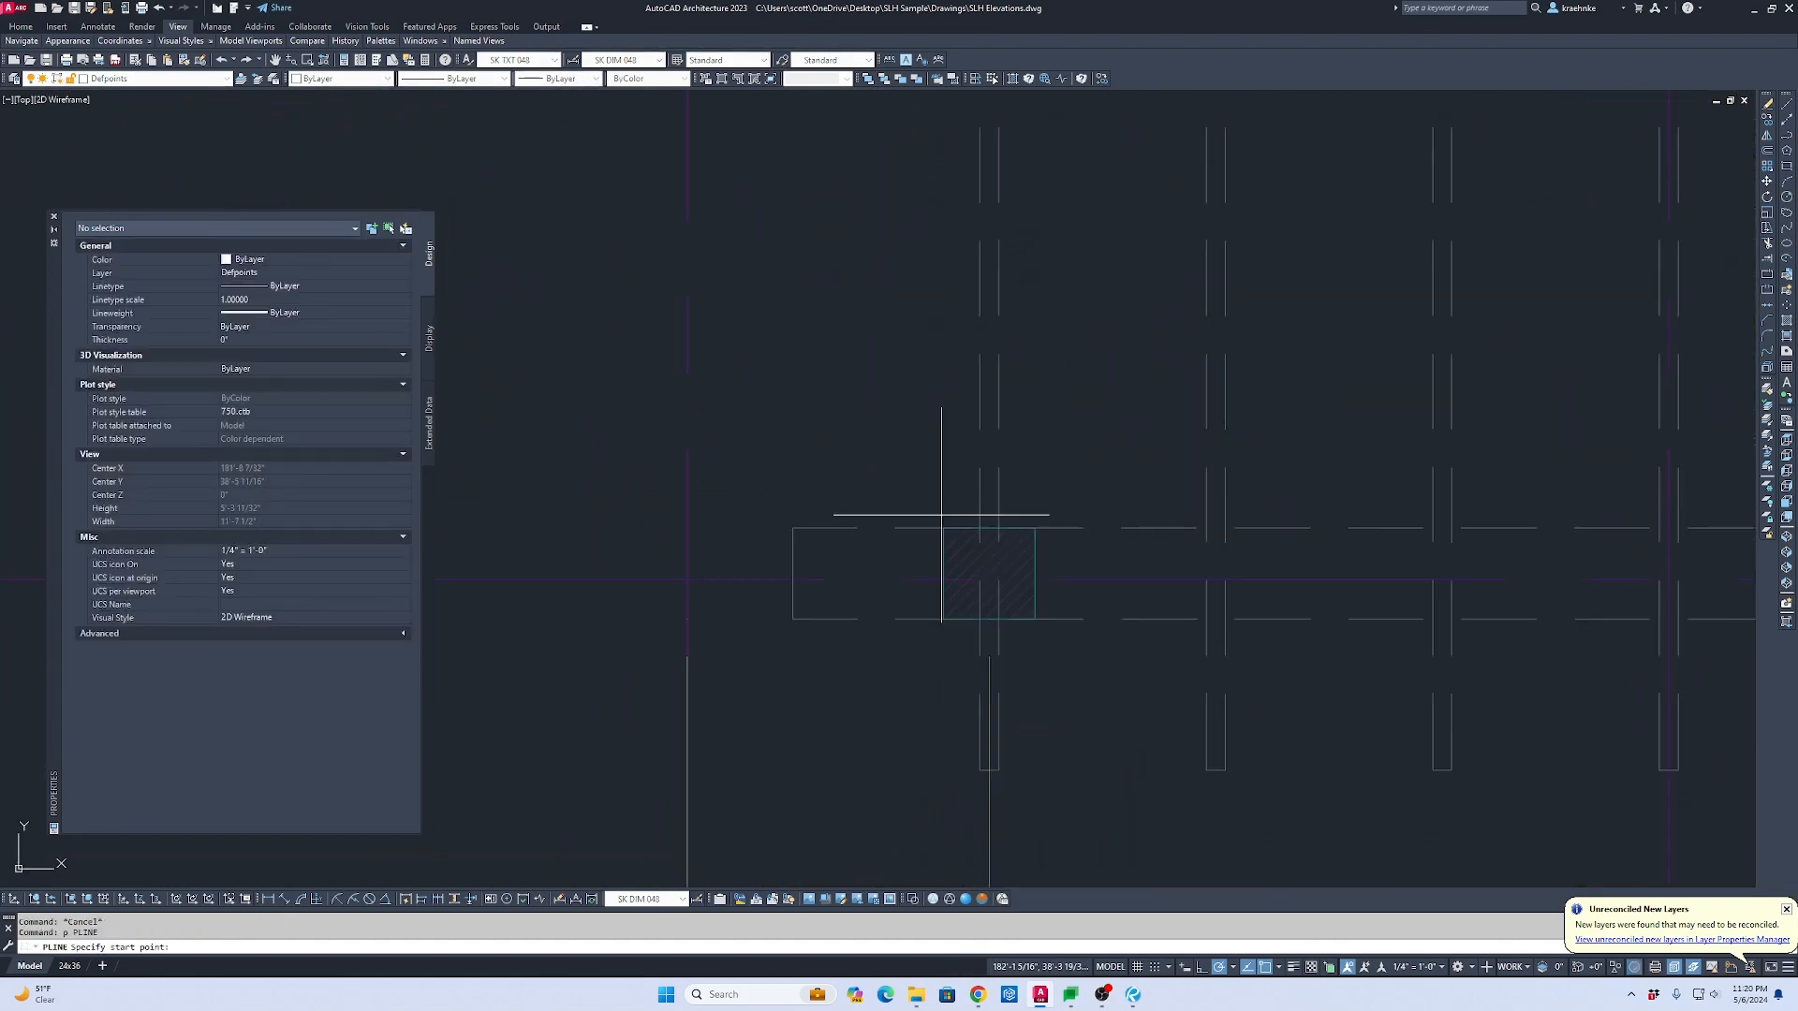
key("Escape")
type("d")
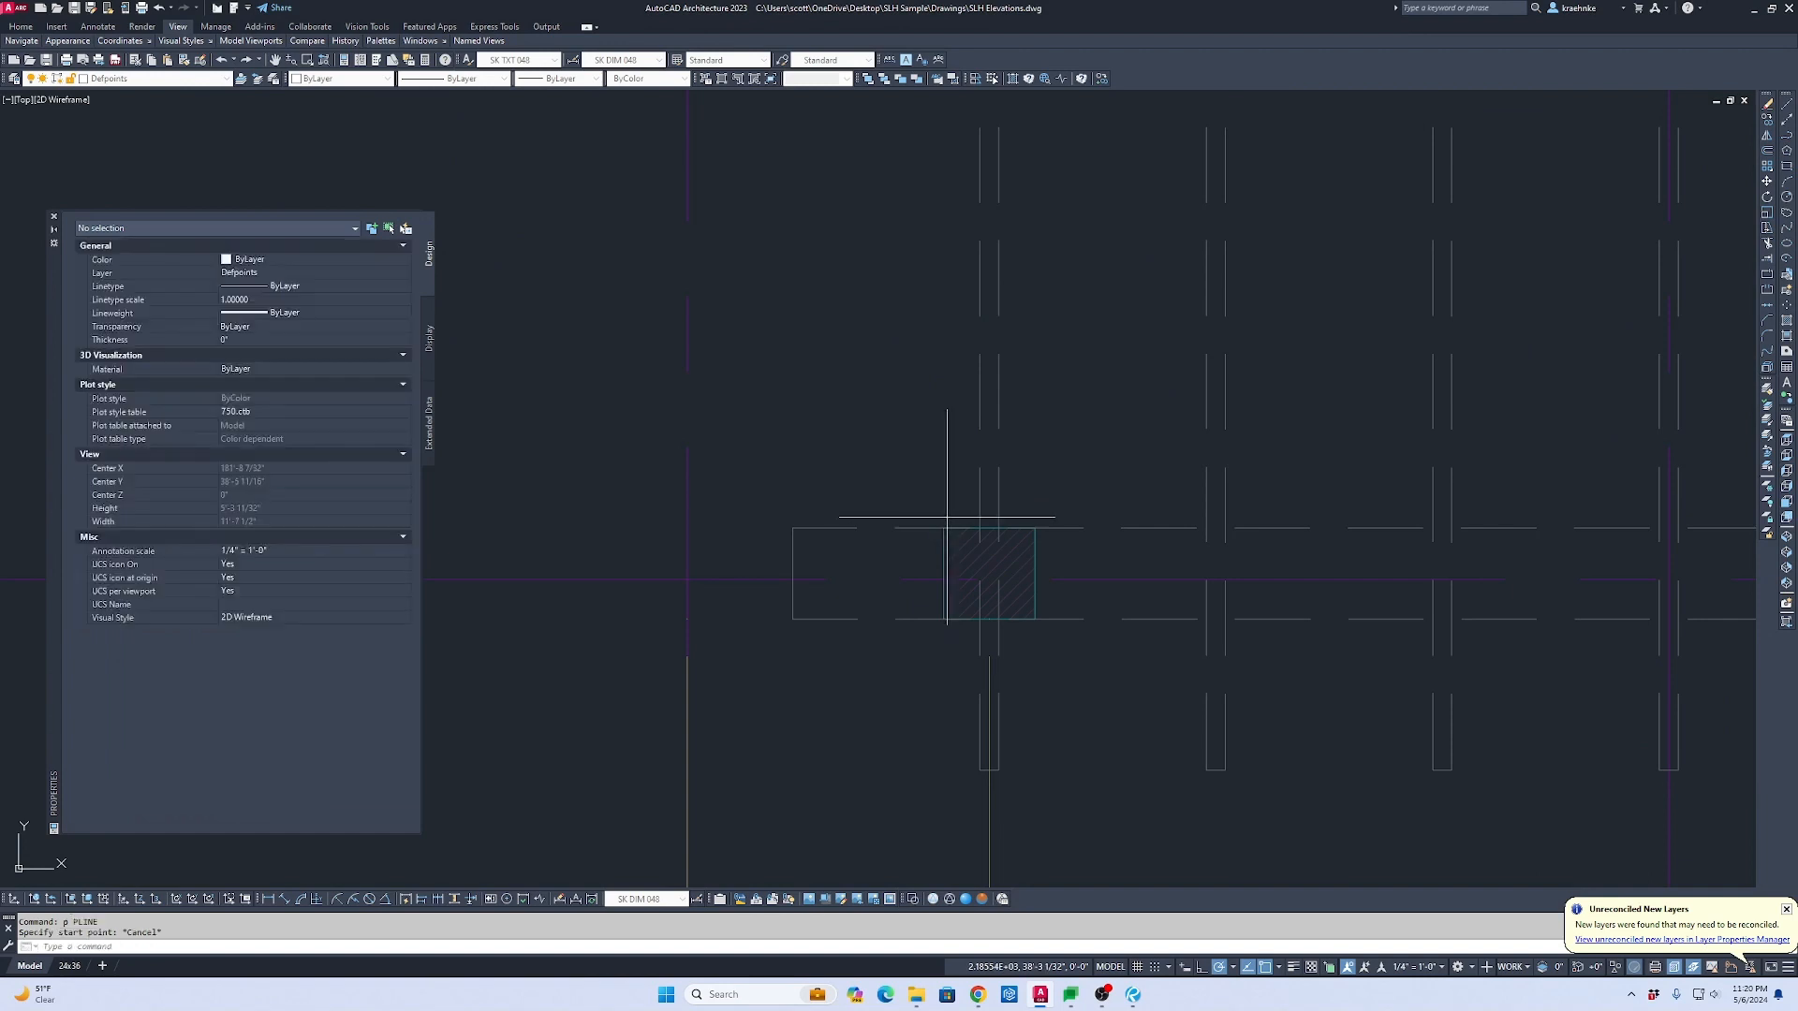
key("Return")
left_click(958, 521)
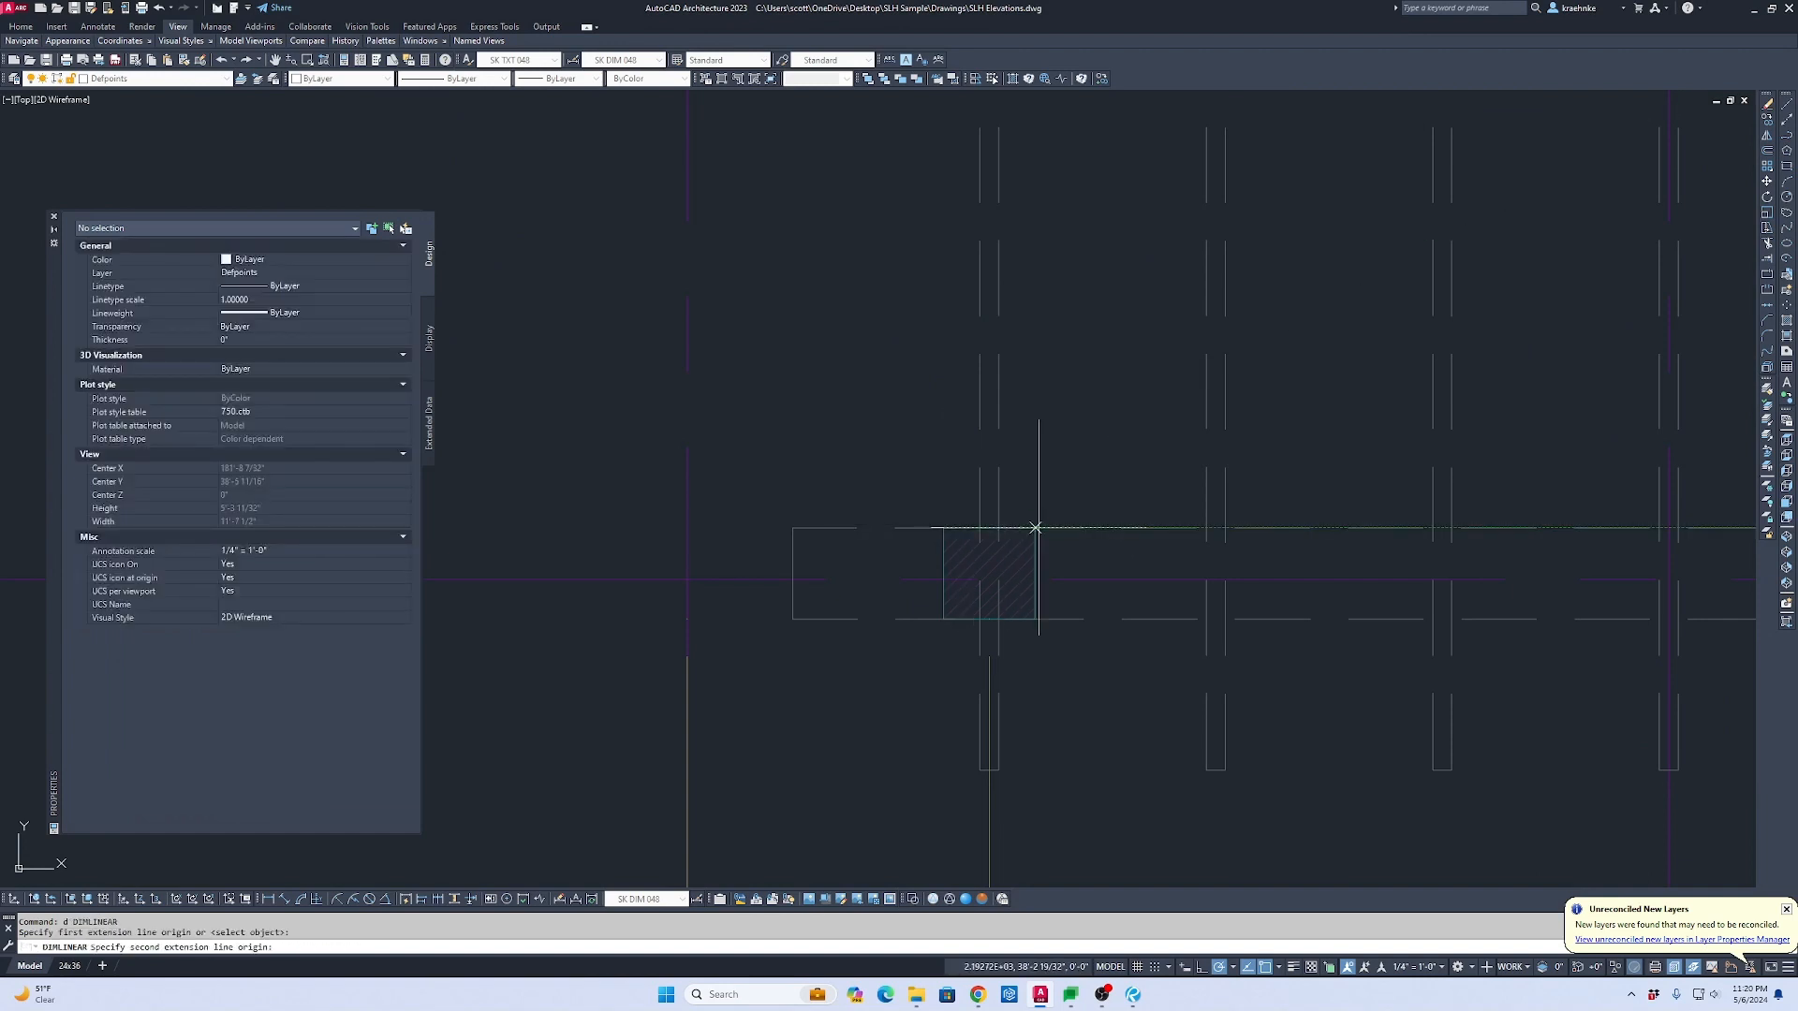
left_click(1035, 528)
key("Escape")
Step: Draw a vertical polyline from the left trellis post's upper-left corner on the plan down past the pool elevation's ground line
type("p")
key("Return")
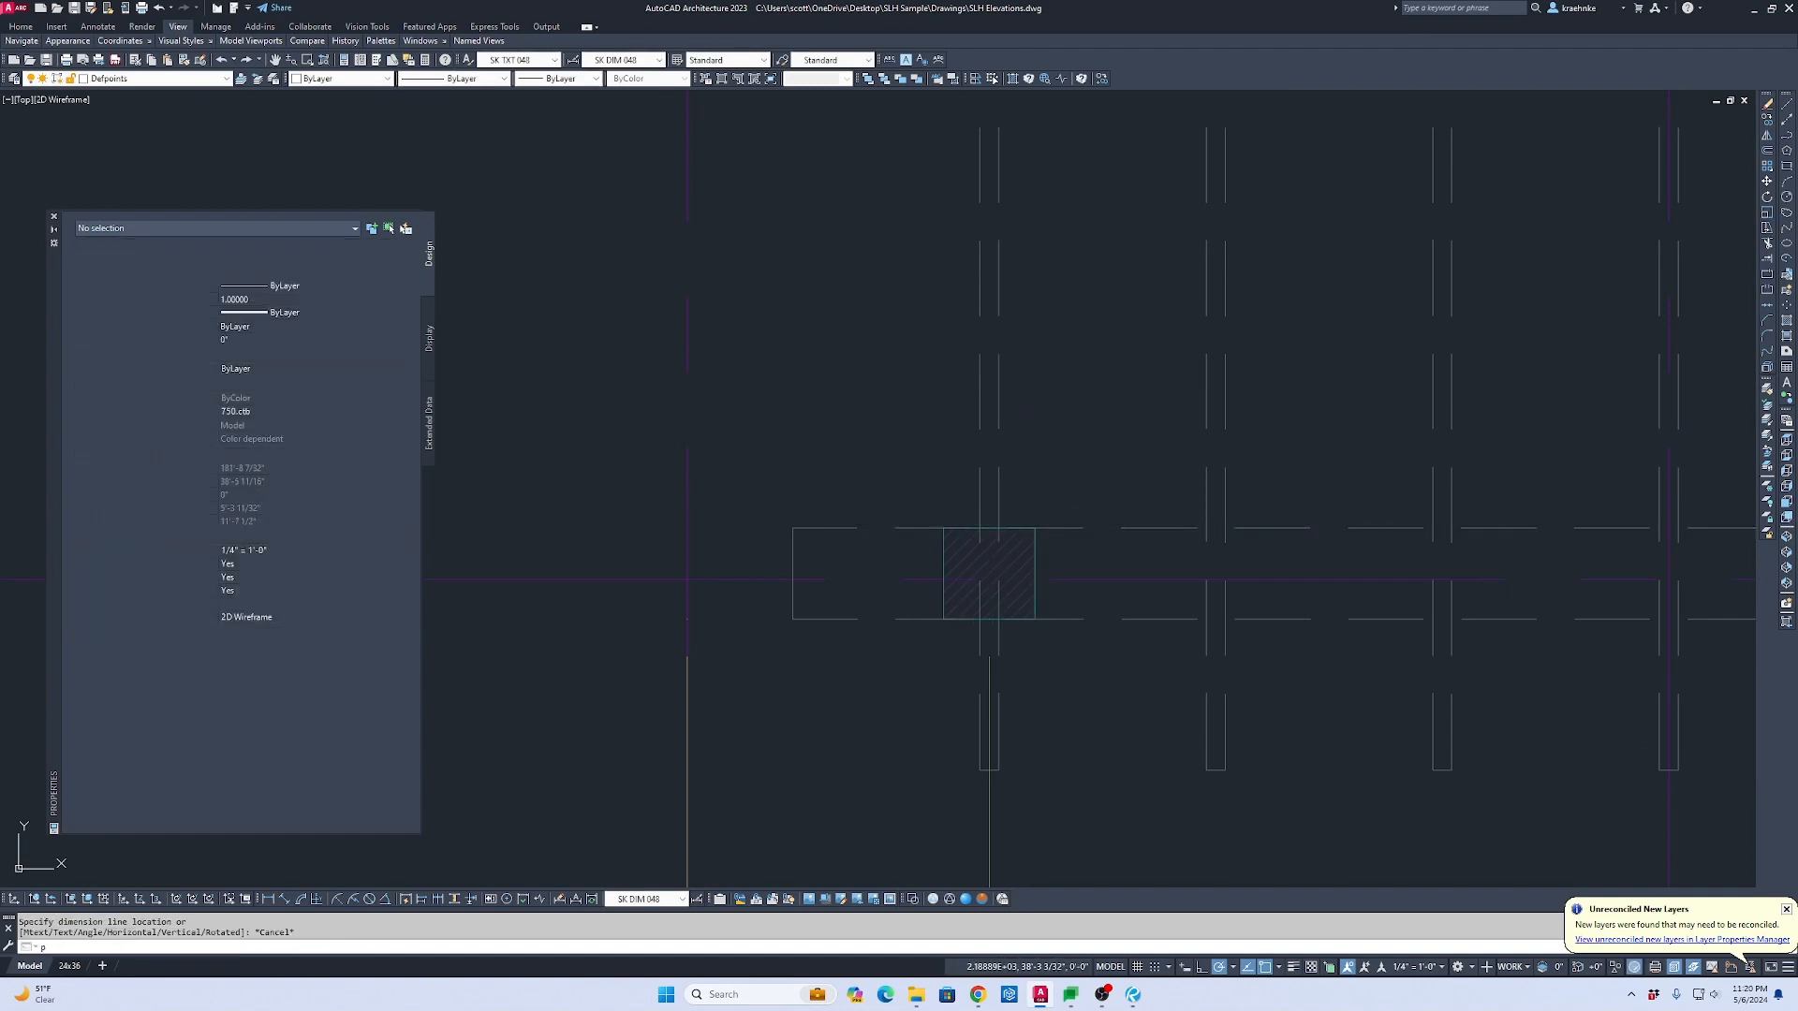
left_click(951, 542)
scroll(980, 750, "down", 8)
middle_click_drag(979, 750, 991, 237)
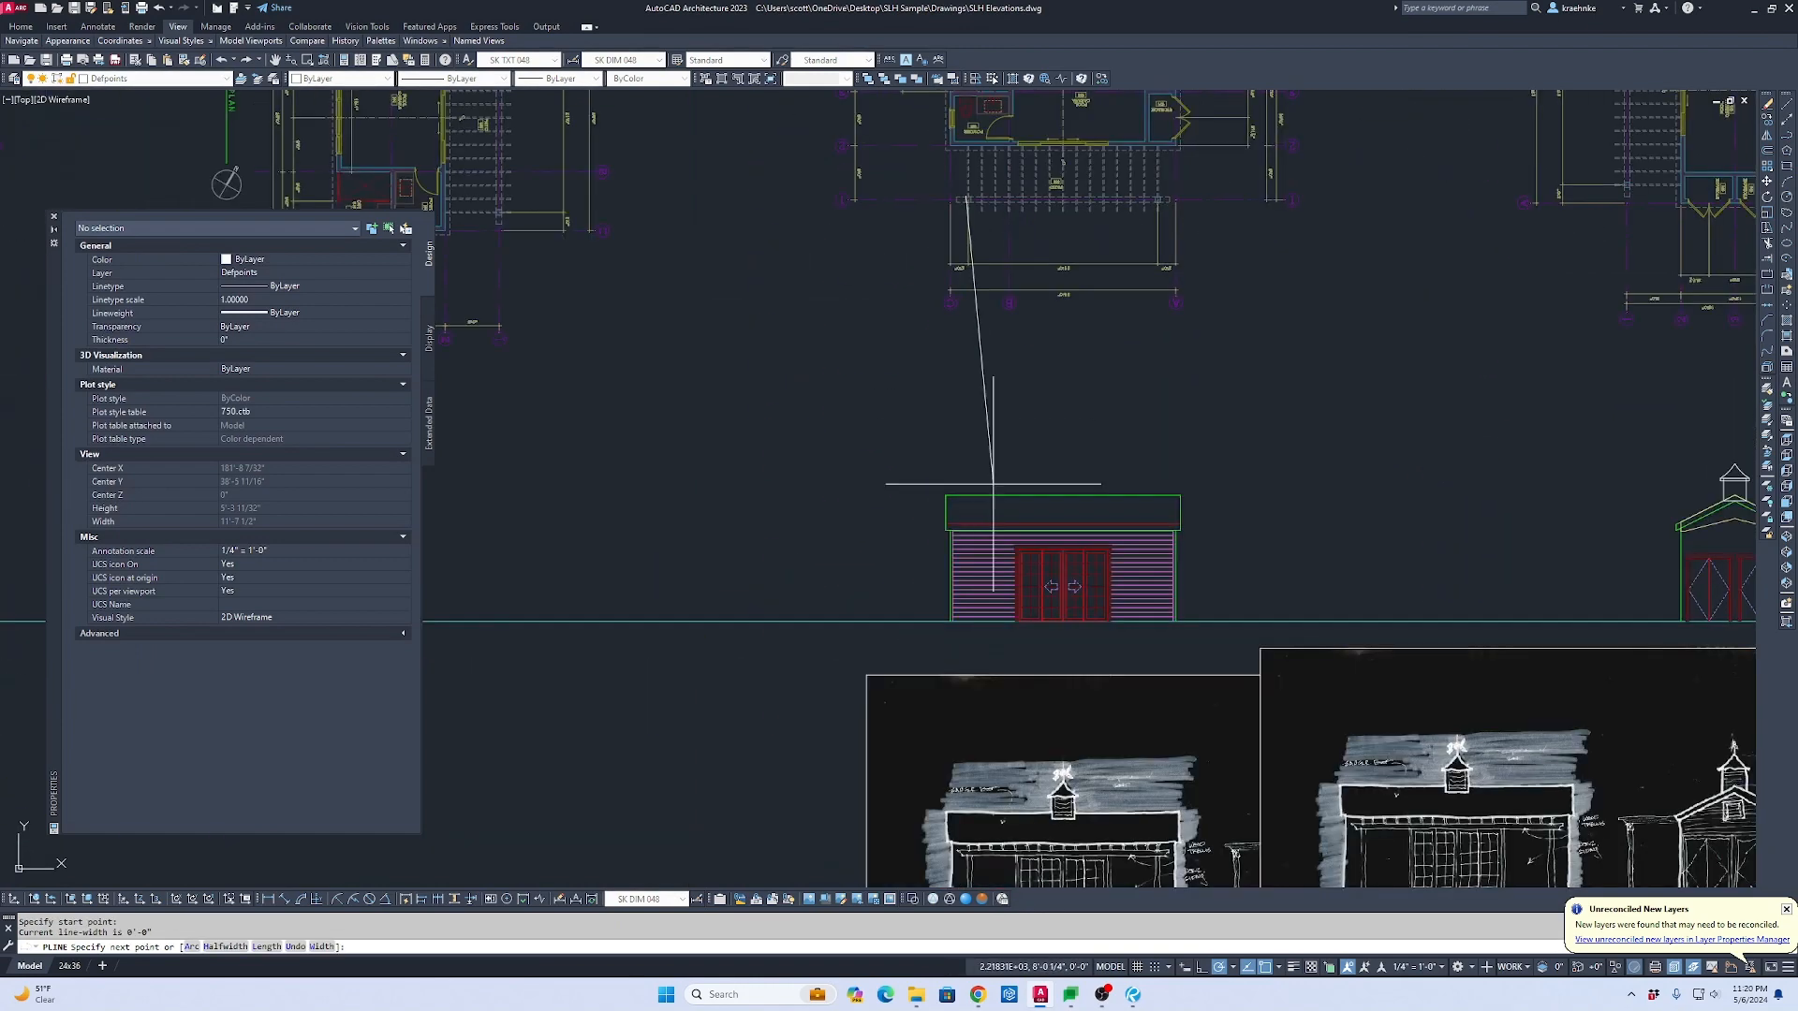
scroll(972, 662, "up", 3)
left_click(955, 662)
key("Escape")
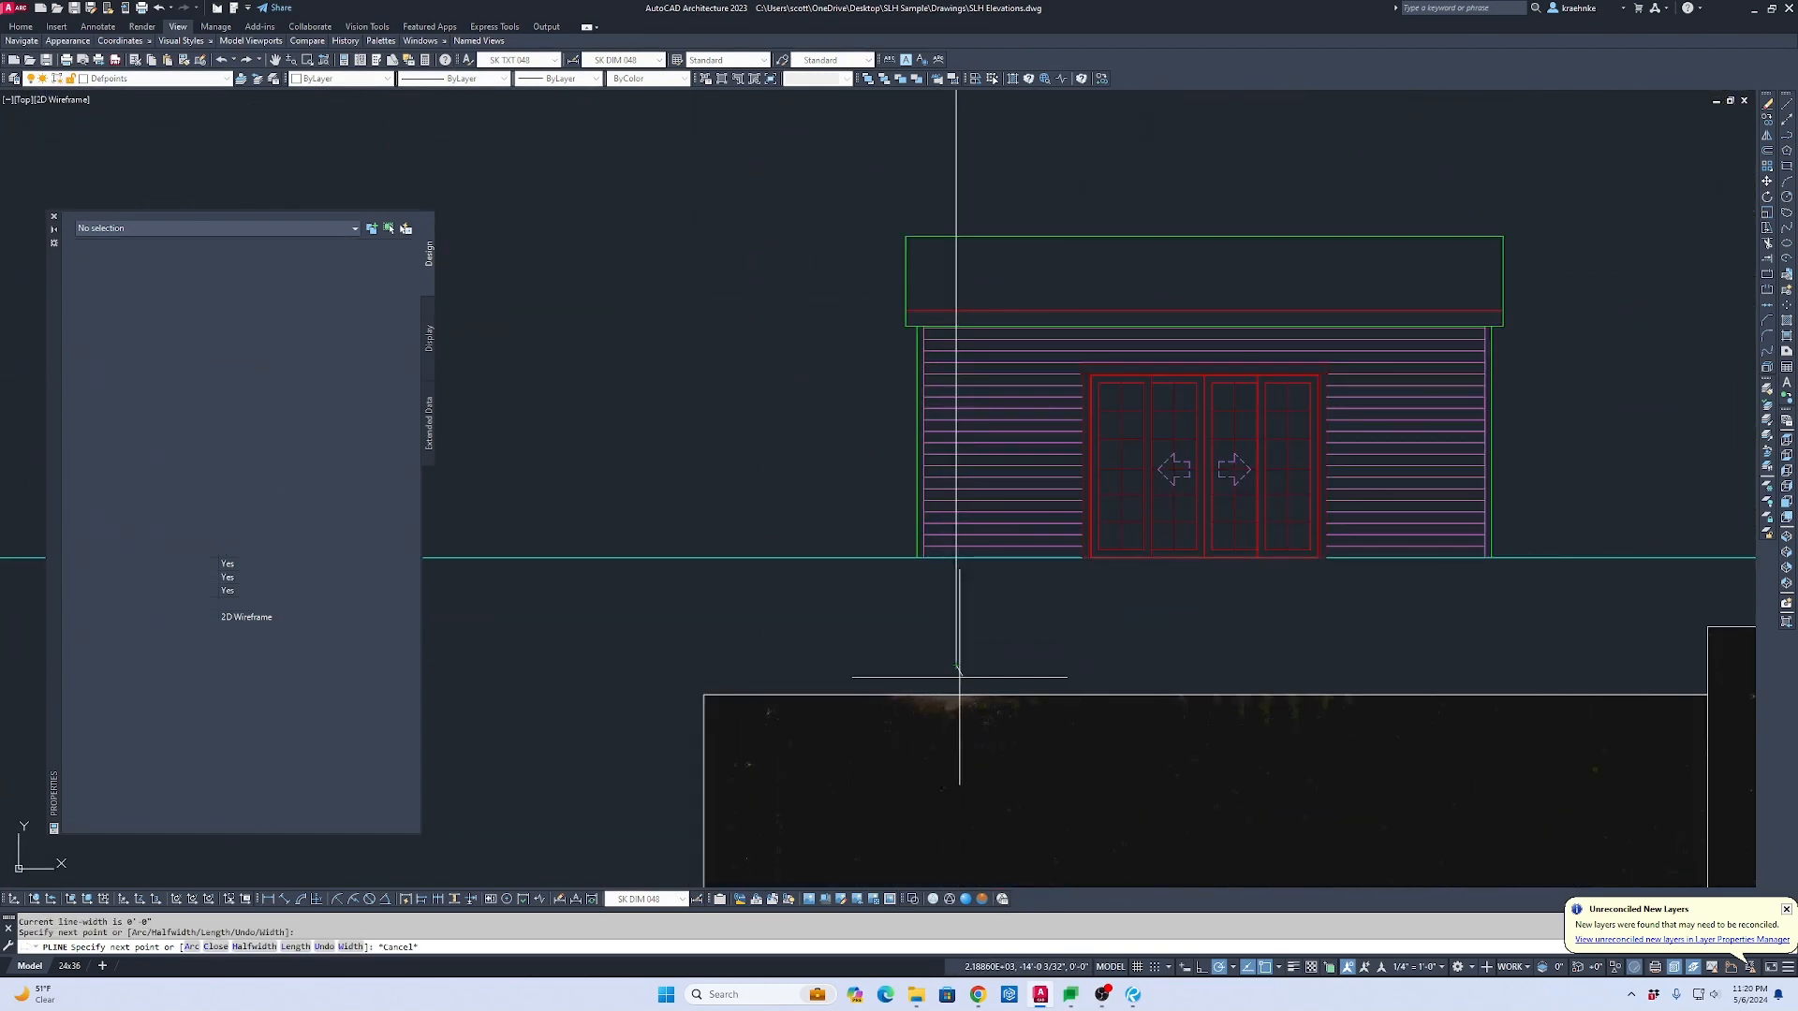
Step: Examine the trellis posts and their bases on the pool elevation hand sketch
scroll(983, 701, "down", 2)
middle_click_drag(983, 700, 906, 214)
scroll(970, 455, "up", 6)
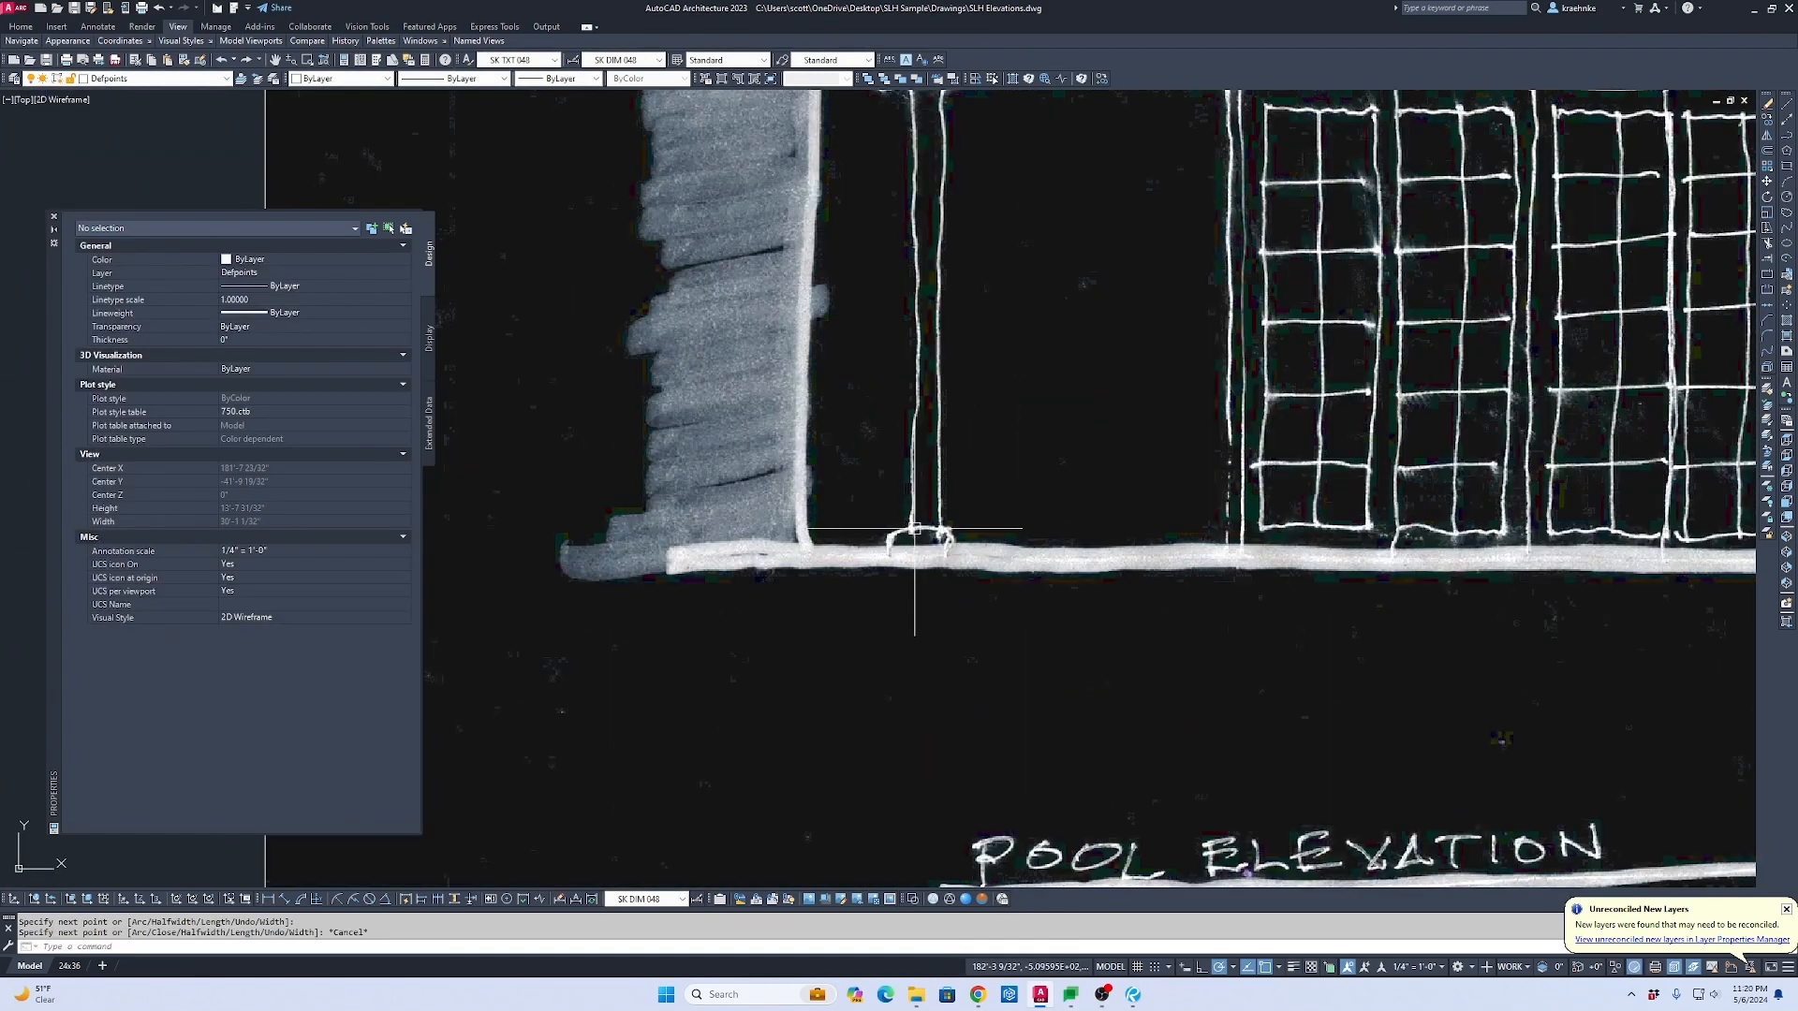
scroll(894, 557, "down", 1)
middle_click_drag(894, 557, 370, 568)
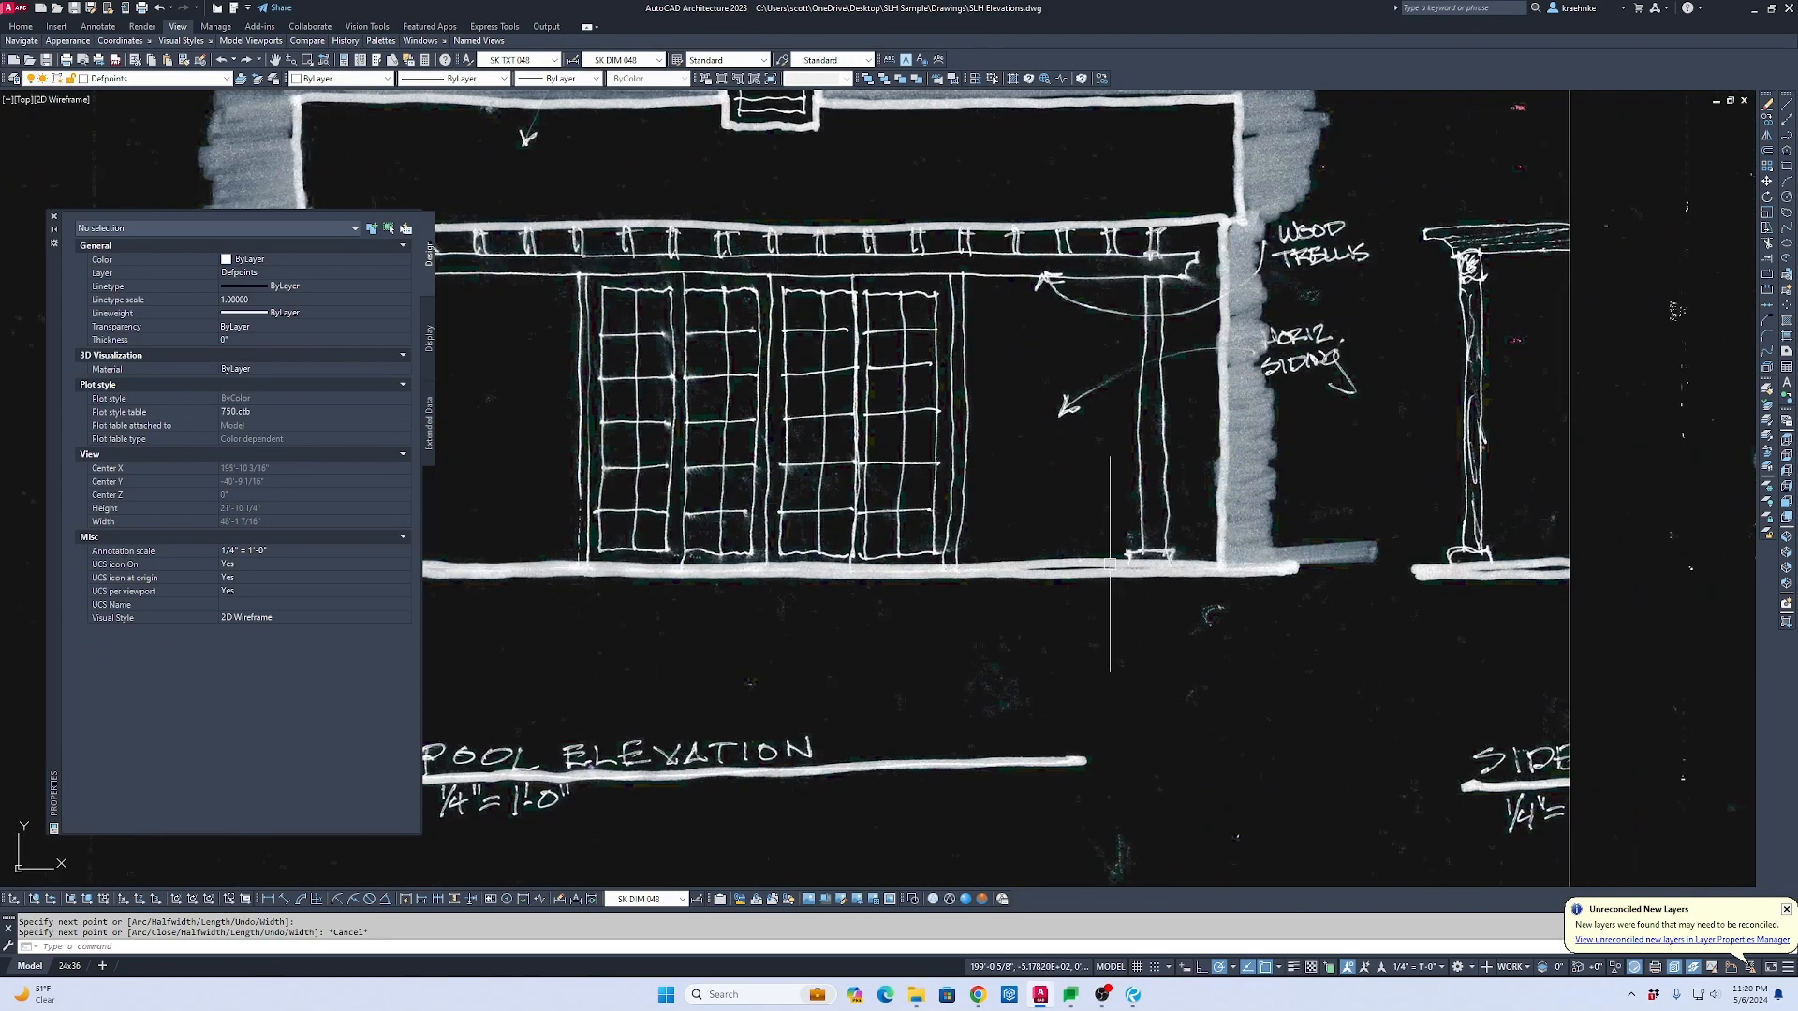
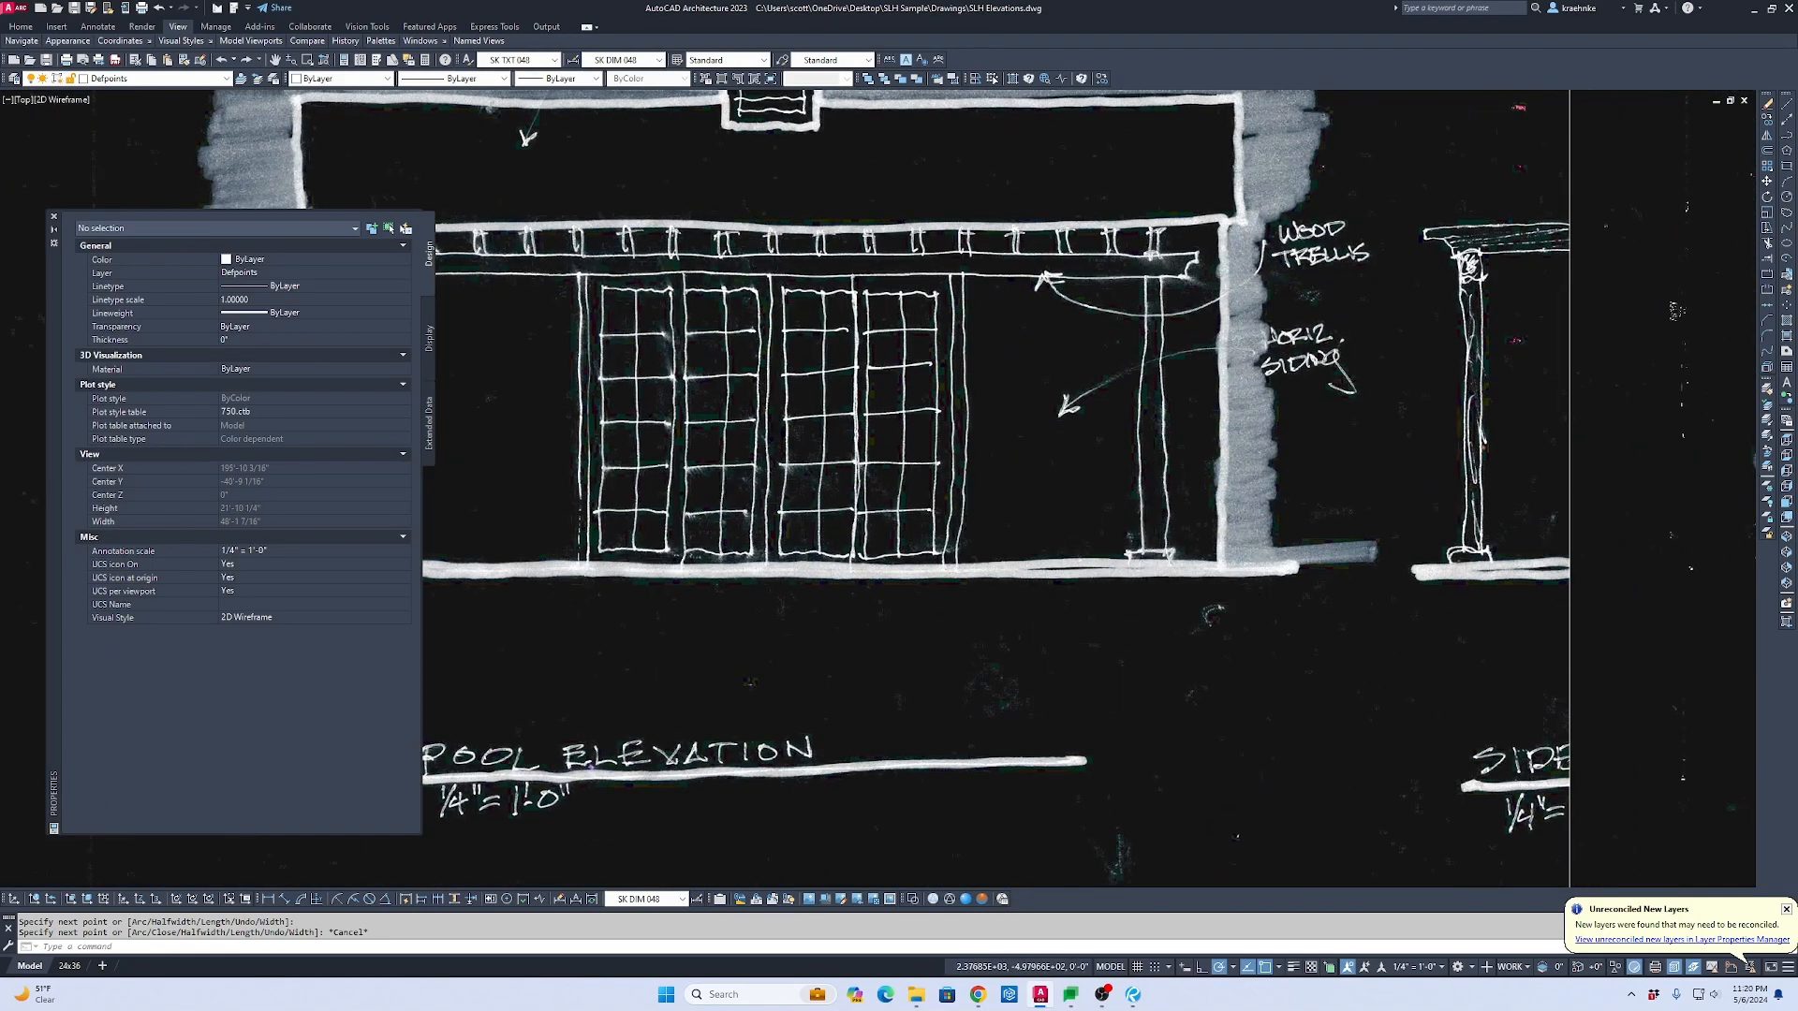
scroll(889, 191, "down", 2)
middle_click_drag(889, 191, 1021, 775)
key("Escape")
key("Escape")
middle_click_drag(847, 395, 850, 512)
Step: Copy the vertical projection line from the left trellis post's left edge to its right edge
left_click(876, 238)
left_click(774, 256)
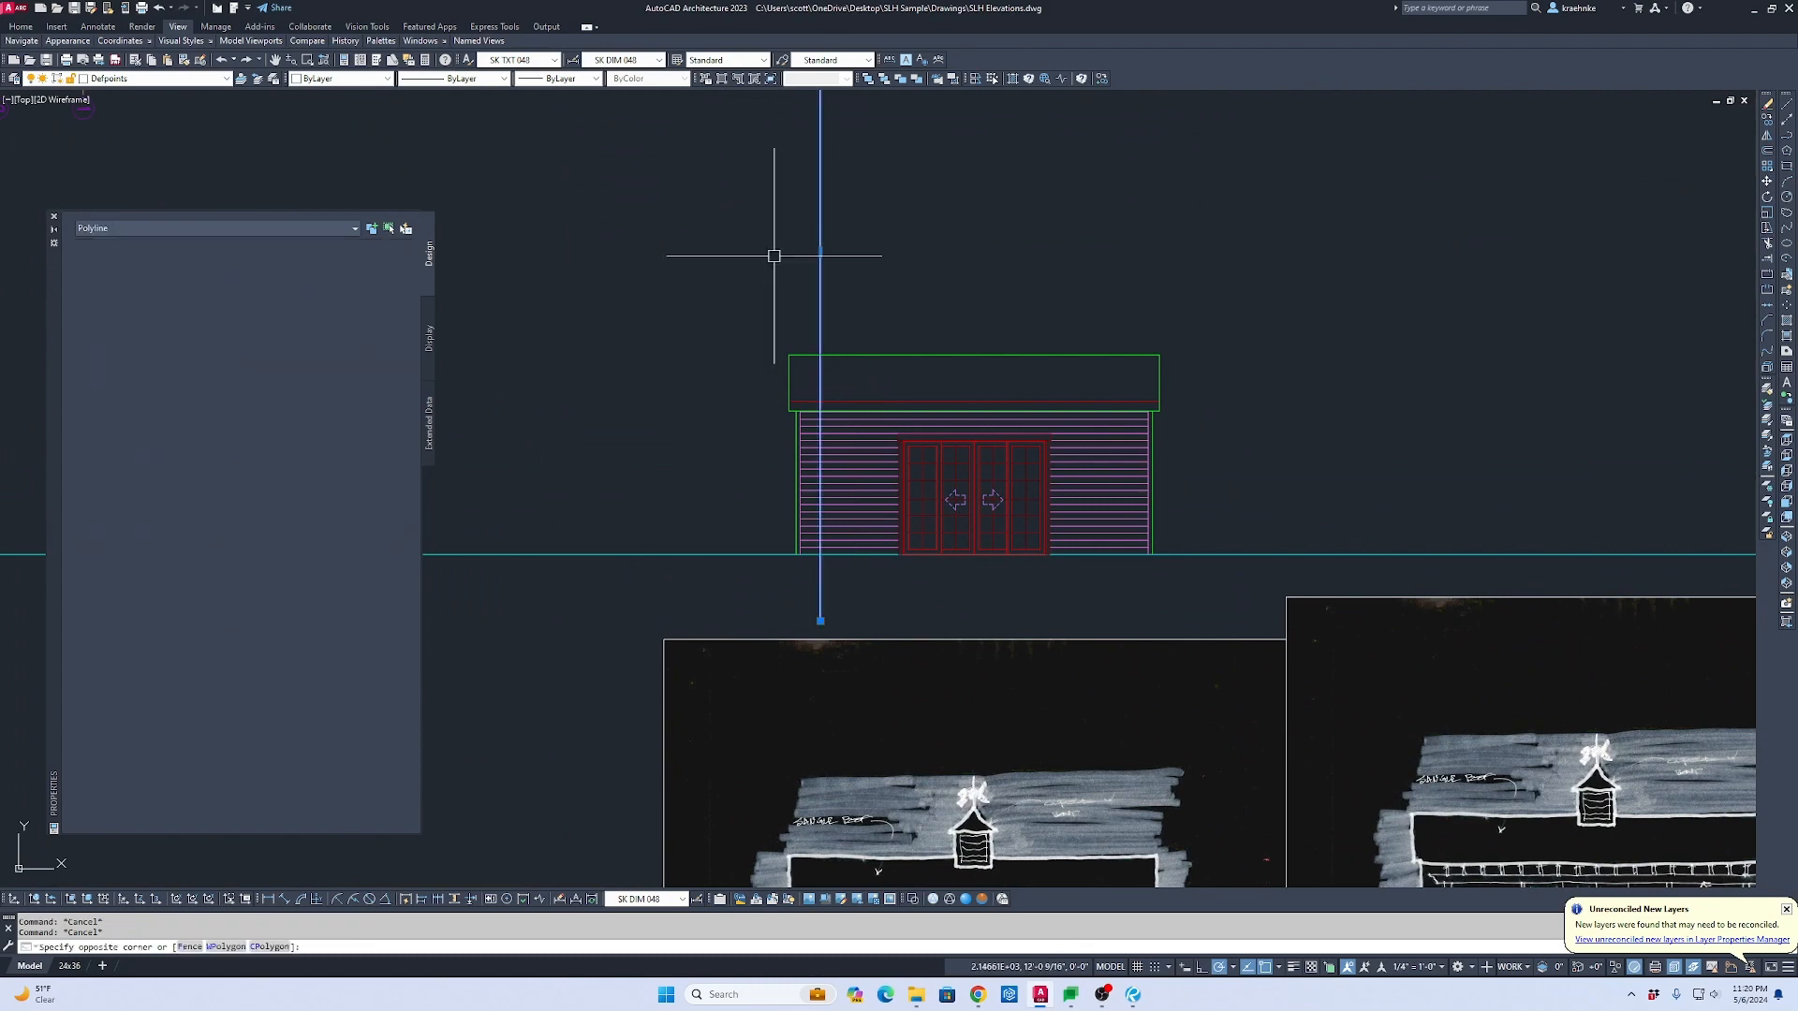
middle_click_drag(892, 395, 935, 602)
type("c")
key("space")
scroll(968, 480, "down", 2)
middle_click_drag(968, 480, 980, 667)
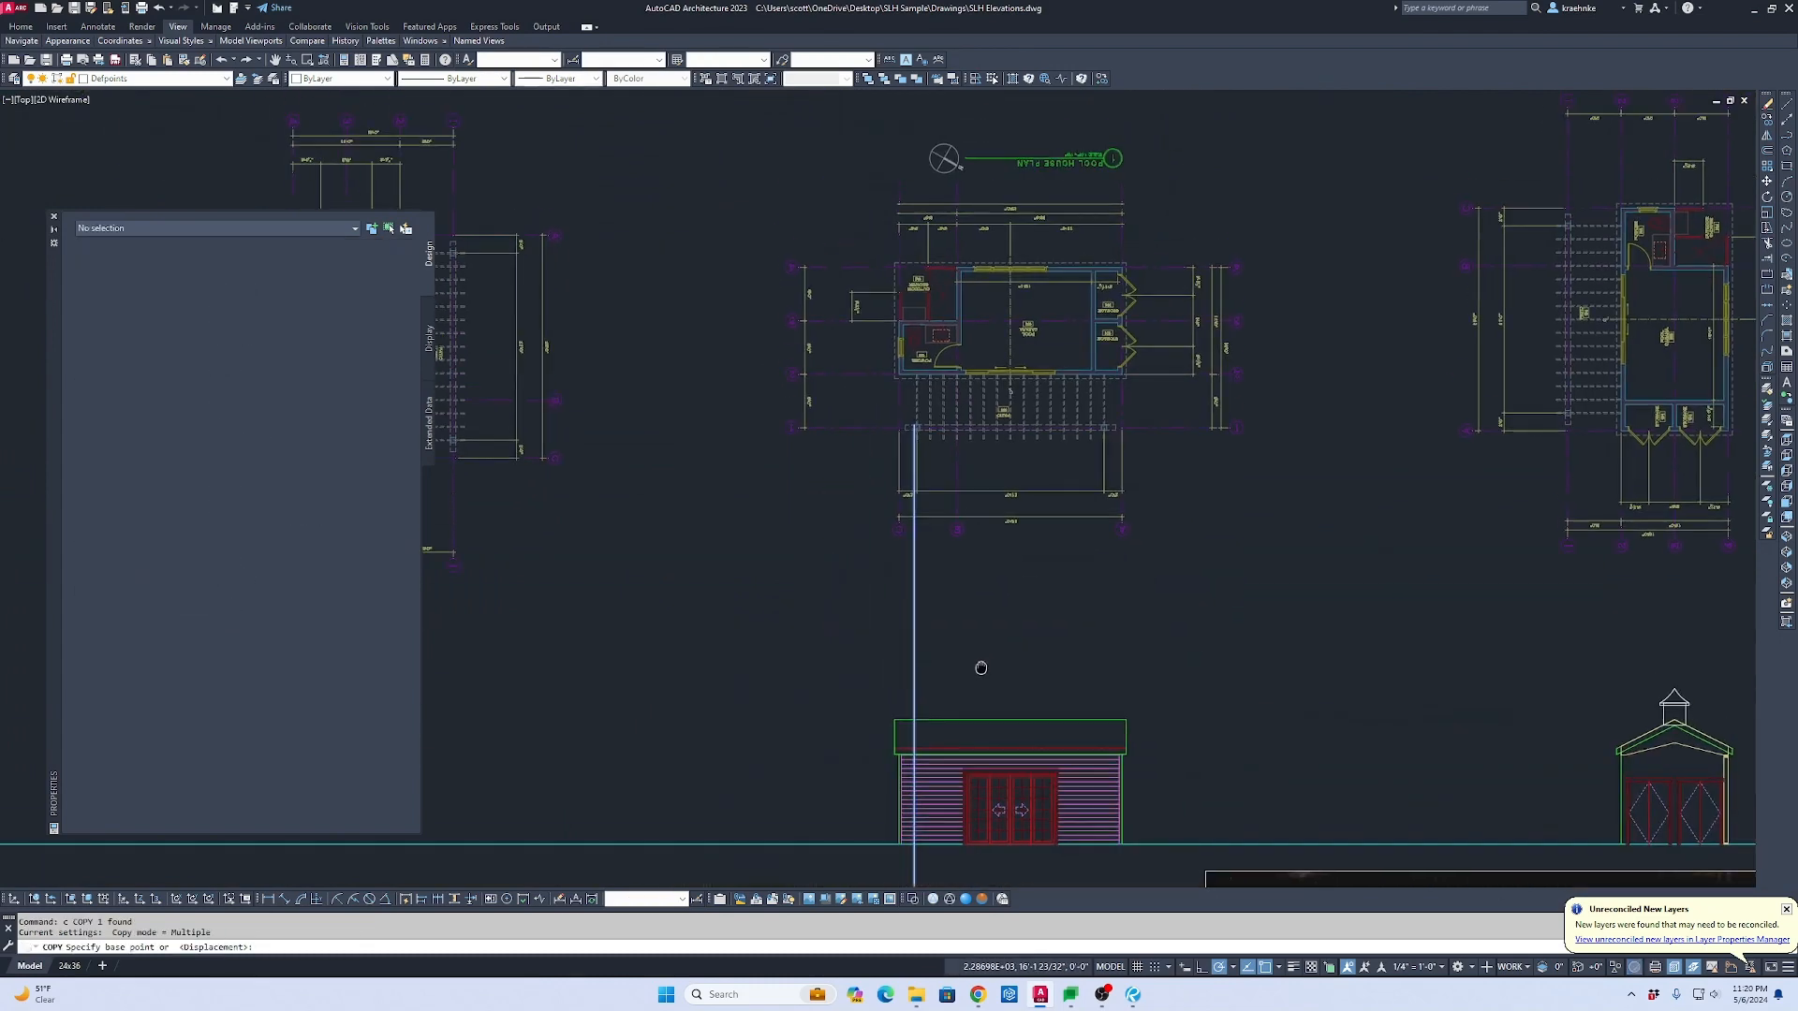
scroll(980, 667, "up", 2)
scroll(877, 289, "up", 6)
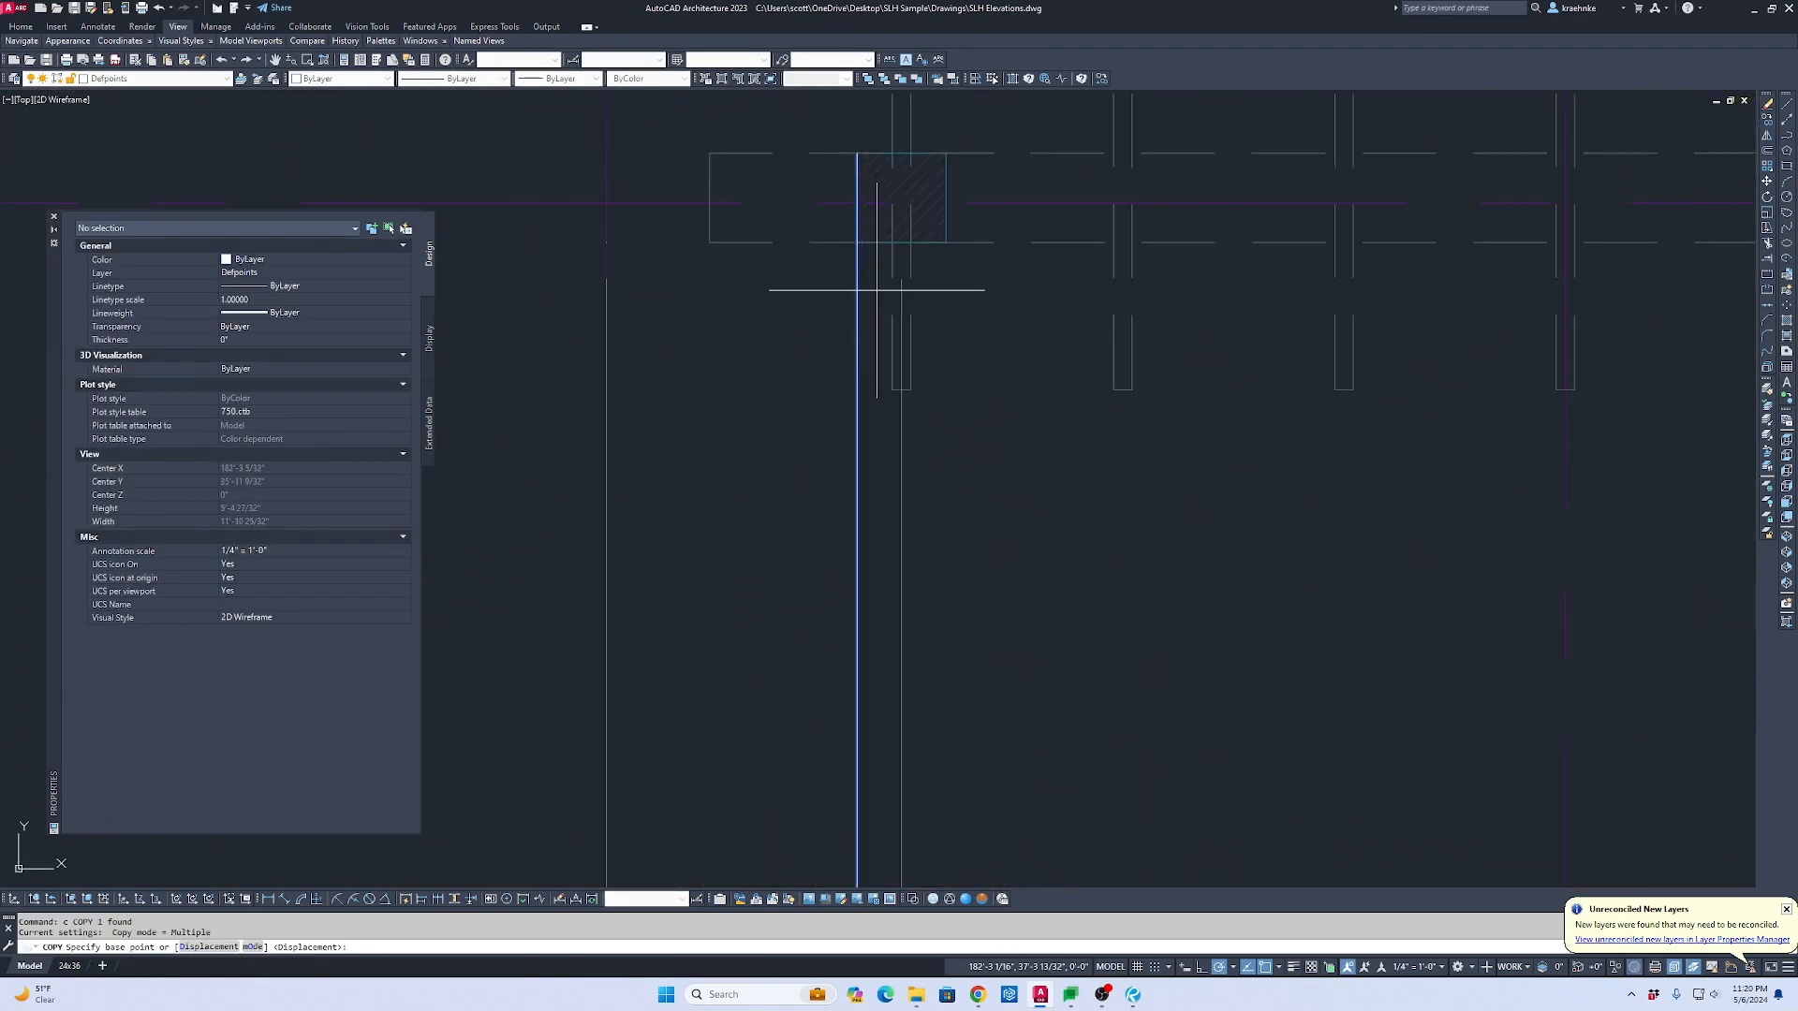
left_click(859, 241)
left_click(945, 241)
Step: Copy the projection line to both edges of the right trellis post on the plan
scroll(1181, 306, "down", 3)
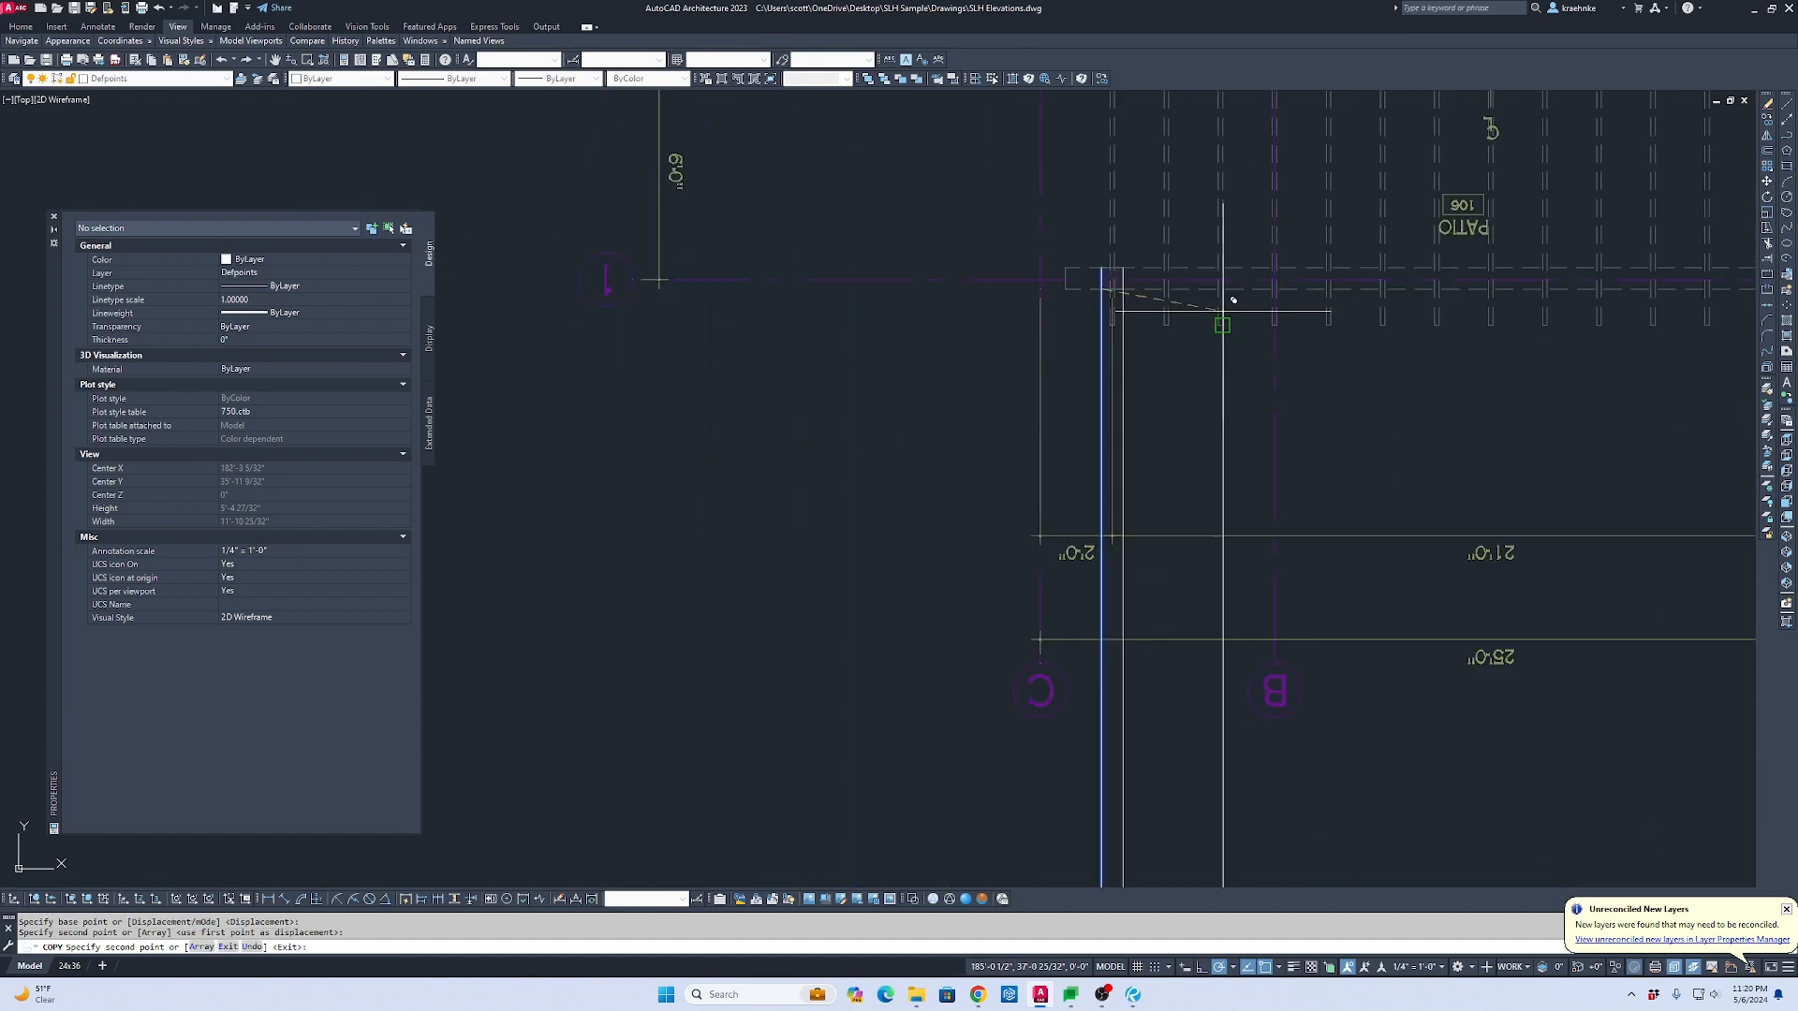
middle_click_drag(1654, 312, 752, 324)
scroll(920, 334, "up", 3)
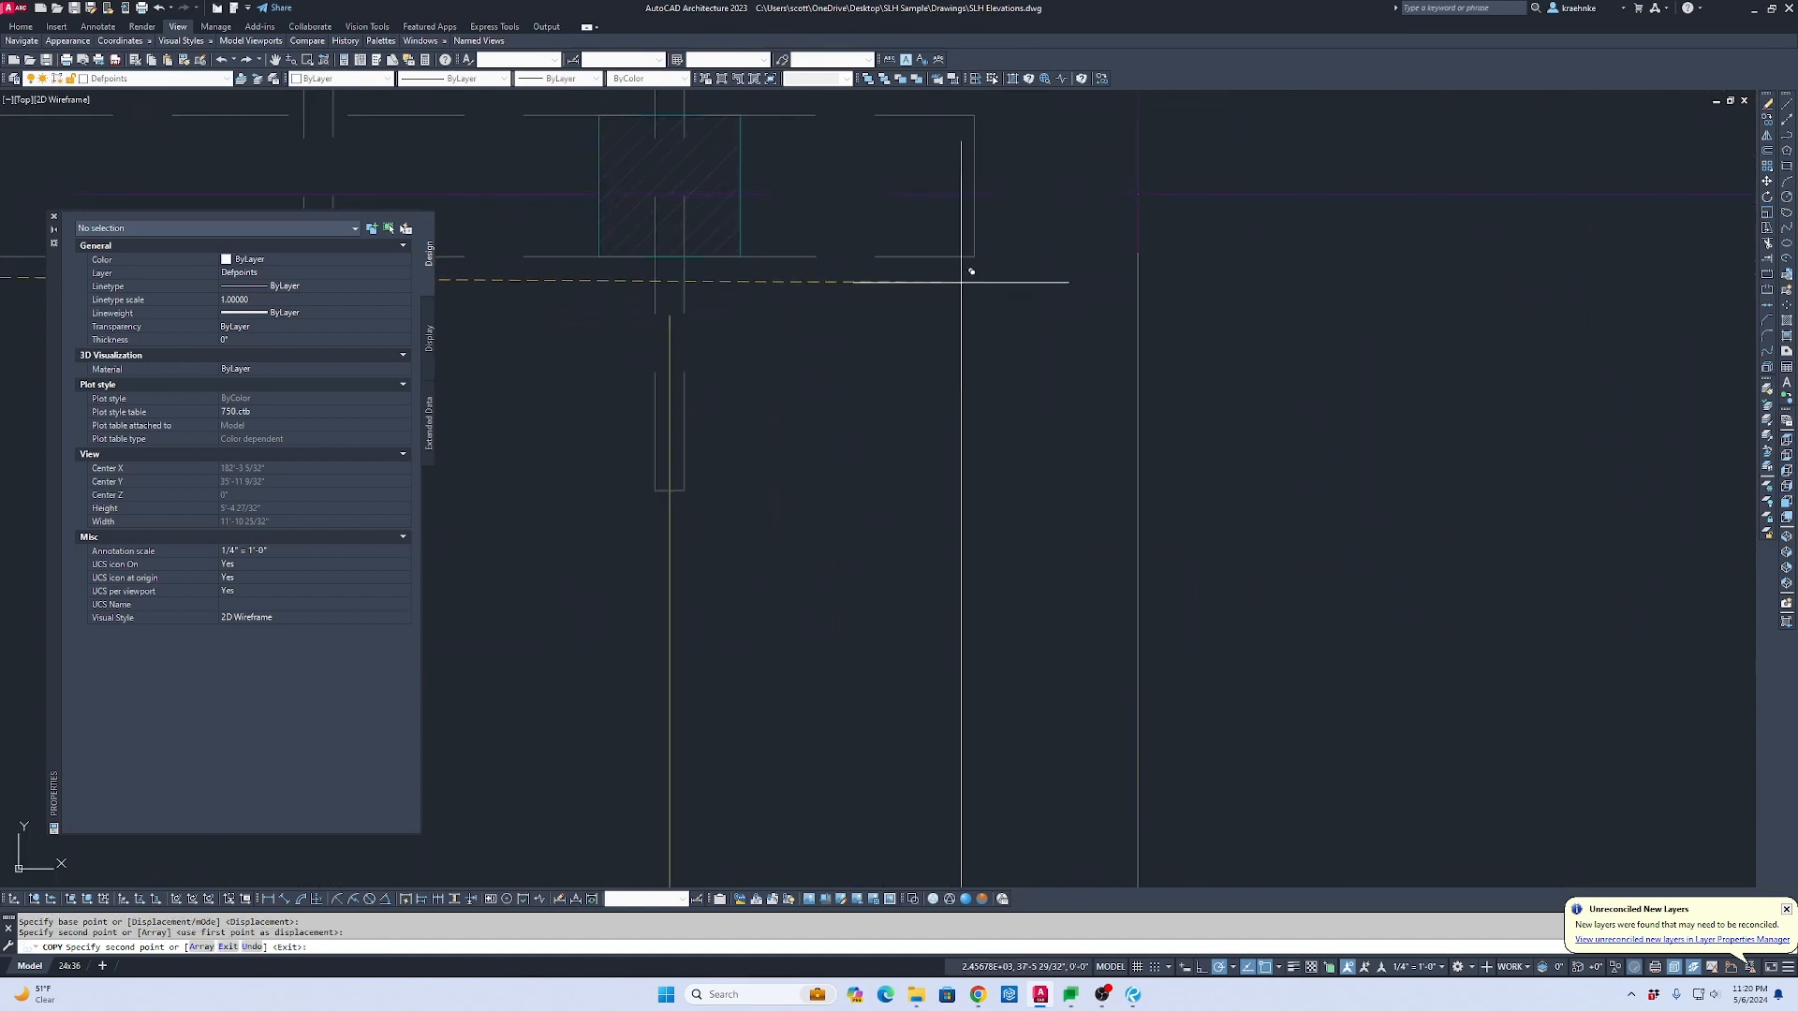
left_click(599, 256)
left_click(738, 256)
key("Escape")
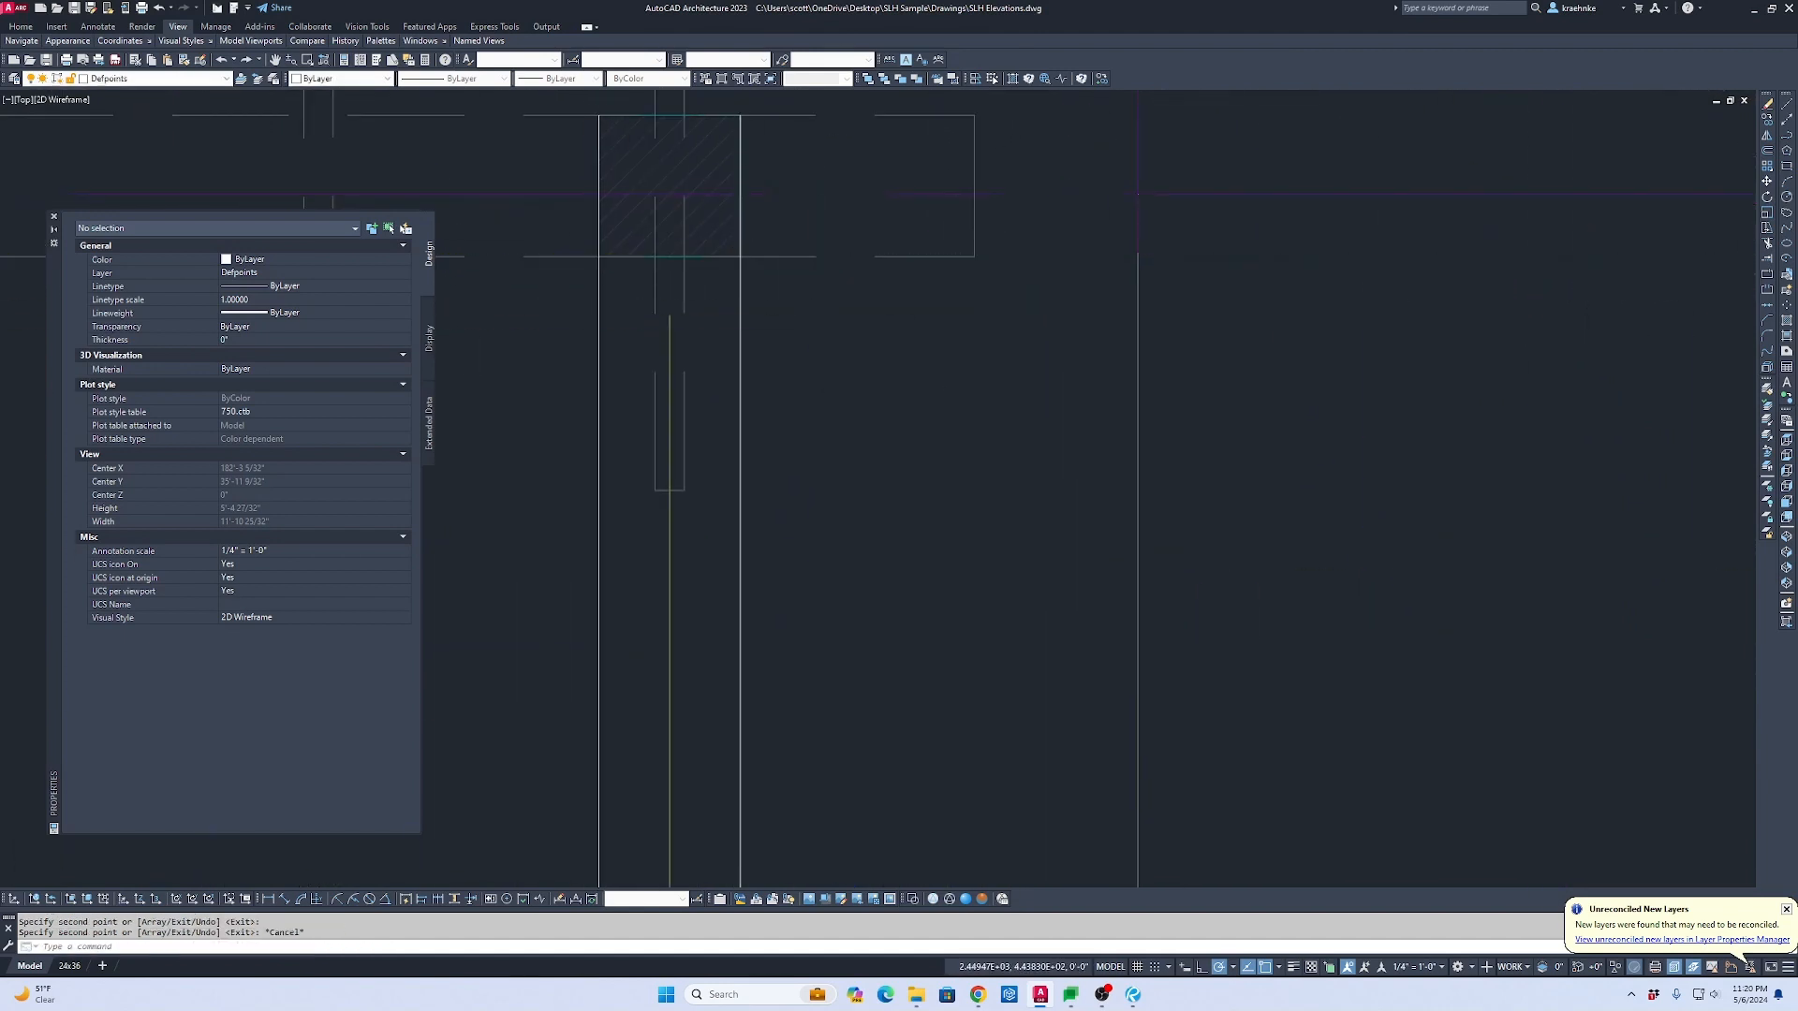
Step: Measure the trellis beam depth above the right post on the pool elevation hand sketch
scroll(842, 464, "down", 5)
middle_click_drag(841, 508, 941, 172)
mouse_move(868, 640)
middle_mouse_down()
mouse_move(943, 457)
mouse_move(971, 129)
middle_mouse_up()
mouse_move(1132, 520)
middle_mouse_down()
mouse_move(698, 244)
mouse_move(1124, 99)
middle_mouse_up()
scroll(1037, 800, "up", 8)
type("d")
key("Return")
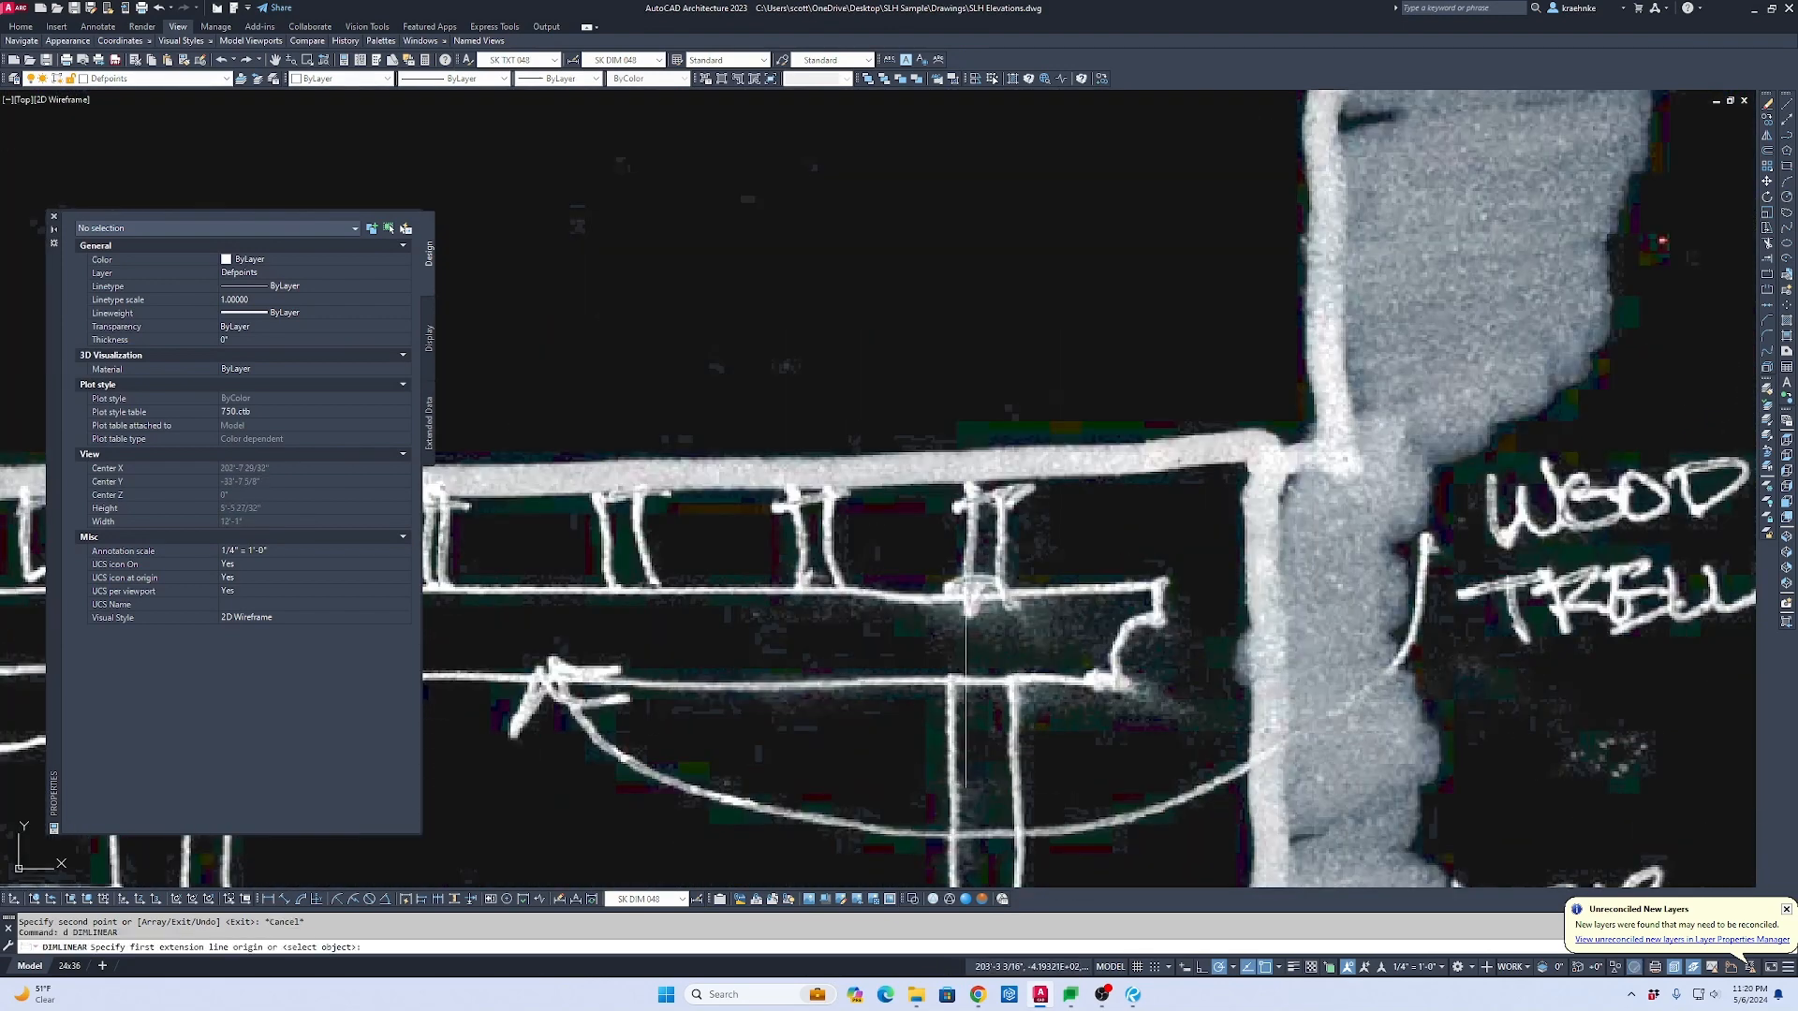
left_click(951, 678)
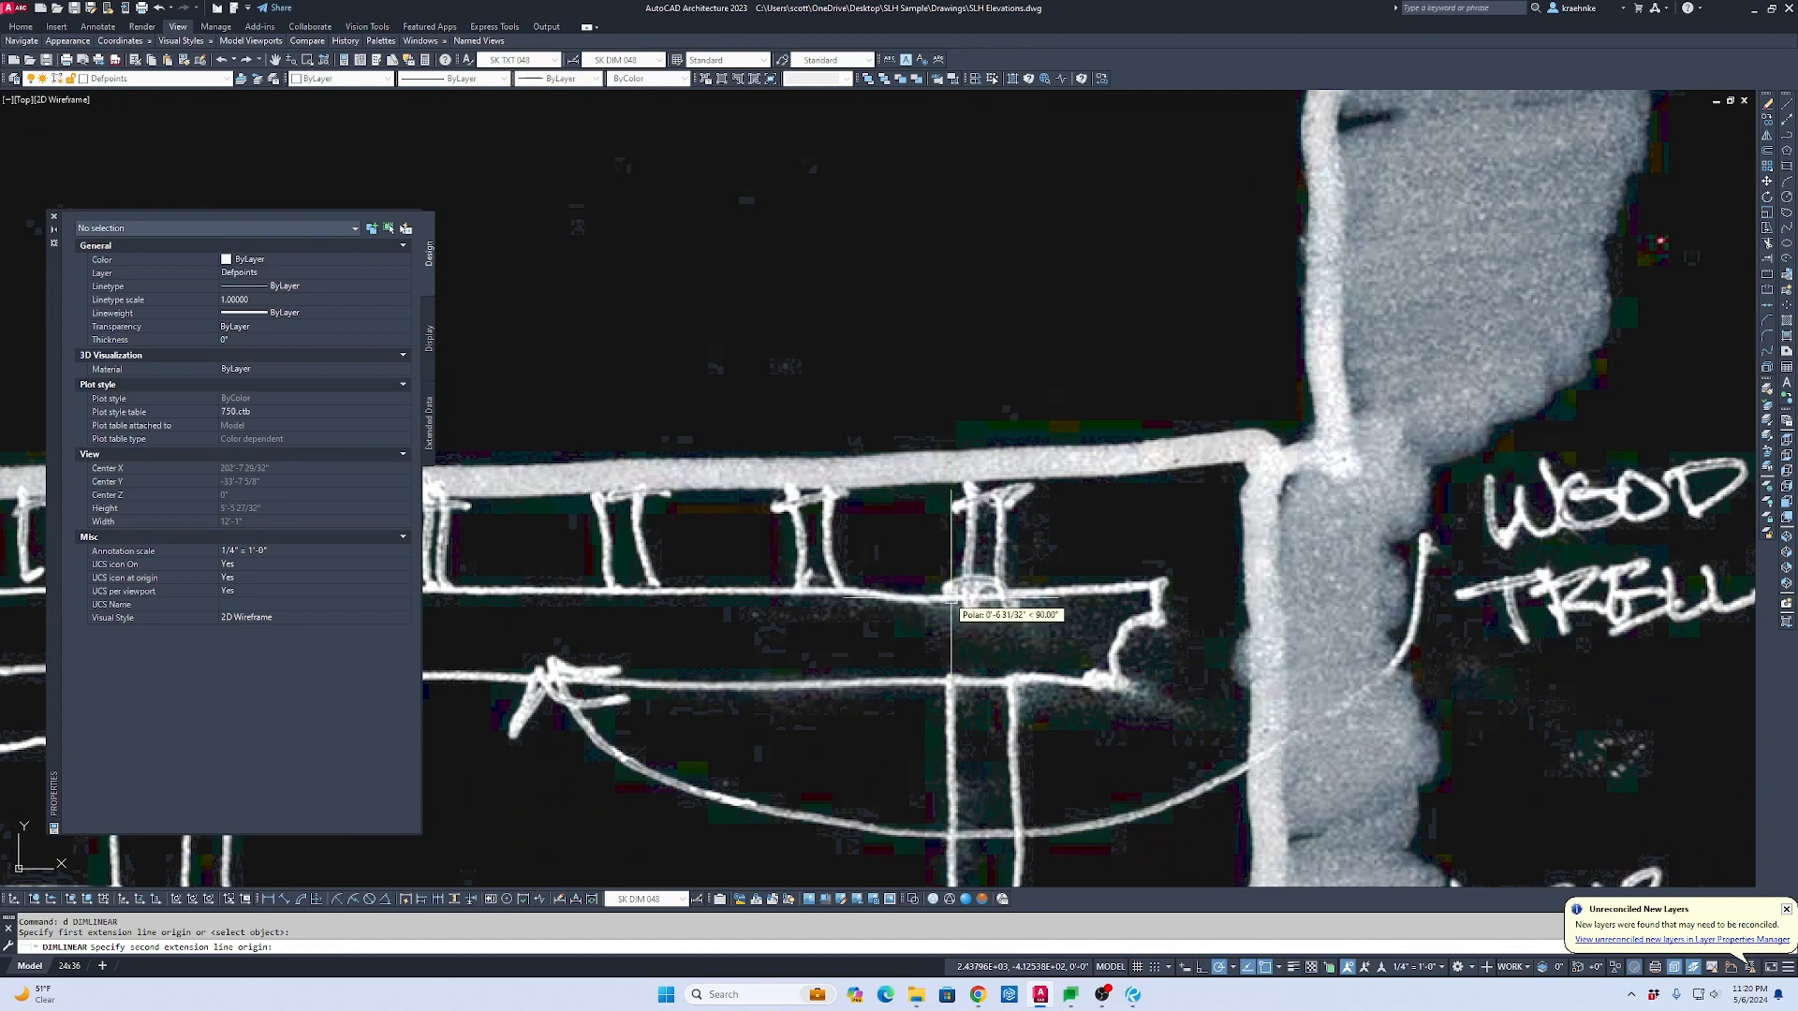
key("Escape")
Step: Compare the projected post lines on the pool elevation with the wood trellis in the hand sketch
scroll(950, 590, "down", 10)
mouse_move(1054, 319)
middle_mouse_down()
mouse_move(1053, 588)
mouse_move(1085, 671)
middle_mouse_up()
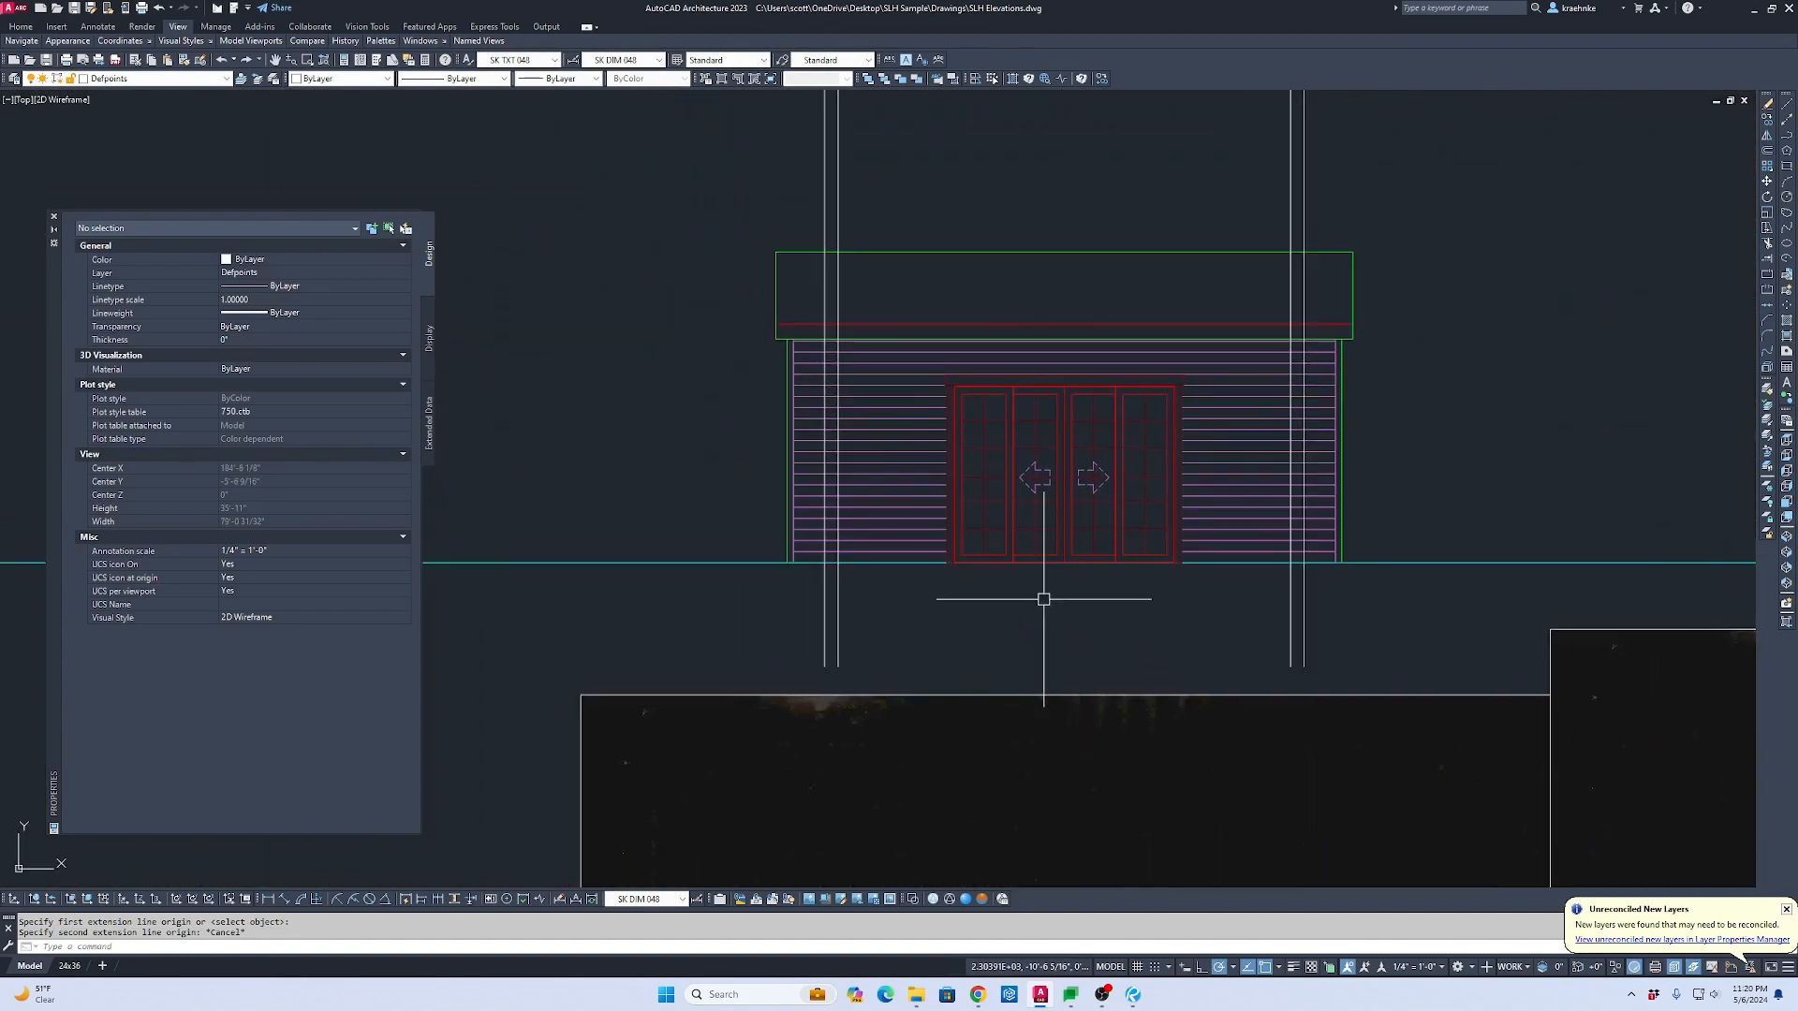
scroll(959, 497, "down", 2)
middle_click_drag(959, 496, 774, 95)
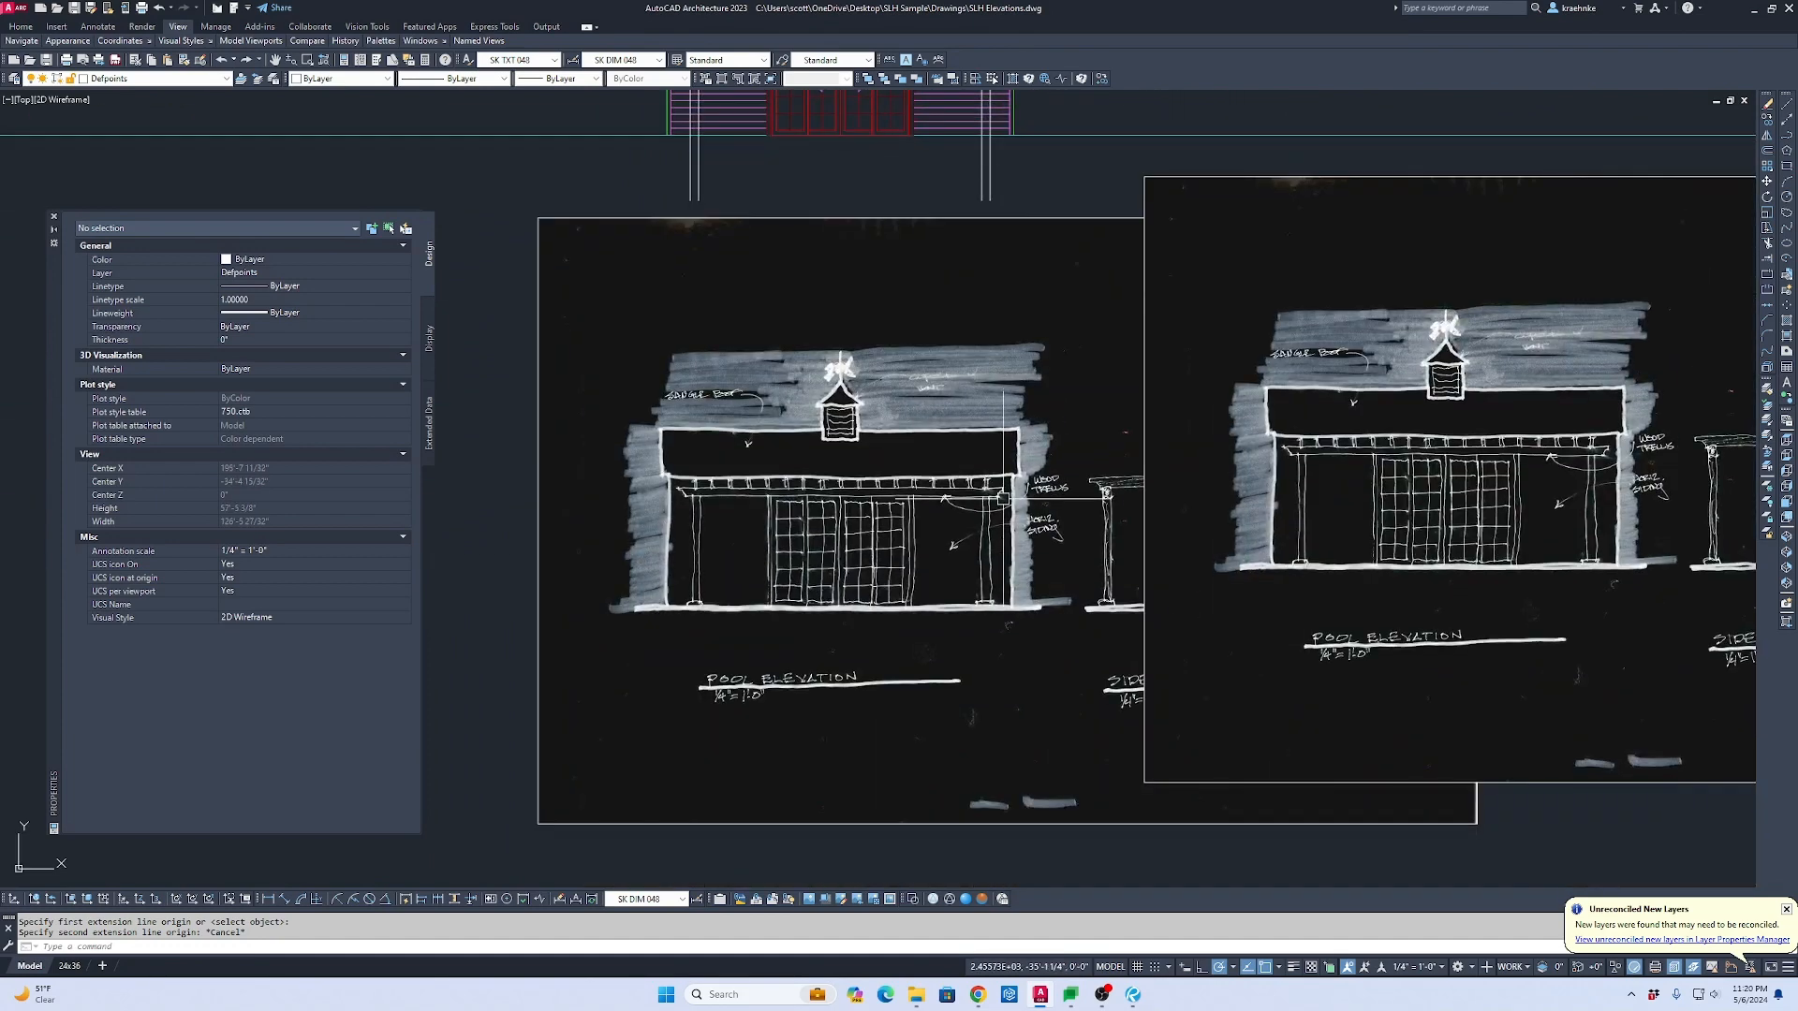
scroll(1003, 497, "up", 6)
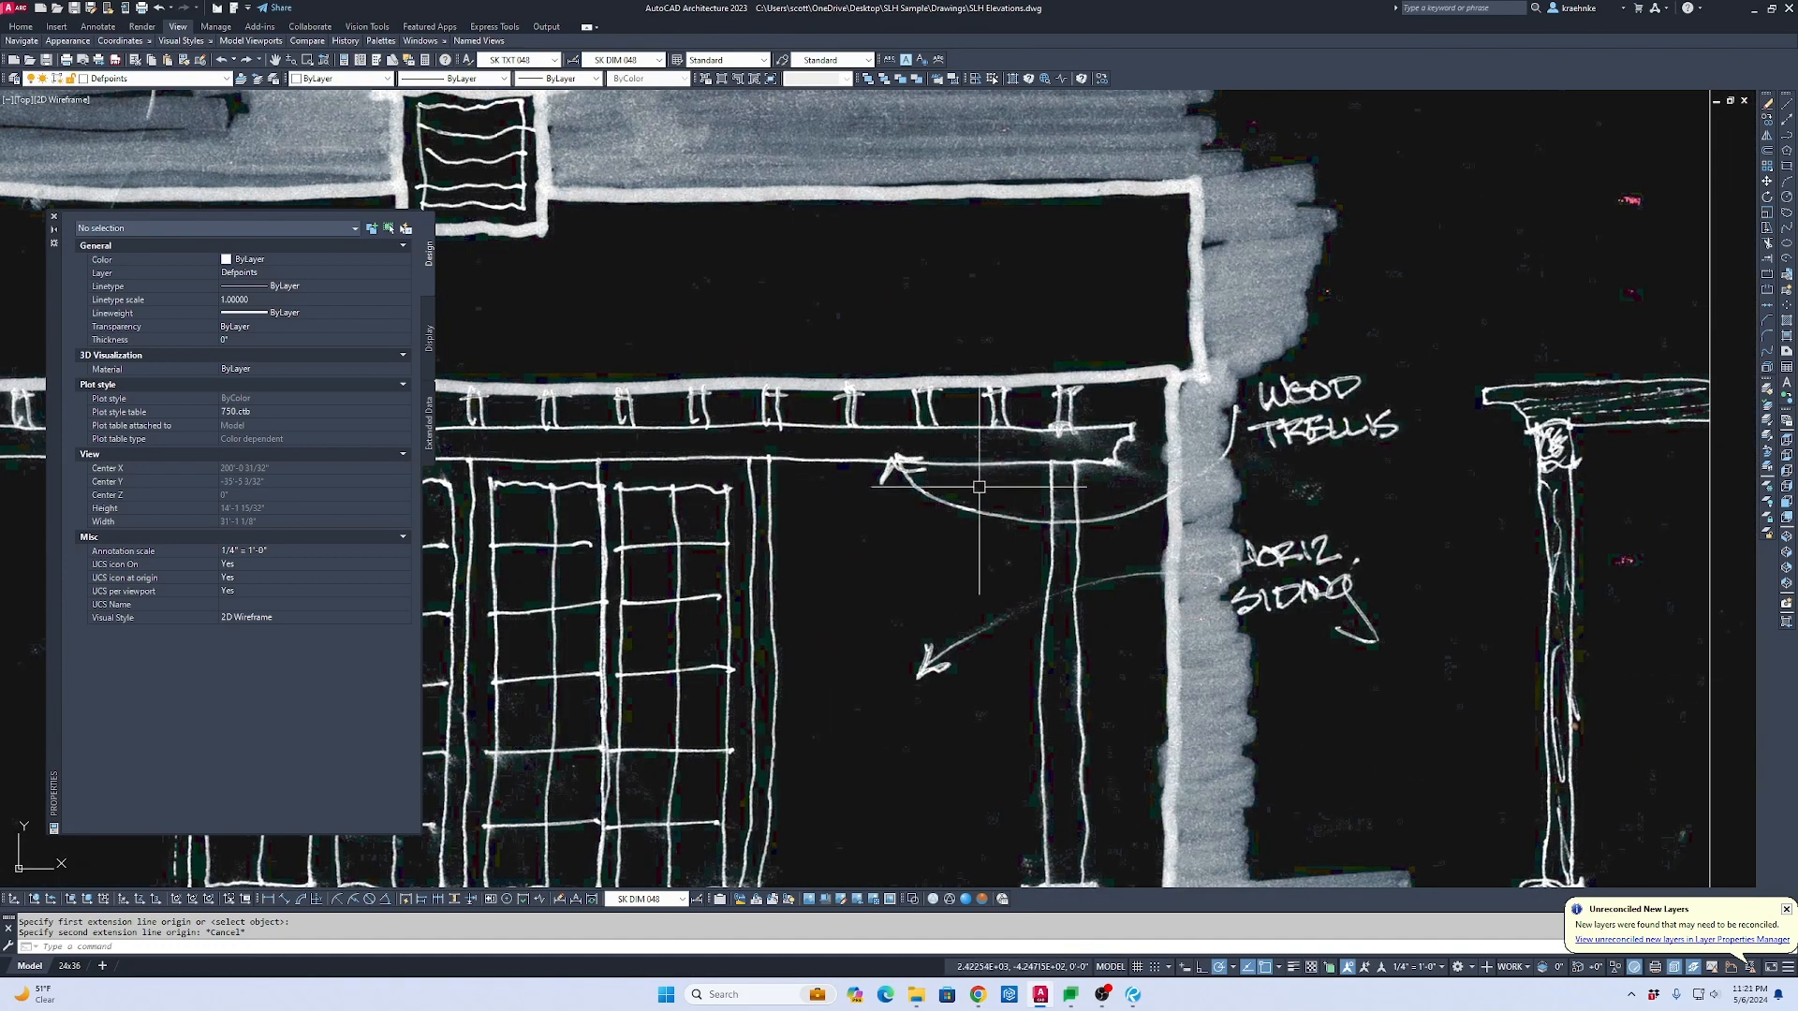
scroll(979, 487, "down", 3)
middle_click_drag(987, 489, 1228, 772)
key("Escape")
scroll(1139, 358, "up", 1)
middle_click_drag(1157, 332, 1132, 416)
key("Escape")
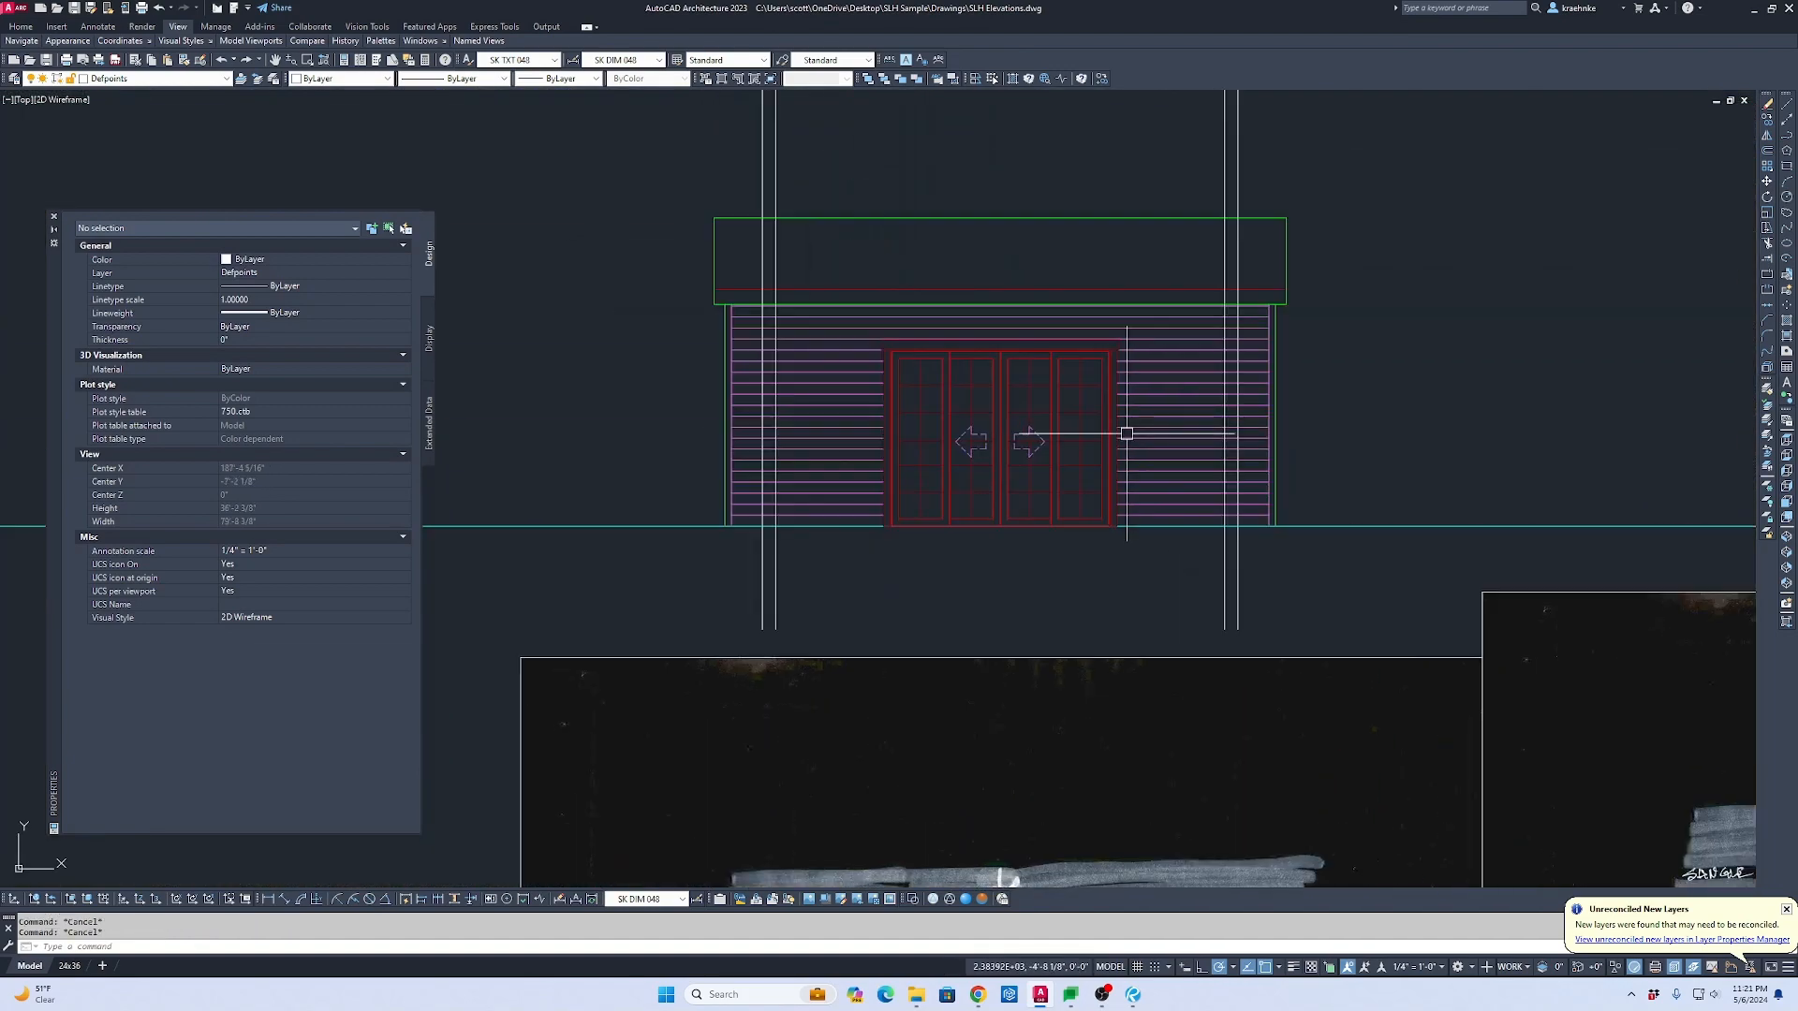
Step: Draw a 7.25" by 7.25" rectangle up and right from the door frame's upper-right corner for the trellis beam
key("Return")
scroll(1095, 348, "up", 6)
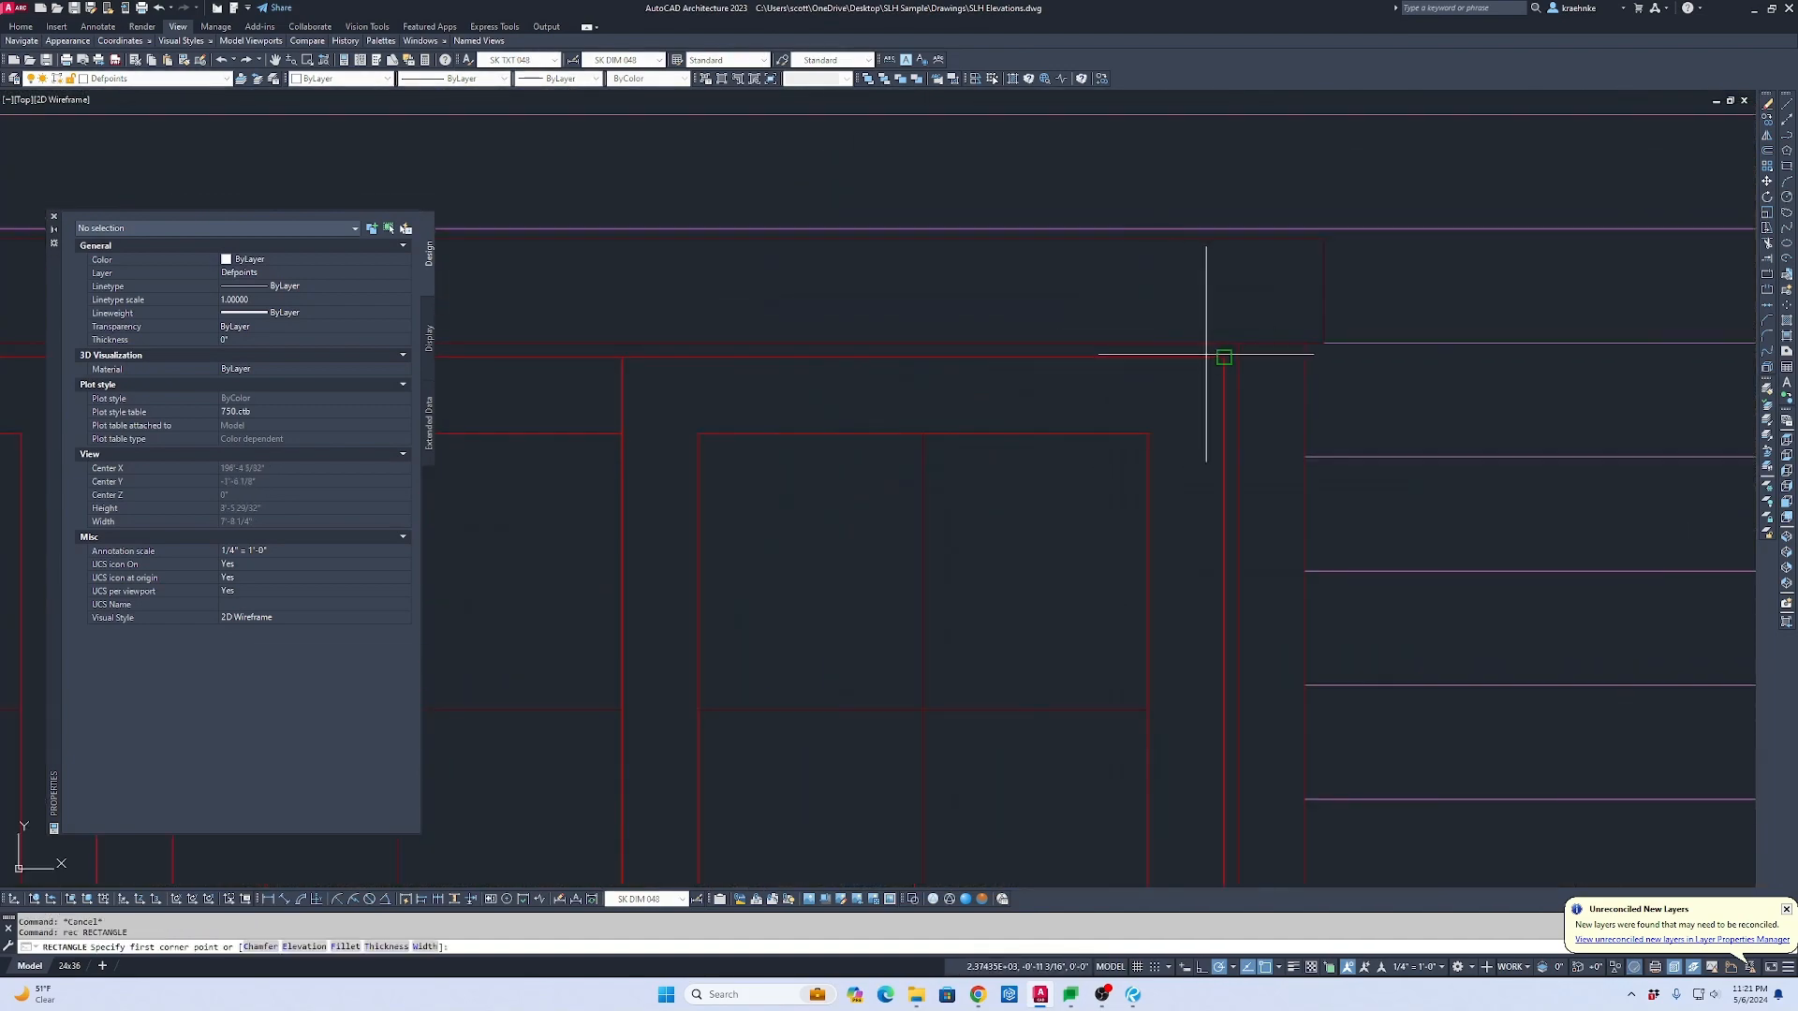
left_click(1238, 343)
type("d")
key("Return")
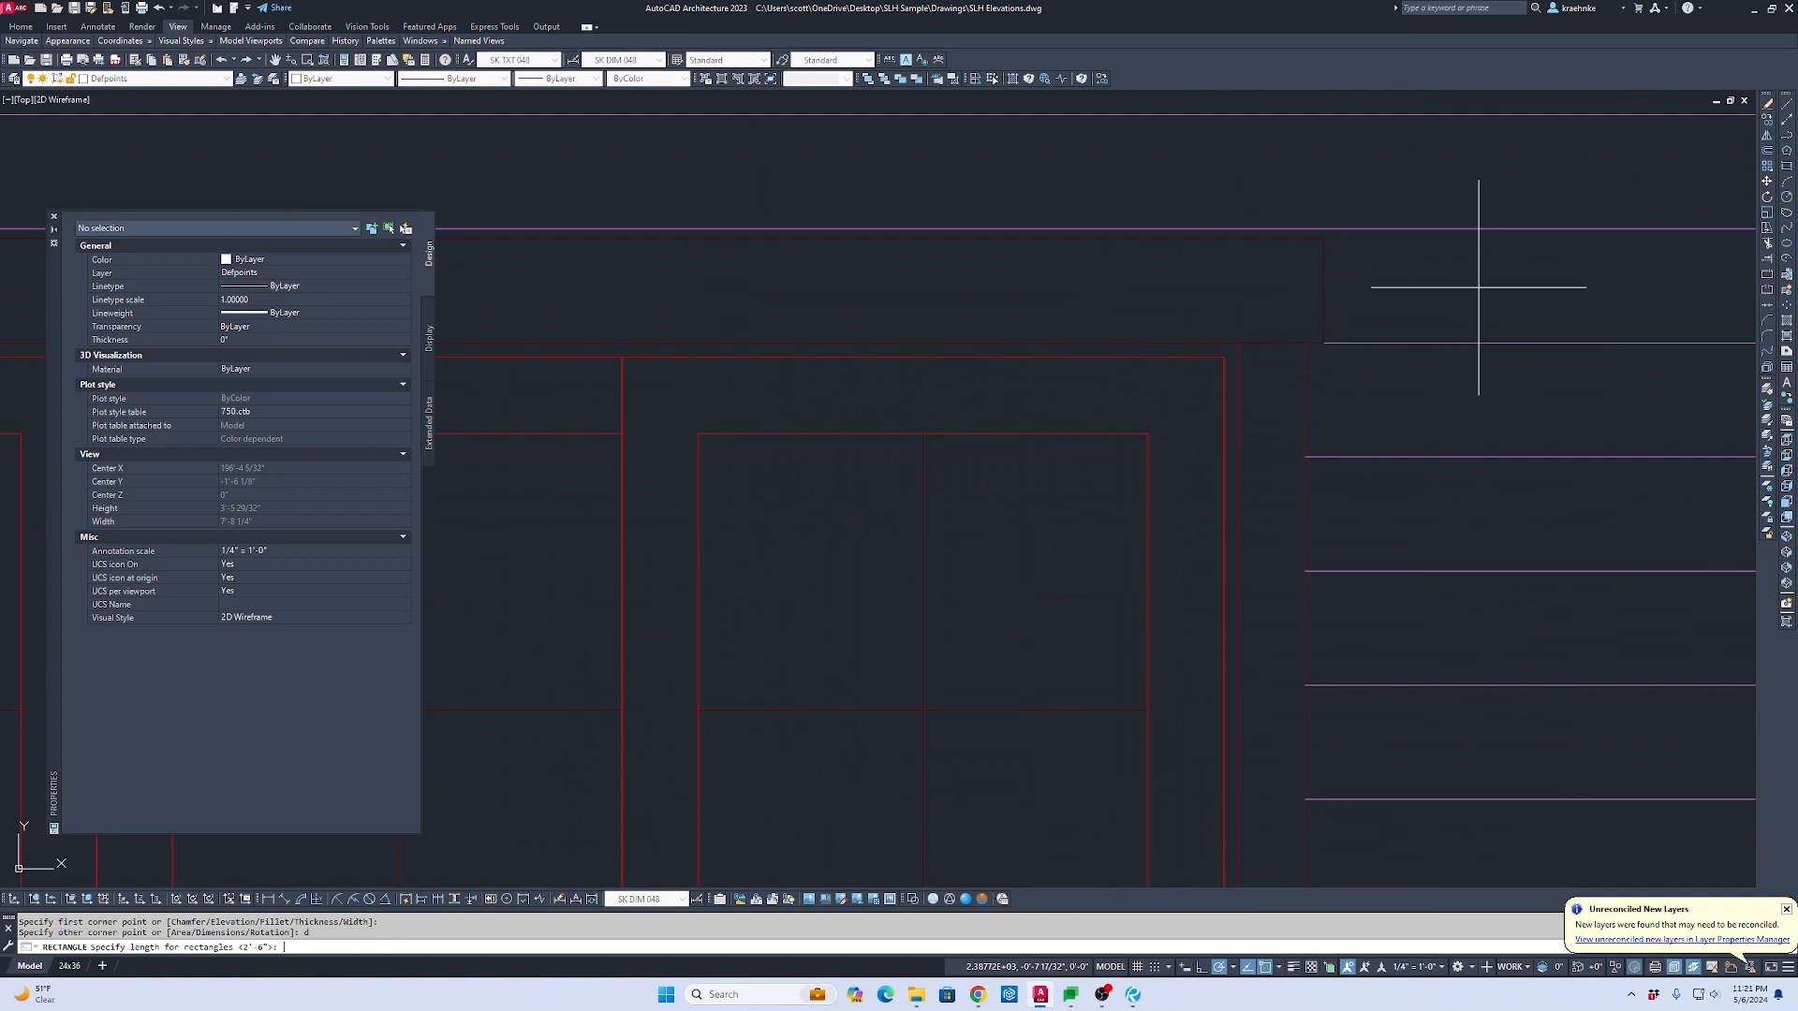
type("7.25")
key("Return")
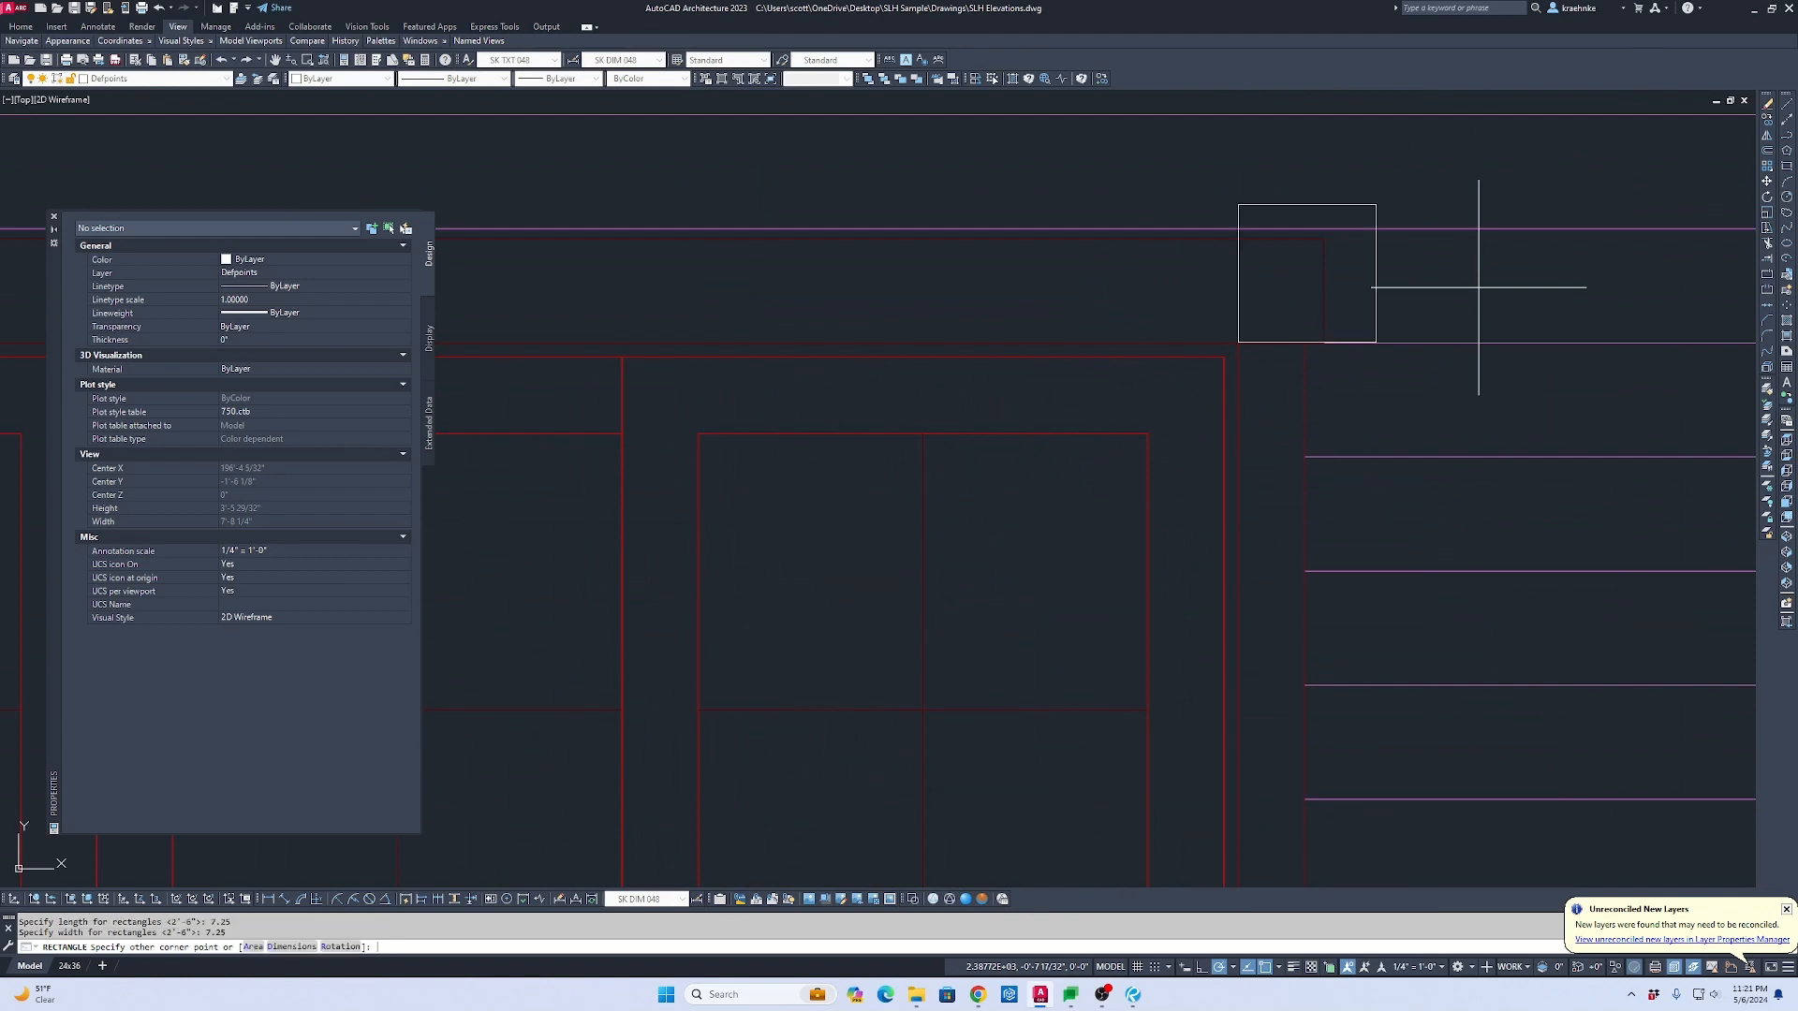
left_click(1481, 290)
scroll(879, 421, "down", 2)
key("Escape")
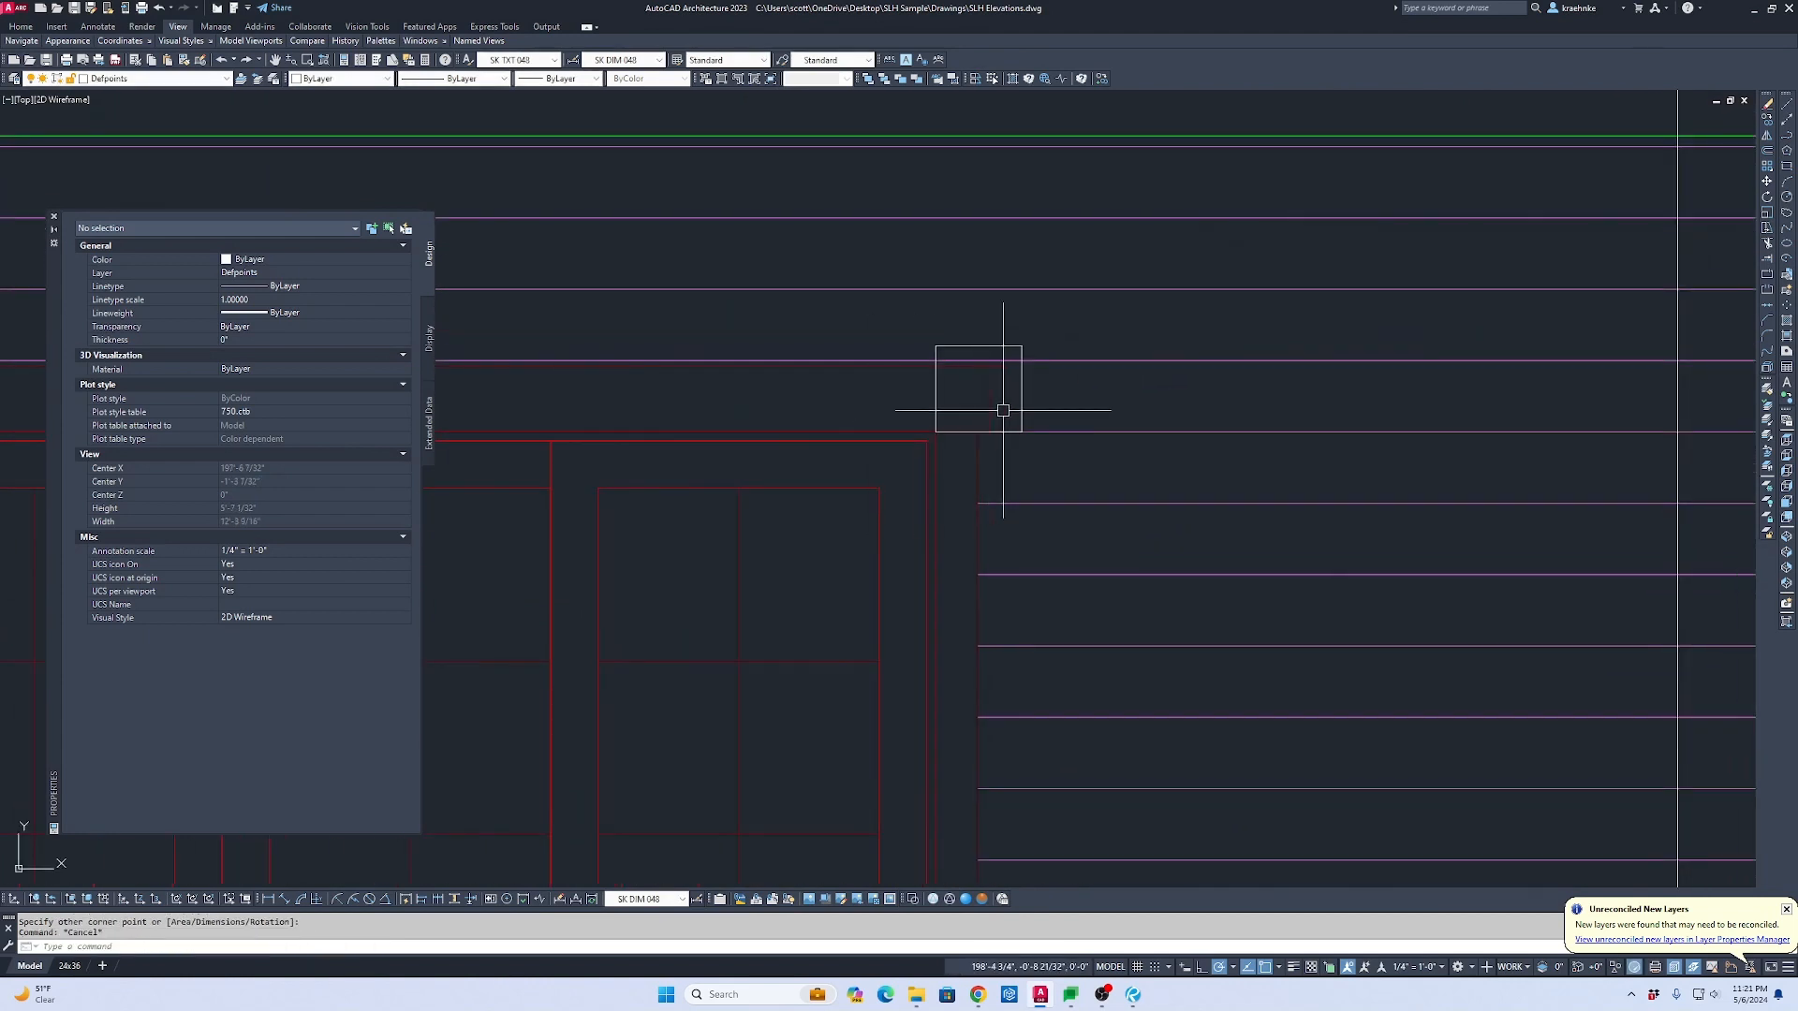
Step: Stretch the beam rectangle's right edge to the outer projection line of the right trellis post
left_click(1027, 398)
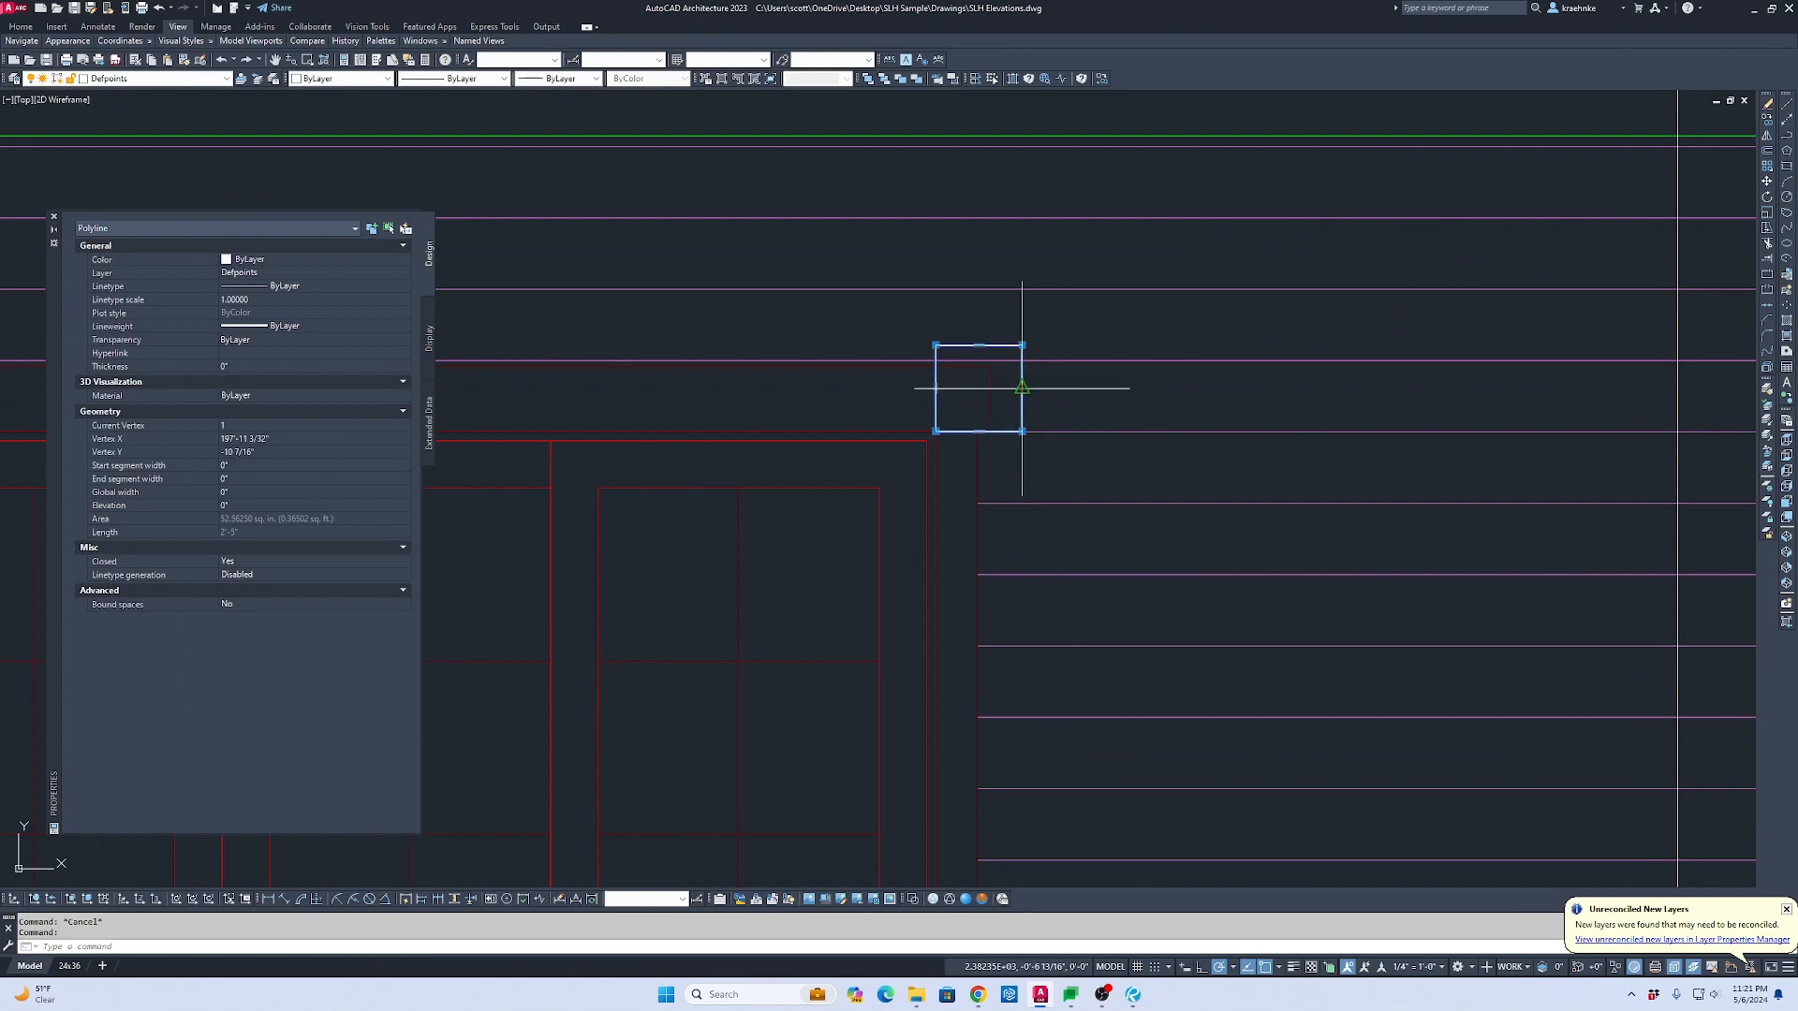
left_click(1022, 388)
scroll(1468, 387, "down", 2)
middle_click_drag(1461, 388, 847, 377)
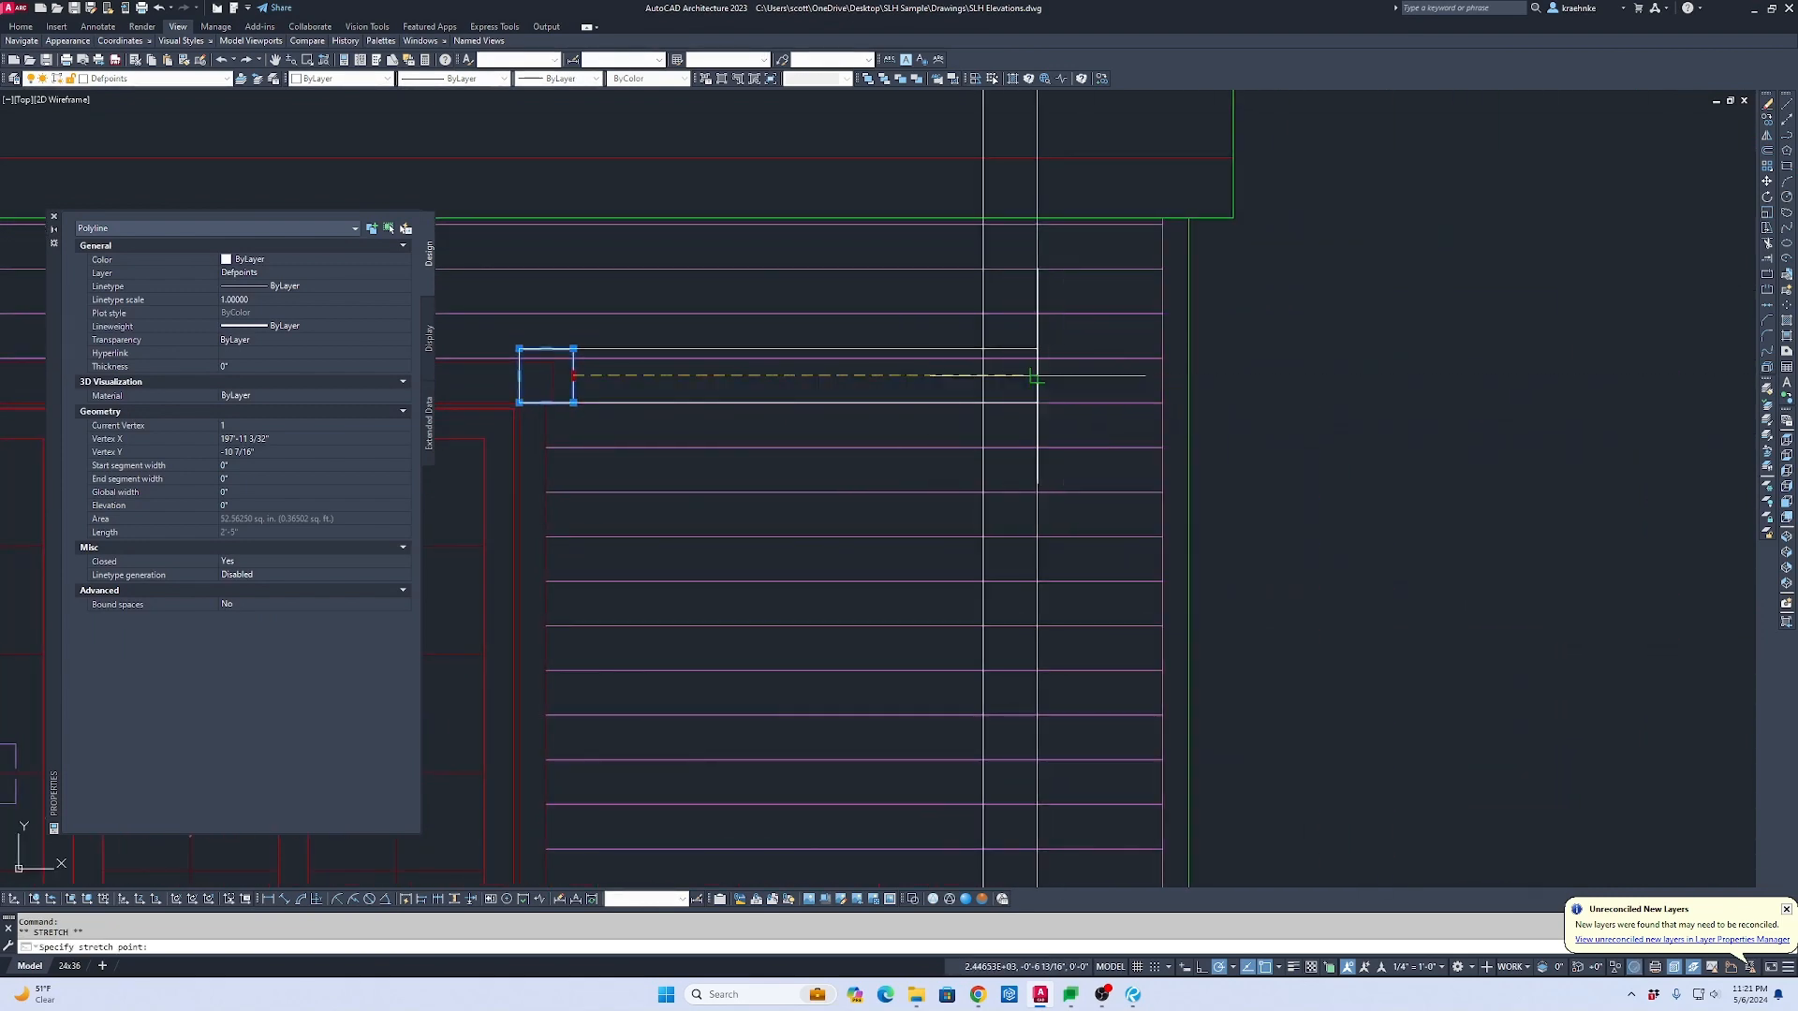
left_click(1036, 375)
Step: Measure the height of a trellis rafter above the beam on the pool elevation hand sketch
scroll(1068, 409, "down", 5)
middle_click_drag(1083, 450, 1052, 121)
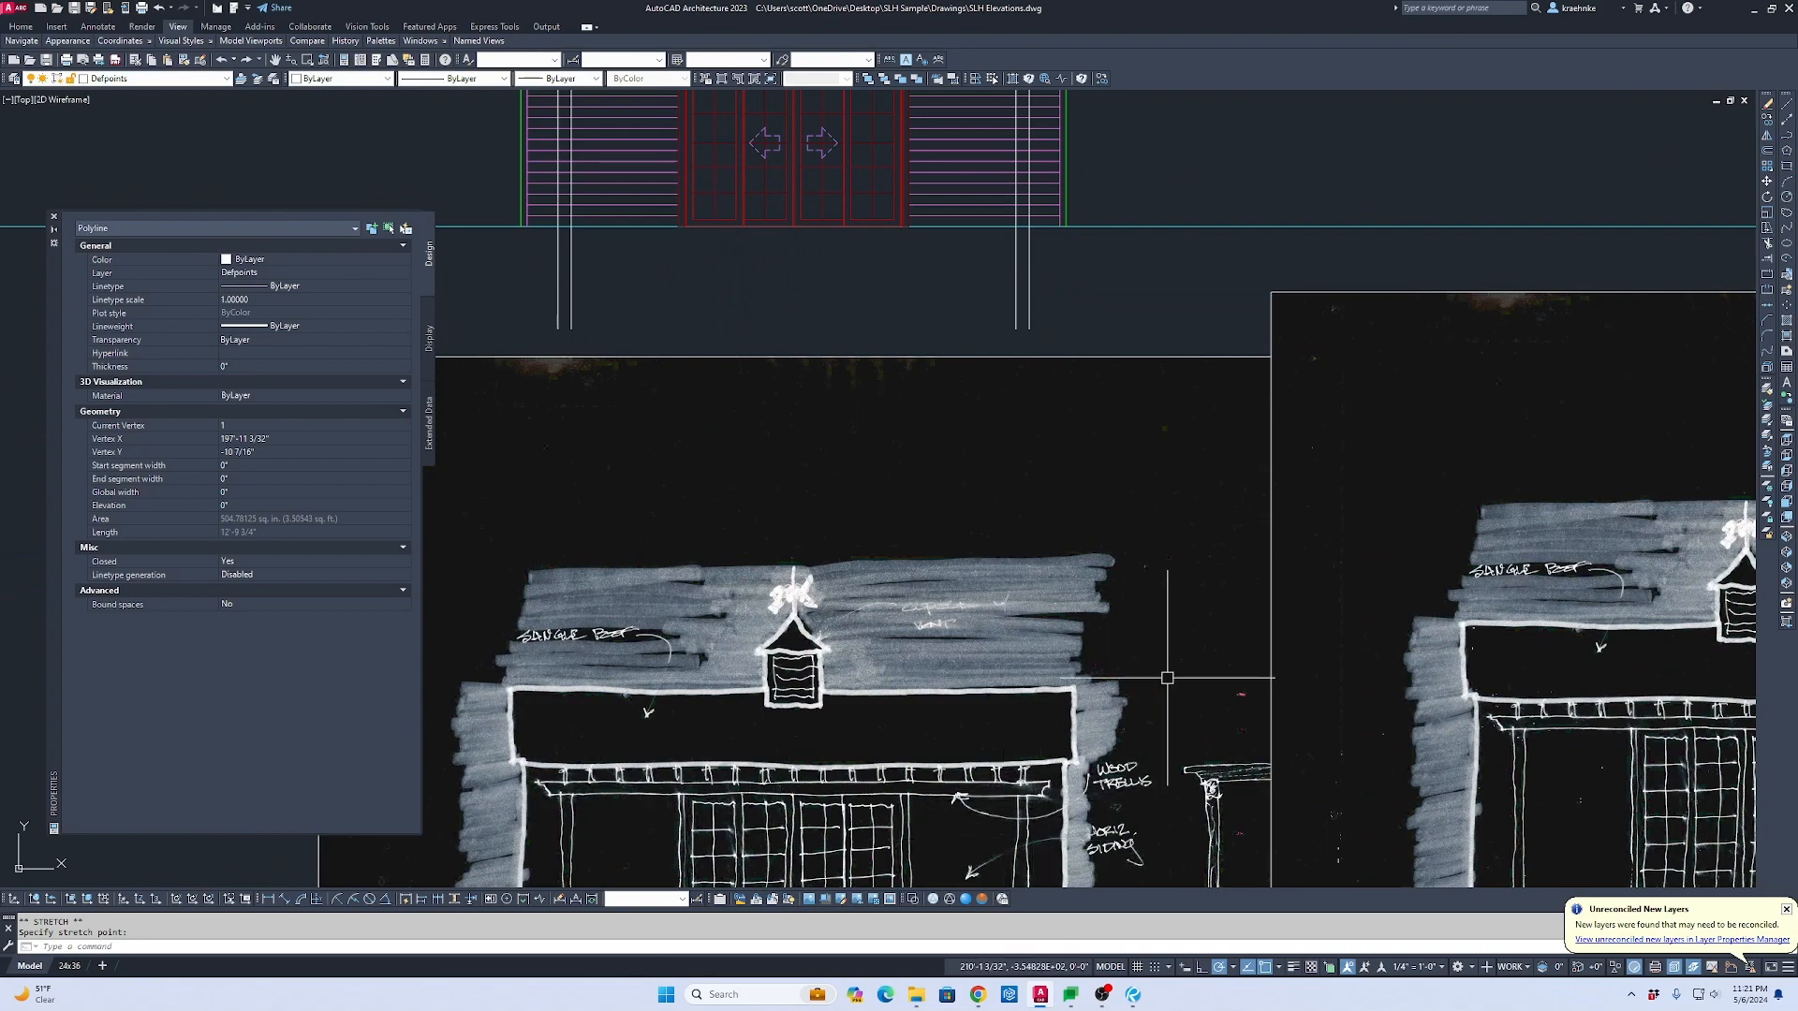
scroll(1002, 824, "up", 8)
key("Escape")
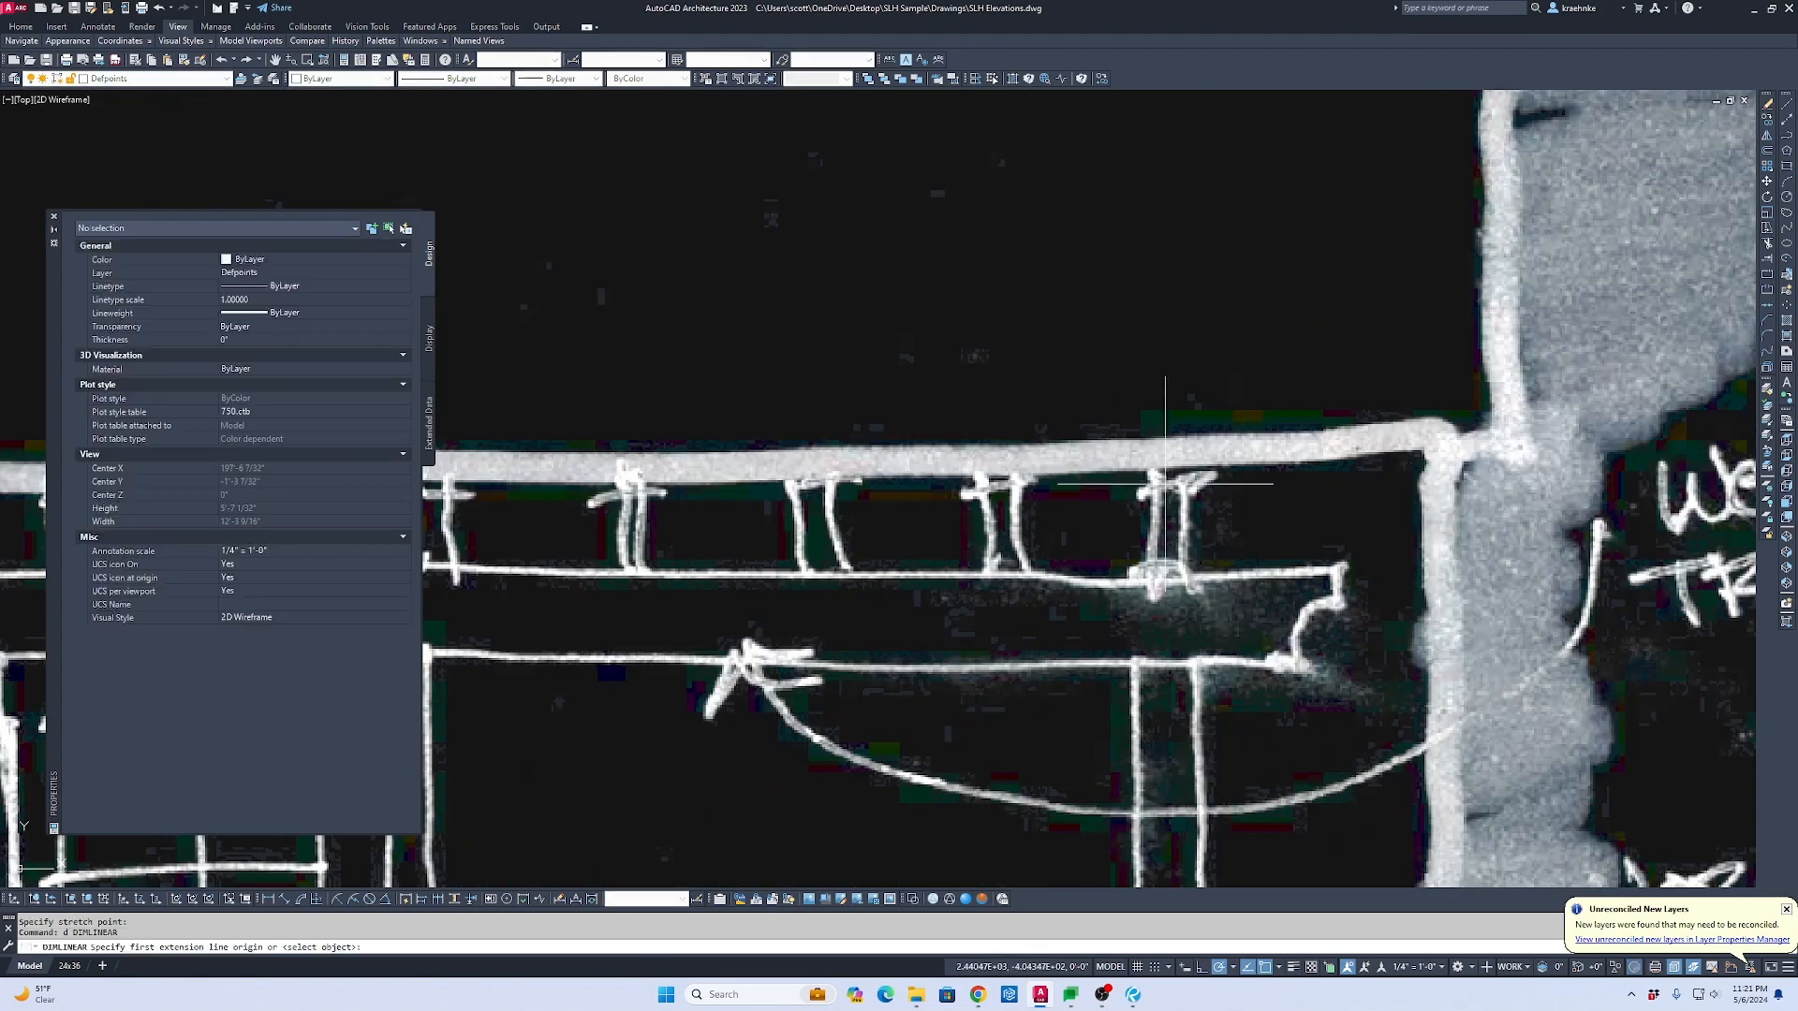
type("d")
key("Return")
left_click(1180, 546)
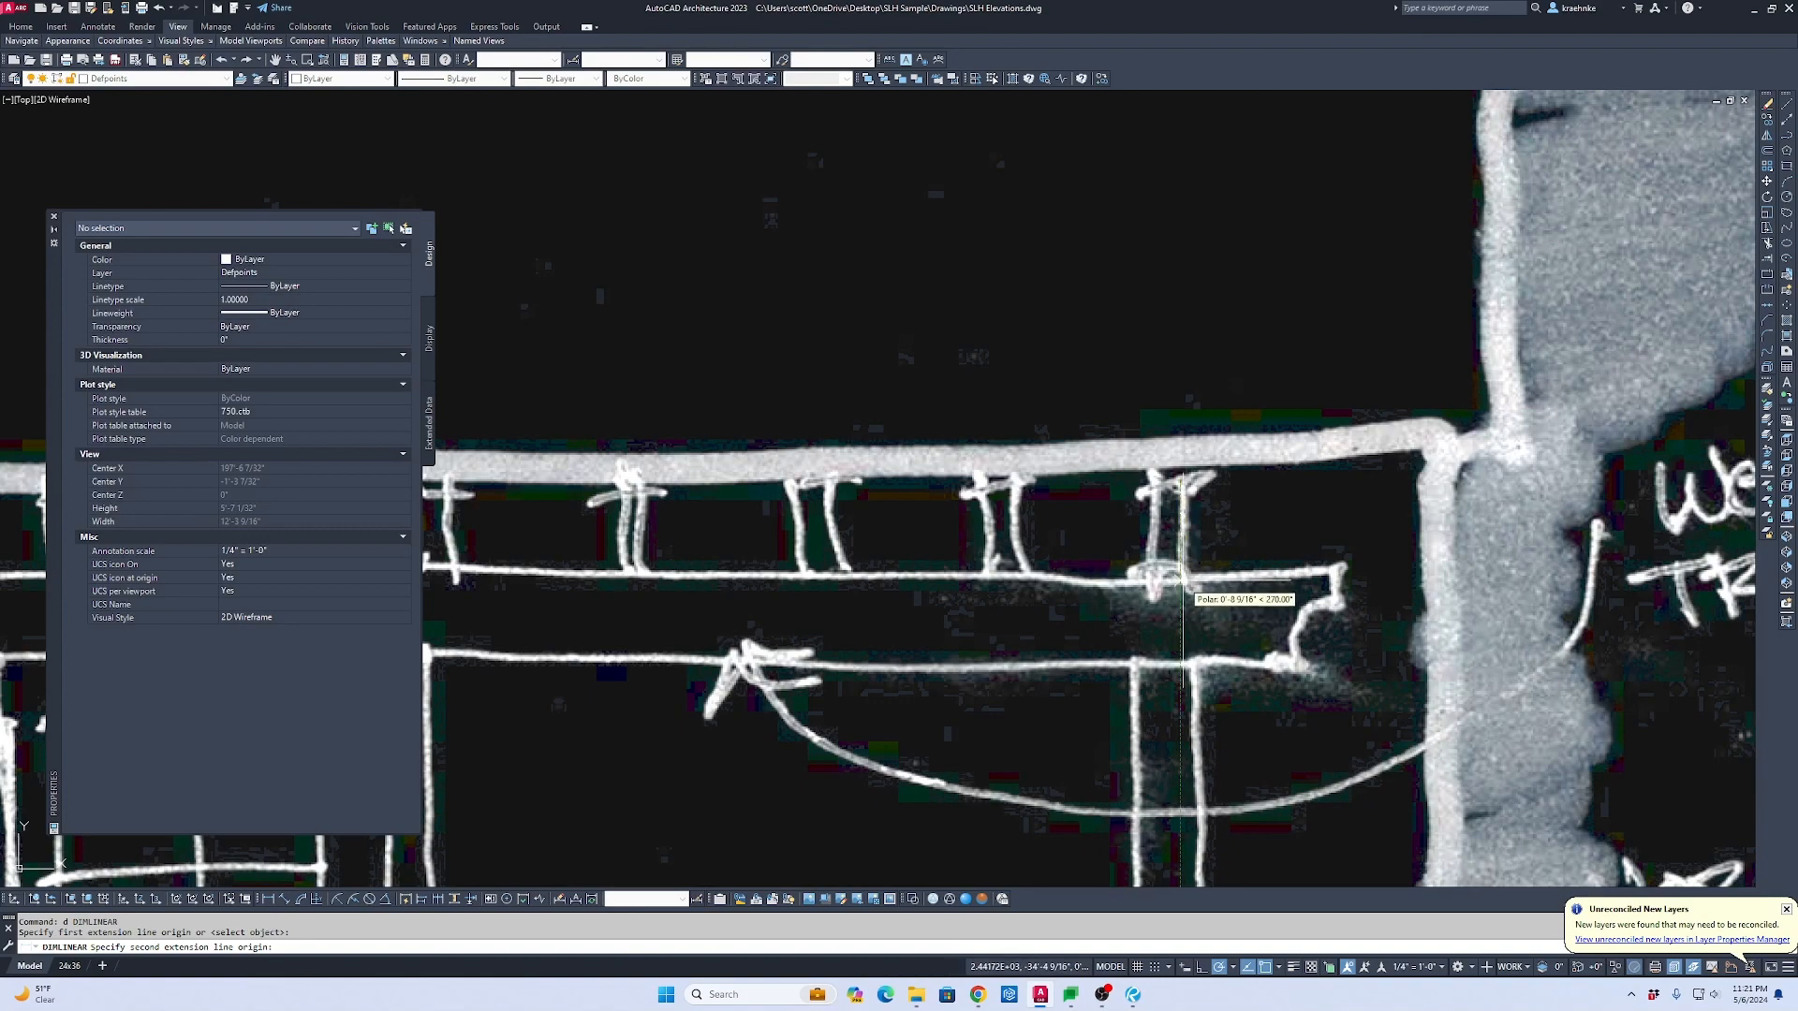
key("Escape")
Step: Examine the 3x sections in the common commercial lumber sizes reference chart for the trellis members
scroll(1182, 585, "down", 8)
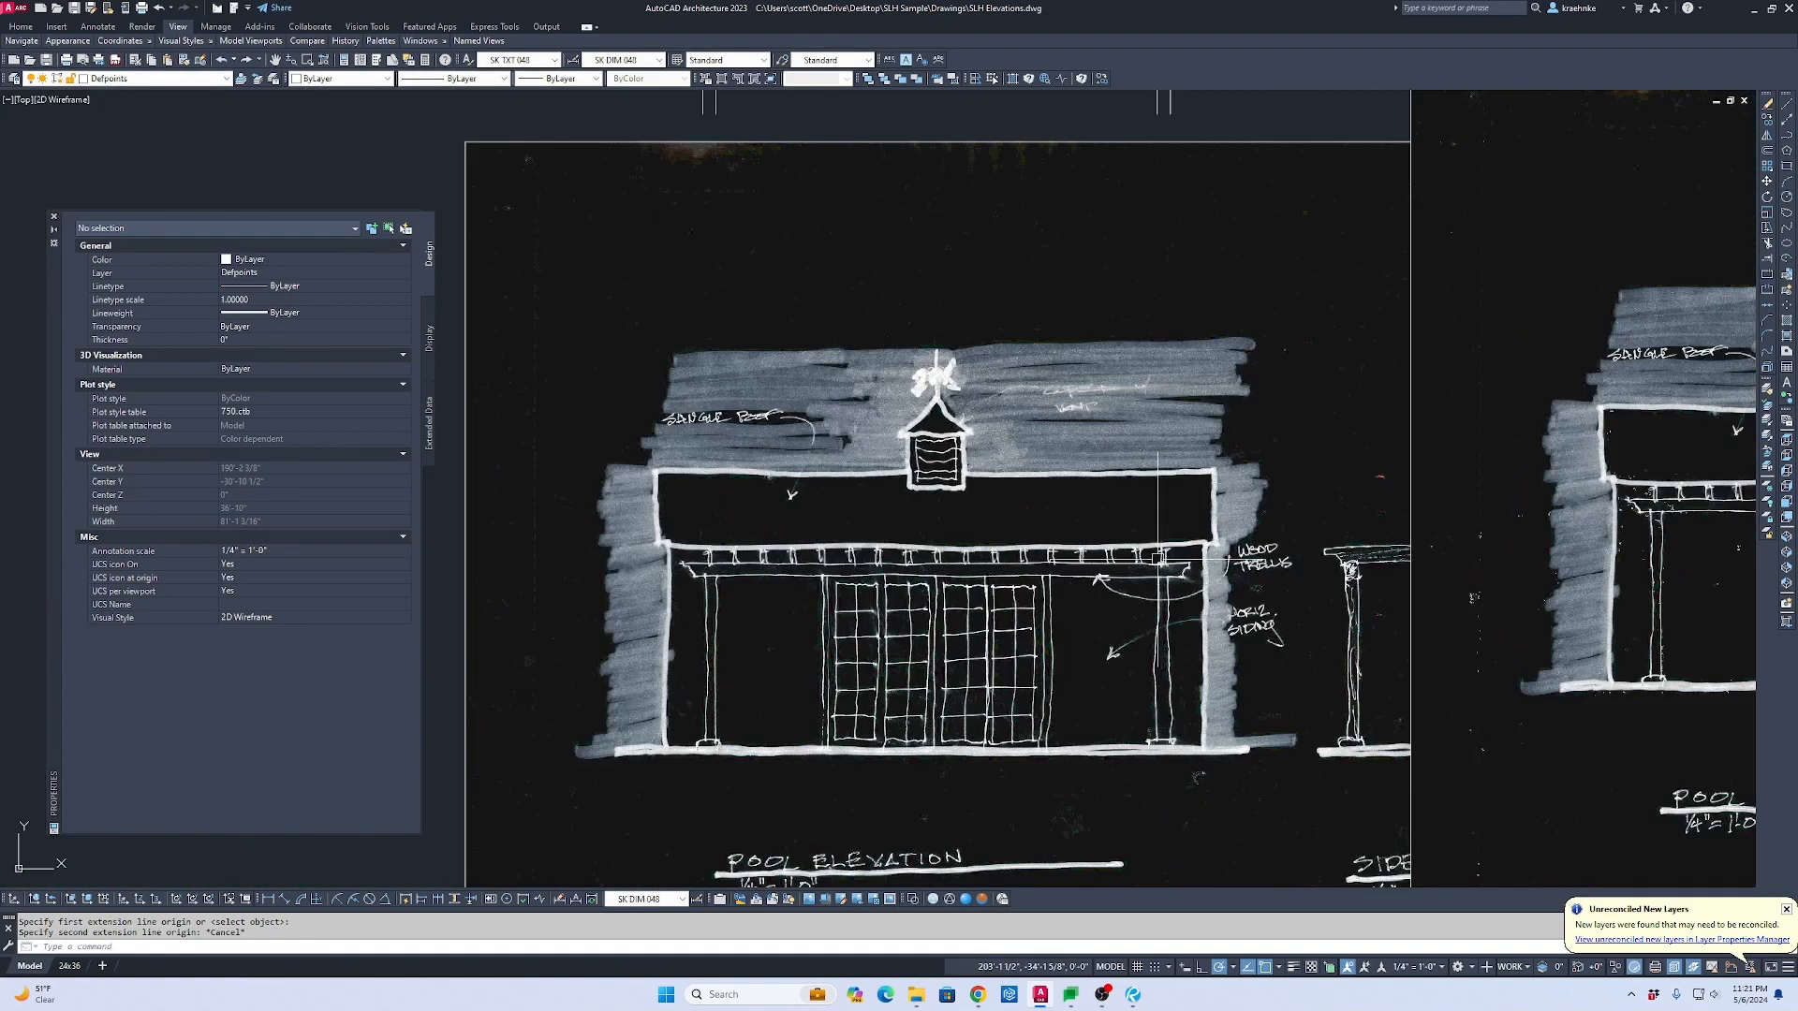
scroll(1498, 591, "down", 8)
middle_click_drag(656, 528, 1078, 609)
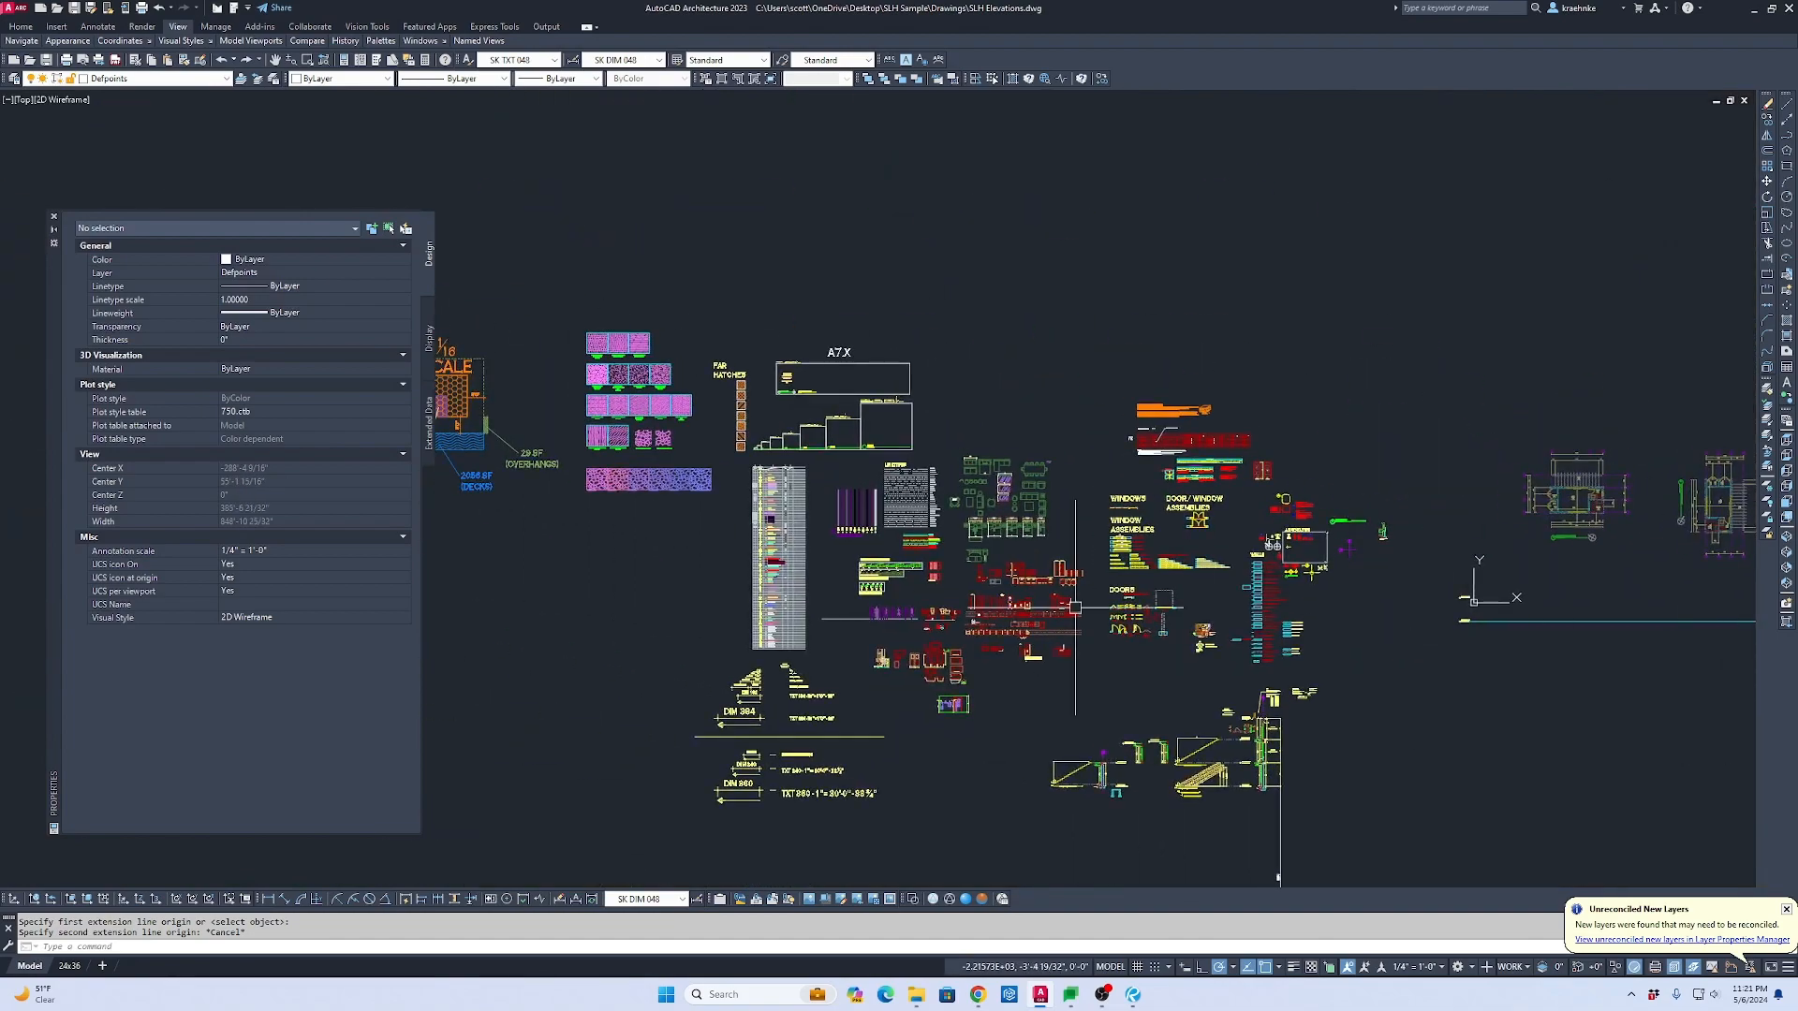
scroll(896, 573, "up", 5)
scroll(936, 532, "up", 6)
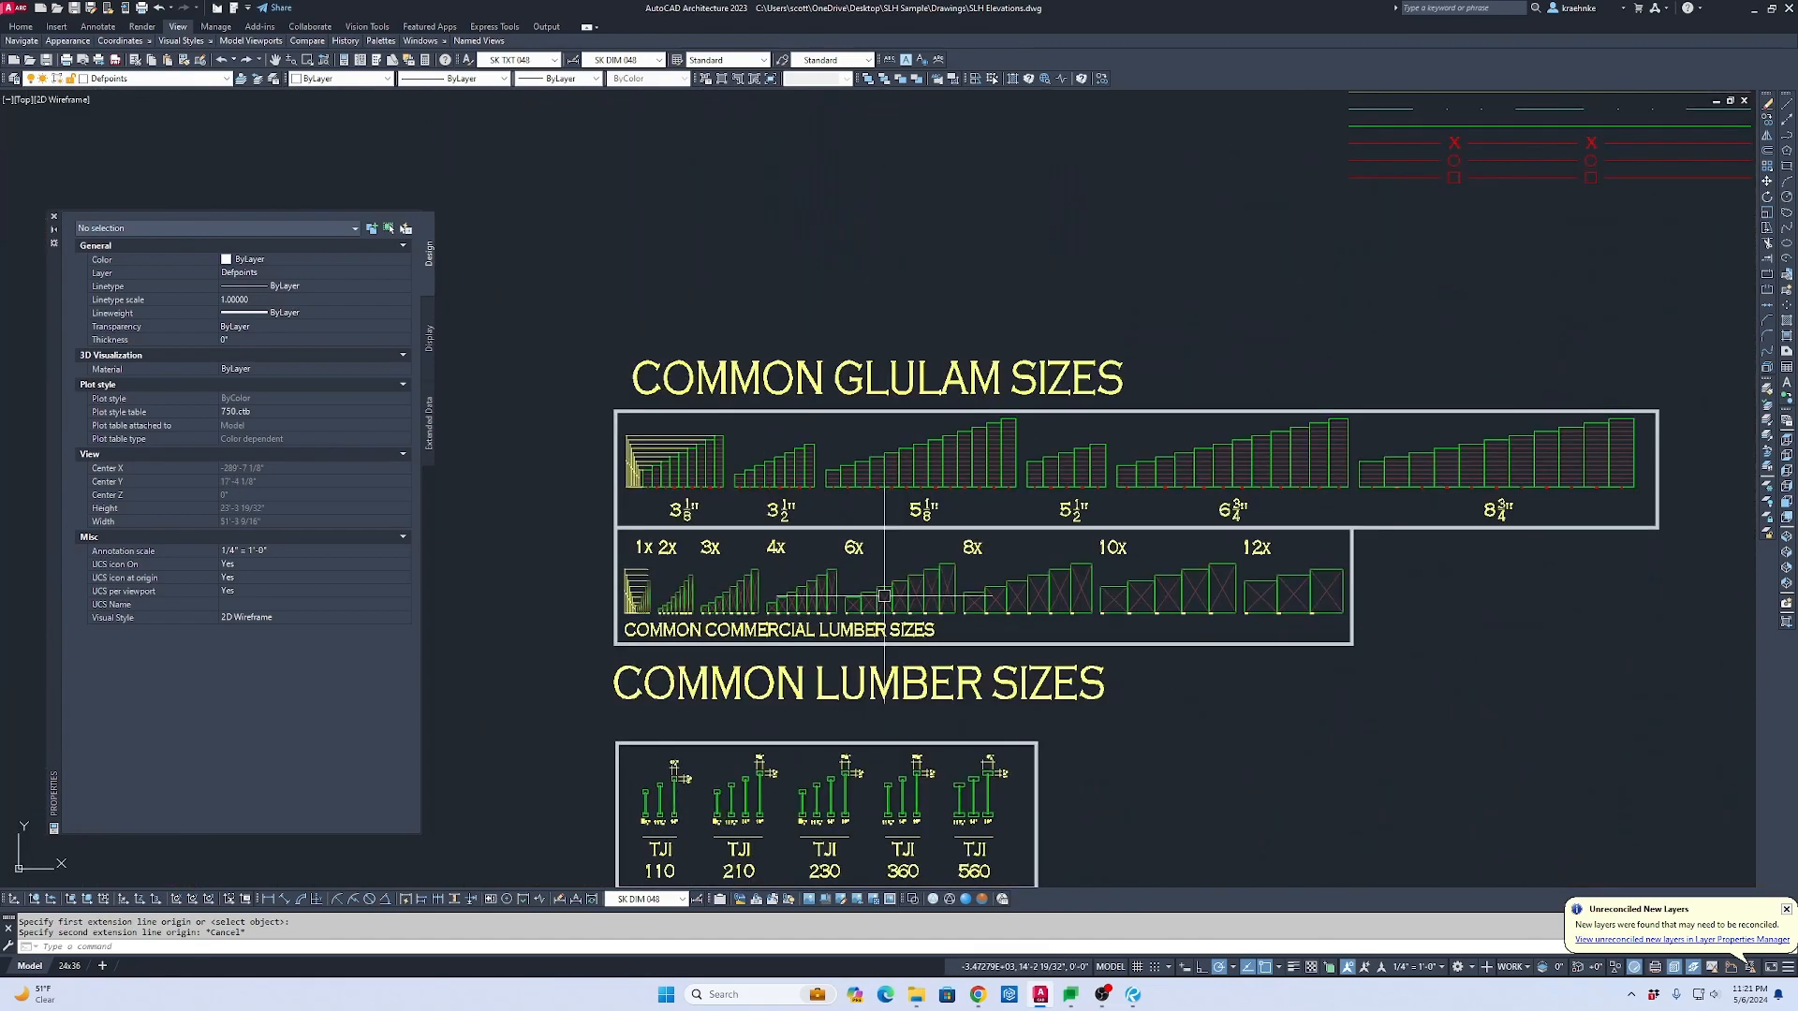
scroll(719, 603, "up", 4)
mouse_move(659, 545)
middle_mouse_down()
mouse_move(1332, 550)
mouse_move(626, 517)
middle_mouse_up()
scroll(1124, 591, "up", 3)
type("d")
key("Return")
scroll(984, 528, "down", 3)
key("Escape")
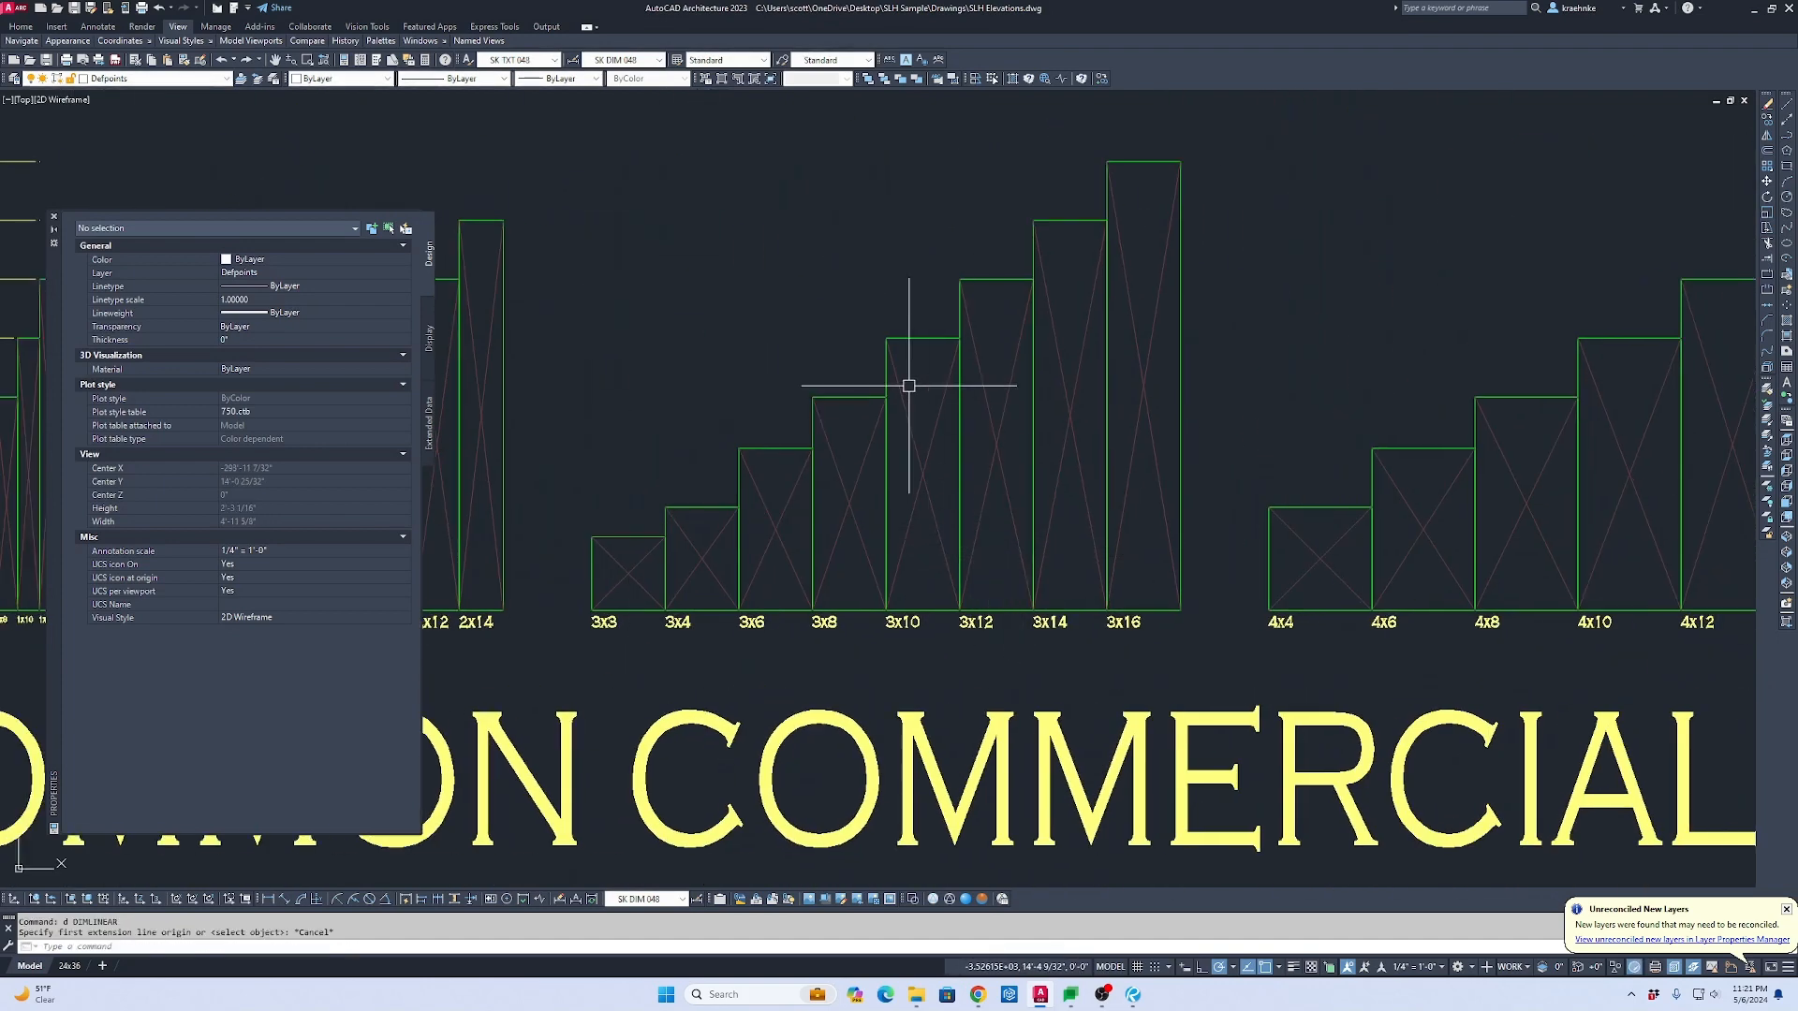
Step: Measure the height of the 3x8 section in the lumber sizes chart
type("d")
key("Return")
left_click(862, 396)
left_click(862, 610)
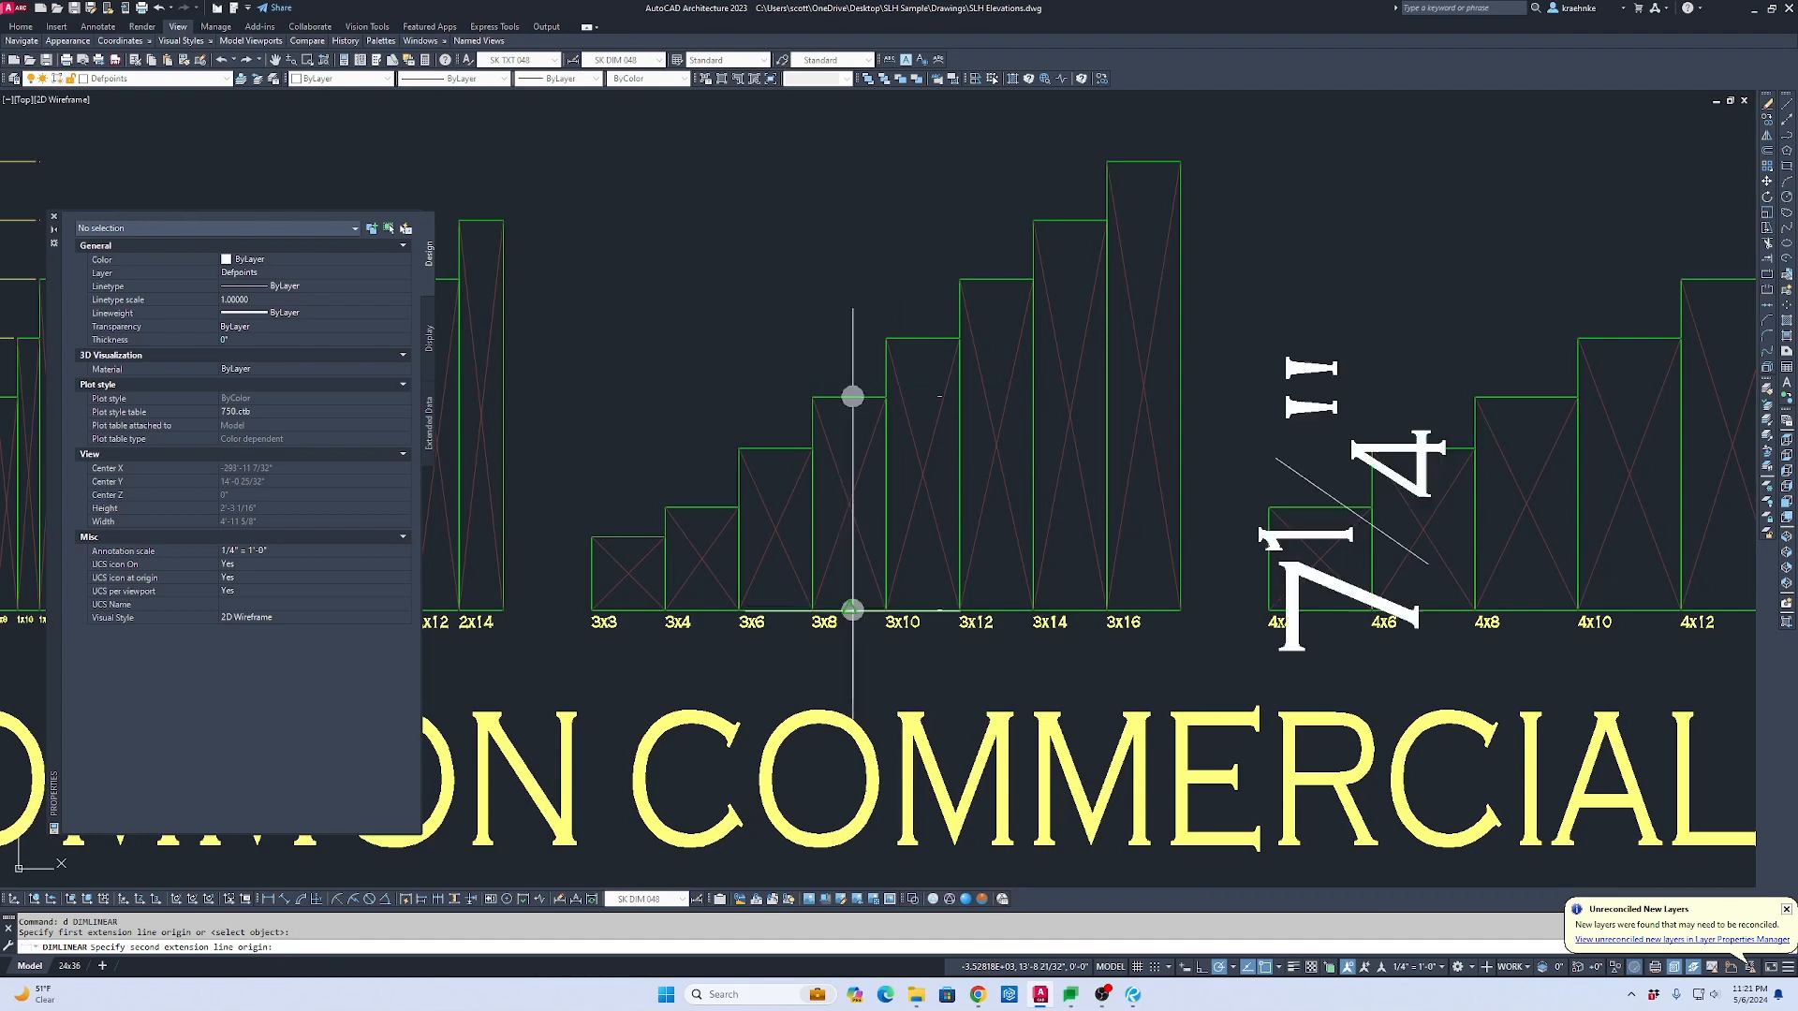
scroll(1218, 469, "down", 2)
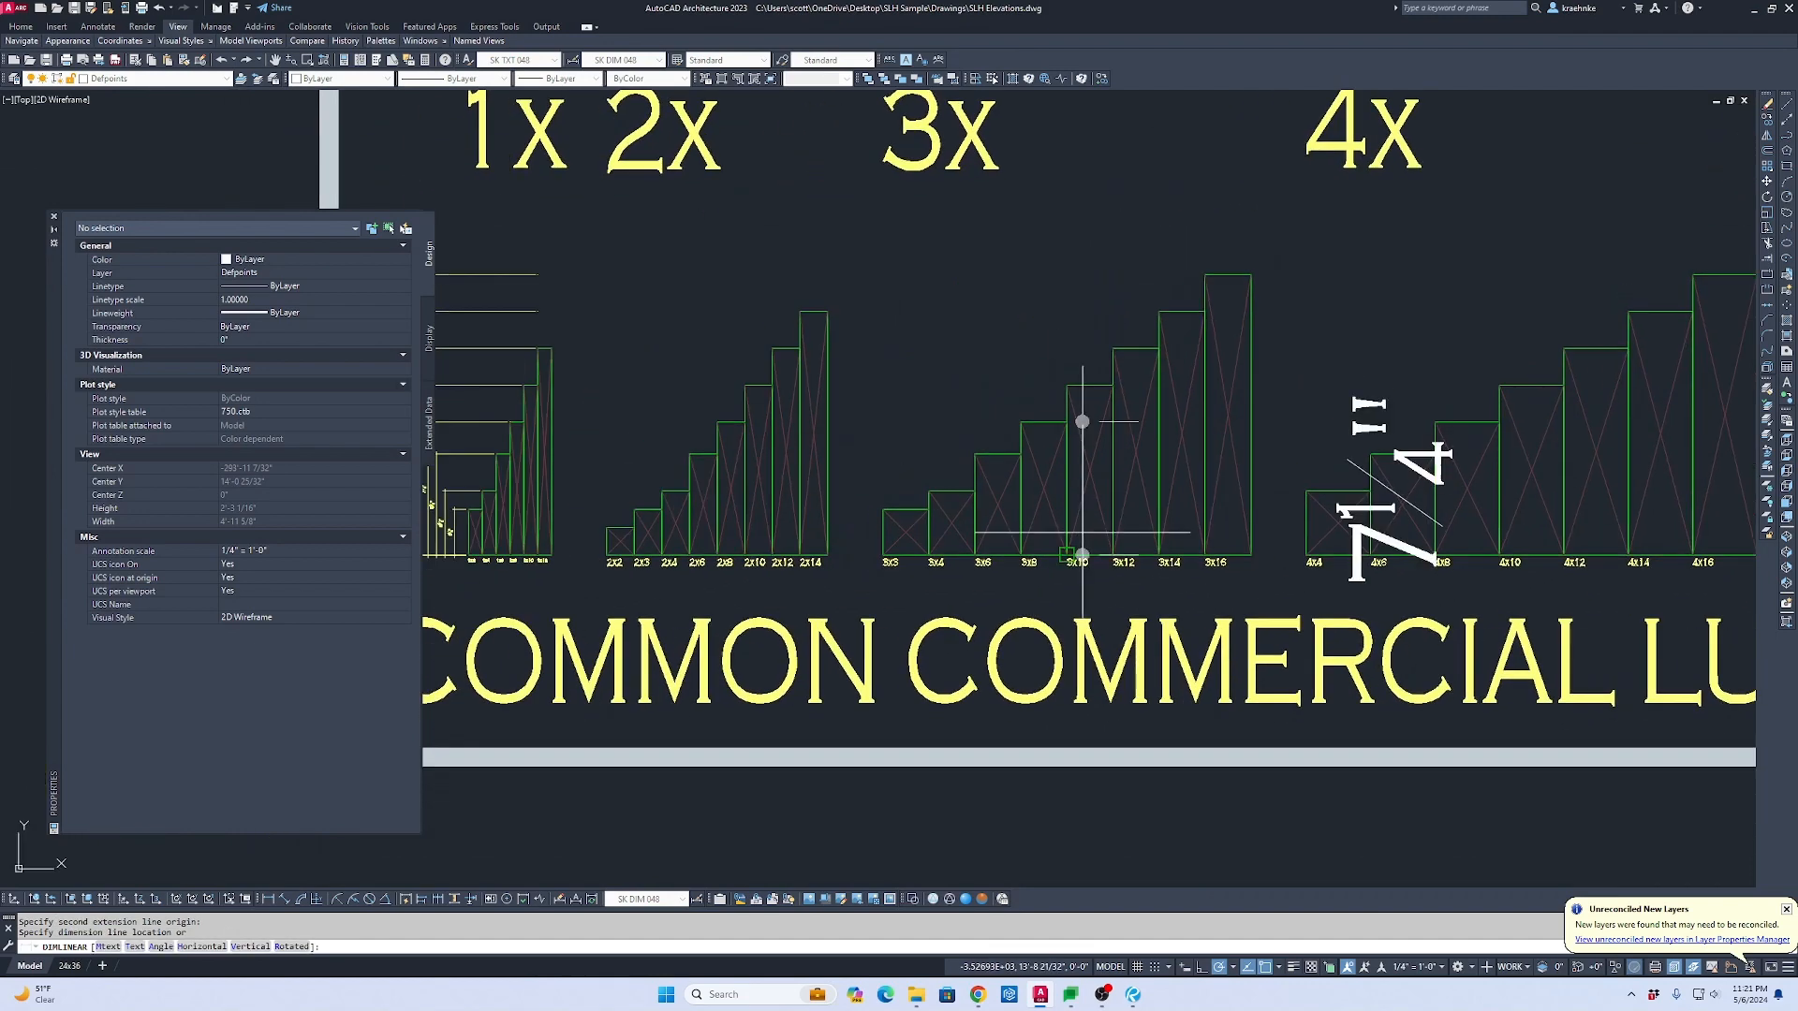
key("Escape")
Step: Copy the 2x8 section outline from the lumber chart to the trellis beam's upper-right corner on the pool elevation
scroll(691, 547, "up", 5)
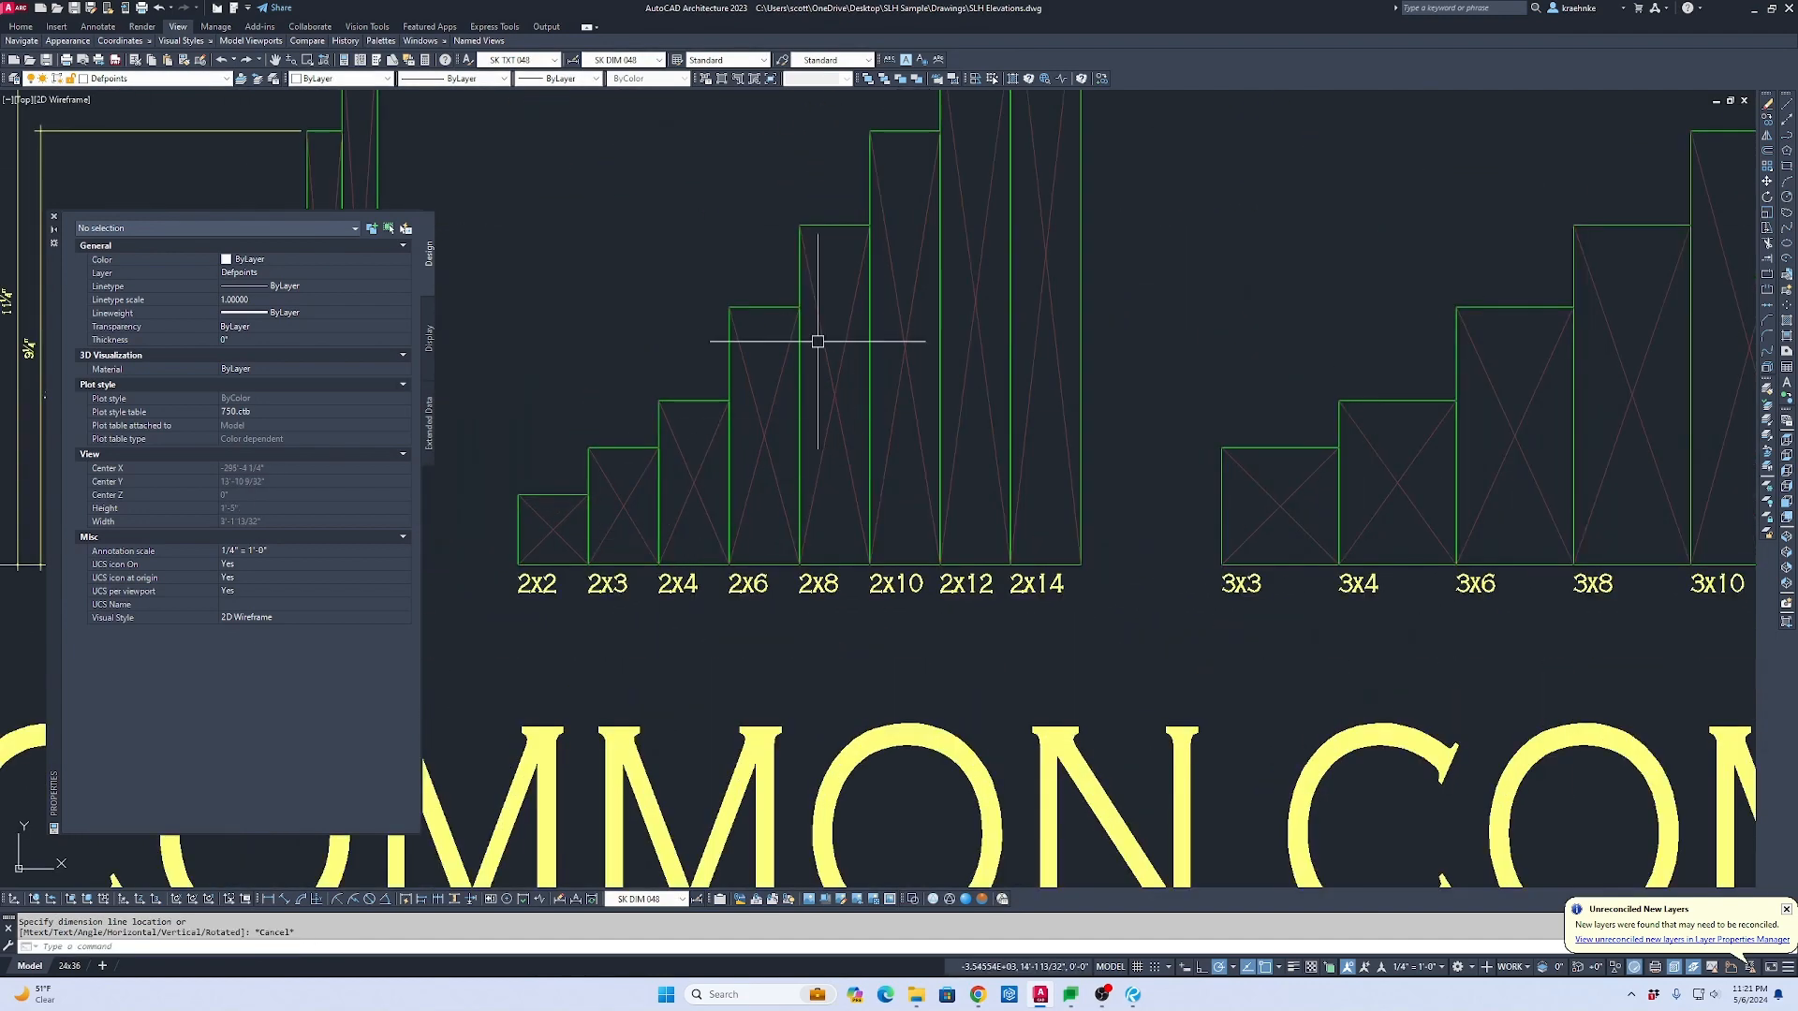
left_click(842, 225)
type("c")
key("Return")
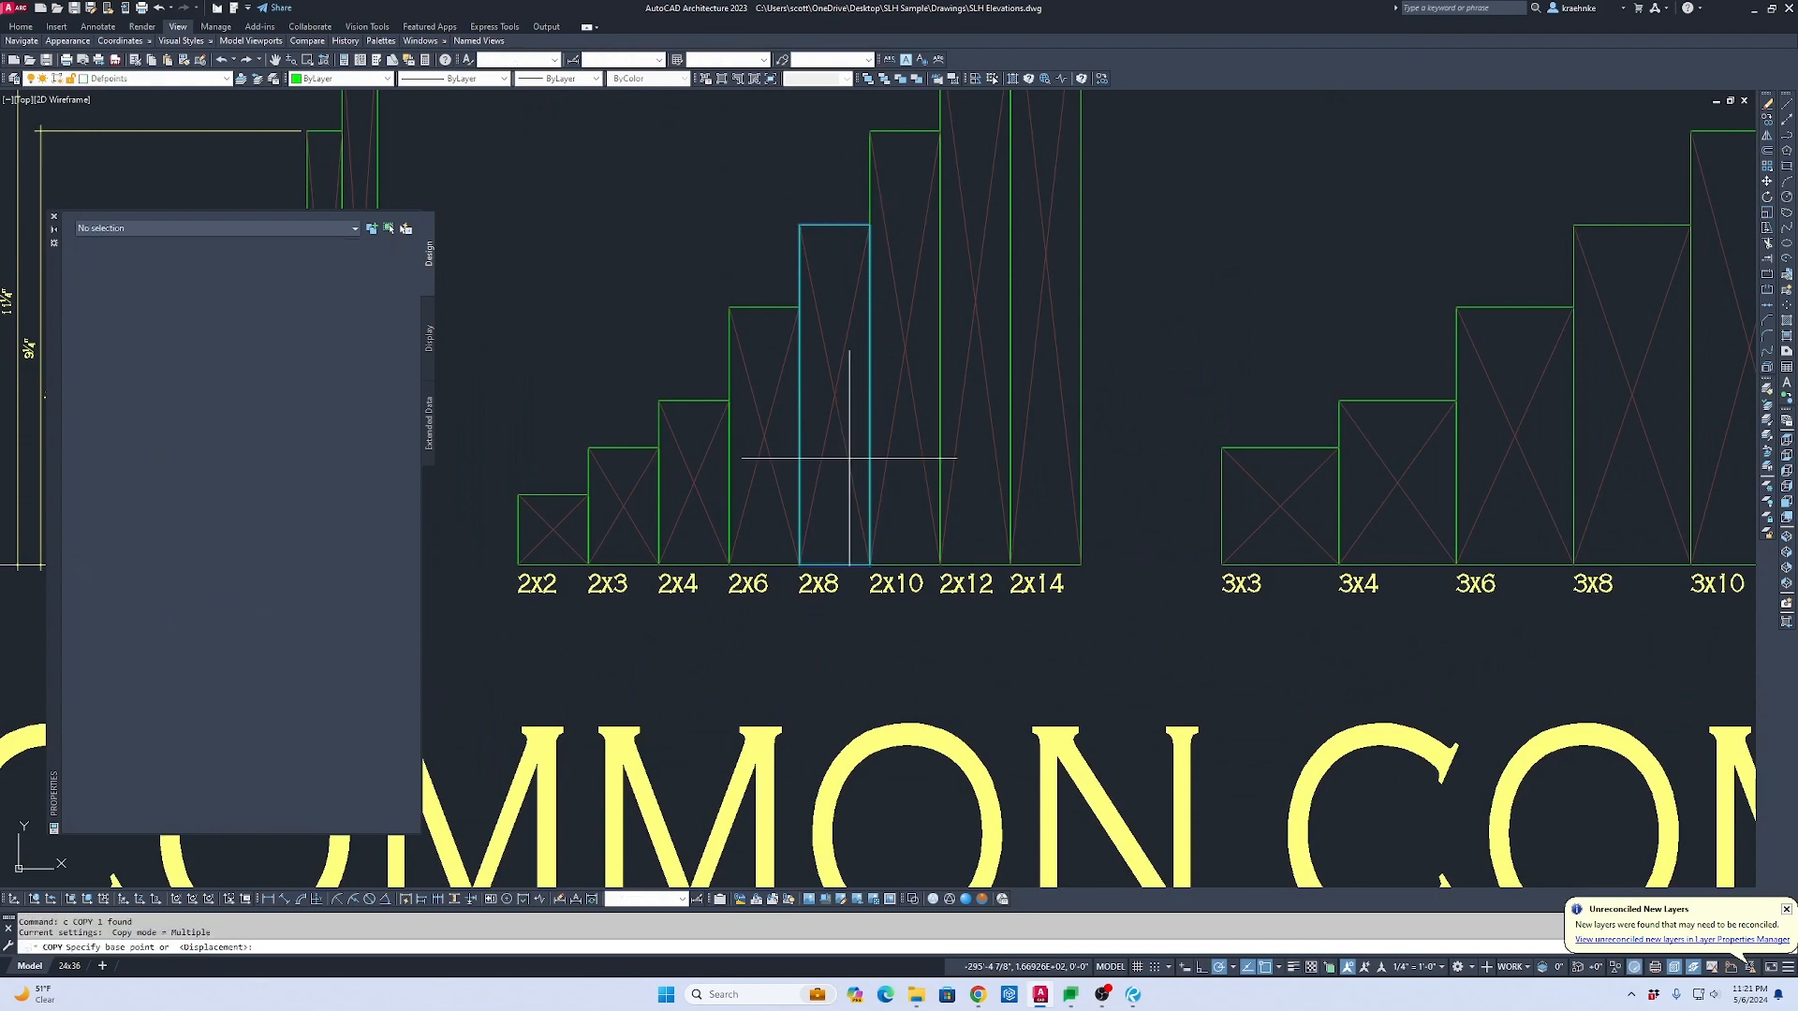
left_click(828, 563)
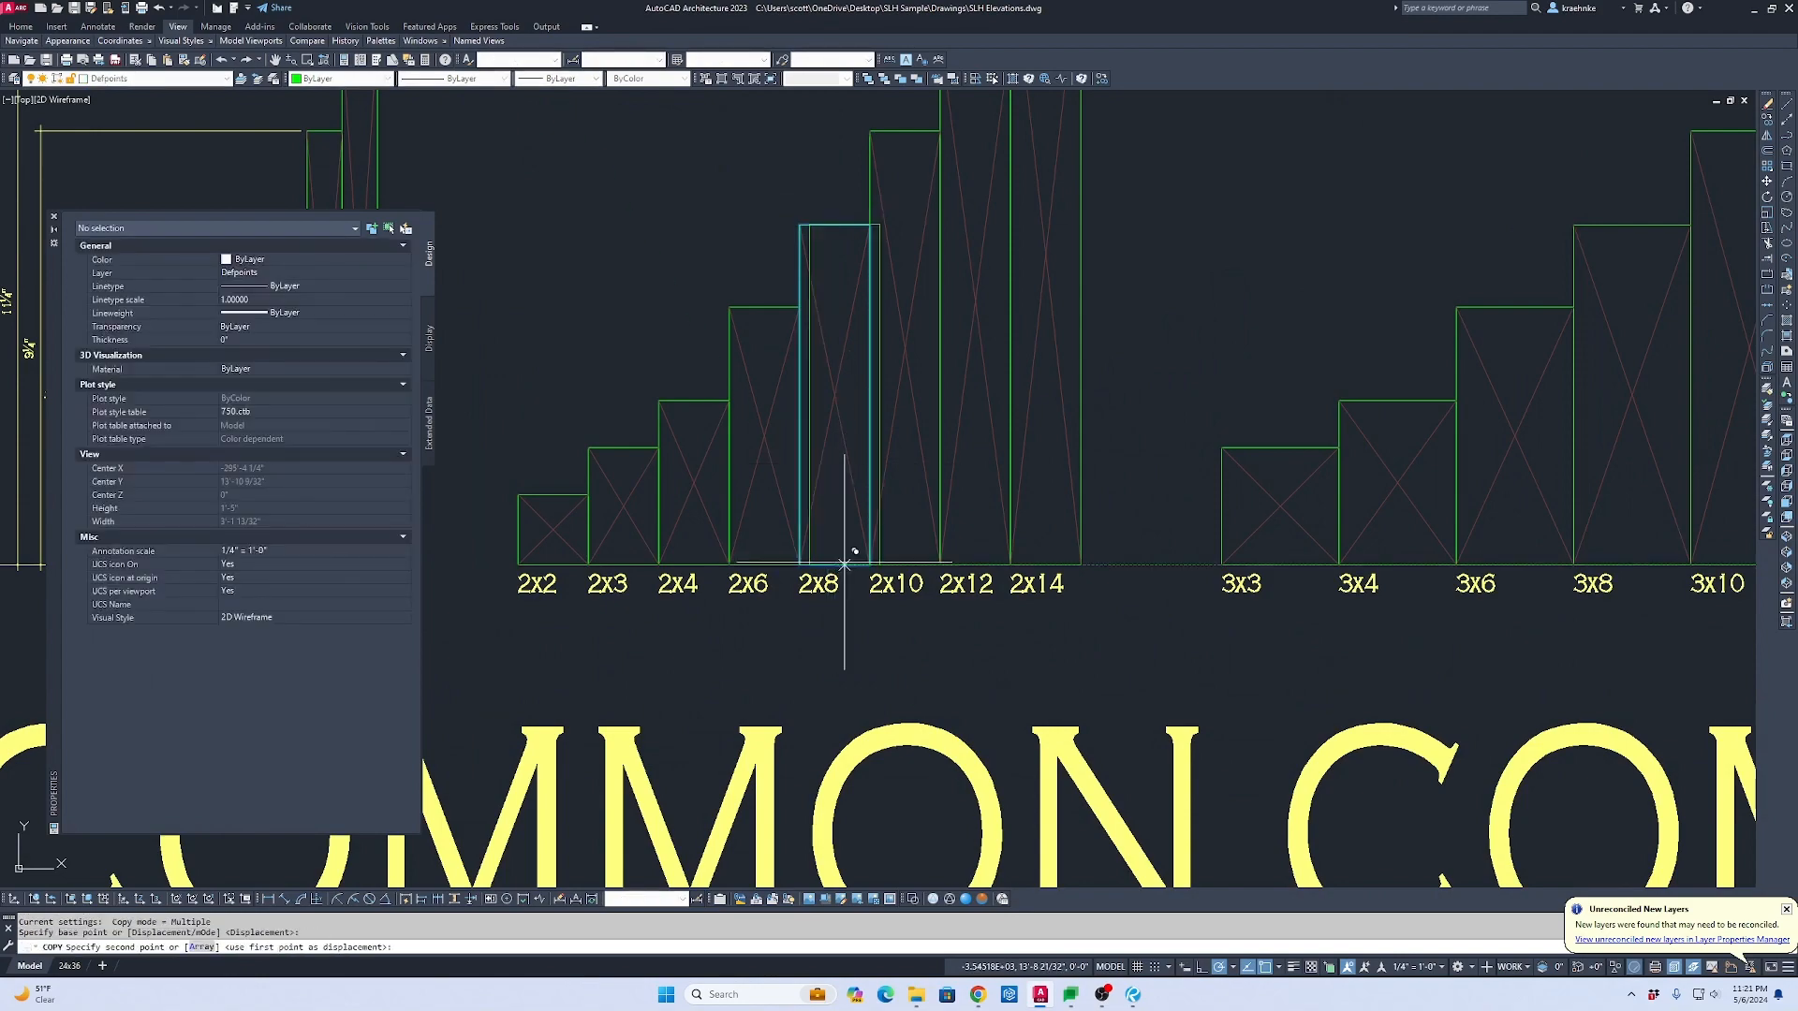
scroll(847, 562, "down", 8)
scroll(1164, 591, "down", 1)
middle_click_drag(1487, 637, 637, 483)
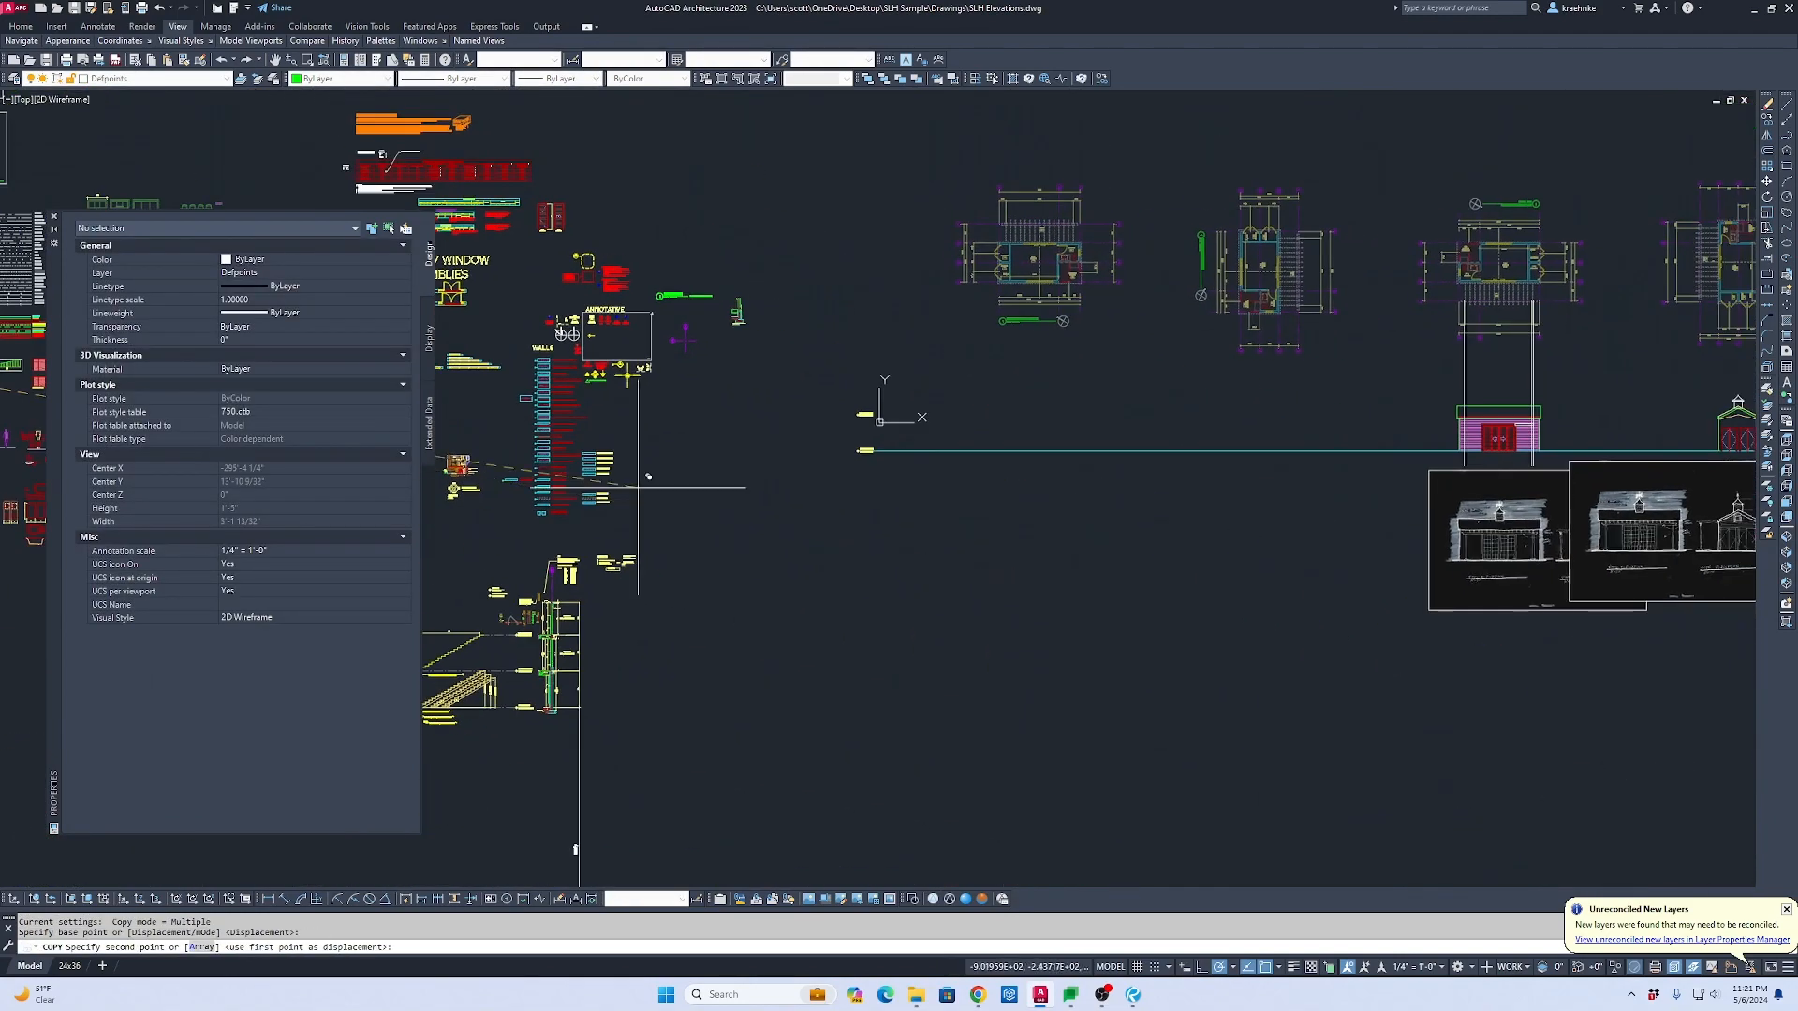
middle_click_drag(1451, 590, 655, 557)
middle_click_drag(1324, 562, 1216, 547)
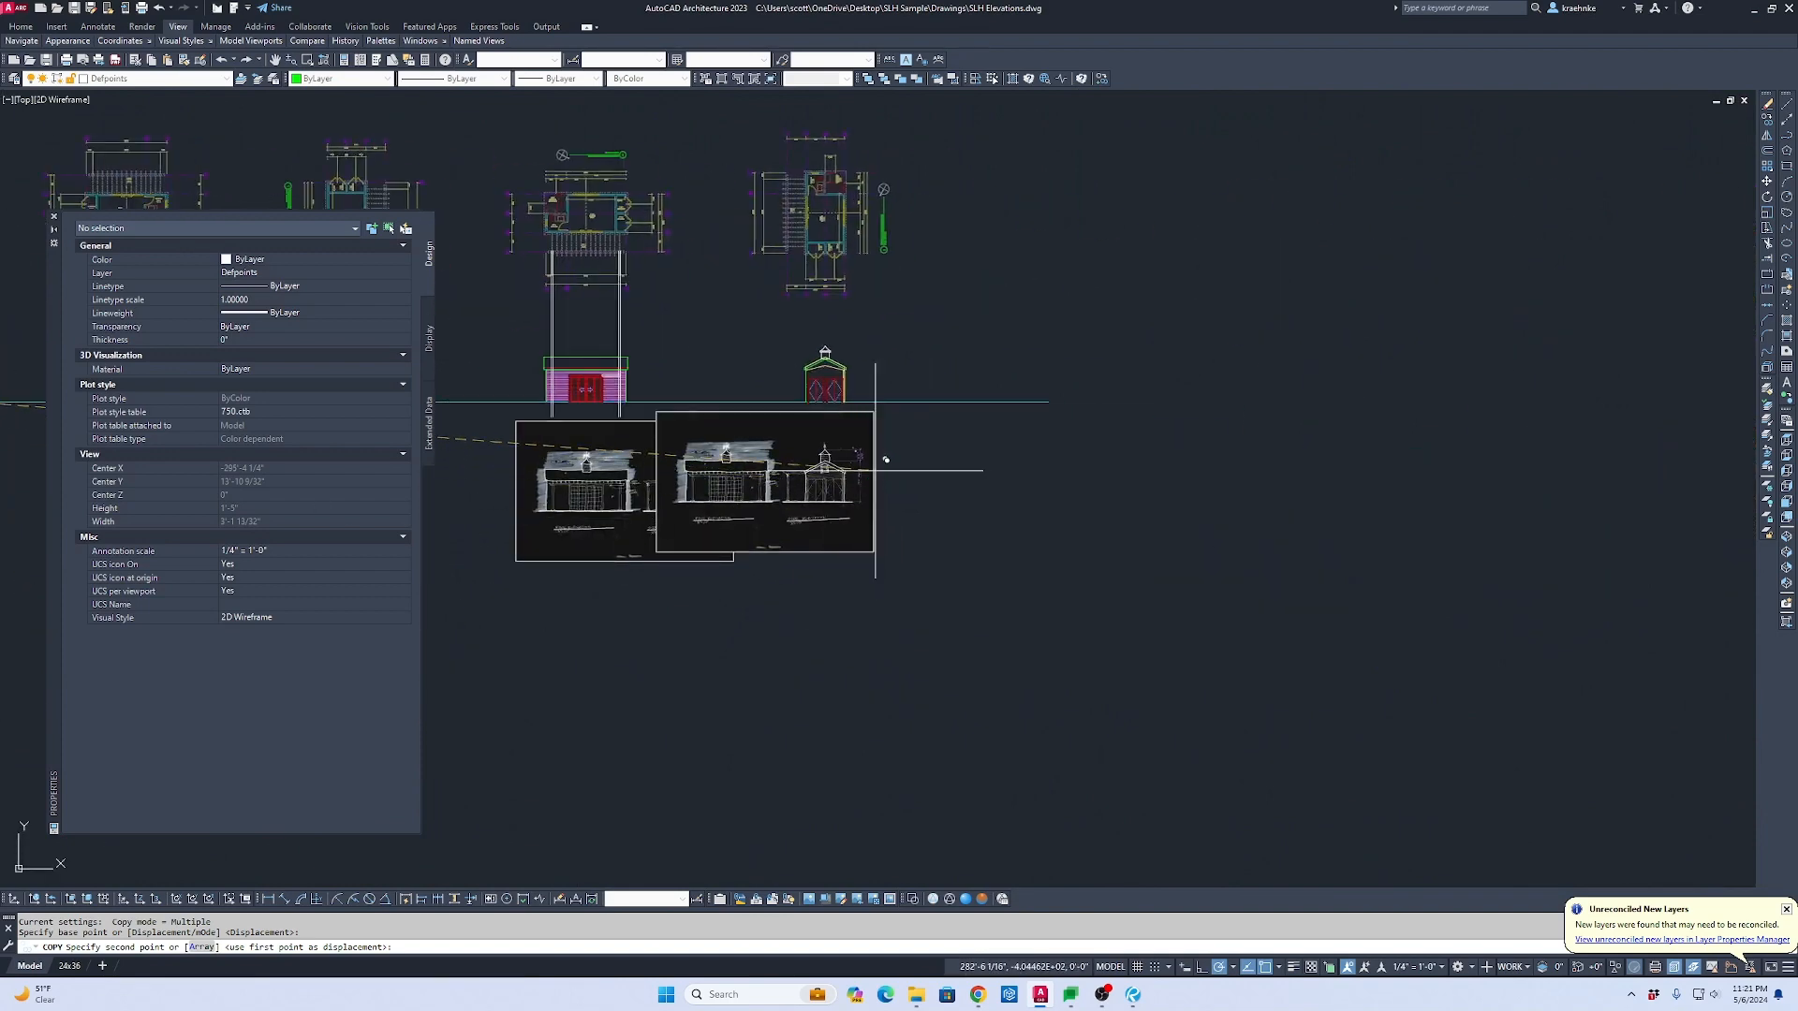
scroll(886, 459, "up", 10)
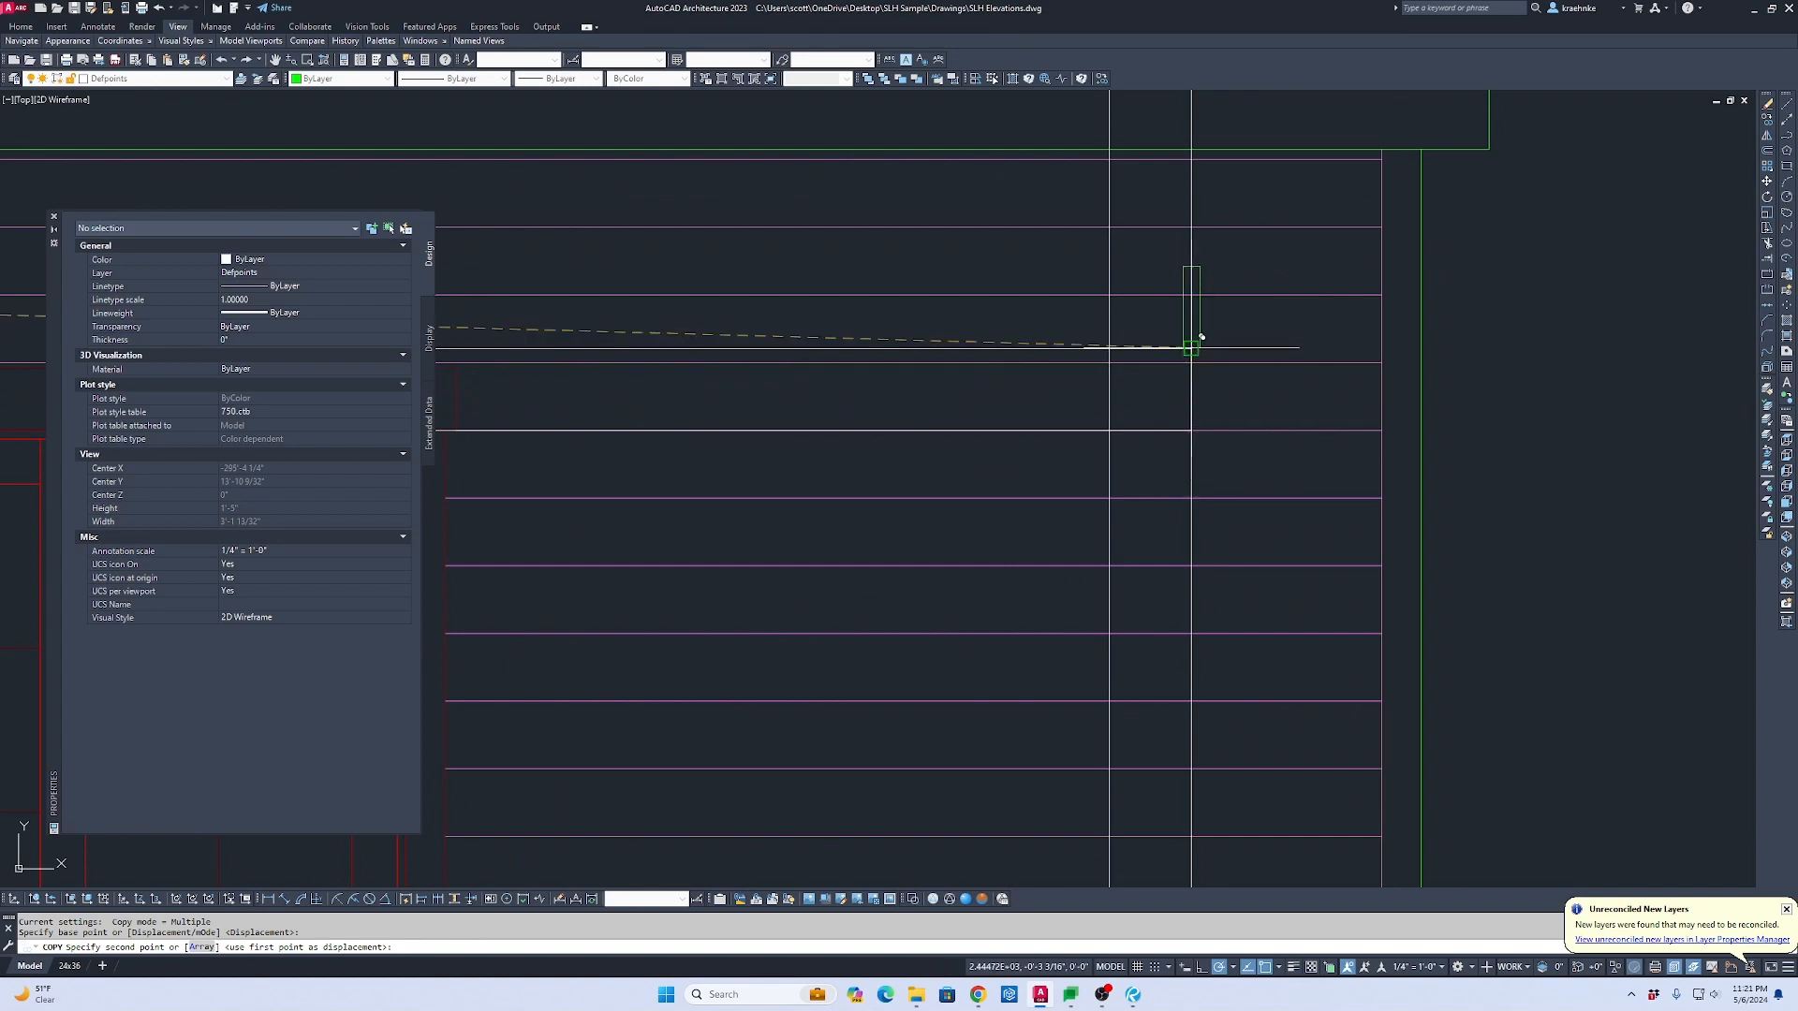
left_click(1191, 349)
key("Escape")
Step: Draw a rectangle for the right trellis post between its projection lines, from the beam's underside down to the ground line
type("p")
key("Return")
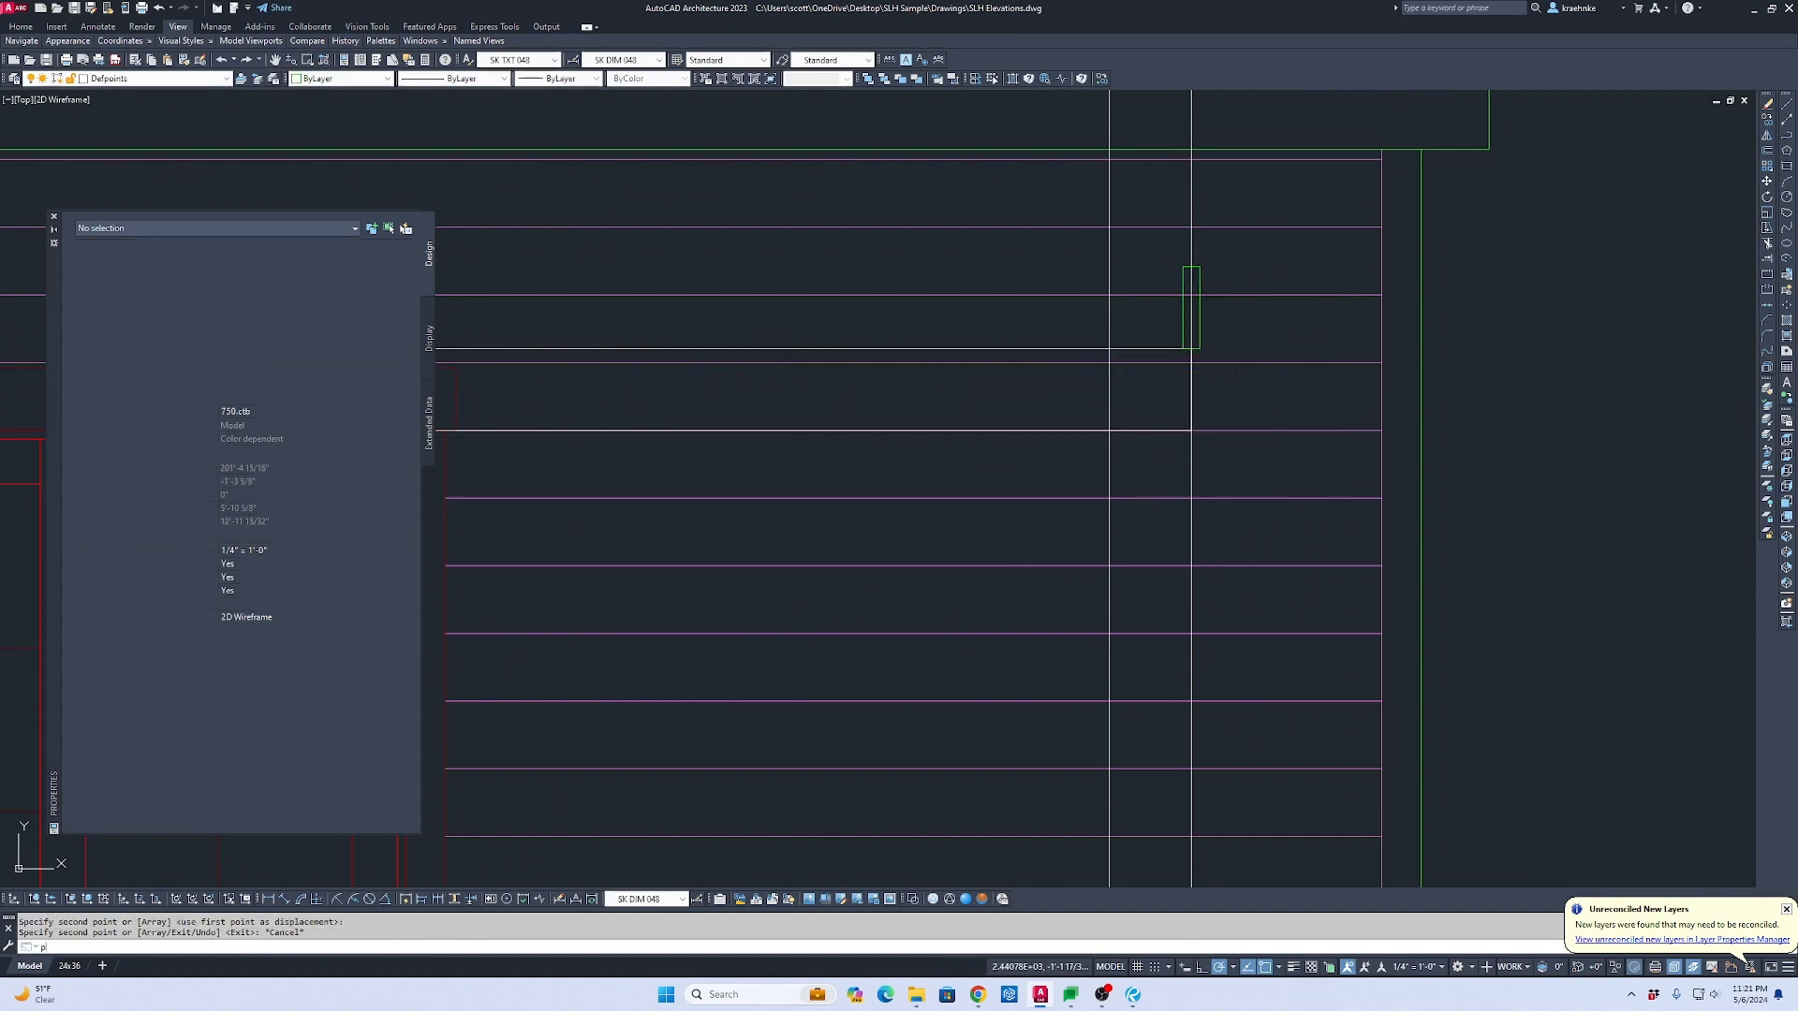
key("Escape")
type("rec")
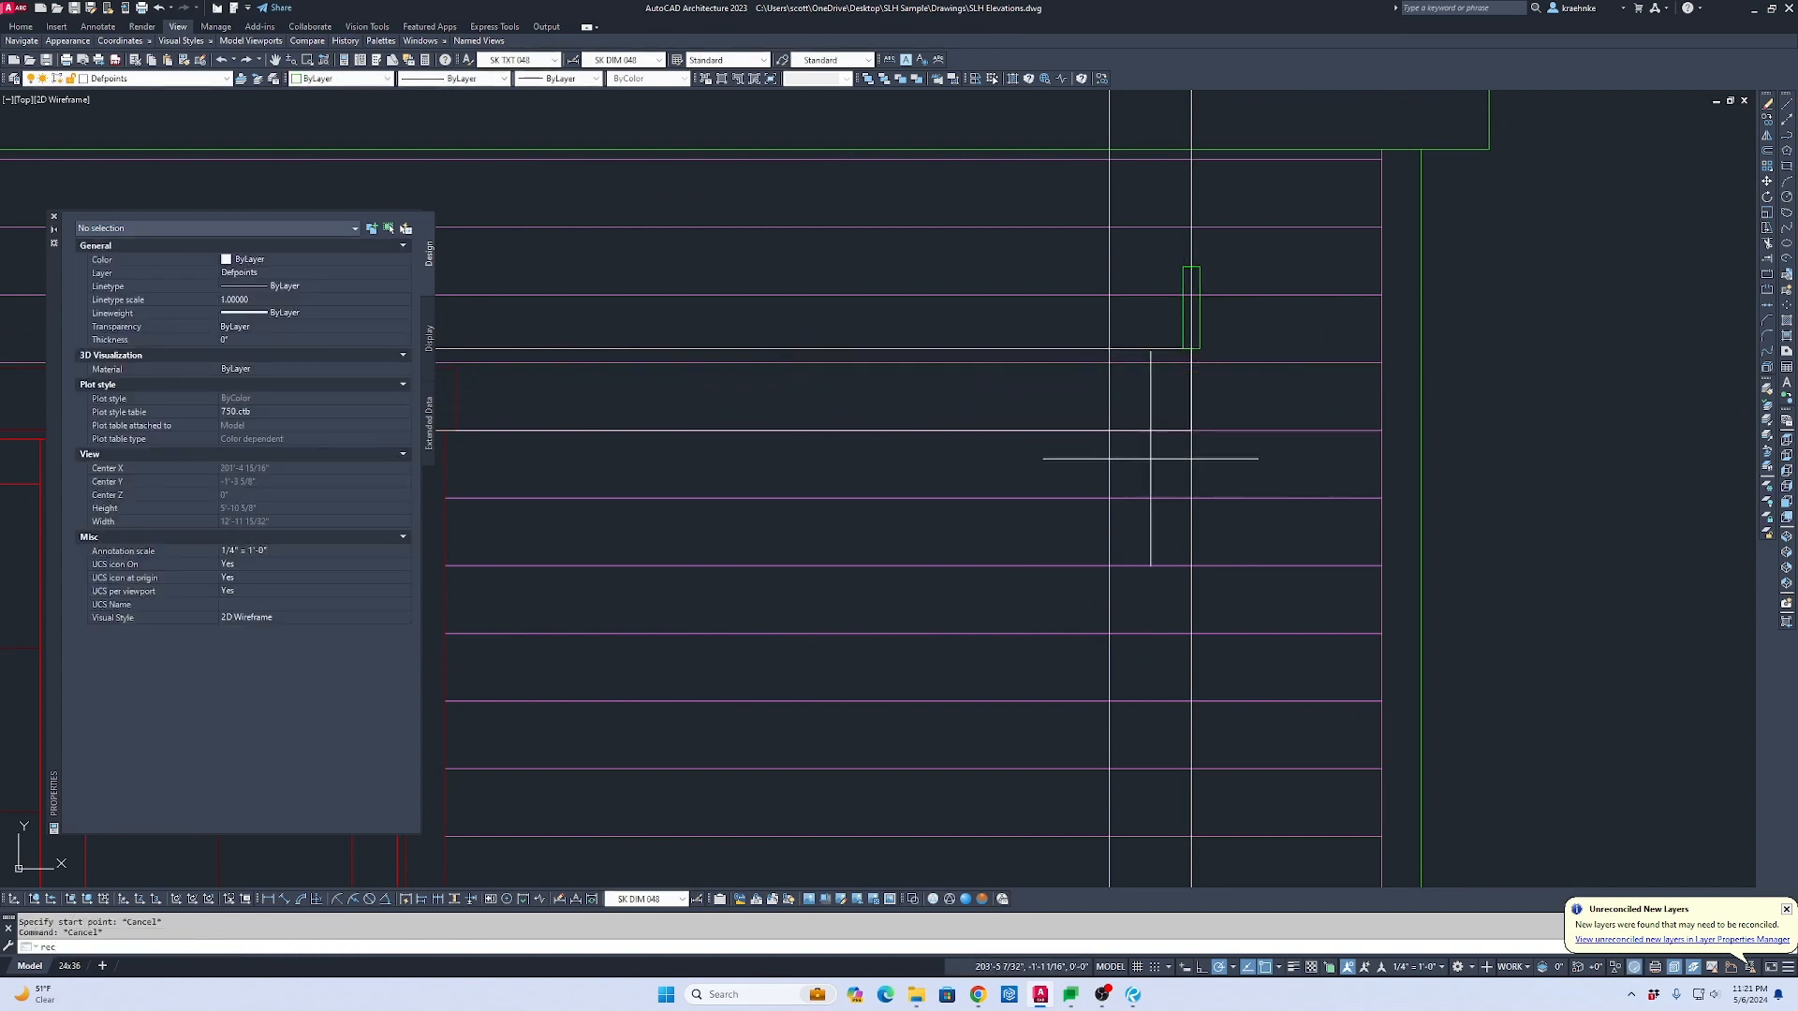
key("Return")
left_click(1109, 431)
scroll(1109, 431, "down", 5)
middle_click_drag(1135, 546, 1048, 381)
scroll(1063, 646, "up", 5)
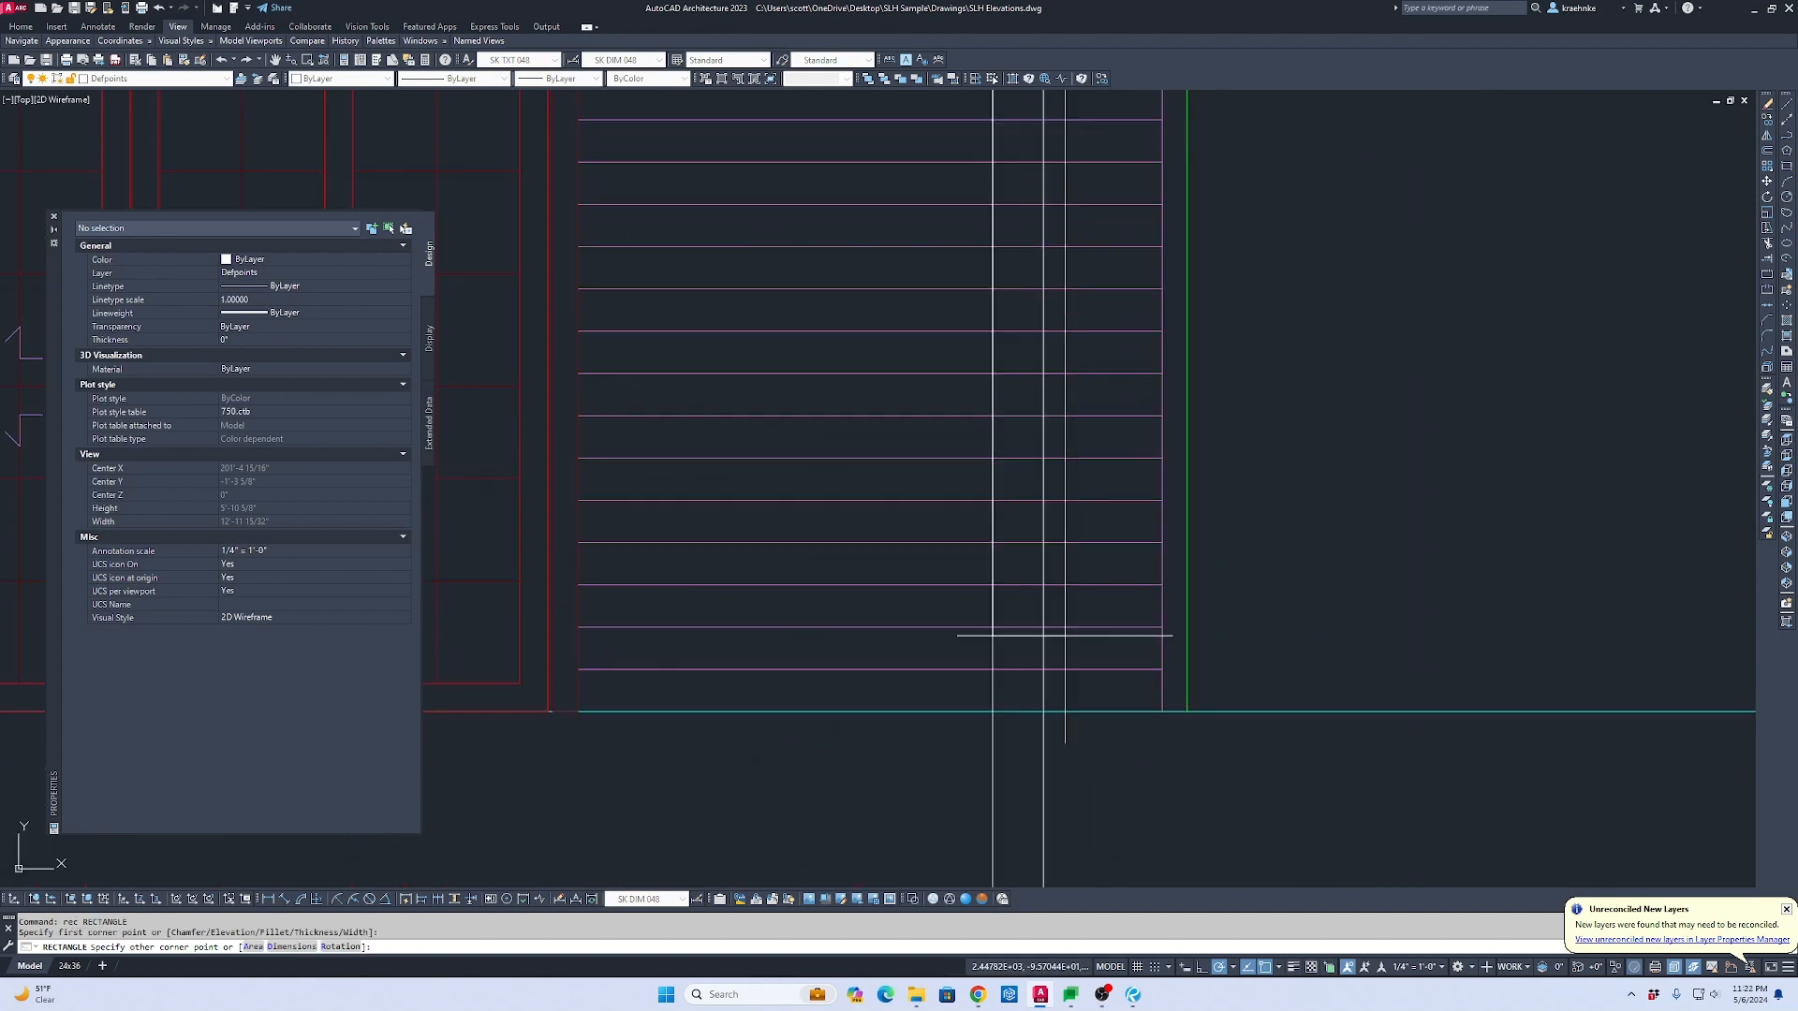
key("Escape")
Step: Erase the two vertical projection lines of the right trellis post
scroll(1068, 707, "down", 2)
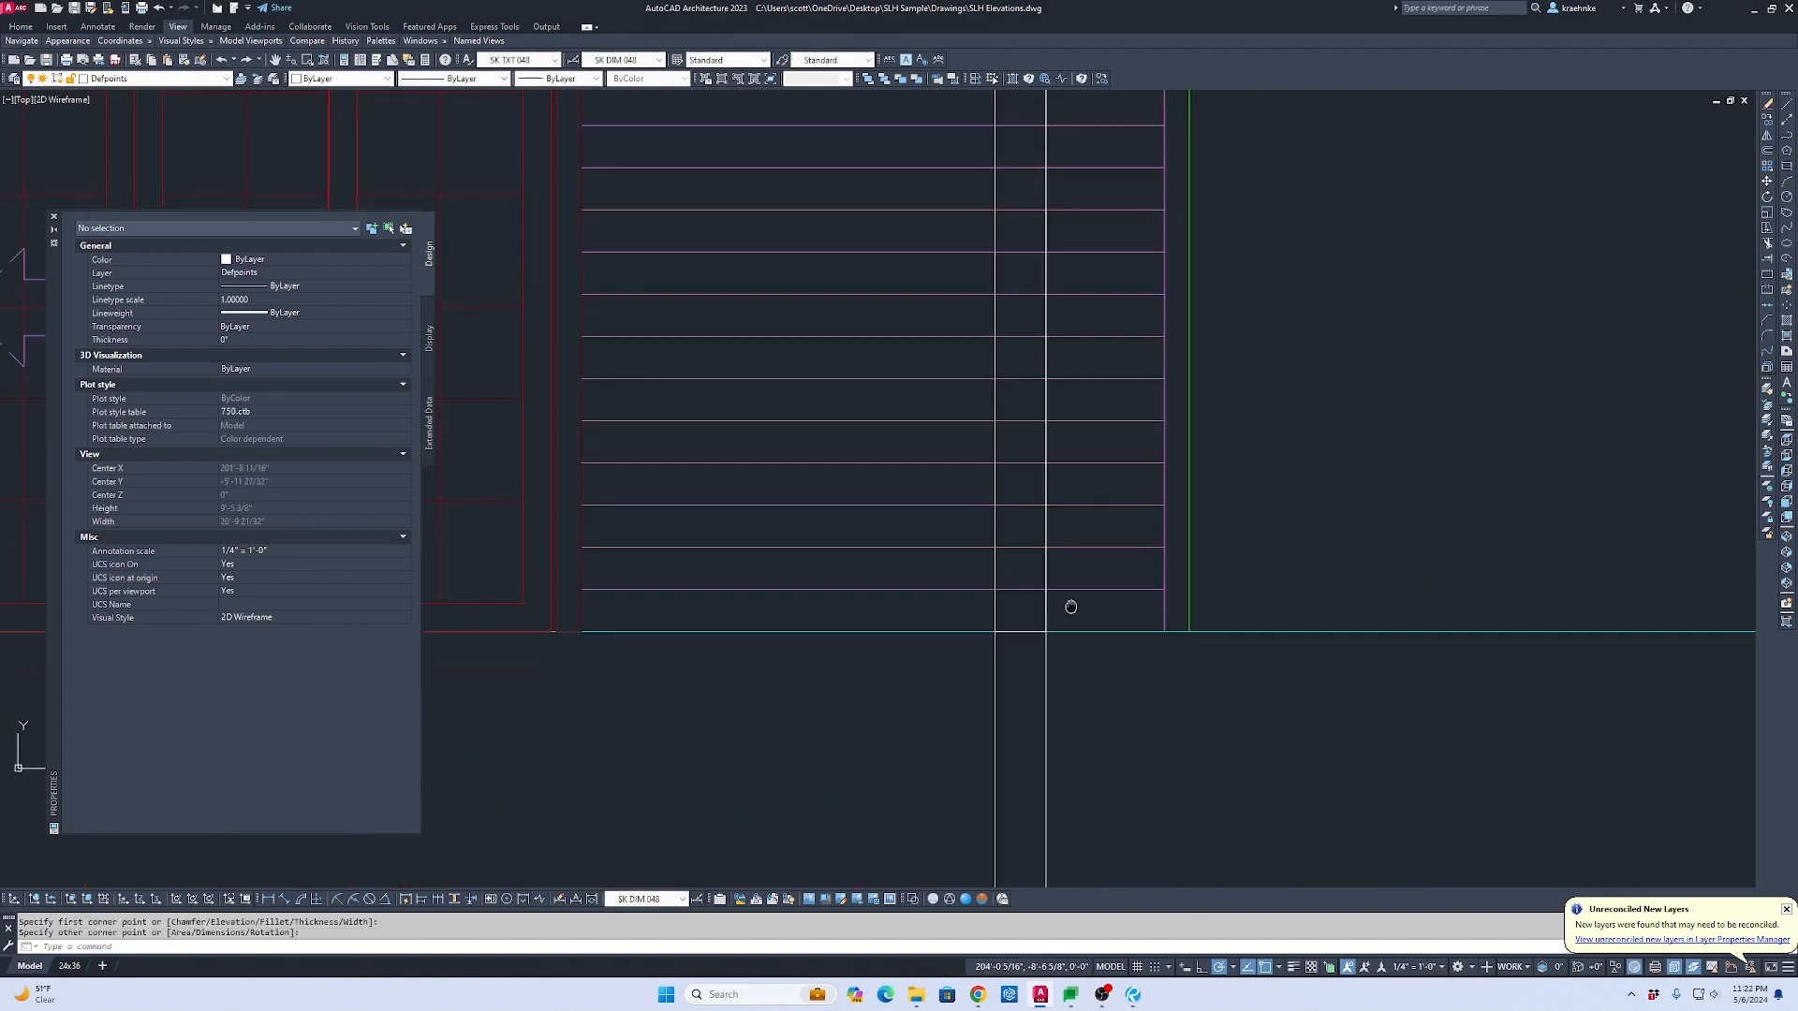
left_click(904, 682)
key("Delete")
scroll(904, 682, "down", 2)
middle_click_drag(948, 376, 991, 530)
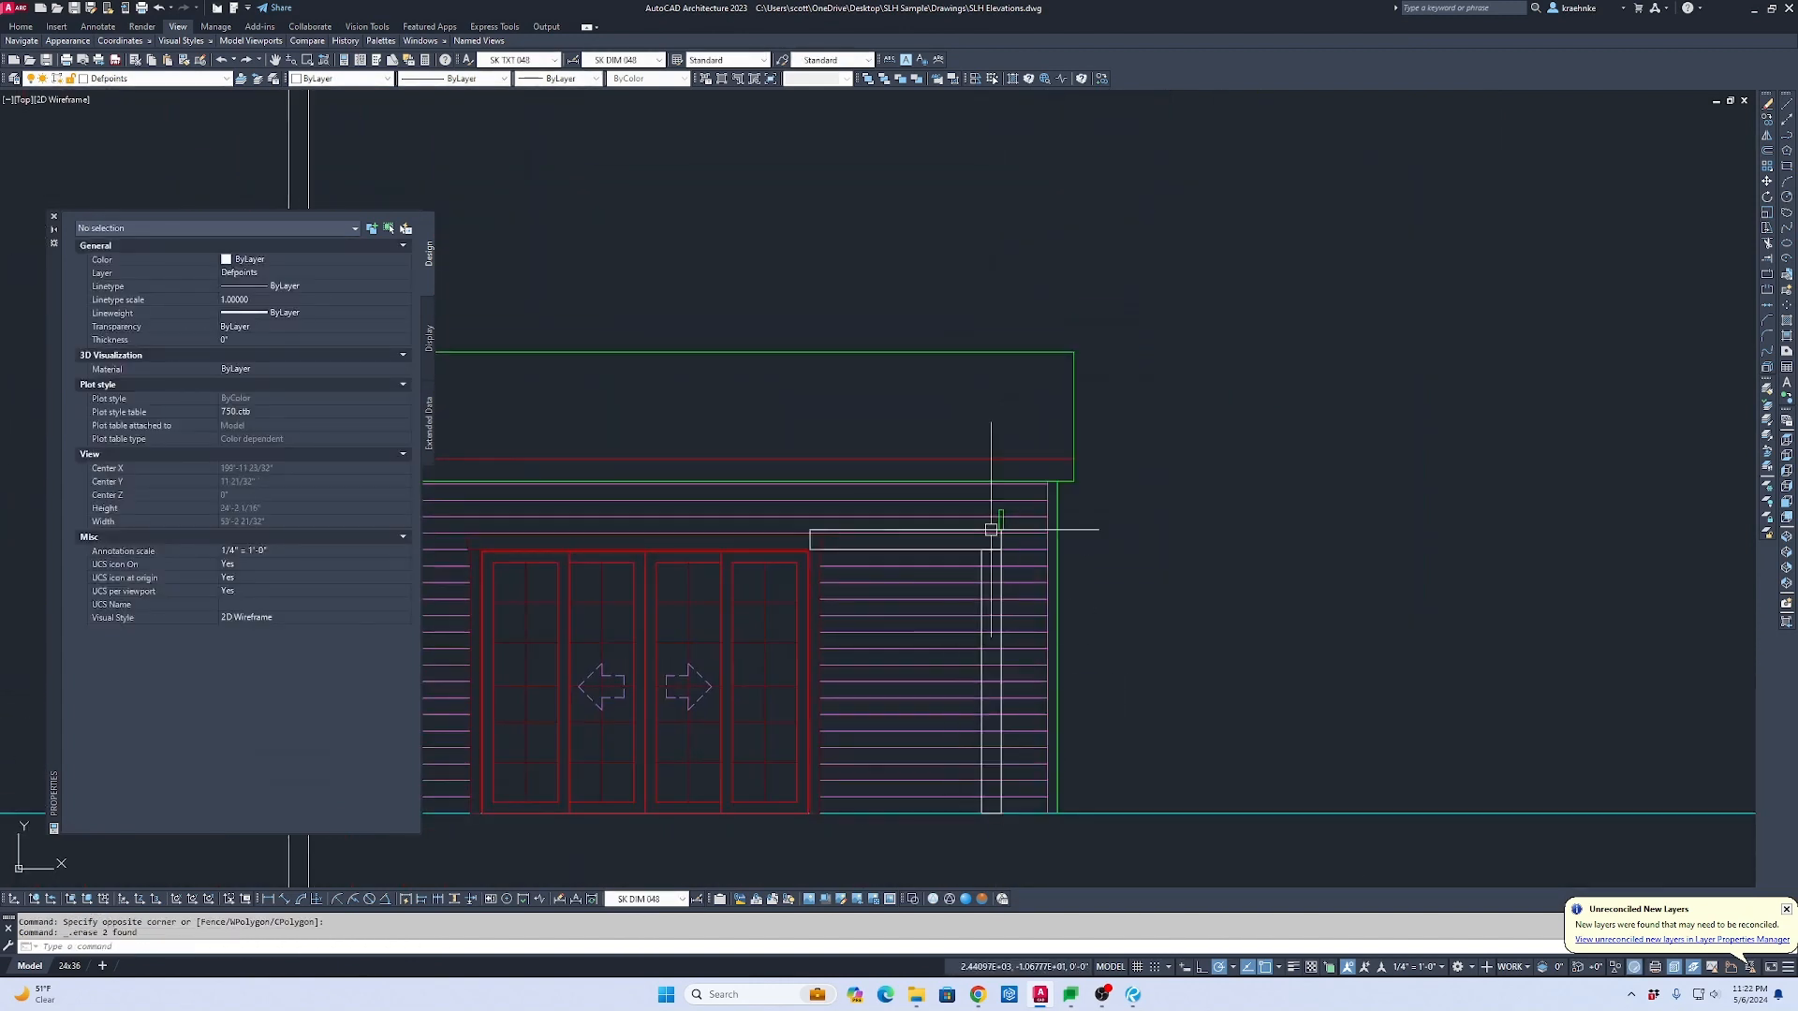
Step: Move the 2x8 rafter outline along the beam's top edge so it is centred over the right post
scroll(995, 524, "up", 4)
key("Escape")
left_click(1098, 520)
left_click(1003, 514)
type("m")
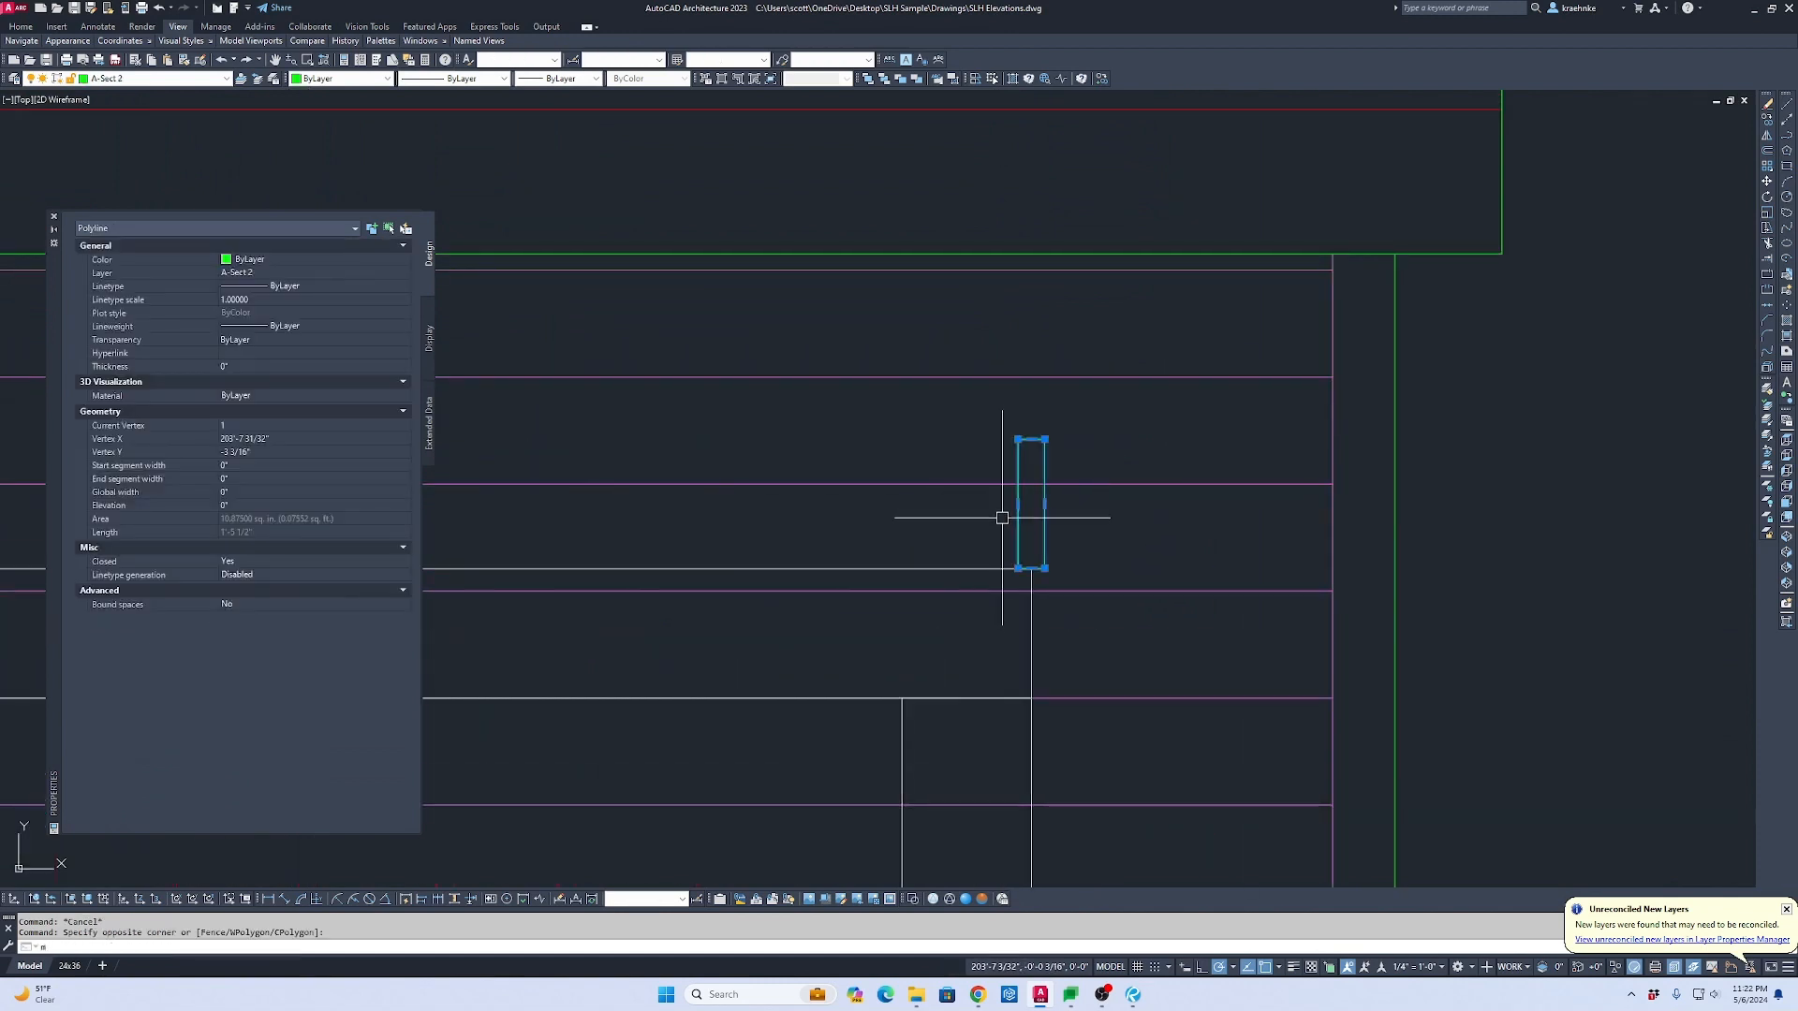
key("Return")
scroll(1002, 542, "up", 2)
left_click(1036, 563)
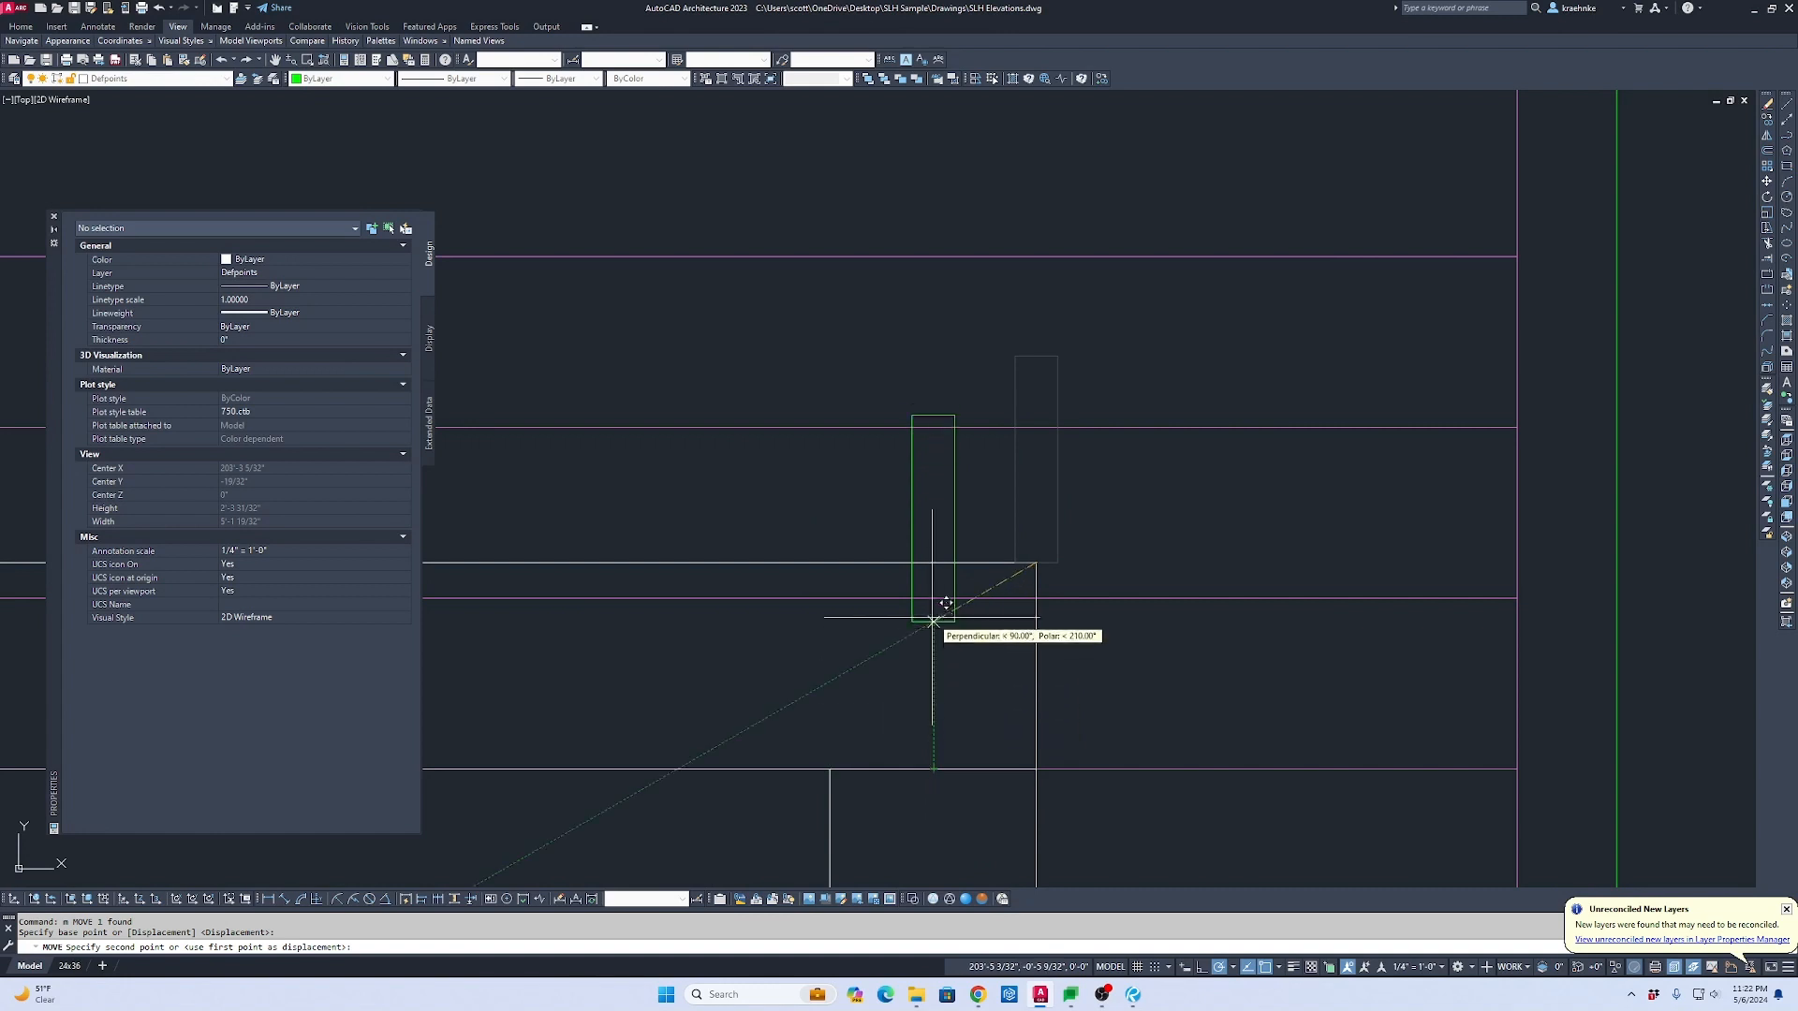
left_click(952, 565)
scroll(945, 572, "down", 4)
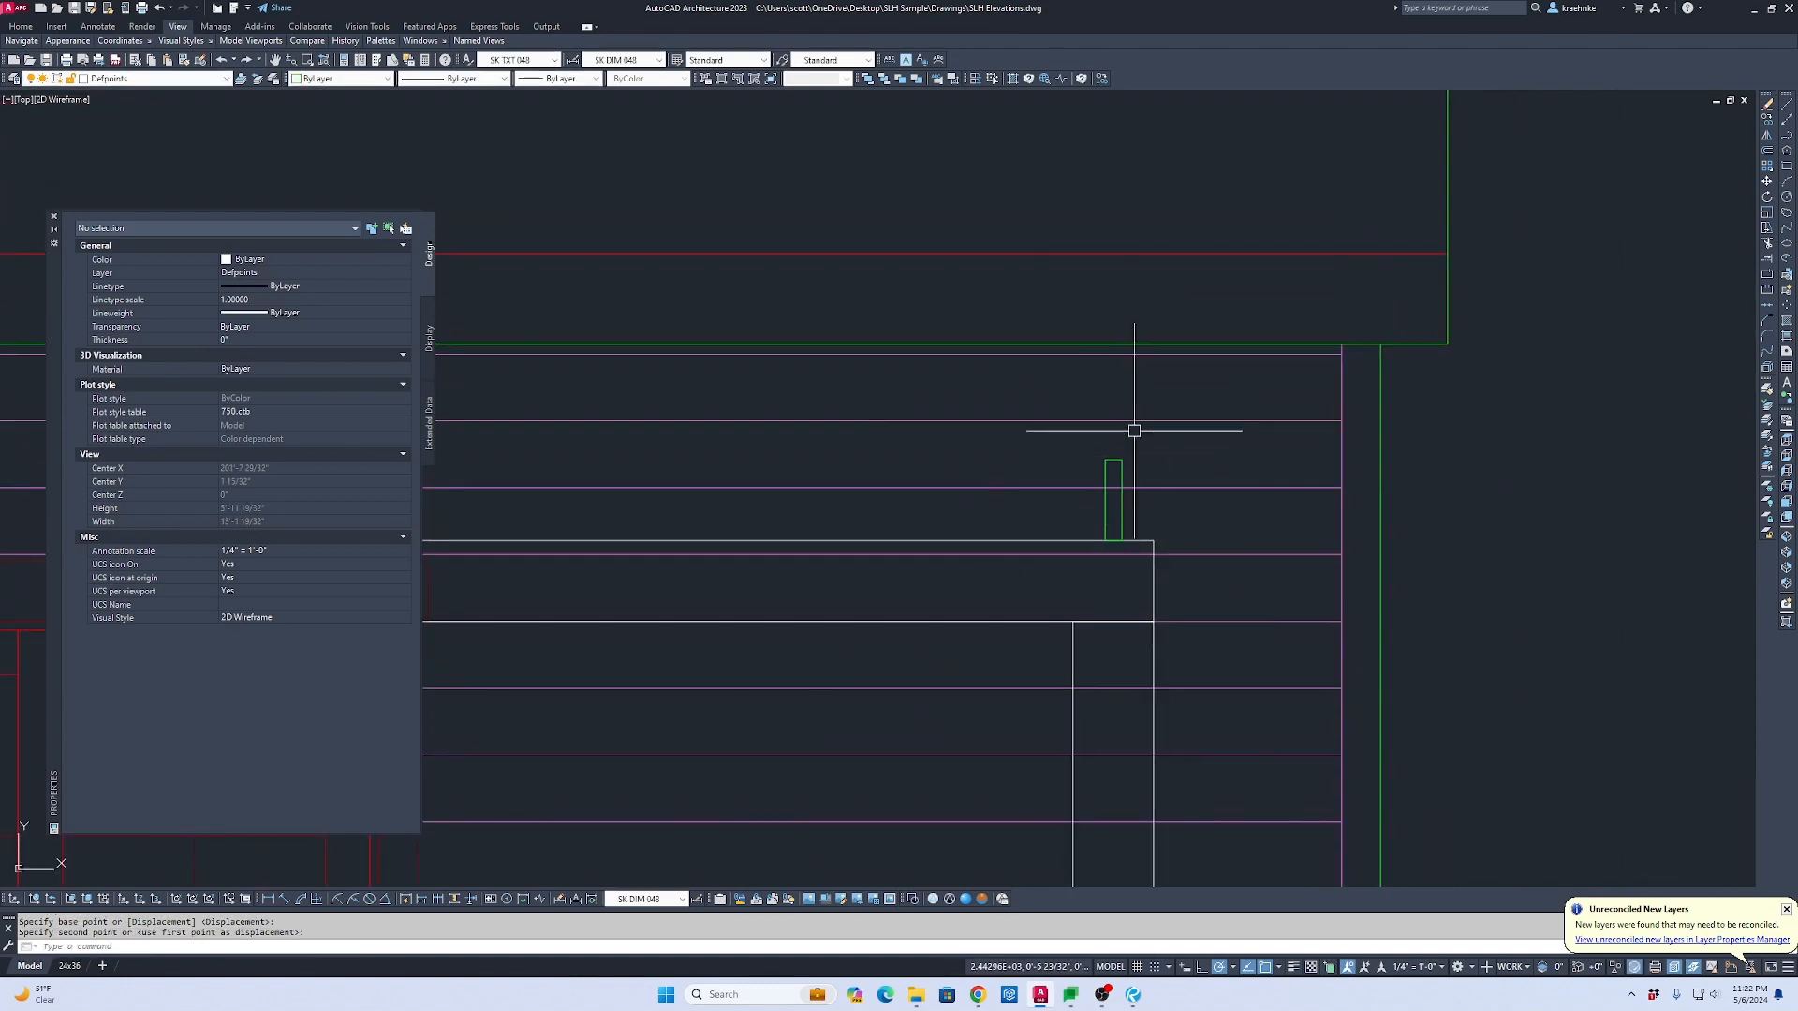
Step: Measure the vertical gap between the rafter's top and the roof's lower edge
type("d")
key("Return")
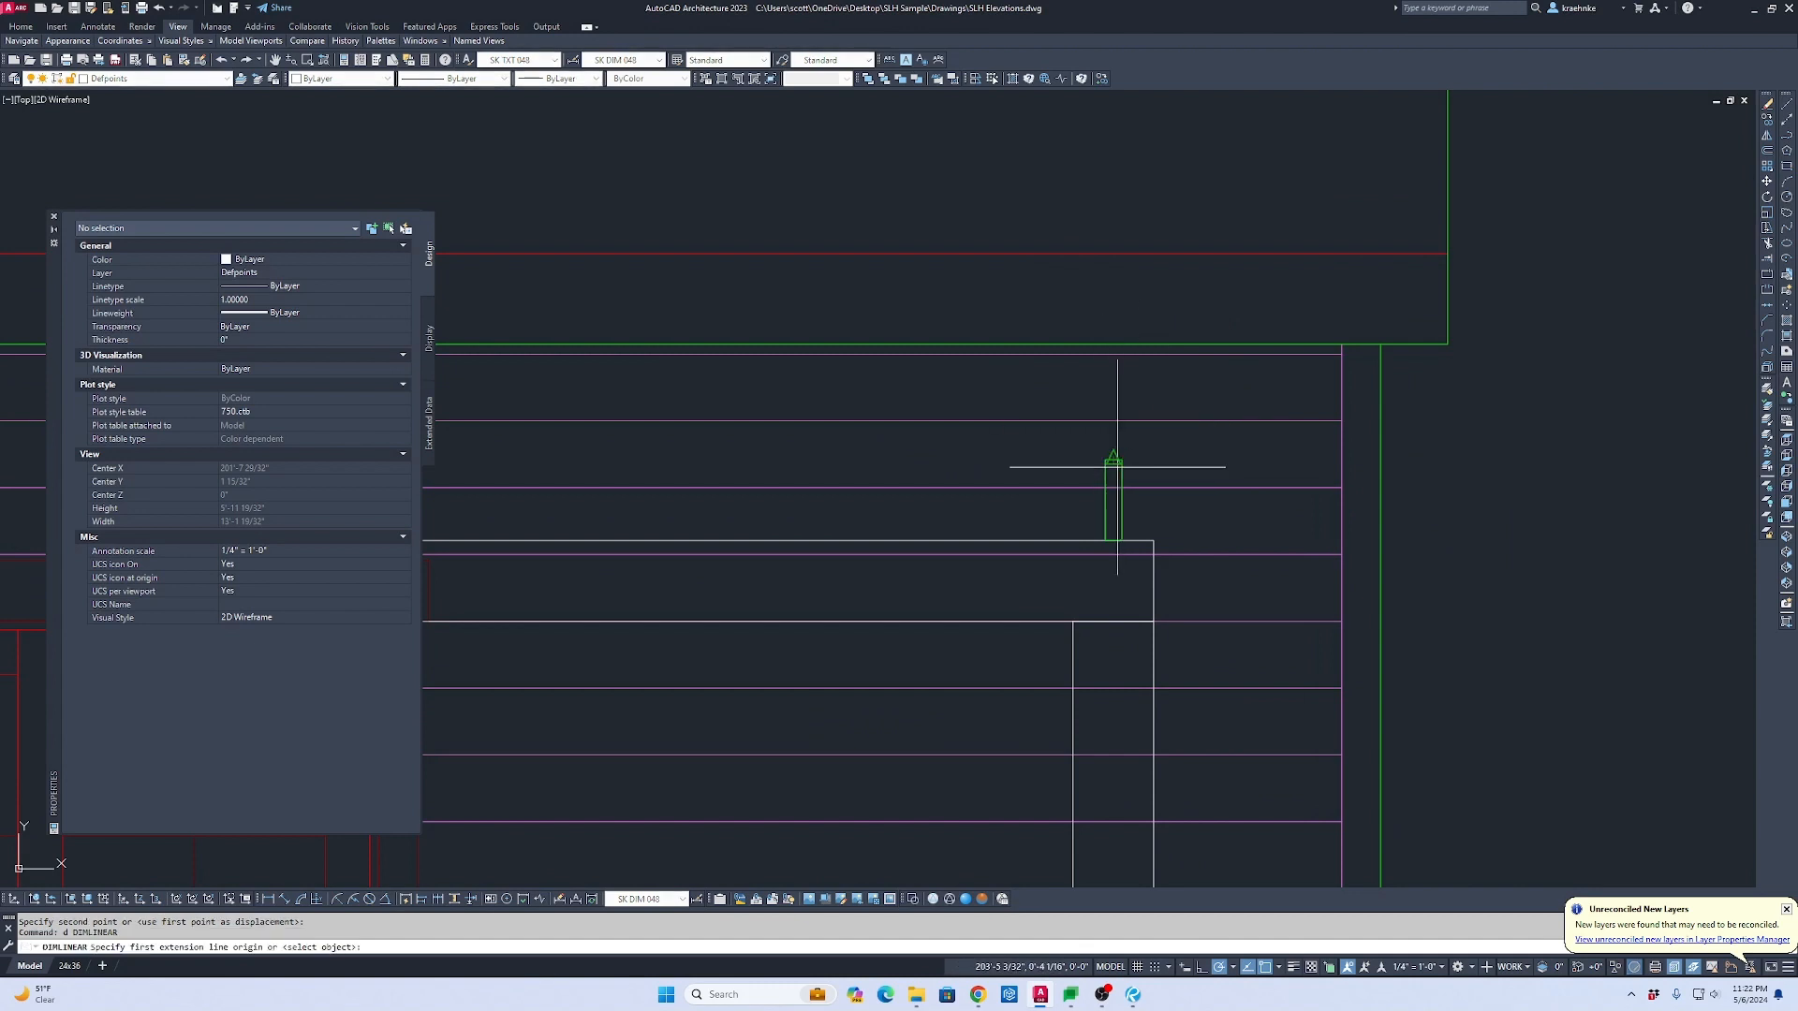
left_click(1121, 460)
left_click(1120, 344)
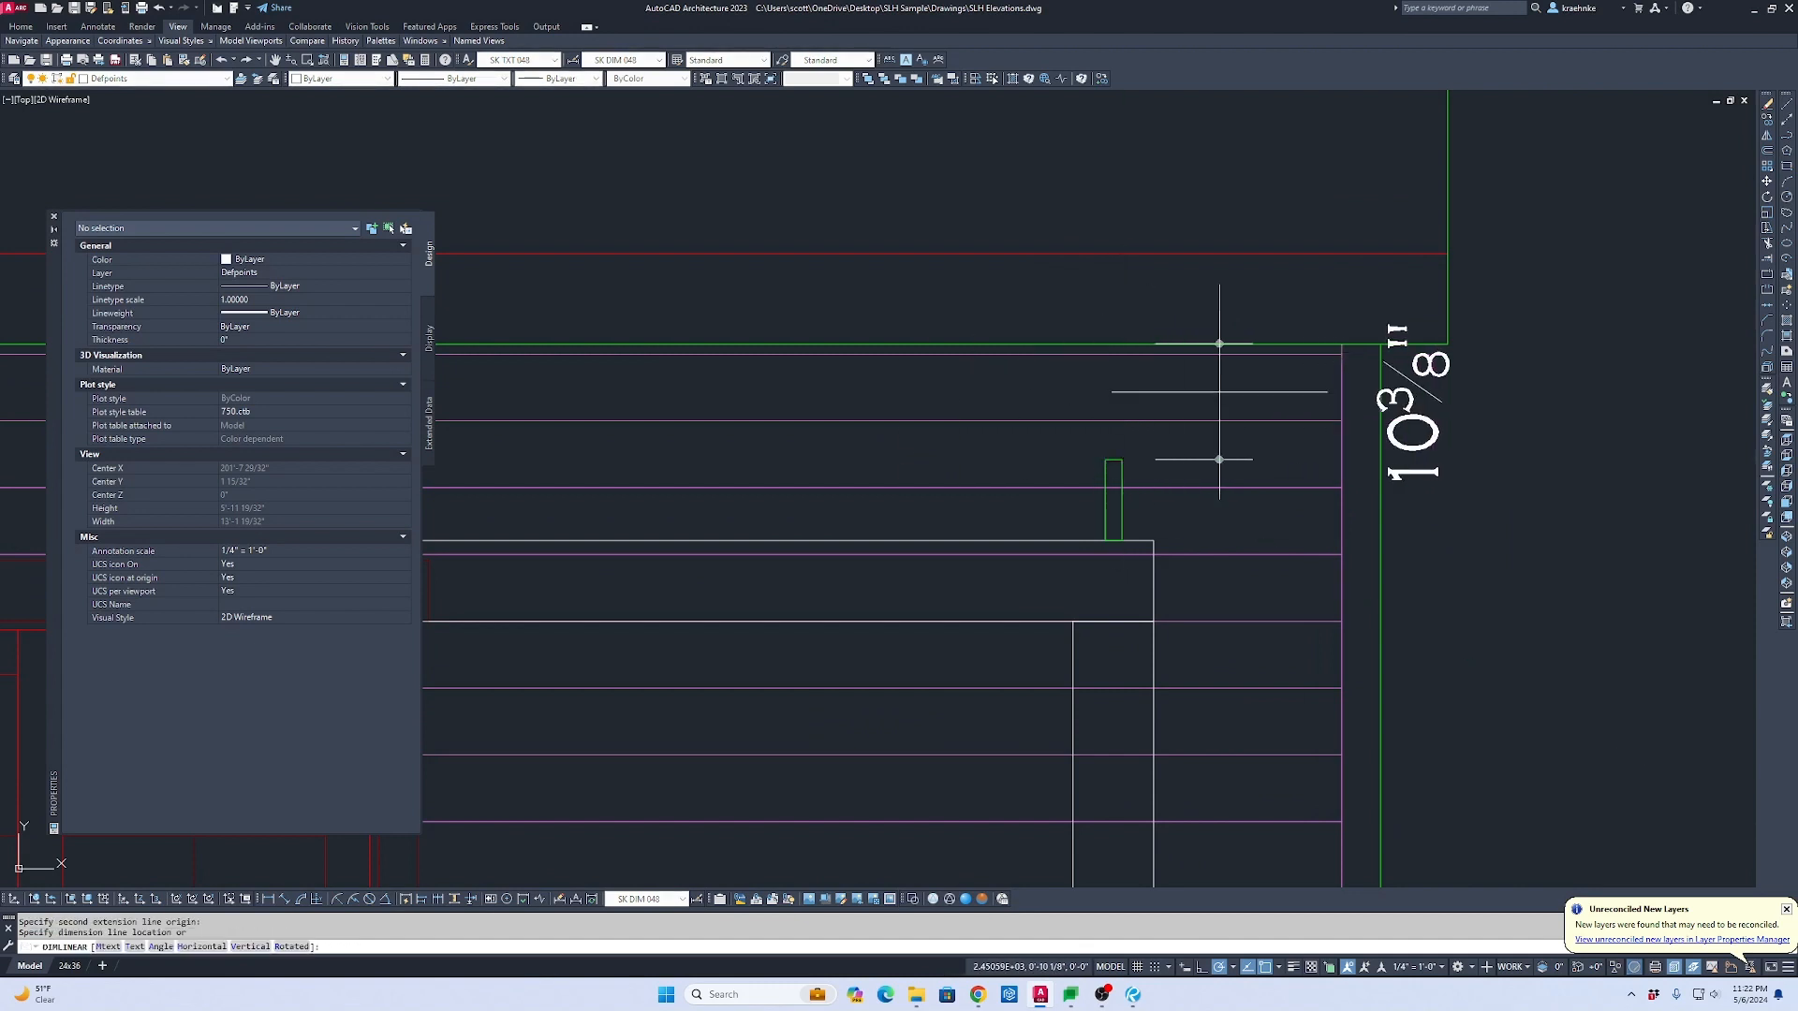
key("Escape")
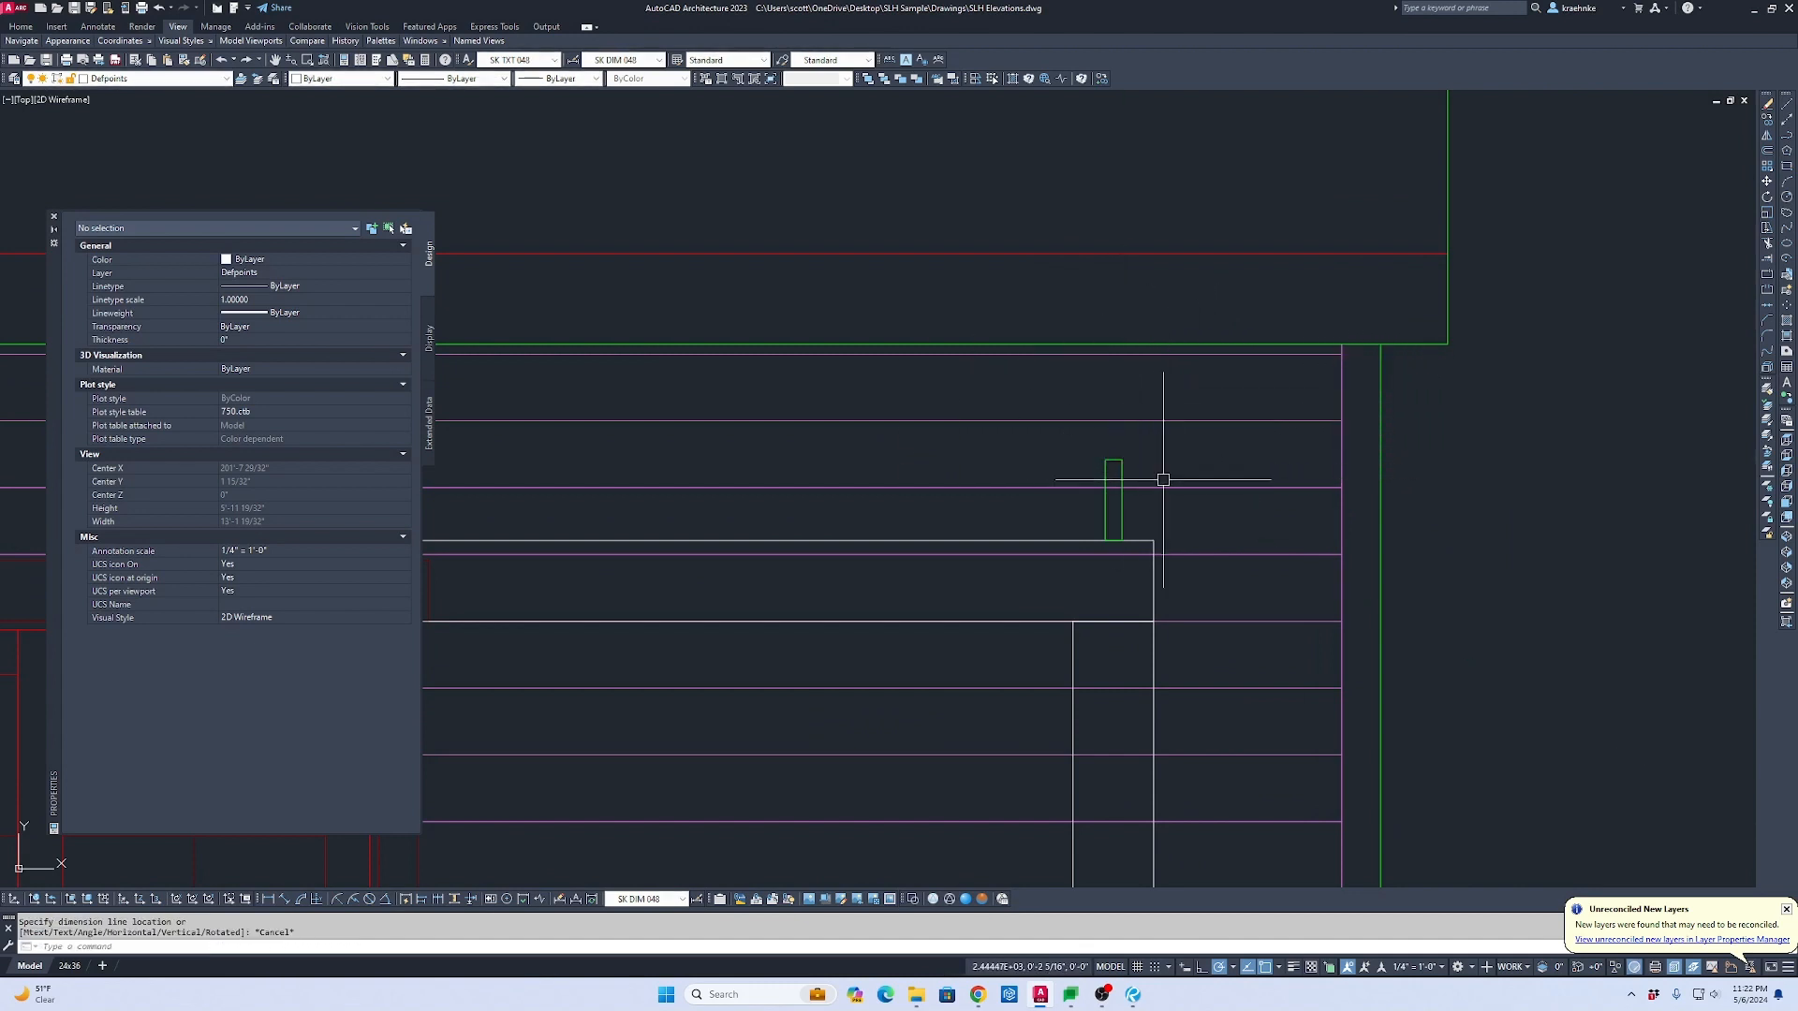
Step: Measure the horizontal distance from the right trellis post's centreline to the beam's end on the floor plan
scroll(1159, 512, "down", 5)
middle_click_drag(1161, 520, 1091, 739)
scroll(1108, 738, "up", 1)
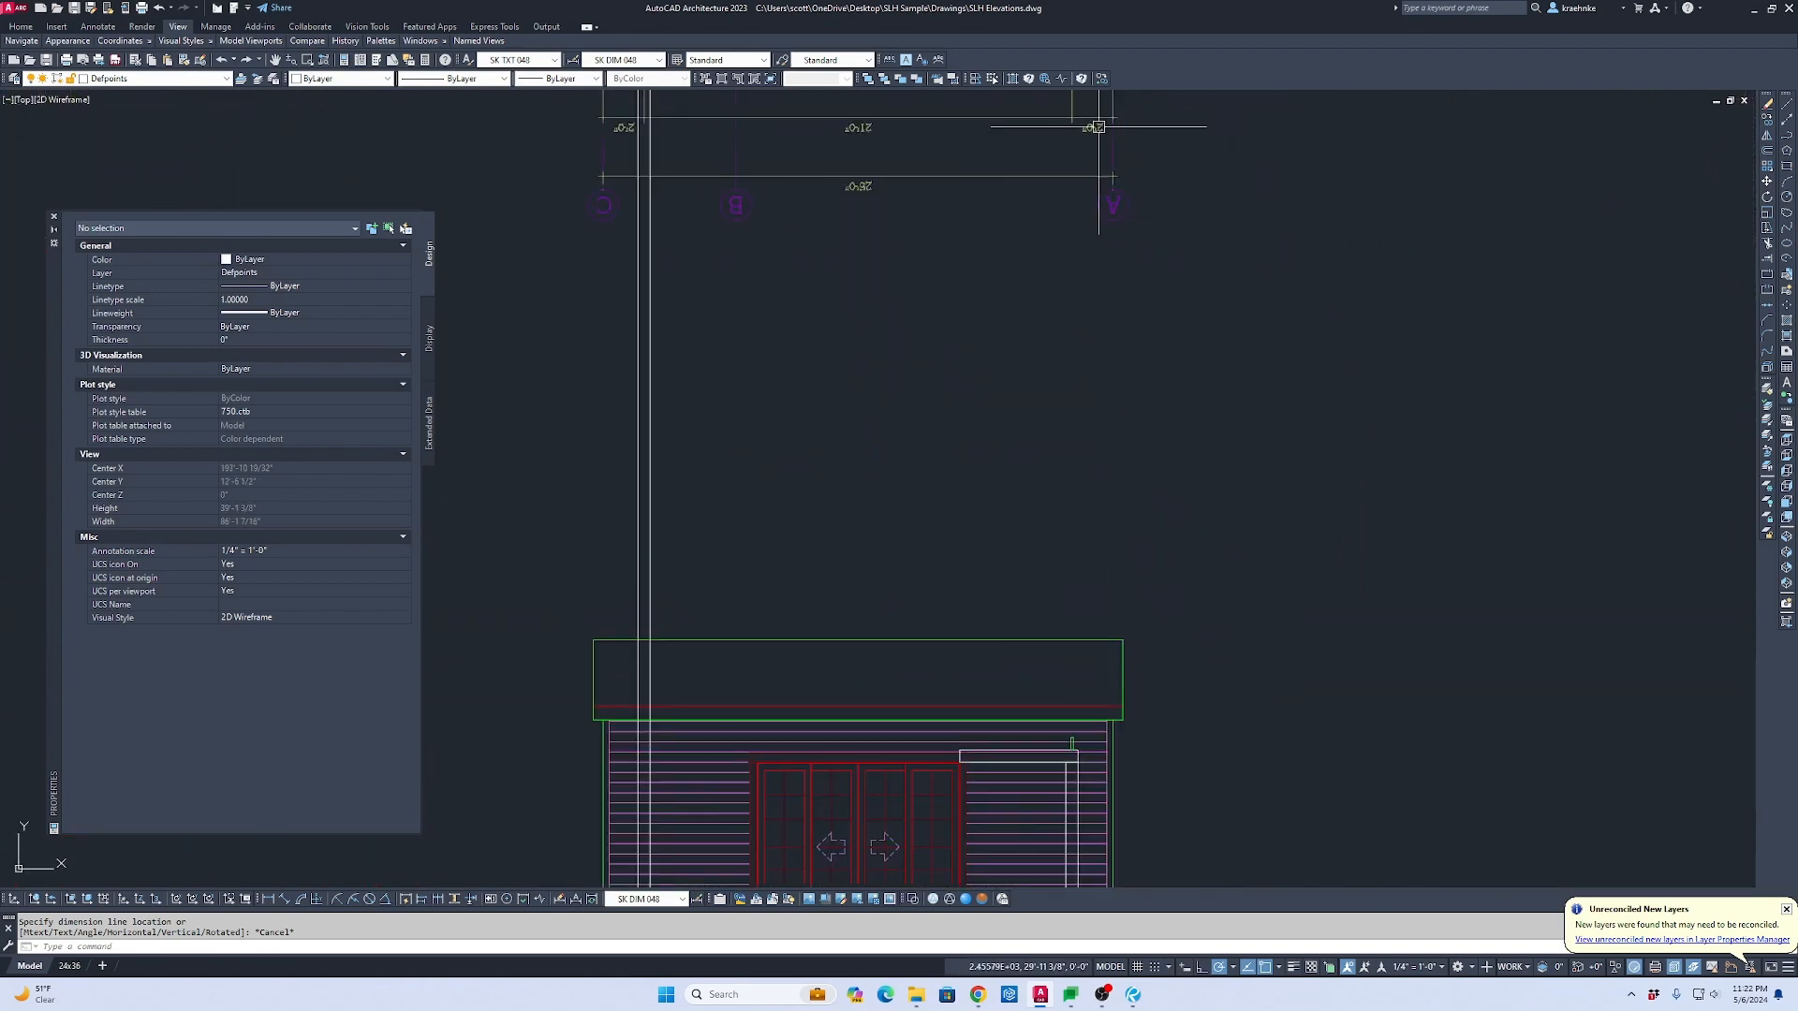
middle_click_drag(1099, 128, 1137, 433)
scroll(1120, 272, "up", 4)
key("Return")
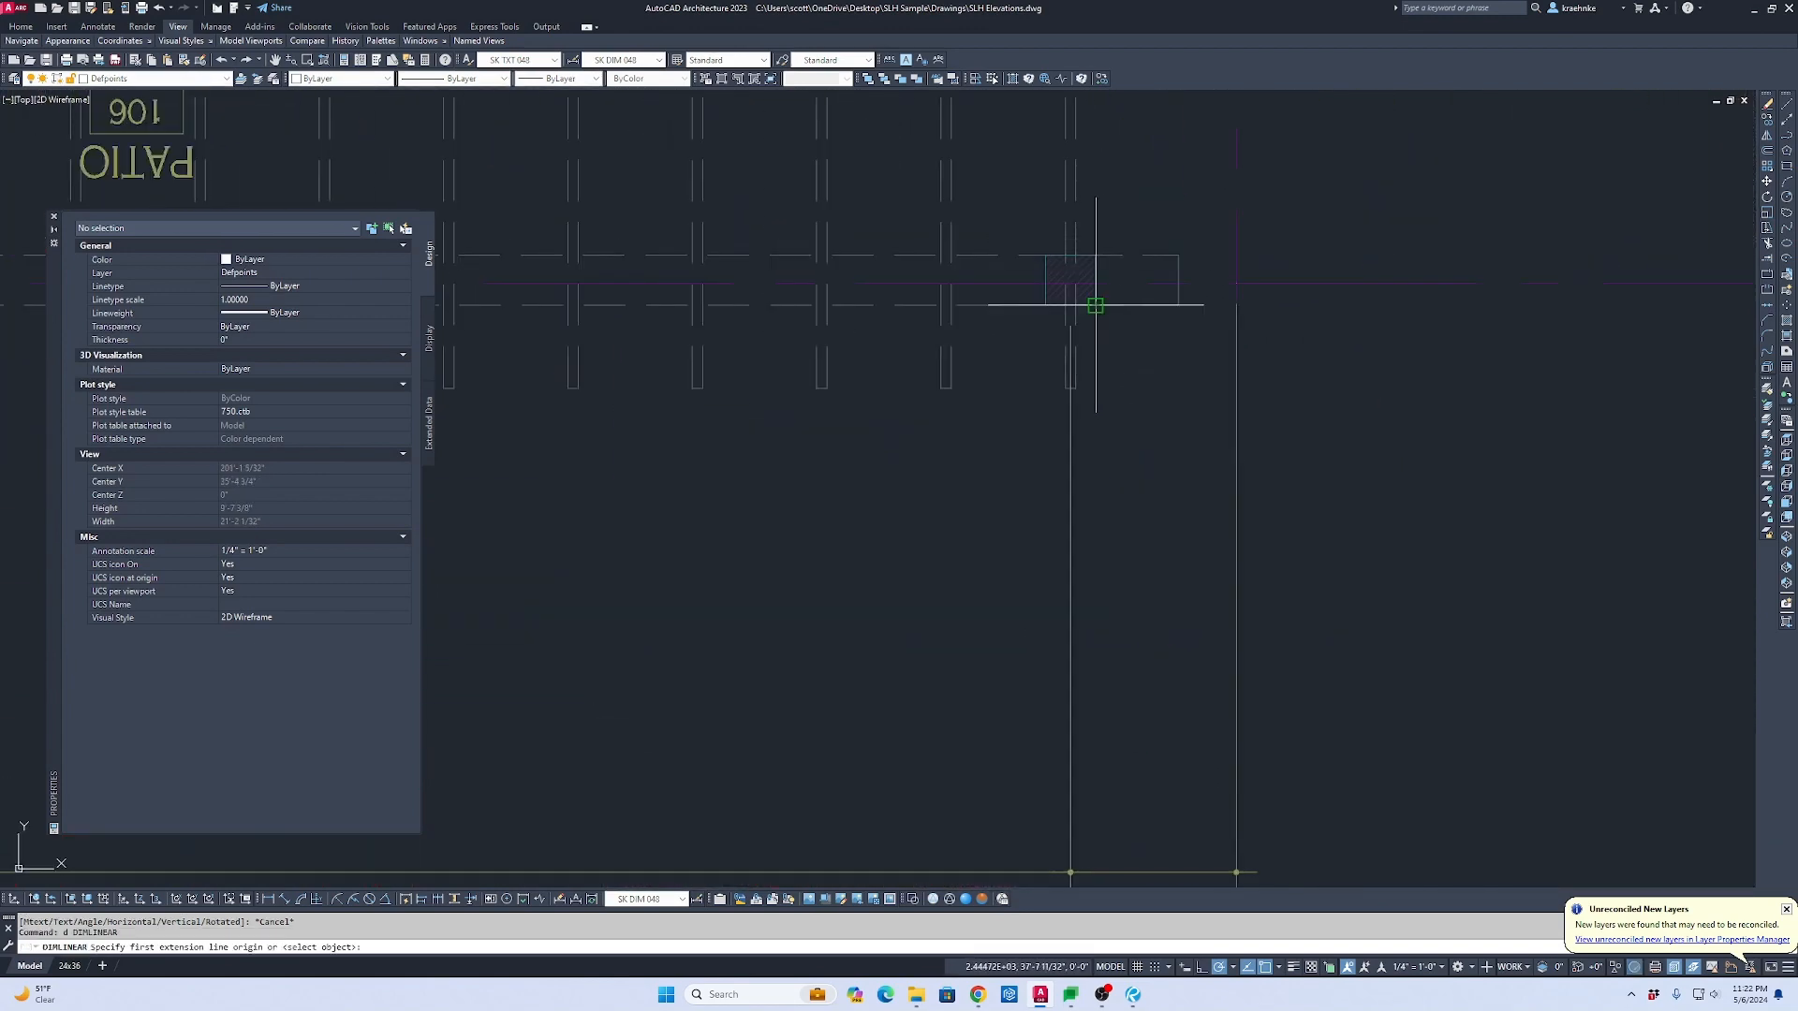
scroll(1072, 307, "up", 4)
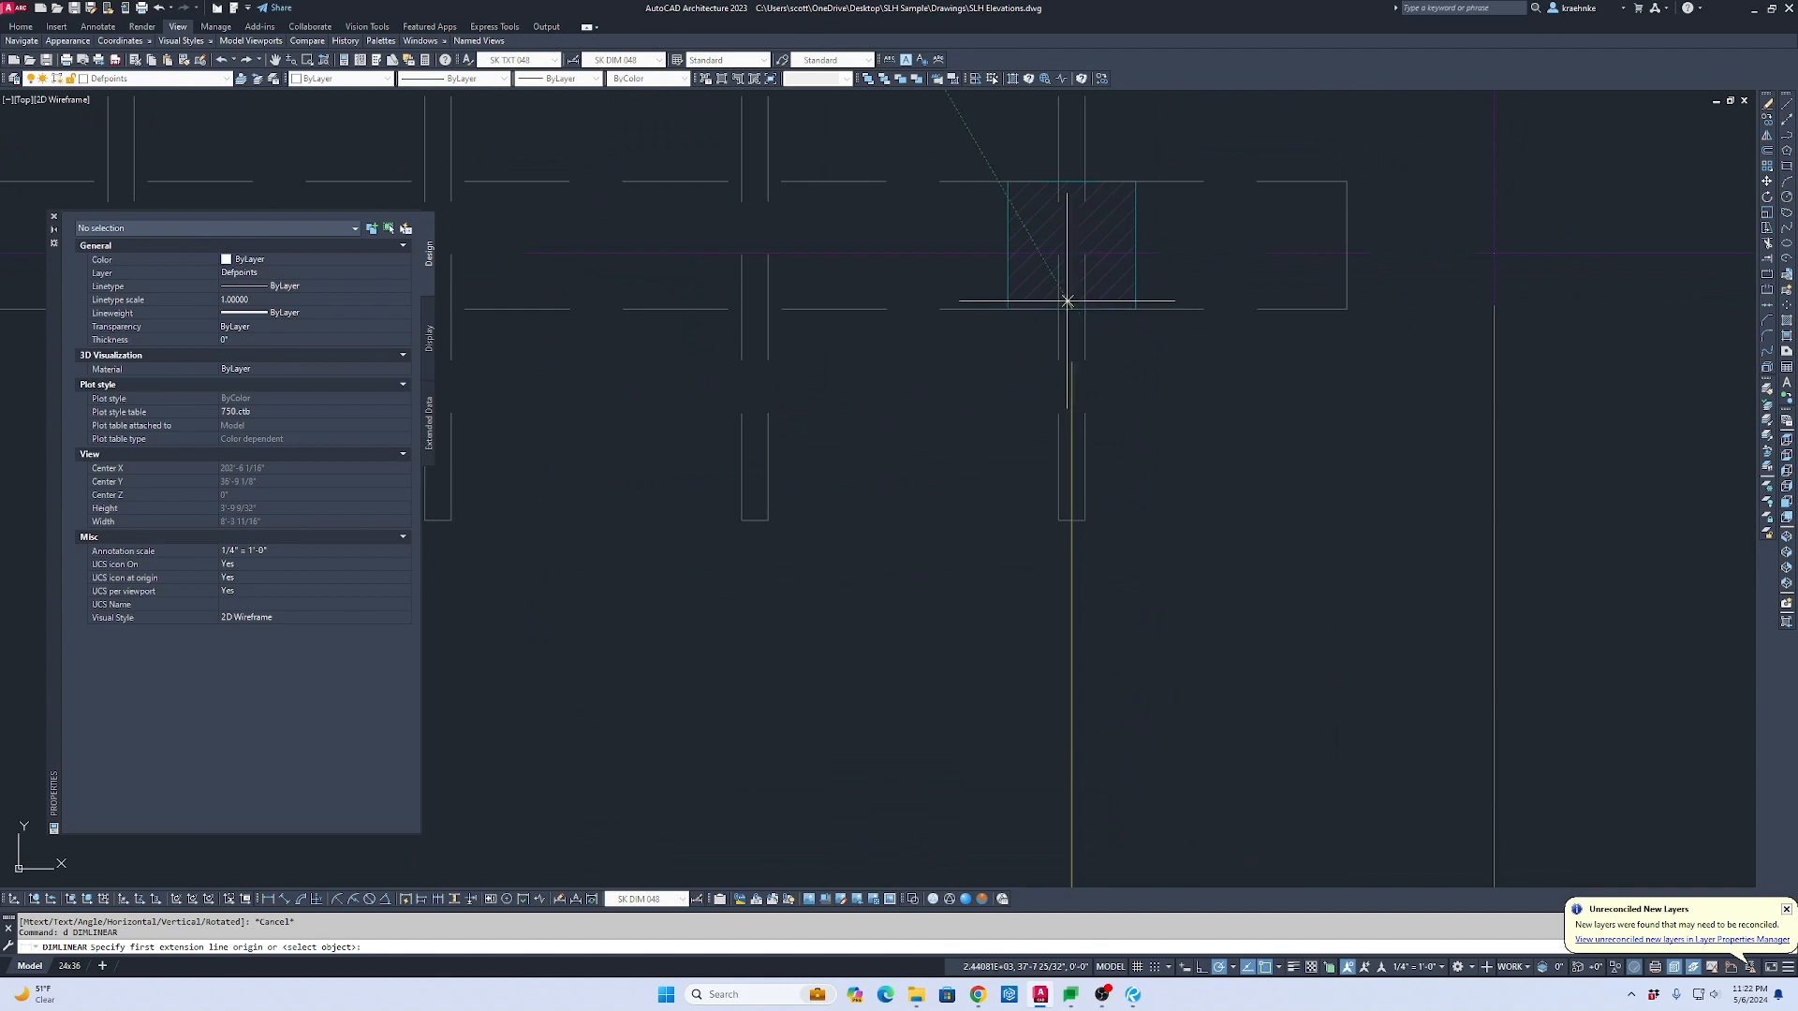
left_click(1068, 300)
left_click(1346, 308)
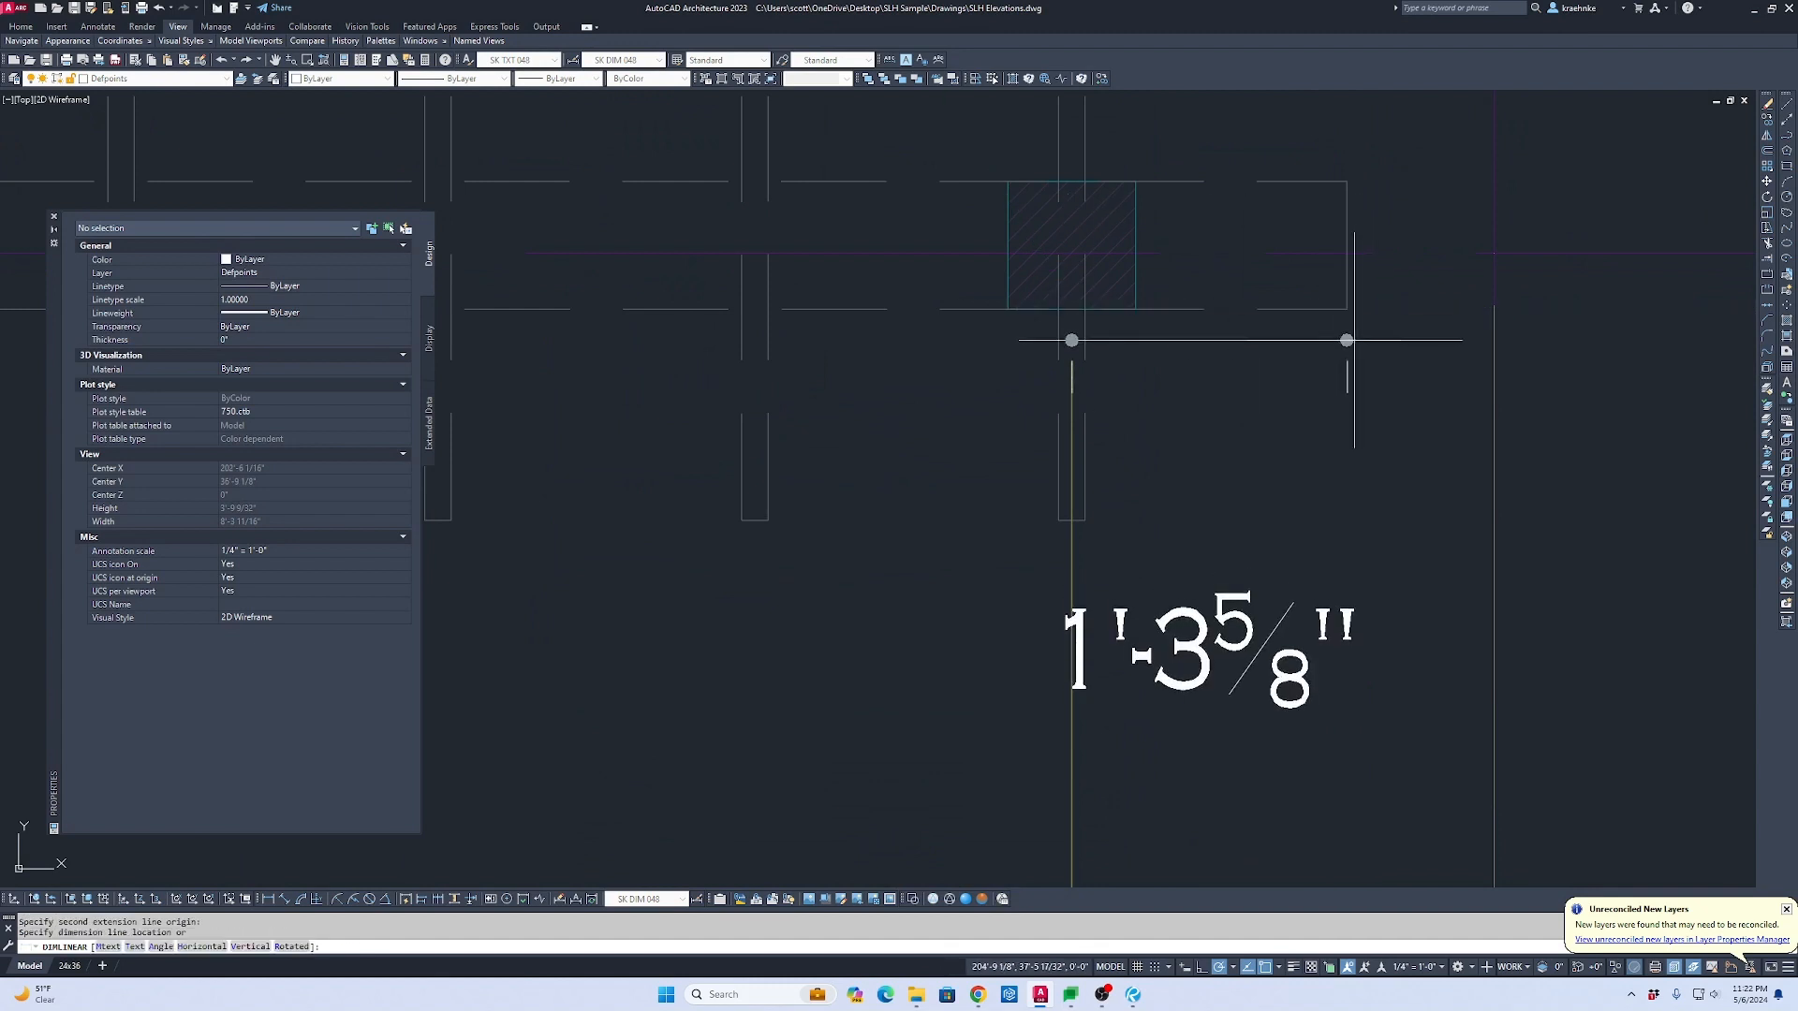
key("Escape")
Step: Measure the beam's overhang beyond the right post's outer face on the floor plan
key("Return")
left_click(1136, 308)
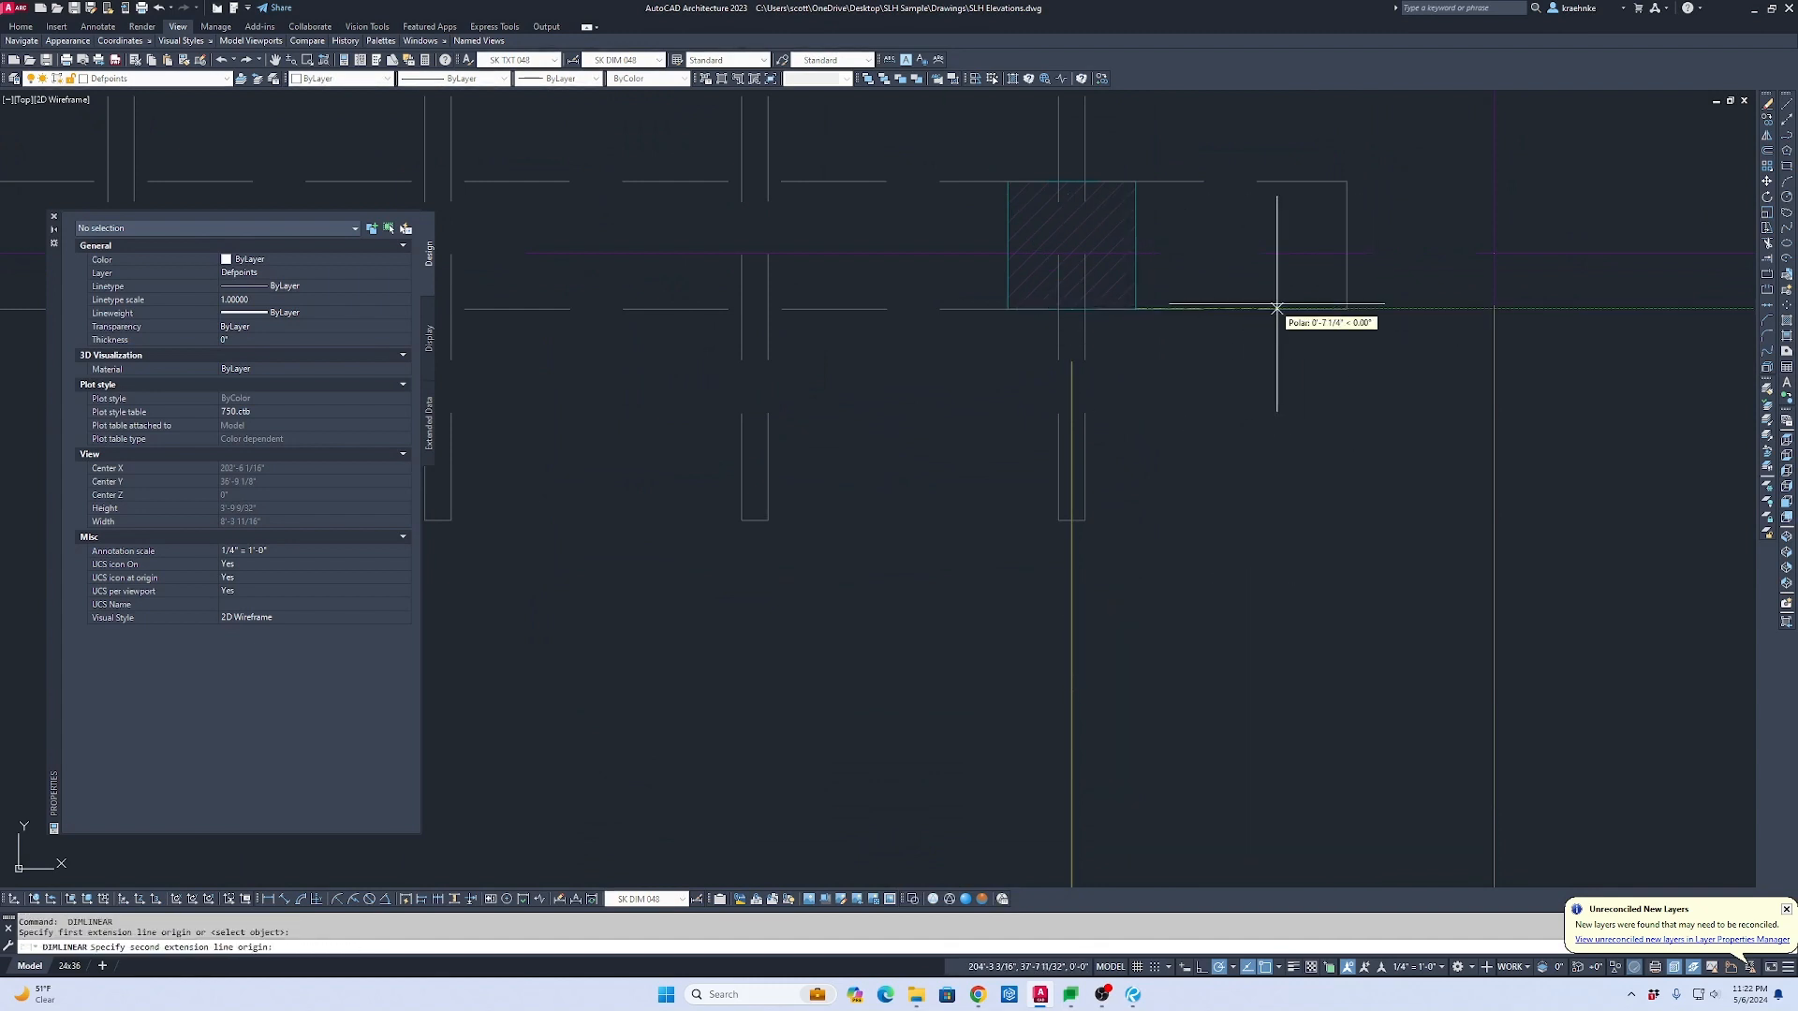
left_click(1346, 308)
key("Escape")
Step: Stretch the trellis beam's right edge 12" outward past the right post on the pool elevation
scroll(1107, 580, "down", 10)
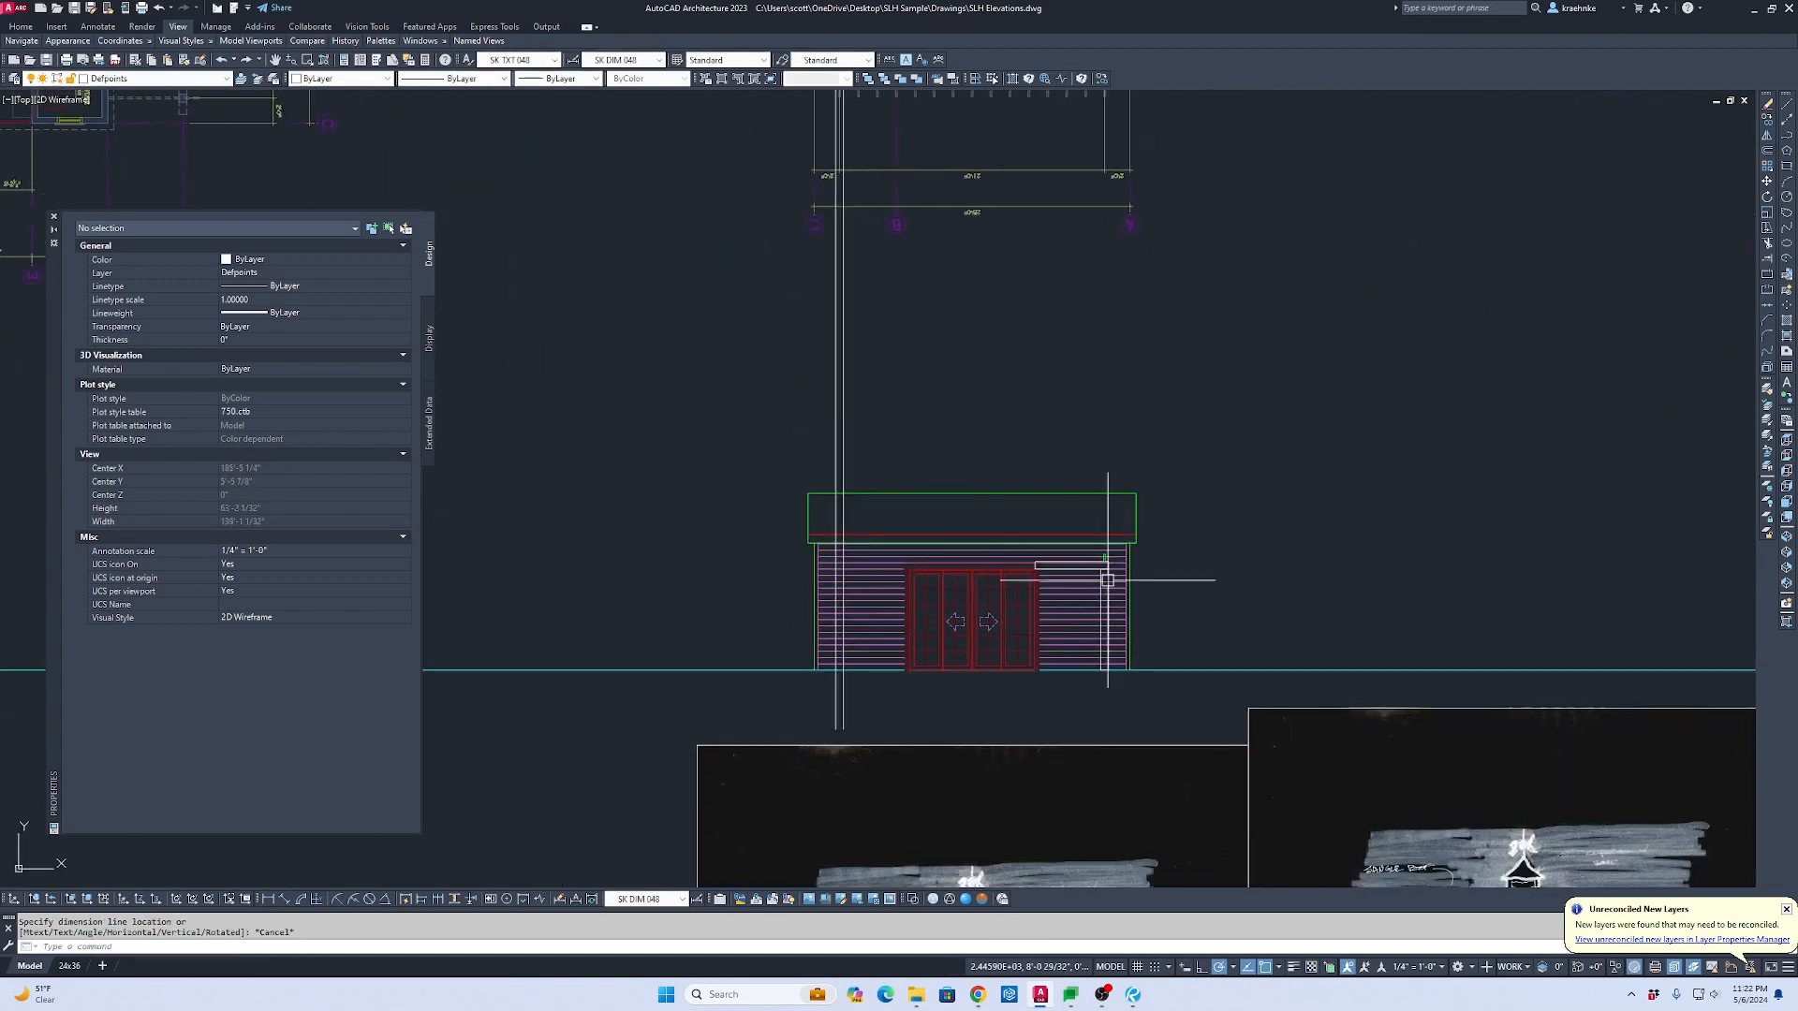
middle_click_drag(1107, 580, 1105, 356)
scroll(1103, 339, "up", 6)
left_click(1131, 423)
left_click(1103, 427)
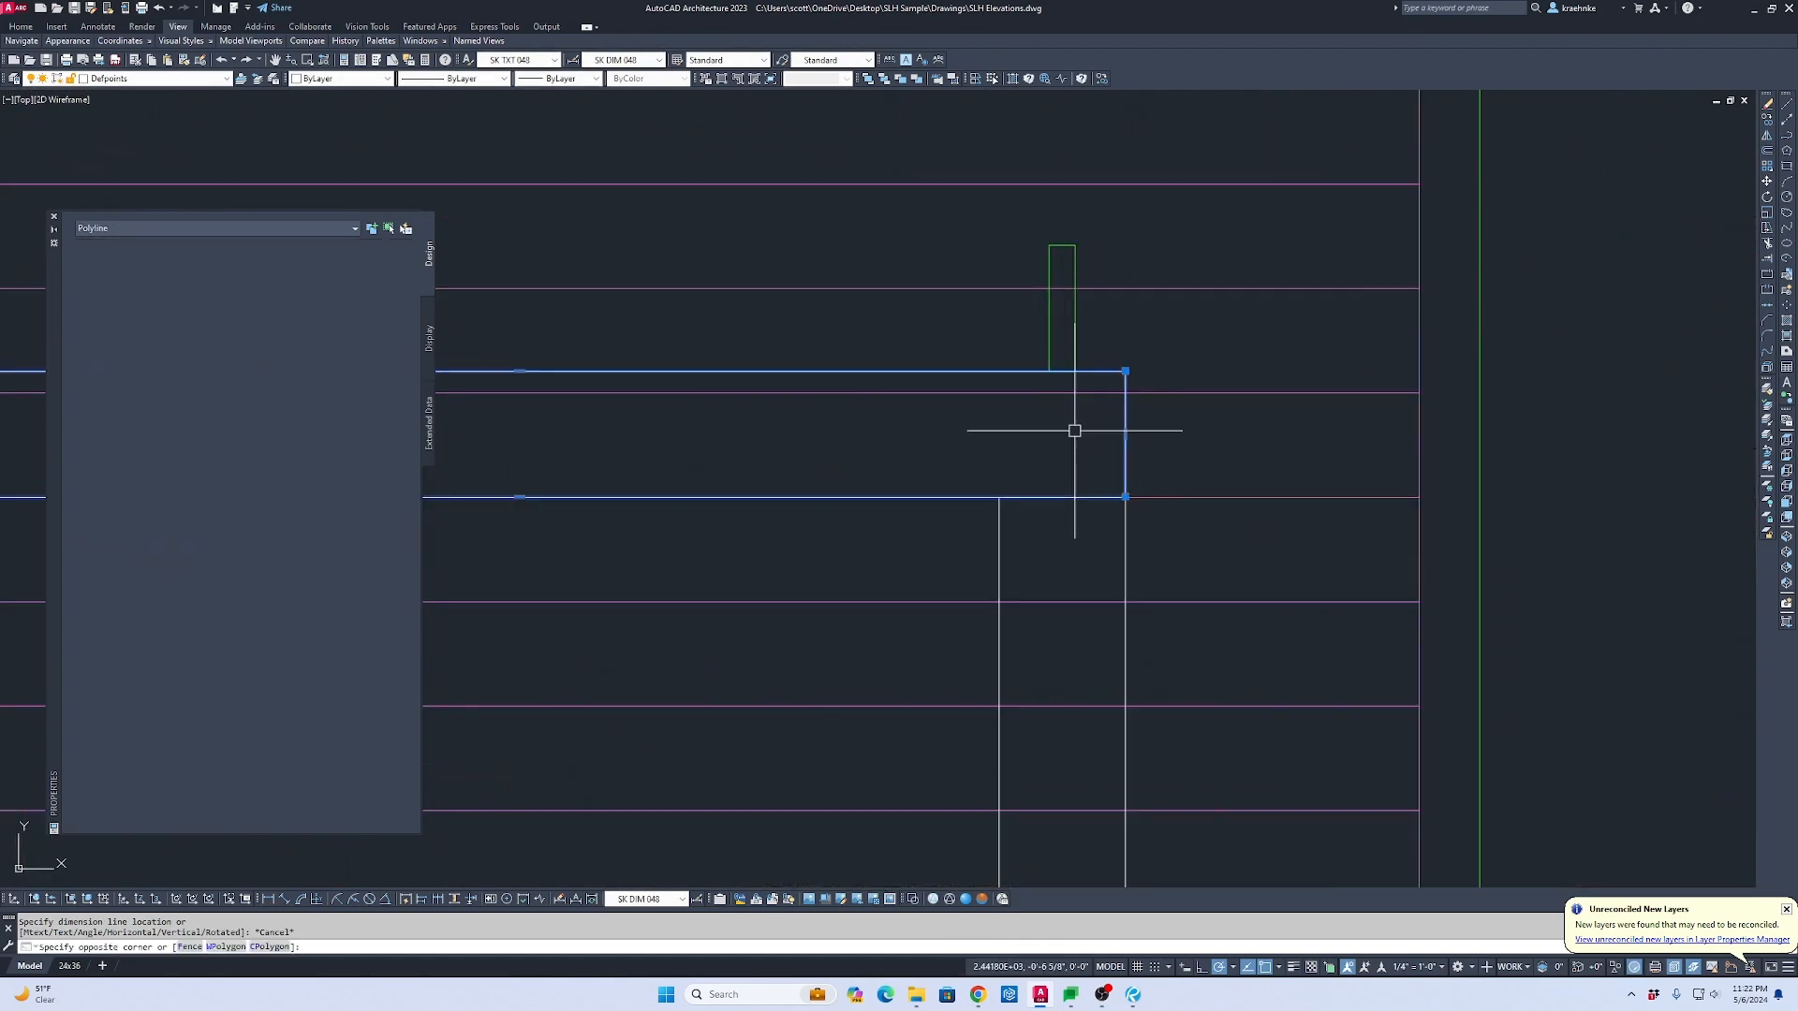
left_click(1095, 427)
left_click(1123, 433)
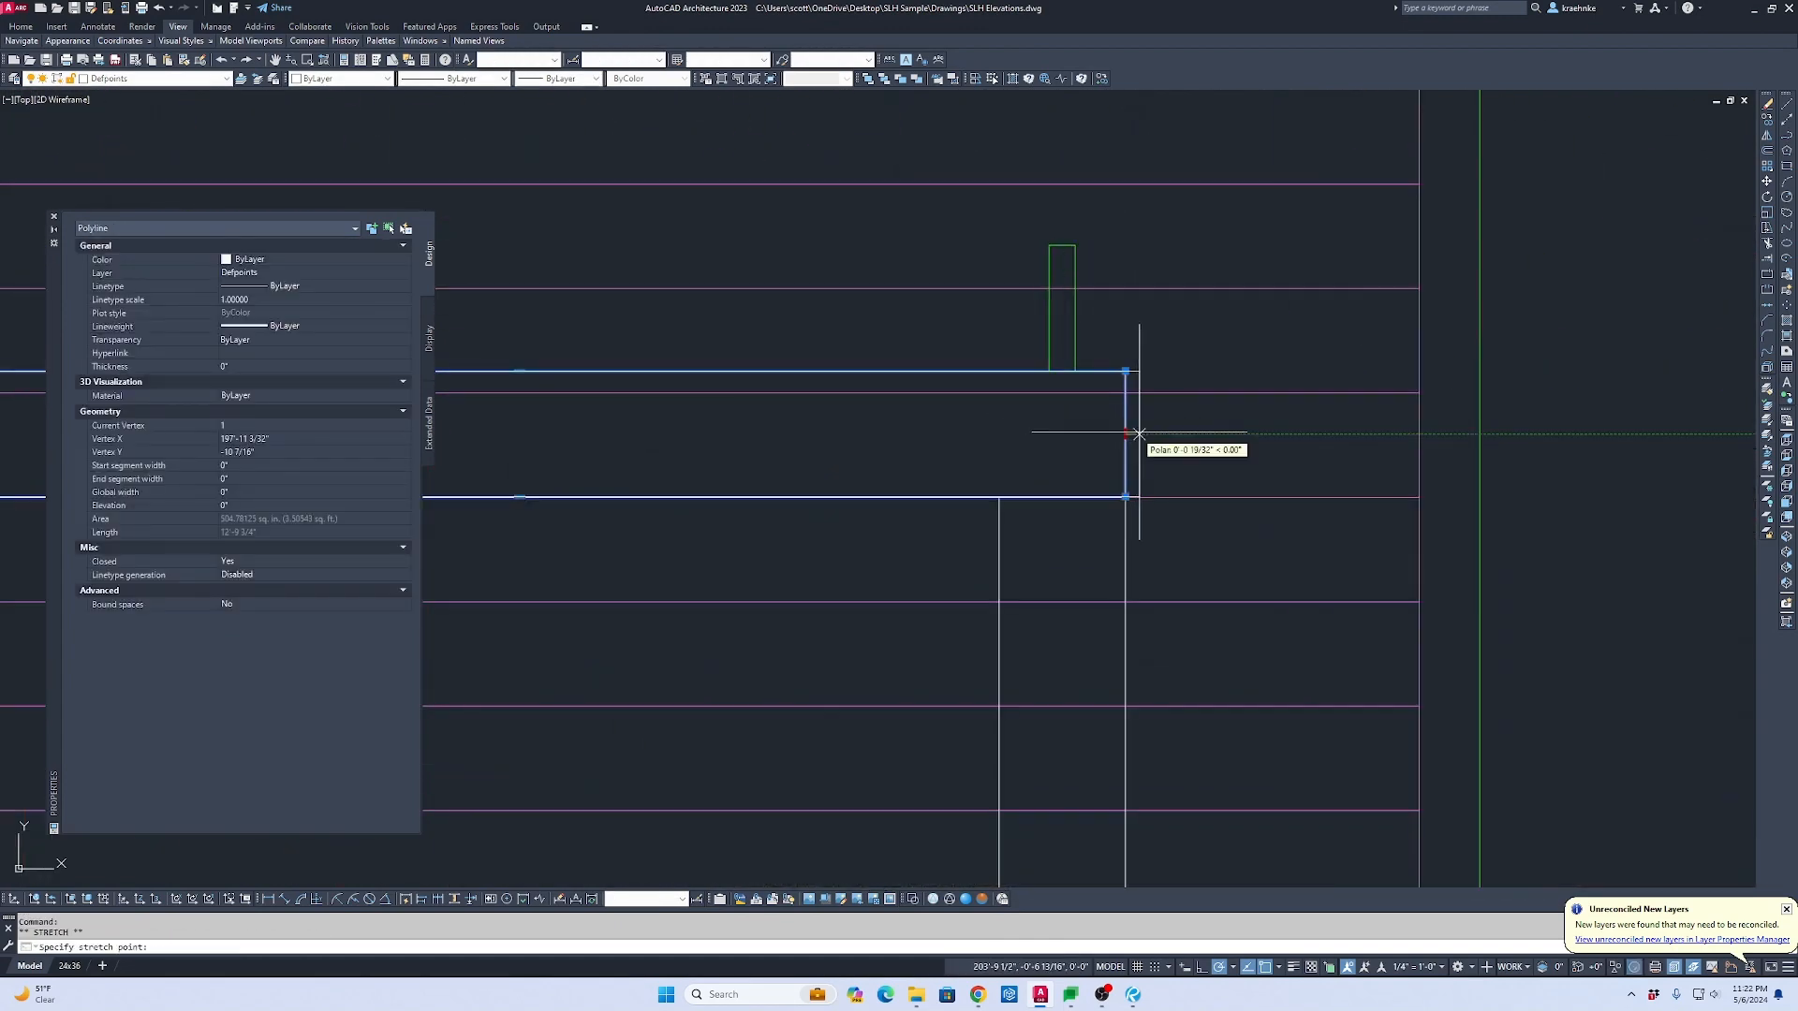
type("12")
Step: Examine the trellis beam and rafter end shapes on the hand-sketched pool and side elevations
scroll(1175, 437, "down", 10)
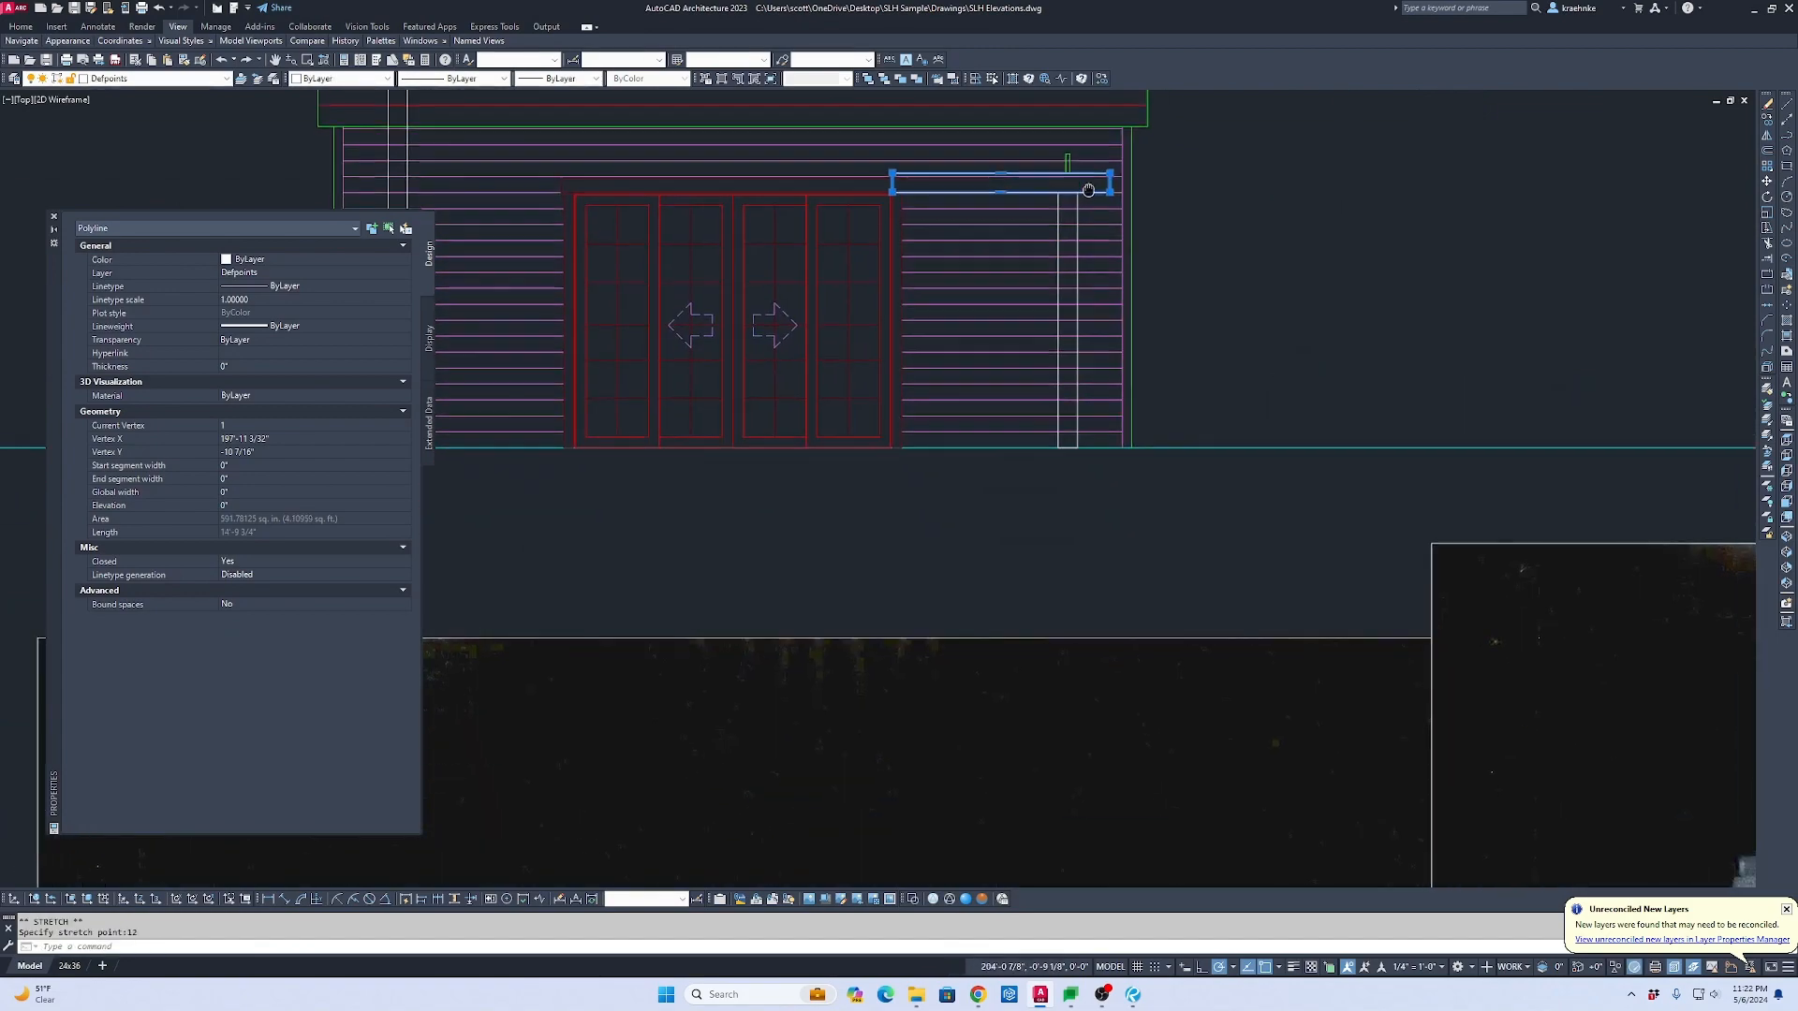
scroll(1128, 612, "up", 6)
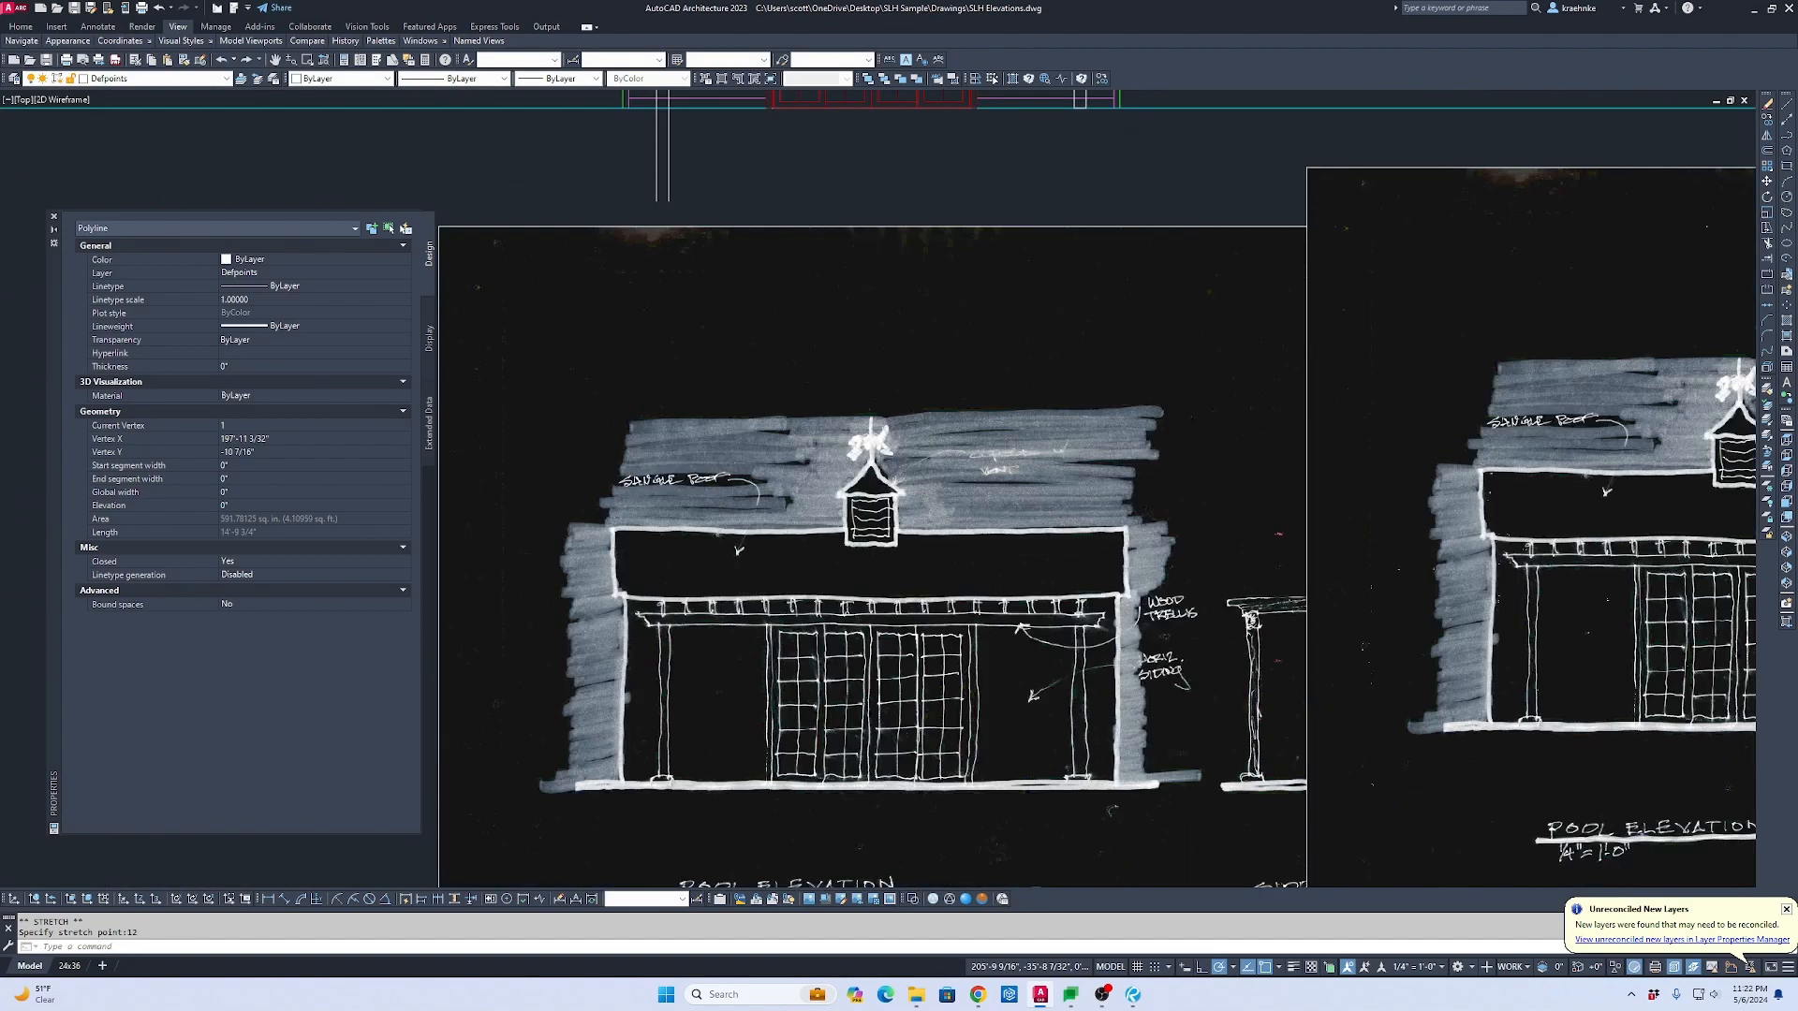
scroll(1128, 613, "down", 4)
middle_click_drag(1418, 618, 909, 583)
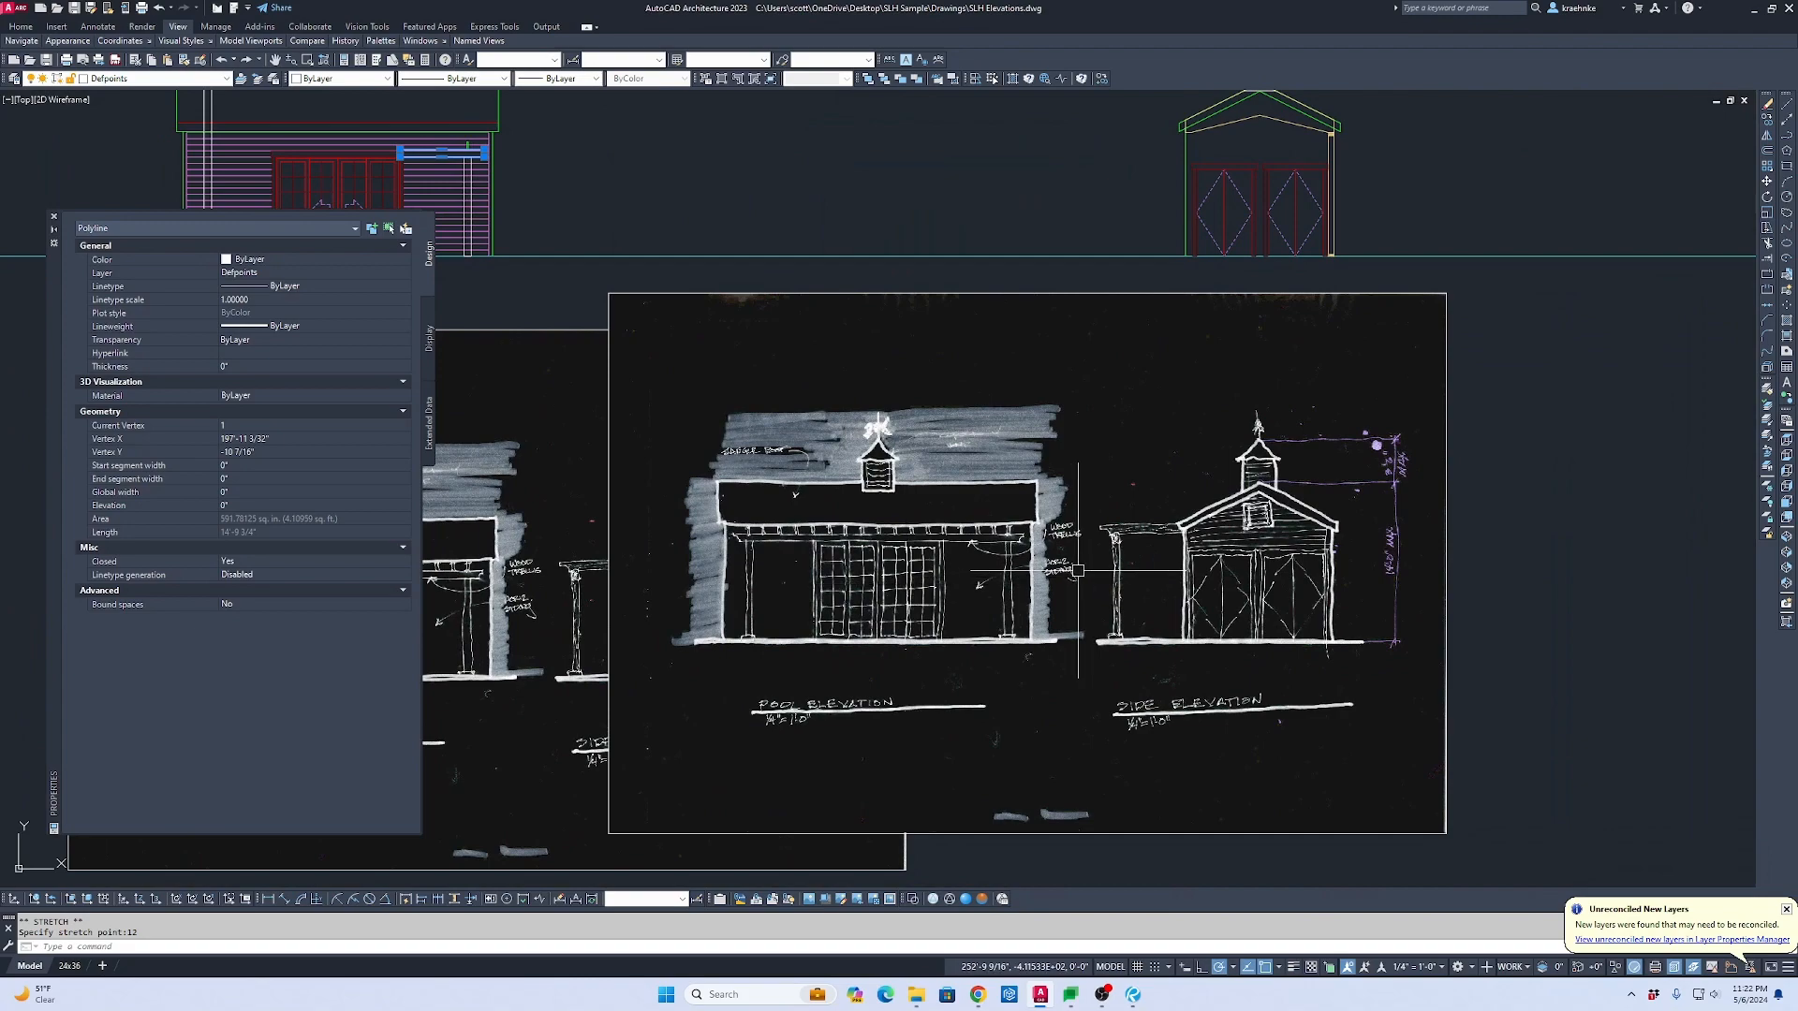
scroll(1079, 568, "up", 10)
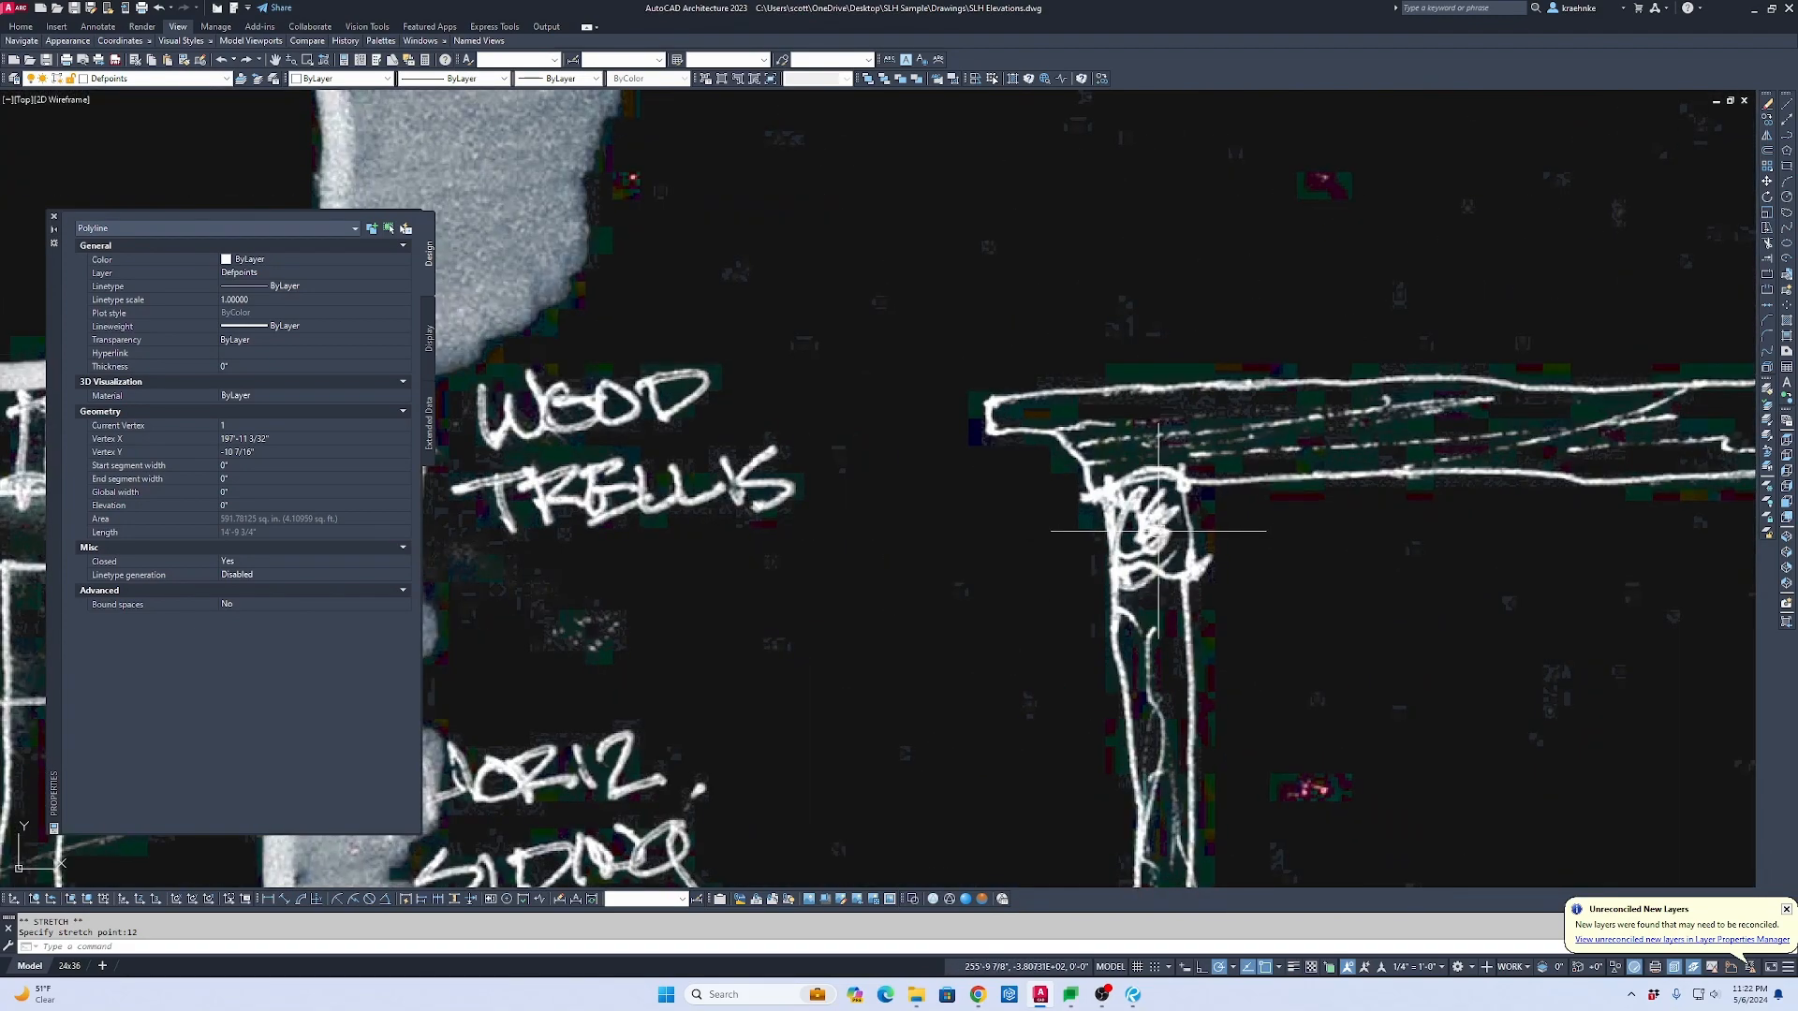
scroll(1159, 532, "down", 10)
scroll(1018, 487, "up", 12)
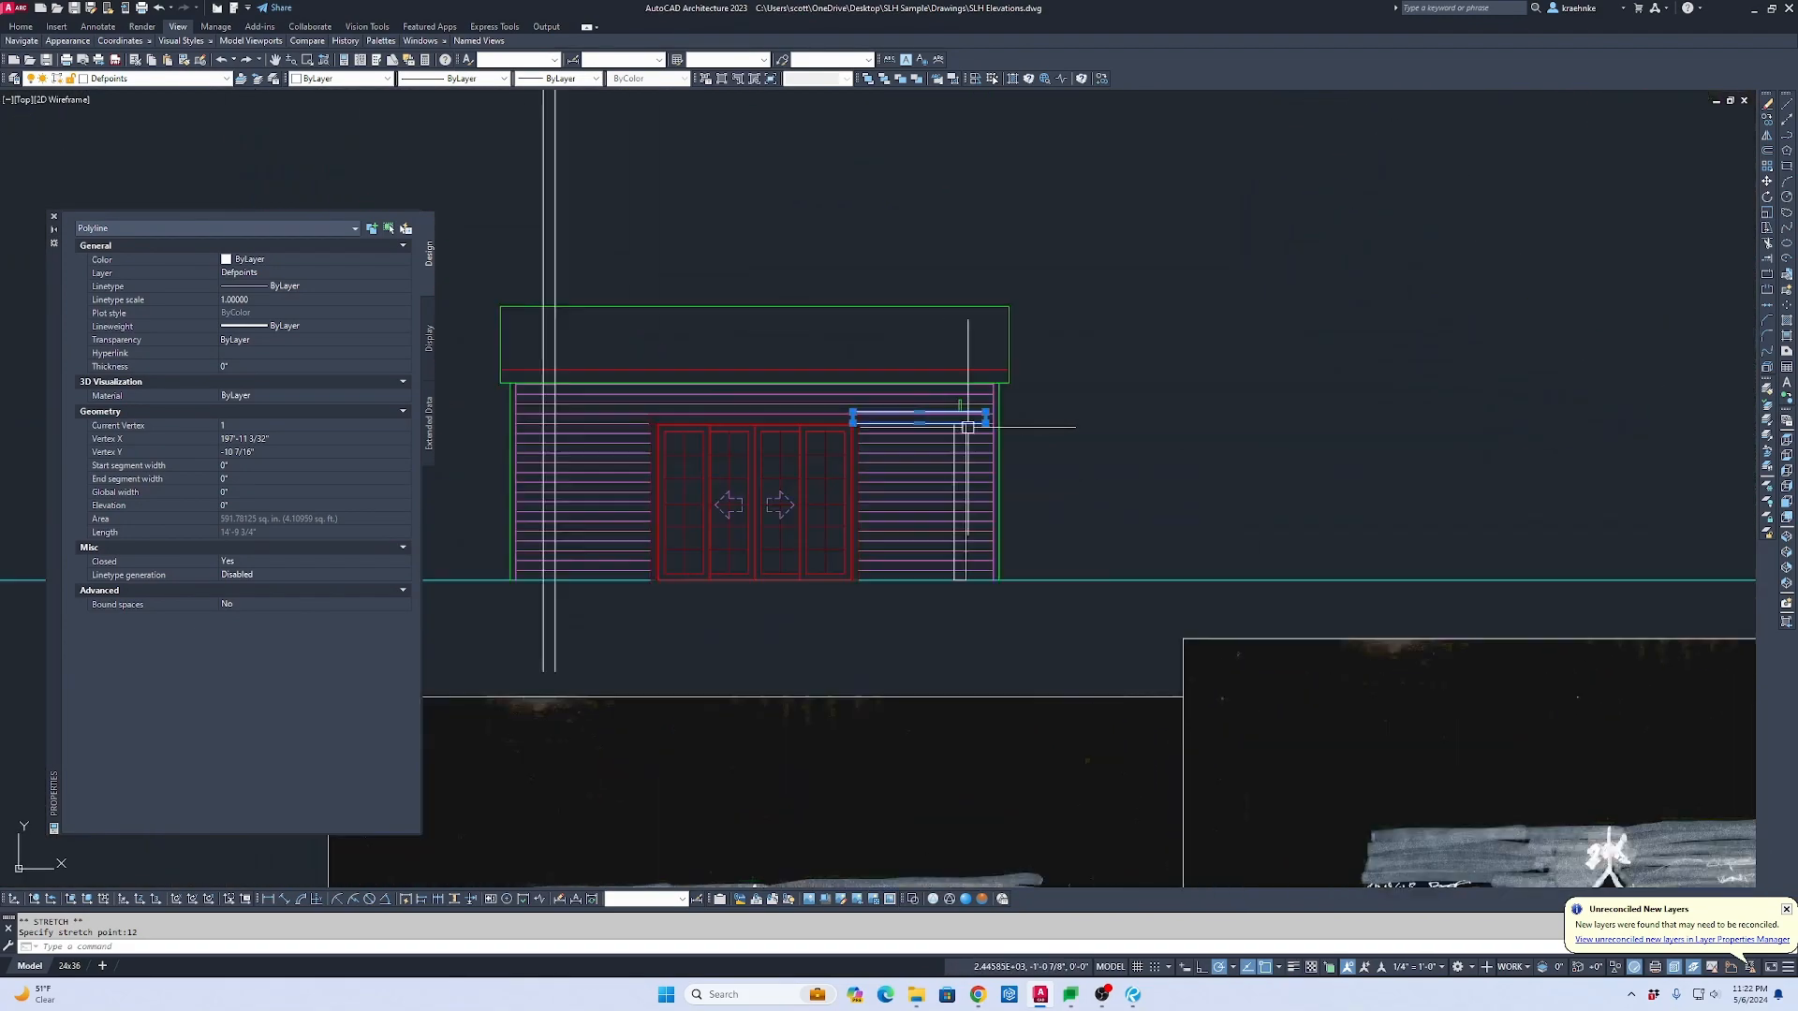
Step: Start a polyline at the trellis beam's upper outer corner and run it 1.5" down the end edge
scroll(994, 425, "down", 1)
middle_click_drag(1006, 437, 1287, 504)
key("Escape")
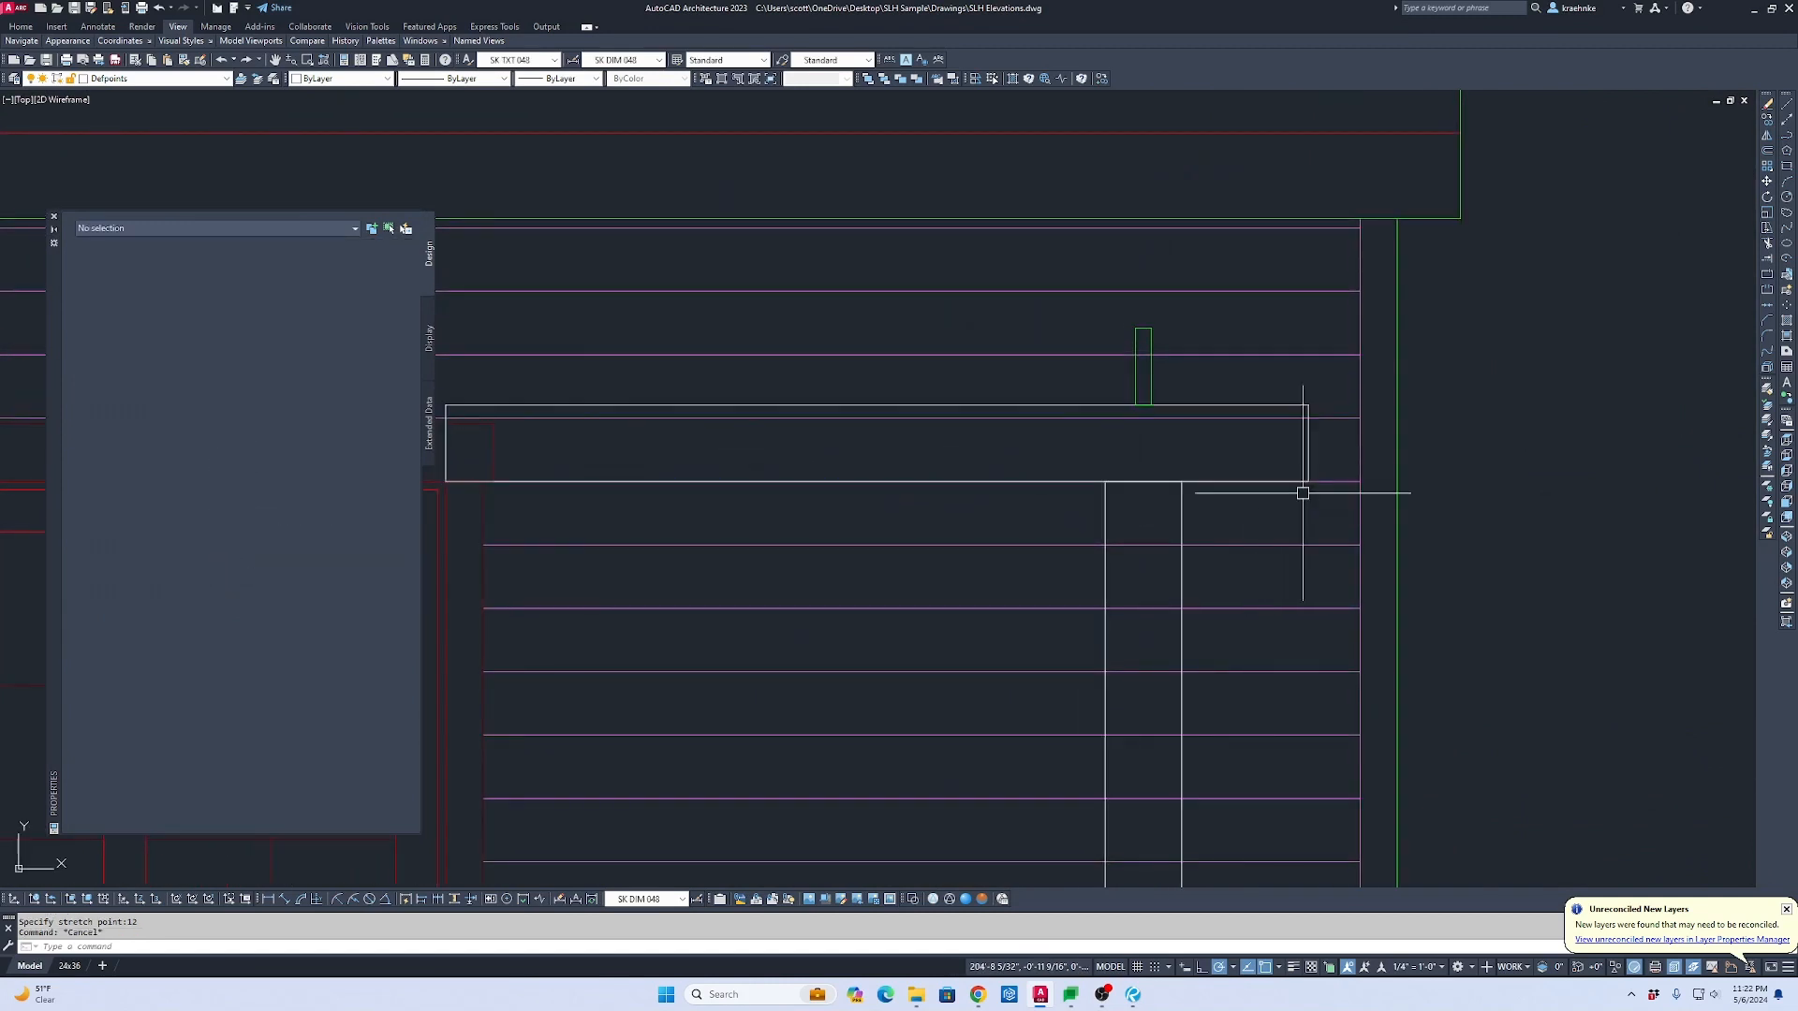
scroll(1364, 430, "up", 5)
type("p PLINE")
key("Return")
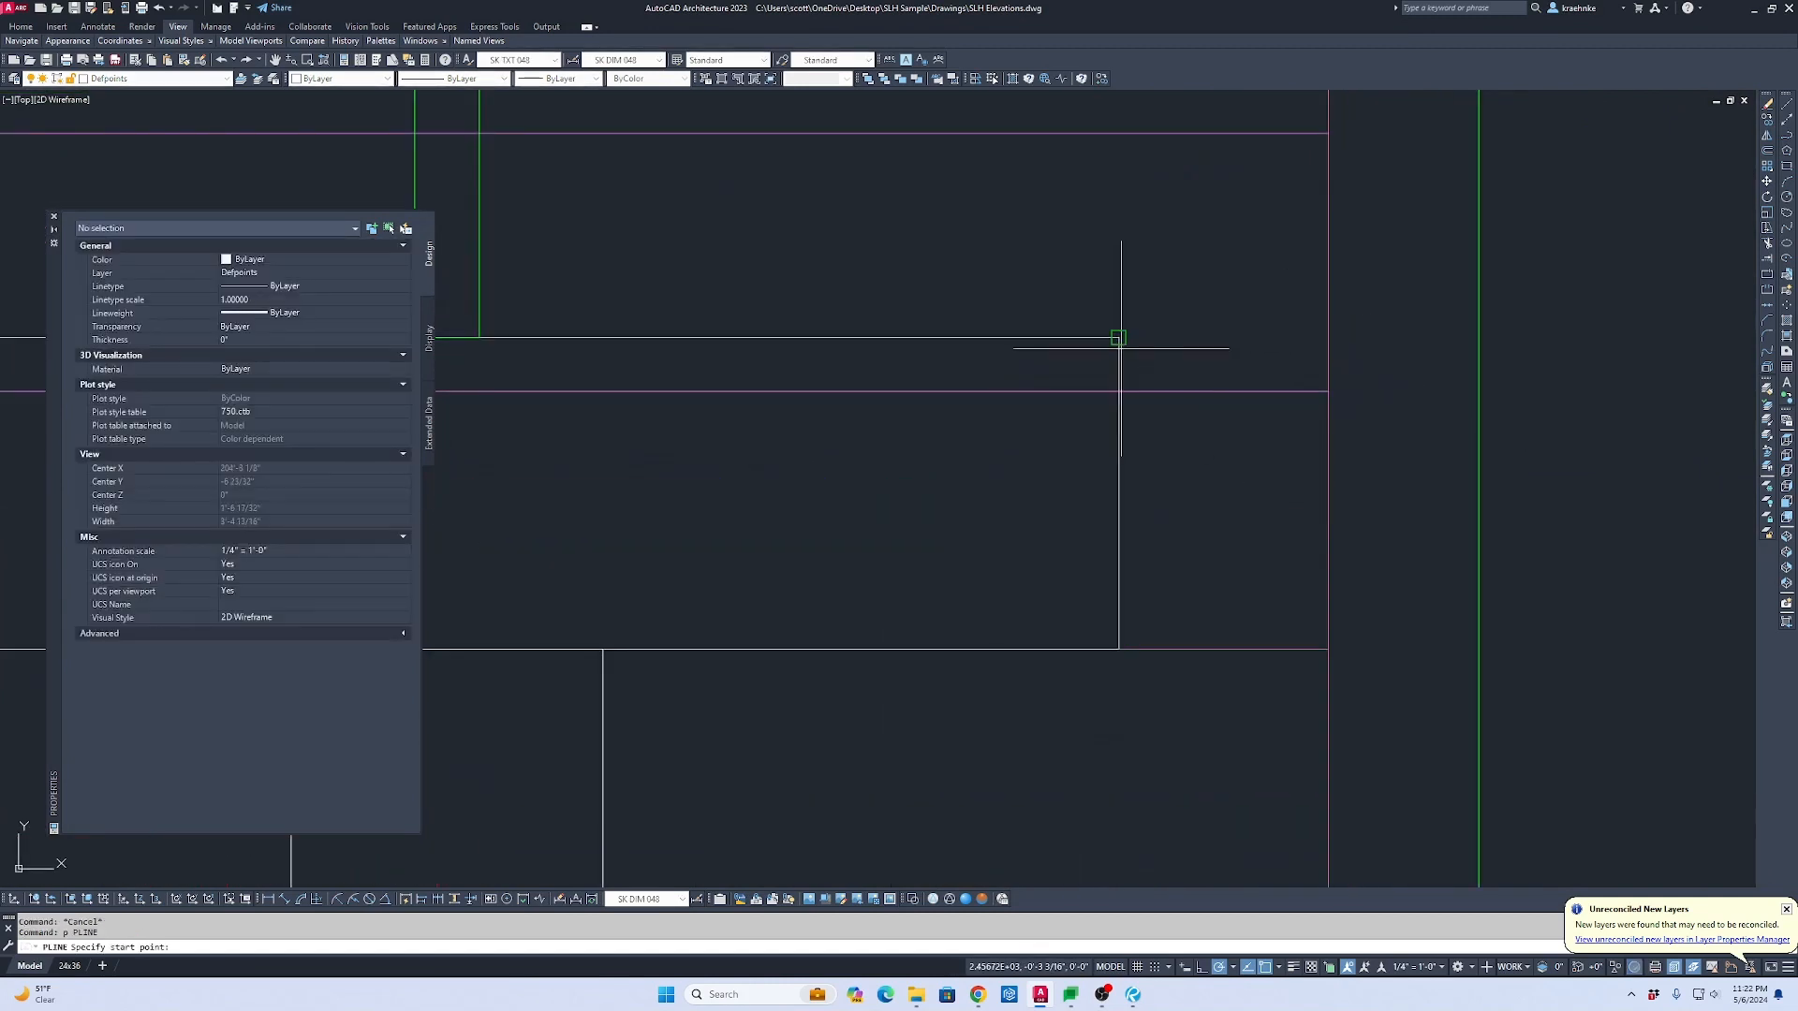
left_click(1119, 338)
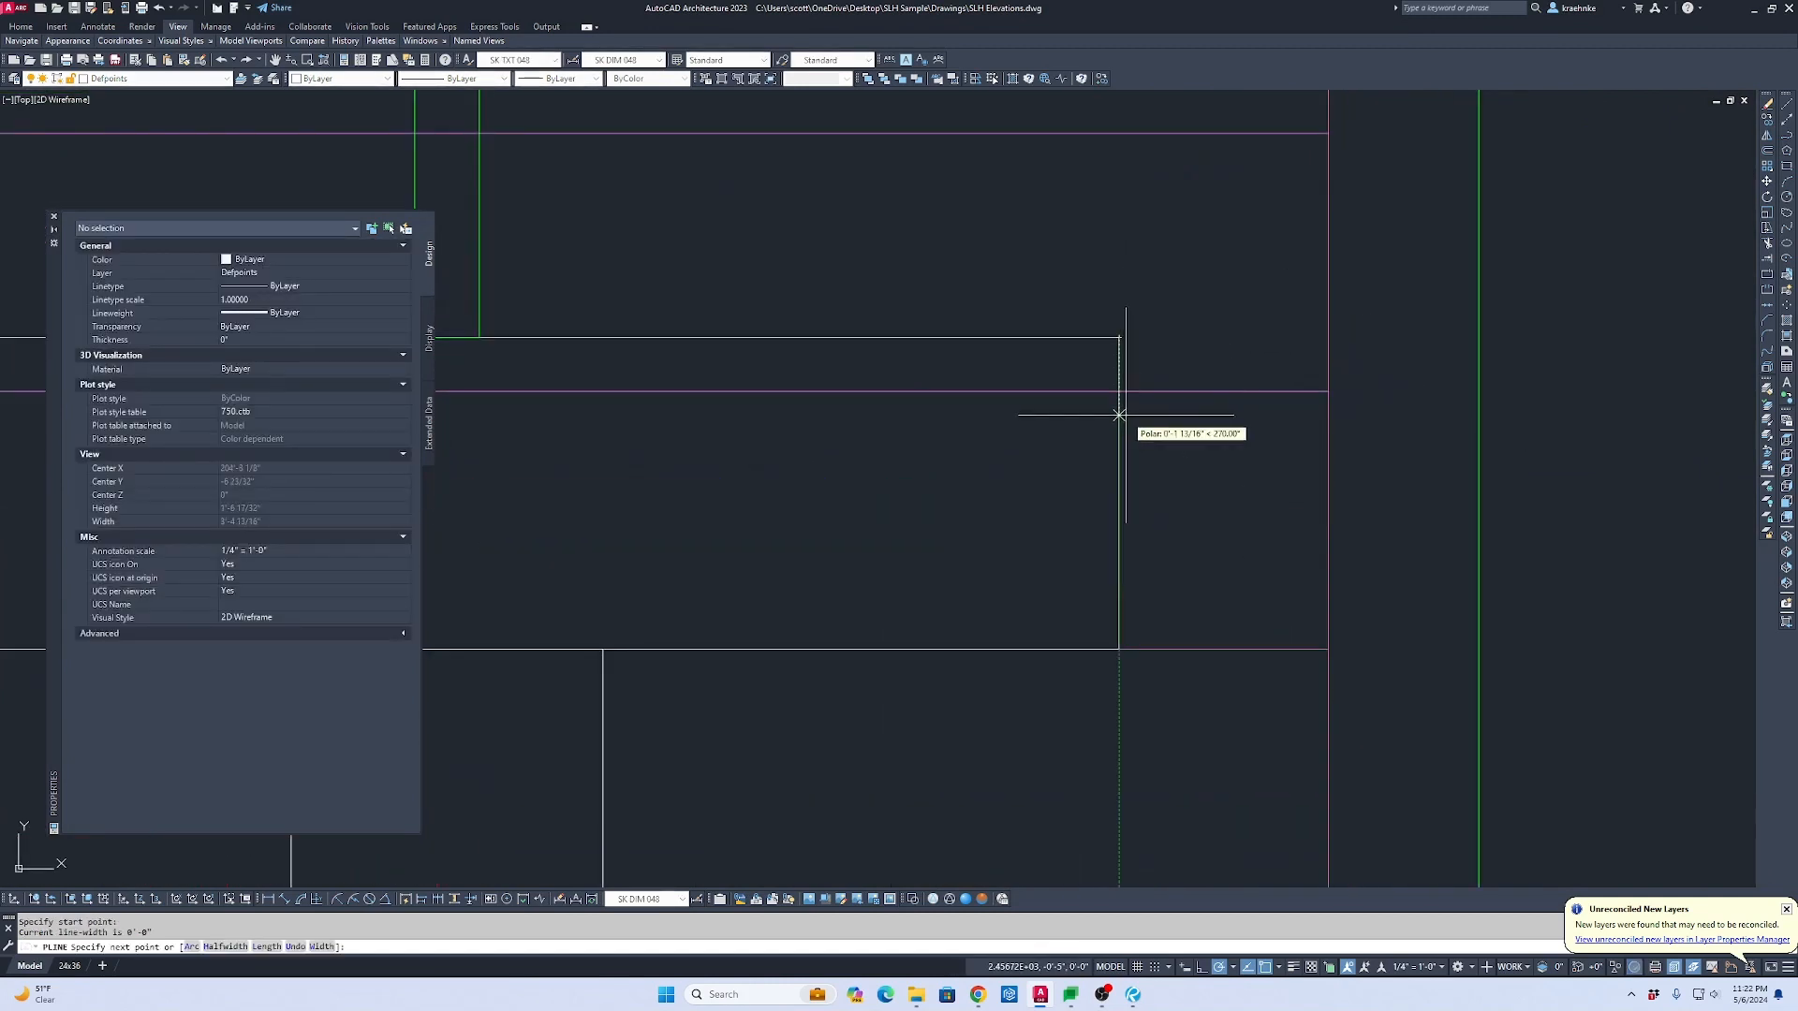
type("3")
key("Return")
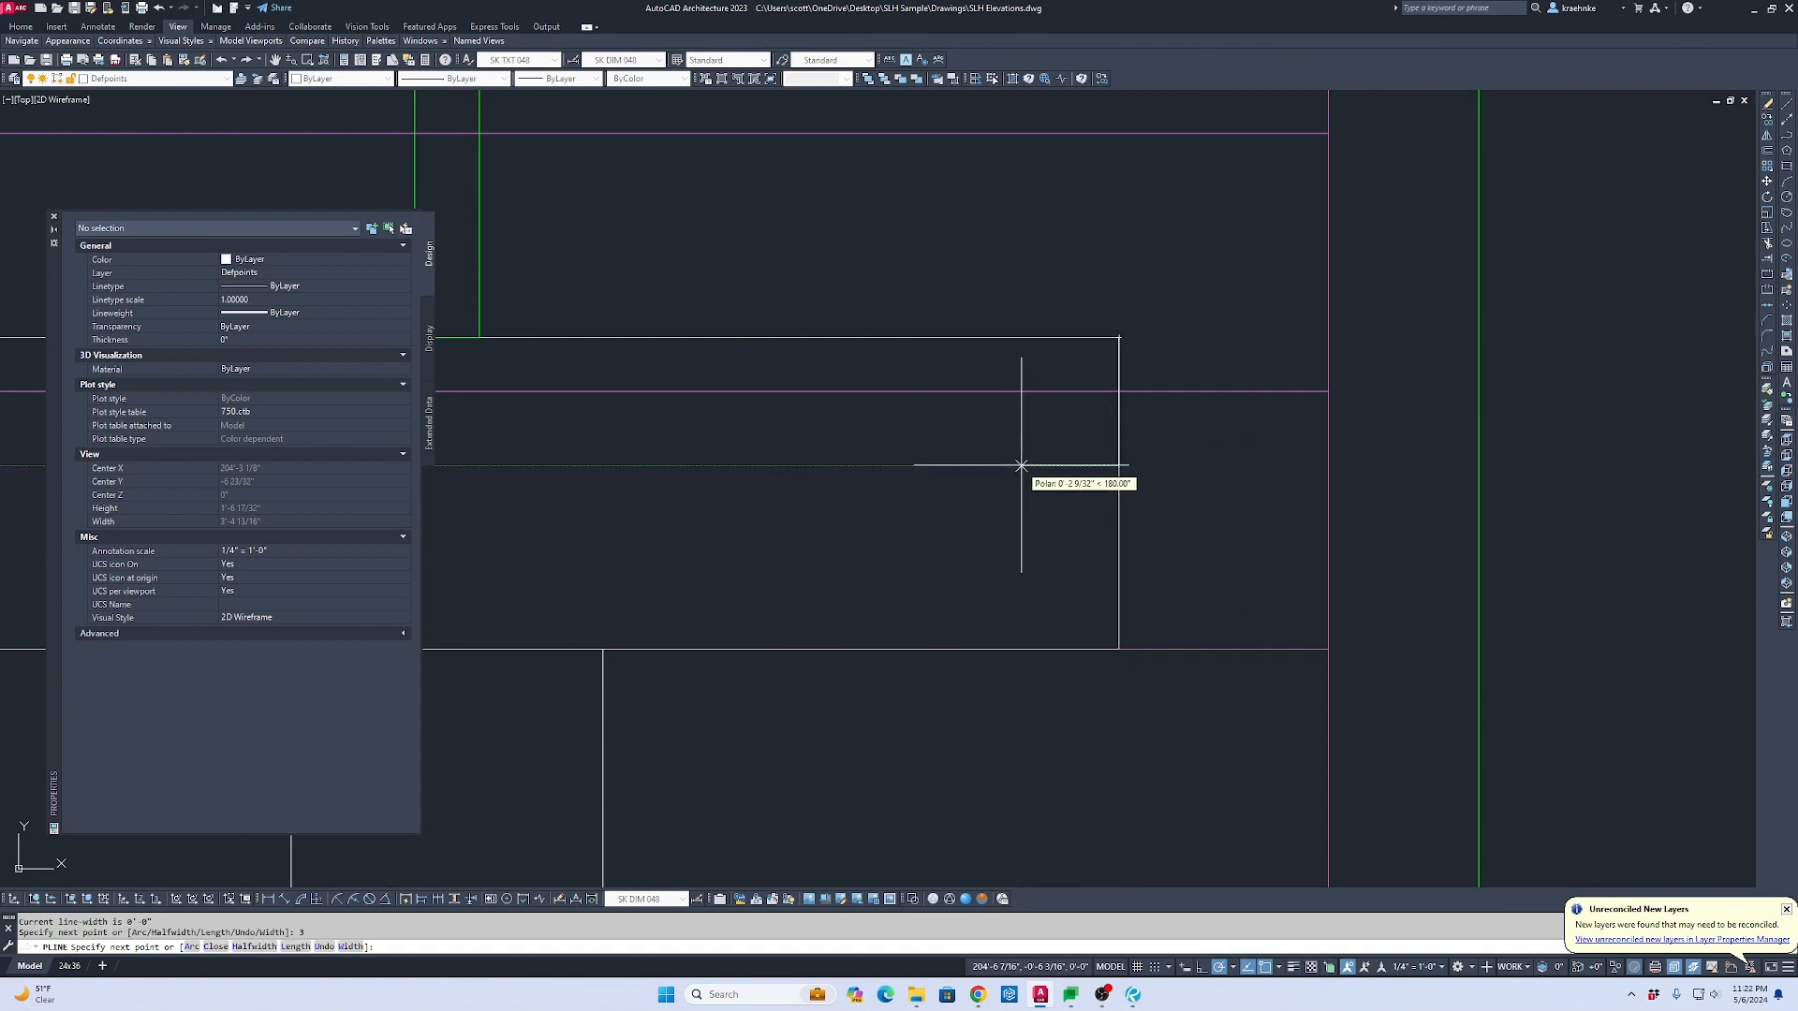
type("u")
key("Return")
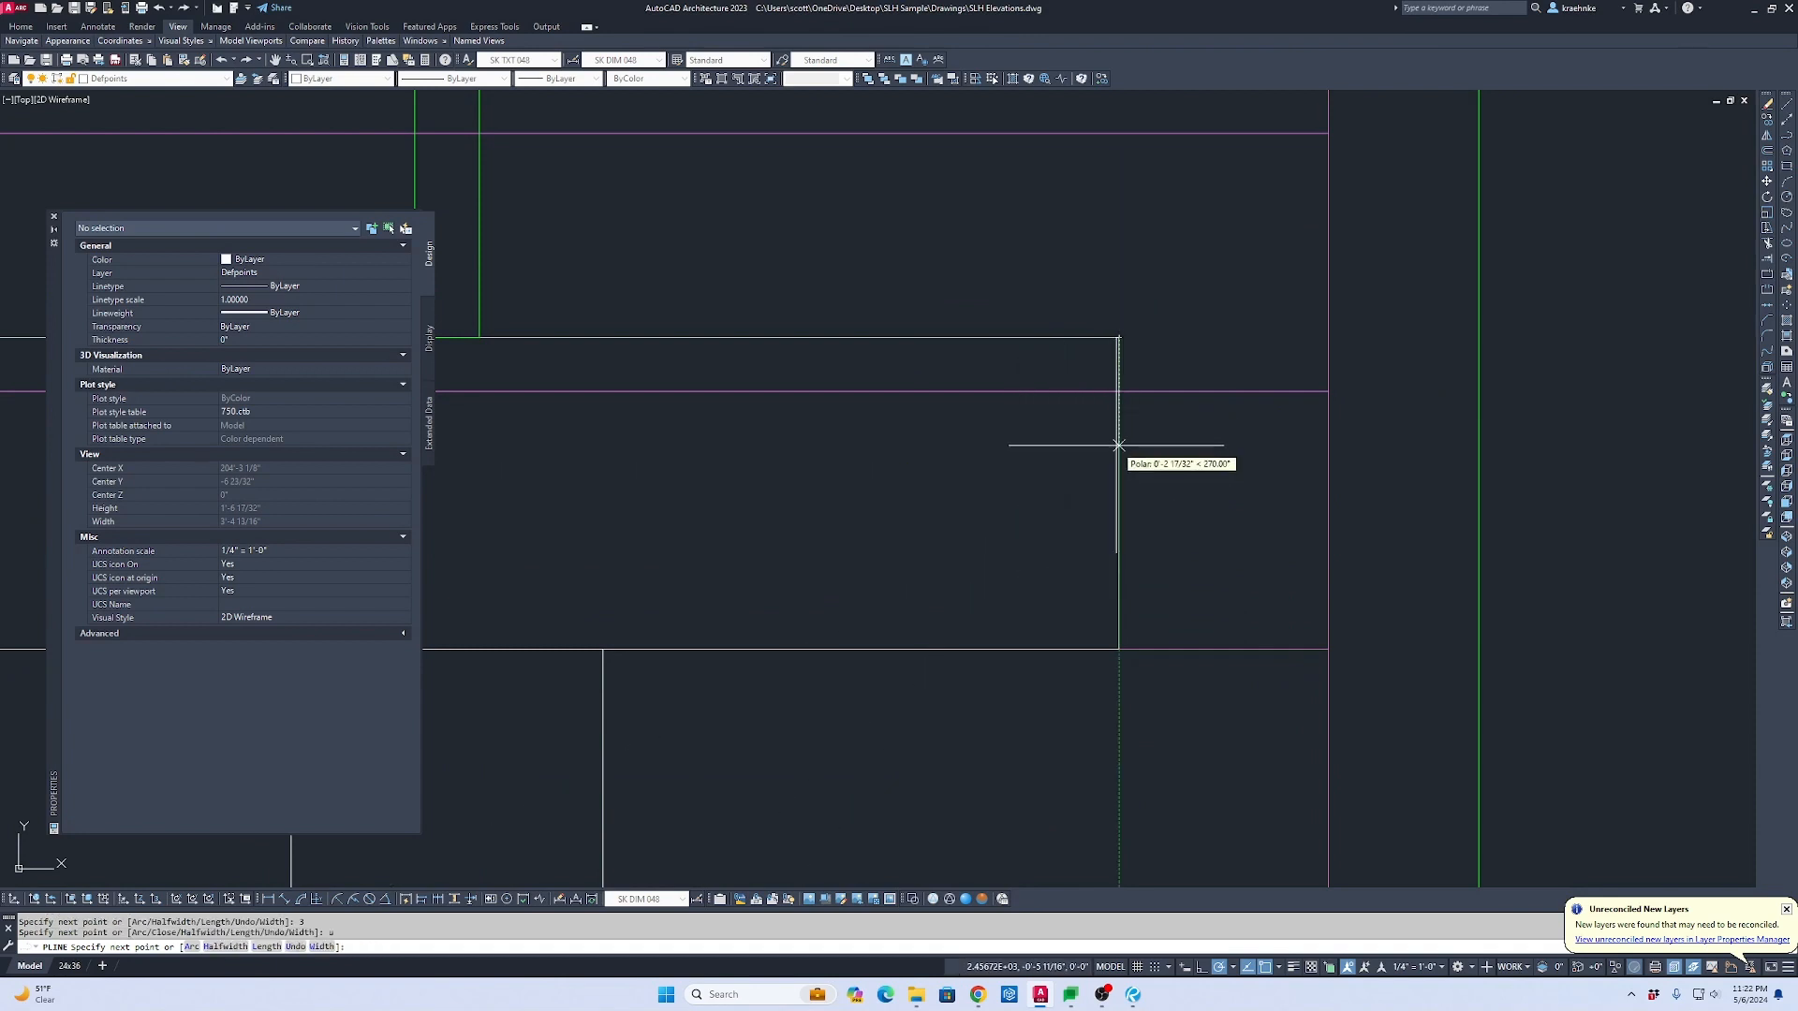
type("1.5")
key("Return")
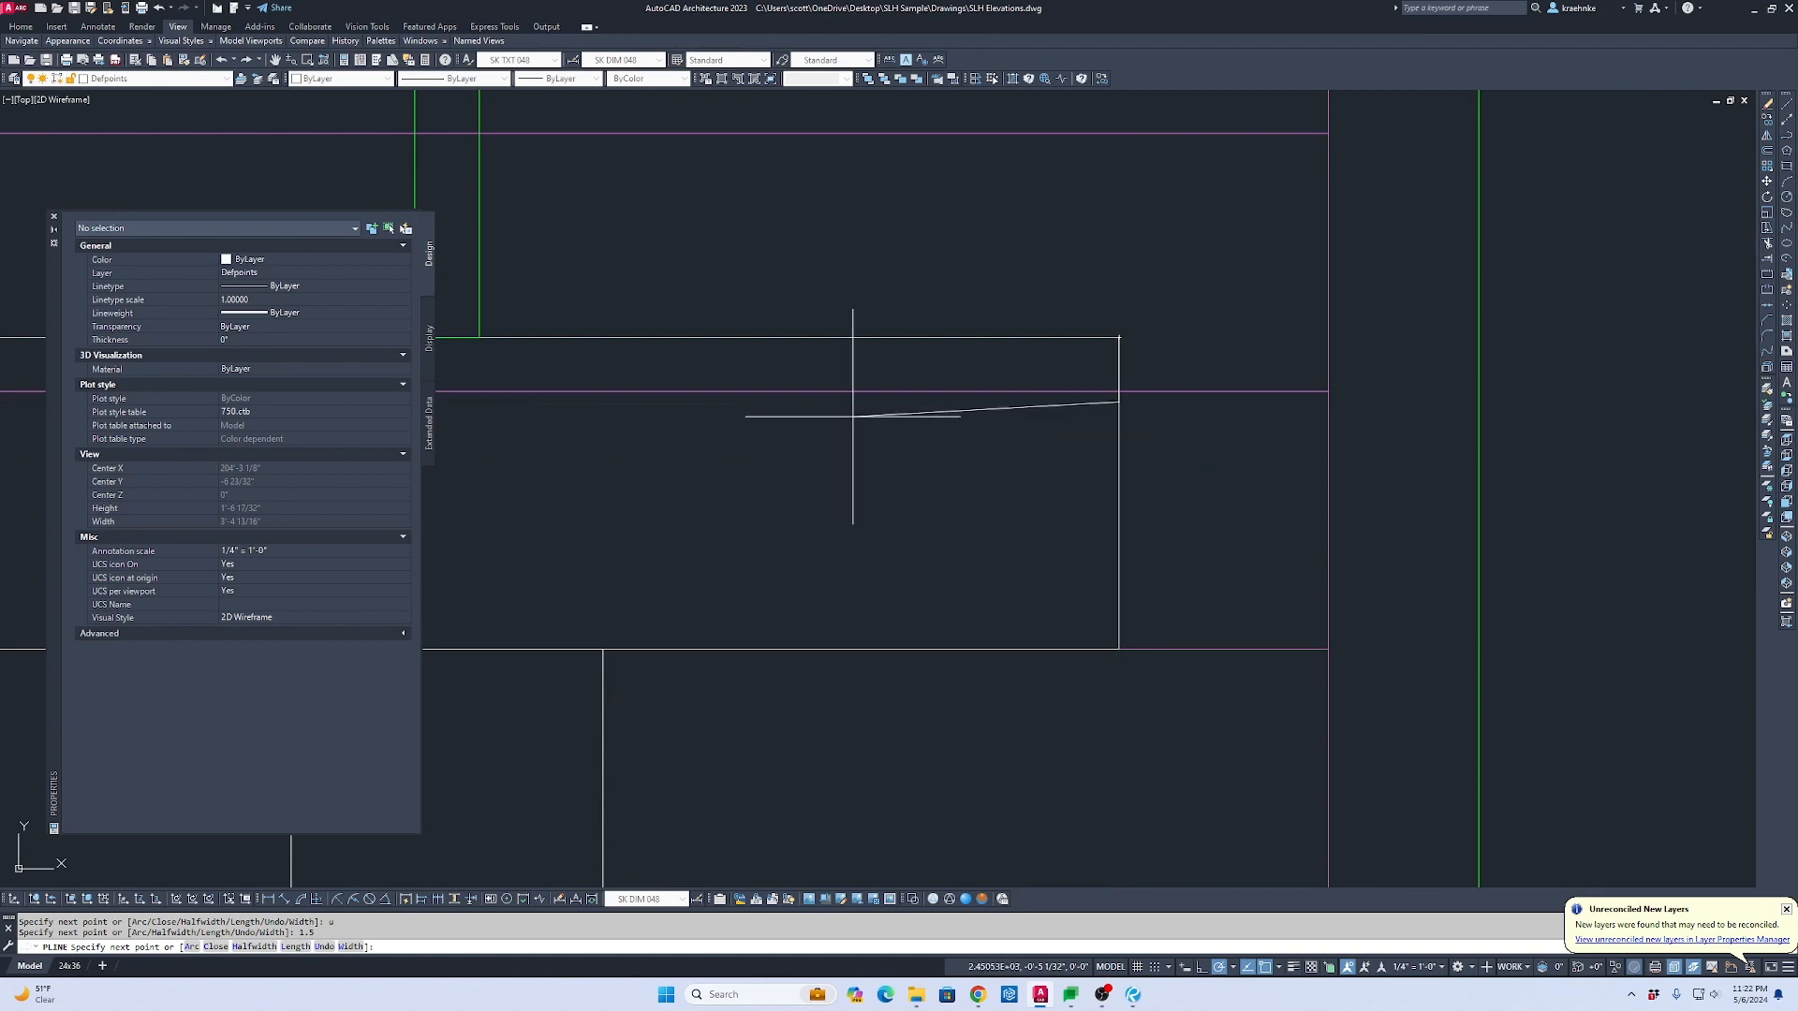
Step: Continue the polyline with a concave arc, starting horizontally inward and ending on the beam's bottom edge
type("a")
key("Return")
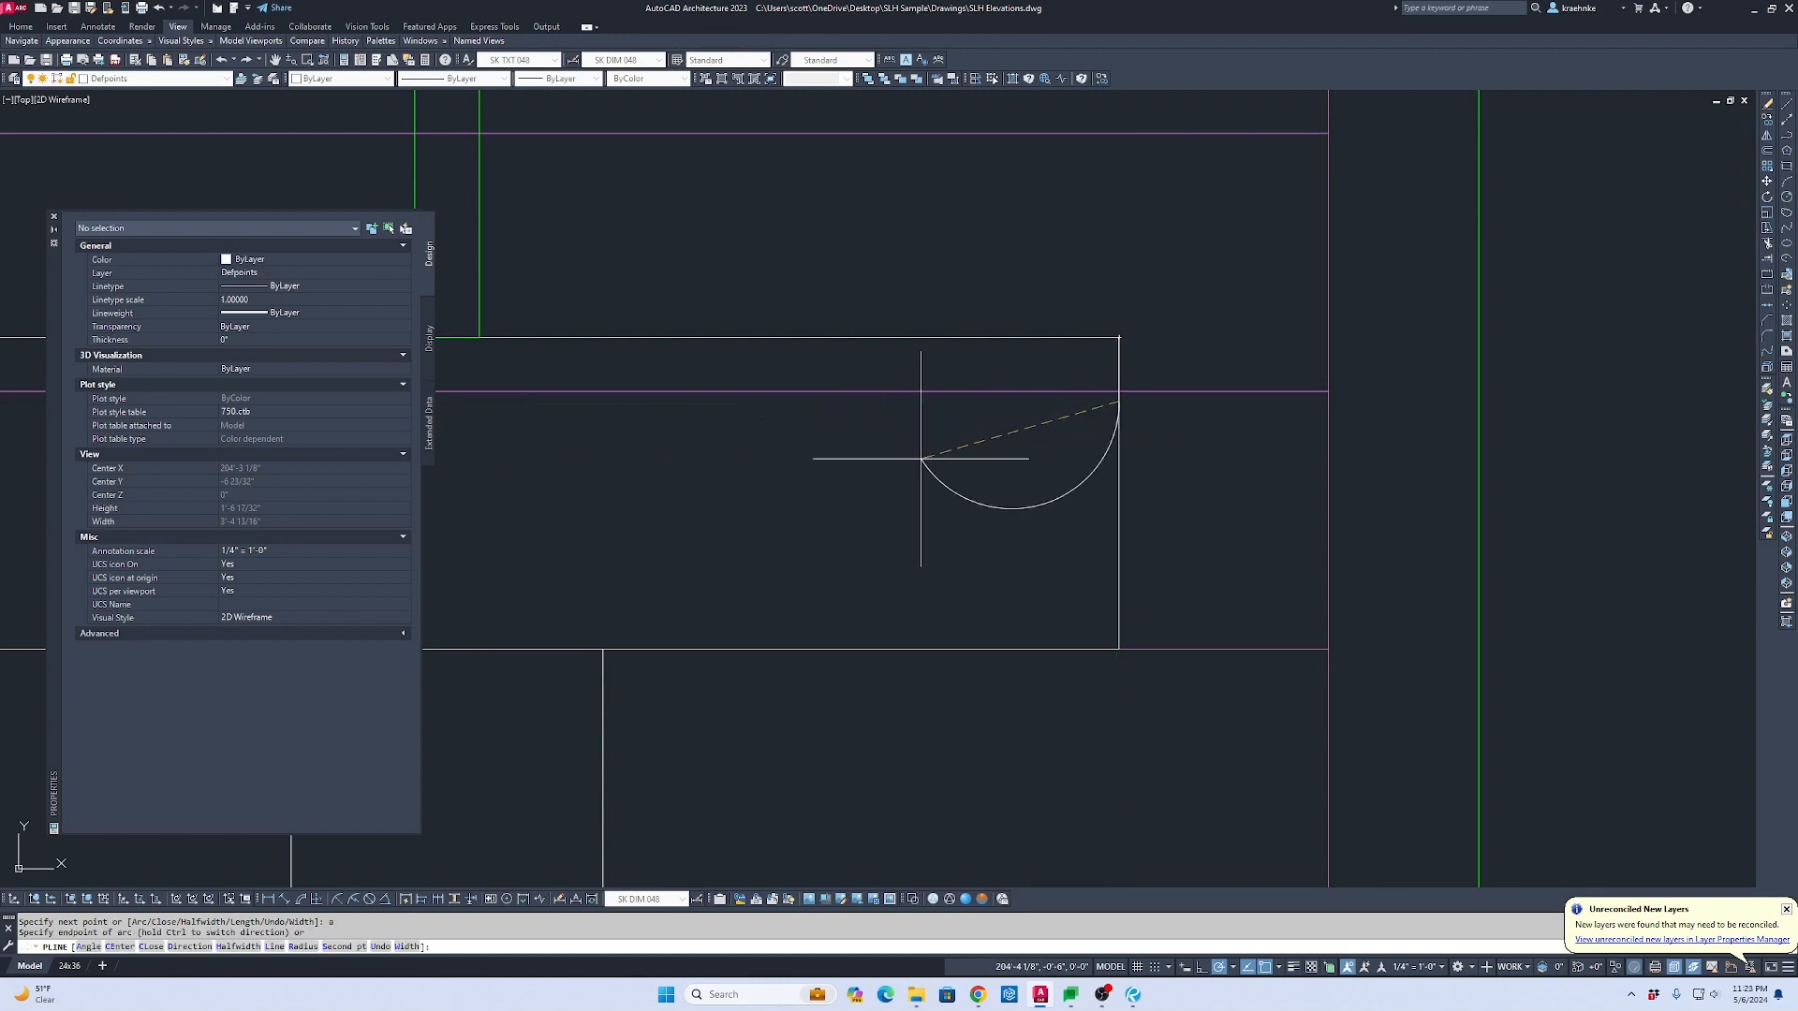
type("d")
key("Return")
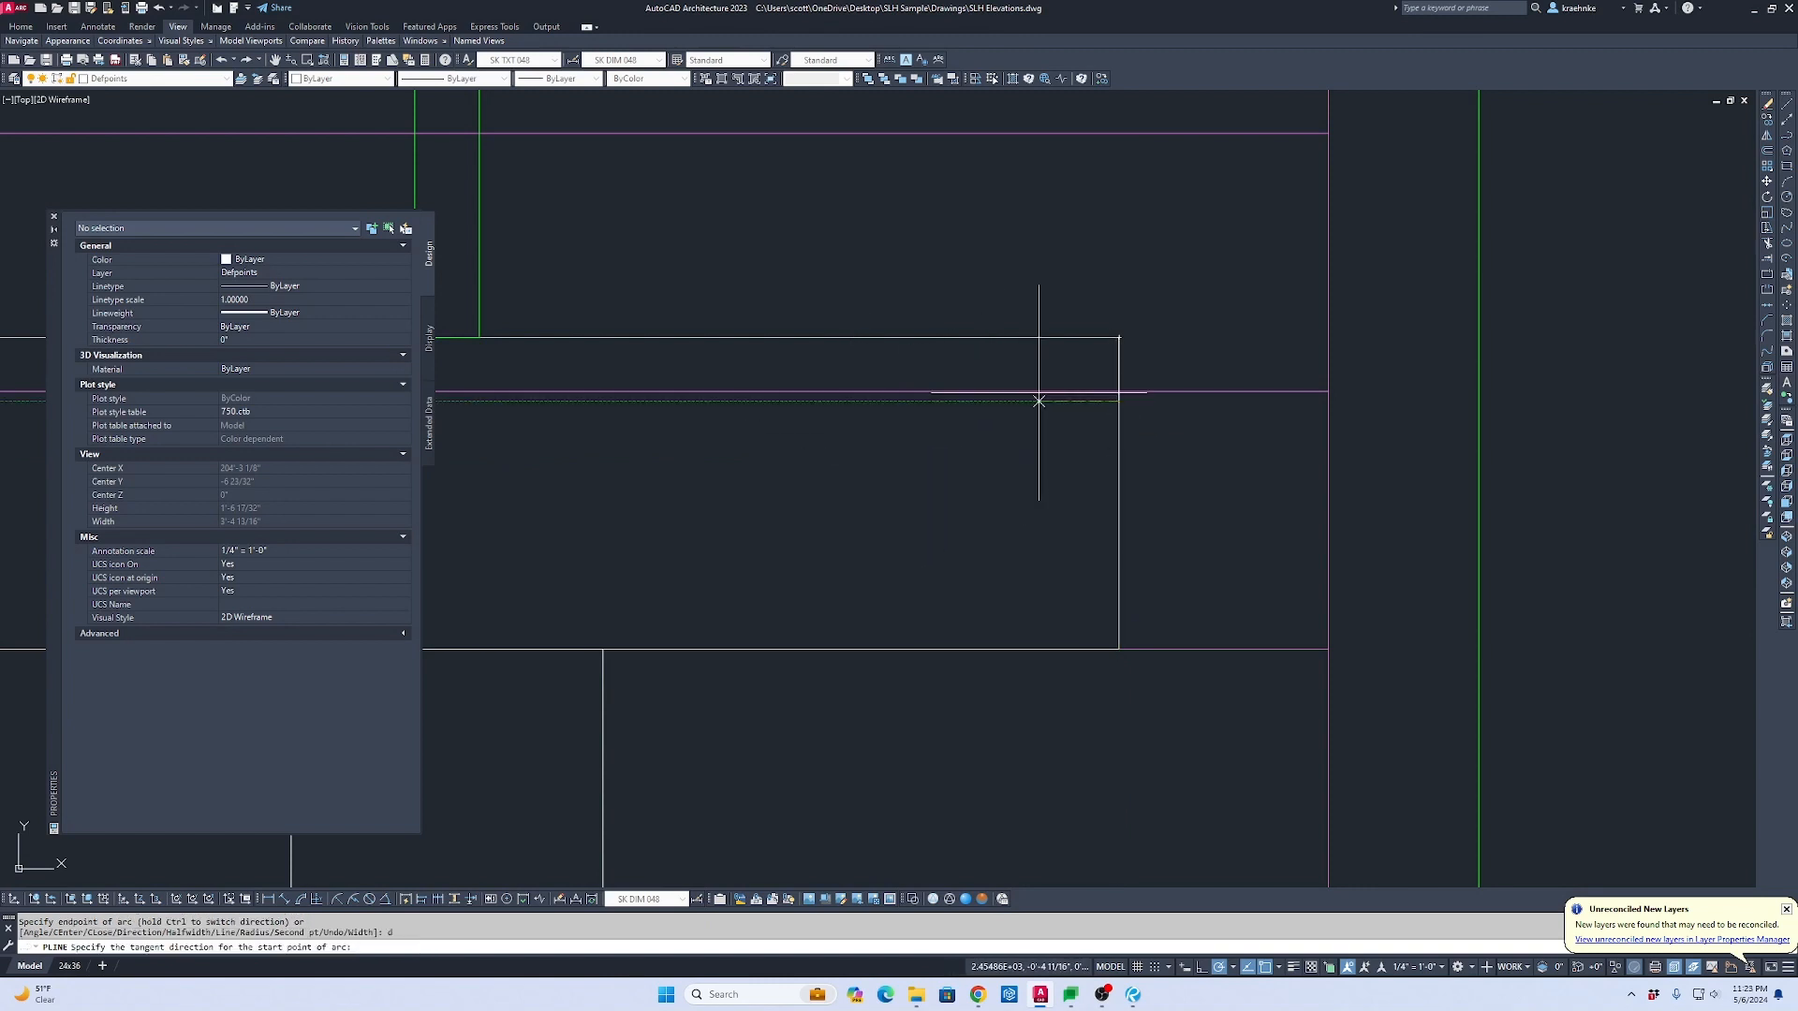
left_click(1038, 400)
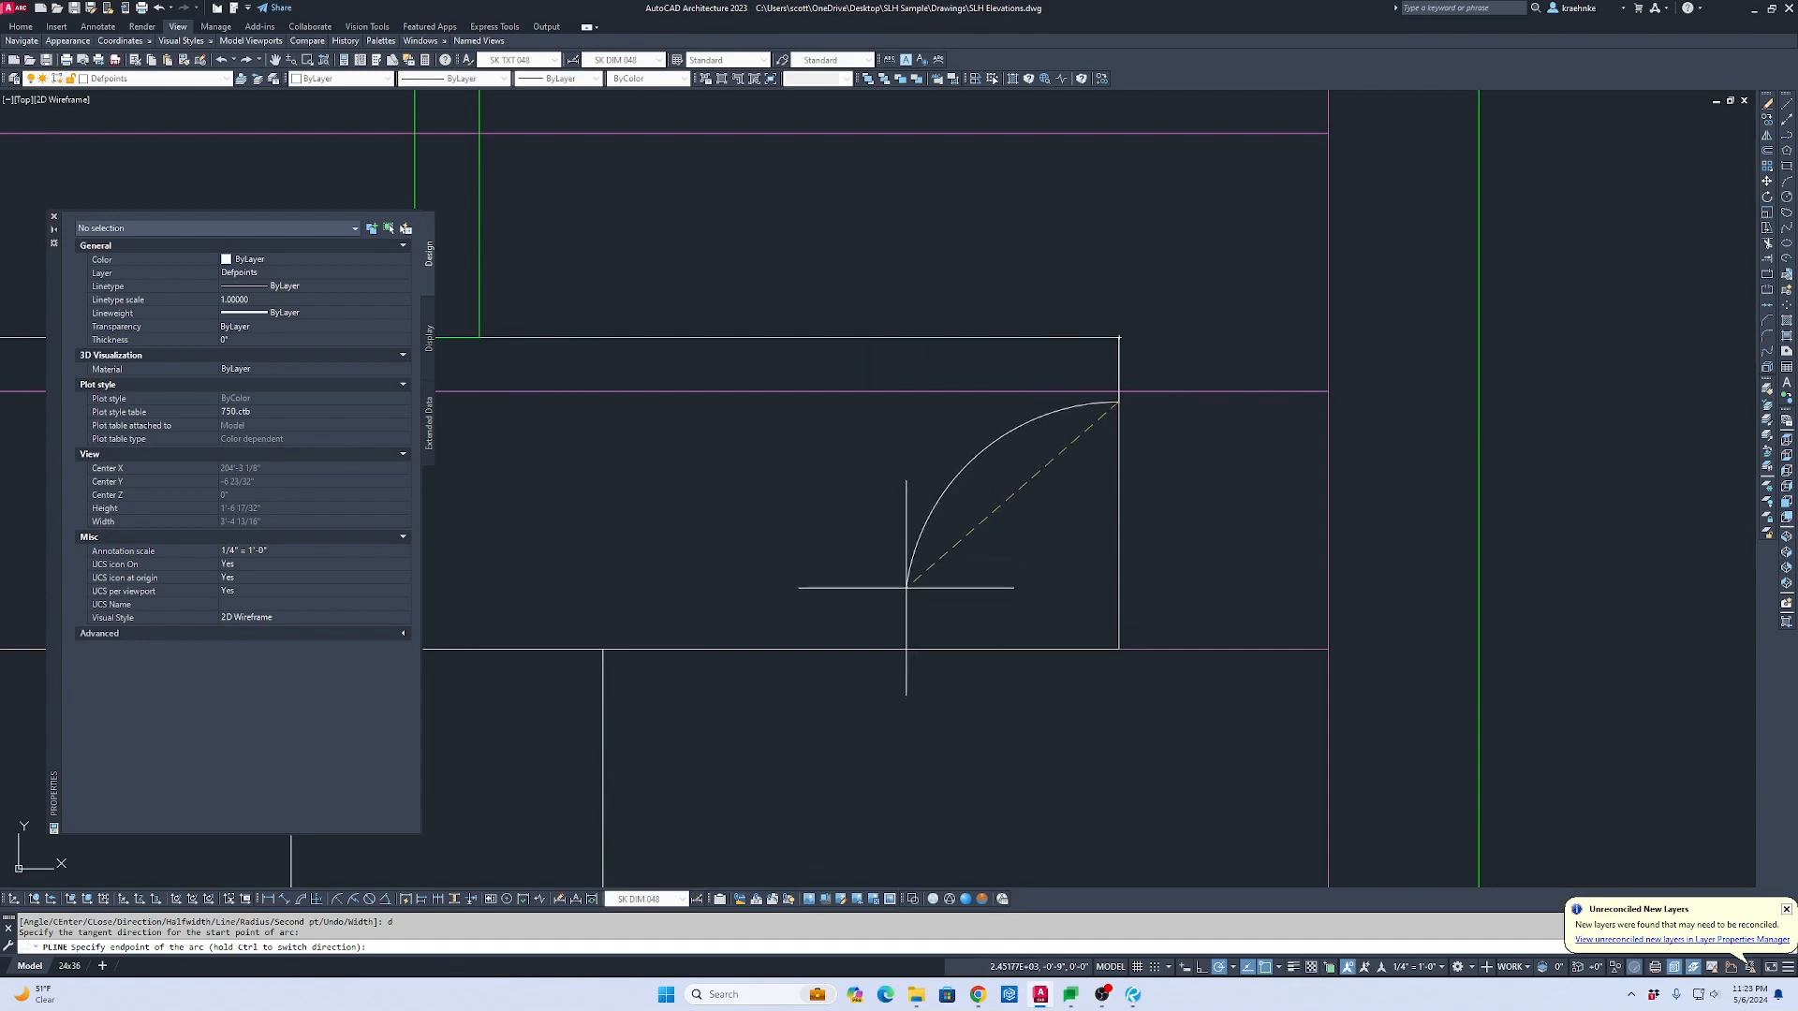
left_click(872, 648)
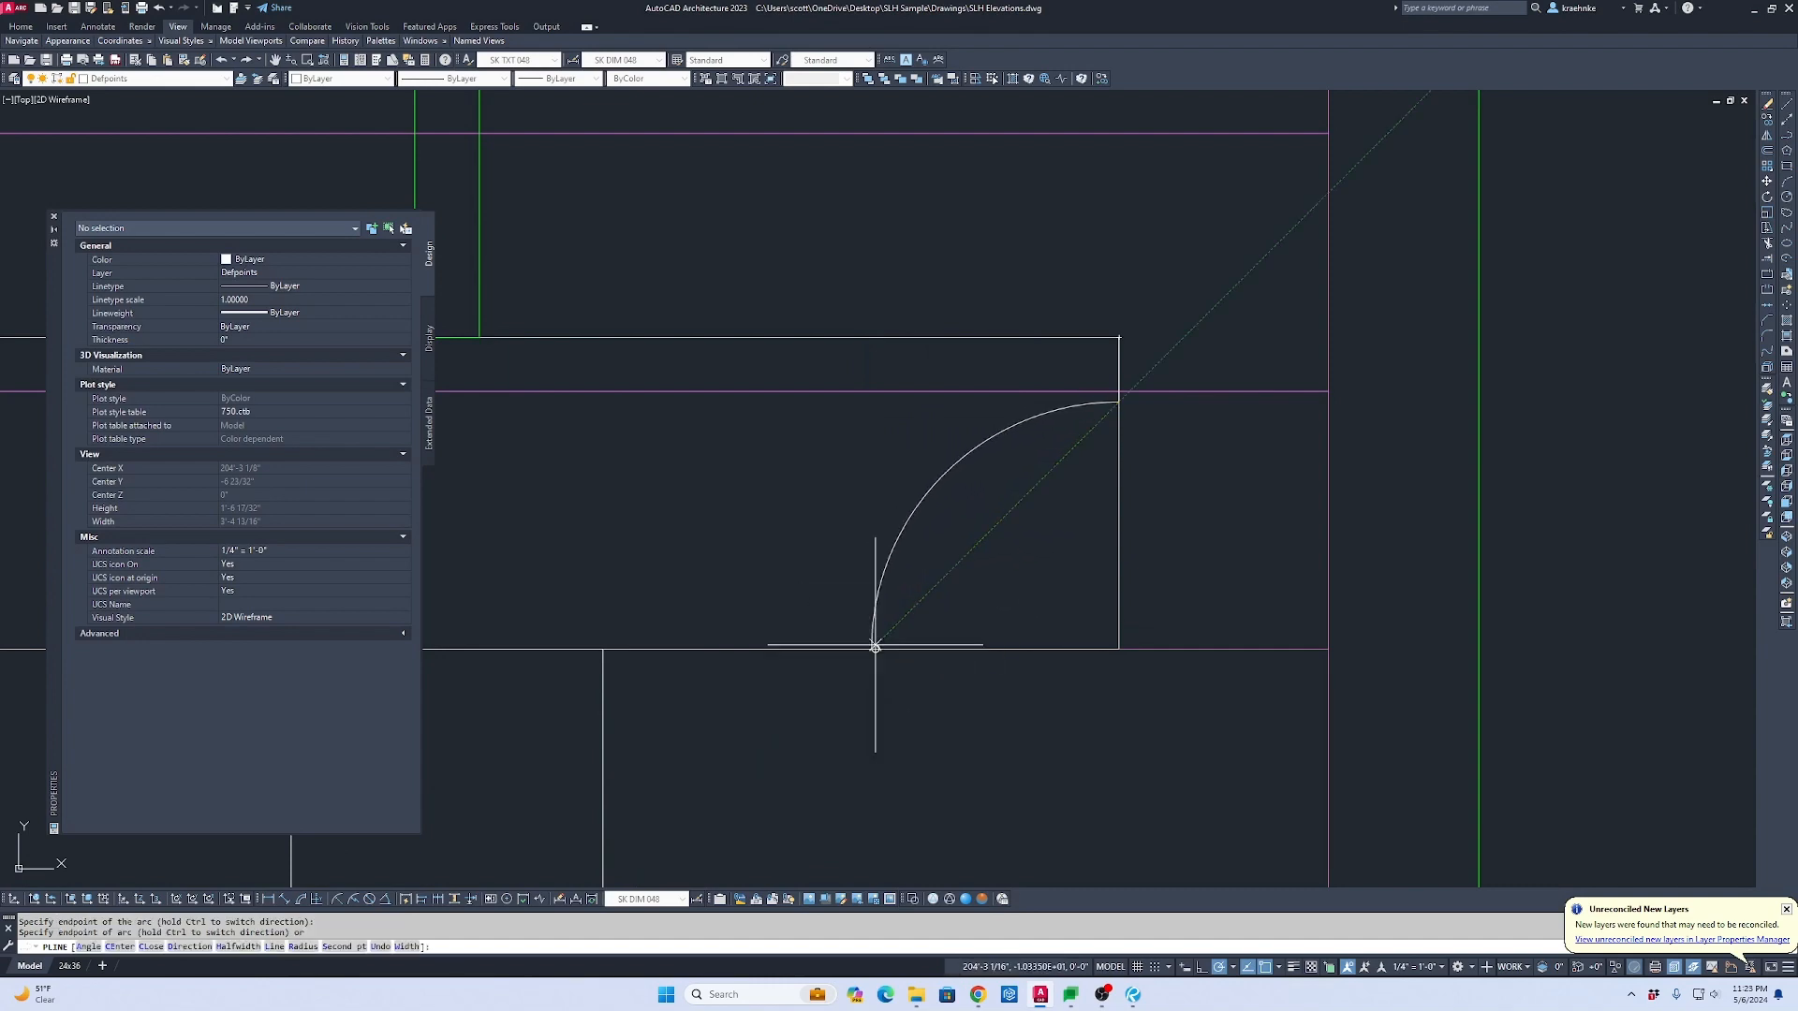
Step: Examine the wood trellis beam end on the hand sketch against the drawn profile, and end the polyline
scroll(875, 646, "down", 3)
middle_click_drag(917, 641, 1058, 274)
scroll(1058, 274, "down", 3)
scroll(1128, 715, "up", 4)
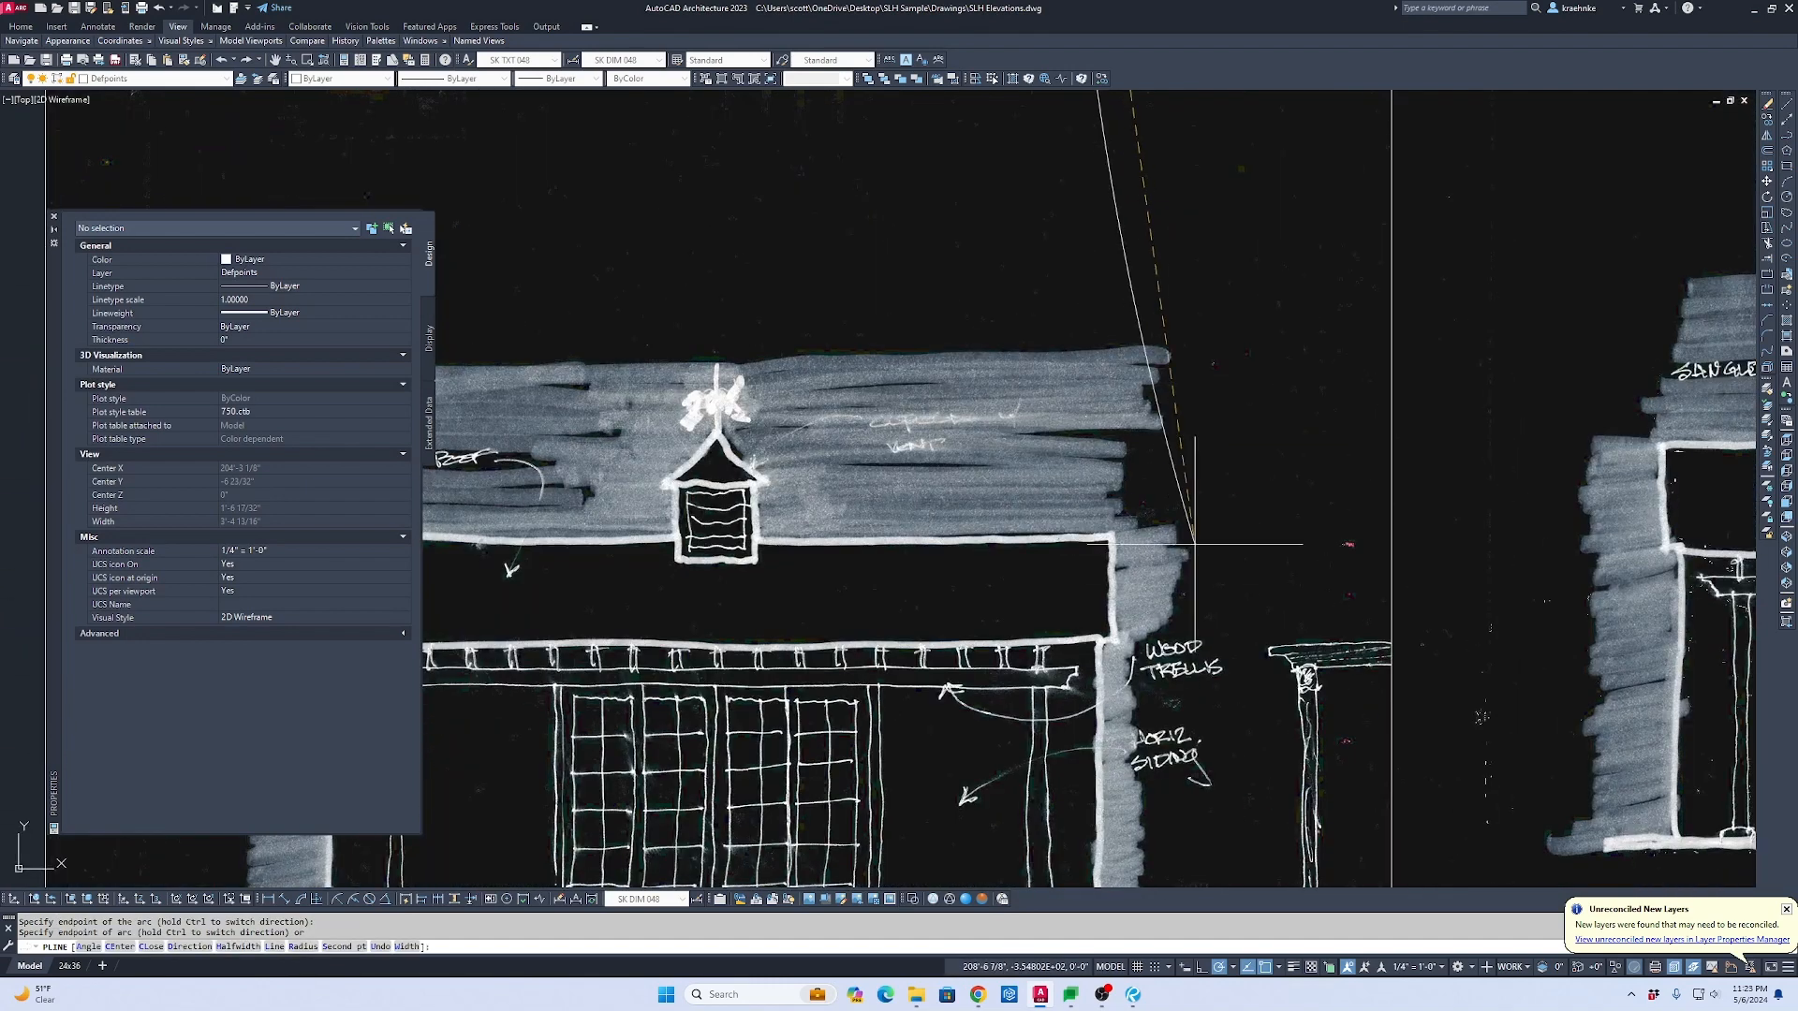
scroll(1091, 715, "up", 3)
scroll(1095, 712, "down", 4)
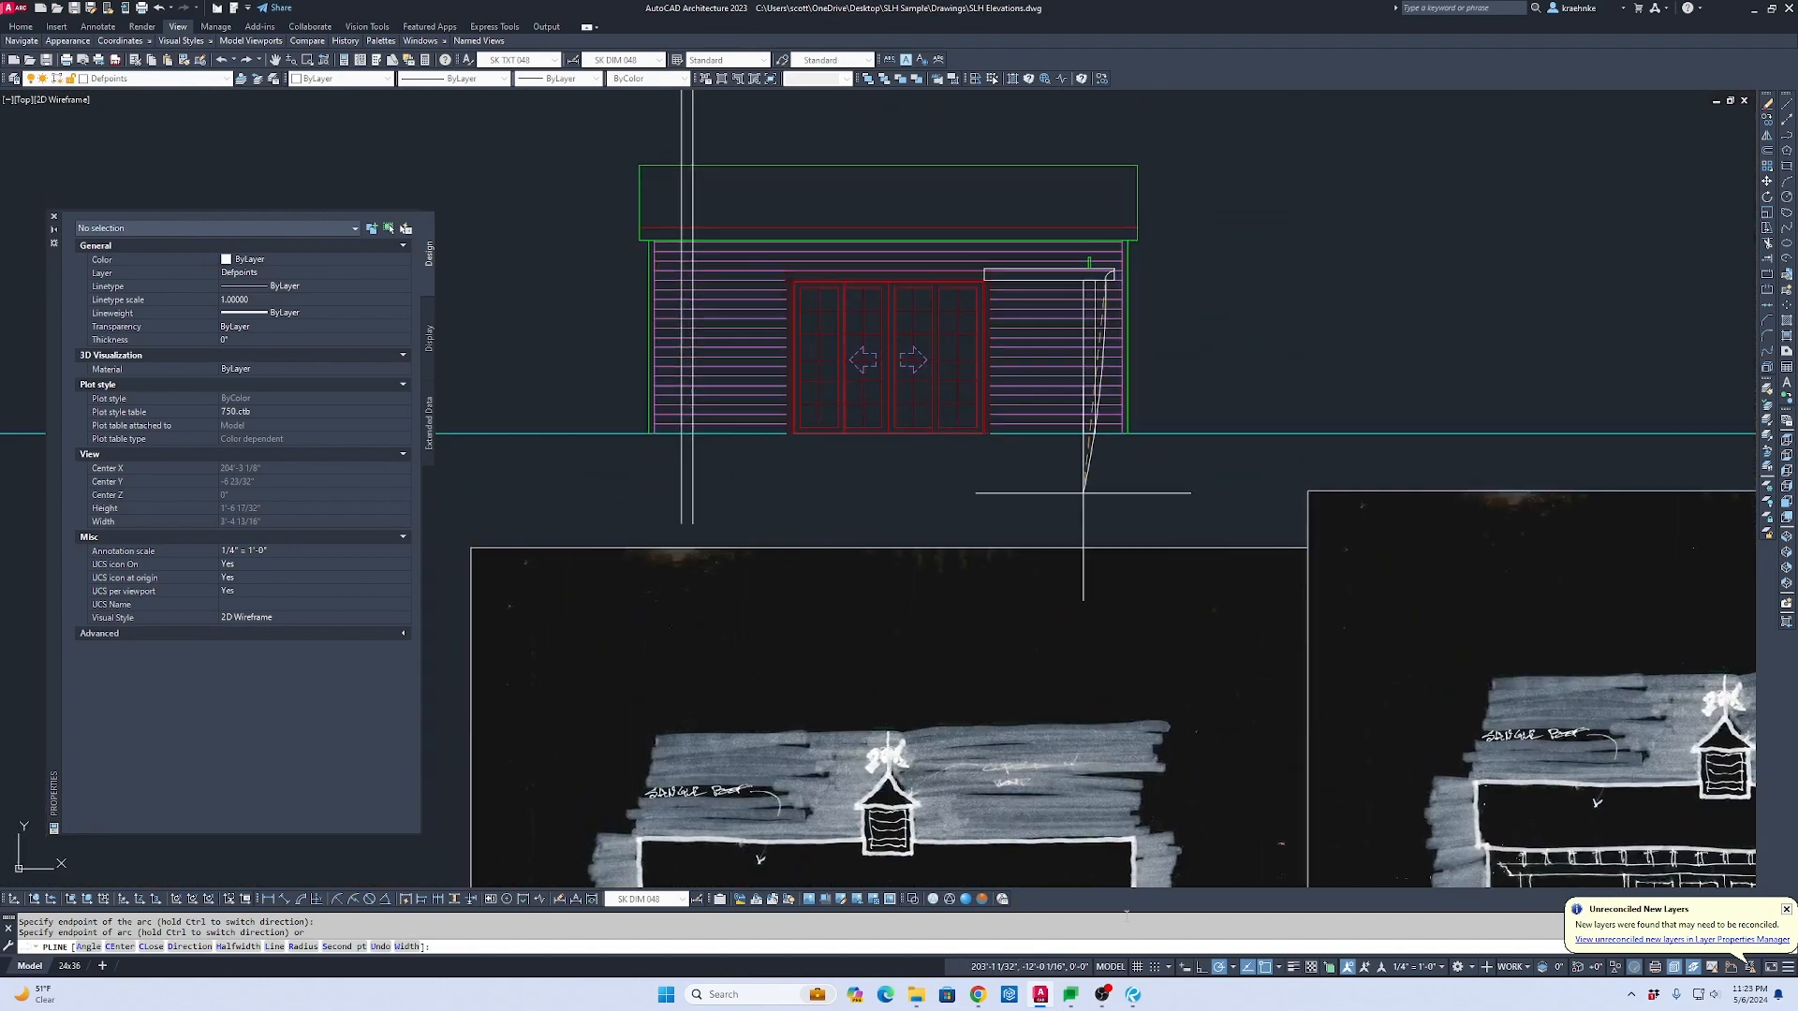
middle_click_drag(1130, 385, 1144, 561)
scroll(1144, 443, "up", 5)
key("Escape")
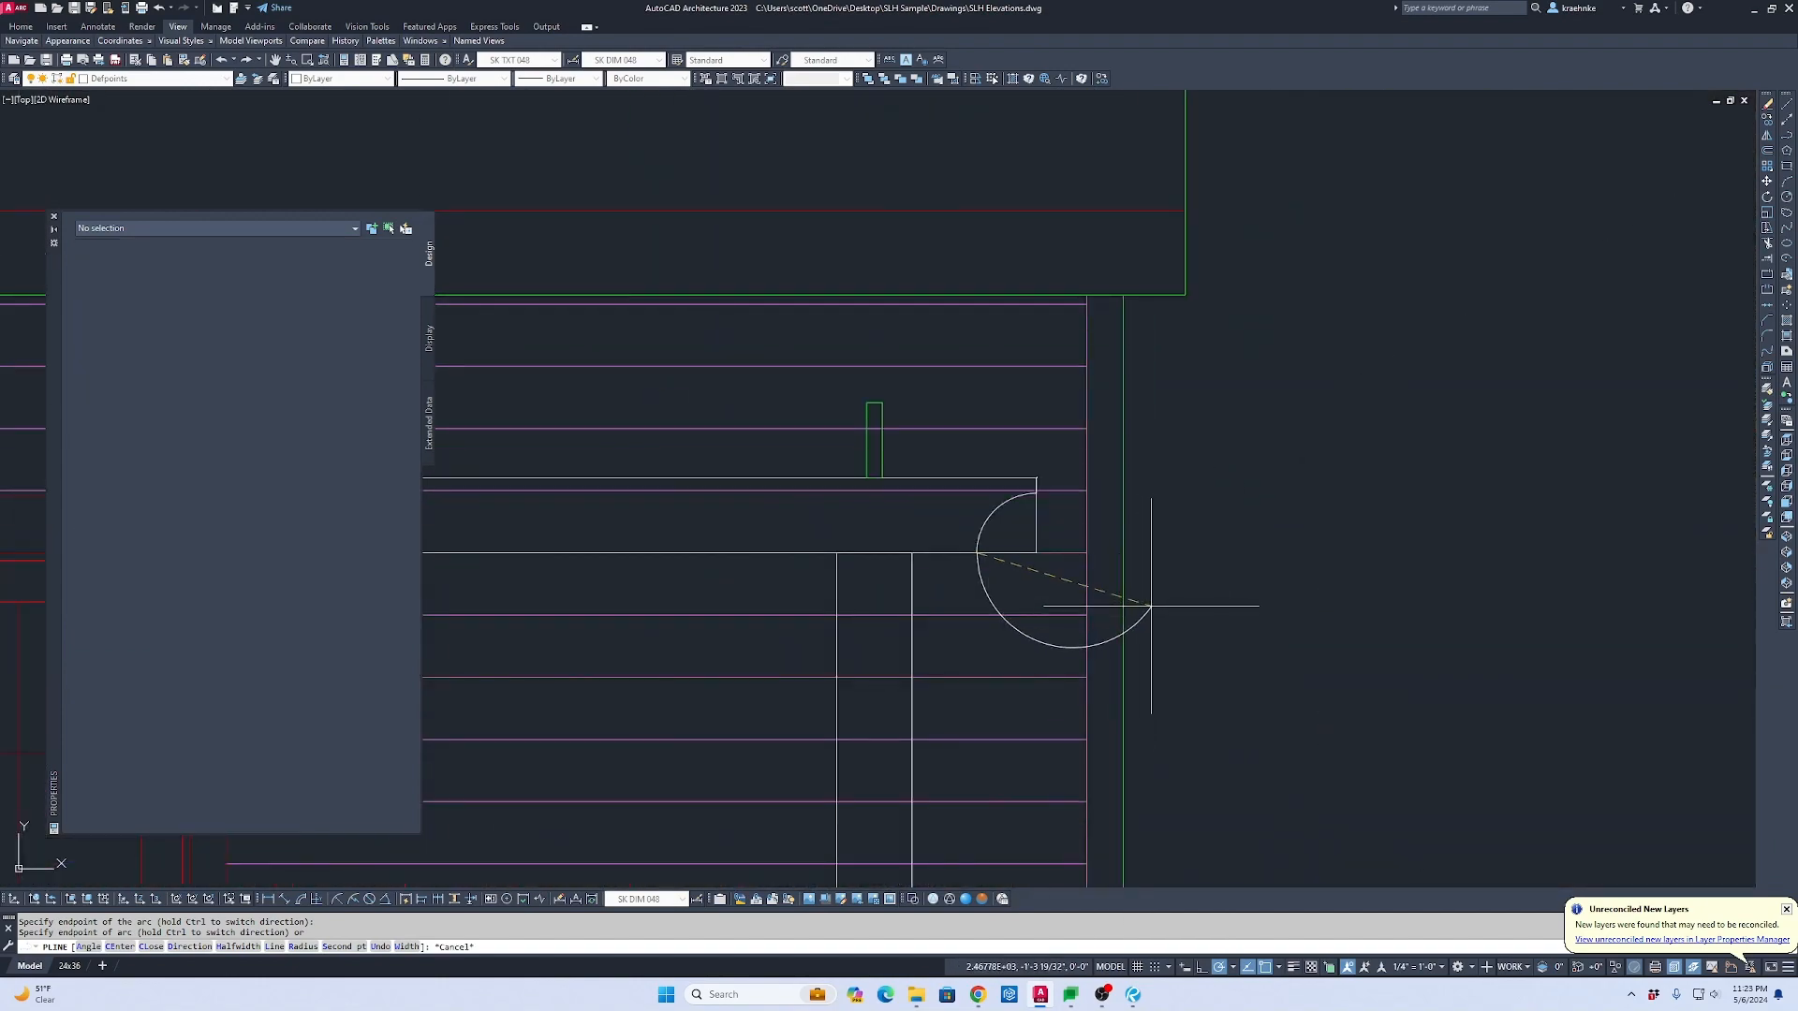
Step: Shorten the trellis beam by stretching its inner end edge toward the post
middle_click_drag(1011, 517, 1293, 545)
scroll(1118, 527, "up", 1)
key("Escape")
left_click(1138, 543)
left_click(1050, 533)
scroll(1050, 534, "down", 1)
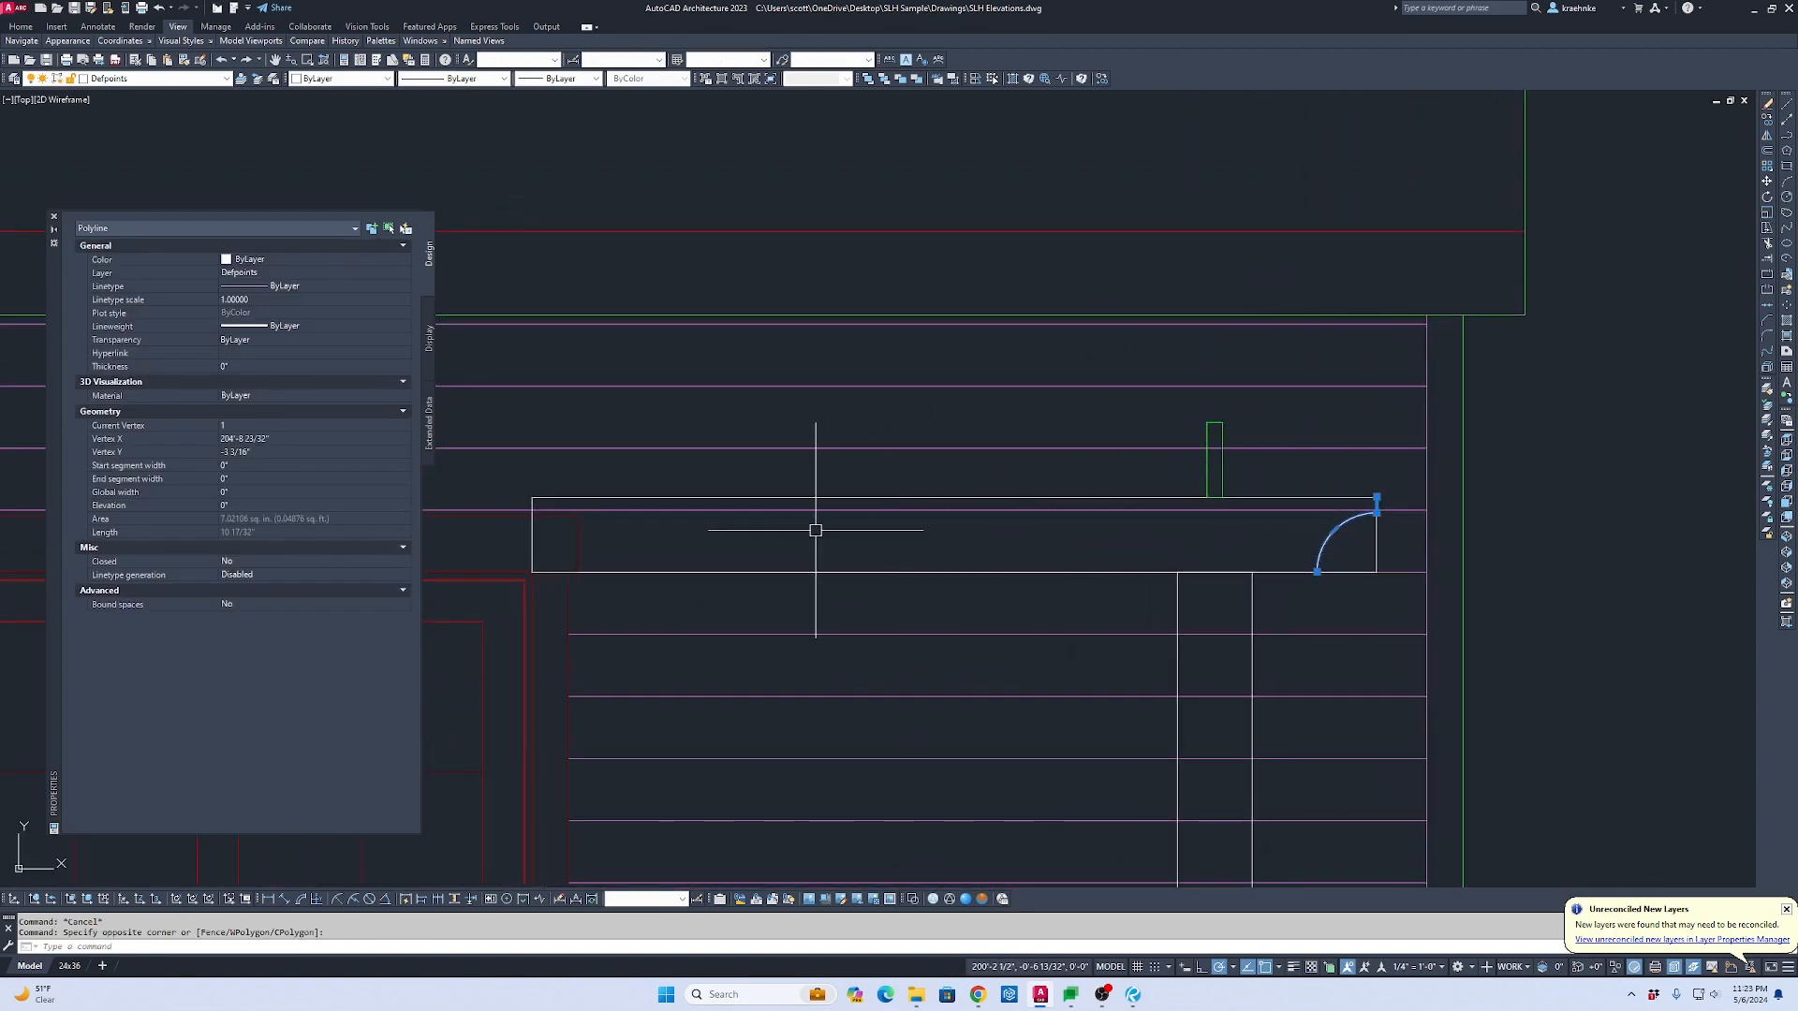
key("Escape")
left_click(534, 539)
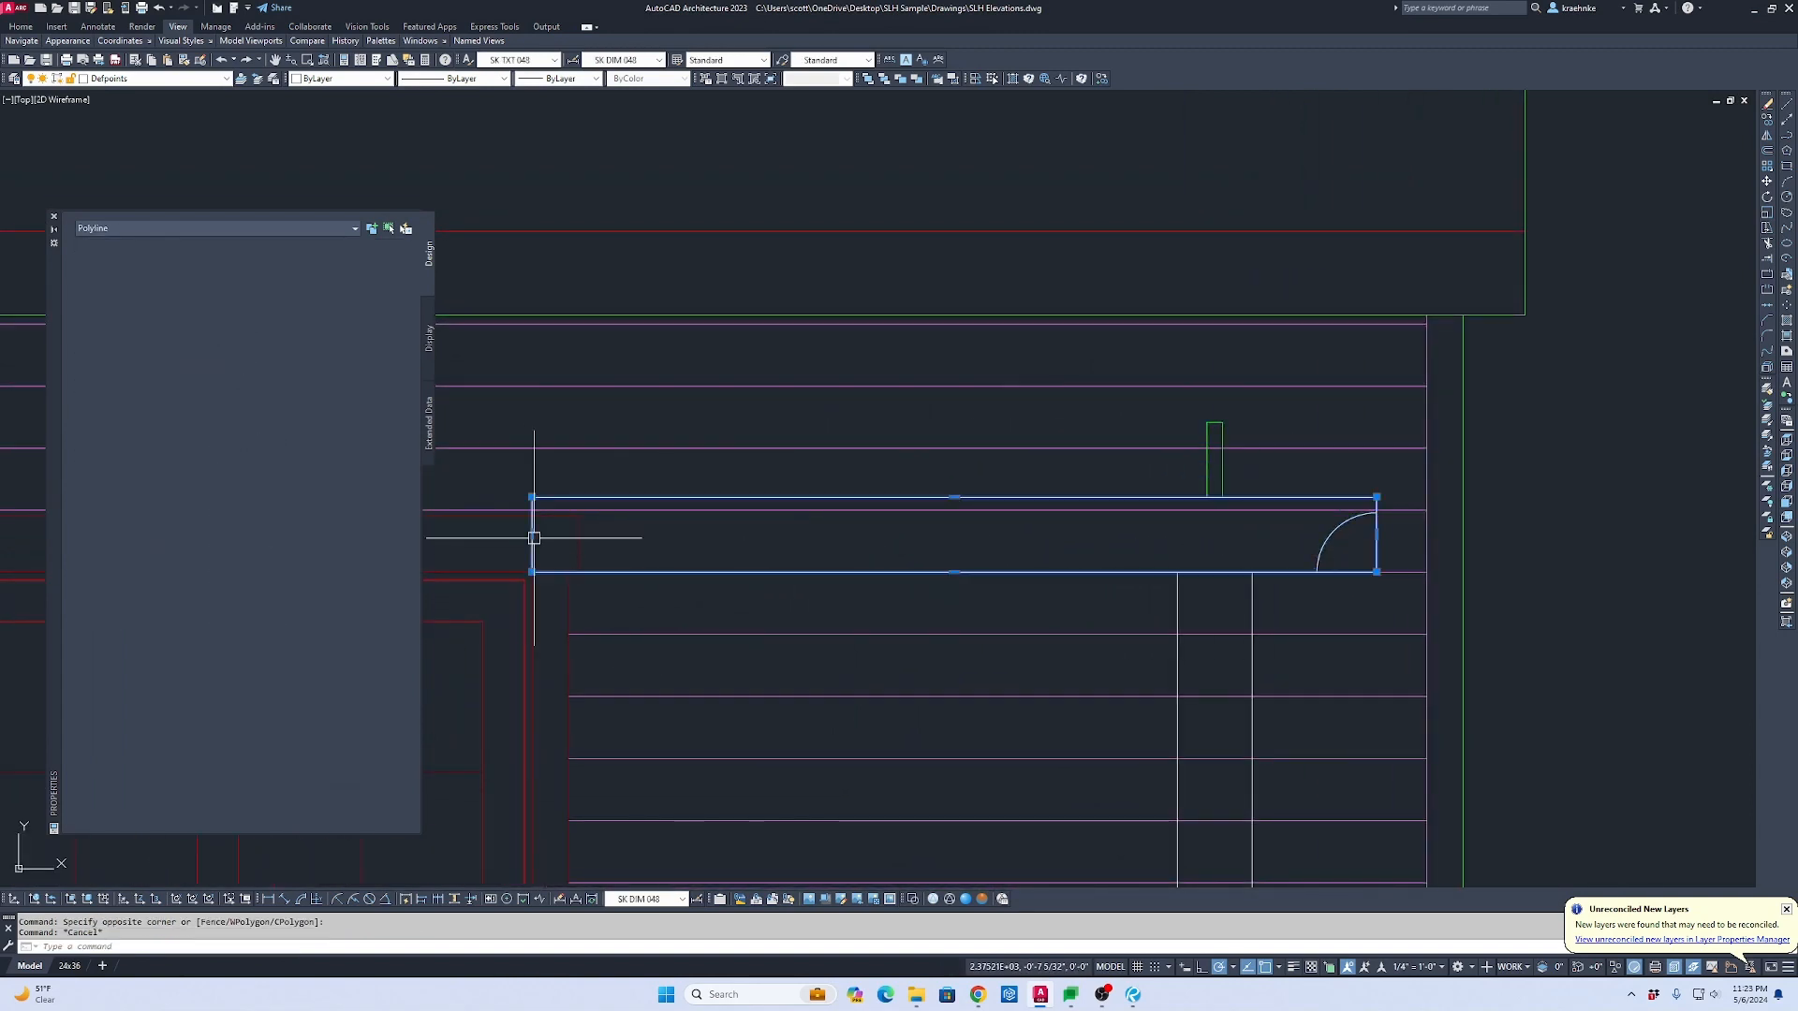
left_click(532, 535)
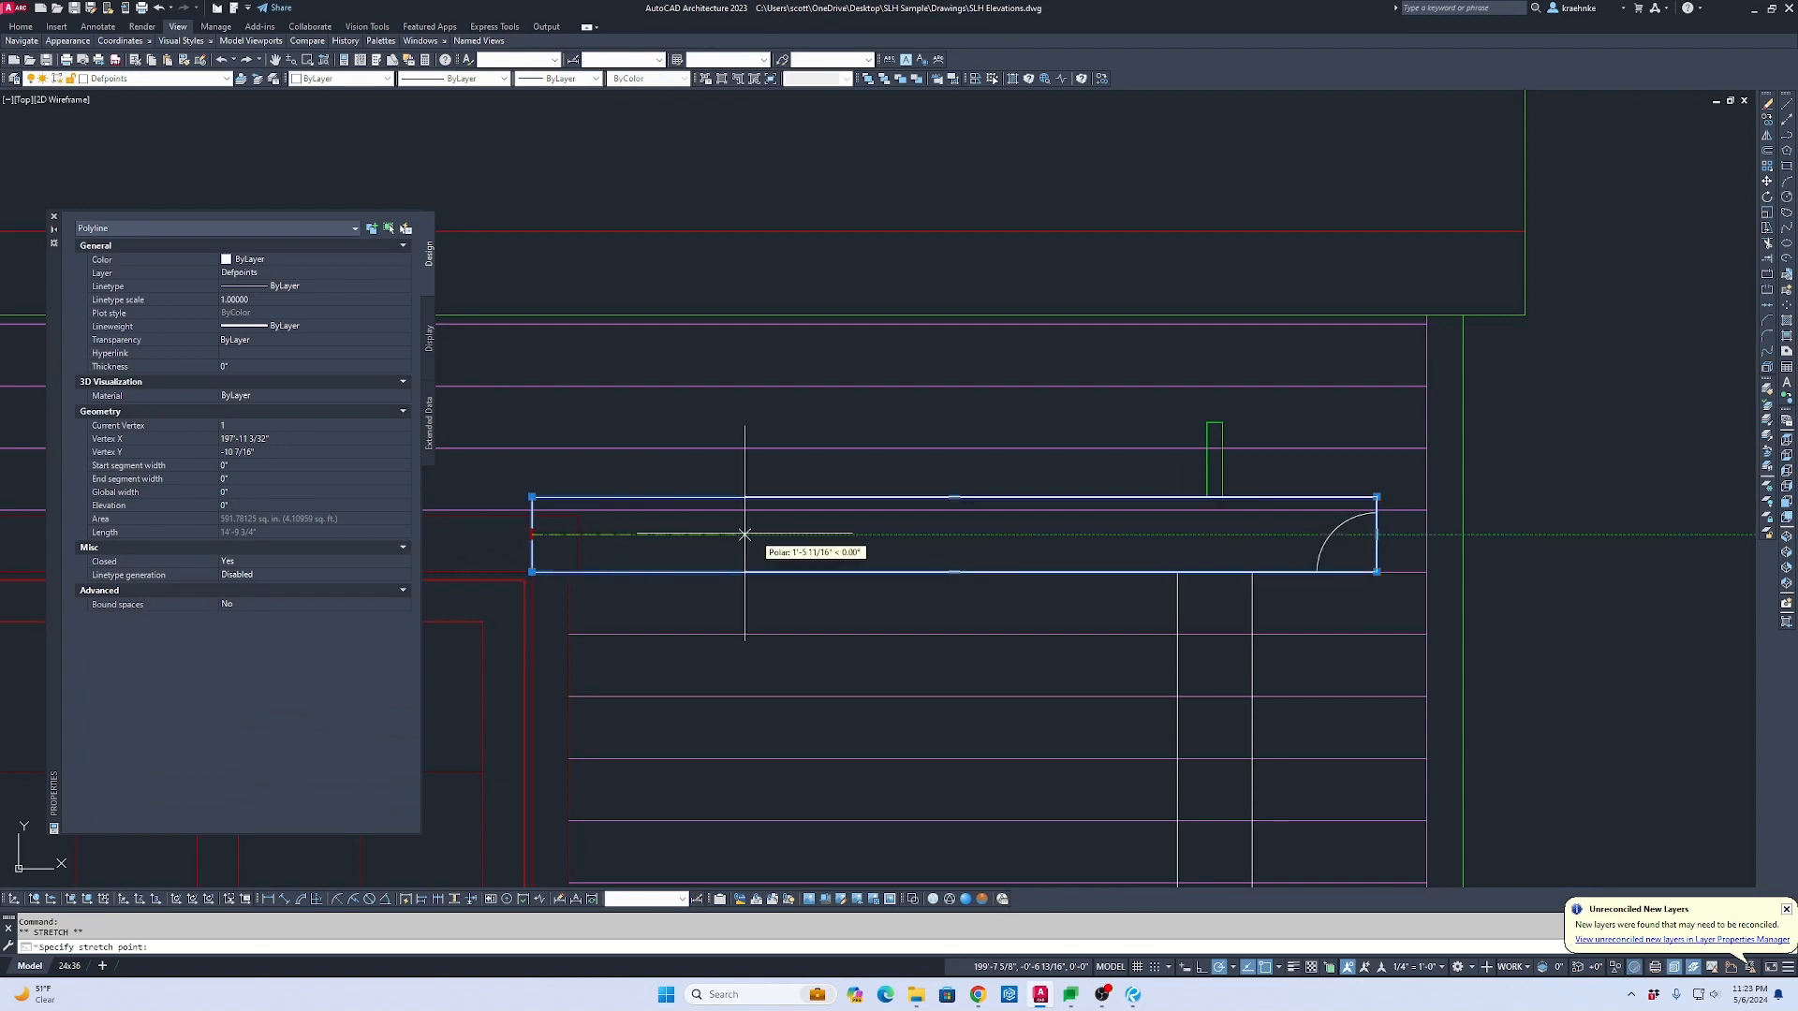
left_click(807, 534)
key("Escape")
Step: Mirror the curved end profile about the beam's vertical midline onto its inner end, keeping the original
left_click(1338, 550)
left_click(1260, 527)
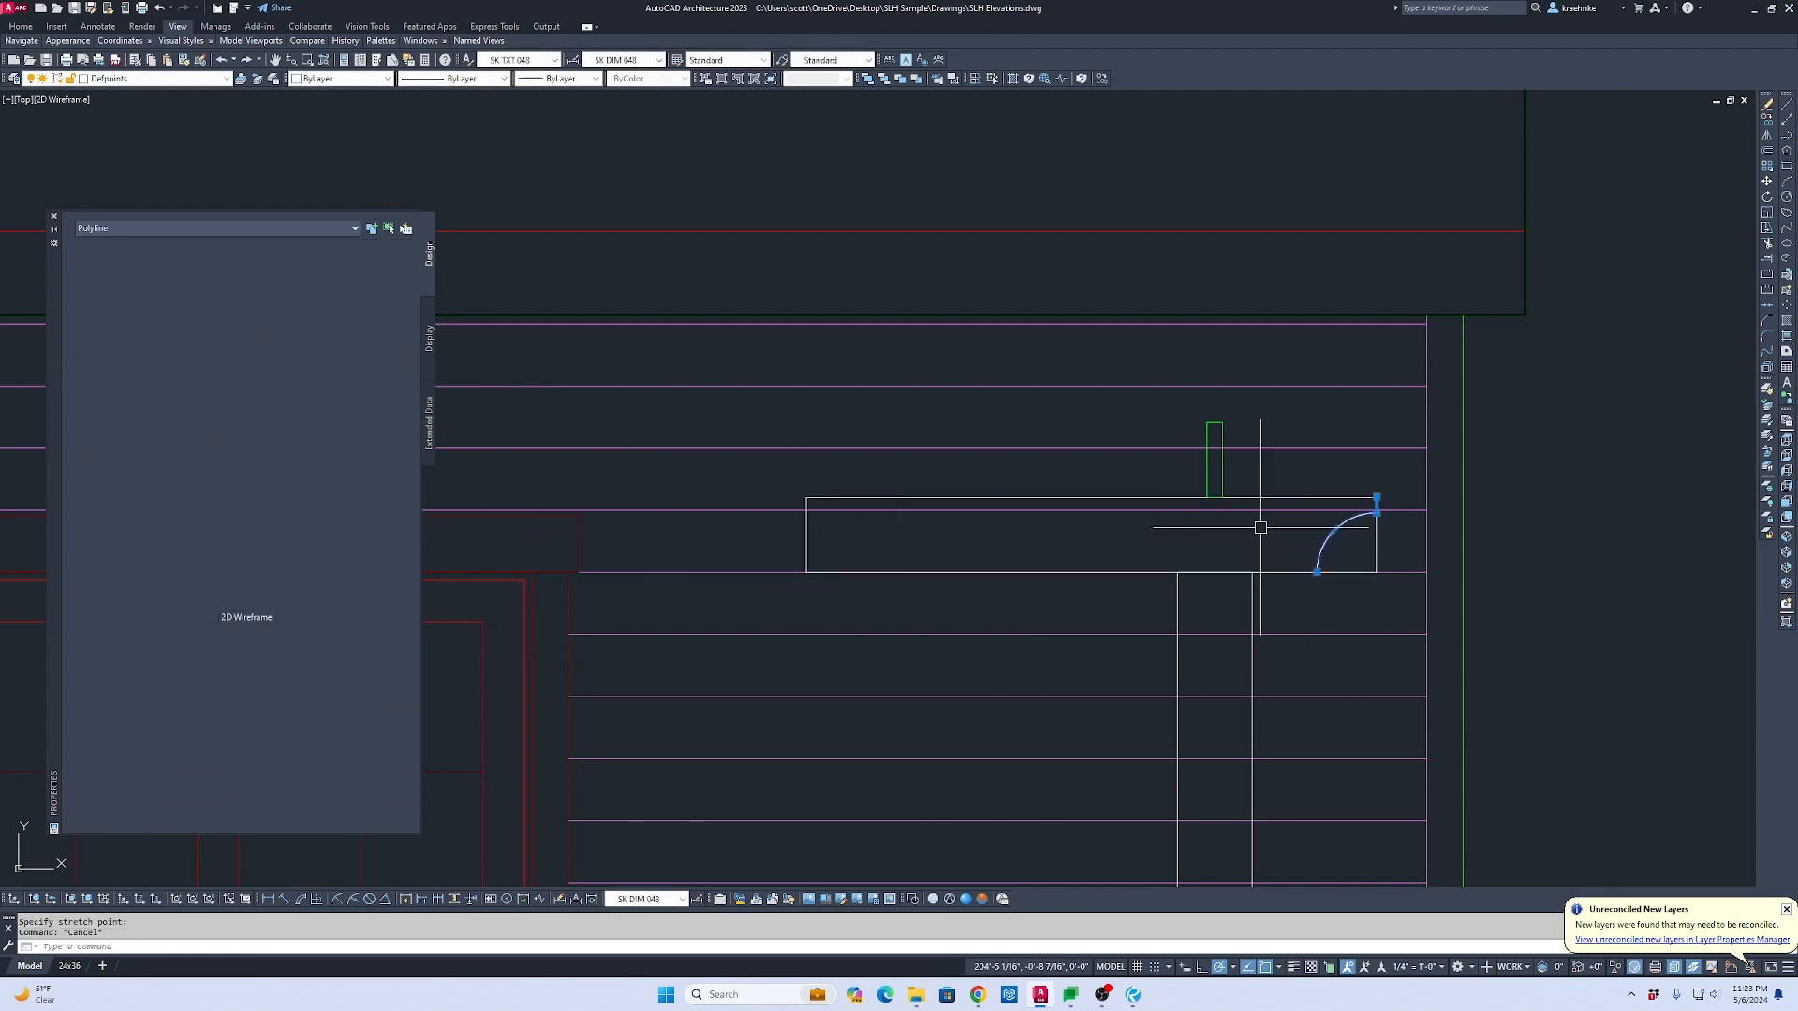
type("mi")
key("Return")
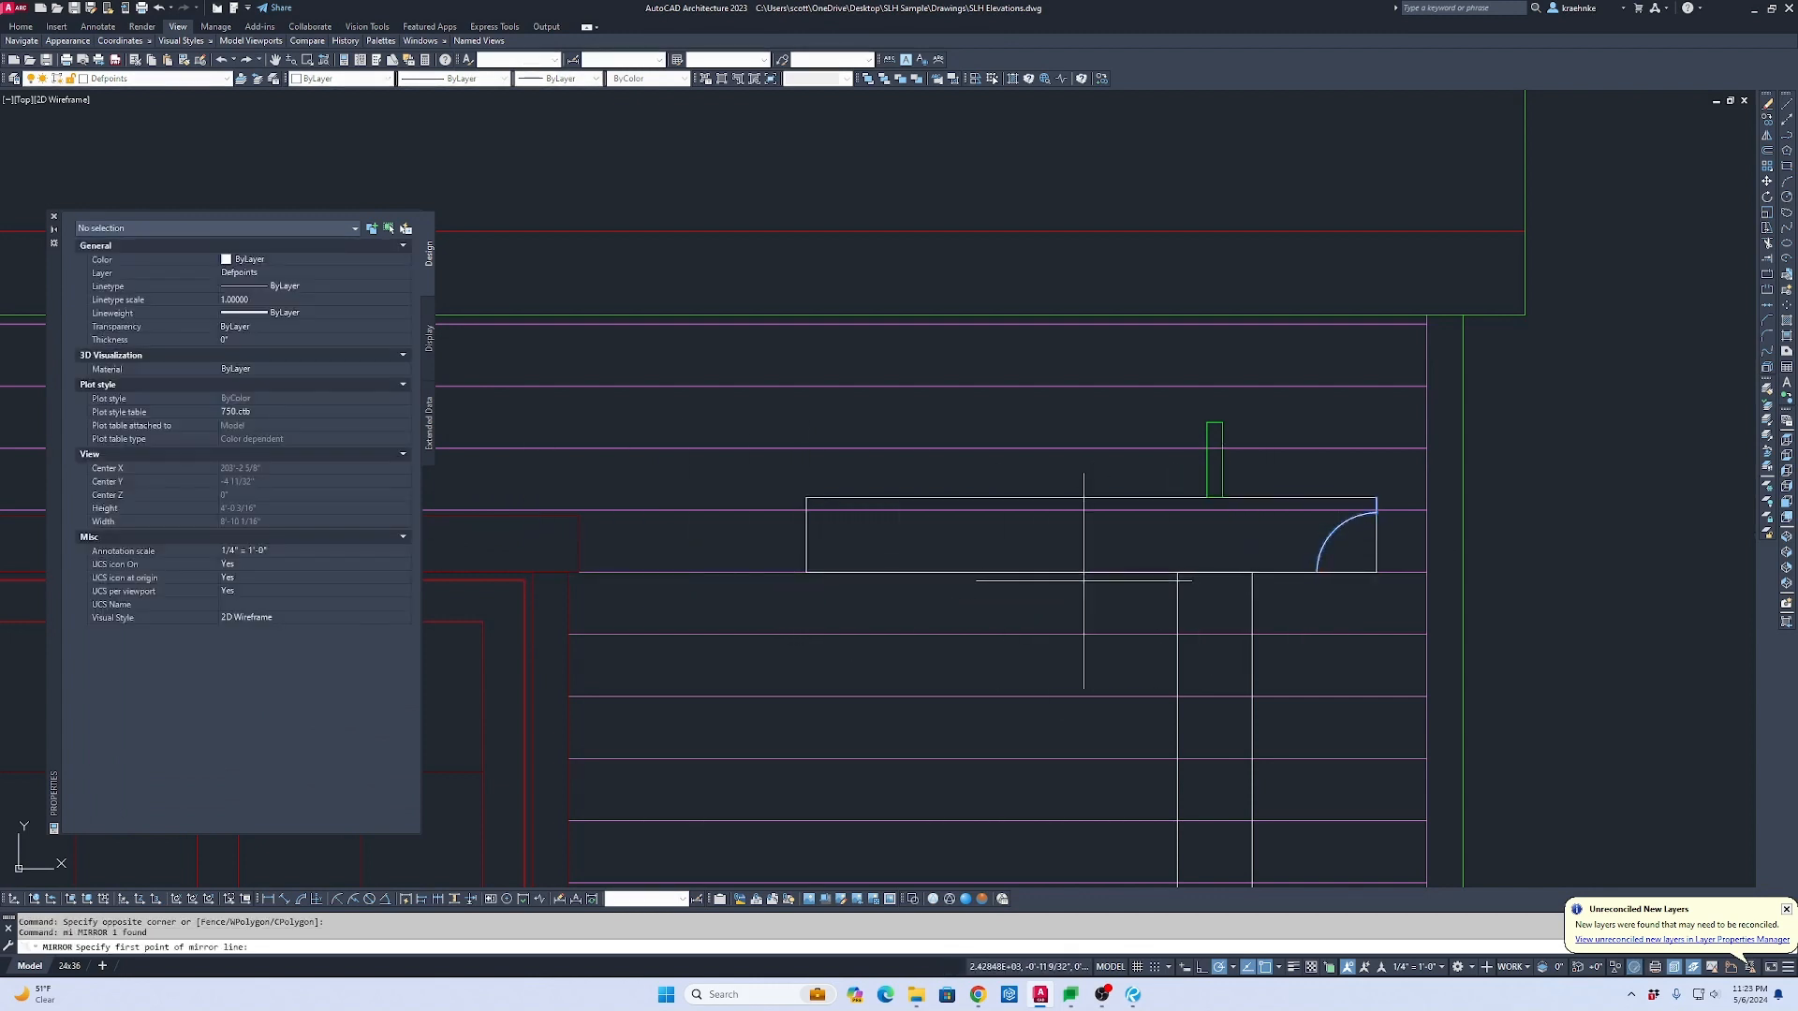
left_click(1092, 572)
left_click(1093, 547)
key("Return")
key("Escape")
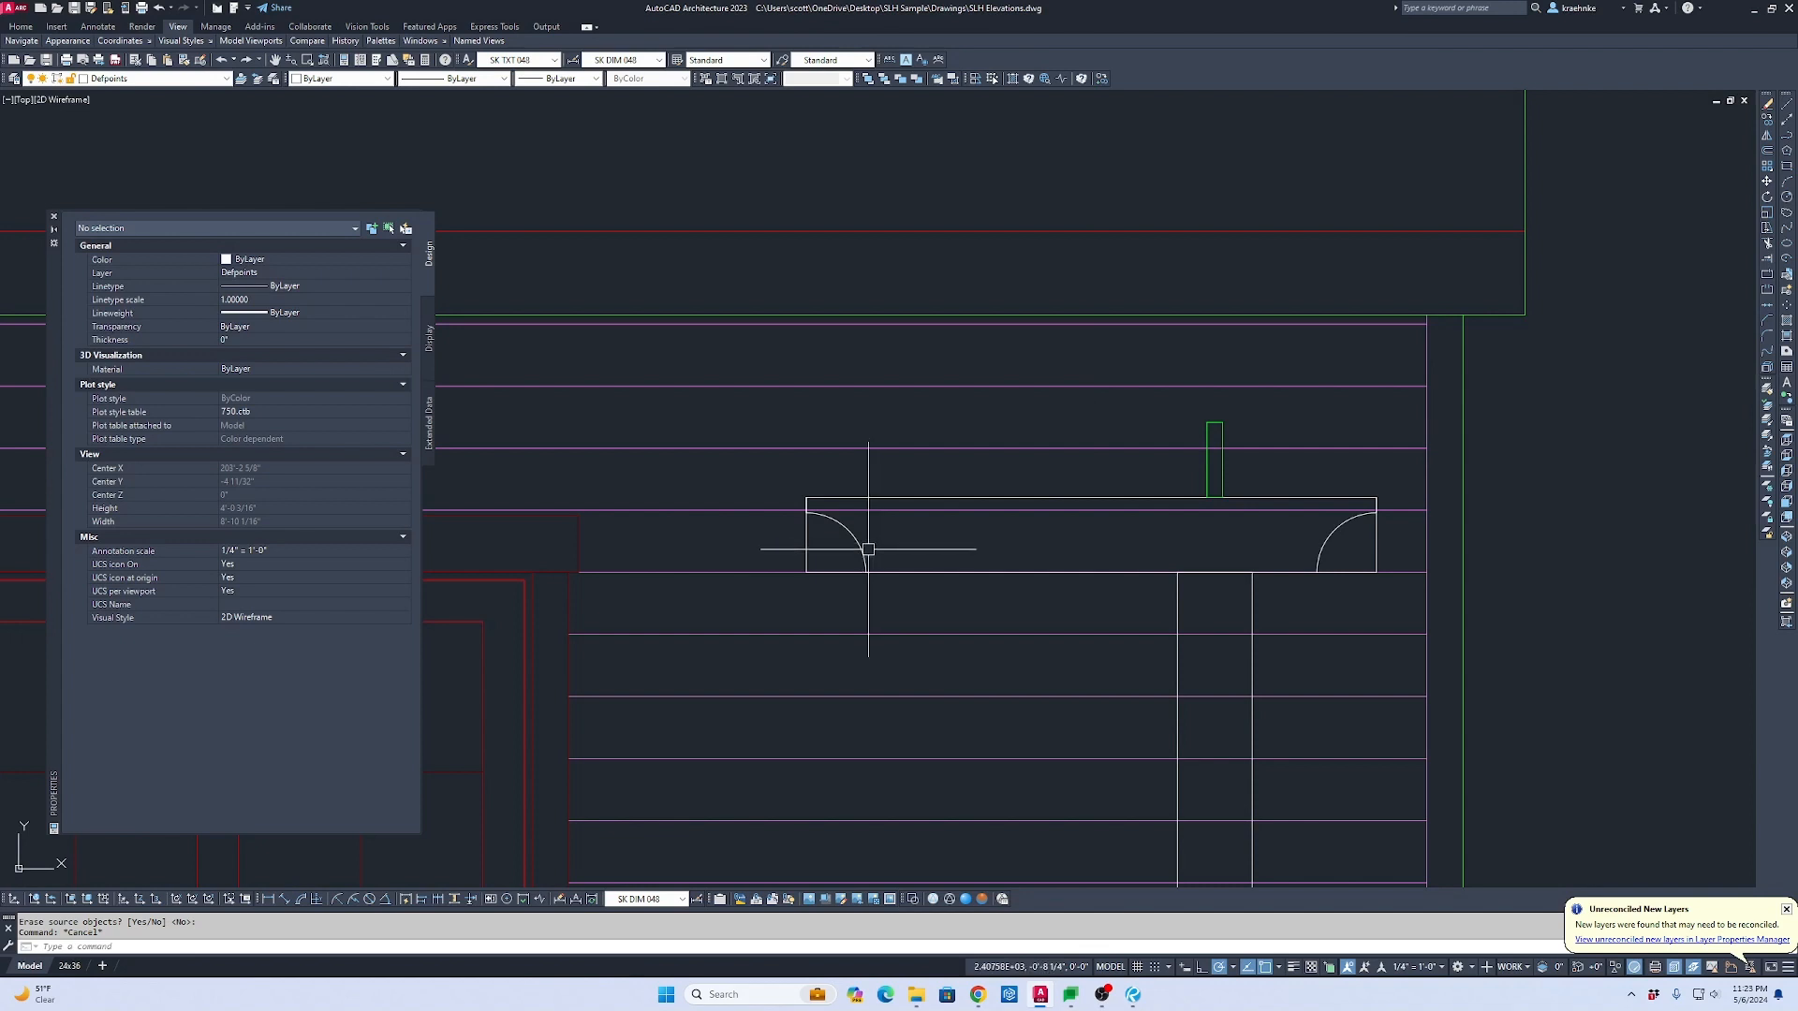
Step: Draw a temporary polyline up from one arc's foot, across above the beam and down through the other arc's foot
scroll(868, 549, "up", 2)
type("p")
key("Return")
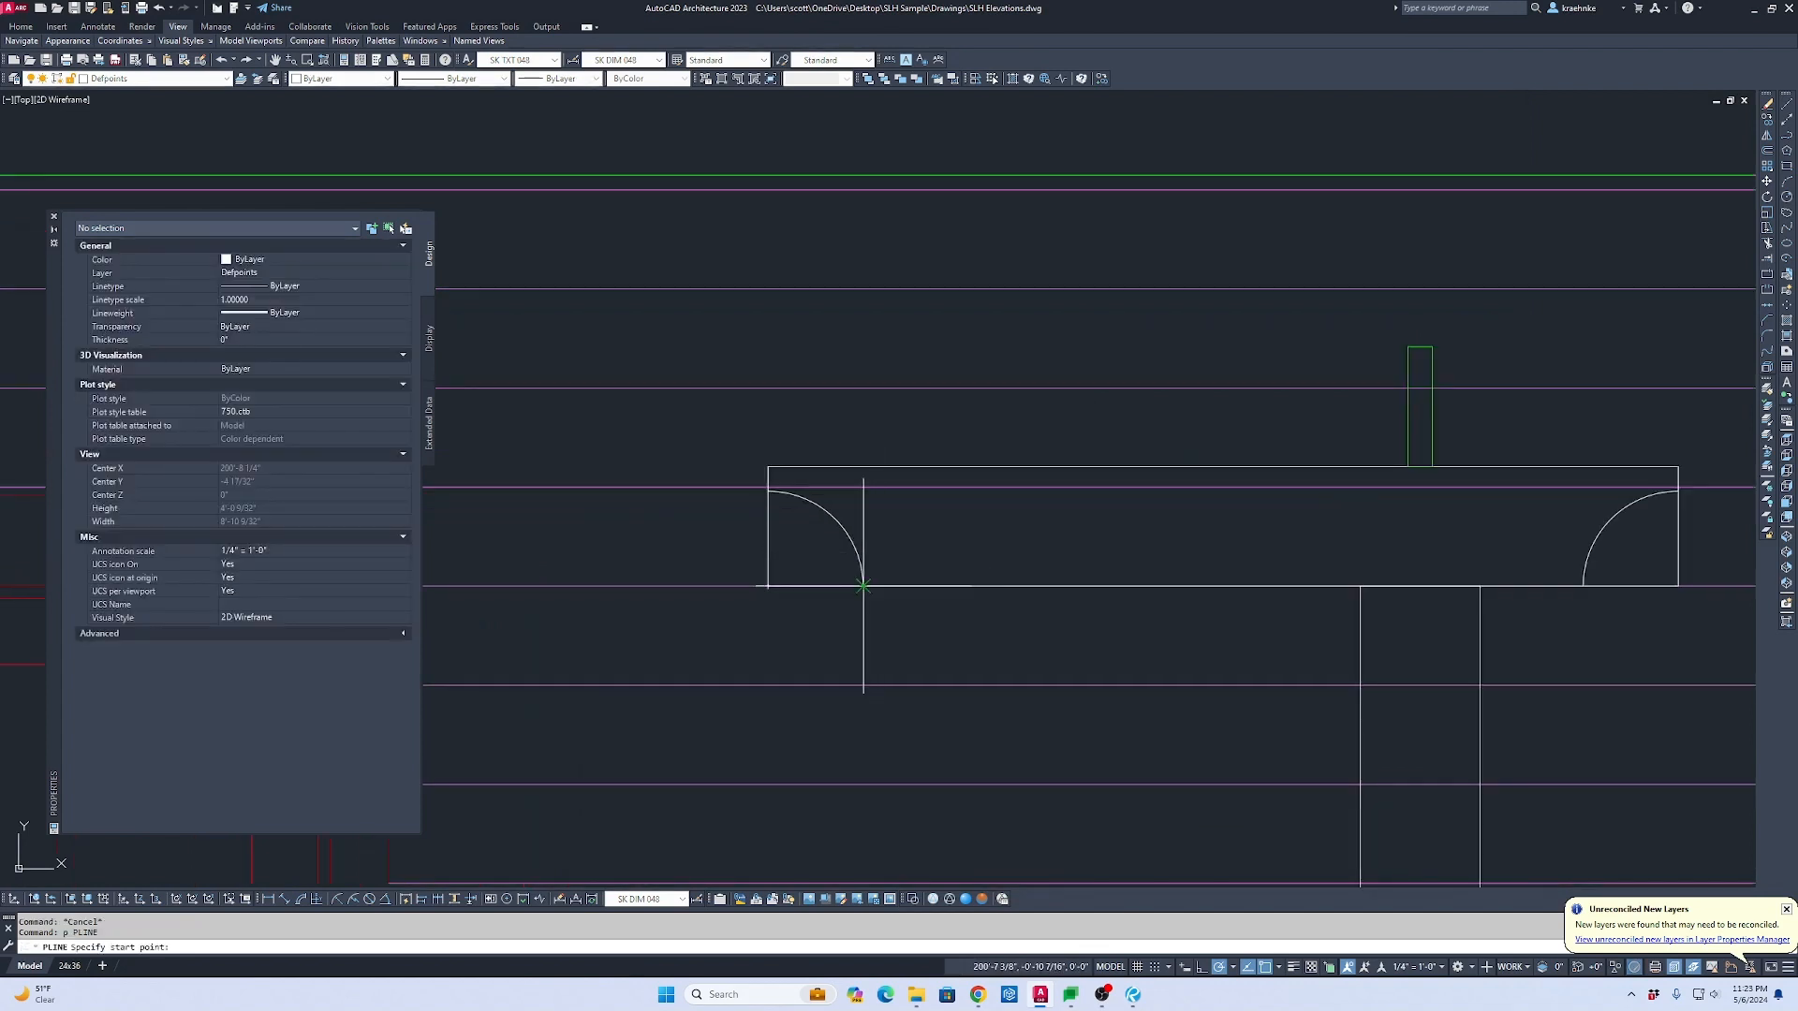
left_click(863, 391)
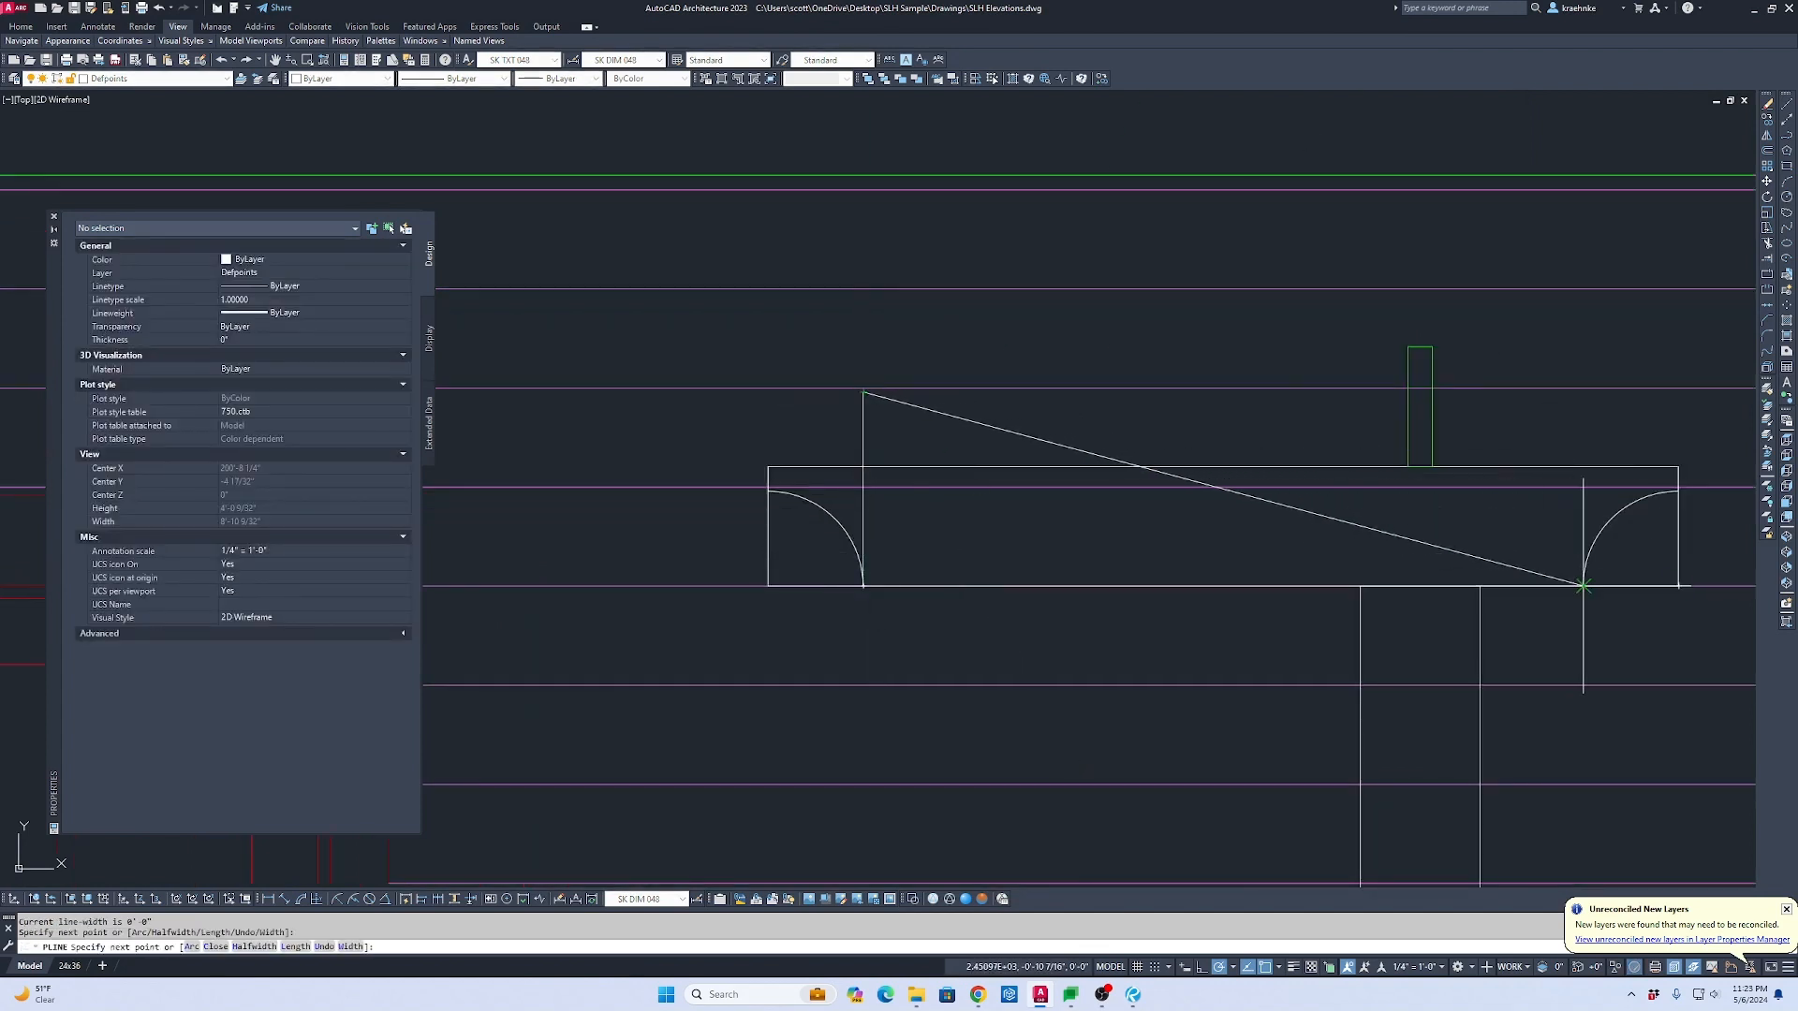
left_click(1583, 419)
key("Escape")
key("Escape")
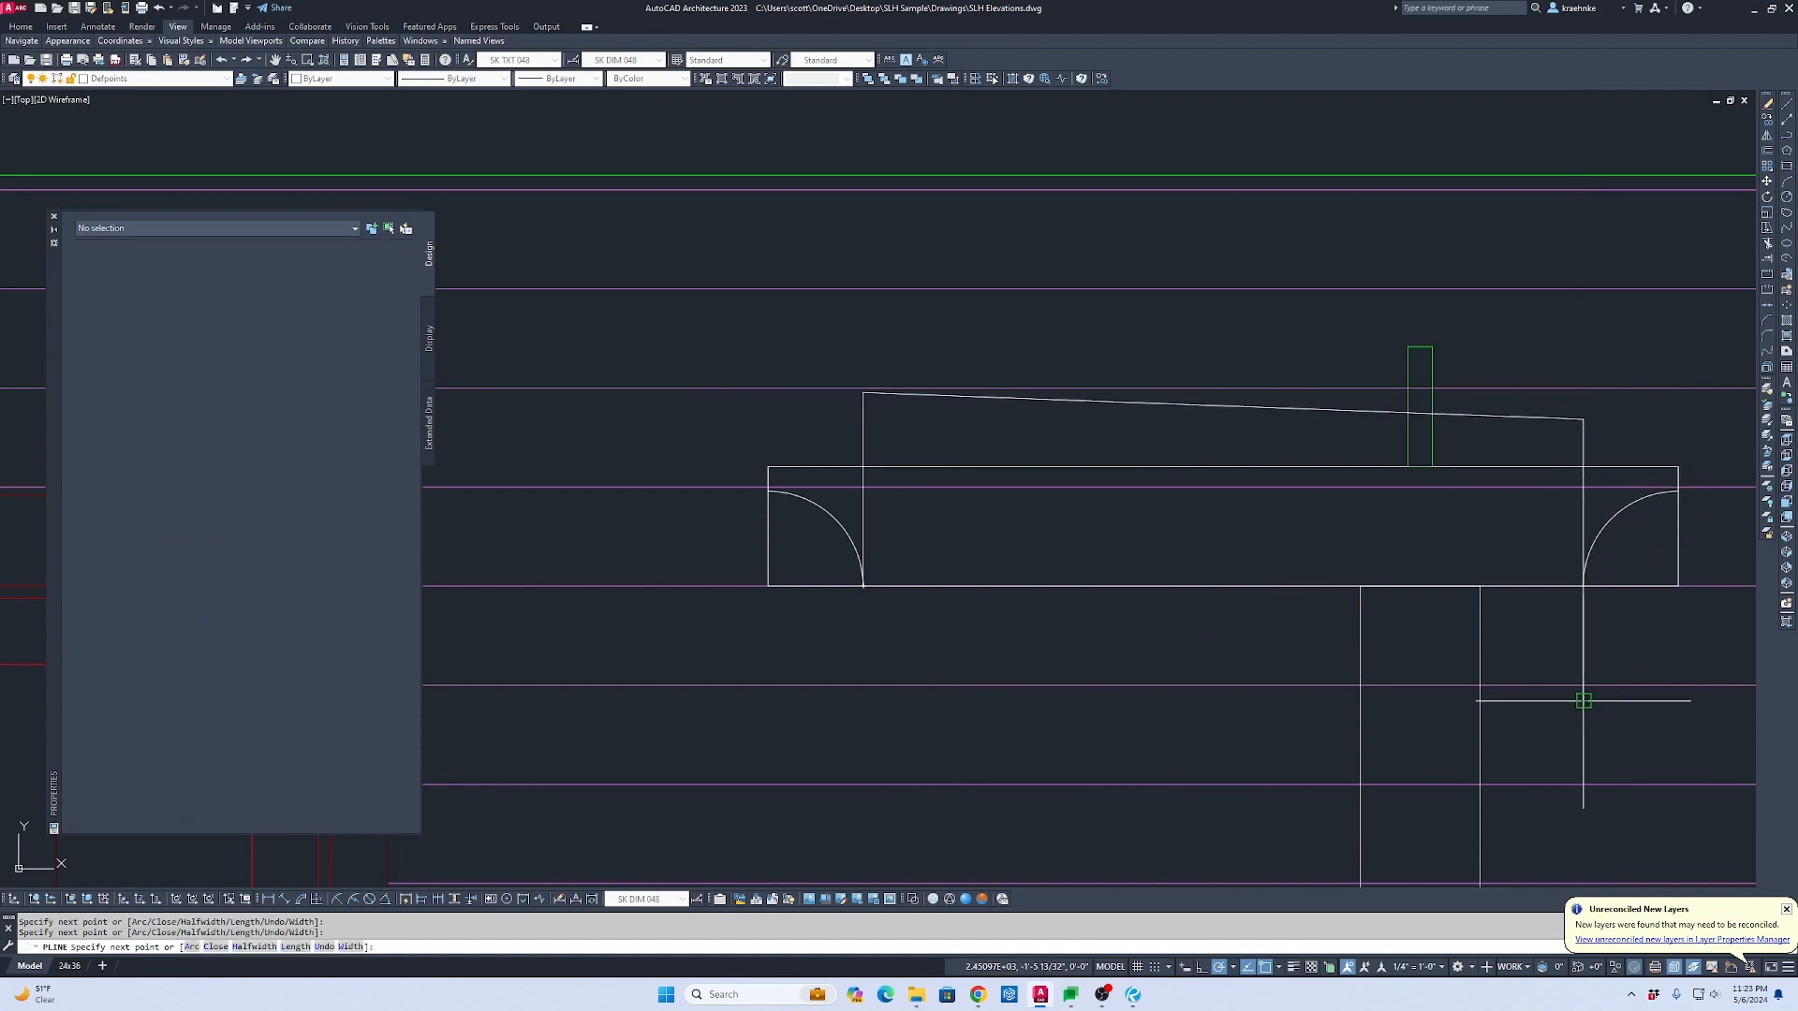
Step: Trim the beam outline outside the temporary polyline at both shaped ends
type("tr")
key("Return")
left_click(1540, 417)
key("Return")
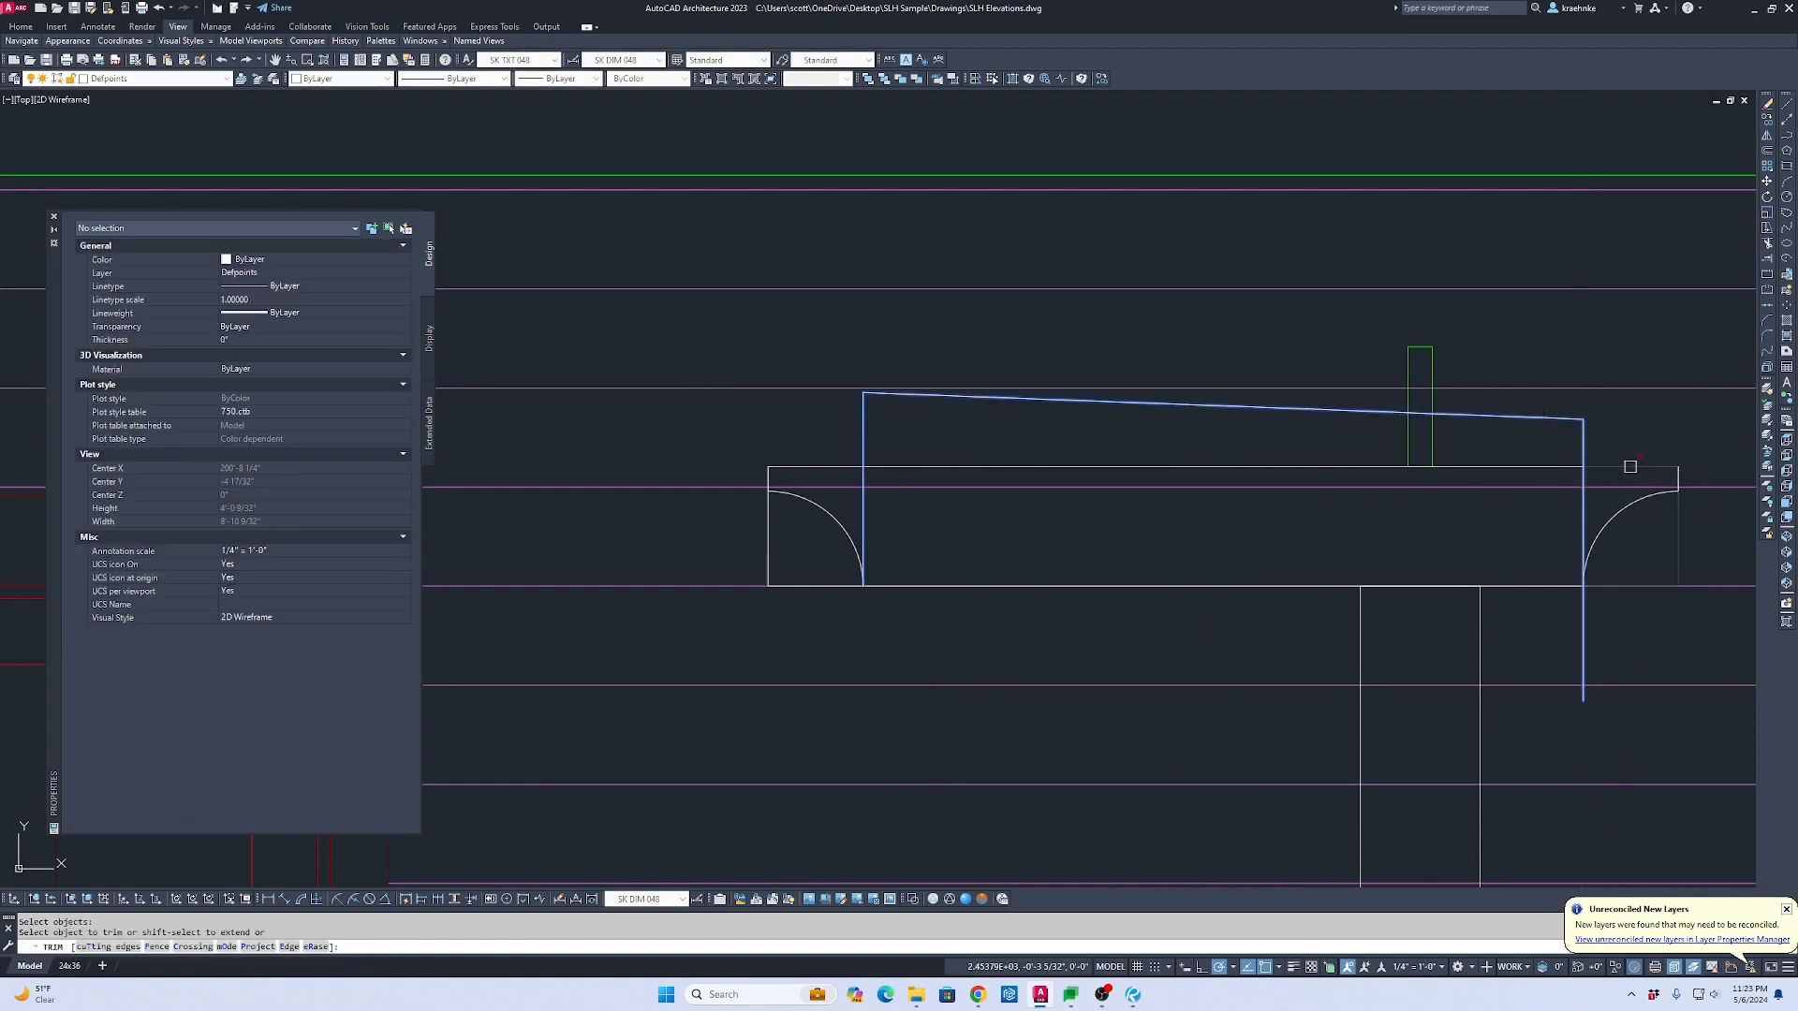
left_click(1630, 467)
left_click(831, 466)
key("Escape")
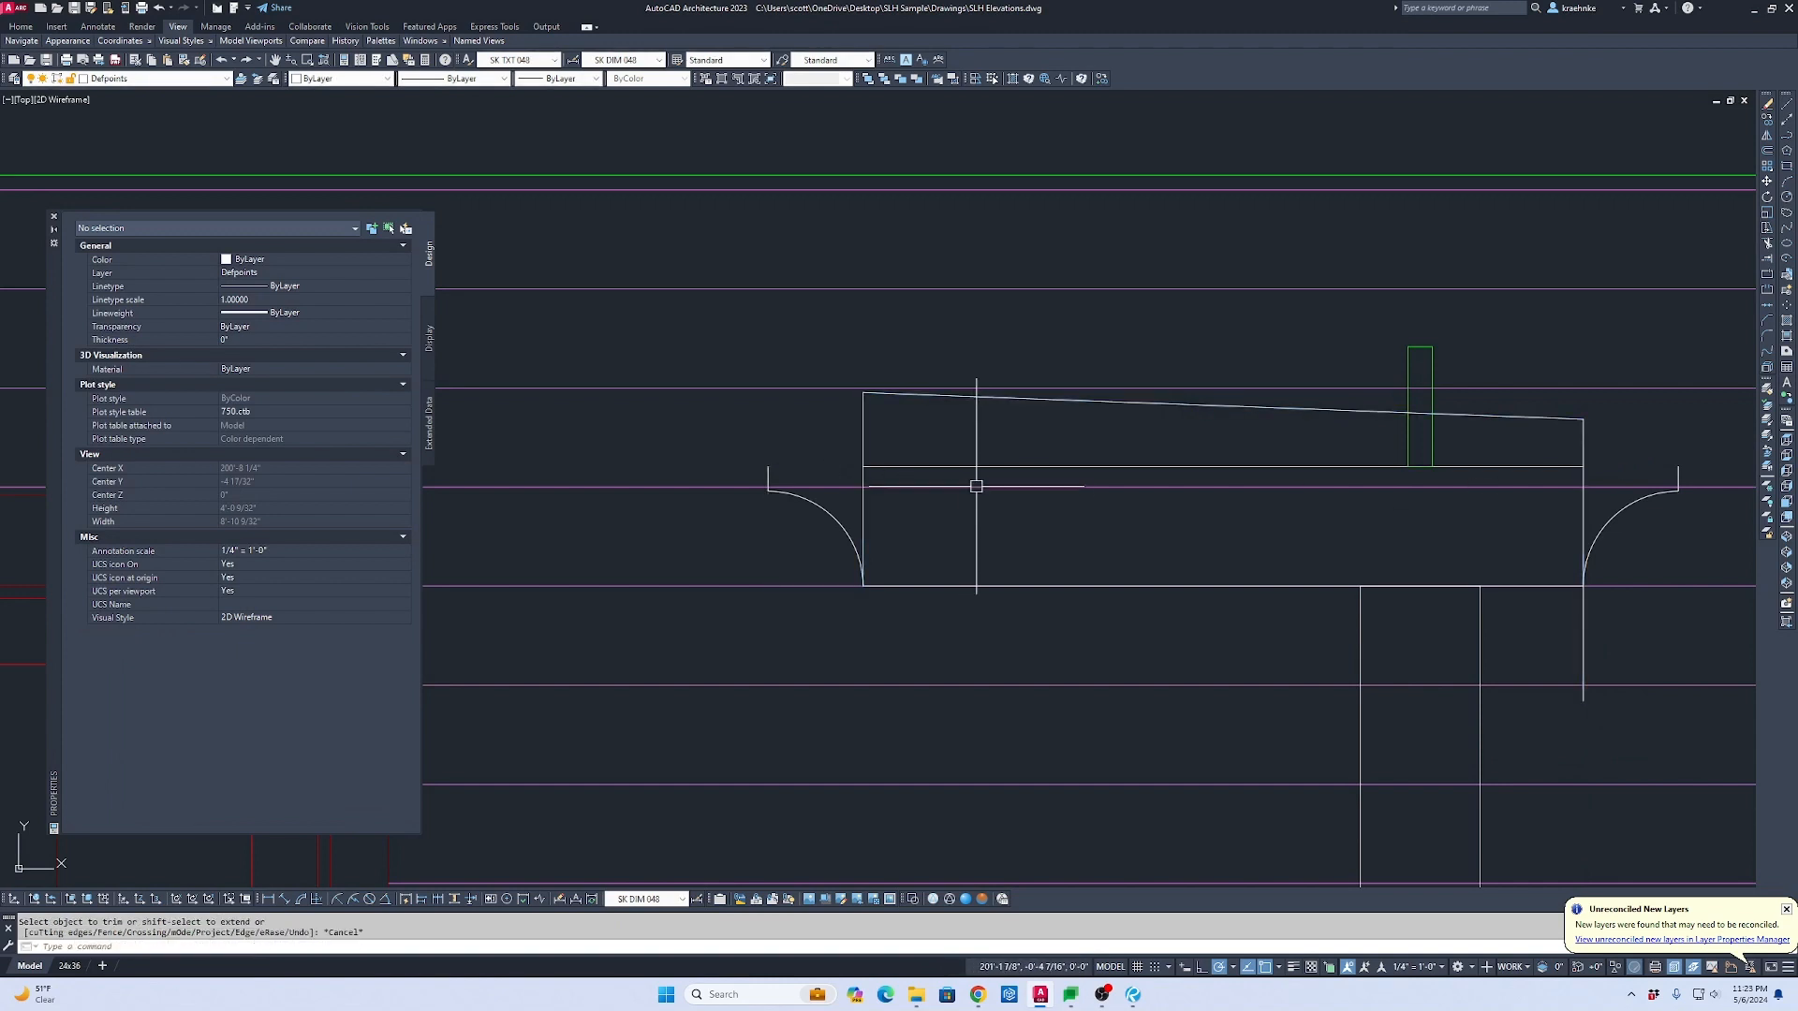
Step: Extend the beam's top edge outward to meet the end profiles on both sides
type("ex")
key("Return")
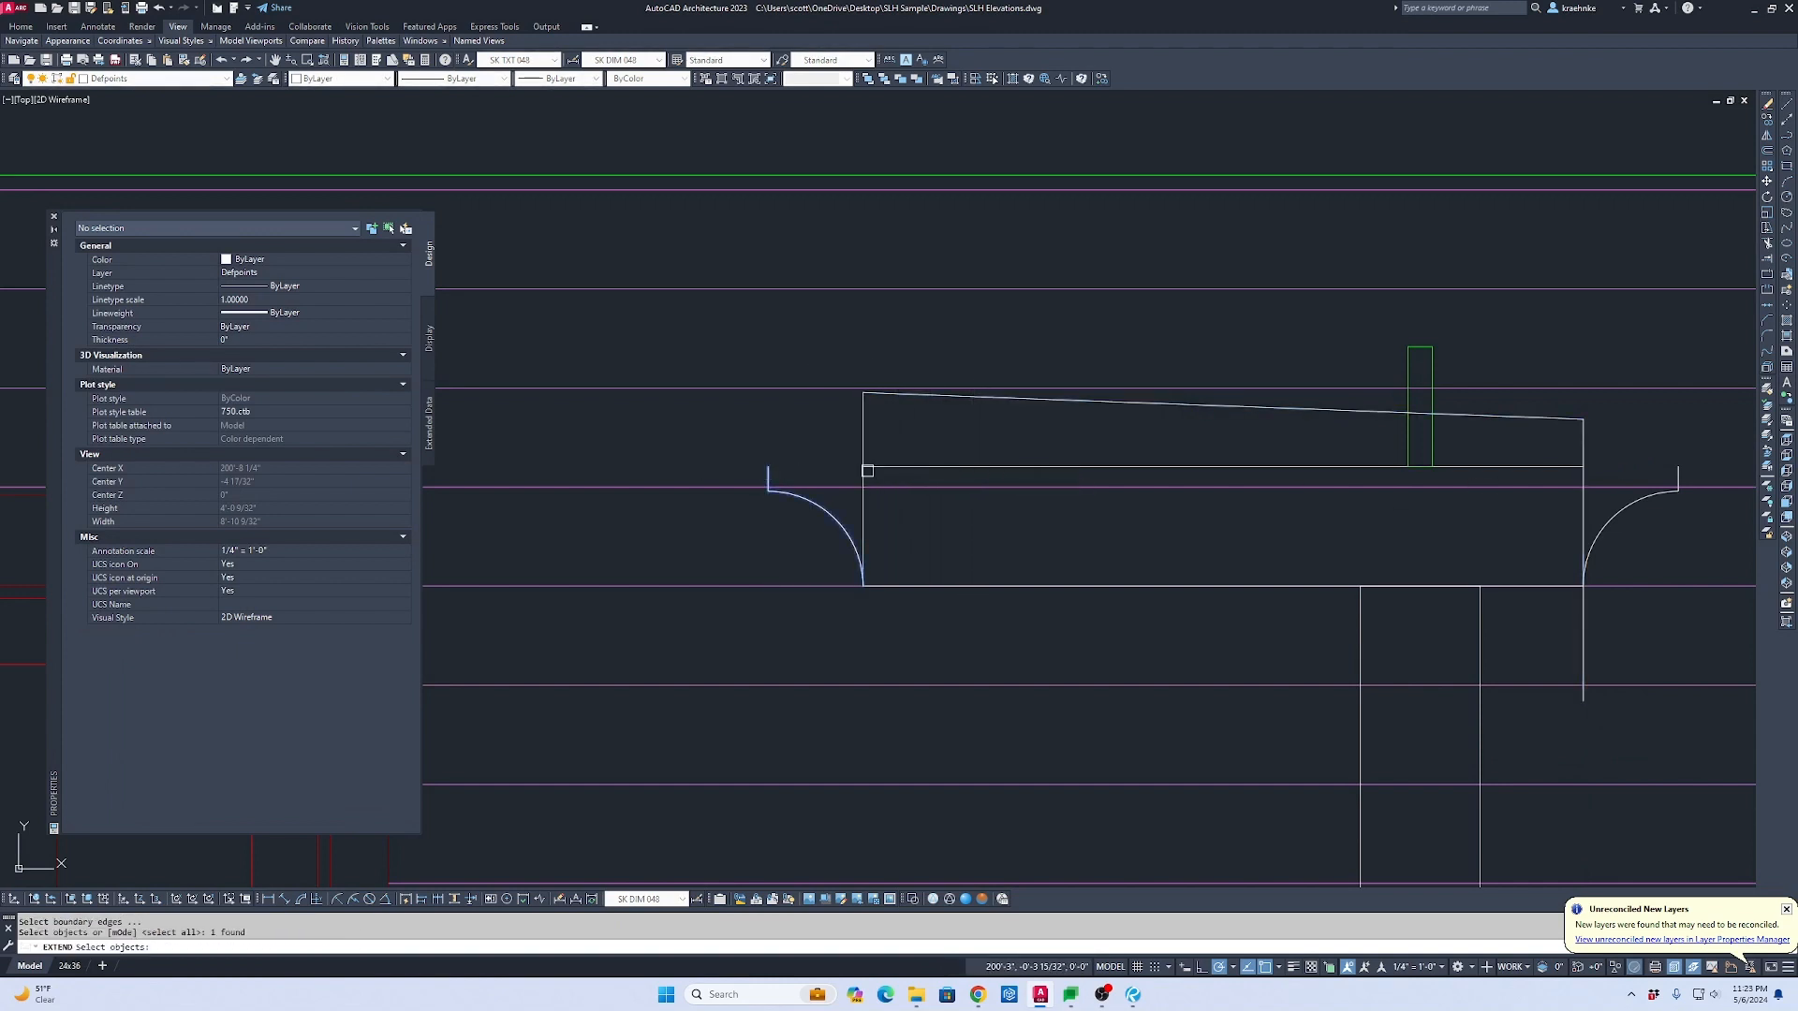
key("Return")
left_click(919, 466)
key("Return")
key("Return")
left_click(1680, 477)
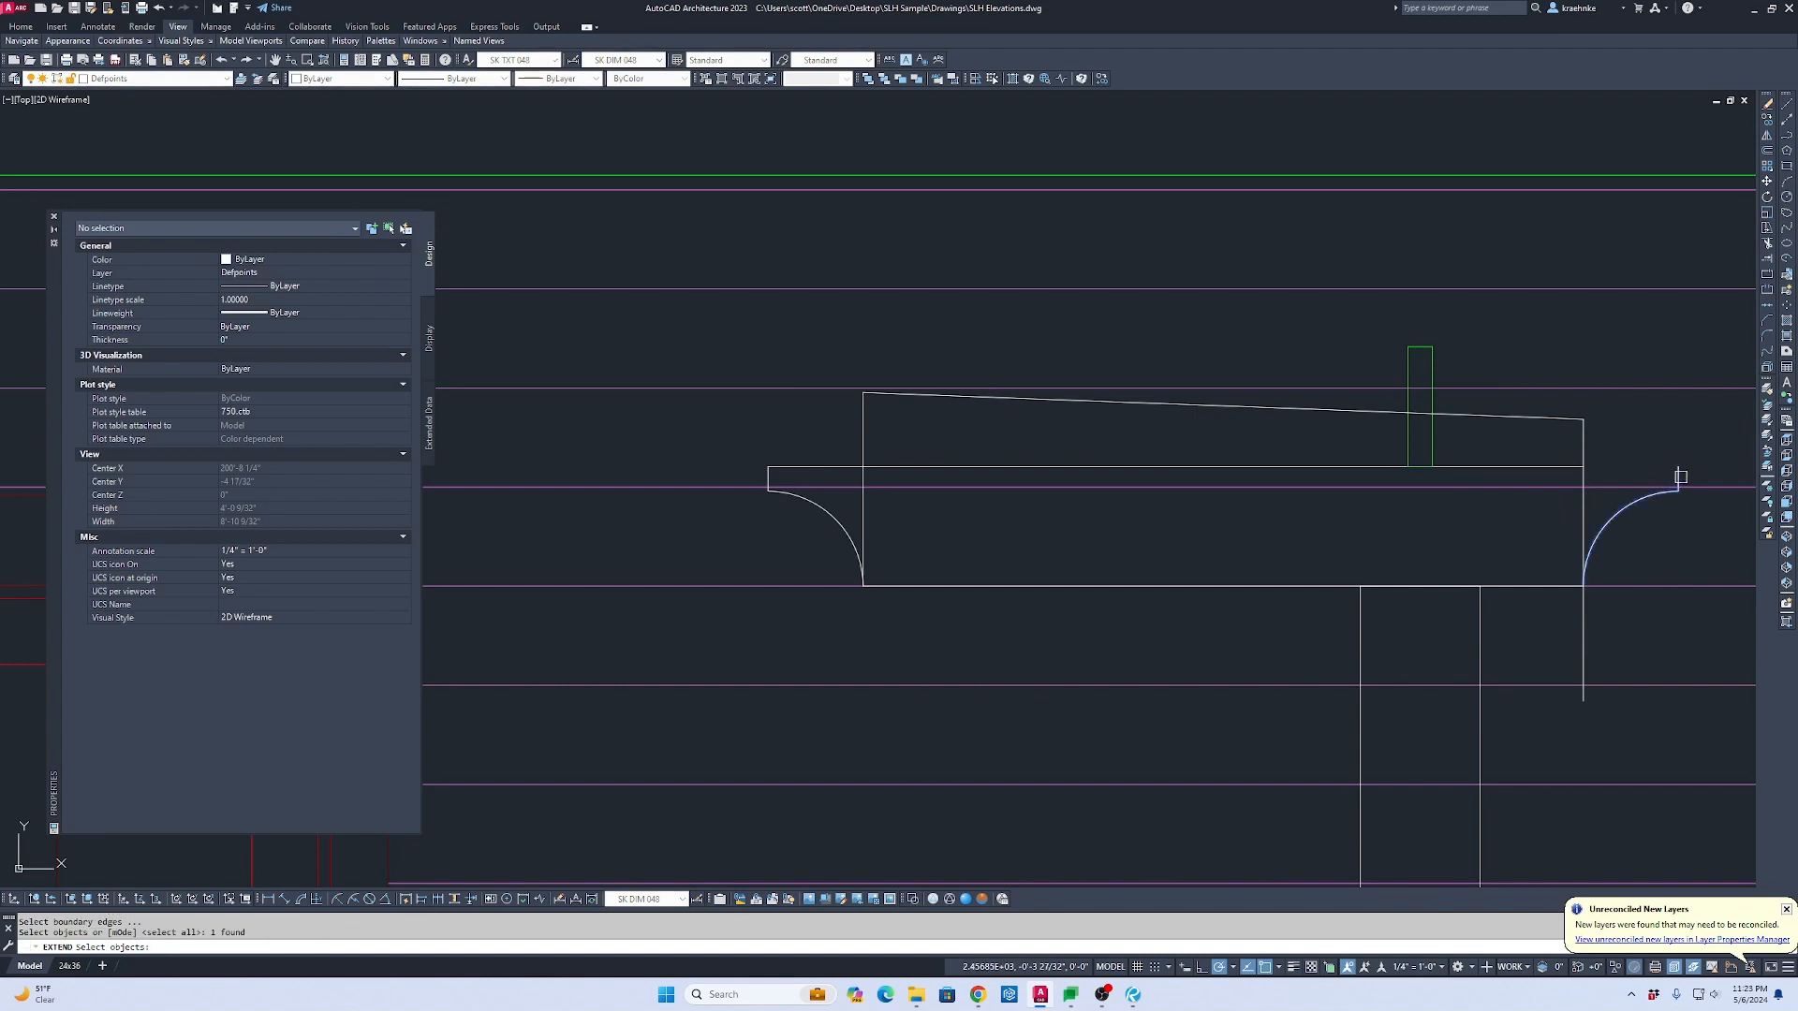
key("Return")
left_click(1563, 466)
key("Escape")
Step: Delete the temporary polyline and join the beam's edges and curved end profiles into one polyline
left_click(1572, 413)
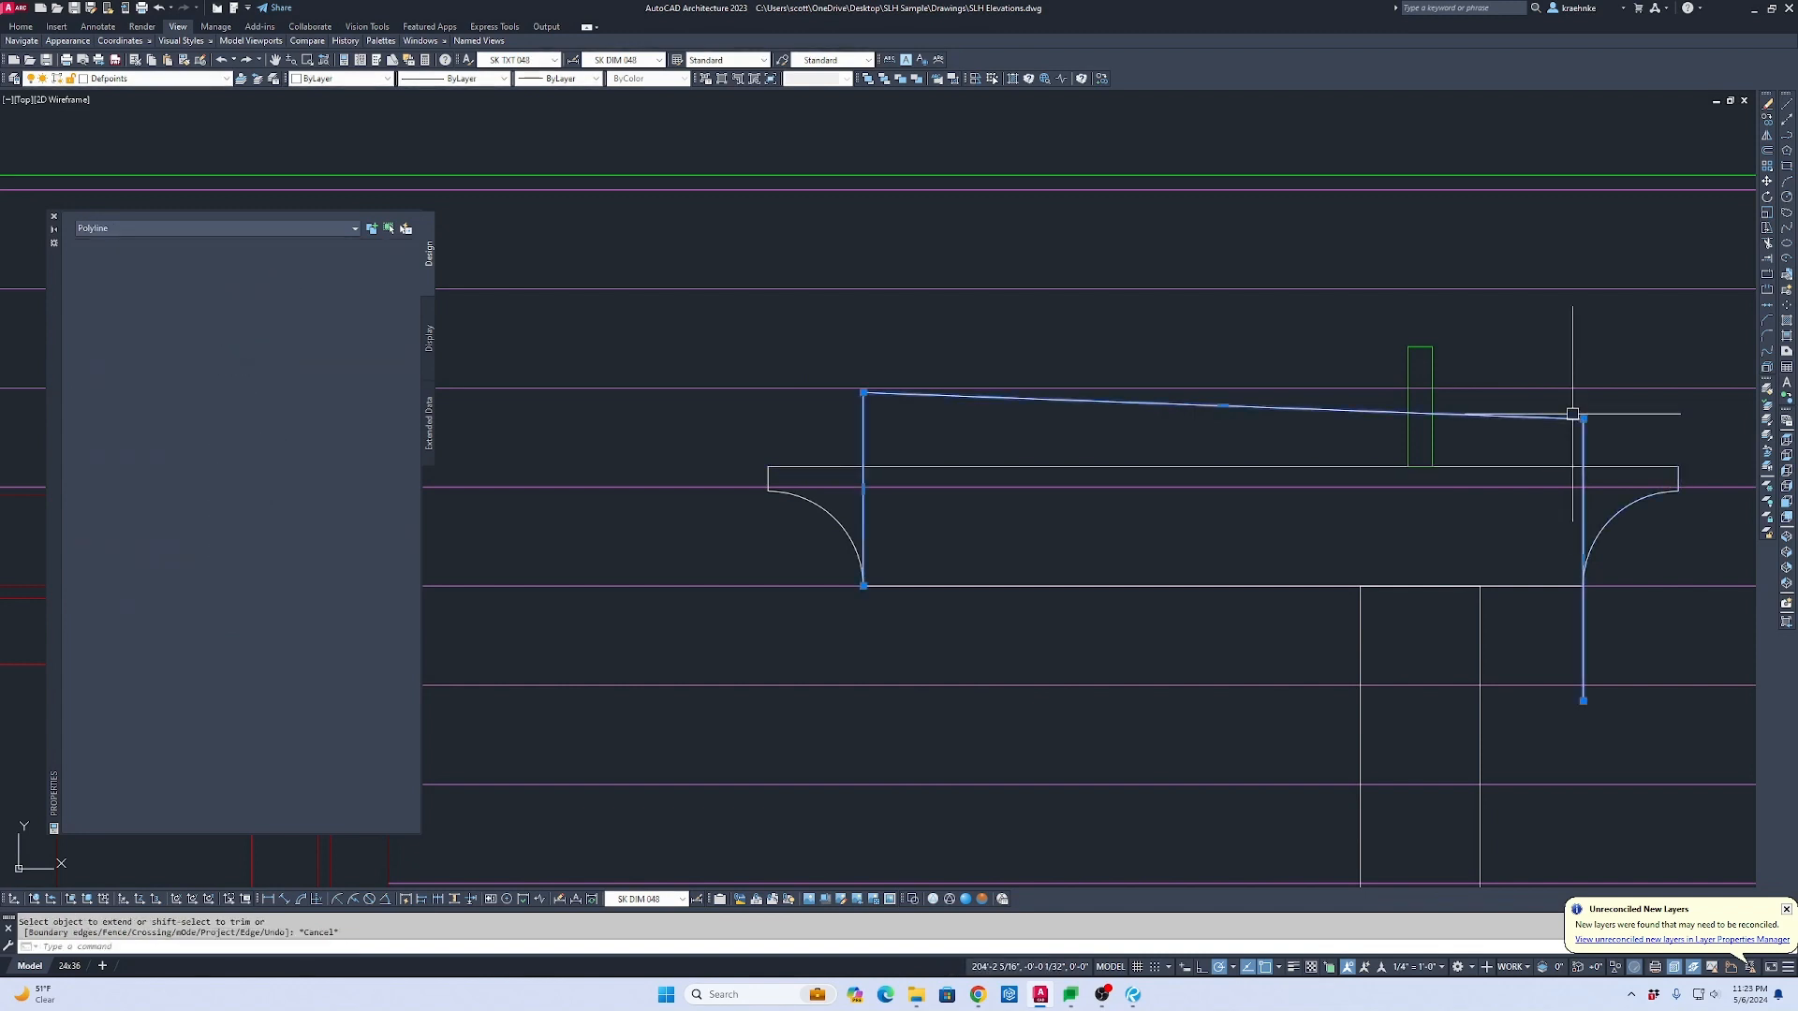
key("Delete")
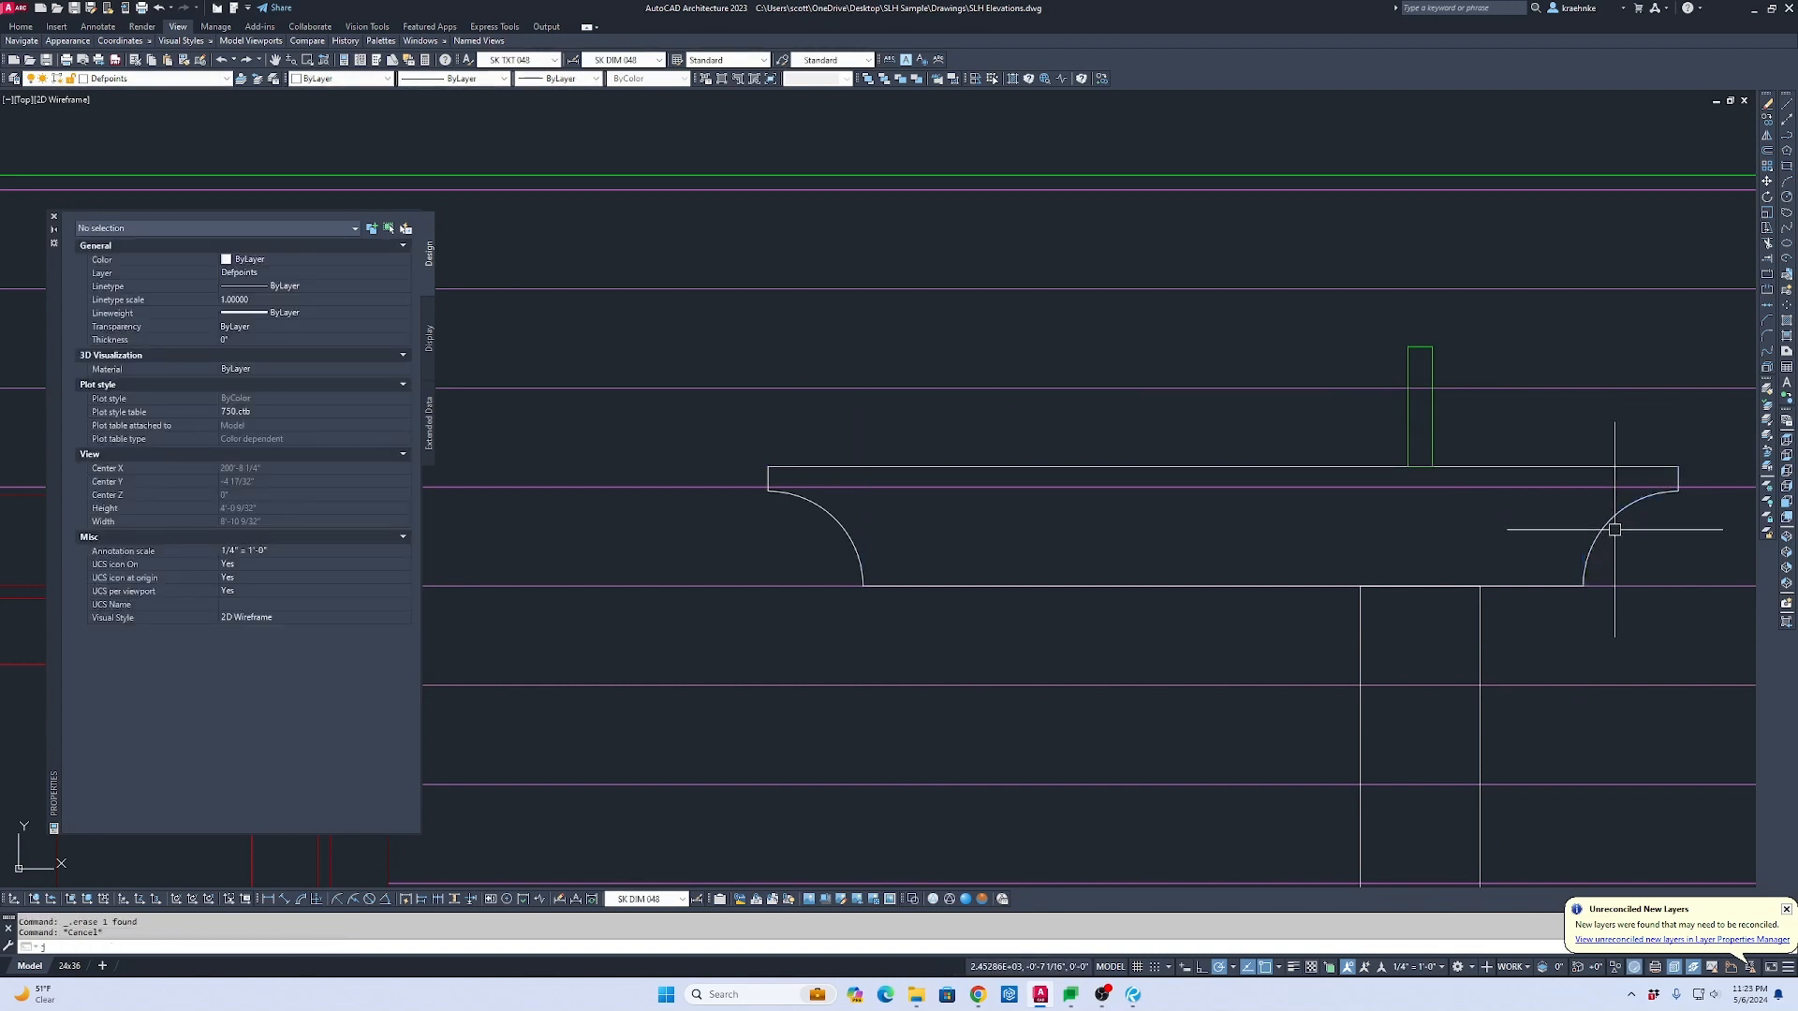
key("Return")
left_click(1590, 467)
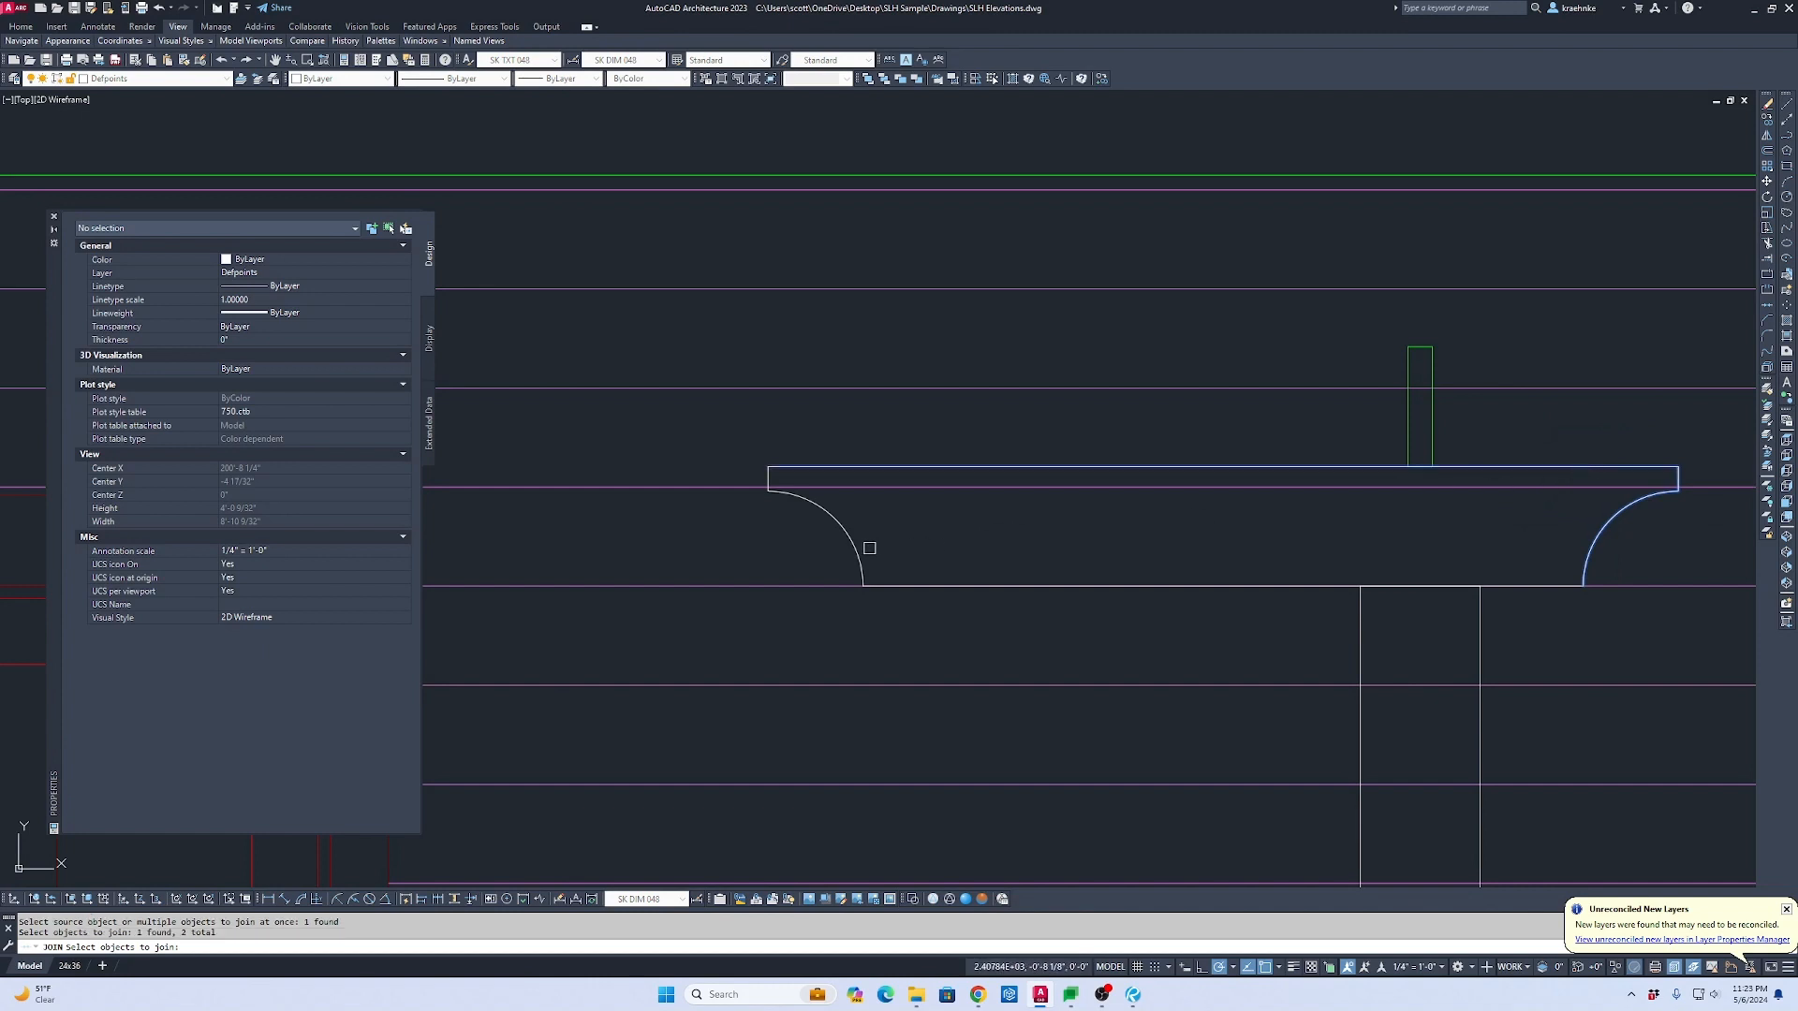
key("Return")
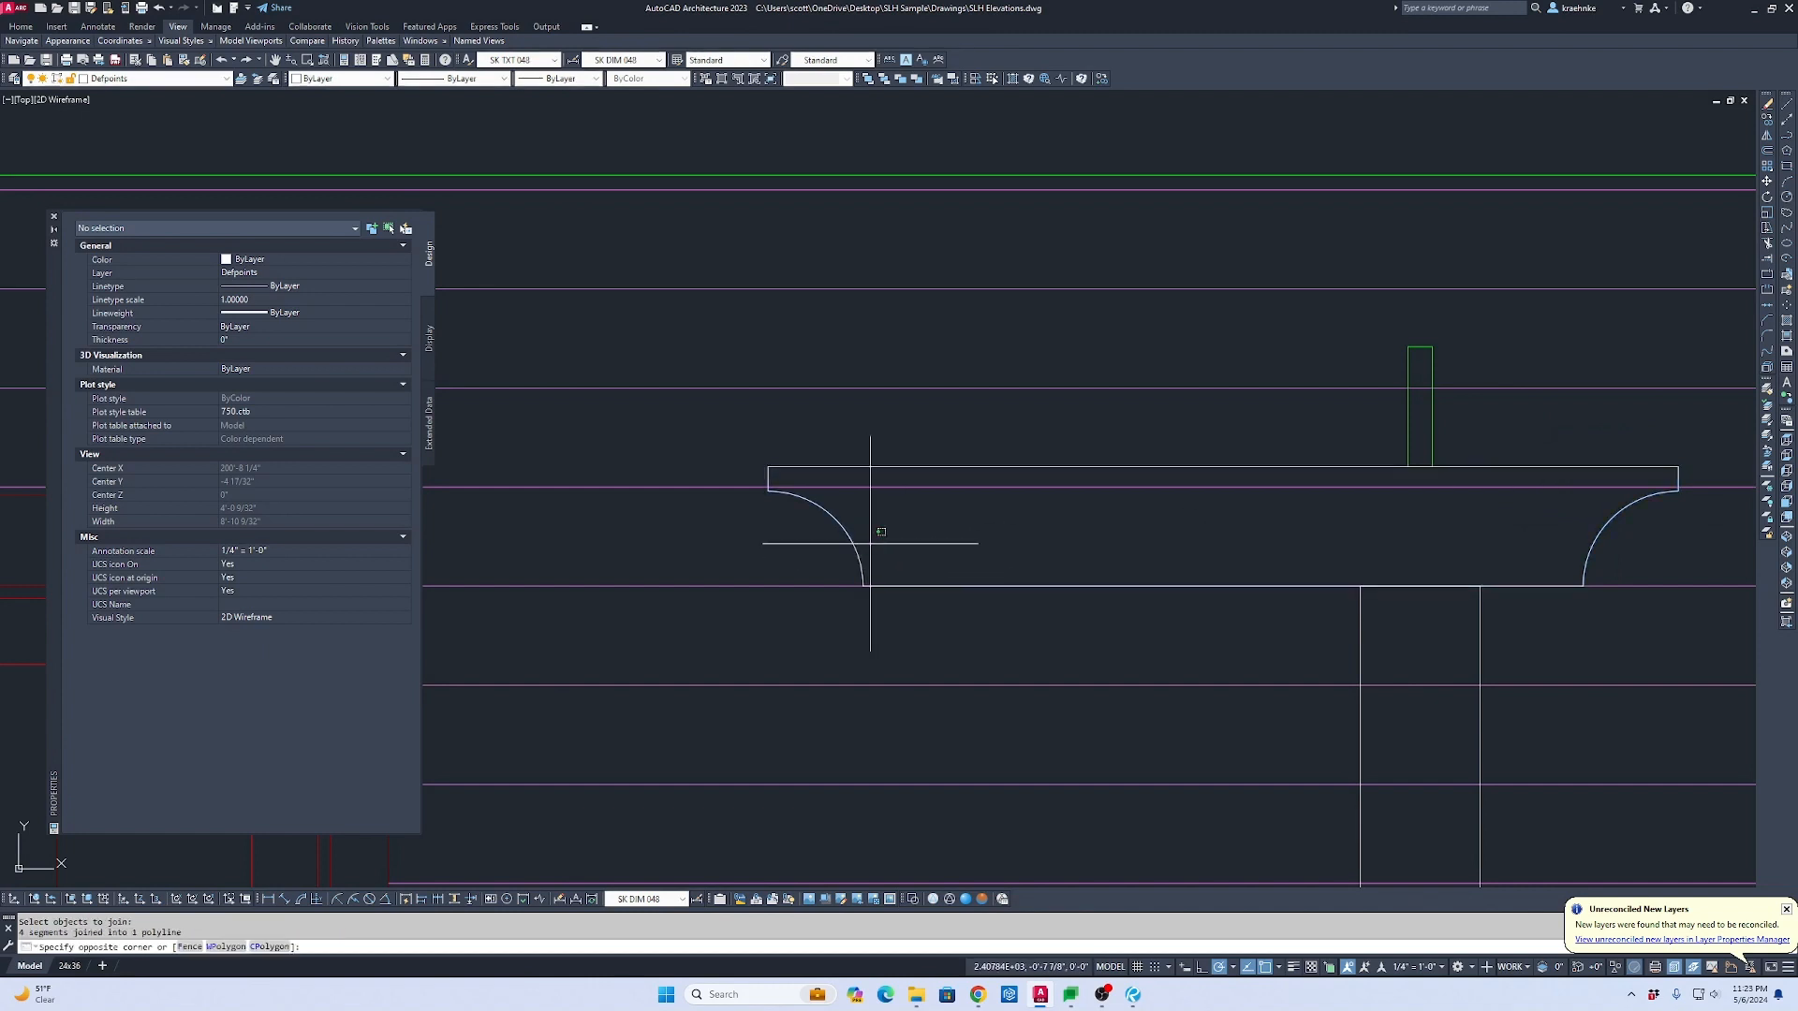
left_click(865, 538)
left_click(532, 572)
scroll(910, 574, "down", 1)
middle_click_drag(910, 574, 1285, 585)
key("Escape")
type("s")
key("Return")
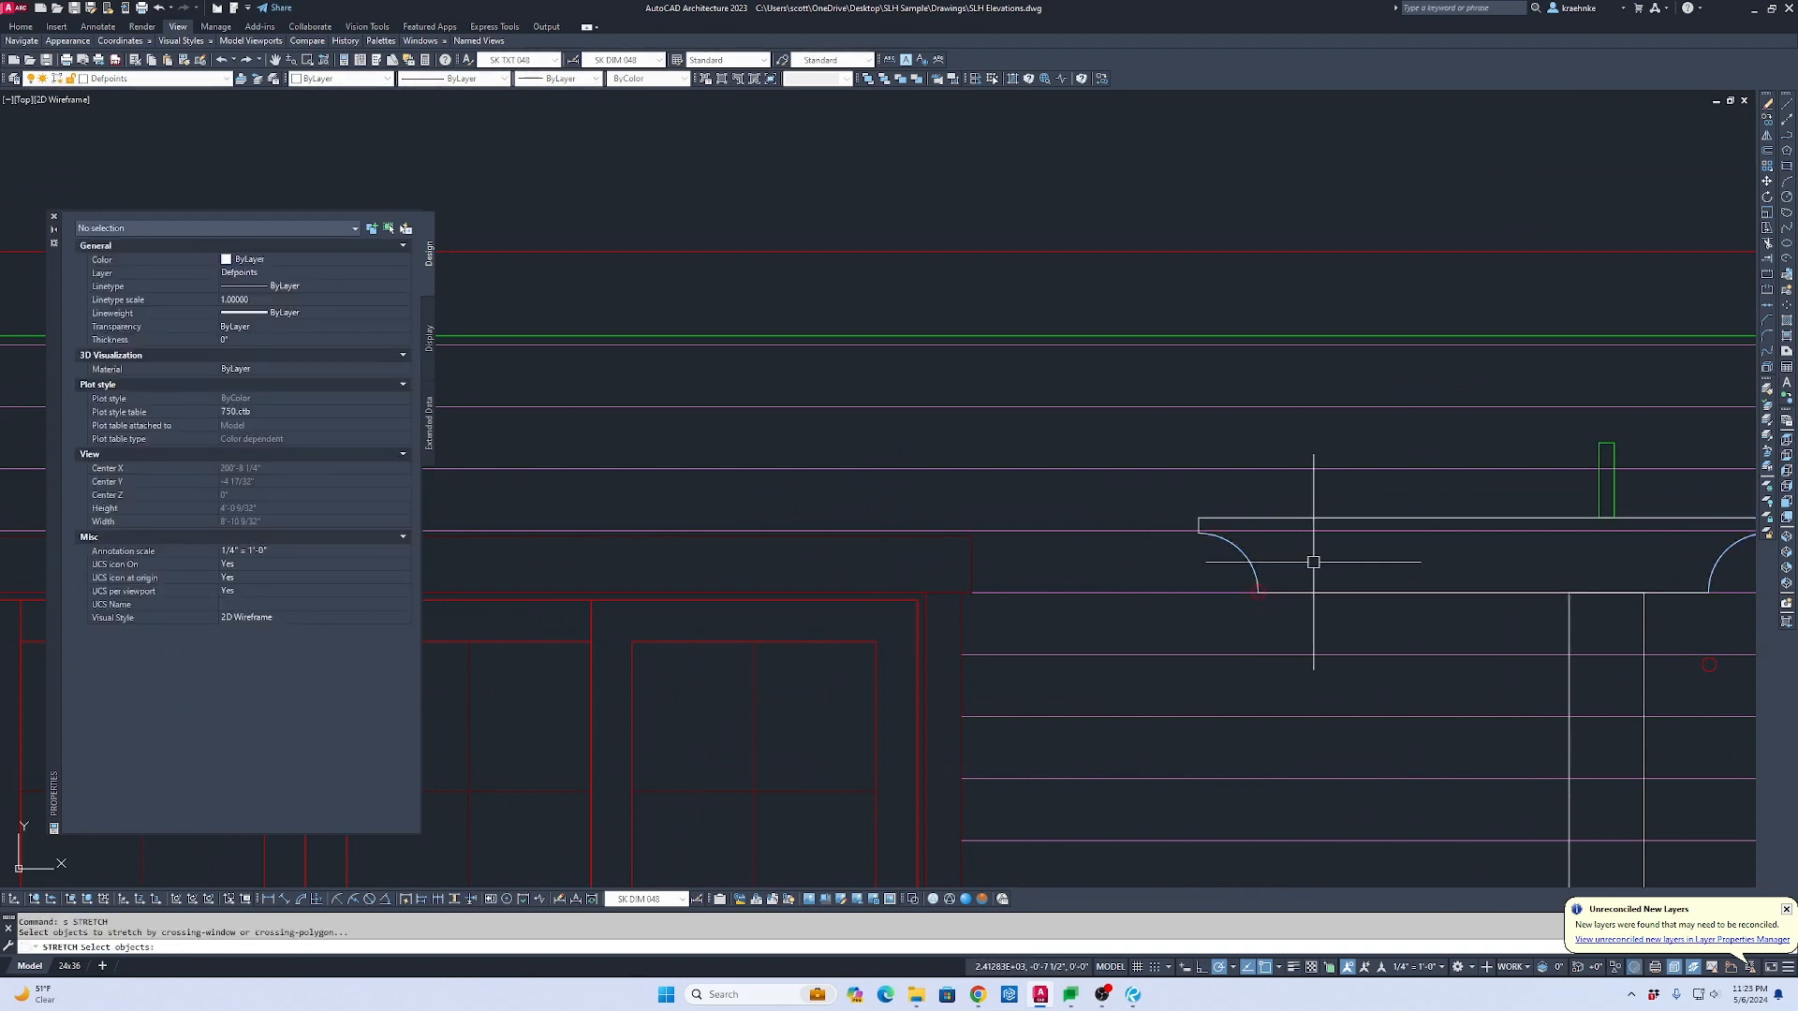
key("Escape")
Step: Check in the properties whether the joined beam outline is a closed polyline
scroll(1283, 571, "up", 2)
left_click(1282, 570)
left_click(1207, 565)
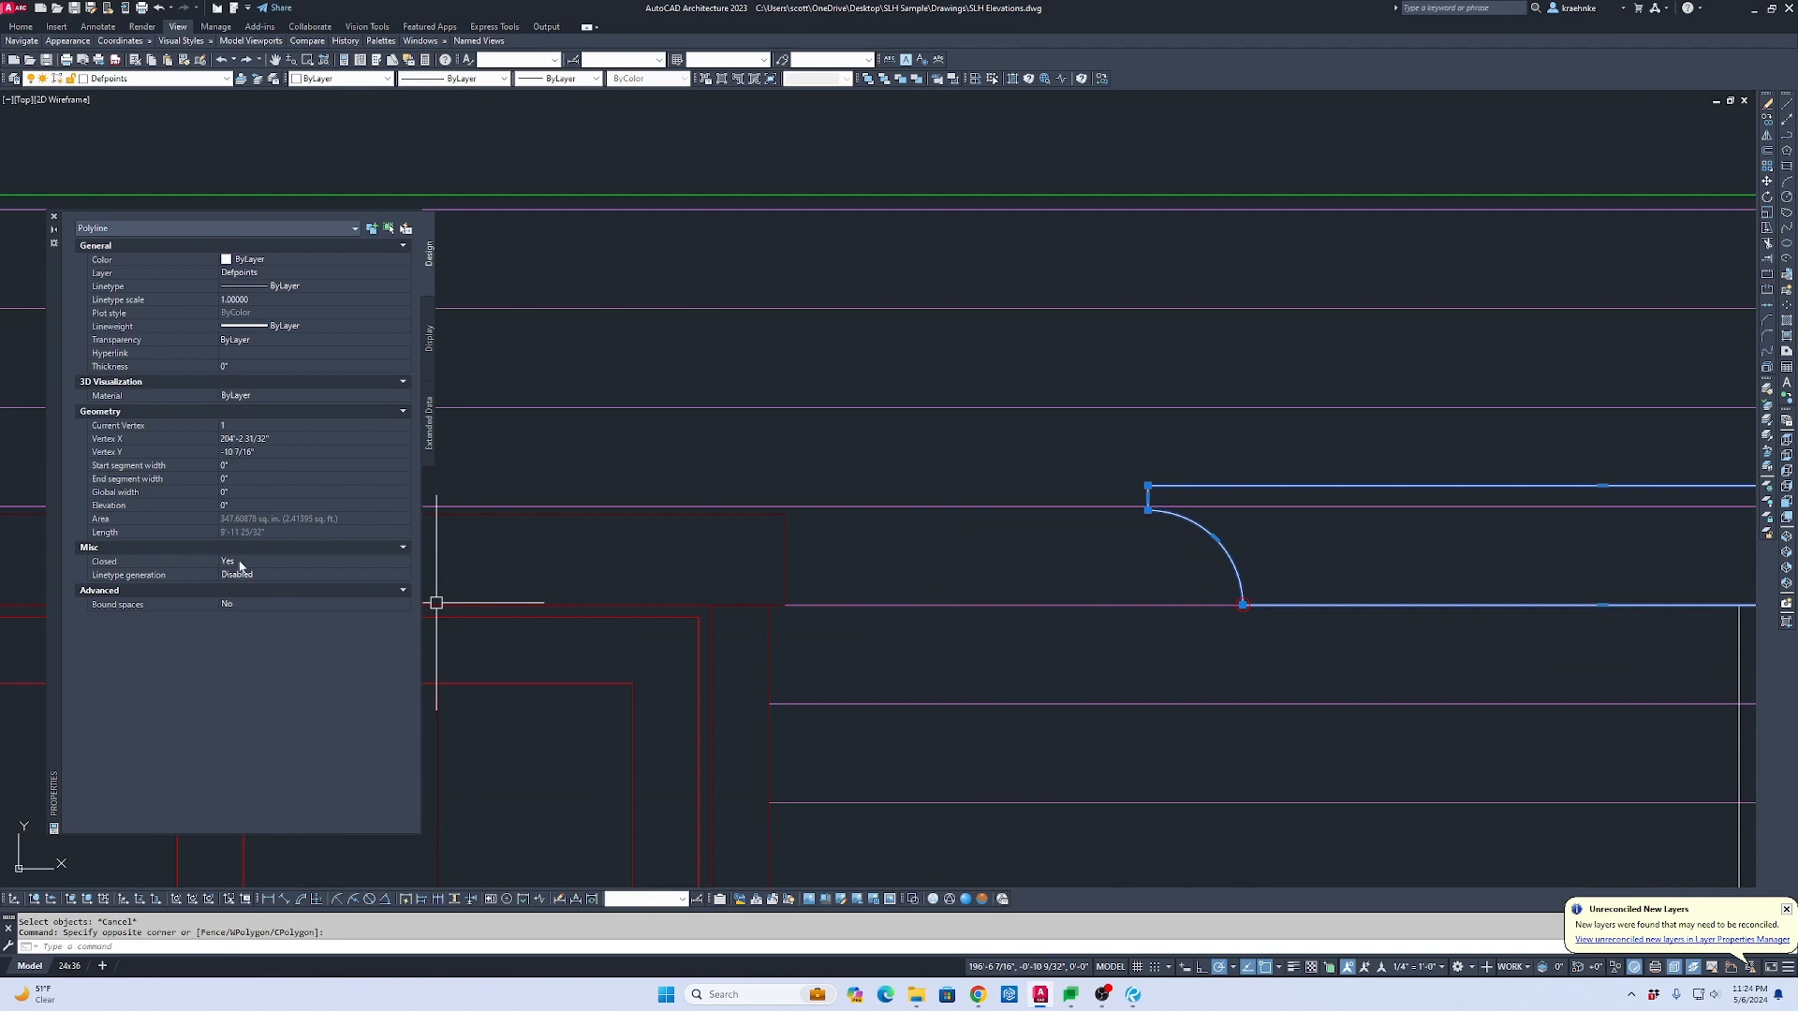
key("Escape")
type("s")
key("Return")
left_click(1337, 663)
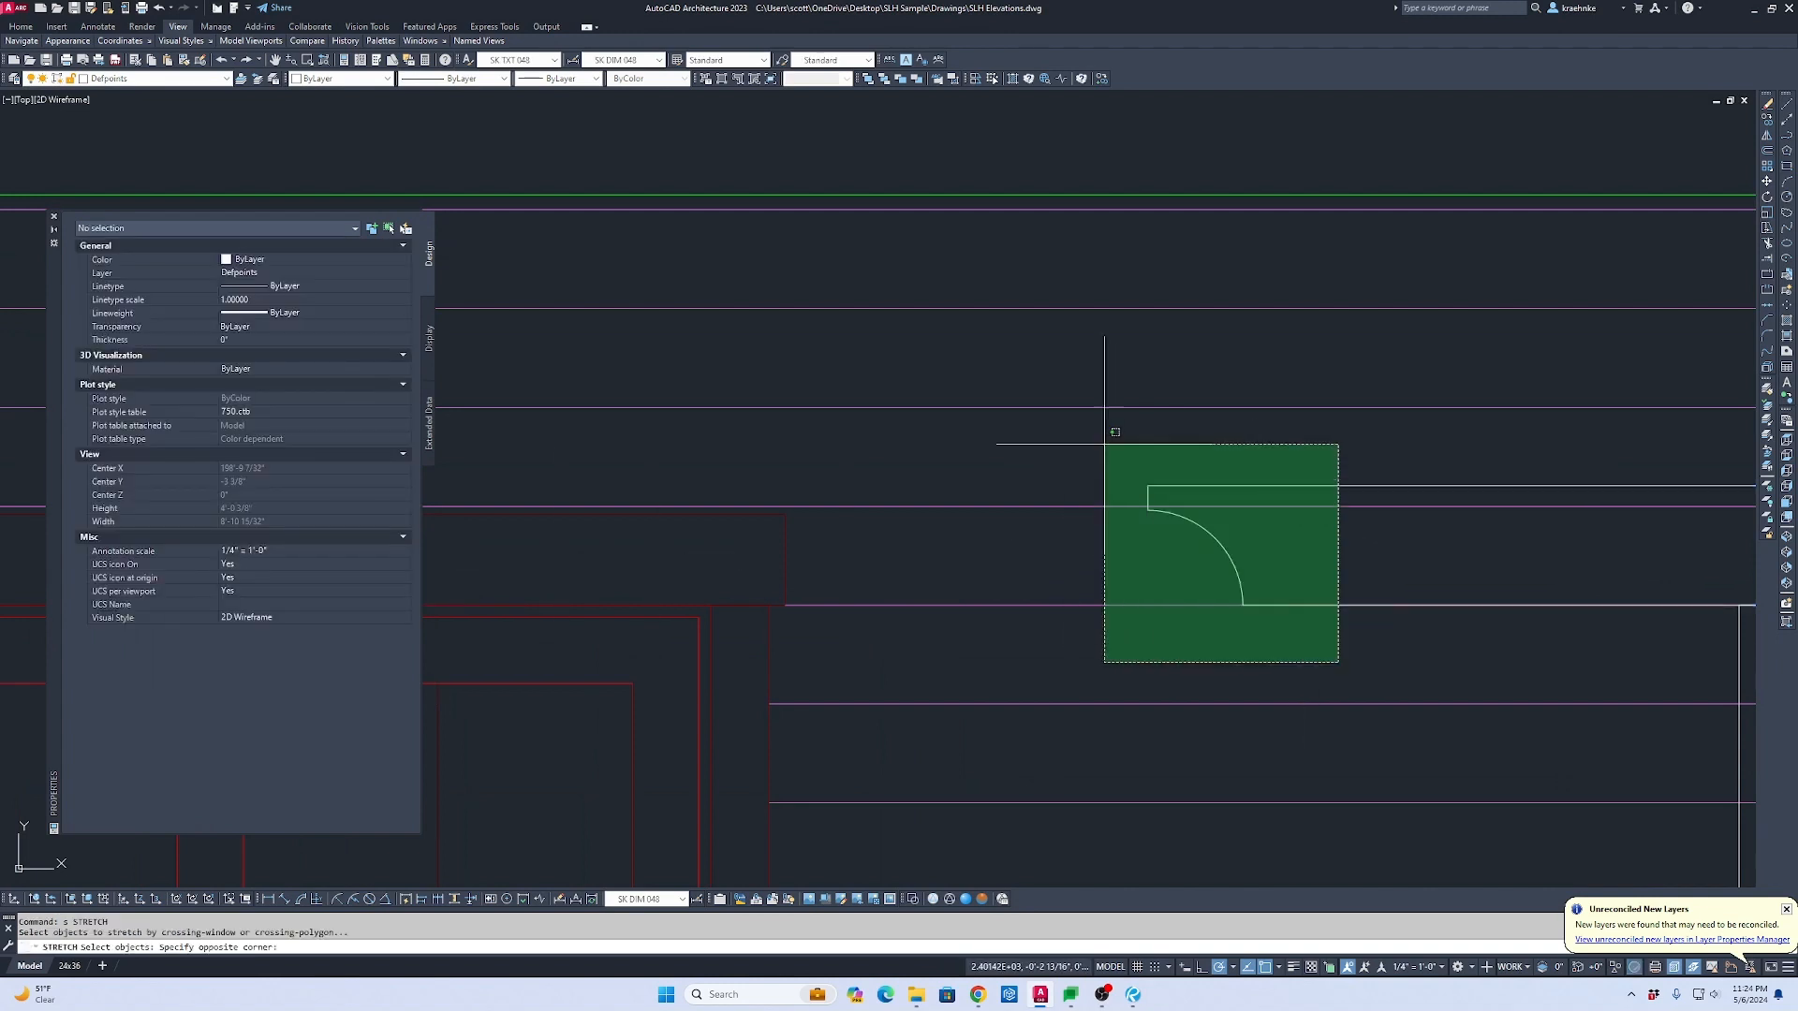
left_click(1079, 427)
scroll(1276, 532, "down", 2)
middle_click_drag(1277, 532, 604, 492)
scroll(870, 511, "up", 3)
key("Escape")
Step: Measure from the right post's top outer corner to the beam's curved end with a temporary linear dimension
type("d")
key("Return")
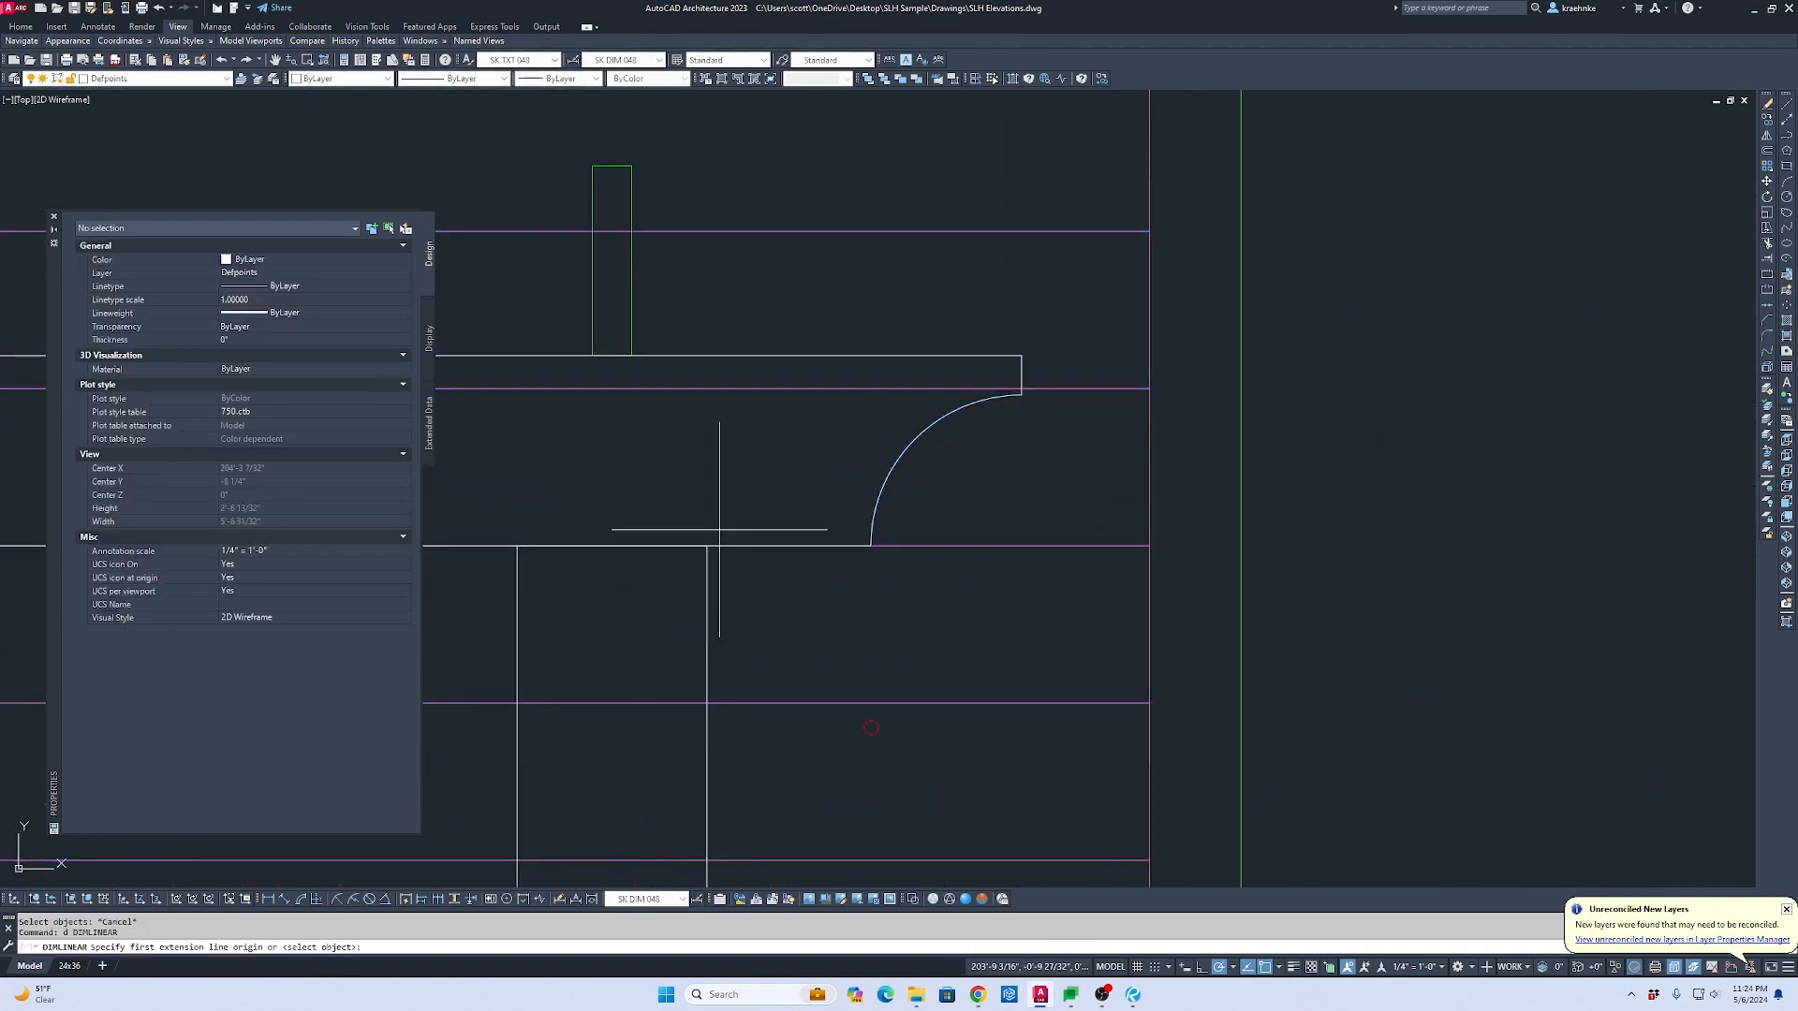
left_click(708, 545)
left_click(1022, 394)
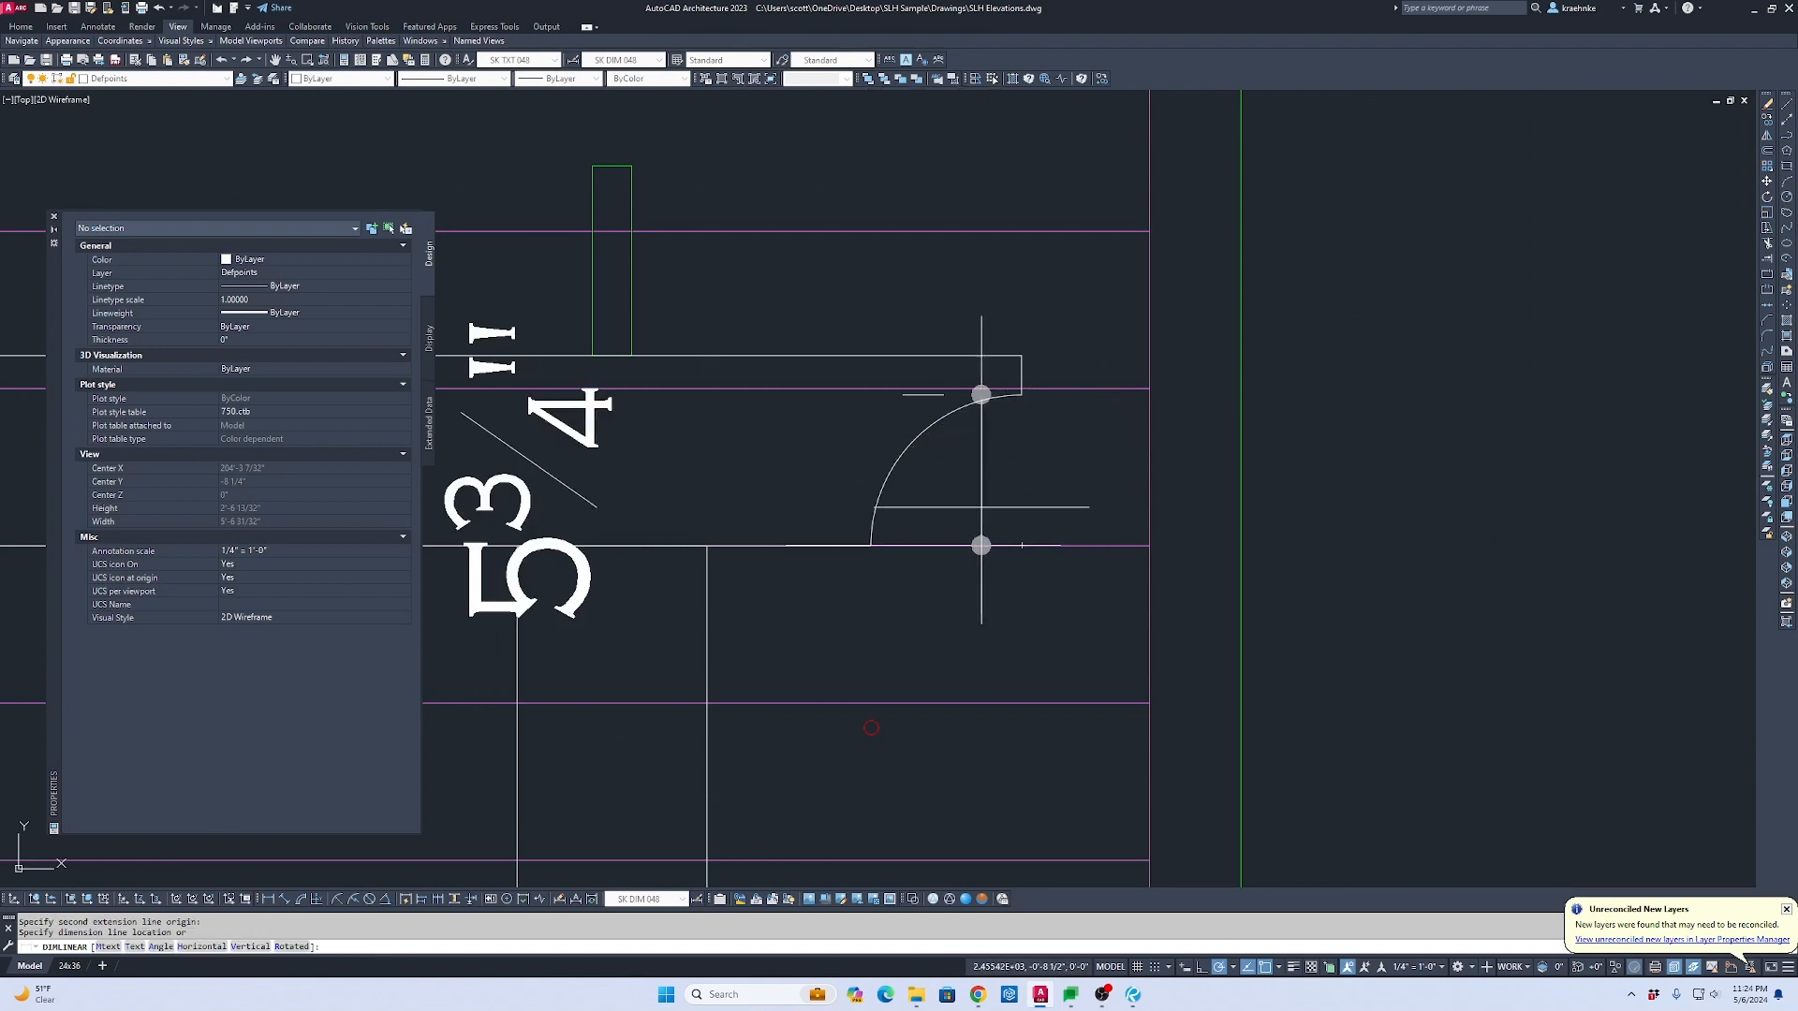
middle_click_drag(1053, 470, 1455, 568)
key("Escape")
key("Escape")
key("Escape")
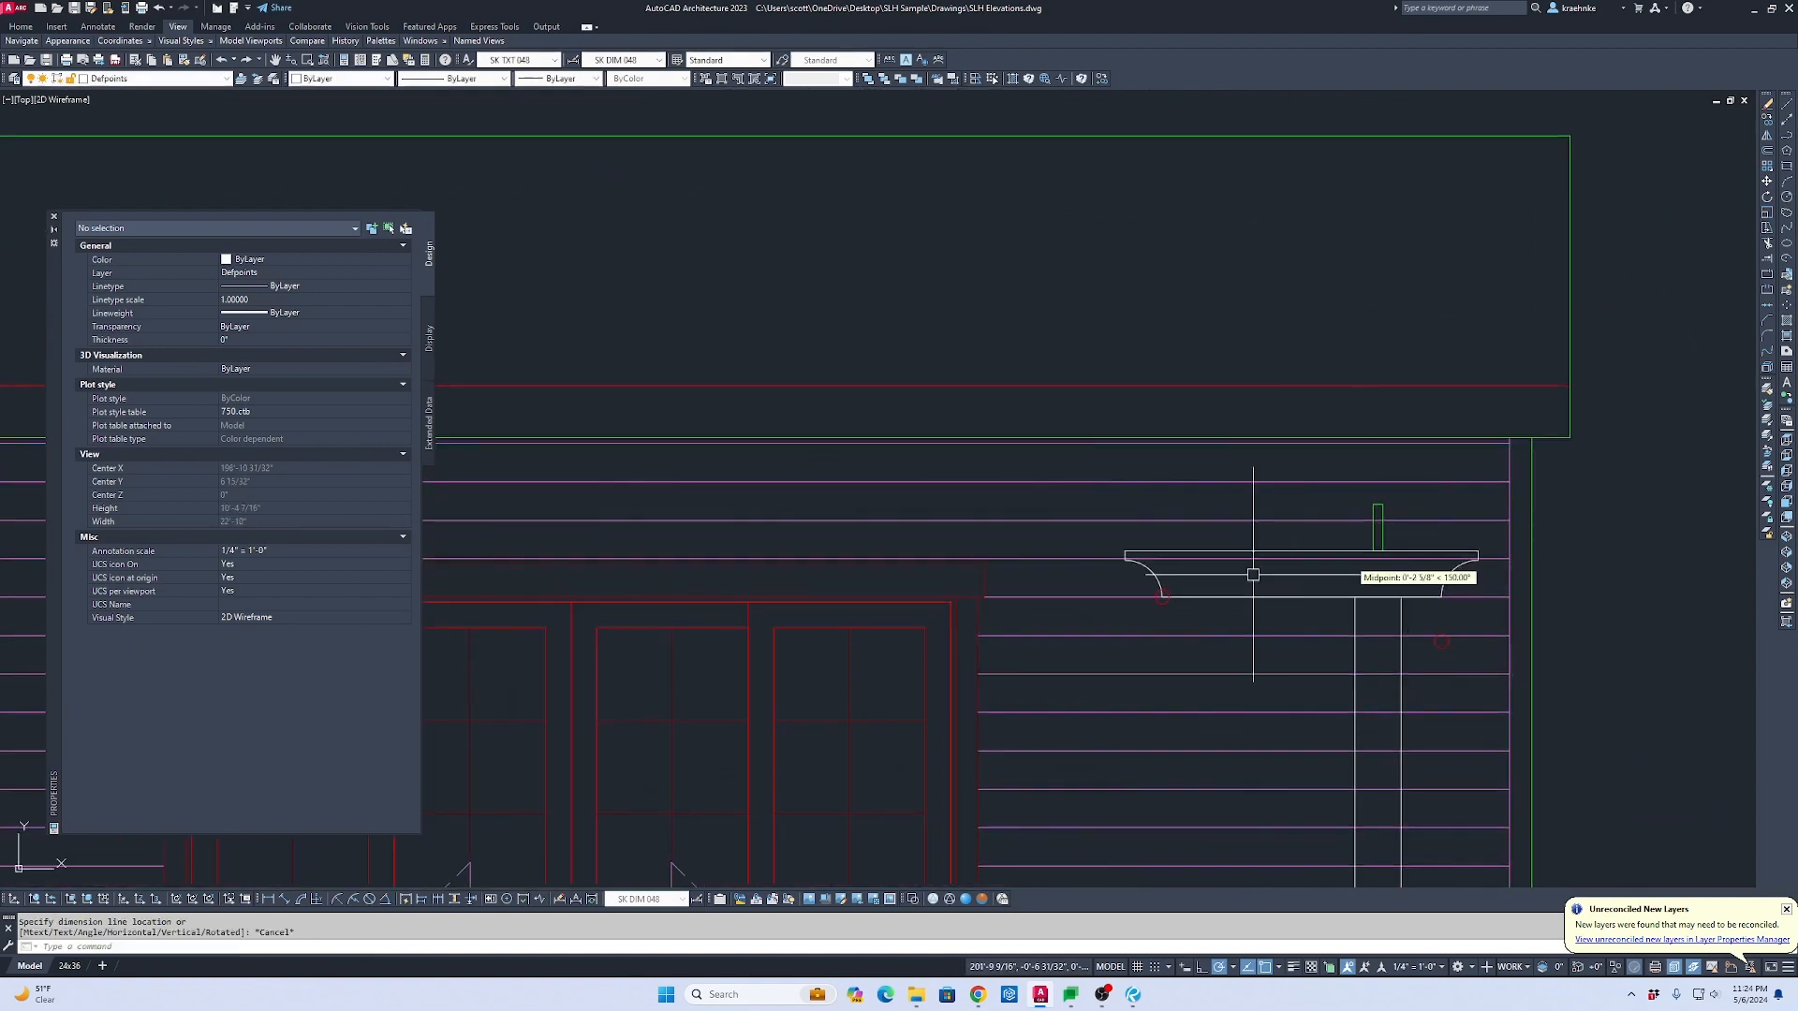
Step: Stretch the beam's left end across the elevation to overhang the left post's outer guide line by 12 inches
scroll(1214, 602, "up", 5)
type("s")
key("space")
left_click(1199, 633)
left_click(902, 409)
key("space")
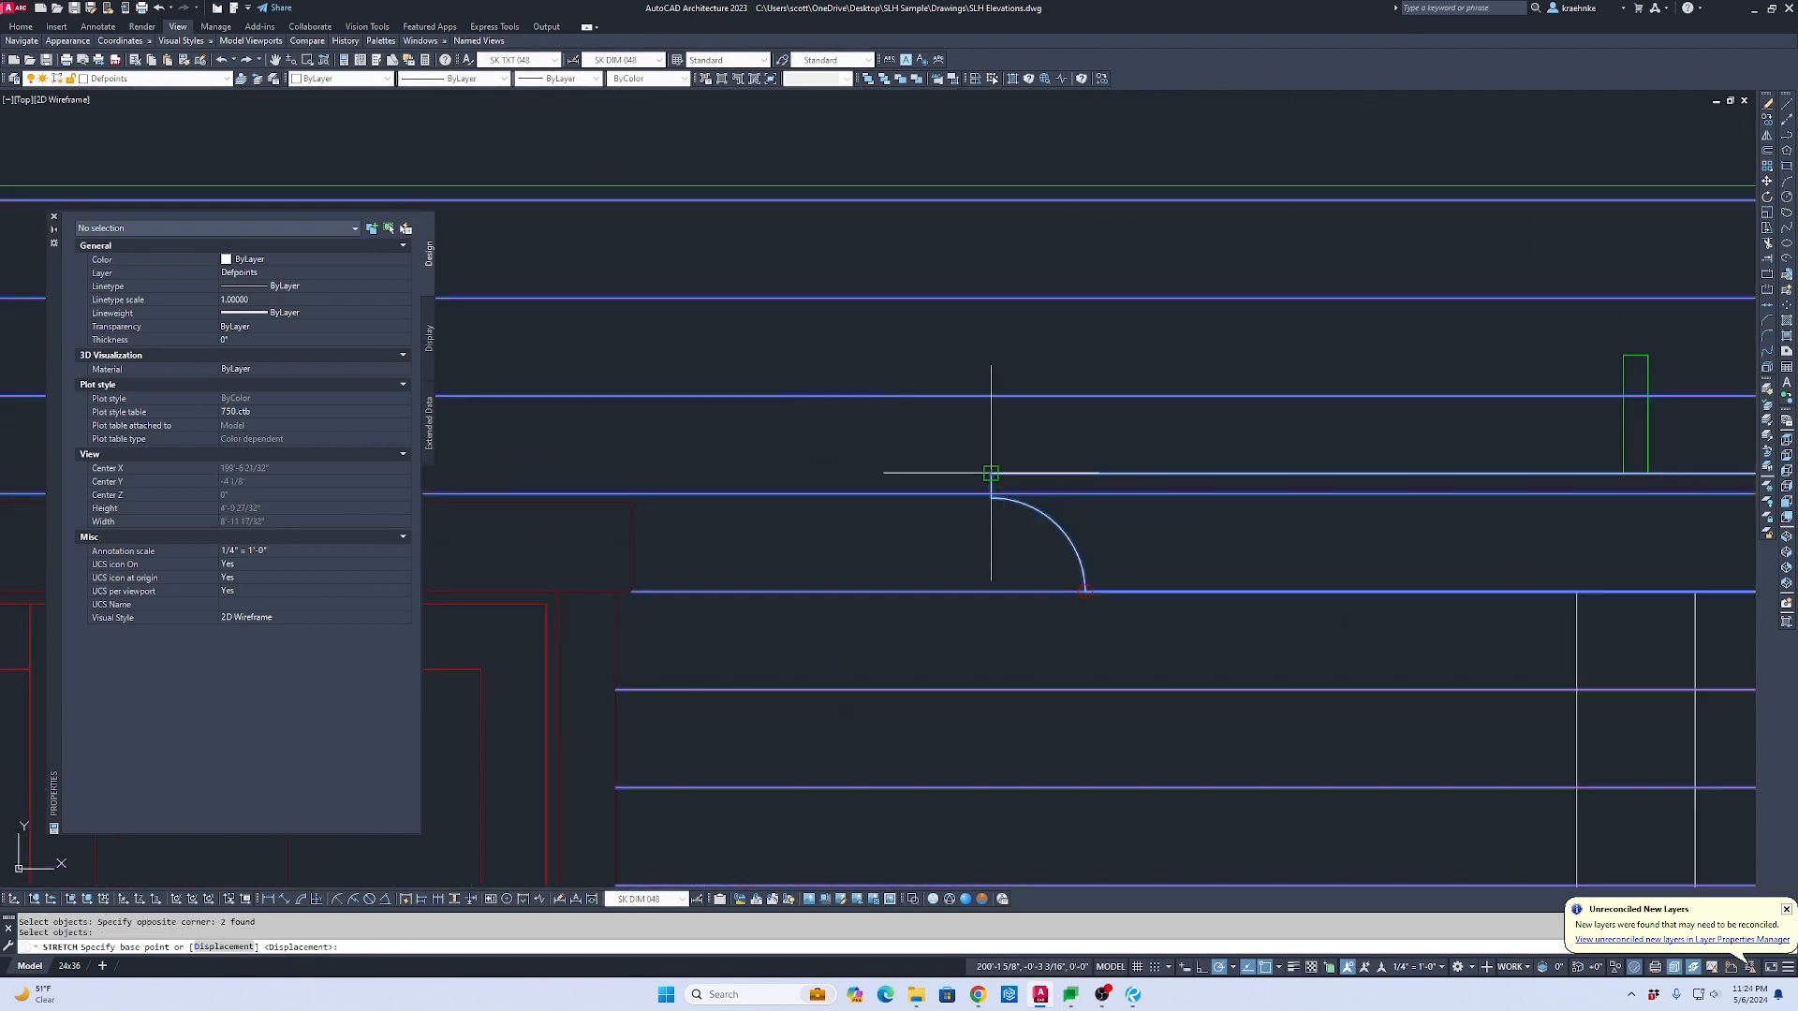
type("12")
key("Return")
scroll(1036, 474, "down", 3)
middle_click_drag(1035, 474, 1732, 515)
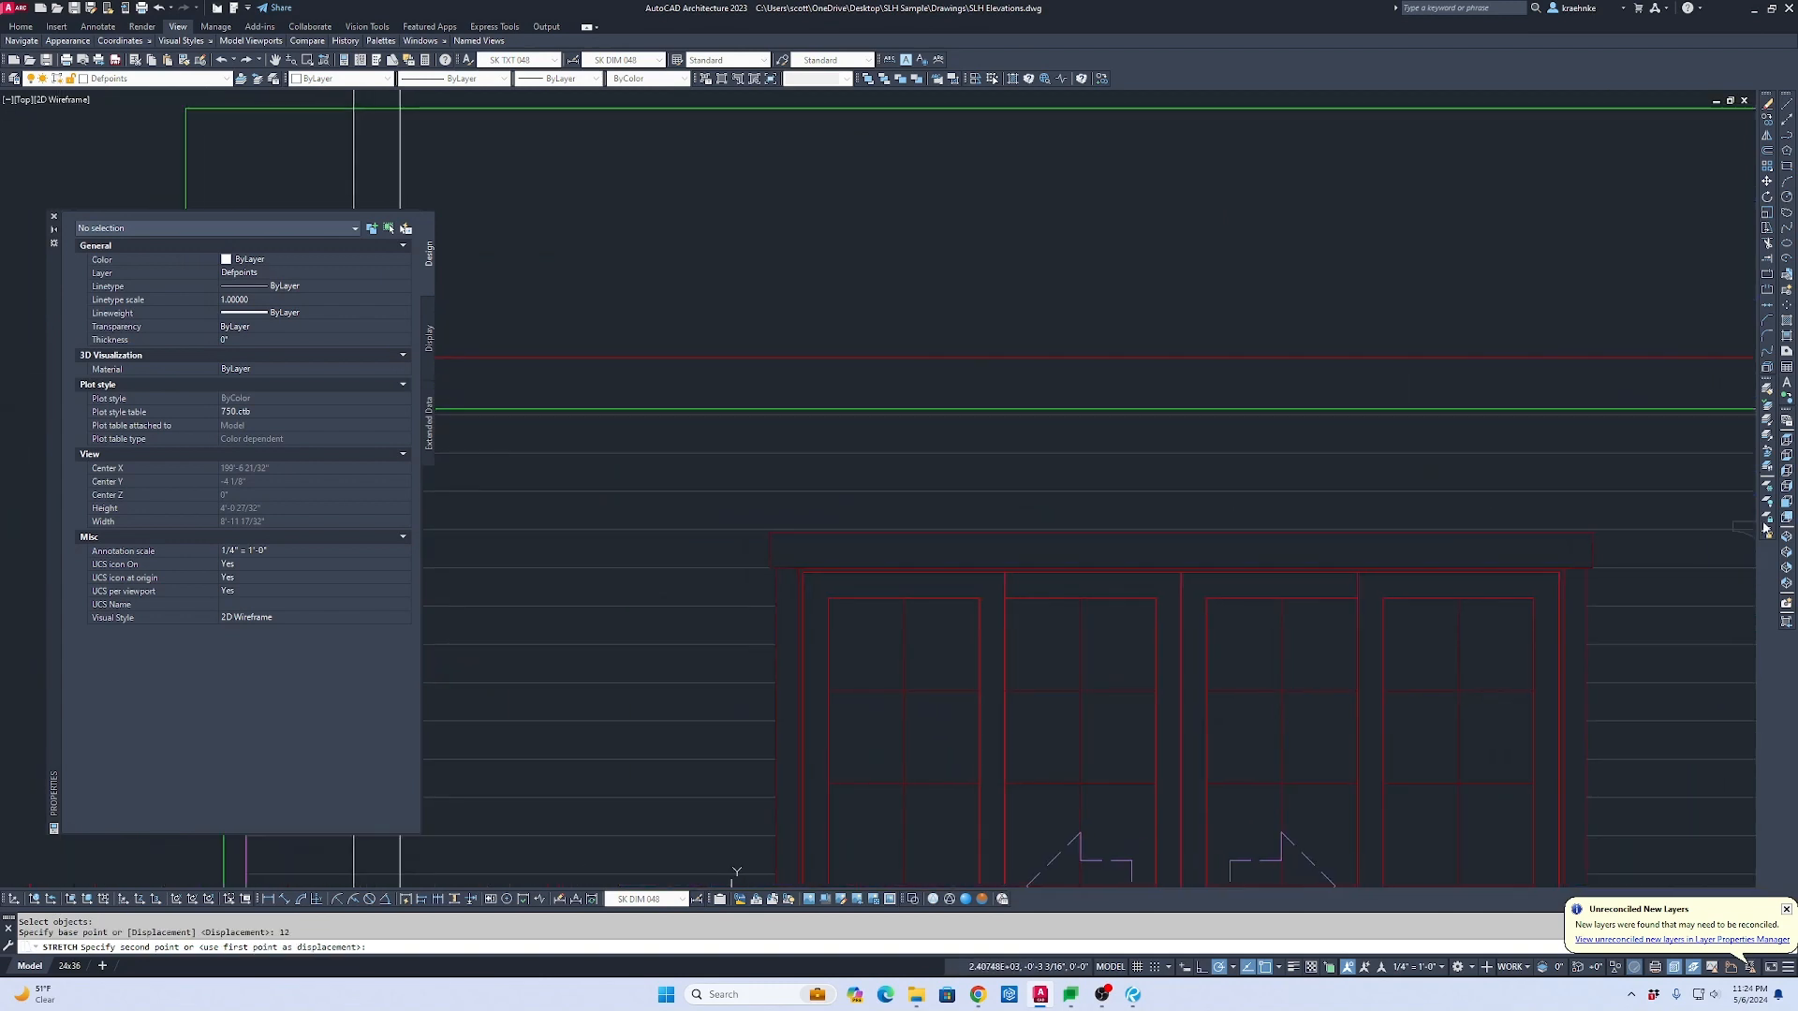
scroll(548, 507, "down", 1)
middle_click_drag(548, 506, 1424, 518)
scroll(1424, 518, "up", 2)
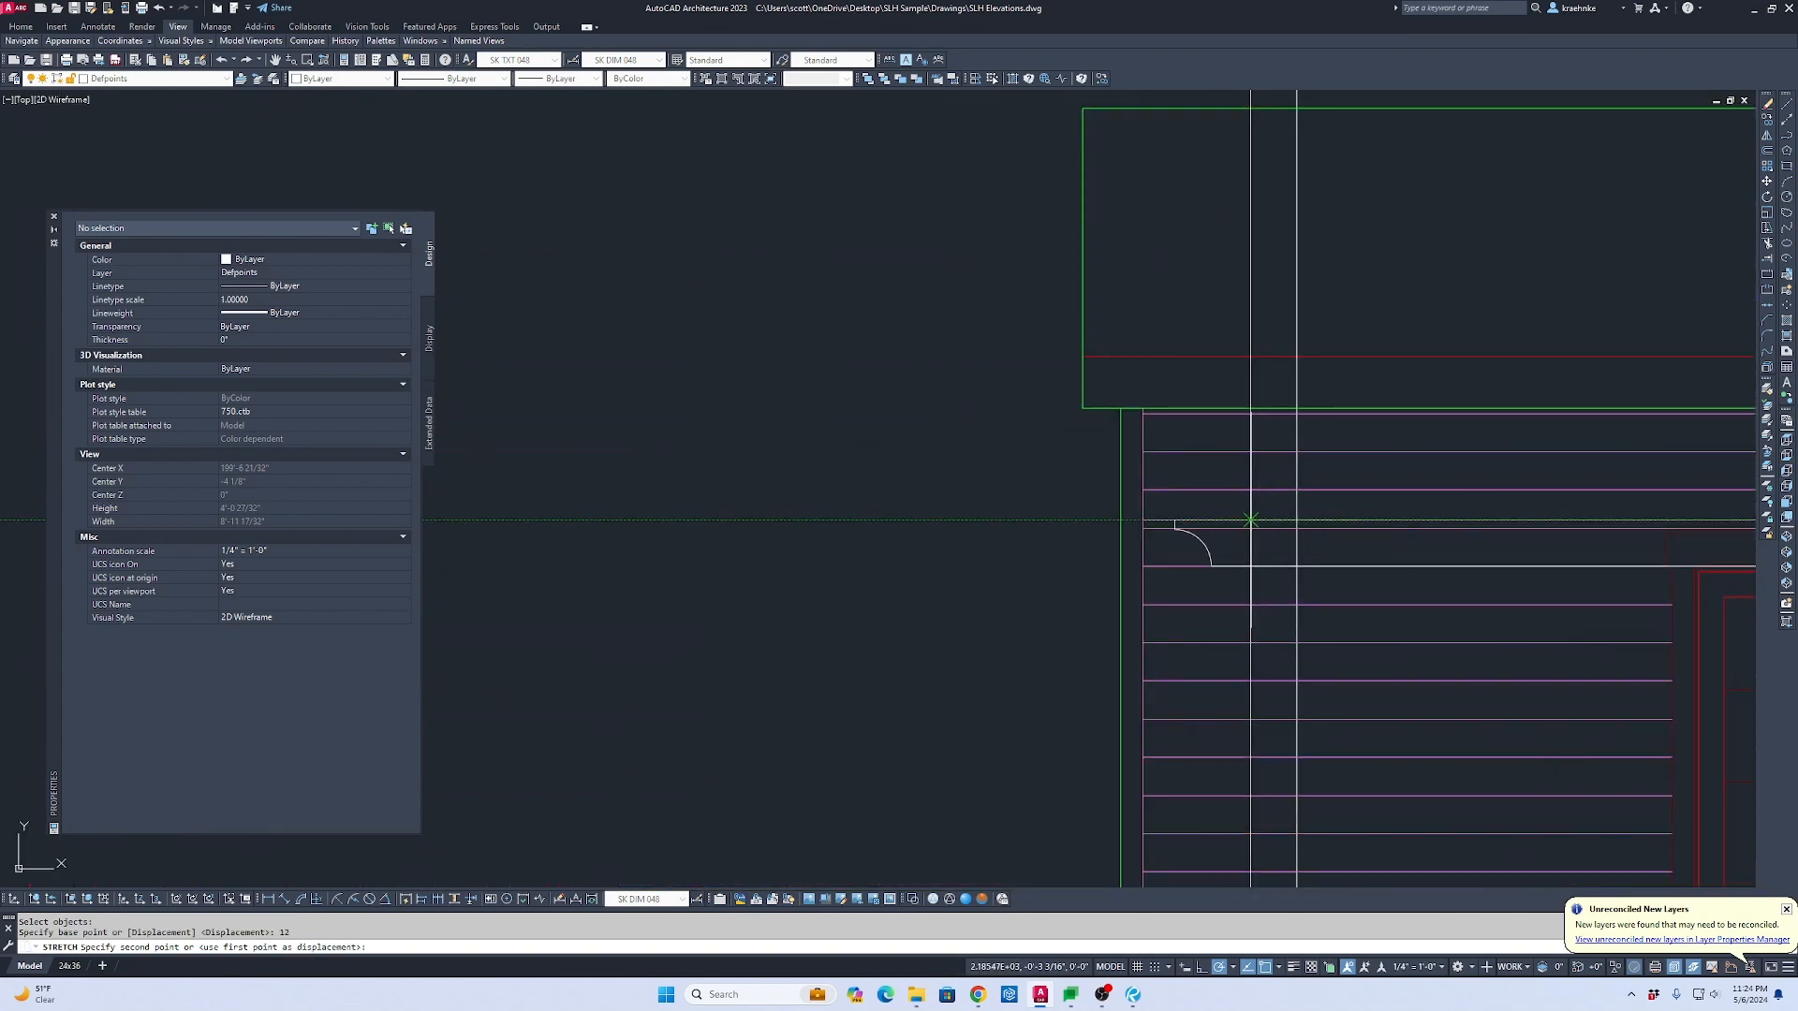
key("Escape")
scroll(397, 204, "down", 3)
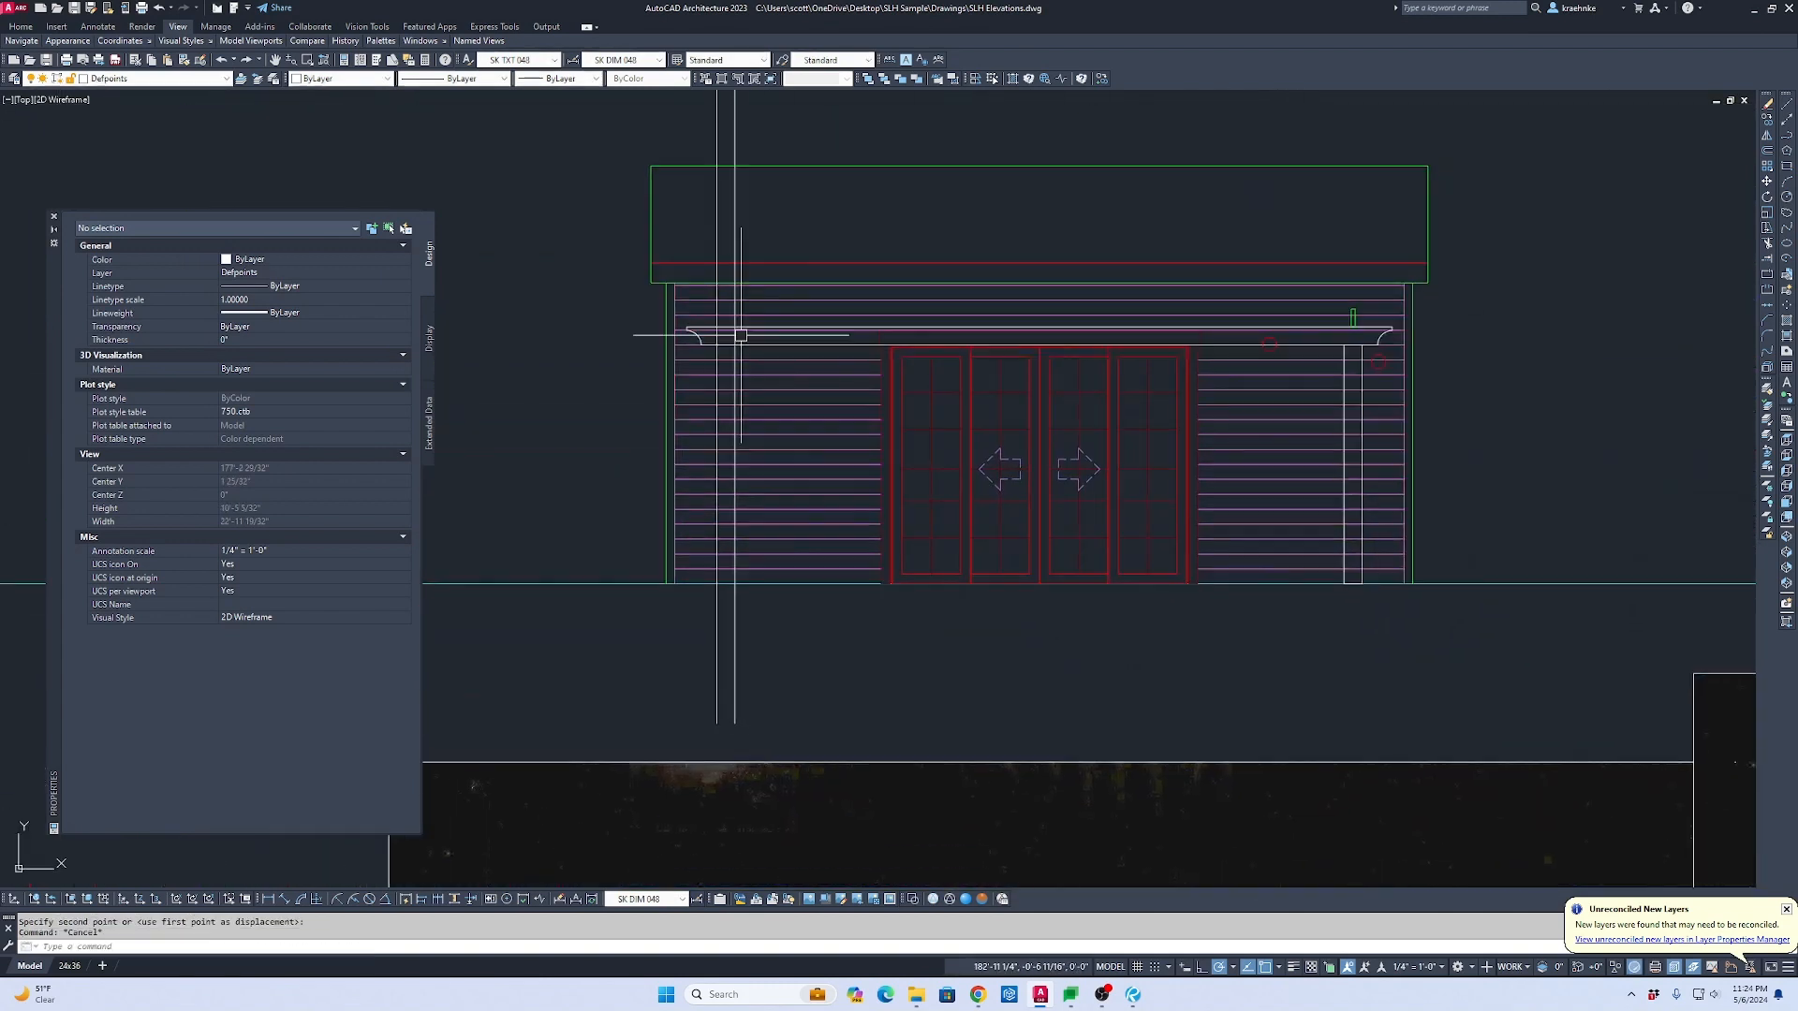
left_click(1364, 396)
type("co")
key("Return")
scroll(1377, 364, "up", 1)
scroll(1351, 520, "down", 1)
middle_click_drag(1351, 519, 1220, 309)
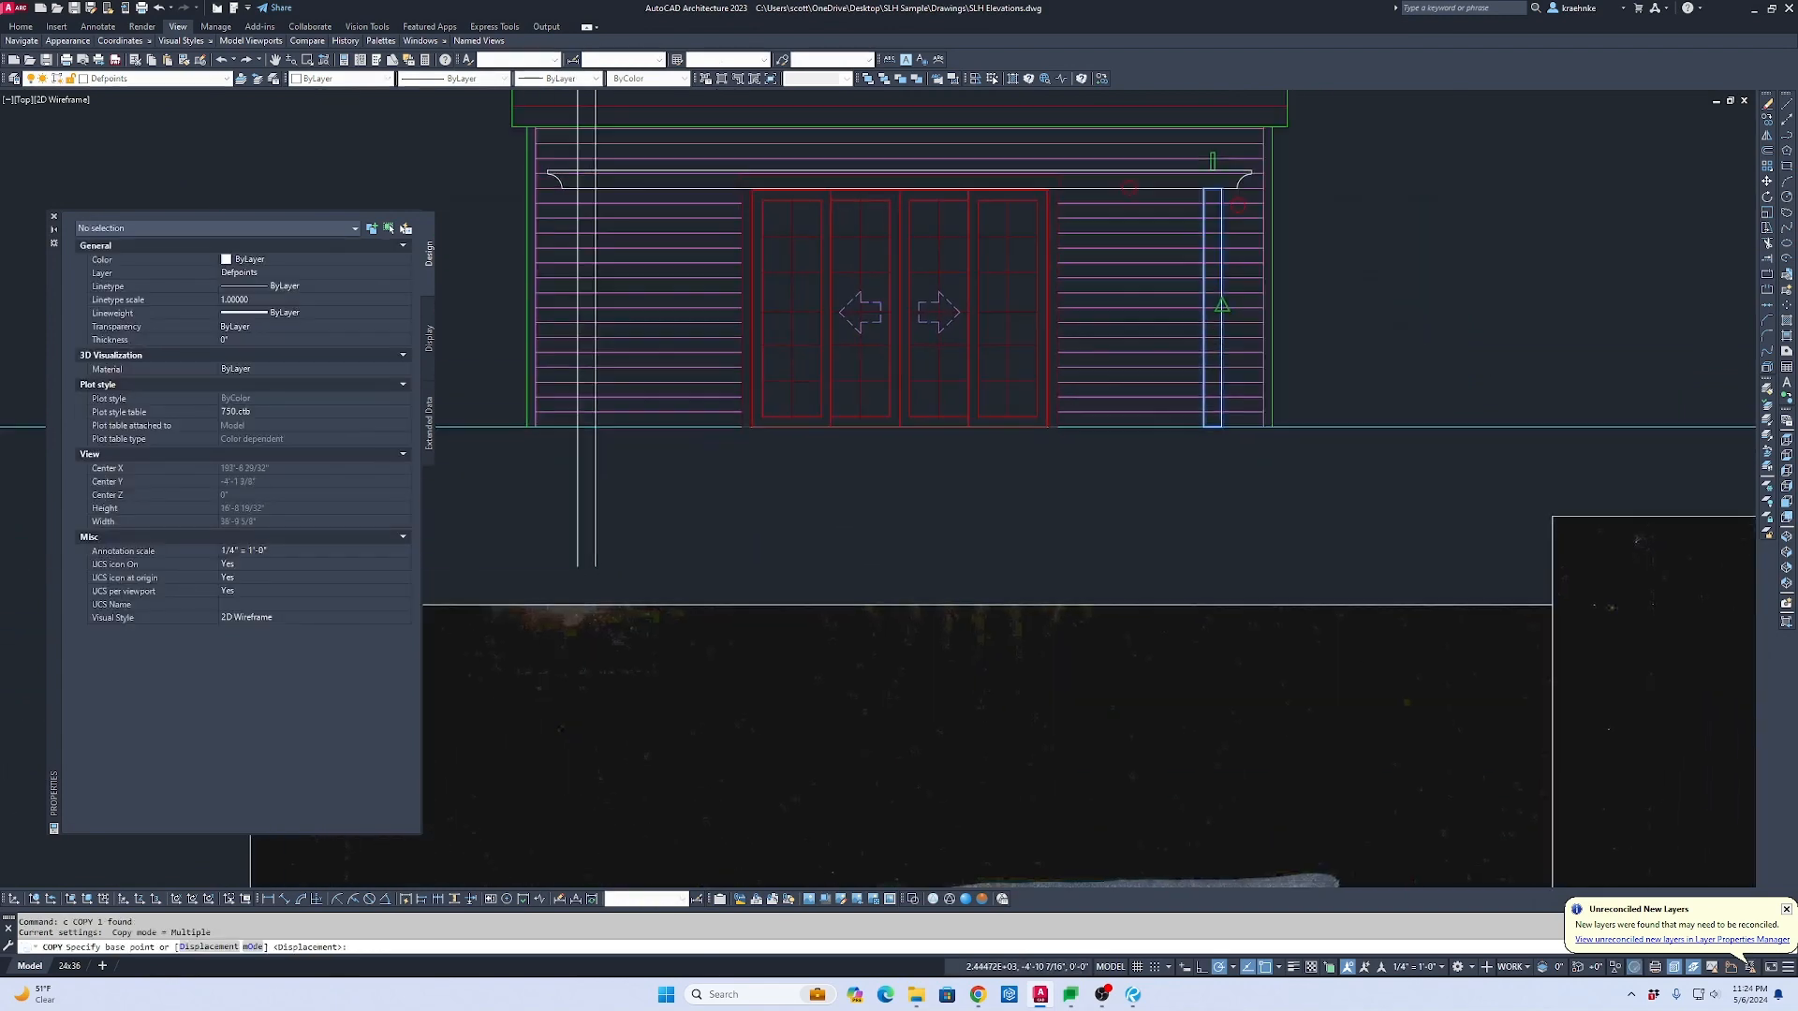
key("Escape")
Step: Draw a 2 by 2 inch rectangle inside the right post, starting at its bottom outer corner
scroll(1240, 431, "up", 2)
scroll(1223, 407, "up", 3)
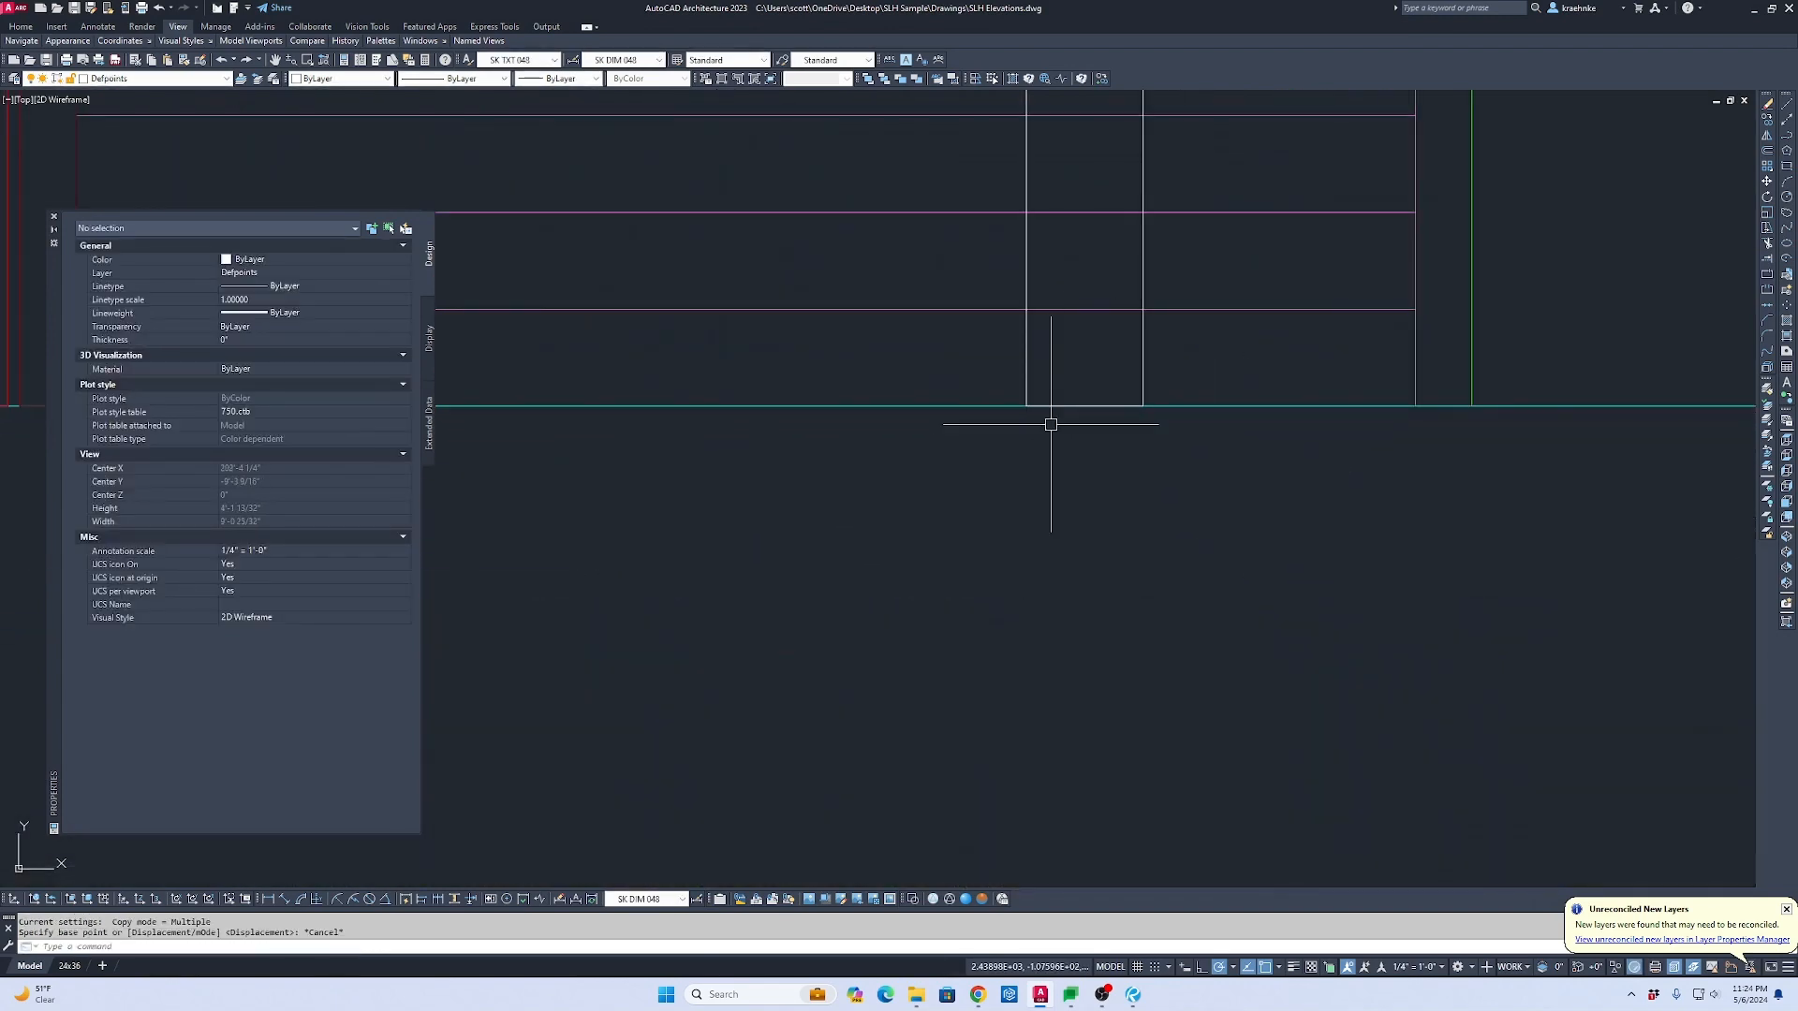
type("rec")
key("Return")
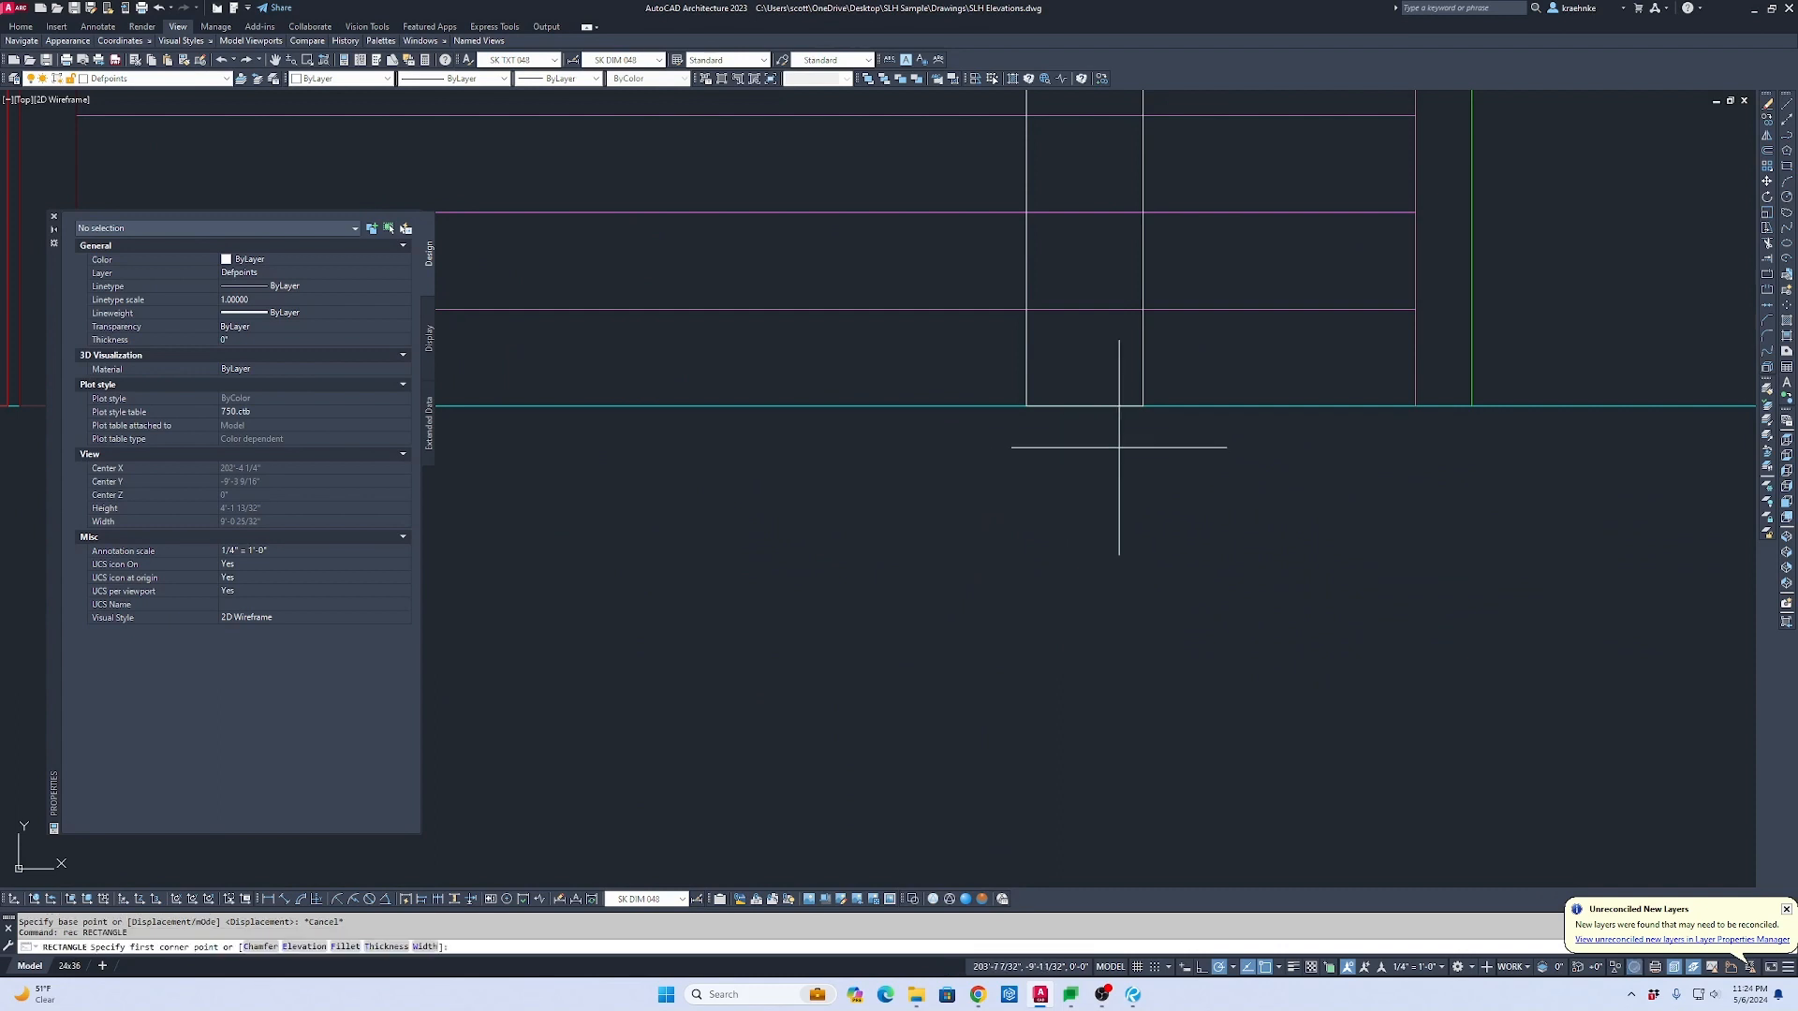
left_click(1142, 406)
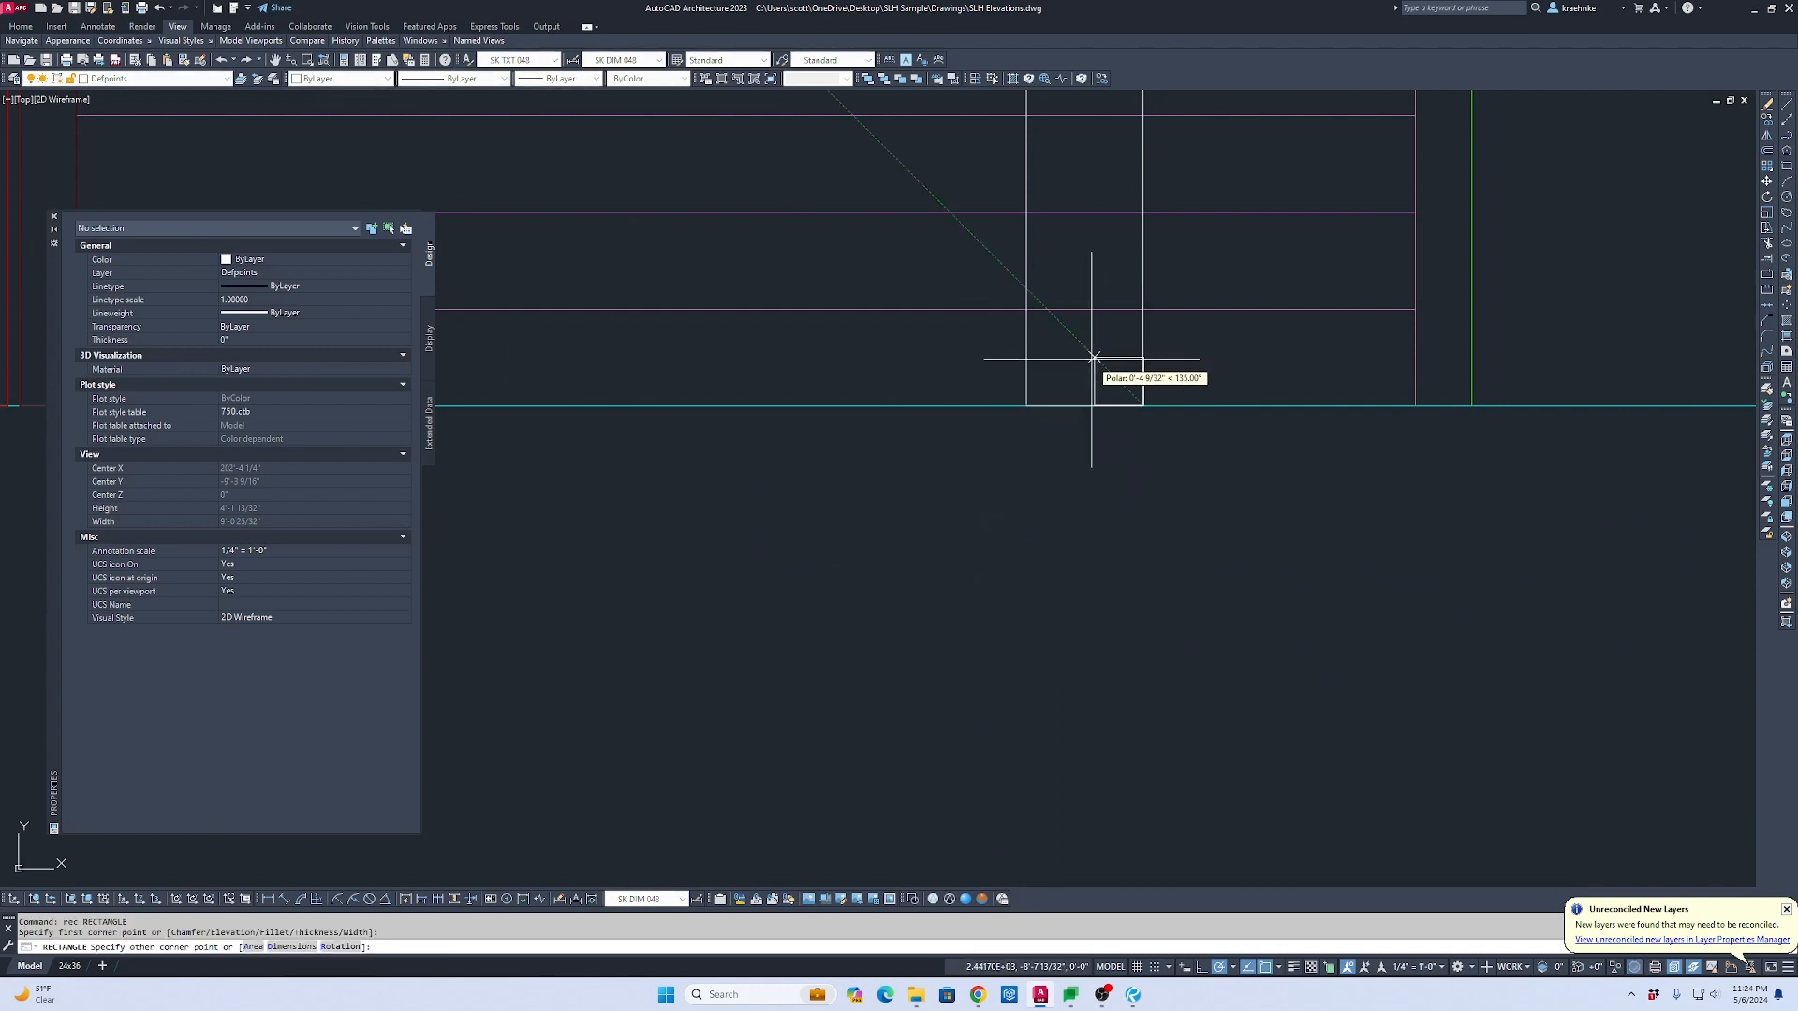
type("d")
key("Return")
type("2")
key("Return")
type("2")
key("Return")
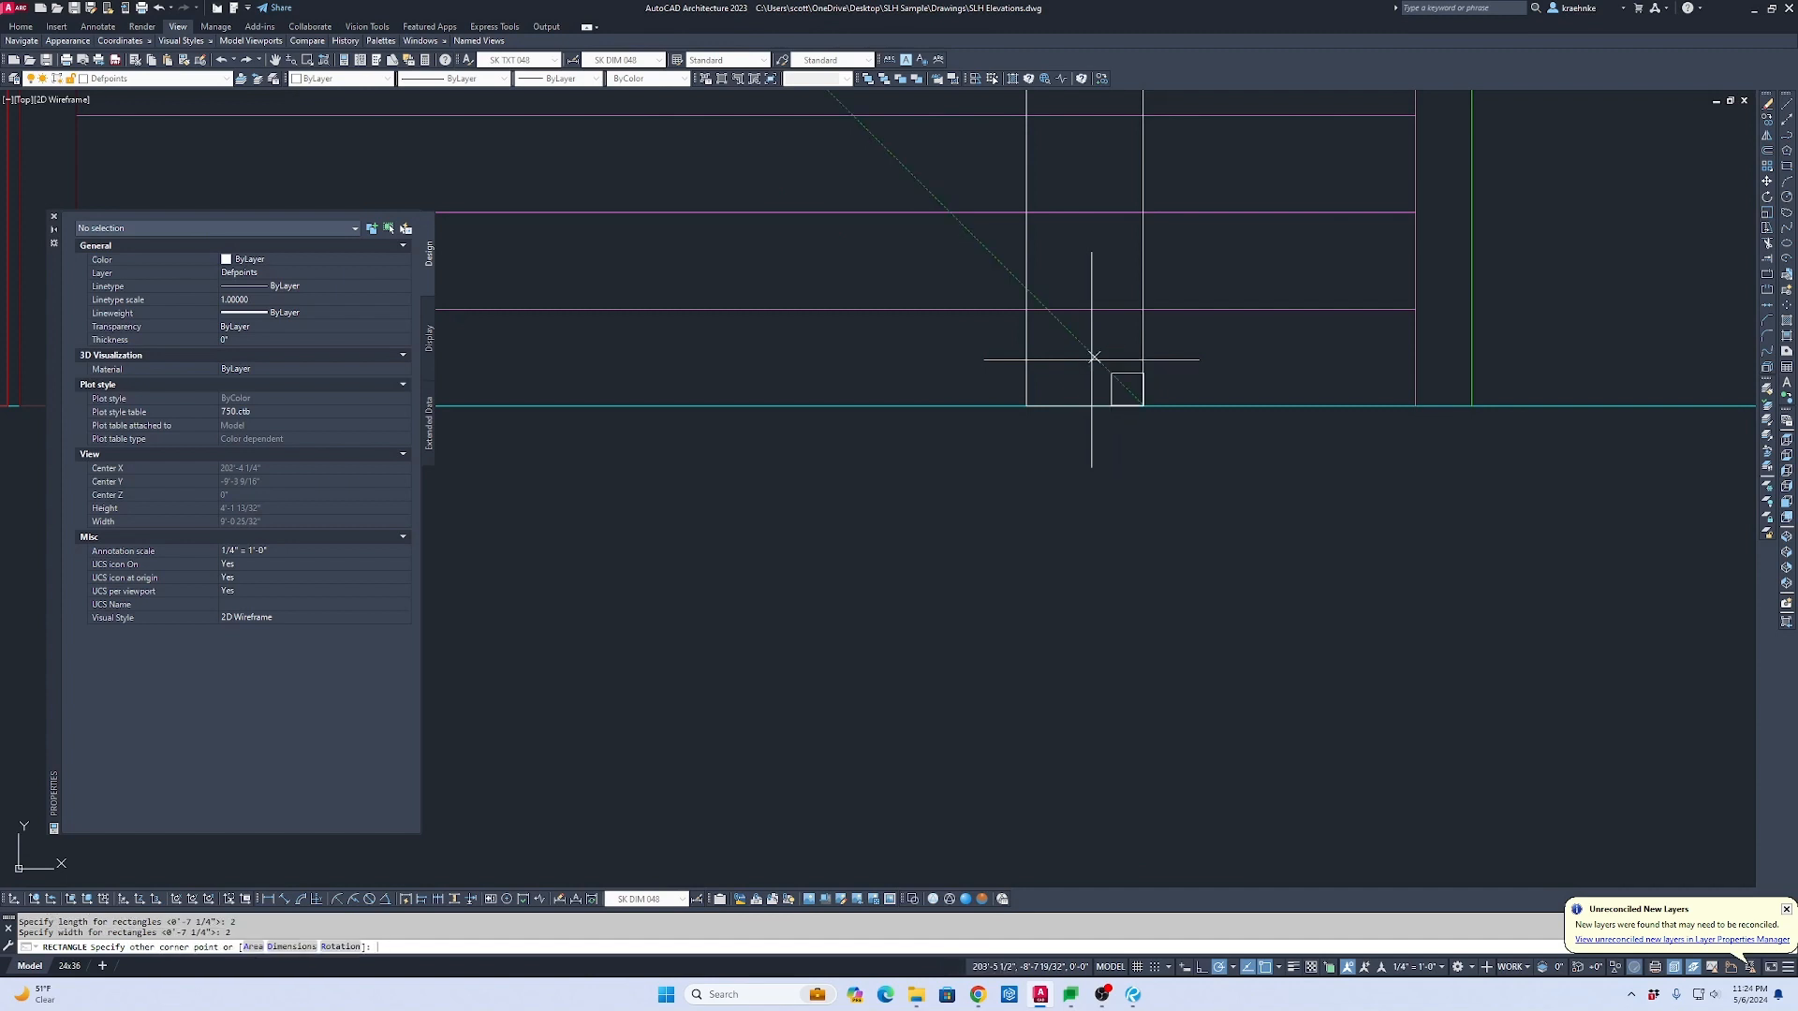
left_click(1092, 360)
key("Escape")
Step: Widen the small rectangle across the post so it projects 1 inch past each side
scroll(1128, 373, "up", 1)
left_click(1124, 387)
left_click(1112, 373)
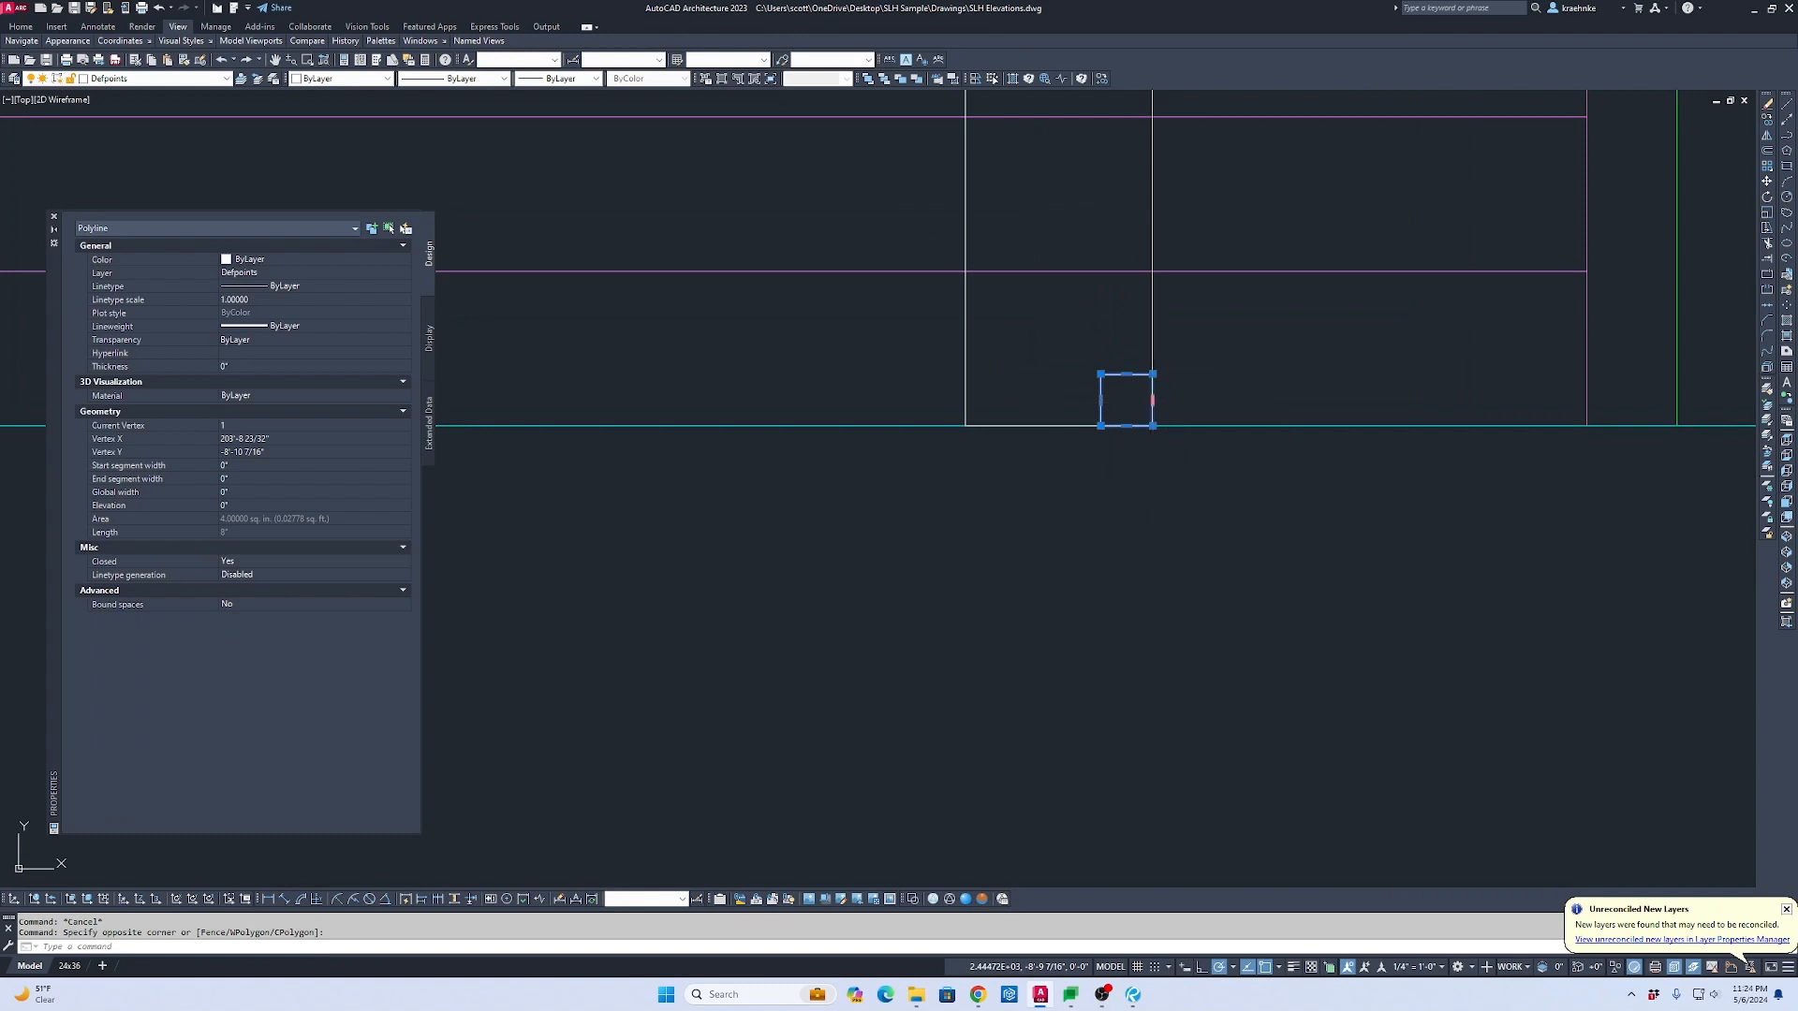
left_click(1152, 400)
type("1")
key("Return")
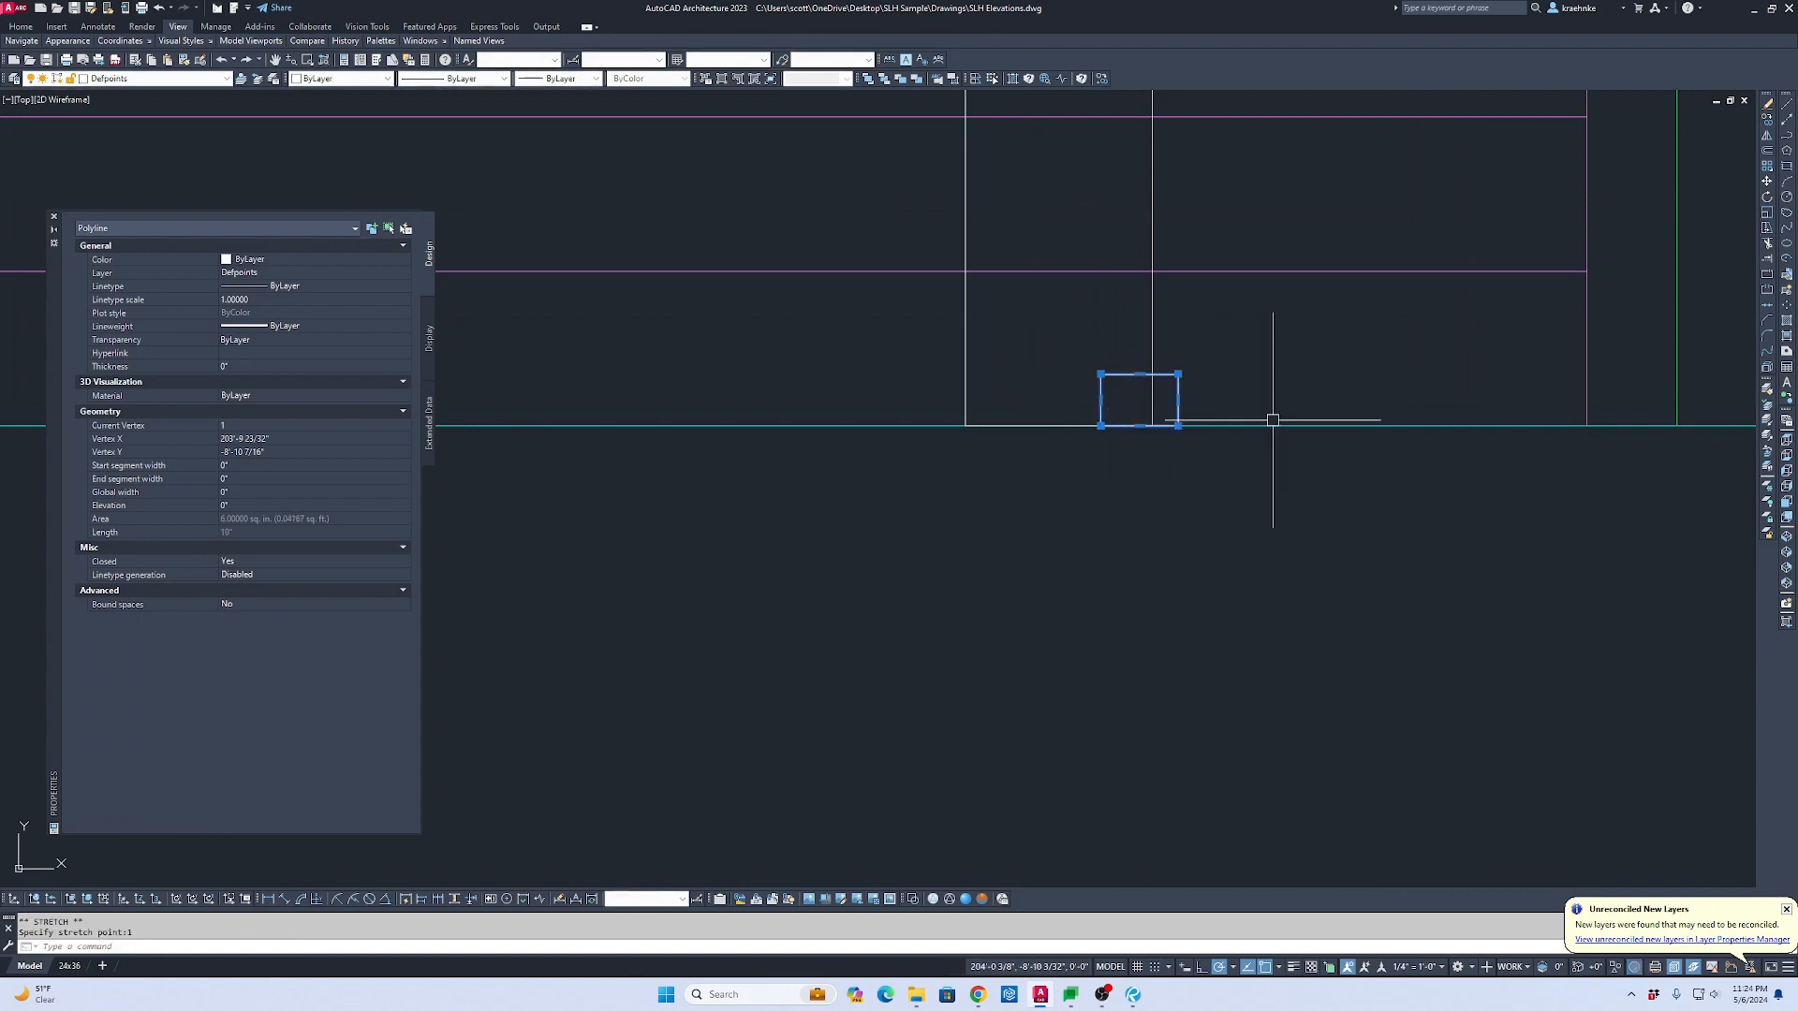
left_click(1100, 400)
left_click(965, 399)
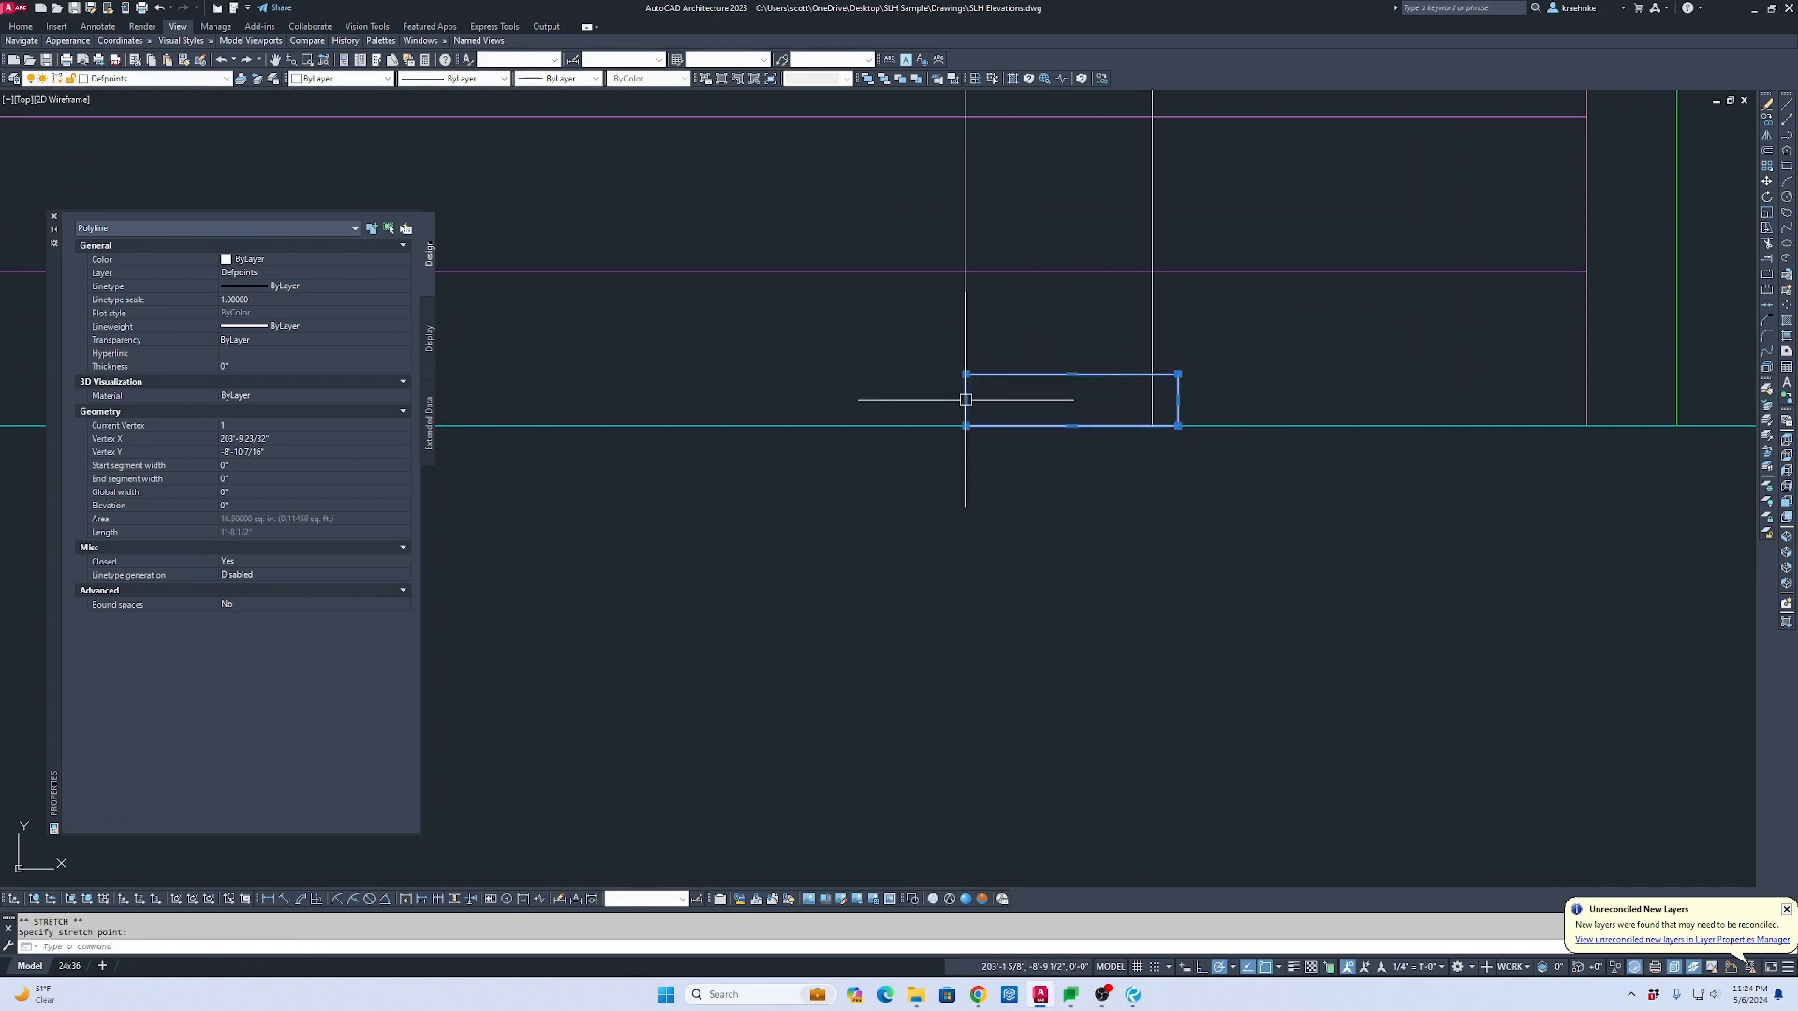
left_click(965, 399)
type("1")
key("Return")
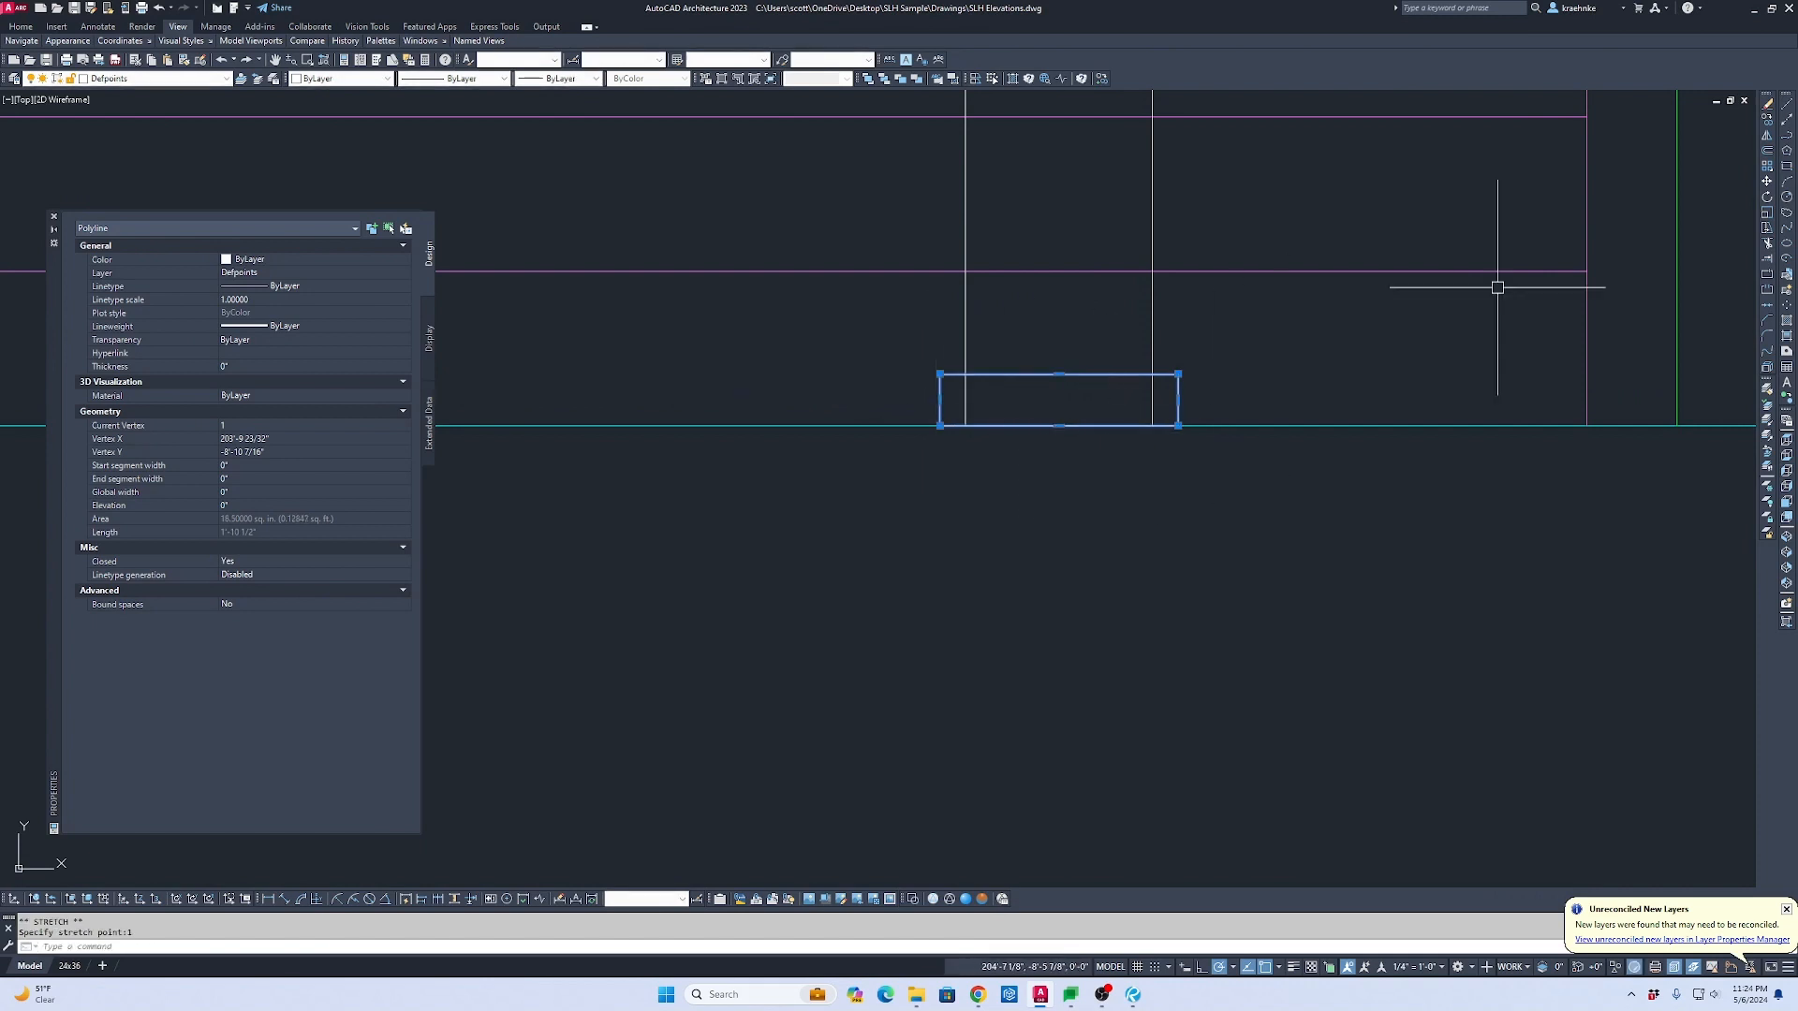
key("Escape")
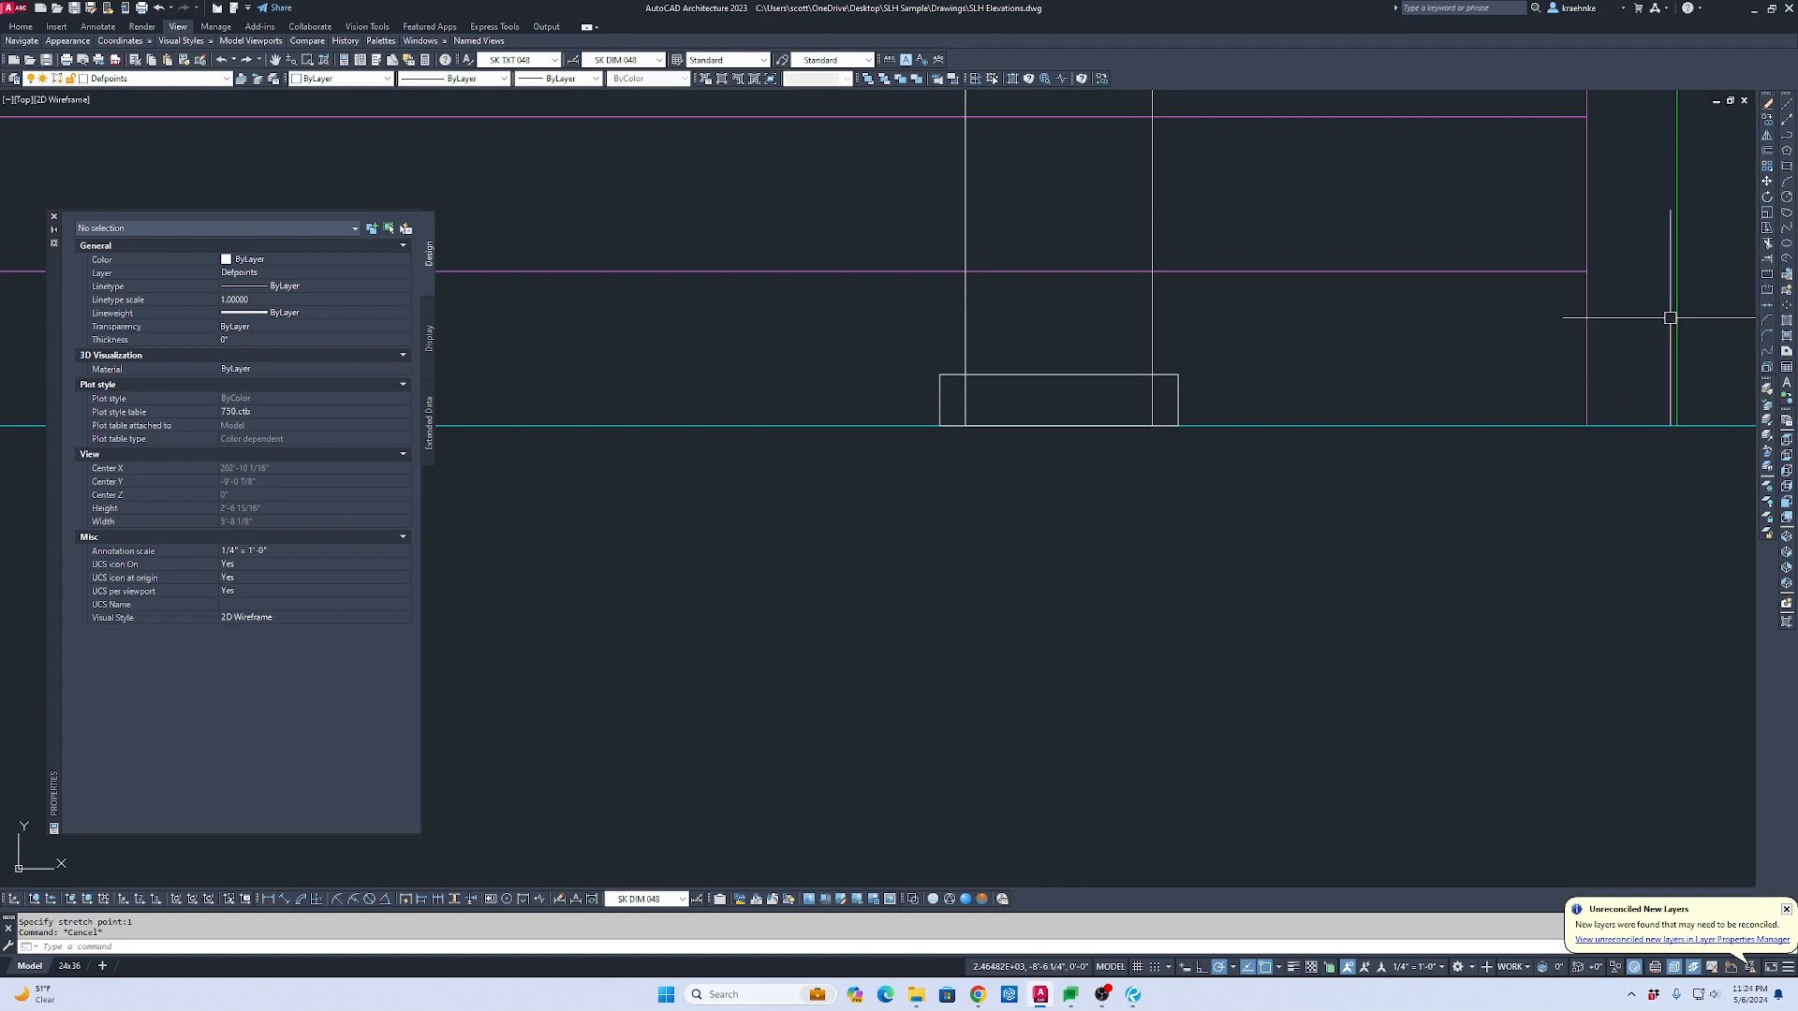
Step: Chamfer both upper corners of the post's base block with 1 inch distances
left_click(1766, 320)
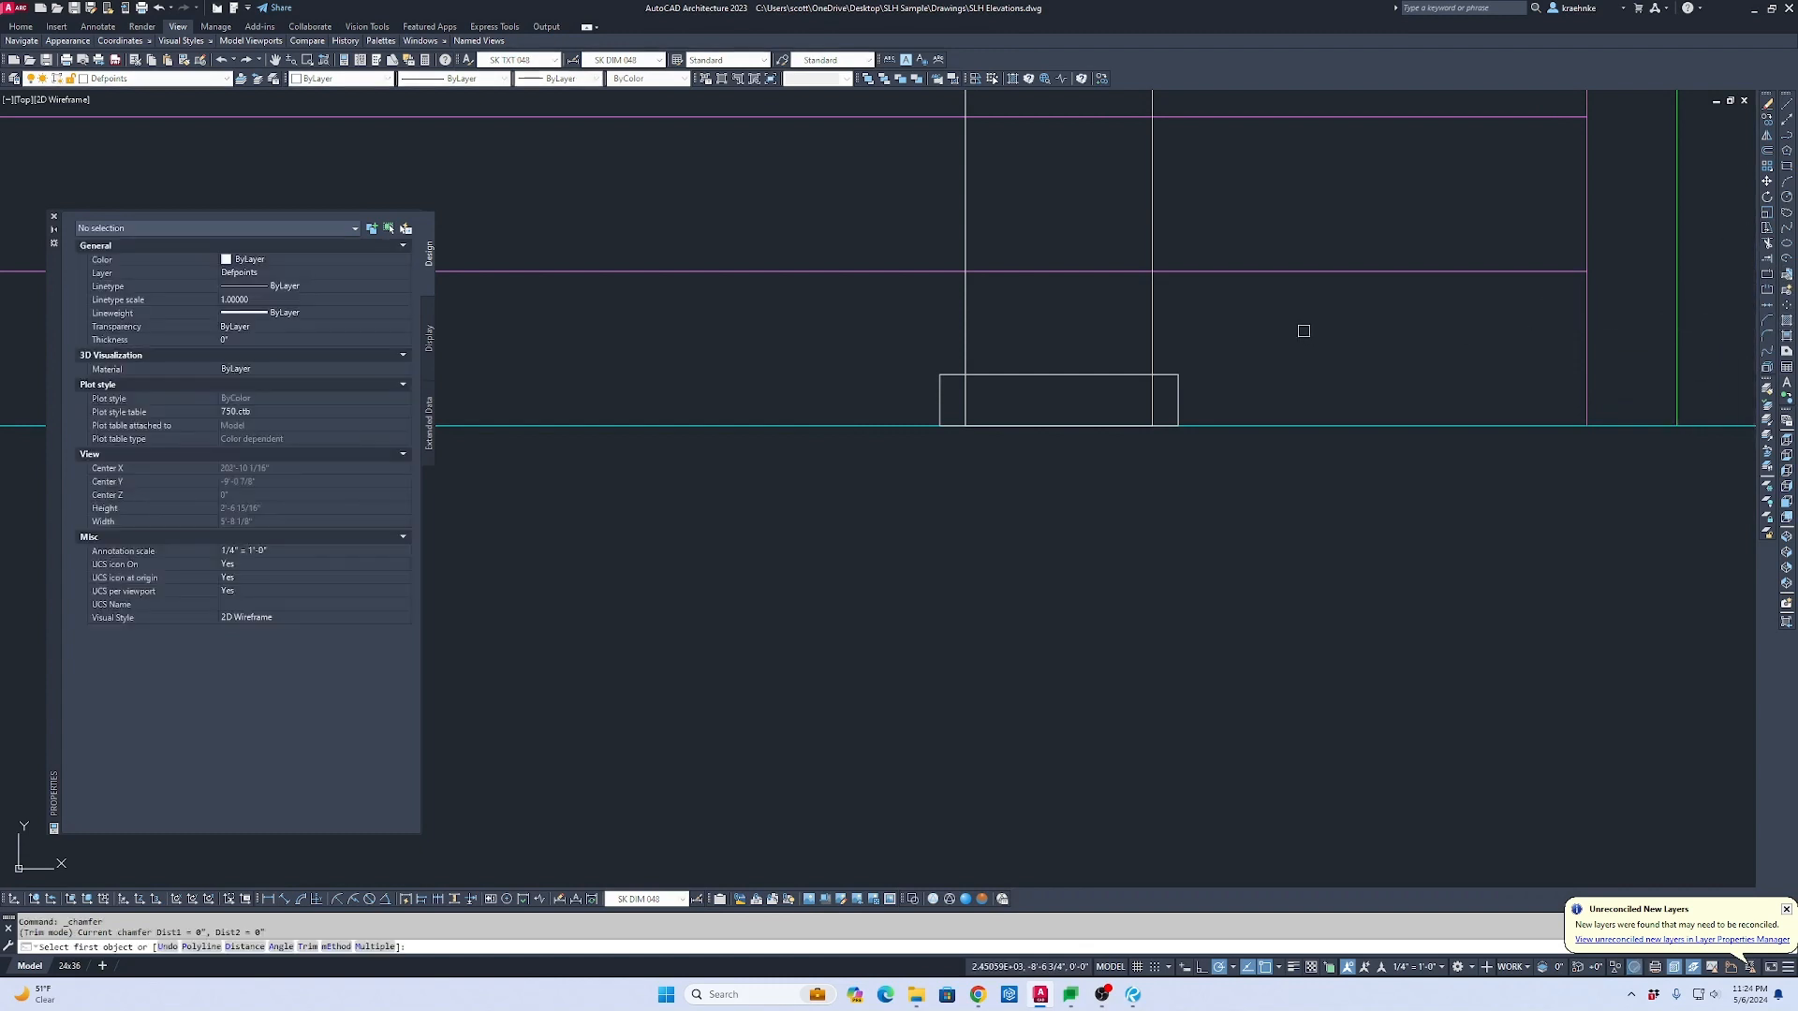
type("d")
key("Return")
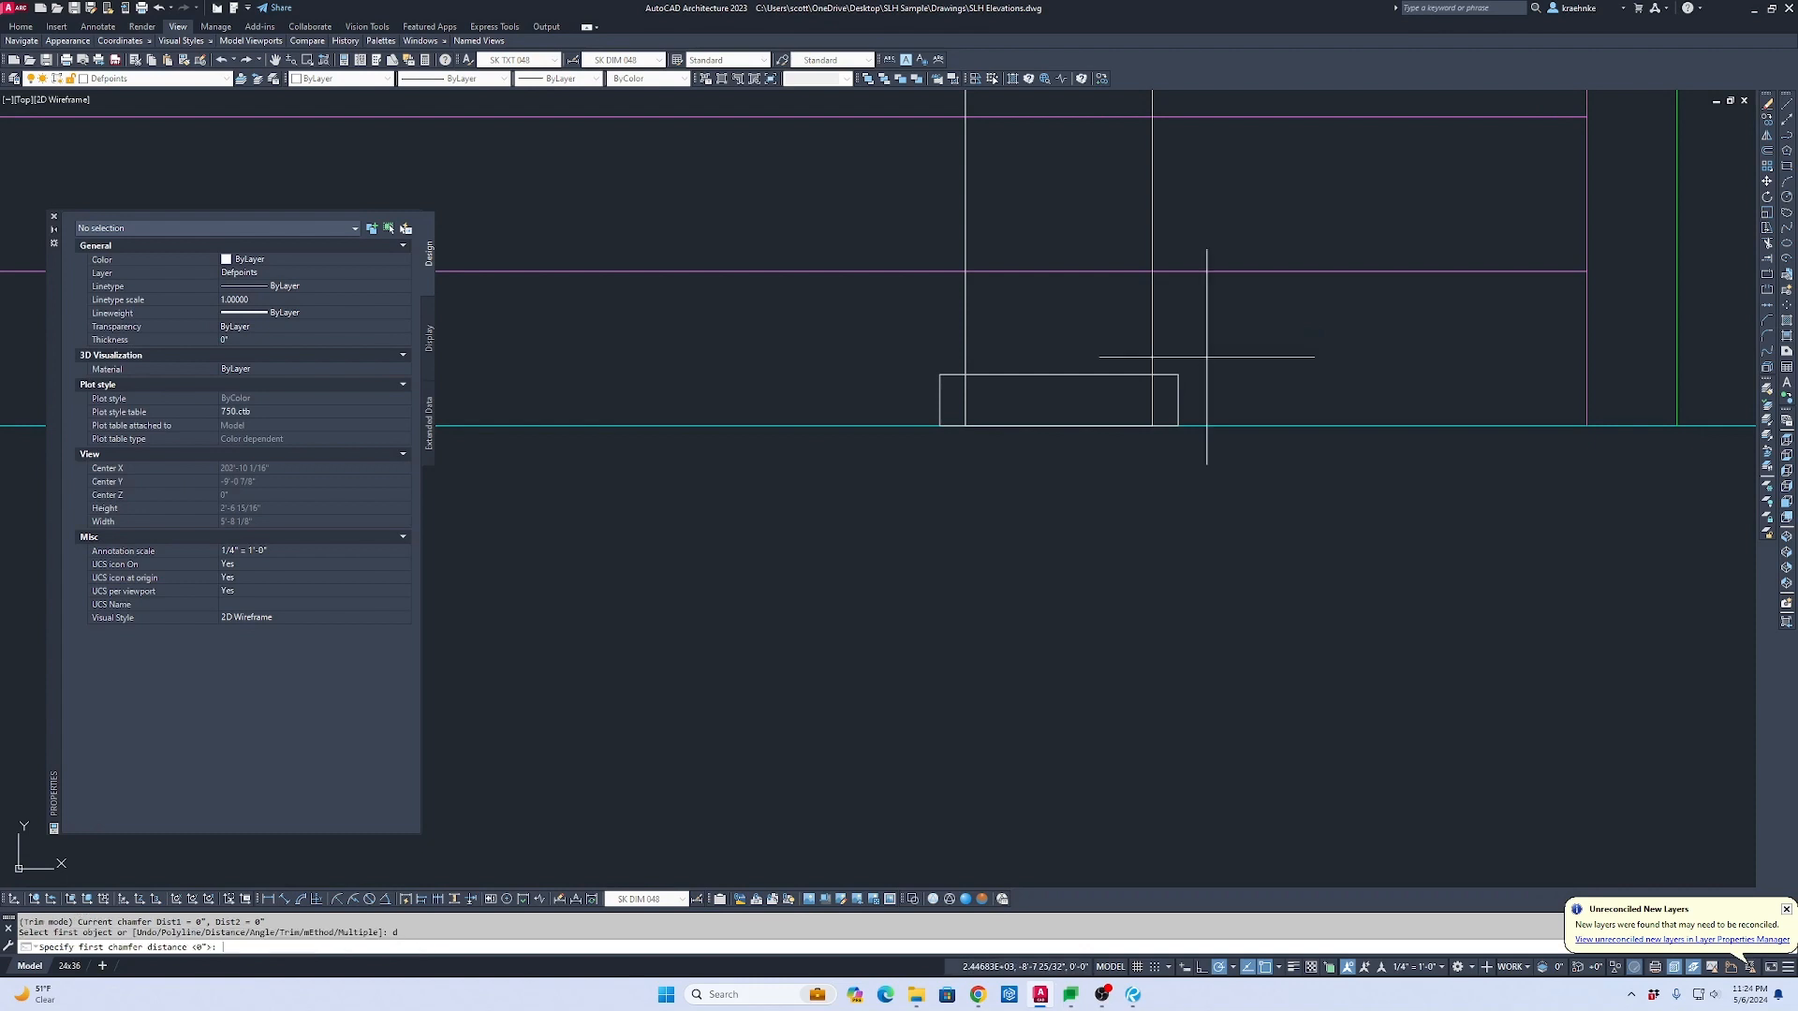
type("1")
key("Return")
type("1")
key("Return")
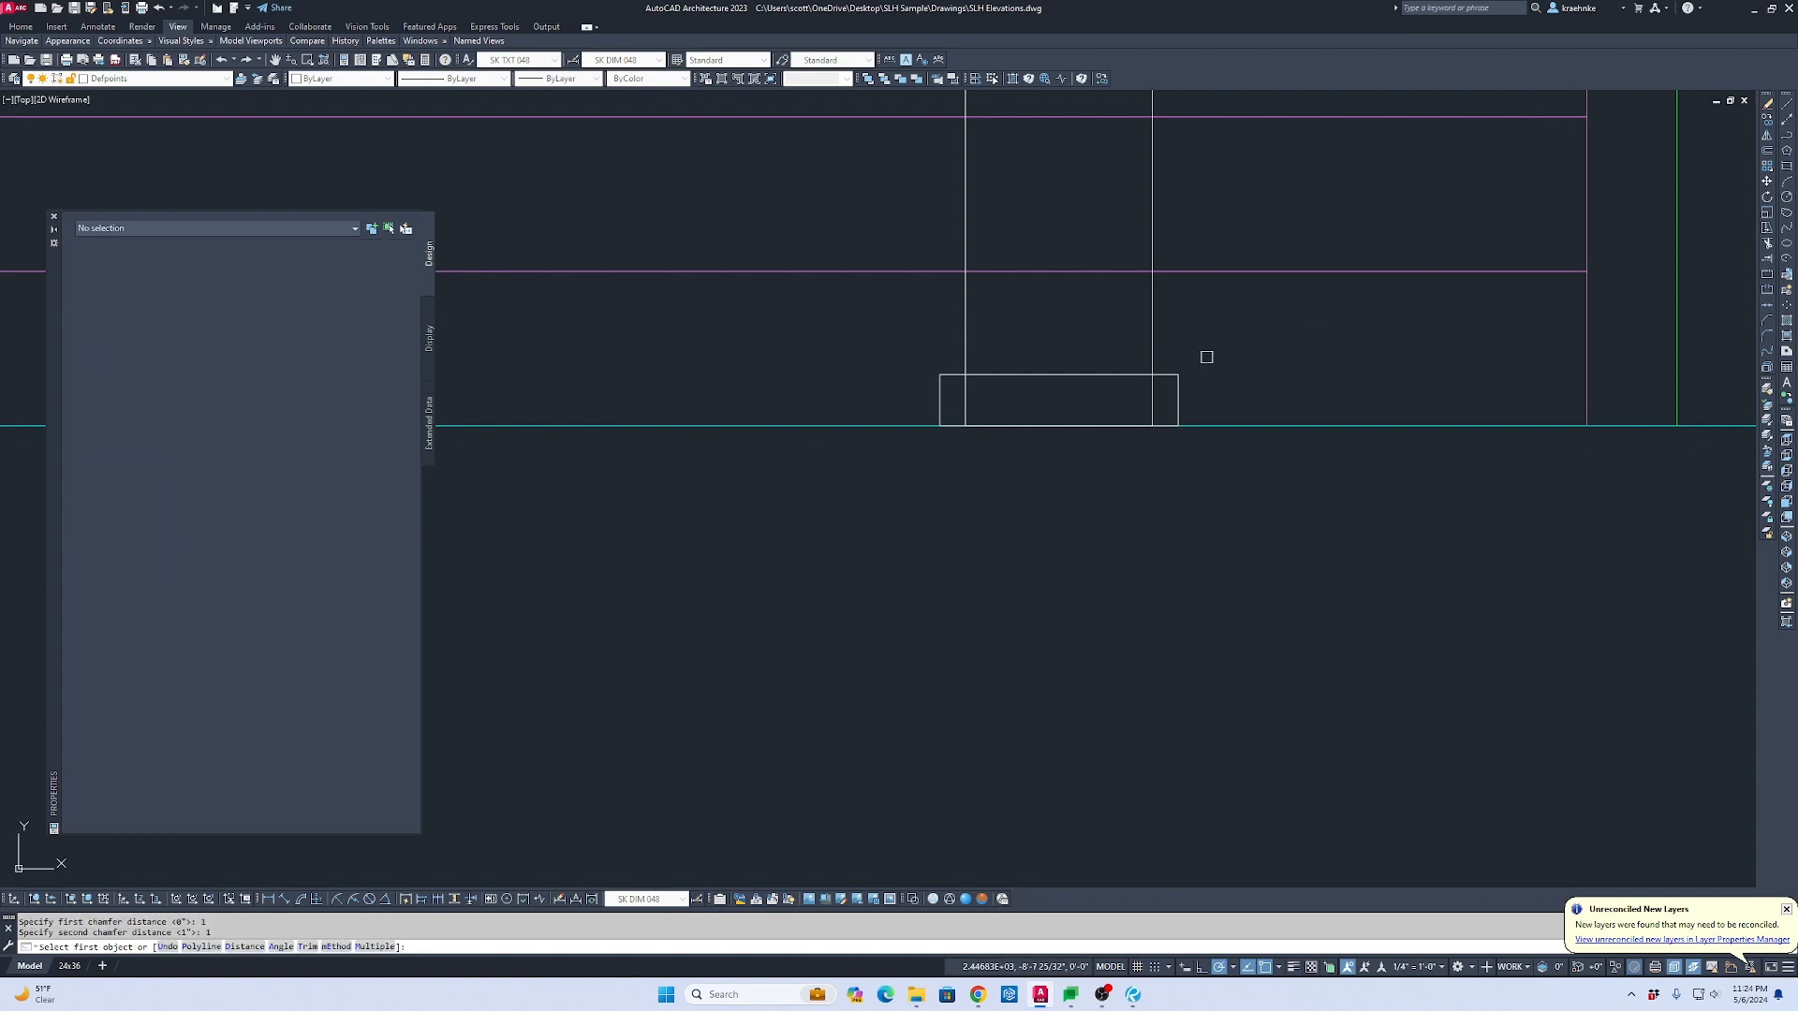
scroll(1171, 370, "up", 4)
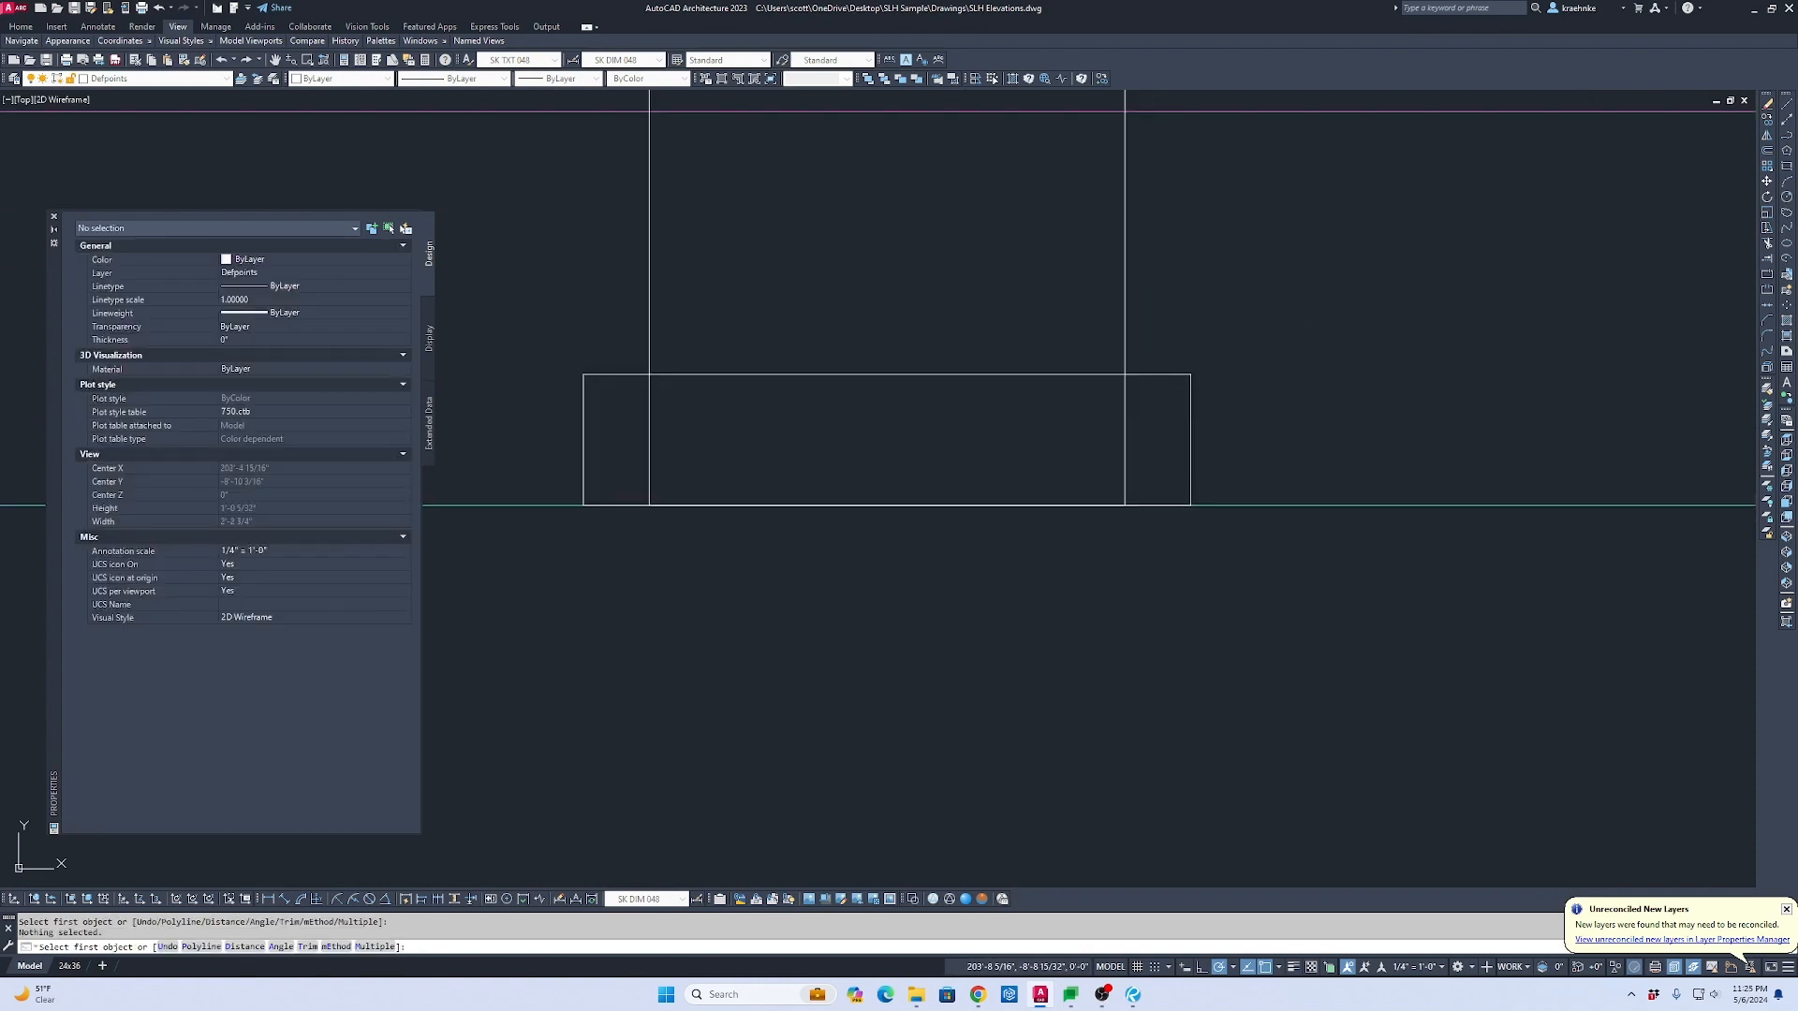
left_click(1115, 374)
left_click(1191, 423)
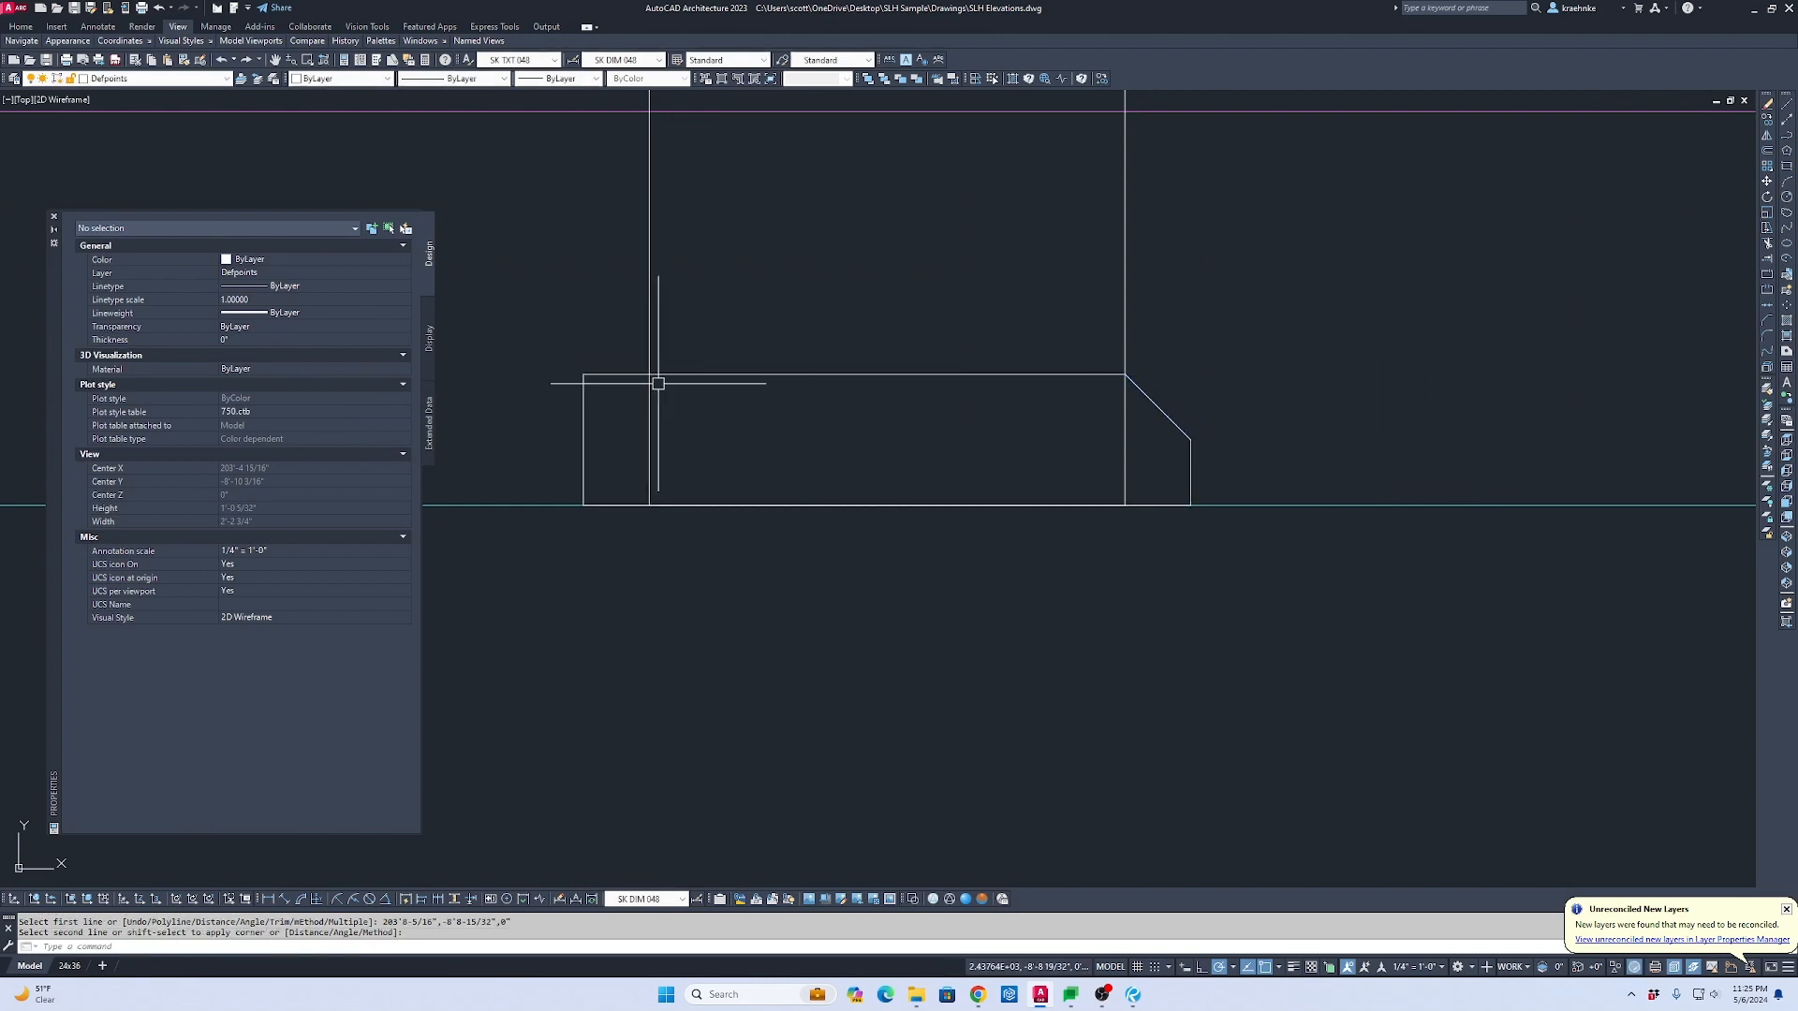
key("Return")
left_click(695, 376)
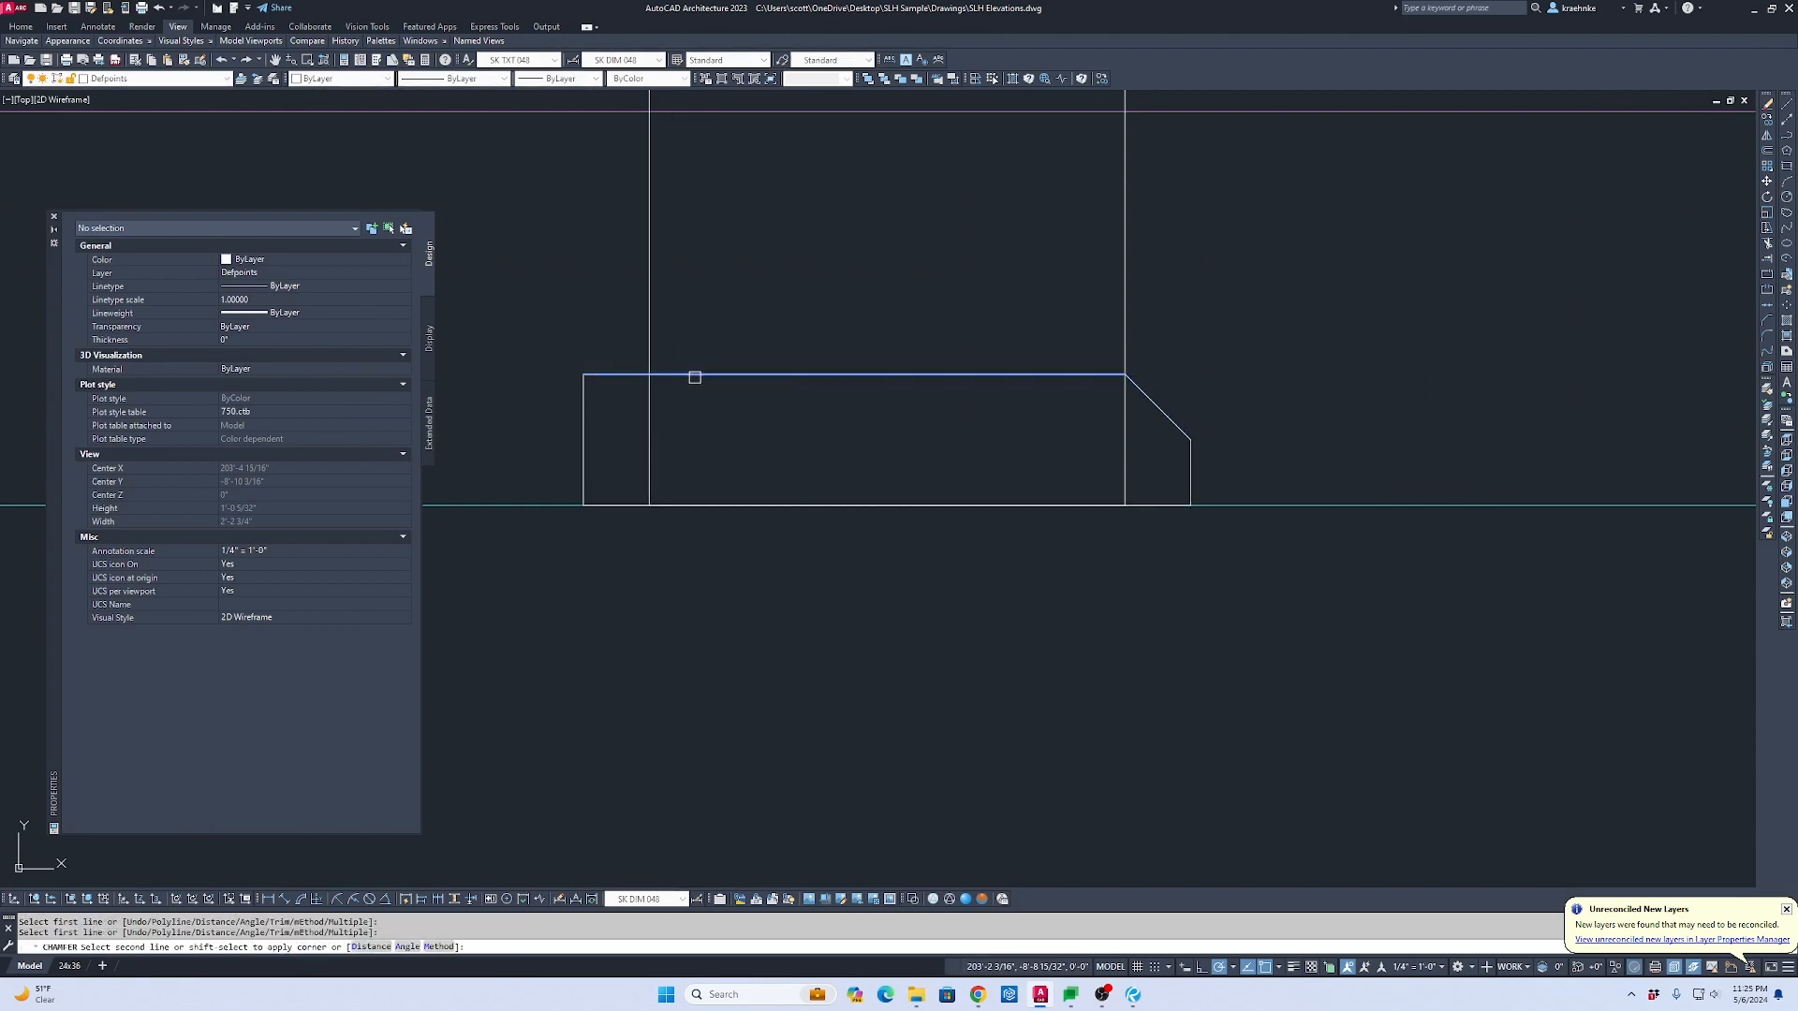
left_click(582, 443)
key("Escape")
Step: Raise the right post's bottom edge to the top of the chamfered base block
left_click(618, 412)
left_click(1126, 350)
left_click(1029, 317)
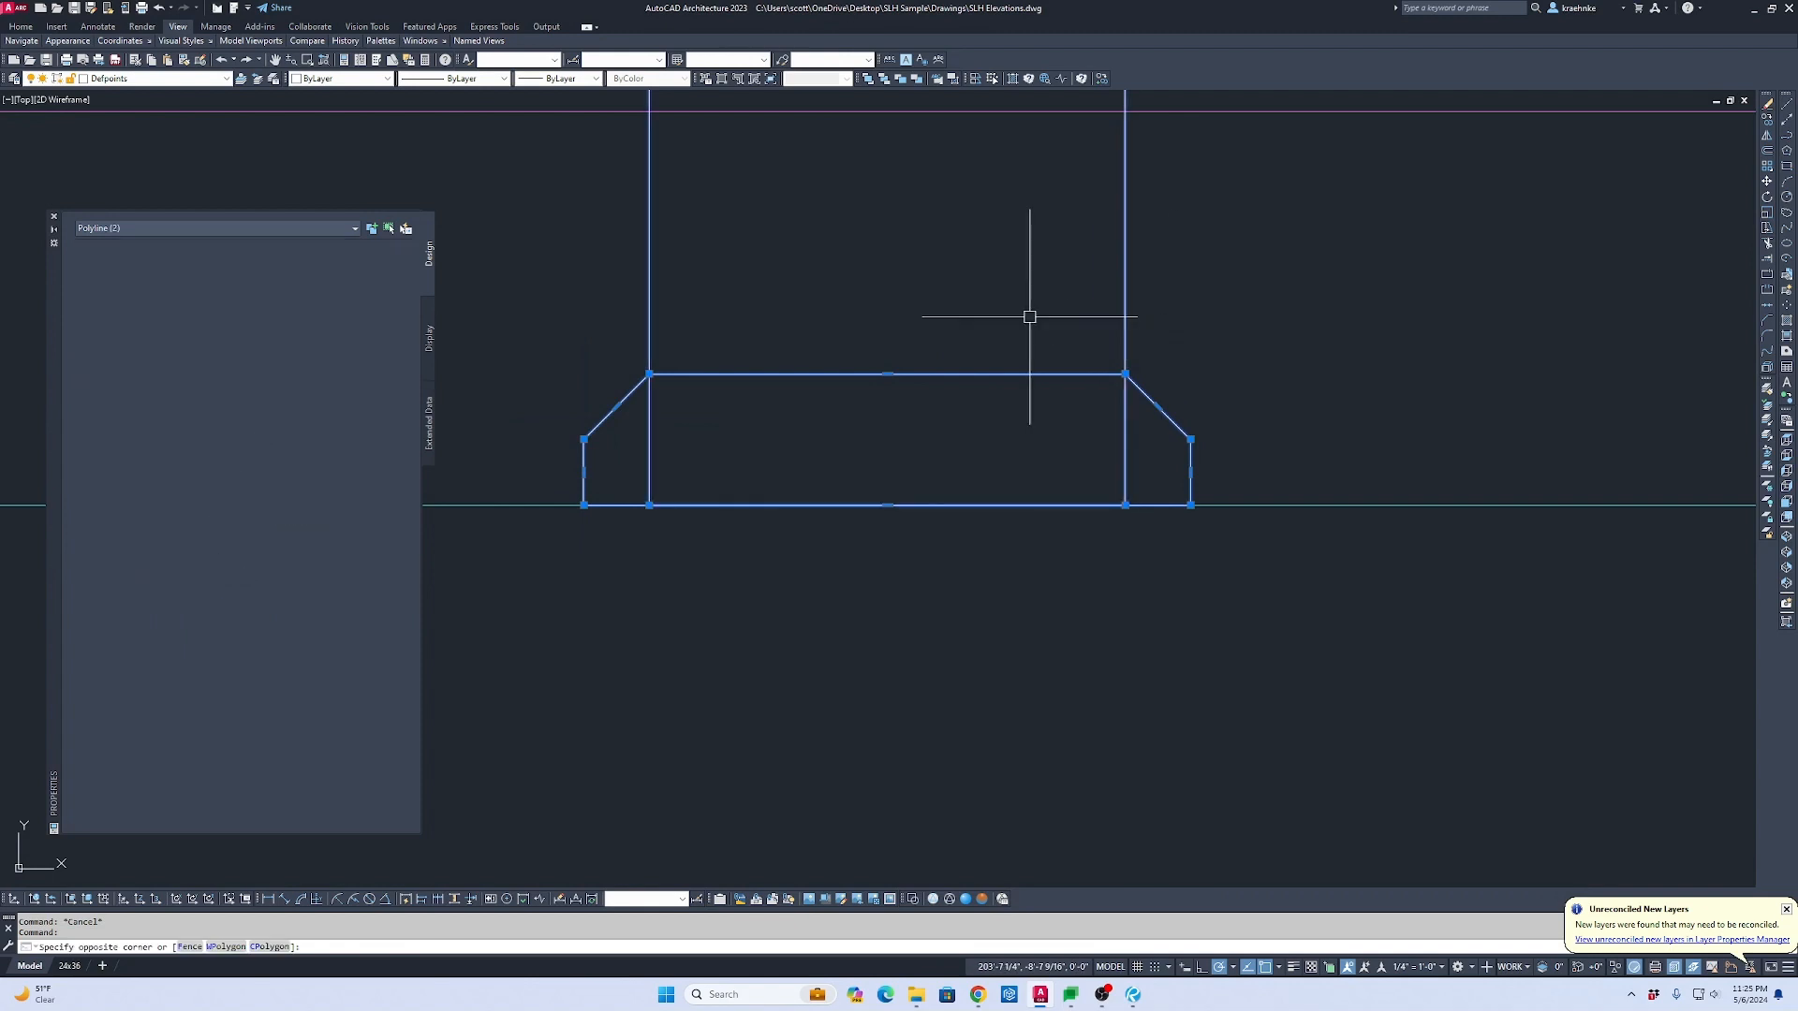
left_click(879, 502)
key("Escape")
left_click(1124, 294)
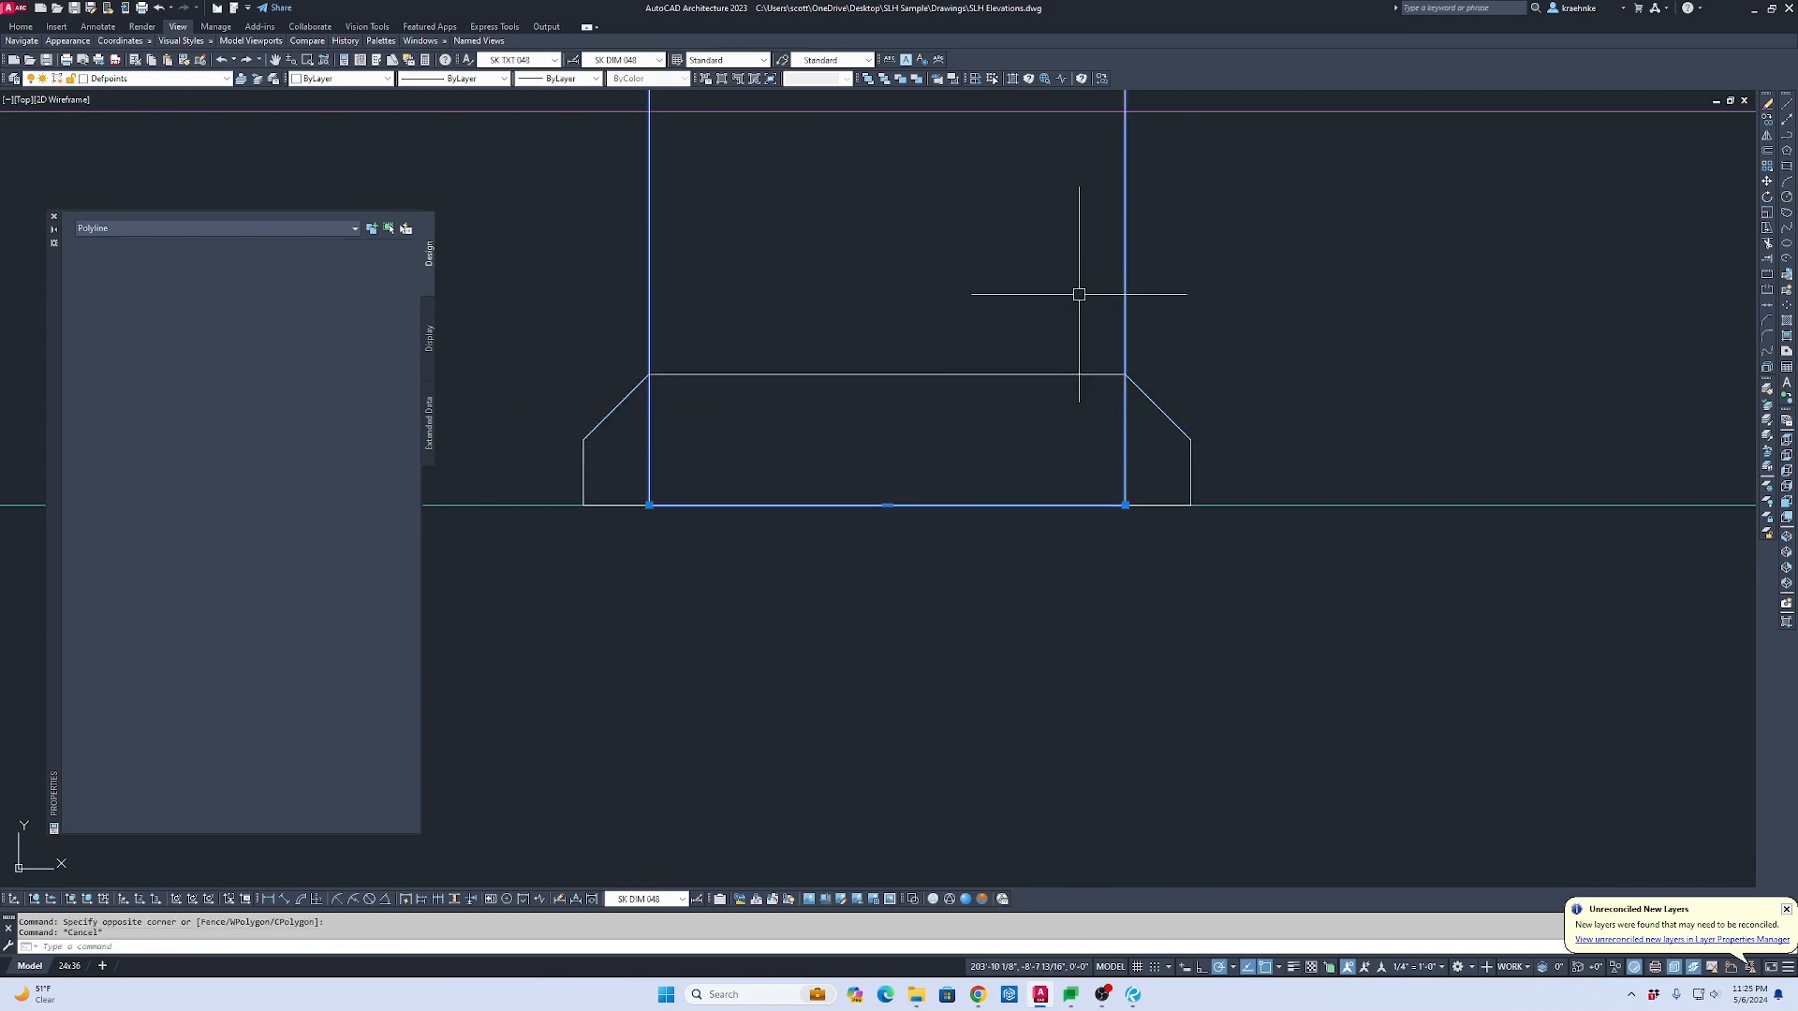
left_click(887, 505)
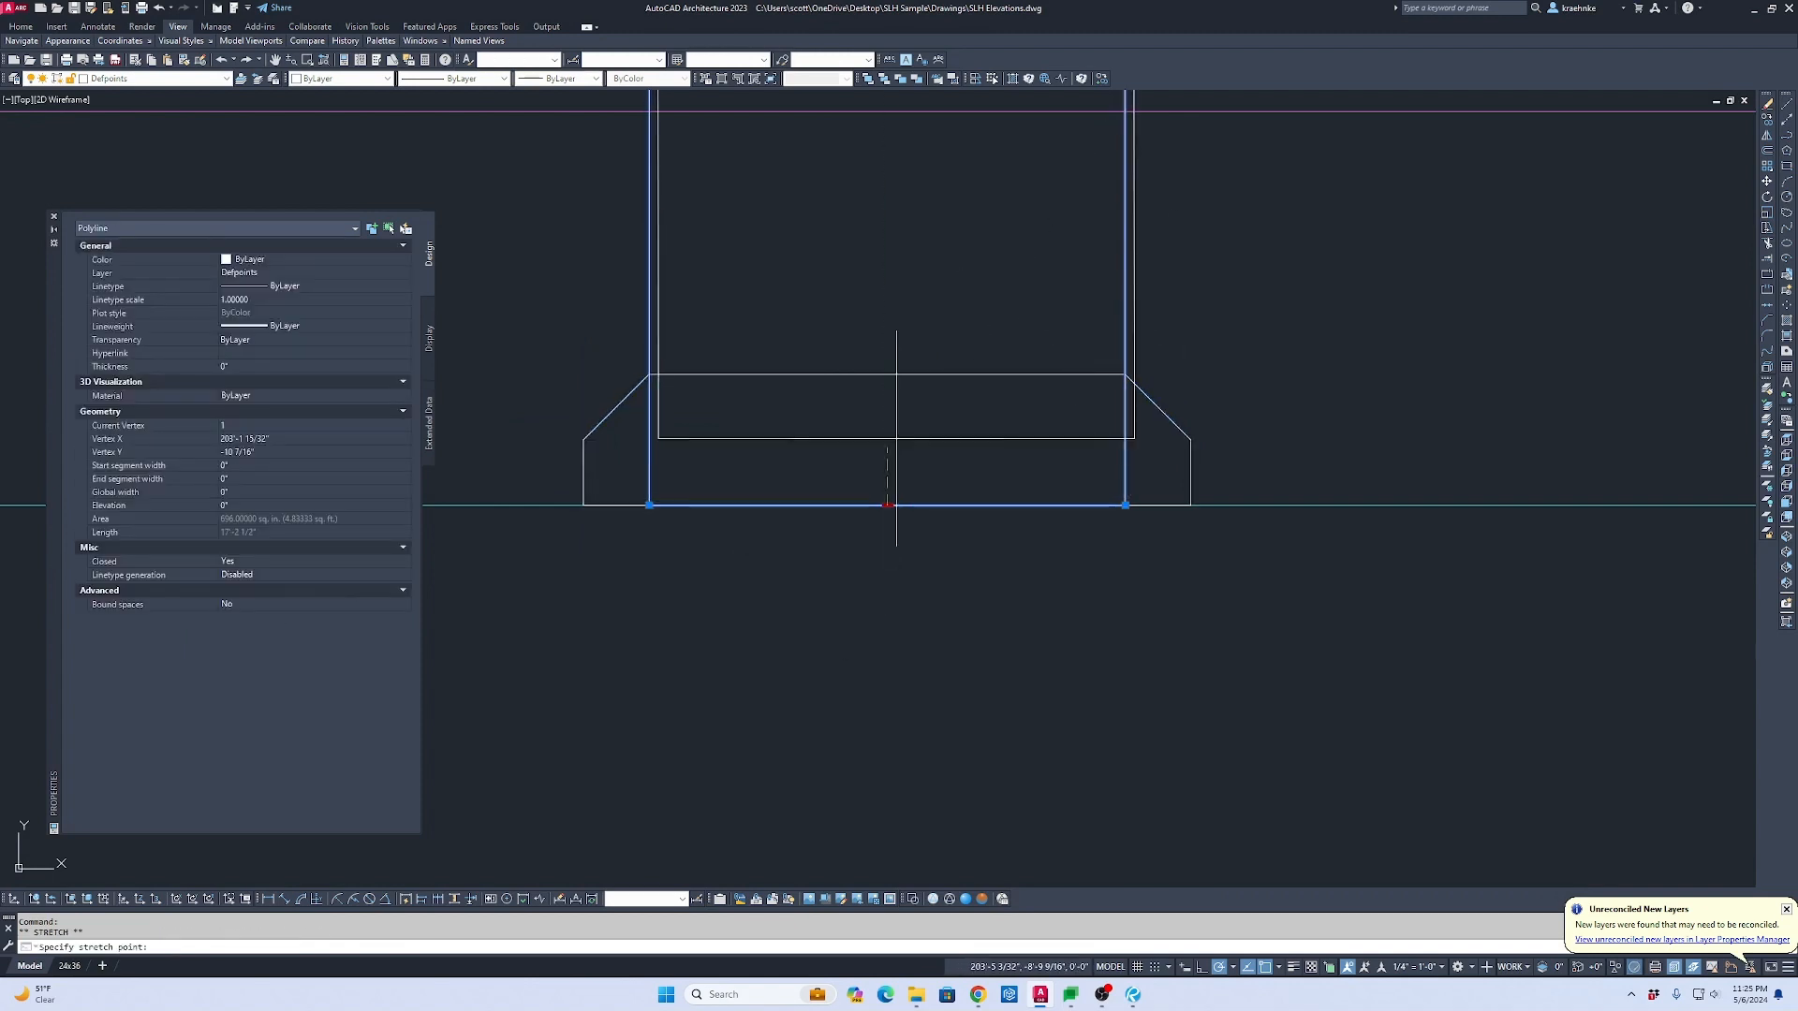
right_click(894, 382)
key("Escape")
left_click(886, 373)
scroll(965, 400, "down", 4)
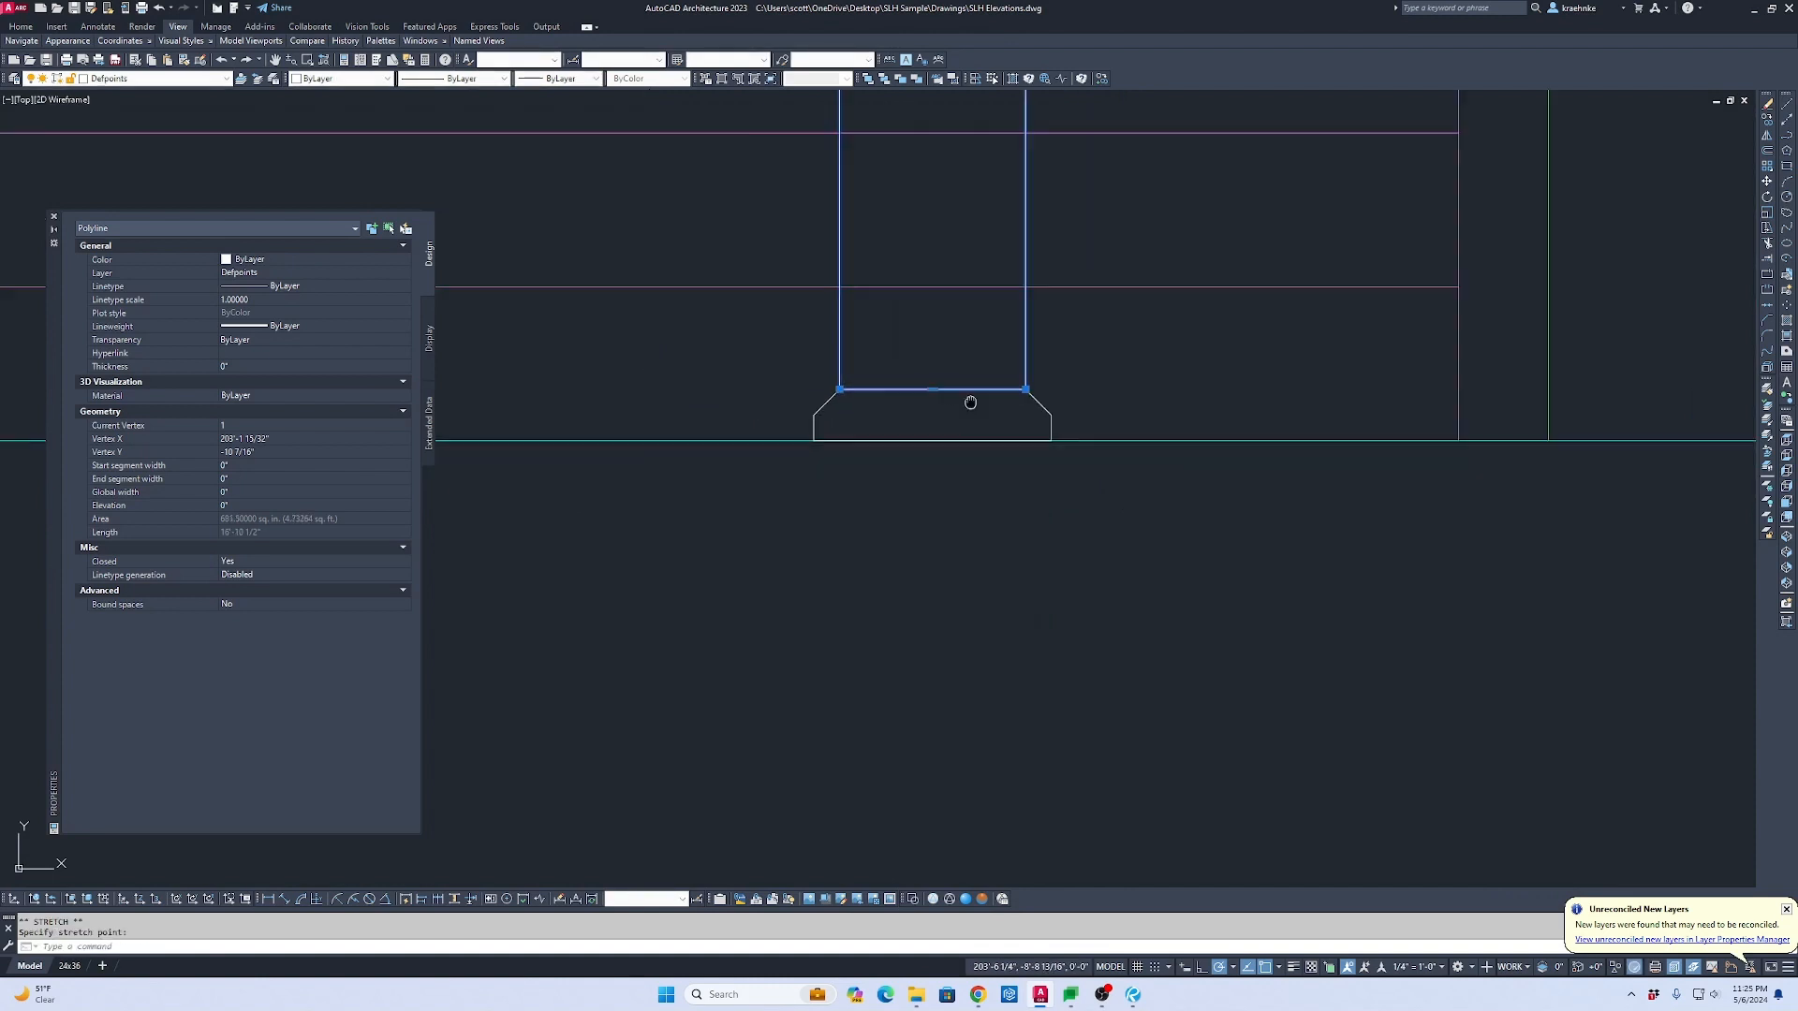
scroll(1100, 541, "down", 6)
scroll(1227, 560, "down", 2)
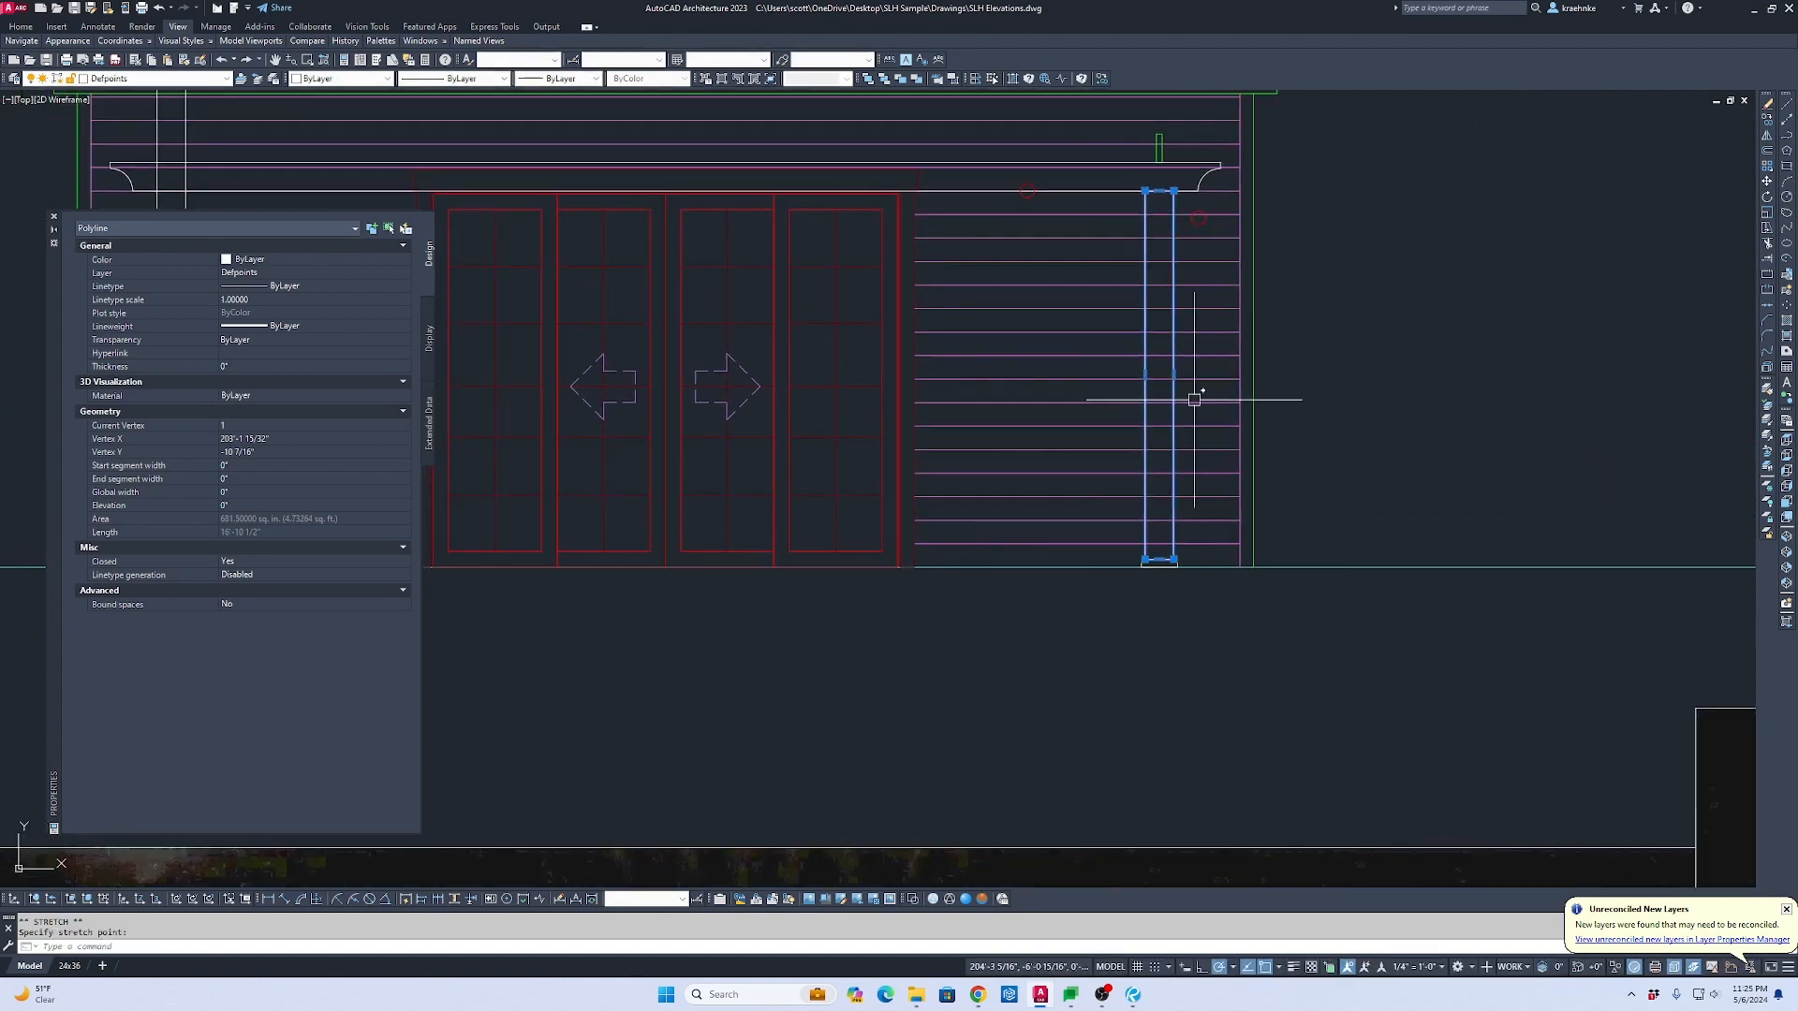
scroll(1137, 234, "up", 5)
key("Escape")
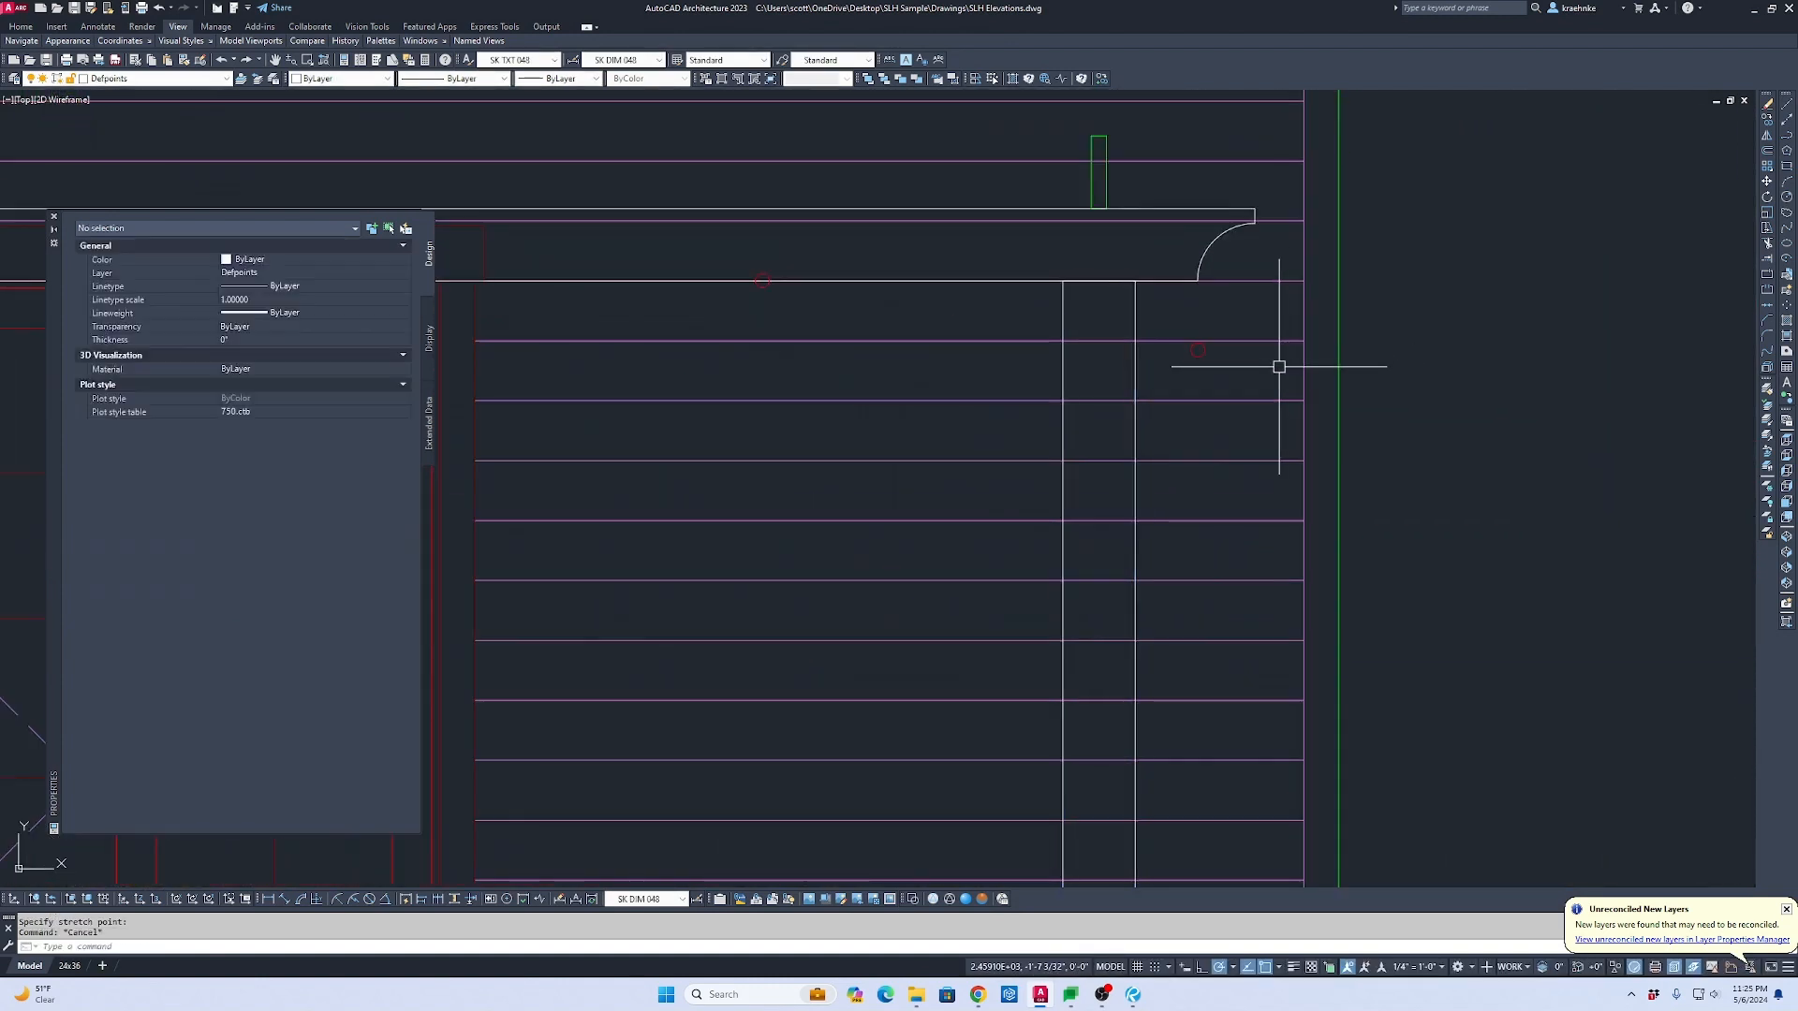
Step: Regenerate the drawing display
key("ctrl+a")
key("Escape")
type("re")
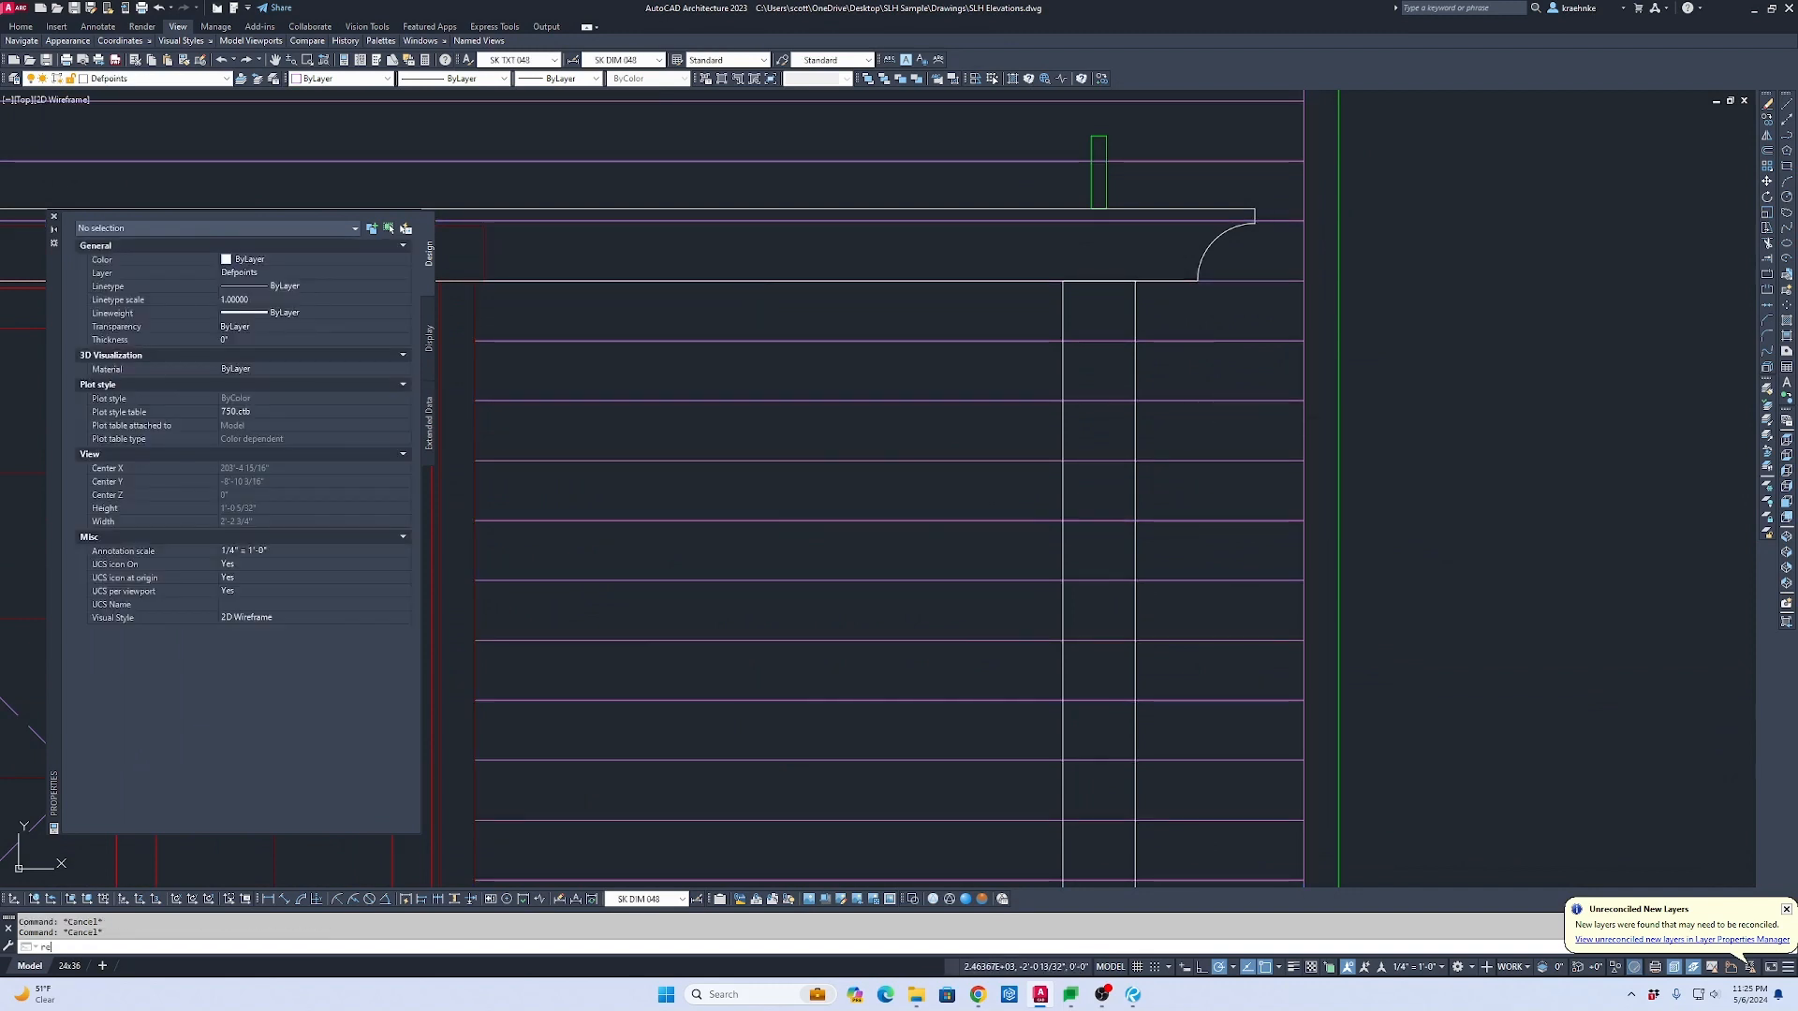
key("Return")
Step: Copy the right post from its top inner corner to the left post's outer guide line at the beam's underside
scroll(948, 328, "down", 6)
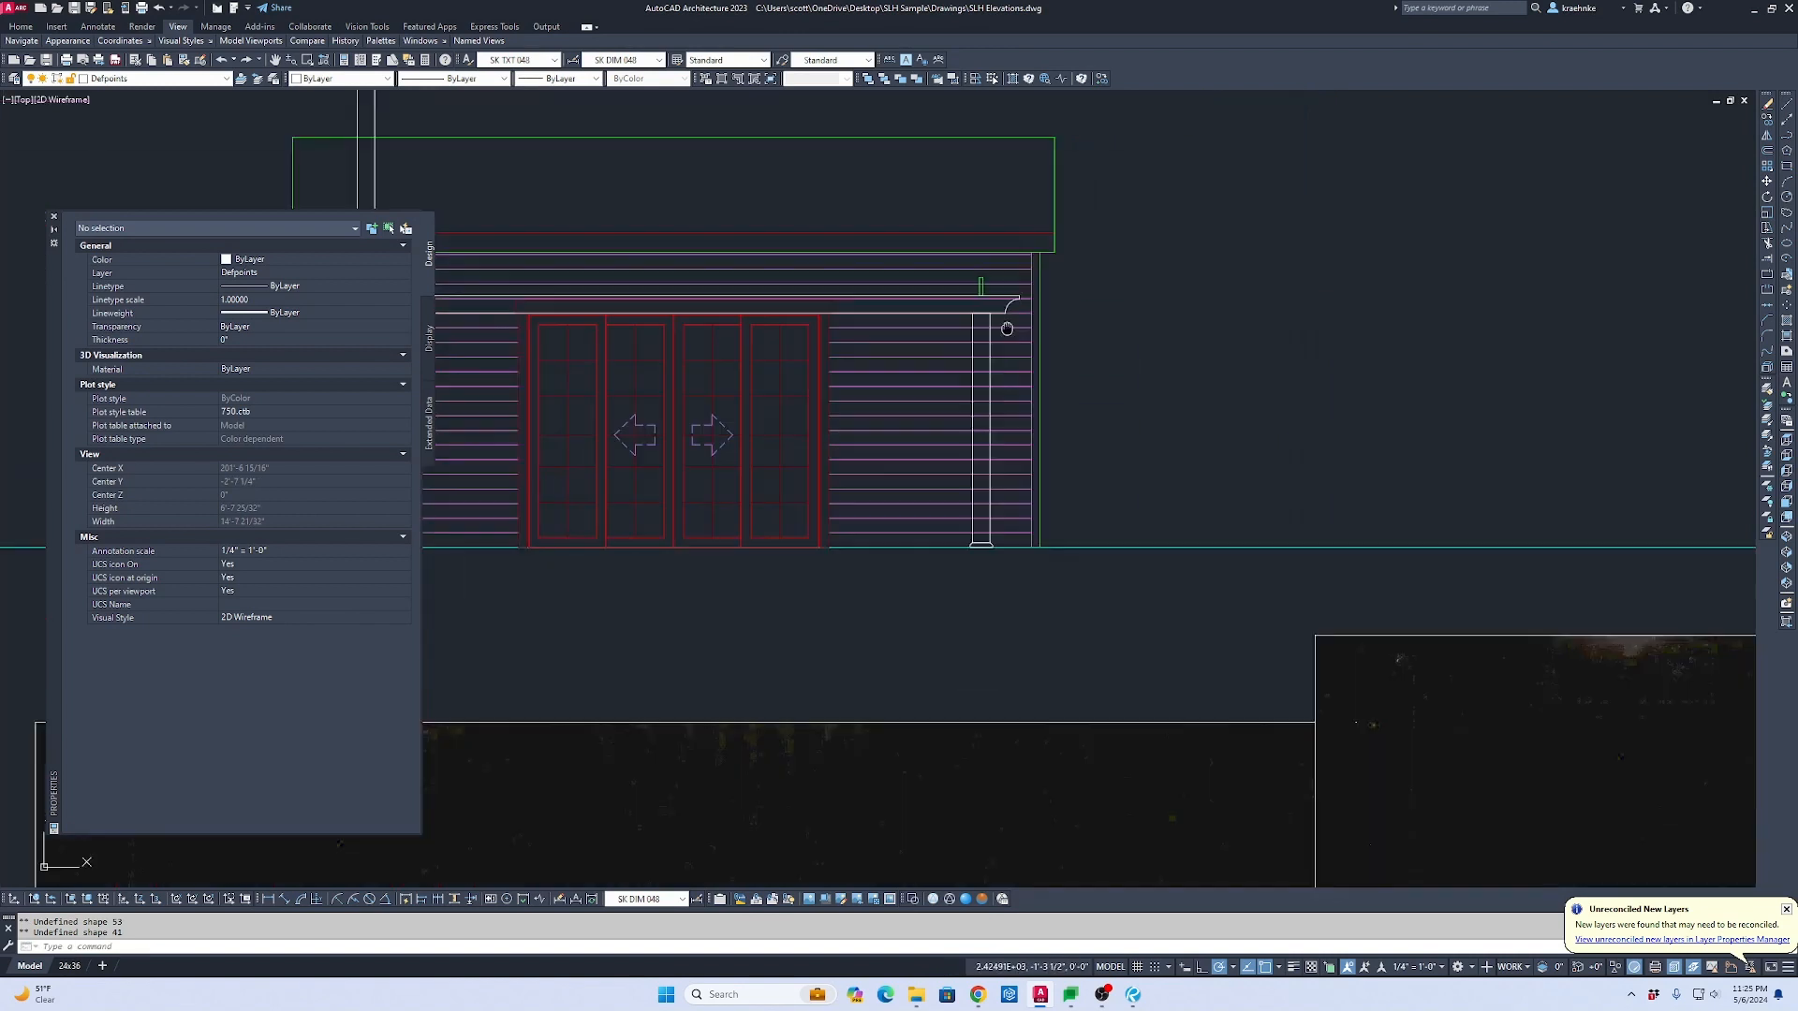
middle_click_drag(1007, 325, 1376, 381)
scroll(1379, 383, "up", 2)
left_click(1379, 383)
type("c")
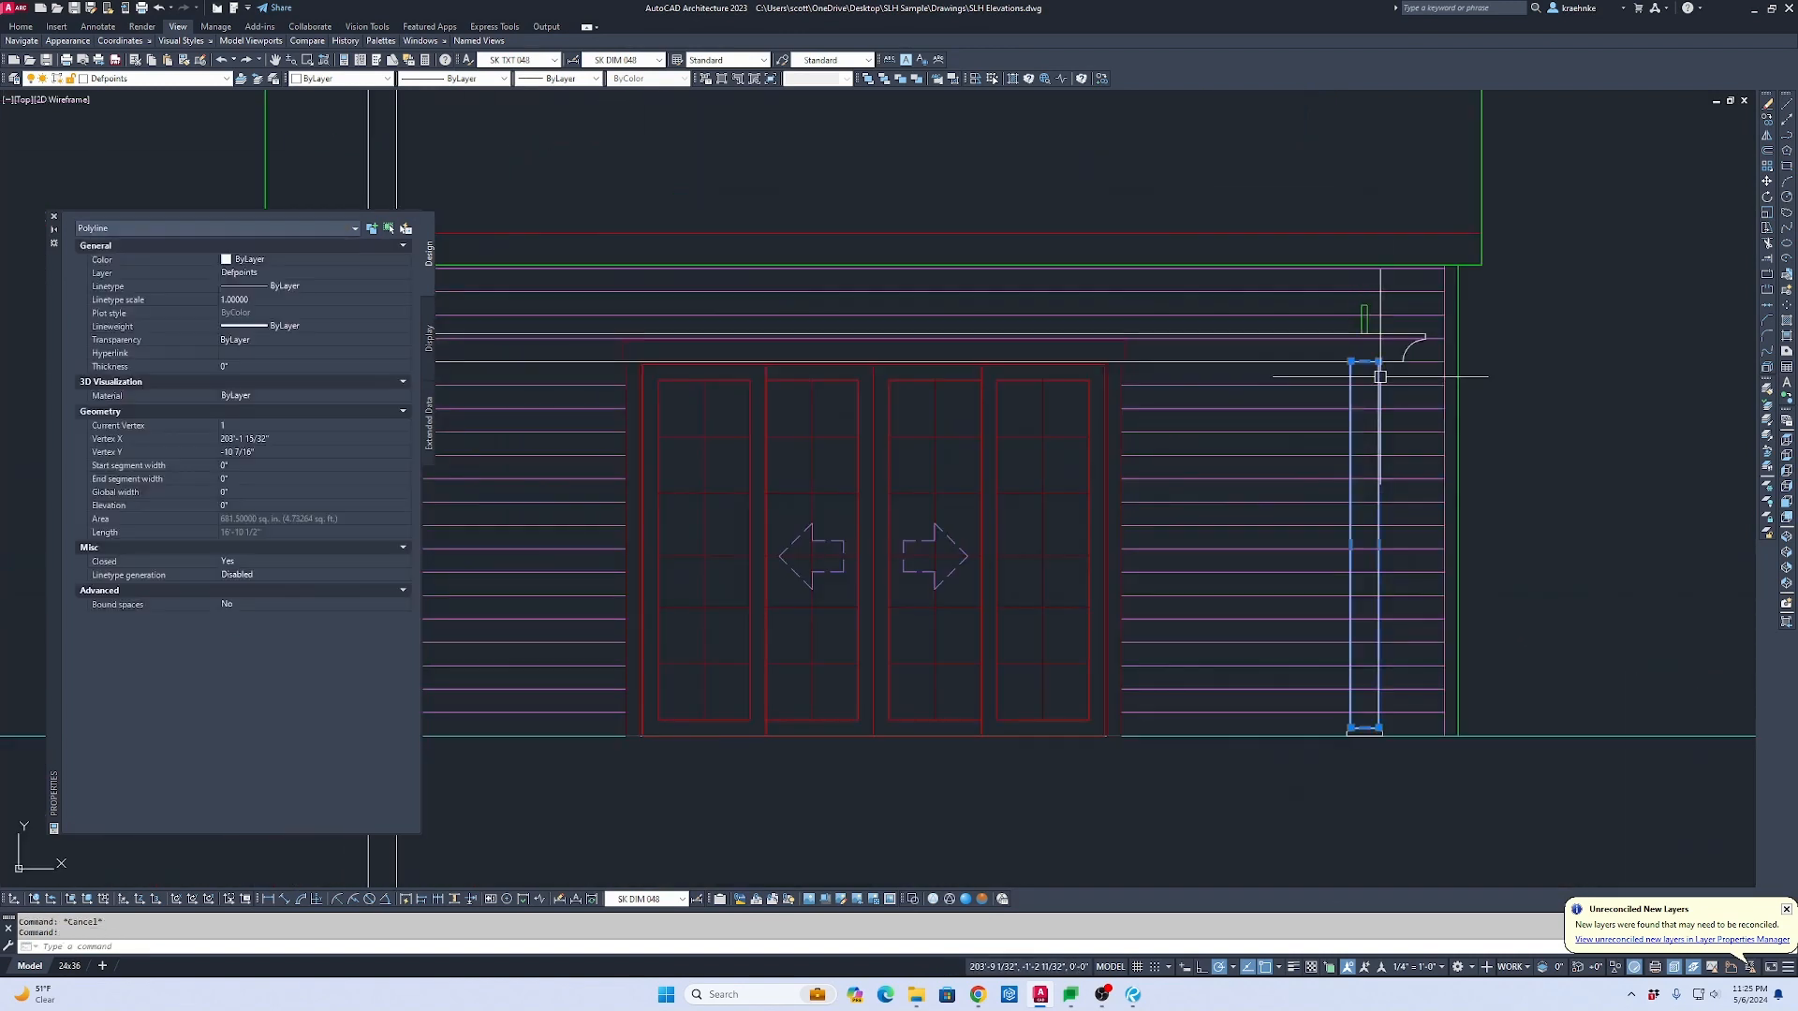
key("Return")
scroll(1365, 374, "up", 2)
left_click(1348, 354)
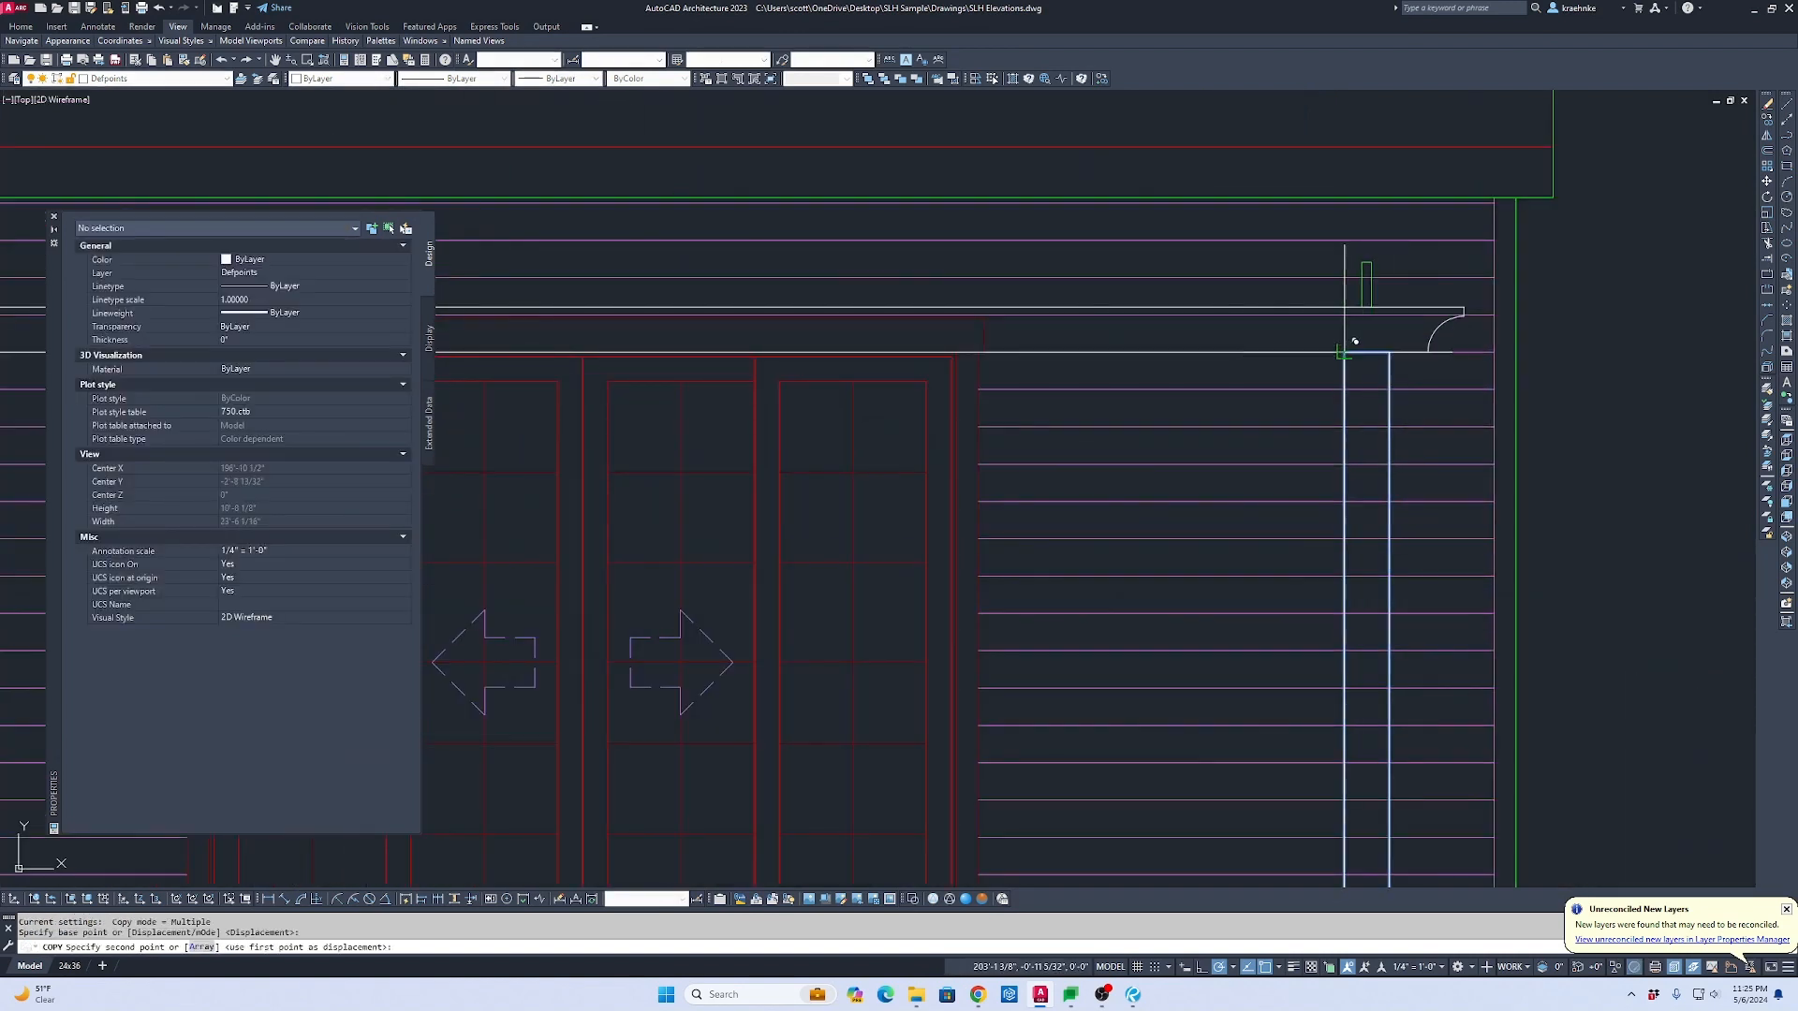
scroll(1217, 365, "down", 5)
scroll(967, 370, "up", 5)
left_click(965, 373)
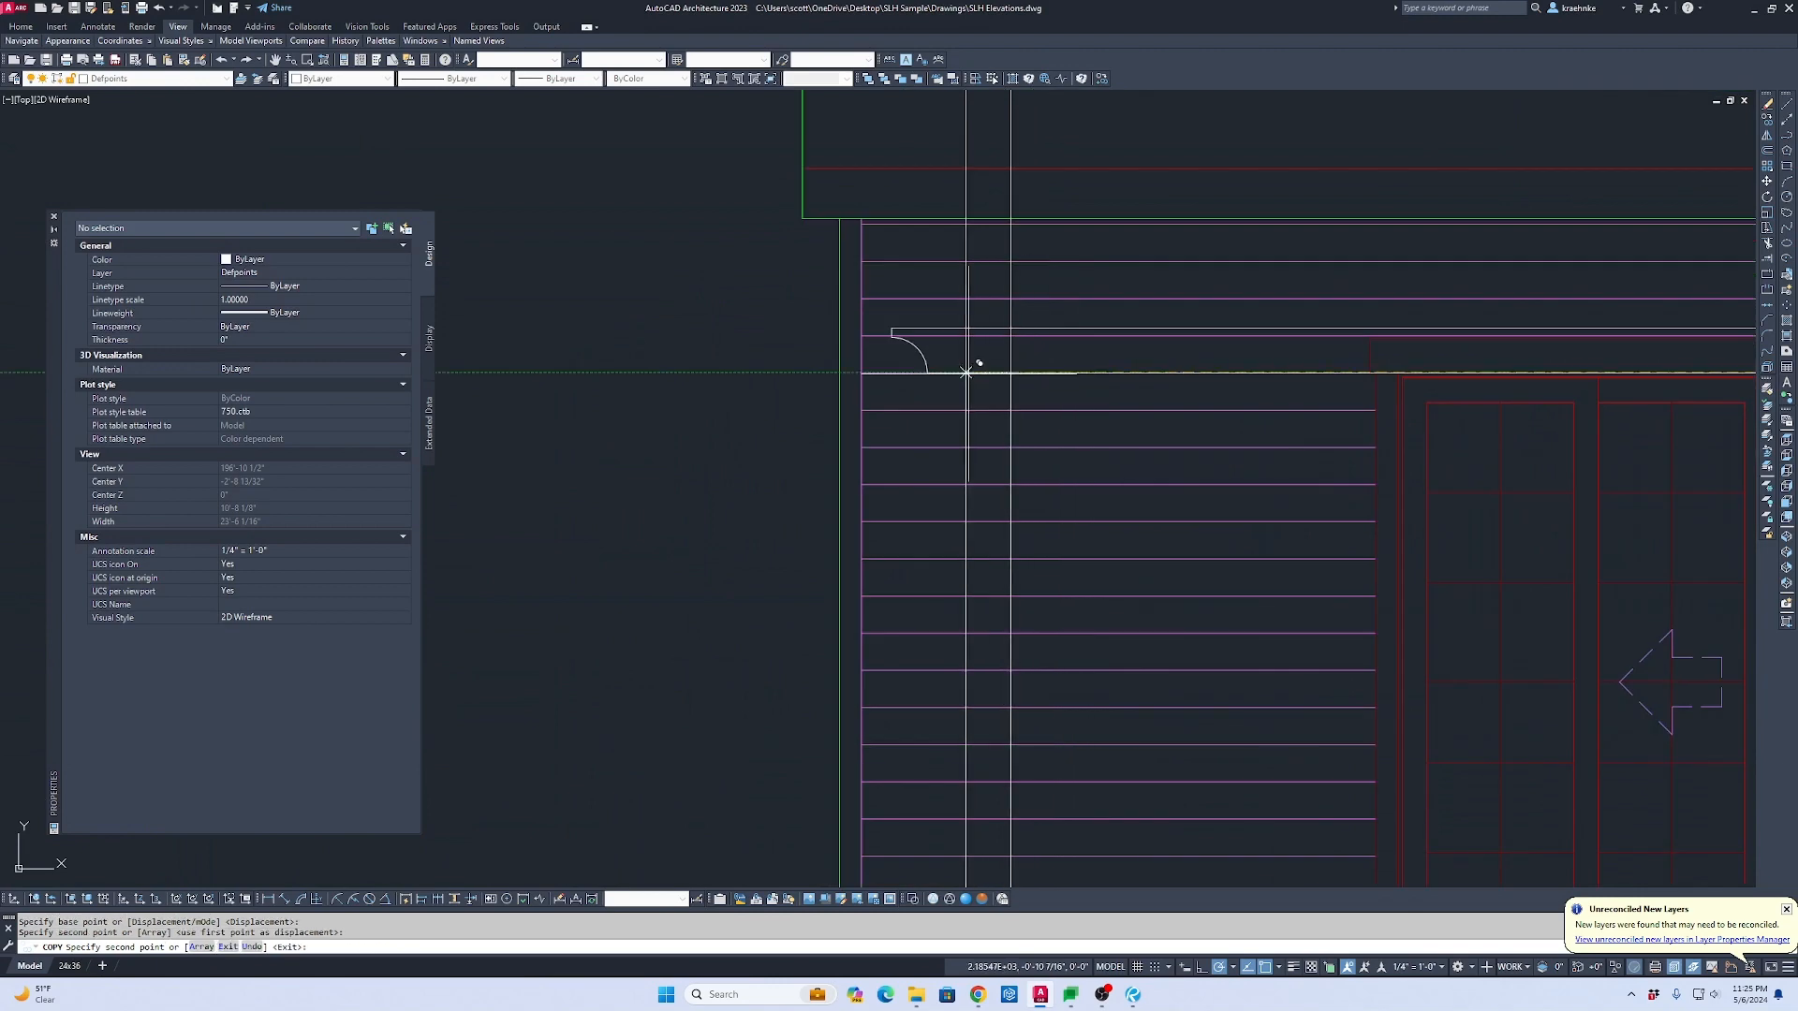
key("Escape")
scroll(994, 333, "down", 3)
key("Escape")
scroll(998, 332, "up", 1)
left_click(1046, 185)
key("Escape")
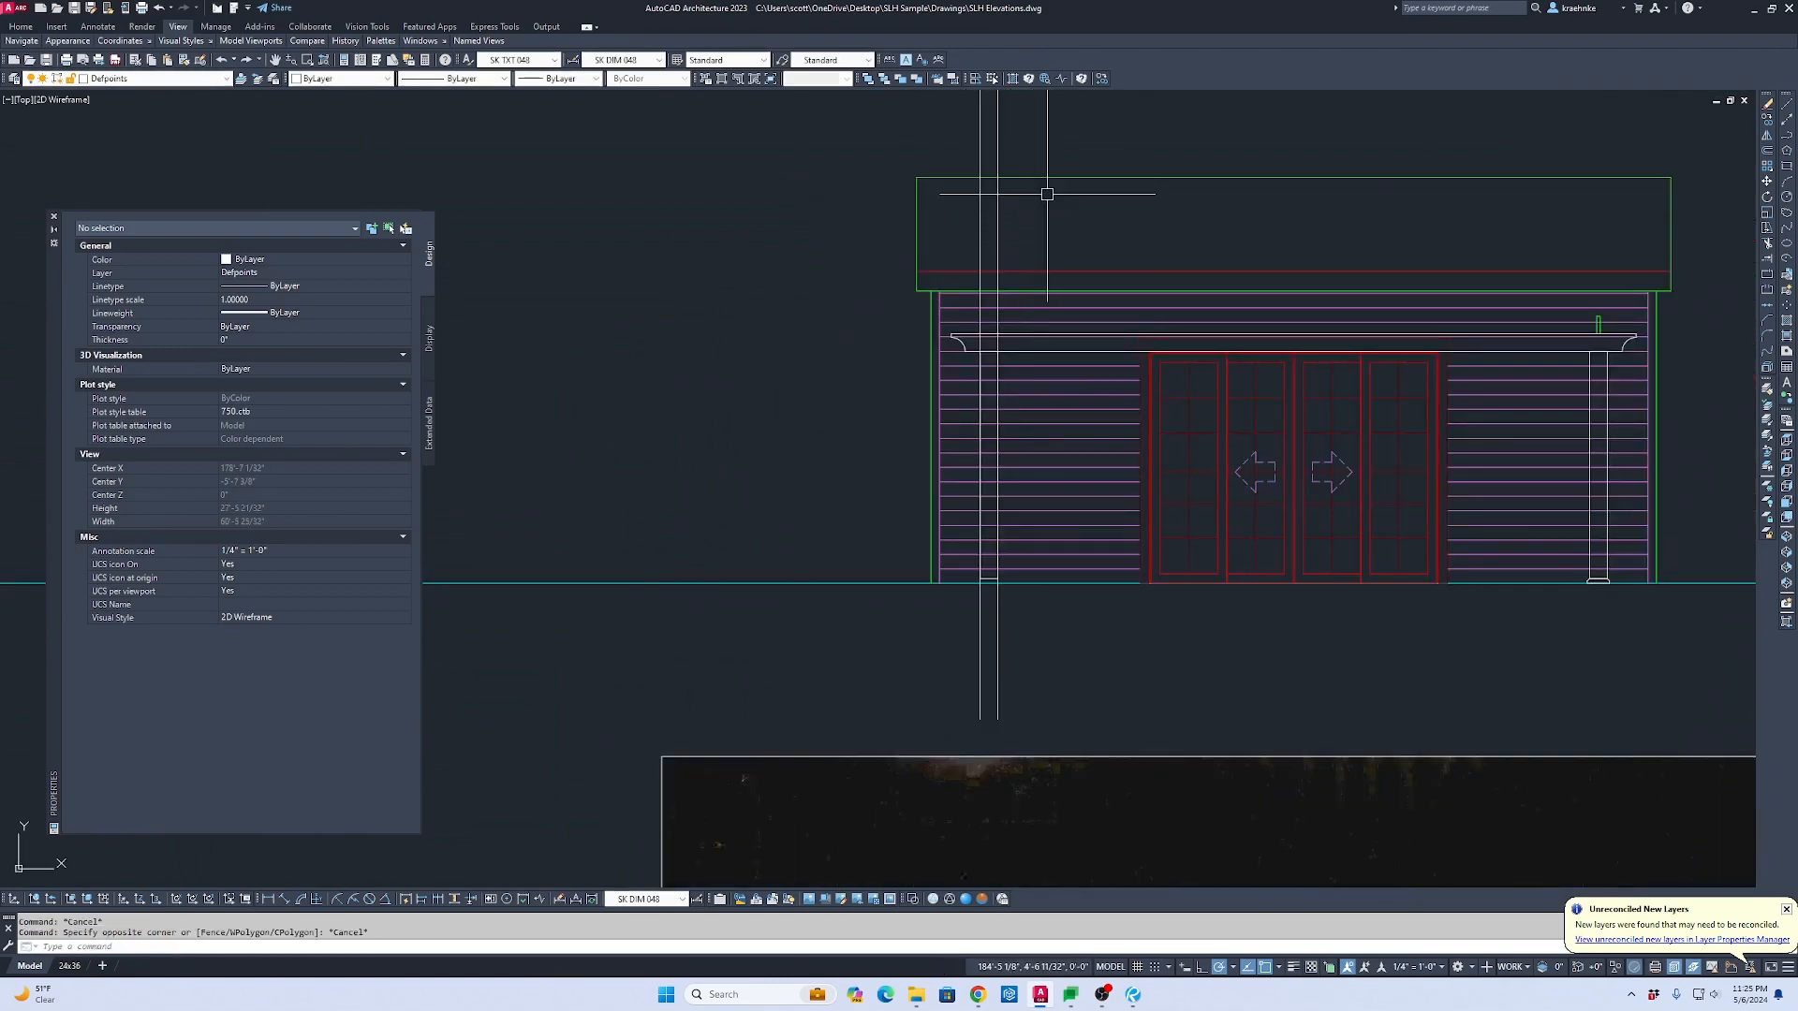
Step: Erase the two vertical guide lines running through the left post of the pool elevation
middle_click_drag(1049, 193, 1029, 250)
left_click(1028, 177)
left_click(867, 172)
key("Delete")
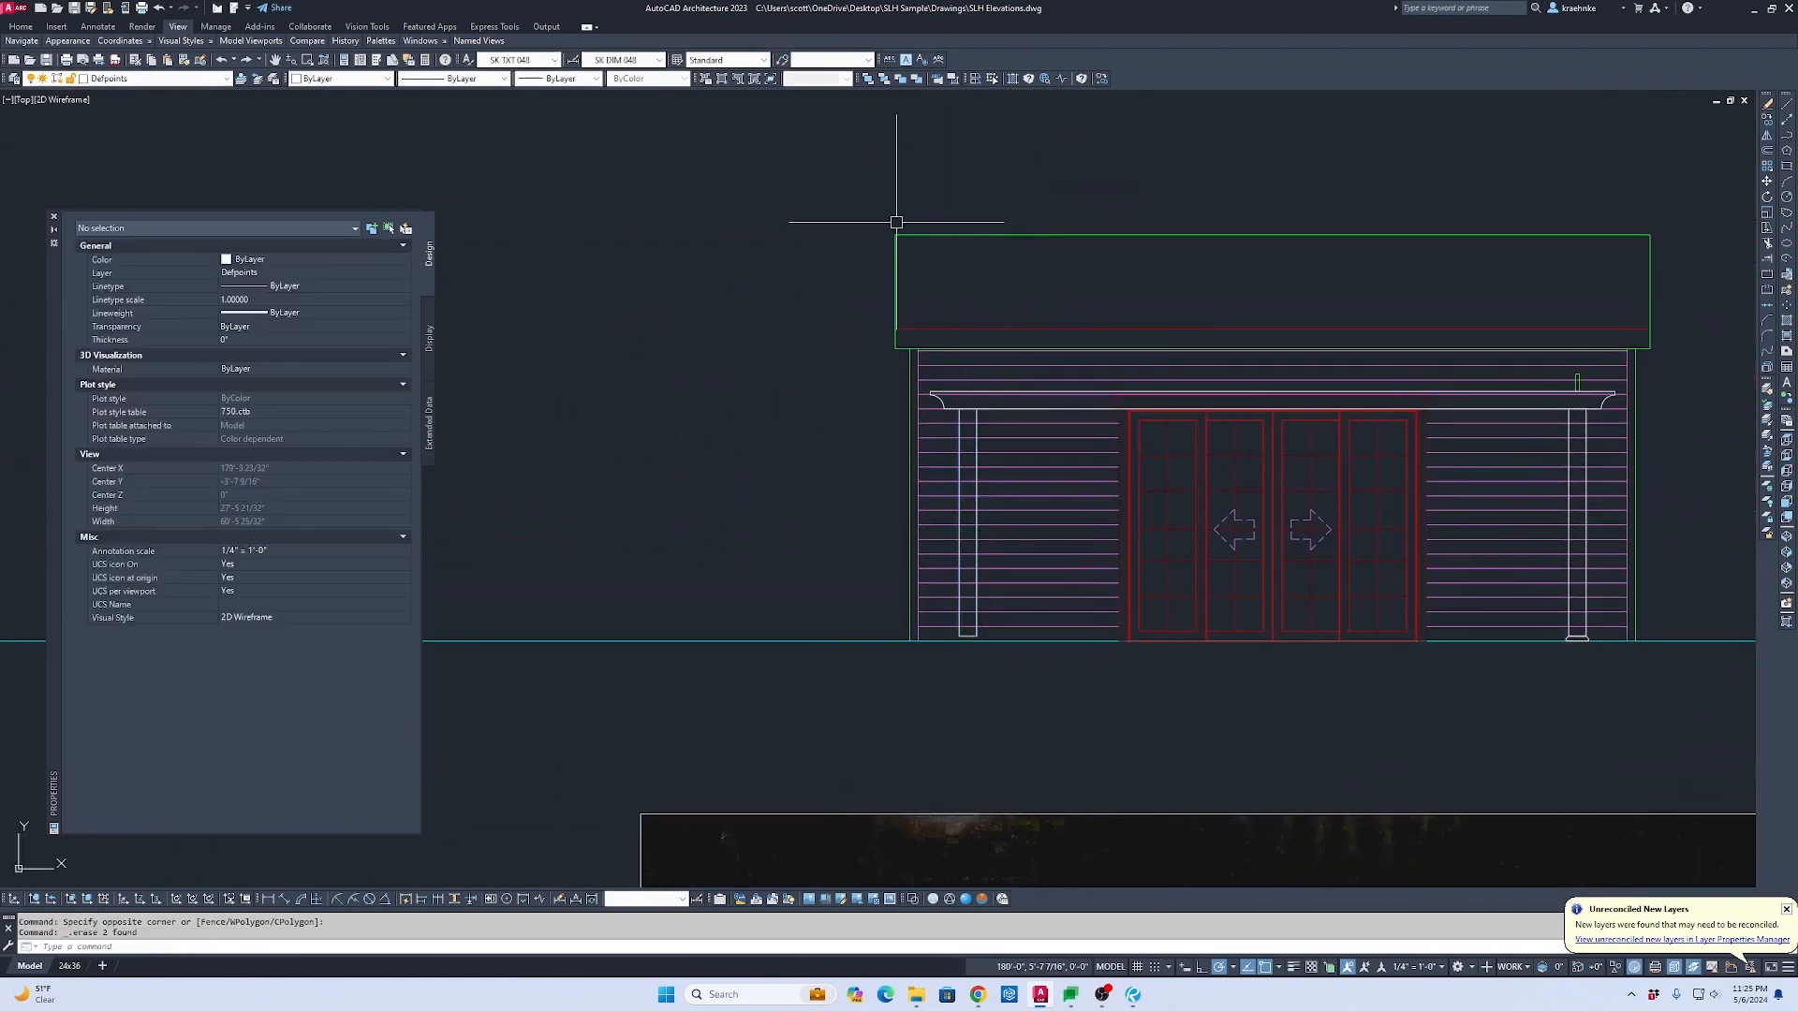
Step: Copy the chamfered base block from the right post to the bottom of the left post, aligned at the post's corner
middle_click_drag(1499, 613, 1317, 446)
scroll(1371, 489, "up", 2)
left_click(1353, 374)
key("Escape")
key("Escape")
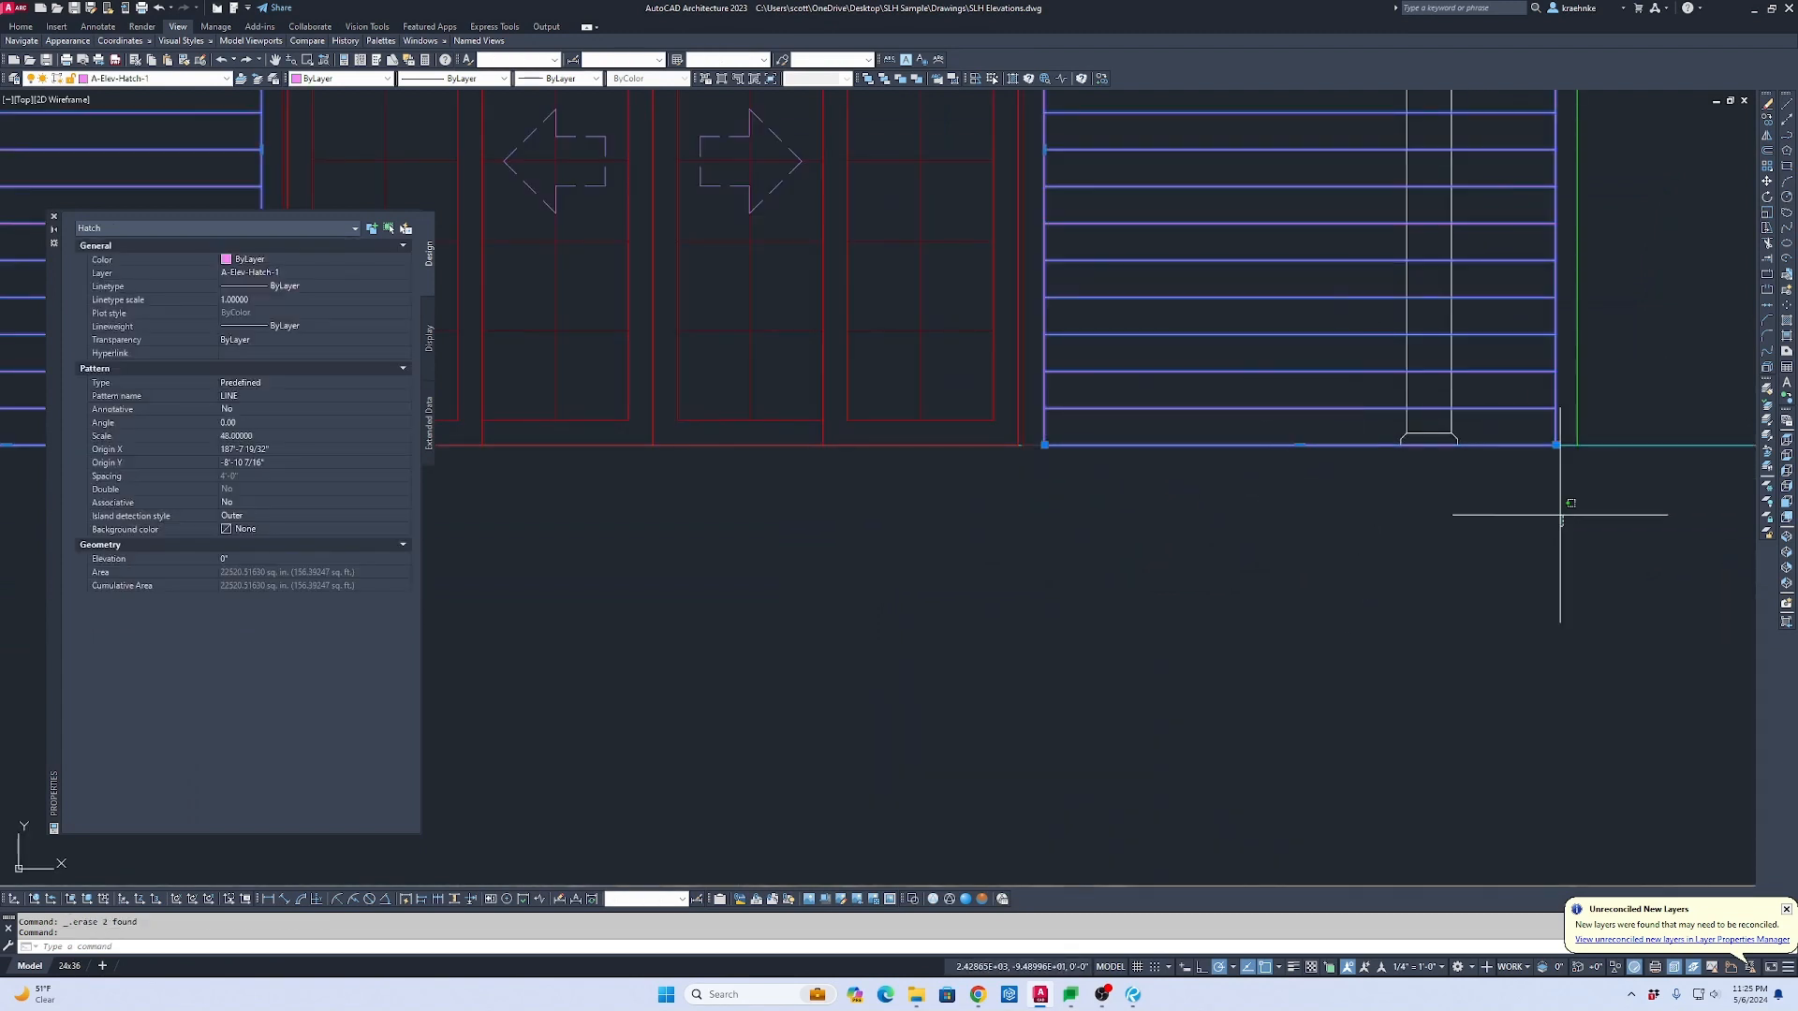
left_click(1352, 397)
left_click(1501, 476)
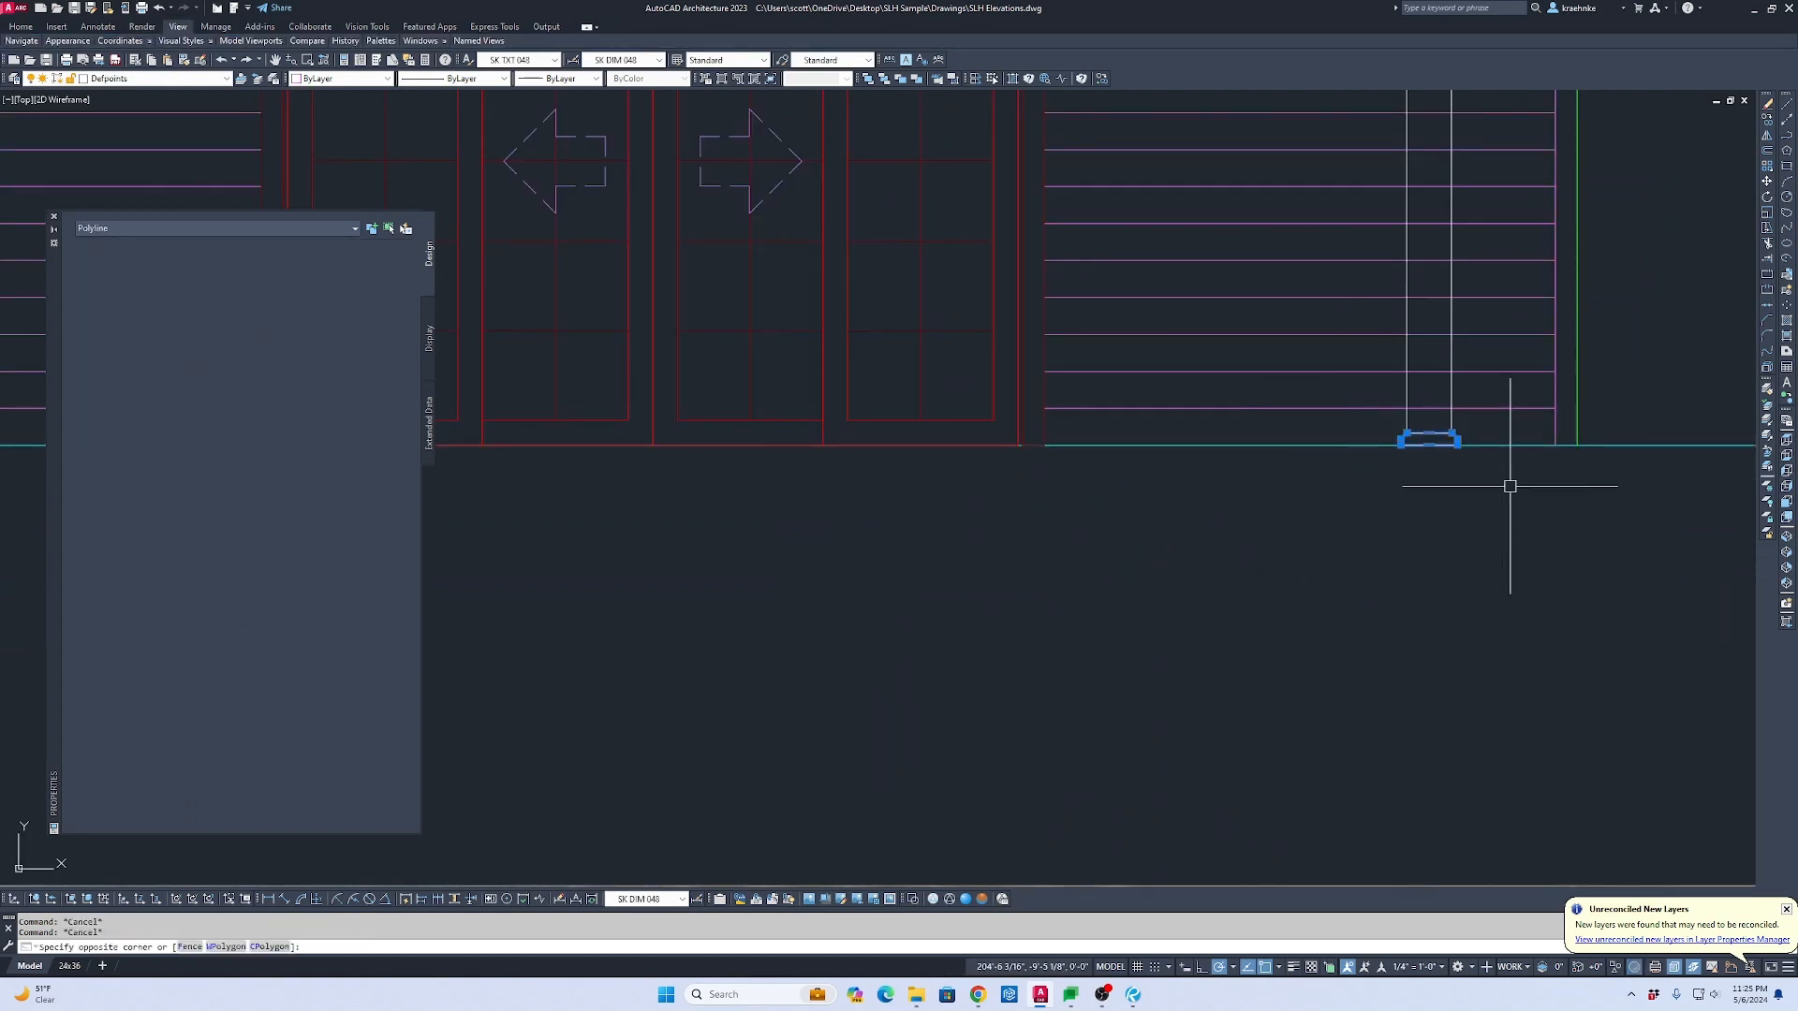
scroll(1509, 481, "up", 2)
type("c")
key("Return")
left_click(1467, 464)
scroll(1467, 464, "down", 5)
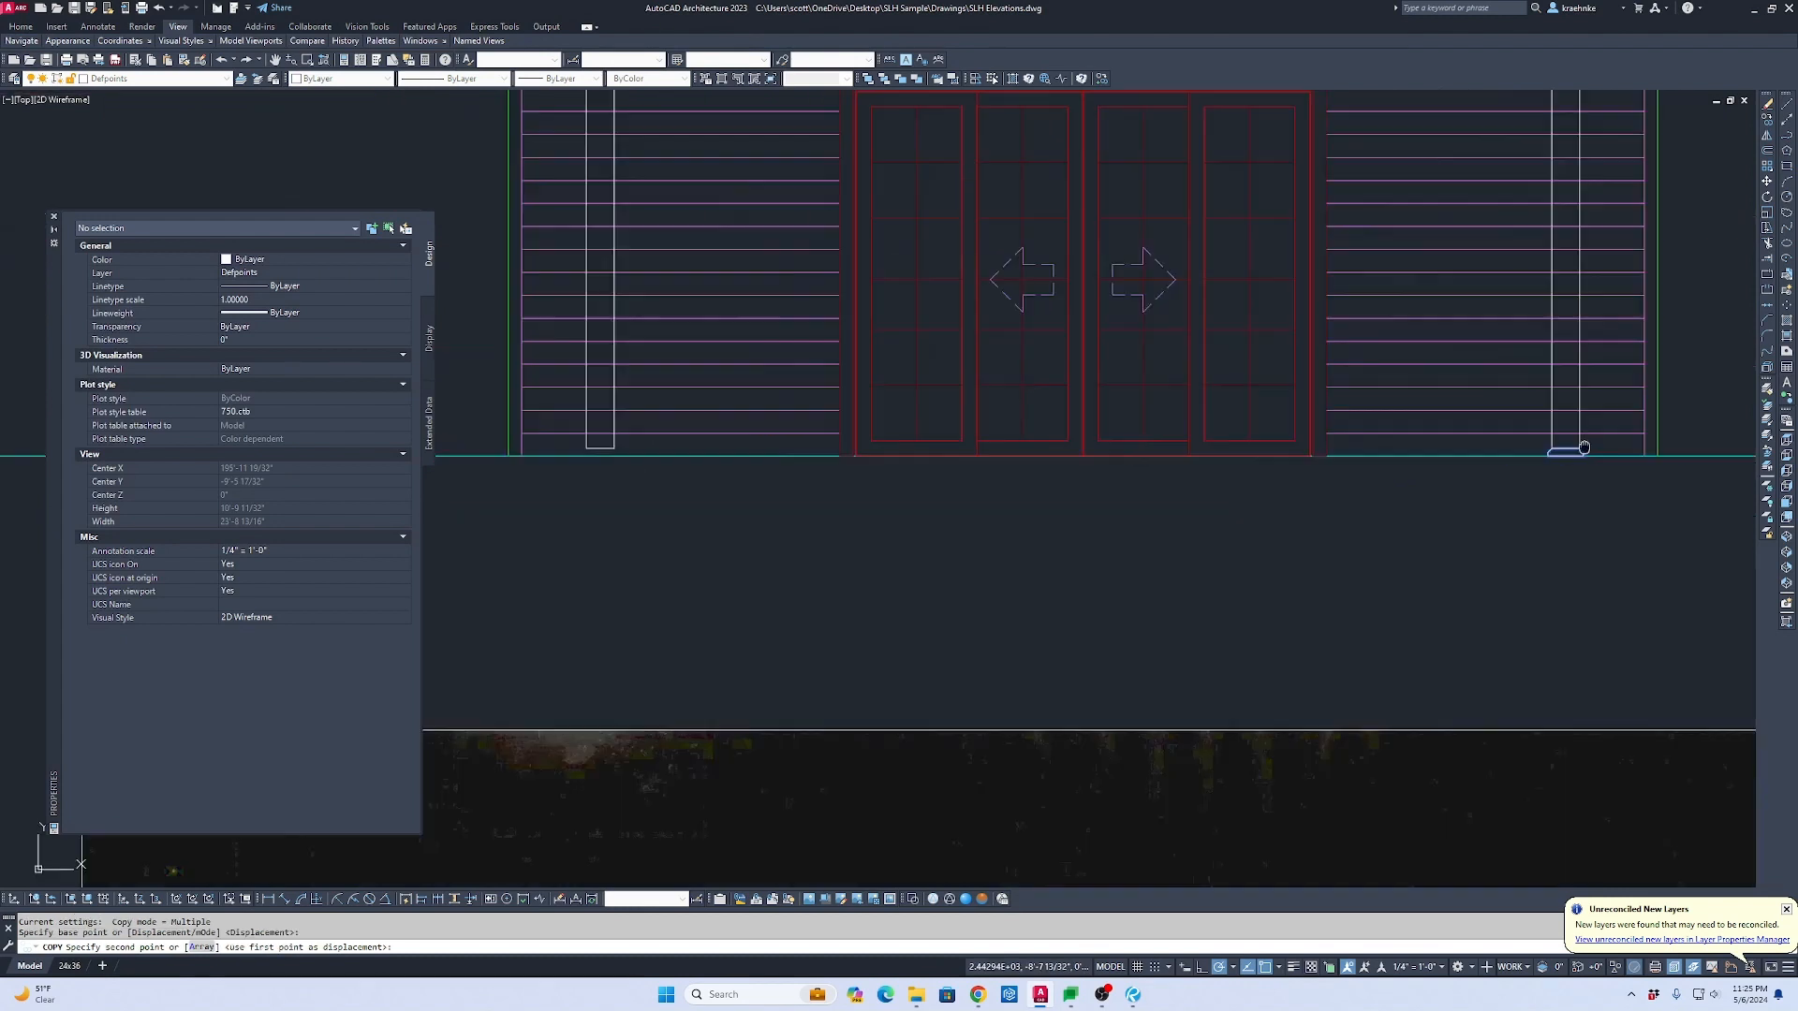
scroll(824, 434, "up", 3)
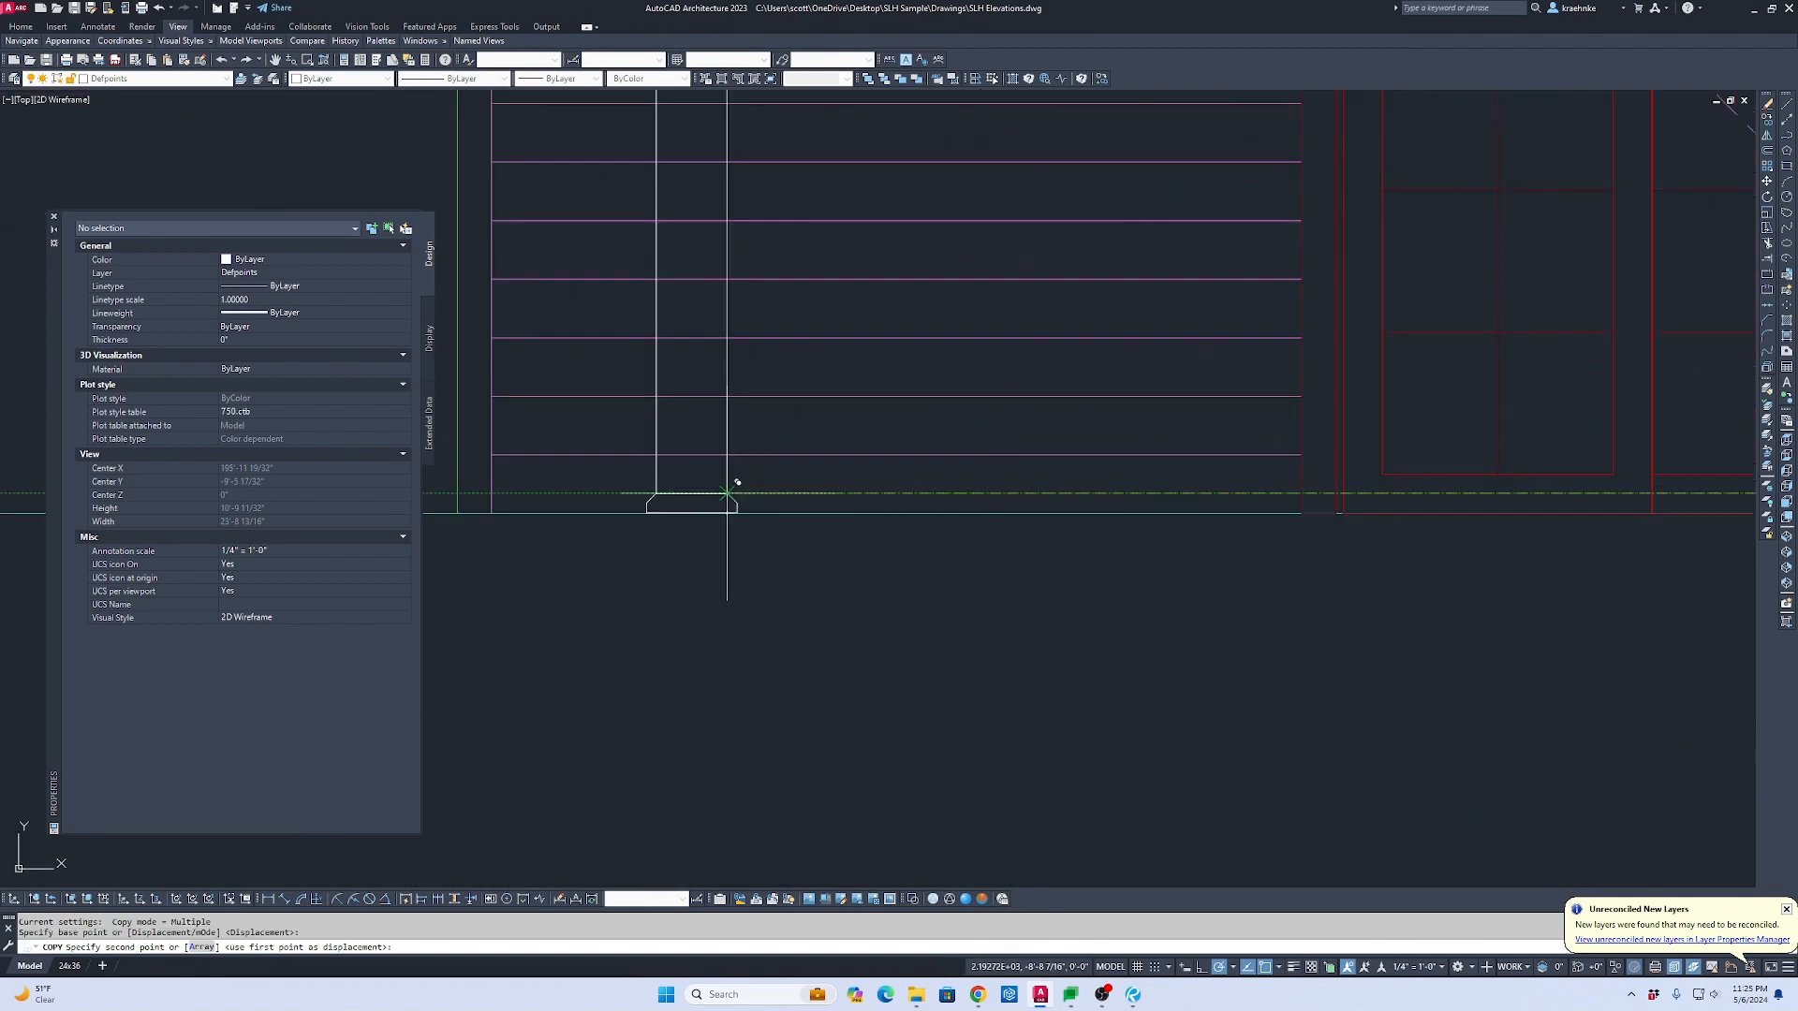
left_click(742, 491)
scroll(743, 492, "down", 3)
key("Escape")
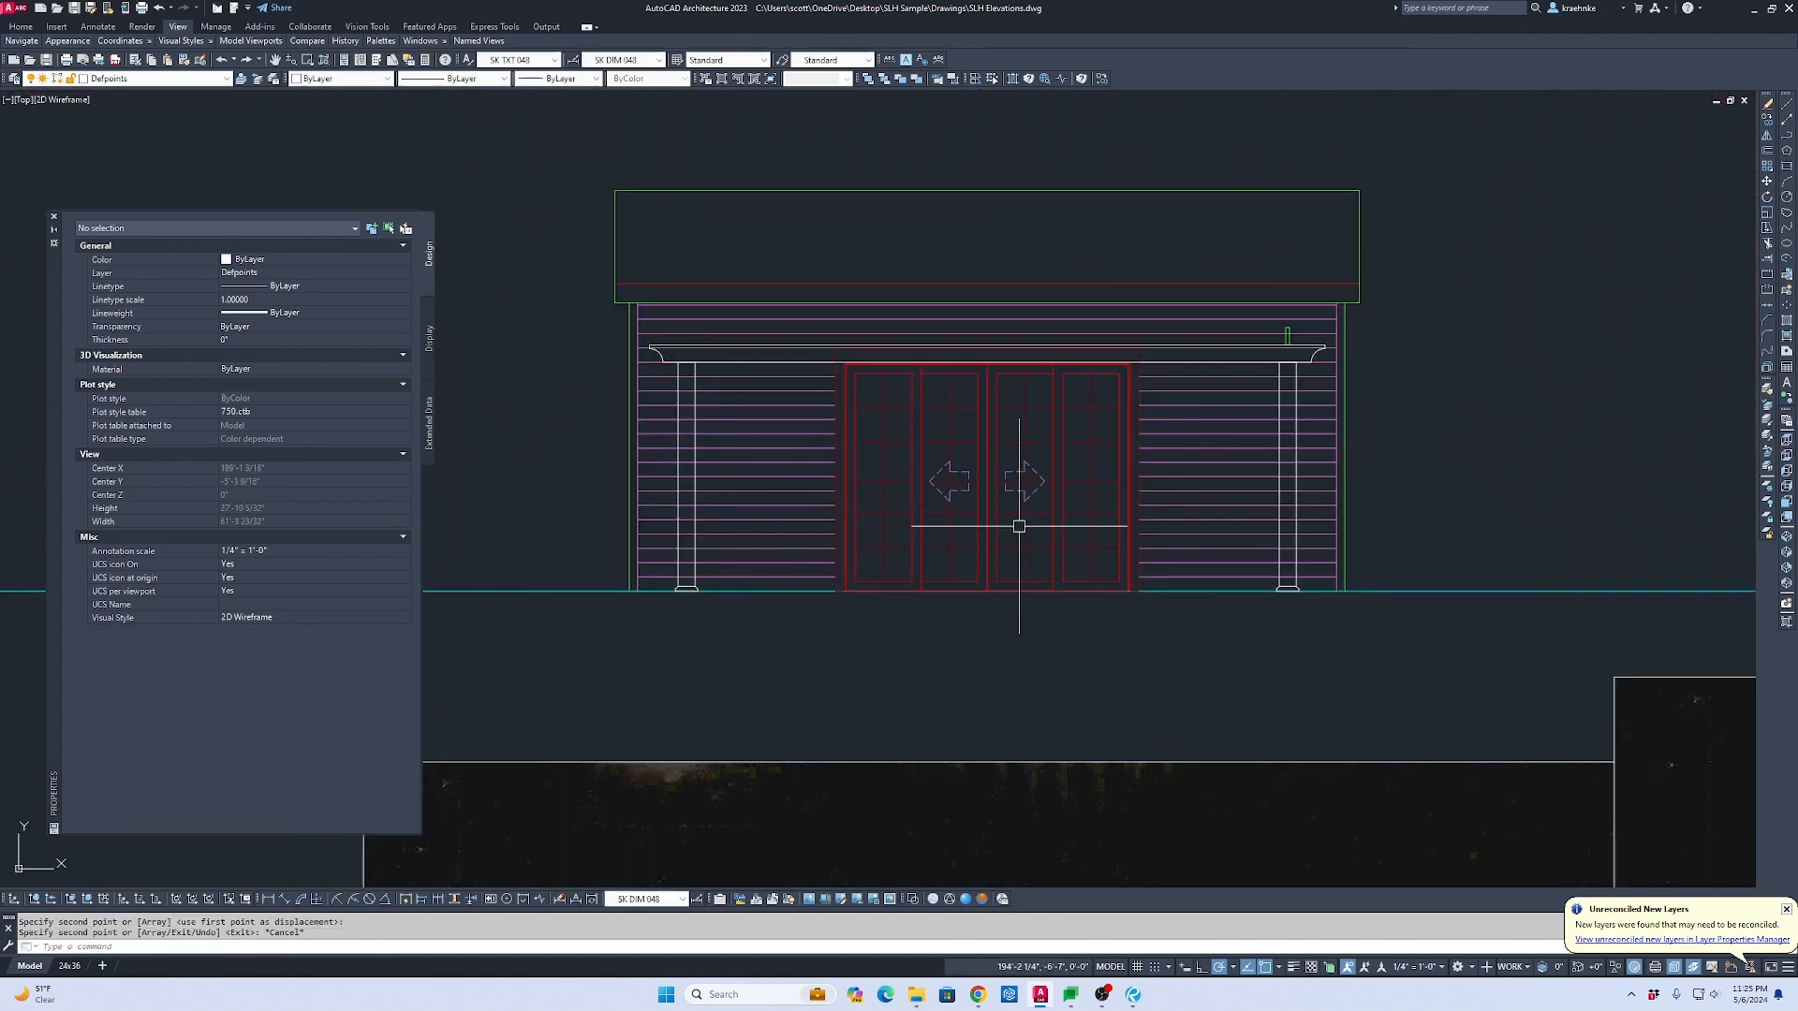
Step: Measure the spacing between two neighbouring trellis rafters in the floor plan with a temporary linear dimension
scroll(1266, 366, "down", 1)
middle_click_drag(1222, 478, 1152, 854)
middle_click_drag(1186, 365, 1152, 827)
scroll(1125, 515, "up", 5)
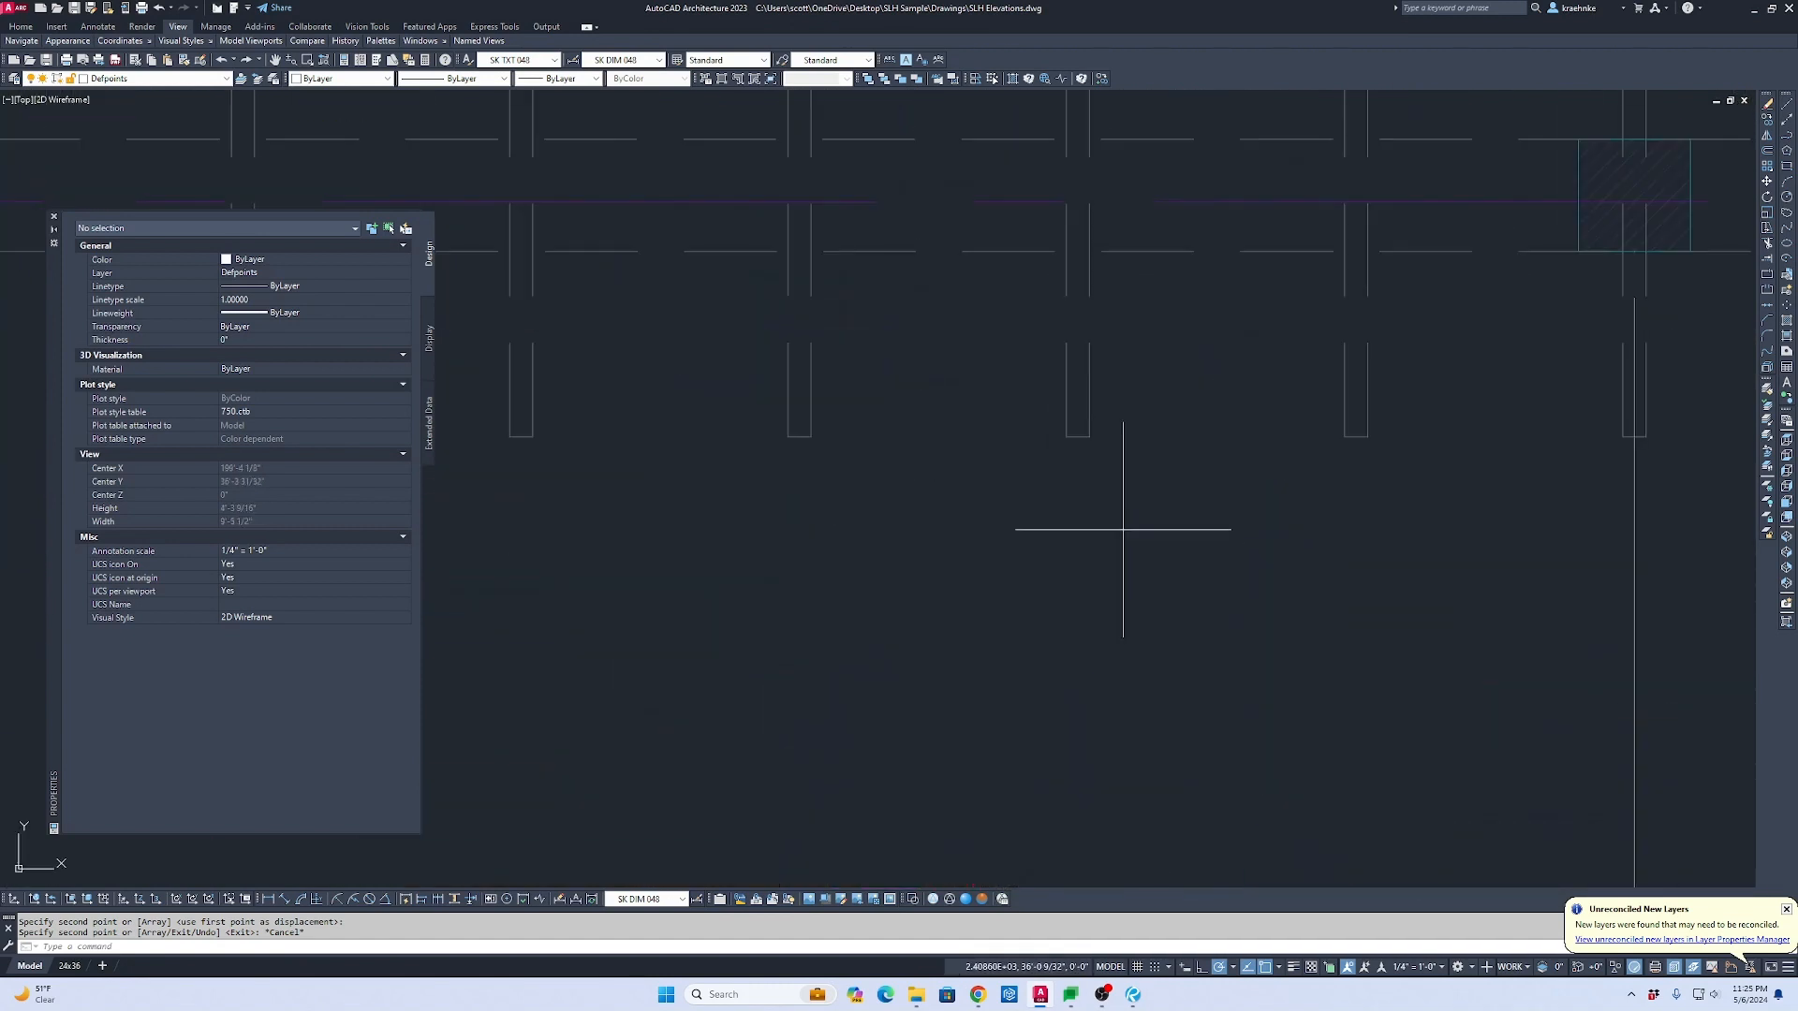
type("d")
key("space")
left_click(1089, 436)
left_click(1367, 436)
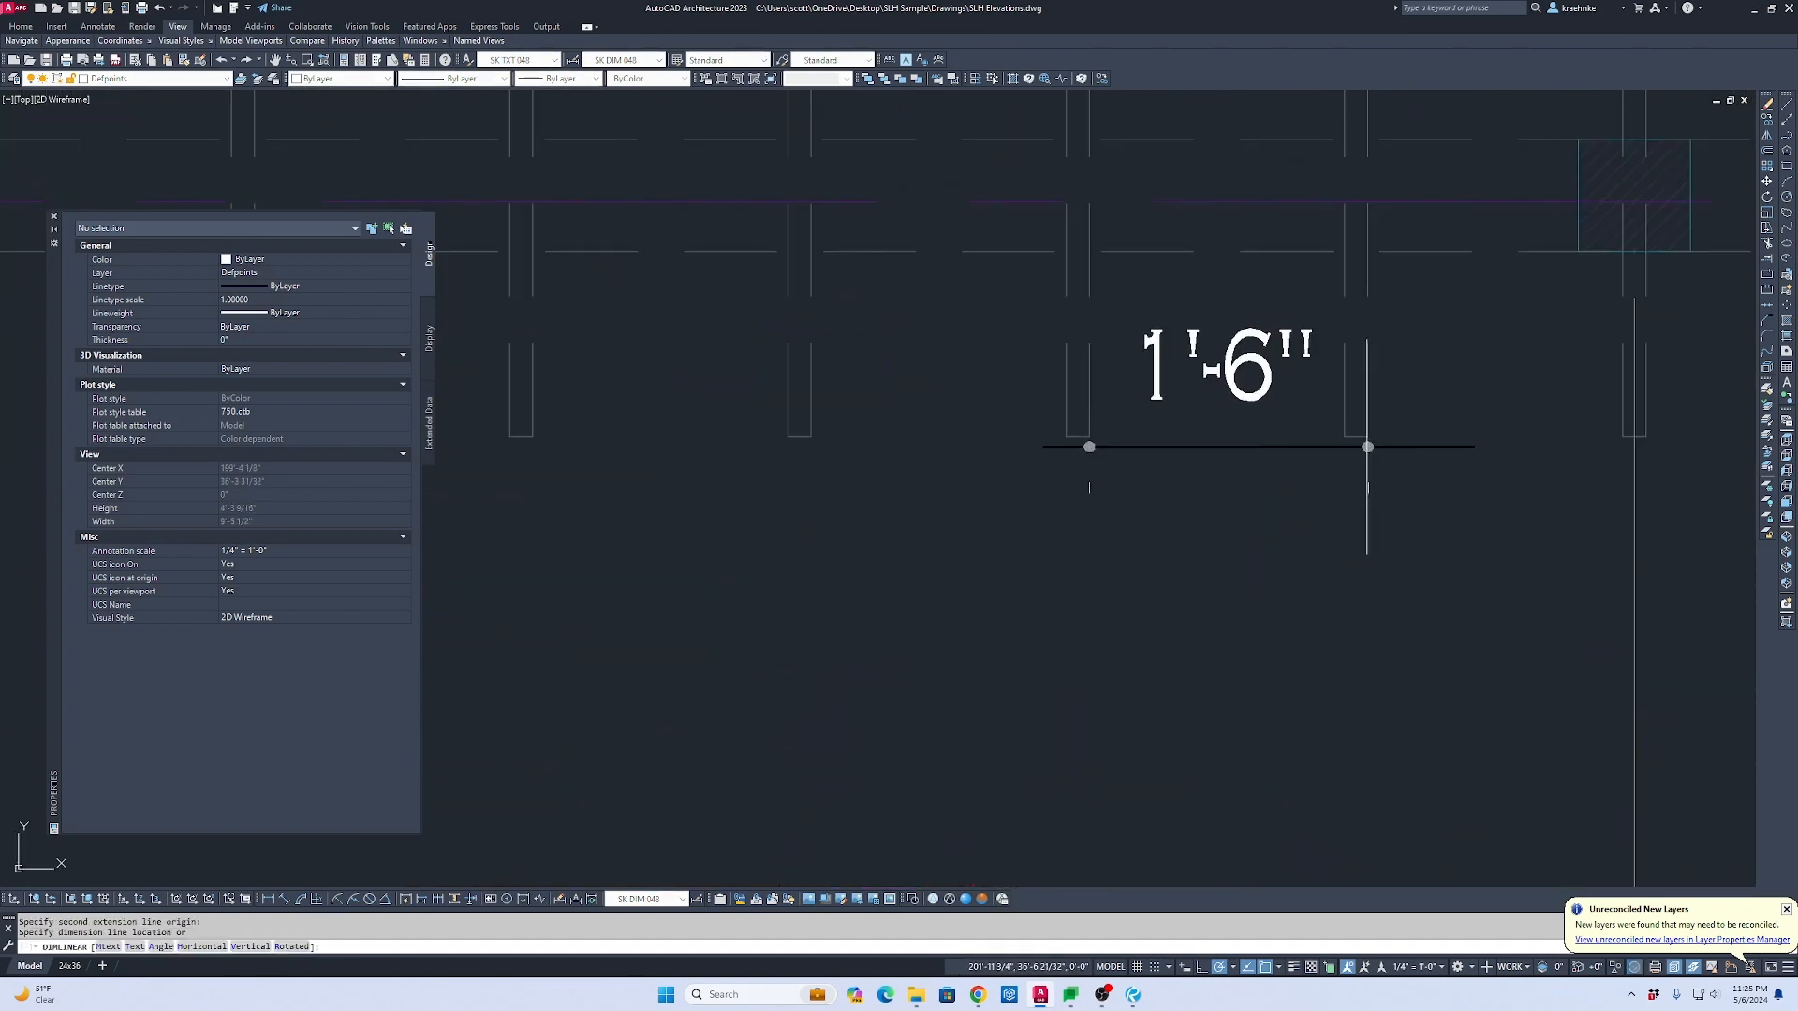
key("Escape")
Step: Move the trellis beam, rafter end, both posts and their bases straight up 120 inches from the elevation
scroll(1262, 419, "down", 5)
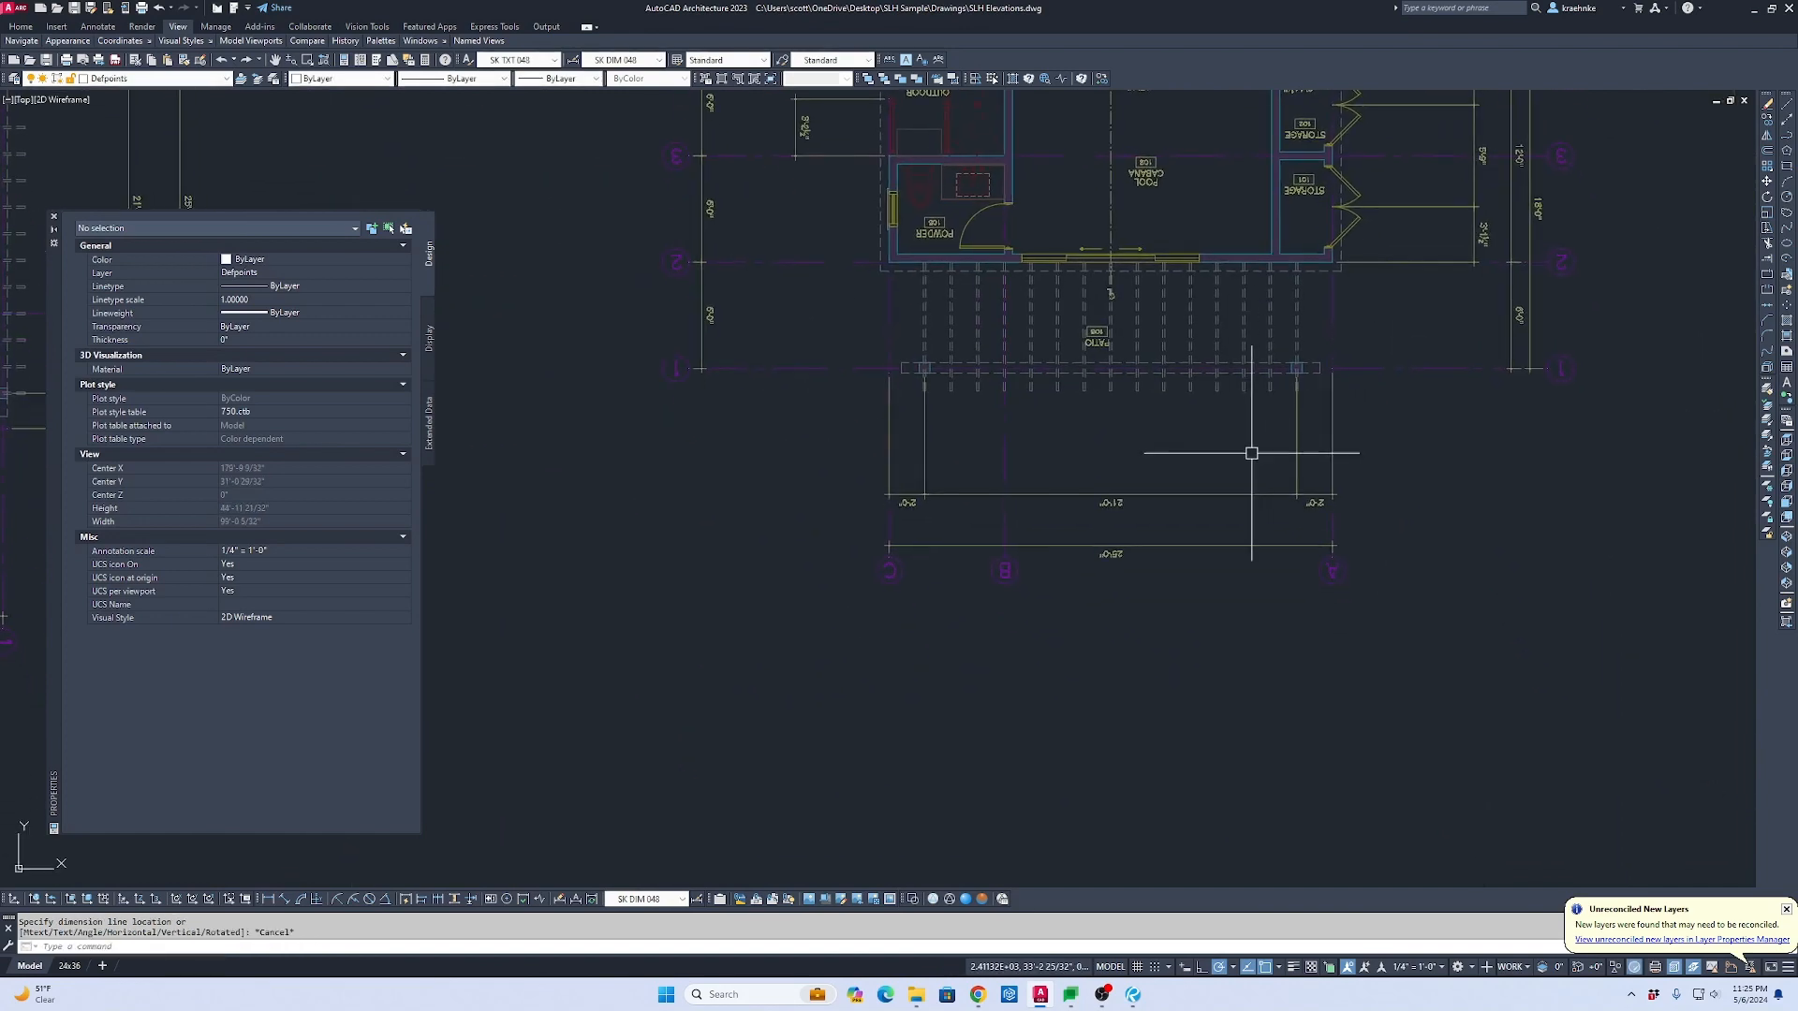
scroll(1243, 462, "down", 5)
middle_click_drag(1232, 541, 1115, 209)
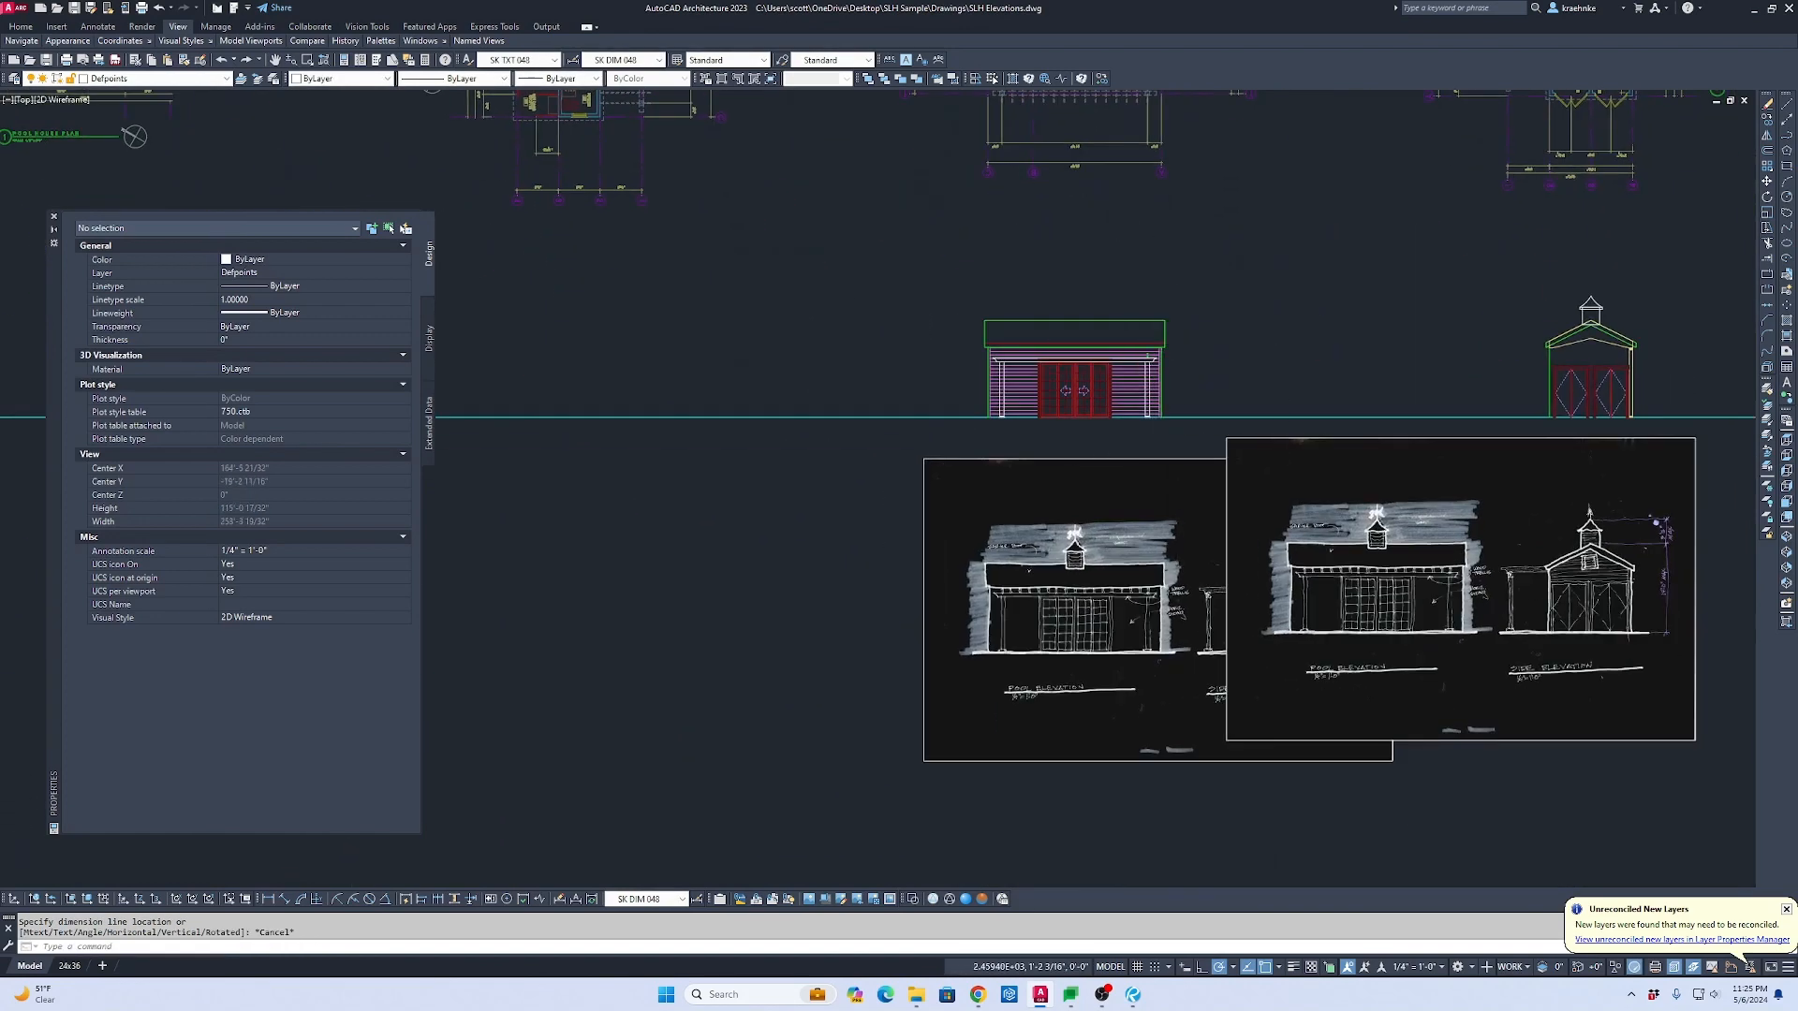
scroll(1145, 362, "up", 8)
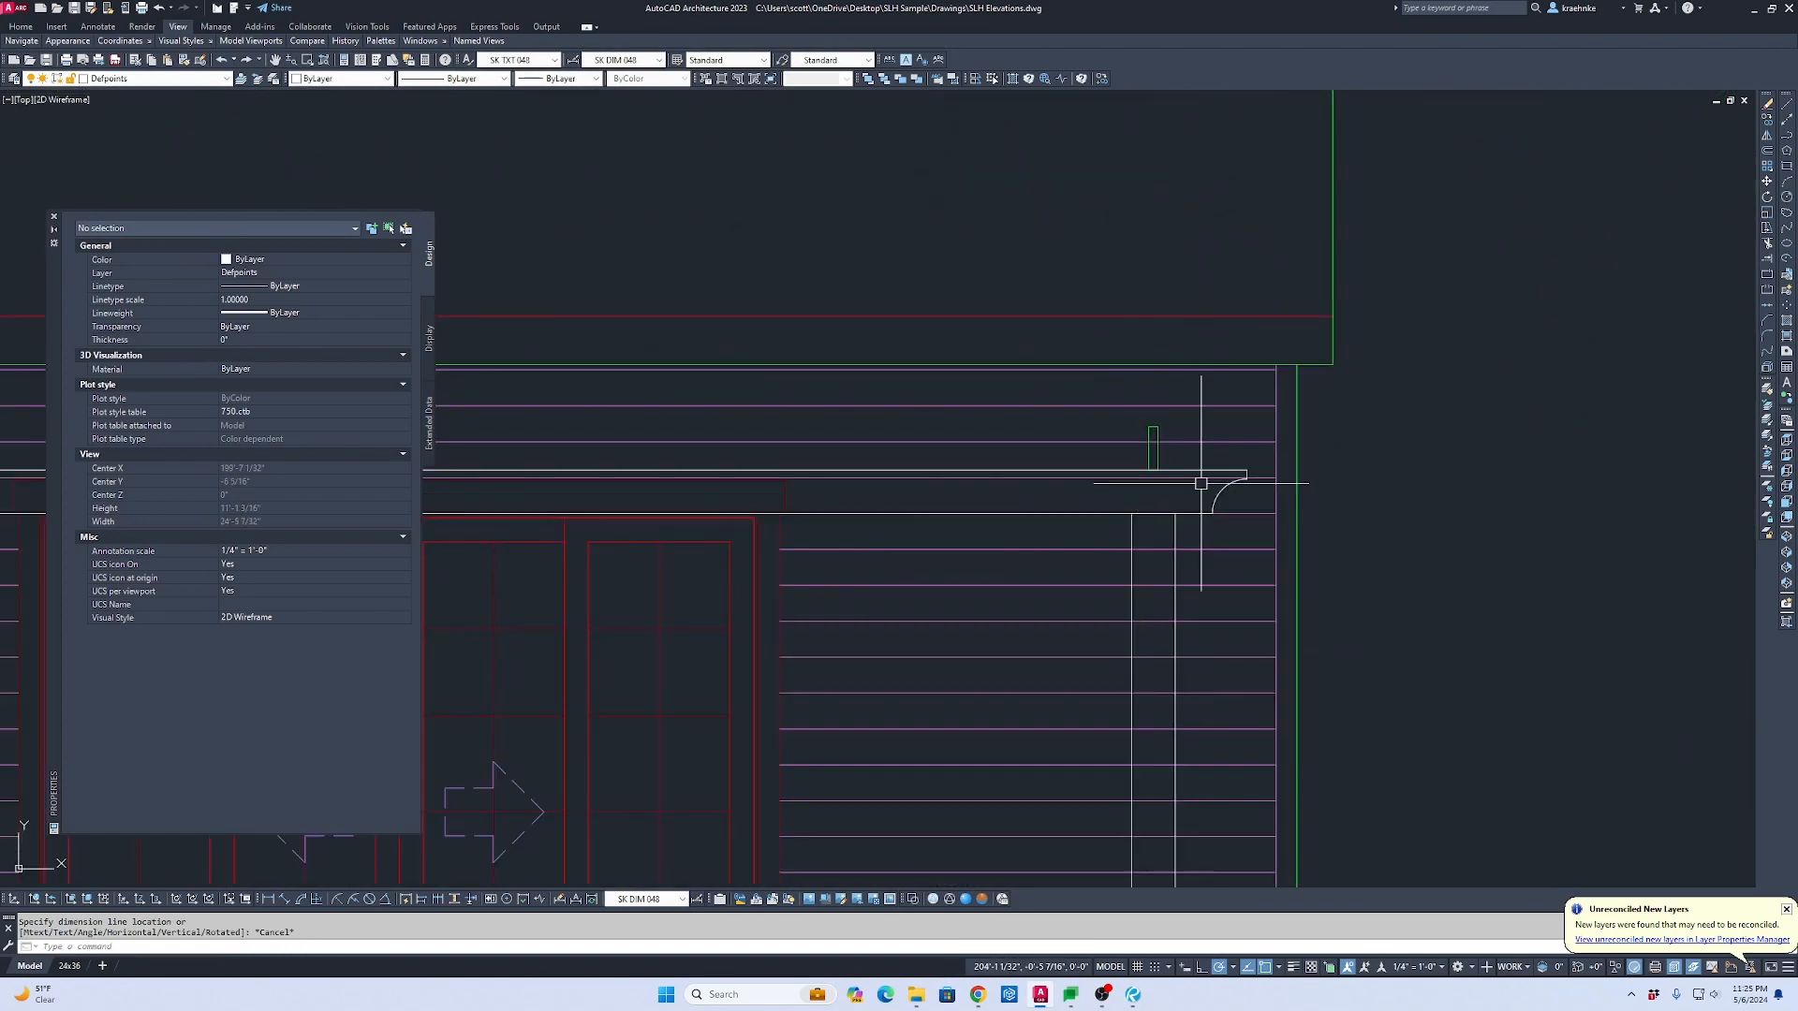
left_click(1156, 447)
left_click(1196, 469)
scroll(1184, 593, "down", 1)
middle_click_drag(1185, 594, 1703, 334)
left_click(696, 111)
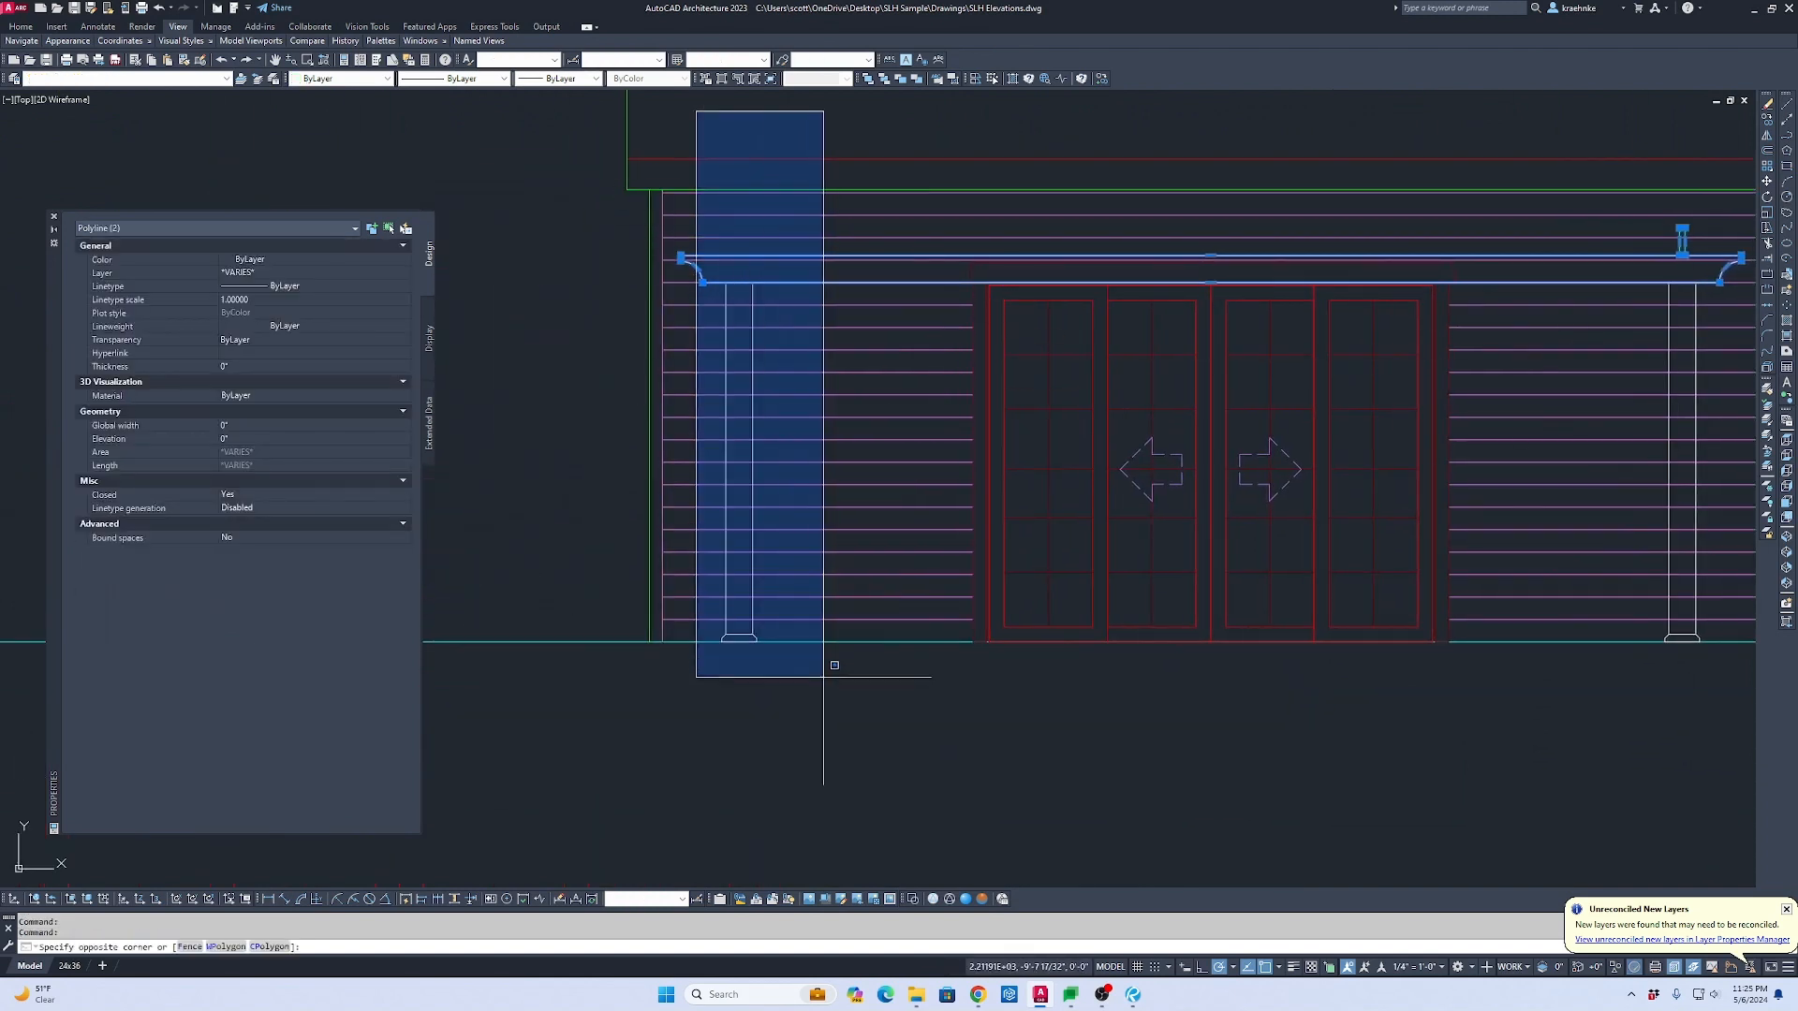
left_click(823, 676)
scroll(806, 727, "down", 2)
scroll(1388, 321, "up", 2)
left_click(1147, 301)
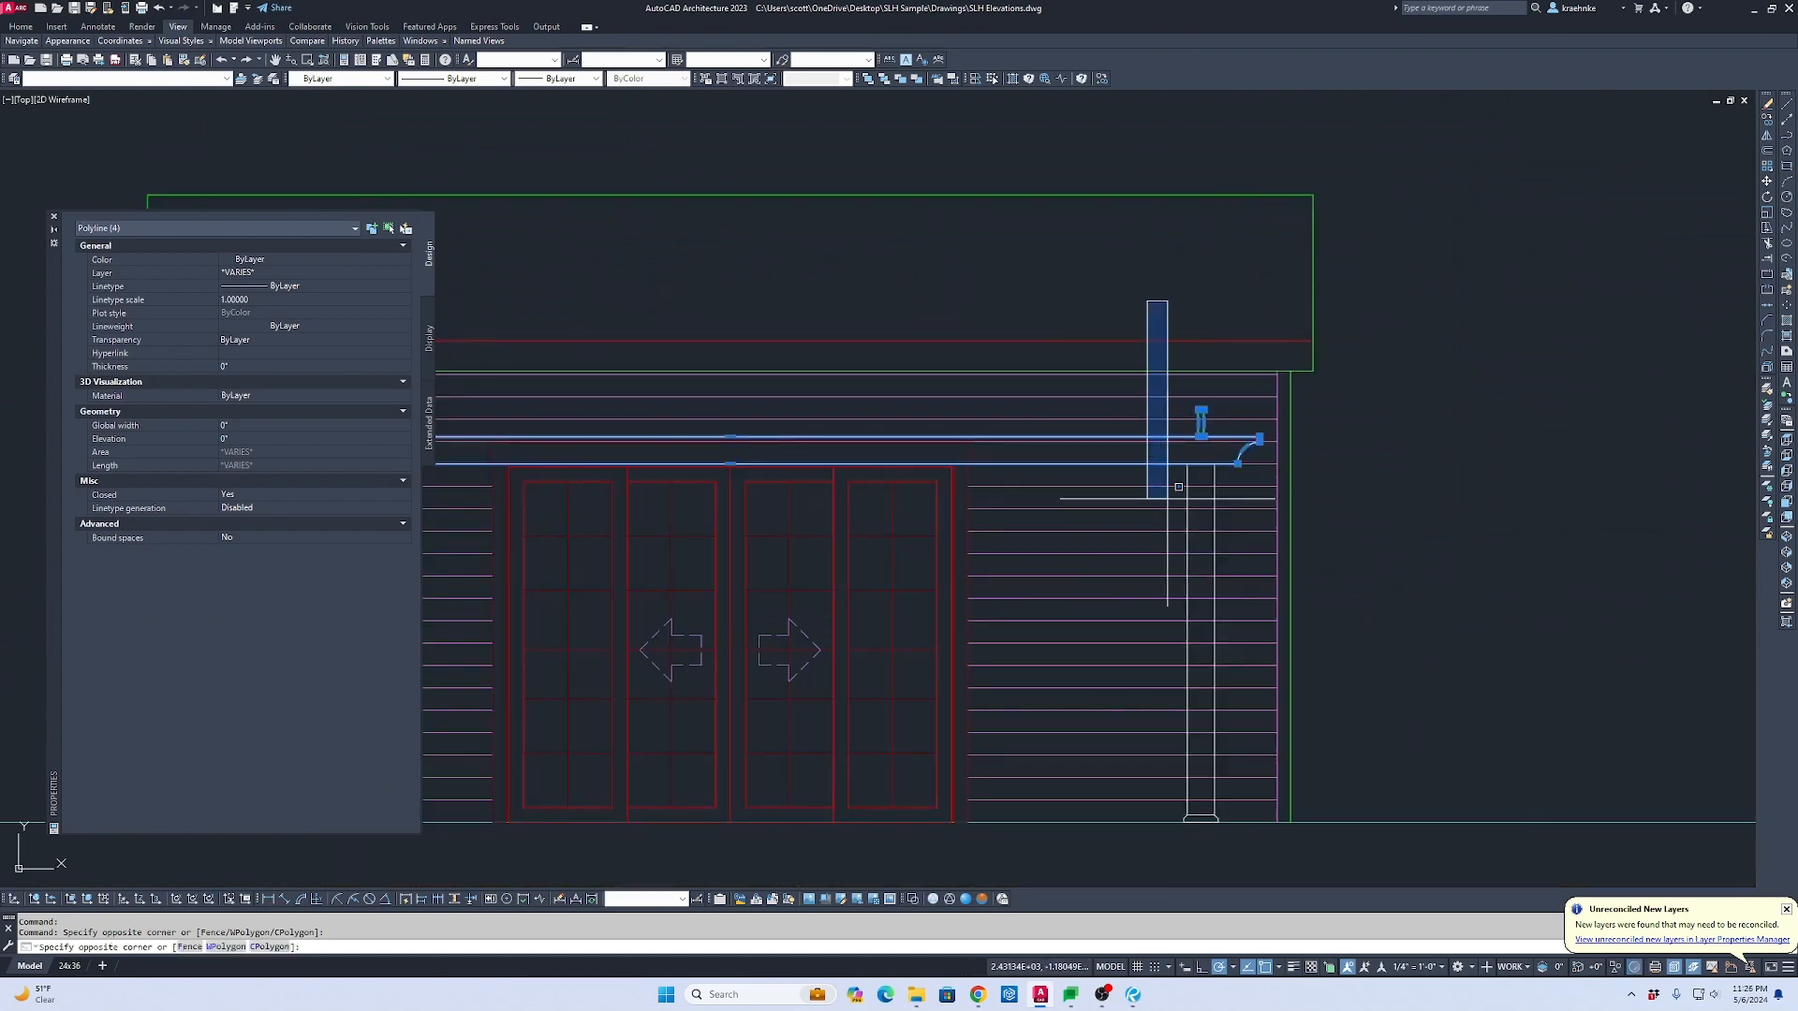
left_click(1256, 851)
scroll(1274, 703, "down", 2)
middle_click_drag(1274, 702, 1274, 439)
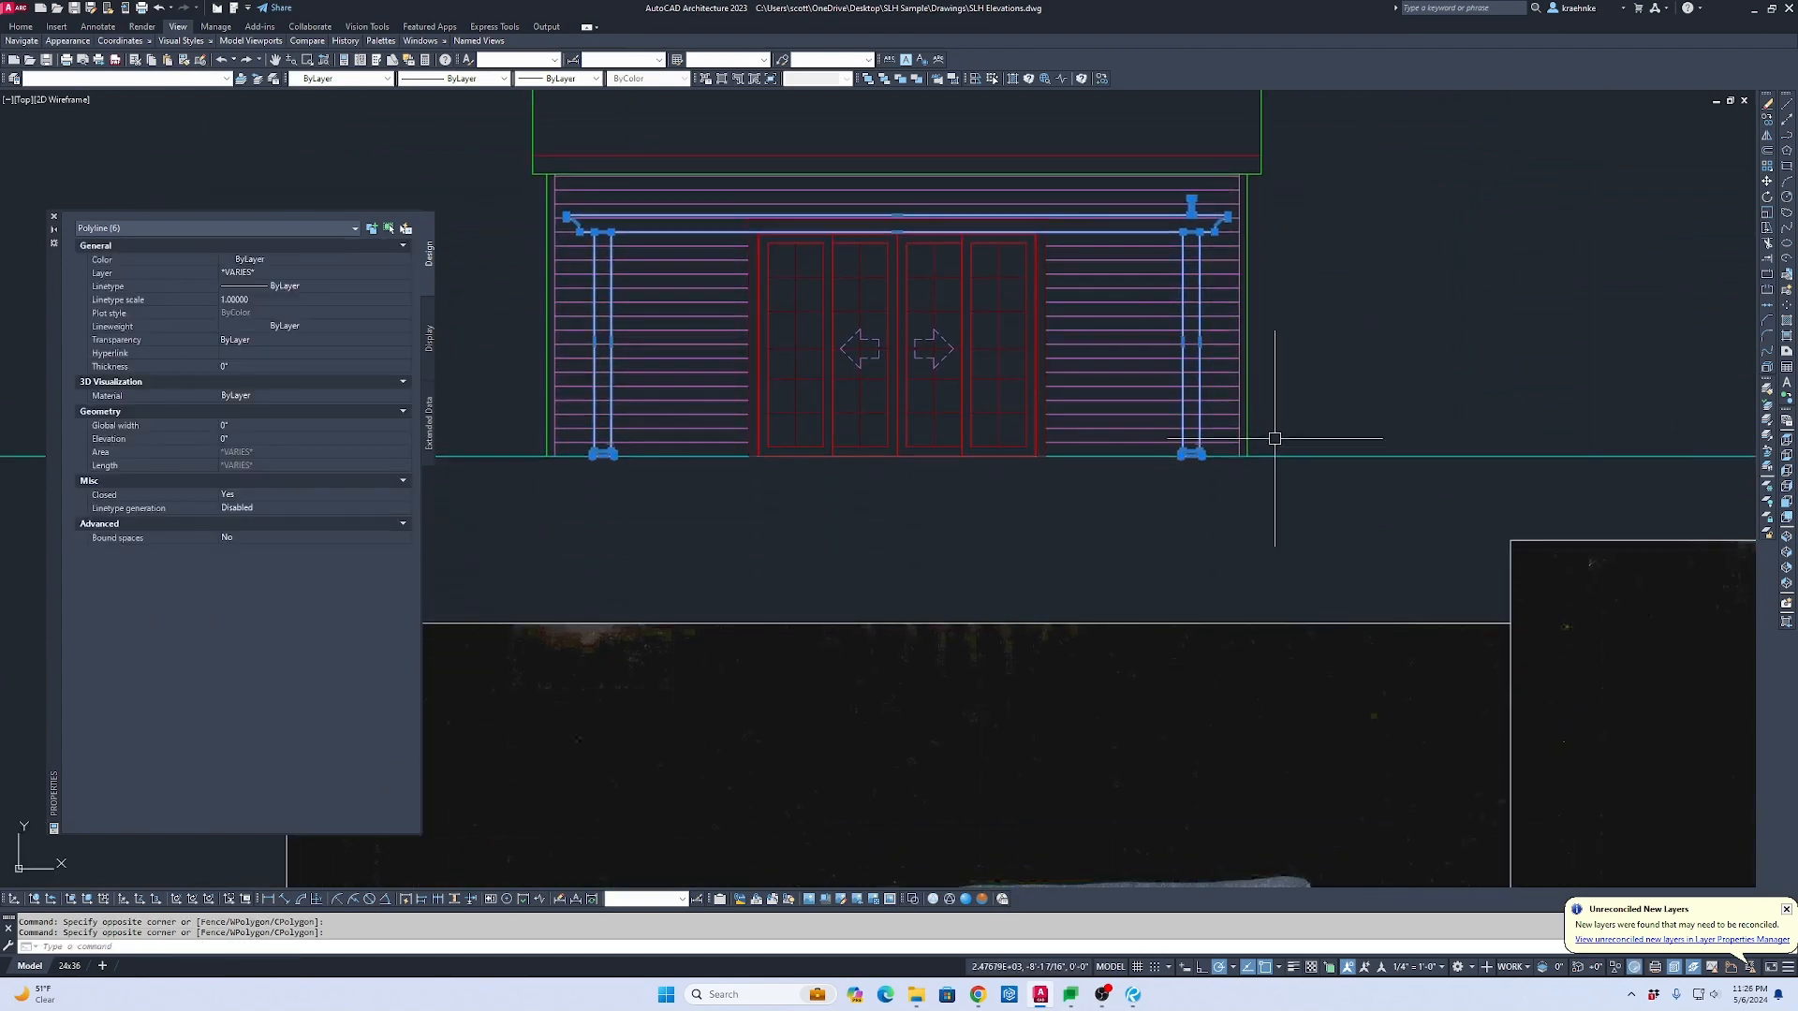
type("m")
key("Return")
scroll(1268, 694, "down", 3)
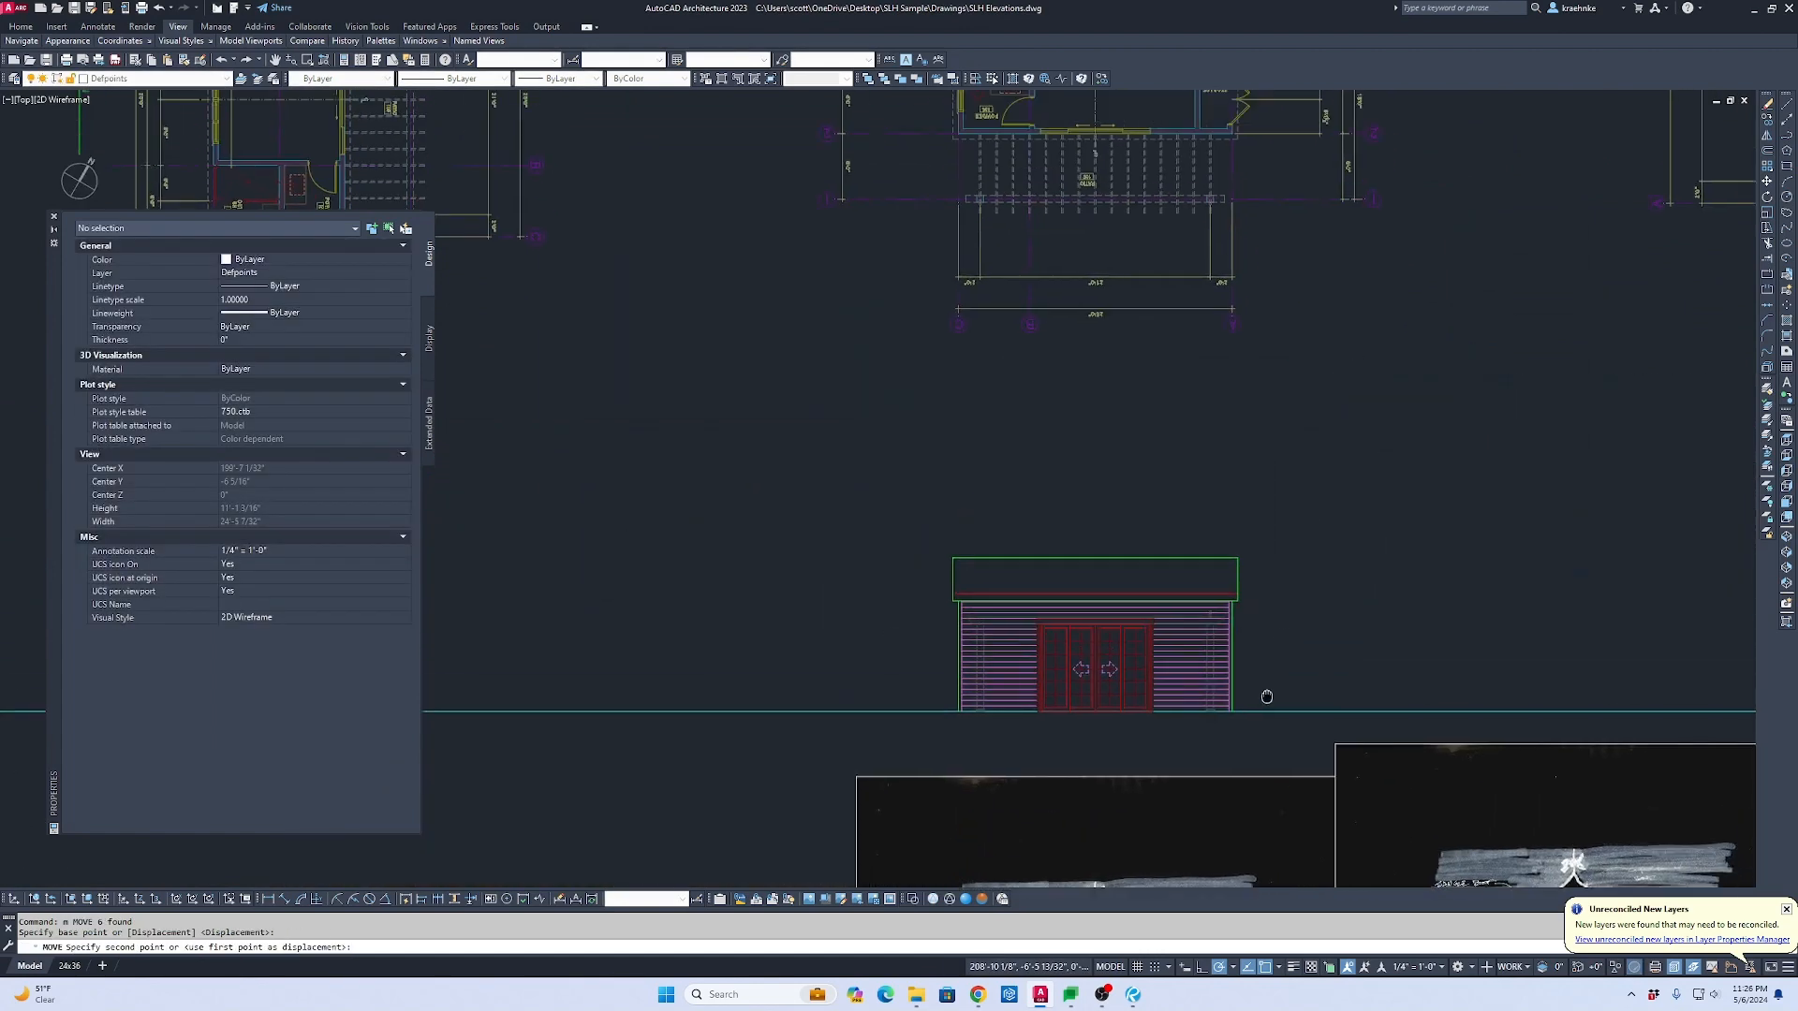
left_click(1267, 681)
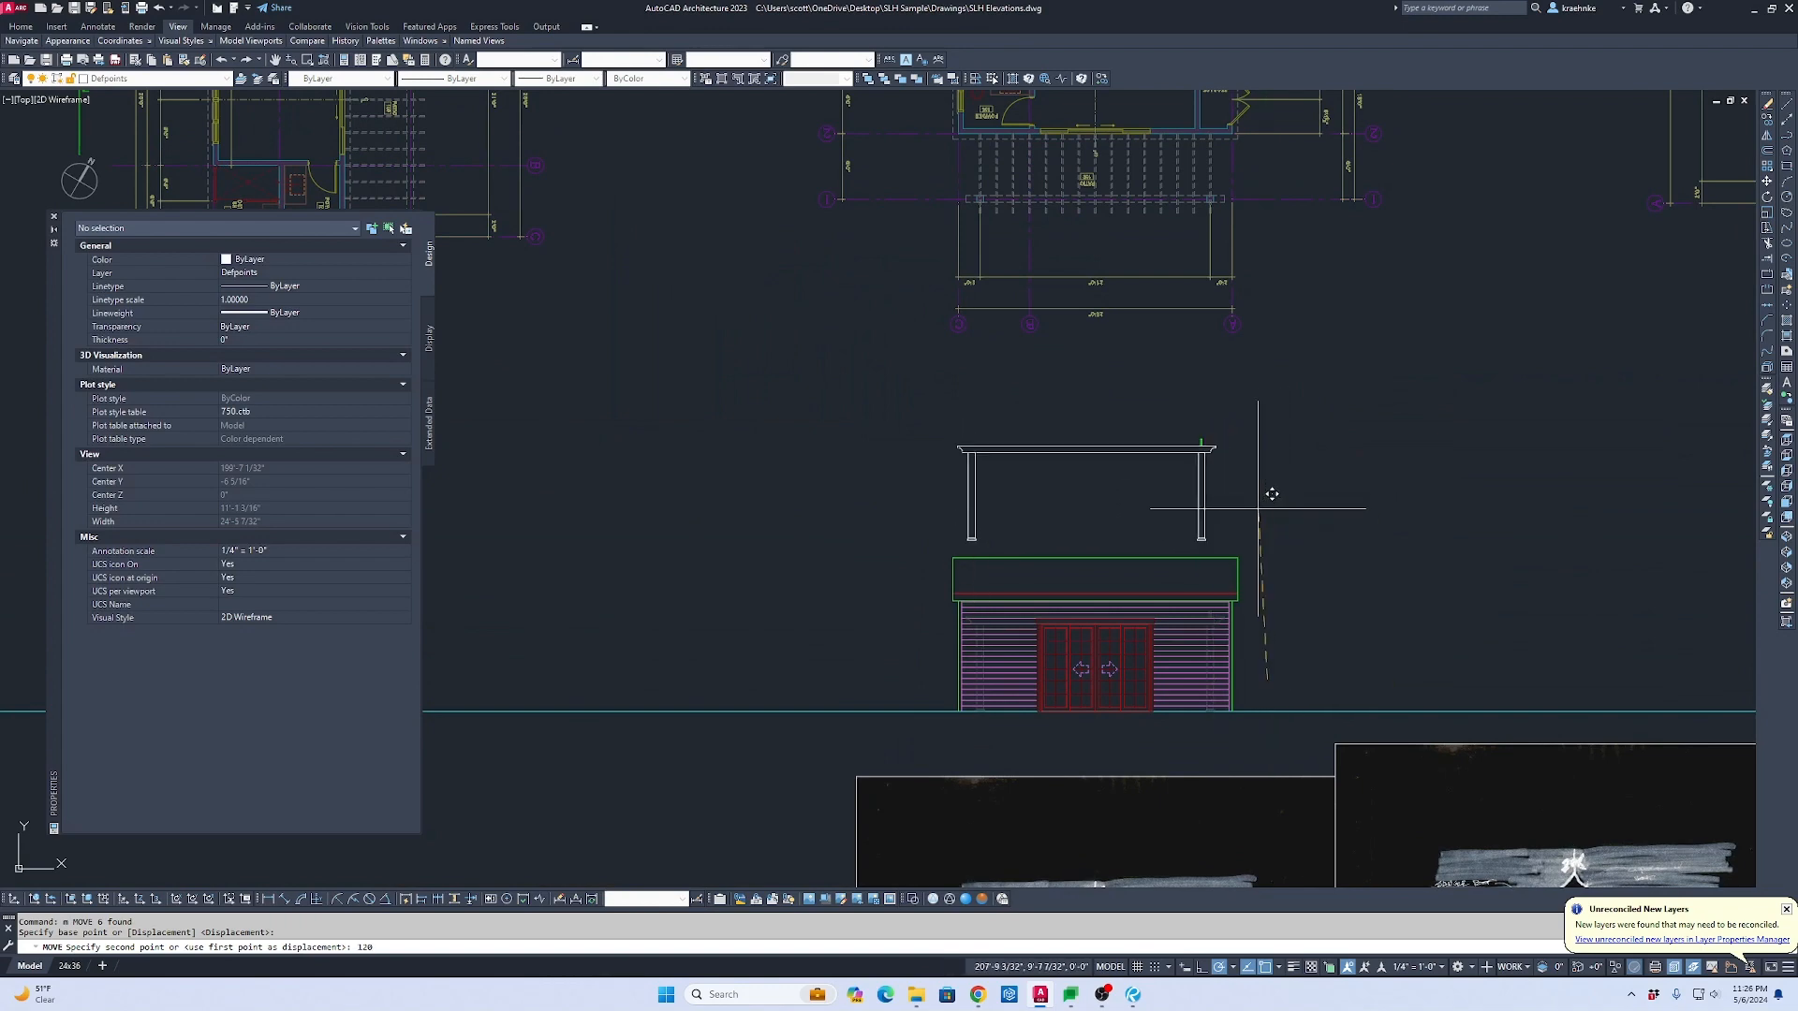
type("120")
key("Return")
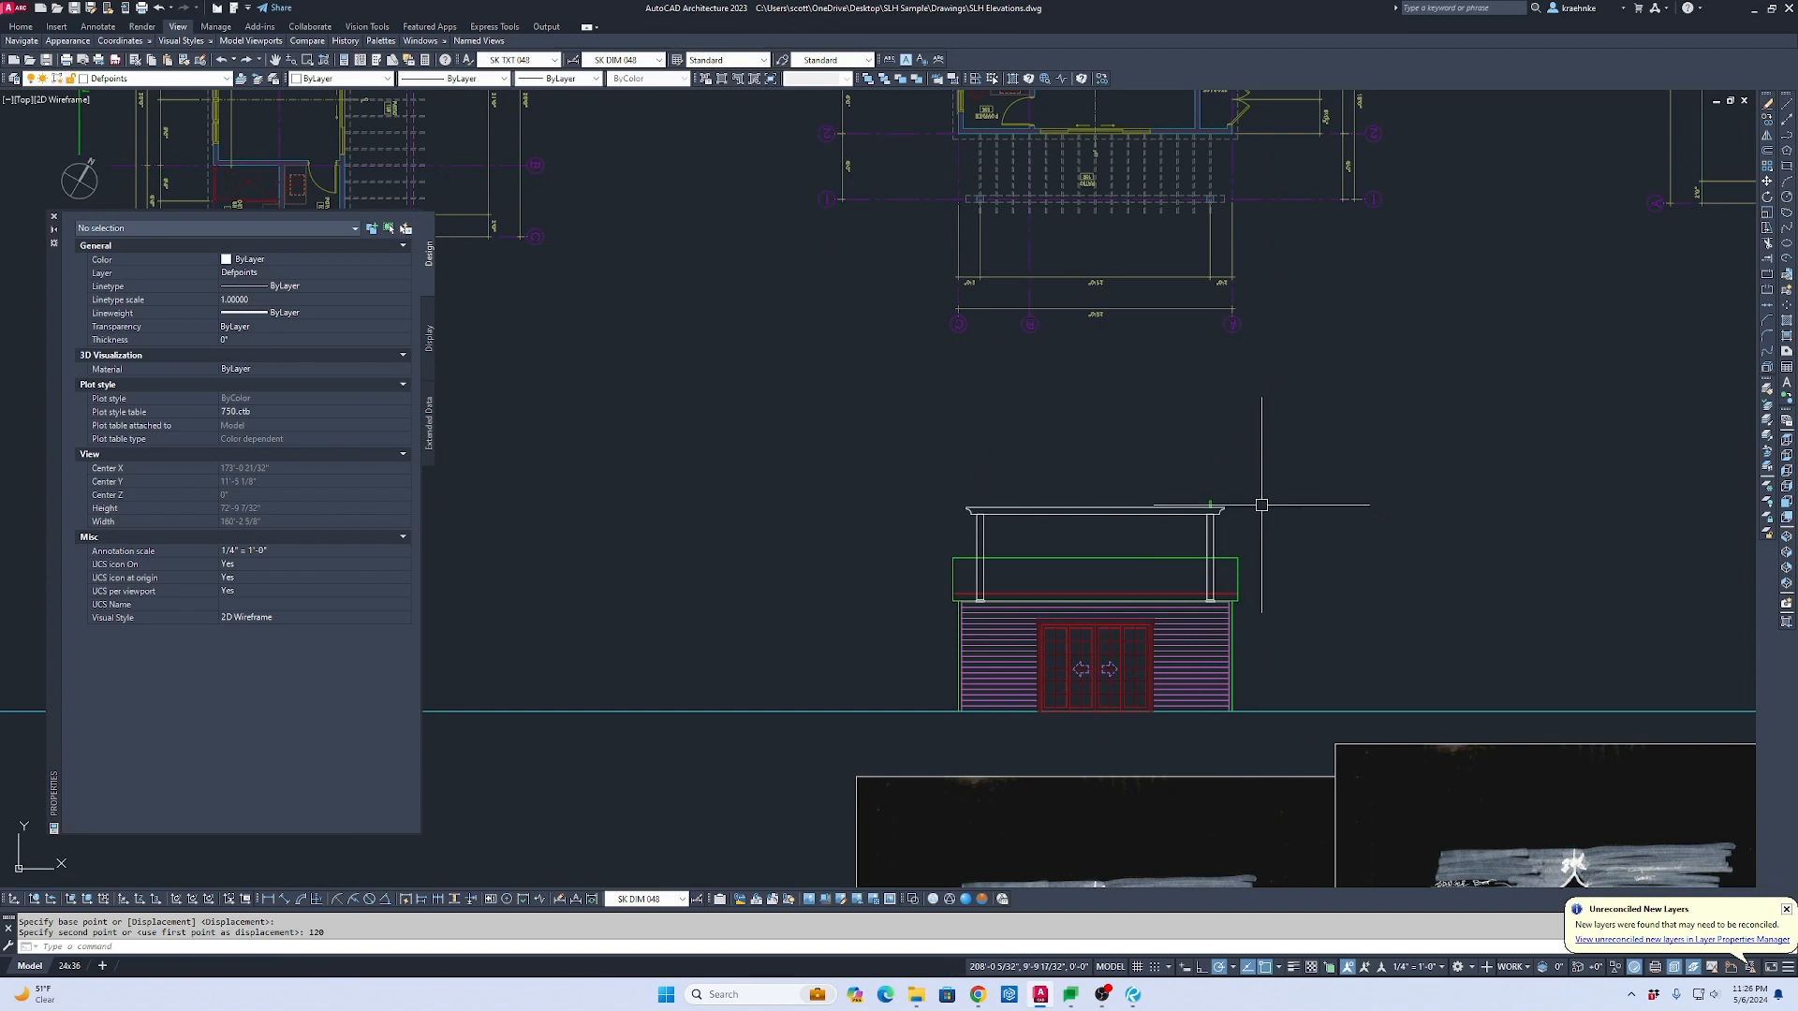
Step: Move the whole trellis assembly straight up a further 60 inches, clear of the roof
scroll(967, 513, "up", 2)
left_click(948, 452)
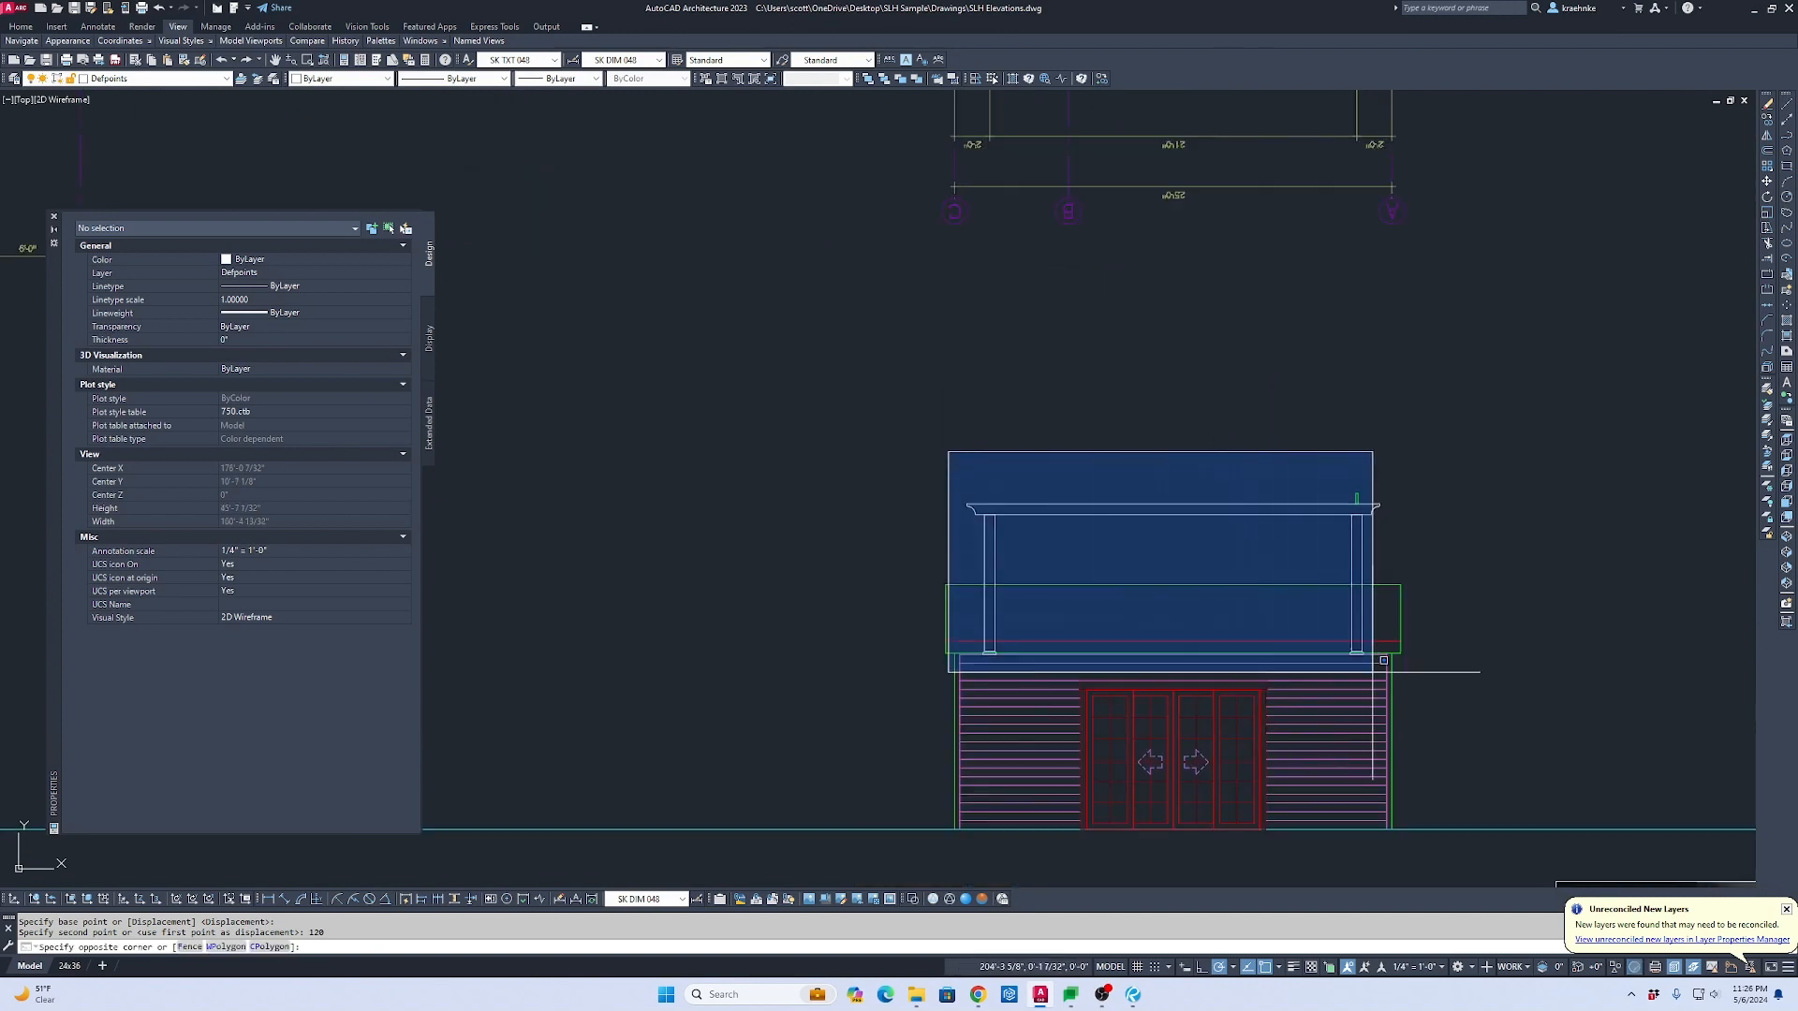
left_click(1383, 660)
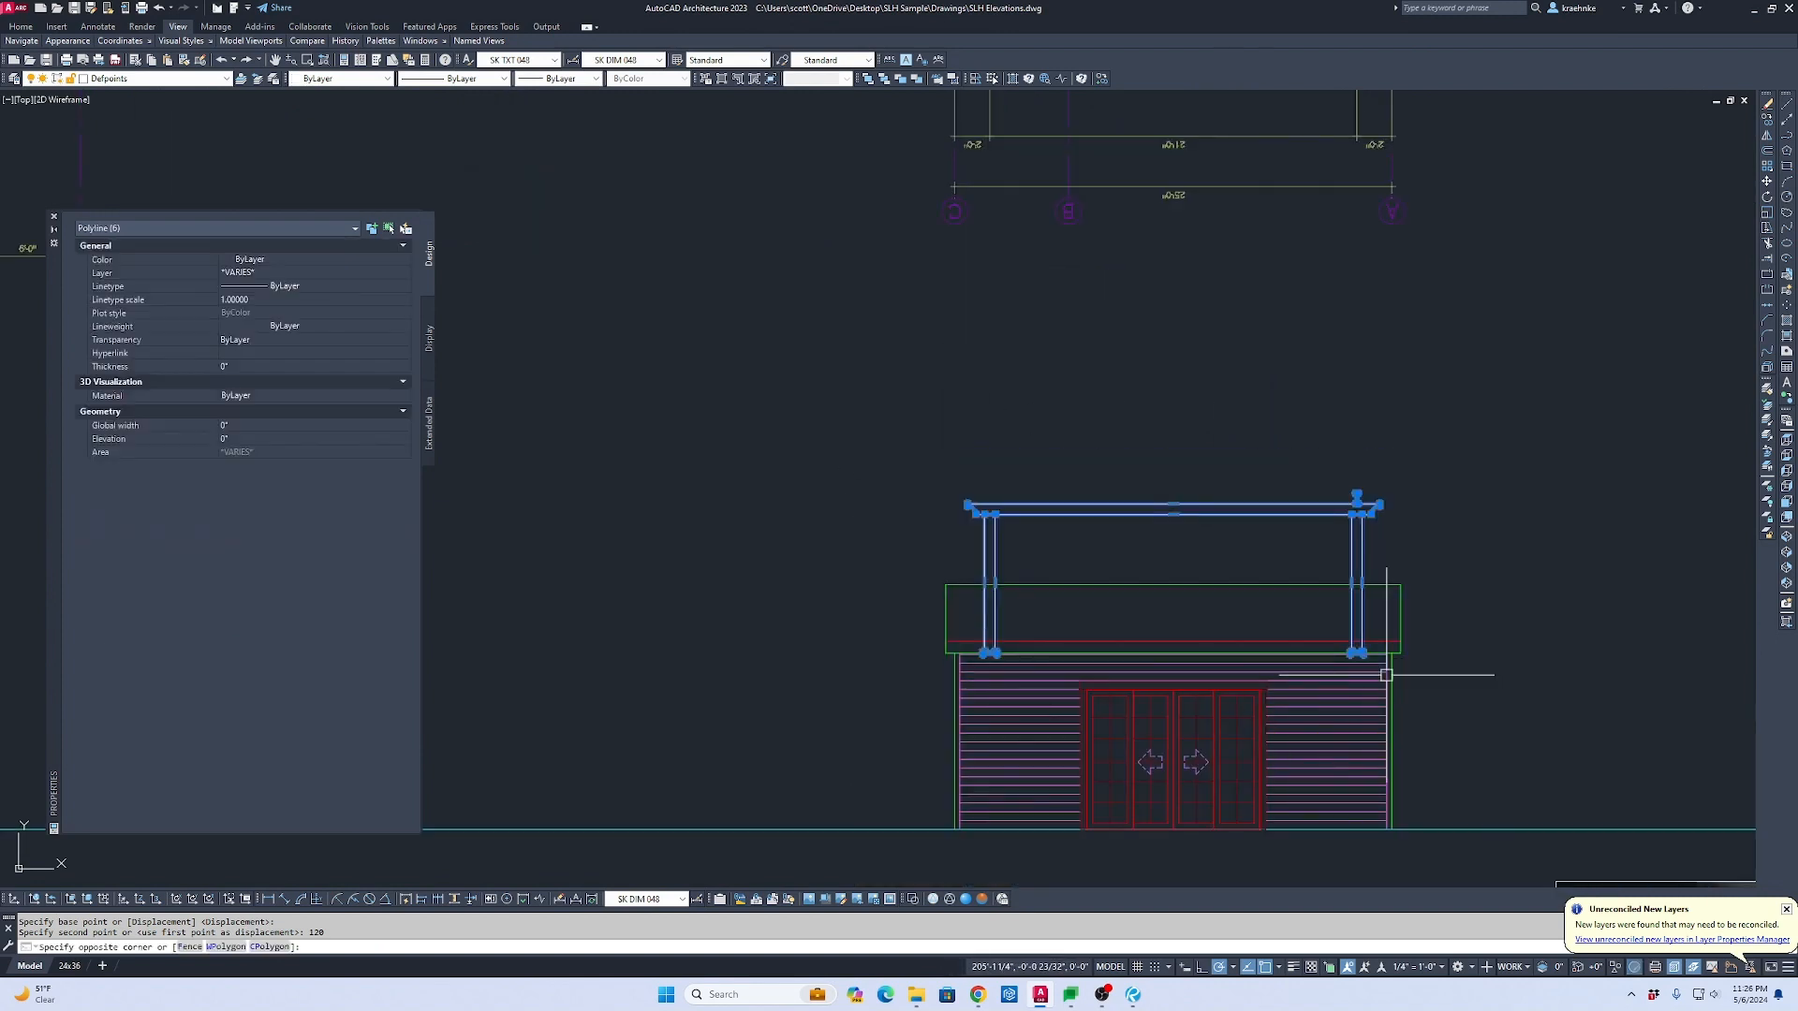
type("m")
key("Return")
left_click(1488, 624)
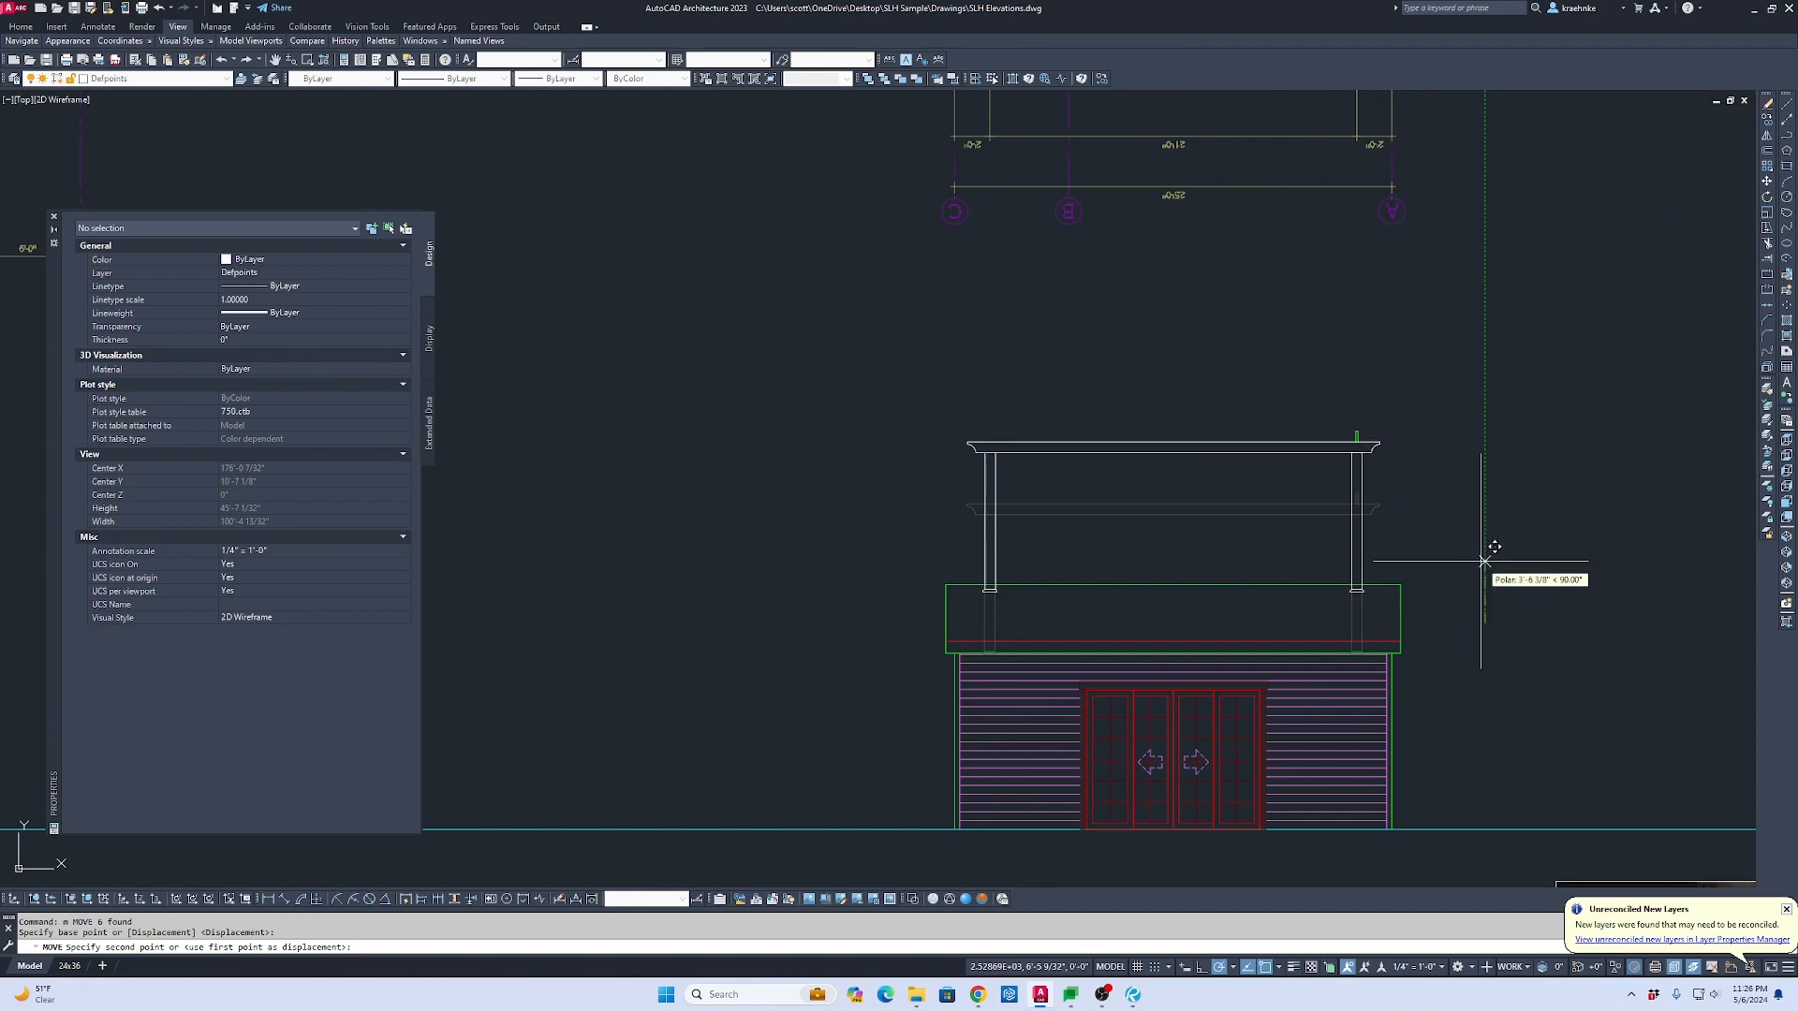
type("60")
key("Return")
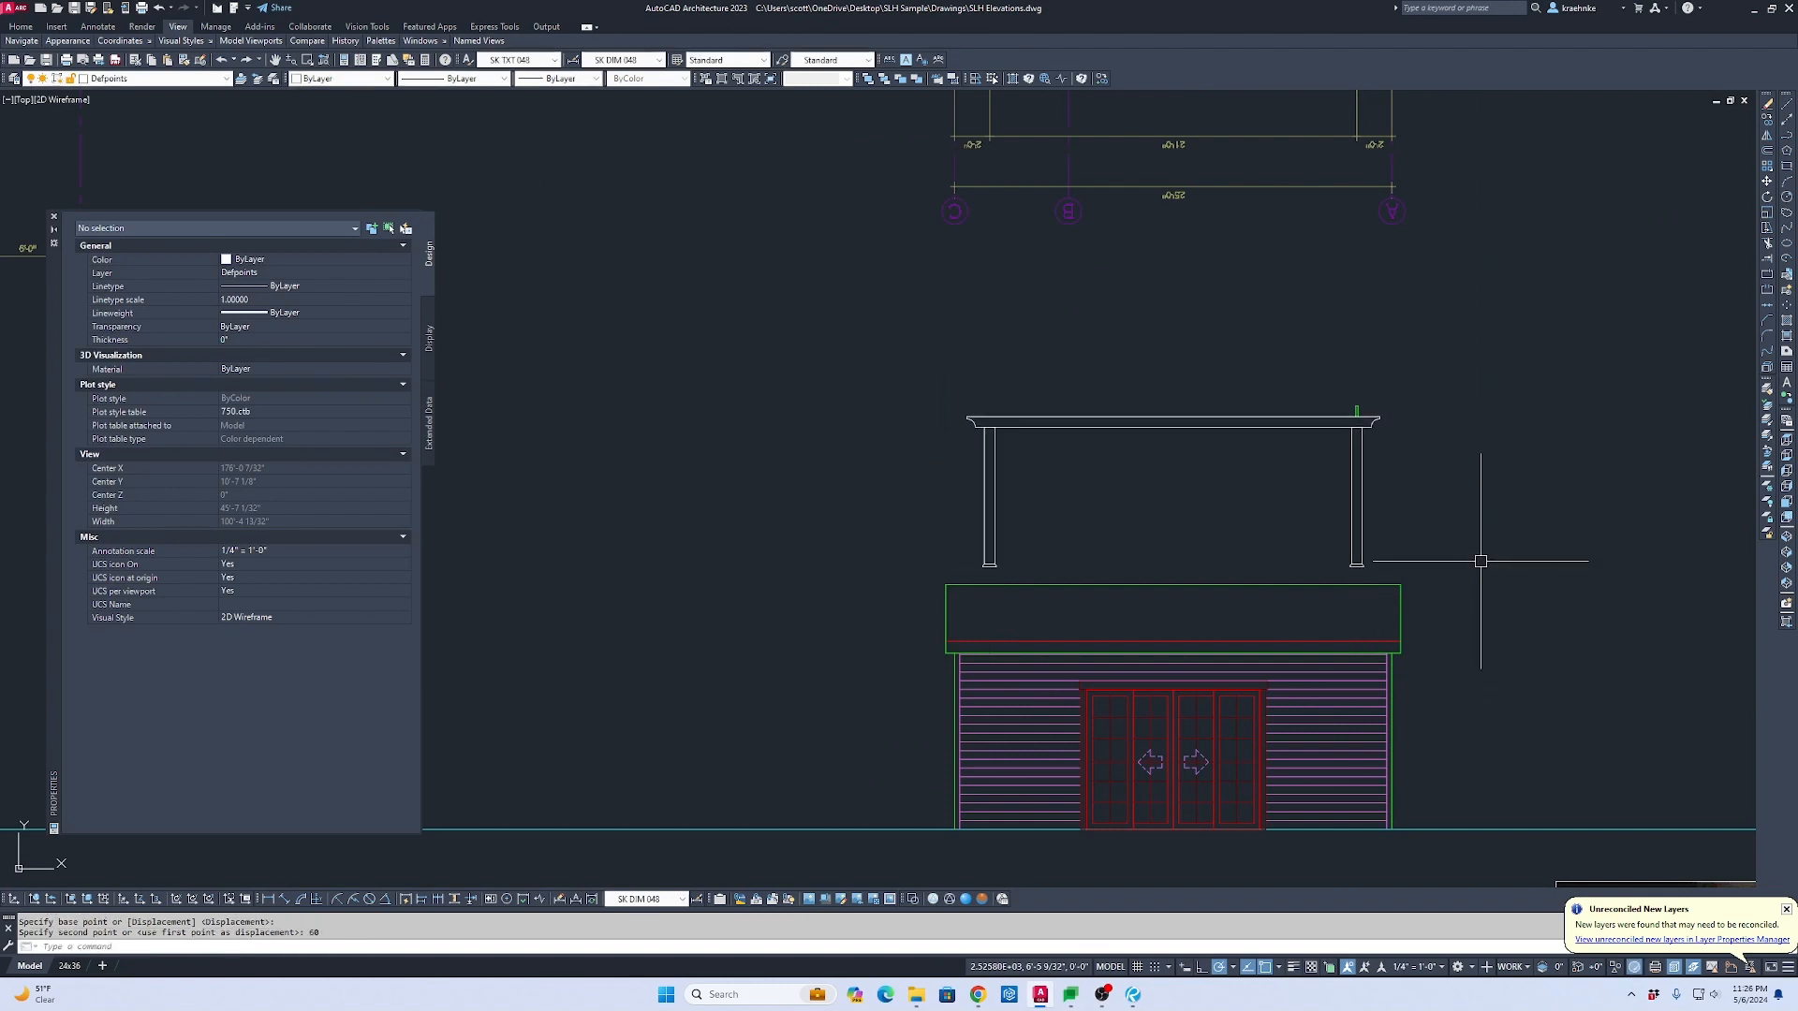
key("Escape")
Step: Copy the rafter end above the right post leftward along the beam at distances of 18 and 36 inches
scroll(1368, 403, "up", 4)
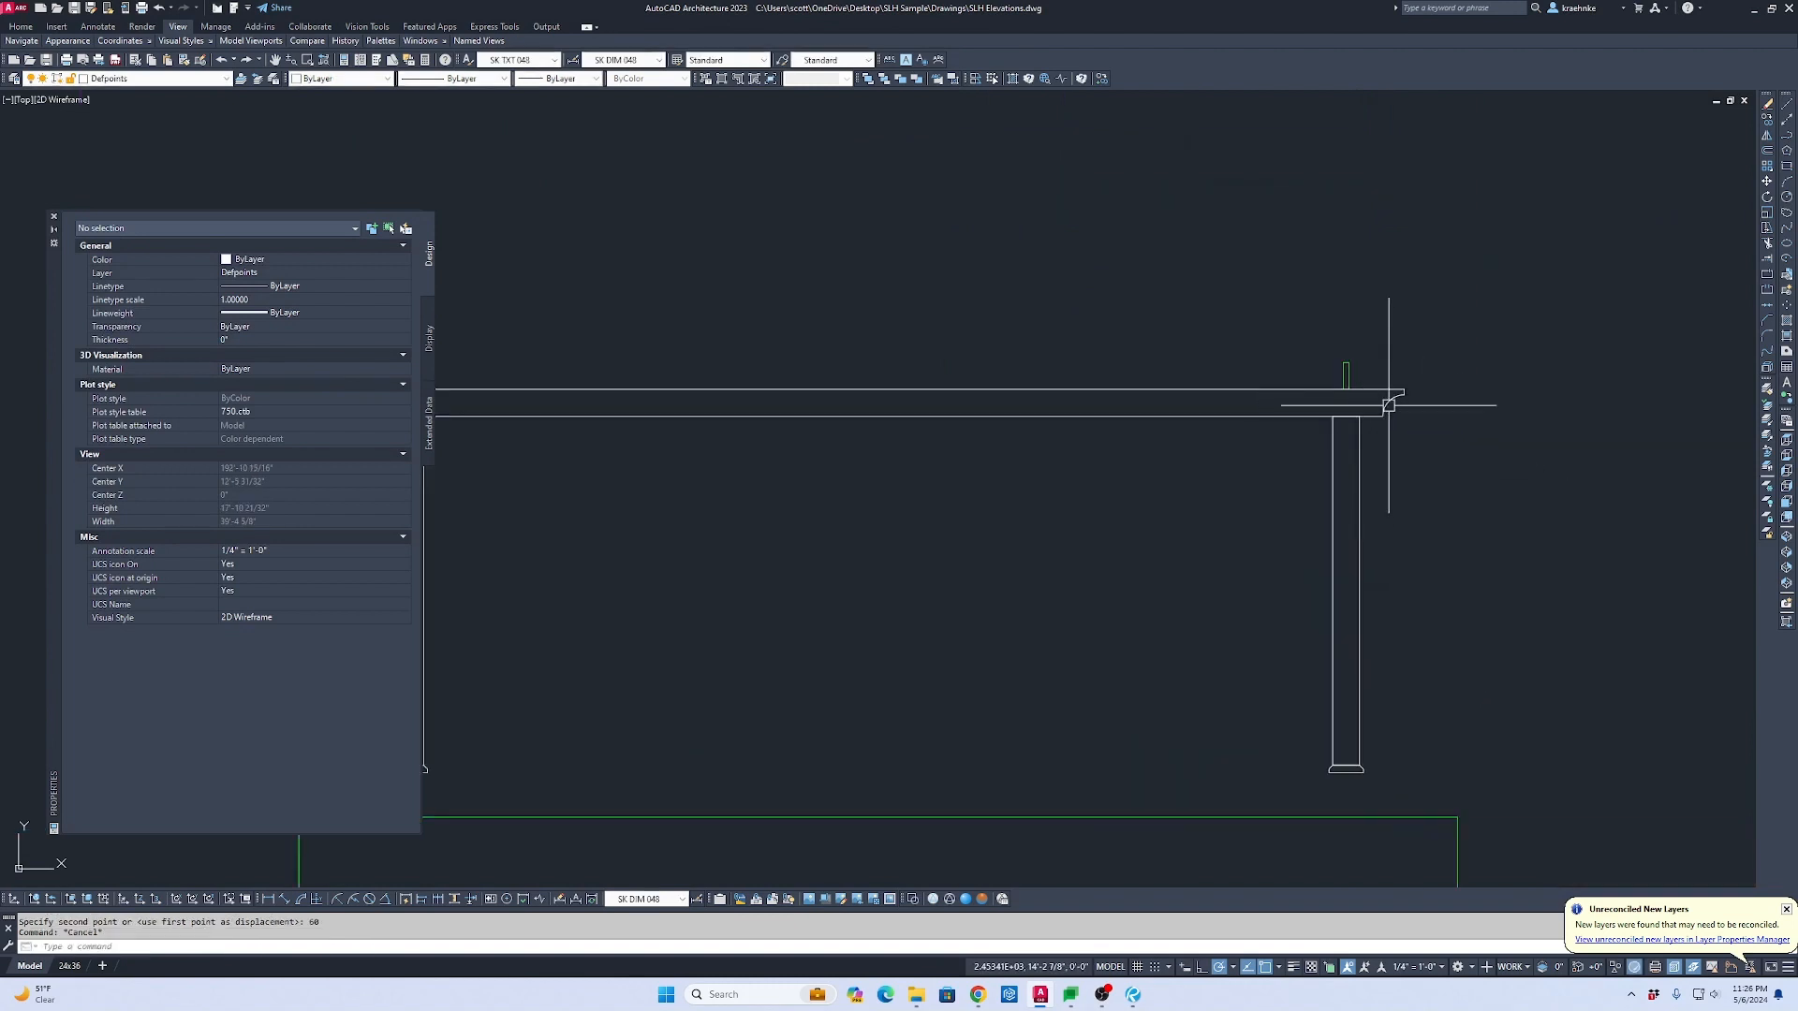
left_click(1345, 375)
type("c COPY 1 found")
key("Return")
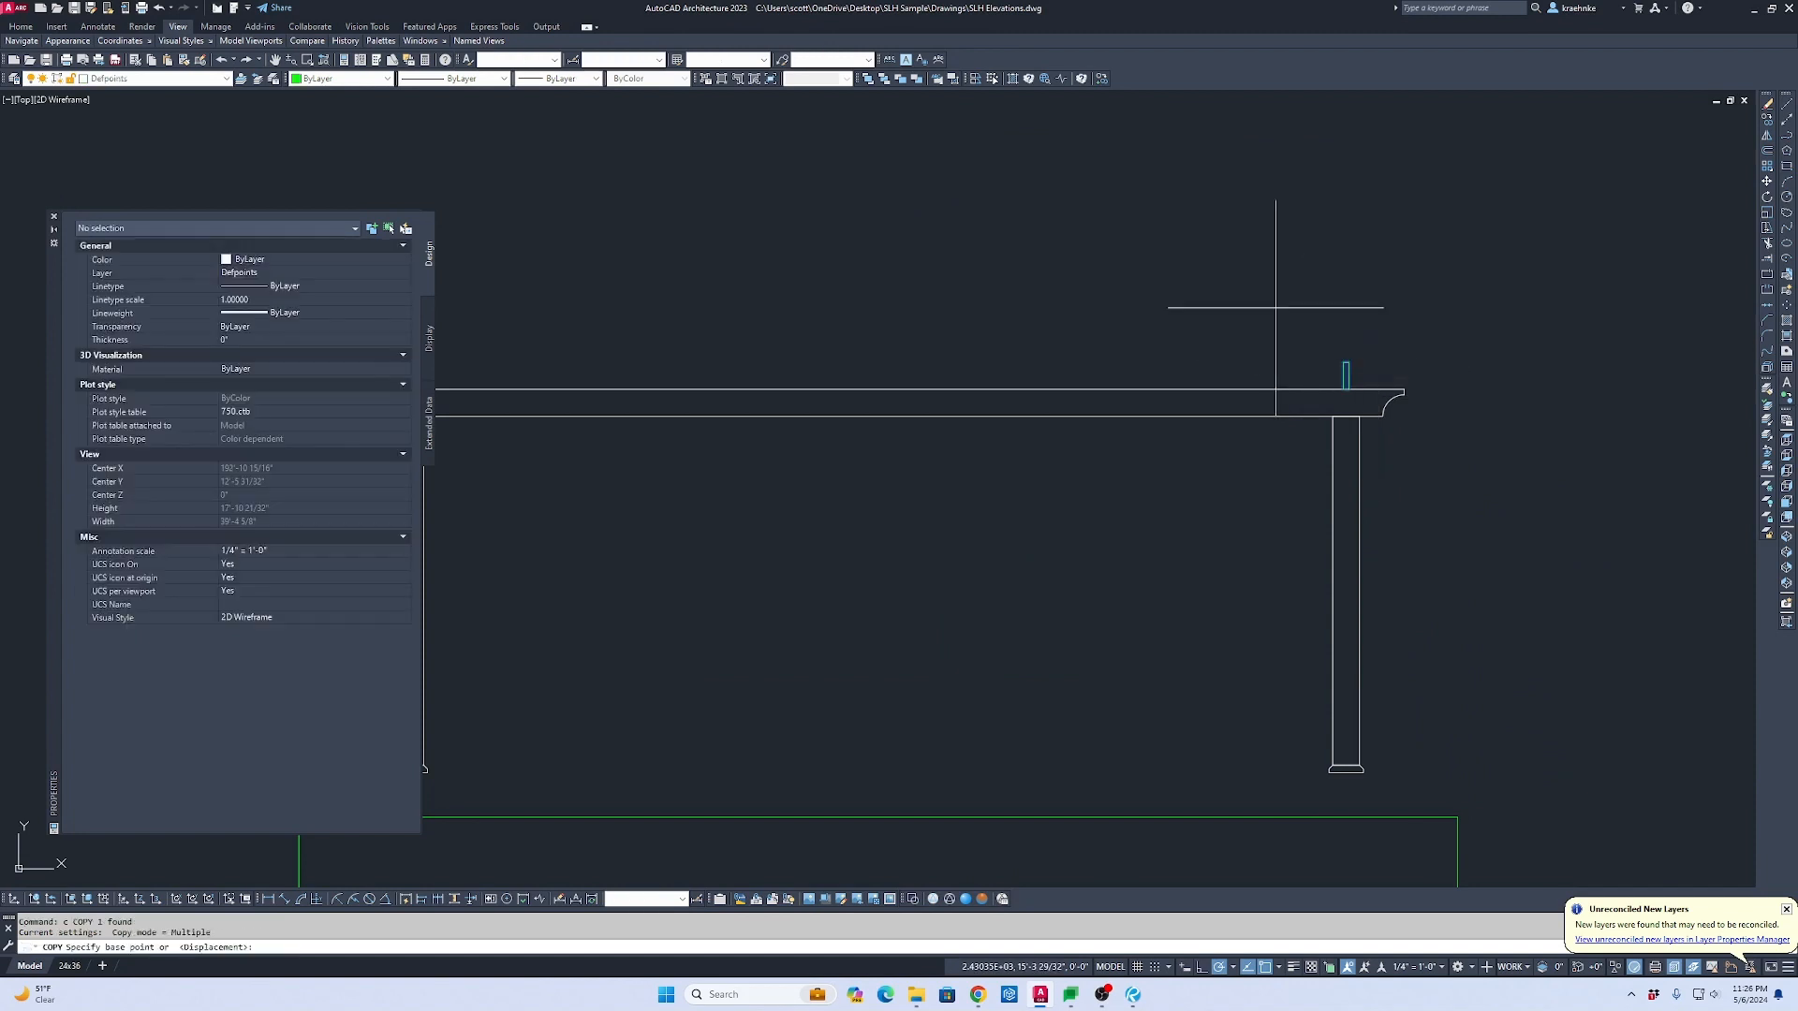
left_click(1266, 271)
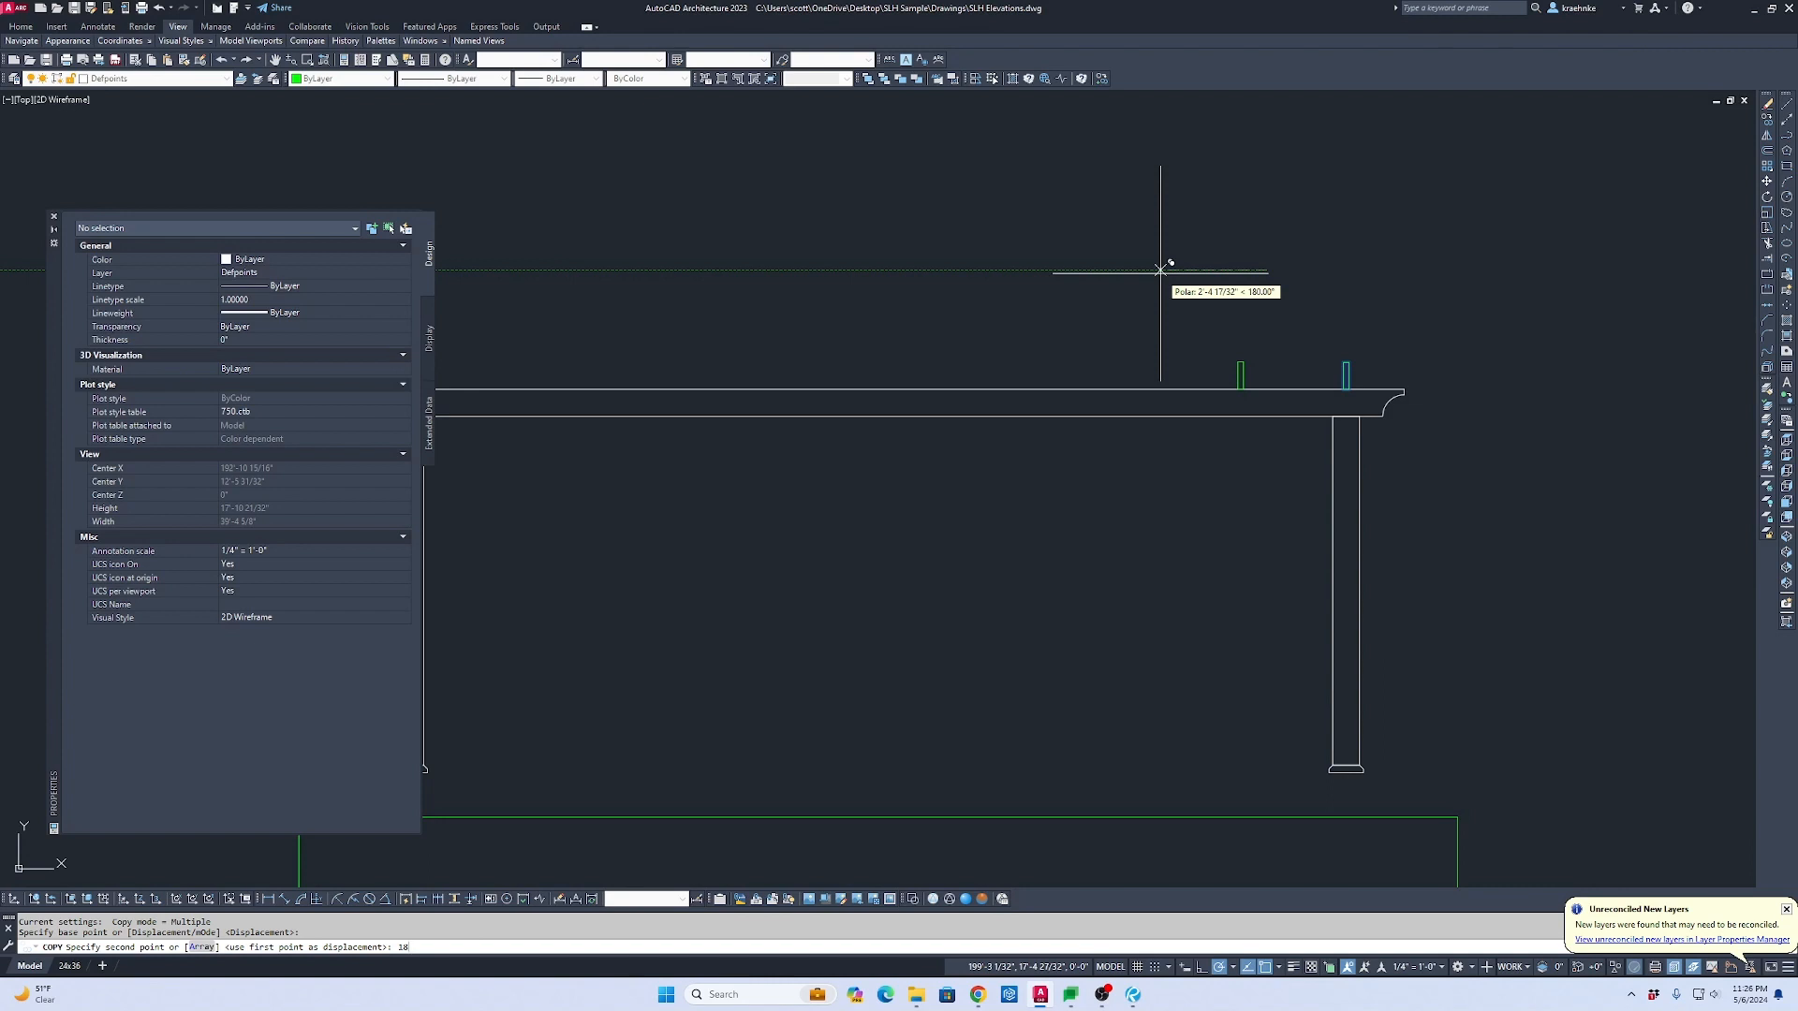
key("Return")
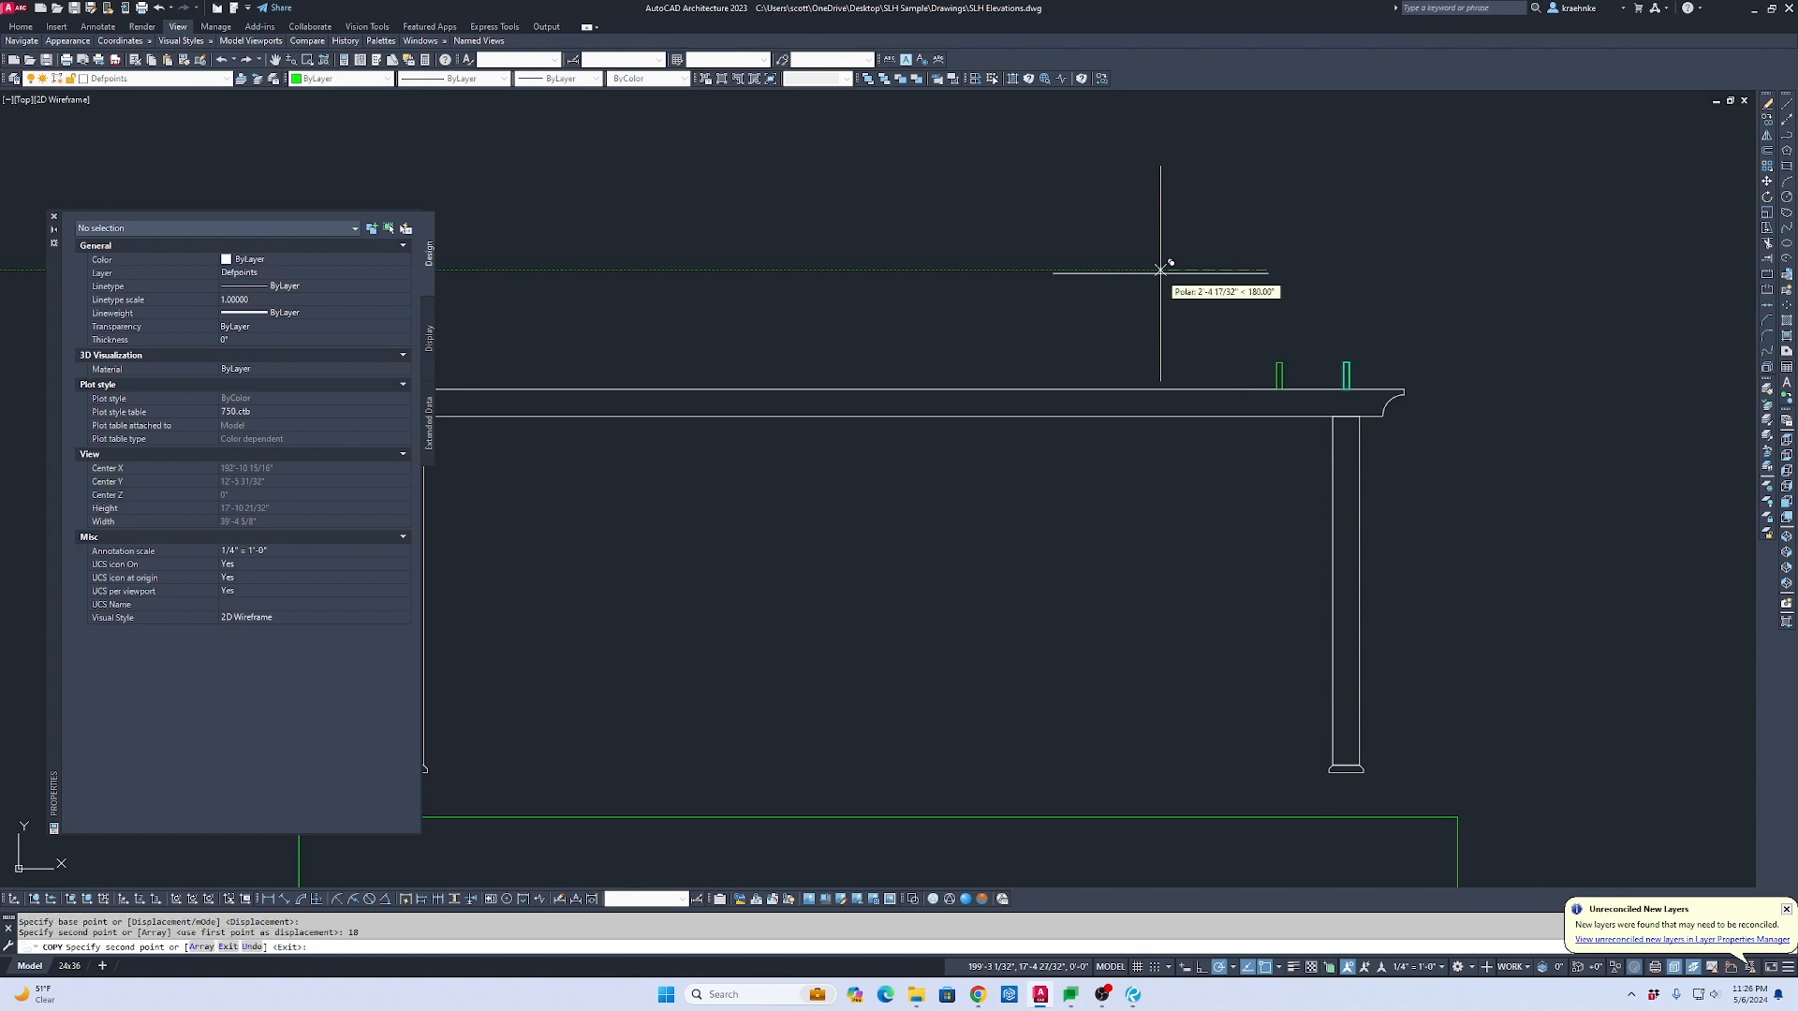
key("Return")
key("Escape")
Step: Copy the pair of new rafter ends repeatedly along the beam at the same spacing until they reach the left post
scroll(1260, 341, "up", 2)
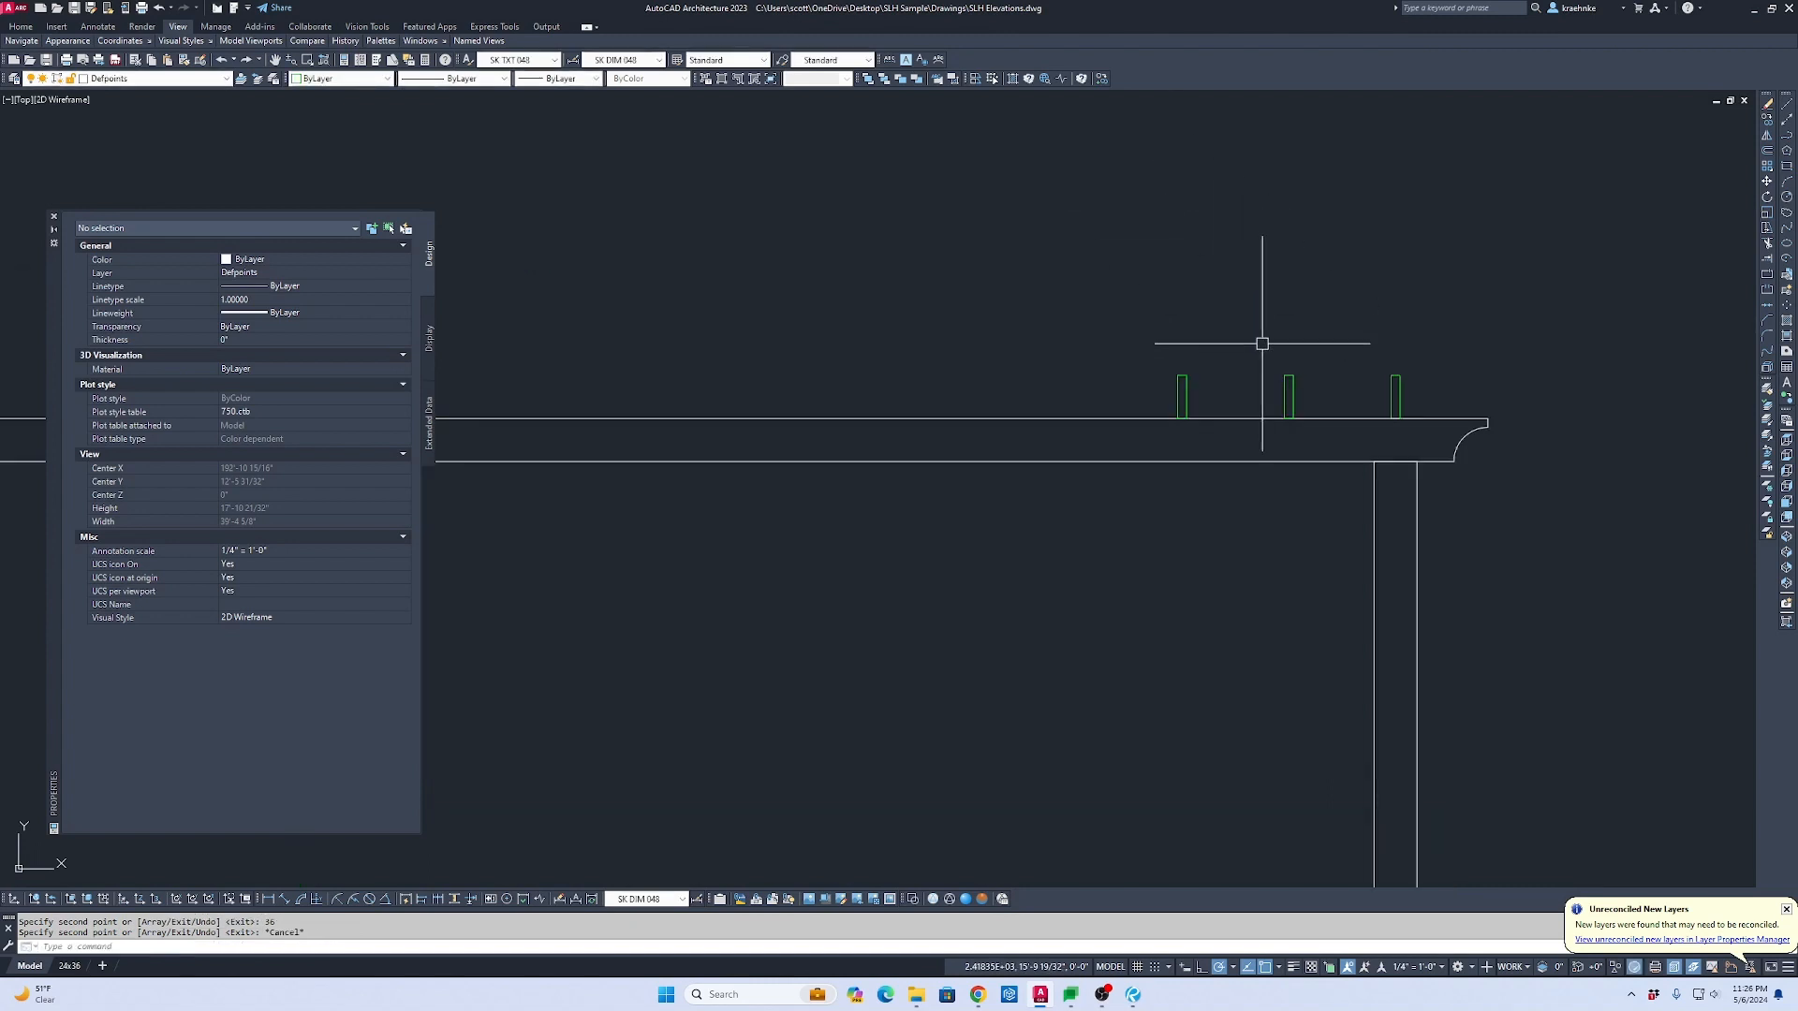
left_click_drag(1328, 391, 1031, 353)
type("c")
key("Return")
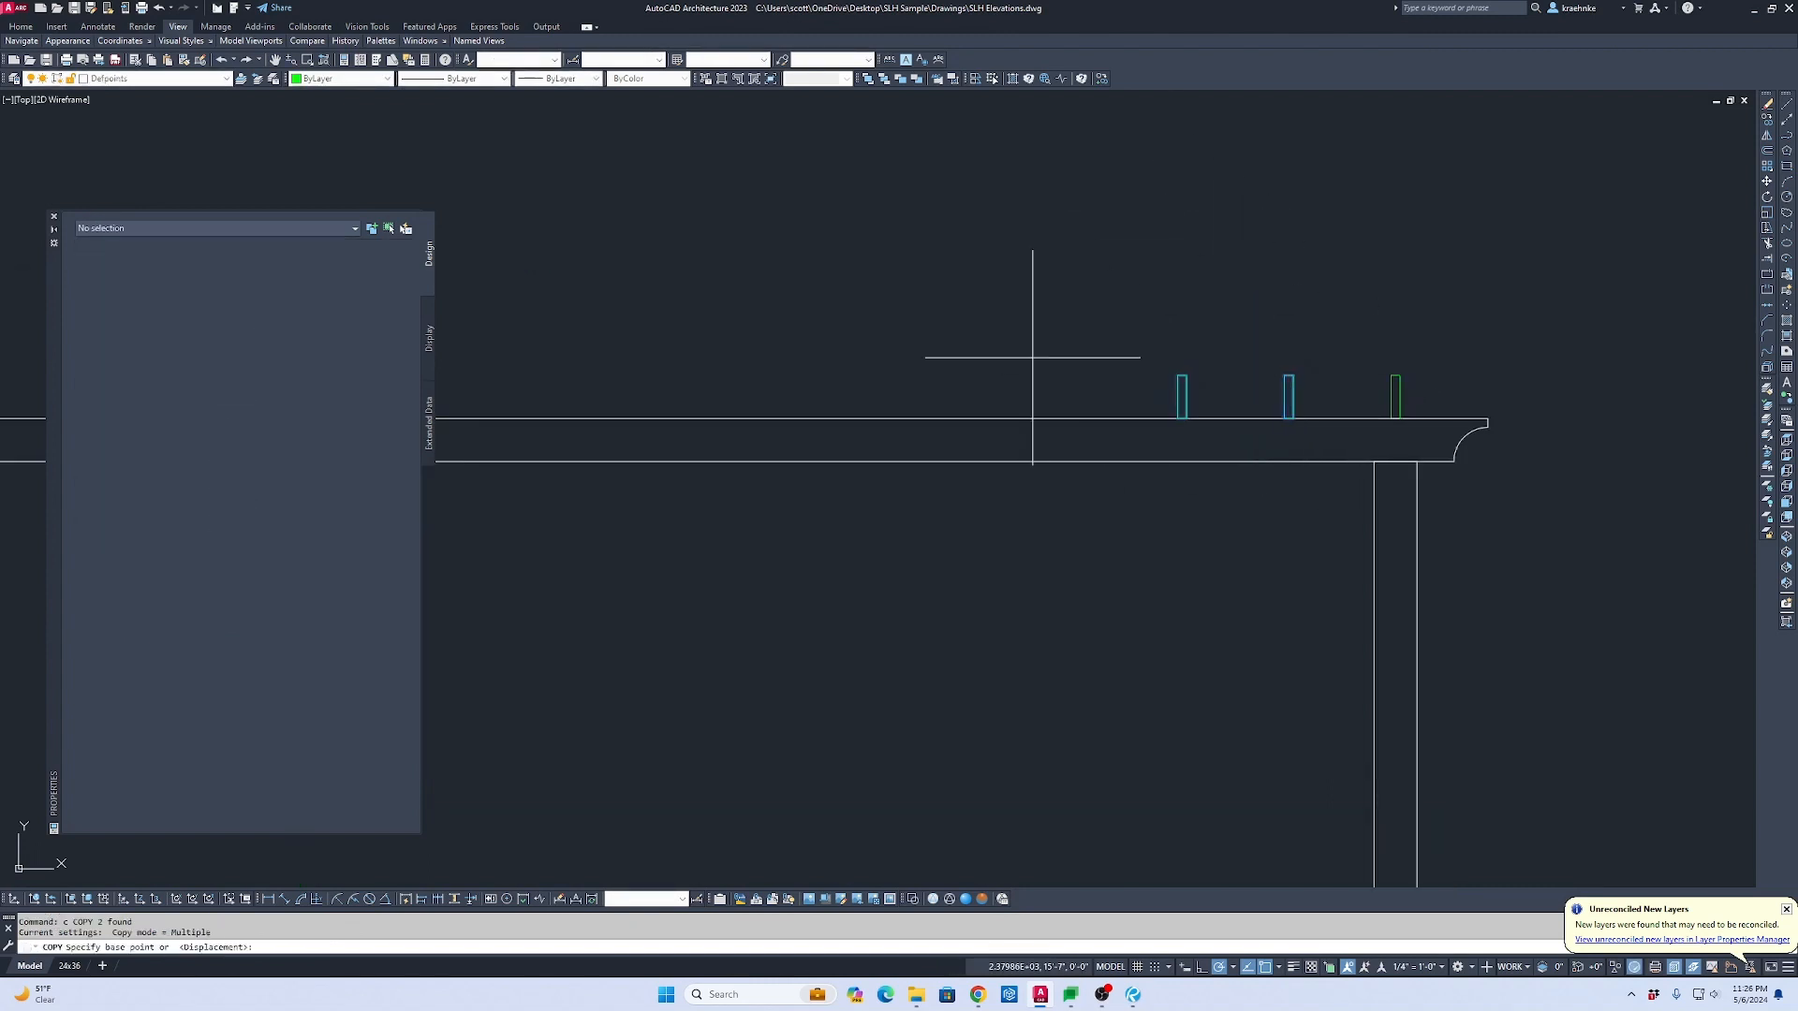
left_click(1392, 378)
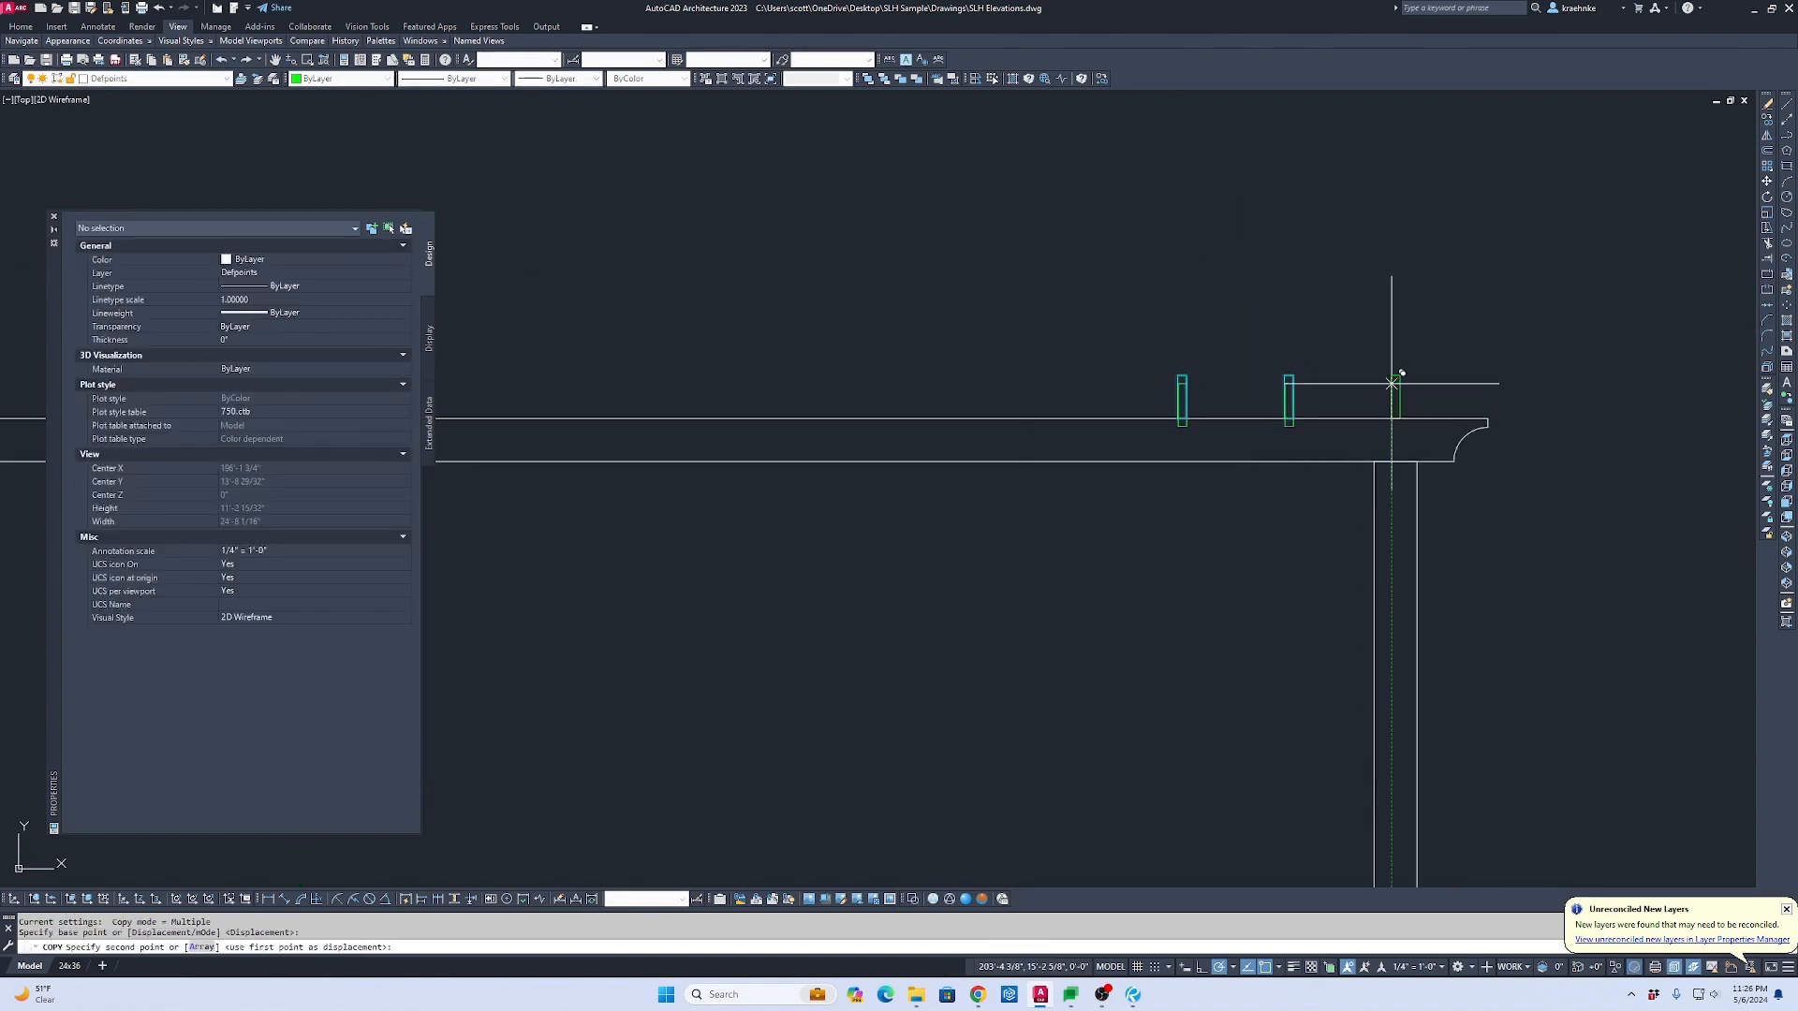
scroll(1179, 386, "up", 2)
left_click(1170, 390)
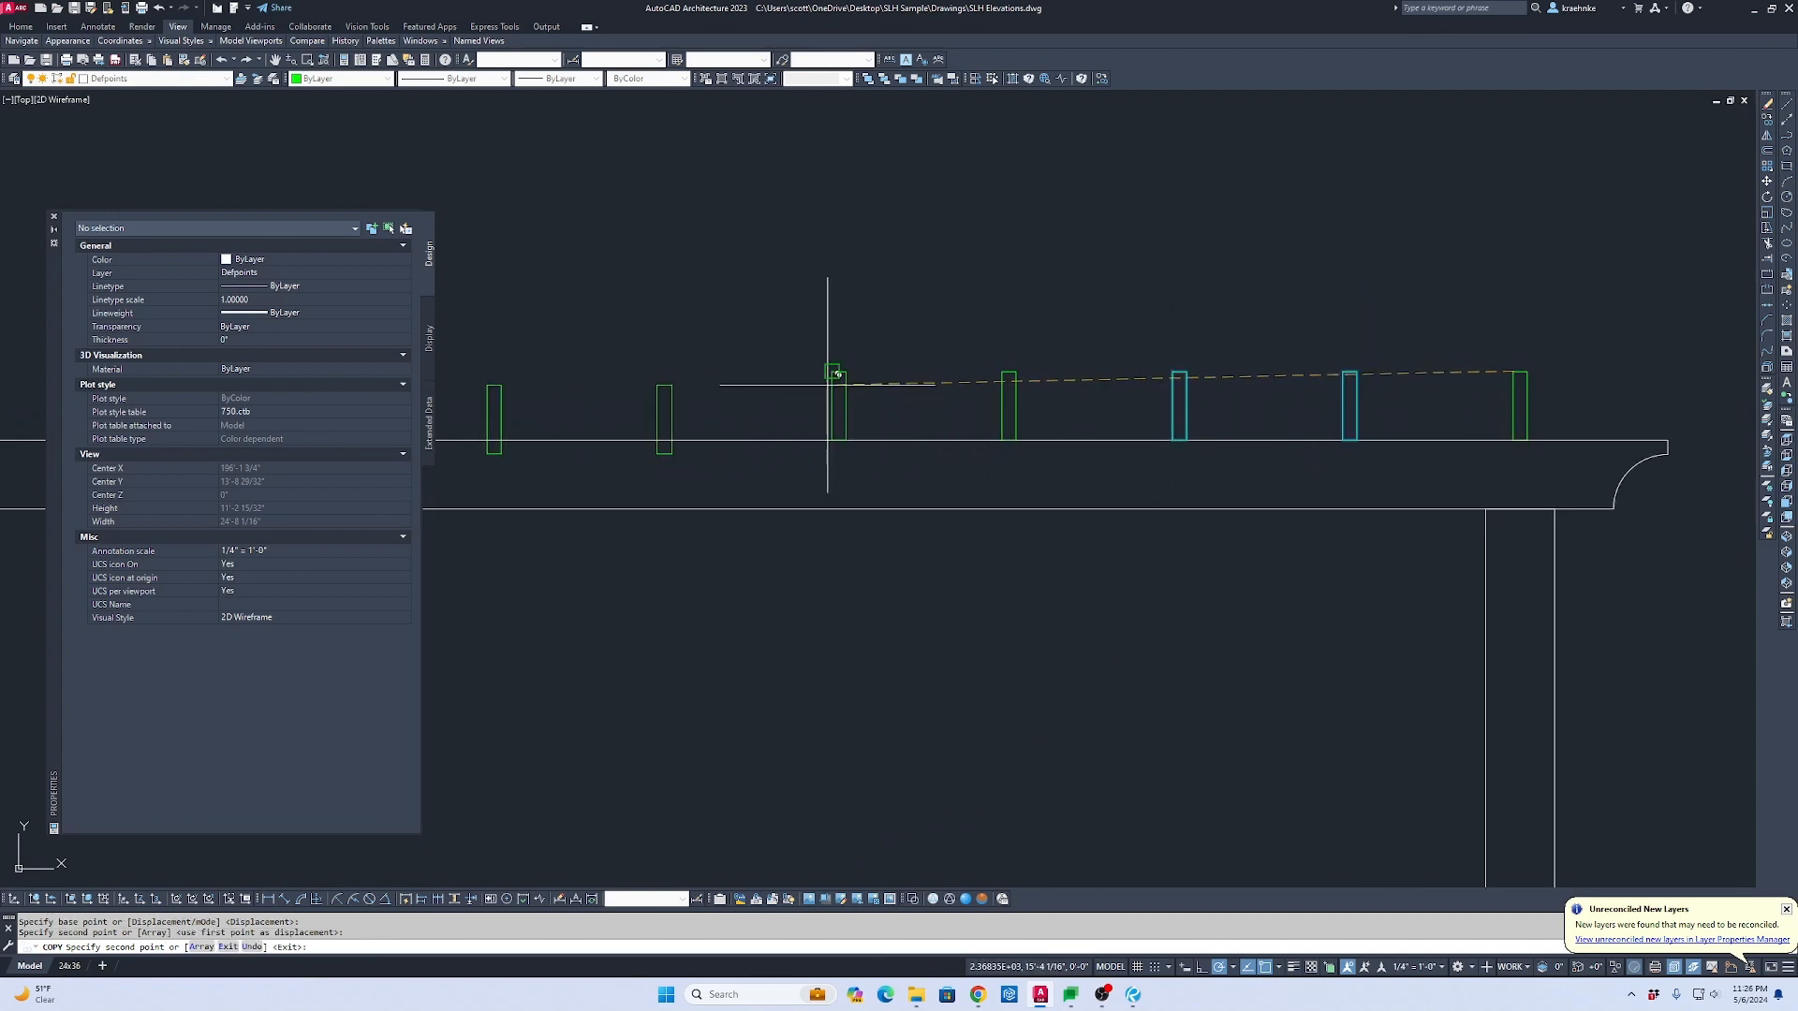
left_click(831, 378)
scroll(831, 380, "down", 1)
middle_click_drag(831, 380, 1622, 483)
scroll(1405, 489, "up", 2)
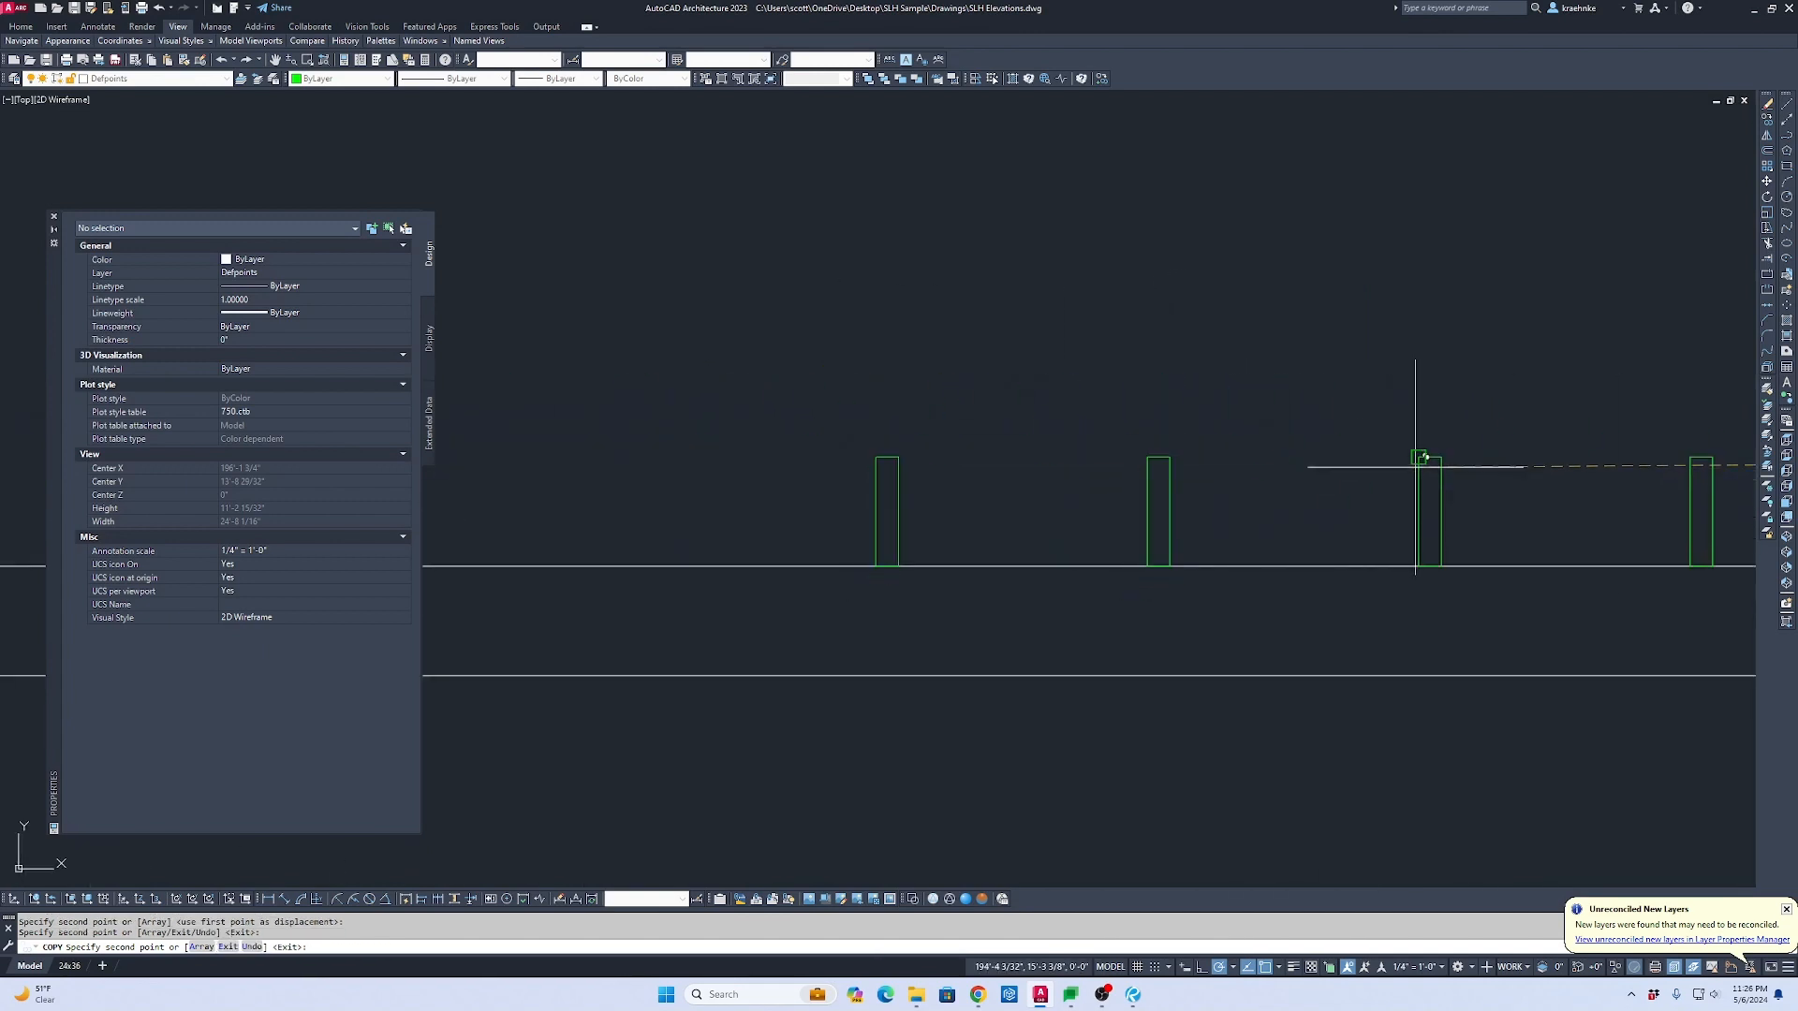
left_click(1413, 466)
middle_click_drag(1178, 475, 1694, 486)
left_click(1397, 477)
scroll(1266, 480, "down", 1)
middle_click_drag(1266, 480, 1722, 493)
left_click(1468, 493)
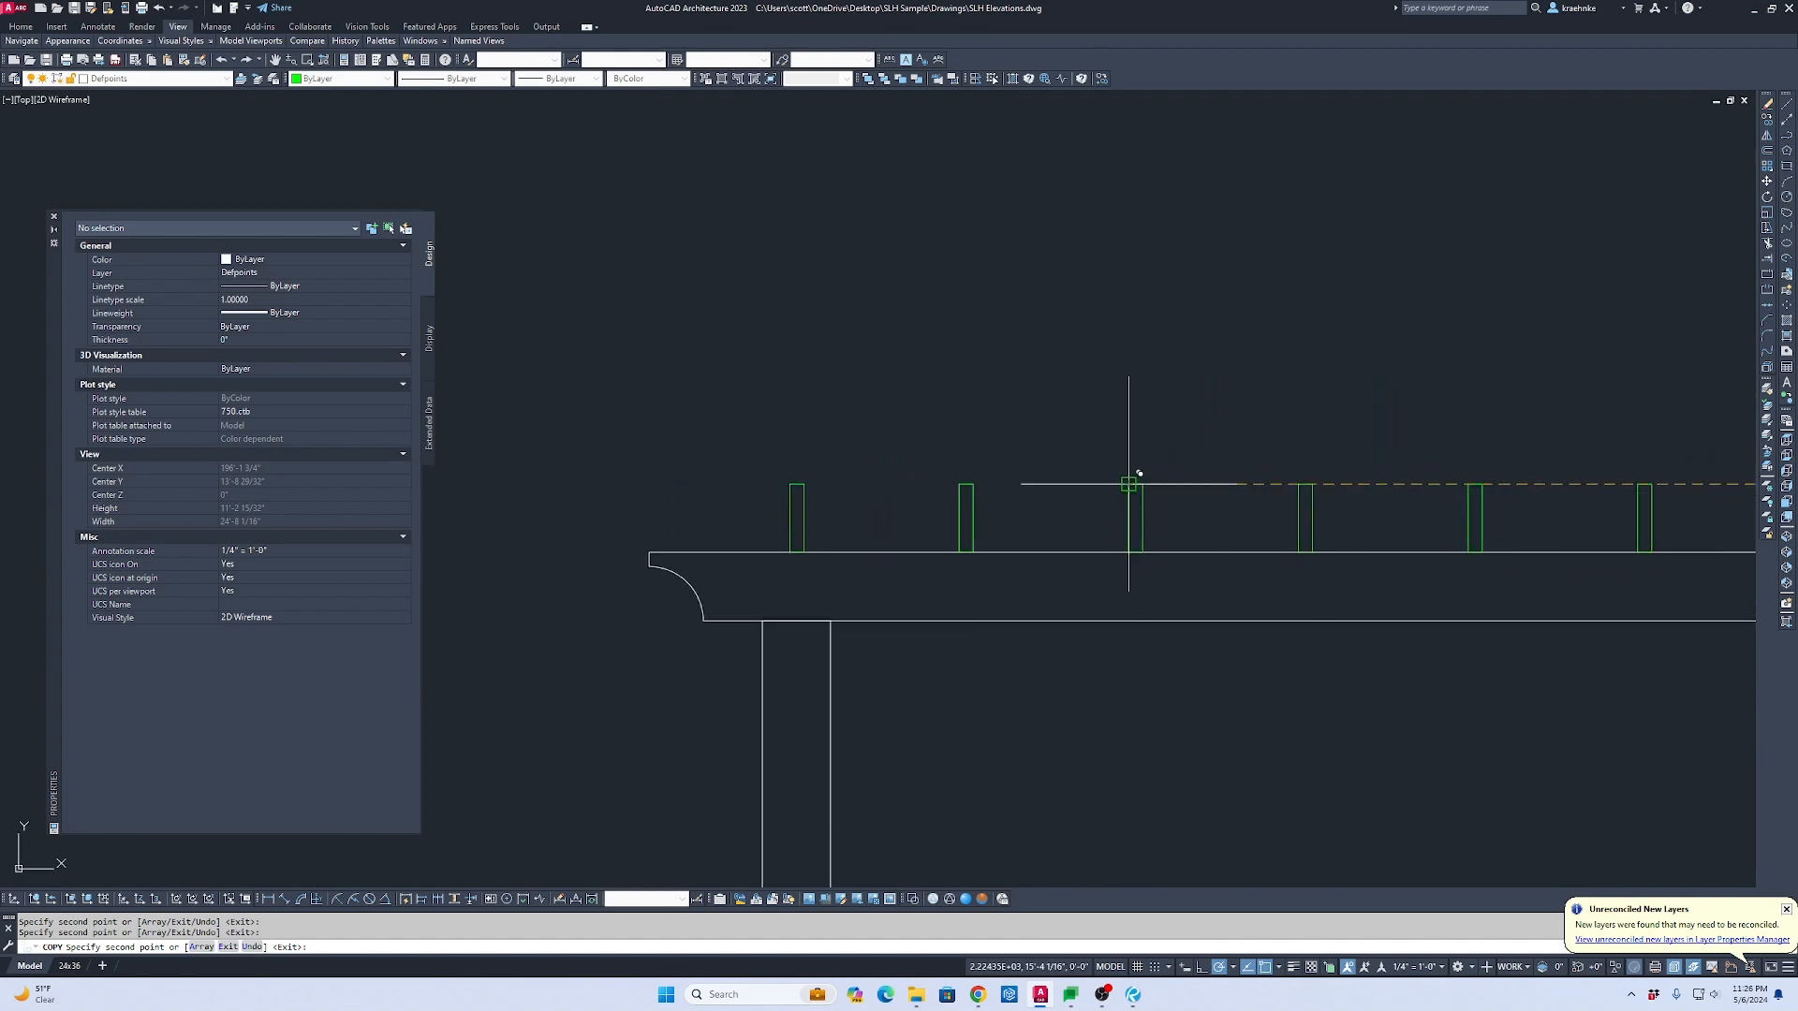
key("Escape")
Step: Match the properties of a green rafter end onto the trellis beam, both posts and their bases
type("ma")
key("space")
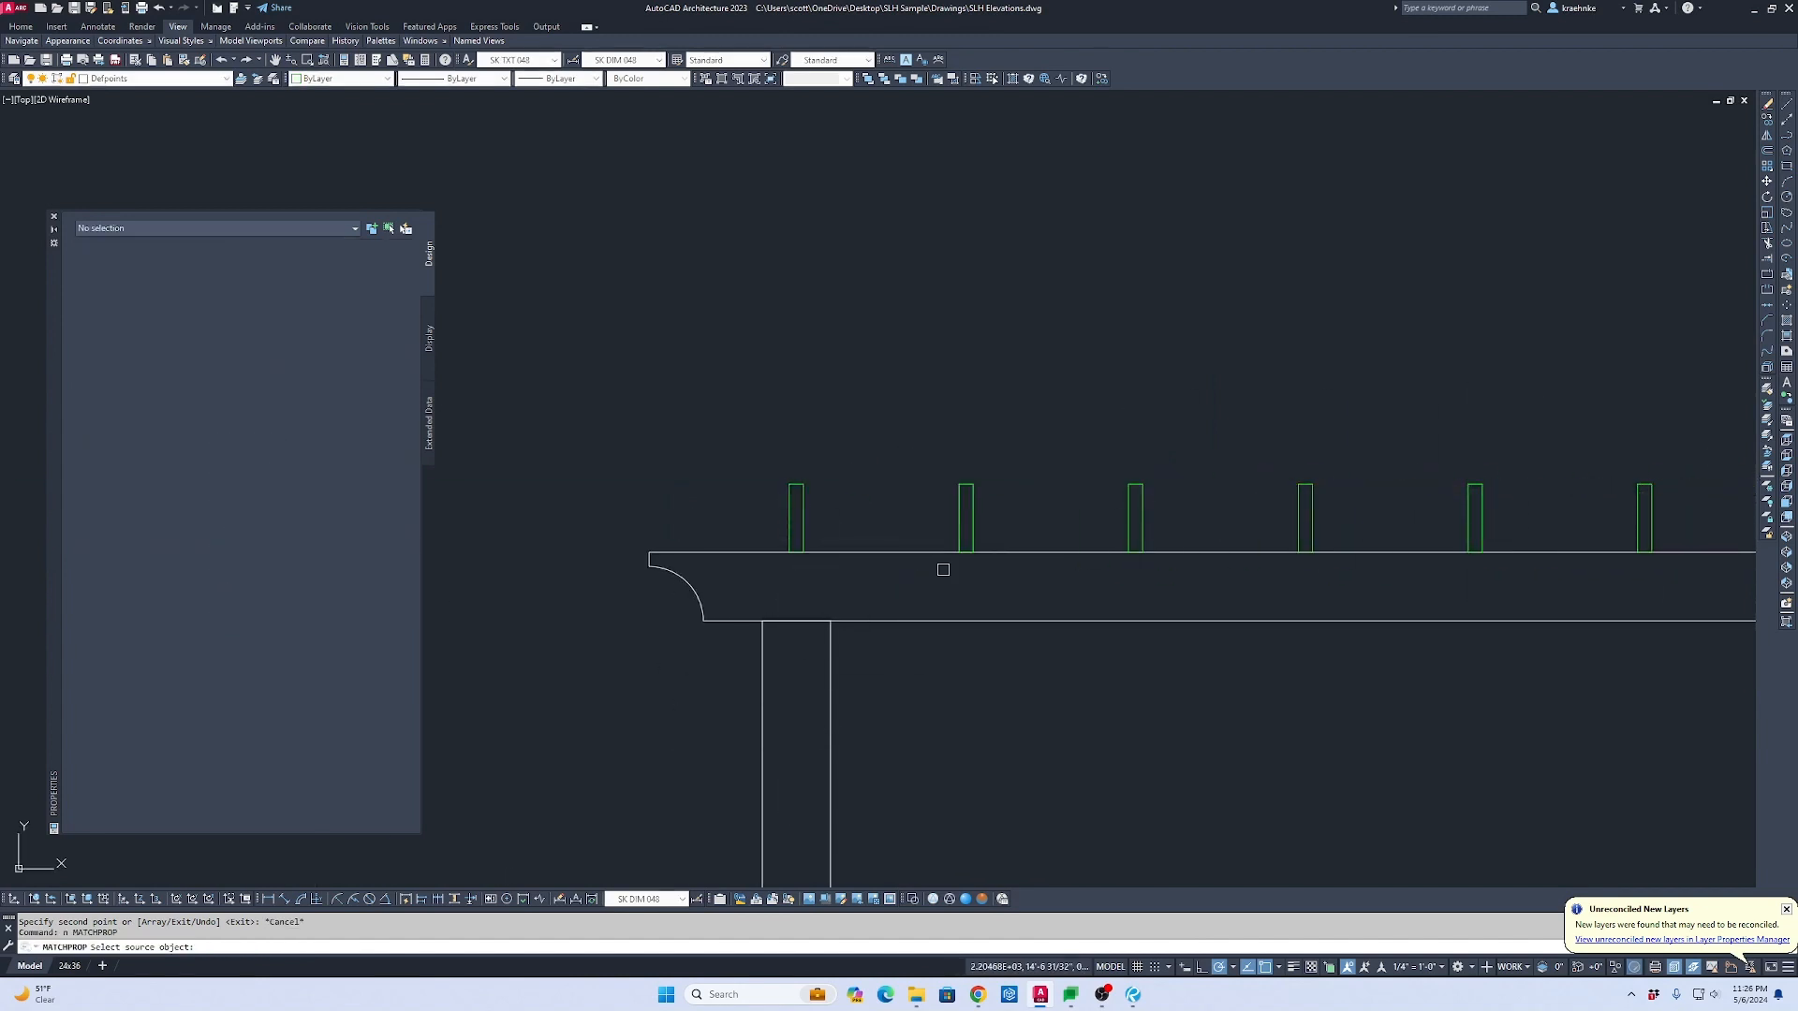
left_click(939, 557)
scroll(939, 558, "down", 3)
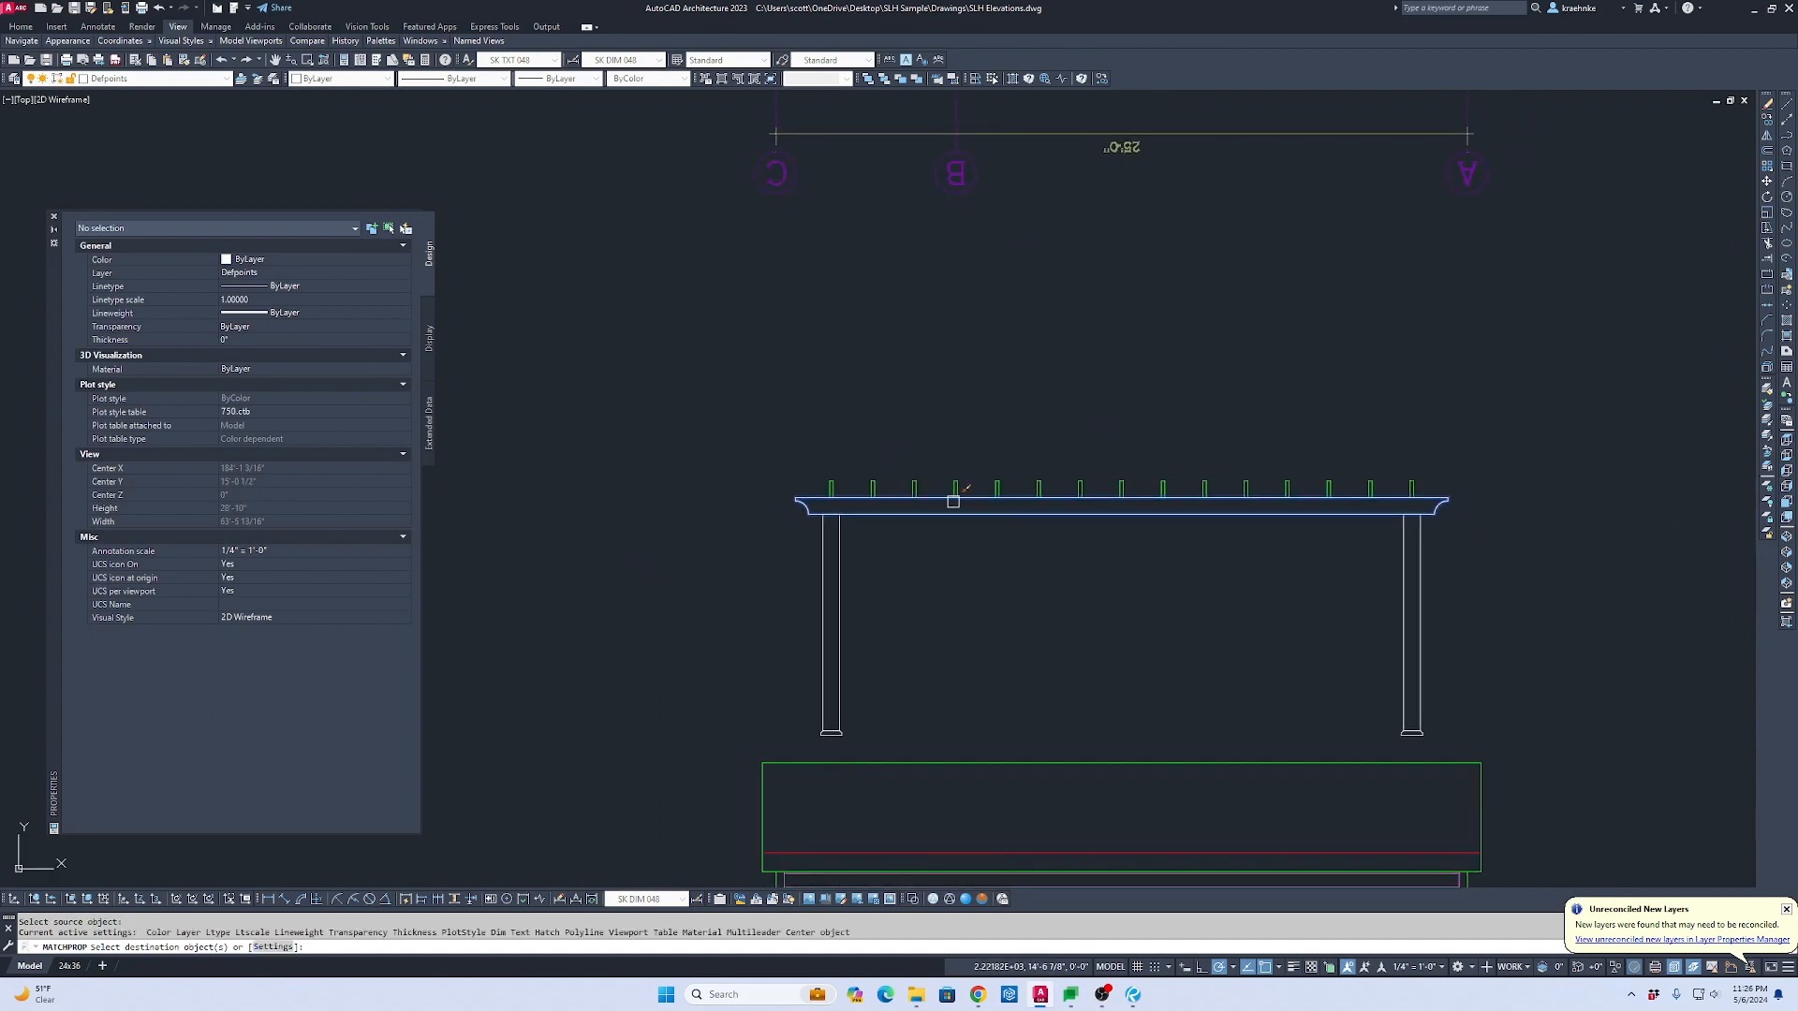
scroll(1248, 491, "up", 4)
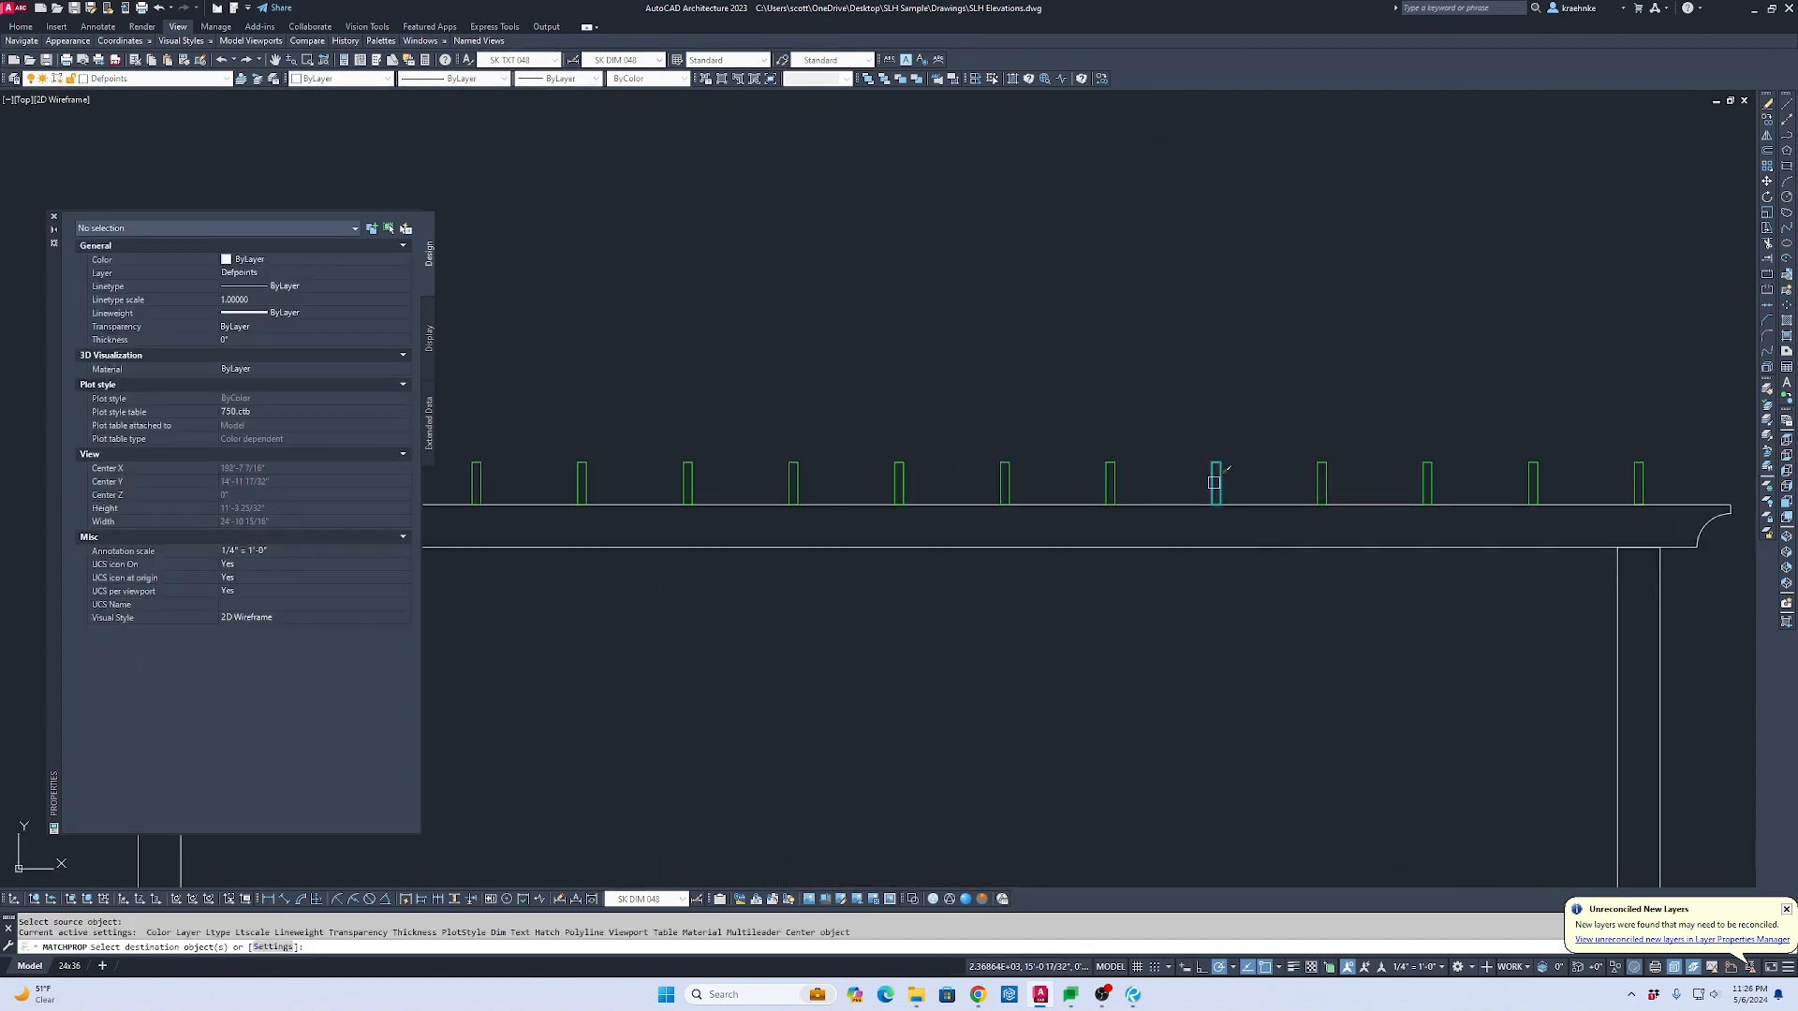
scroll(1214, 490, "down", 6)
left_click(1406, 534)
left_click(977, 468)
left_click(886, 594)
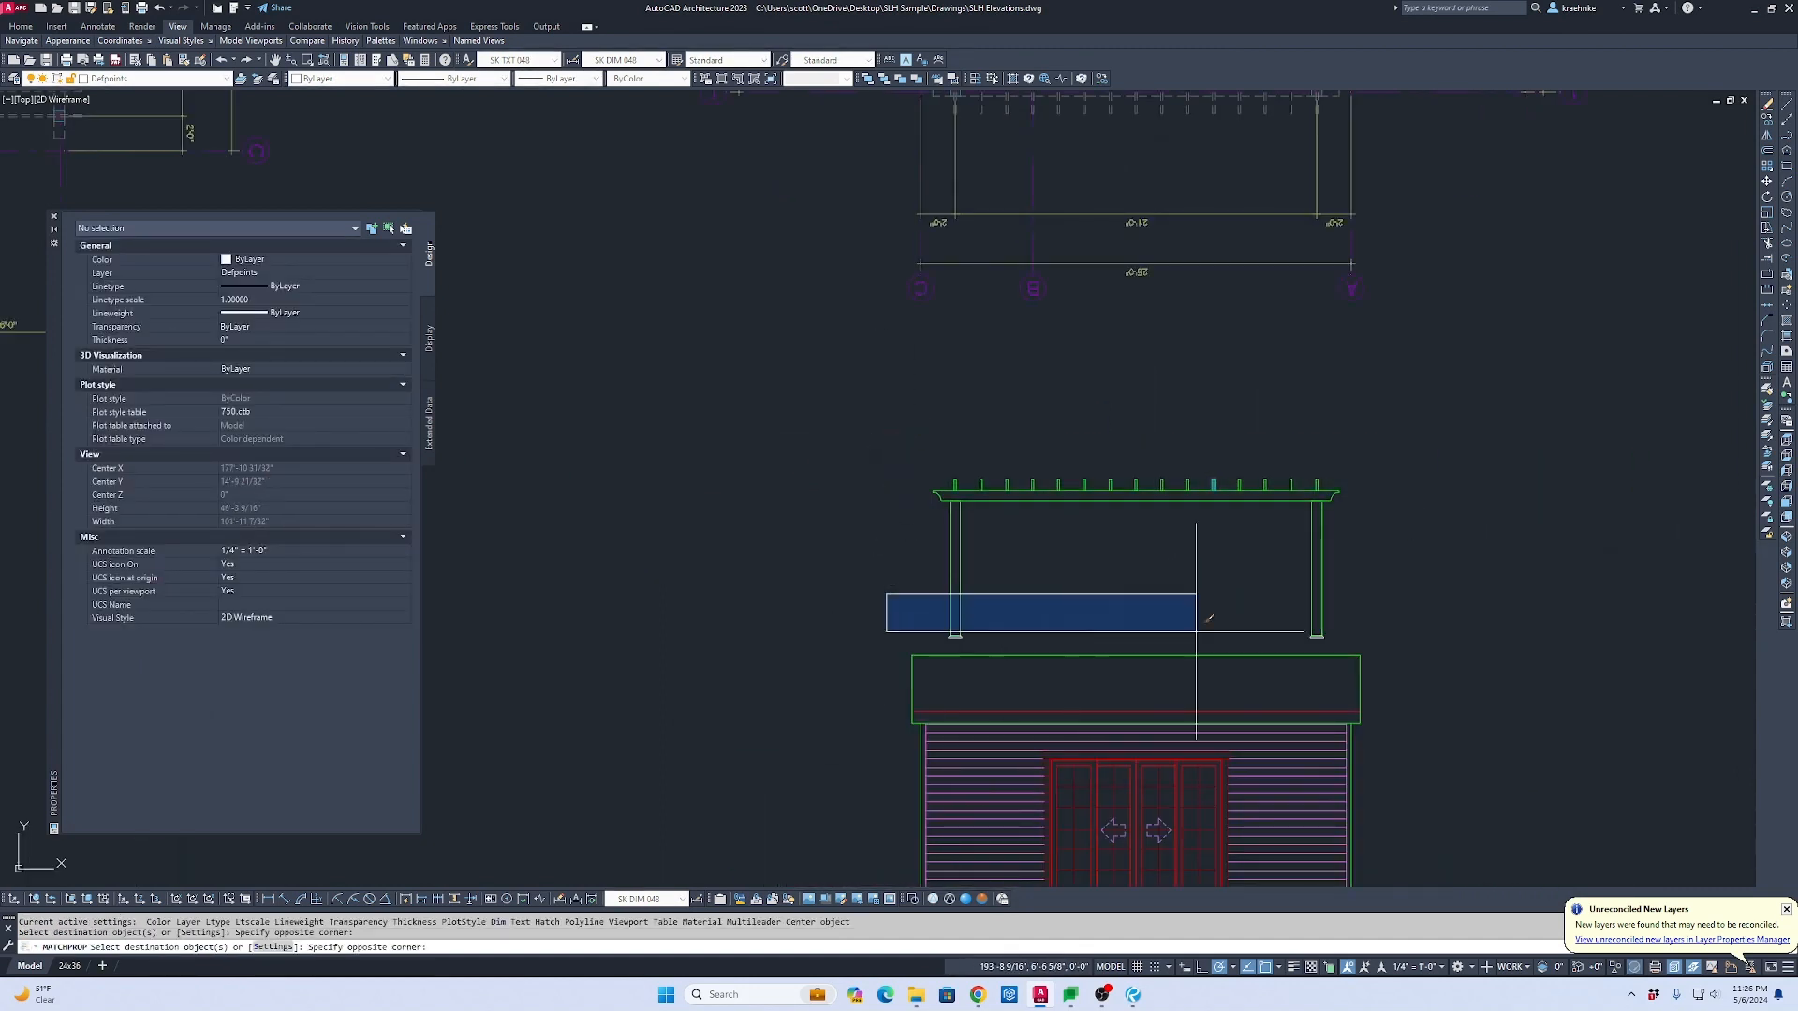
key("Escape")
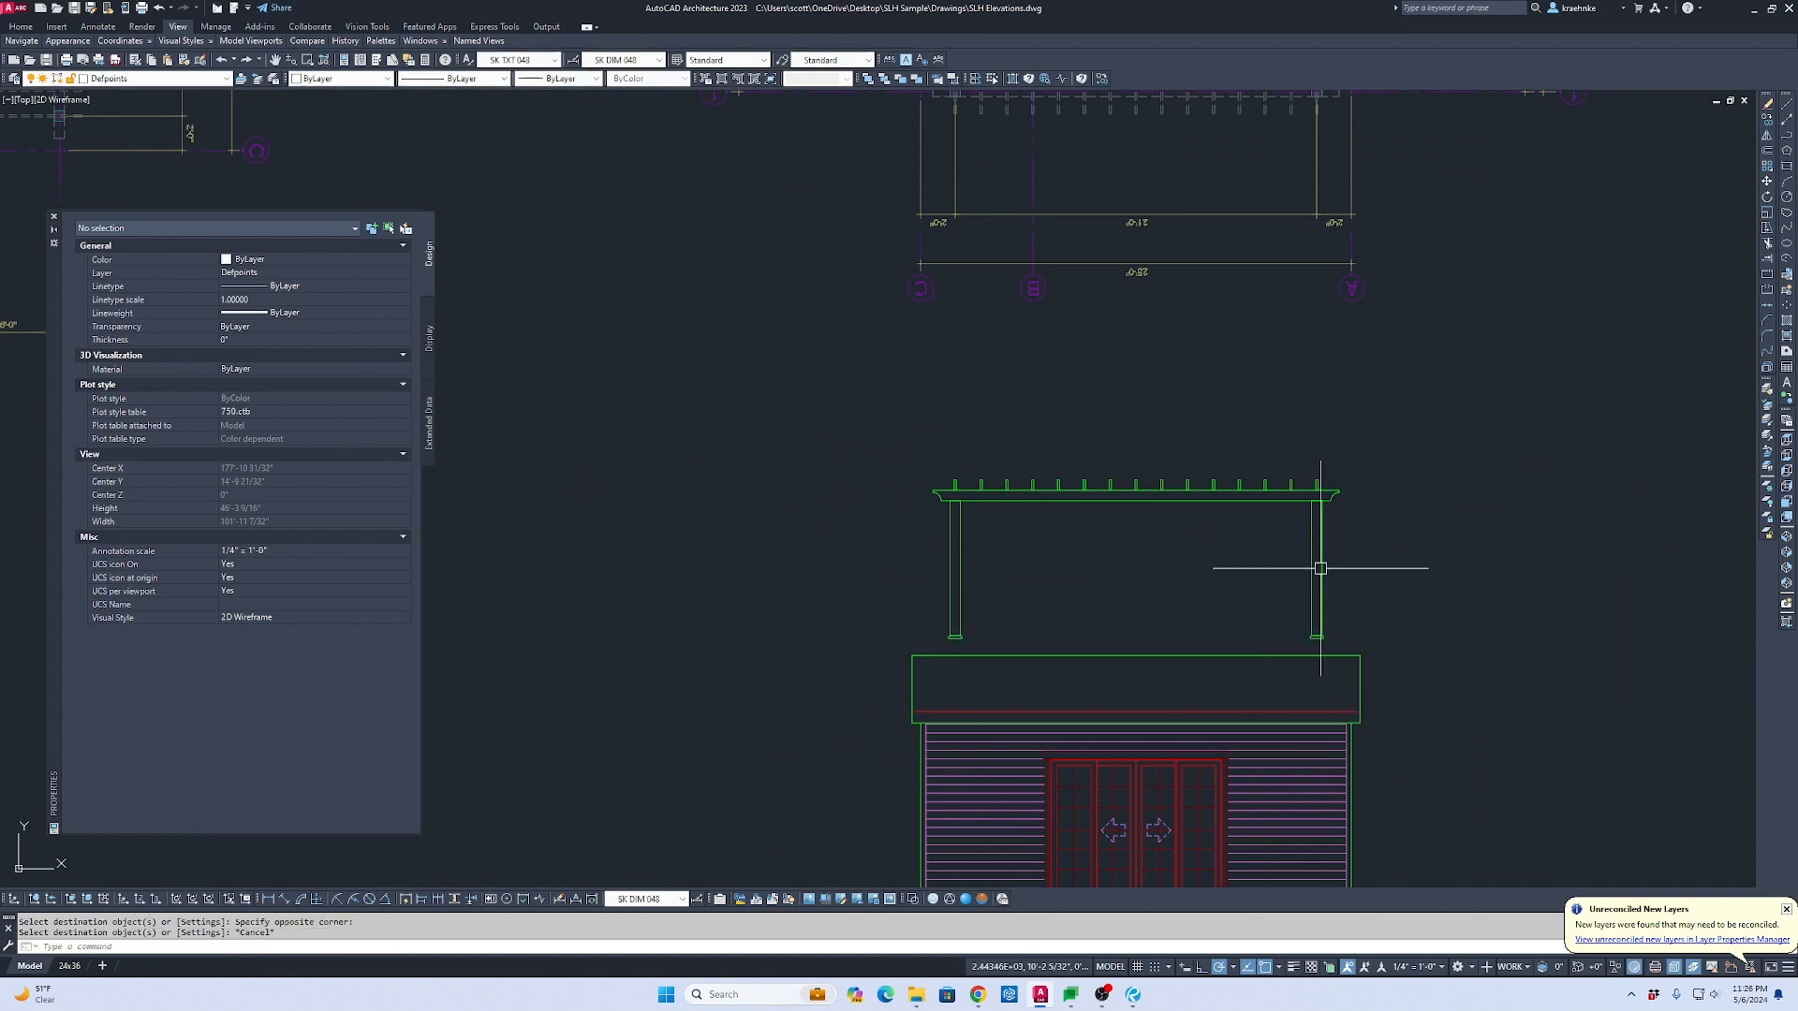
Step: Start a hatch for the trellis and choose the predefined SOLID pattern
scroll(1297, 624, "up", 2)
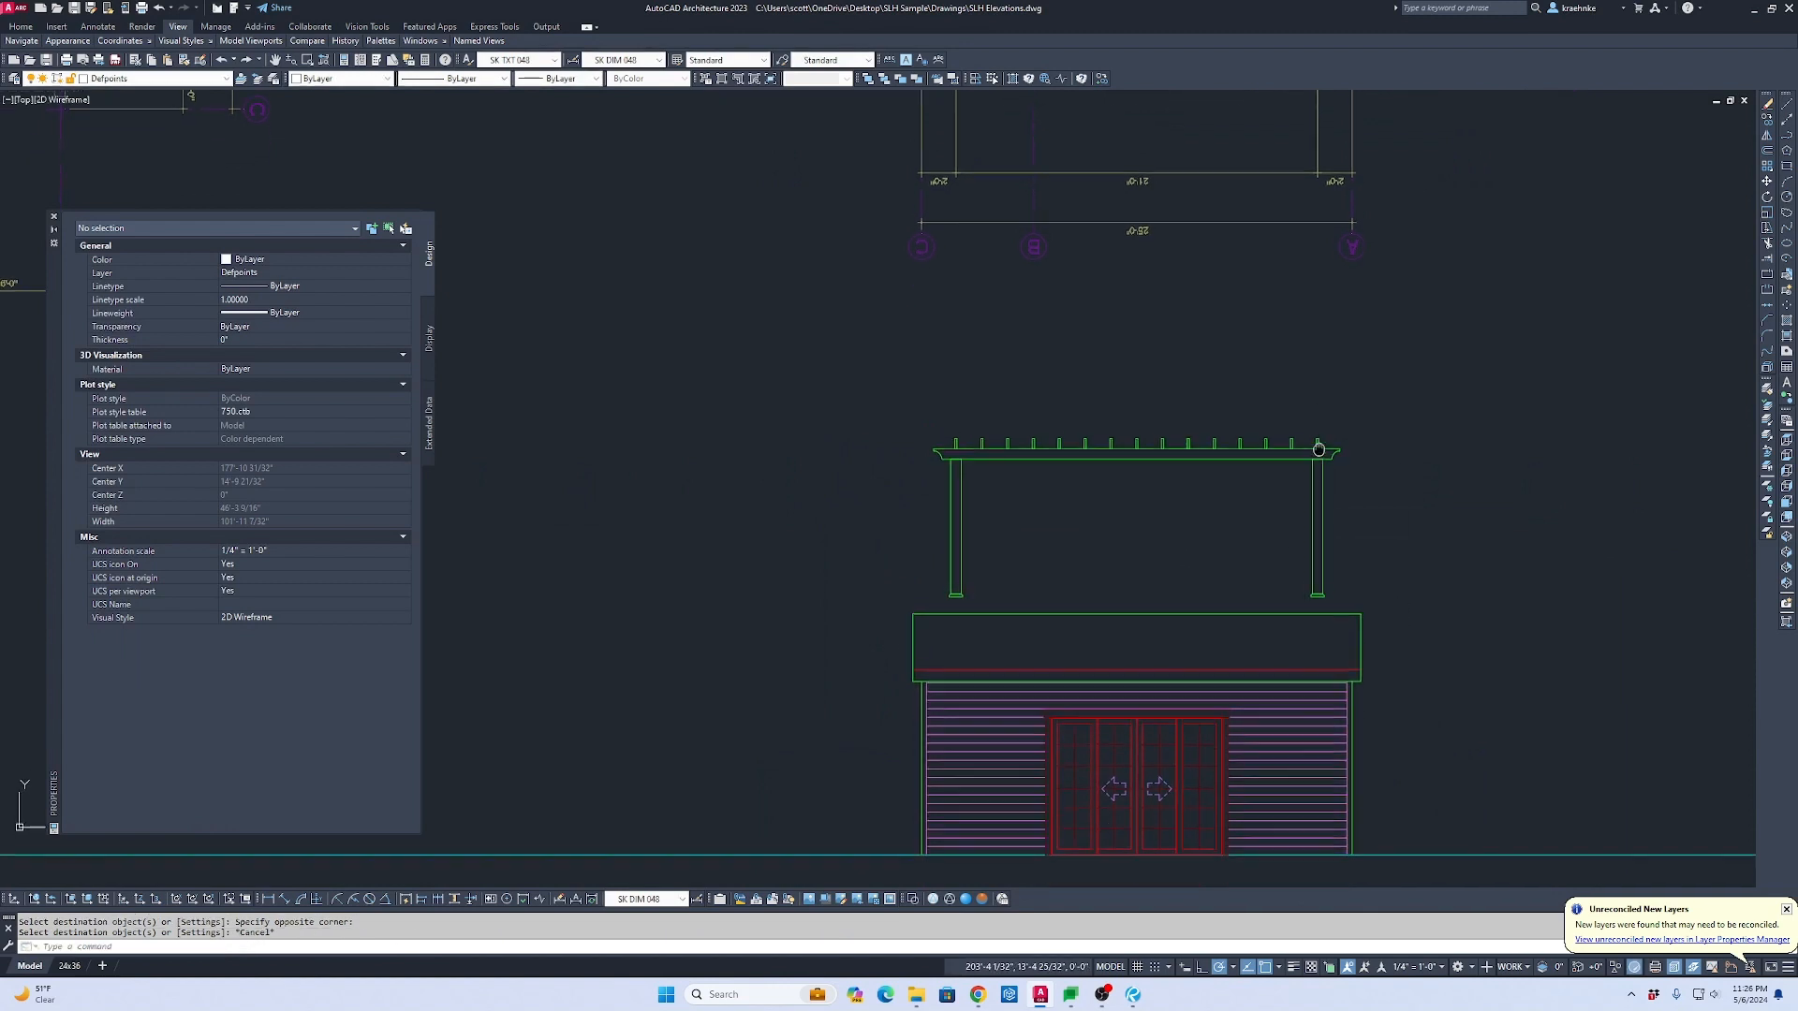
middle_click_drag(1292, 498, 1351, 292)
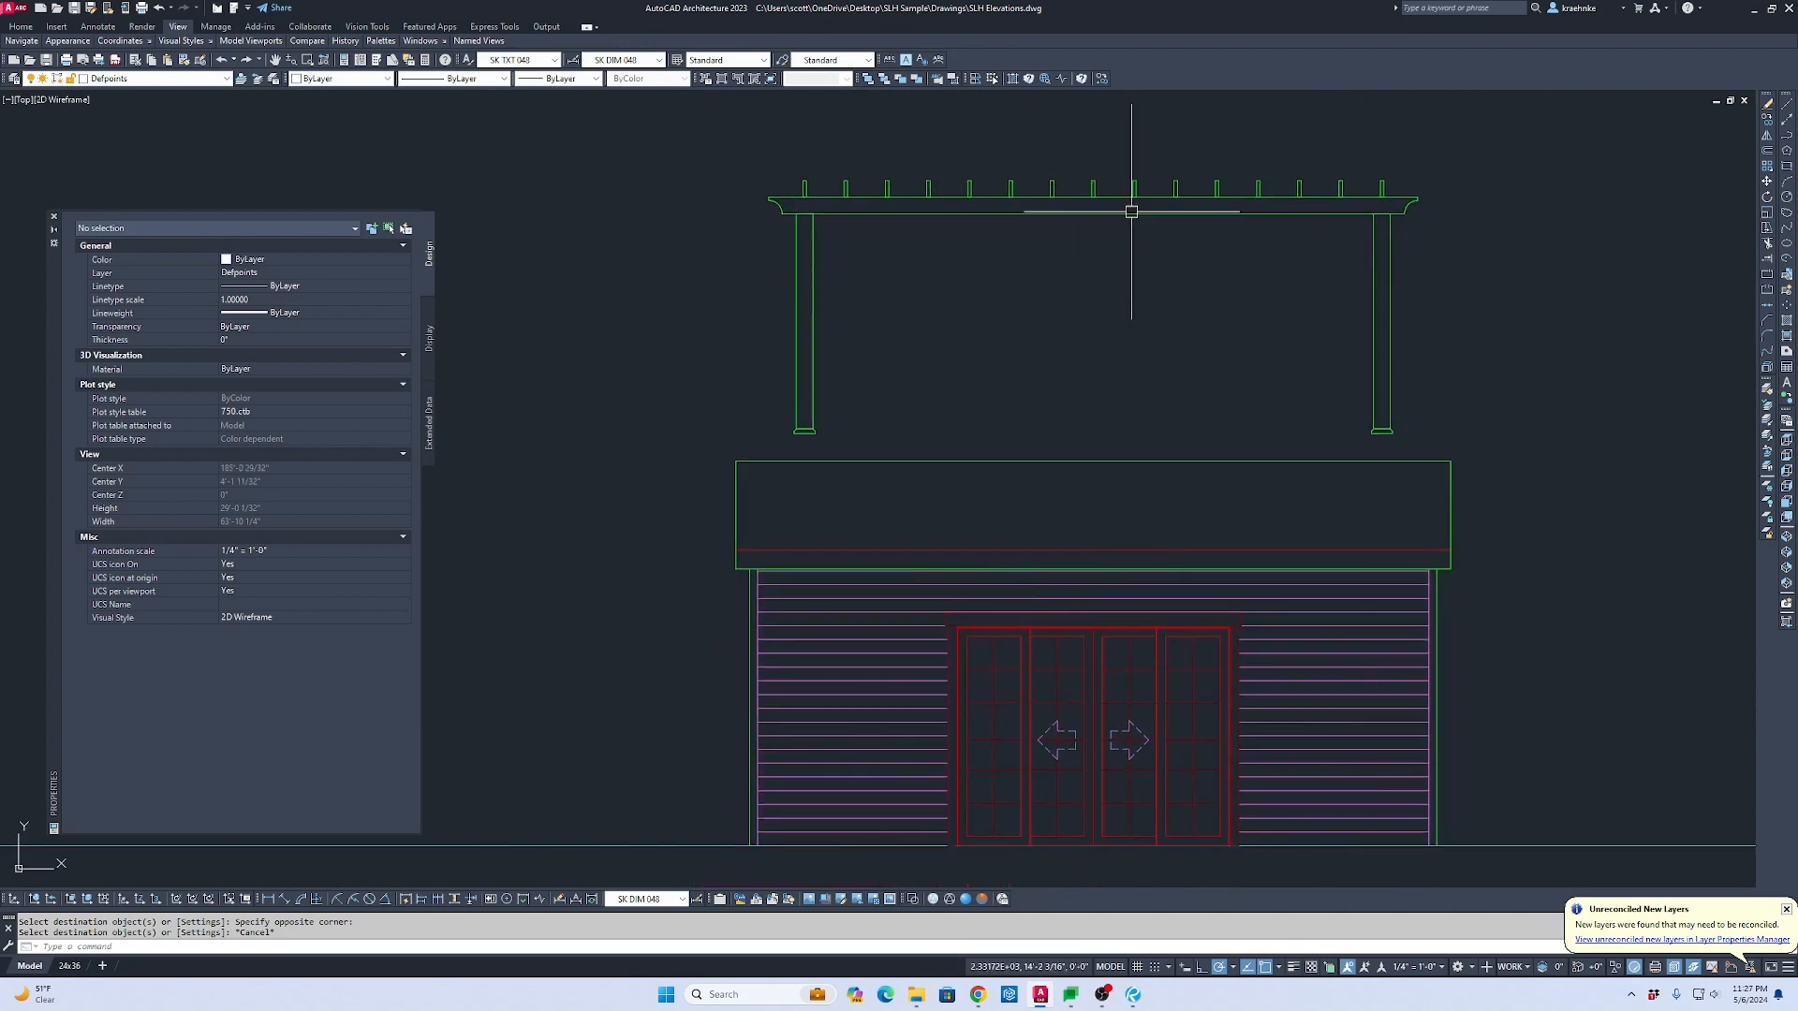
mouse_move(1184, 238)
middle_mouse_down()
mouse_move(1223, 334)
mouse_move(1364, 334)
middle_mouse_up()
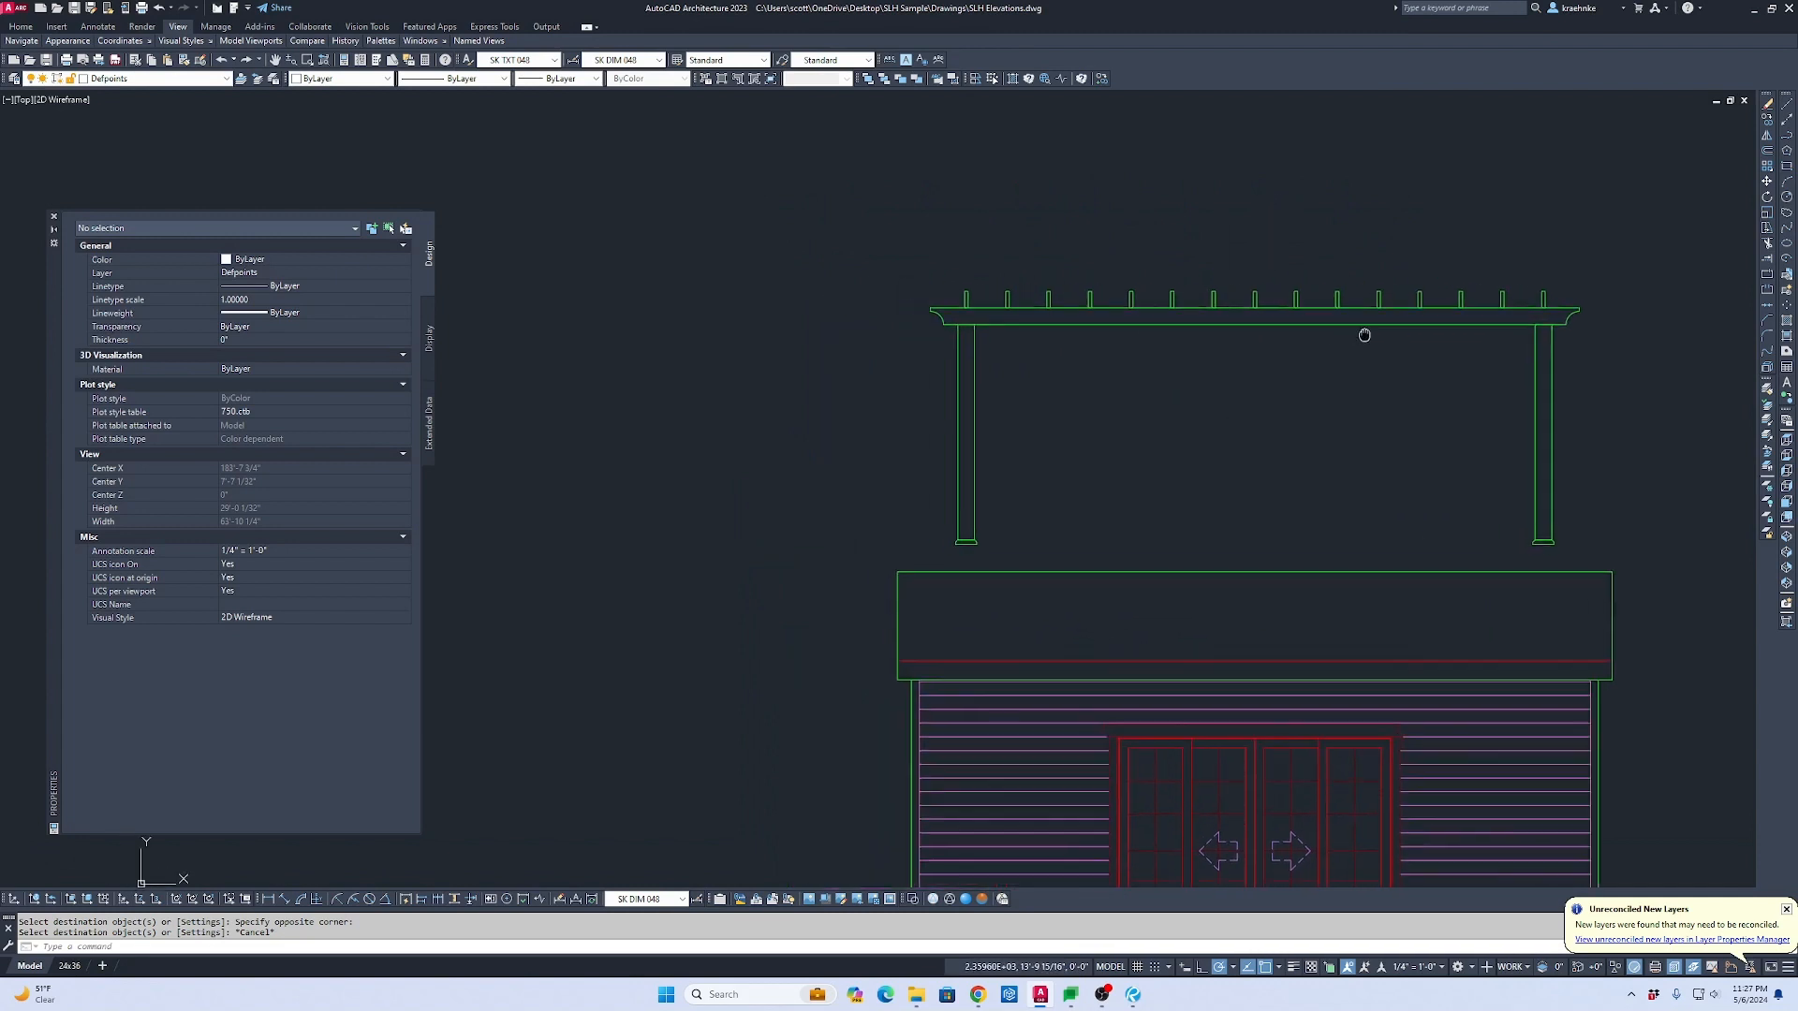
scroll(1376, 353, "up", 3)
key("Escape")
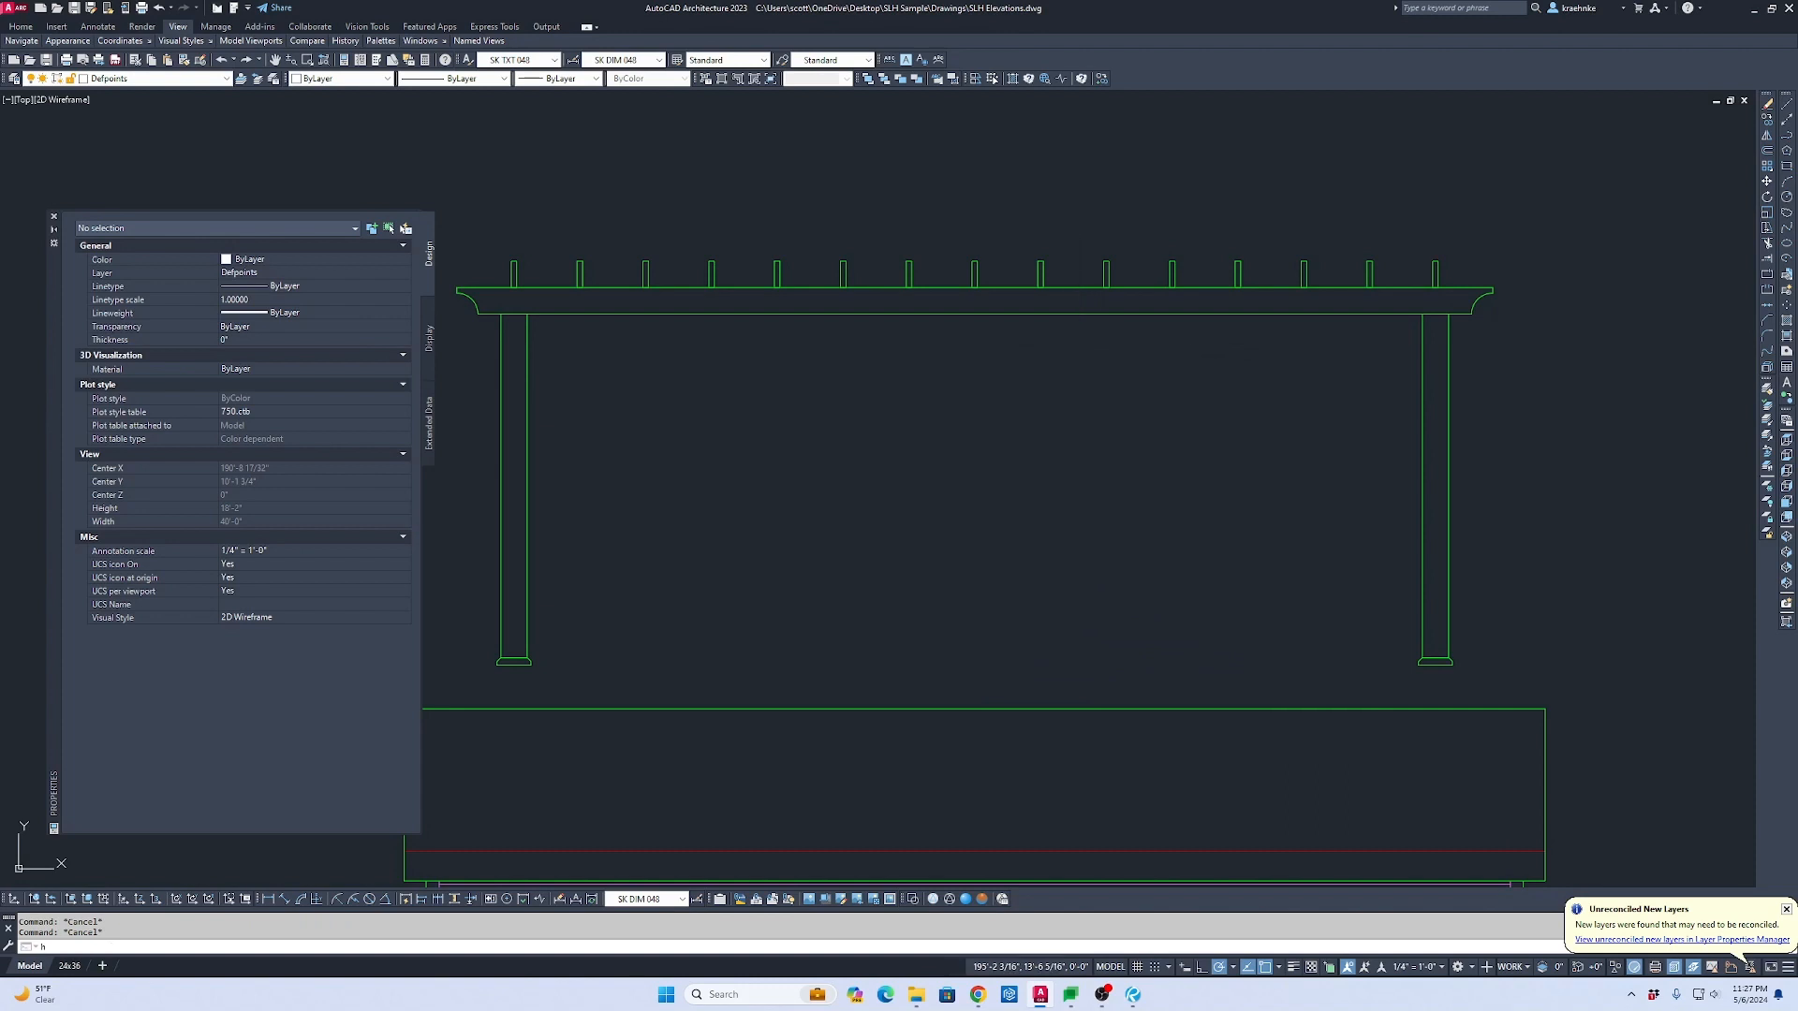
type("h")
key("Return")
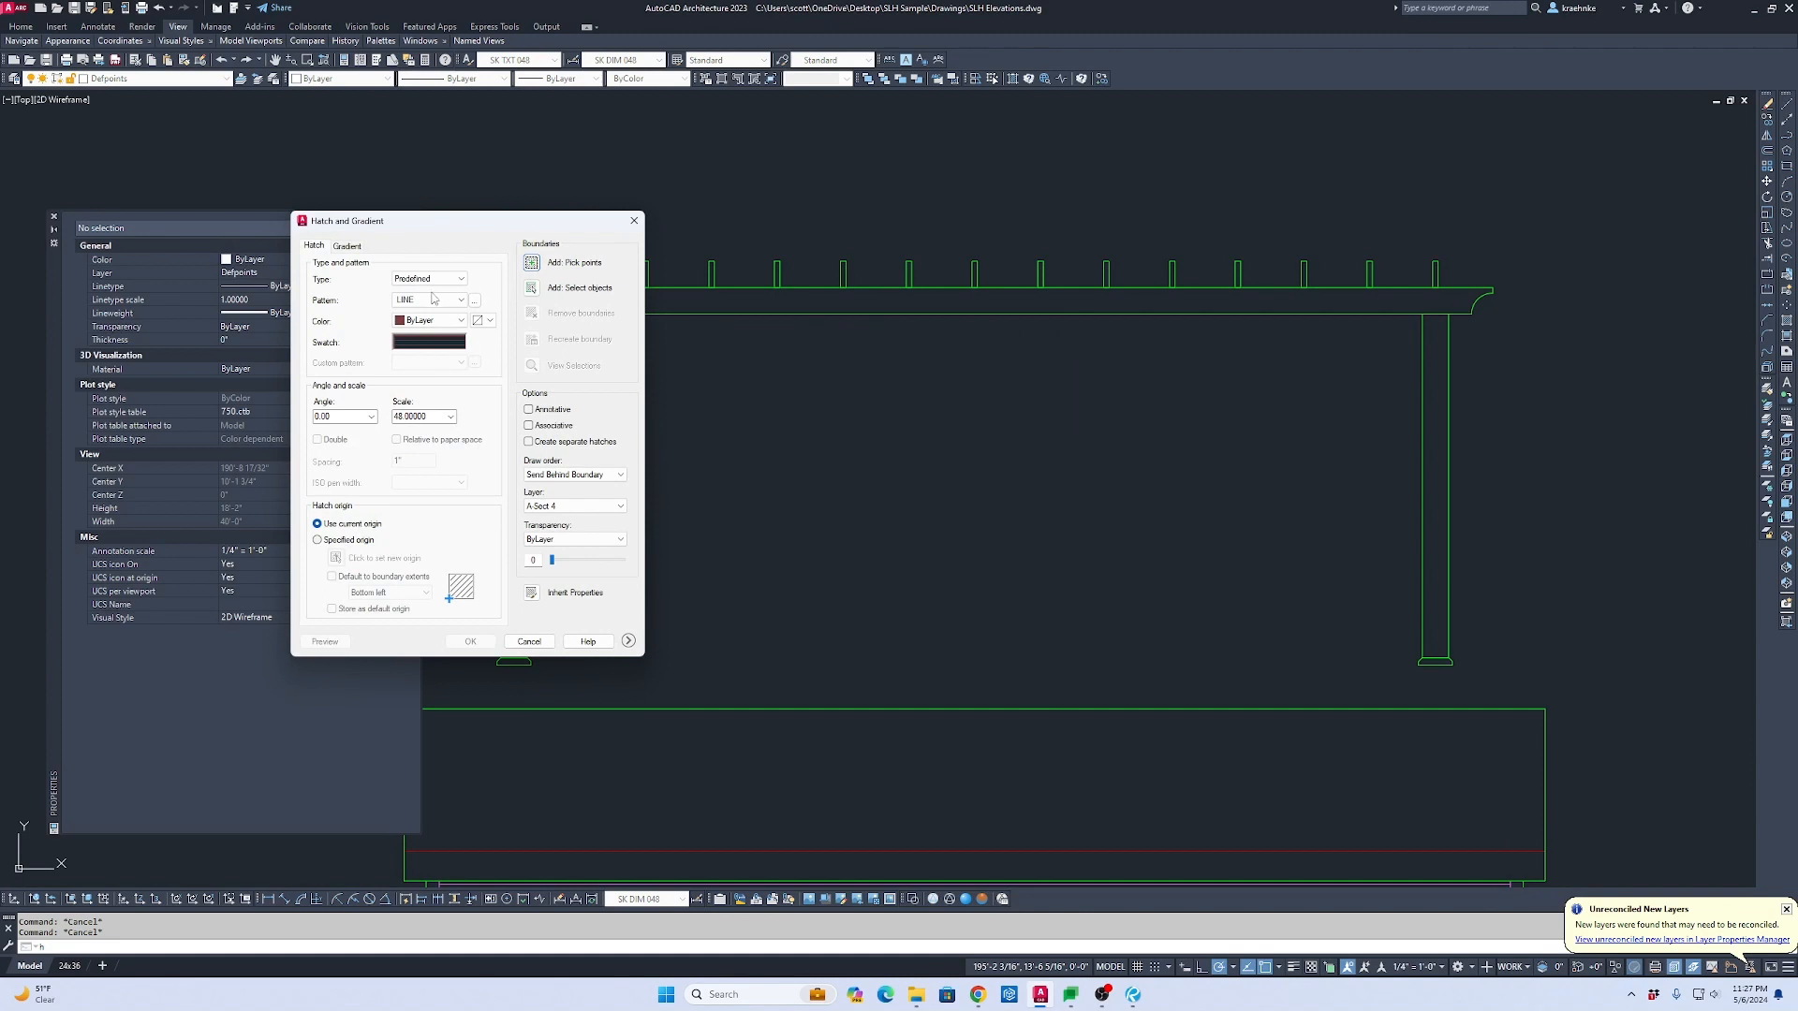
left_click(432, 299)
scroll(426, 309, "up", 8)
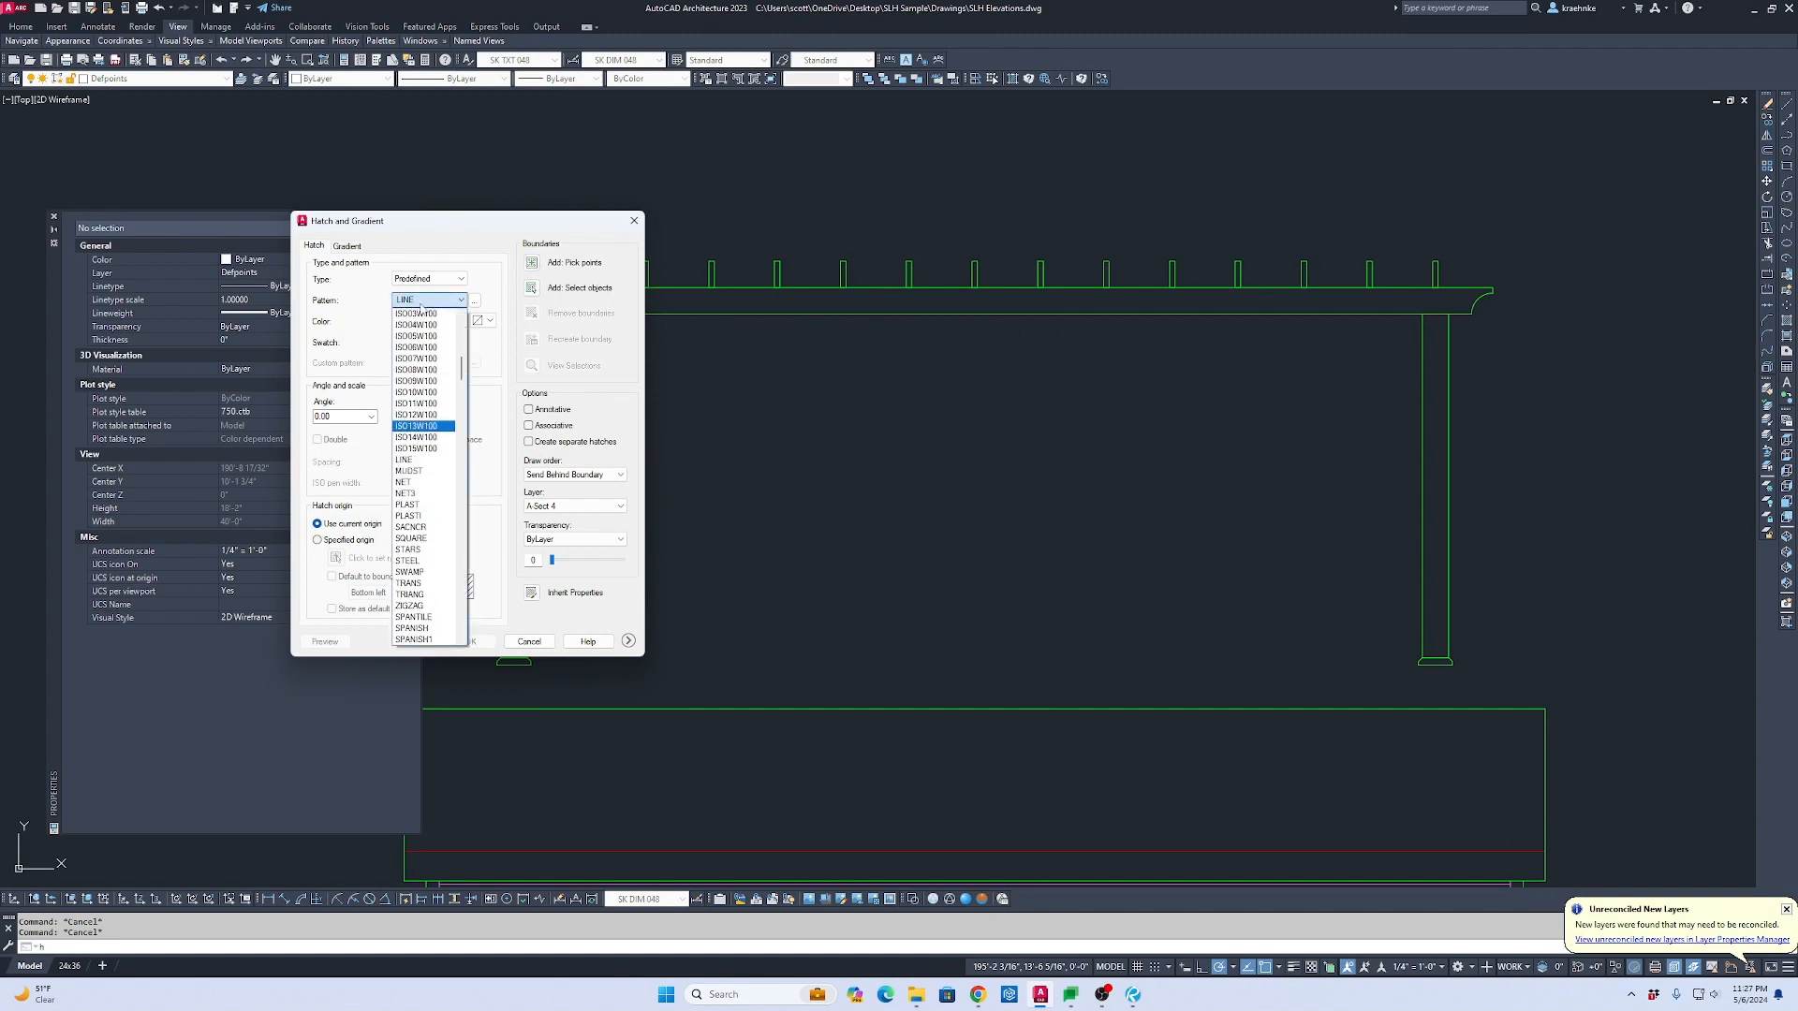
scroll(449, 337, "up", 10)
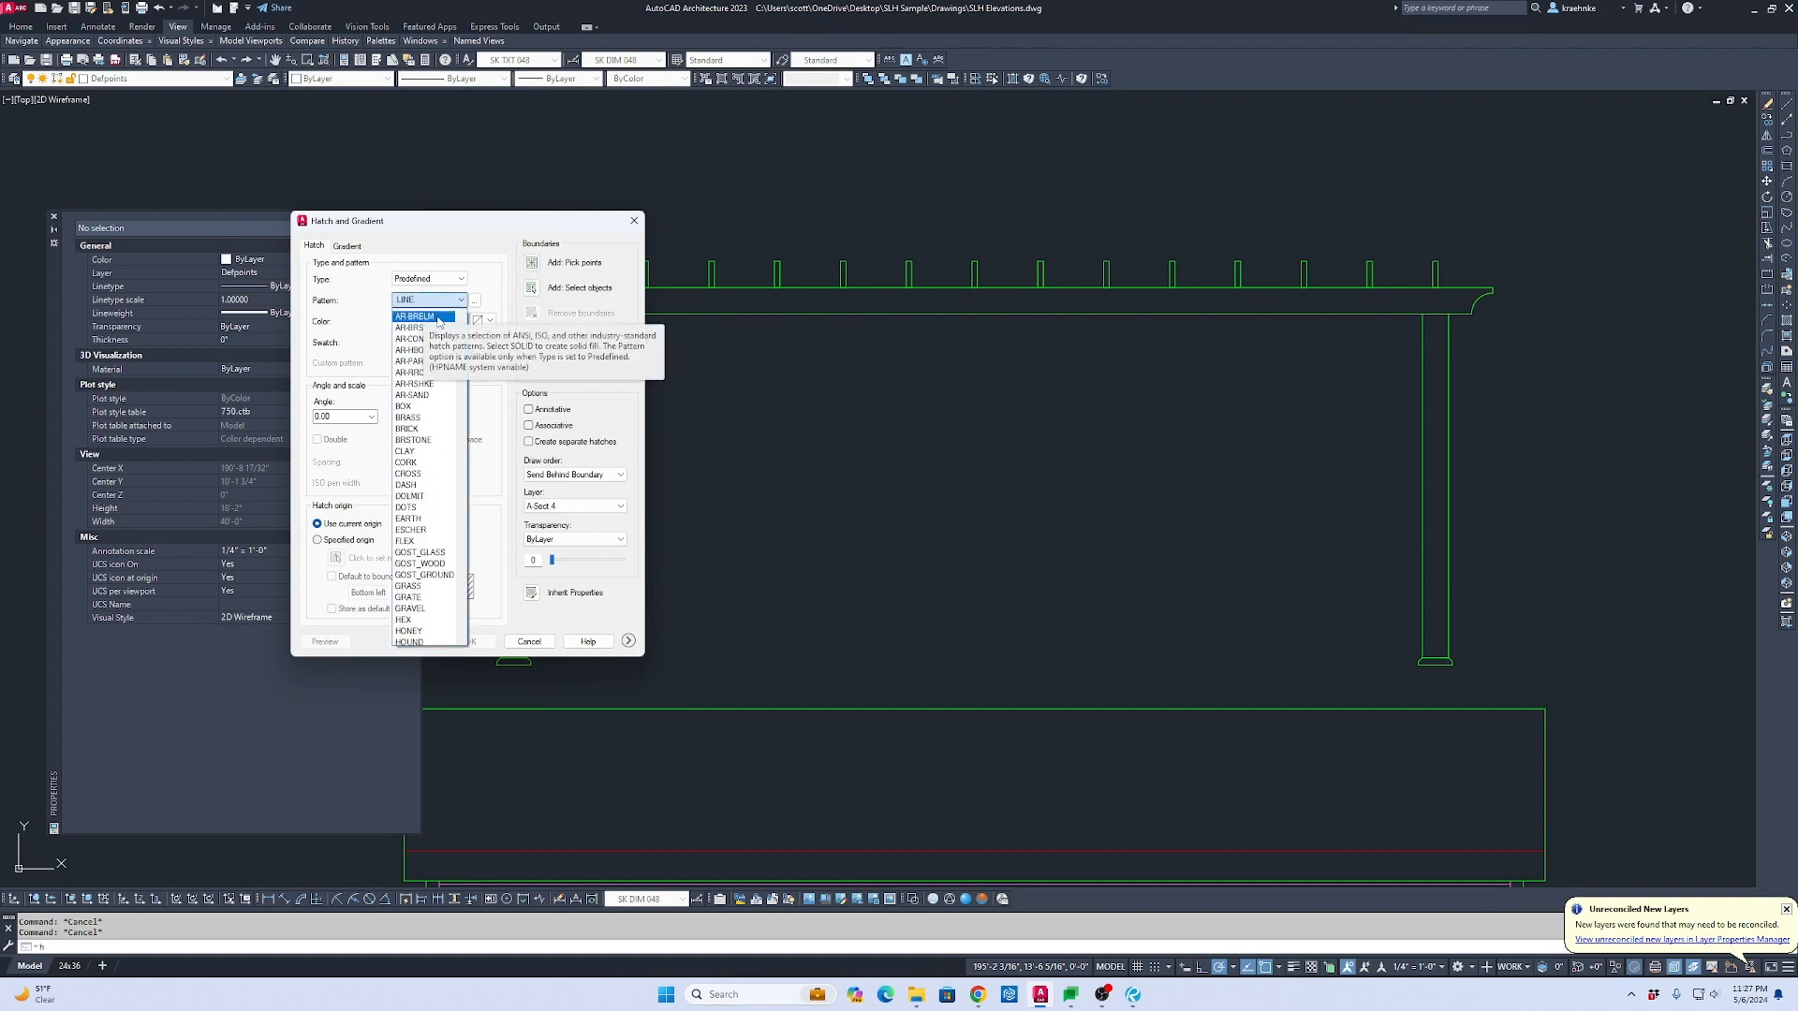
left_click_drag(466, 345, 473, 329)
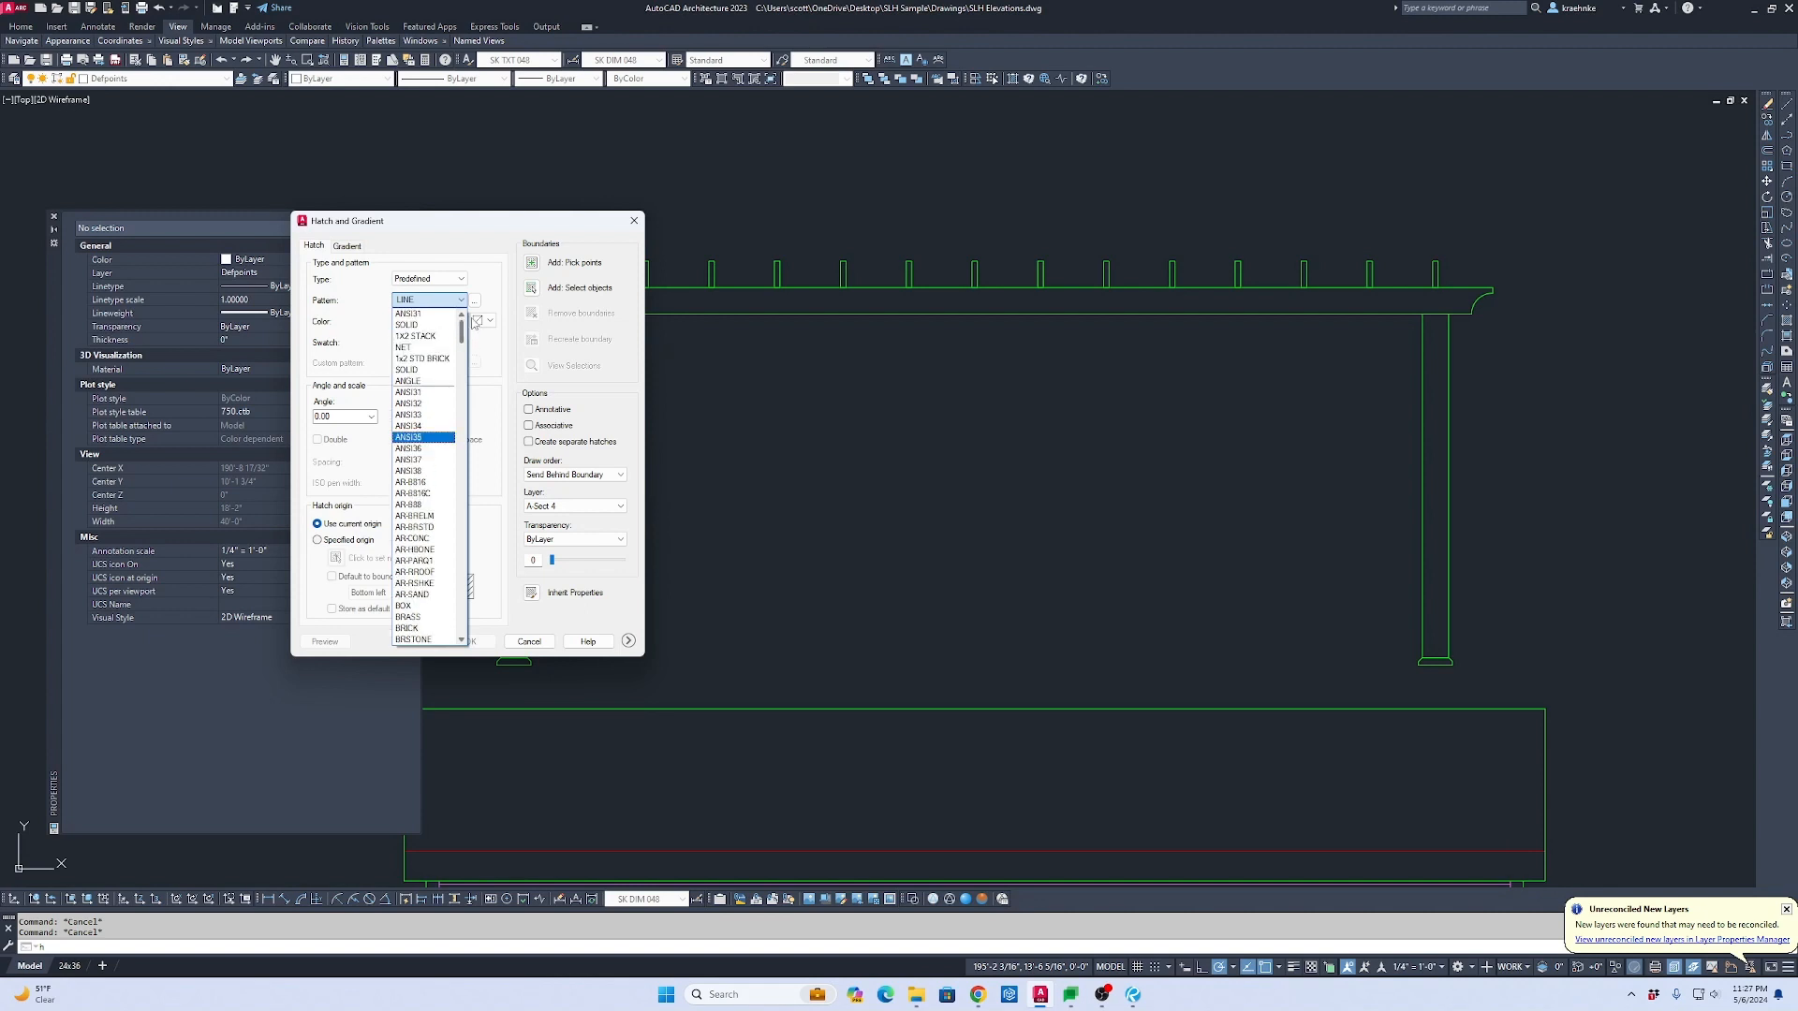
left_click(446, 370)
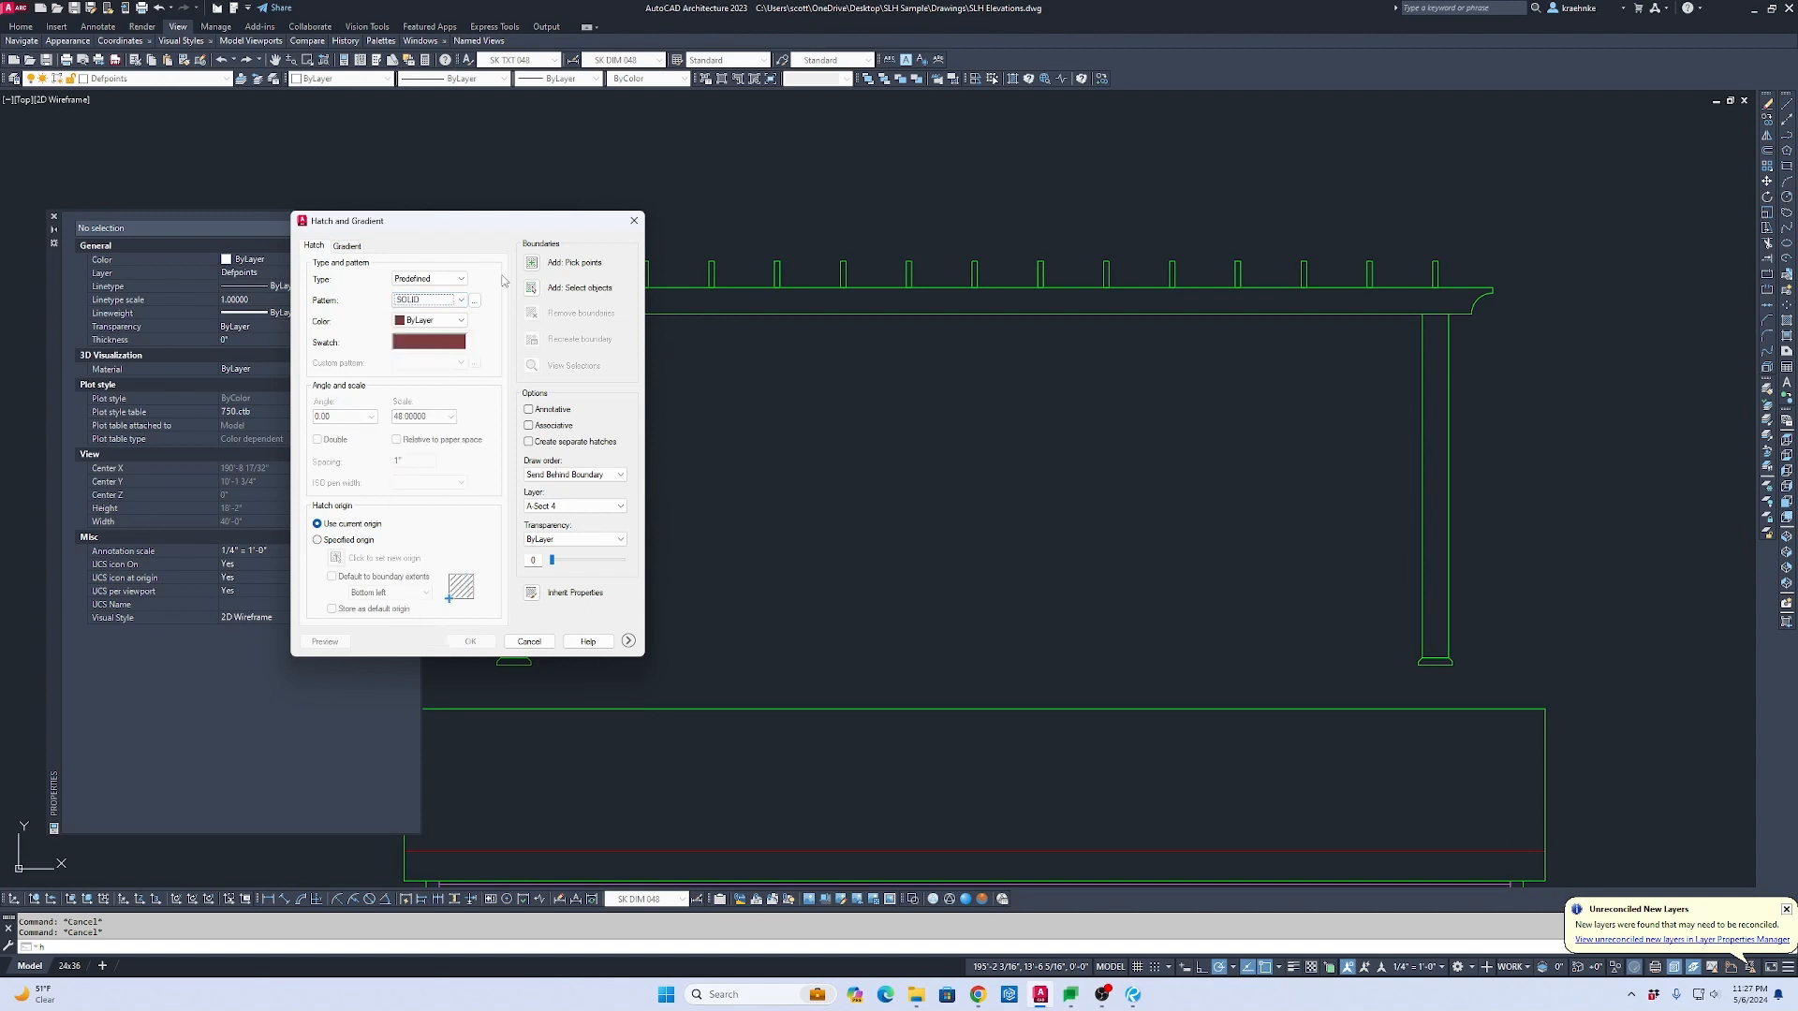
Step: Fill the entire trellis with the solid hatch, using its beam, rafter ends, posts and bases as boundary objects
left_click(530, 289)
middle_click_drag(599, 305, 931, 316)
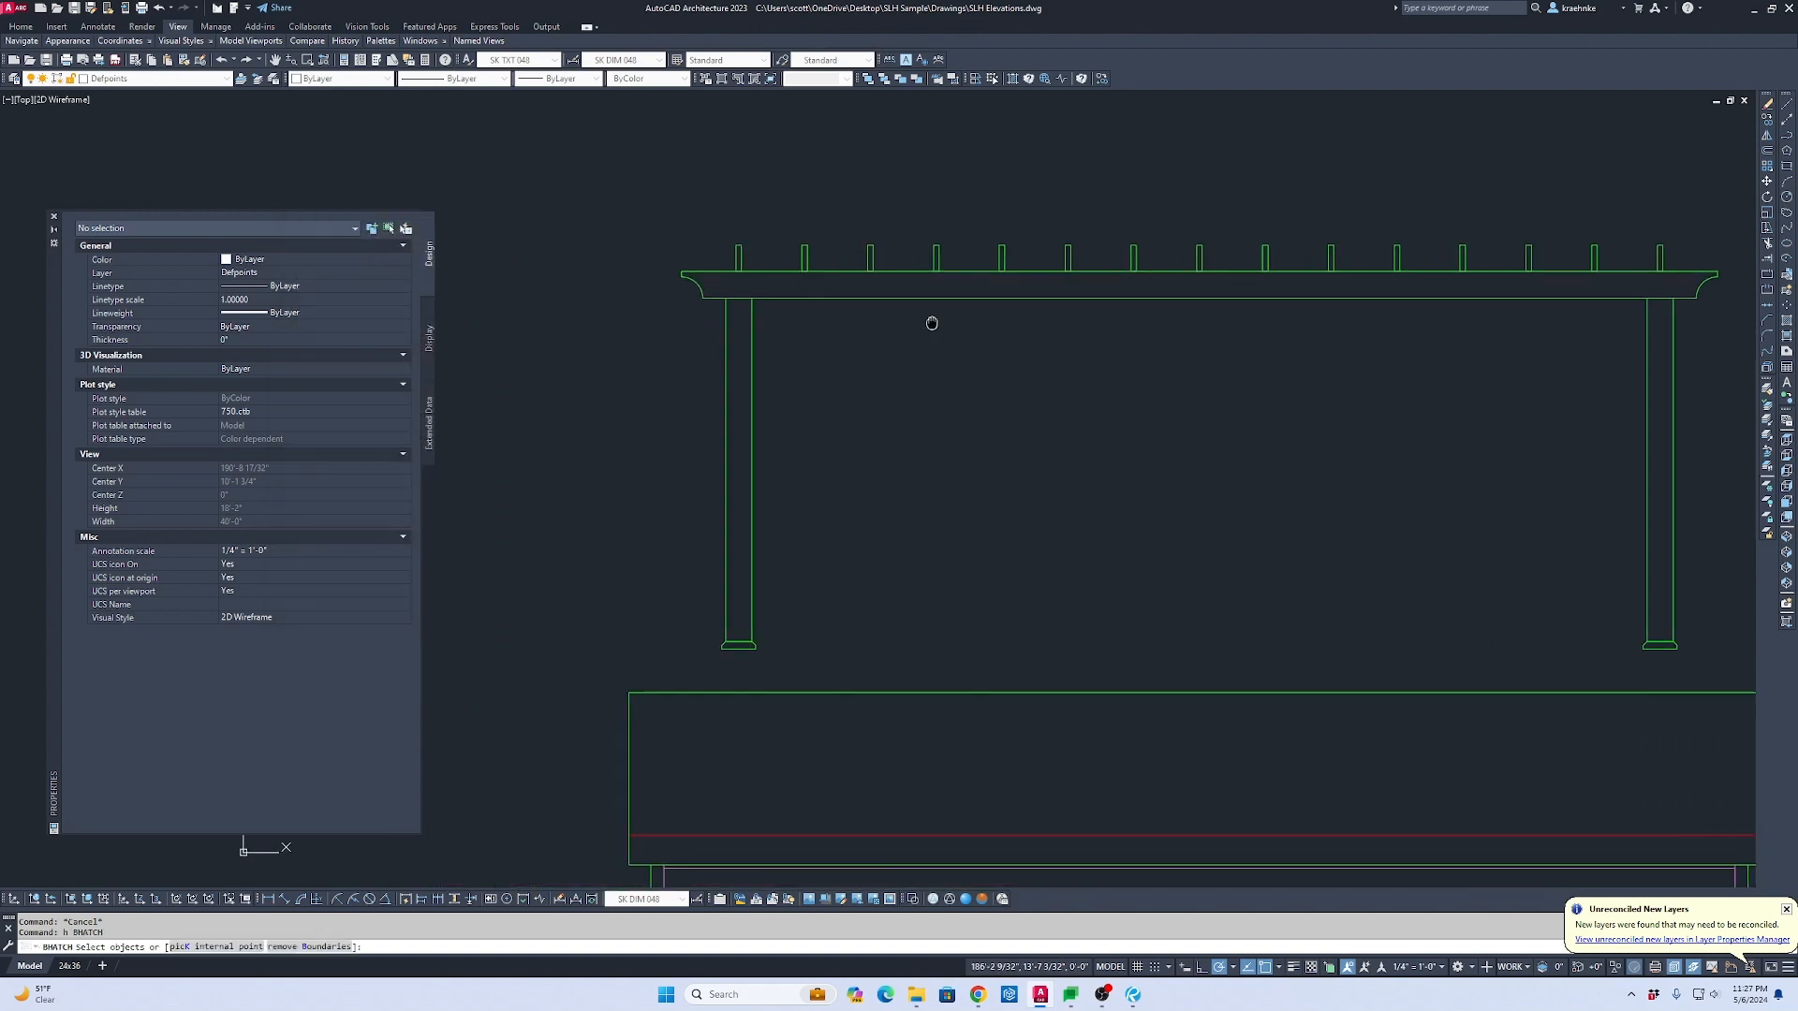
left_click(1717, 655)
left_click(630, 193)
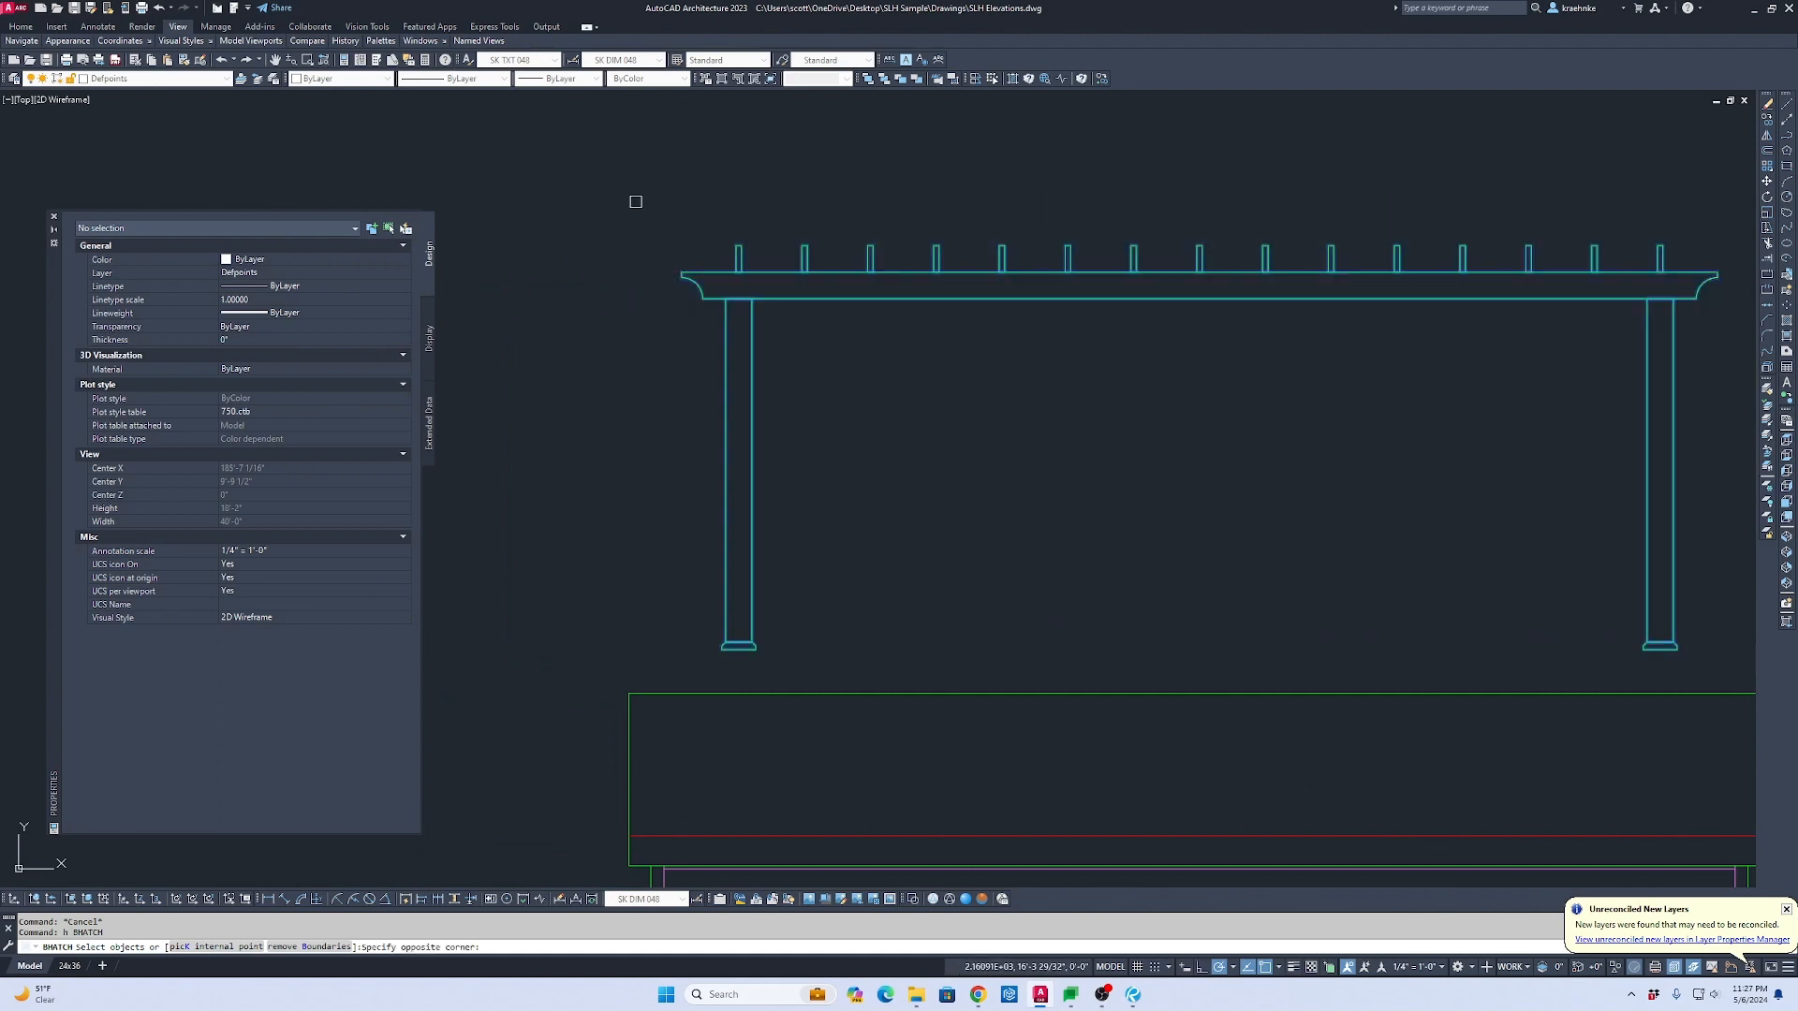
key("Return")
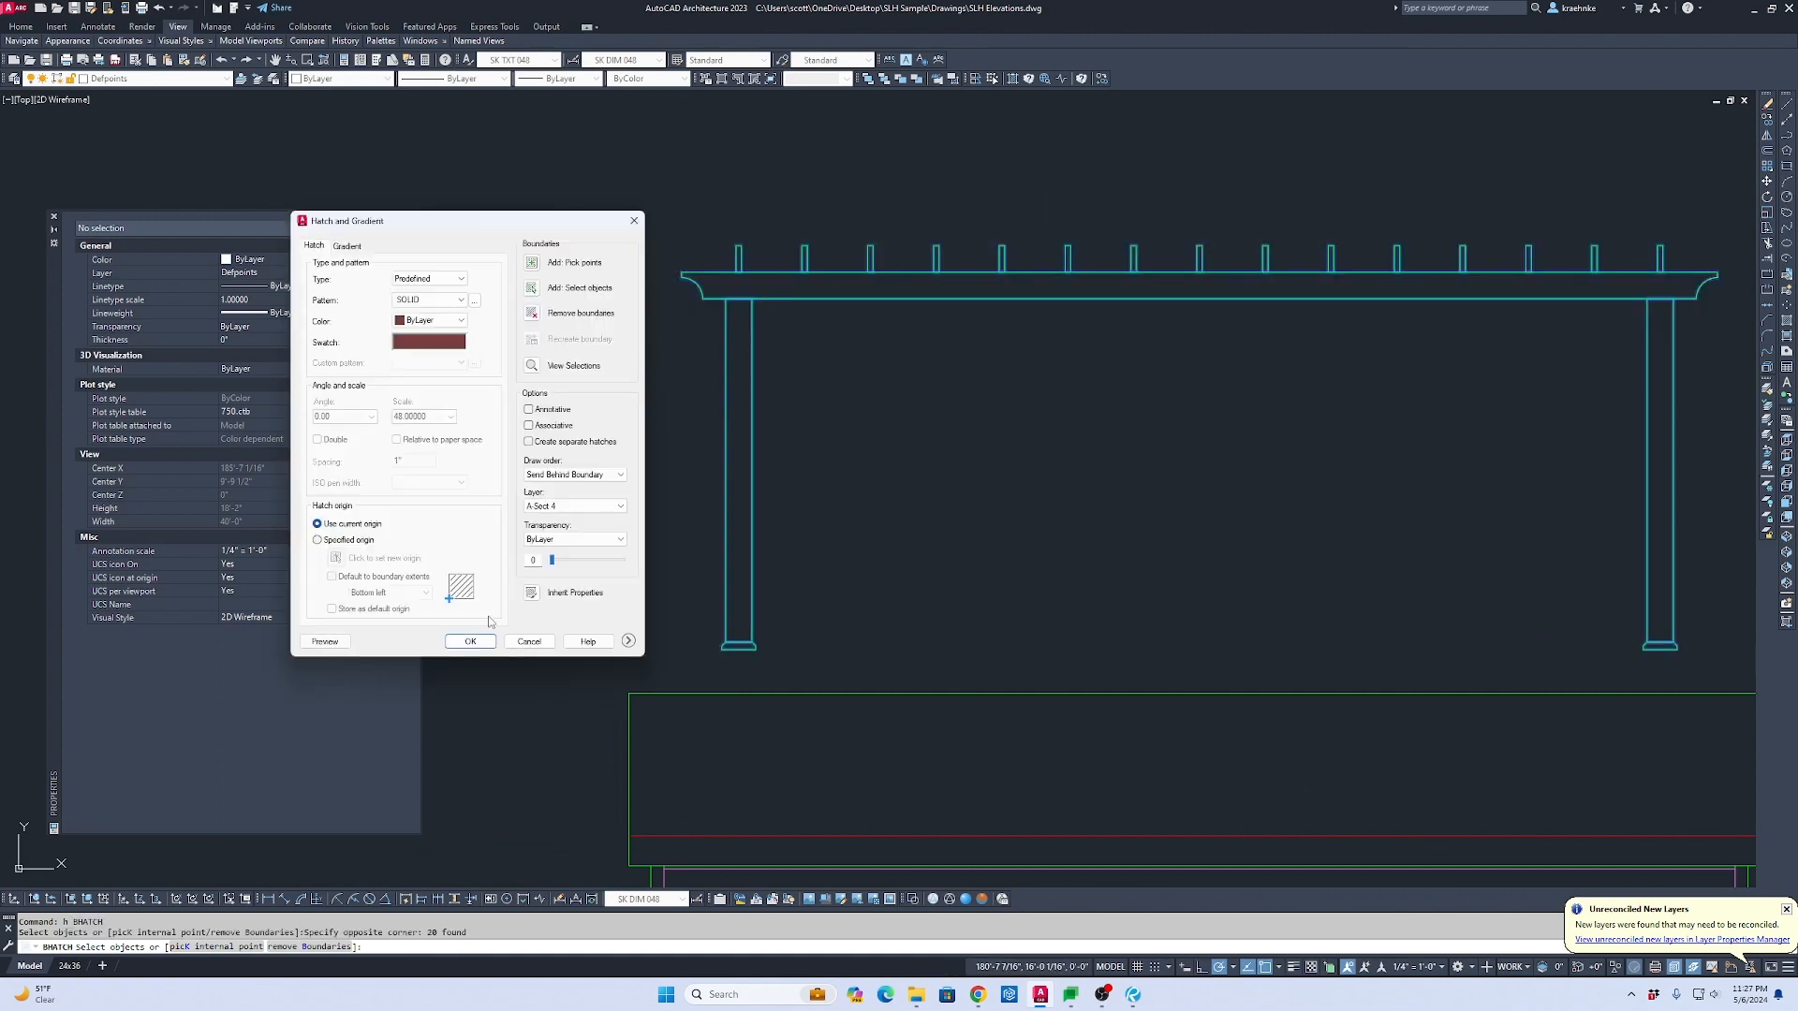
left_click(470, 642)
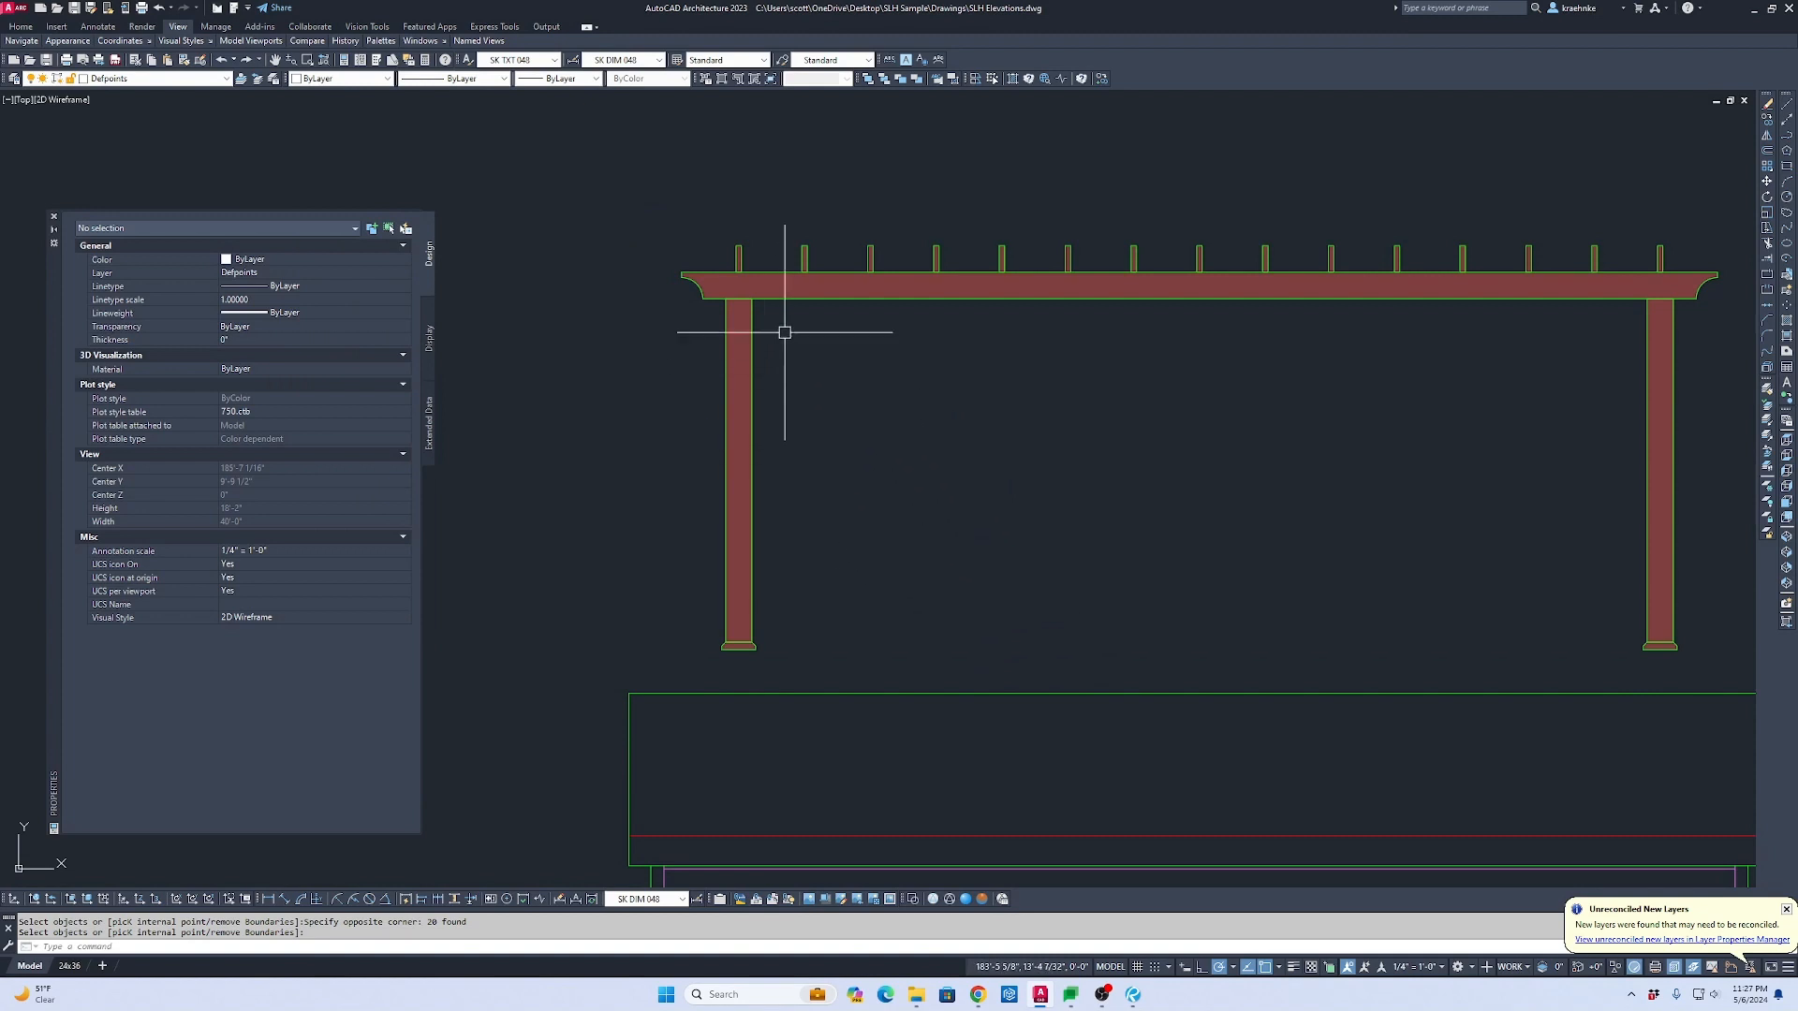
Step: Assign the trellis's solid hatch to the Wipe out layer
key("Return")
left_click(794, 288)
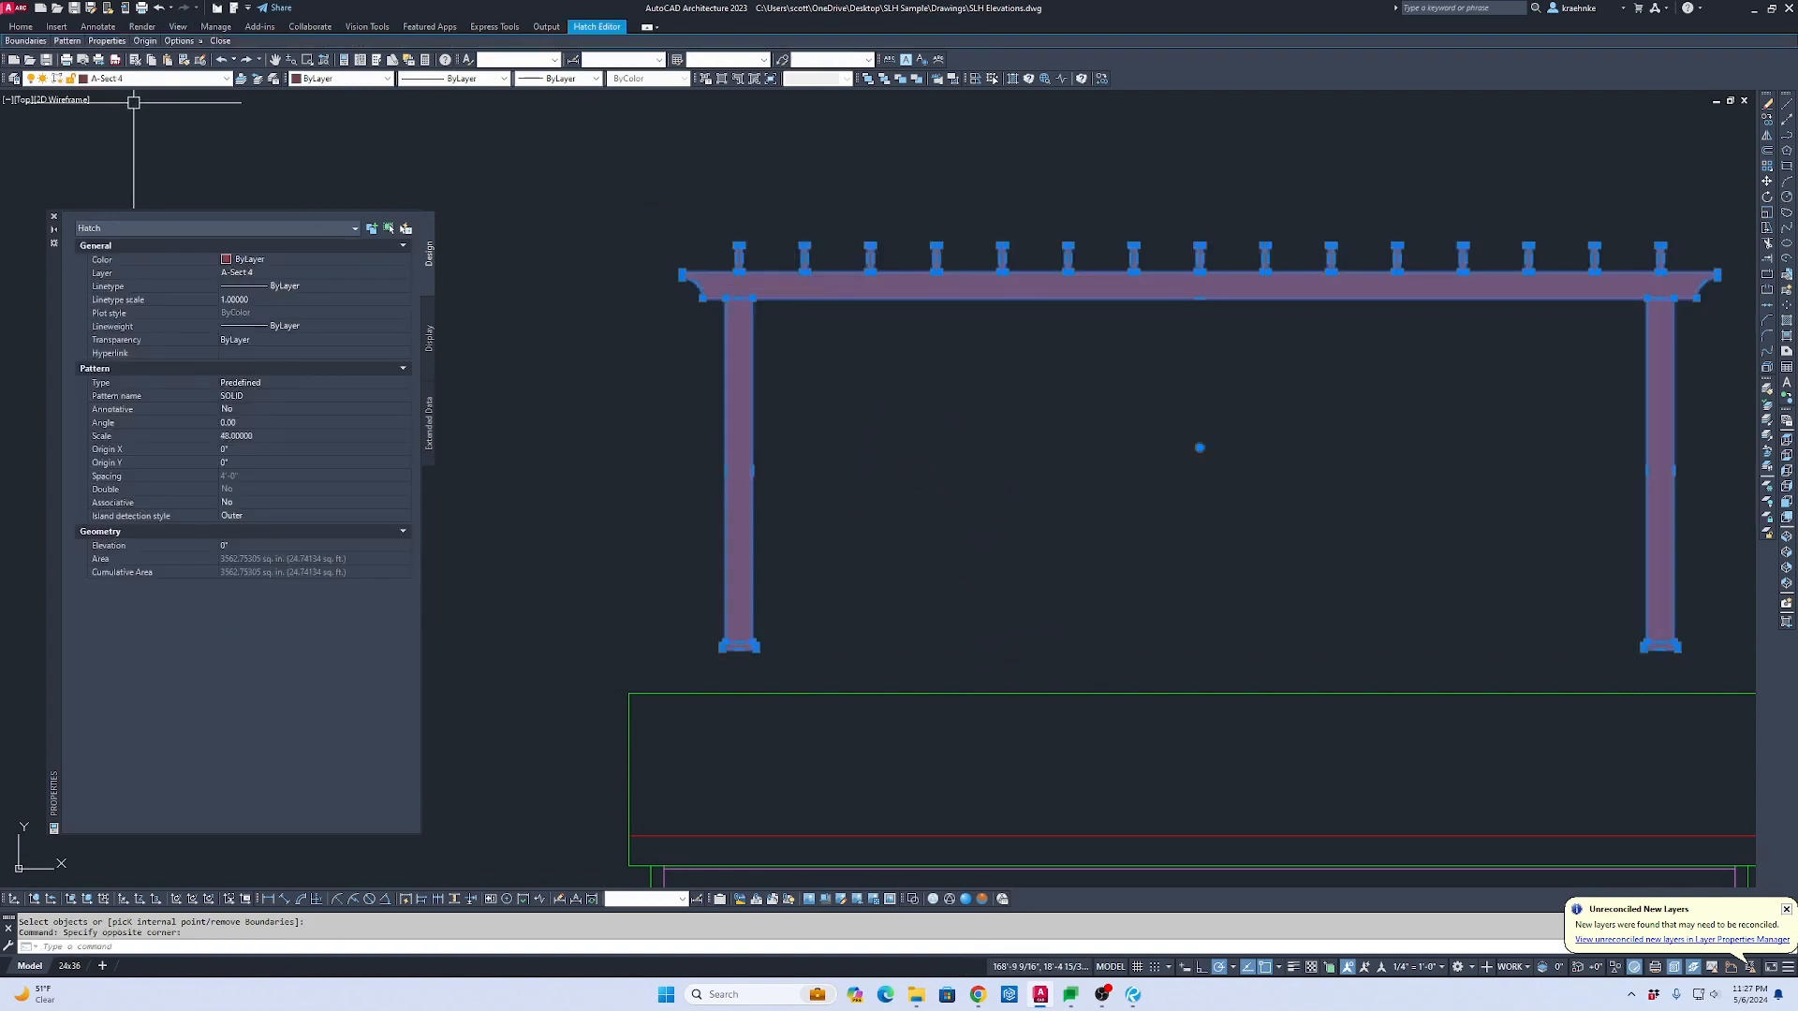
left_click(151, 79)
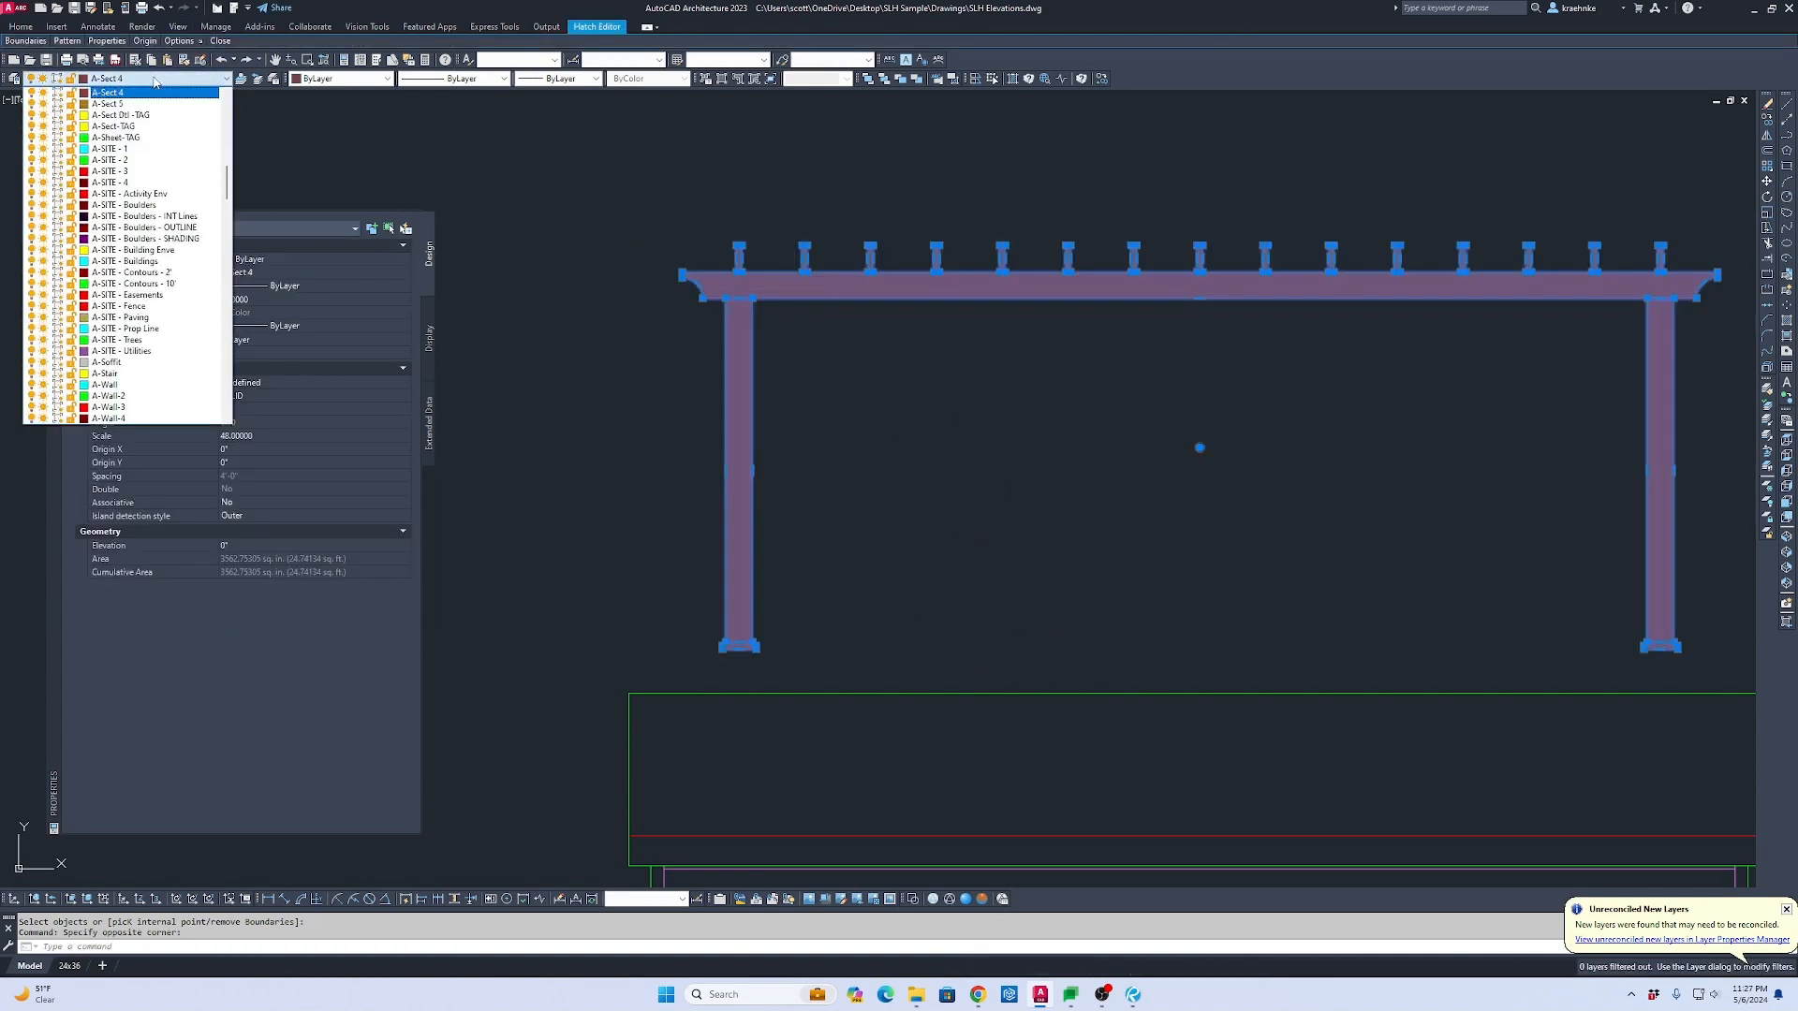
scroll(155, 89, "down", 10)
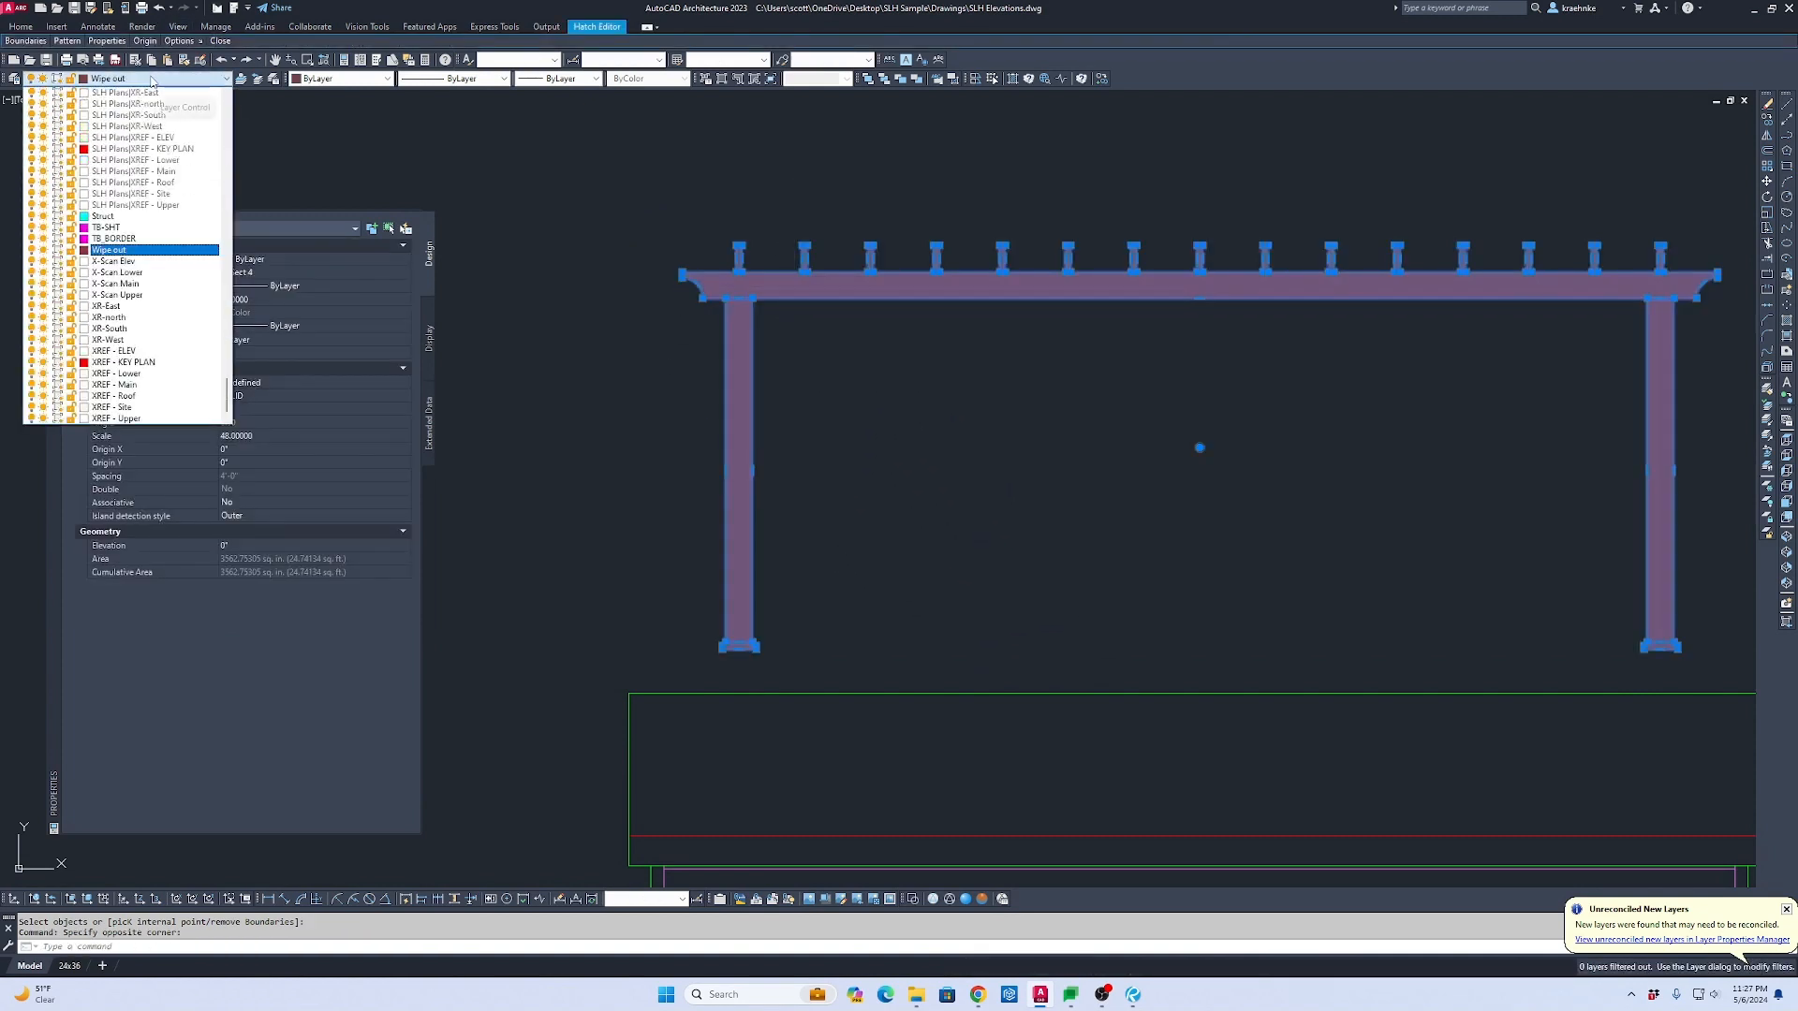
left_click(134, 251)
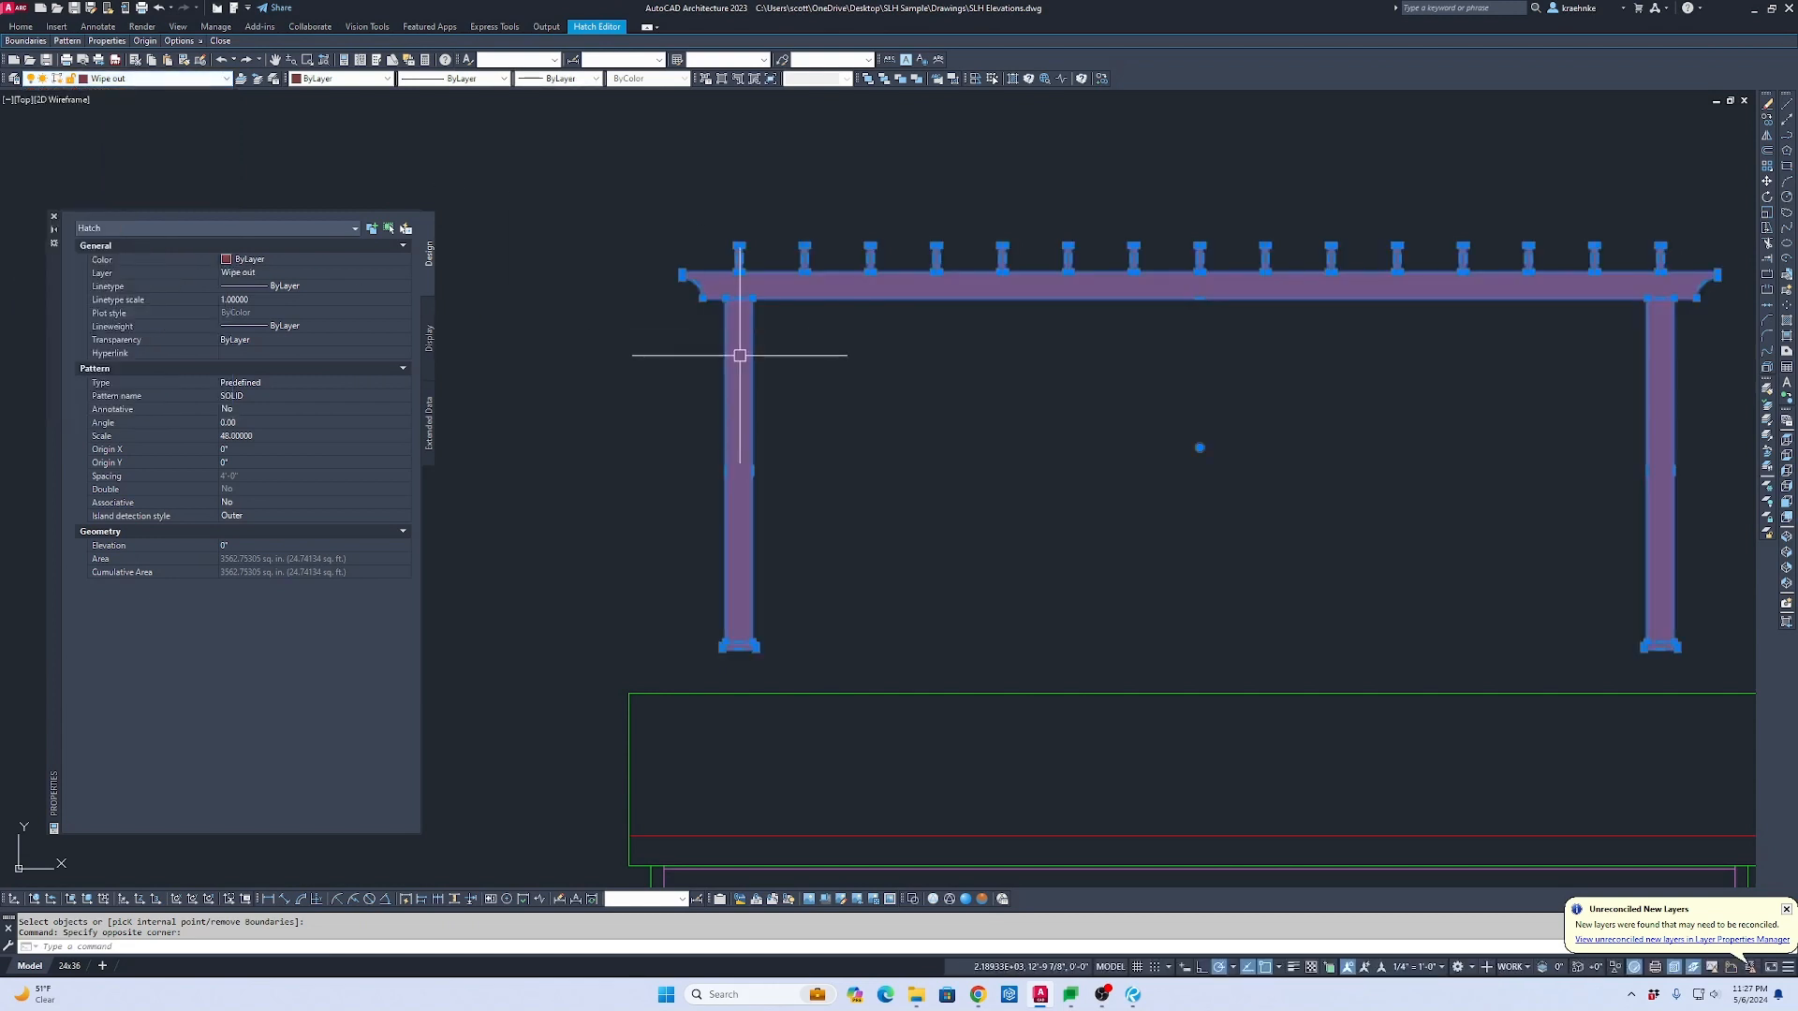
scroll(1009, 355, "down", 2)
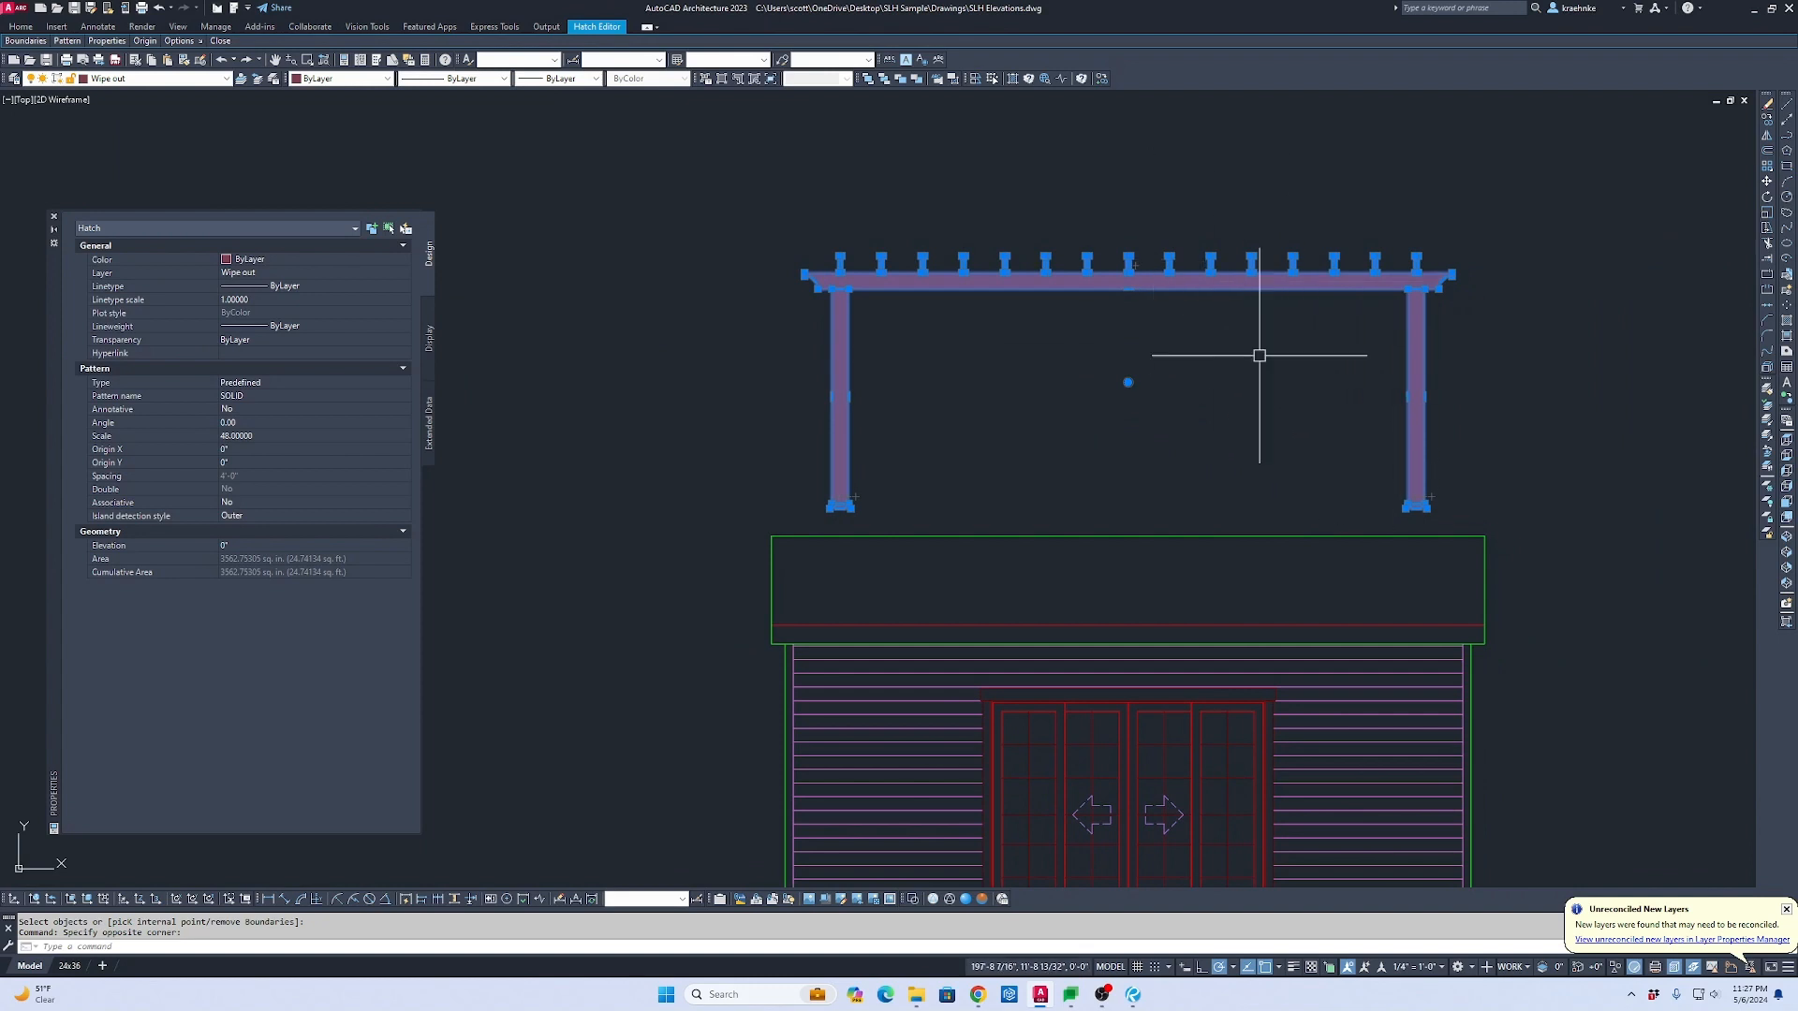
key("Escape")
Step: Bring the whole trellis, linework and hatch together, to the front of the draw order
left_click(1473, 515)
left_click(735, 200)
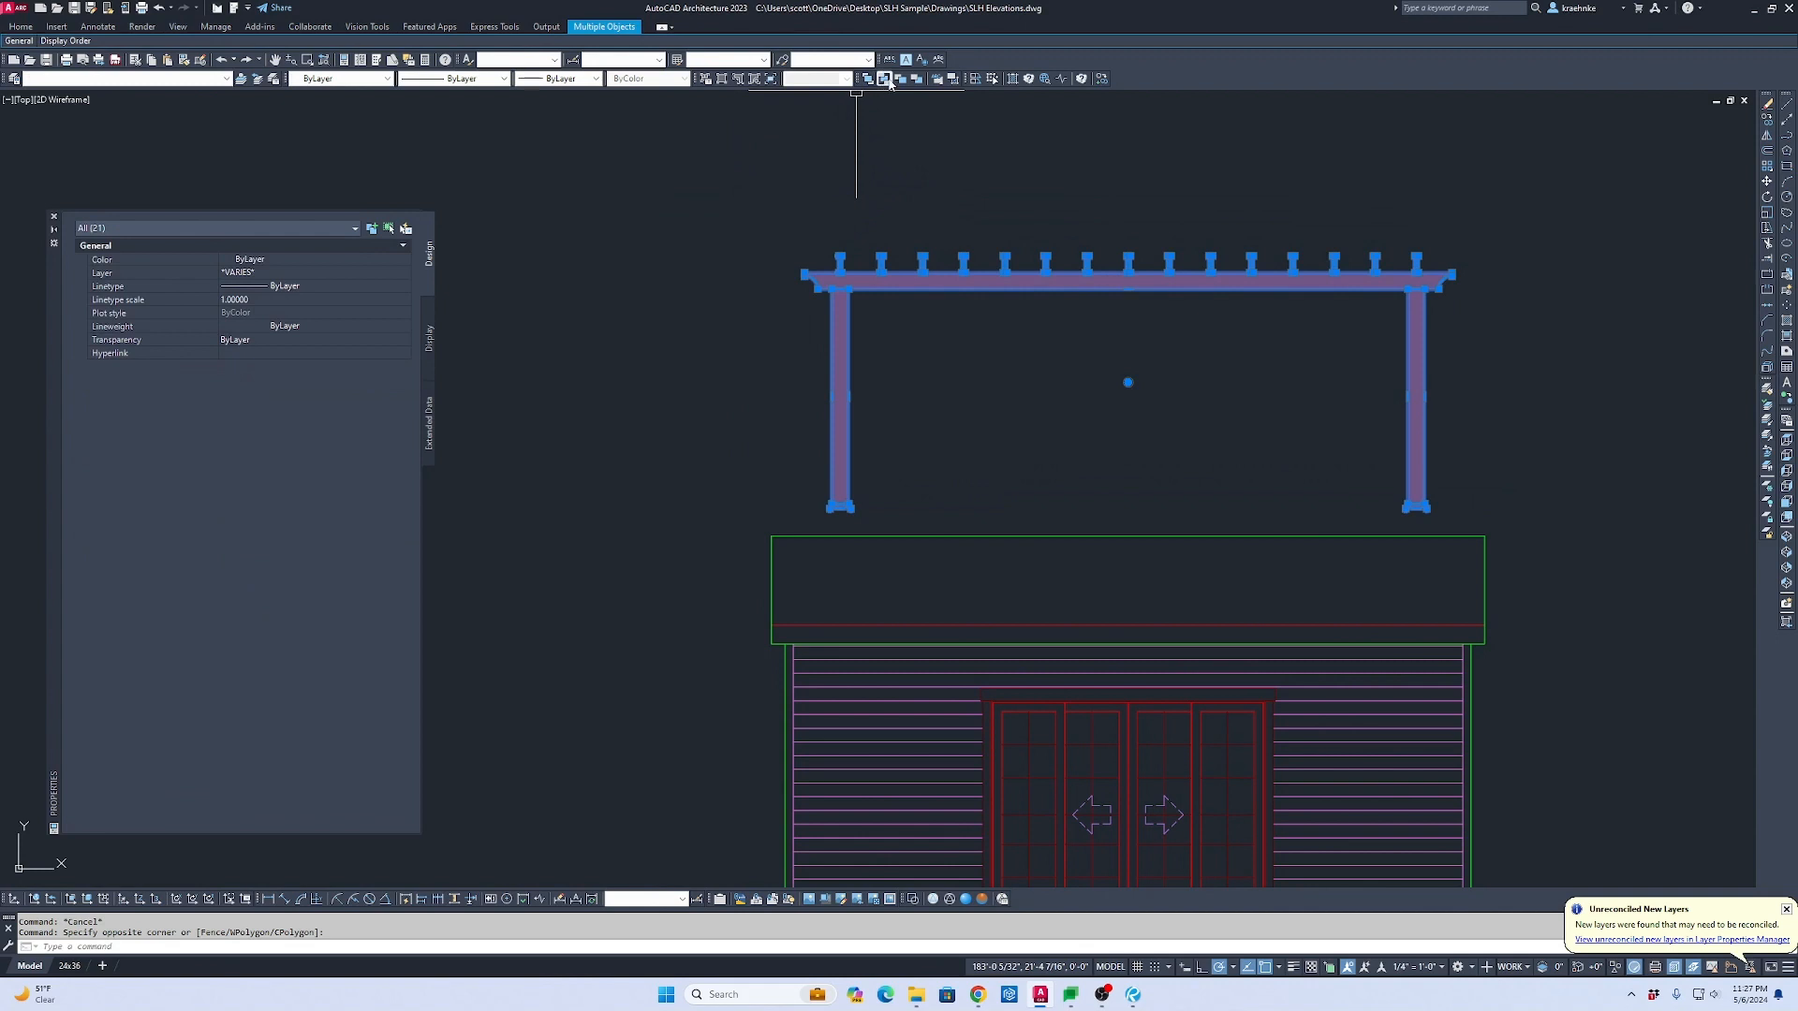
left_click(868, 79)
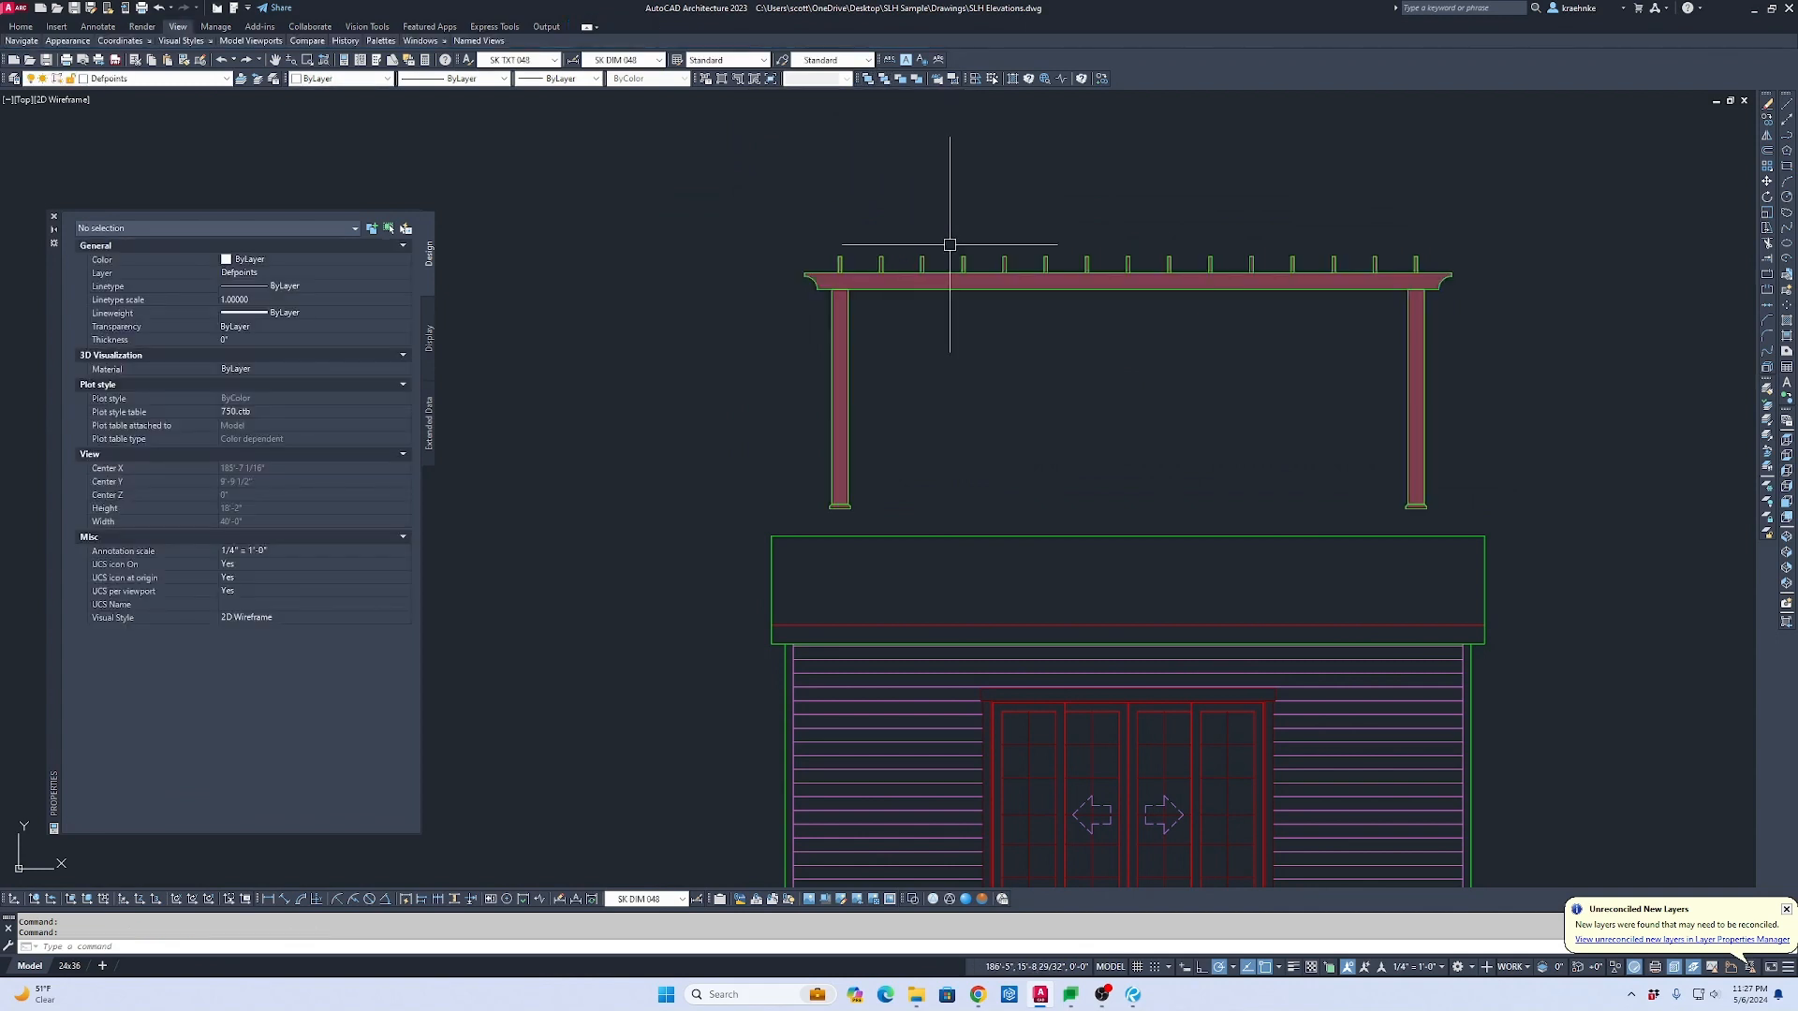
Step: Copy the hatched trellis with the bottom midpoint of the right post base as base point, and paste it as a block just below the original
left_click(1475, 521)
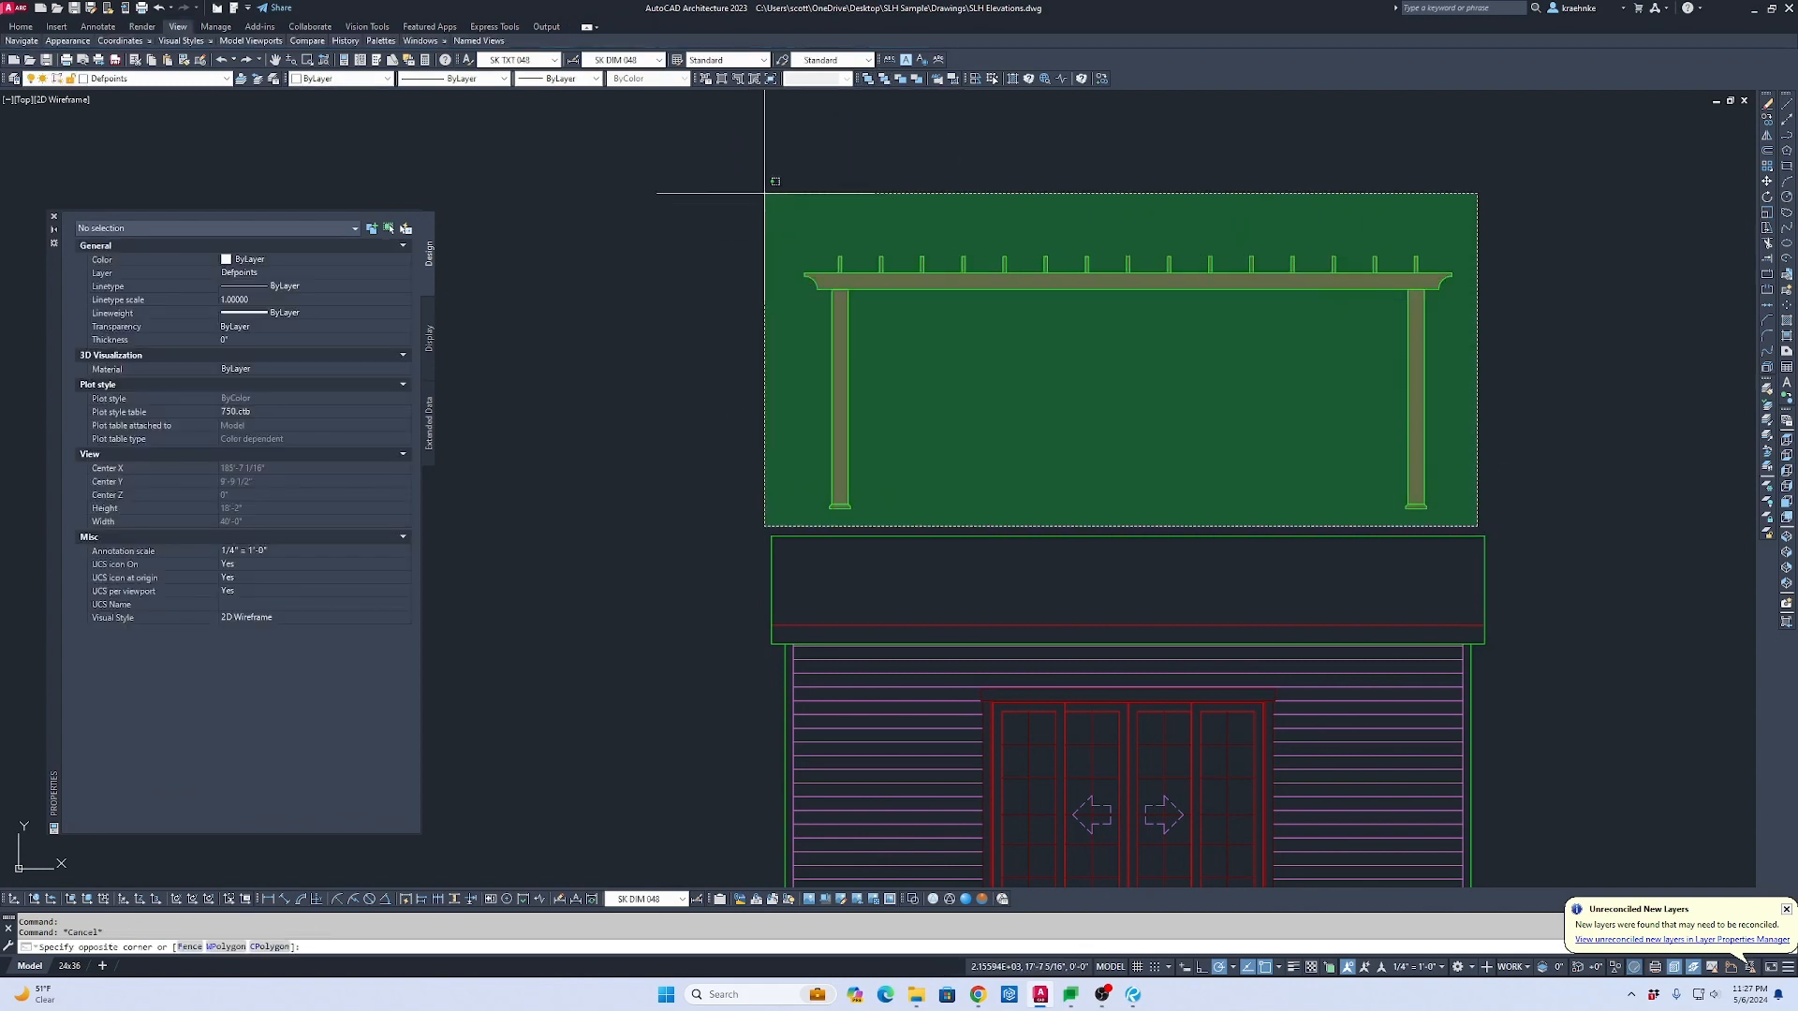
left_click(767, 188)
middle_click_drag(1296, 427, 1197, 402)
scroll(1386, 482, "up", 4)
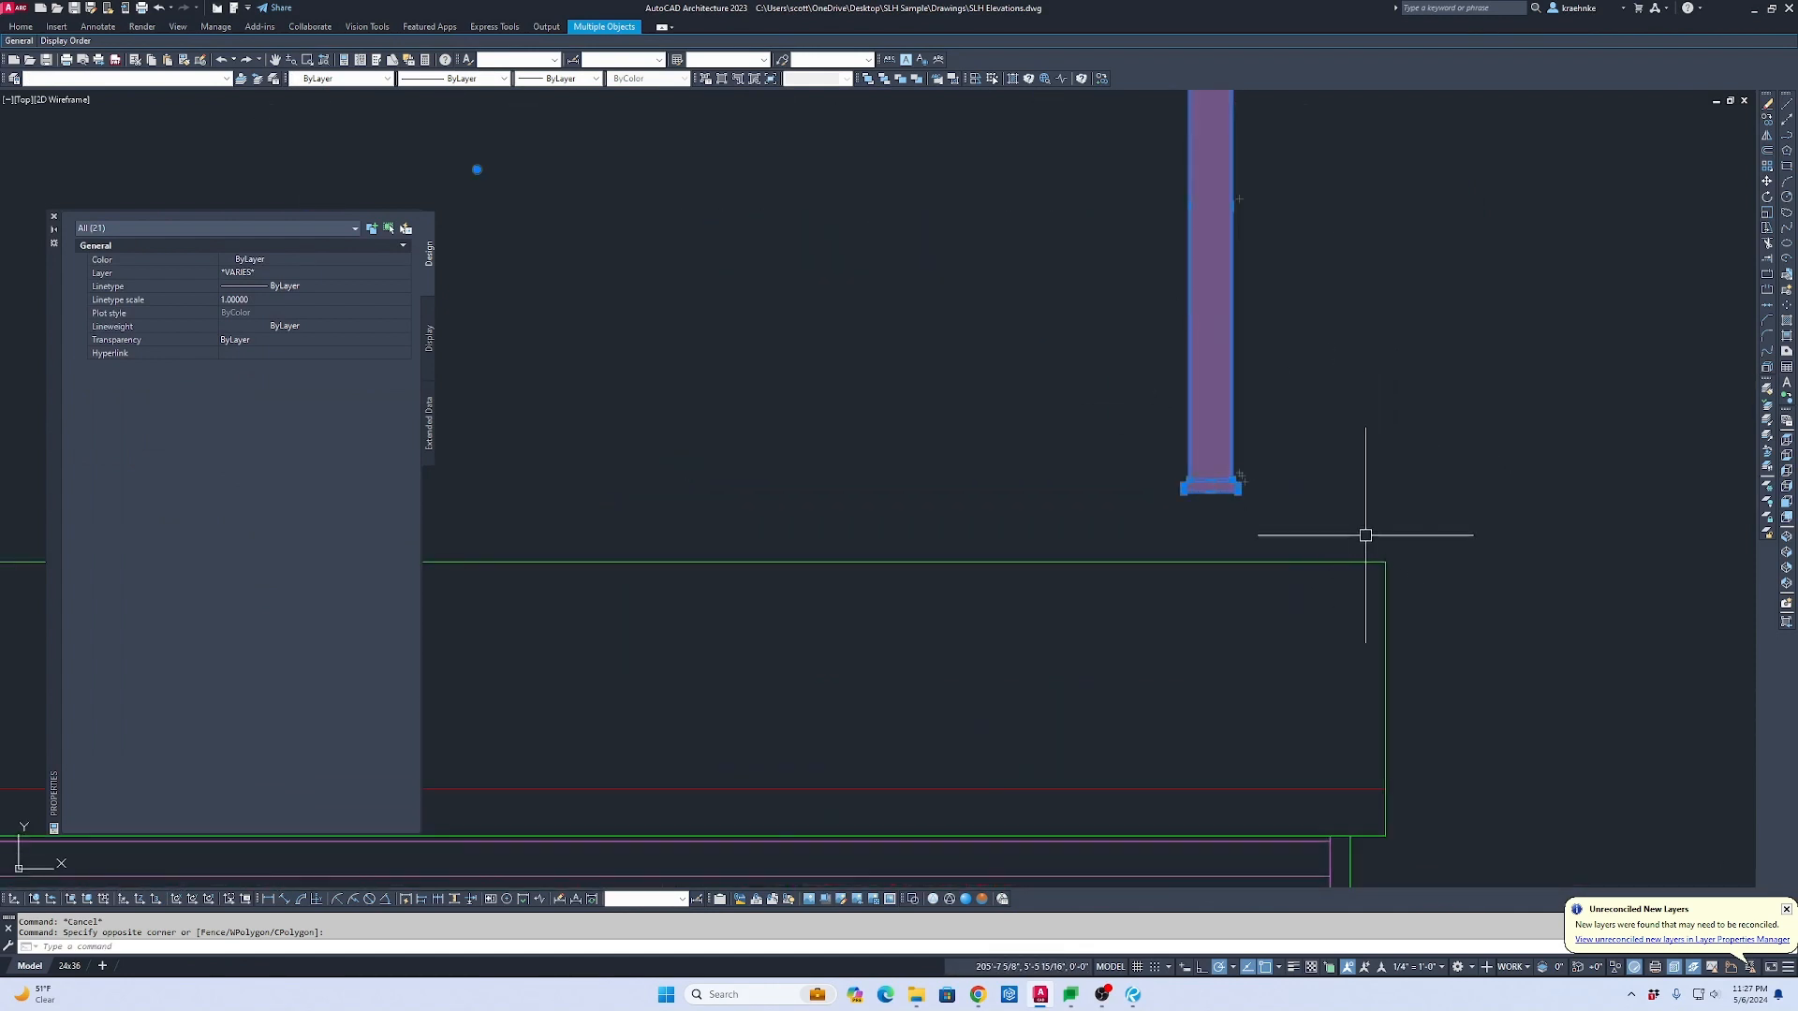
key("ctrl+shift+c")
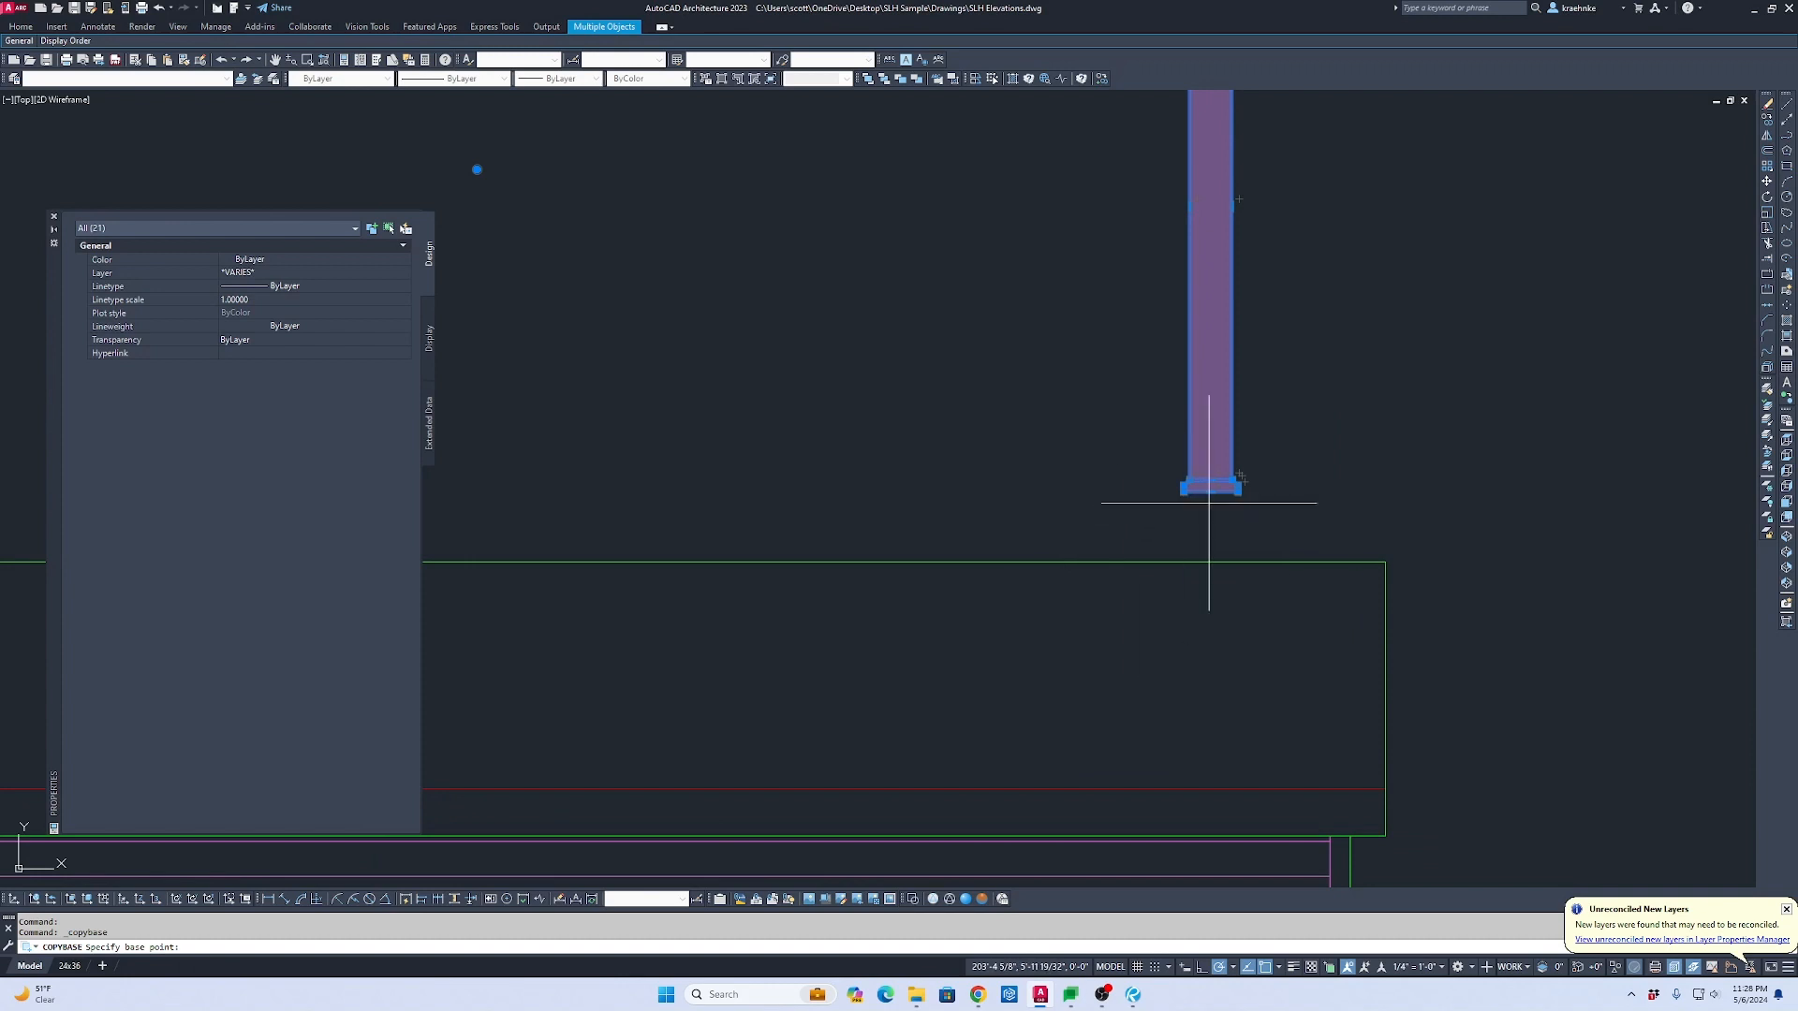
left_click(1211, 488)
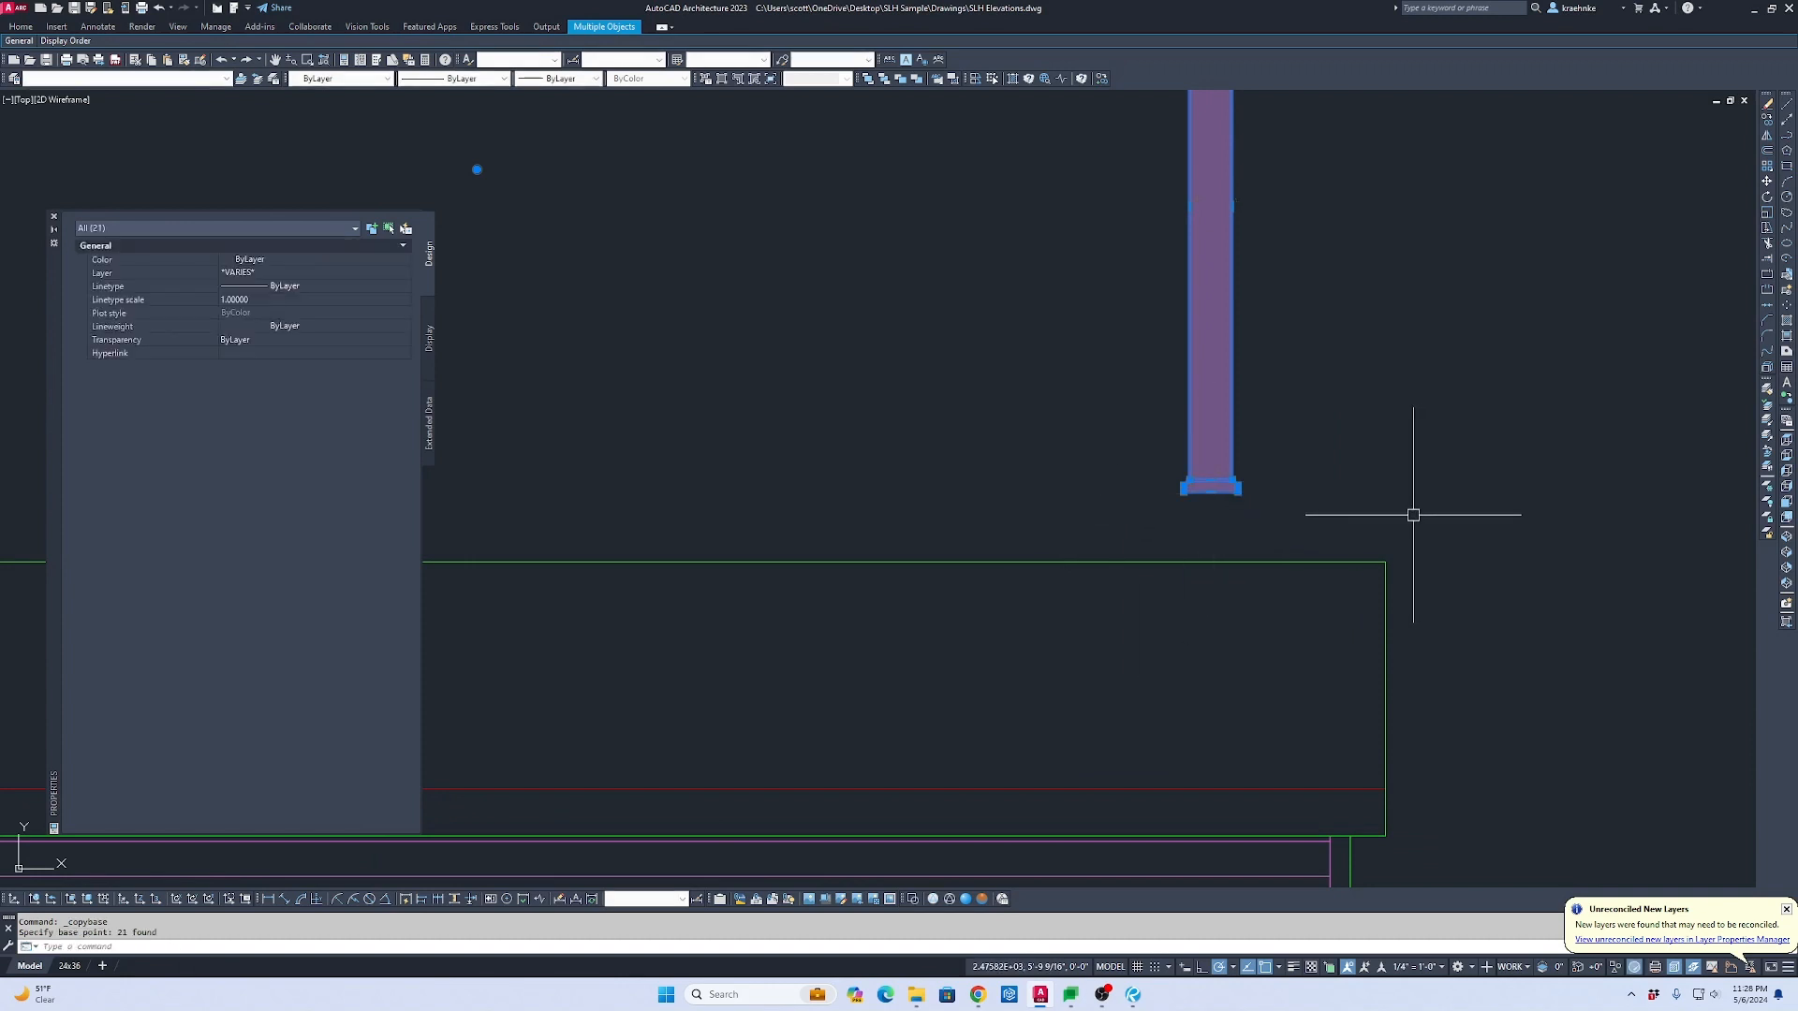
key("ctrl+shift+v")
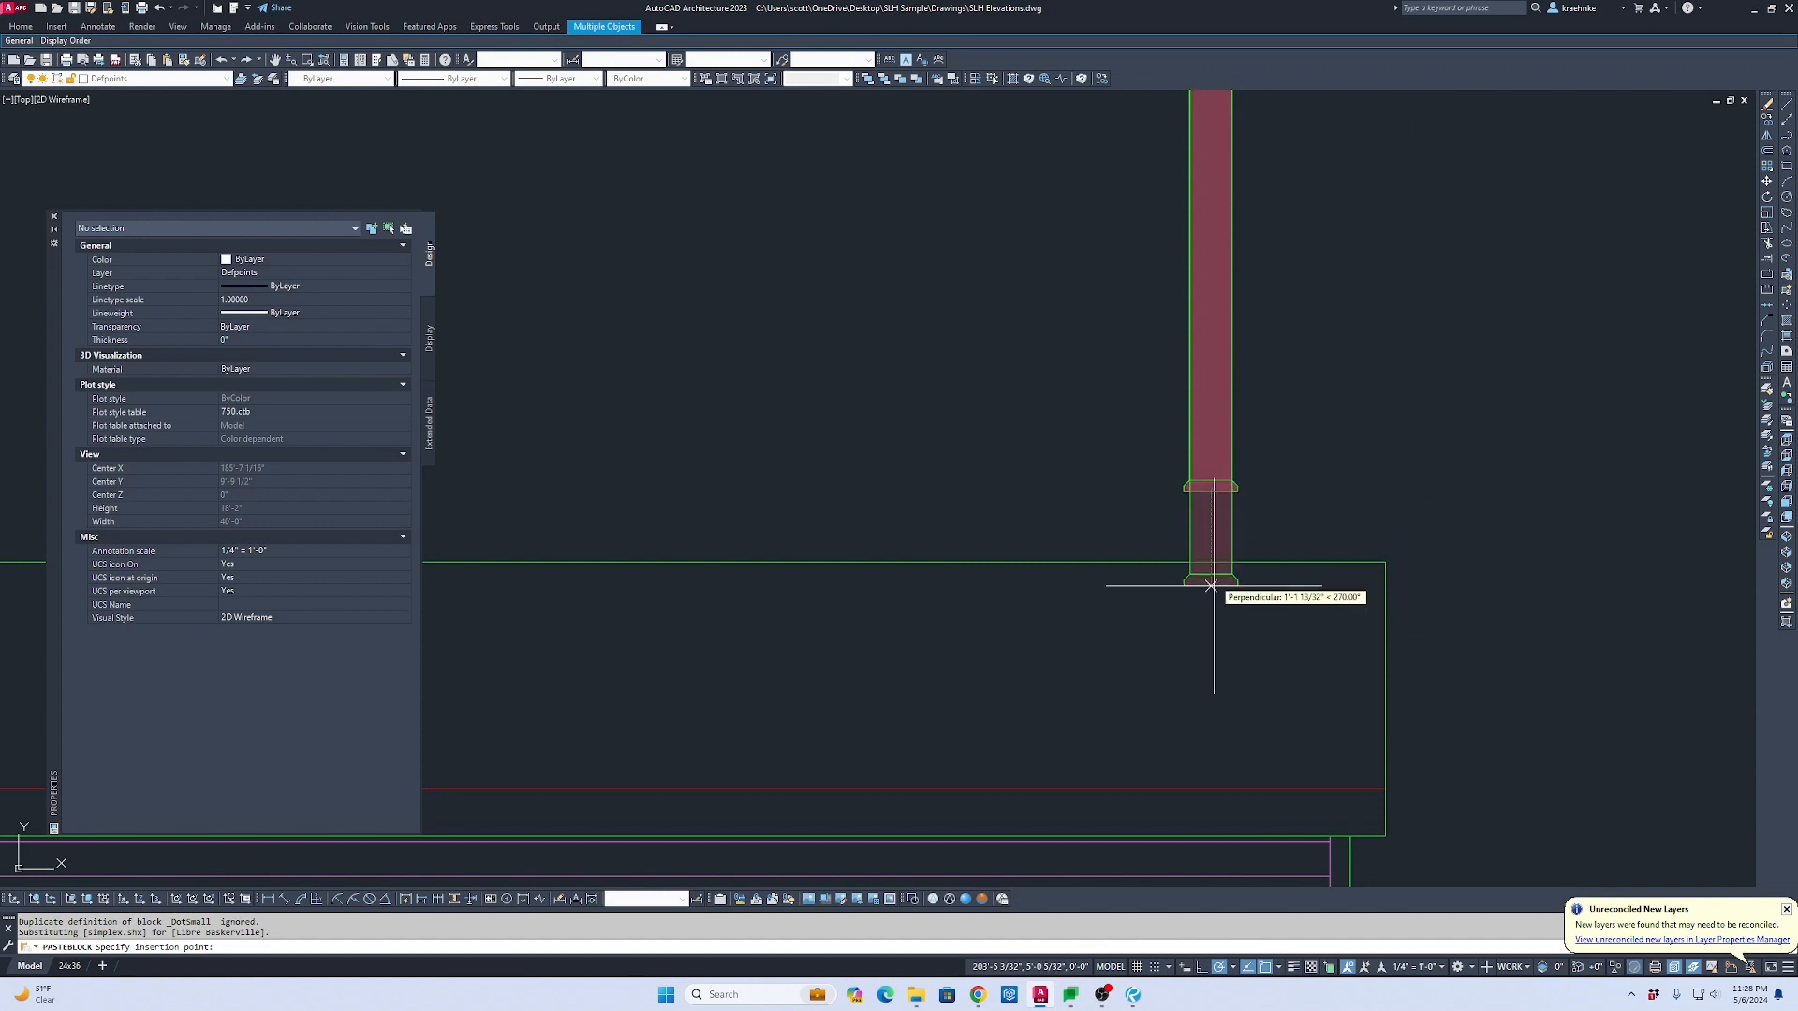
left_click(1195, 597)
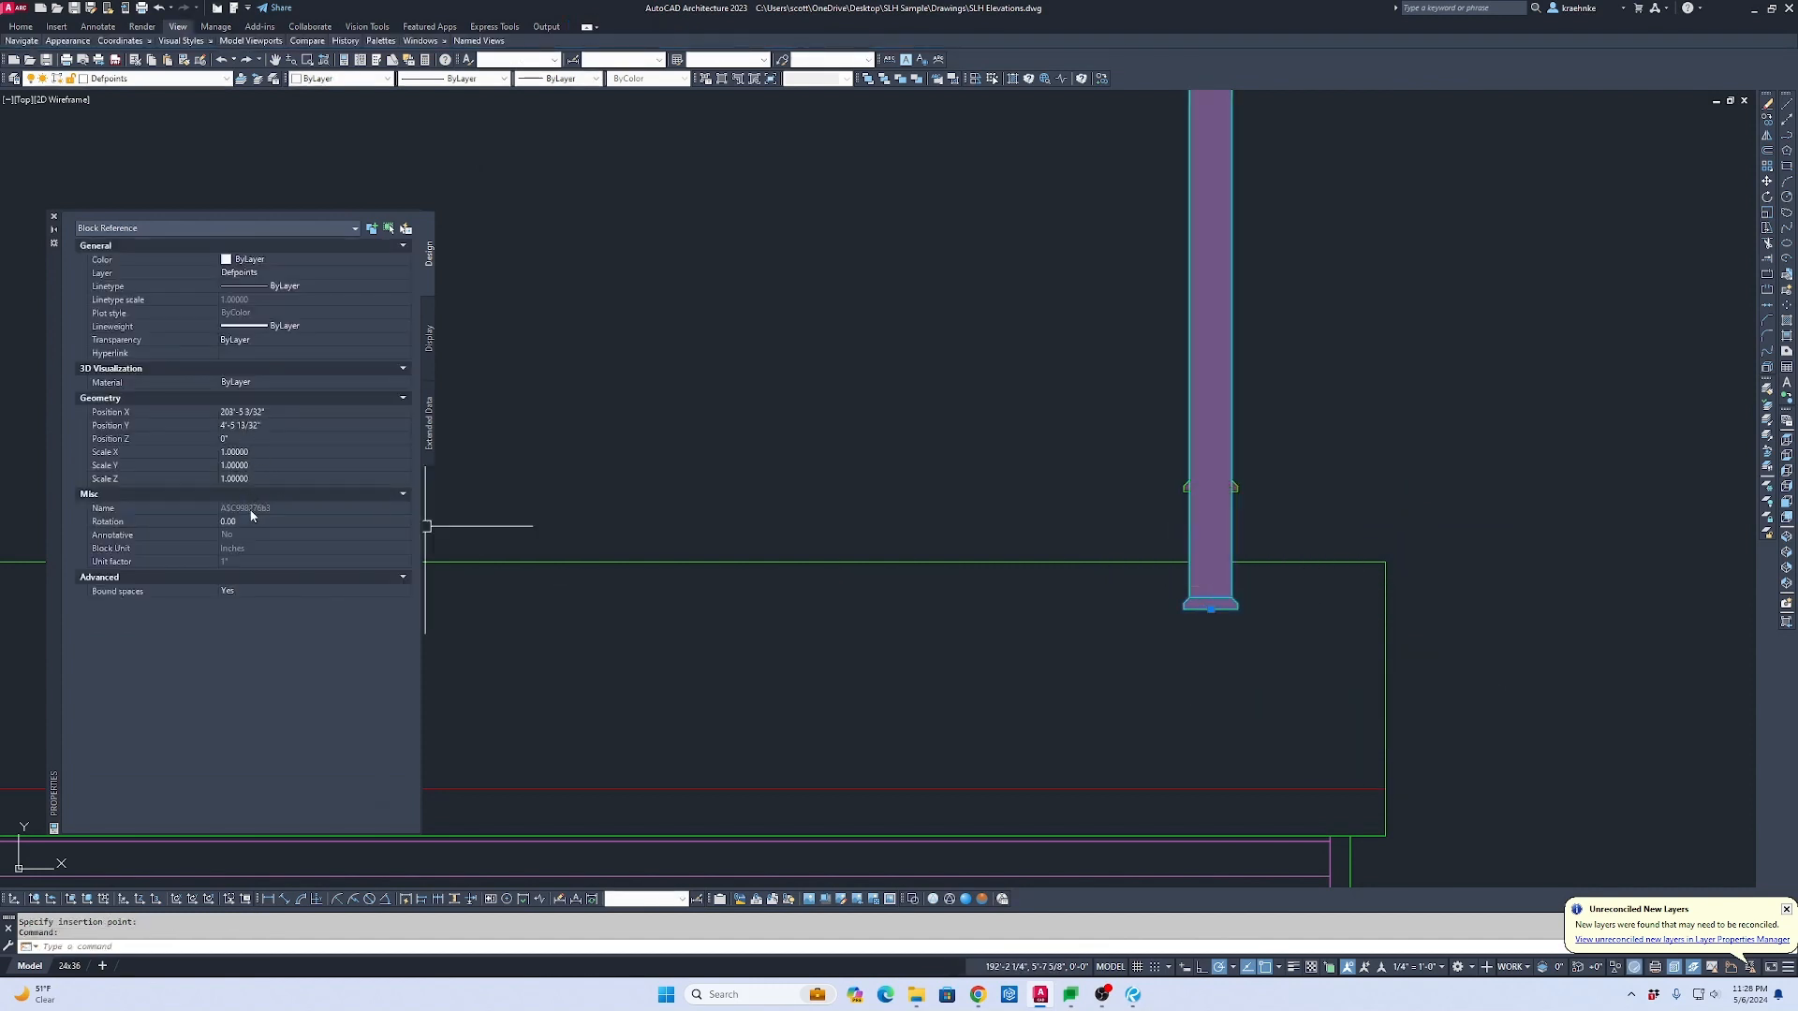
Step: Assign the pasted trellis block to layer A-Elev 2 and move it straight down until its post bases rest on the grade line
left_click(162, 79)
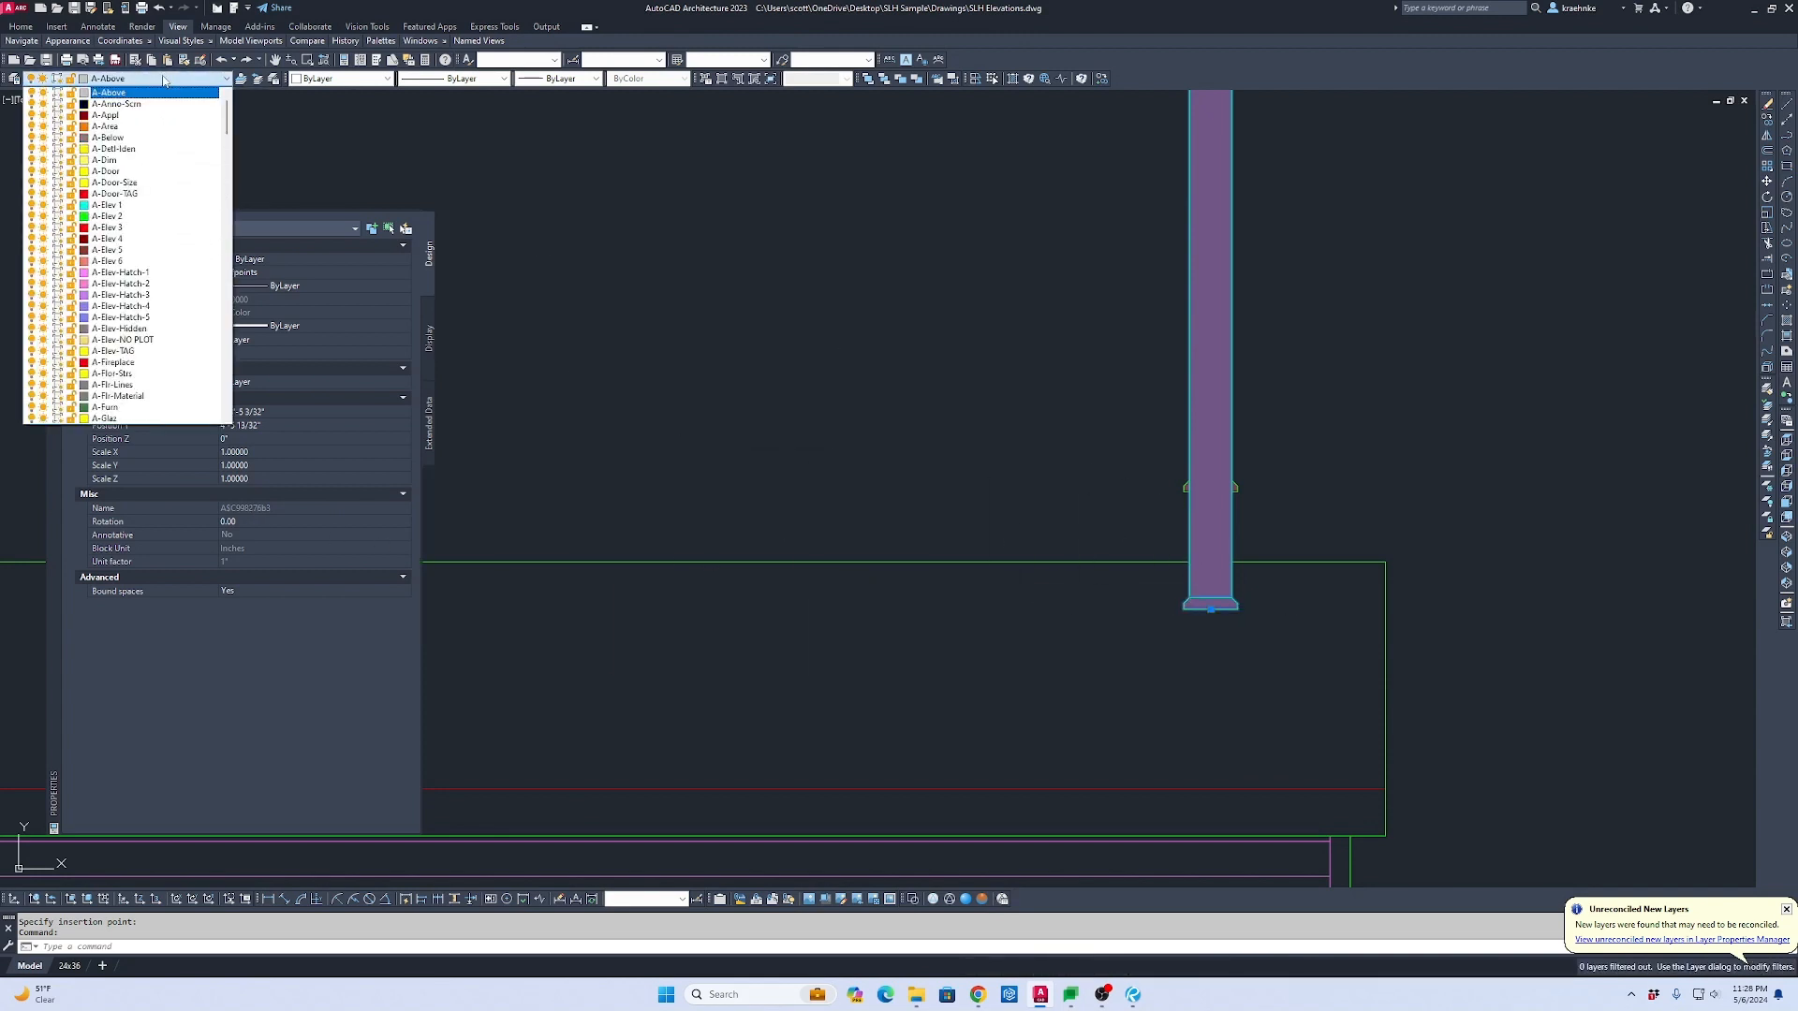
left_click(169, 218)
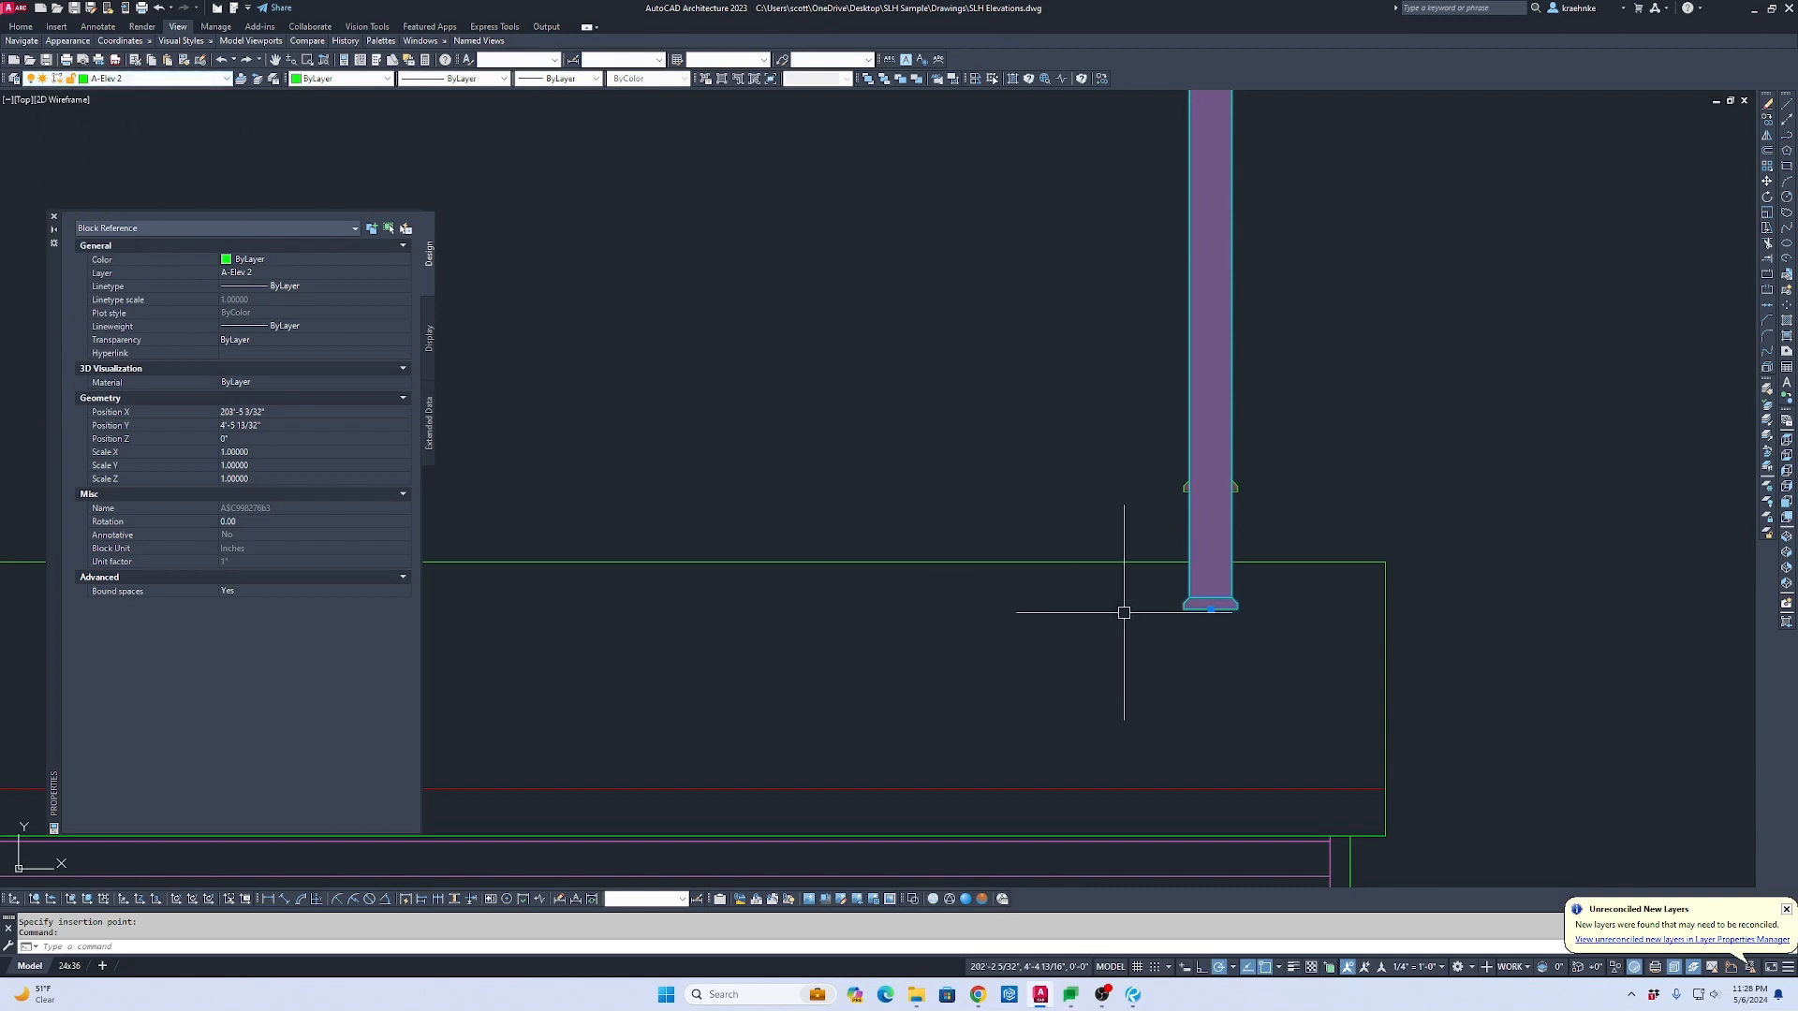
scroll(1211, 613, "down", 3)
left_click(1197, 284)
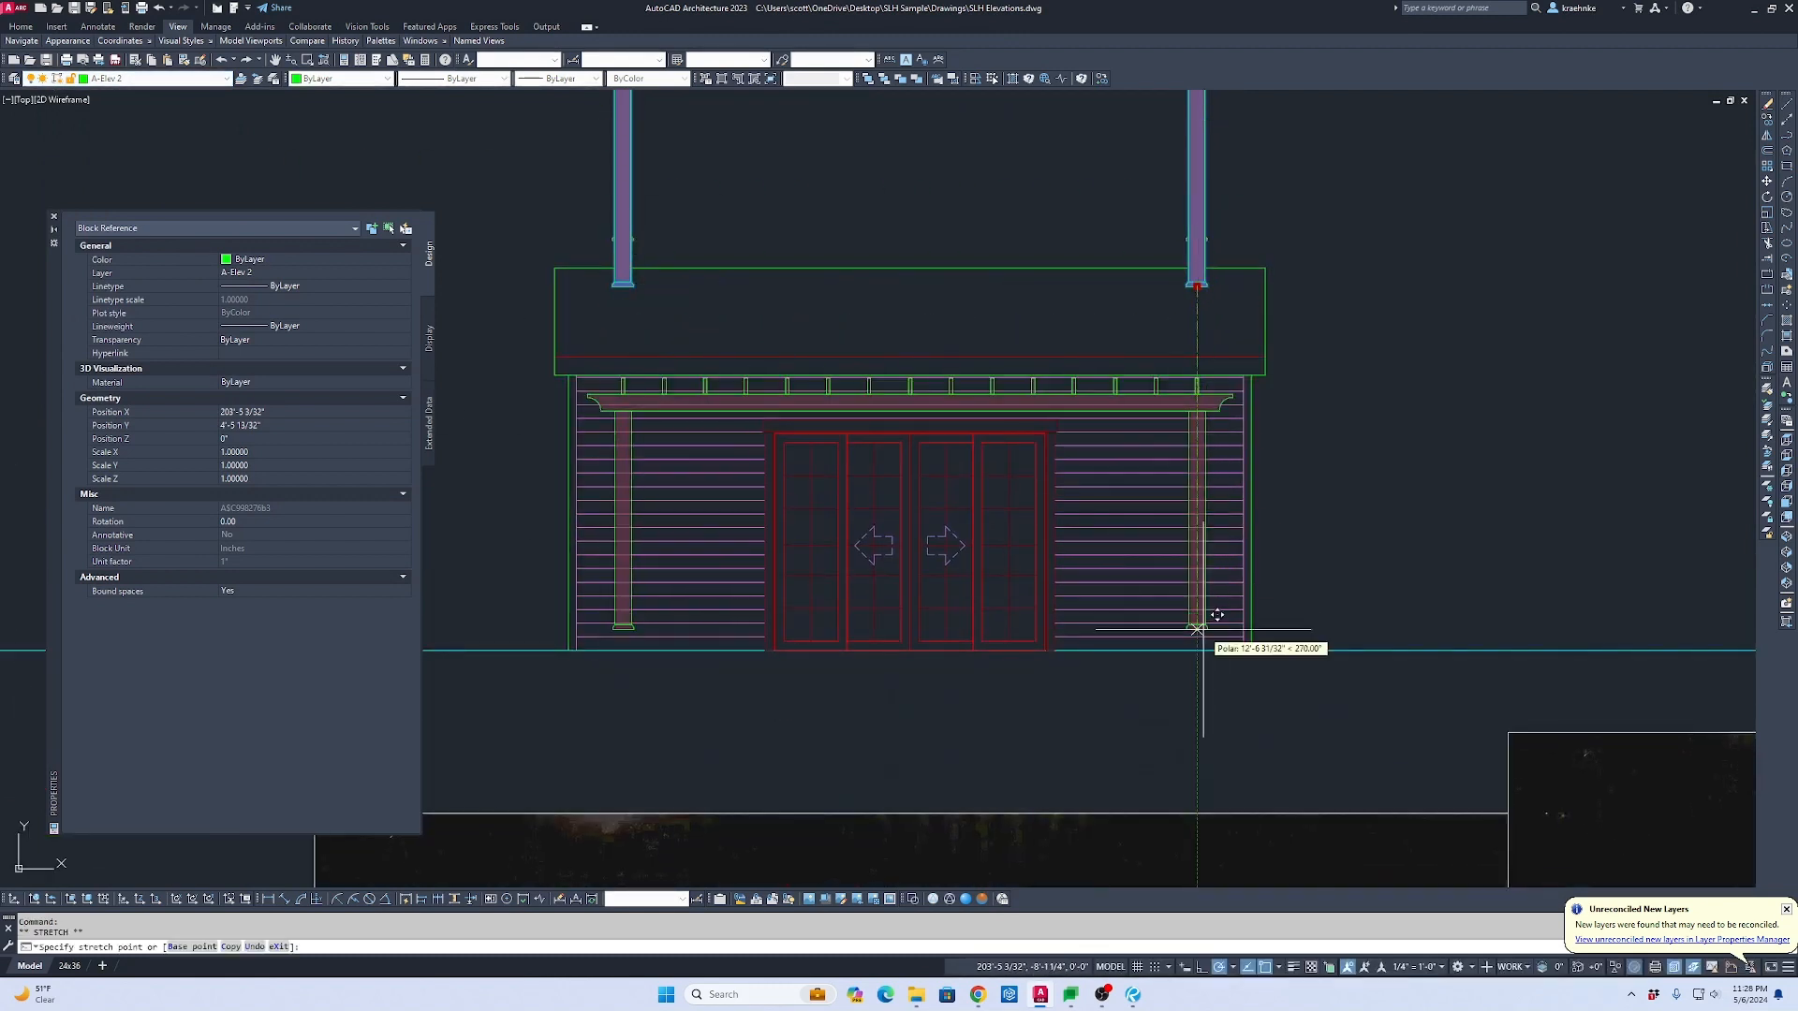
left_click(1211, 637)
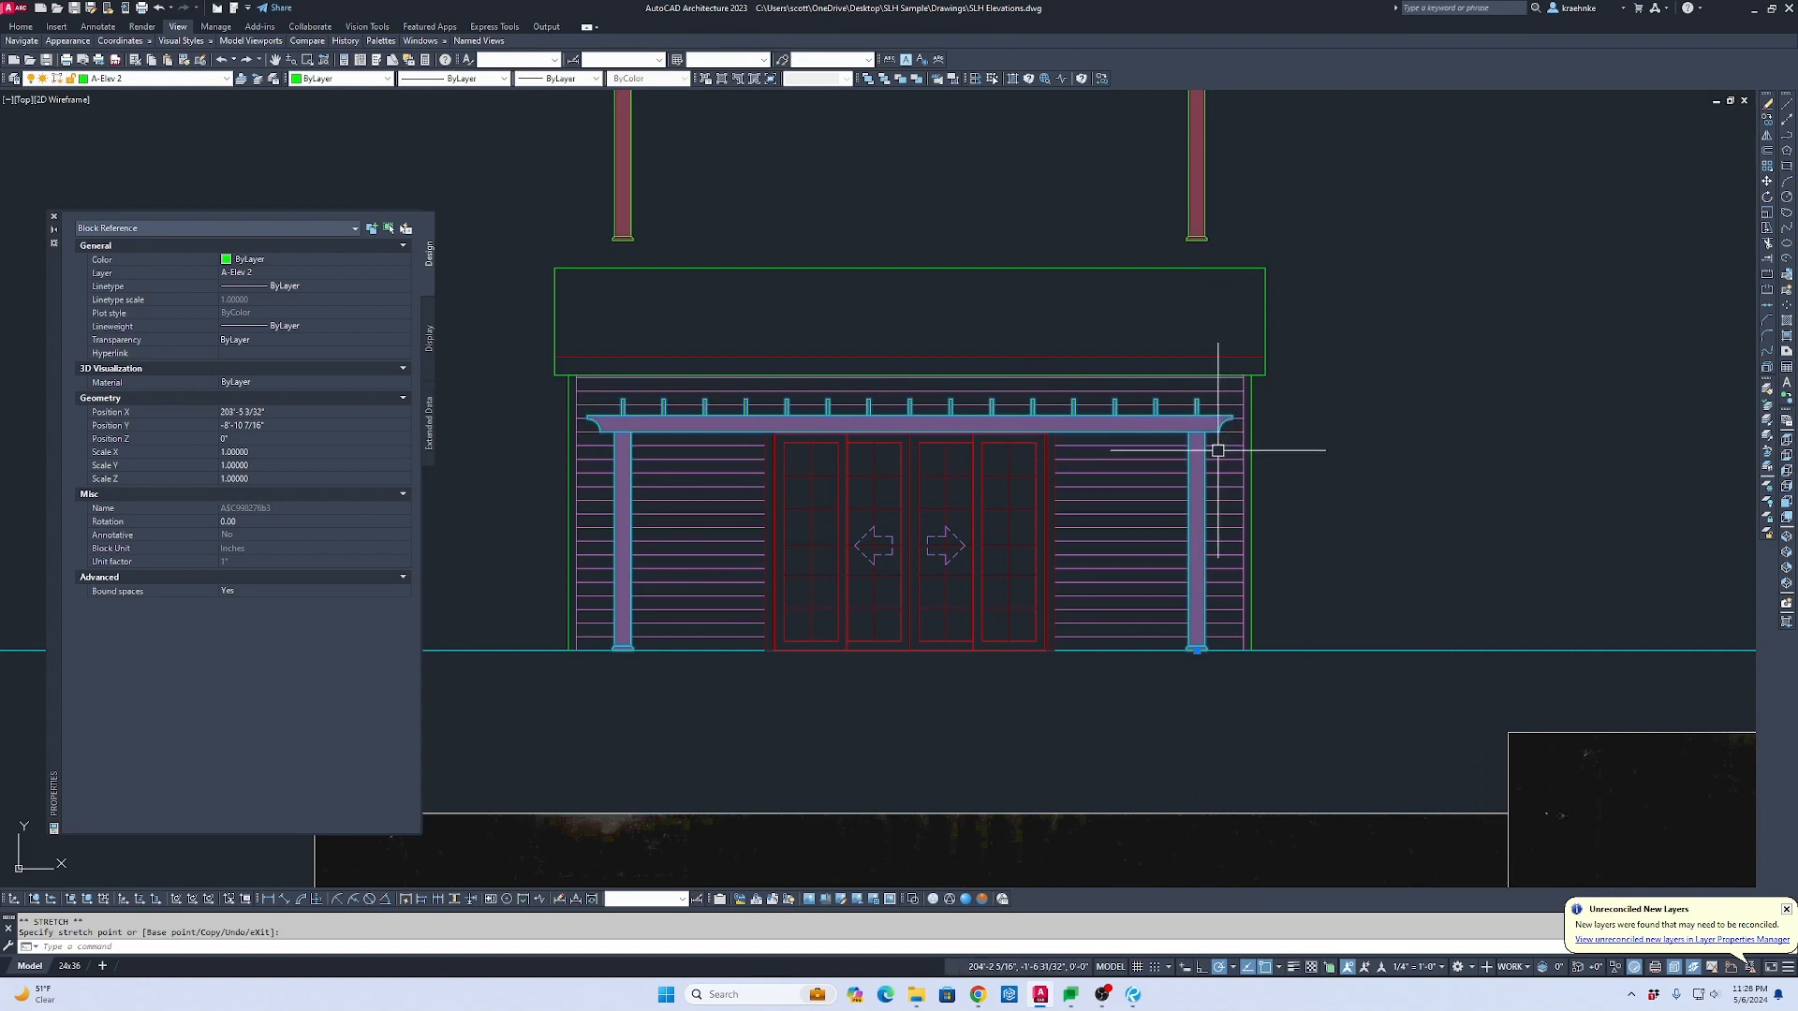
Step: Bring the grade line to the front of the draw order
key("Escape")
key("Escape")
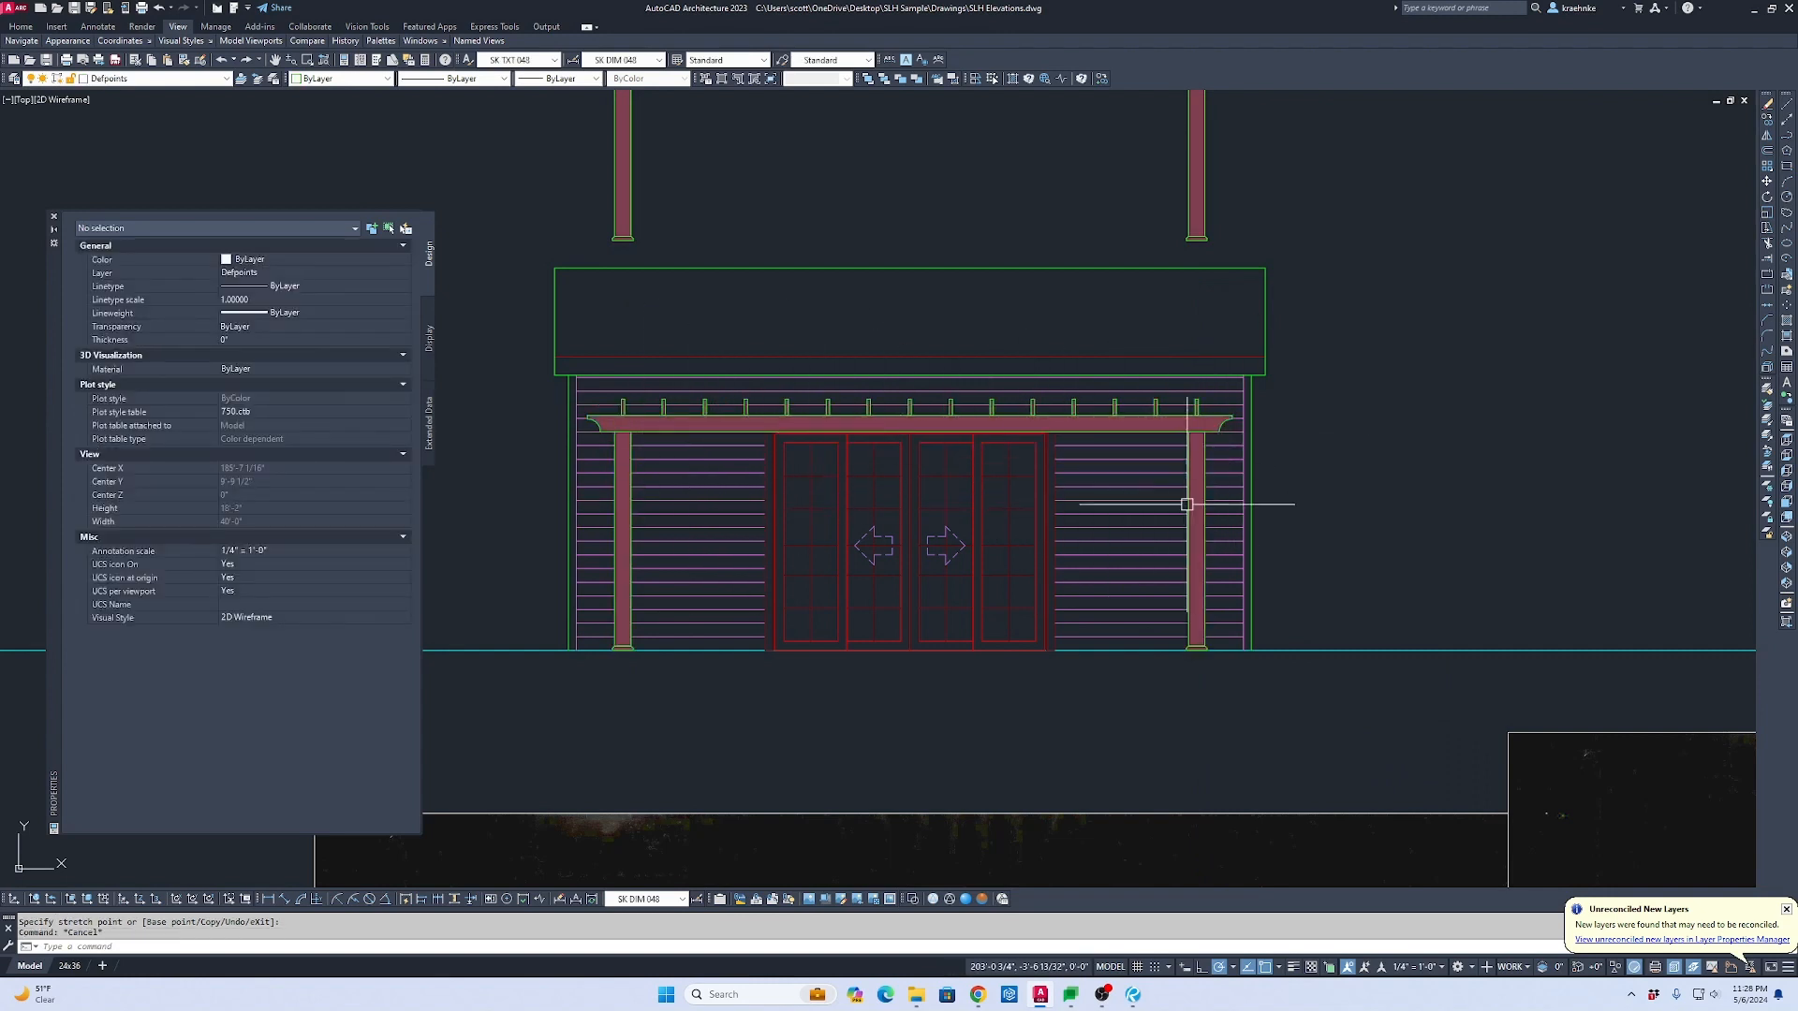
left_click(1469, 714)
left_click(1396, 634)
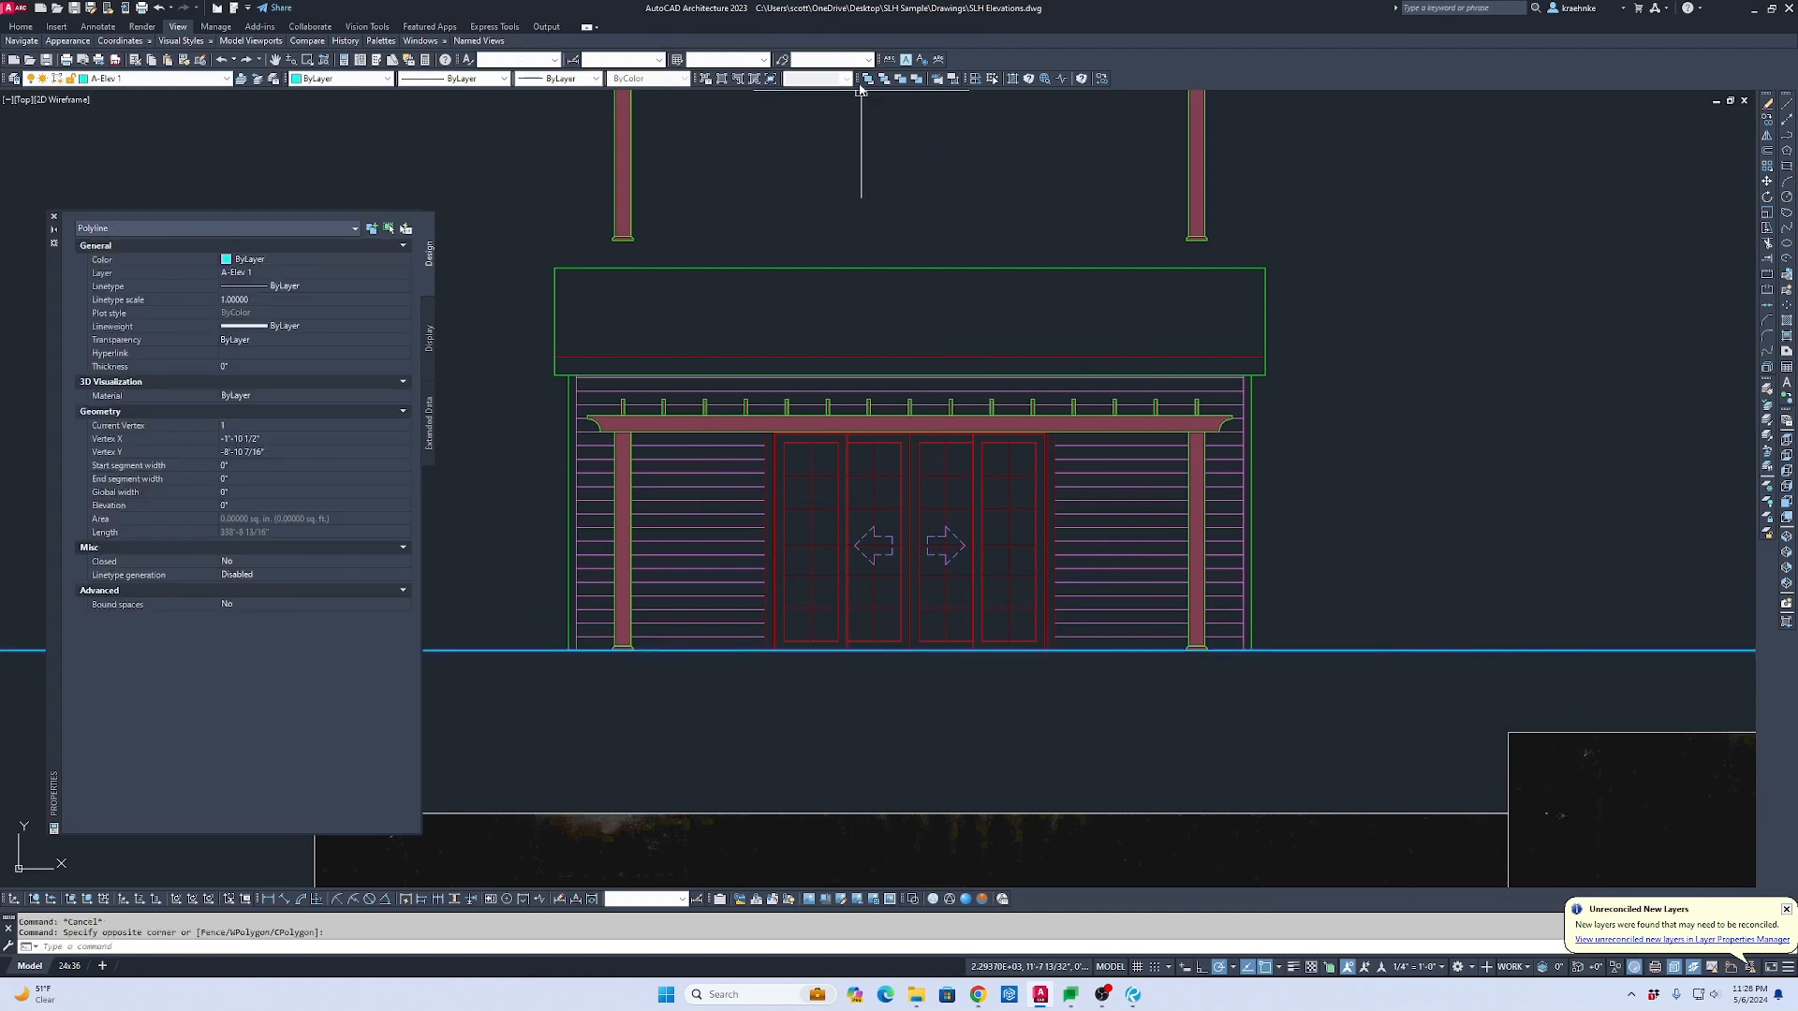
key("Escape")
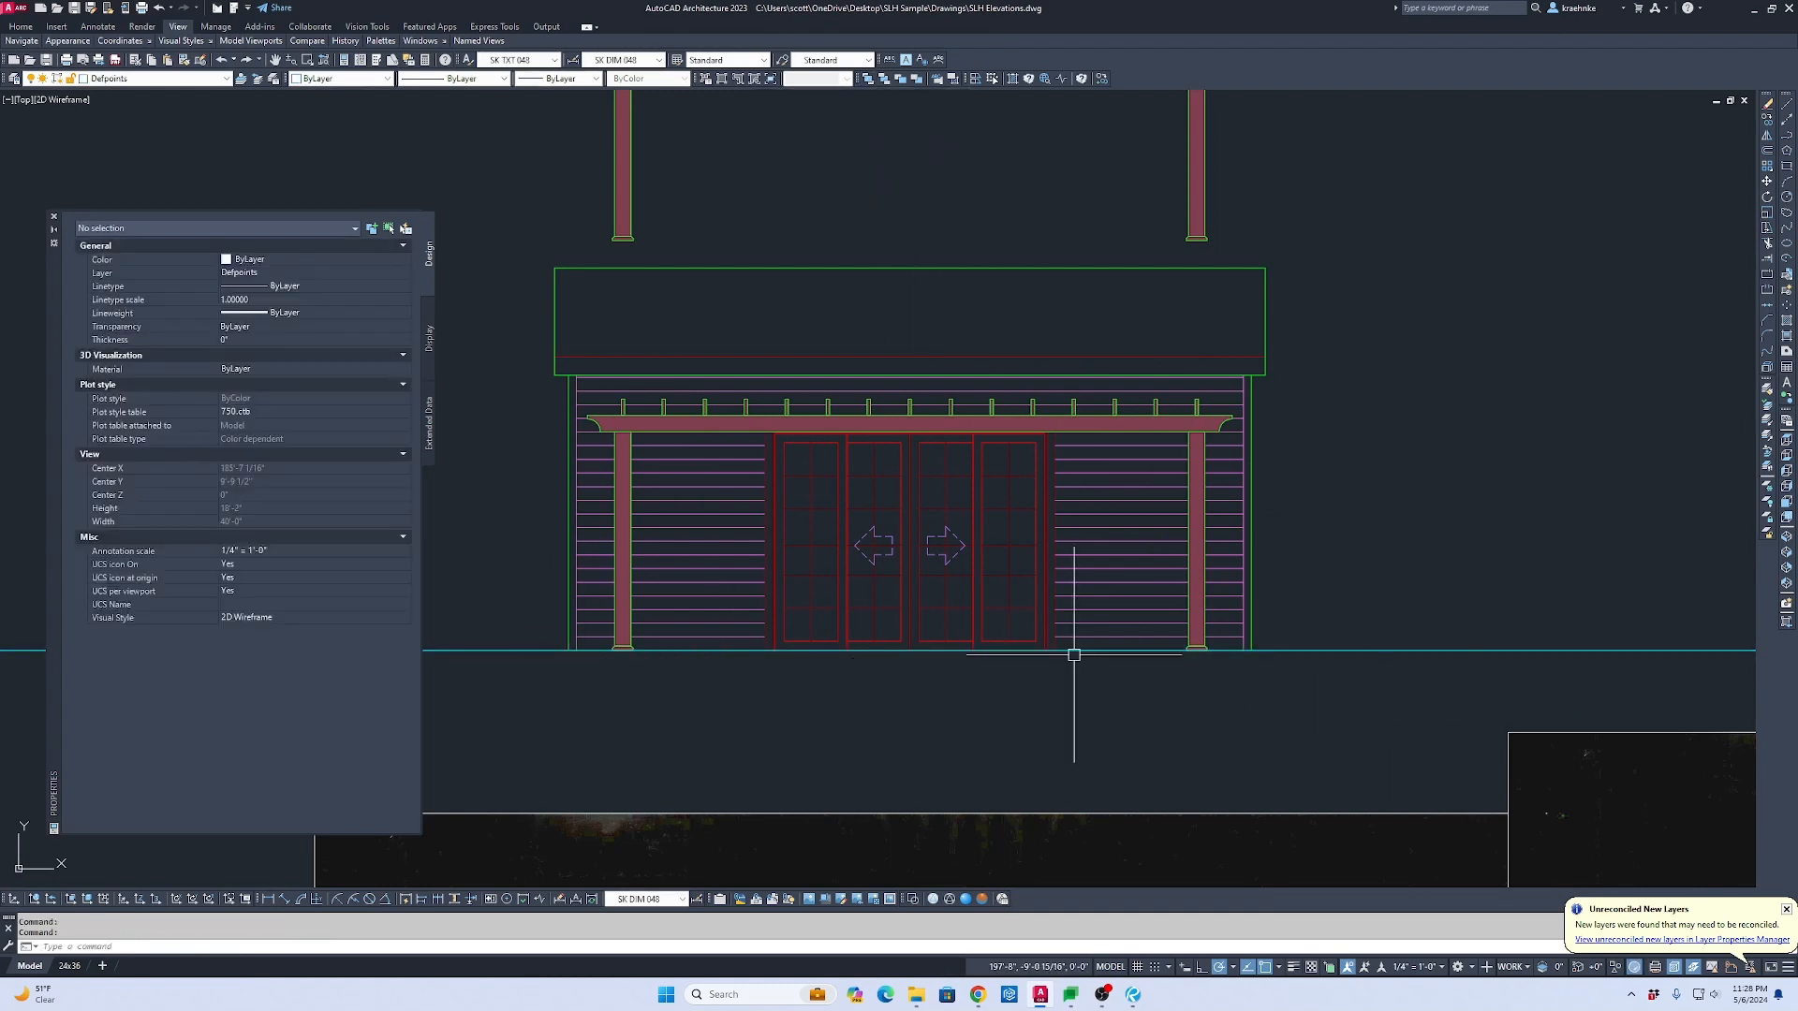
Step: Delete the original trellis linework and hatch above the pool elevation, keeping the block placed in front of the facade
scroll(979, 345, "down", 2)
scroll(955, 445, "down", 2)
left_click(763, 390)
left_click(1241, 560)
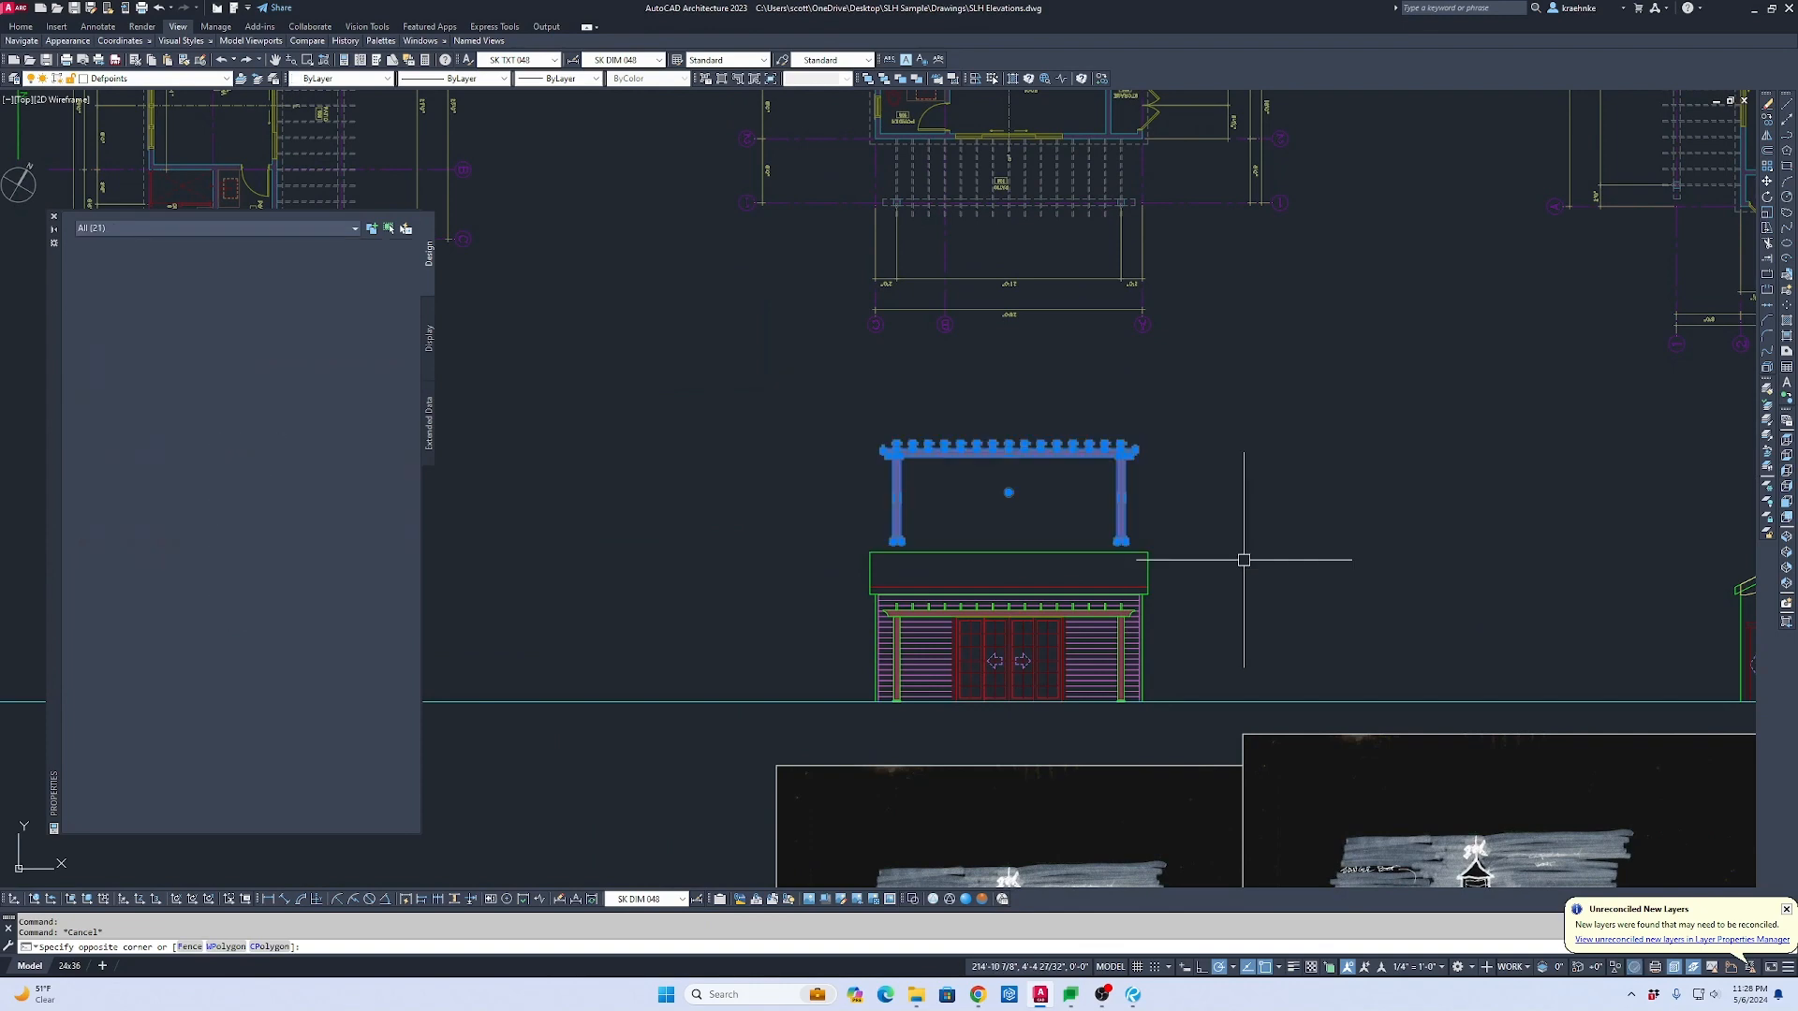
key("Delete")
key("Escape")
Step: Stretch the pool elevation's roof straight down by 6 inches
scroll(1236, 556, "up", 3)
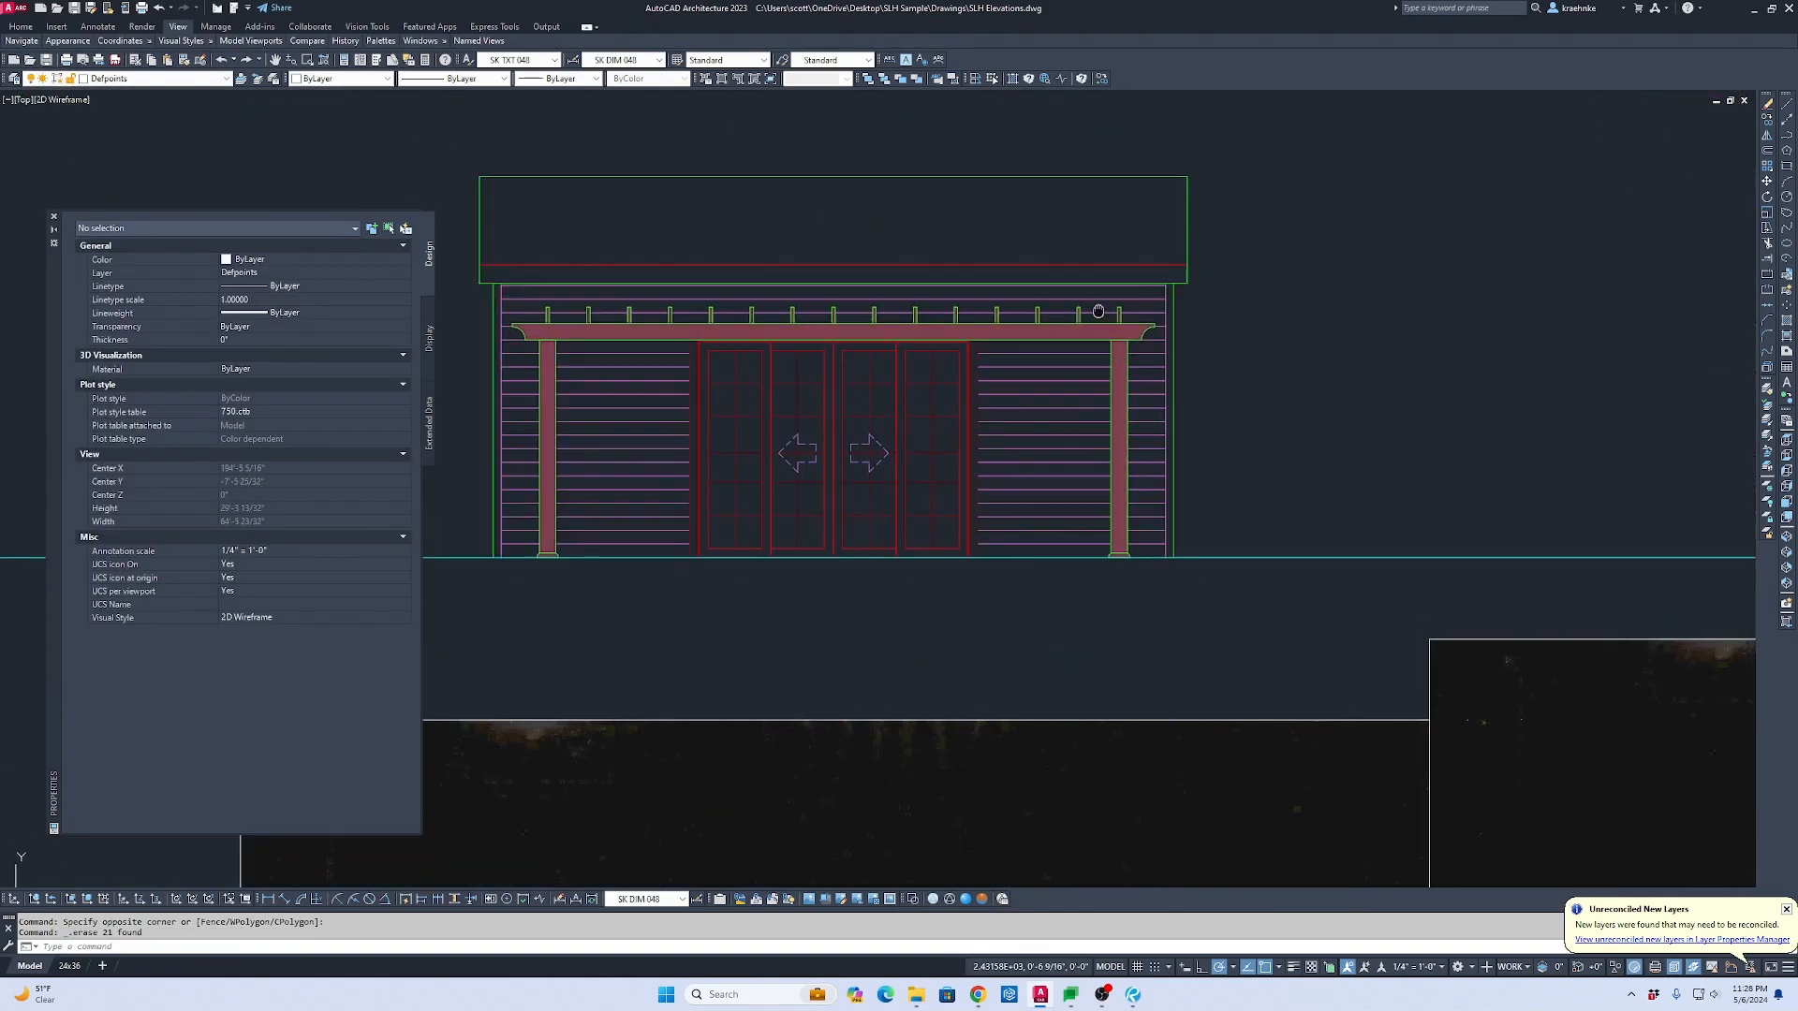
type("s")
key("Return")
left_click(1292, 213)
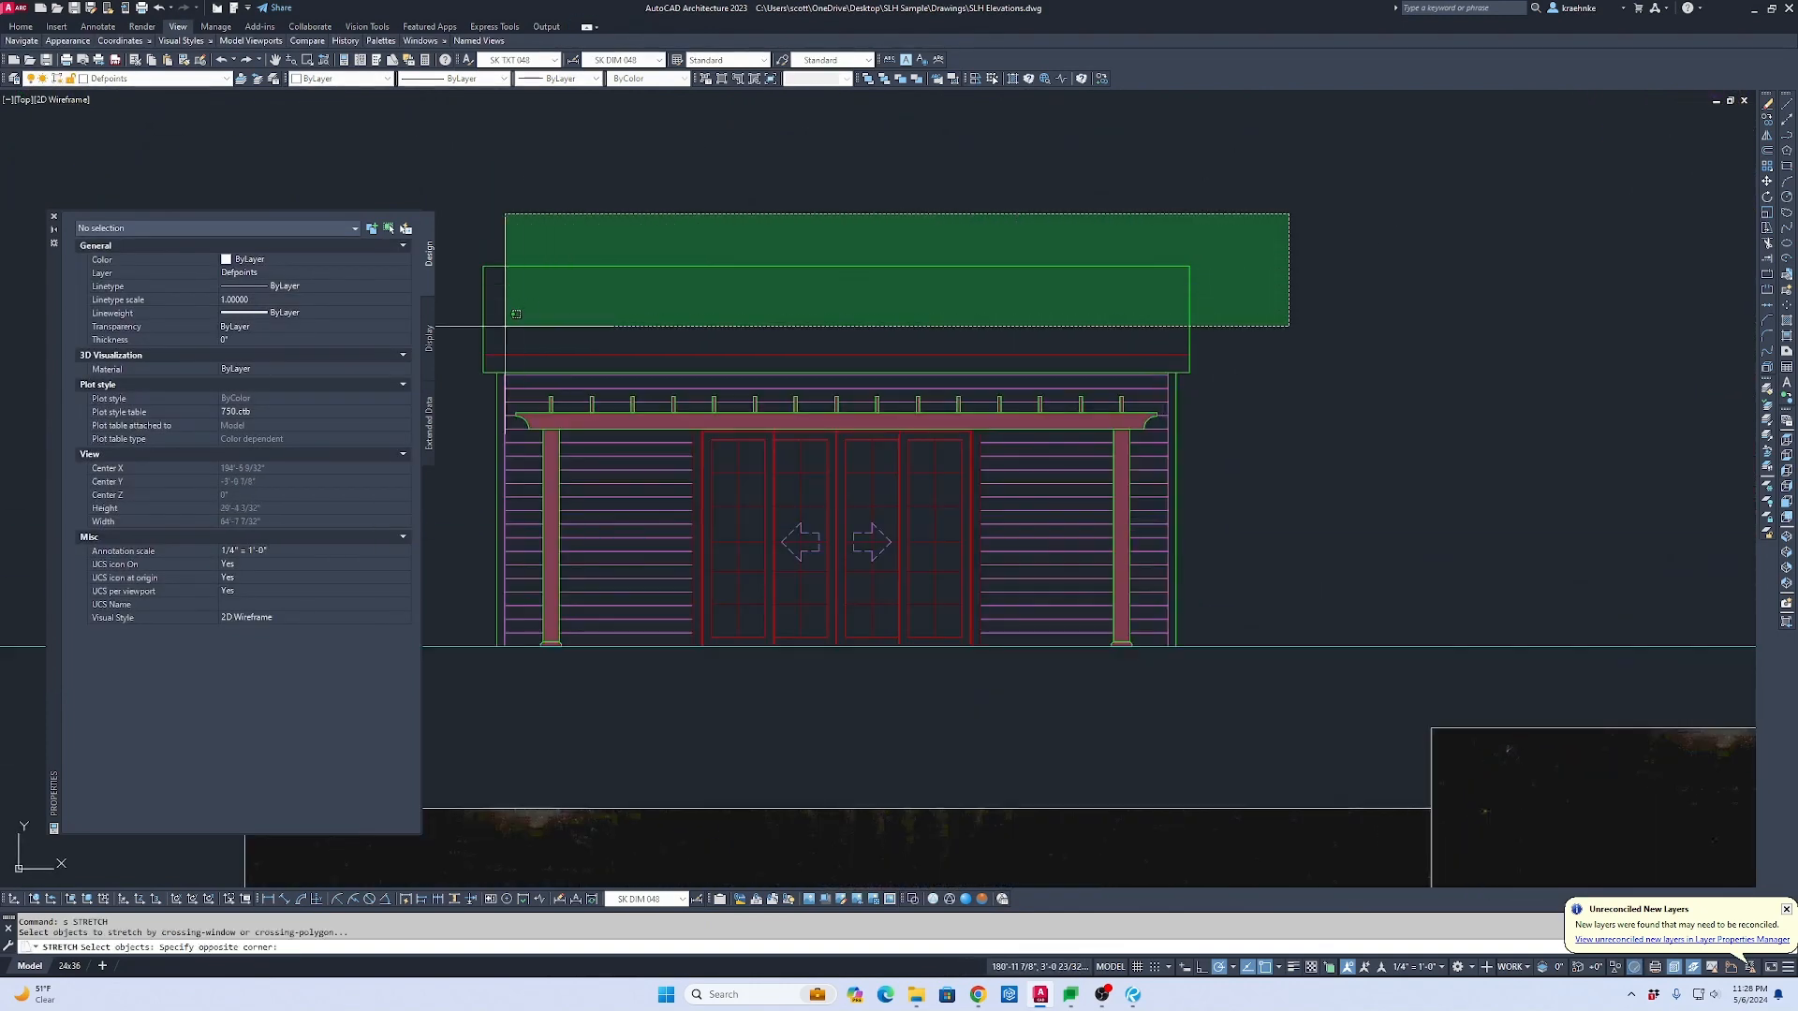
left_click(457, 381)
key("Return")
left_click(1309, 310)
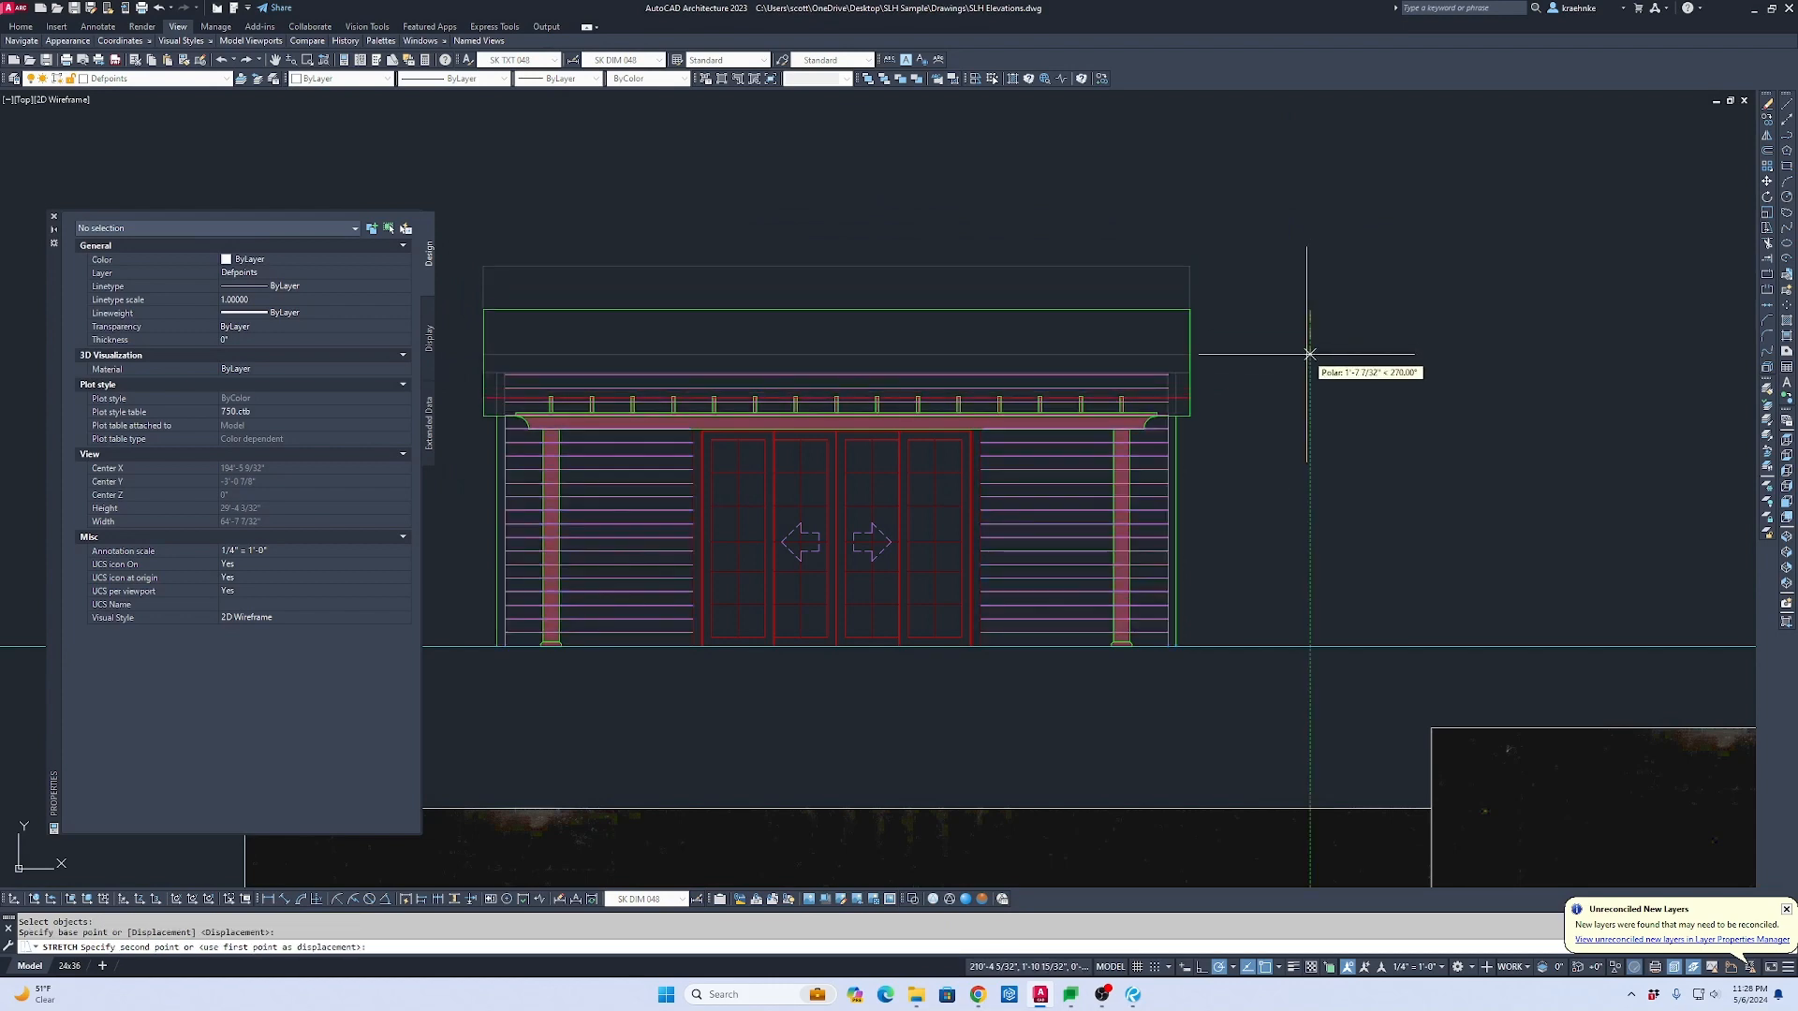
type("6")
key("Return")
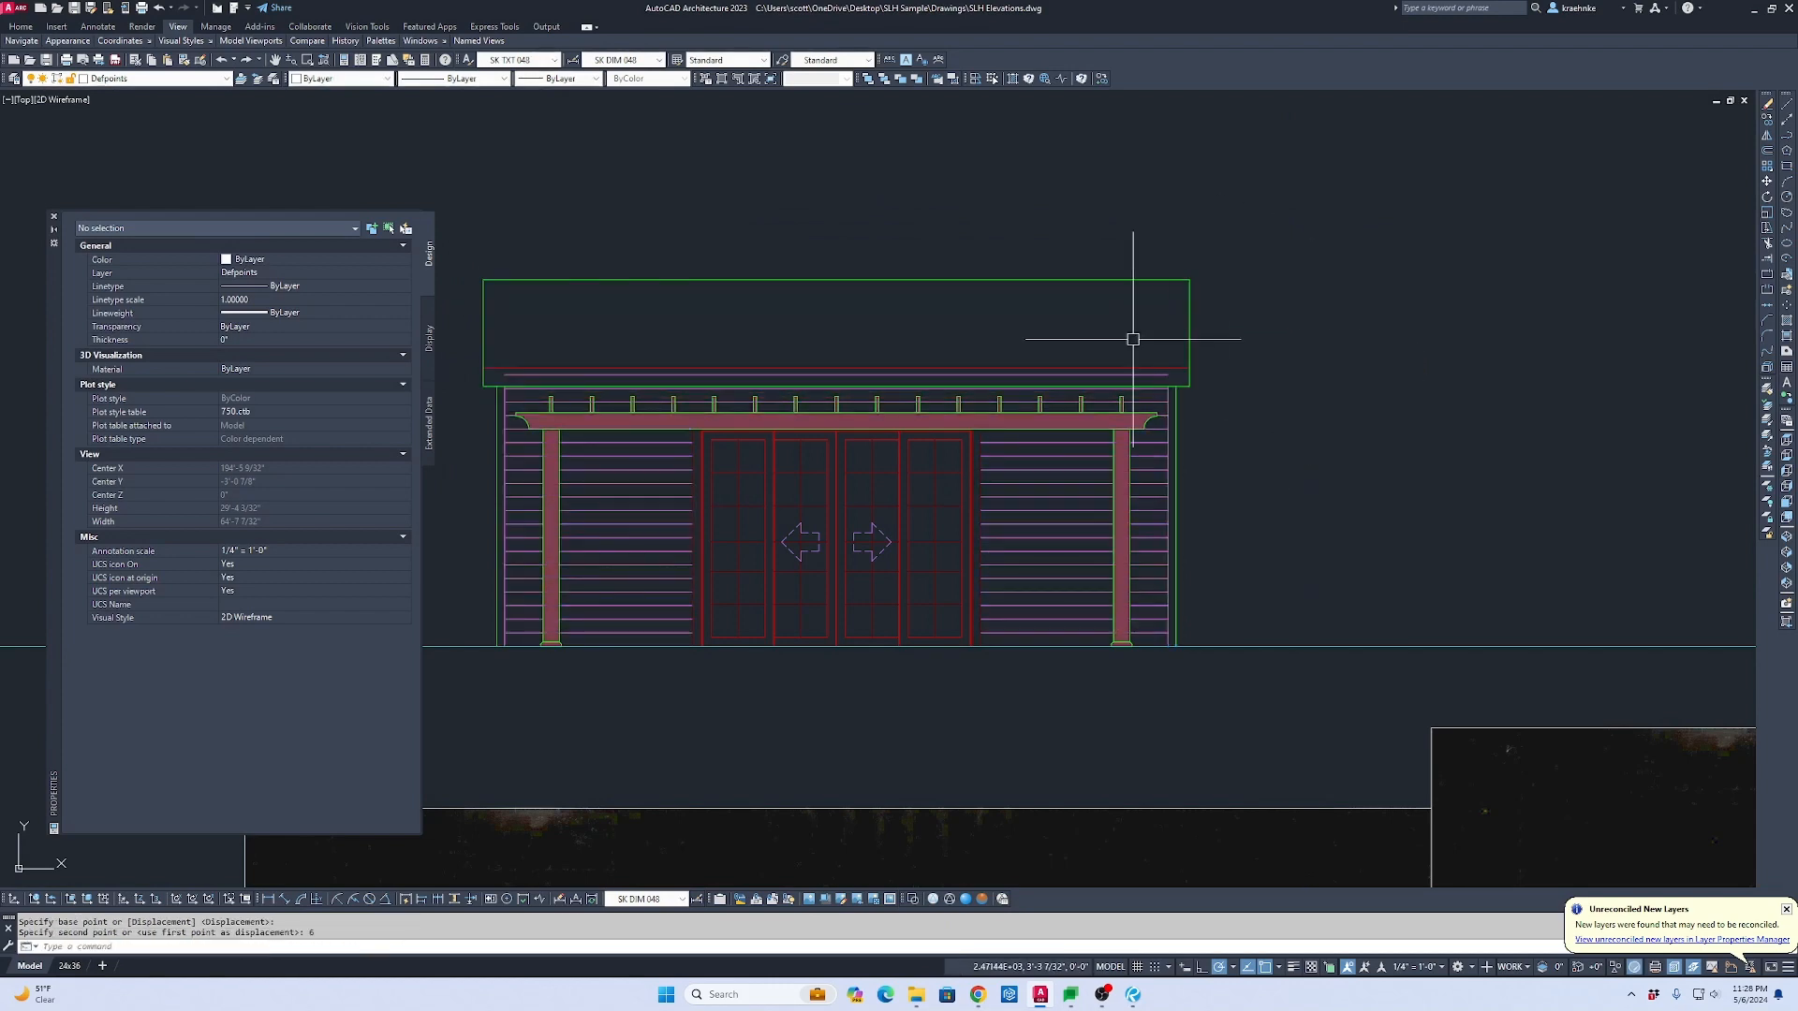
Step: Stretch the top edge of the wall's siding hatch down to the lowered eave of the pool elevation's roof
scroll(1098, 374, "up", 2)
key("Escape")
left_click(1095, 372)
middle_click_drag(870, 373, 1534, 385)
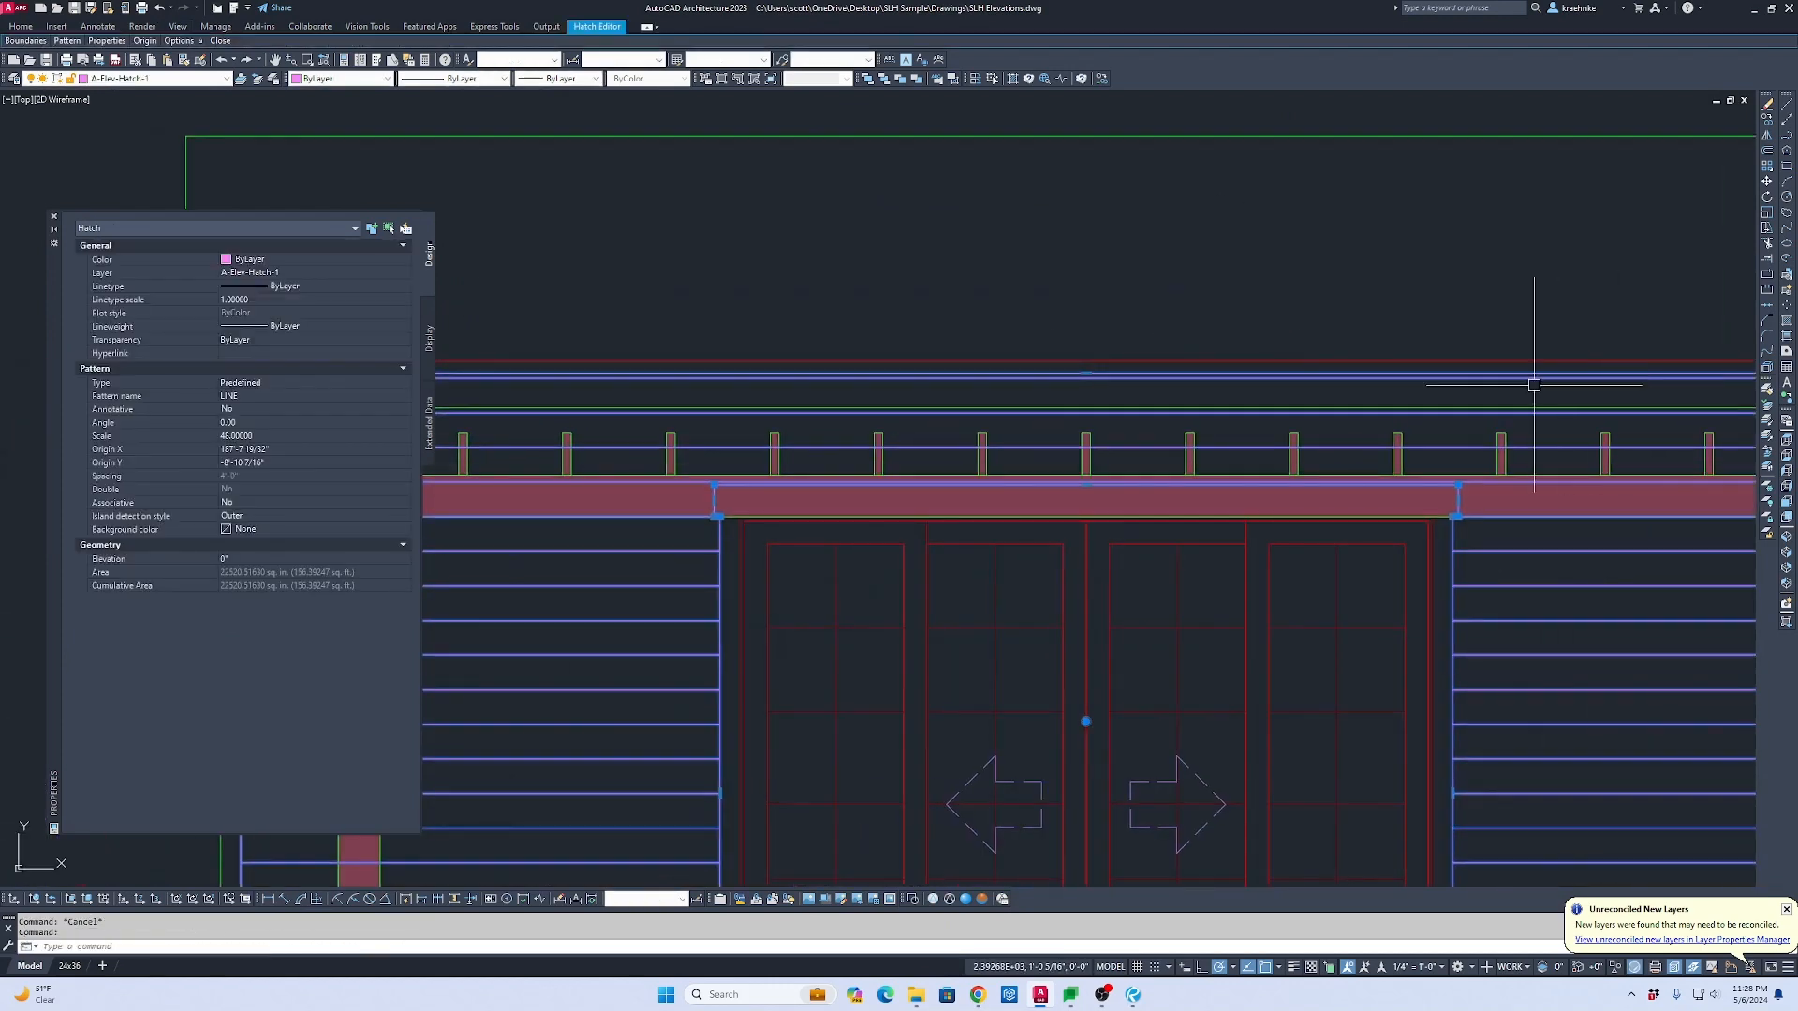
scroll(1080, 379, "up", 2)
left_click(1089, 370)
left_click(1089, 426)
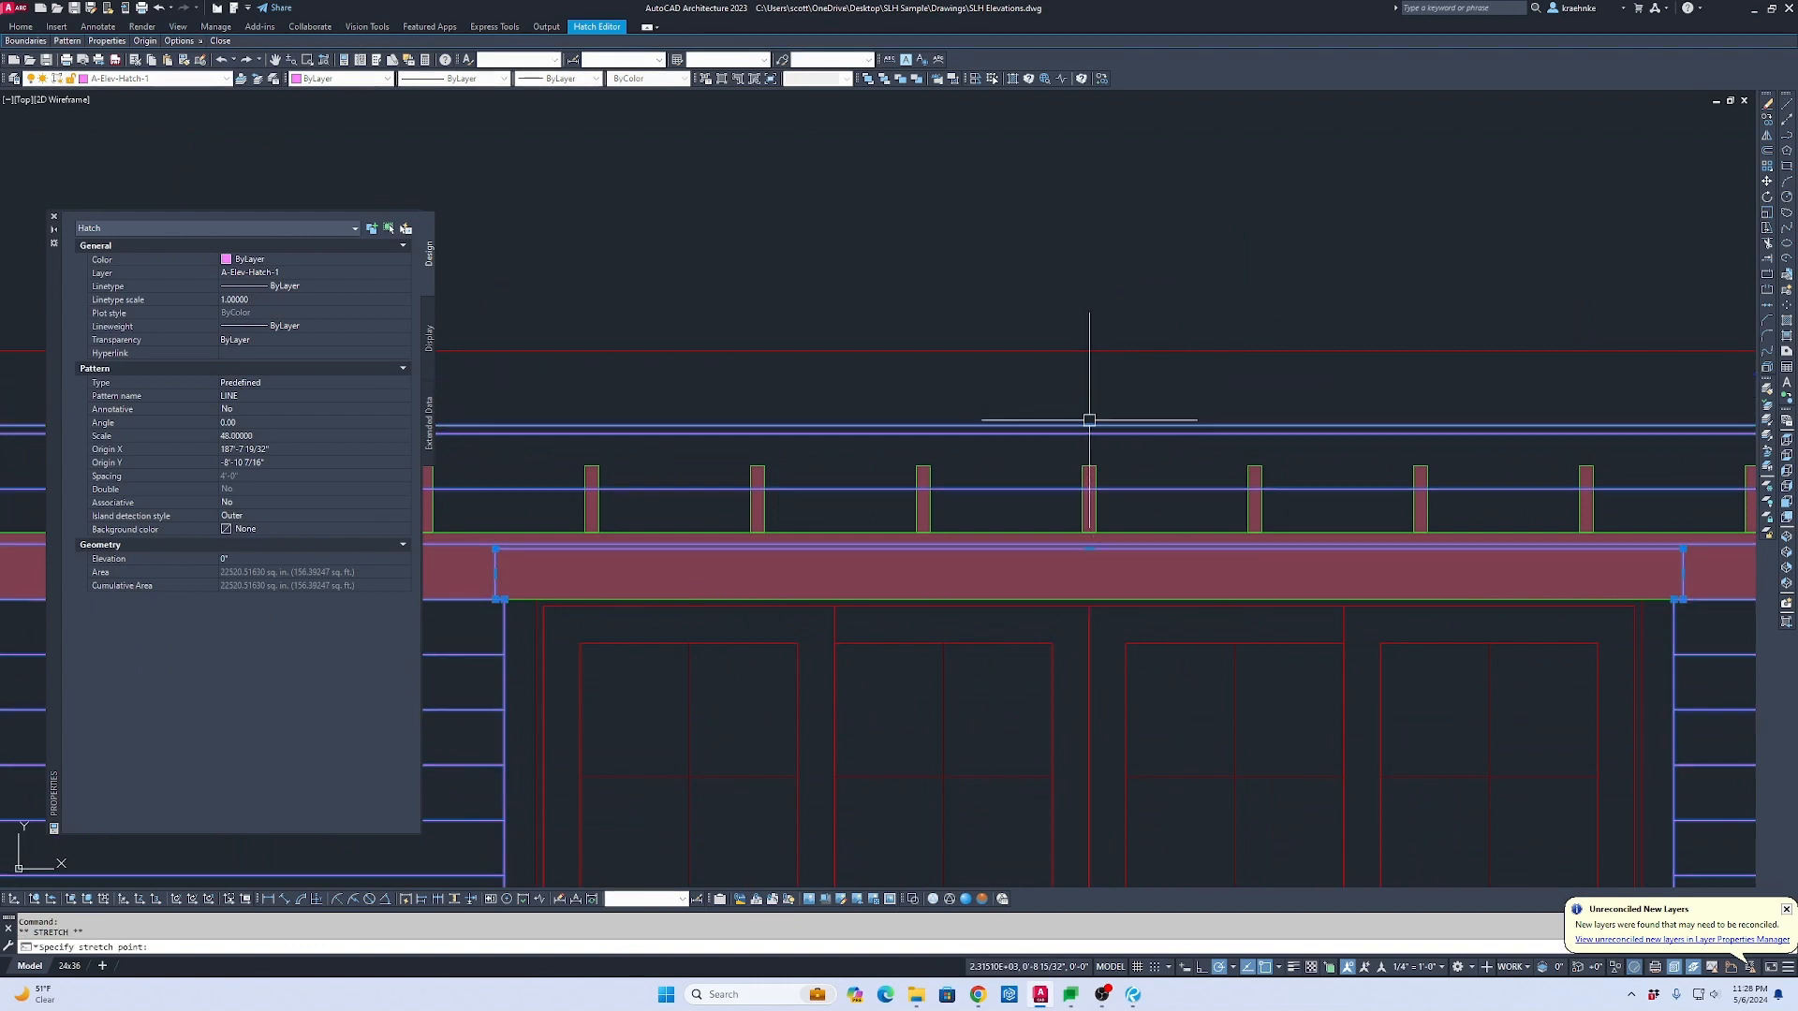
scroll(1302, 486, "down", 2)
middle_click_drag(1302, 486, 1191, 420)
key("Escape")
key("Escape")
scroll(1545, 560, "down", 4)
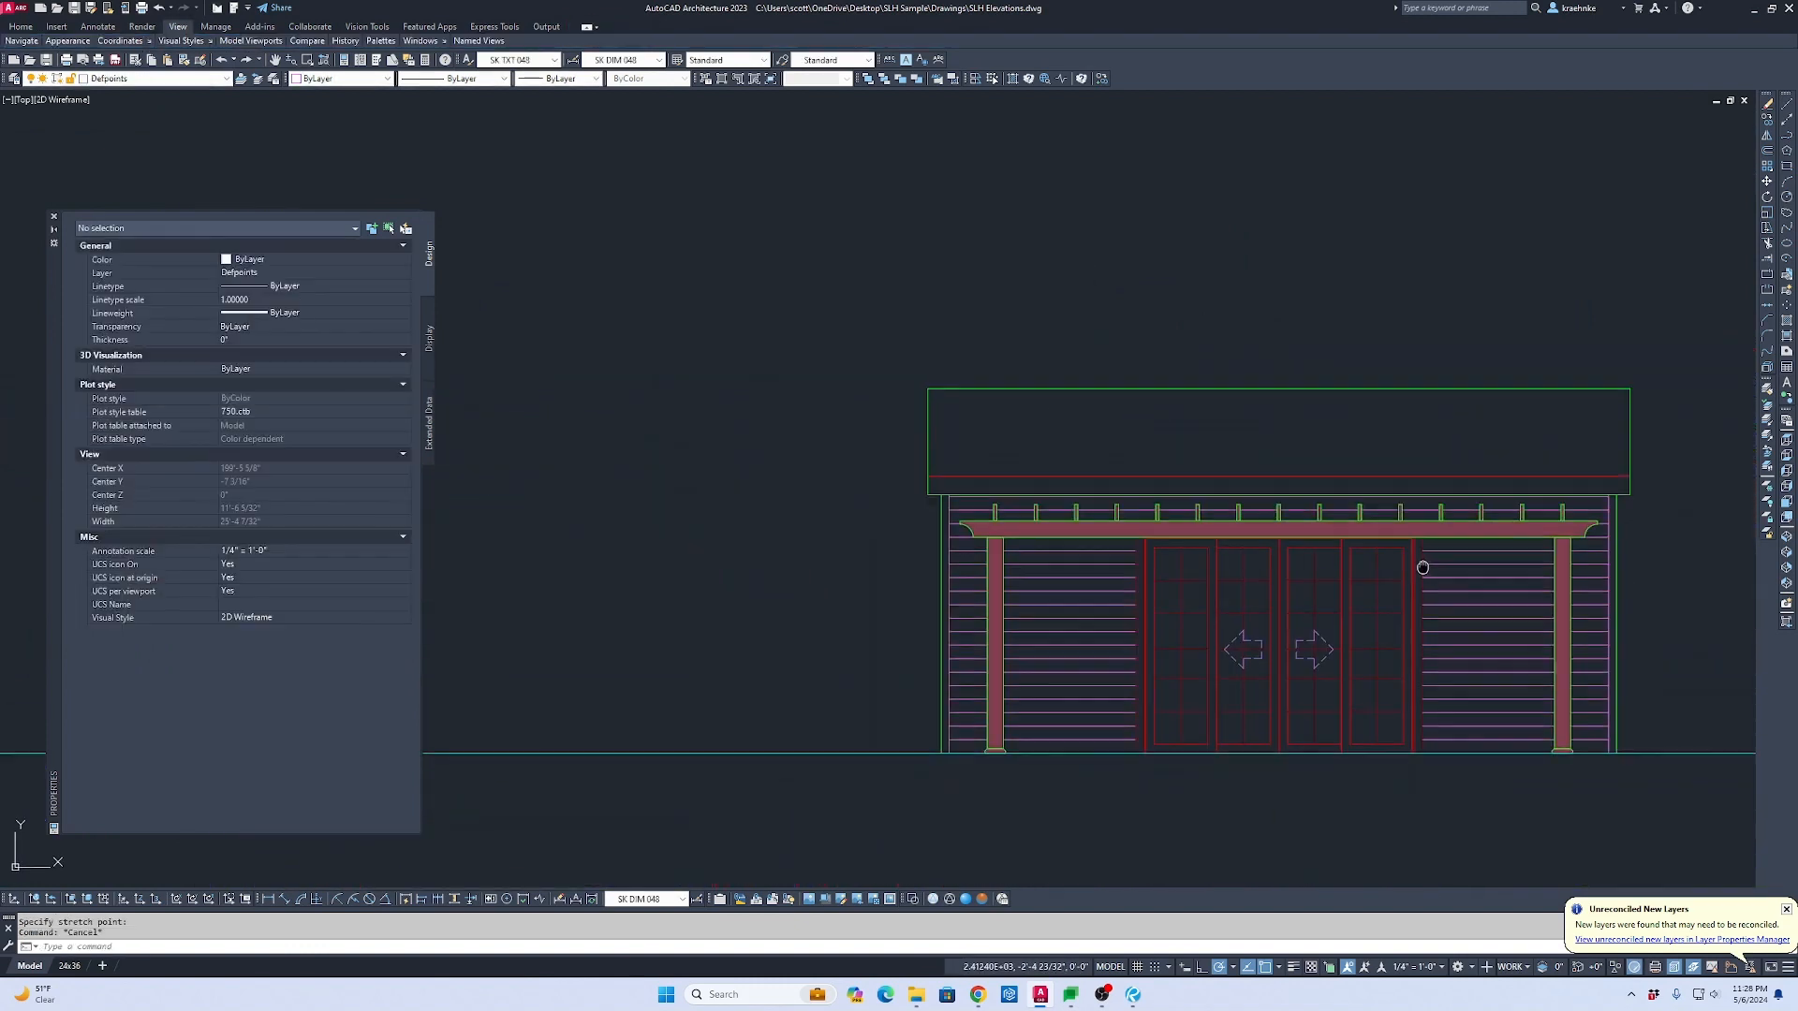
Step: Stretch the side elevation's roof, together with the wall tops and the cupola's base, straight down by 6 inches
middle_click_drag(1531, 549, 698, 490)
middle_click_drag(1592, 506, 607, 526)
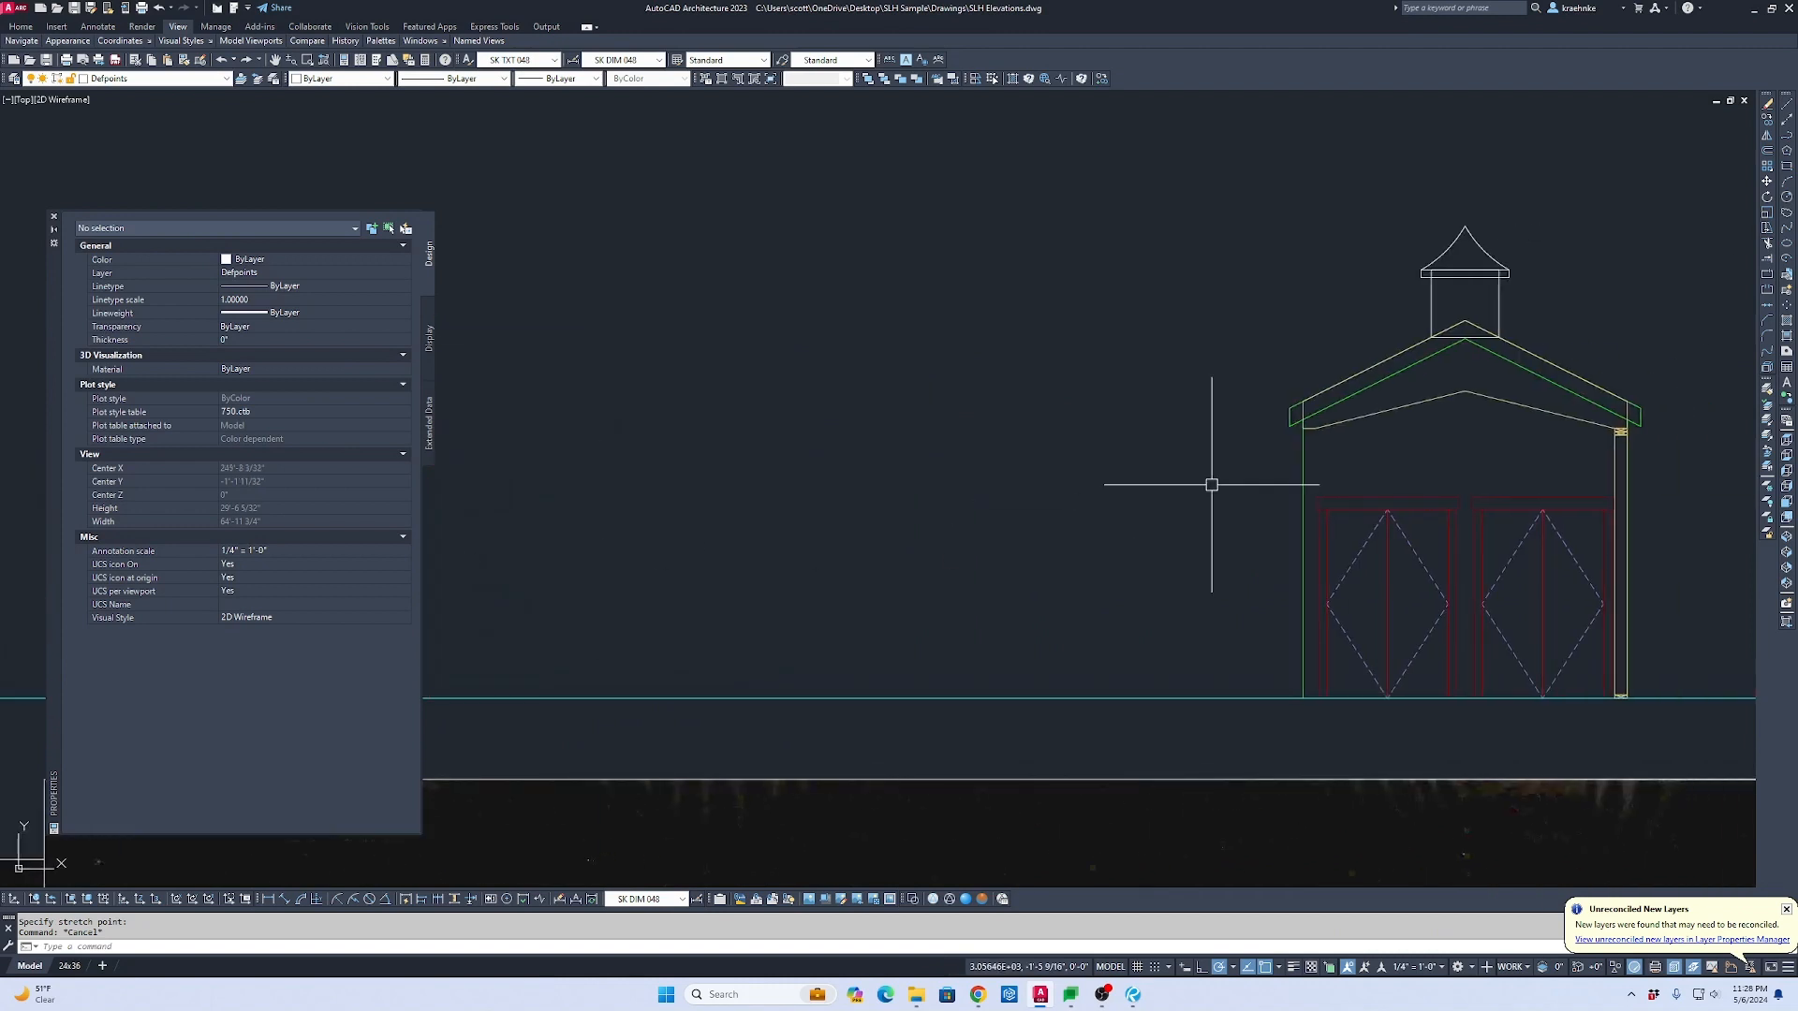
middle_click_drag(1413, 463, 1059, 546)
key("Escape")
type("s")
key("Return")
left_click(1345, 544)
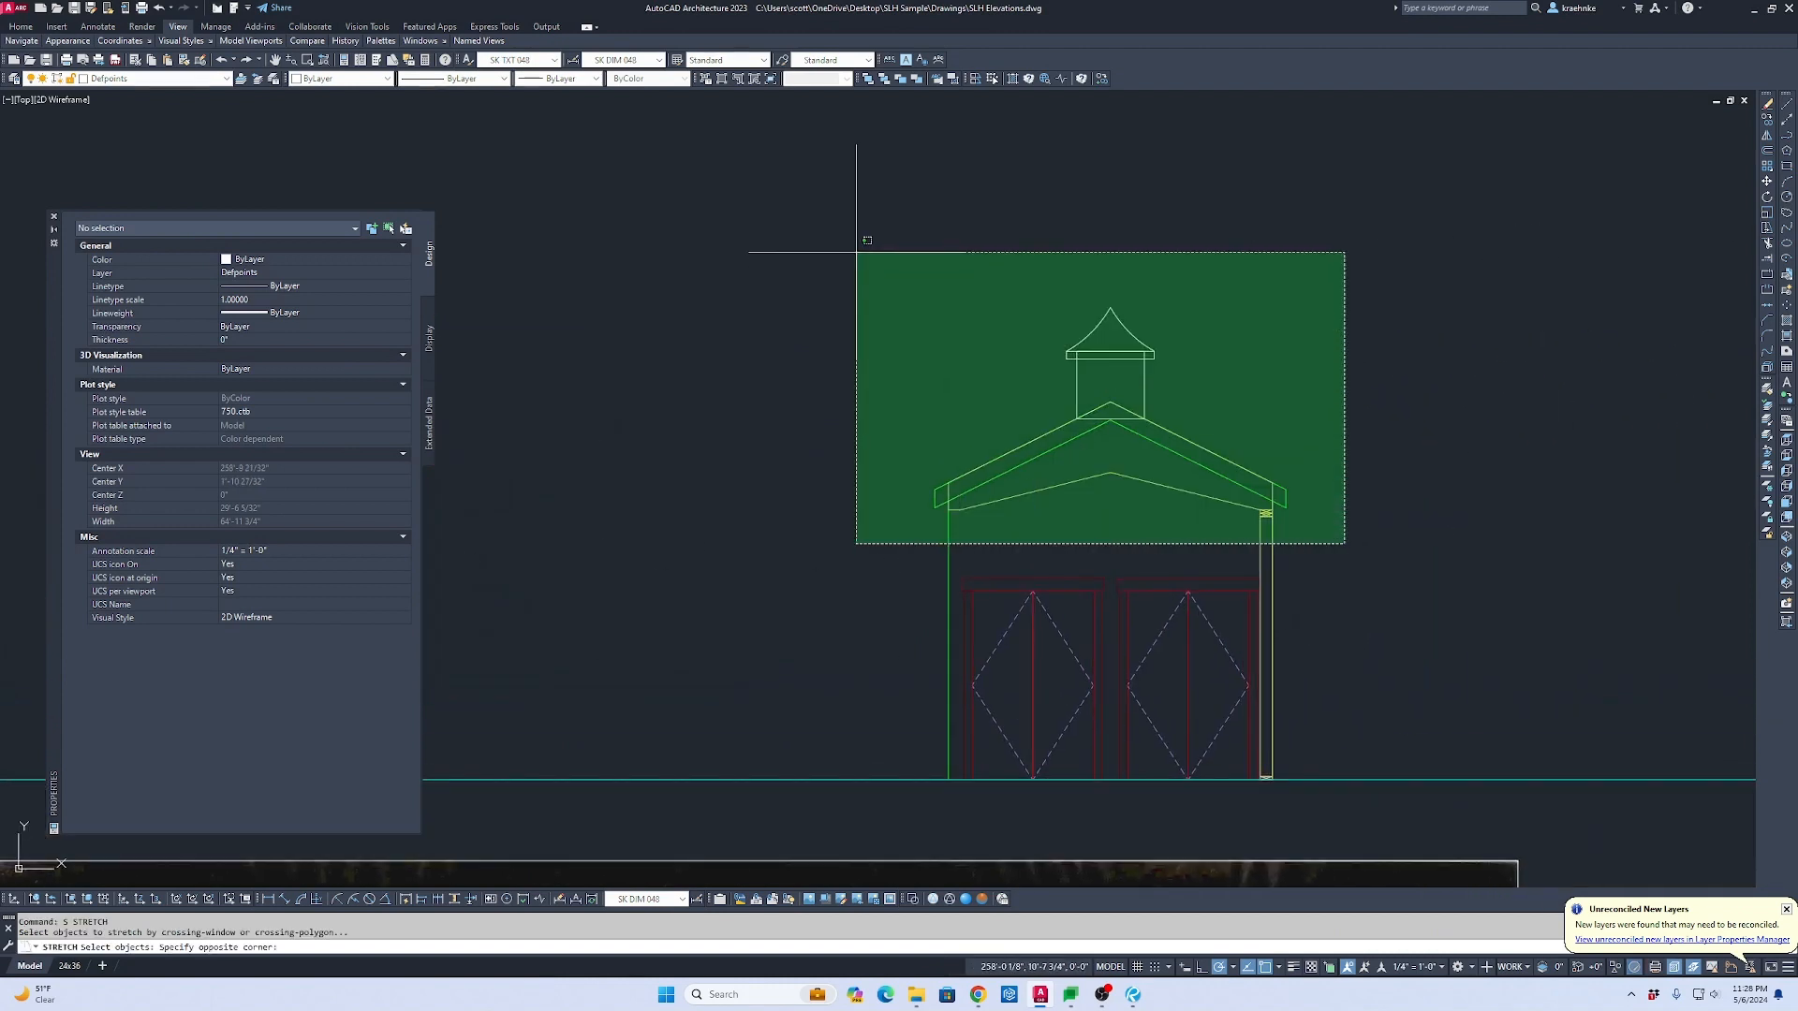
left_click(809, 381)
key("Return")
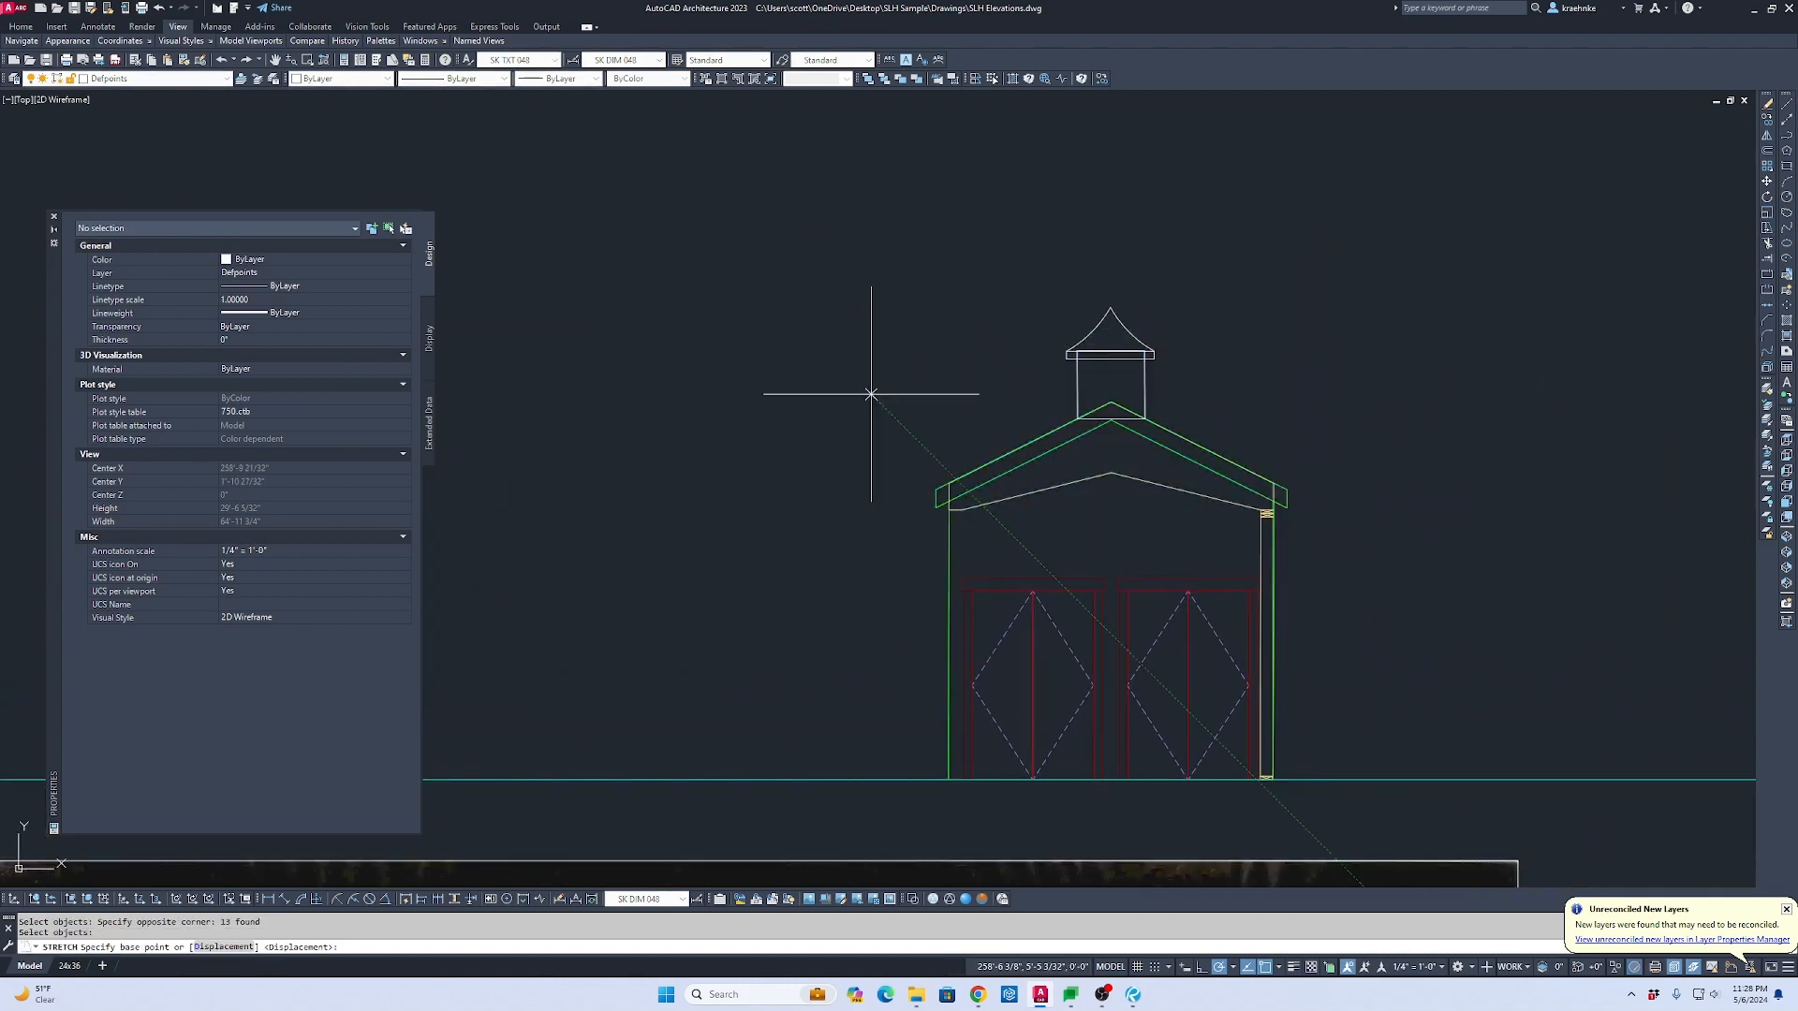
left_click(873, 391)
type("6")
key("Return")
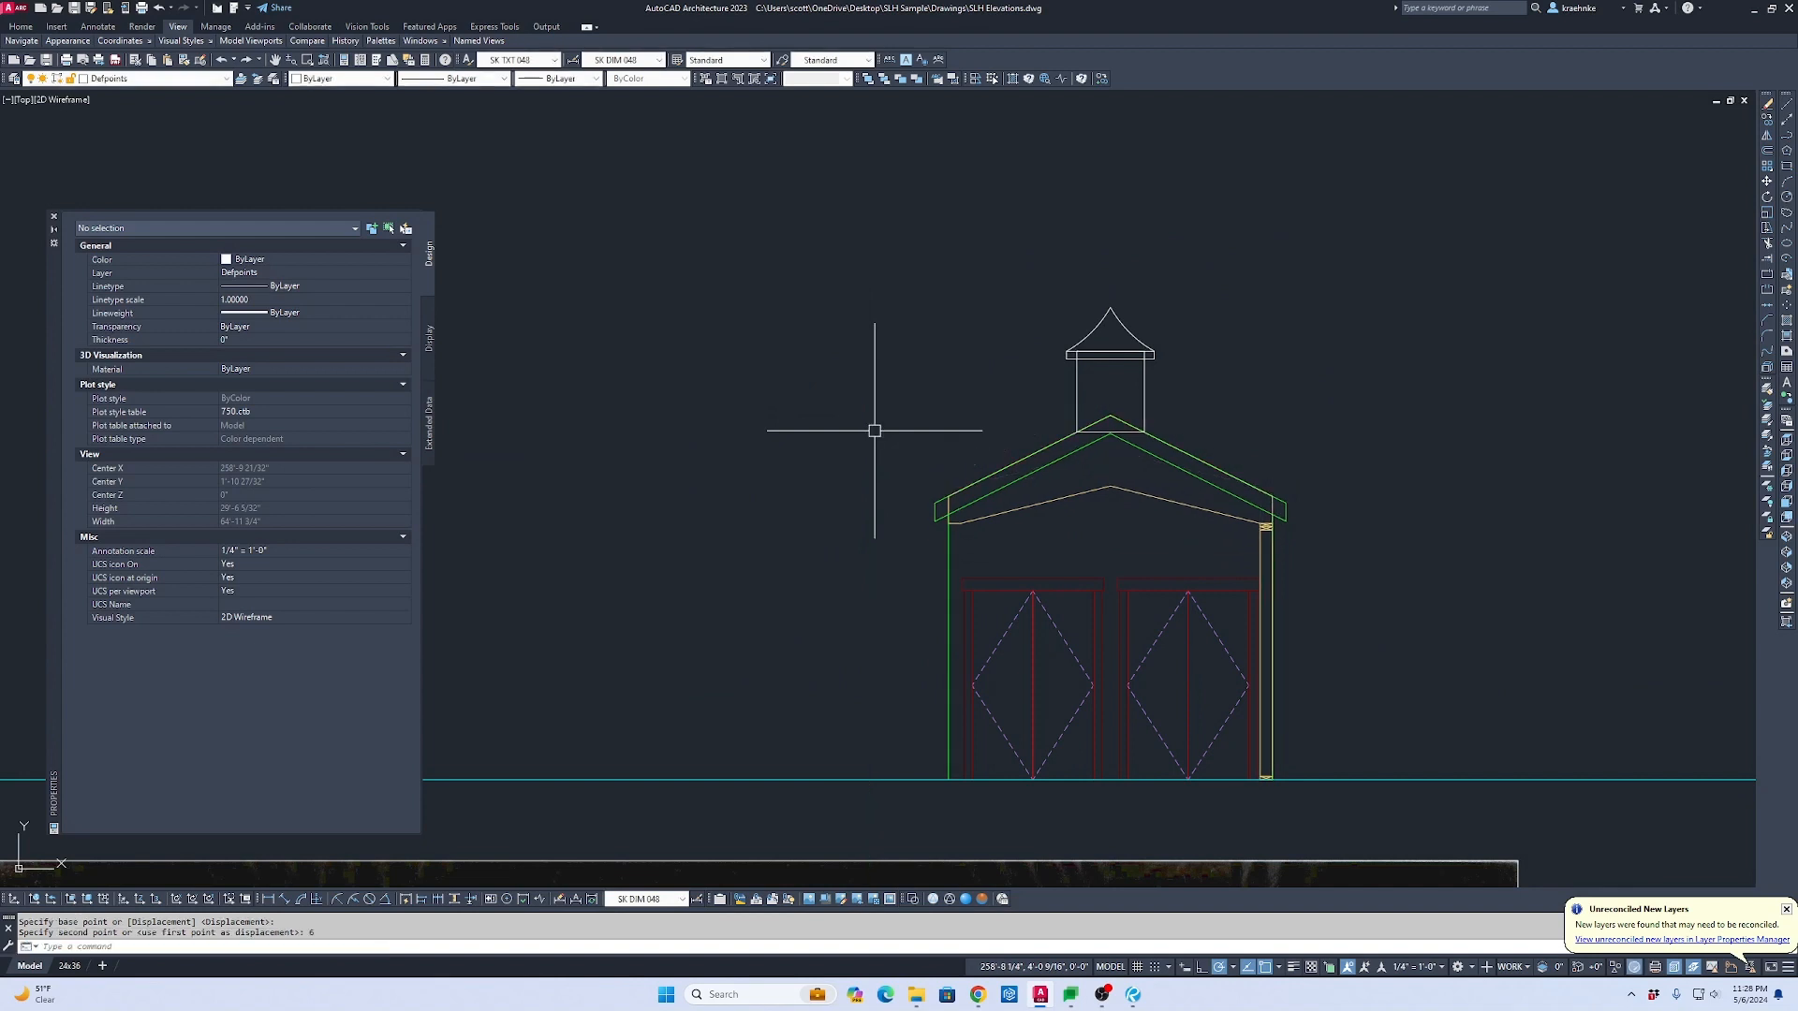
Step: Lower the top edge of the cupola's body rectangle to the underside of the cupola's eave band
scroll(1175, 412, "up", 4)
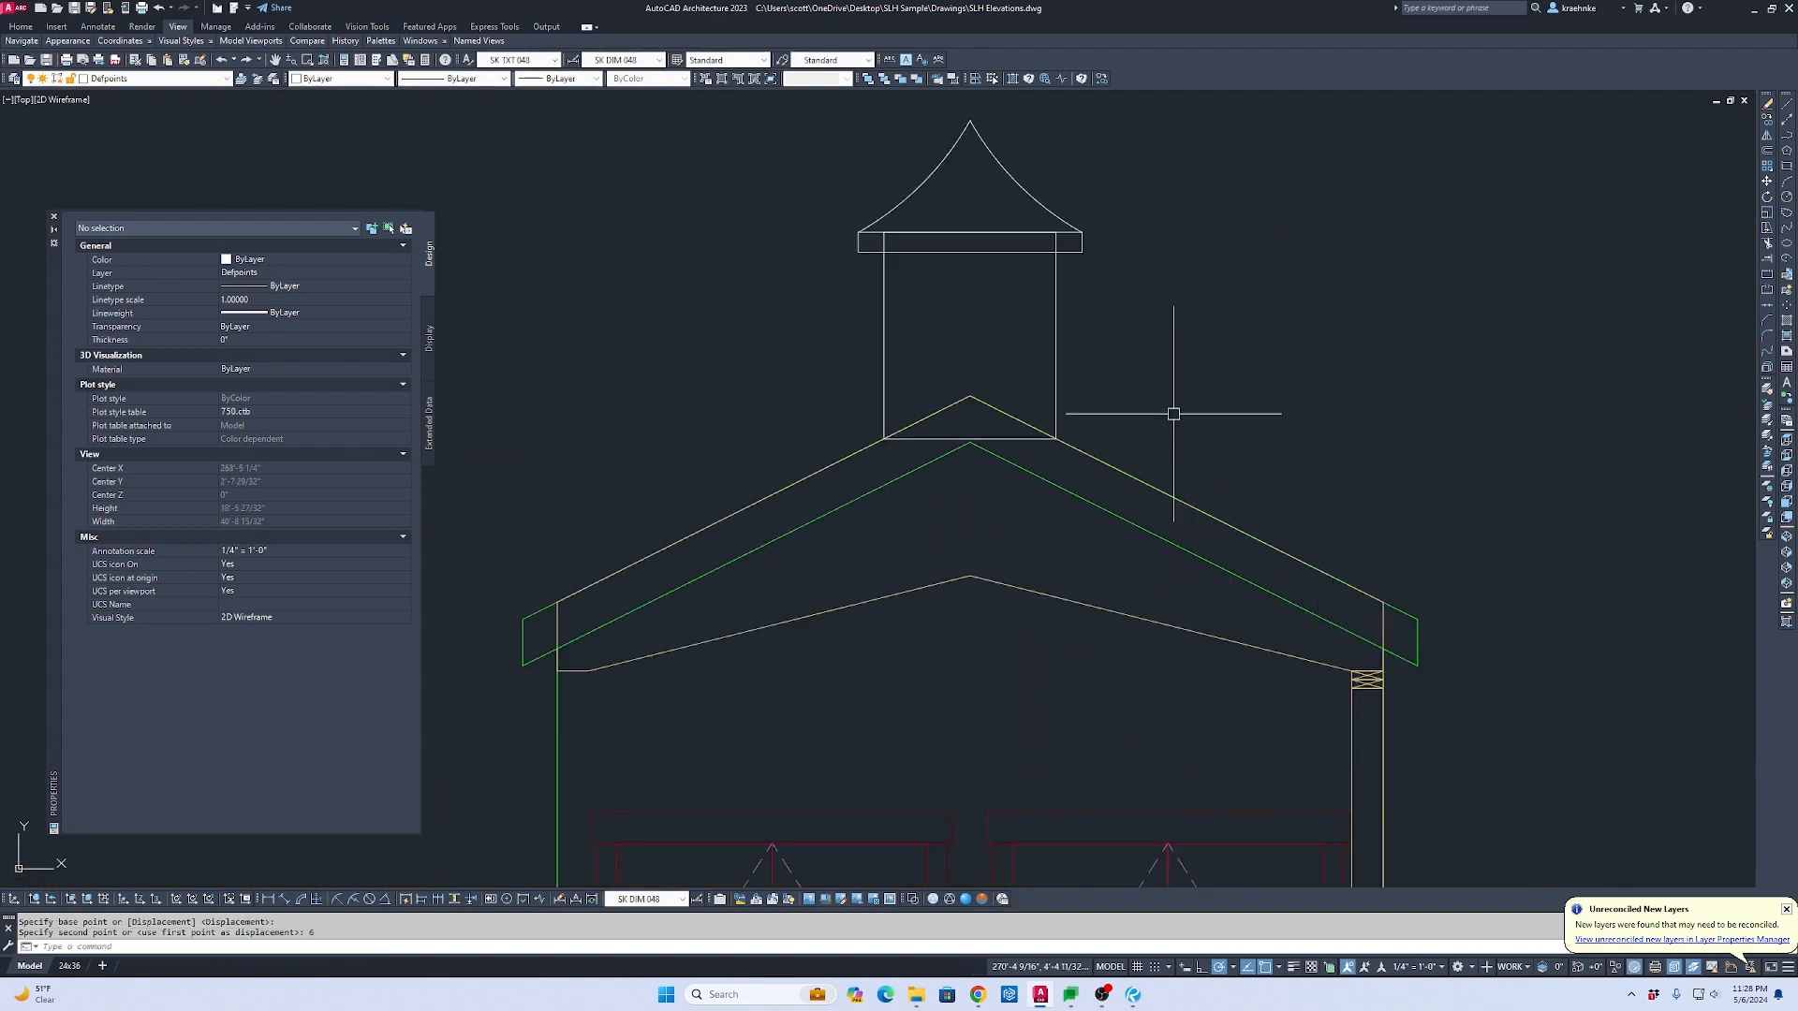
scroll(1299, 471, "down", 6)
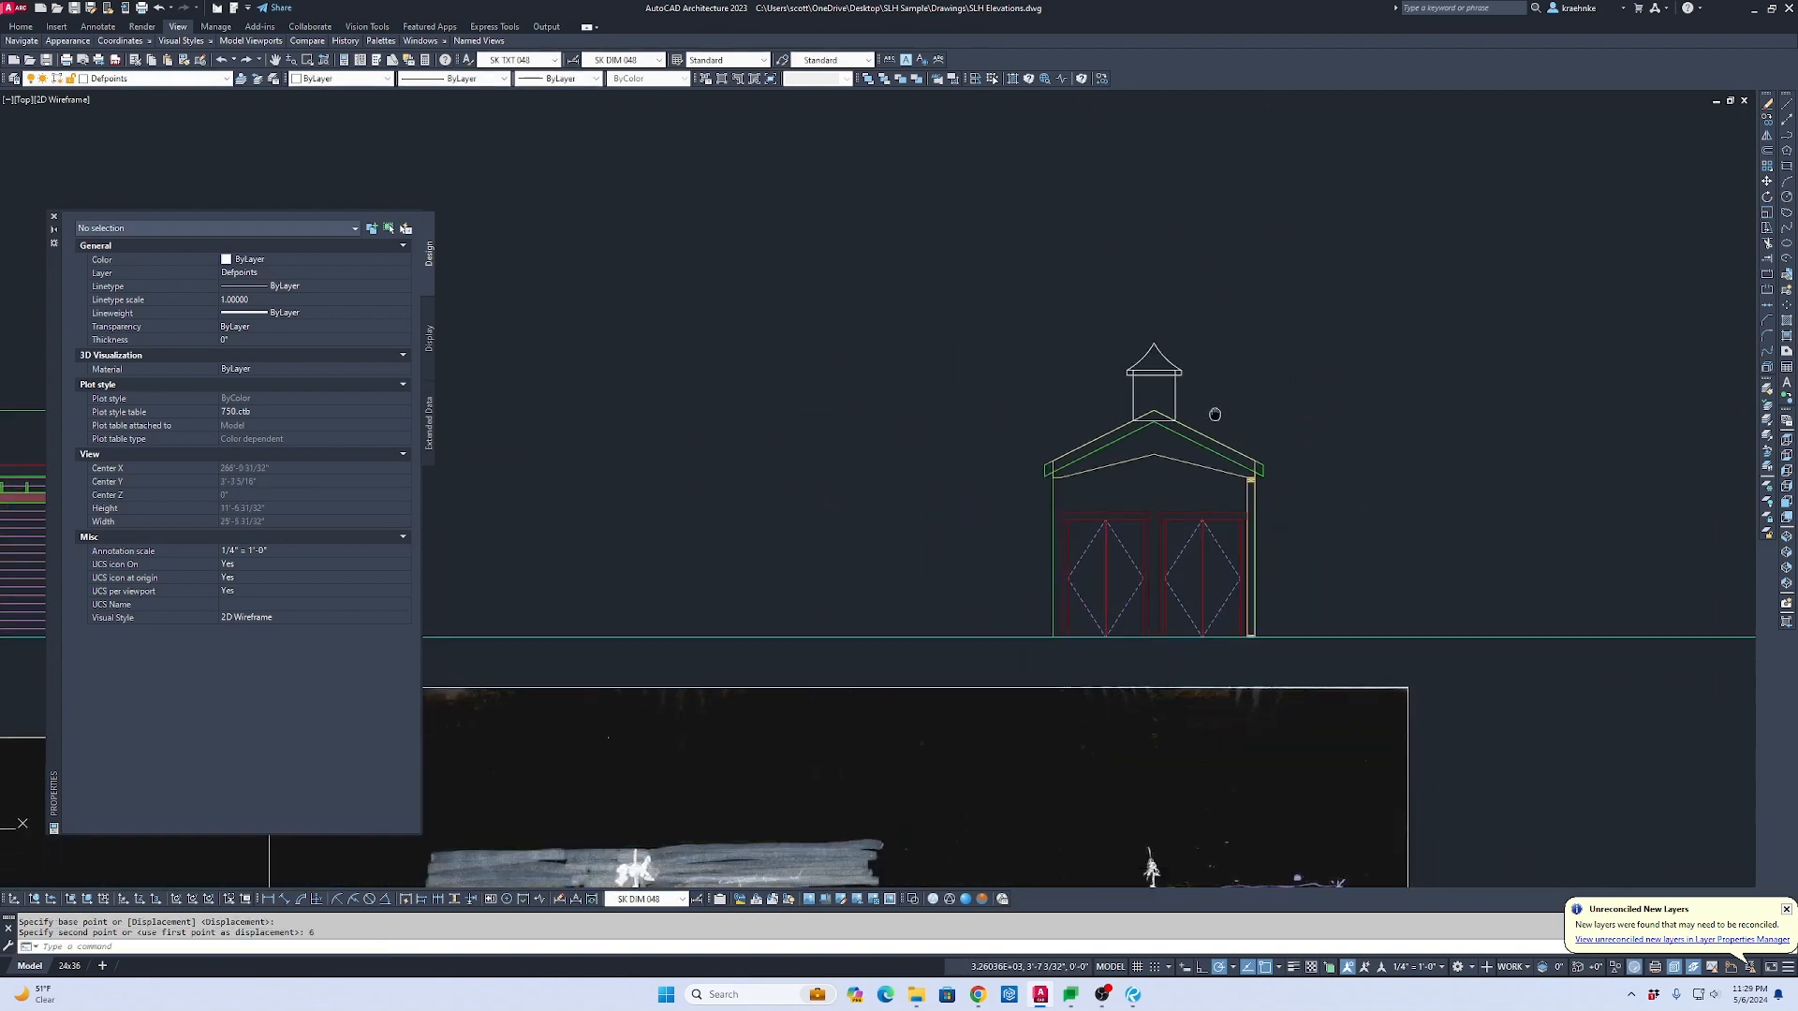
mouse_move(1213, 433)
middle_mouse_down()
mouse_move(1119, 264)
mouse_move(1121, 346)
middle_mouse_up()
scroll(1121, 333, "up", 4)
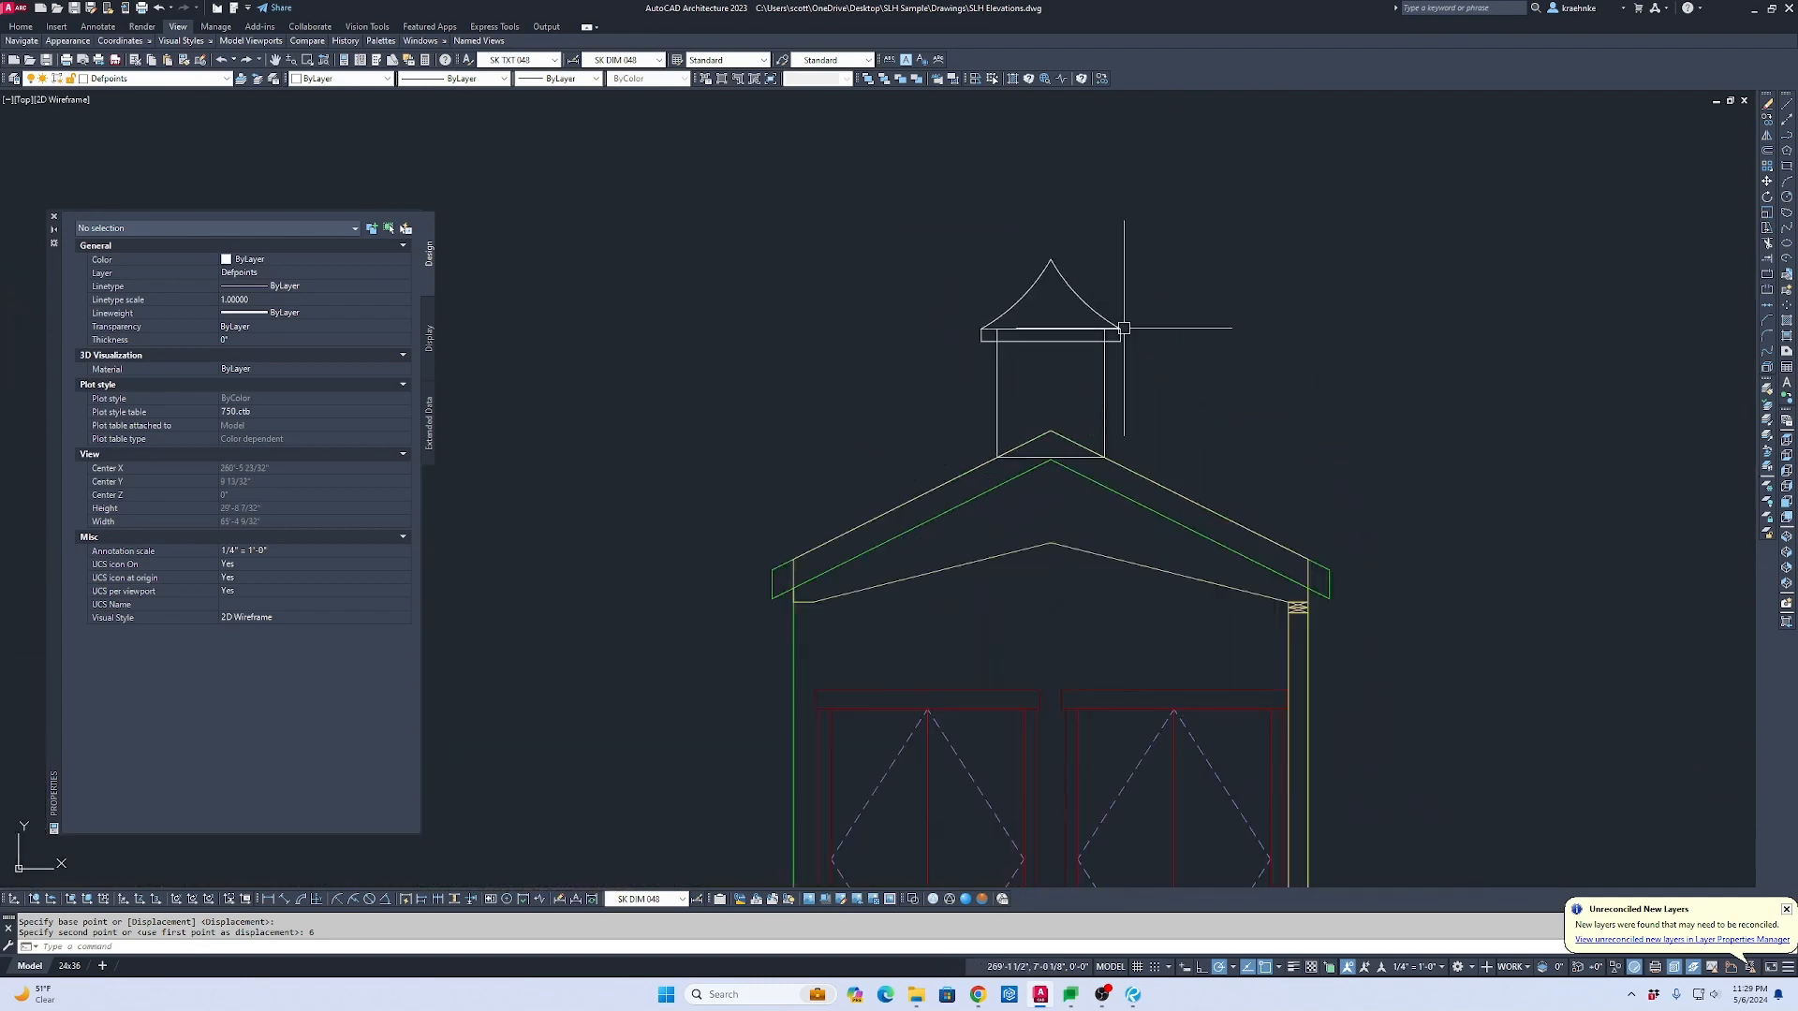
key("Escape")
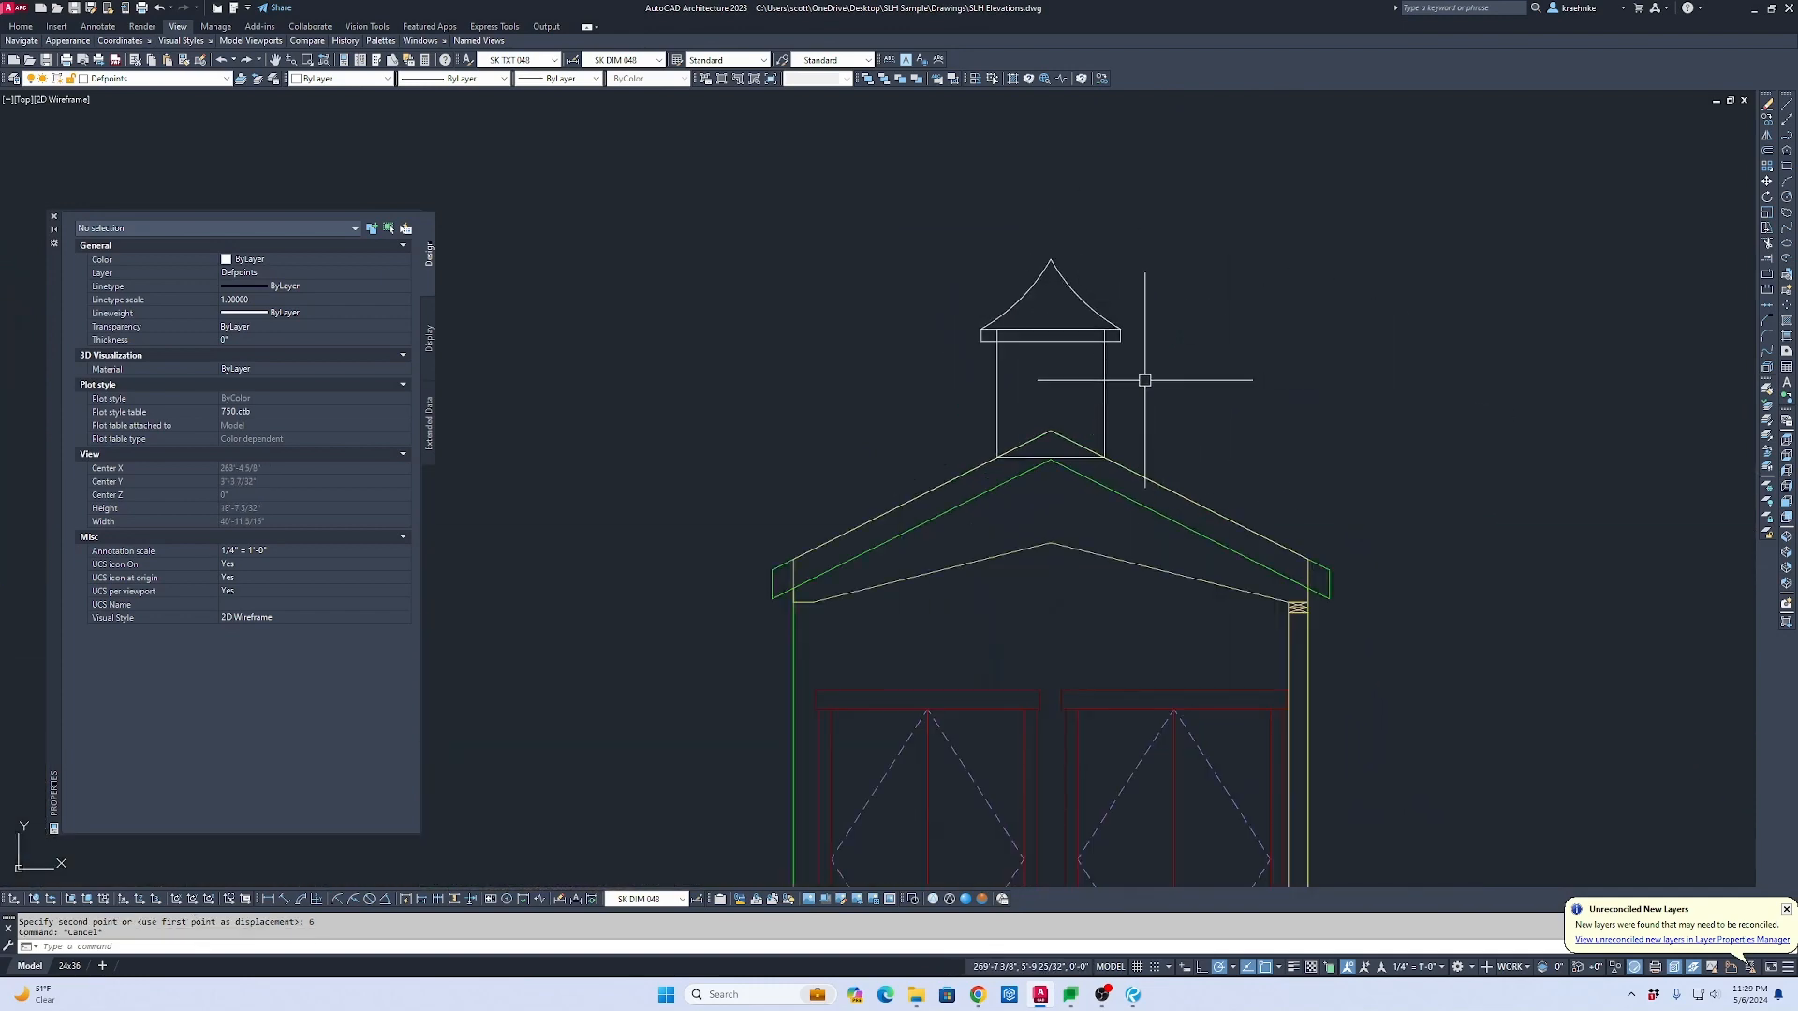
left_click(1105, 375)
scroll(1055, 356, "up", 4)
left_click(1032, 321)
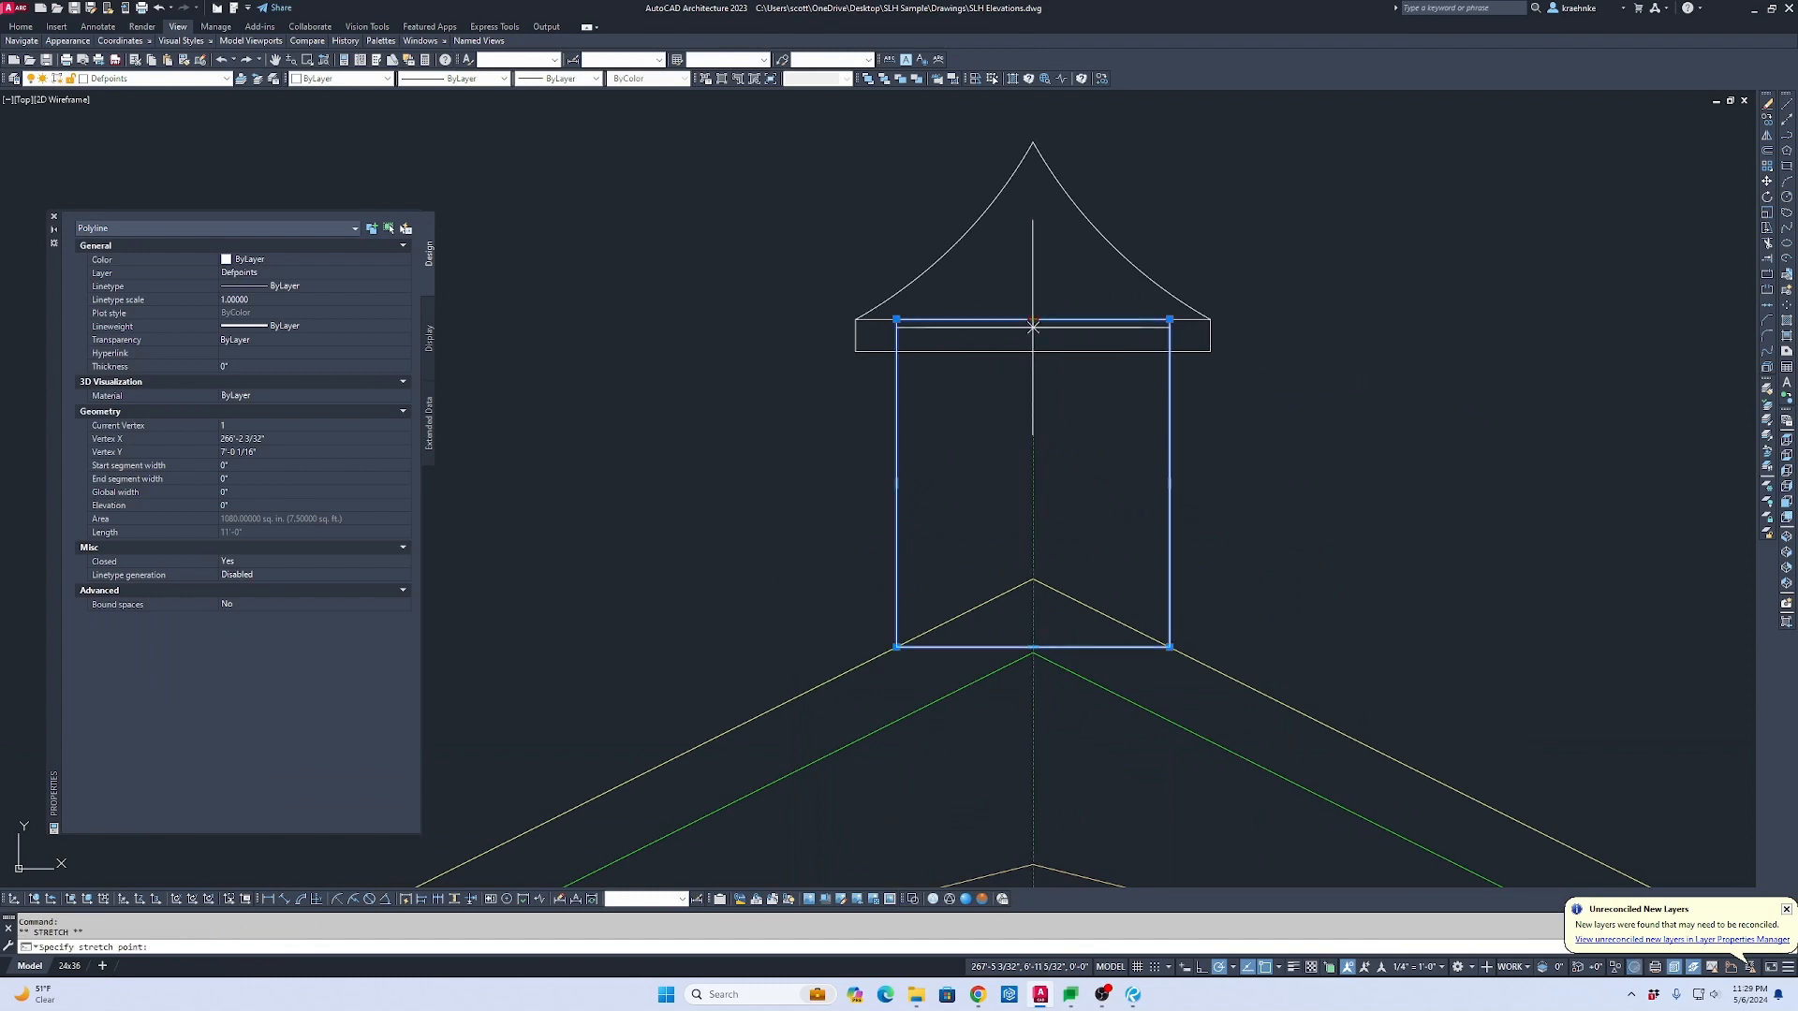
key("Escape")
key("Escape")
scroll(1113, 213, "down", 2)
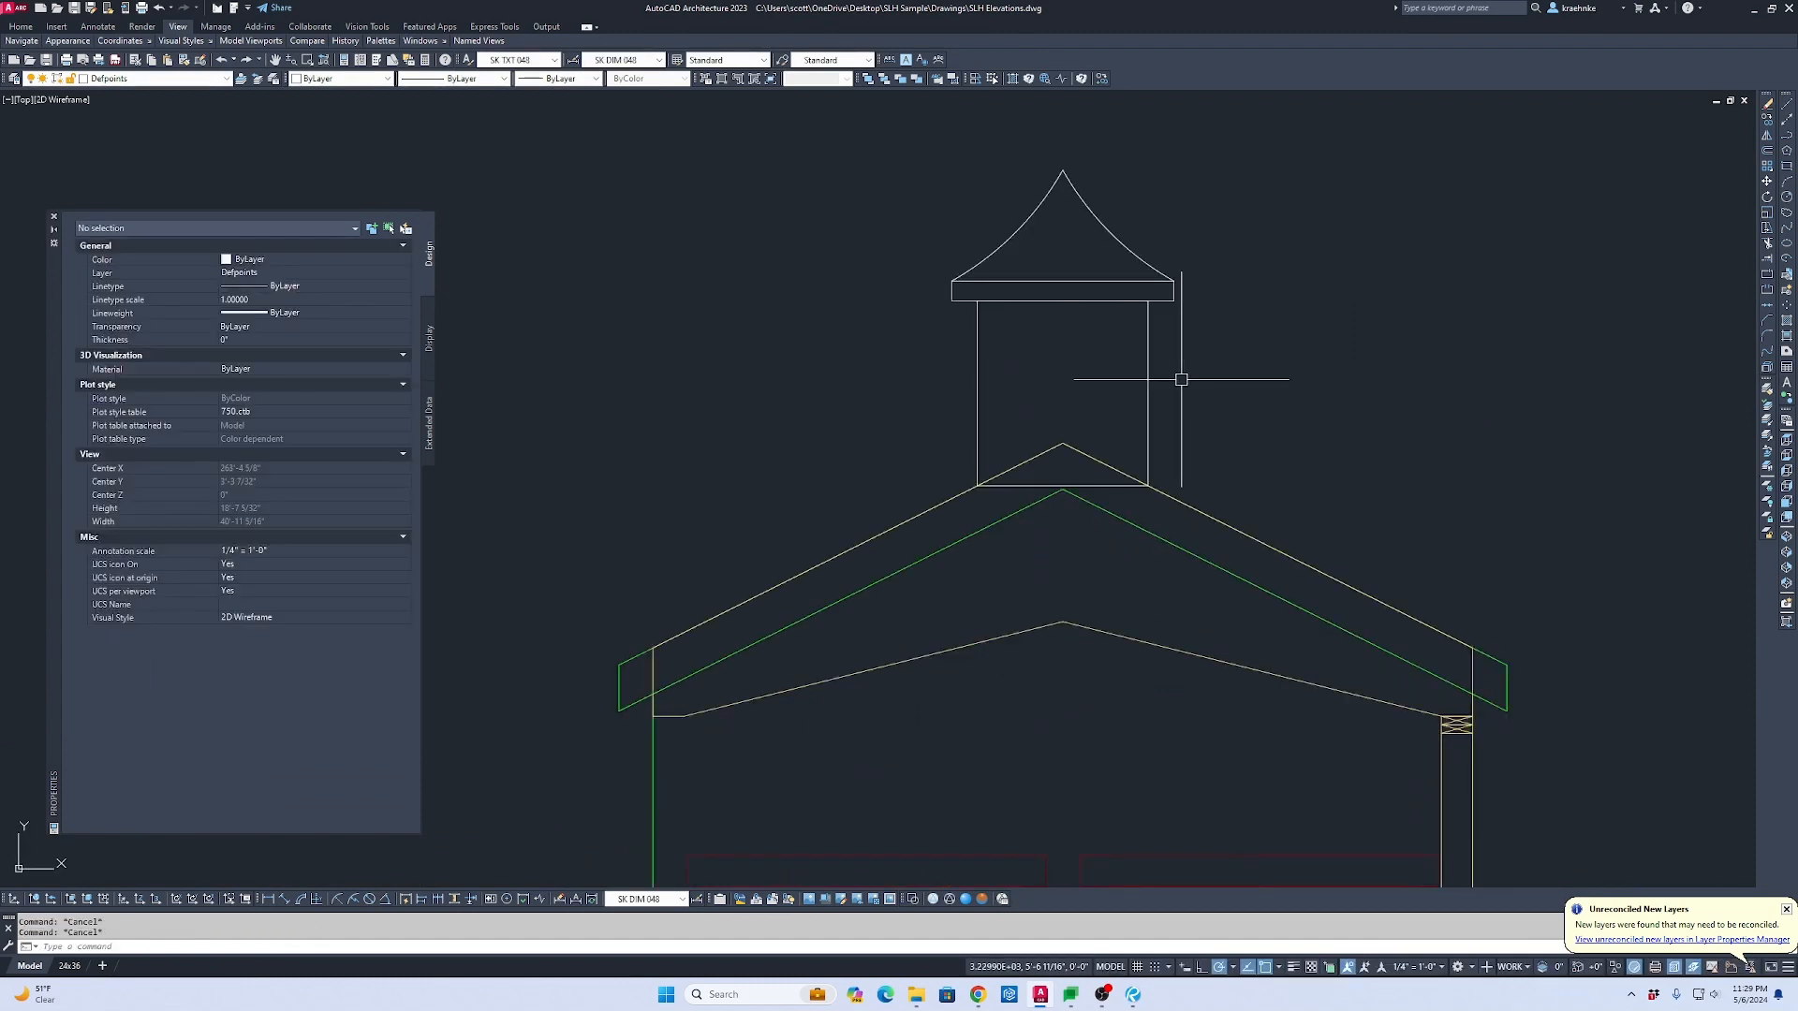
key("Return")
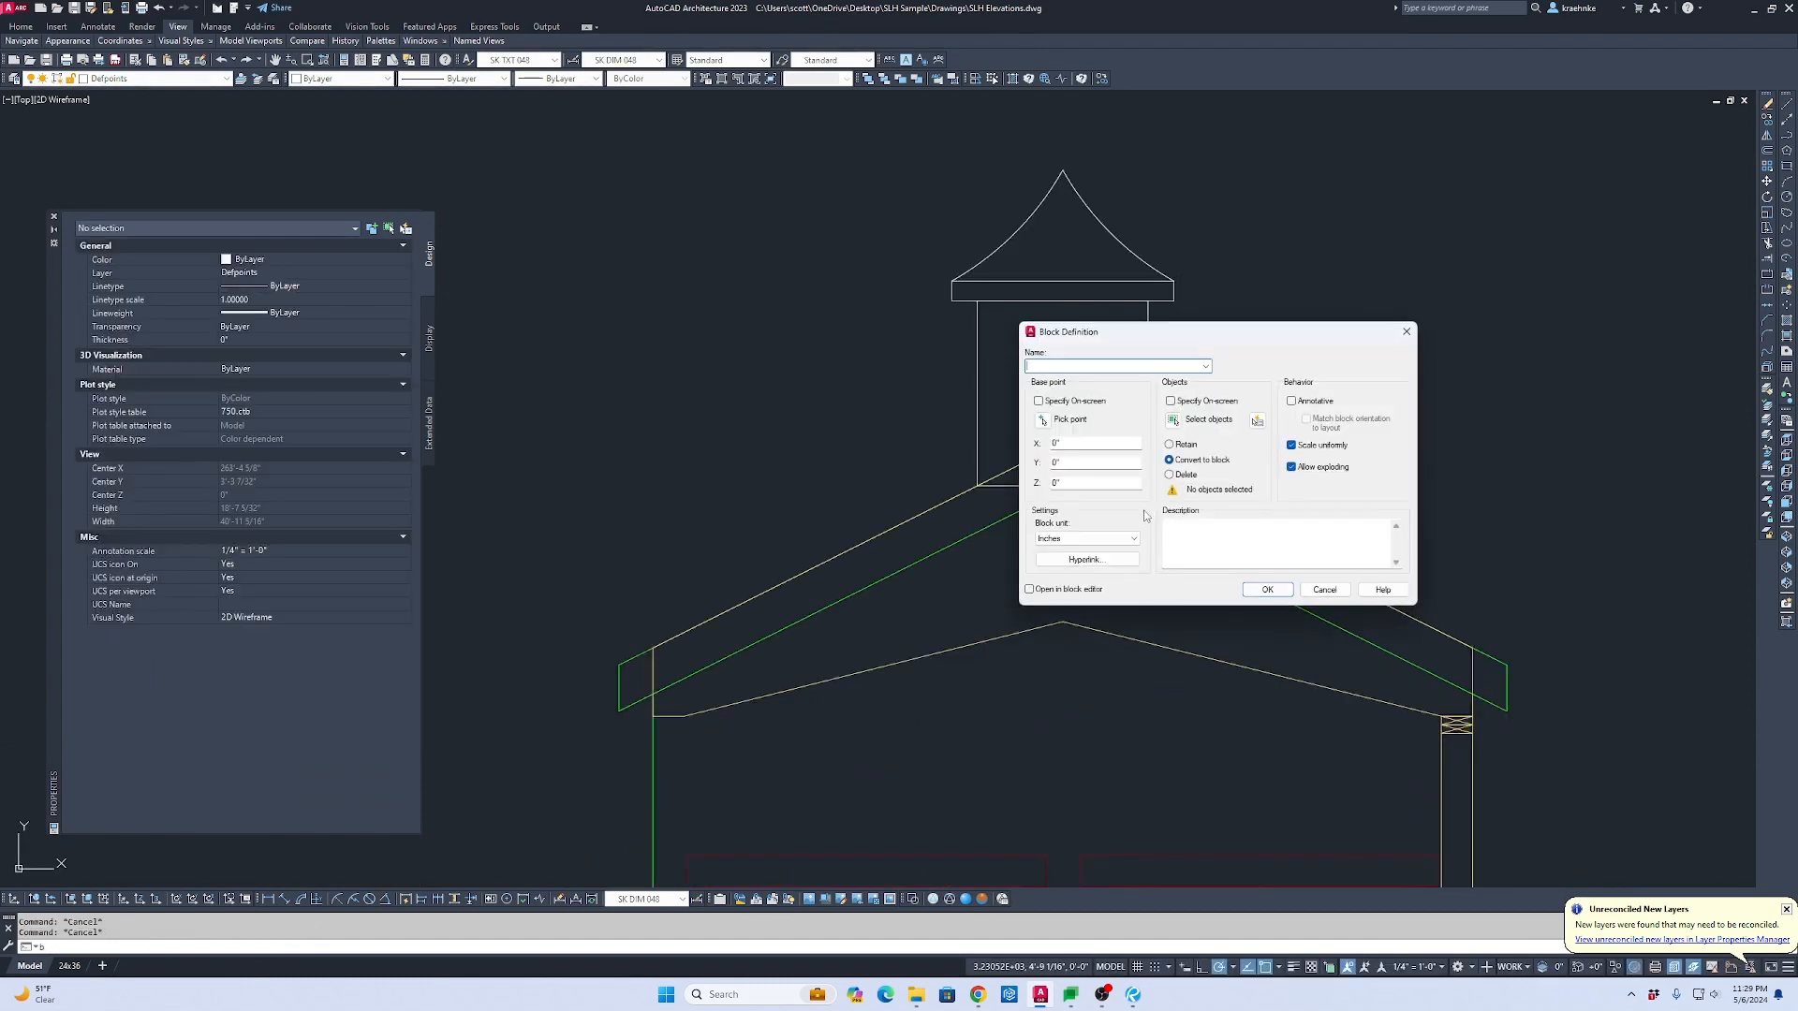
key("Escape")
left_click(1232, 333)
left_click(927, 201)
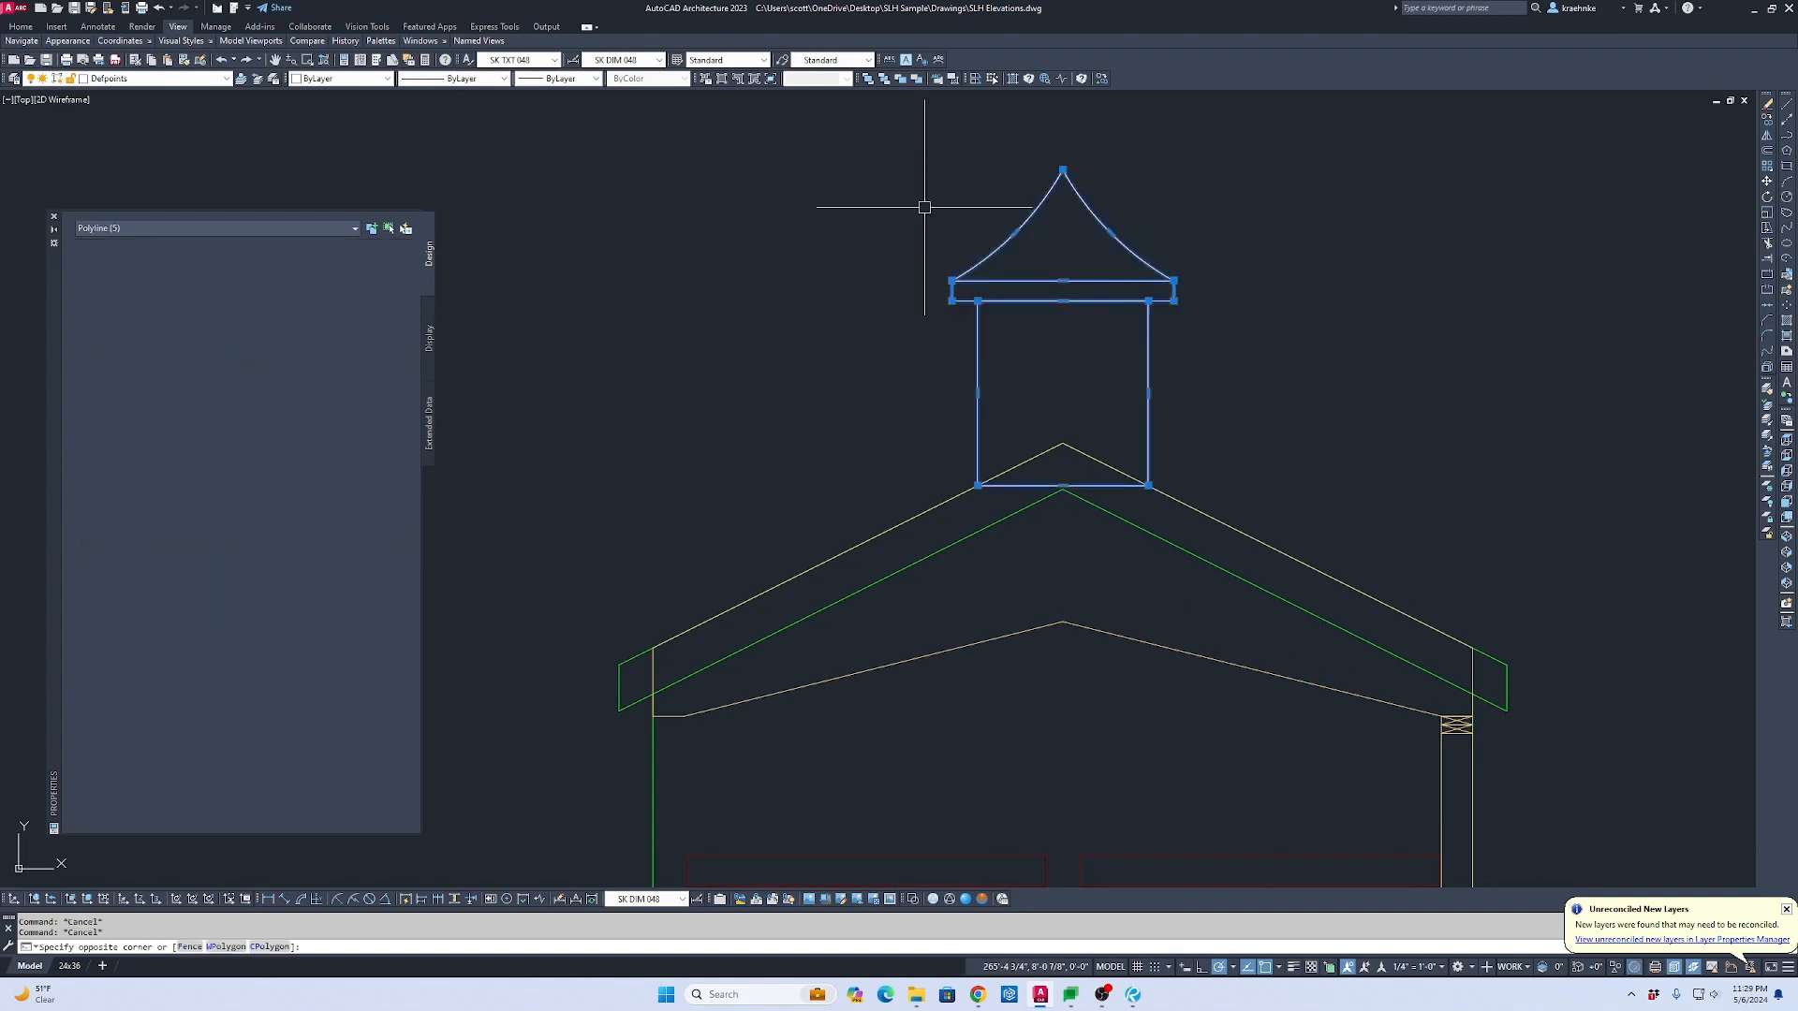
Step: Match the properties of the side elevation's green roof outline onto all of the cupola linework
scroll(1076, 349, "down", 4)
type("ma")
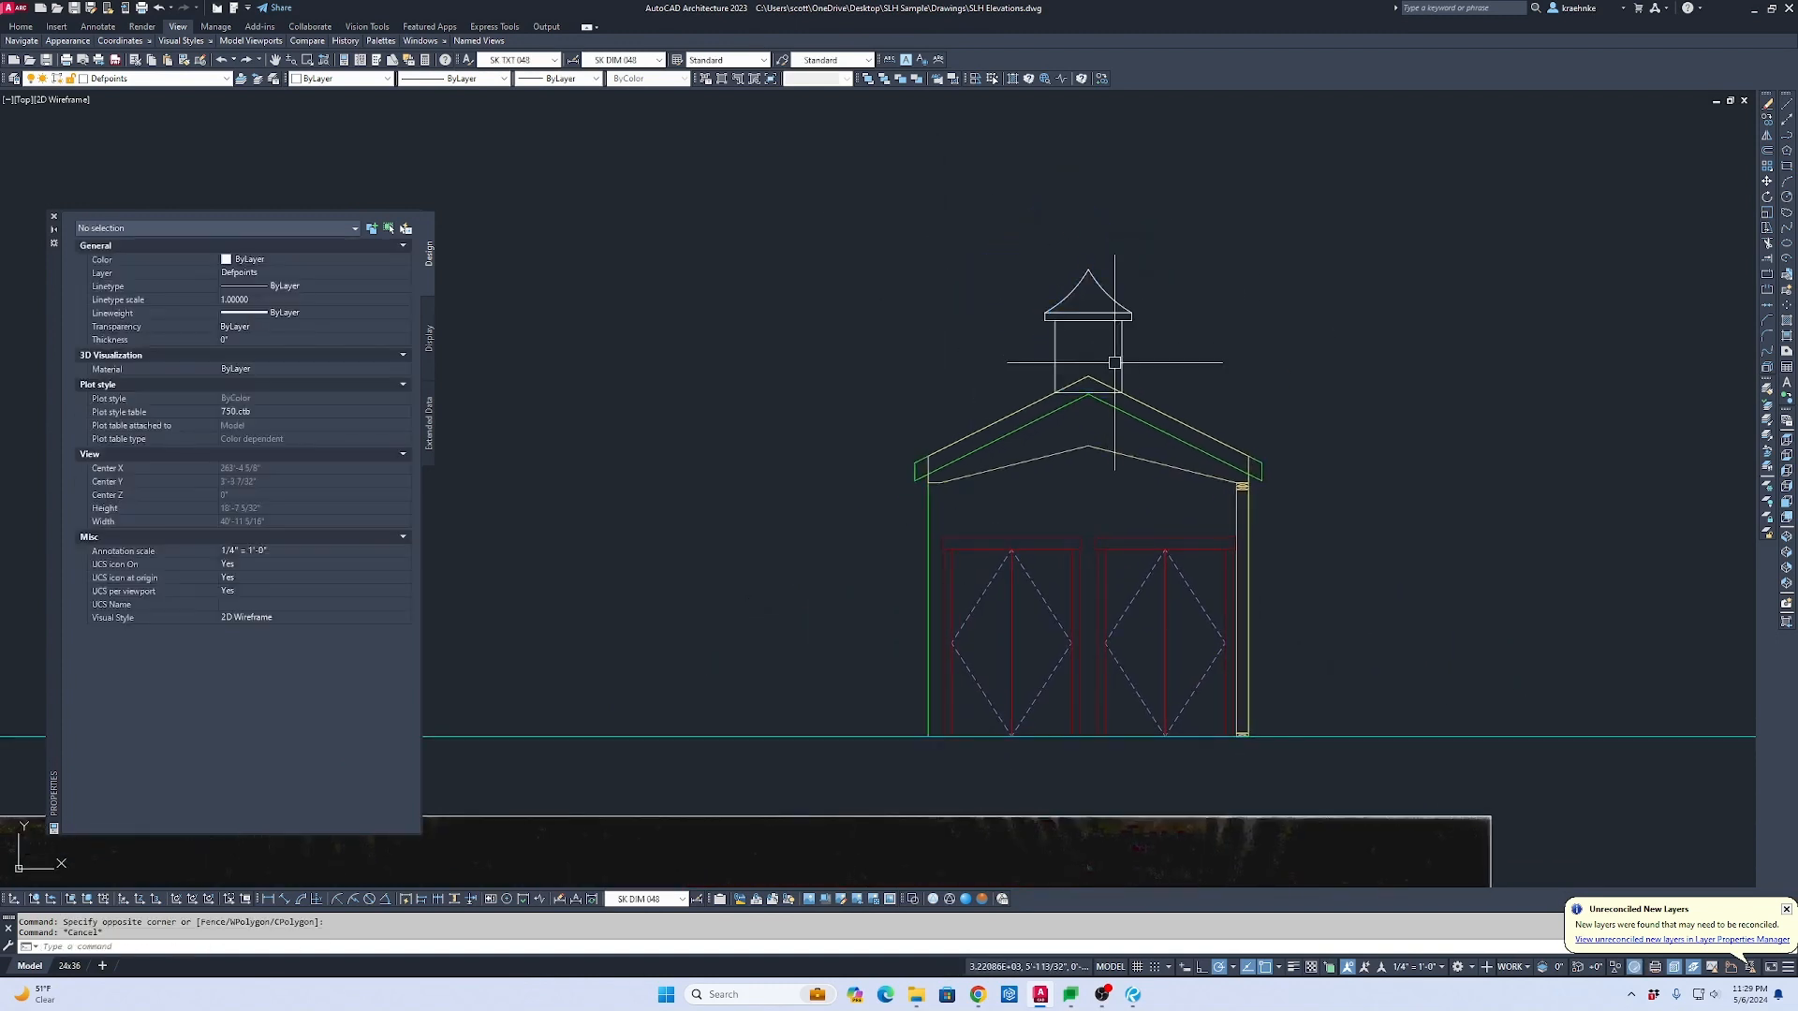
key("Return")
left_click(1136, 417)
left_click(1211, 375)
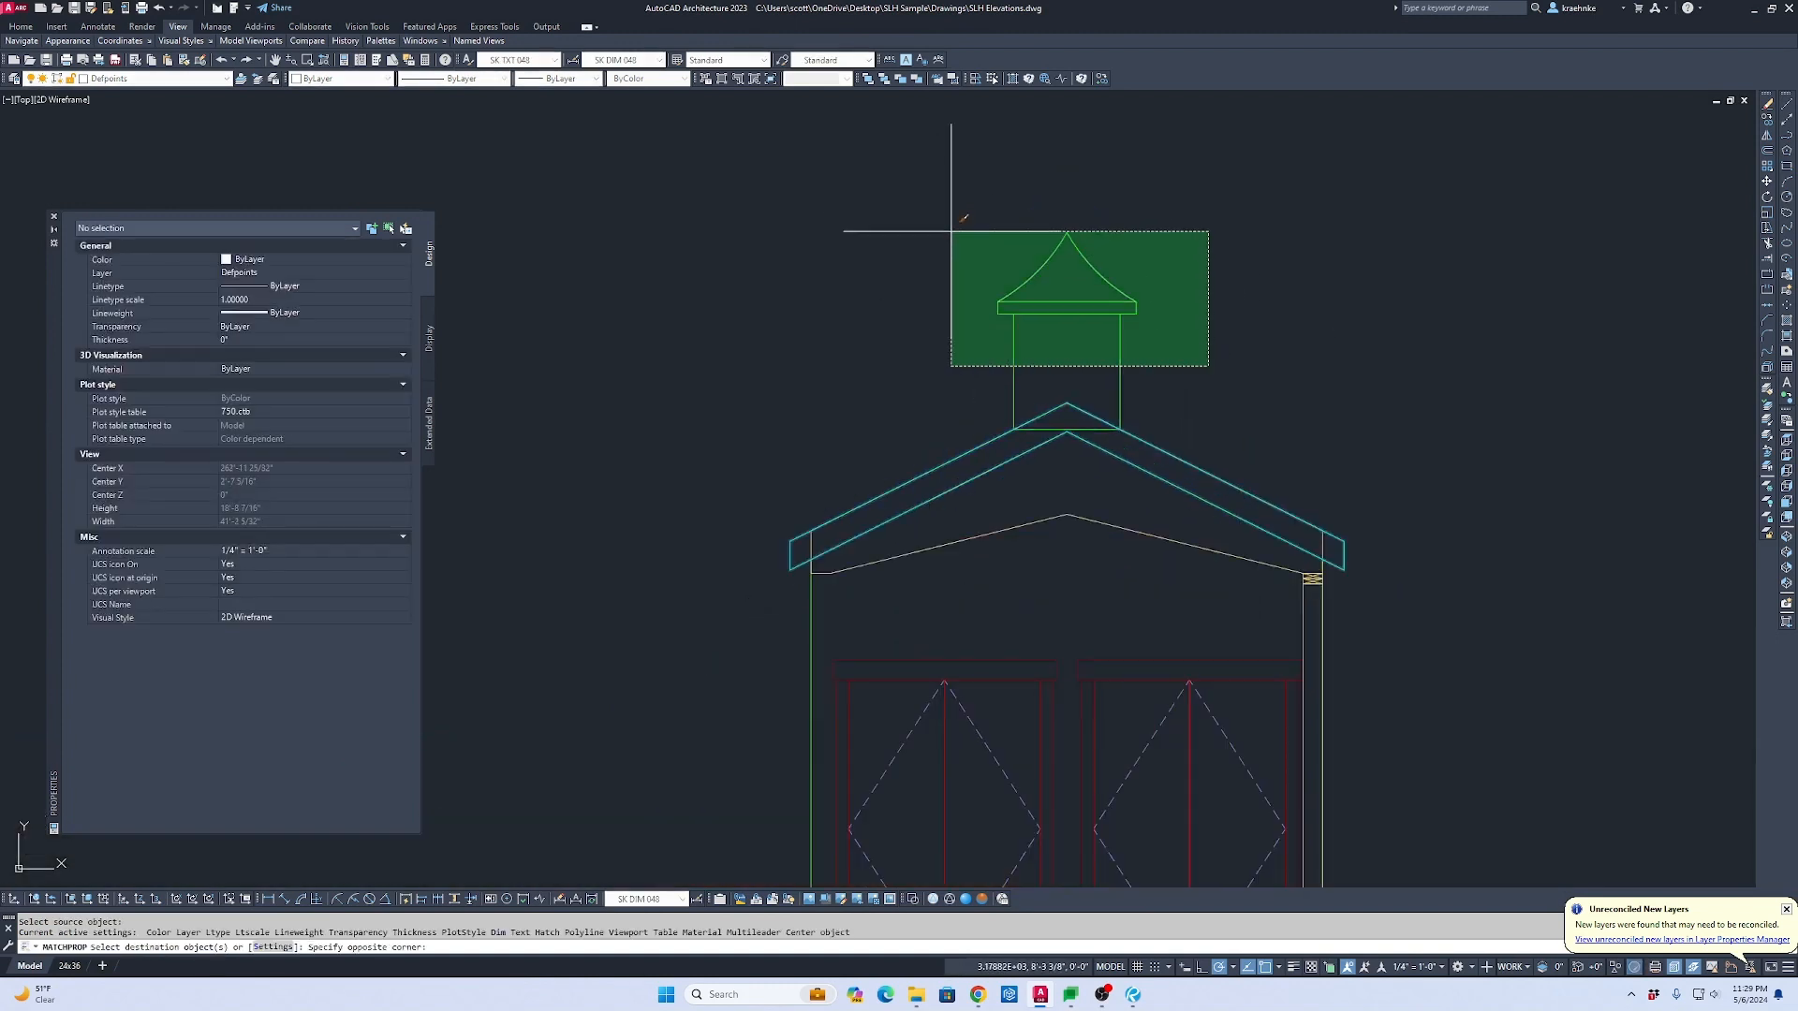
left_click(850, 229)
key("Escape")
Step: Examine the cupola and its louvers in the side and pool elevation sketches and compare them with the drawn cupola
scroll(1126, 327, "up", 2)
scroll(1122, 330, "down", 3)
scroll(1169, 595, "up", 4)
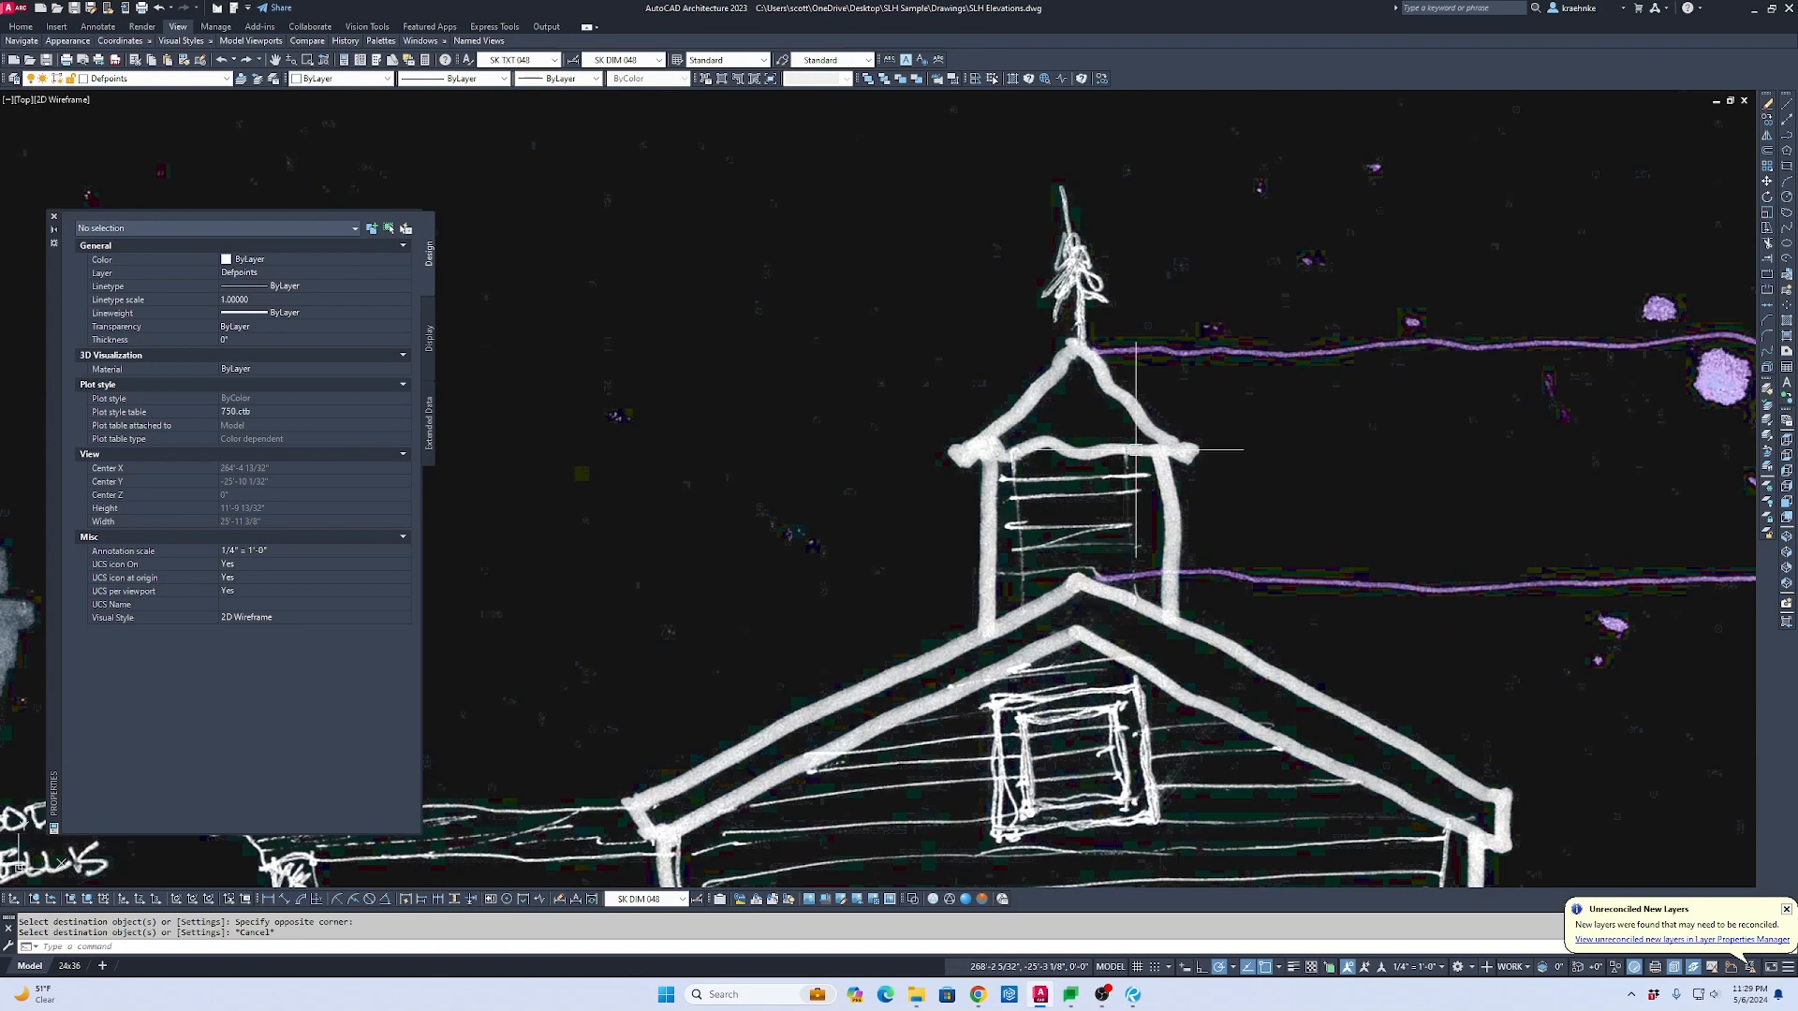
scroll(1136, 482, "down", 2)
middle_click_drag(1135, 482, 1138, 811)
middle_click_drag(1155, 144, 1160, 571)
scroll(1133, 415, "up", 2)
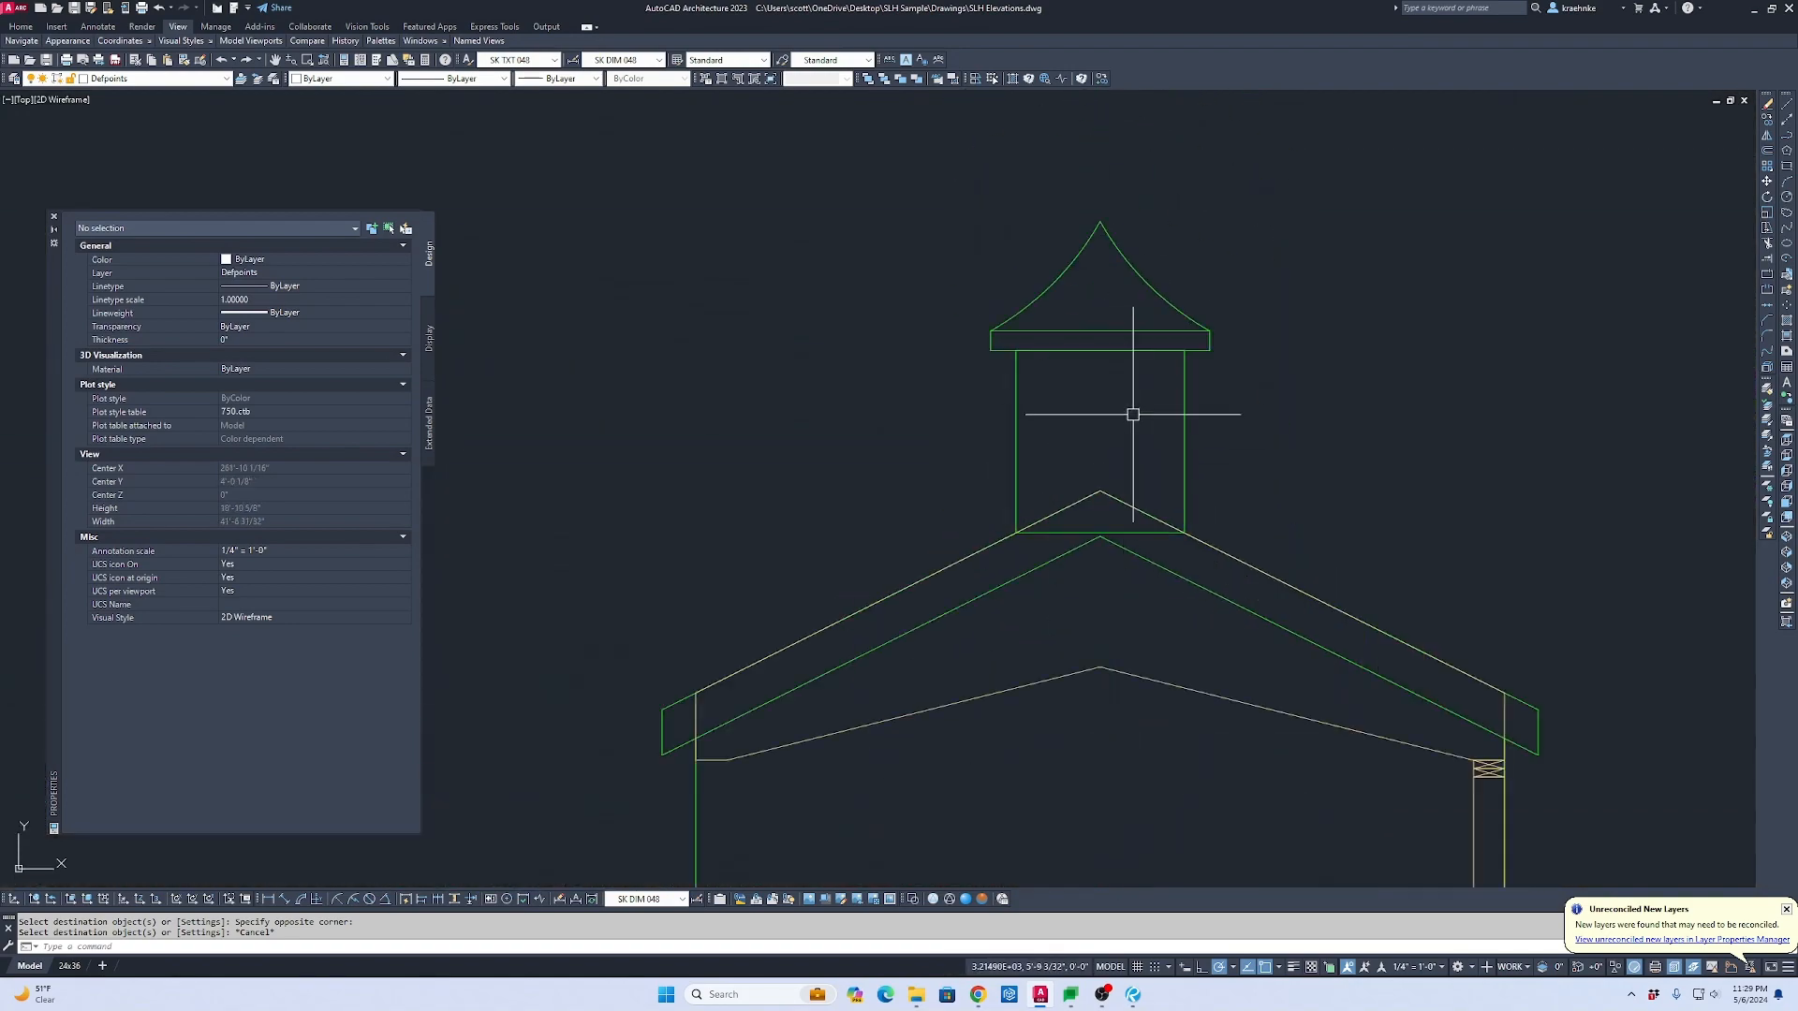
scroll(1133, 415, "down", 4)
middle_click_drag(862, 708, 1332, 562)
scroll(828, 654, "up", 5)
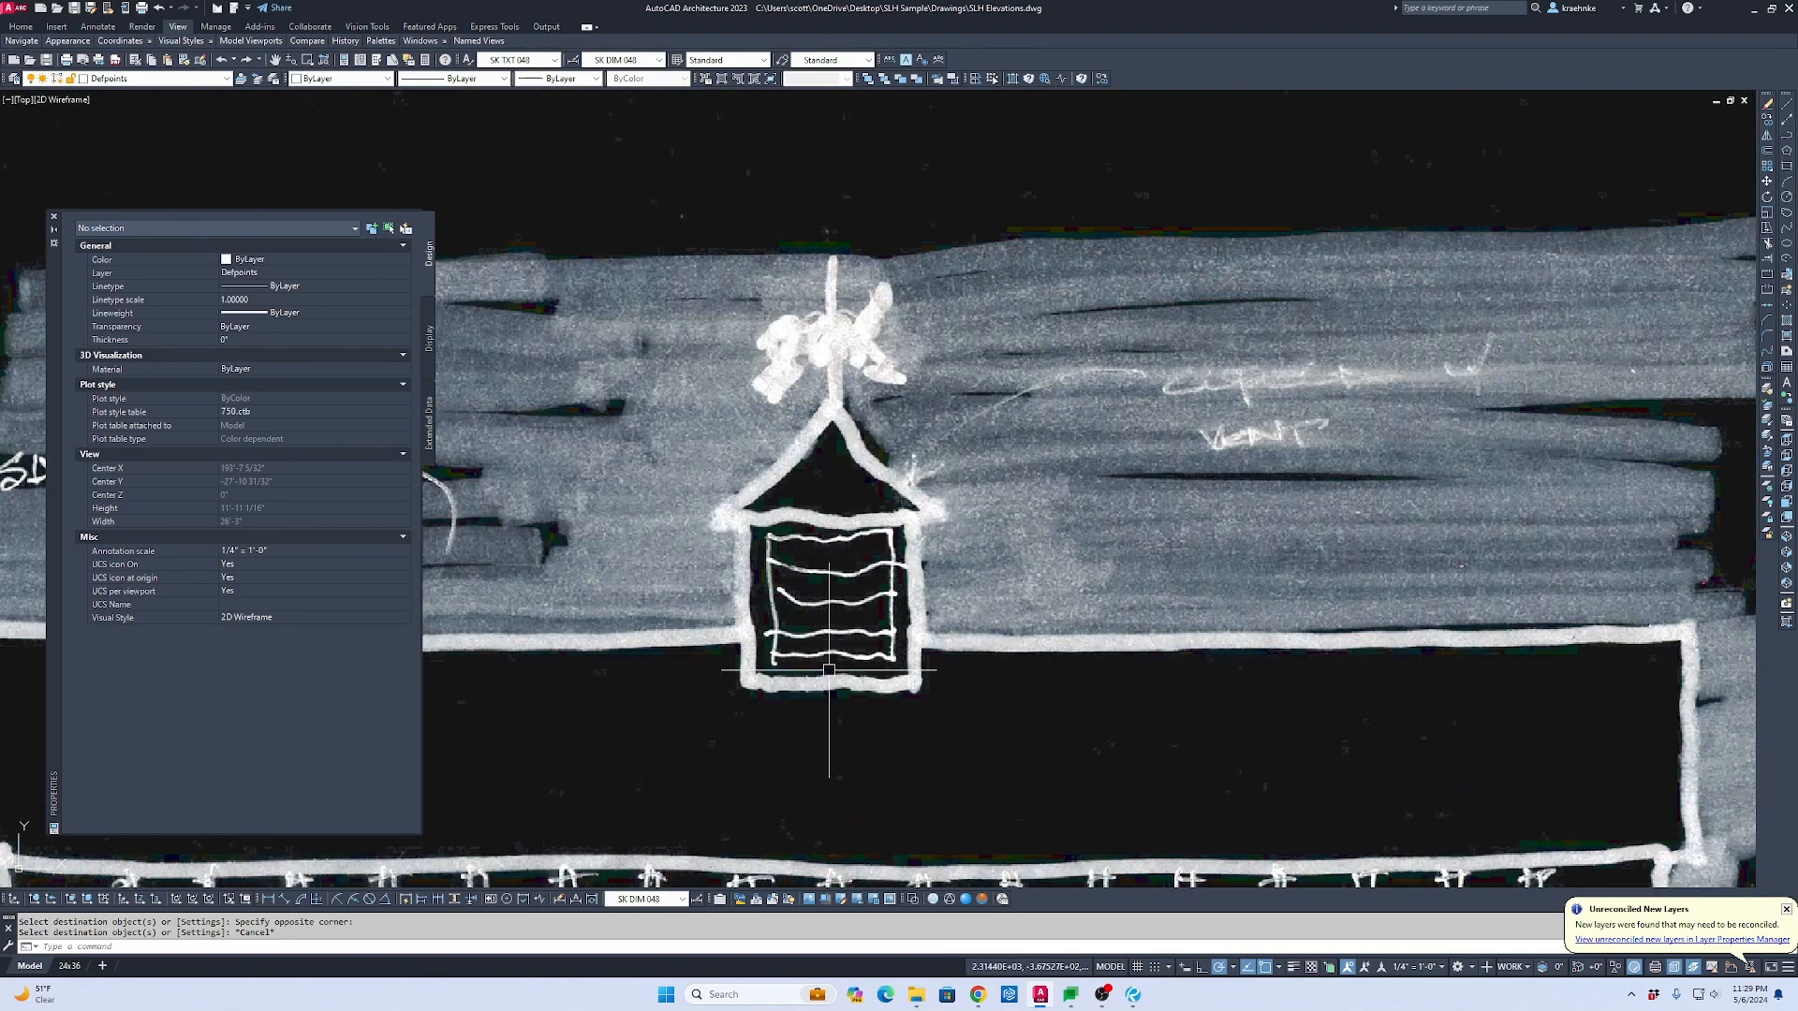
scroll(807, 567, "down", 5)
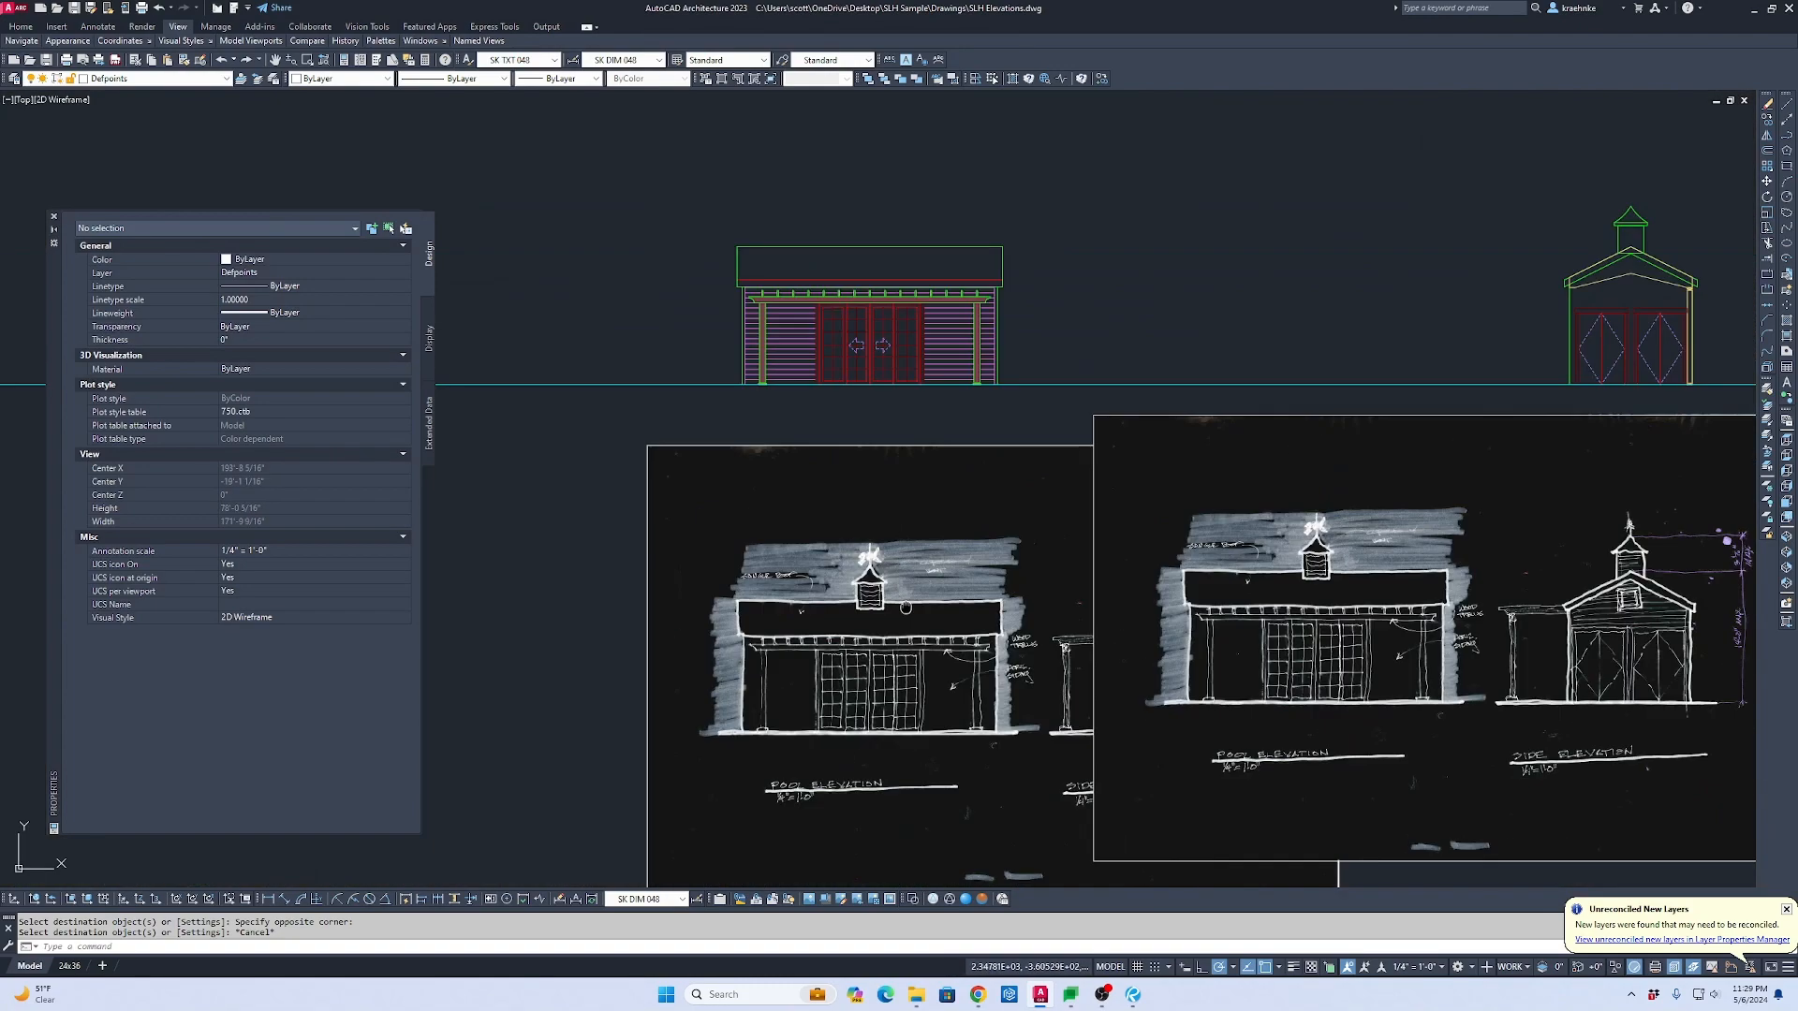
mouse_move(1594, 281)
middle_mouse_down()
mouse_move(1276, 642)
mouse_move(1294, 629)
middle_mouse_up()
scroll(1294, 629, "up", 6)
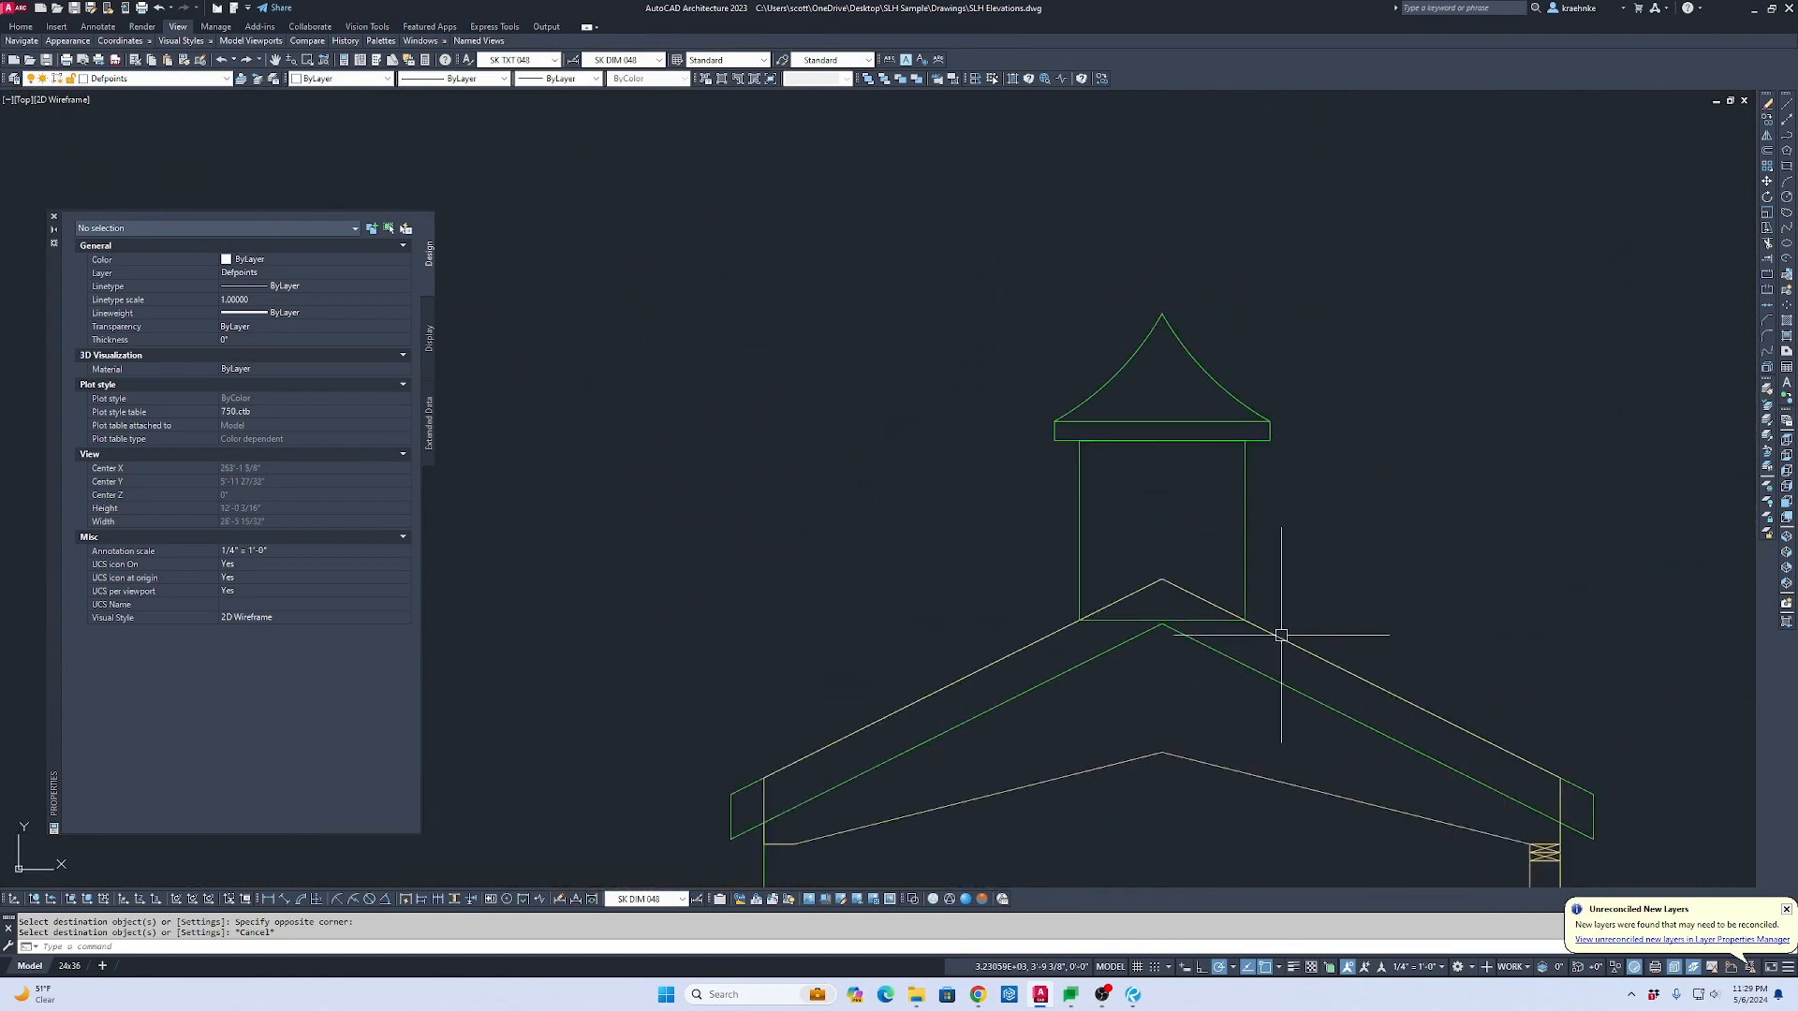
Step: Offset the cupola's body rectangle 3.5 inches inward
key("Escape")
key("Escape")
type("o")
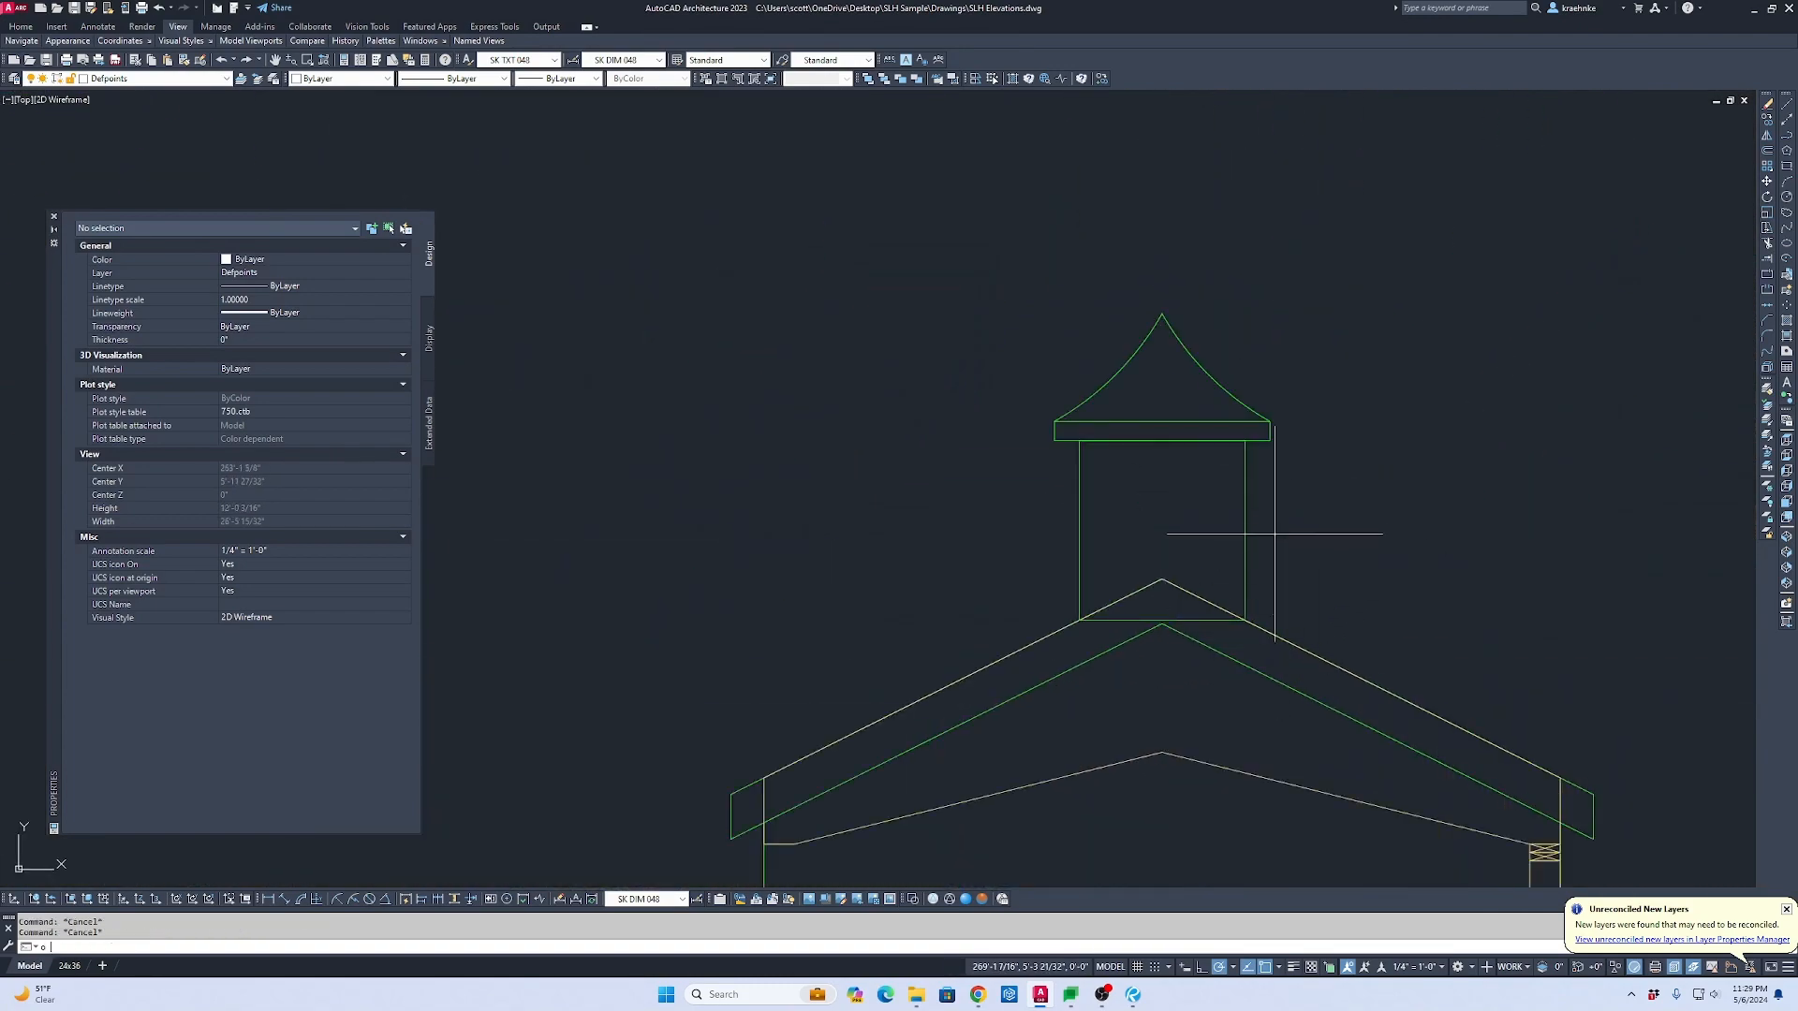
key("Return")
type("3.5")
key("Return")
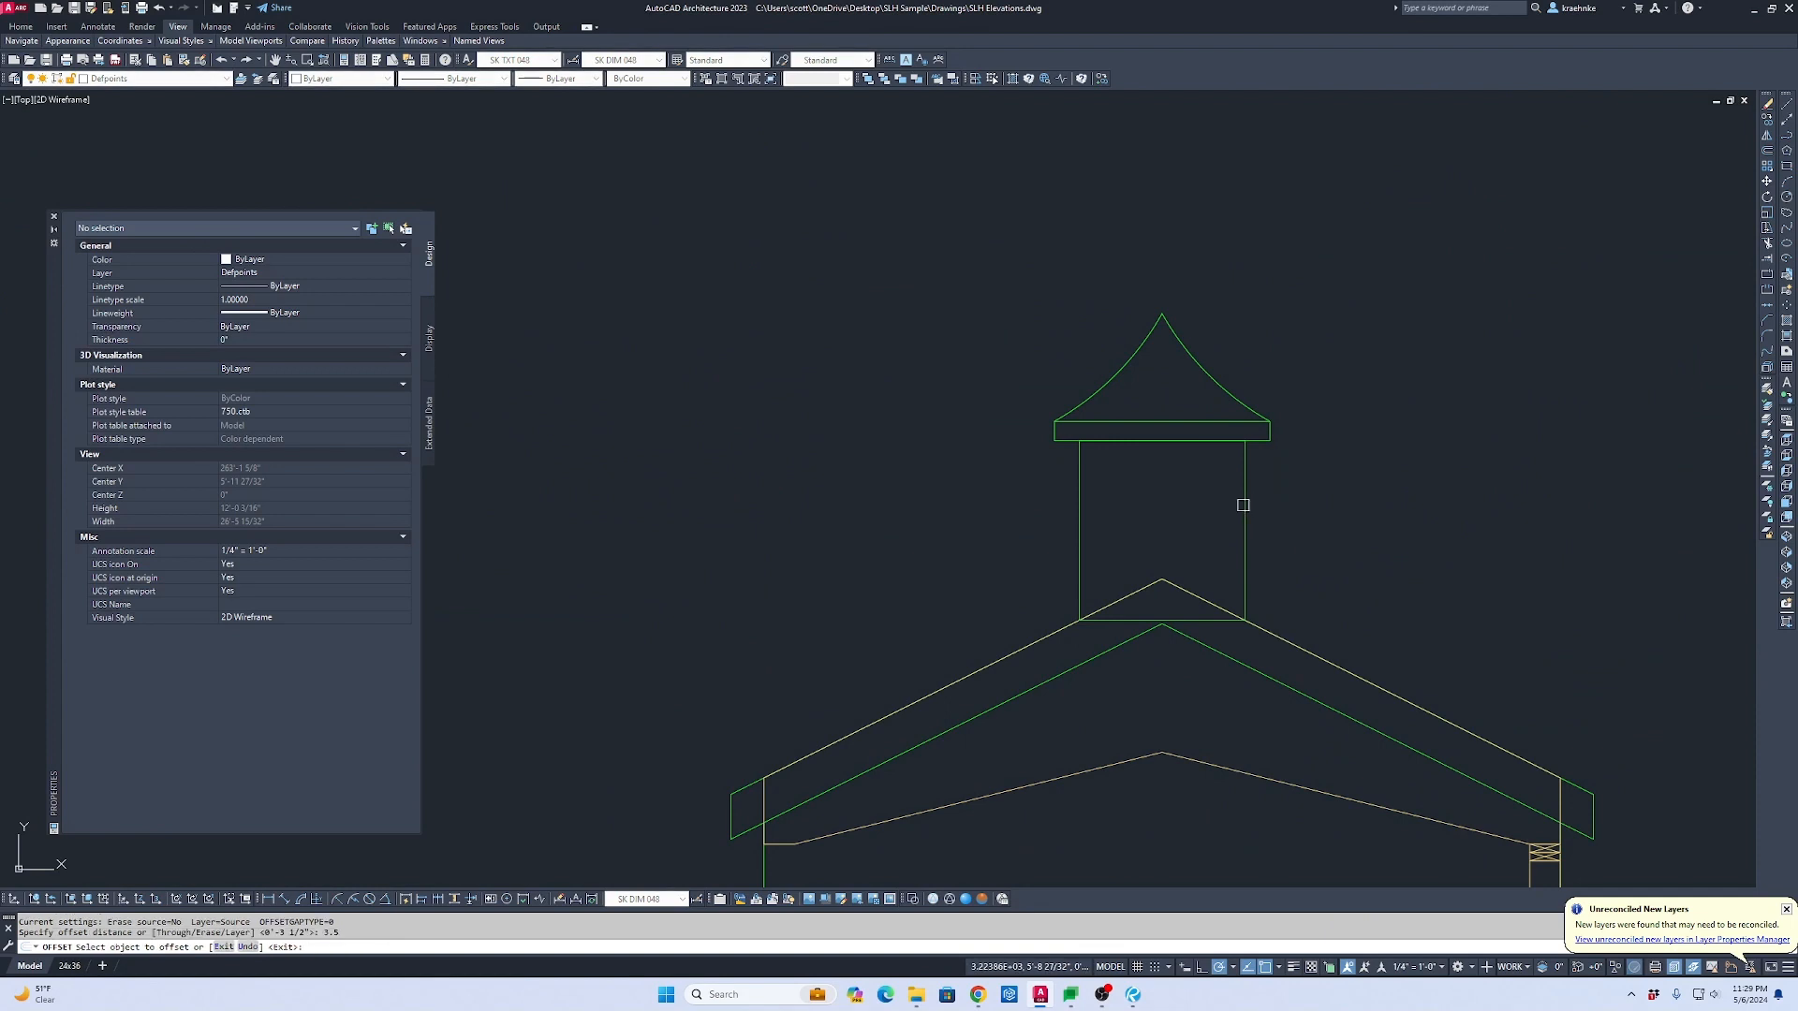
left_click(1243, 505)
left_click(1142, 524)
scroll(1203, 537, "down", 3)
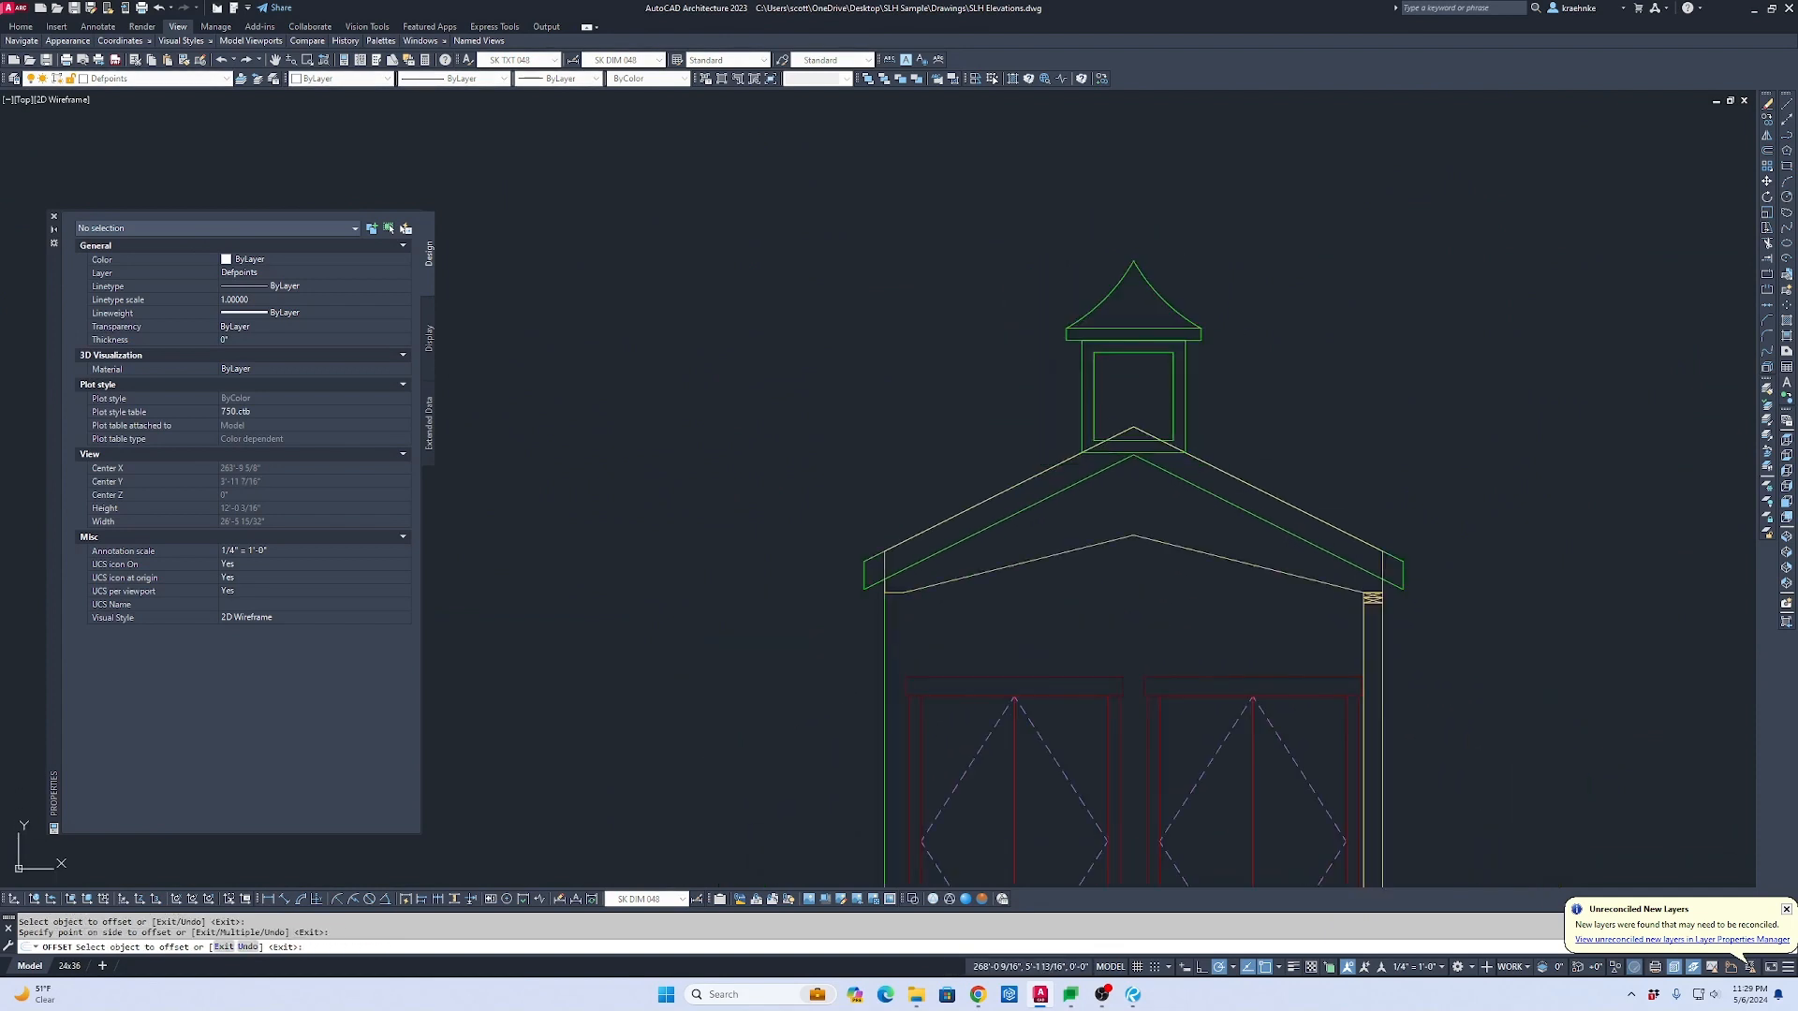
key("Escape")
Step: Match the properties of the pool facade's siding hatch onto the inner rectangle of the cupola
type("ma")
key("Return")
scroll(1374, 615, "down", 2)
middle_click_drag(1251, 615, 1725, 519)
middle_click_drag(1245, 538, 1442, 526)
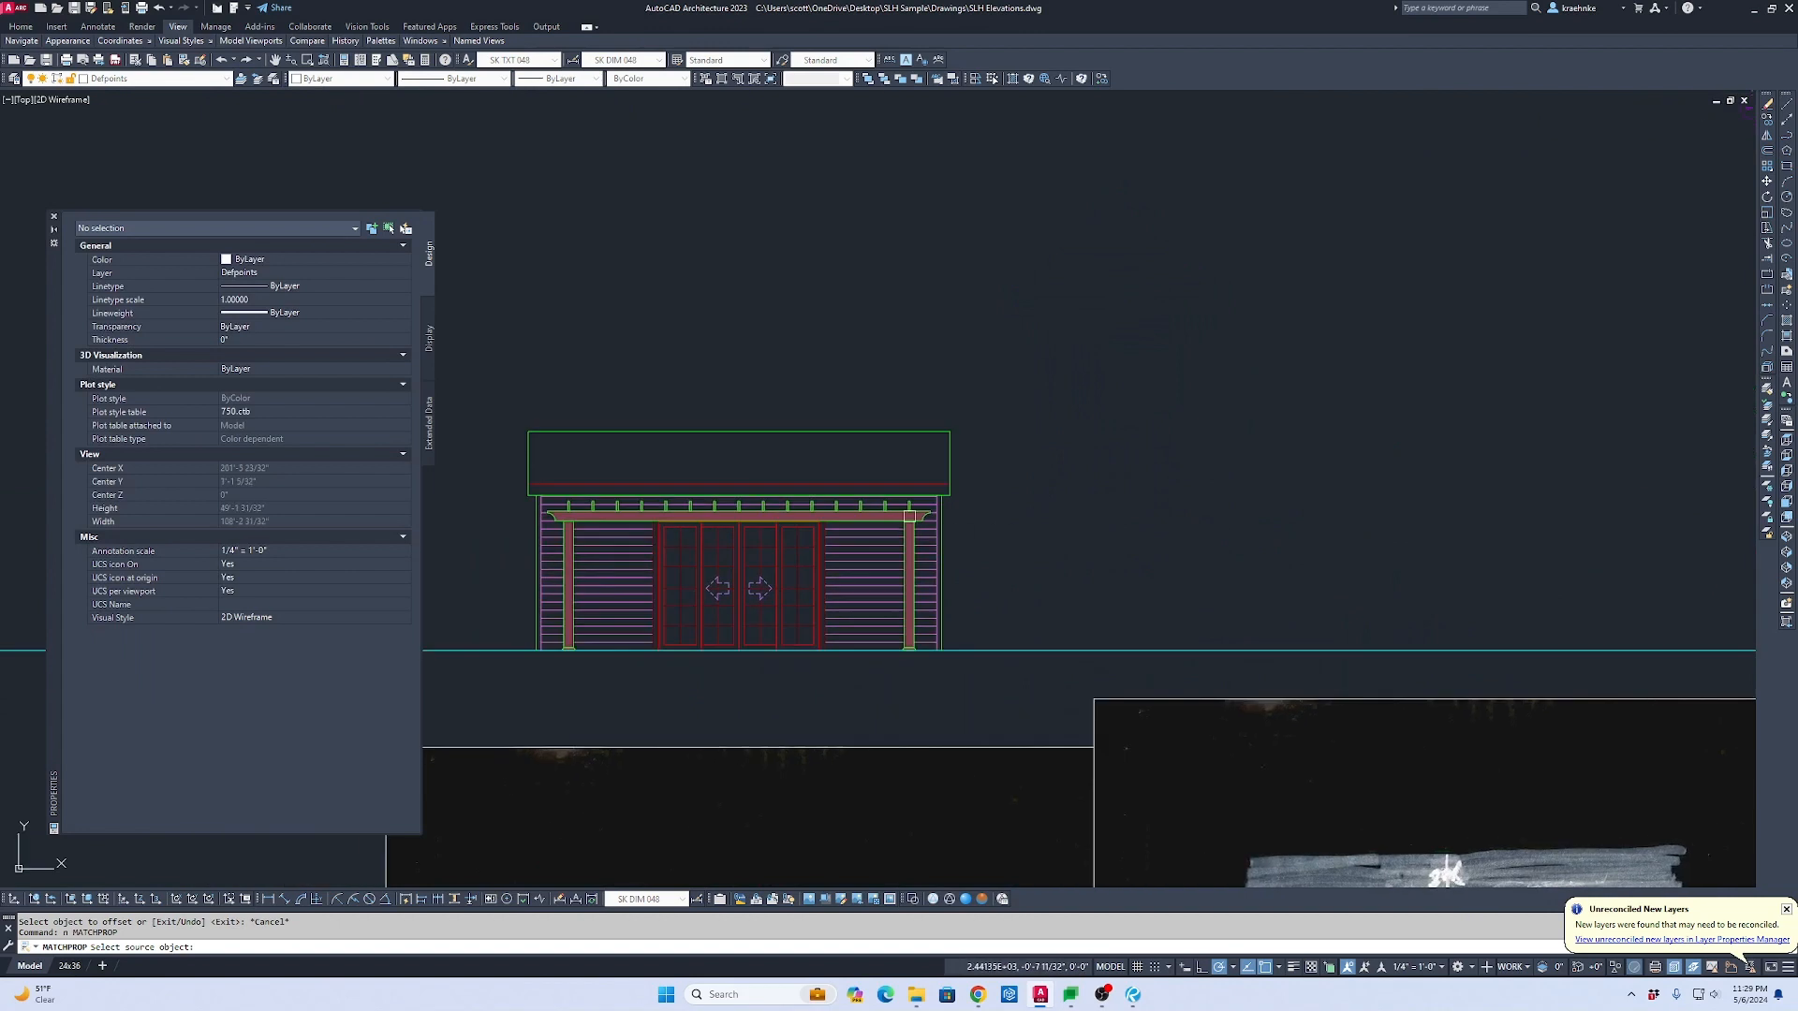
scroll(910, 519, "up", 3)
left_click(1016, 530)
scroll(1255, 548, "down", 2)
middle_click_drag(1256, 549, 487, 581)
middle_click_drag(1548, 473, 731, 536)
scroll(1217, 469, "up", 2)
key("Escape")
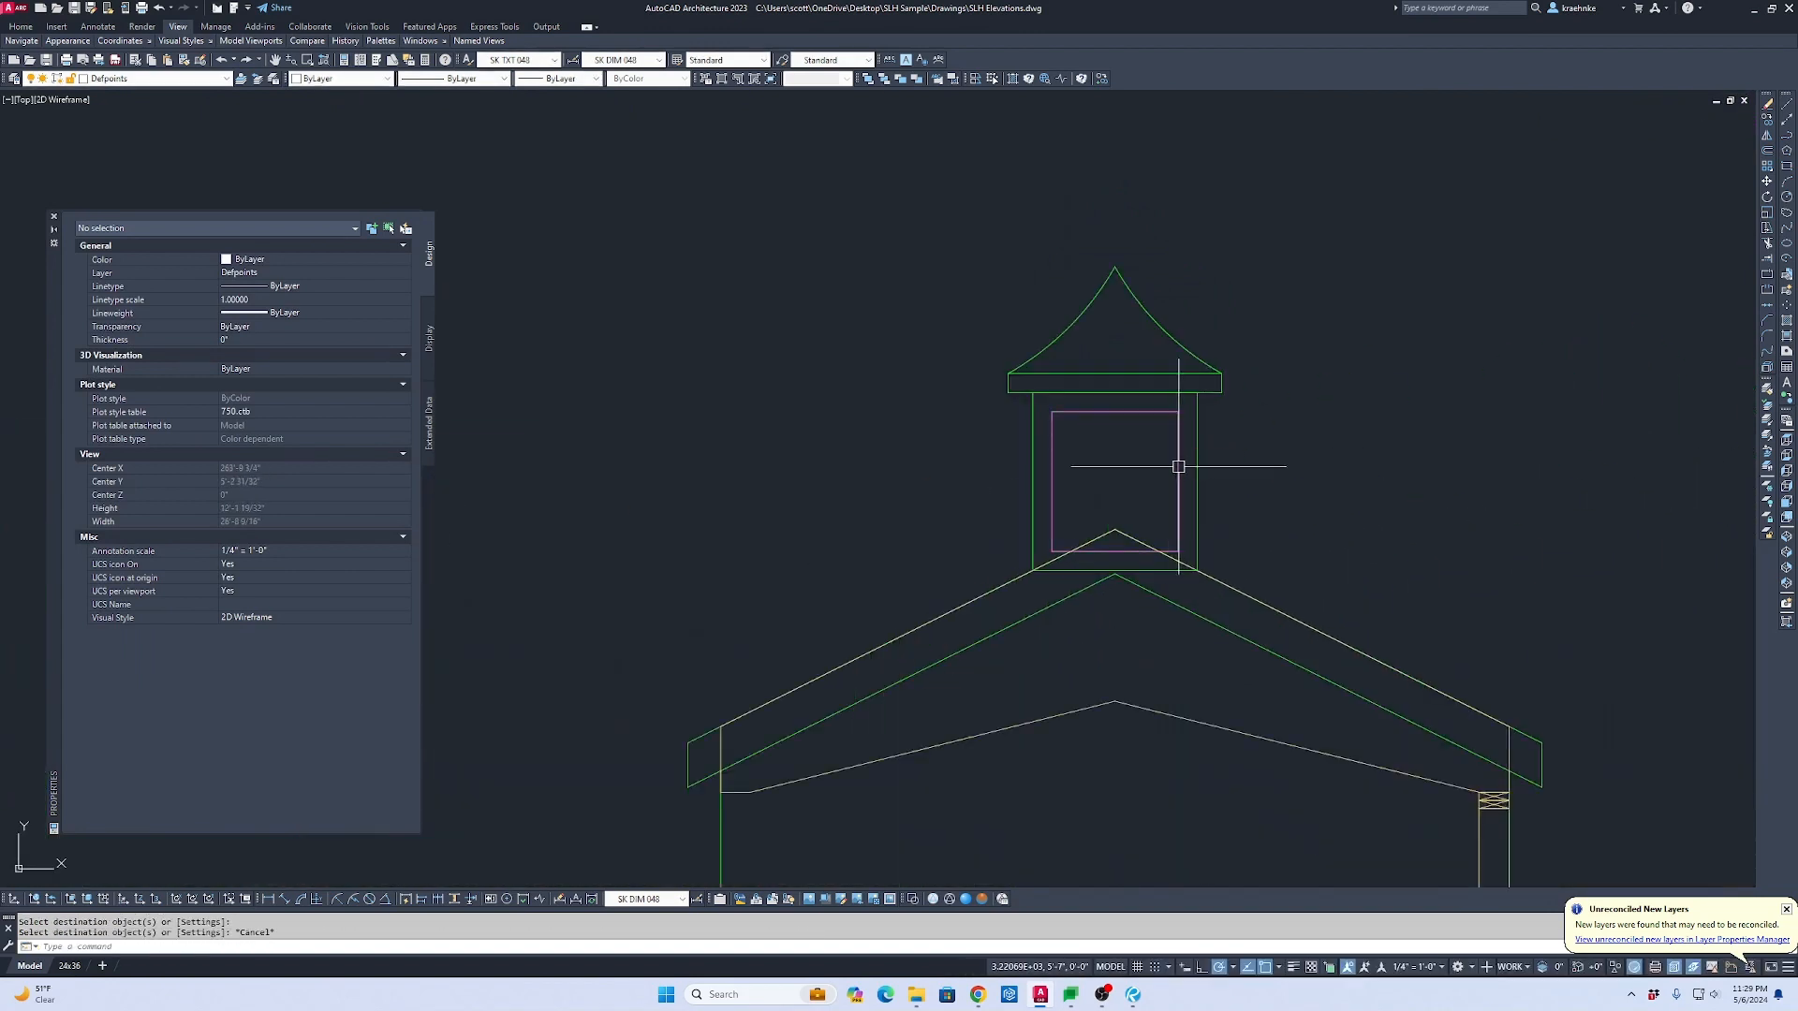
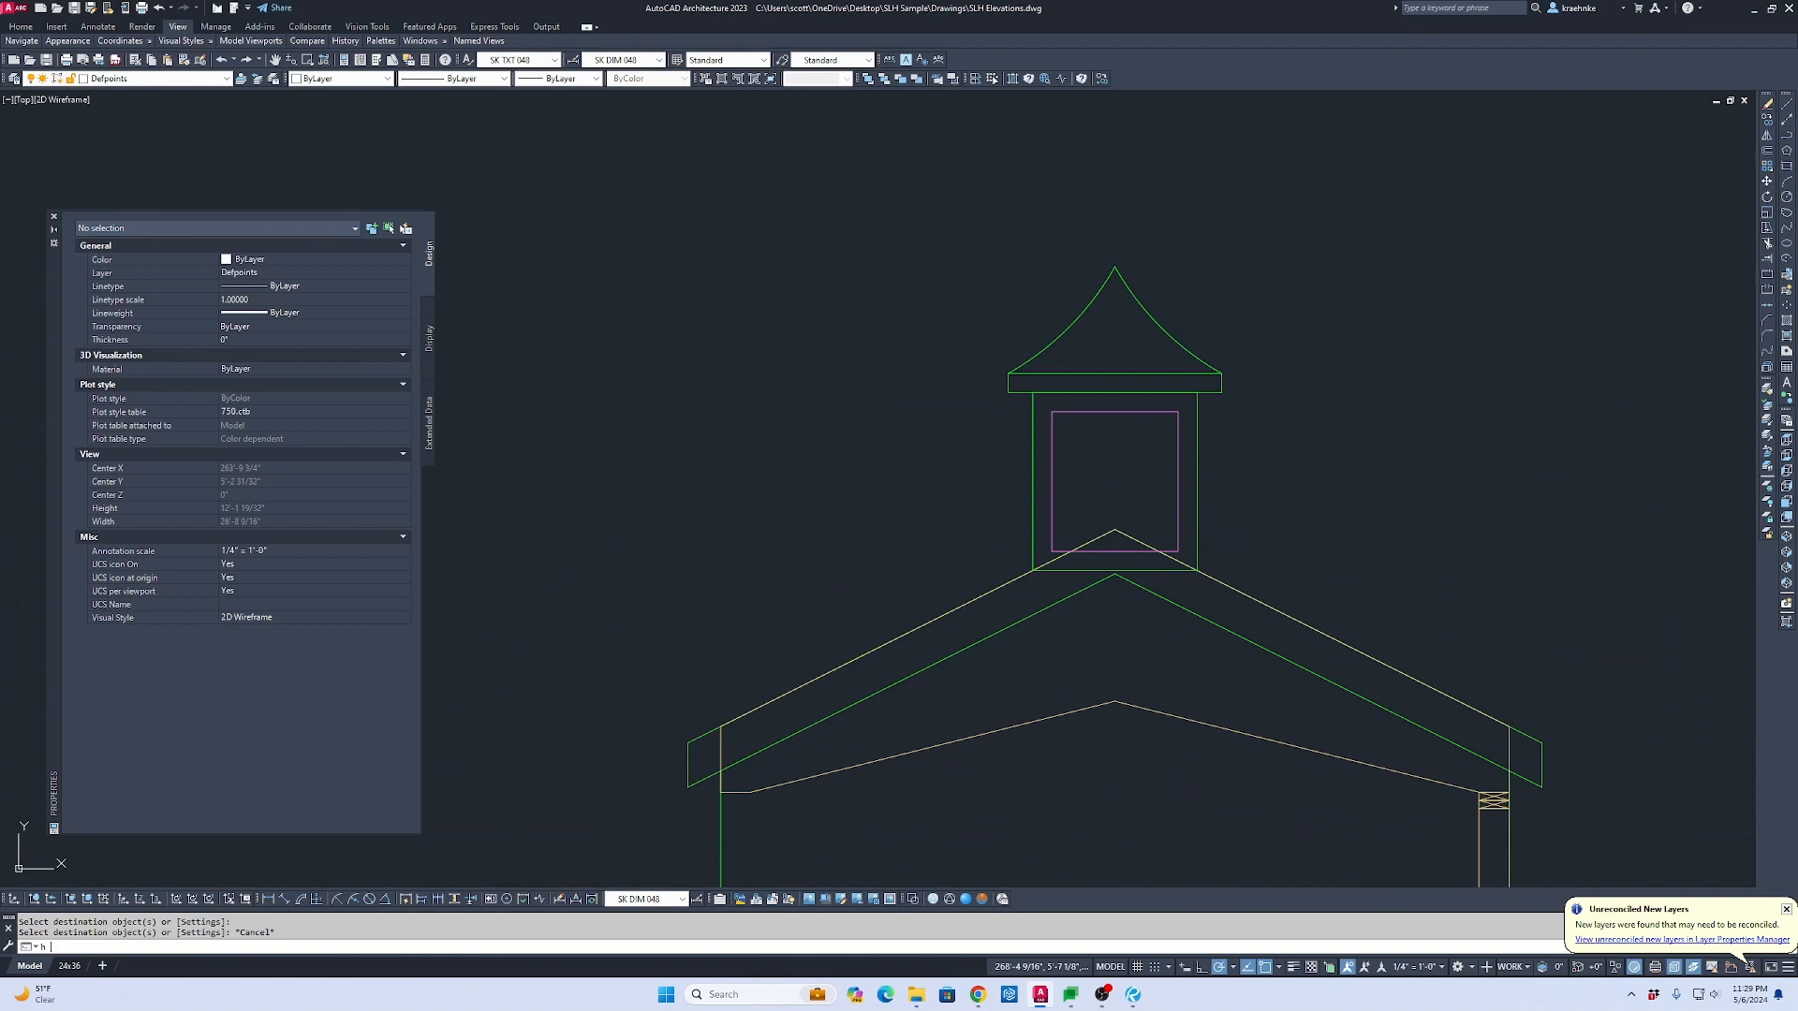
Step: Hatch the cupola's inner rectangle on the side elevation with the predefined SOLID pattern
type("h")
key("Return")
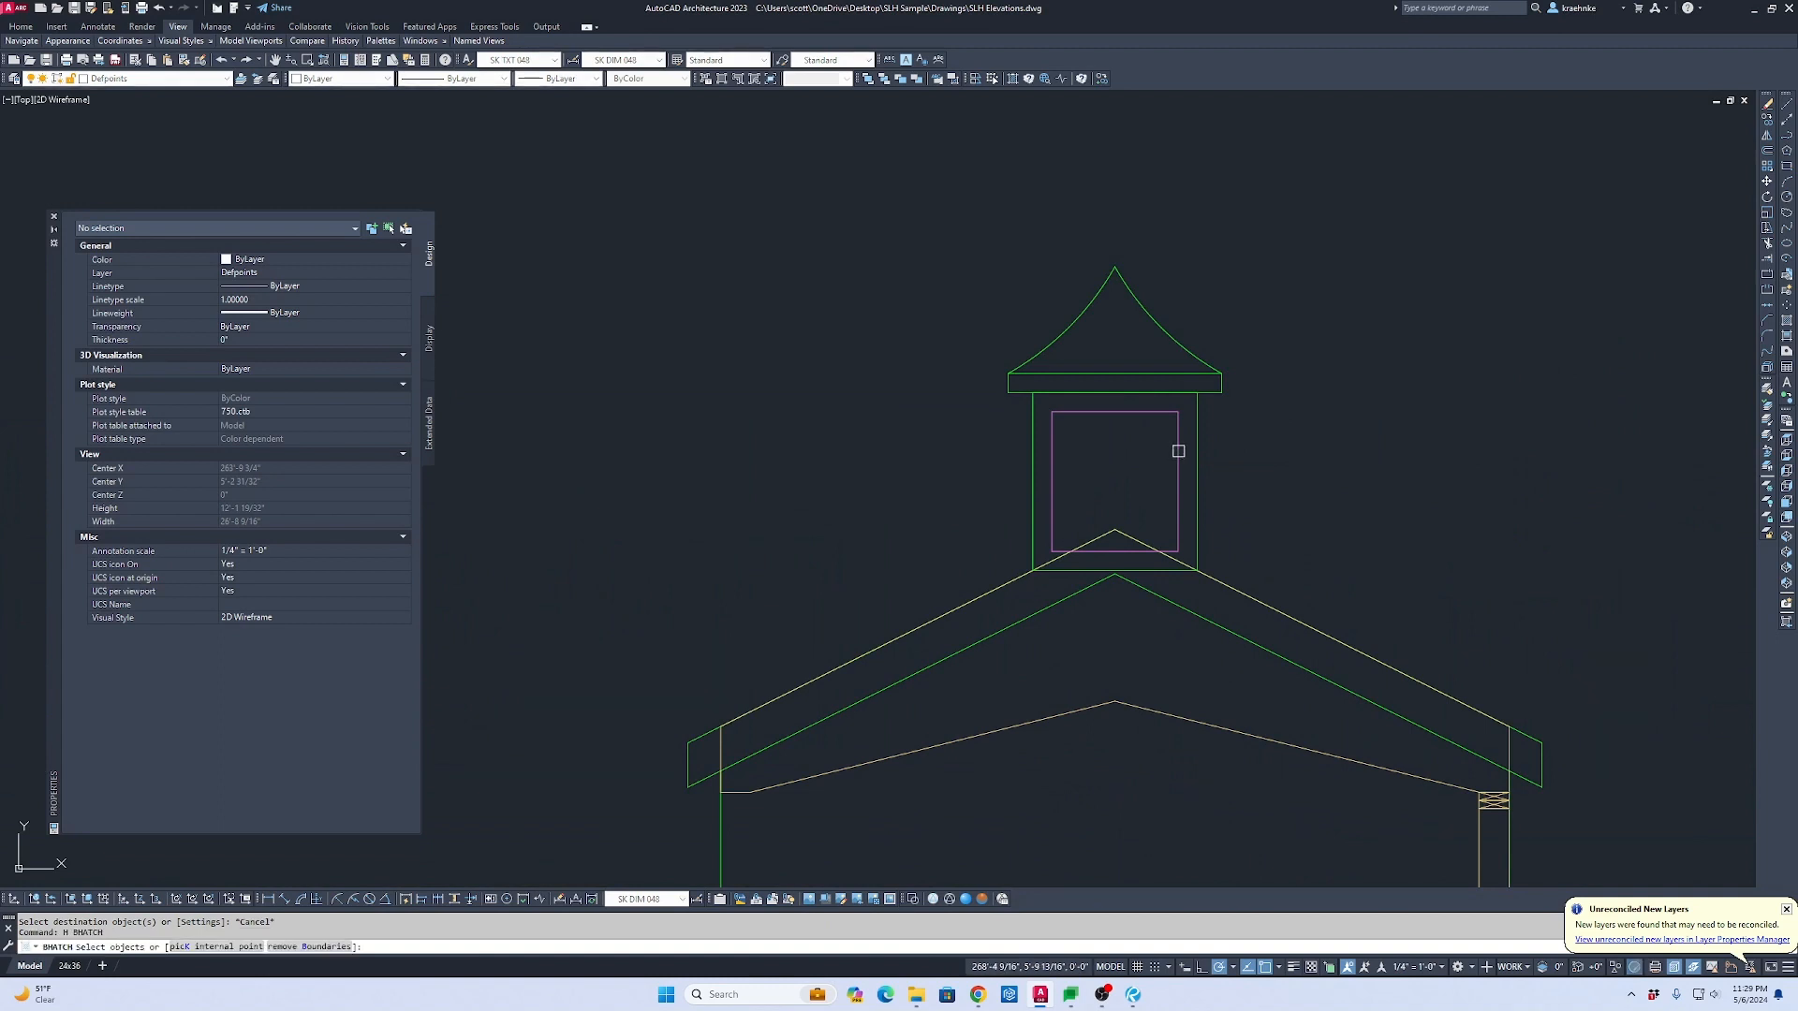
left_click(1178, 452)
key("Return")
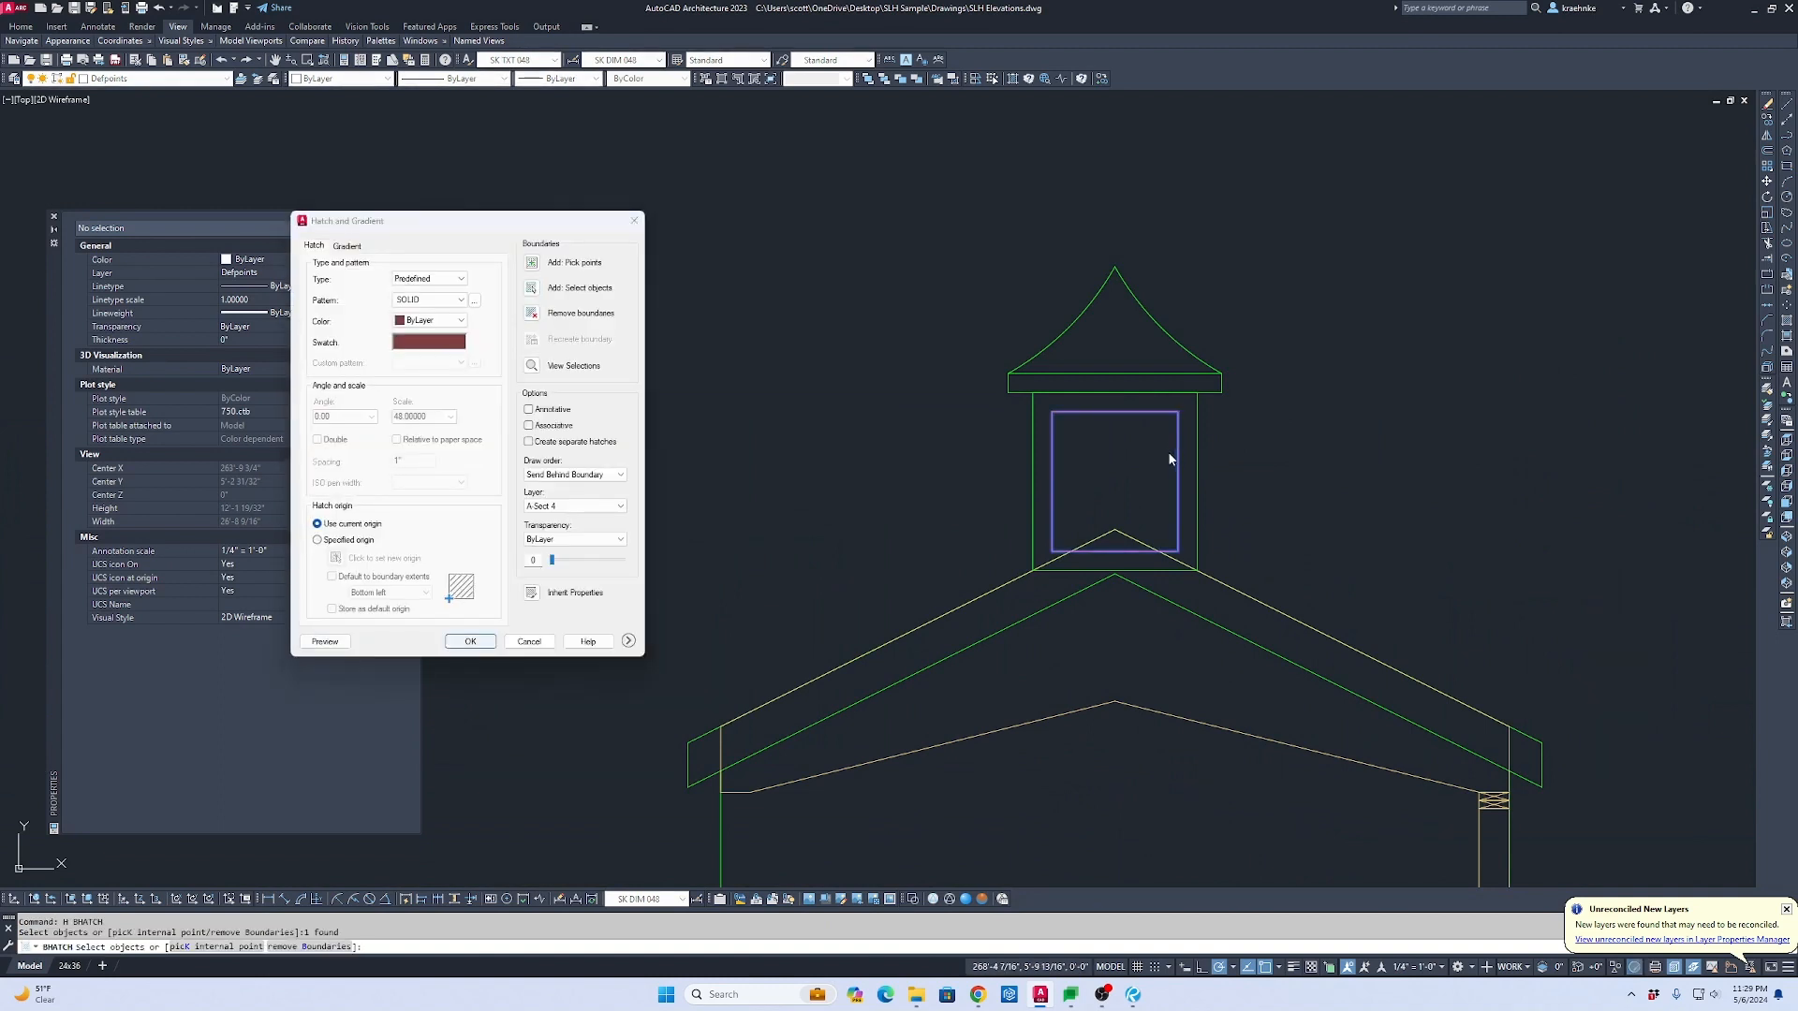
key("Return")
Step: Match the properties of the pool facade's horizontal siding hatch onto the cupola's solid hatch
type("n")
key("Return")
scroll(913, 454, "down", 2)
middle_click_drag(958, 476, 1685, 367)
middle_click_drag(958, 475, 1628, 375)
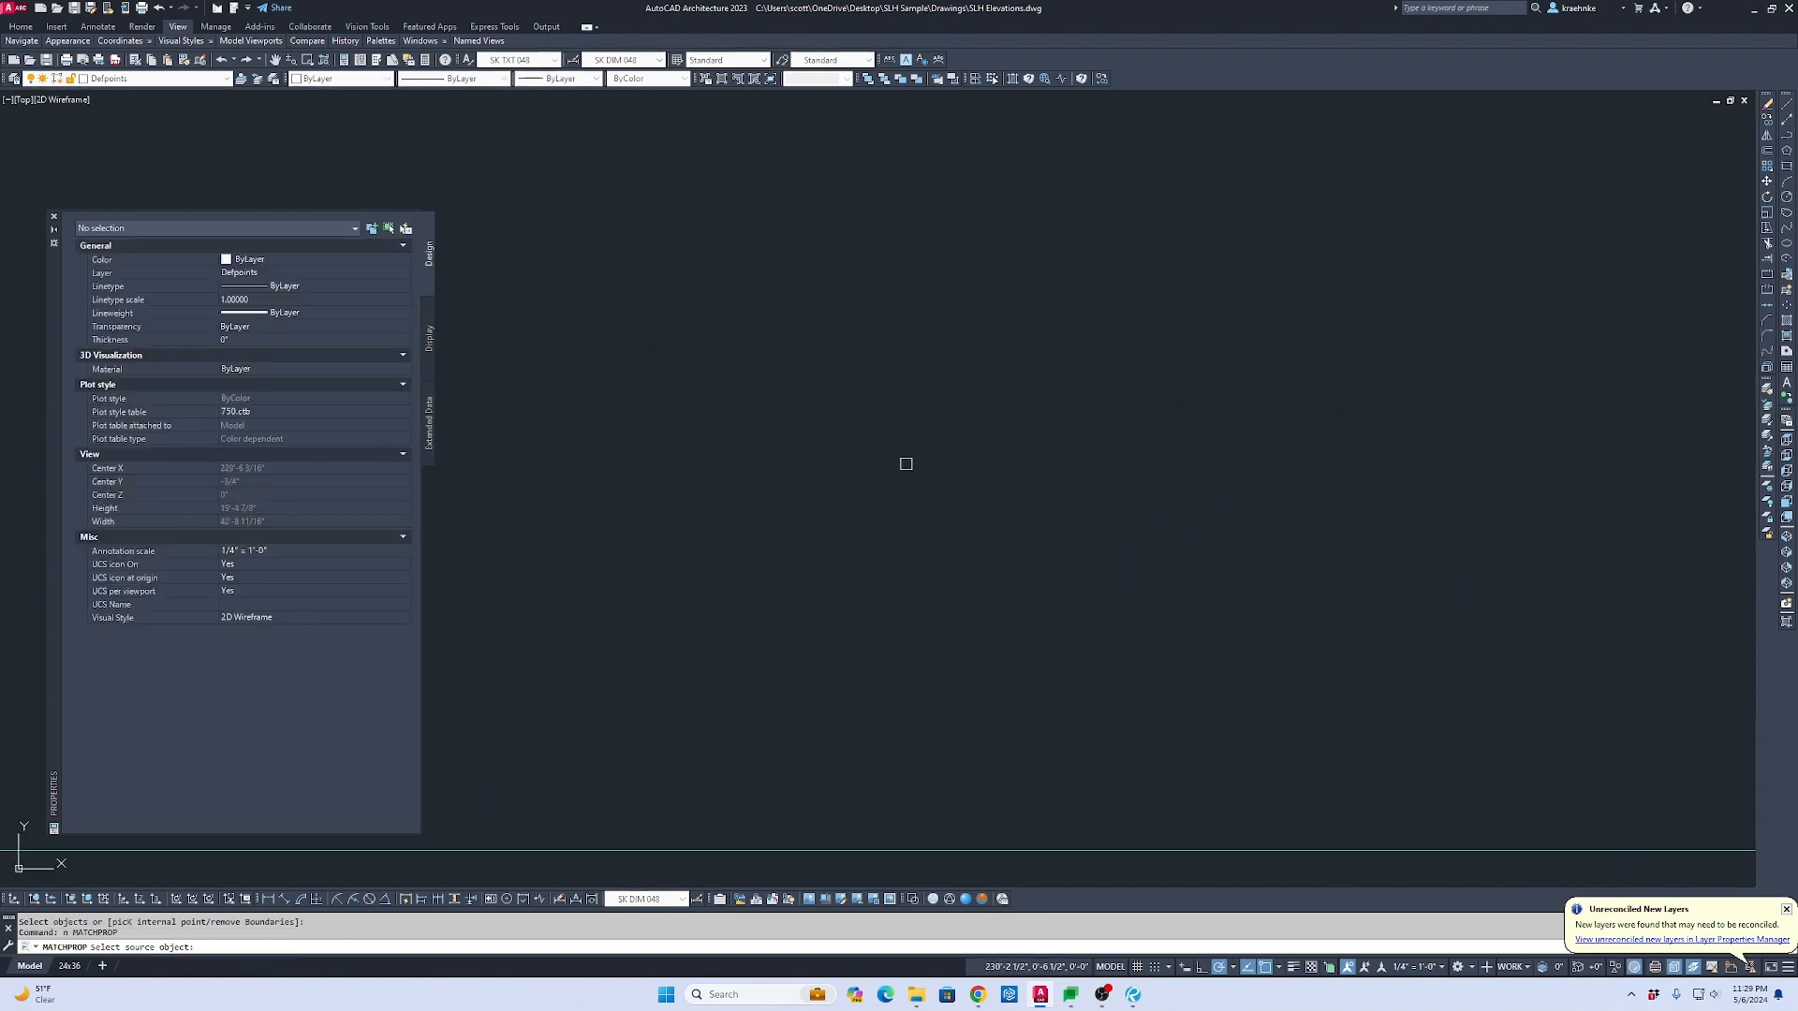
scroll(906, 463, "down", 5)
left_click(694, 469)
scroll(749, 483, "down", 2)
middle_click_drag(1291, 377, 846, 431)
scroll(846, 431, "up", 4)
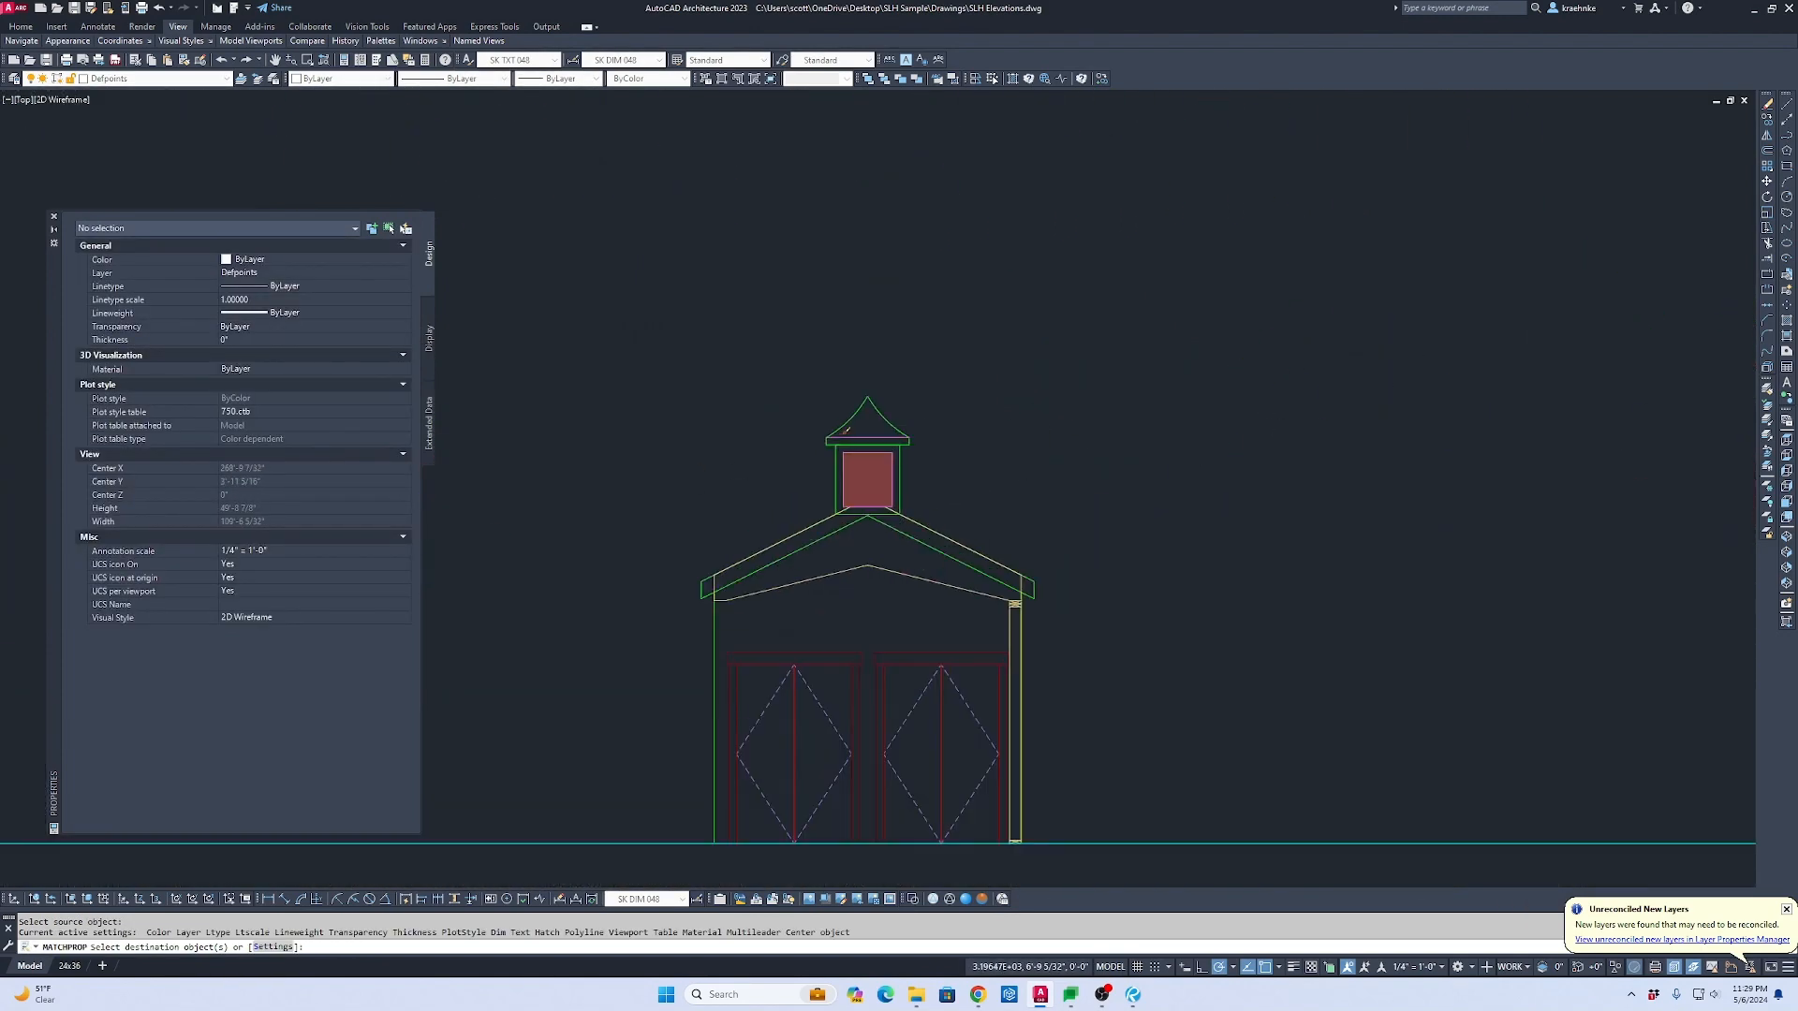
scroll(845, 431, "up", 3)
left_click(881, 477)
key("Escape")
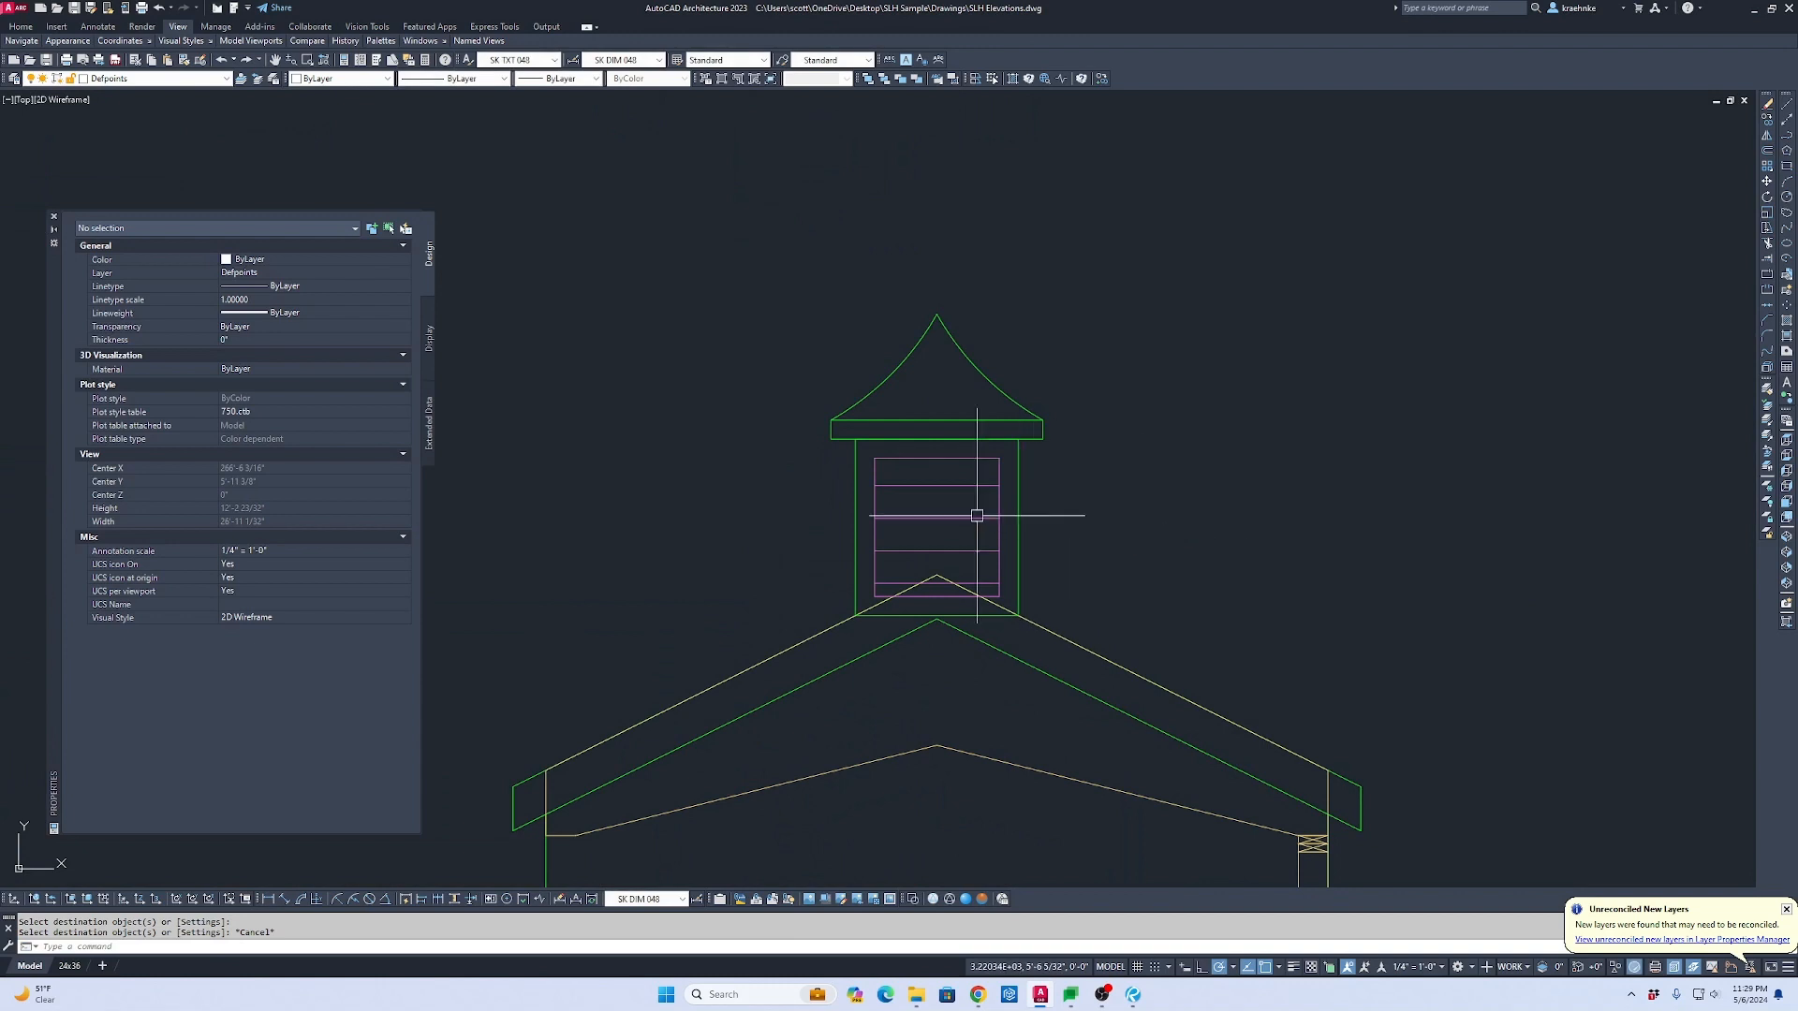
Step: Set the origin of the cupola's louver hatch to the midpoint of the inner rectangle's bottom edge
scroll(977, 515, "up", 3)
left_click(947, 409)
right_click(953, 419)
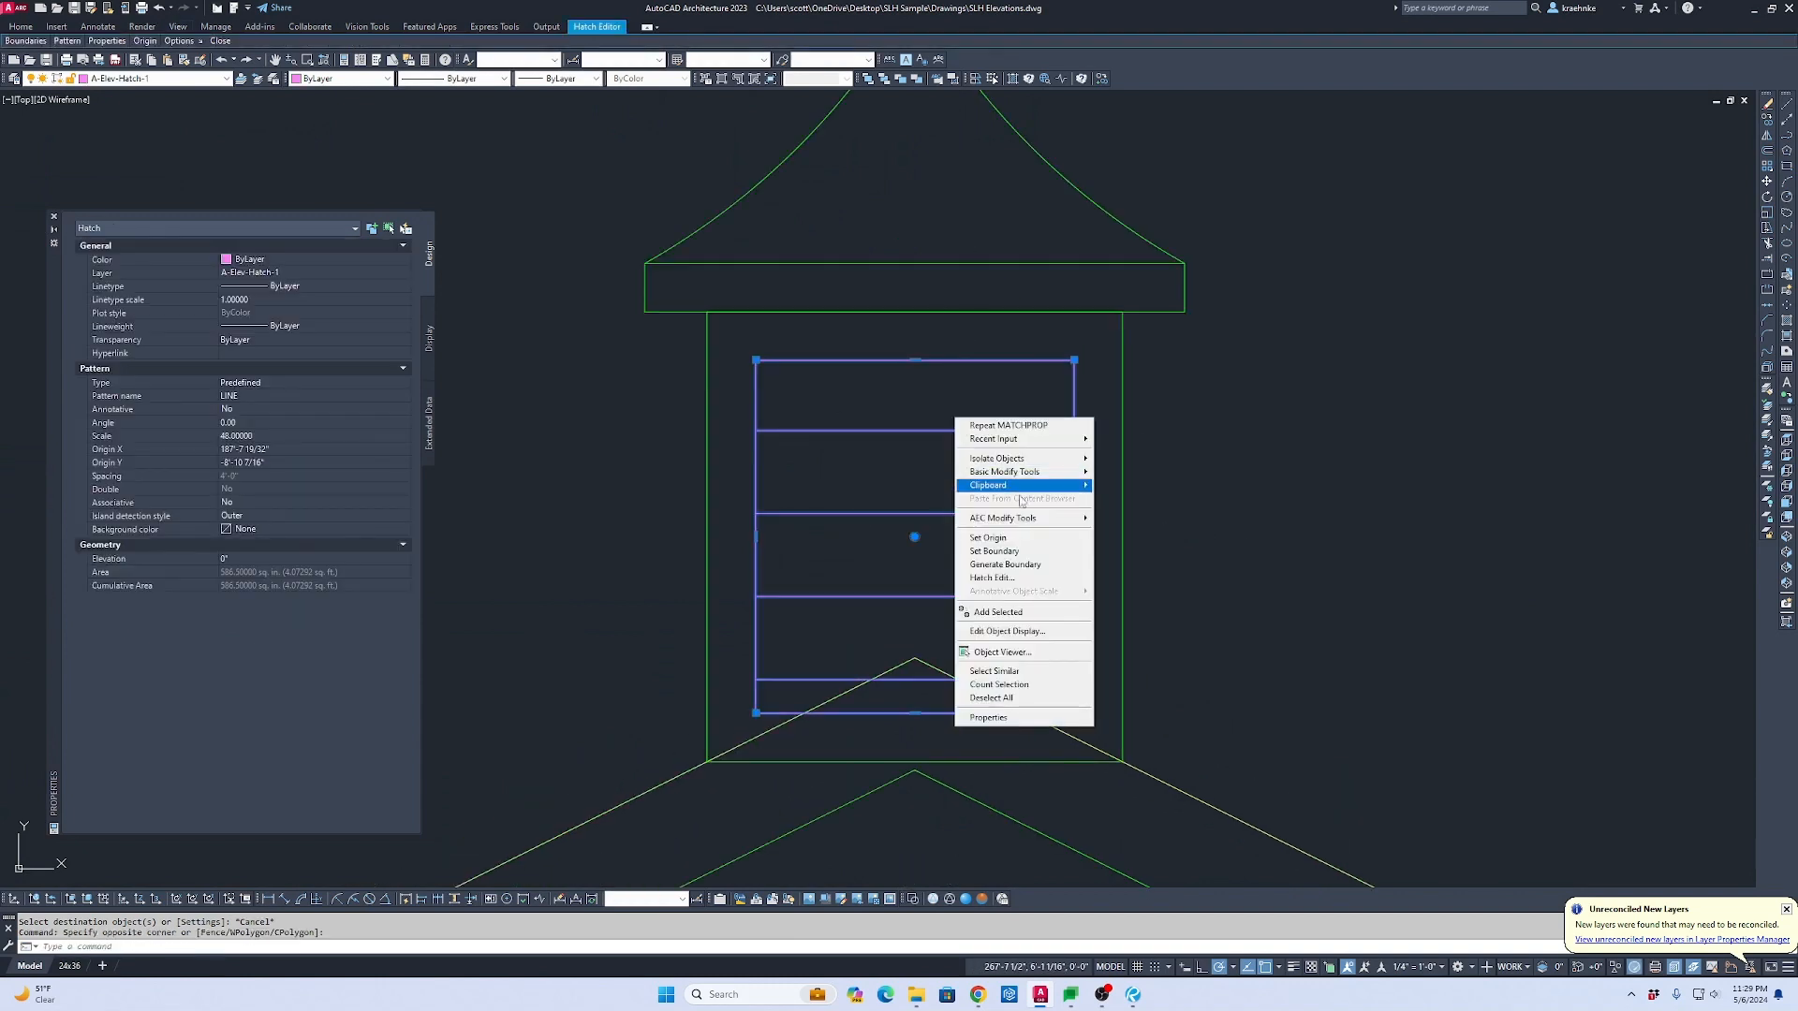
left_click(991, 538)
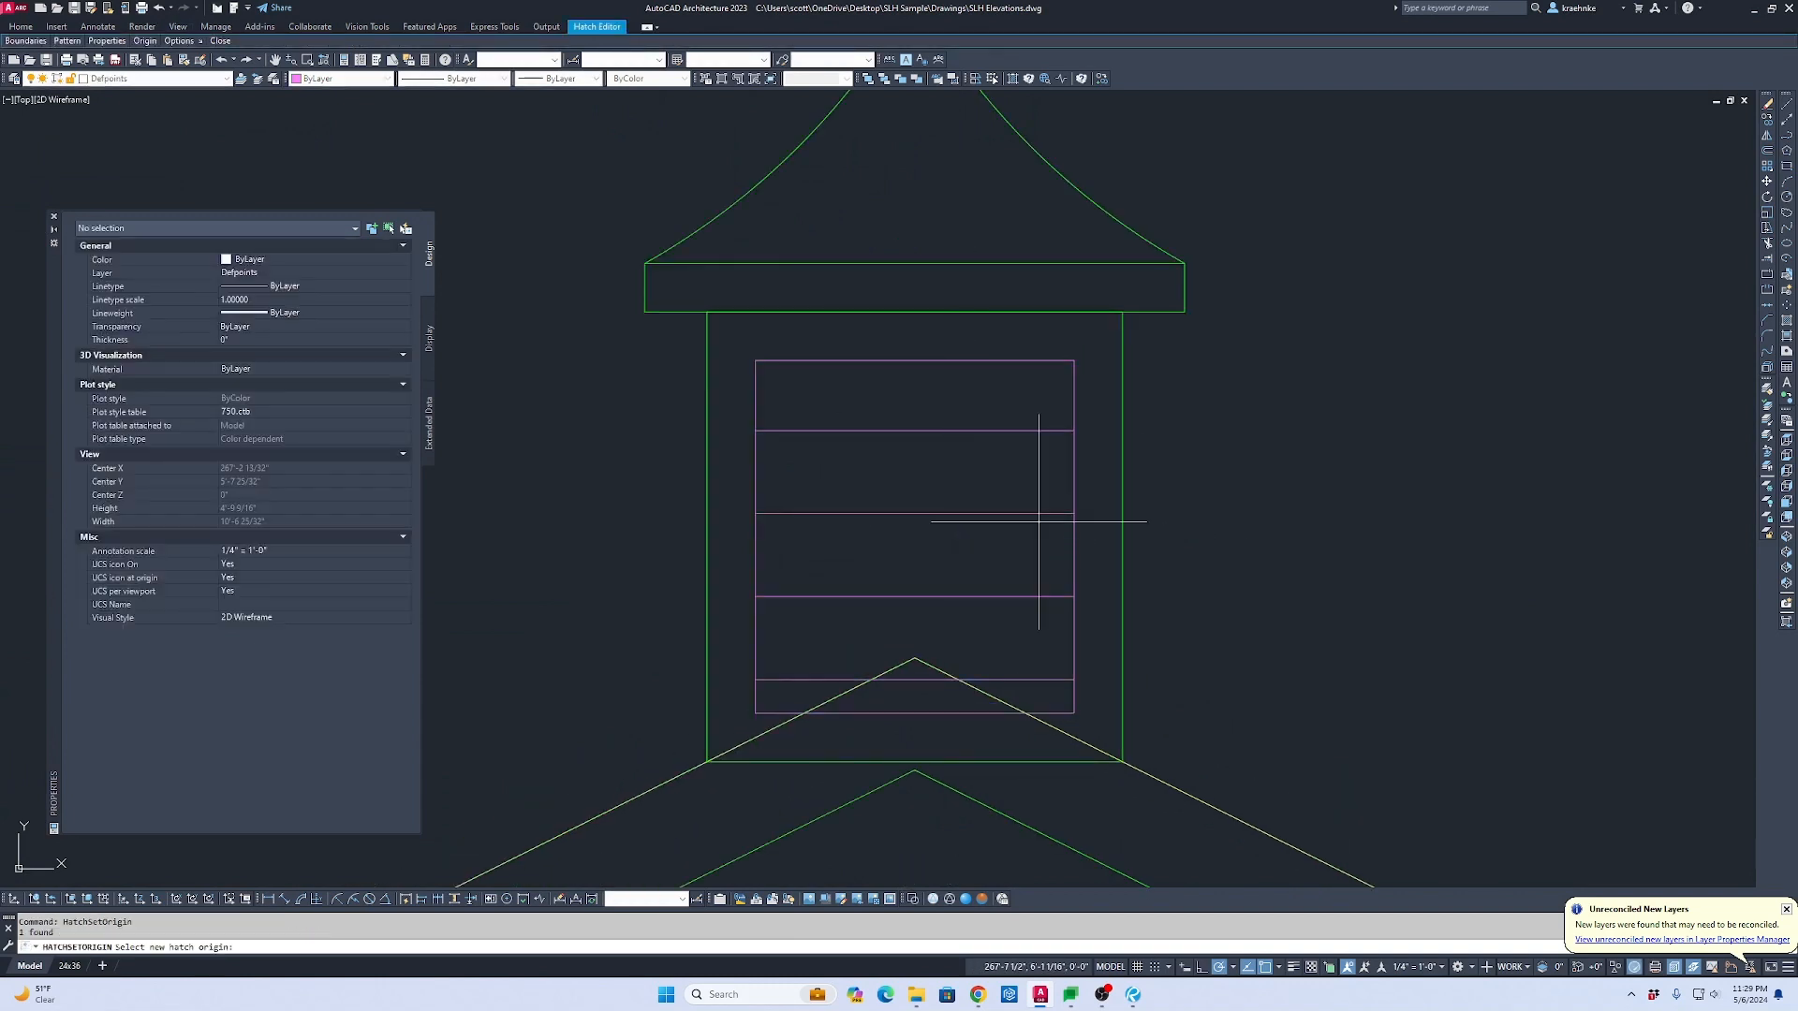
left_click(915, 711)
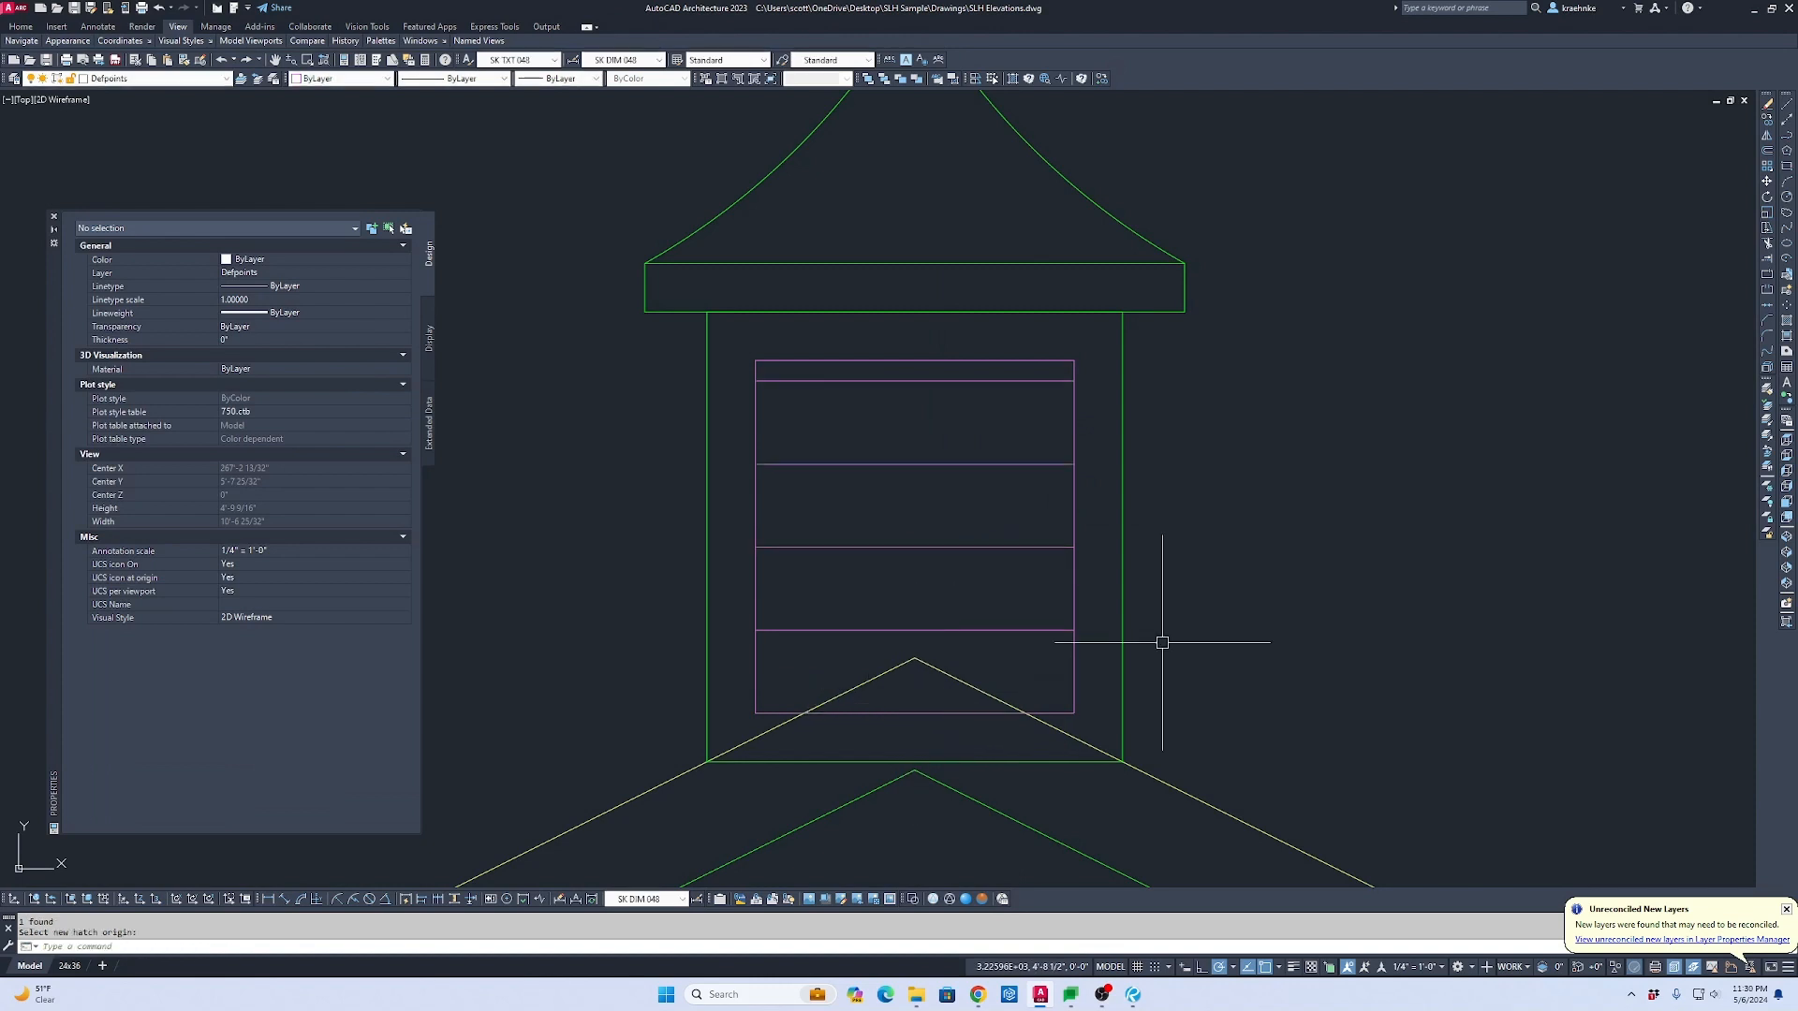
Step: Move the louver hatch origin to the midpoint of the inner rectangle's right edge
key("Return")
left_click(1020, 480)
left_click(1003, 446)
key("Return")
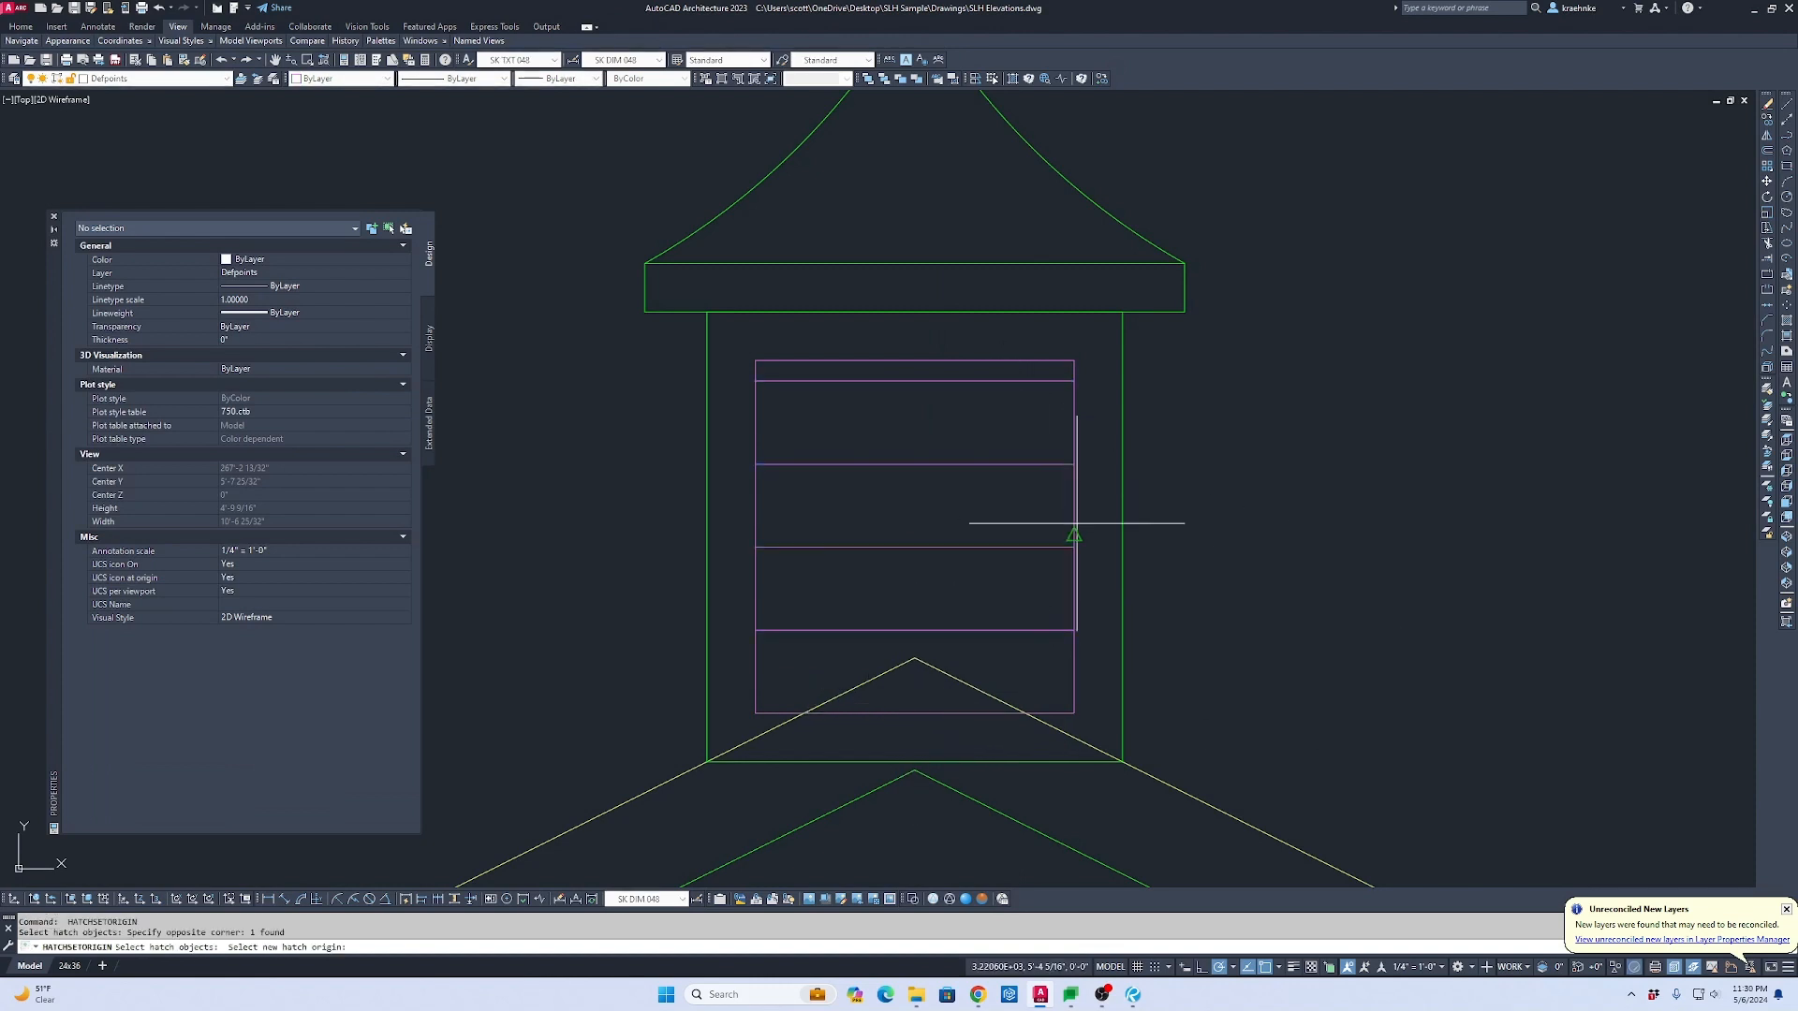
left_click(1078, 526)
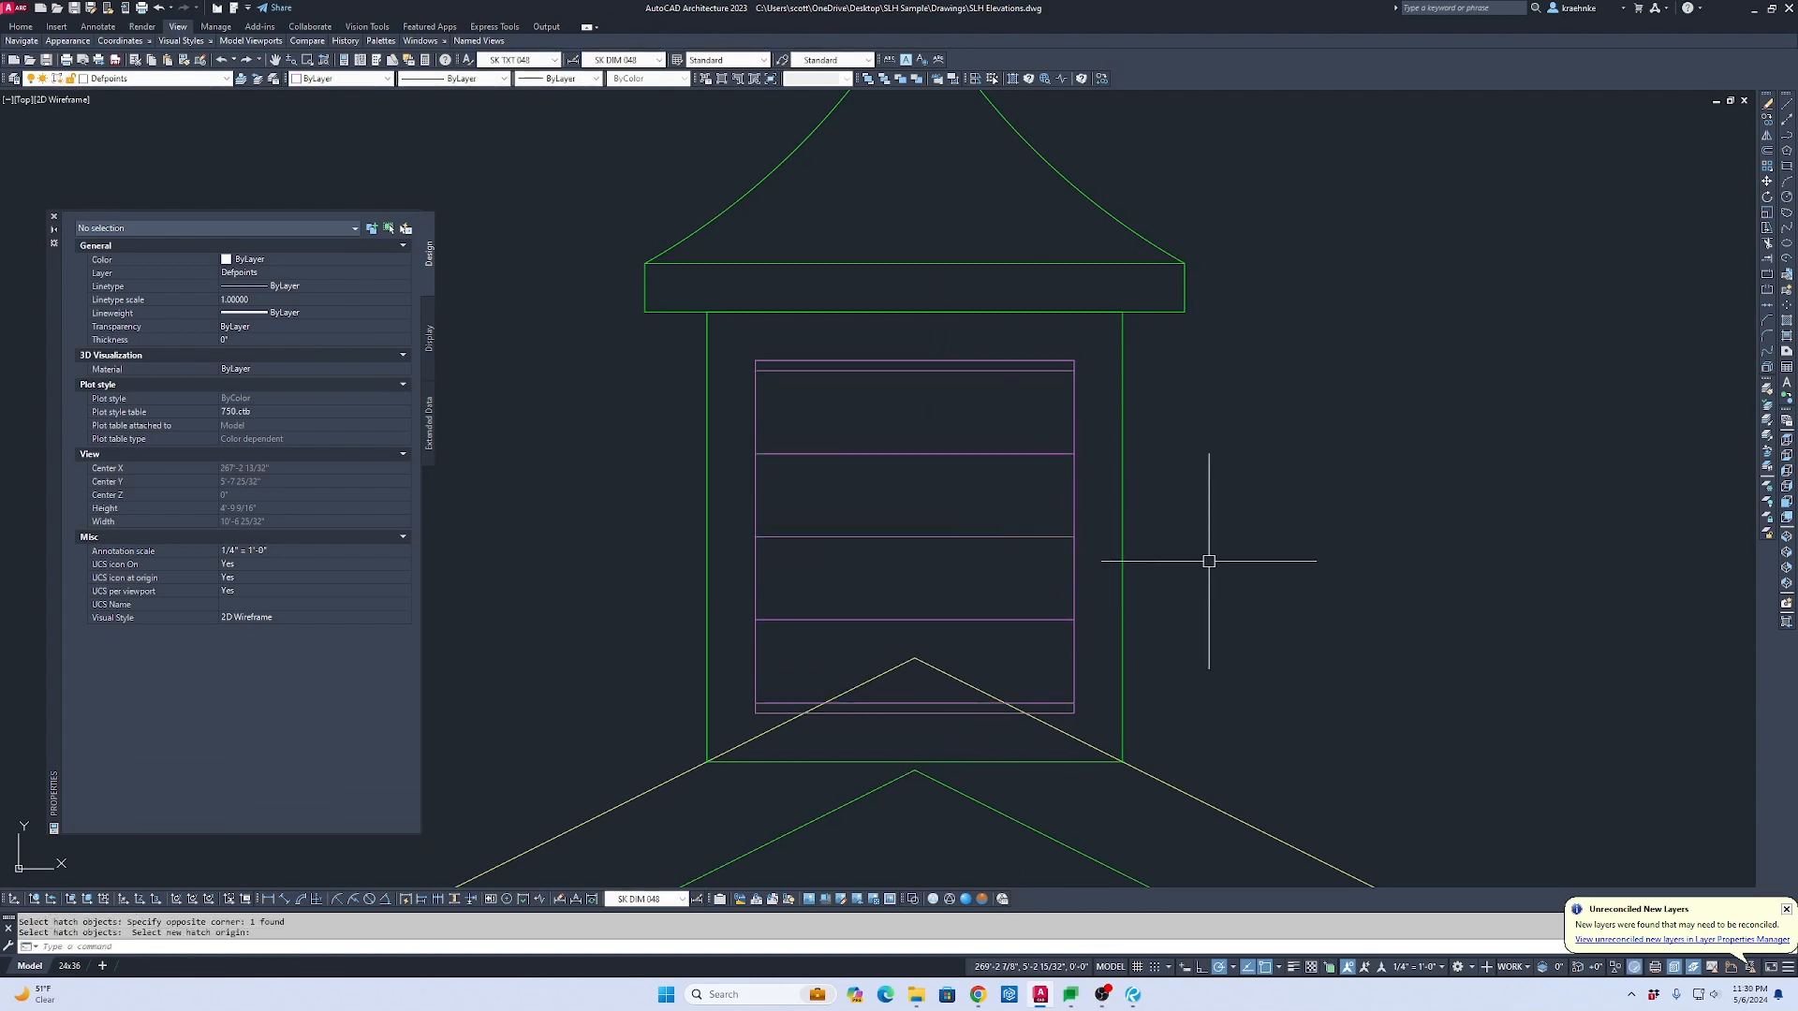
Step: Set the louver hatch origin 3 inches above the midpoint of the inner rectangle's right edge
key("Return")
left_click(1062, 536)
key("Return")
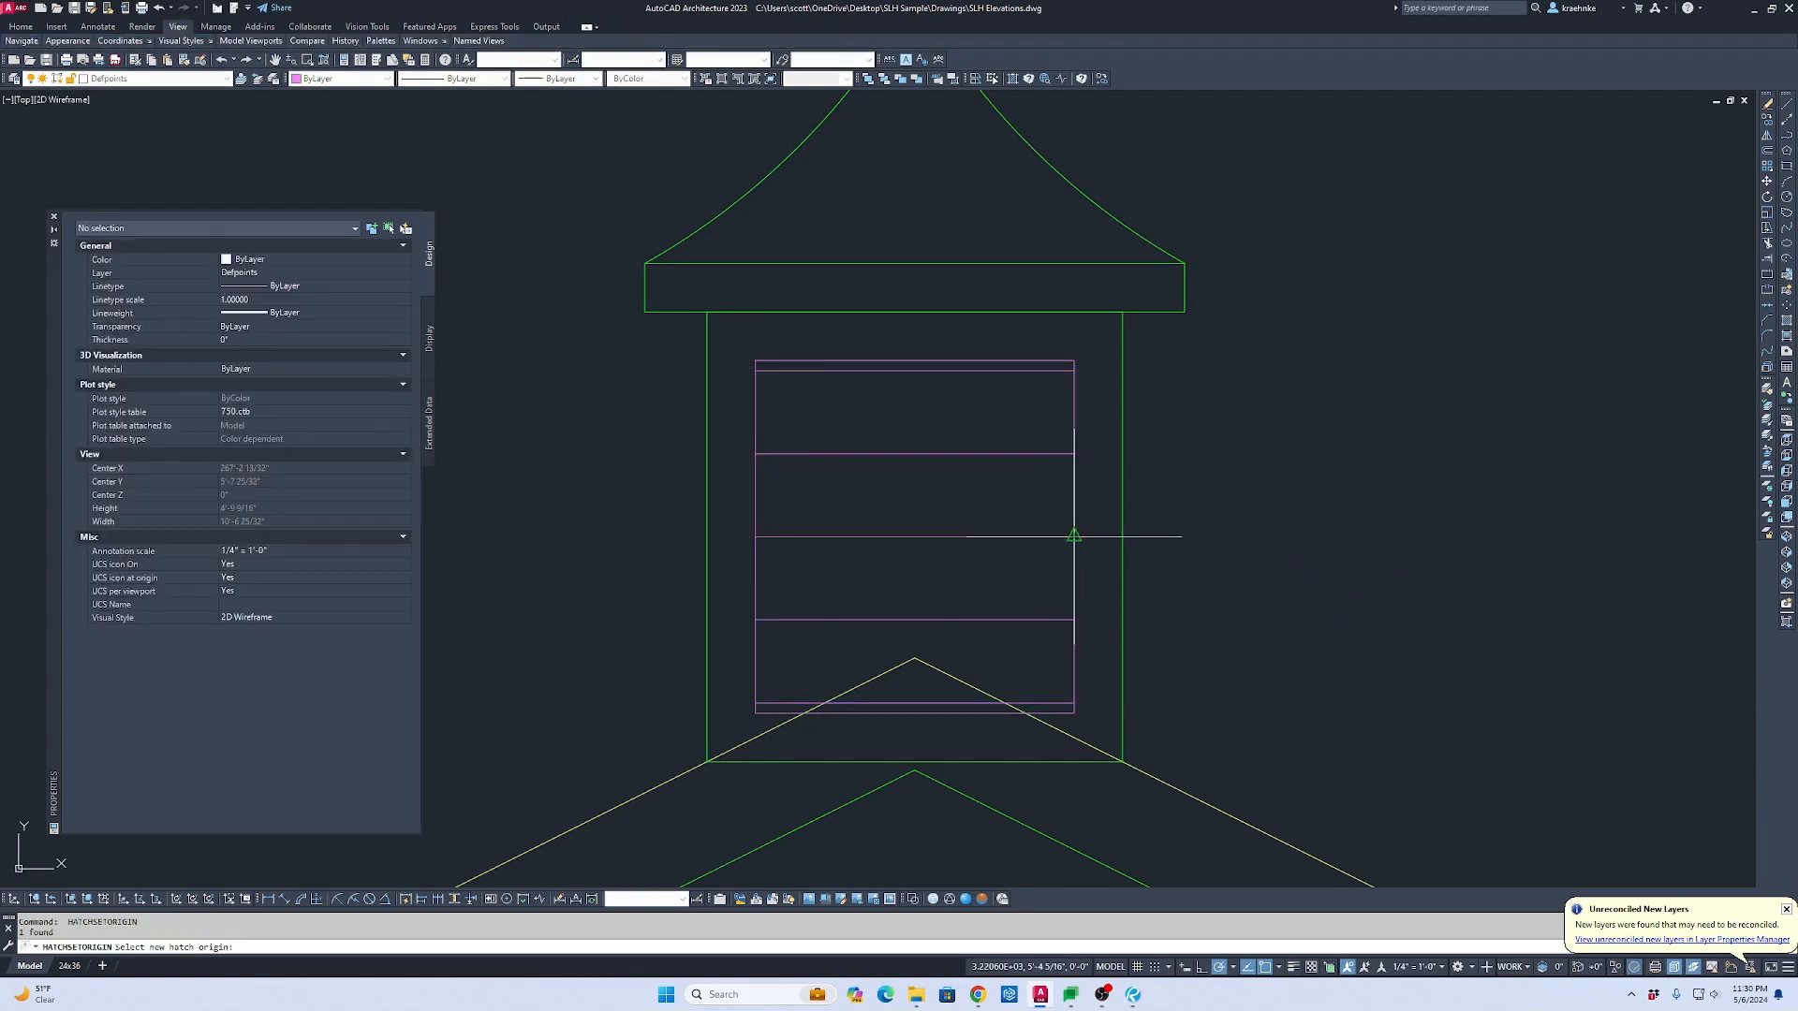
left_click(1073, 515)
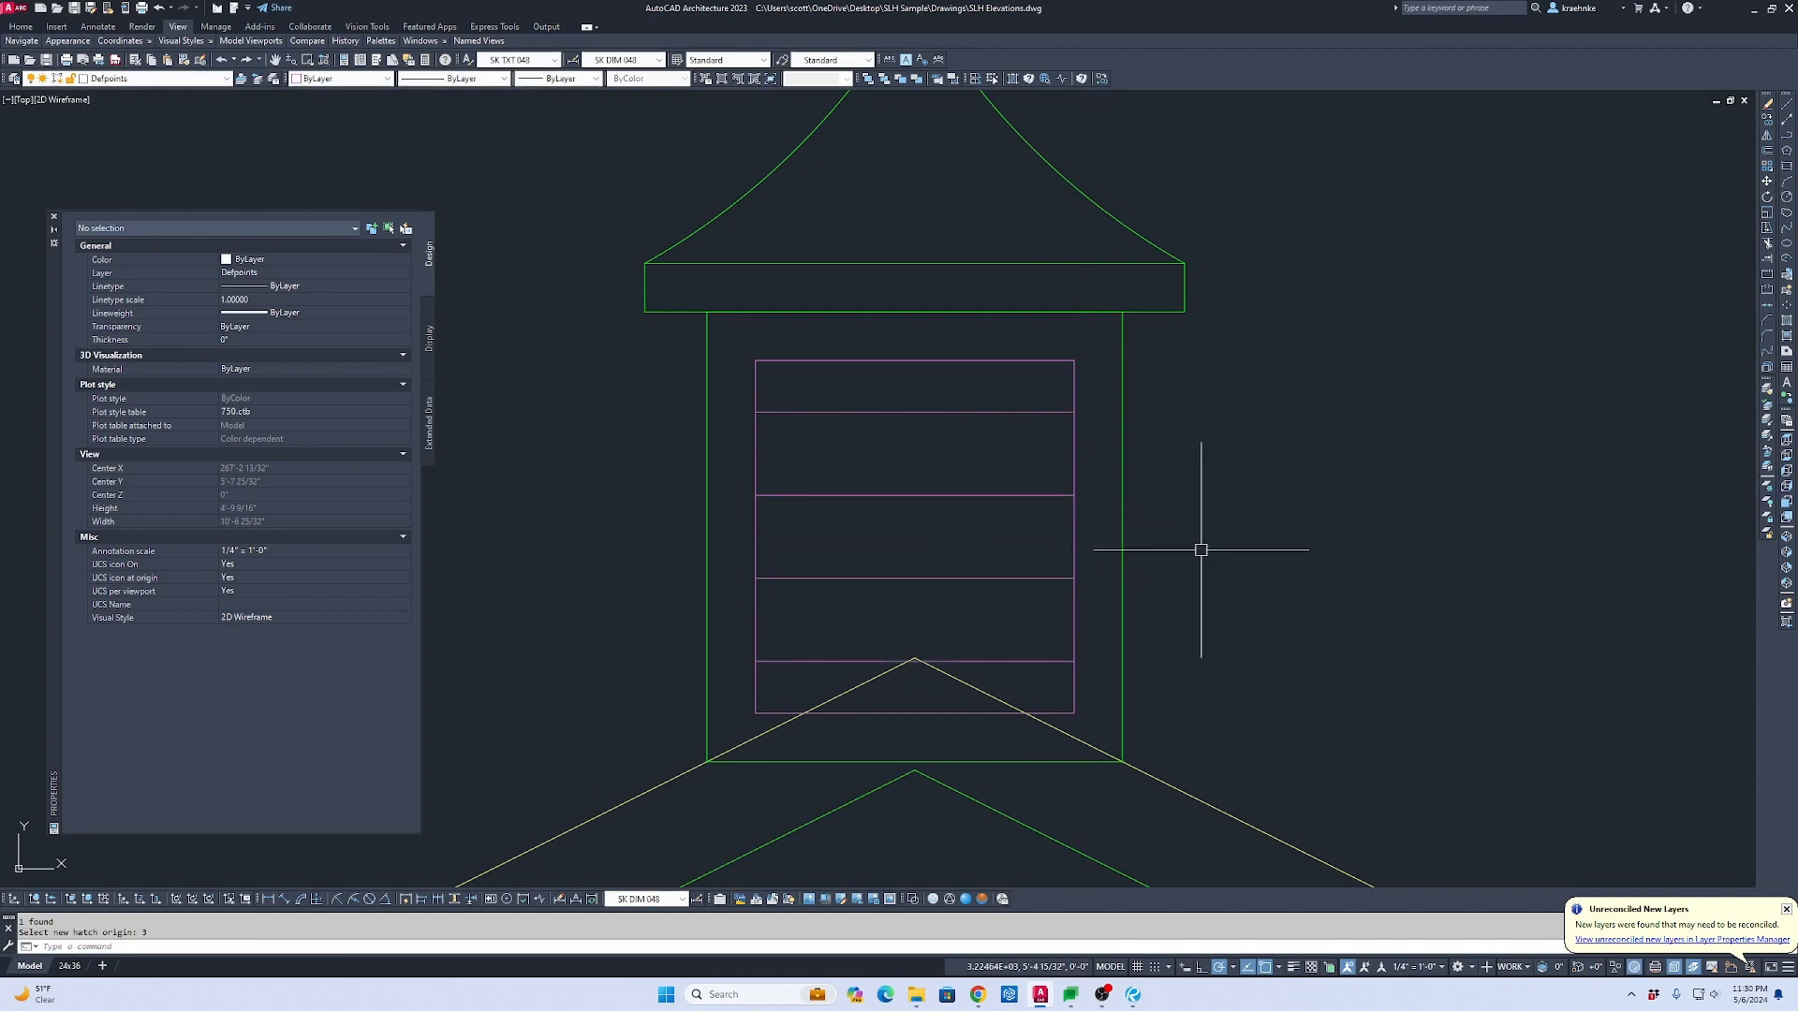
scroll(1110, 553, "down", 4)
key("Escape")
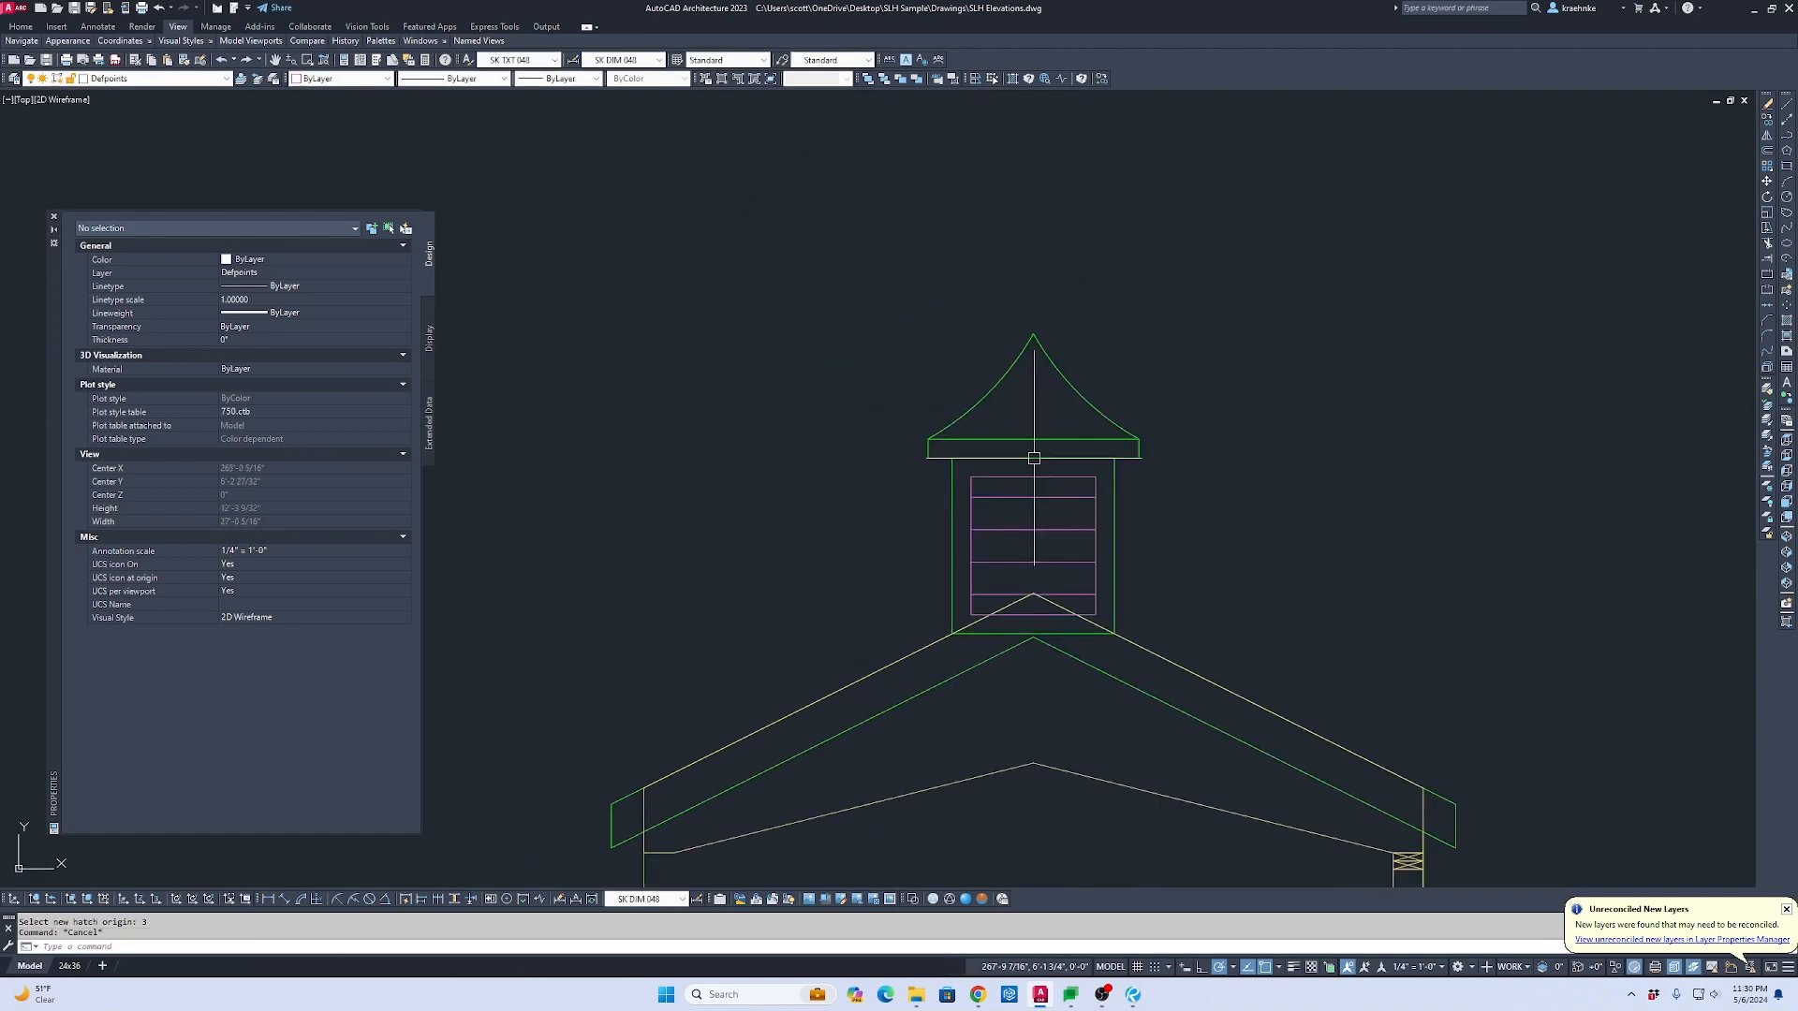
Step: Examine the cupola and its weathervane in the side and pool elevation sketches
left_click(817, 248)
scroll(1218, 638, "down", 4)
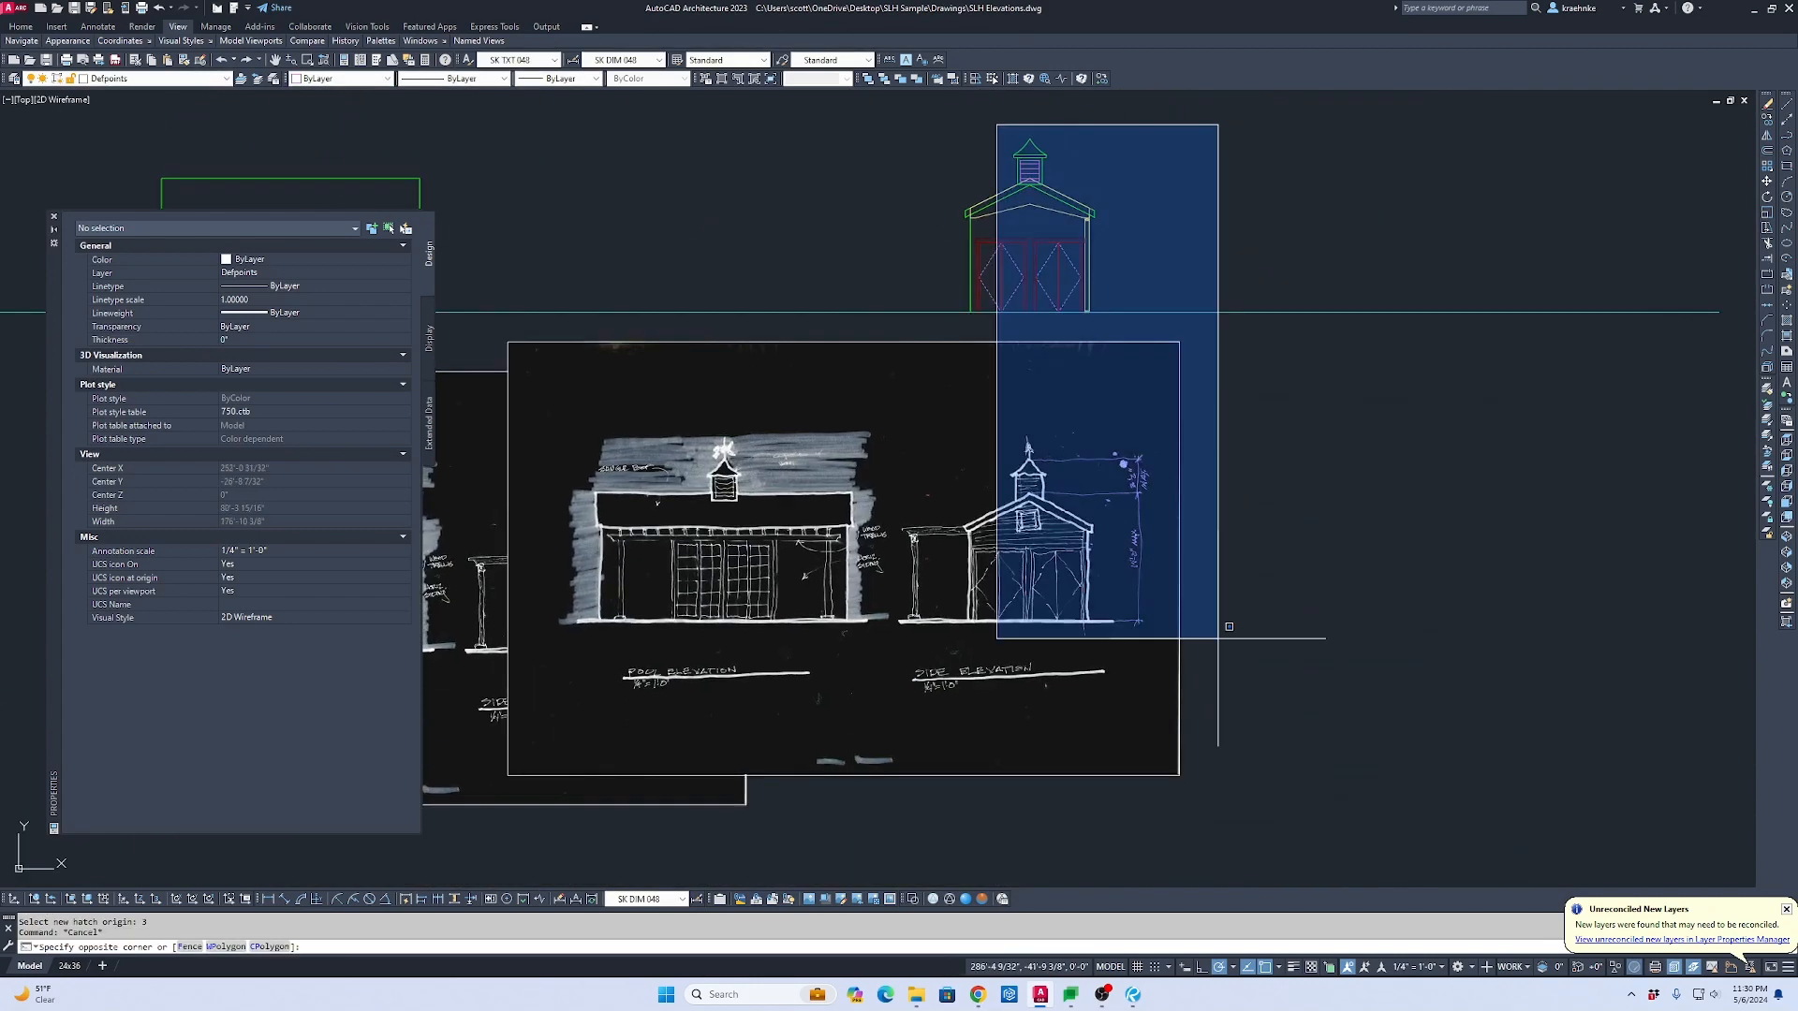
key("Escape")
scroll(1050, 461, "up", 5)
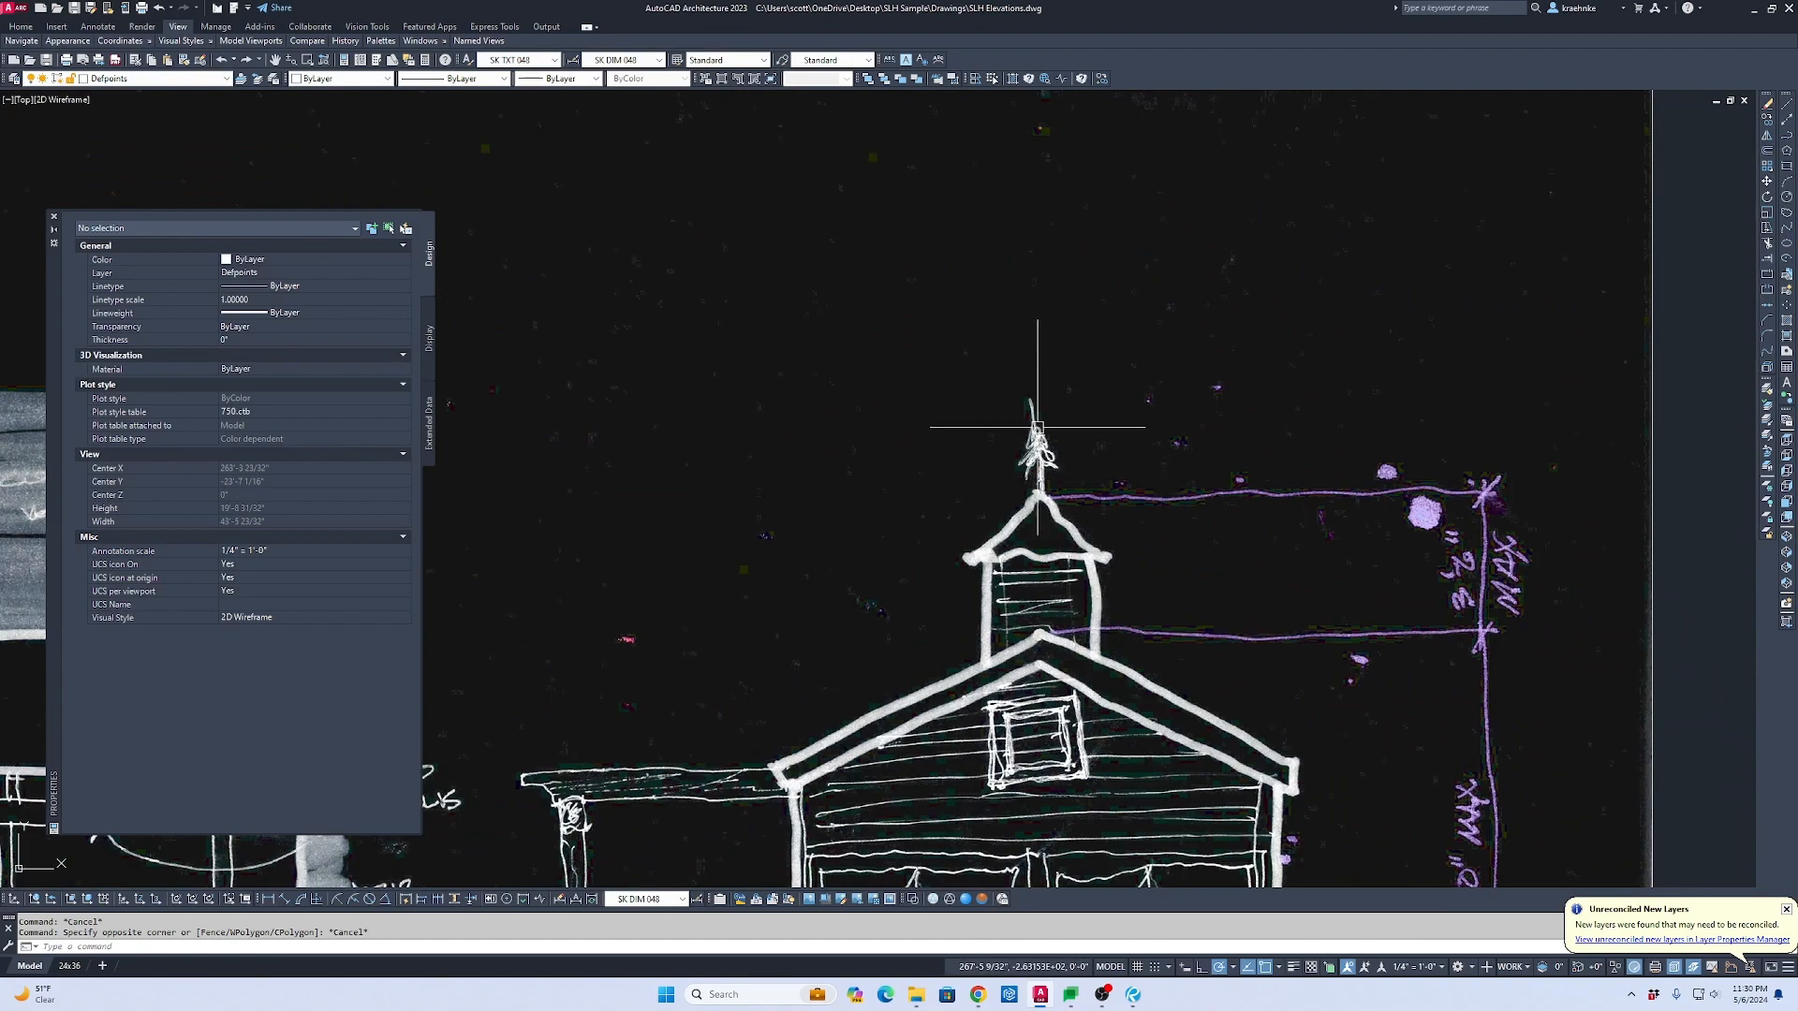
scroll(1039, 435, "down", 4)
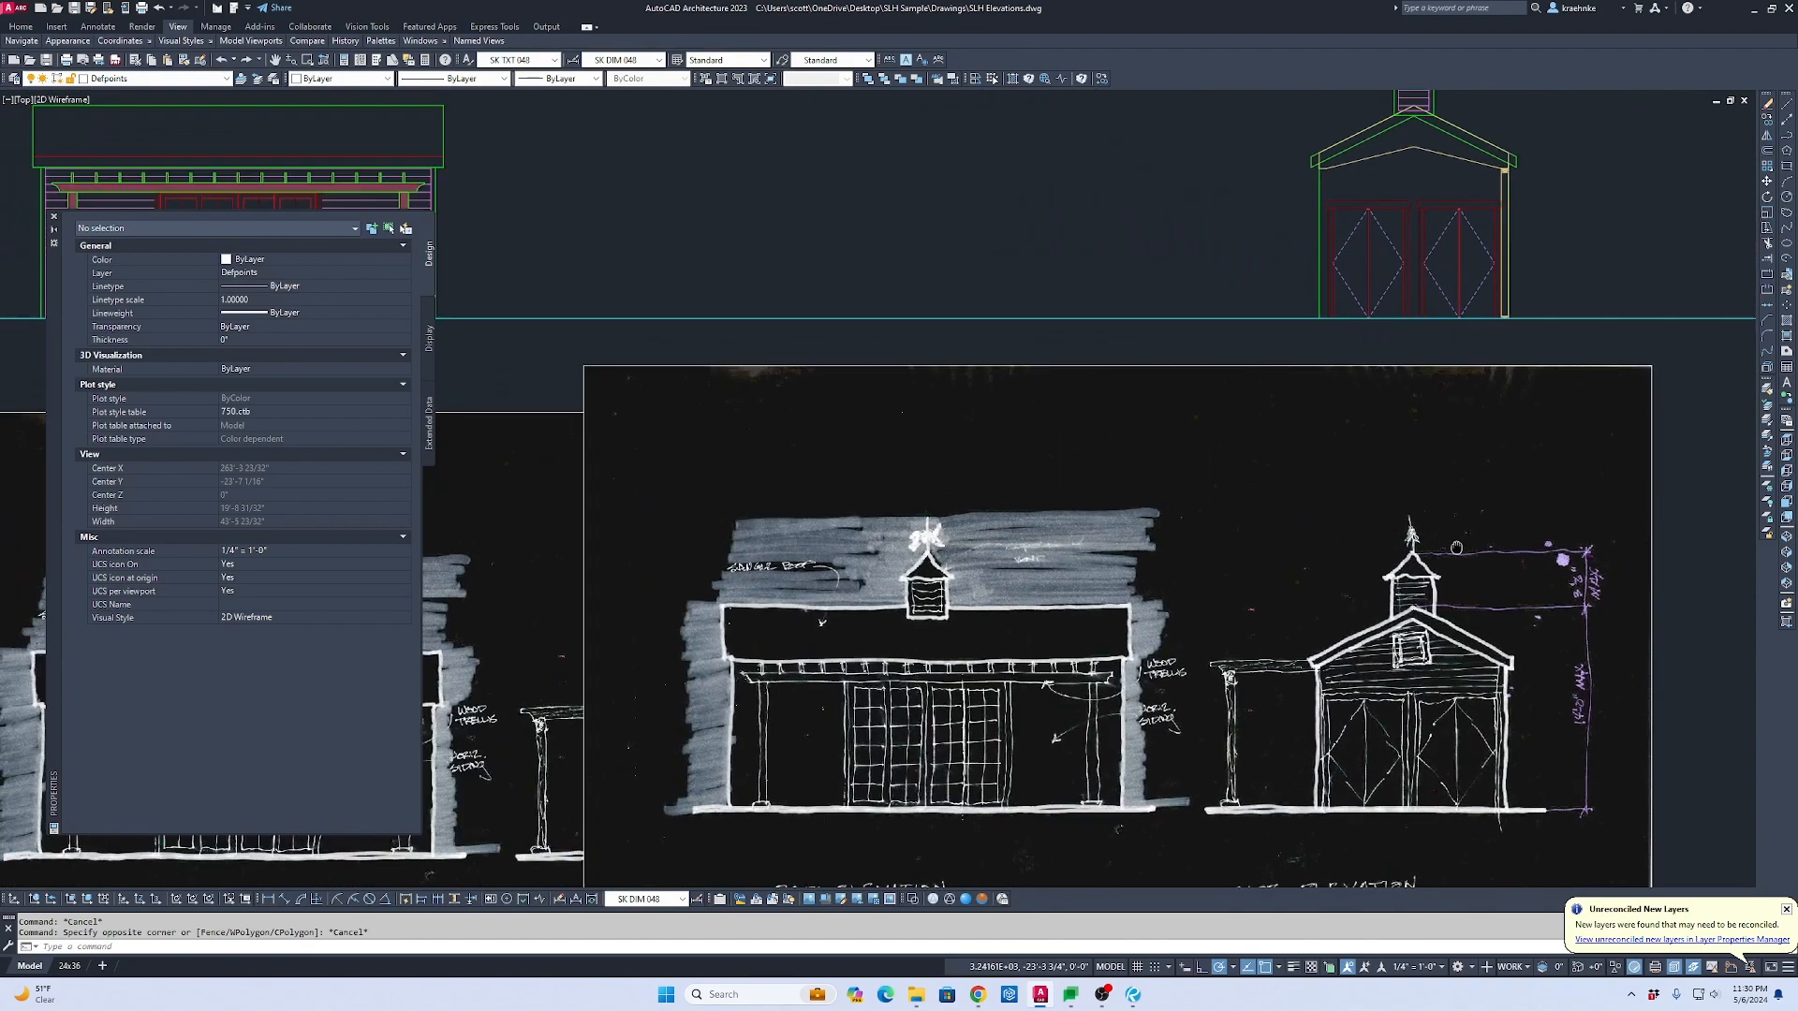
scroll(948, 572, "up", 5)
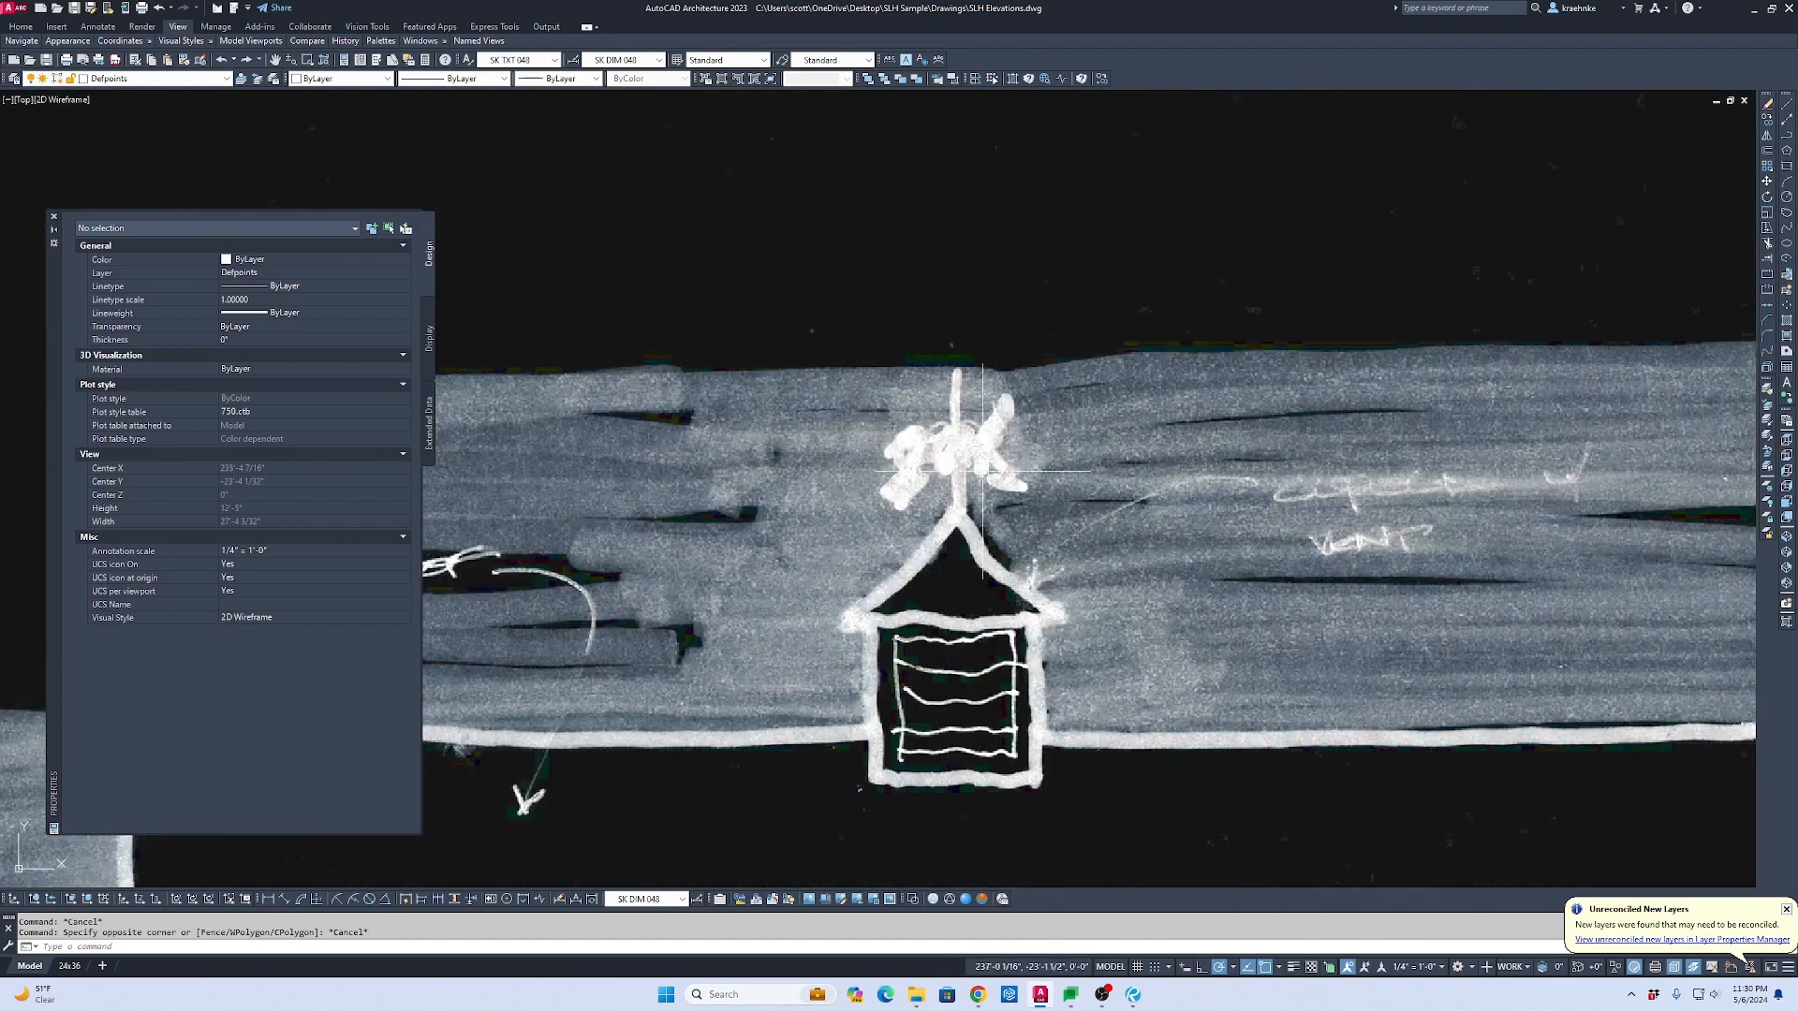
scroll(1123, 478, "down", 3)
middle_click_drag(1272, 368, 959, 634)
middle_click_drag(1195, 349, 1163, 489)
scroll(1197, 423, "up", 2)
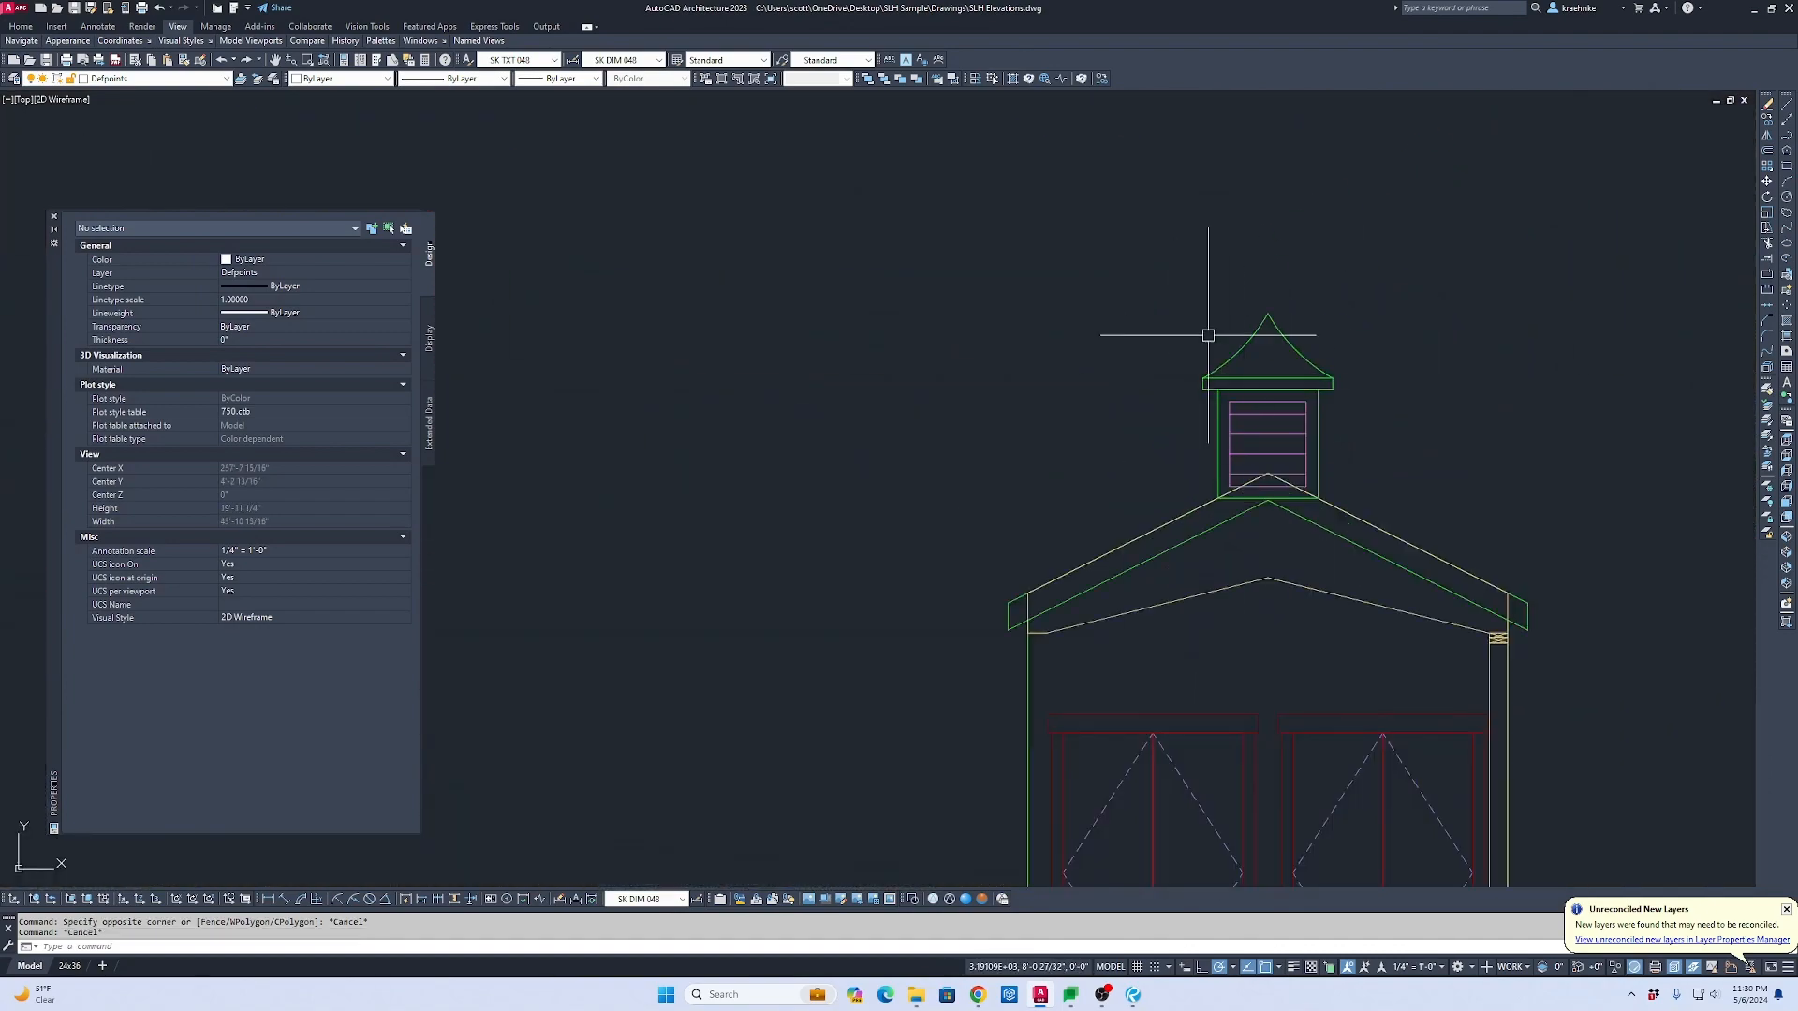
Step: Copy the complete cupola from the side elevation's roof peak to the midpoint of the pool elevation's ridge line
left_click(1155, 253)
left_click(1487, 625)
scroll(1282, 501, "up", 5)
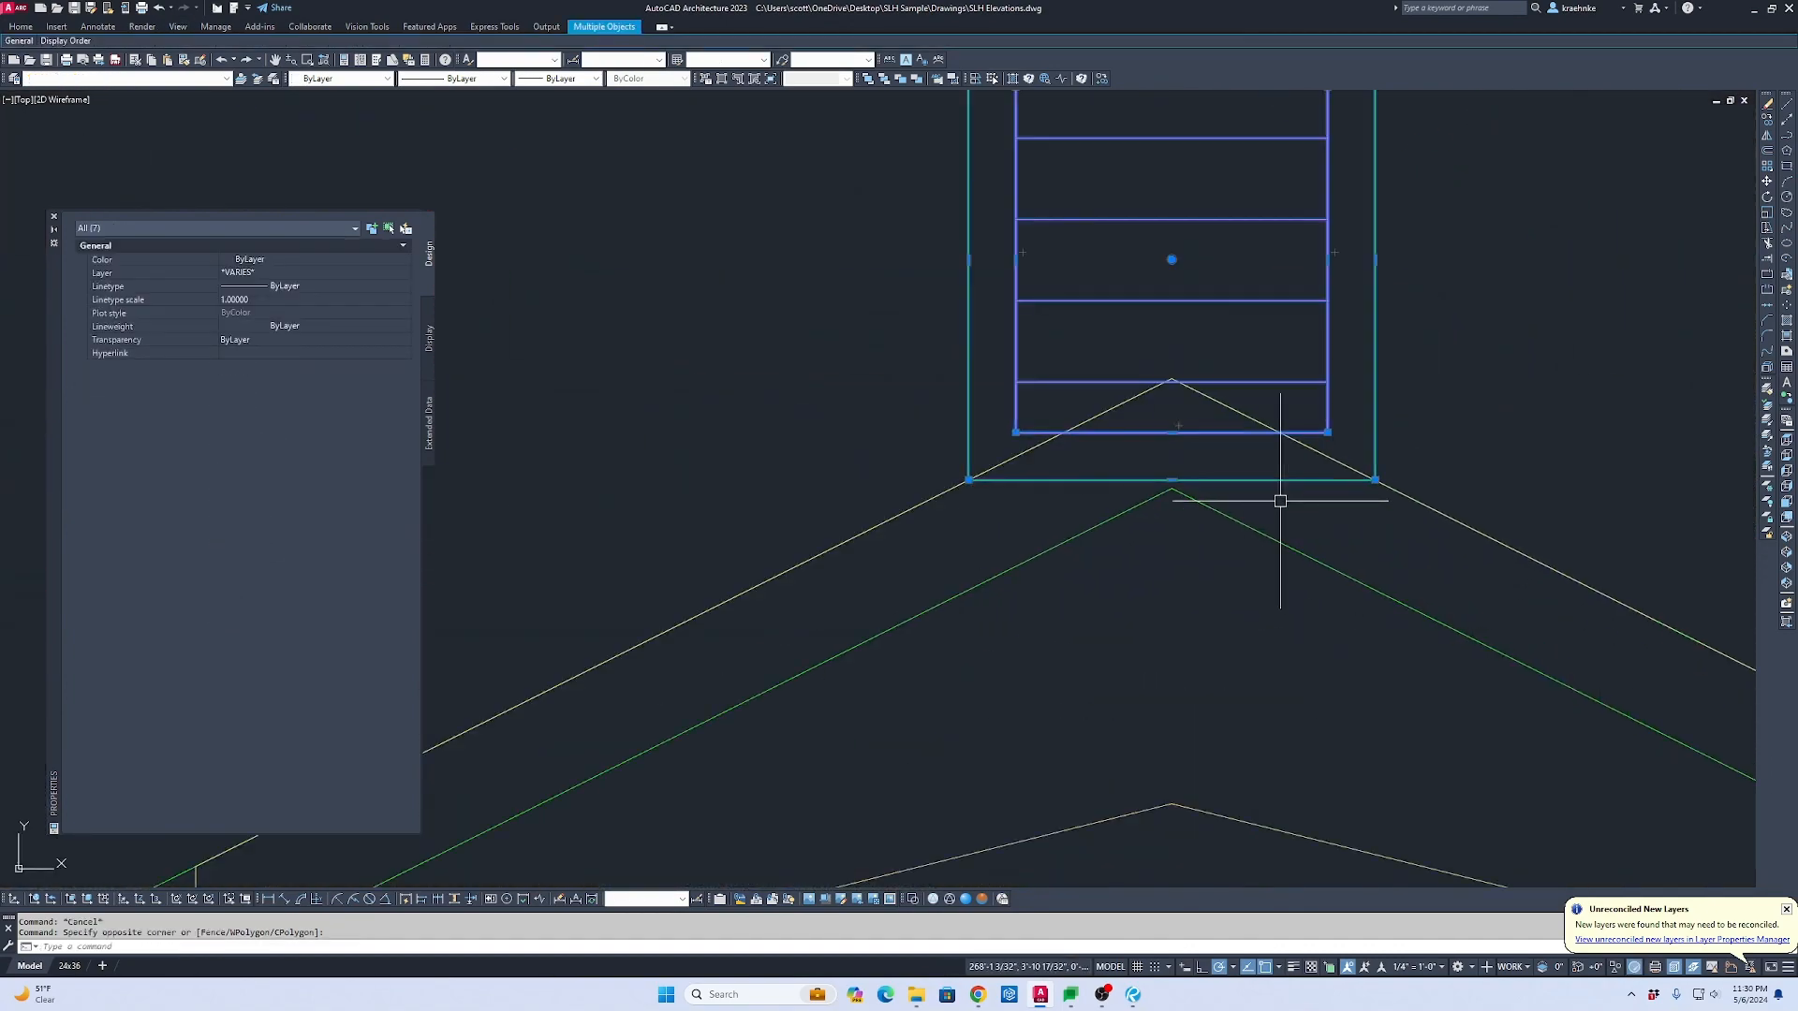
type("c")
key("Return")
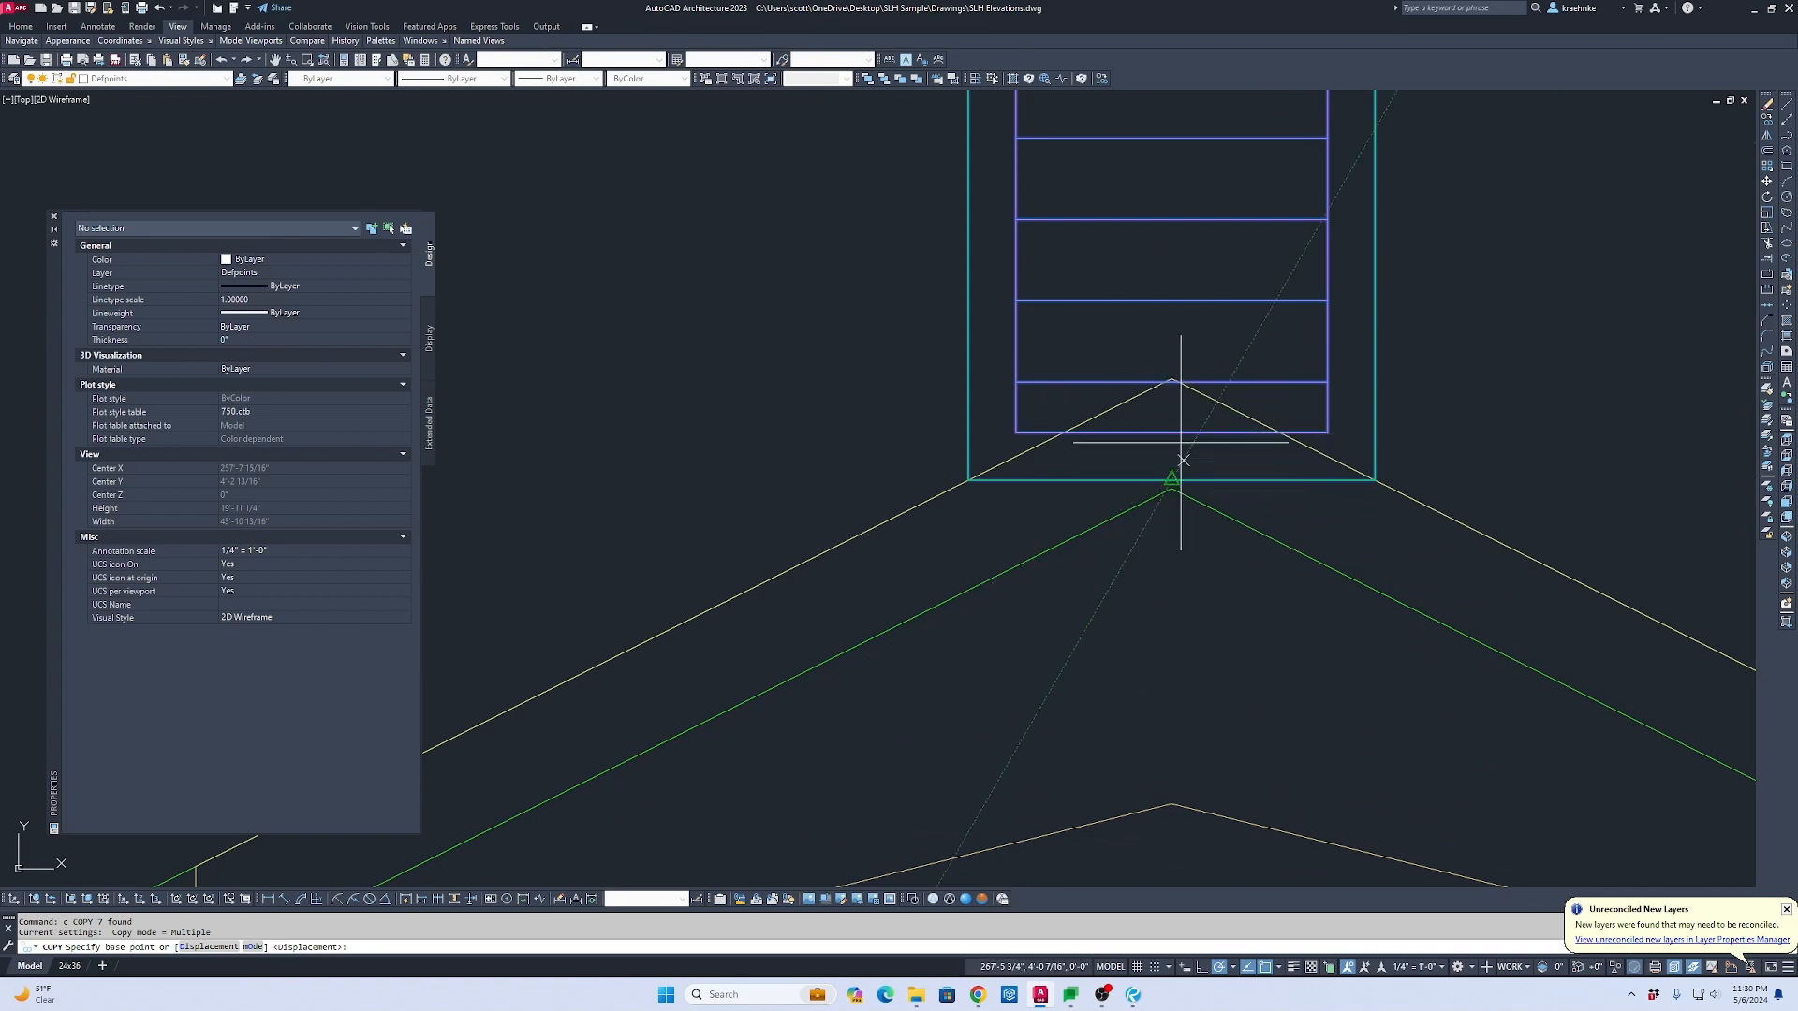
left_click(1171, 377)
scroll(1171, 377, "down", 6)
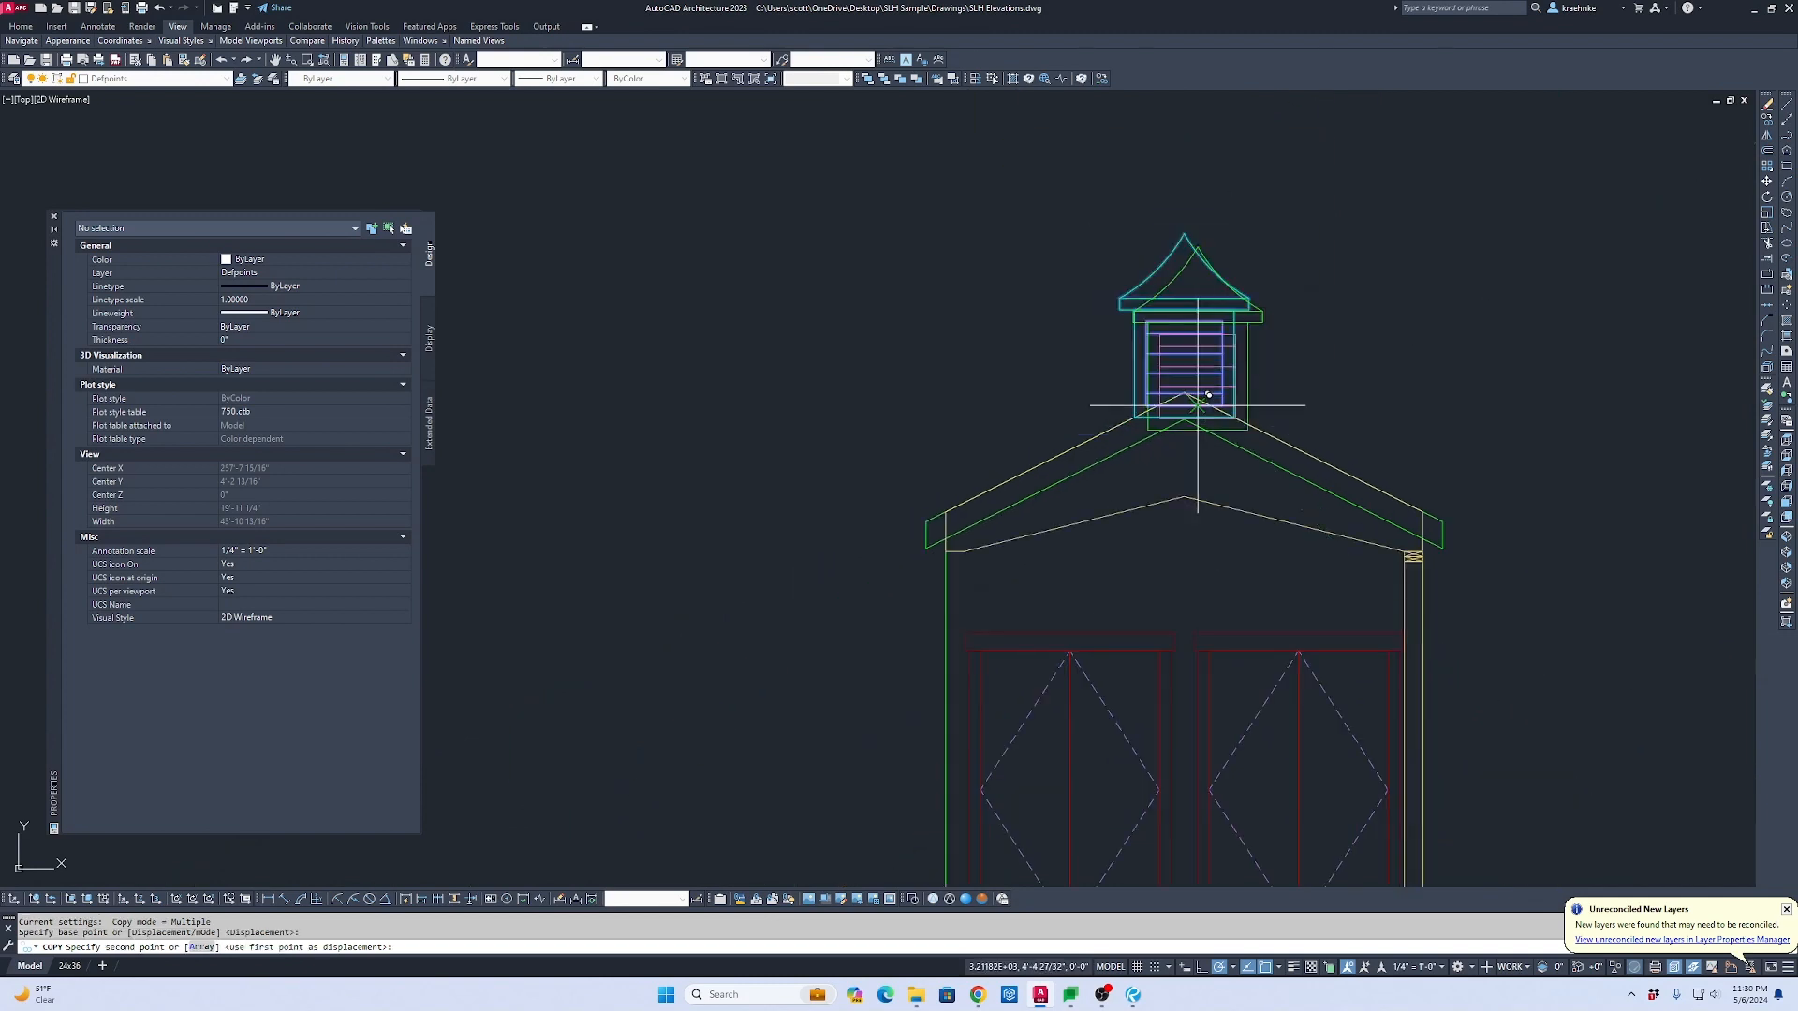
left_click(739, 440)
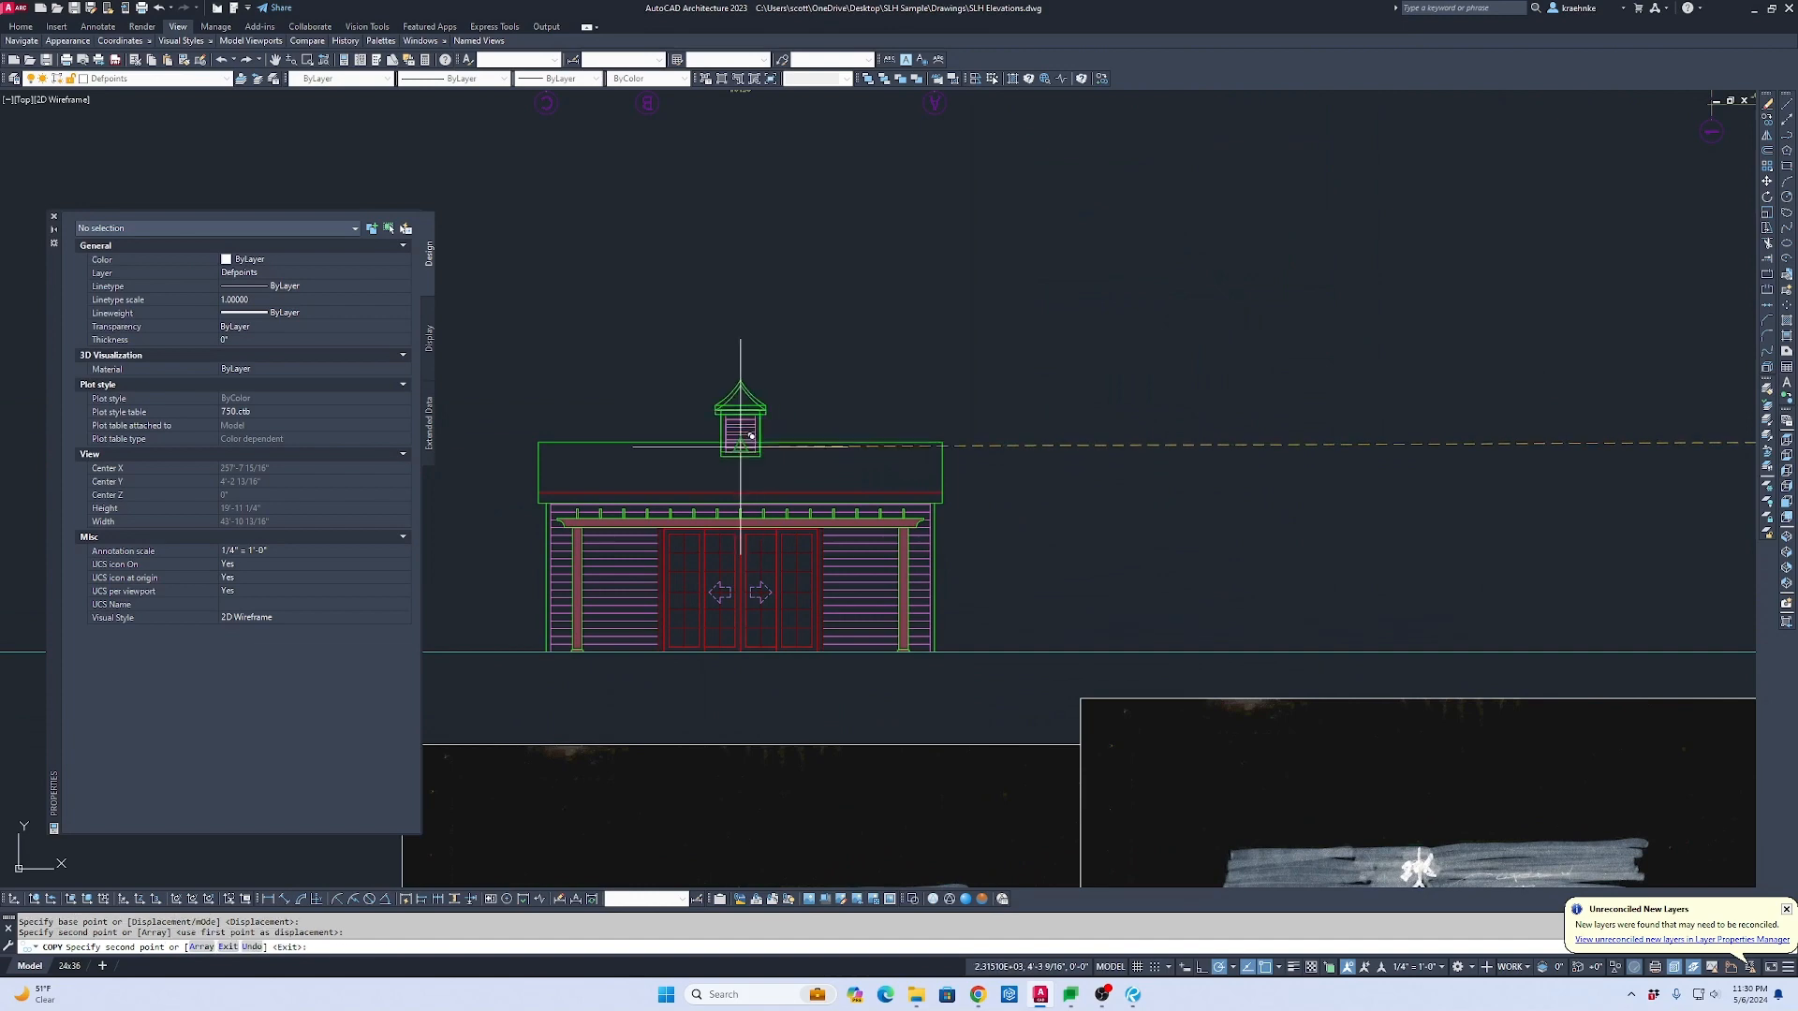
key("Escape")
Step: Trim the pool elevation's ridge line where it crosses the cupola, using the cupola body as the cutting edge
mouse_move(1041, 554)
middle_mouse_down()
mouse_move(1140, 337)
mouse_move(1158, 249)
mouse_move(1184, 462)
middle_mouse_up()
scroll(901, 352, "up", 5)
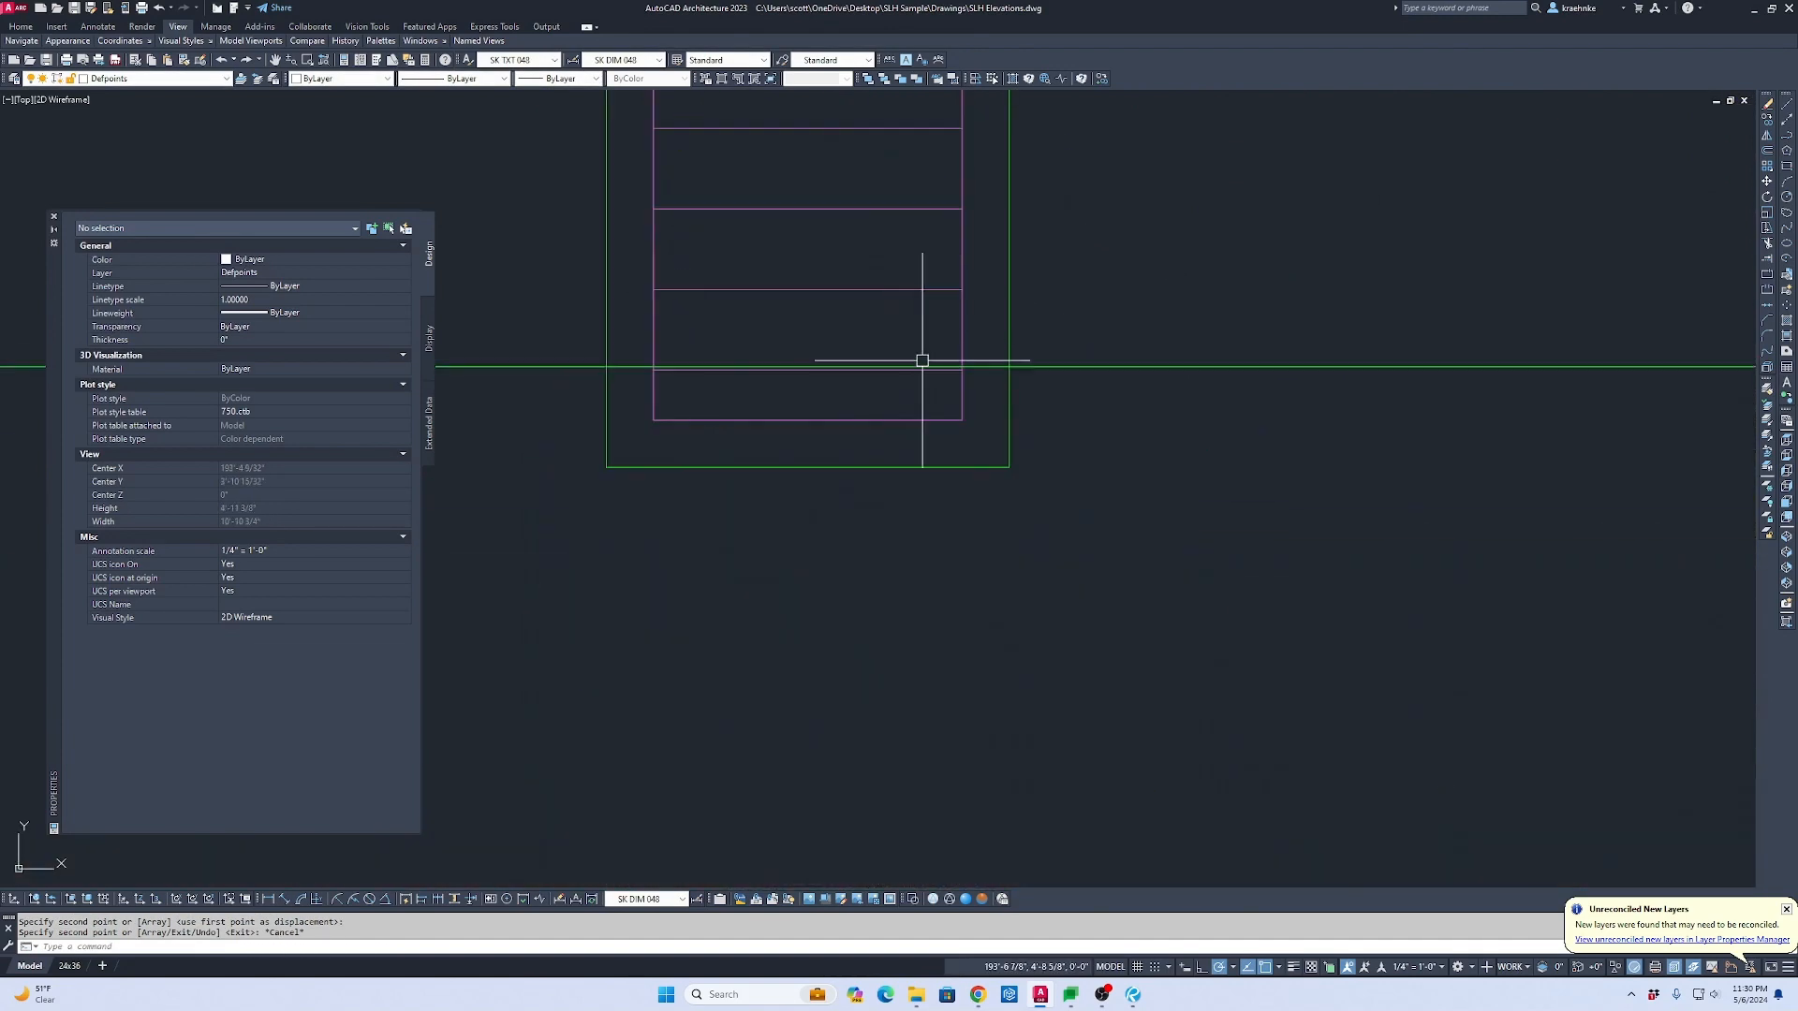
key("Escape")
key("Escape")
type("tr")
key("Return")
left_click(1075, 522)
left_click(1016, 438)
left_click(1011, 424)
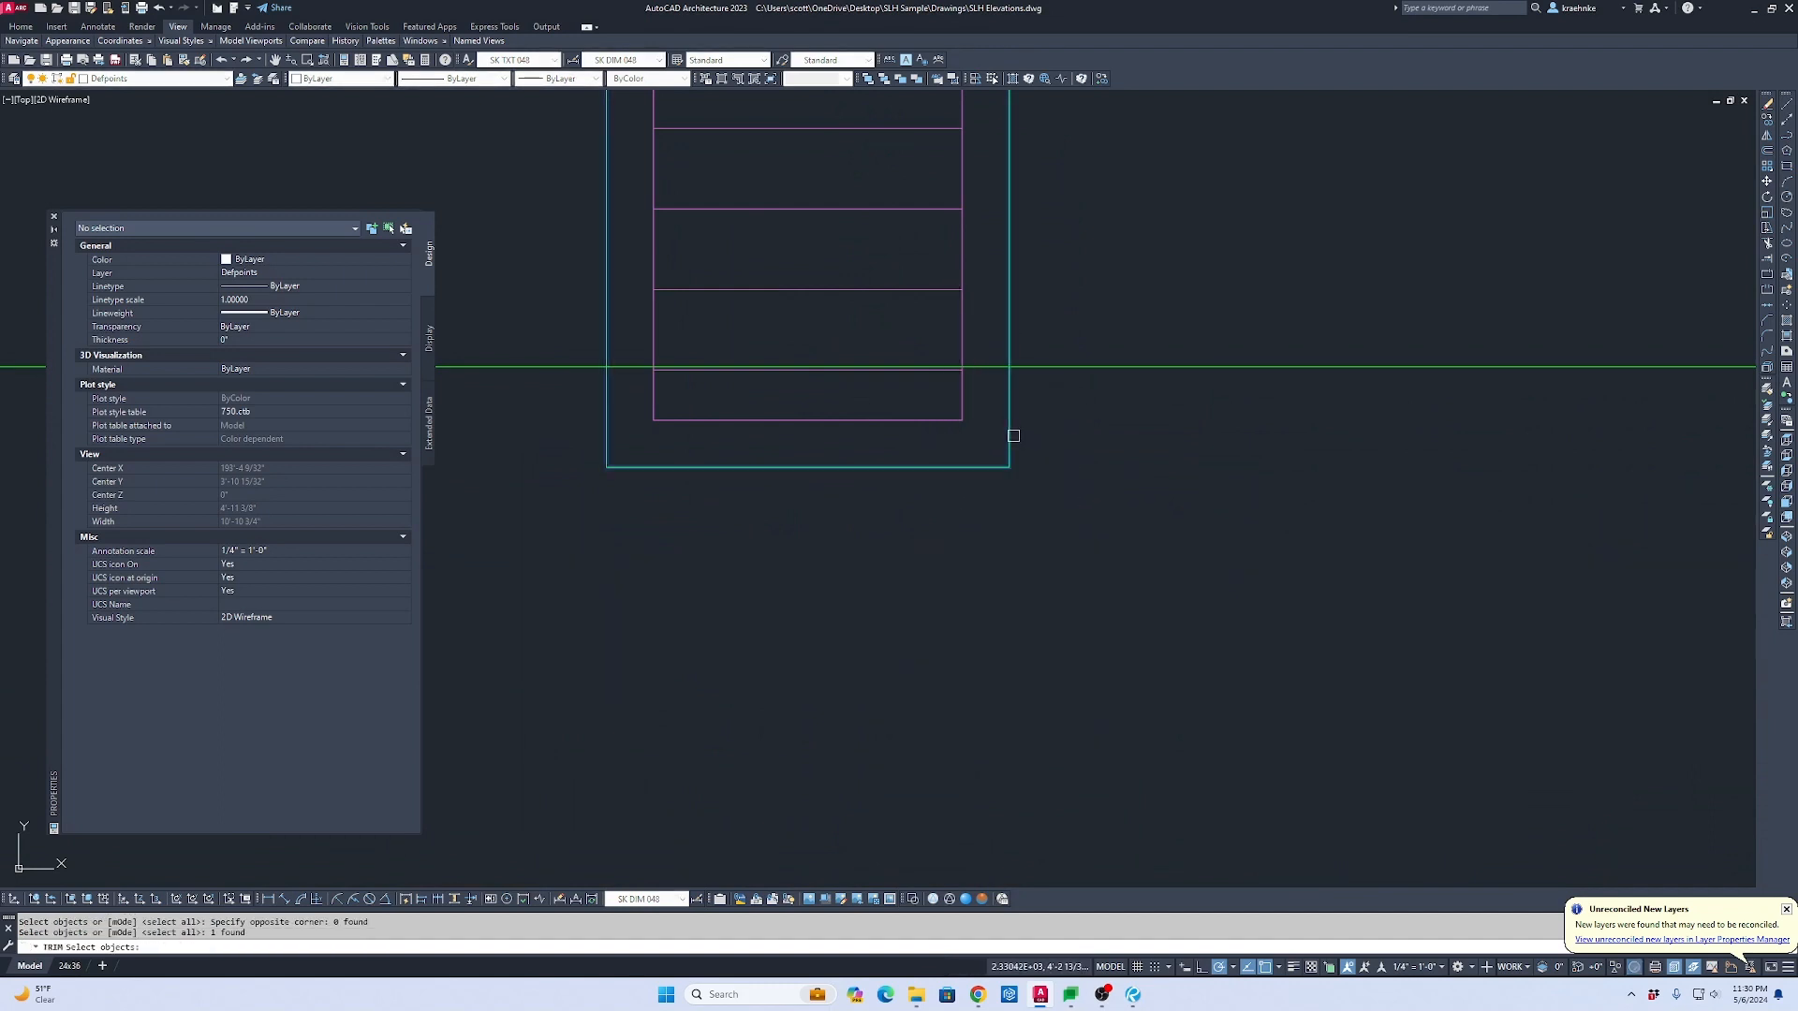
key("Return")
scroll(1074, 418, "down", 3)
key("Escape")
scroll(1155, 450, "down", 1)
middle_click_drag(1155, 449, 37, 454)
middle_click_drag(1742, 449, 765, 426)
scroll(765, 426, "up", 1)
scroll(765, 426, "up", 4)
type("tr")
key("Return")
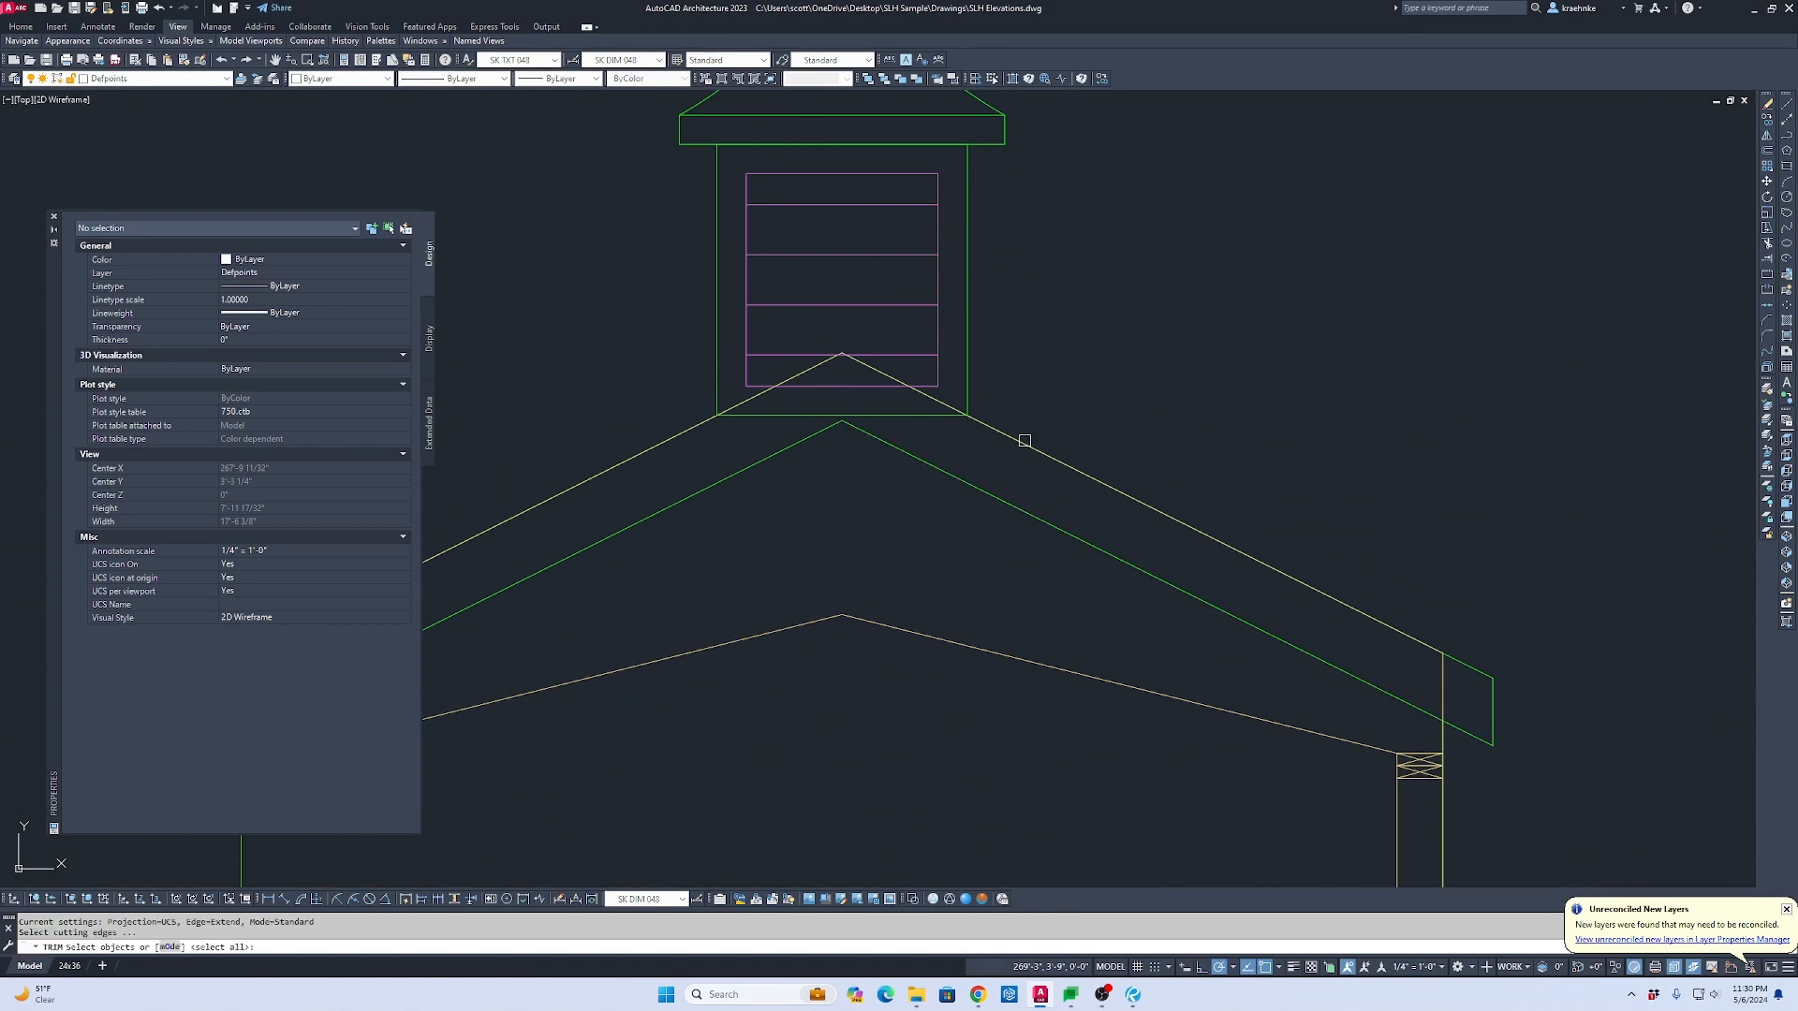
left_click(1023, 440)
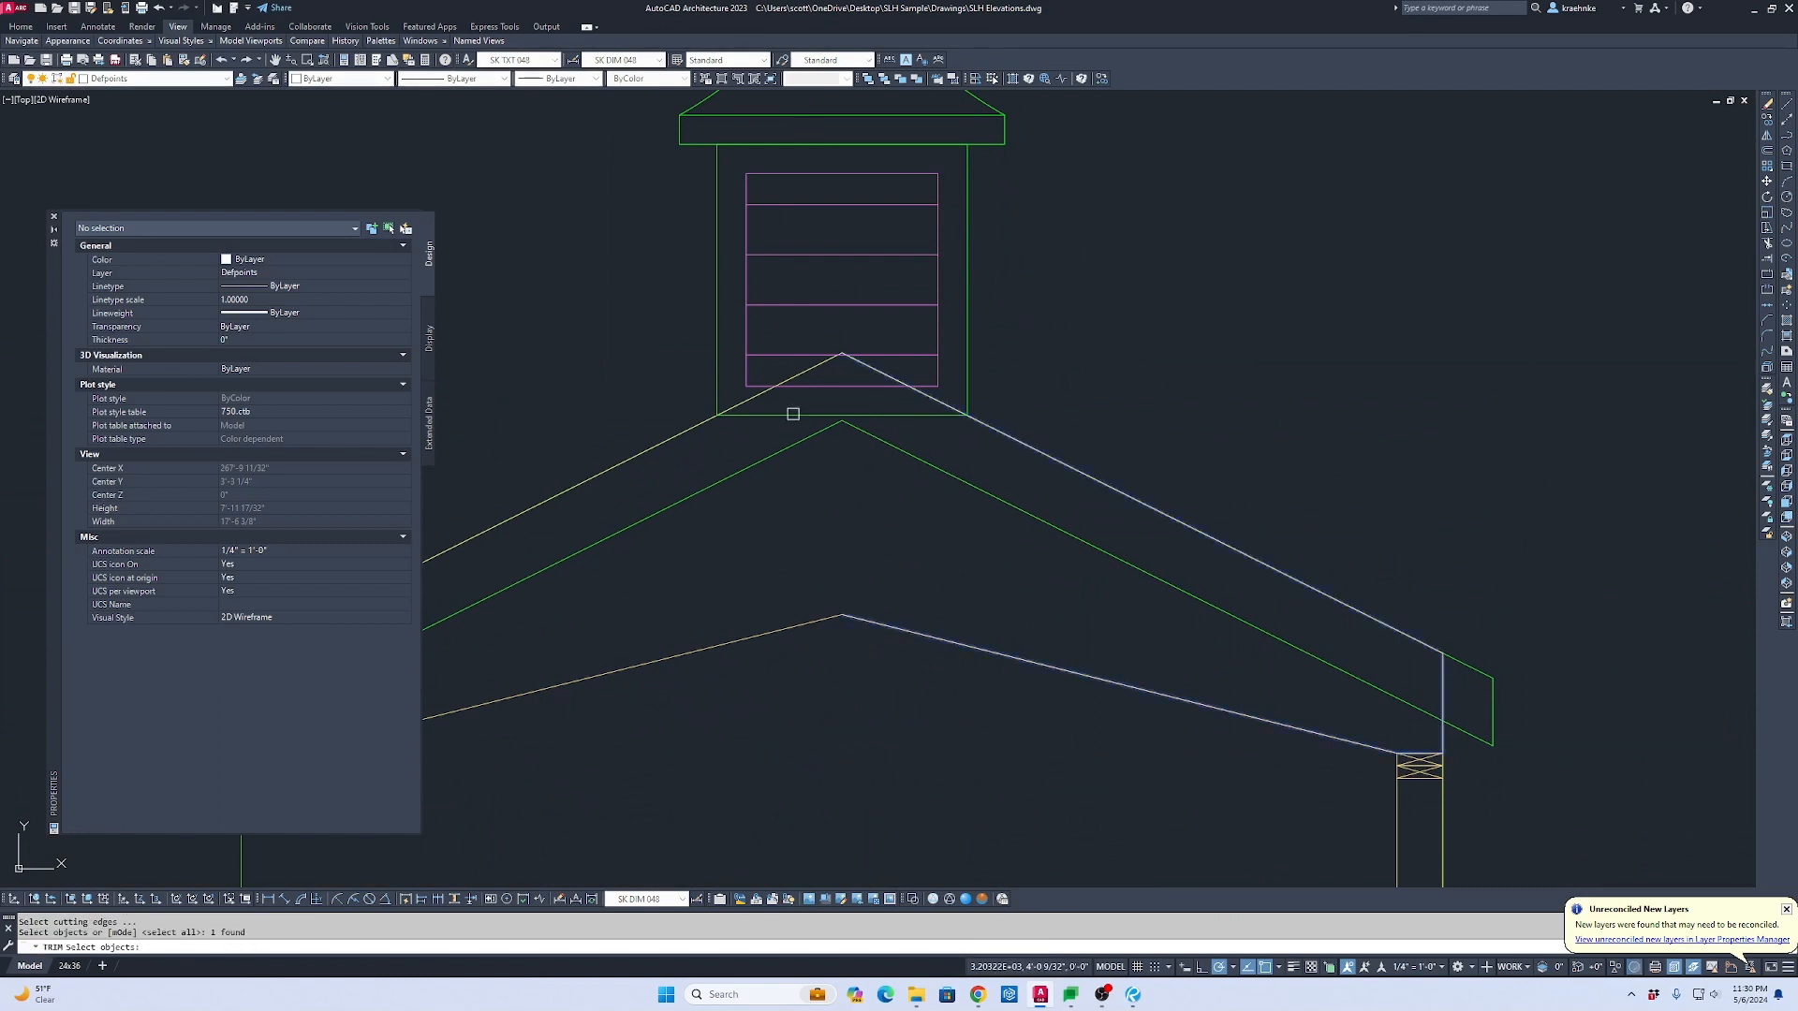
scroll(811, 415, "up", 2)
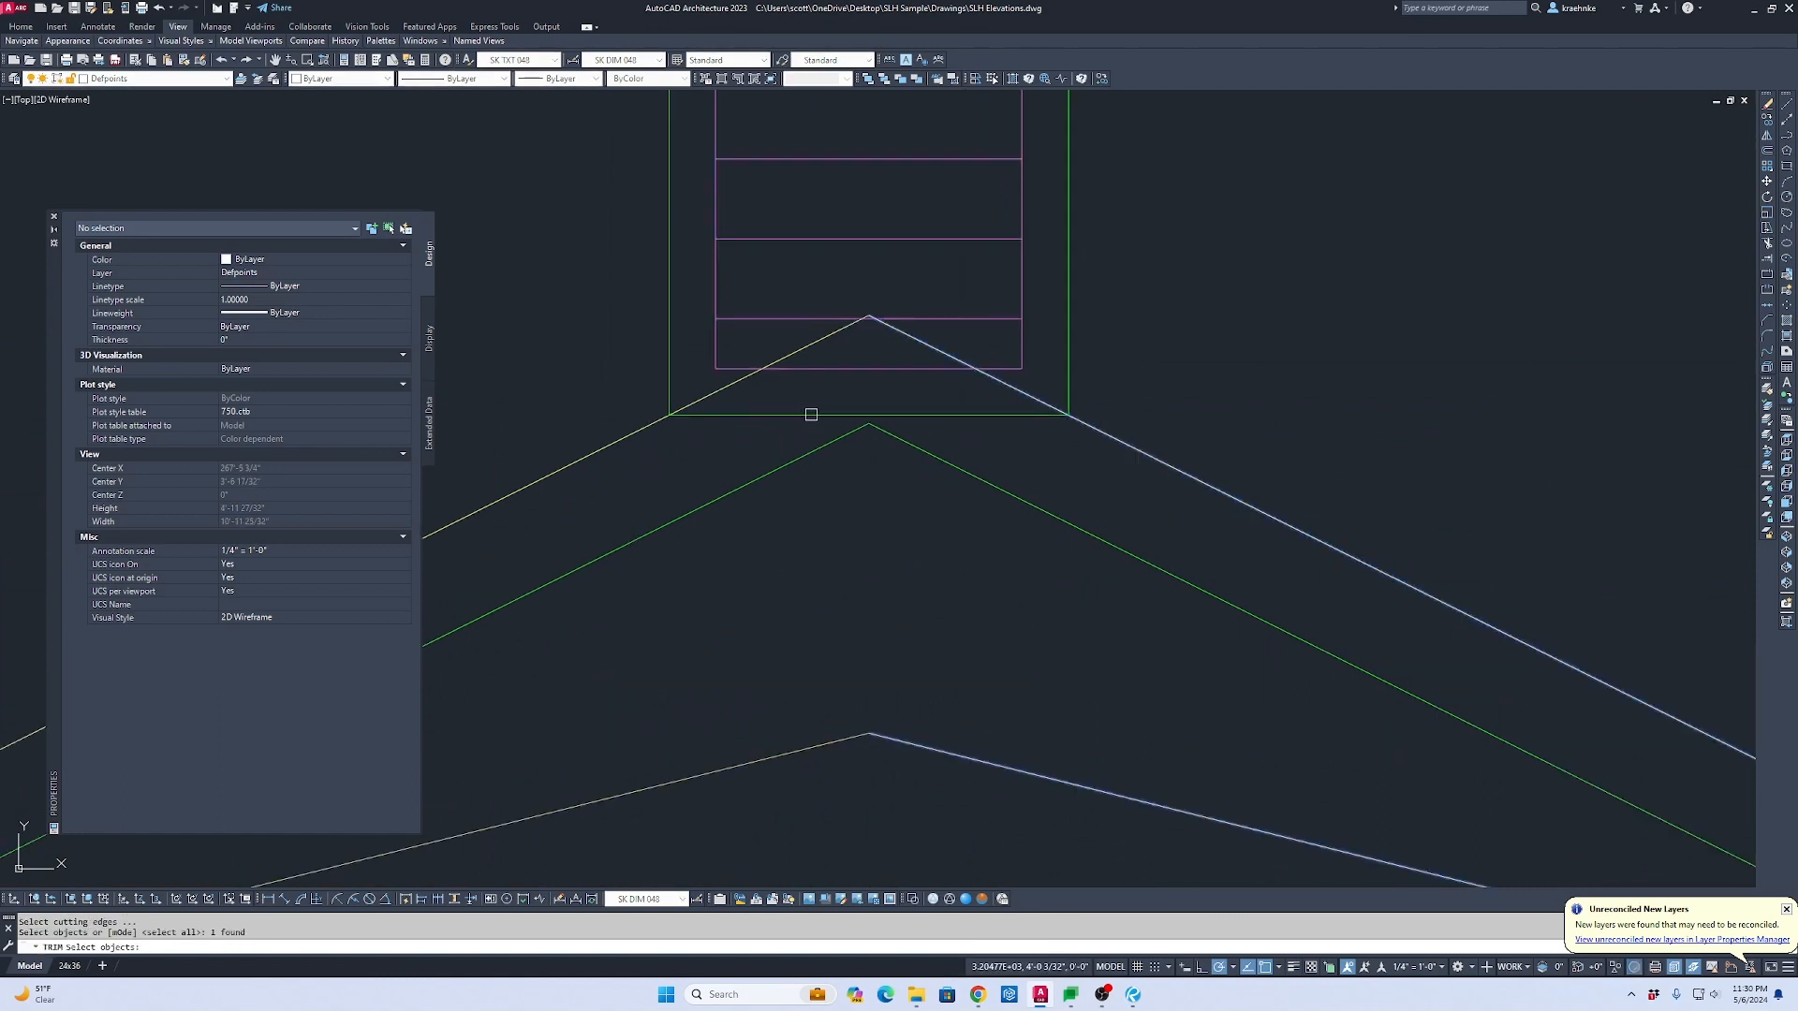
left_click(811, 415)
key("Return")
key("Escape")
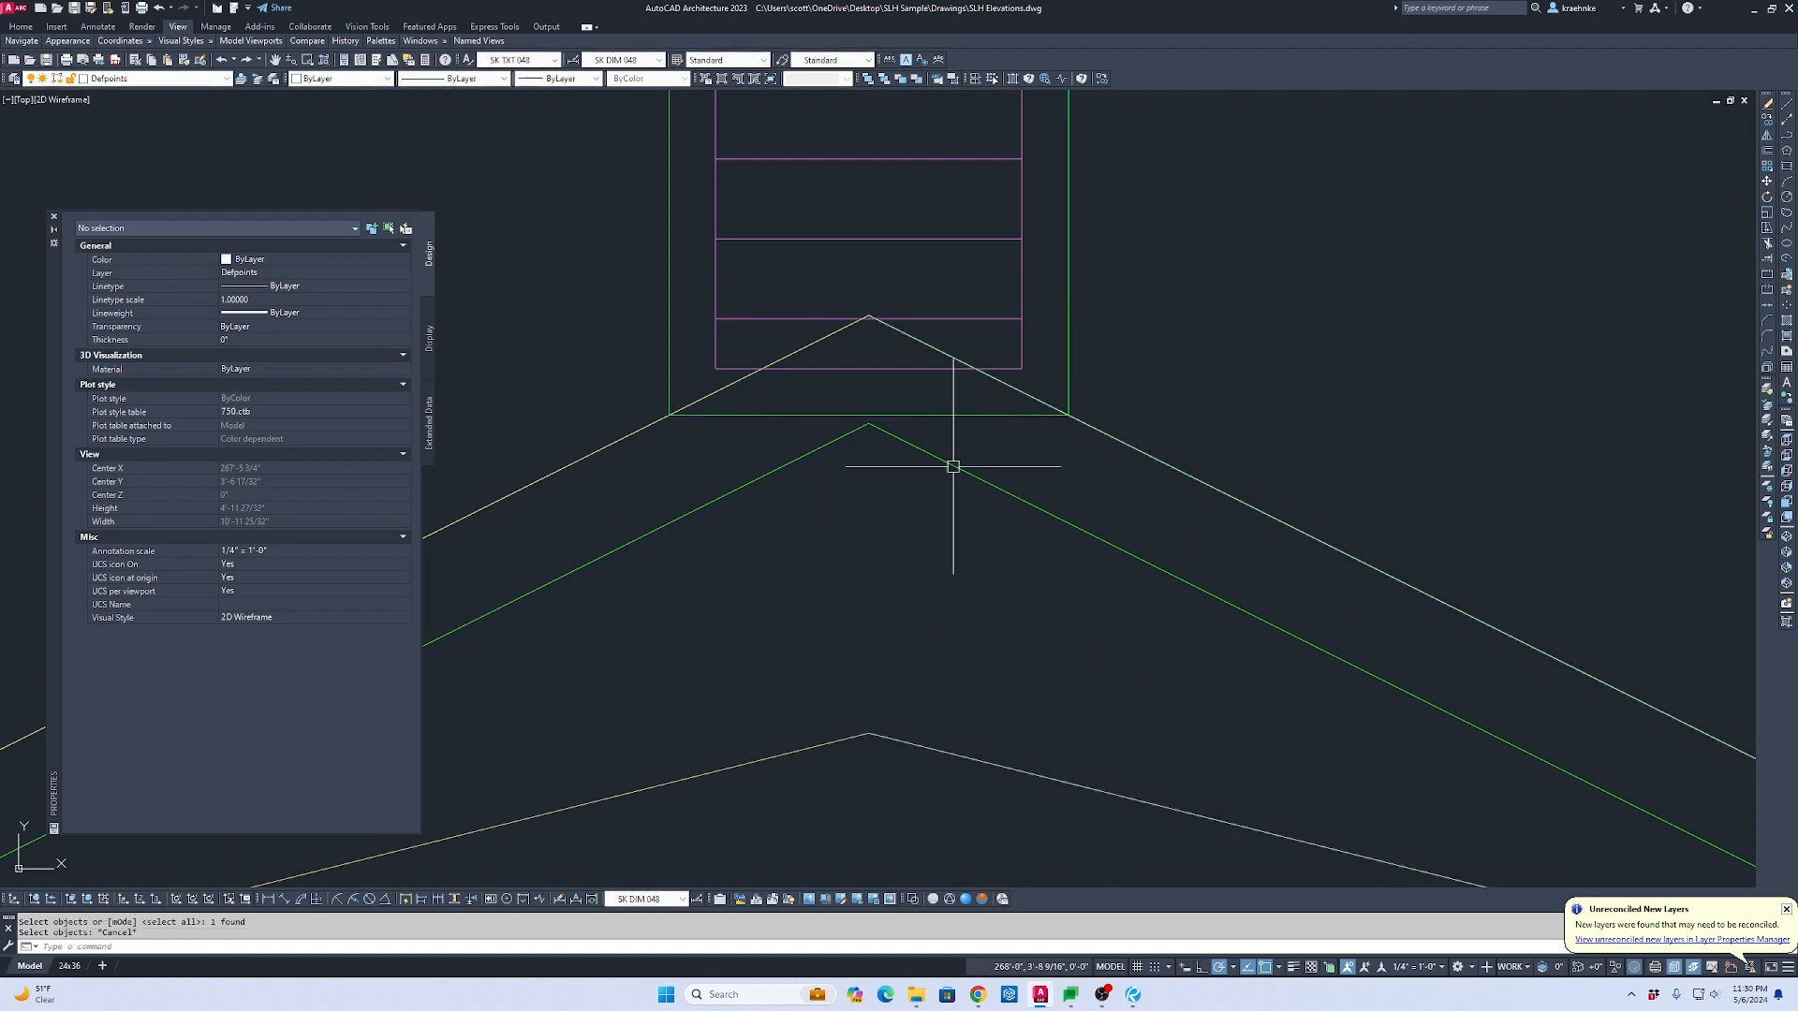
Step: Freeze the layouts layer that holds the tan section outline on the side elevation
left_click(156, 80)
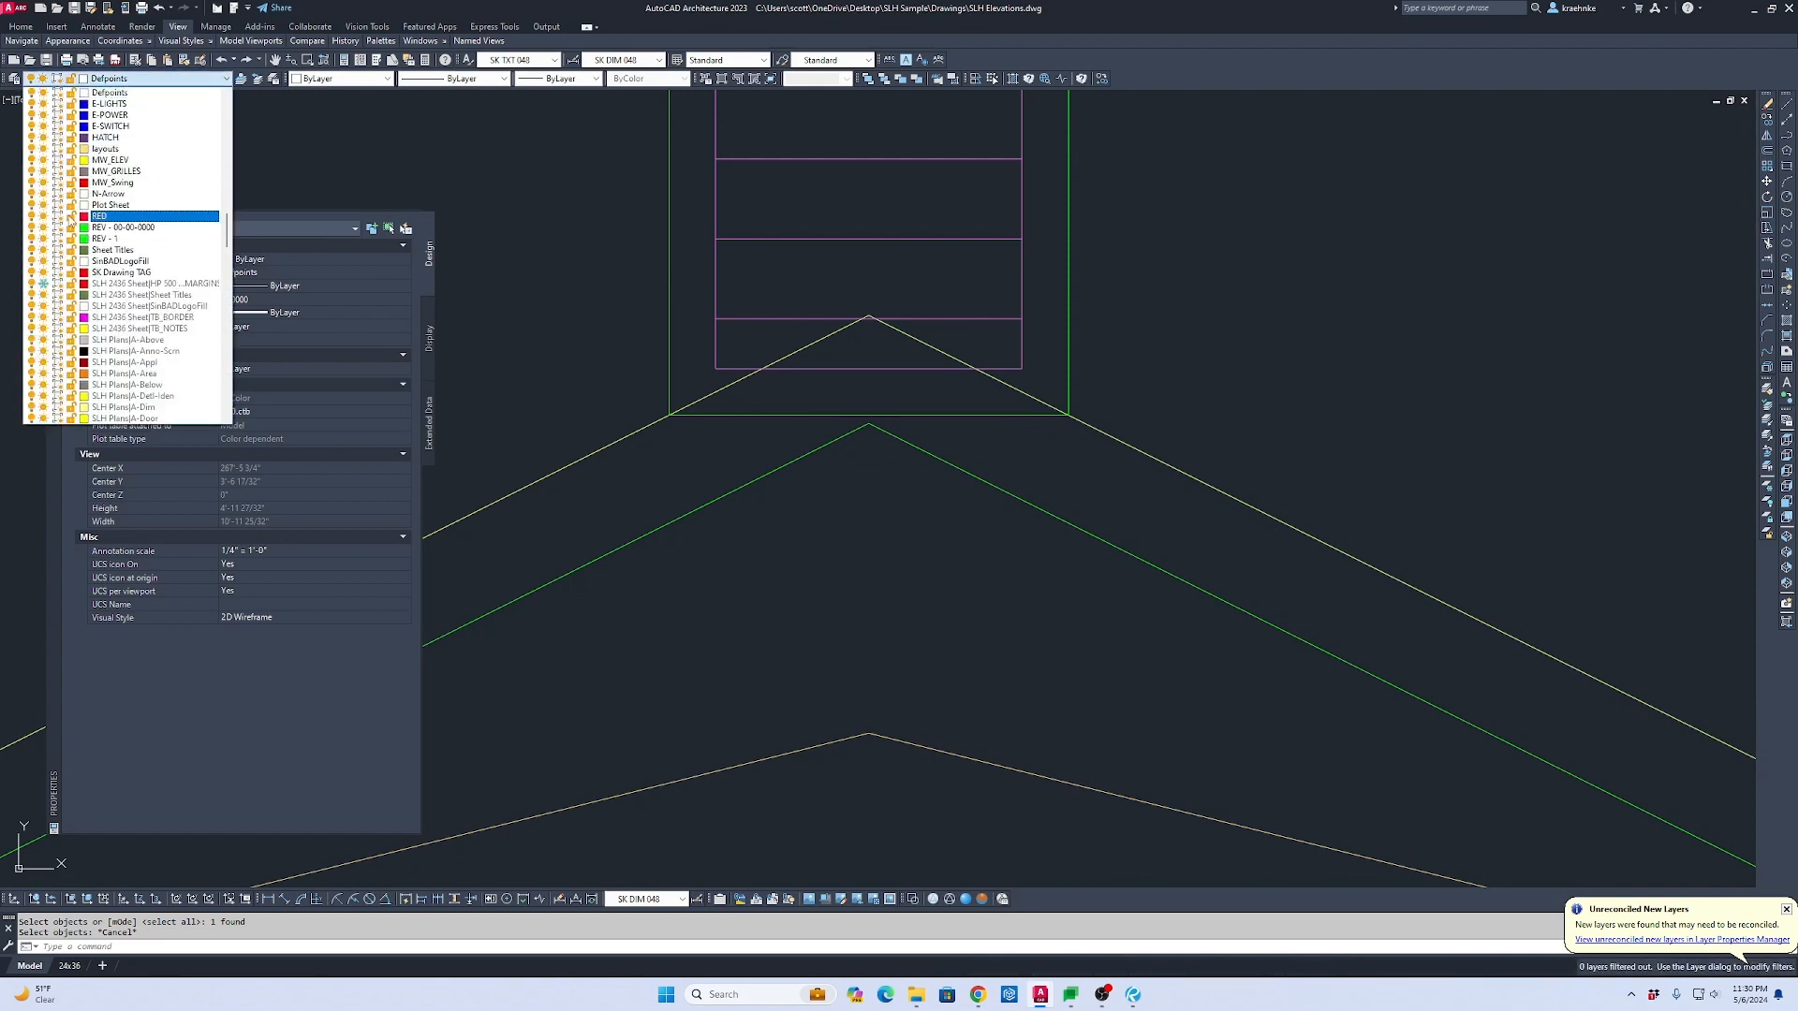
scroll(90, 226, "down", 5)
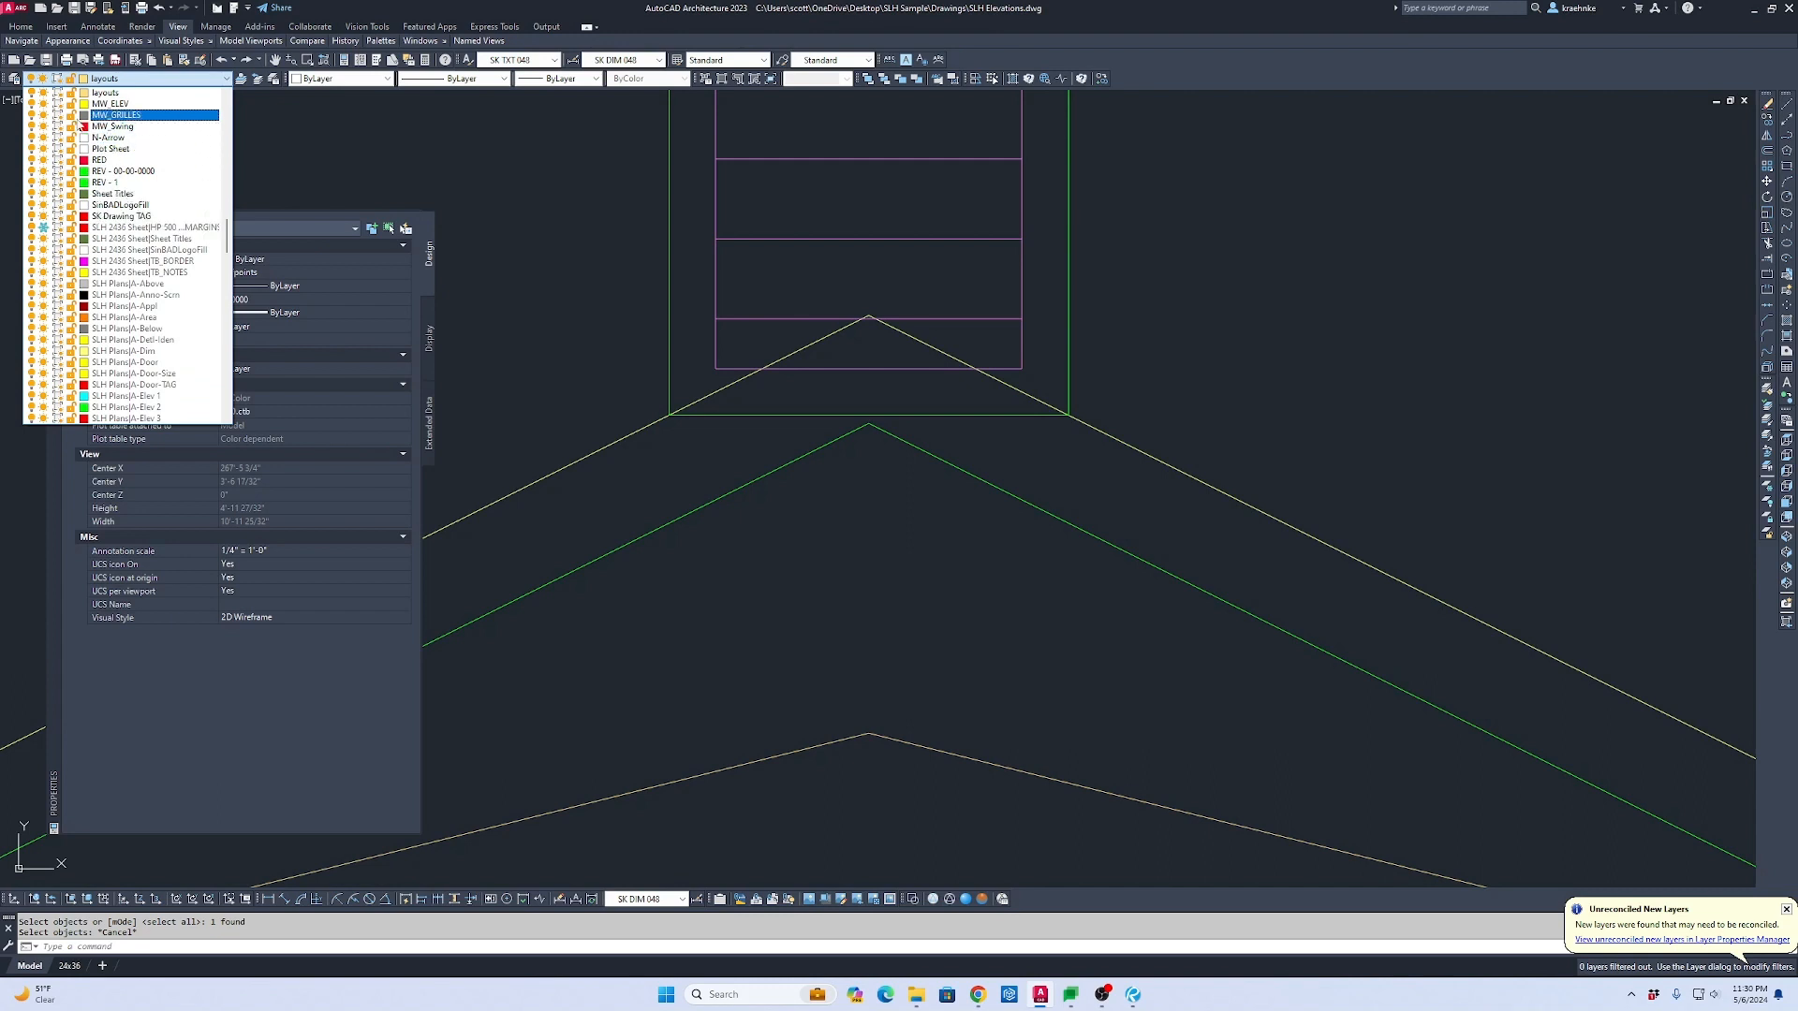
key("Escape")
key("Escape")
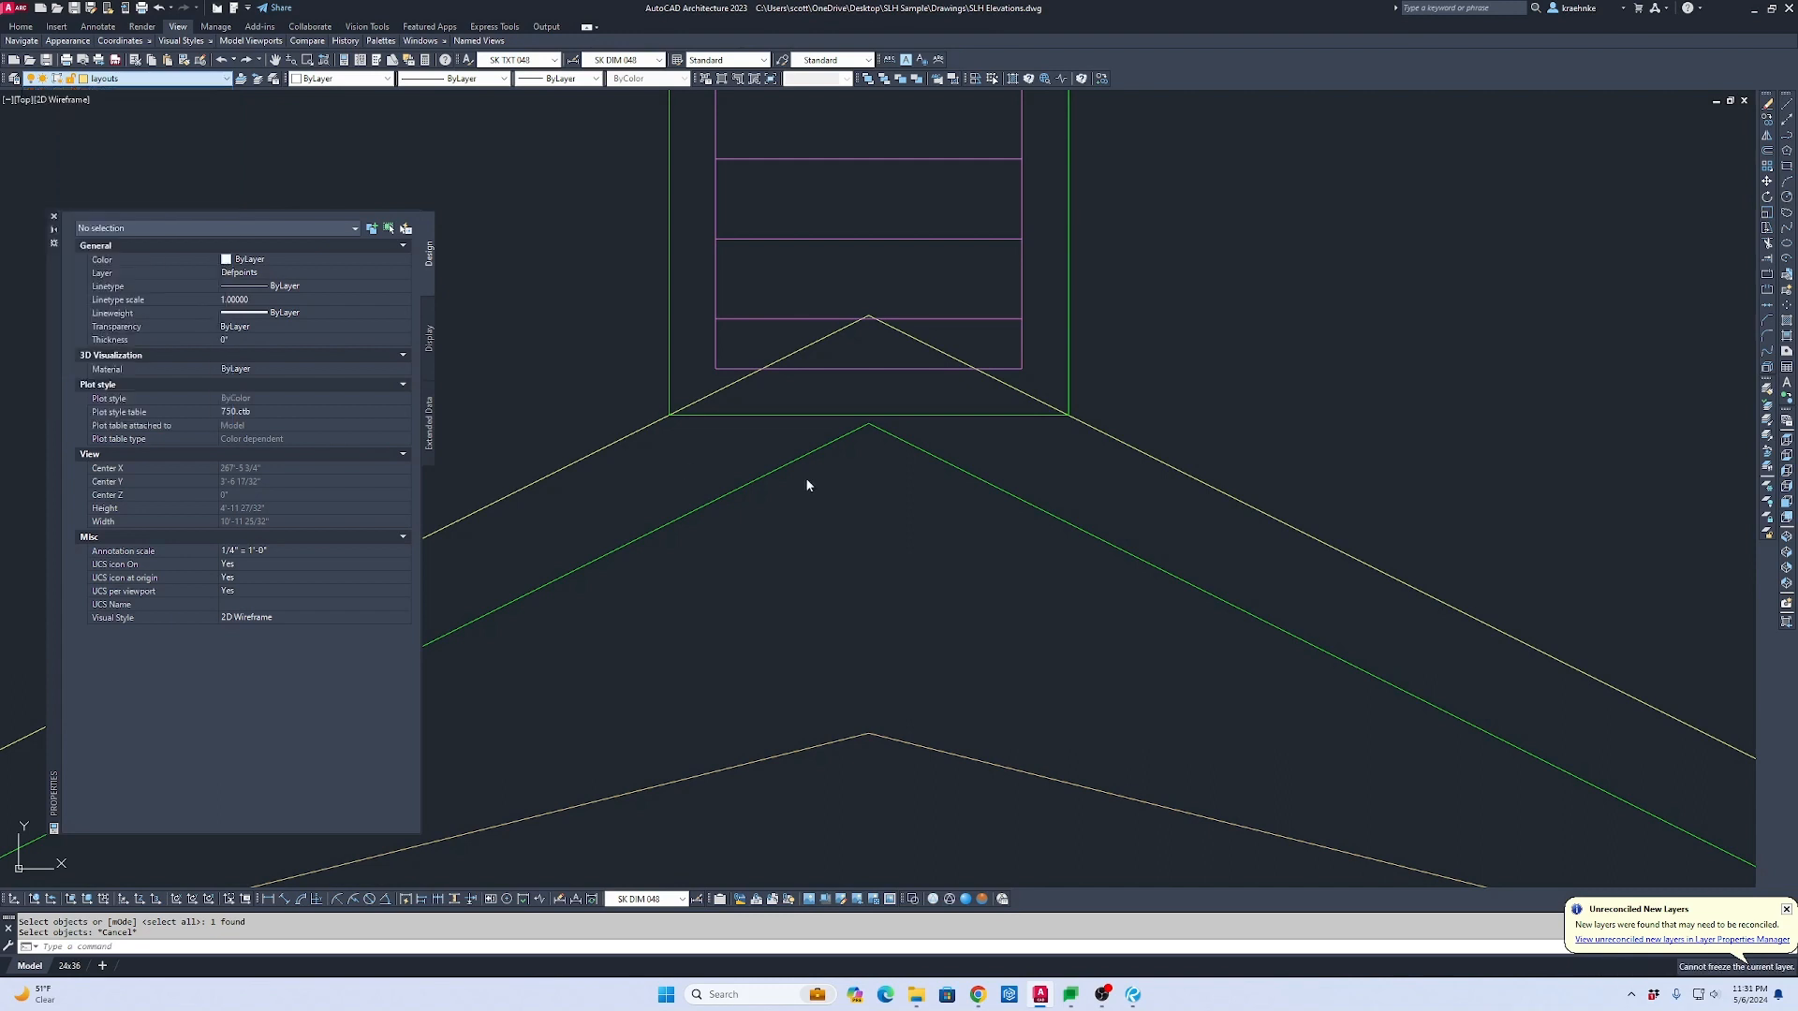
left_click(880, 736)
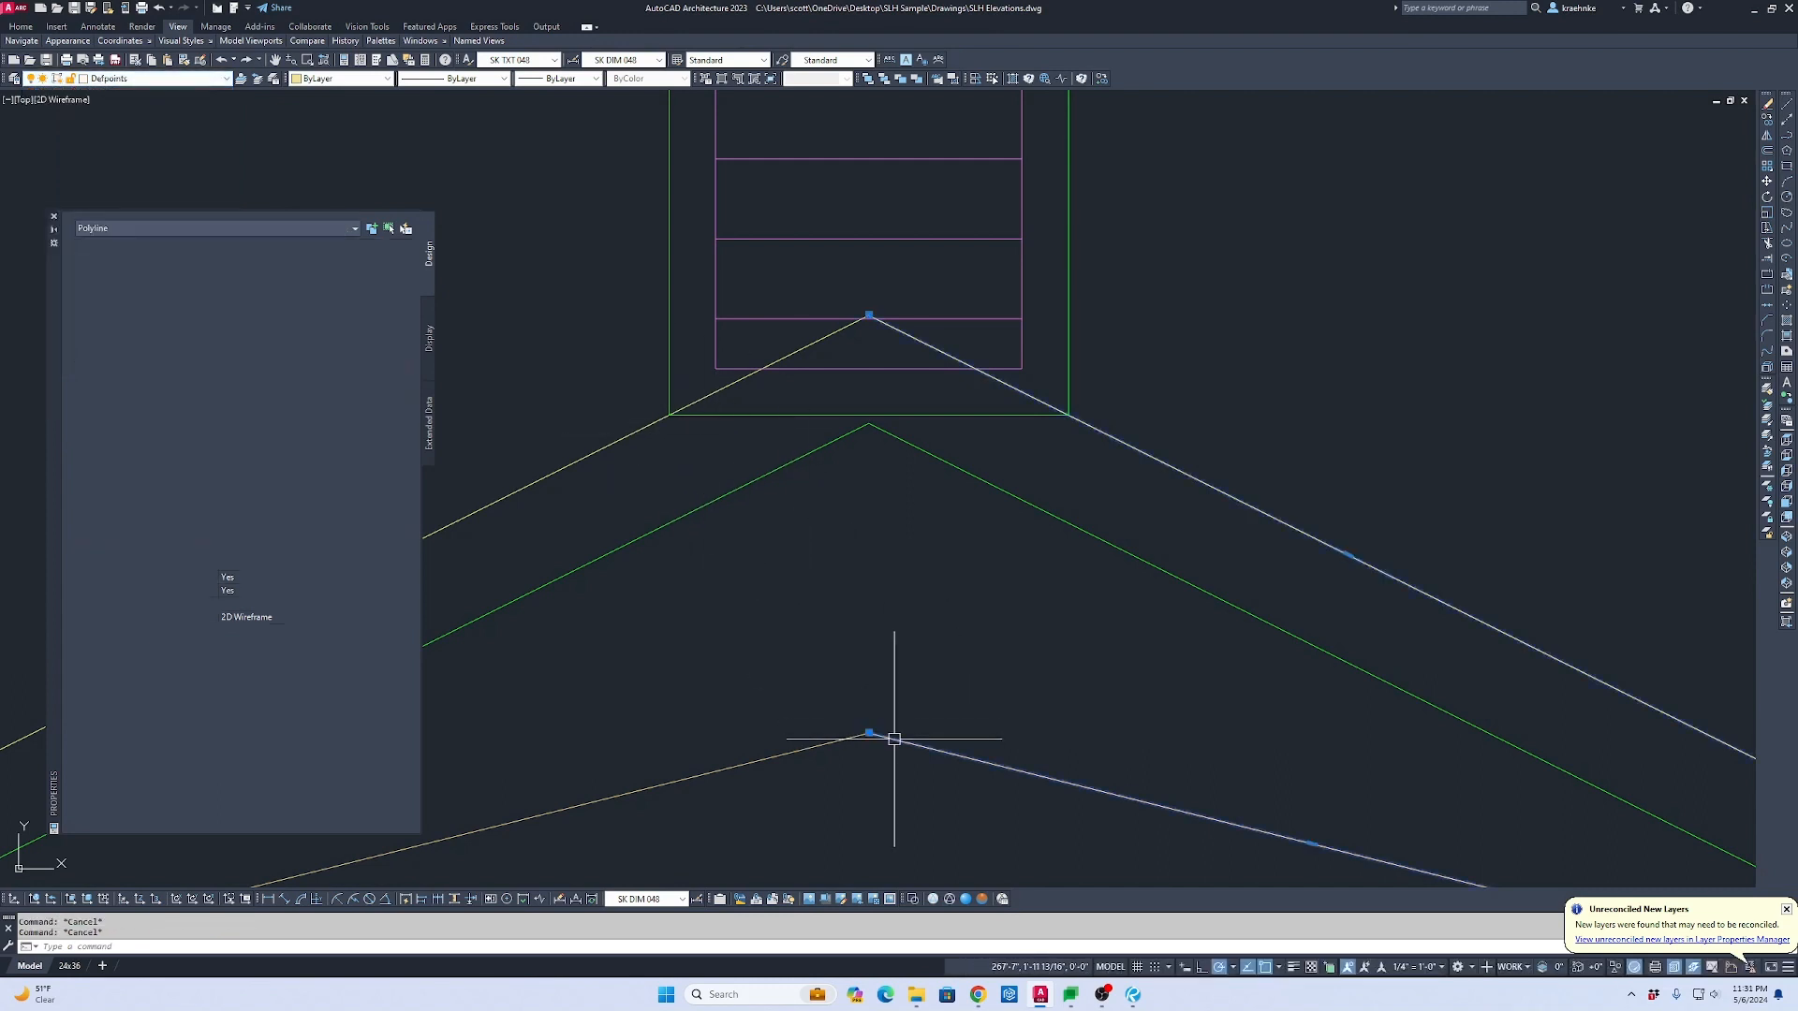
left_click(147, 80)
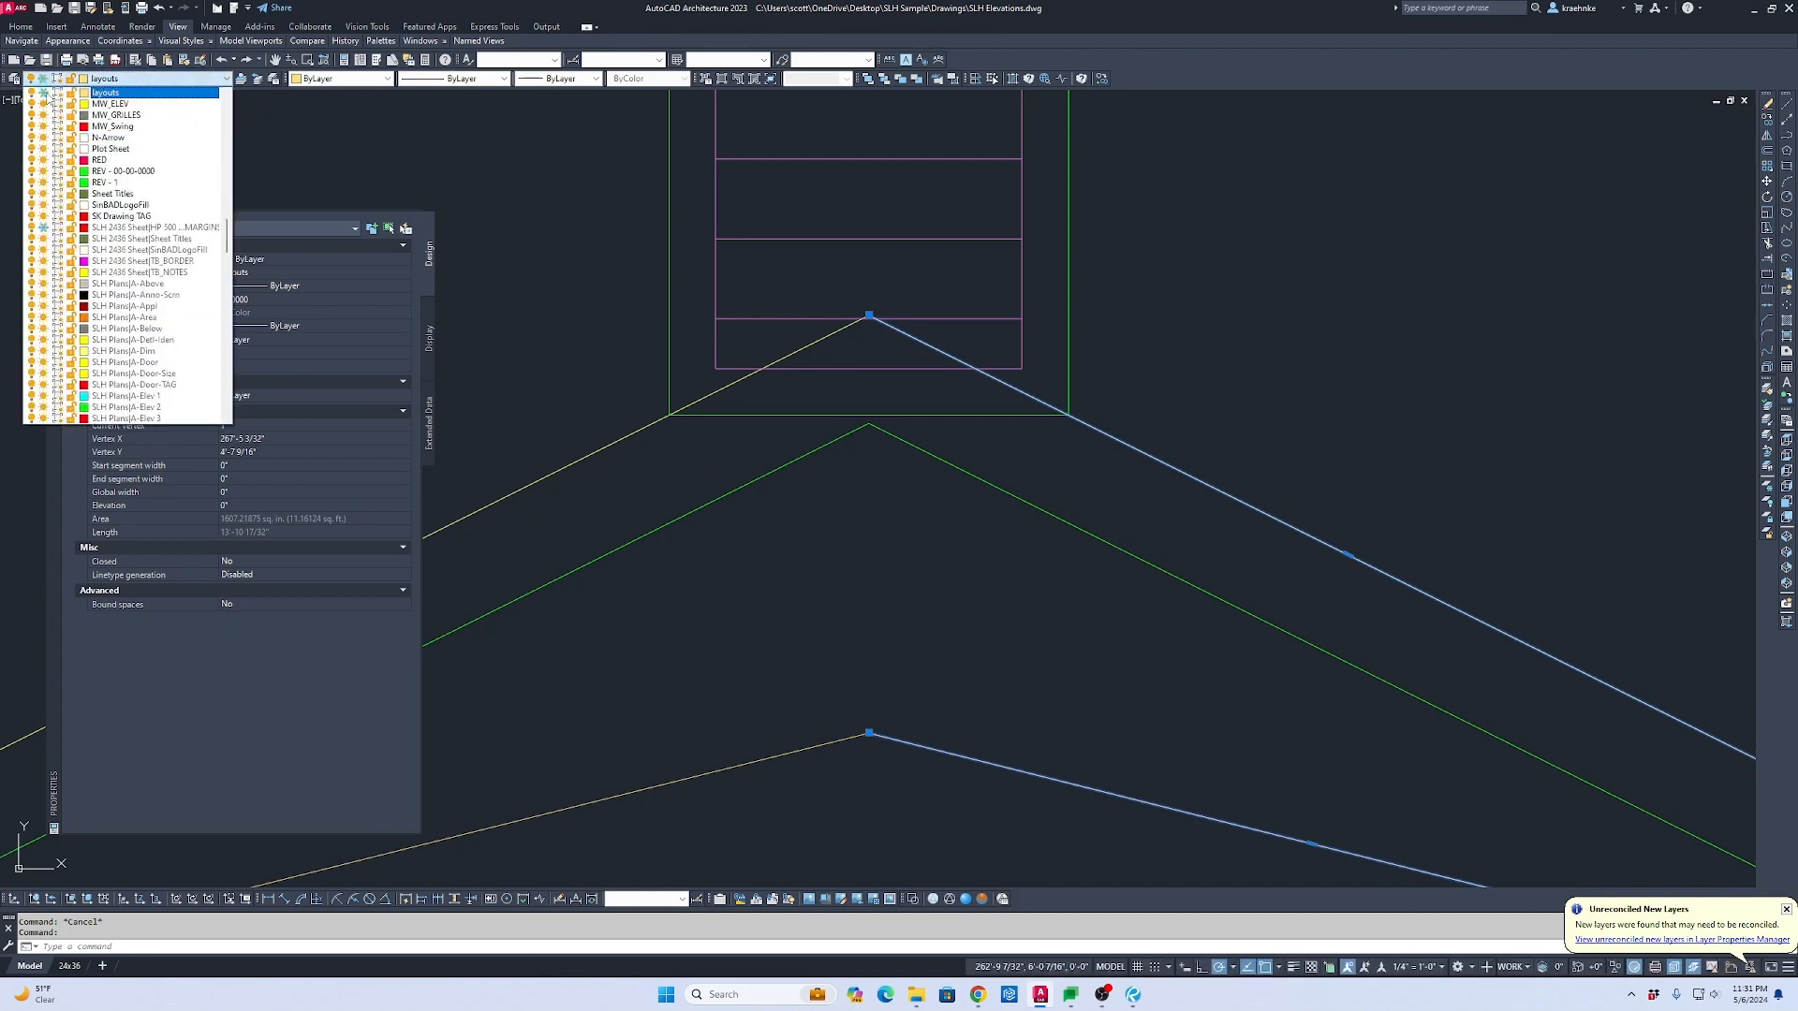
left_click(920, 497)
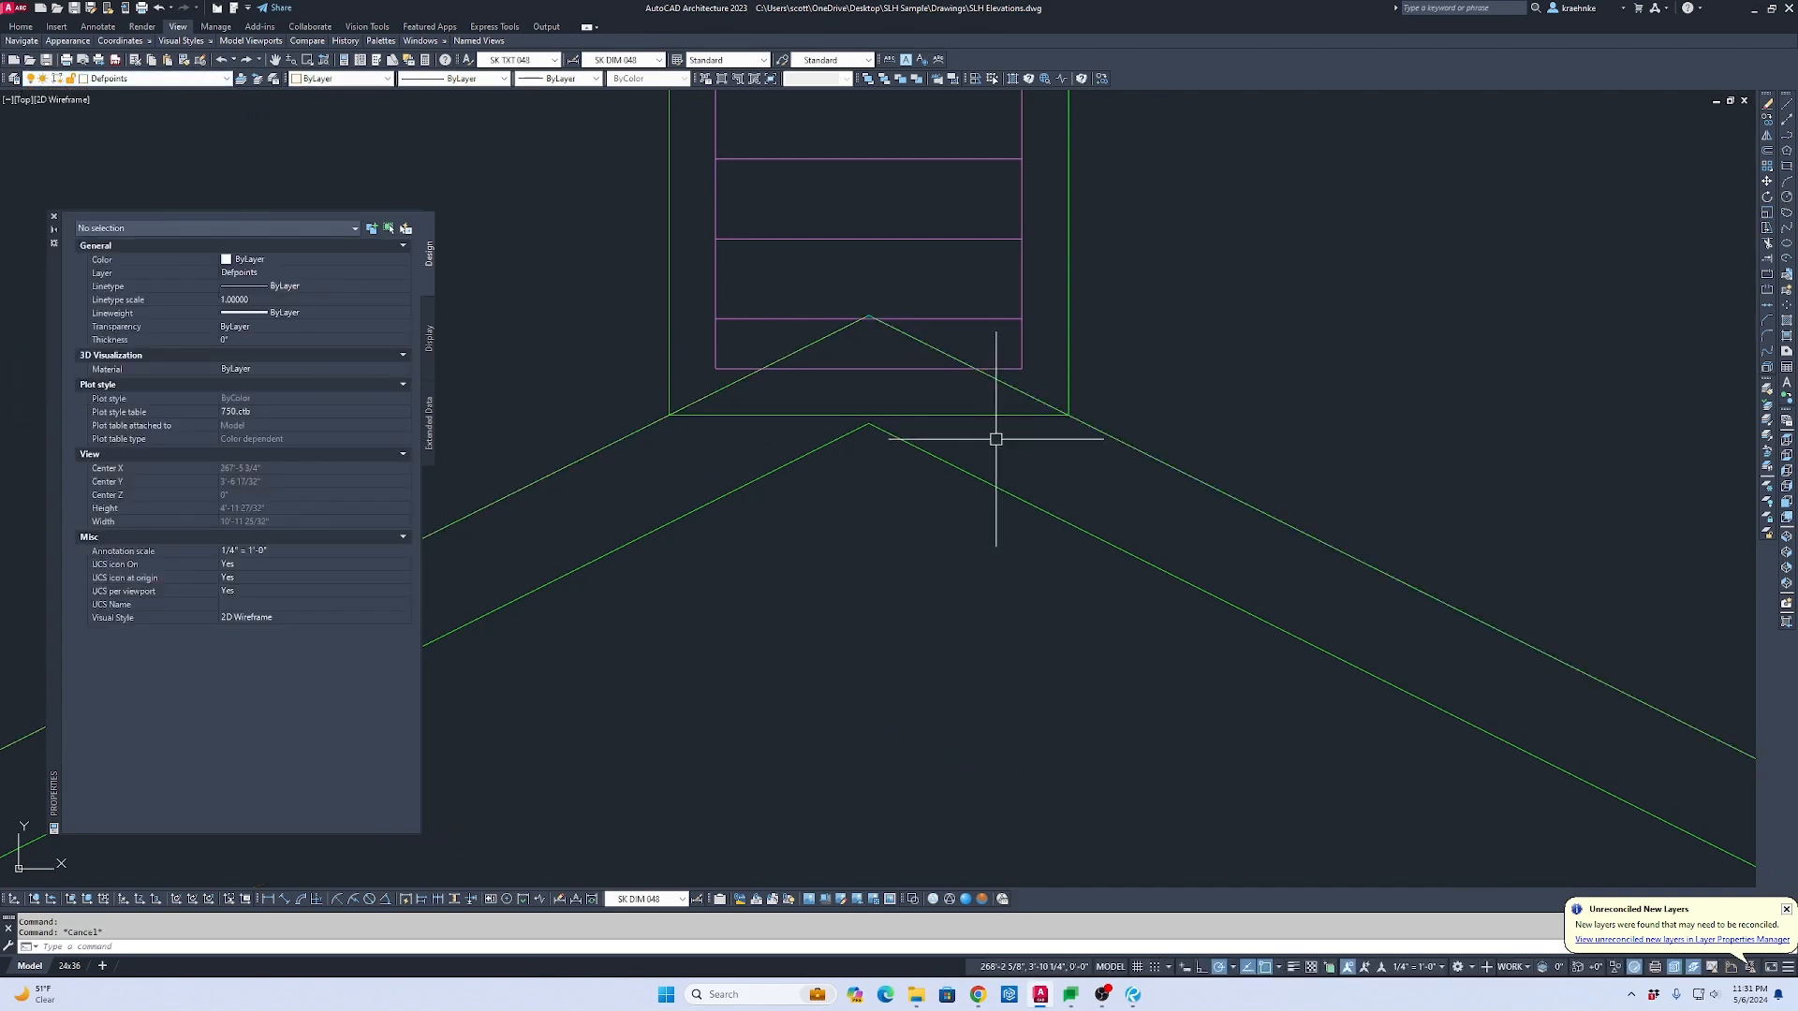
Step: Trim away the cupola body's horizontal base line on the side elevation, using the sloping roof lines as cutting edges
type("tr")
key("space")
left_click(1245, 452)
left_click(1184, 509)
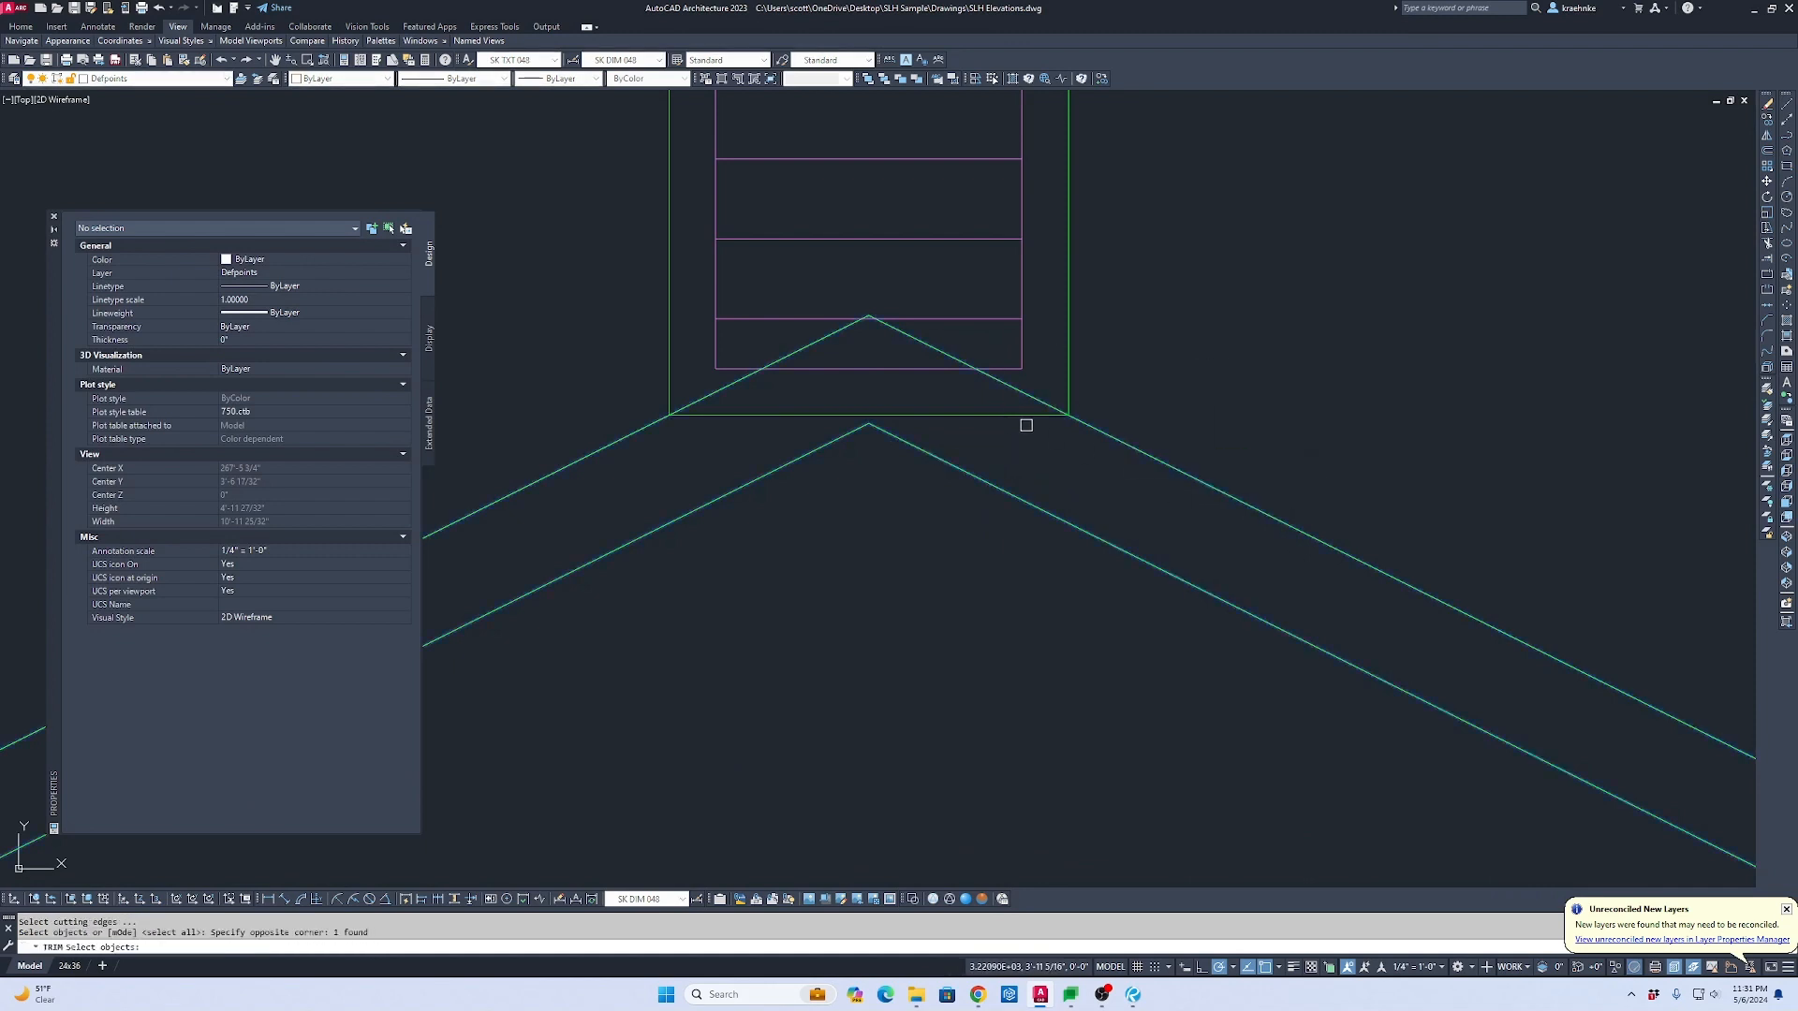
key("Escape")
key("Escape")
scroll(955, 450, "up", 2)
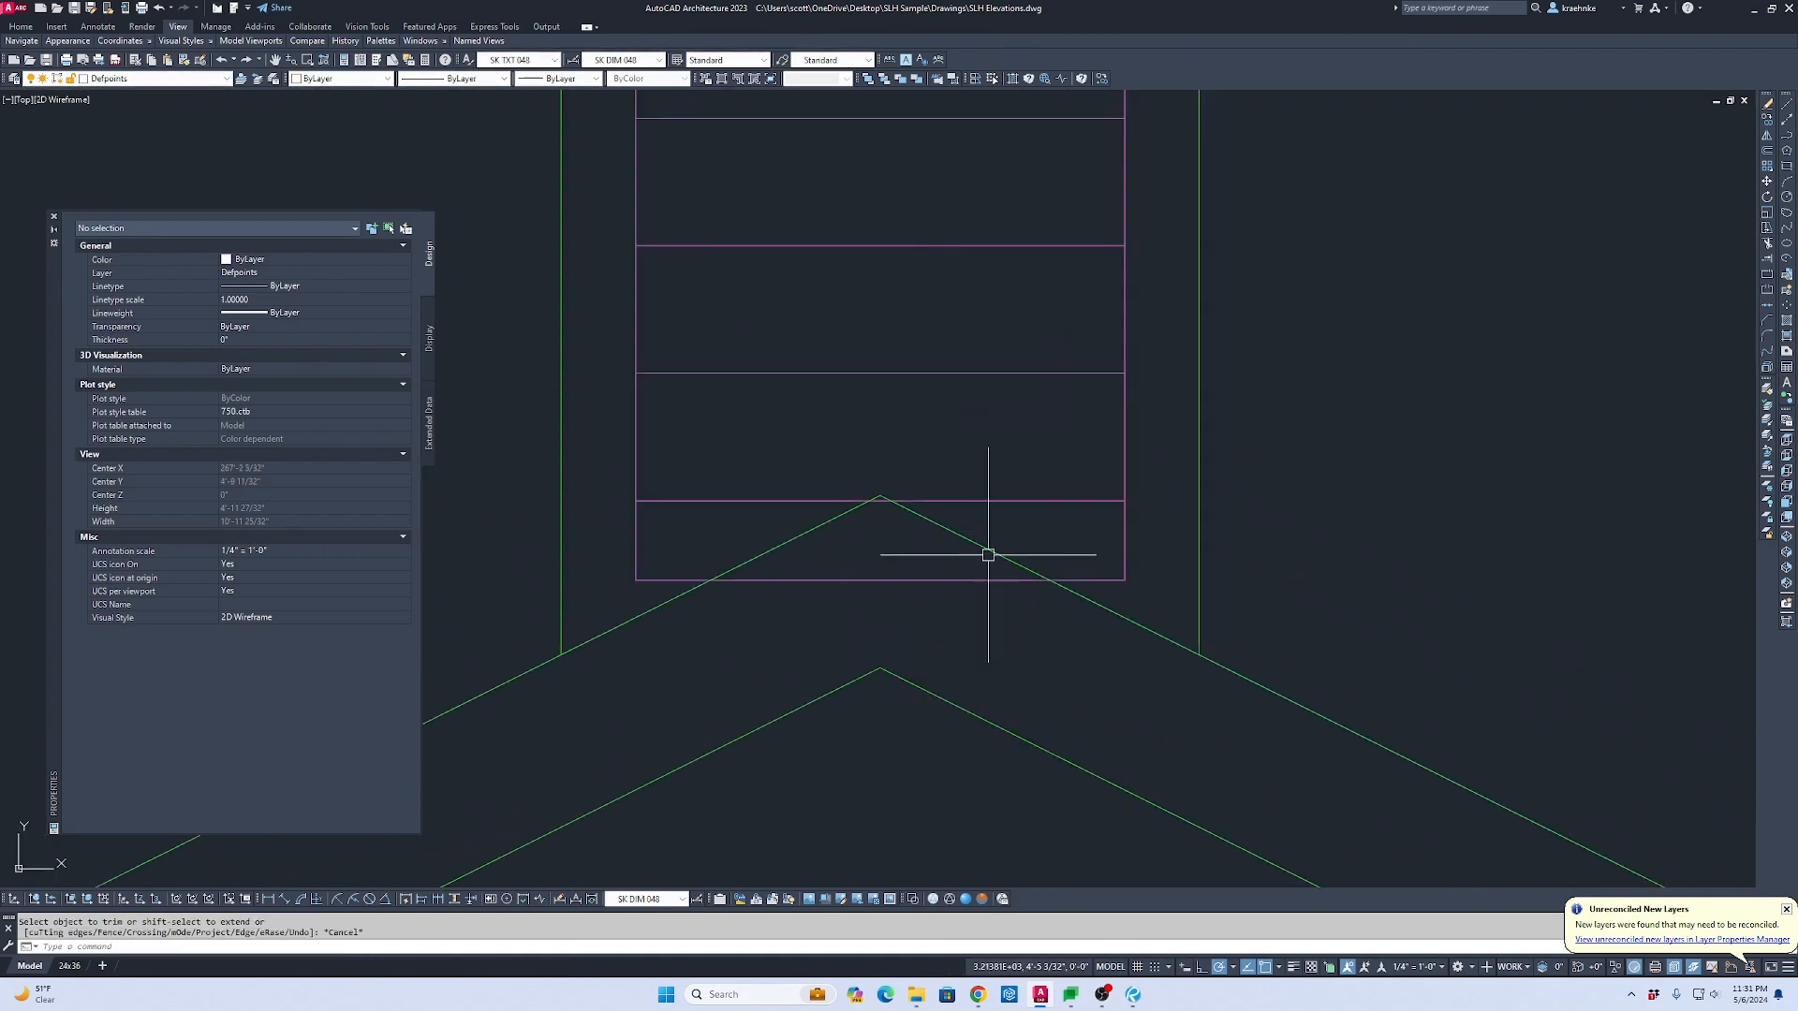
Step: Stretch the bottom edge of the cupola's louver frame up to the roof peak
type("s")
key("space")
left_click(1278, 599)
left_click(572, 551)
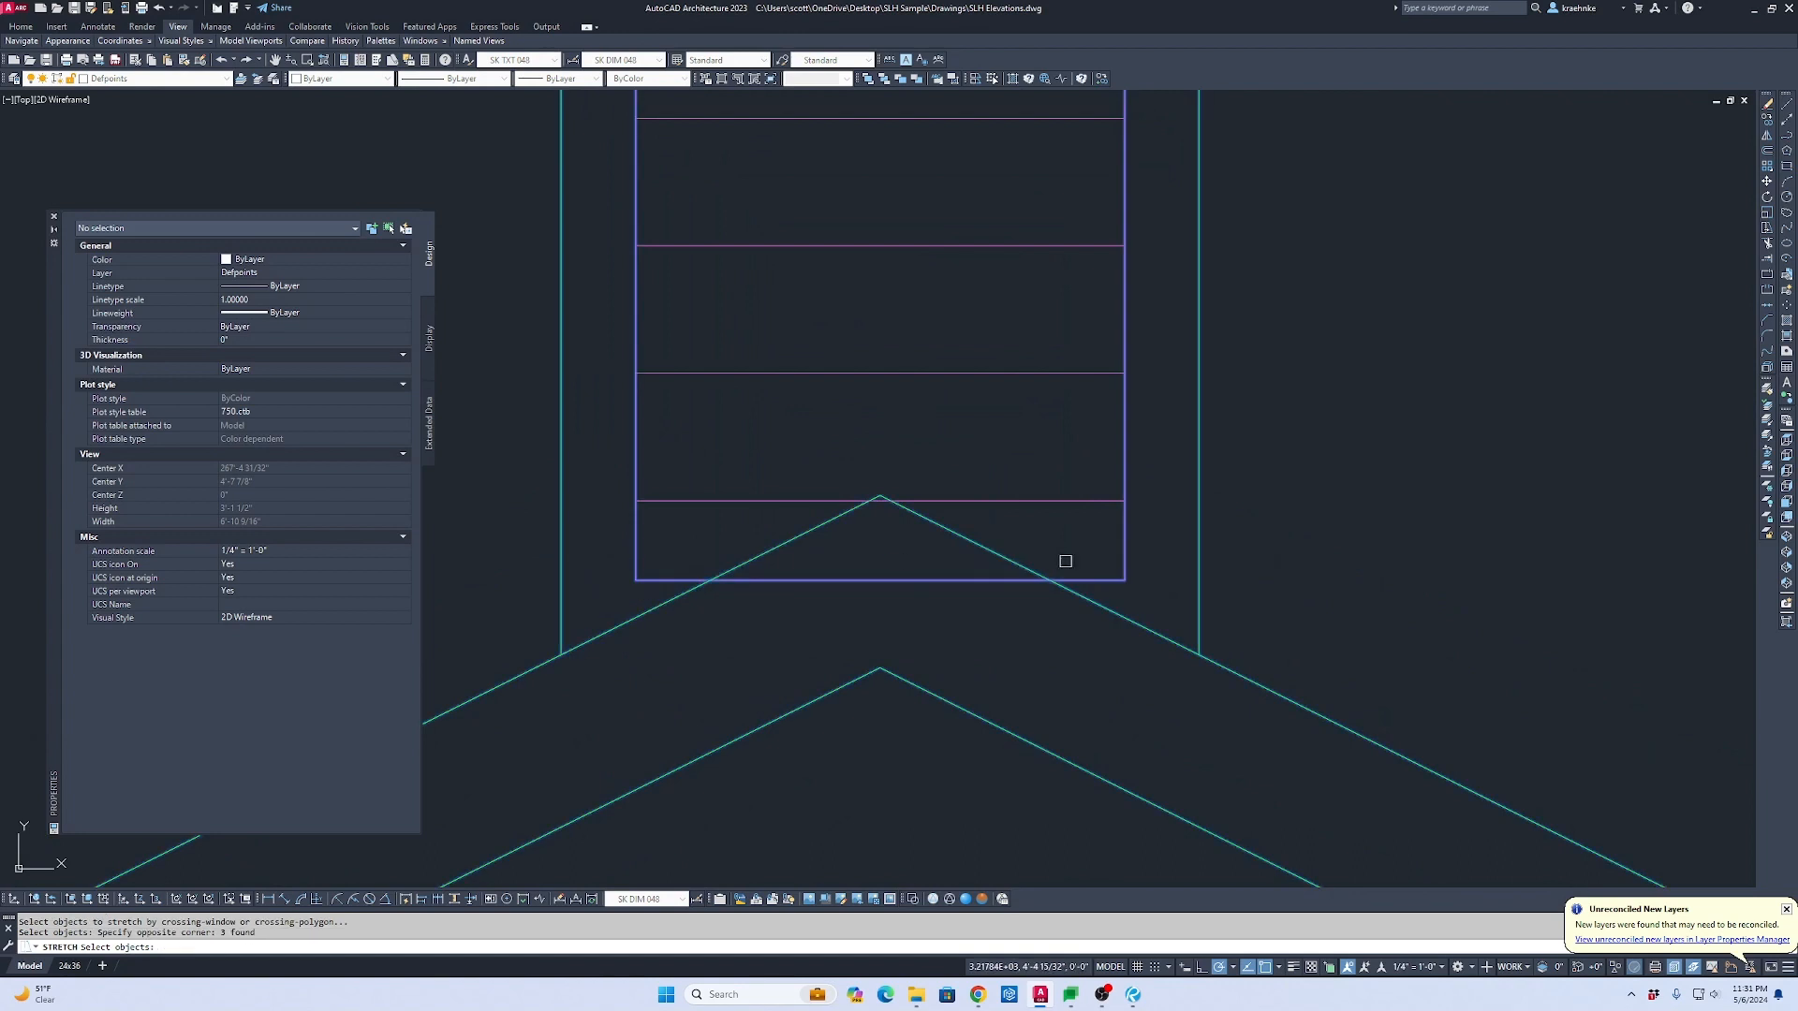
key("space")
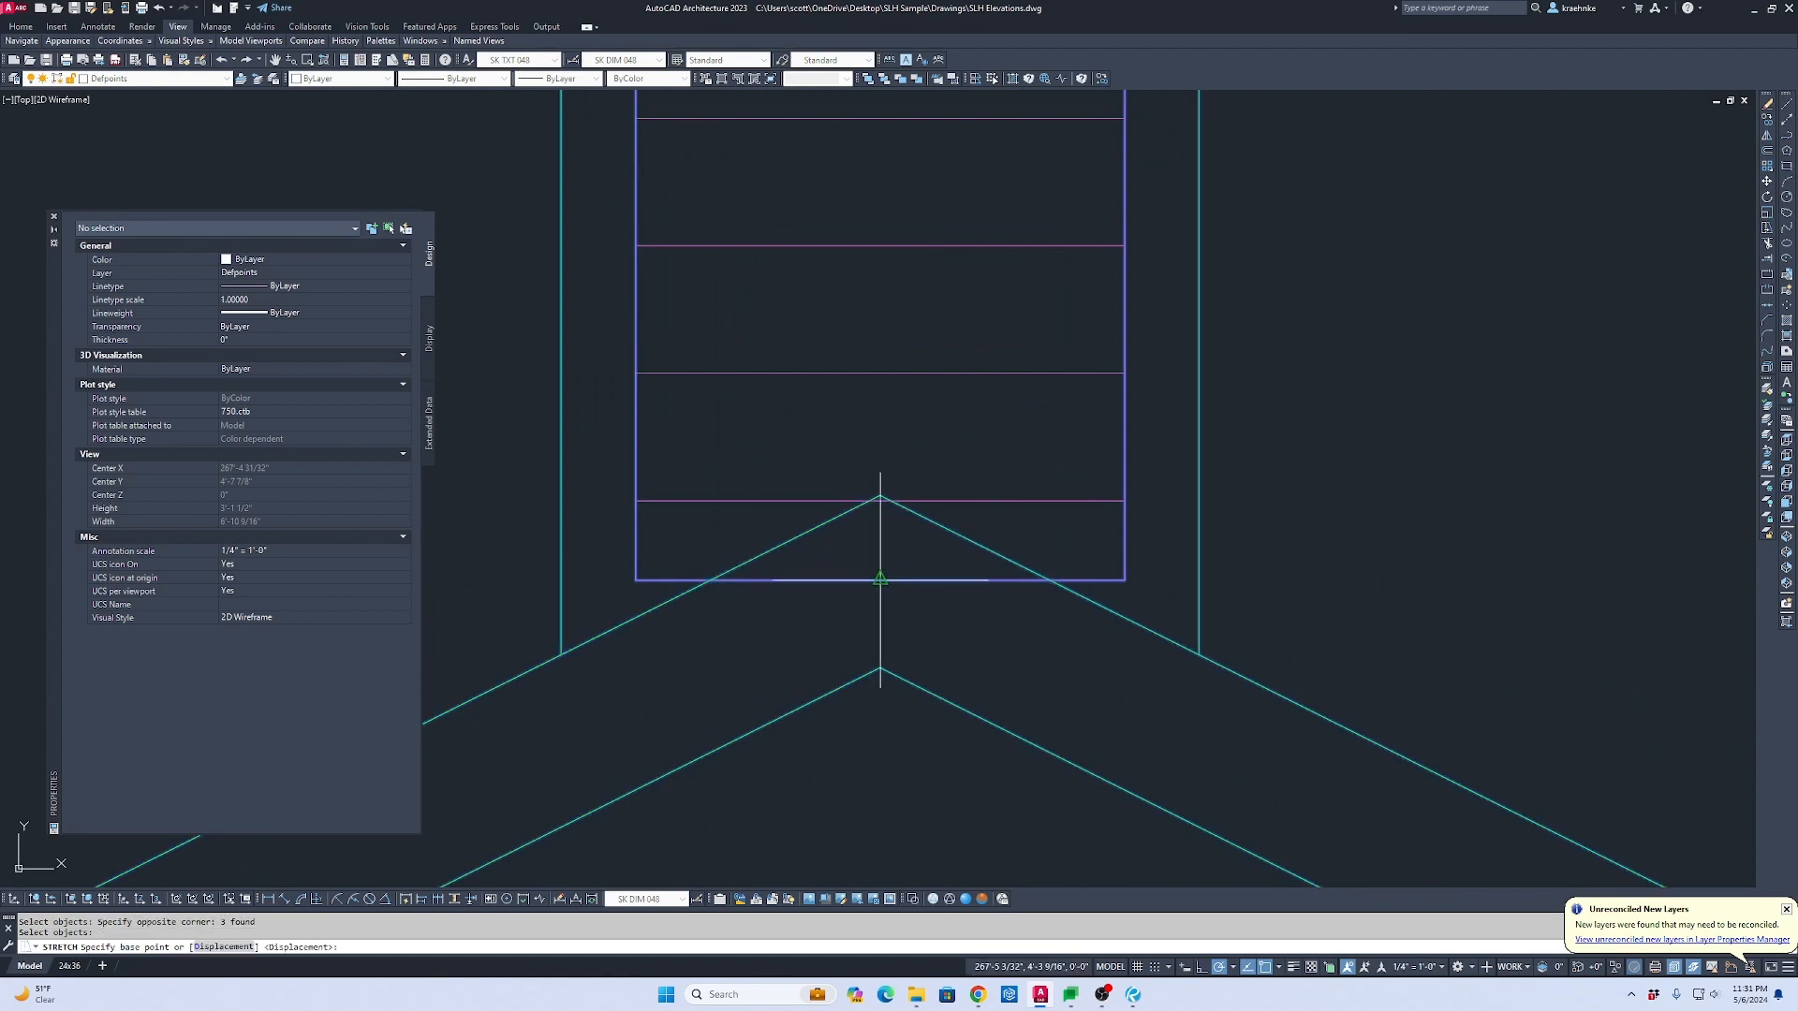
left_click(880, 579)
left_click(880, 496)
key("Escape")
key("Escape")
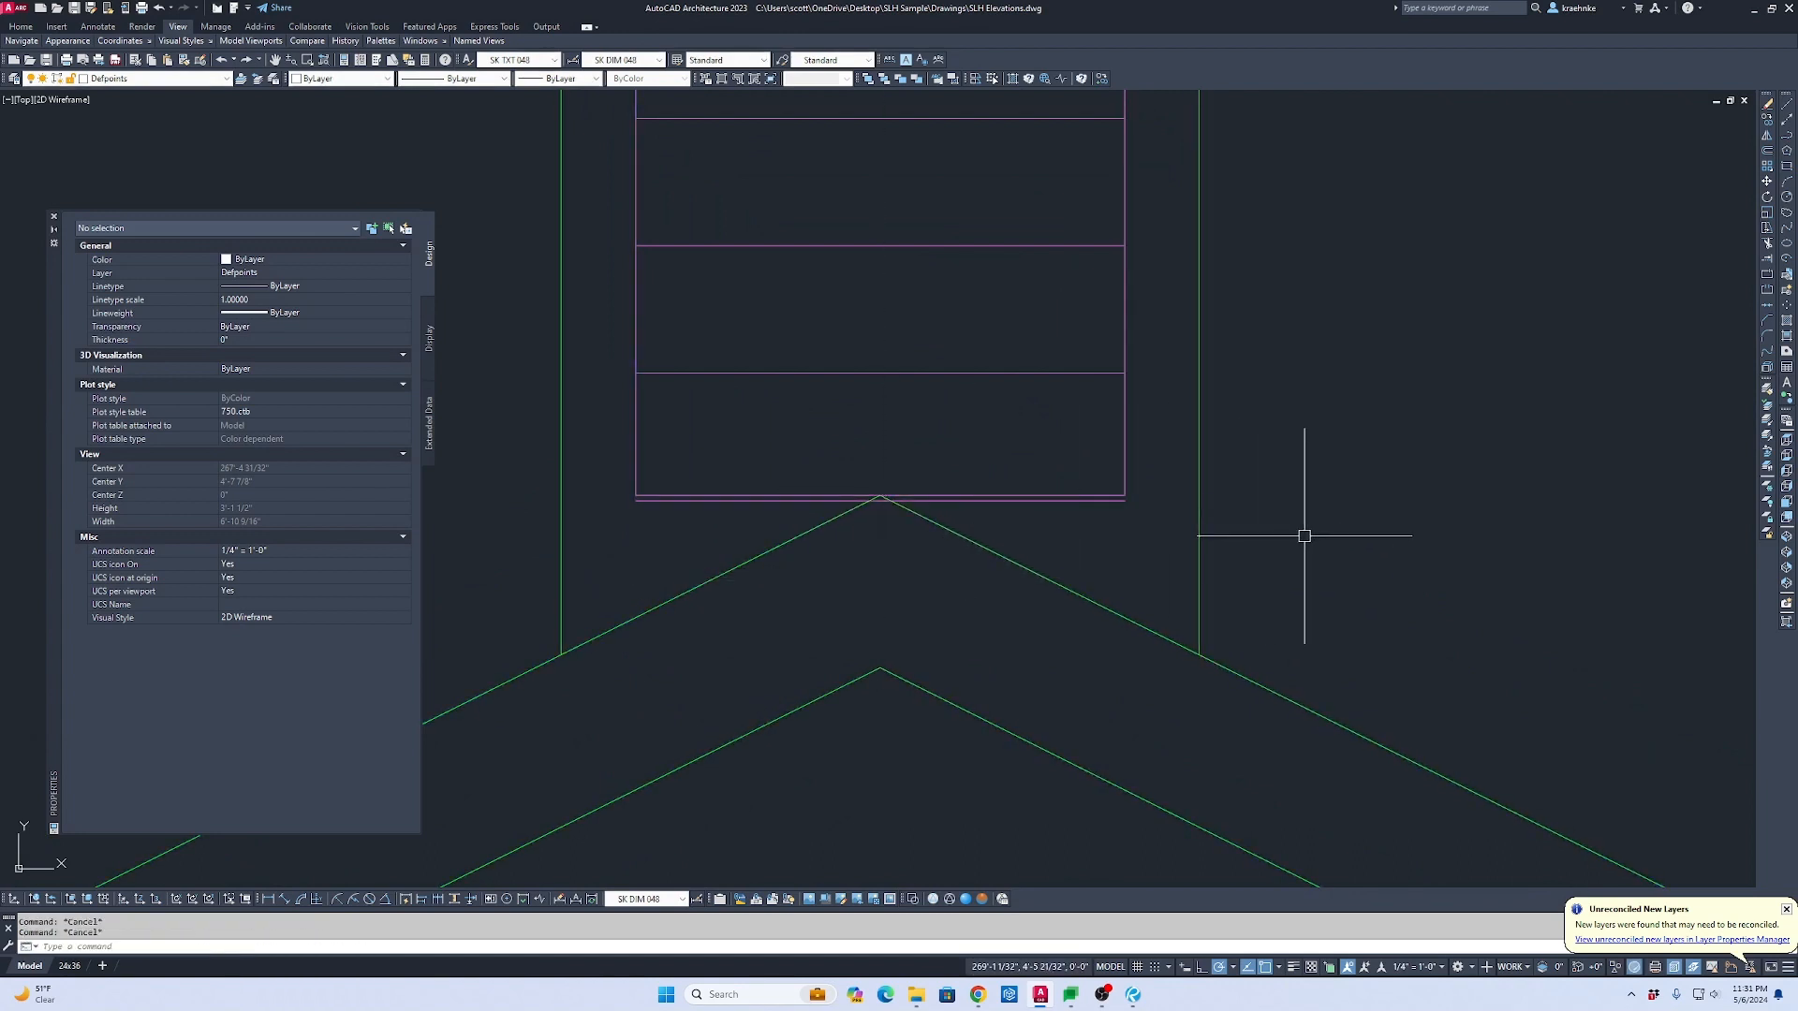
Step: Stretch the bottom edge of the louver frame upward by 3.5 inches, leaving the roof lines out of the selection
key("space")
left_click(1276, 534)
left_click(590, 441)
left_click(1344, 622, "shift")
left_click(961, 590, "shift")
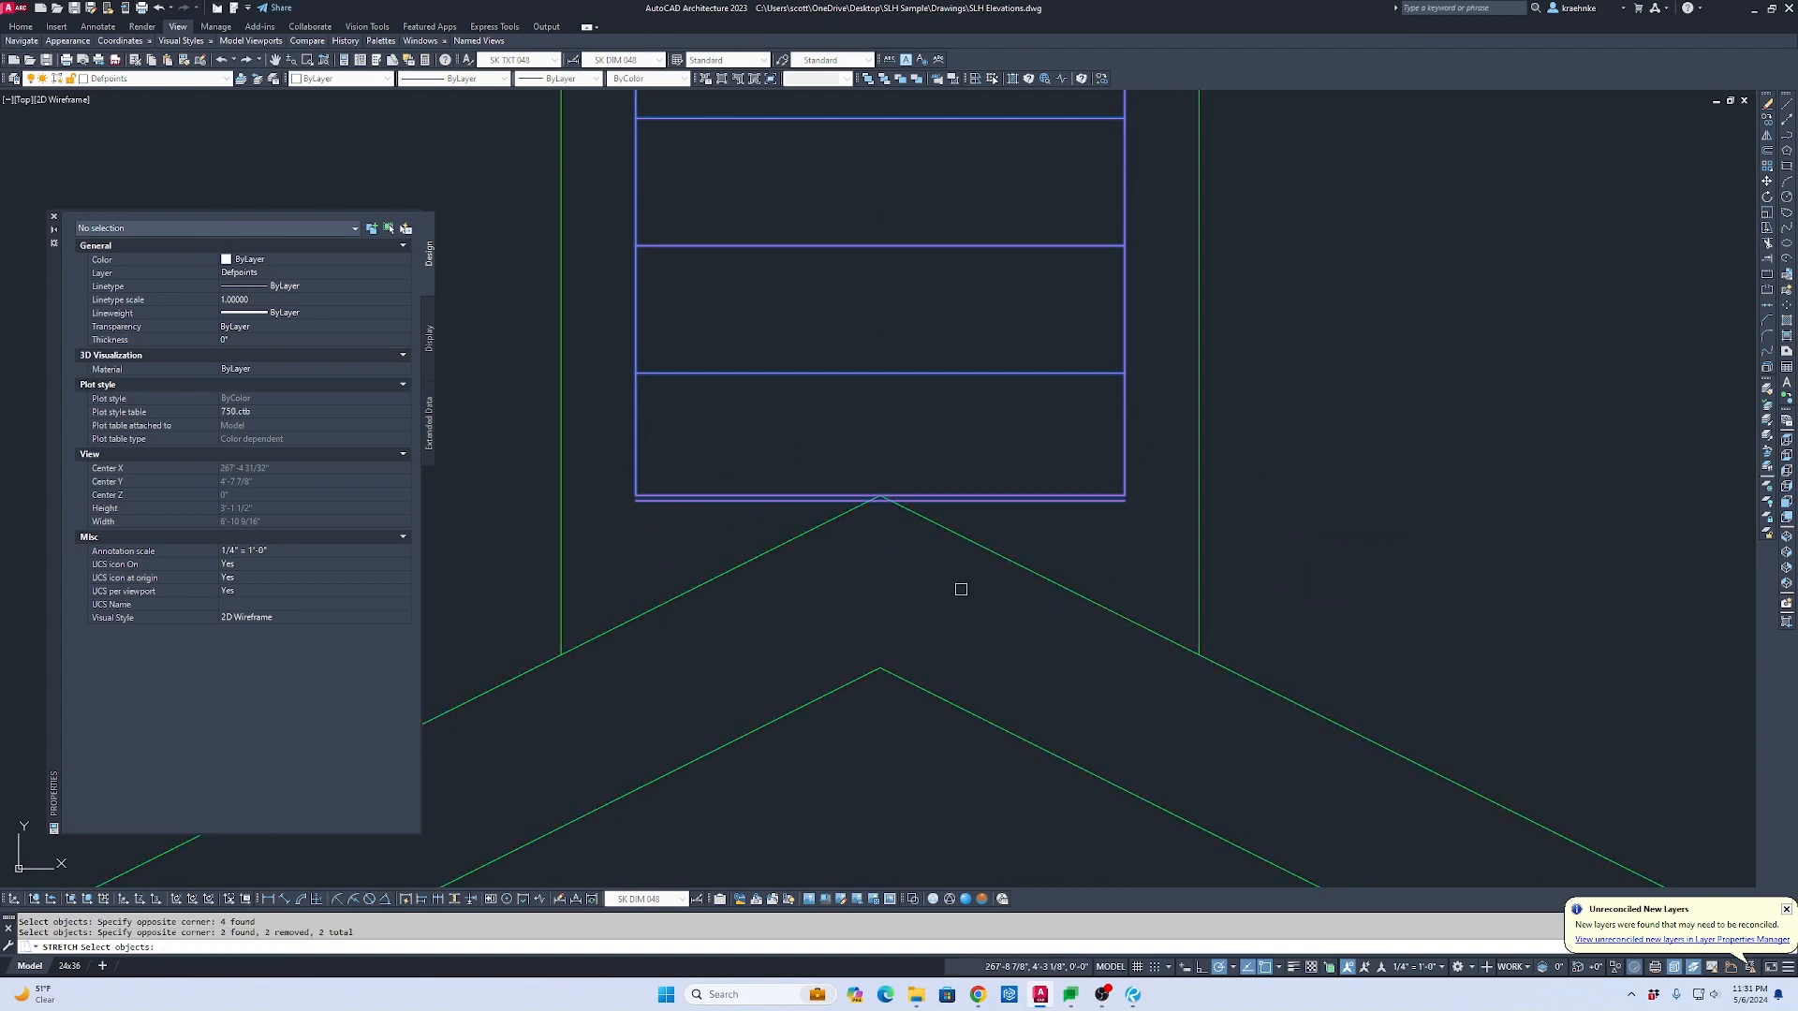
key("space")
left_click(1284, 511)
type("3")
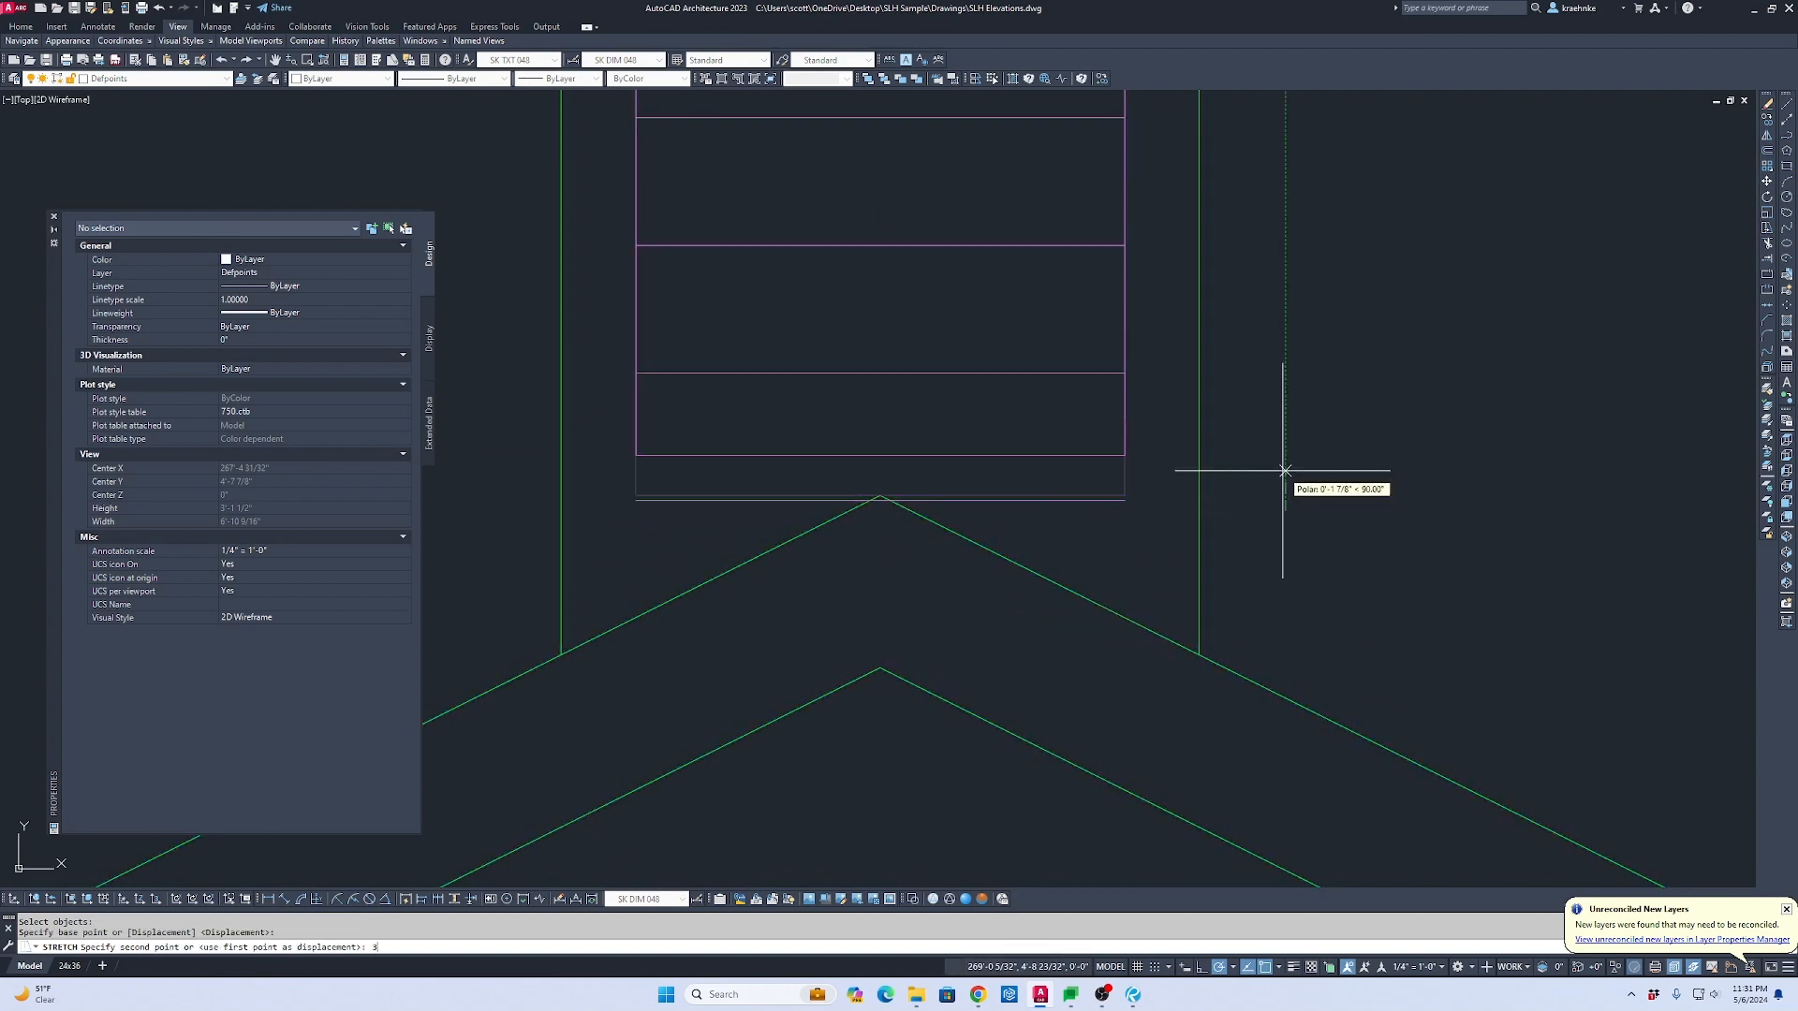
type(".5")
key("Return")
scroll(1116, 468, "down", 1)
key("Escape")
key("Escape")
middle_click_drag(1108, 488, 1119, 559)
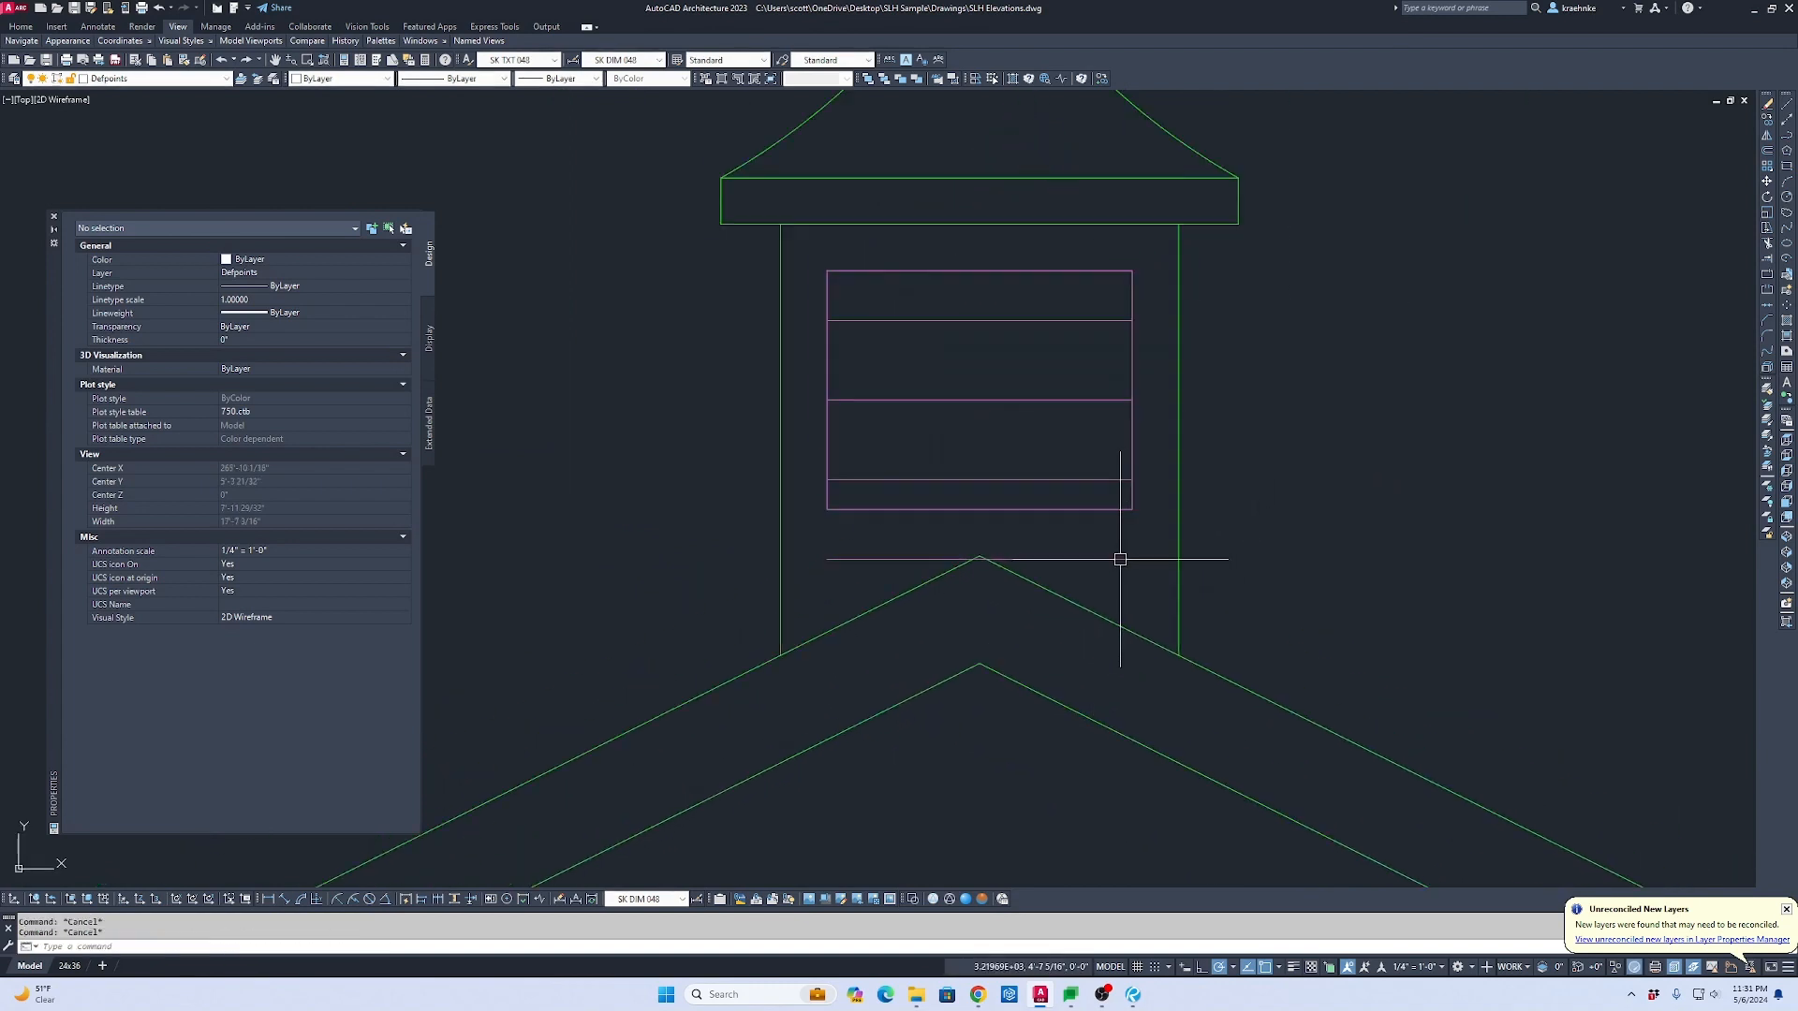
Step: Stretch the bottom edge of the louver hatch up to the midpoint of the frame's bottom edge
left_click(1114, 560)
left_click(1075, 530)
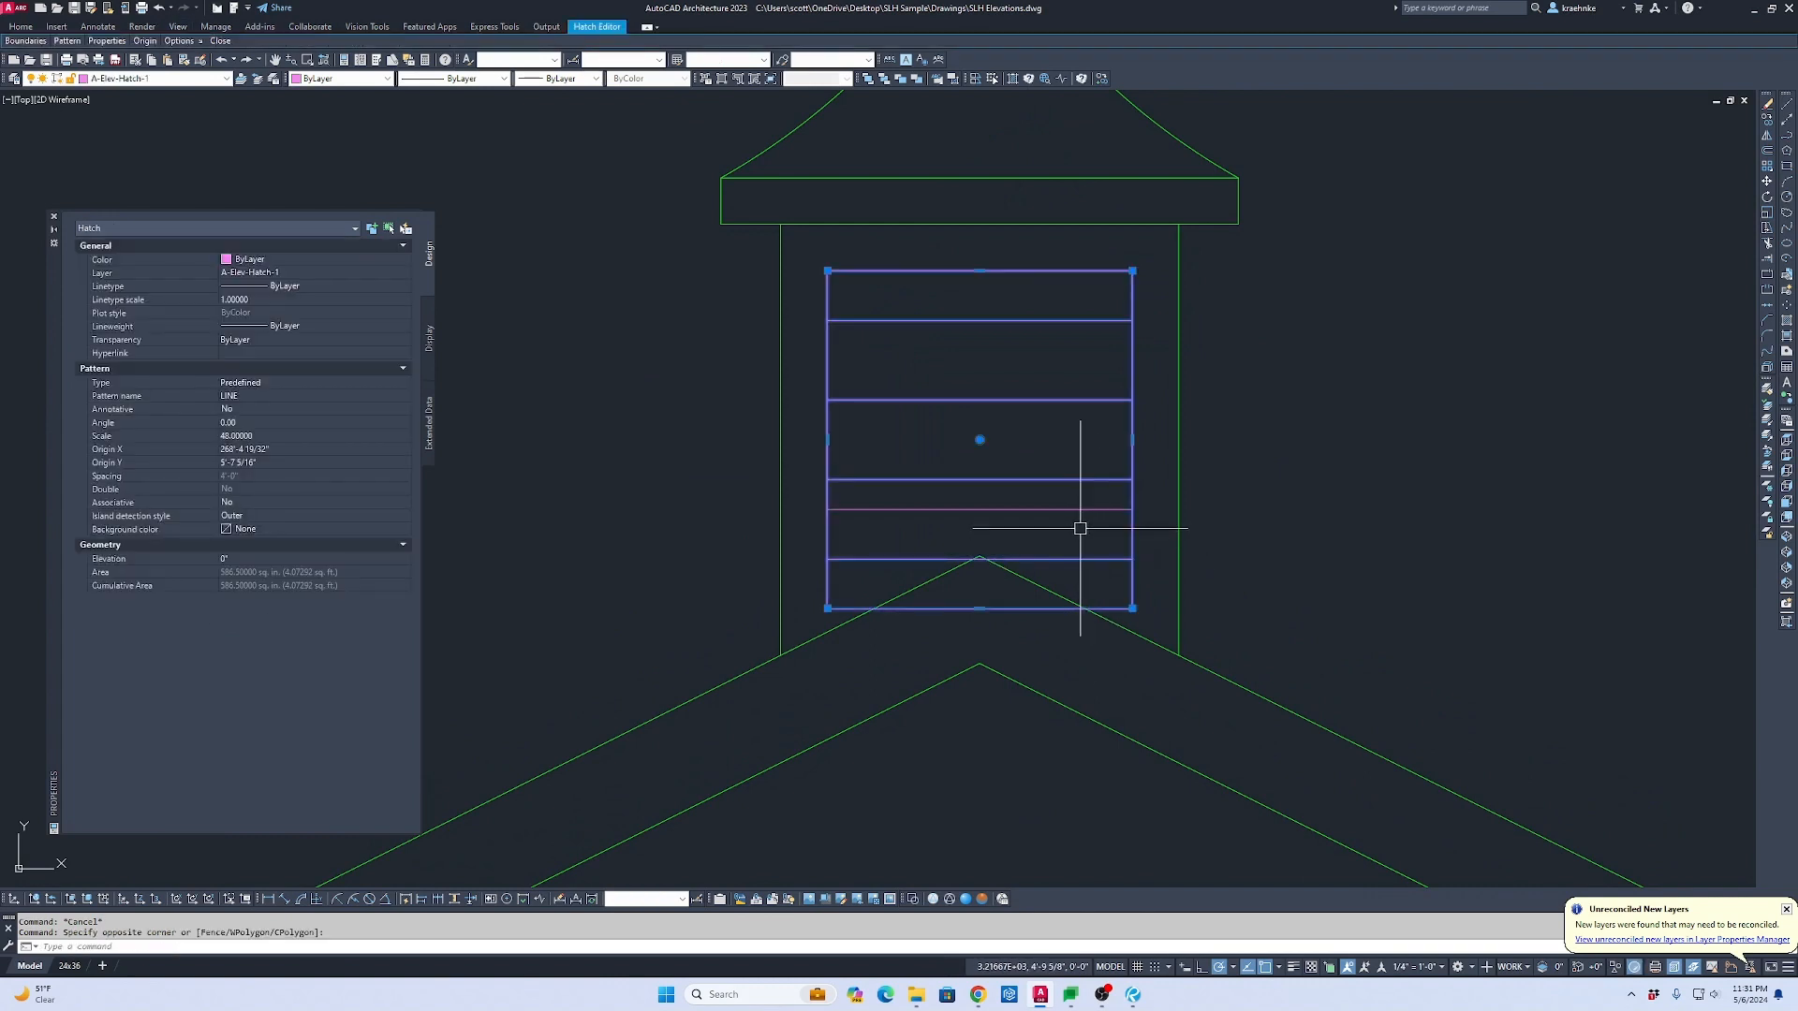
left_click(979, 608)
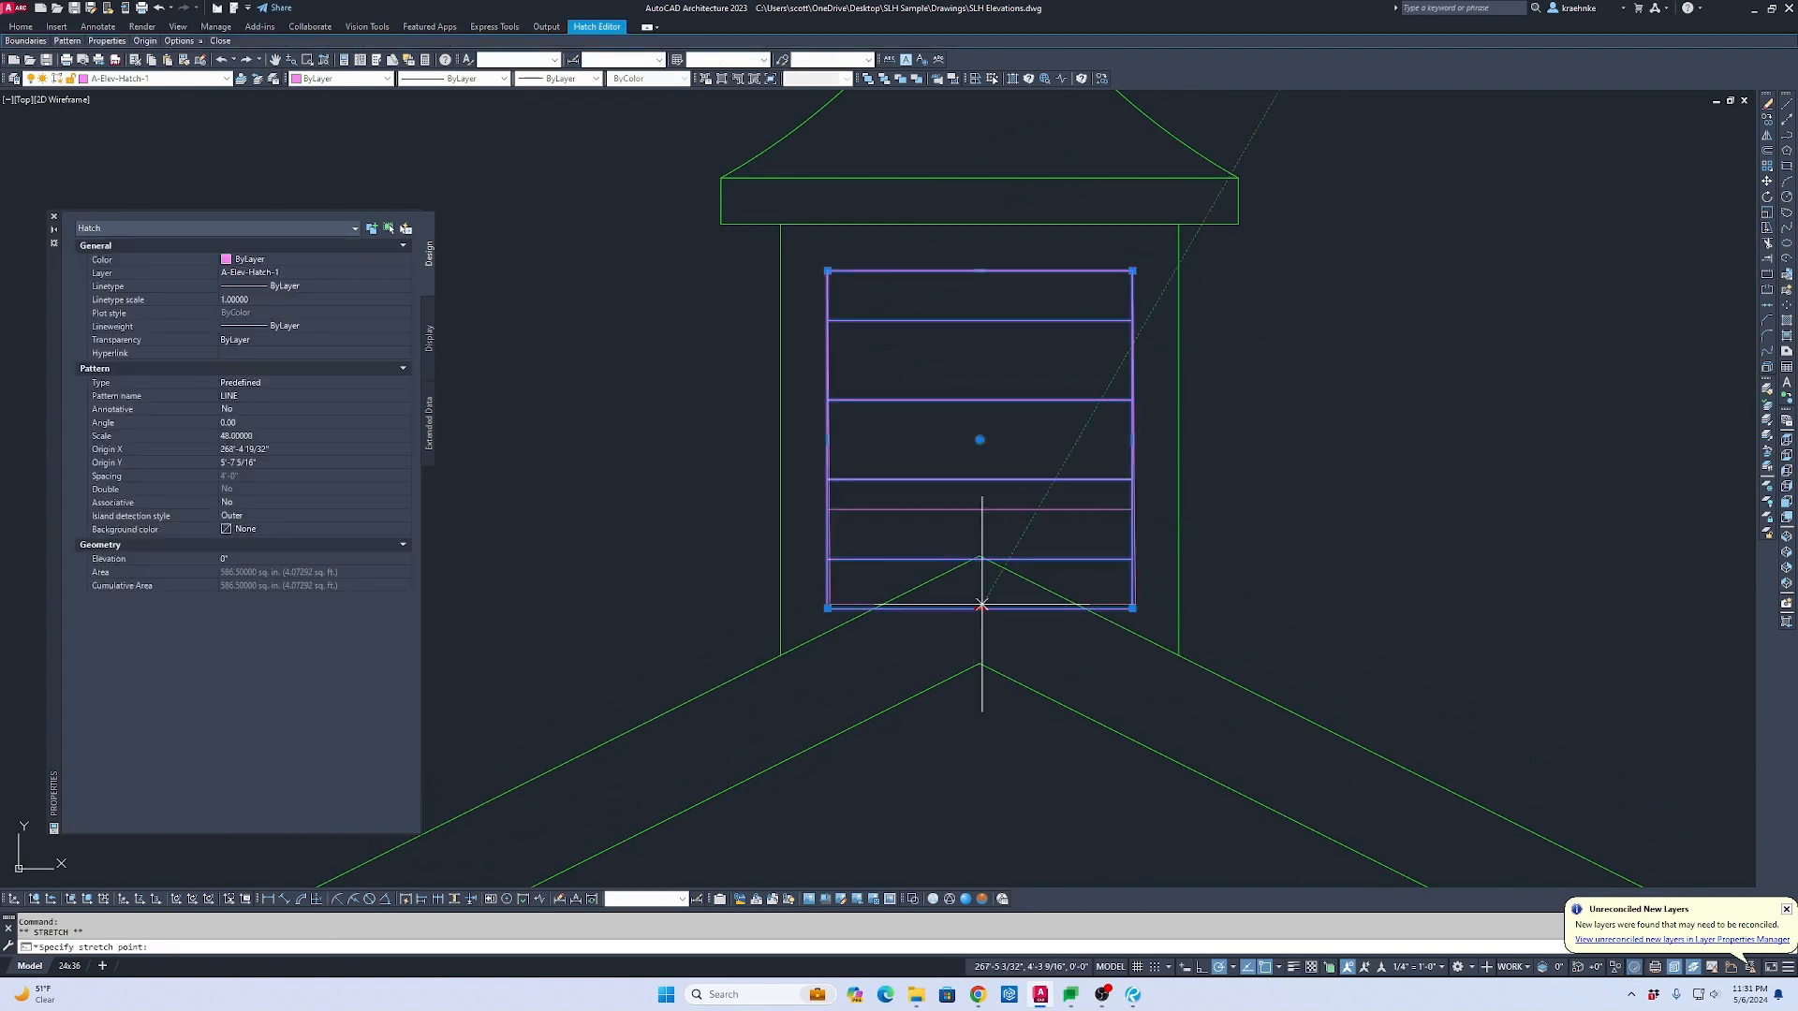
left_click(979, 509)
Step: Set the louver hatch's origin to the midpoint of the frame's bottom edge
right_click(1080, 438)
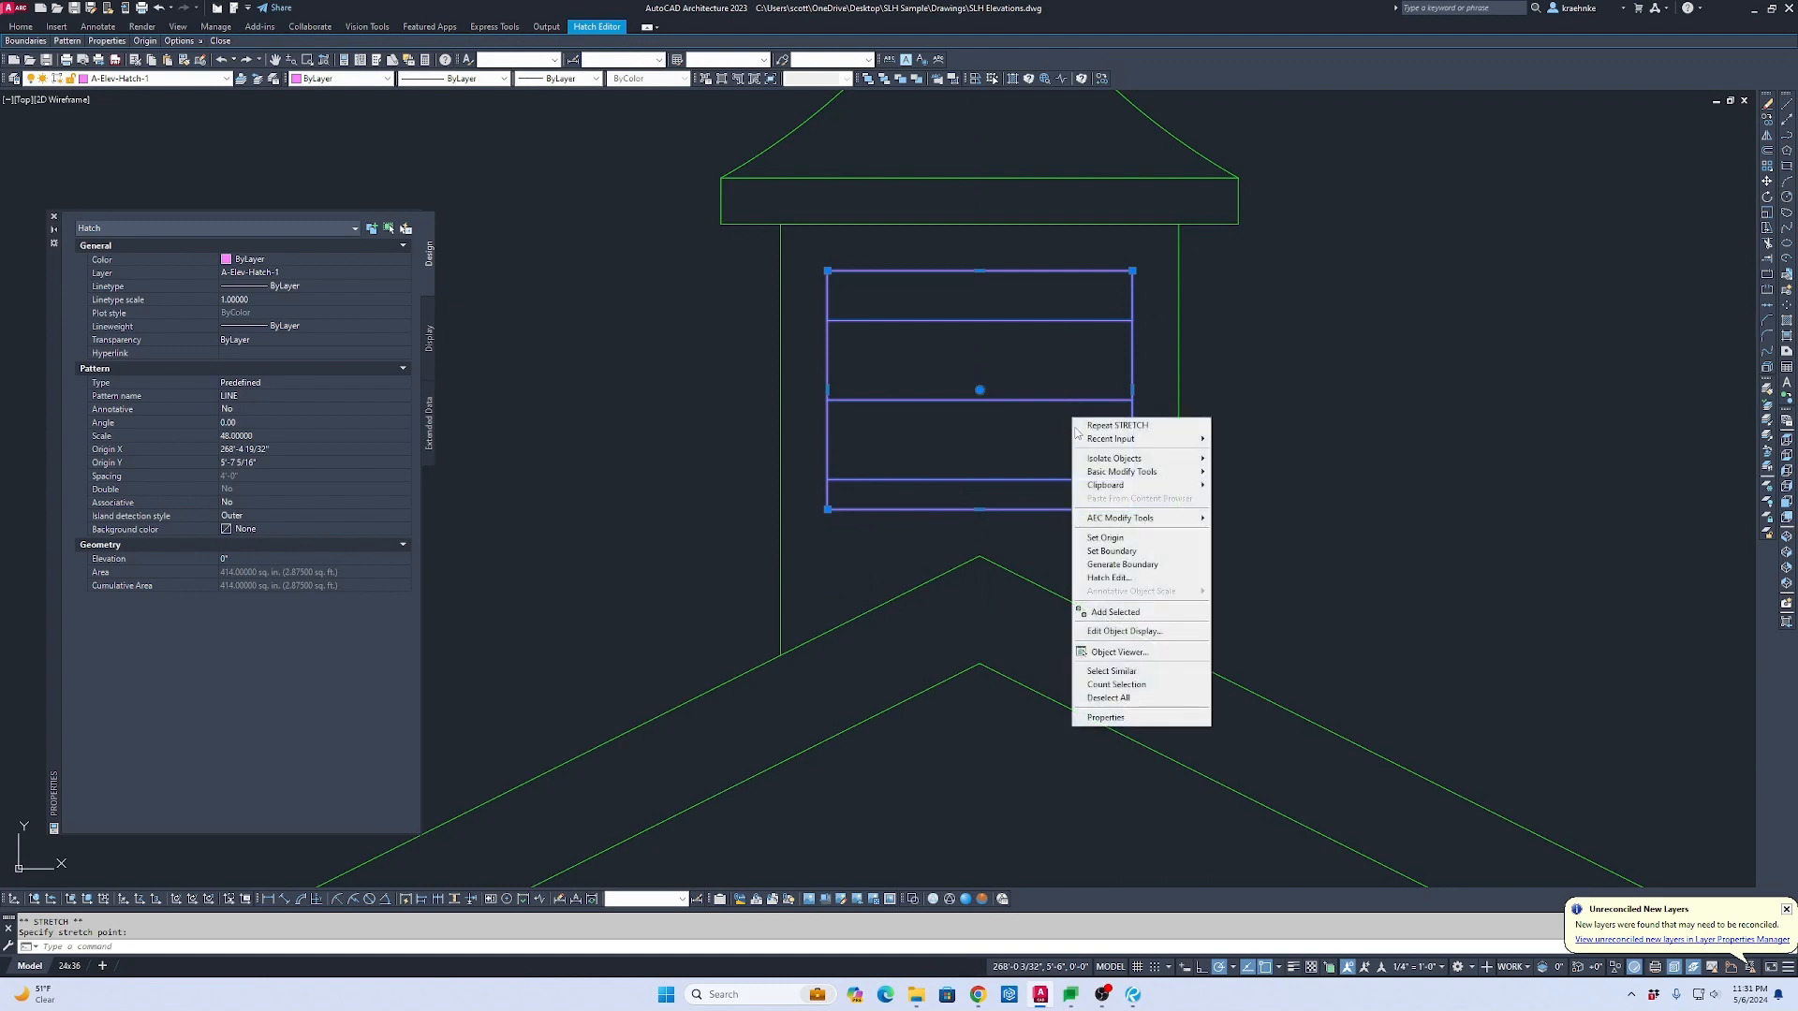
left_click(1142, 526)
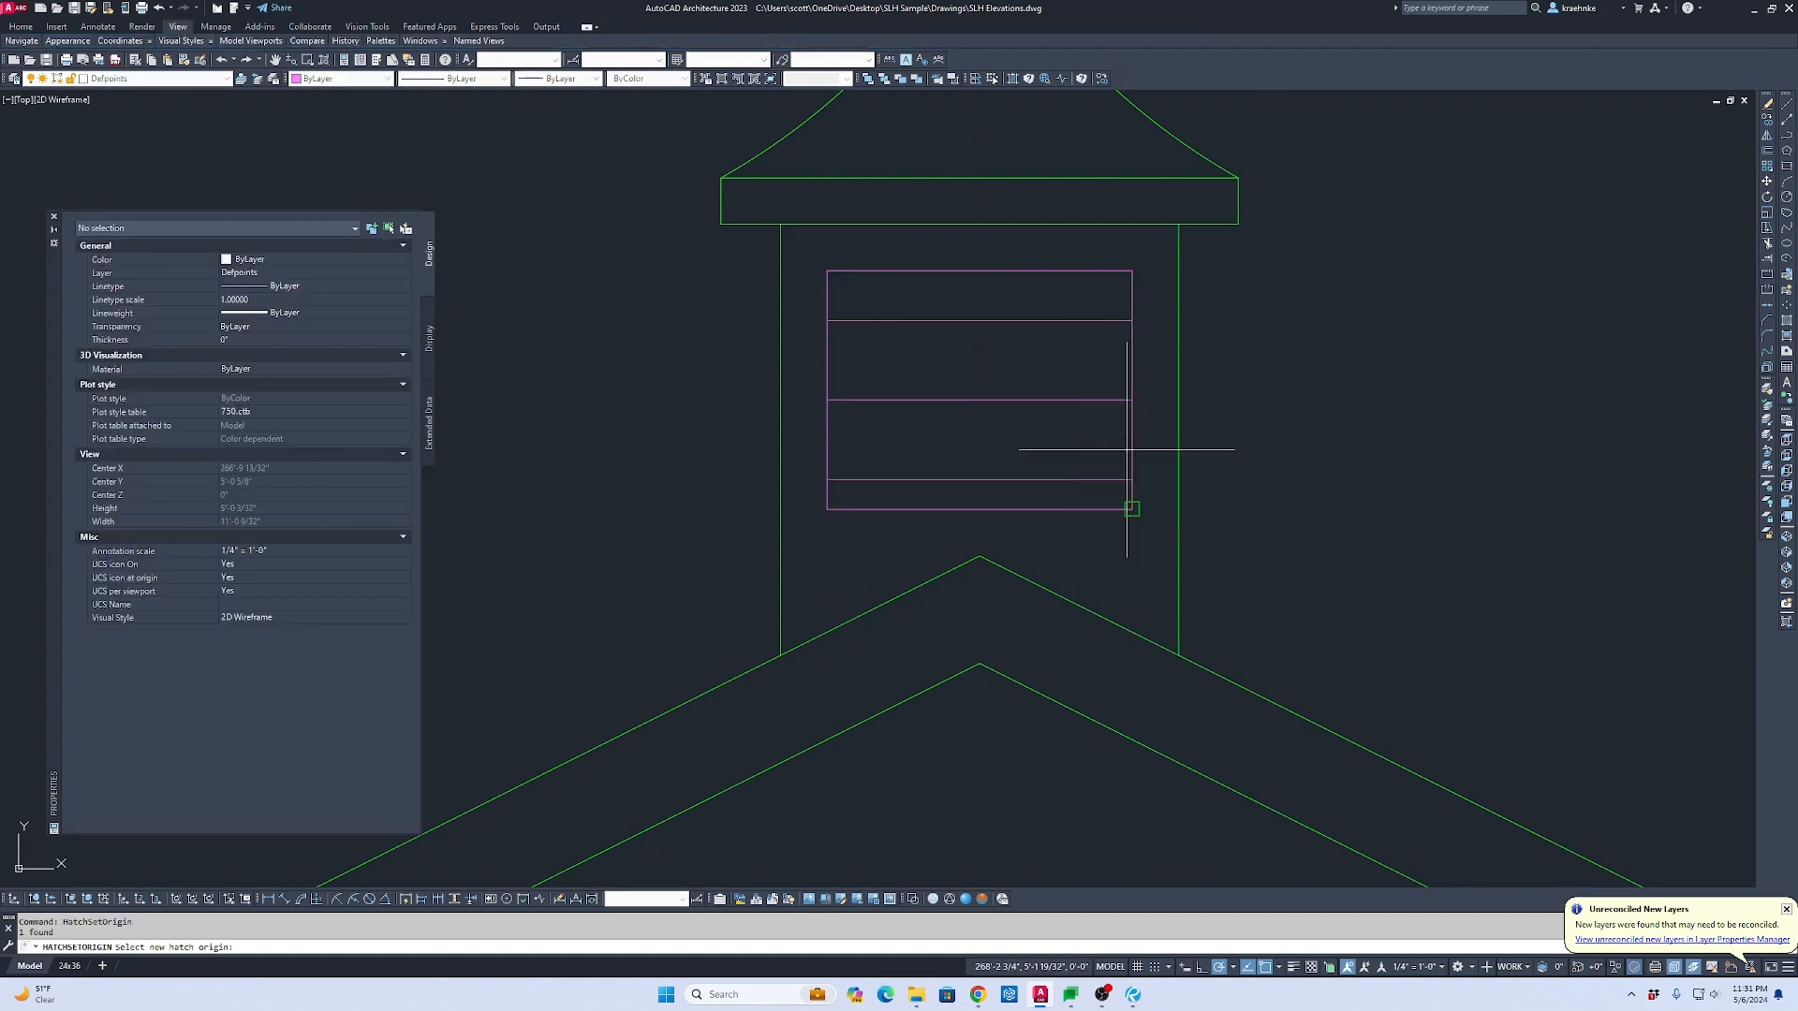
left_click(980, 509)
scroll(1203, 537, "down", 5)
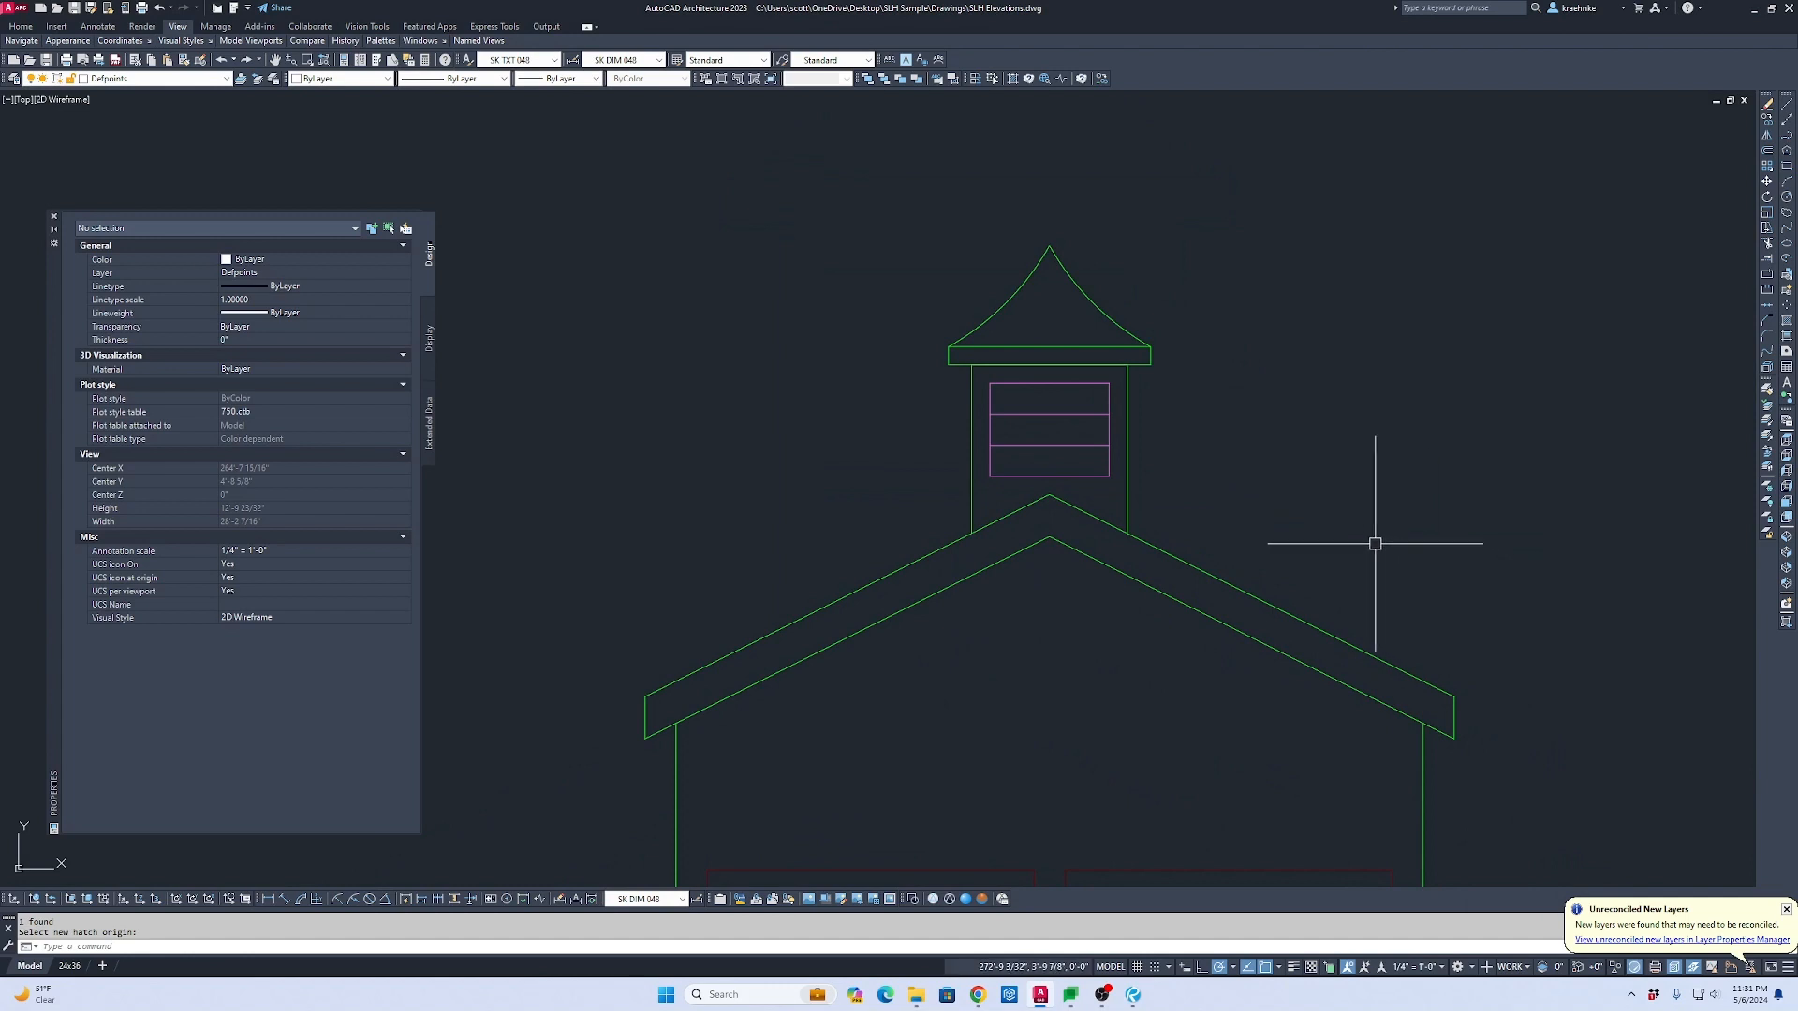
Step: Draw a vertical polyline along the louver's right edge, from the underside of the cupola's eave band down to the sloping roof line
scroll(1236, 502, "up", 2)
key("Escape")
type("p")
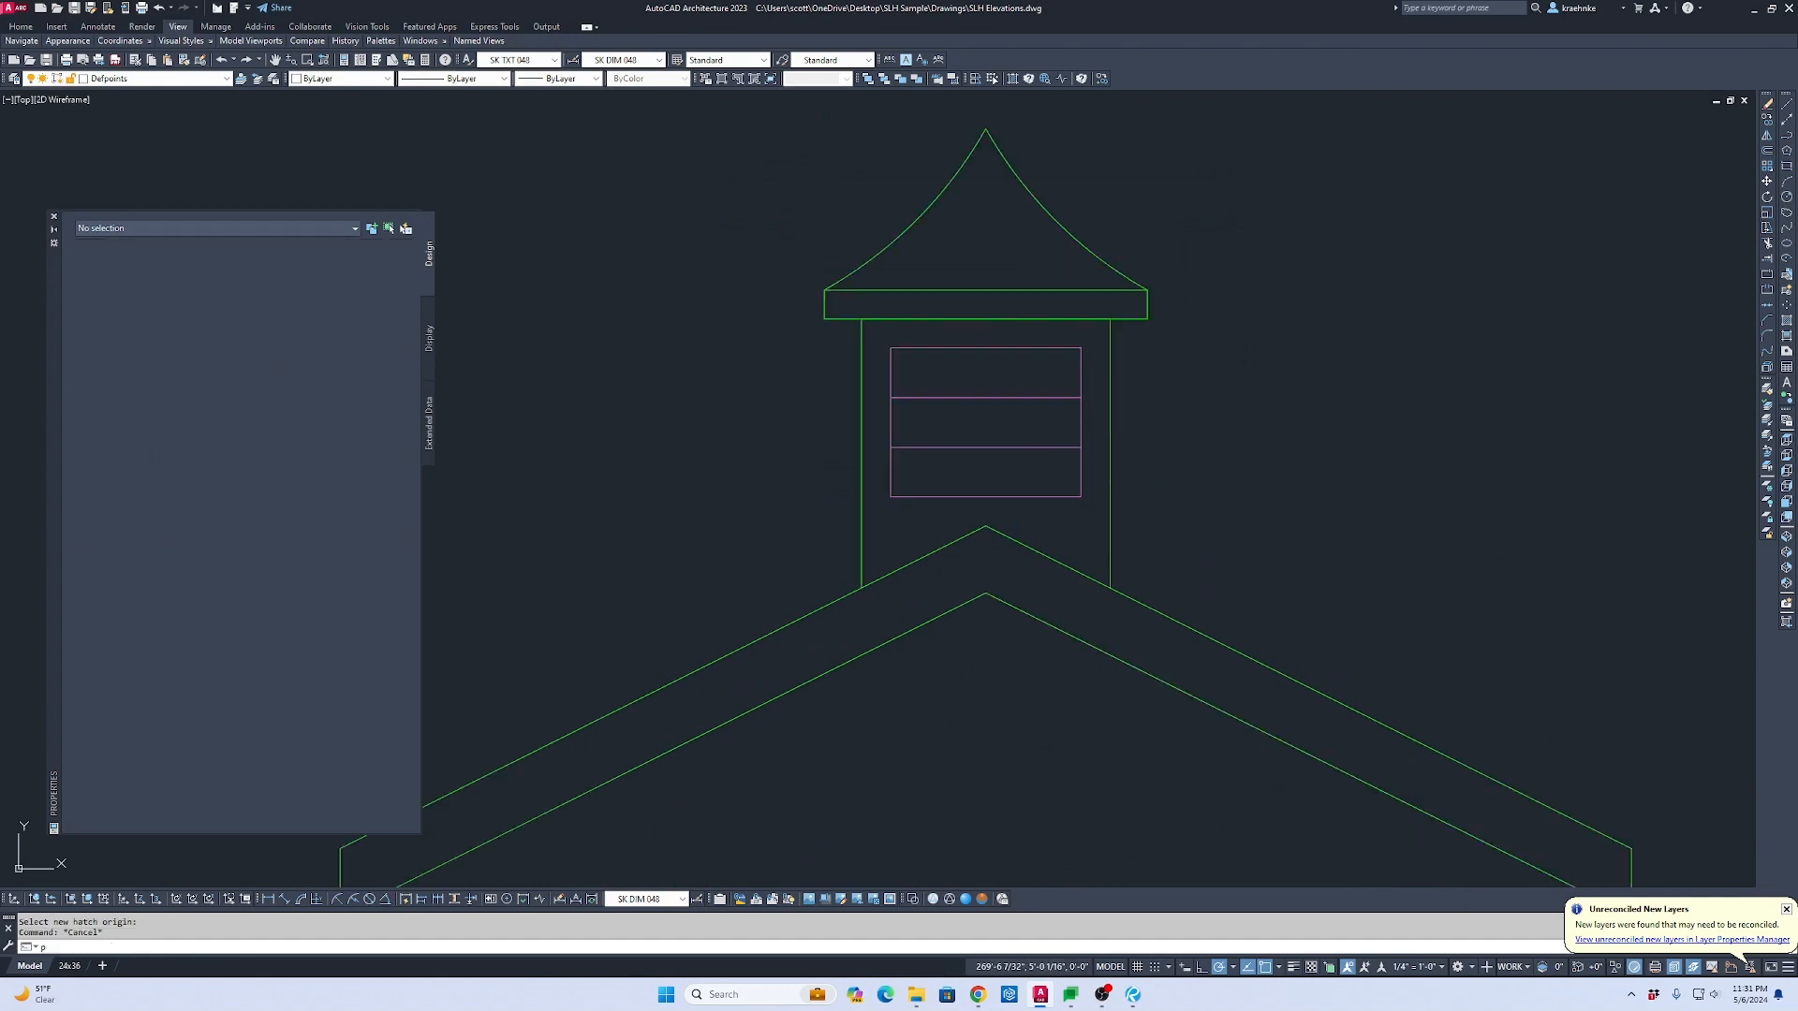
key("Return")
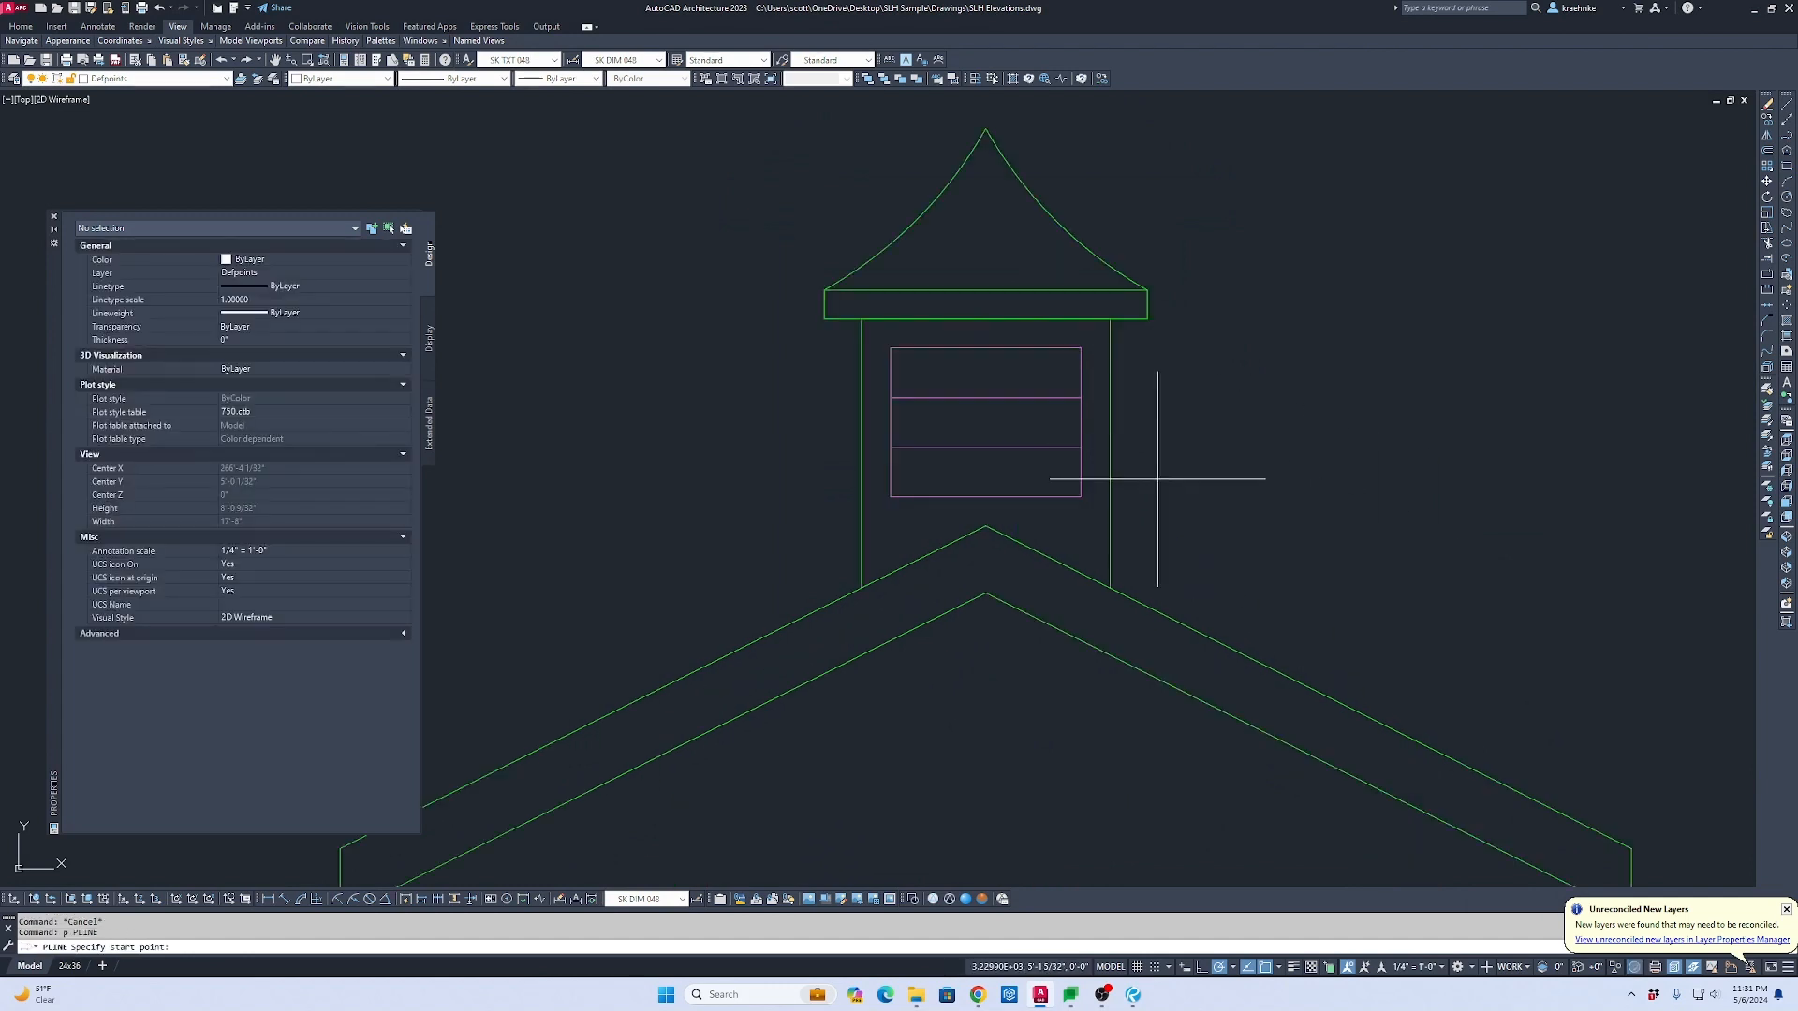
left_click(1080, 349)
left_click(1079, 320)
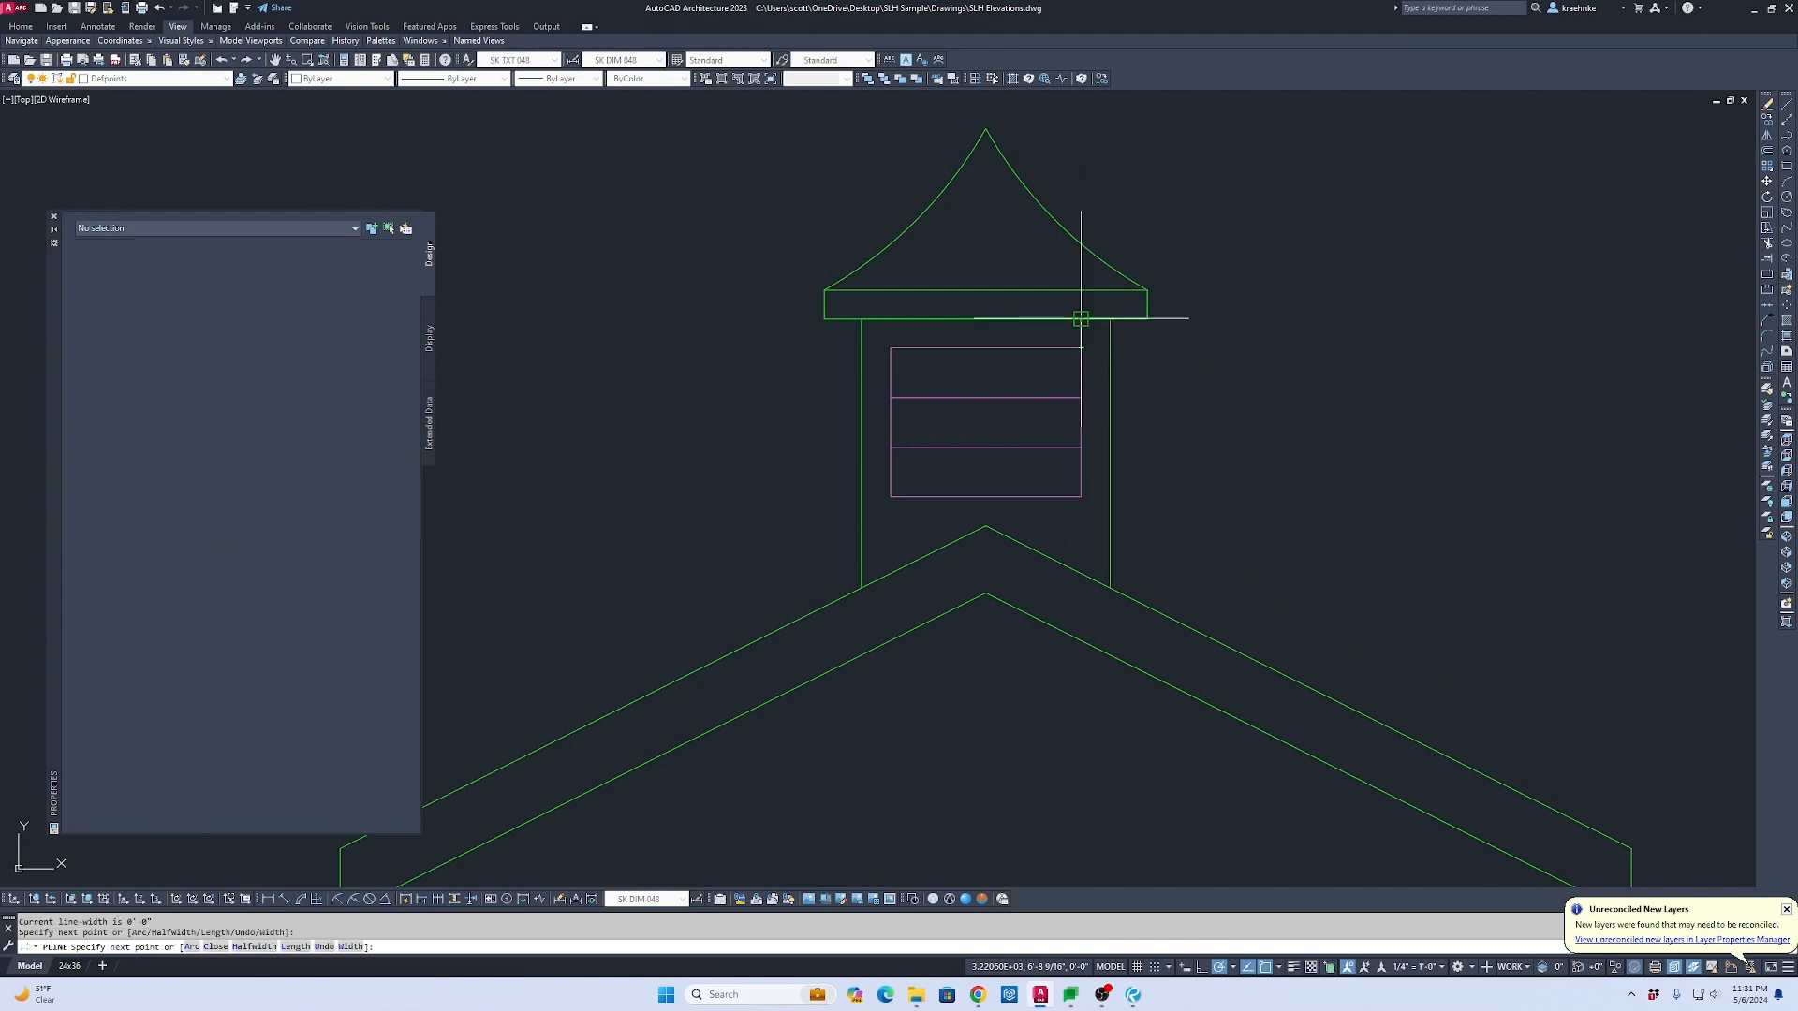
key("Escape")
left_click(1081, 347)
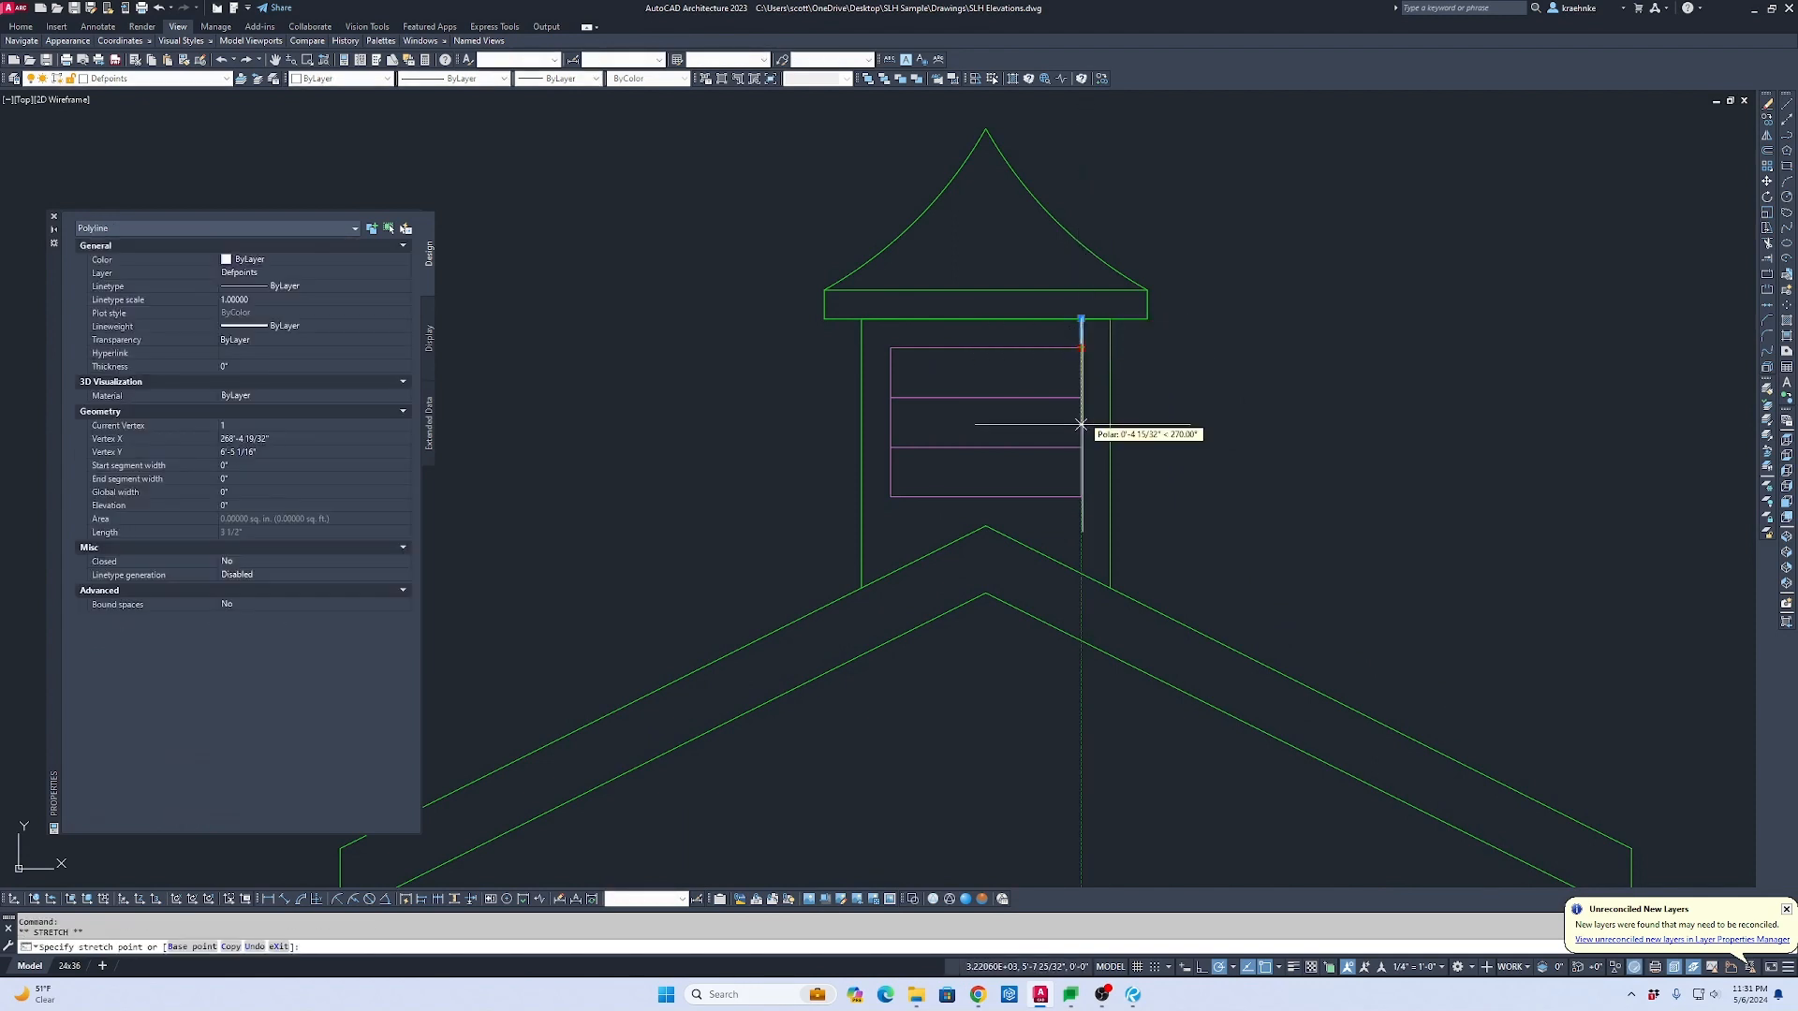
left_click(1081, 567)
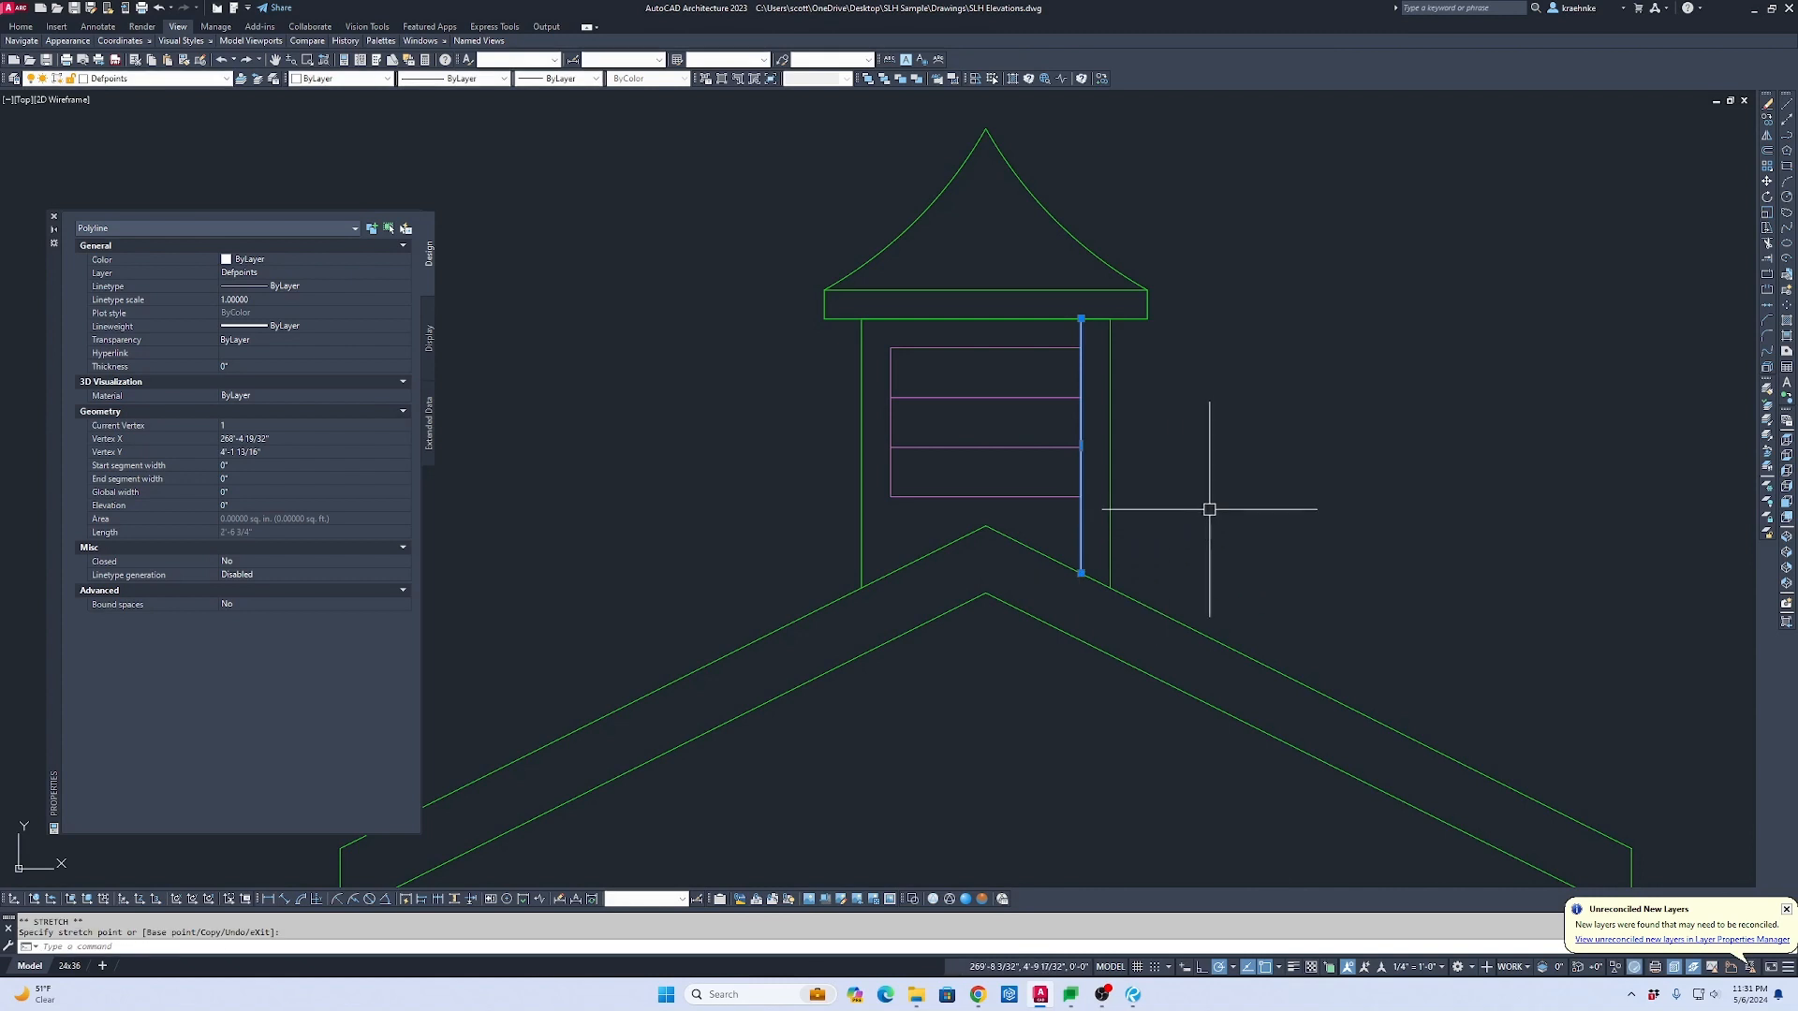
Step: Copy the vertical line that runs along the louver's right edge
type("co")
key("Return")
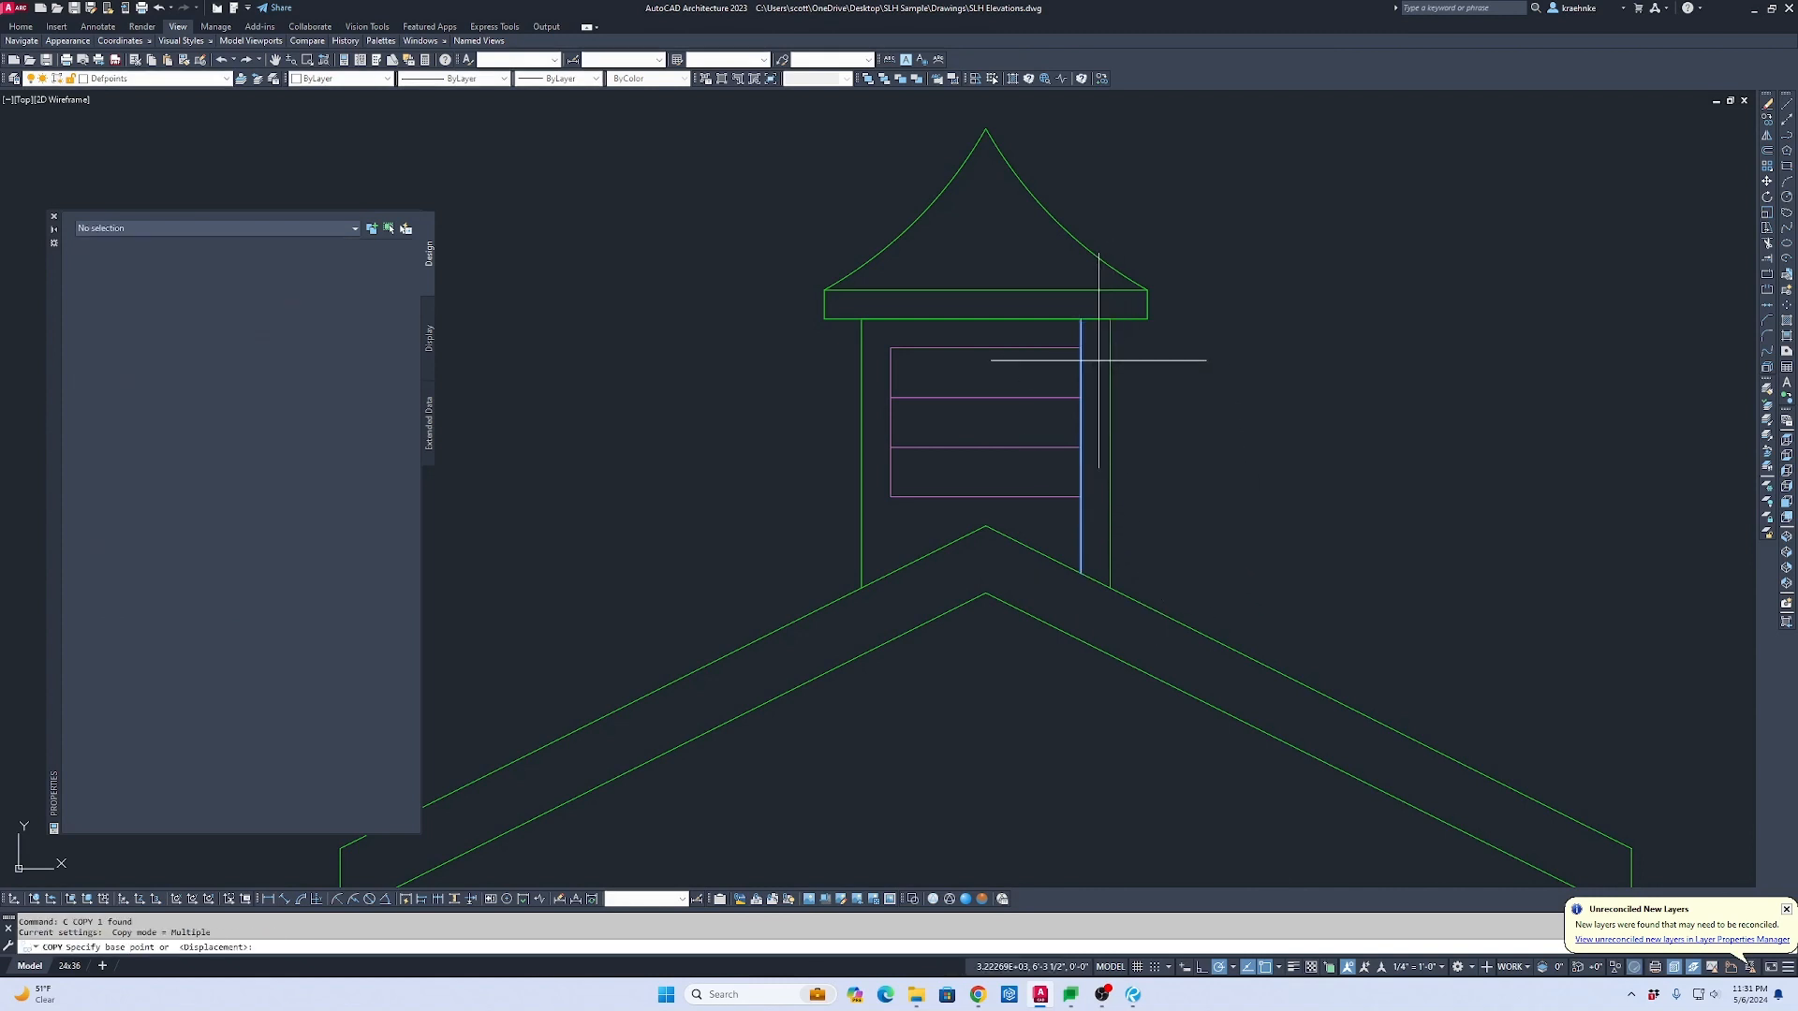
Step: Copy the vertical line at the right edge of the side elevation's cupola louver to the louver's left edge
left_click(1081, 347)
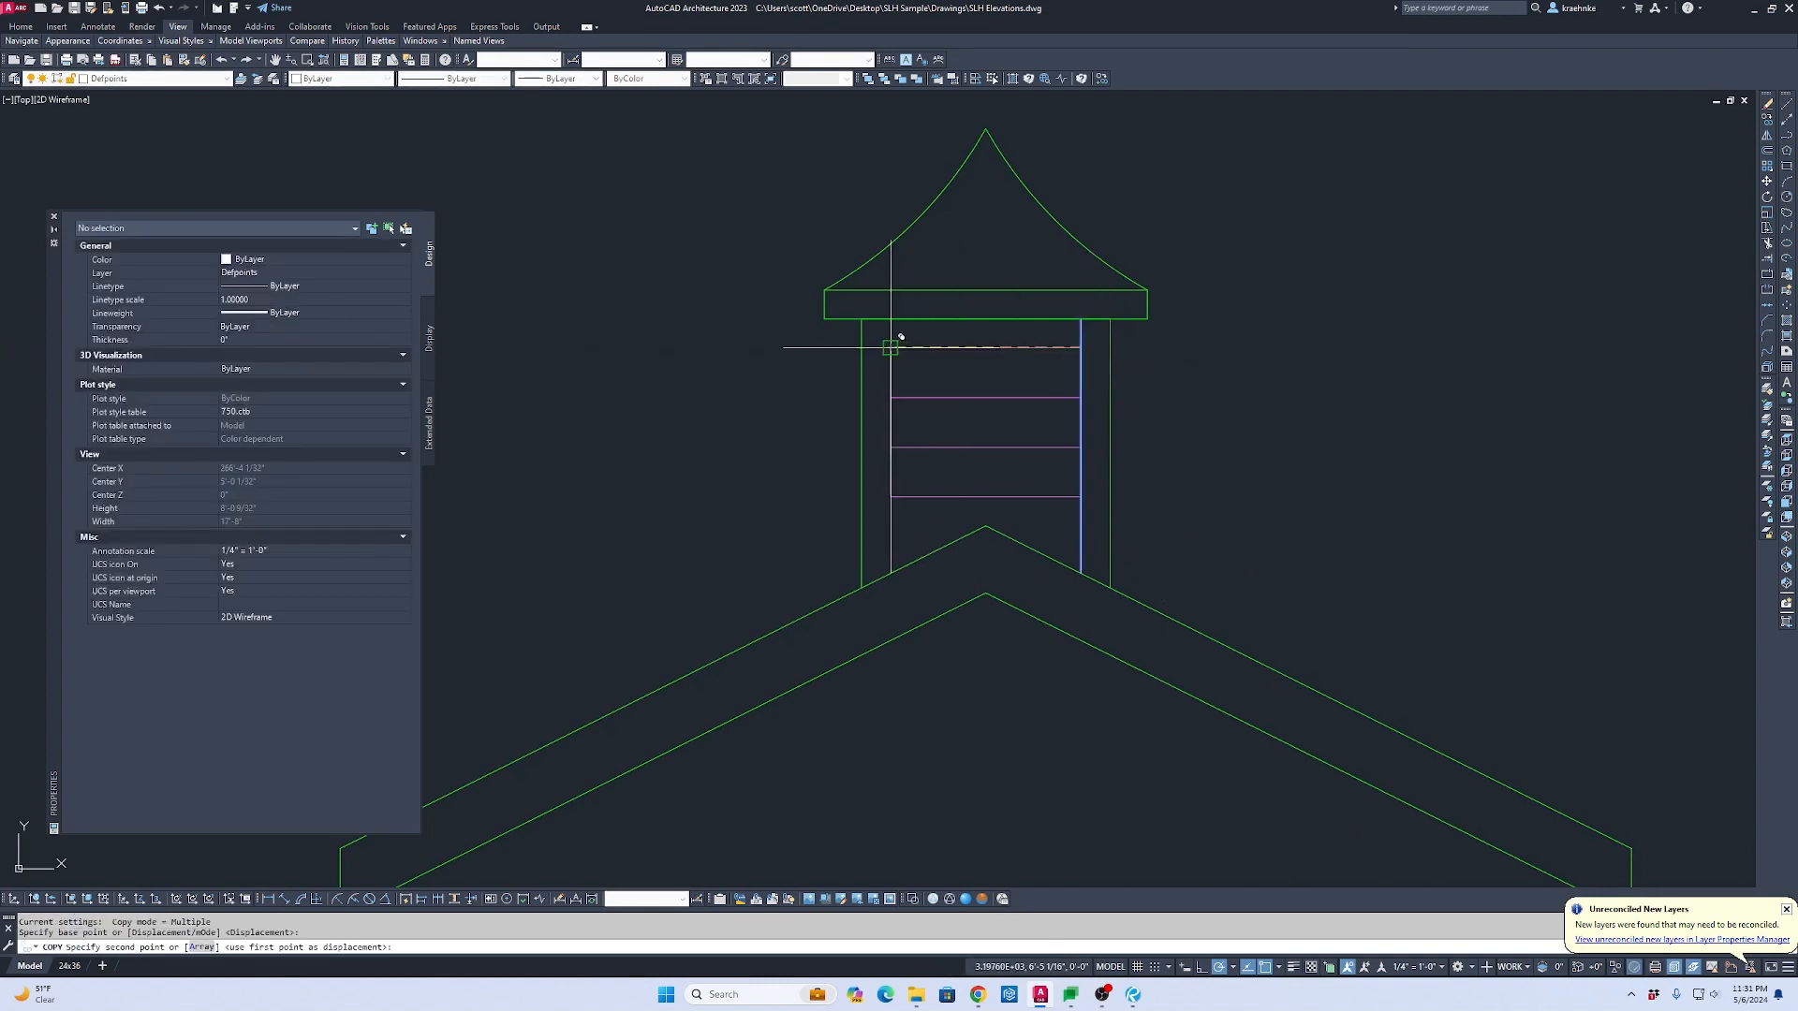
left_click(890, 347)
key("Escape")
Step: Match the two vertical lines beside the cupola louver to the properties of the magenta louver outline
type("ma")
key("Return")
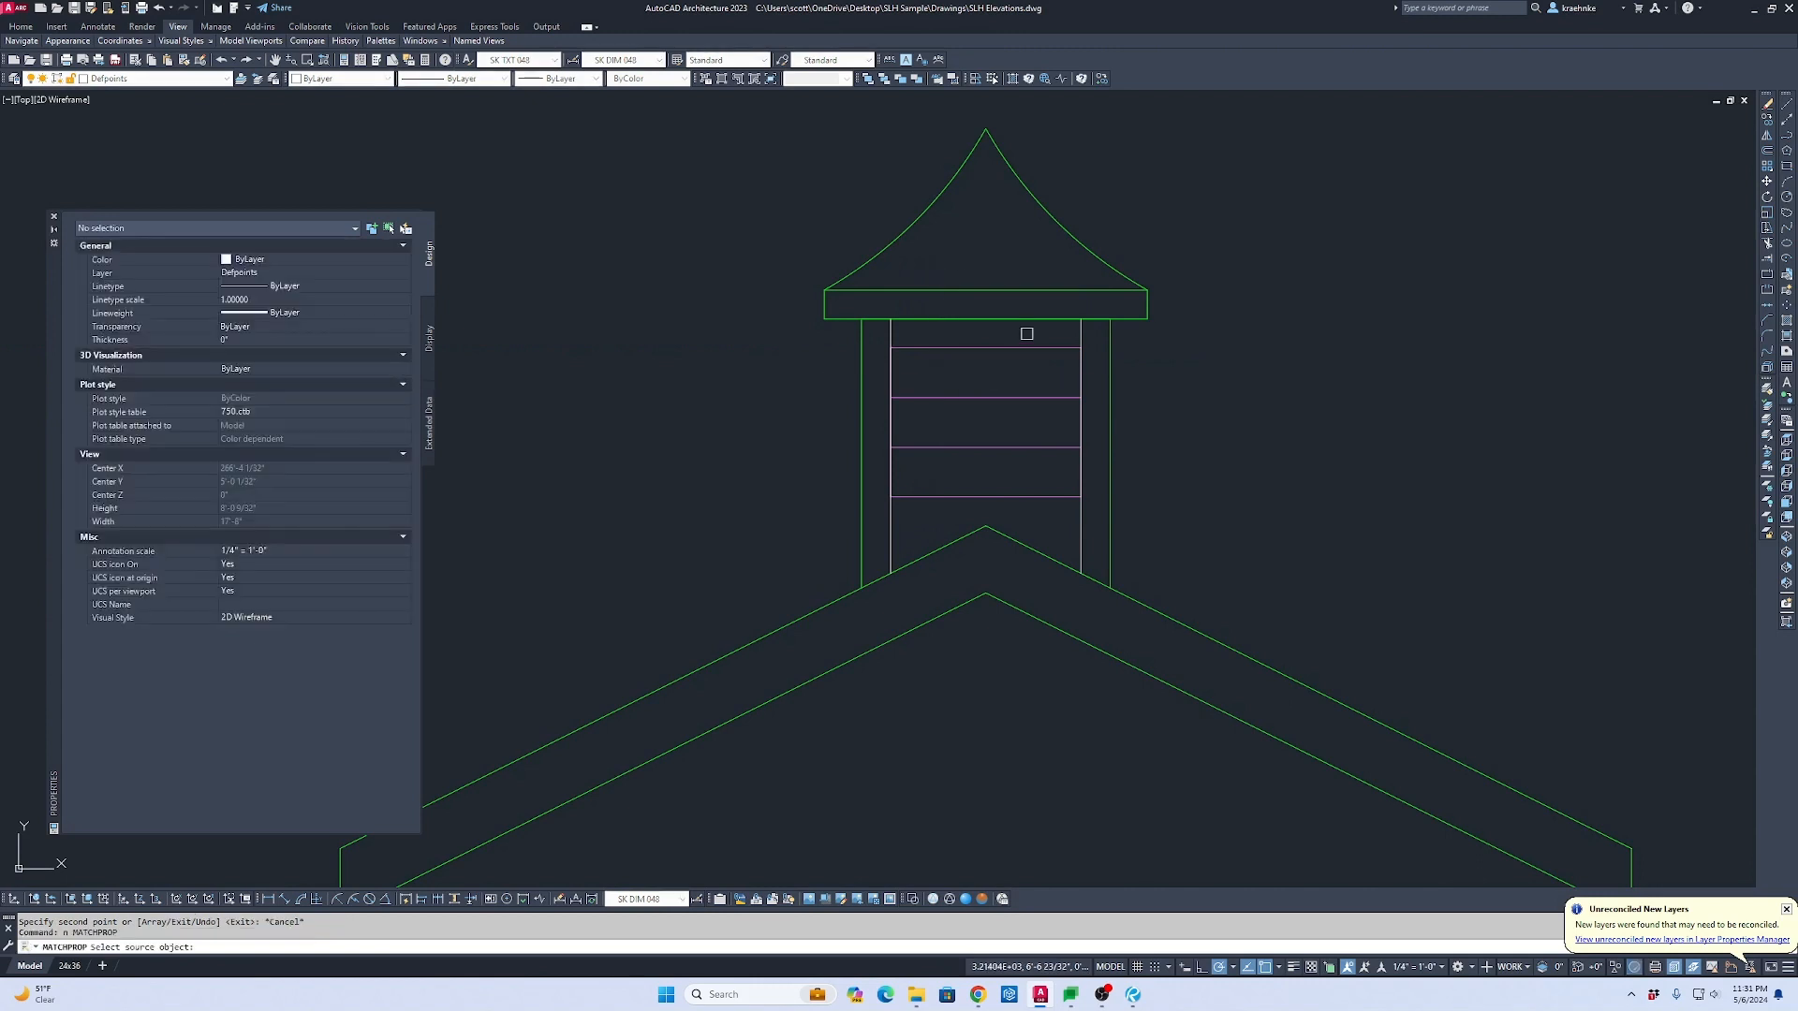
left_click(1029, 348)
left_click(1079, 334)
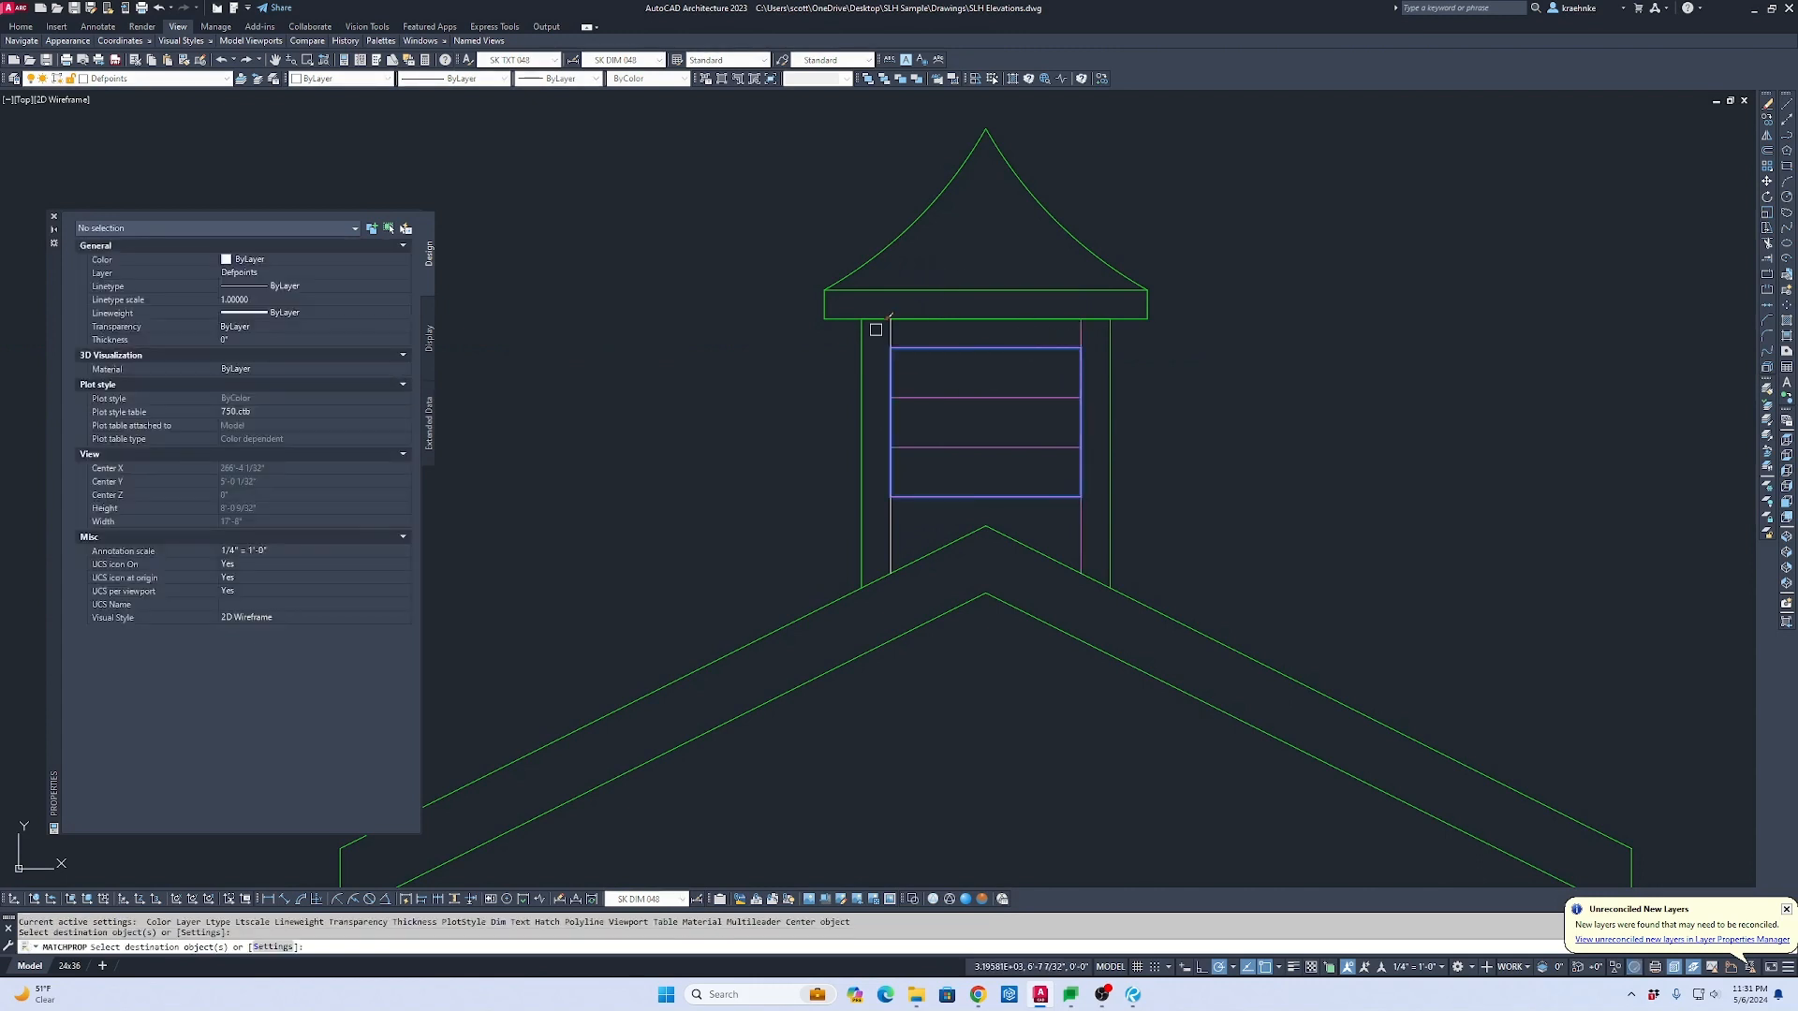
left_click(894, 333)
key("Escape")
Step: Turn on the hidden wall section and ceiling linework in the side elevation
scroll(1218, 402, "down", 3)
middle_click_drag(1217, 403, 536, 417)
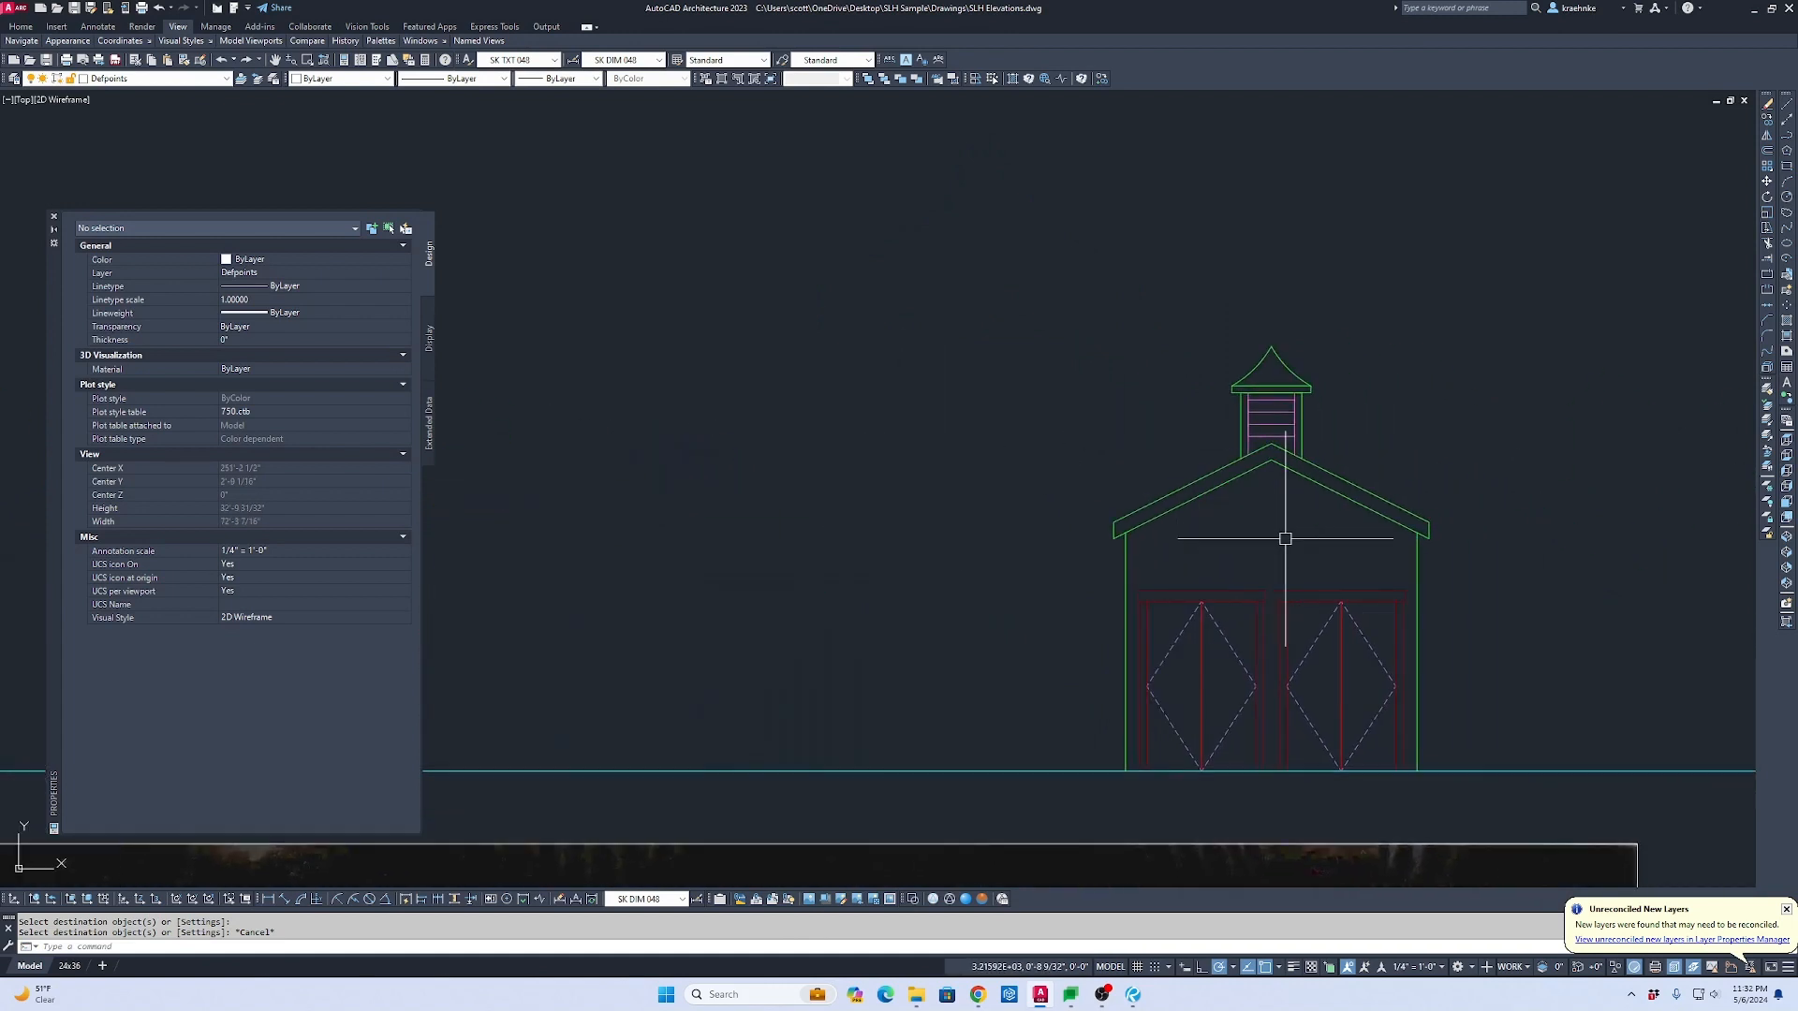
scroll(1330, 487, "down", 2)
middle_click_drag(1281, 573, 1285, 373)
scroll(1386, 382, "up", 5)
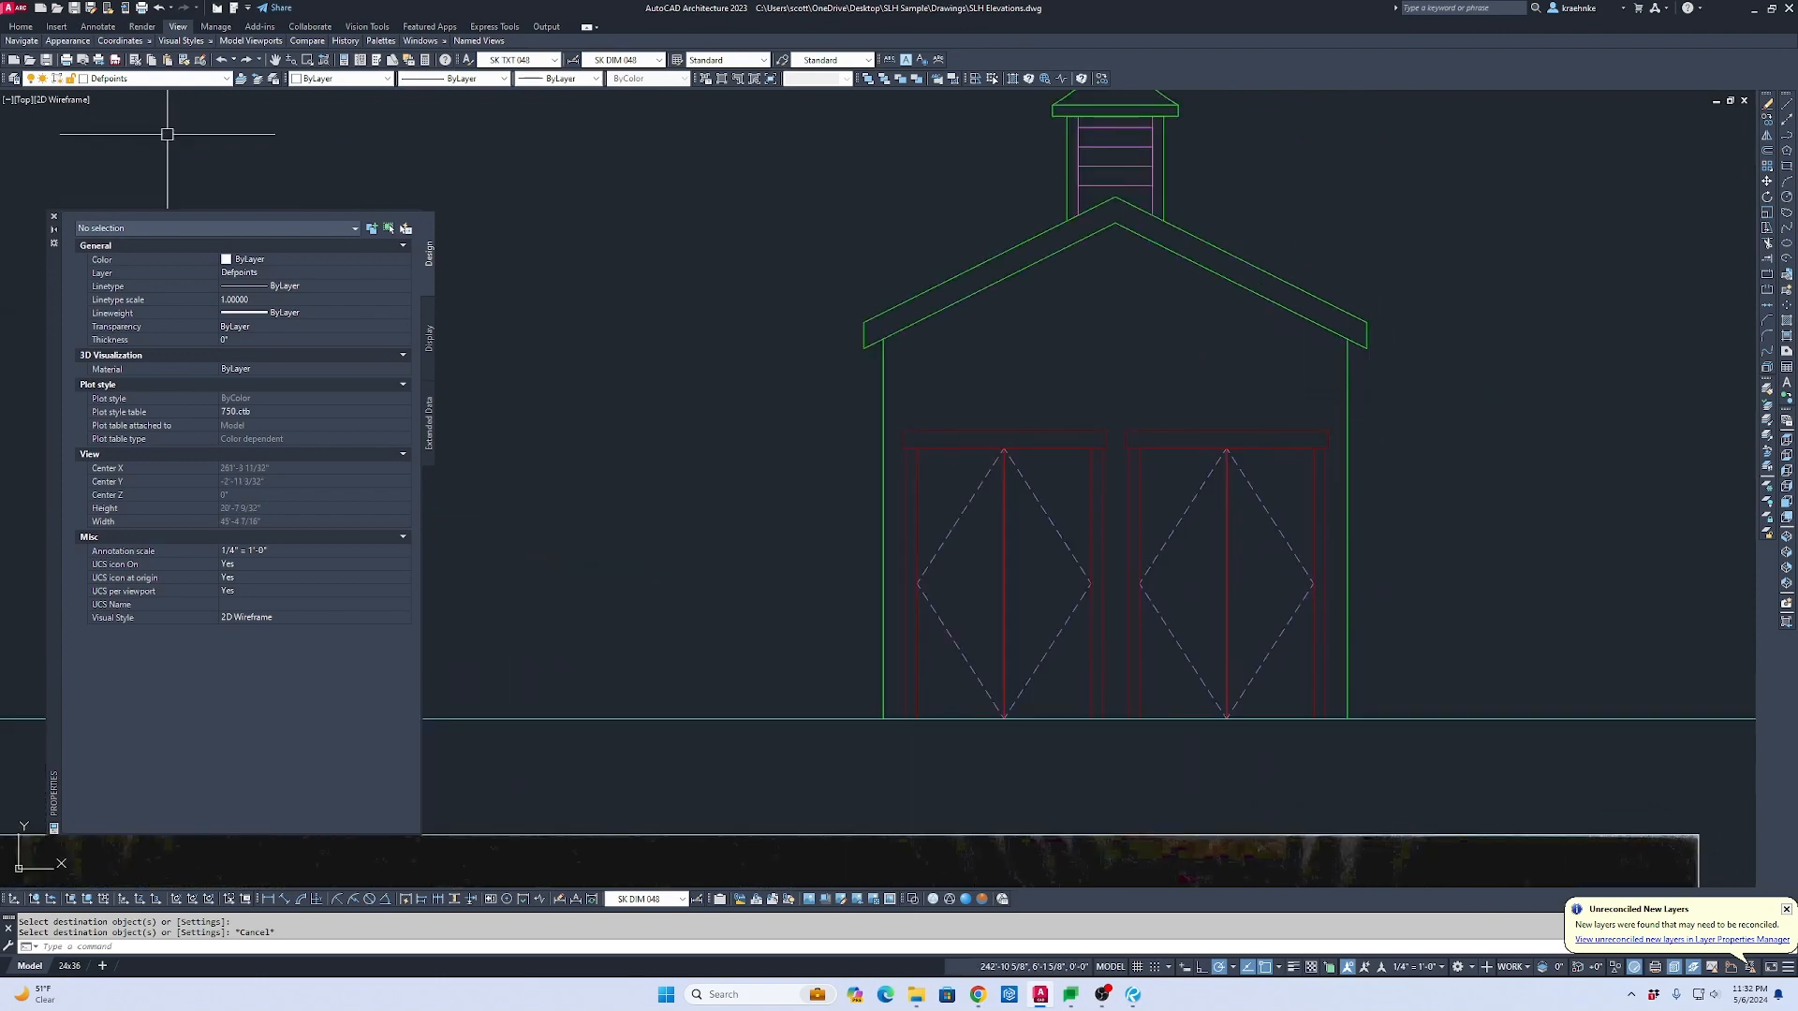
left_click(127, 80)
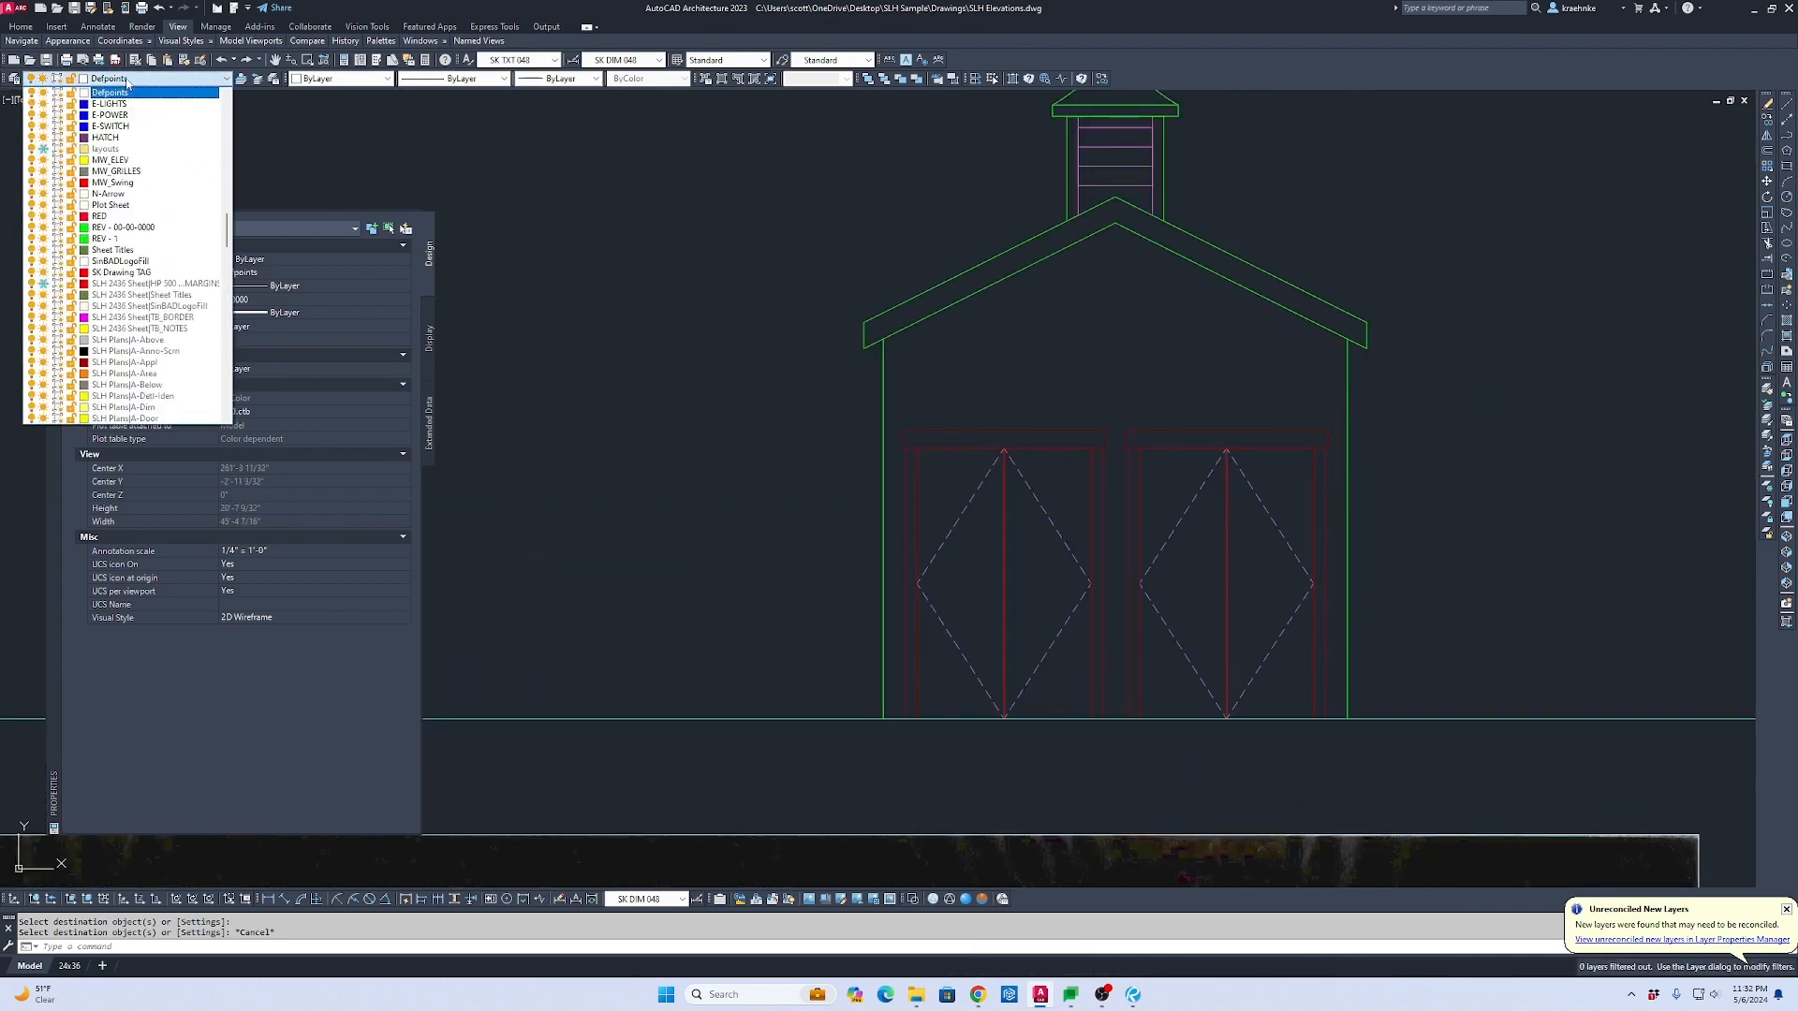
left_click(588, 215)
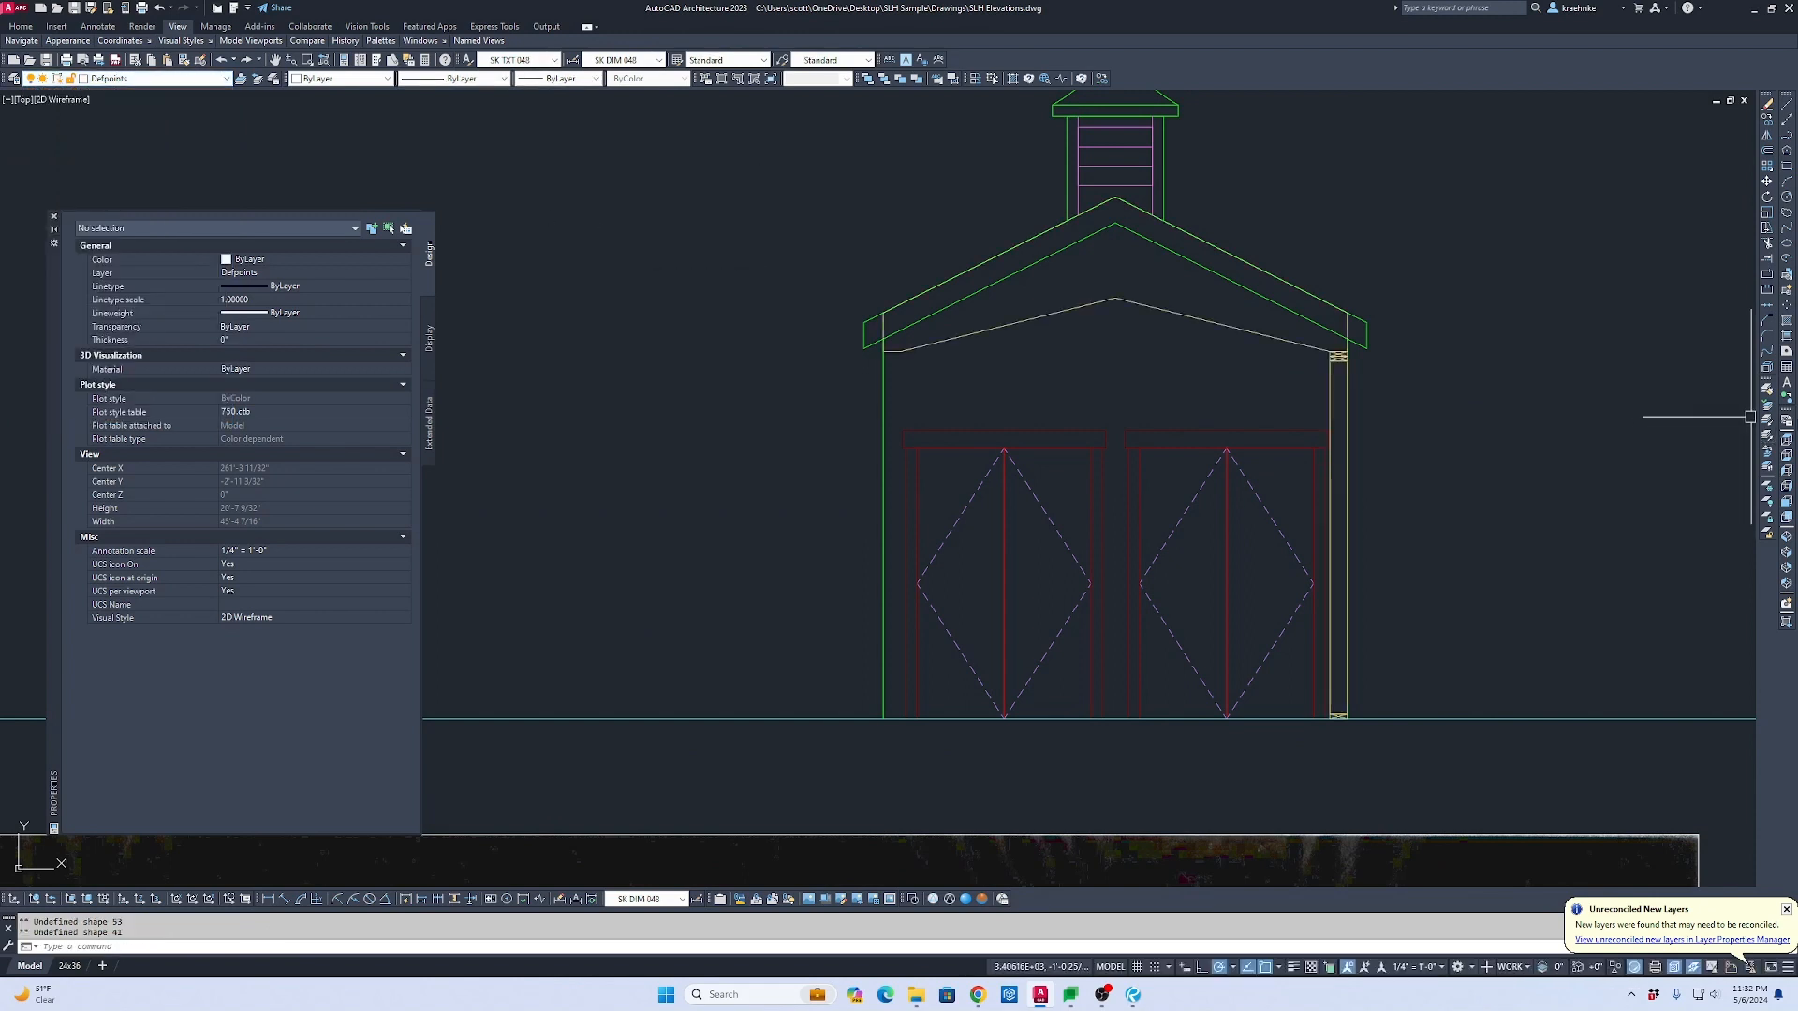
Step: Measure the height from the floor line to the top of the wall section's plate with a temporary linear dimension
type("dli")
key("Return")
left_click(1340, 361)
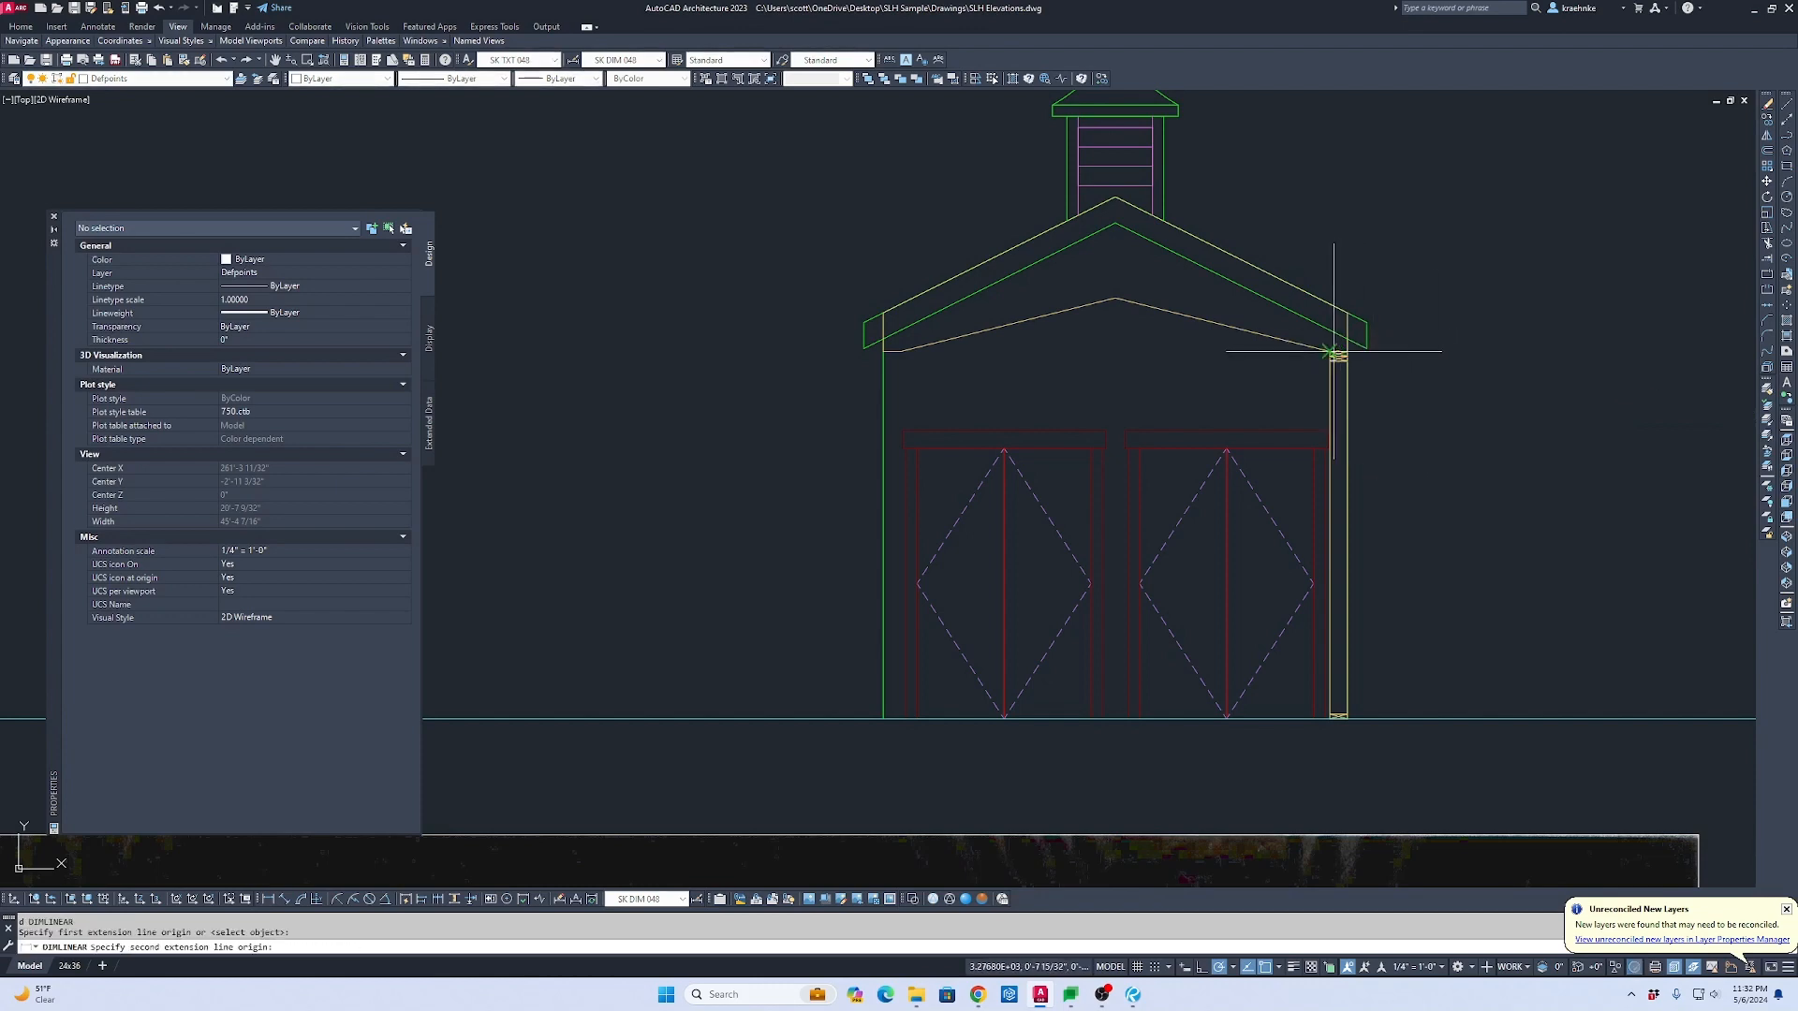
left_click(1420, 716)
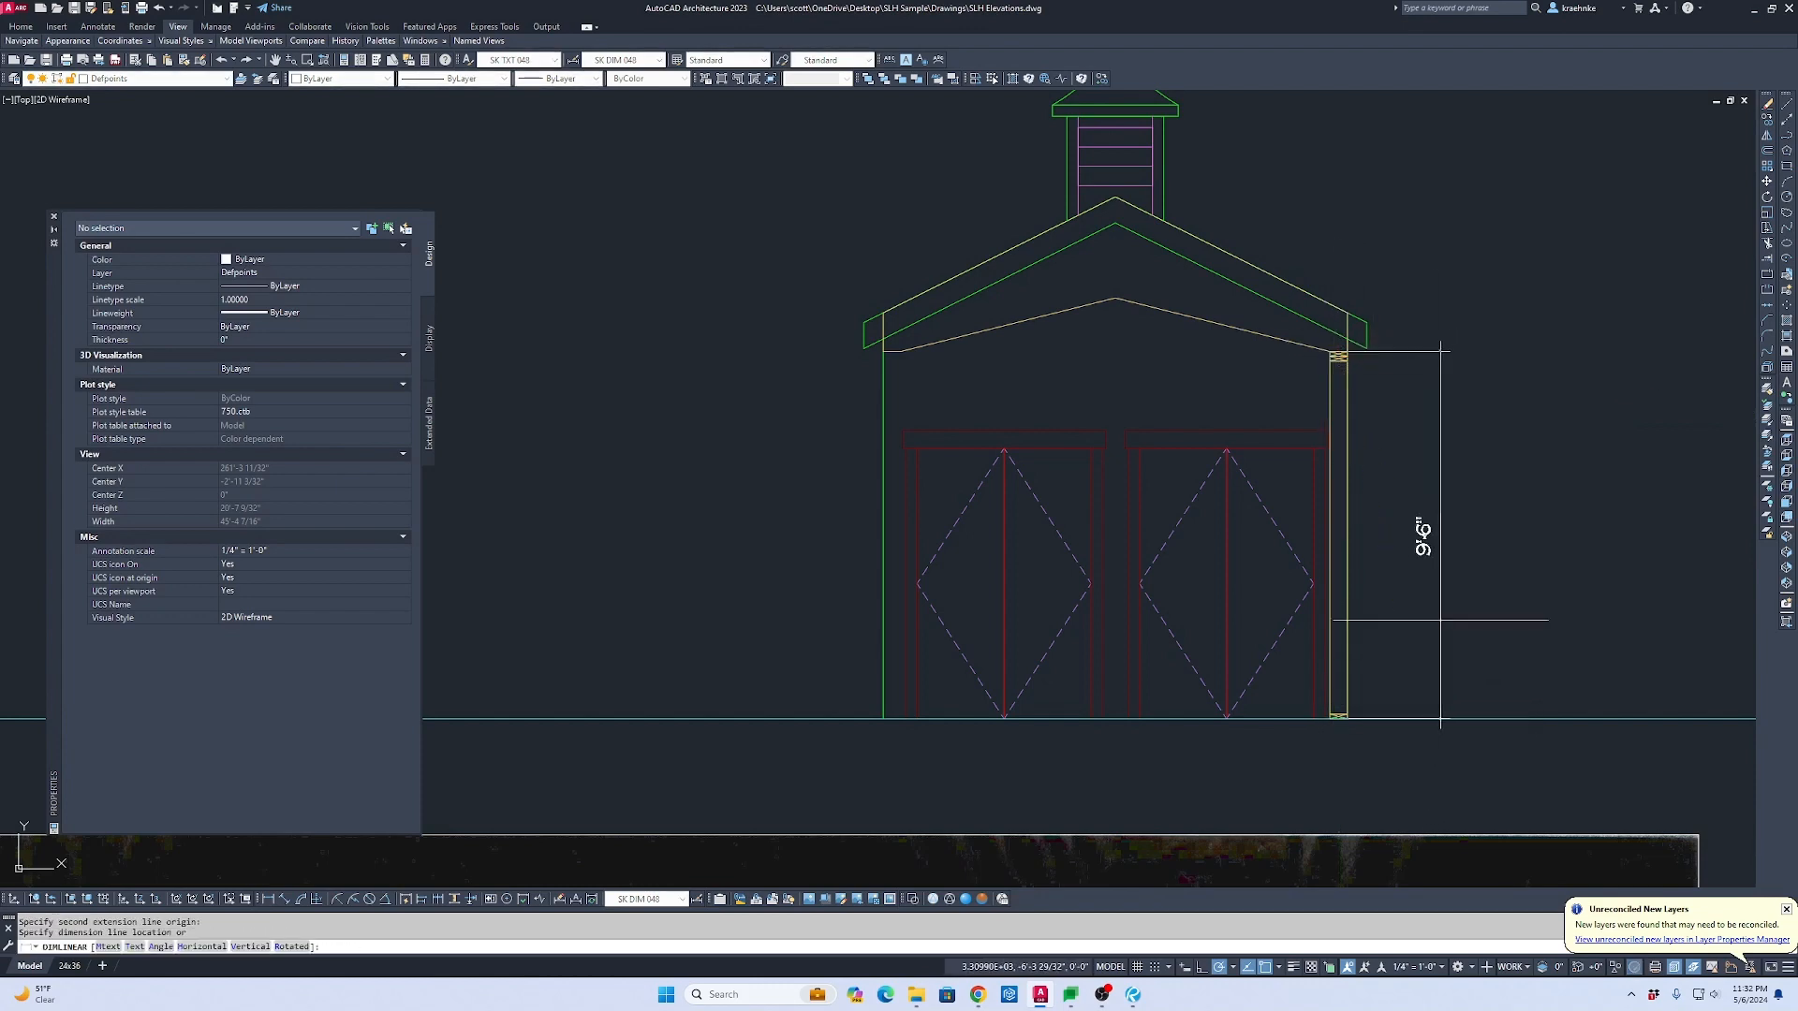
key("Escape")
Step: Draw a horizontal polyline about 294' long from the side elevation's top plate to just past the floor elevation tags
scroll(1314, 482, "down", 6)
scroll(959, 483, "down", 2)
middle_click_drag(559, 460, 1304, 429)
key("Escape")
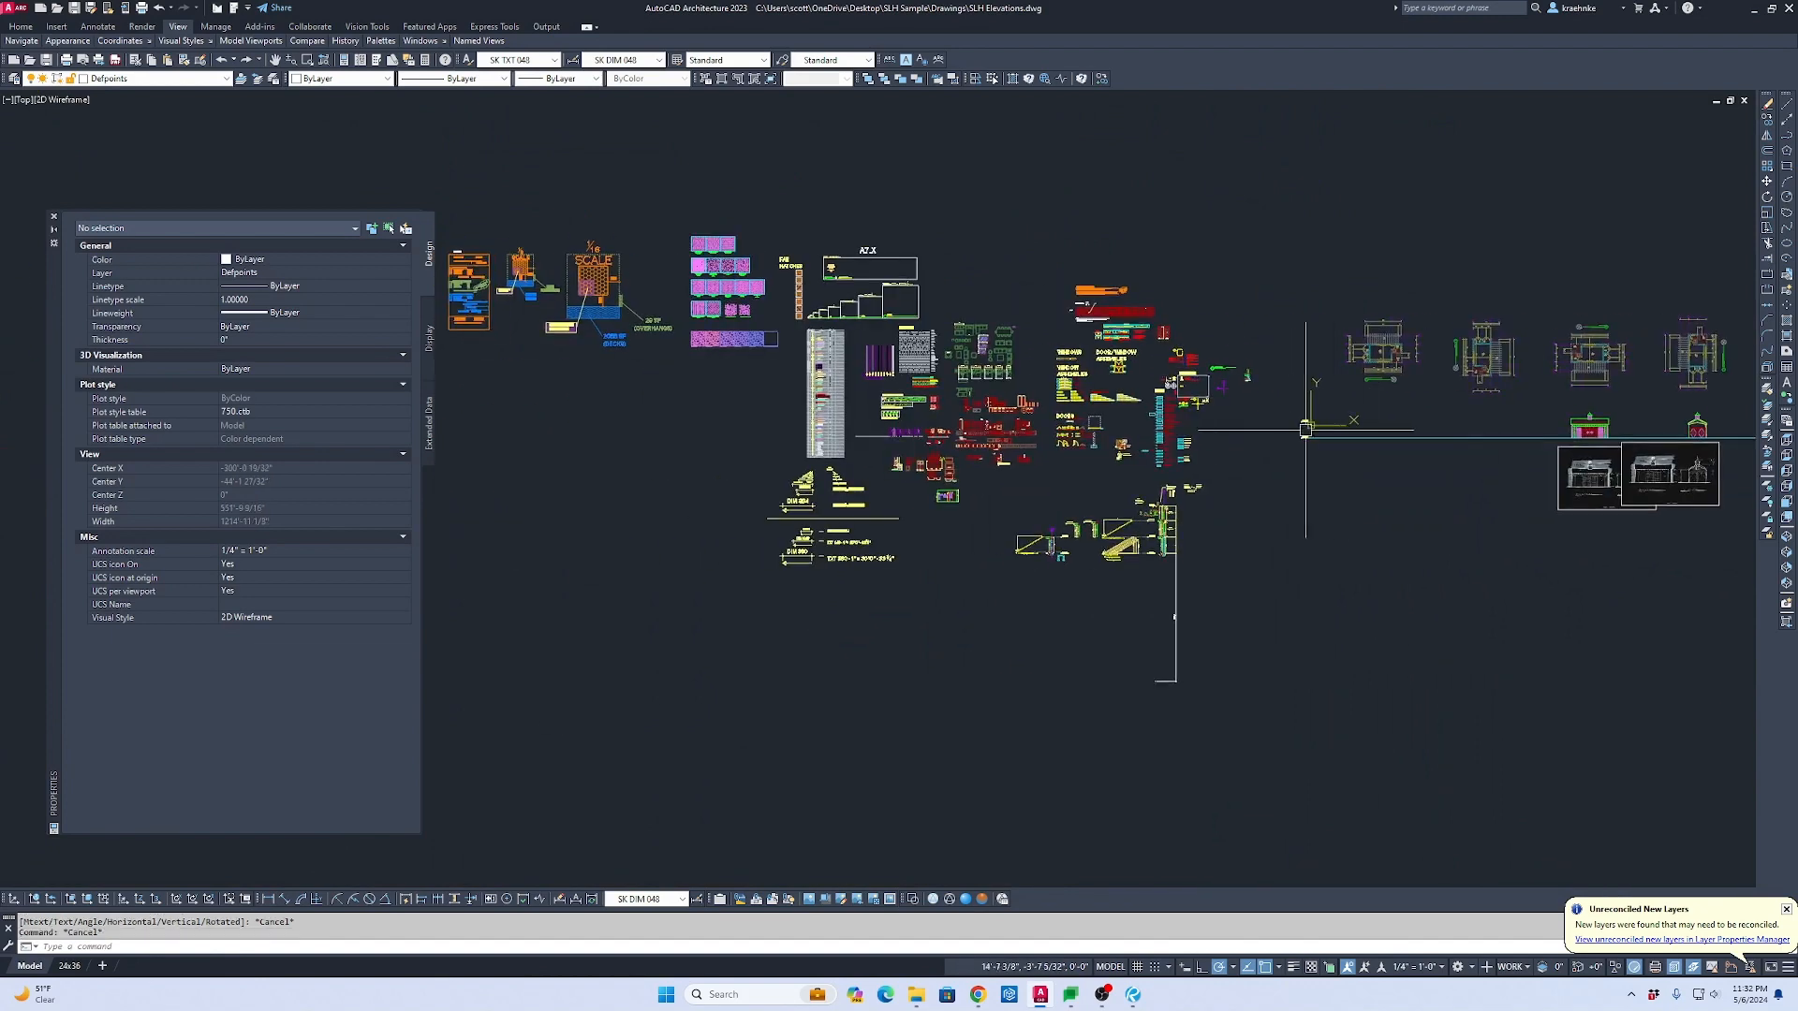
scroll(1311, 405, "up", 3)
scroll(1311, 383, "up", 5)
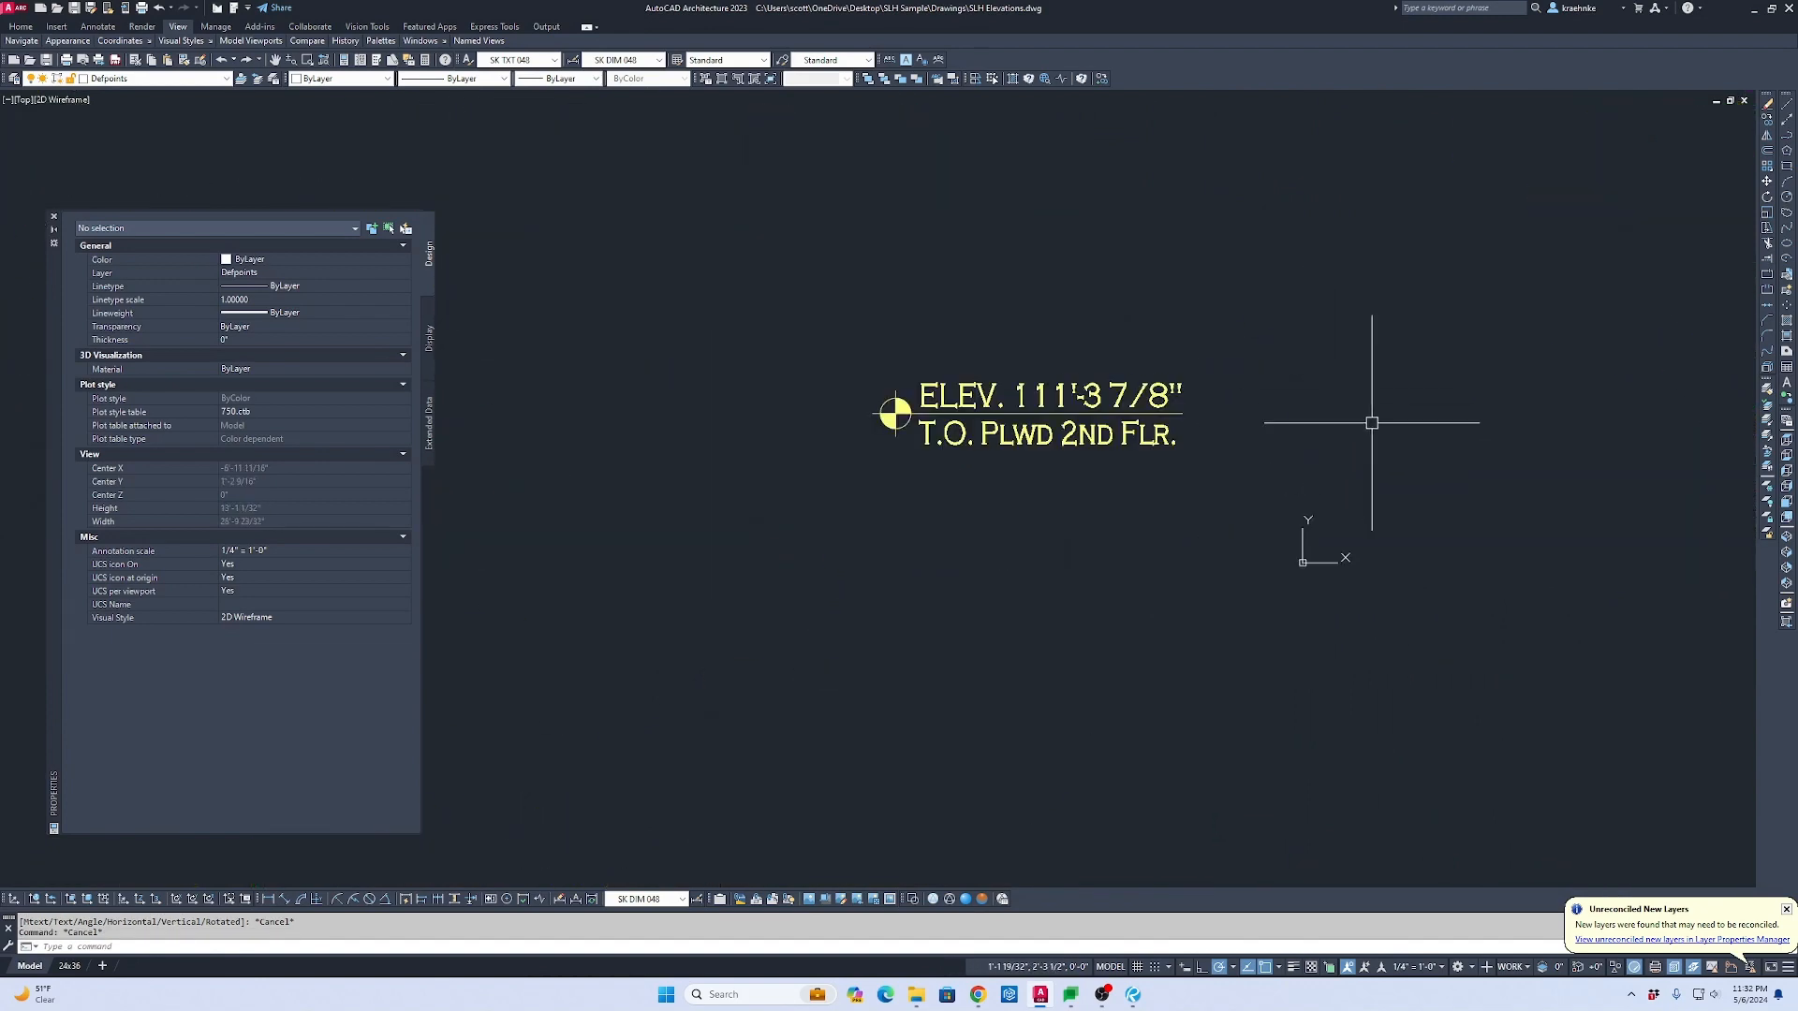
type("p")
key("Return")
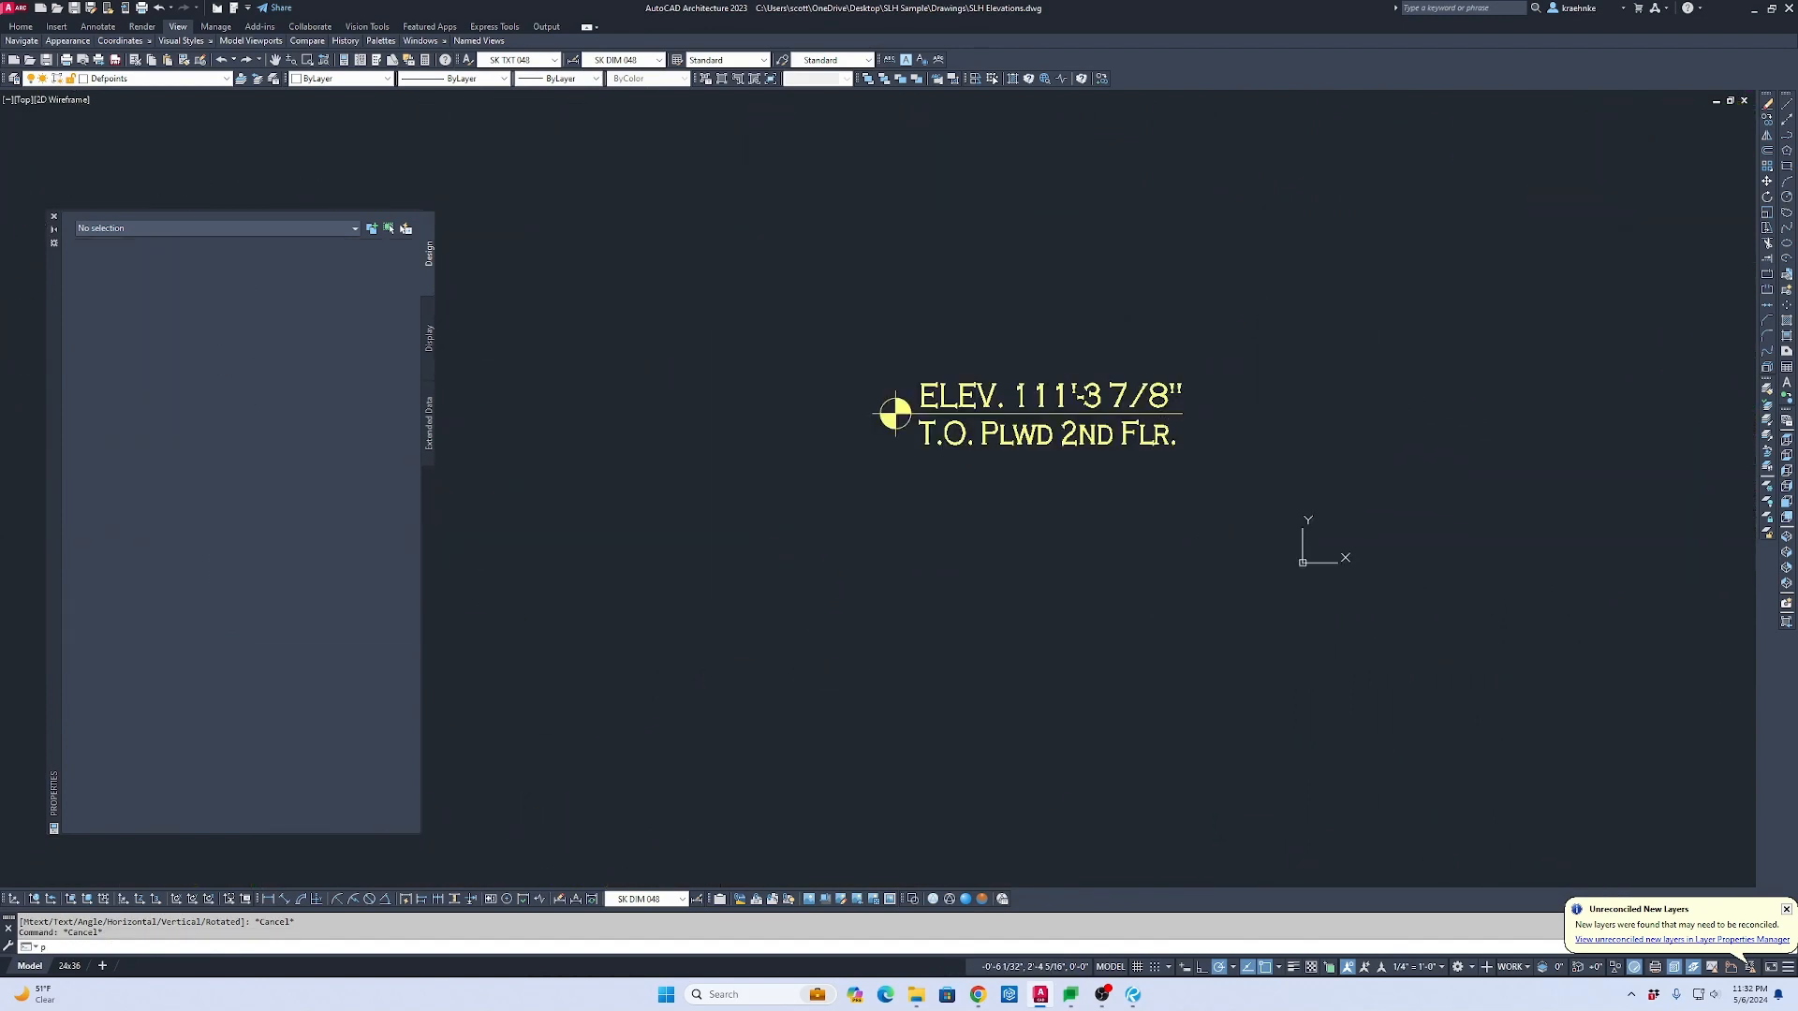
scroll(1344, 420, "down", 3)
scroll(1344, 420, "down", 2)
middle_click_drag(1343, 420, 594, 430)
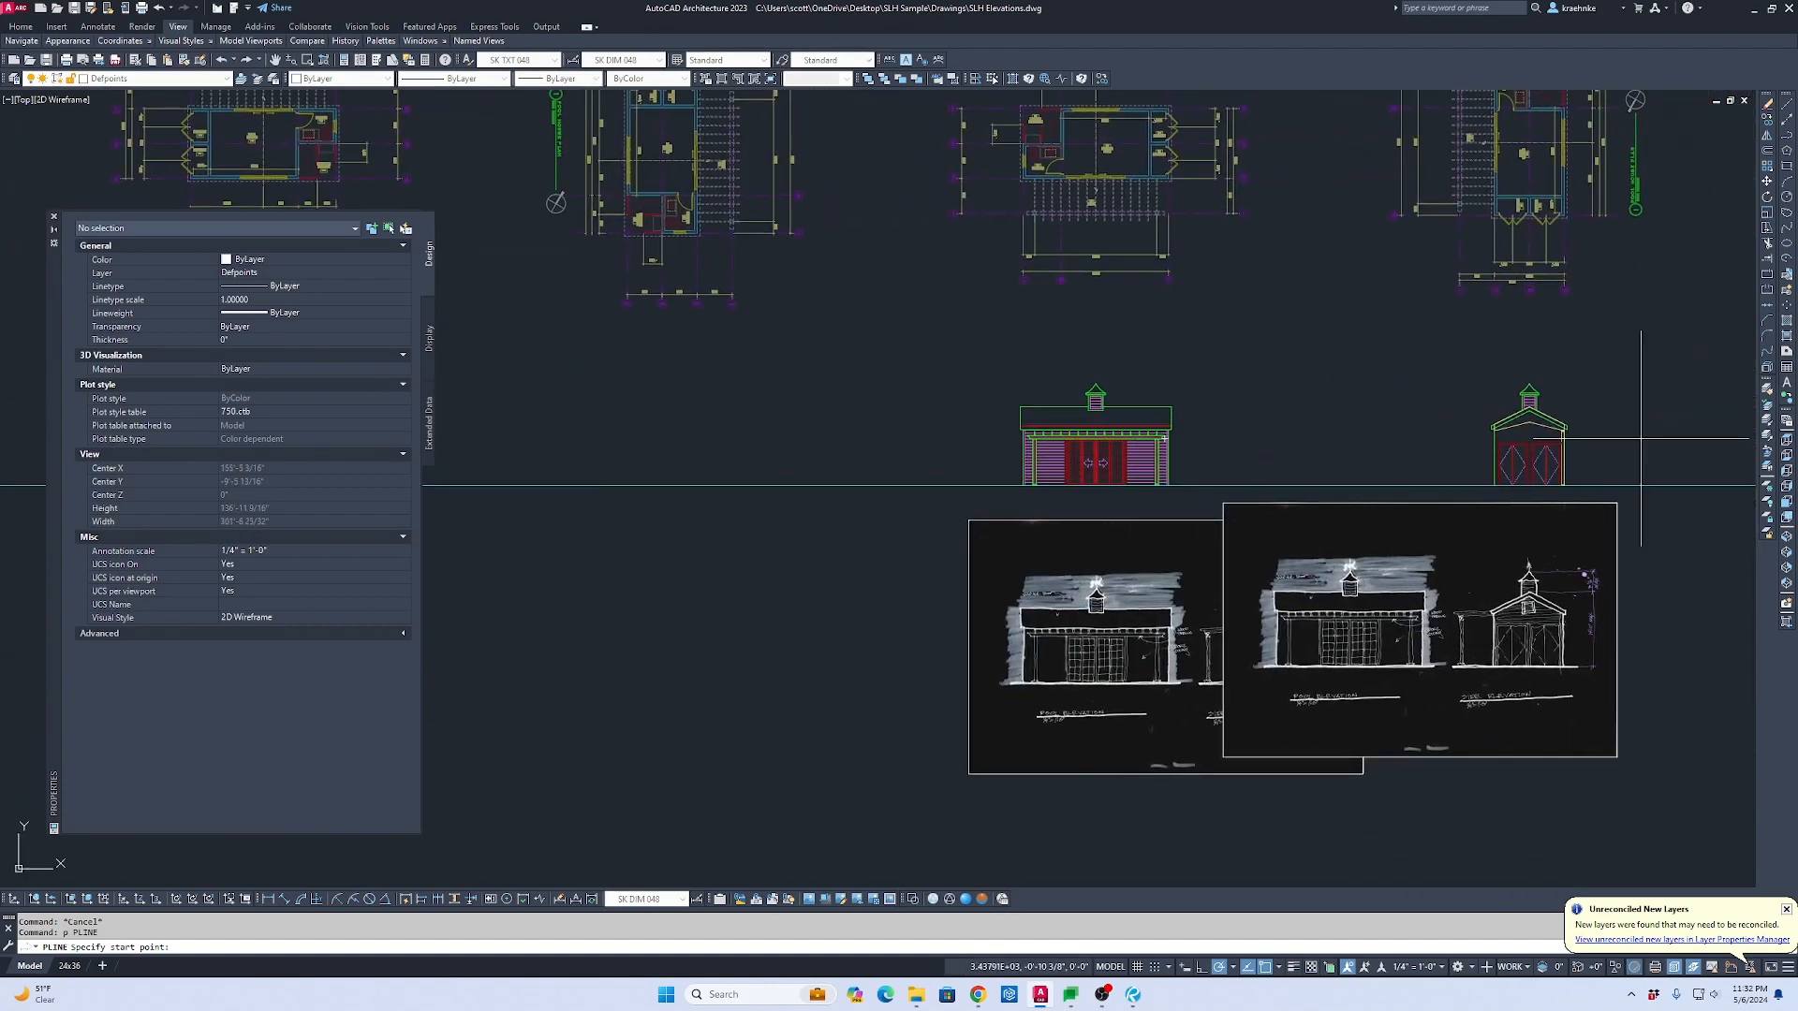
scroll(1610, 438, "up", 14)
left_click(902, 302)
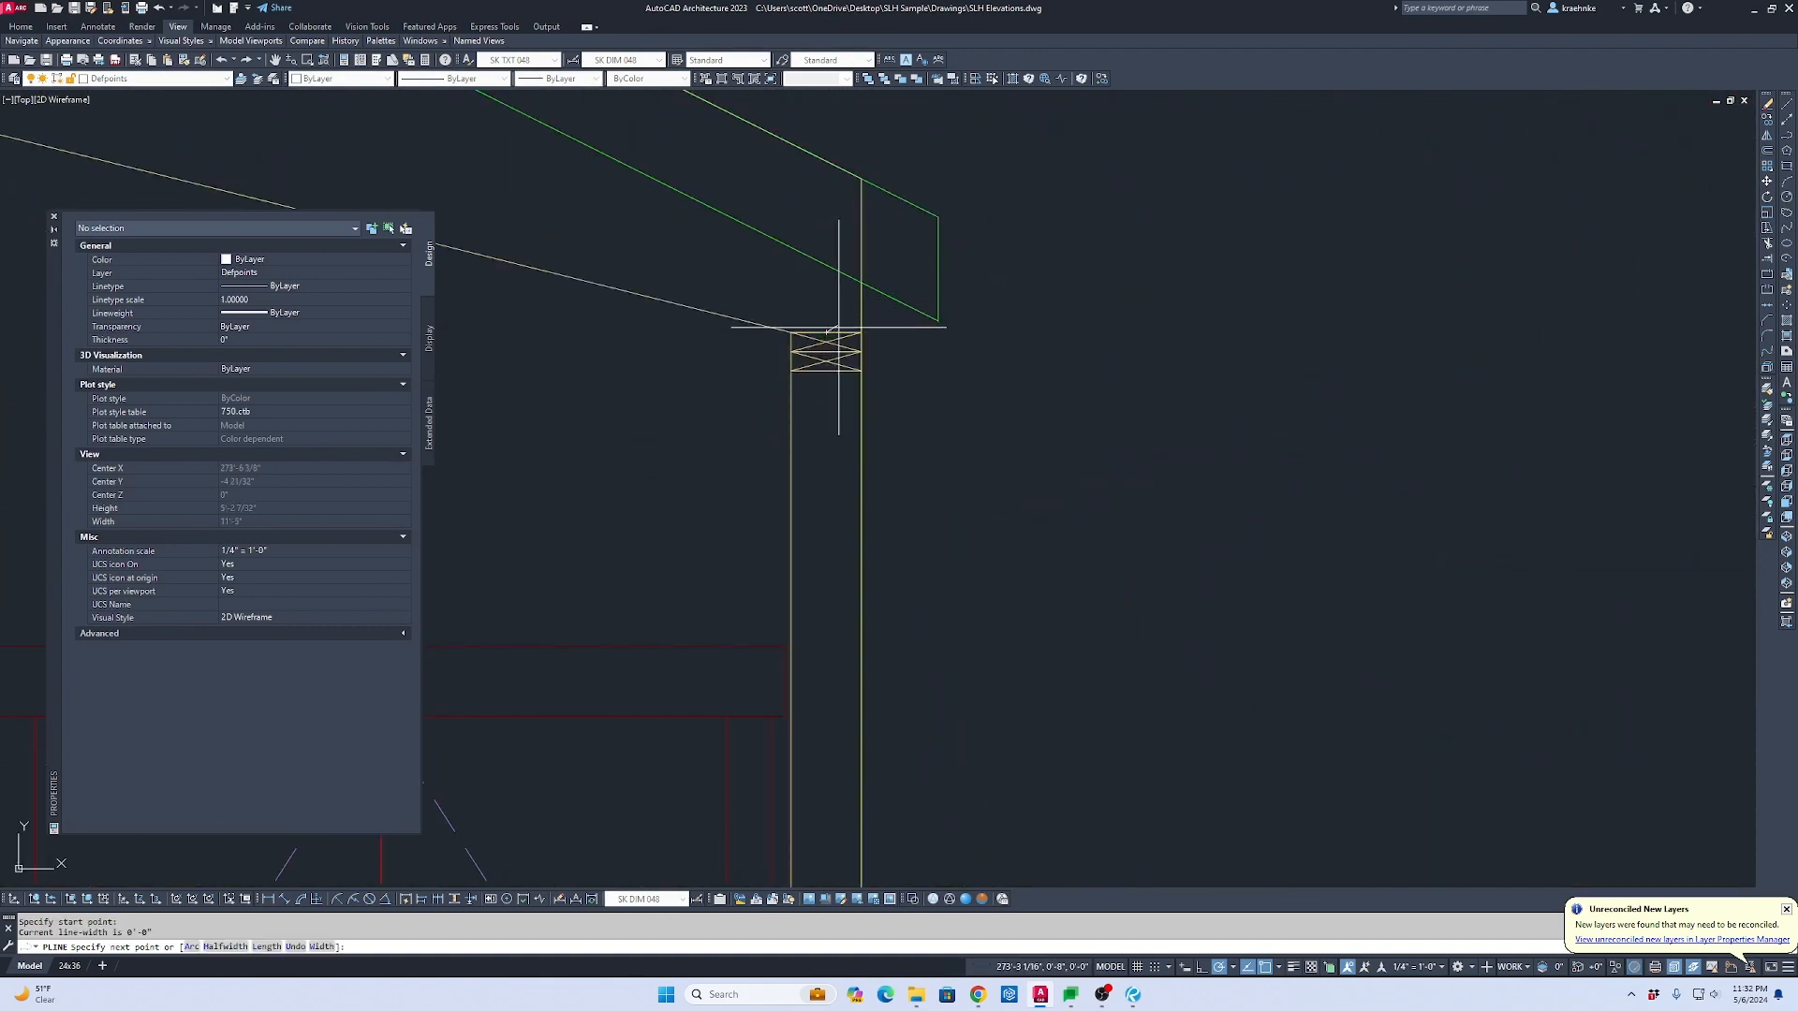
scroll(1030, 394, "down", 10)
scroll(1113, 409, "up", 2)
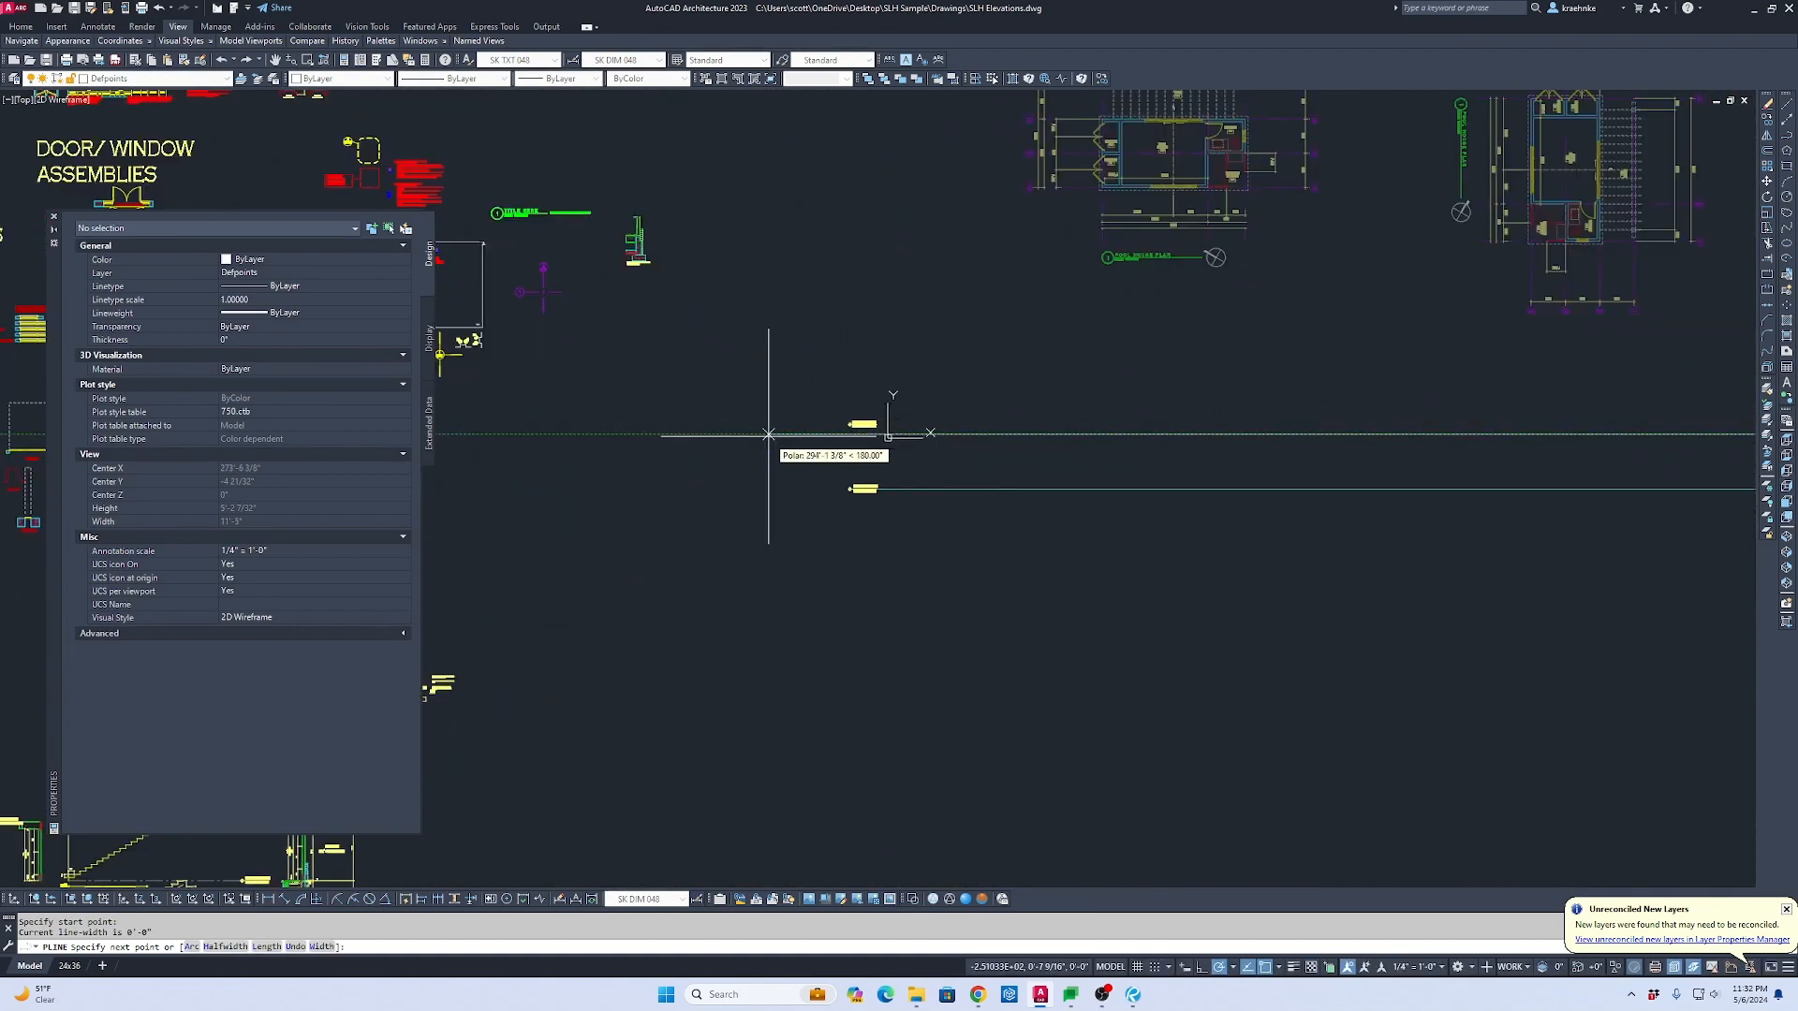
key("Escape")
Step: Move the second-floor elevation tag straight down onto the new horizontal plate line
scroll(767, 441, "up", 5)
scroll(860, 490, "up", 2)
scroll(974, 501, "down", 2)
middle_click_drag(988, 450, 962, 706)
key("Escape")
left_click(738, 284)
left_click(1052, 473)
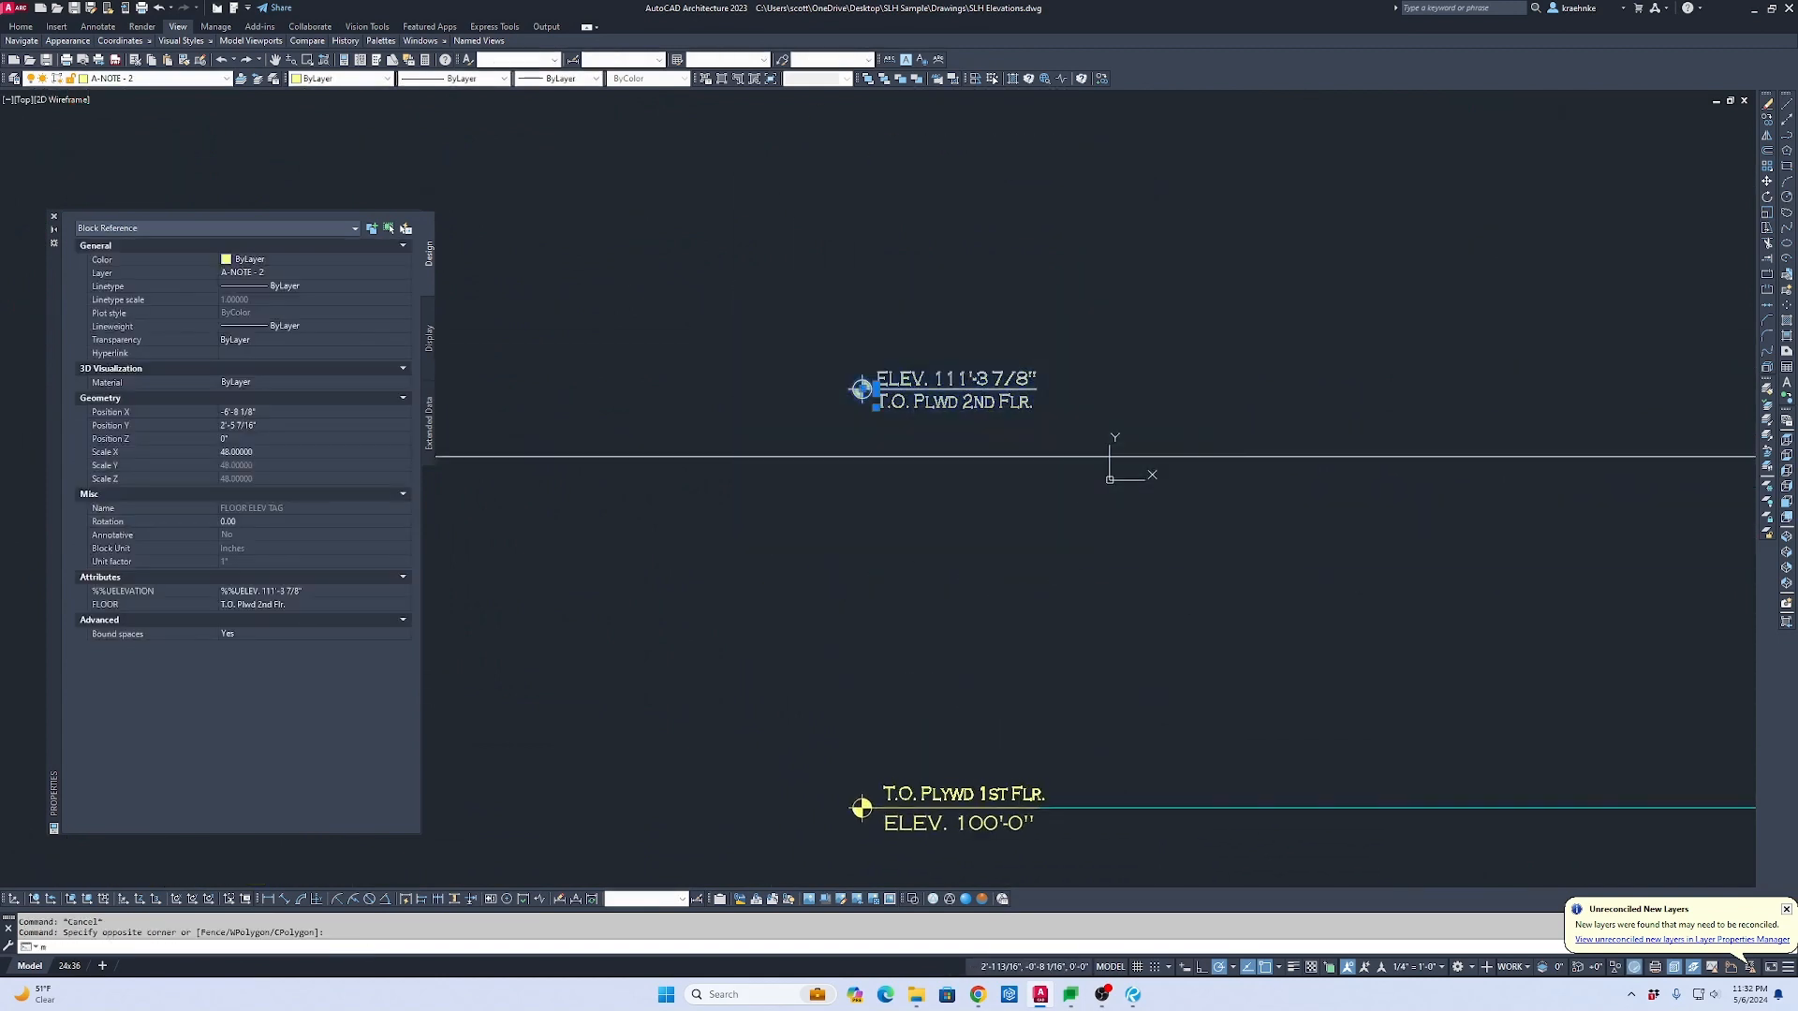
type("m")
key("Return")
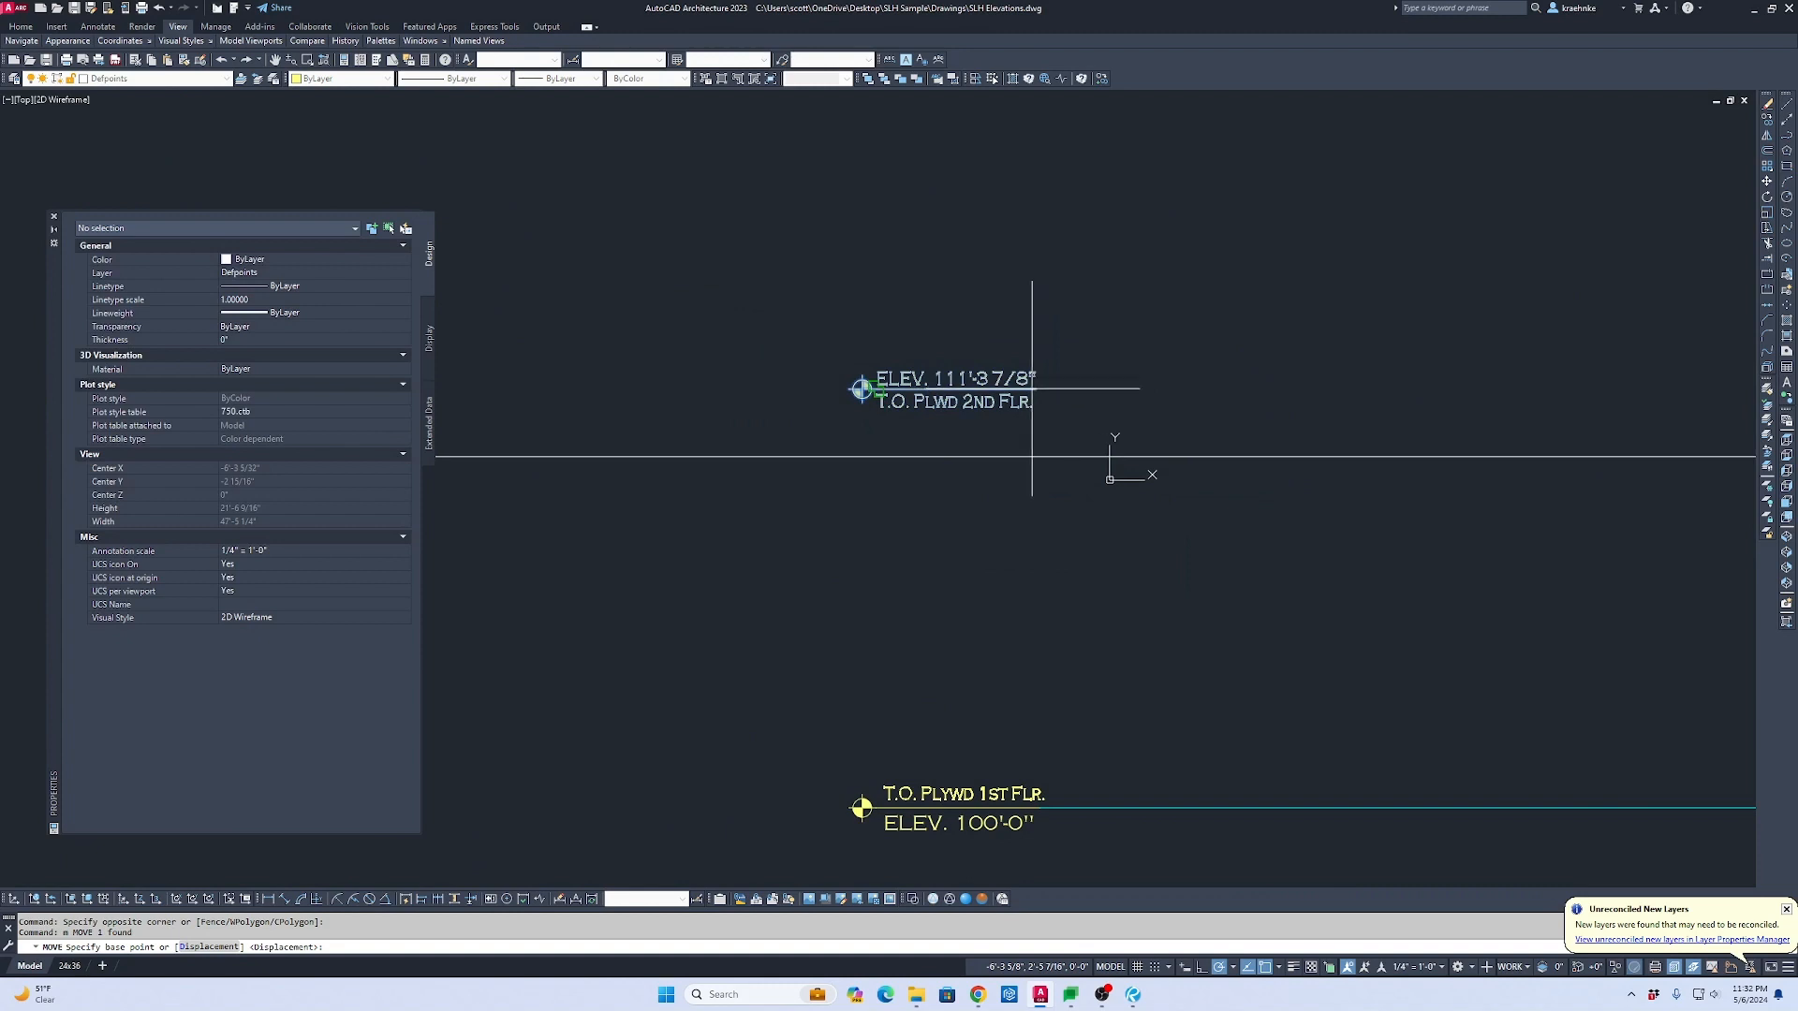
scroll(860, 389, "up", 4)
left_click(862, 388)
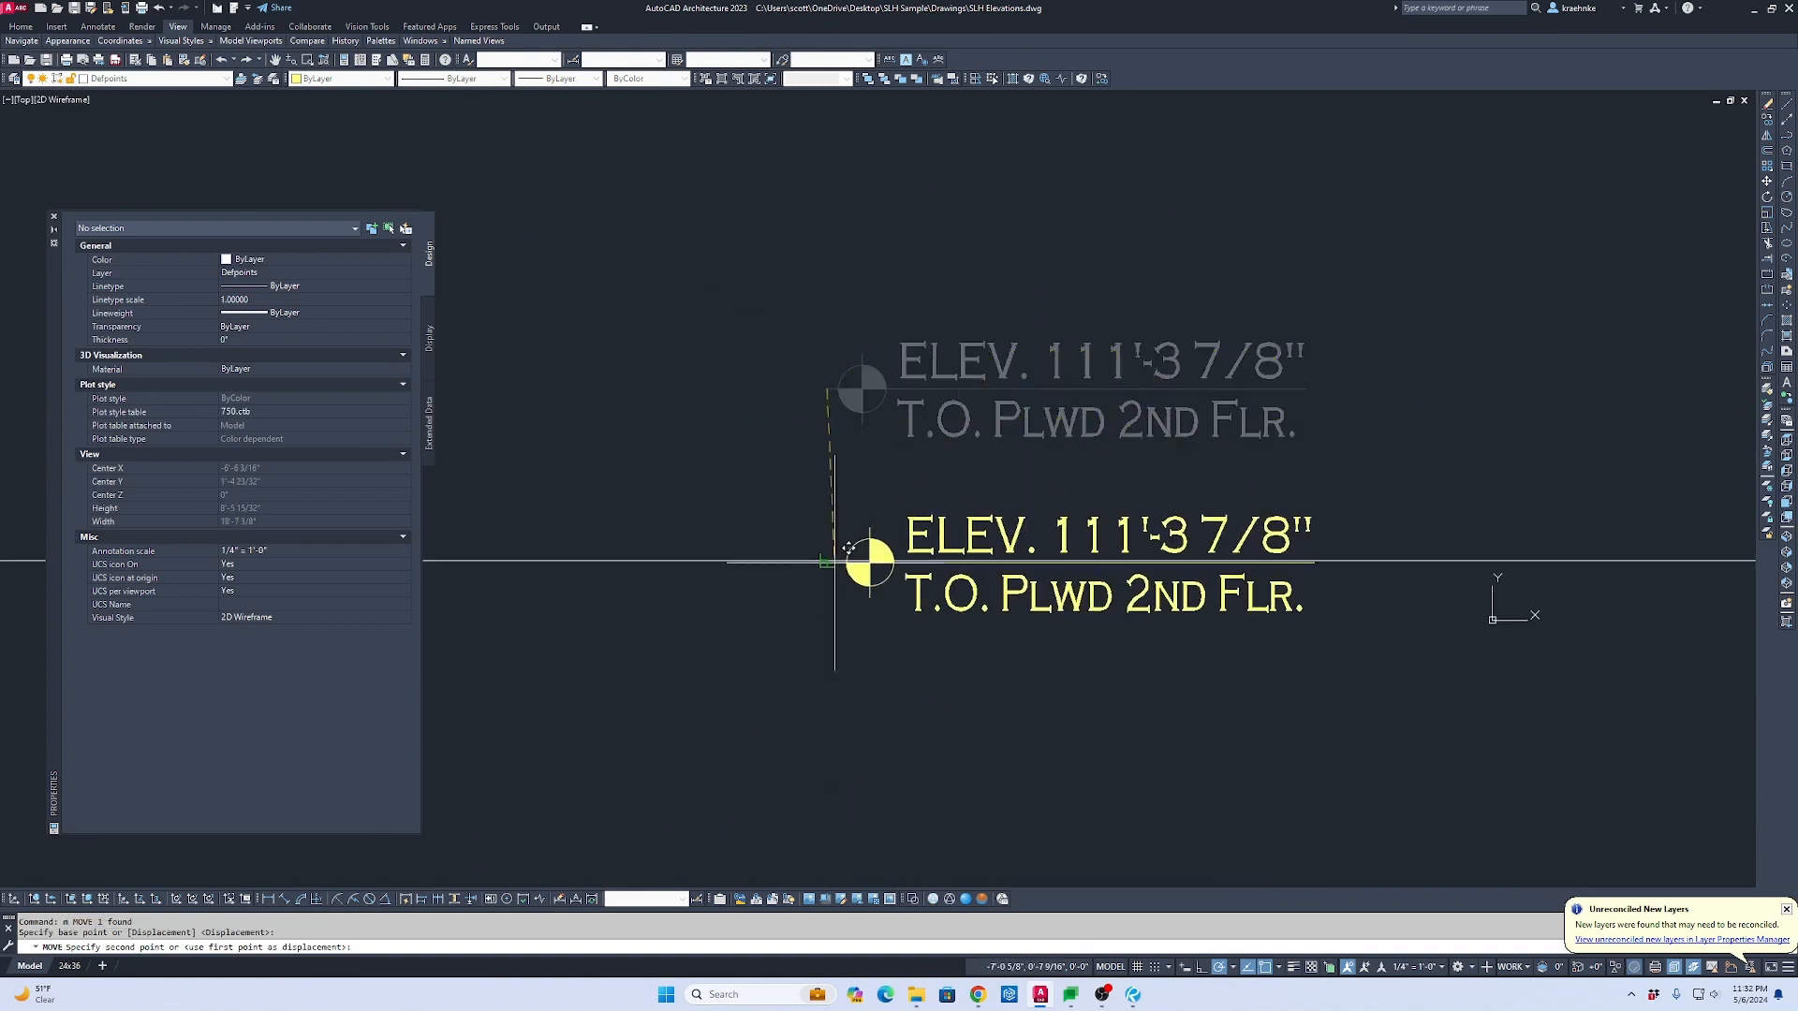
left_click(863, 562)
key("Escape")
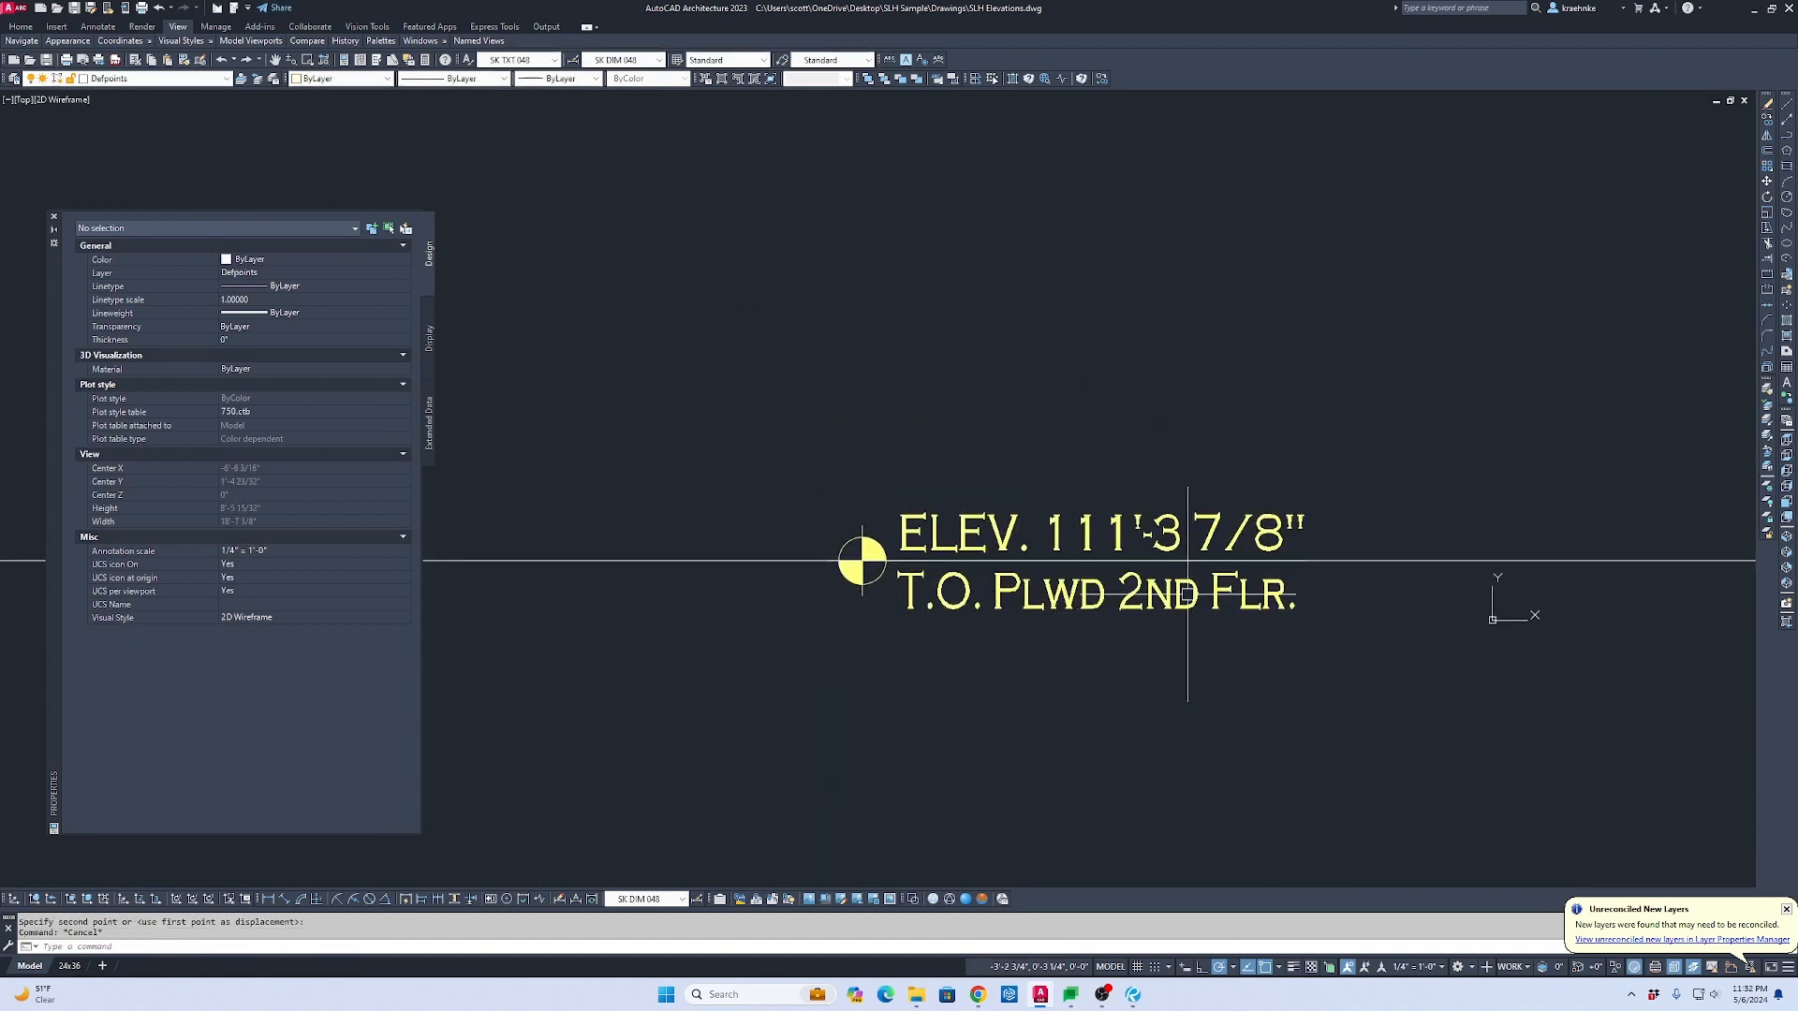
Step: Set the moved tag's elevation attribute to ELEV. 109'-6" and its floor attribute to T.O. Plate
left_click(1187, 591)
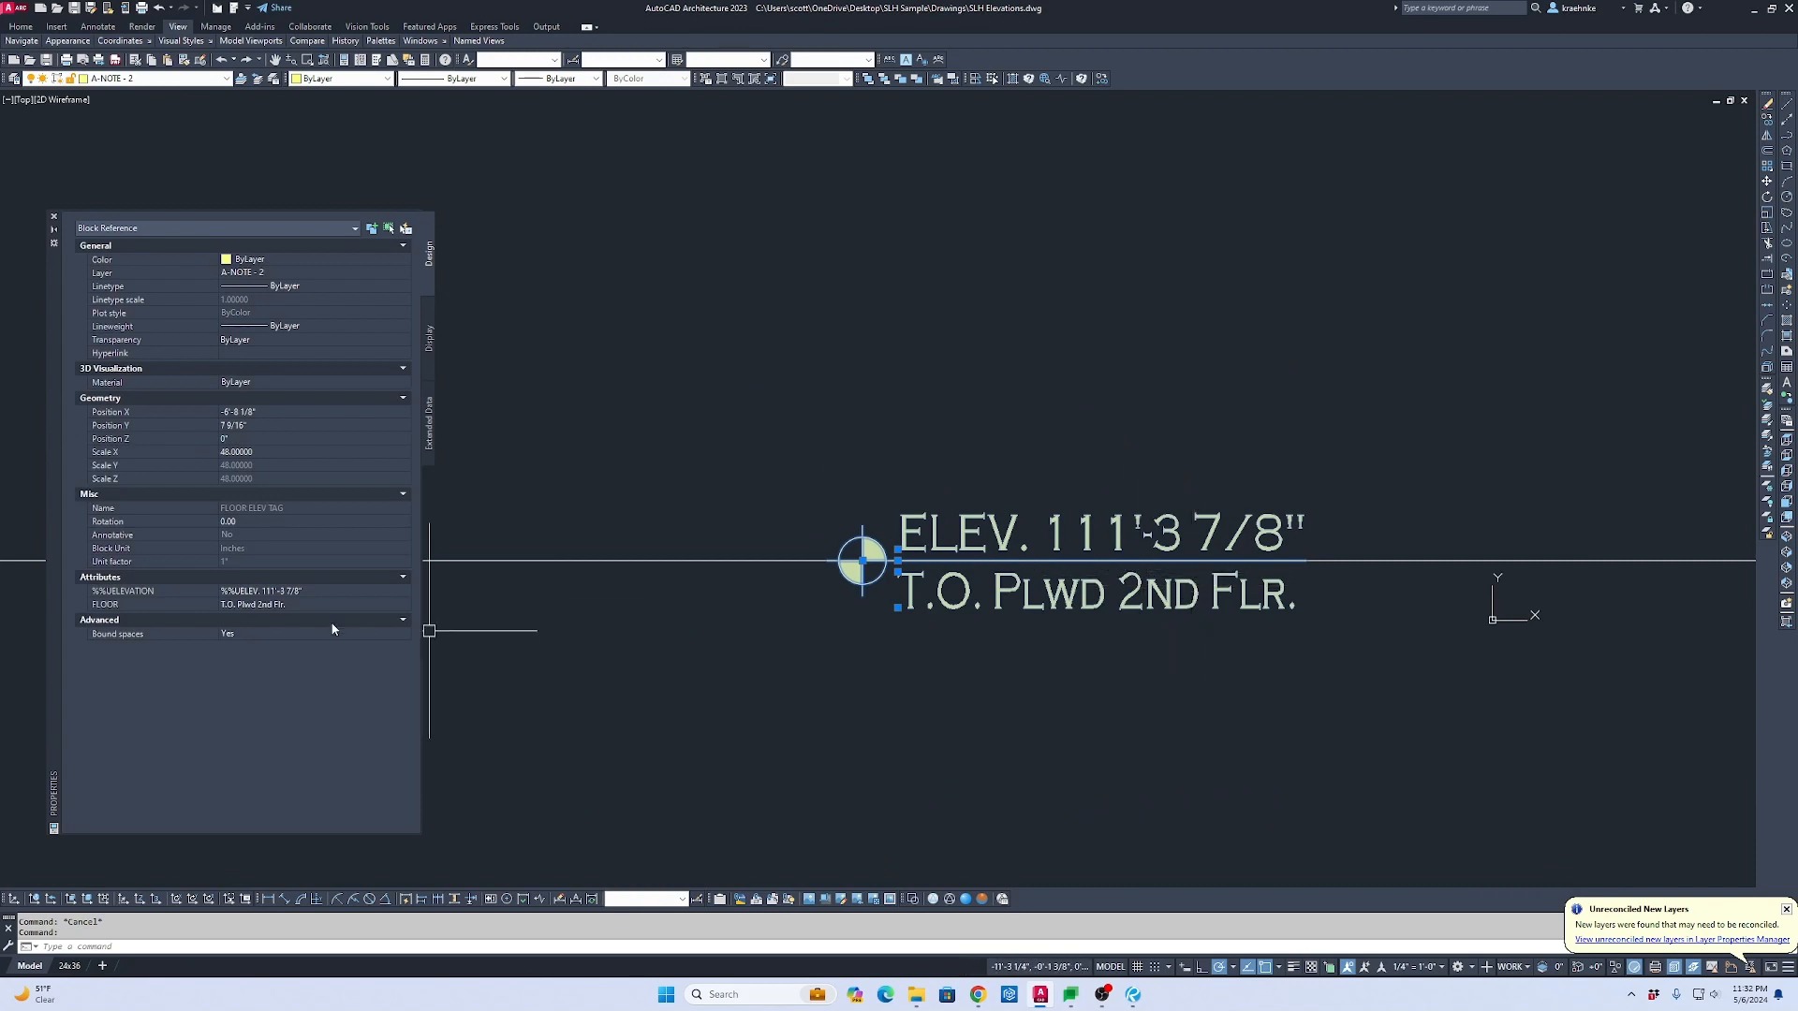
left_click(265, 592)
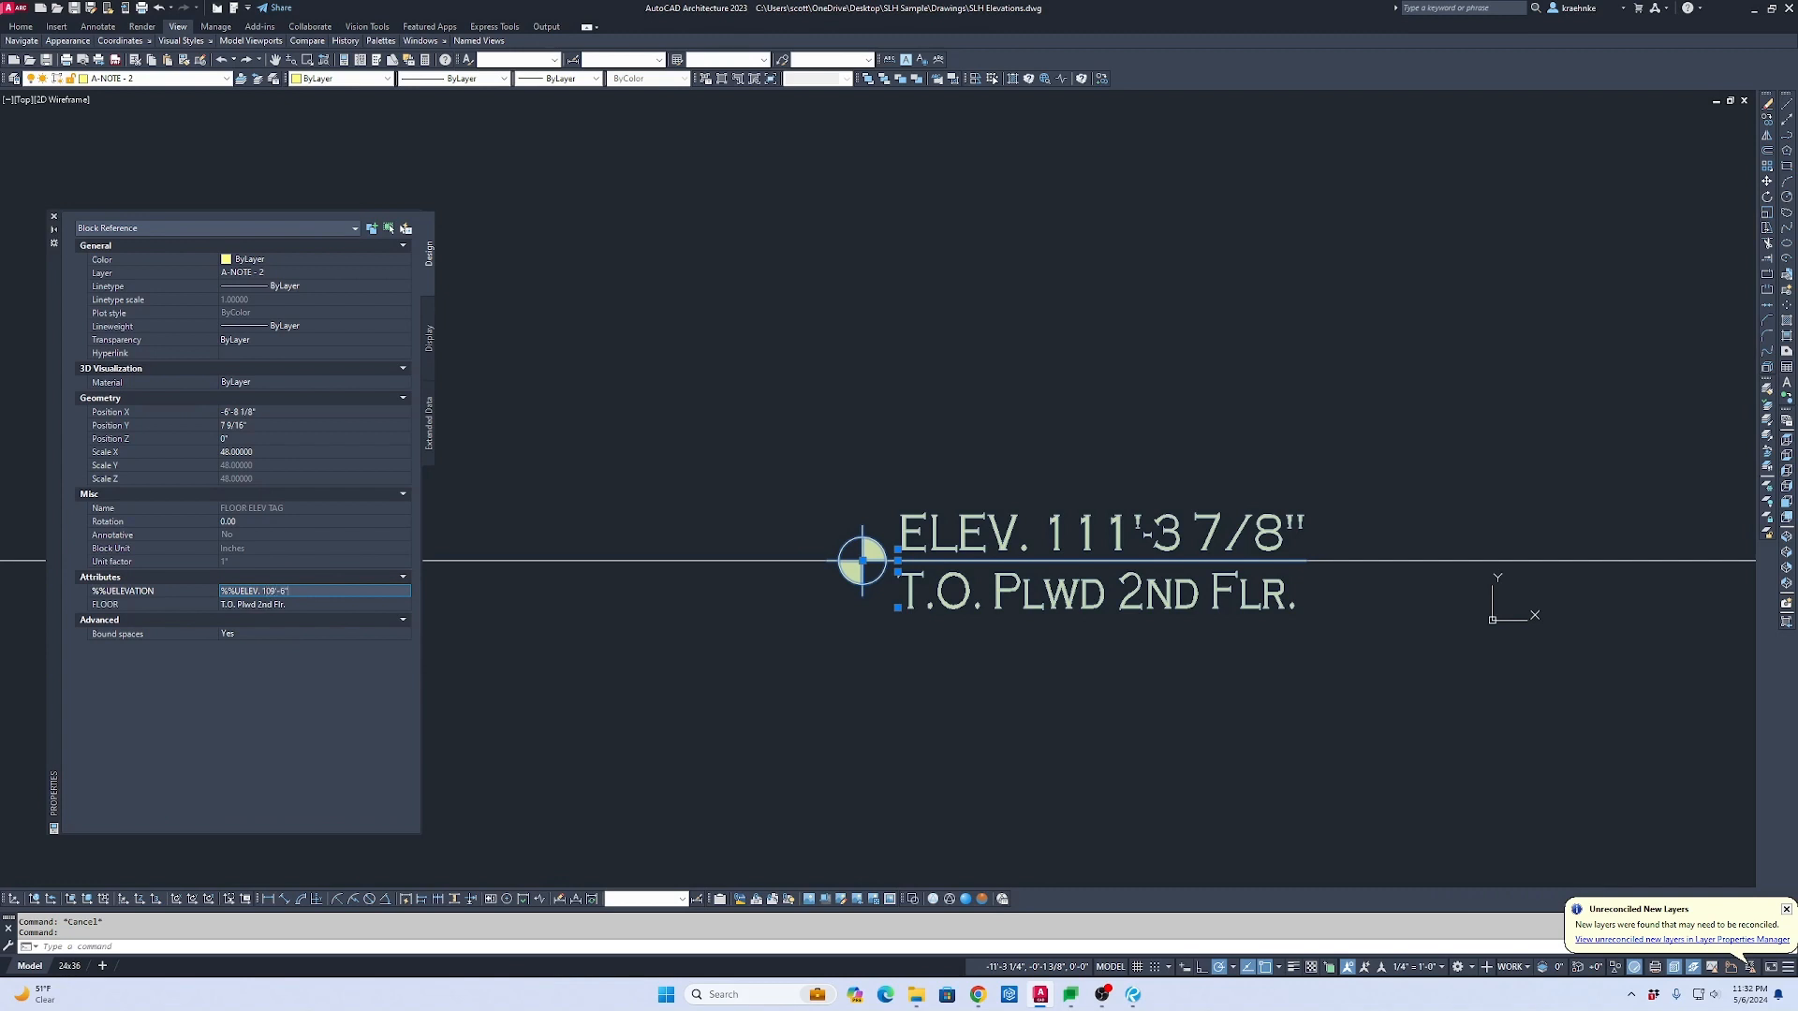
key("Tab")
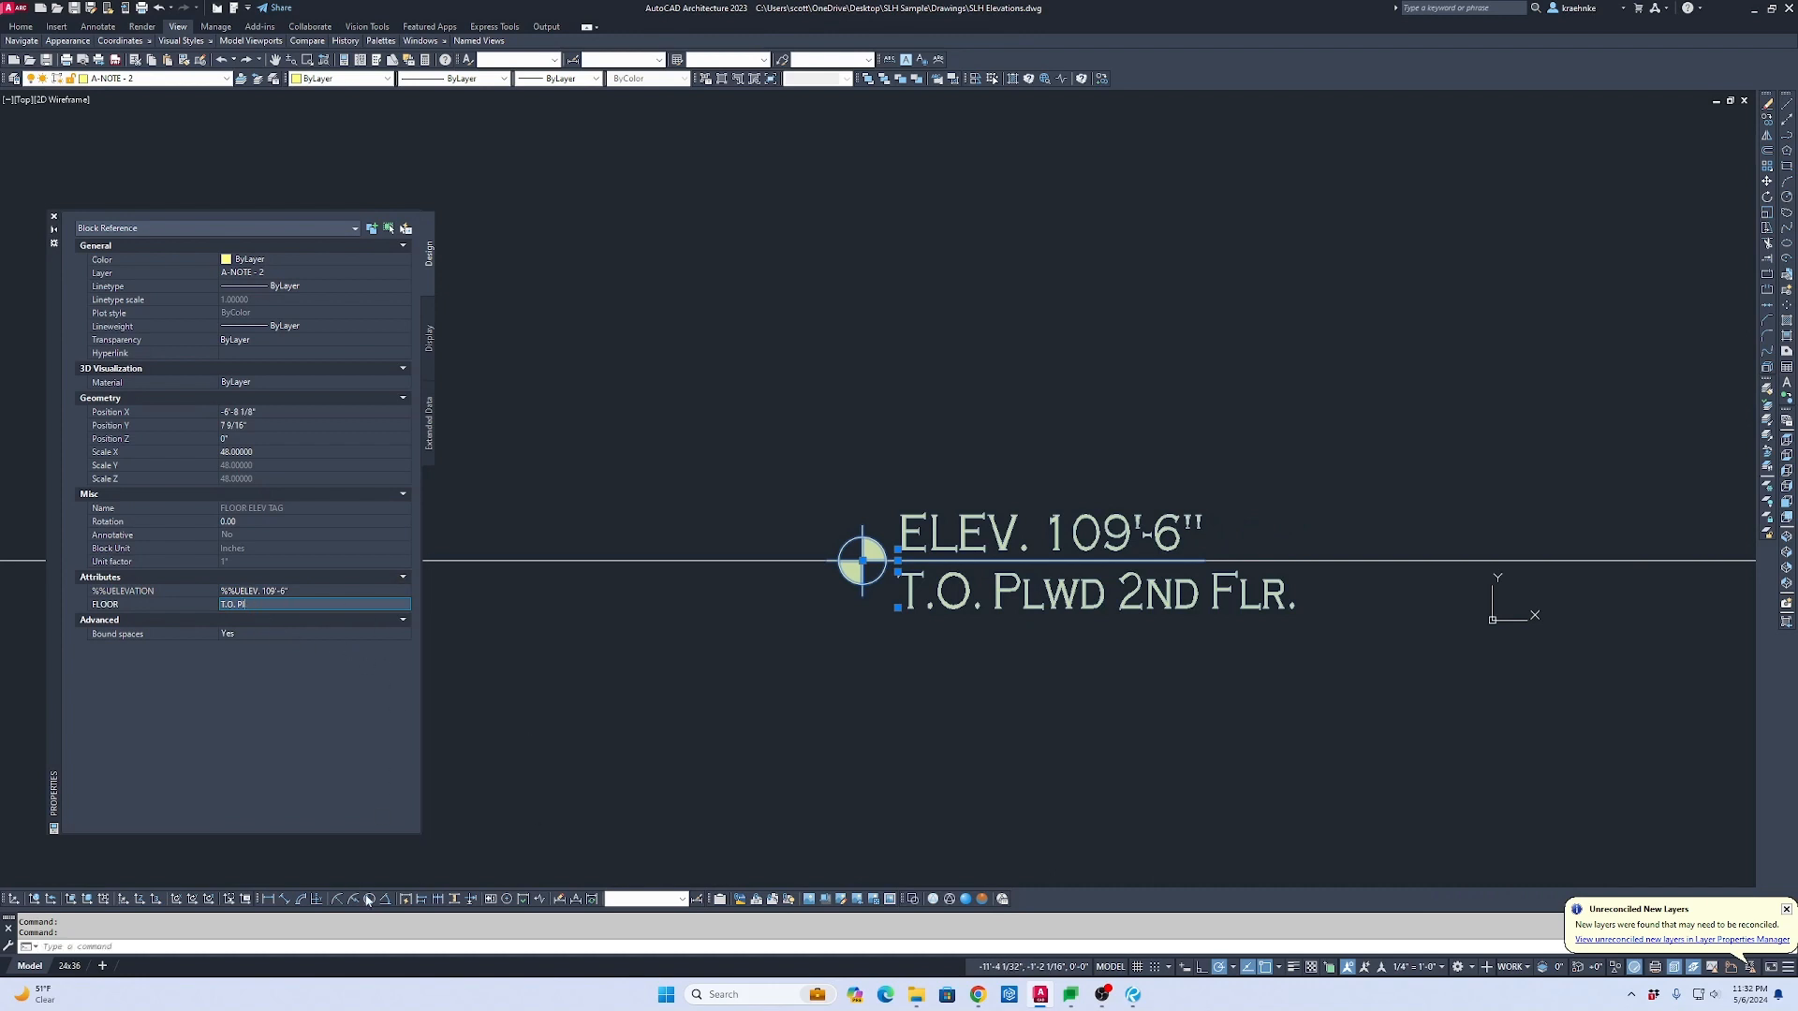
type("T.O. P")
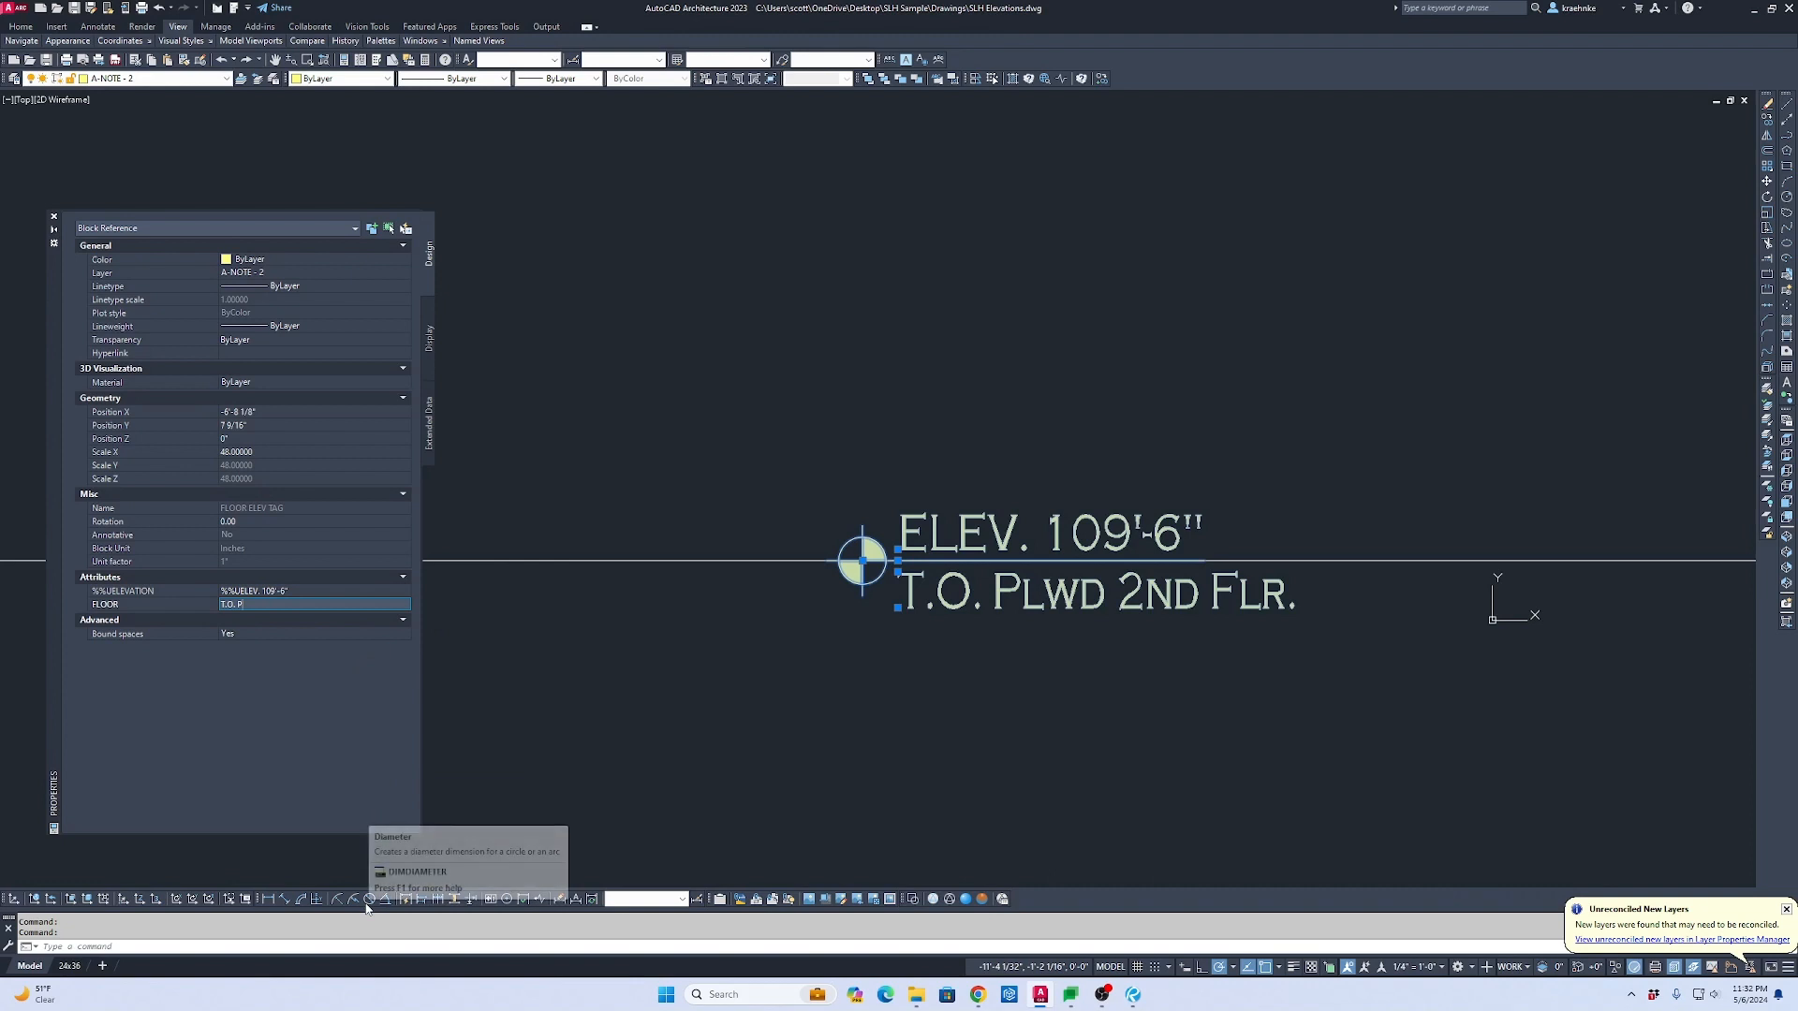
type("late")
key("Return")
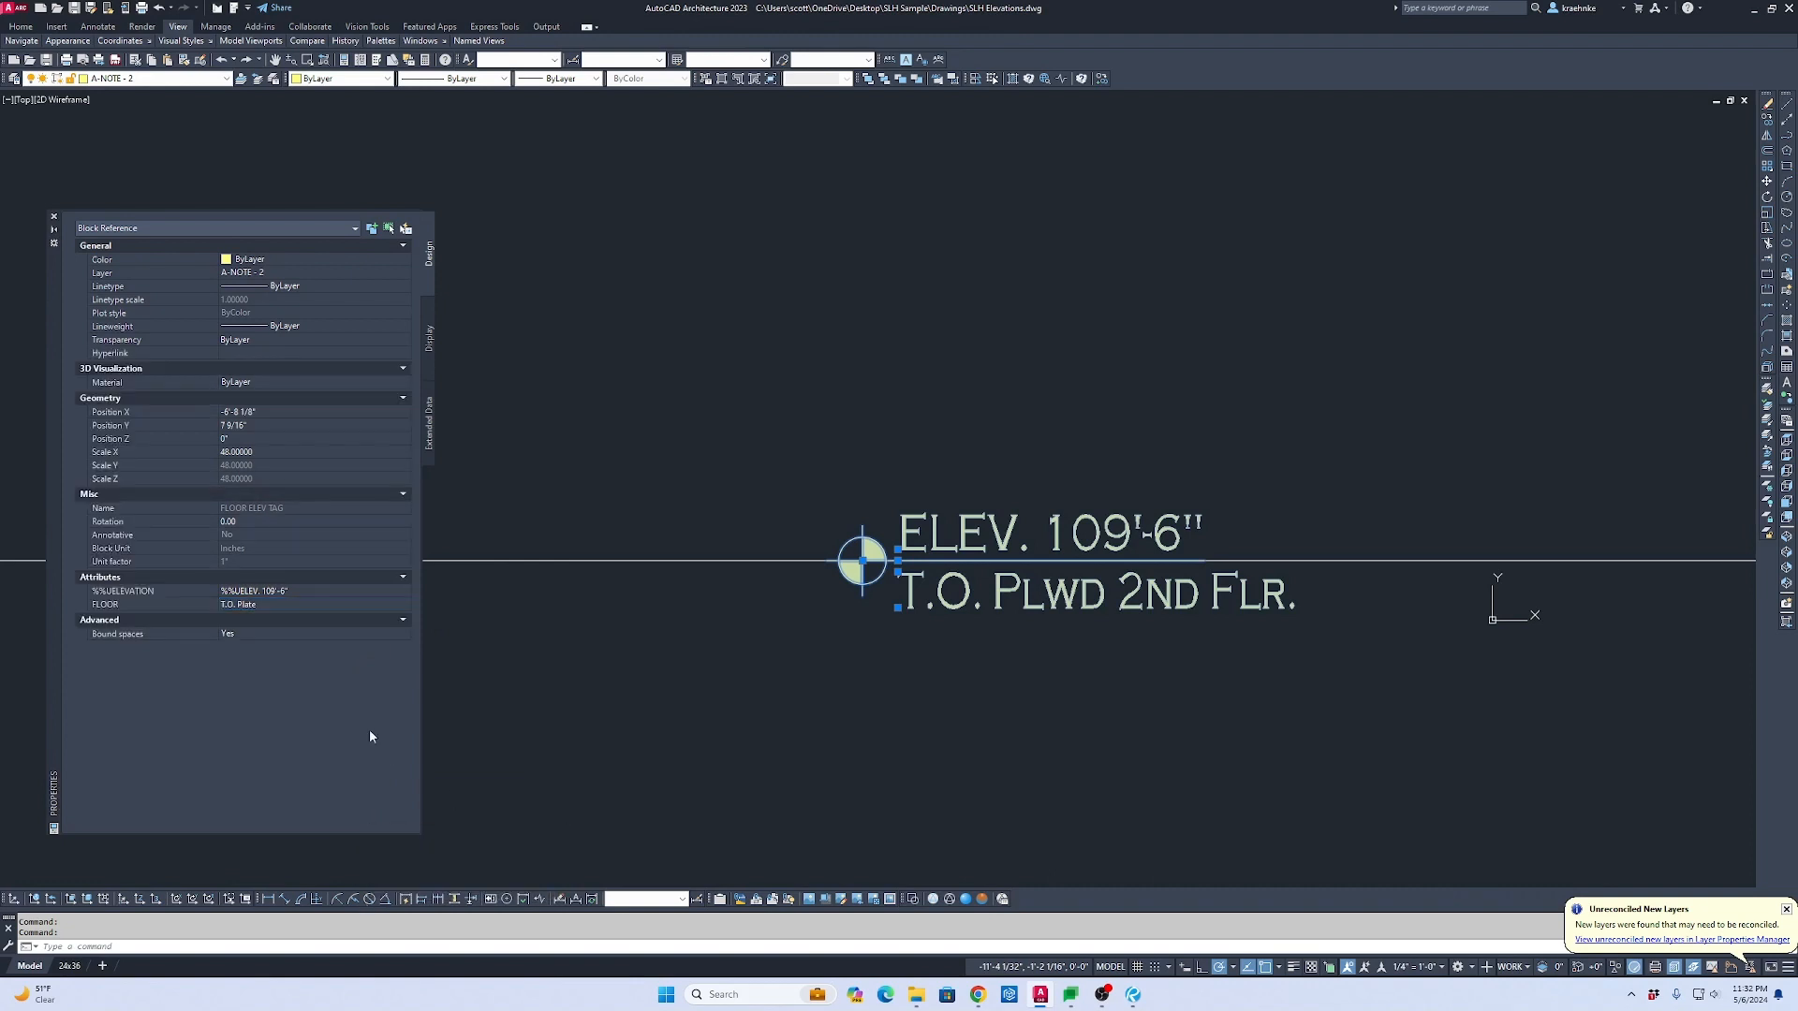
key("Escape")
Step: Stretch the right end of the plate line horizontally beyond the side elevation
scroll(1006, 458, "down", 5)
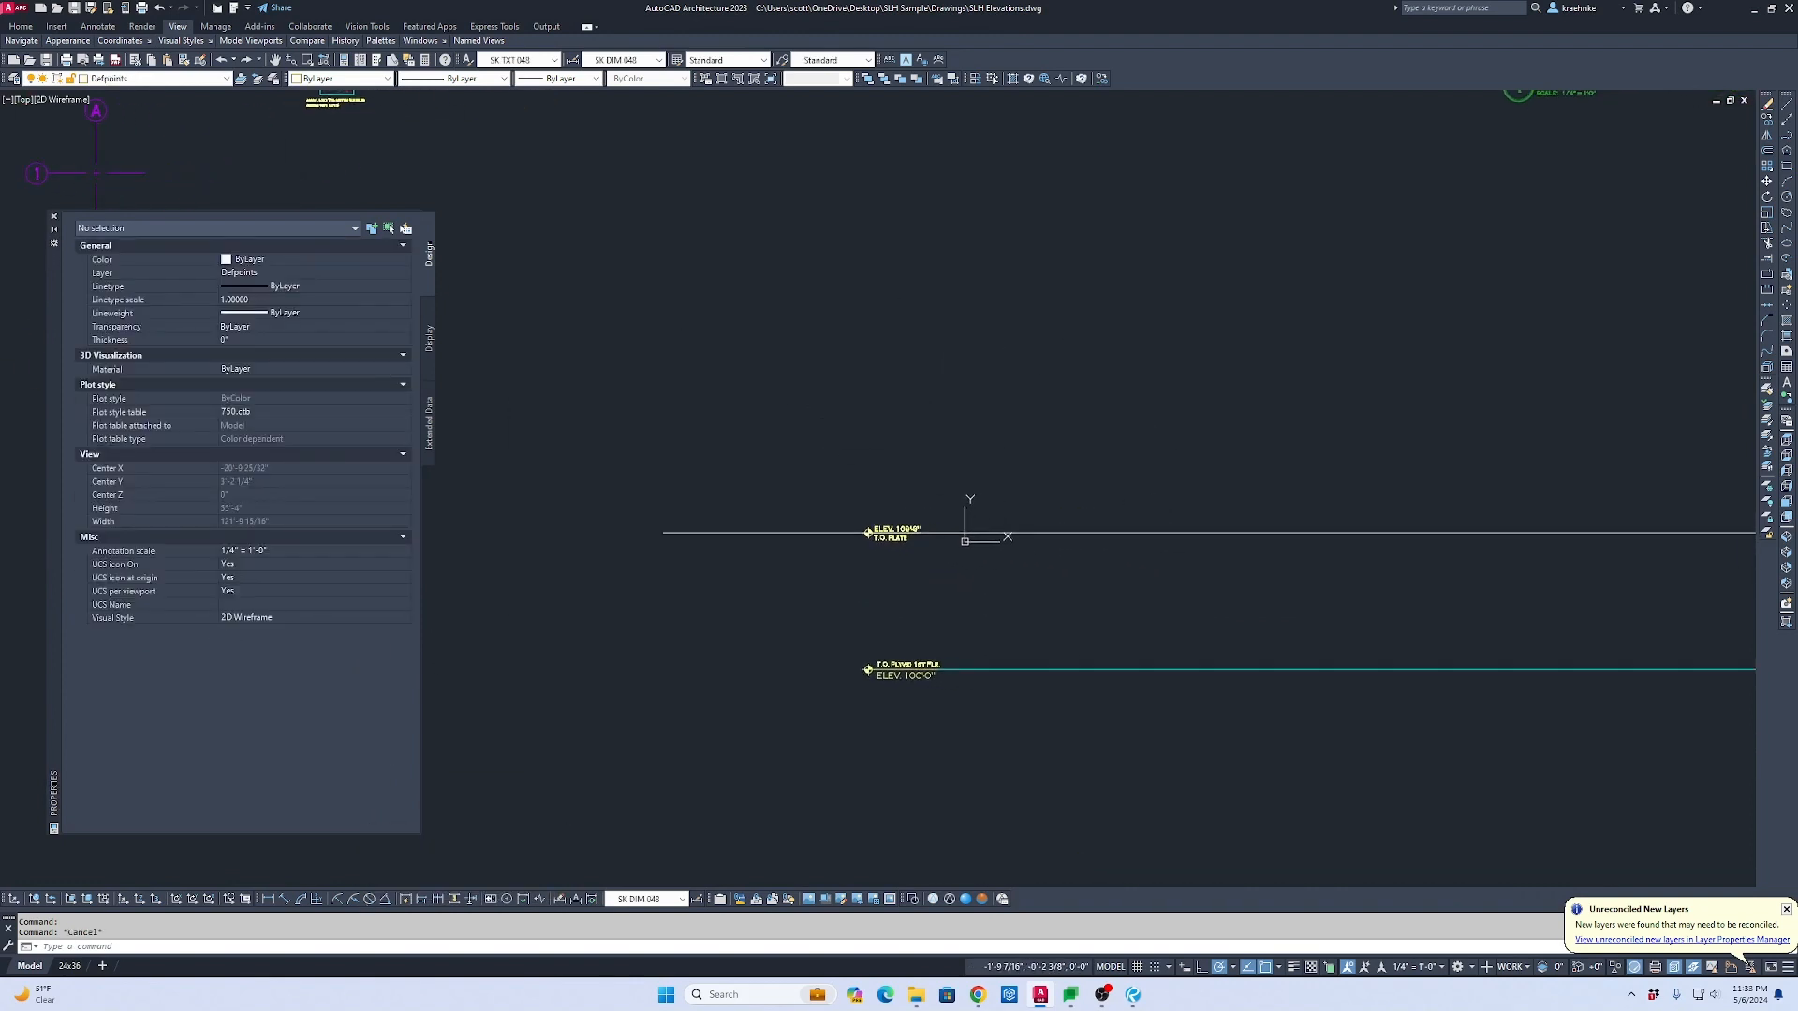
scroll(1117, 594, "down", 2)
middle_click_drag(1117, 595, 674, 596)
scroll(946, 541, "down", 1)
scroll(1112, 579, "down", 1)
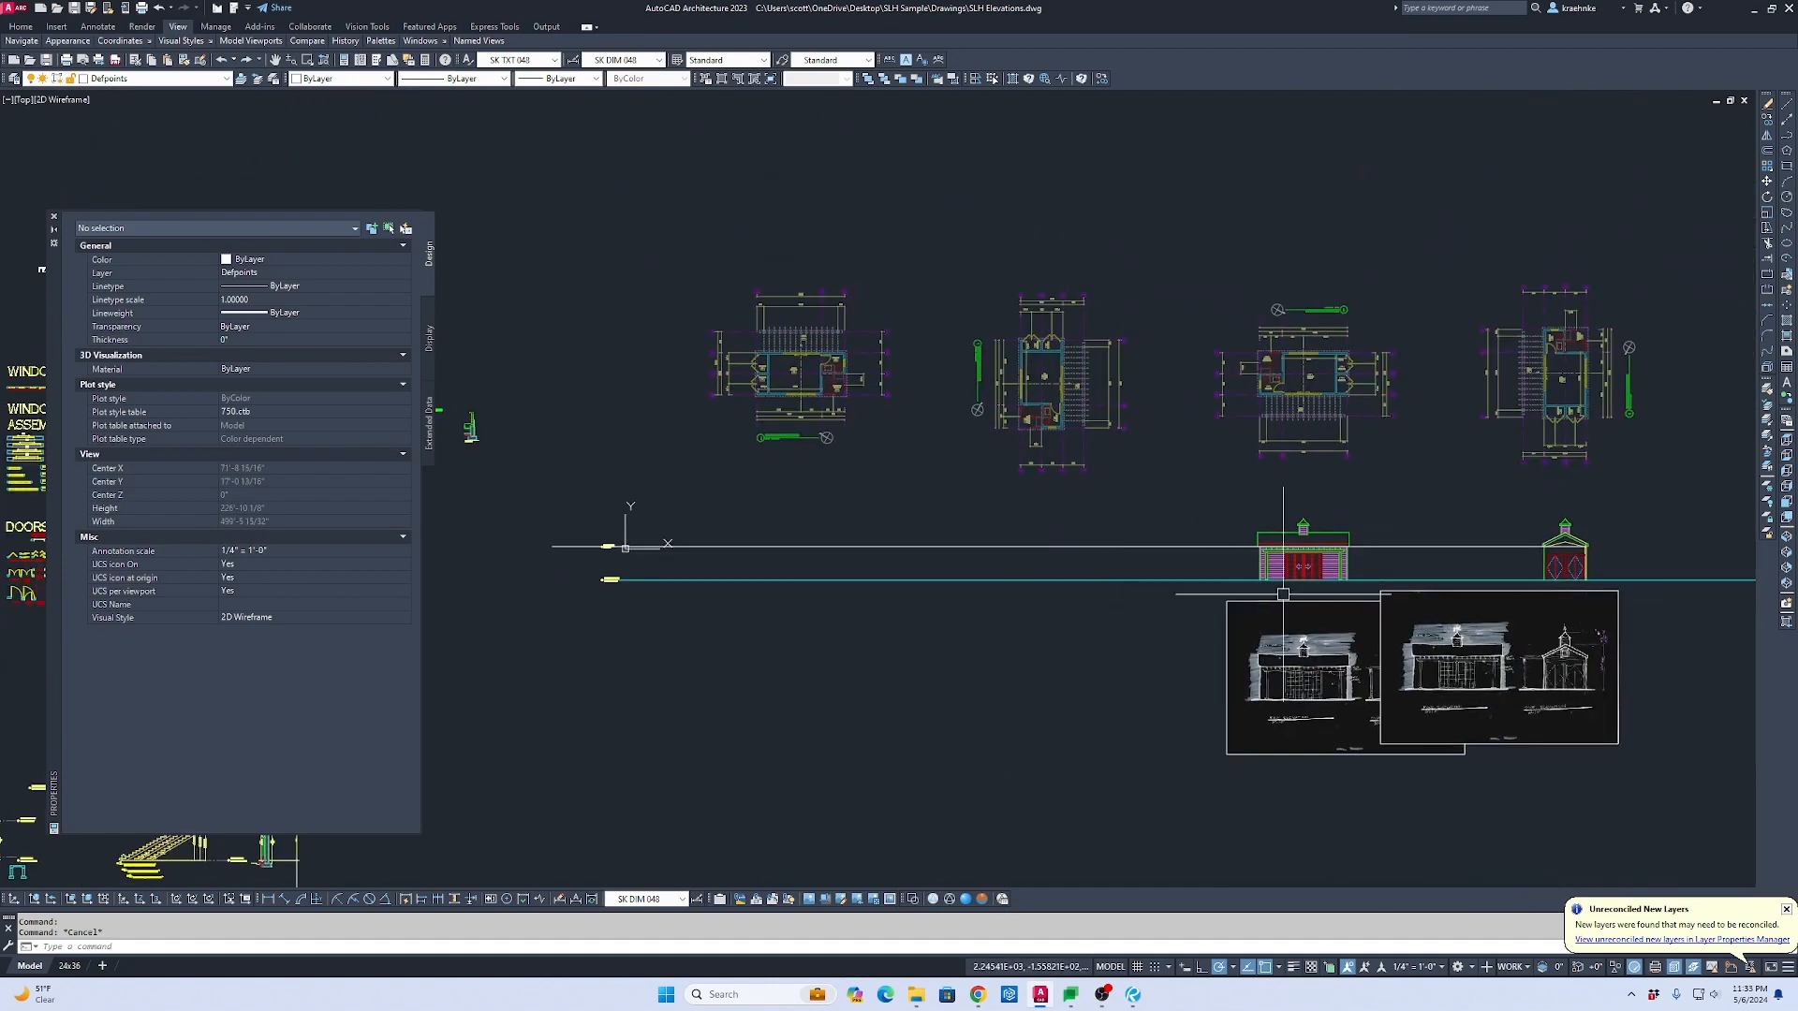
left_click(1513, 549)
left_click(1501, 513)
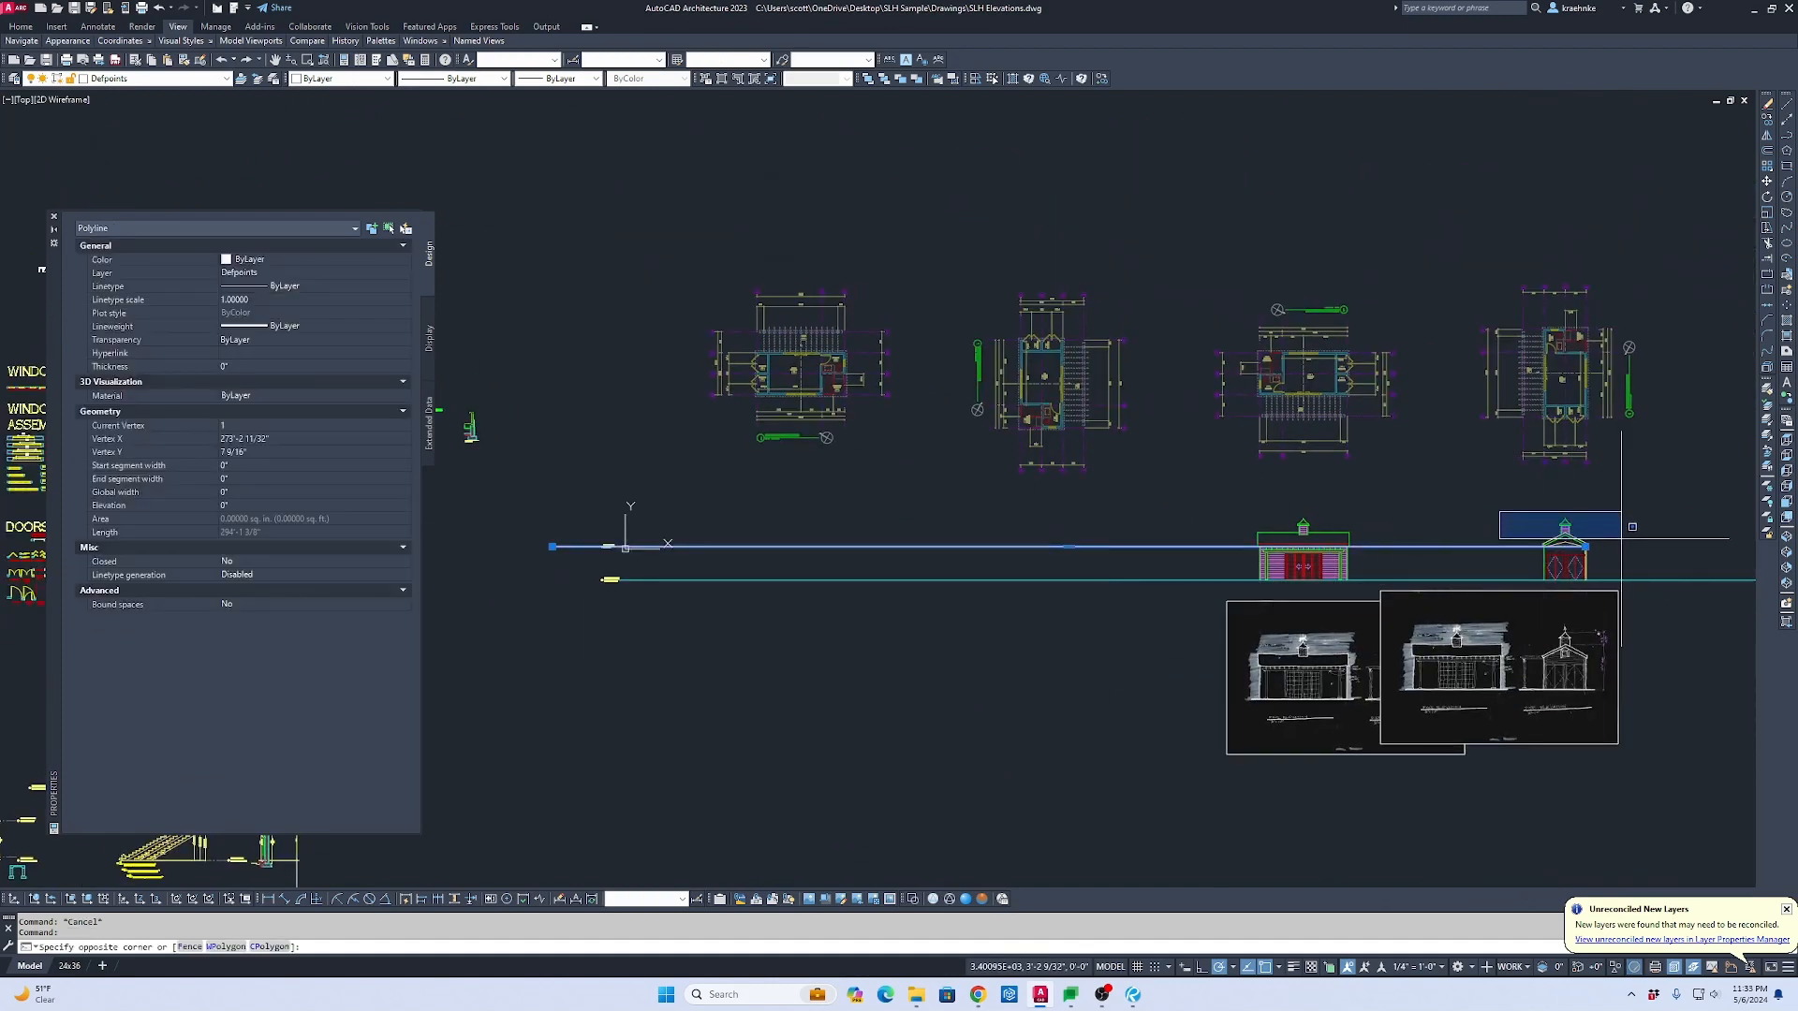
left_click(1635, 510)
left_click(1584, 546)
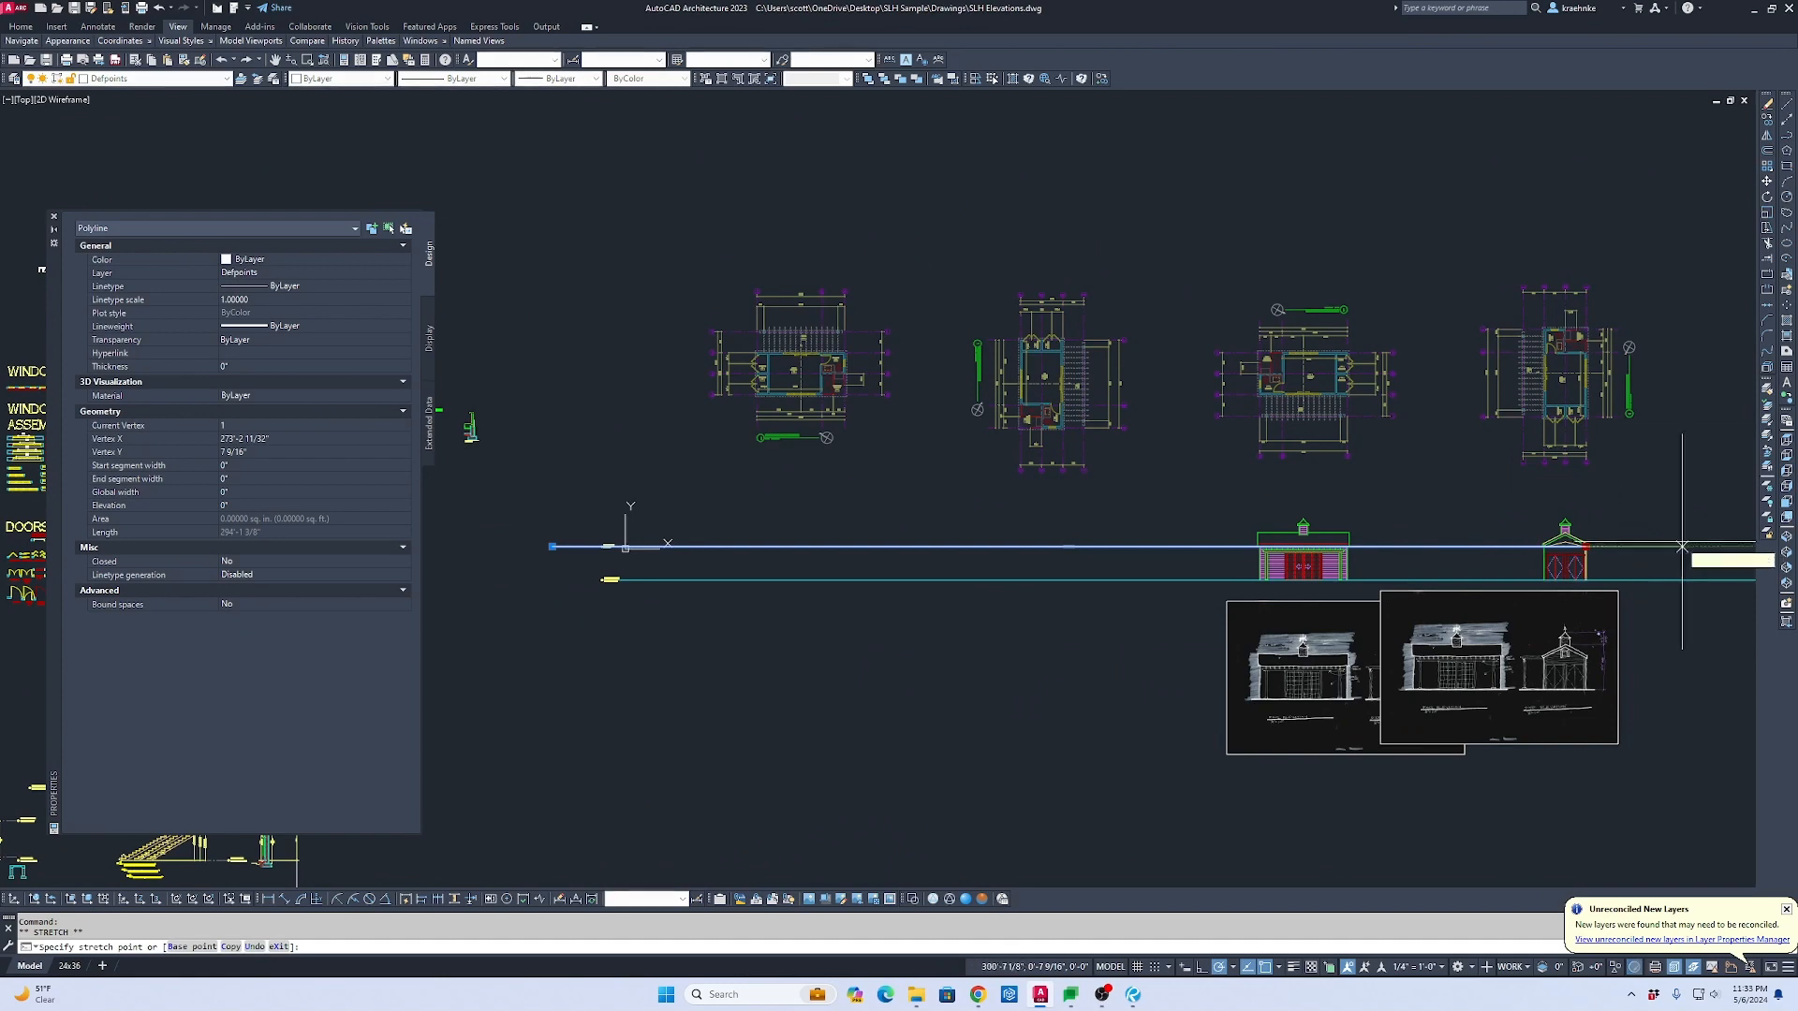
key("Escape")
Step: Review the top-plate line across the side and front elevations
scroll(1687, 552, "up", 4)
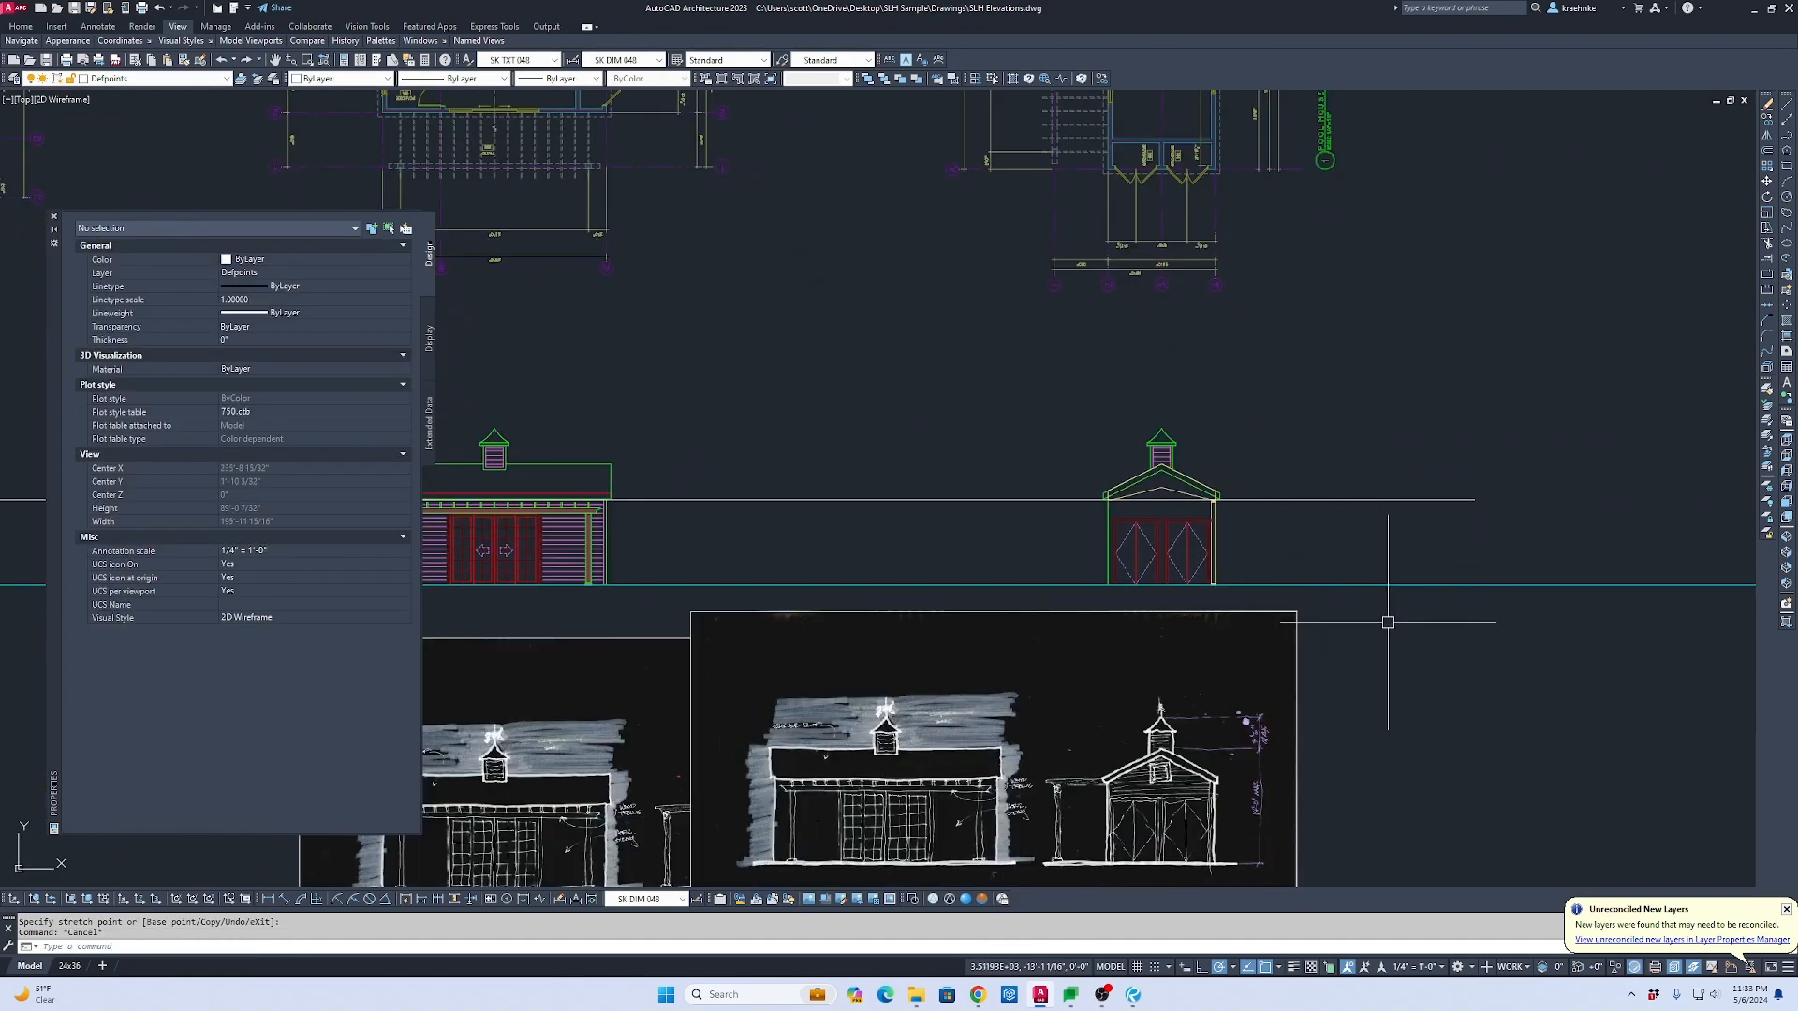
scroll(1067, 479, "up", 2)
scroll(1003, 485, "up", 2)
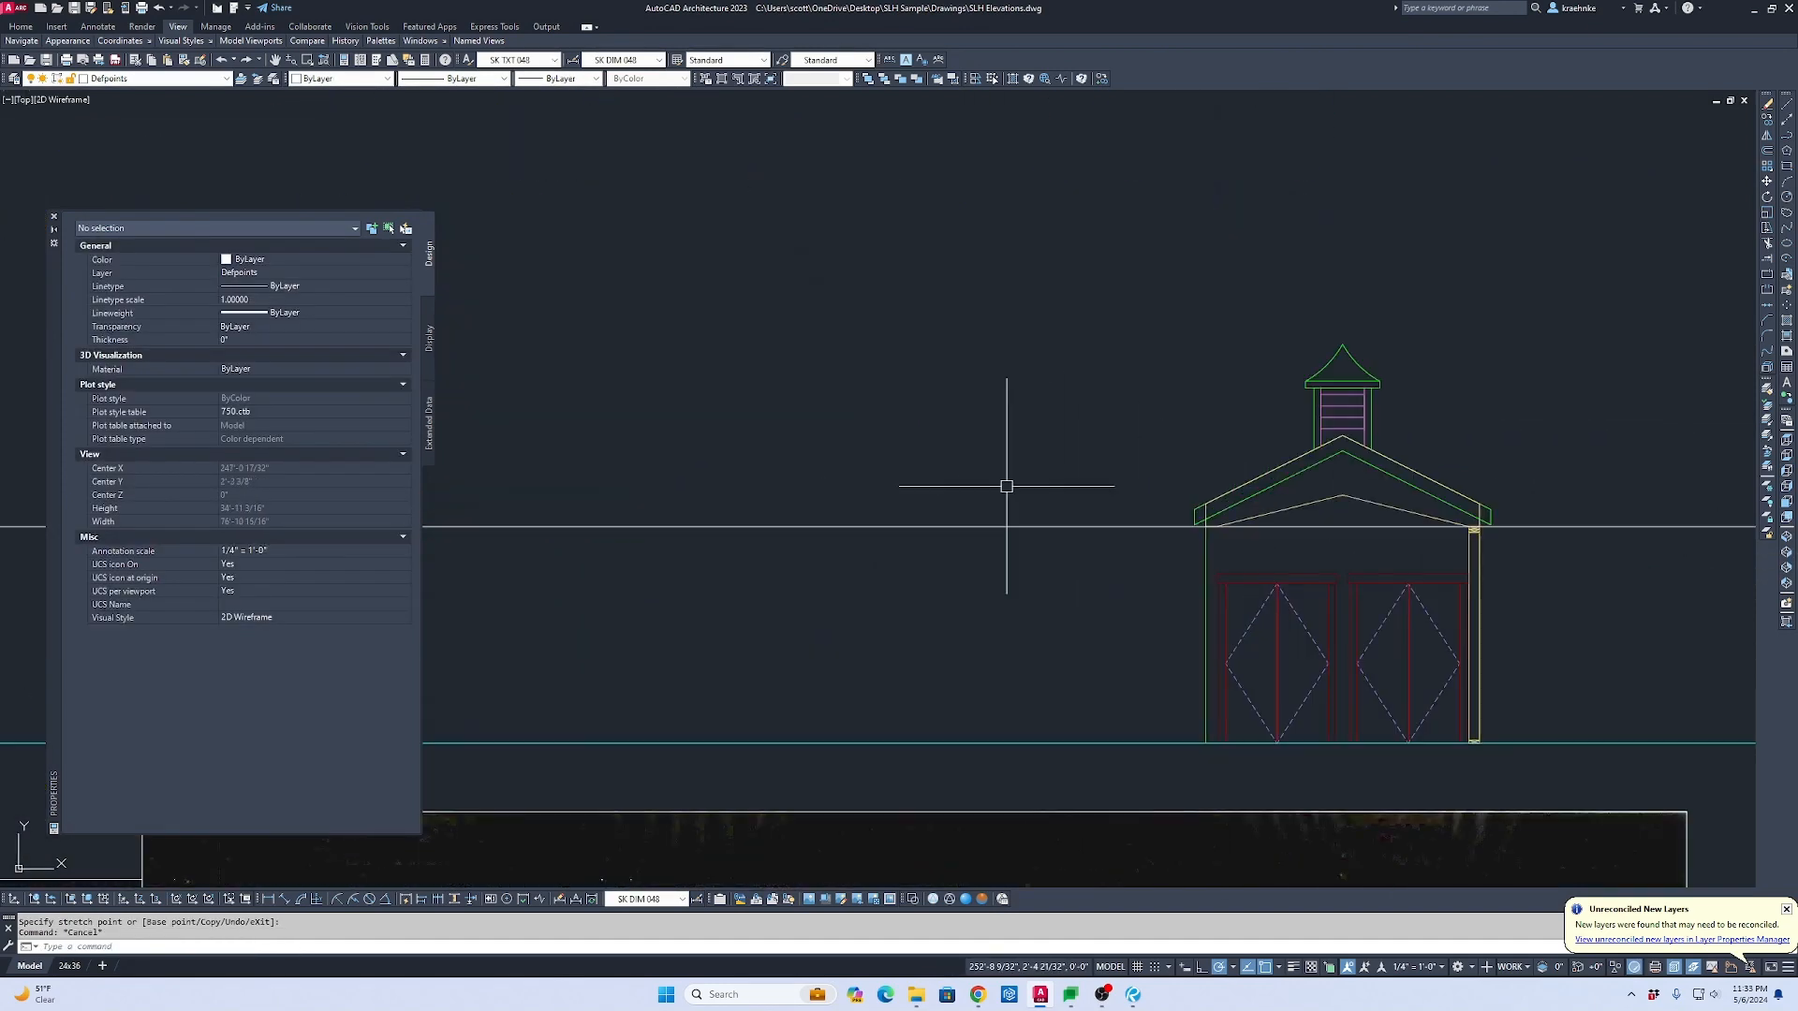
scroll(1205, 607, "down", 5)
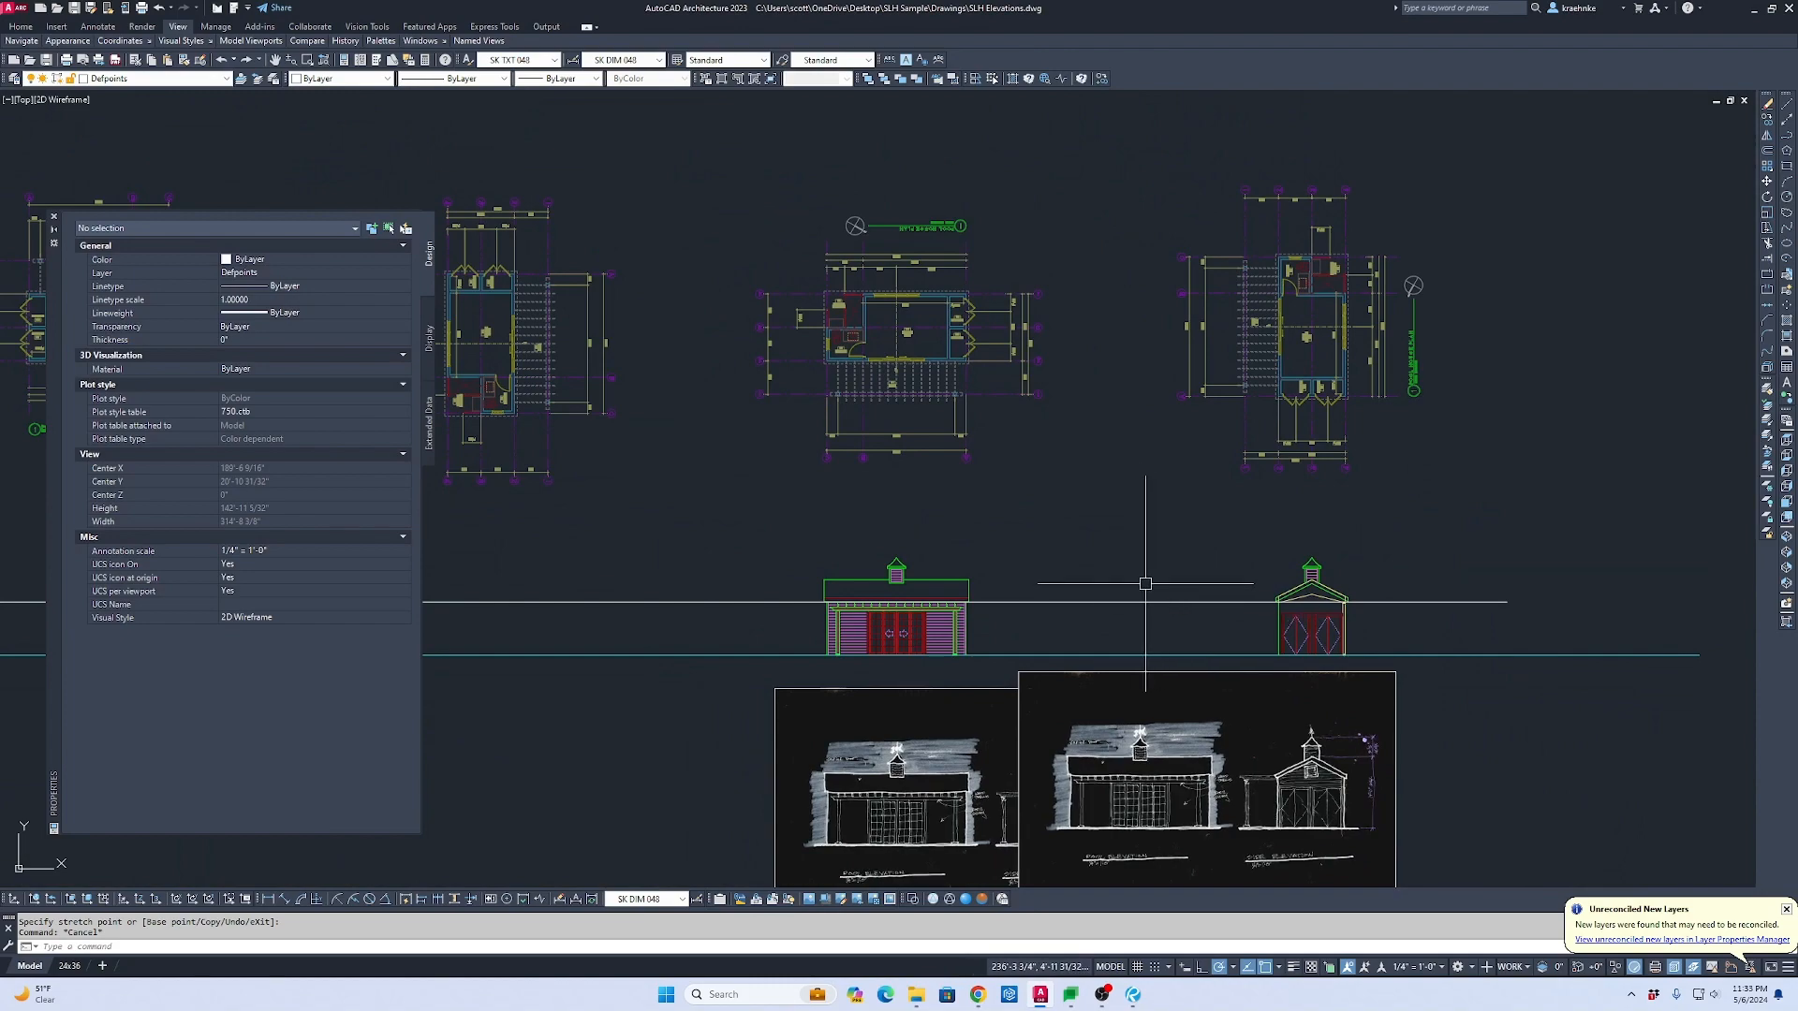
scroll(1348, 842, "up", 4)
scroll(1196, 707, "down", 2)
middle_click_drag(1197, 707, 1586, 744)
middle_click_drag(592, 363, 960, 399)
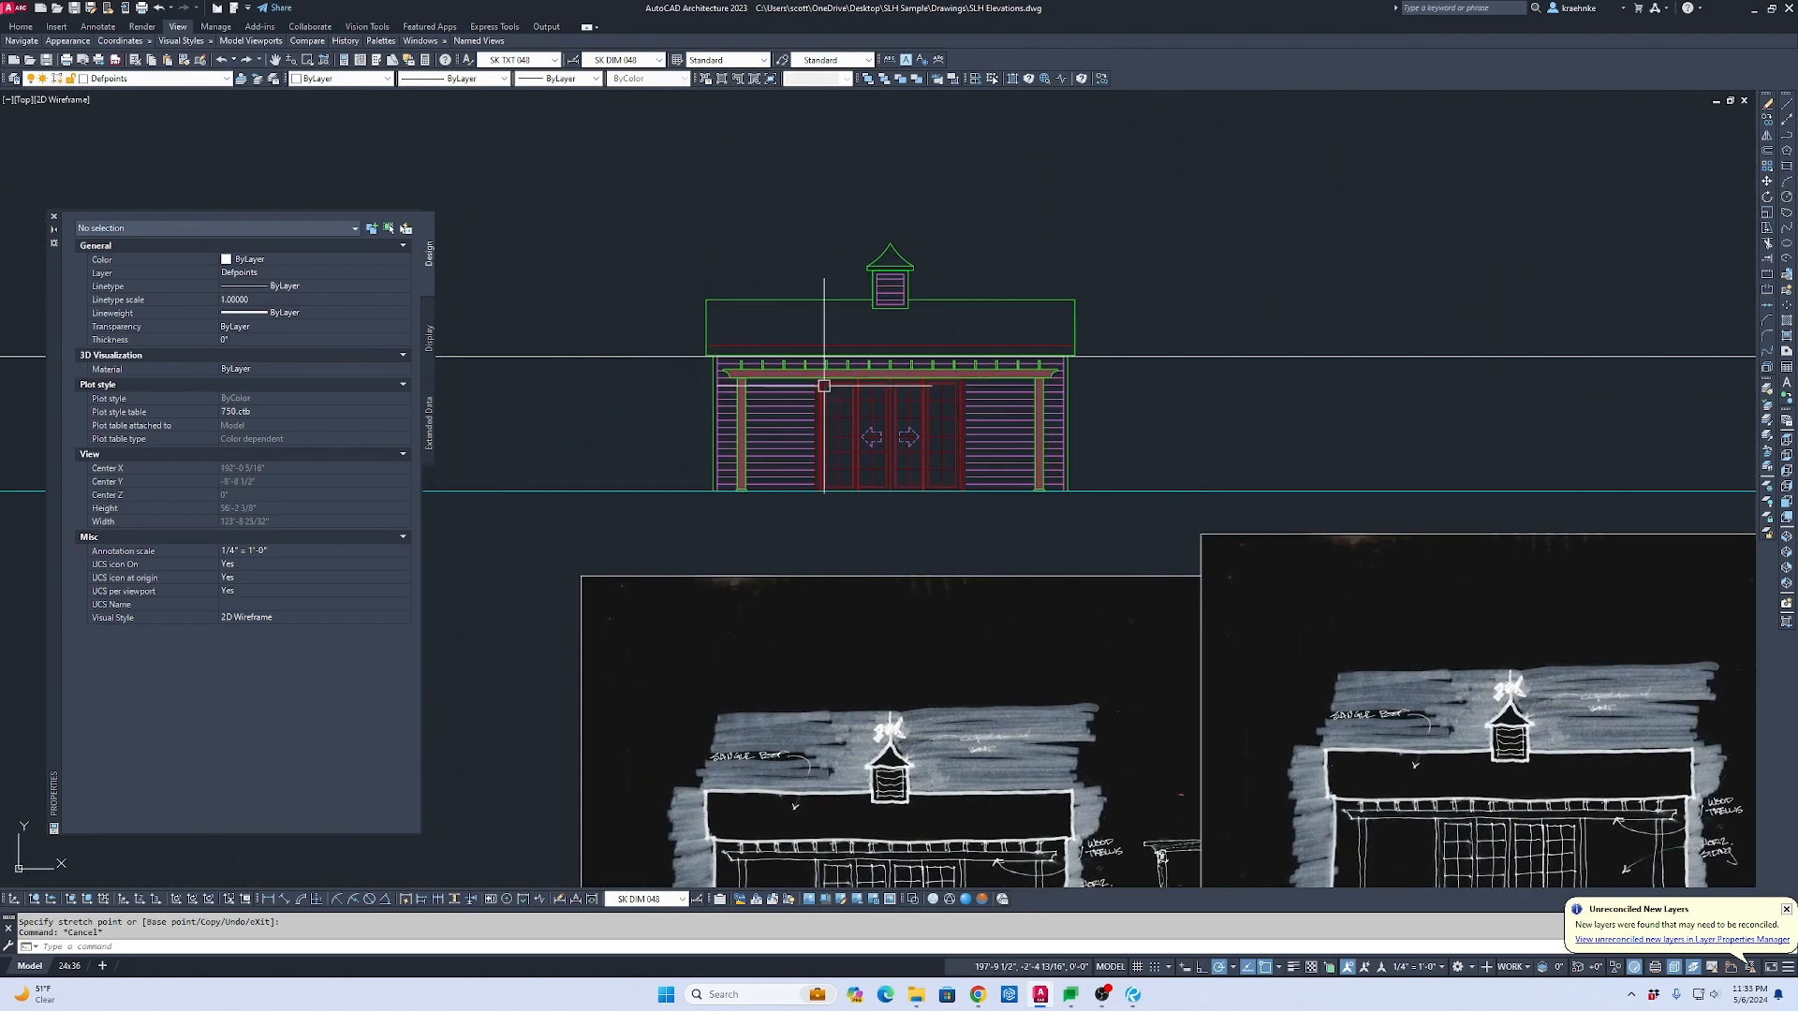
Step: Hatch the front elevation's roof area above the fascia, around the cupola base, with the SOLID pattern
key("Escape")
scroll(867, 293, "up", 4)
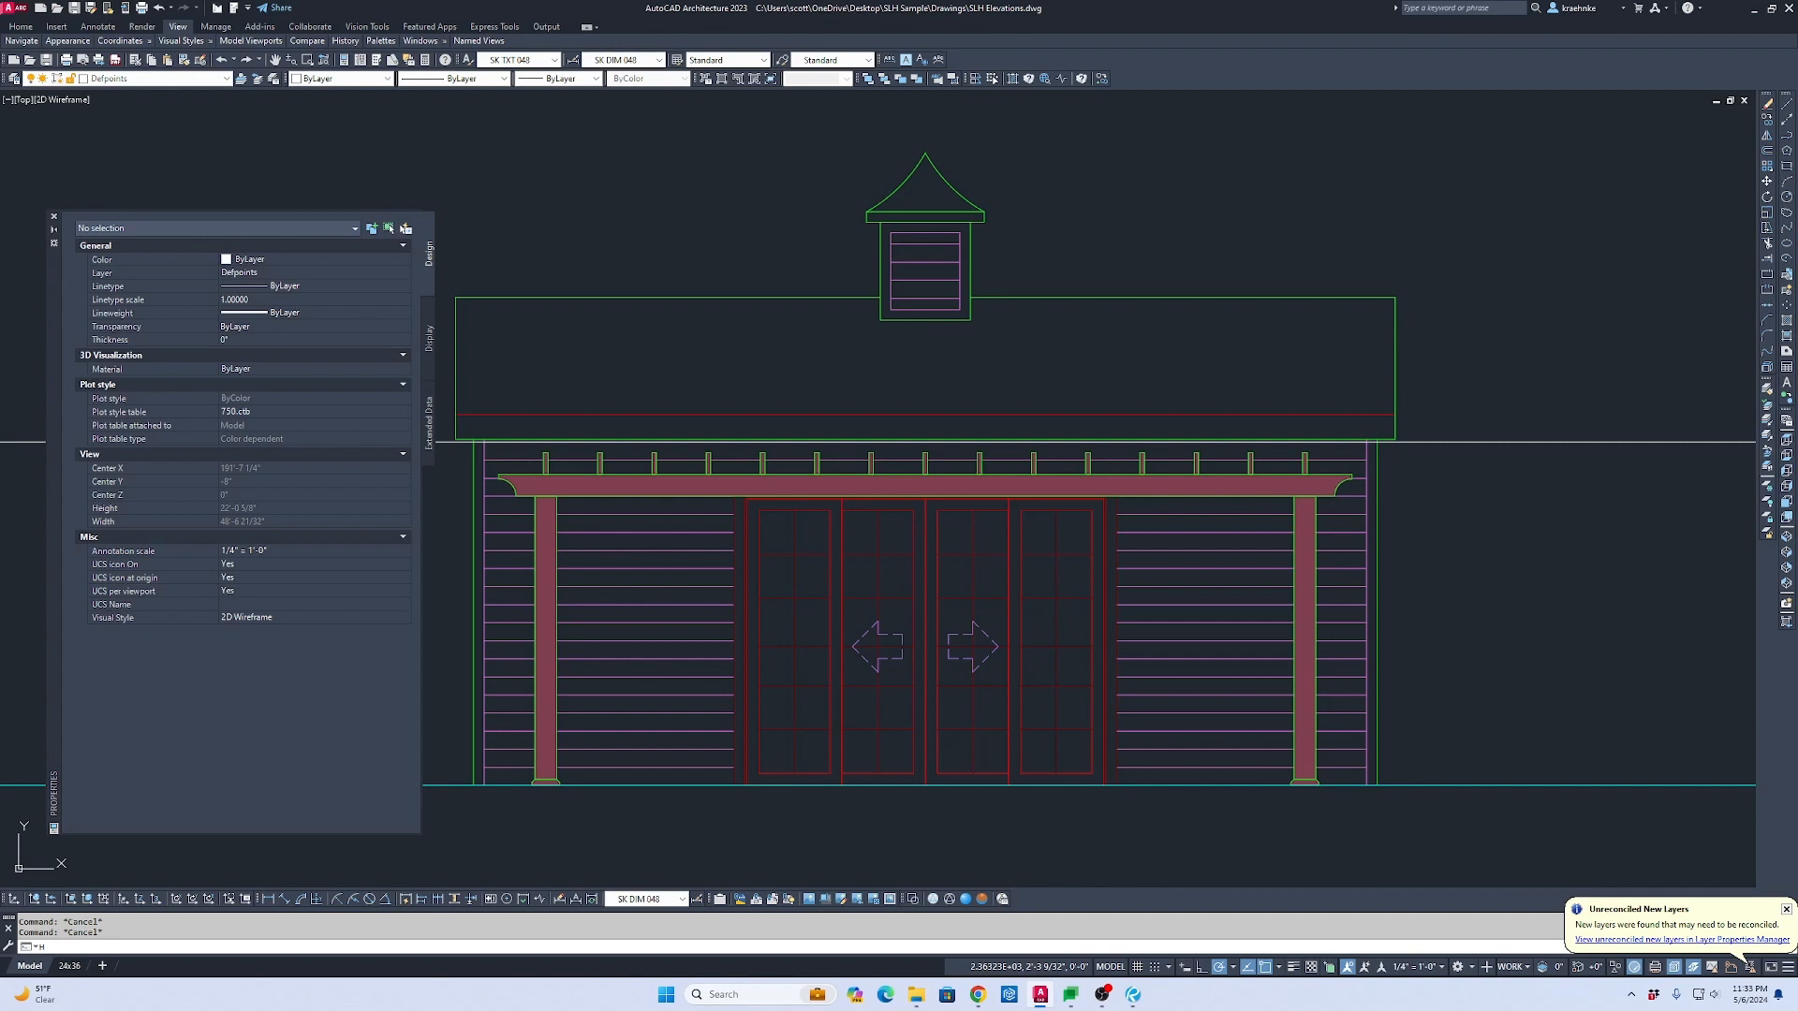
key("Return")
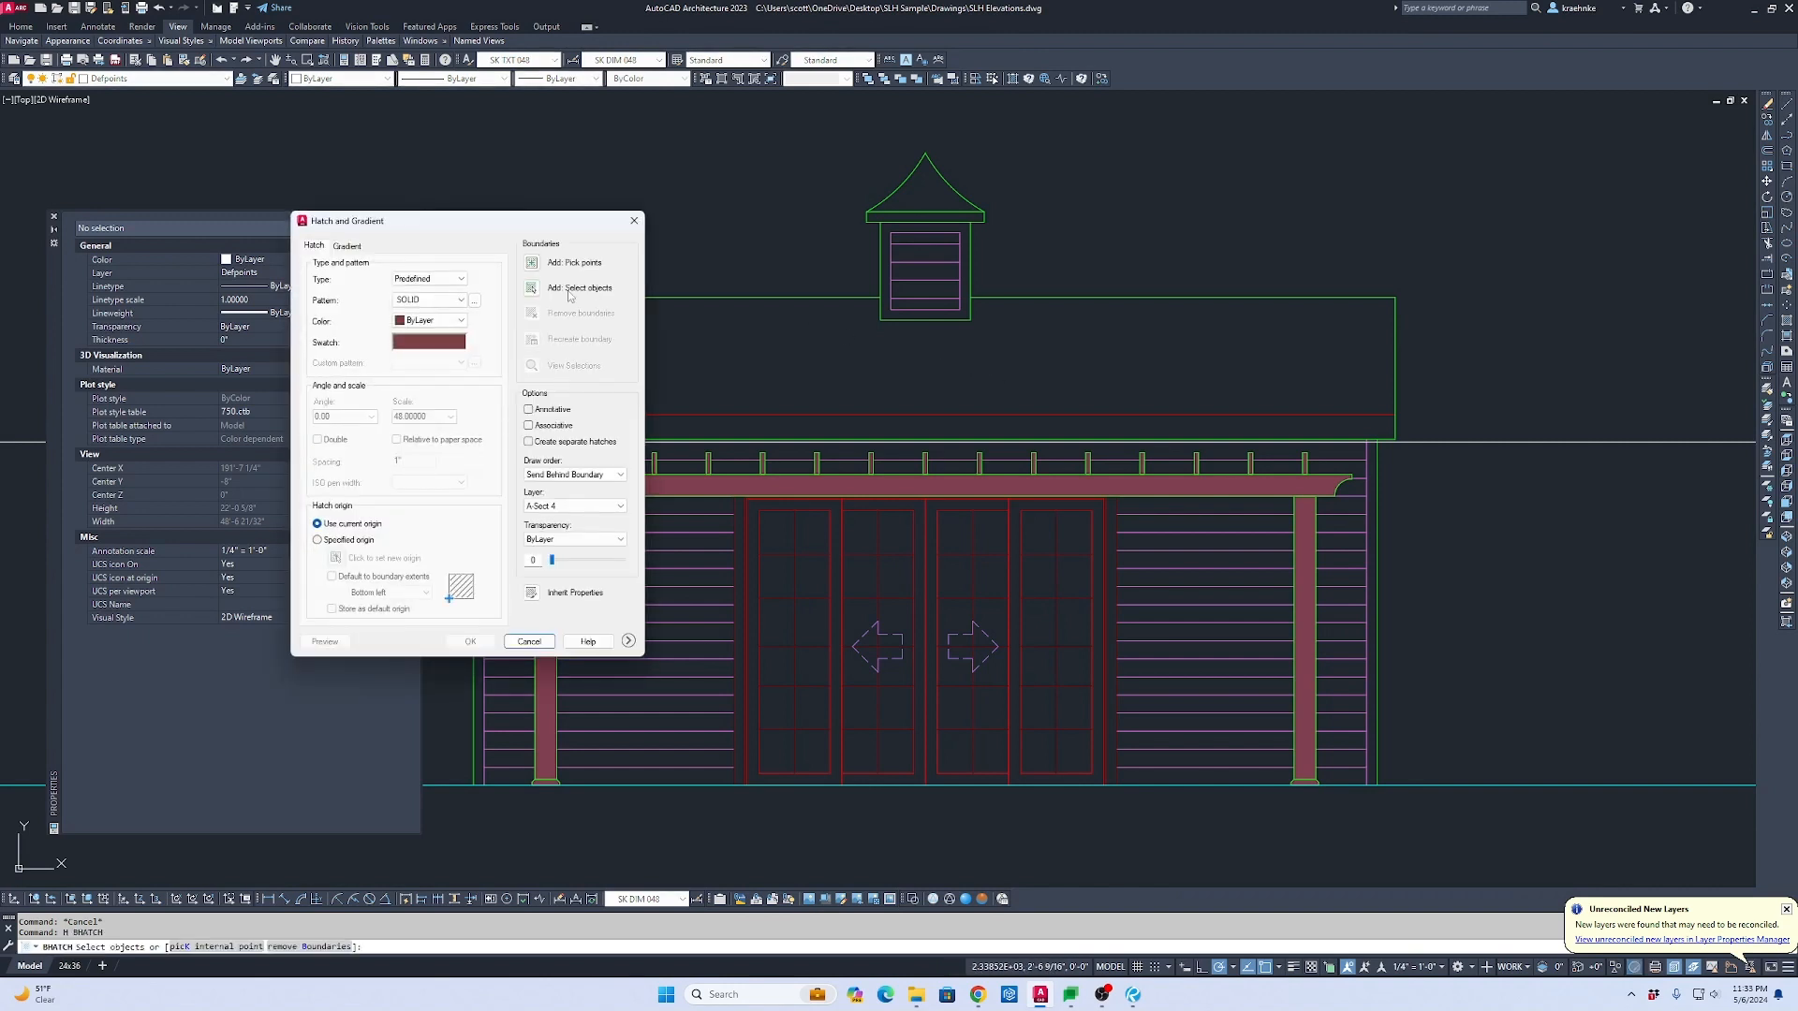
left_click(529, 264)
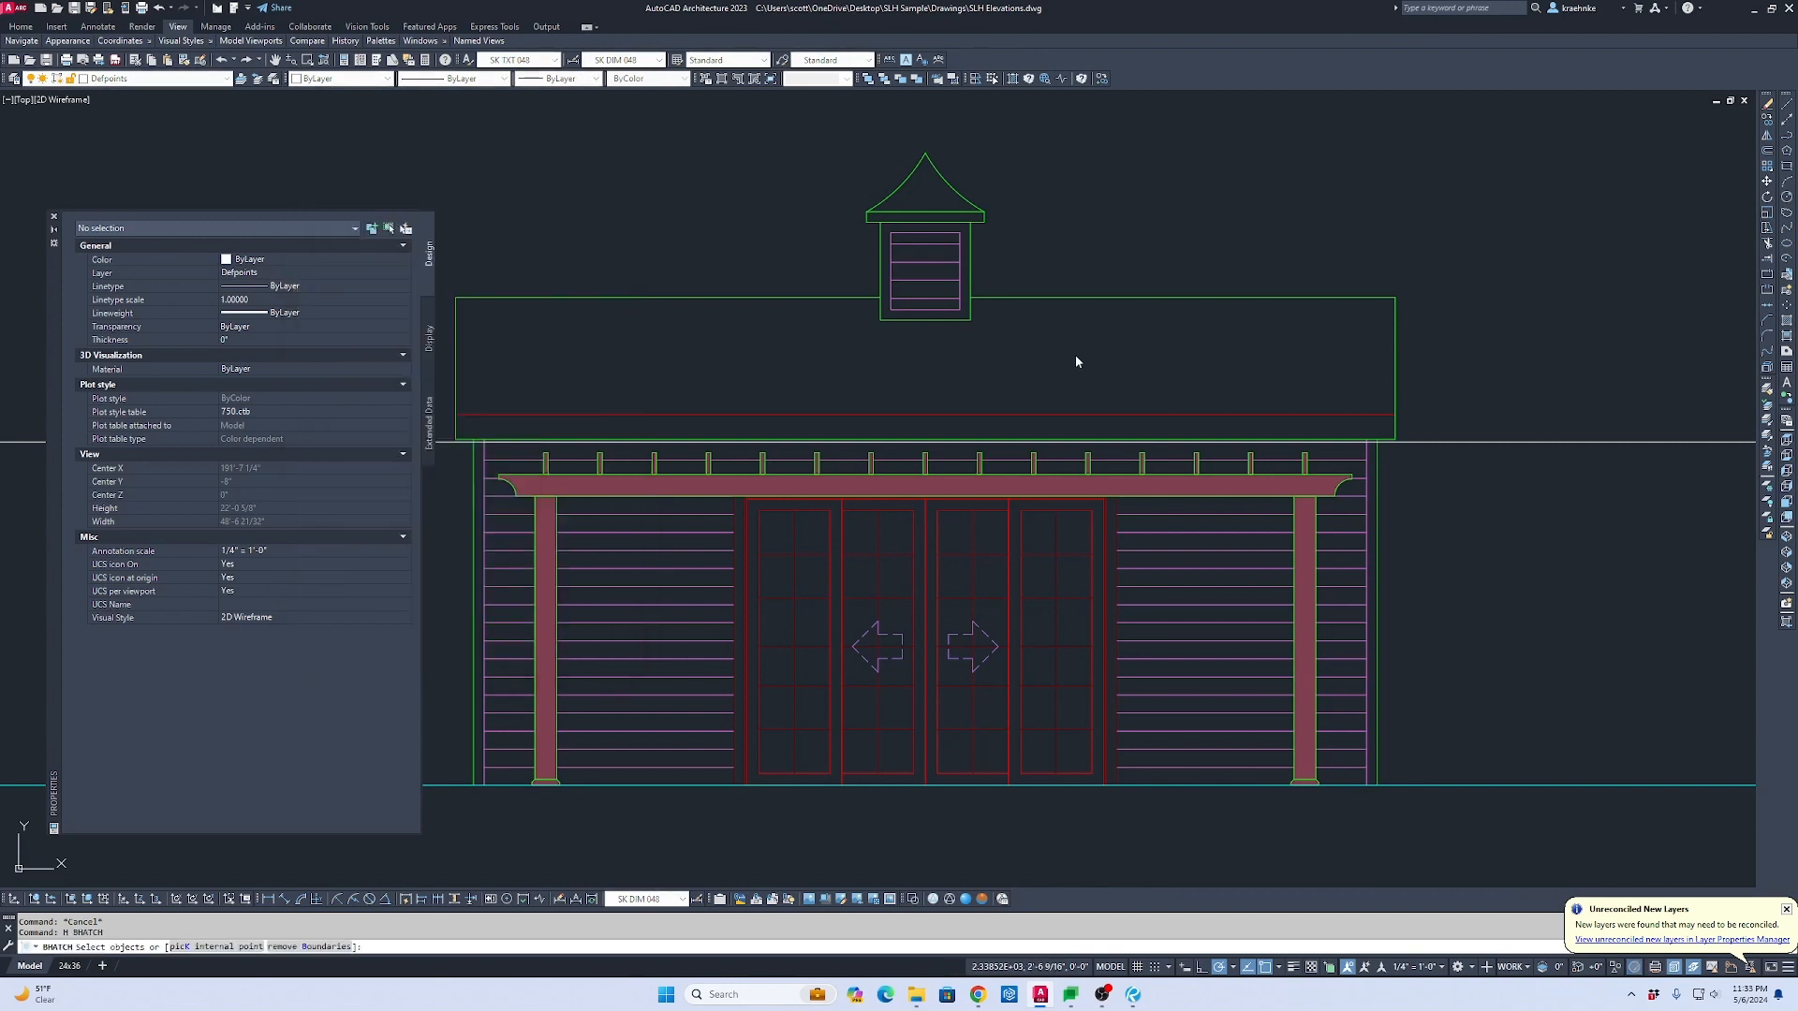
left_click(1074, 361)
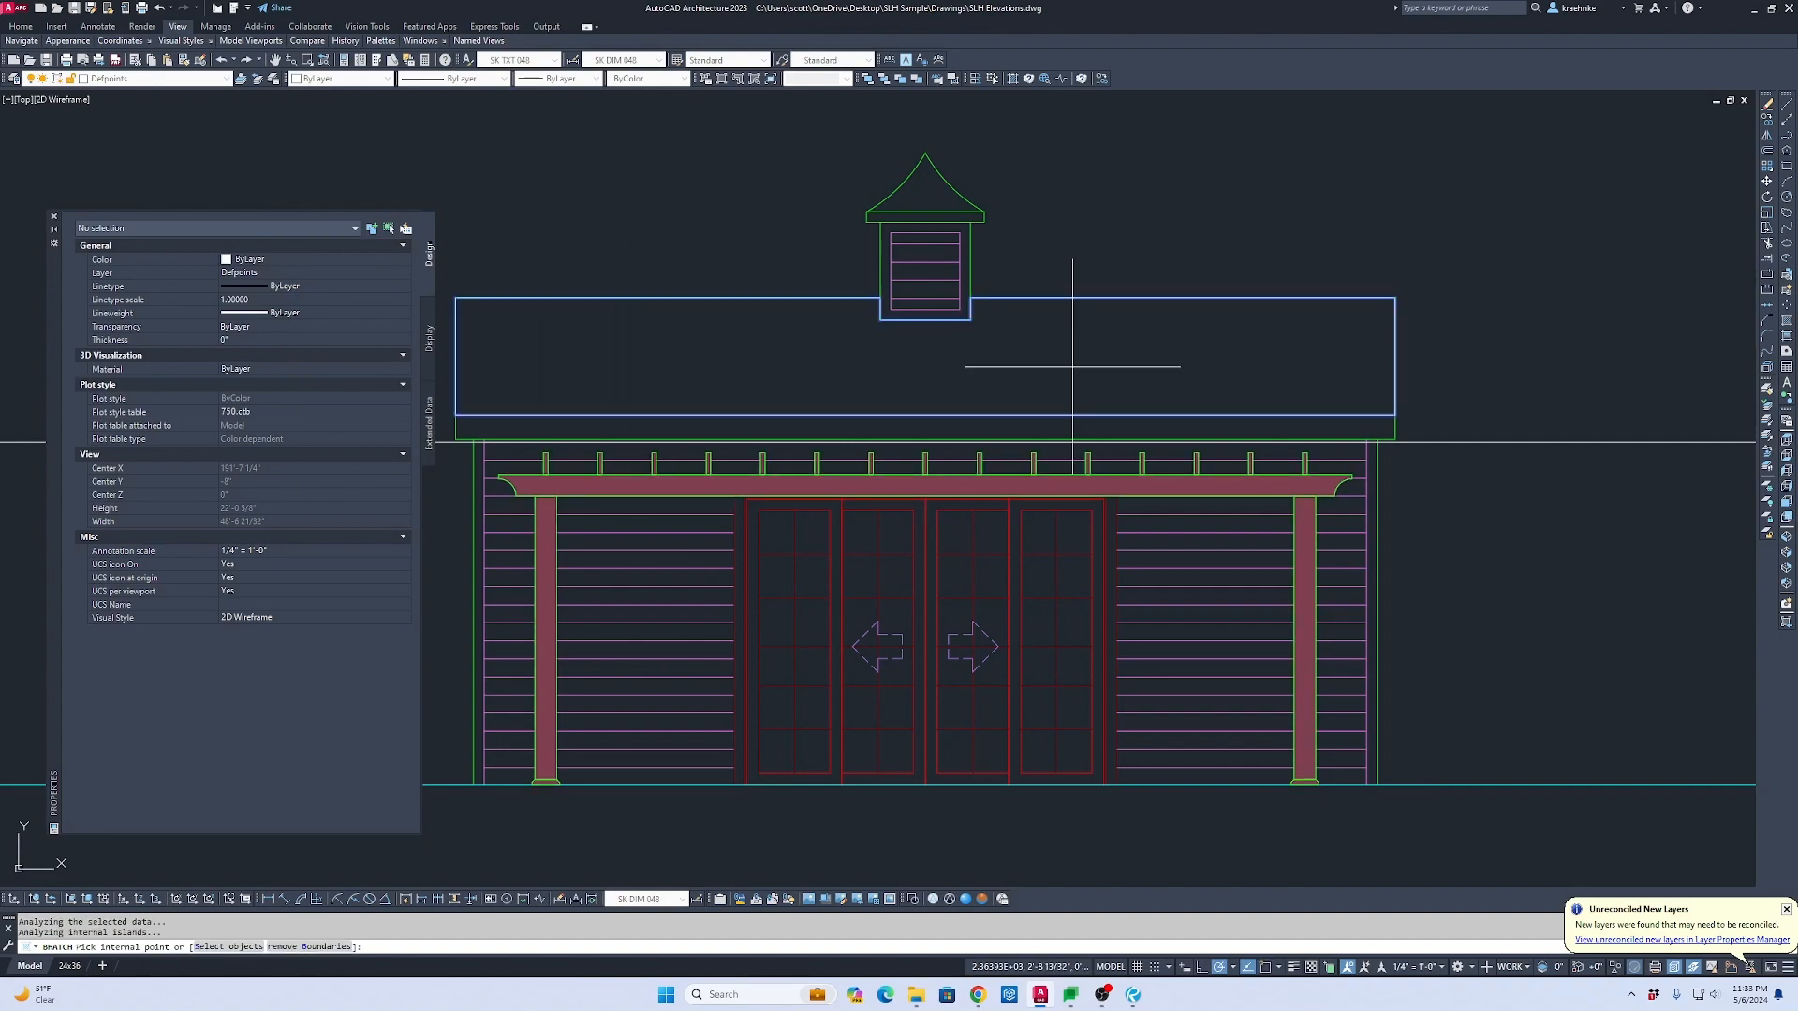
key("Return")
key("Return")
Step: Match the front roof hatch's properties to the AR-RROOF roof shingle sample in the hatch library
scroll(1069, 380, "down", 6)
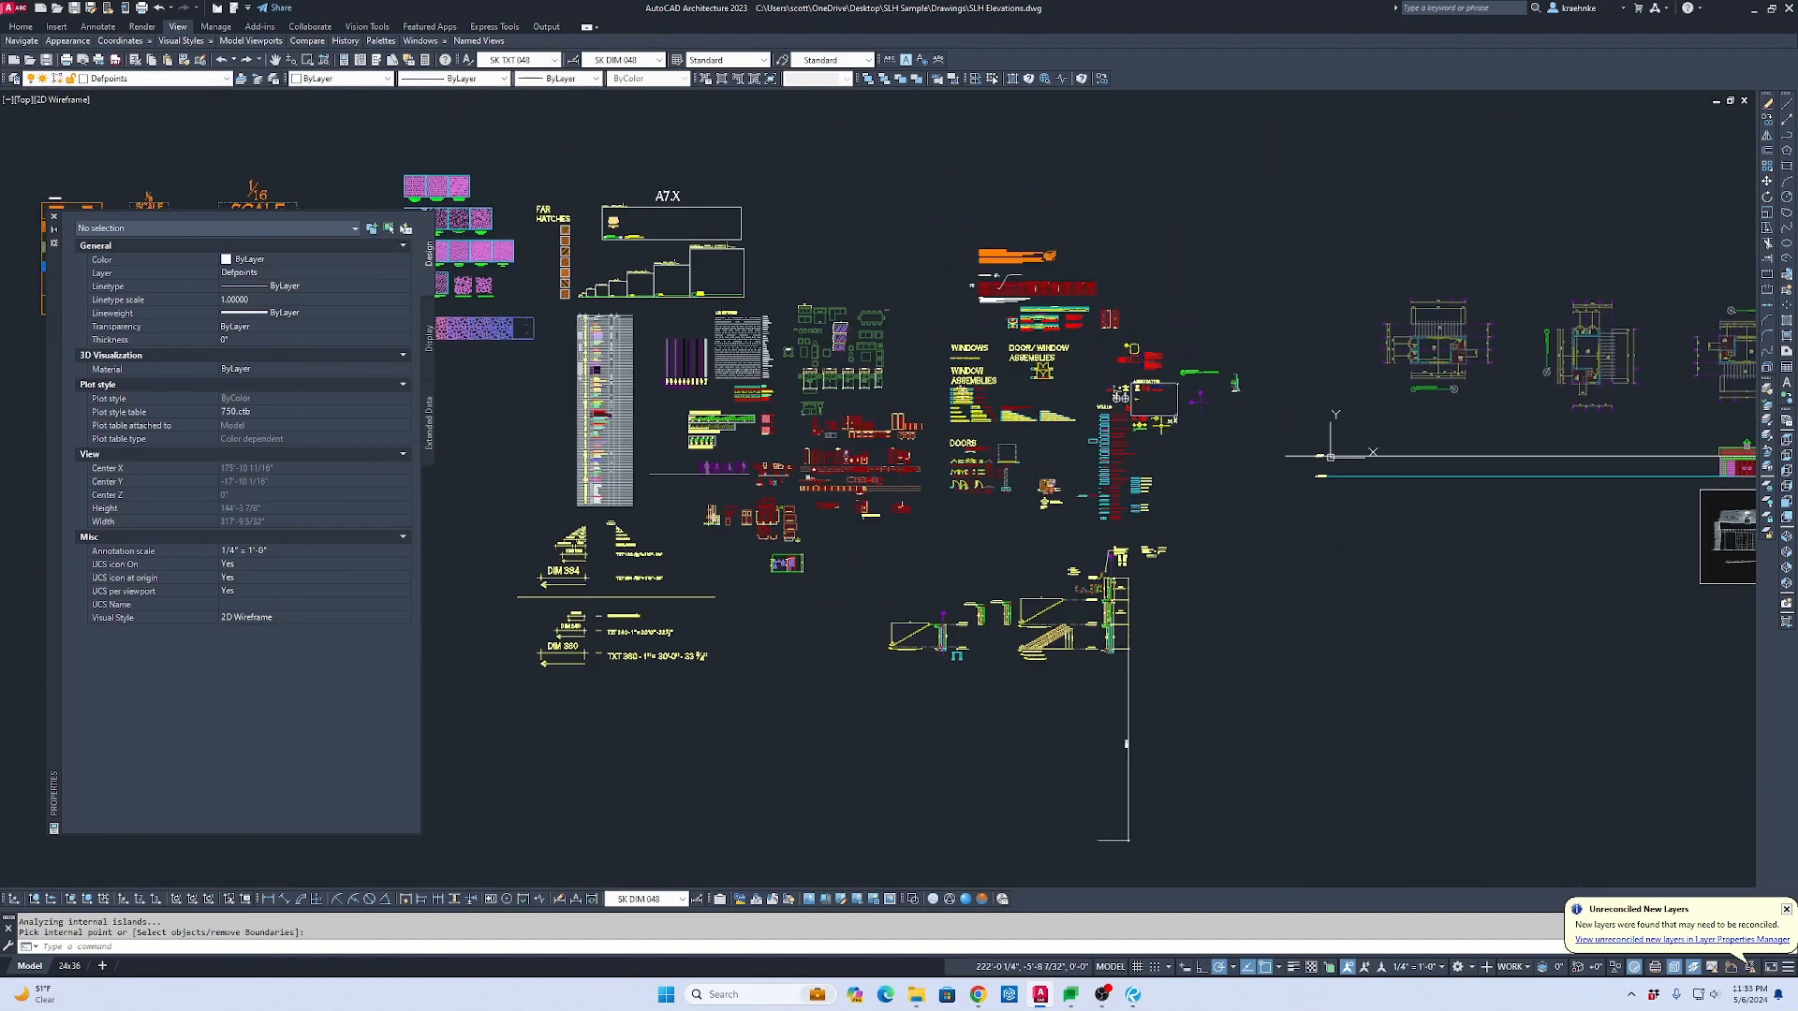
mouse_move(460, 426)
middle_mouse_down()
mouse_move(701, 443)
mouse_move(1002, 524)
middle_mouse_up()
scroll(1006, 390, "up", 5)
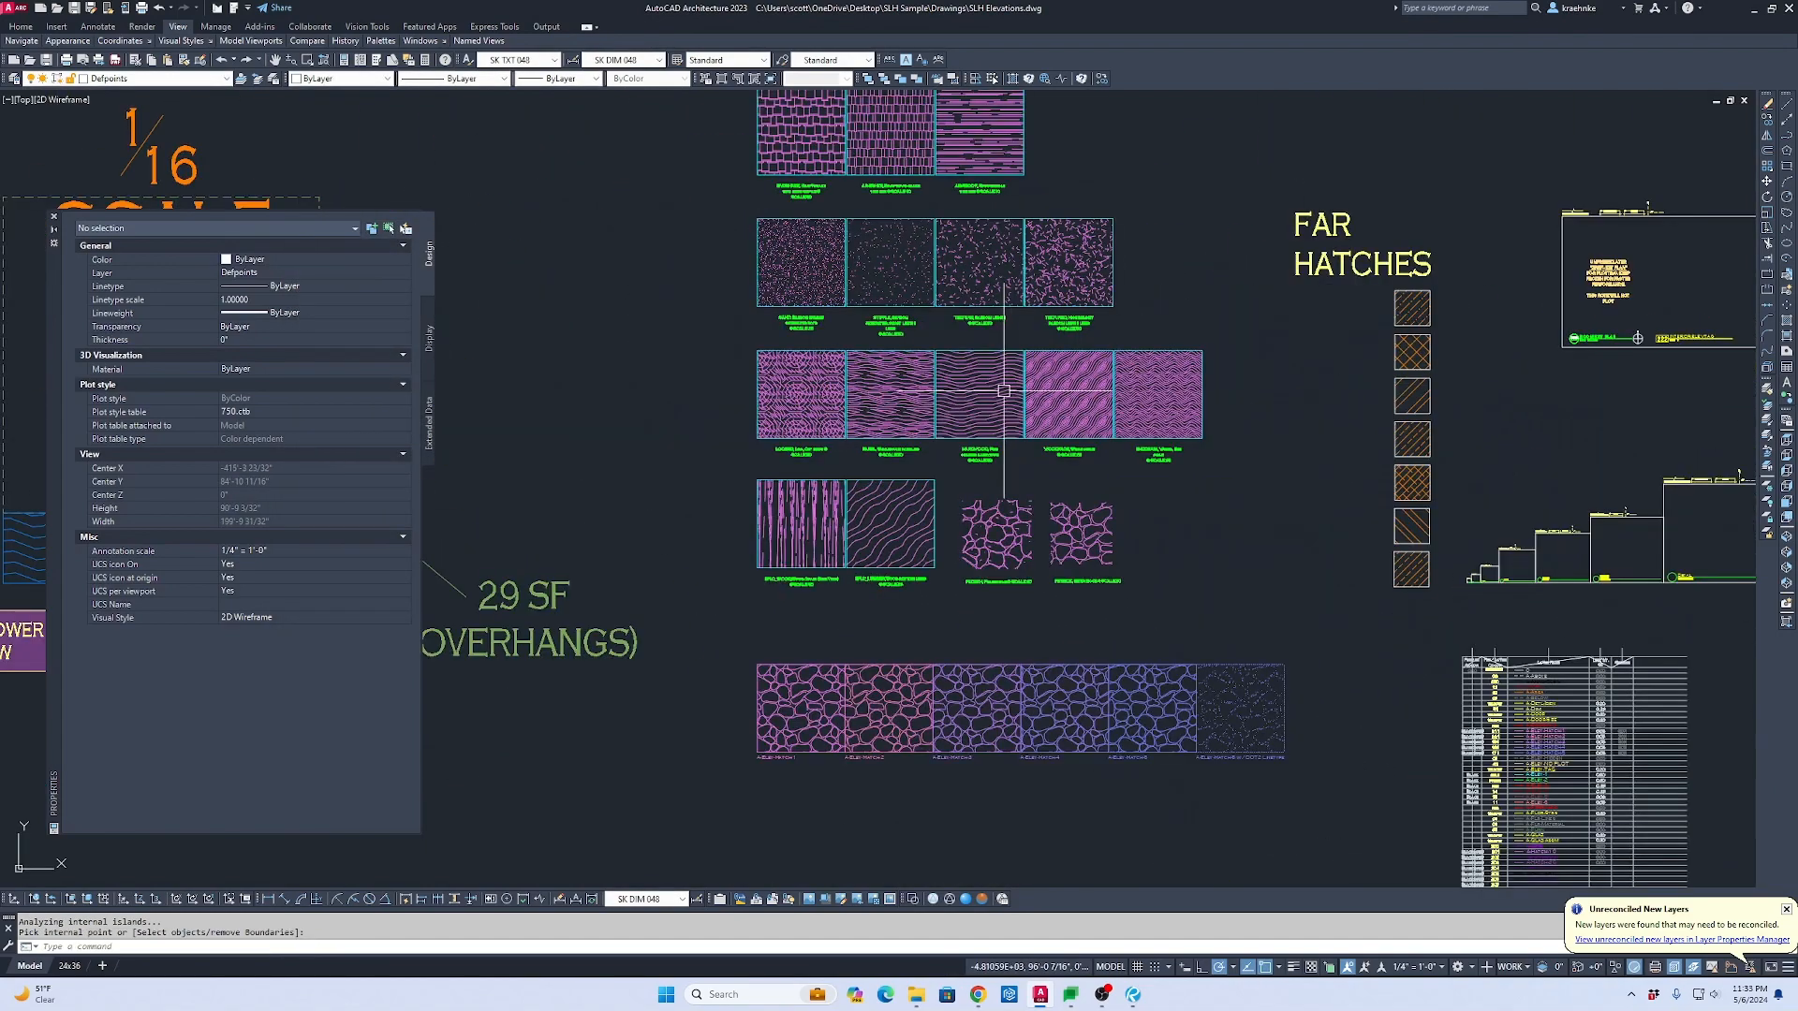
middle_click_drag(997, 390, 1047, 549)
scroll(1022, 297, "up", 3)
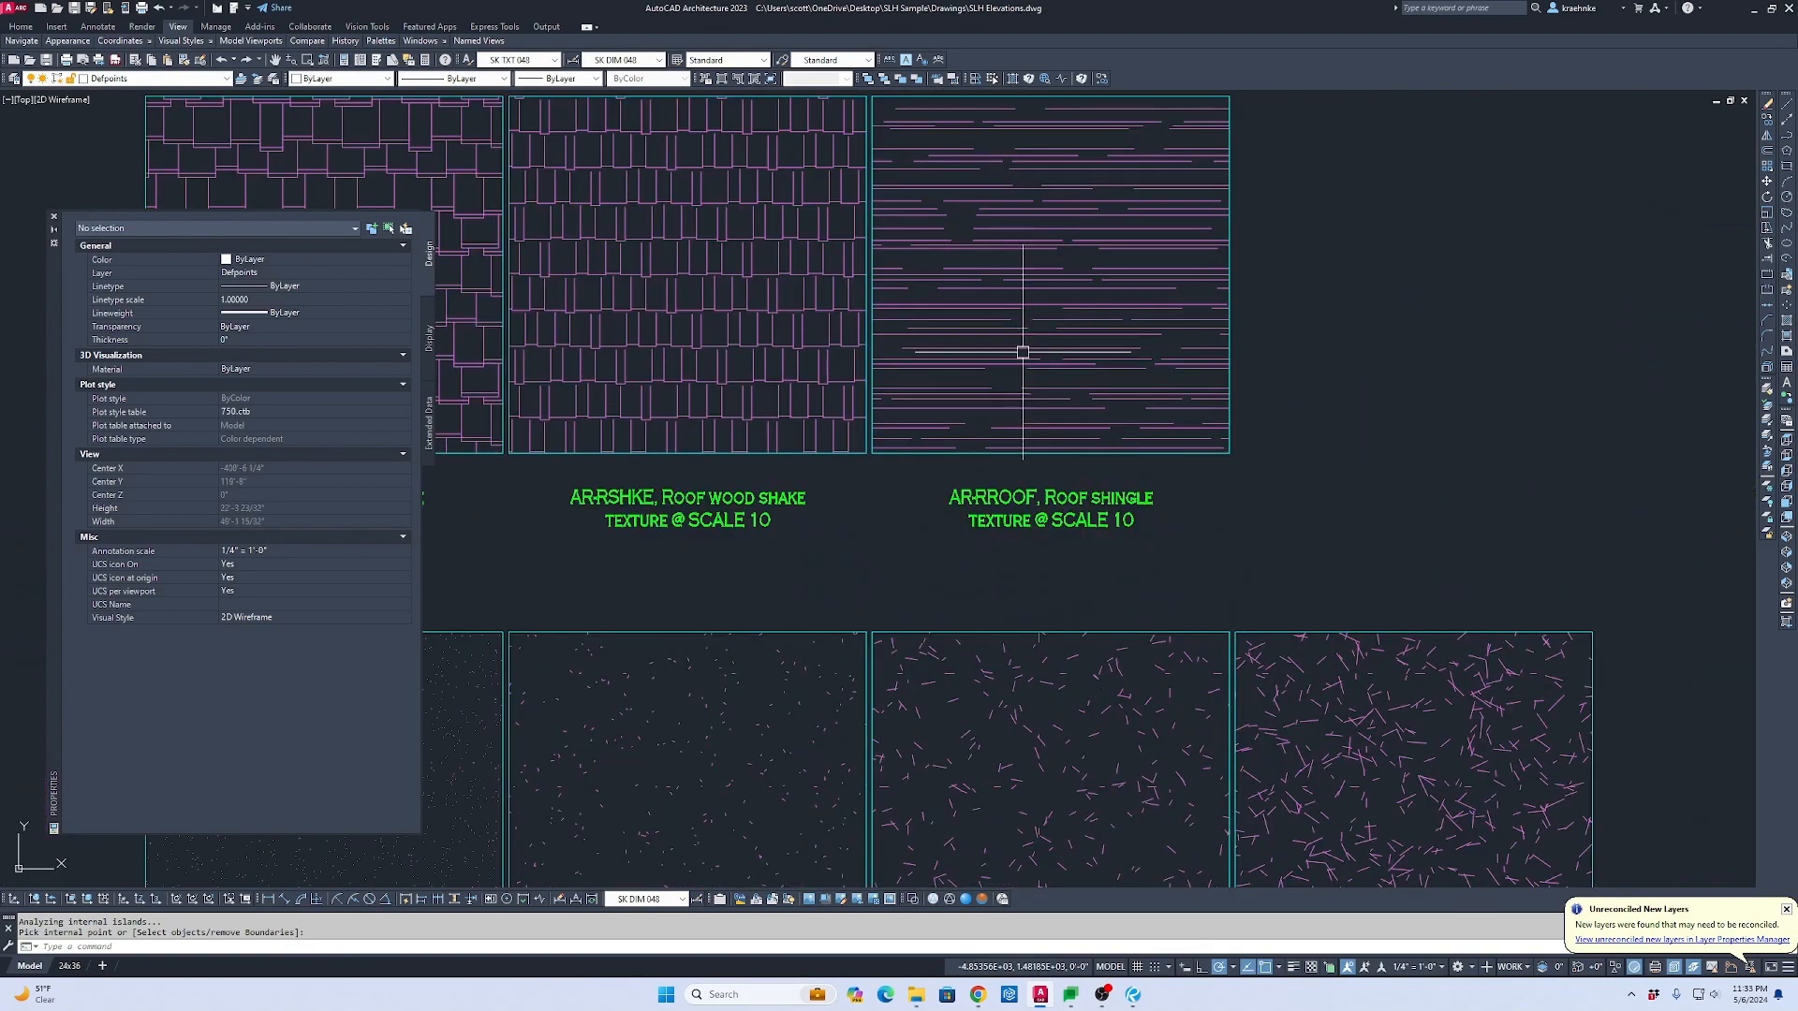
key("Escape")
type("ma")
key("Return")
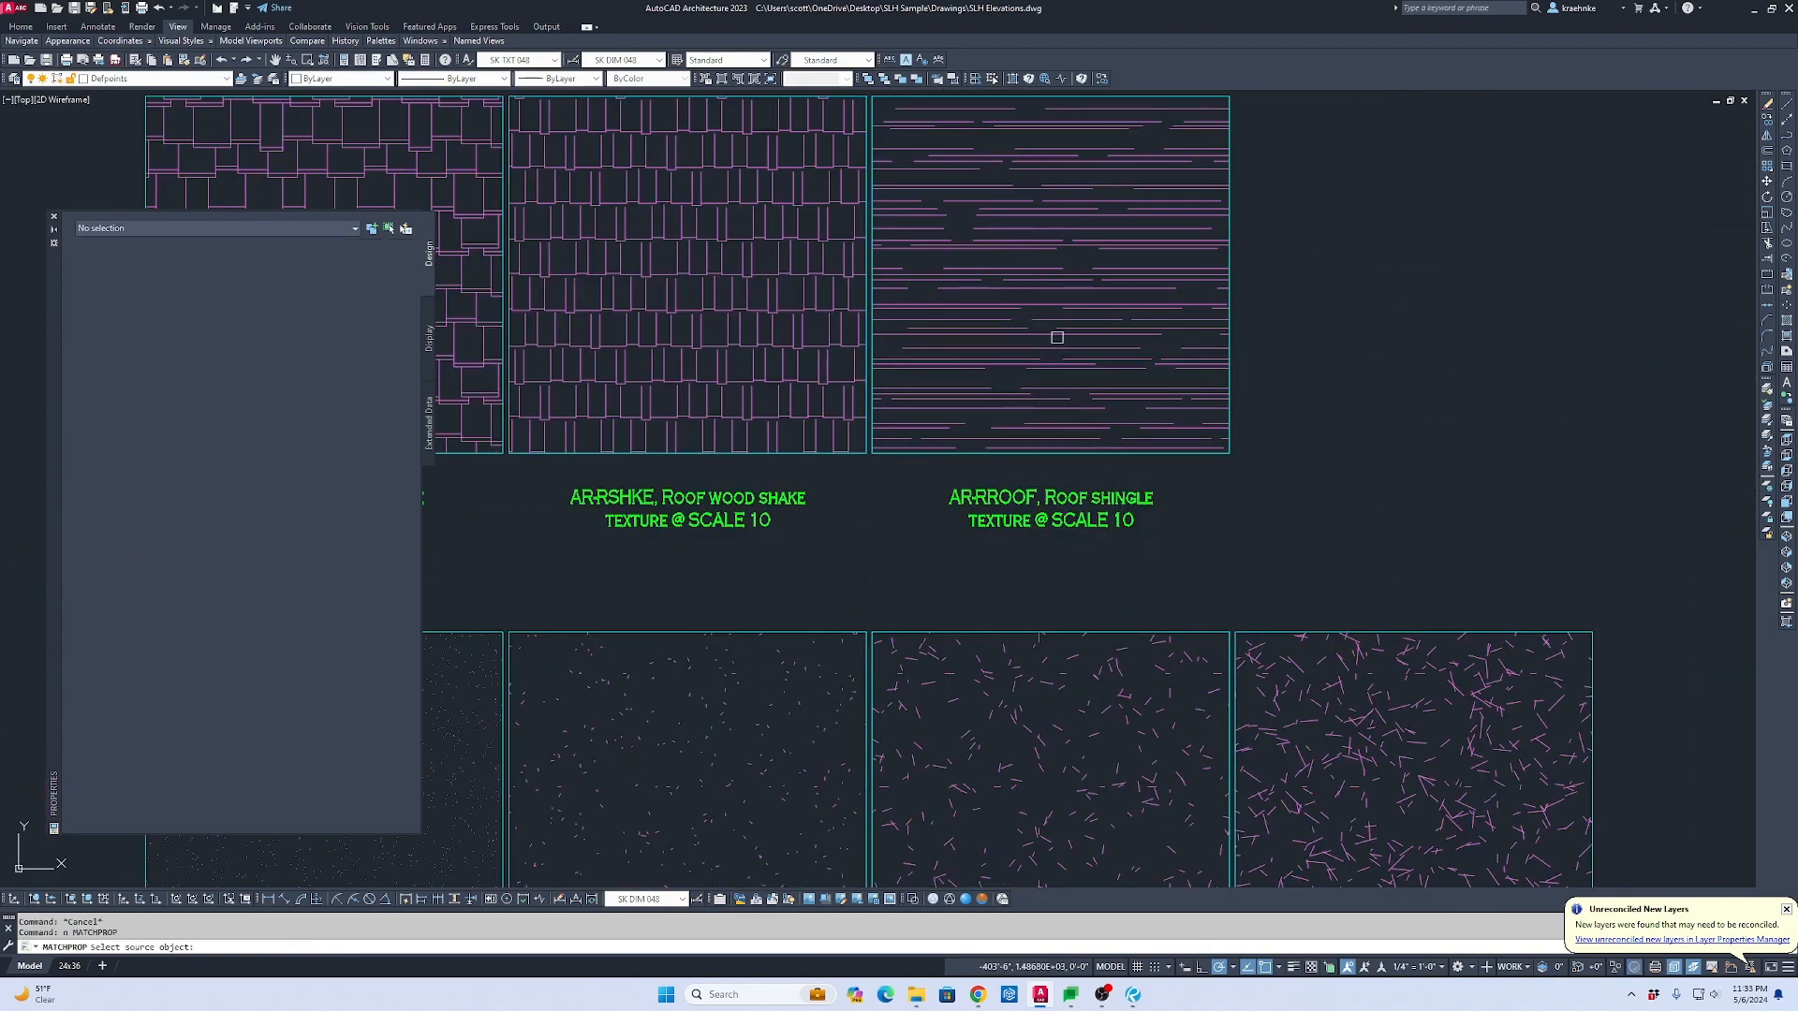
left_click(1056, 337)
scroll(1056, 337, "down", 10)
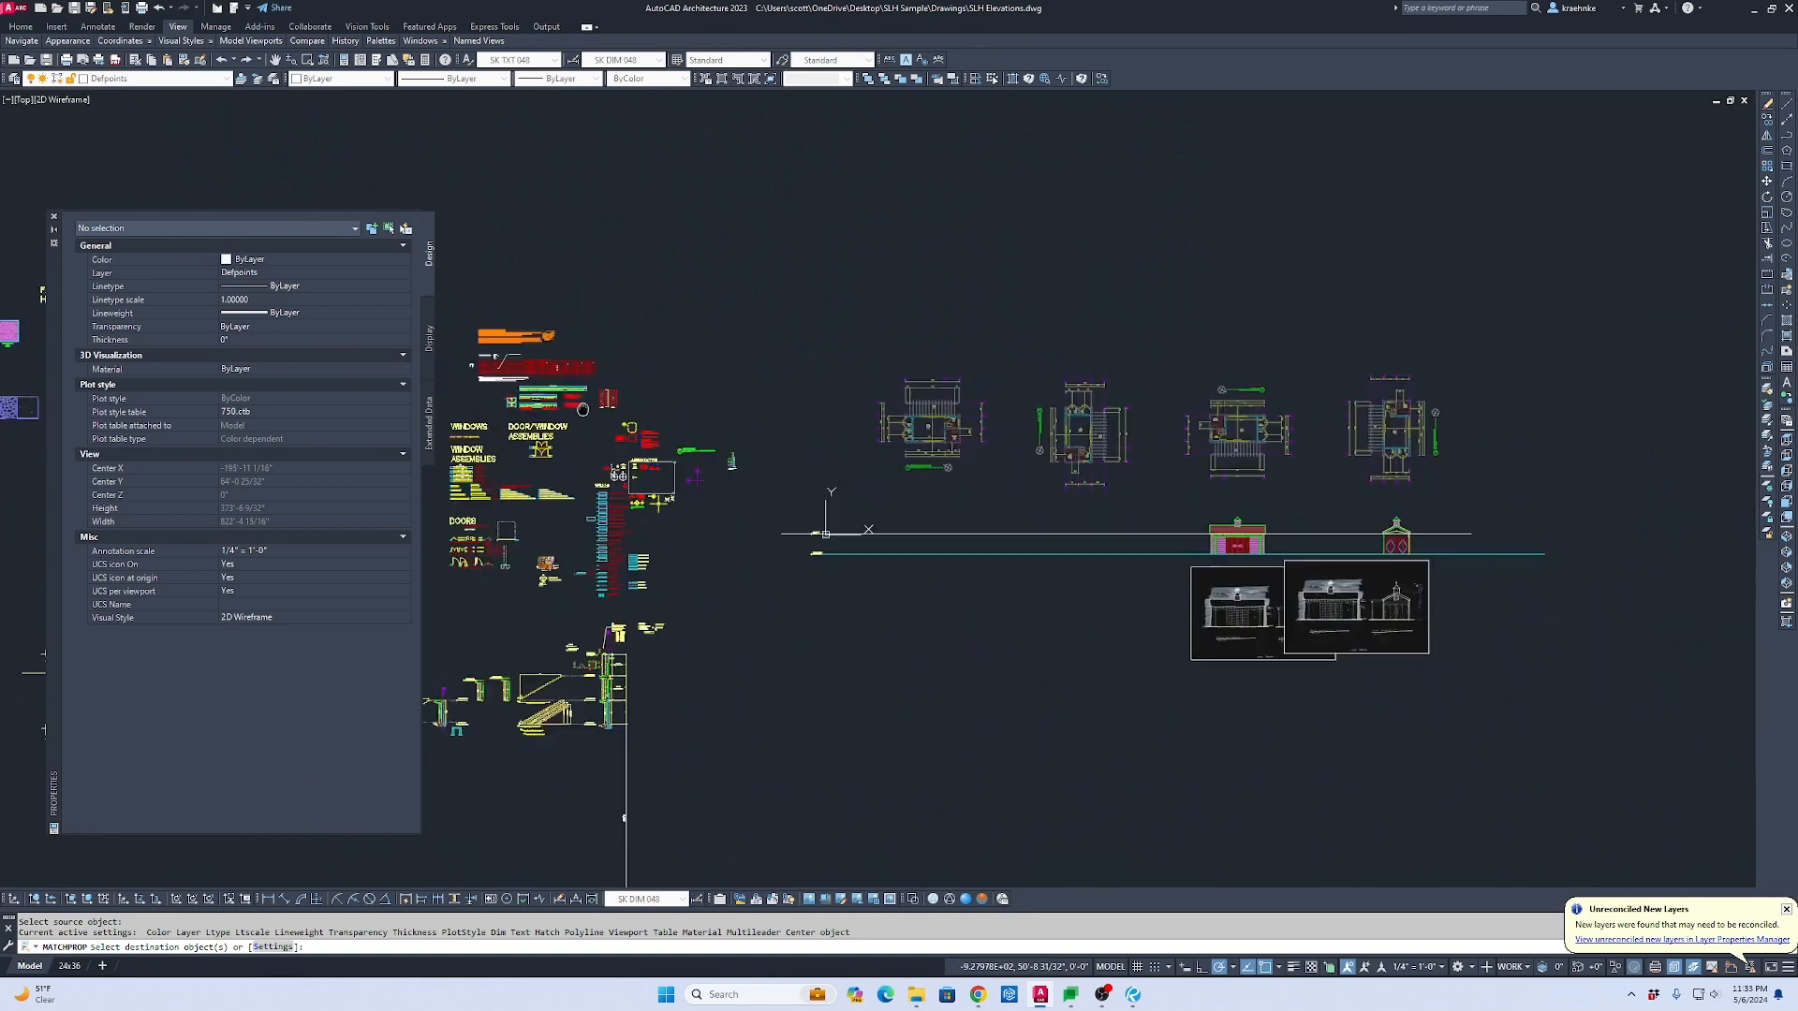
middle_click_drag(583, 409, 180, 316)
scroll(847, 444, "up", 10)
left_click(799, 309)
scroll(896, 362, "down", 2)
middle_click_drag(896, 362, 1348, 473)
scroll(1248, 466, "up", 2)
key("Escape")
Step: Set the front elevation's roof shingle hatch scale to 15
left_click(1198, 433)
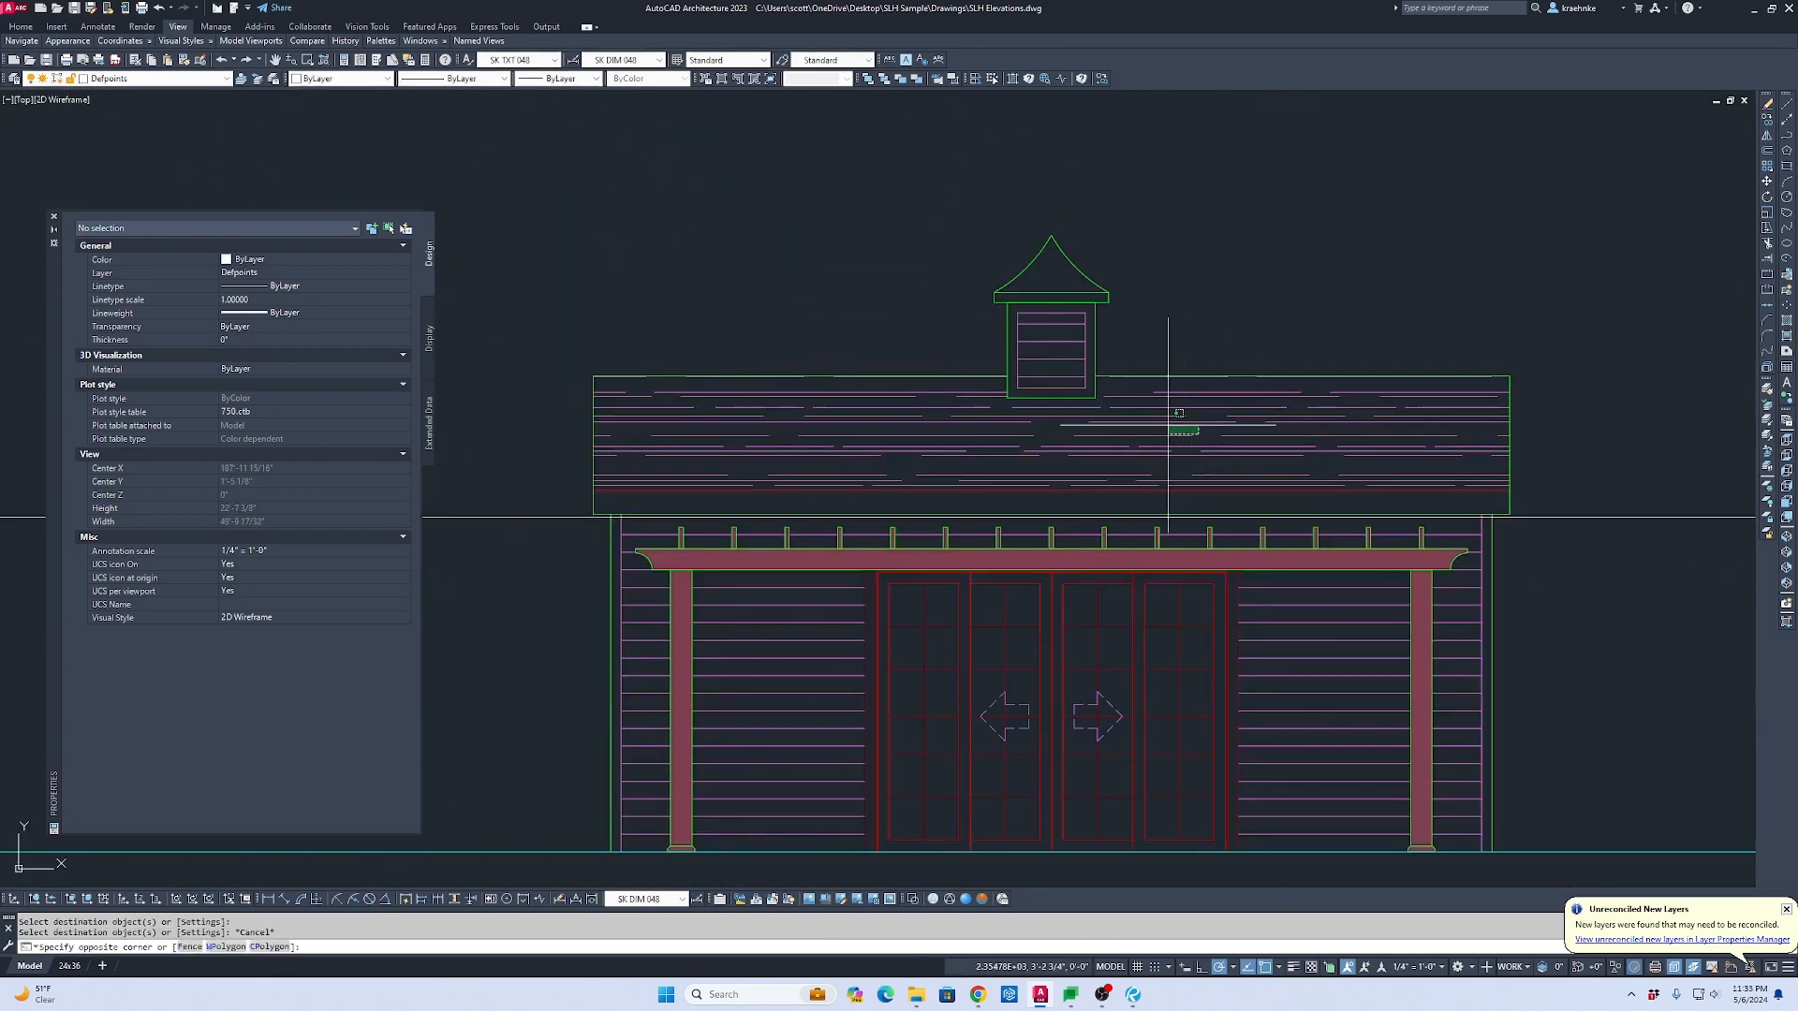
left_click(1169, 428)
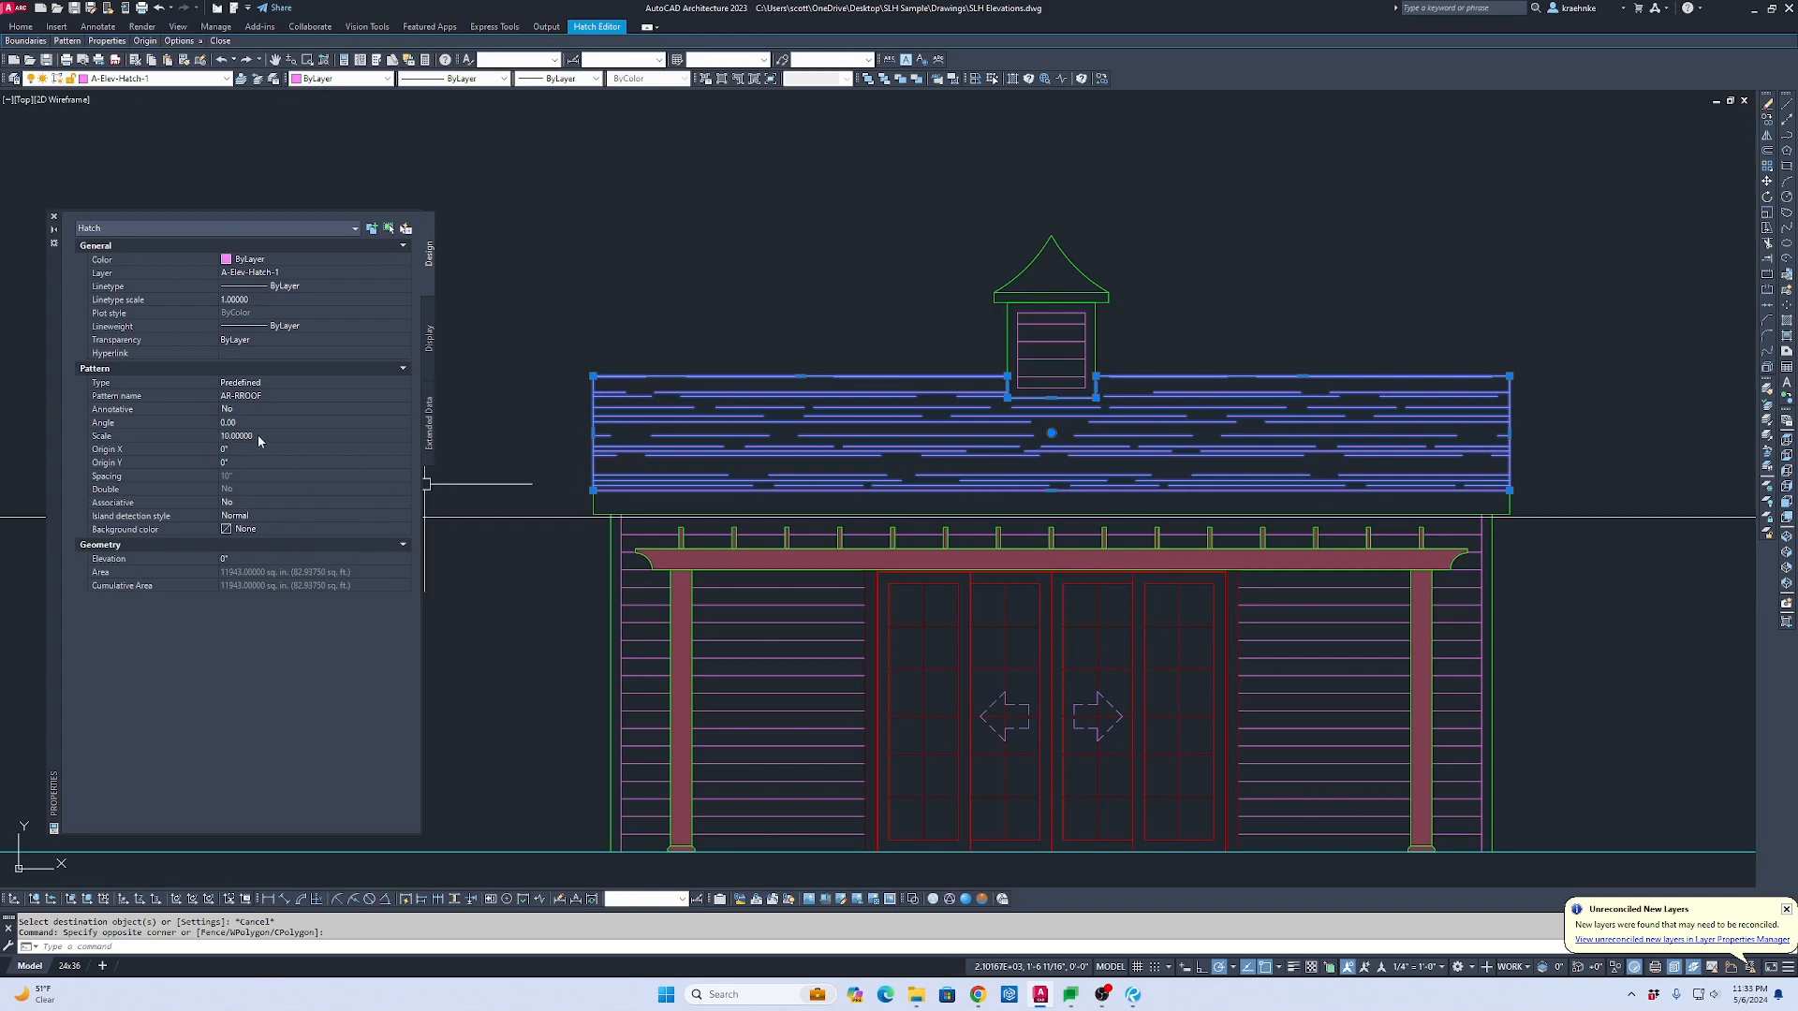
left_click(259, 436)
type("15")
key("Return")
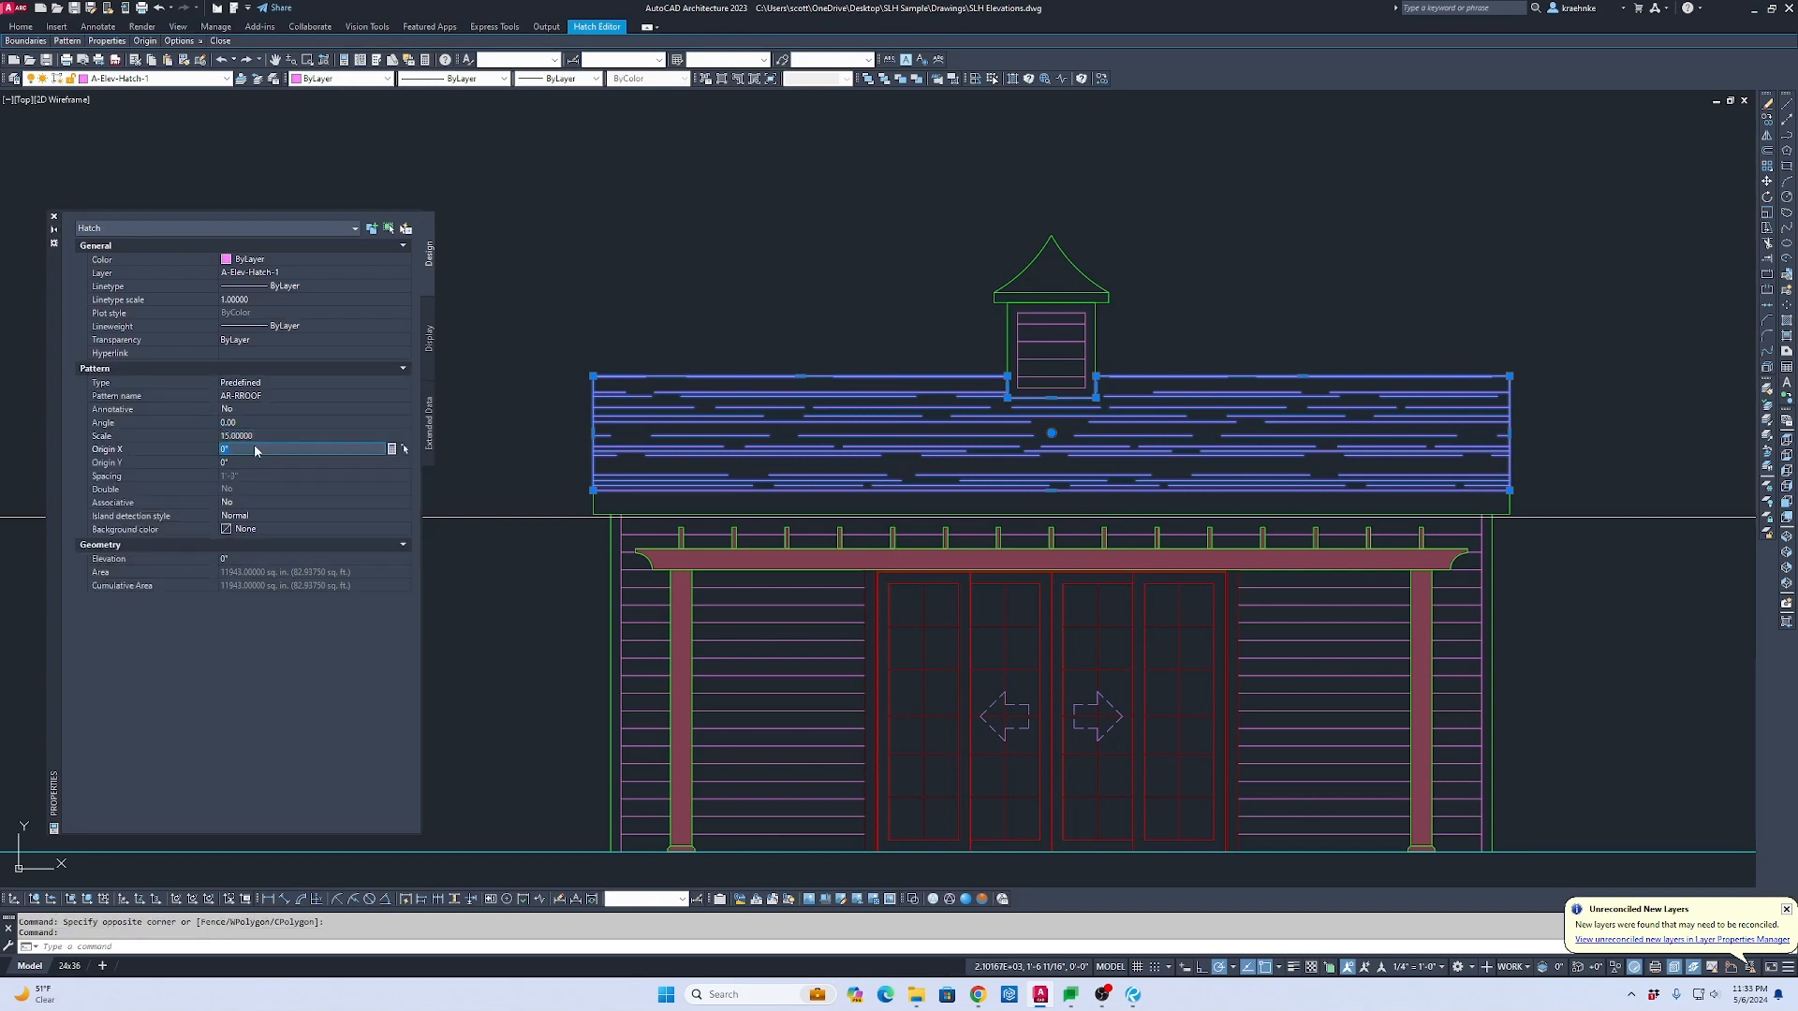
key("Escape")
Step: Freeze the layouts layer that holds the yellow roof framing outline in the side elevation
scroll(1090, 468, "down", 2)
middle_click_drag(1090, 468, 874, 433)
scroll(1244, 579, "down", 1)
middle_click_drag(1244, 579, 806, 532)
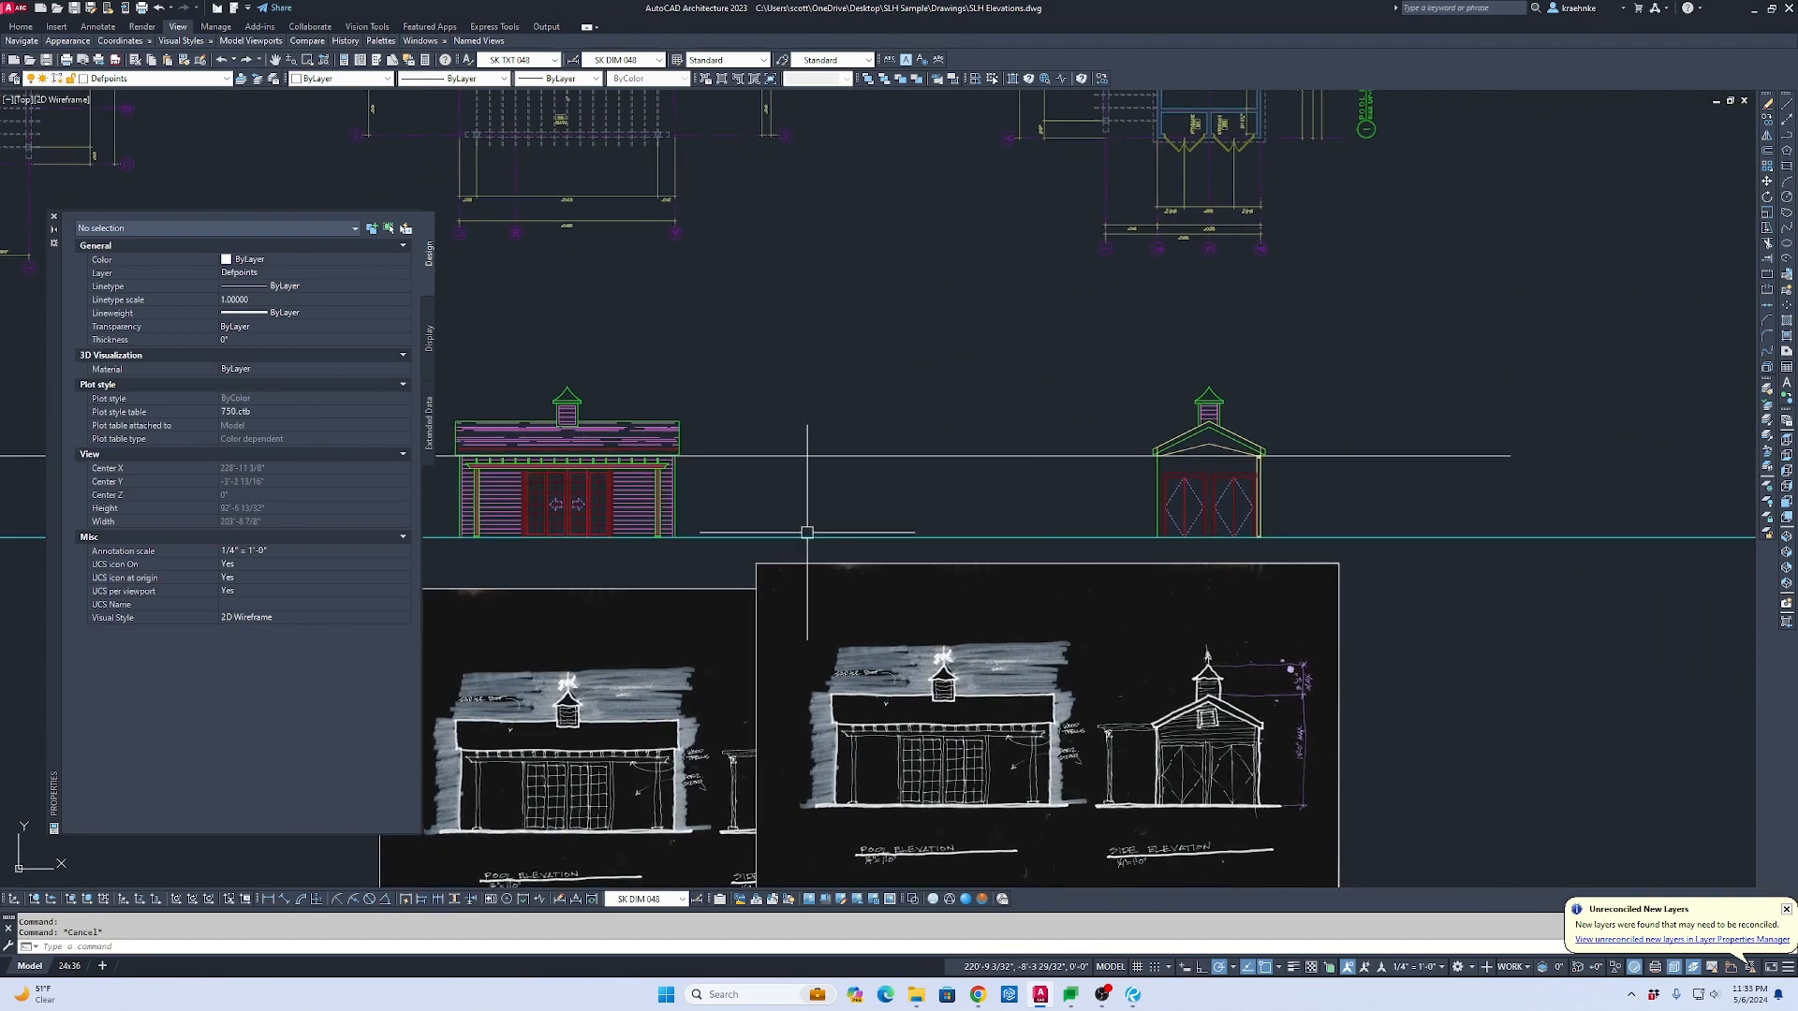
scroll(815, 524, "down", 4)
scroll(927, 524, "up", 4)
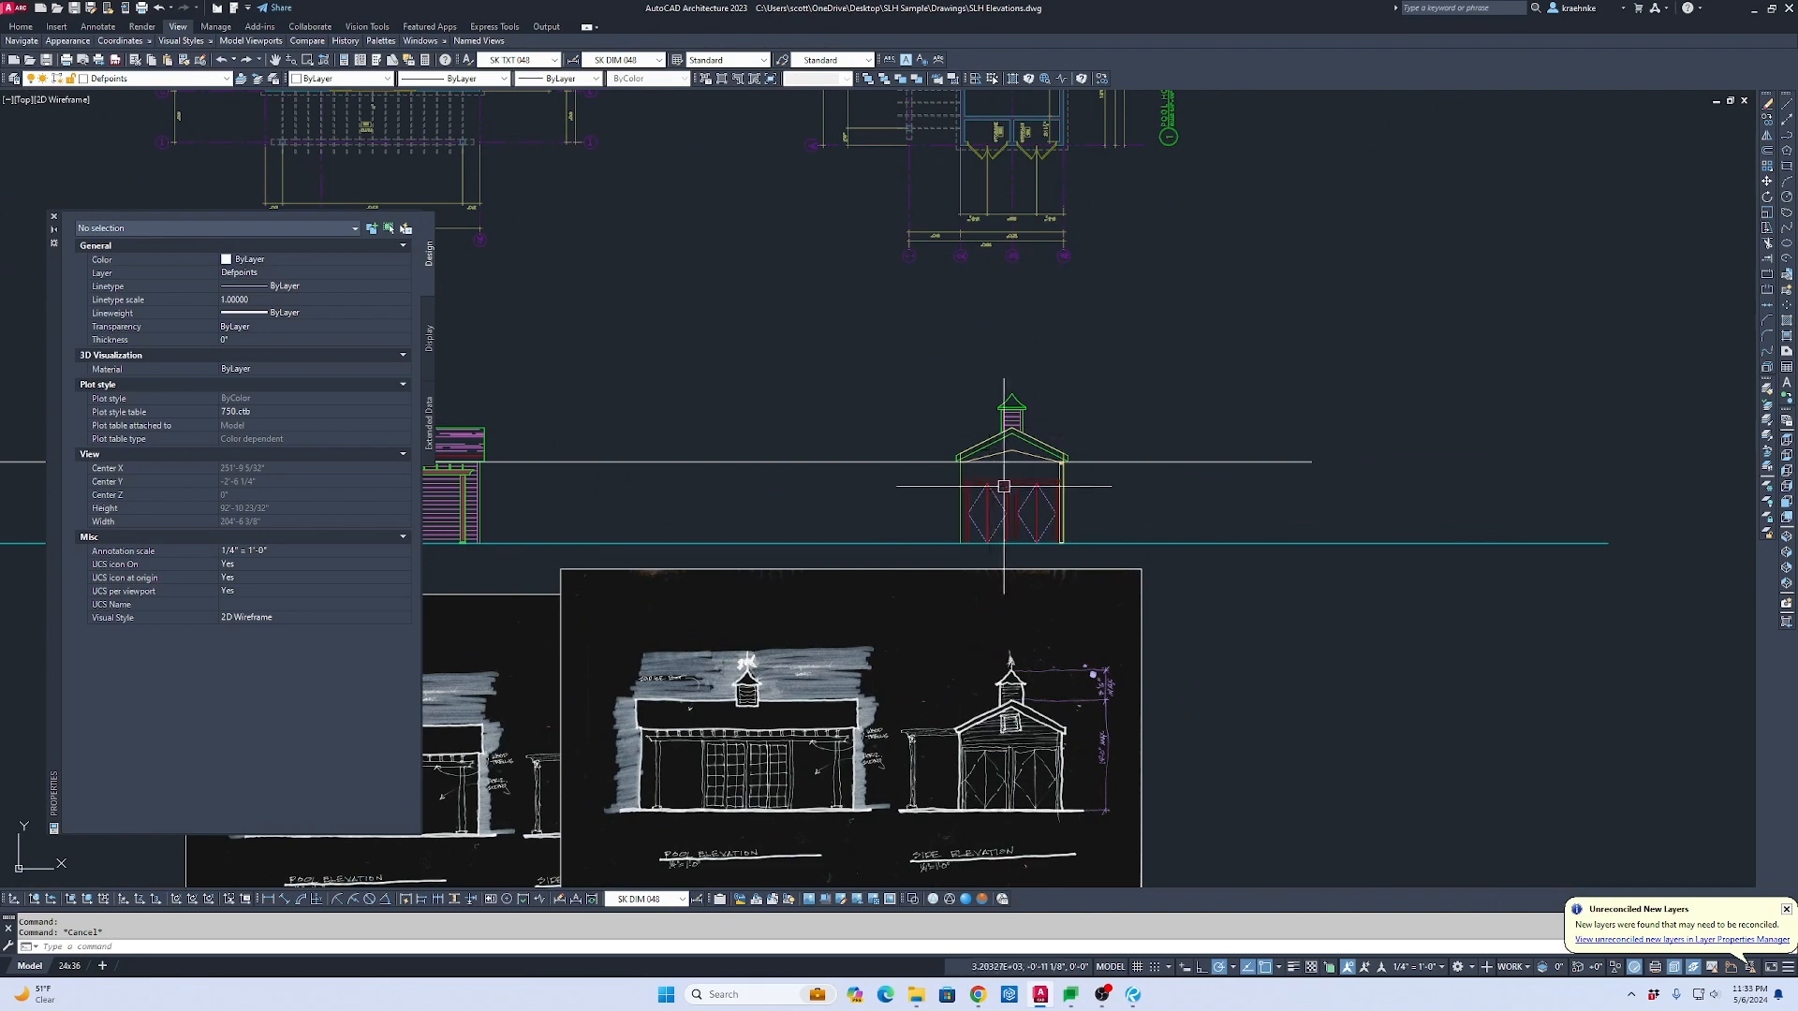
scroll(1041, 460, "up", 6)
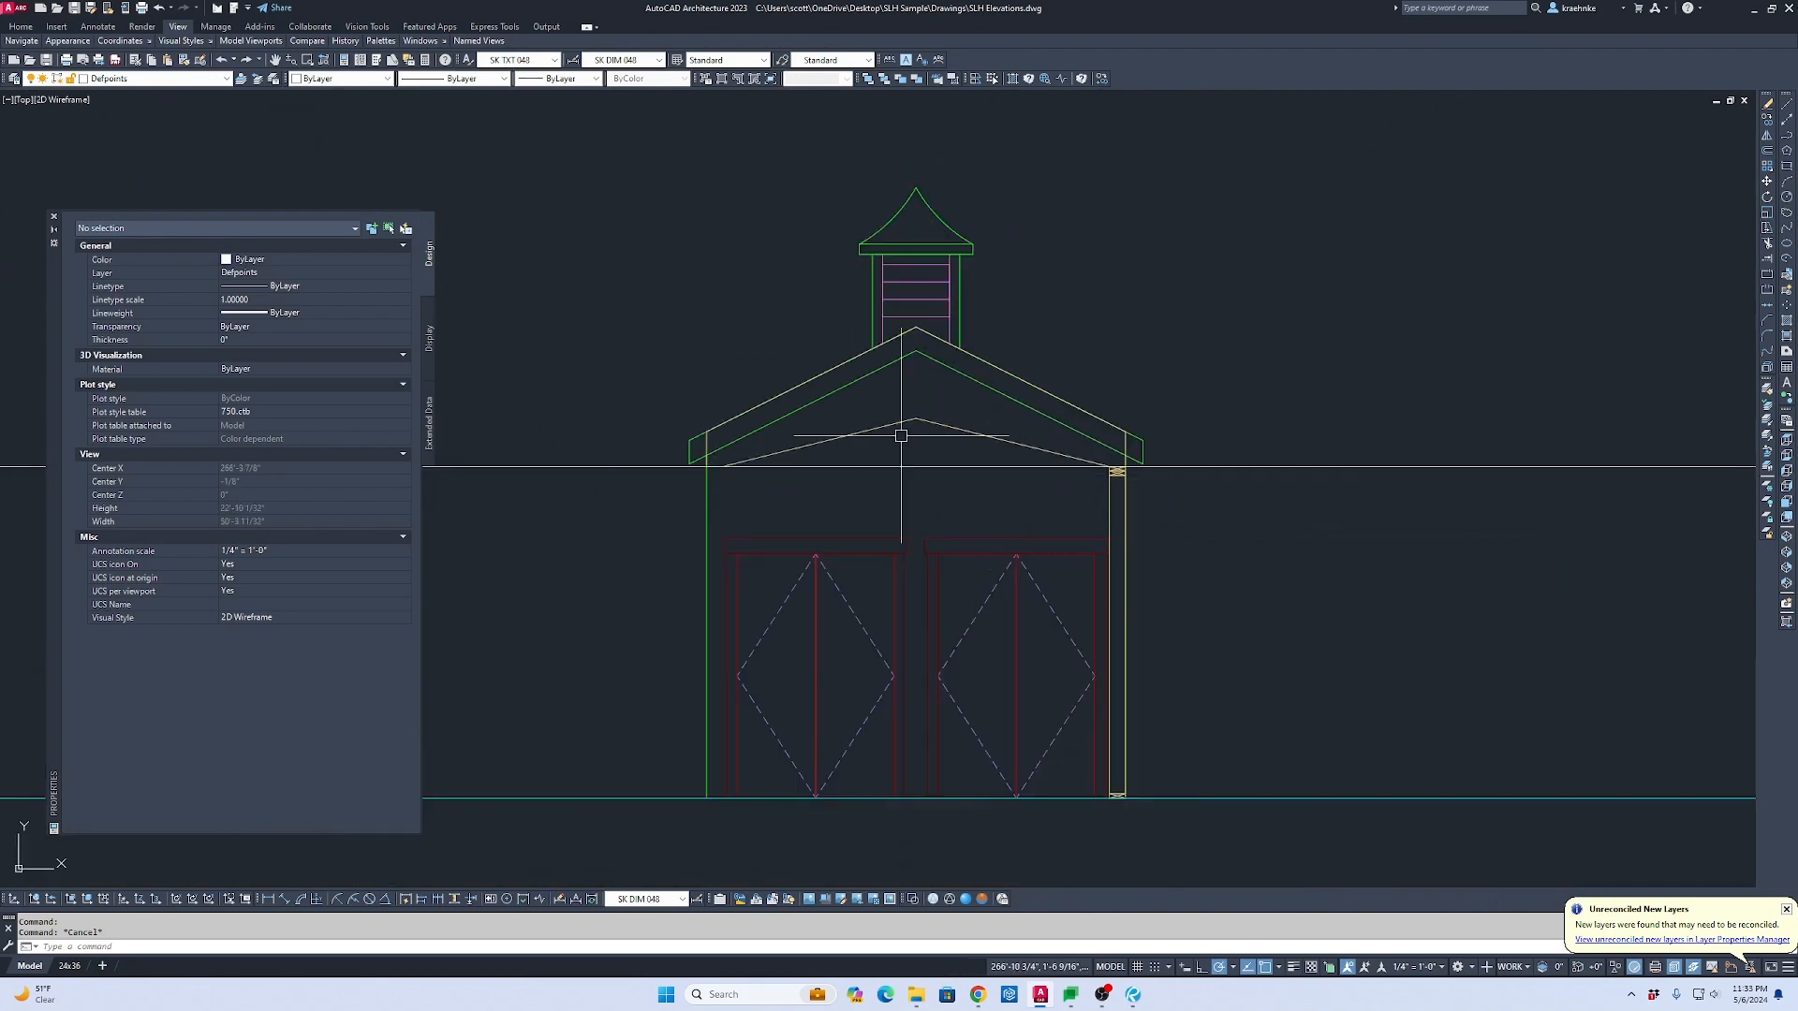
left_click(974, 427)
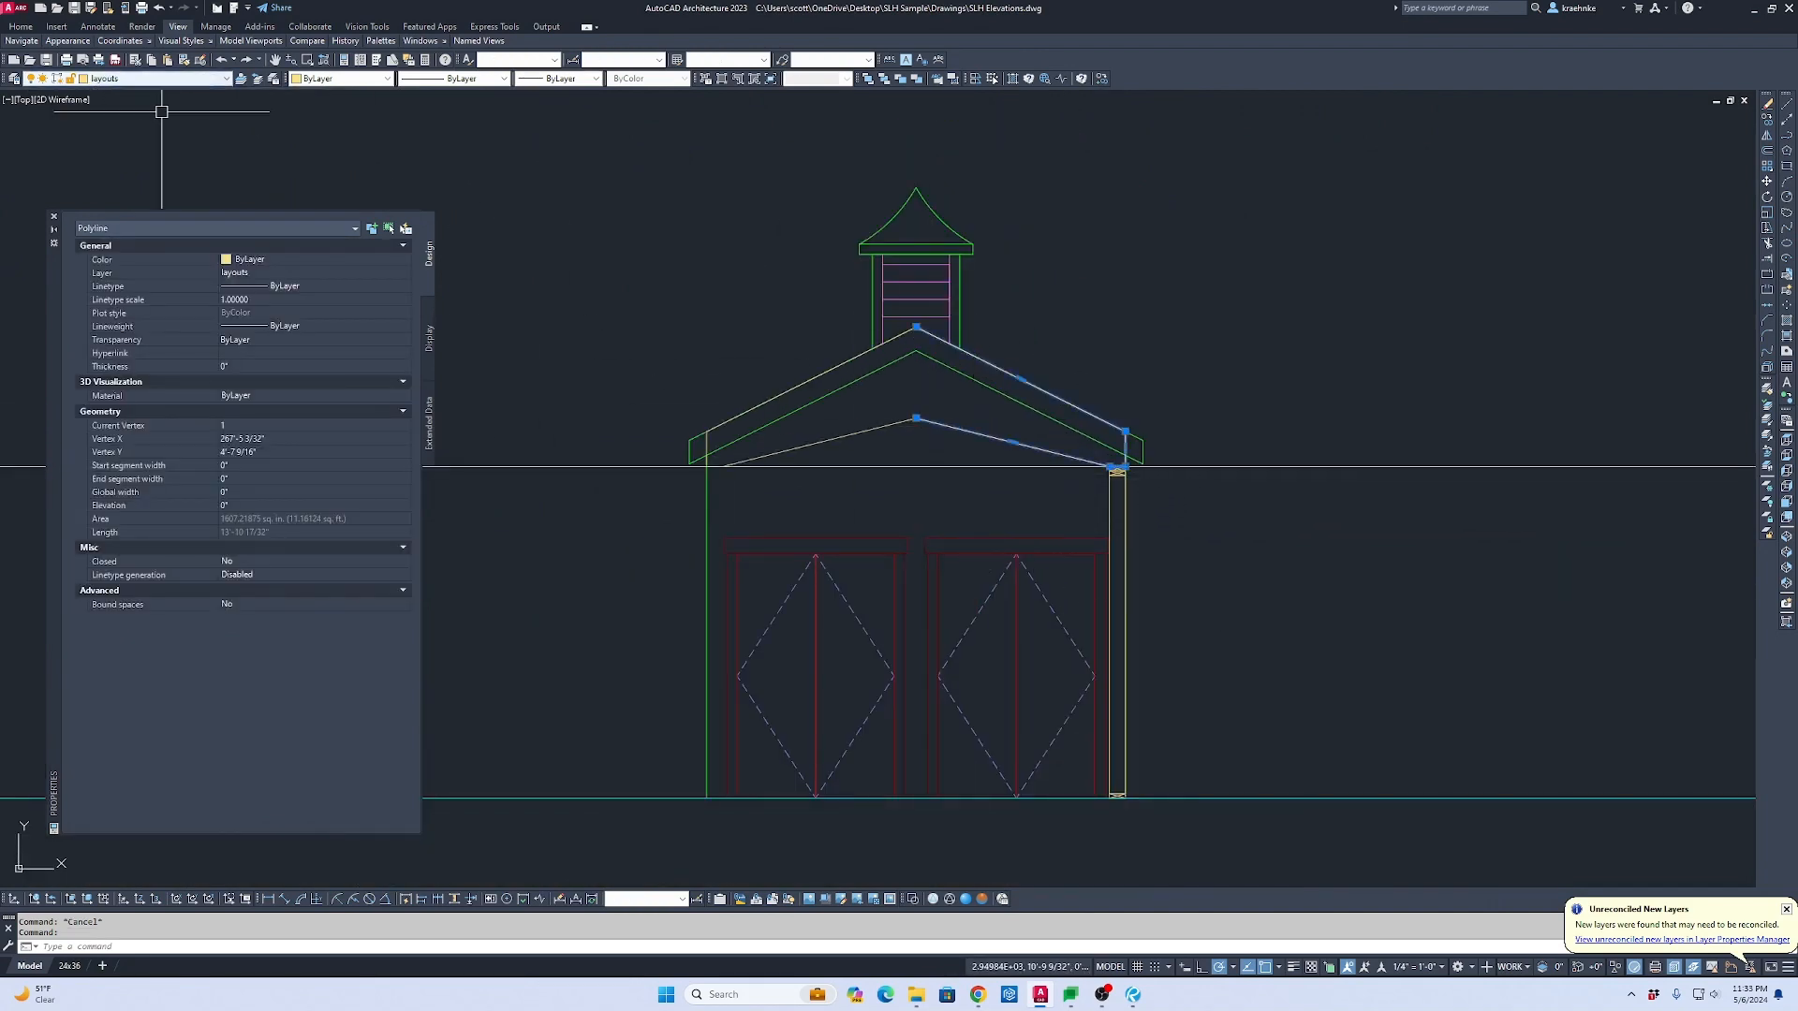
left_click(103, 80)
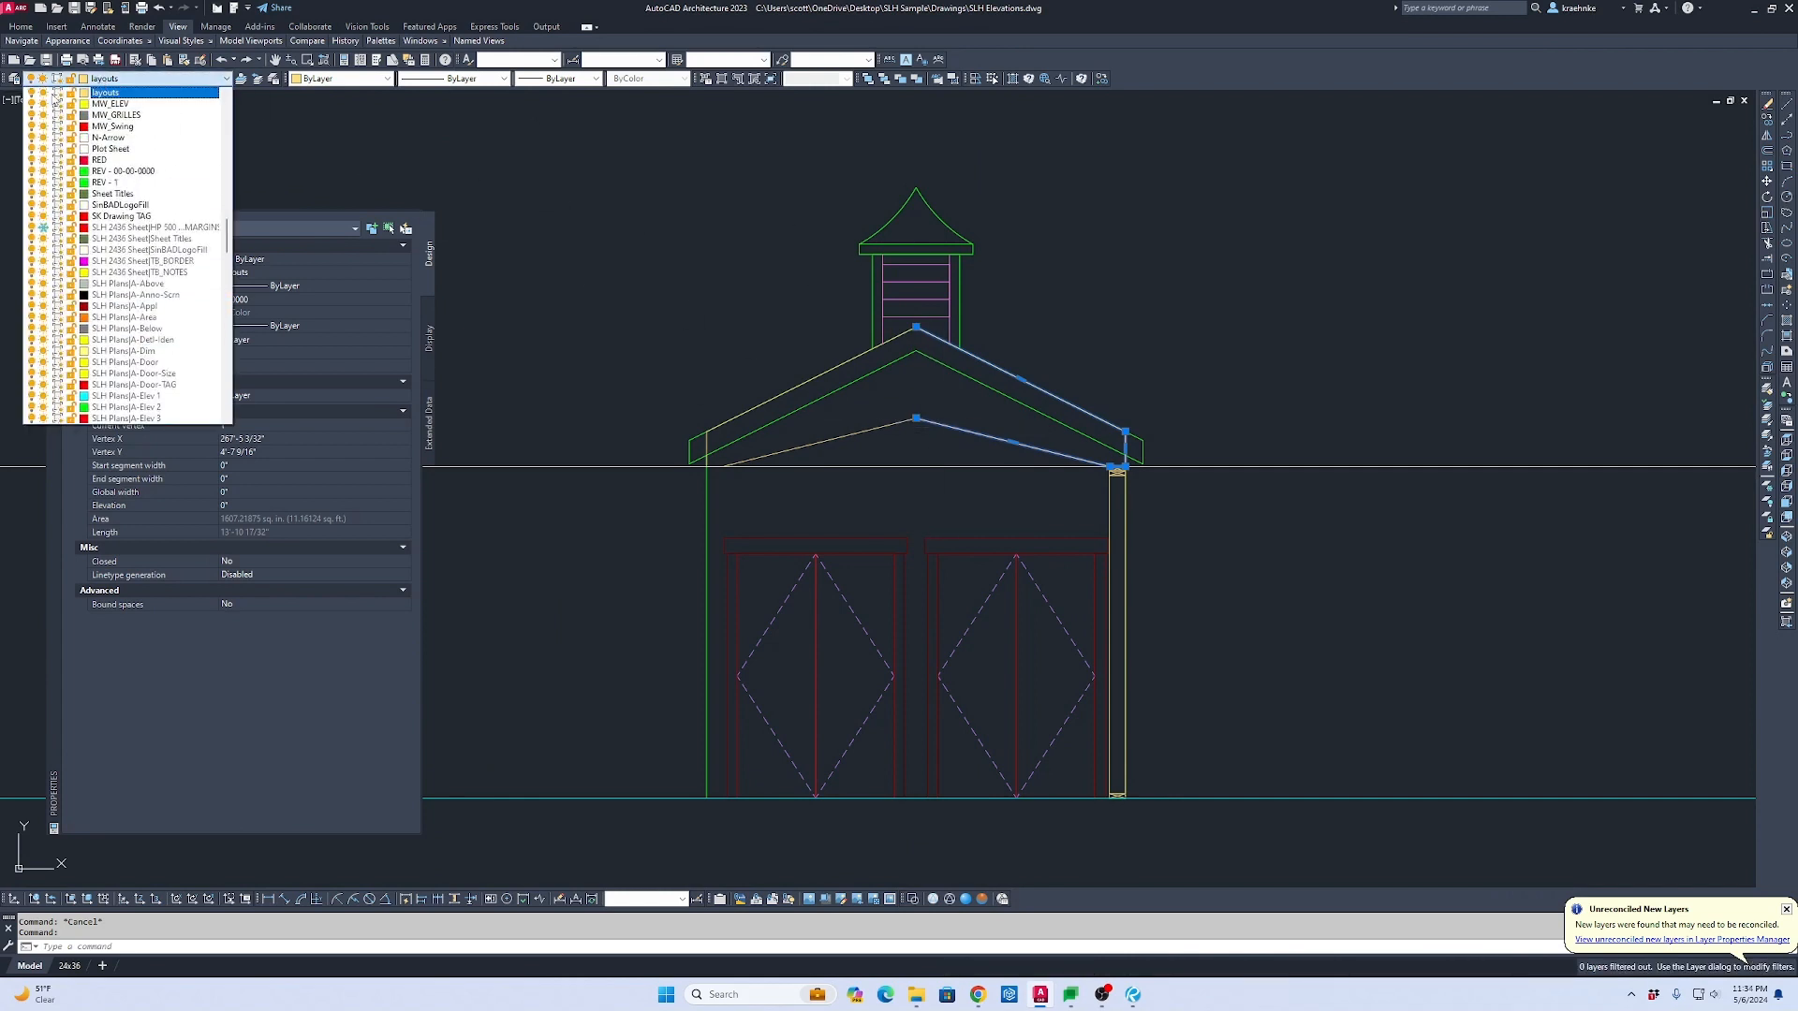
left_click(43, 93)
left_click(1143, 305)
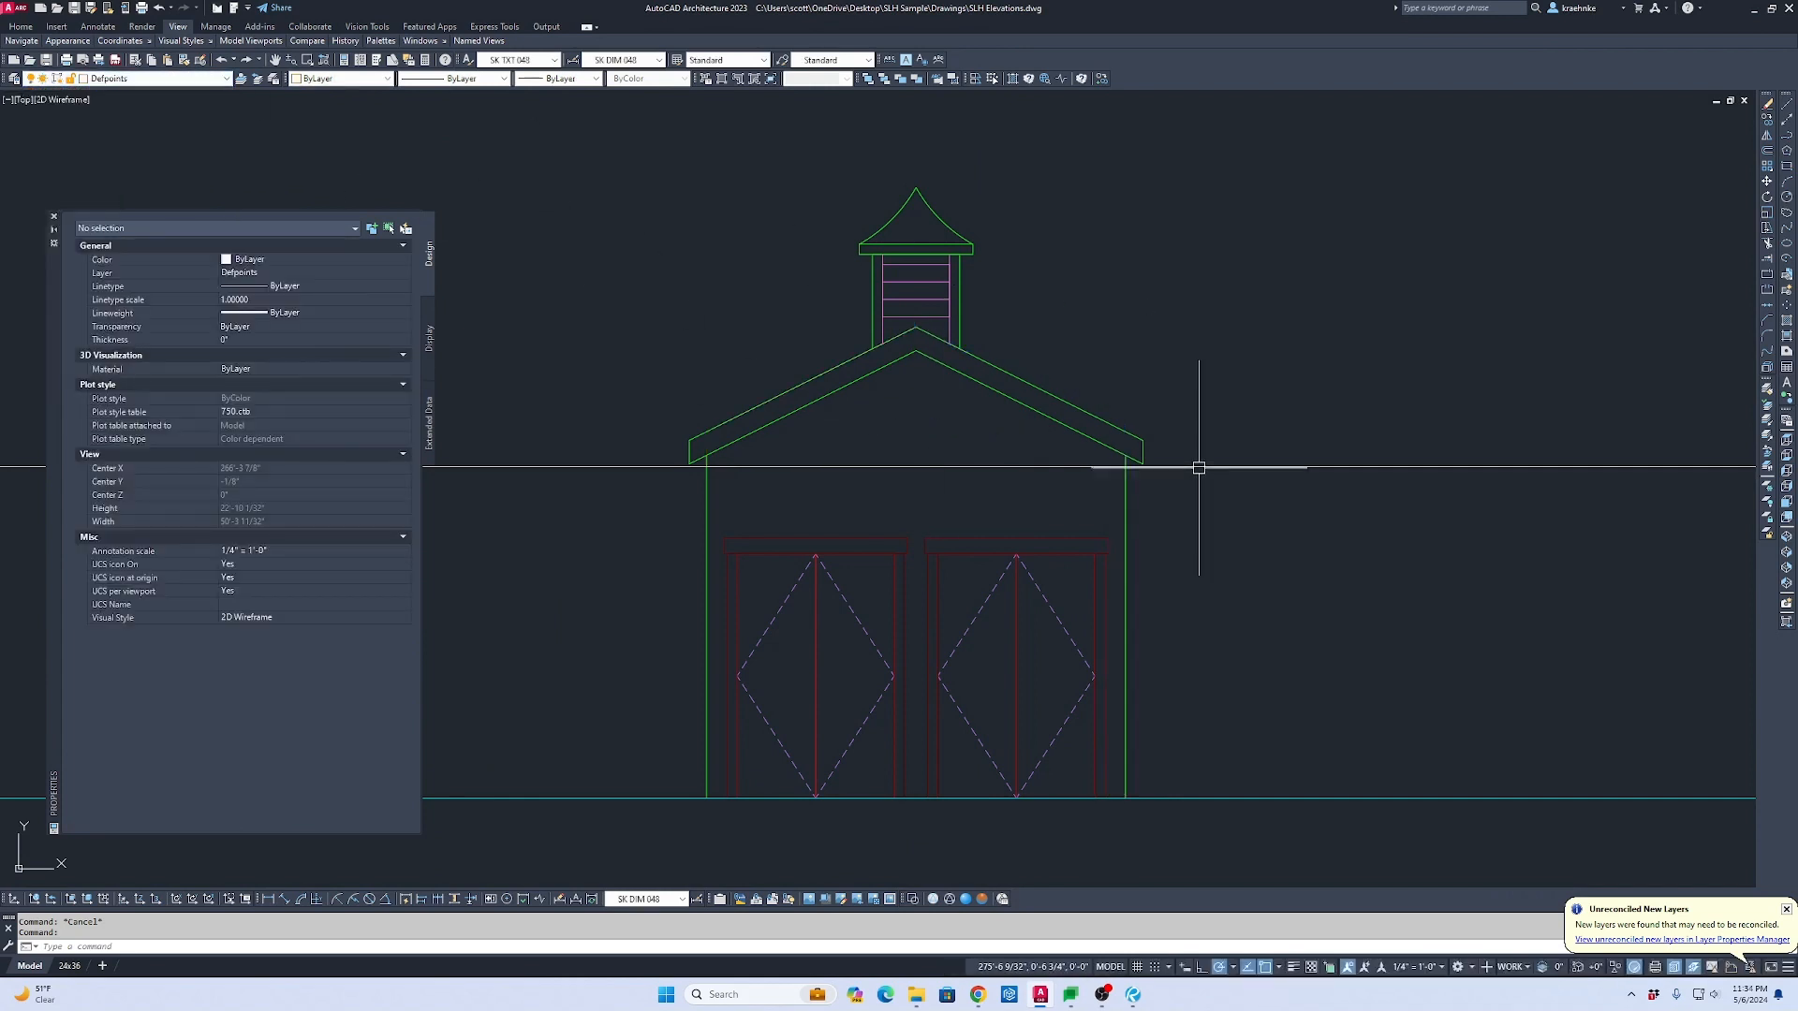
Step: Check the gable window in the side elevation sketch and measure the drawn cupola's width where it meets the roof
scroll(1097, 479, "down", 2)
middle_click_drag(1086, 496, 1063, 214)
scroll(1004, 626, "up", 3)
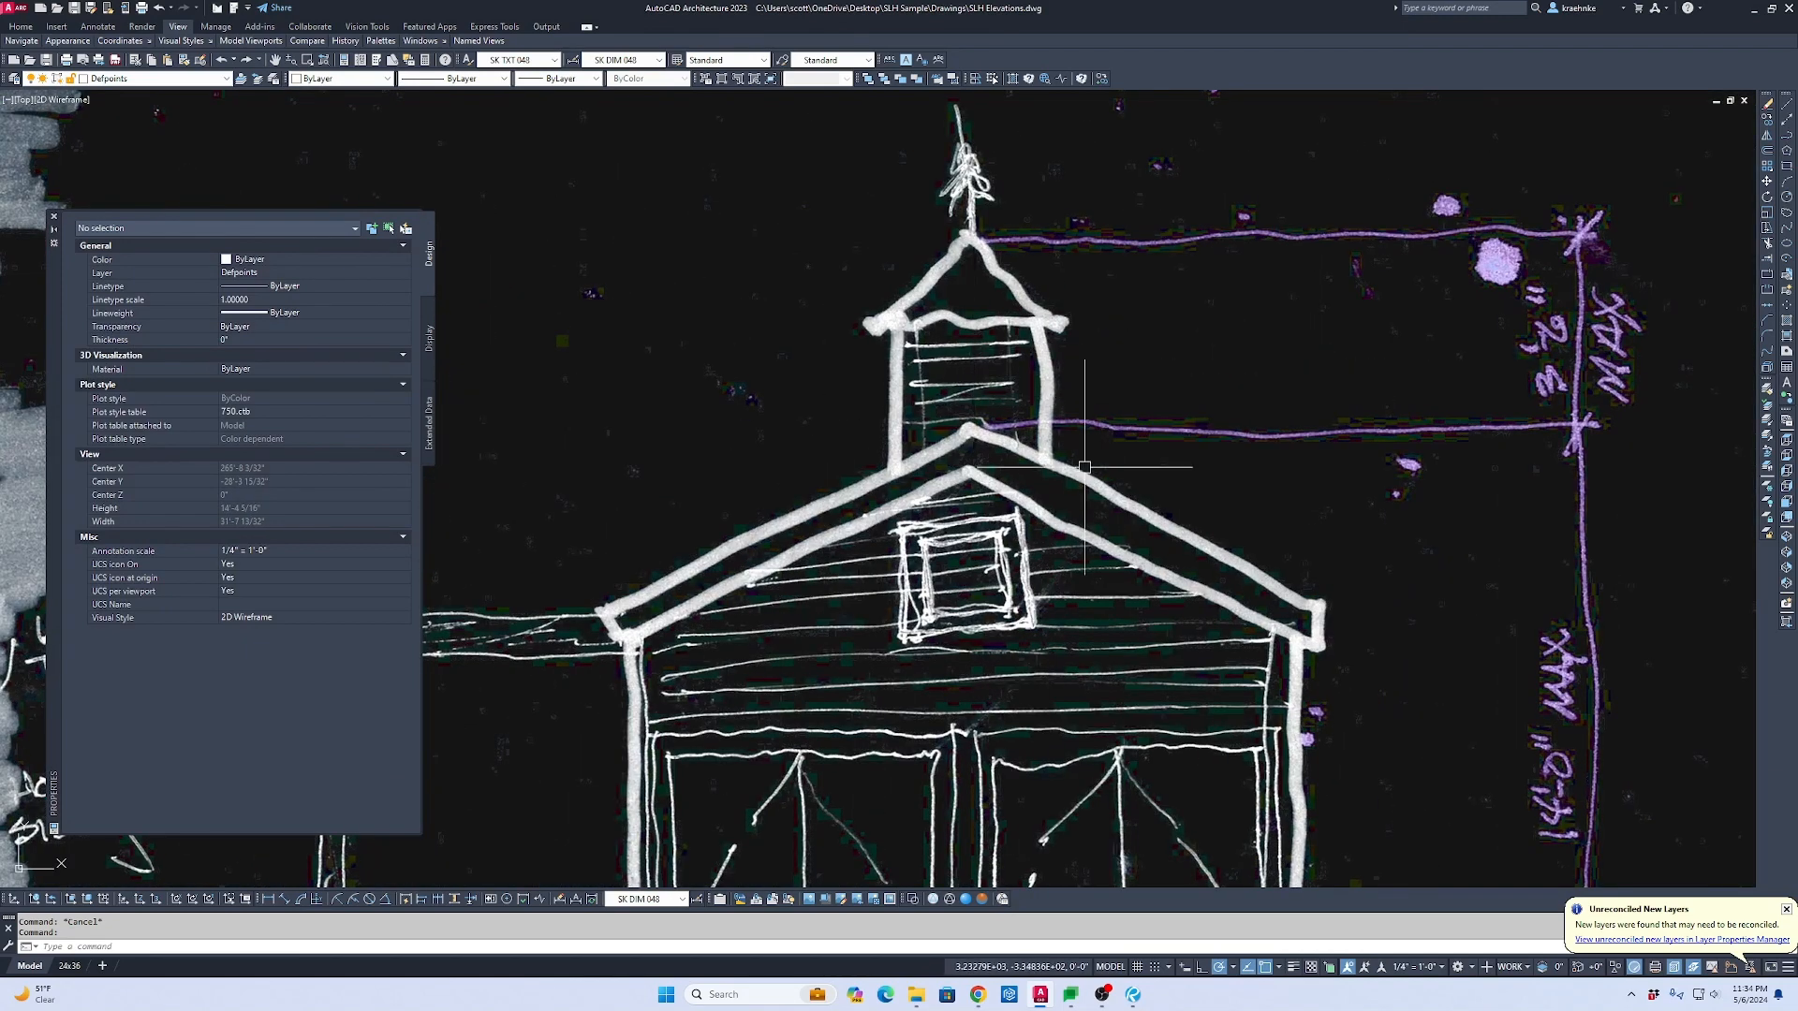
scroll(1030, 393, "up", 8)
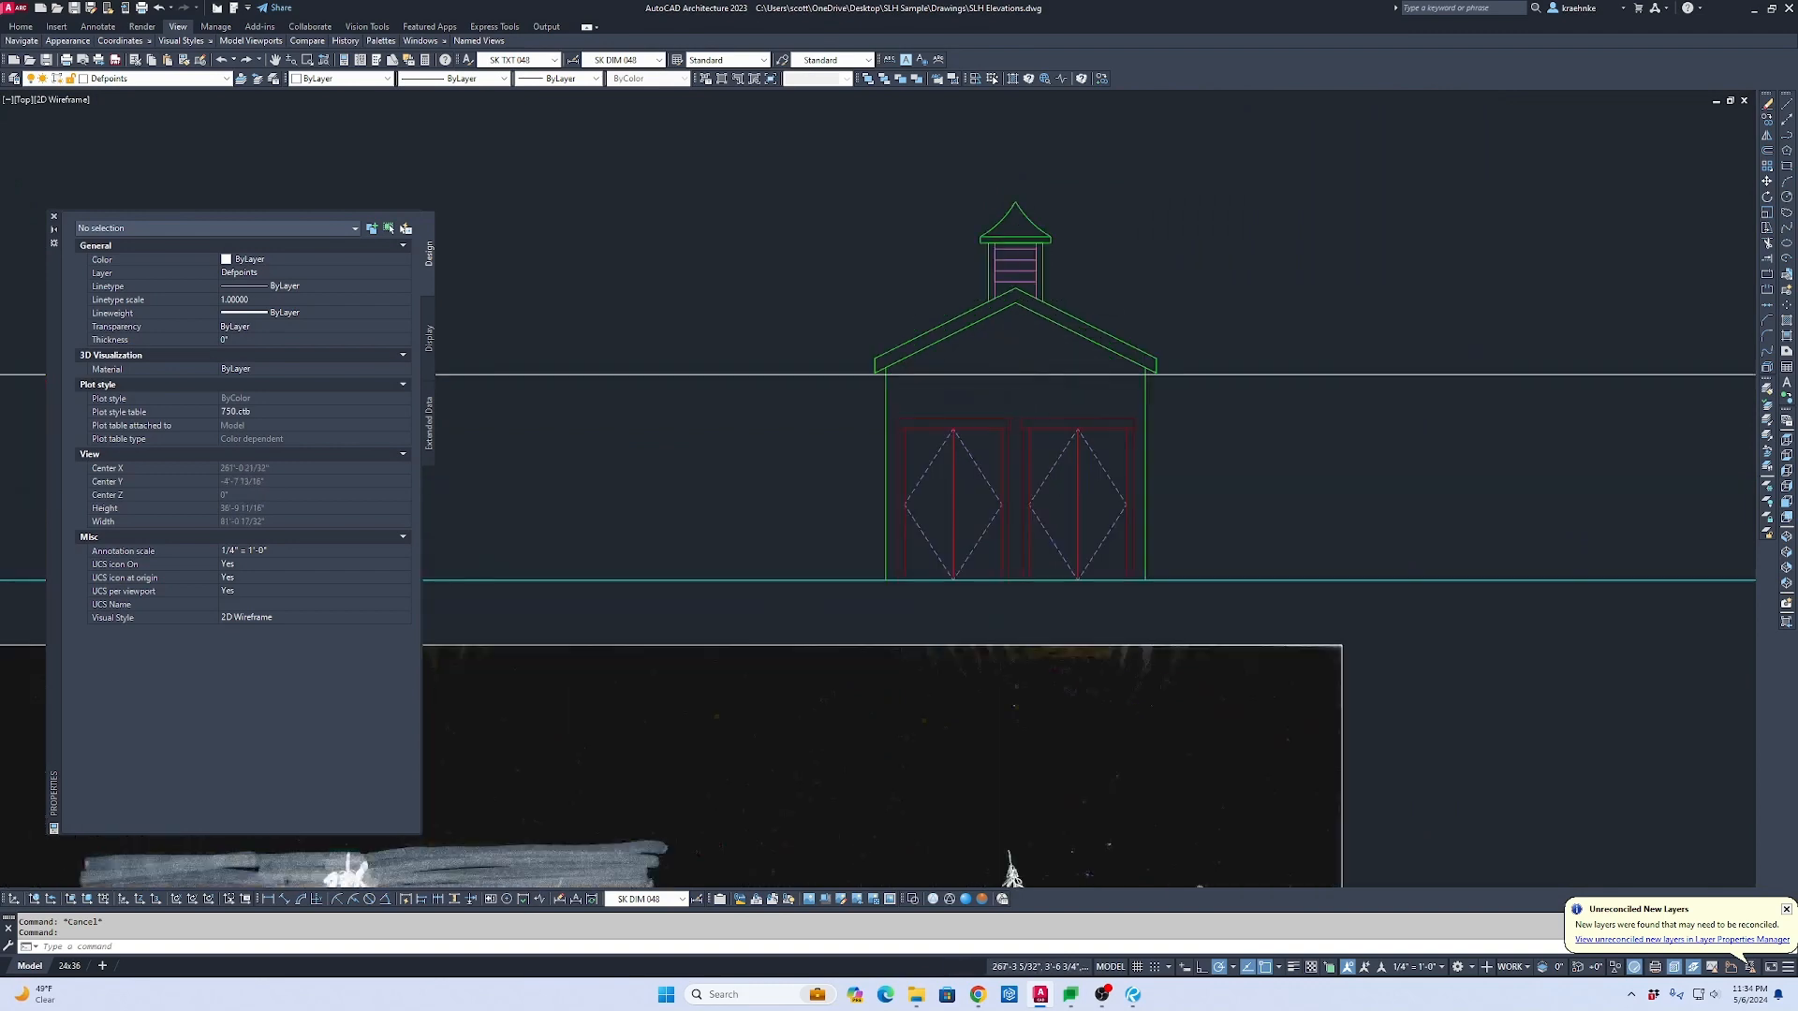
key("Escape")
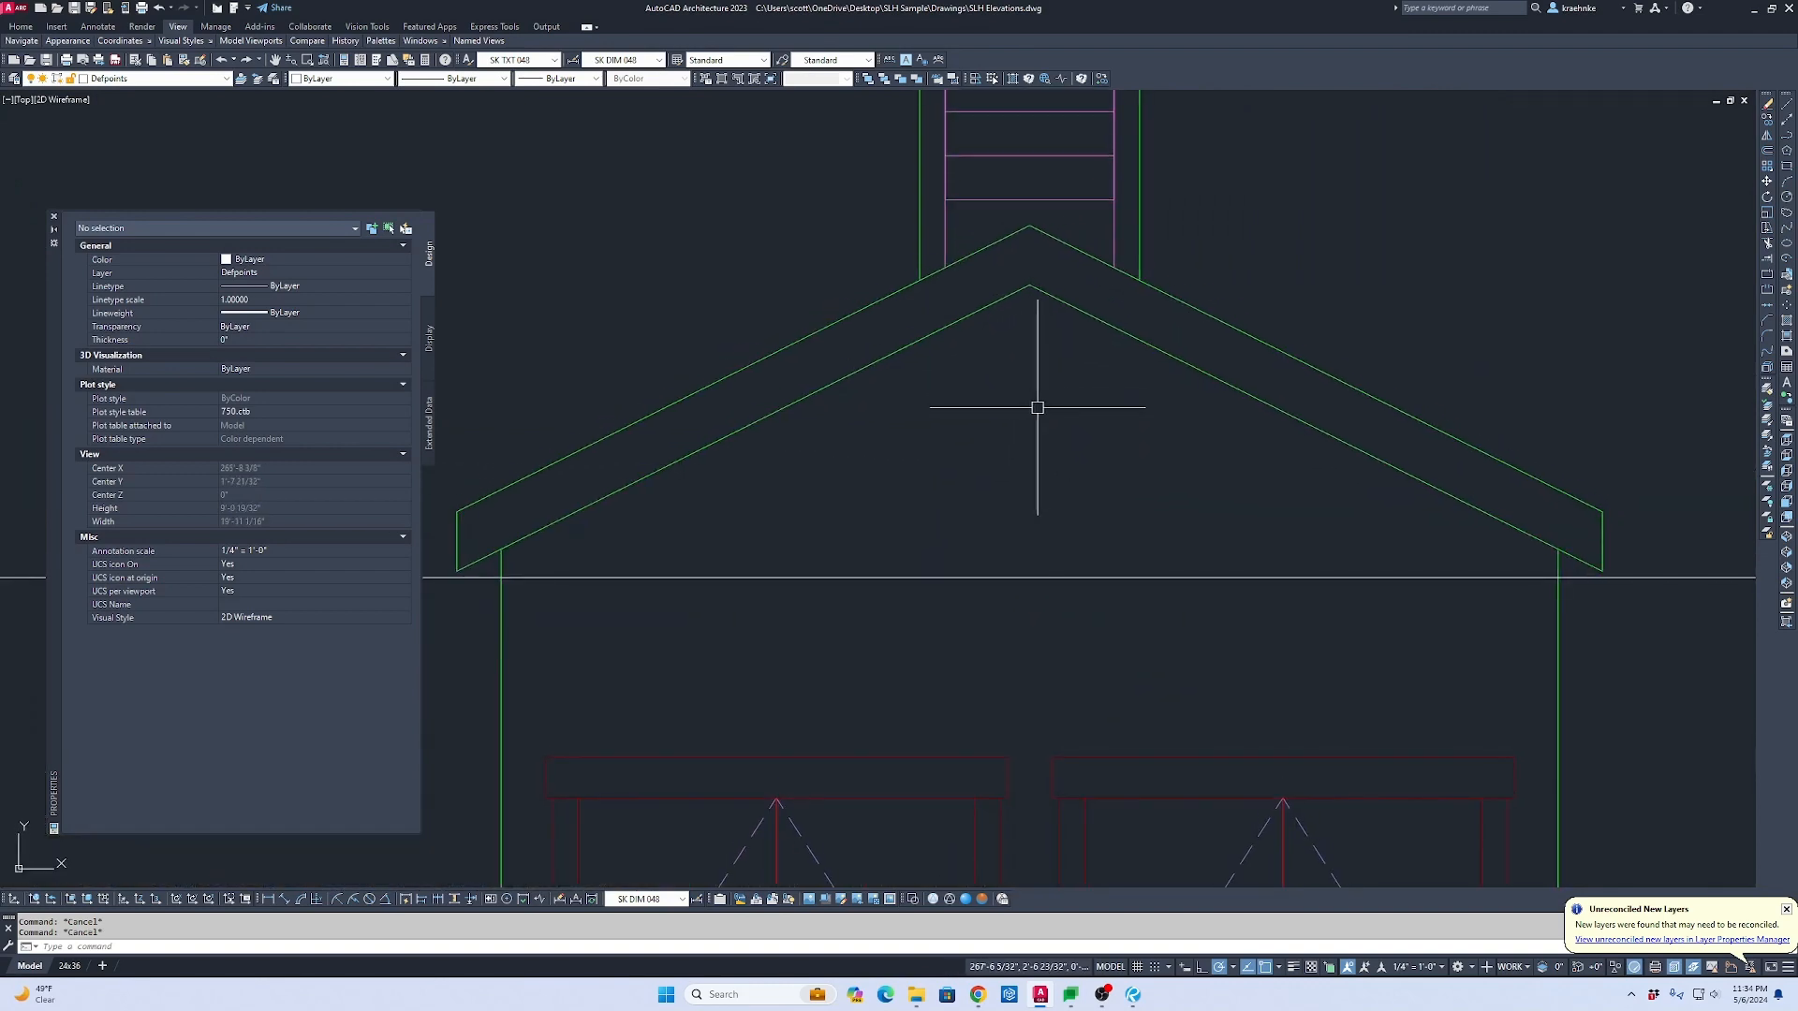
type("d")
key("Return")
left_click(920, 279)
left_click(1140, 279)
scroll(1139, 279, "down", 5)
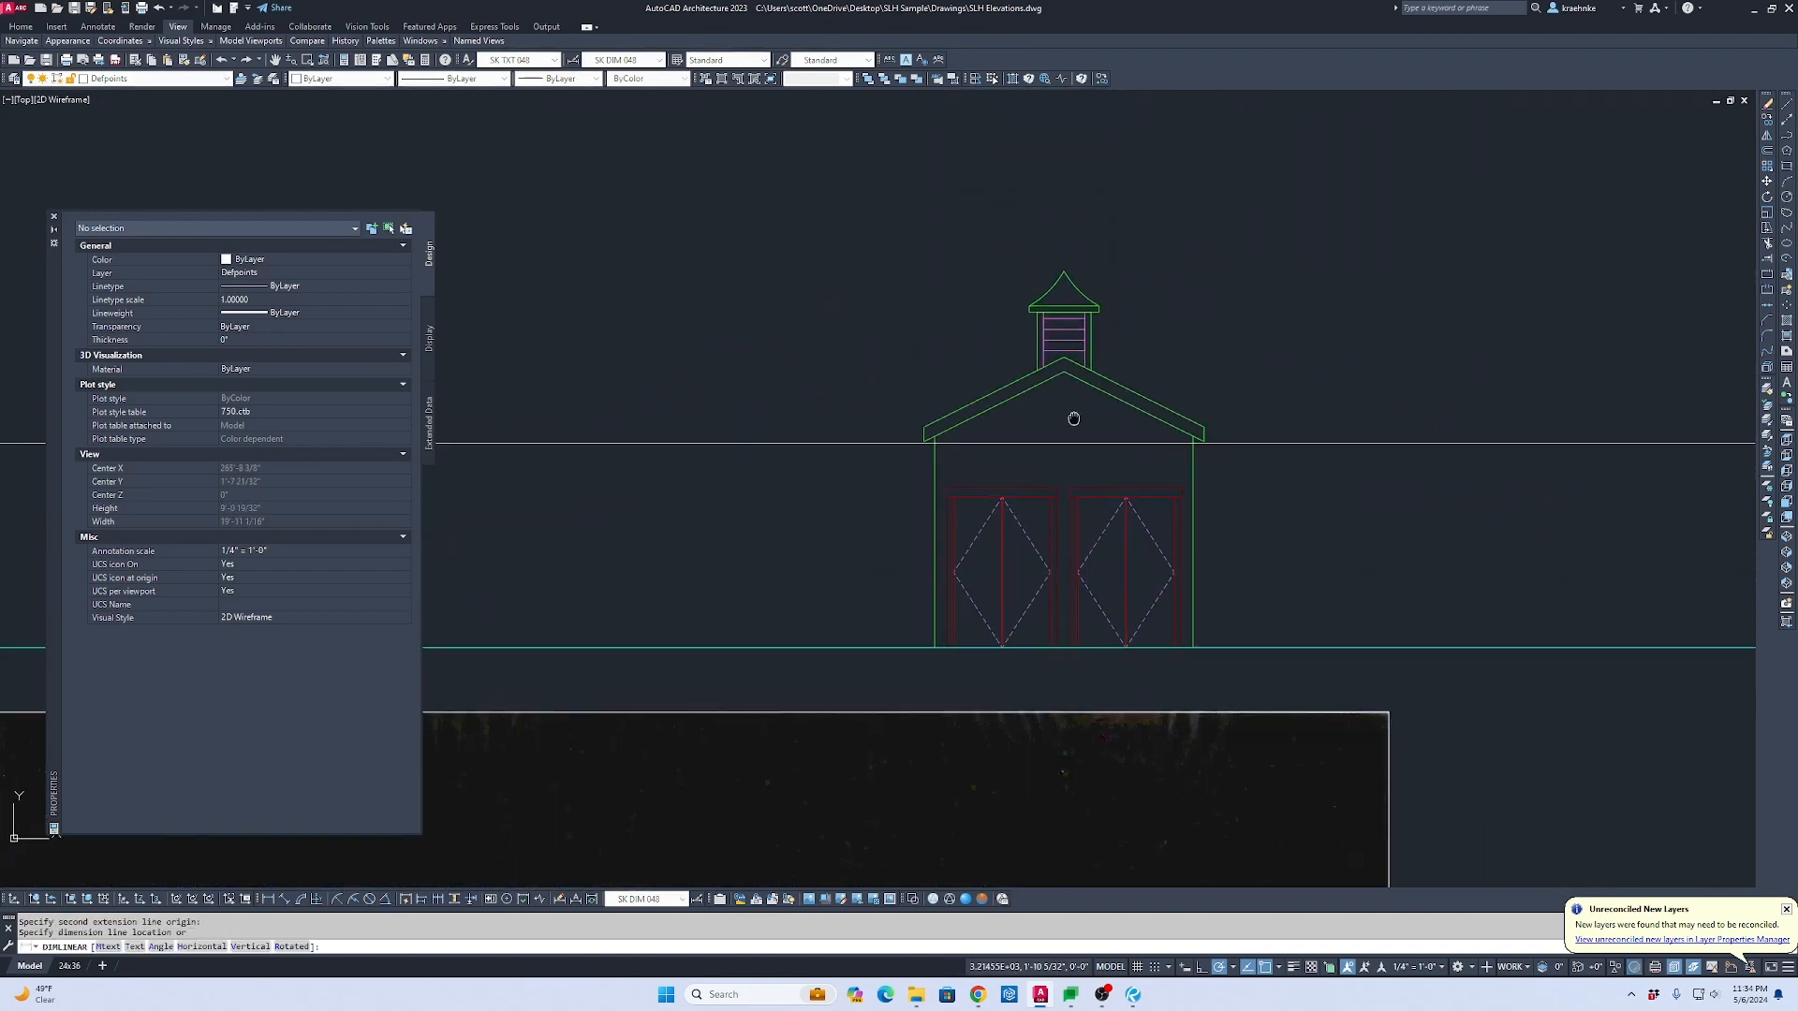
middle_click_drag(1105, 768, 1039, 421)
key("Escape")
key("Escape")
Step: Draw a 30 by 30 inch rectangle in the side elevation's gable, starting at the cupola wall's lower corner on the roof
middle_click_drag(993, 112, 983, 375)
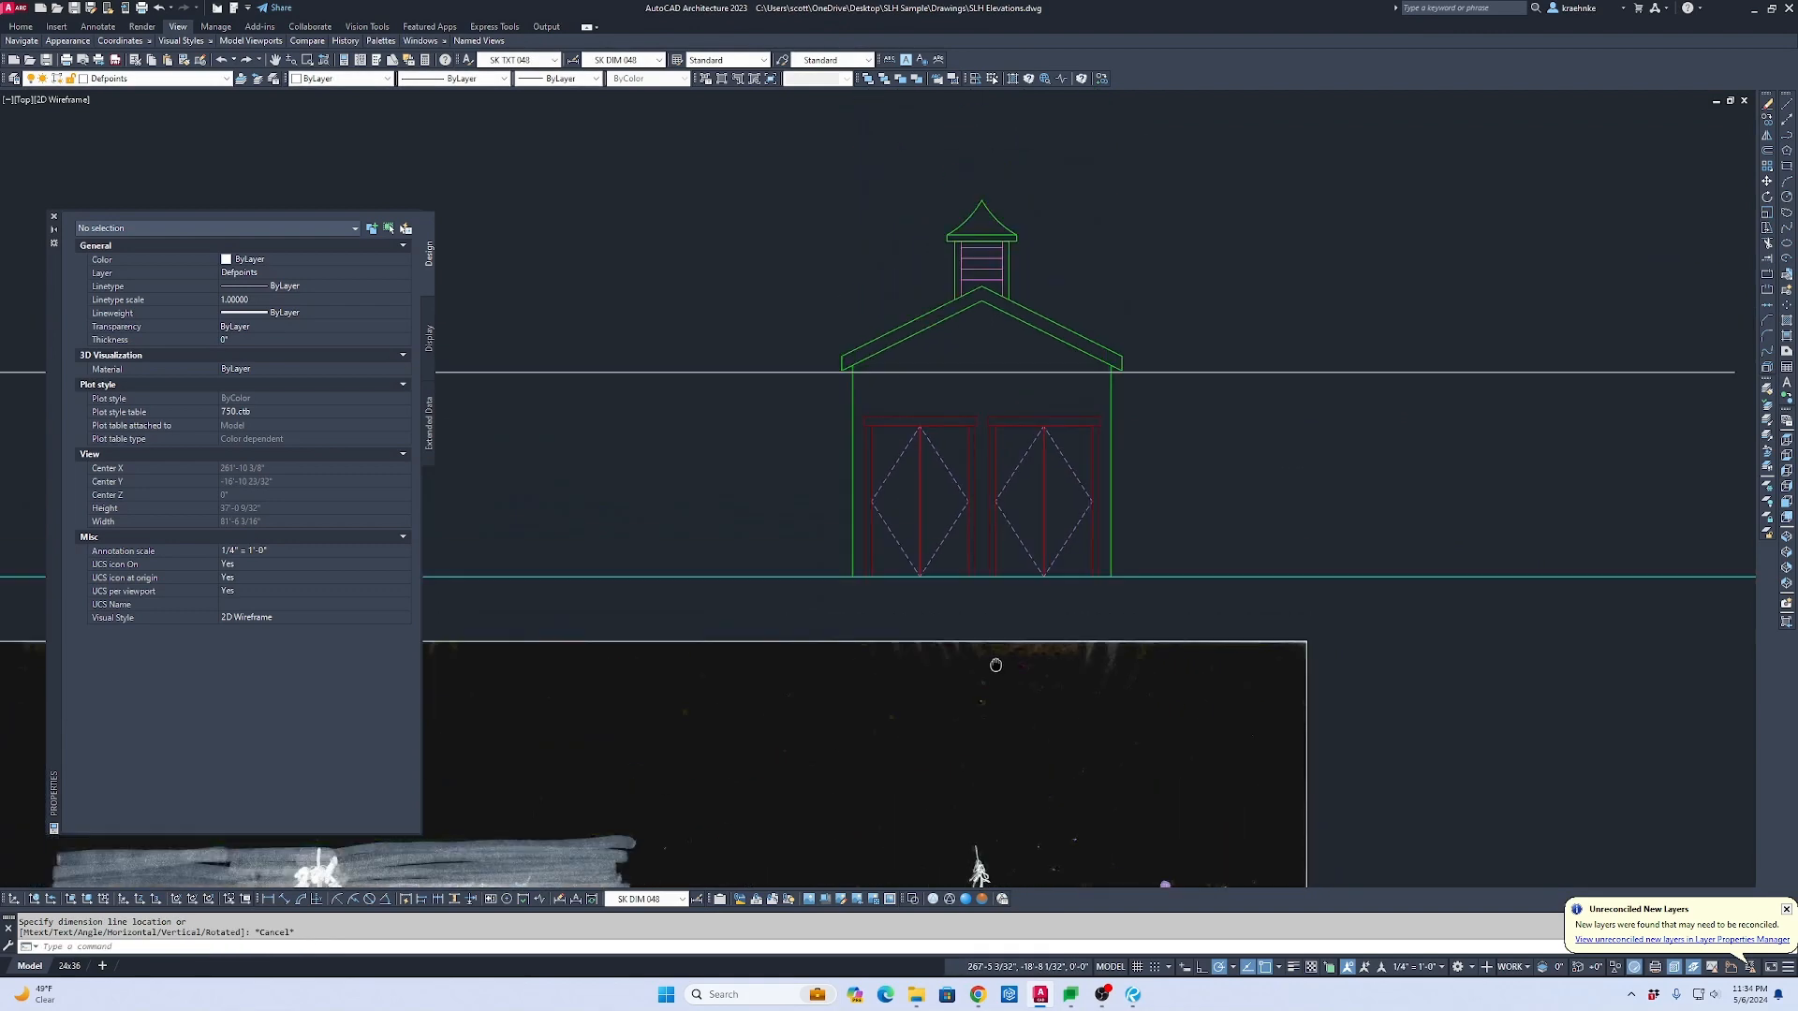
scroll(975, 382, "up", 5)
type("rec")
key("Return")
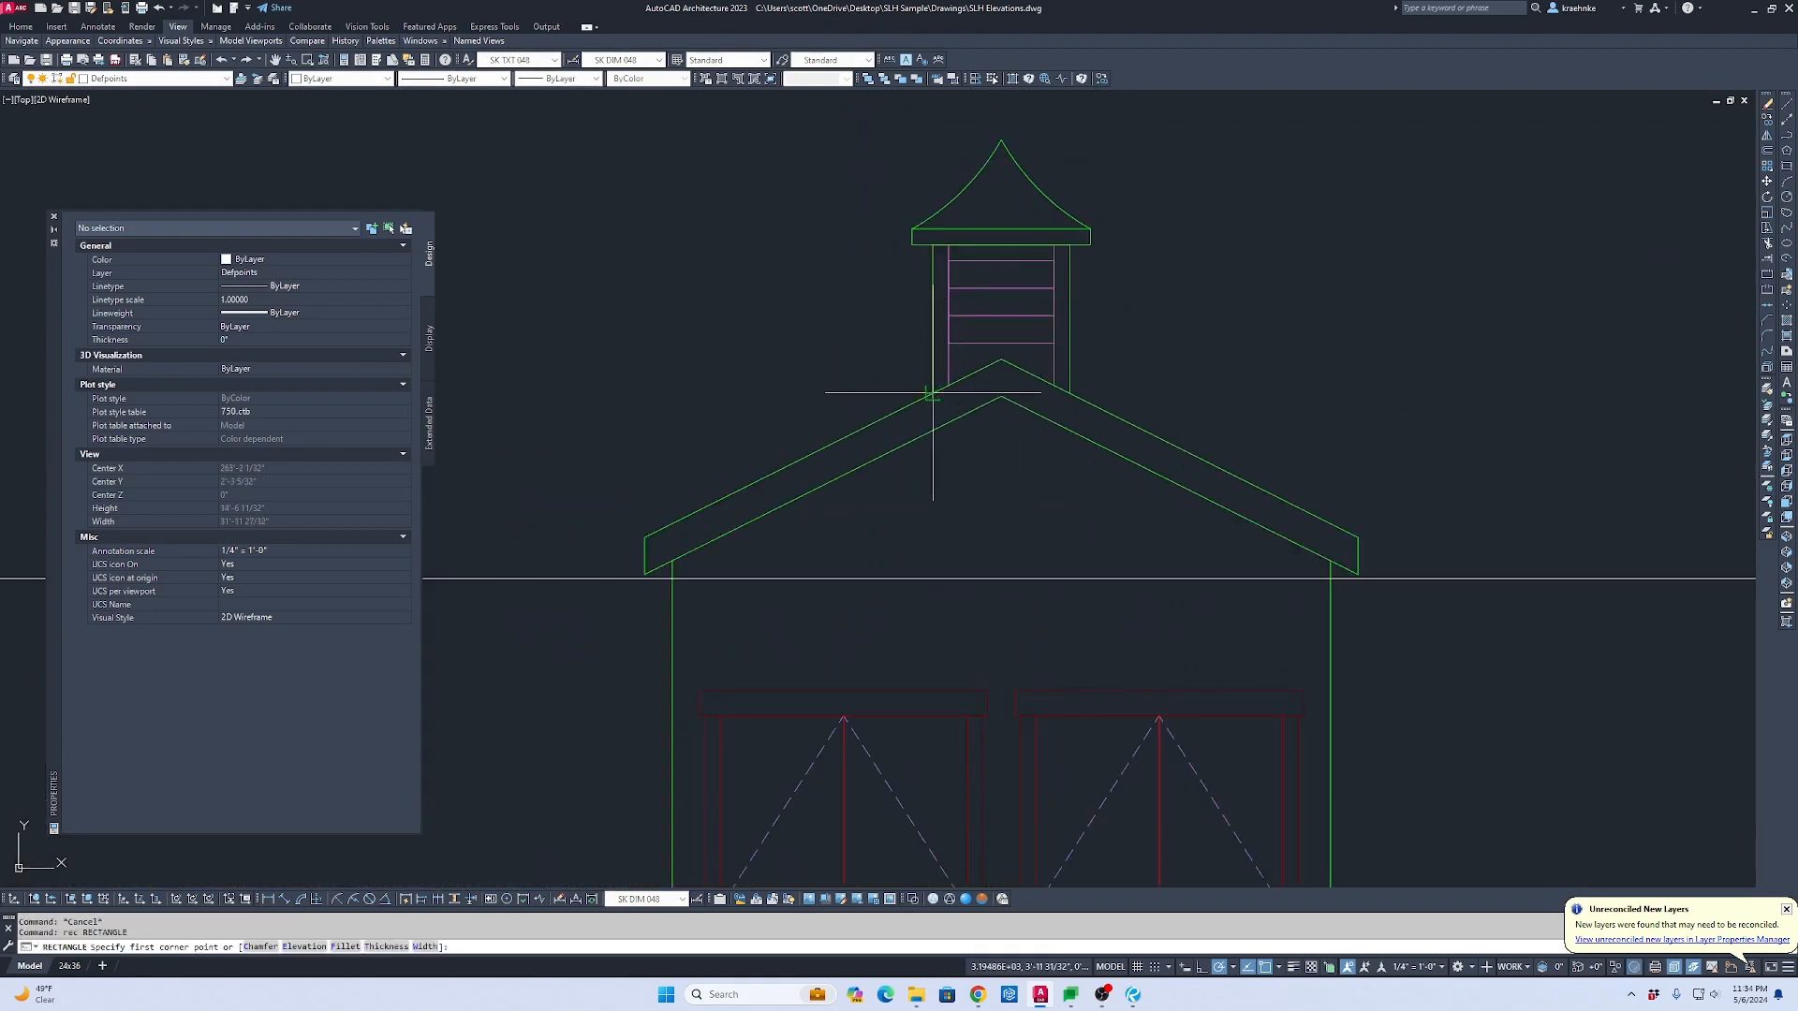
left_click(932, 393)
type("d")
key("Return")
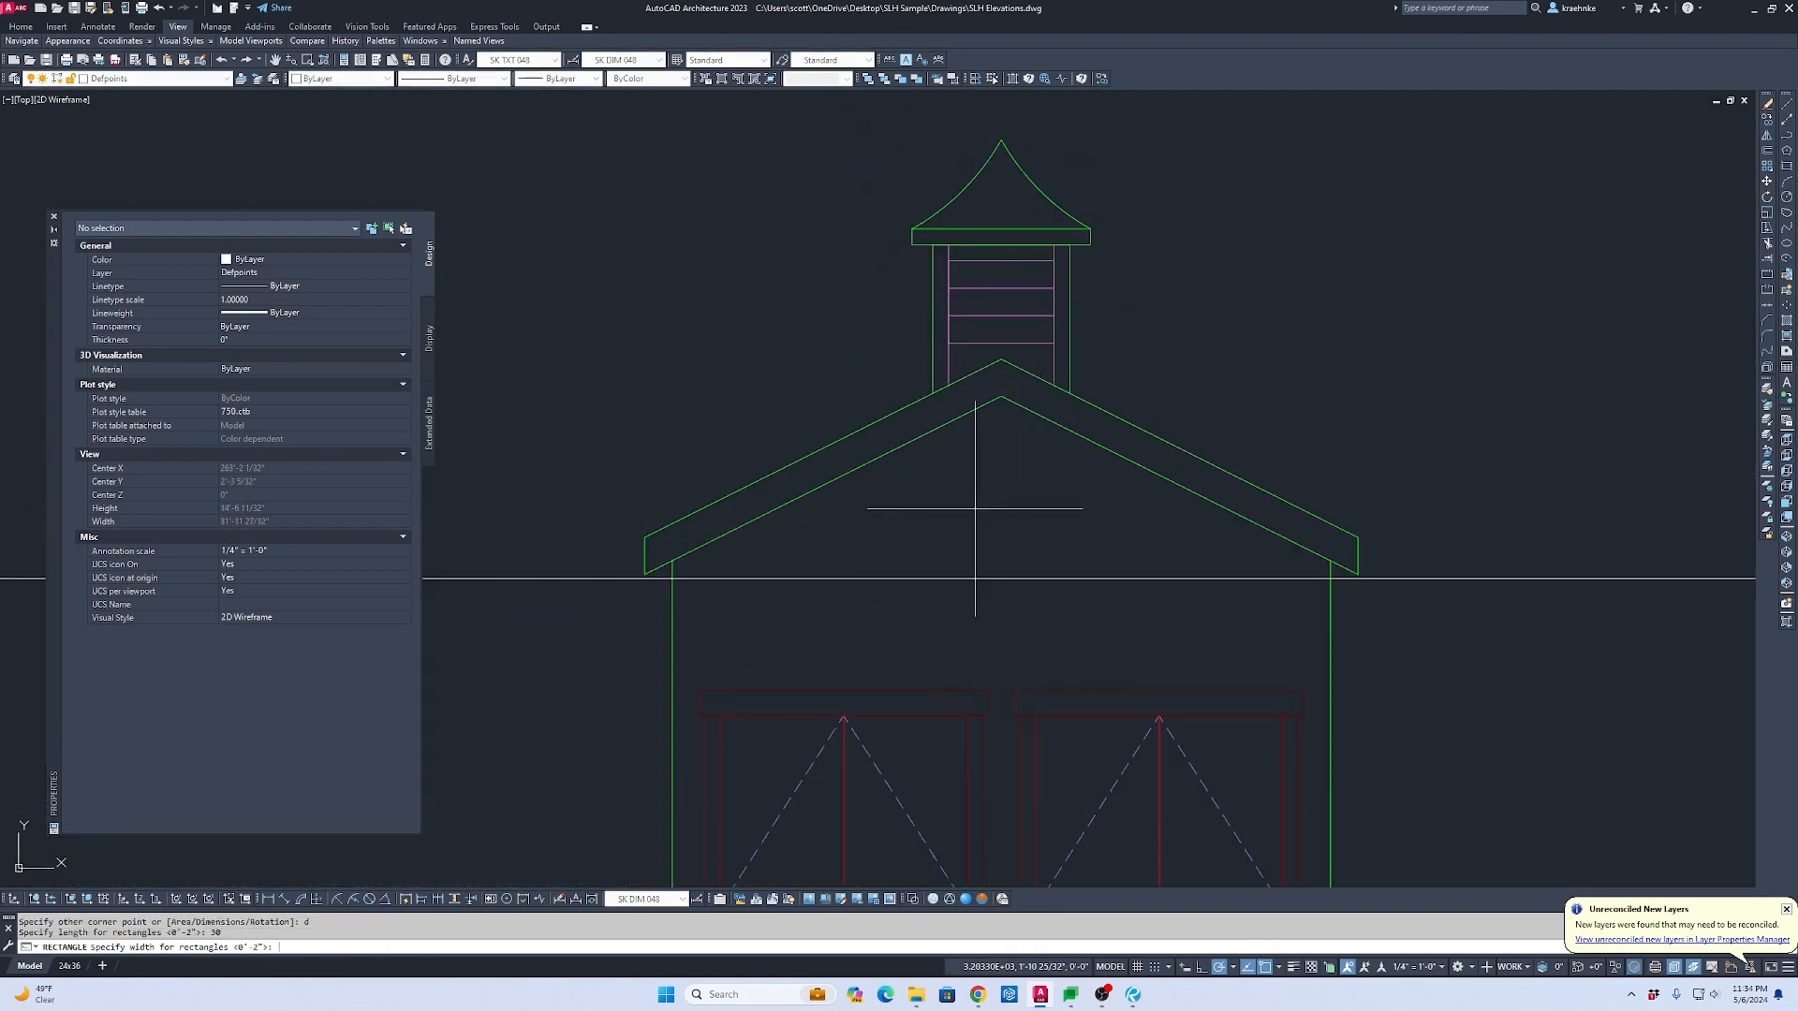
type("30")
key("Return")
left_click(975, 508)
key("Escape")
Step: Move the gable square by its centre to the midpoint between the gable's inner peak and the top of the door trim
left_click(1003, 528)
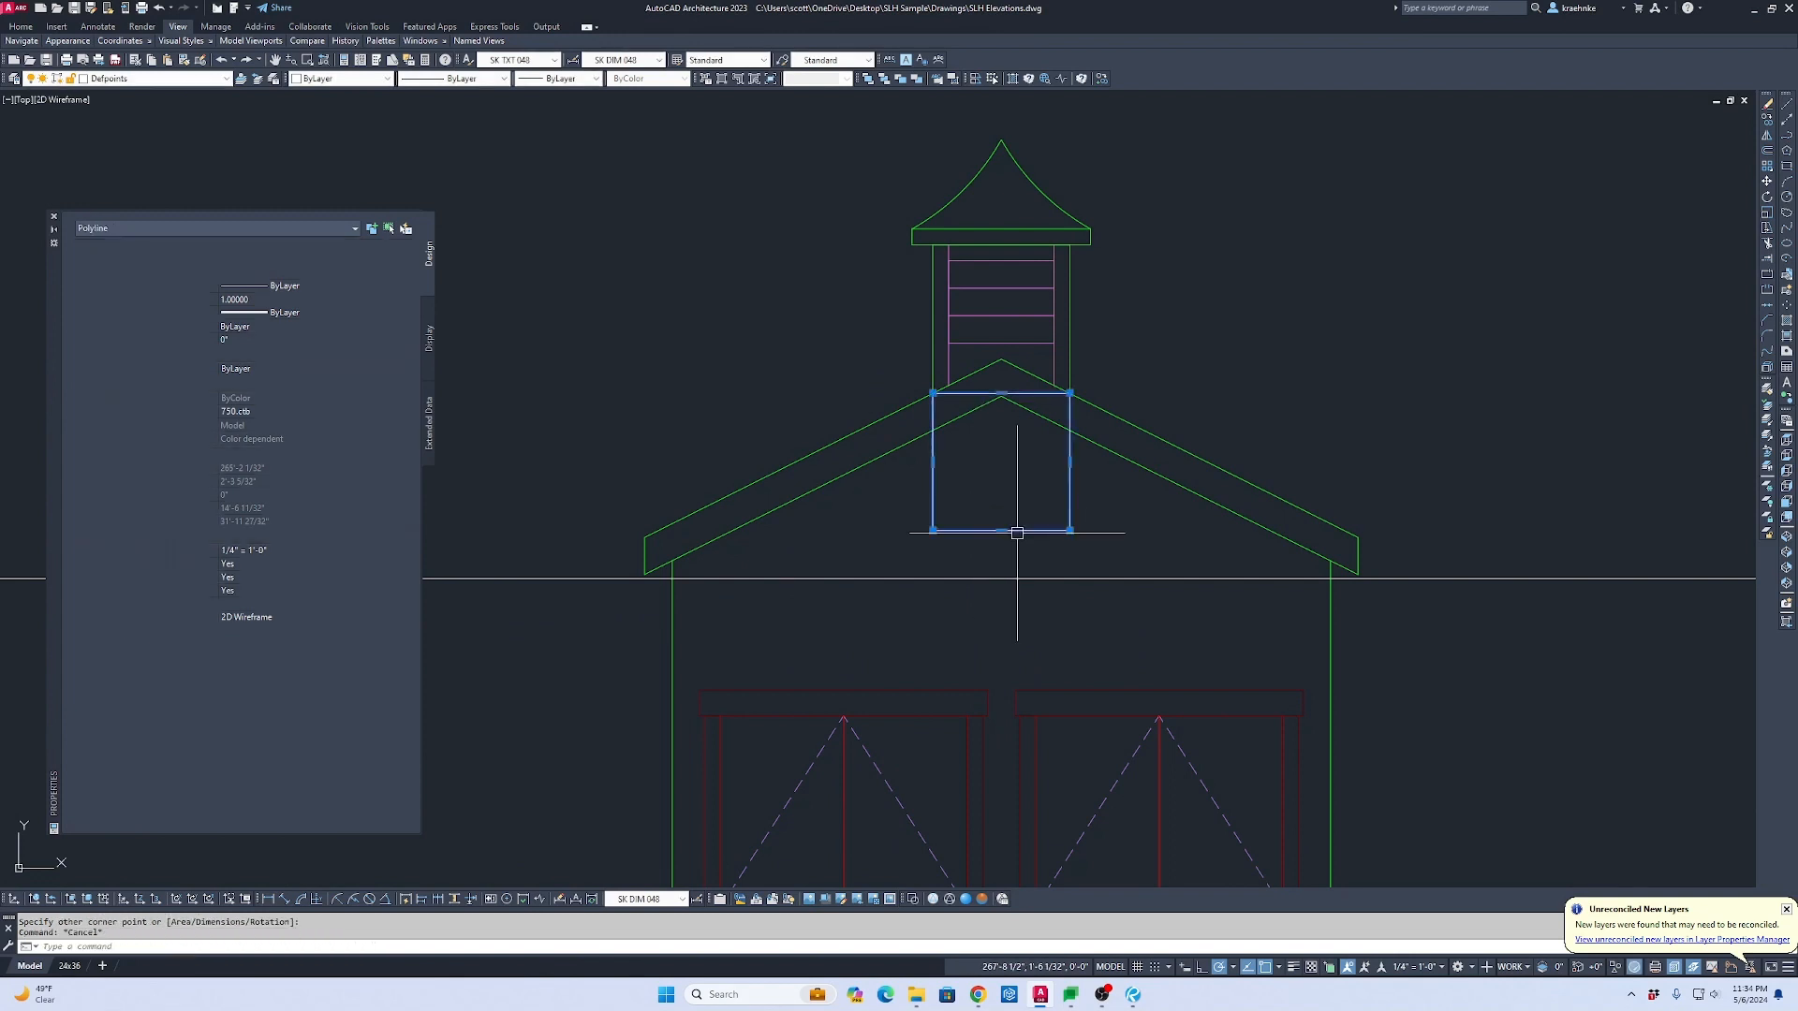
type("m")
key("Return")
scroll(1009, 525, "up", 2)
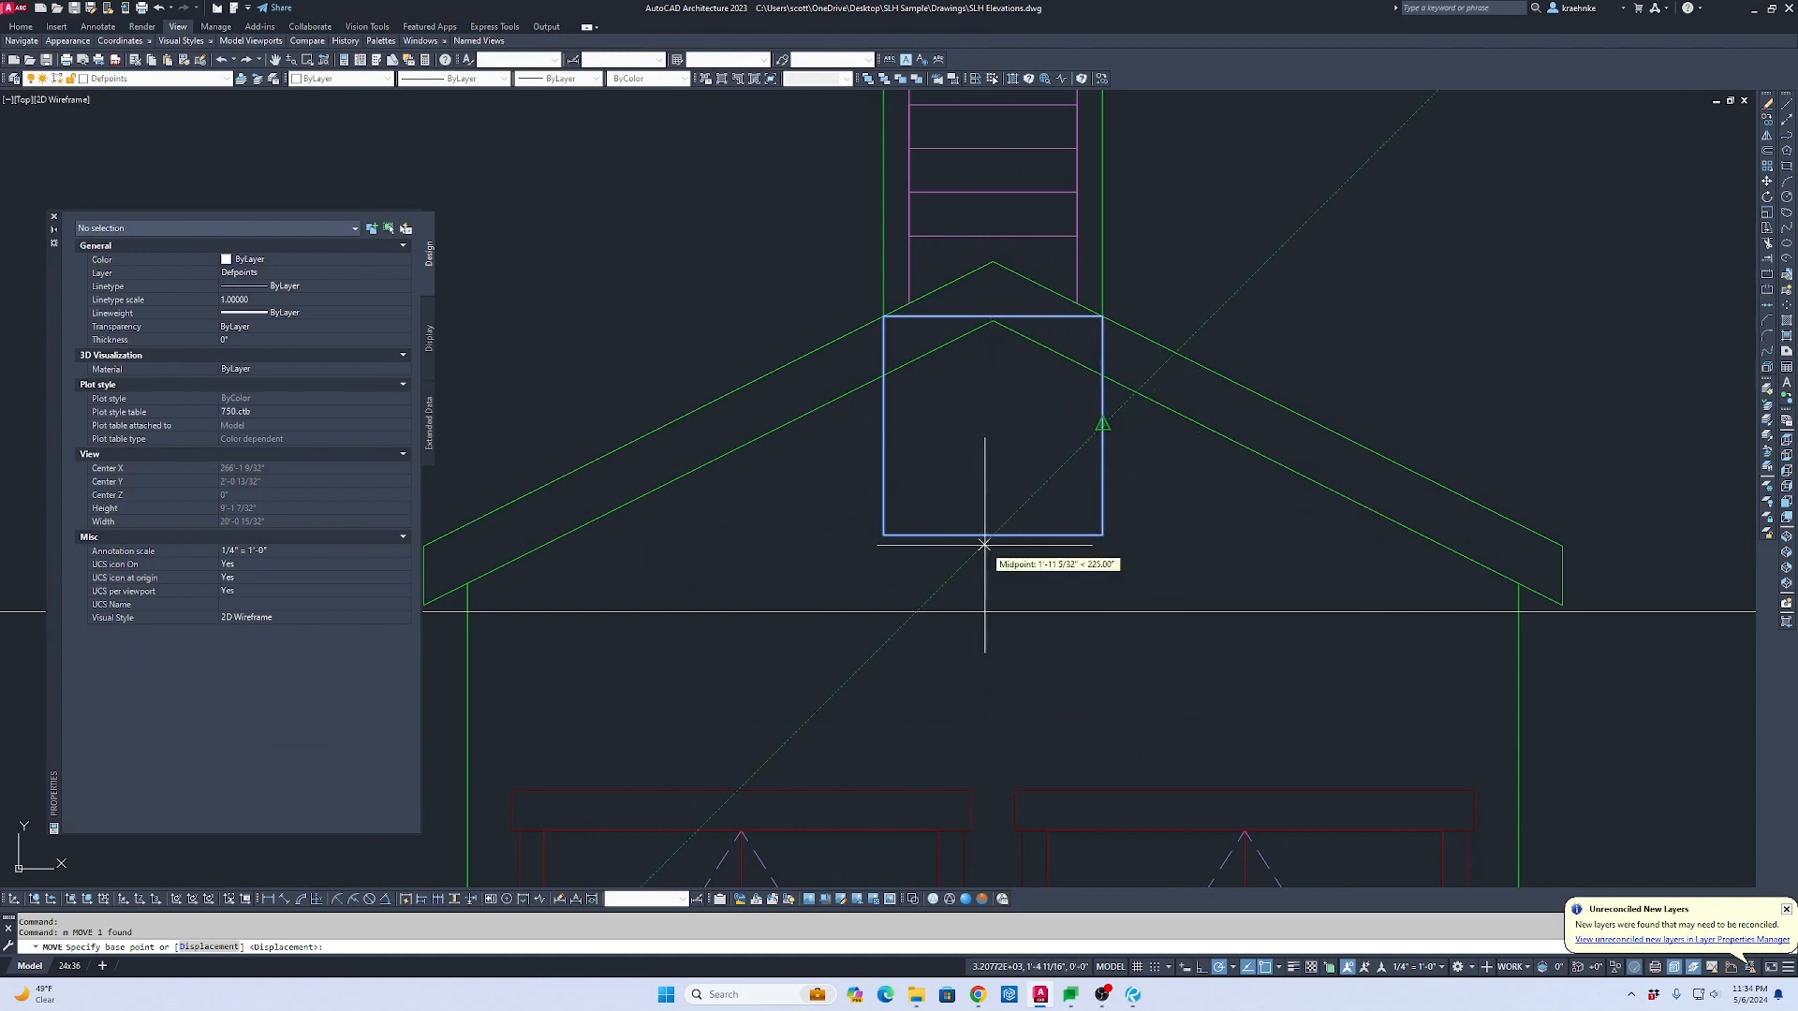
left_click(994, 438)
right_click(992, 436, "shift")
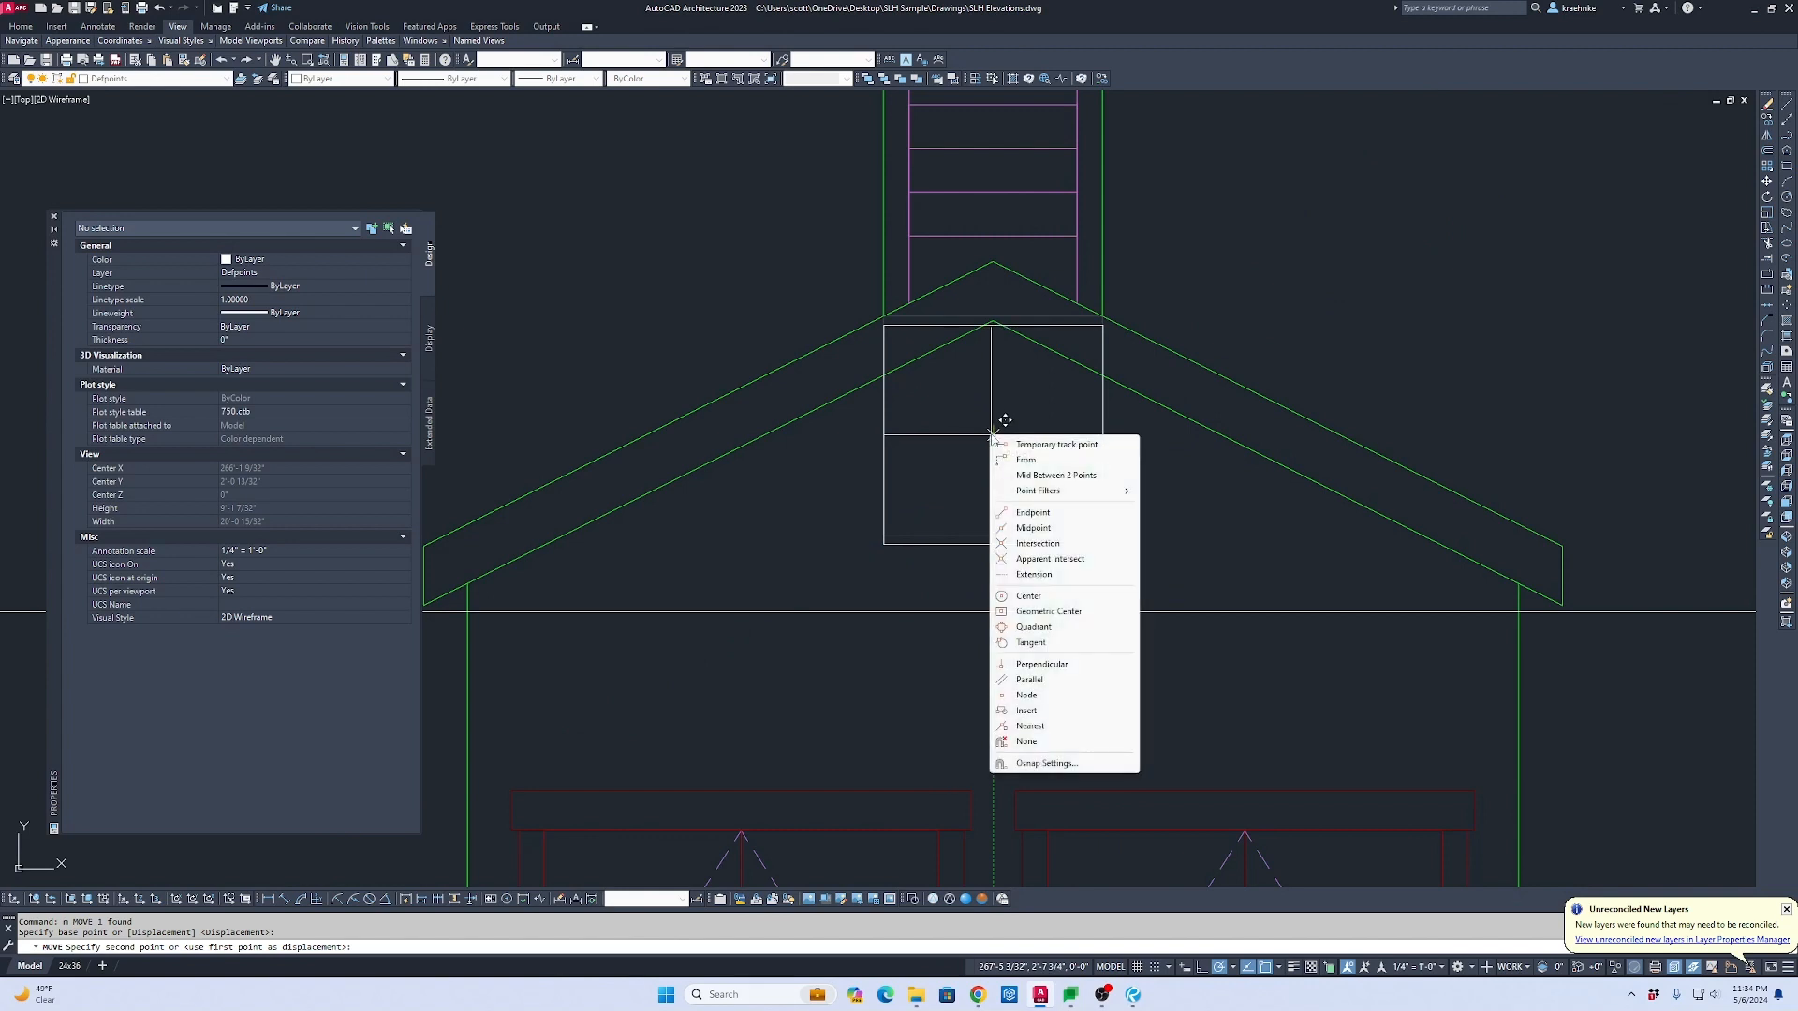
left_click(1056, 477)
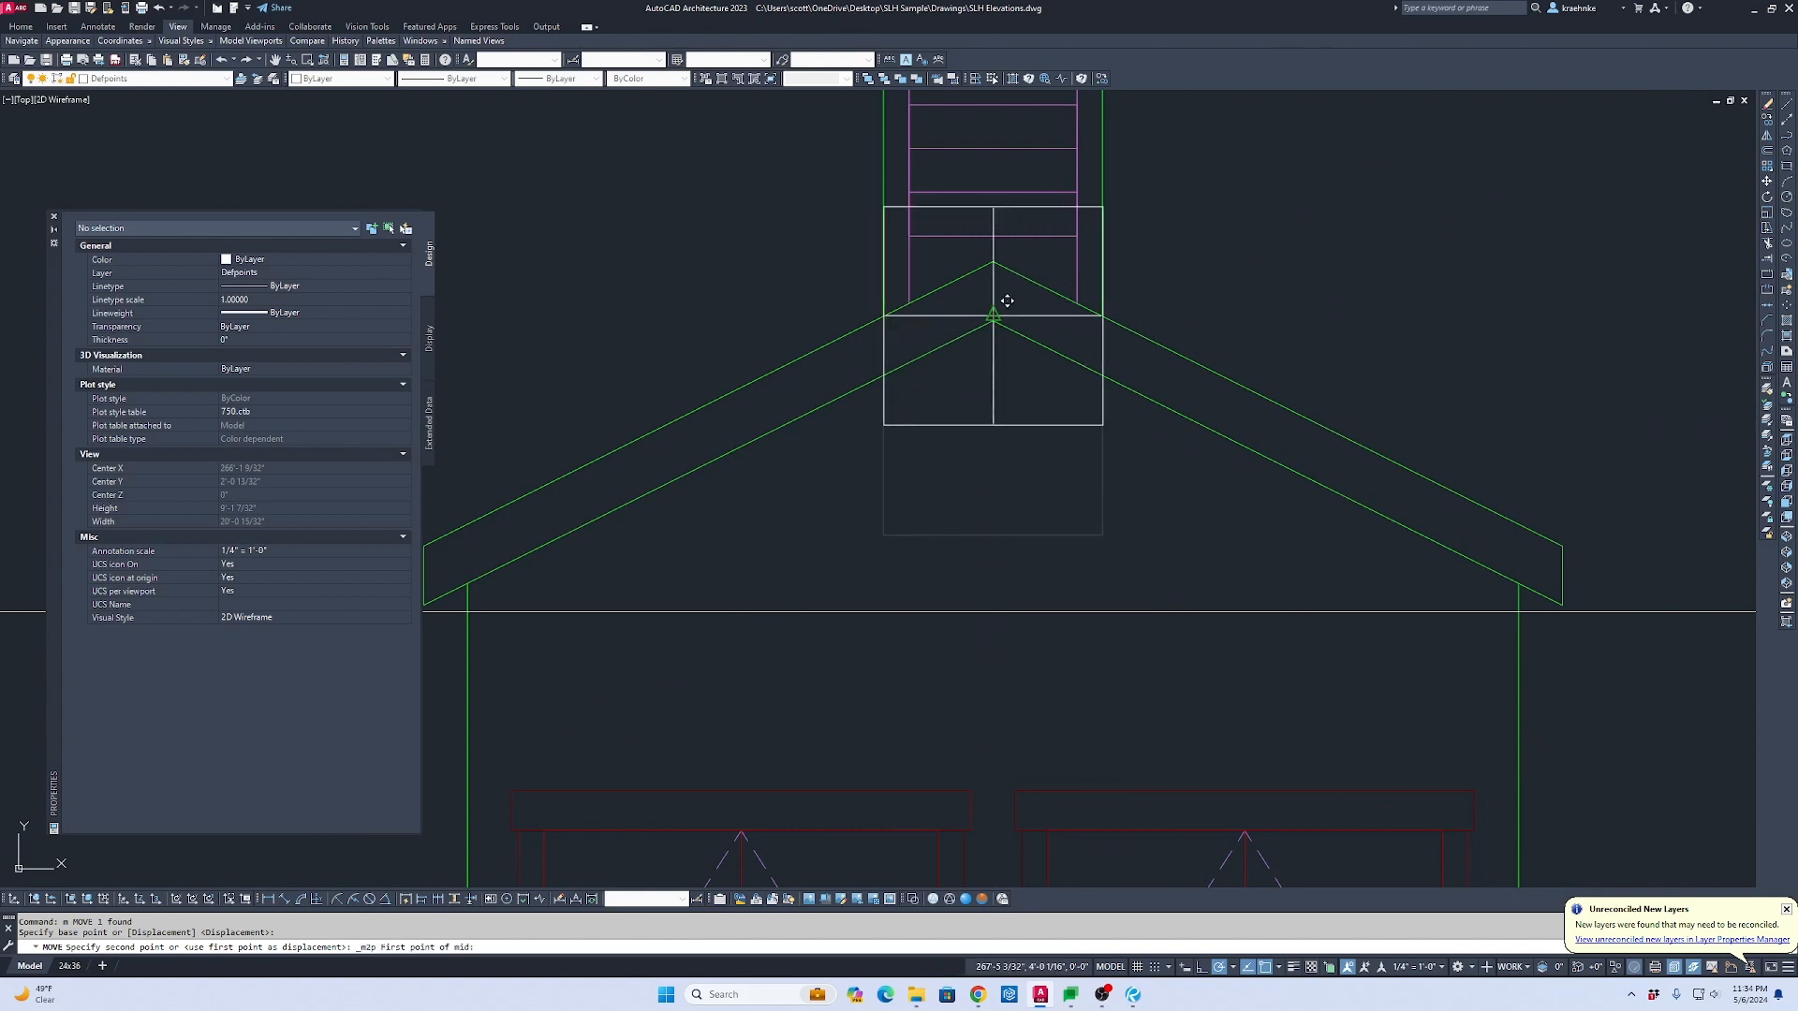
left_click(1004, 306)
scroll(971, 634, "up", 3)
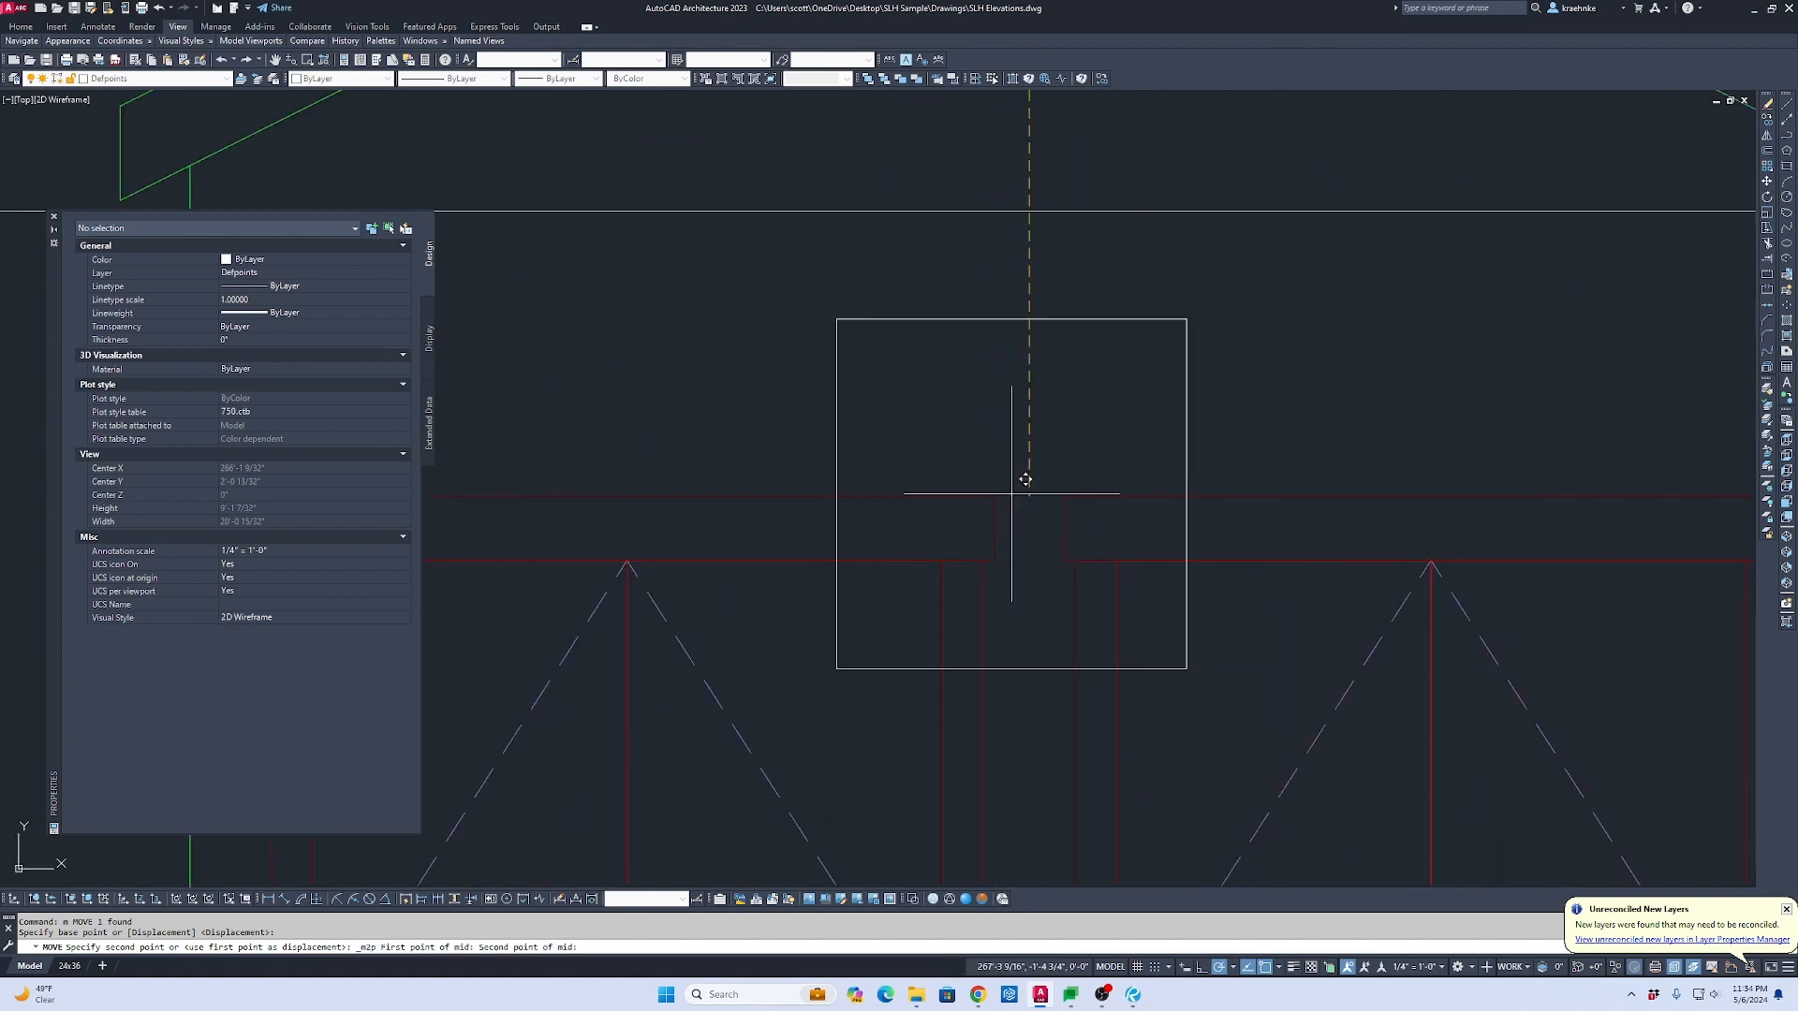
scroll(1025, 480, "up", 2)
left_click(1046, 501)
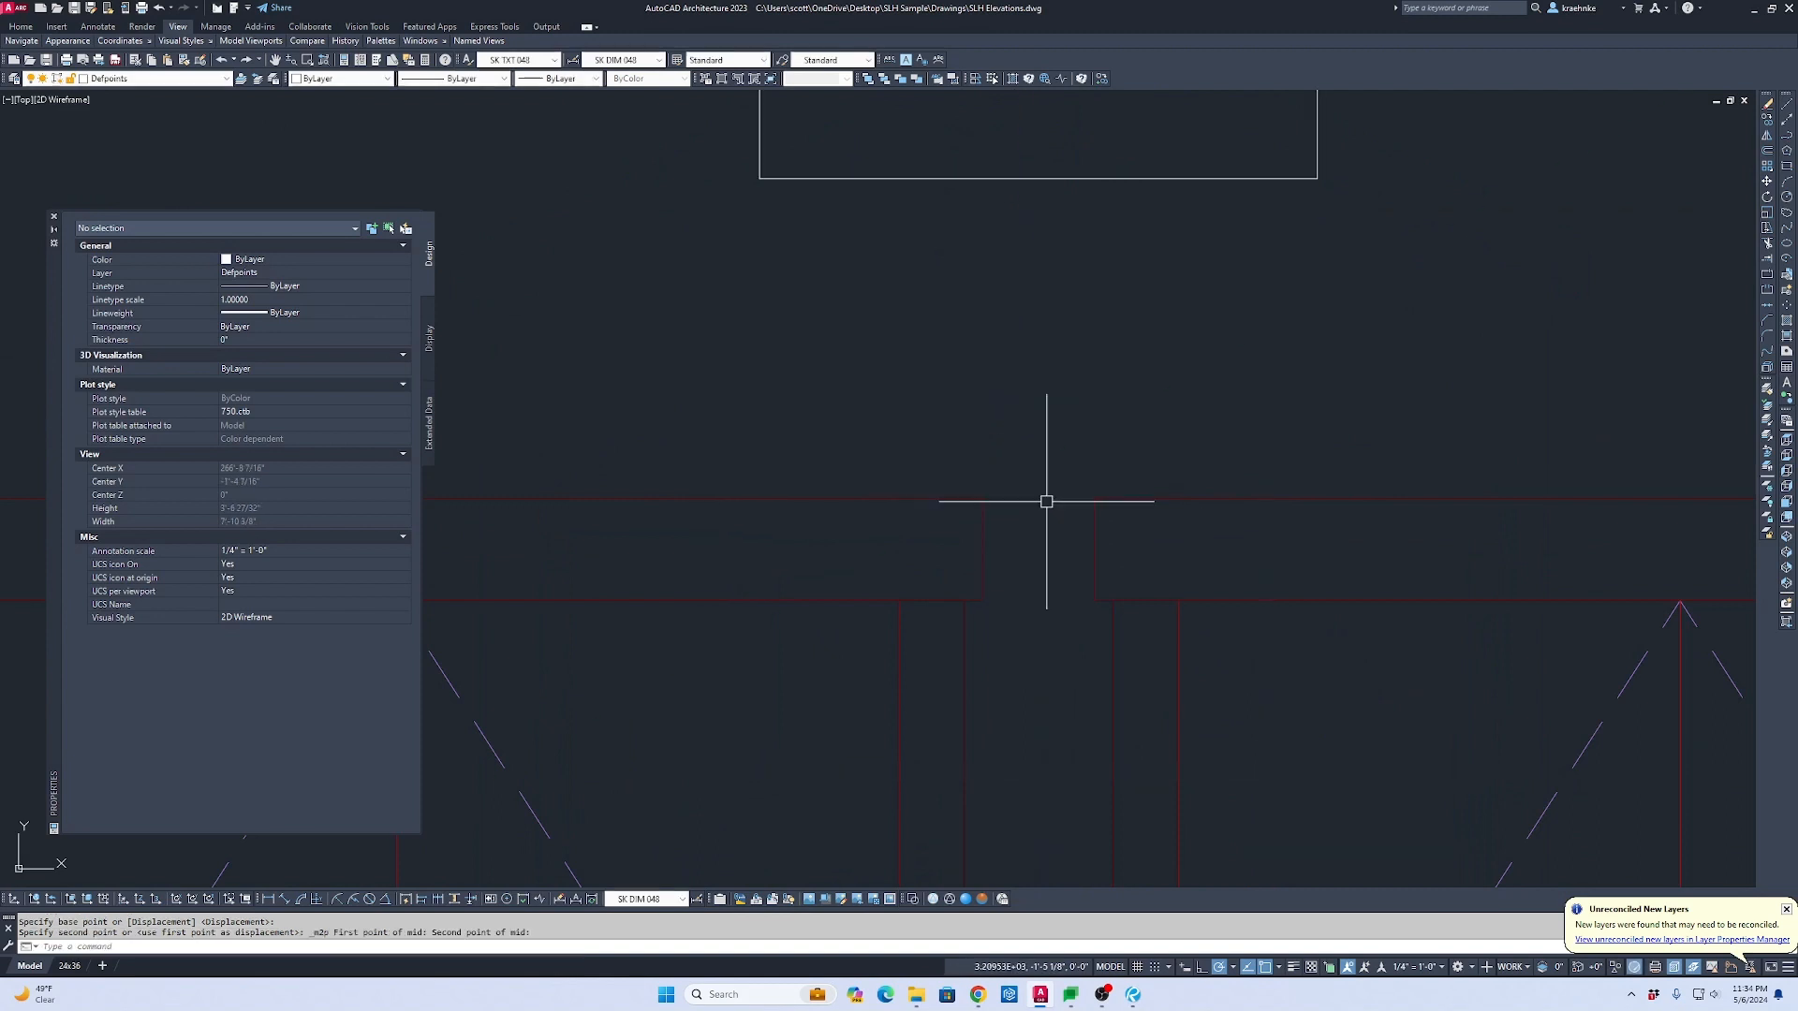
Step: Offset the gable square in the side elevation 3.5 inches inward to form the window's inner frame
scroll(1046, 501, "down", 4)
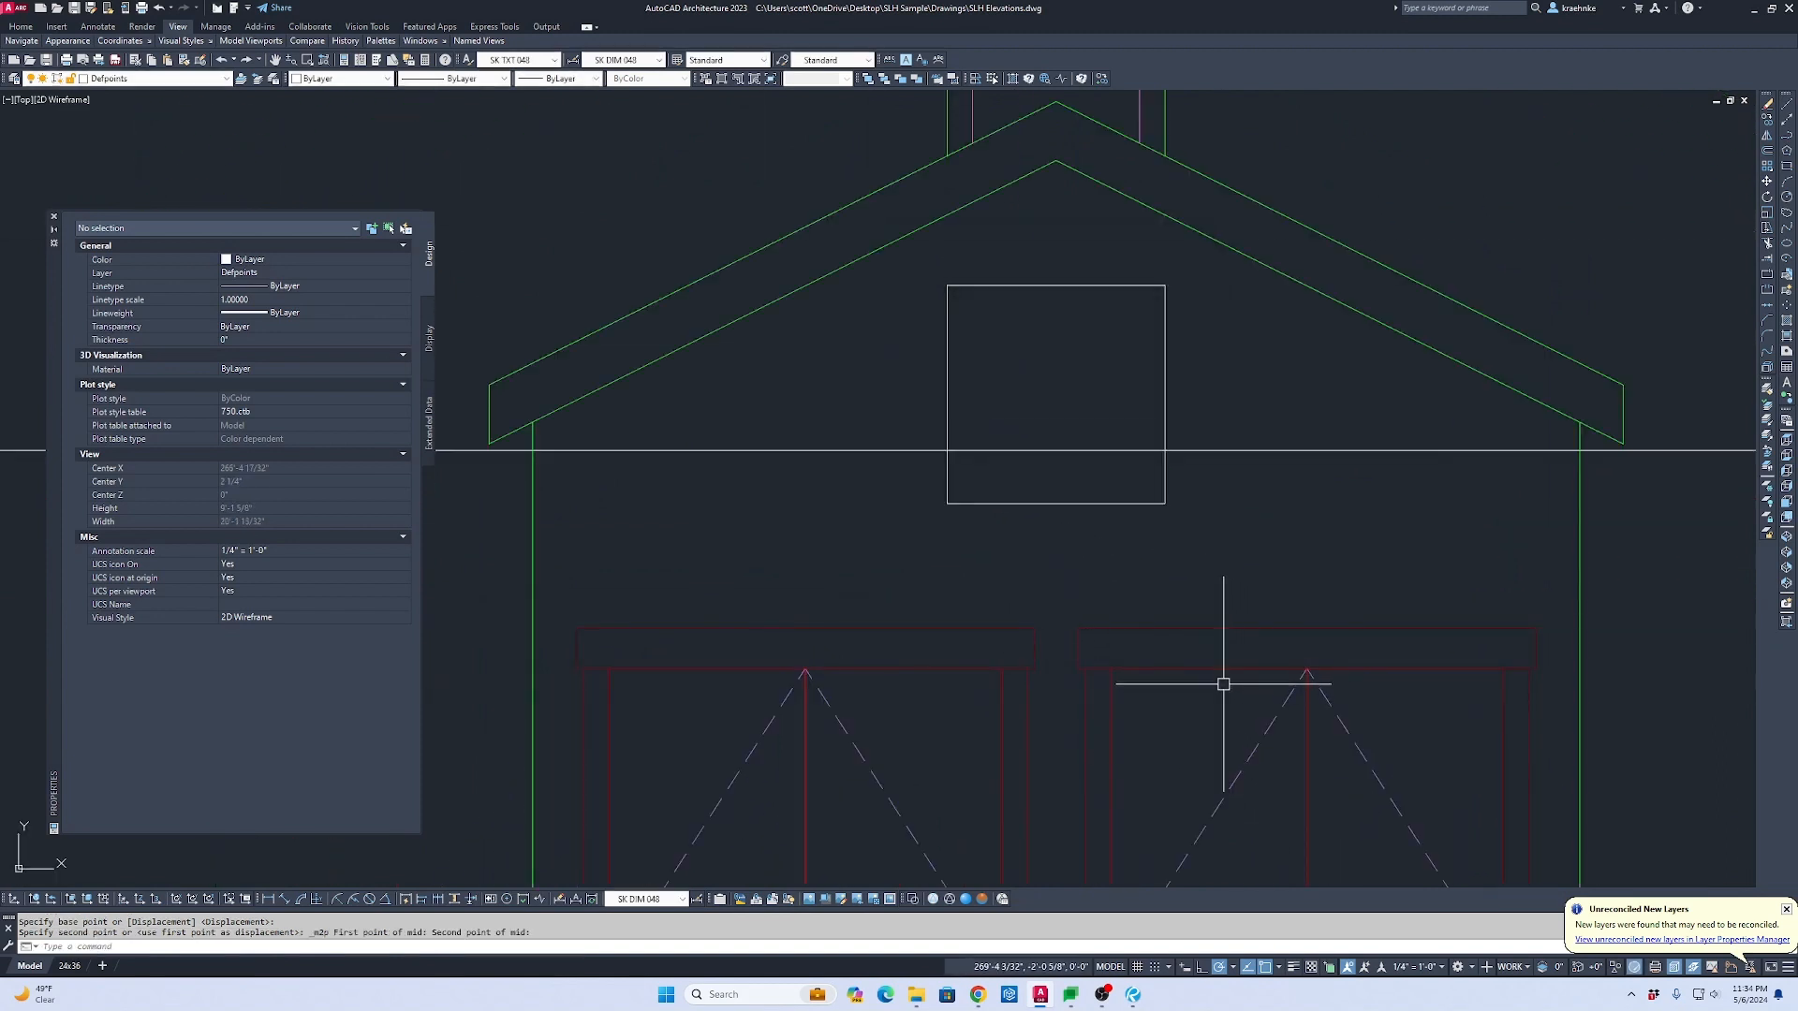
type("o")
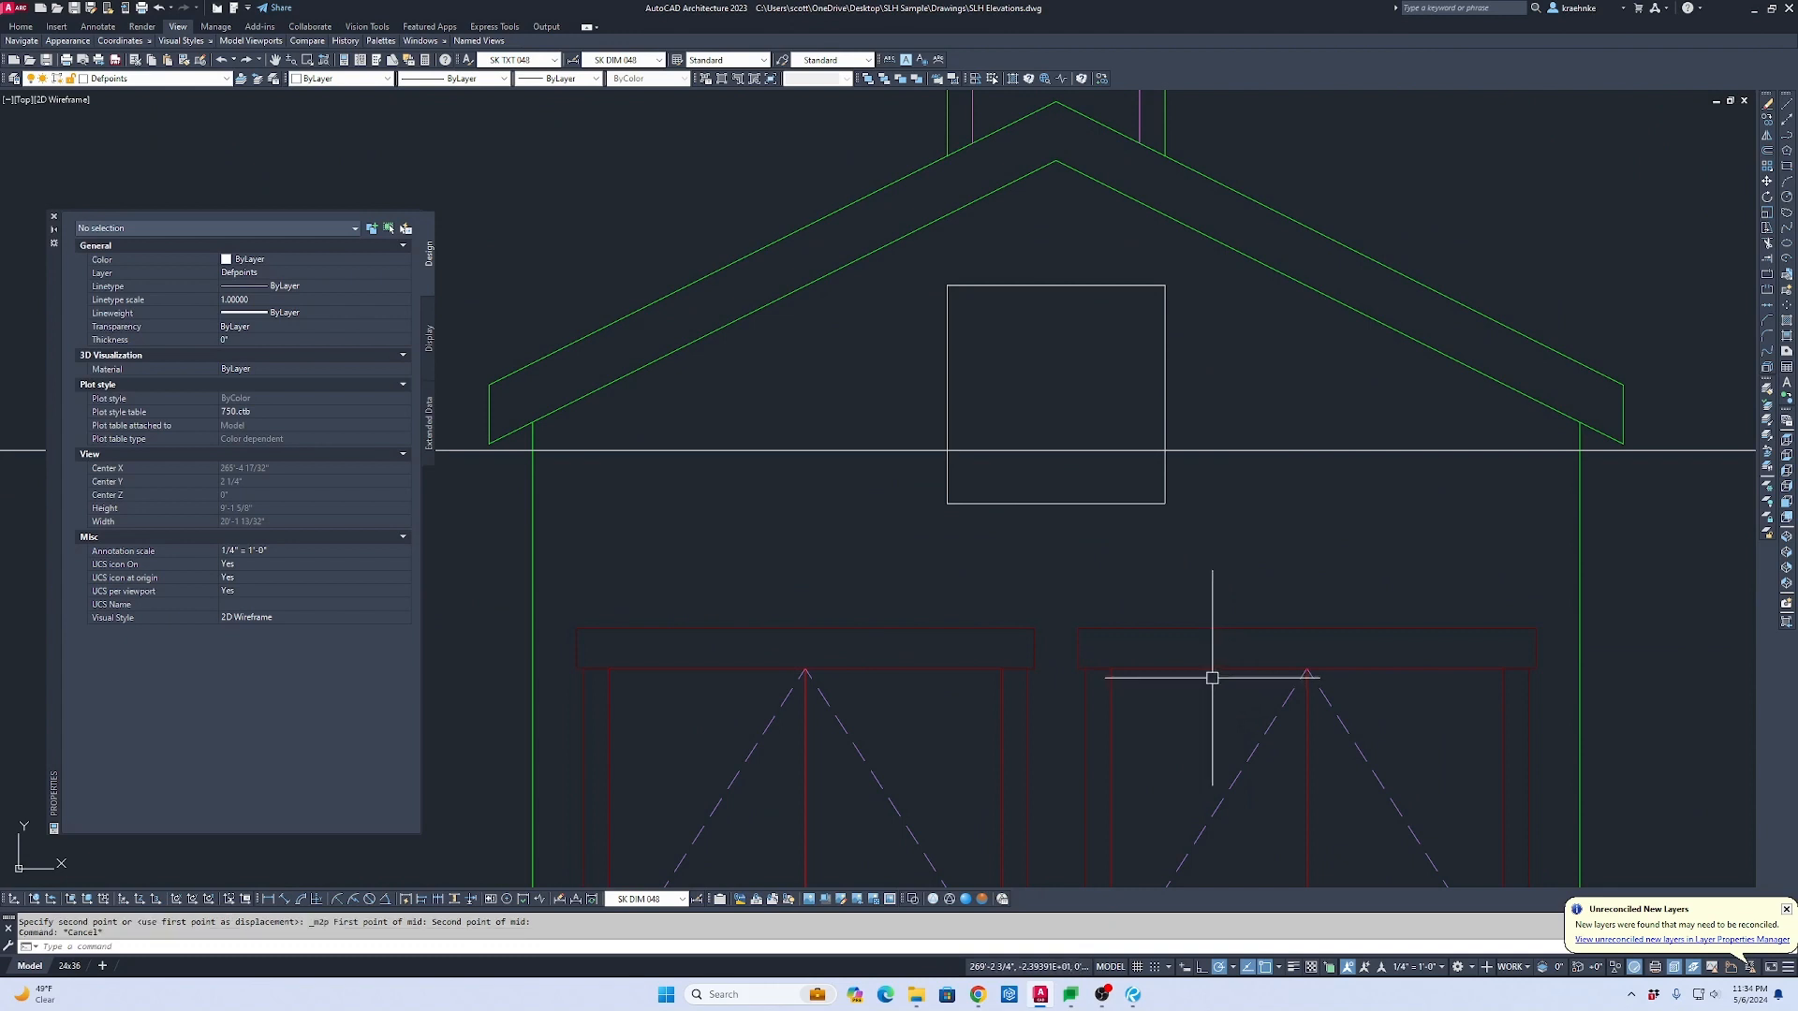
key("Return")
type("3.5")
key("Return")
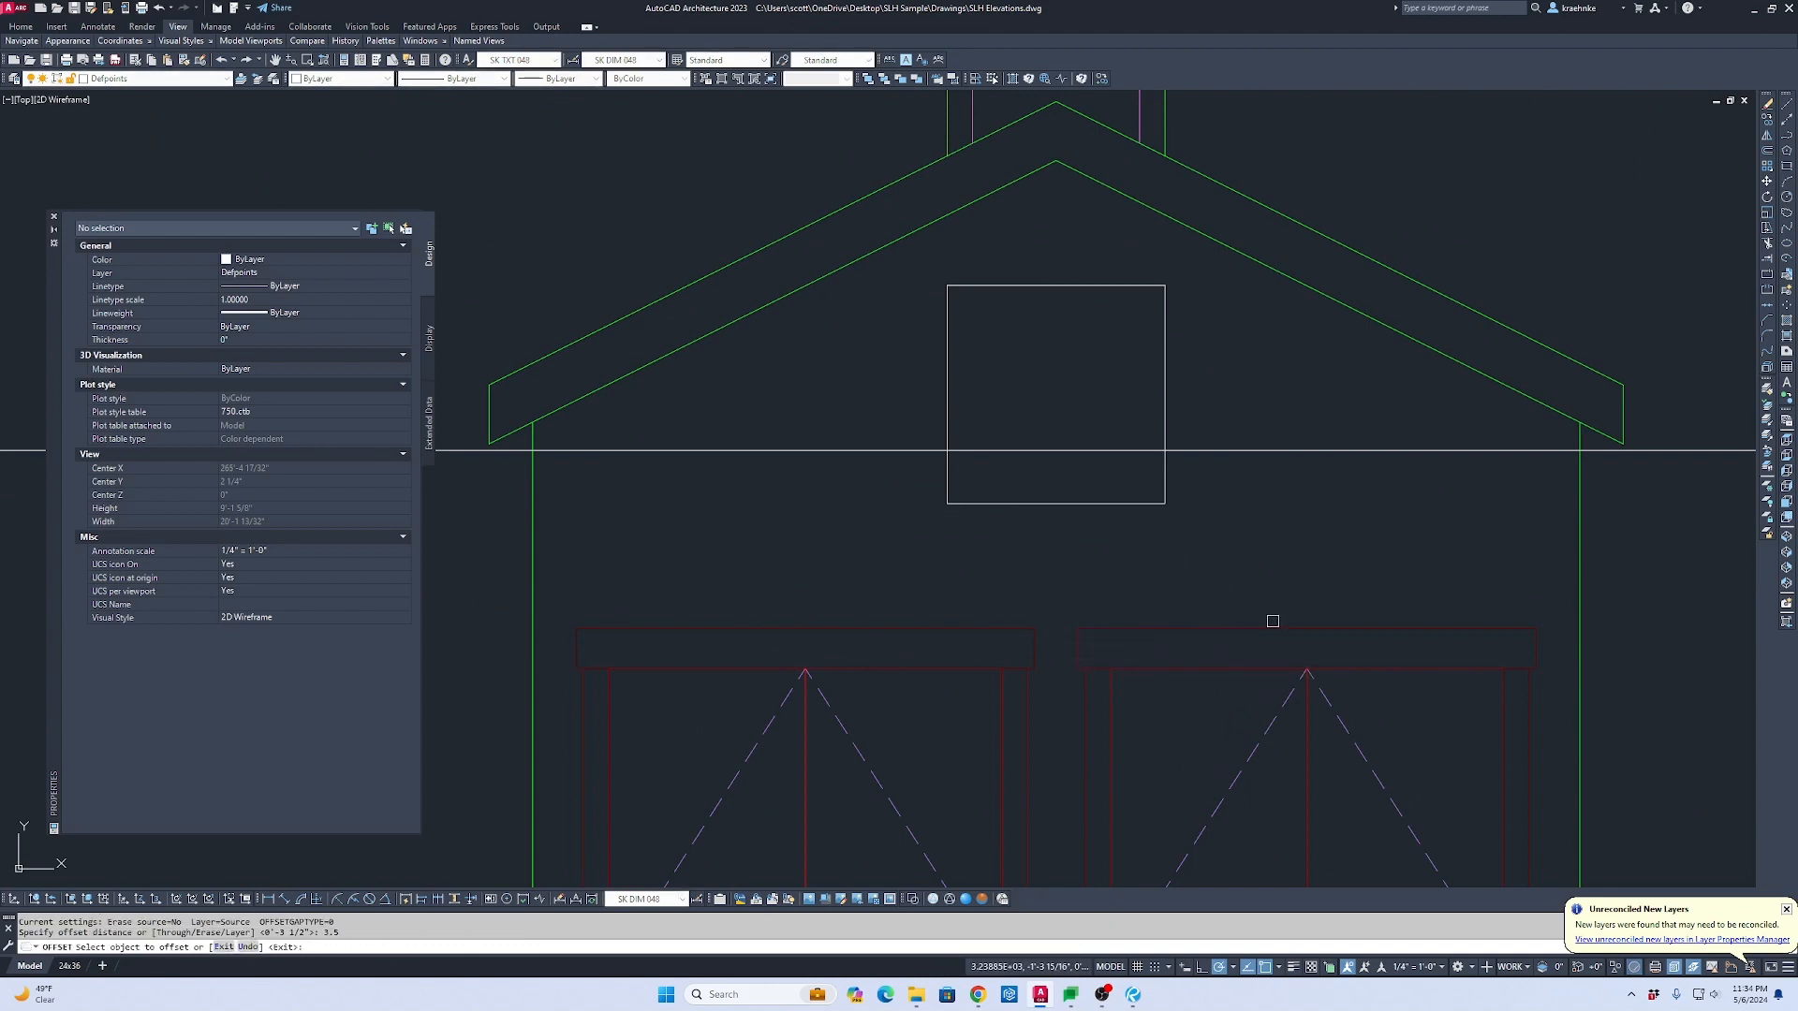
left_click(1164, 485)
left_click(1156, 477)
scroll(1155, 477, "down", 2)
middle_click_drag(1155, 501, 1138, 573)
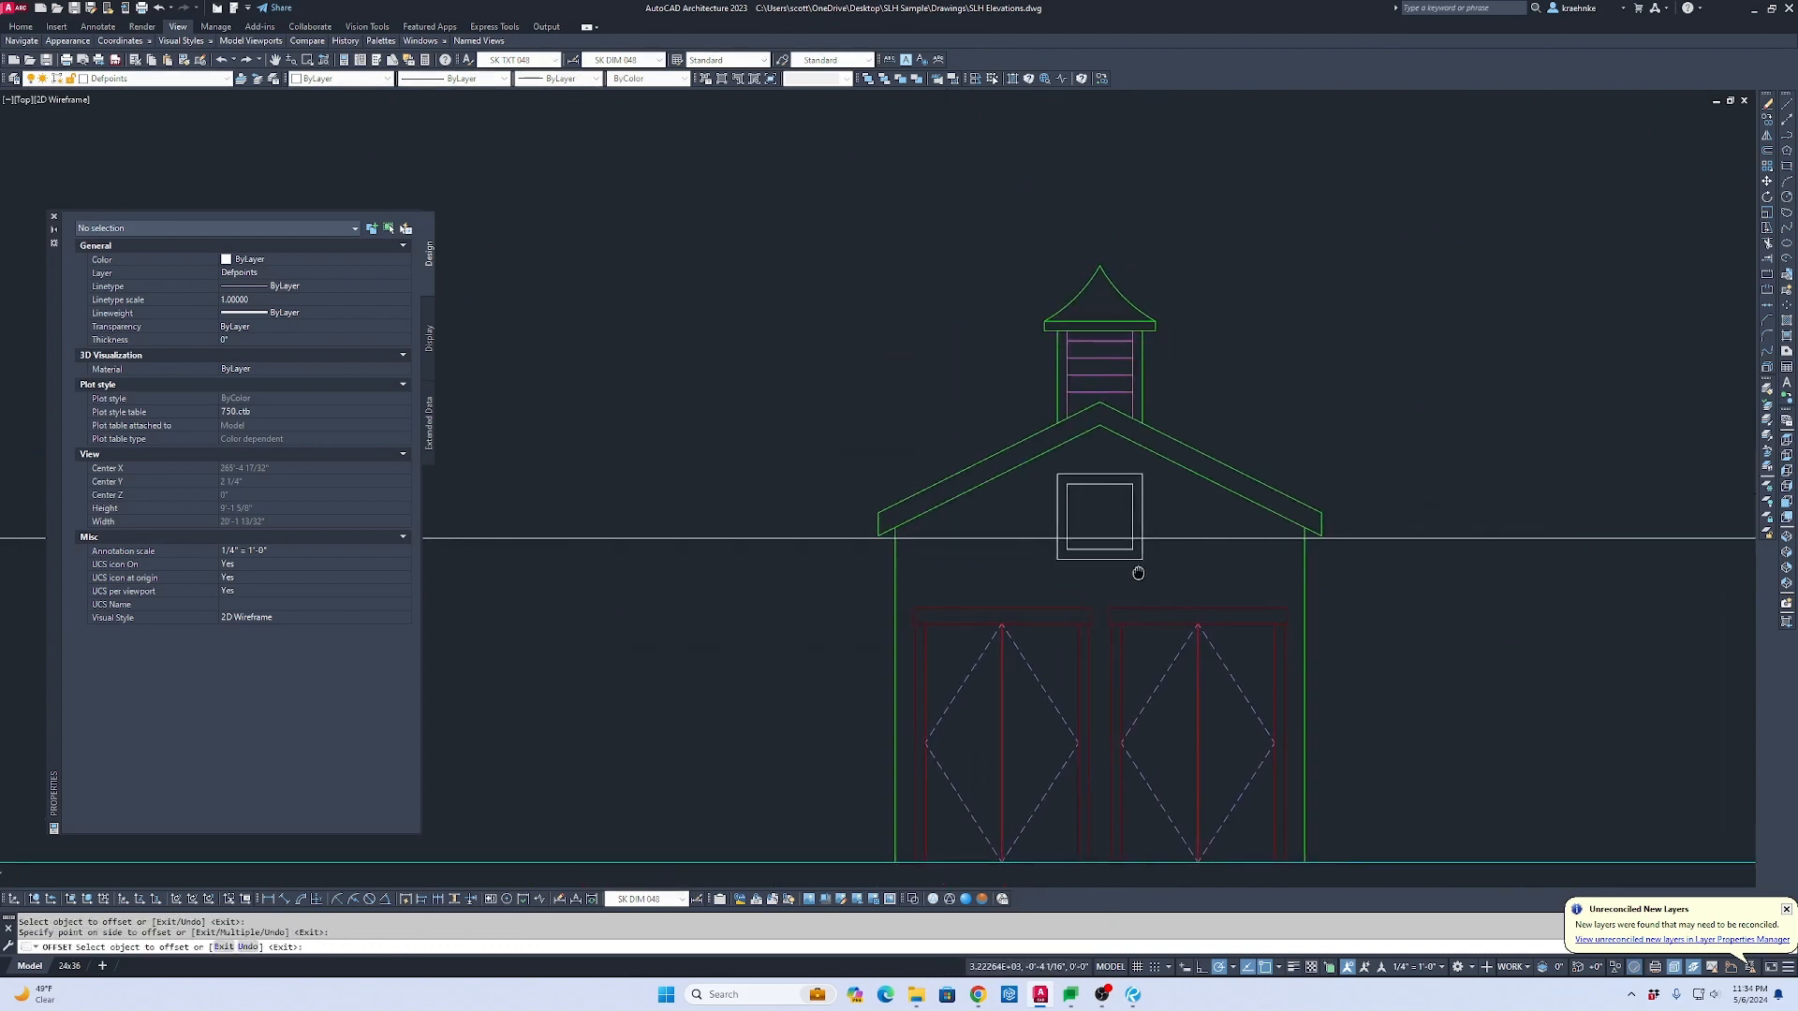
scroll(1140, 533, "up", 4)
key("Escape")
Step: Fill the inner gable square with an associative SOLID hatch, selecting the square as the boundary object
type("h")
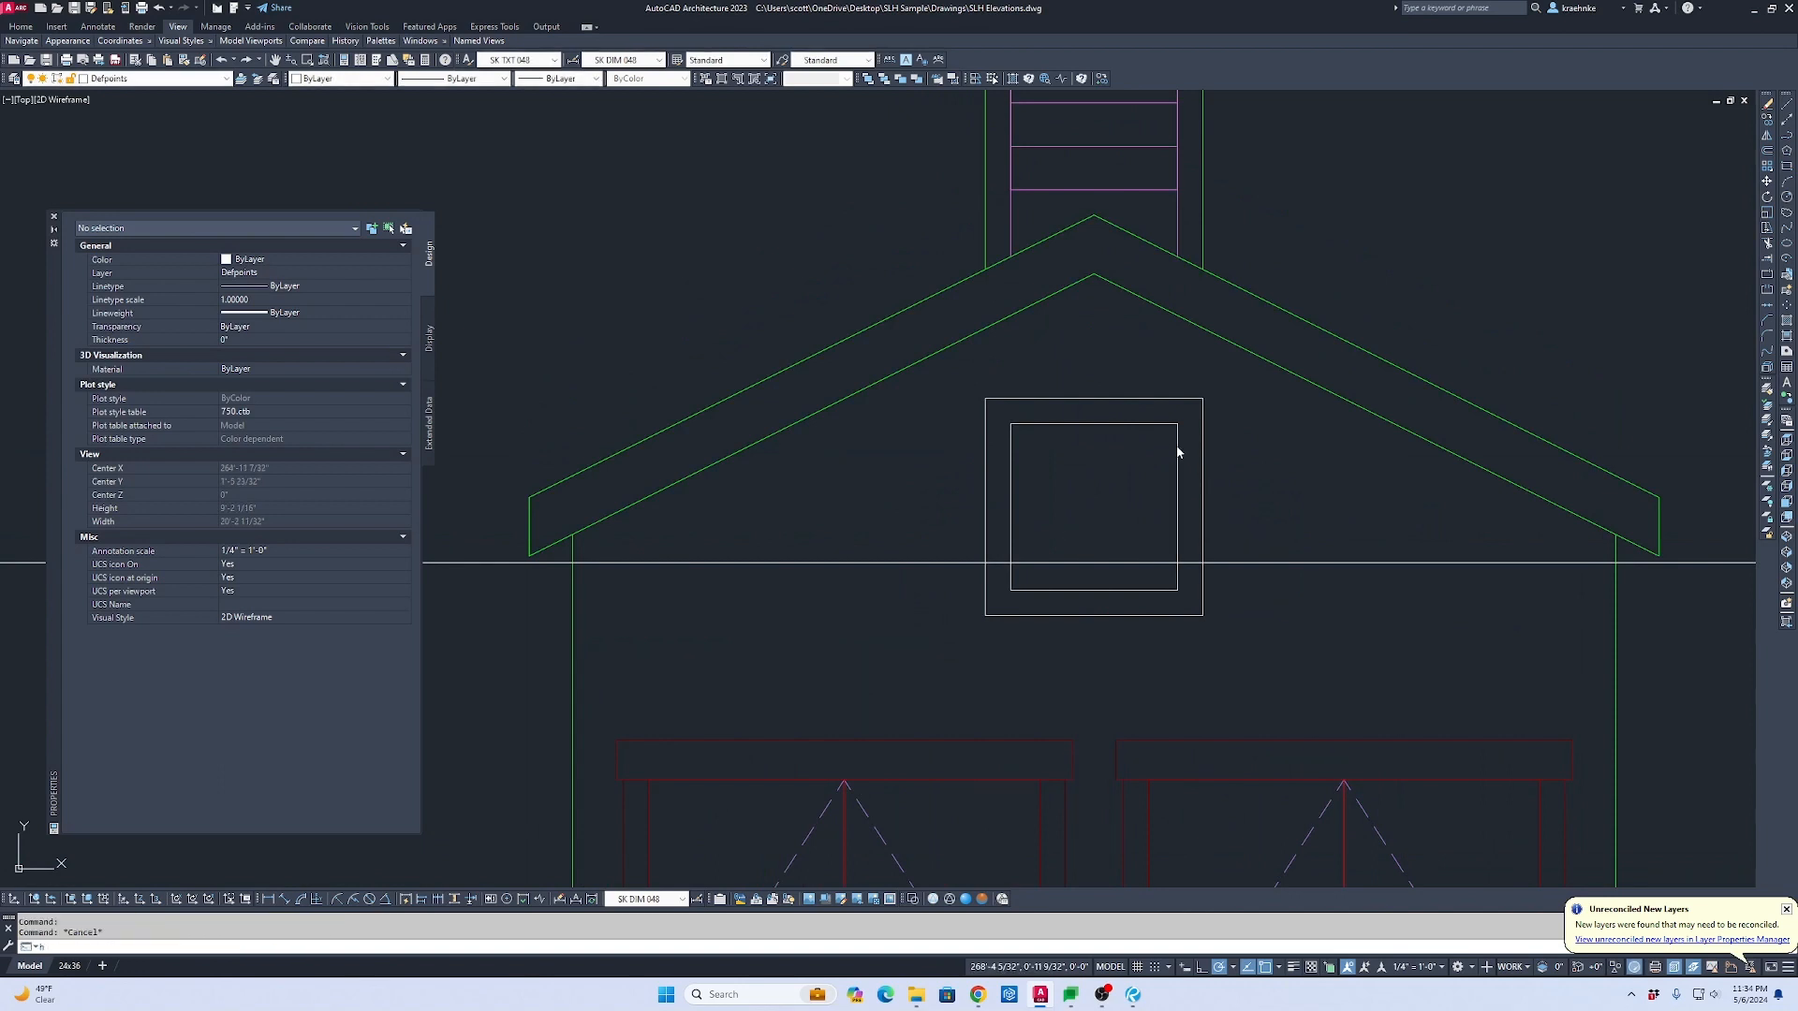
key("Return")
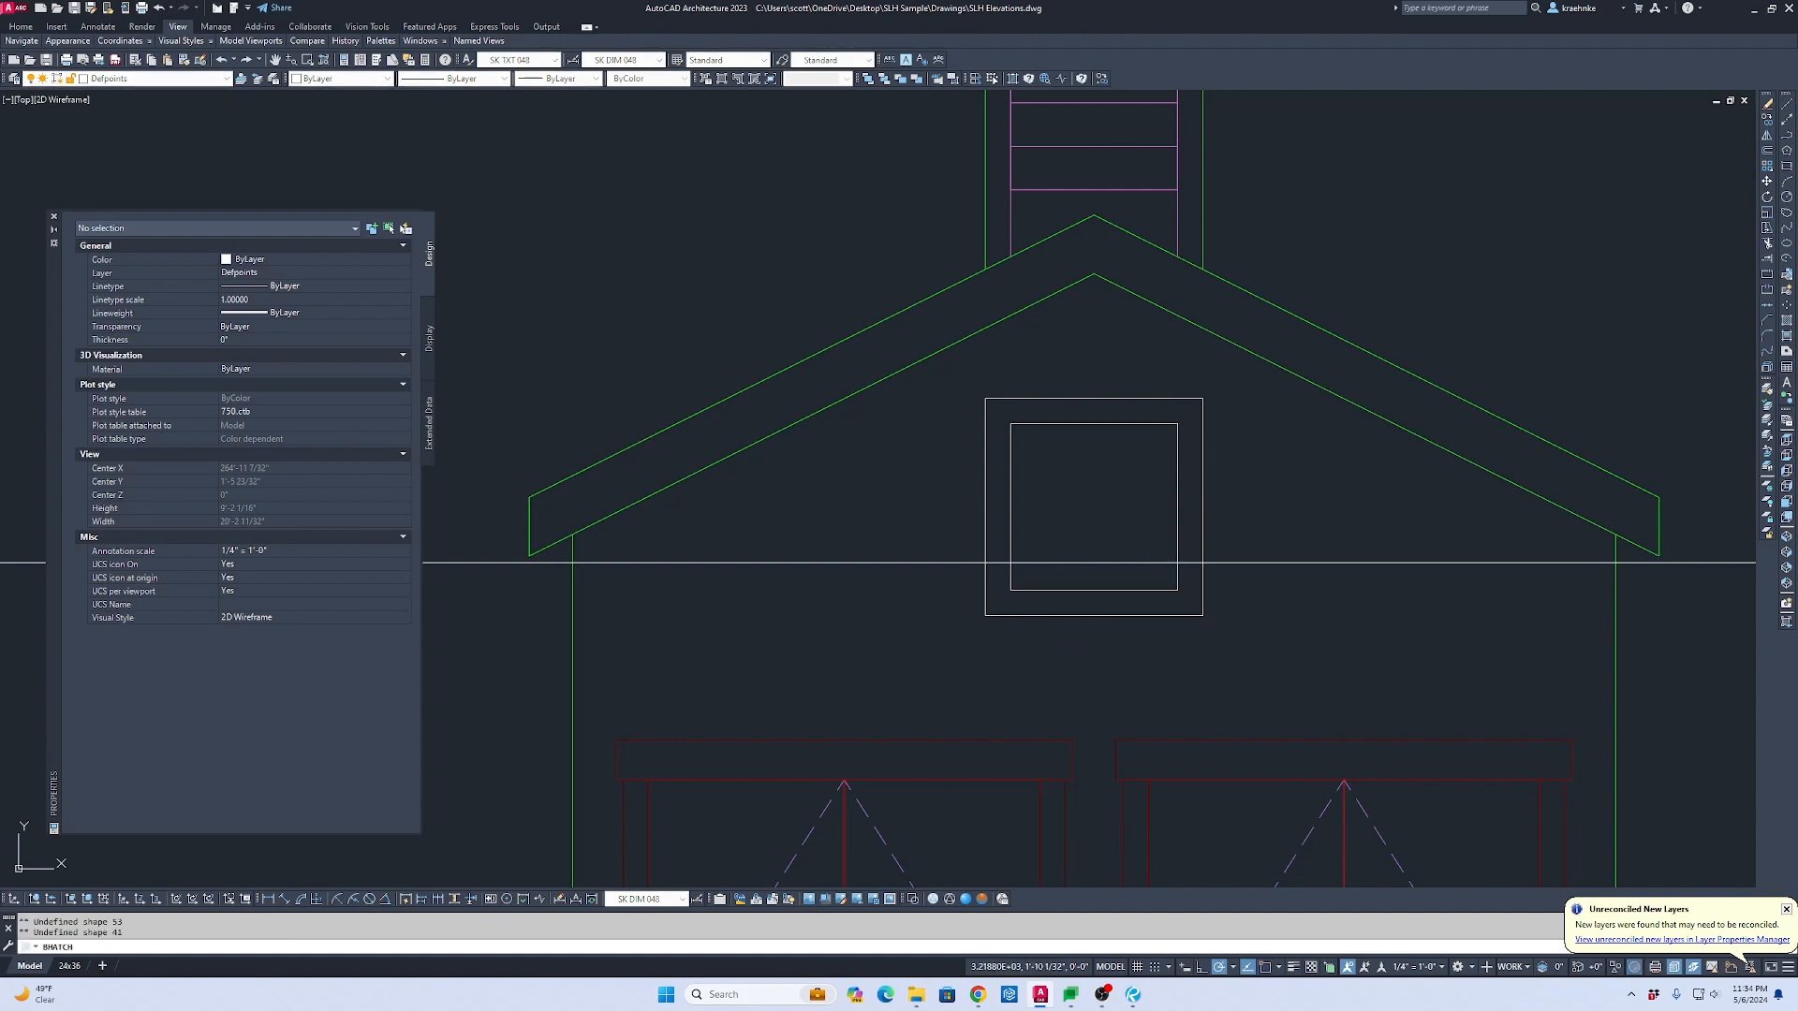
left_click(532, 289)
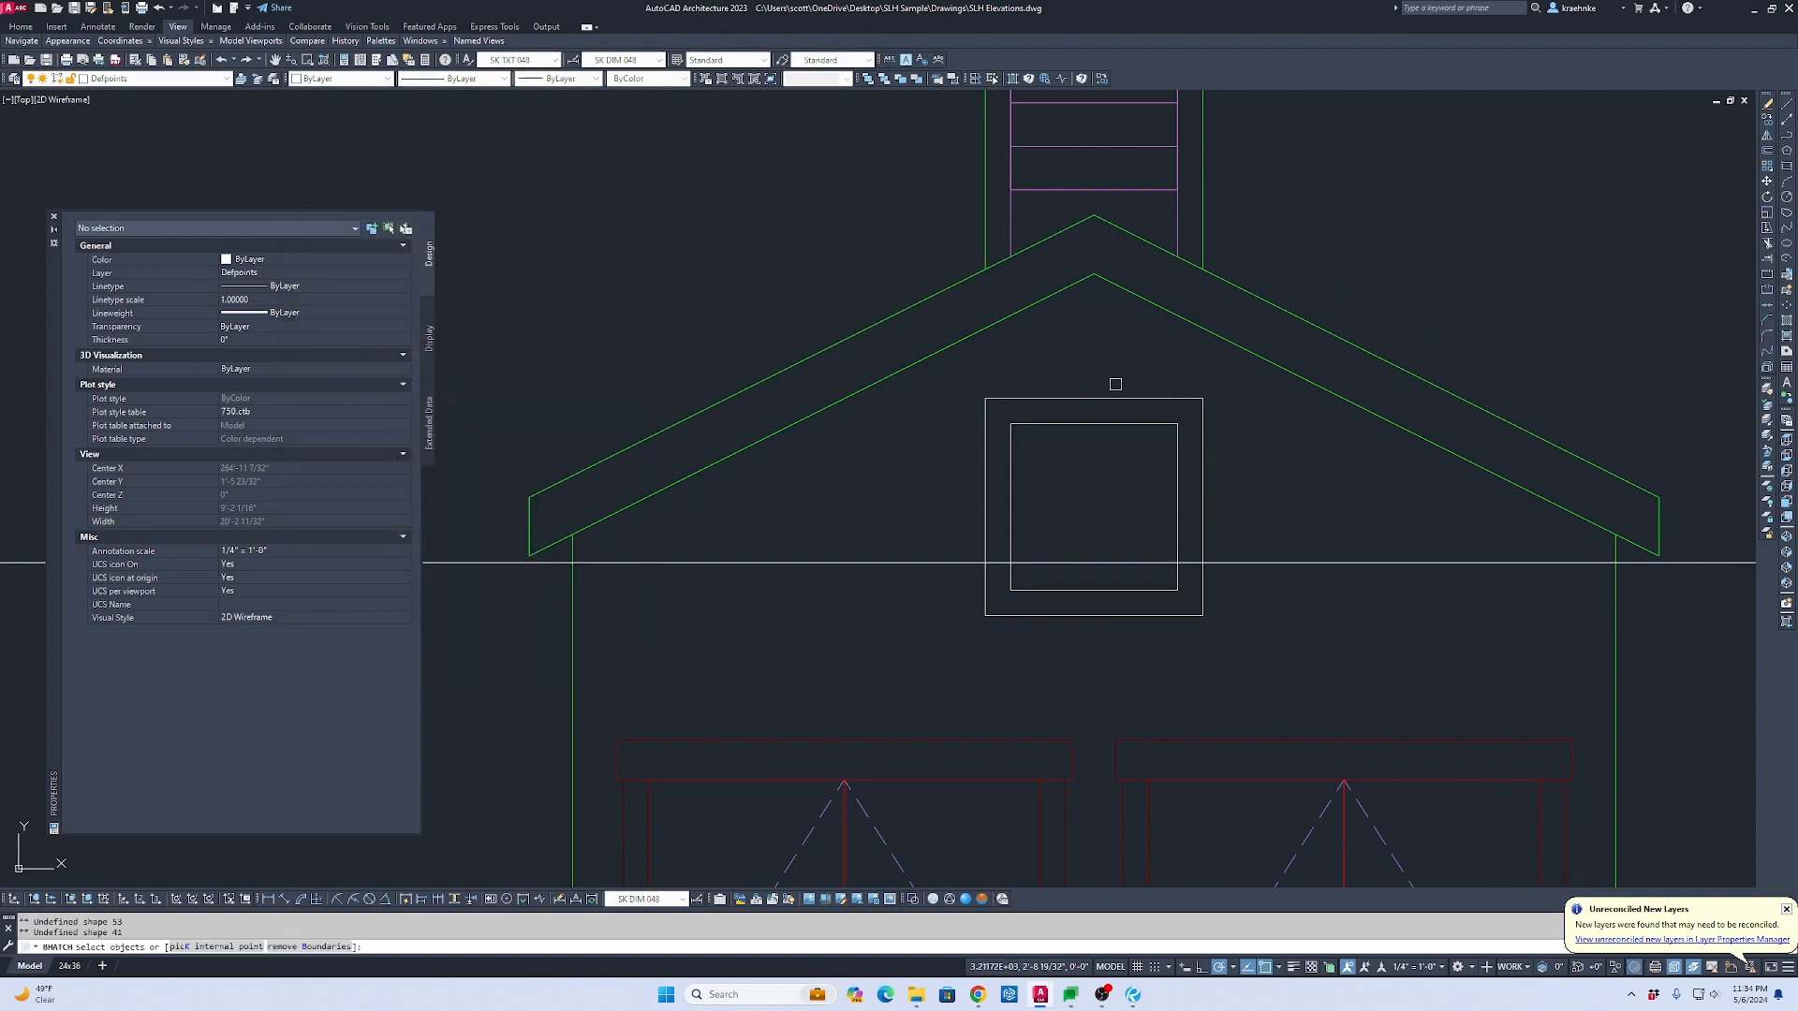
left_click(1139, 426)
key("Return")
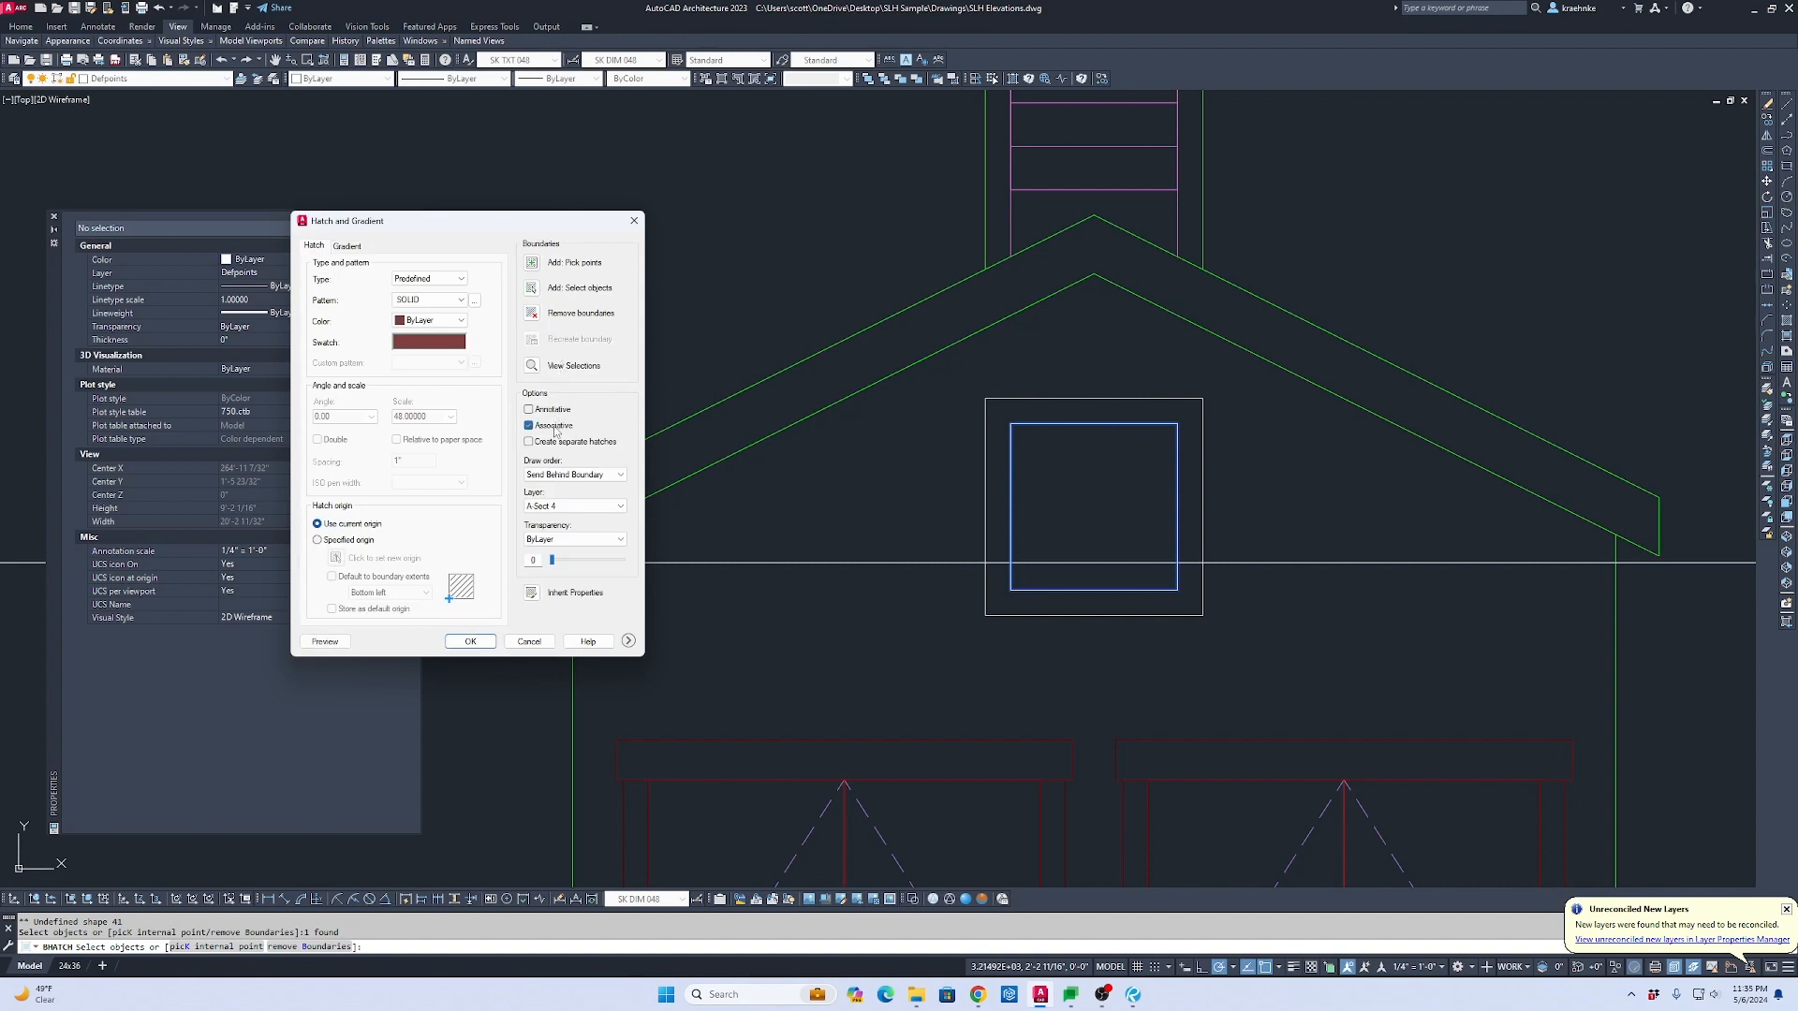
left_click(470, 642)
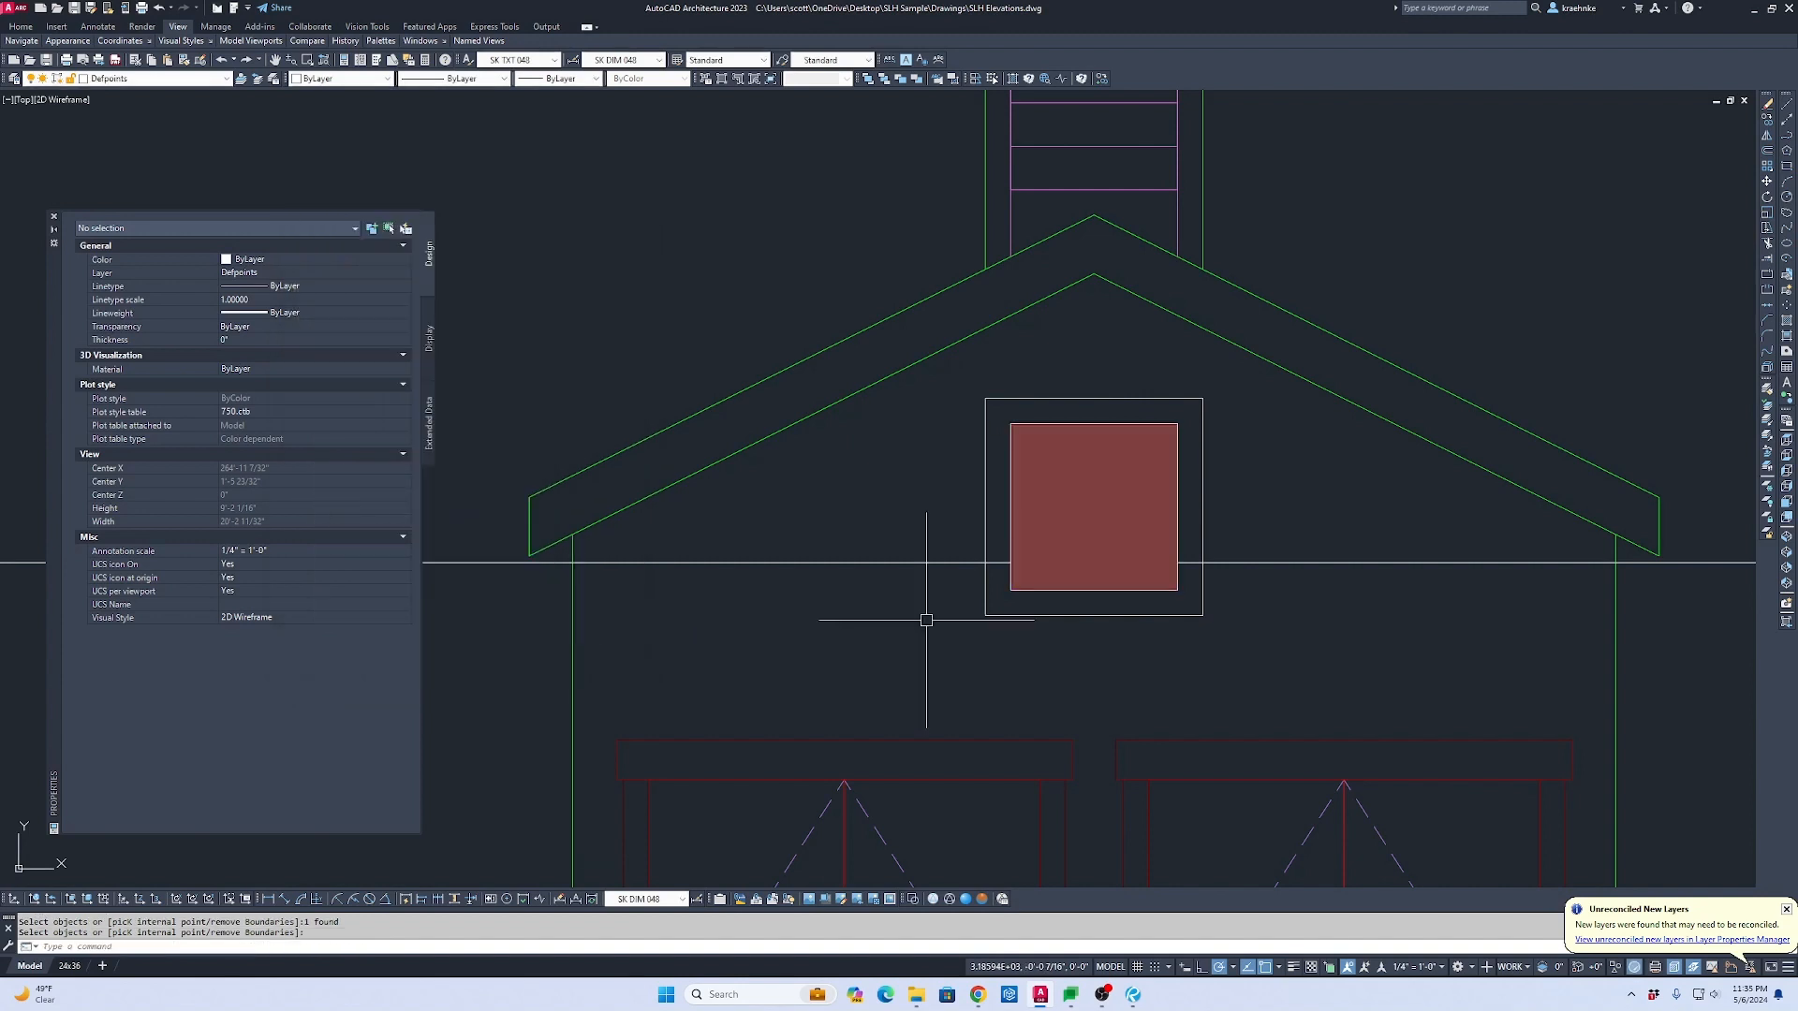
Step: Match the properties of the cupola's louver hatch onto the hatch inside the gable square
type("ma")
key("Return")
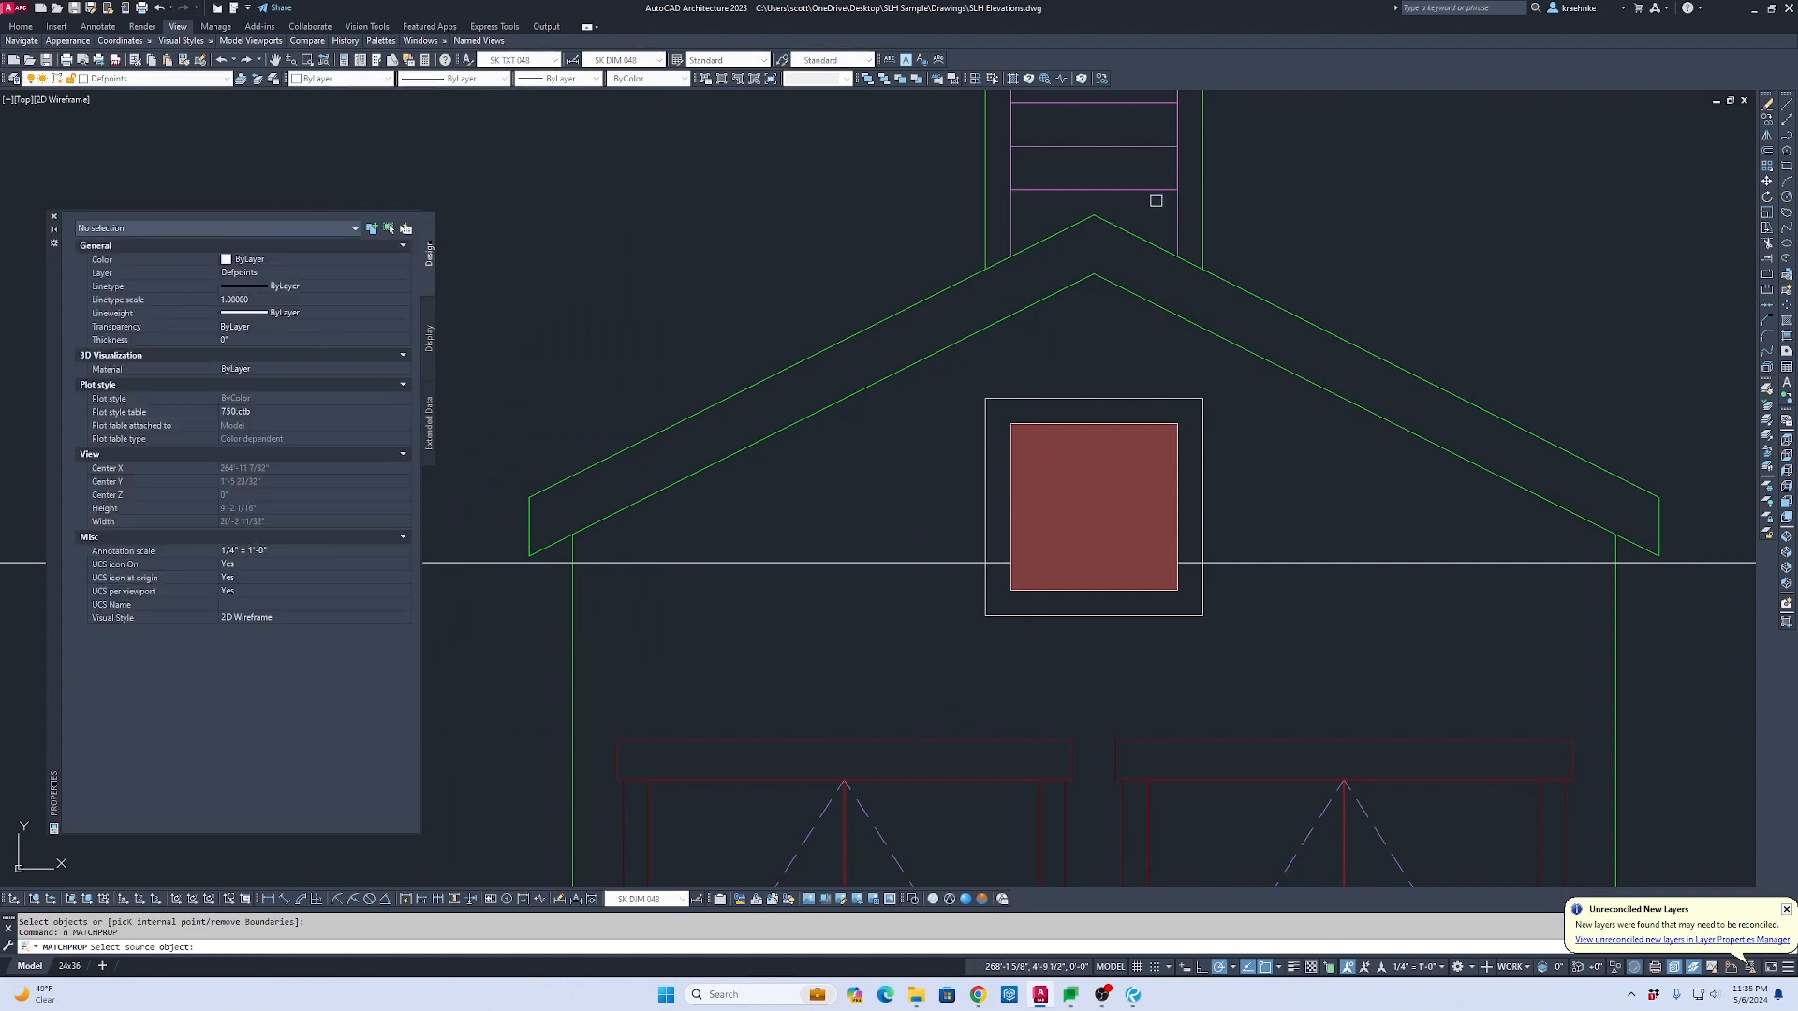
left_click(1150, 145)
left_click(1091, 478)
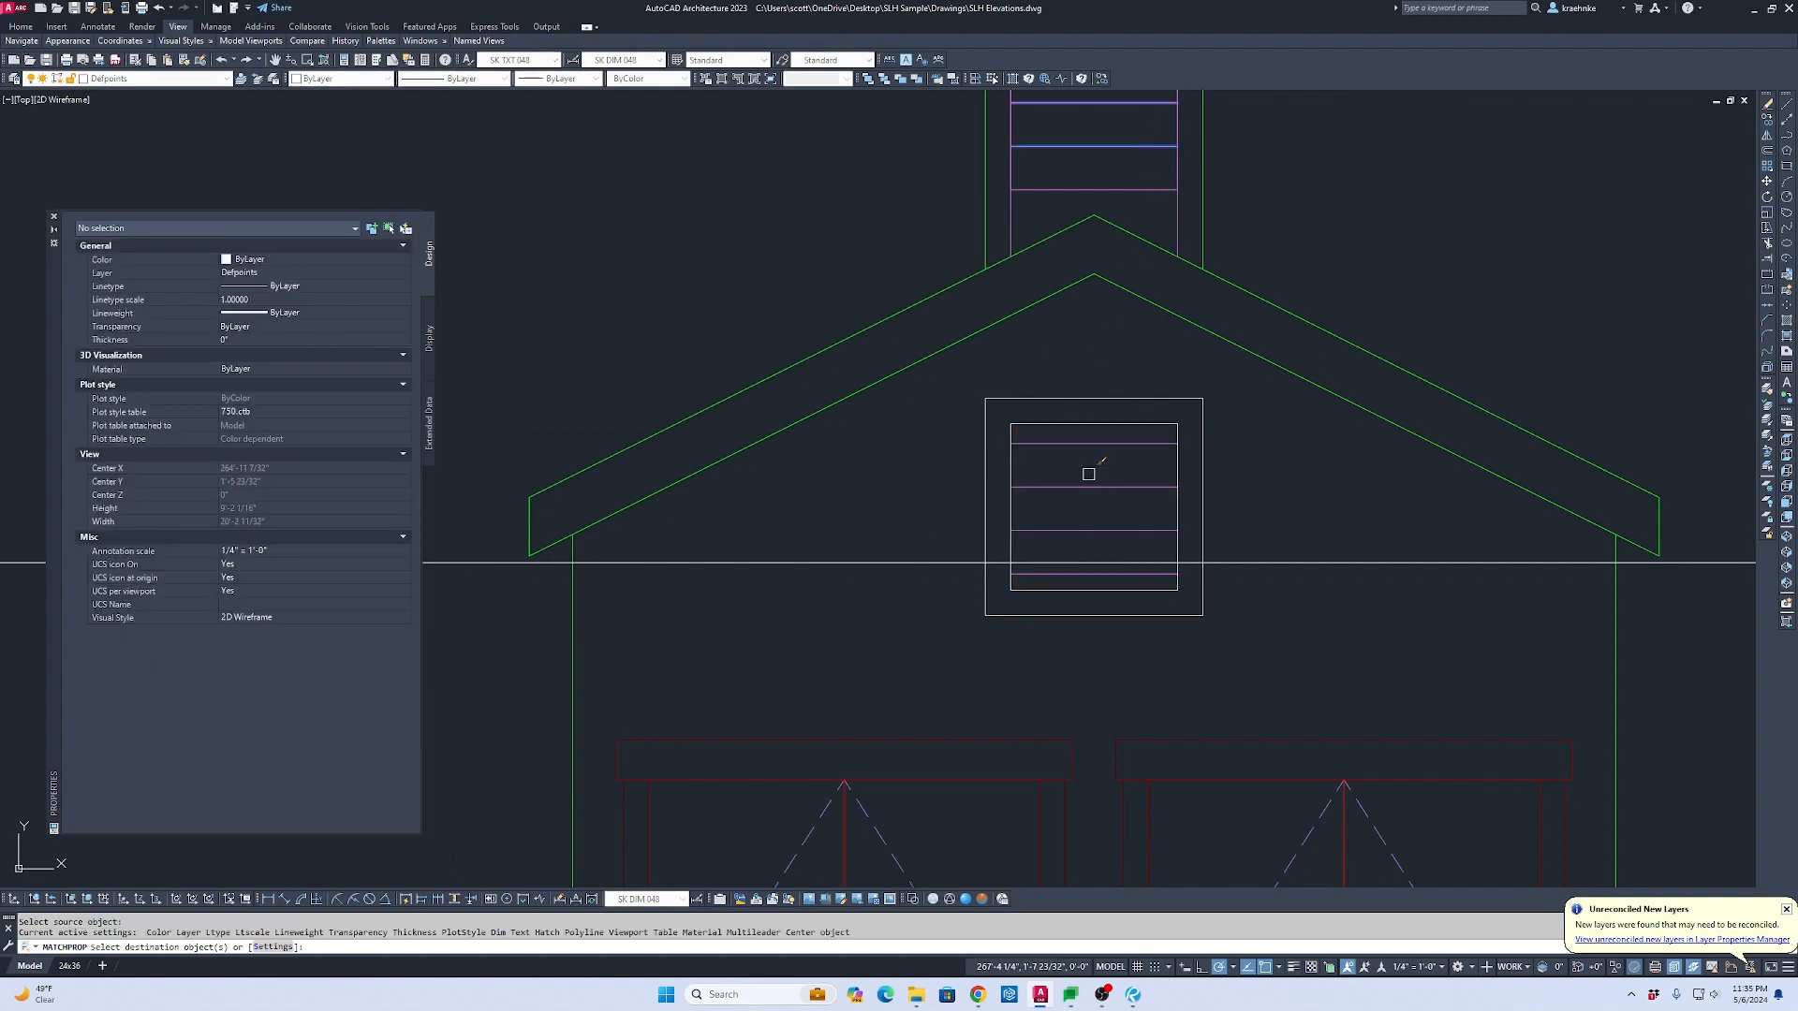
key("Escape")
Step: Set the gable louver hatch's origin to the midpoint of the inner square's side edge
left_click(1111, 486)
right_click(1113, 492)
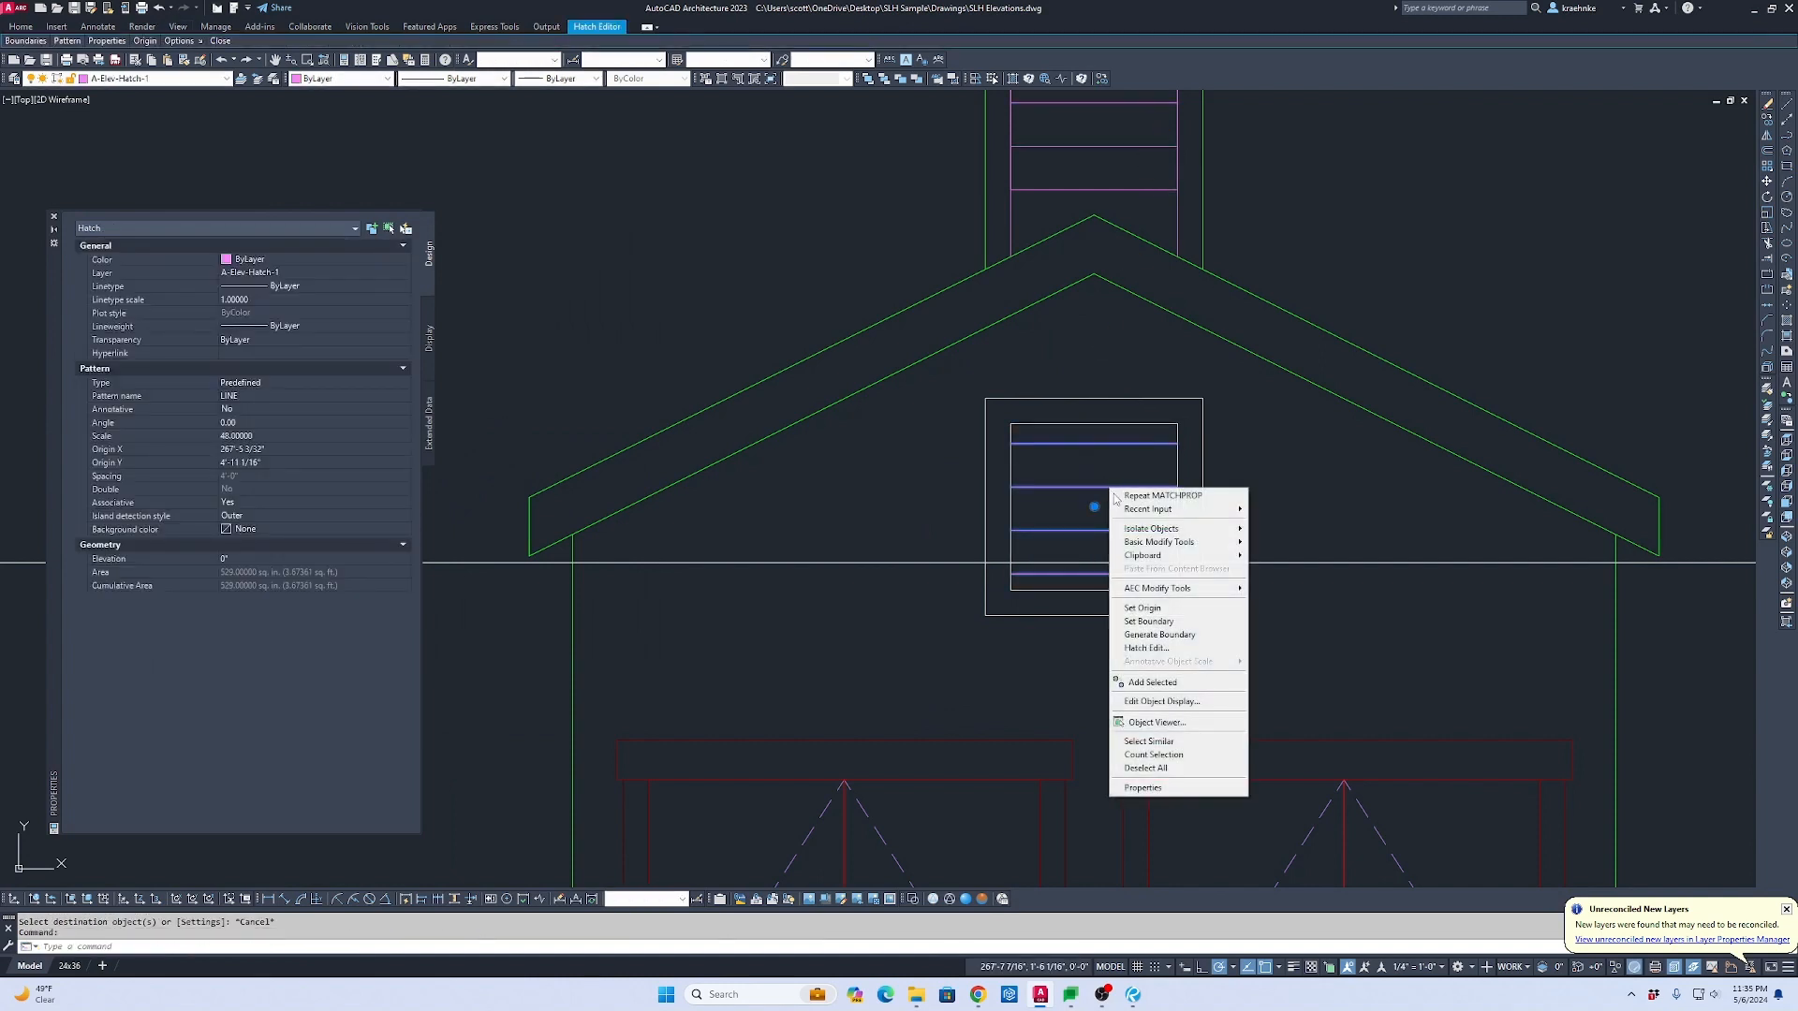
left_click(1163, 610)
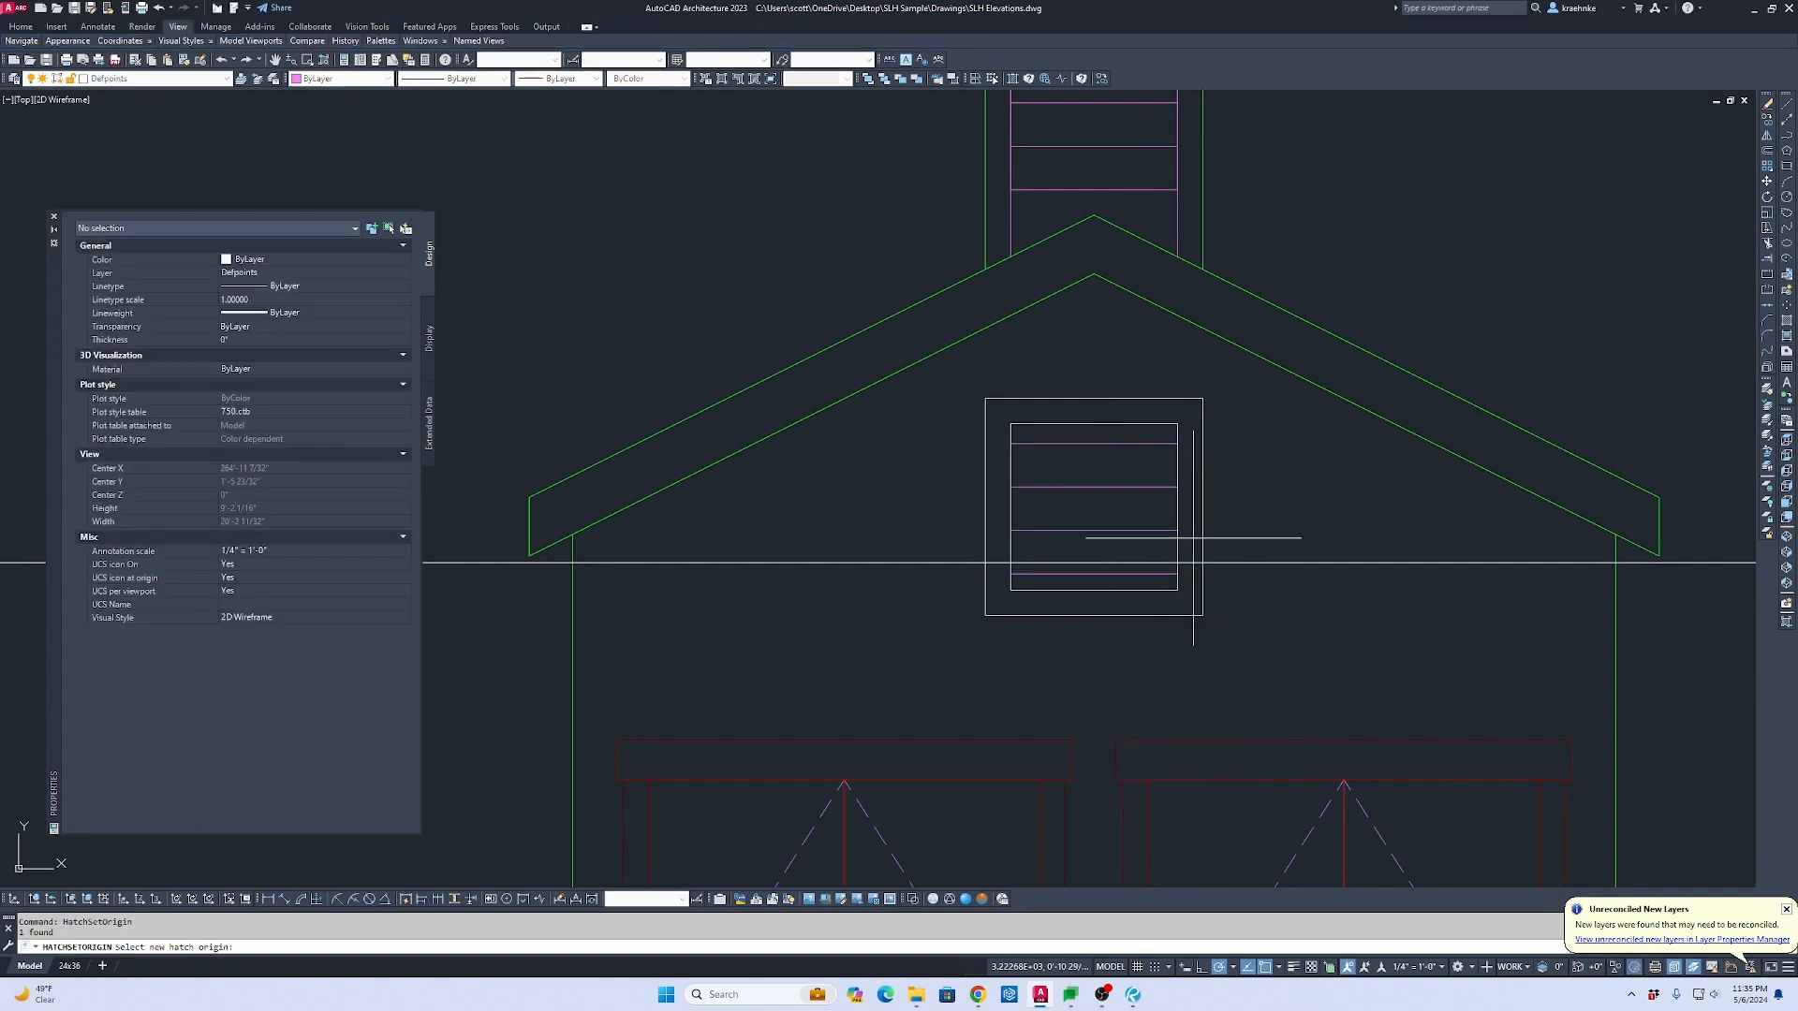
left_click(1178, 506)
Step: Match the door header trim's properties onto both the outer and inner squares of the gable louver
scroll(1260, 563, "down", 1)
middle_click_drag(1260, 563, 1135, 345)
key("Escape")
type("n")
key("space")
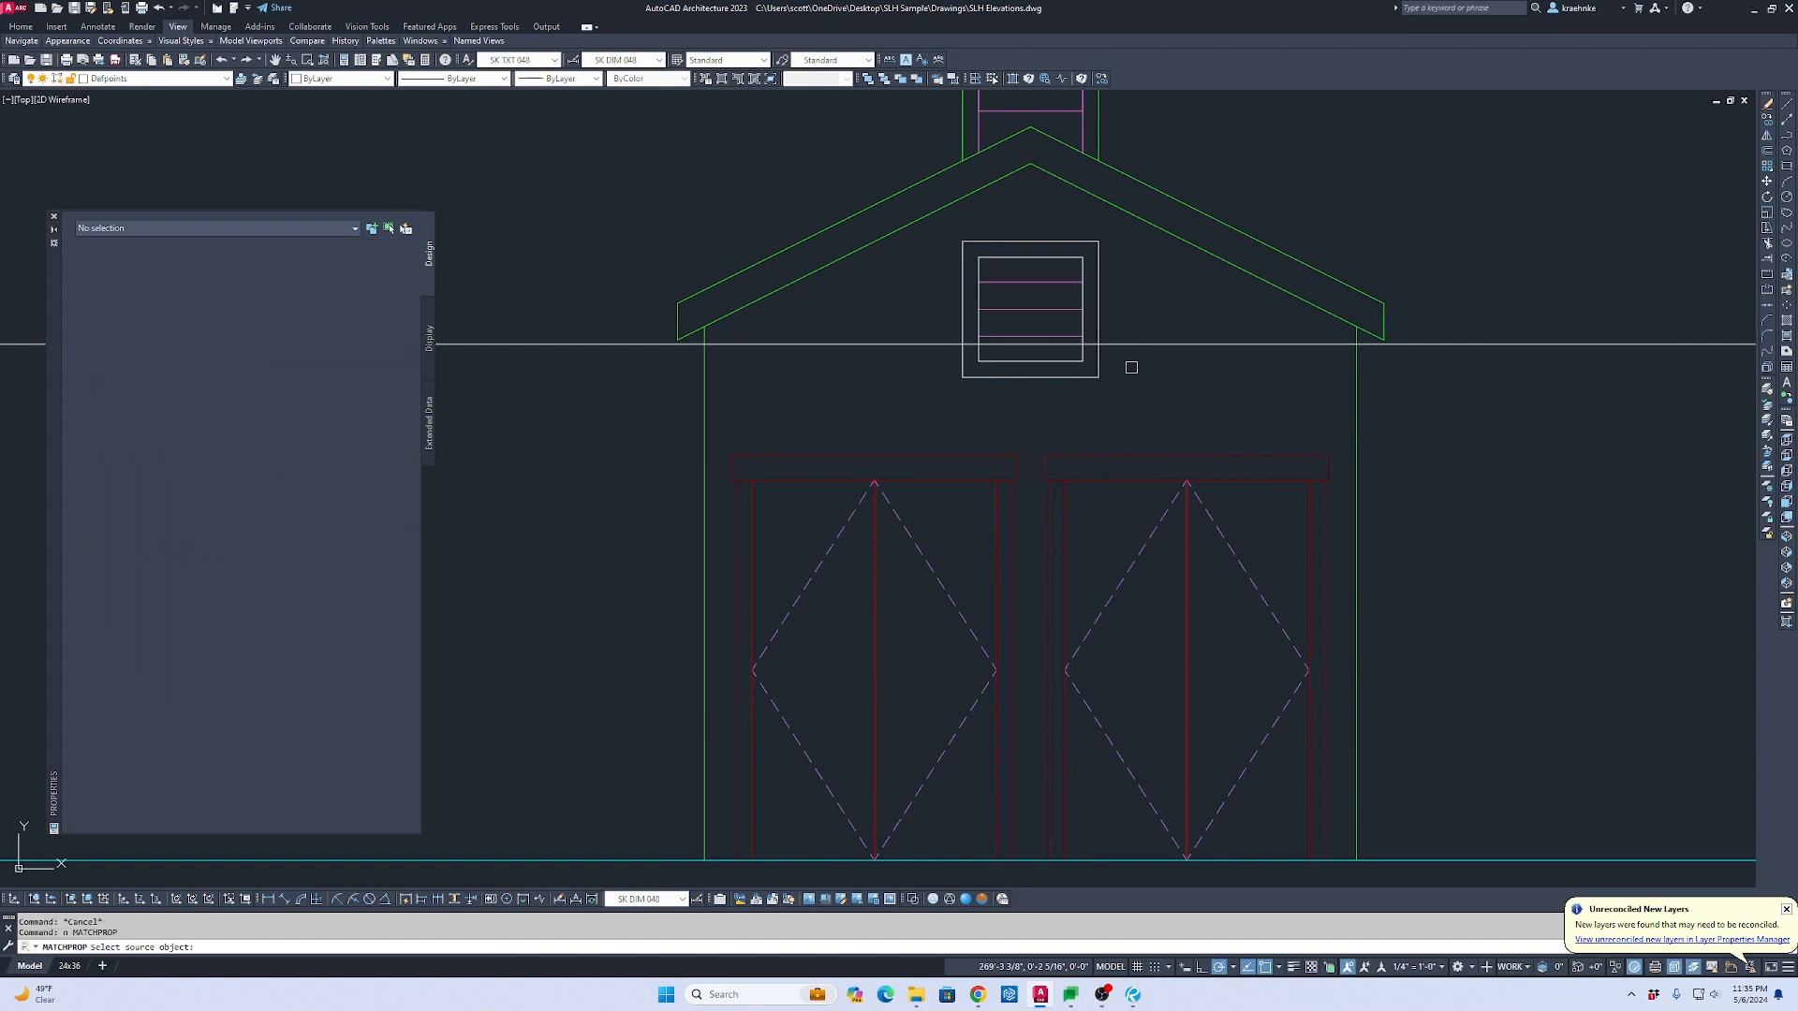
left_click(1085, 454)
left_click(1062, 378)
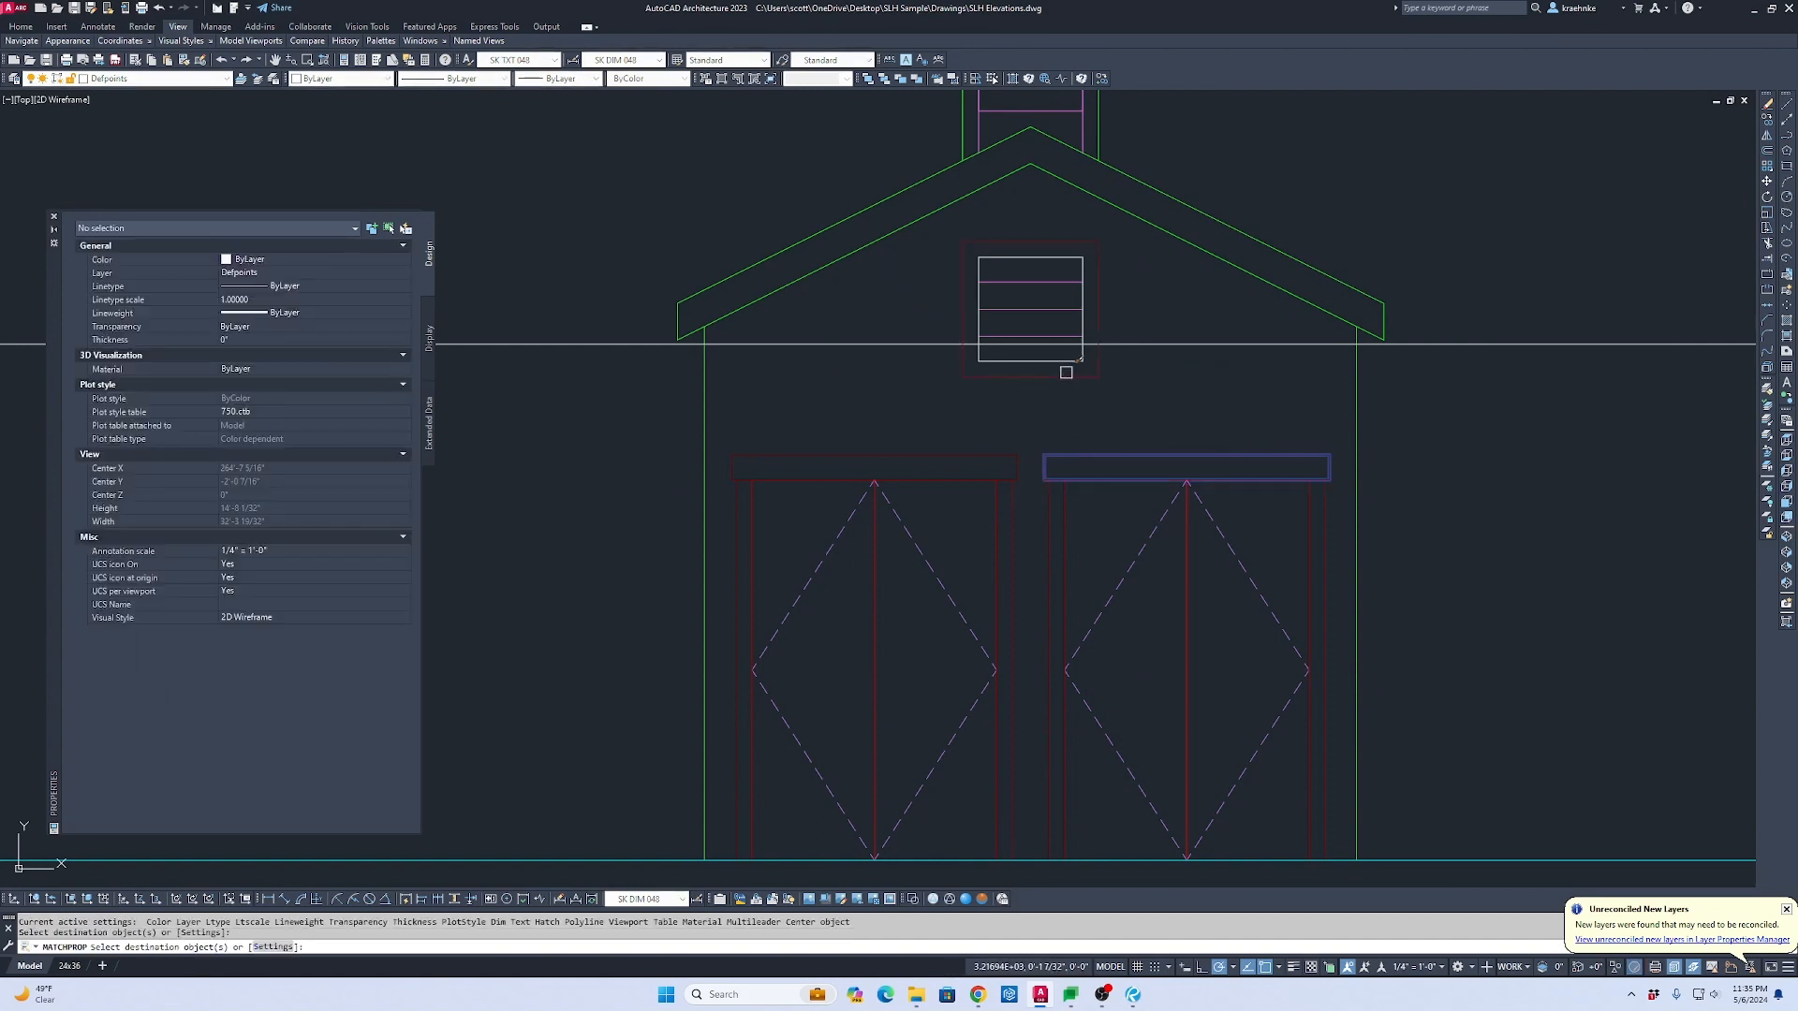
key("Escape")
left_click(1062, 376)
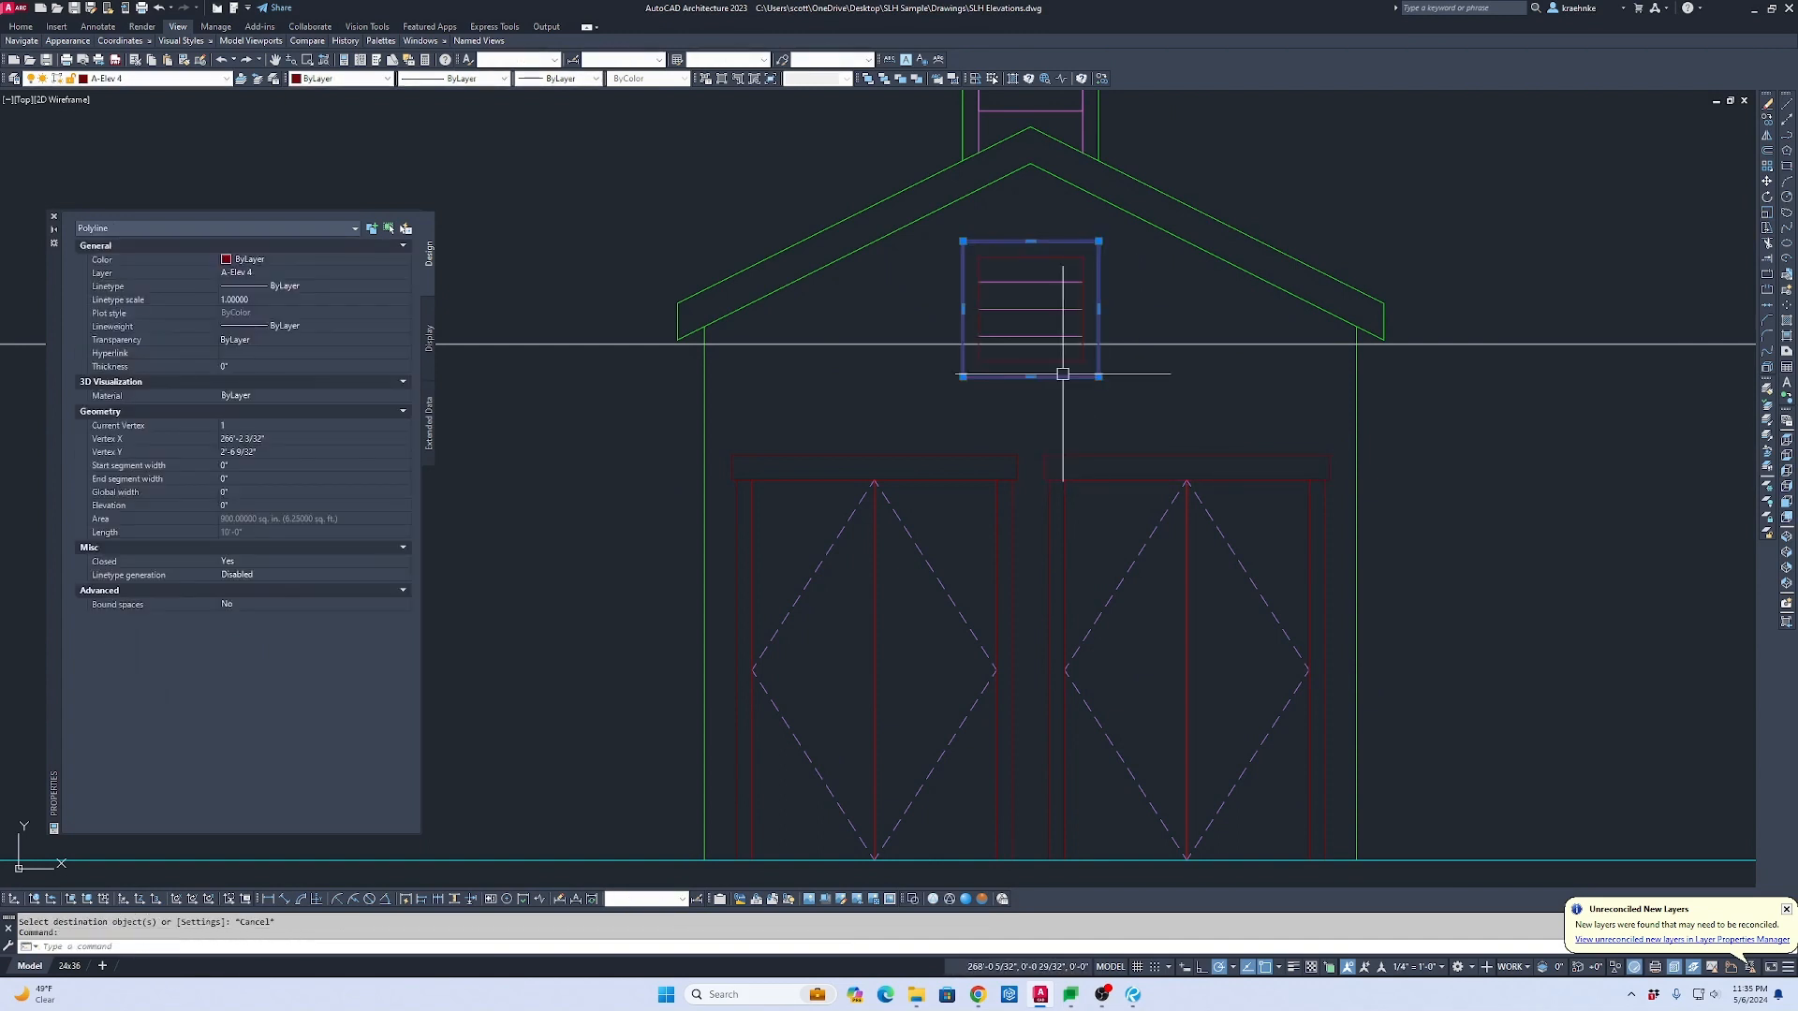
scroll(1062, 374, "down", 2)
key("Escape")
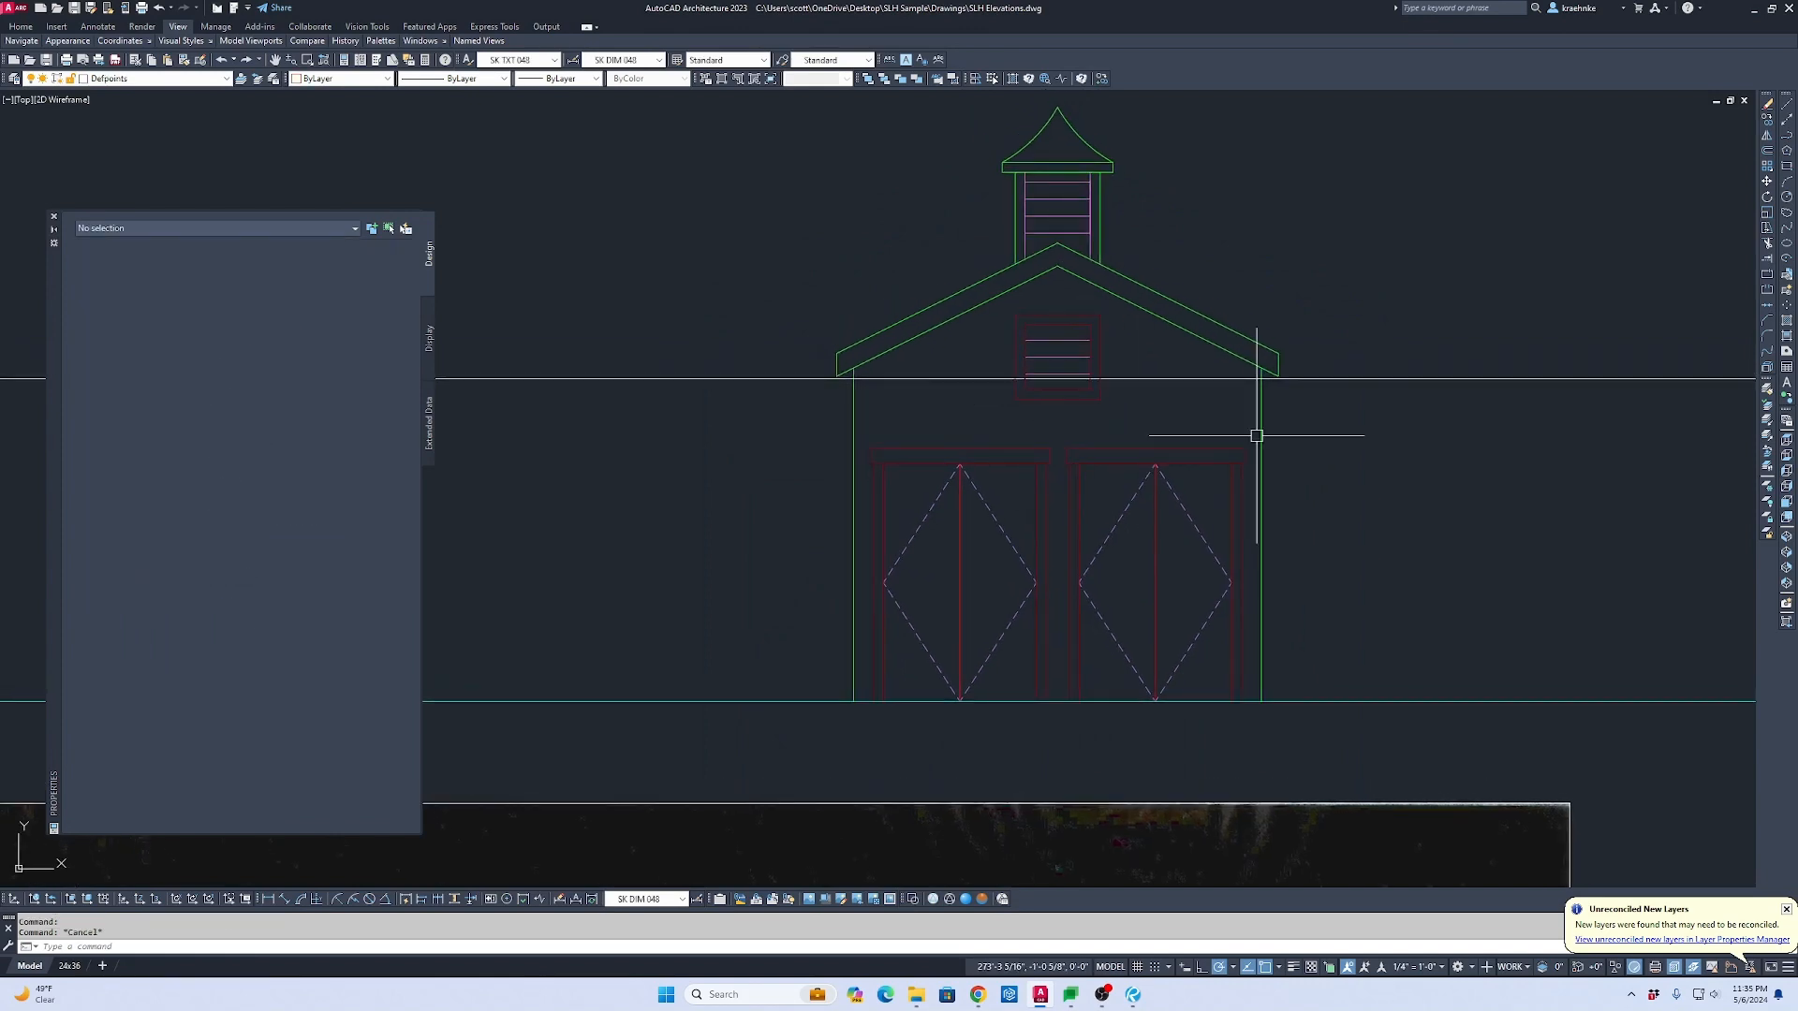
Step: Stretch the far end of the long horizontal top-of-plate line back so it stops short of the side elevation
scroll(1489, 446, "down", 2)
middle_click_drag(1470, 446, 1369, 451)
left_click(1628, 471)
left_click(1583, 398)
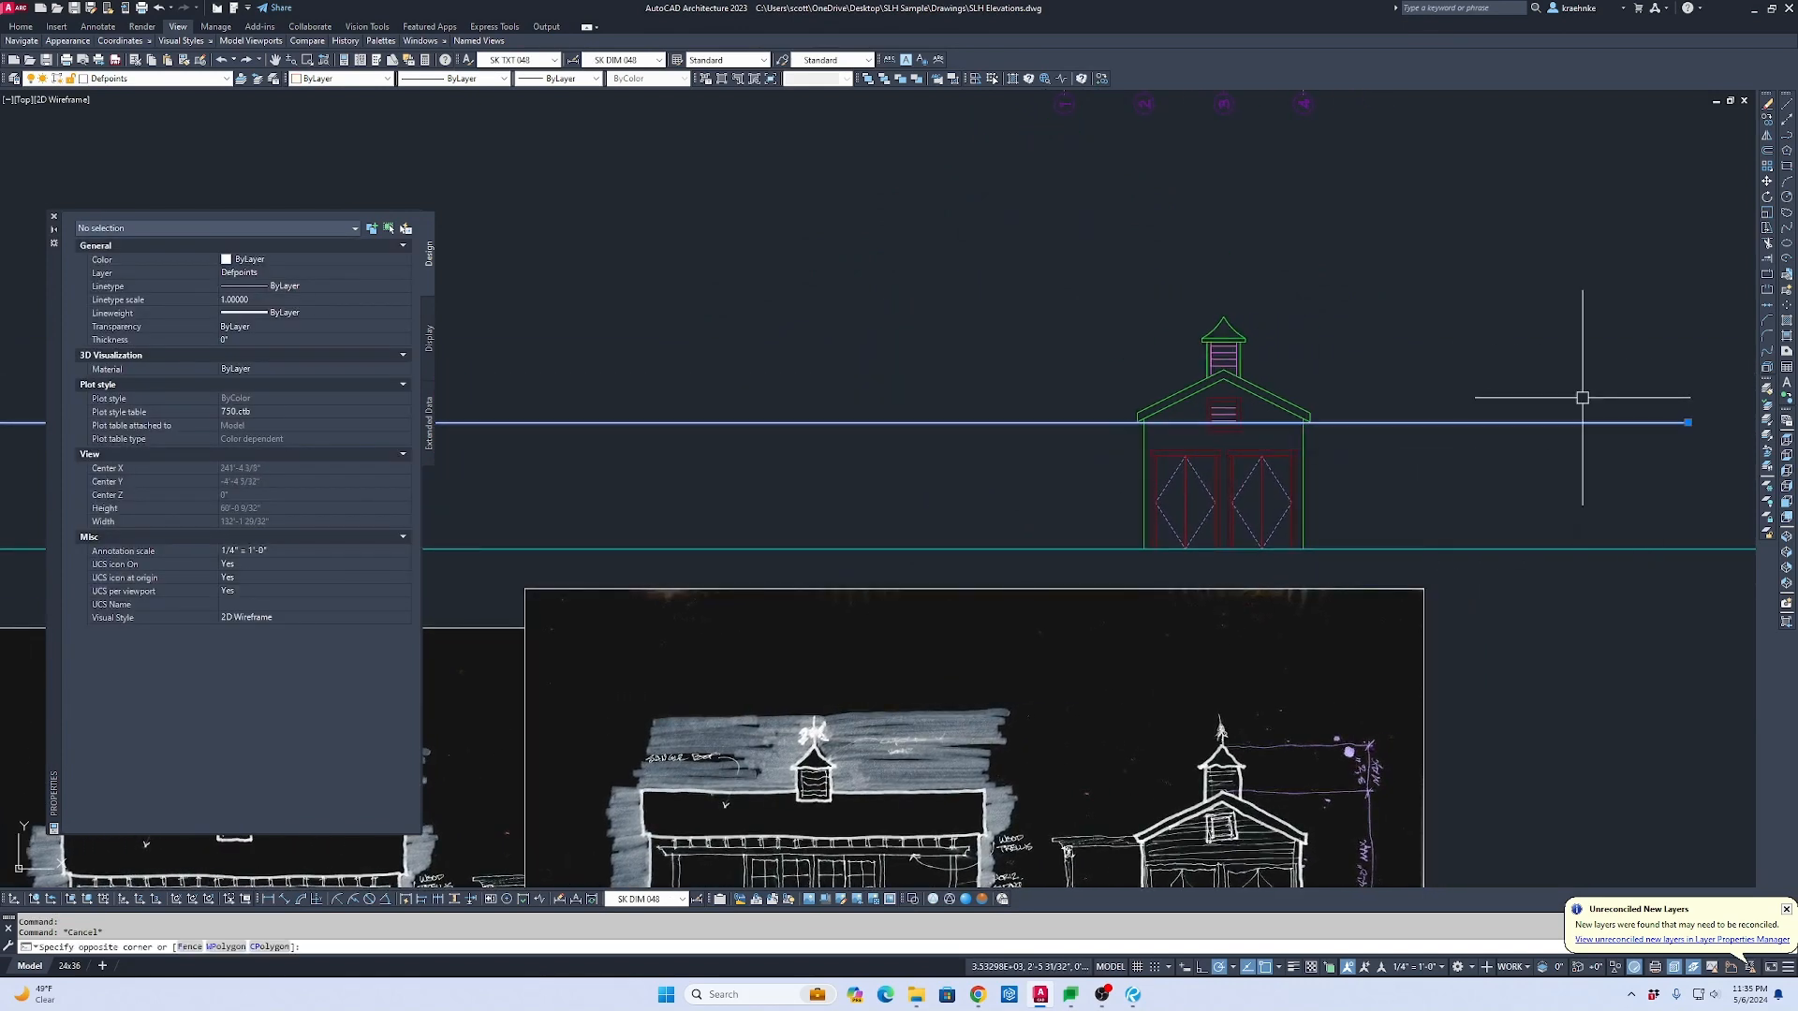
left_click(1687, 422)
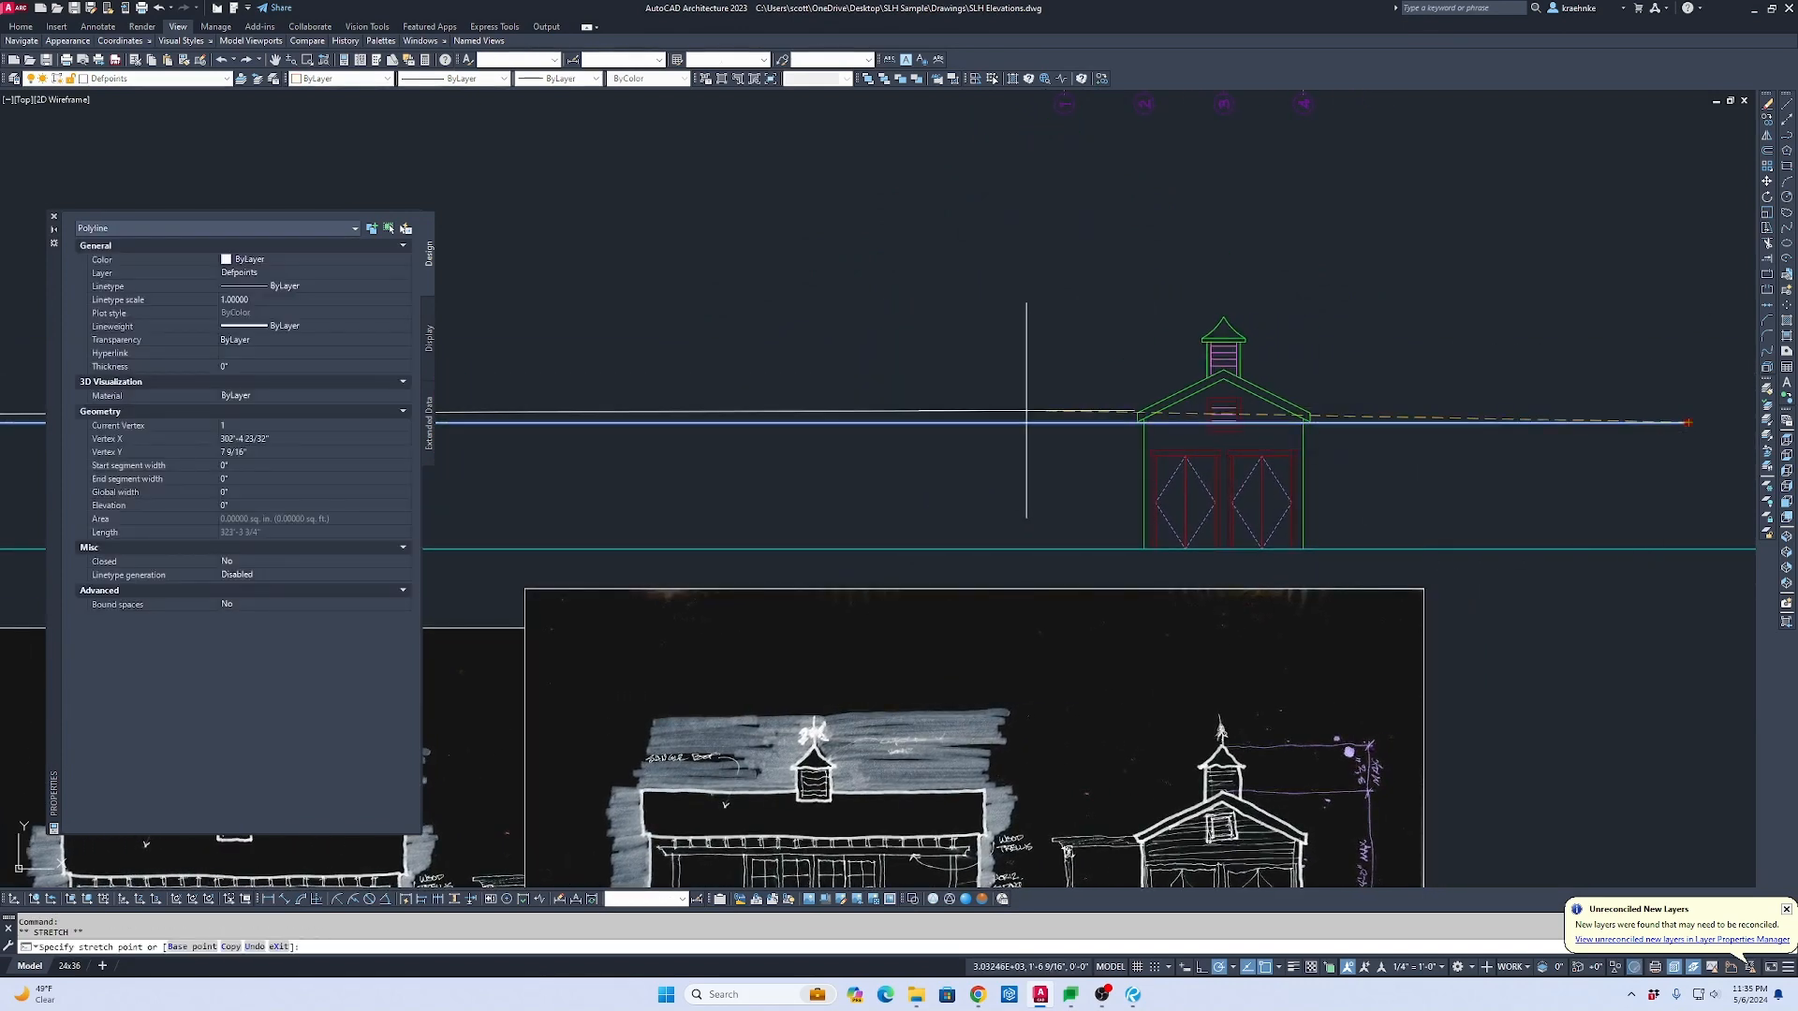
scroll(1242, 422, "up", 5)
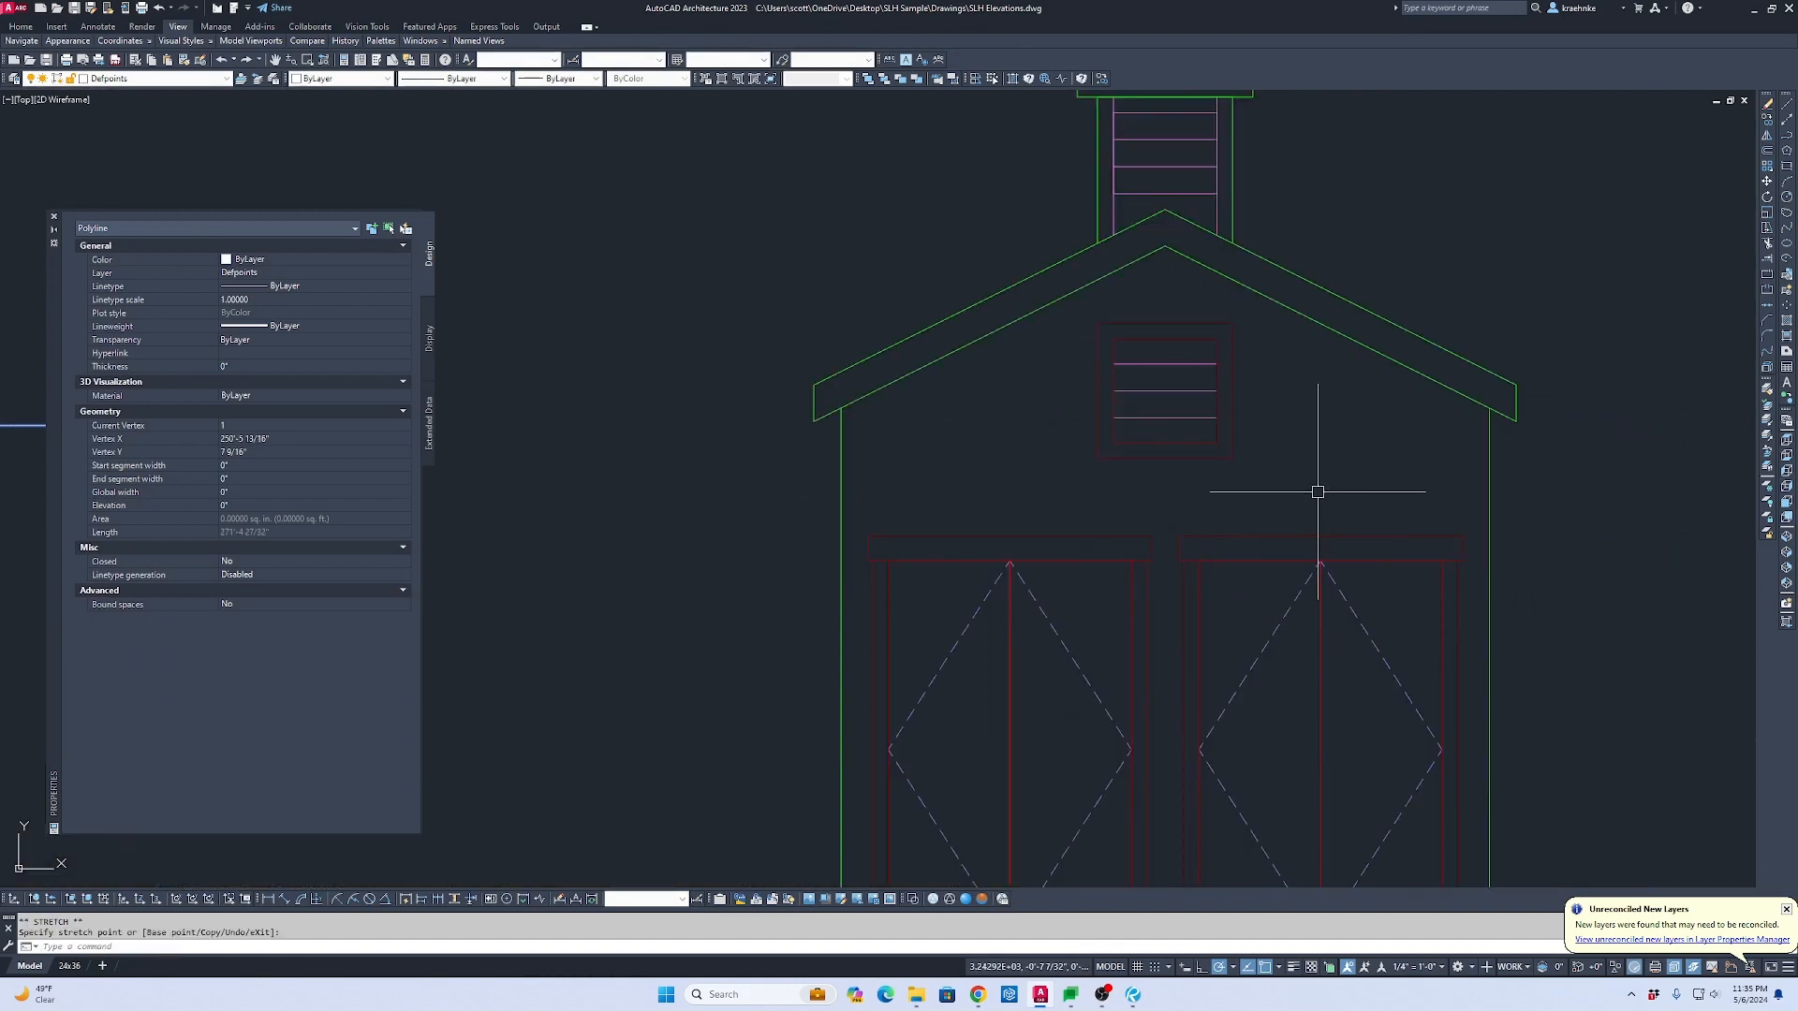
middle_click_drag(1314, 451, 1278, 350)
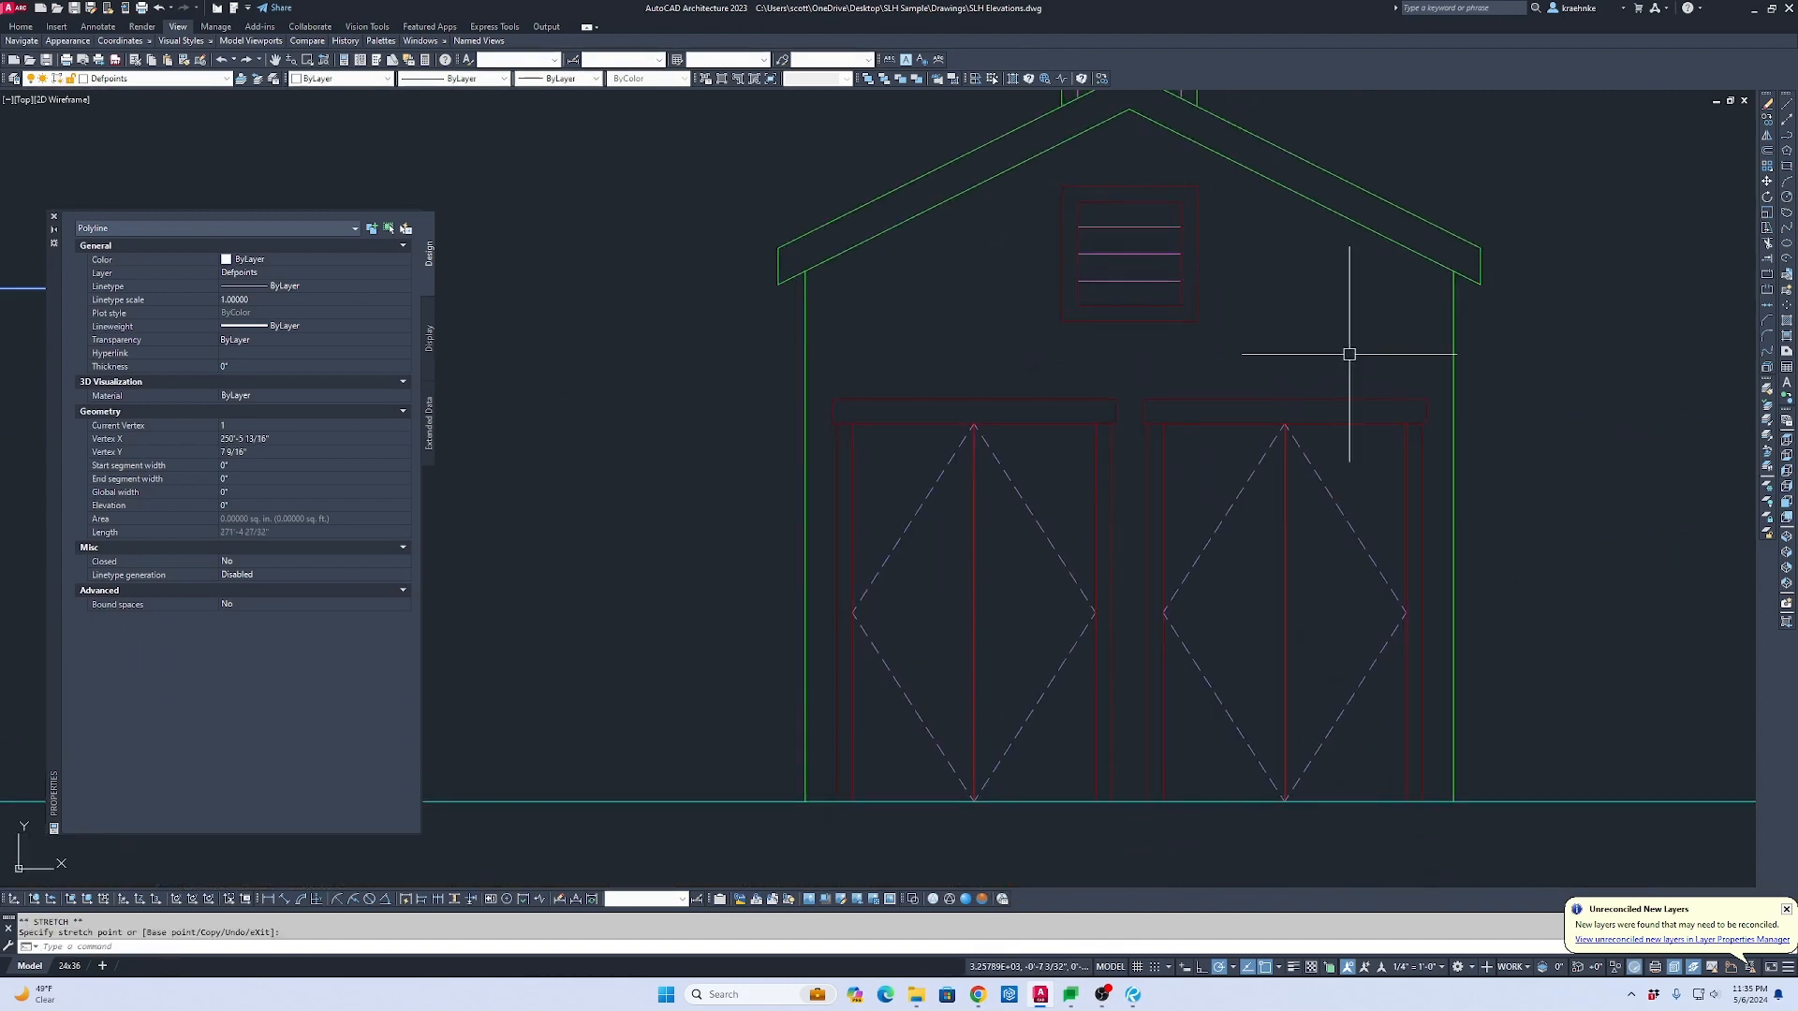
key("Escape")
key("Escape")
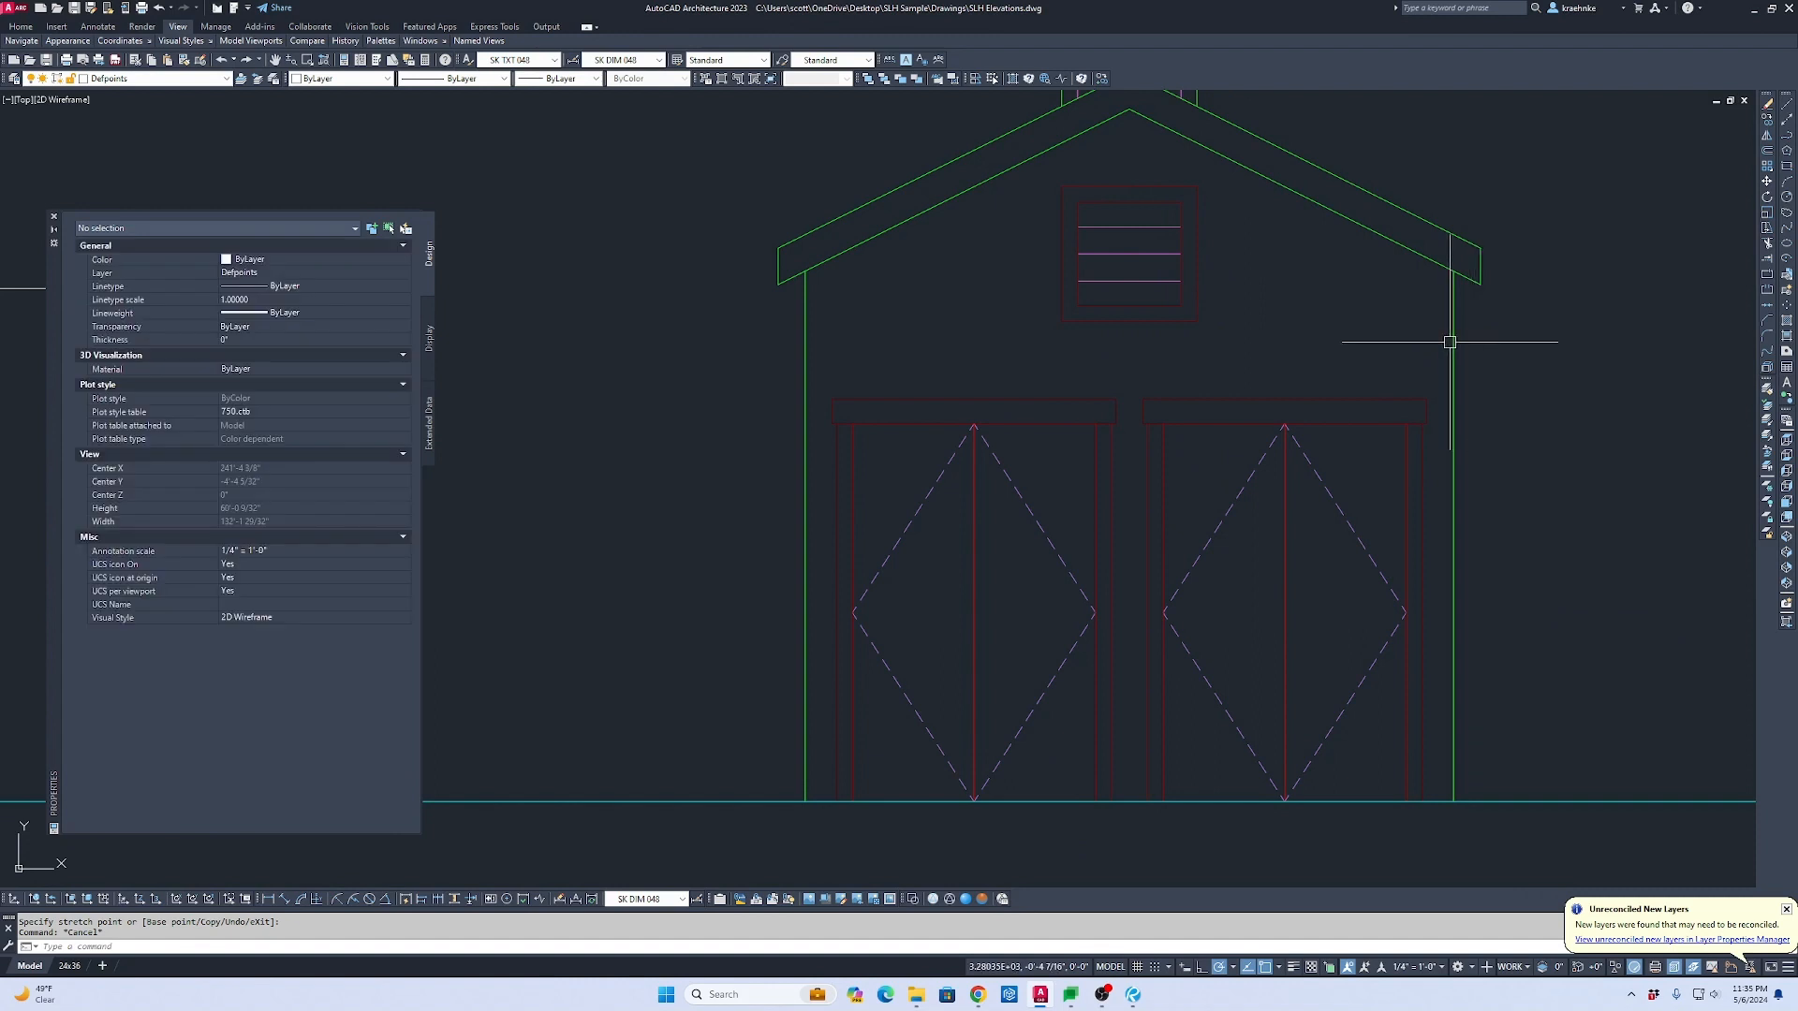
Step: Offset both outer wall lines of the side elevation 3.5 inches inward to form the corner trim
type("o")
key("Return")
type("3.5")
key("Return")
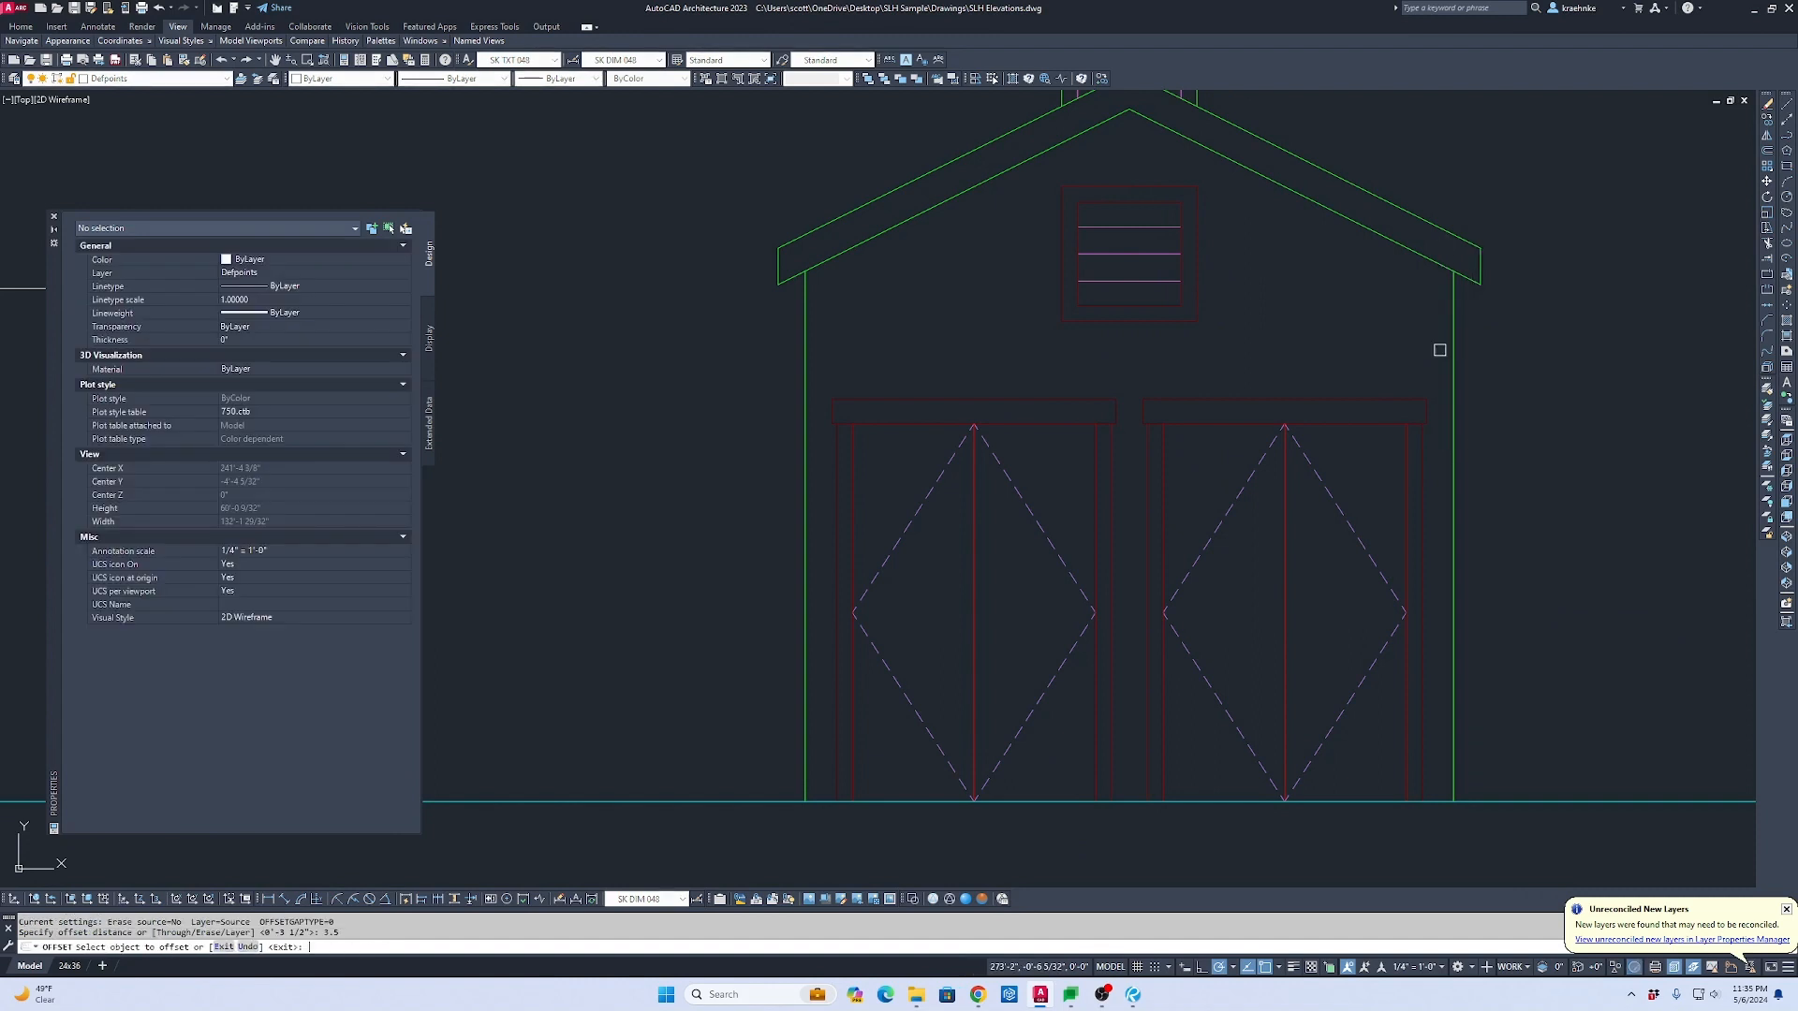
left_click(1452, 337)
left_click(1370, 345)
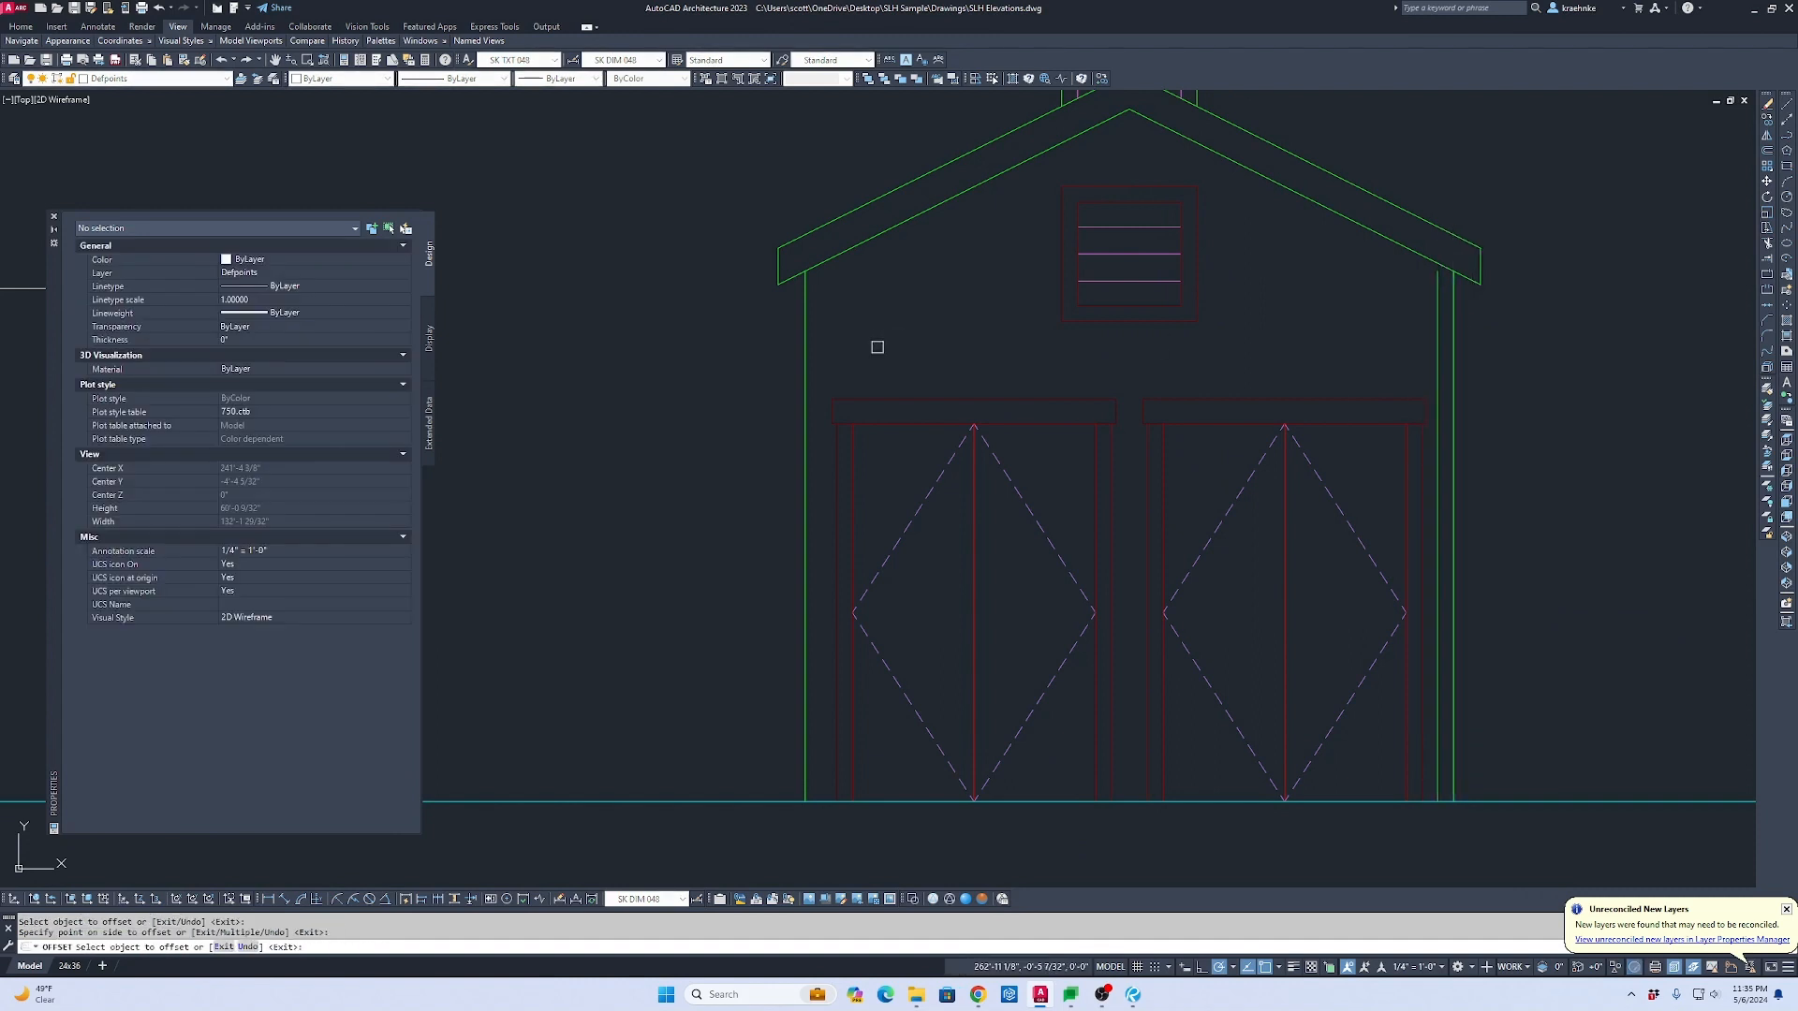
left_click(804, 343)
left_click(852, 343)
key("Escape")
Step: Extend the two inner corner trim lines up to the underside of the gable roof outline
type("ex")
key("Return")
left_click_drag(882, 269, 863, 241)
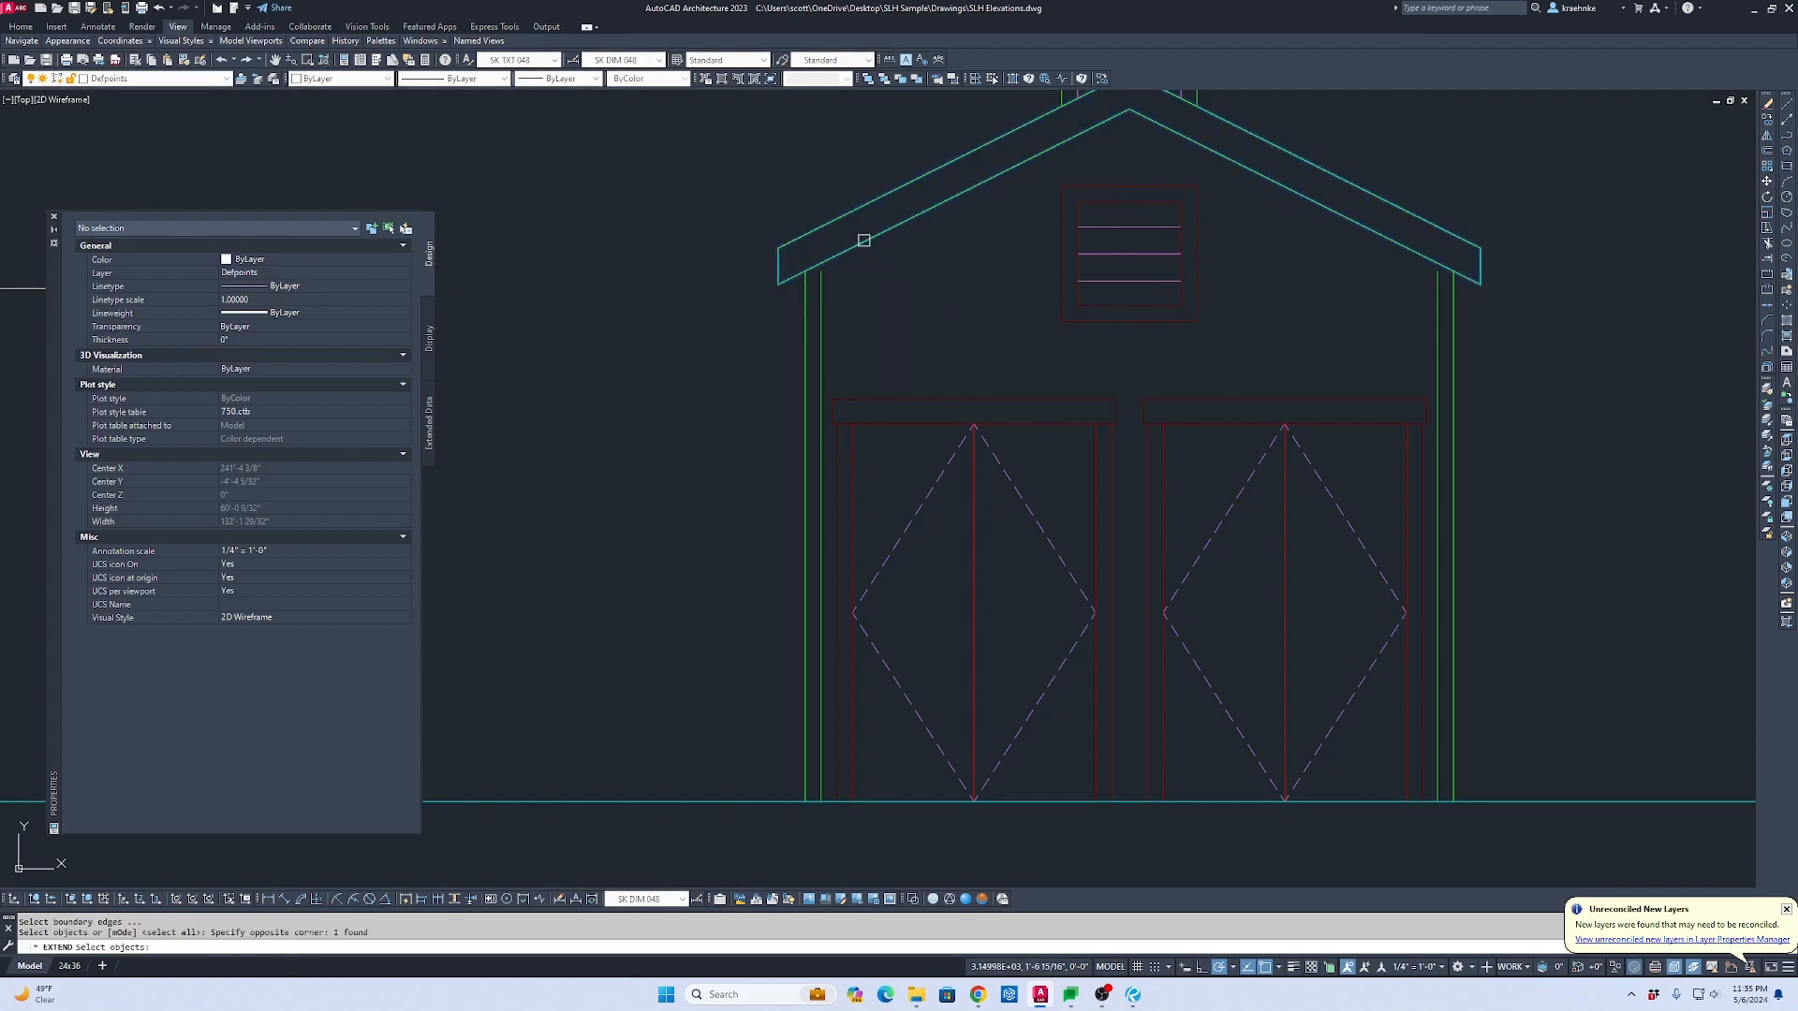
key("Return")
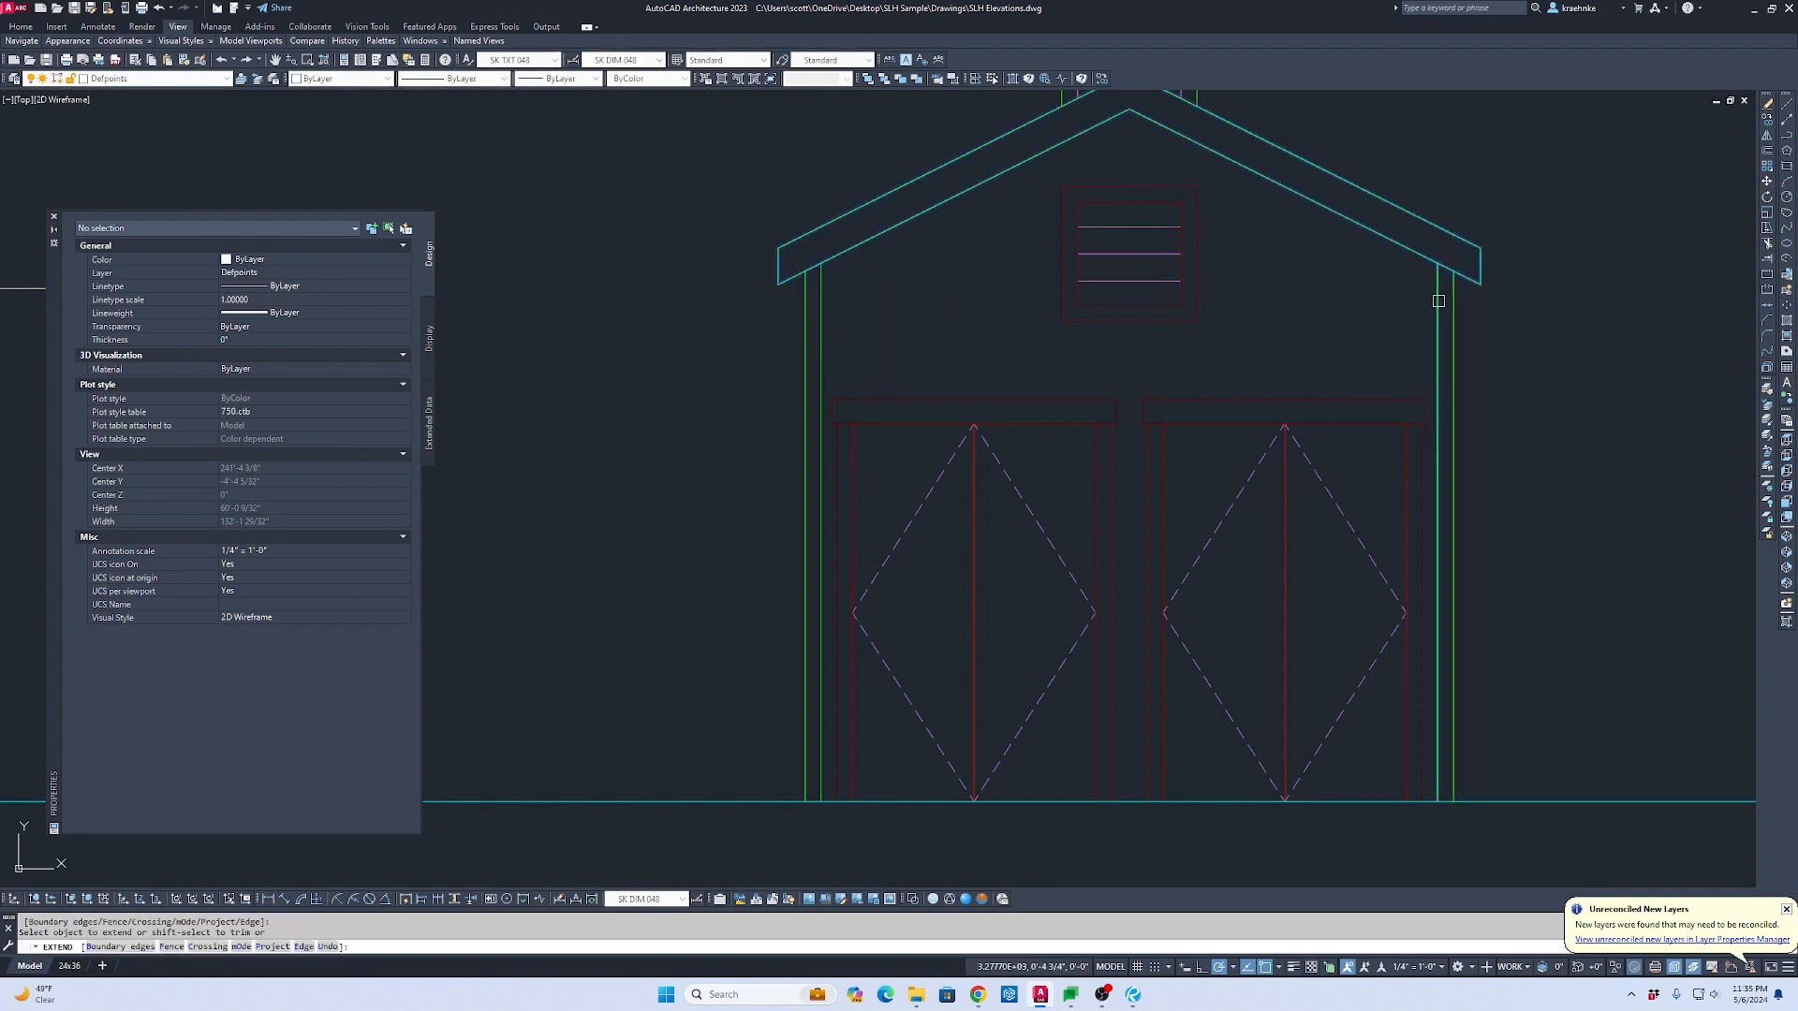
key("Escape")
Step: Move the two inner corner trim lines of the side elevation onto an A-Elev-Hatch layer
left_click(1437, 299)
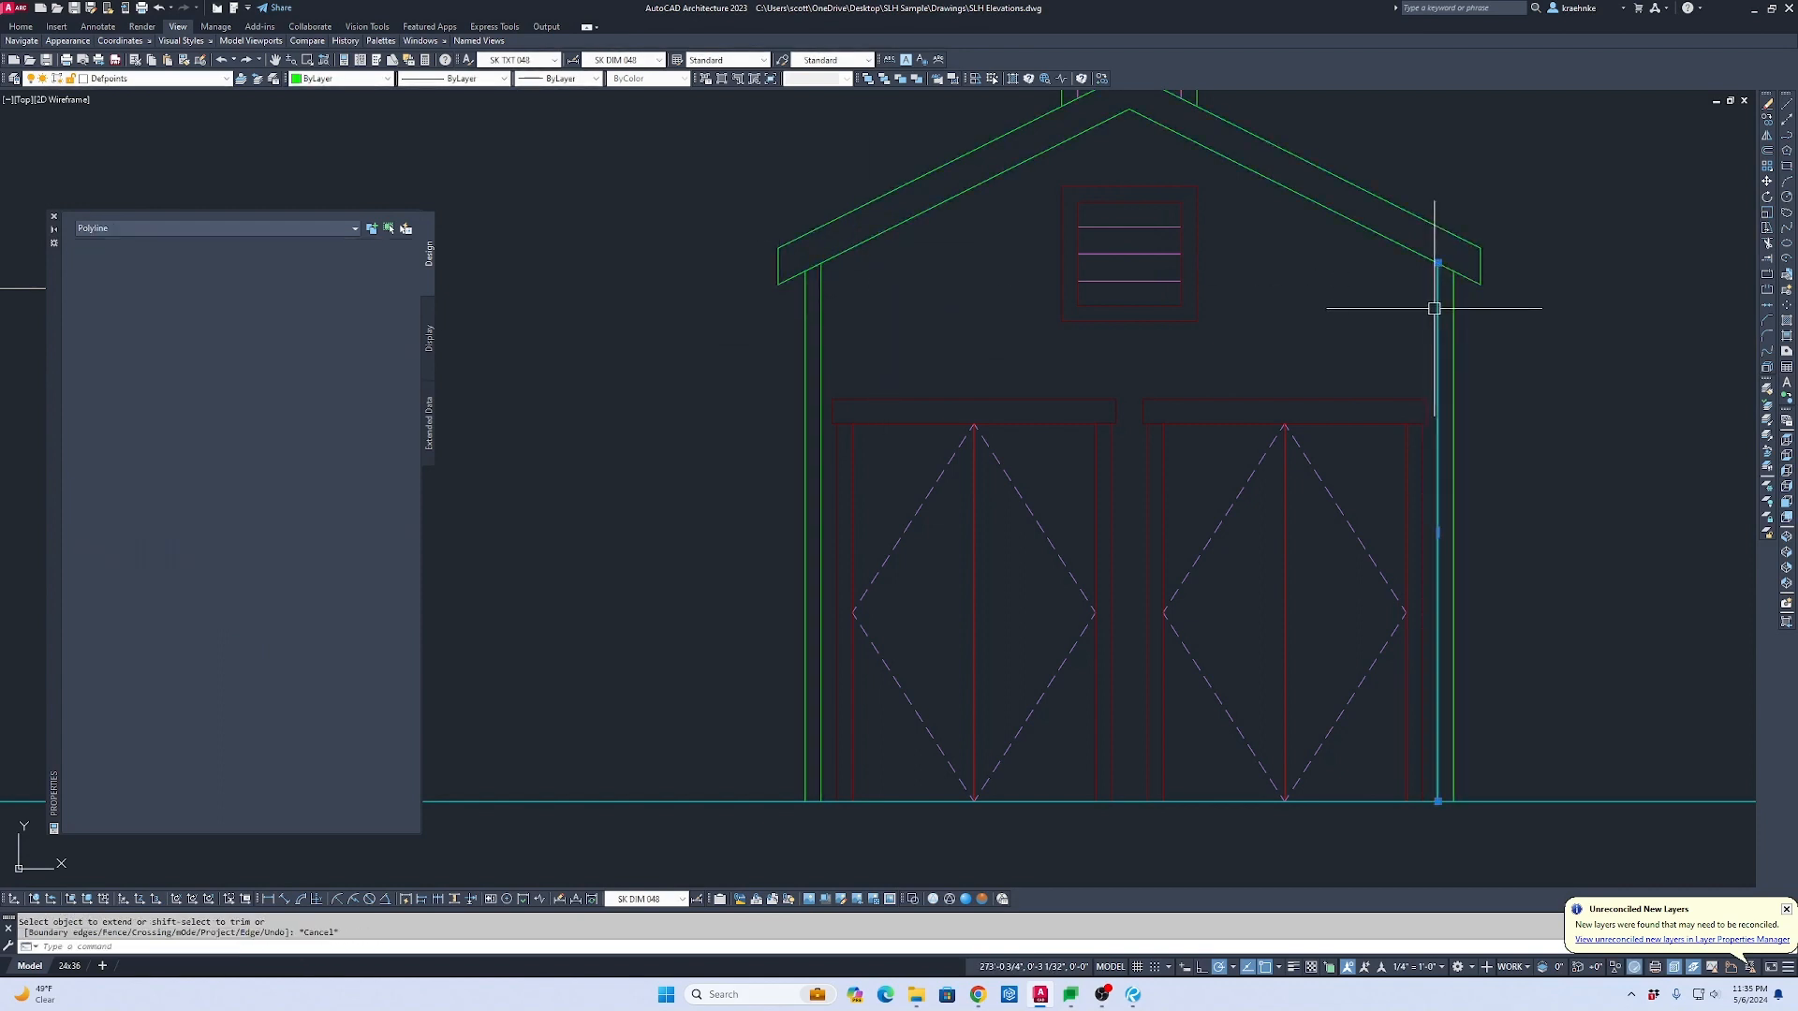
left_click(819, 330)
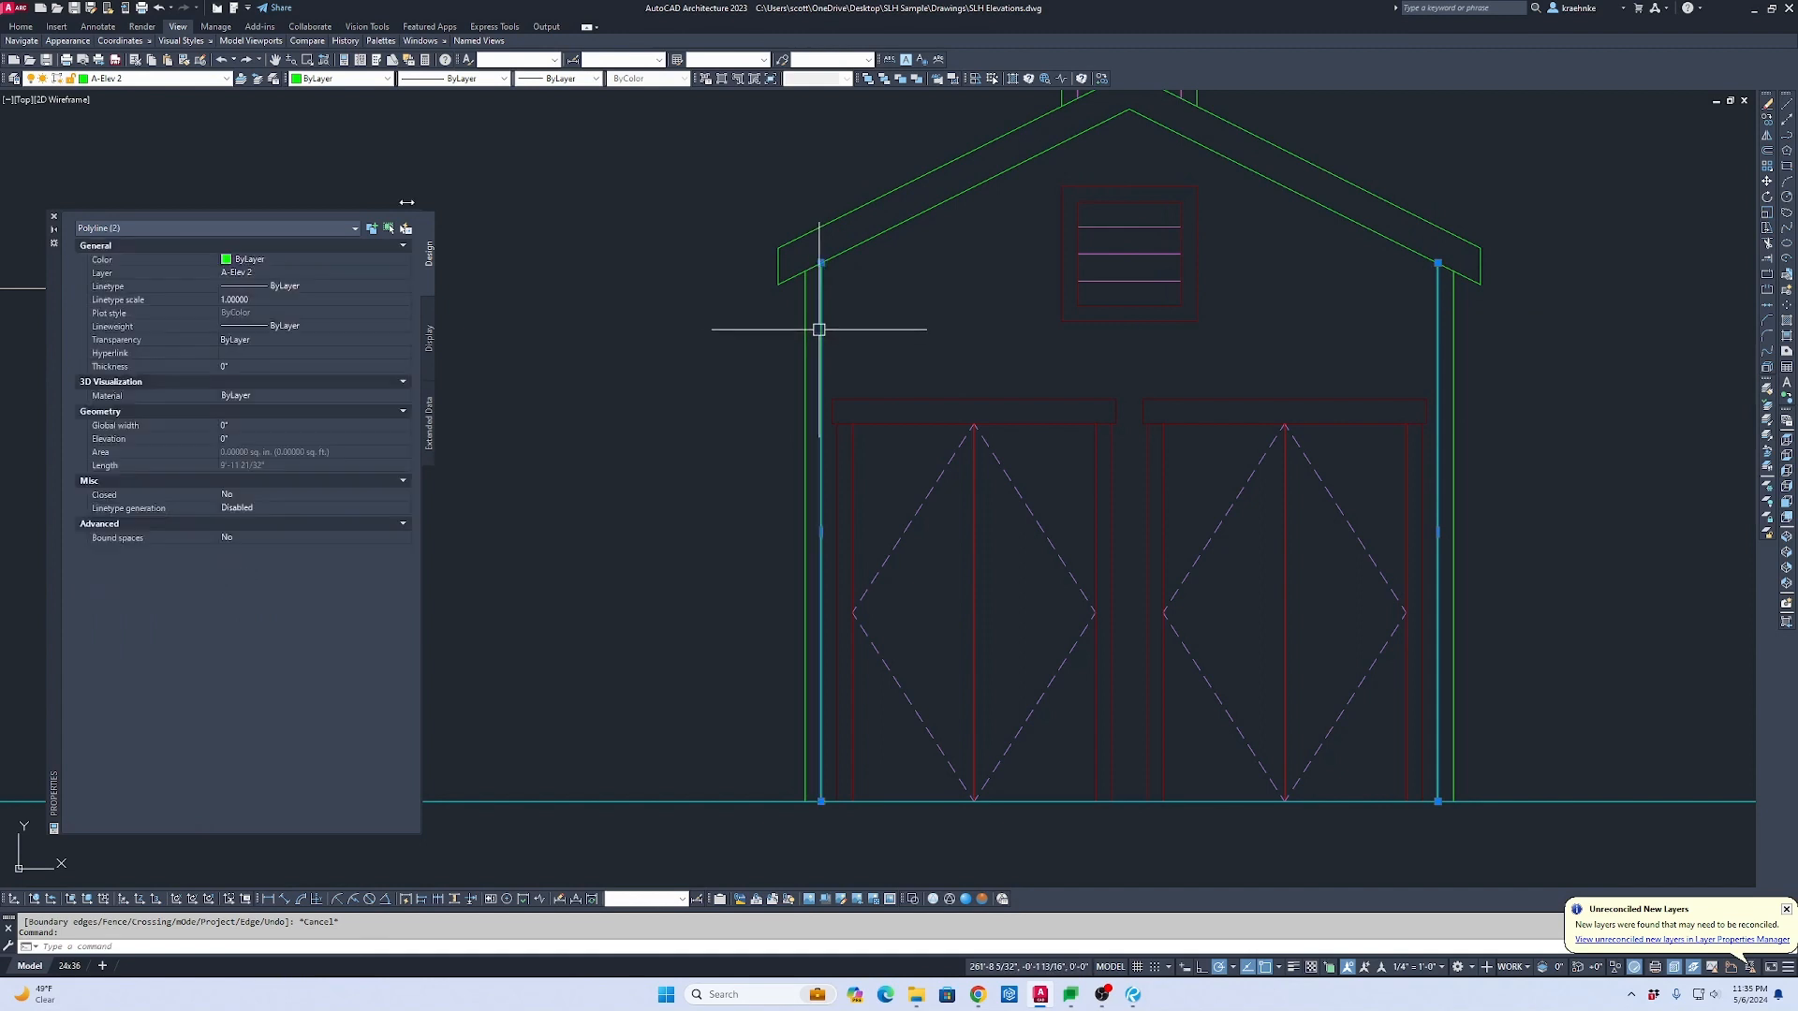
left_click(193, 84)
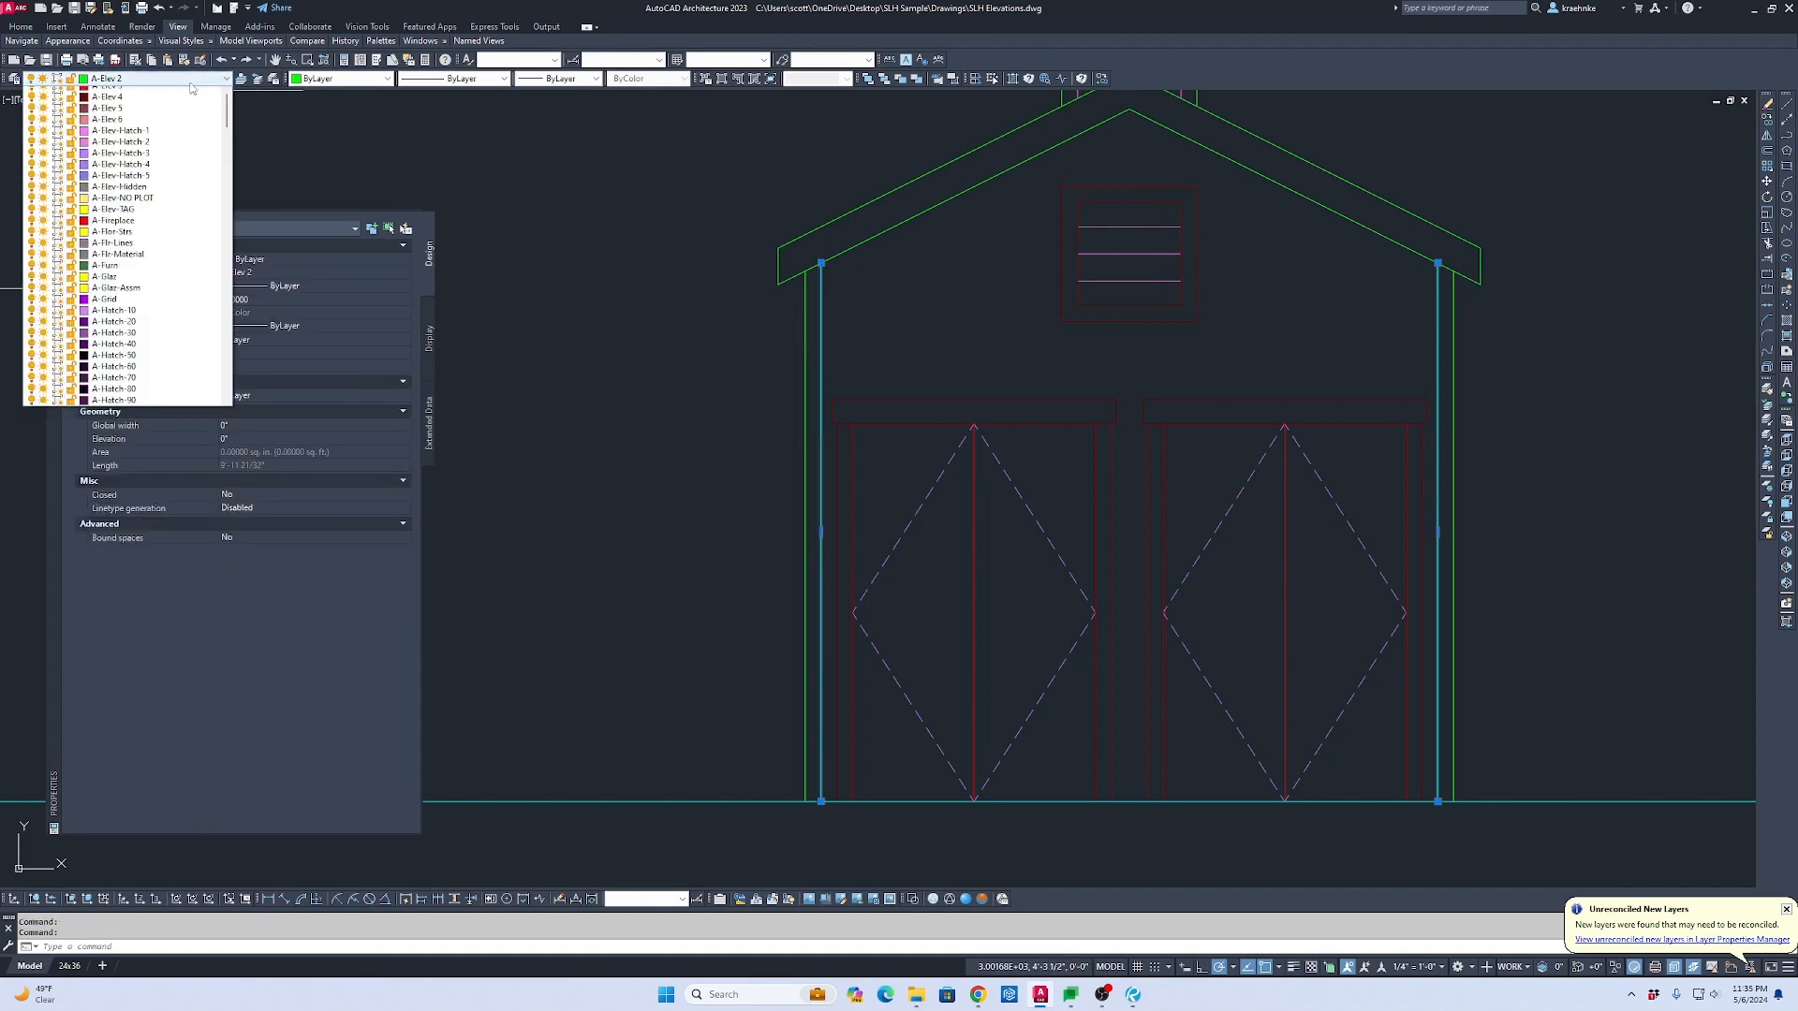
left_click(177, 148)
key("Escape")
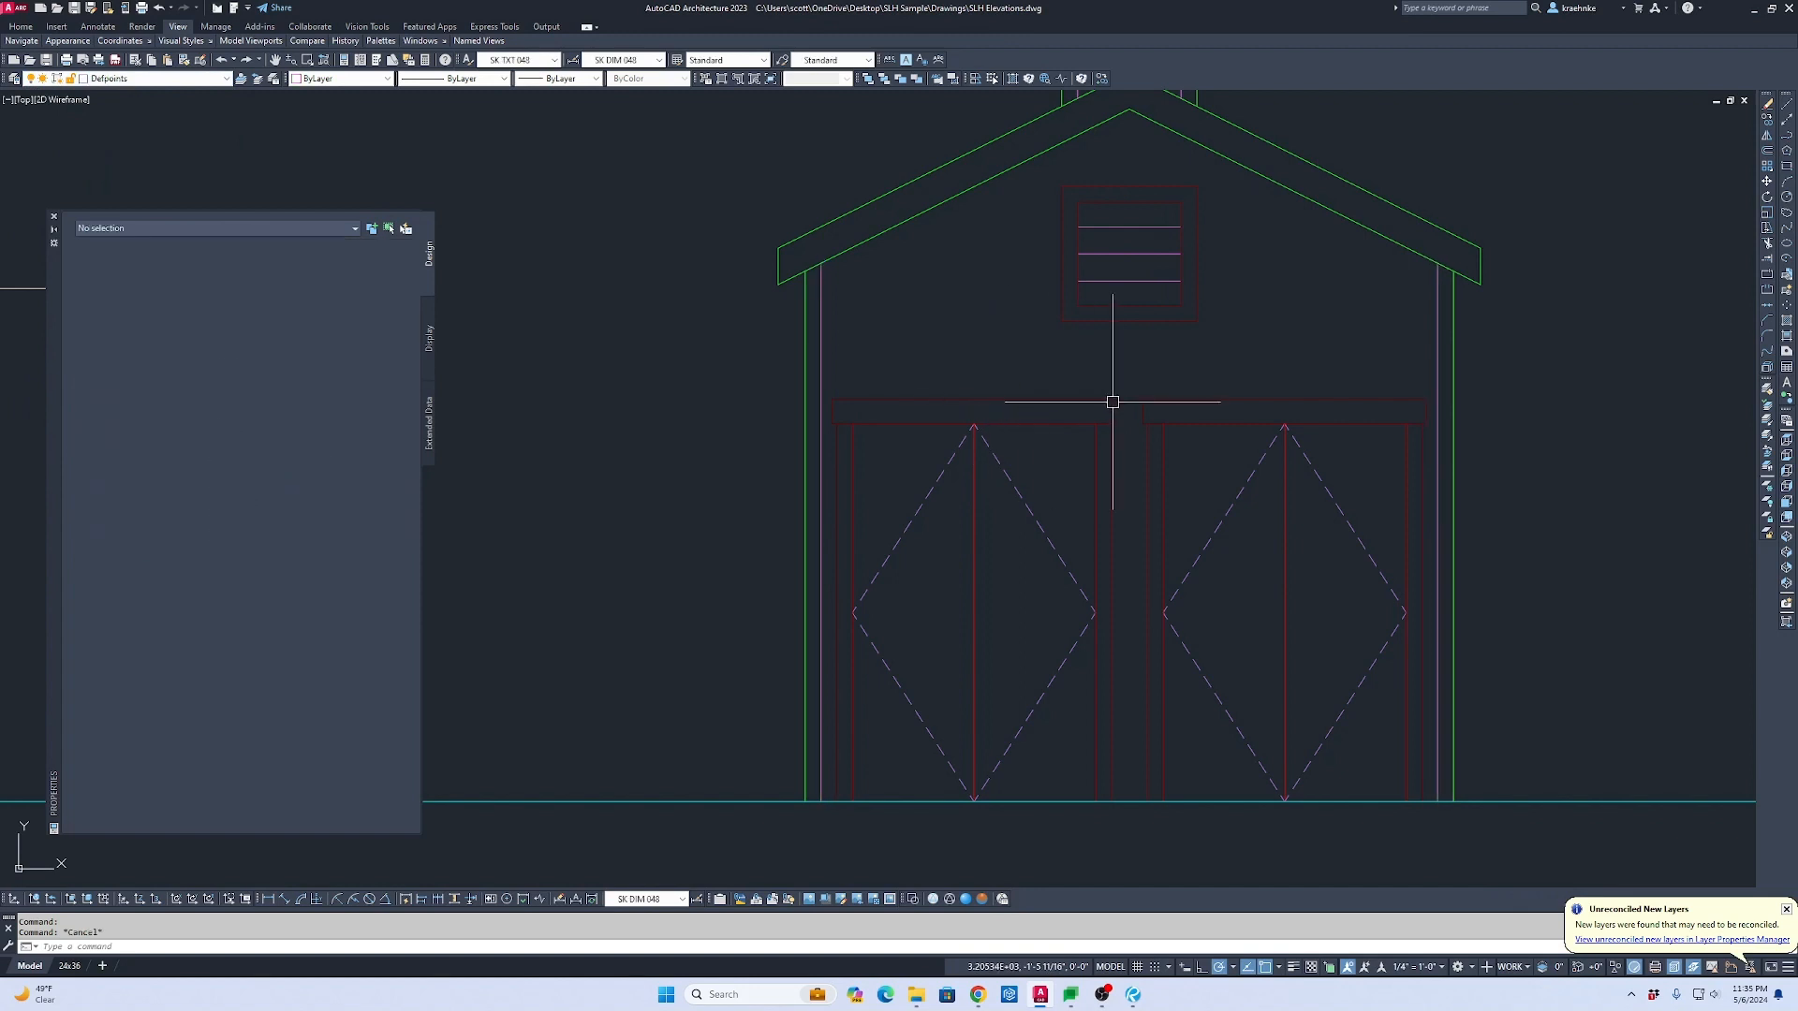
Step: Fill the side elevation's wall between the corner trim lines with a SOLID hatch, removing the louver's inner rectangle from the boundaries
type("h")
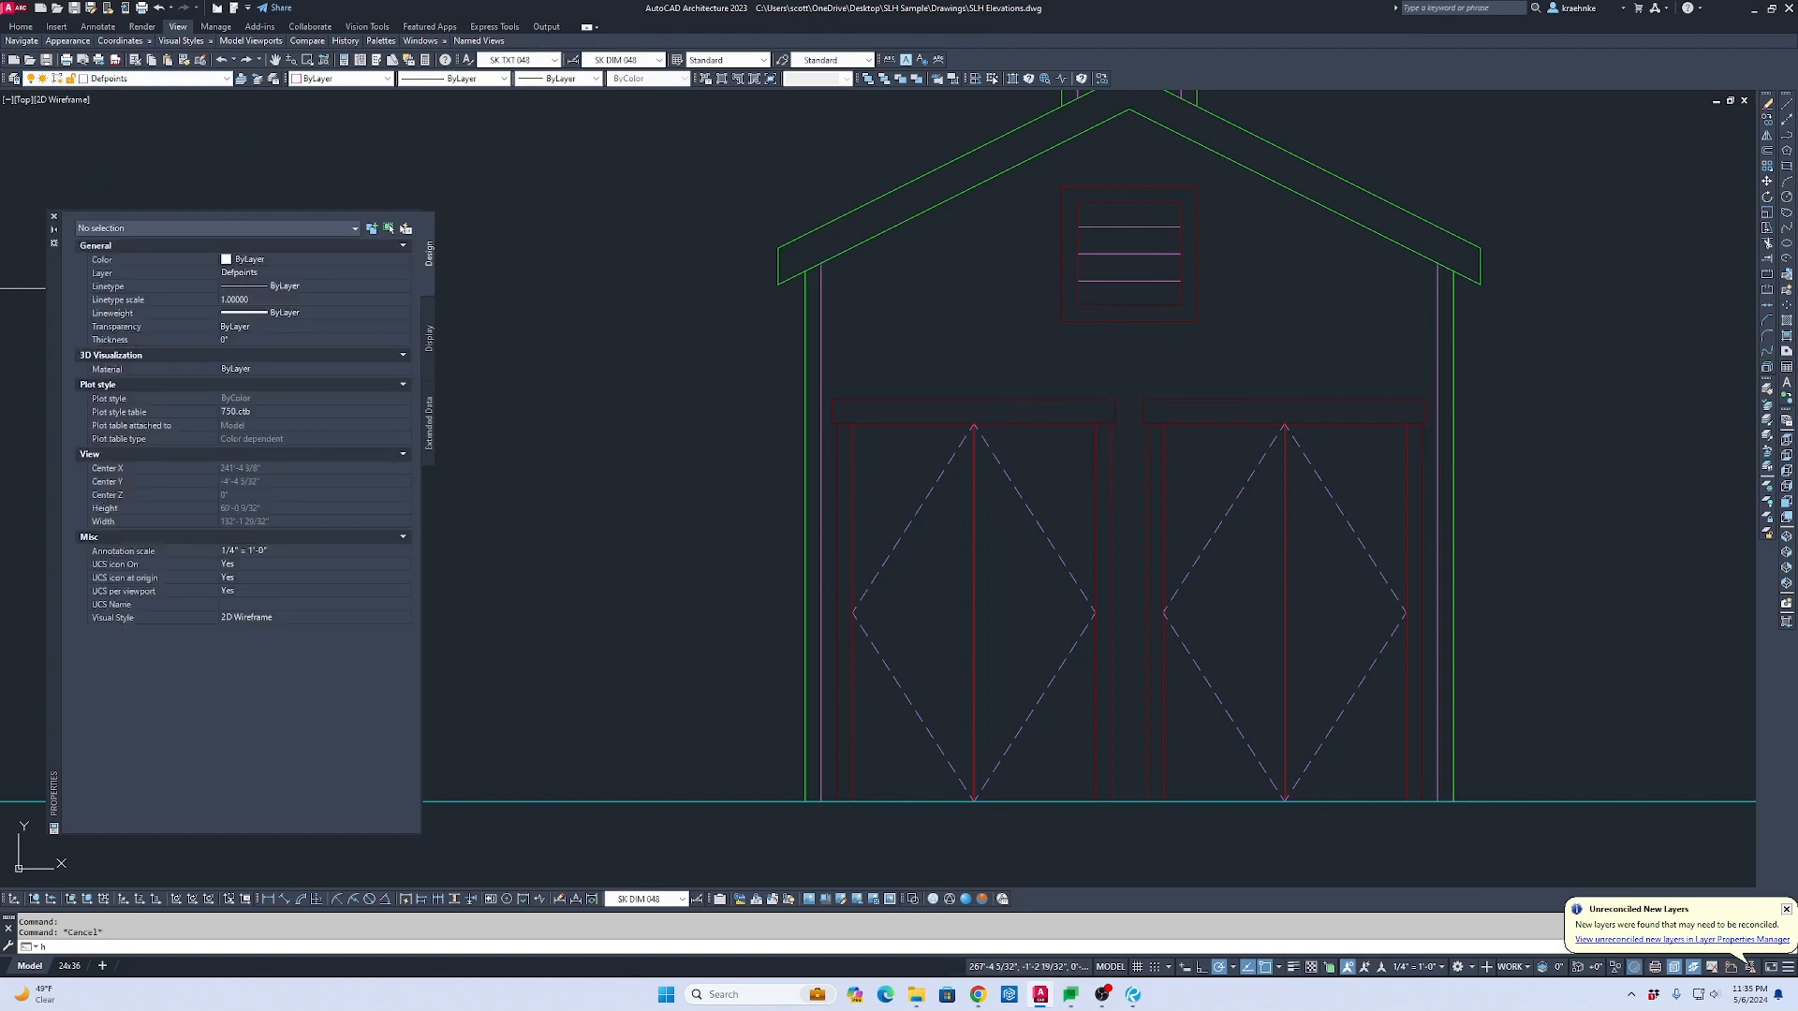
key("Return")
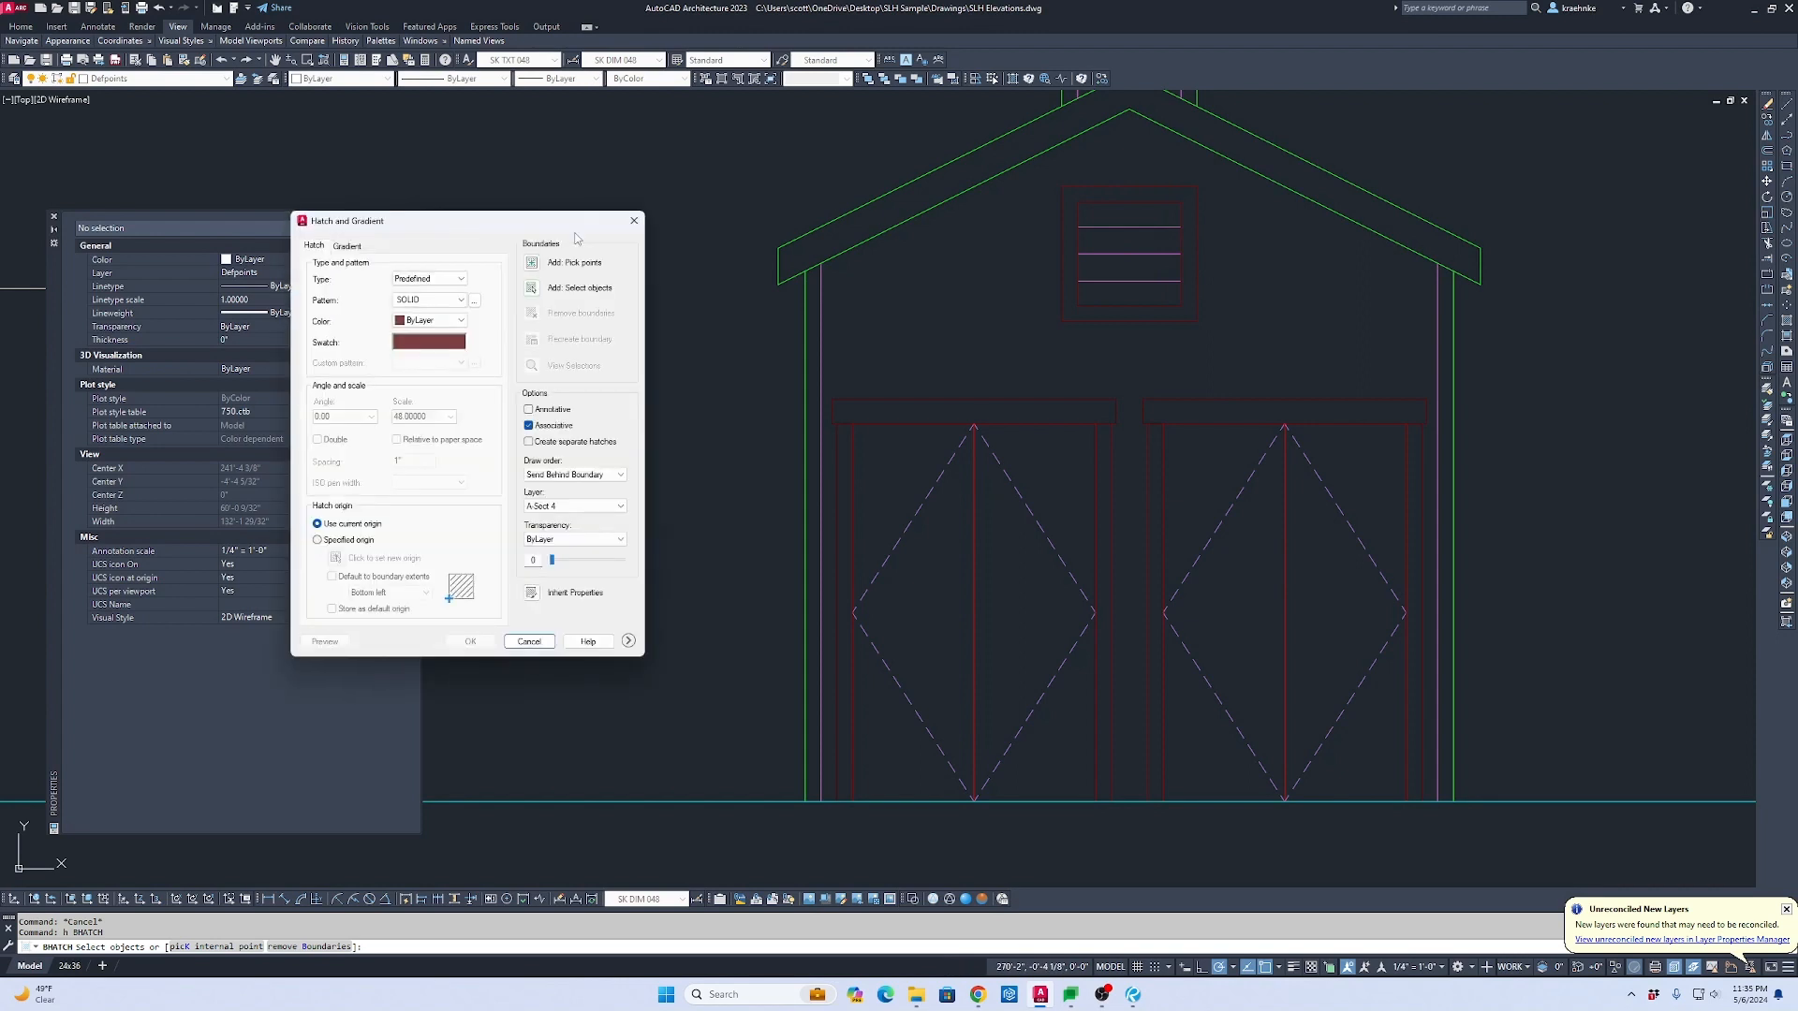
left_click(530, 258)
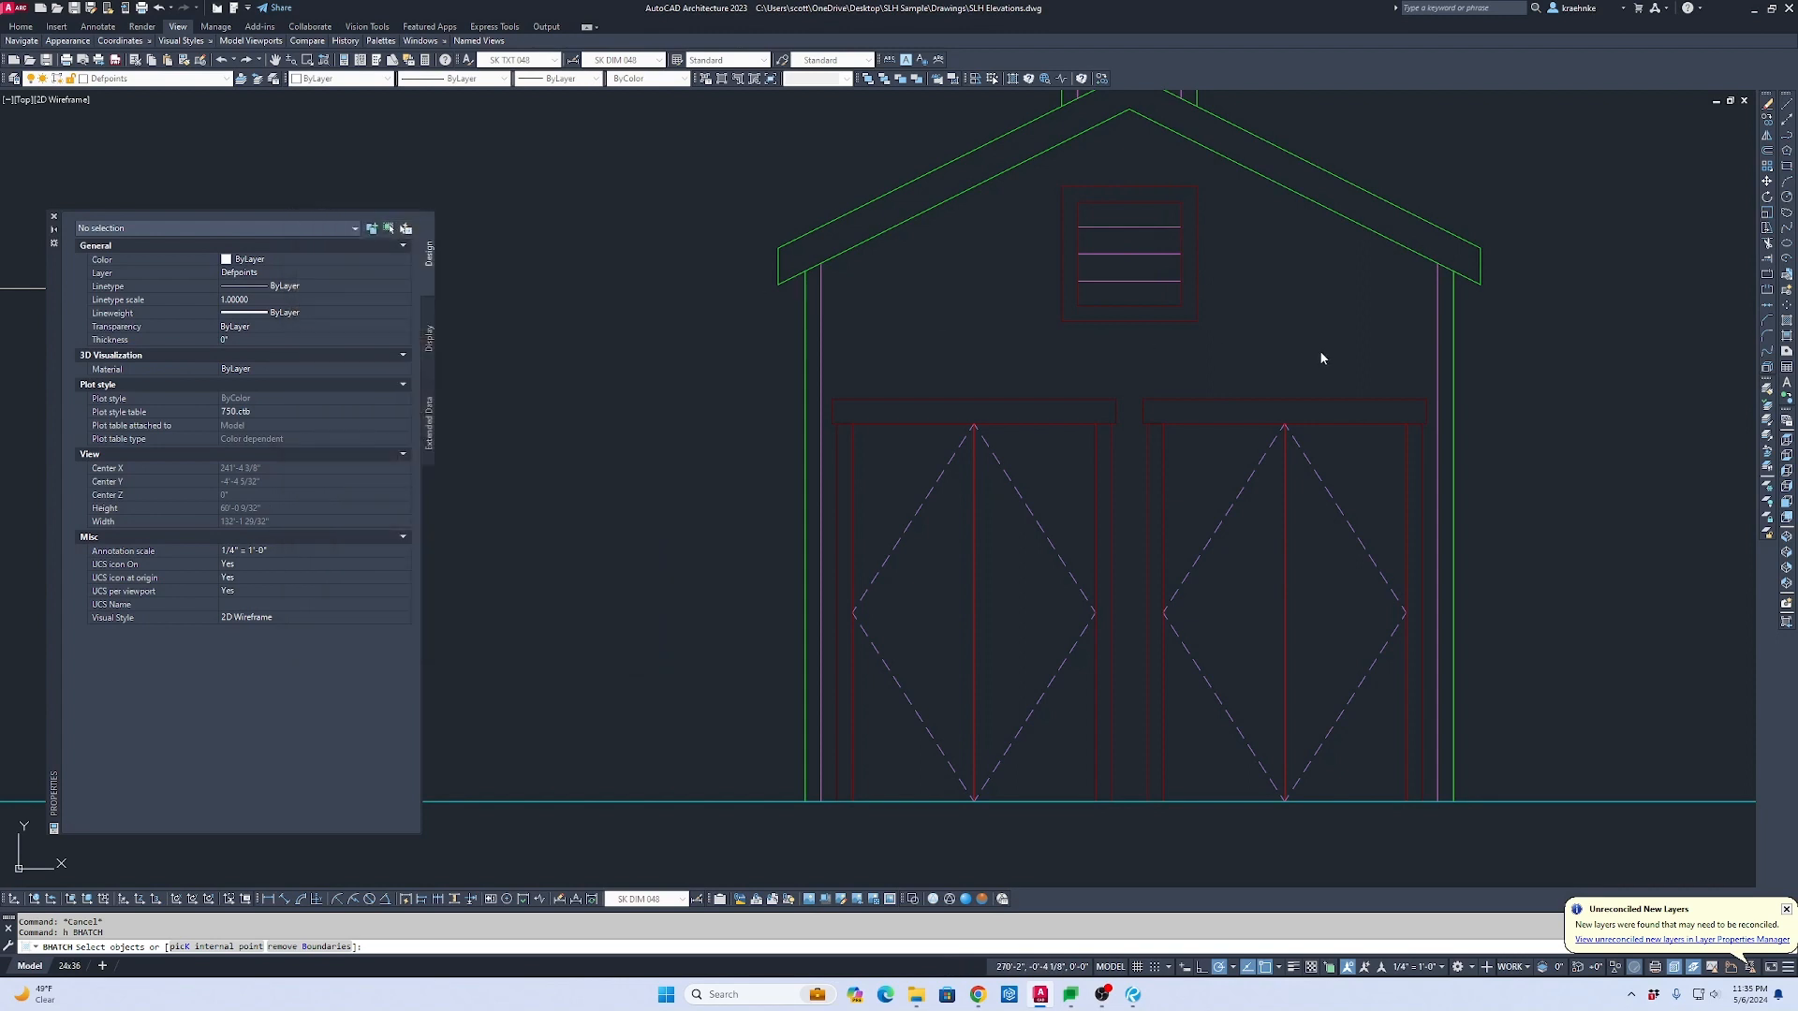
left_click(1318, 353)
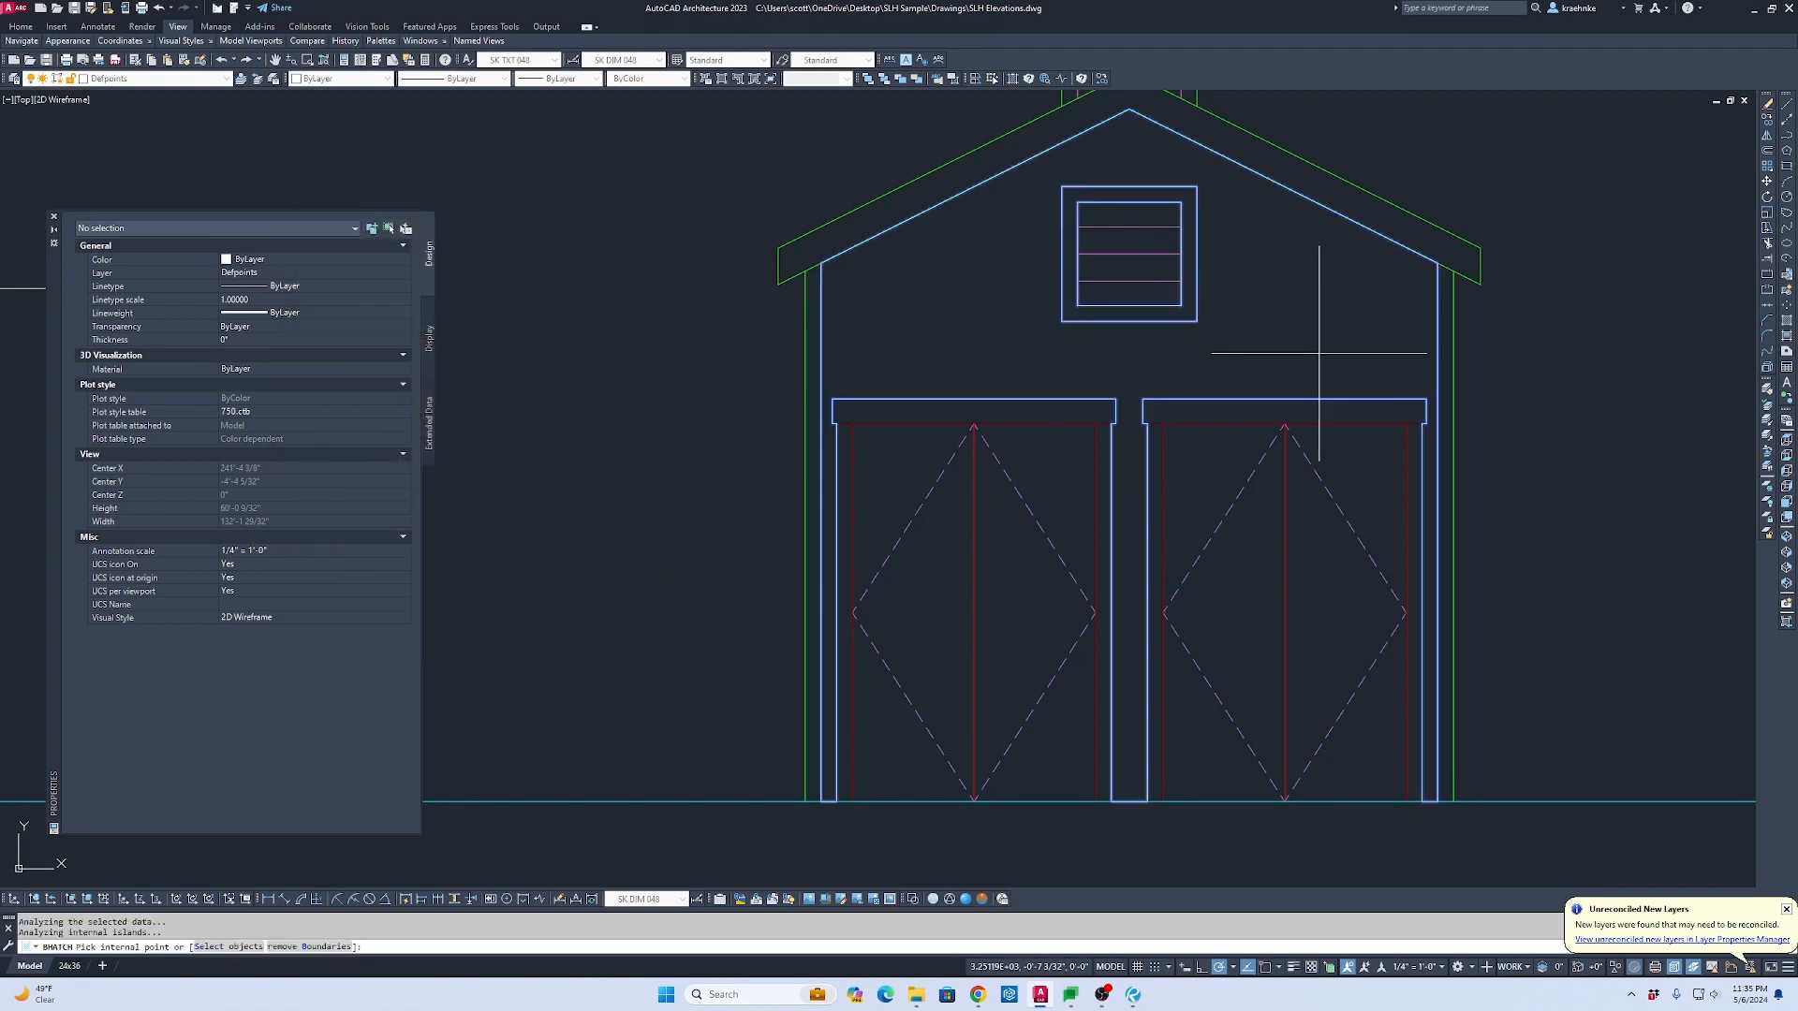
key("Return")
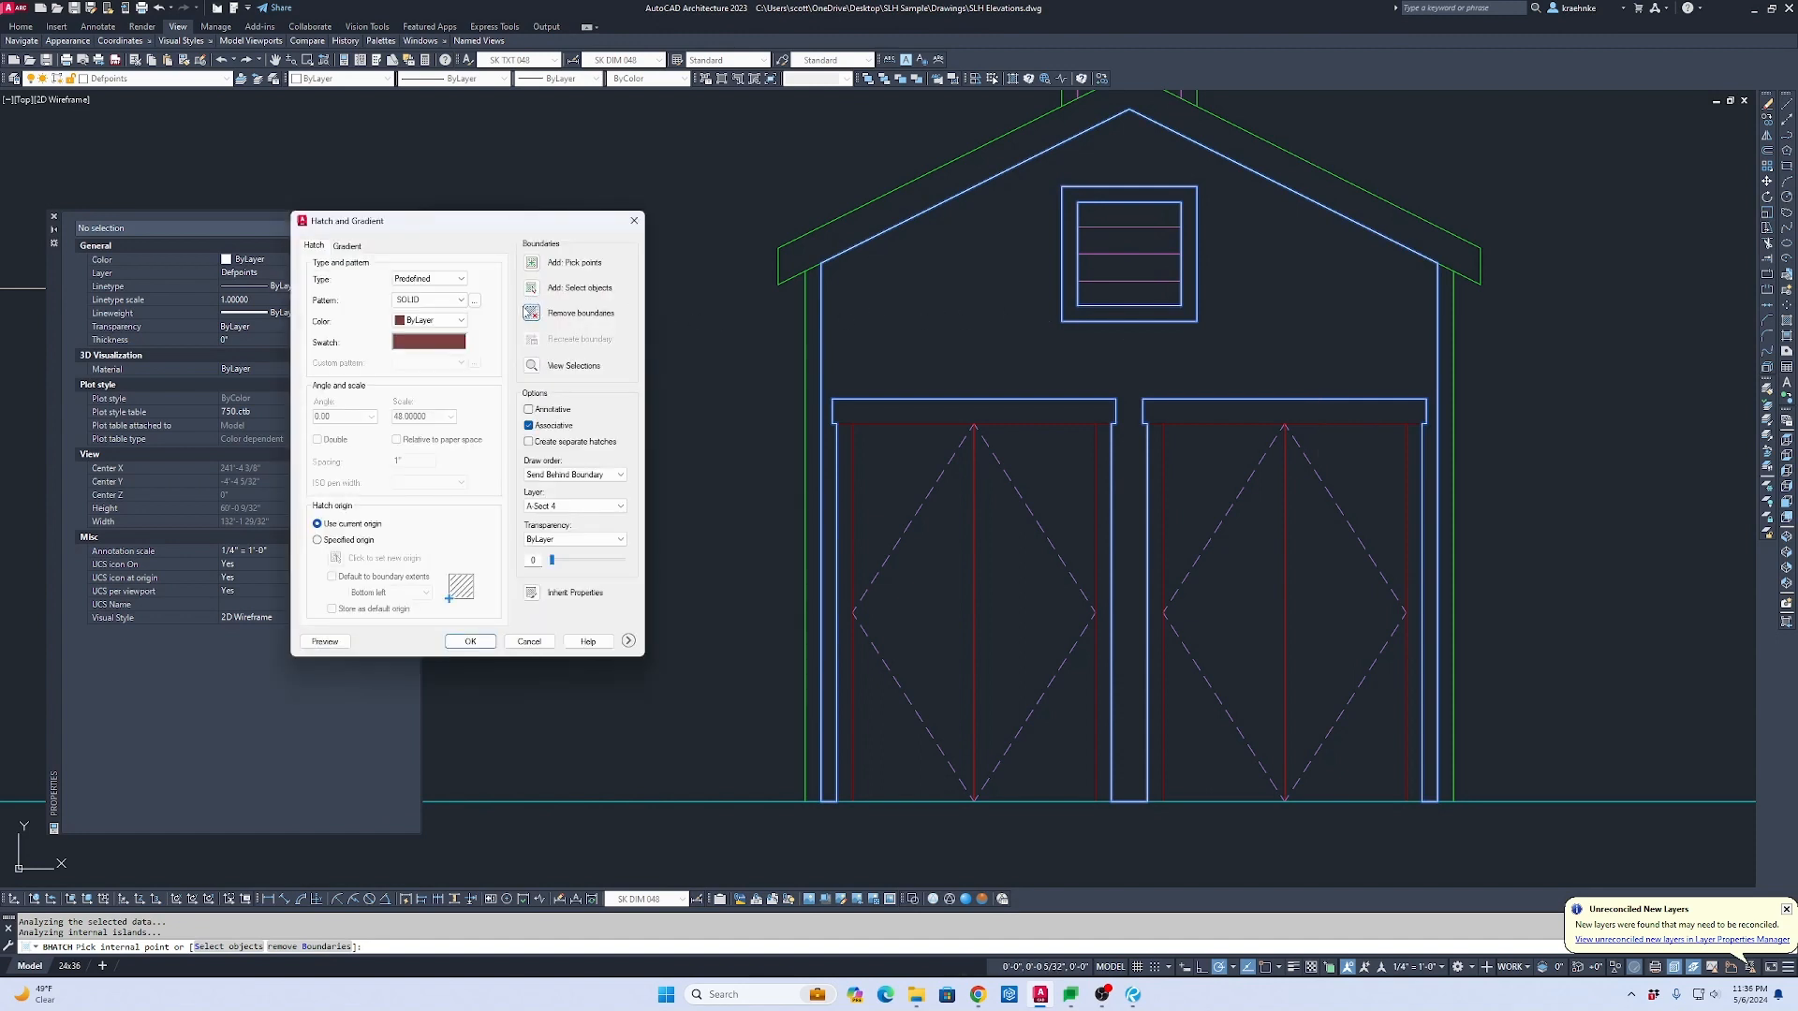
left_click(532, 312)
left_click(1173, 305)
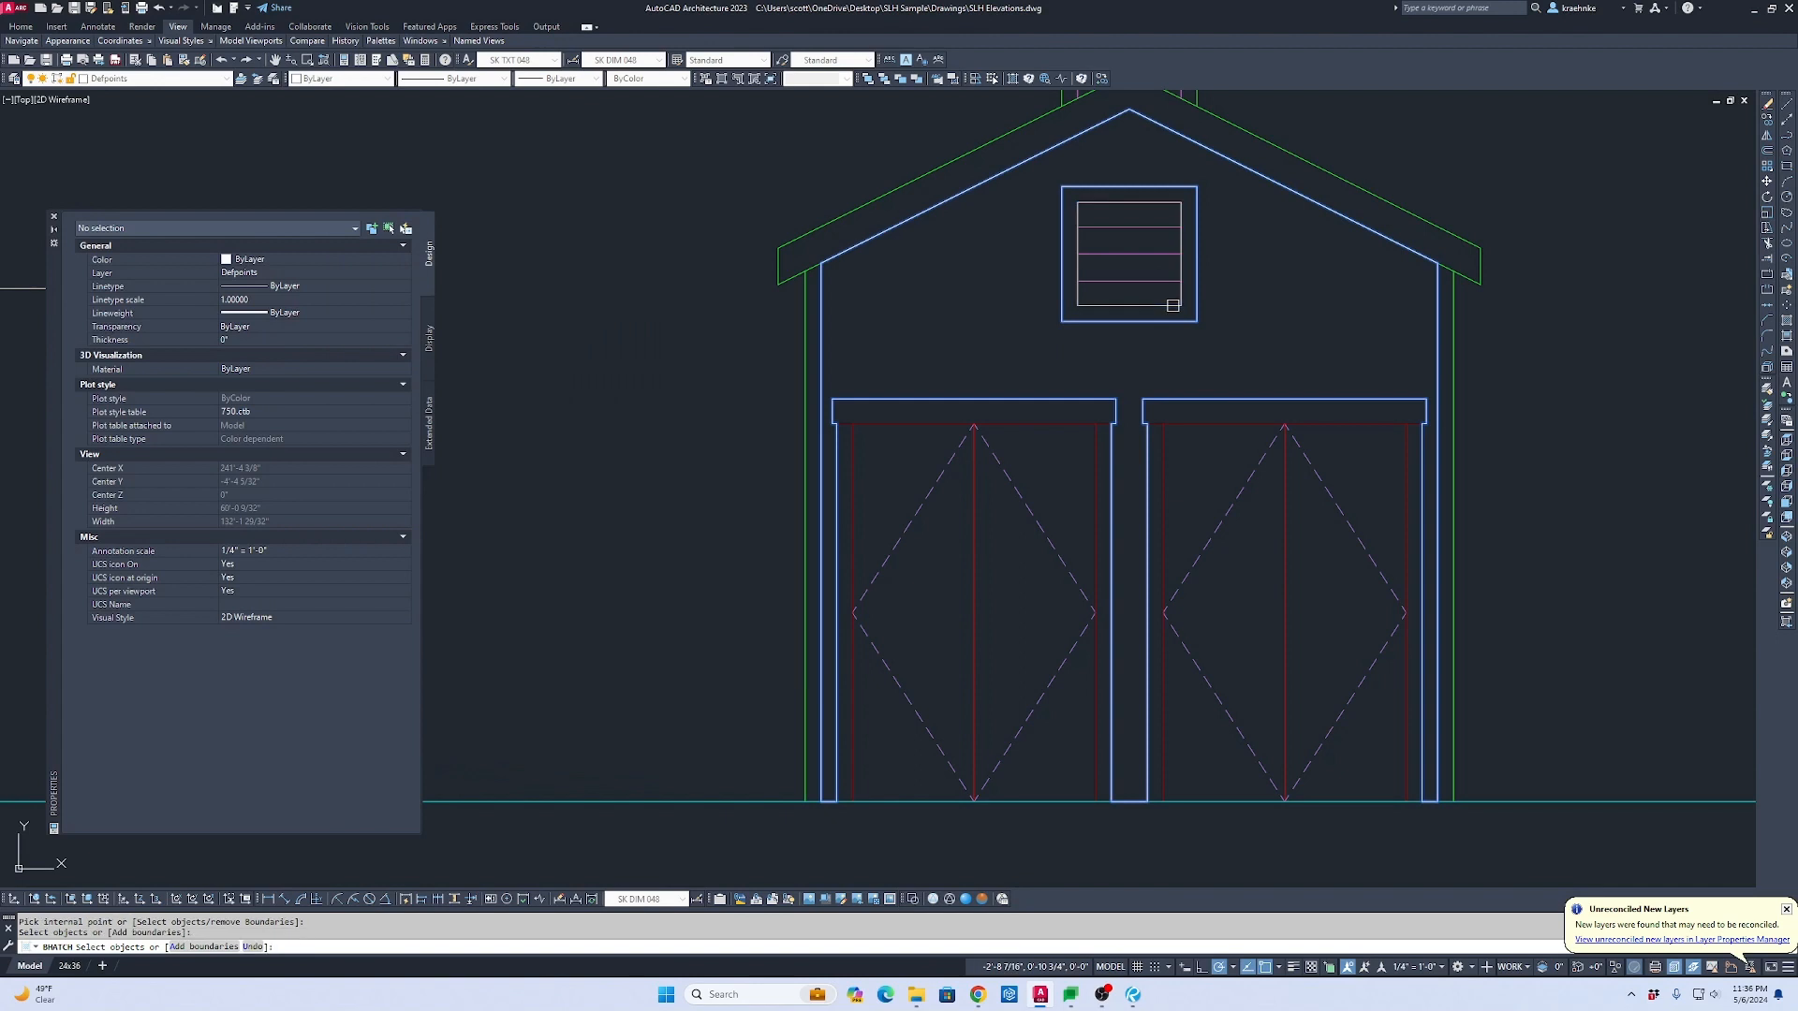
key("Return")
left_click(470, 641)
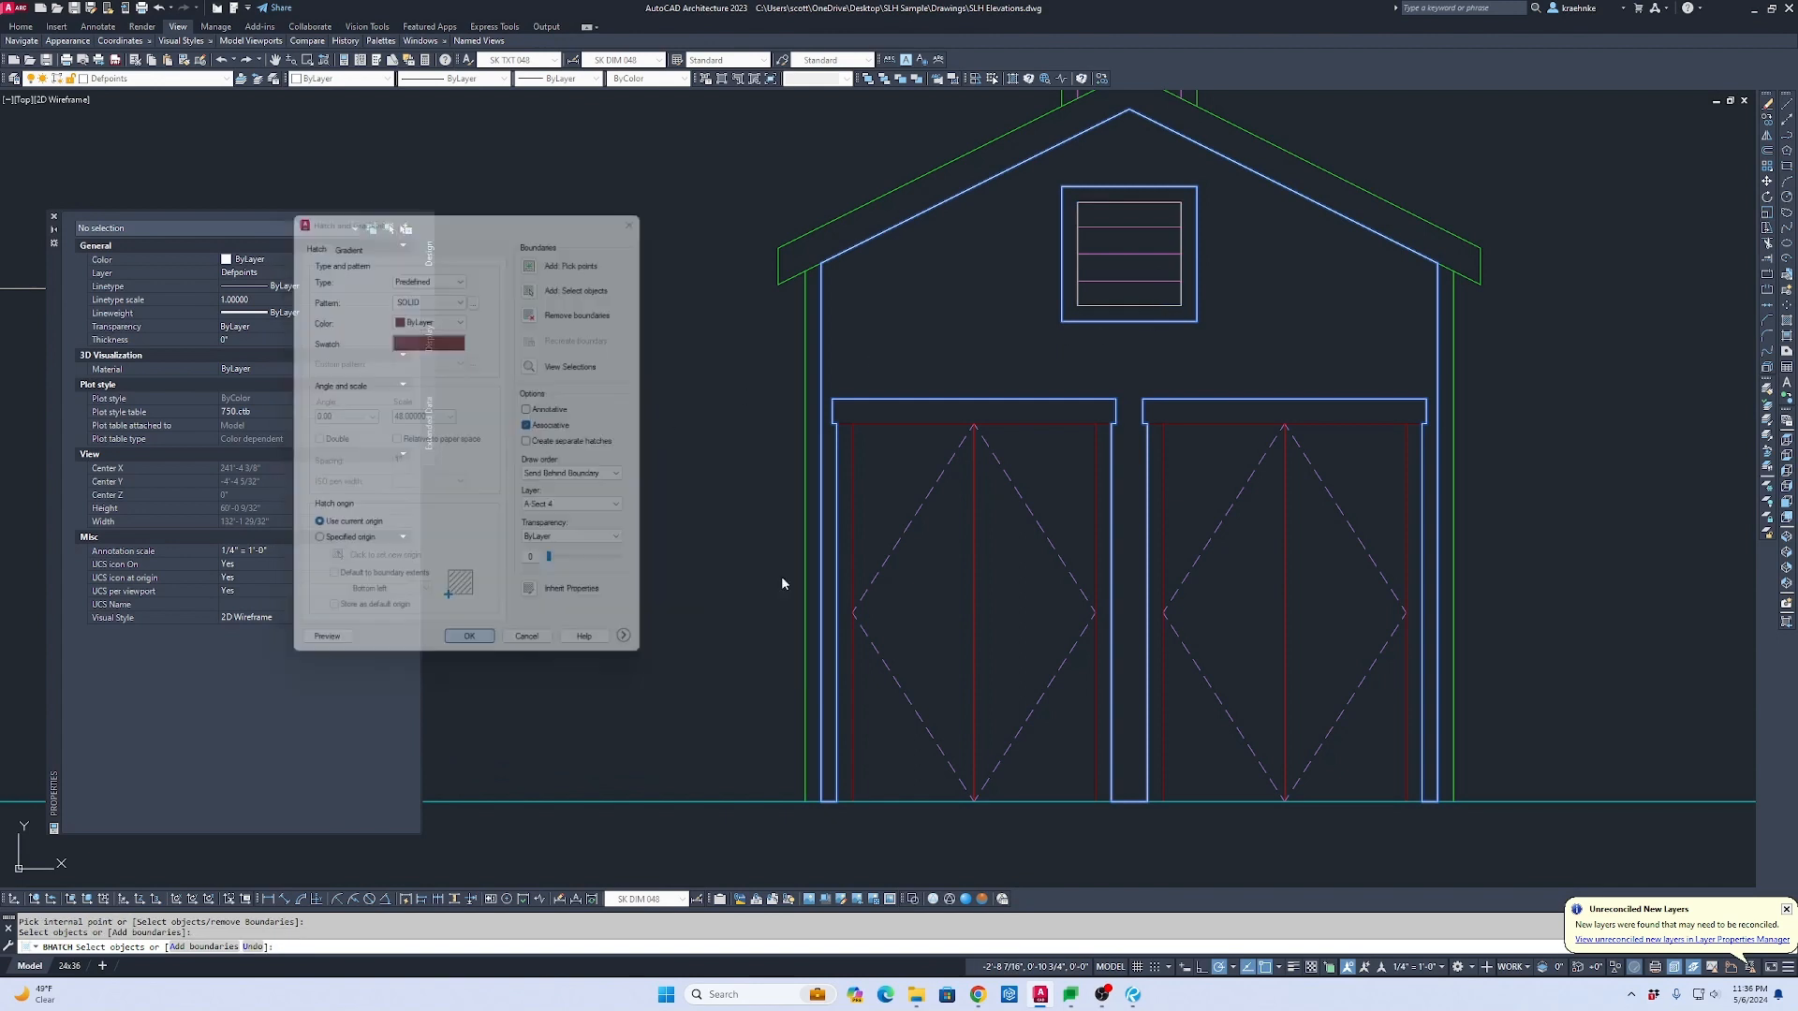
Step: Match the side elevation's new wall hatch to the properties of the front elevation's horizontal siding hatch
scroll(1108, 474, "down", 3)
middle_click_drag(1108, 475, 1215, 571)
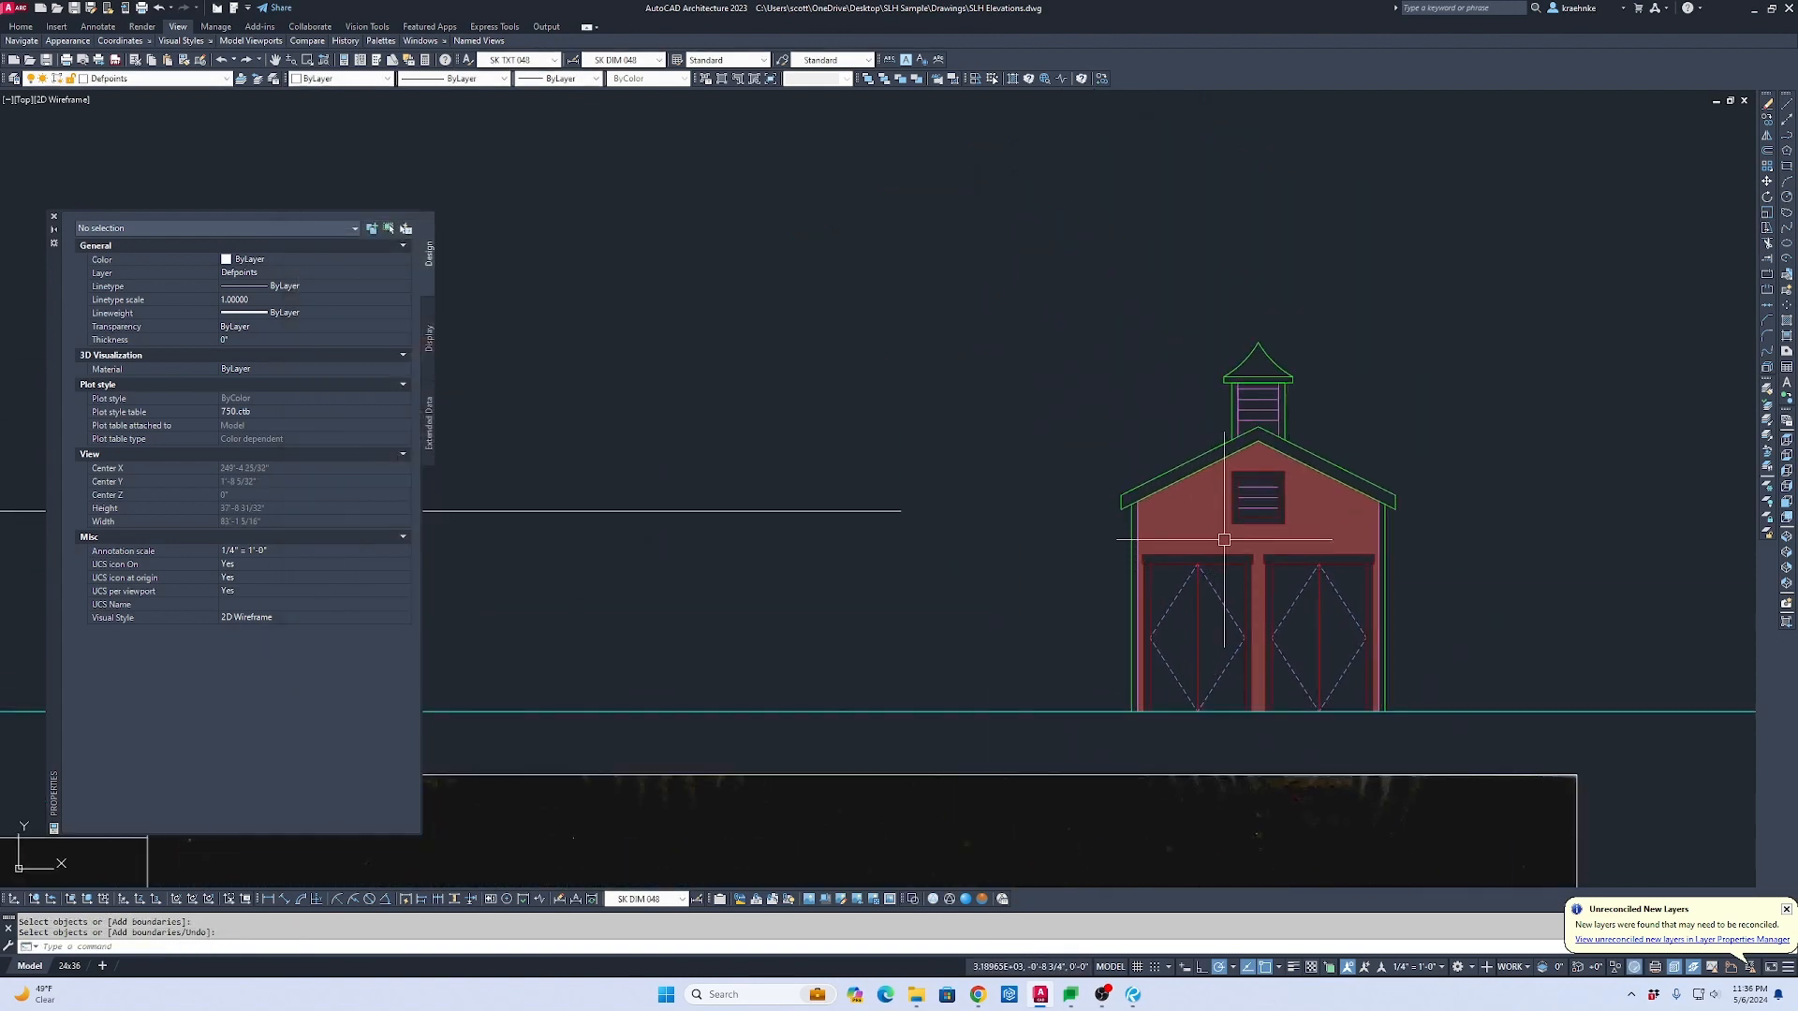
key("Escape")
type("ma")
key("Return")
middle_click_drag(426, 540, 1136, 362)
left_click(576, 427)
scroll(843, 453, "down", 1)
middle_click_drag(1470, 445, 980, 432)
scroll(1053, 412, "up", 2)
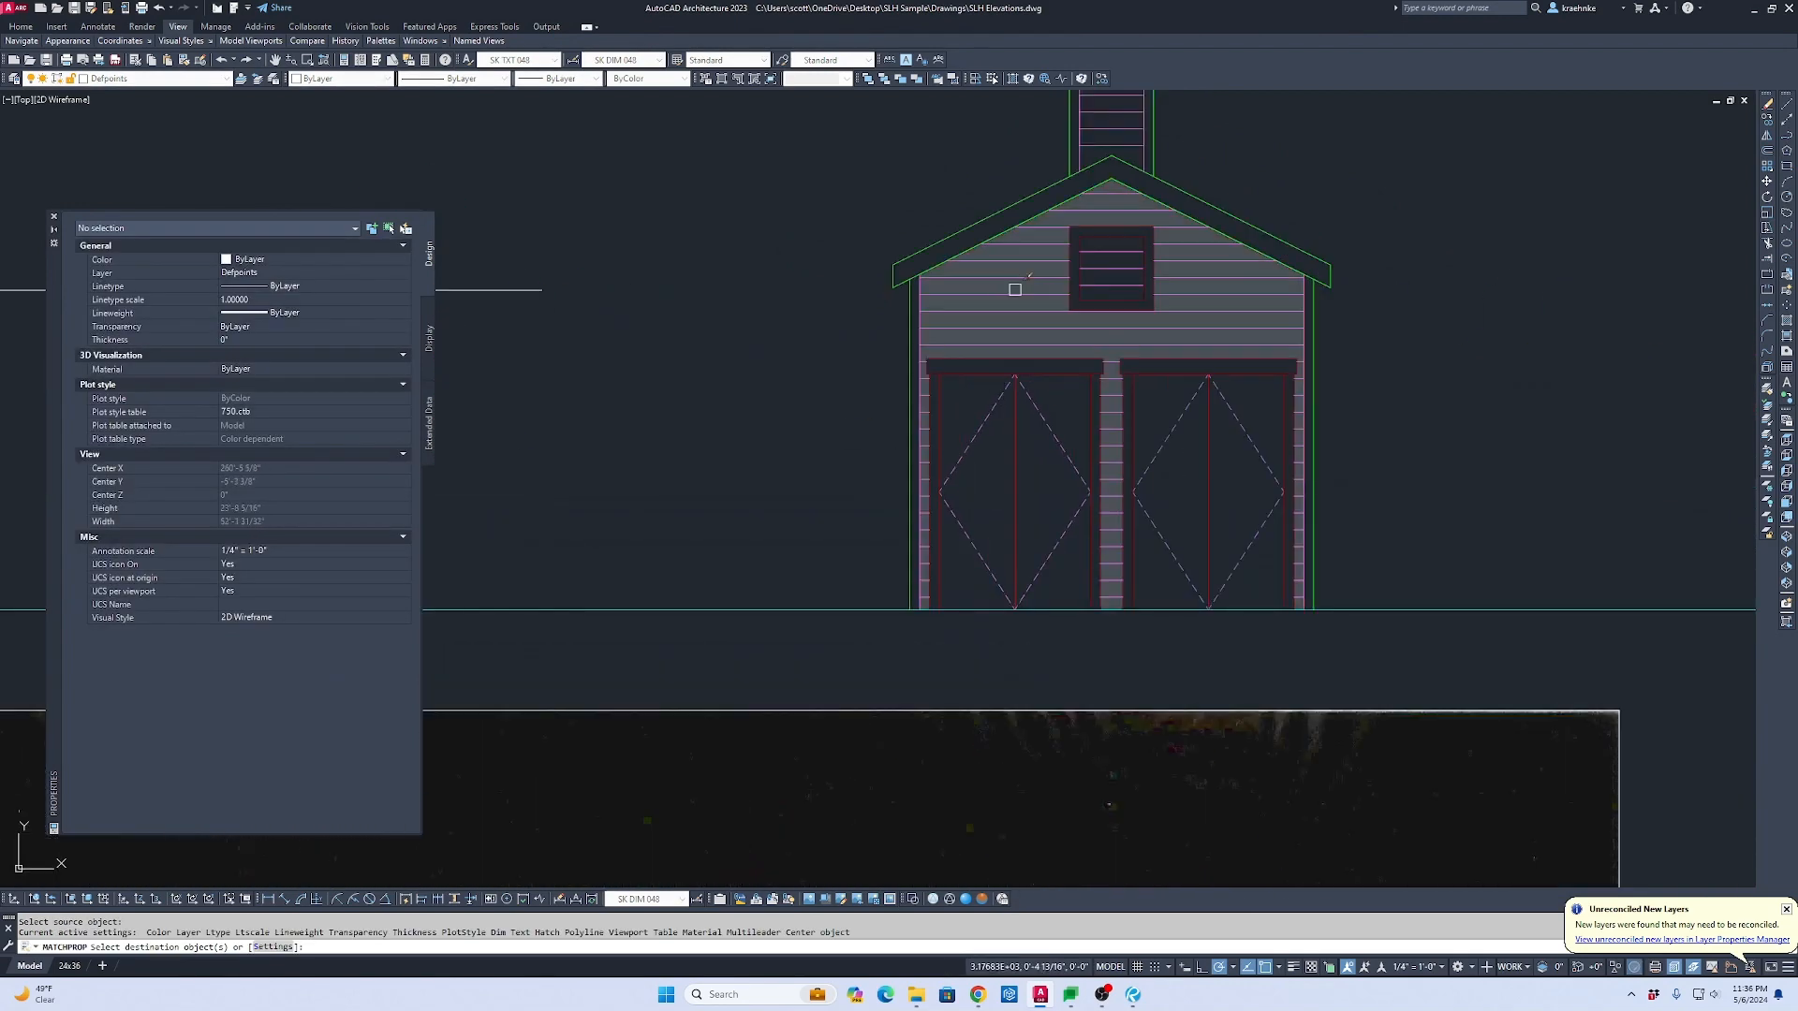
left_click(1013, 298)
key("Escape")
Step: Set the side elevation siding hatch's origin to the ground line at the base of the wall between the two door pairs
left_click(1014, 303)
left_click(998, 289)
left_click(998, 288)
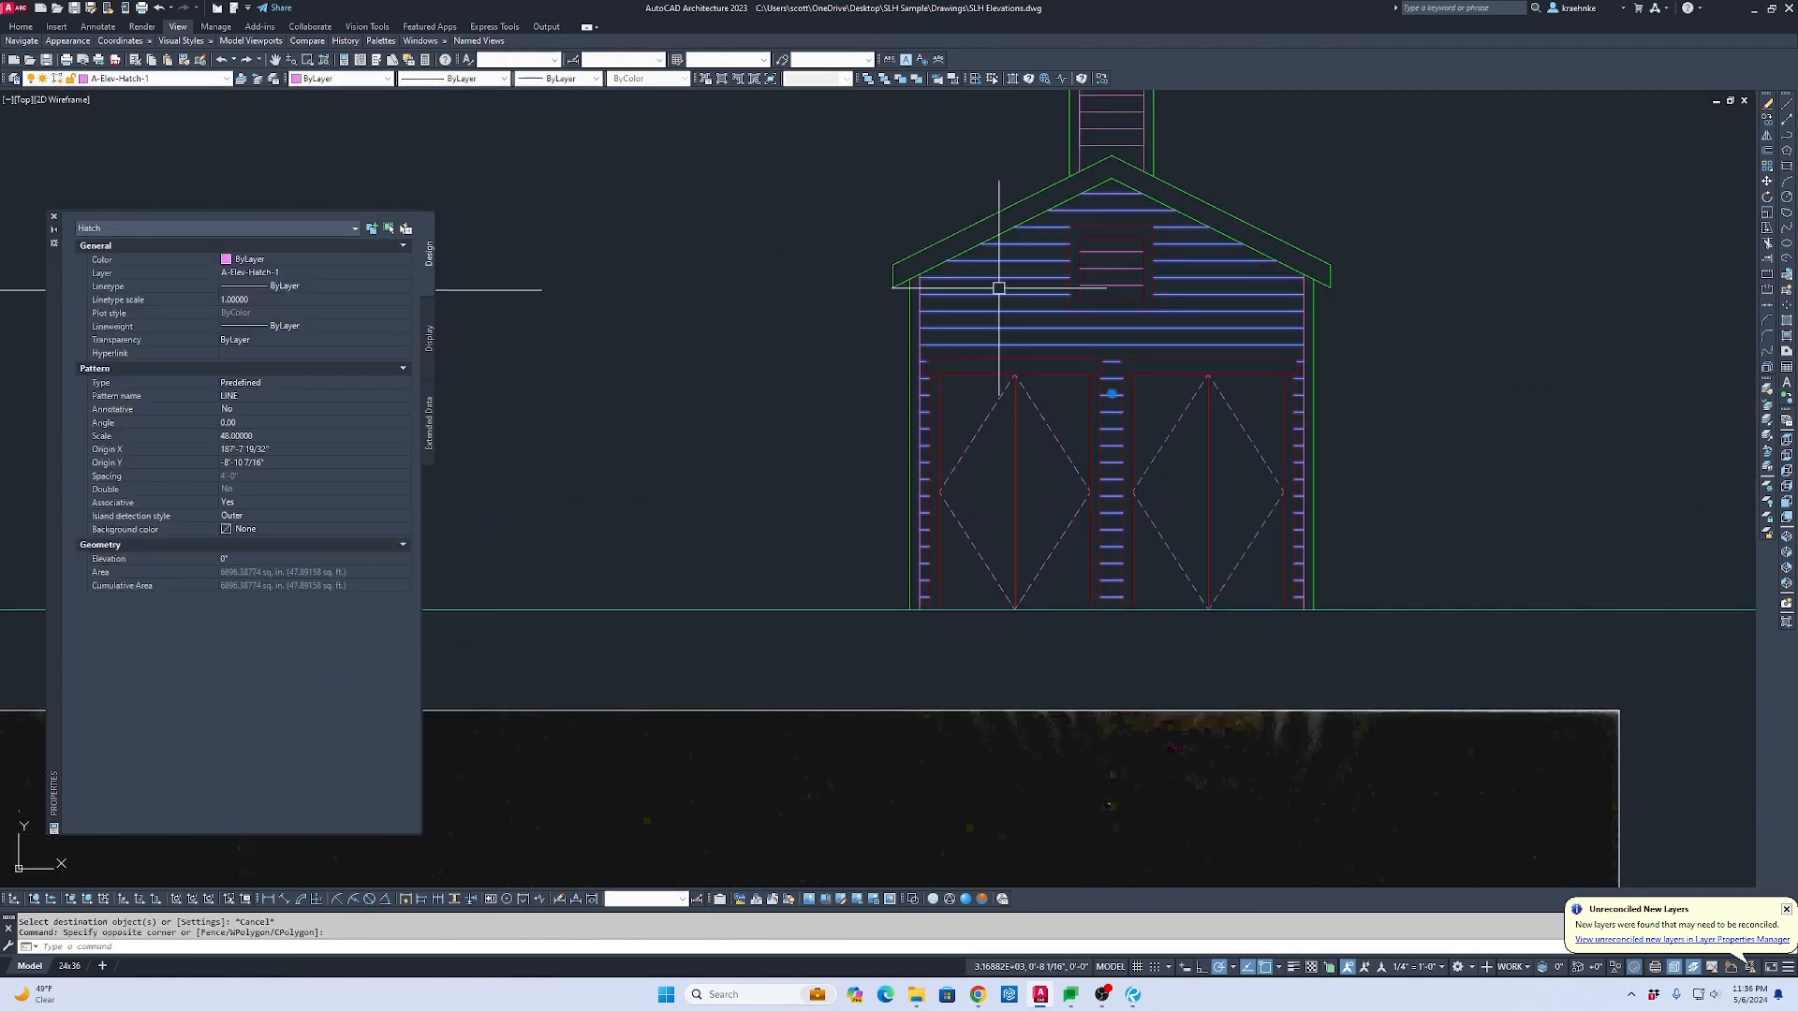
right_click(1002, 290)
left_click(1059, 415)
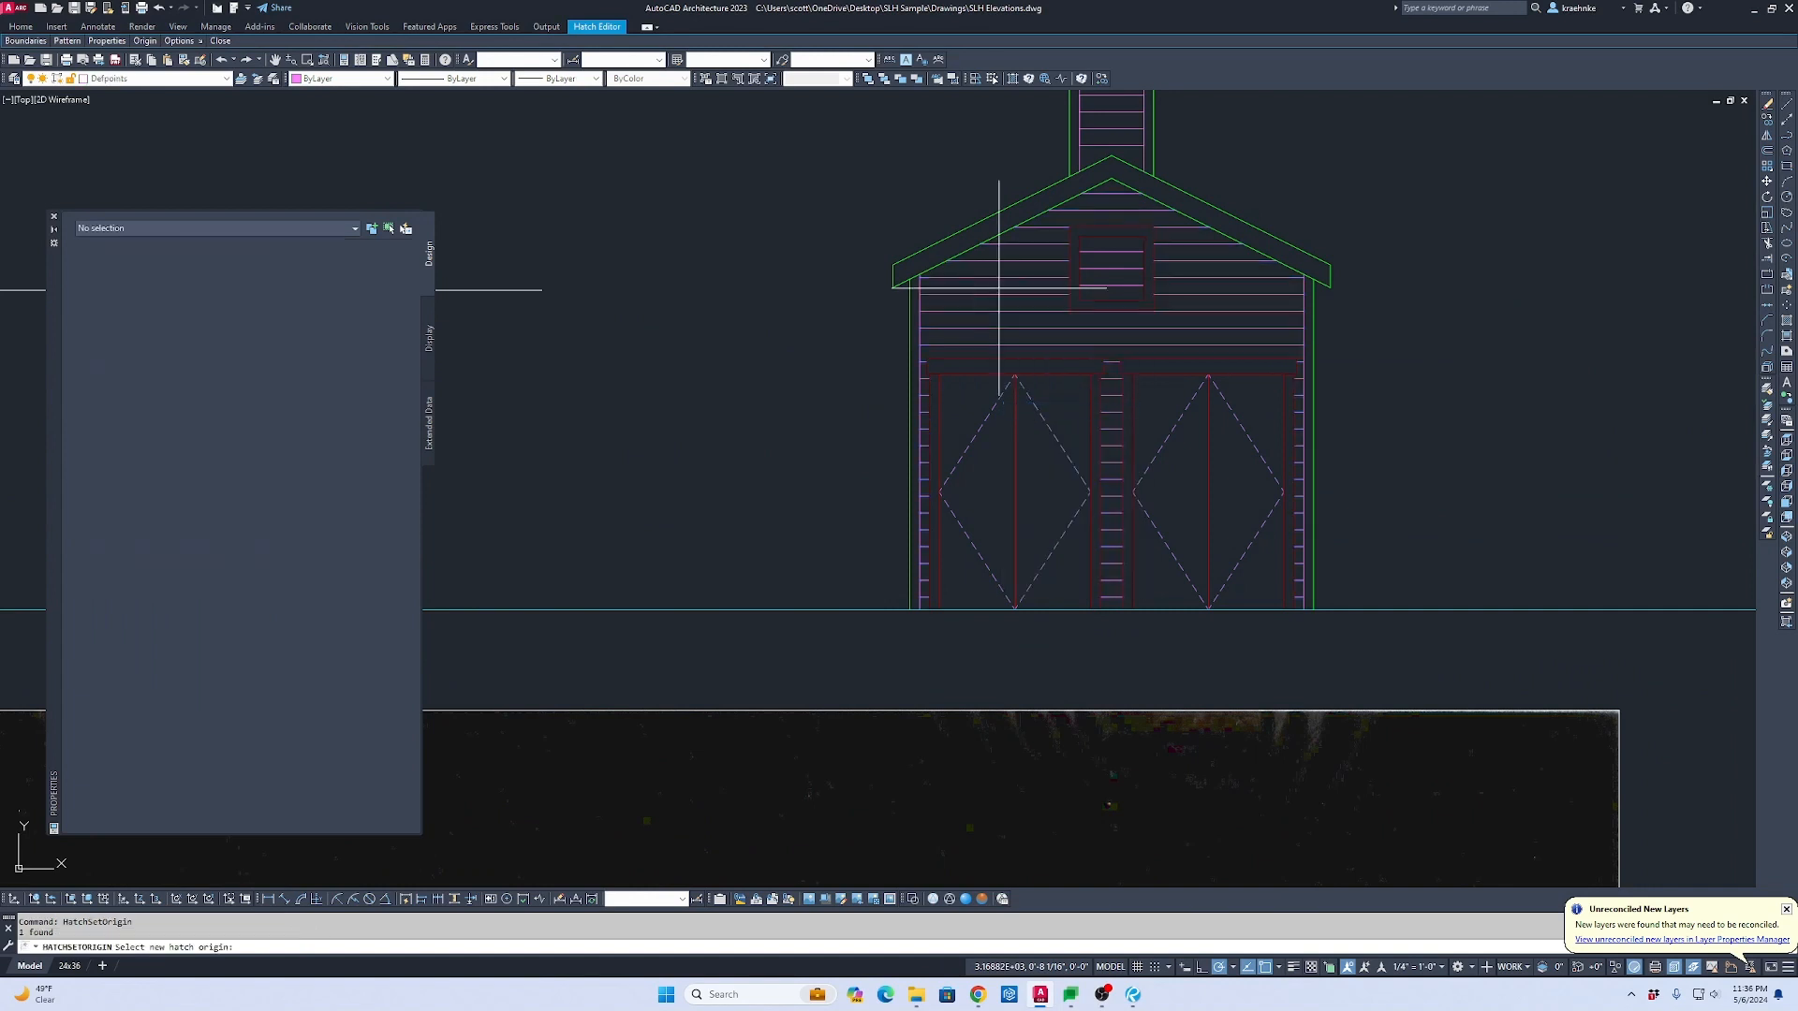
left_click(1122, 610)
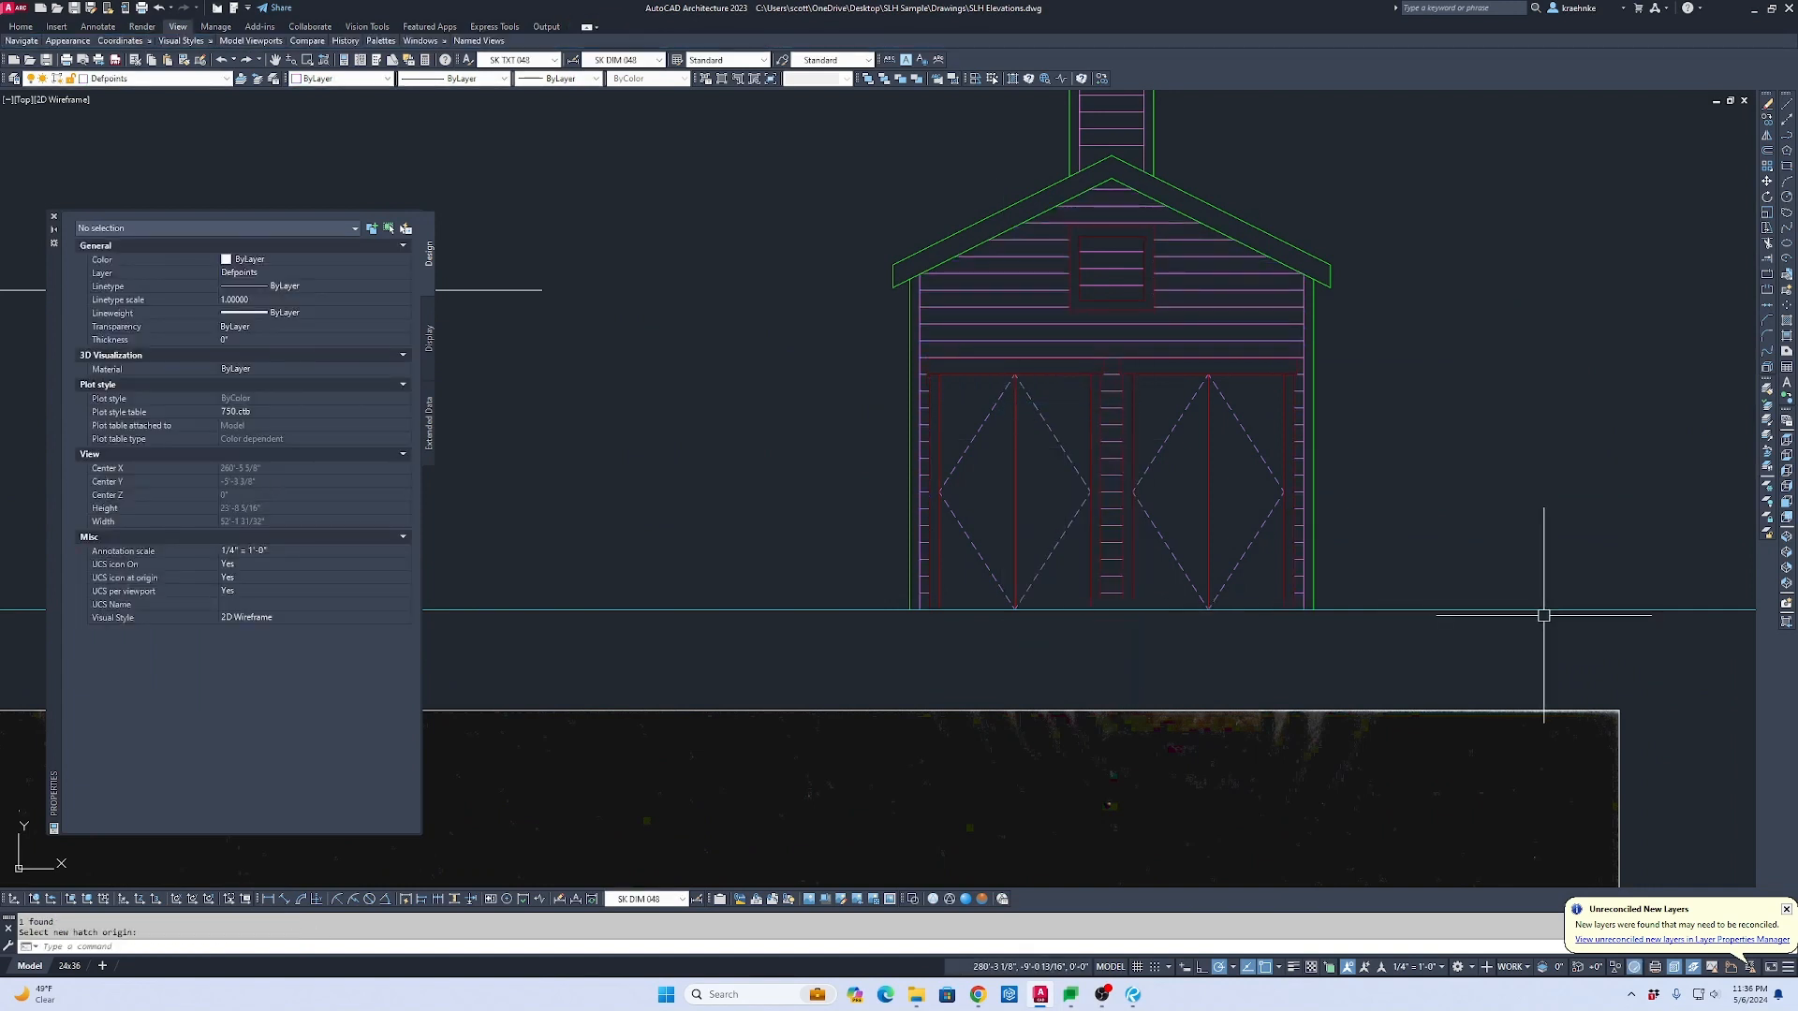
Step: Examine how the front elevation's siding hatch meets the trellis beam and door trim, and compare it with the side elevation's siding
scroll(1076, 374, "up", 4)
scroll(1120, 354, "down", 5)
middle_click_drag(1170, 355, 1779, 380)
scroll(656, 362, "up", 6)
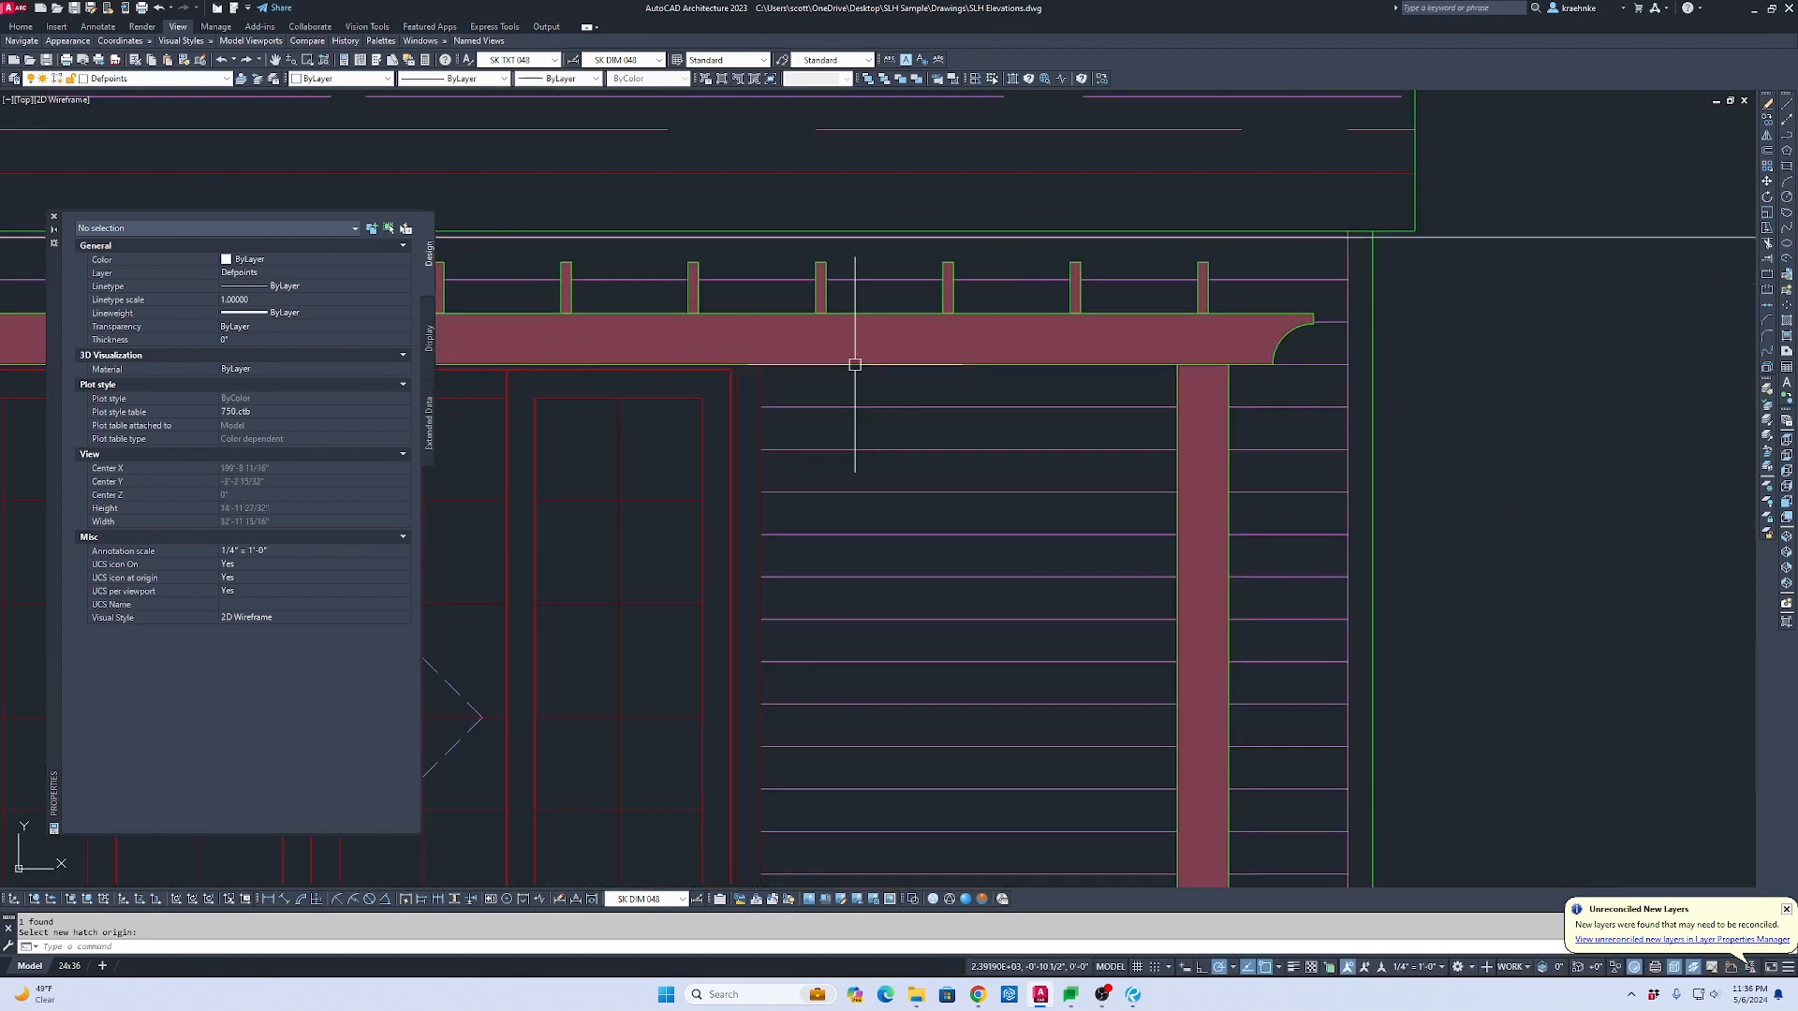
left_click(849, 394)
scroll(802, 353, "up", 3)
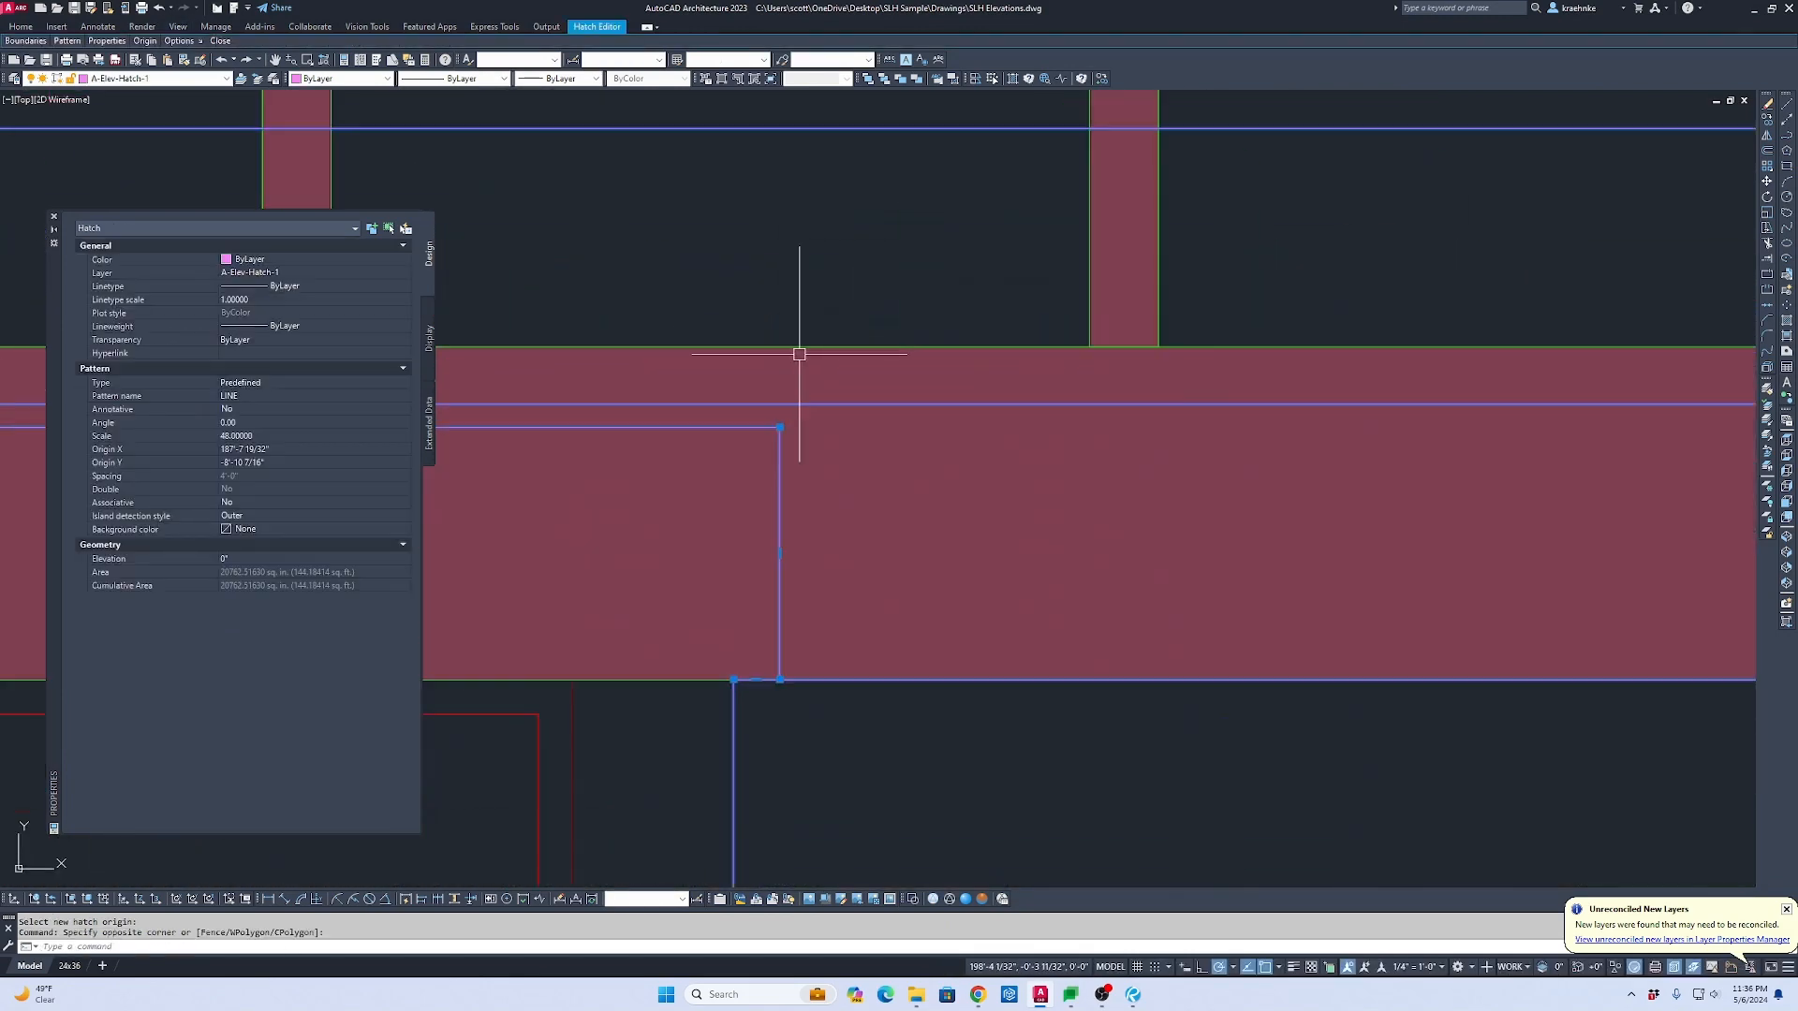
scroll(888, 426, "down", 8)
scroll(889, 425, "down", 1)
middle_click_drag(1460, 456, 915, 454)
scroll(915, 453, "down", 1)
key("Escape")
scroll(1147, 425, "up", 4)
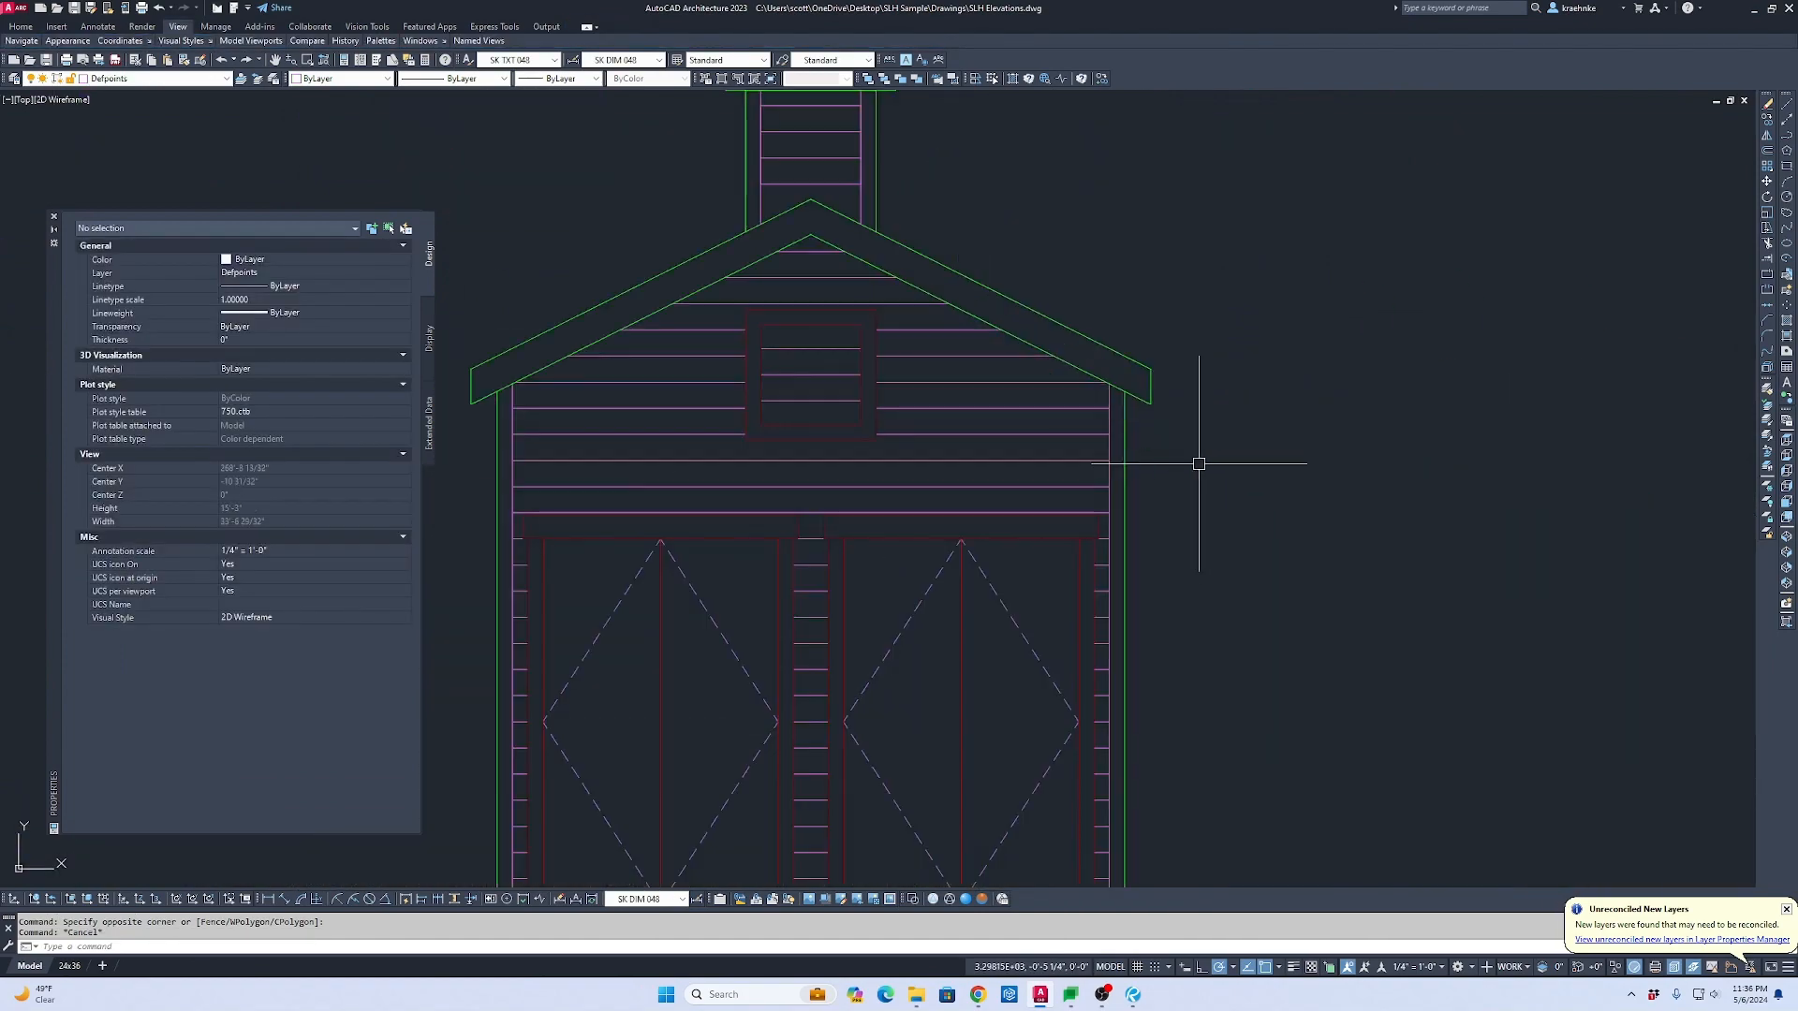
Step: Copy the front elevation's trellis into the open space between the front and side elevations
scroll(1181, 459, "down", 3)
scroll(1211, 461, "up", 1)
scroll(1211, 461, "down", 2)
mouse_move(1212, 461)
middle_mouse_down()
mouse_move(1035, 221)
mouse_move(989, 412)
mouse_move(1605, 430)
middle_mouse_up()
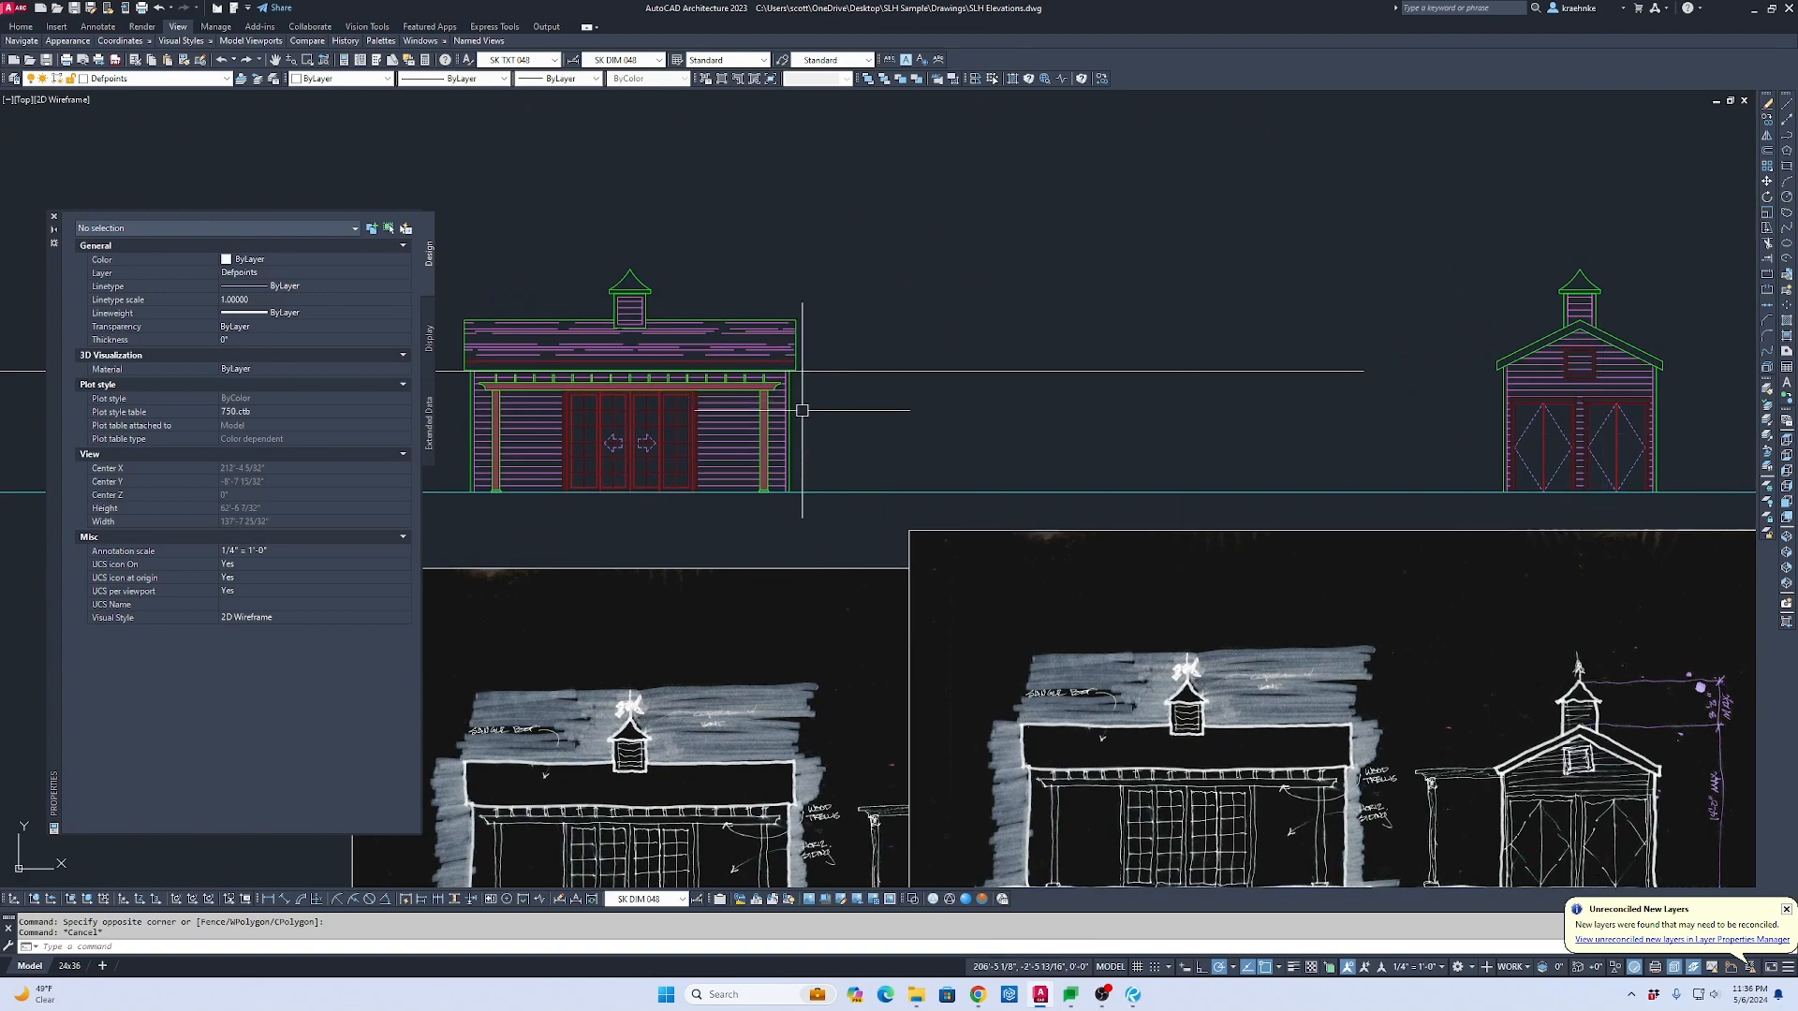
scroll(782, 394, "up", 1)
left_click(751, 381)
type("co")
key("space")
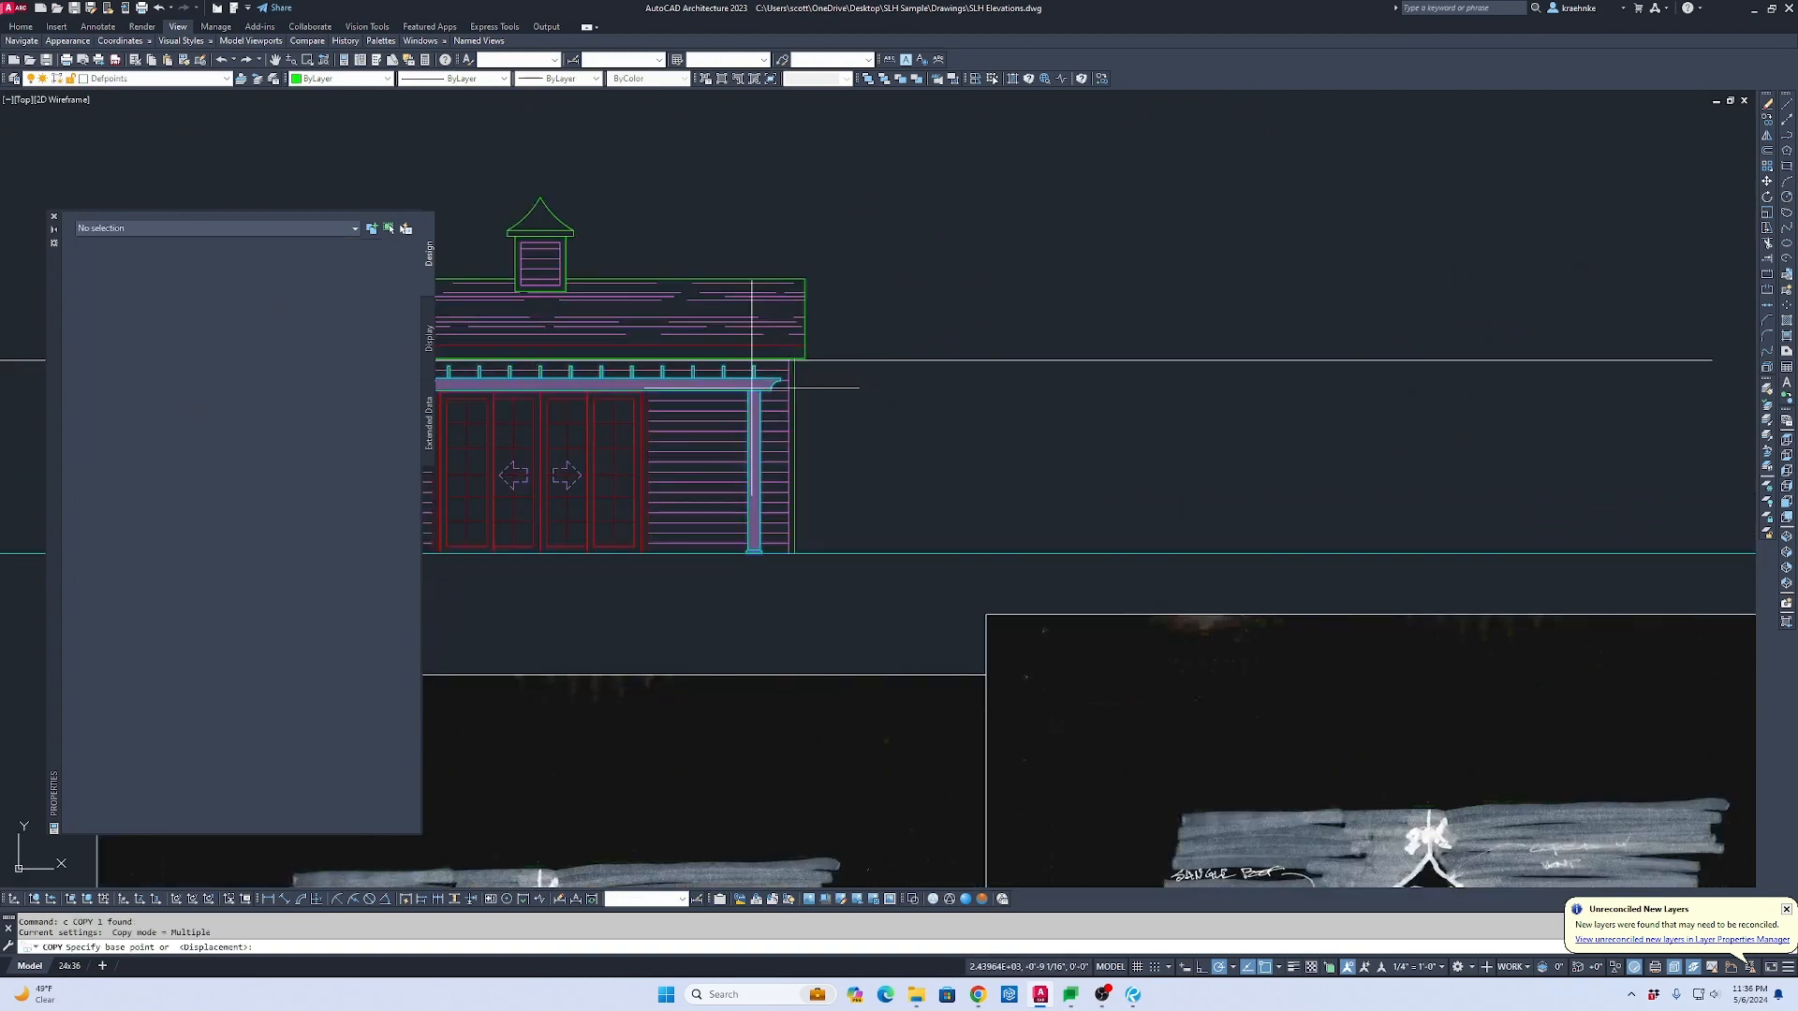
left_click(752, 383)
scroll(1038, 428, "down", 1)
middle_click_drag(1039, 428, 794, 415)
scroll(794, 415, "down", 1)
left_click(913, 372)
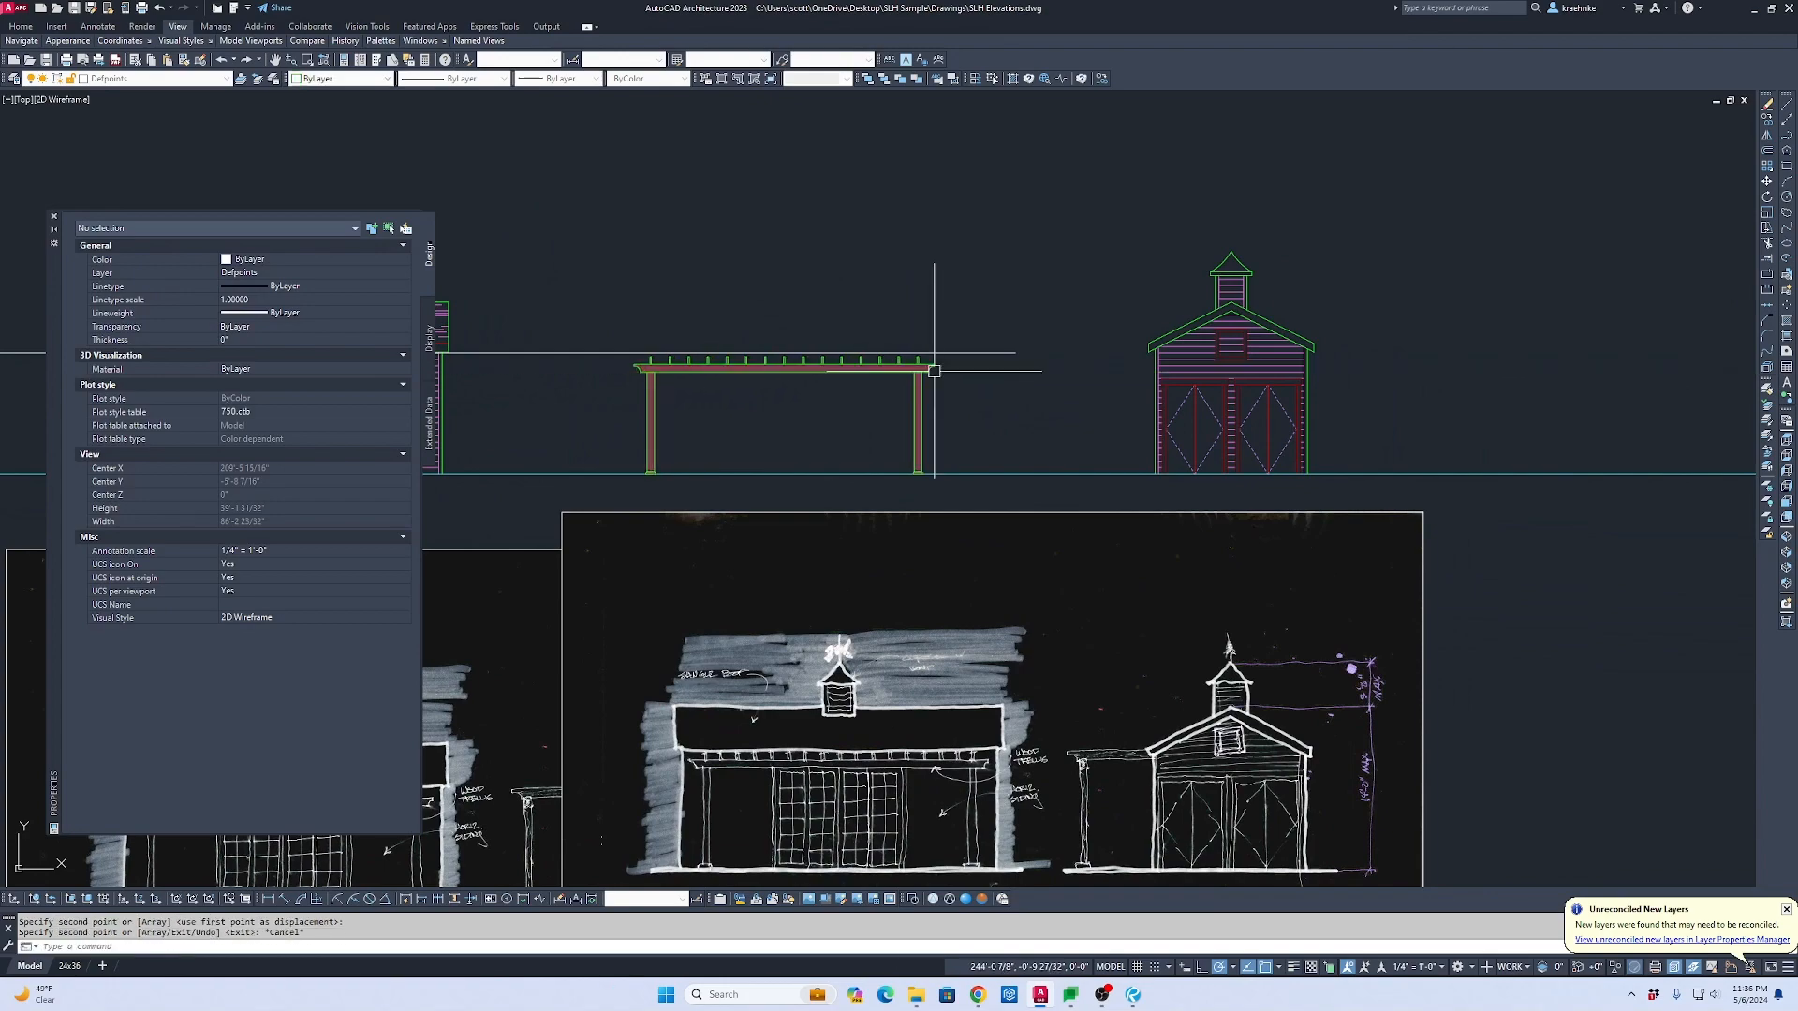
scroll(1020, 655, "down", 2)
key("Escape")
key("Escape")
Step: Draw a vertical projection polyline from the trellis post's lower inner corner in the rotated plan down past the elevations
scroll(1029, 556, "up", 8)
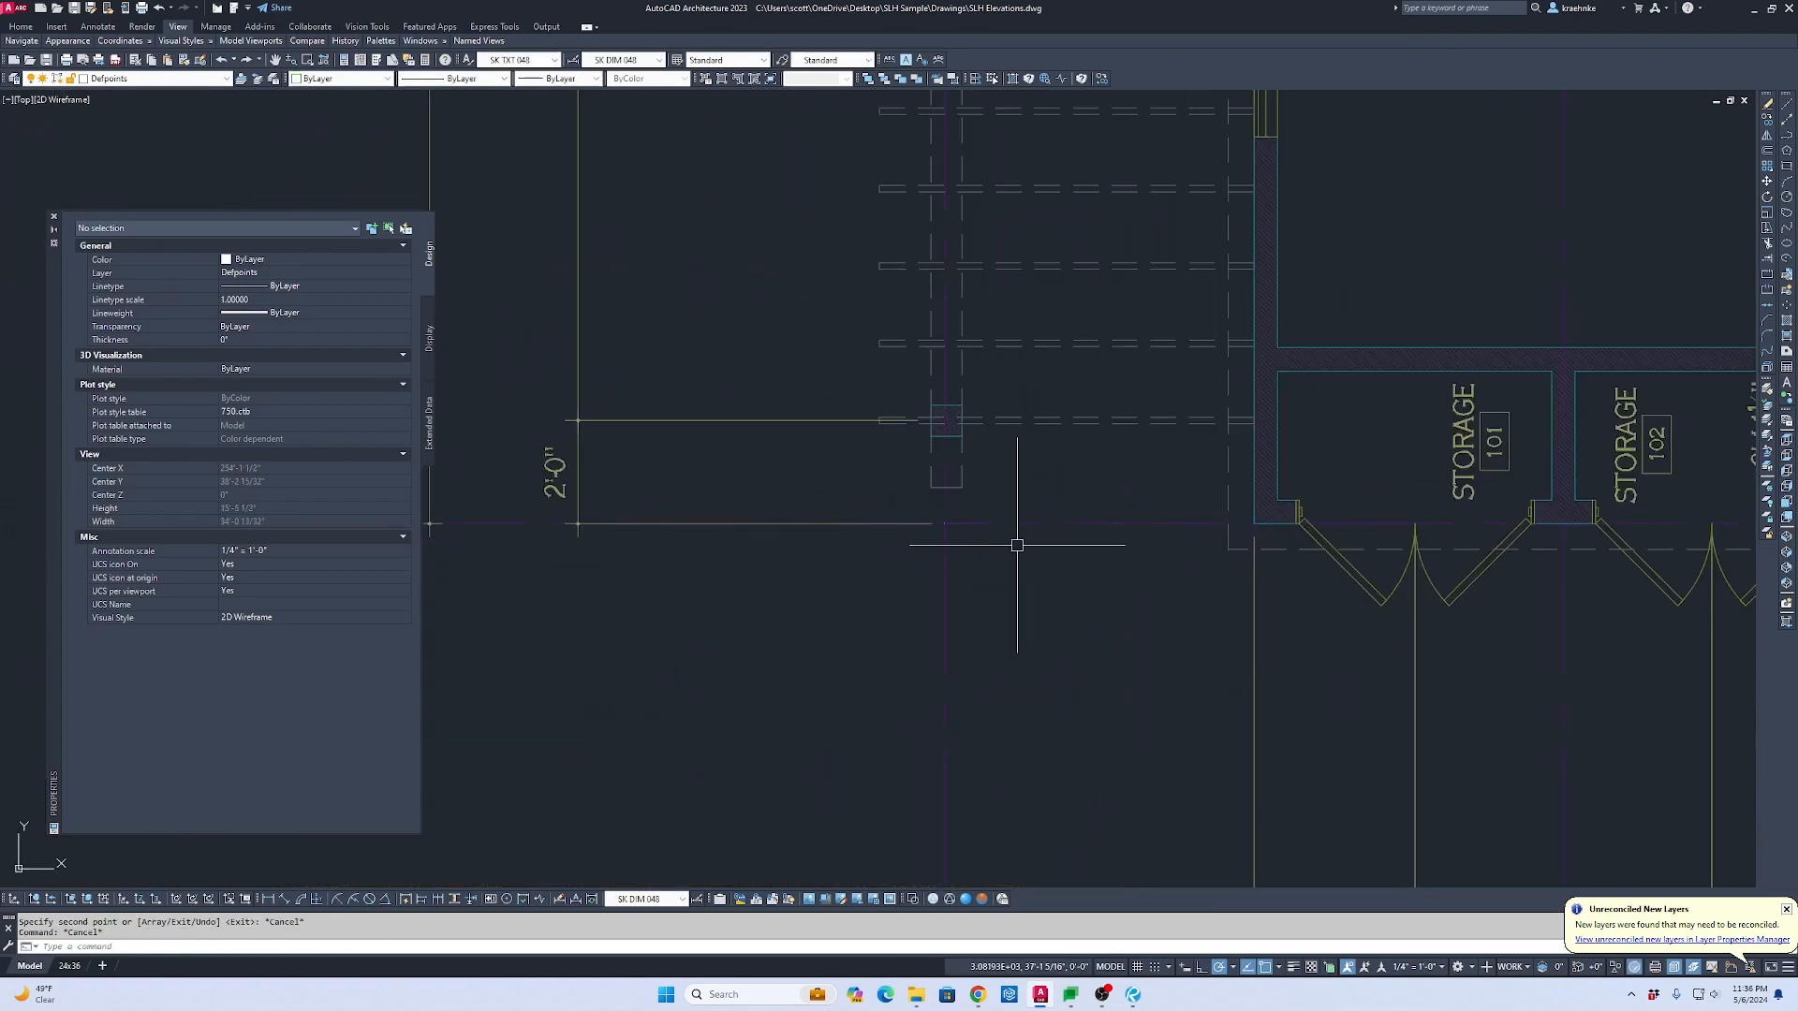
type("p")
key("space")
left_click(962, 435)
scroll(961, 436, "down", 8)
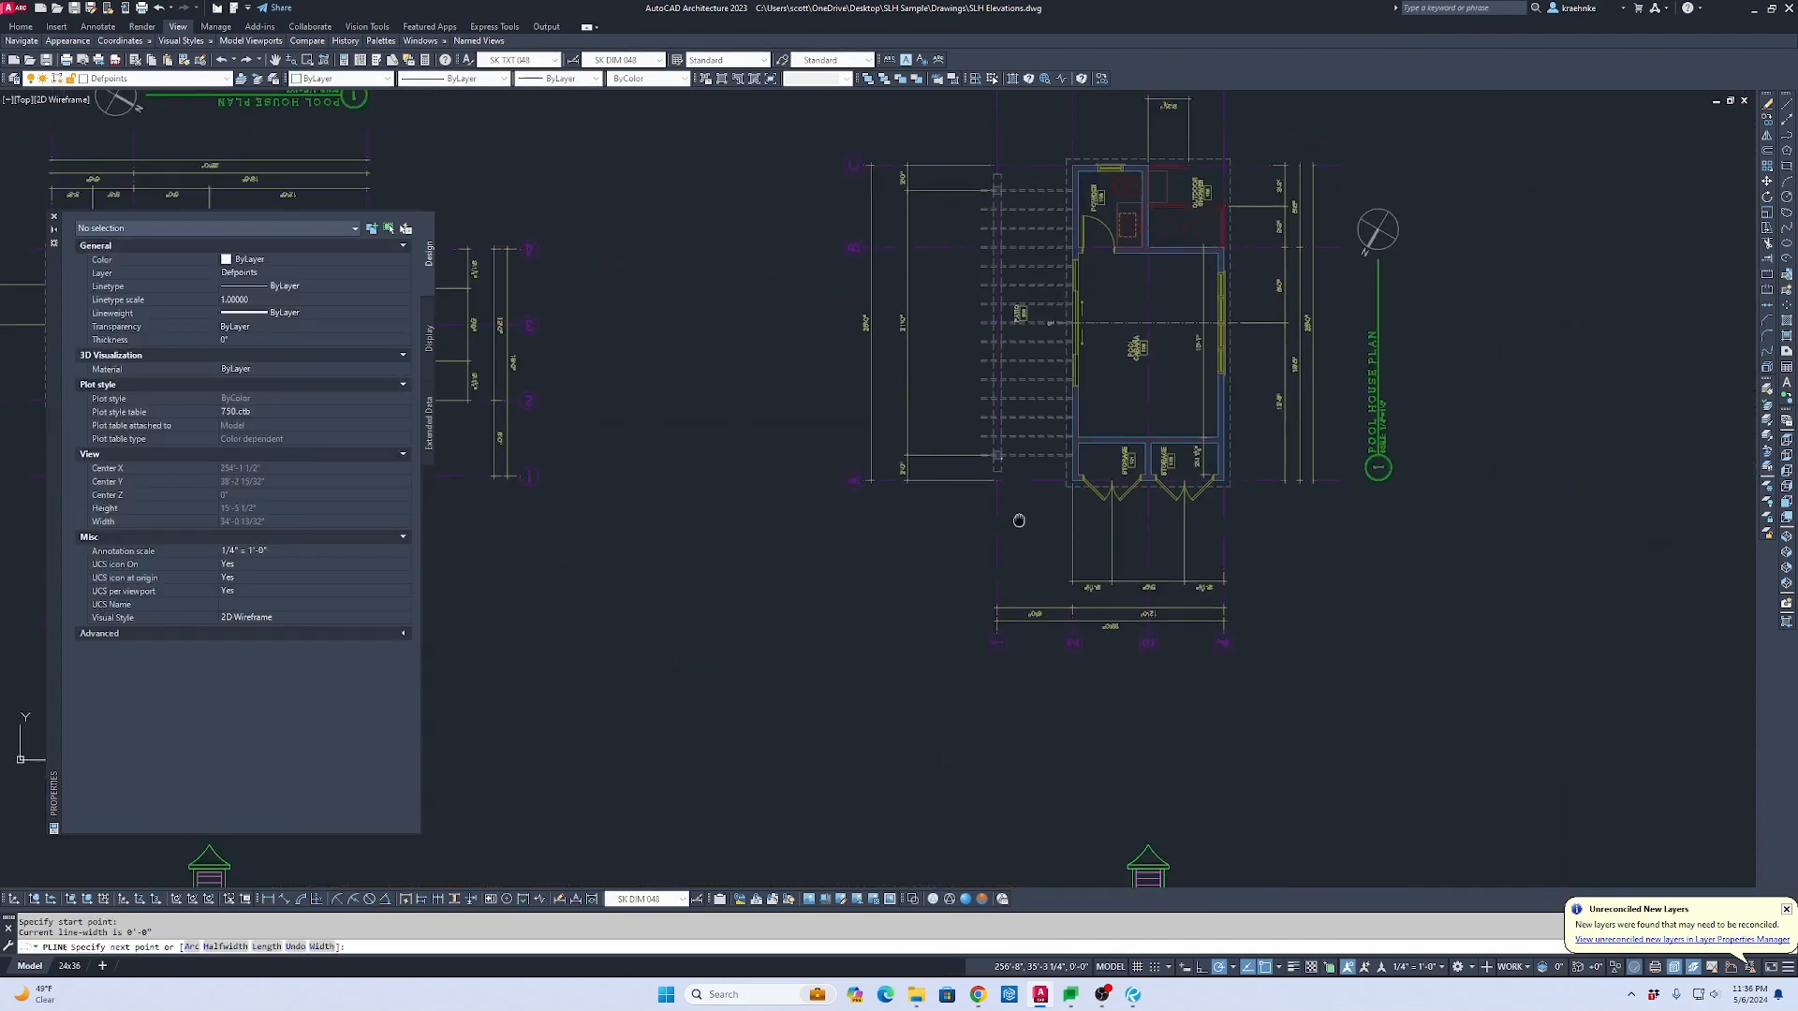
scroll(987, 534, "up", 5)
key("Escape")
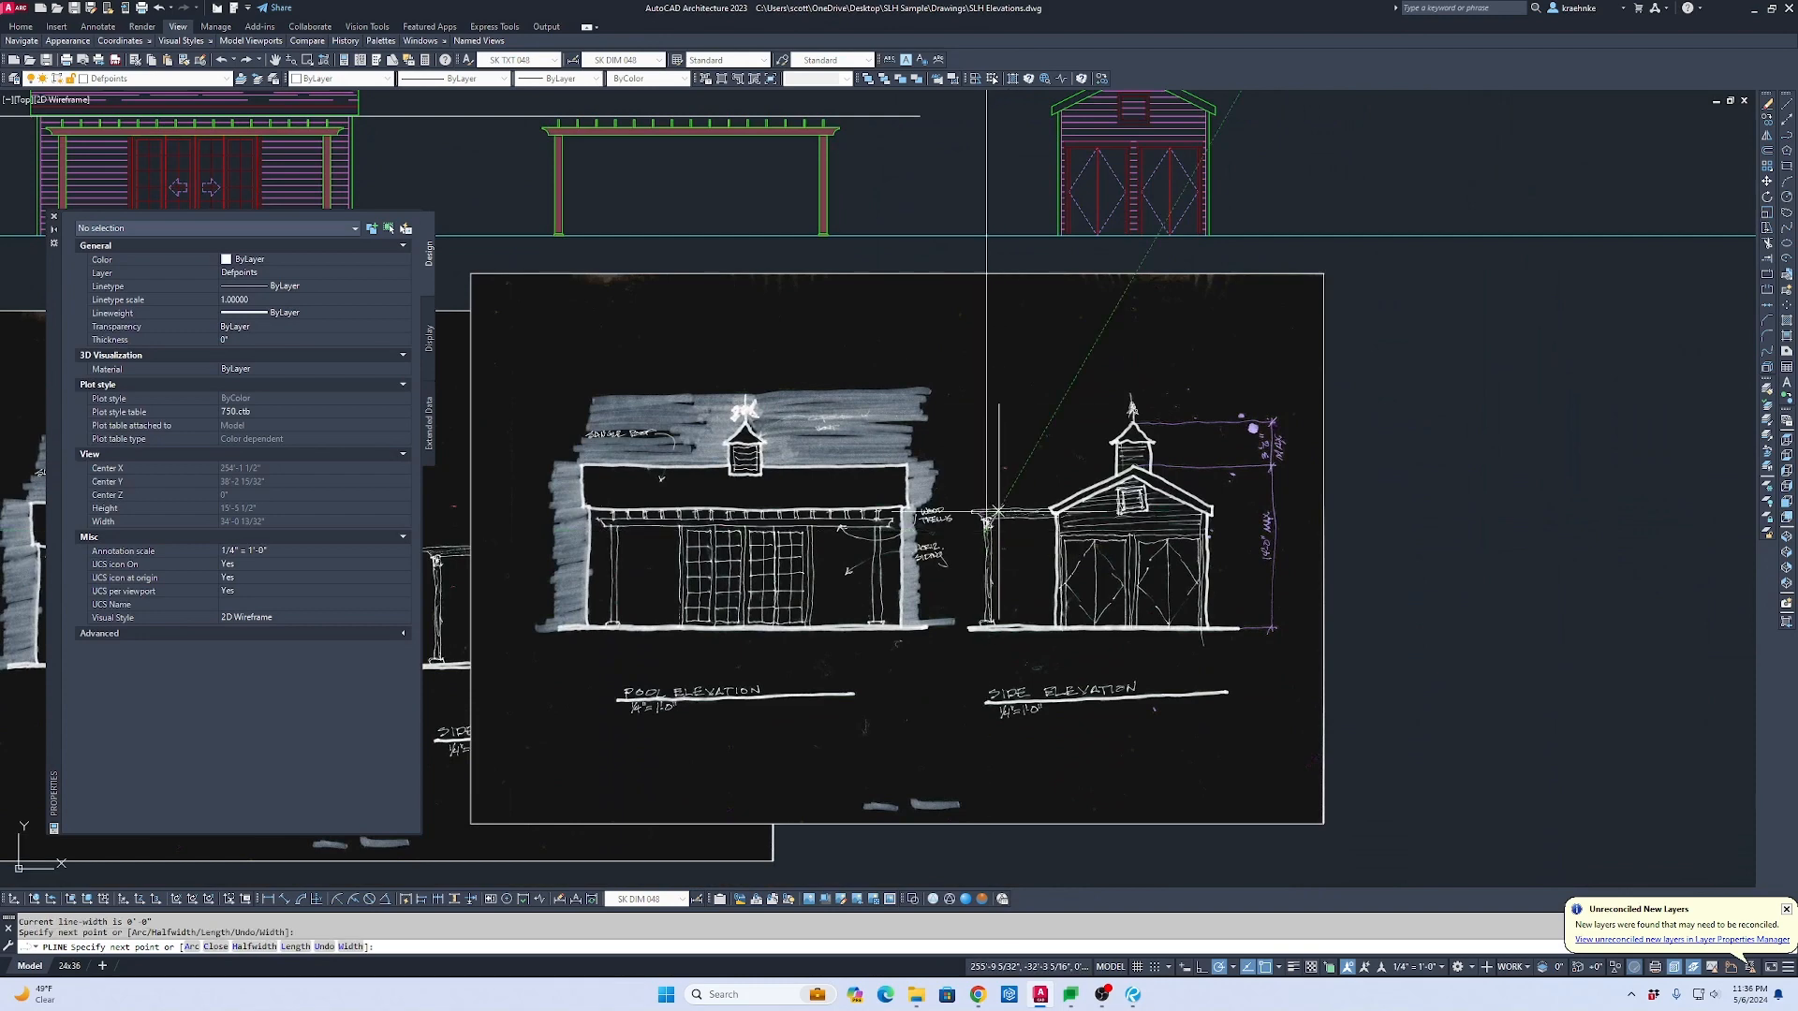
Step: Copy the vertical projection line to the plan post's outer edge and to the outer end of the trellis rafters
scroll(1030, 842, "down", 2)
left_click(1072, 443)
left_click(970, 418)
type("c")
key("space")
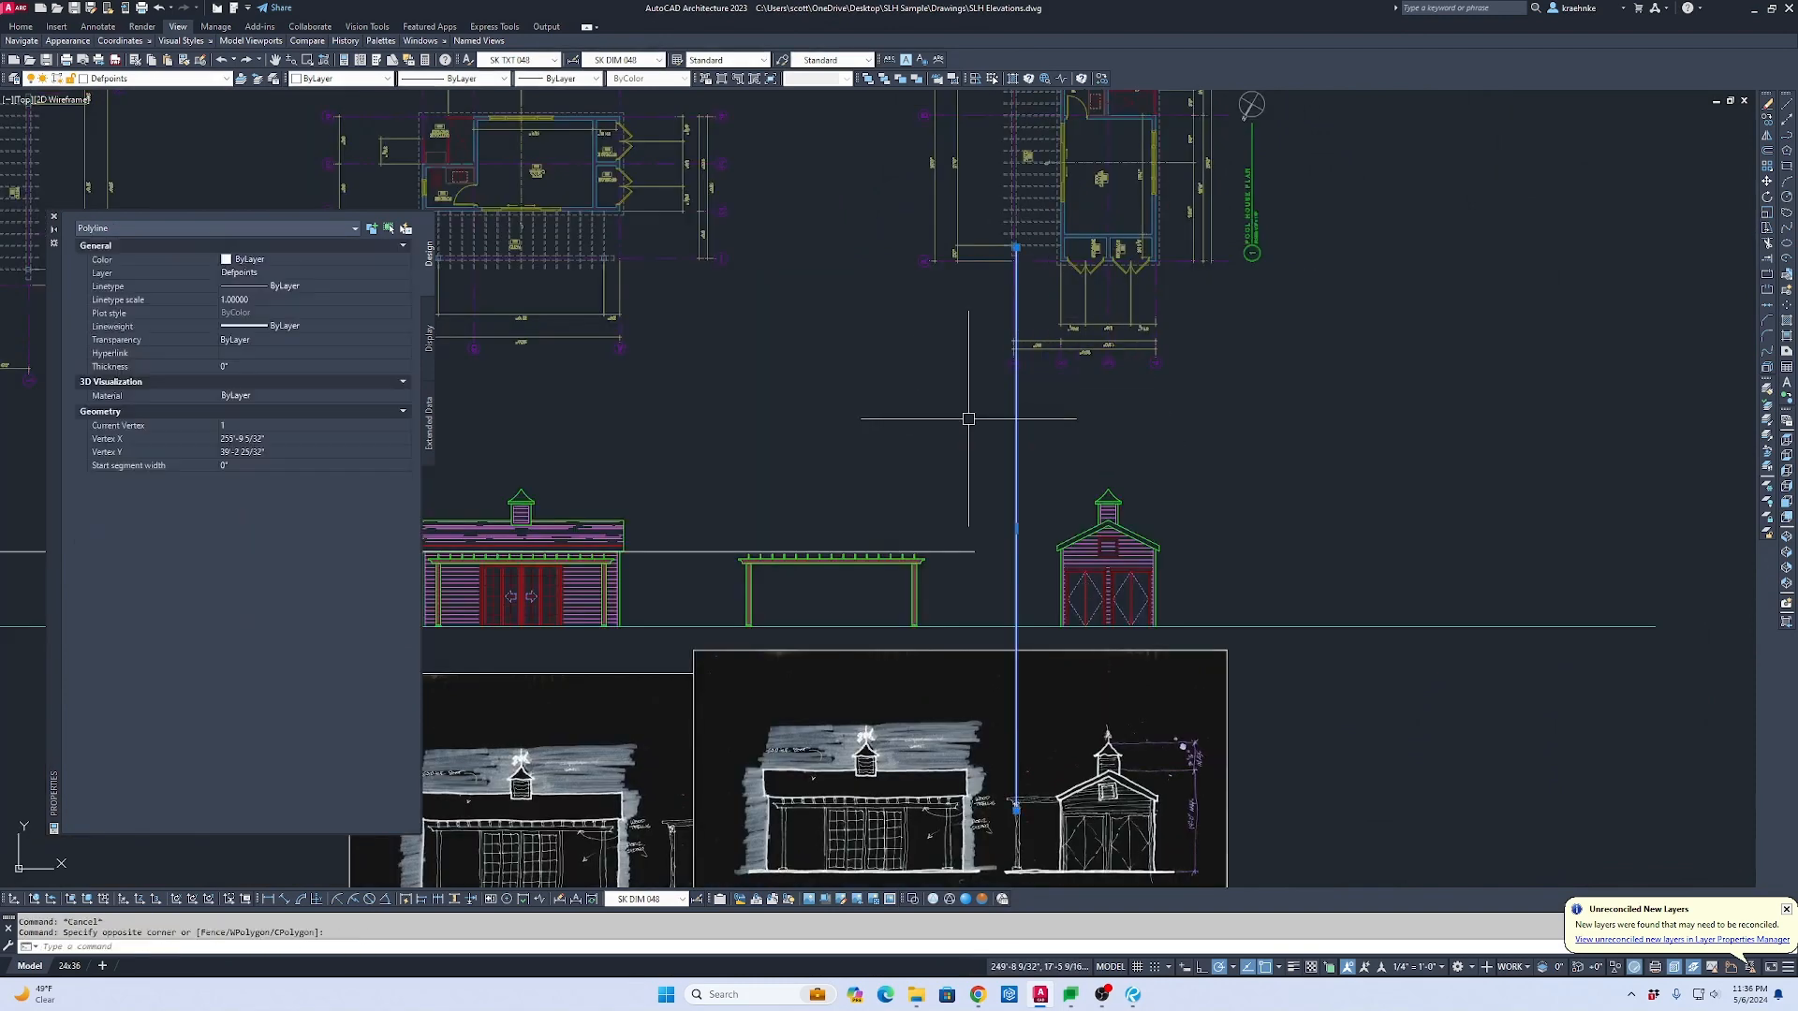
scroll(983, 281, "up", 8)
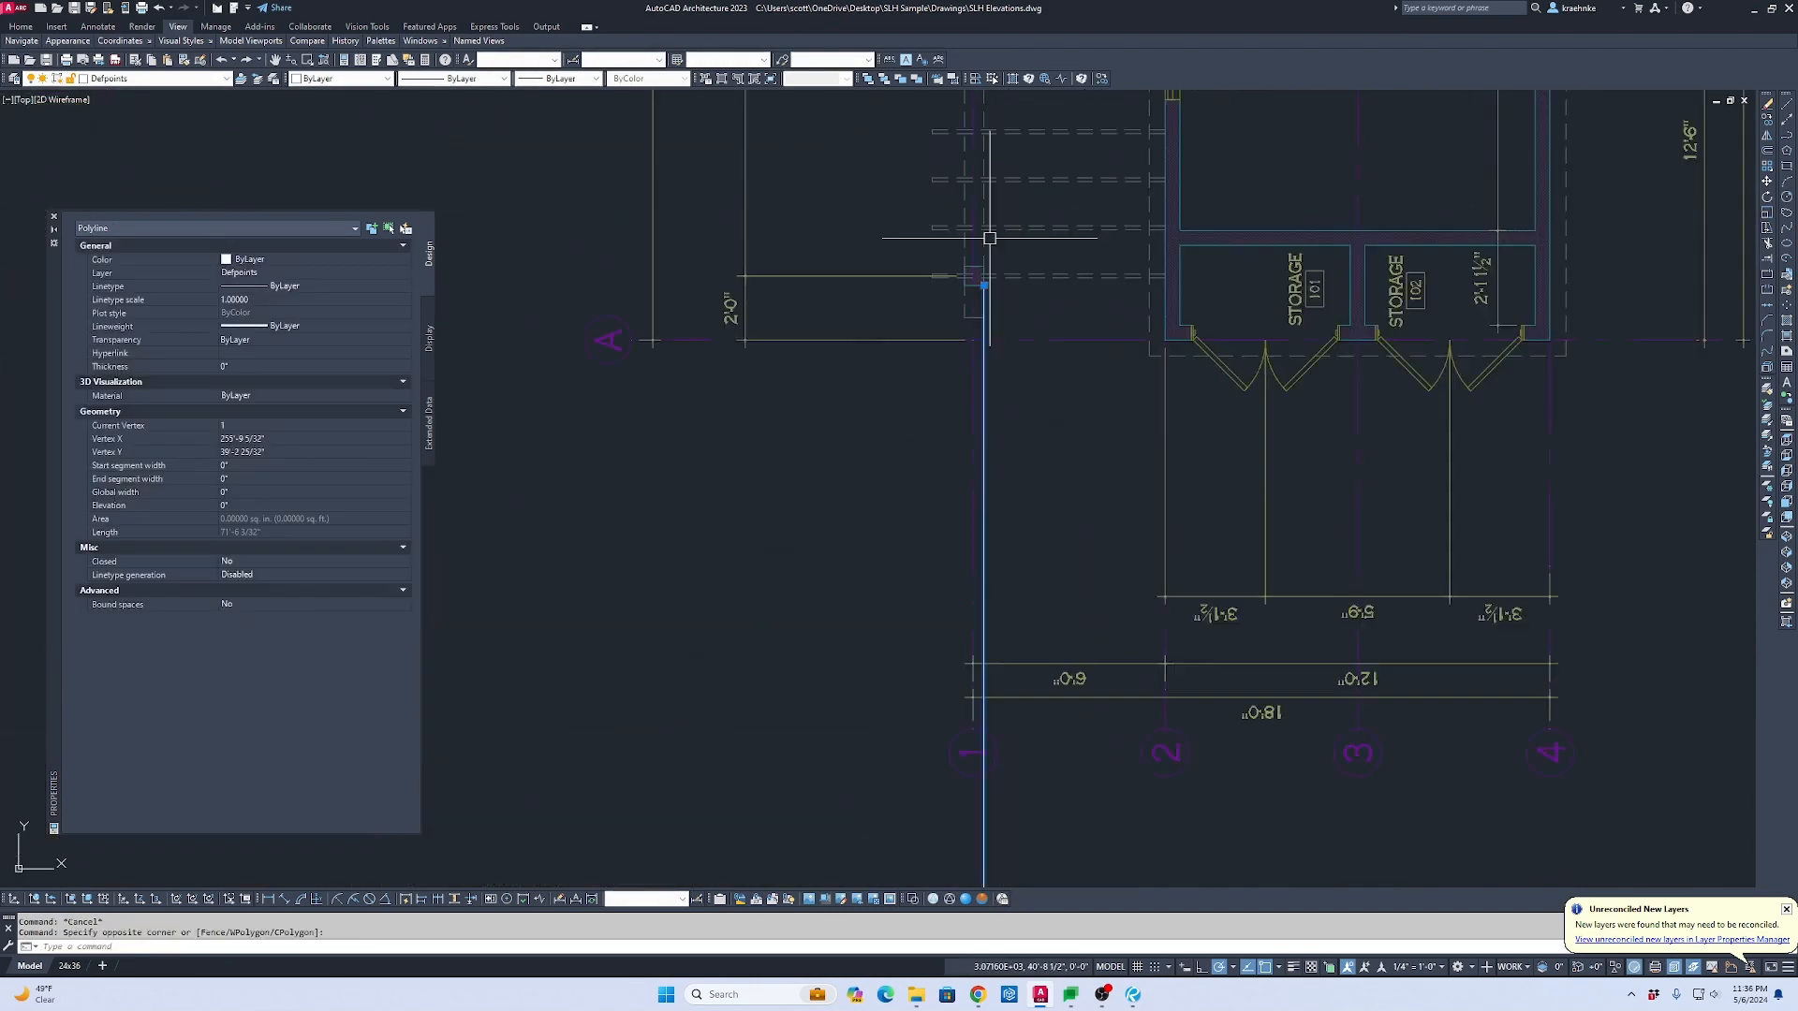
left_click(974, 331)
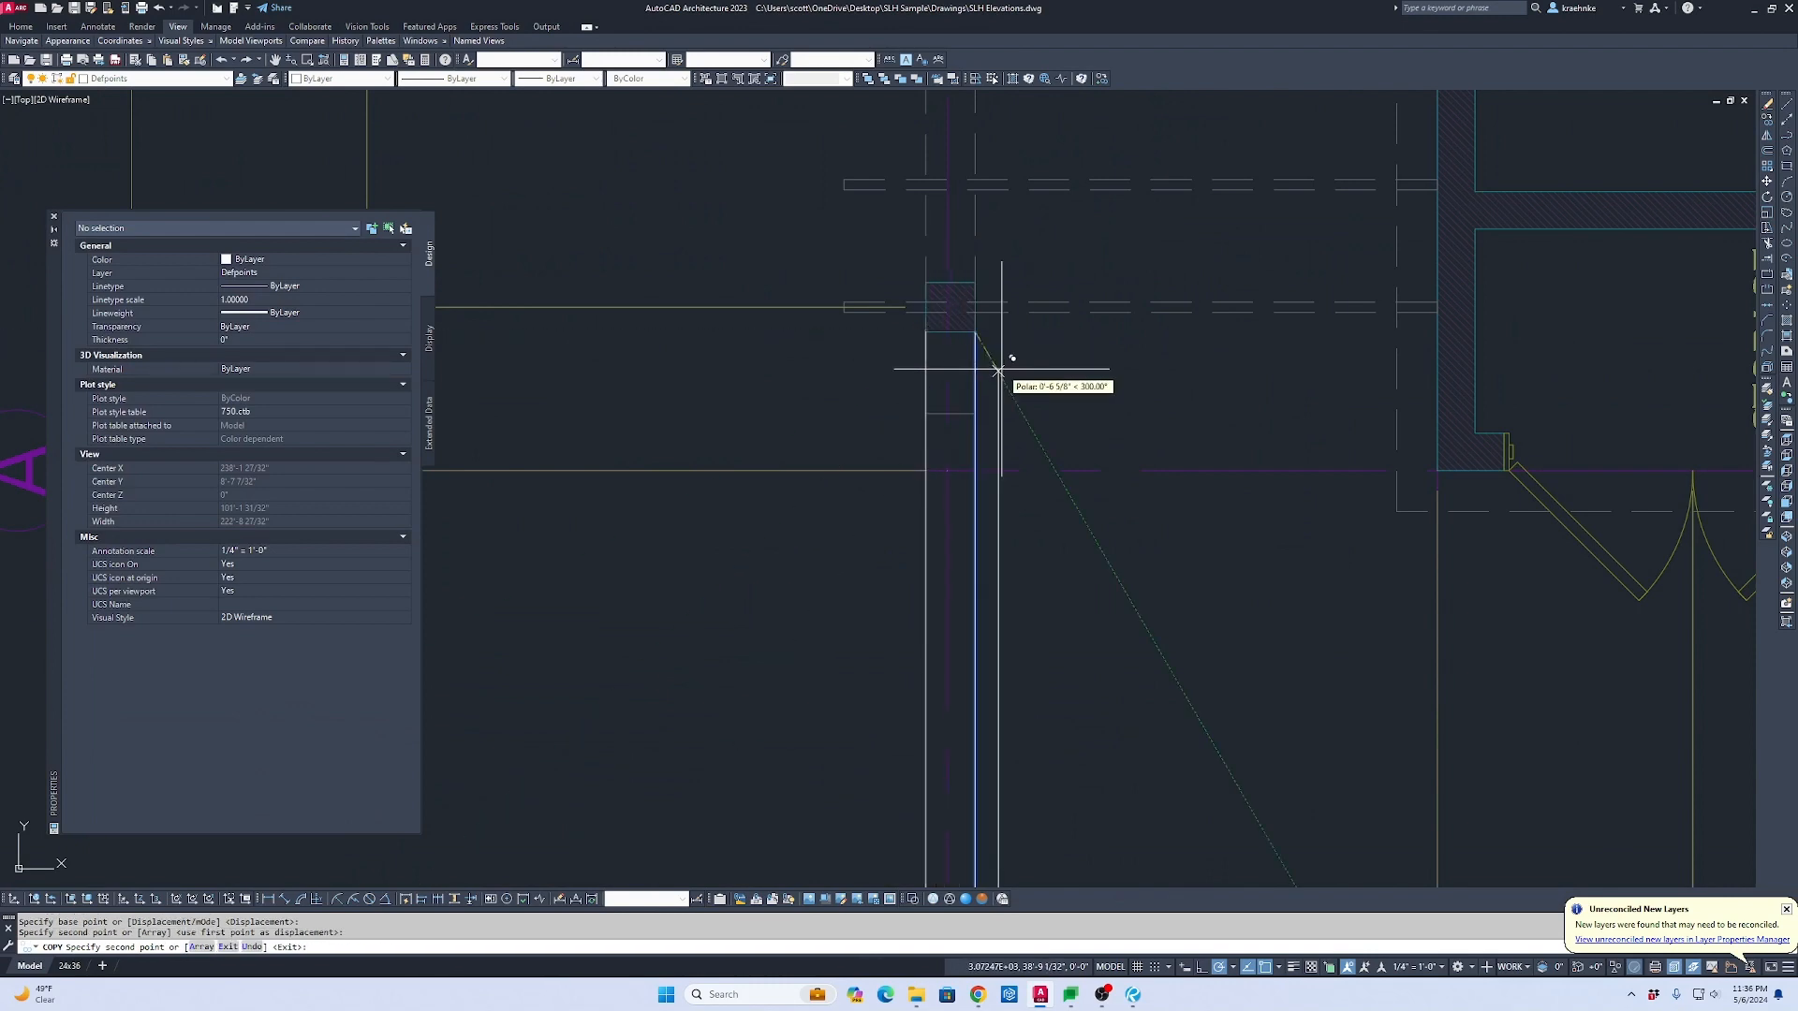
left_click(845, 307)
key("Escape")
scroll(850, 326, "down", 6)
middle_click_drag(857, 382, 862, 144)
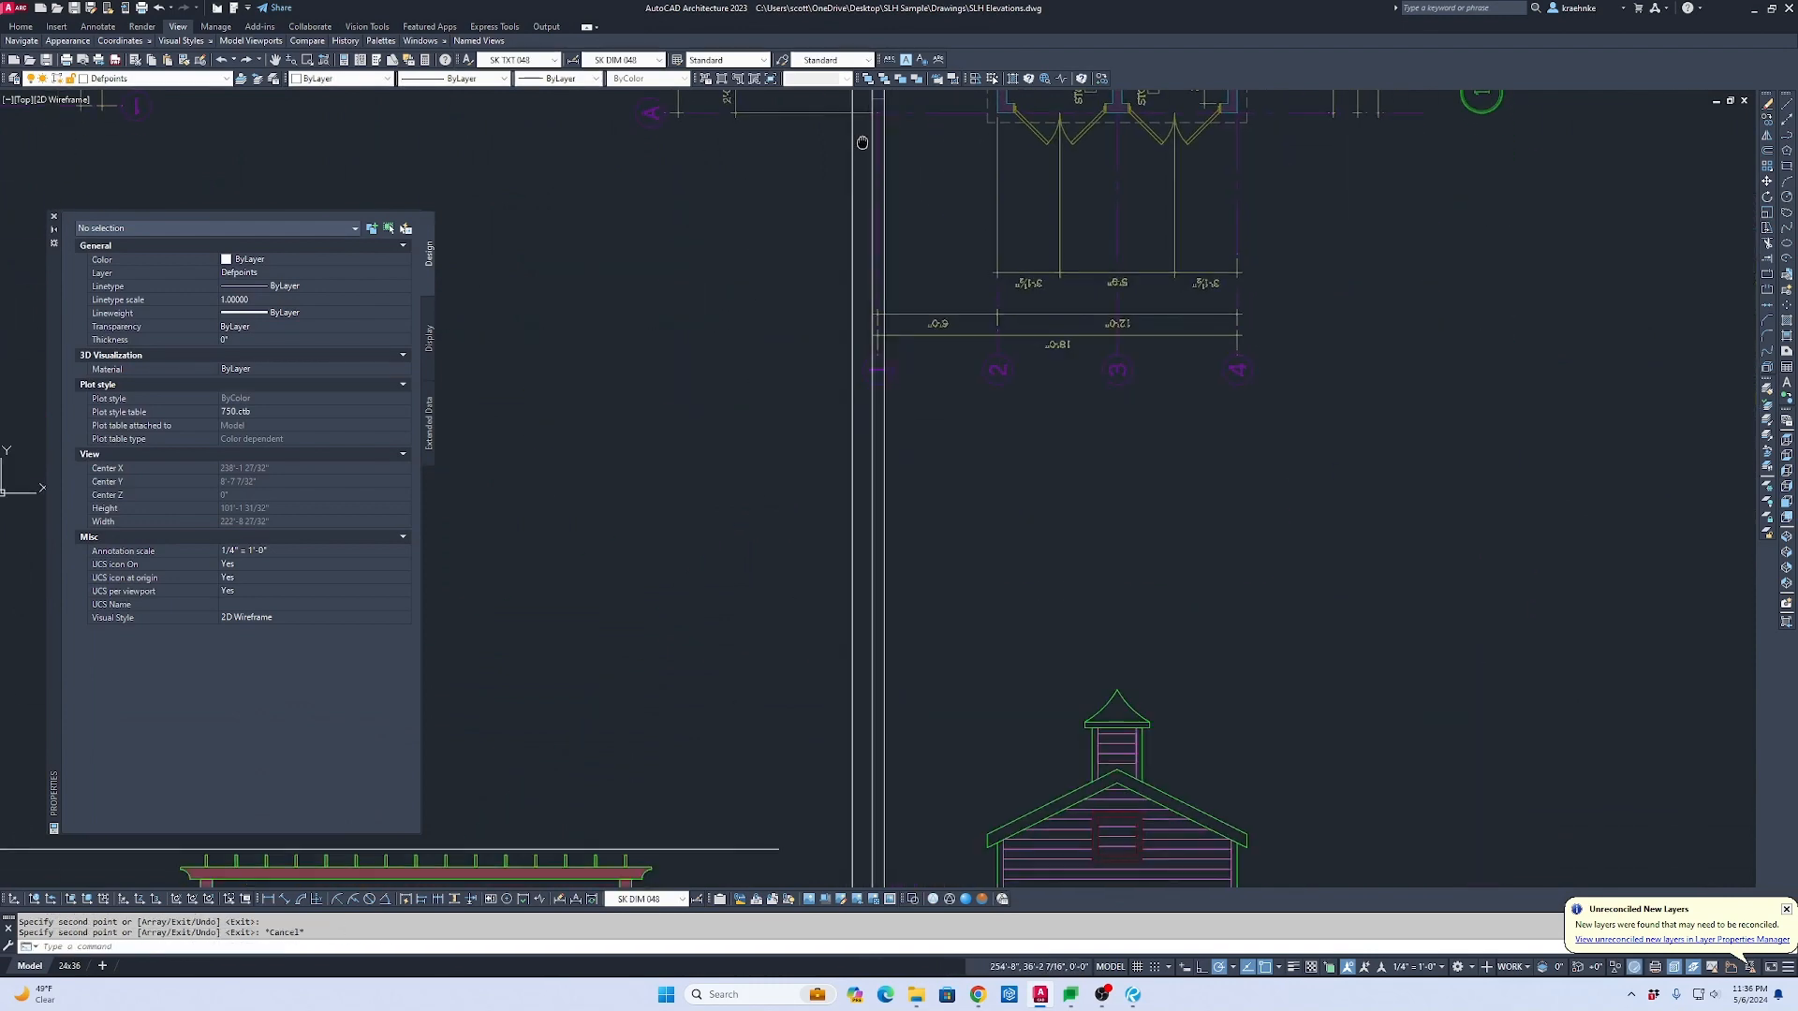
mouse_move(897, 571)
middle_mouse_down()
mouse_move(937, 109)
mouse_move(1102, 429)
middle_mouse_up()
middle_click_drag(931, 424, 1108, 523)
key("Escape")
left_click(1091, 464)
left_click(985, 450)
scroll(983, 450, "down", 2)
mouse_move(885, 447)
middle_mouse_down()
mouse_move(1412, 451)
mouse_move(883, 447)
middle_mouse_up()
type("c")
key("Return")
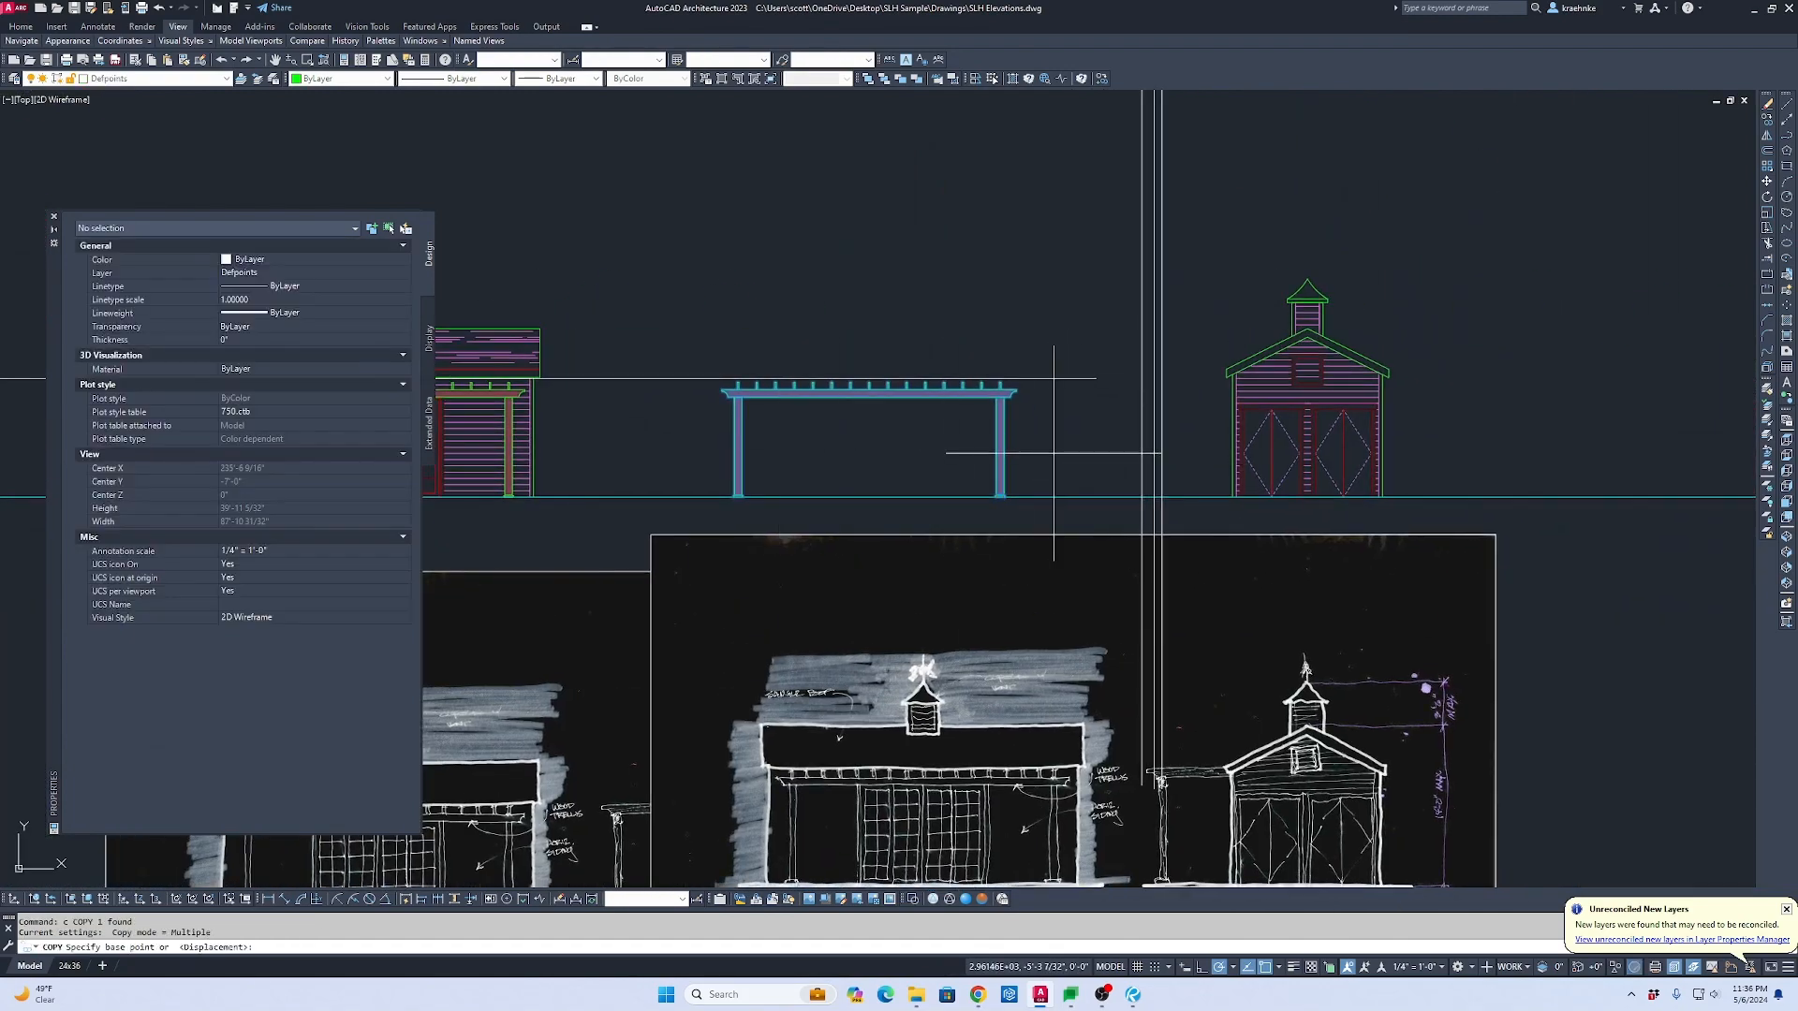
key("Escape")
scroll(1042, 443, "up", 4)
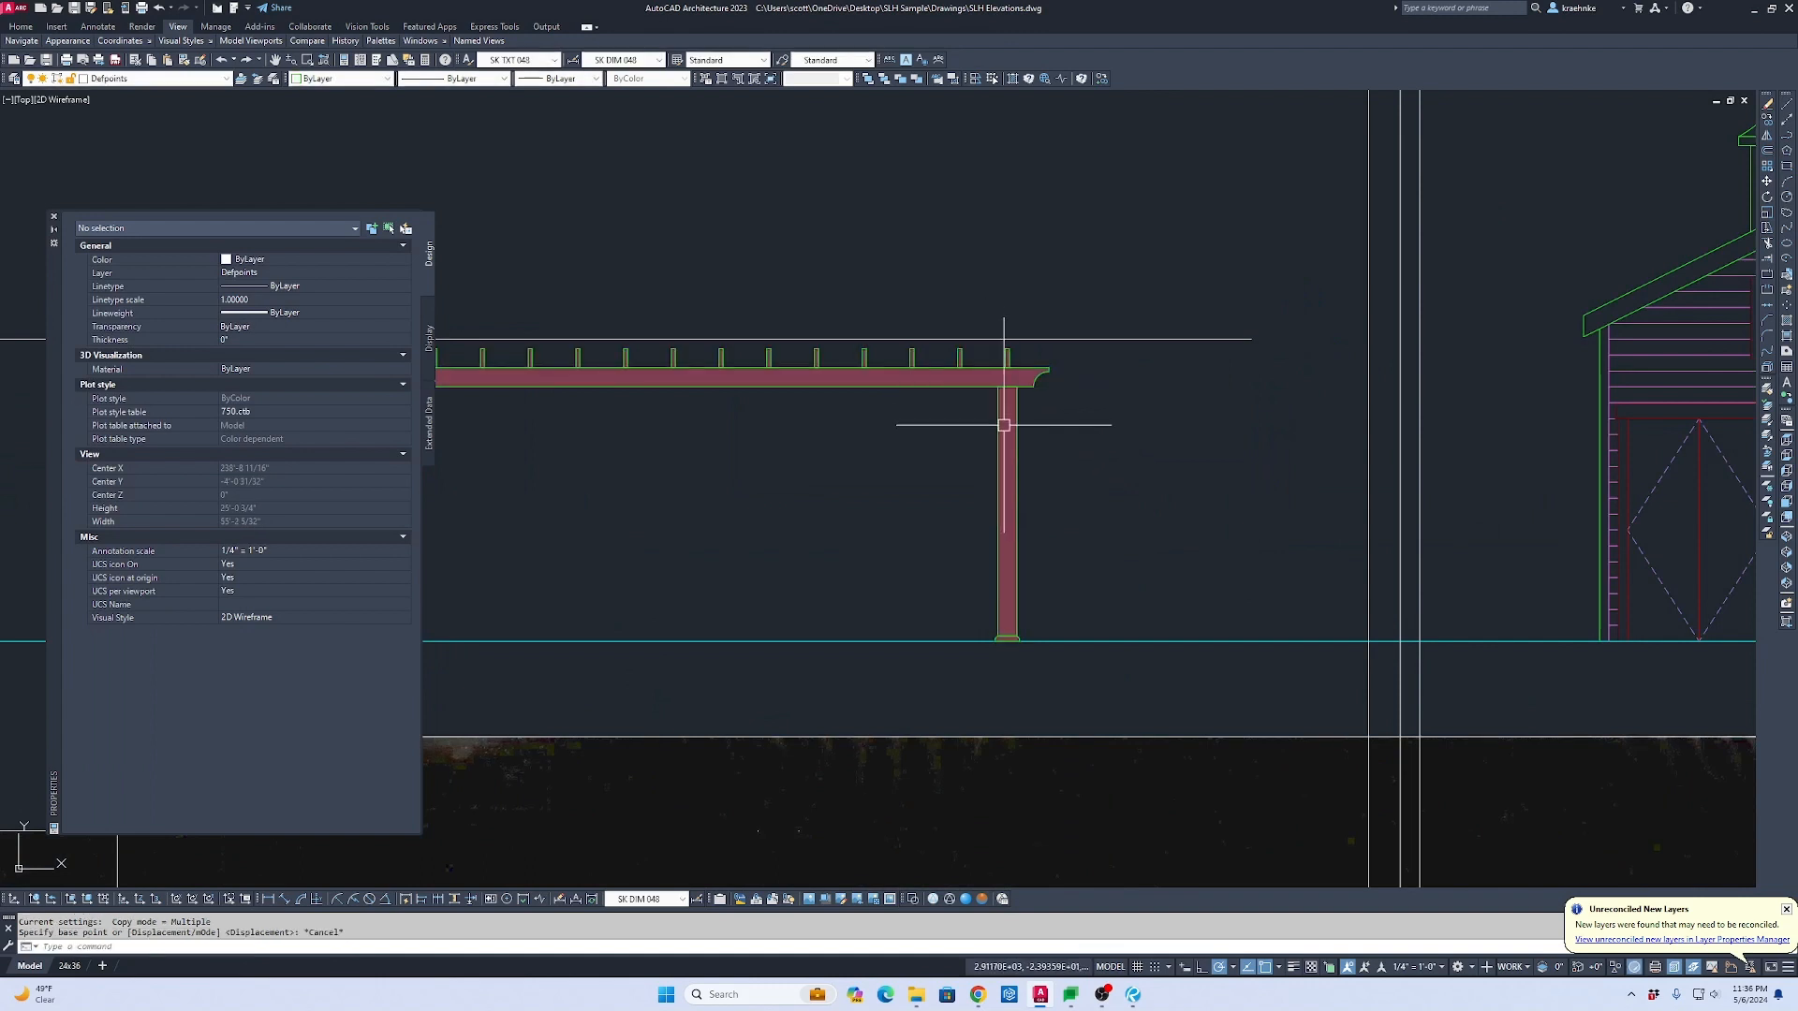
left_click(1003, 425)
key("Escape")
key("Escape")
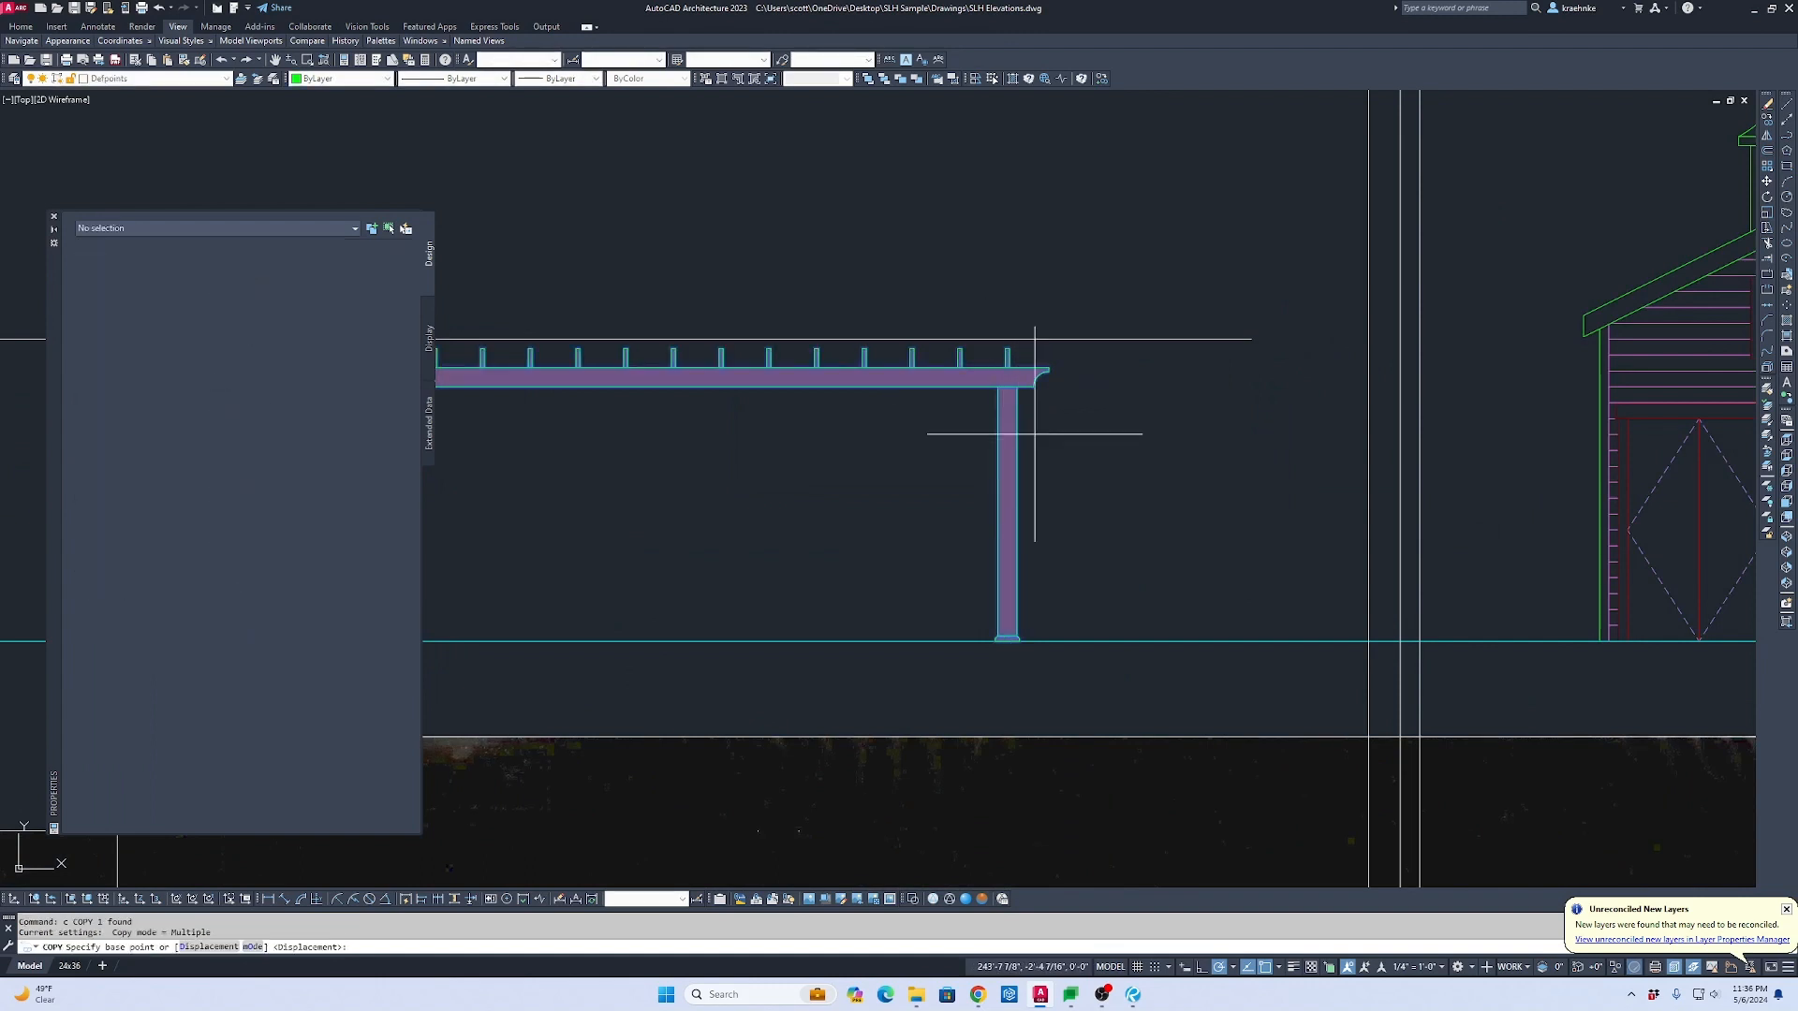
Step: Explode the copied trellis between the two elevations
left_click(970, 461)
type("x")
key("space")
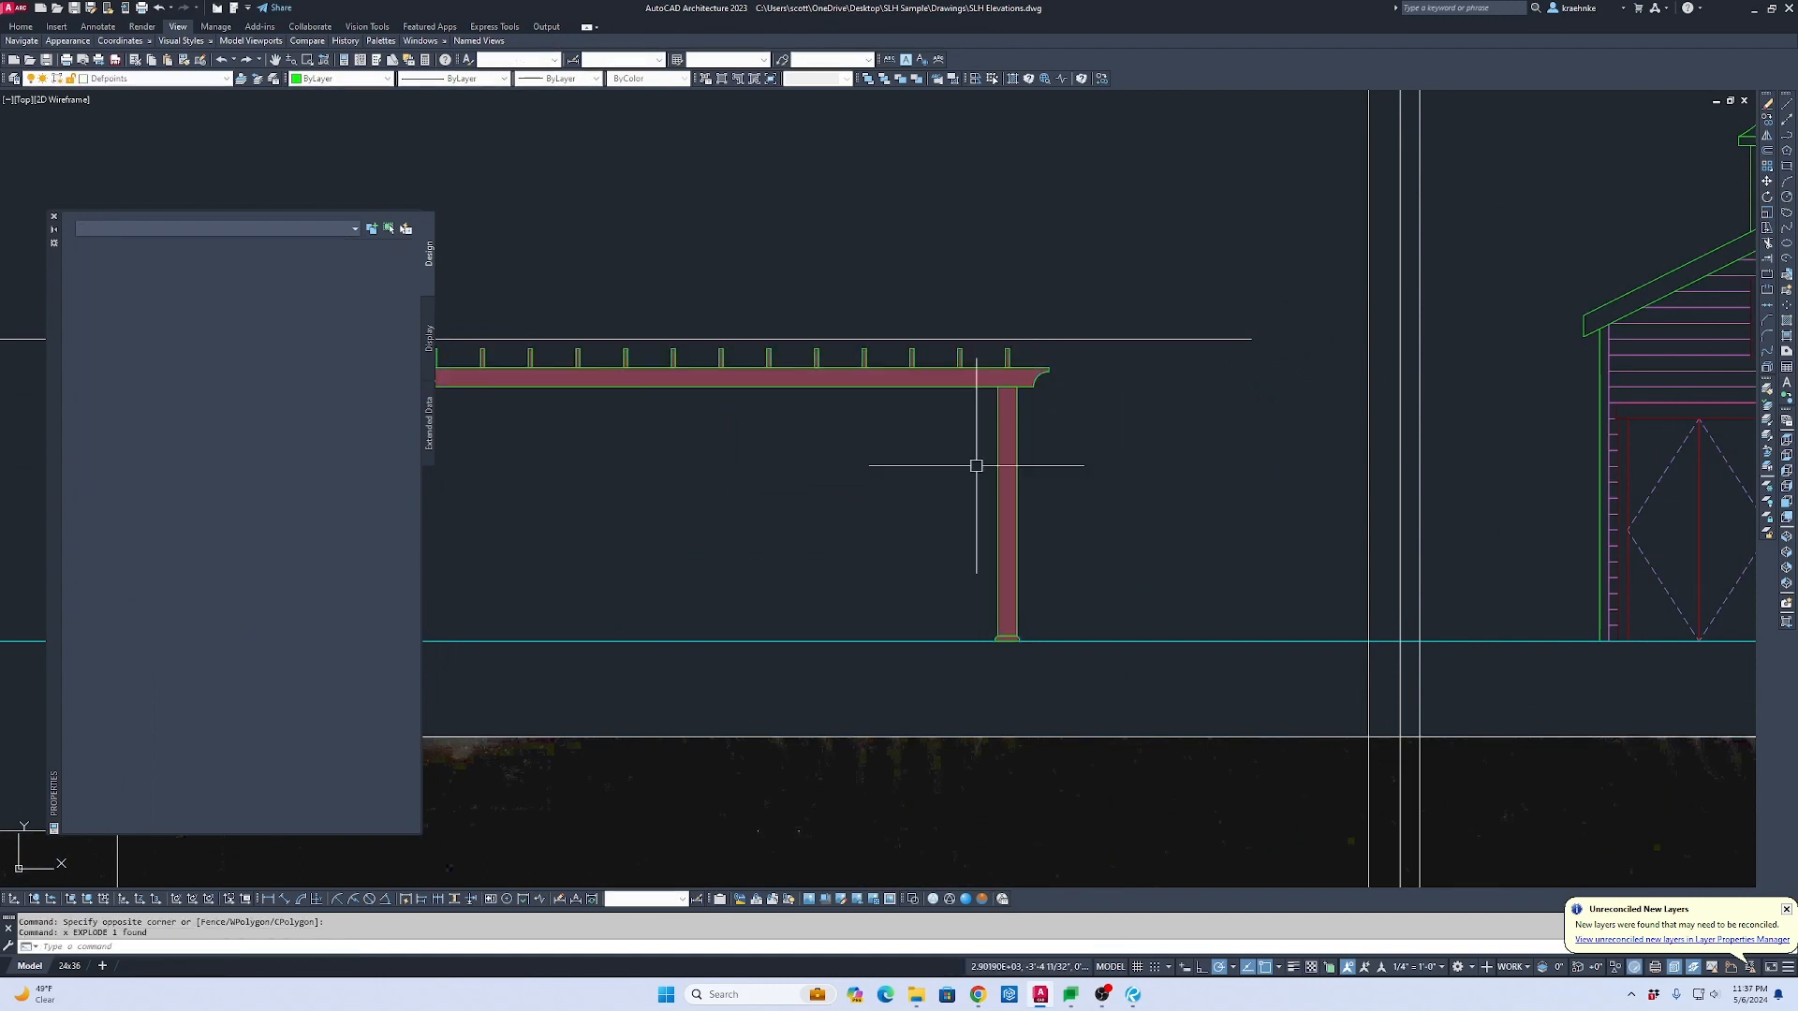
key("Escape")
Step: Delete the solid wipeout hatch from the exploded trellis copy
scroll(1022, 462, "up", 4)
scroll(1020, 461, "down", 4)
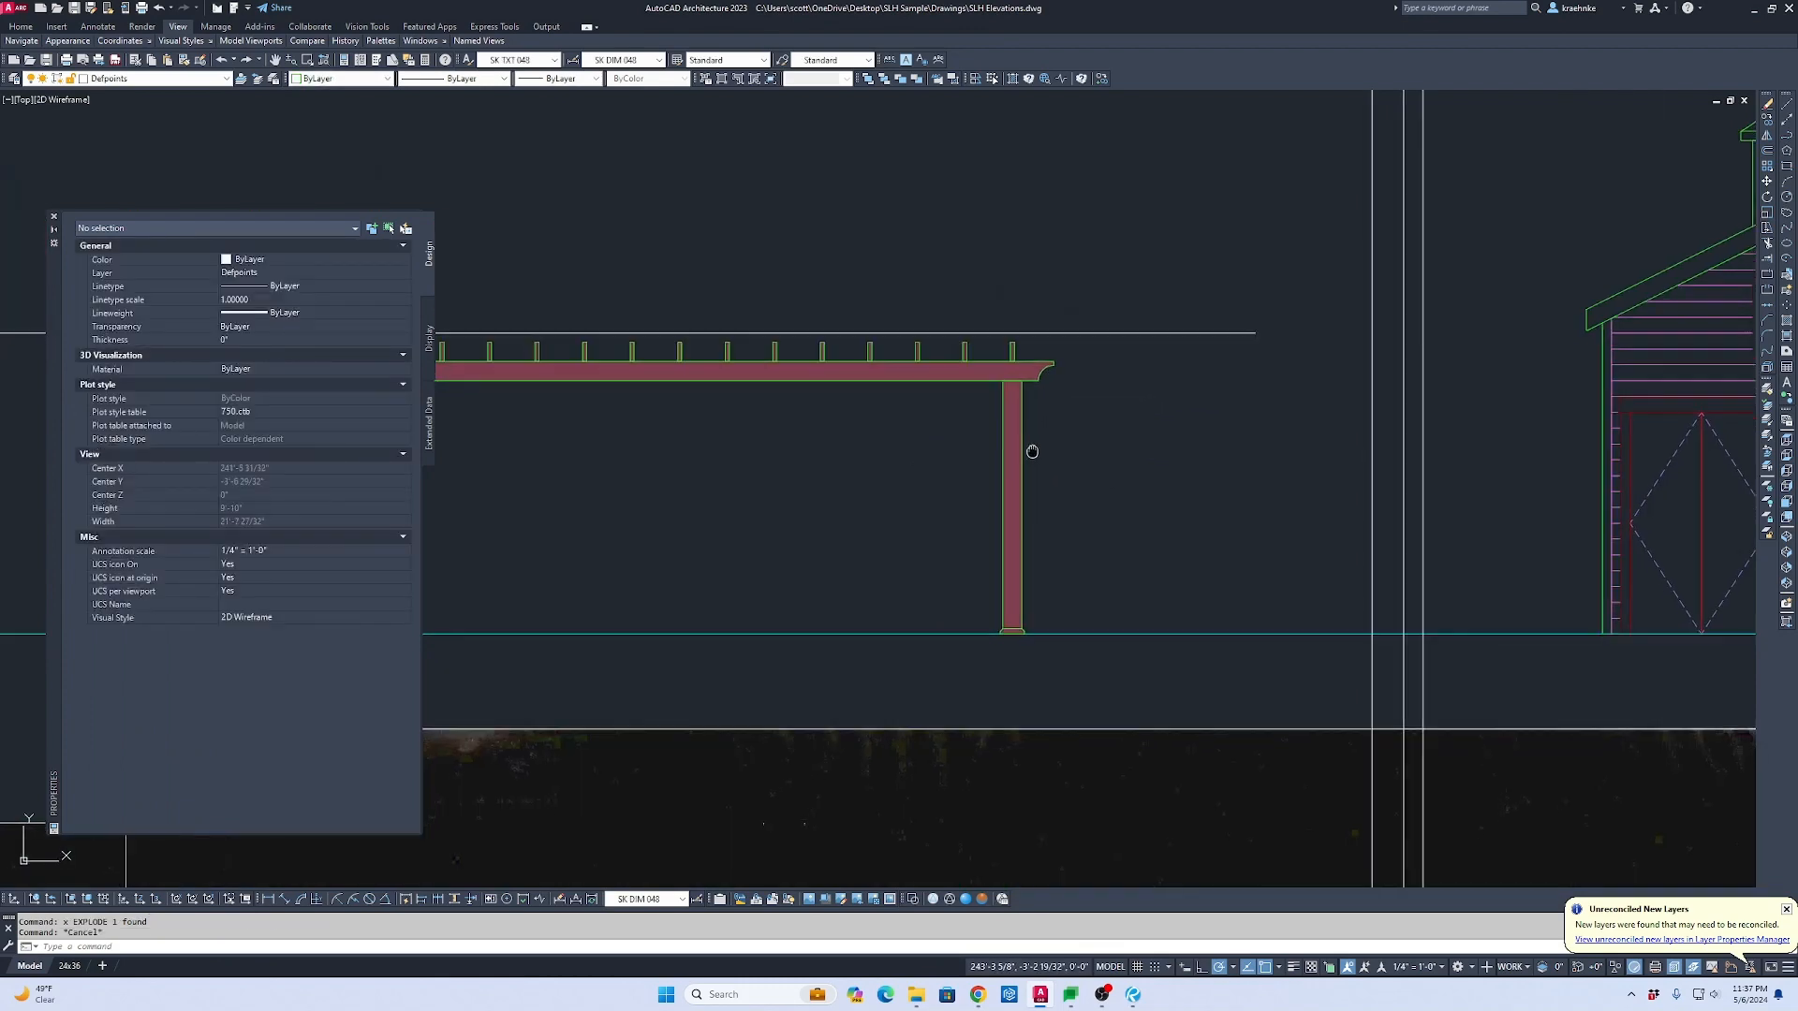
scroll(1036, 375, "up", 4)
left_click(1009, 370)
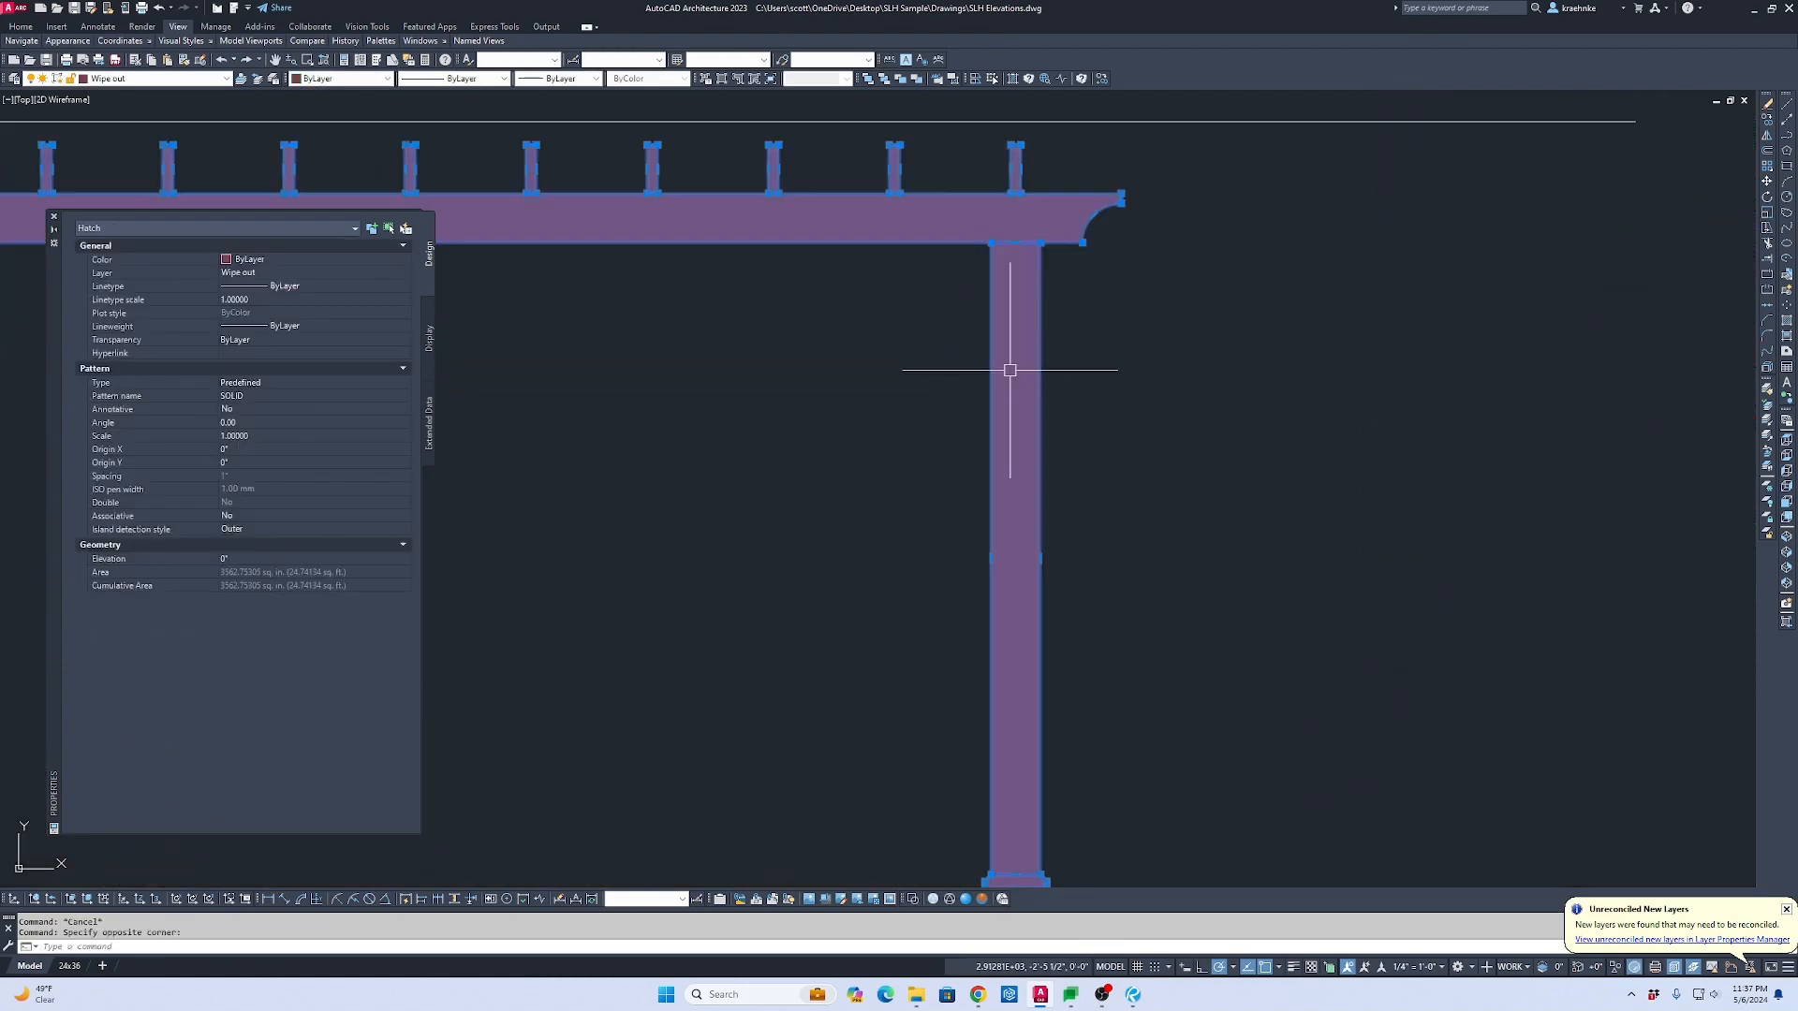
key("Delete")
scroll(1011, 369, "down", 5)
scroll(995, 427, "up", 2)
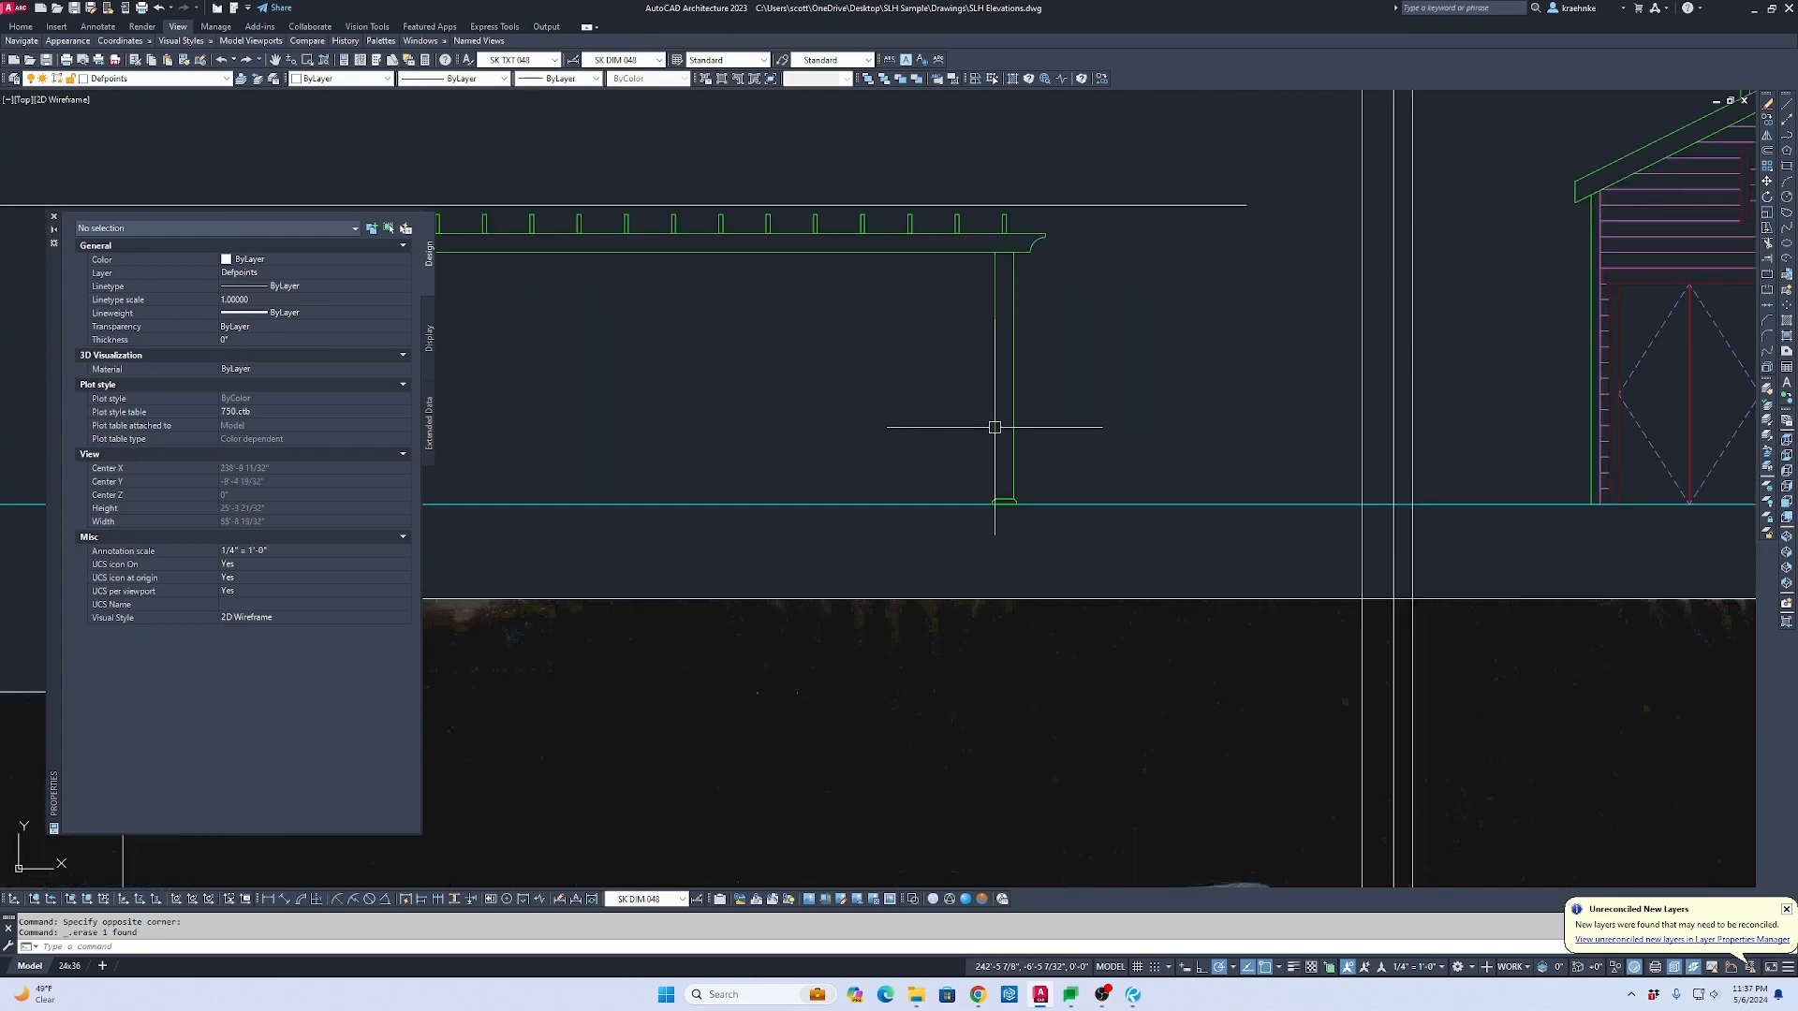
left_click(950, 441)
left_click(1074, 569)
left_click(1071, 441)
left_click(947, 404)
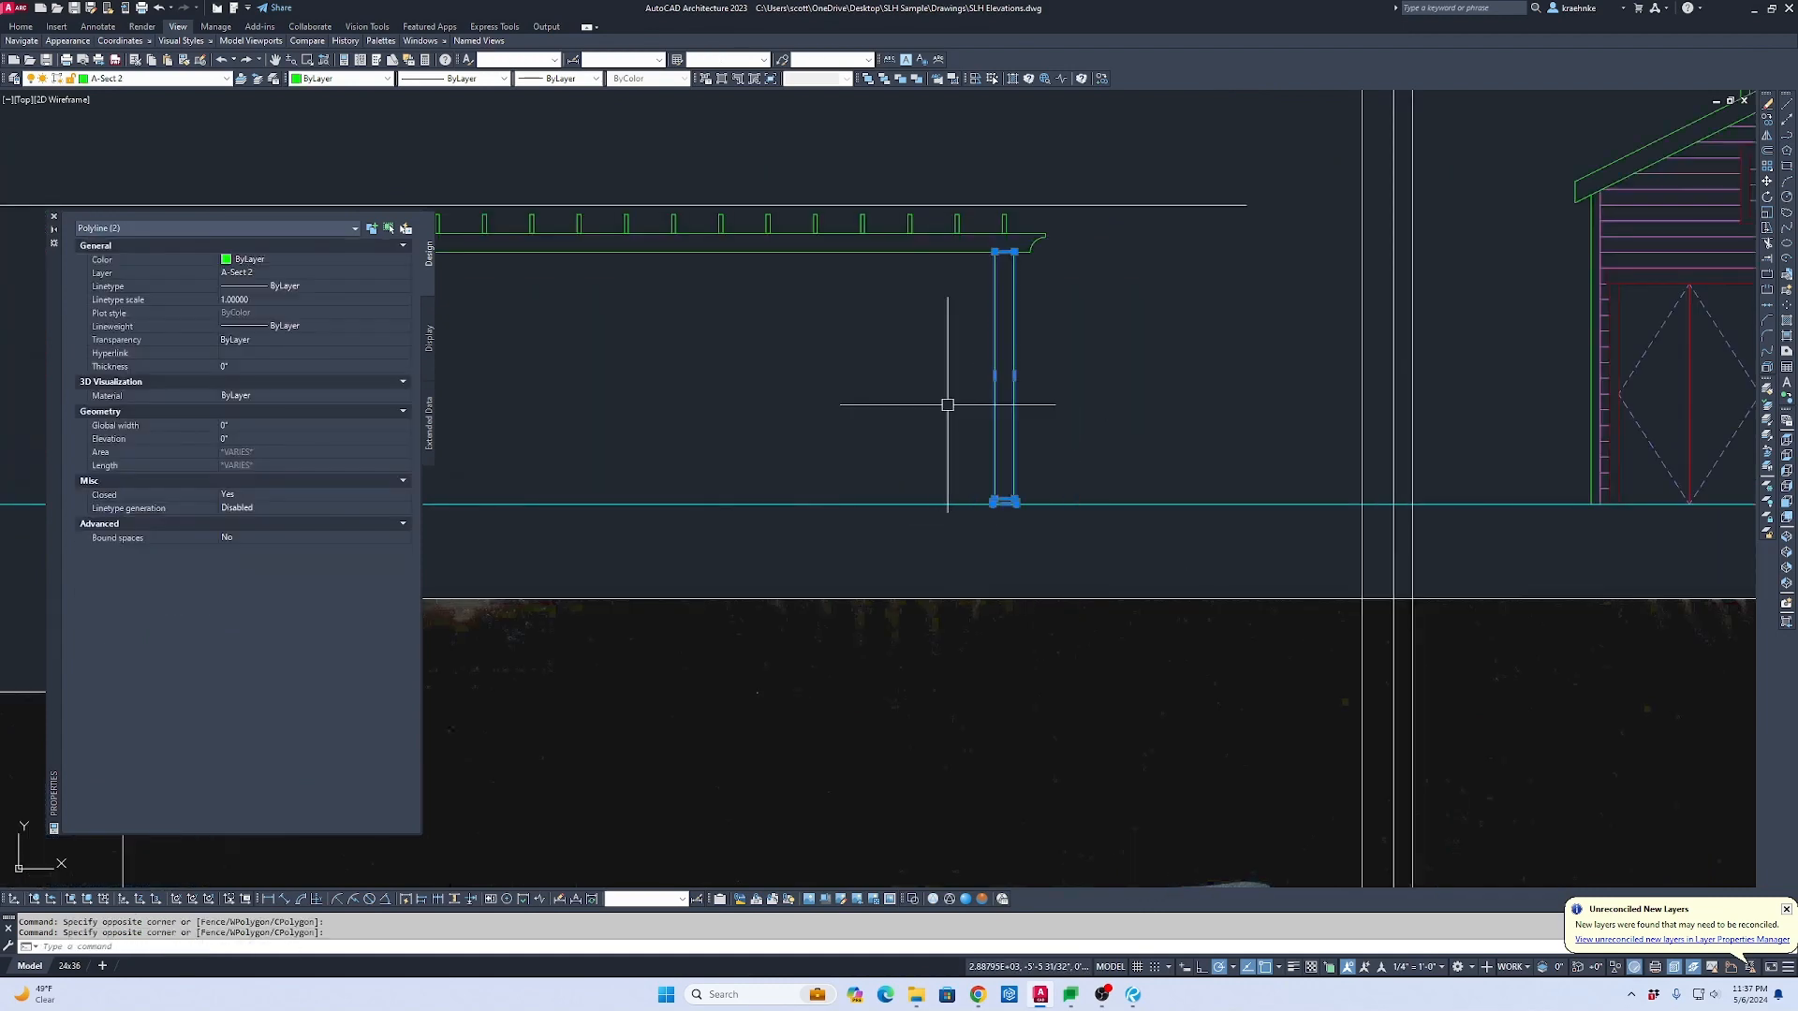
type("c")
key("Return")
scroll(1000, 251, "up", 3)
left_click(998, 260)
scroll(1127, 281, "down", 2)
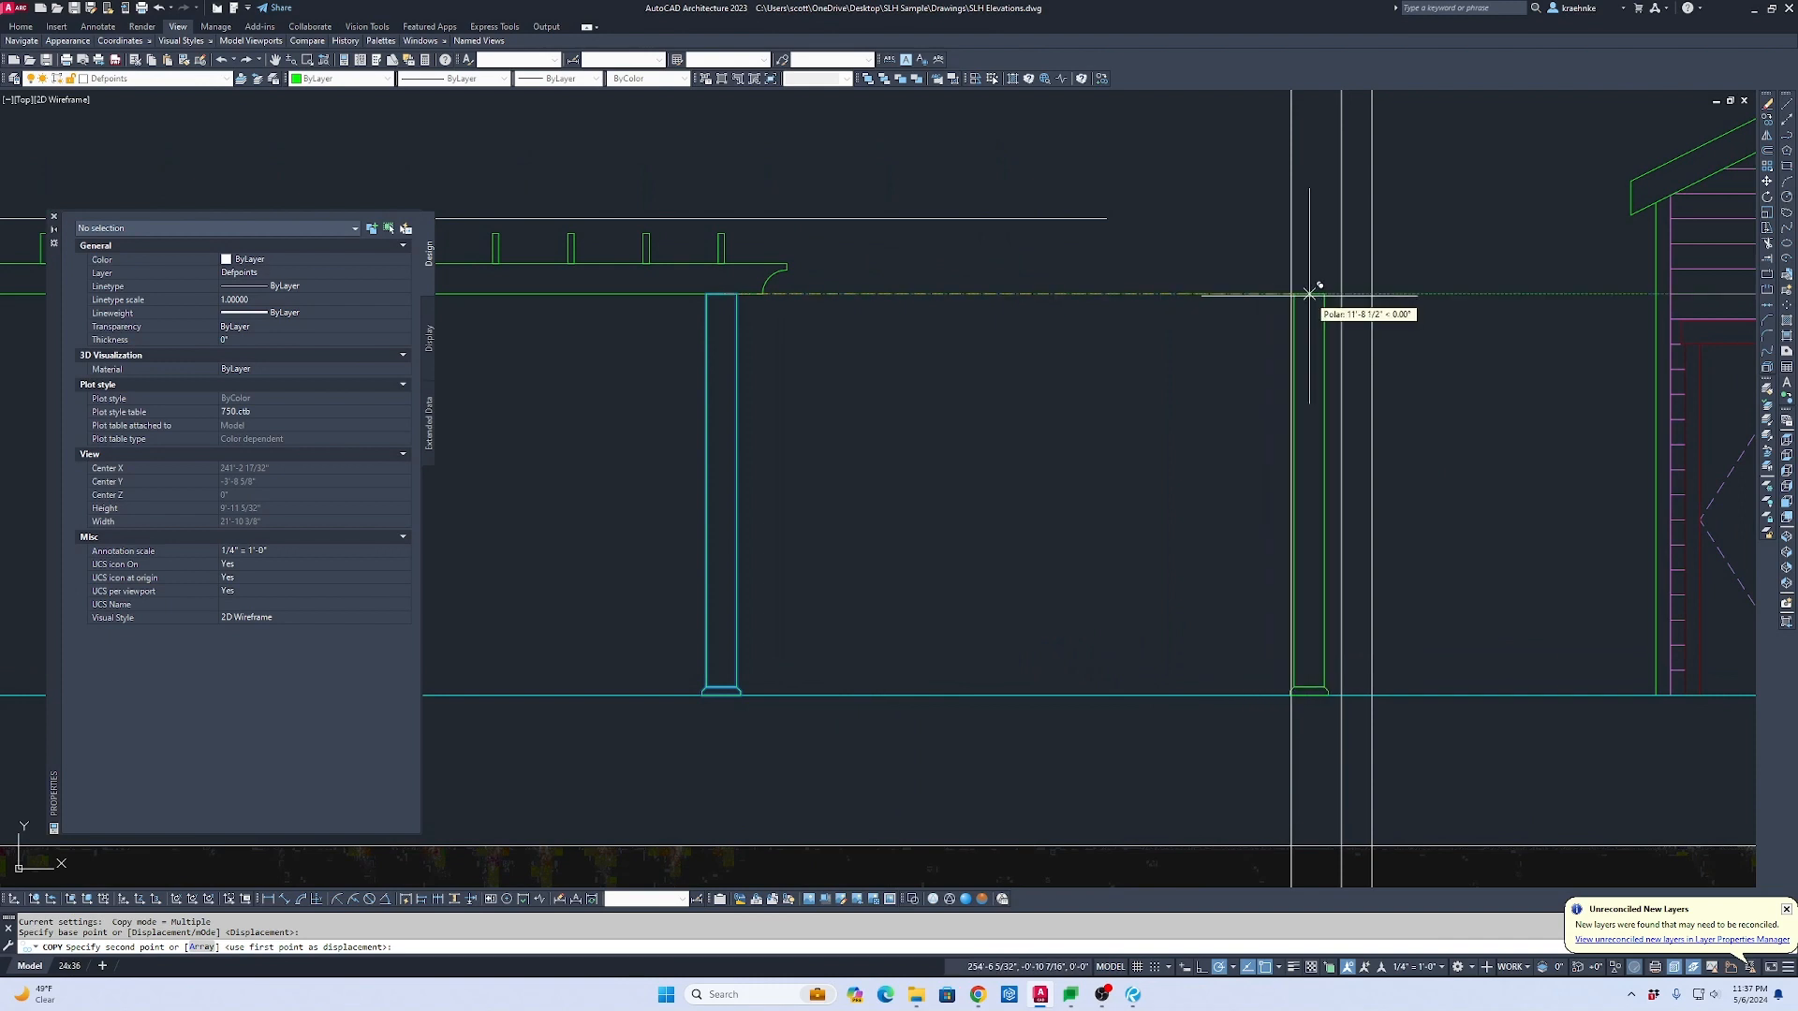
key("Escape")
Step: Copy the trellis's end post and base onto the two projection lines marking the post's width beside the small building's front elevation
left_click(586, 611)
left_click(855, 746)
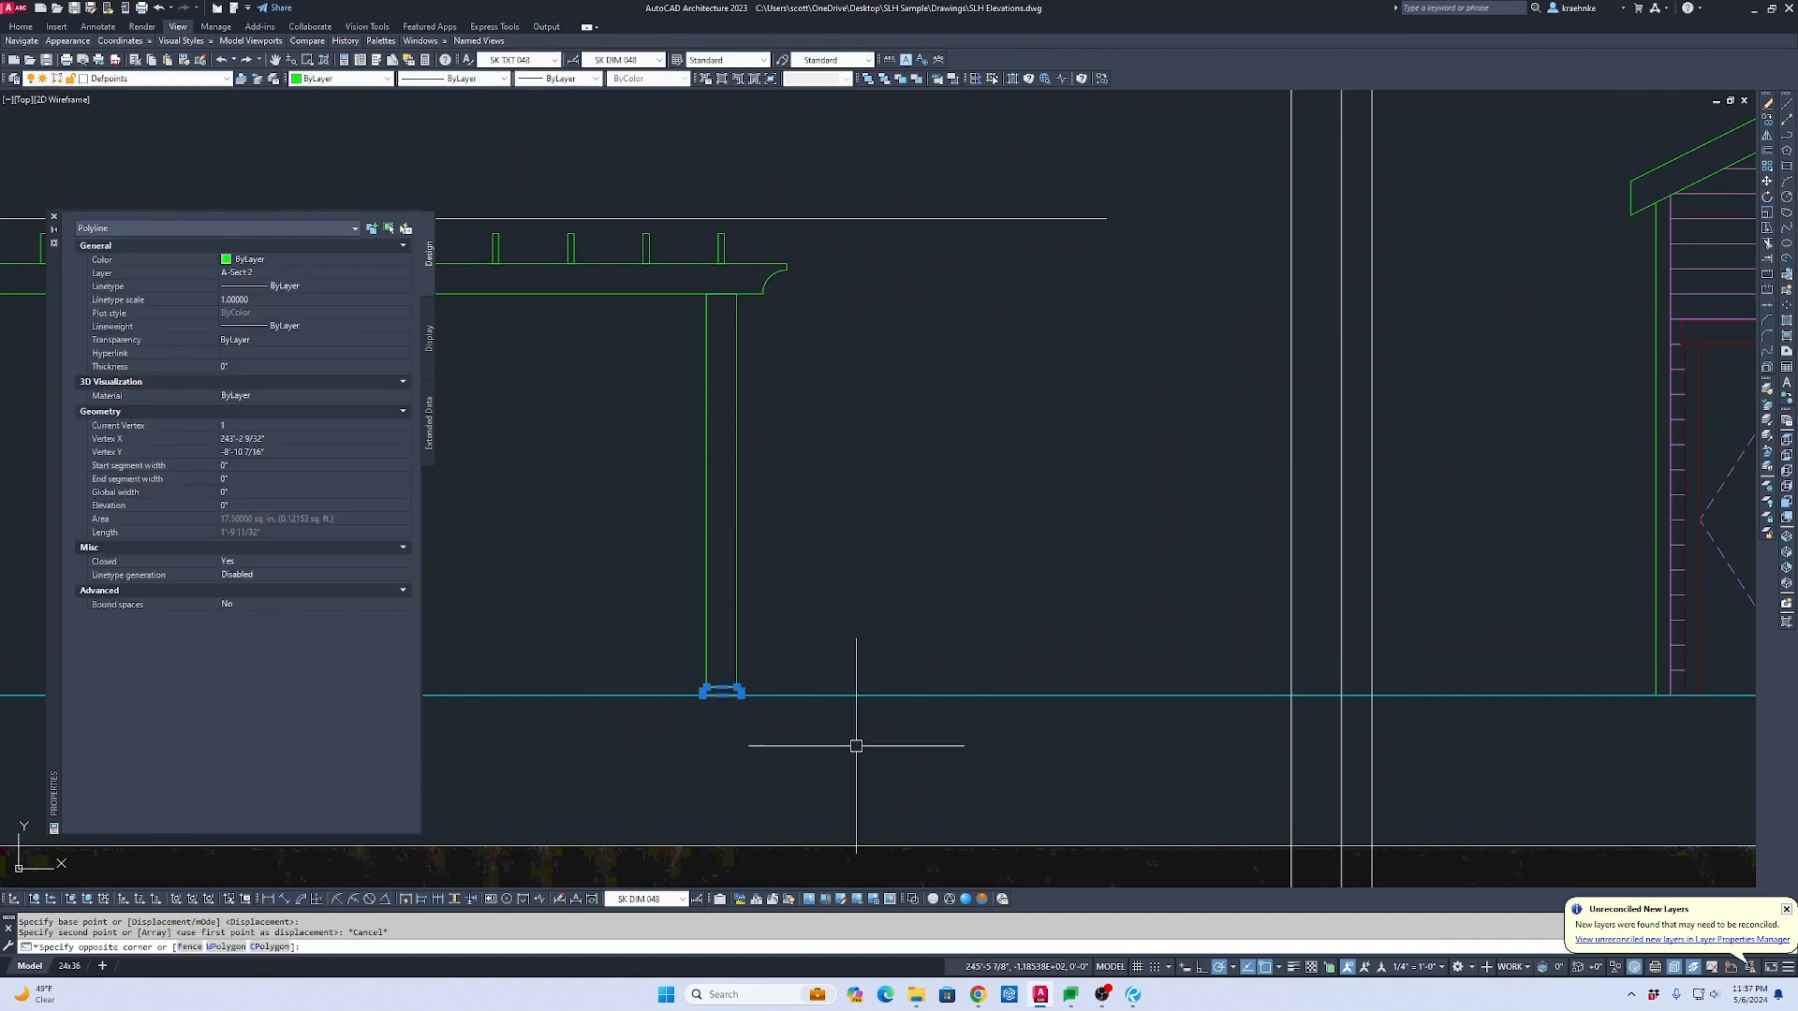
type("c")
key("Return")
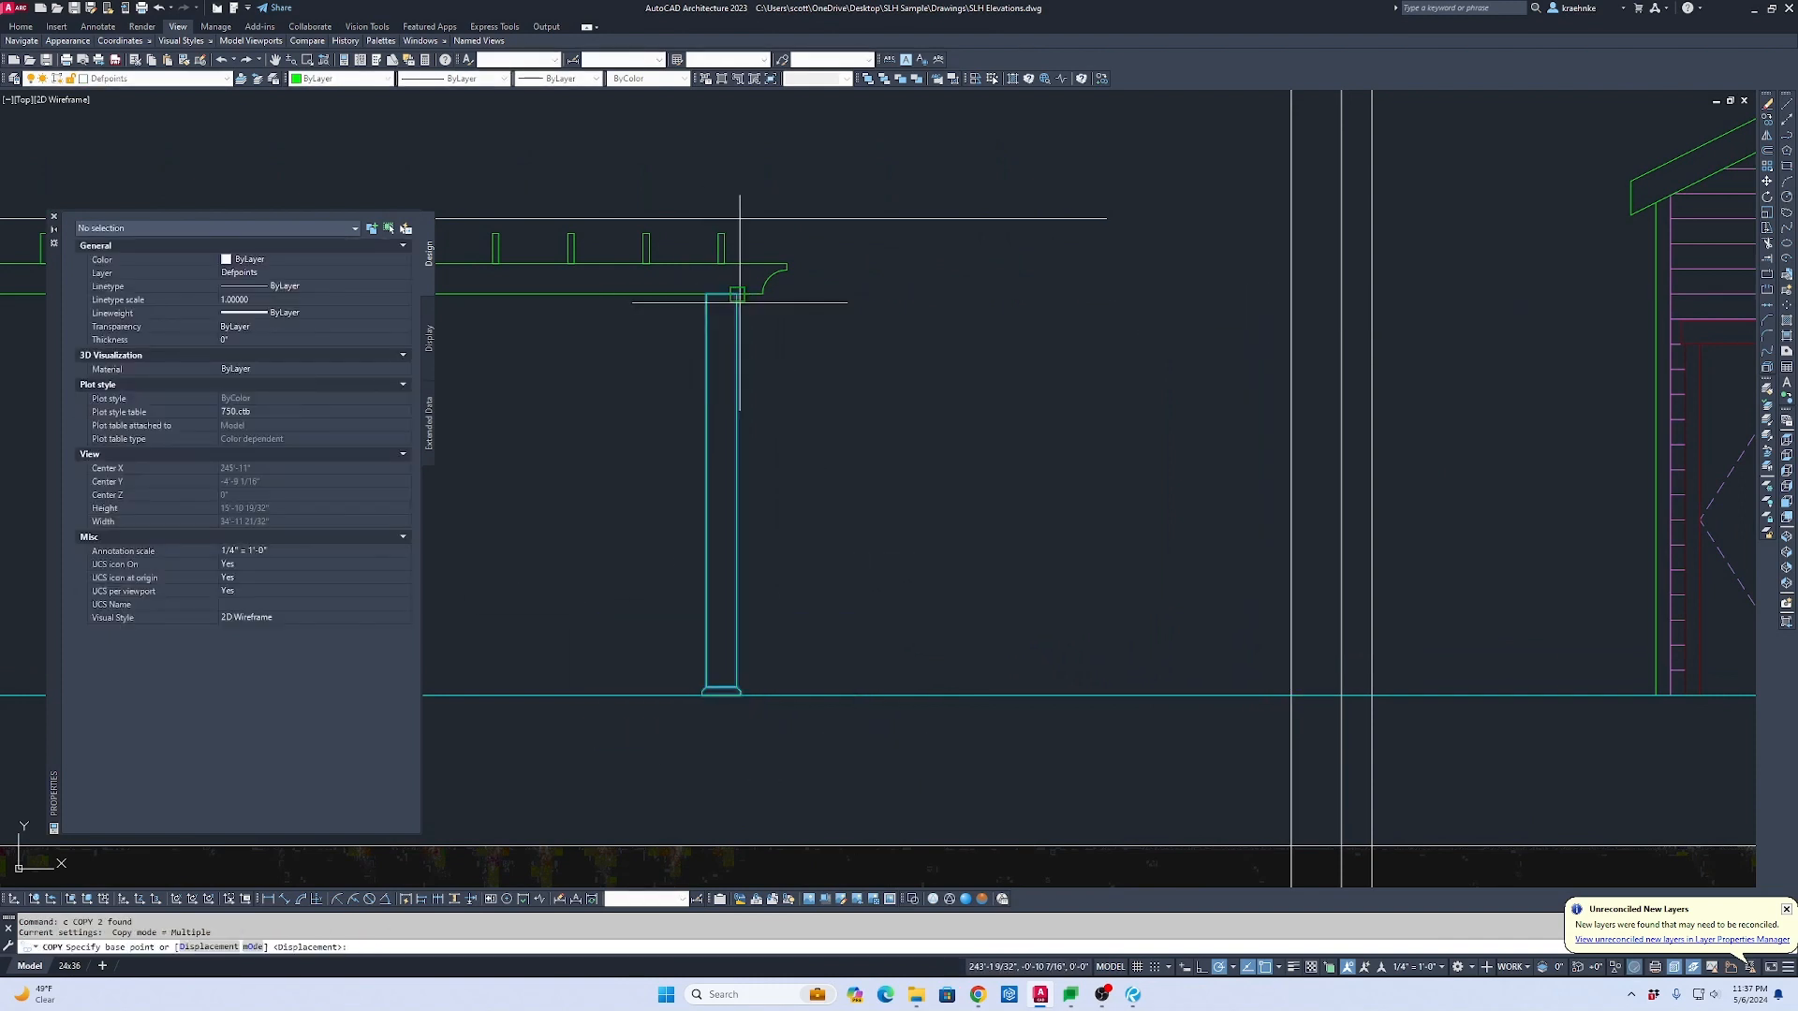
left_click(738, 295)
left_click(1375, 311)
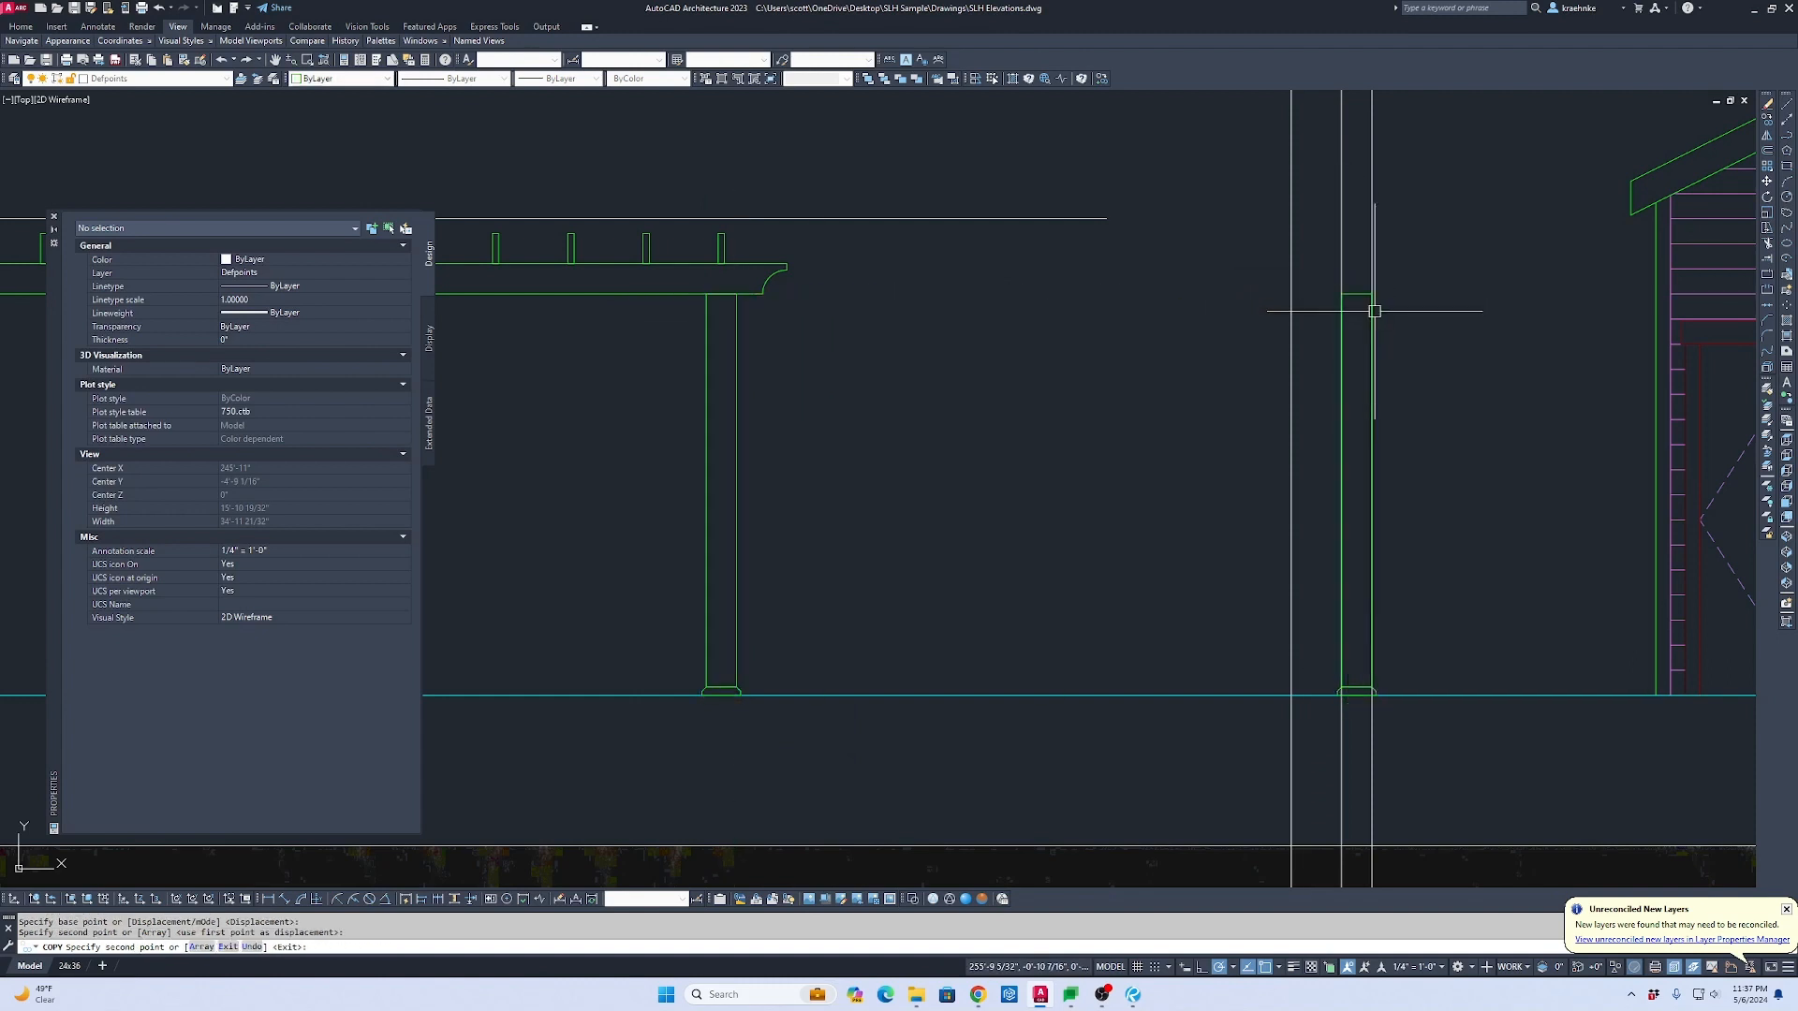
scroll(1369, 309, "down", 2)
key("Escape")
scroll(889, 347, "up", 5)
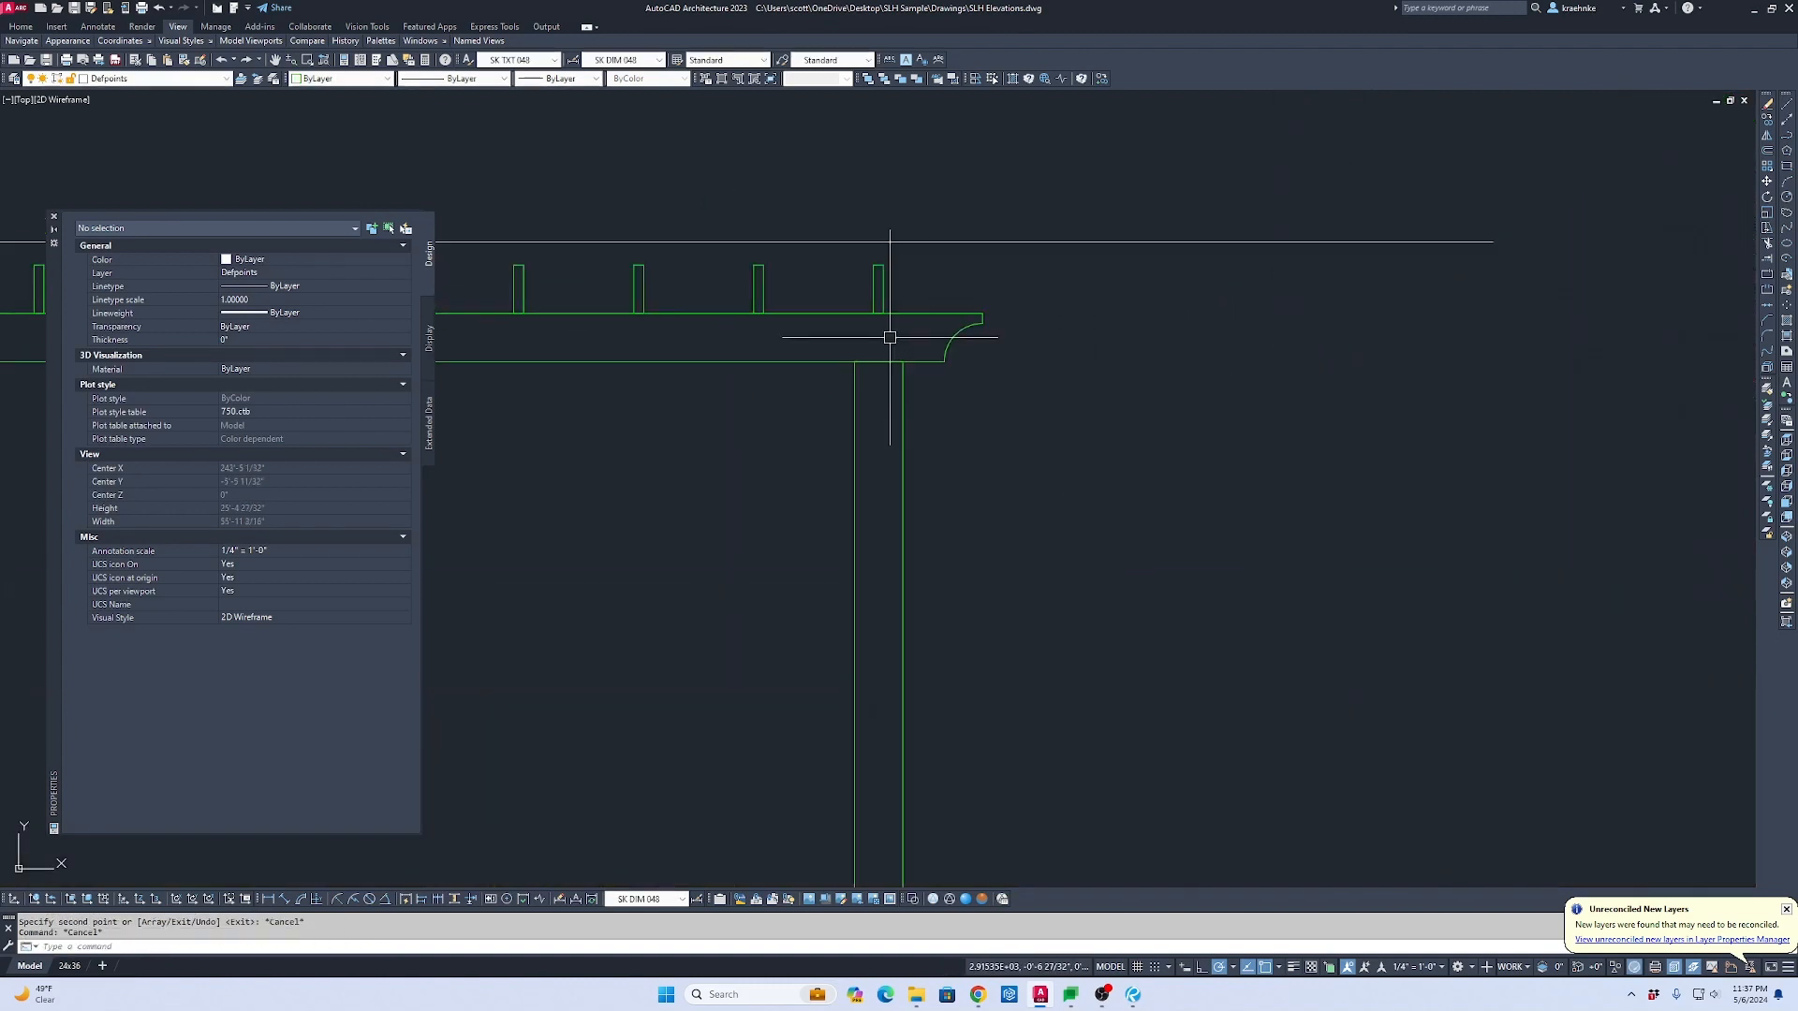
key("Escape")
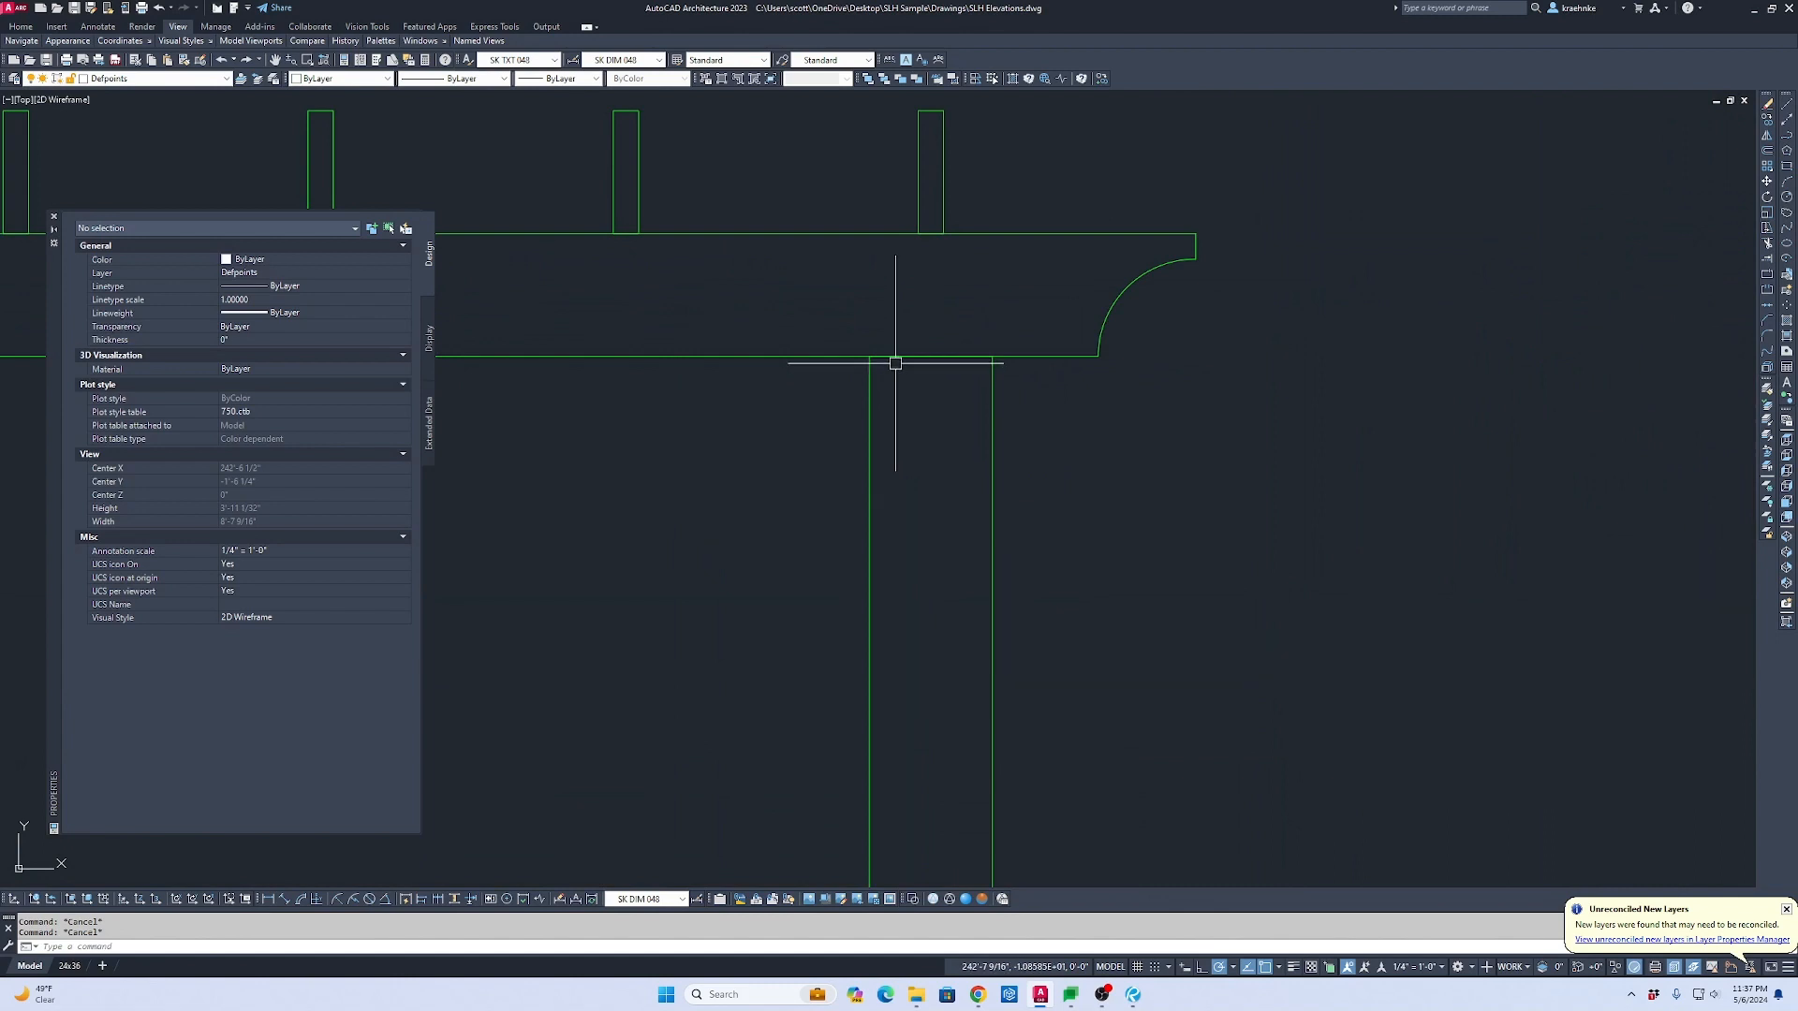
Step: Draw a rectangle across the full beam depth directly above the original trellis post, matching the post's width
type("rec")
key("Return")
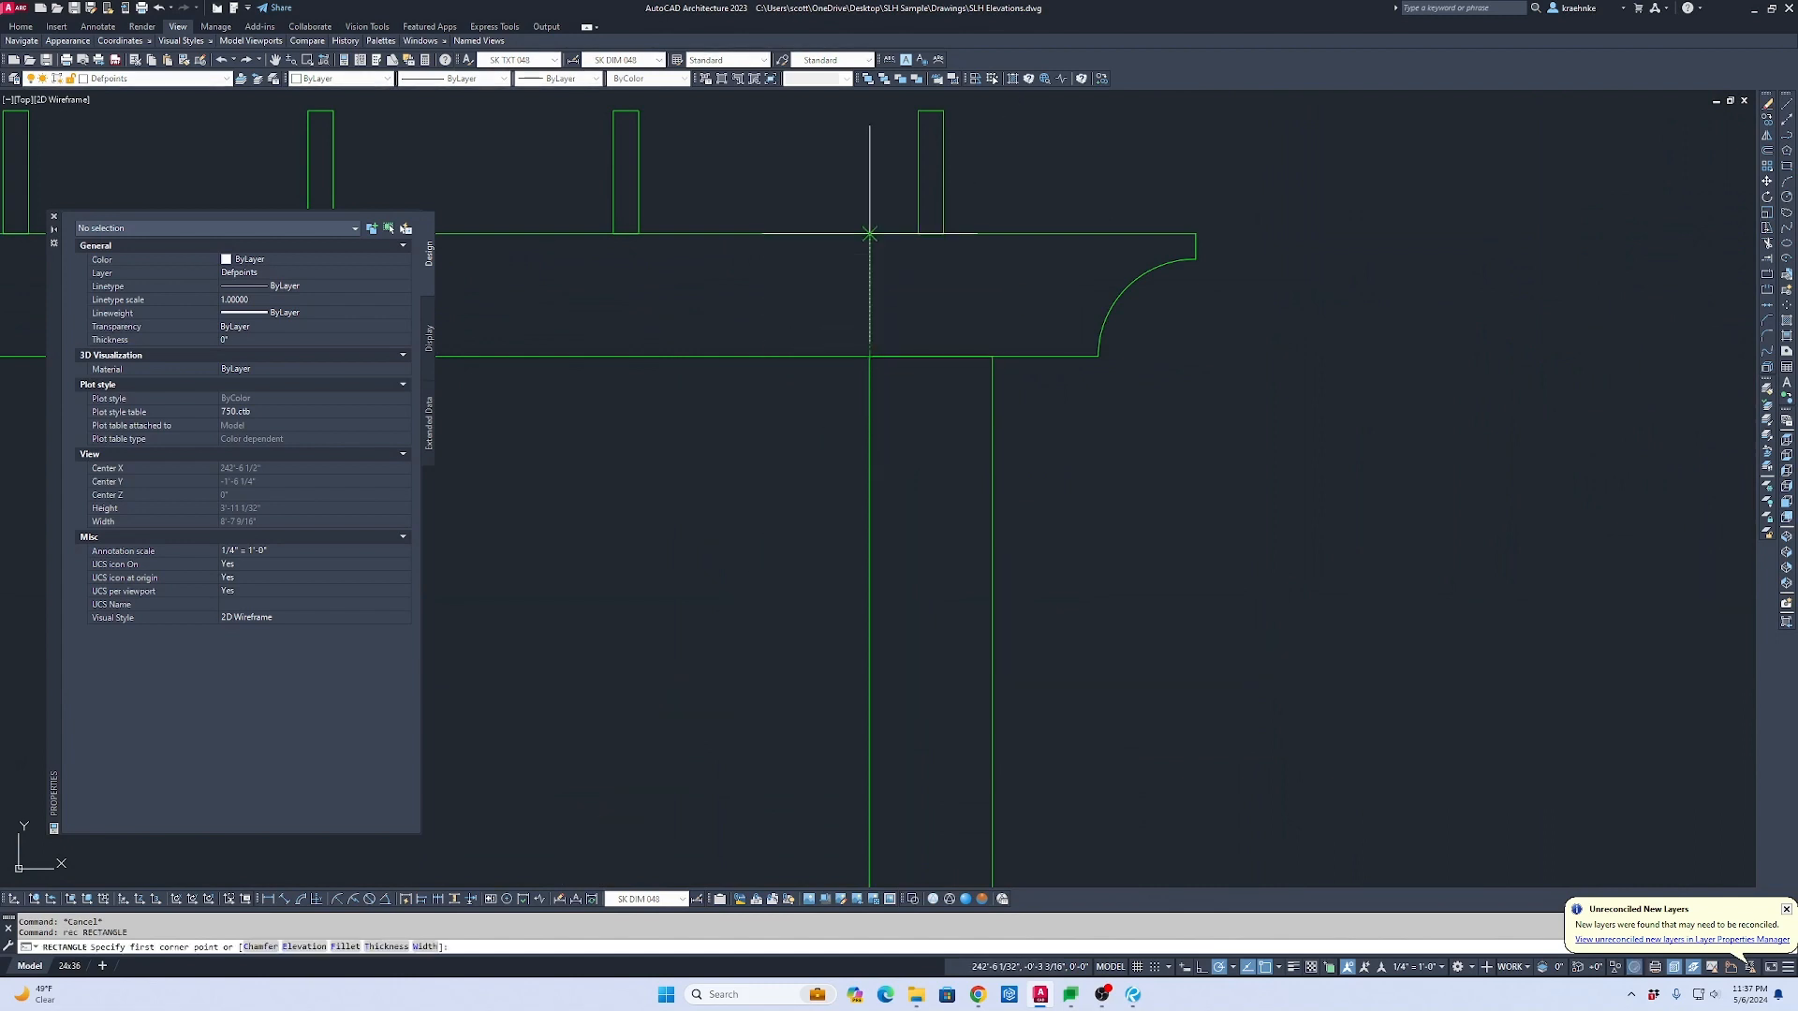
left_click(870, 234)
left_click(993, 358)
left_click(1038, 314)
left_click(962, 309)
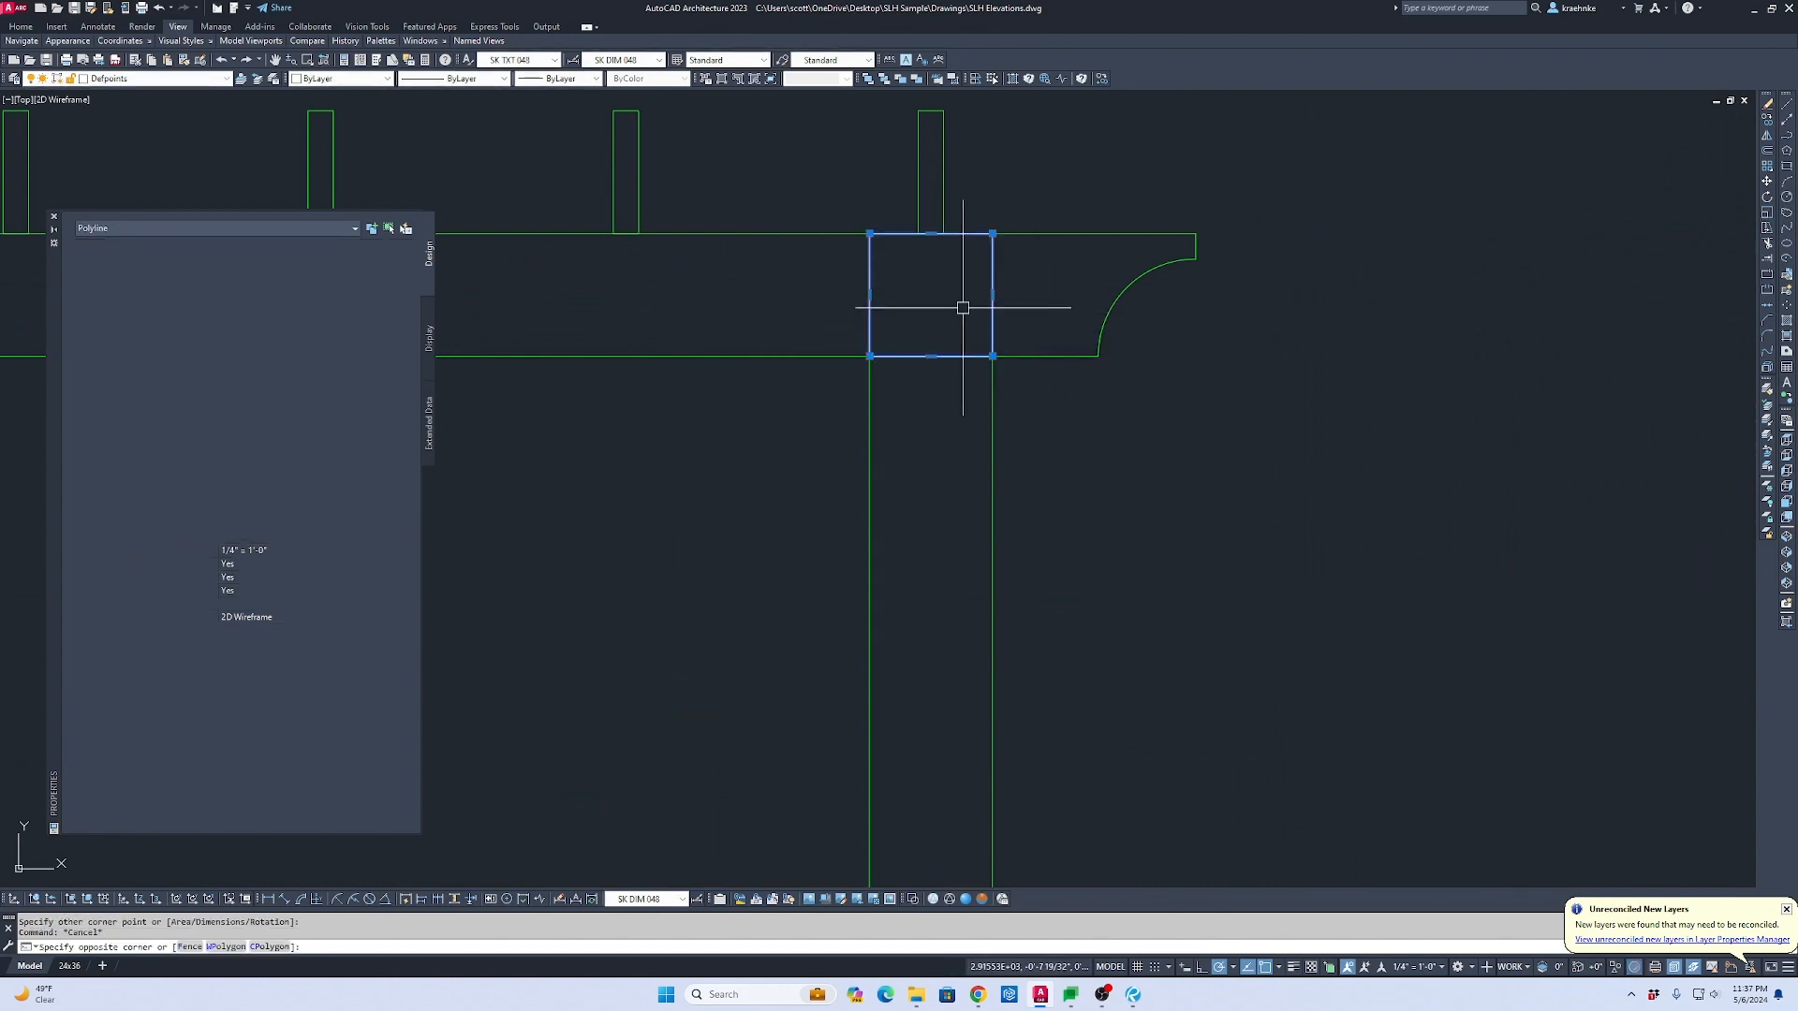
Step: Move the beam-end rectangle onto the top of the copied post
type("m")
key("Return")
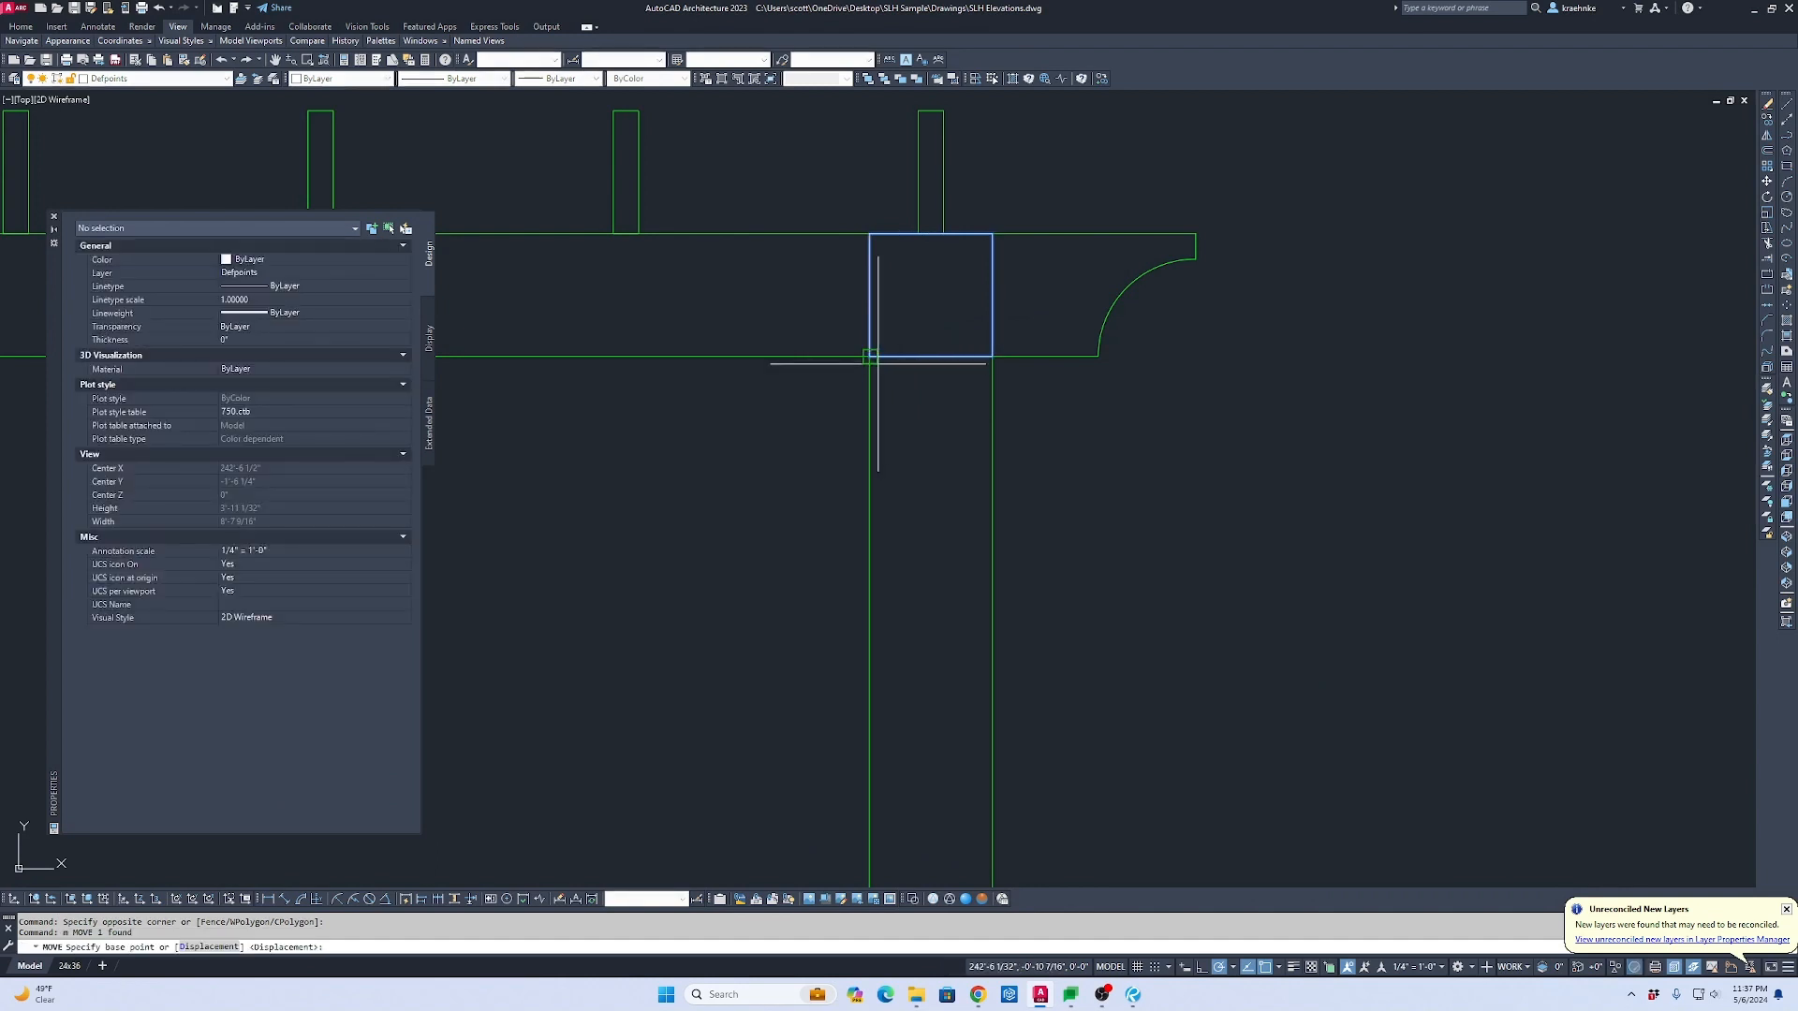
left_click(869, 356)
scroll(1070, 376, "down", 1)
middle_click_drag(1069, 377, 87, 343)
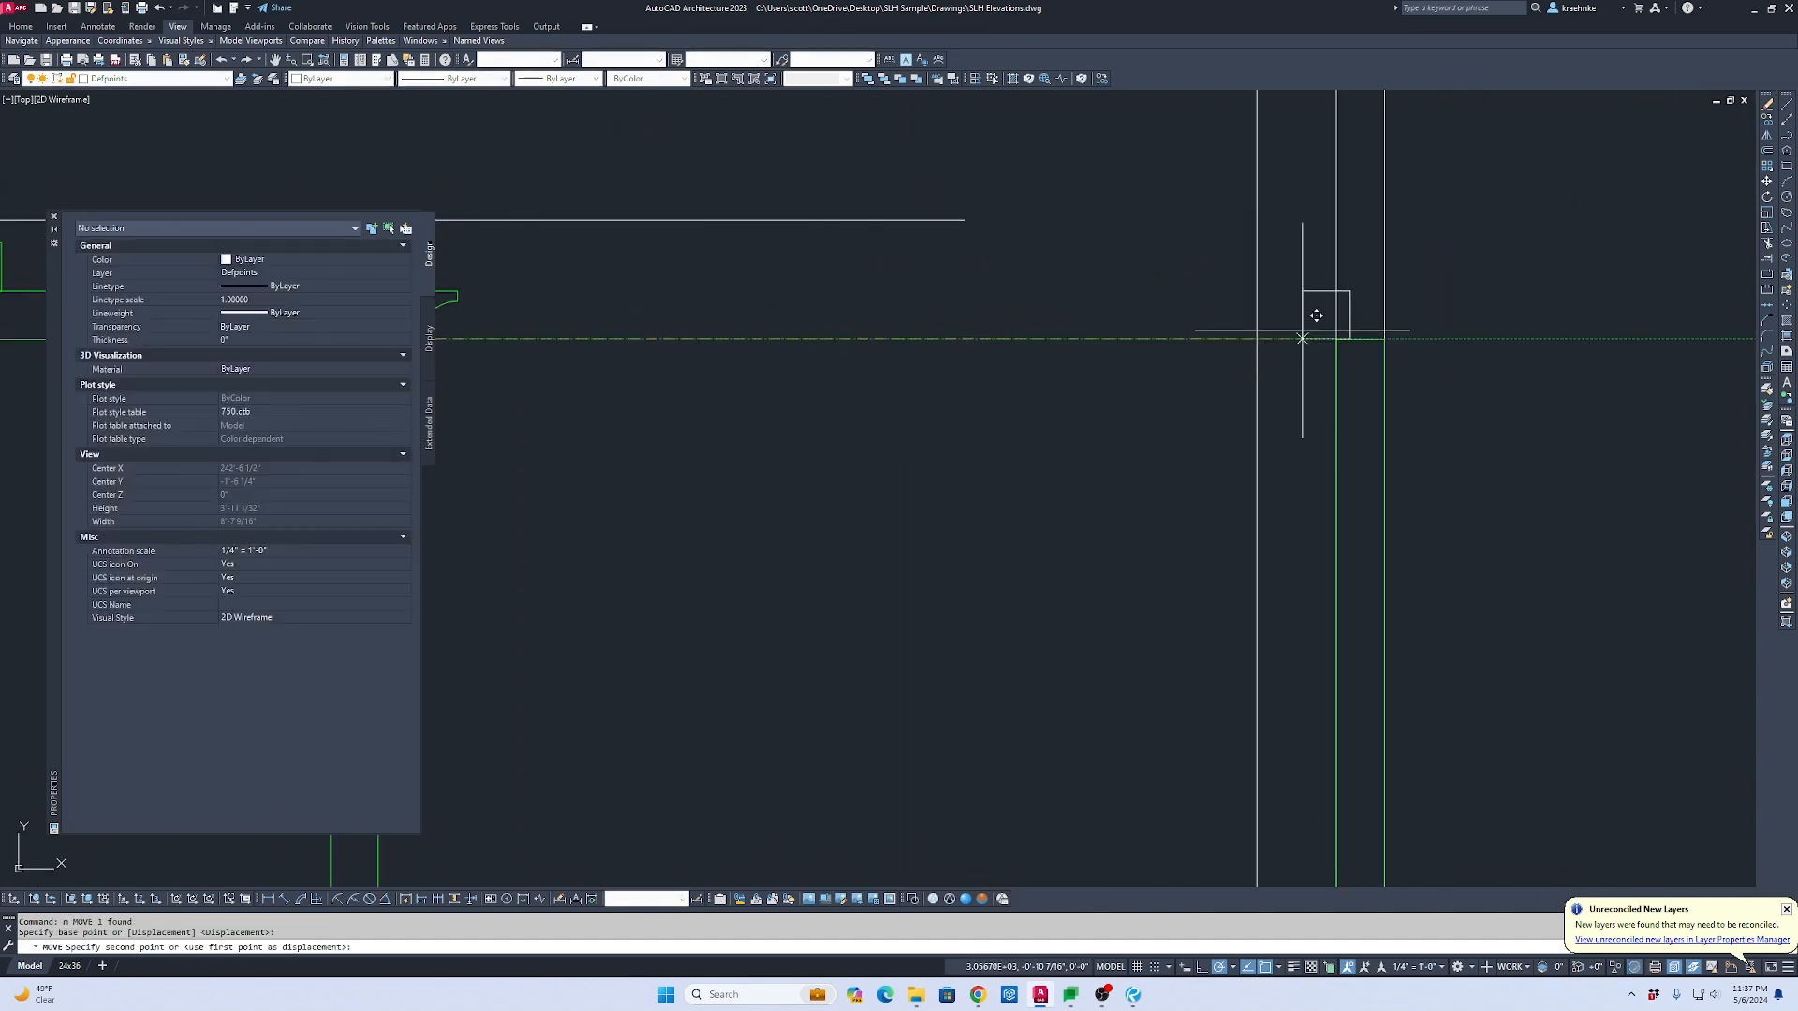
key("Escape")
scroll(1337, 337, "down", 5)
middle_click_drag(1336, 337, 1331, 399)
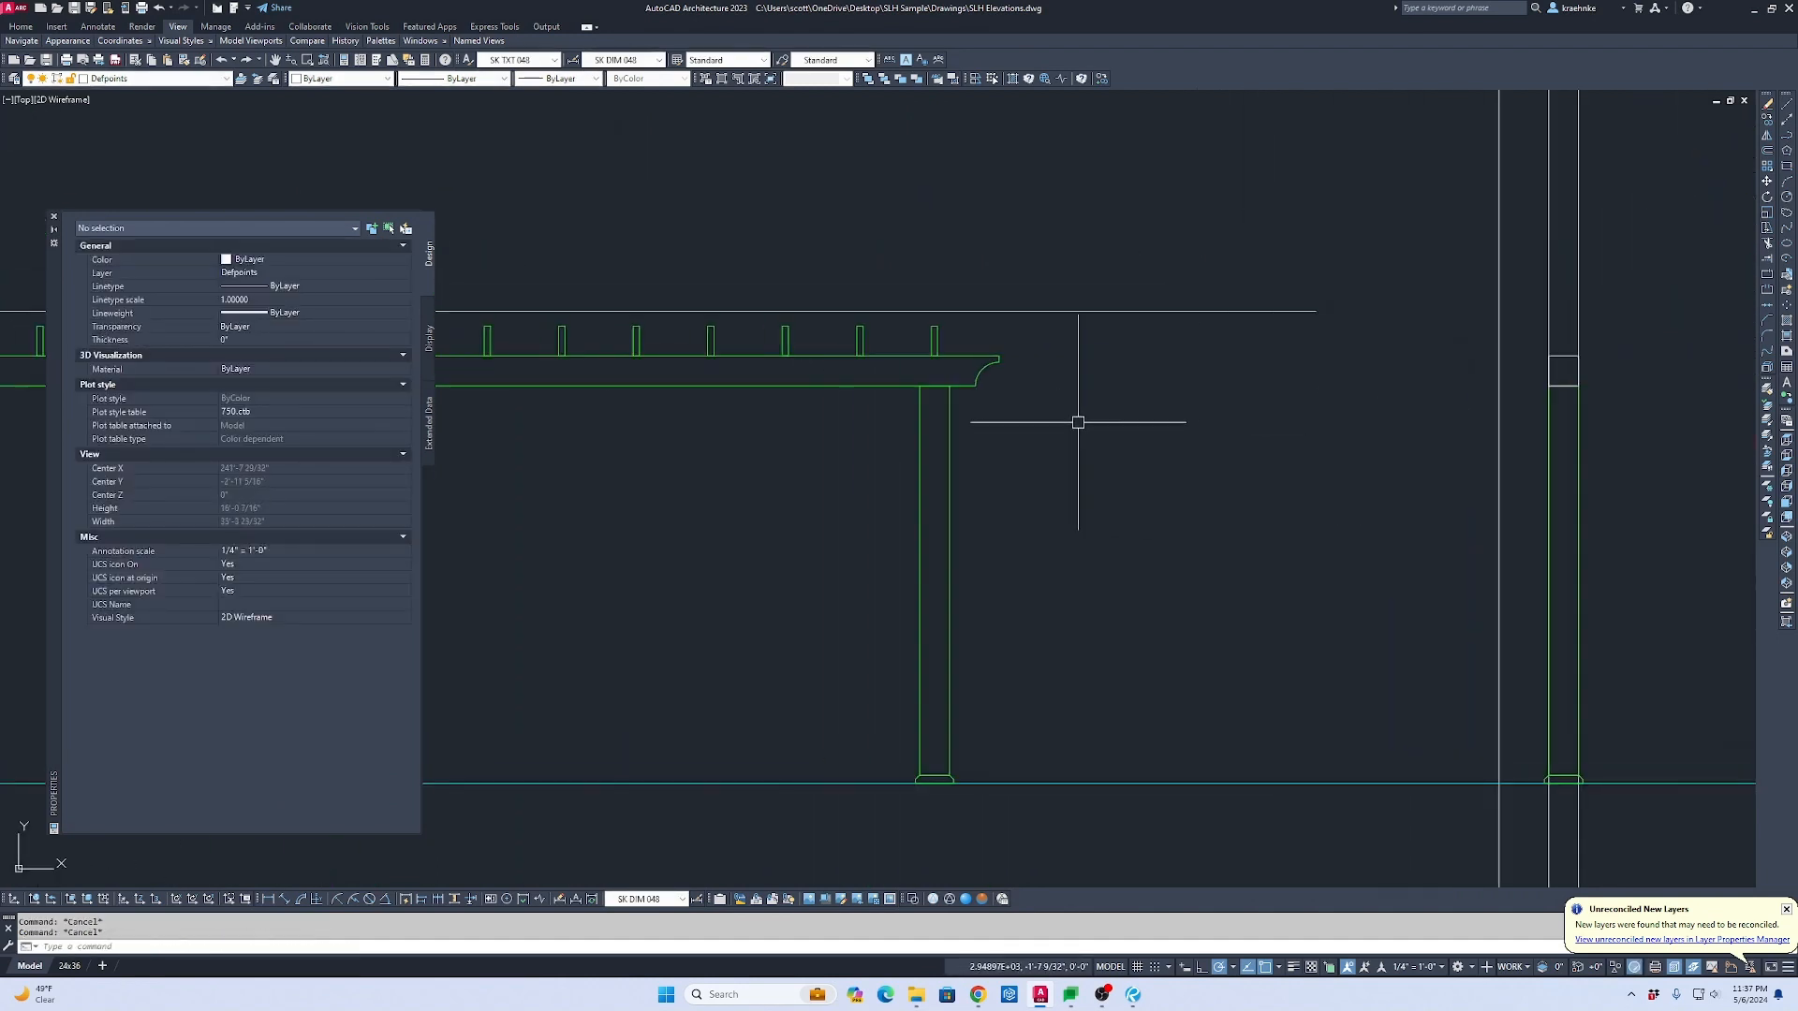
Step: Draw a horizontal polyline from the lower corner of the beam's end notch across past the copied post
type("p")
key("Return")
scroll(882, 374, "up", 4)
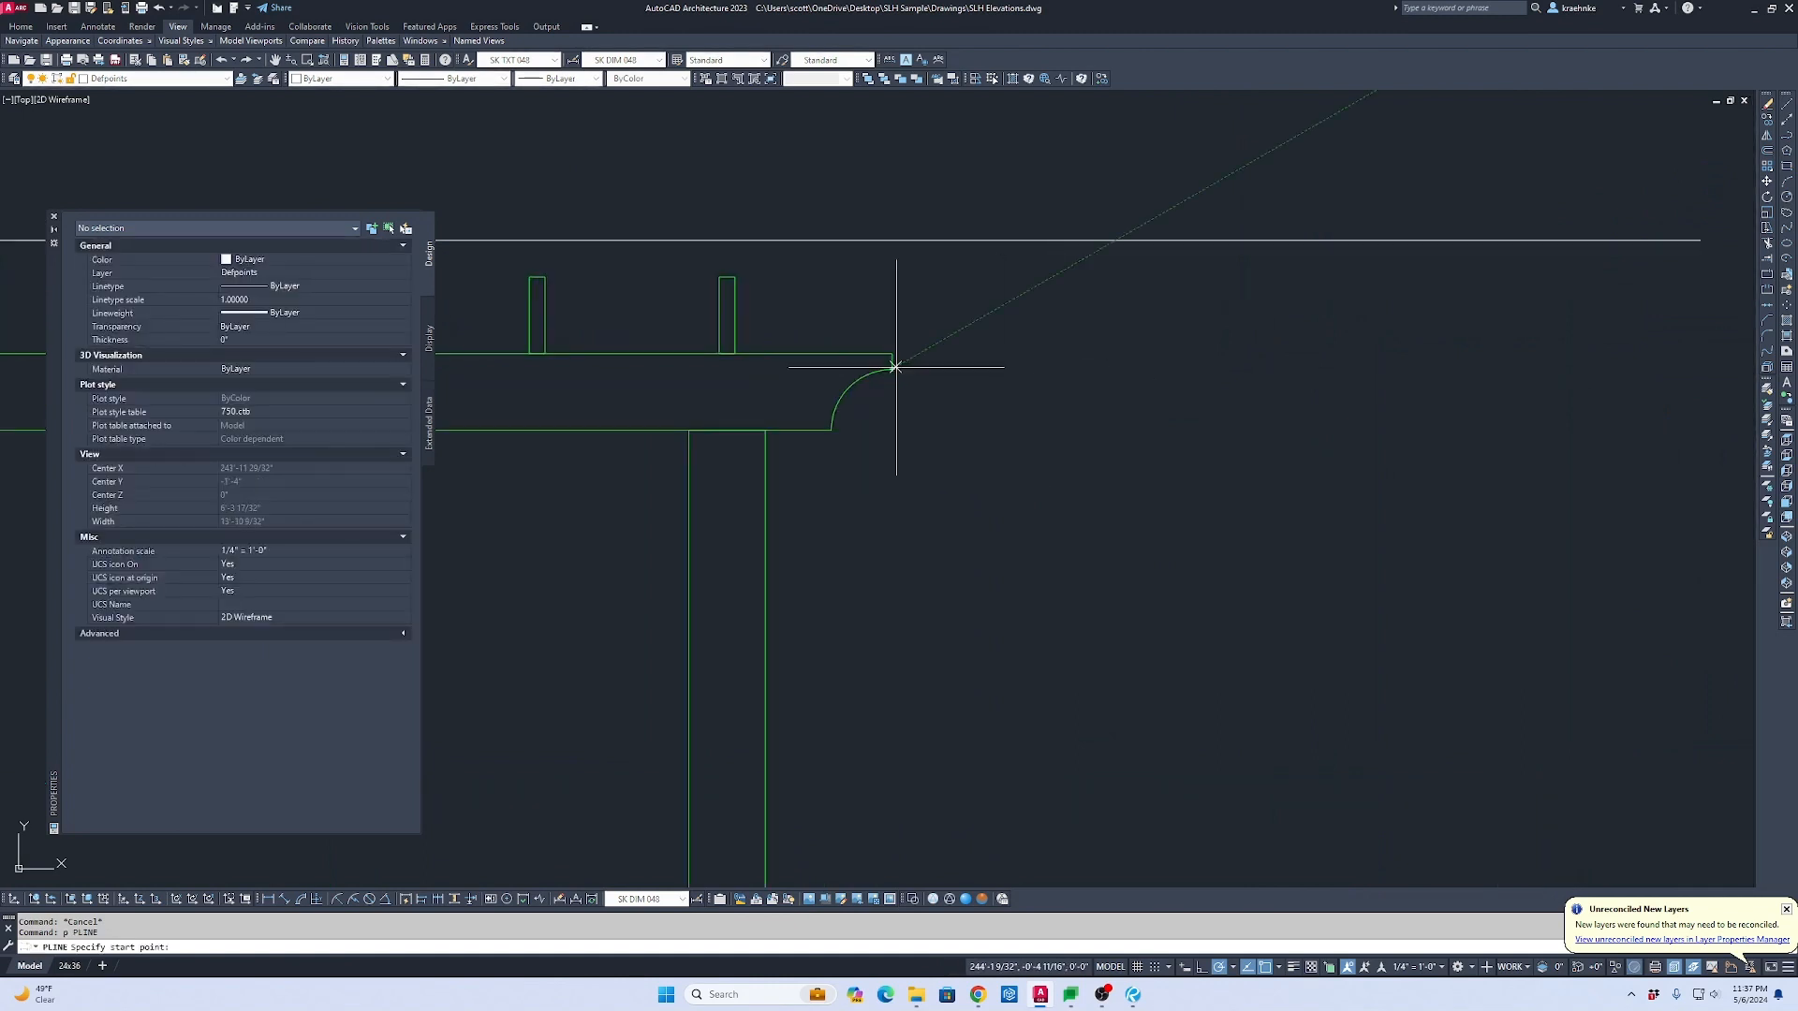
left_click(895, 367)
scroll(550, 389, "down", 4)
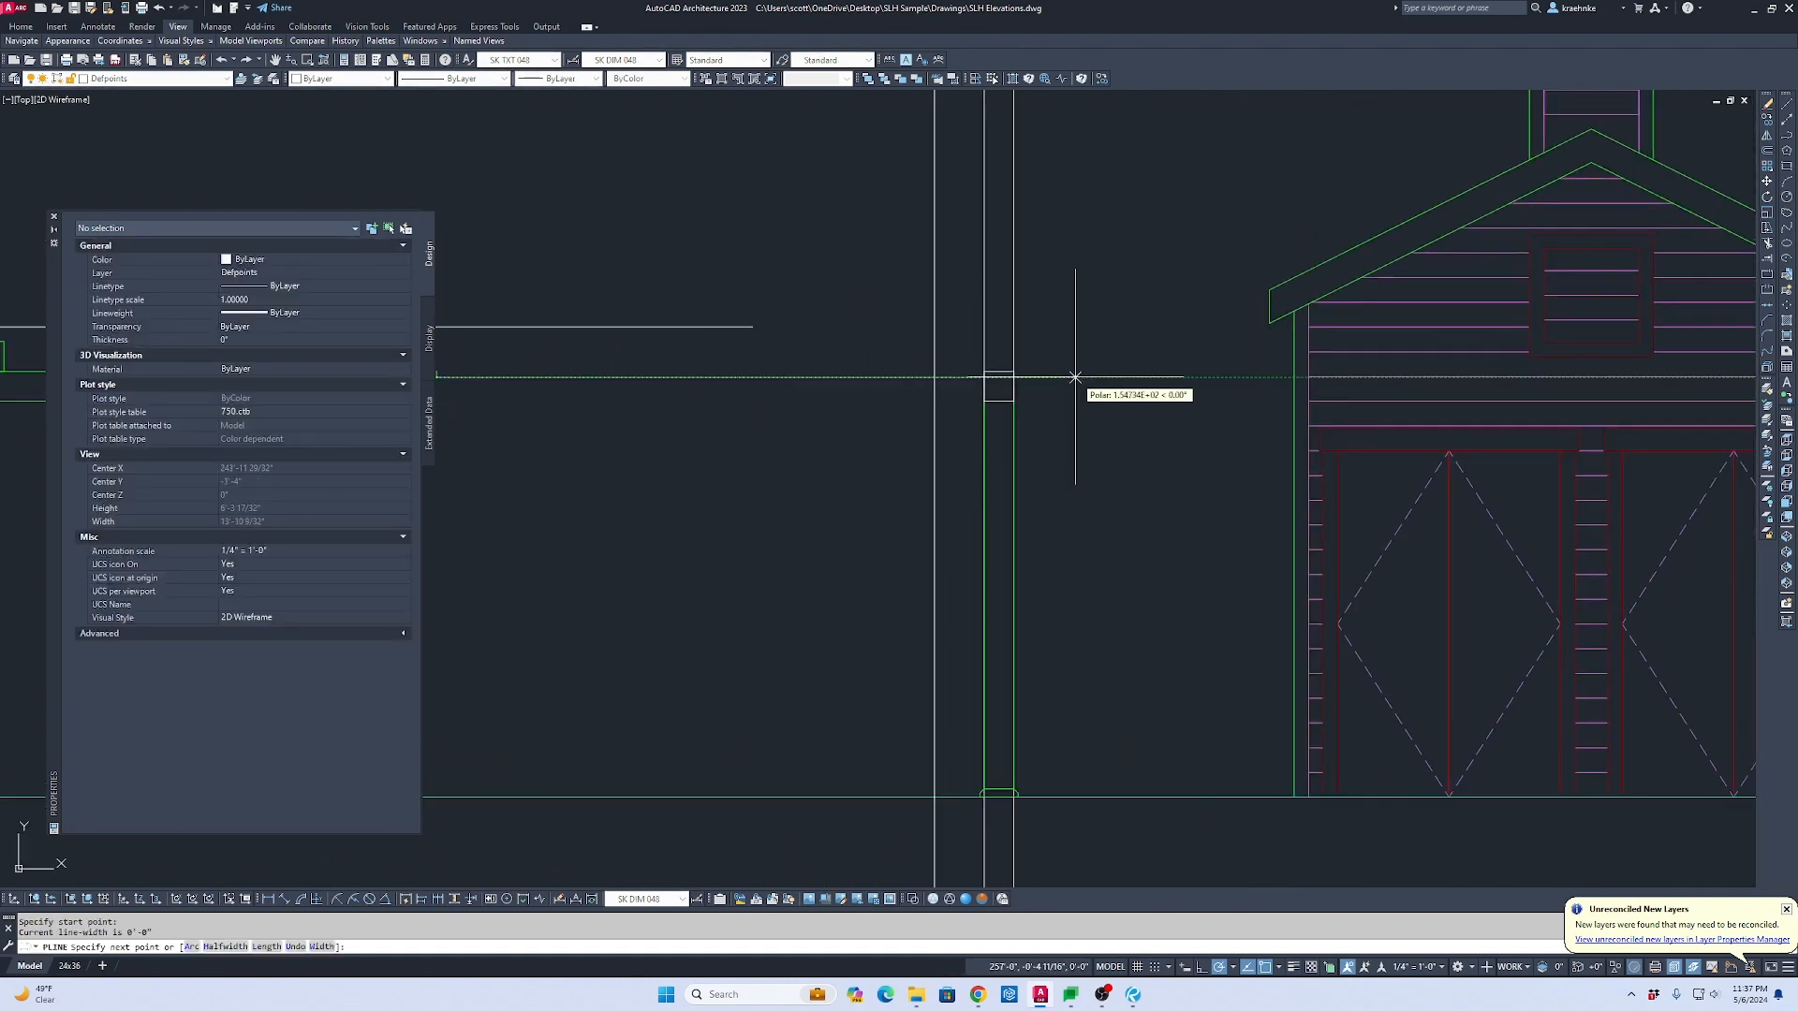
key("Escape")
scroll(1003, 389, "up", 6)
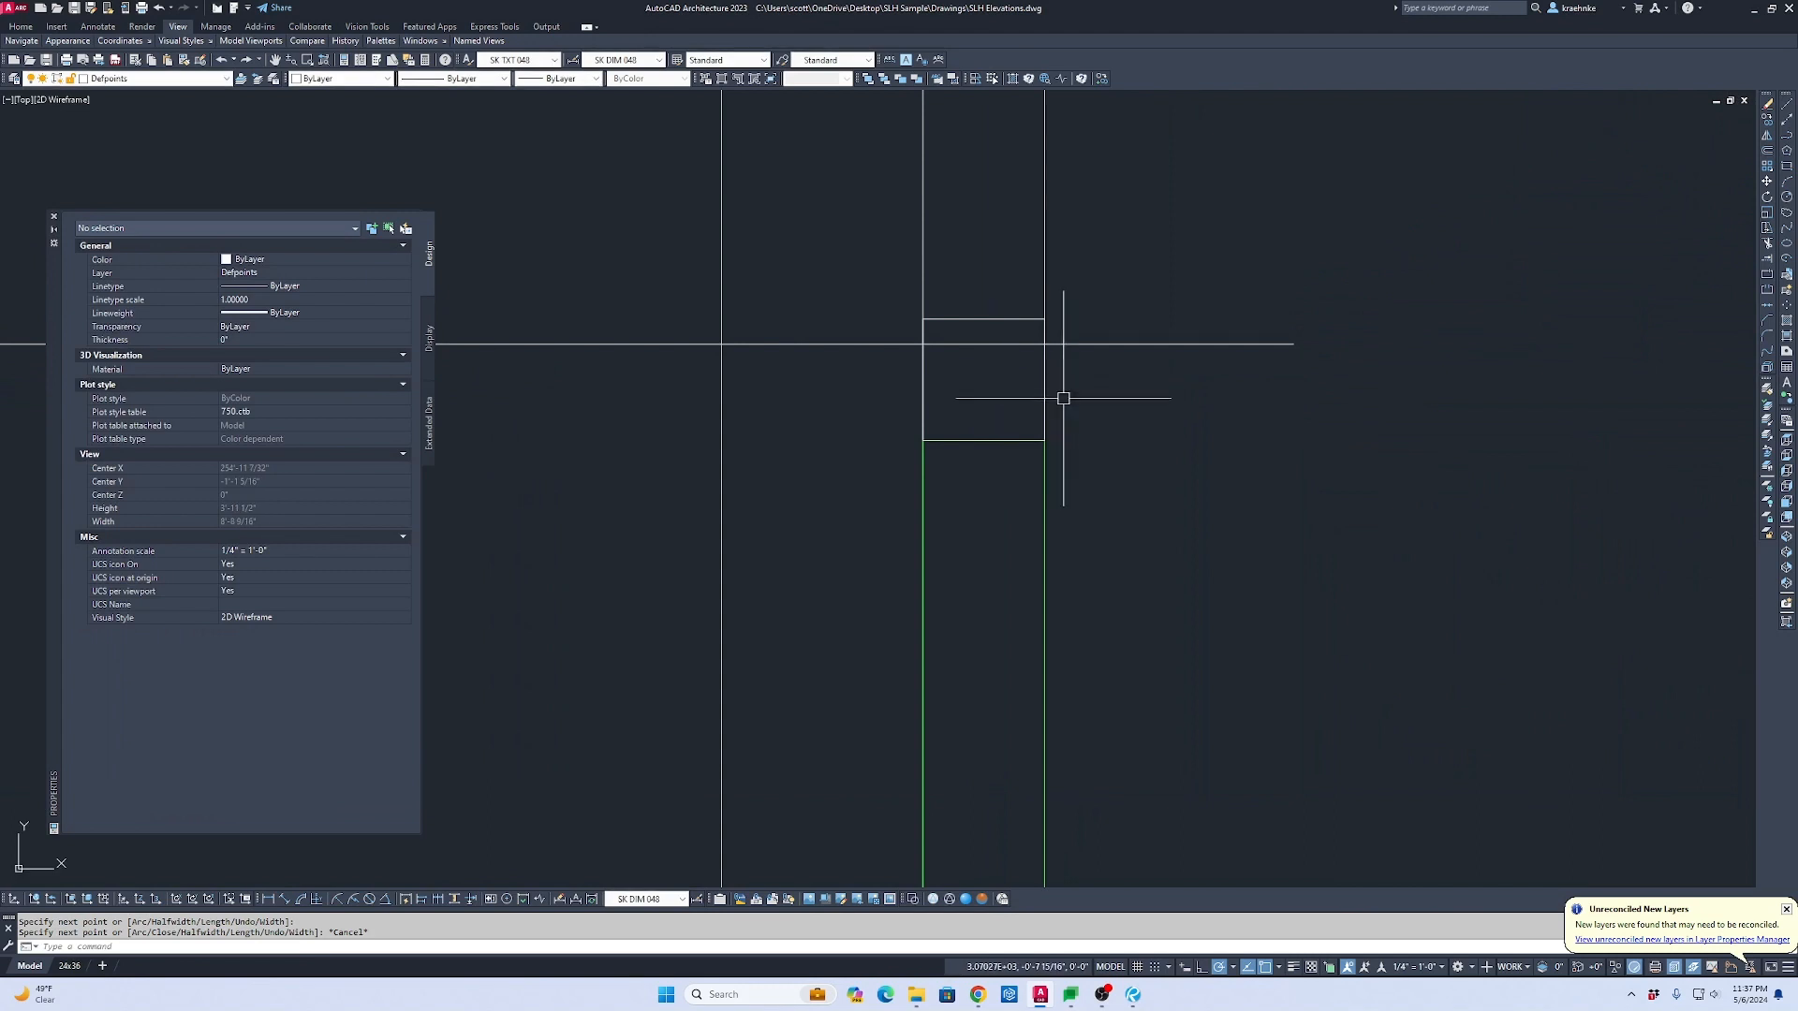
Step: Trim the horizontal polyline on both sides of the beam-end rectangle, using the two post projection lines as cutting edges
type("tr")
key("Return")
left_click(1134, 251)
left_click(841, 247)
key("Return")
left_click(1162, 328)
left_click(1159, 355)
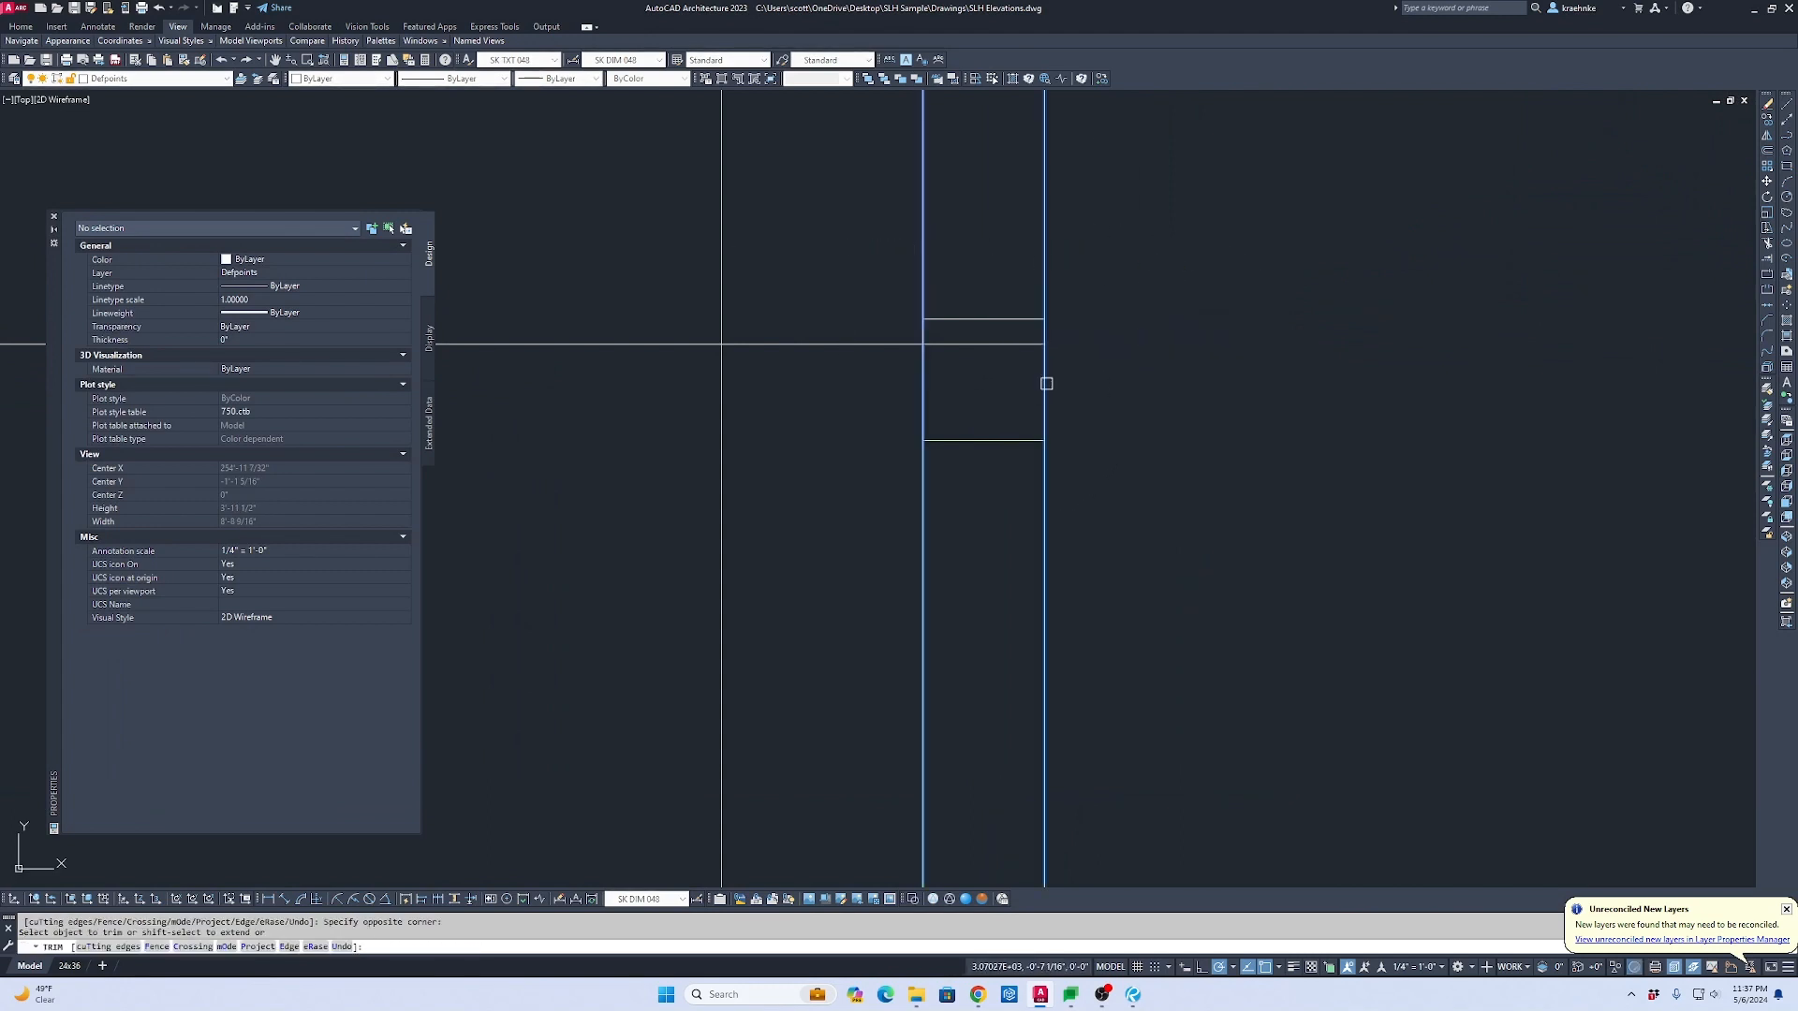
left_click(841, 391)
key("Escape")
scroll(925, 357, "down", 4)
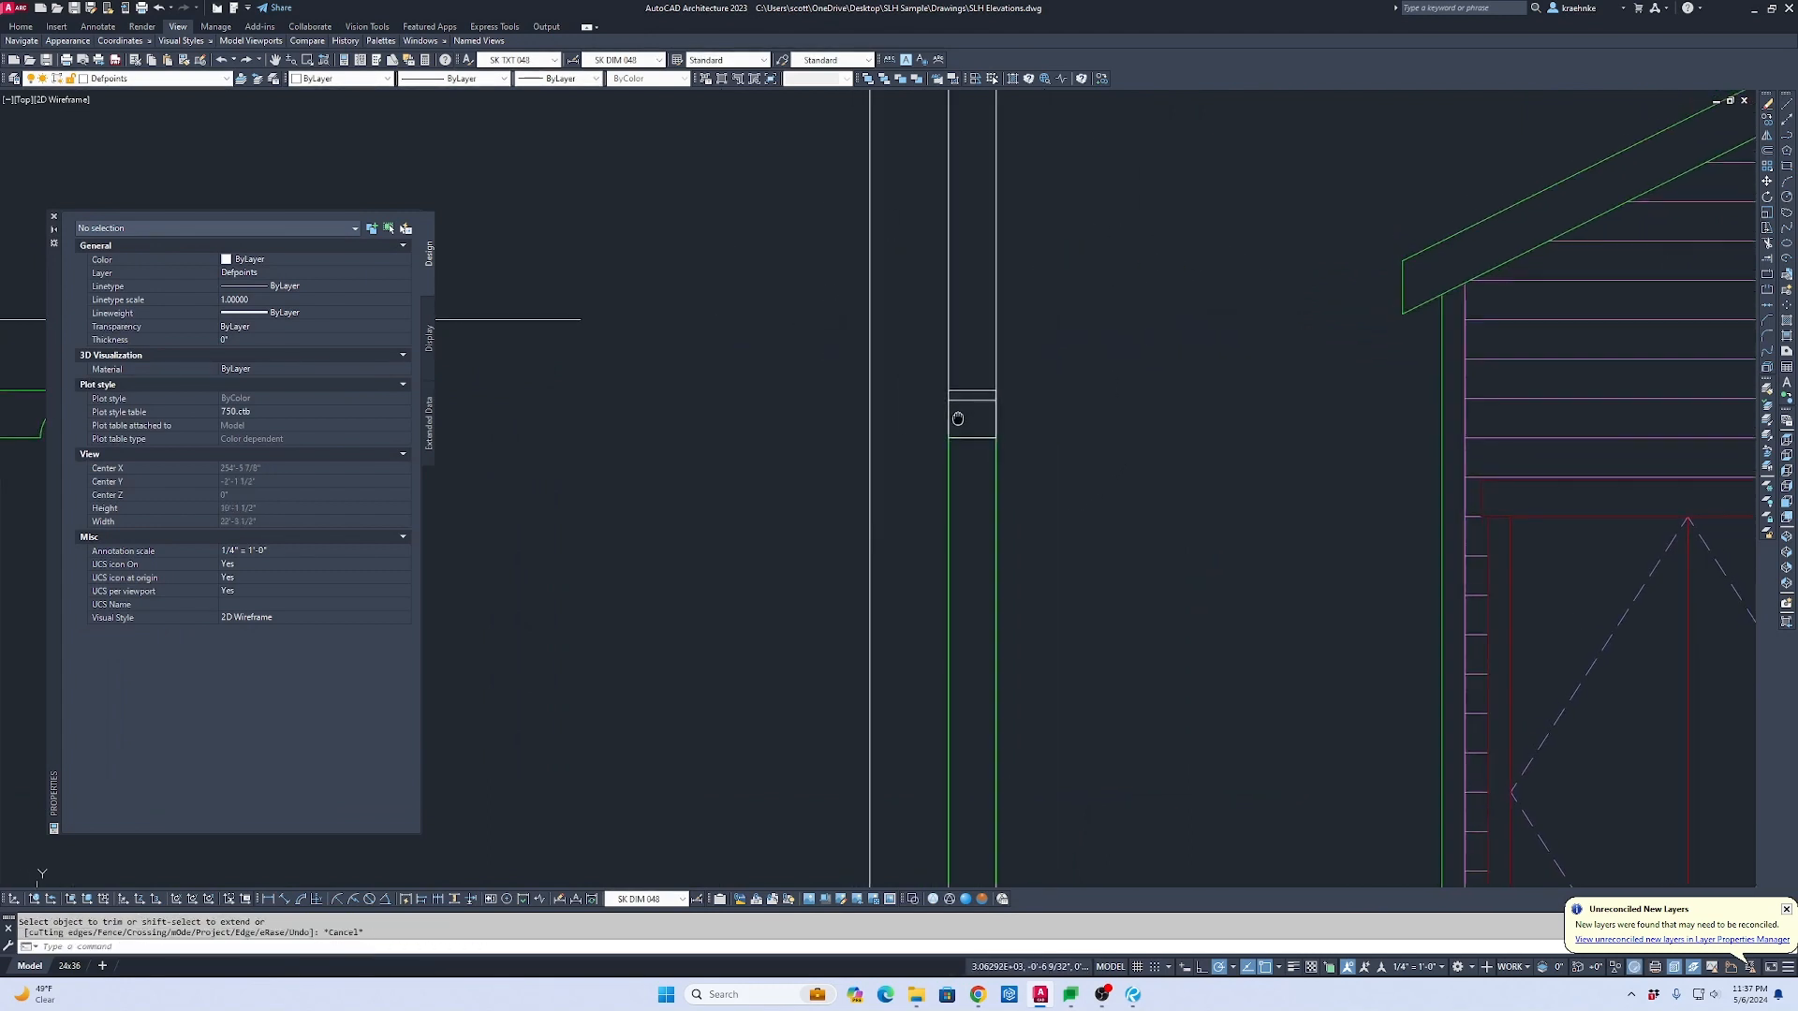
Step: Delete the two vertical projection lines along the copied post's edges
left_click(1072, 373)
left_click(919, 365)
key("Delete")
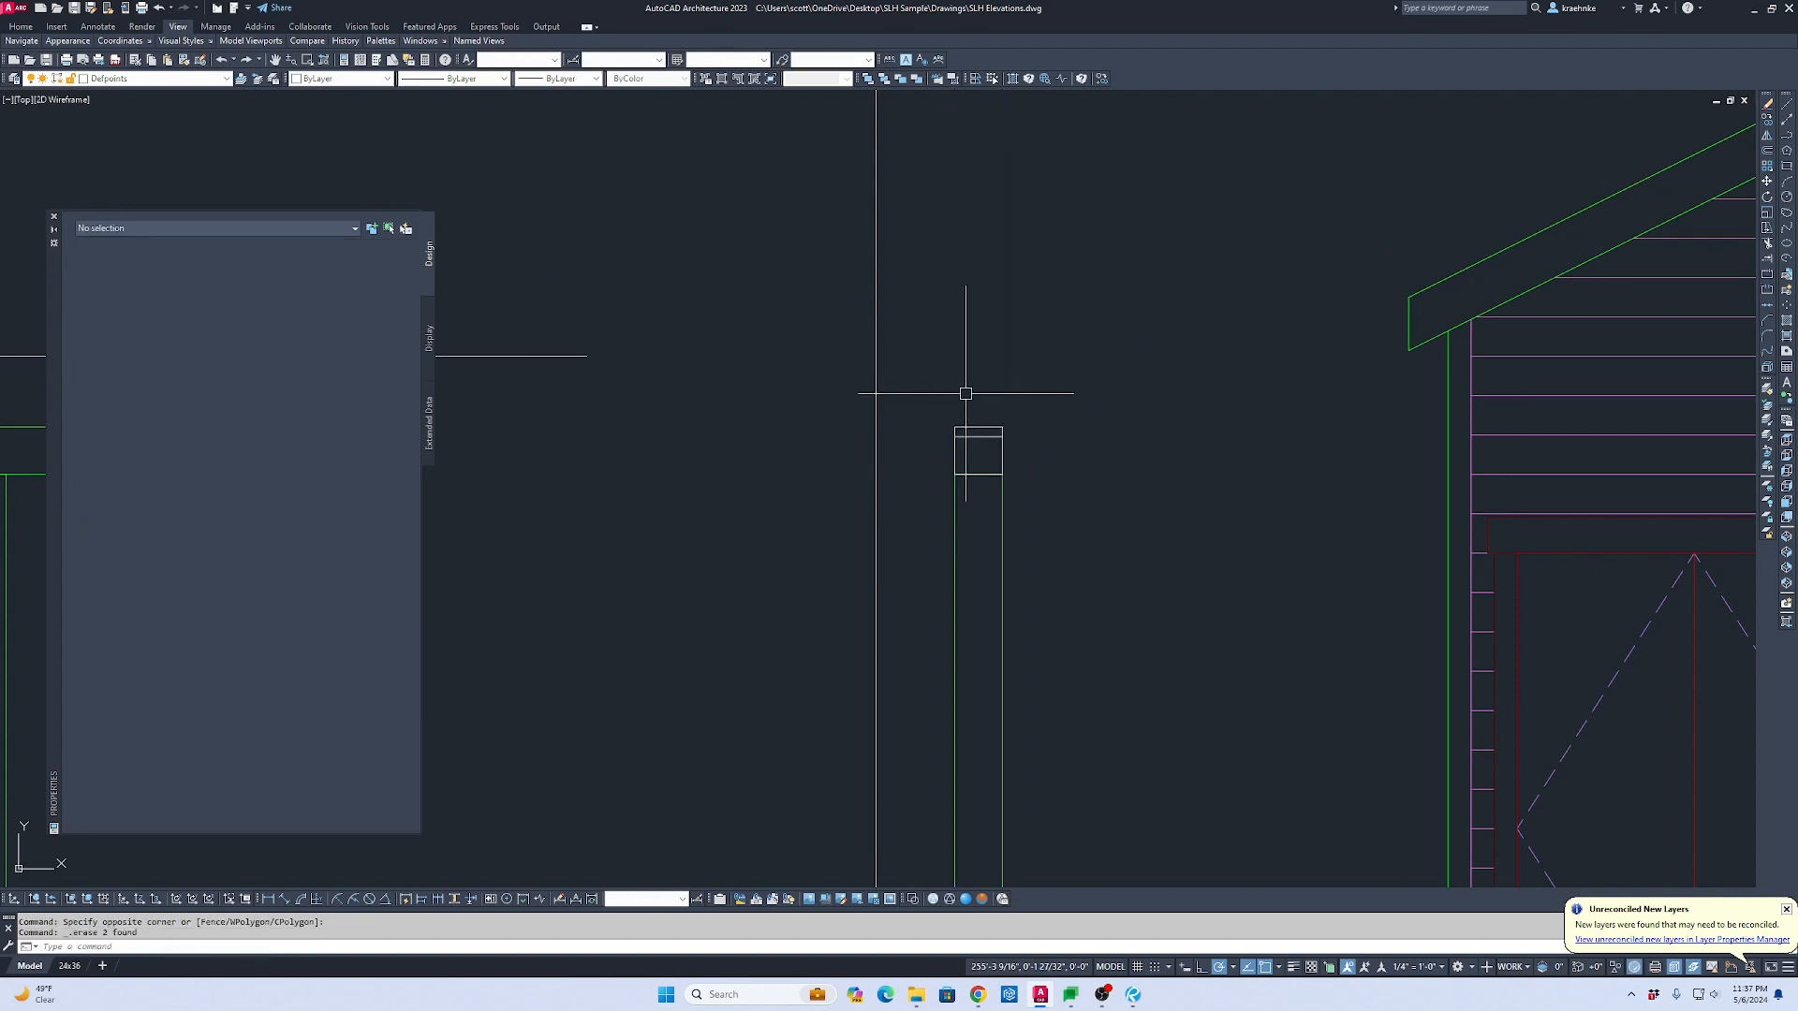
scroll(1162, 380, "down", 3)
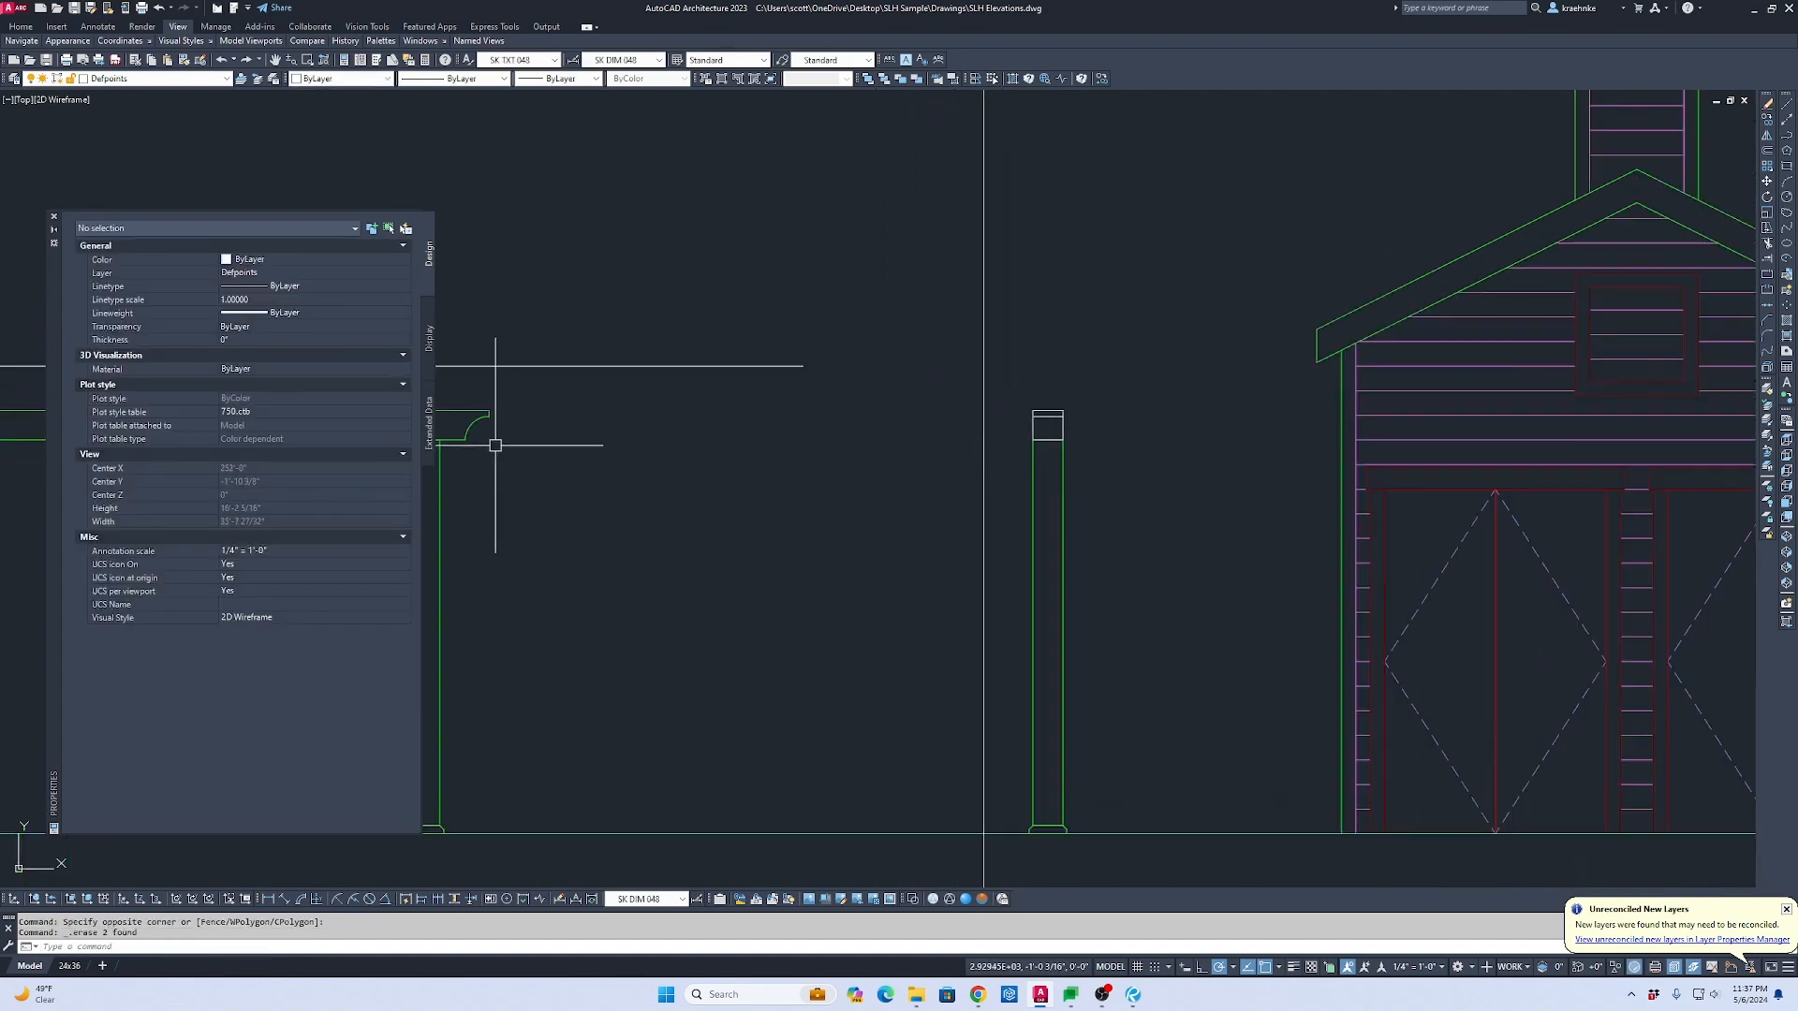
Step: Match the properties of the beam-end rectangle and its notch line to the copied post
key("Return")
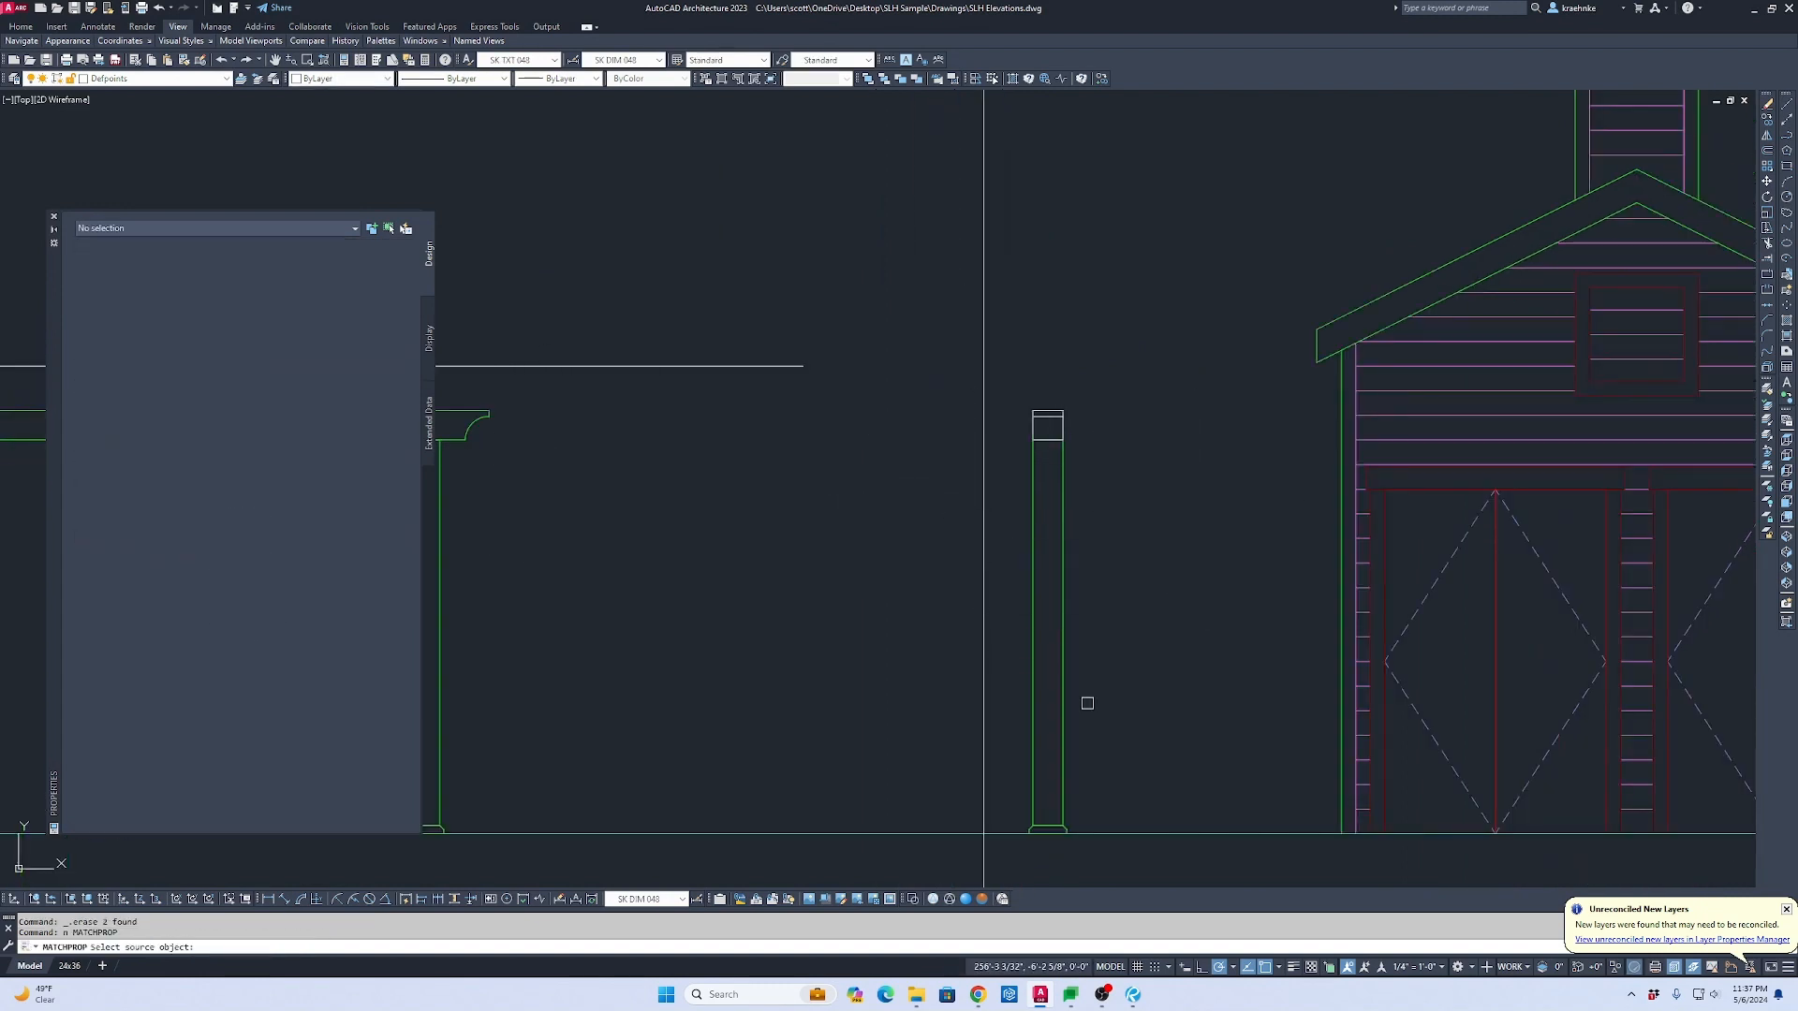
left_click(1061, 481)
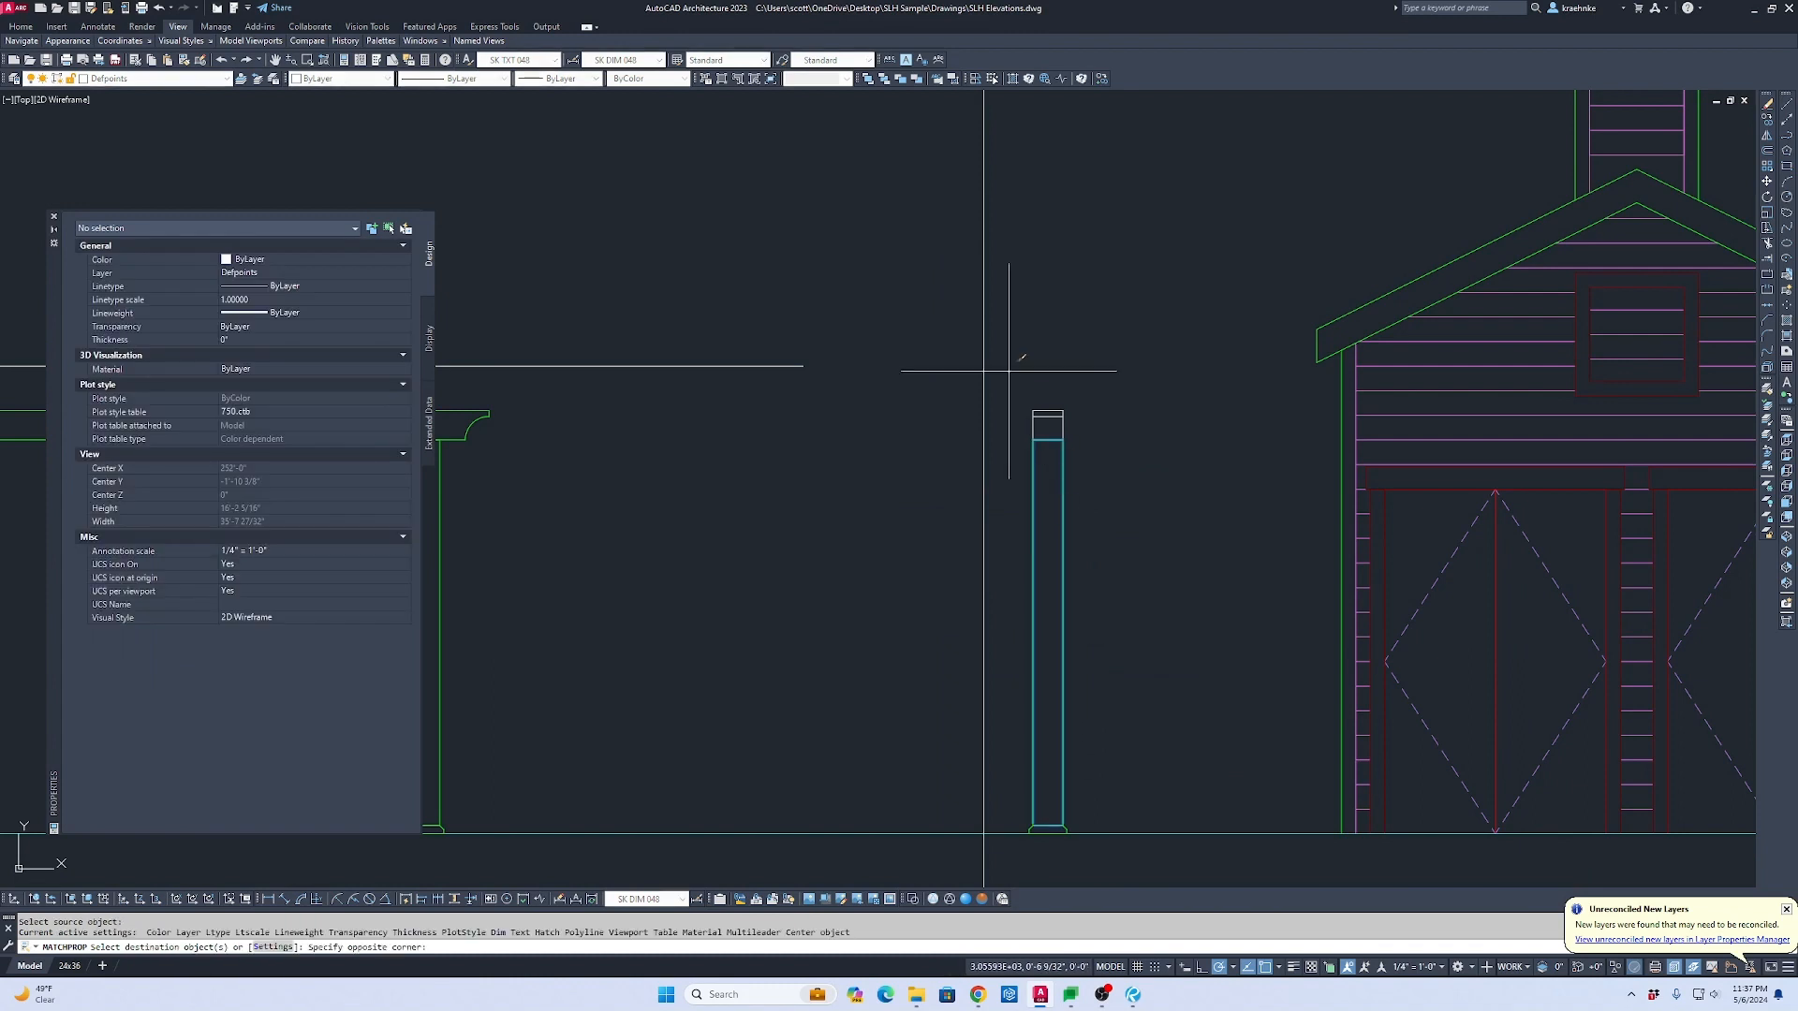
key("Escape")
Step: Change the copied post and its base to layer A-Sect 3
scroll(1035, 815, "up", 4)
left_click(1128, 811)
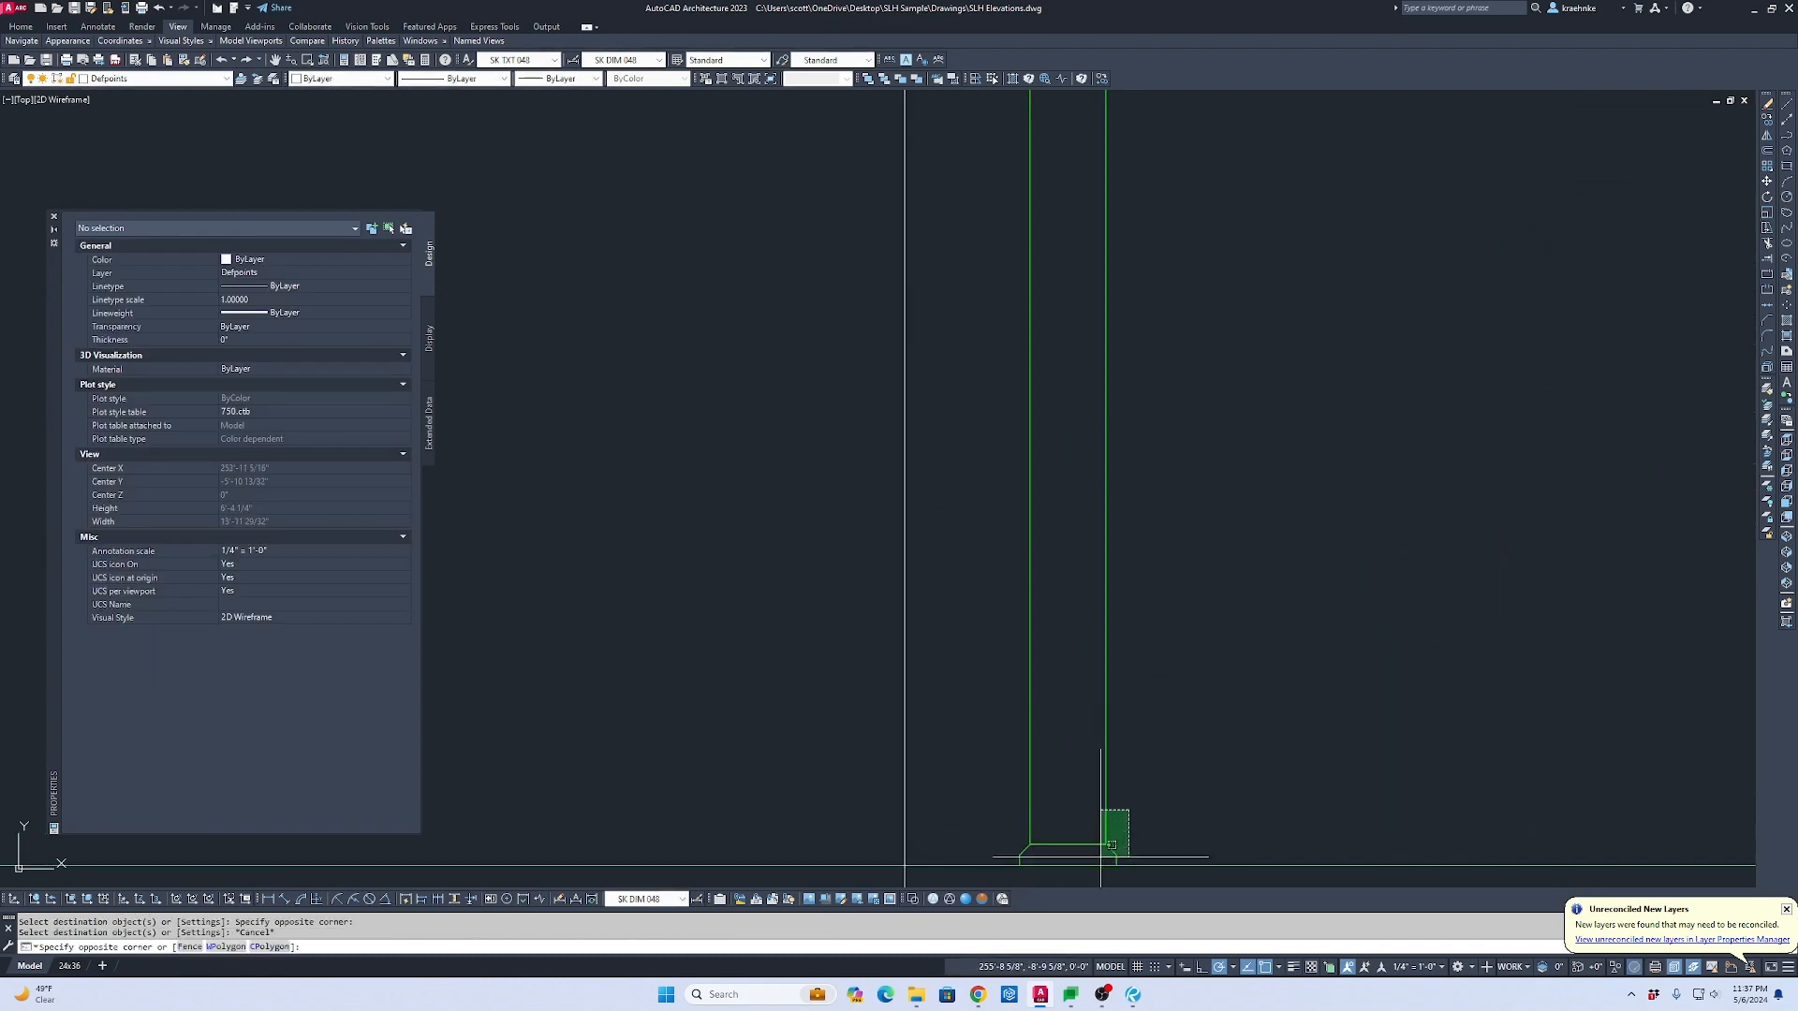
left_click(1101, 857)
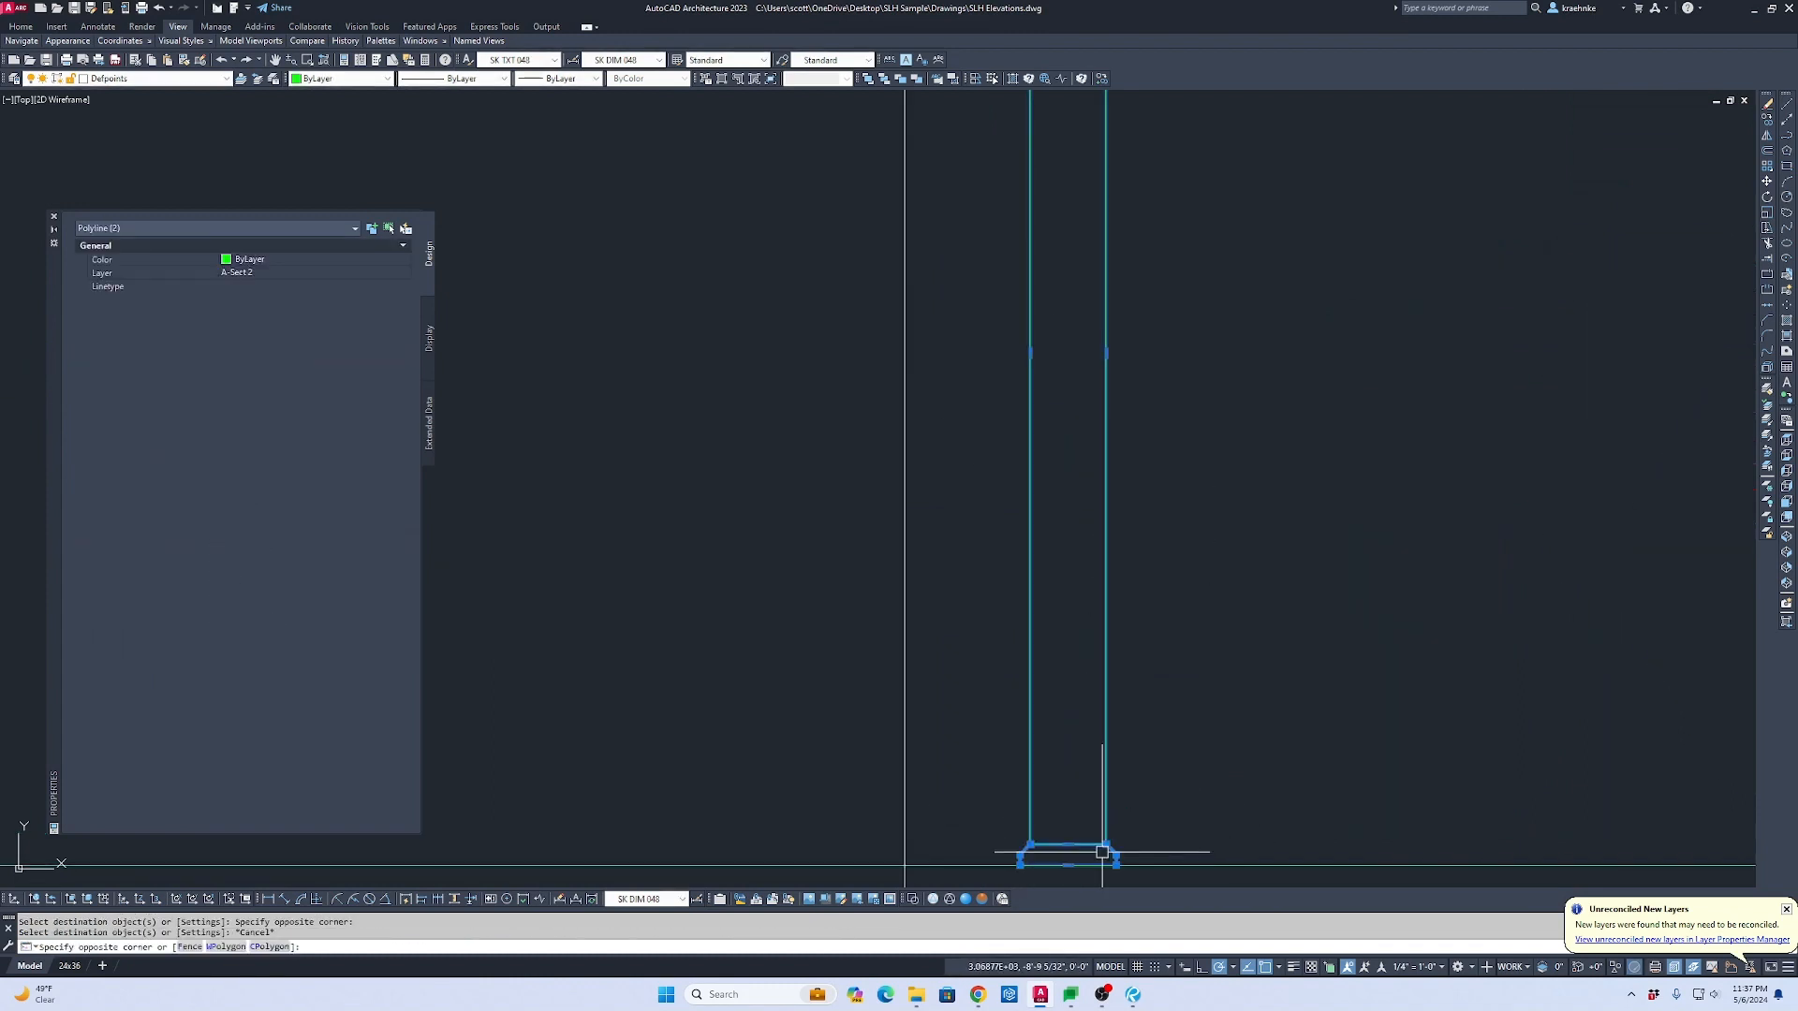
left_click(146, 83)
left_click(112, 119)
scroll(1343, 587, "down", 3)
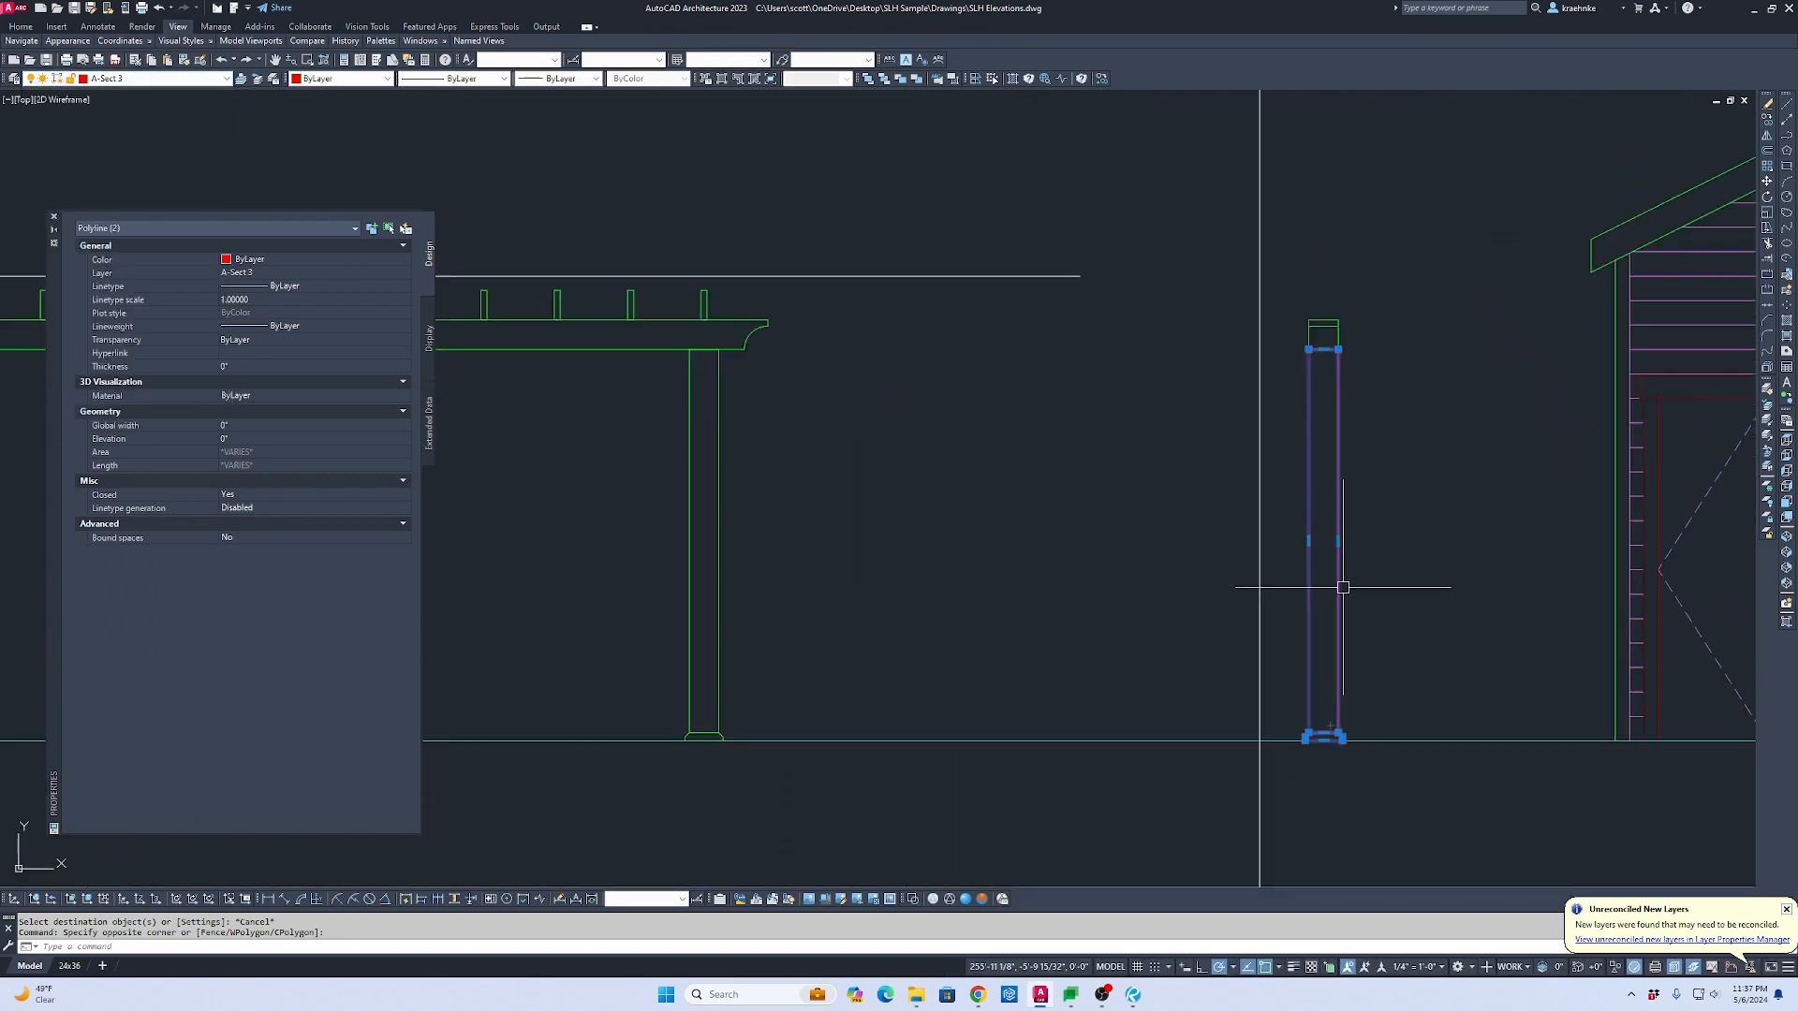
key("Escape")
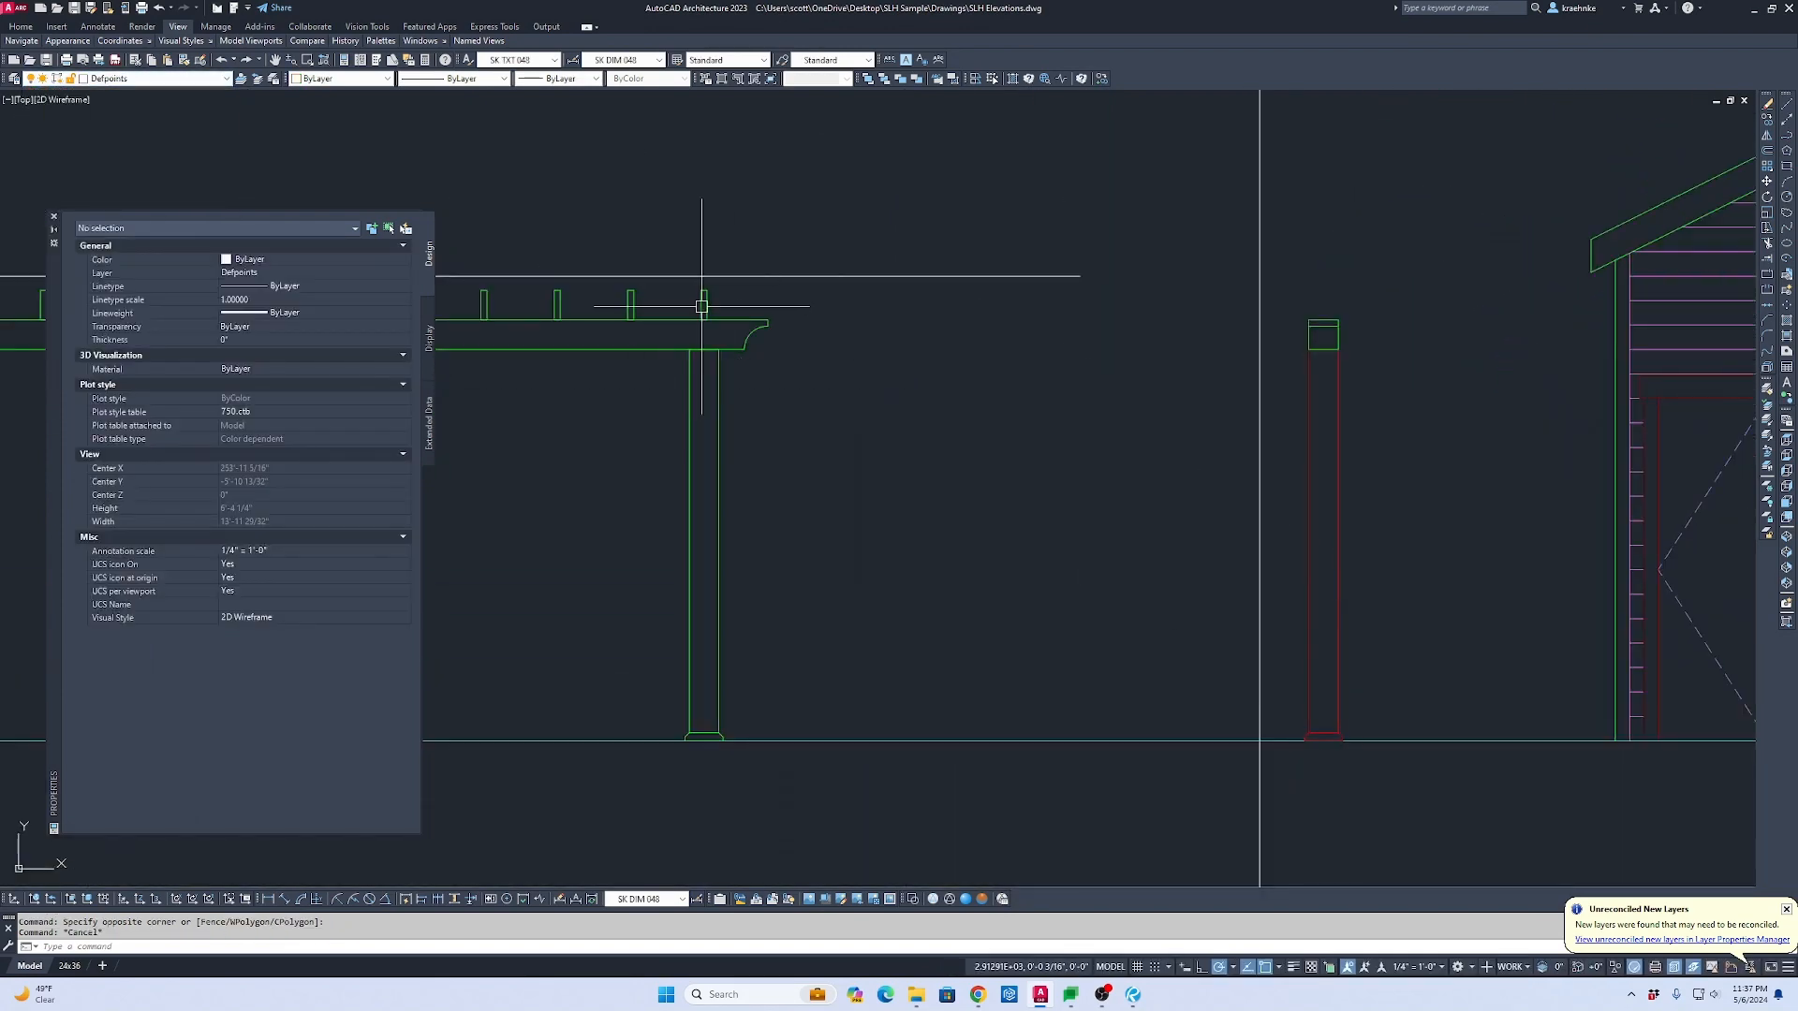
Step: Copy the trellis beam onto the top of the new beam end as a rafter, reaching out to the remaining projection line
scroll(1000, 338, "down", 3)
mouse_move(1086, 622)
middle_mouse_down()
mouse_move(1122, 593)
mouse_move(1232, 794)
middle_mouse_up()
scroll(1136, 674, "up", 3)
scroll(1086, 624, "down", 6)
scroll(890, 466, "up", 6)
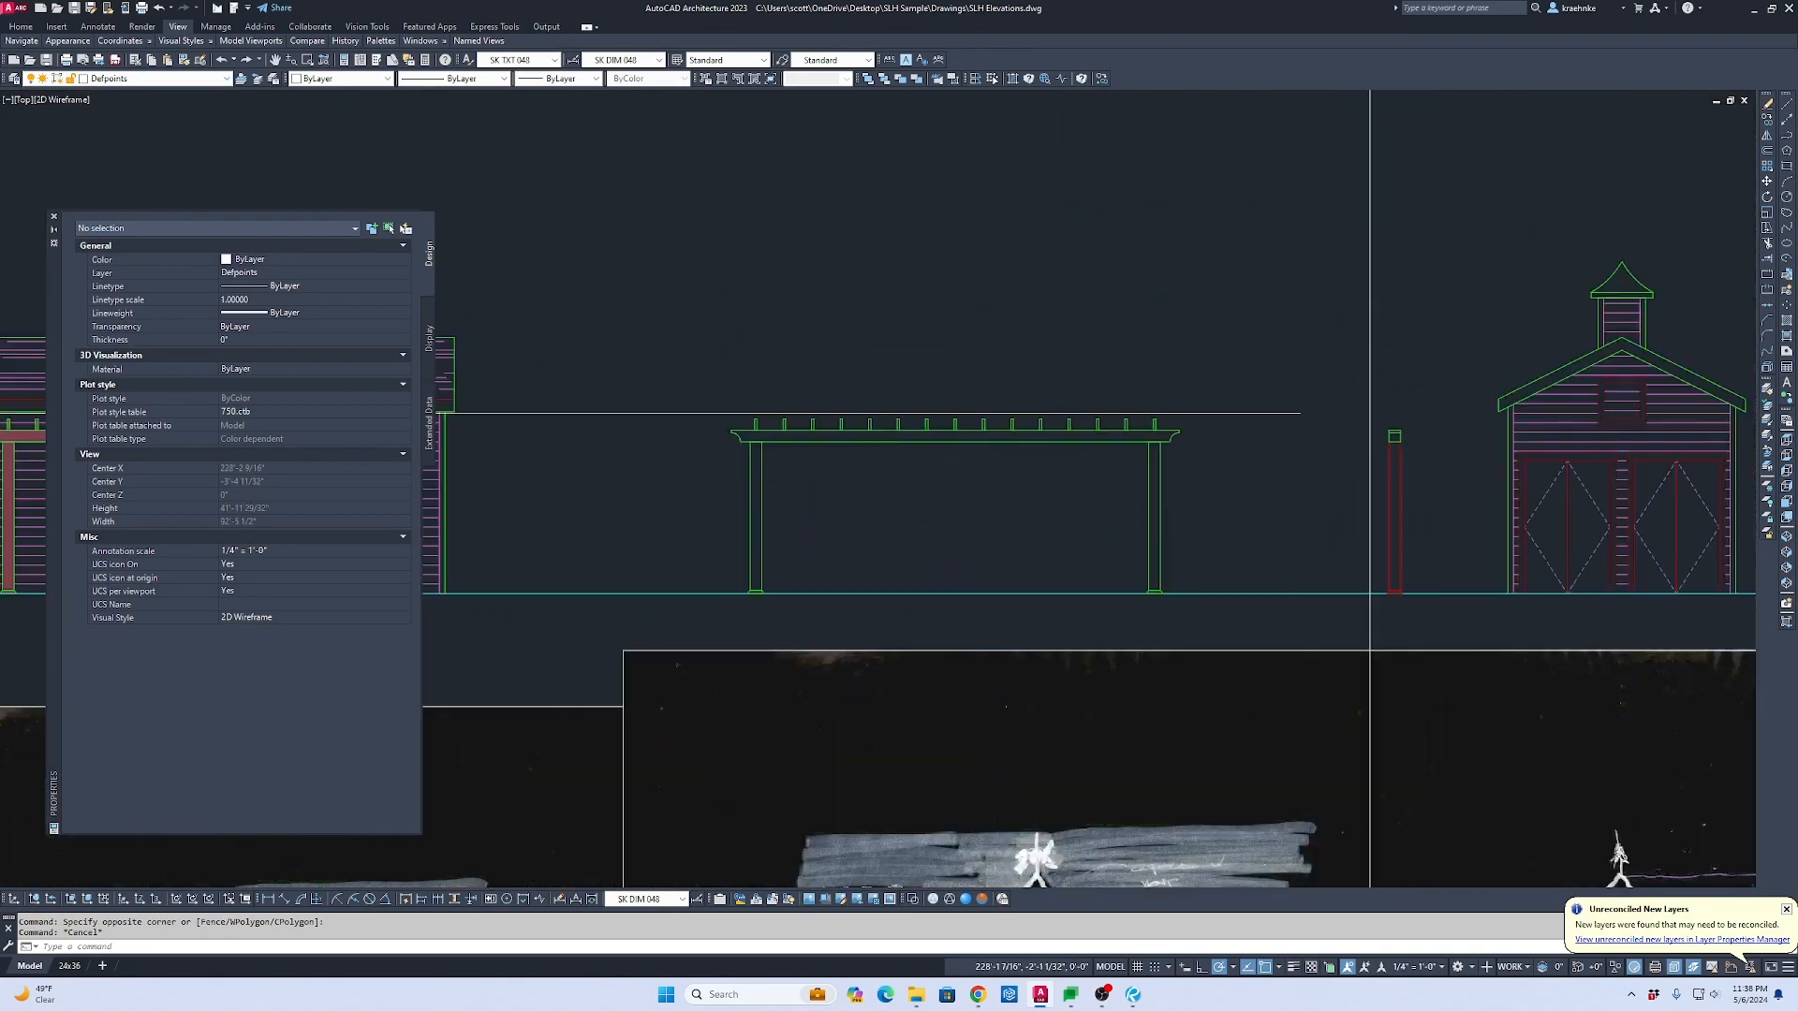
left_click(739, 403)
type("c")
key("Return")
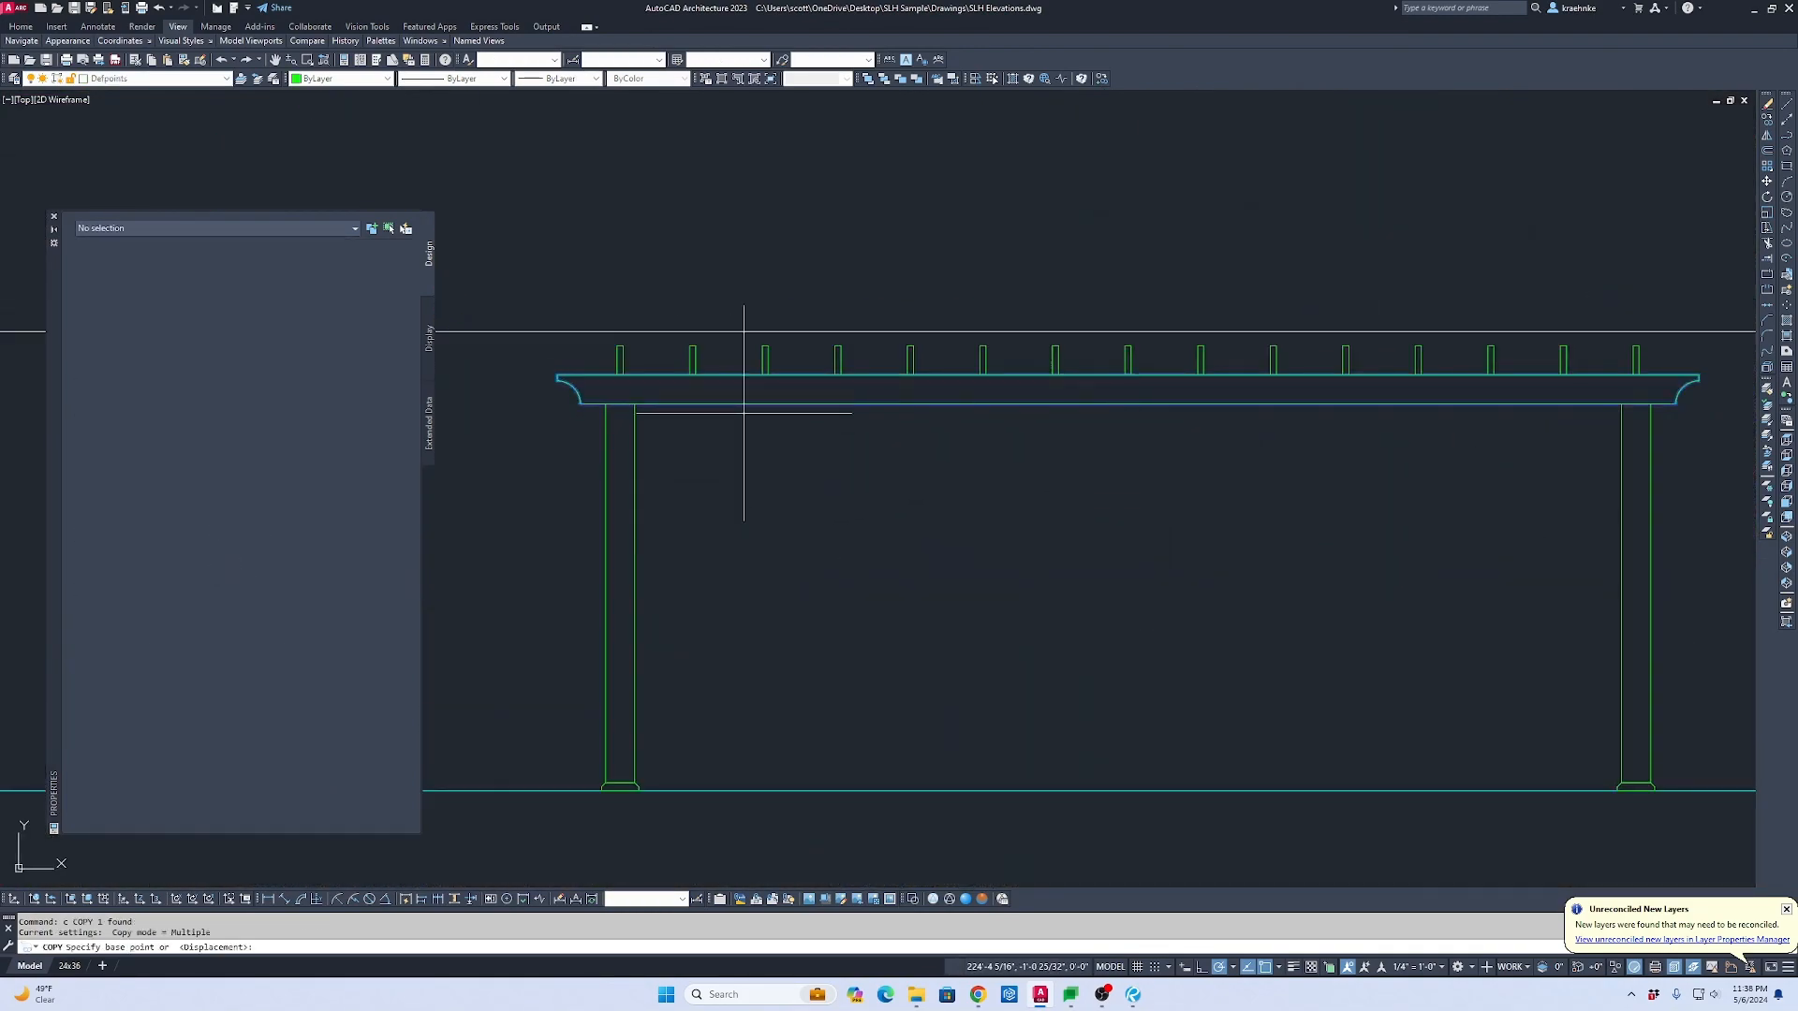
scroll(606, 404, "up", 2)
left_click(607, 405)
scroll(607, 412, "down", 3)
scroll(1058, 388, "up", 3)
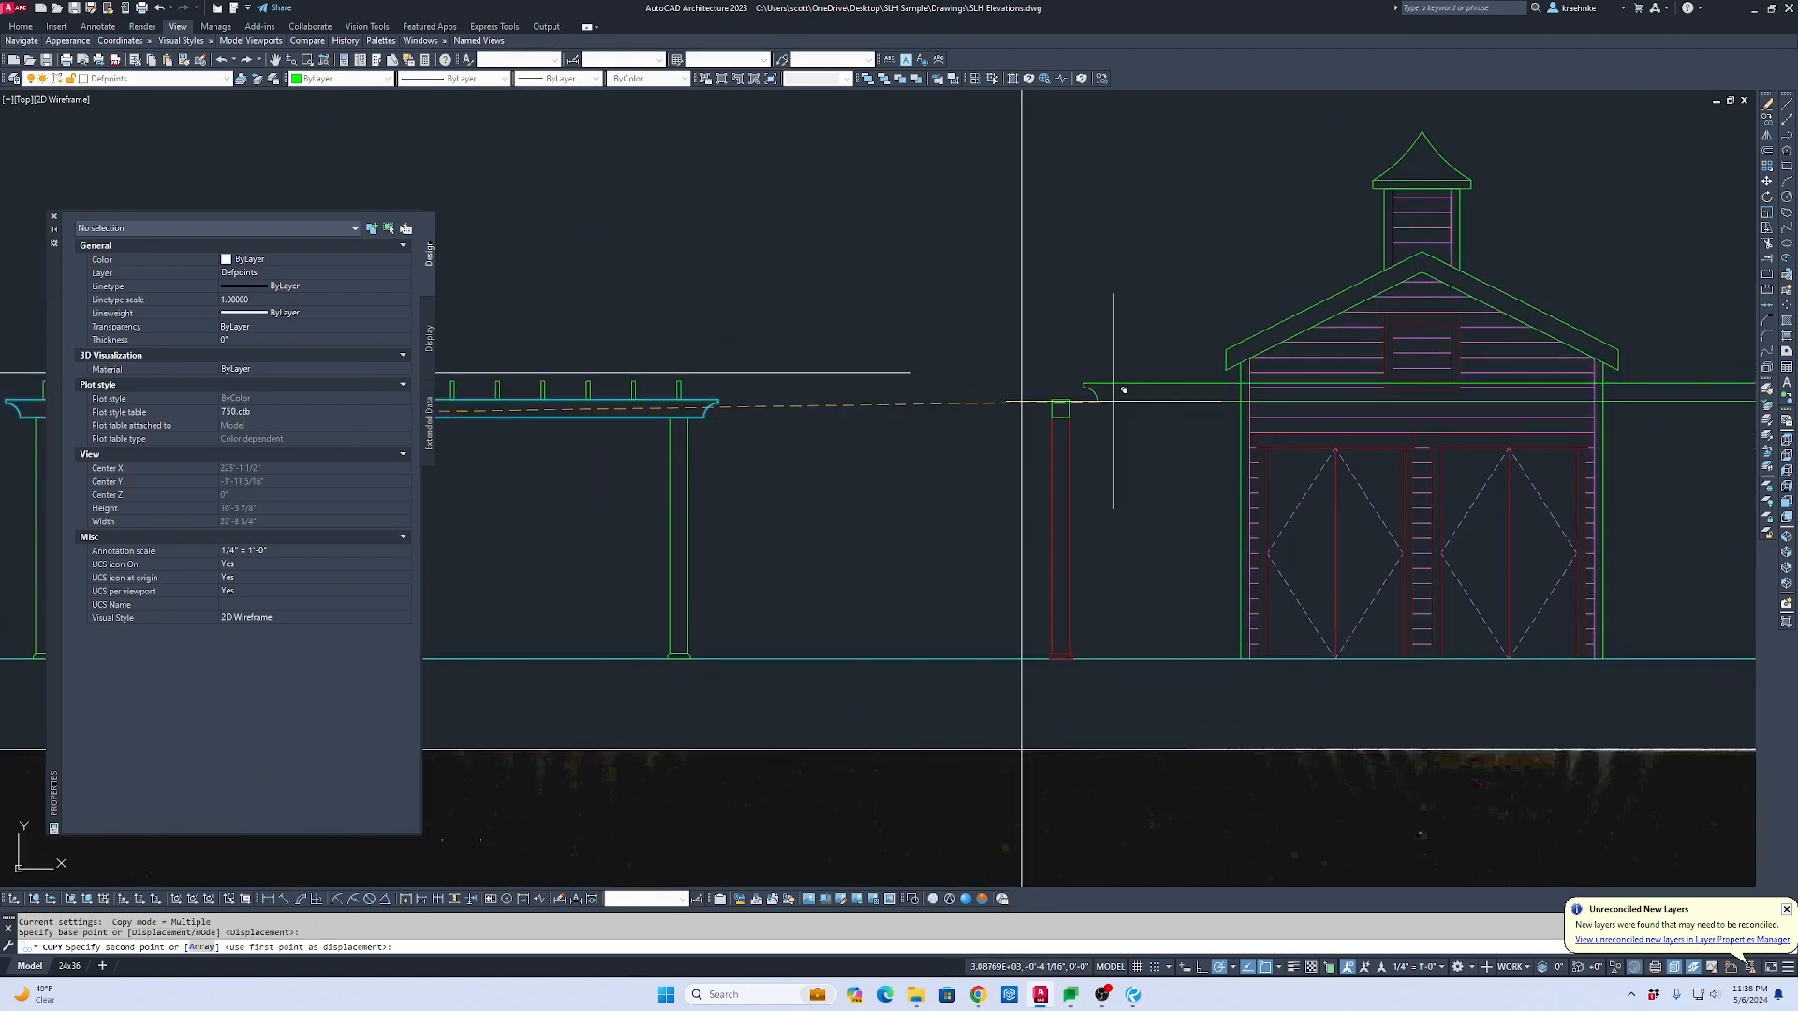
left_click(1036, 398)
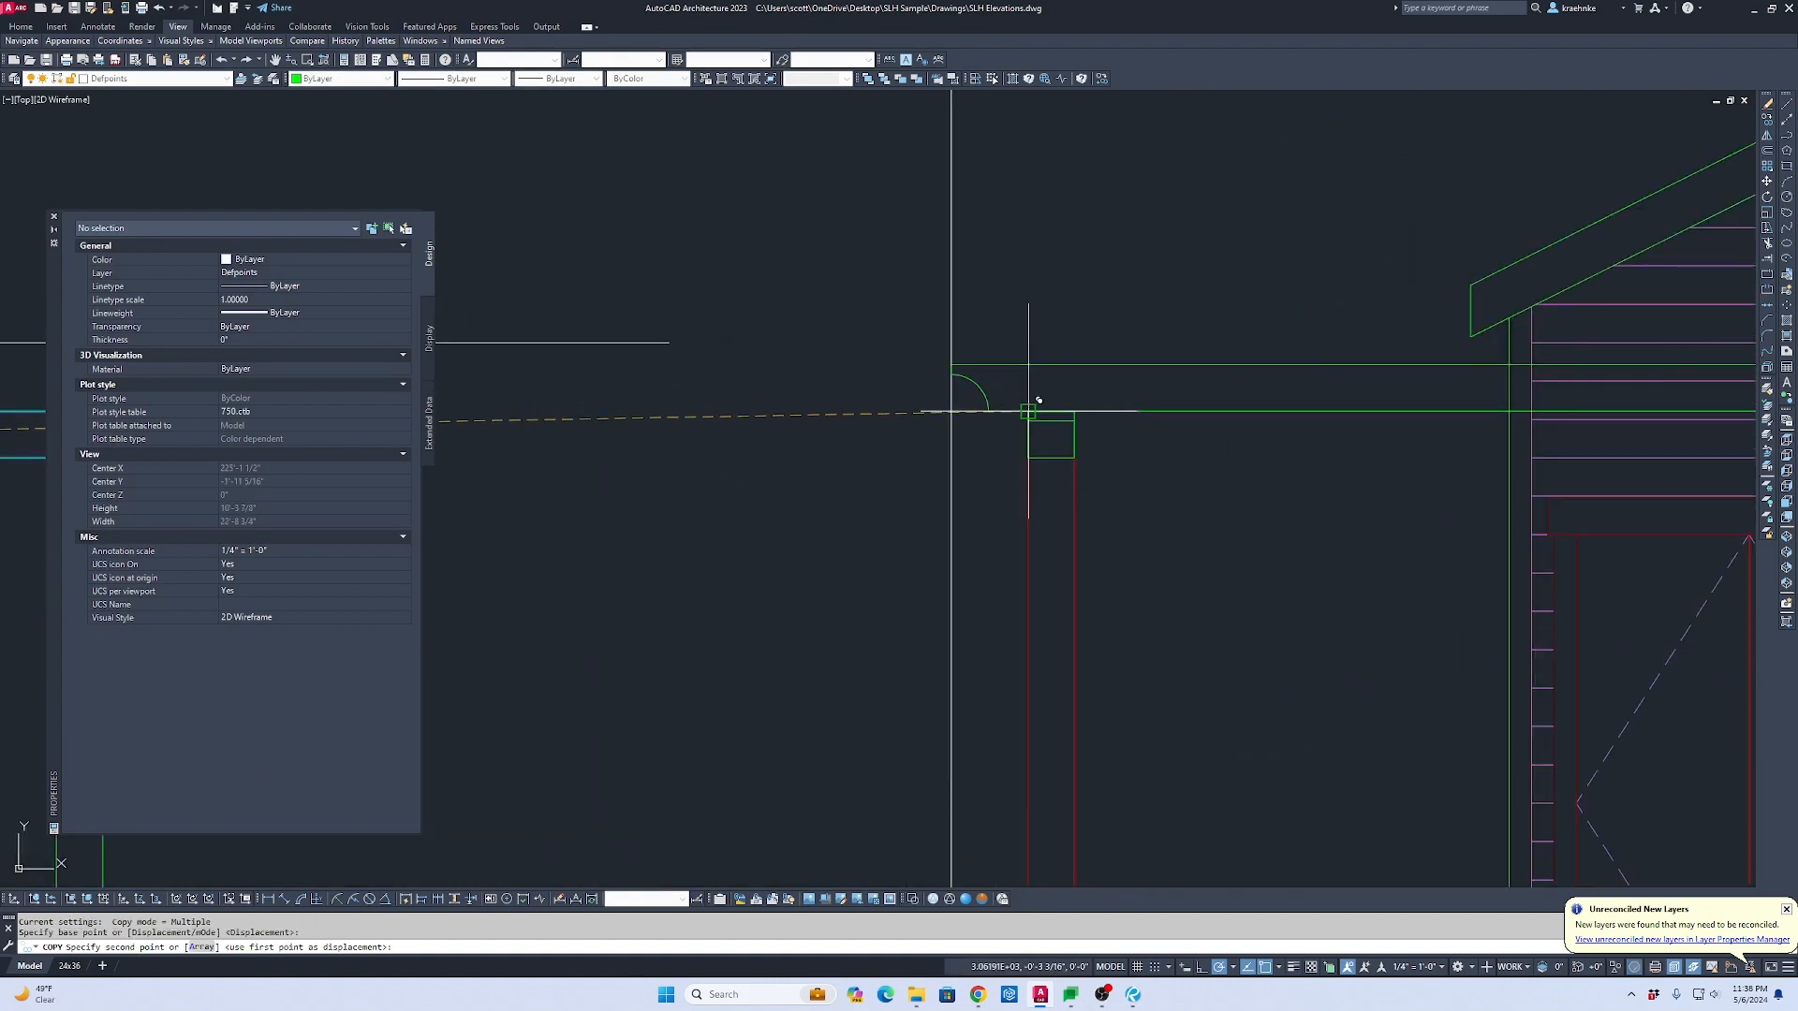
key("Escape")
Step: Match the copied rafter's properties to the red post
type("ma")
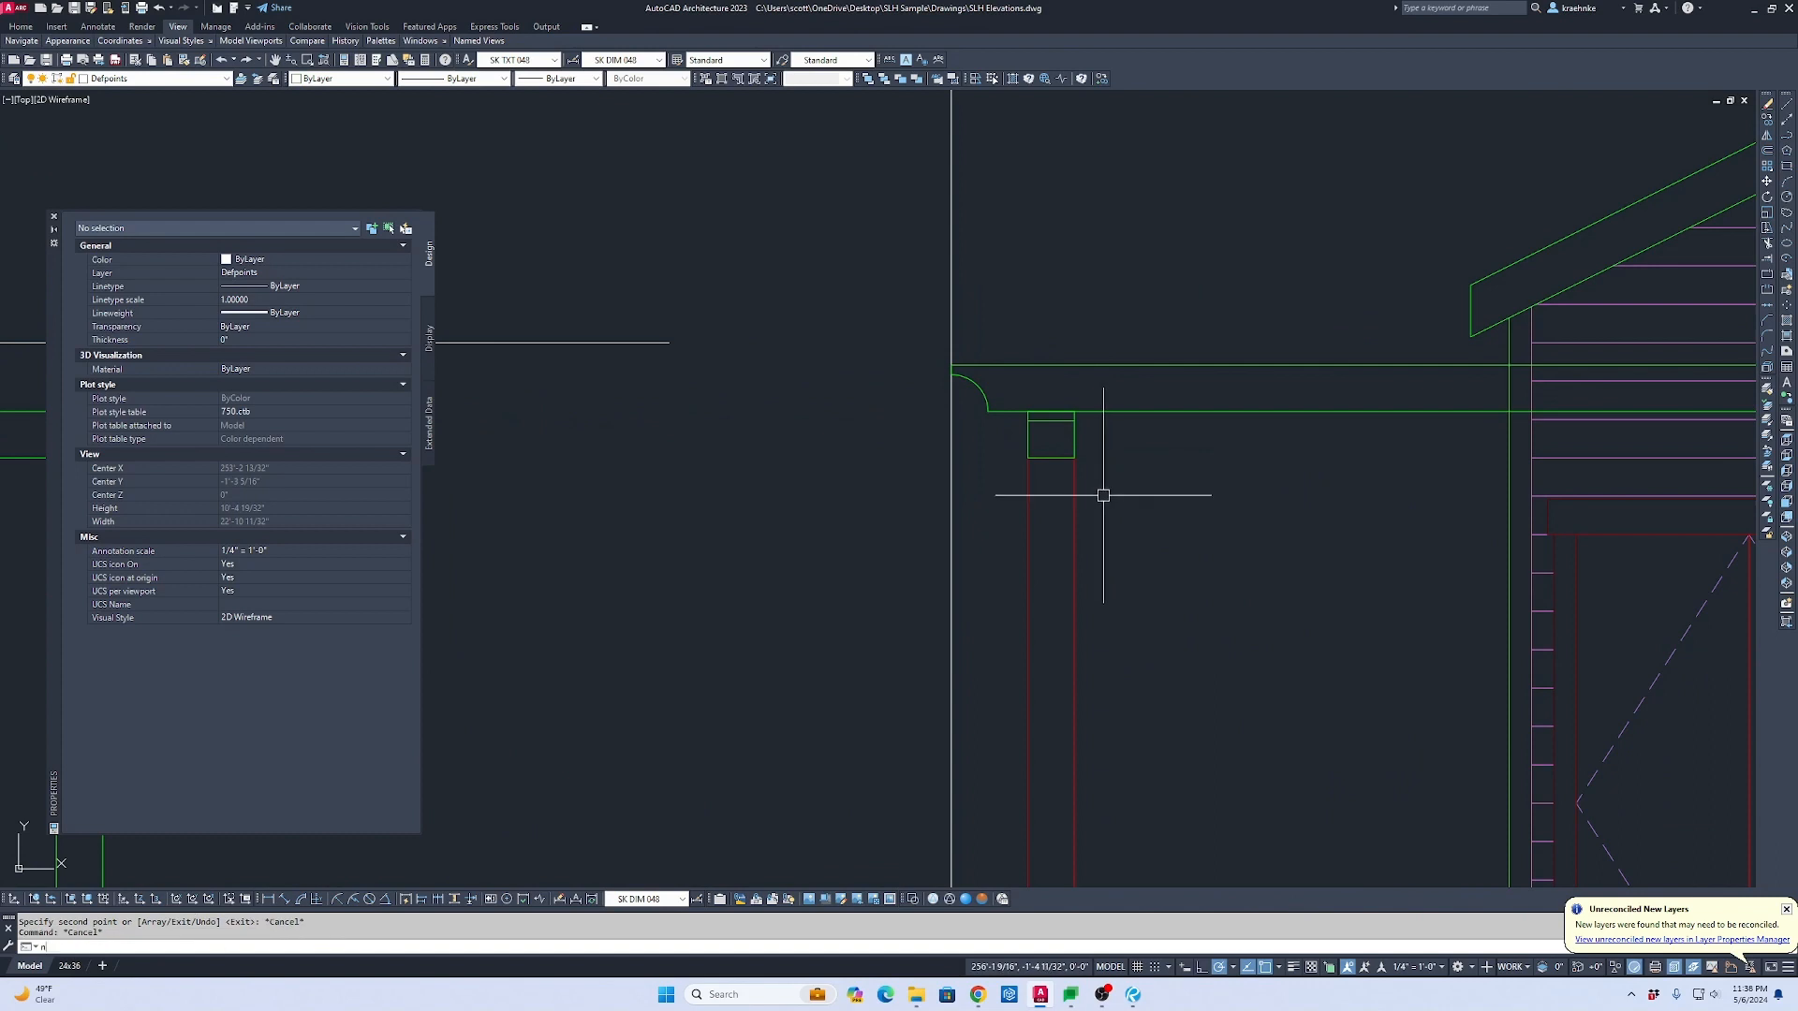
key("Return")
left_click(1076, 490)
left_click(1233, 443)
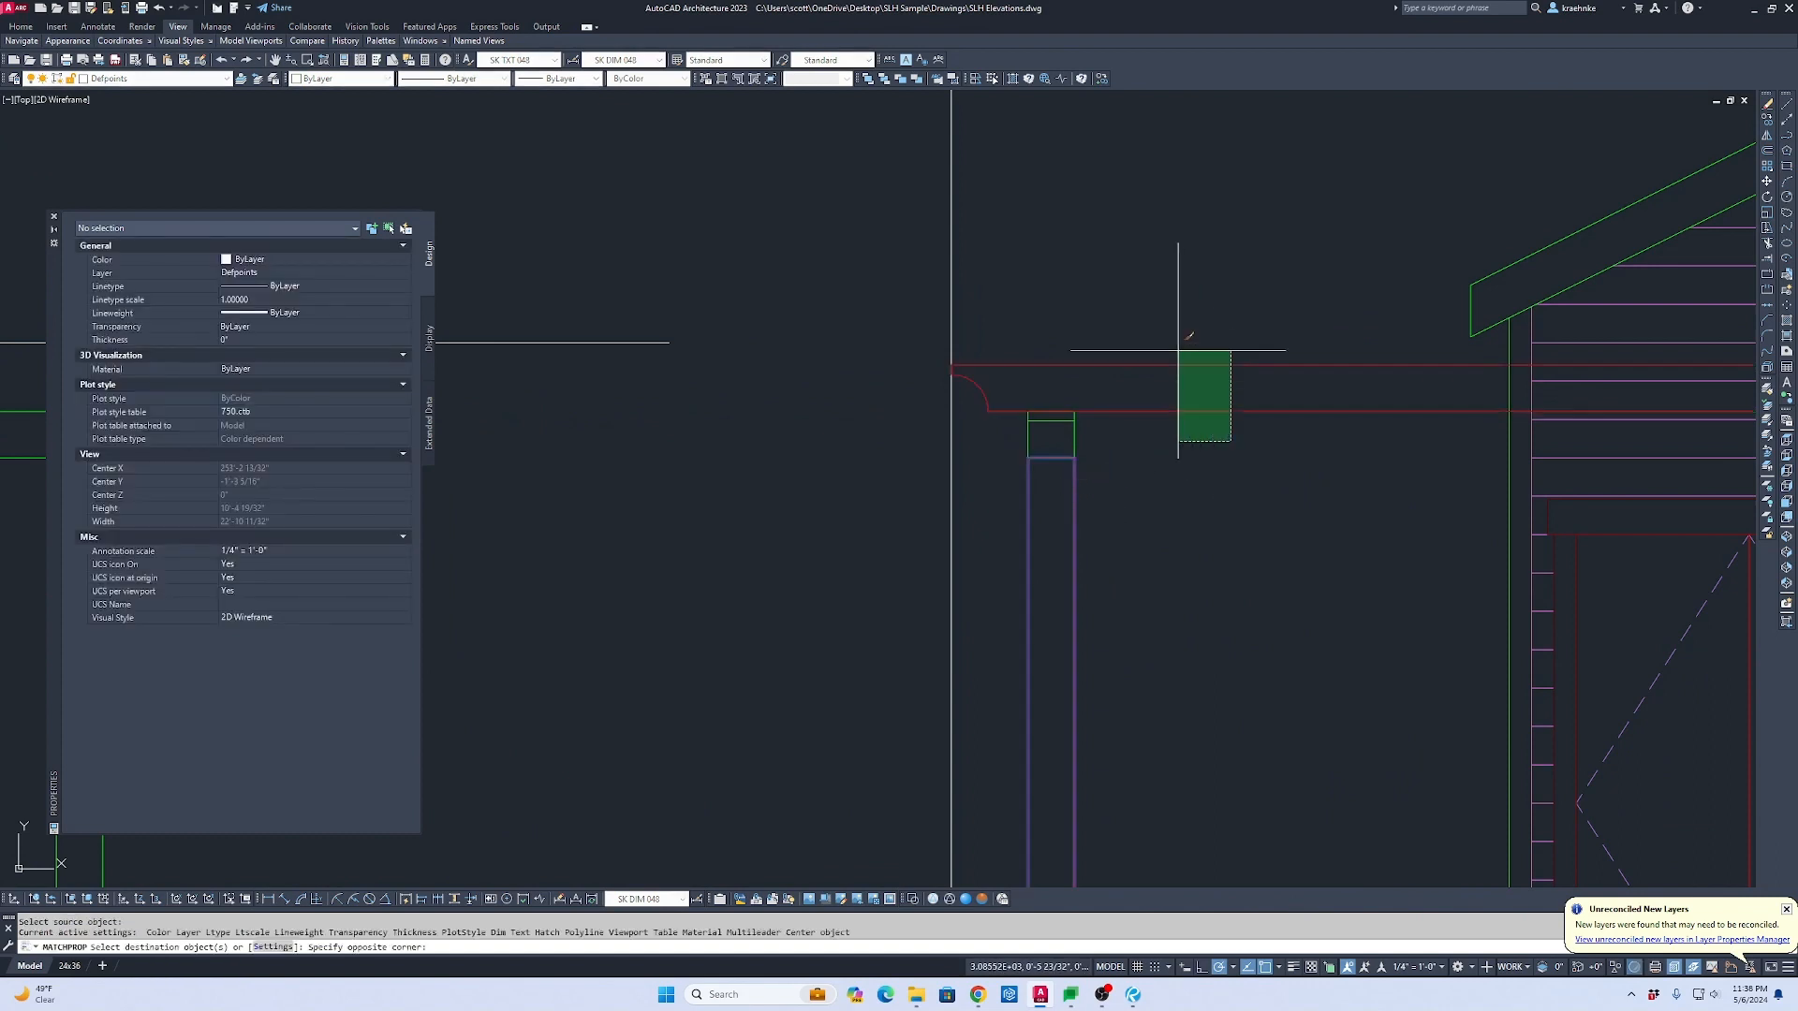
left_click(1177, 350)
key("Escape")
Step: Trim the rafter at the near outer wall line of the small building, removing the part that crosses the facade
scroll(1302, 415, "down", 3)
middle_click_drag(1298, 413, 728, 420)
left_click(1067, 440)
left_click(1063, 404)
scroll(1062, 403, "down", 1)
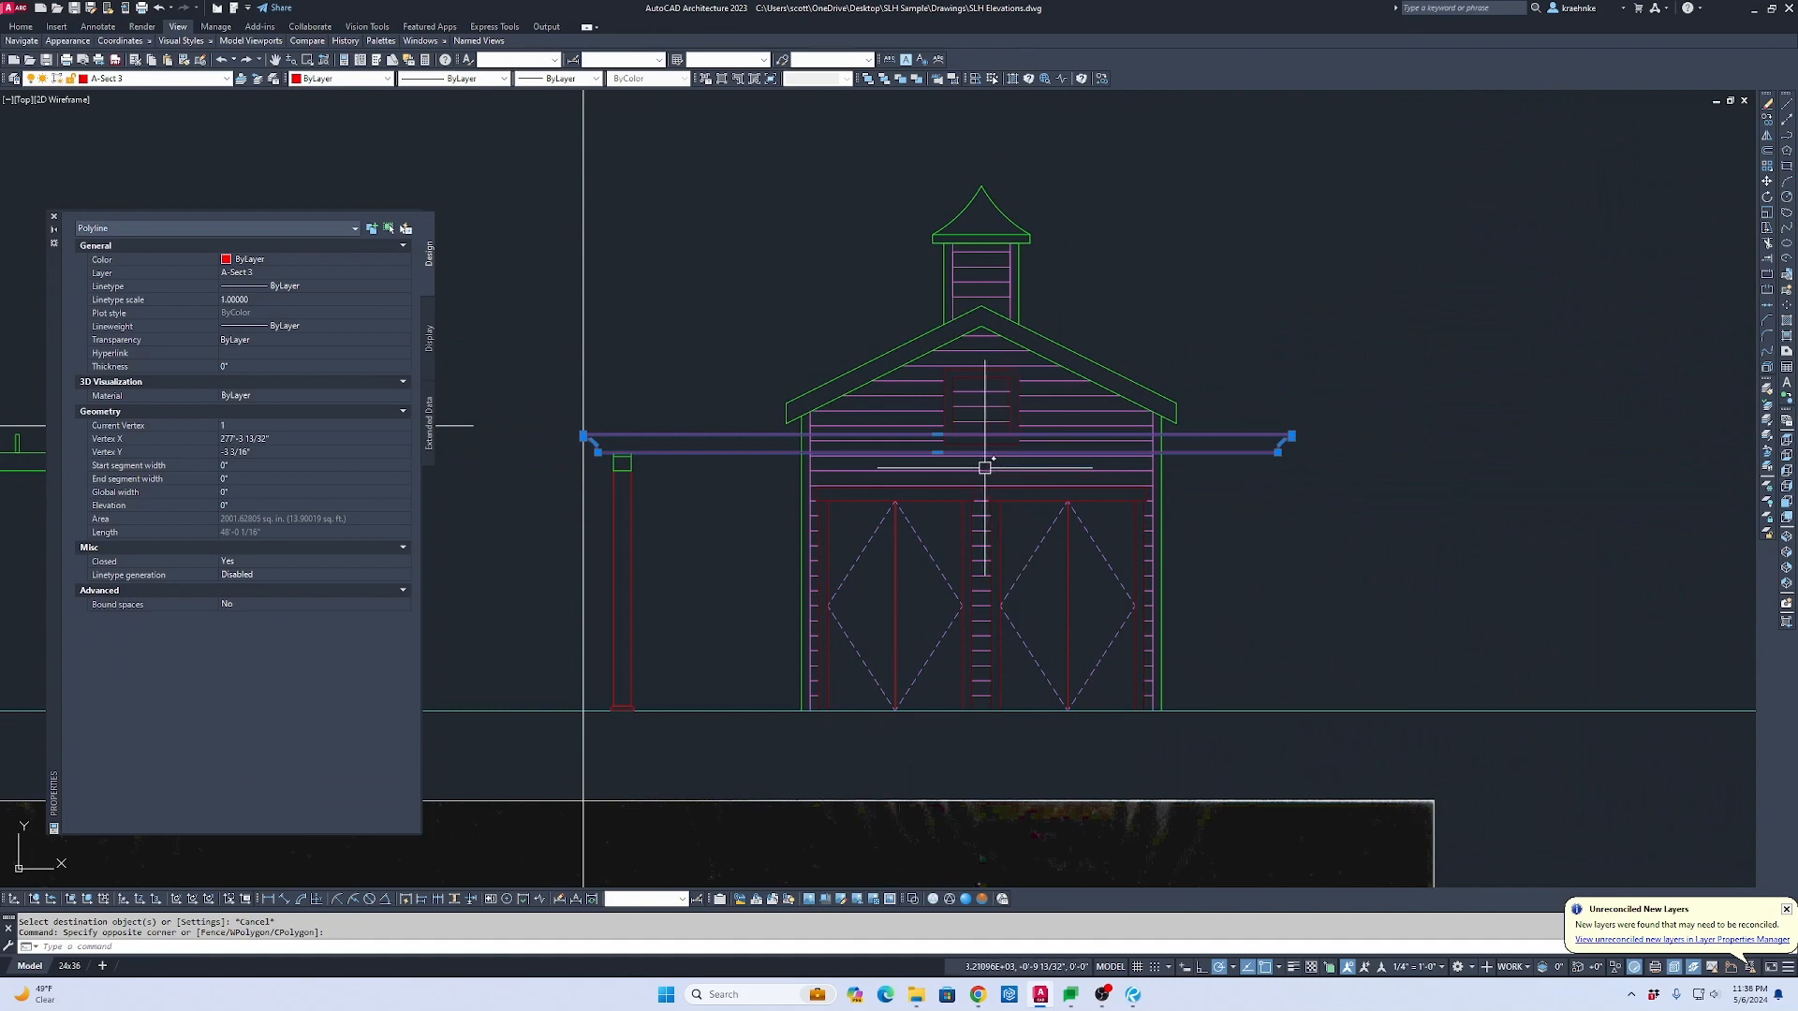
key("Escape")
type("tr")
key("Return")
scroll(808, 450, "up", 4)
left_click(772, 436)
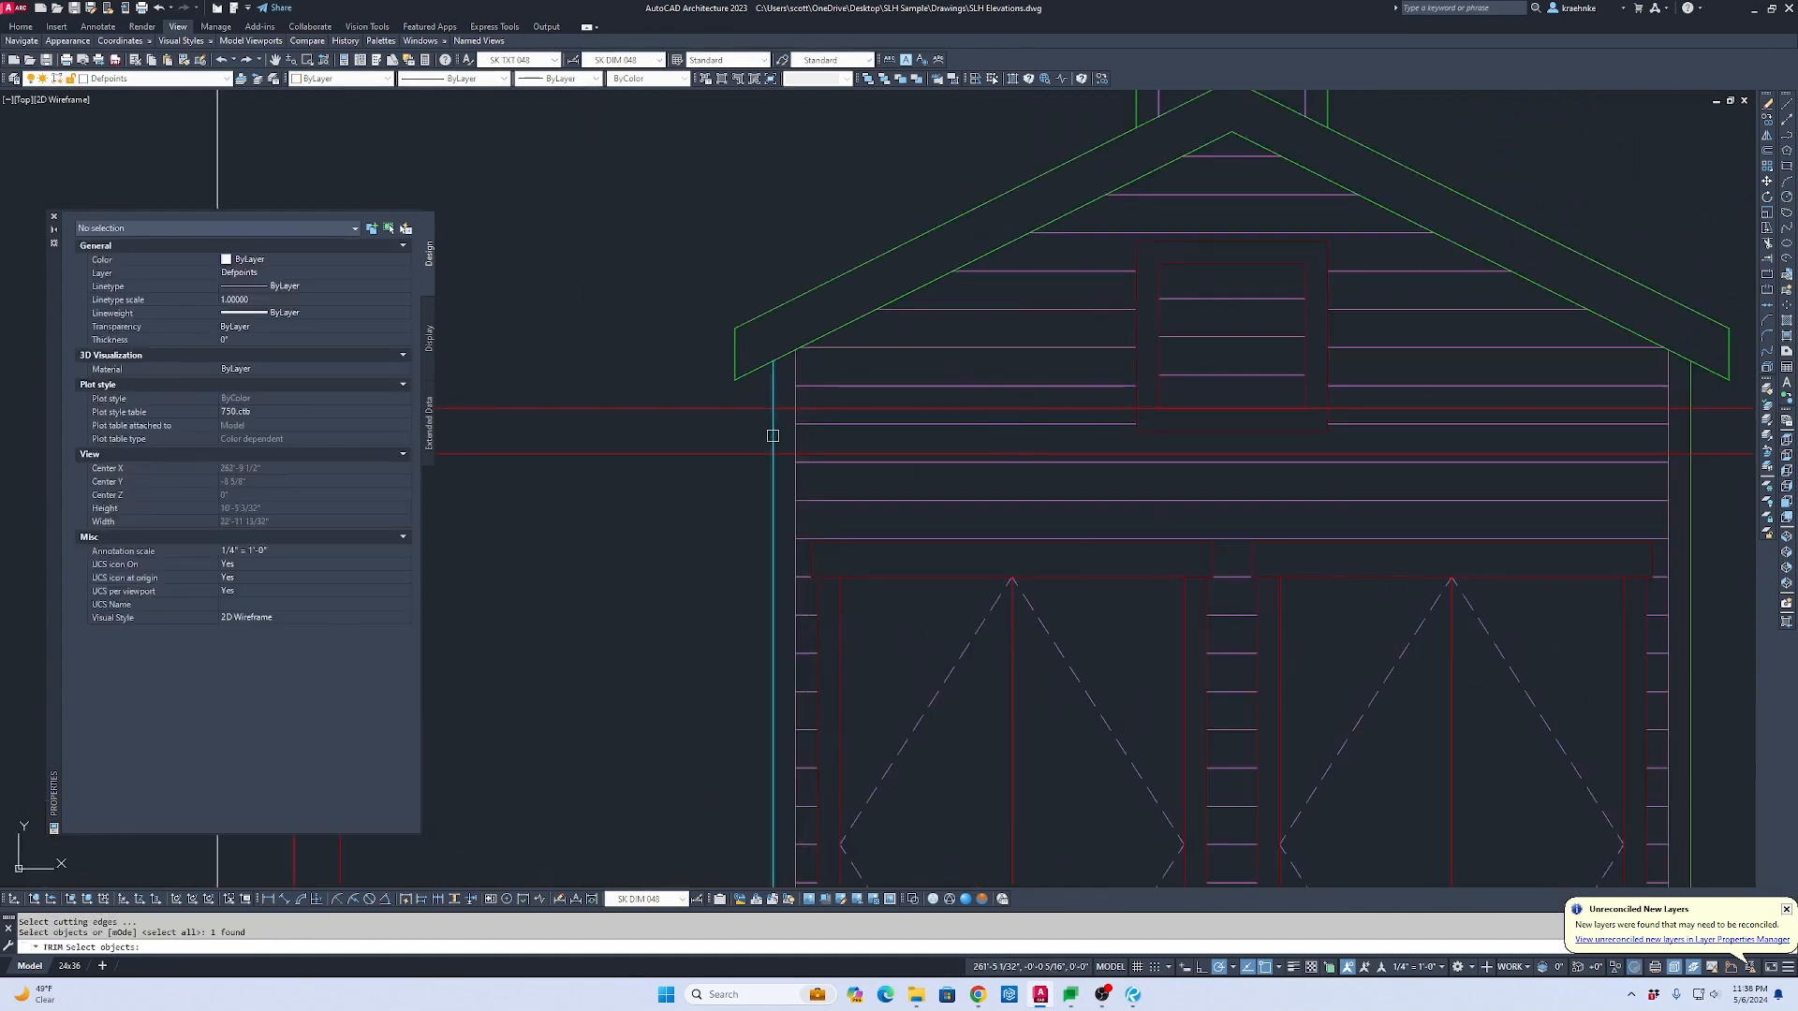
left_click(785, 450)
key("Escape")
scroll(811, 457, "down", 3)
middle_click_drag(811, 457, 1243, 402)
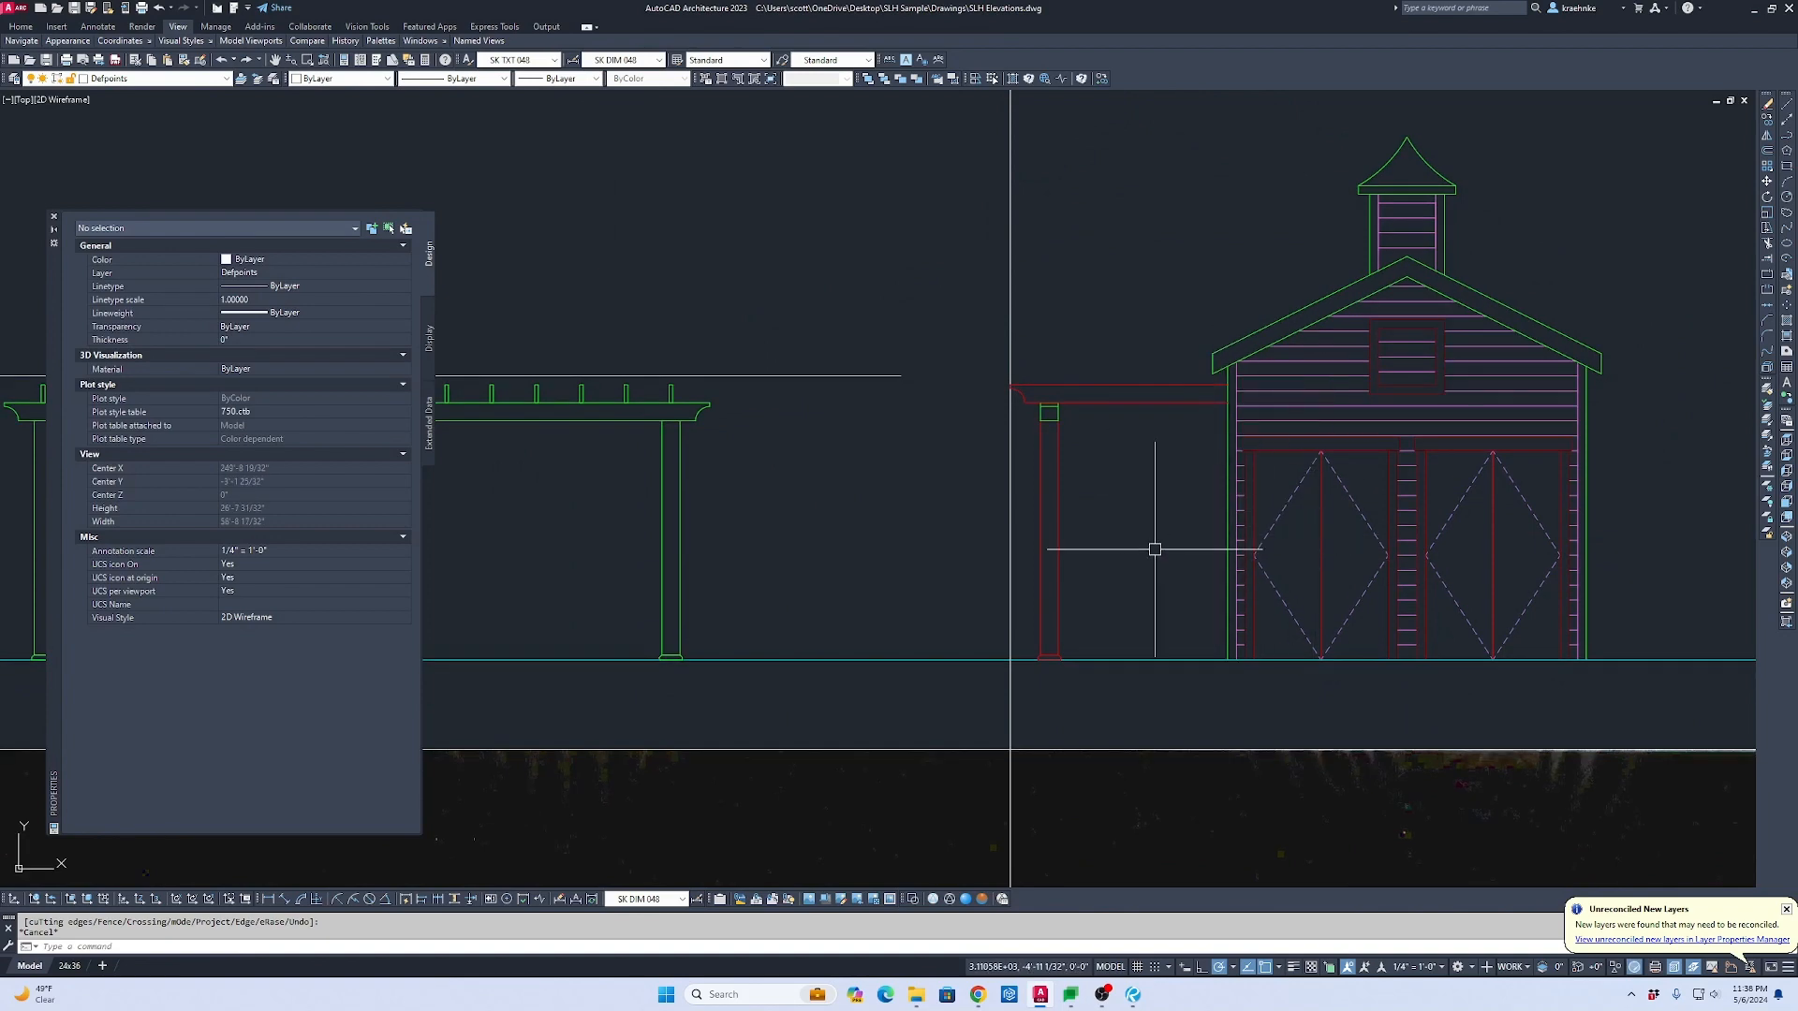
Step: Change the short horizontal line inside the trellis beam end on the side elevation to layer A-Sect 3
scroll(1154, 550, "down", 2)
scroll(992, 395, "up", 8)
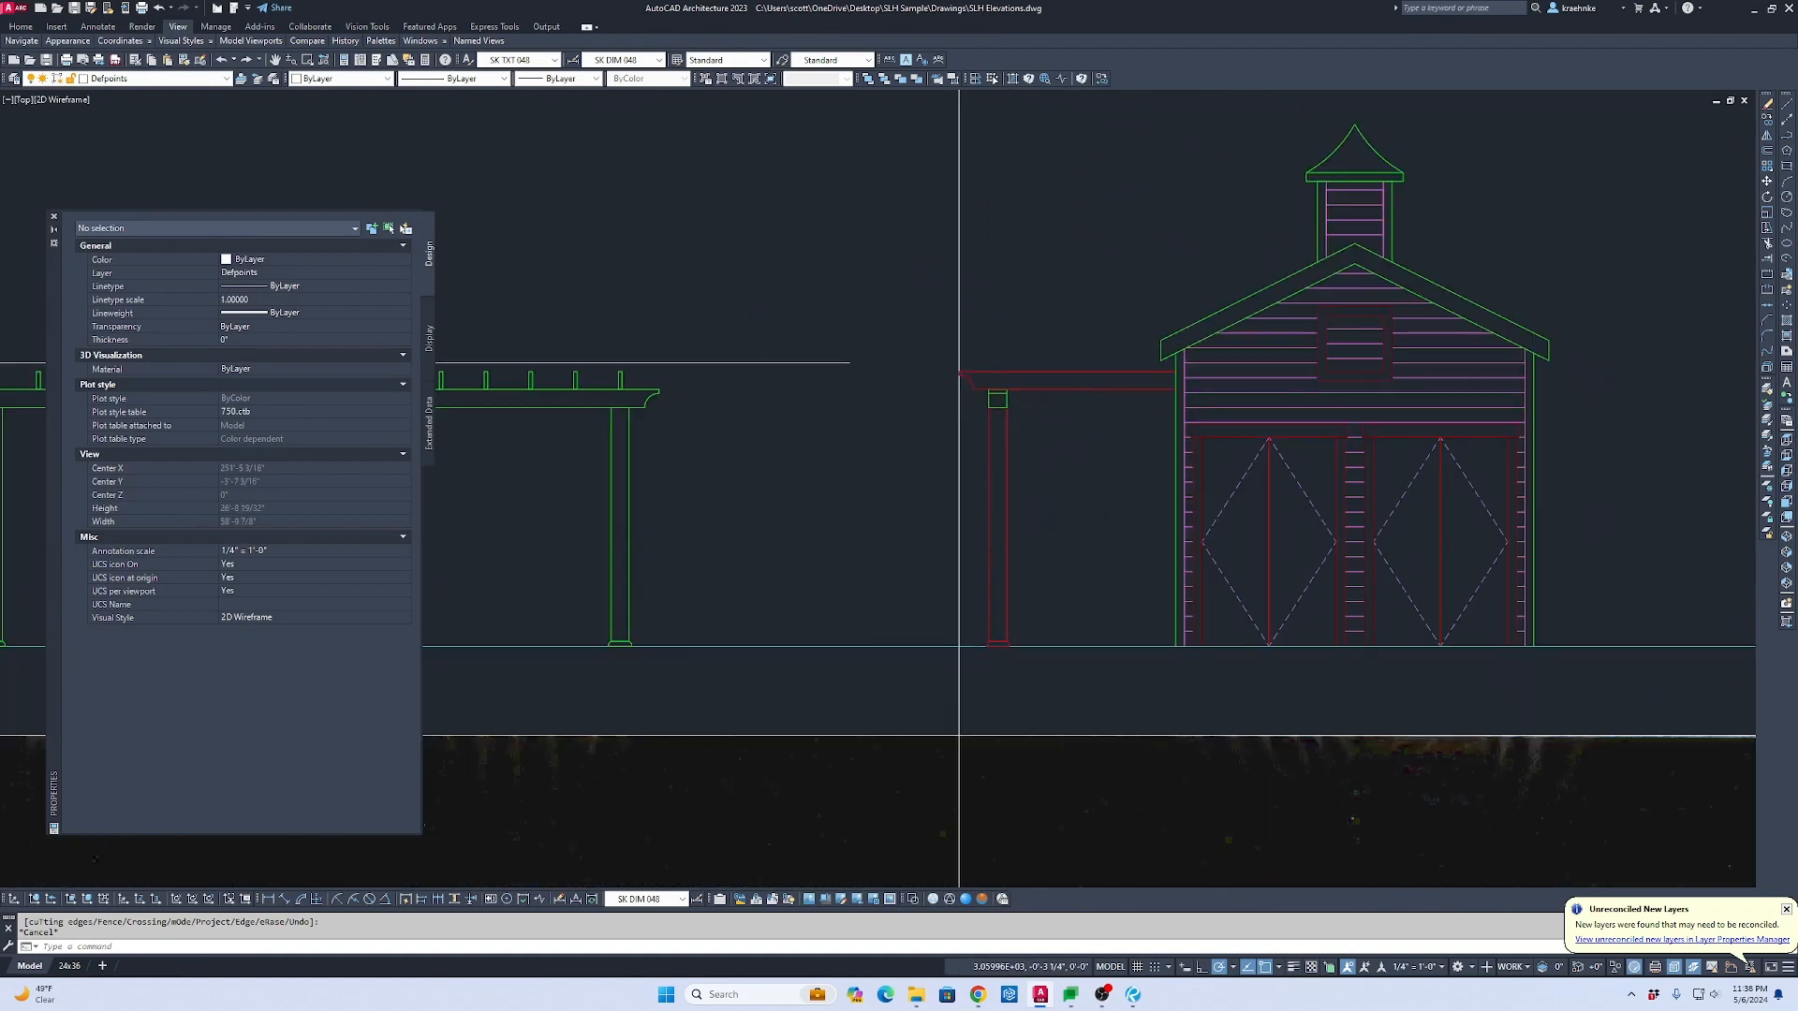
left_click(1009, 406)
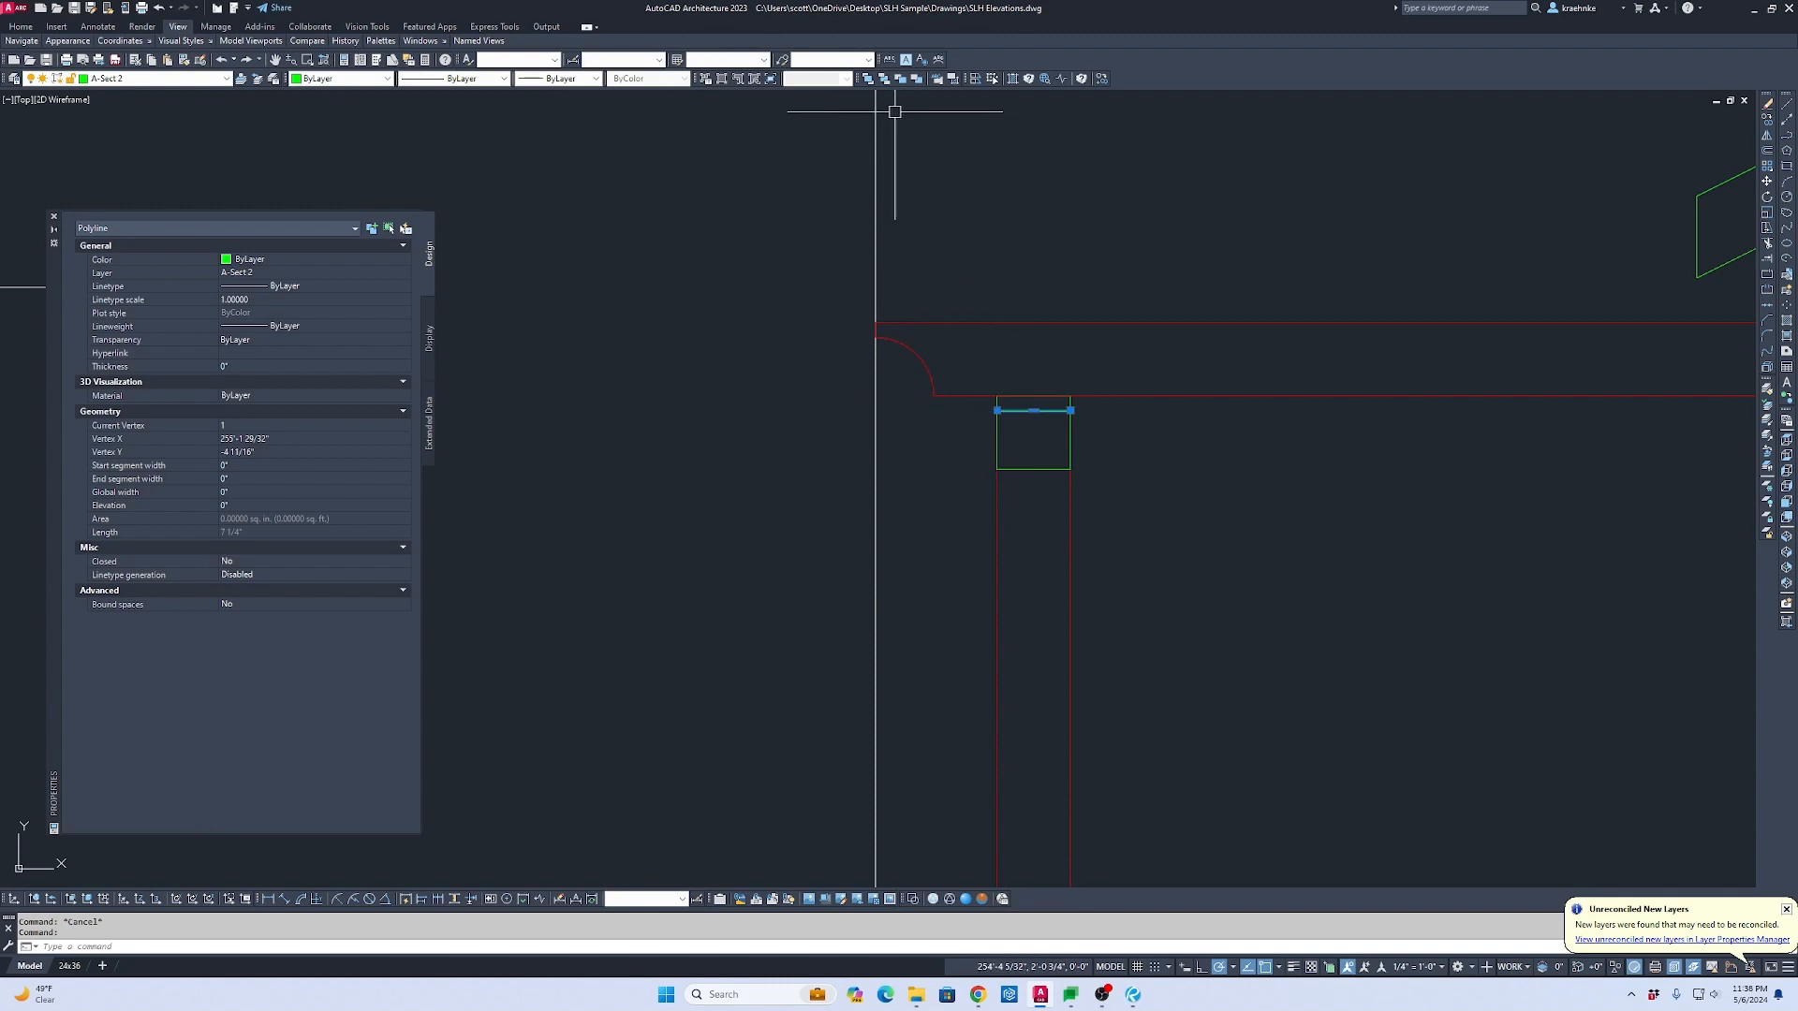
left_click(147, 81)
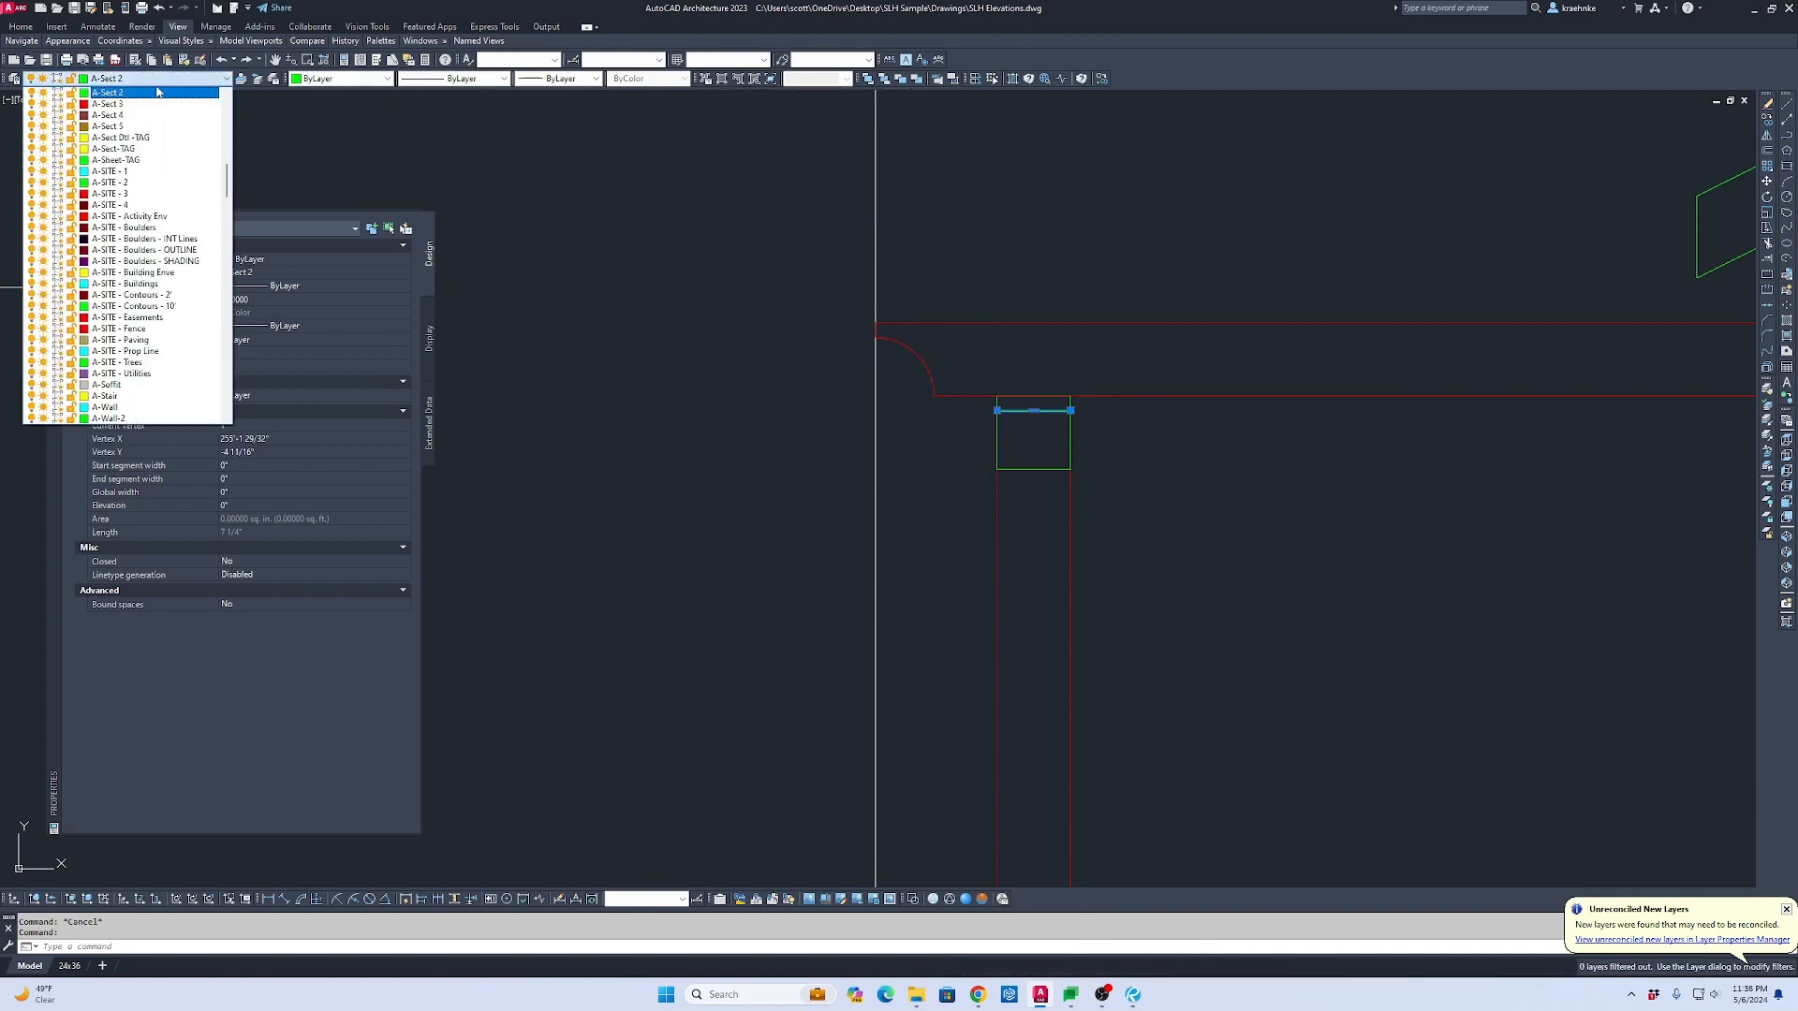
left_click(160, 106)
key("Escape")
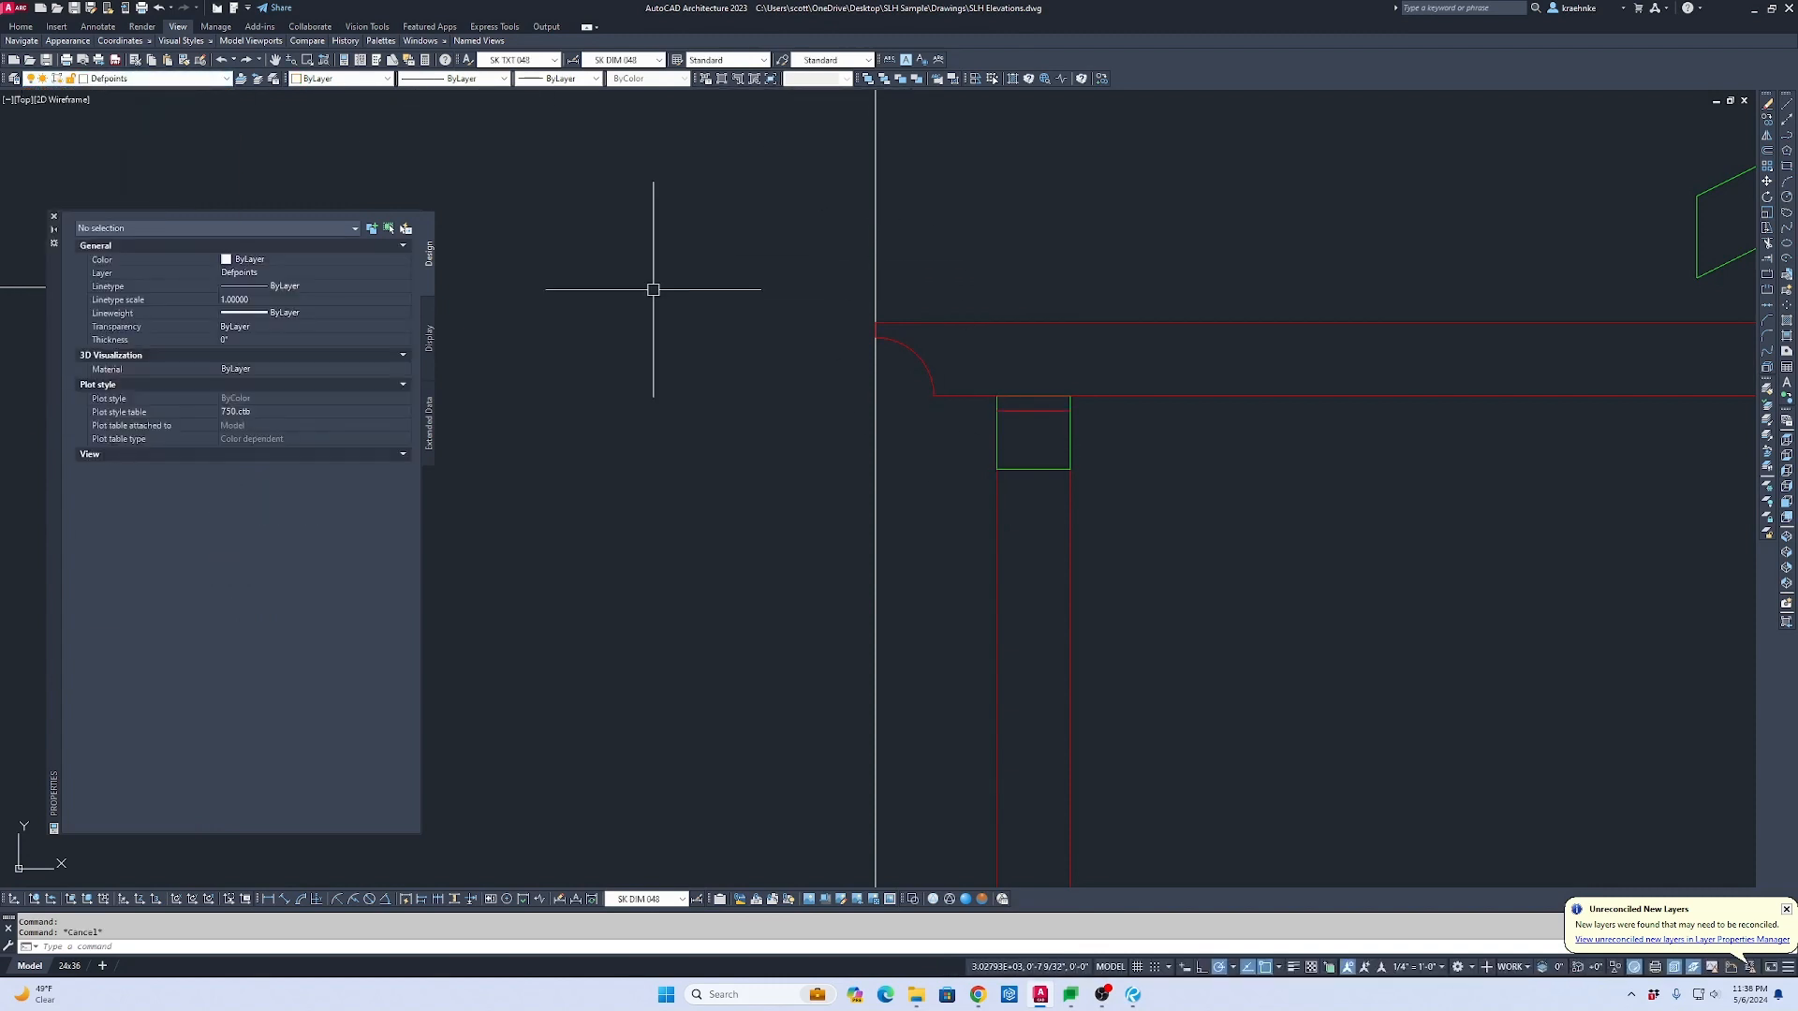
Step: Delete the vertical projection line at the outer end of the side elevation's trellis rafter
scroll(1092, 533, "down", 5)
scroll(1048, 414, "down", 4)
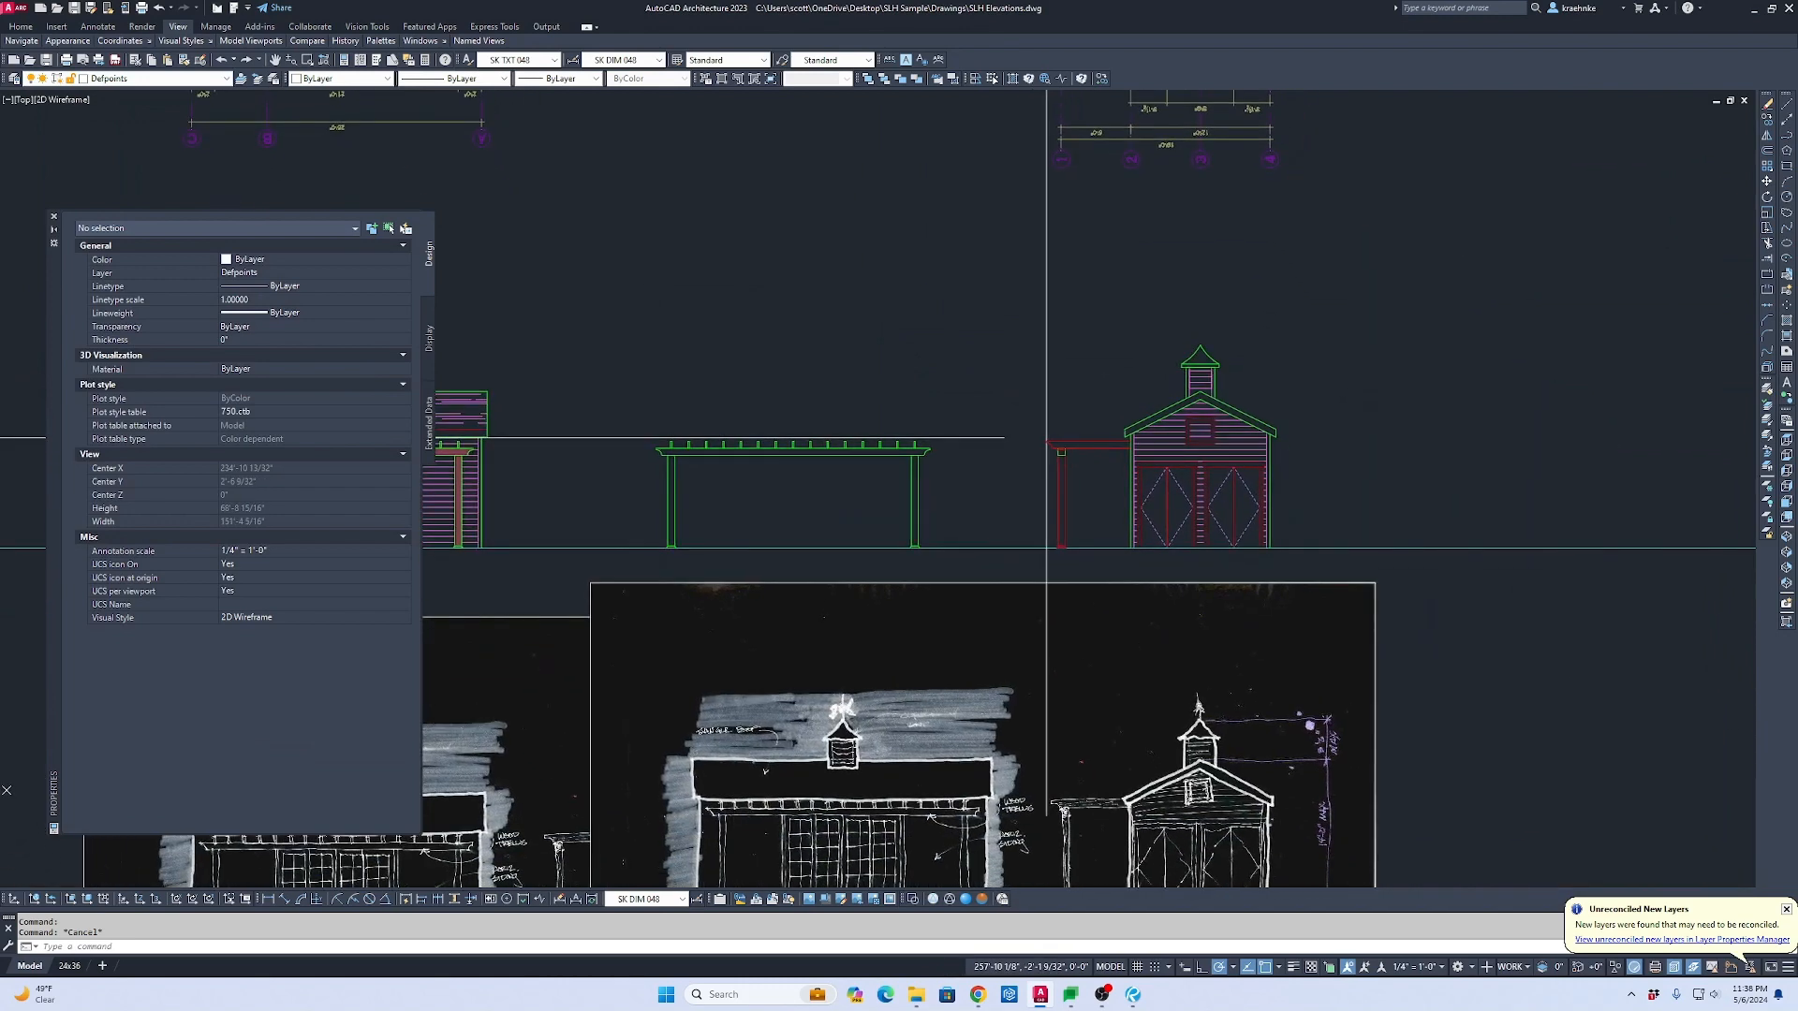
left_click(1024, 345)
key("Delete")
scroll(1167, 601, "up", 4)
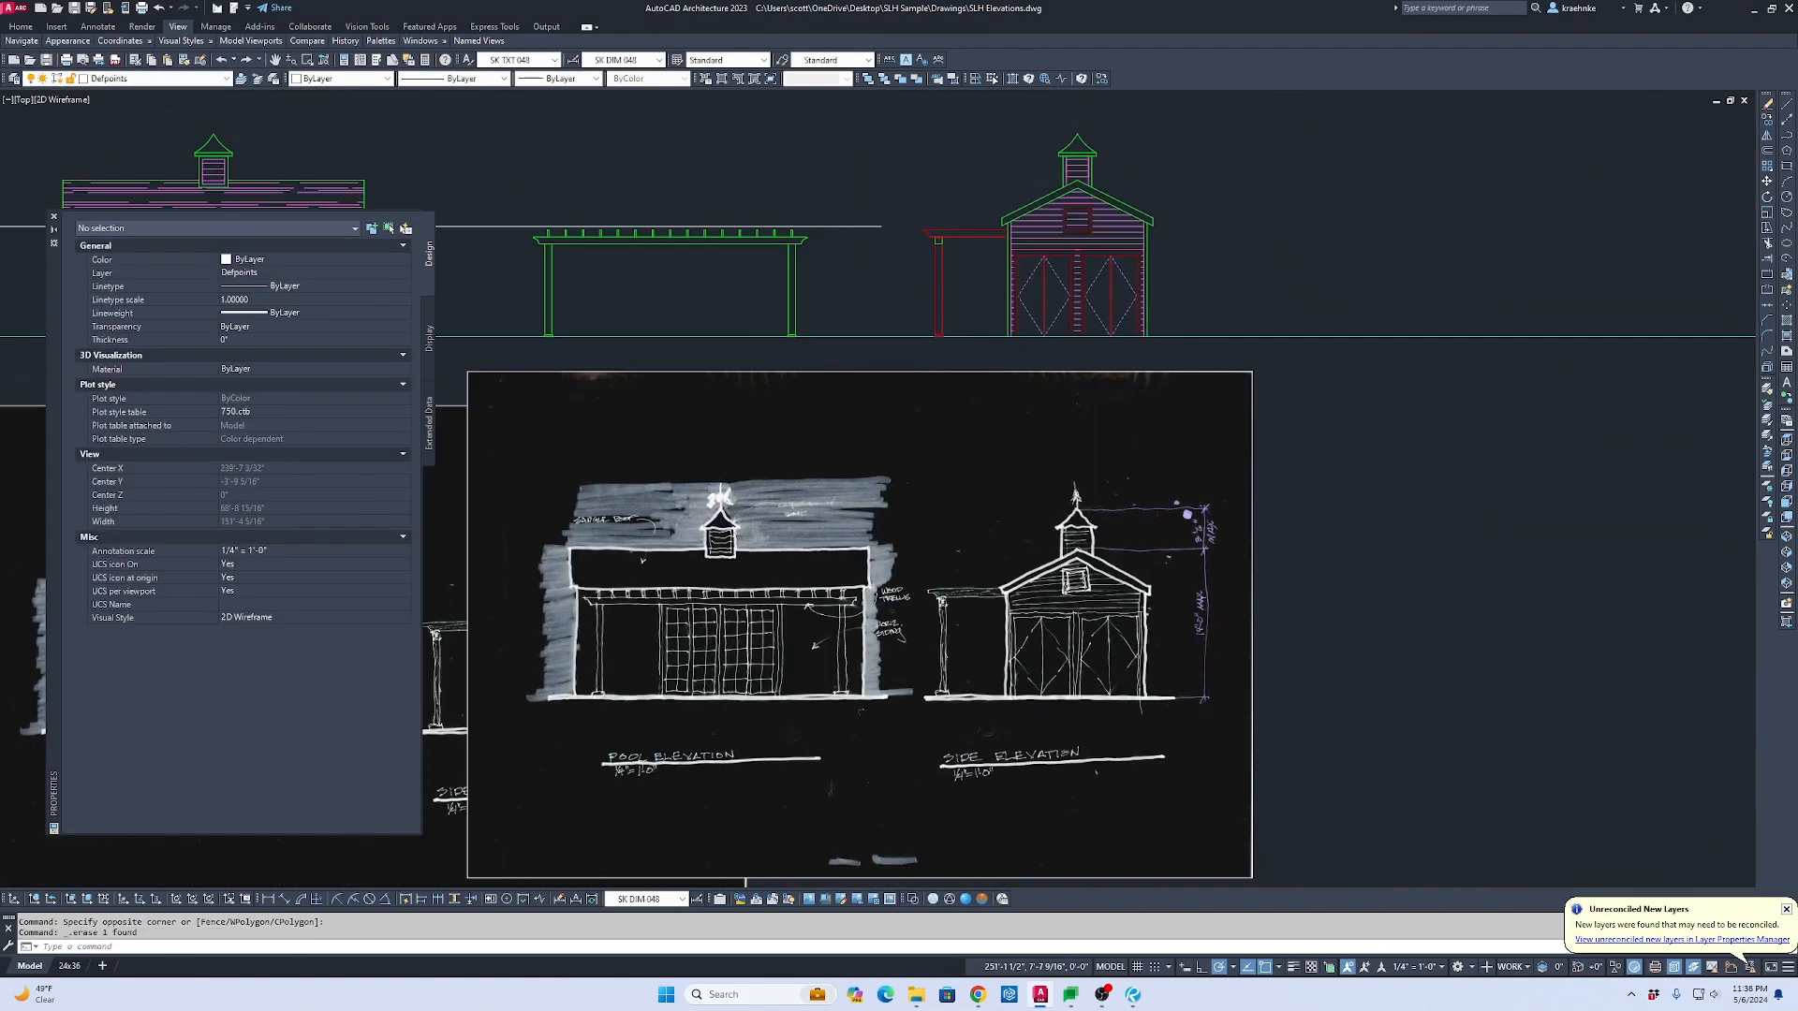
mouse_move(1120, 324)
middle_mouse_down()
mouse_move(1118, 472)
mouse_move(1145, 300)
mouse_move(1146, 630)
middle_mouse_up()
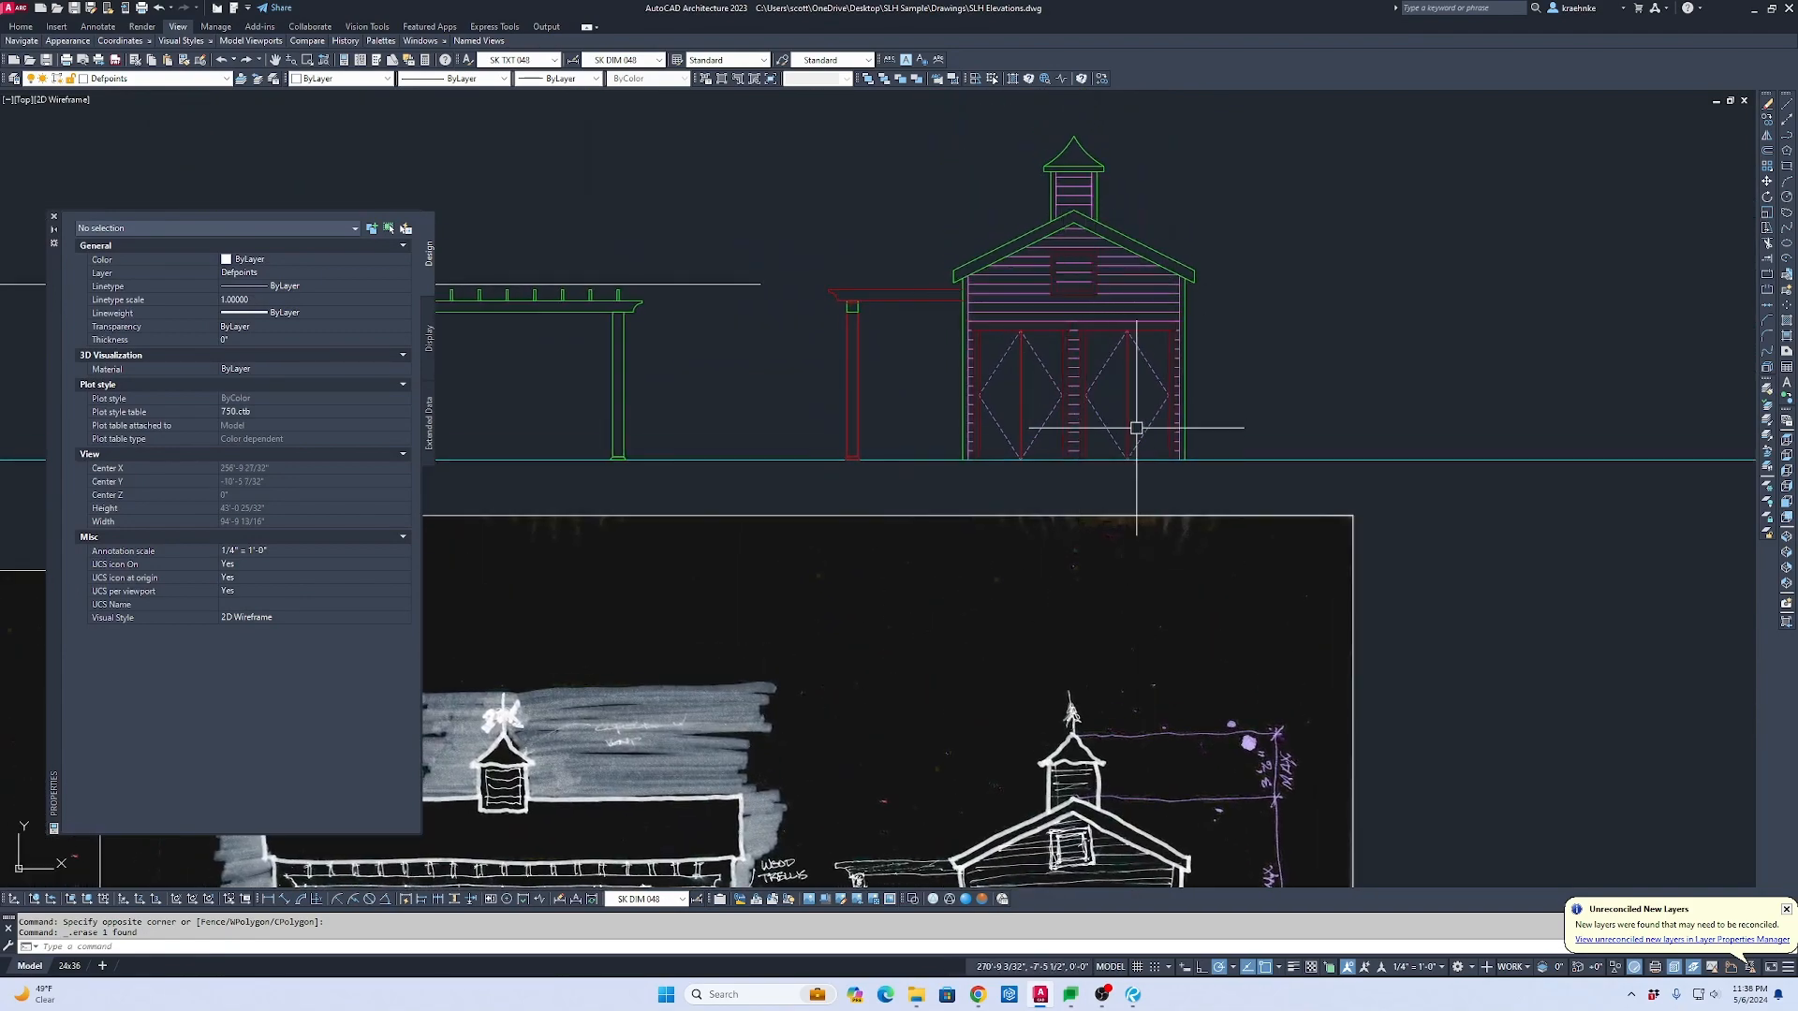
mouse_move(1144, 501)
middle_mouse_down()
mouse_move(1151, 450)
mouse_move(1161, 508)
middle_mouse_up()
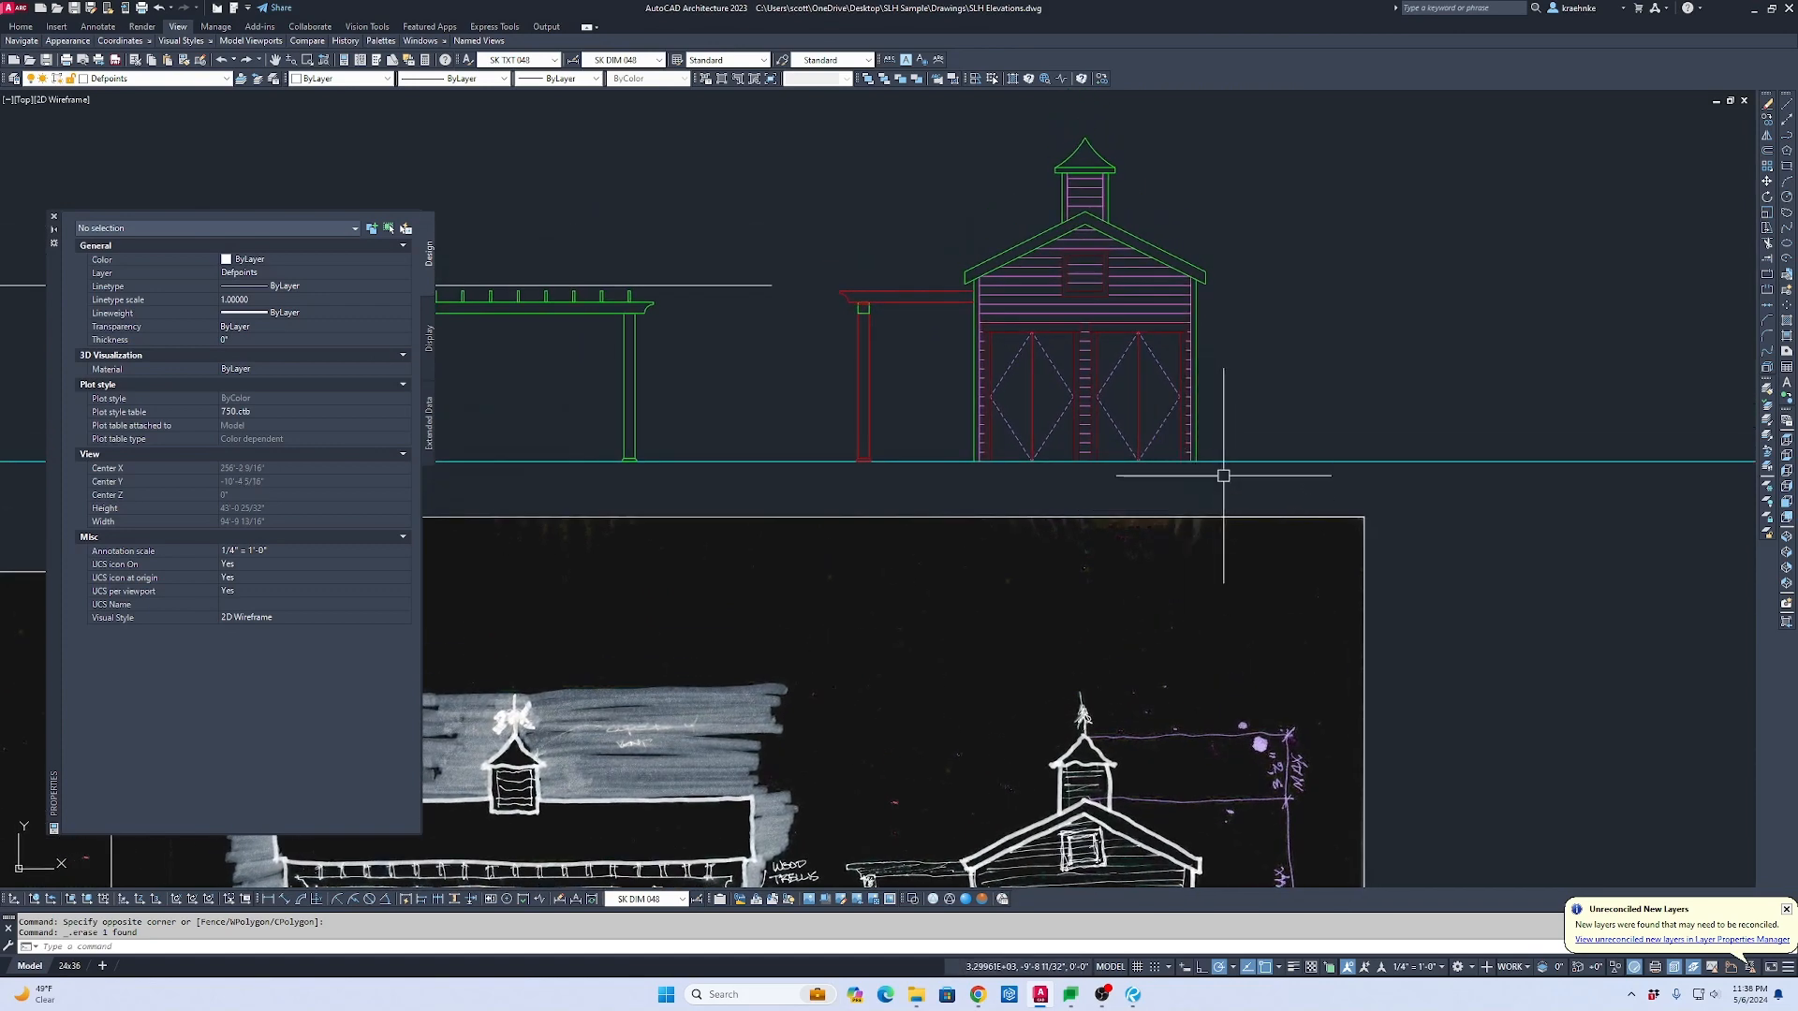
Step: Delete the spare green trellis standing between the front and side elevations
scroll(858, 384, "down", 1)
middle_click_drag(858, 384, 1475, 397)
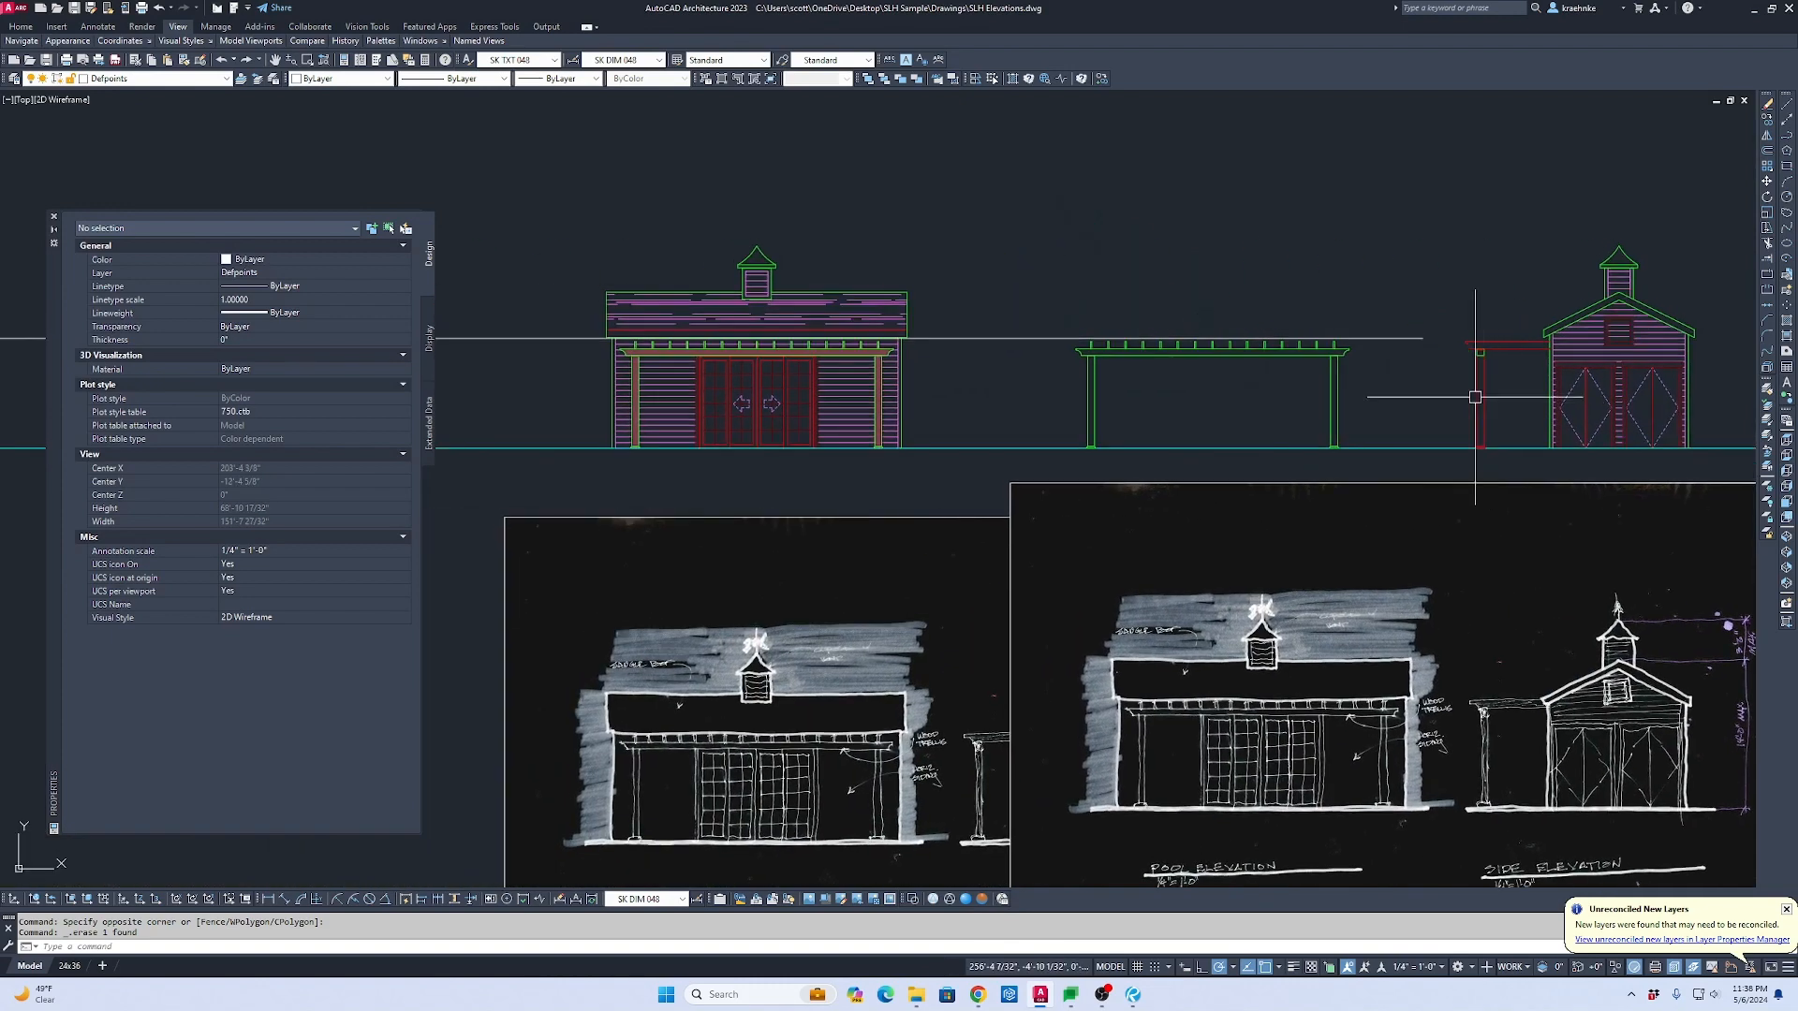
left_click(1059, 280)
left_click(1400, 497)
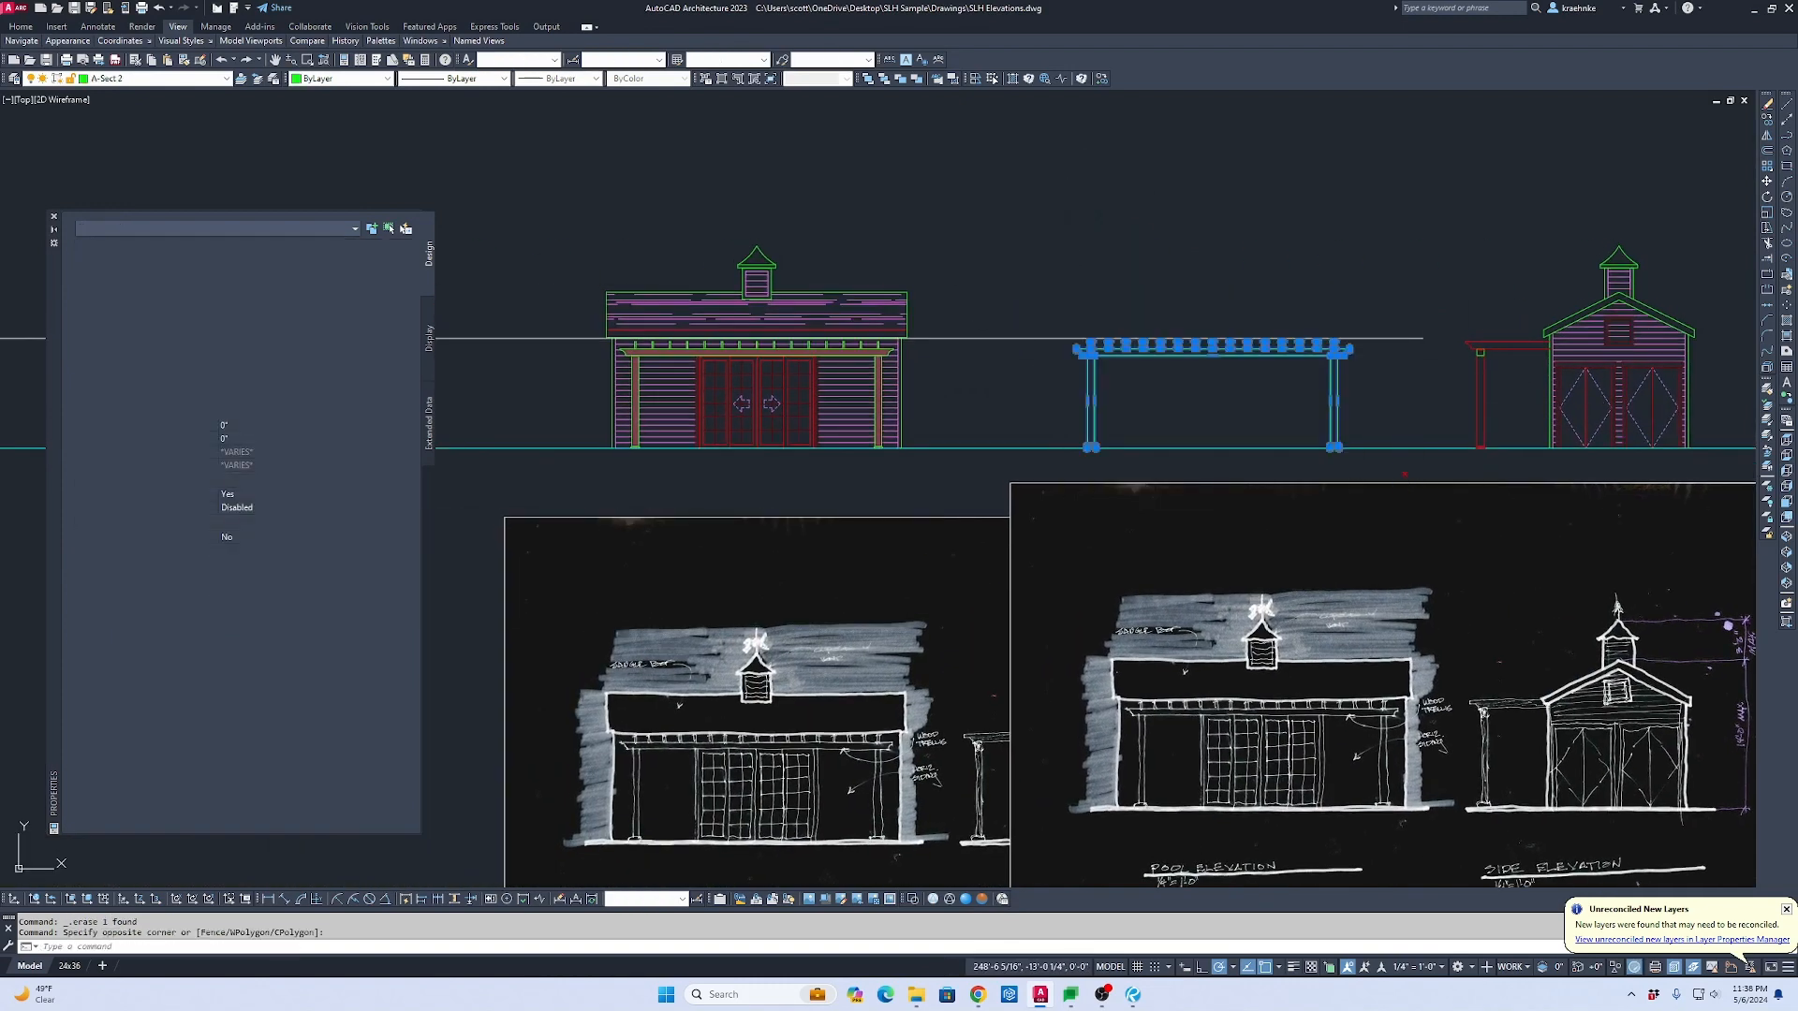
key("Delete")
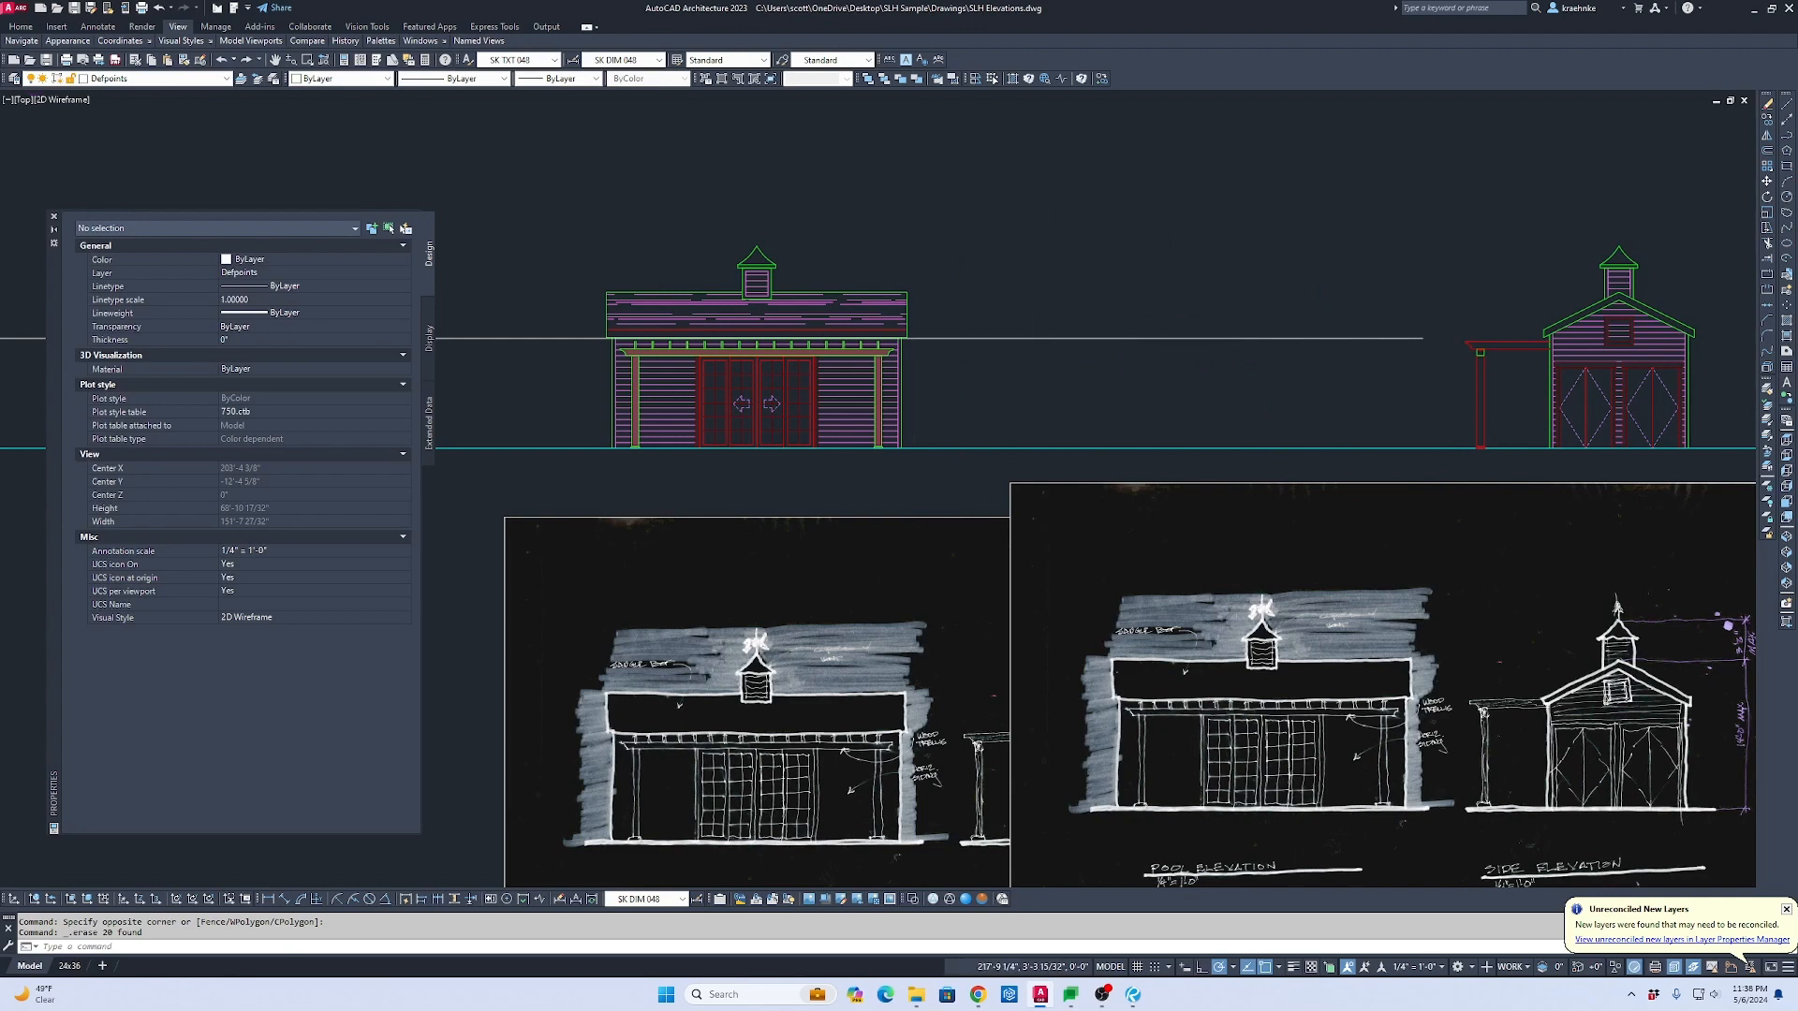
Step: Draw a polyline above the plans from grid line 1 of the rightmost plan to grid line 1 of the second plan
scroll(1074, 323, "down", 2)
mouse_move(1075, 323)
middle_mouse_down()
mouse_move(1304, 411)
mouse_move(1332, 552)
middle_mouse_up()
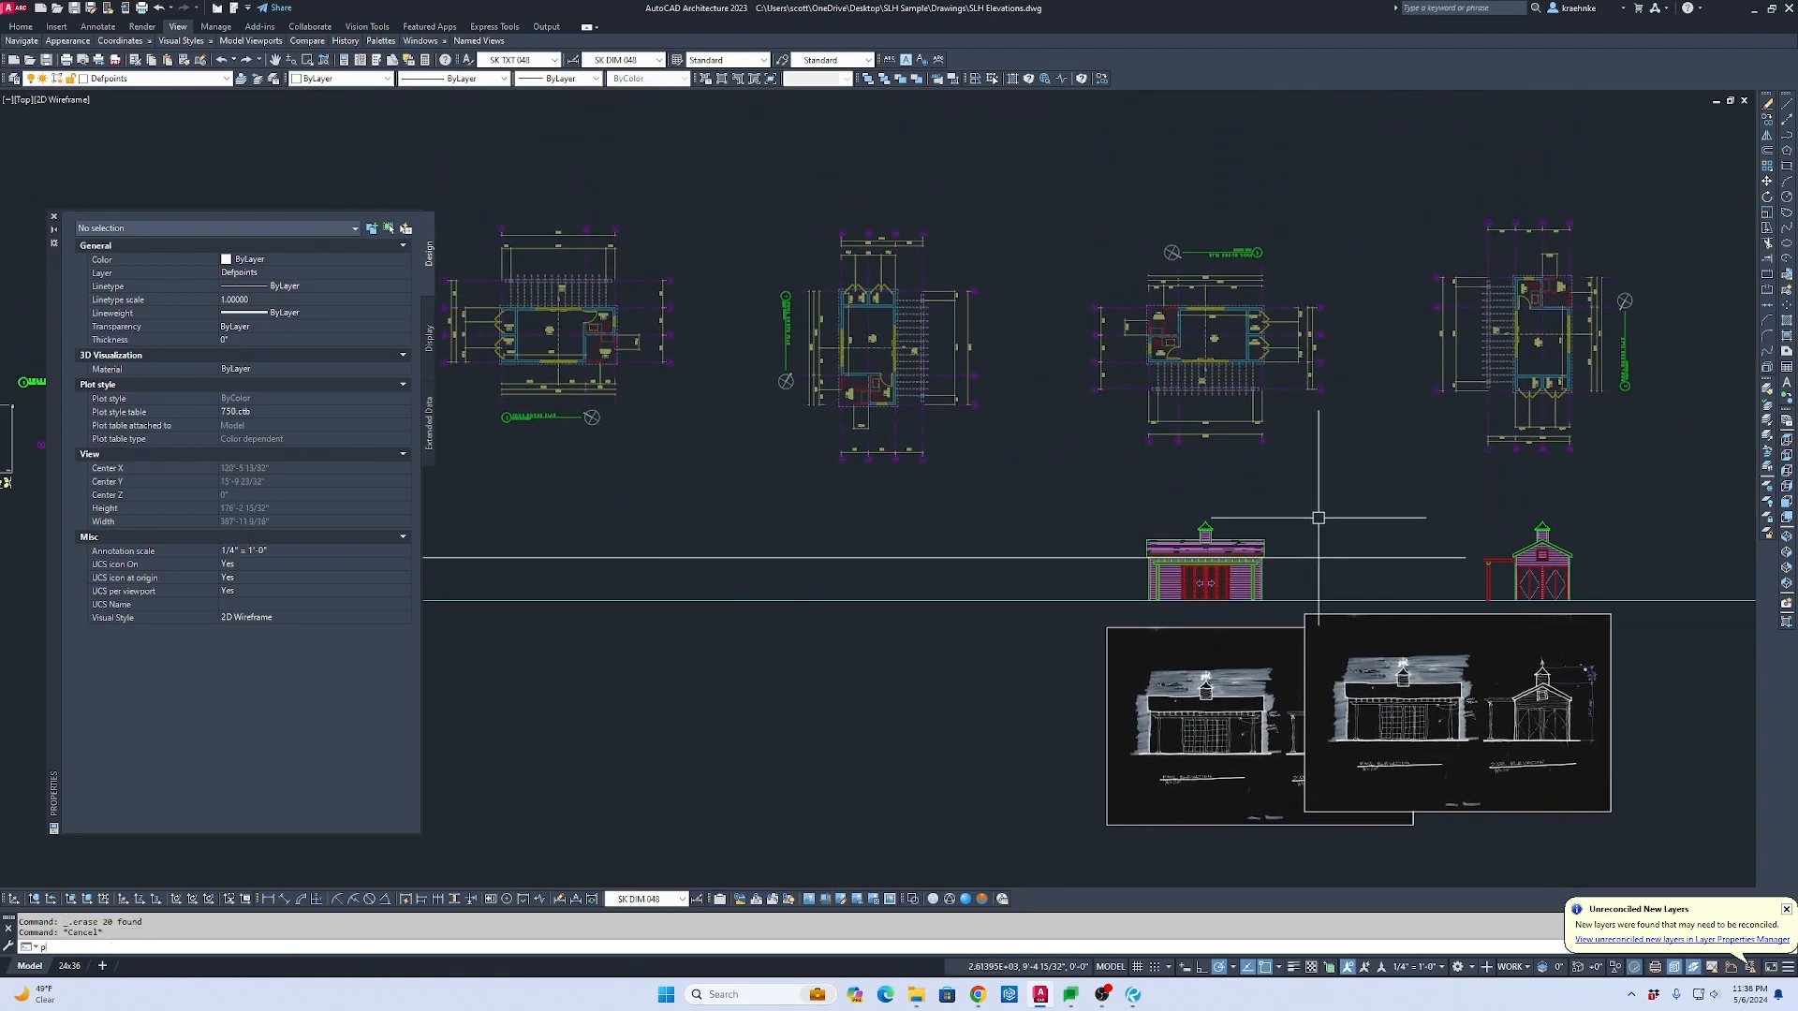
key("Return")
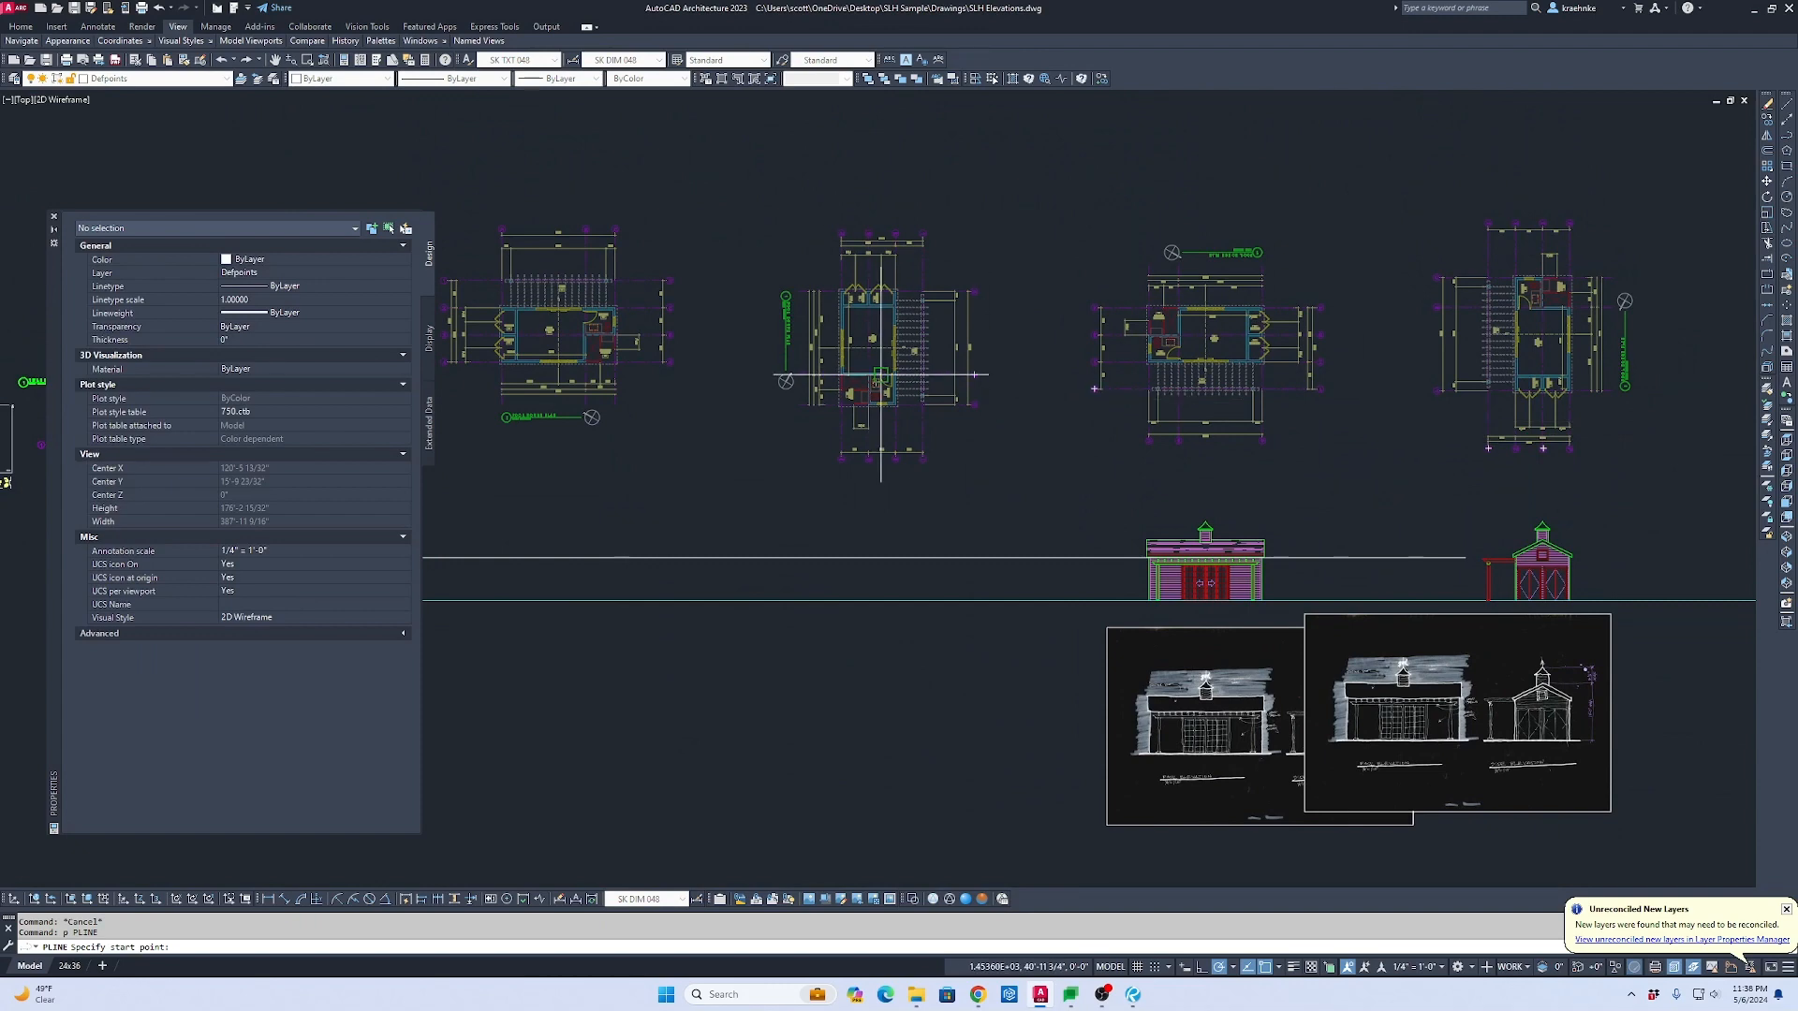
scroll(1442, 295, "up", 8)
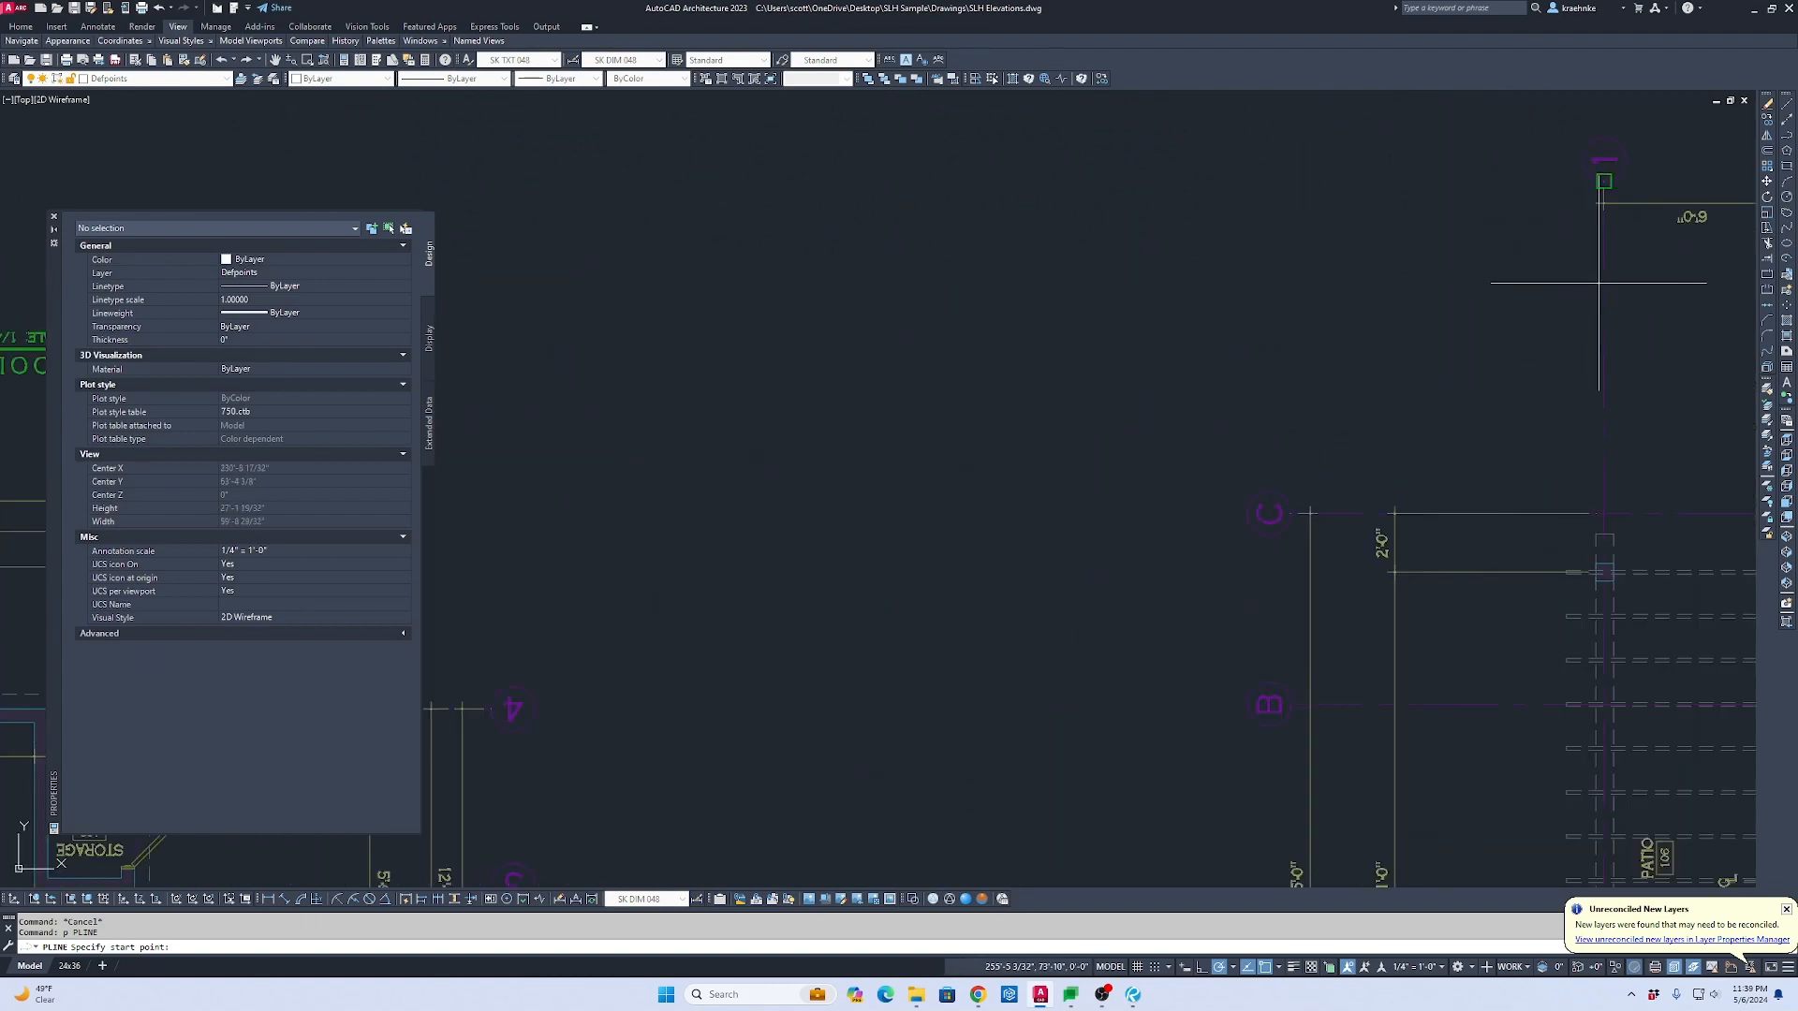
left_click(1601, 279)
scroll(1492, 333, "down", 6)
scroll(1007, 395, "up", 3)
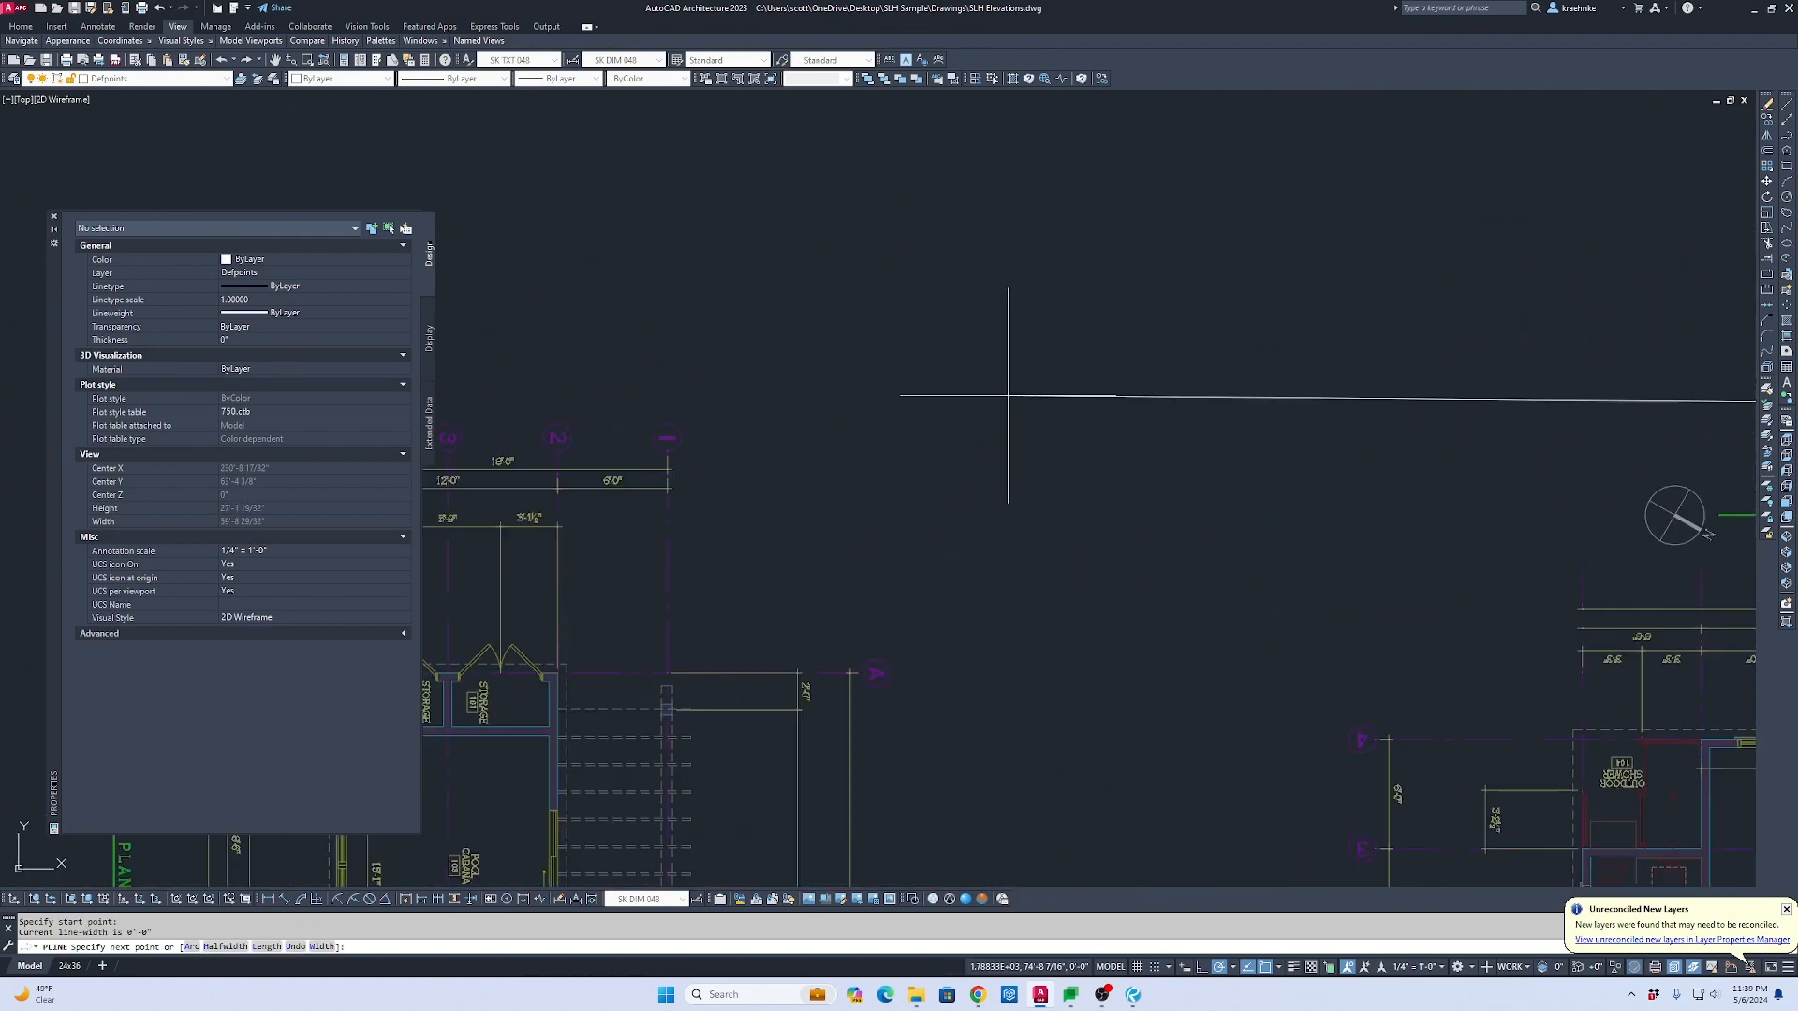
left_click(669, 520)
Step: Continue the polyline back to its midpoint above the third plan and add a vertical segment upward from there
scroll(1091, 511, "down", 1)
middle_click_drag(1092, 511, 566, 495)
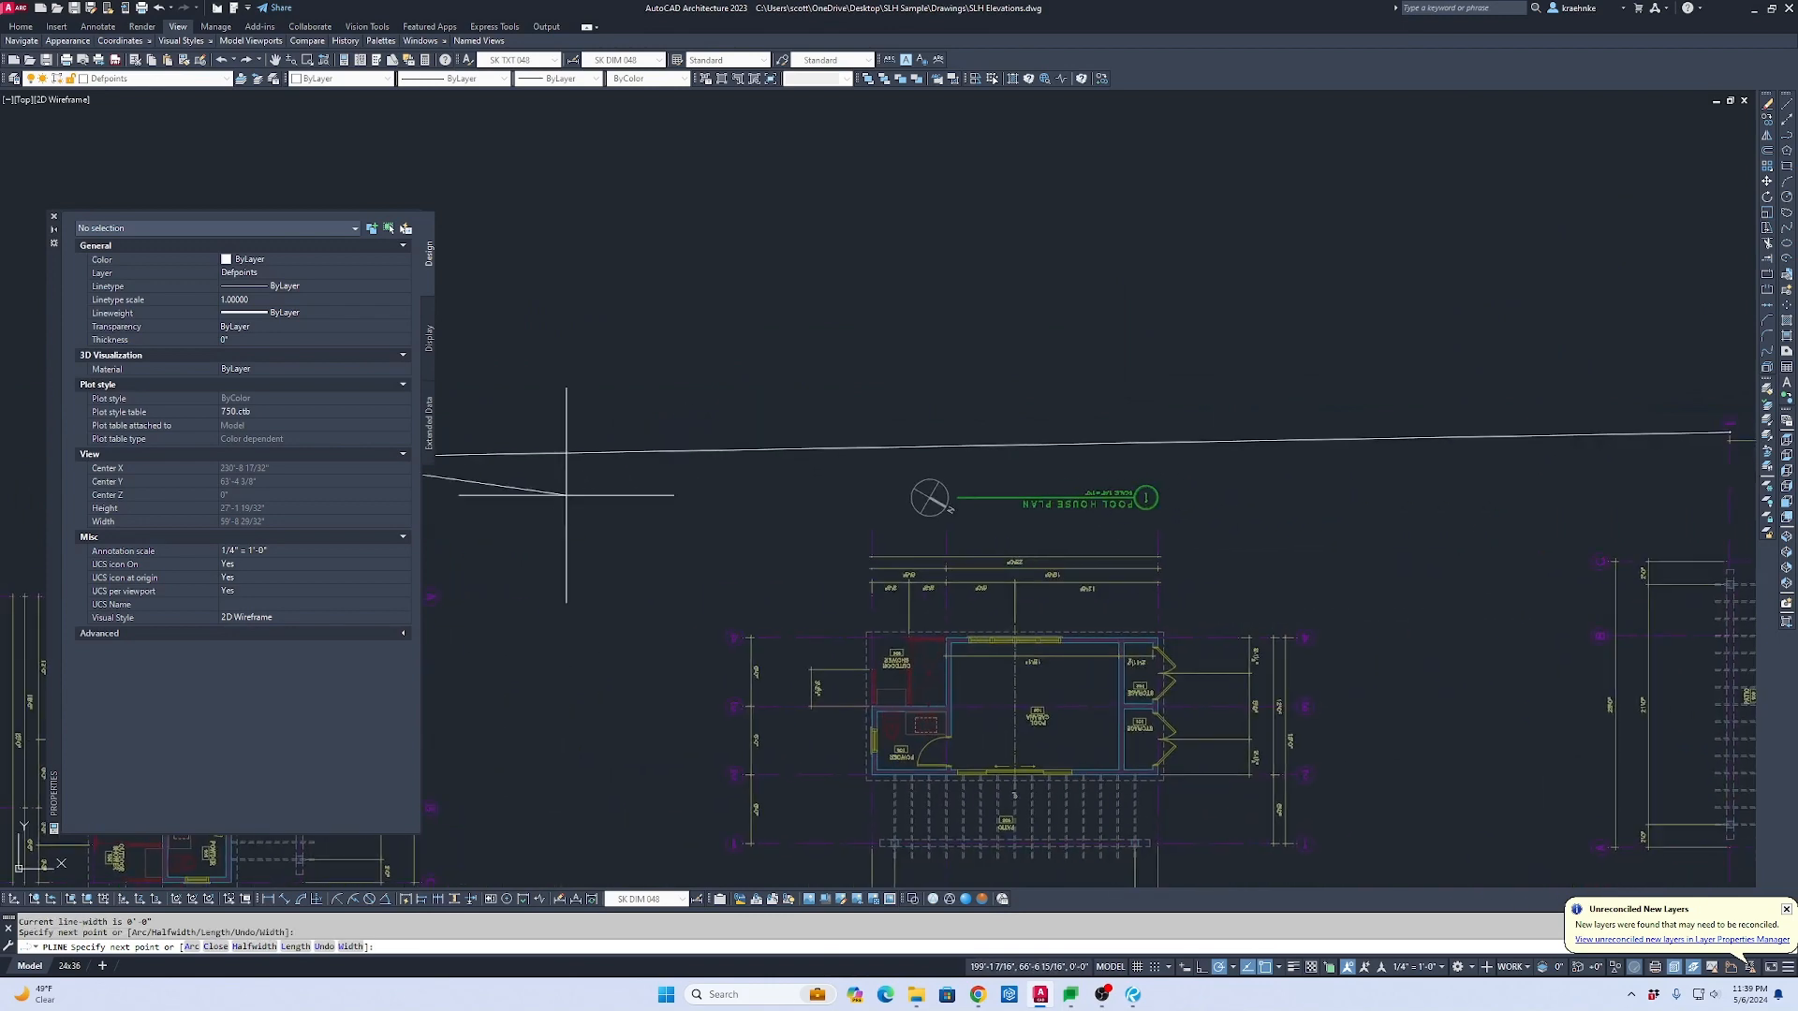
left_click(1104, 439)
scroll(1068, 552, "down", 1)
middle_click_drag(1069, 553, 1064, 303)
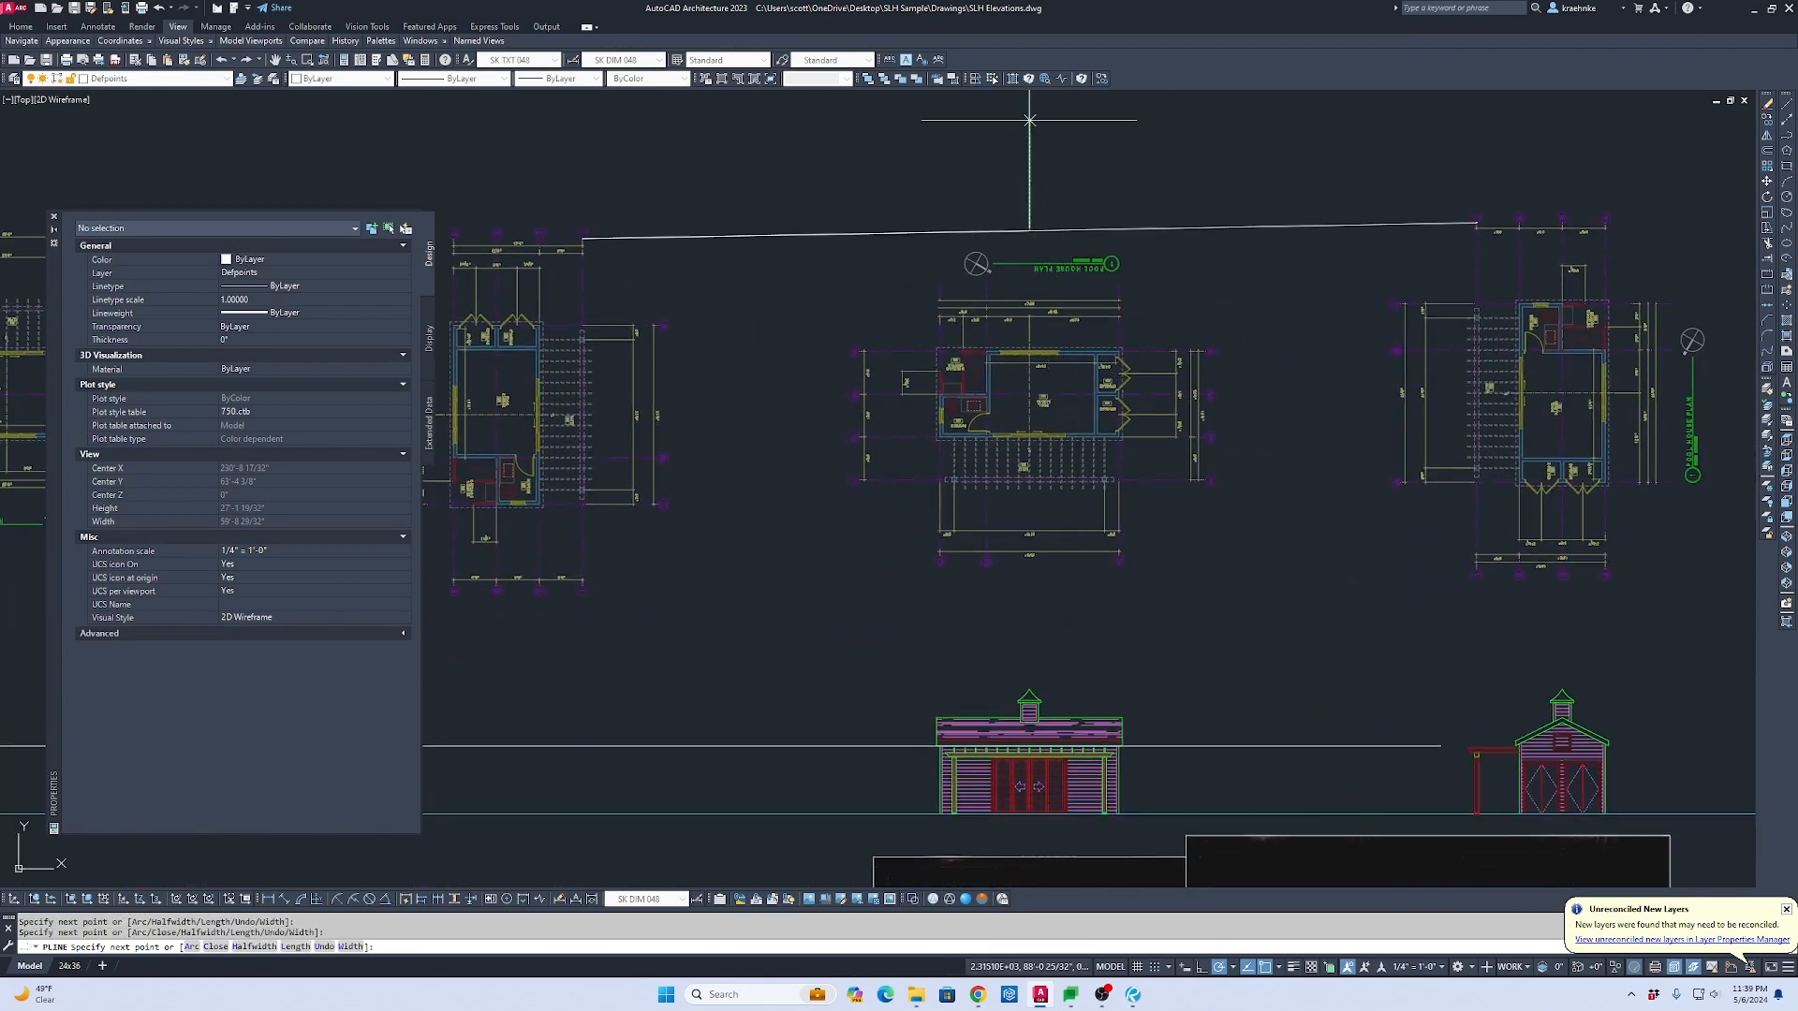
key("Escape")
Step: Draw a polyline from the third plan's outermost grid line by the storage doors, up above the plan, across to grid line A of the leftmost plan
scroll(1110, 298, "up", 5)
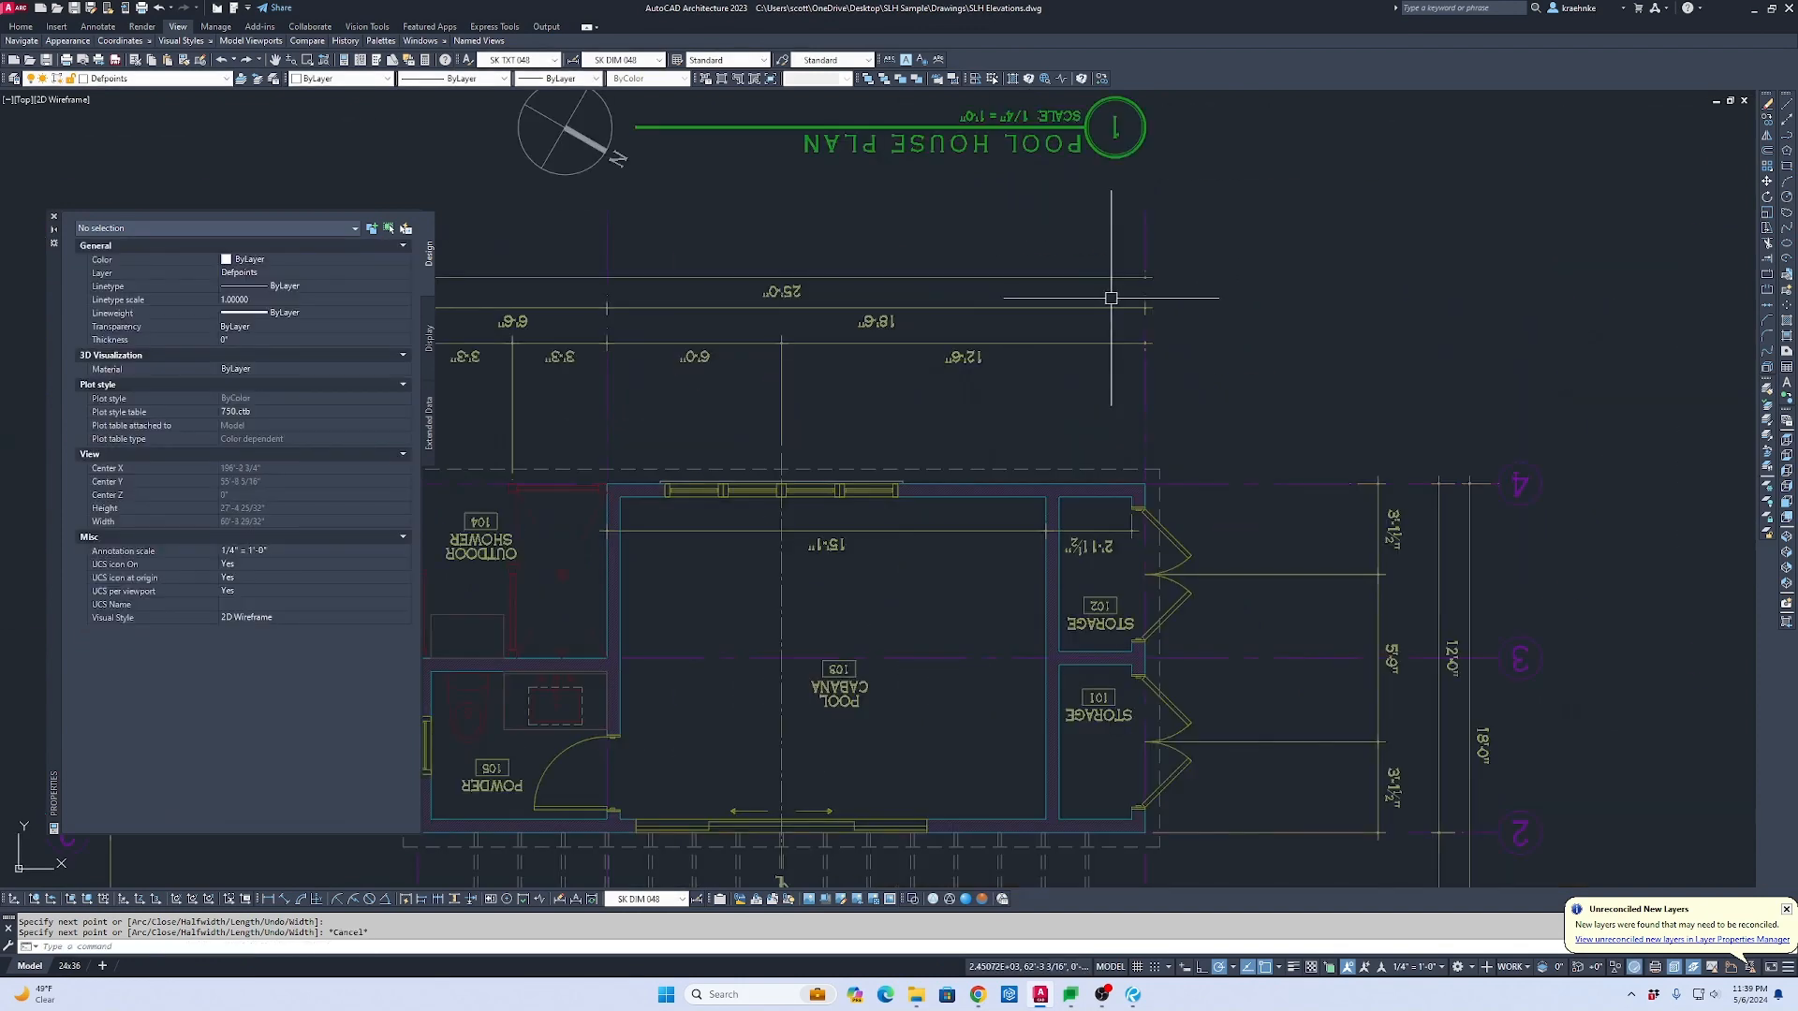
scroll(1111, 298, "down", 5)
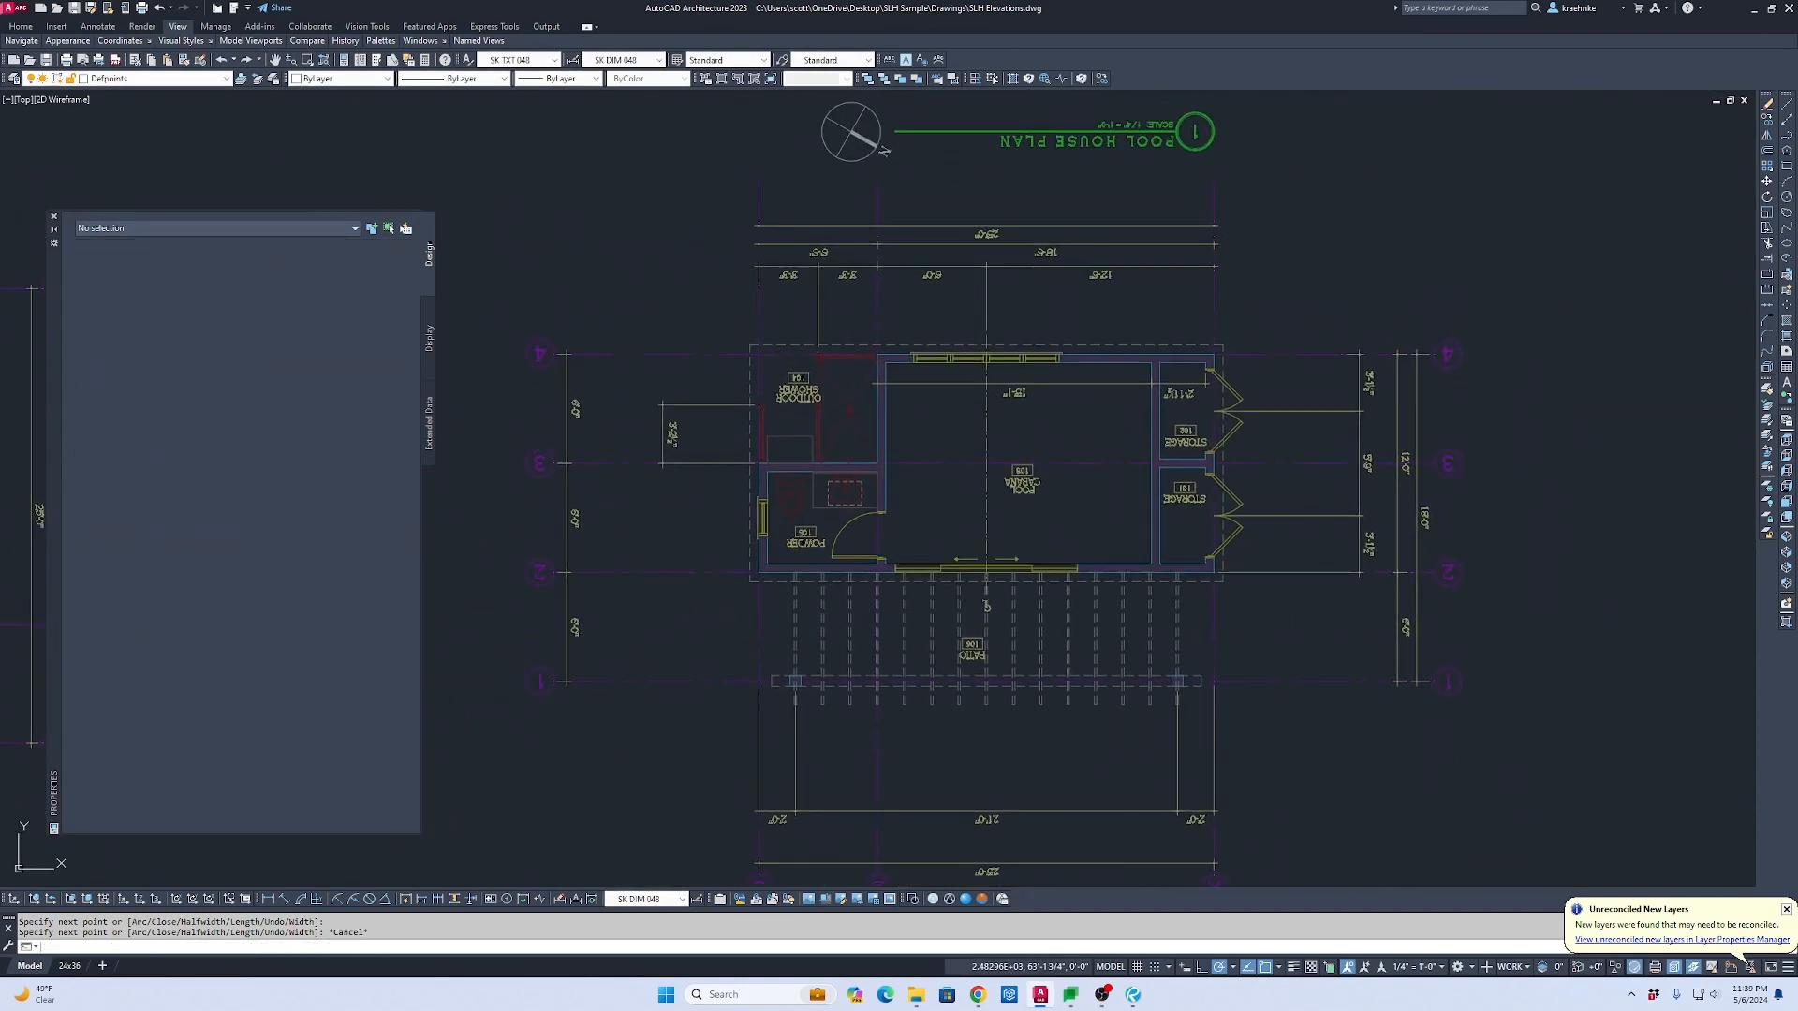
key("space")
left_click(1213, 182)
scroll(1218, 187, "down", 2)
middle_click_drag(1222, 187, 1219, 443)
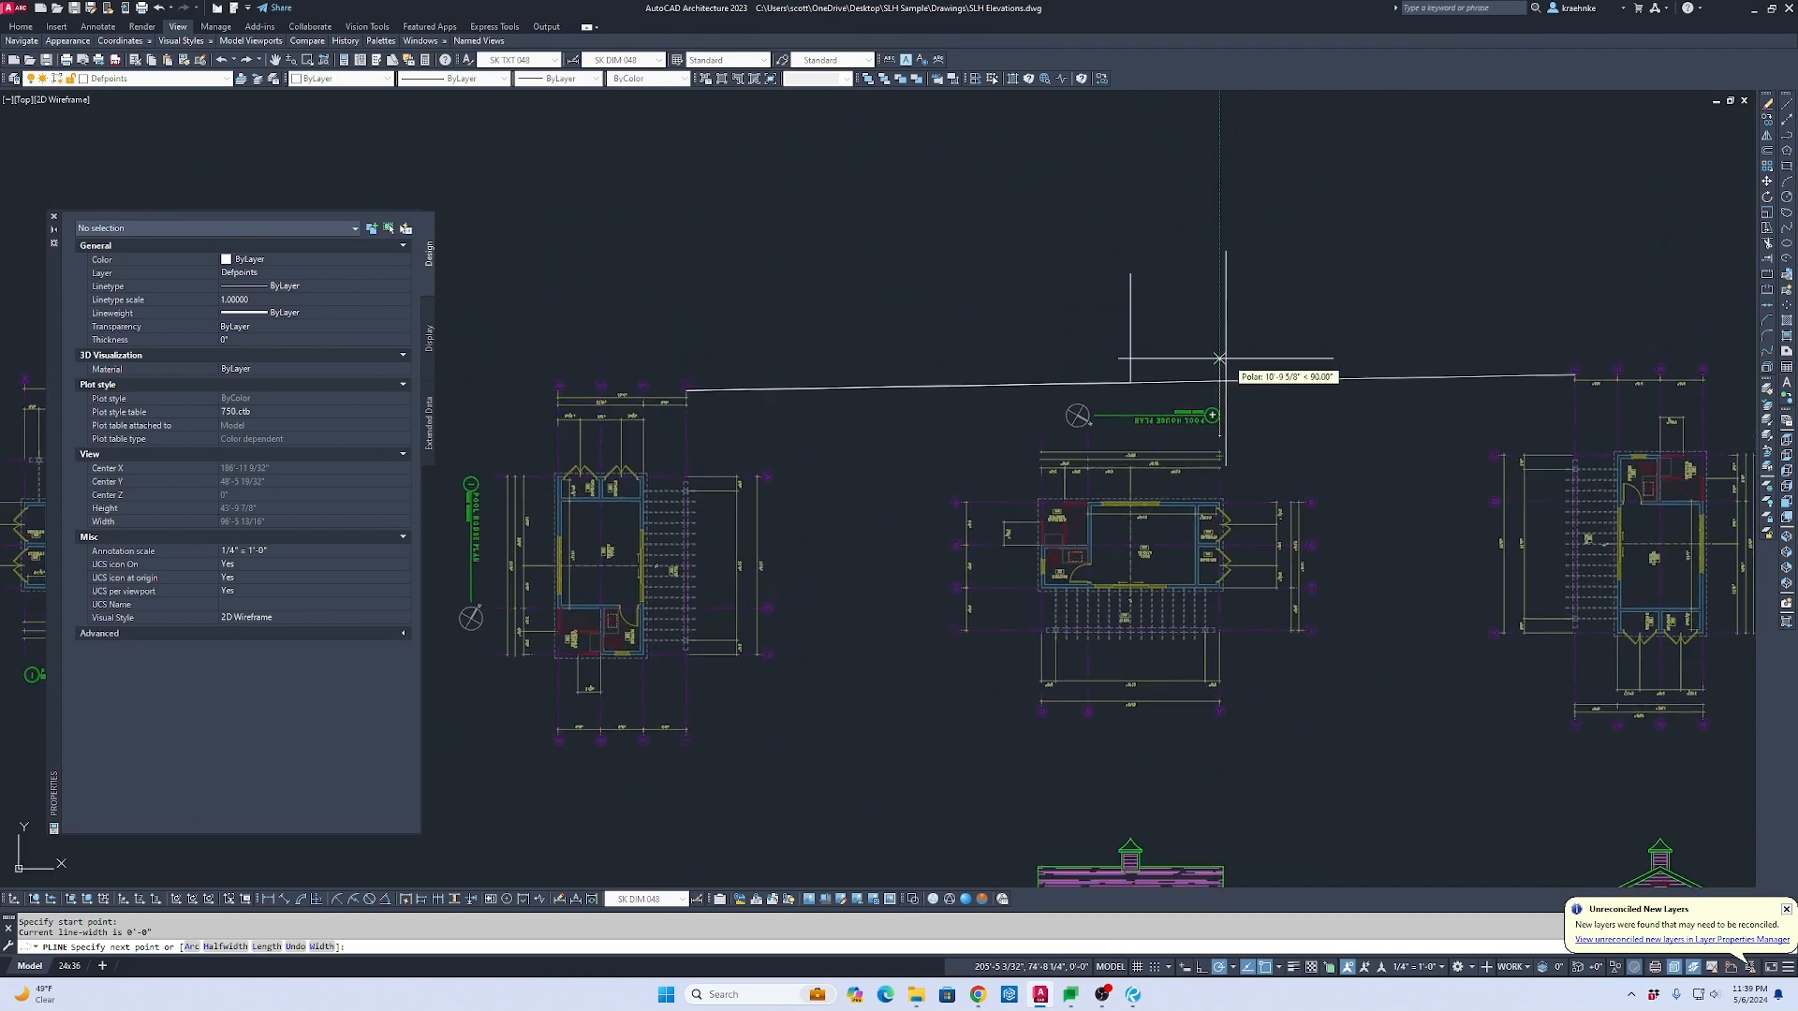
left_click(1219, 359)
scroll(1208, 374, "up", 6)
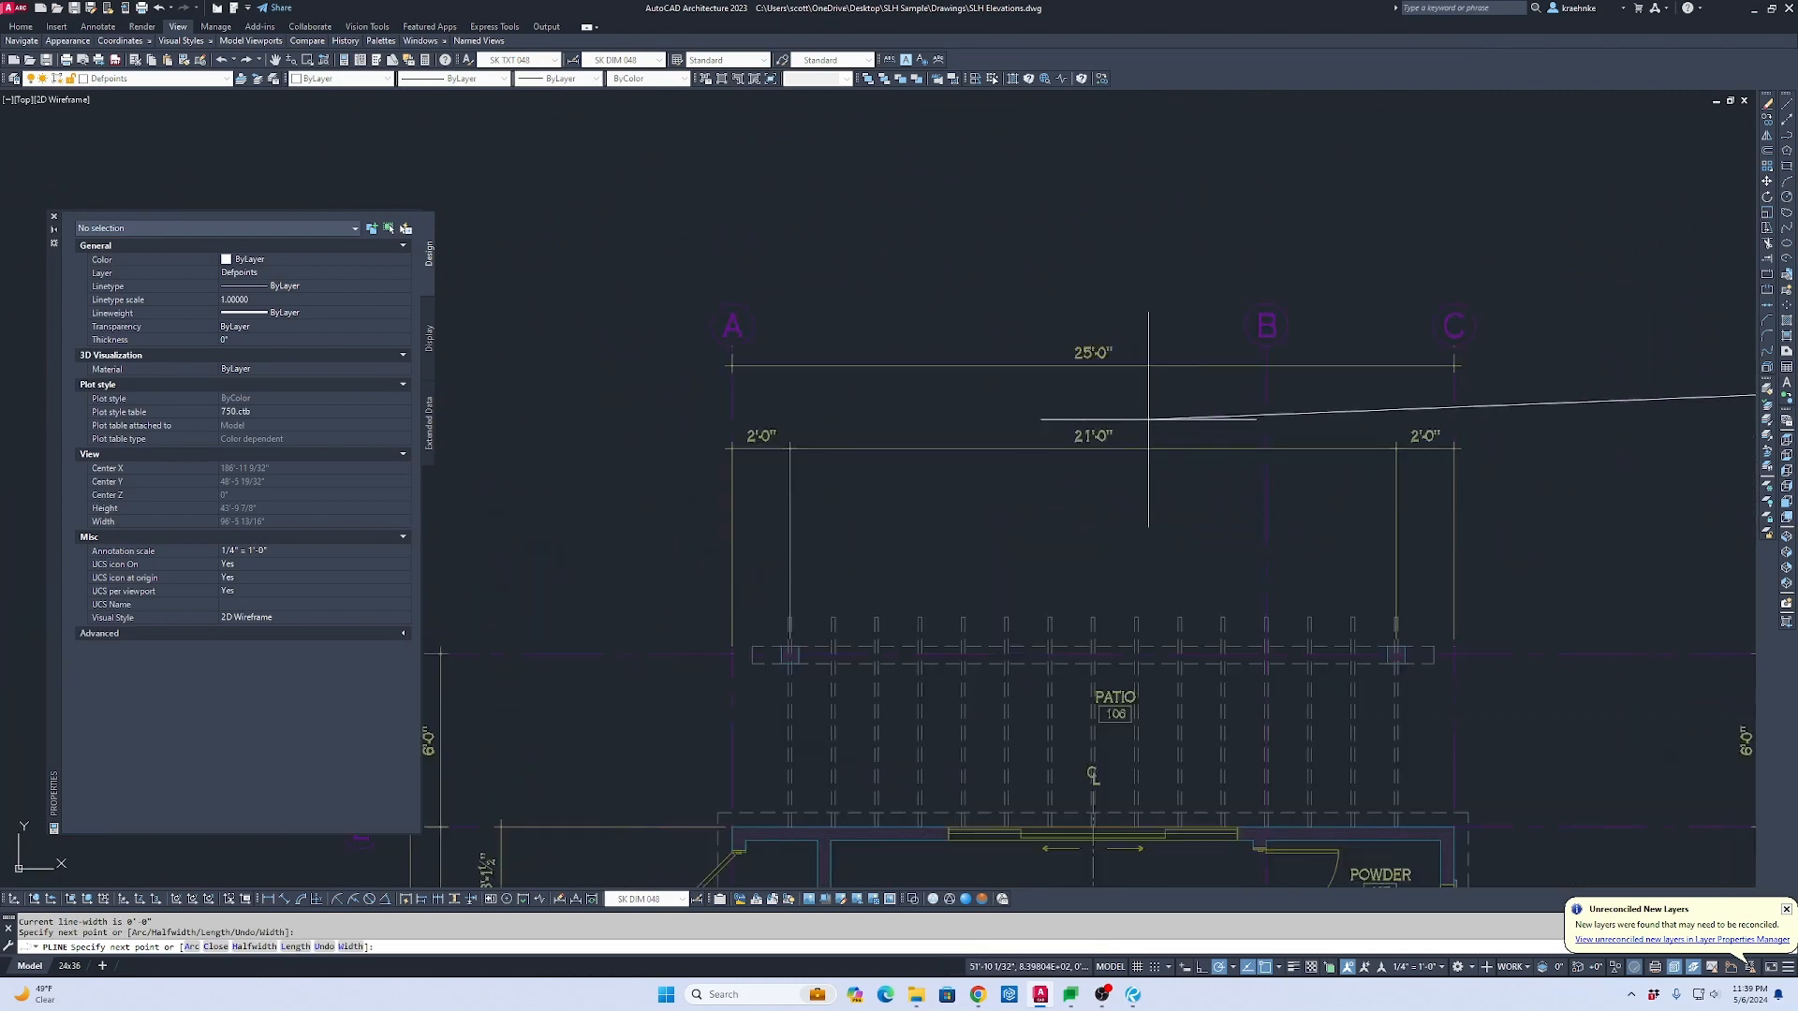
left_click(732, 384)
Step: Continue this polyline to the midpoint of its long segment above the second plan and end it with a vertical segment upward
scroll(983, 417, "down", 2)
middle_click_drag(1087, 432, 321, 450)
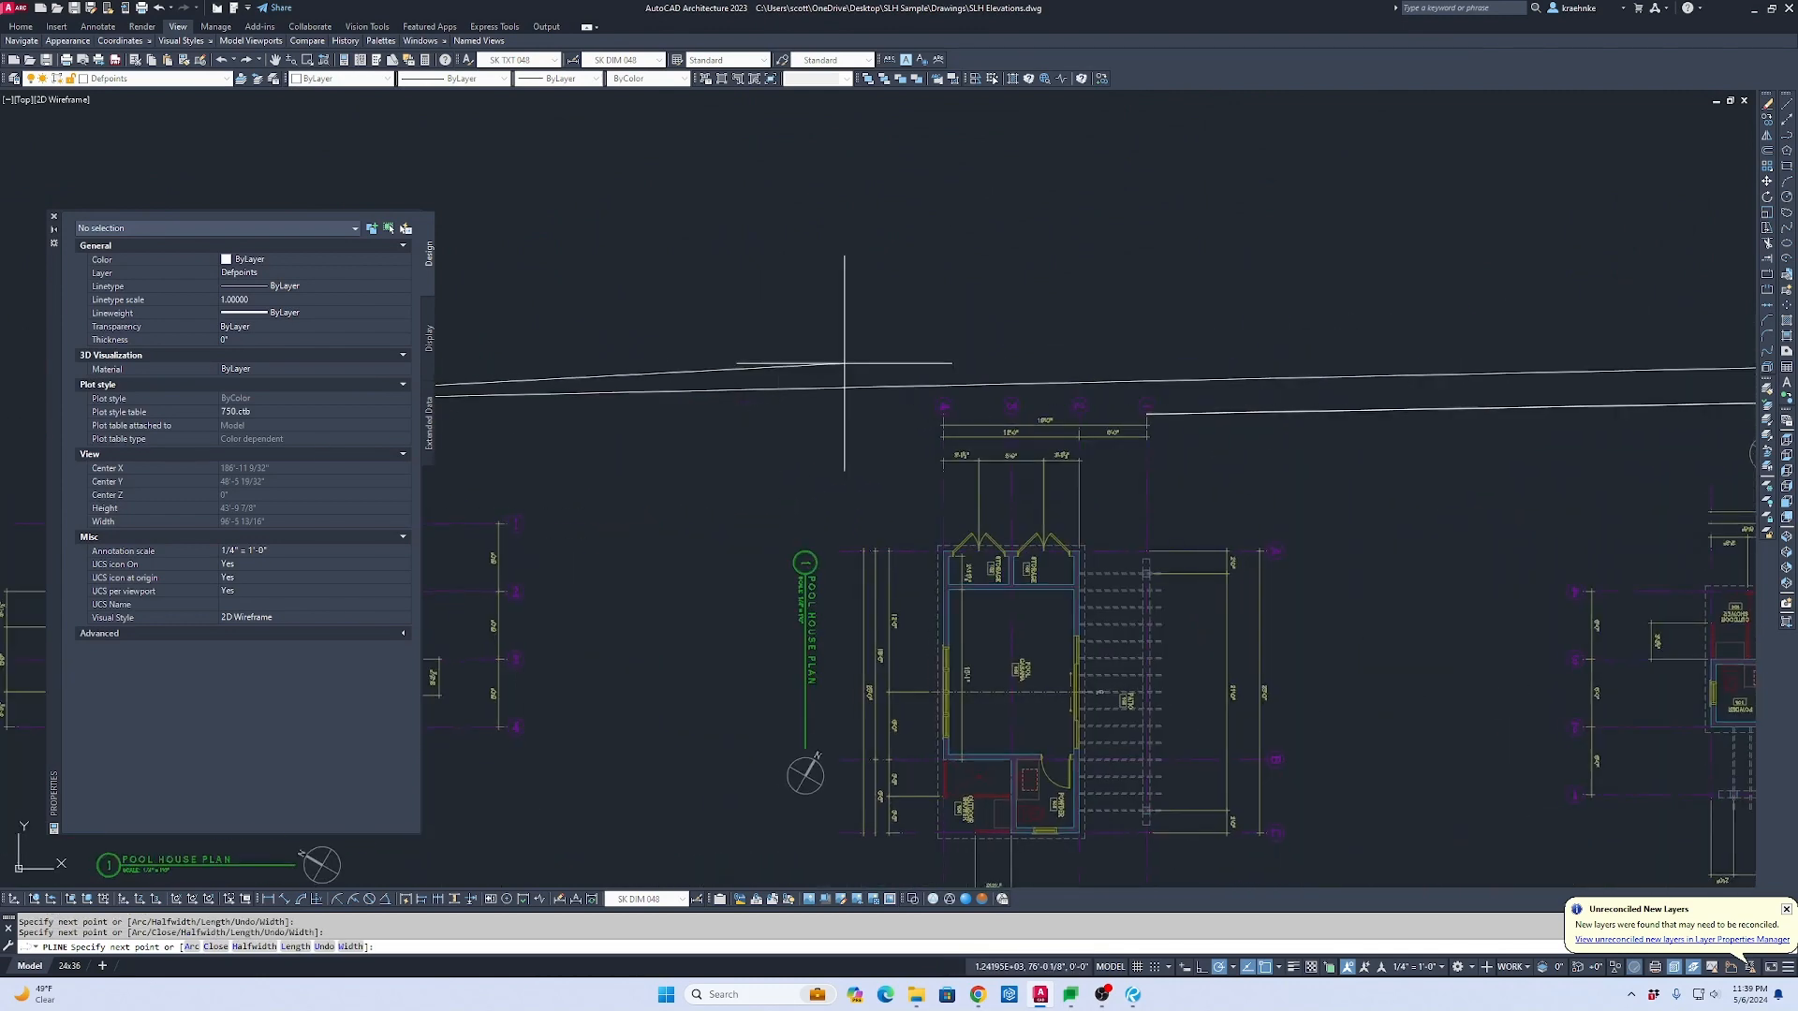
left_click(1046, 379)
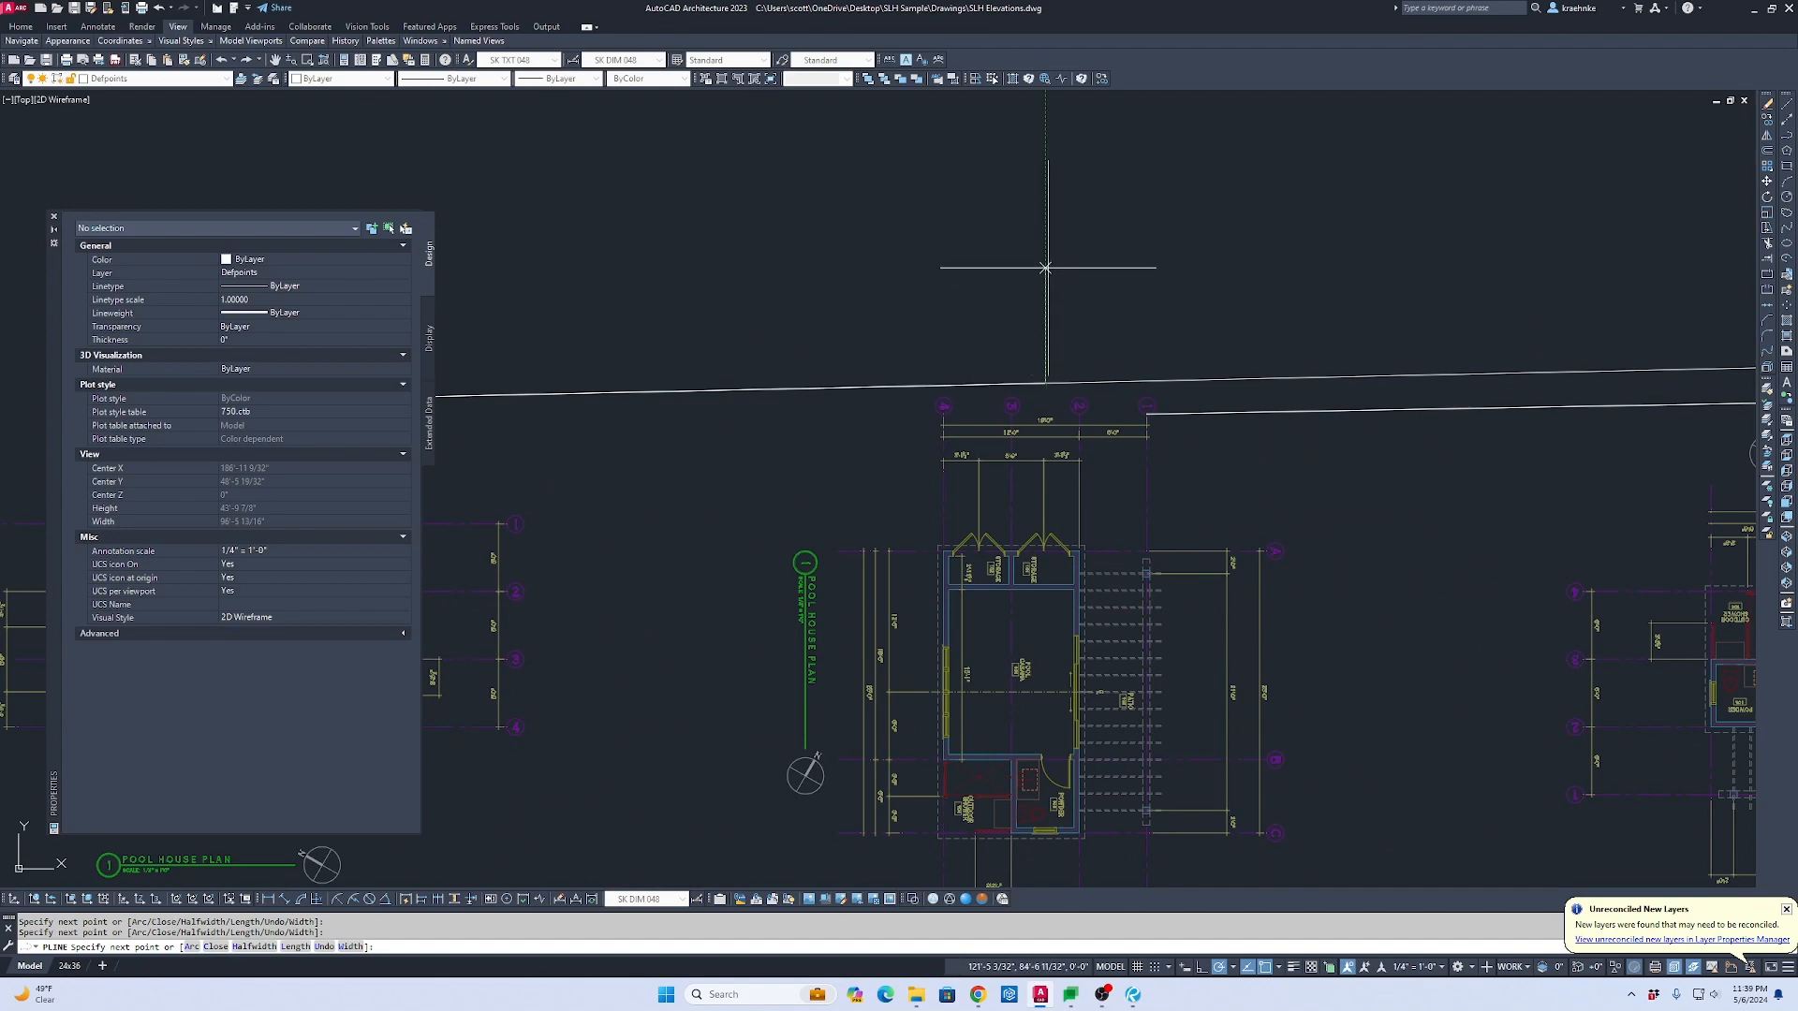
left_click(1046, 268)
key("Escape")
scroll(1131, 328, "down", 3)
middle_click_drag(1133, 326, 875, 249)
scroll(1123, 388, "down", 4)
middle_click_drag(1121, 389, 1032, 390)
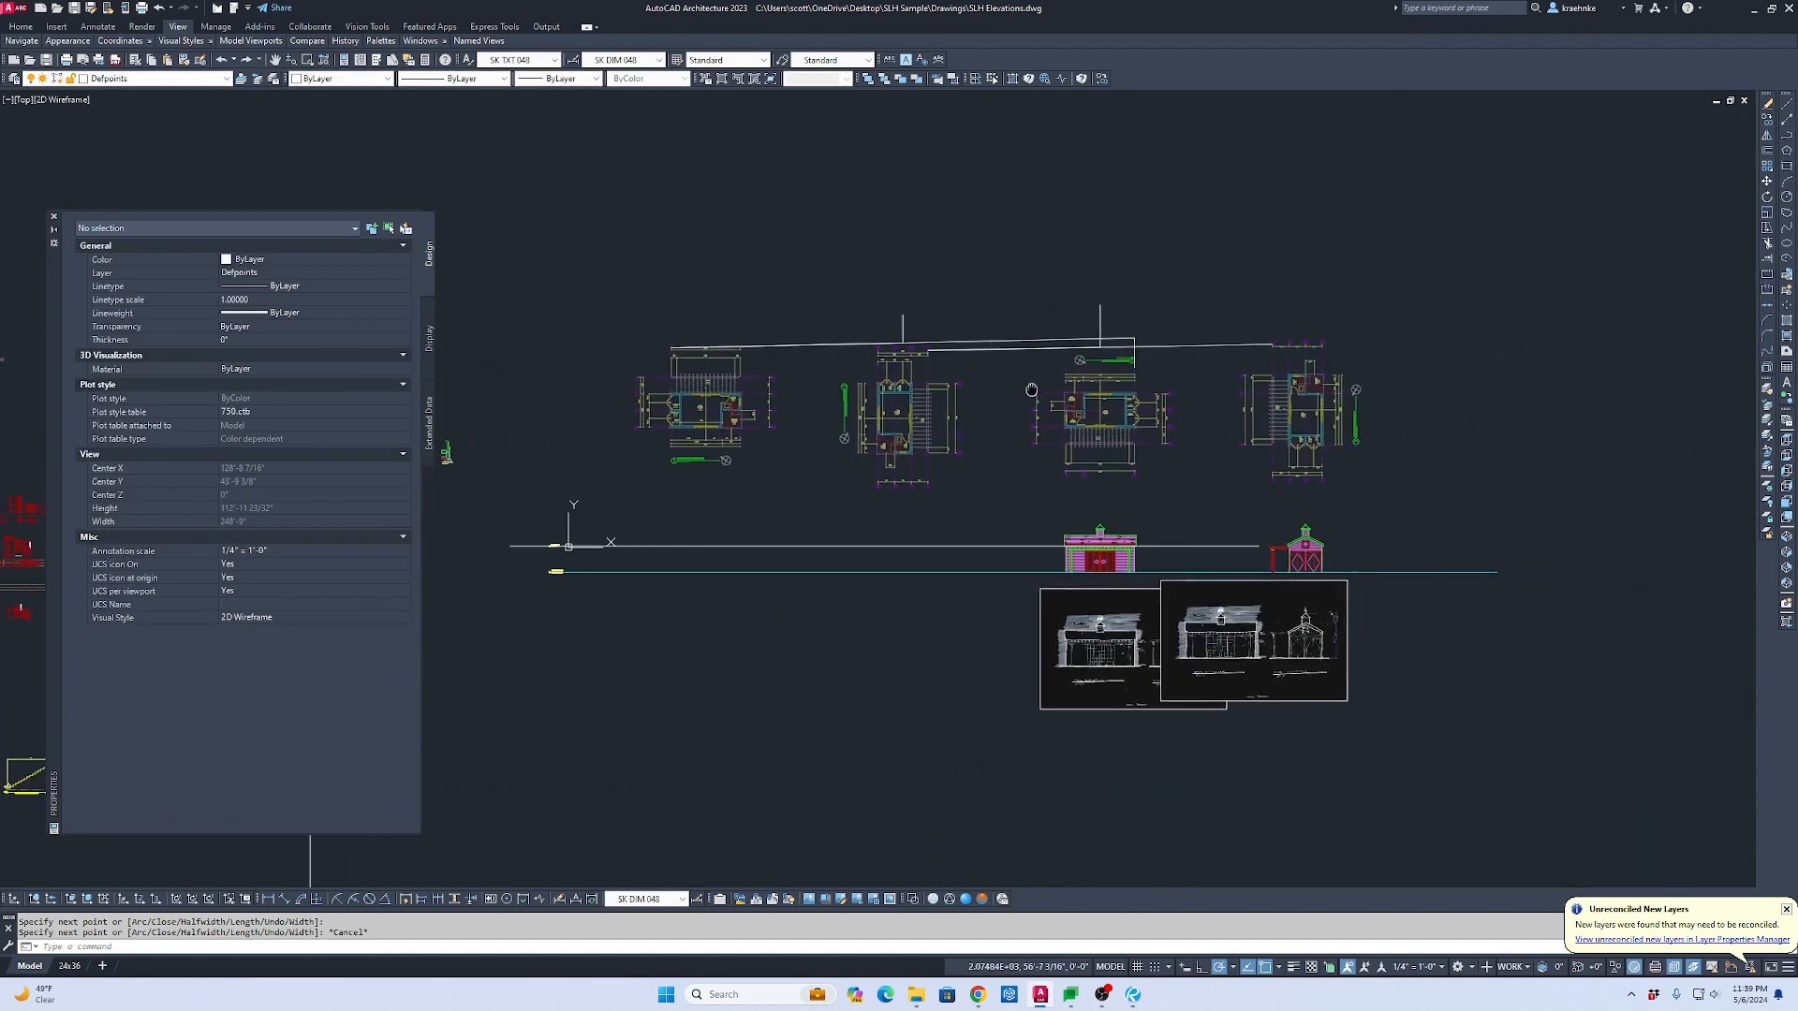
scroll(1198, 554, "up", 2)
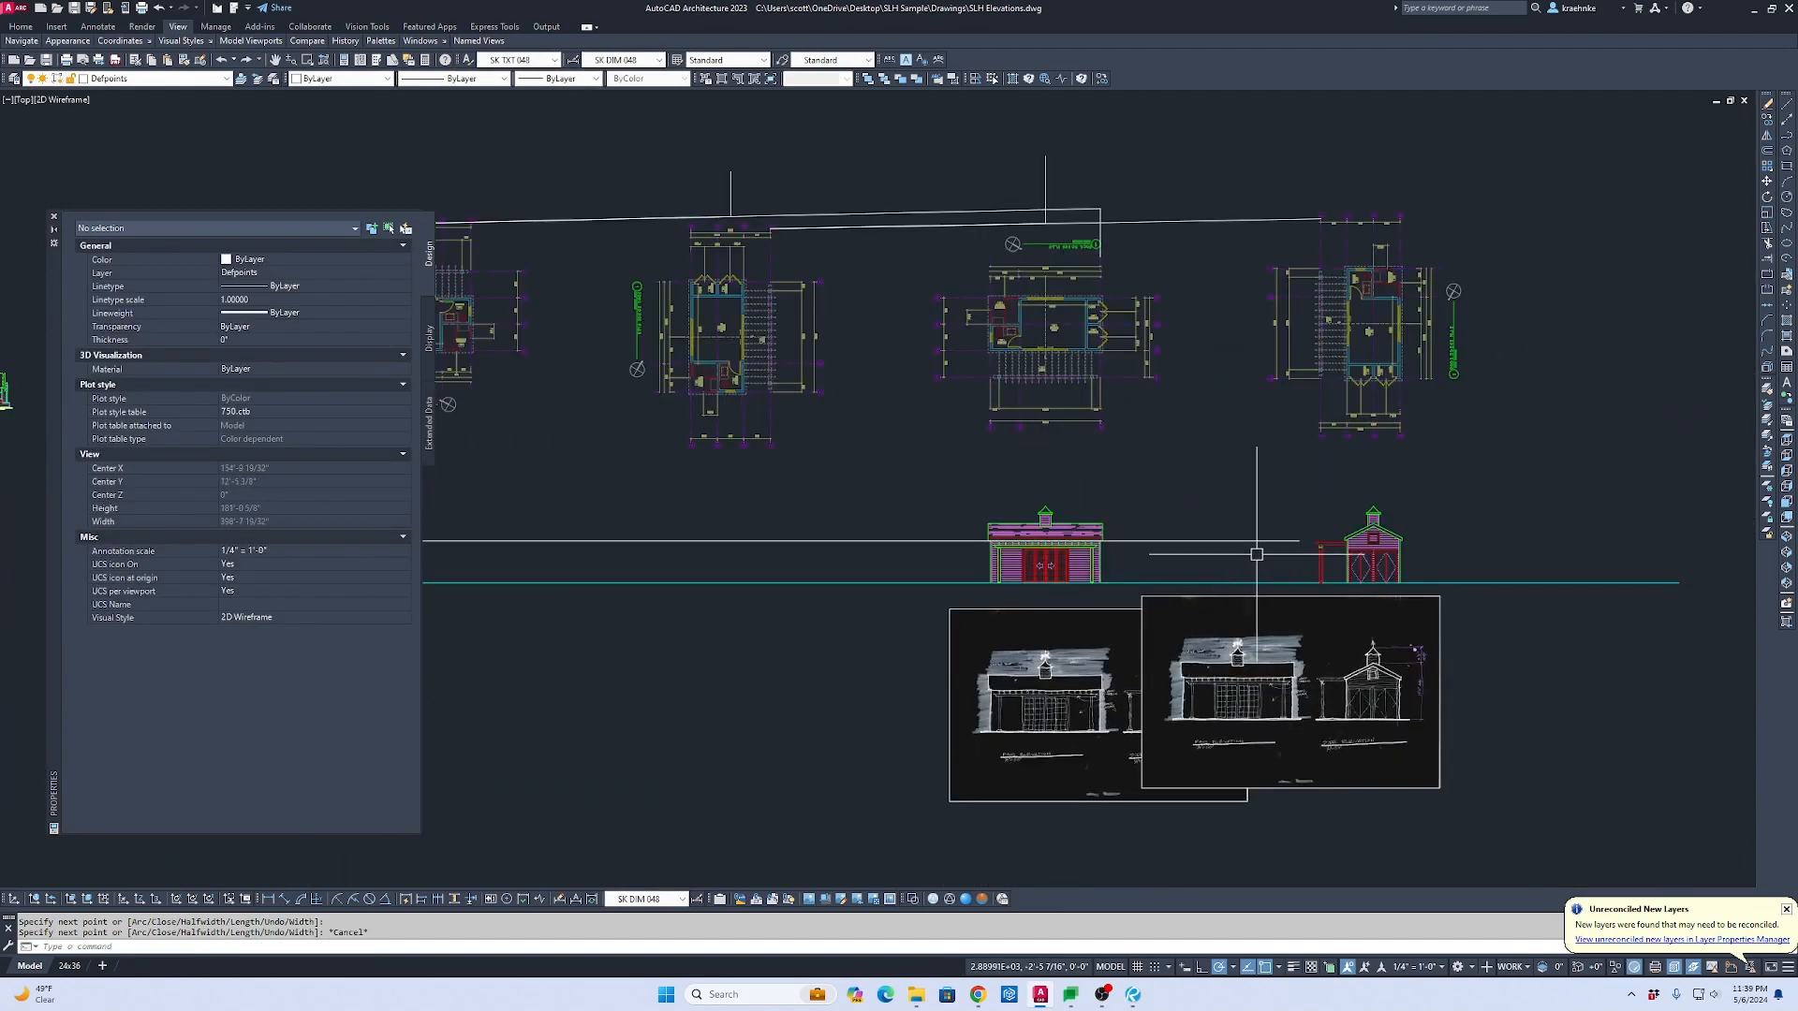
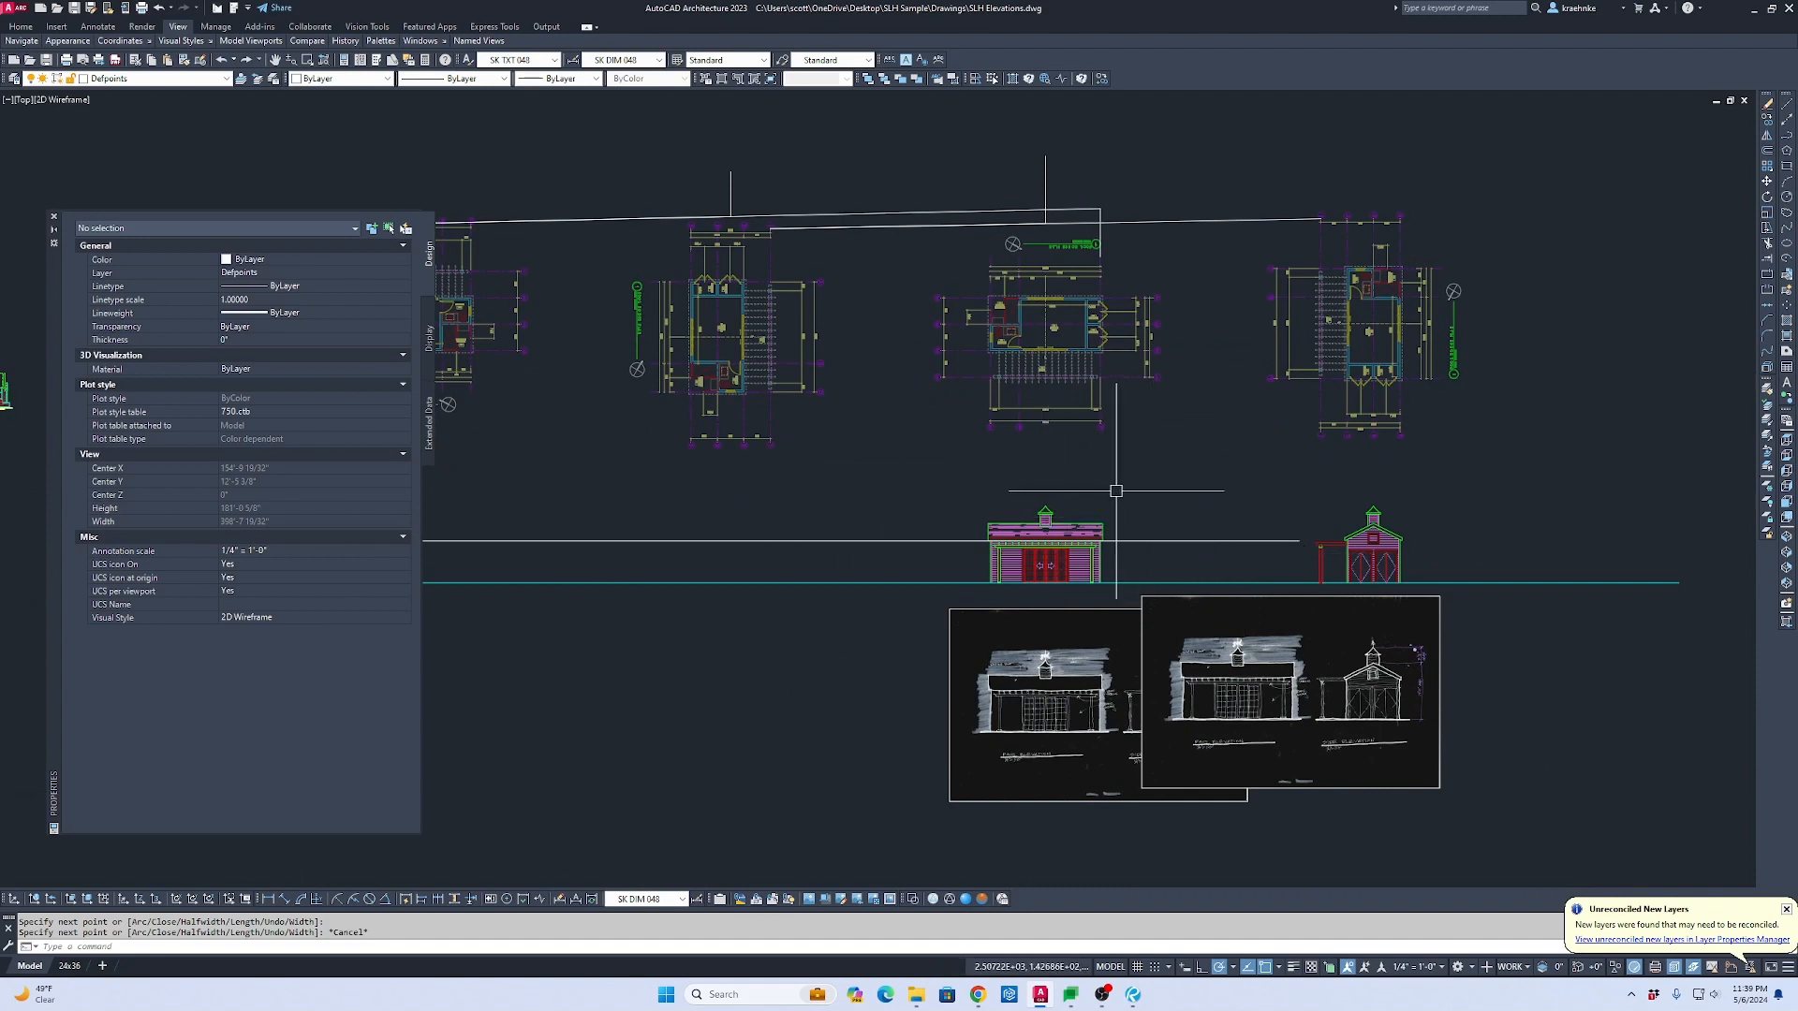
Step: Copy the vertical grid line with bubble A from the annotation symbols onto grid line 1 below the rightmost plan
scroll(924, 562, "down", 2)
middle_click_drag(924, 562, 1514, 349)
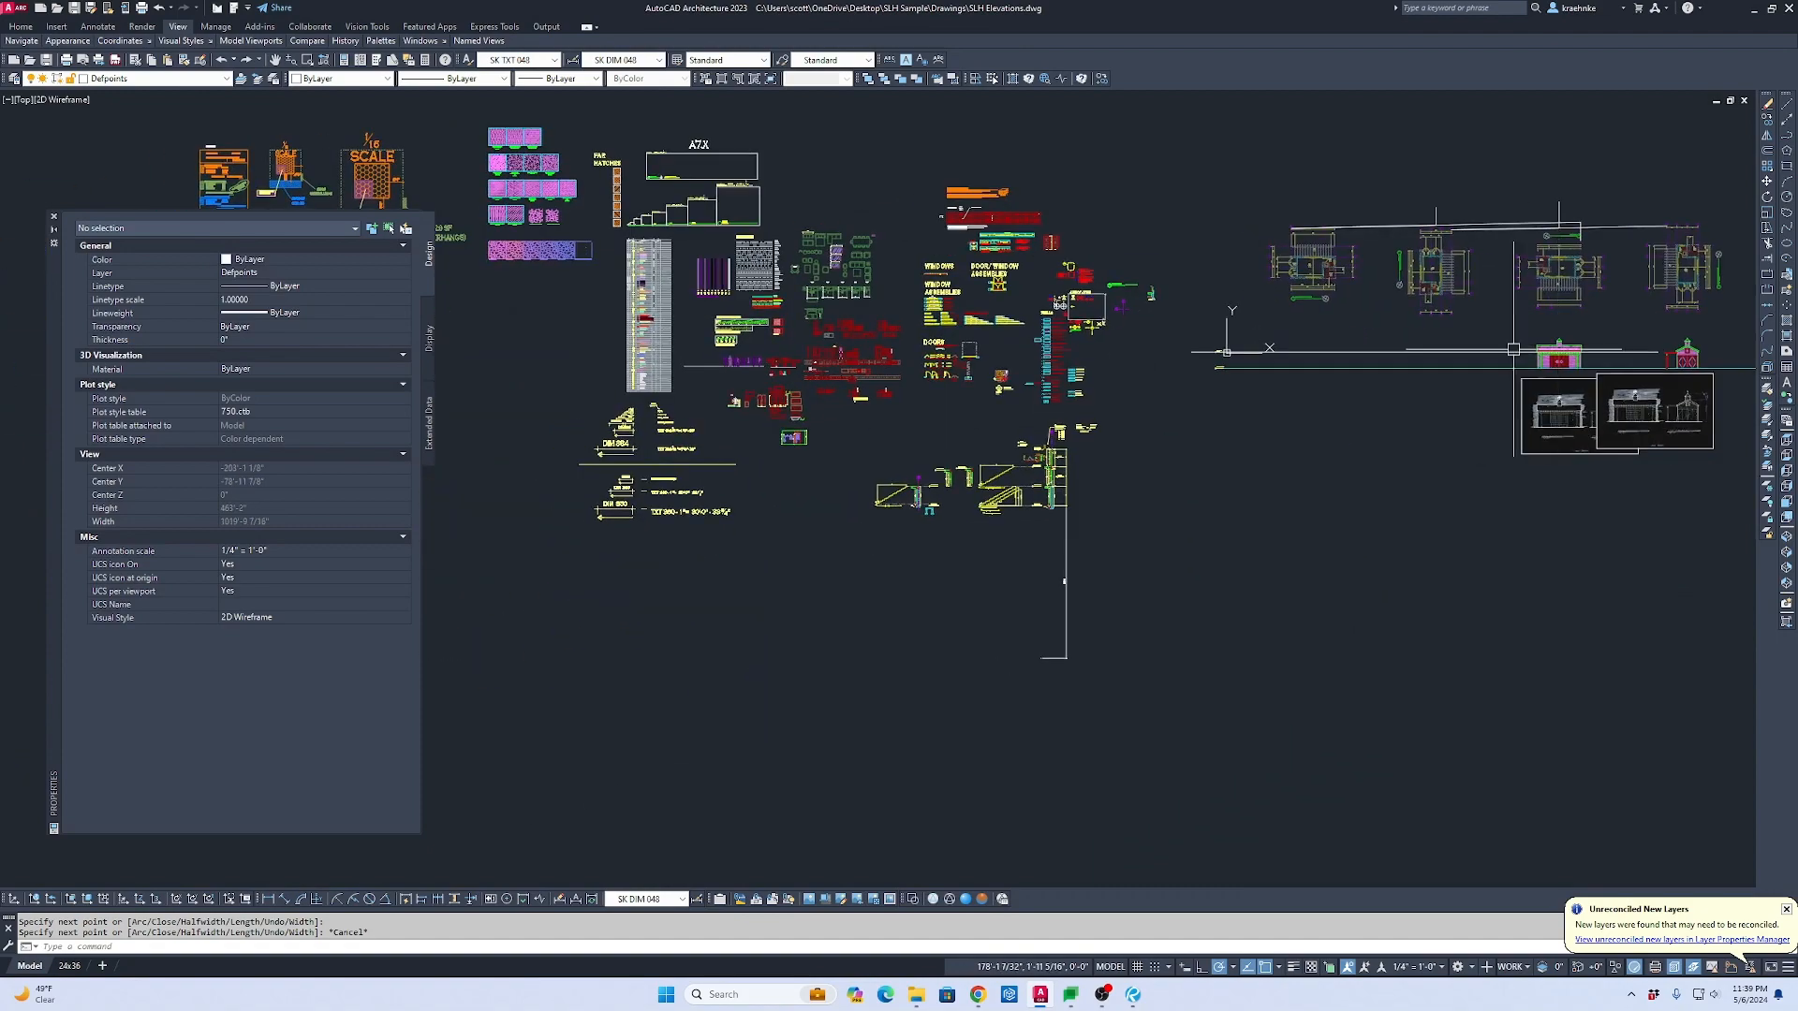
key("Escape")
scroll(1123, 300, "up", 5)
left_click(1181, 338)
left_click(1080, 277)
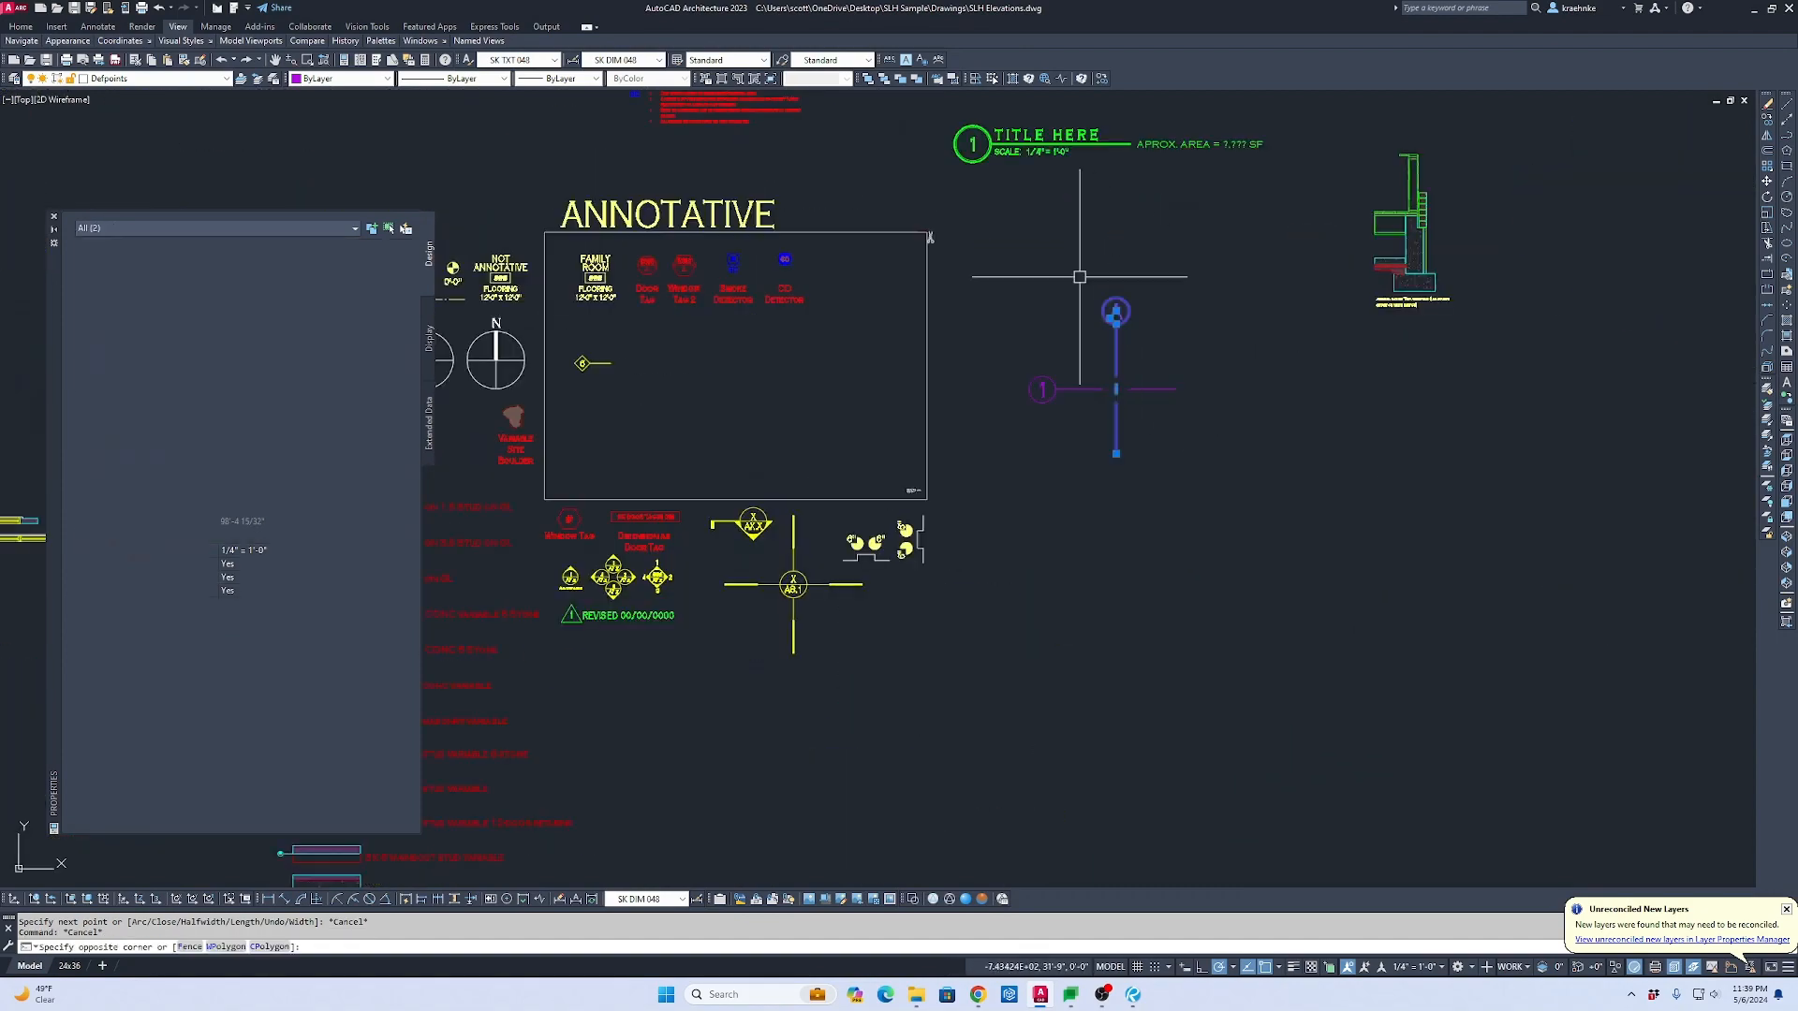
type("c")
key("space")
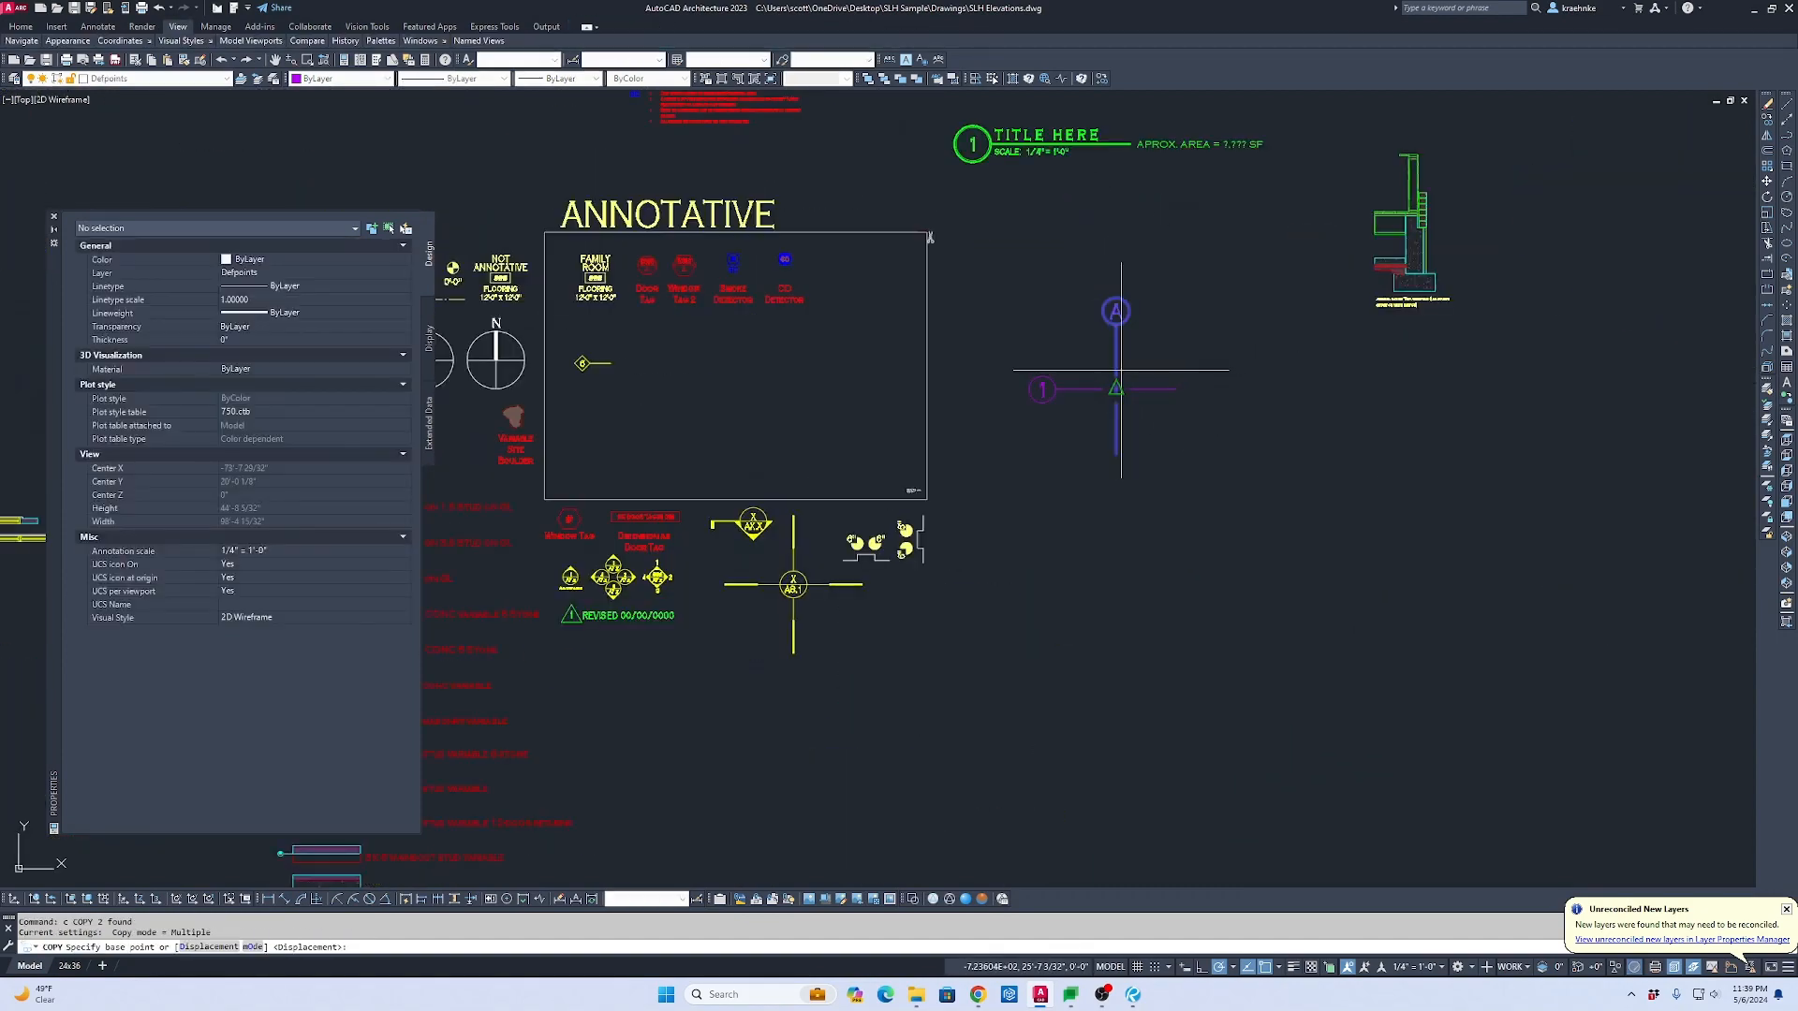
left_click(1120, 370)
scroll(1364, 382, "down", 3)
scroll(1160, 478, "up", 4)
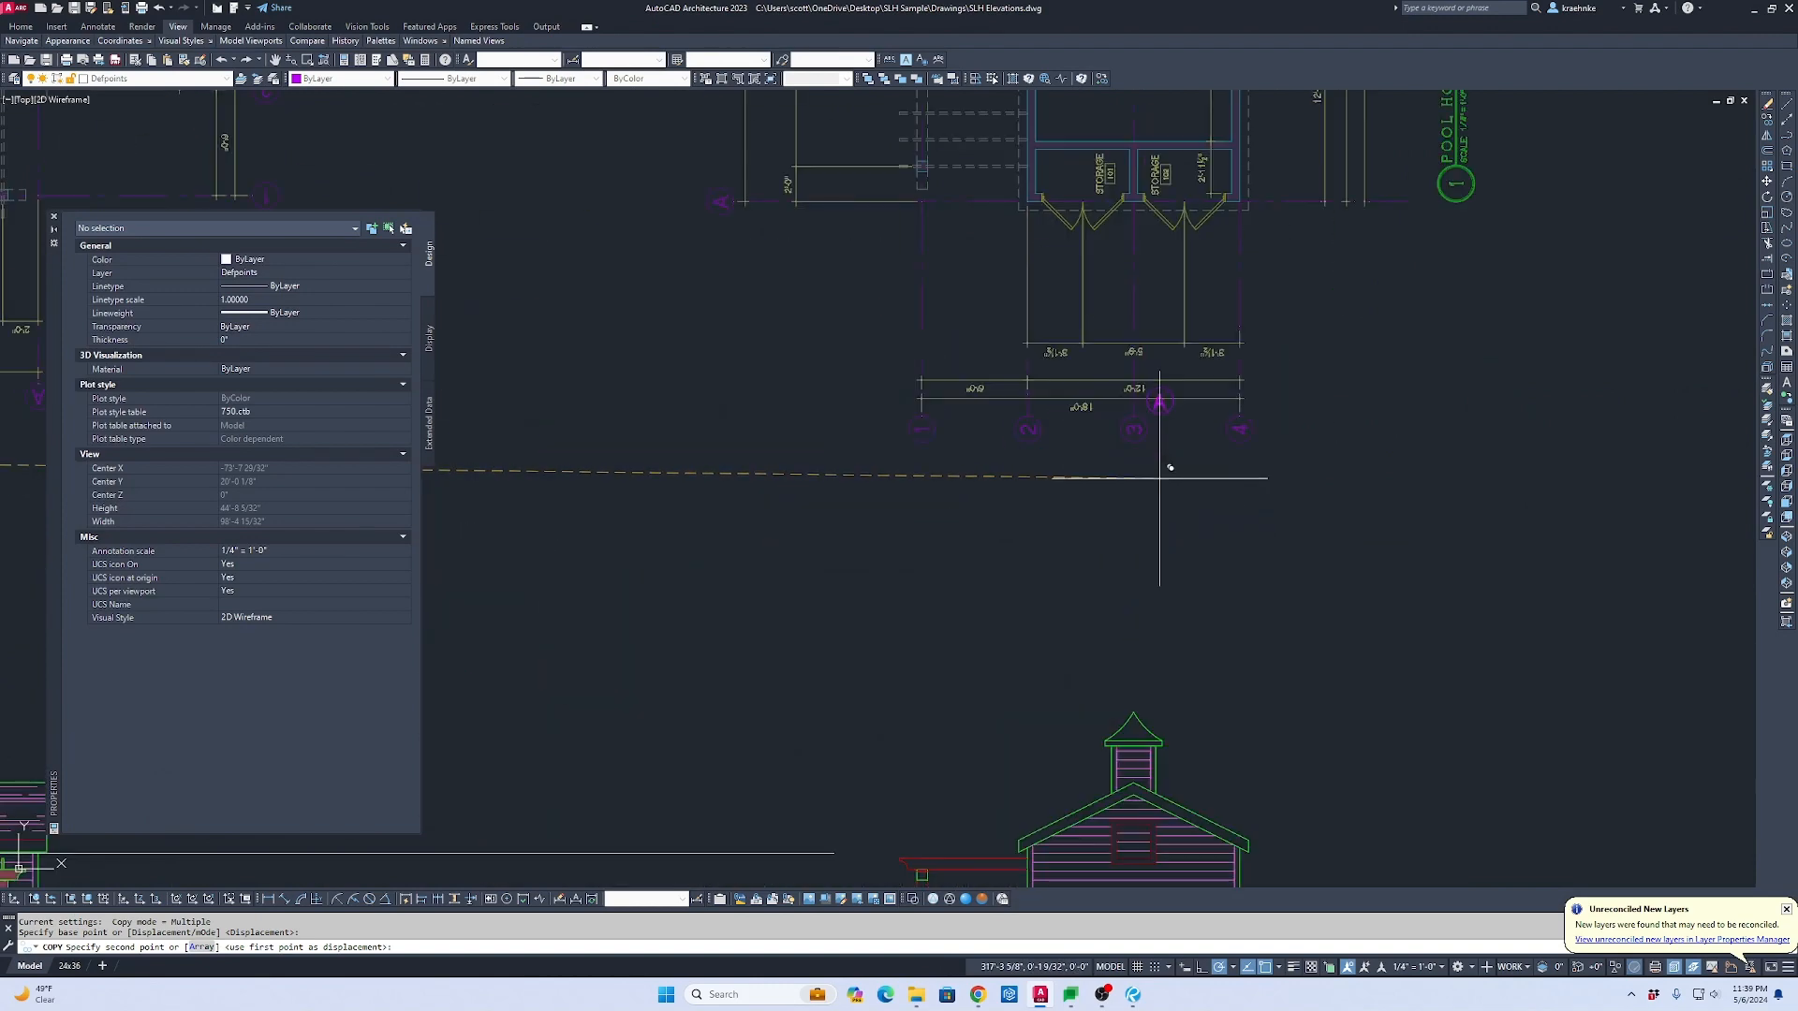
scroll(950, 447, "up", 5)
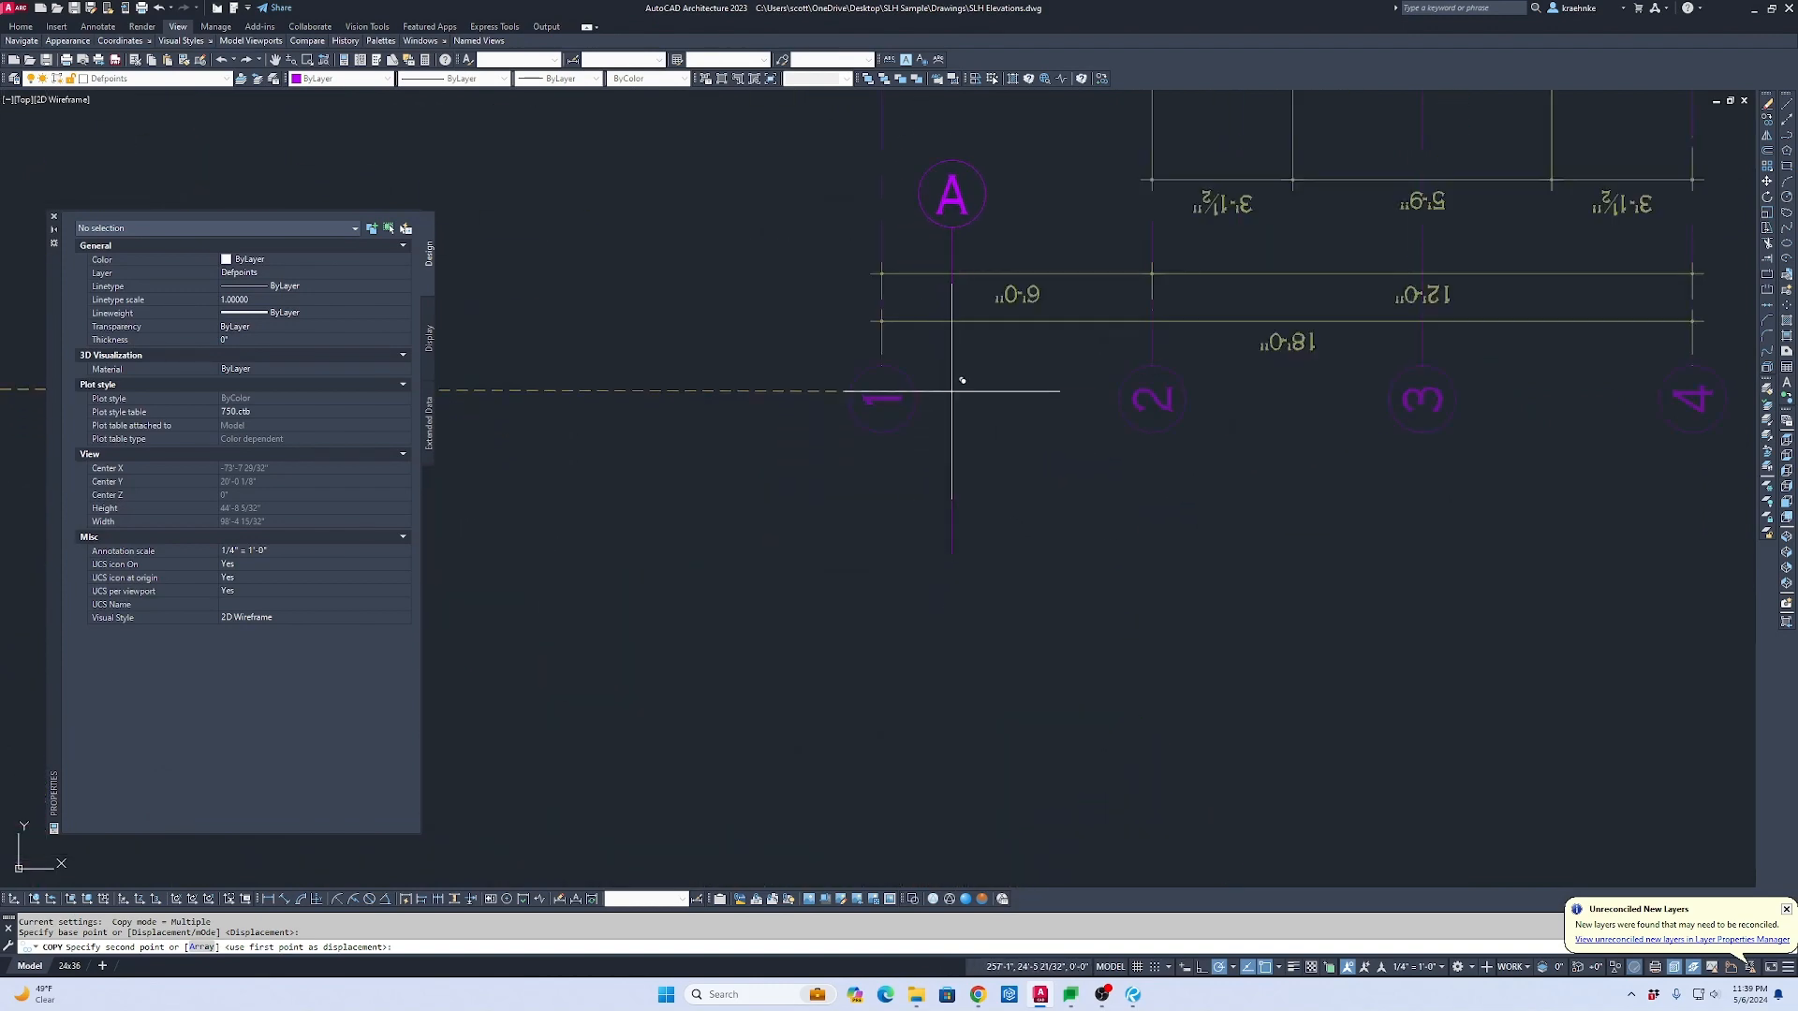
scroll(882, 349, "up", 2)
left_click(881, 372)
key("Escape")
Step: Copy the grid line with bubble A from grid line 1 onto grid lines 2, 3 and 4 below the rightmost plan
scroll(895, 370, "down", 2)
middle_click_drag(907, 391, 908, 555)
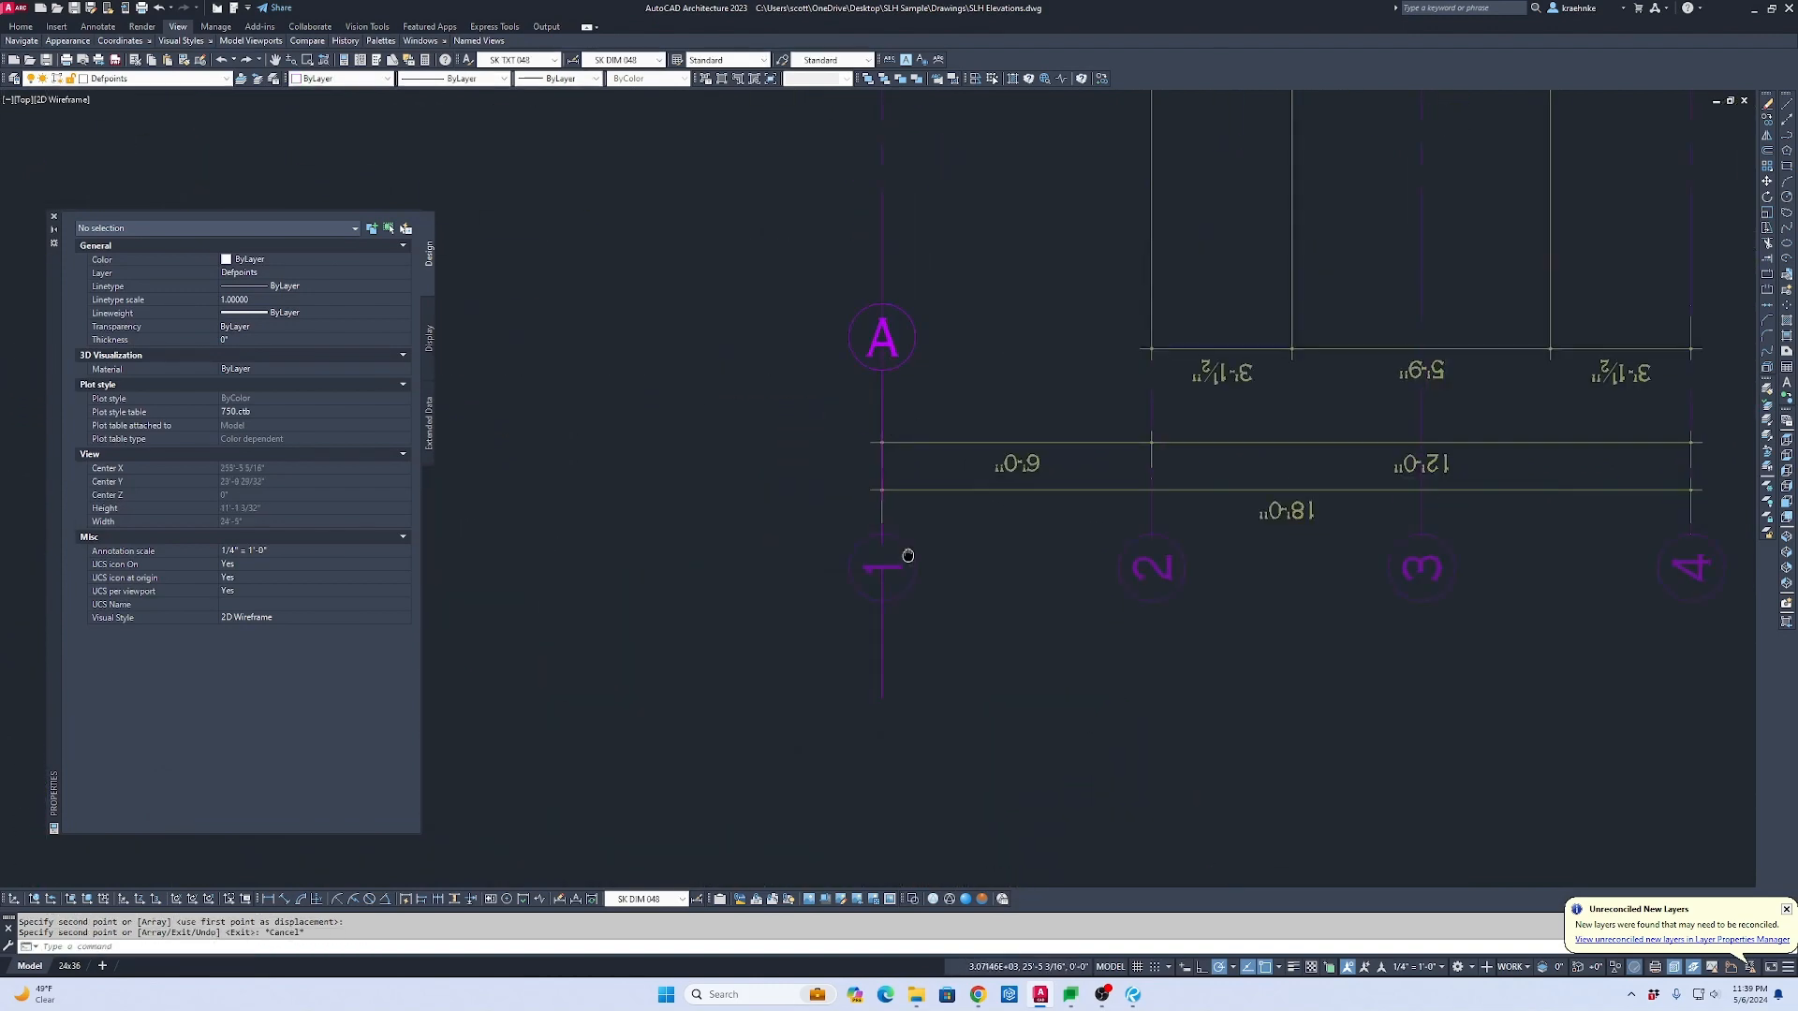
left_click_drag(758, 237, 995, 746)
type("c")
key("Return")
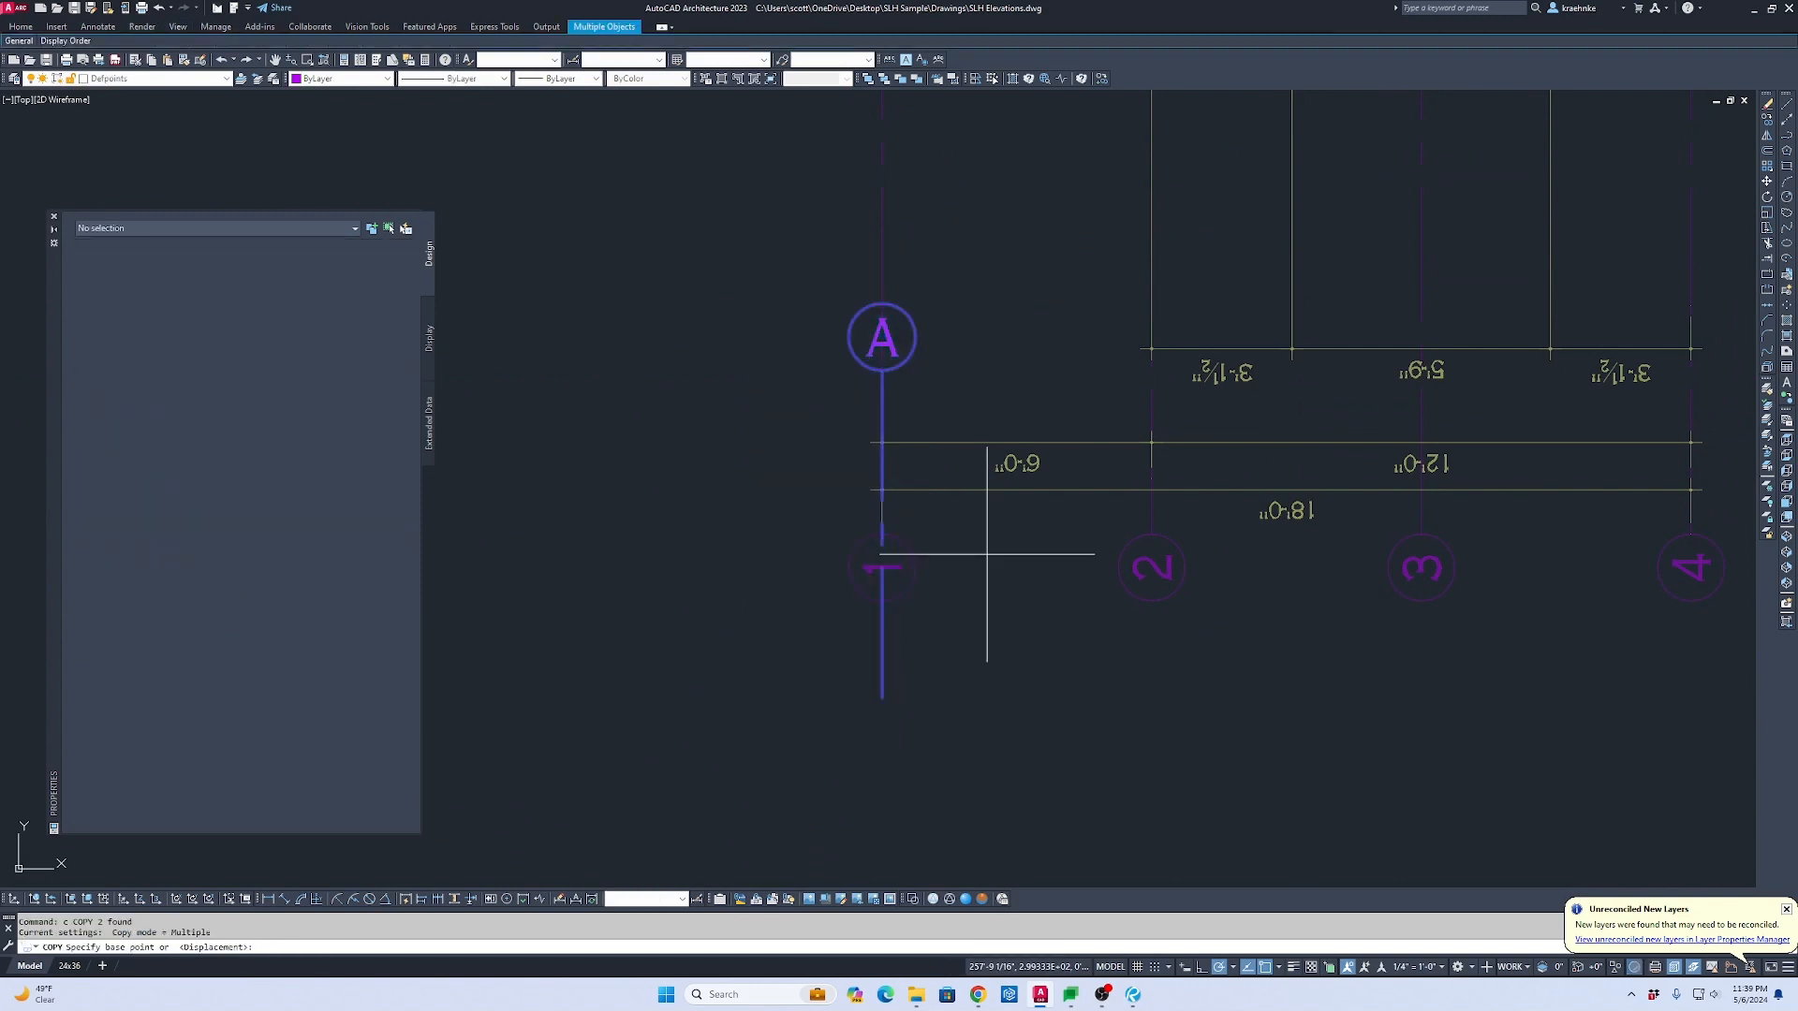
left_click(882, 372)
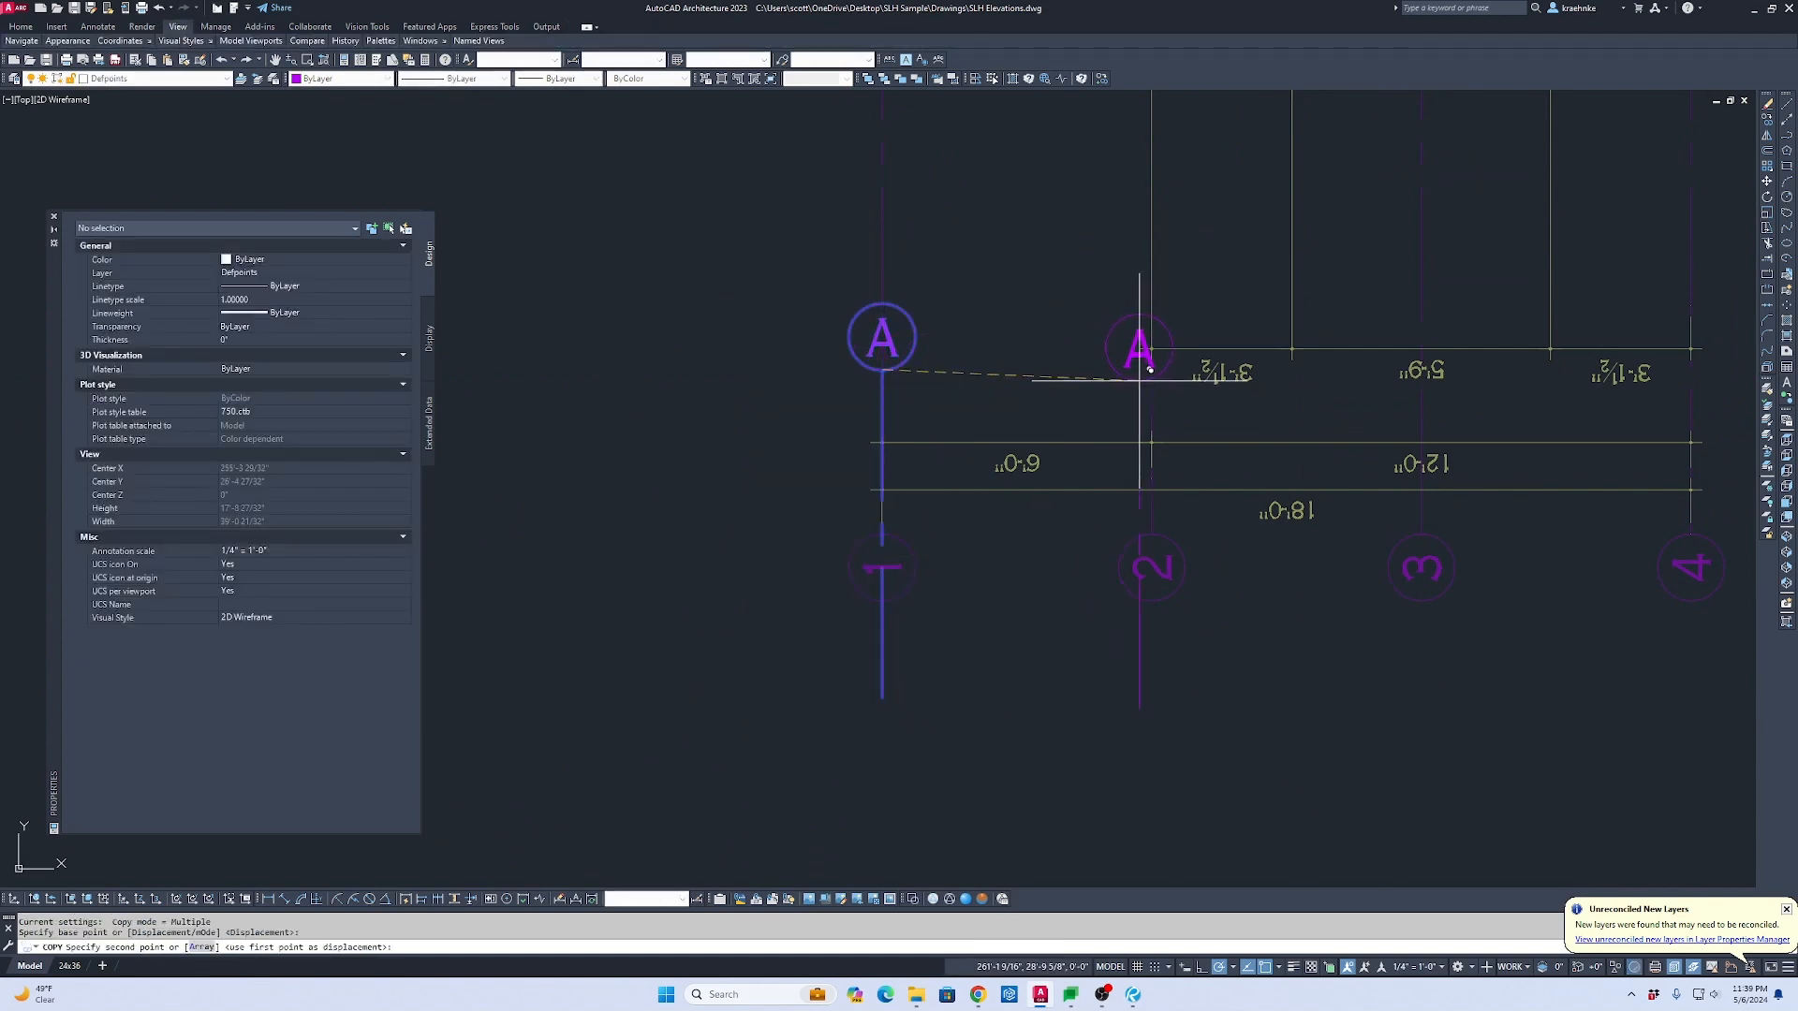
left_click(1151, 373)
left_click(1427, 372)
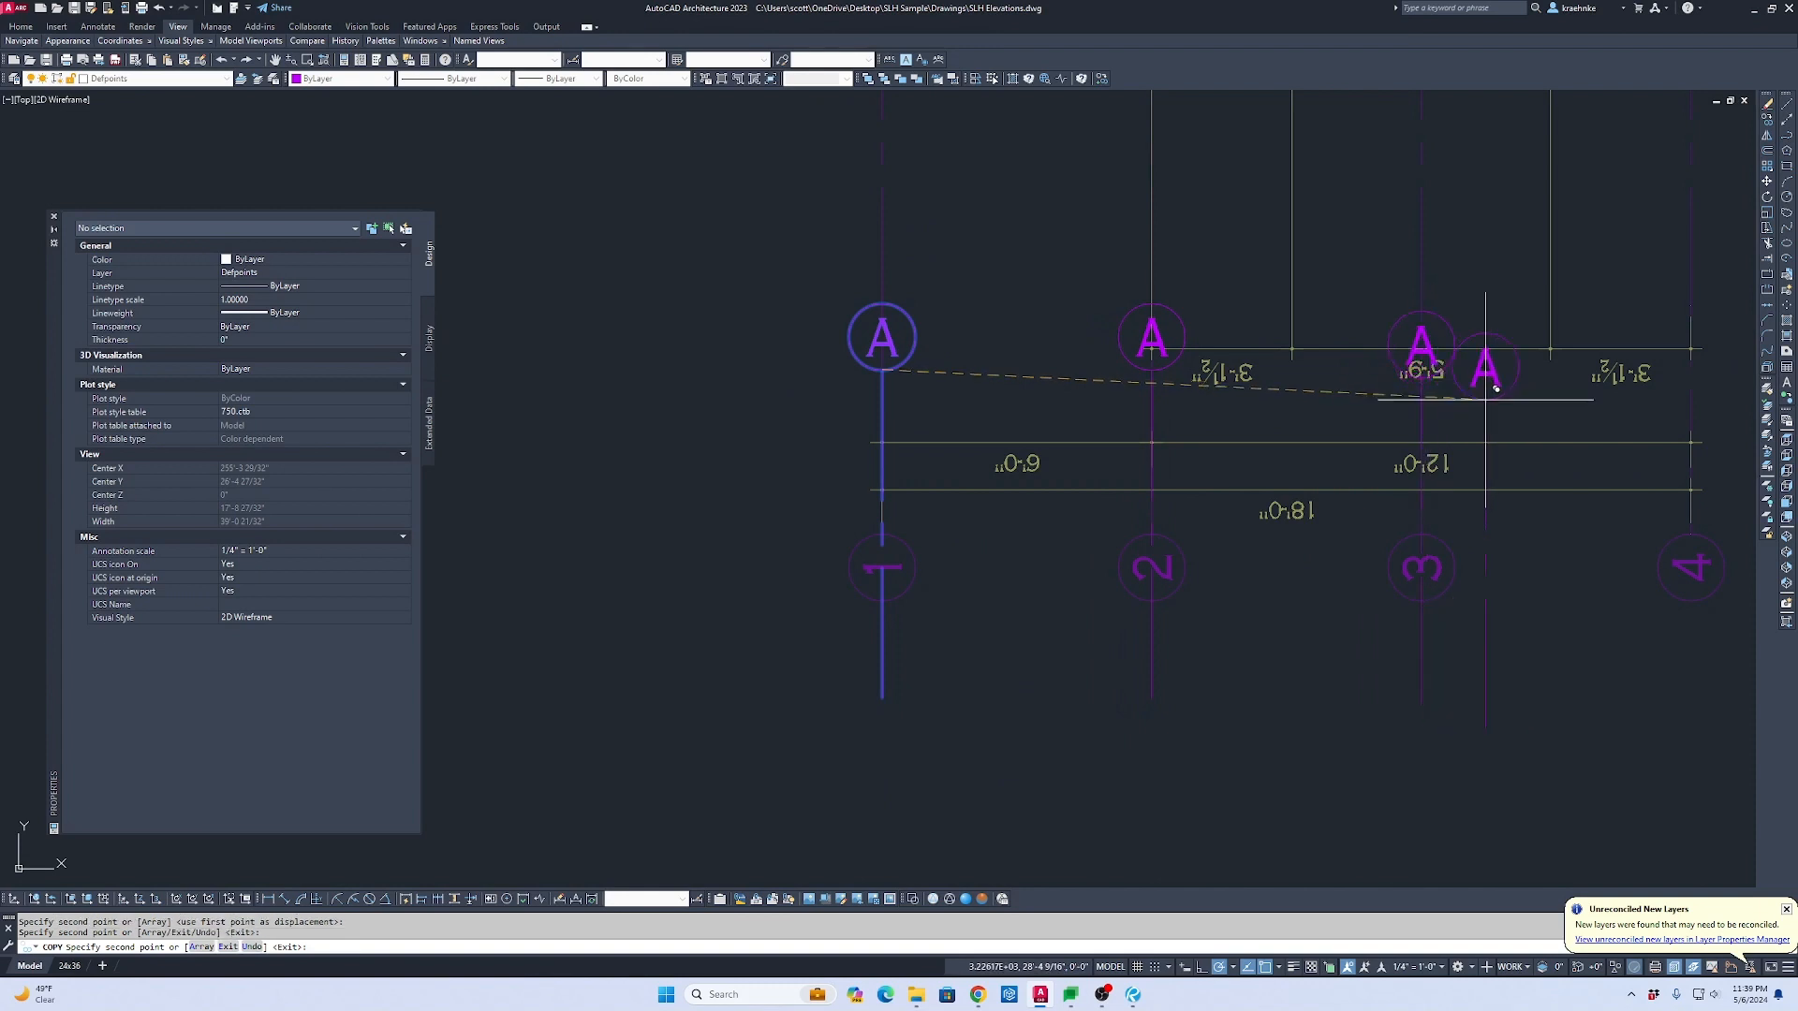
left_click(1691, 373)
key("Escape")
middle_click_drag(1691, 373, 1395, 368)
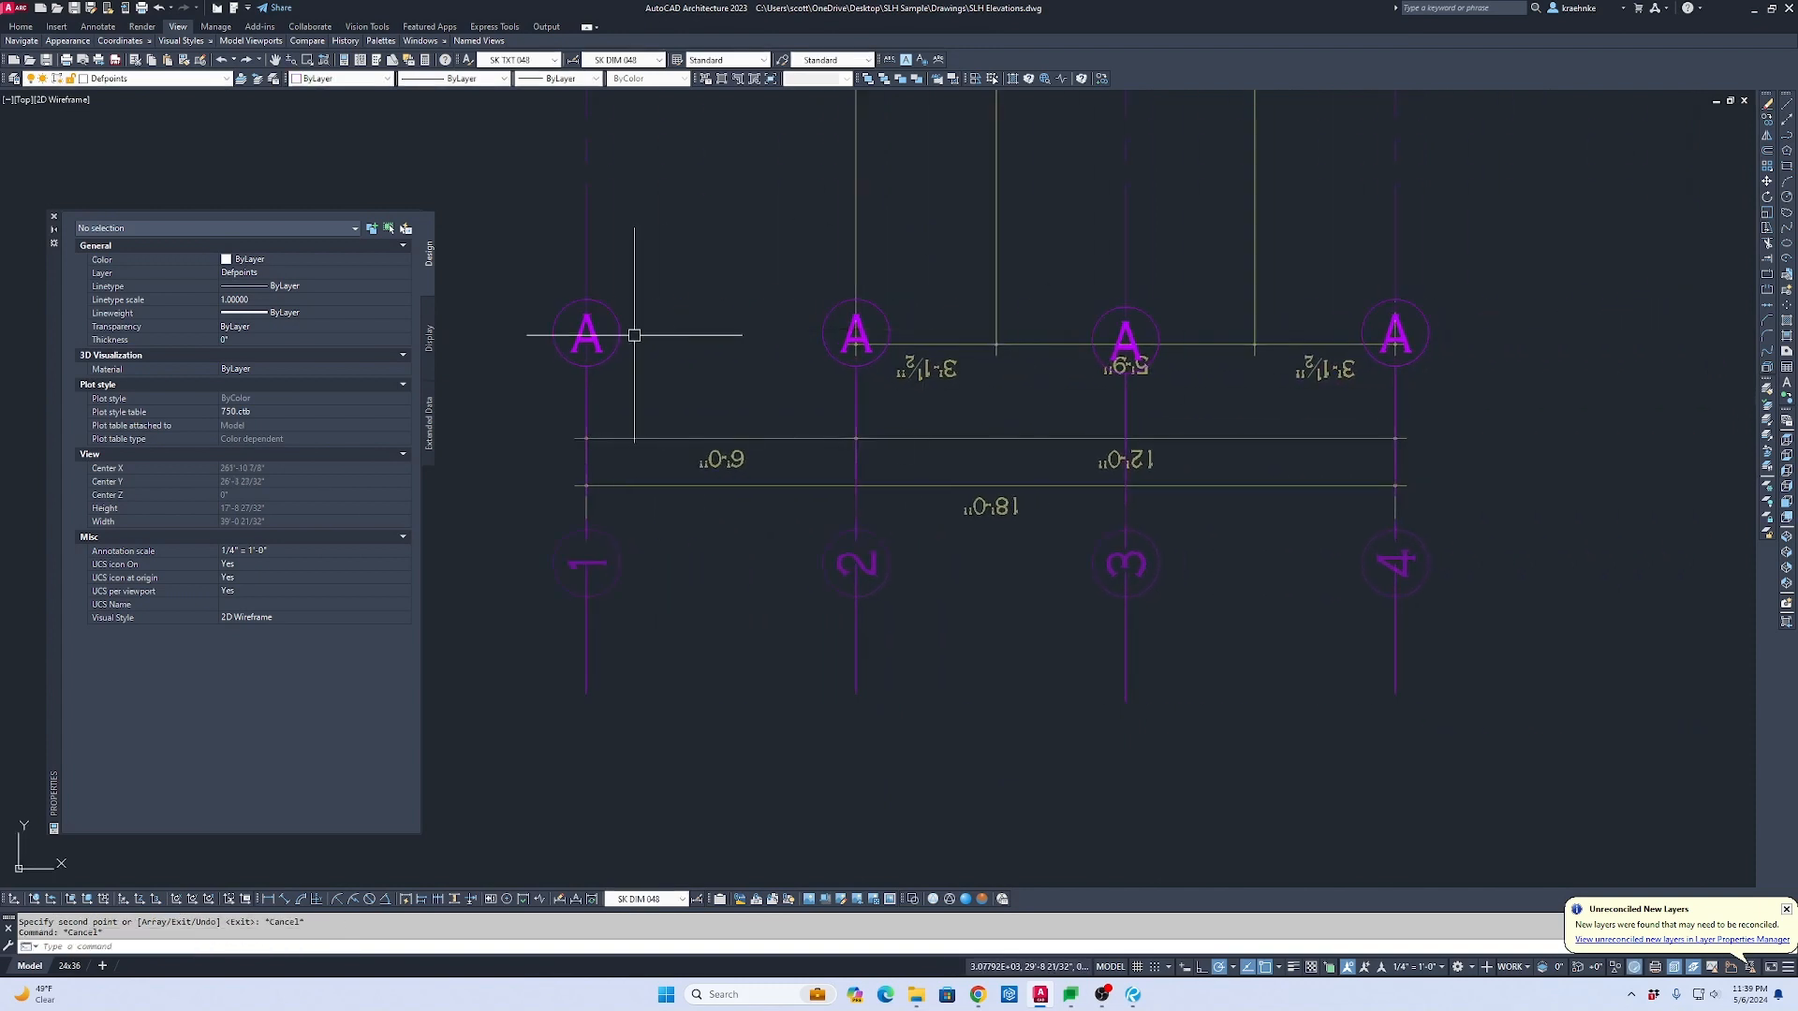
Step: Relabel the copied grid bubbles on grid lines 1 and 2 as 1 and 2 through their COLNUM attribute
left_click(588, 335)
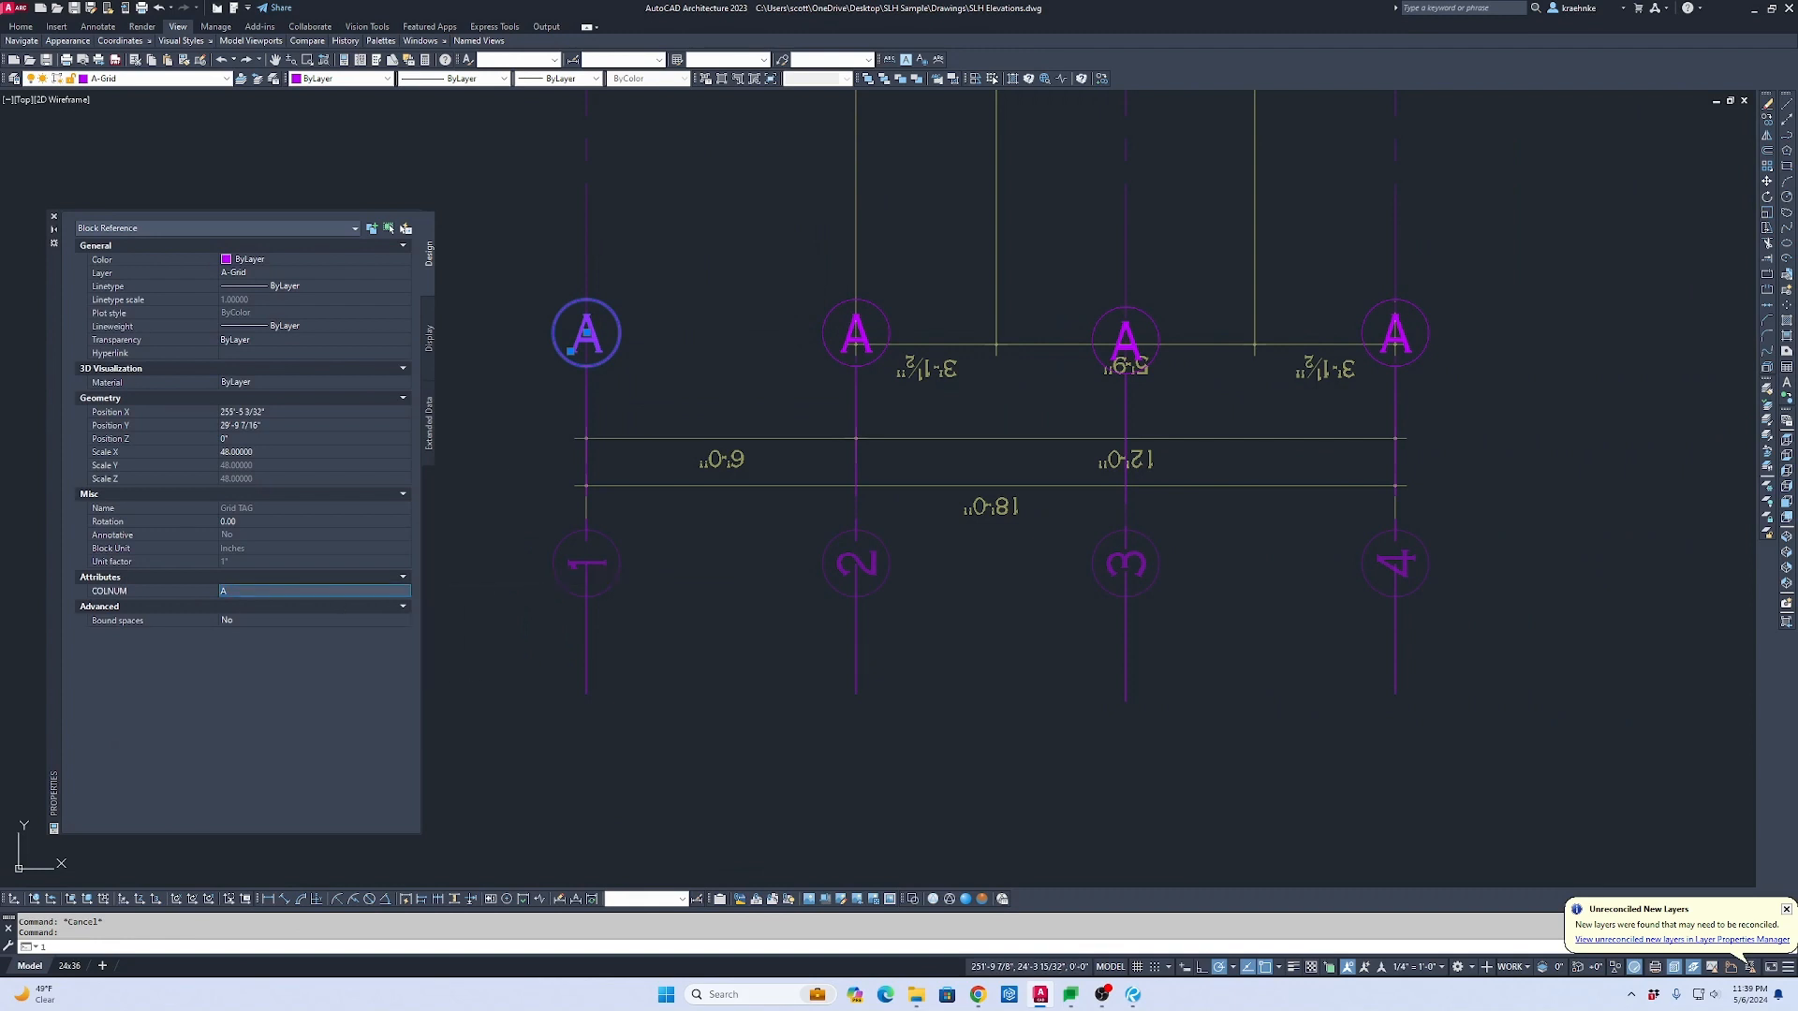
key("Return")
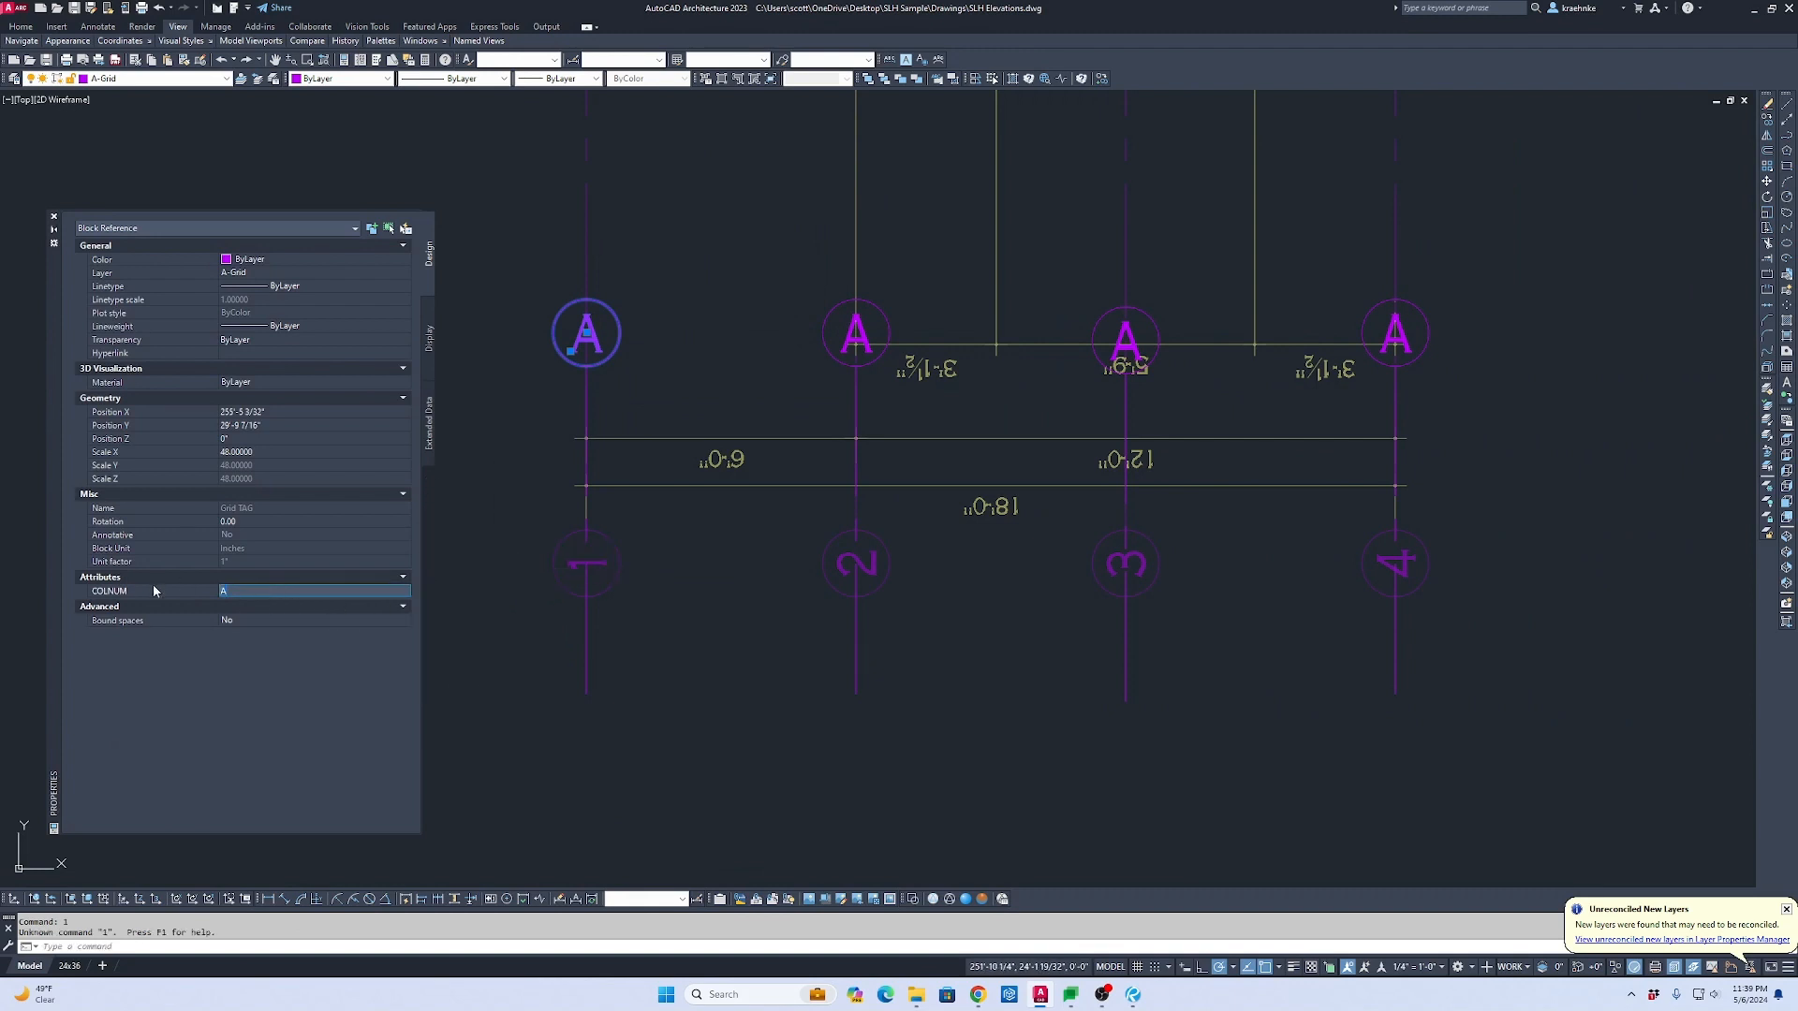
key("Return")
key("Escape")
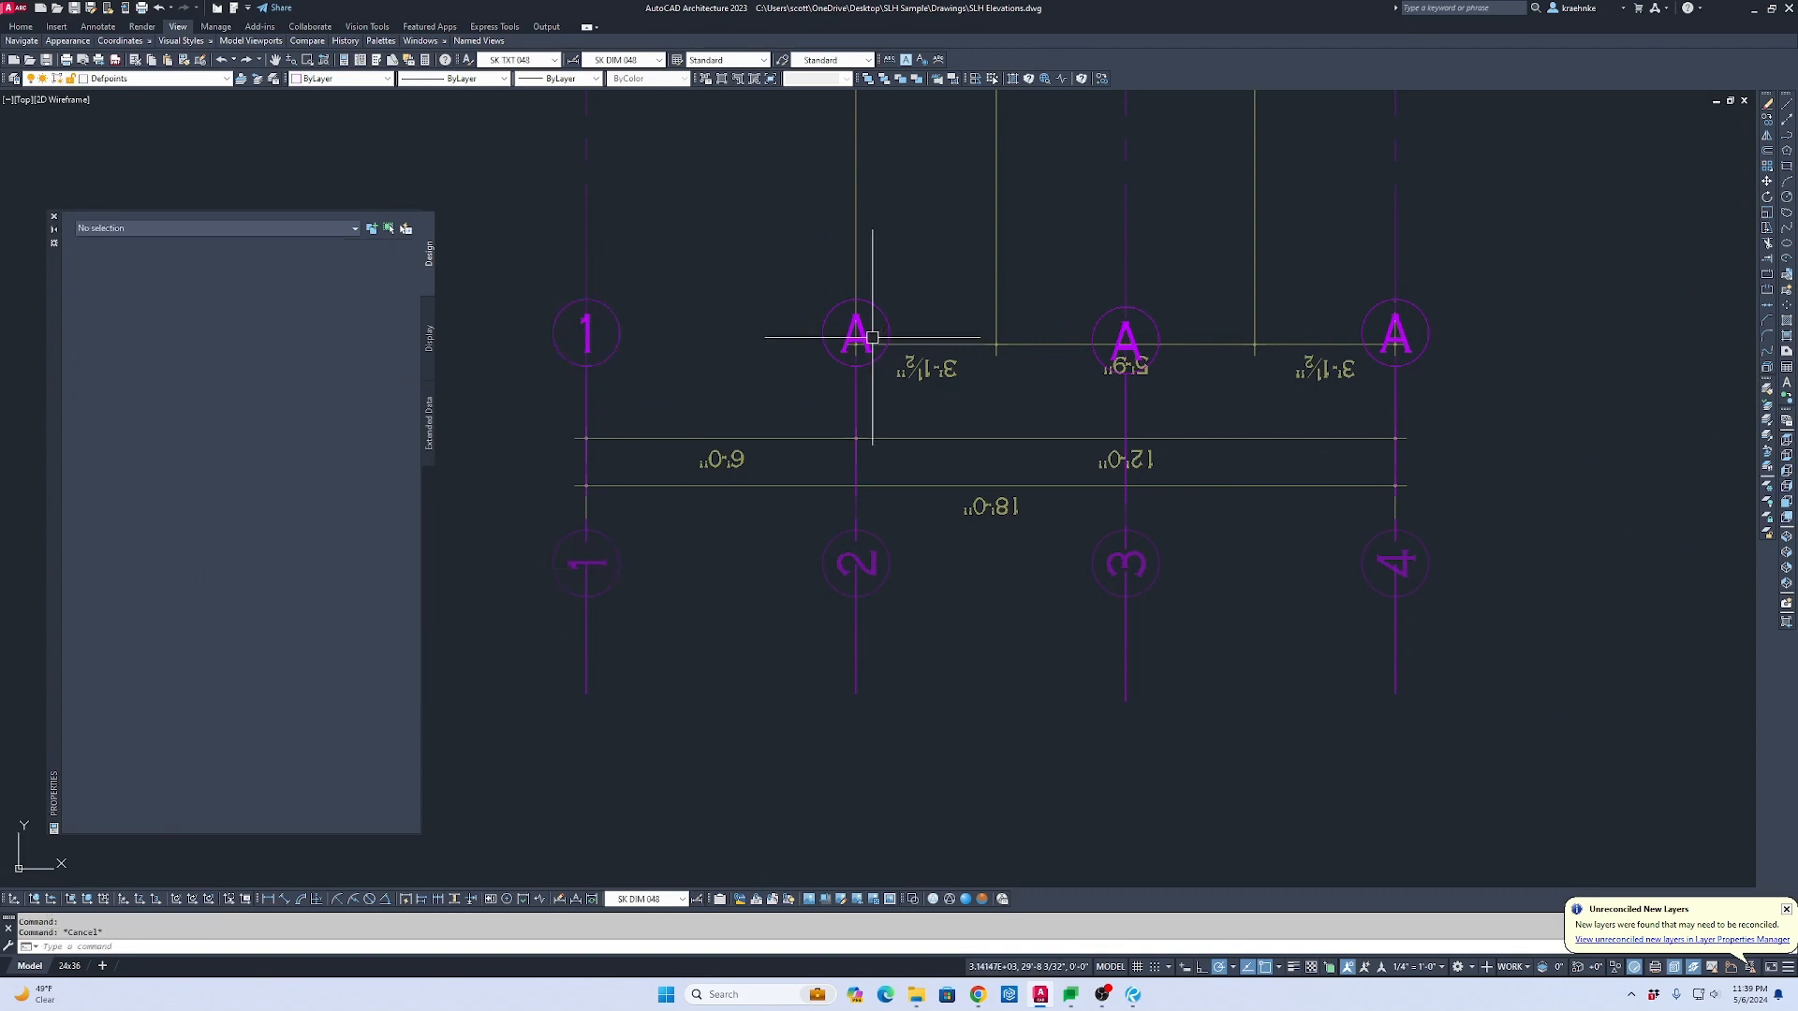
left_click(868, 332)
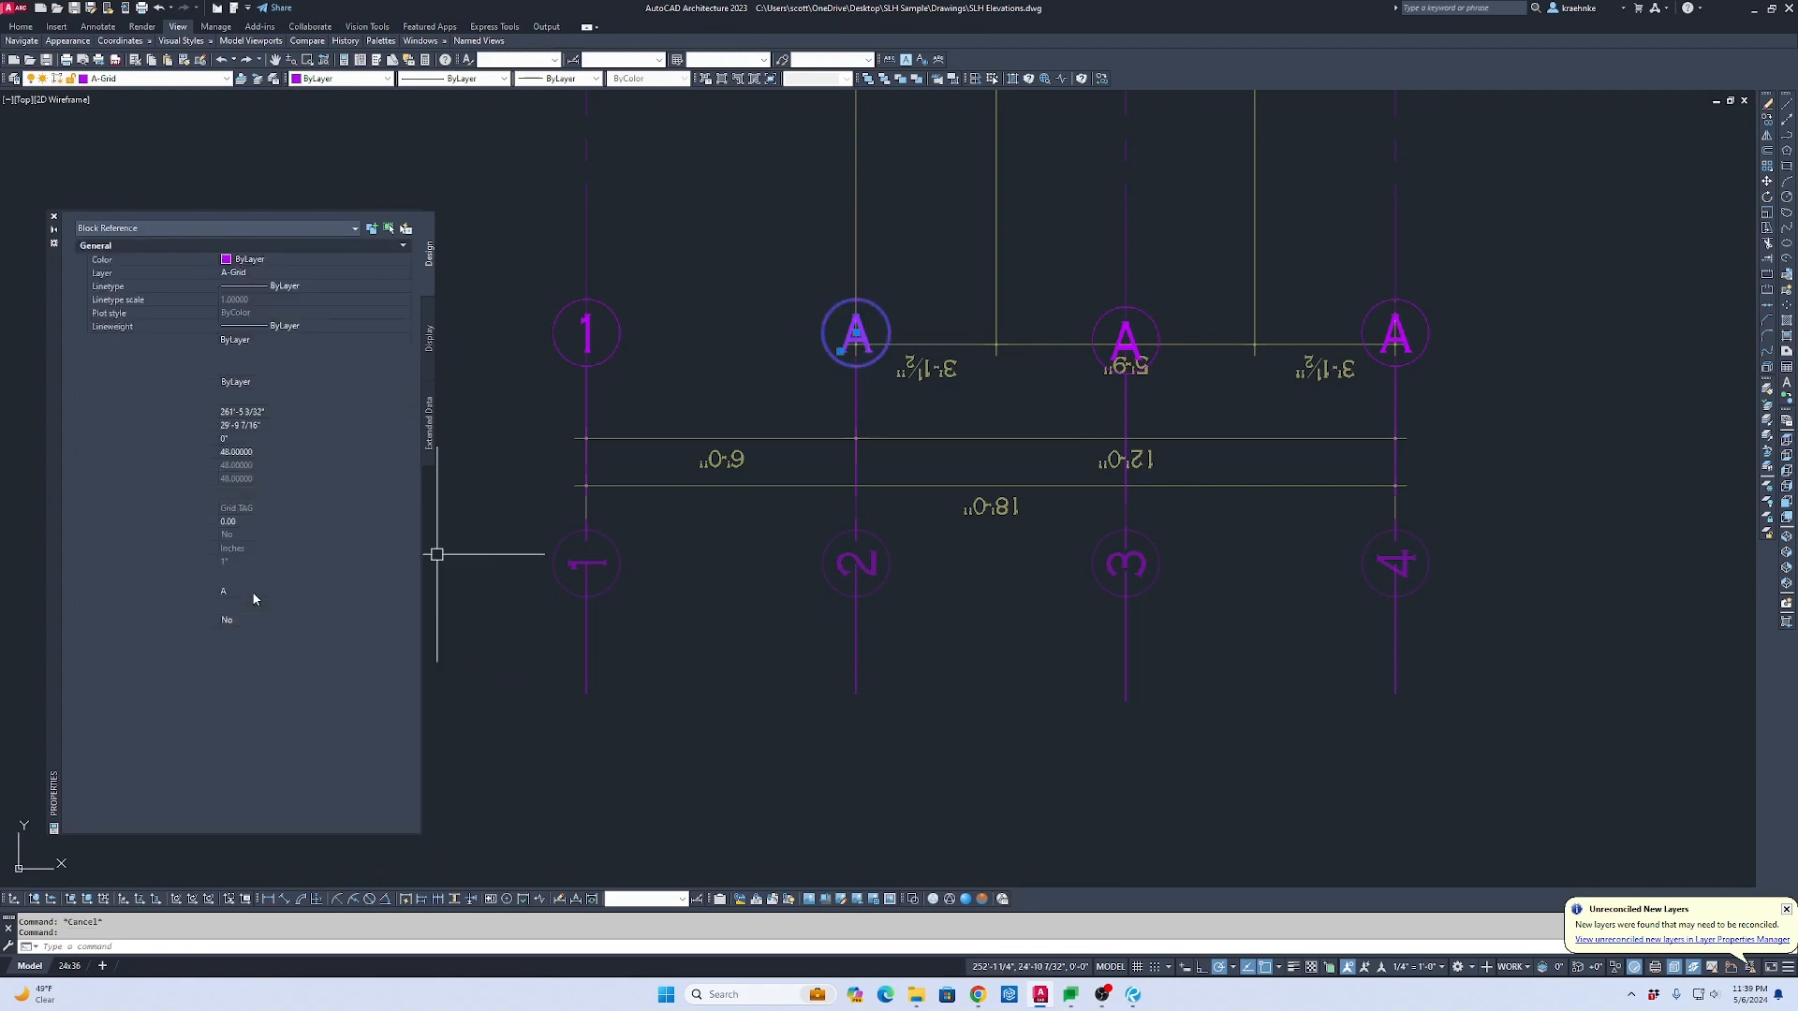
left_click(253, 592)
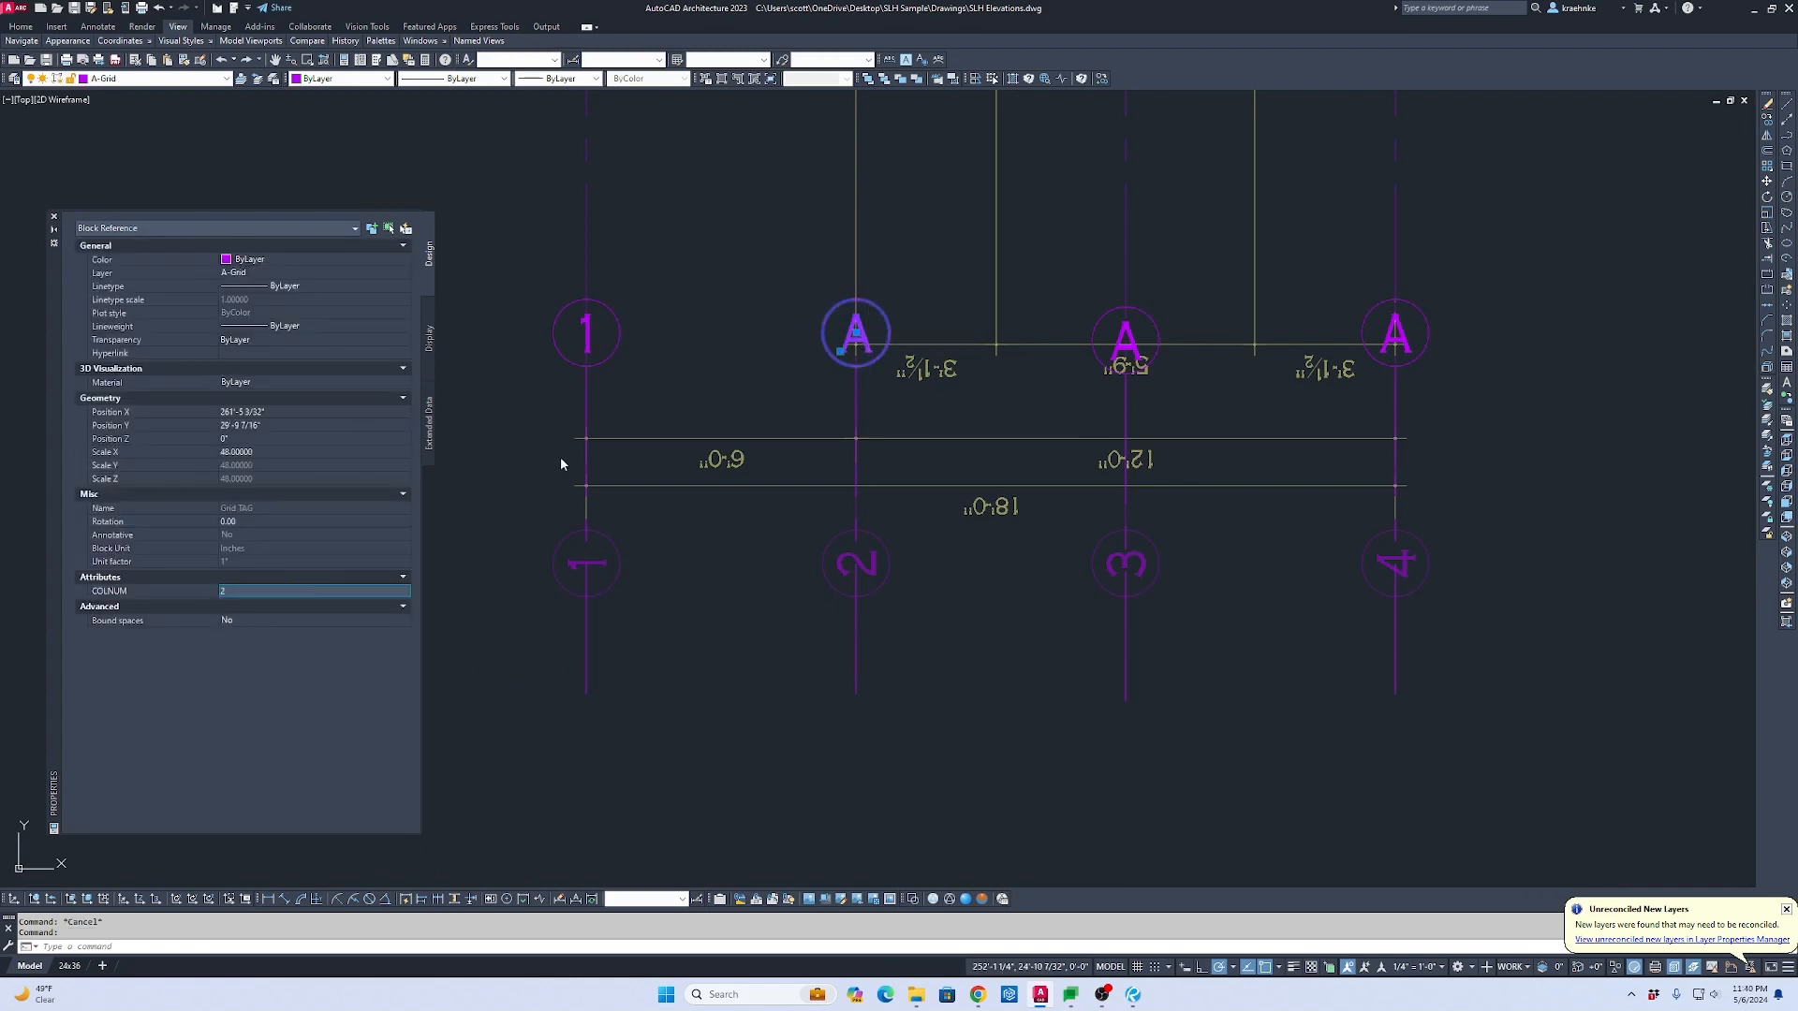
key("Escape")
Step: Set the COLNUM attribute of the copied bubbles on grid lines 3 and 4 to 3 and 4
left_click(1123, 339)
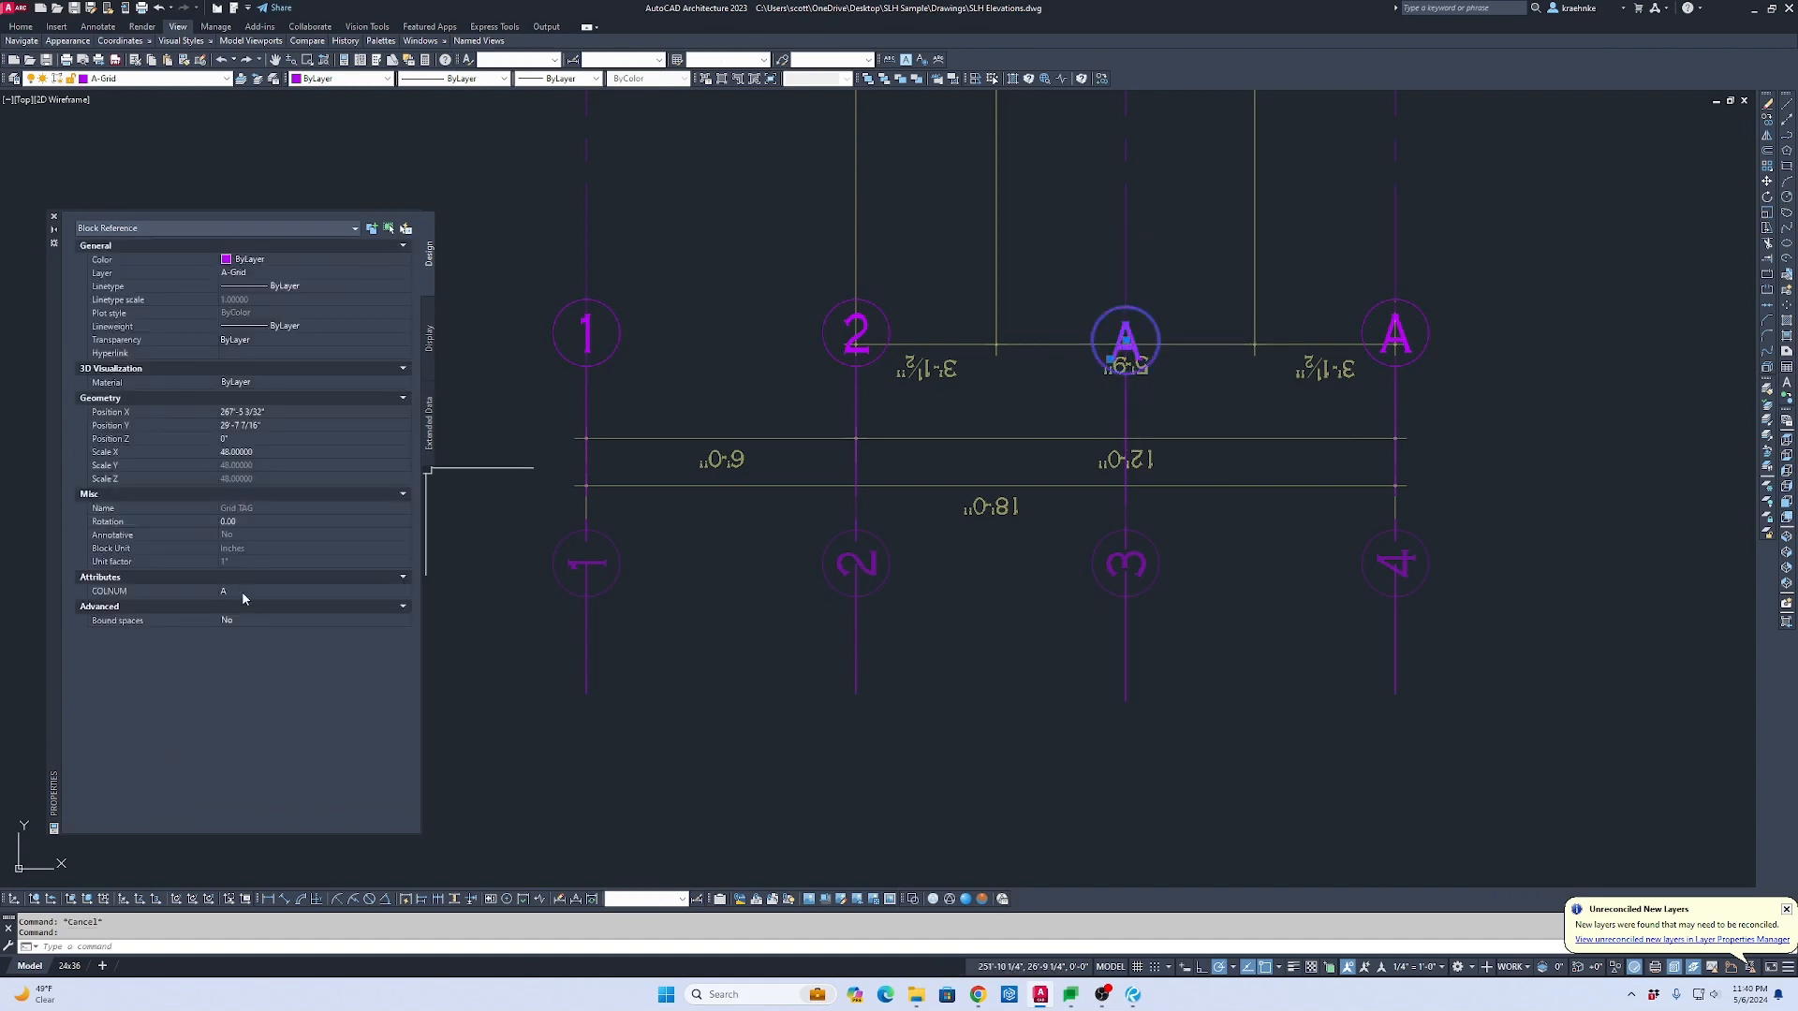
left_click(244, 591)
type("3")
key("Return")
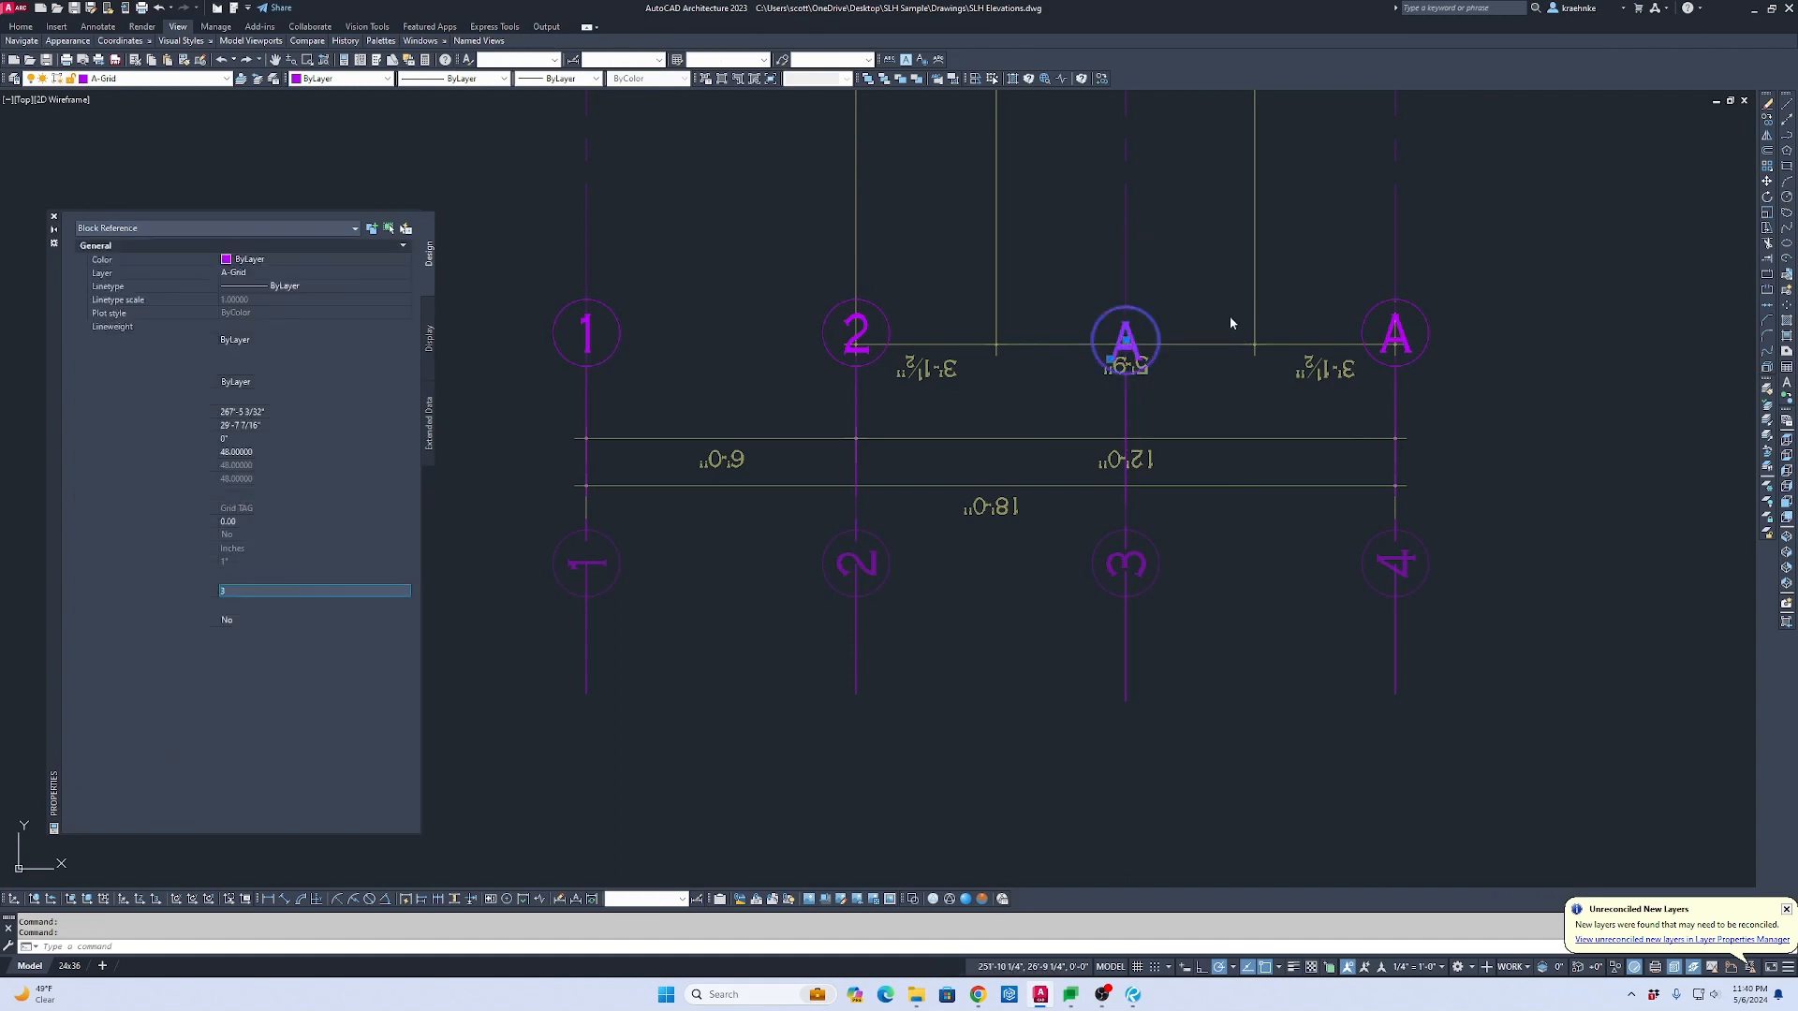
key("Escape")
left_click(1398, 334)
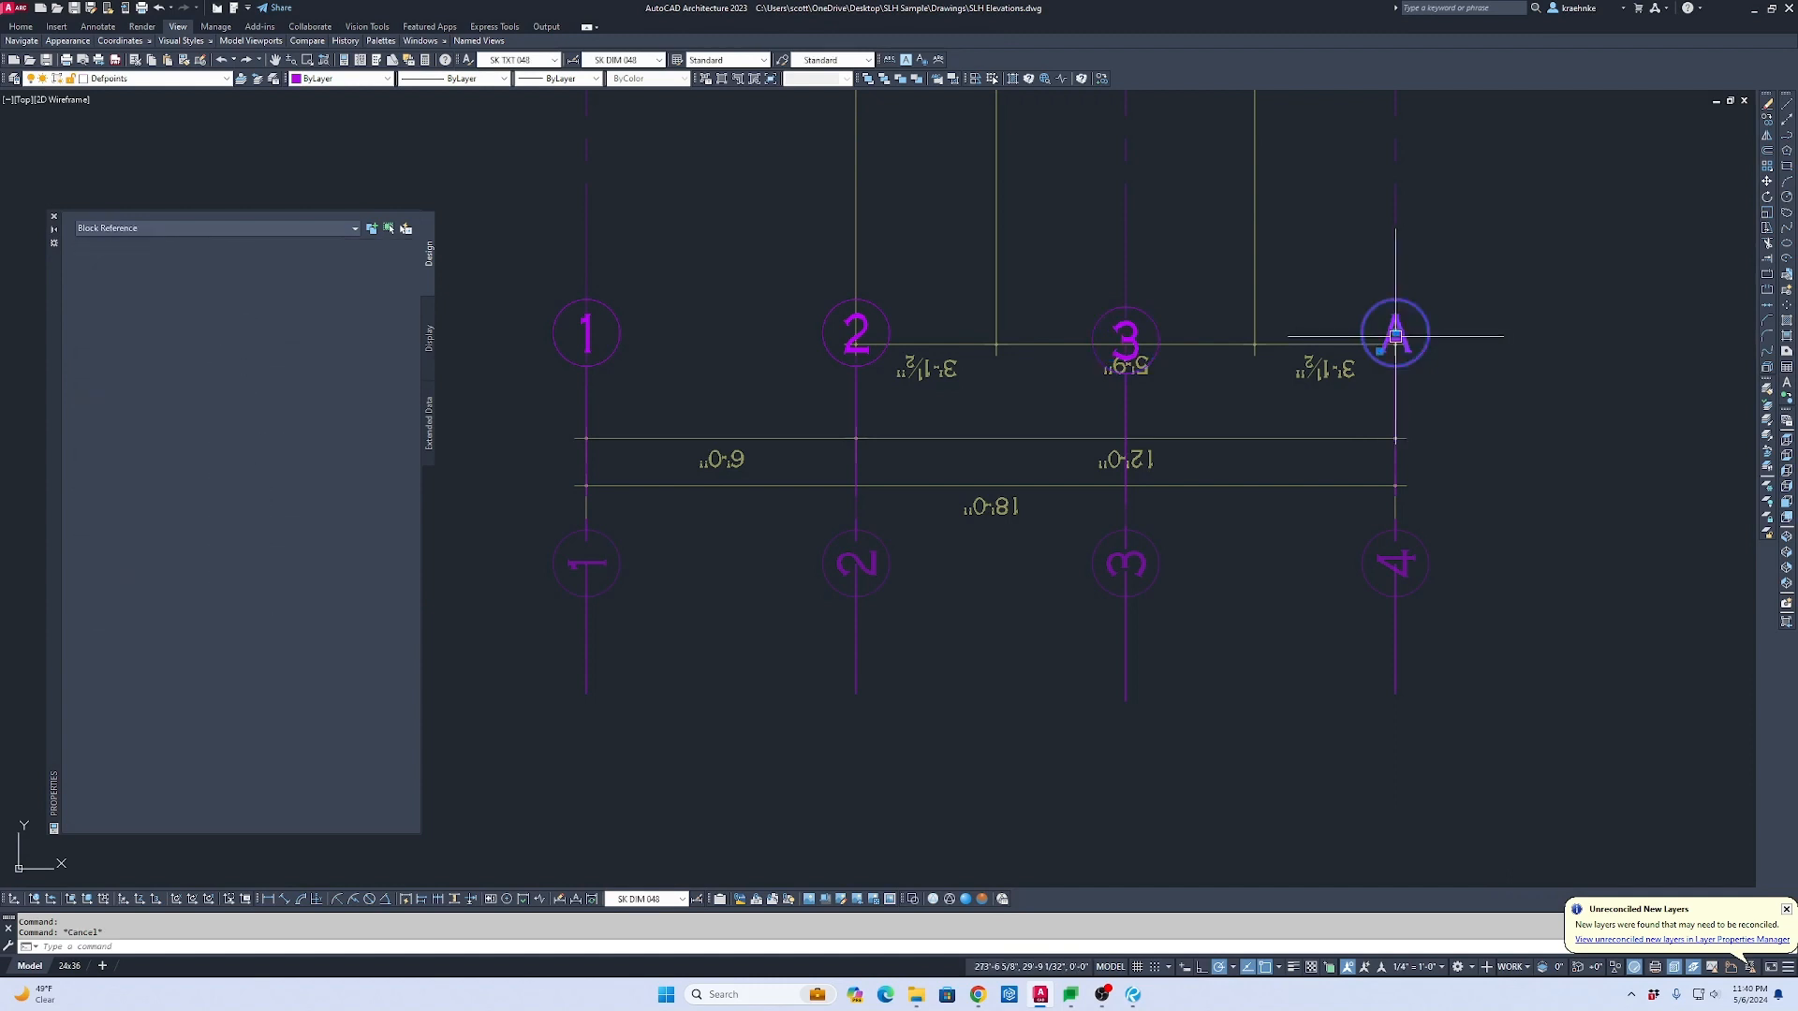
left_click(232, 591)
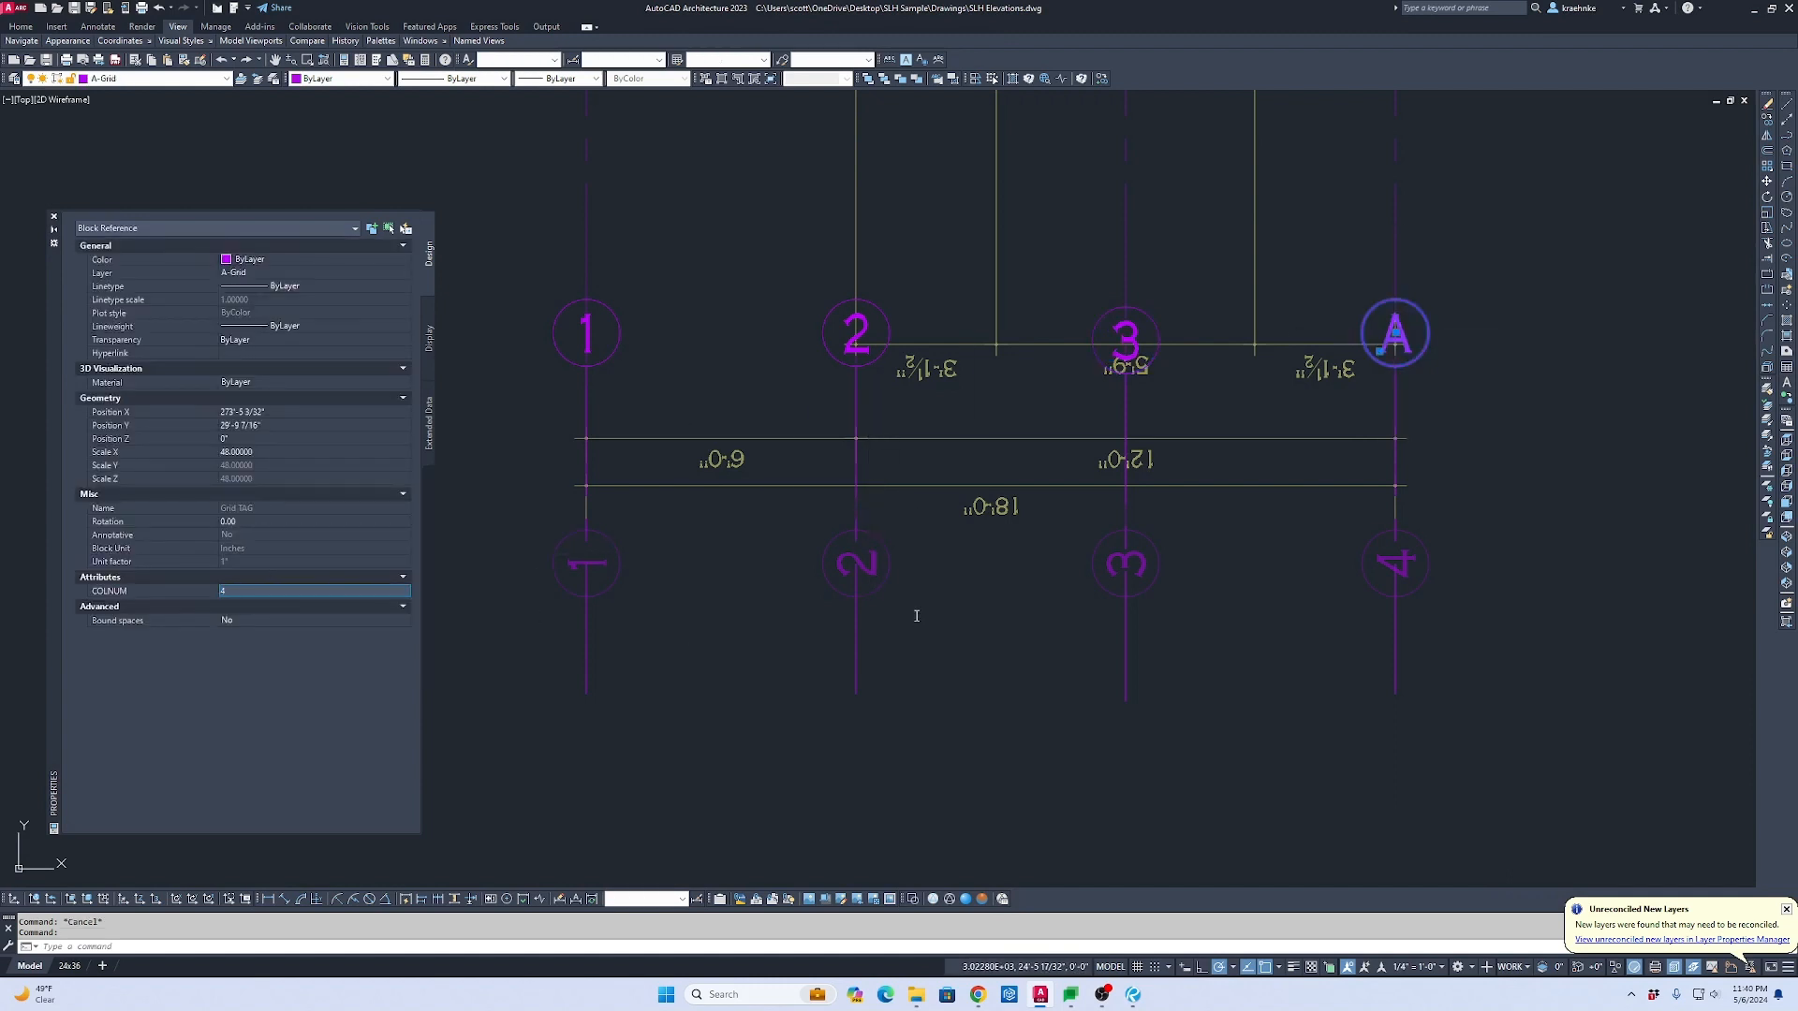
scroll(1212, 492, "down", 2)
middle_click_drag(1166, 478, 1192, 374)
key("Escape")
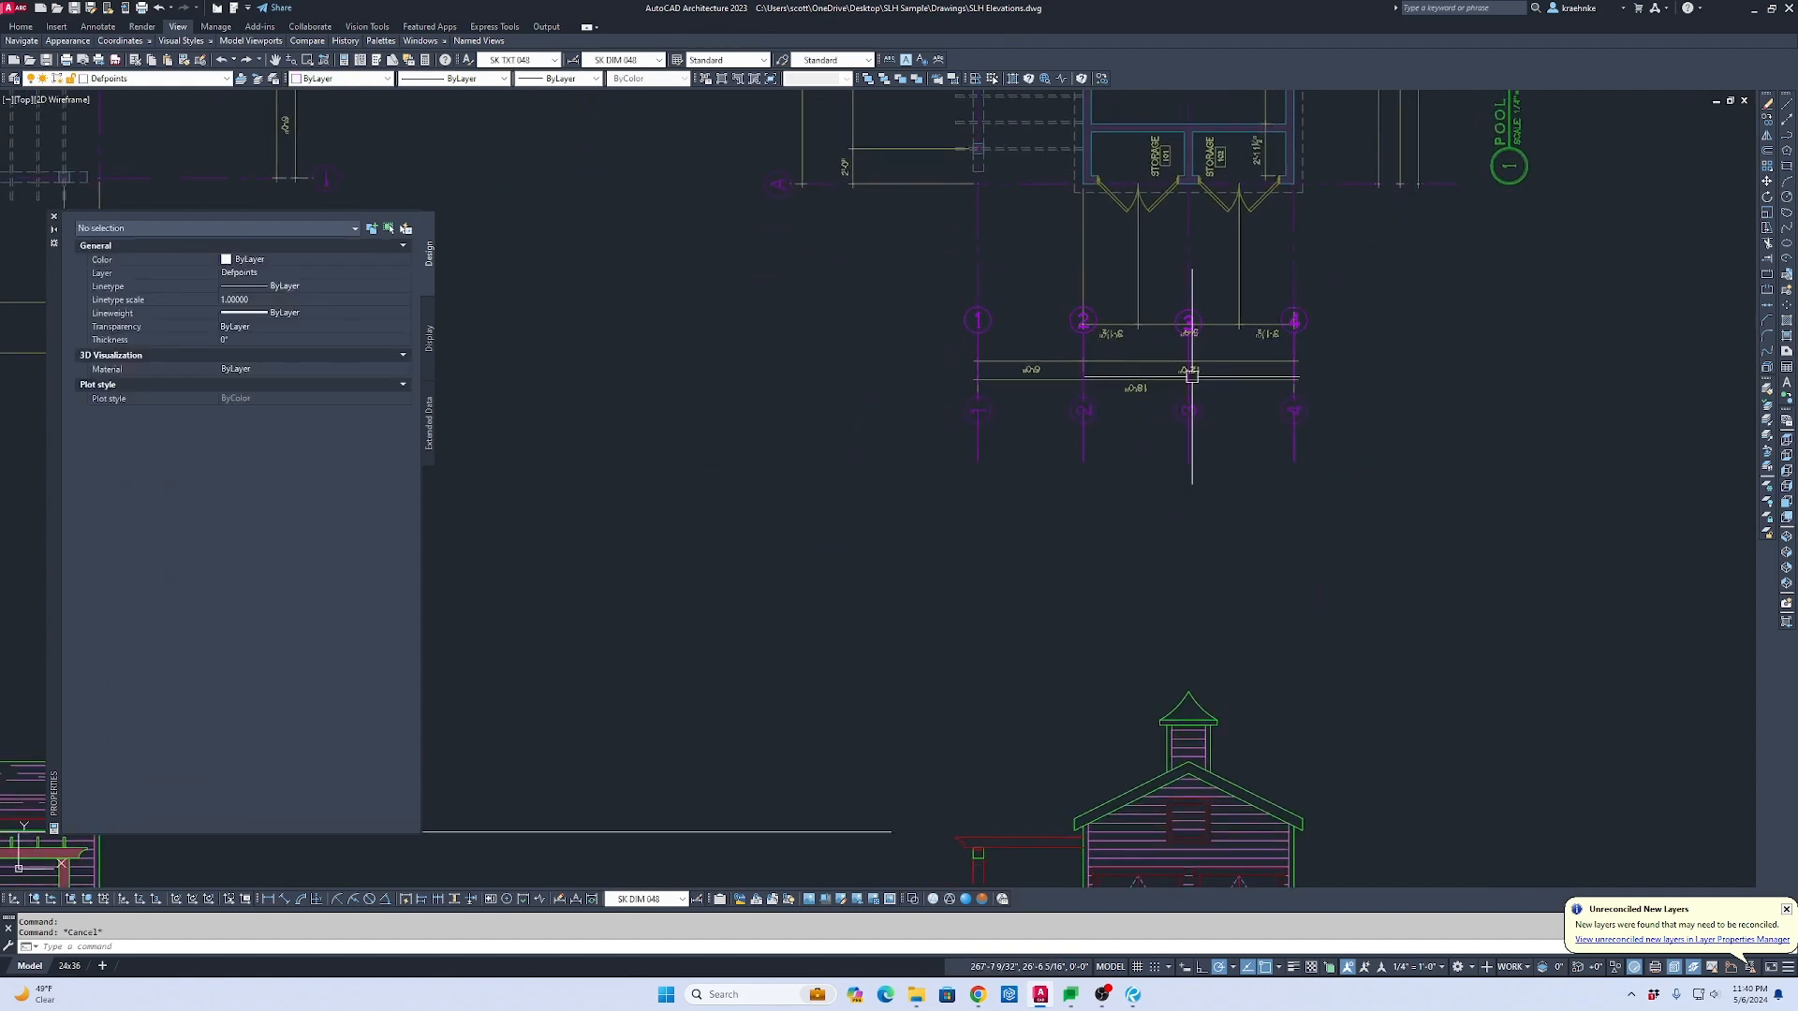
Step: Move the four new numbered grid lines with their bubbles straight down to just above the side elevation
left_click(931, 274)
left_click(1477, 546)
type("m")
key("Return")
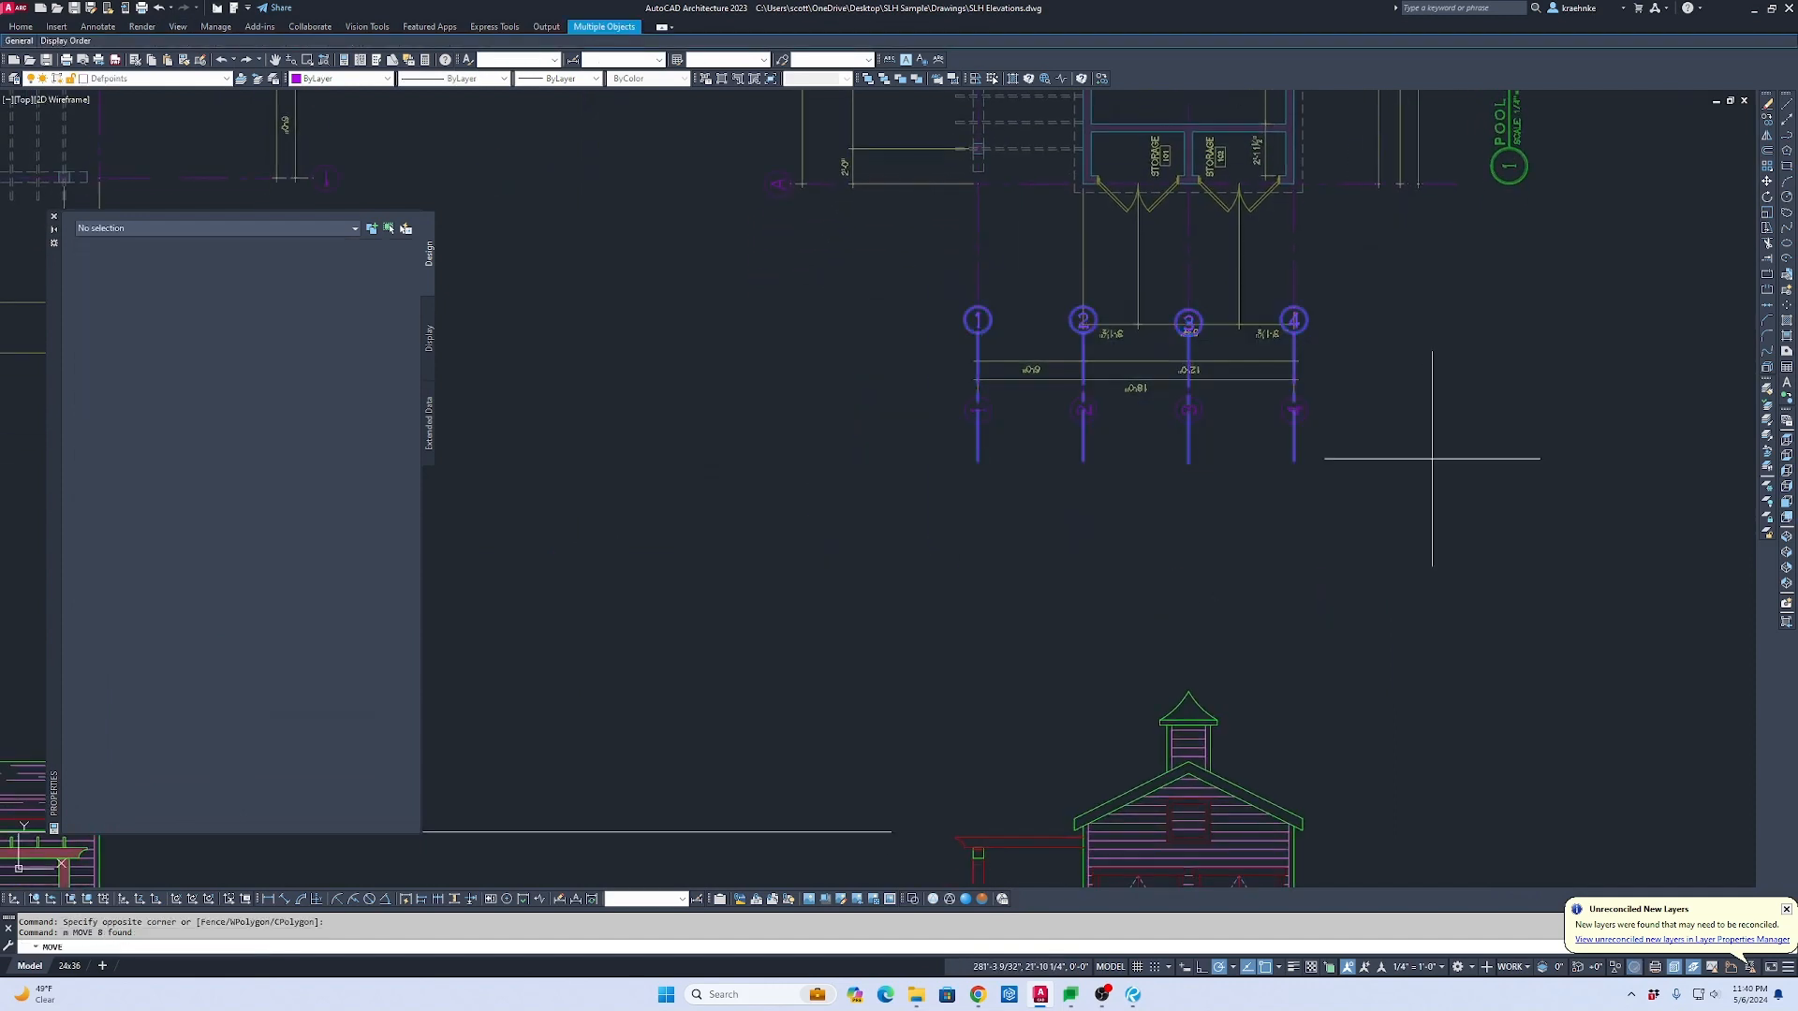
left_click(1404, 415)
middle_click_drag(1404, 655, 1333, 362)
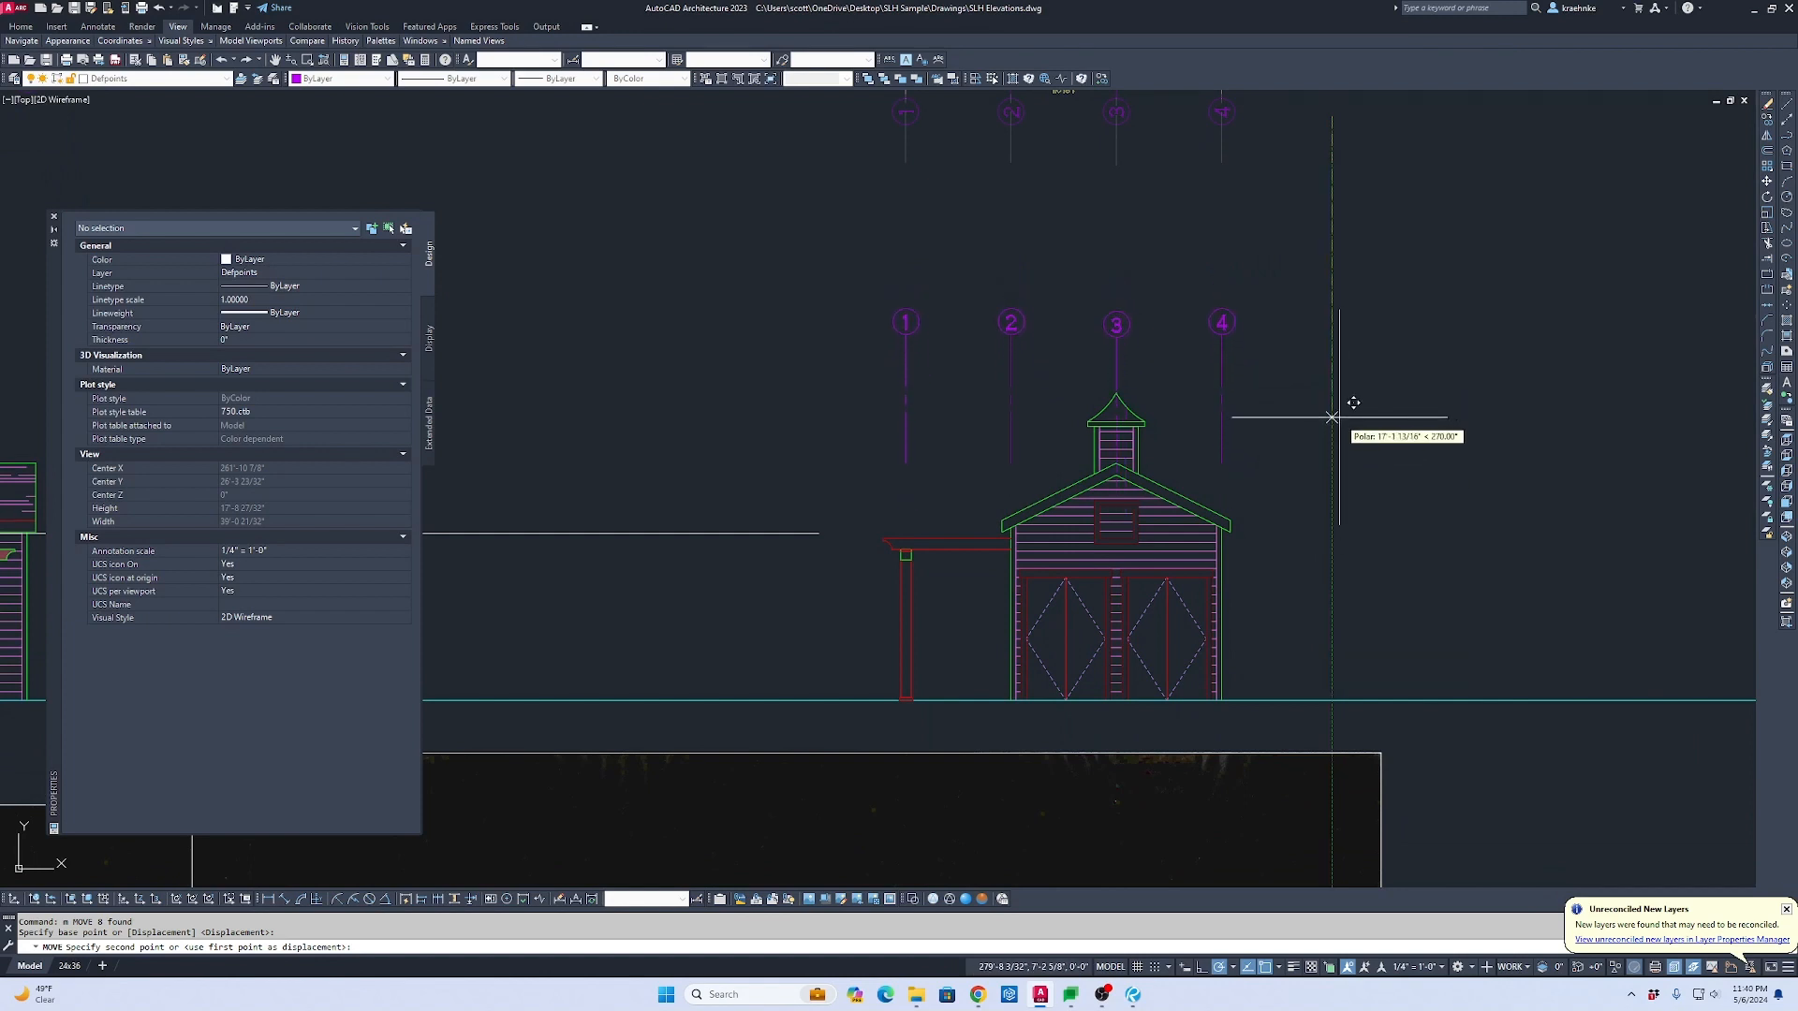
key("Escape")
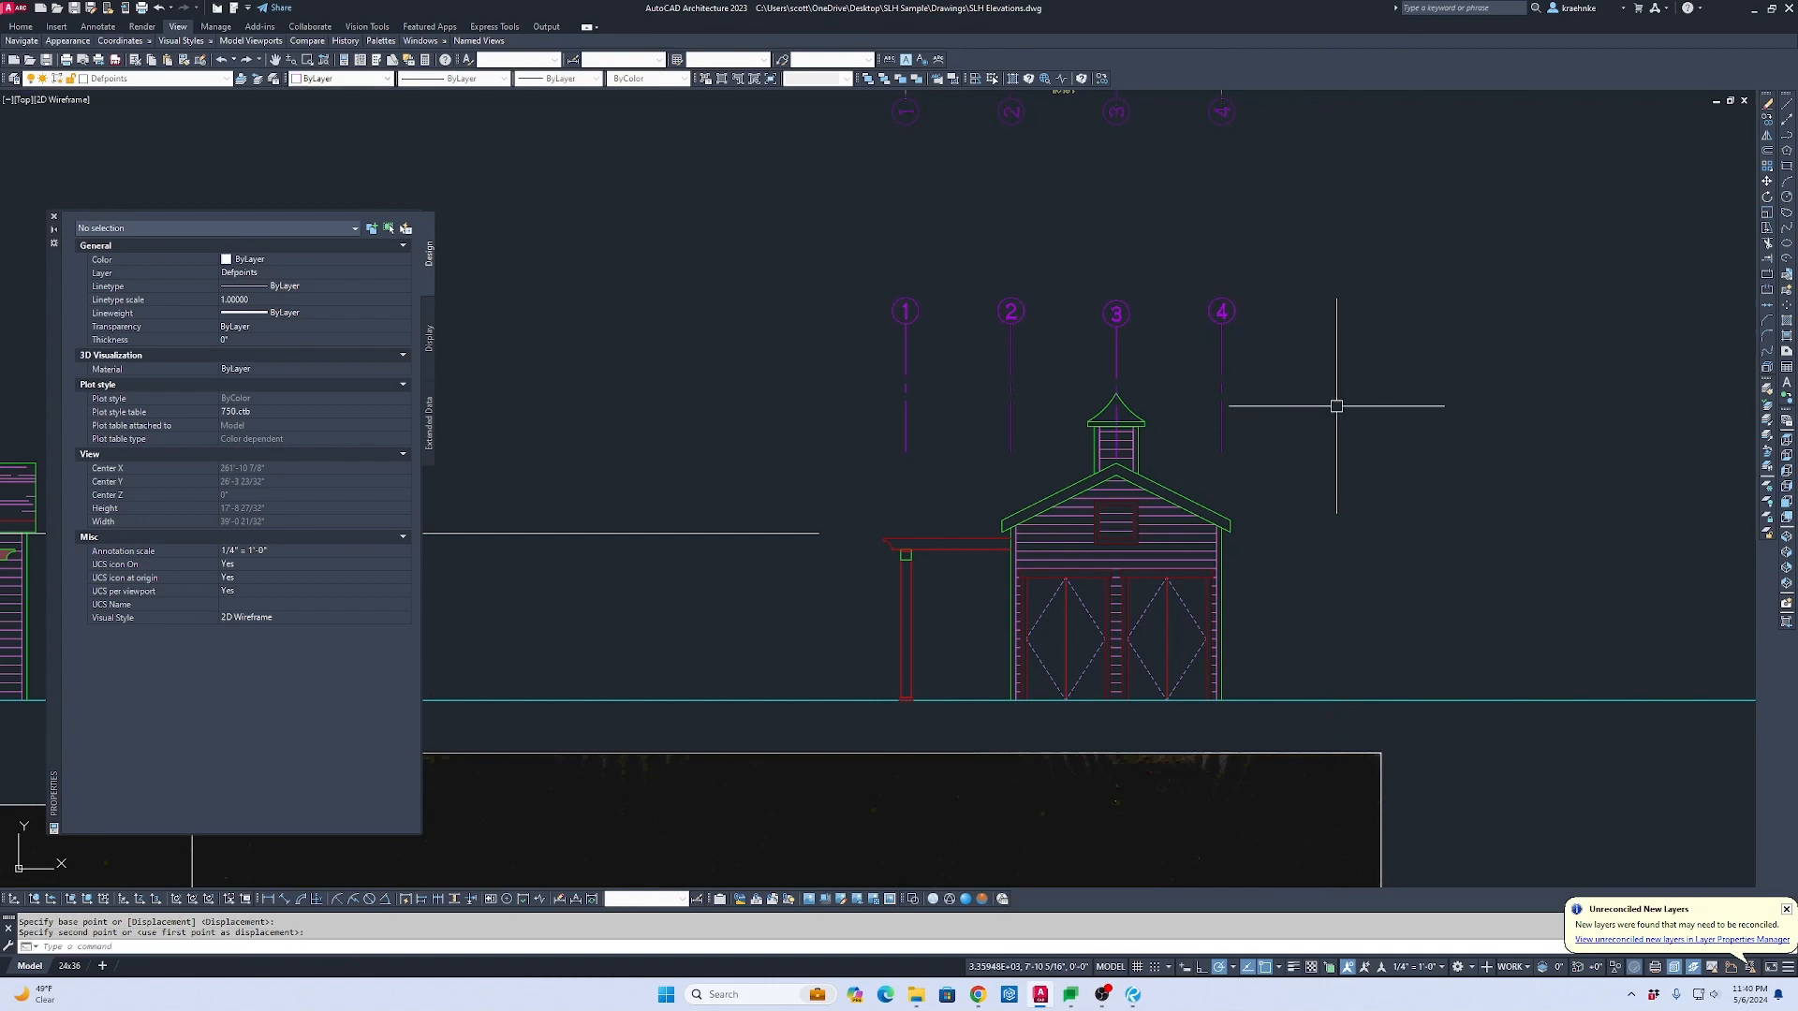
scroll(1261, 365, "down", 2)
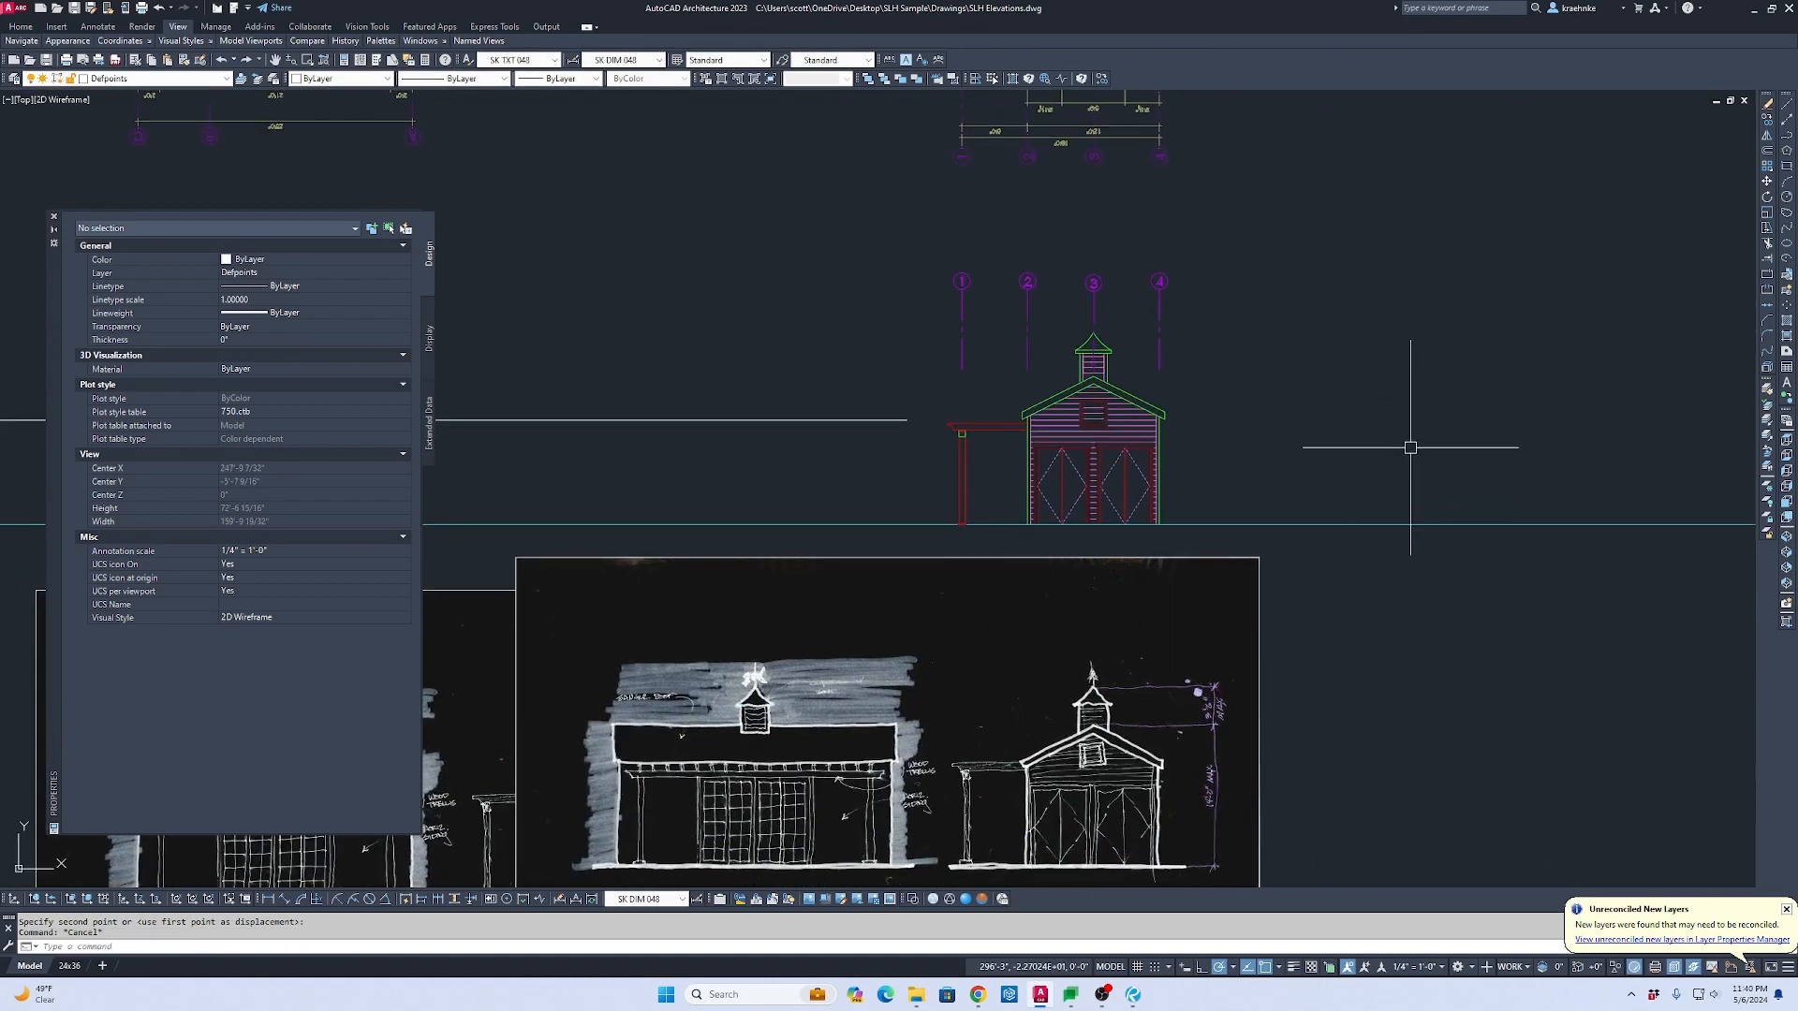
scroll(1136, 313, "up", 2)
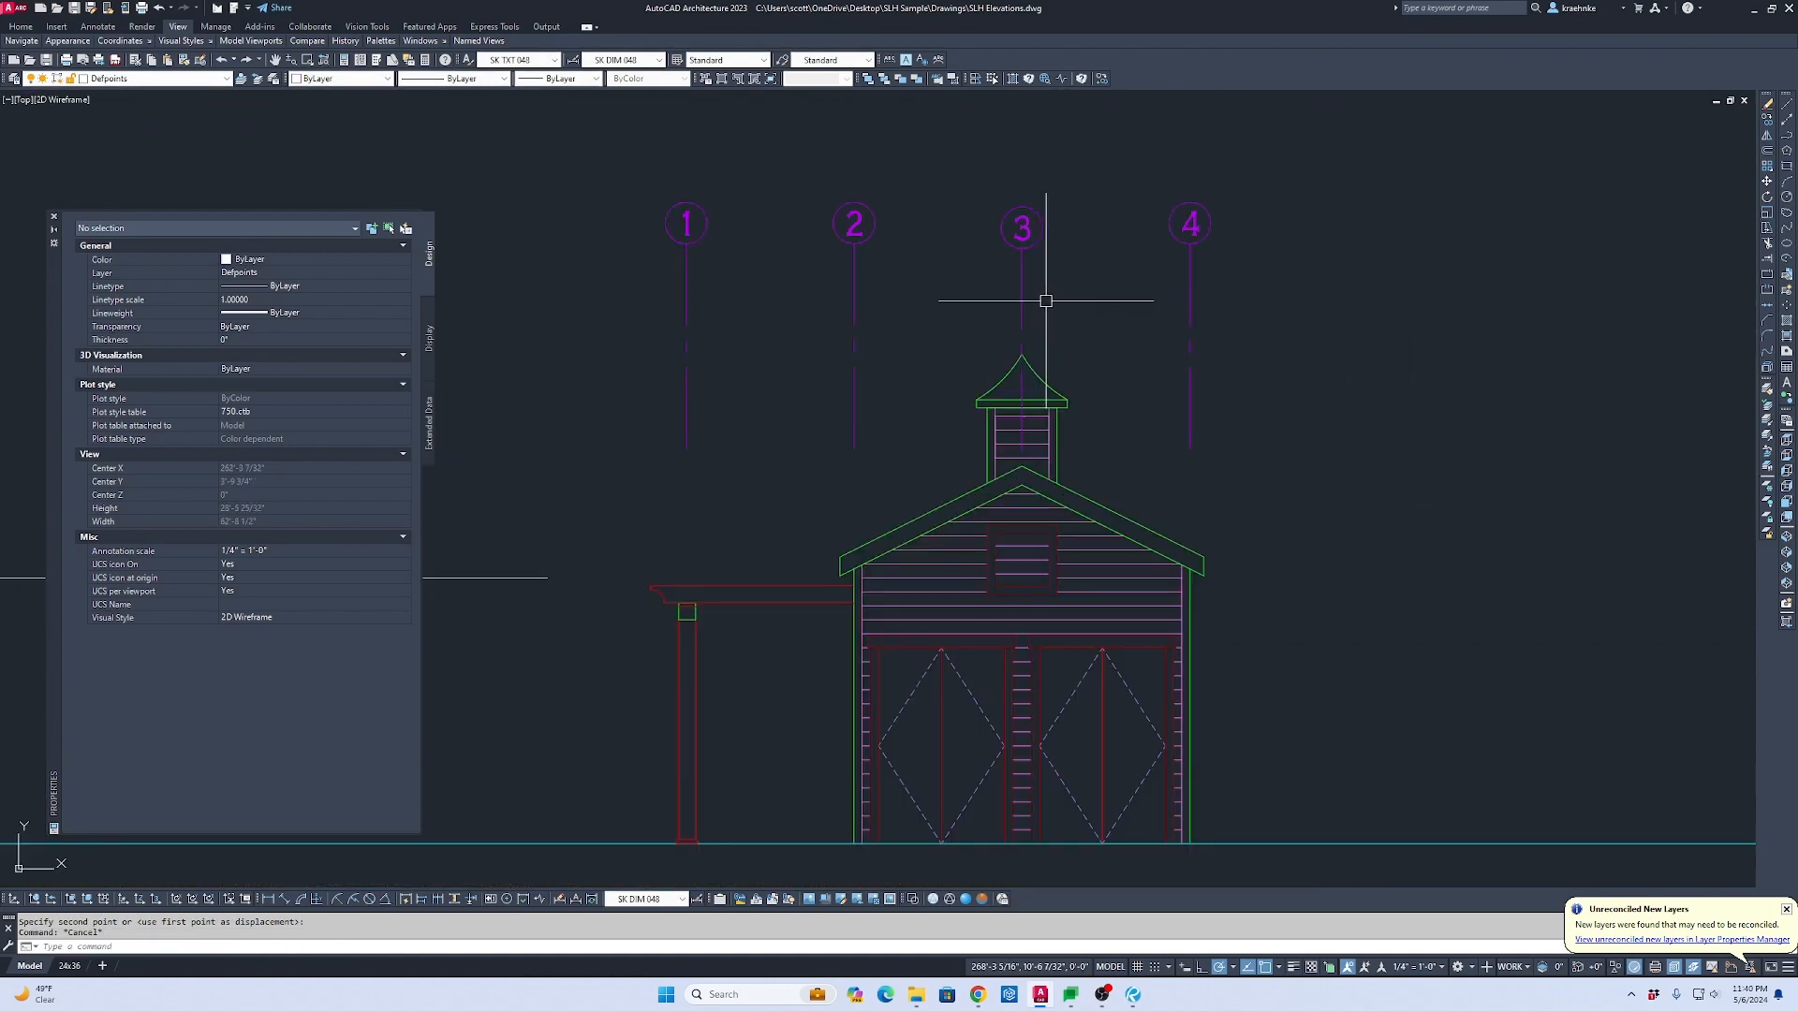
scroll(1046, 295, "down", 1)
left_click(779, 195)
left_click(1390, 308)
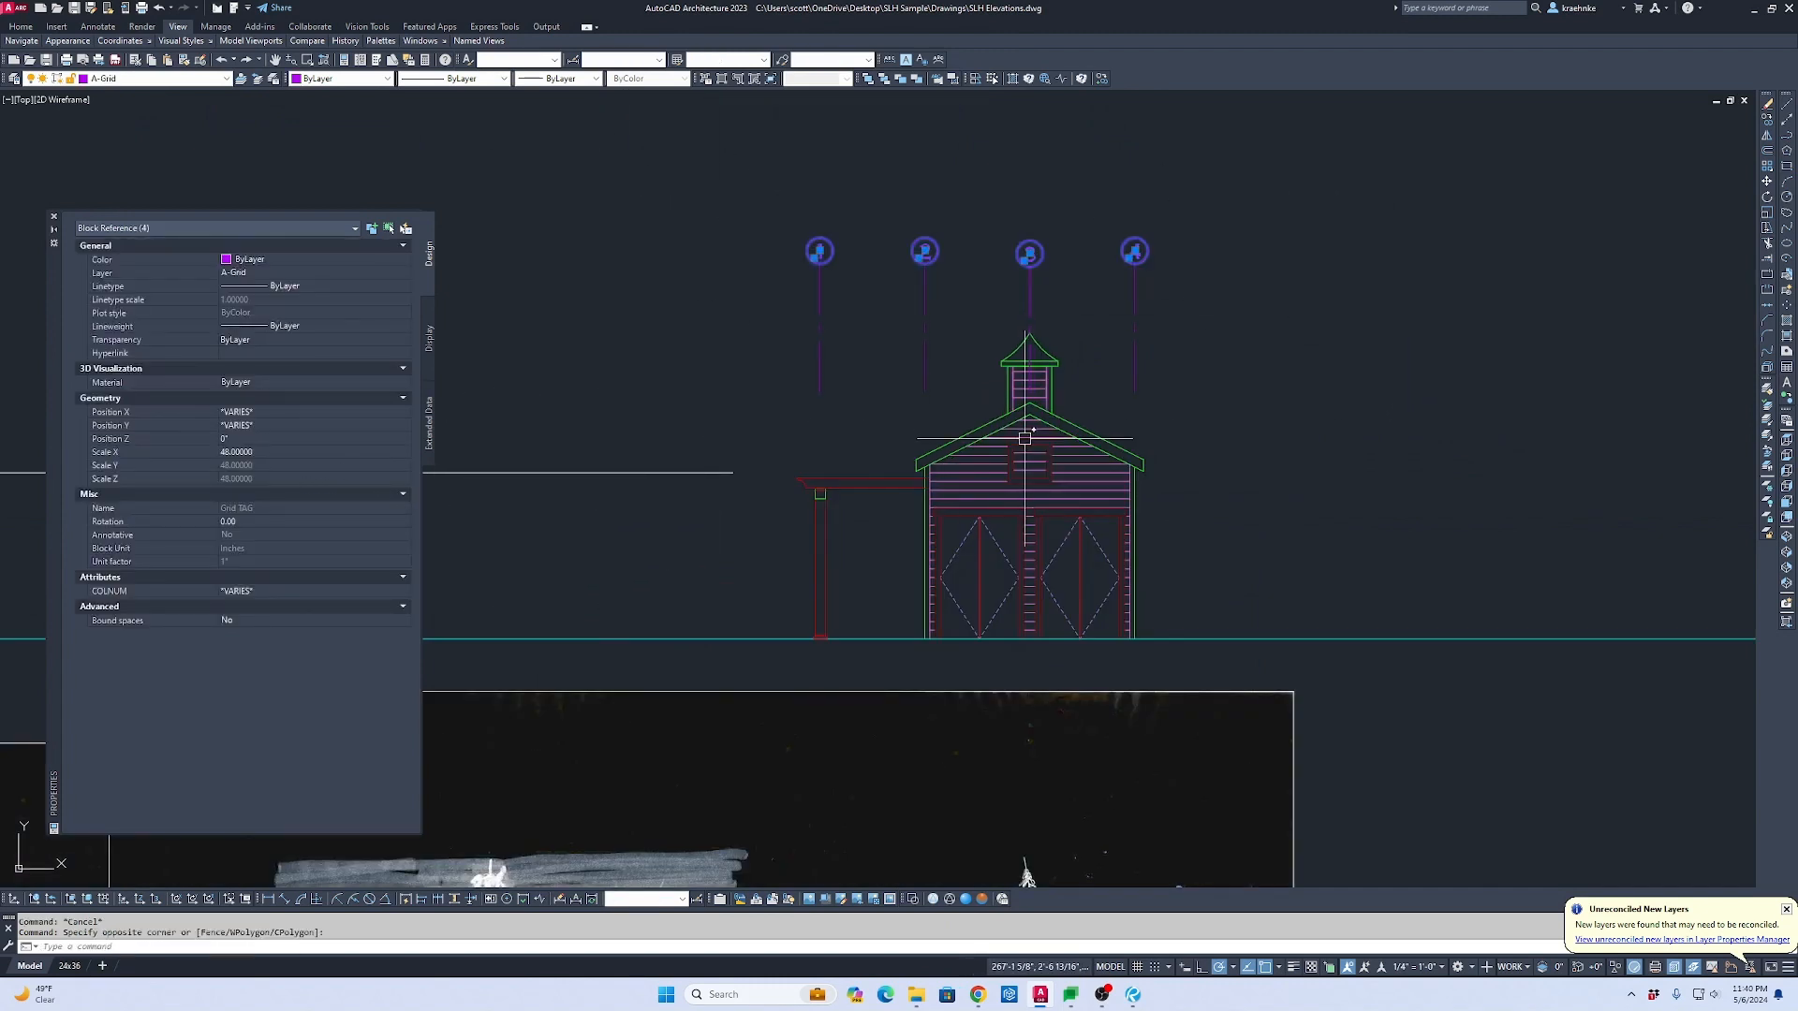
key("Escape")
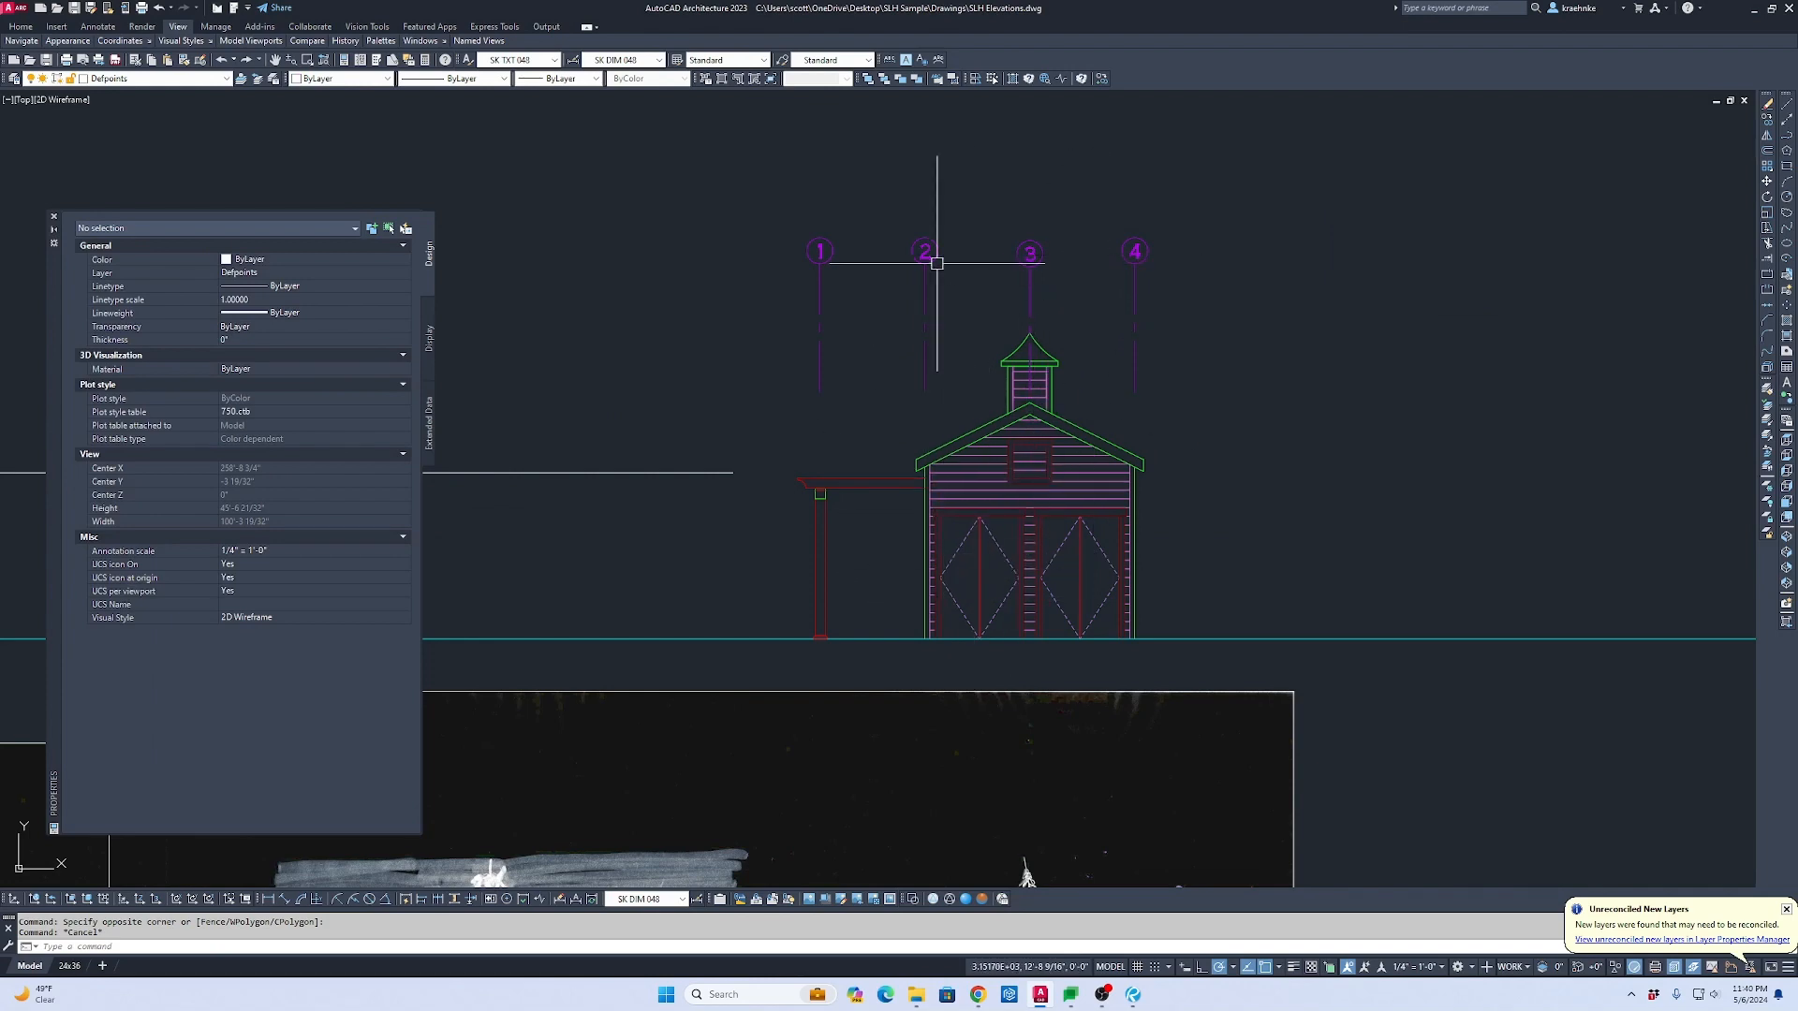
Step: Copy grid line 1 with its bubble from above the side elevation to above the front elevation, in line with the plan's grid line C
scroll(1208, 501, "down", 2)
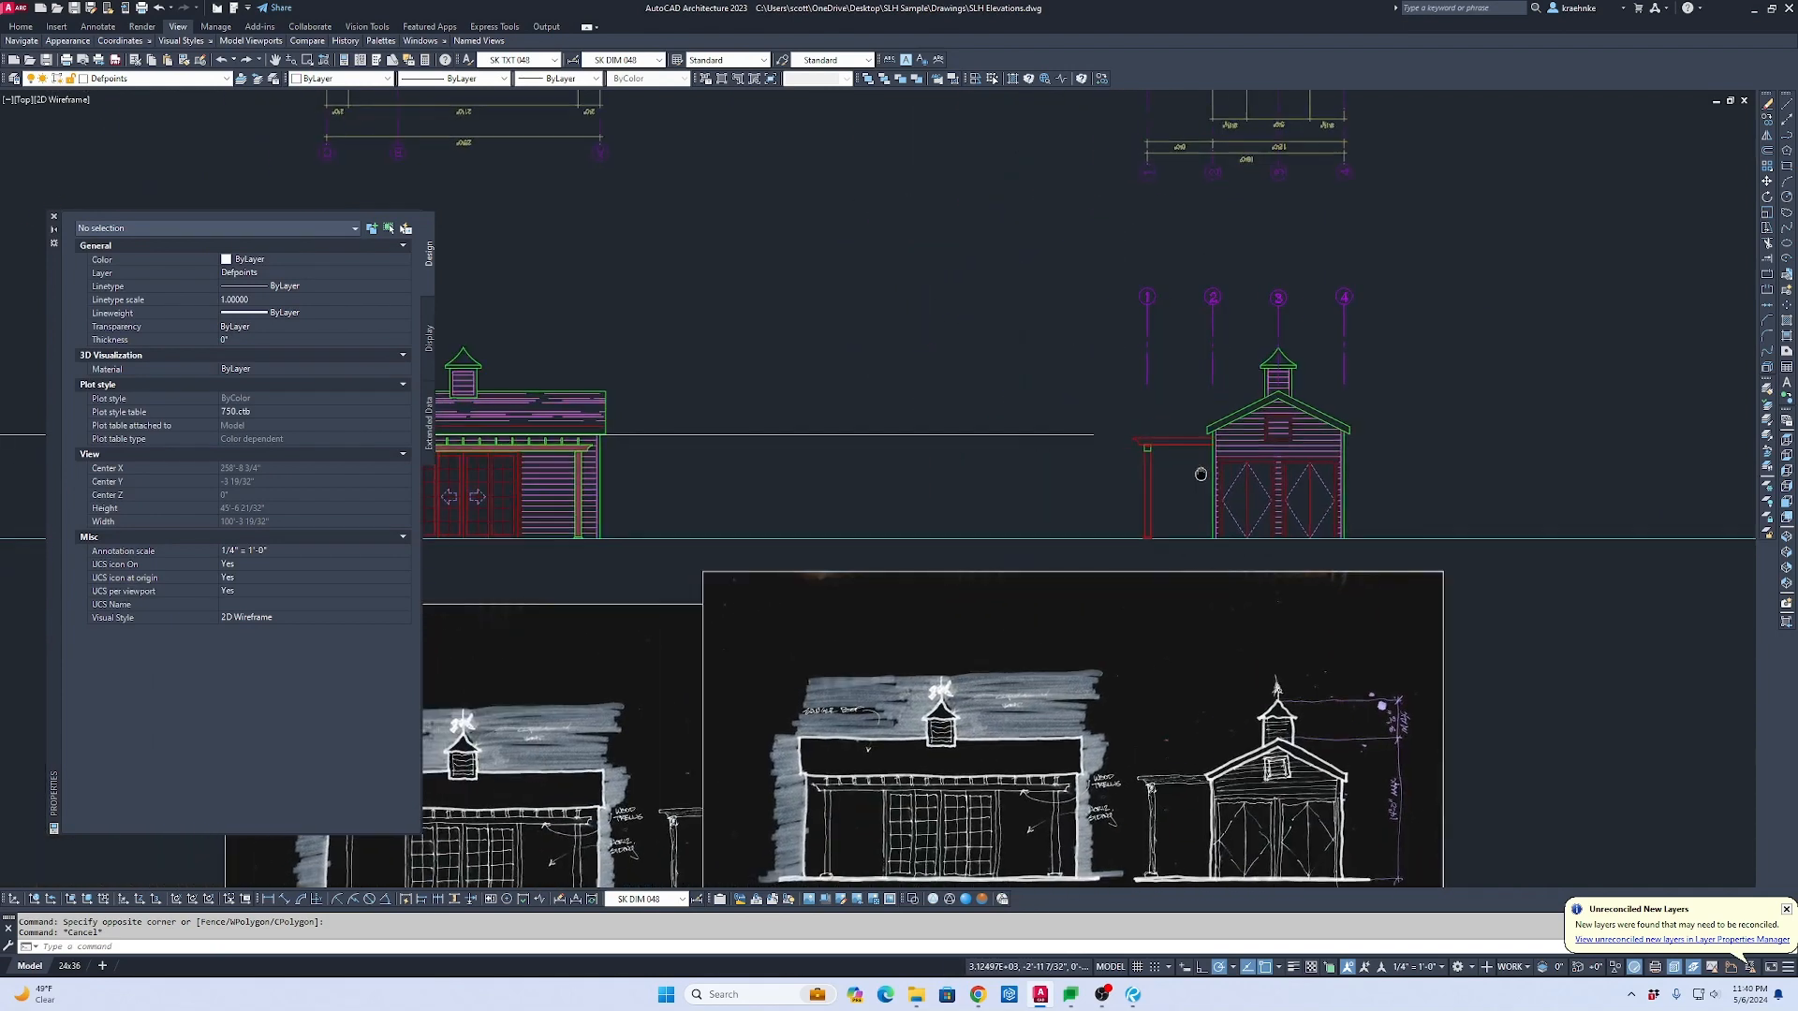
scroll(927, 468, "down", 2)
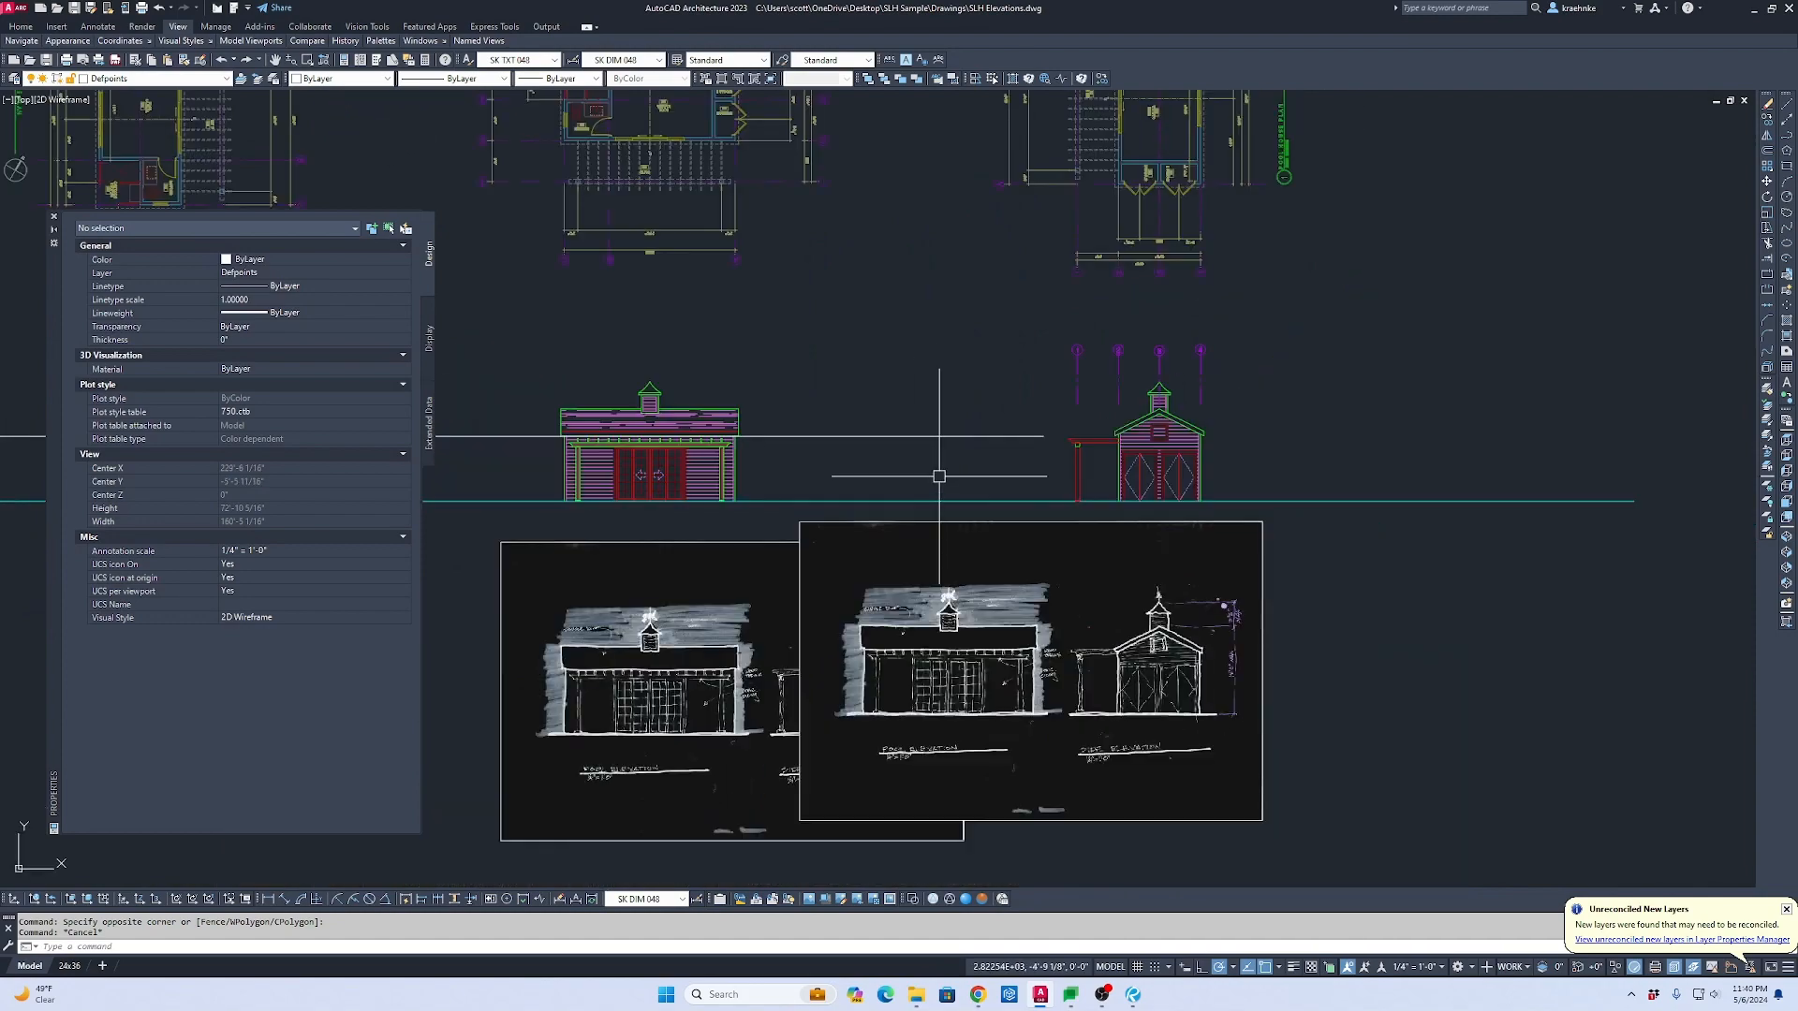
mouse_move(952, 464)
middle_mouse_down()
mouse_move(1793, 506)
mouse_move(738, 498)
middle_mouse_up()
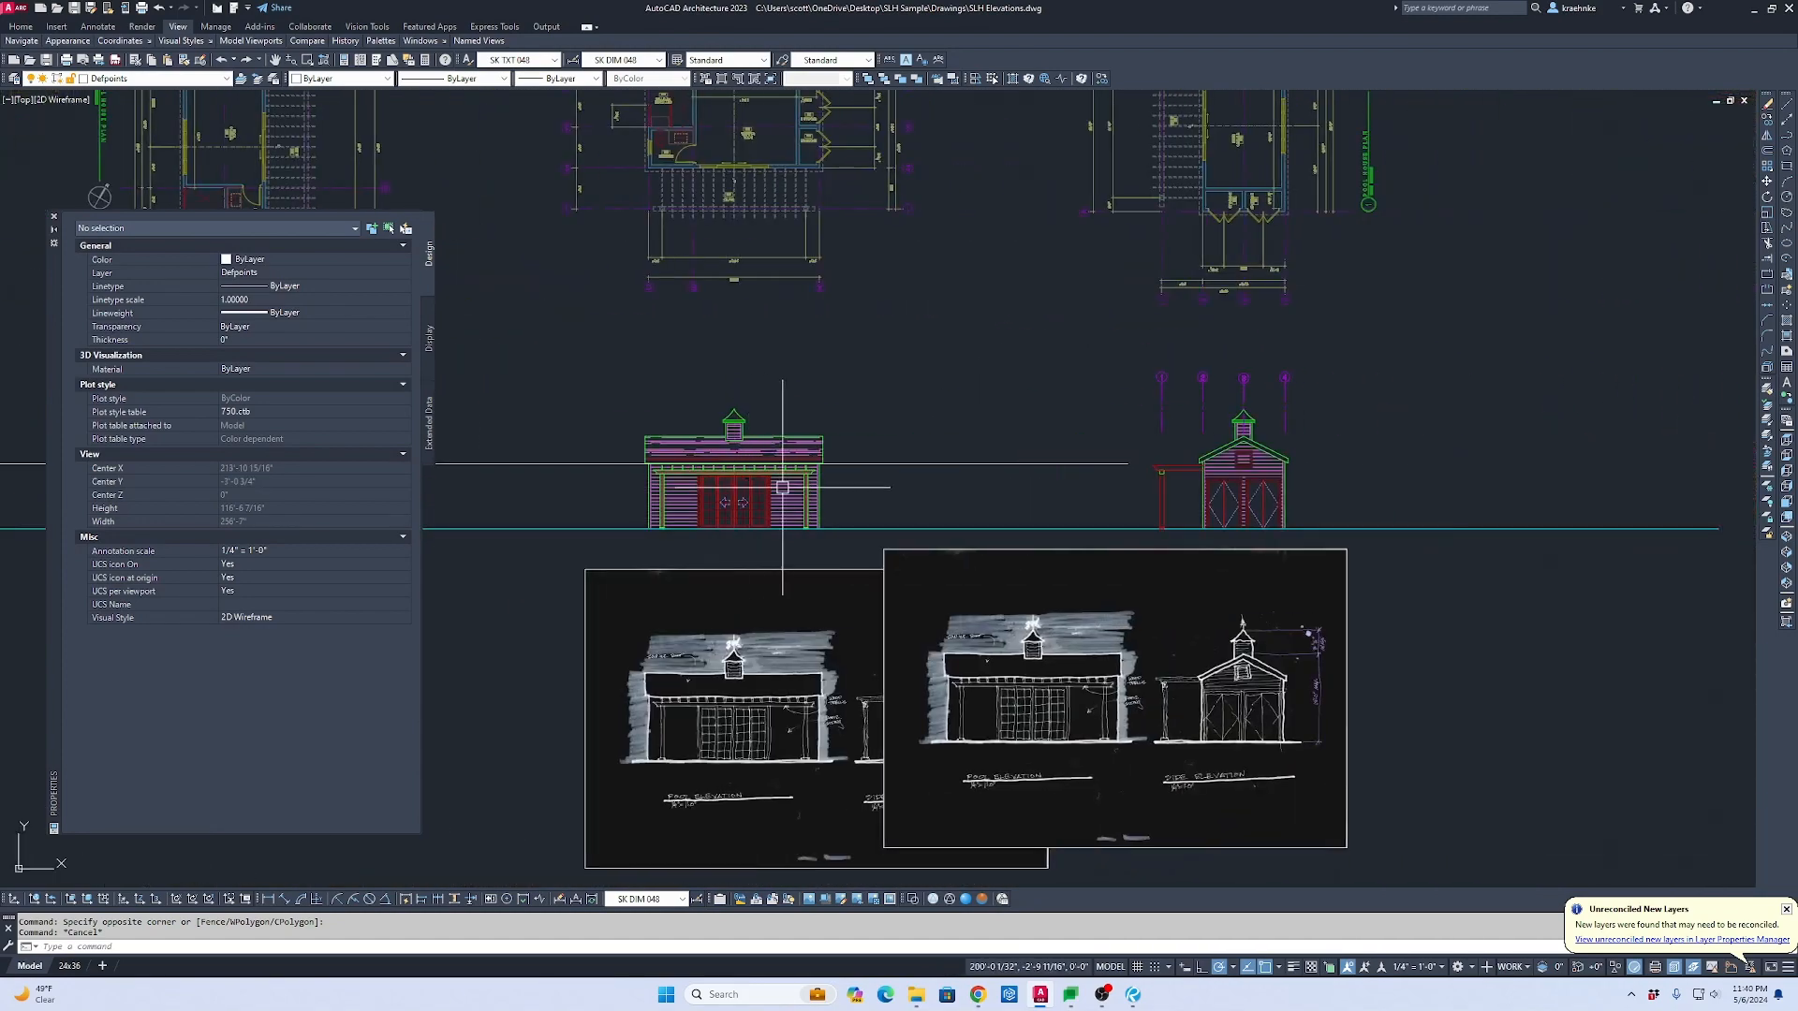
scroll(633, 306, "up", 2)
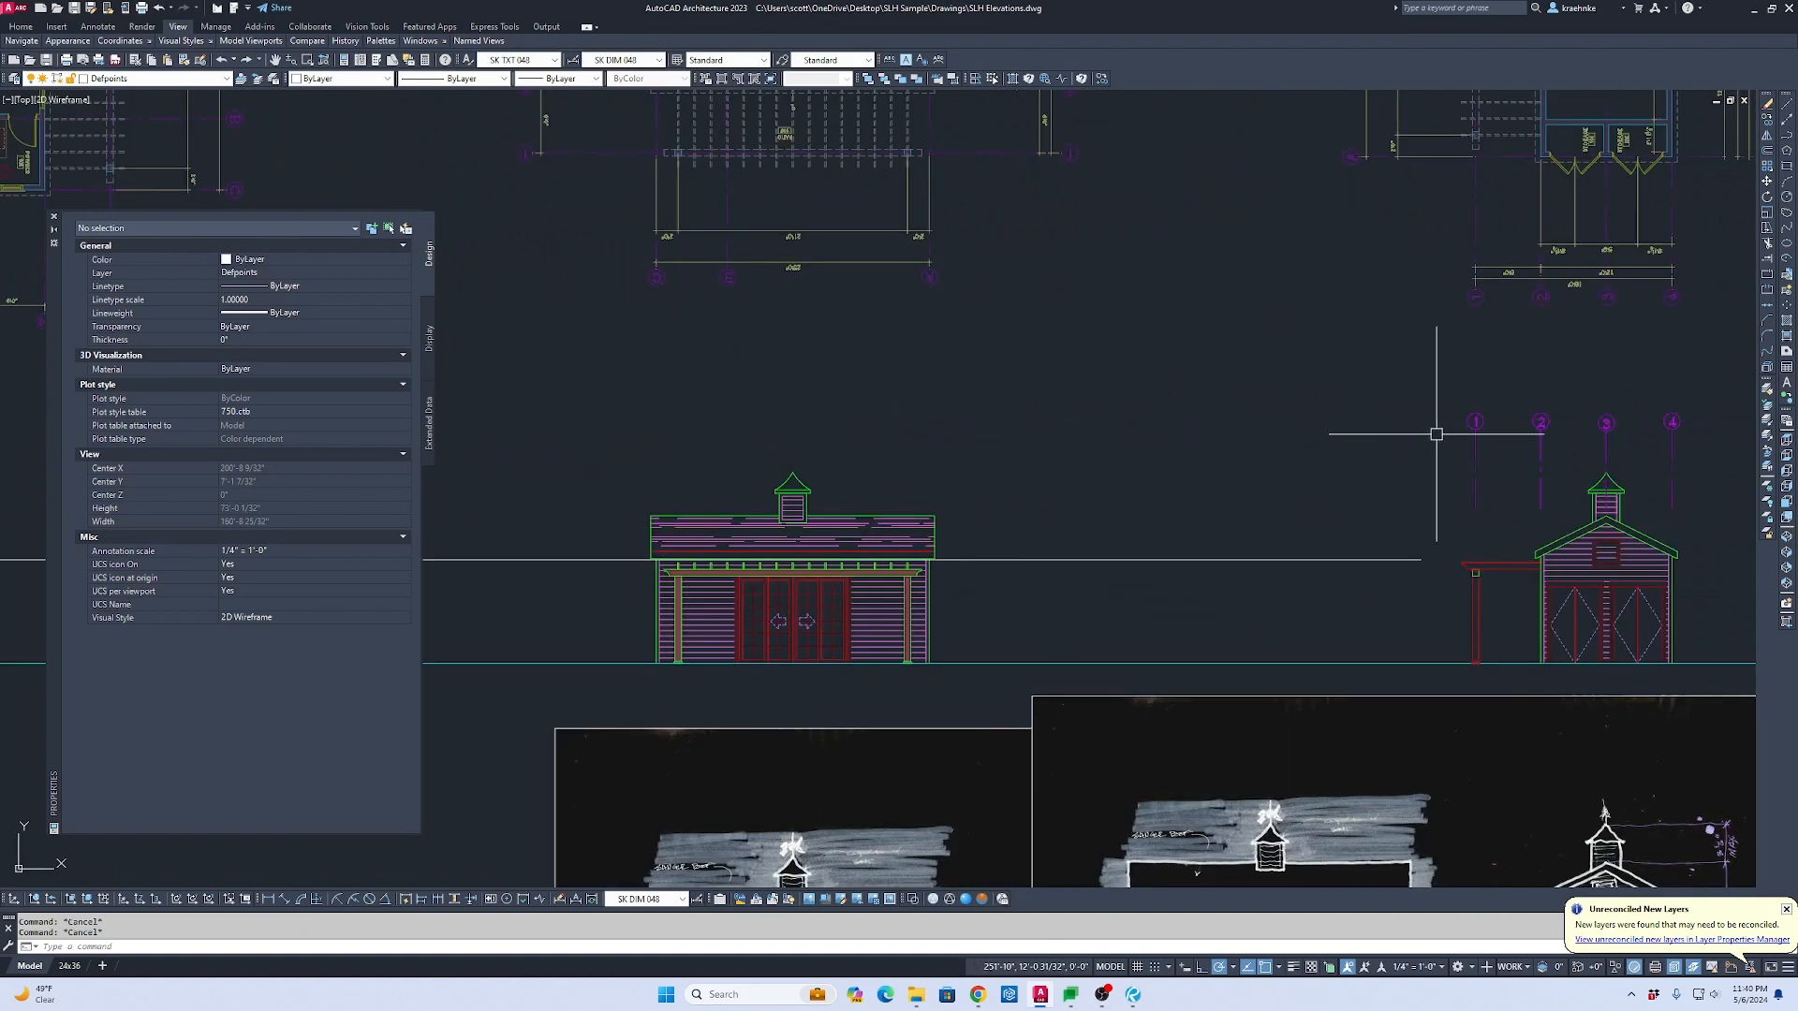
left_click(1473, 426)
left_click(1455, 397)
type("co")
key("space")
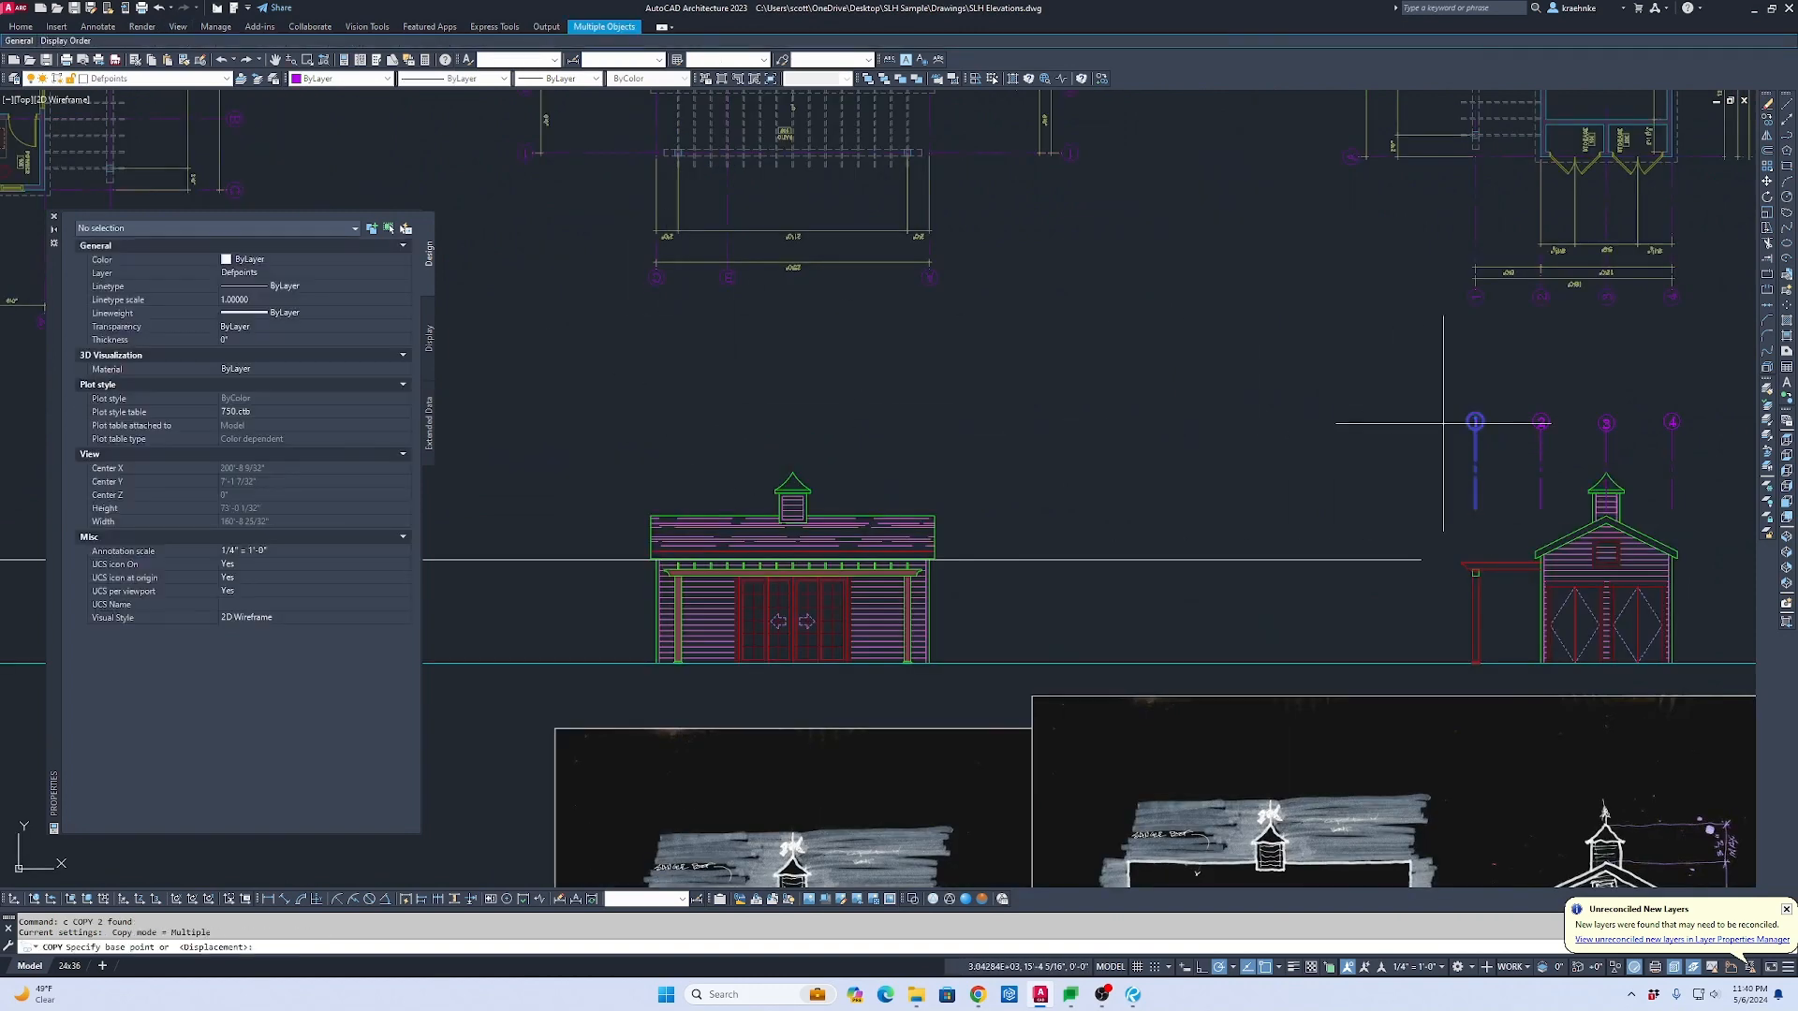
left_click(1474, 443)
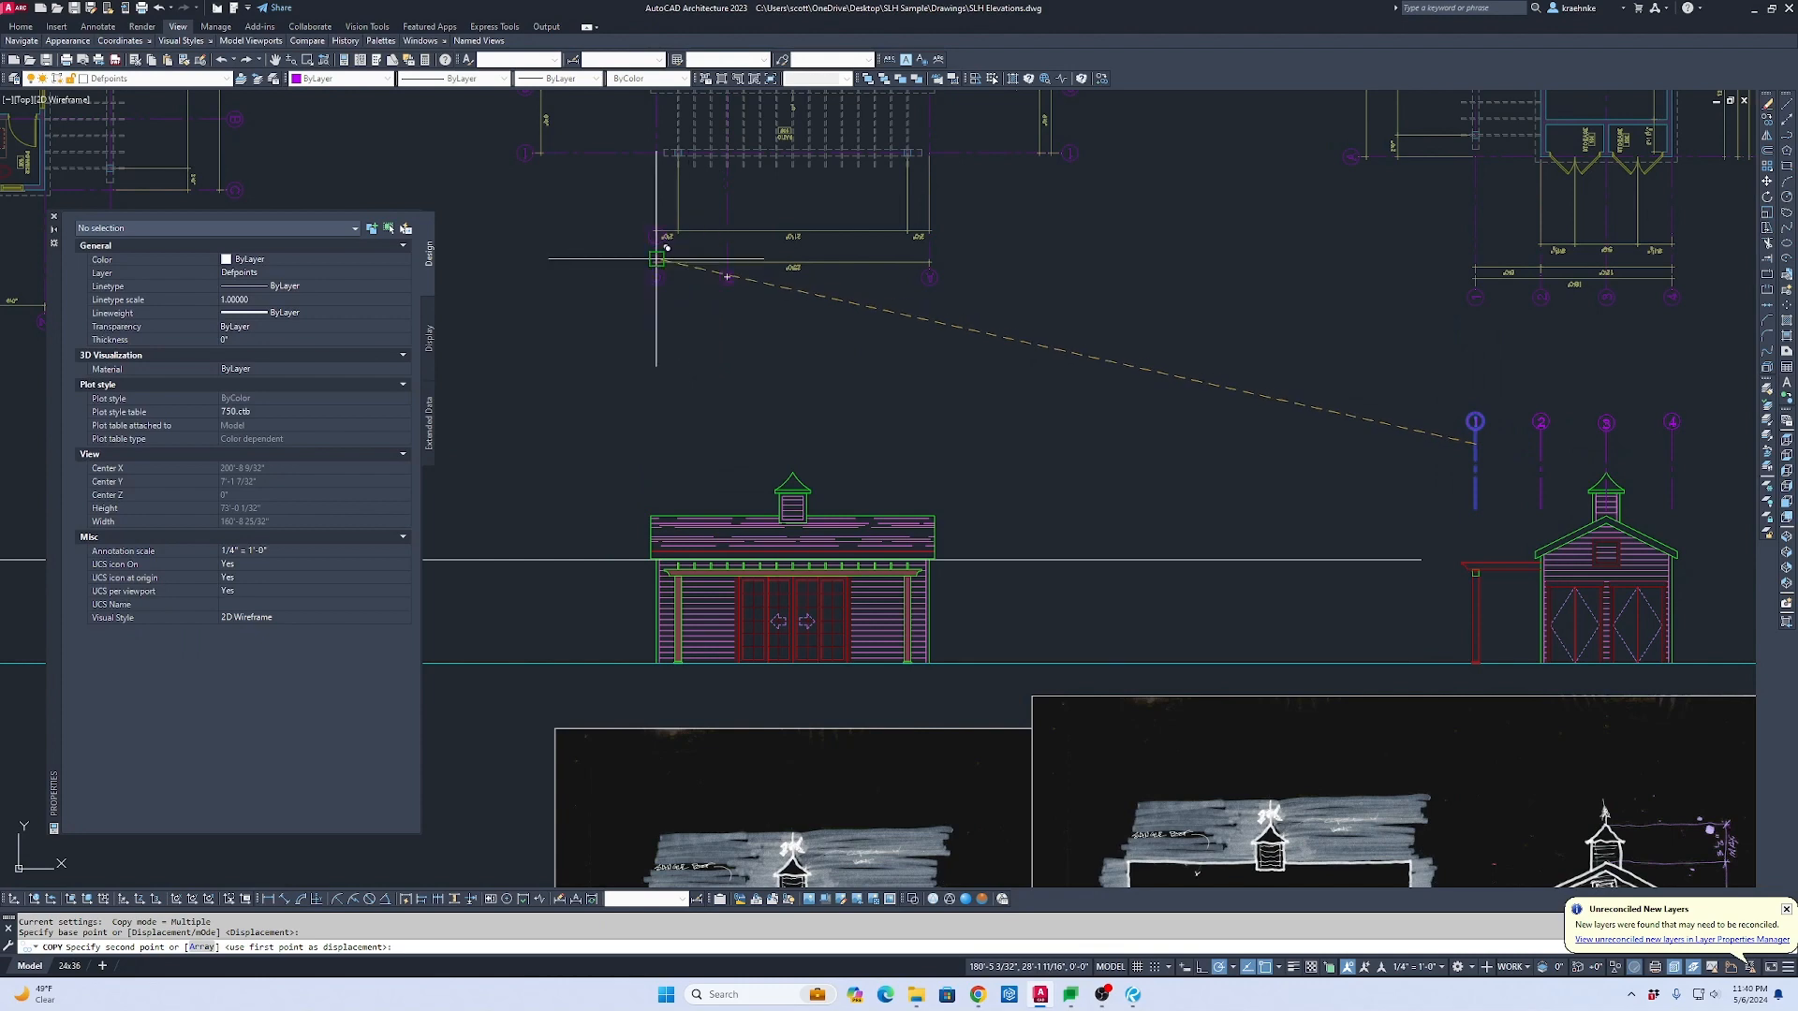
left_click(656, 444)
key("Escape")
Step: Copy that grid line with its bubble from grid line C to grid lines B and A above the front elevation
left_click(703, 450)
left_click(622, 389)
type("c")
key("space")
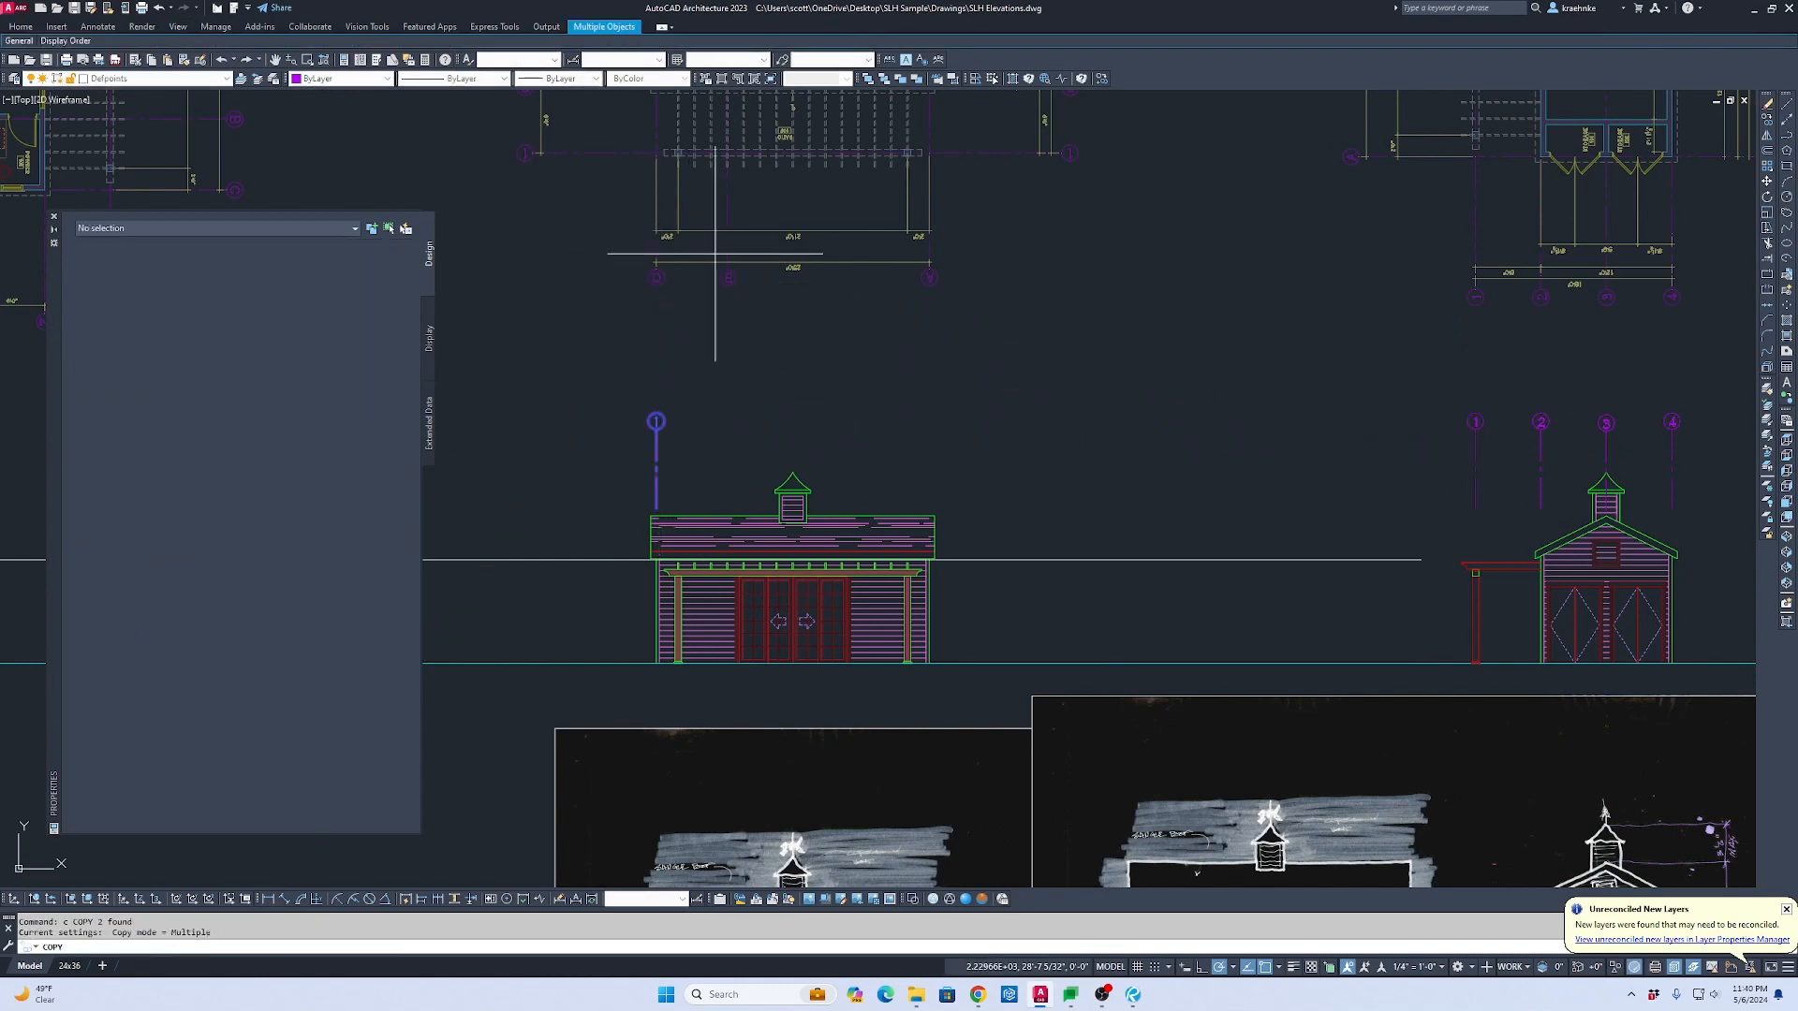
scroll(635, 253, "up", 4)
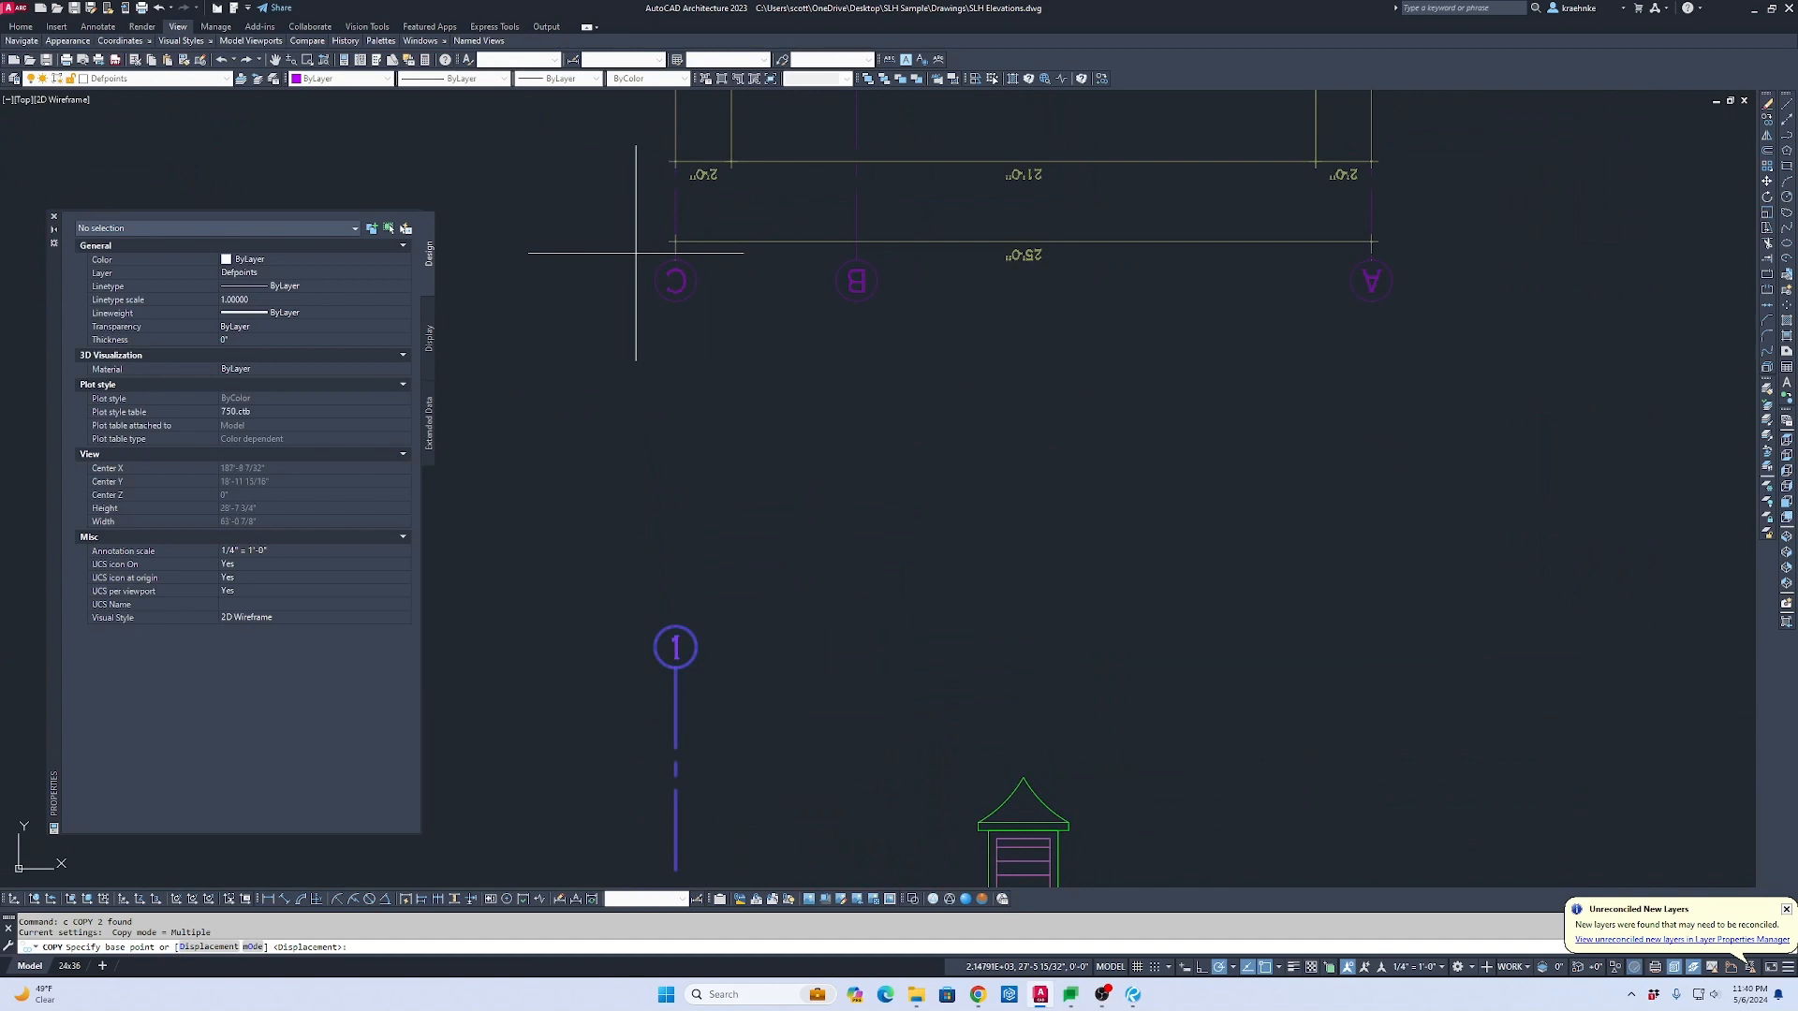
left_click(675, 192)
left_click(856, 203)
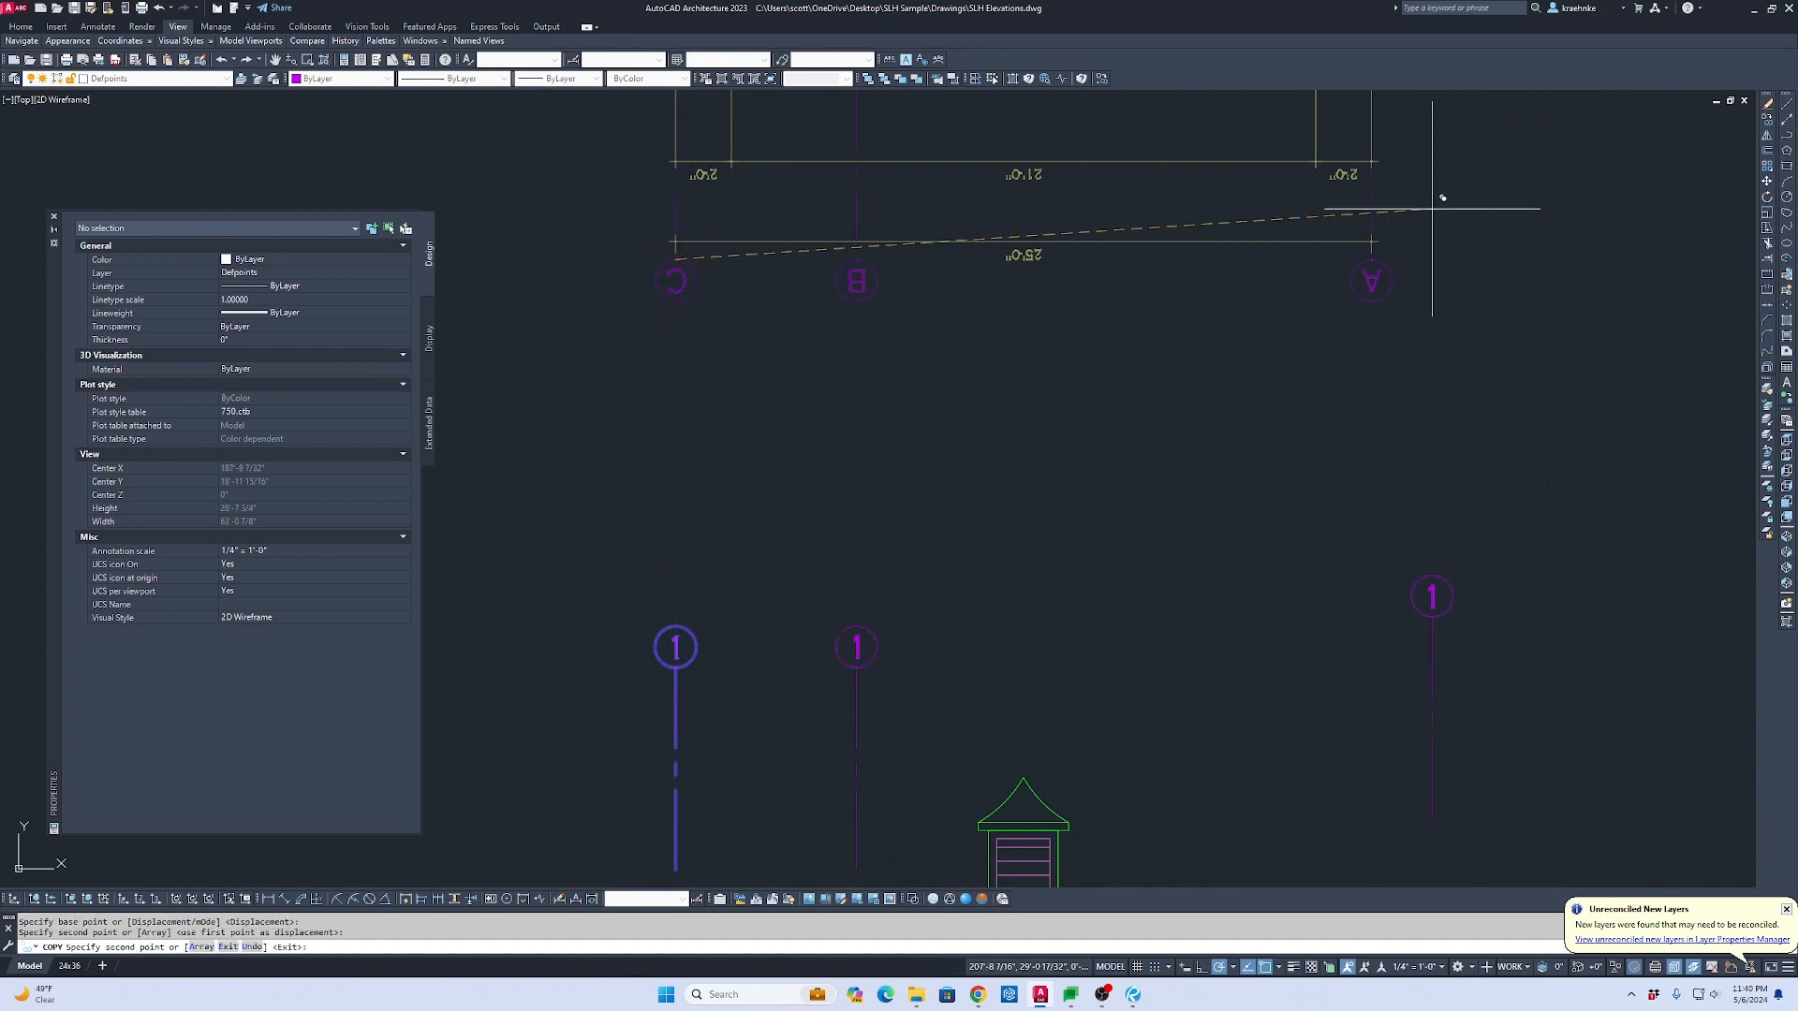
left_click(1373, 214)
key("Escape")
Step: Set the COLNUM attribute of the three bubbles above the front elevation to C, B and A, matching the plan above
left_click(672, 645)
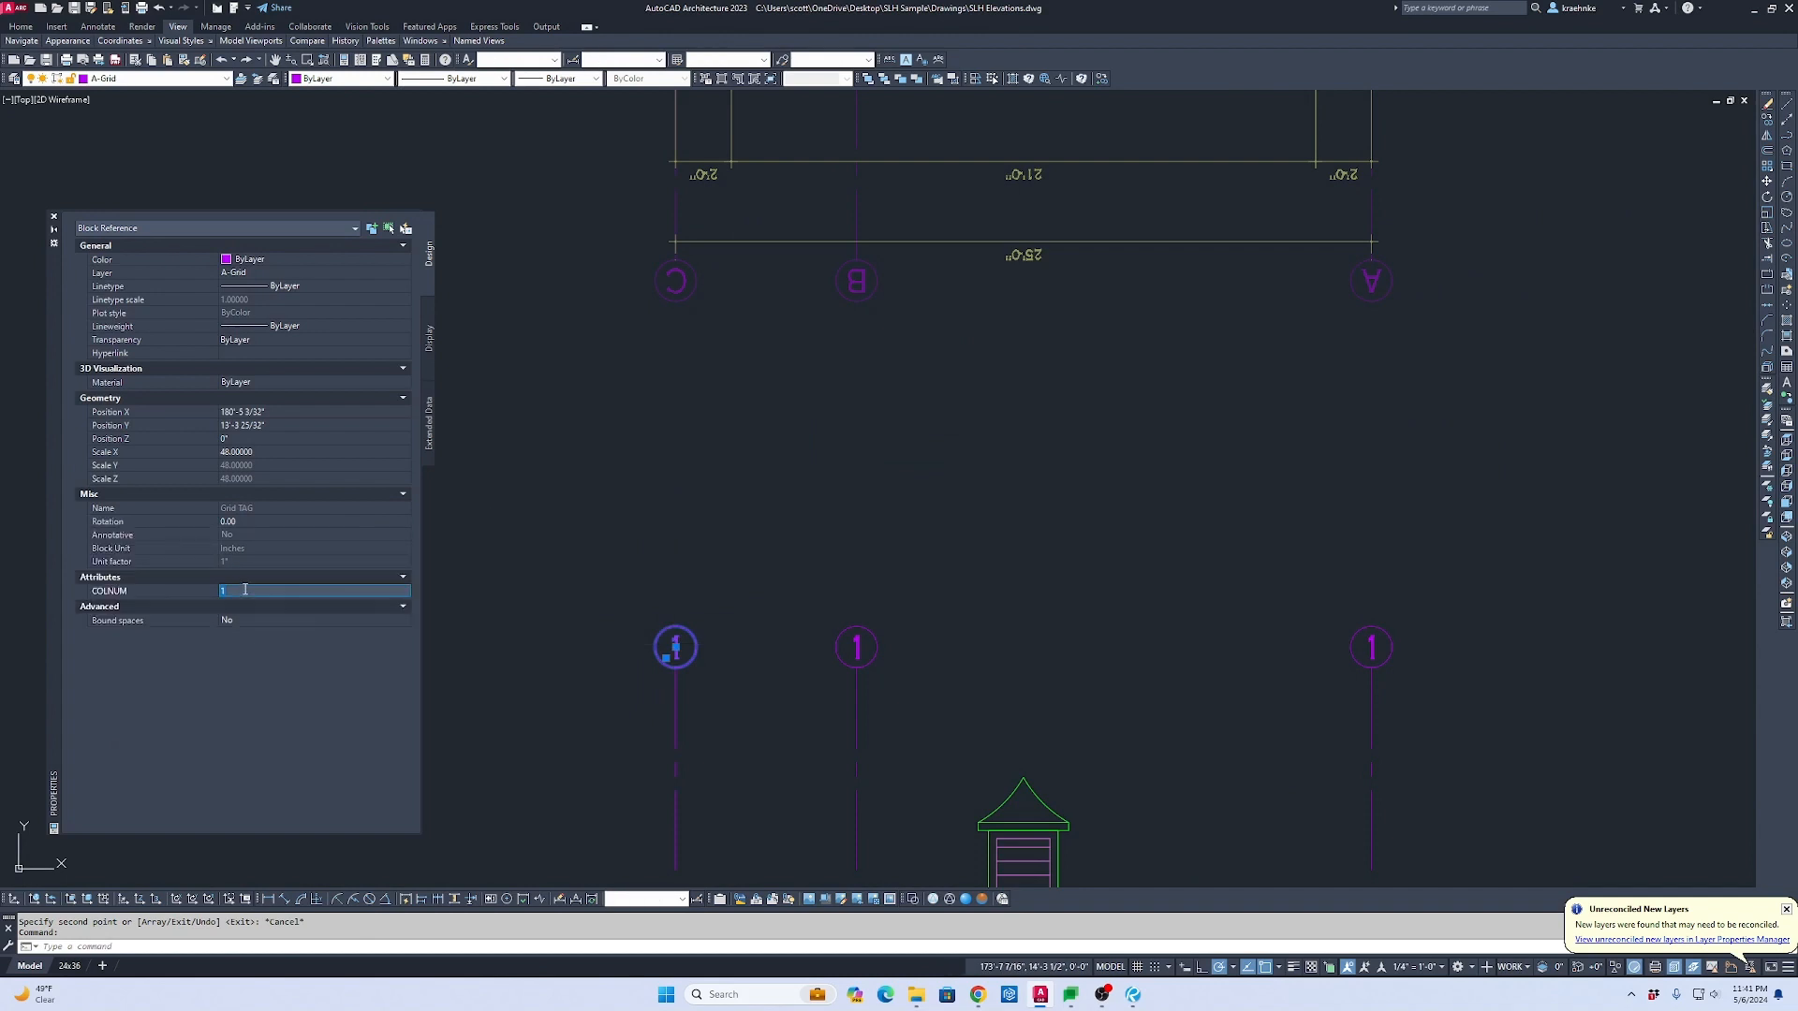
type("c")
key("Return")
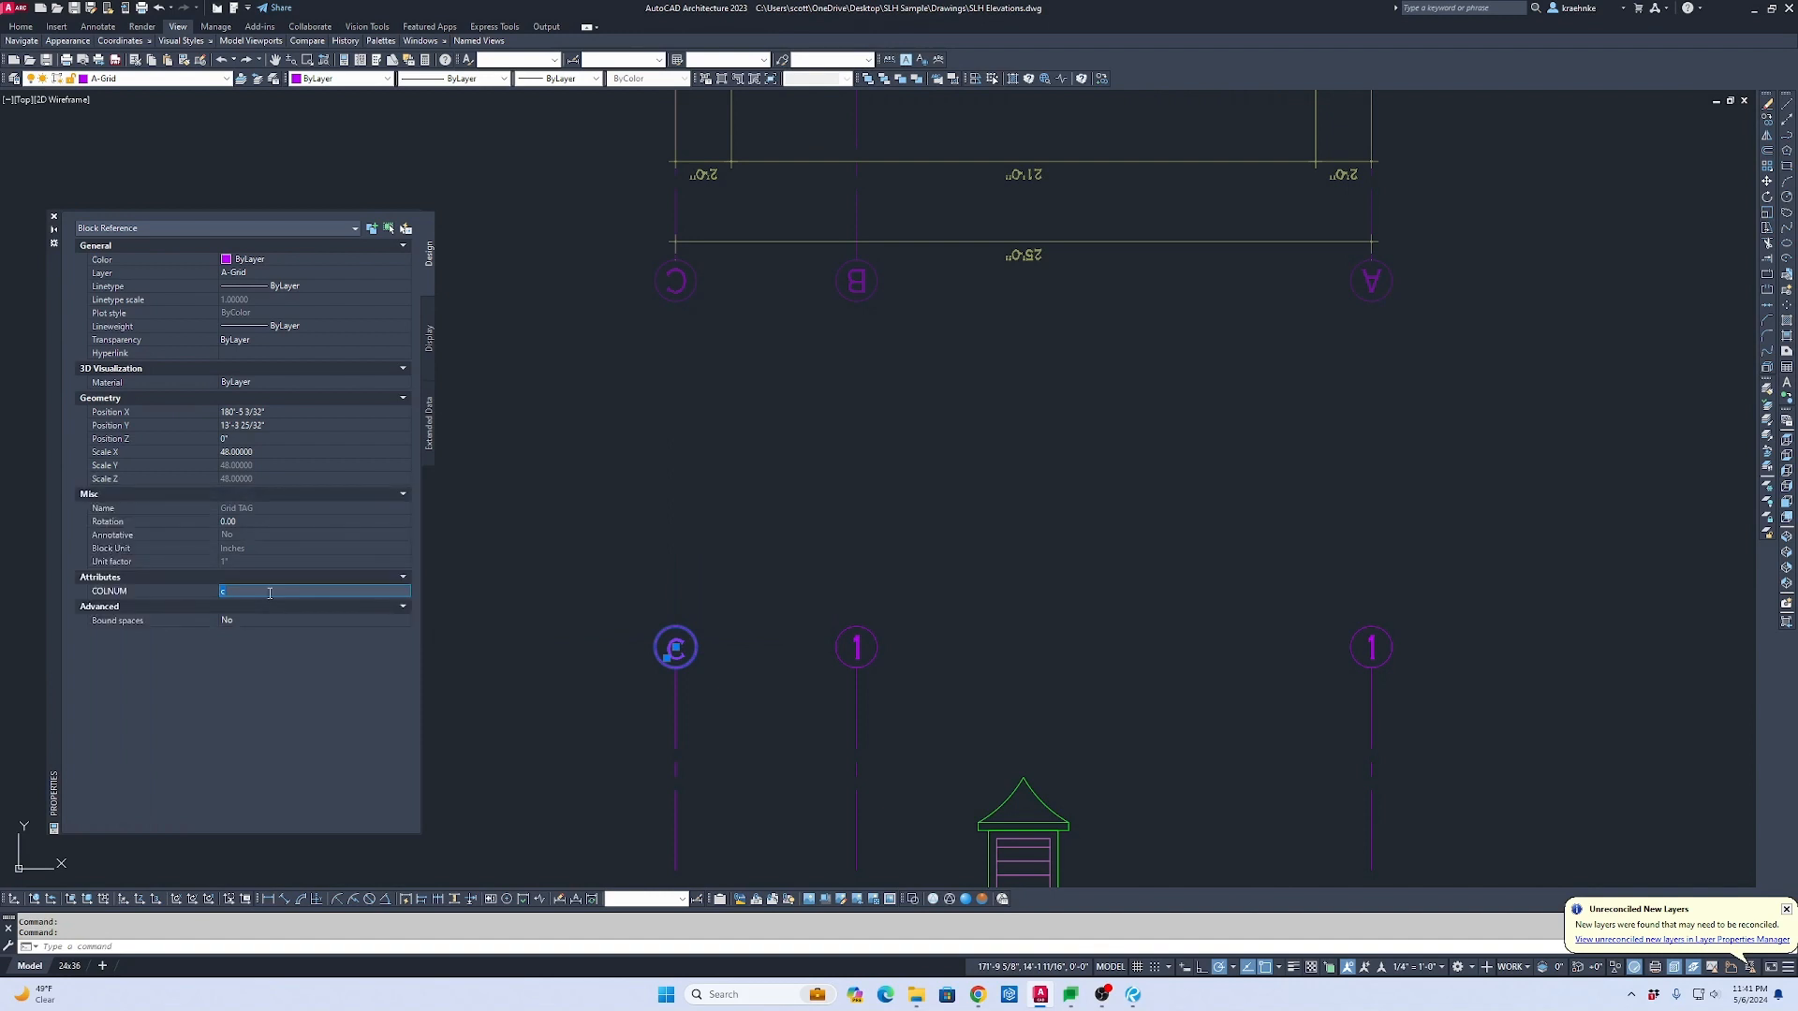
key("Escape")
left_click(855, 644)
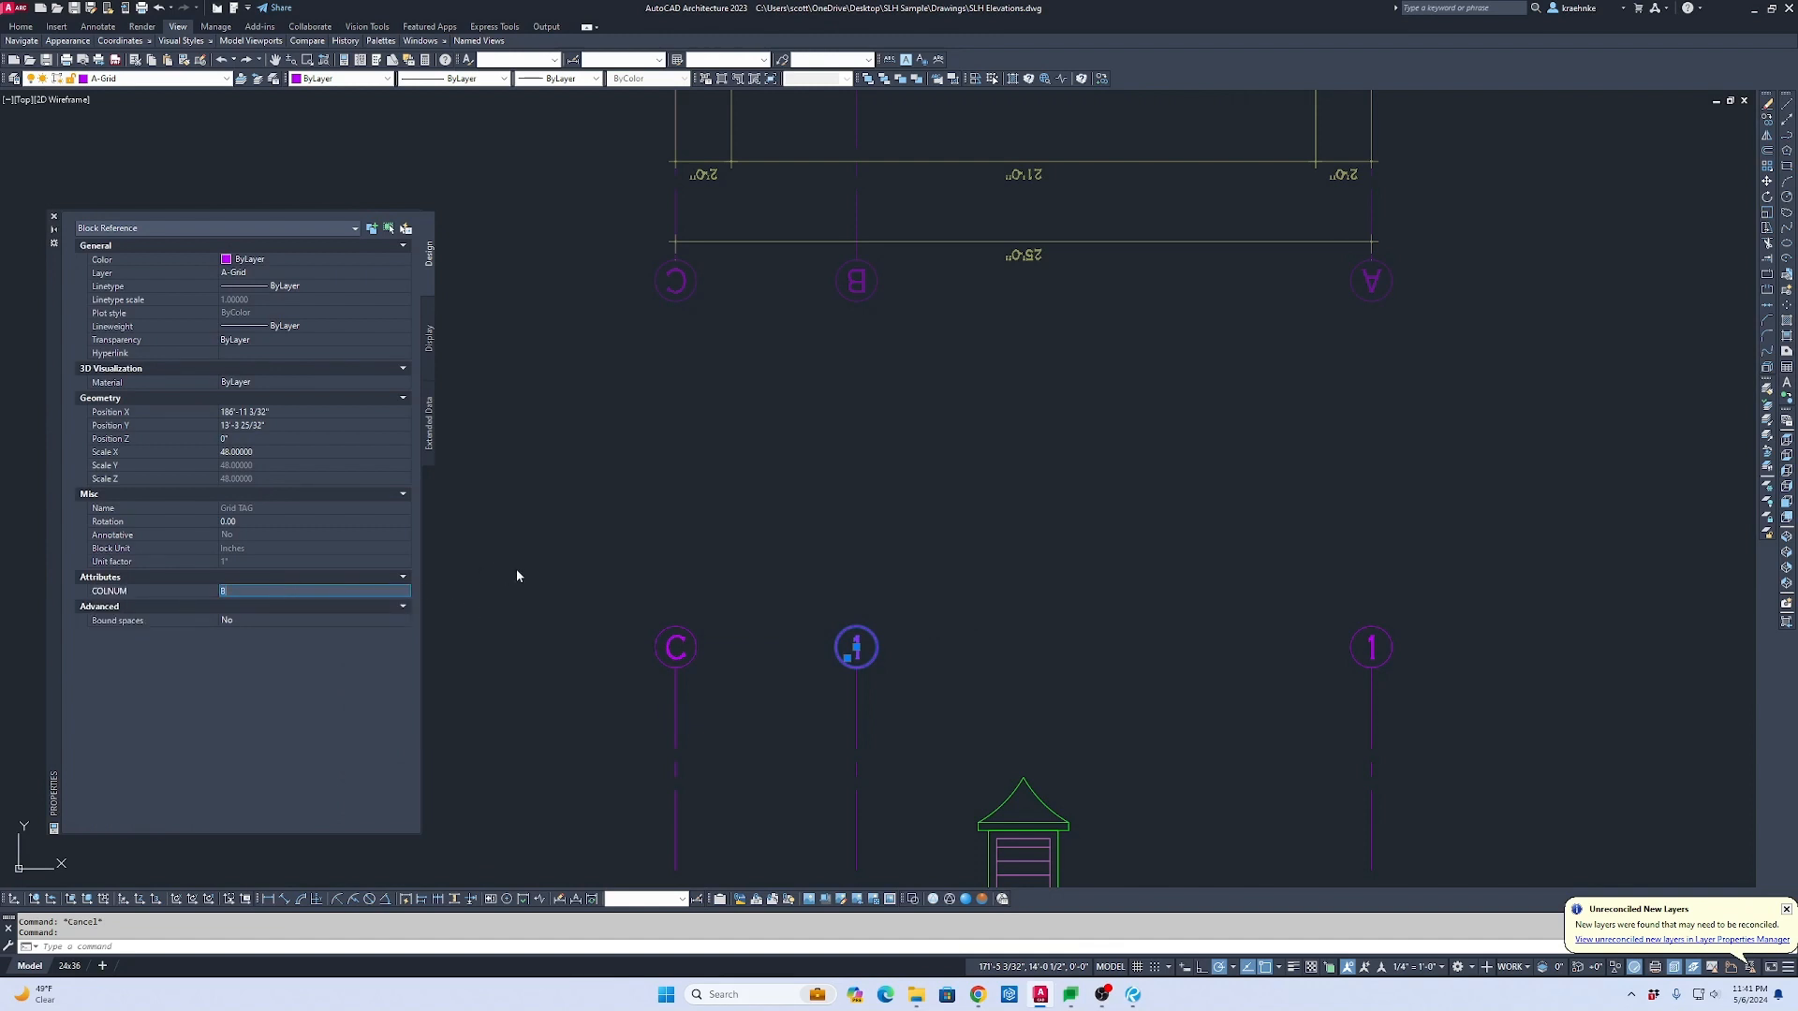
key("Escape")
left_click(1367, 629)
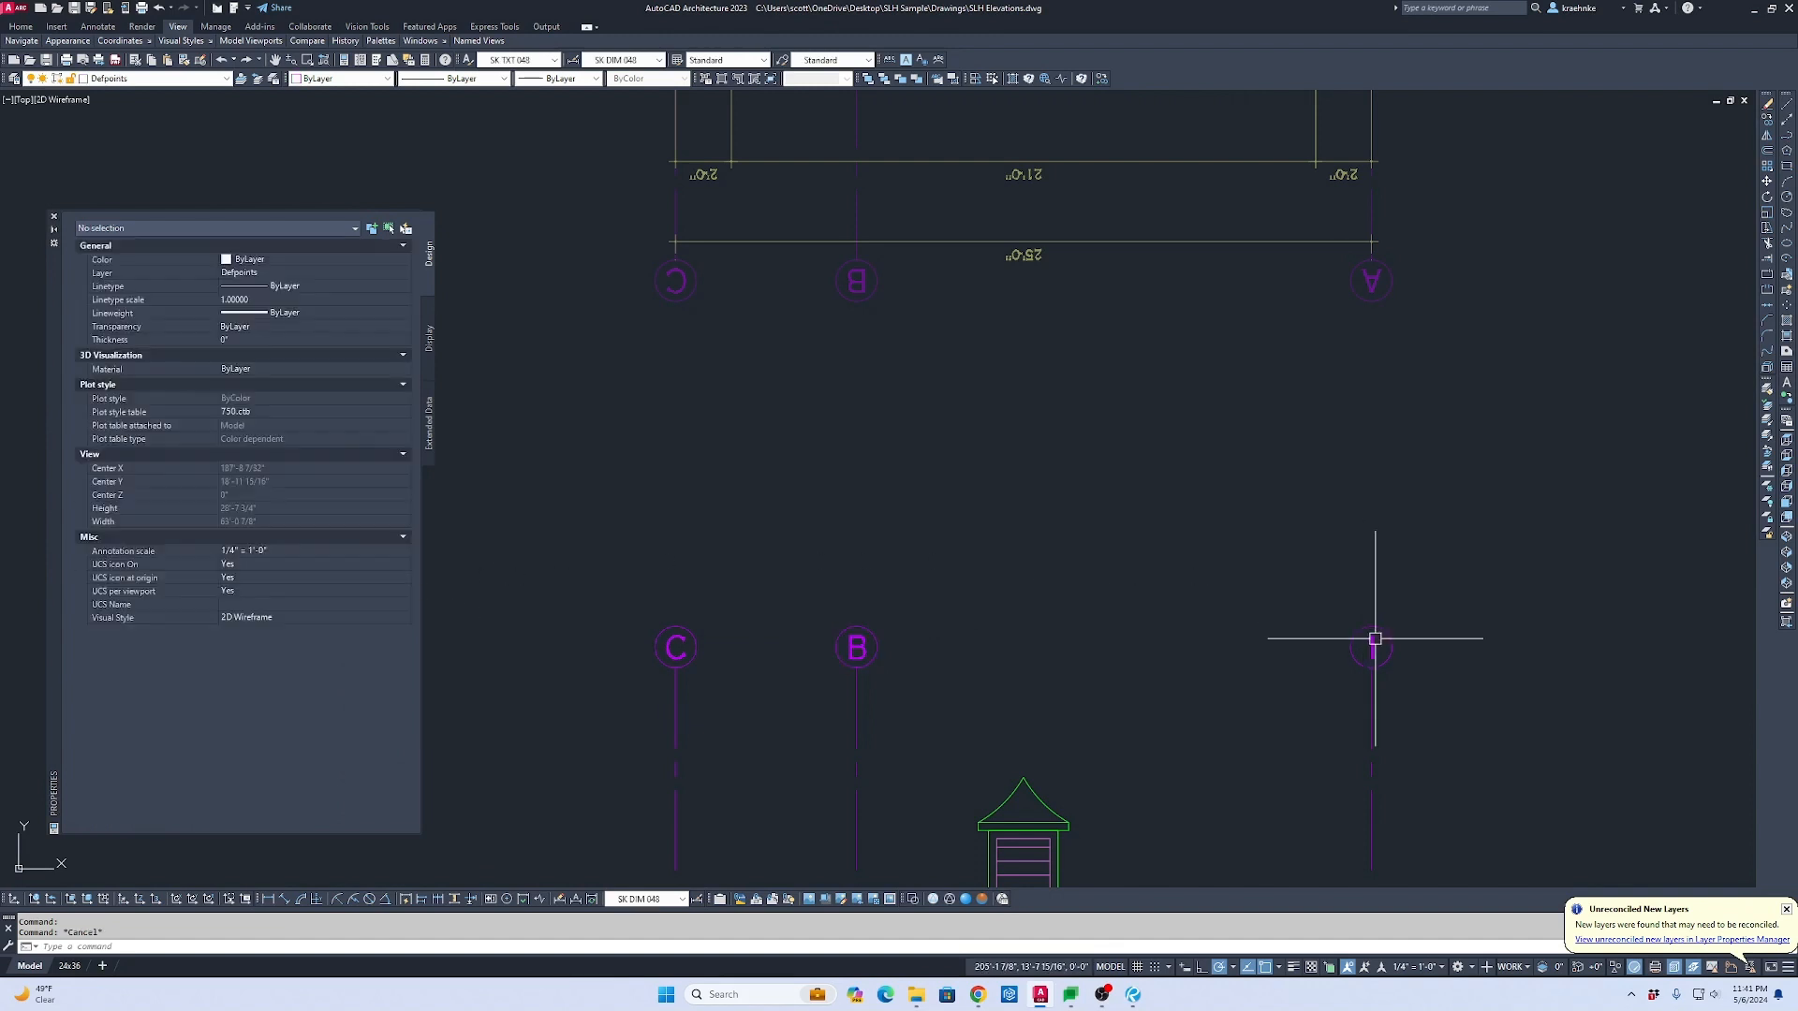
left_click(246, 588)
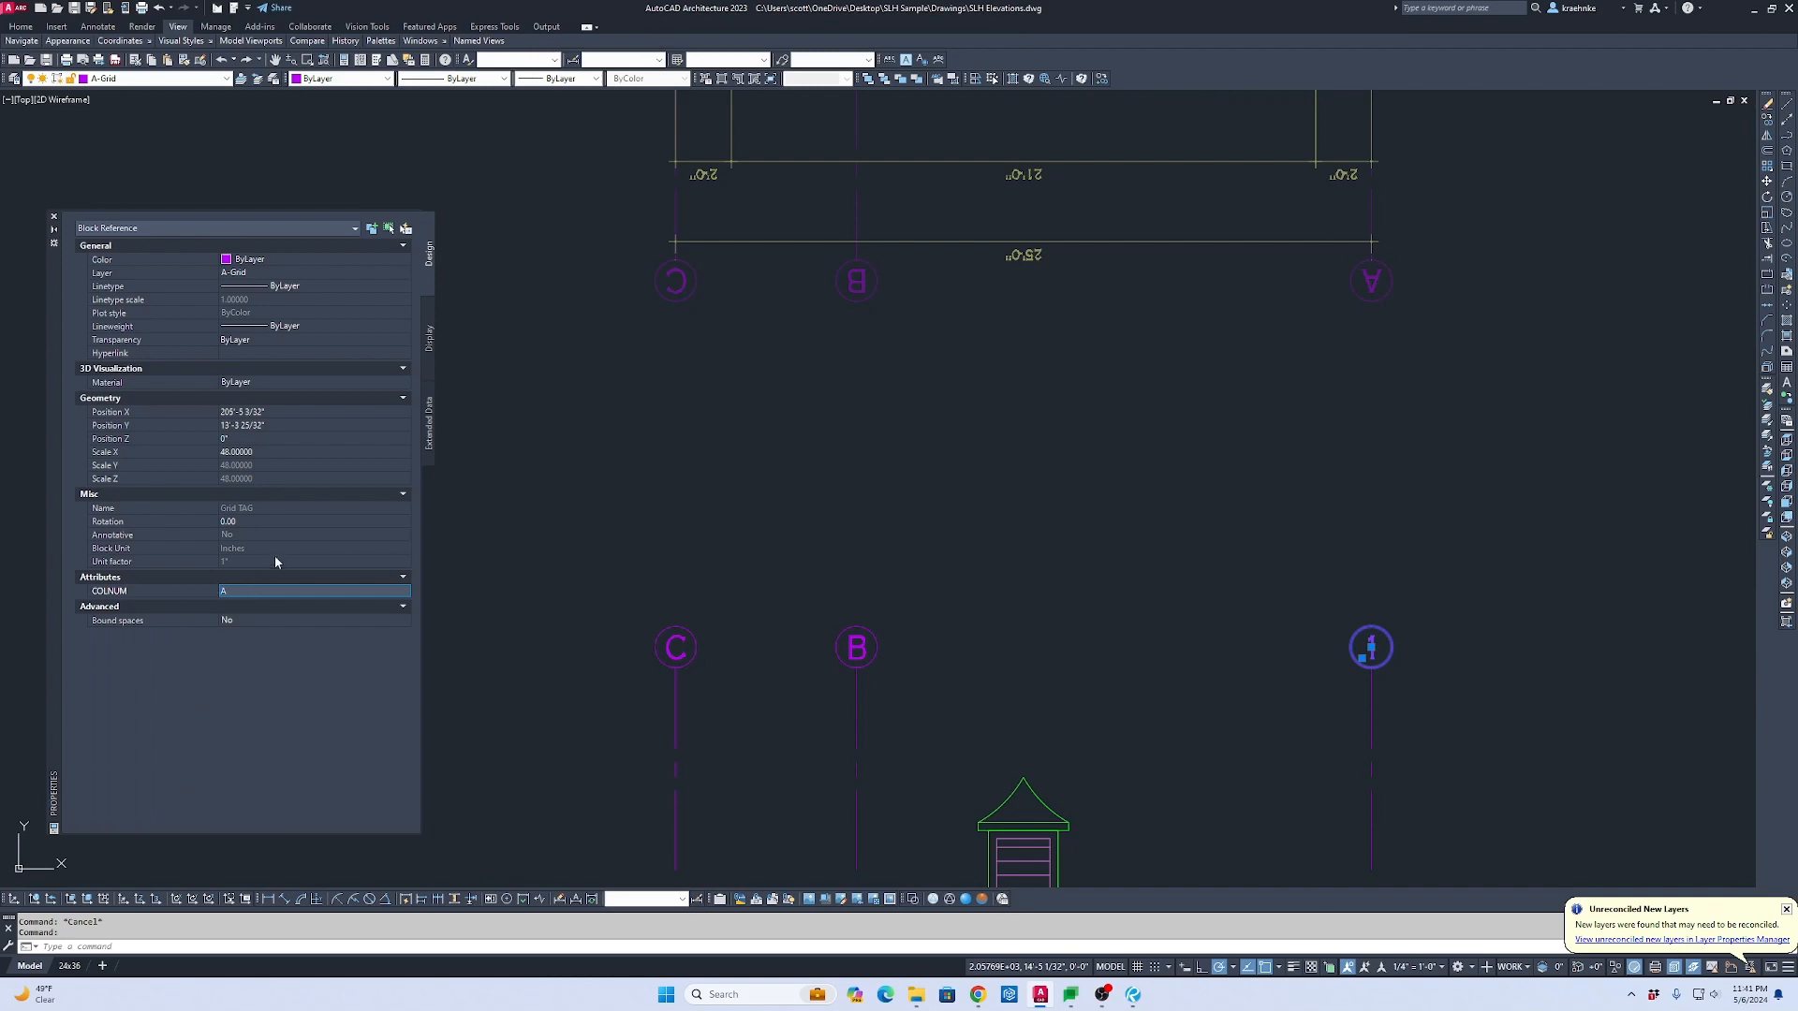
key("Return")
key("Escape")
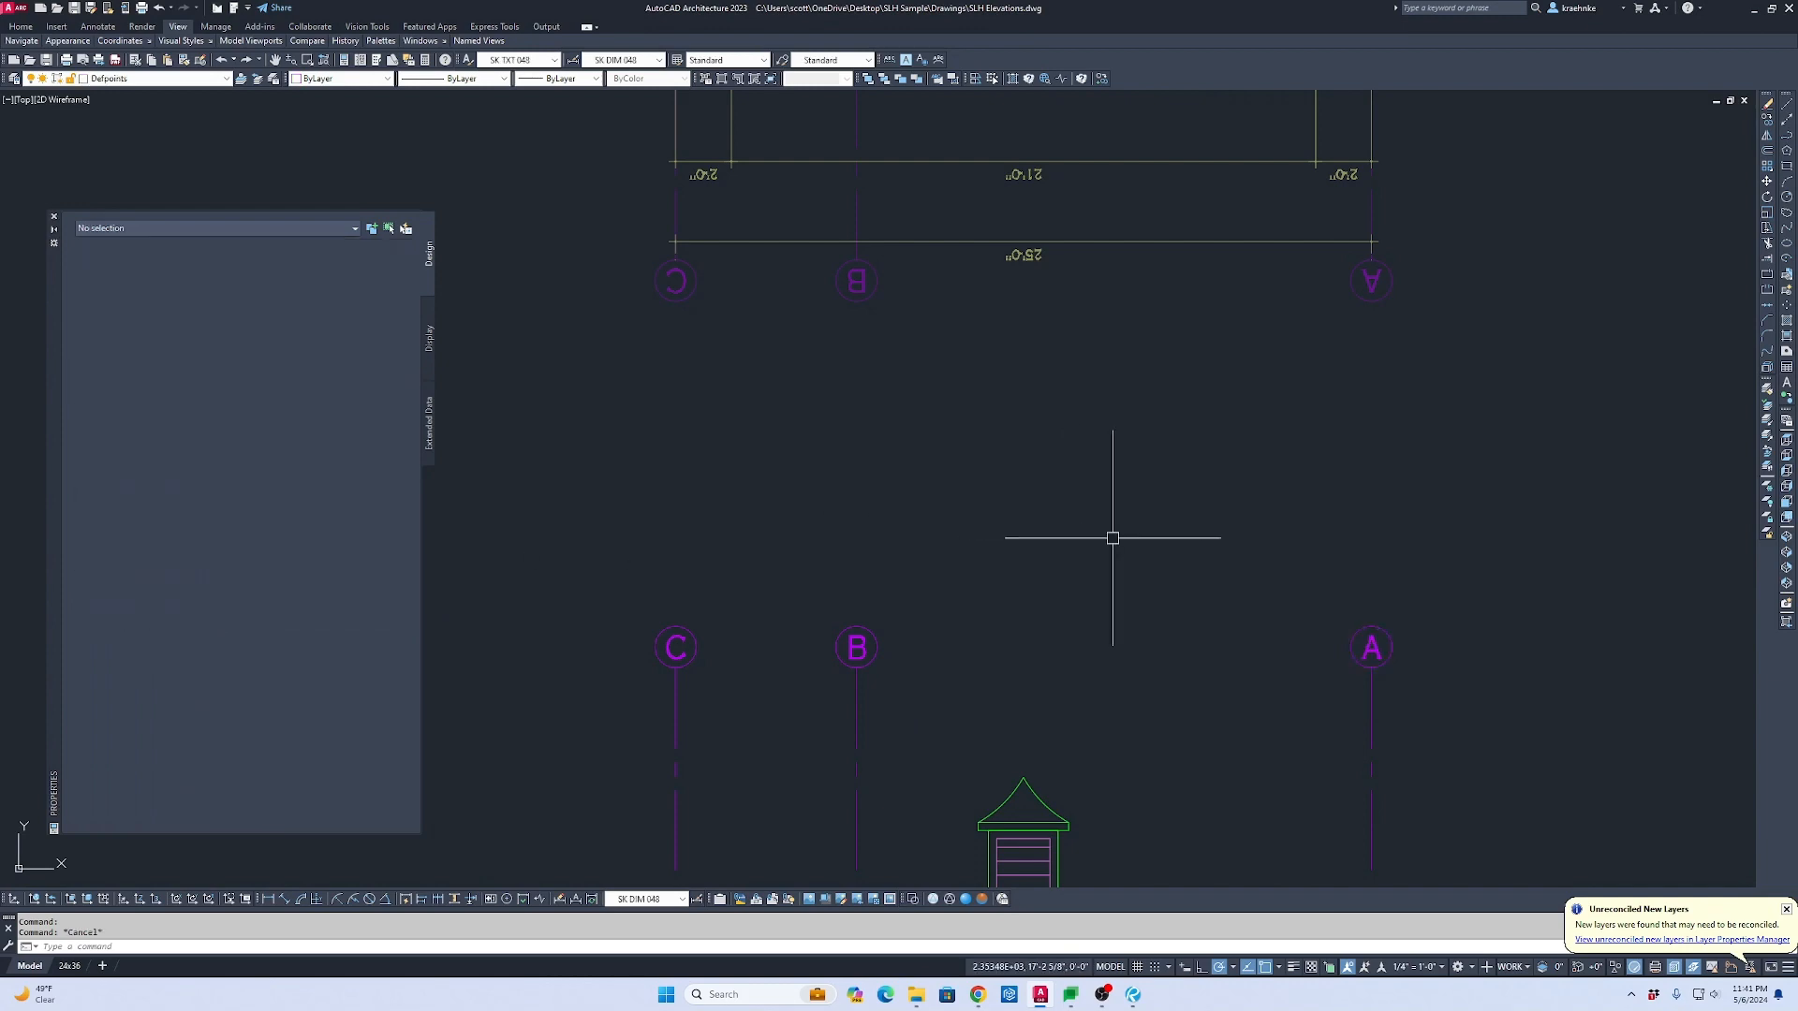
Step: Mirror the front elevation with its grid markers about the vertical reference line above the second plan, keeping the original
scroll(1112, 534, "down", 6)
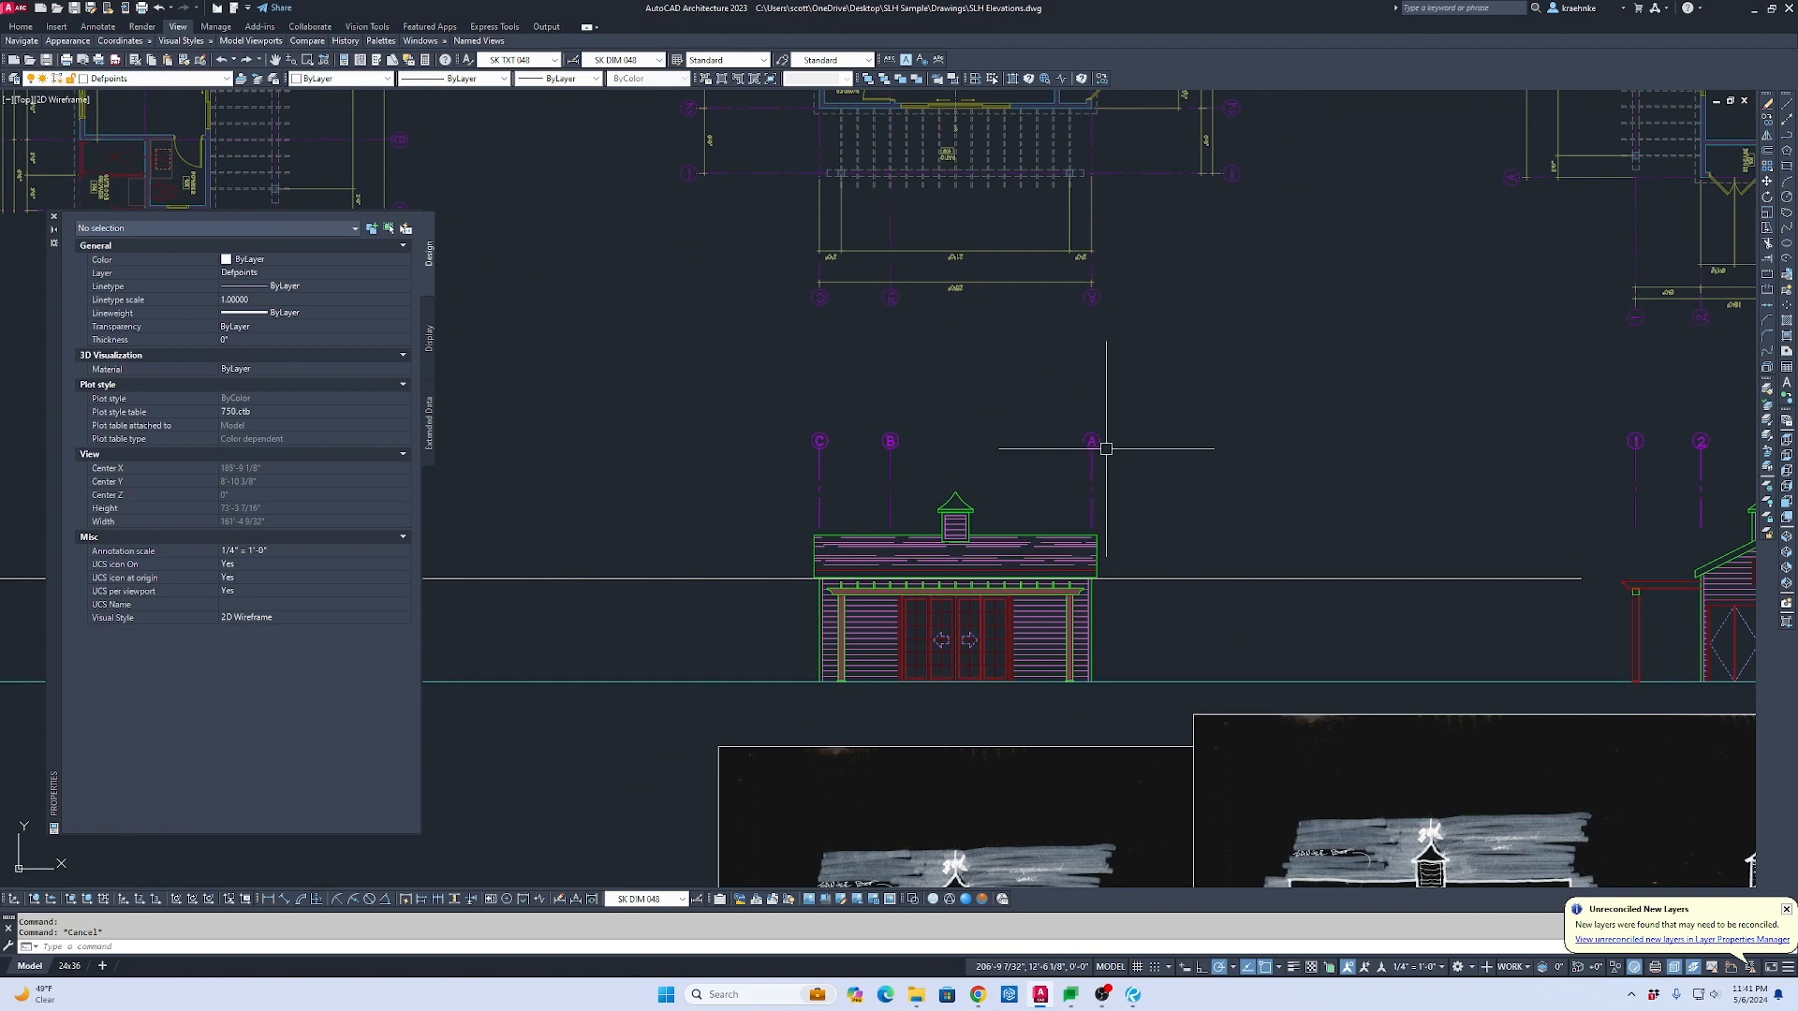
scroll(1096, 450, "up", 6)
scroll(1002, 380, "down", 6)
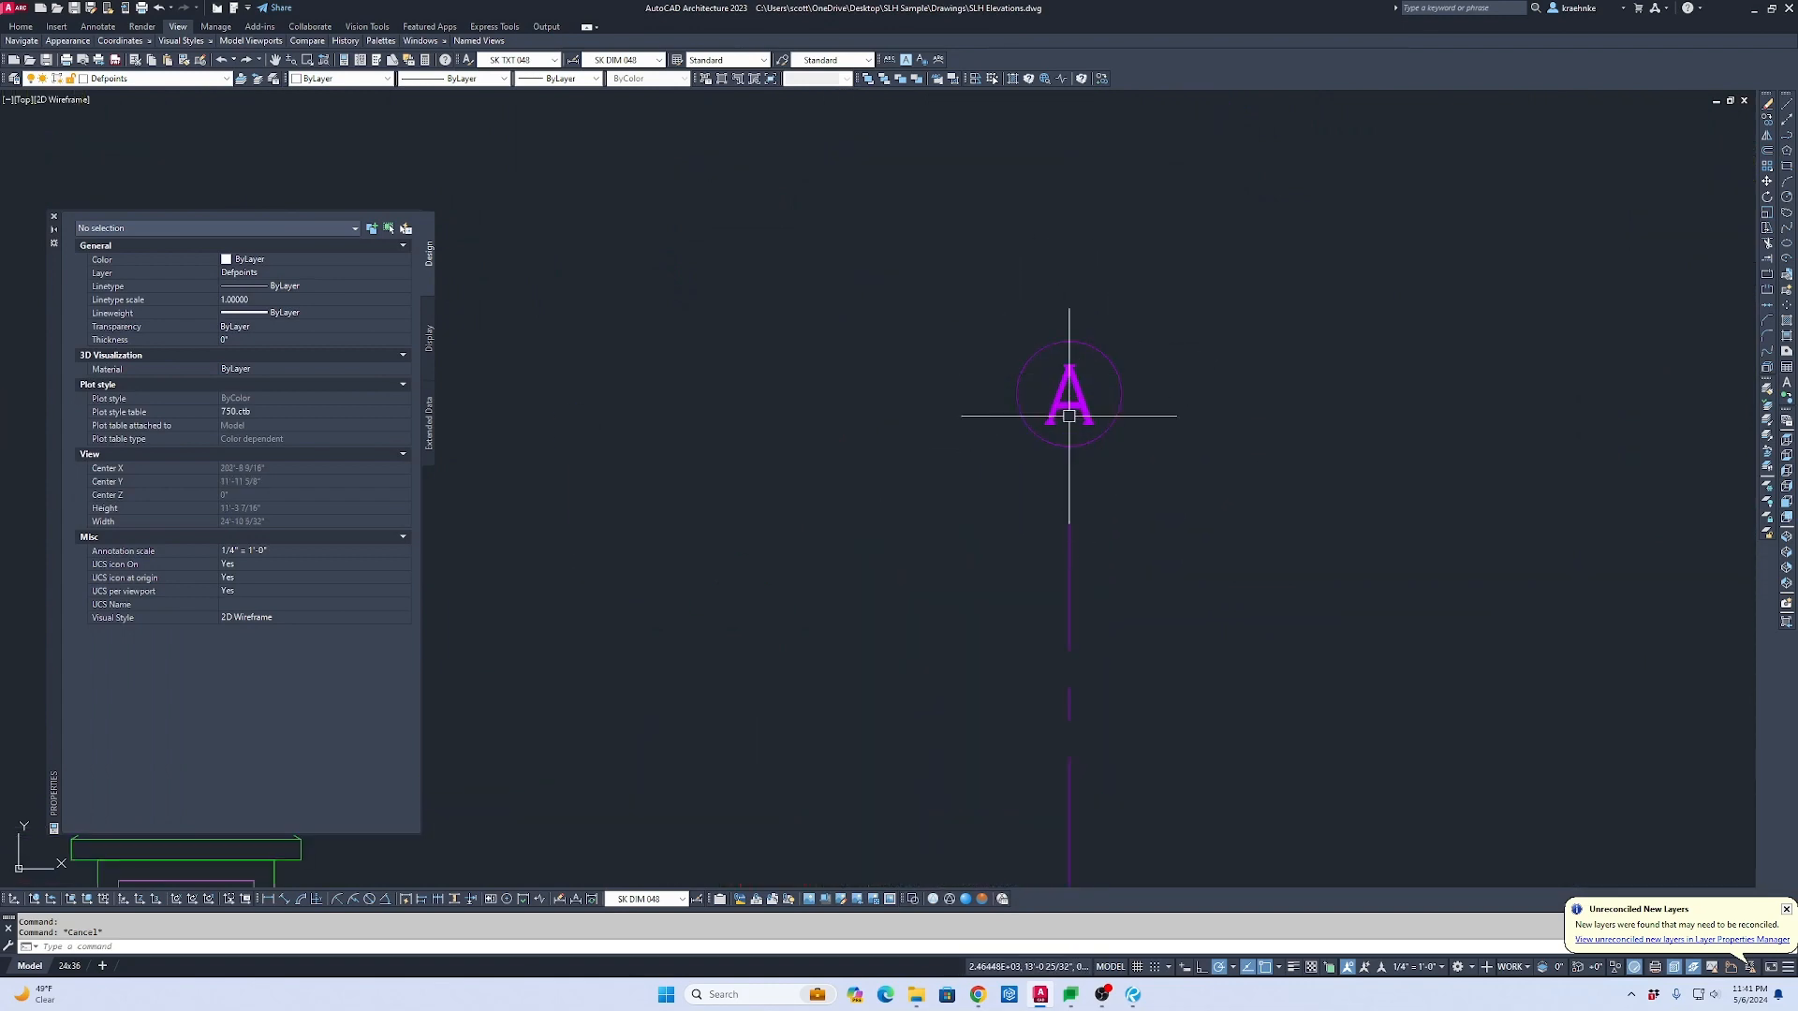
middle_click_drag(1144, 563, 1358, 584)
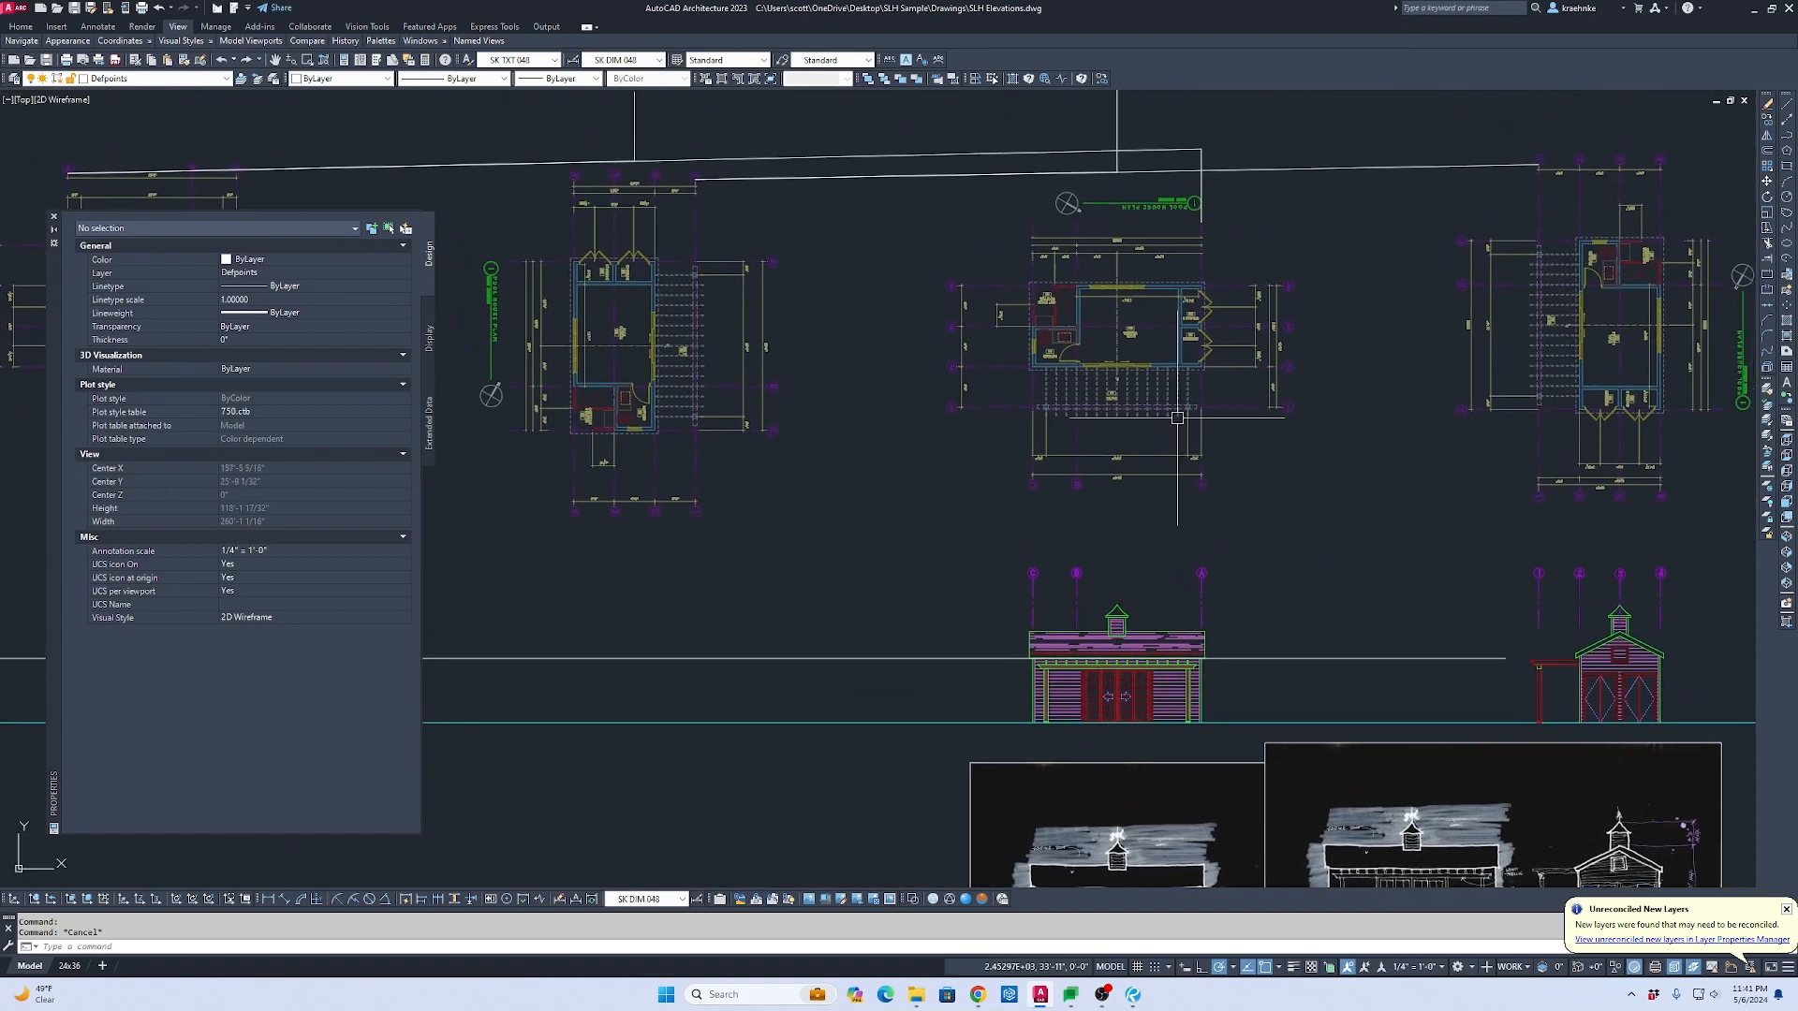
scroll(1173, 432, "down", 2)
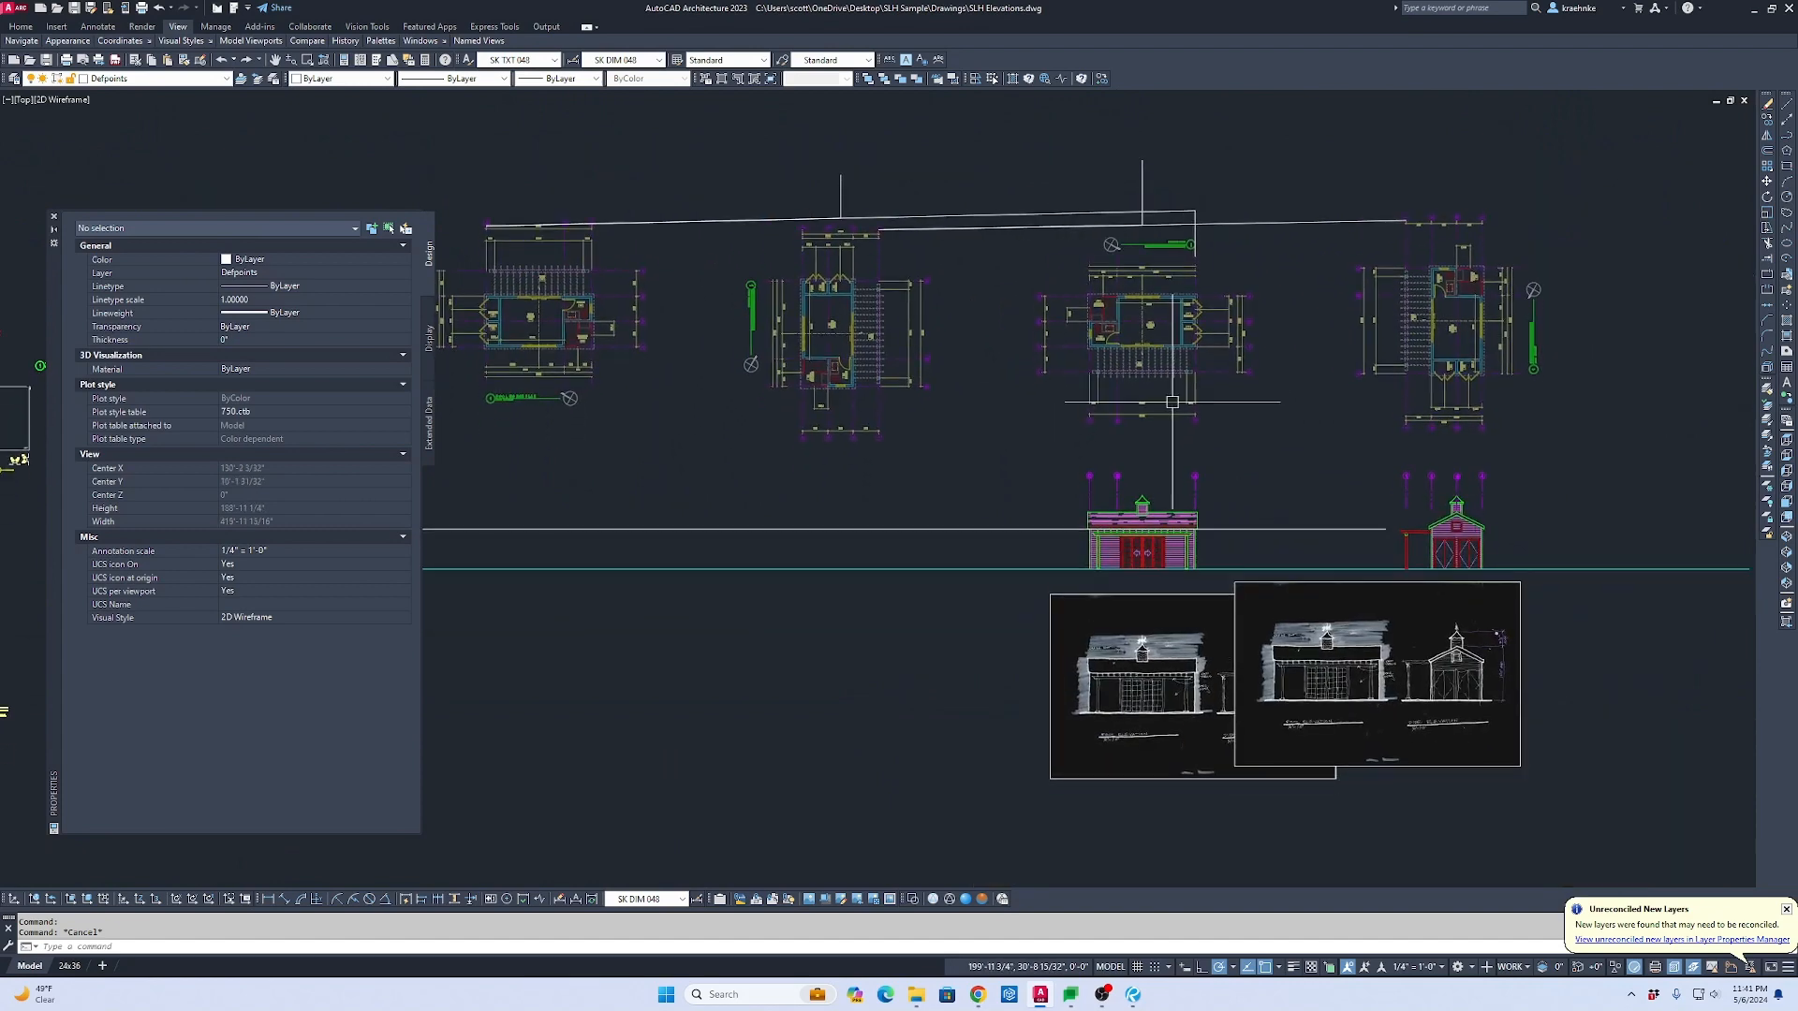
left_click(1119, 475)
key("Escape")
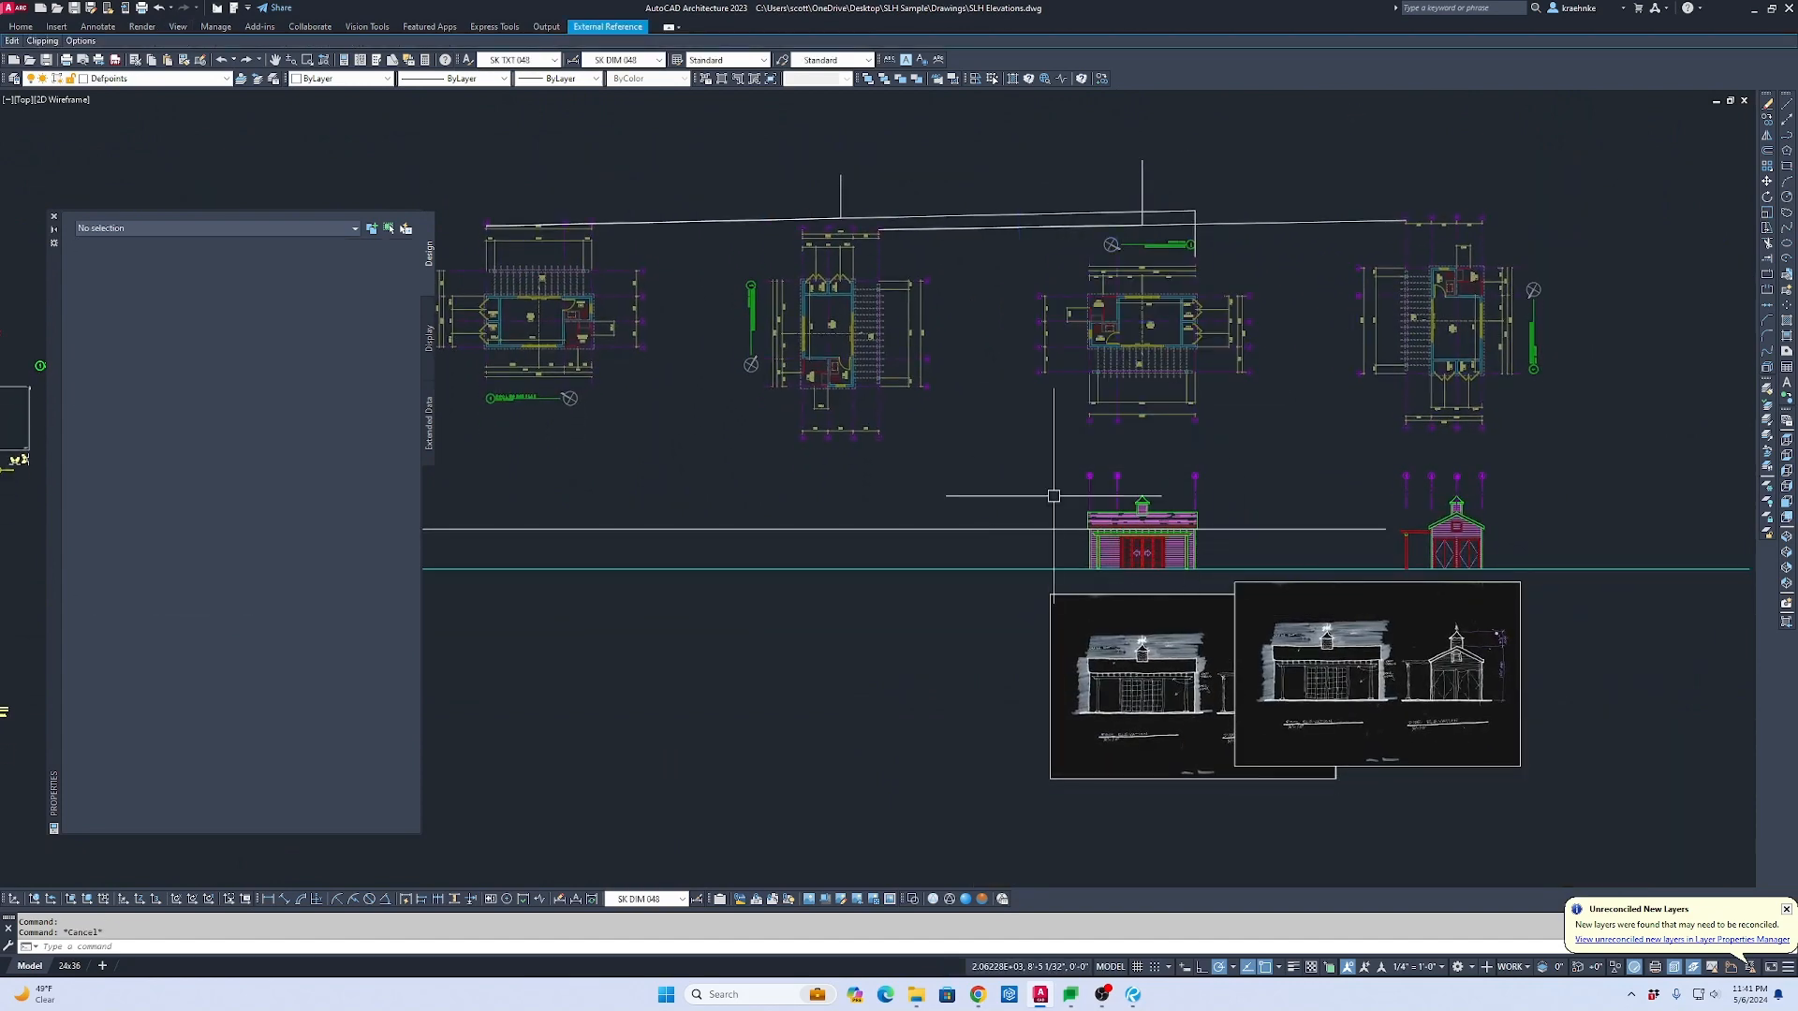
left_click(1035, 464)
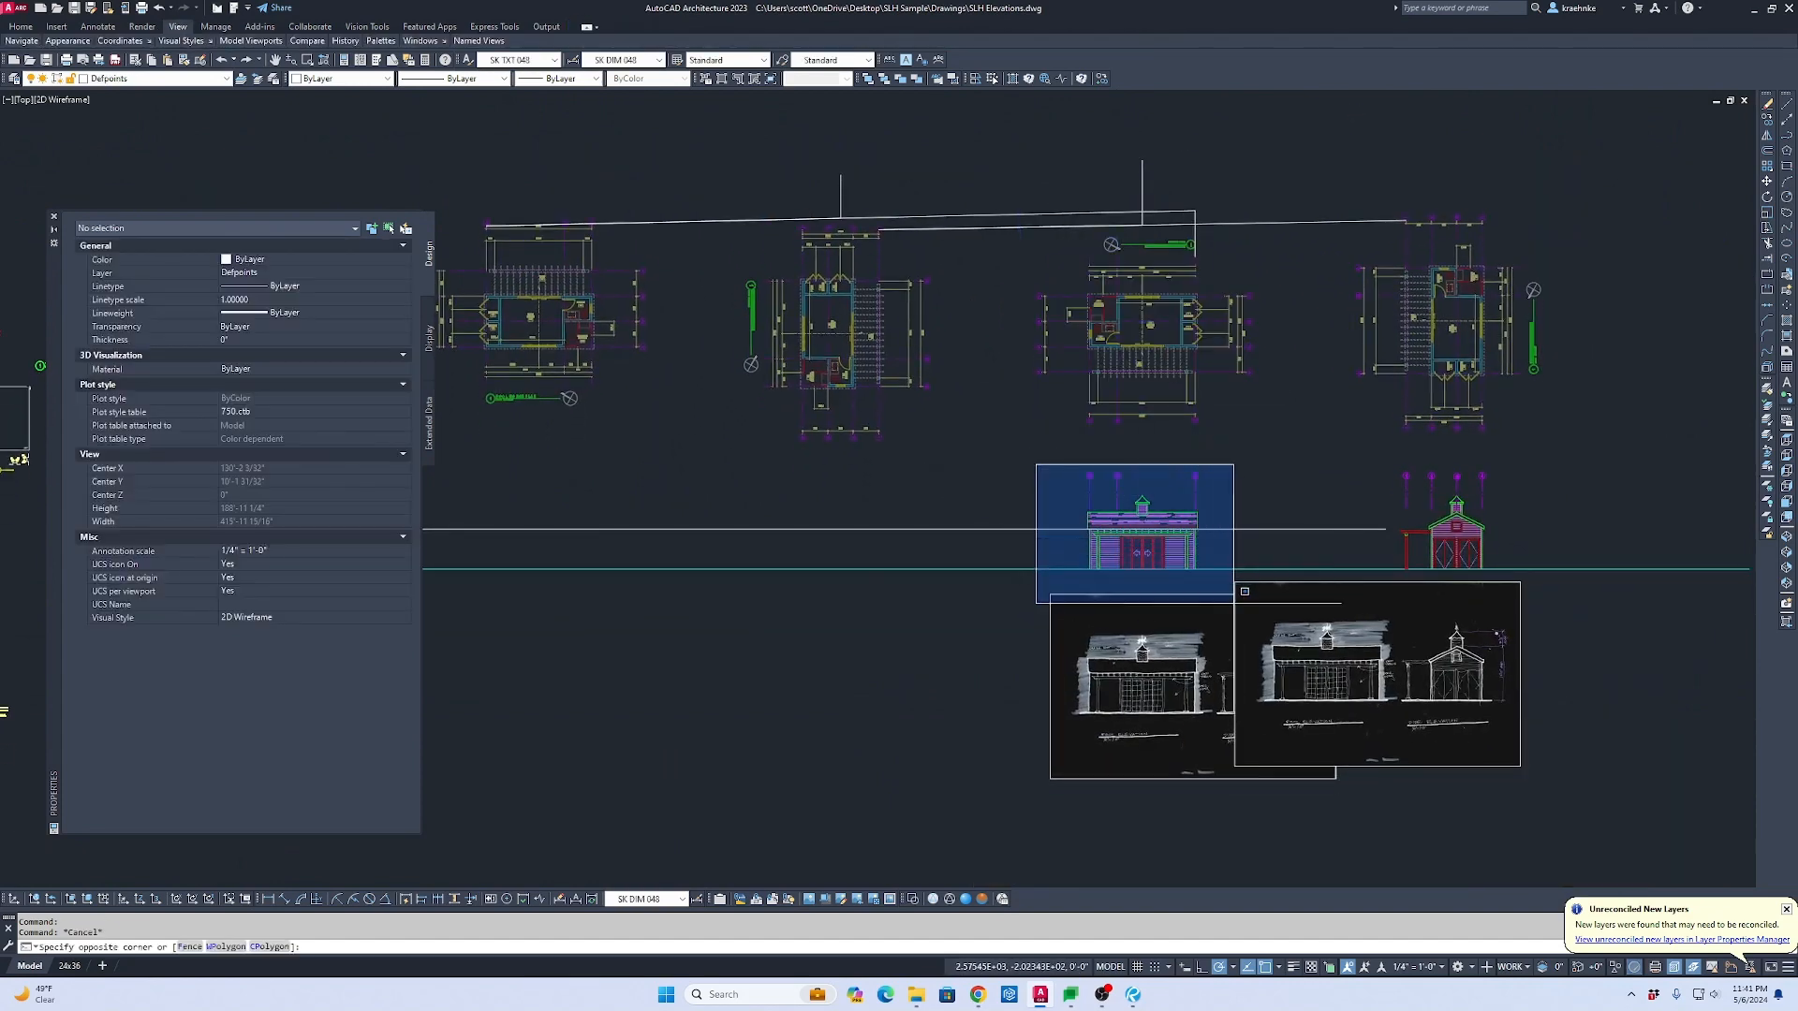
left_click(1227, 600)
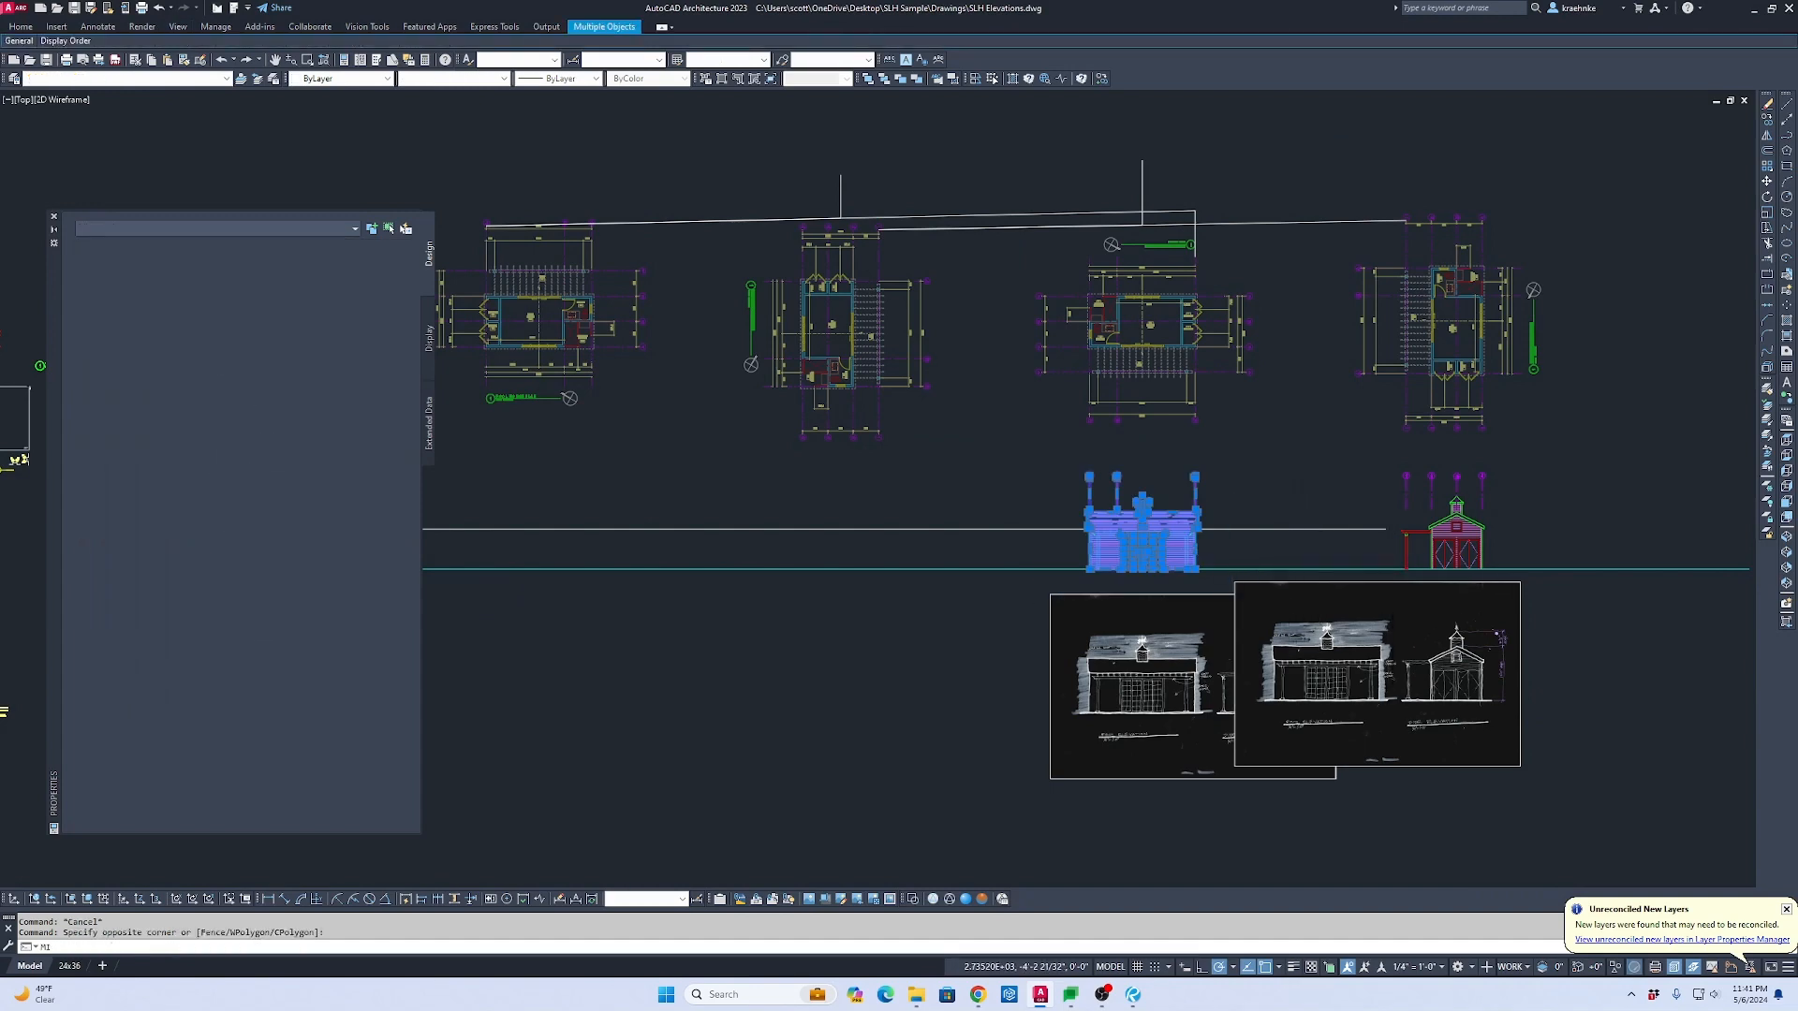
type("mirror line:")
key("Return")
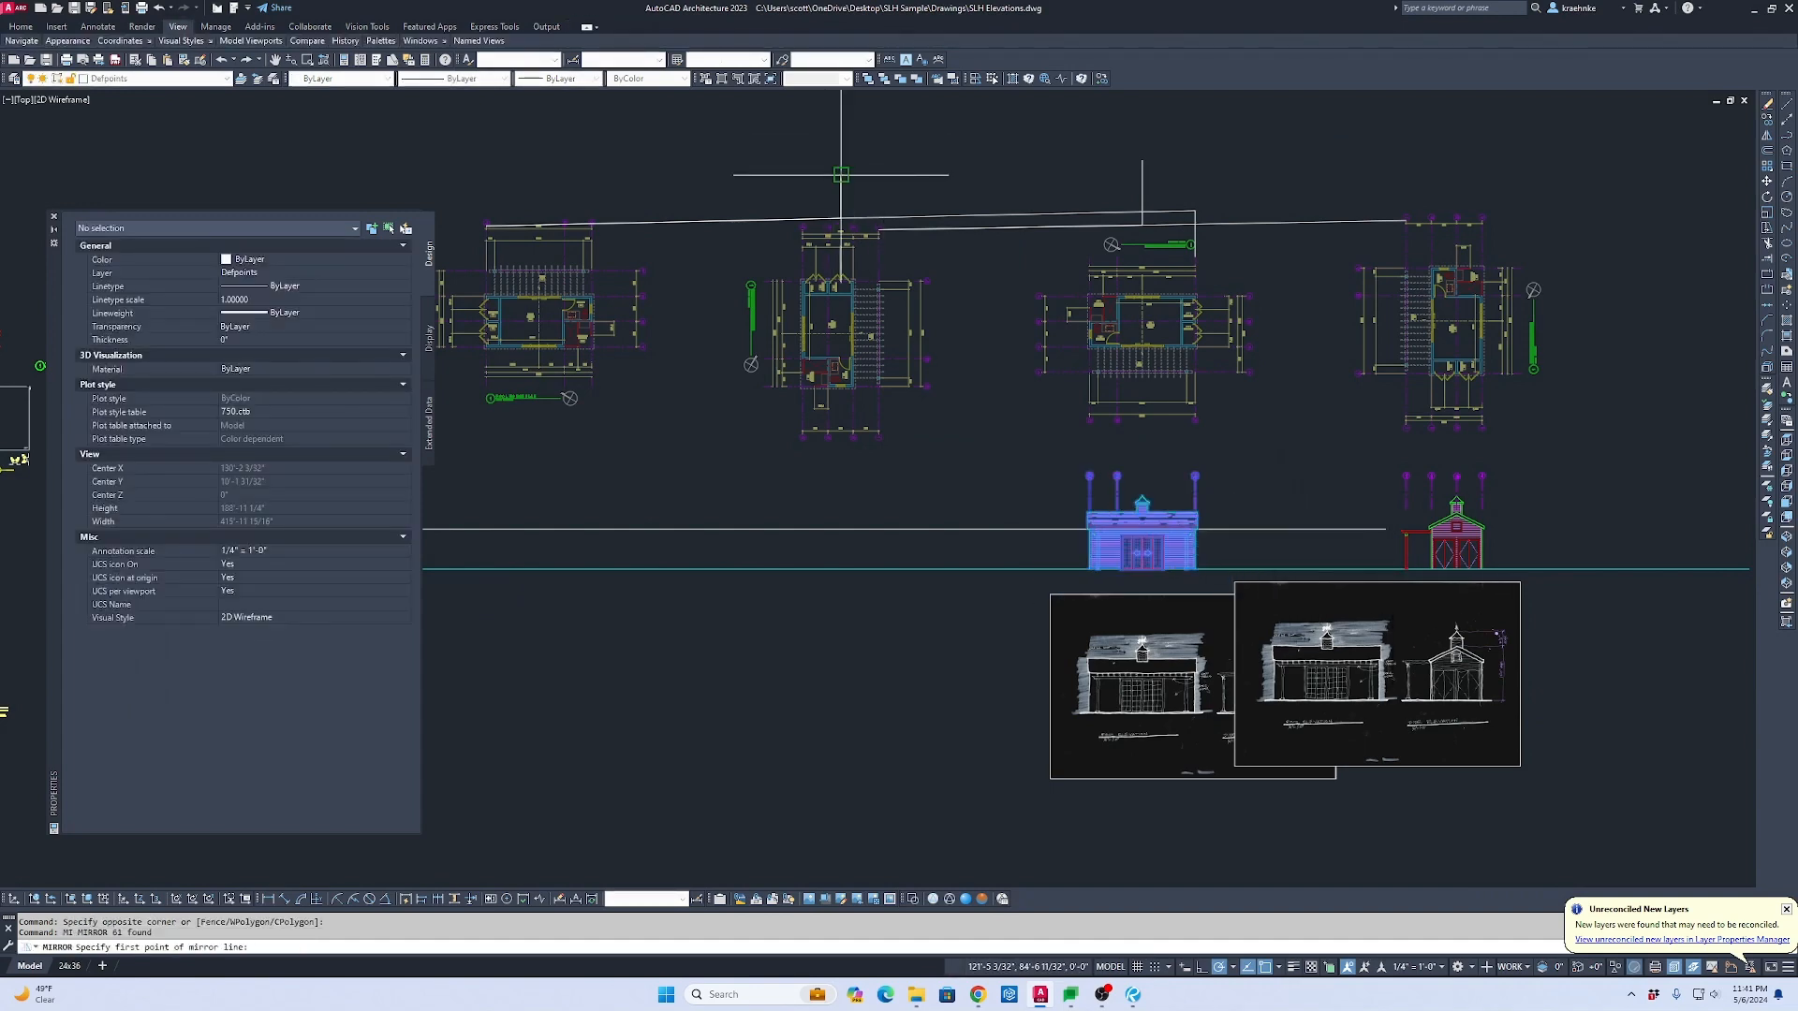
left_click(841, 174)
scroll(932, 397, "down", 2)
scroll(881, 234, "up", 2)
left_click(878, 238)
key("Return")
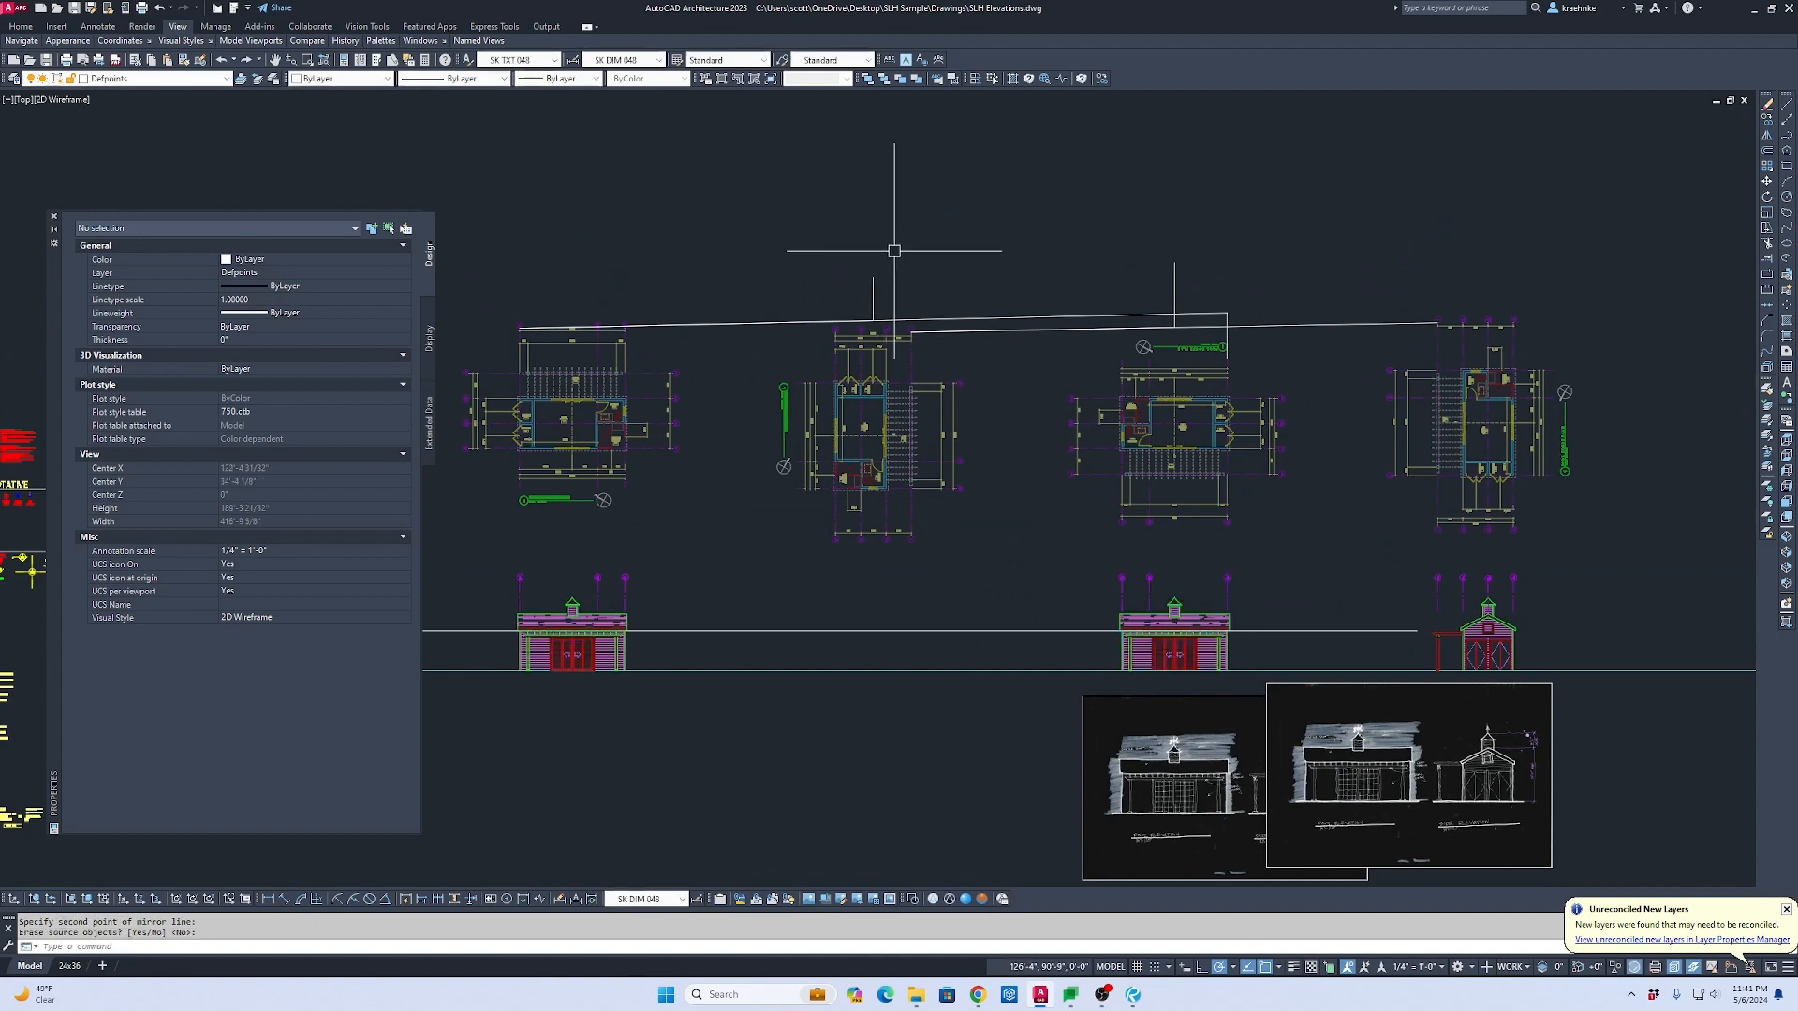
Step: Mirror the side elevation with its grid markers about the vertical reference line above the front elevation's plan, keeping the original
left_click(1360, 561)
left_click(1592, 698)
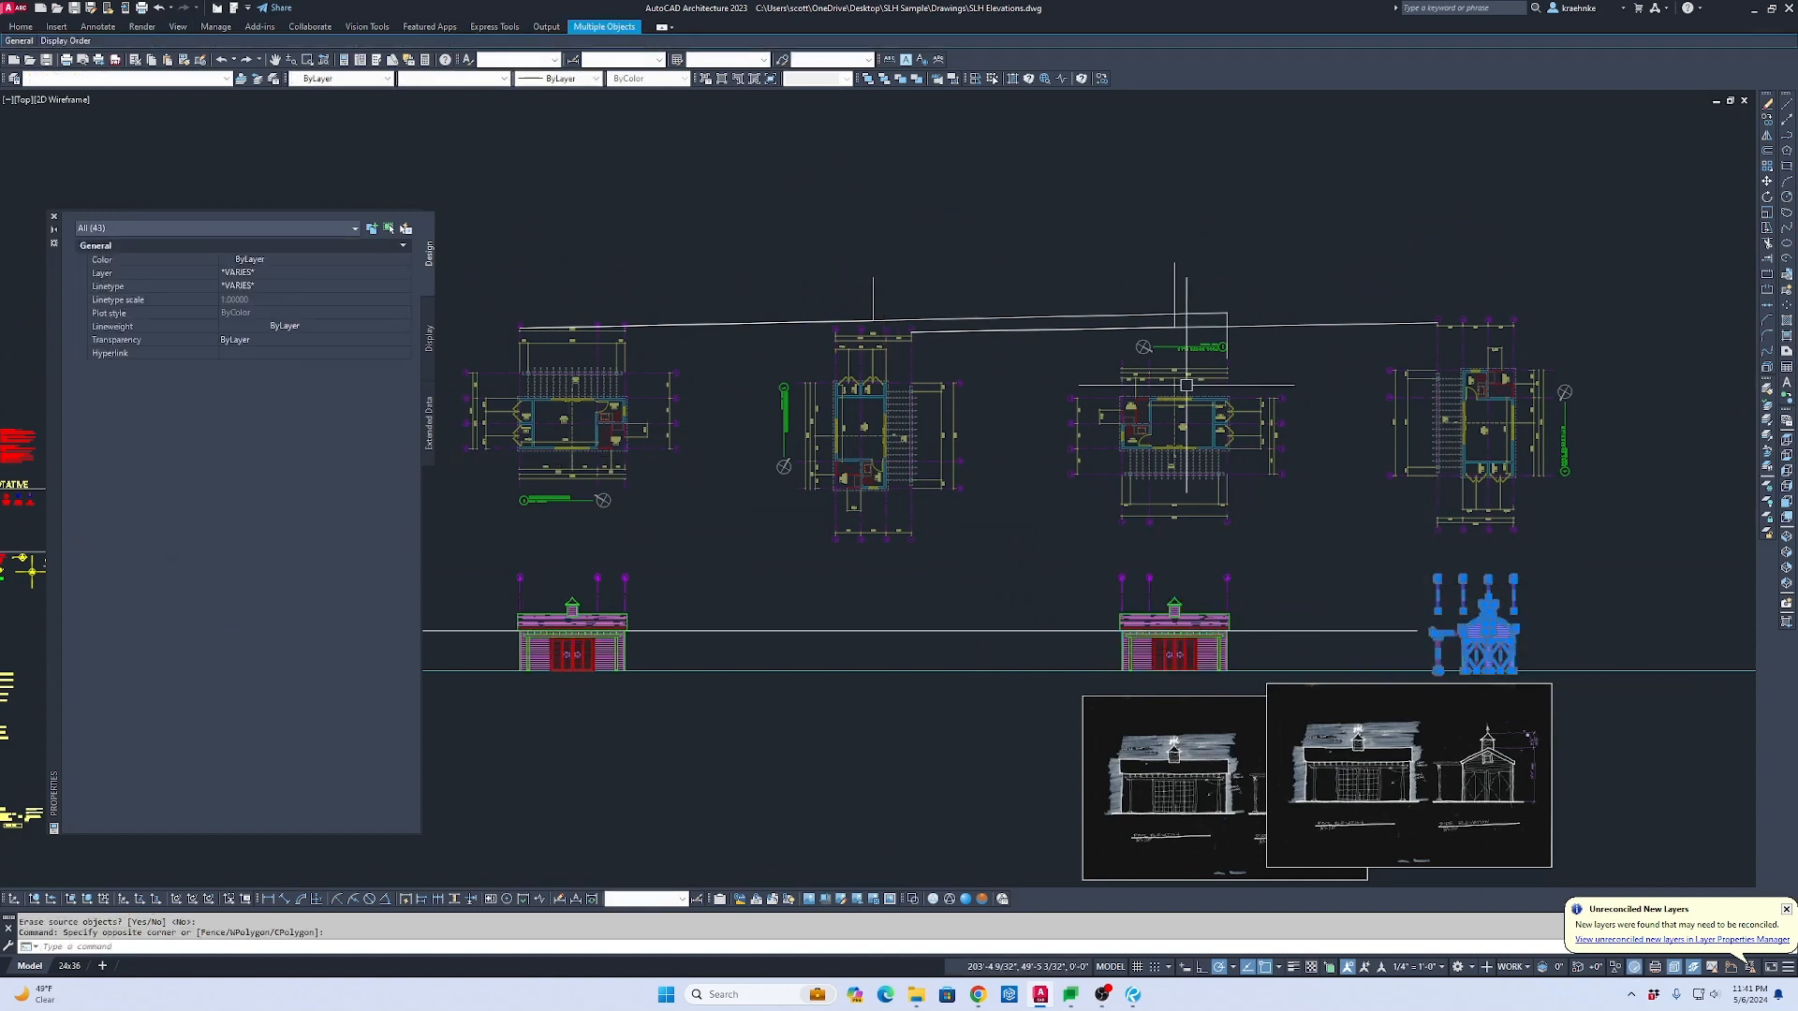
key("Return")
left_click(1176, 265)
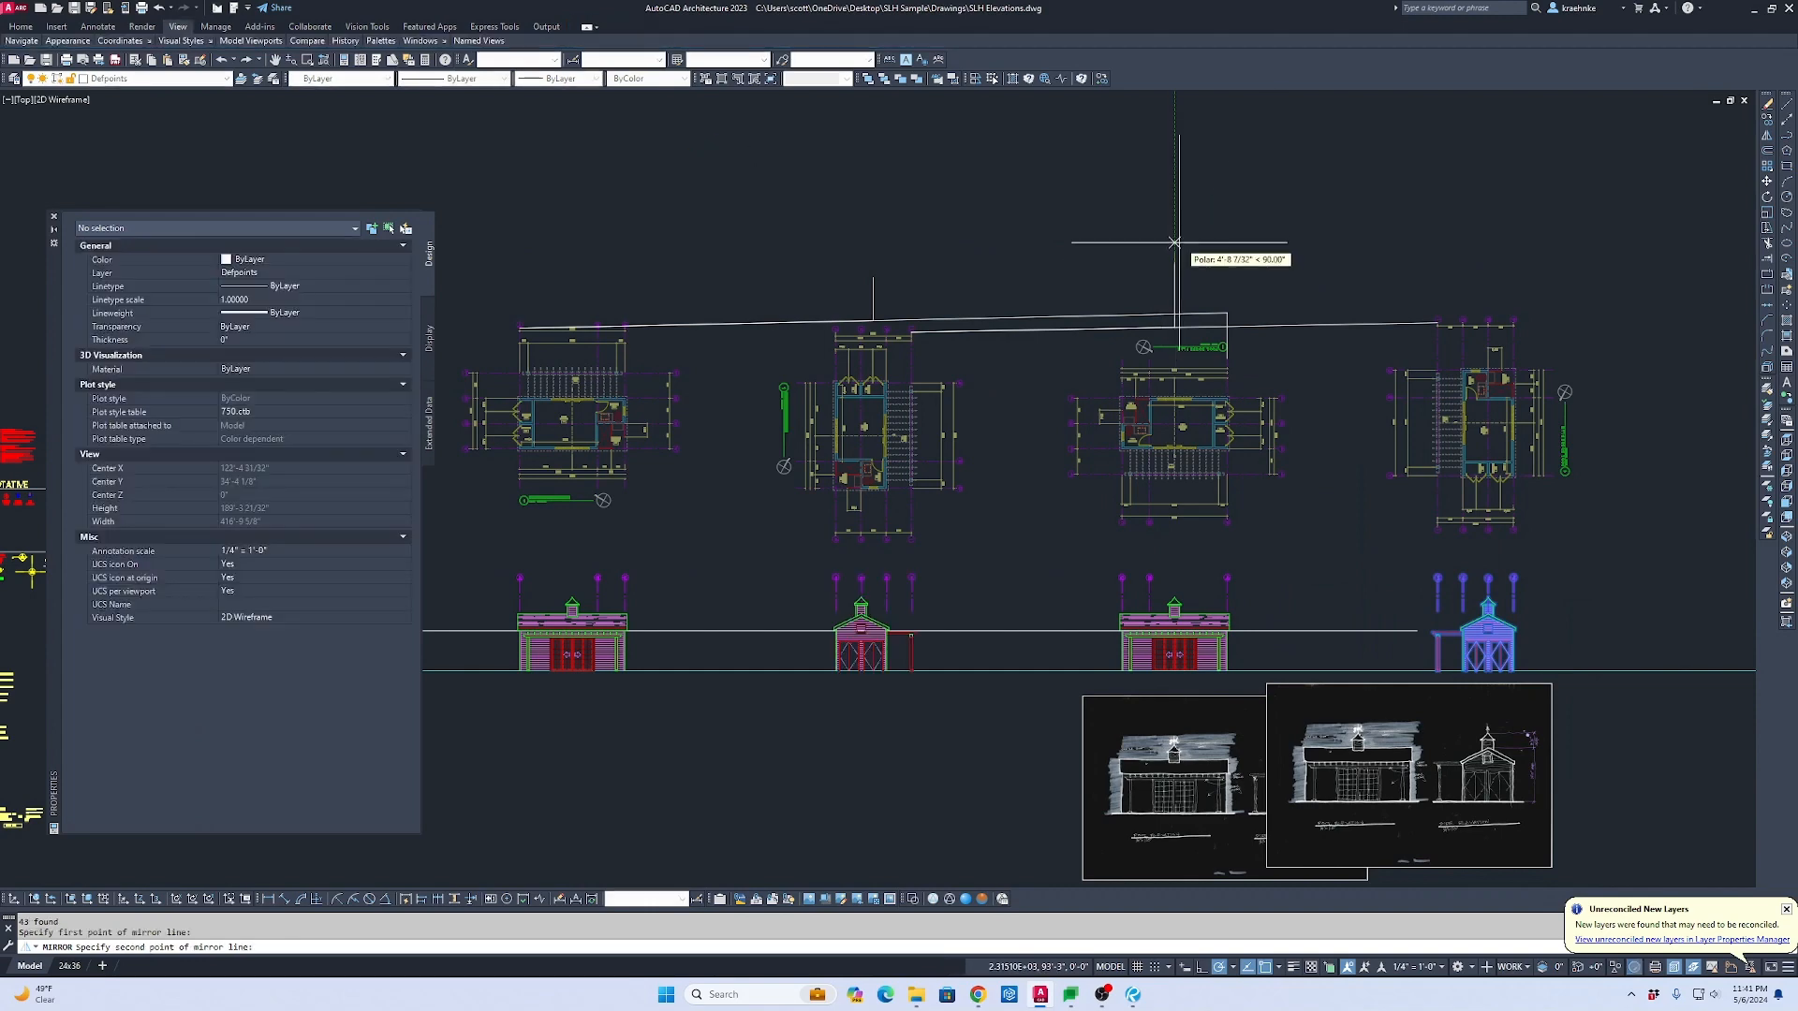
left_click(1180, 234)
key("Return")
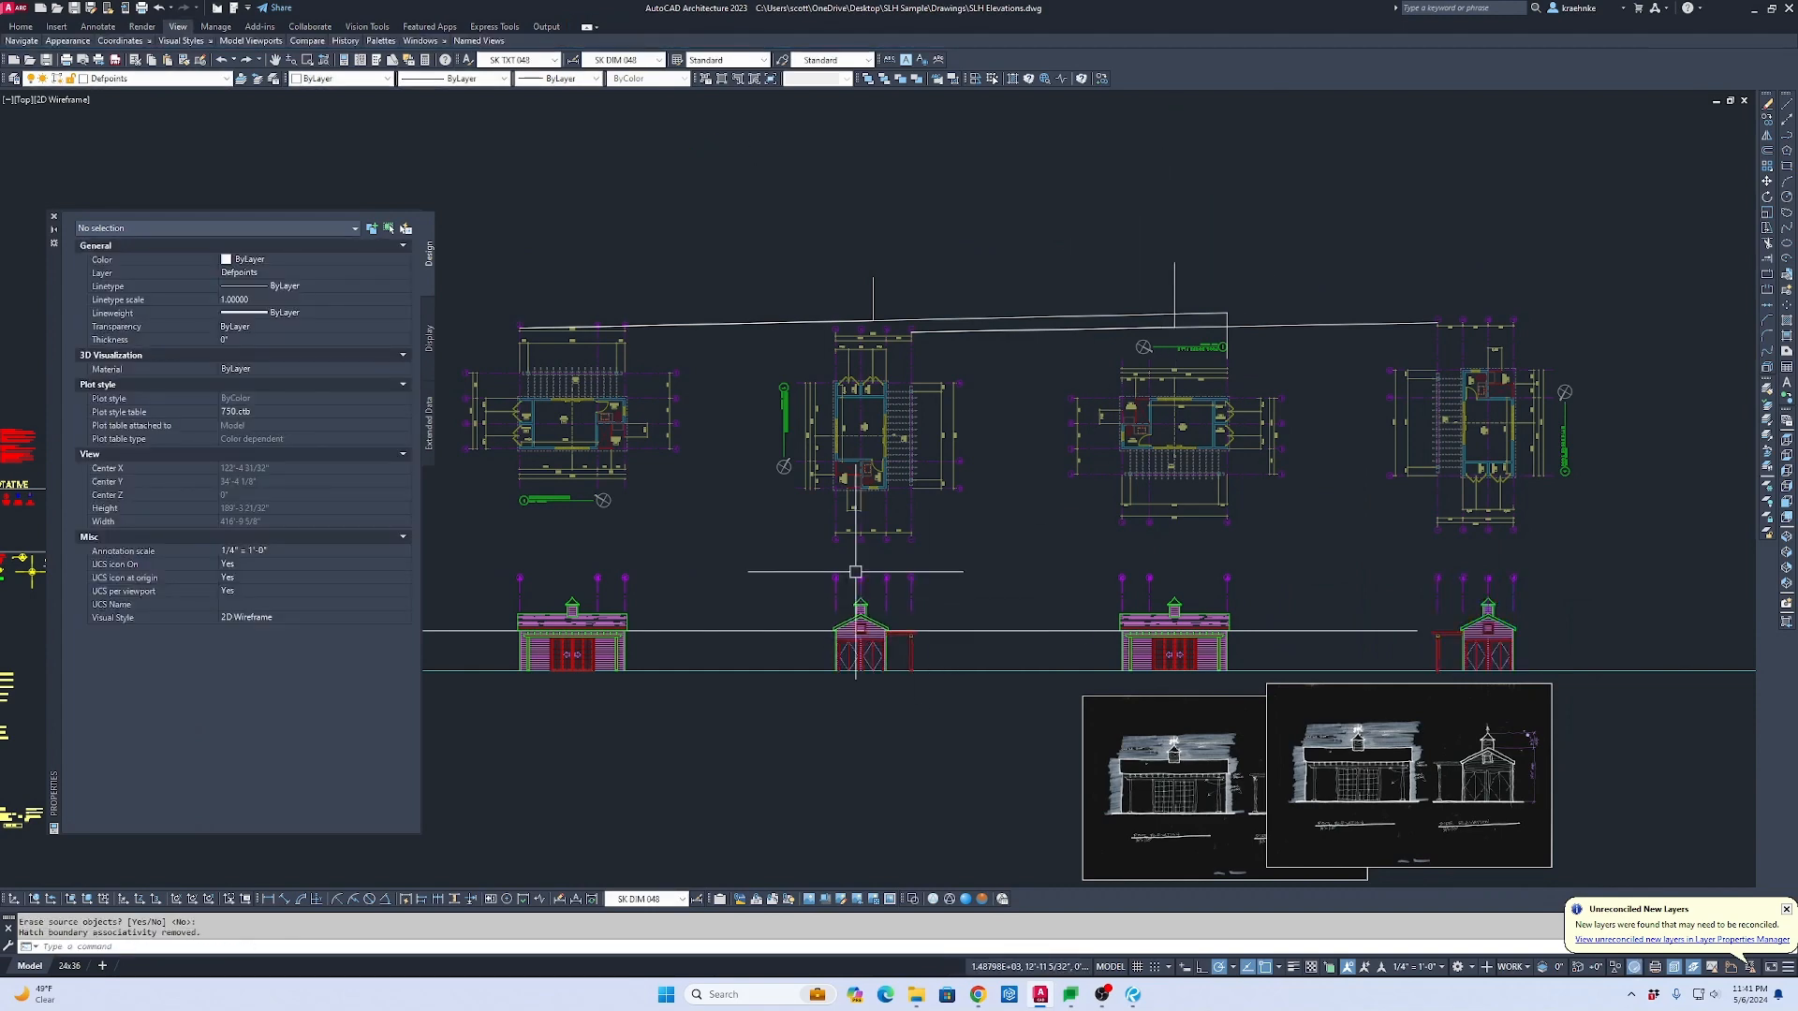
Step: Draw a vertical polyline from the pool house plan's exterior wall corner at grids A and 4 down past the mirrored elevation
middle_click_drag(757, 596, 874, 476)
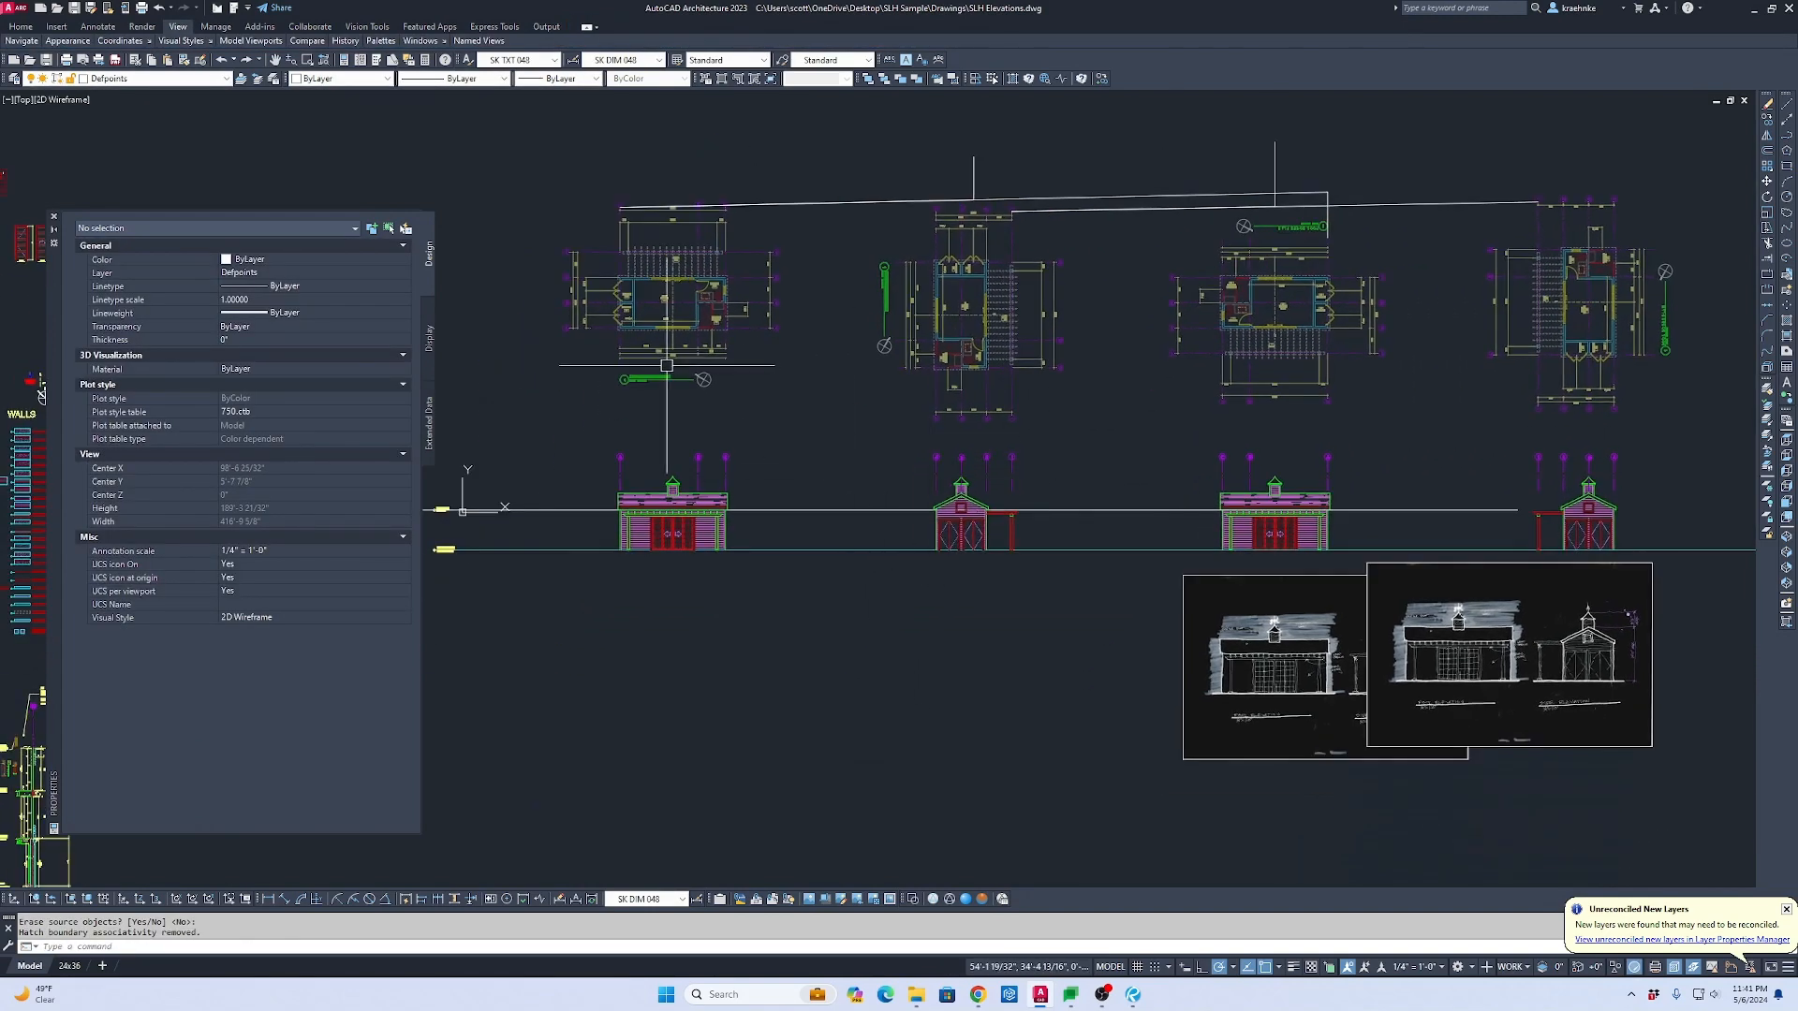
key("Escape")
scroll(607, 317, "up", 4)
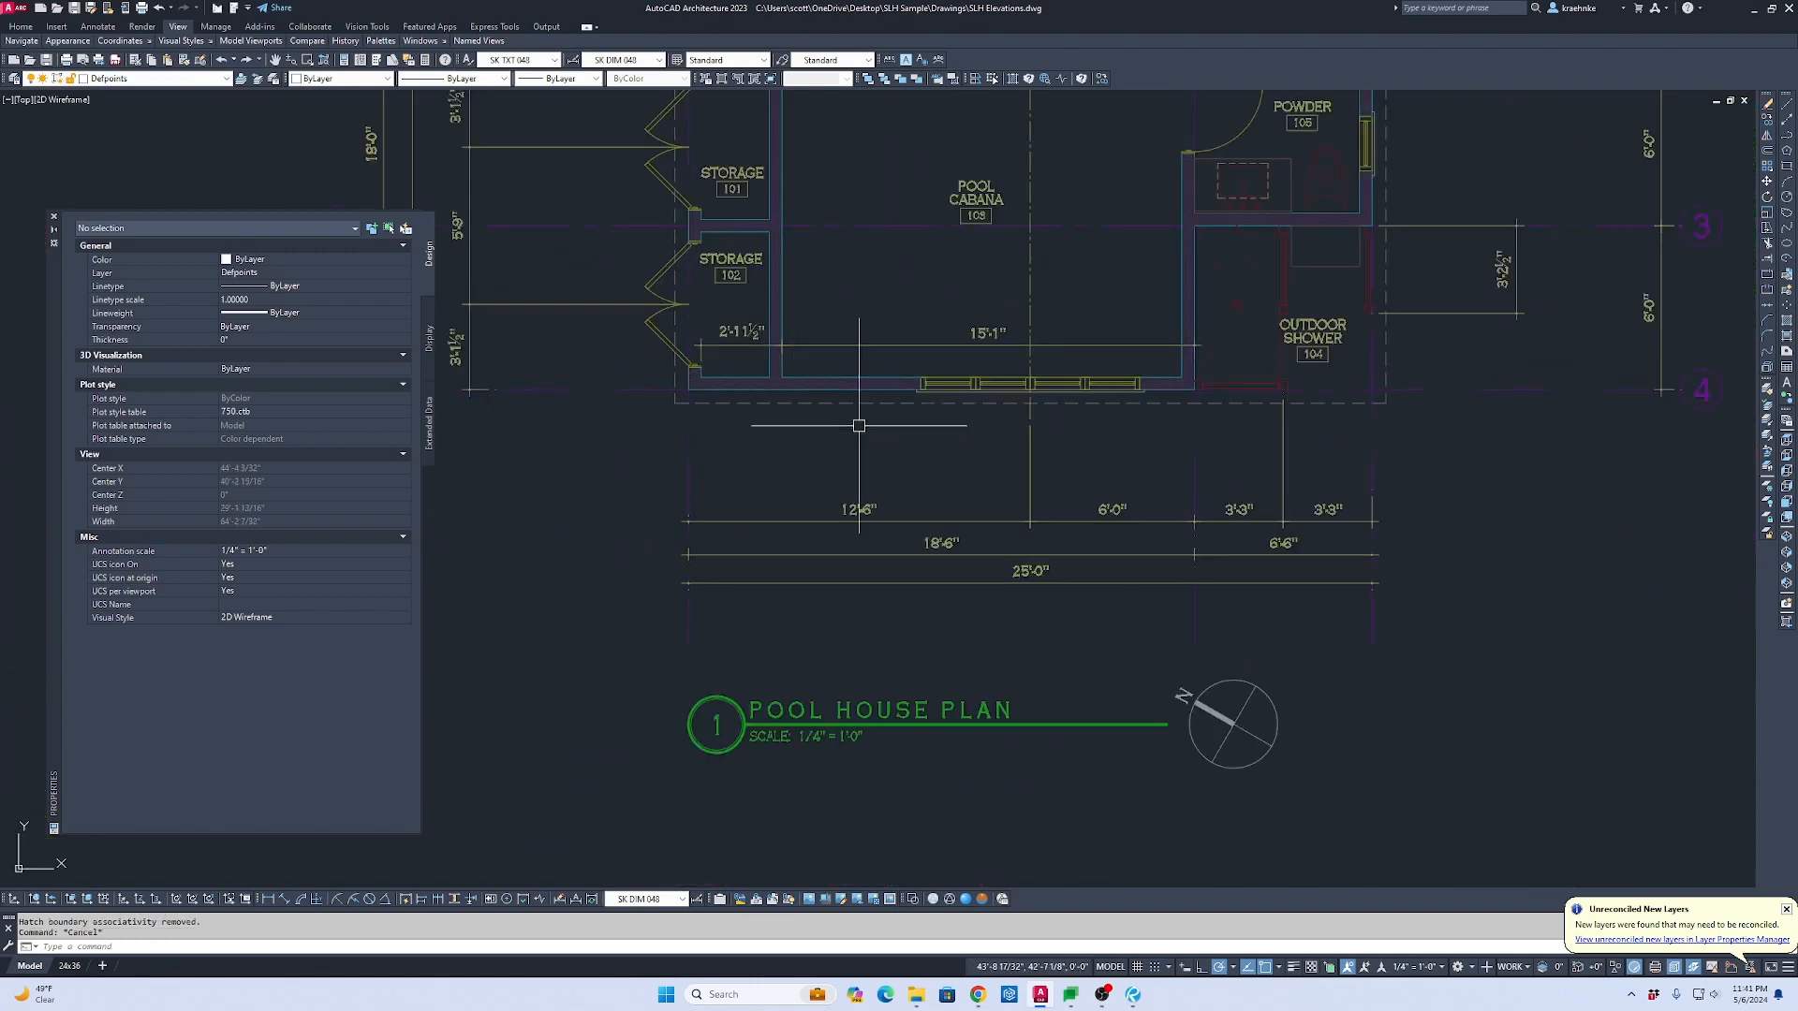
key("Return")
scroll(679, 379, "up", 2)
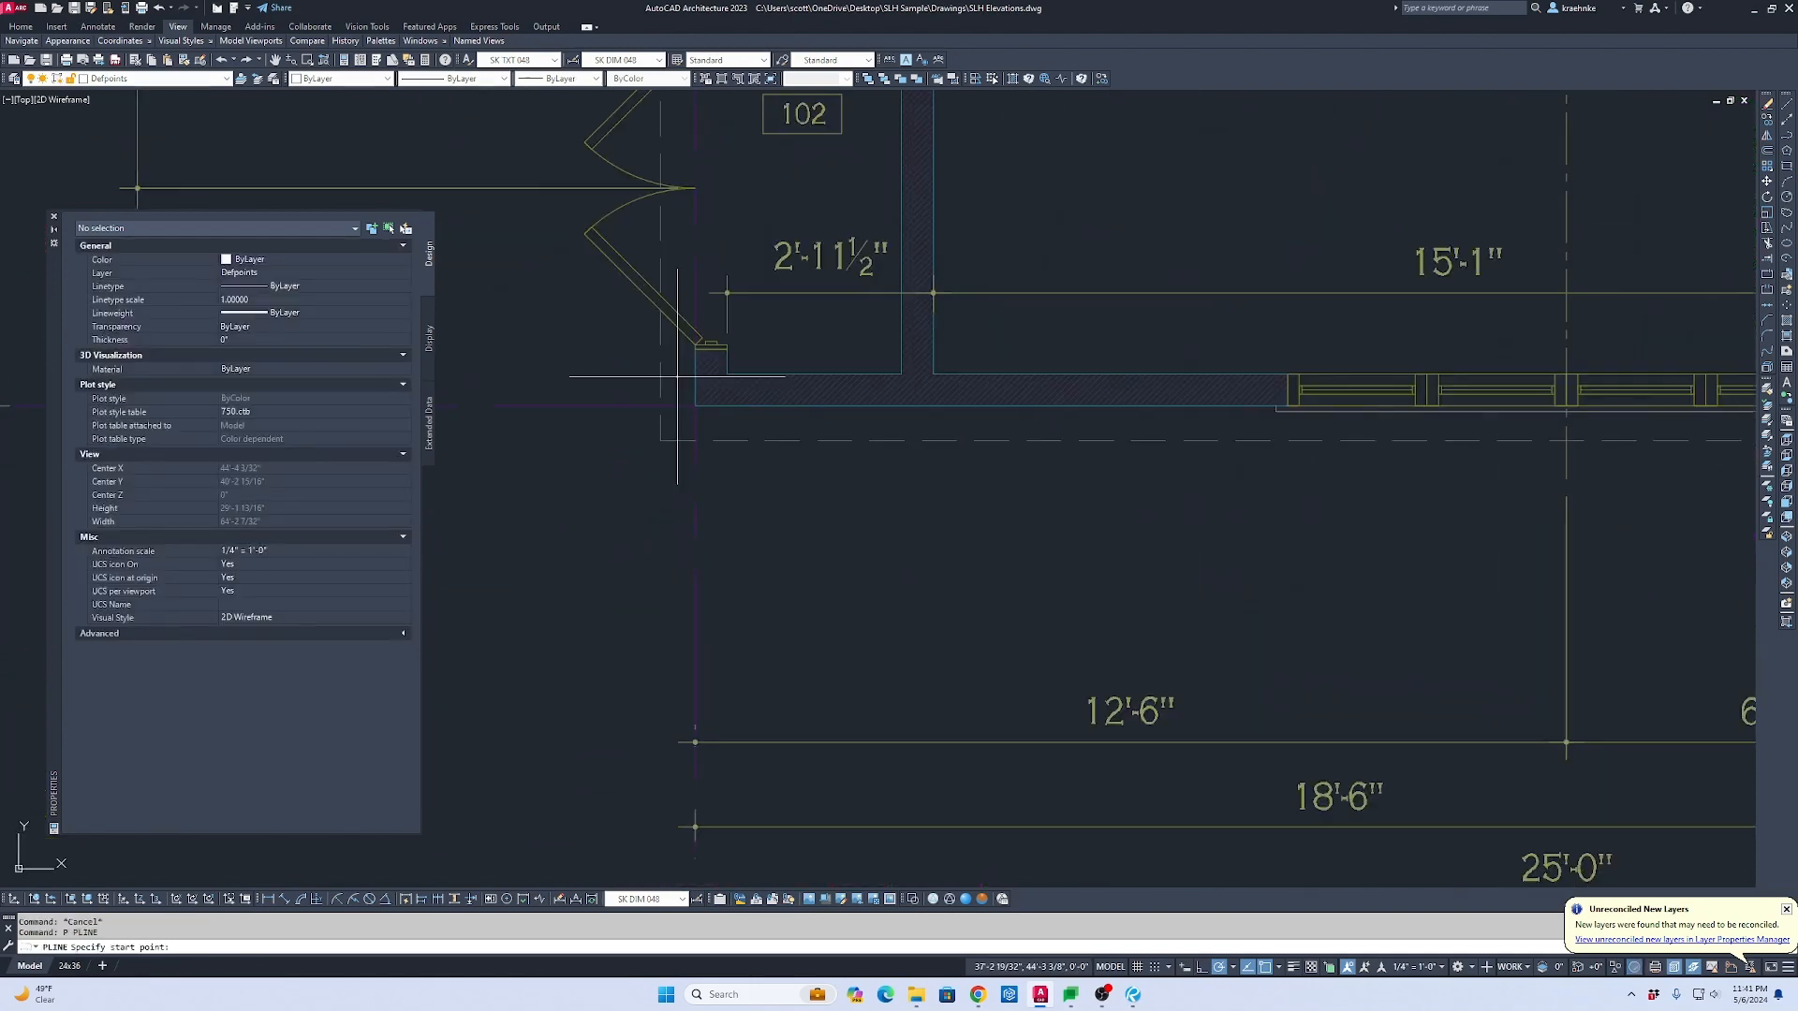
left_click(718, 406)
scroll(749, 430, "down", 5)
scroll(800, 562, "up", 2)
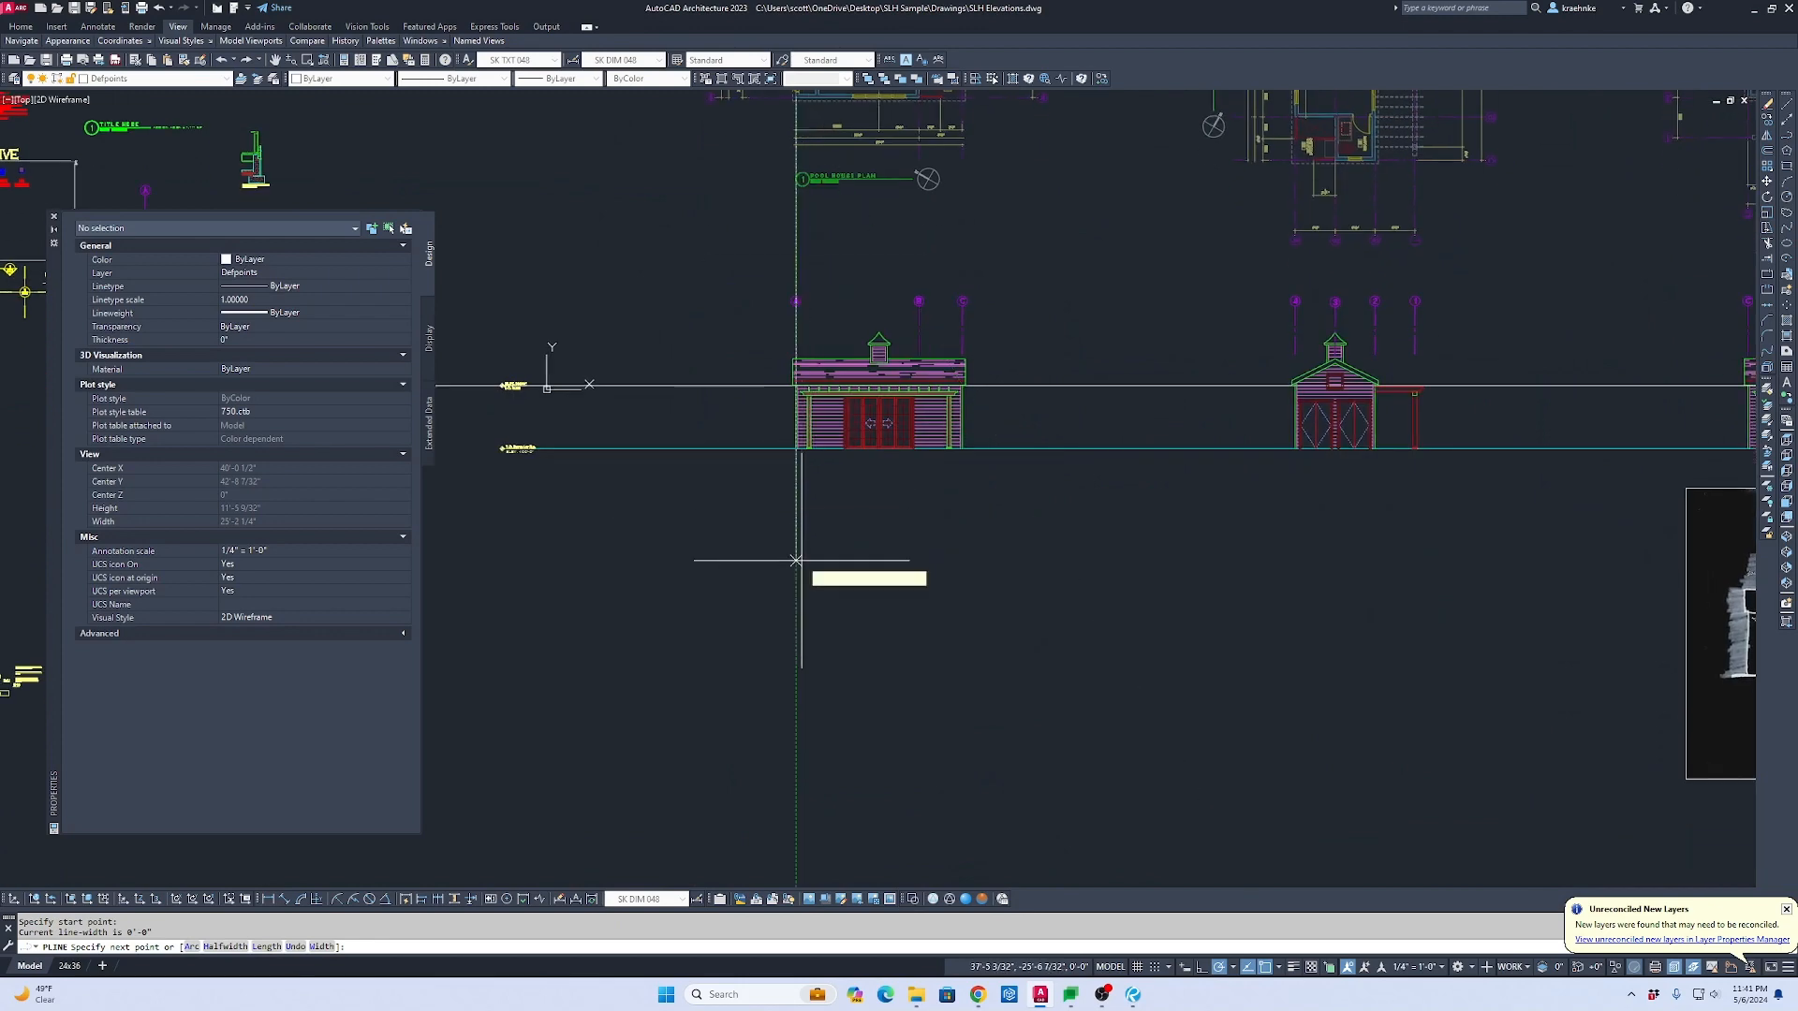
left_click(796, 614)
key("Escape")
Step: Copy the projection line from the wall corner to both ends and the three mullion centres of the window on grid line 4
left_click(815, 581)
left_click(779, 553)
middle_click_drag(810, 247, 745, 520)
scroll(728, 334, "up", 3)
scroll(729, 333, "up", 2)
type("c")
key("Return")
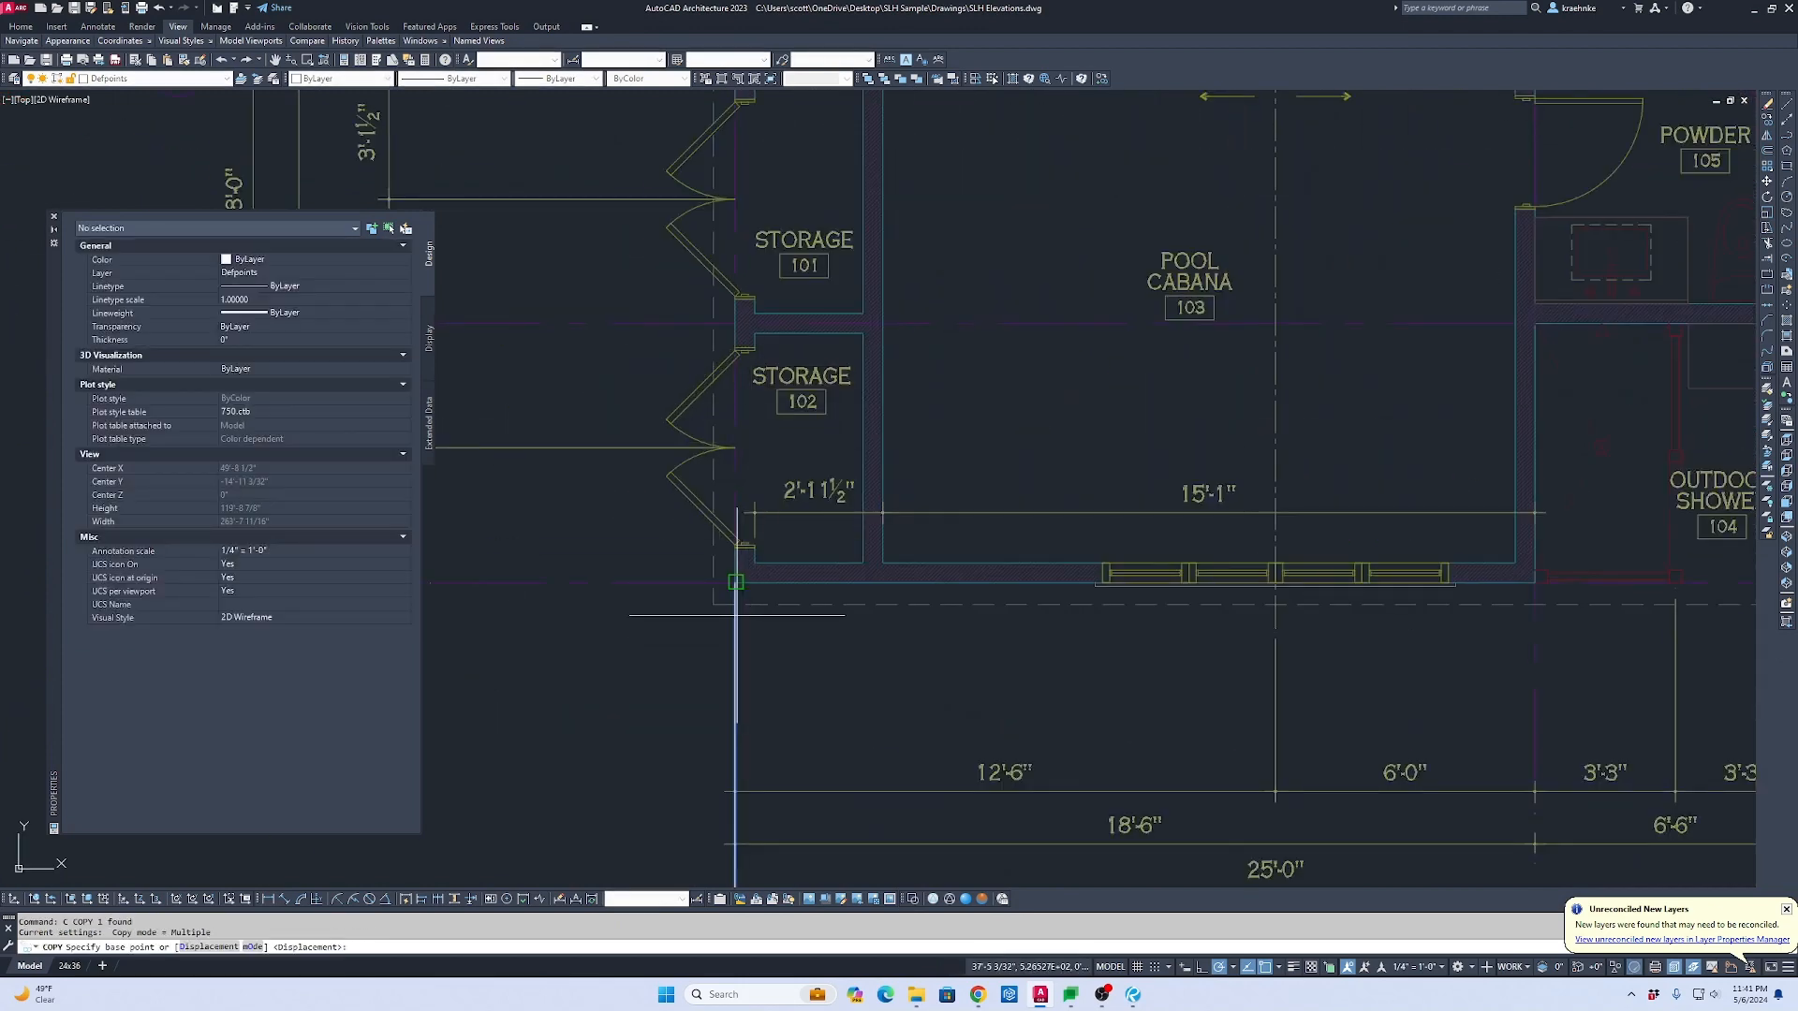
left_click(736, 582)
scroll(1123, 574, "up", 3)
scroll(1092, 558, "down", 1)
mouse_move(1092, 558)
middle_mouse_down()
mouse_move(967, 591)
mouse_move(631, 587)
mouse_move(999, 588)
middle_mouse_up()
scroll(1004, 584, "up", 2)
scroll(862, 592, "up", 4)
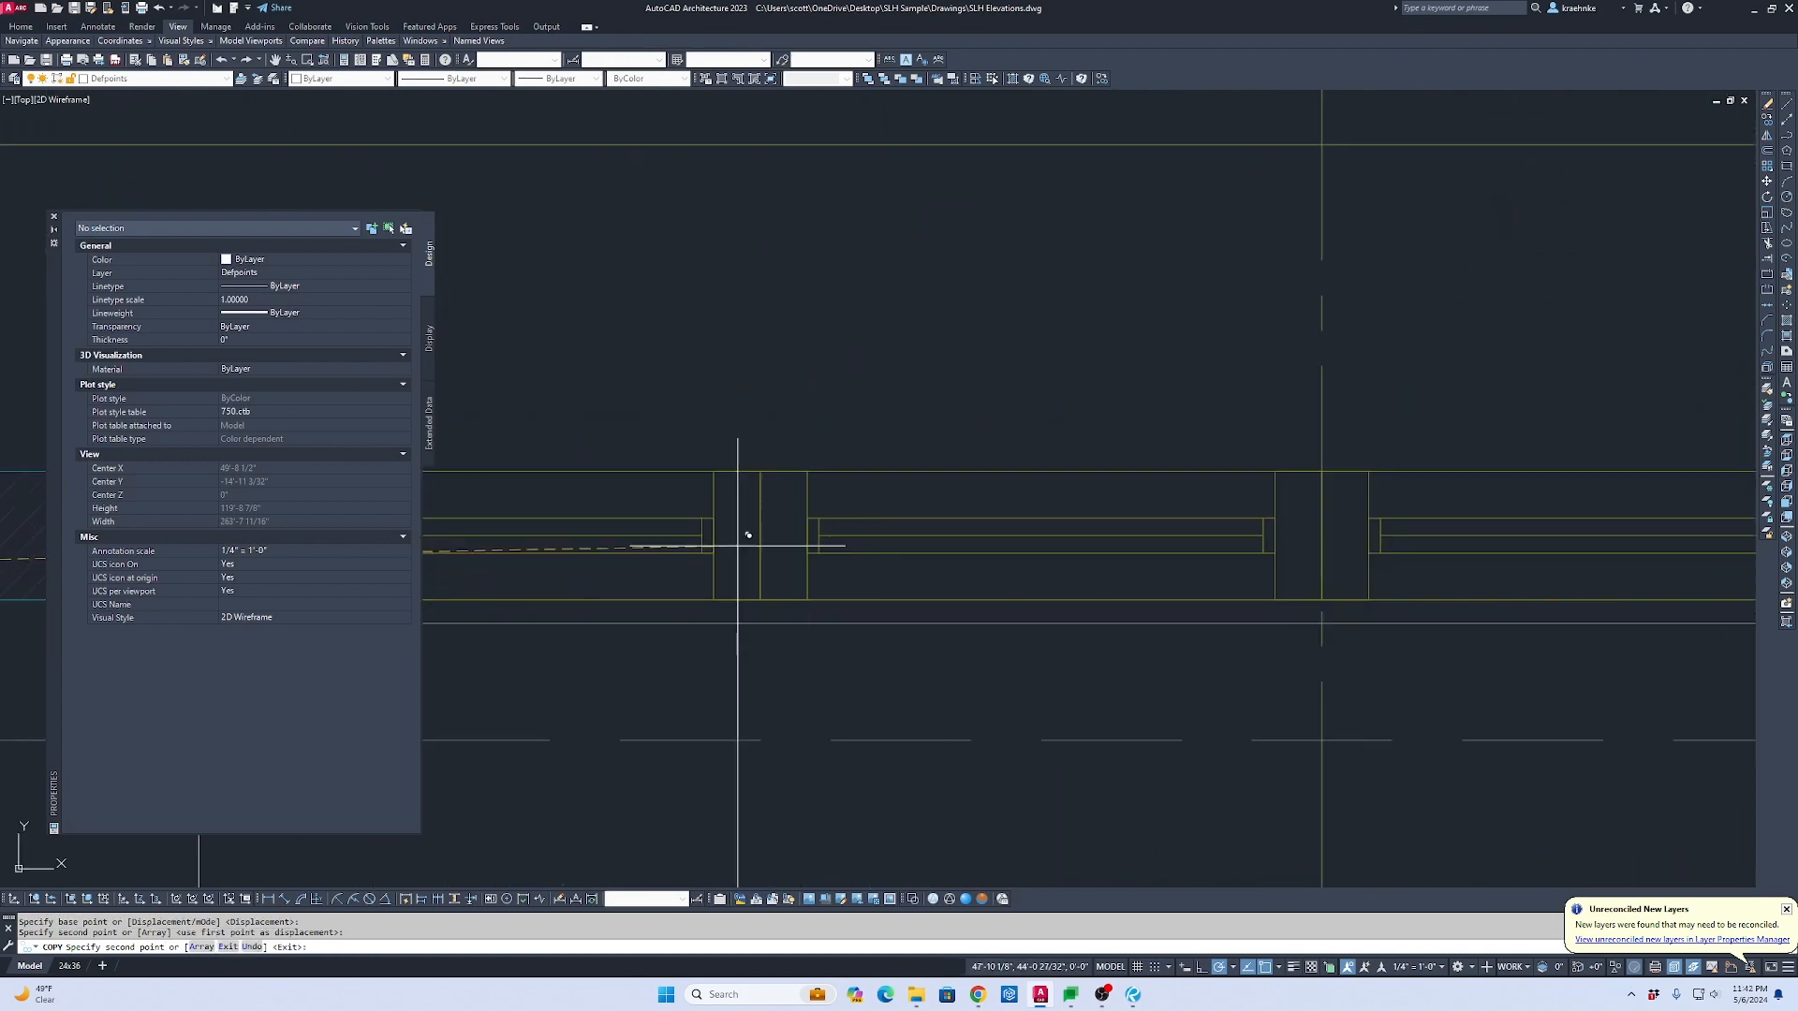
left_click(756, 544)
left_click(1321, 534)
scroll(1400, 542, "down", 1)
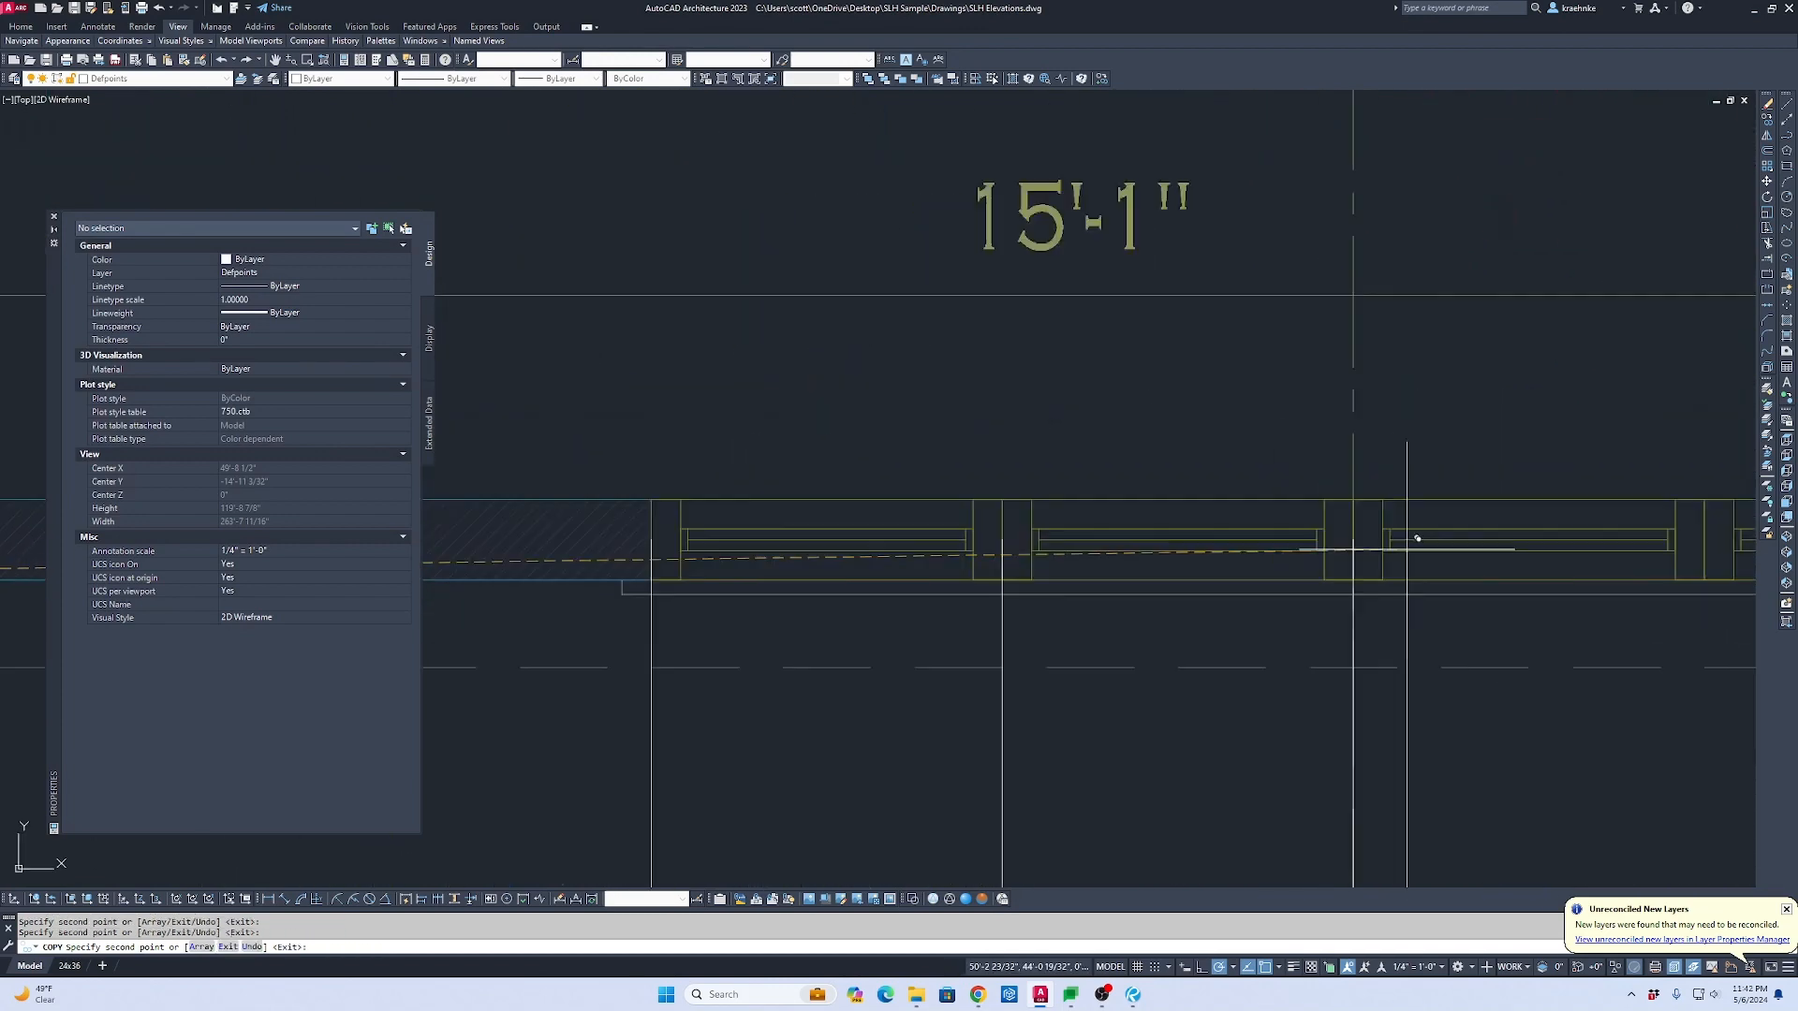
middle_click_drag(1404, 542, 521, 526)
left_click(817, 527)
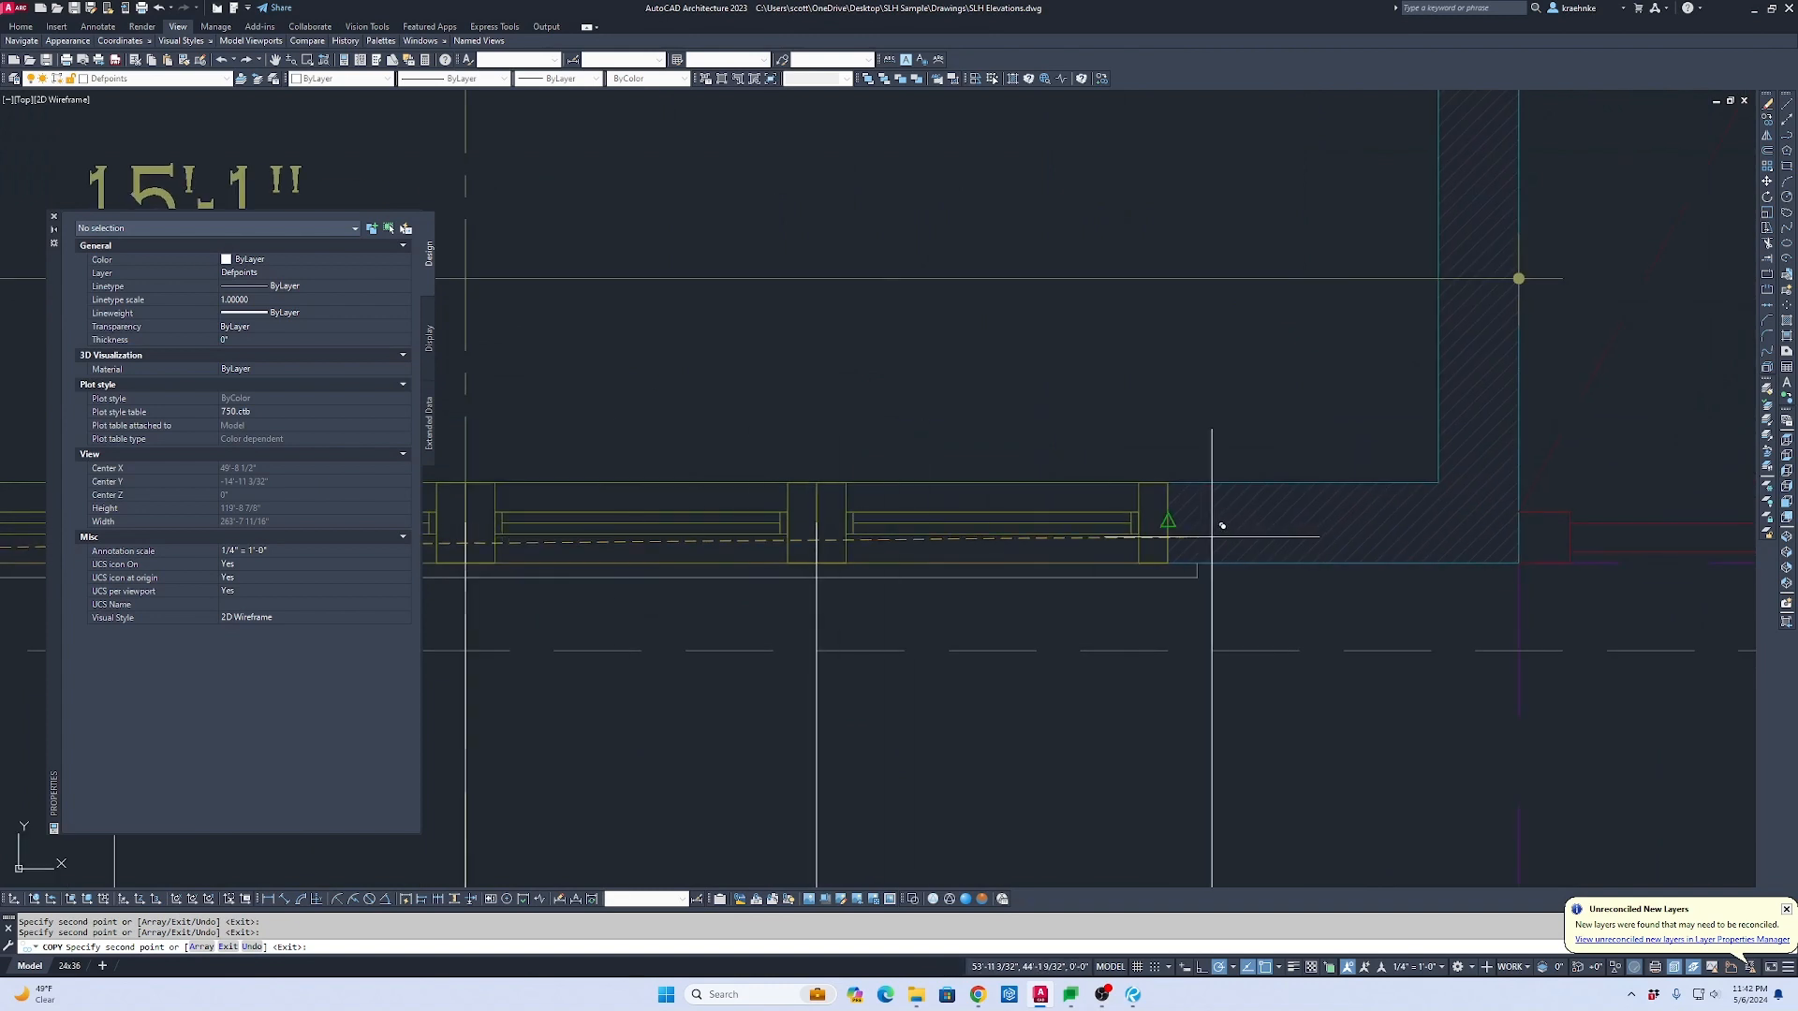
scroll(1123, 548, "down", 2)
scroll(1091, 557, "up", 3)
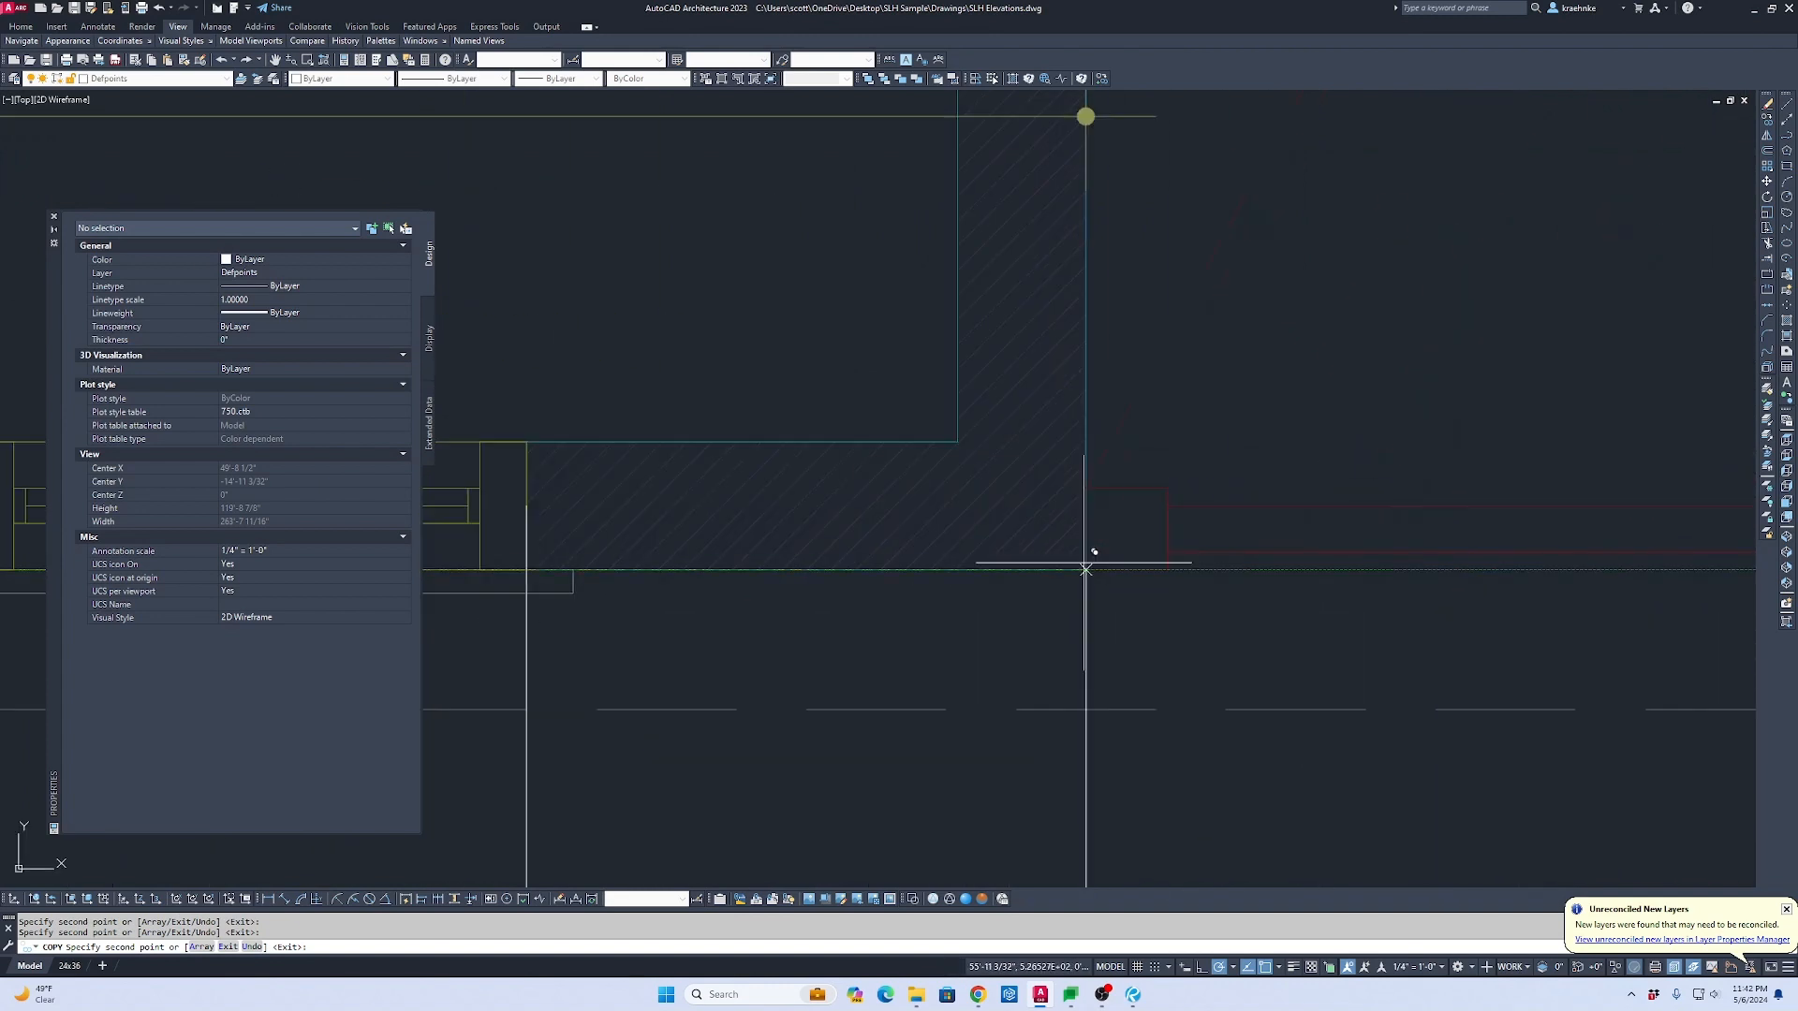
Step: Copy the projection line to the pool cabana's other wall corner and to the post edges of the outdoor shower's screen on grid line 4
left_click(1089, 571)
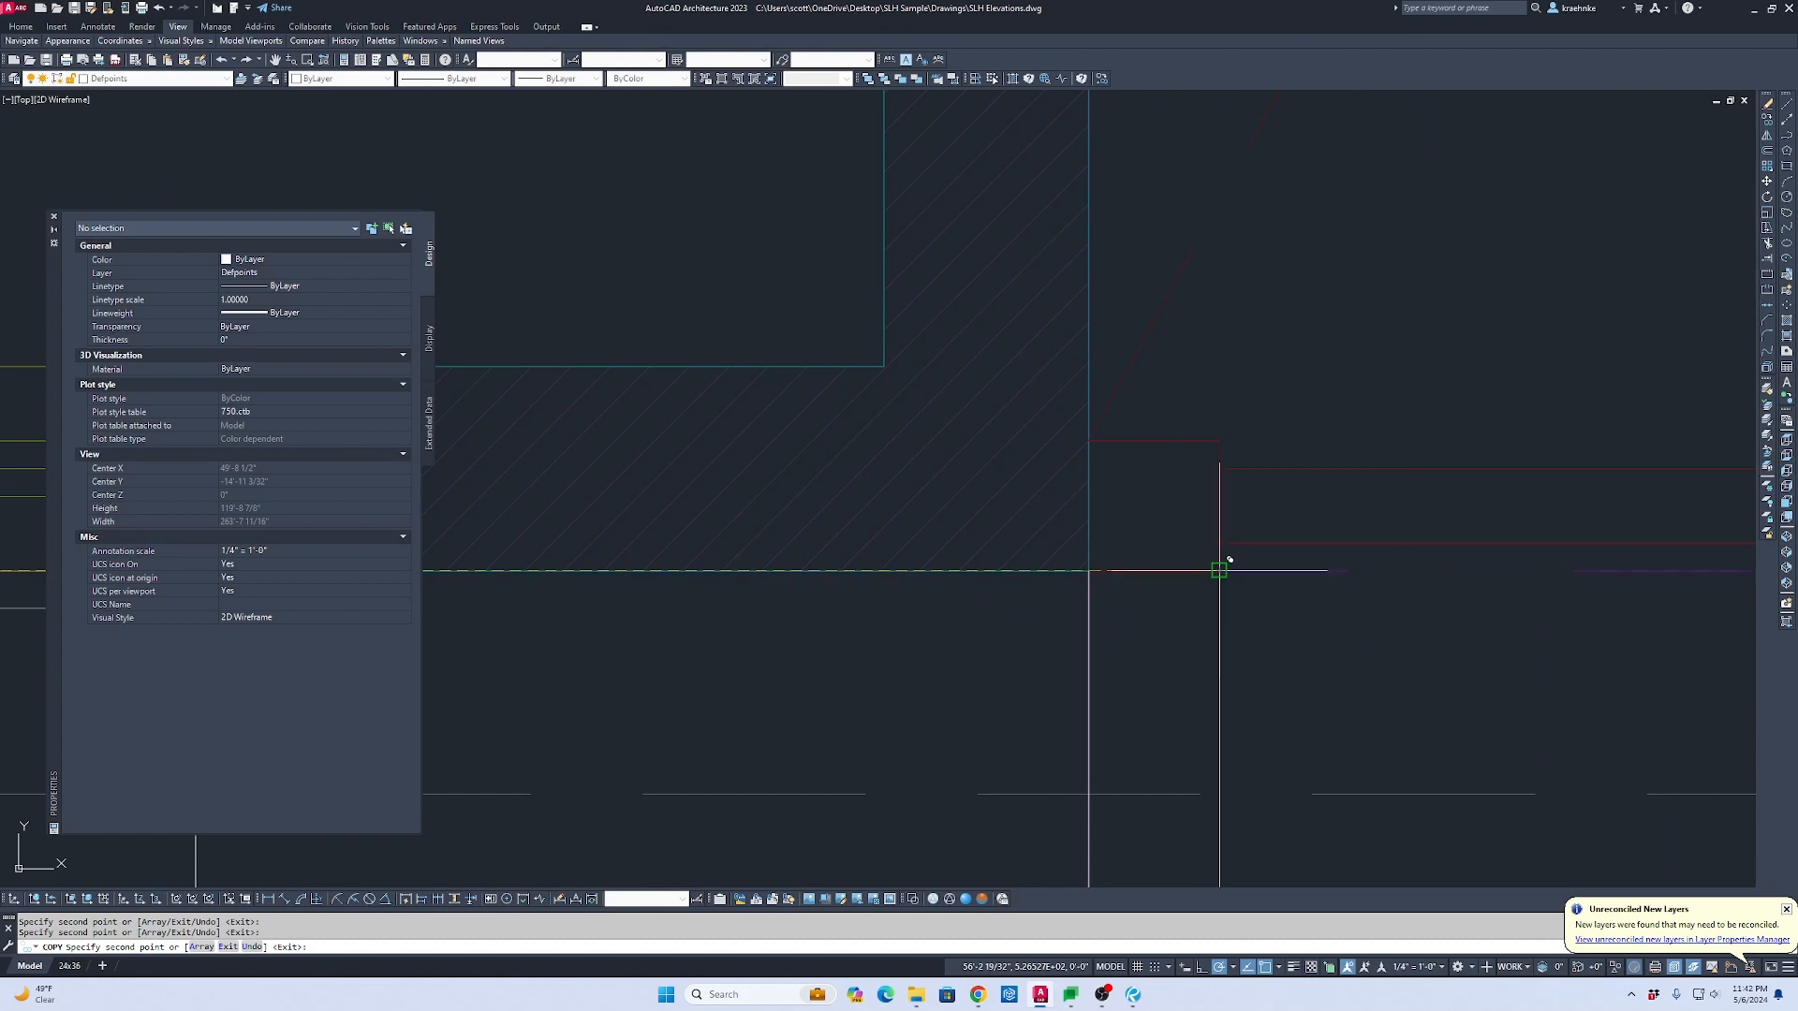
left_click(1219, 569)
scroll(1220, 568, "down", 3)
middle_click_drag(1265, 581, 833, 562)
scroll(1041, 563, "up", 1)
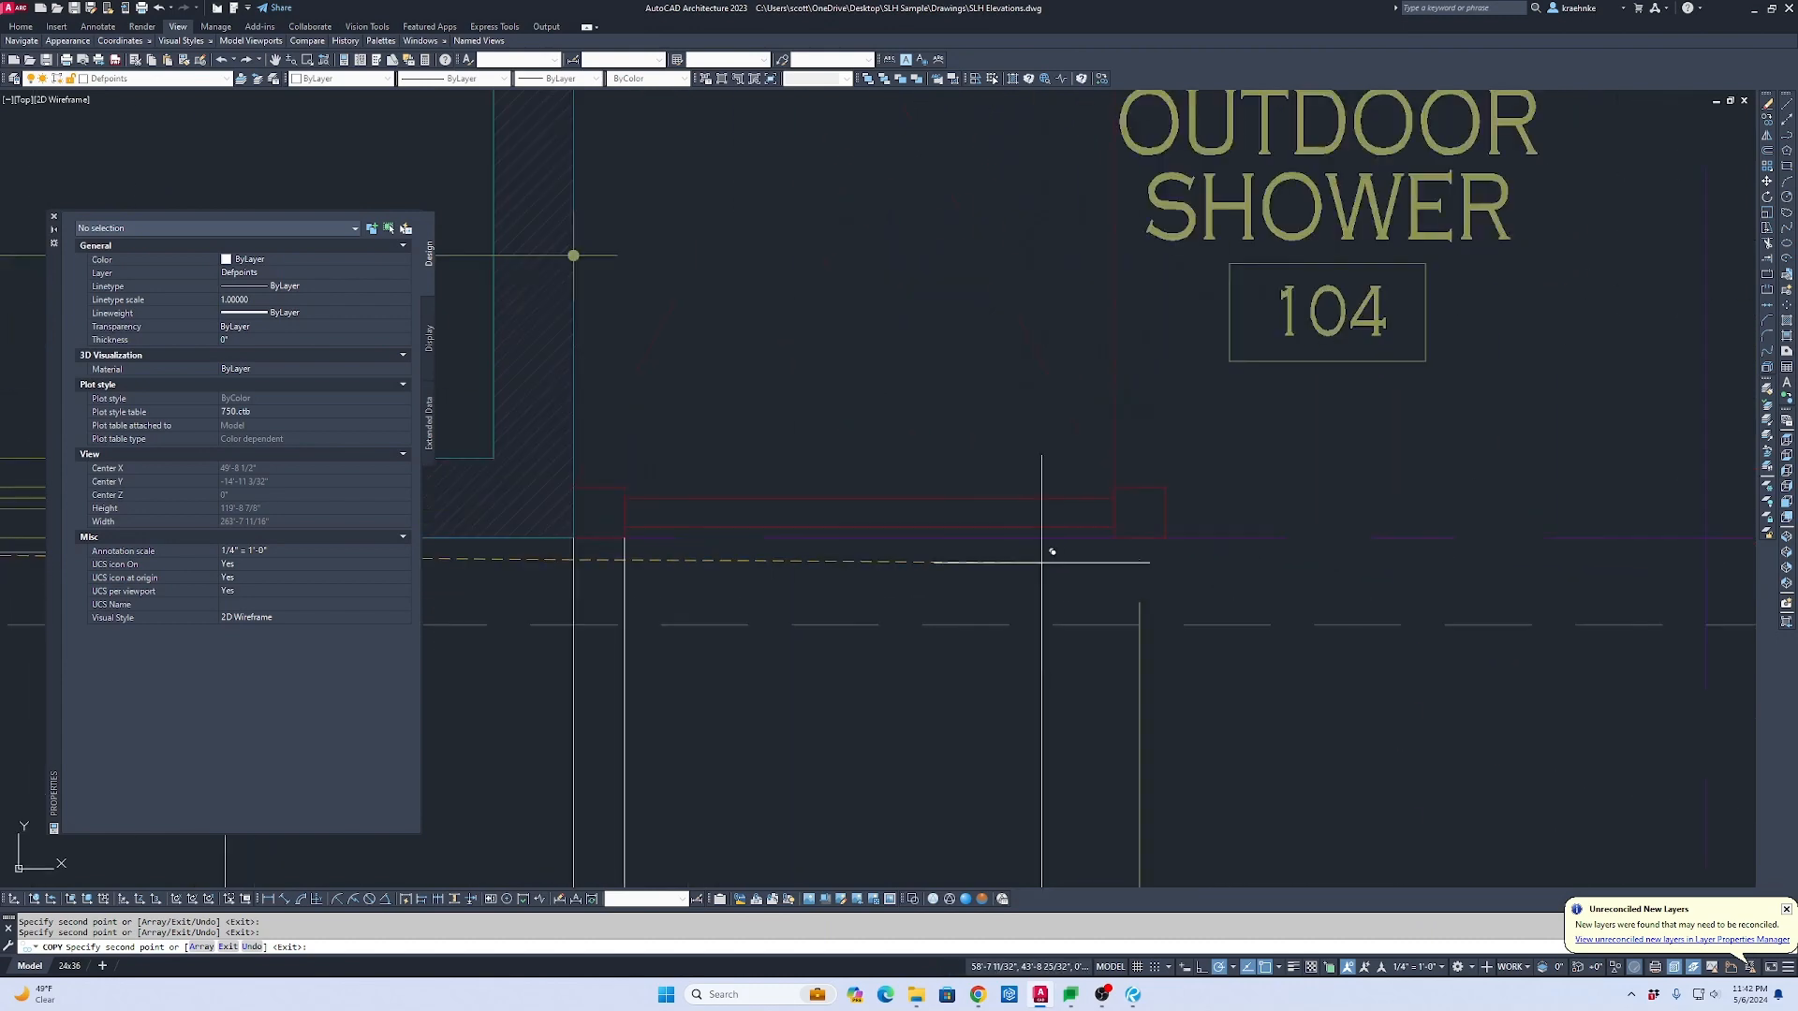
left_click(1114, 537)
left_click(1165, 538)
Step: Copy the projection line to both faces of the outdoor shower's end wall at grid line C
scroll(1180, 552, "down", 1)
middle_click_drag(1185, 562, 1068, 652)
left_click(1354, 323)
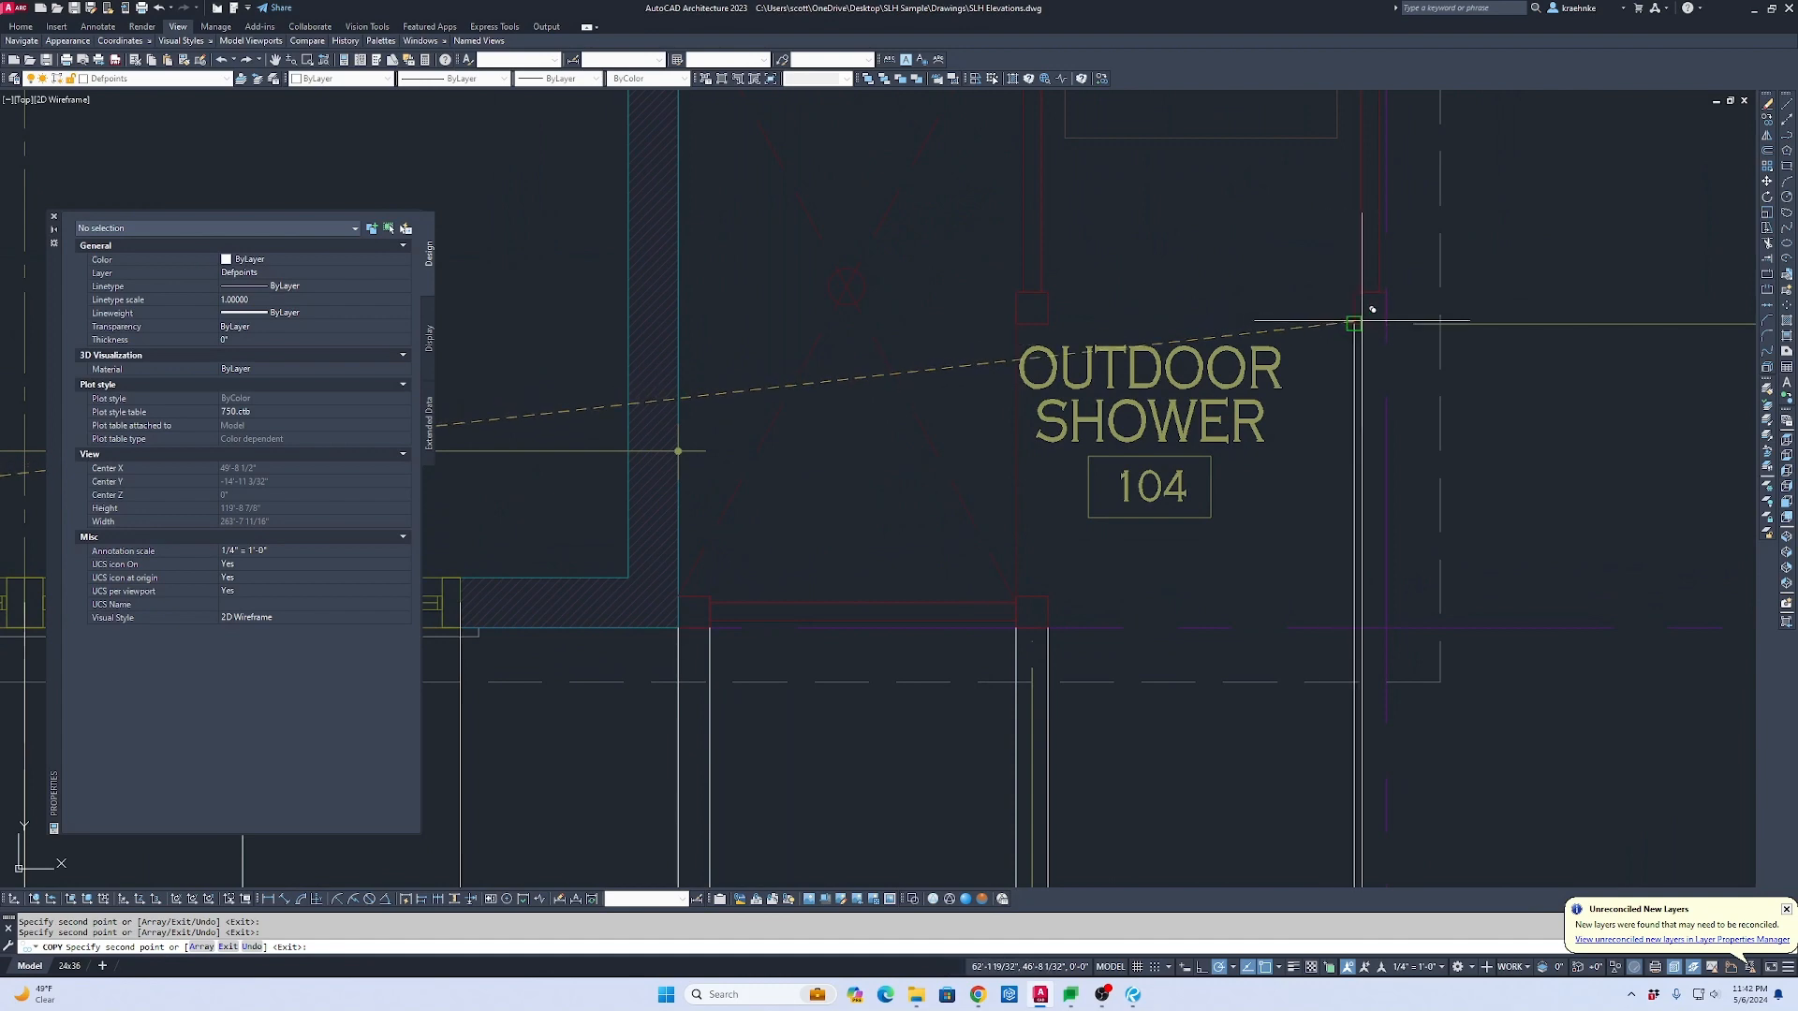
left_click(1386, 323)
scroll(1425, 369, "down", 2)
middle_click_drag(1425, 369, 1235, 594)
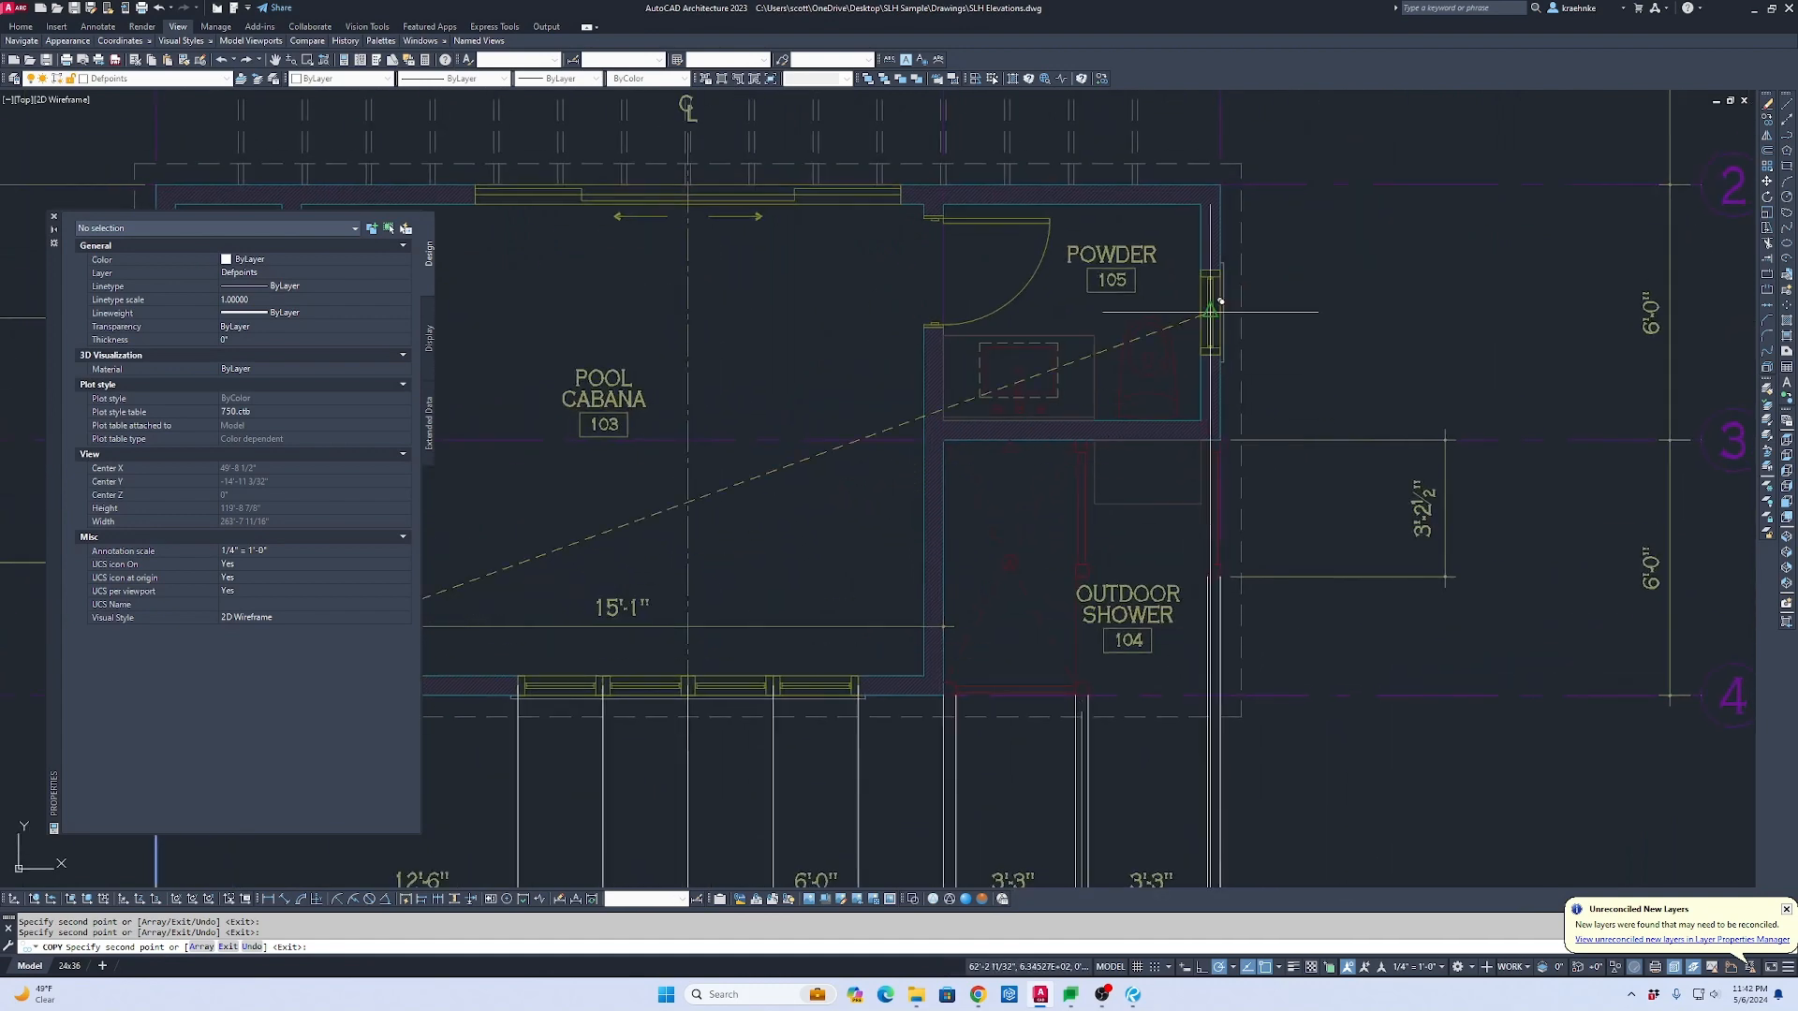
key("Escape")
Step: Examine the projection lines running from the pool house plan down through the mirrored elevation
scroll(1264, 431, "down", 4)
scroll(1245, 562, "down", 2)
middle_click_drag(1262, 721, 1091, 242)
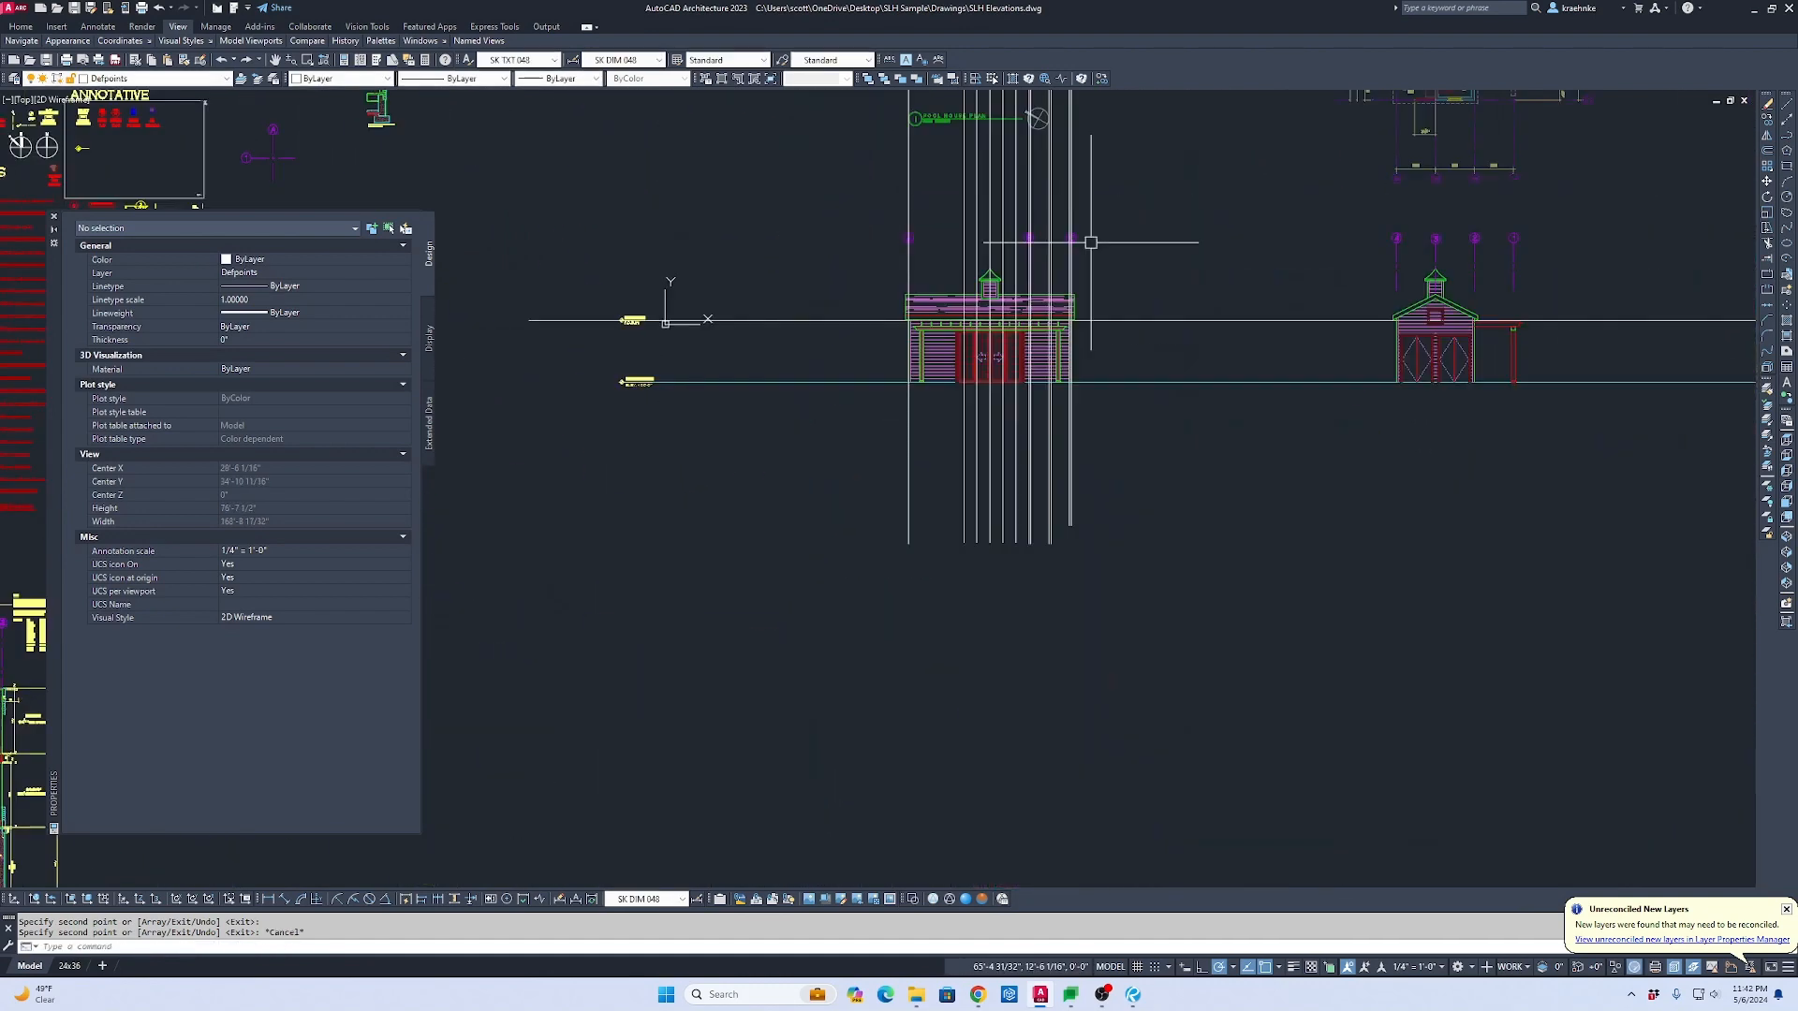
scroll(946, 302, "up", 2)
scroll(1028, 349, "down", 1)
middle_click_drag(1028, 349, 930, 683)
scroll(1009, 567, "up", 1)
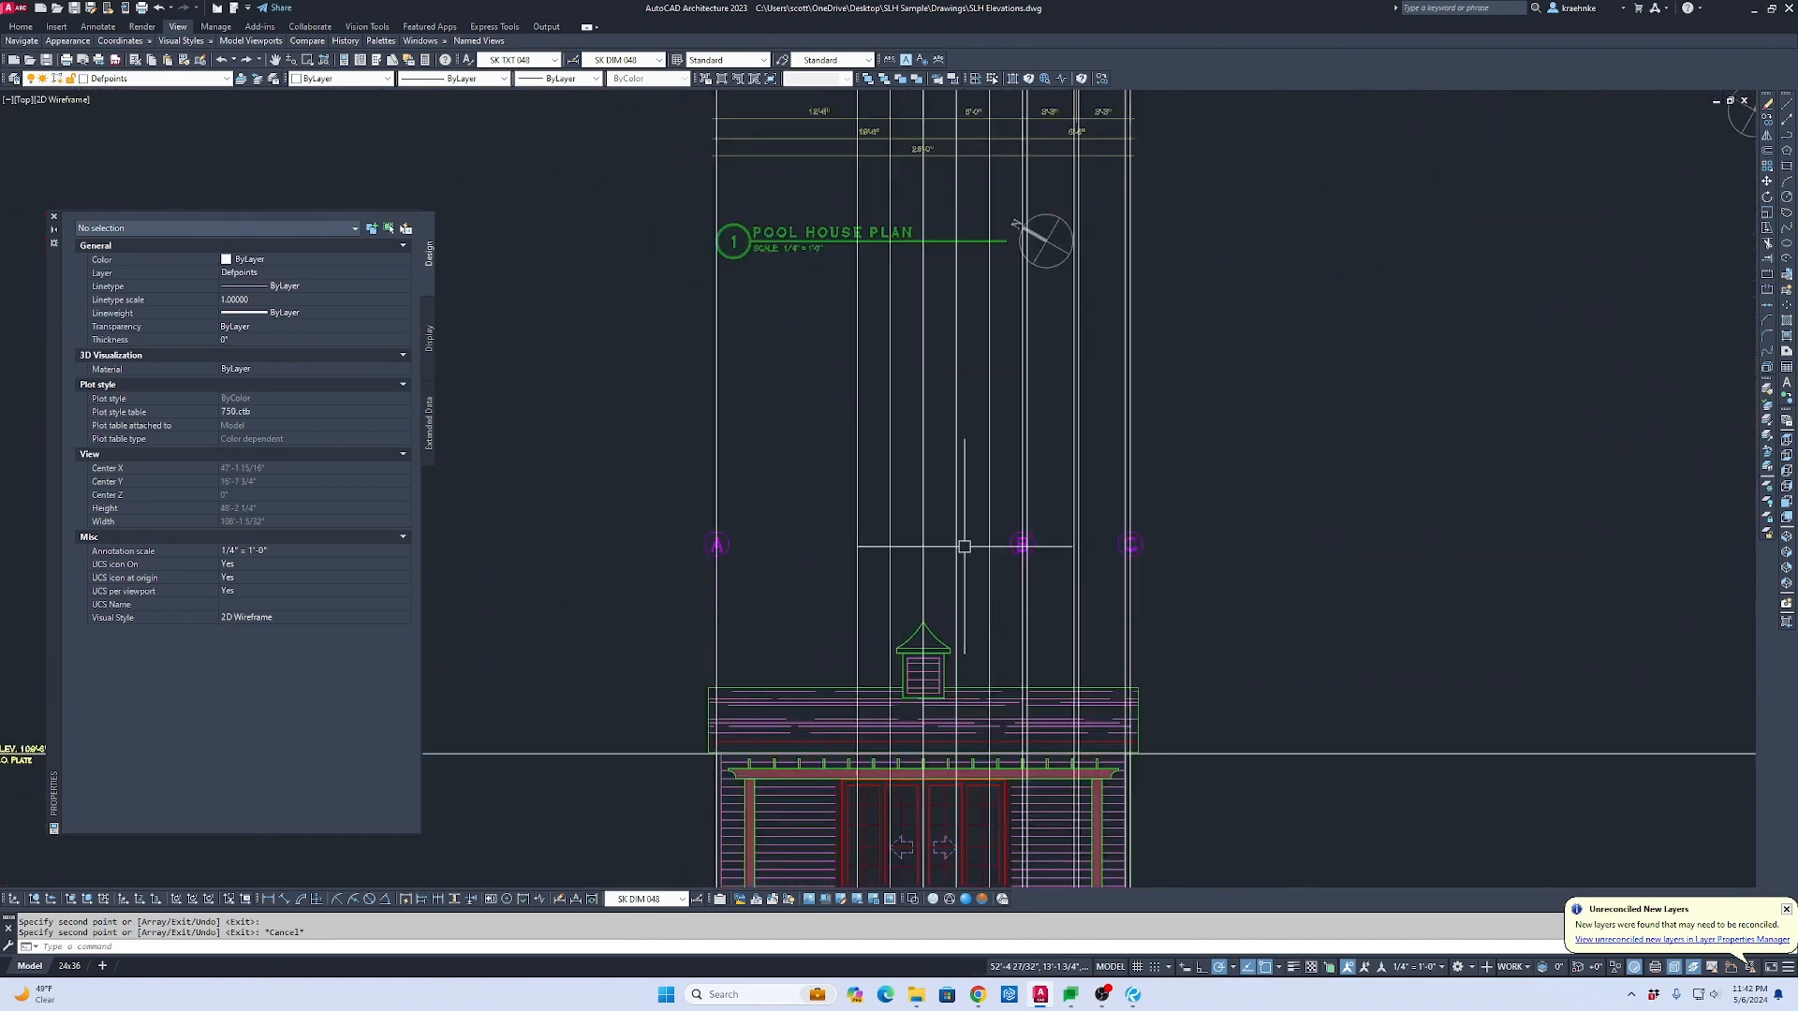
middle_click_drag(969, 550, 1031, 688)
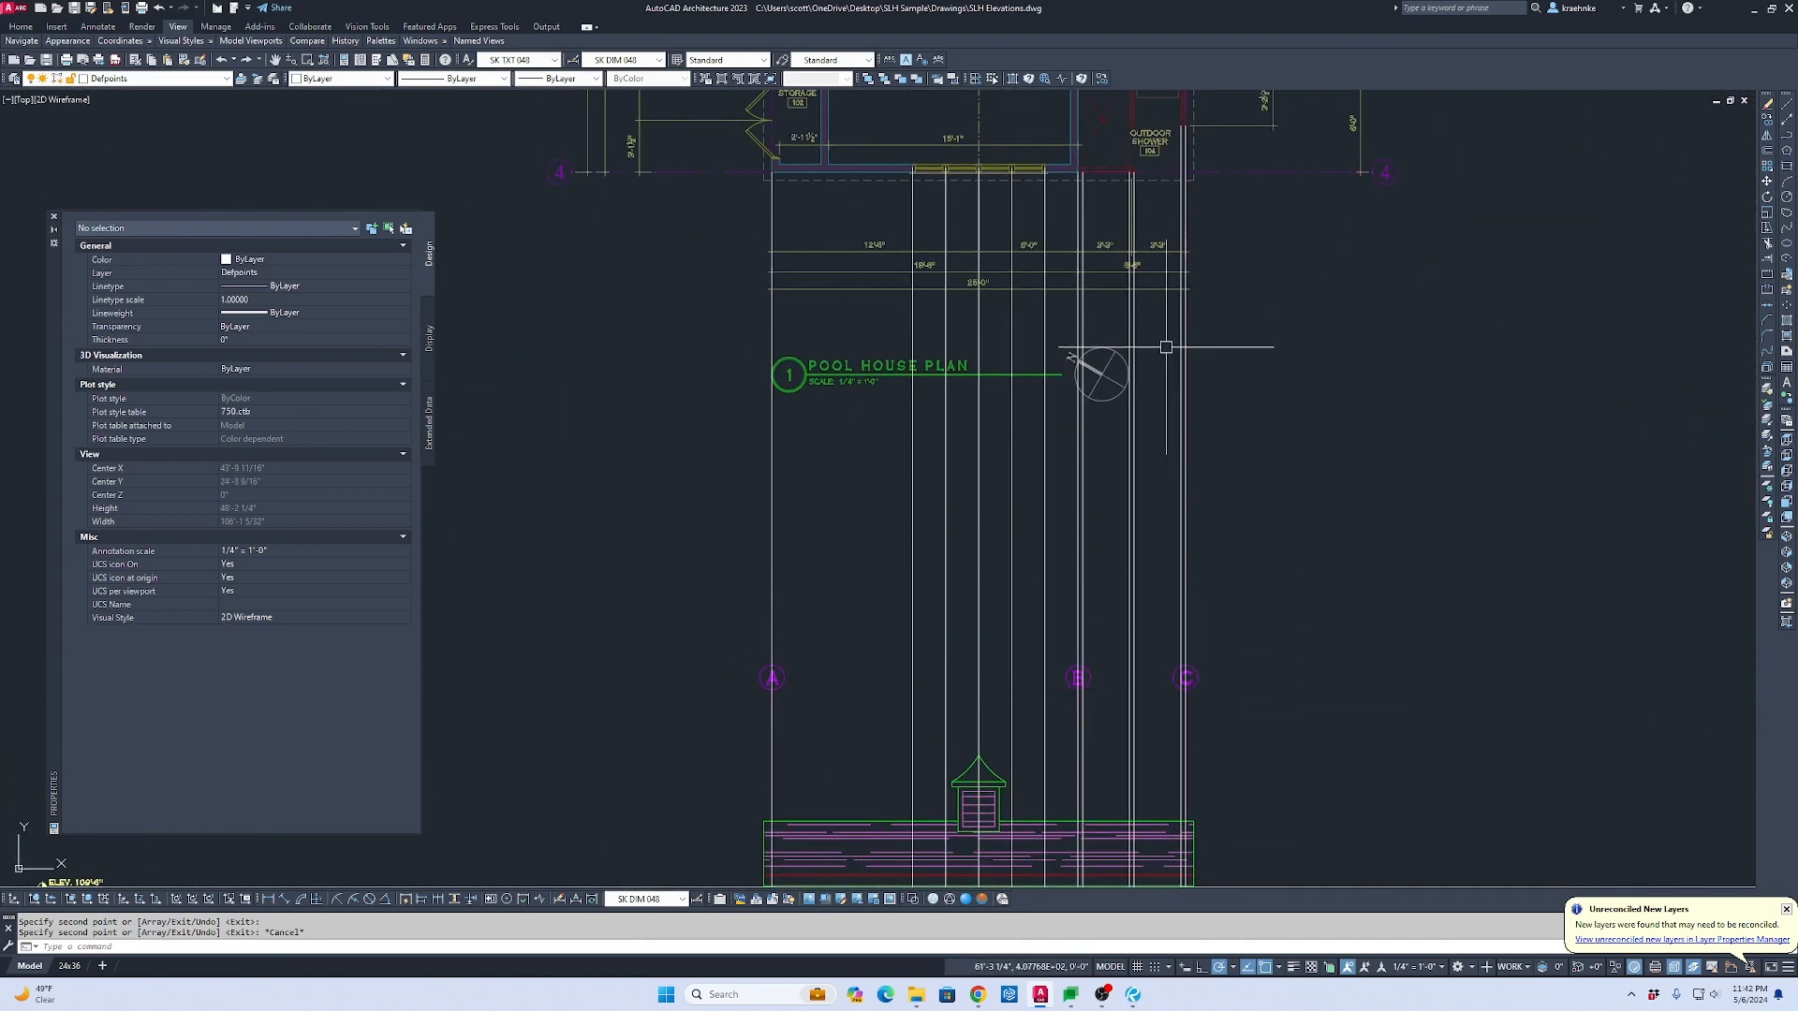
middle_click_drag(1165, 347, 1181, 746)
middle_click_drag(1186, 175, 1193, 216)
right_click(1198, 306)
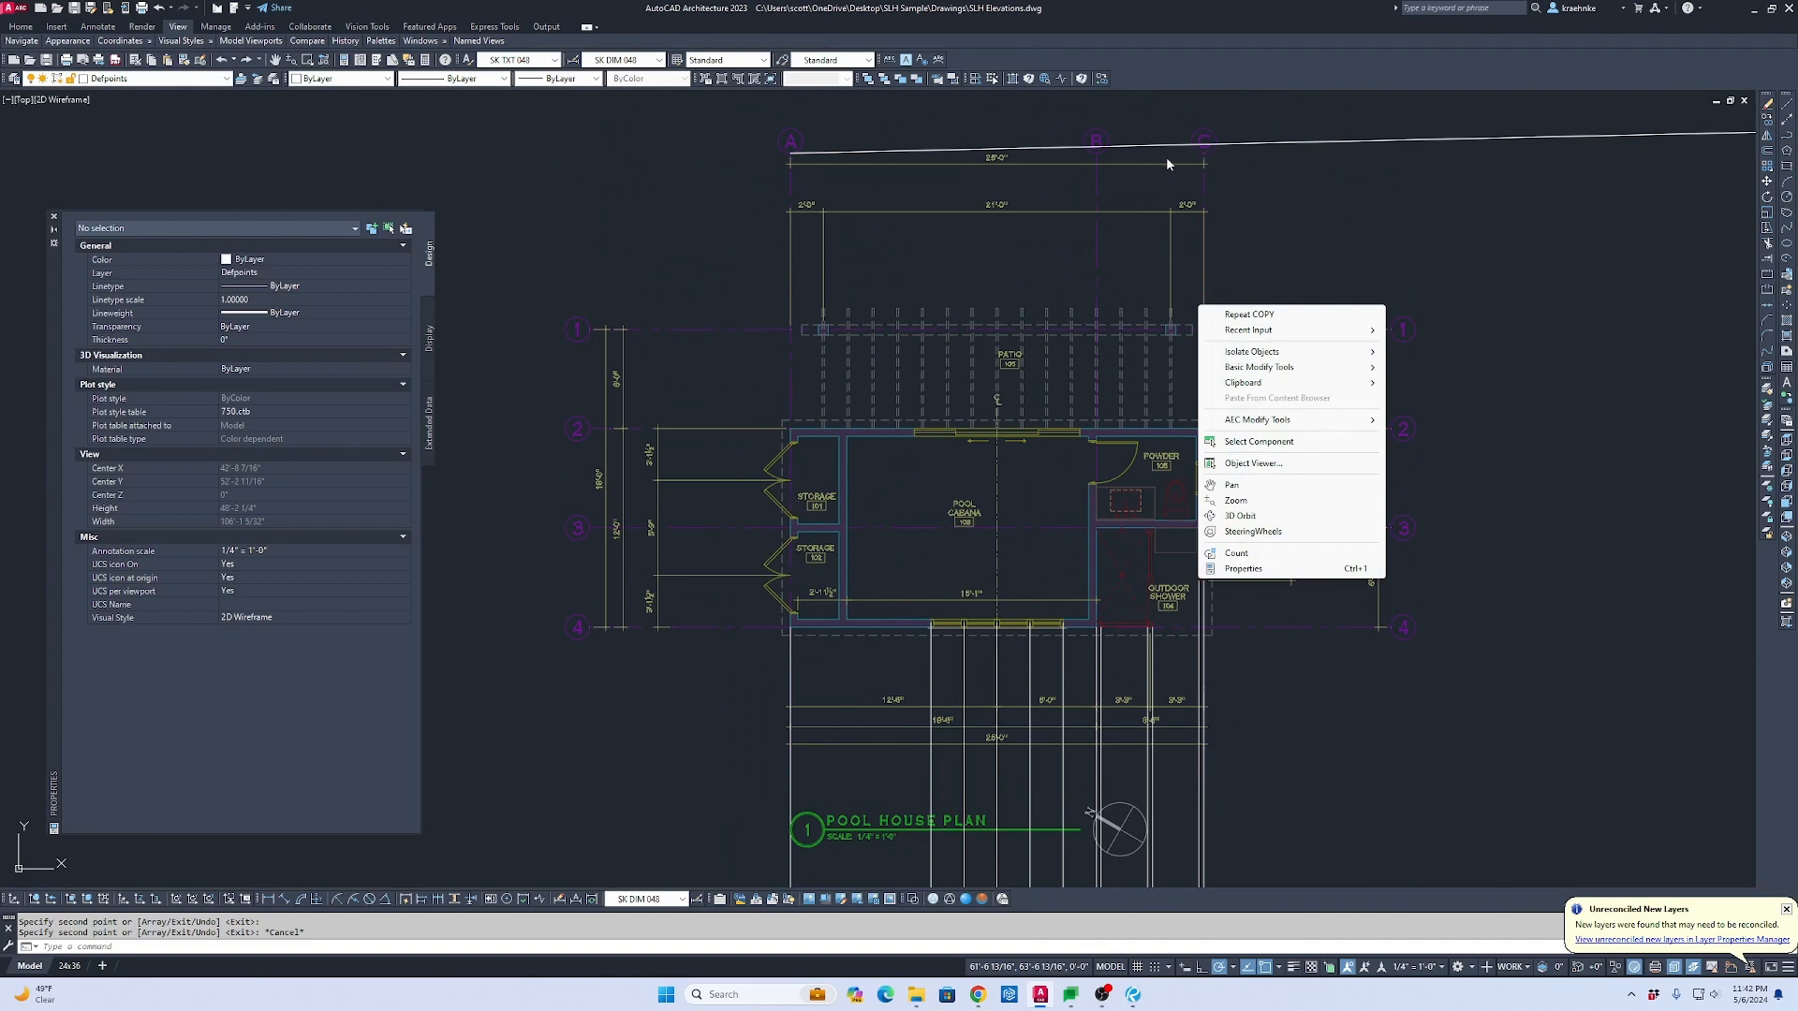
key("Escape")
middle_click_drag(1016, 638, 993, 162)
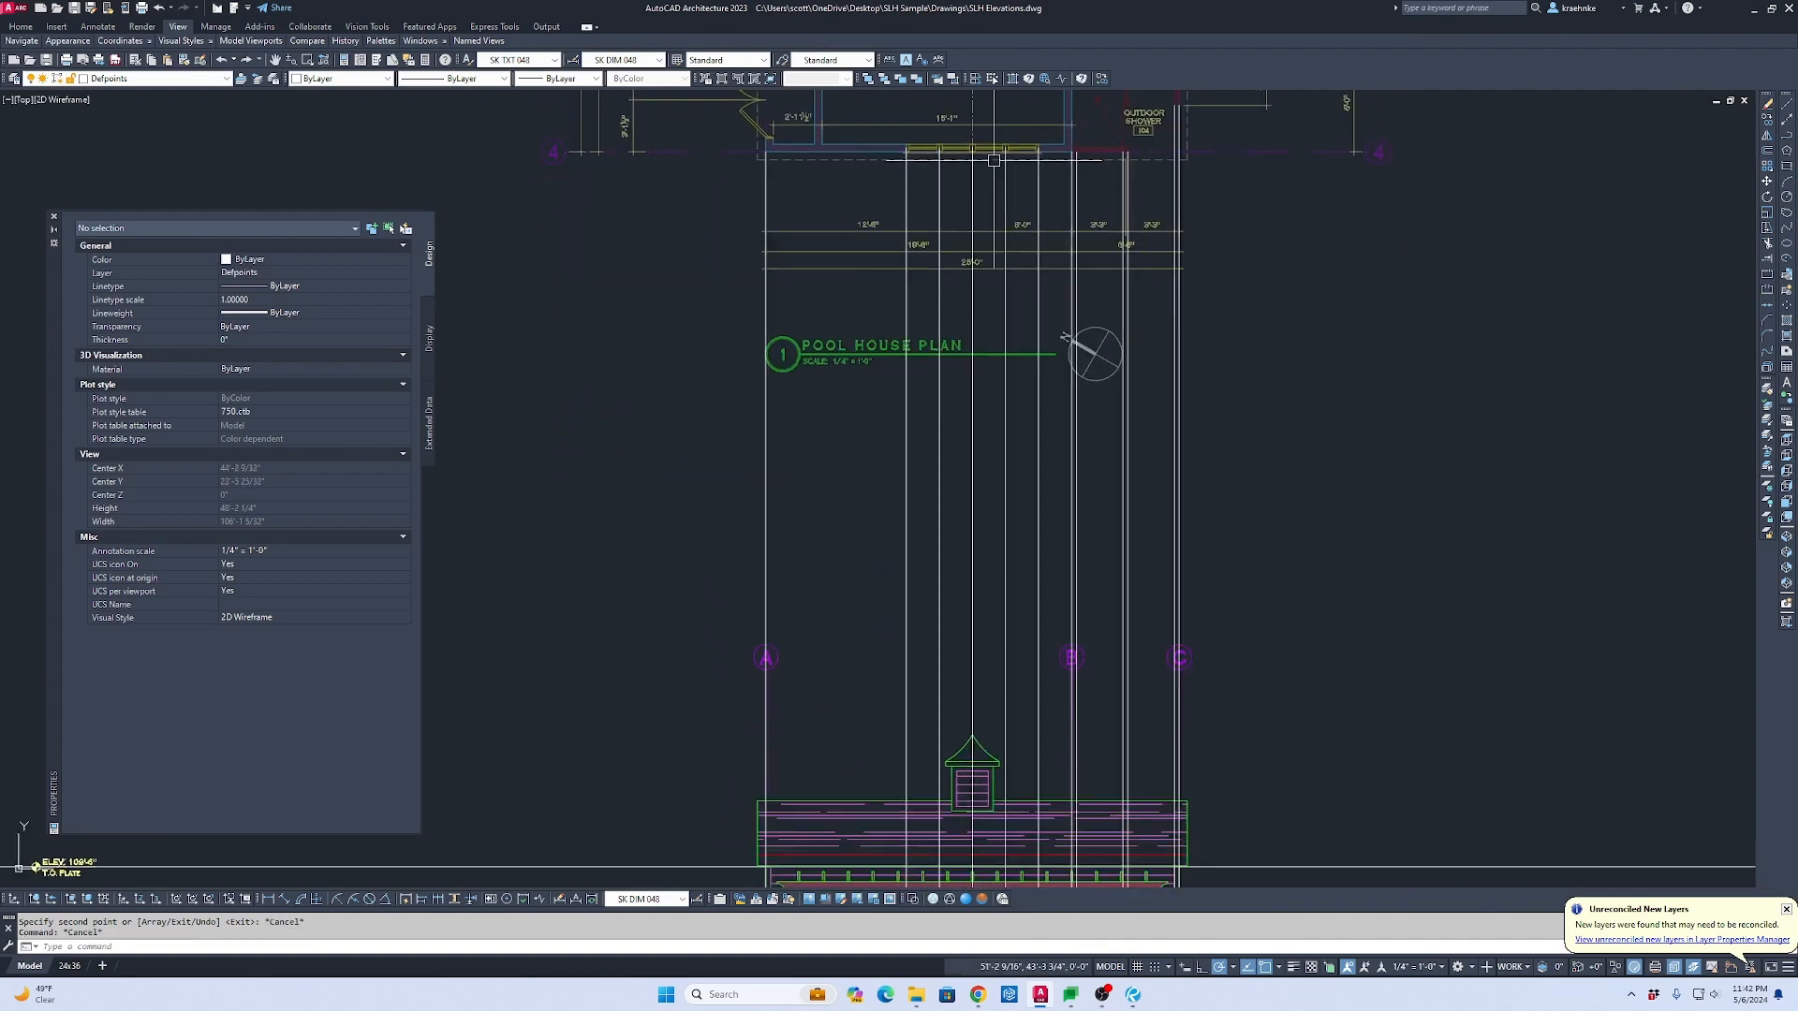
key("Escape")
scroll(1218, 689, "up", 2)
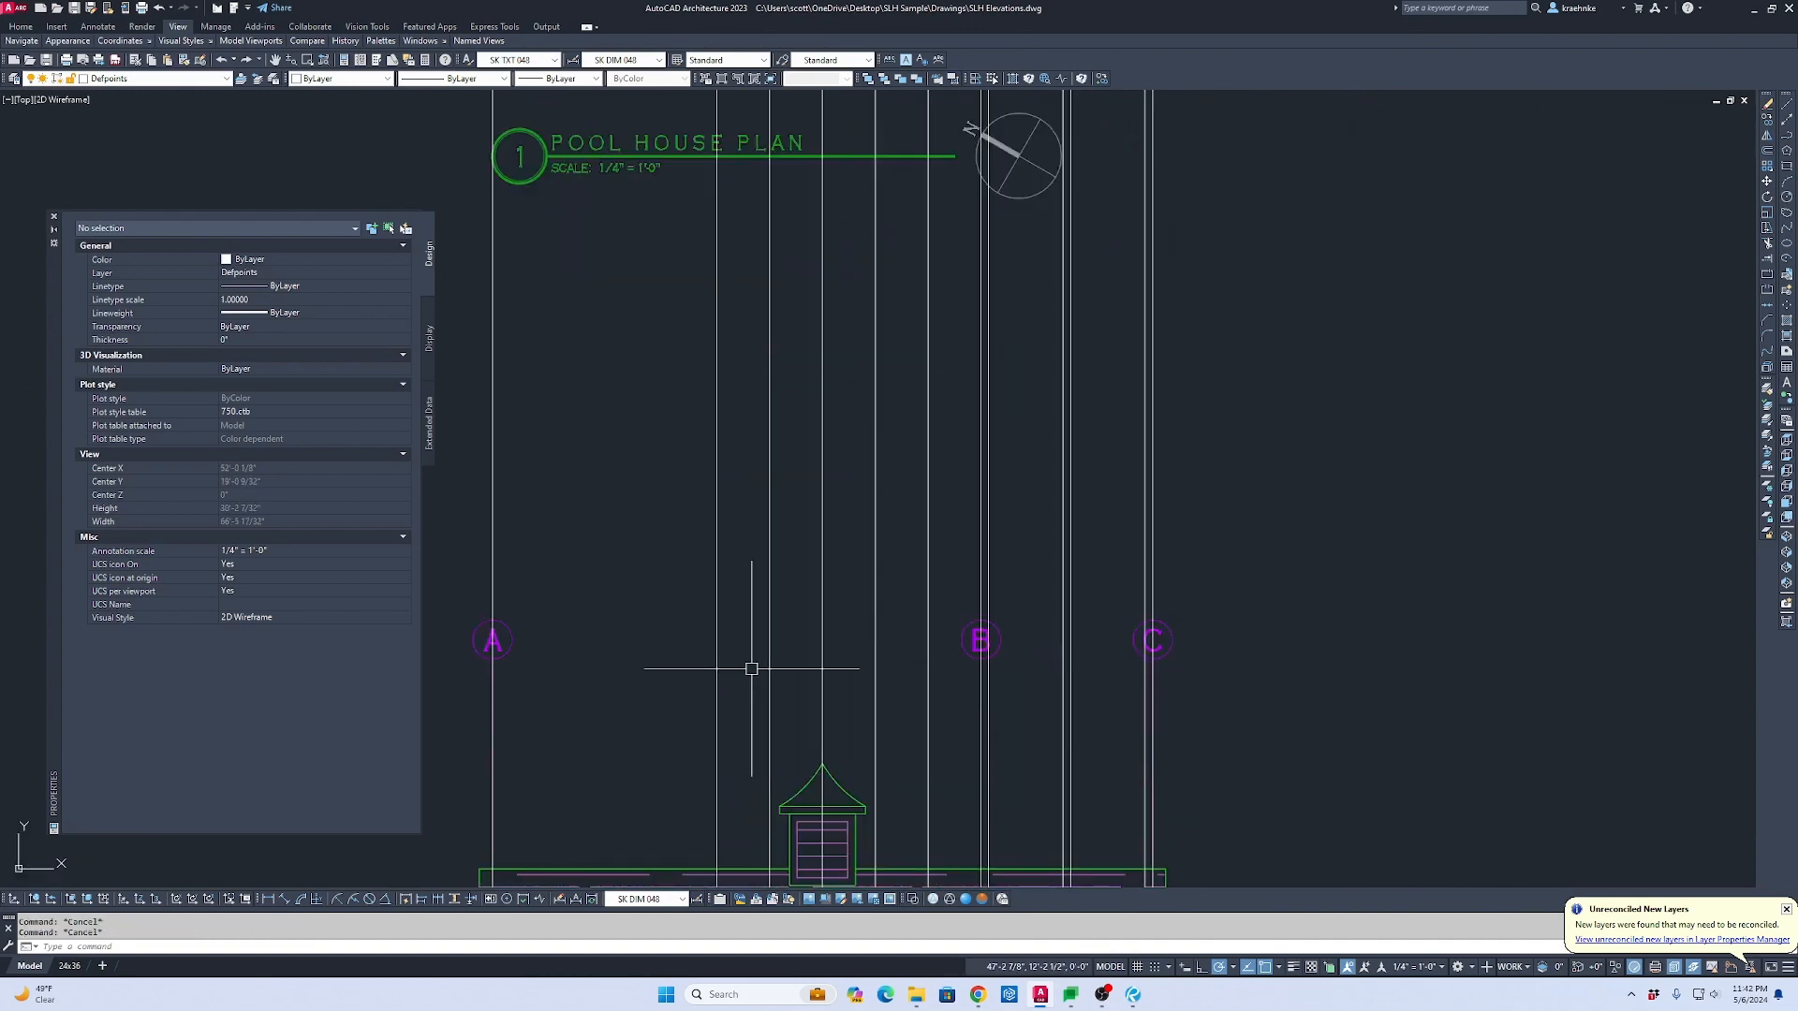
scroll(813, 484, "down", 4)
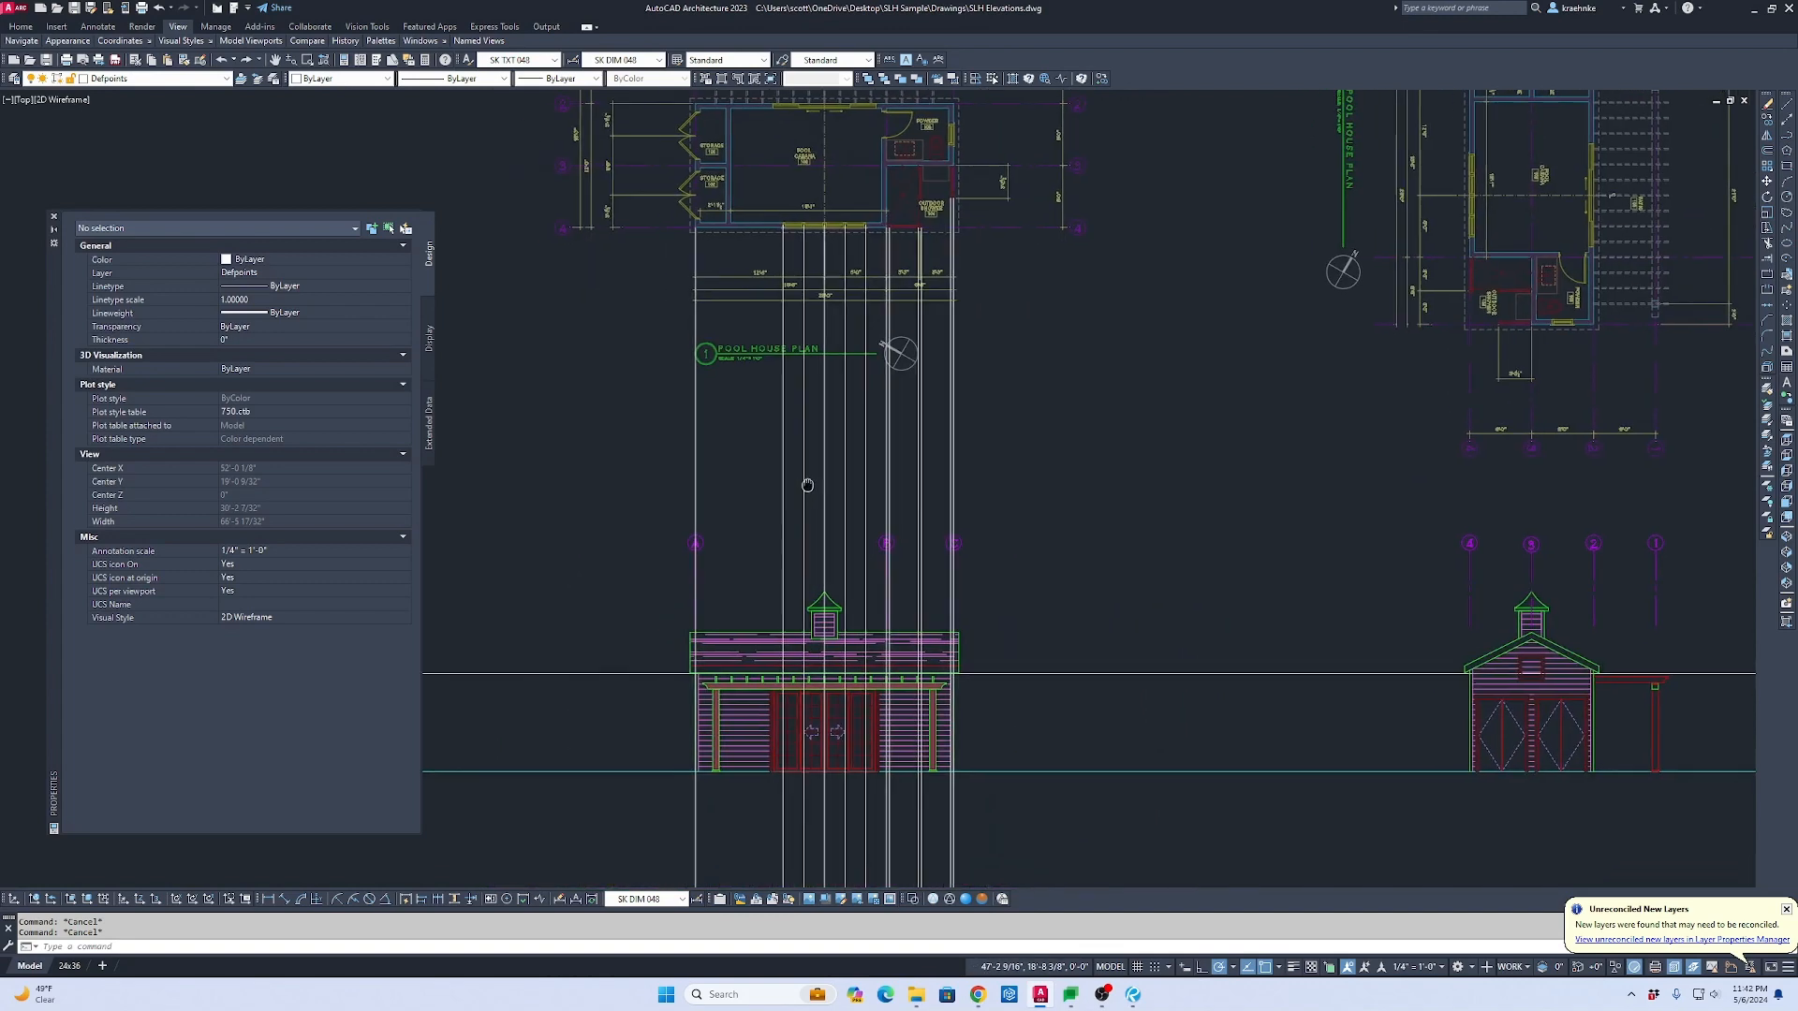
Step: Erase the patio trellis with its posts from the mirrored elevation below the projection lines
middle_click_drag(804, 565, 890, 412)
scroll(856, 537, "up", 6)
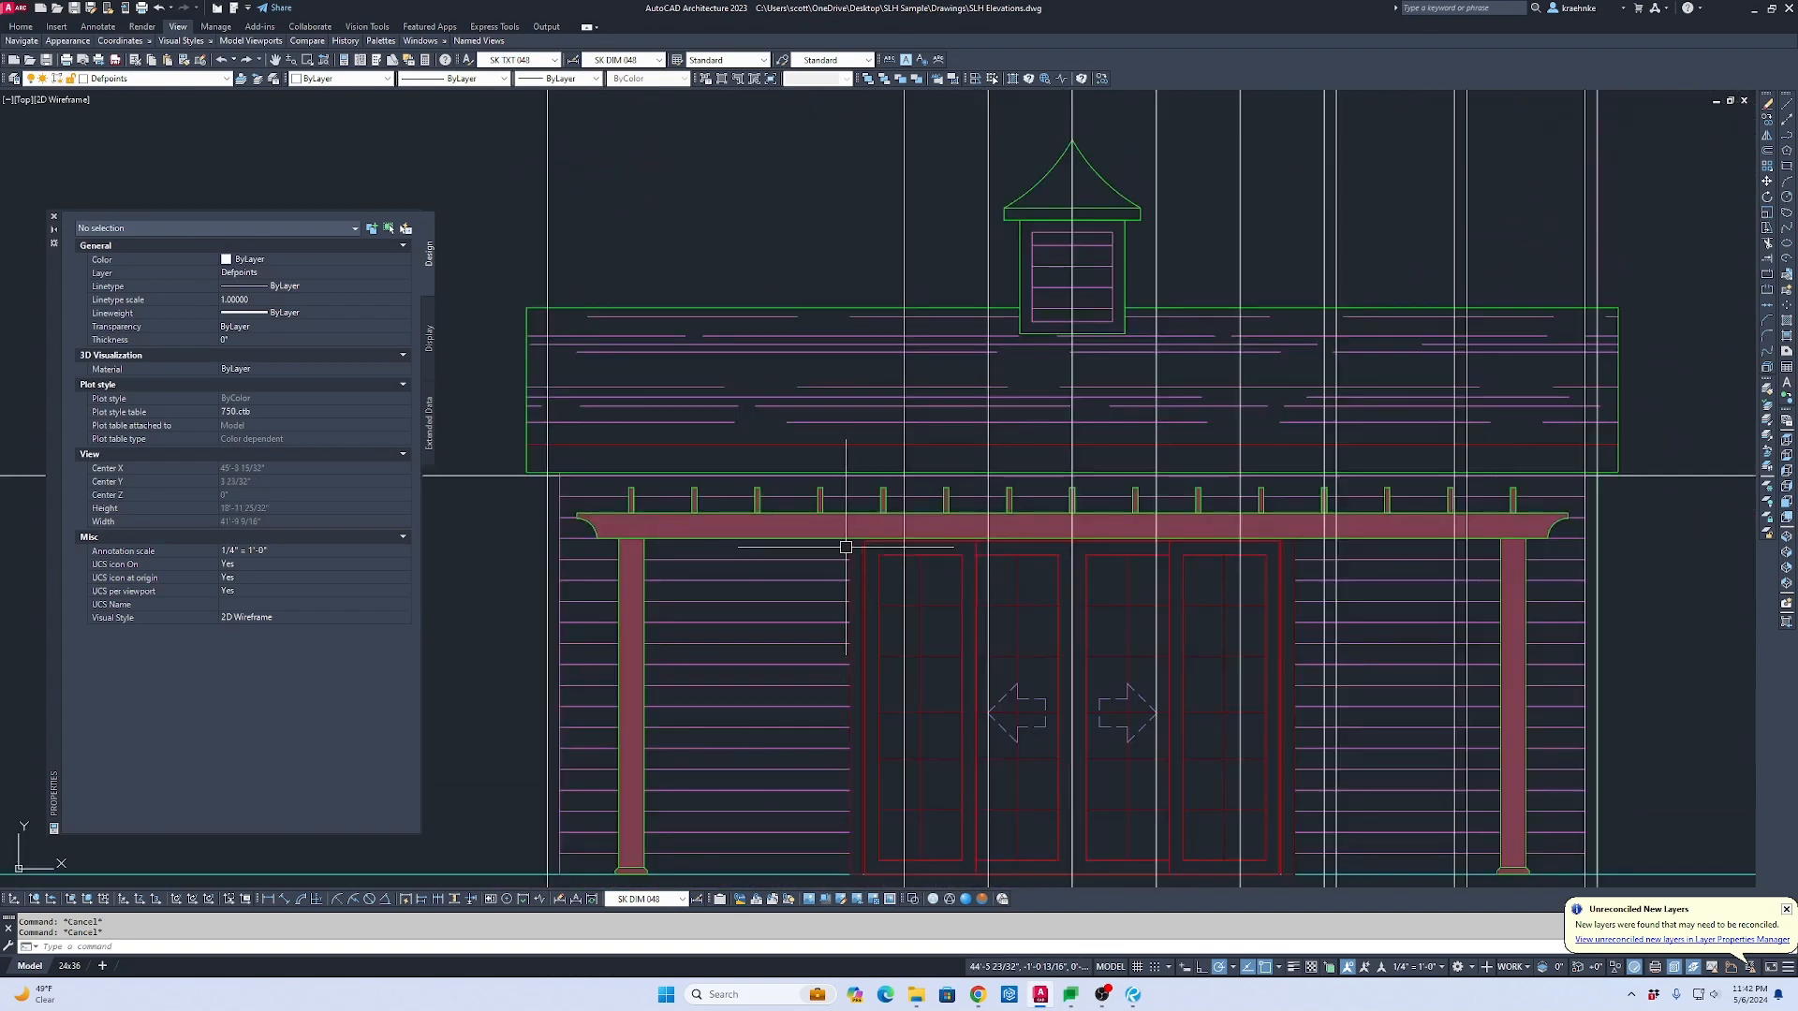
left_click(700, 502)
key("Delete")
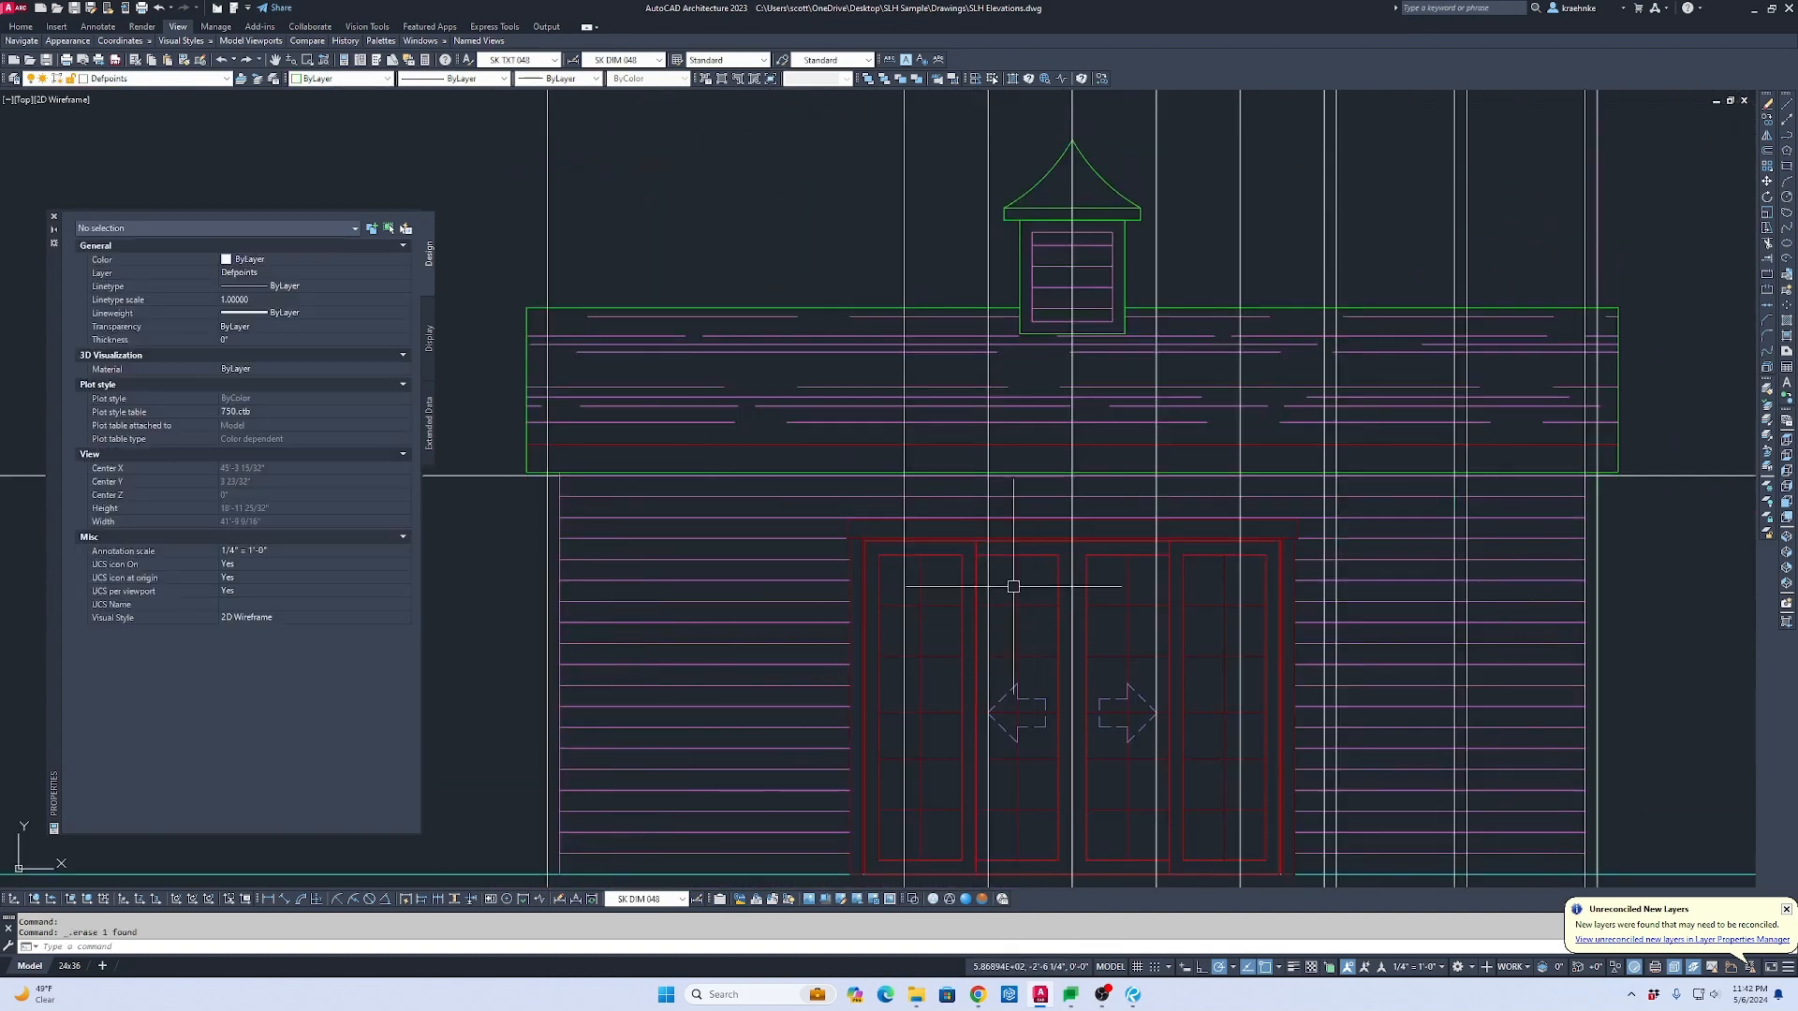
Step: Erase the sliding glass doors with their trim and direction arrows from the same elevation
scroll(1013, 586, "down", 2)
middle_click_drag(1013, 587, 258, 504)
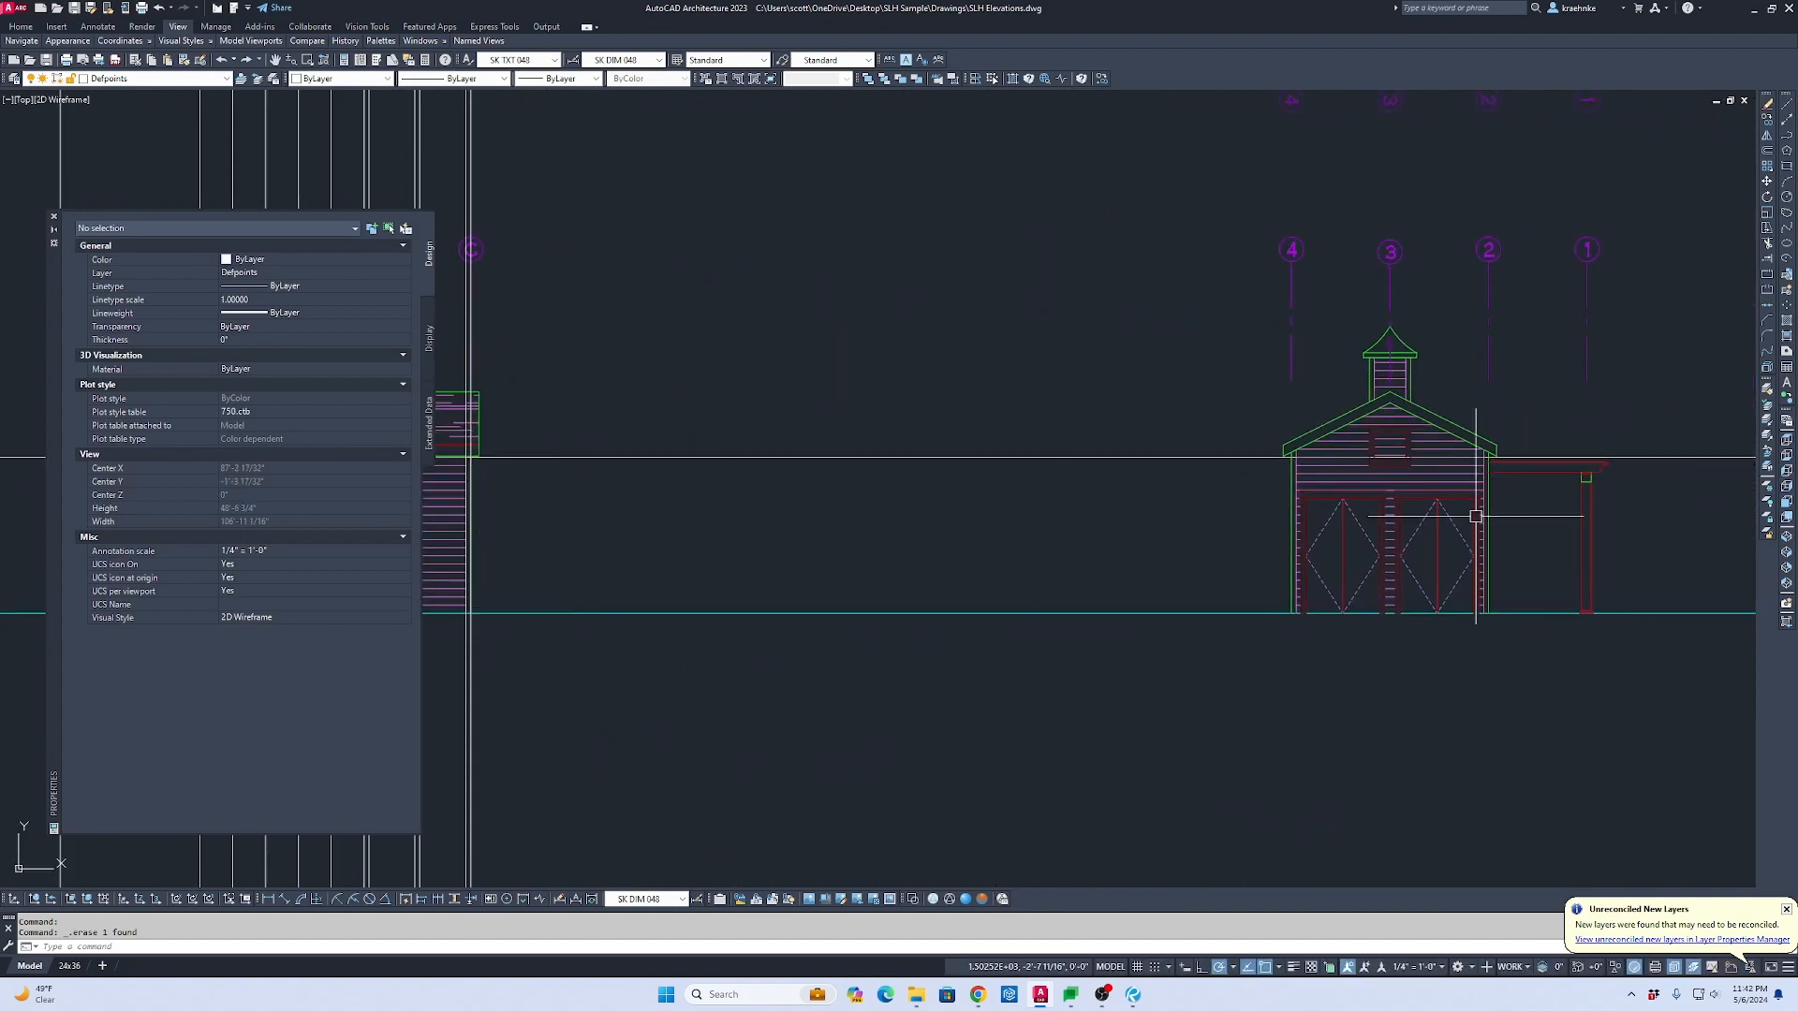
scroll(1110, 542, "down", 1)
middle_click_drag(1109, 542, 1690, 598)
scroll(1261, 550, "up", 2)
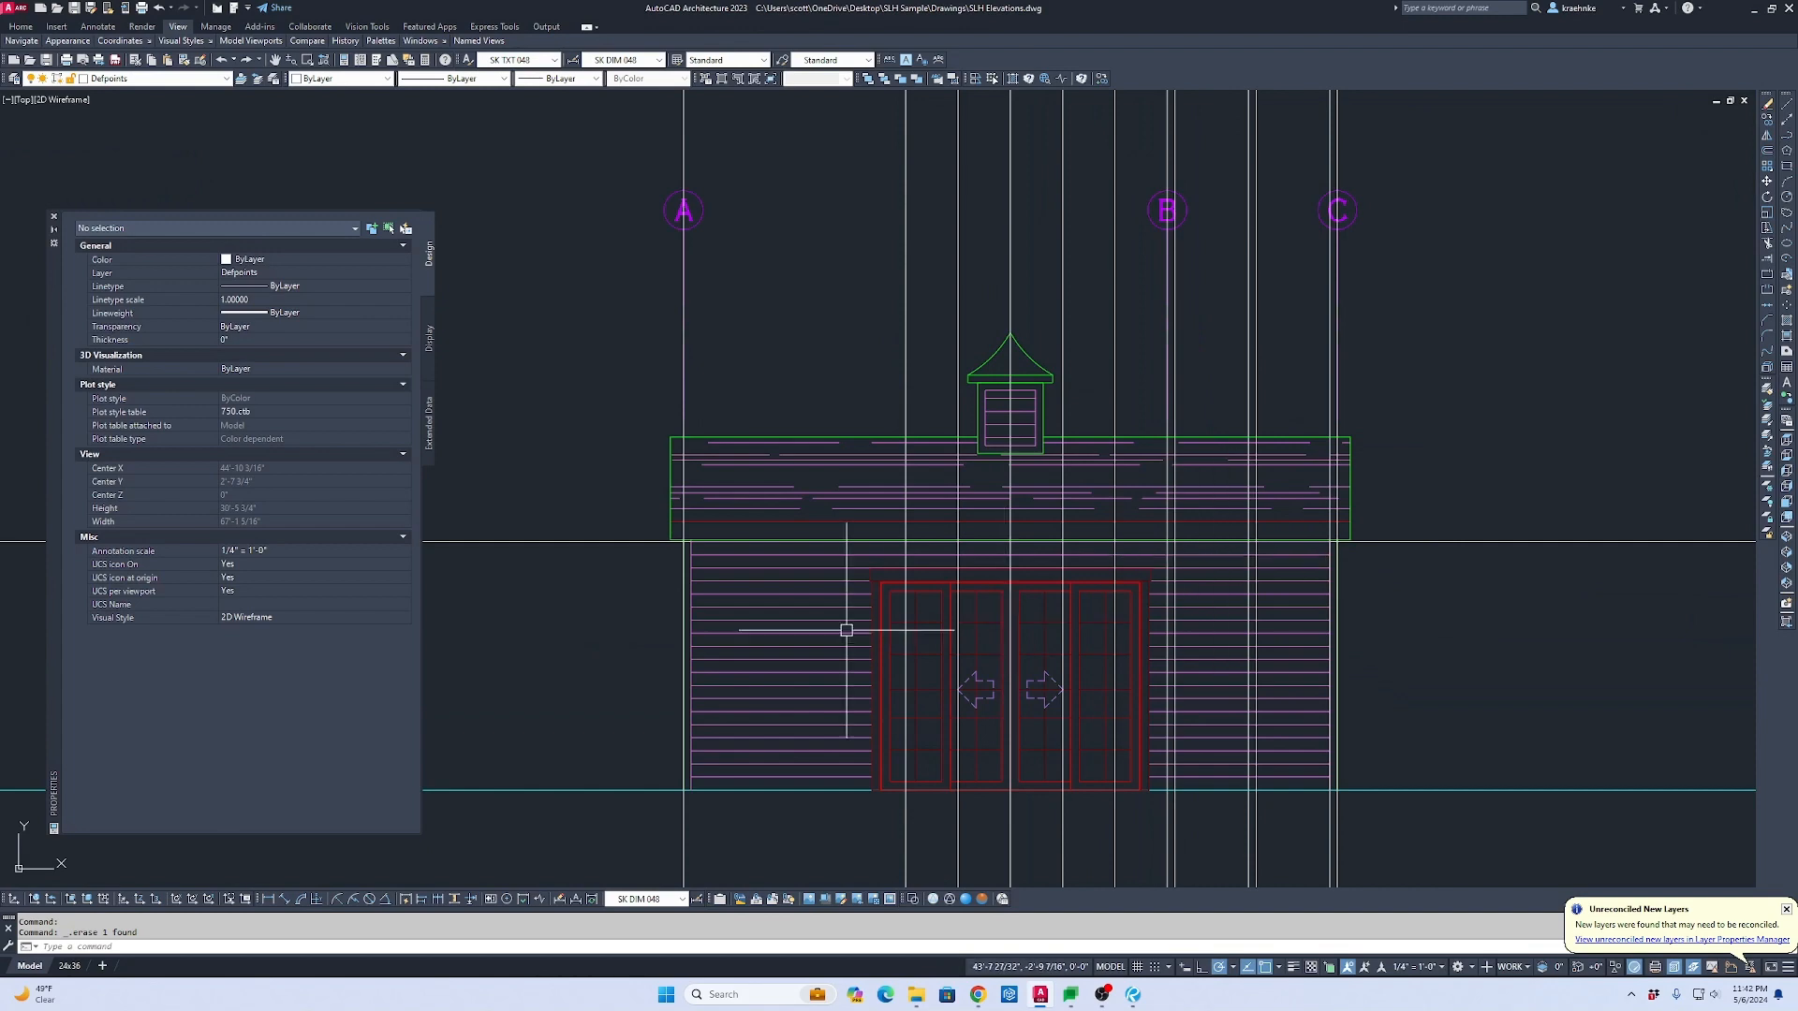
scroll(847, 630, "up", 4)
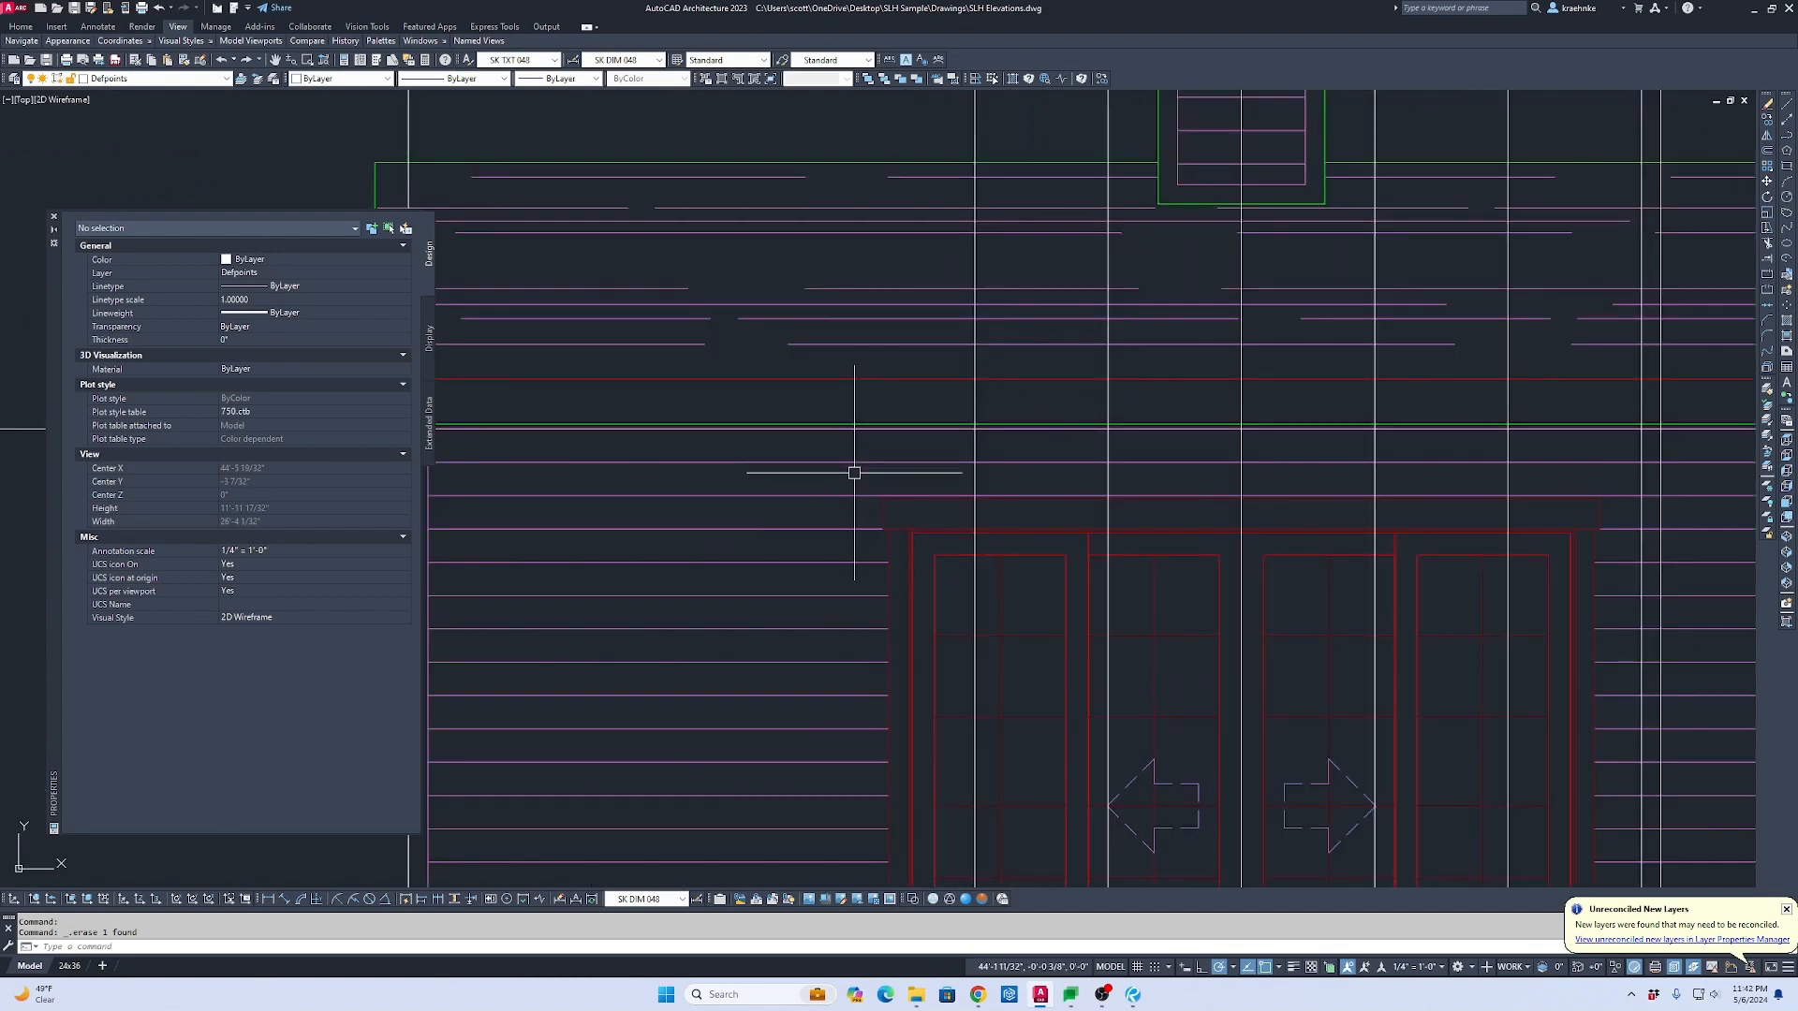
scroll(854, 473, "down", 4)
left_click(854, 473)
left_click(1165, 829)
key("Delete")
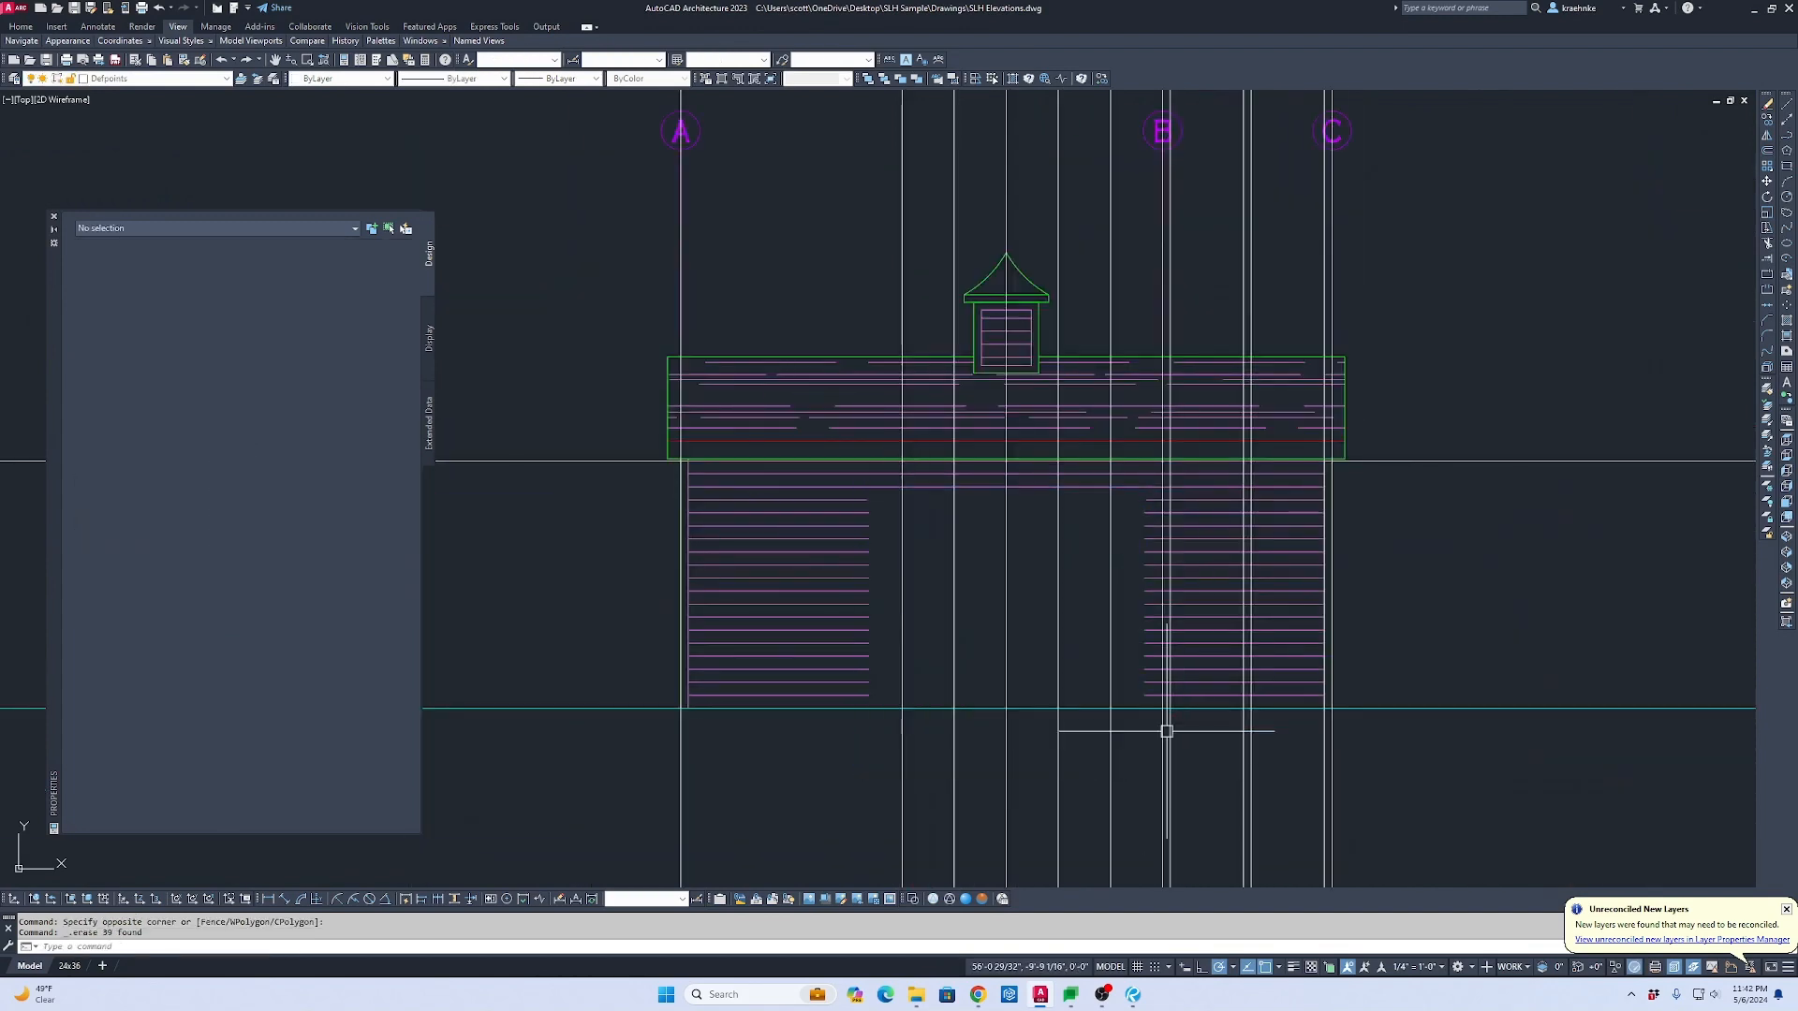
Step: Erase the wall's horizontal siding hatch and the projection line at grid A
left_click(776, 523)
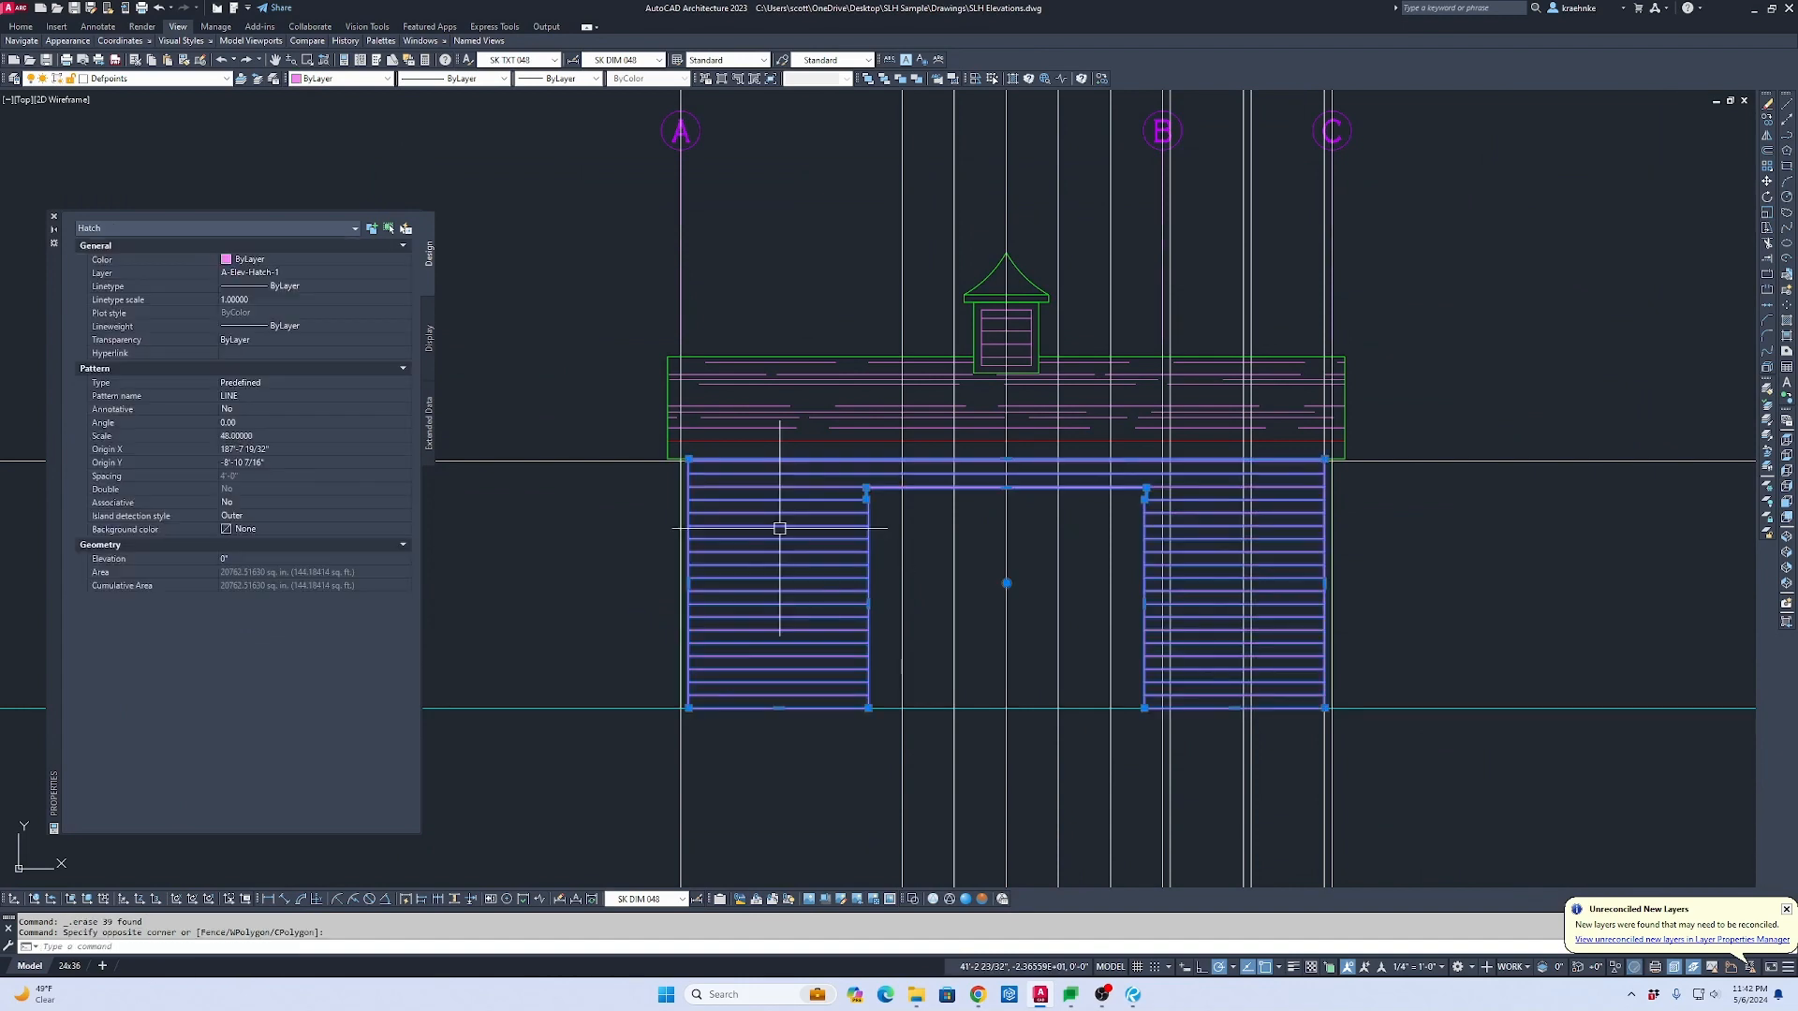
key("Delete")
scroll(949, 576, "down", 5)
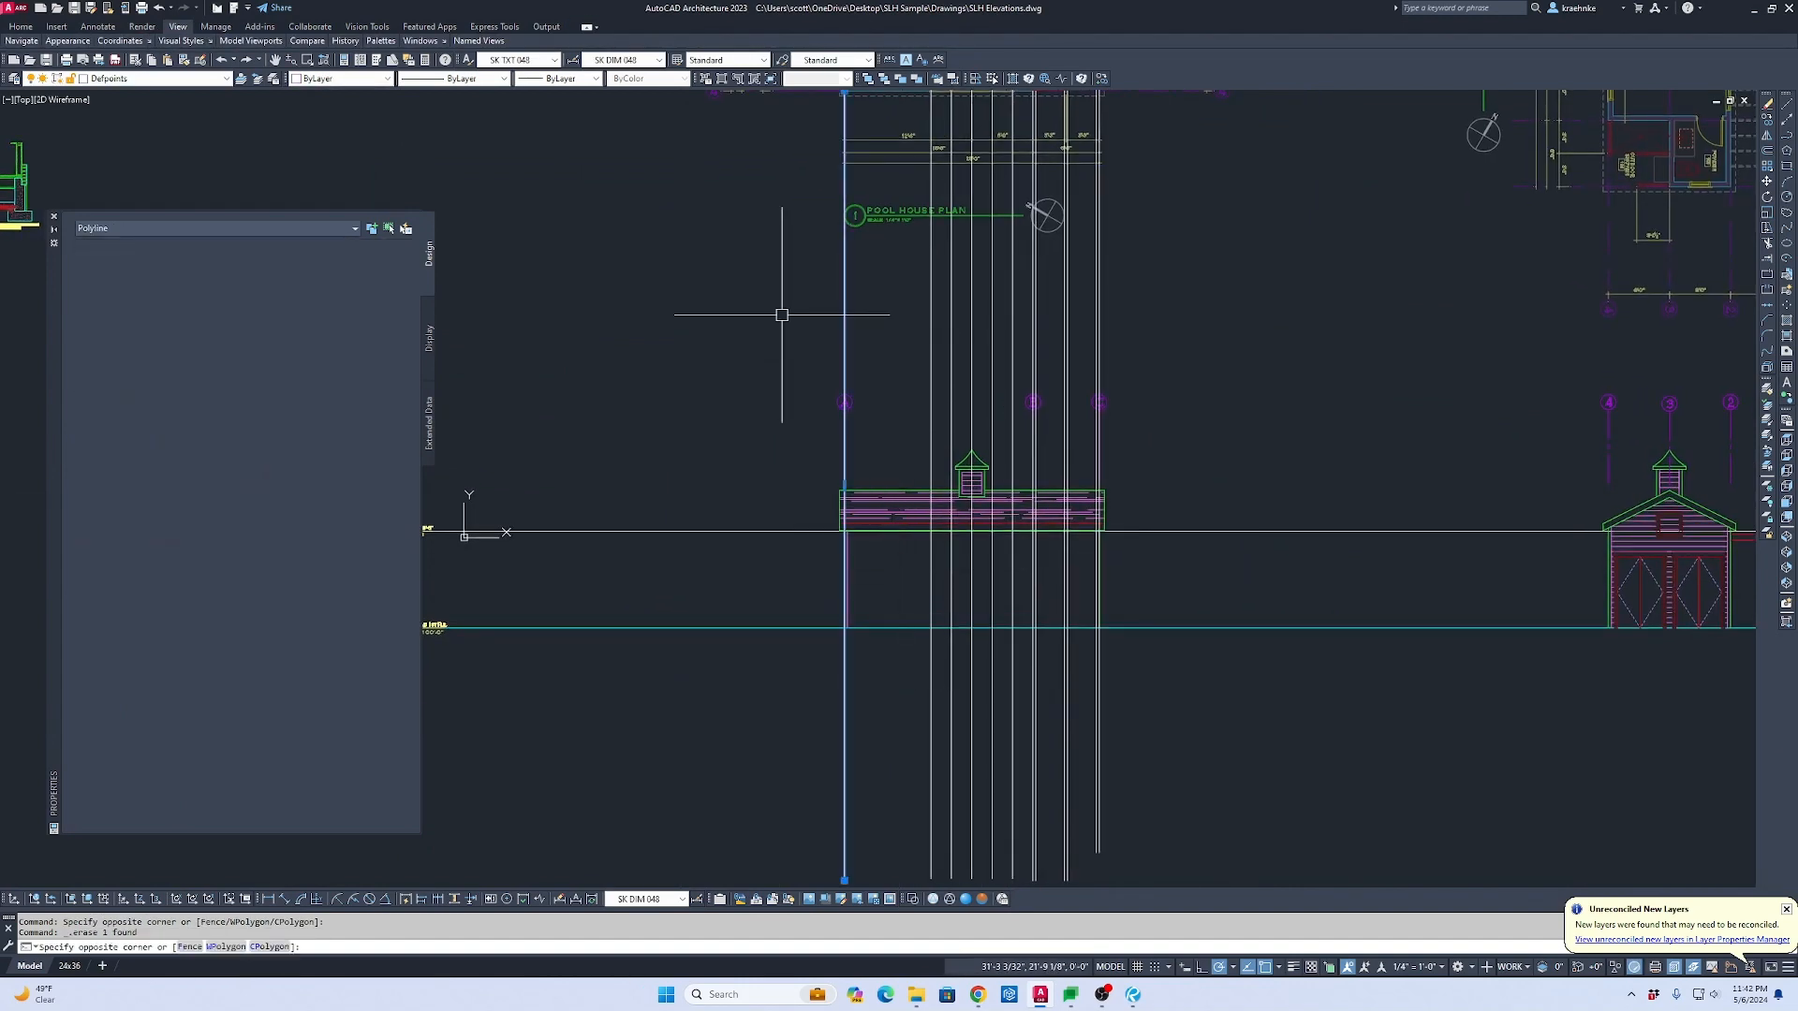
scroll(774, 312, "up", 2)
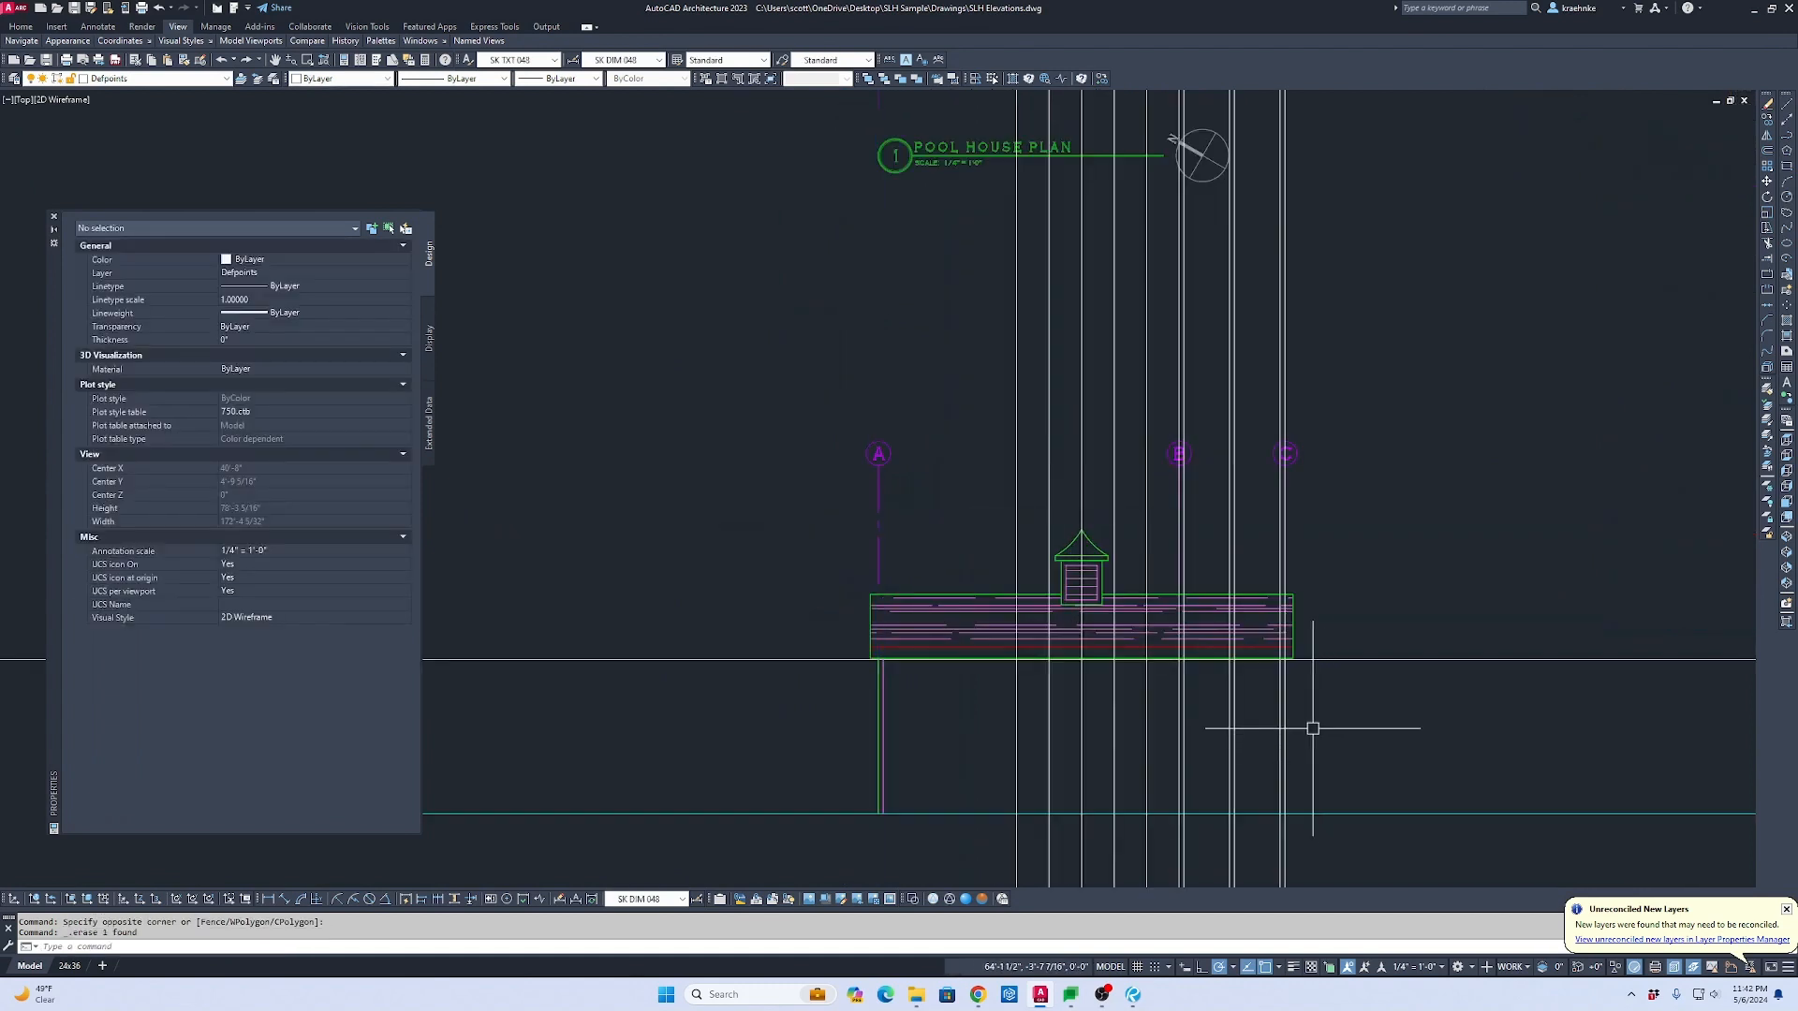
Step: Copy the two corner board lines at grid C to the pool cabana's wall corner projection line at grid B
scroll(1030, 646, "up", 4)
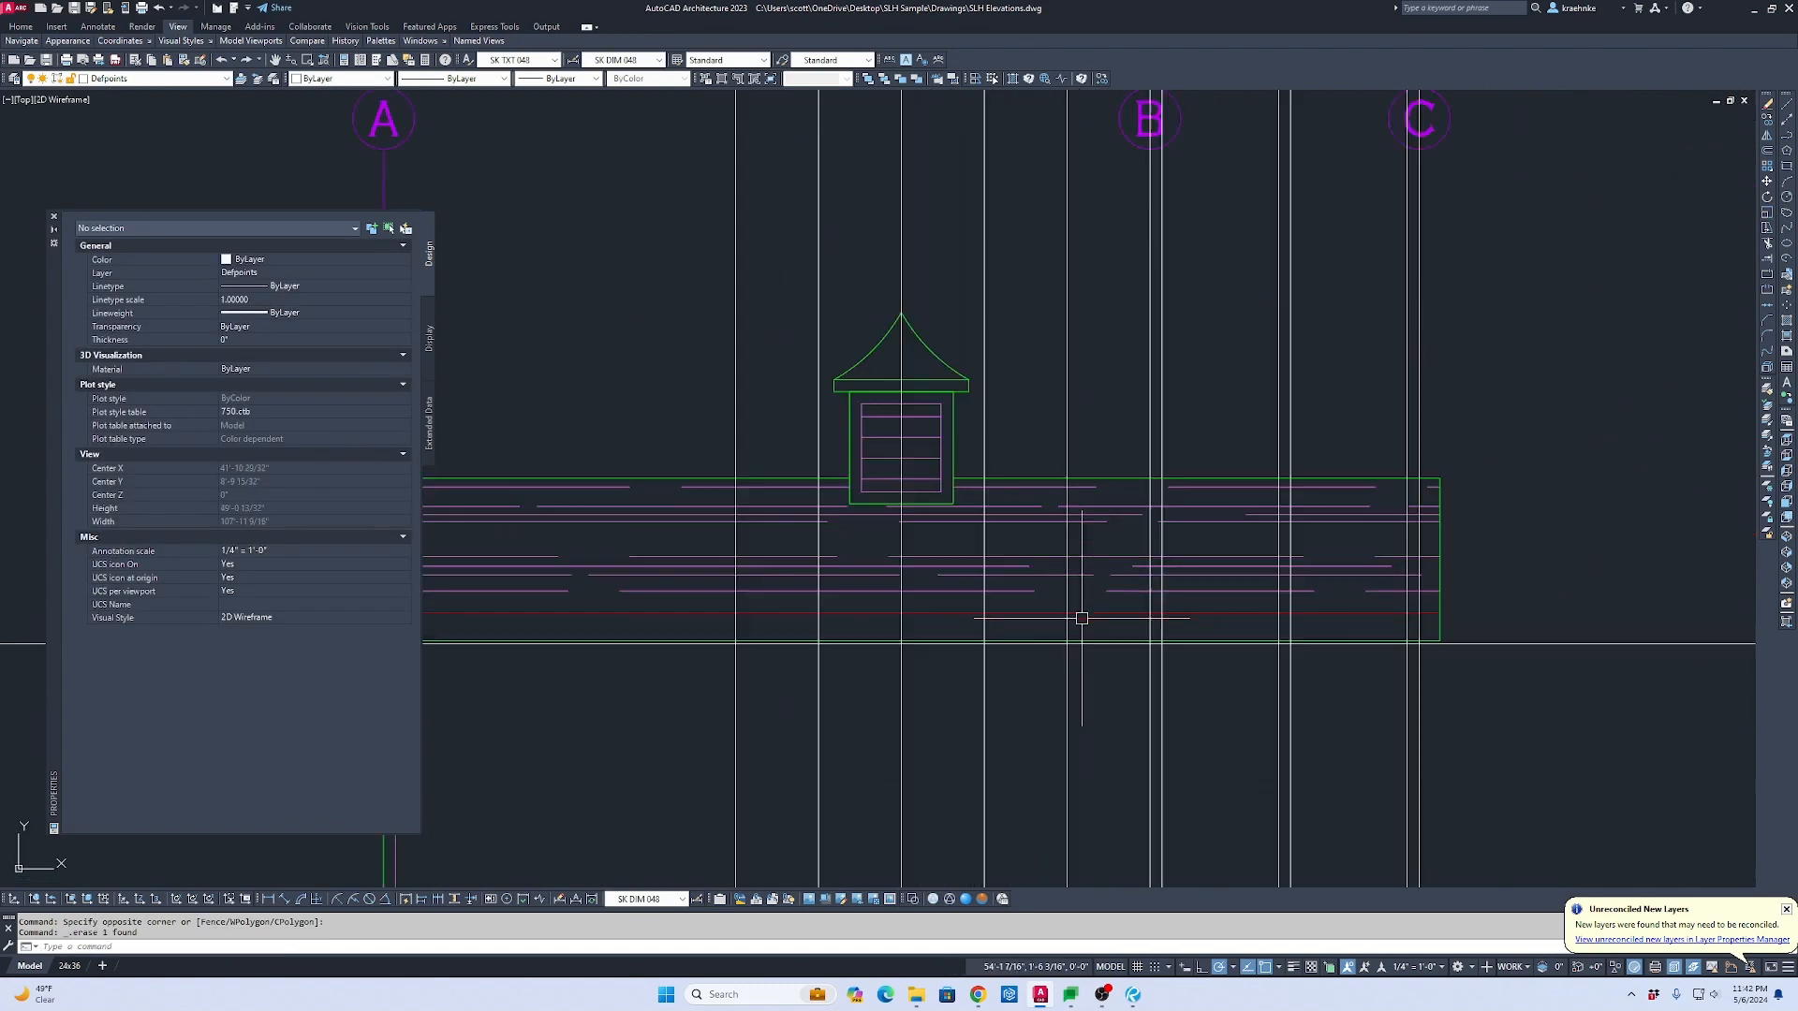
middle_click_drag(1224, 702, 1183, 476)
left_click(1357, 514)
left_click(1208, 477)
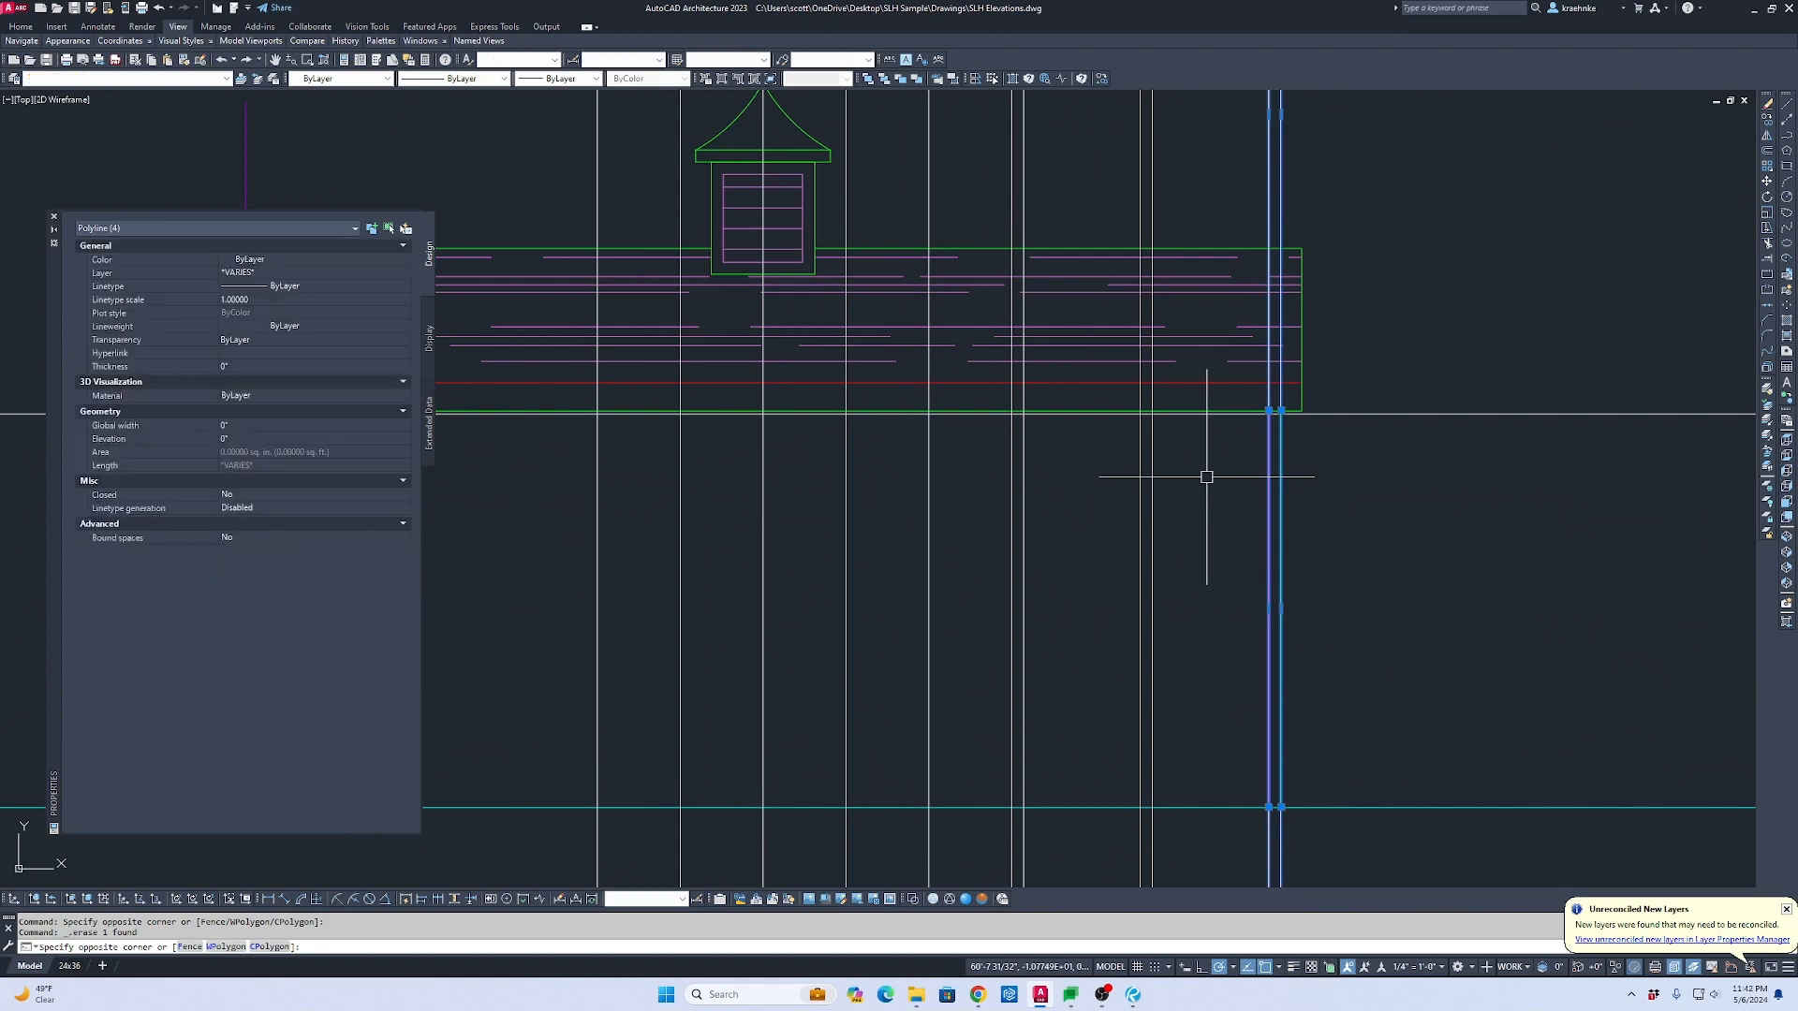
left_click(1326, 179)
left_click(1204, 168)
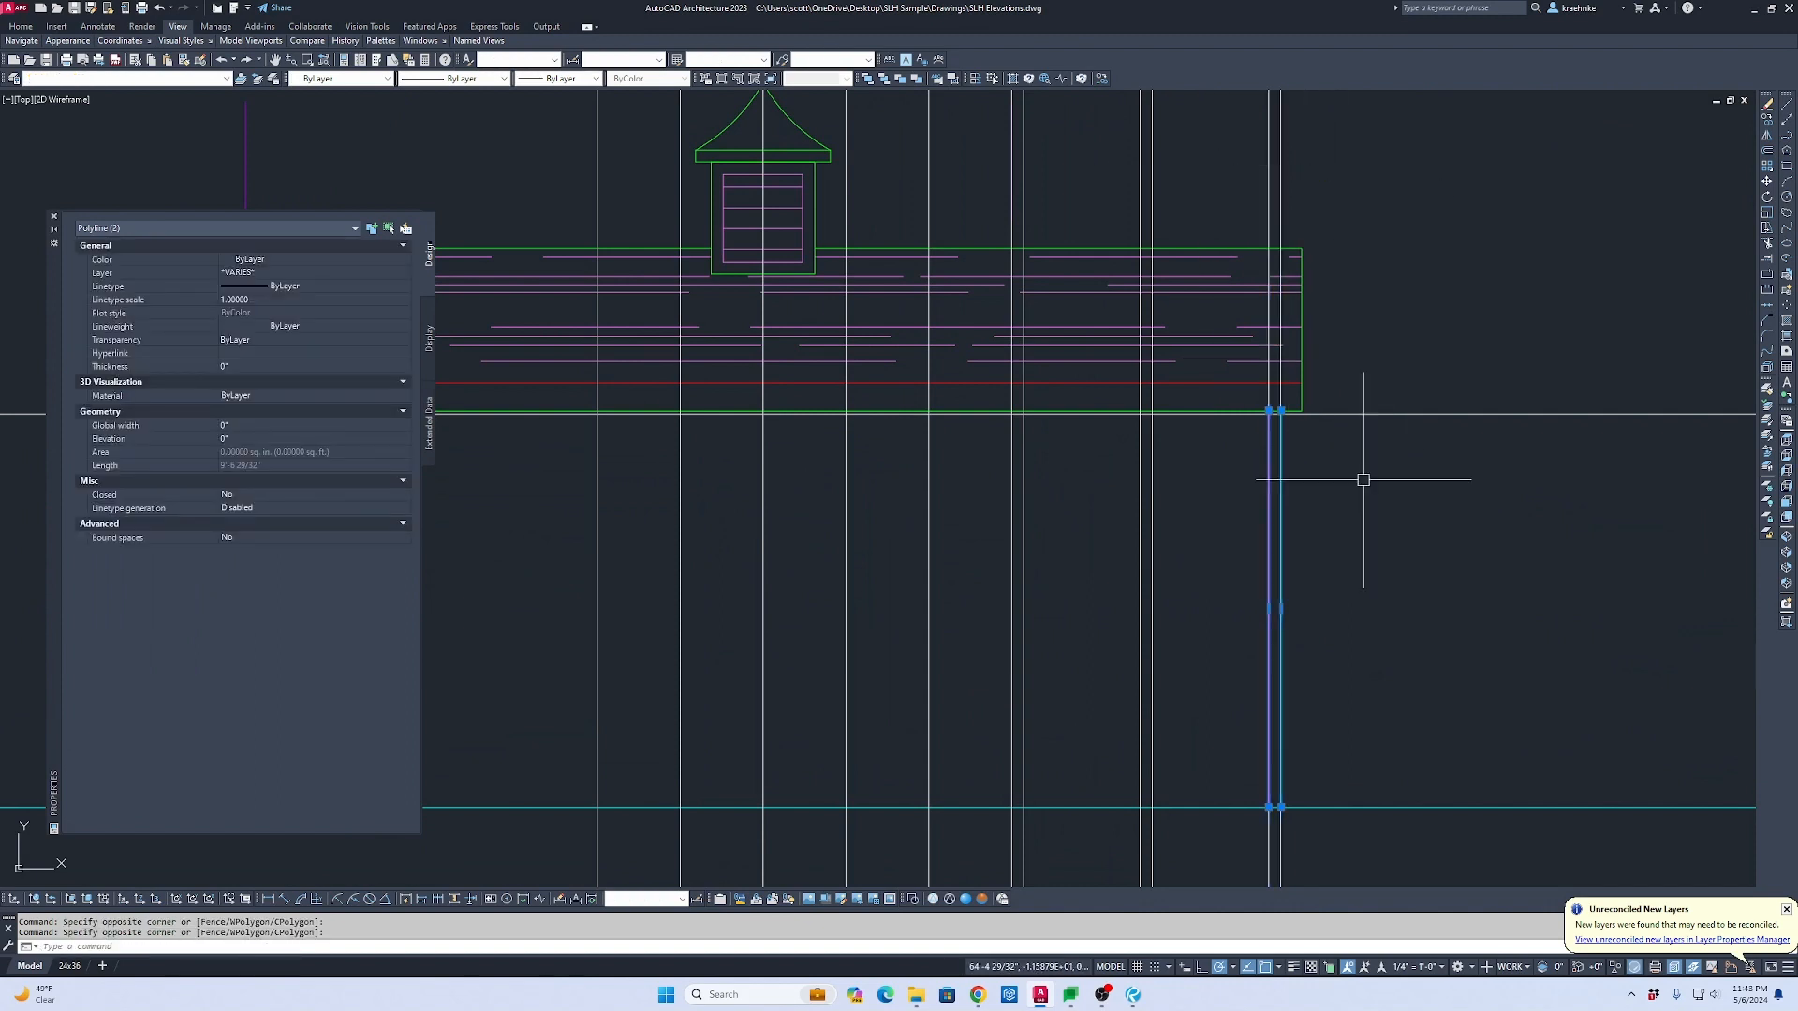
type("c")
key("Return")
left_click(1280, 412)
scroll(1280, 412, "down", 5)
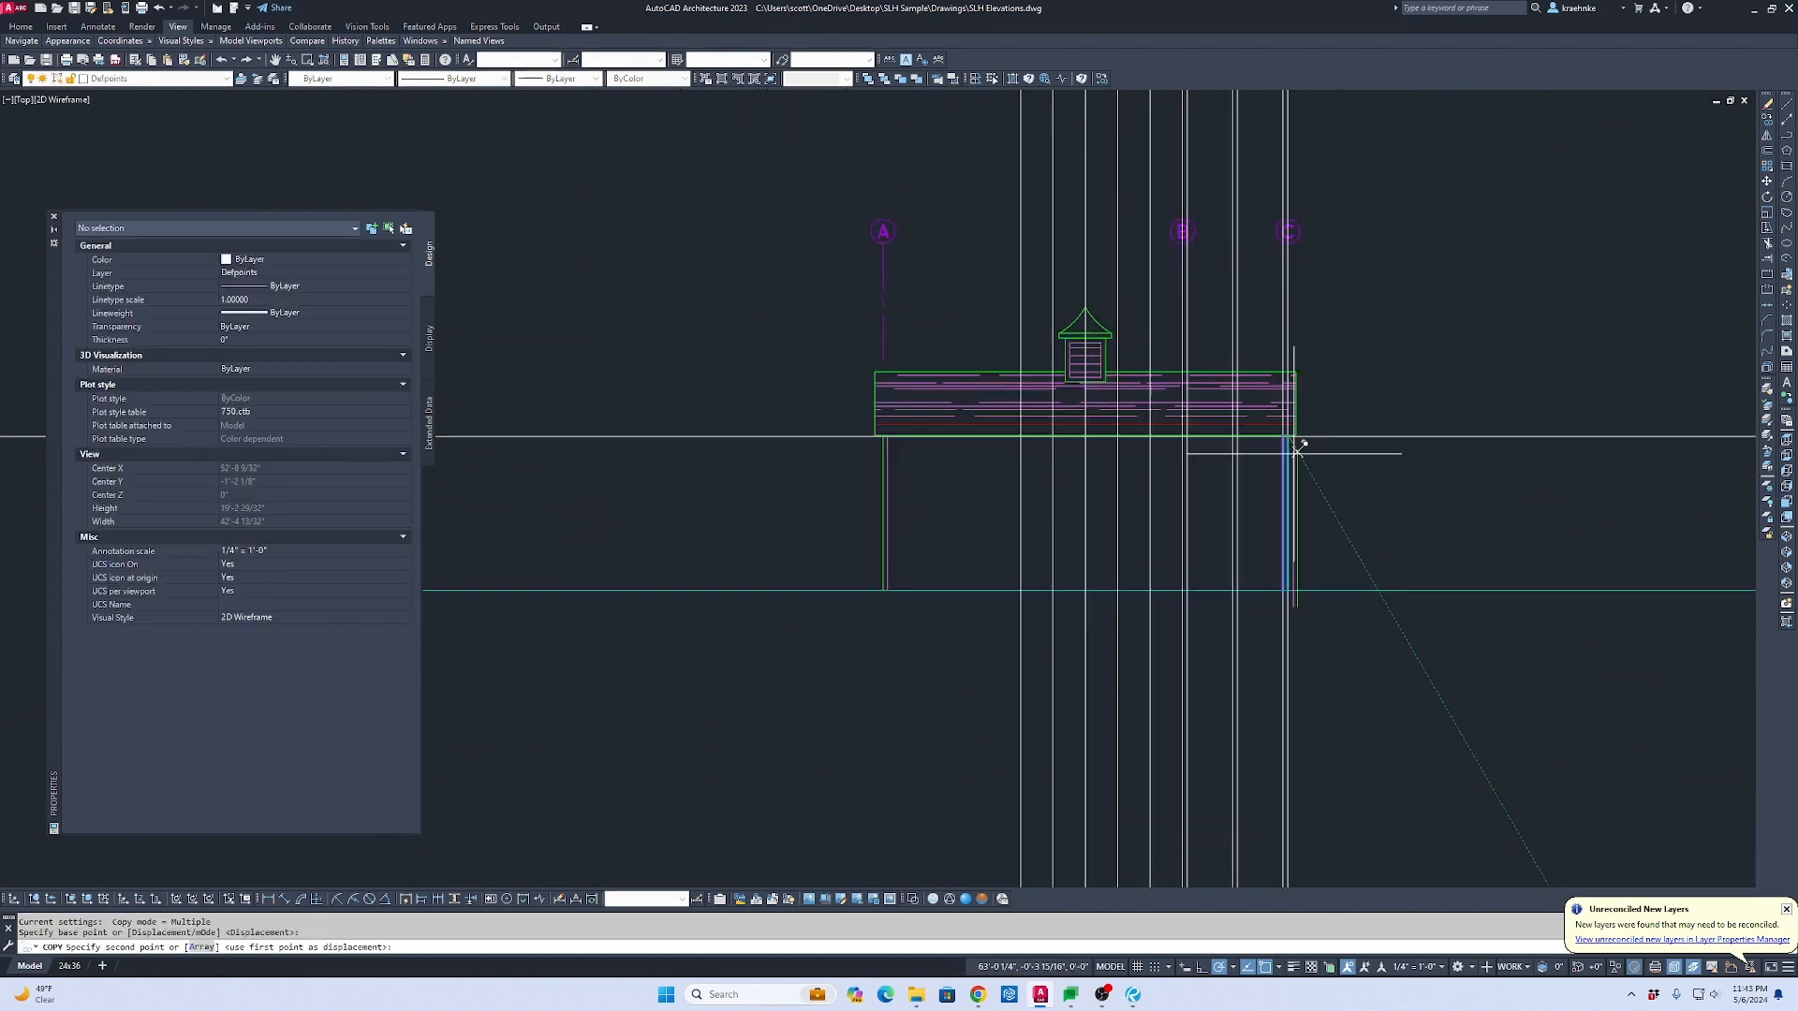
middle_click_drag(1283, 744, 1280, 612)
scroll(1225, 607, "up", 3)
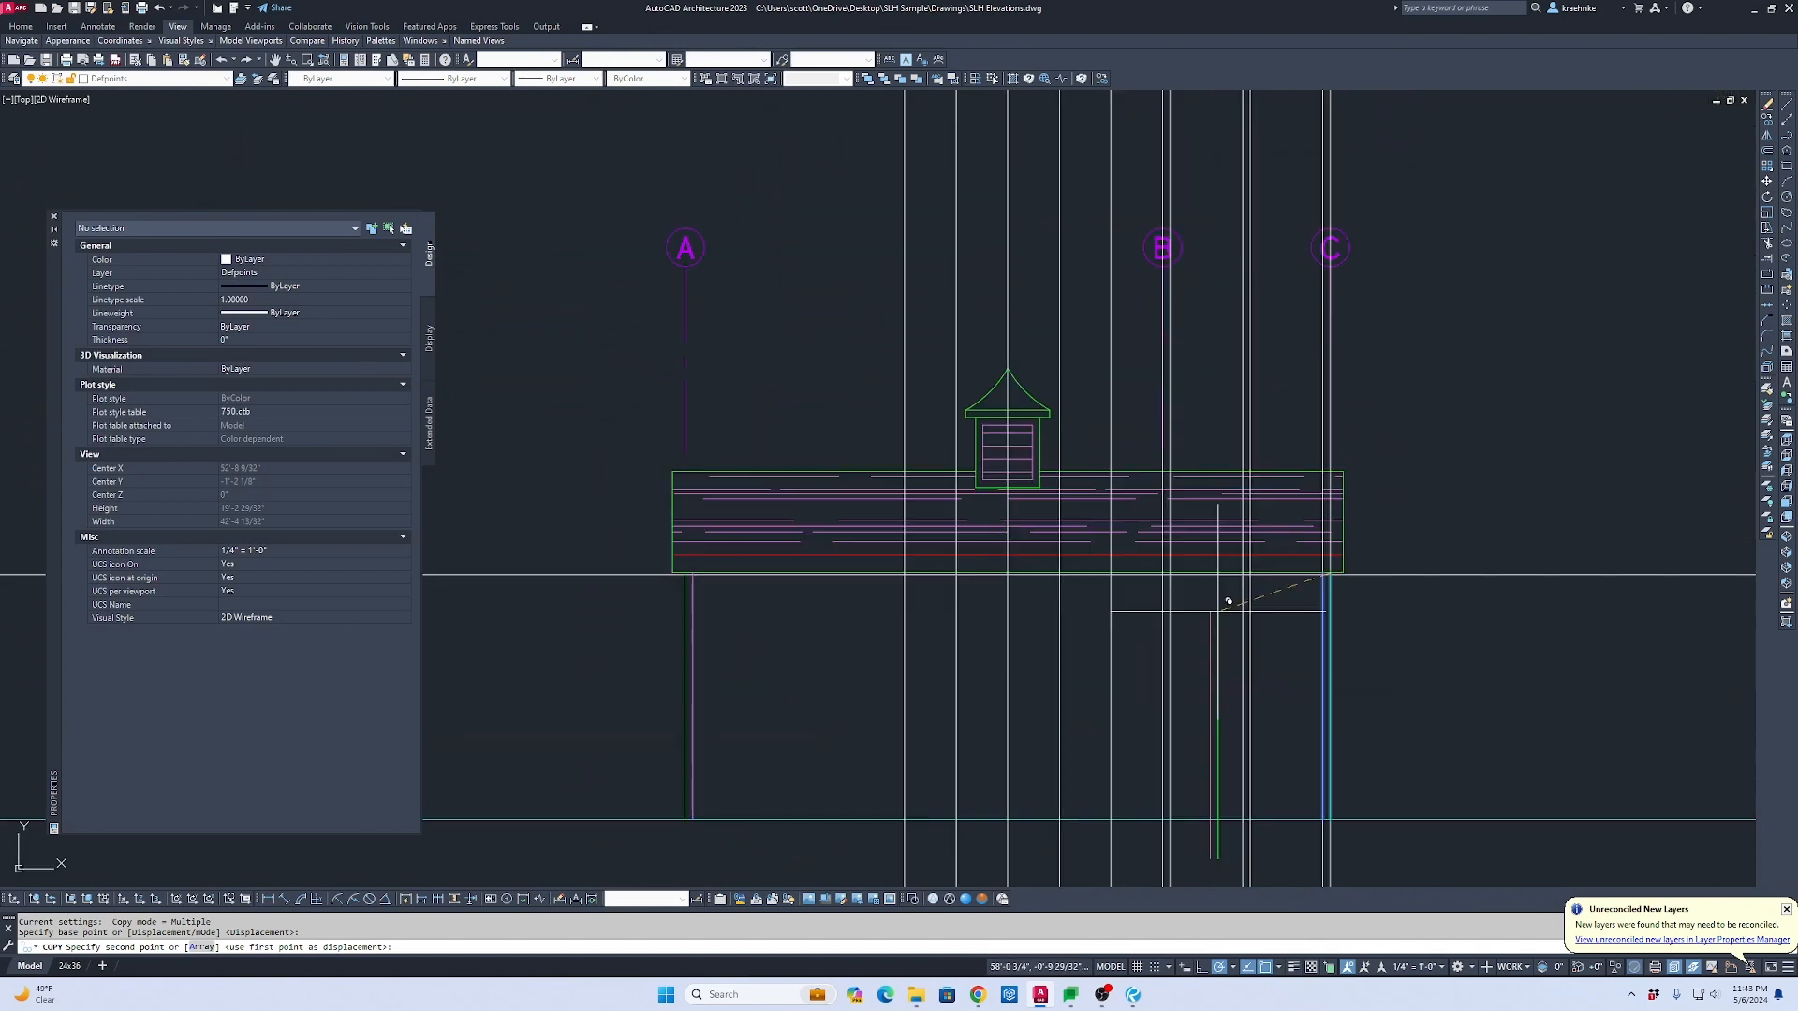
left_click(1131, 568)
scroll(1193, 854, "down", 4)
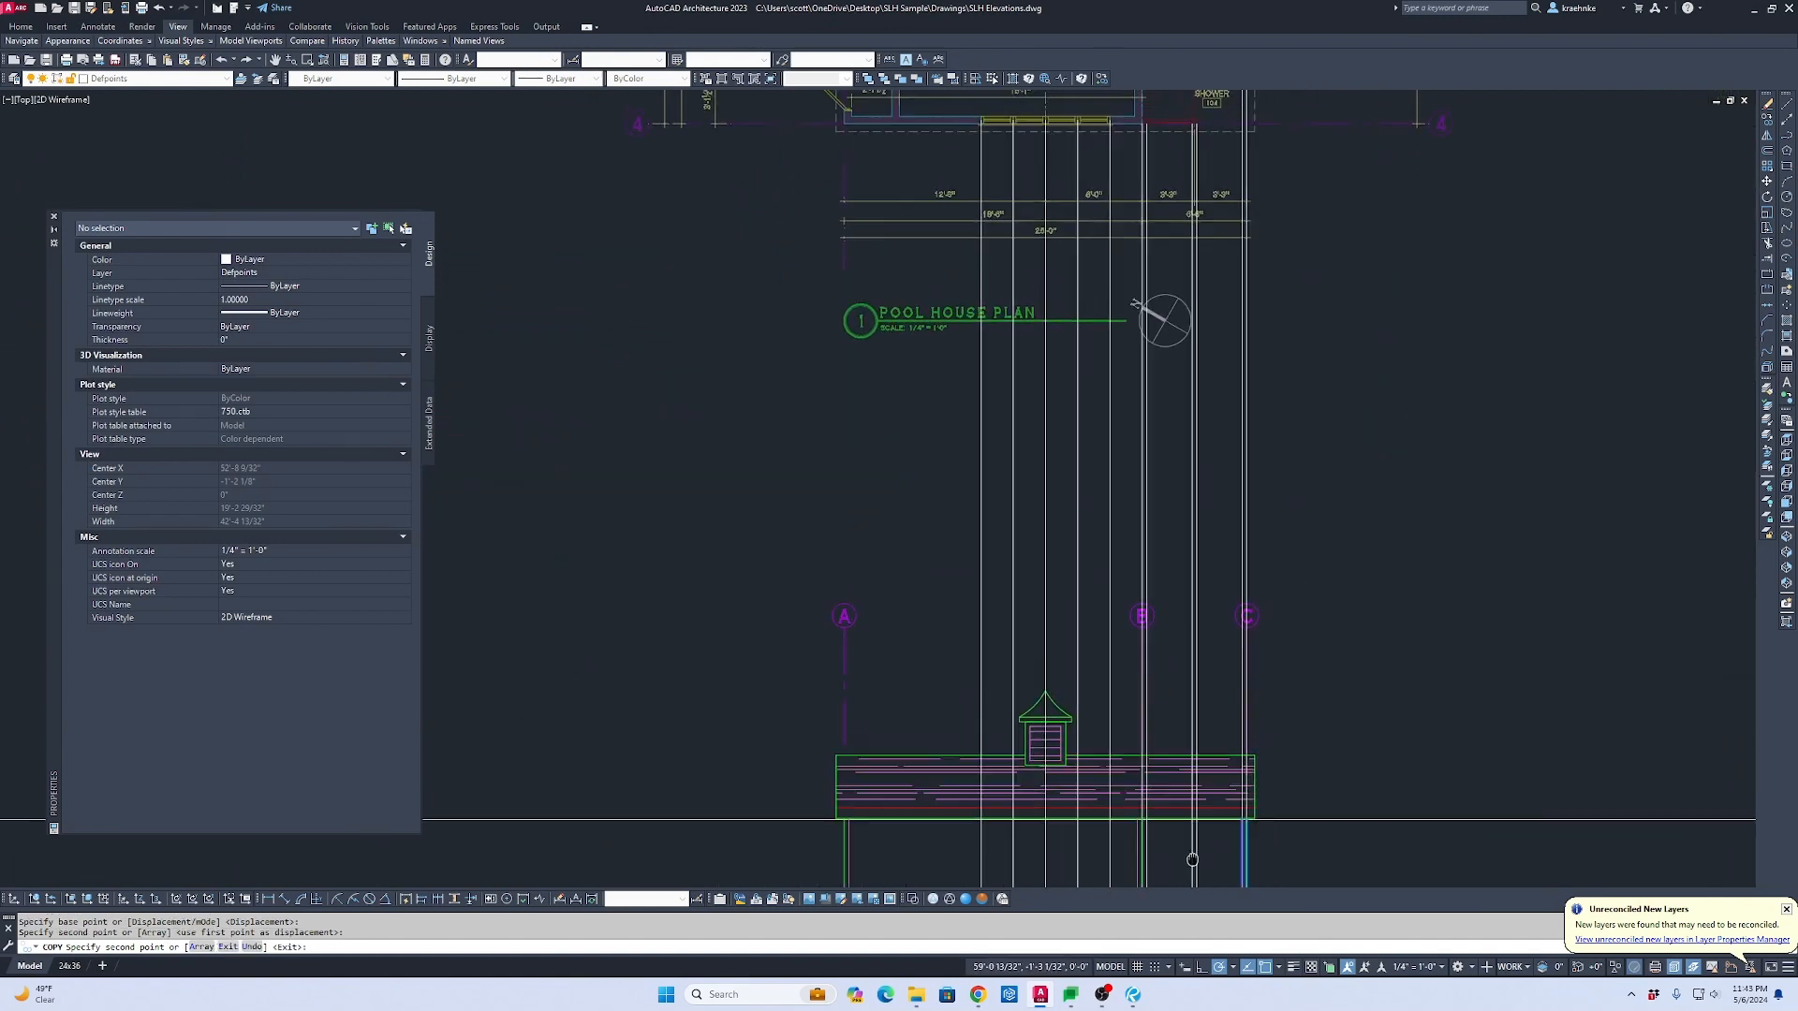
key("Escape")
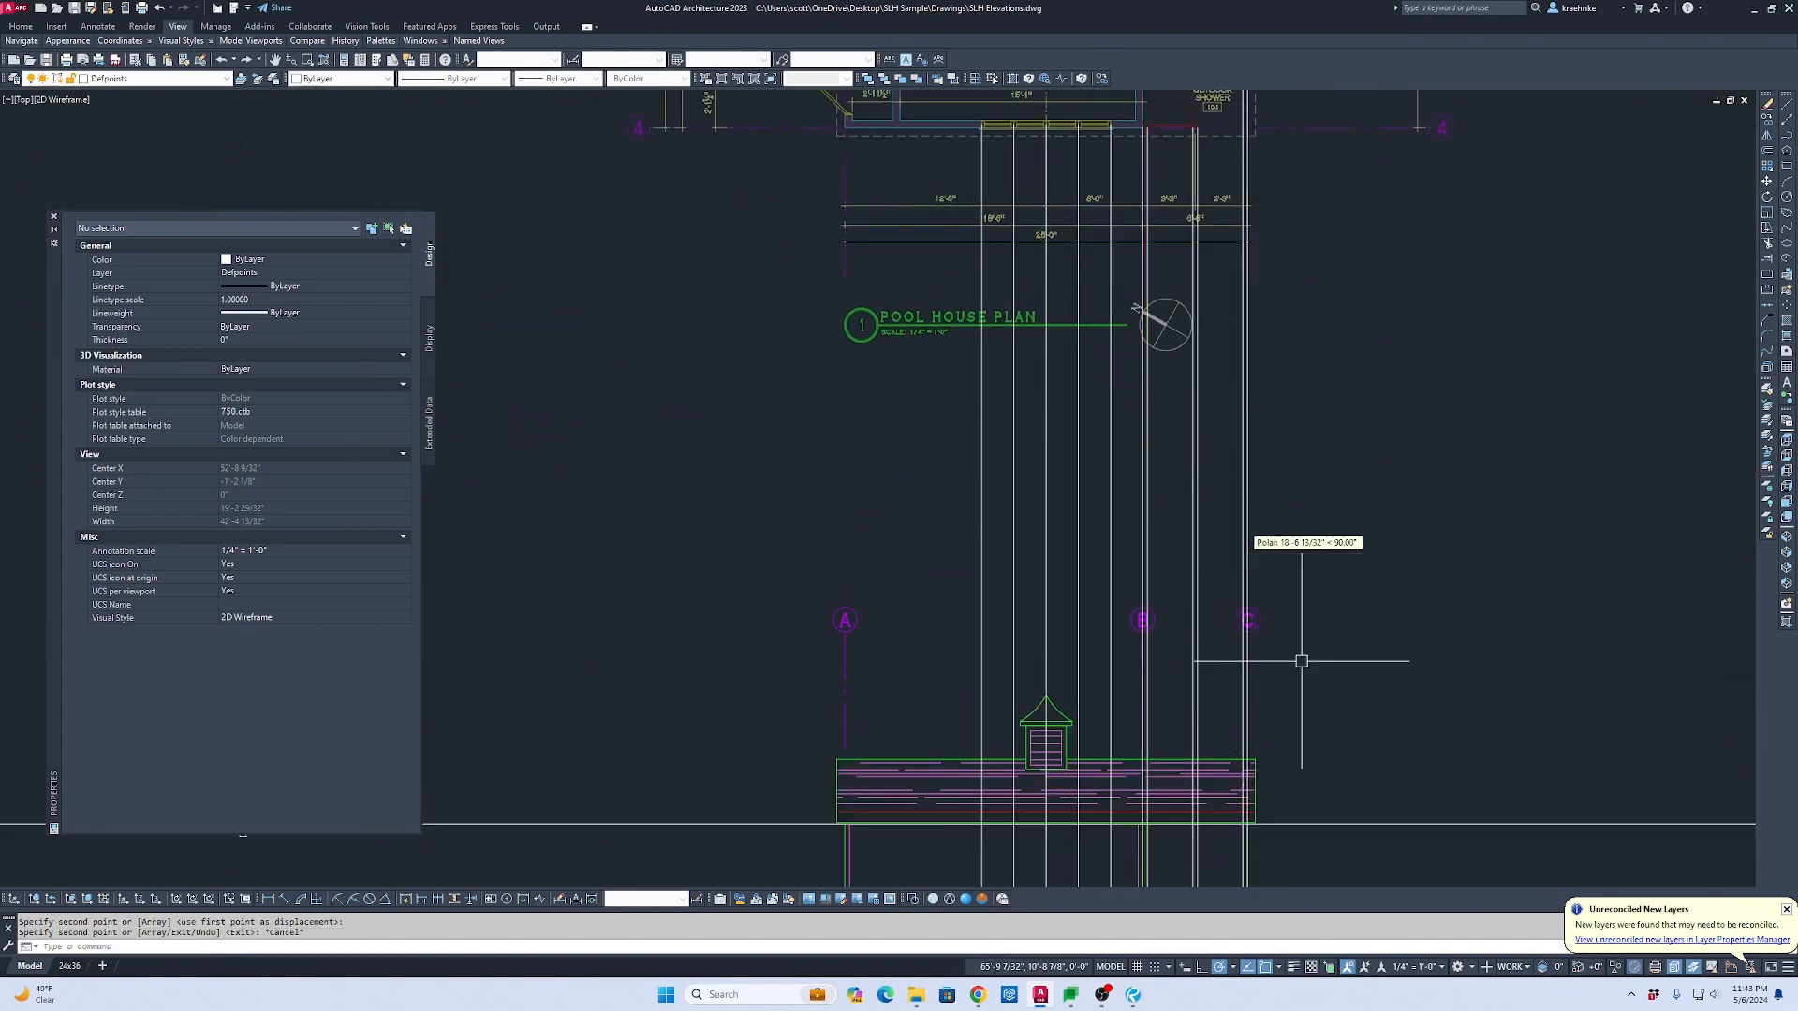
Step: Examine the other elevations and the scanned pool and side elevation sketches
scroll(1195, 446, "down", 4)
scroll(1076, 708, "down", 1)
middle_click_drag(1129, 719, 609, 542)
middle_click_drag(1222, 397, 1194, 664)
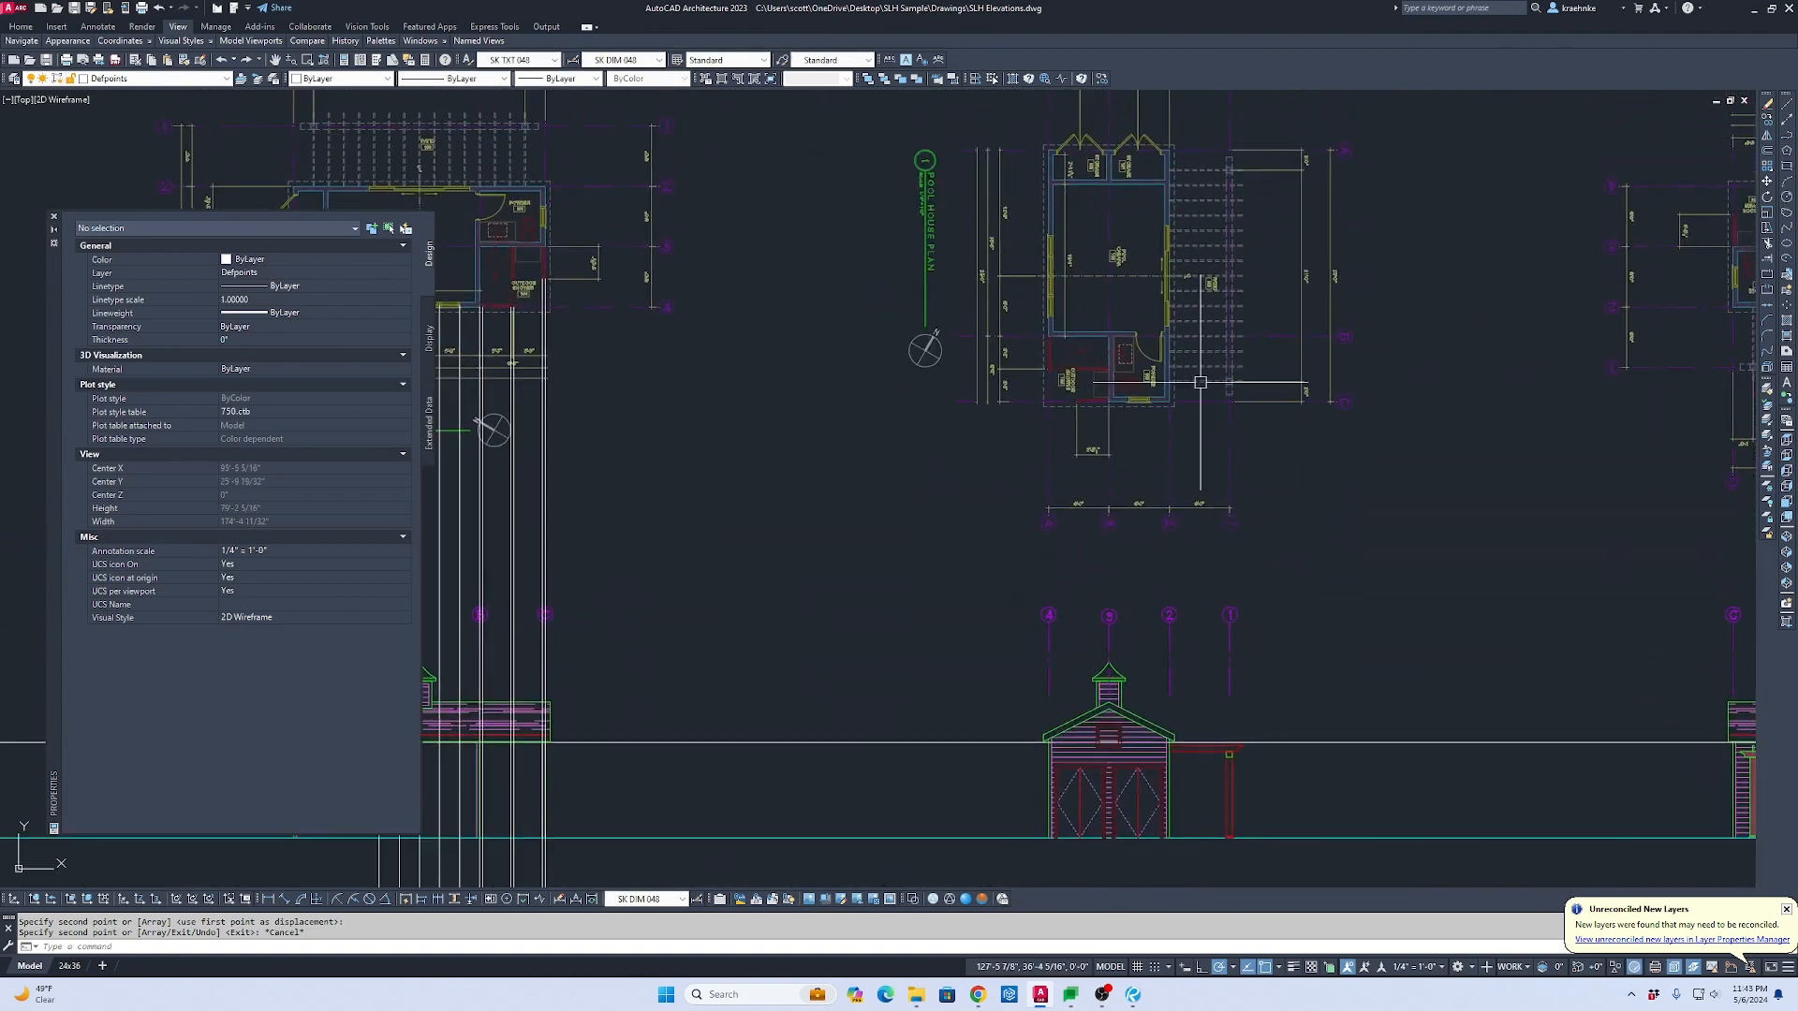
scroll(1380, 596, "down", 2)
middle_click_drag(1380, 596, 985, 262)
middle_click_drag(1322, 584, 1142, 568)
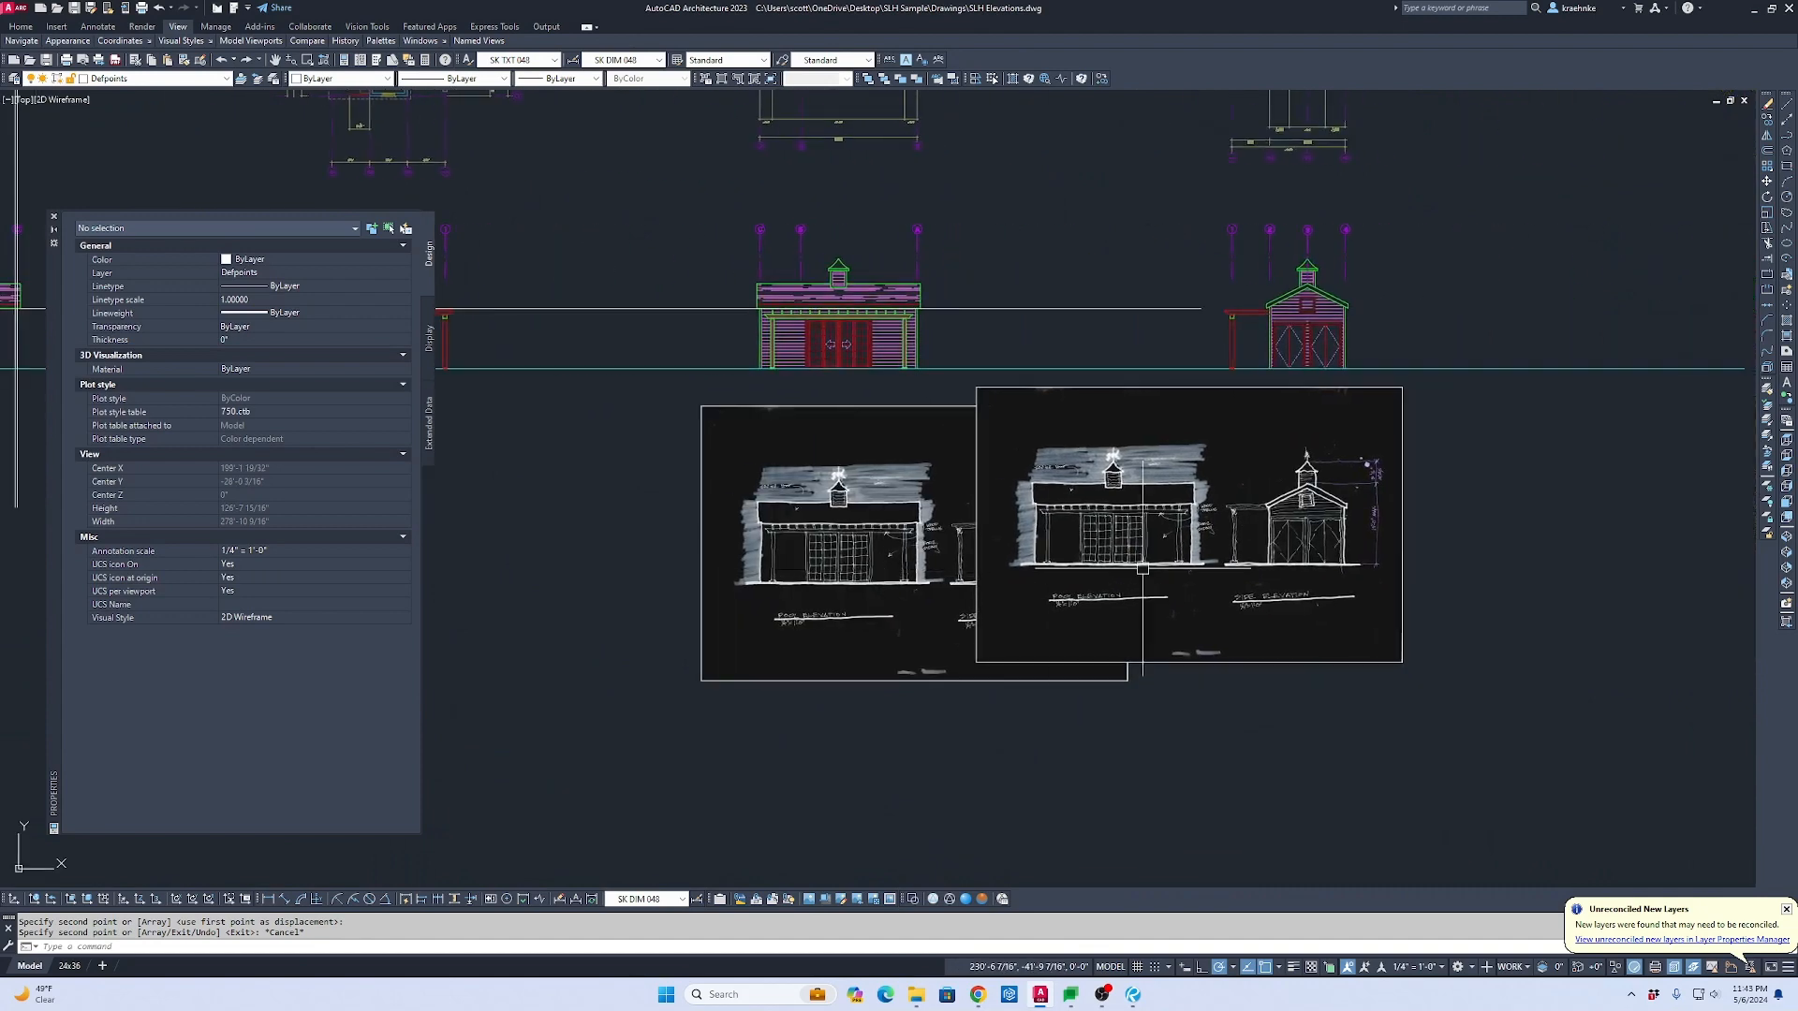
scroll(1282, 524, "up", 4)
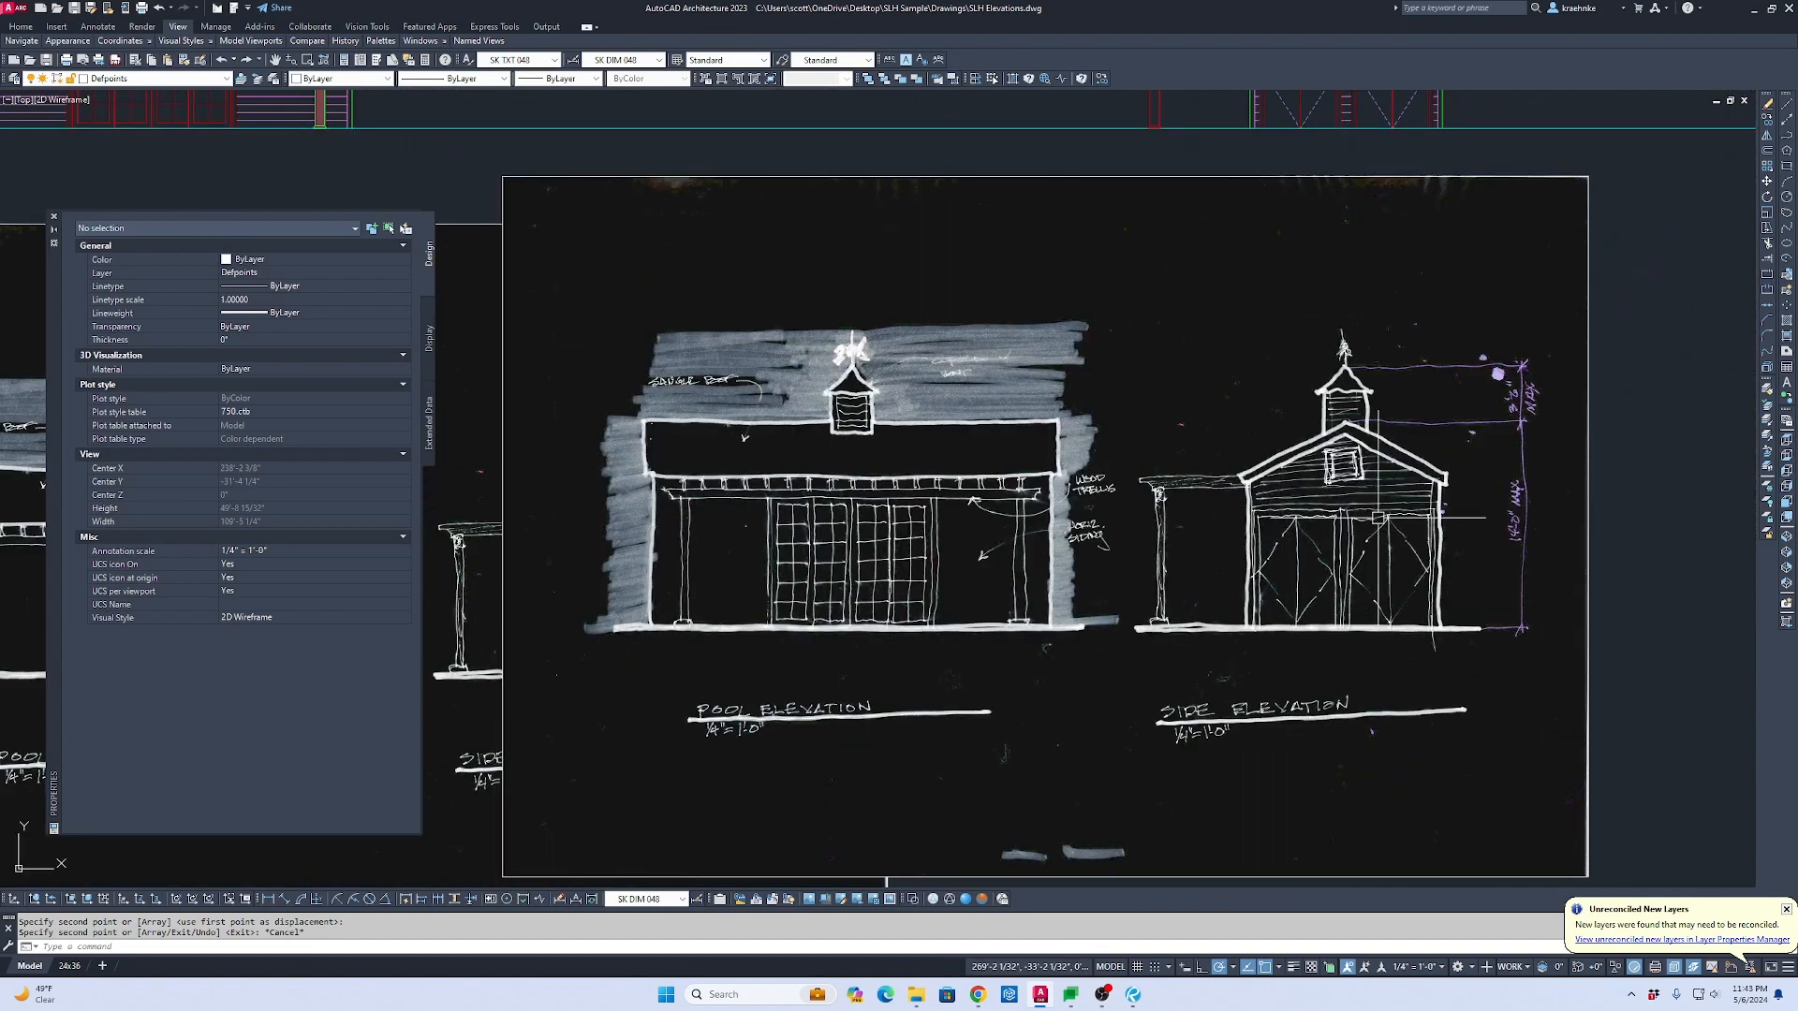
scroll(1317, 518, "down", 3)
middle_click_drag(1244, 530, 1467, 754)
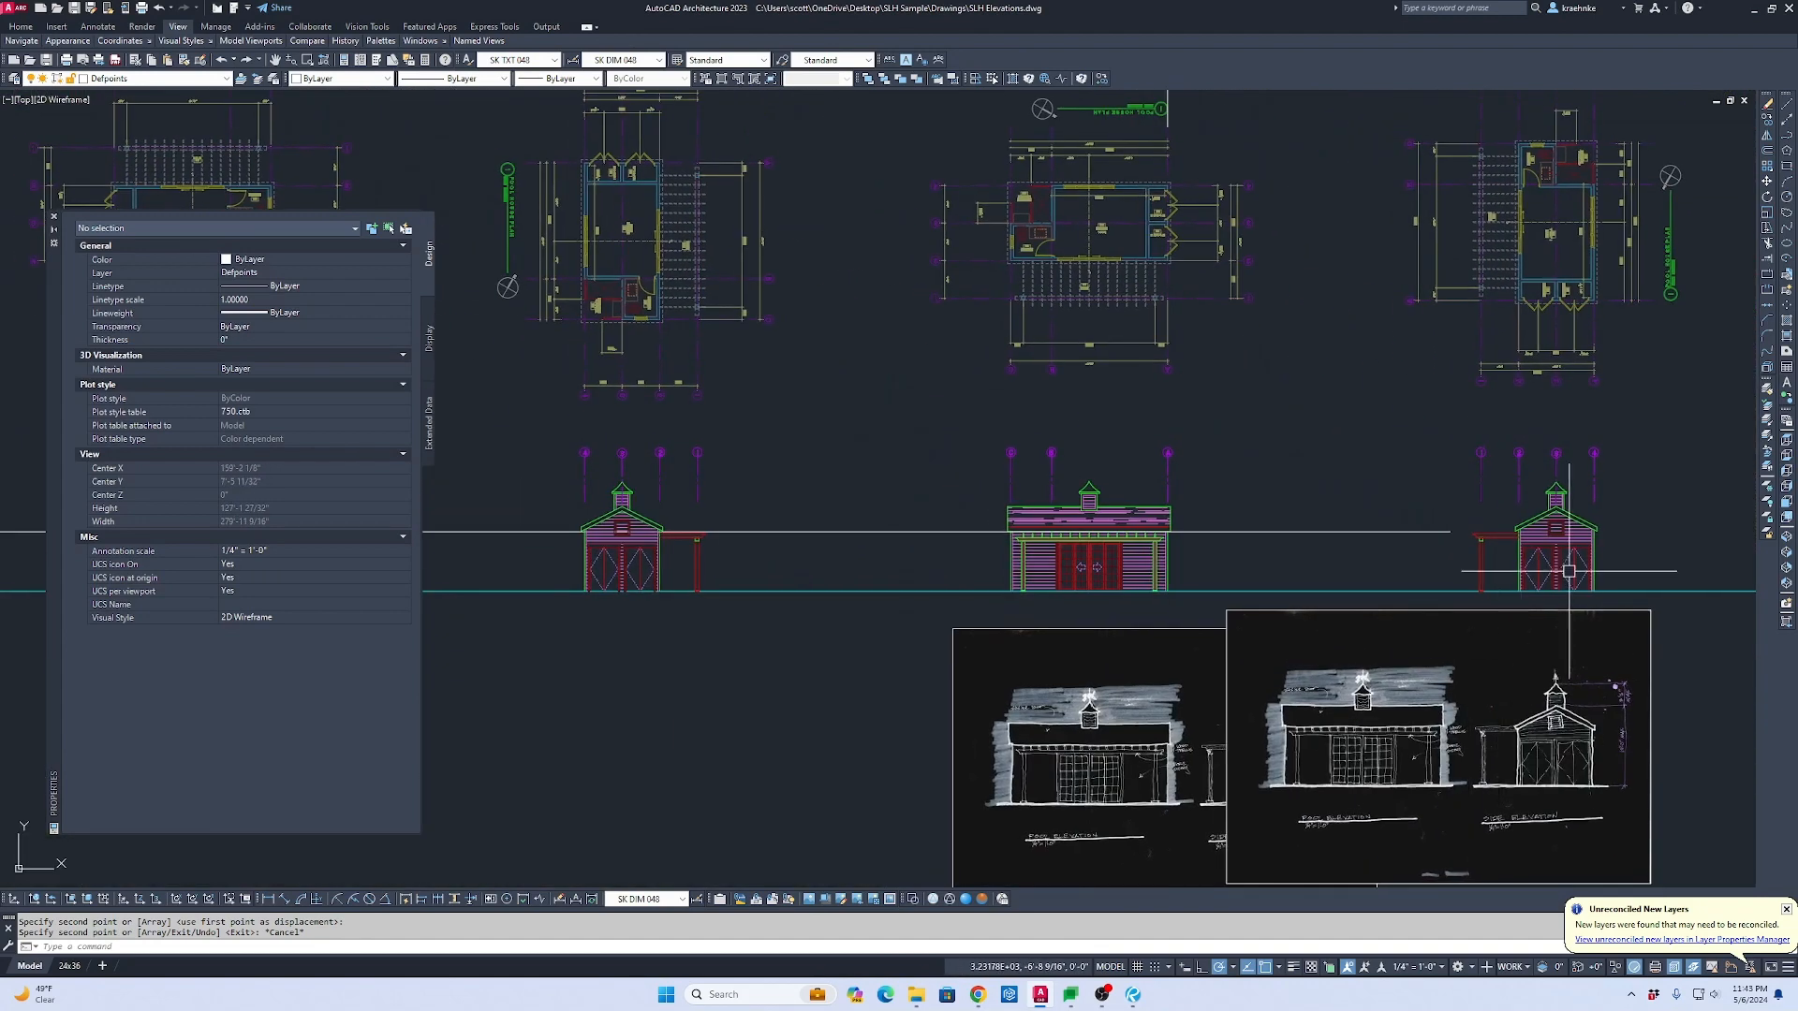
Step: Measure the storage door's height from its head to the ground line in the original side elevation
scroll(1569, 567, "up", 6)
middle_click_drag(1618, 547, 1390, 453)
type("d")
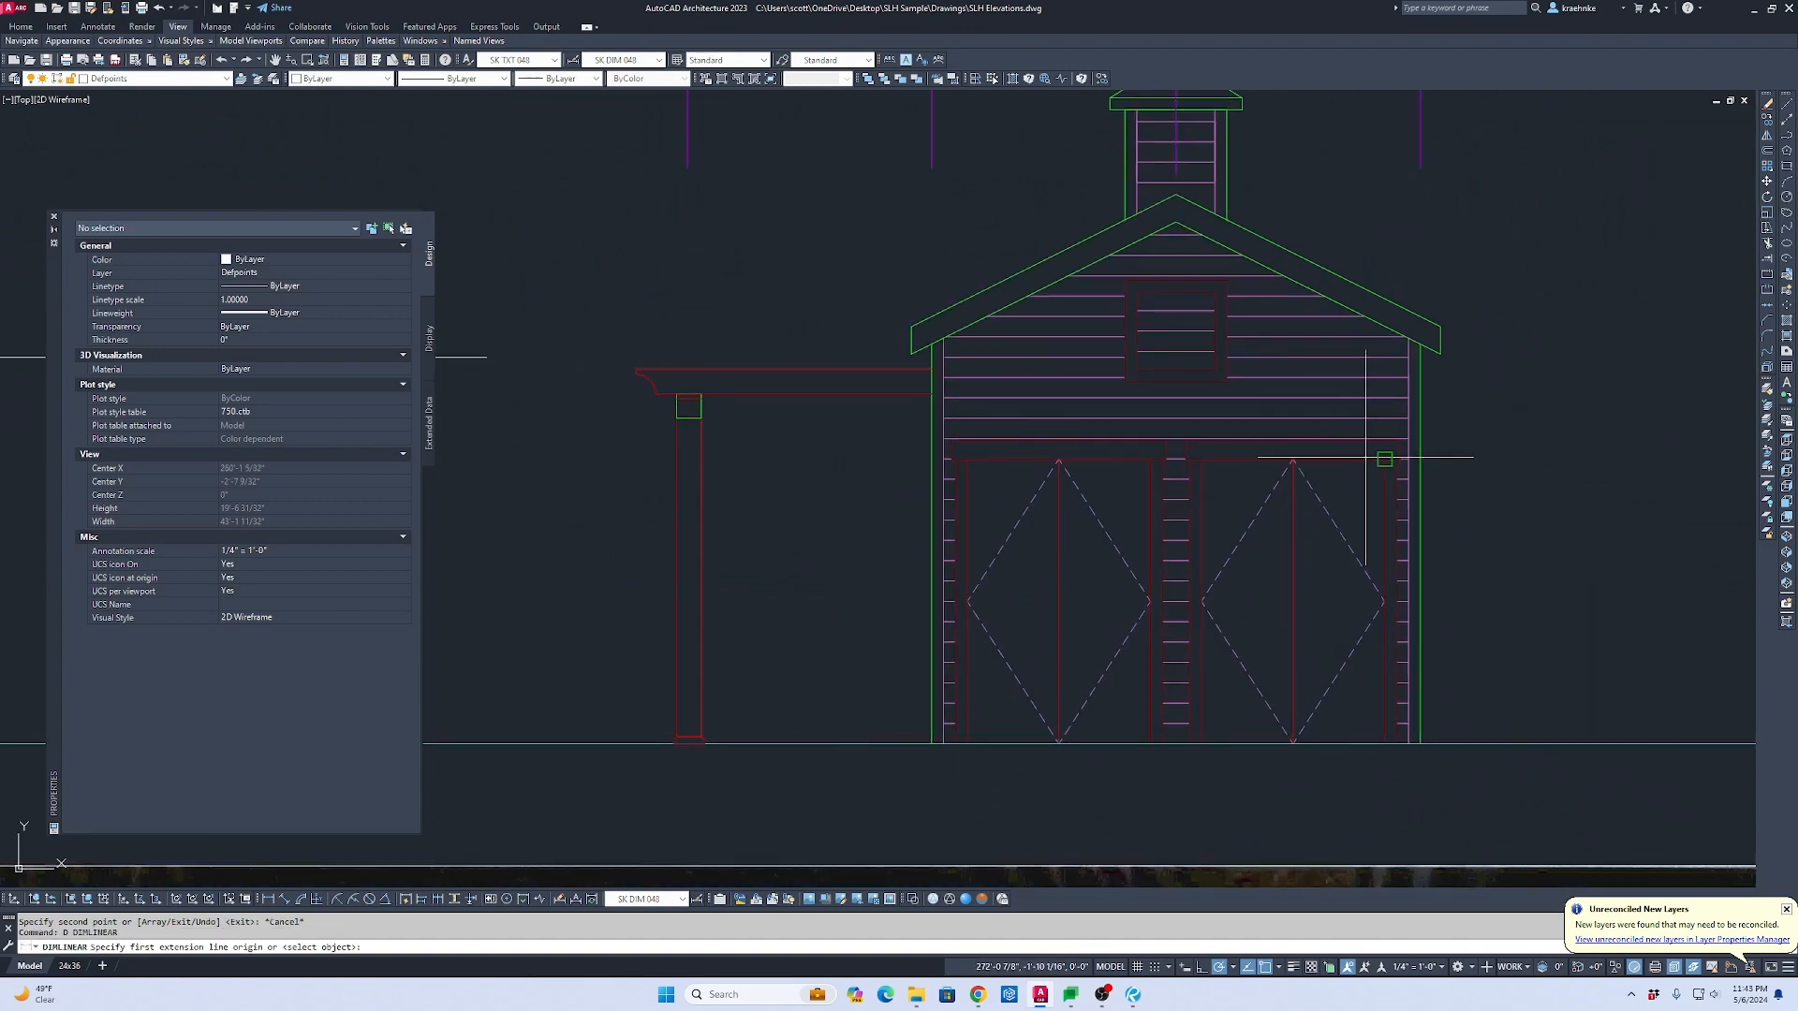
key("Return")
left_click(1386, 458)
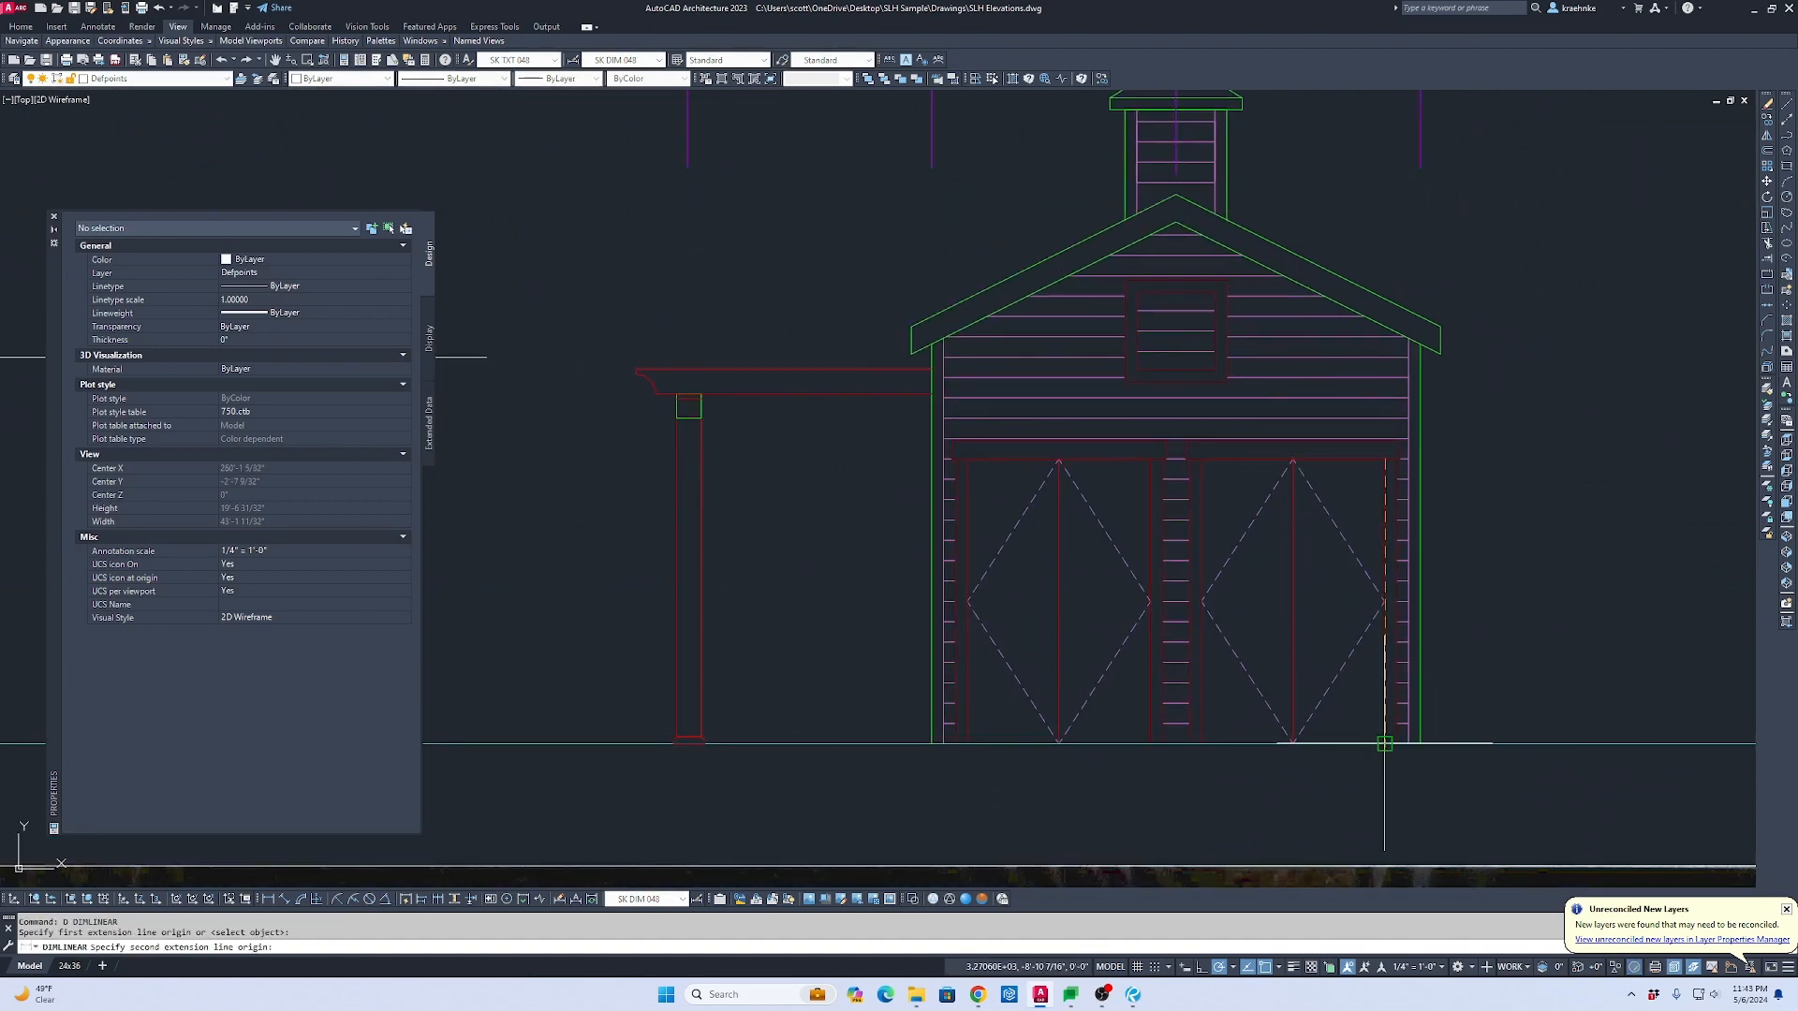
left_click(1385, 743)
key("Escape")
Step: Erase the double doors and the siding hatch from the mirrored side elevation
scroll(1417, 567, "down", 5)
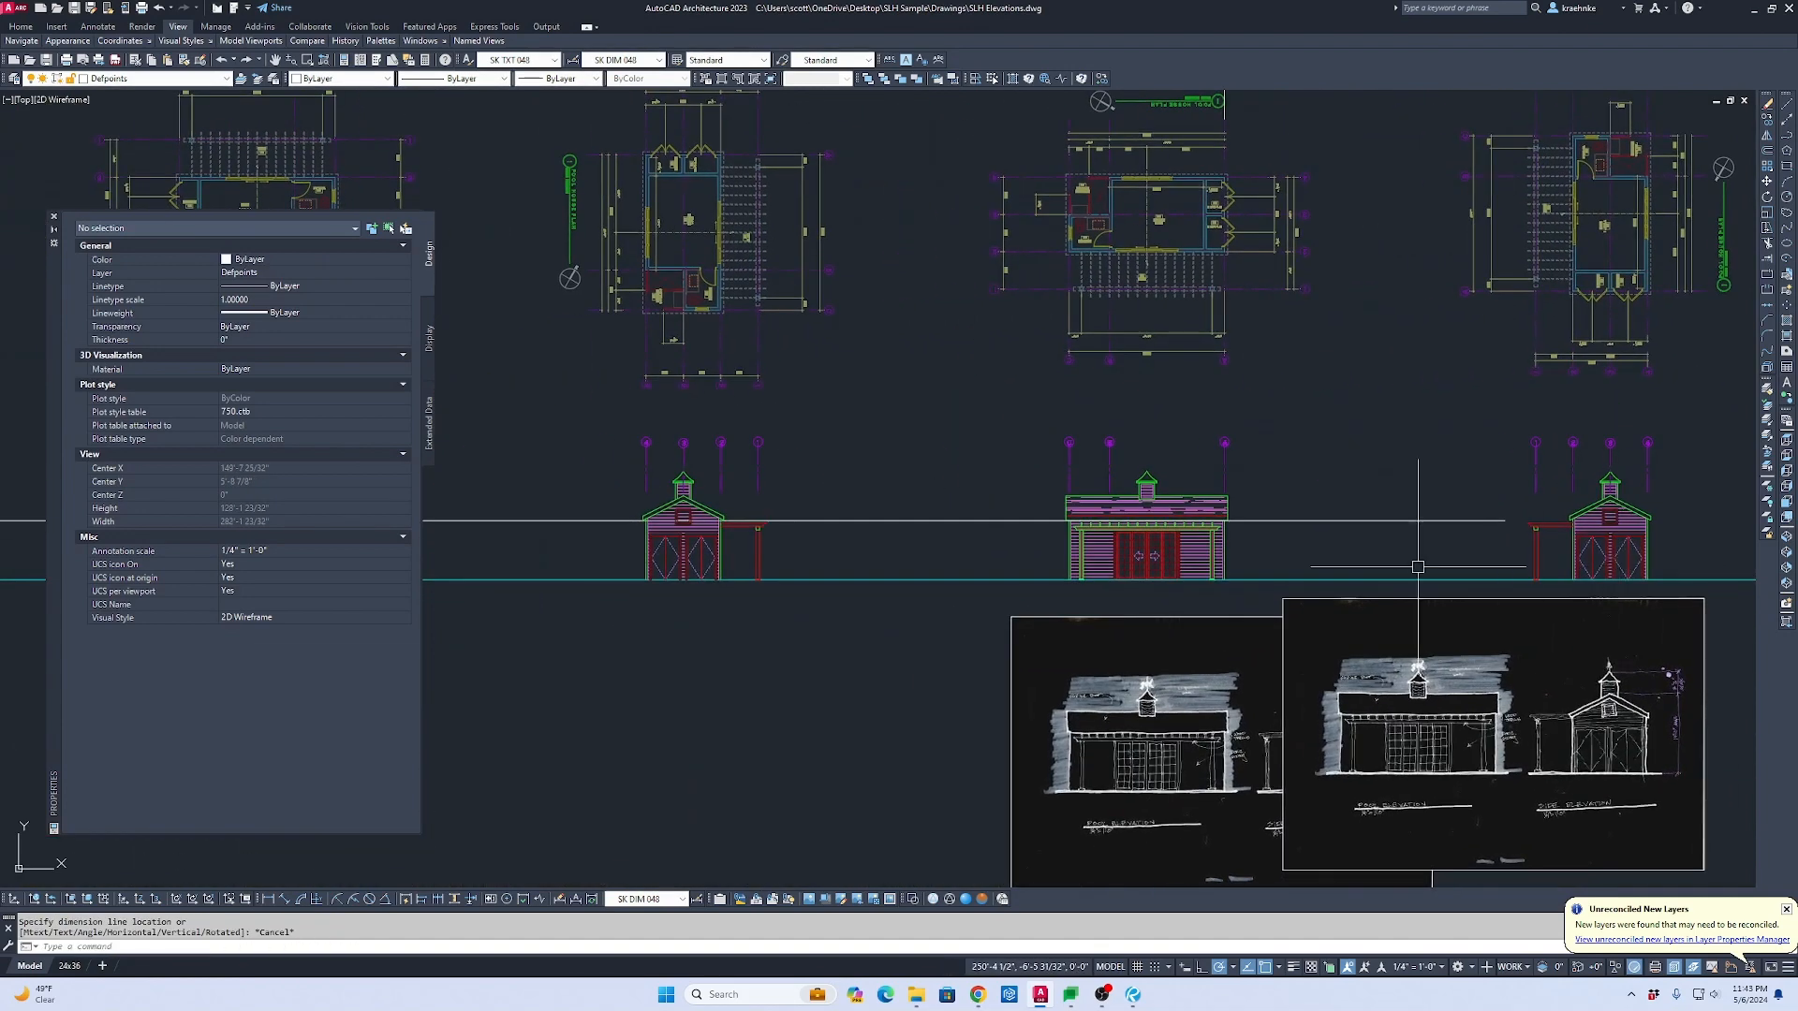
scroll(651, 548, "up", 7)
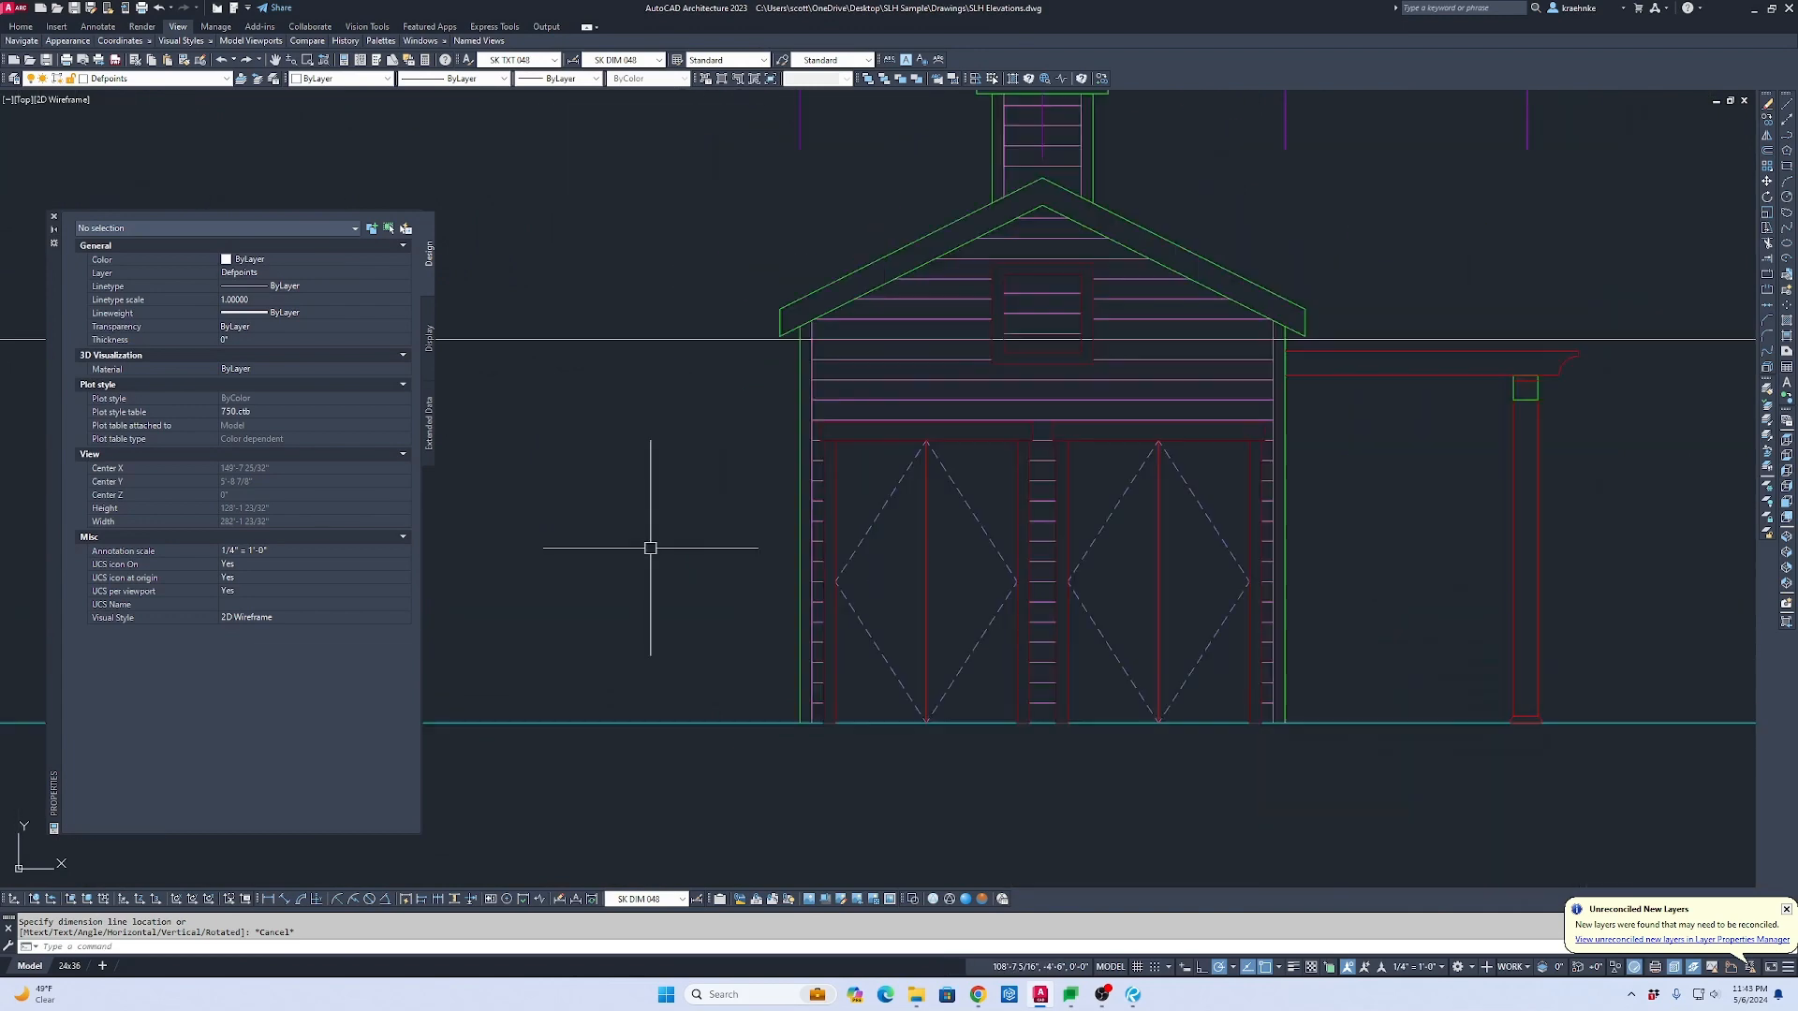
left_click(1198, 596)
left_click(915, 413)
key("Delete")
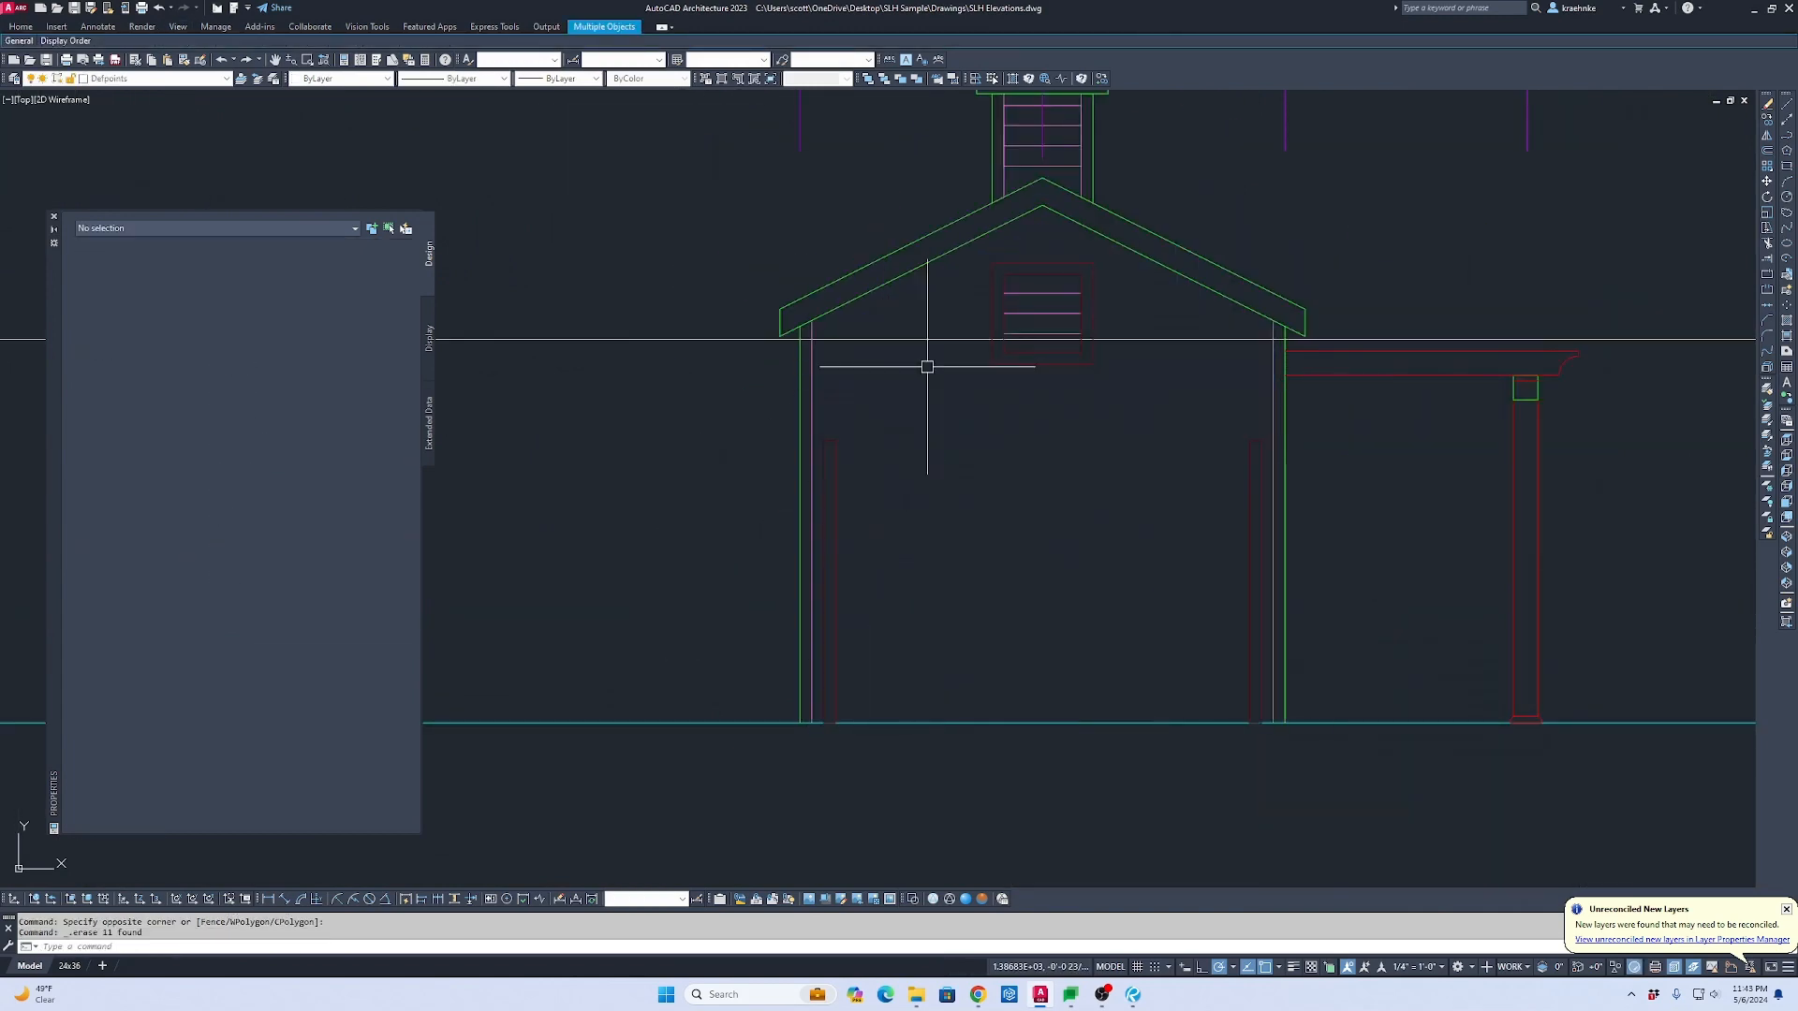
Step: Erase the gable vent and the leftover outer door trim from the mirrored side elevation
left_click(917, 202)
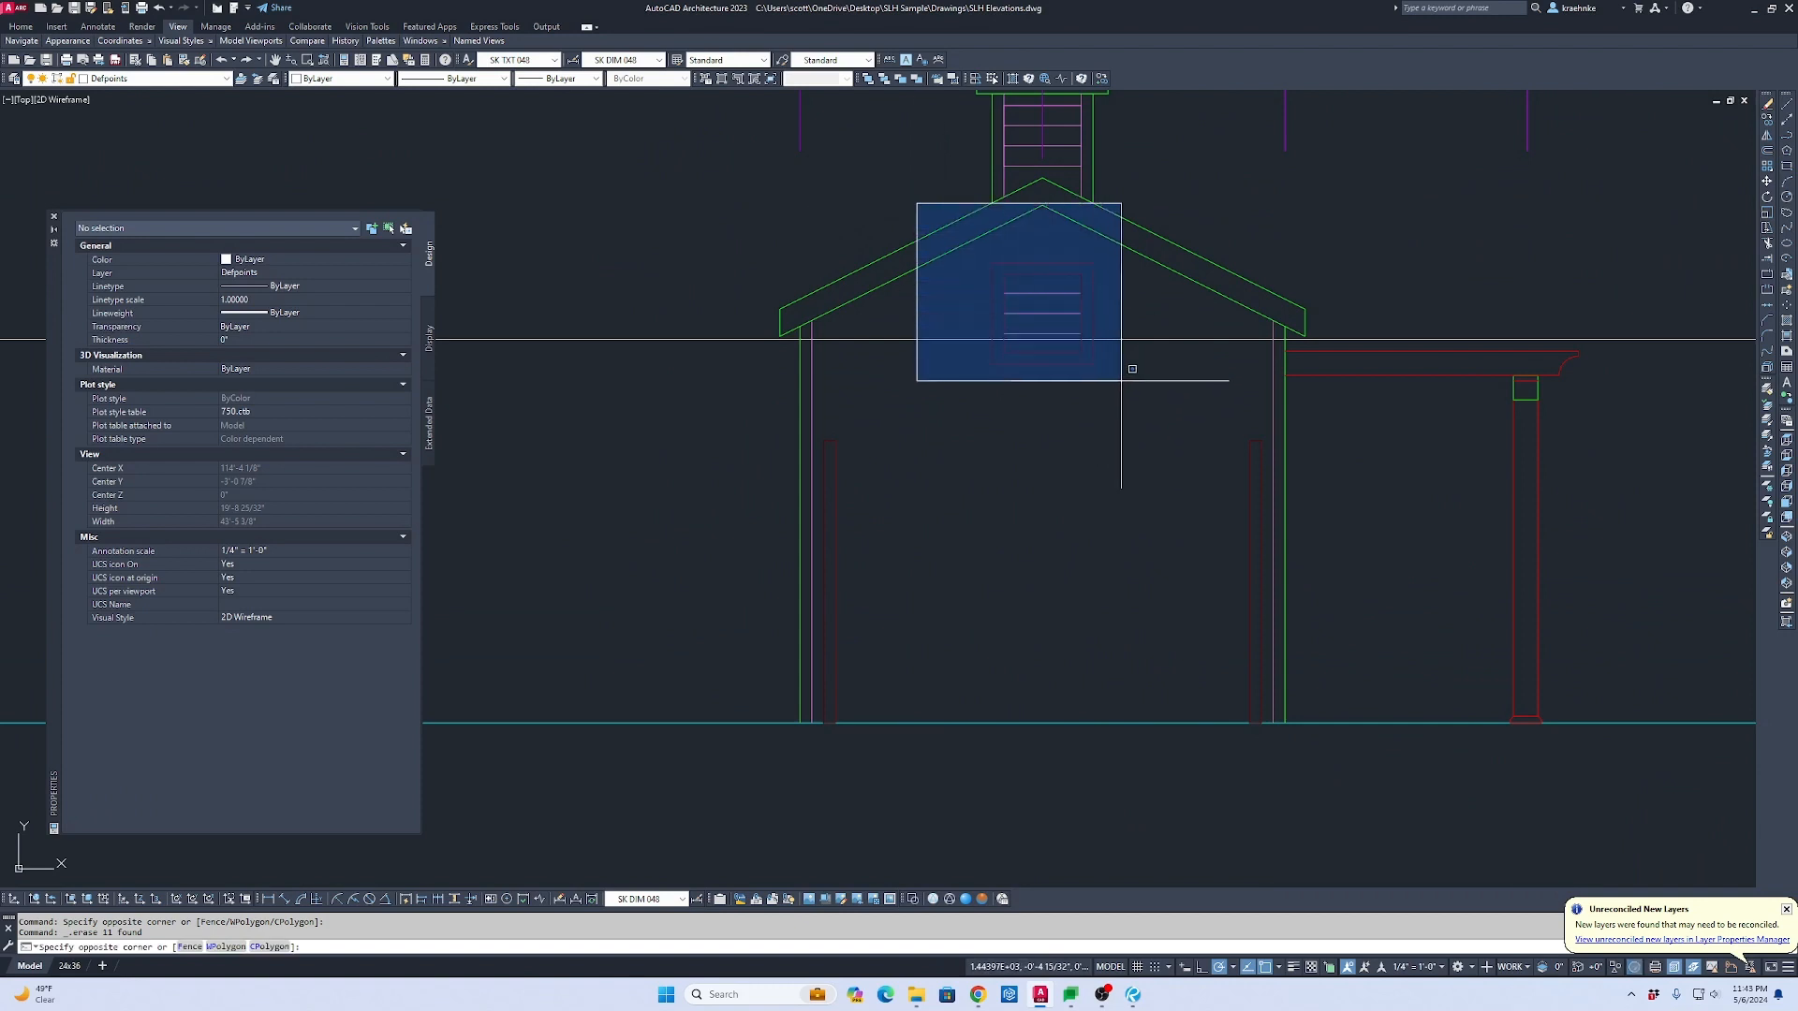
left_click(1135, 373)
key("Delete")
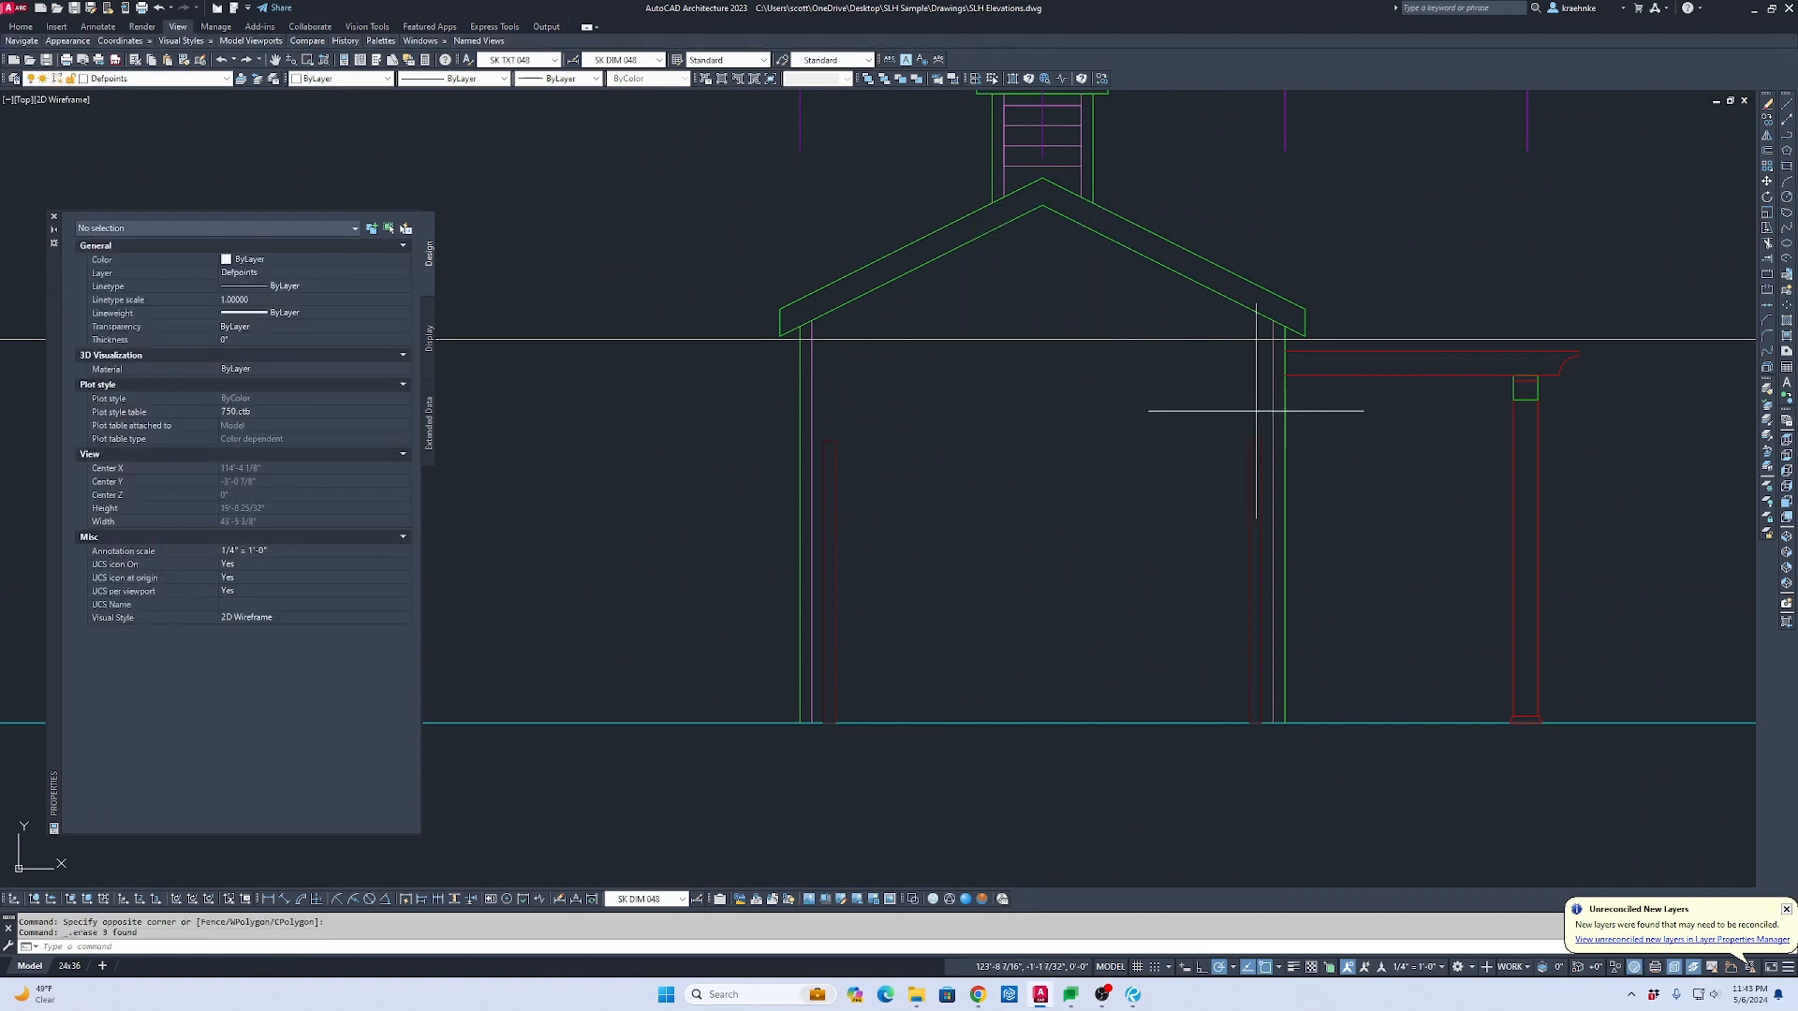
left_click(1256, 410)
left_click(717, 697)
key("Delete")
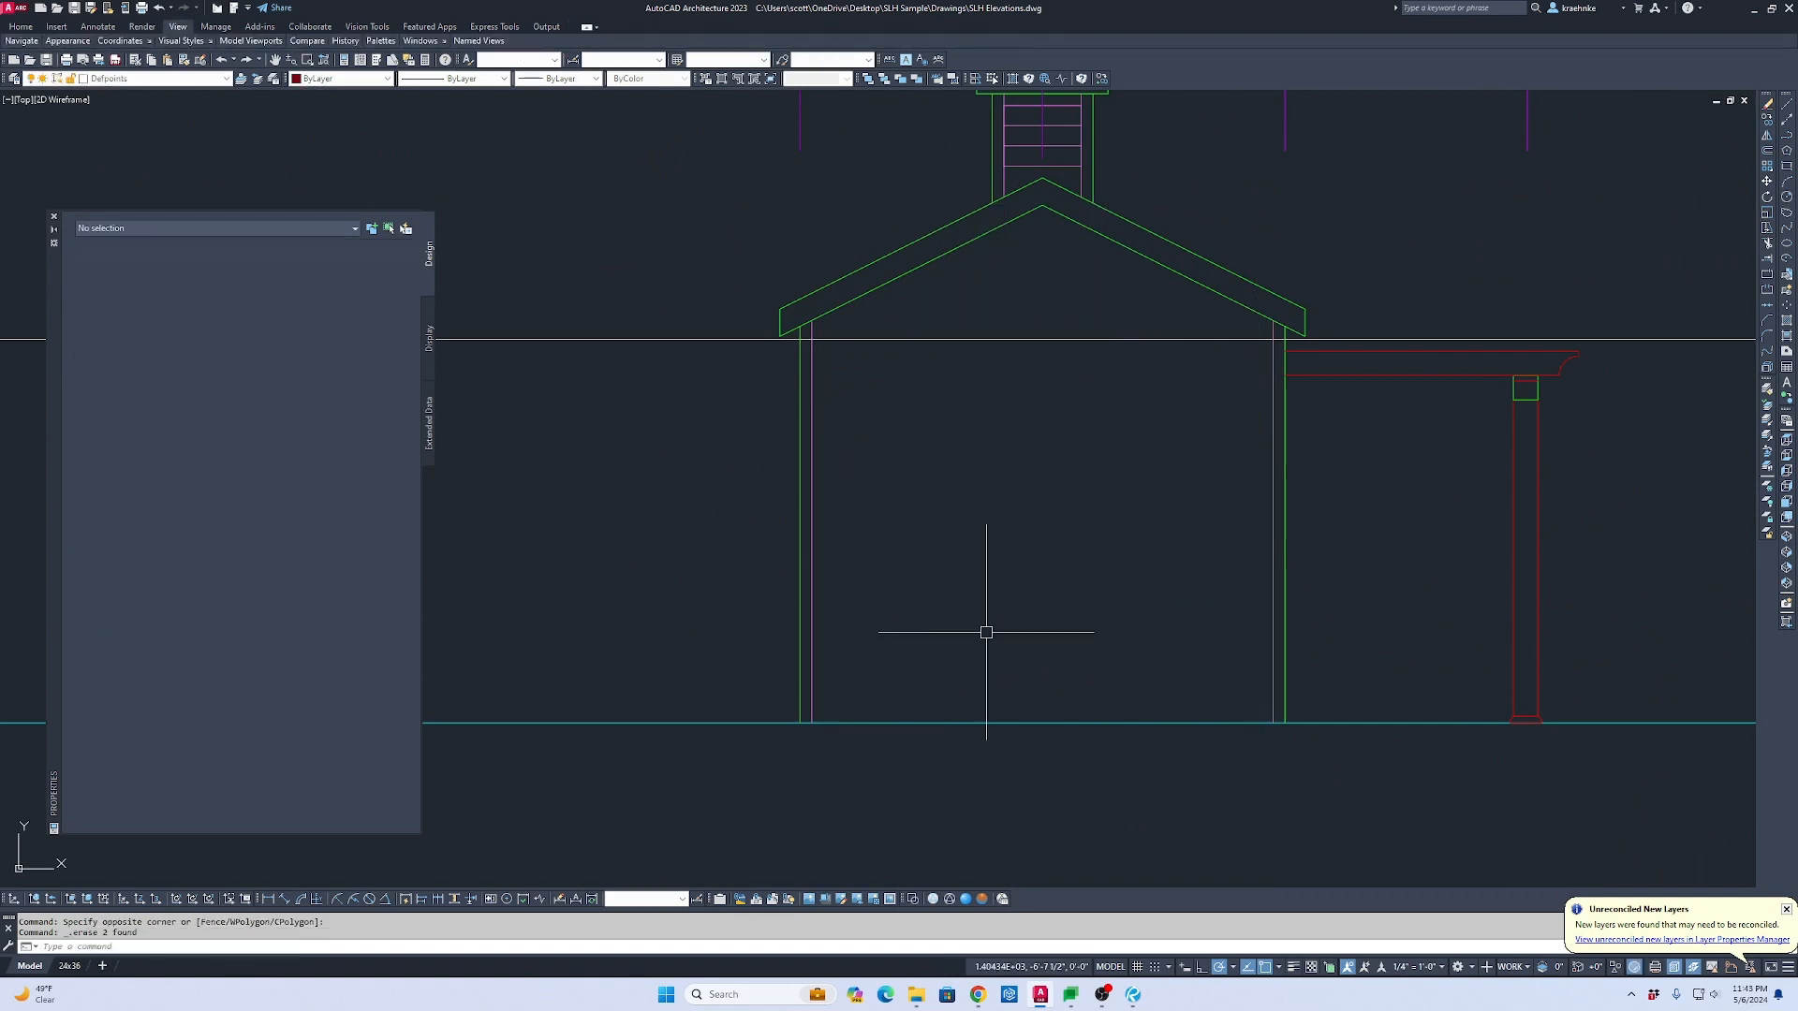
Step: Move the gable vent and siding hatch clear of the original side elevation, to open space beside it
scroll(986, 632, "down", 6)
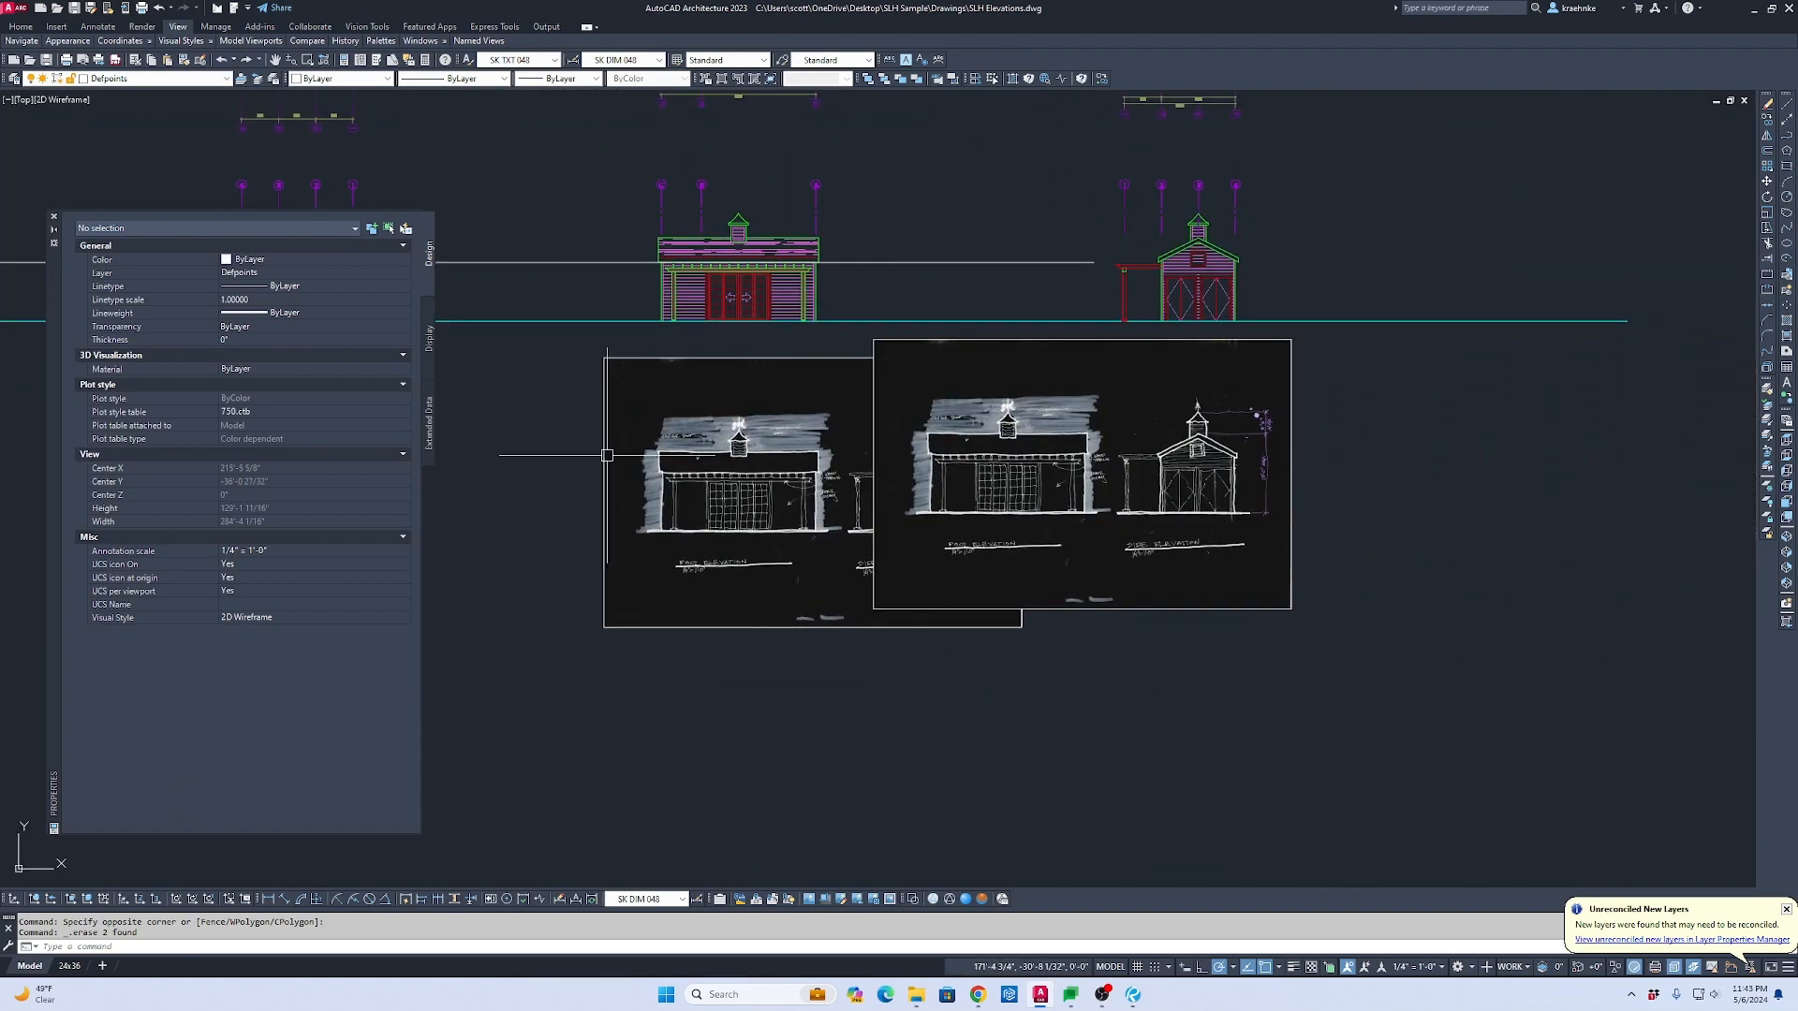
middle_click_drag(834, 441, 1489, 623)
scroll(953, 413, "up", 2)
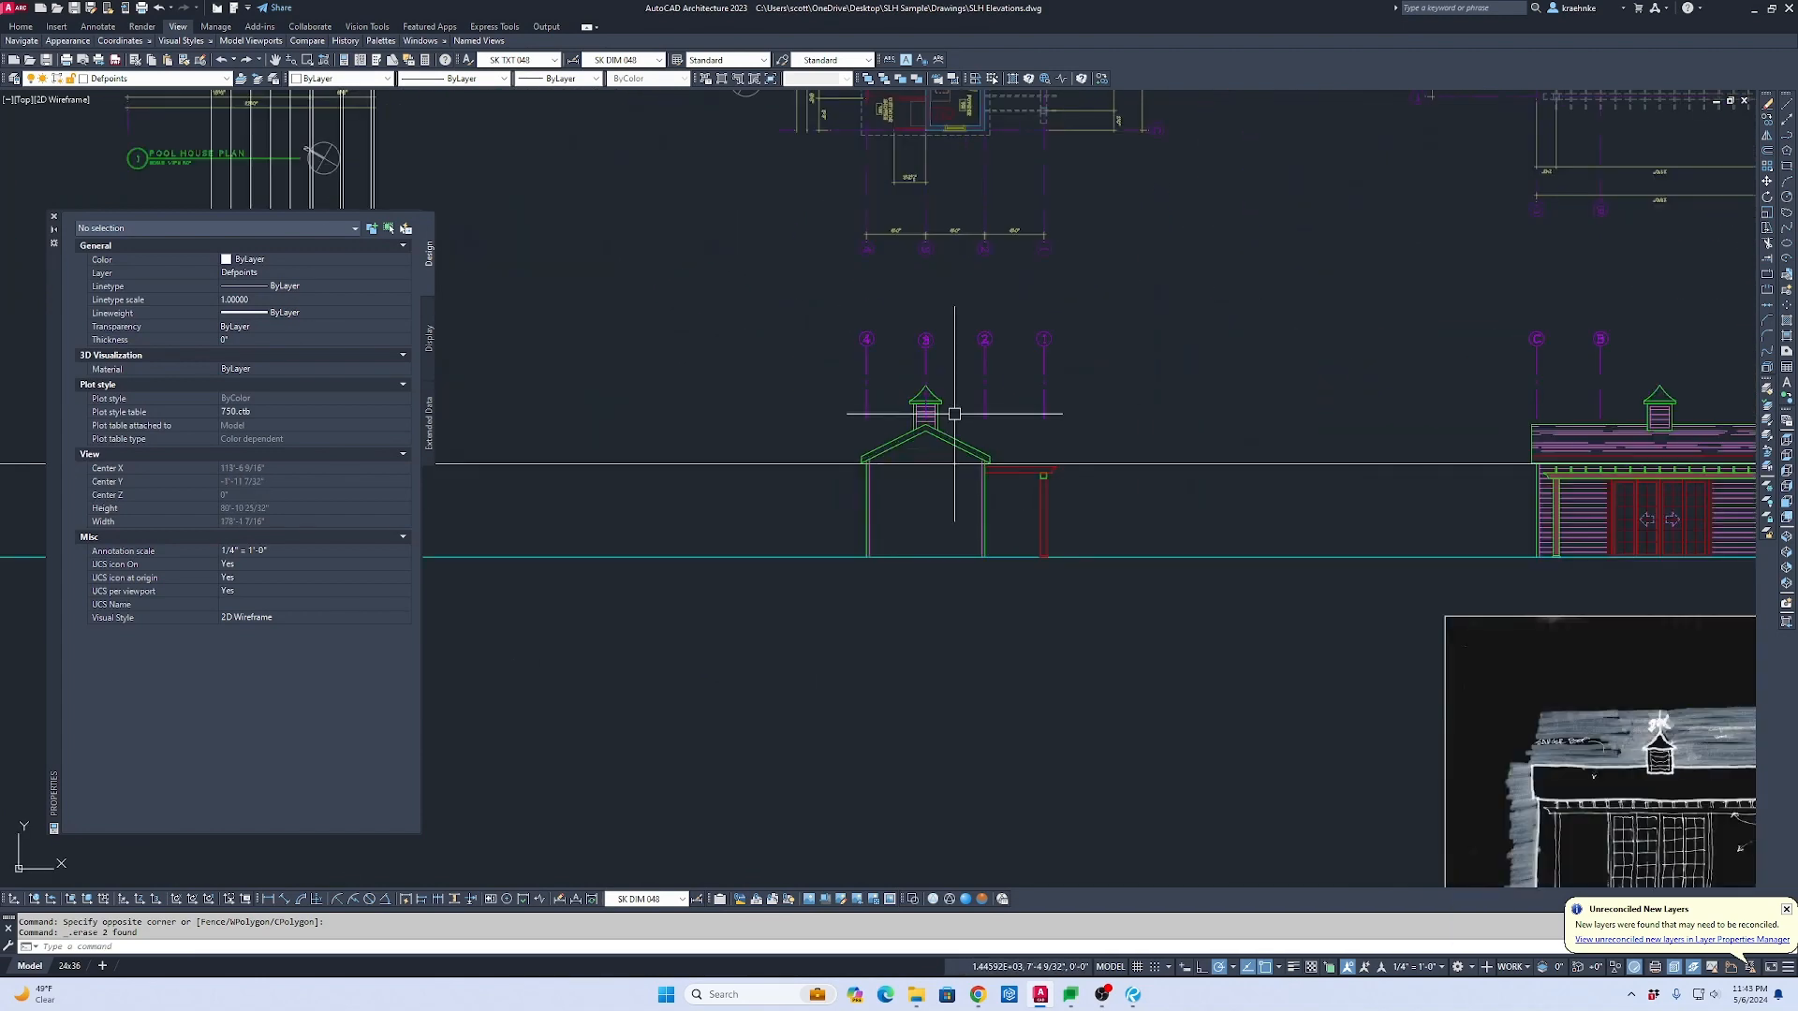
middle_click_drag(949, 428, 1059, 707)
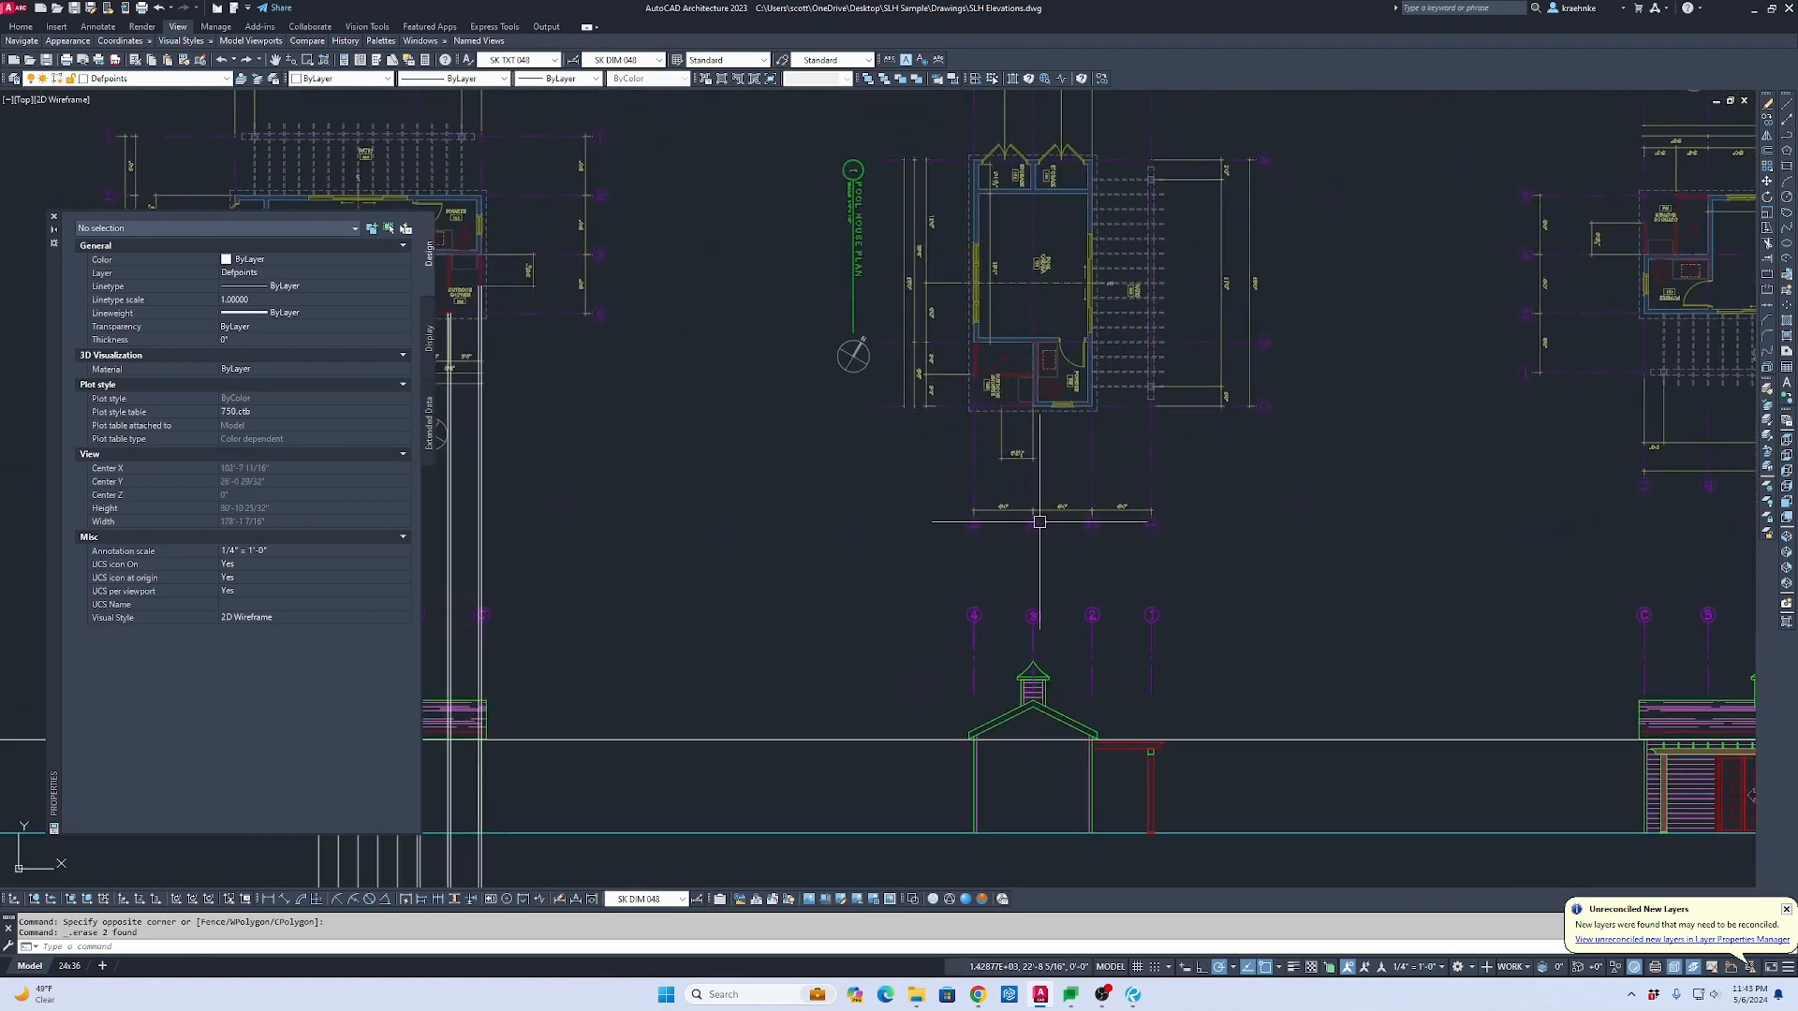
scroll(1040, 383, "down", 4)
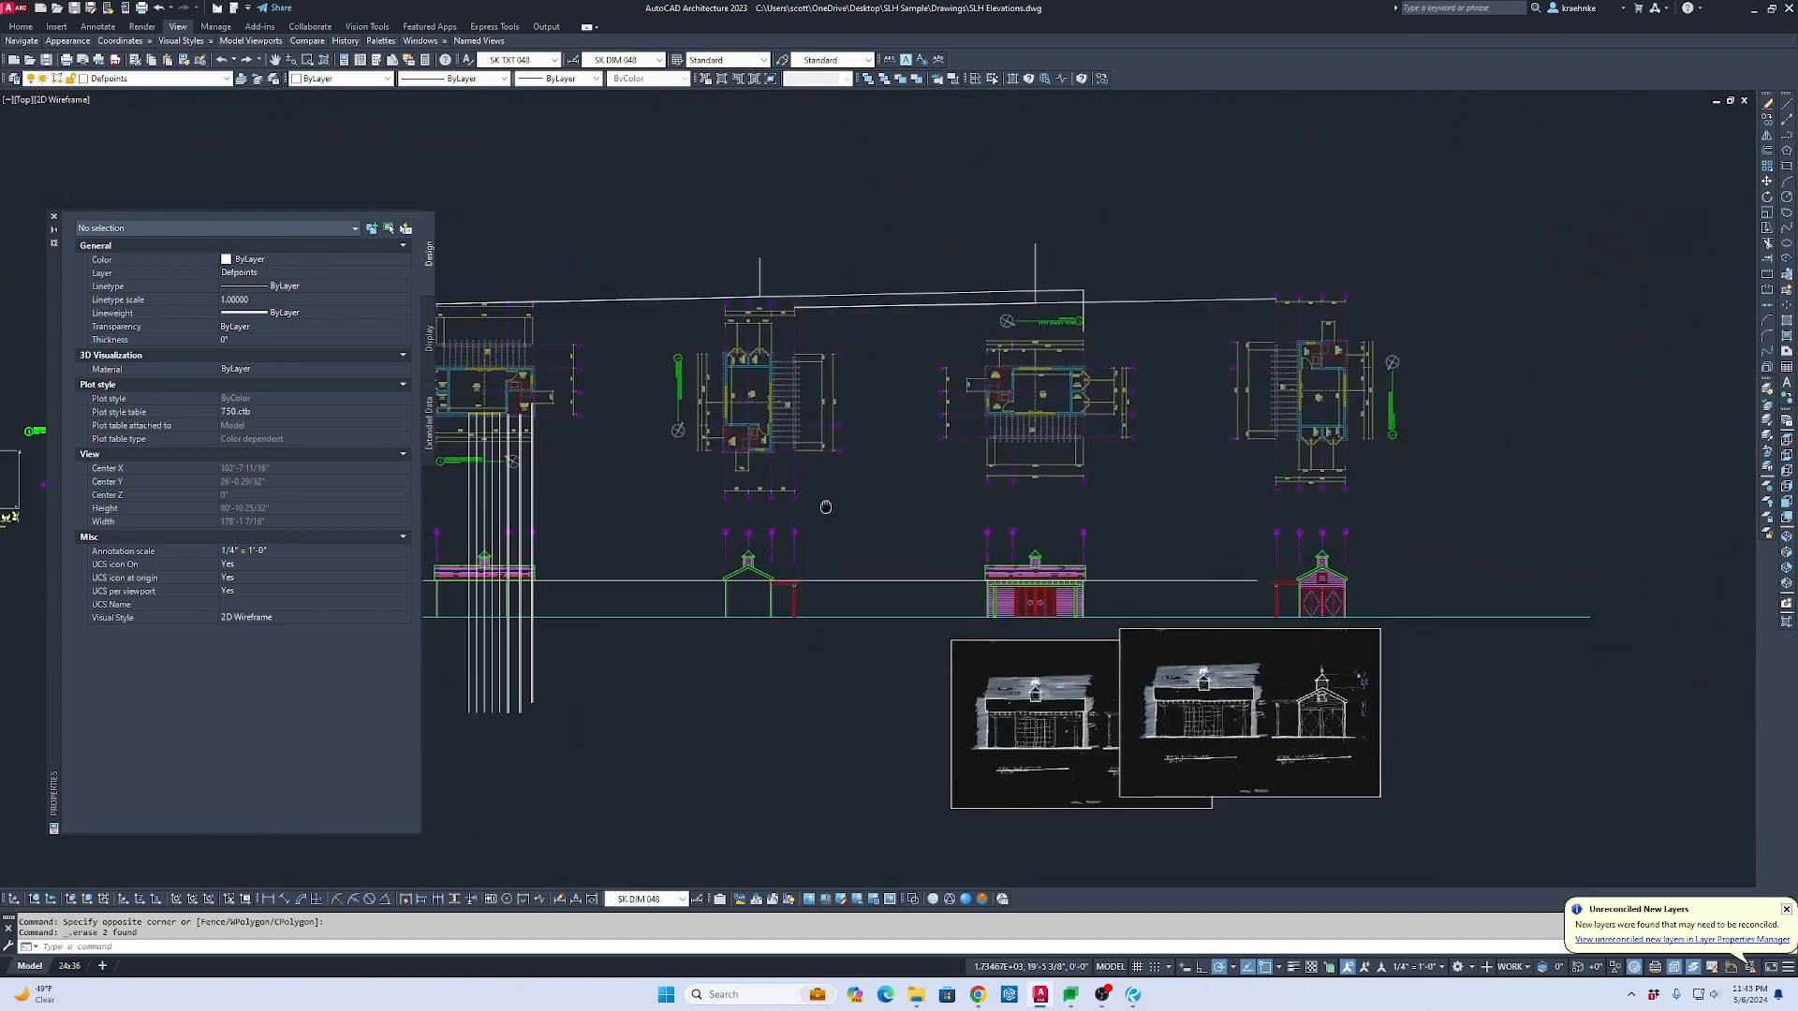
scroll(1185, 599, "up", 2)
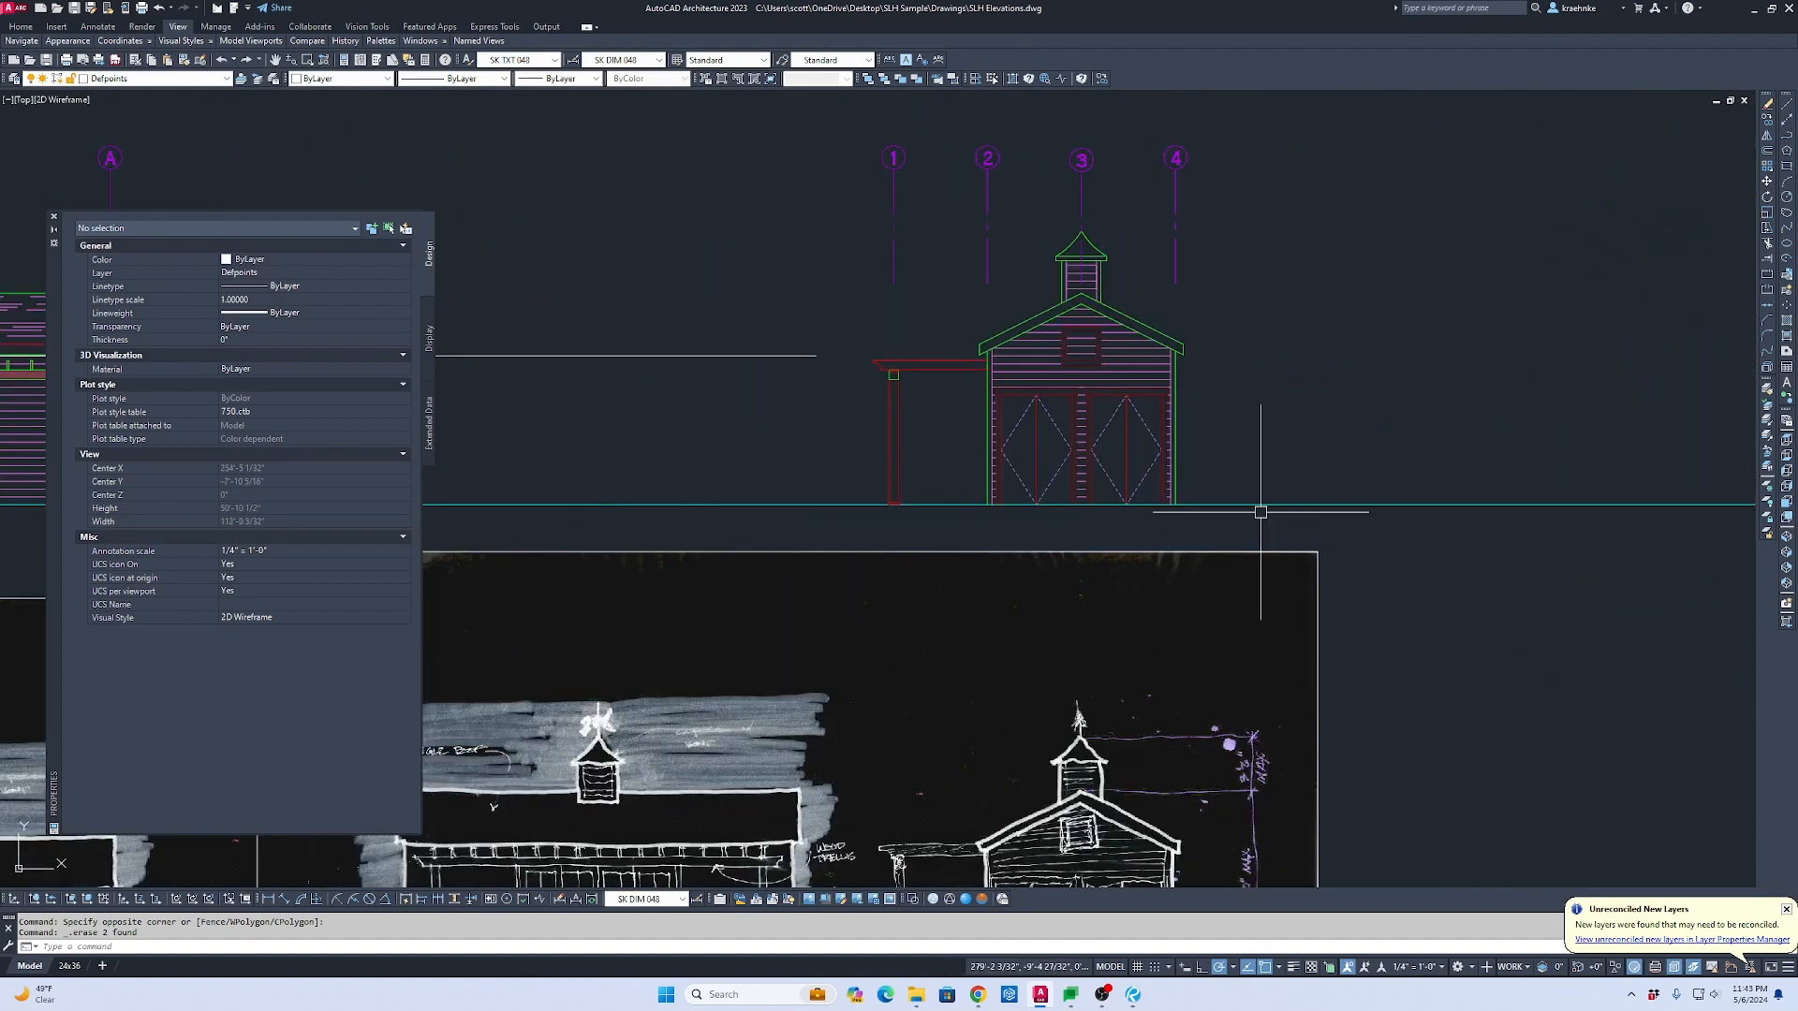
scroll(1093, 342, "up", 4)
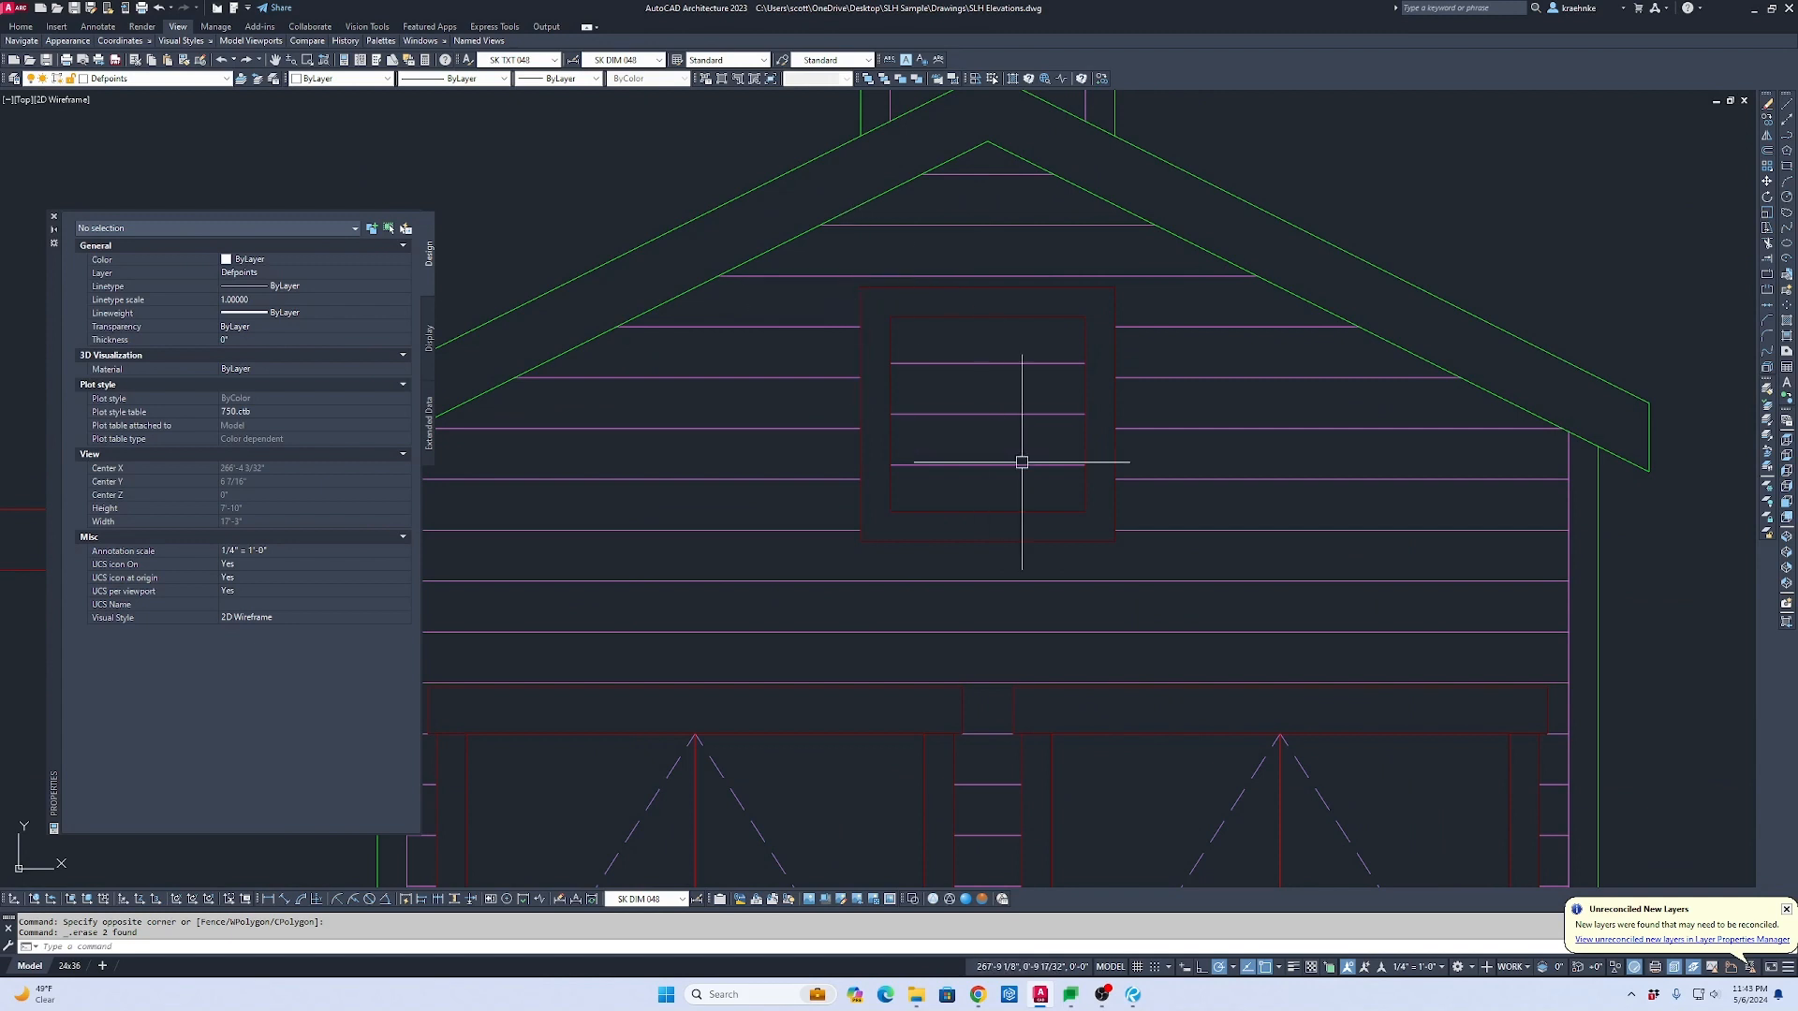
left_click(1158, 560)
left_click(696, 171)
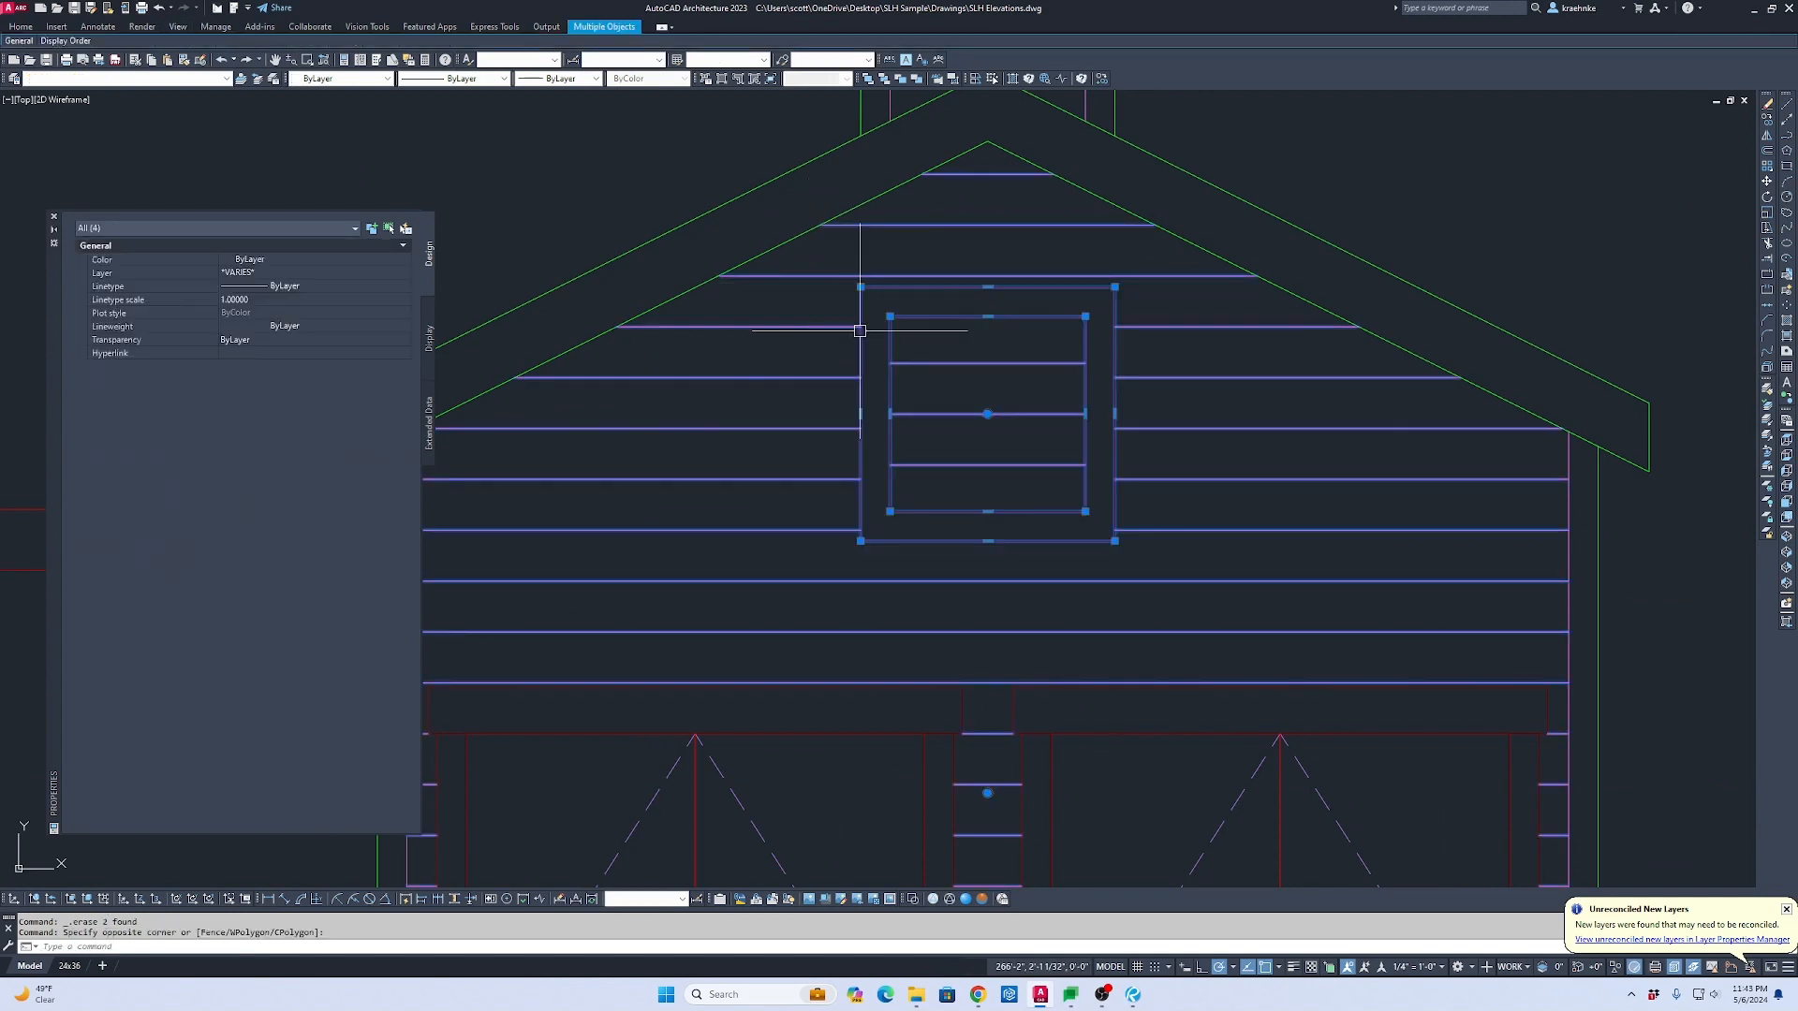
type("m")
key("Return")
left_click(1032, 462)
scroll(1032, 462, "down", 3)
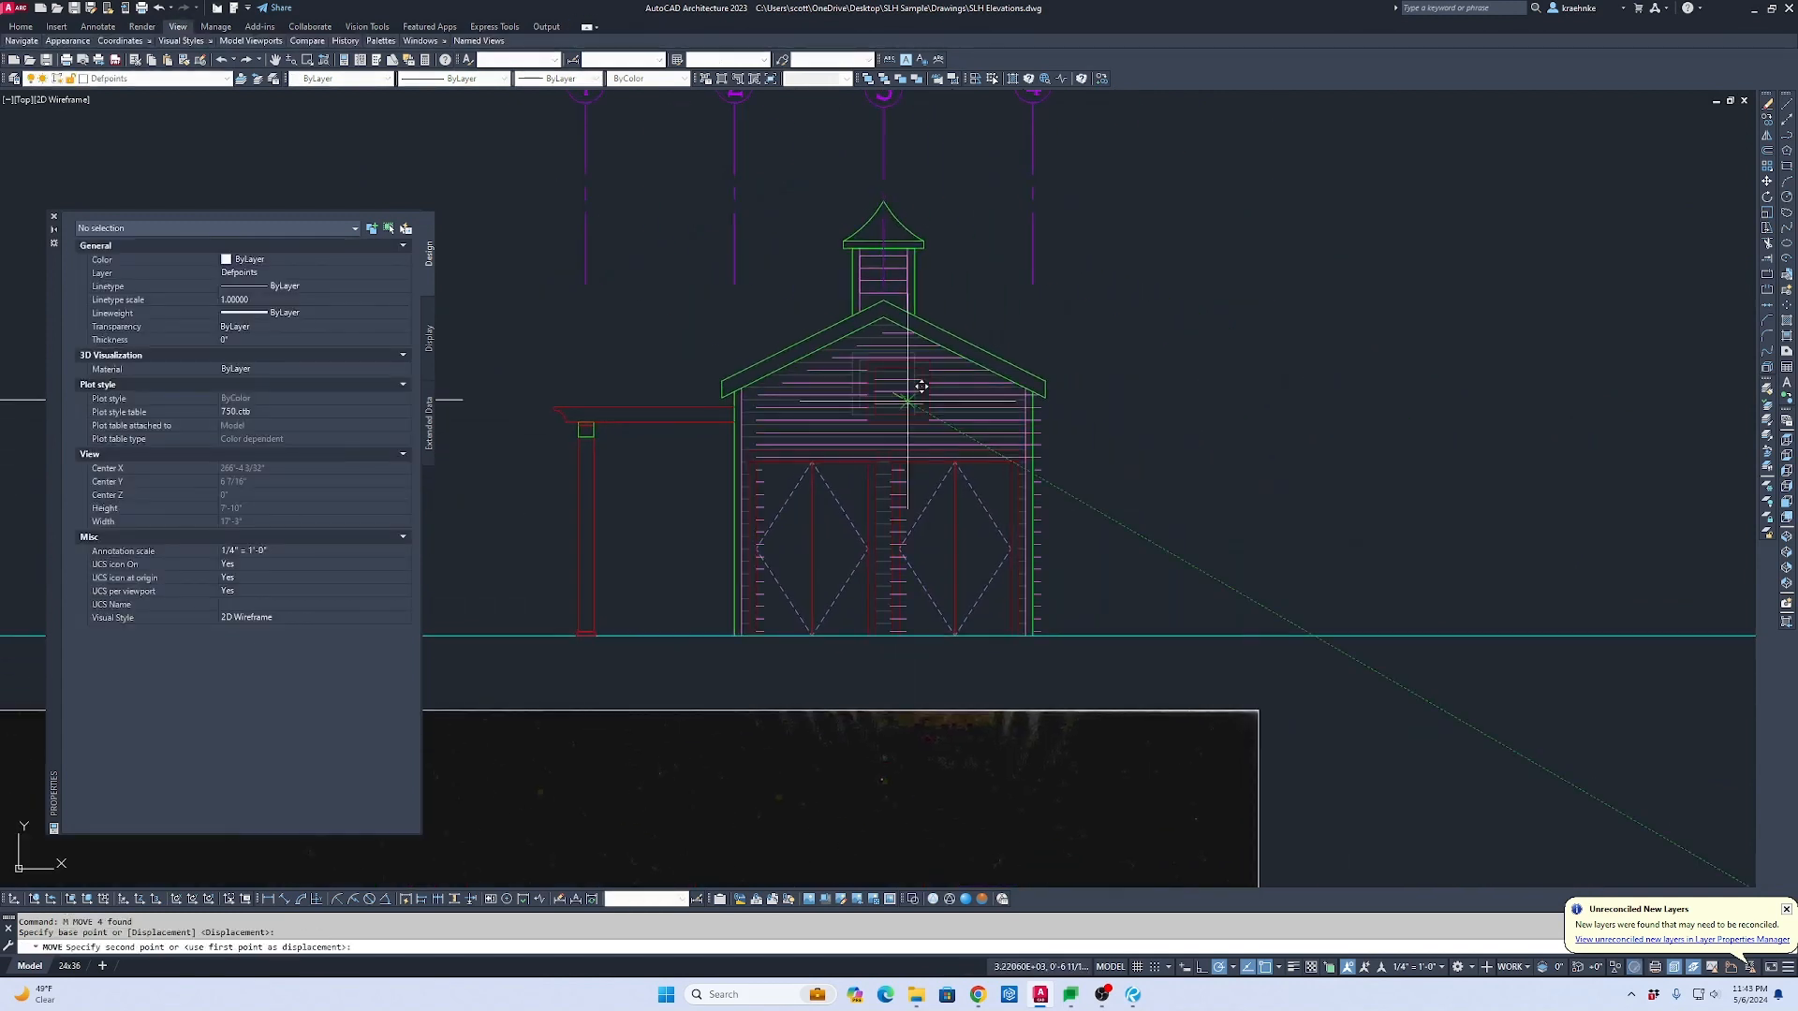
left_click(1348, 391)
key("Escape")
Step: Try to stretch the tops of both double doors upward by 112 inches
scroll(884, 465, "up", 2)
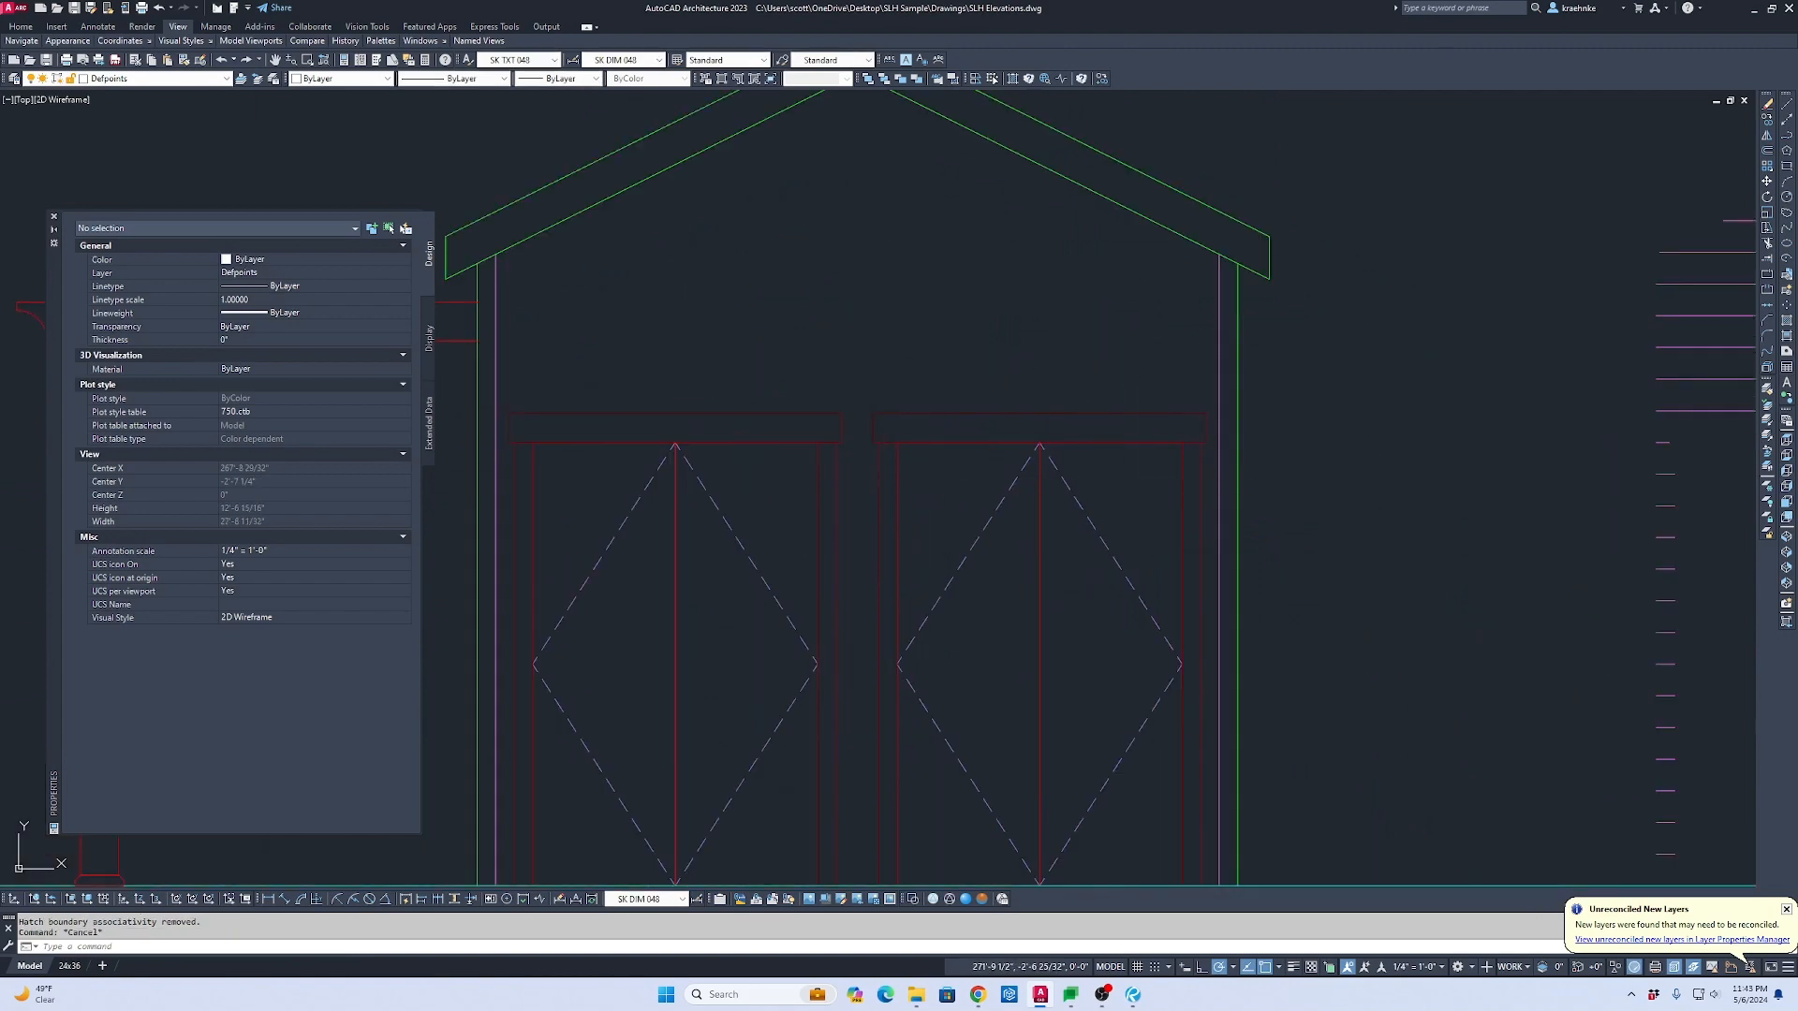
key("Escape")
middle_click_drag(1270, 481, 1411, 491)
type("s")
key("Return")
left_click(1470, 511)
left_click(595, 399)
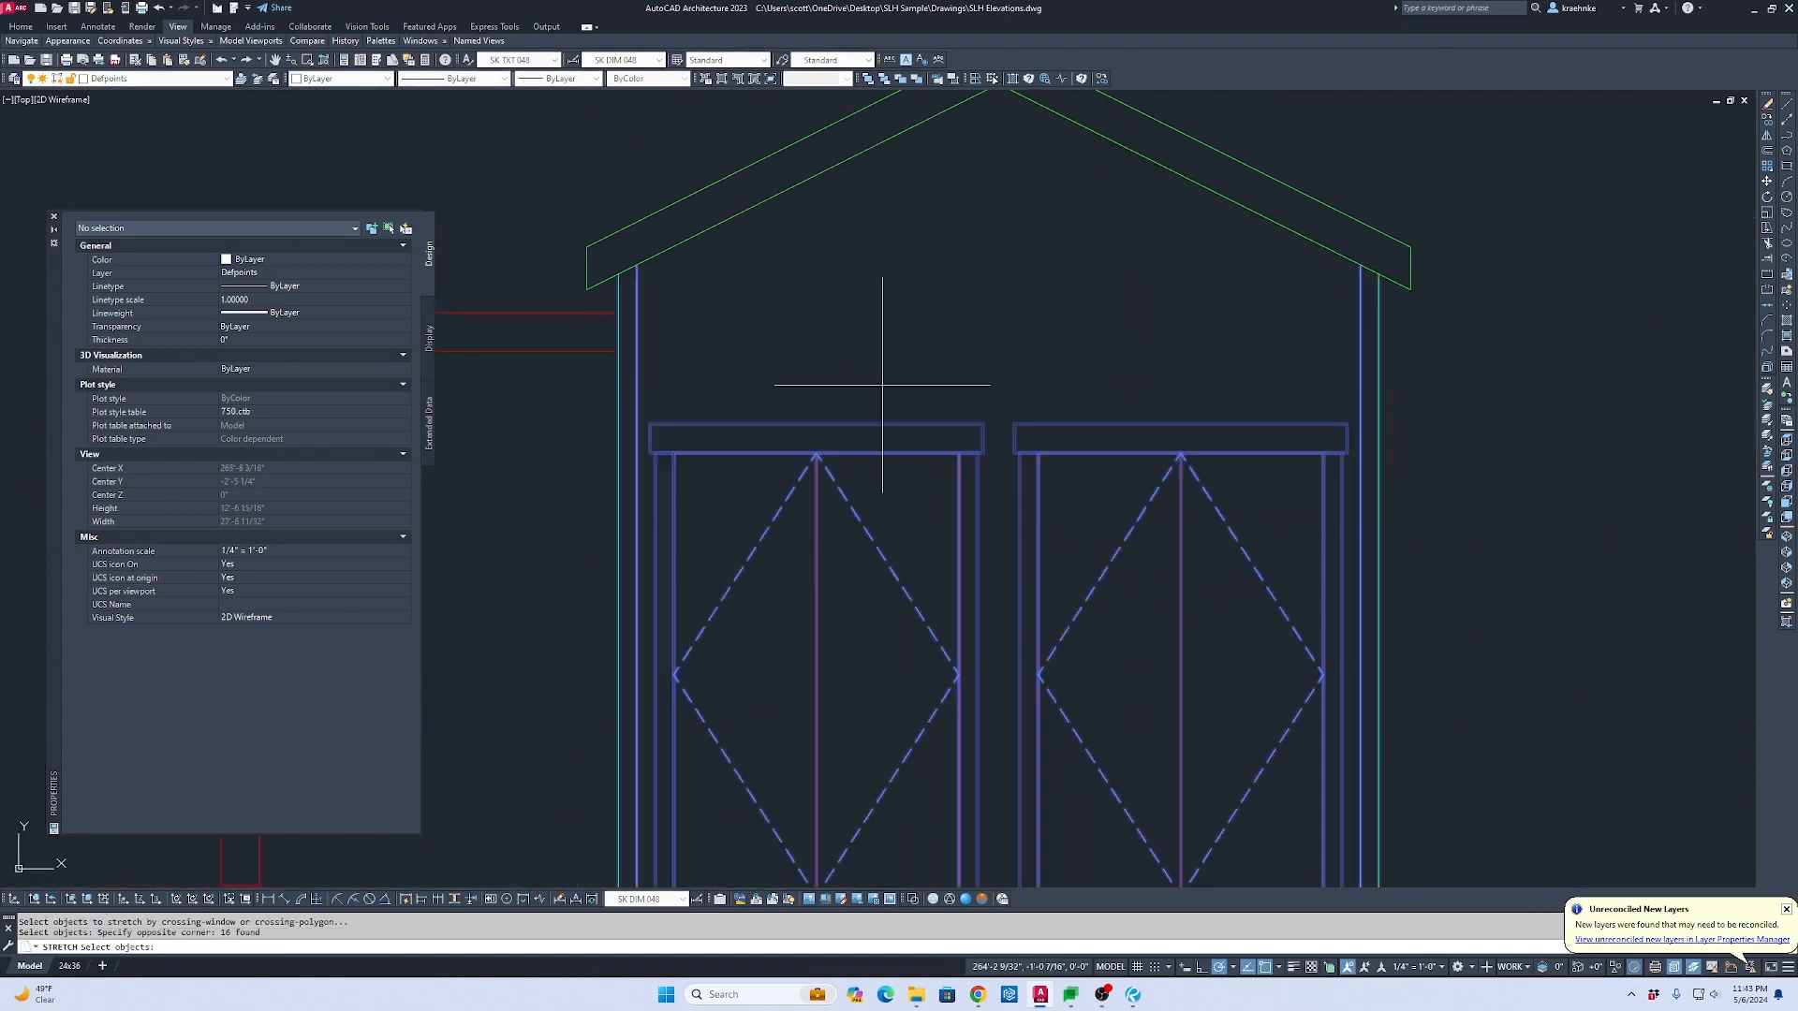
key("Return")
left_click(882, 384)
type("112")
key("Return")
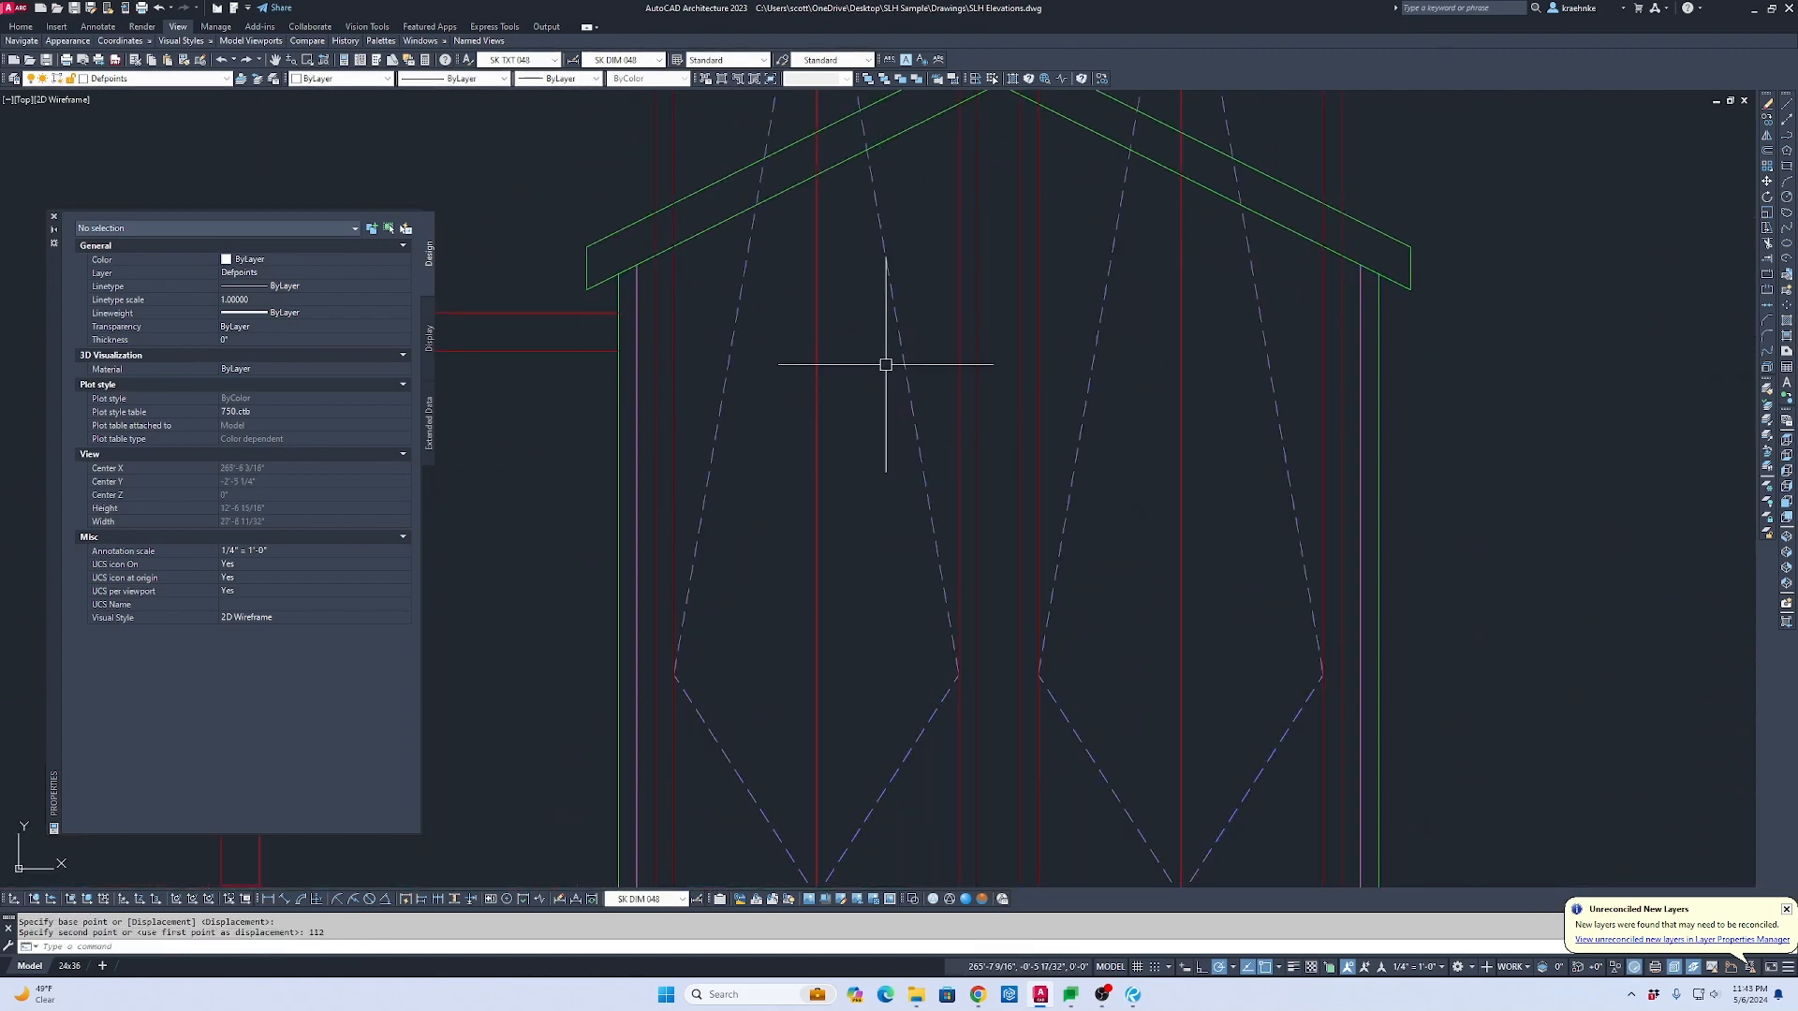
Step: Stretch the tops and head trim of both double doors upward by 12 inches
type("s")
key("Return")
left_click(1465, 511)
left_click(555, 381)
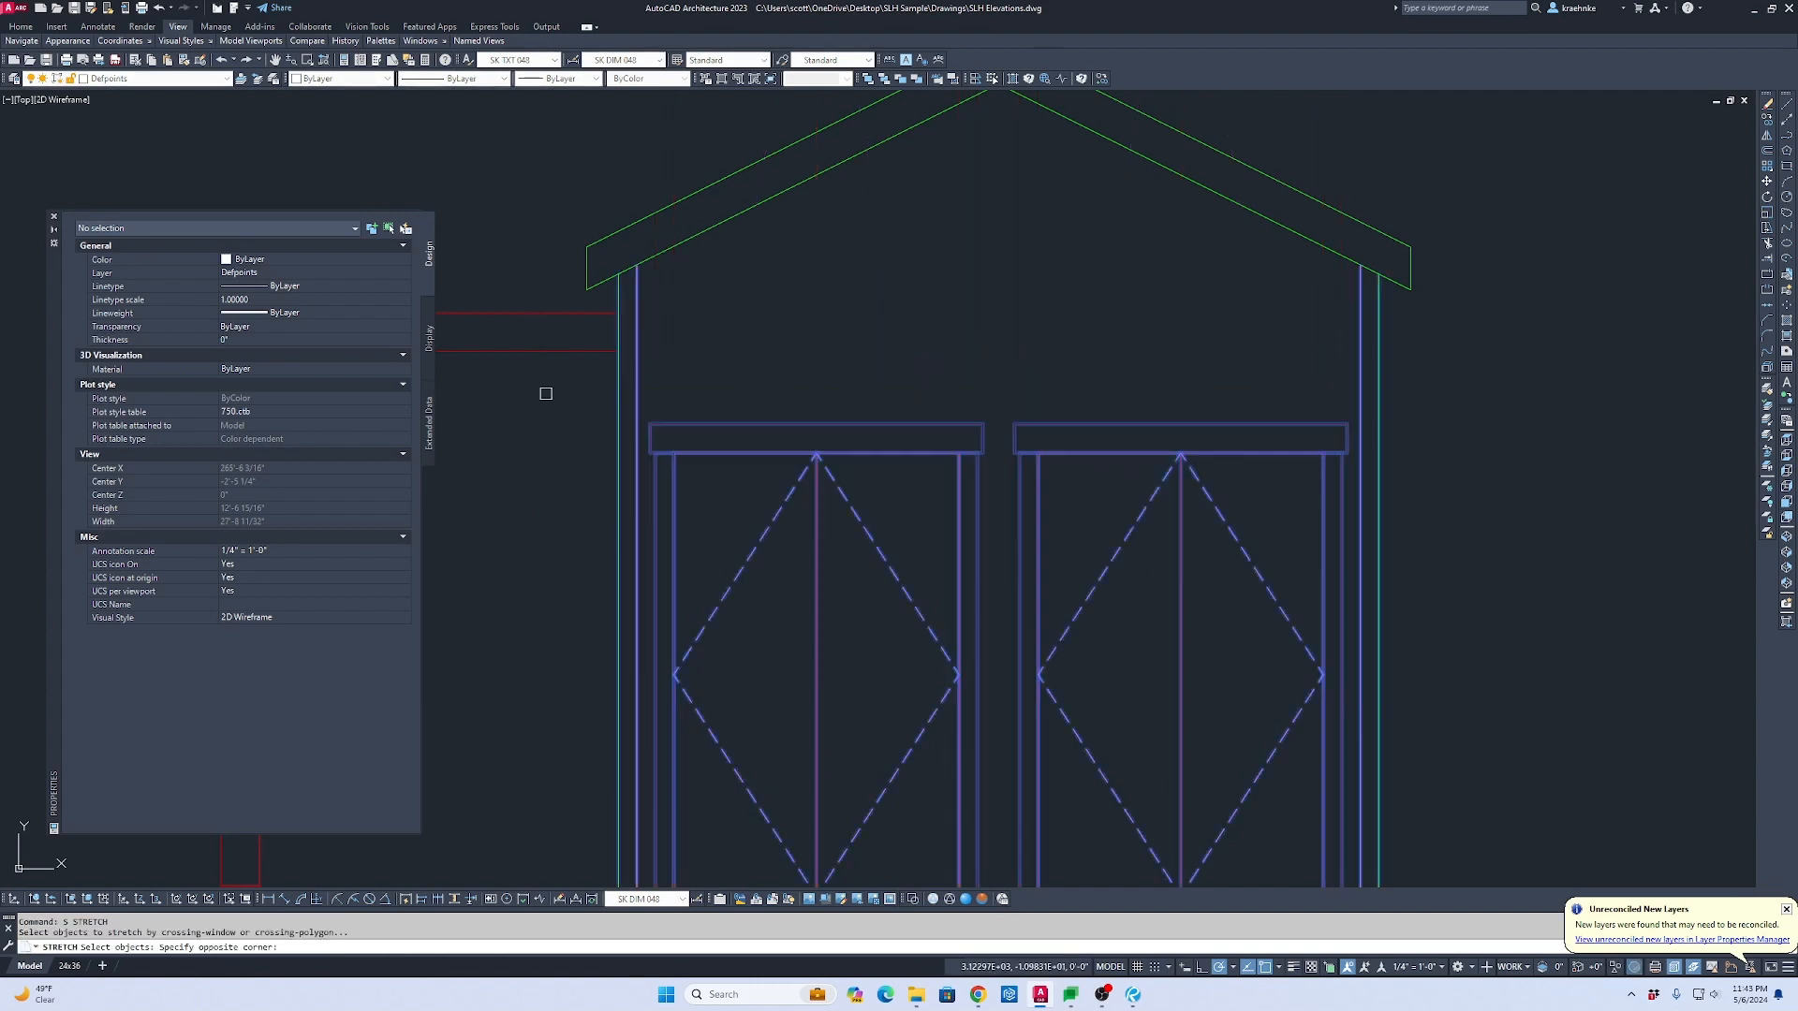
key("Return")
left_click(893, 387)
type("12")
key("Return")
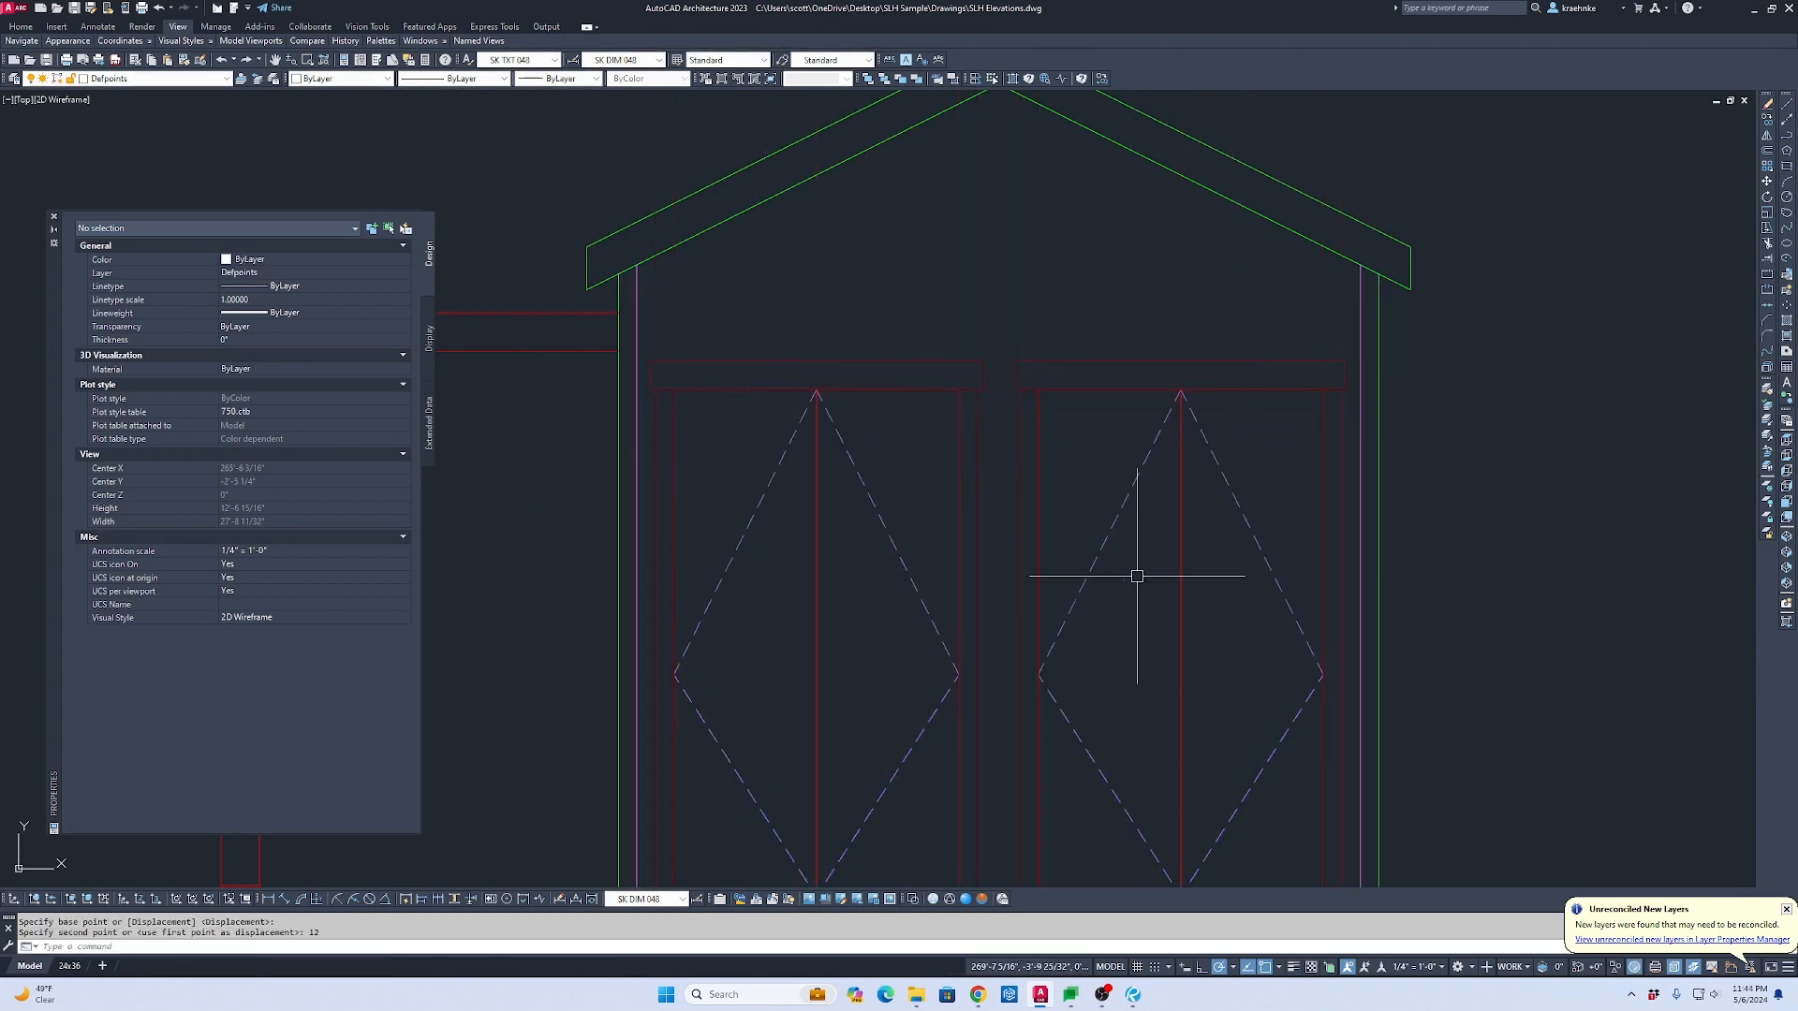
Step: Stretch the side points of the dashed door swing lines upward to the mid-height of the doors
middle_click_drag(1137, 576, 1139, 510)
type("s")
key("Return")
left_click(1475, 649)
left_click(709, 590)
key("Return")
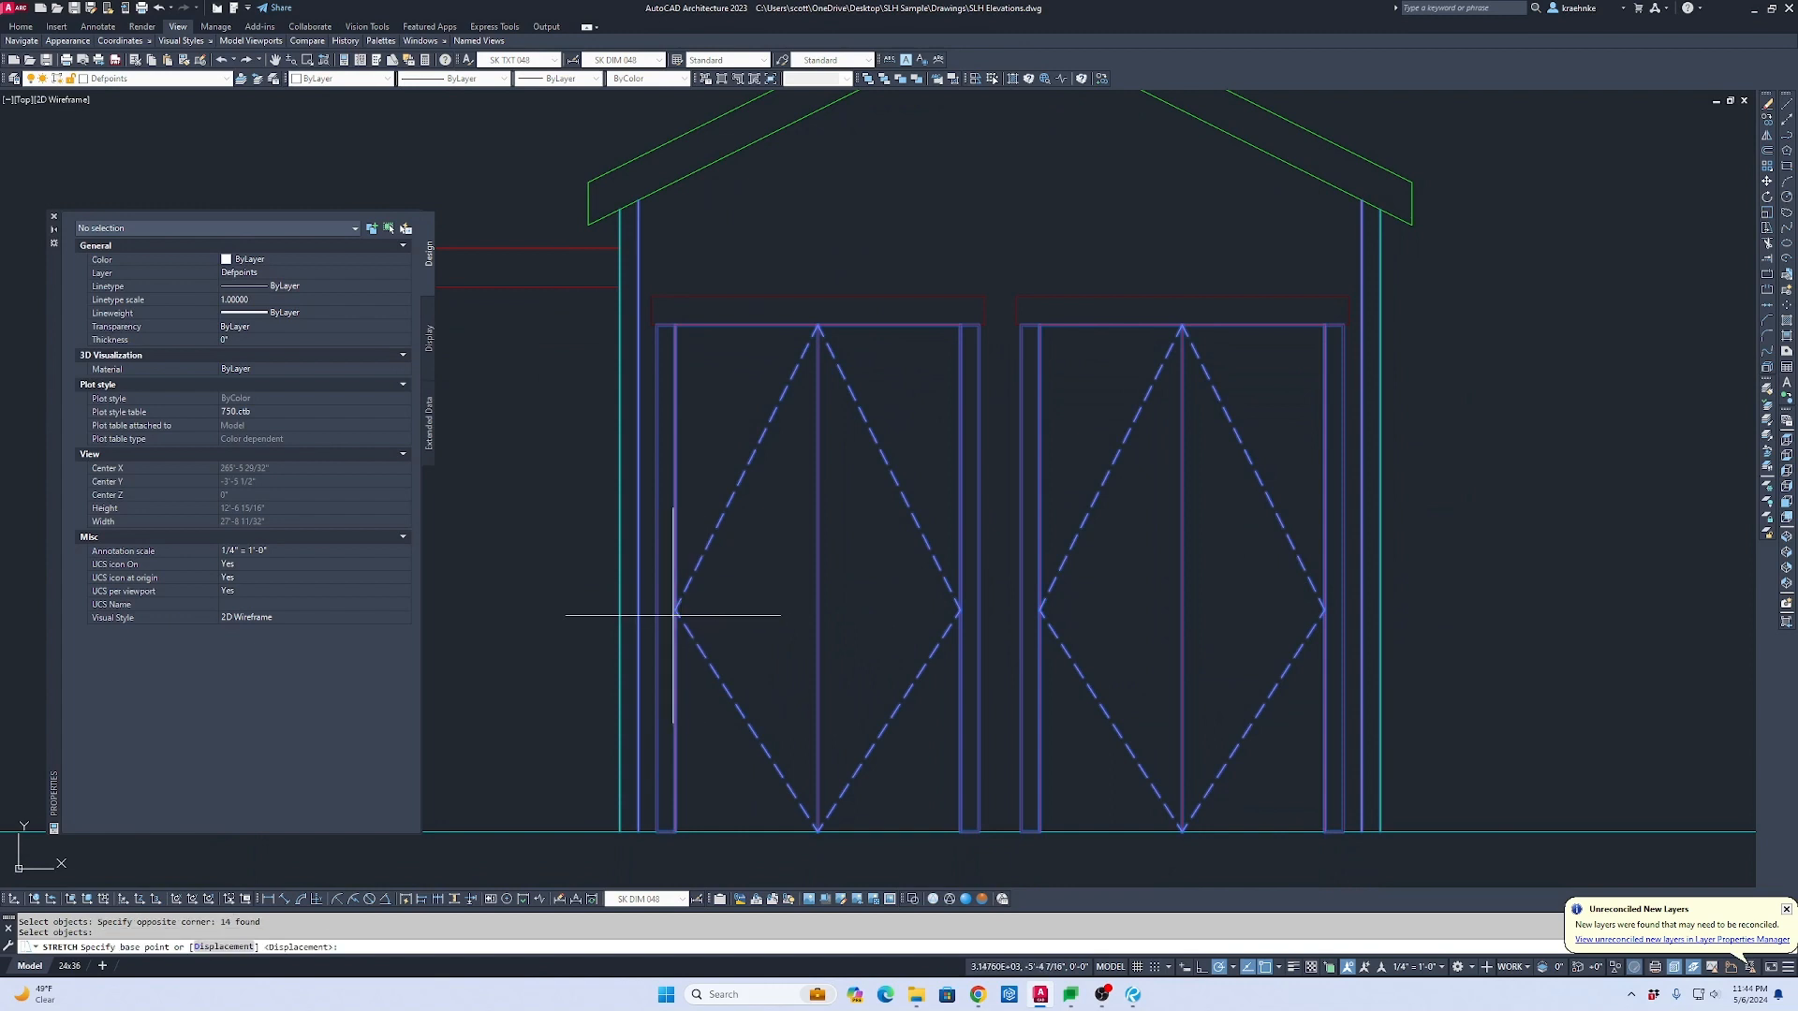
left_click(674, 615)
key("Escape")
scroll(674, 574, "down", 3)
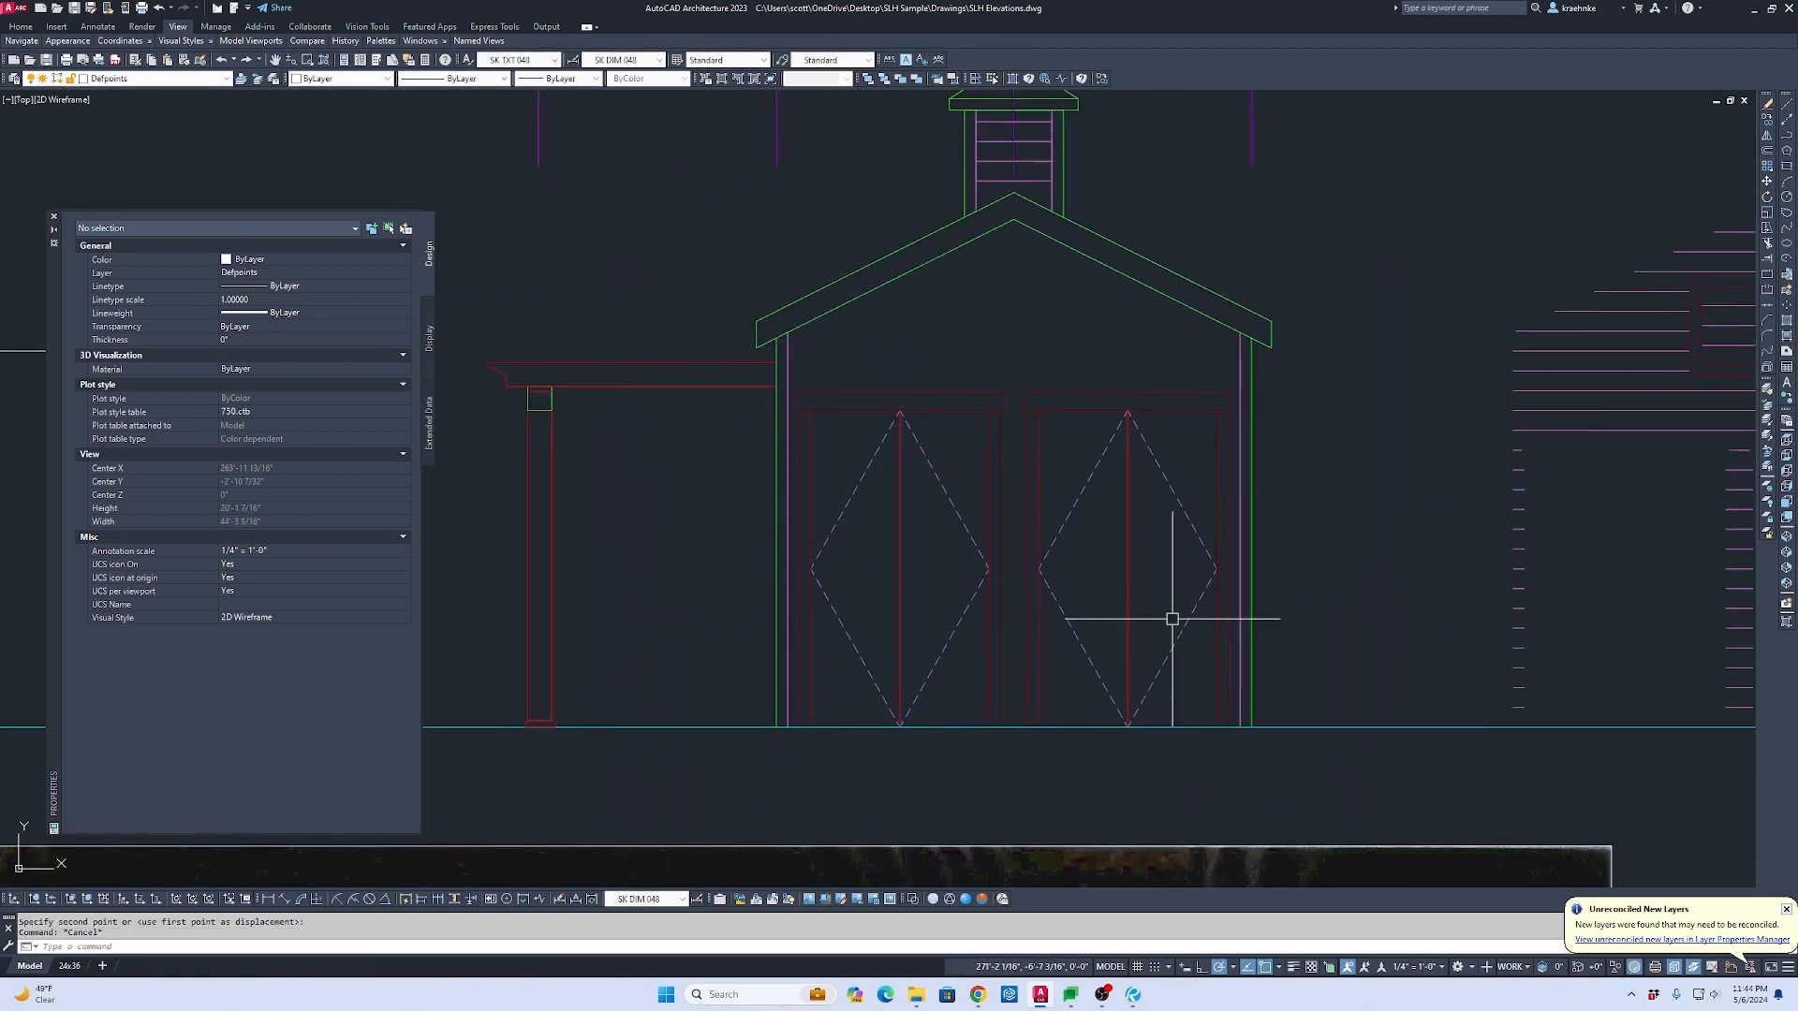
Step: Measure the outer width of the vent frame in the siding set aside beside the elevation
scroll(1171, 594, "down", 2)
middle_click_drag(1170, 595, 829, 531)
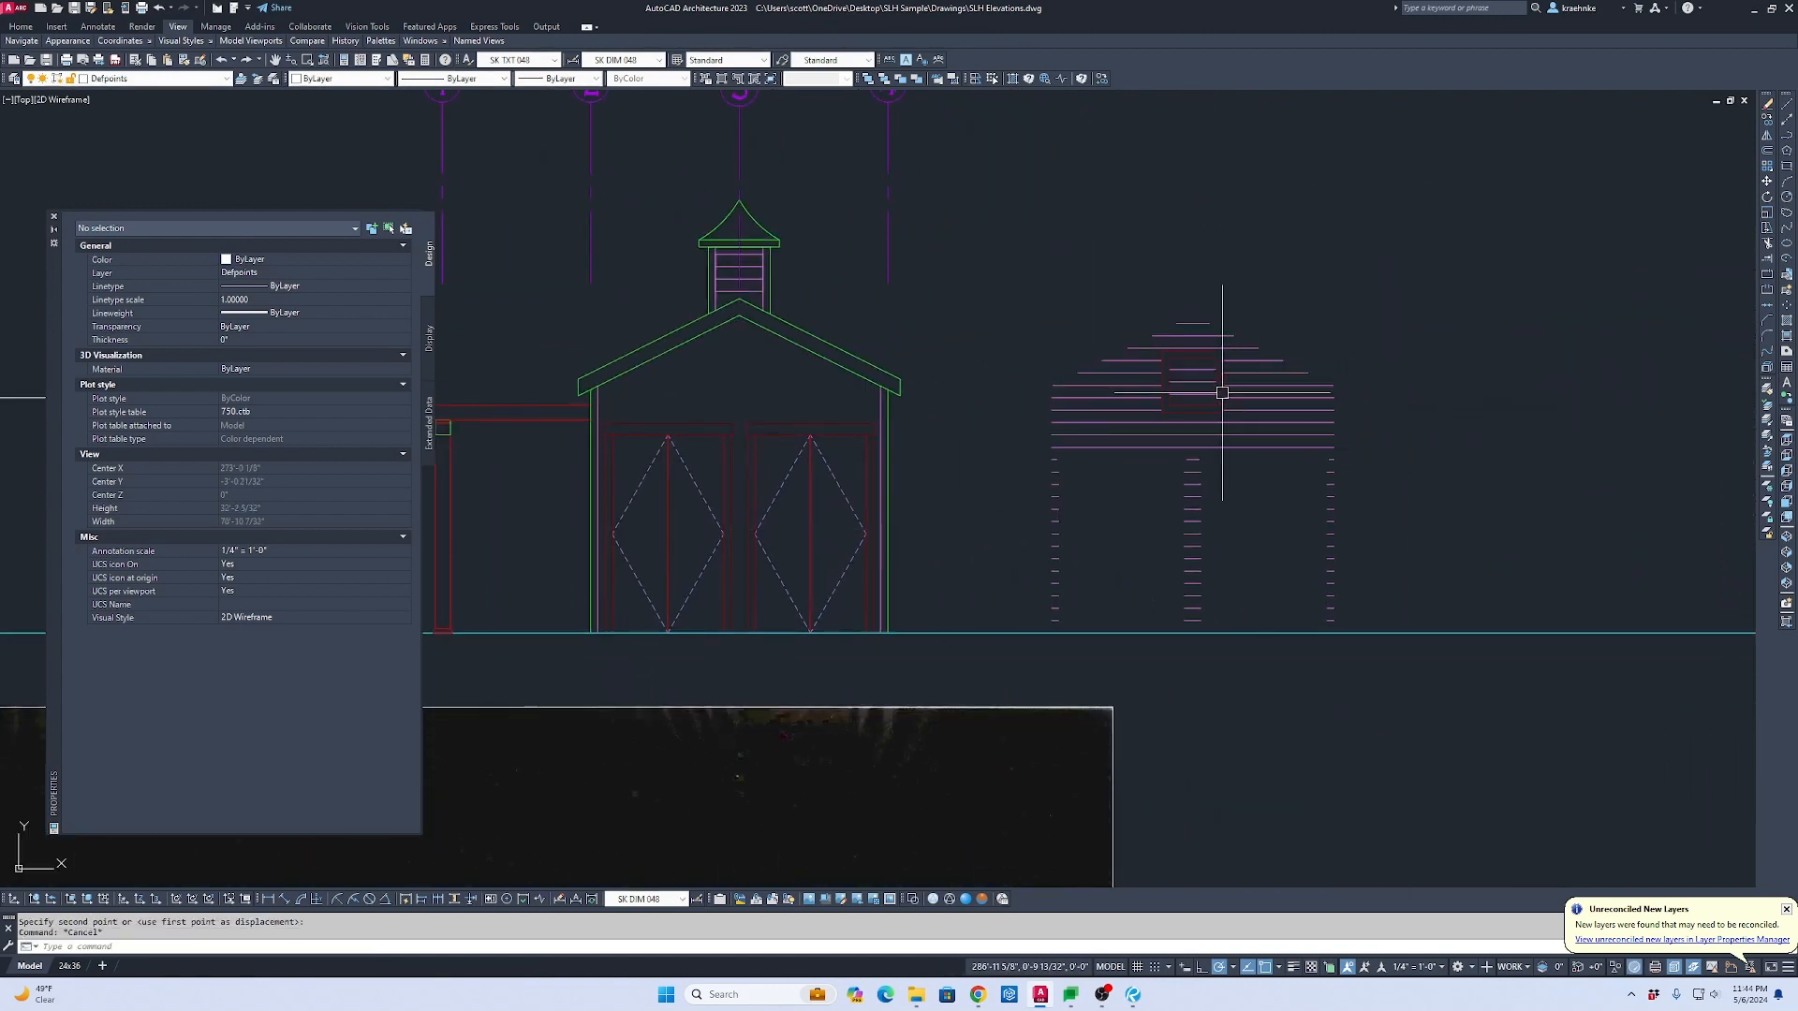
scroll(1222, 392, "up", 5)
scroll(1353, 354, "down", 2)
middle_click_drag(945, 341, 1051, 416)
key("Return")
left_click(1144, 363)
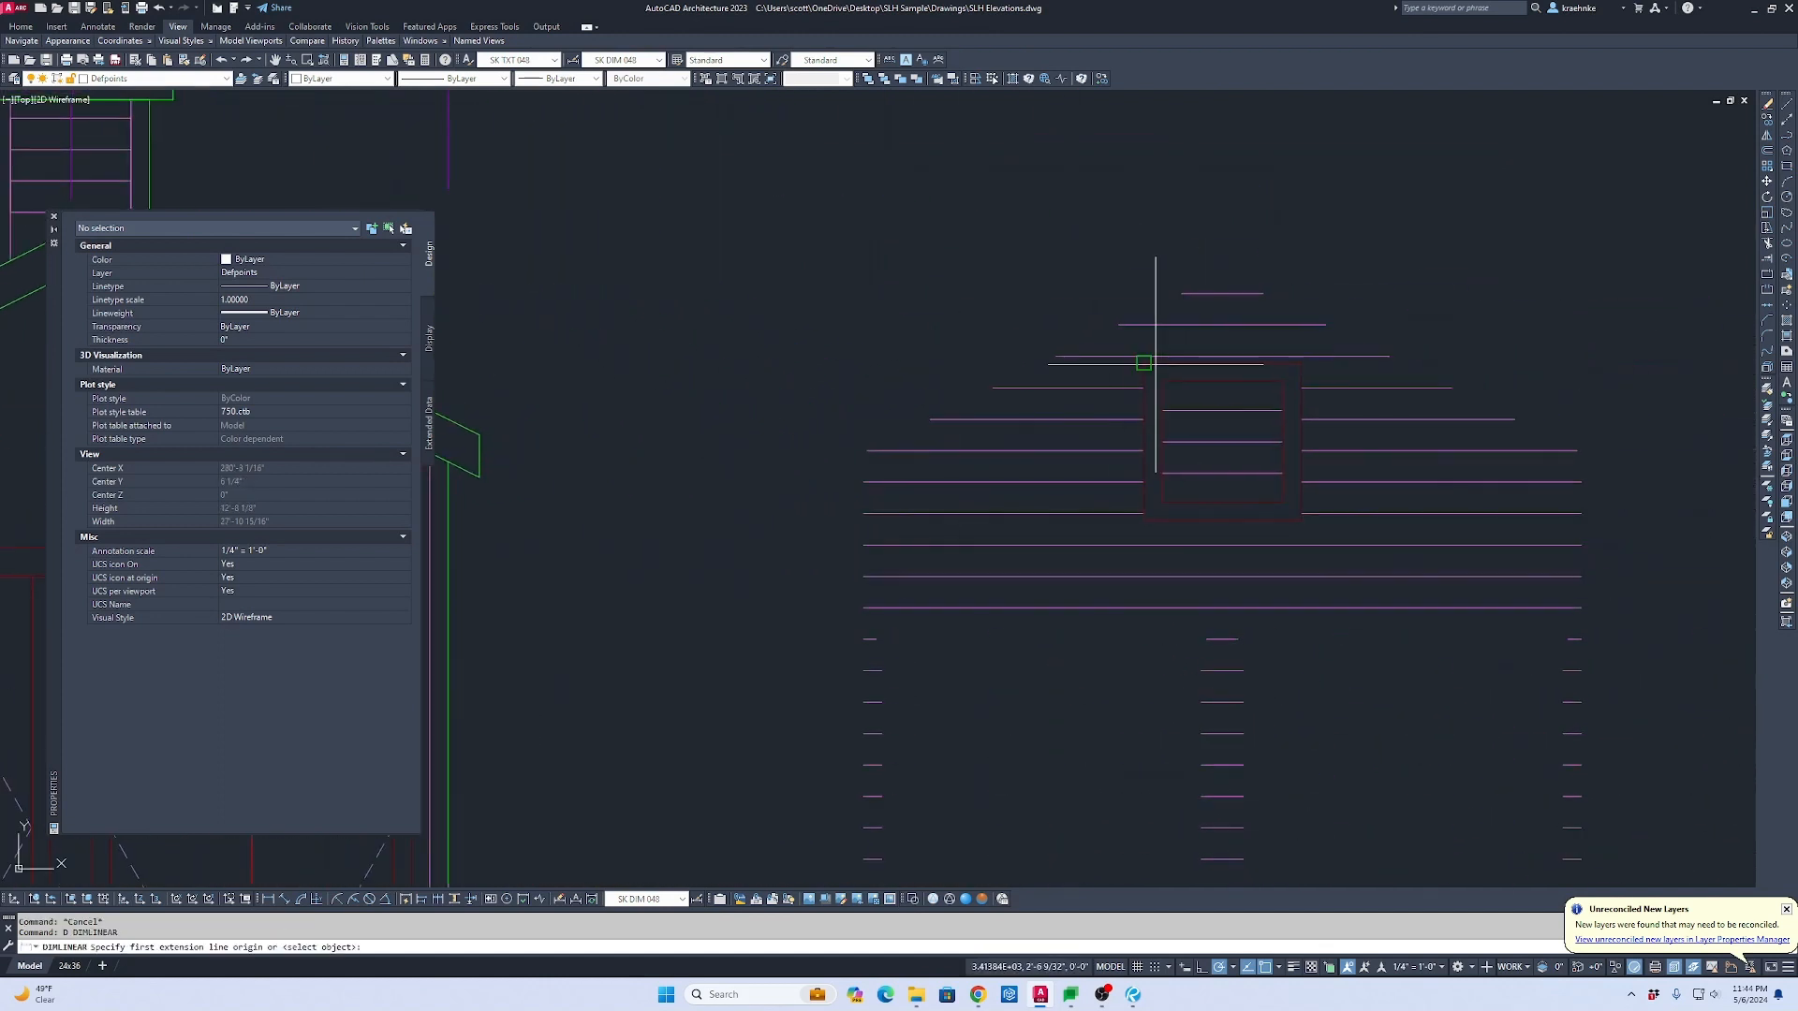
left_click(1300, 363)
key("Escape")
Step: Draw a 24 by 24 inch rectangle in the gable above the double doors for a new vent
scroll(1357, 450, "down", 5)
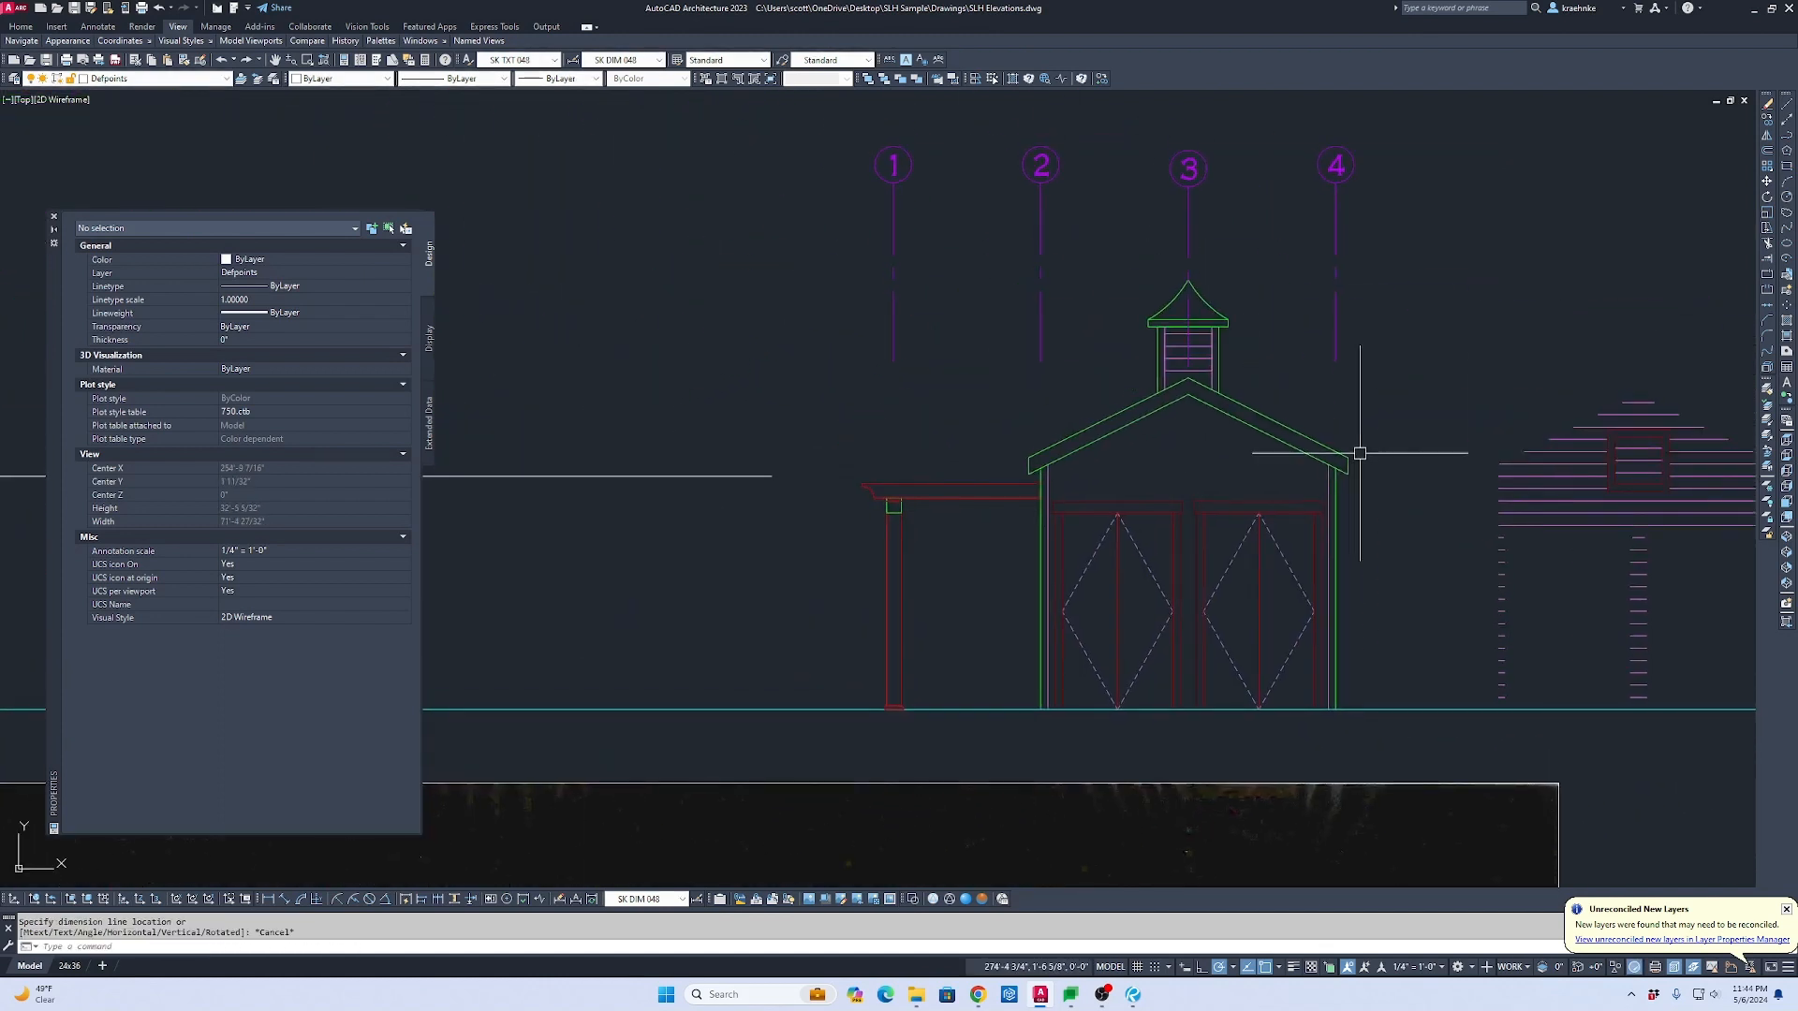
scroll(1171, 477, "up", 6)
scroll(983, 462, "down", 1)
scroll(1066, 446, "up", 1)
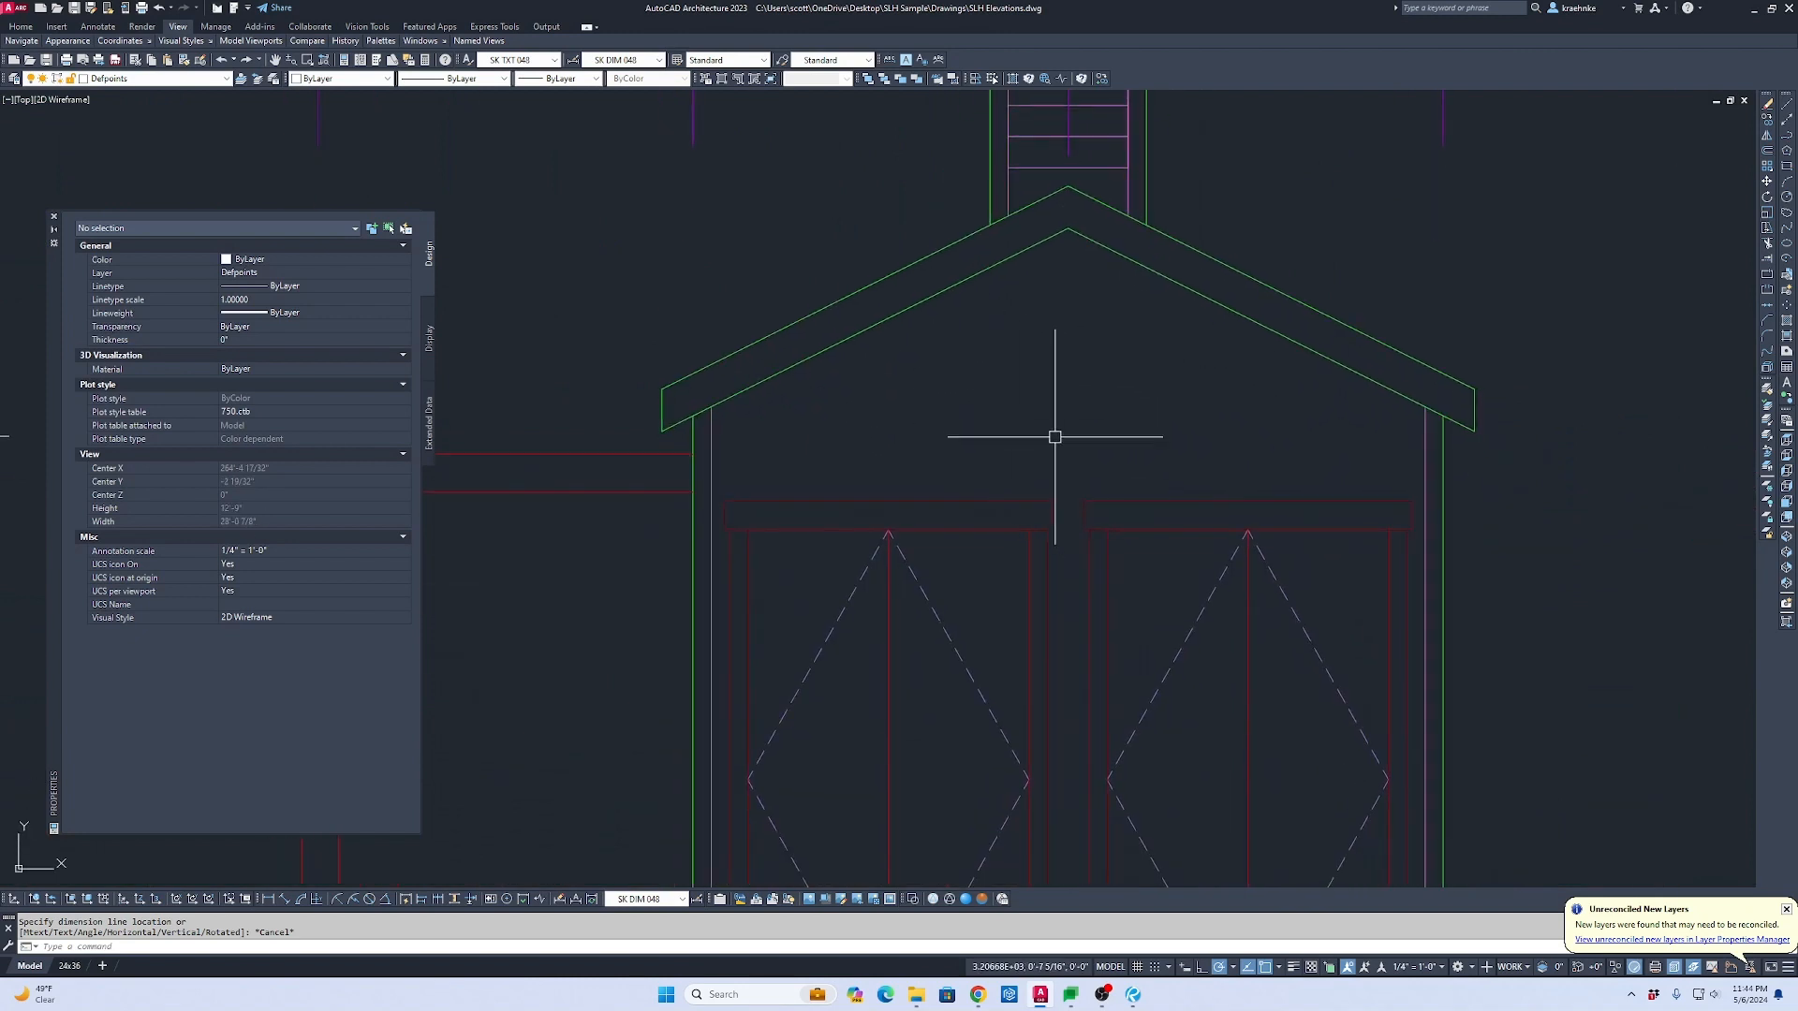
type("rec")
key("Return")
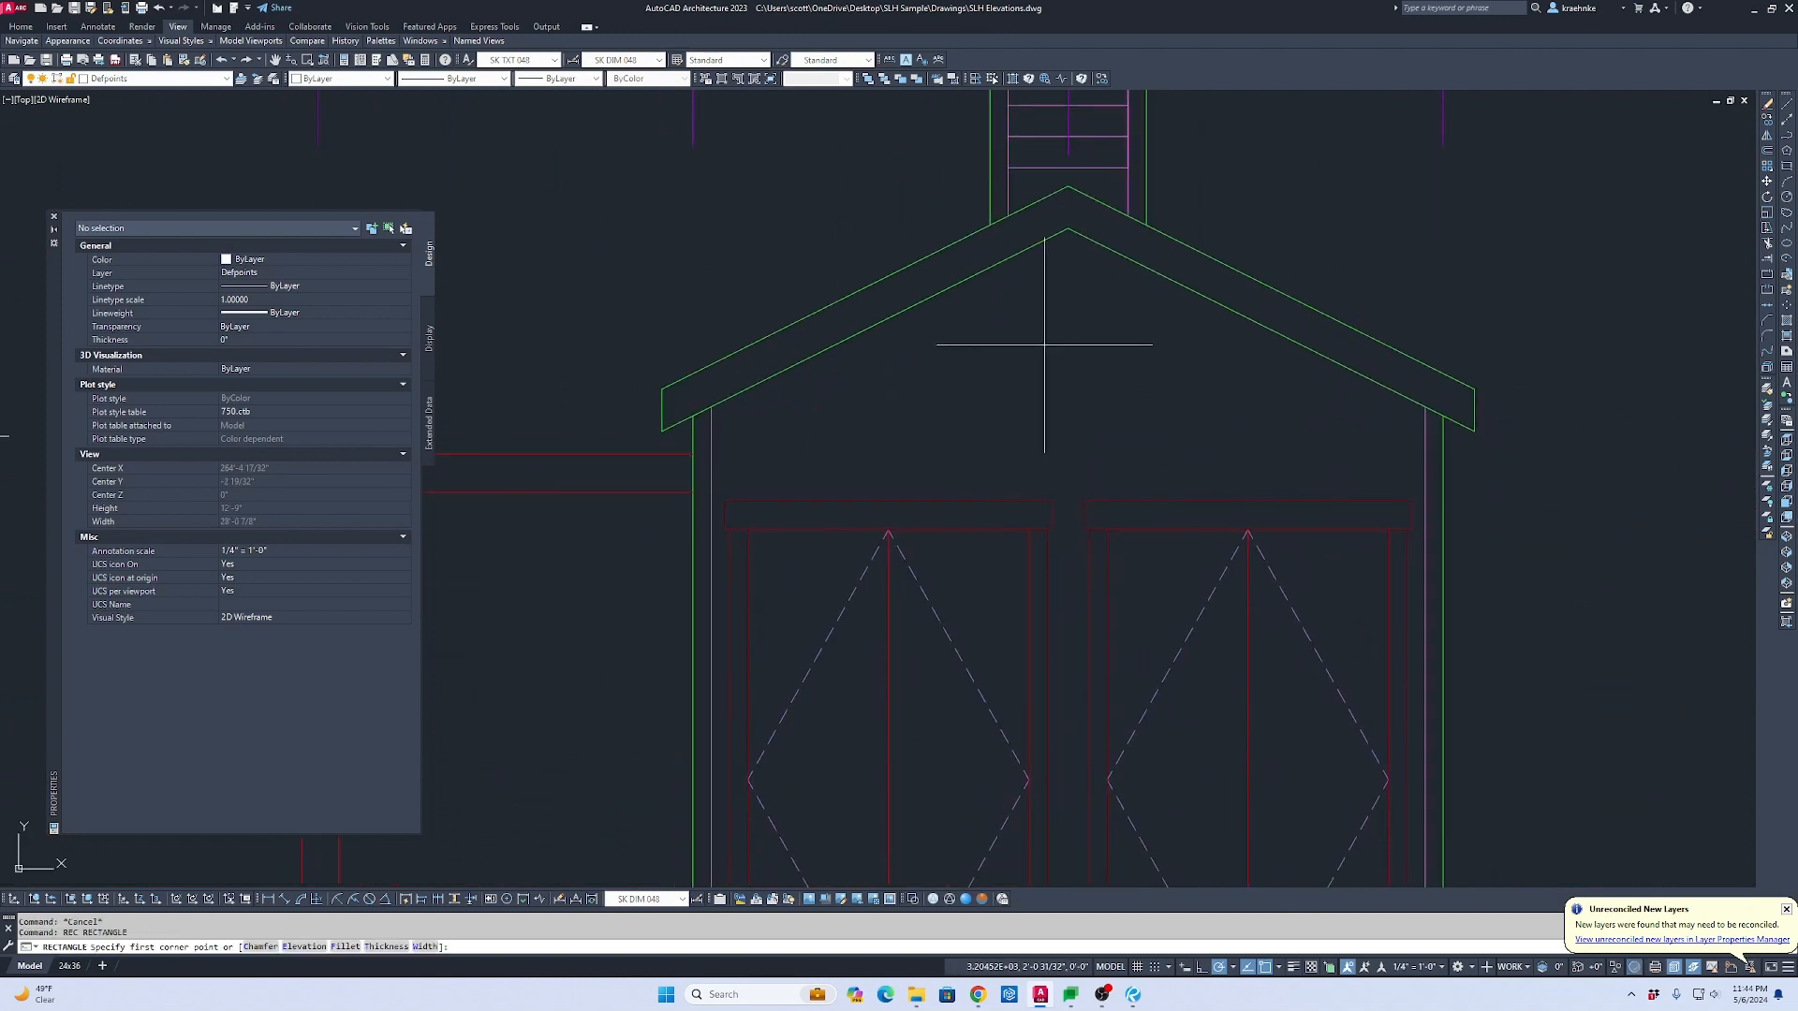
left_click(1067, 384)
type("d")
key("Return")
type("24")
key("Return")
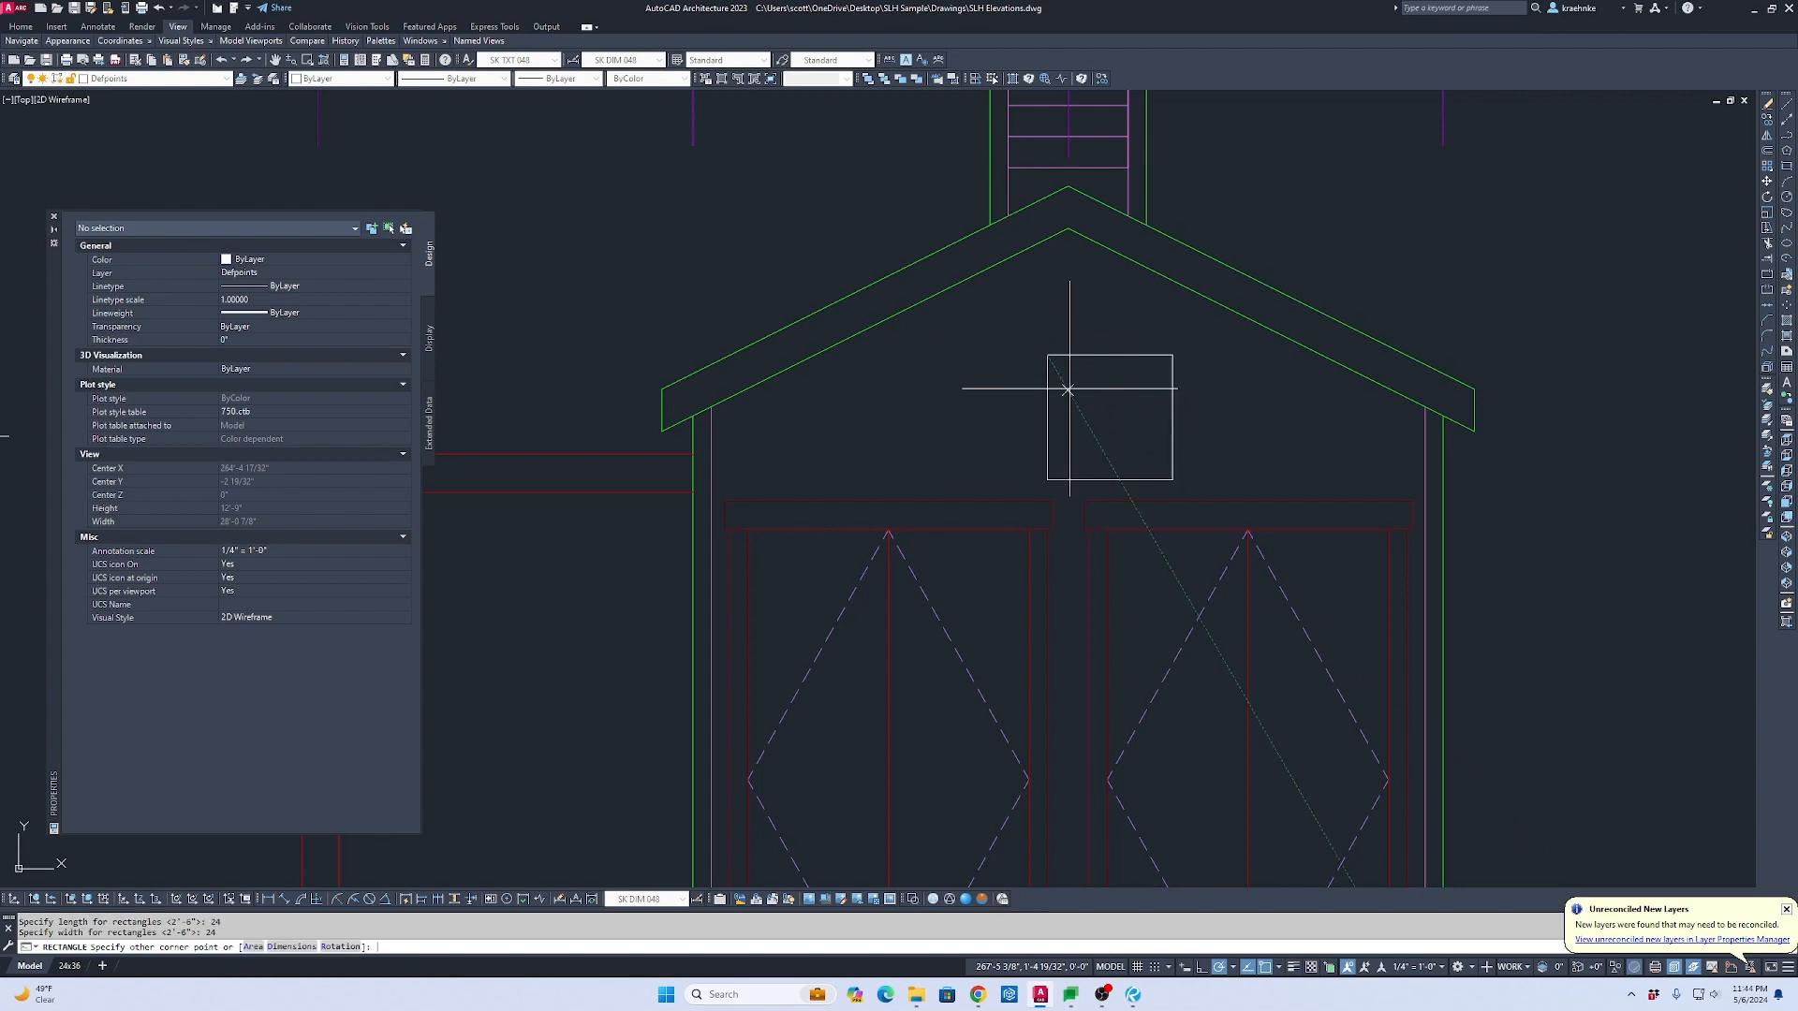
left_click(1228, 413)
Step: Move the new square by its top midpoint to the inner peak of the gable
left_click(1227, 413)
left_click(1076, 400)
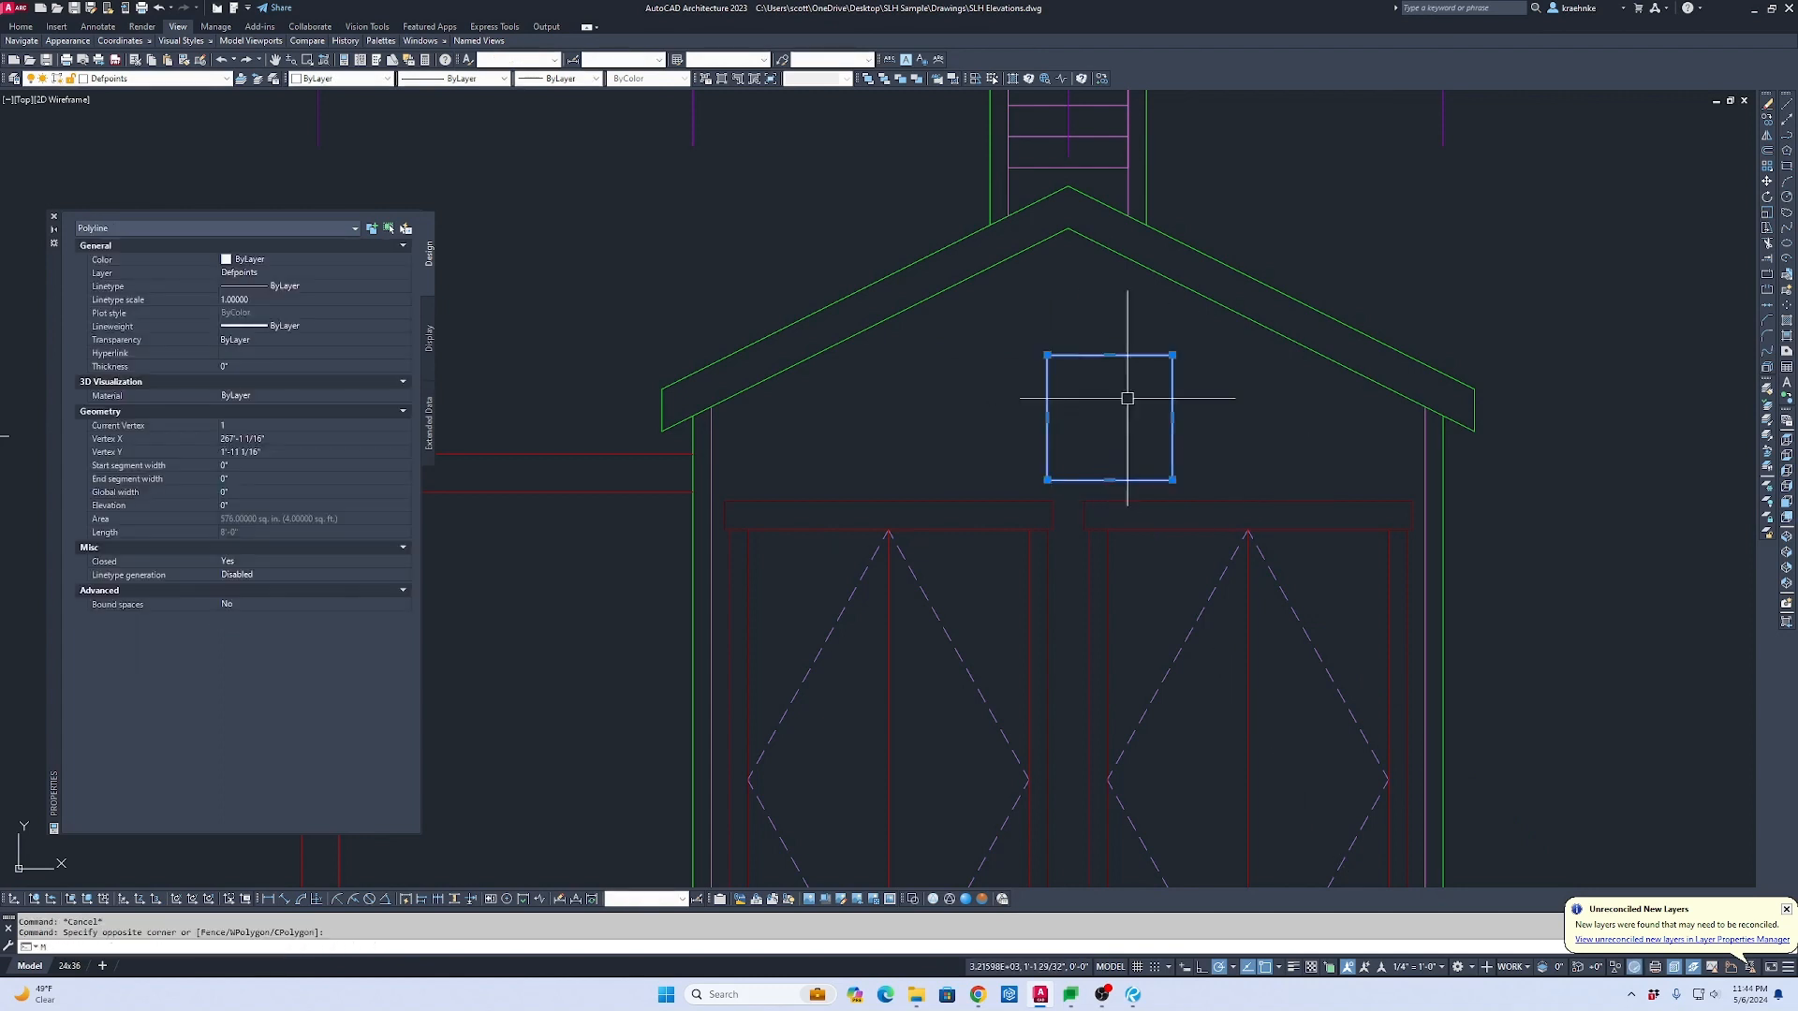
type("m")
key("Return")
key("Return")
left_click(1109, 355)
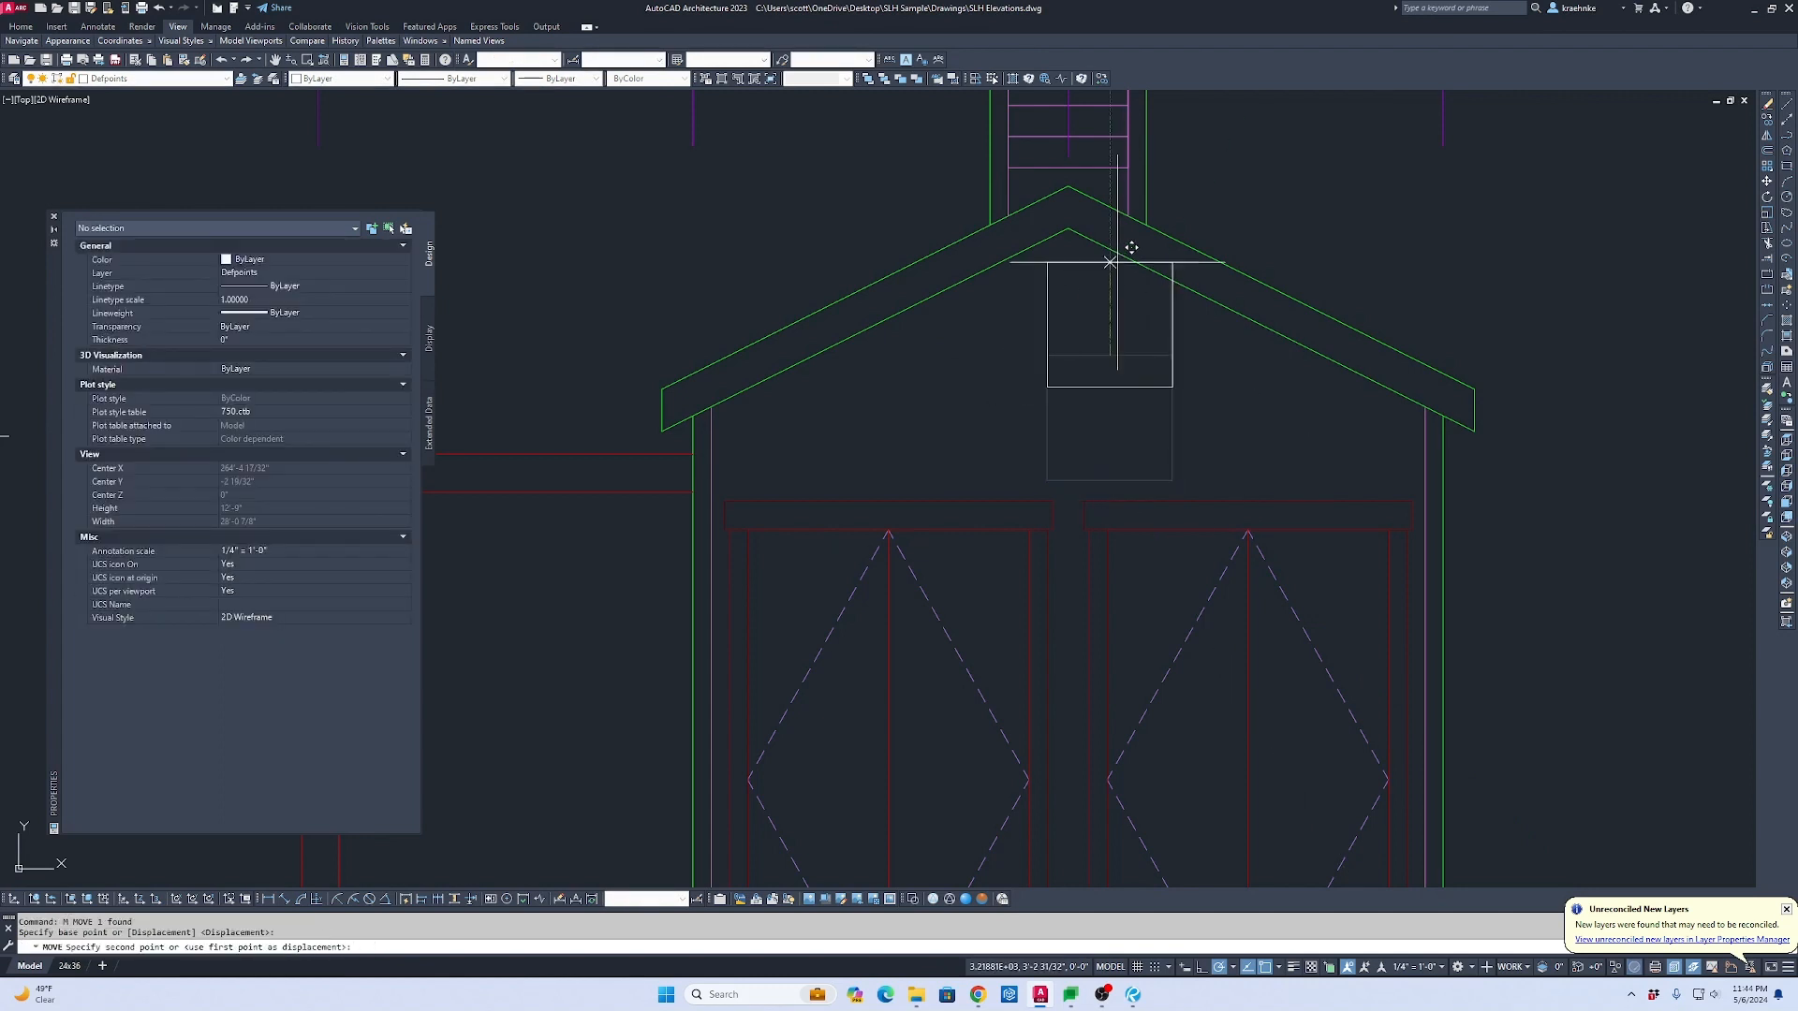
left_click(1066, 225)
Step: Move the vent square straight down from the gable peak by about 1'-3"
left_click(1180, 309)
left_click(1080, 297)
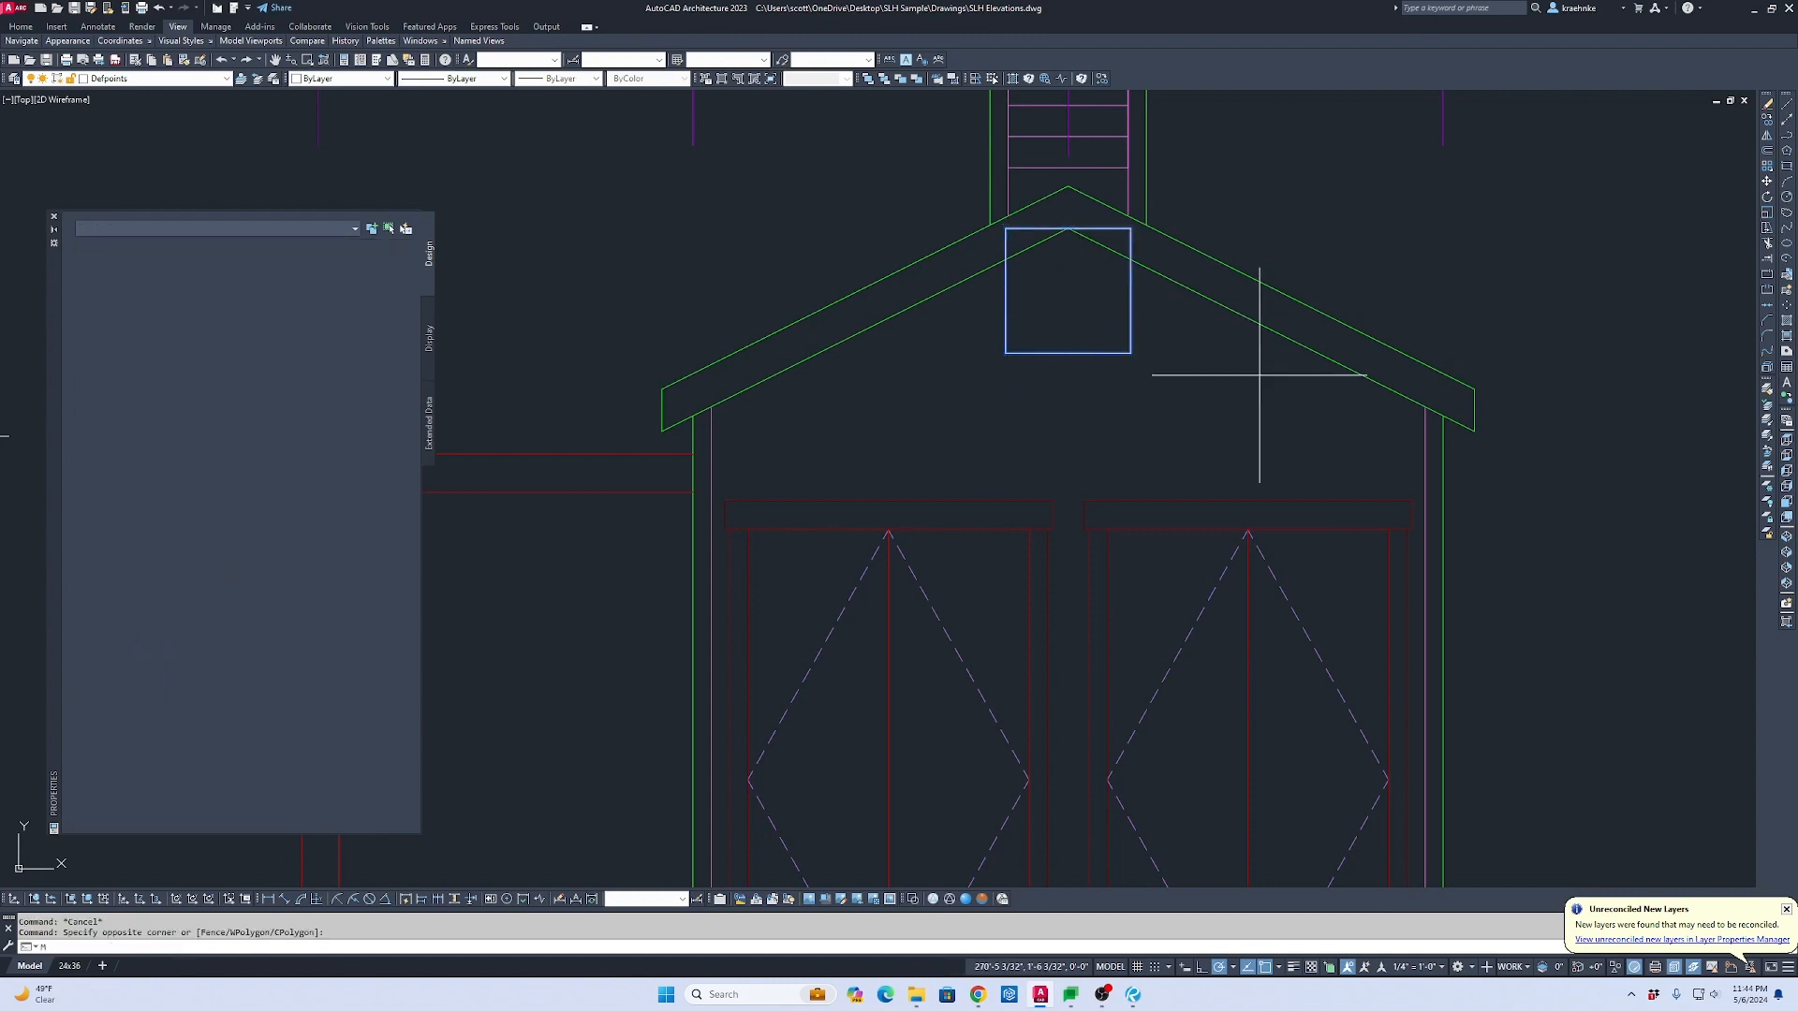
type("m")
key("Return")
key("Return")
left_click(1131, 353)
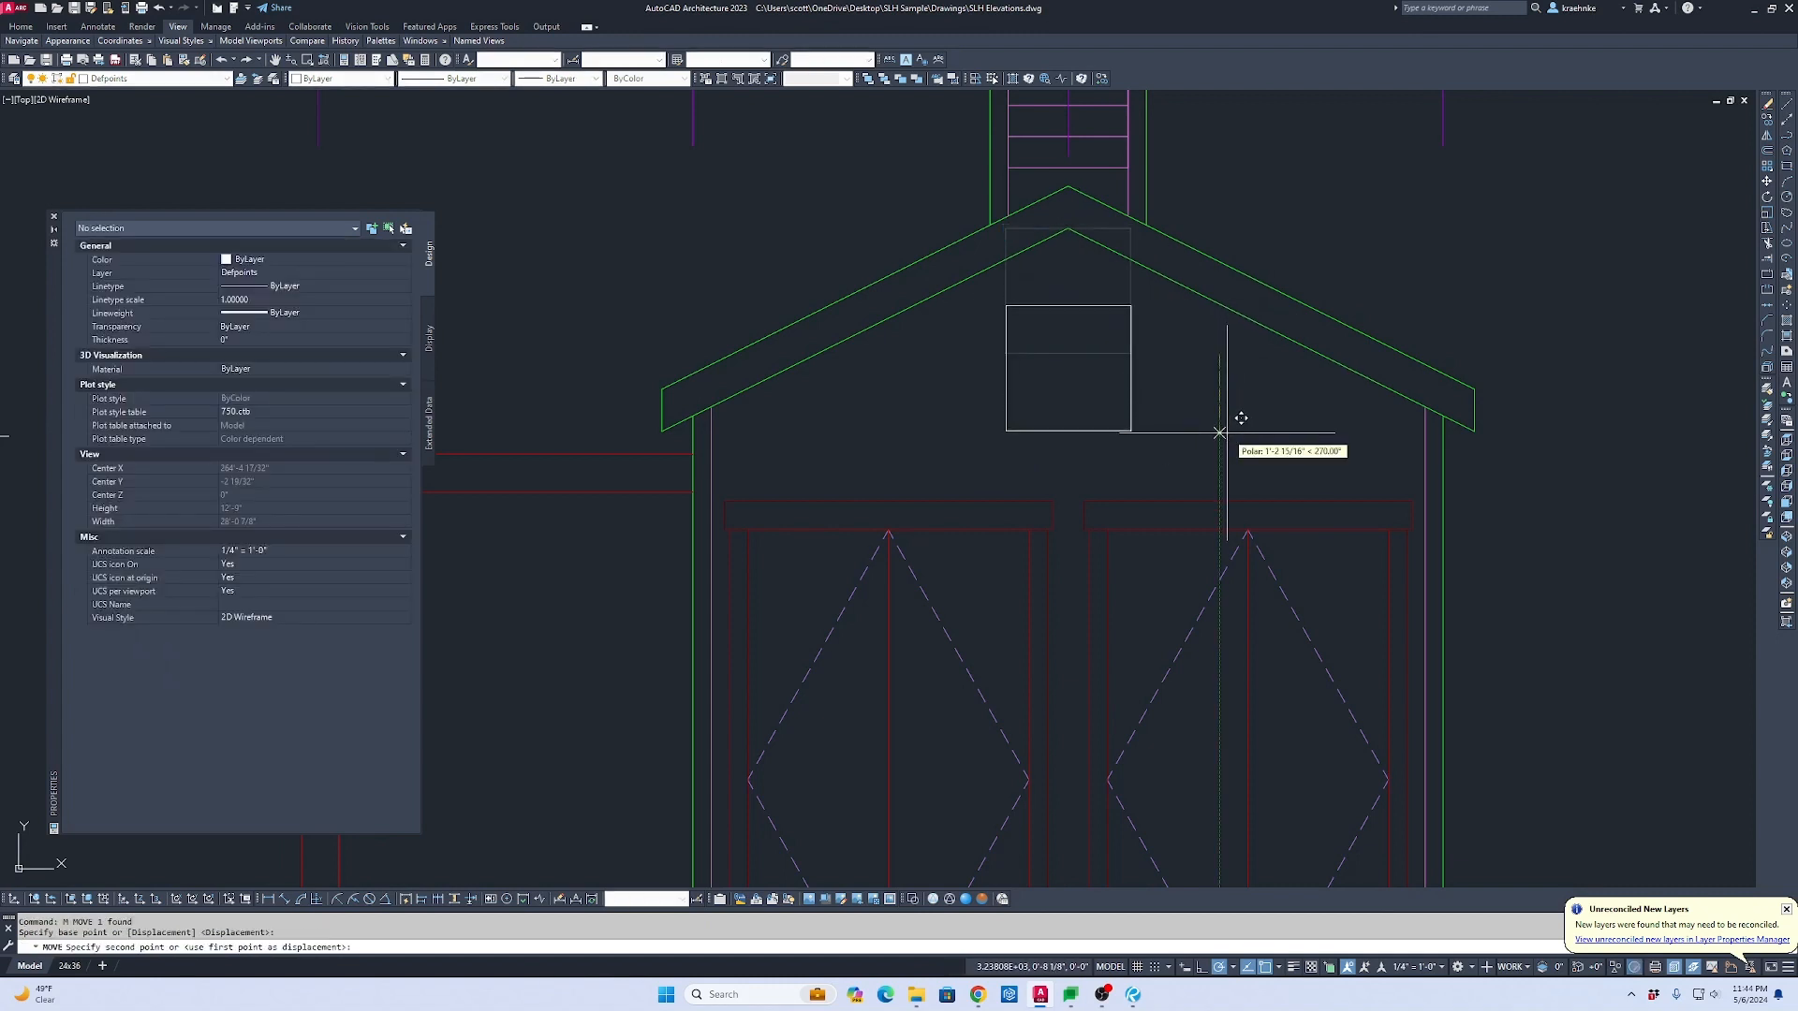
key("Escape")
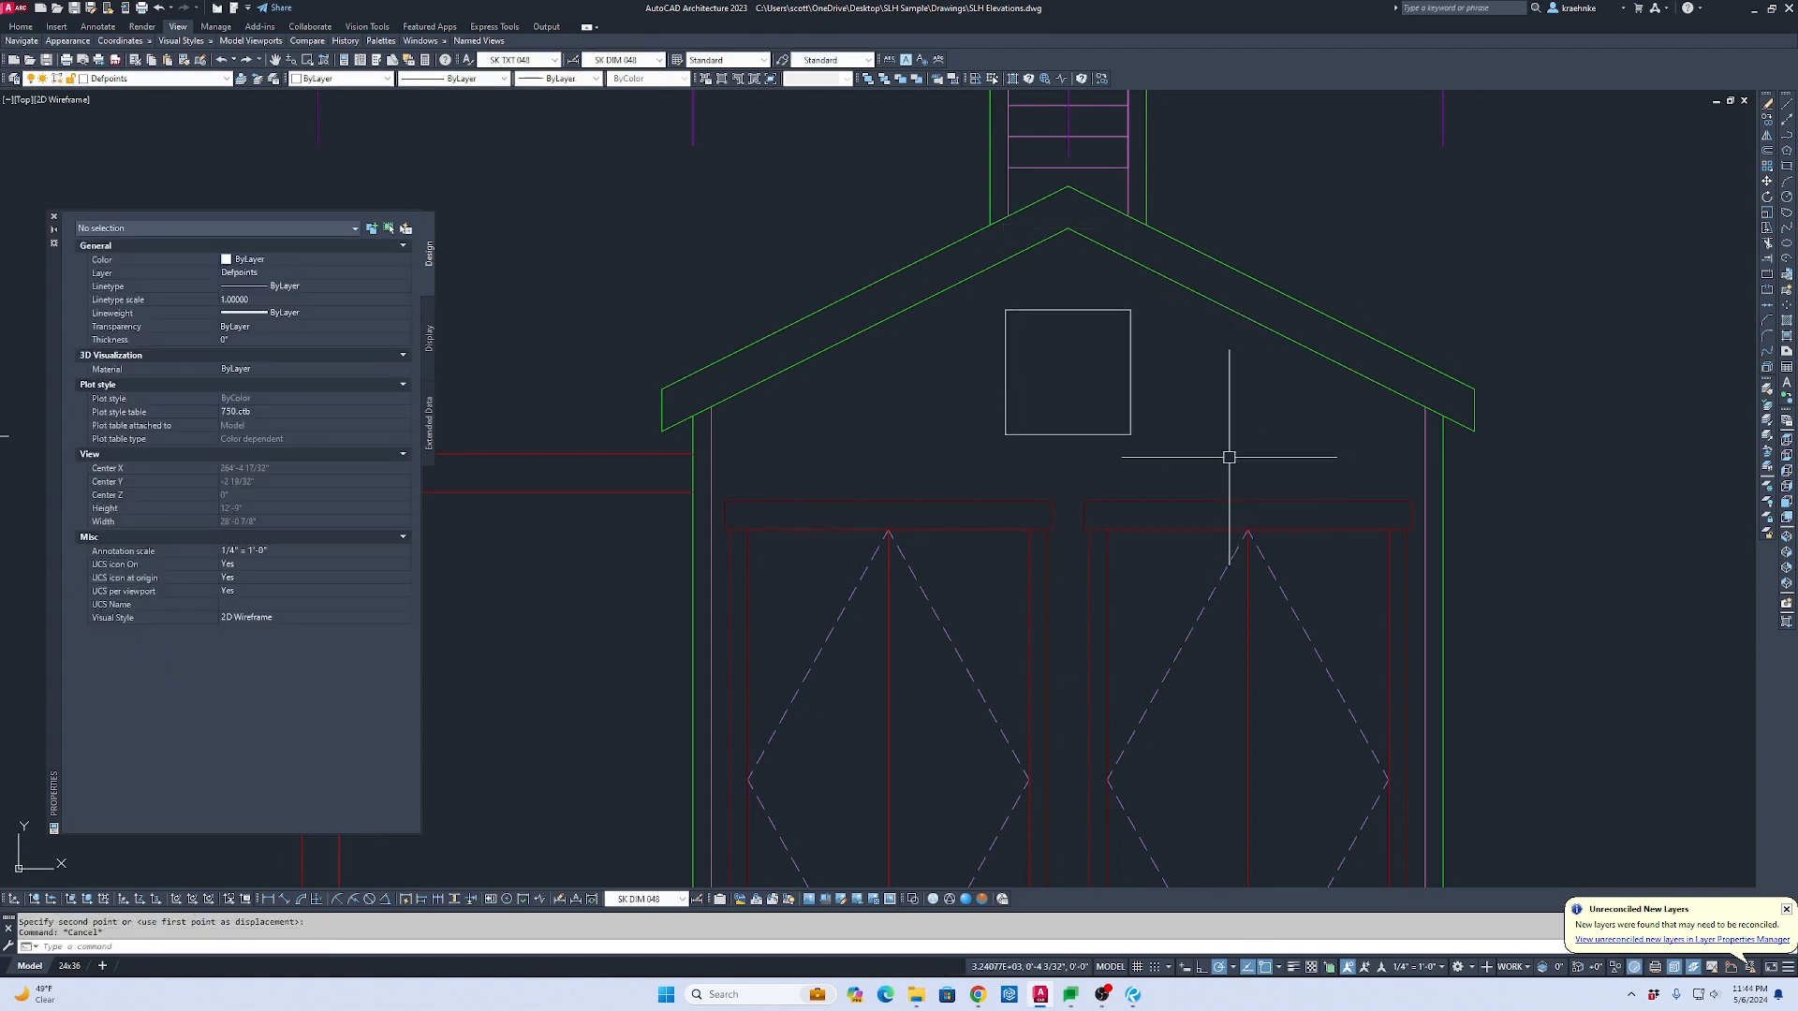
Step: Offset the vent square 3.5 inches inward to form its frame
type("o")
key("Return")
type("3.5")
key("Return")
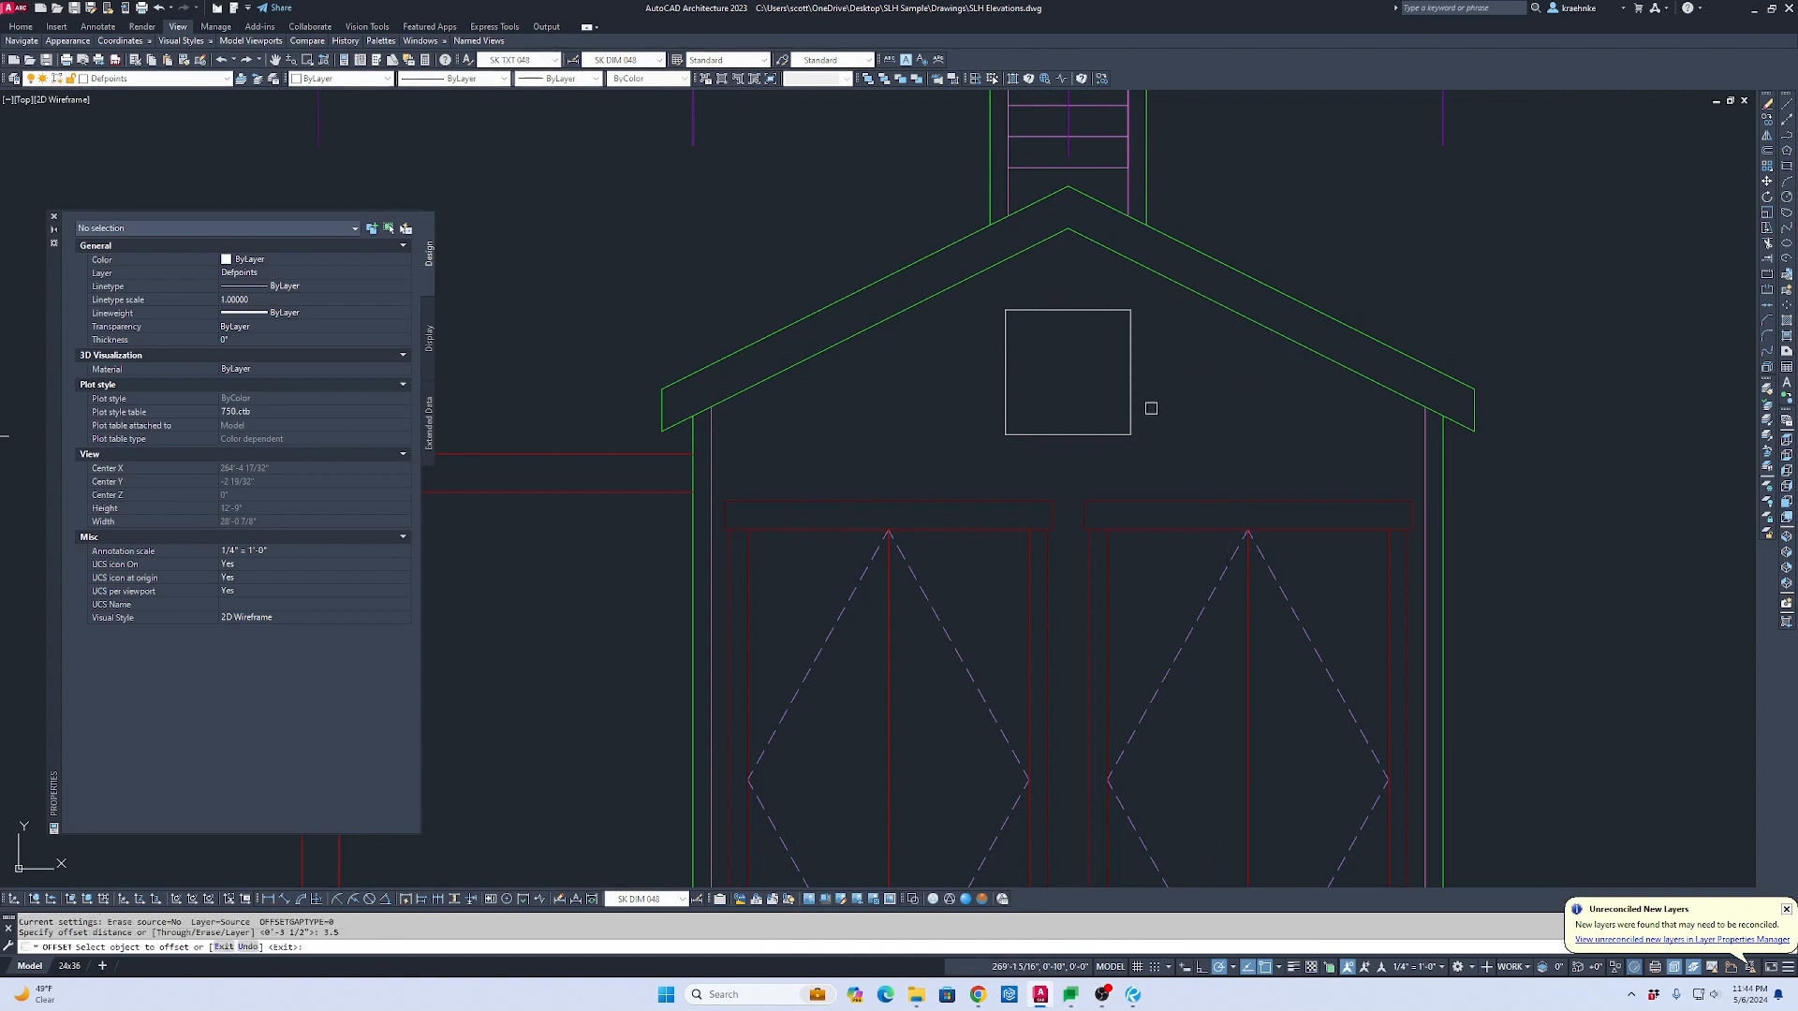
left_click(1131, 373)
left_click(1079, 408)
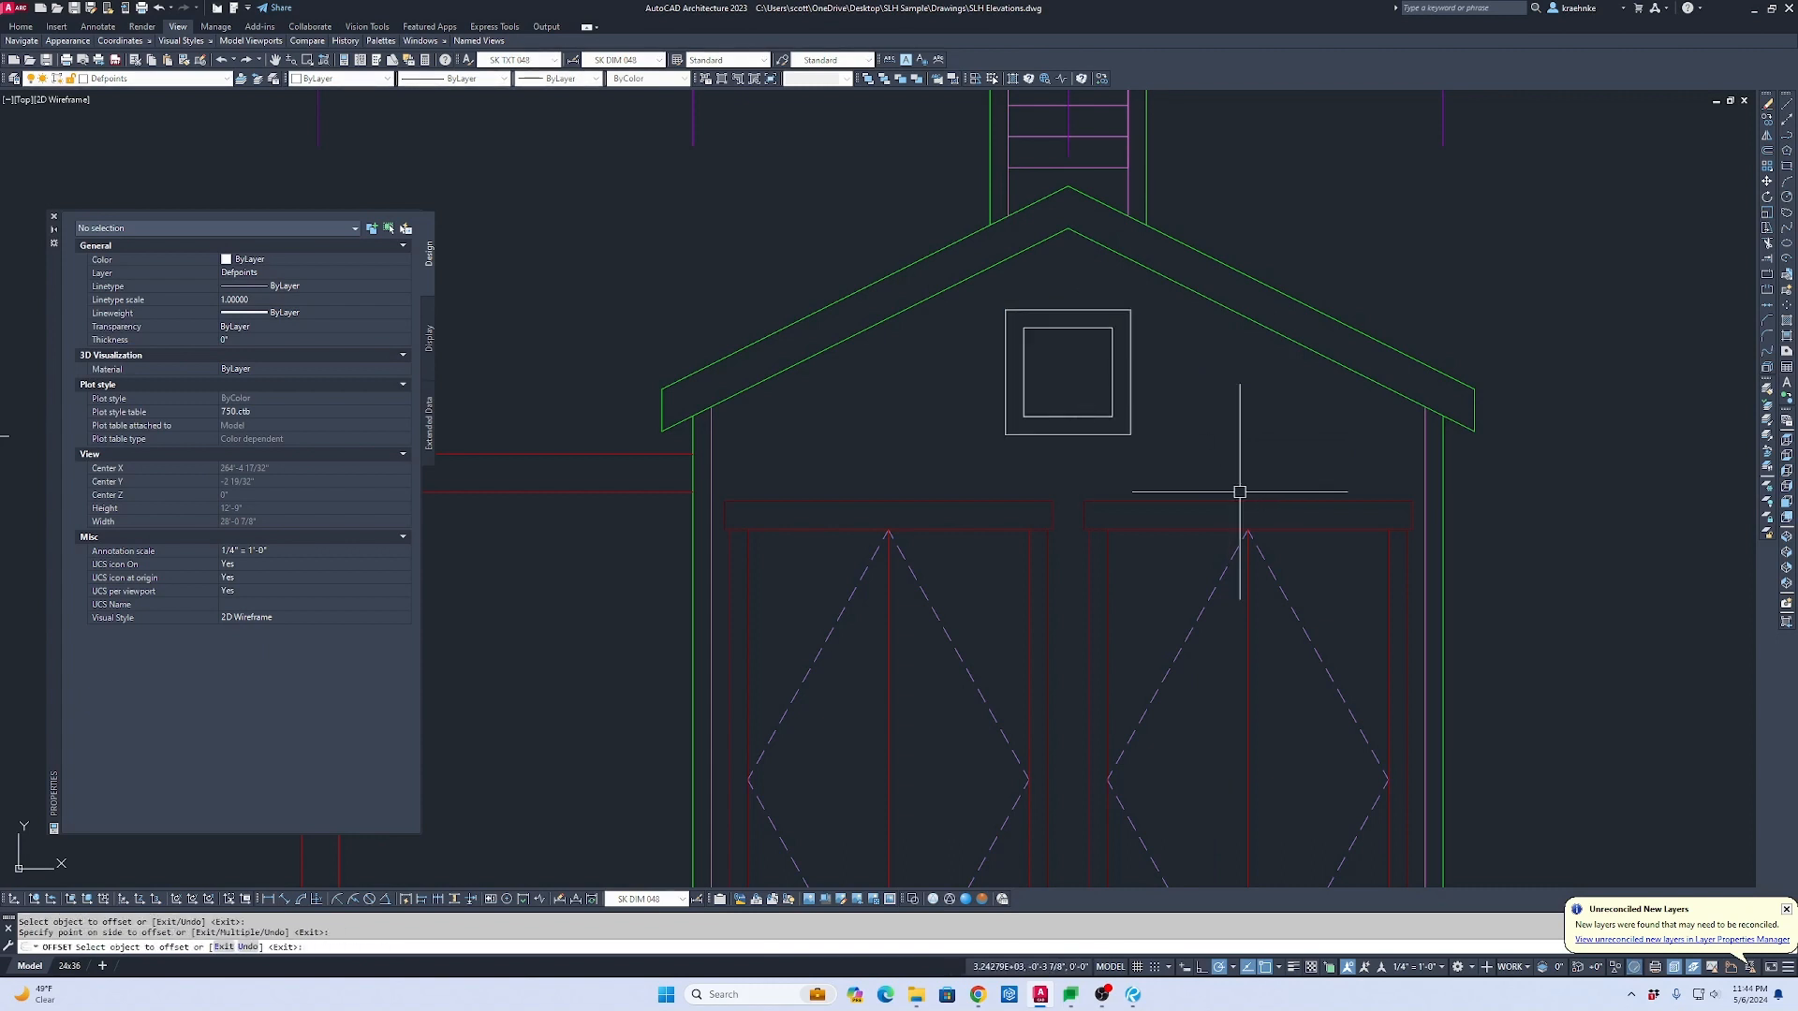
key("Escape")
Step: Match the properties of both new vent squares to the old vent frame
type("n")
key("Return")
scroll(656, 387, "down", 6)
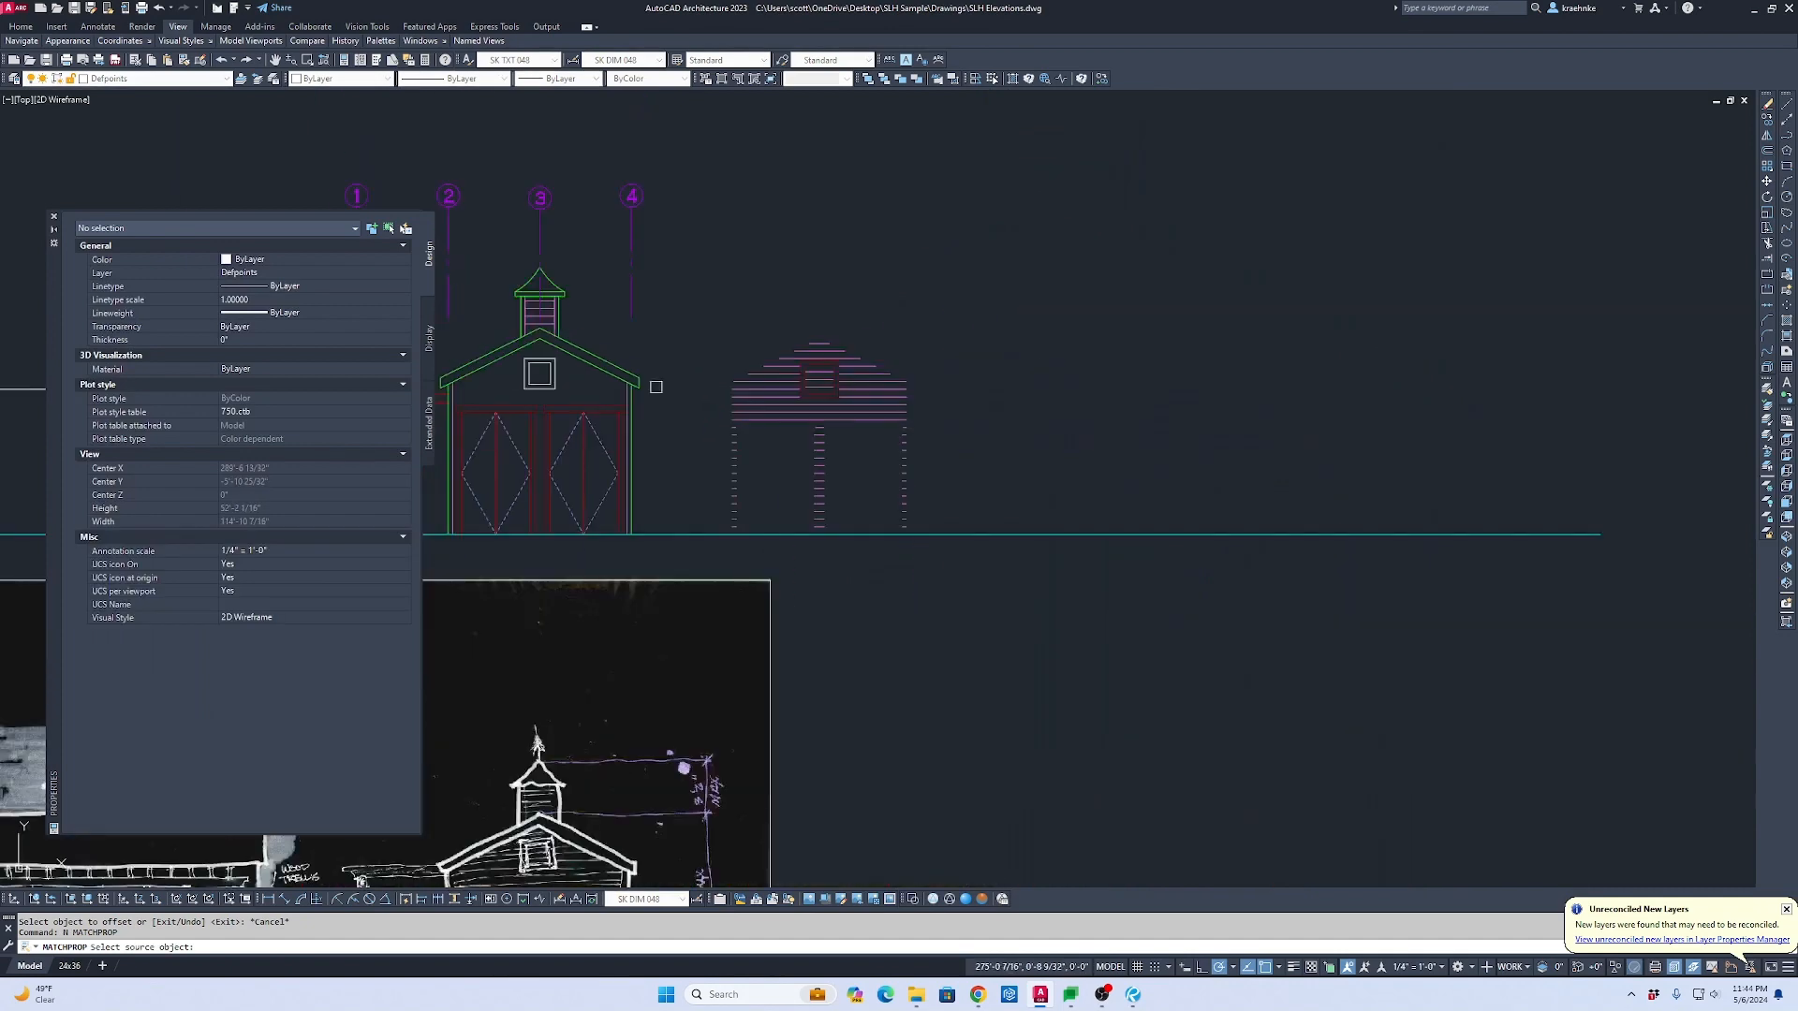
middle_click_drag(745, 389, 955, 409)
scroll(1038, 417, "up", 3)
left_click(1063, 405)
scroll(1063, 405, "down", 2)
middle_click_drag(1115, 413, 1749, 506)
scroll(1362, 485, "up", 3)
left_click_drag(1127, 447, 1039, 413)
key("Escape")
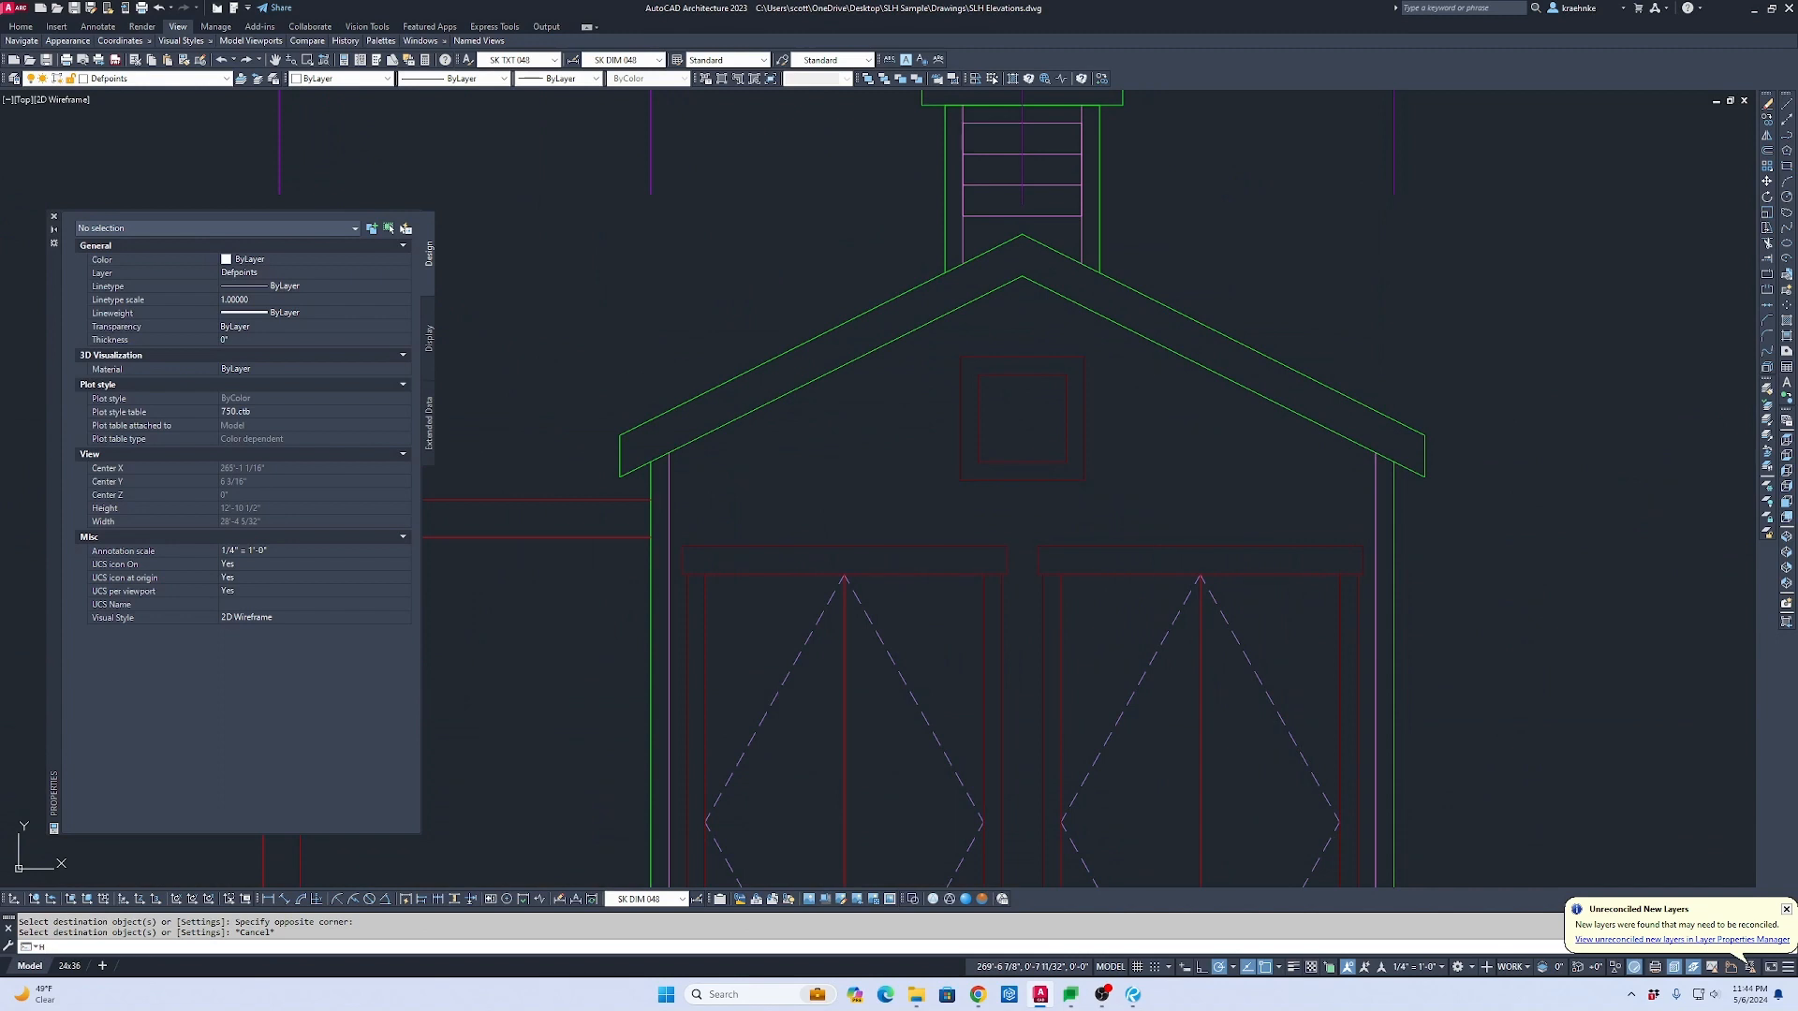
Step: Fill the wall around the vent and doors with a SOLID hatch, removing the inner vent square from the boundaries
type("h")
key("Return")
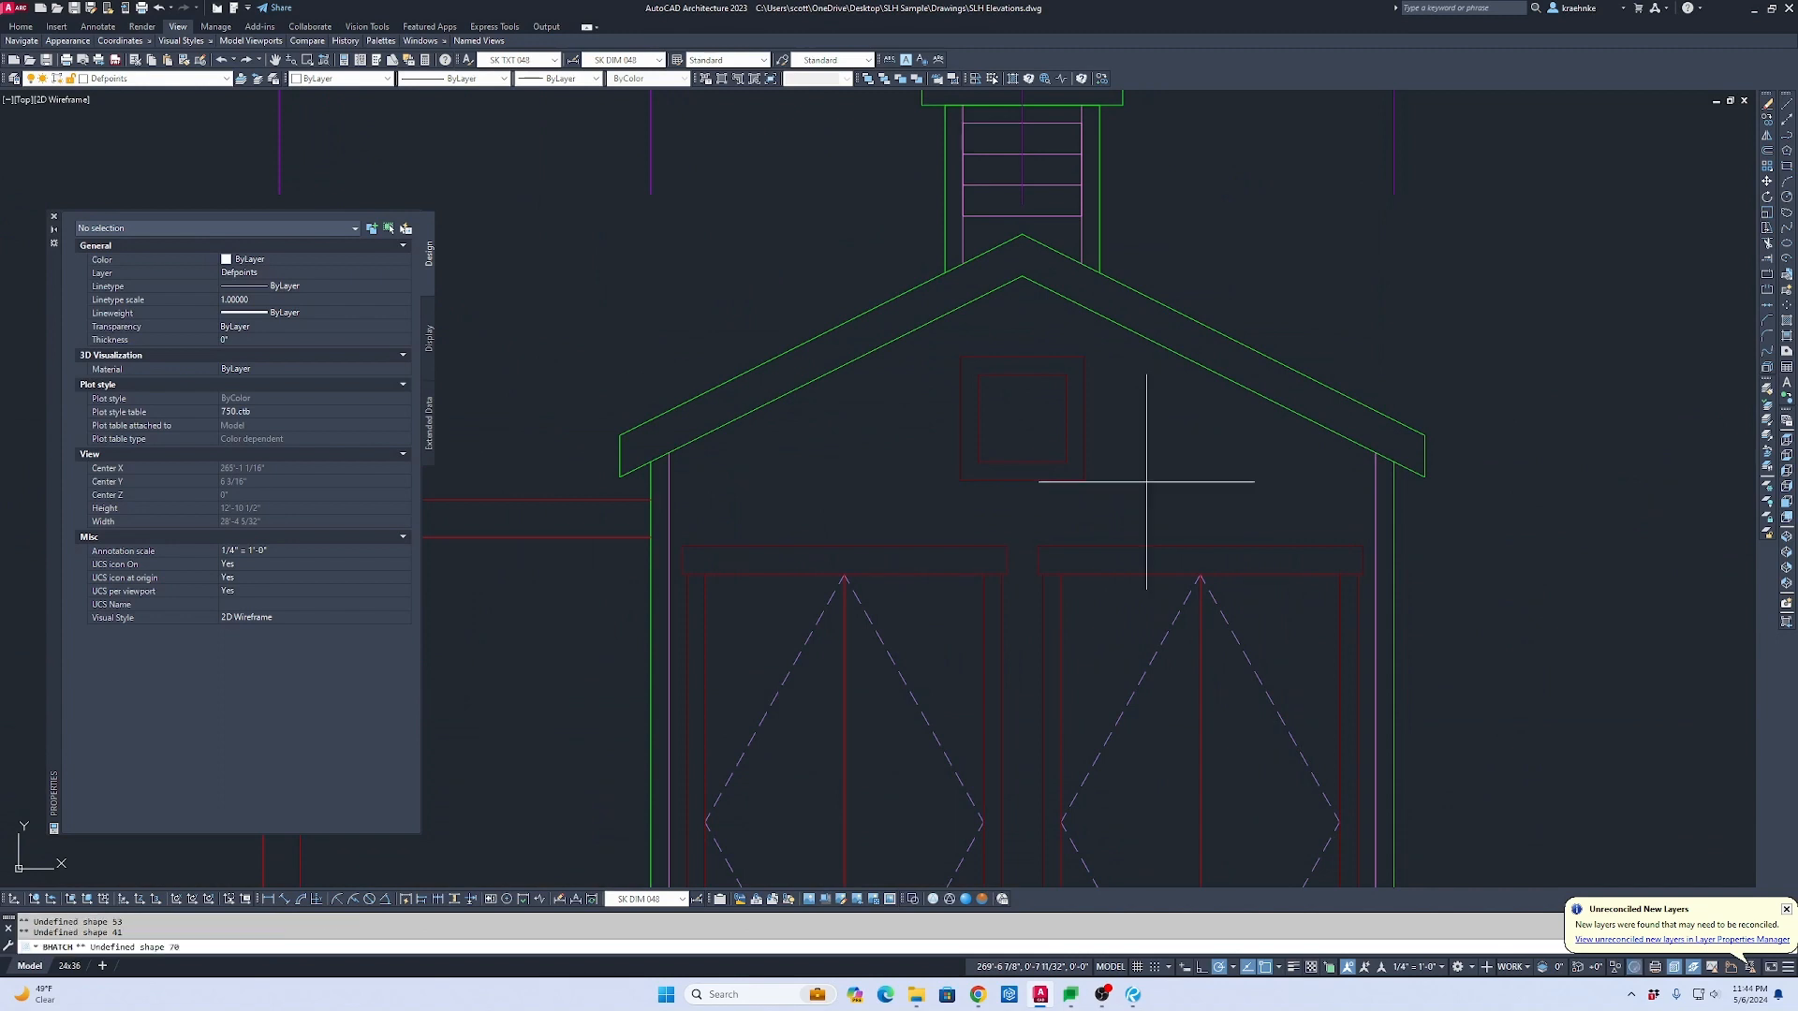
scroll(1151, 481, "down", 3)
left_click(1150, 340)
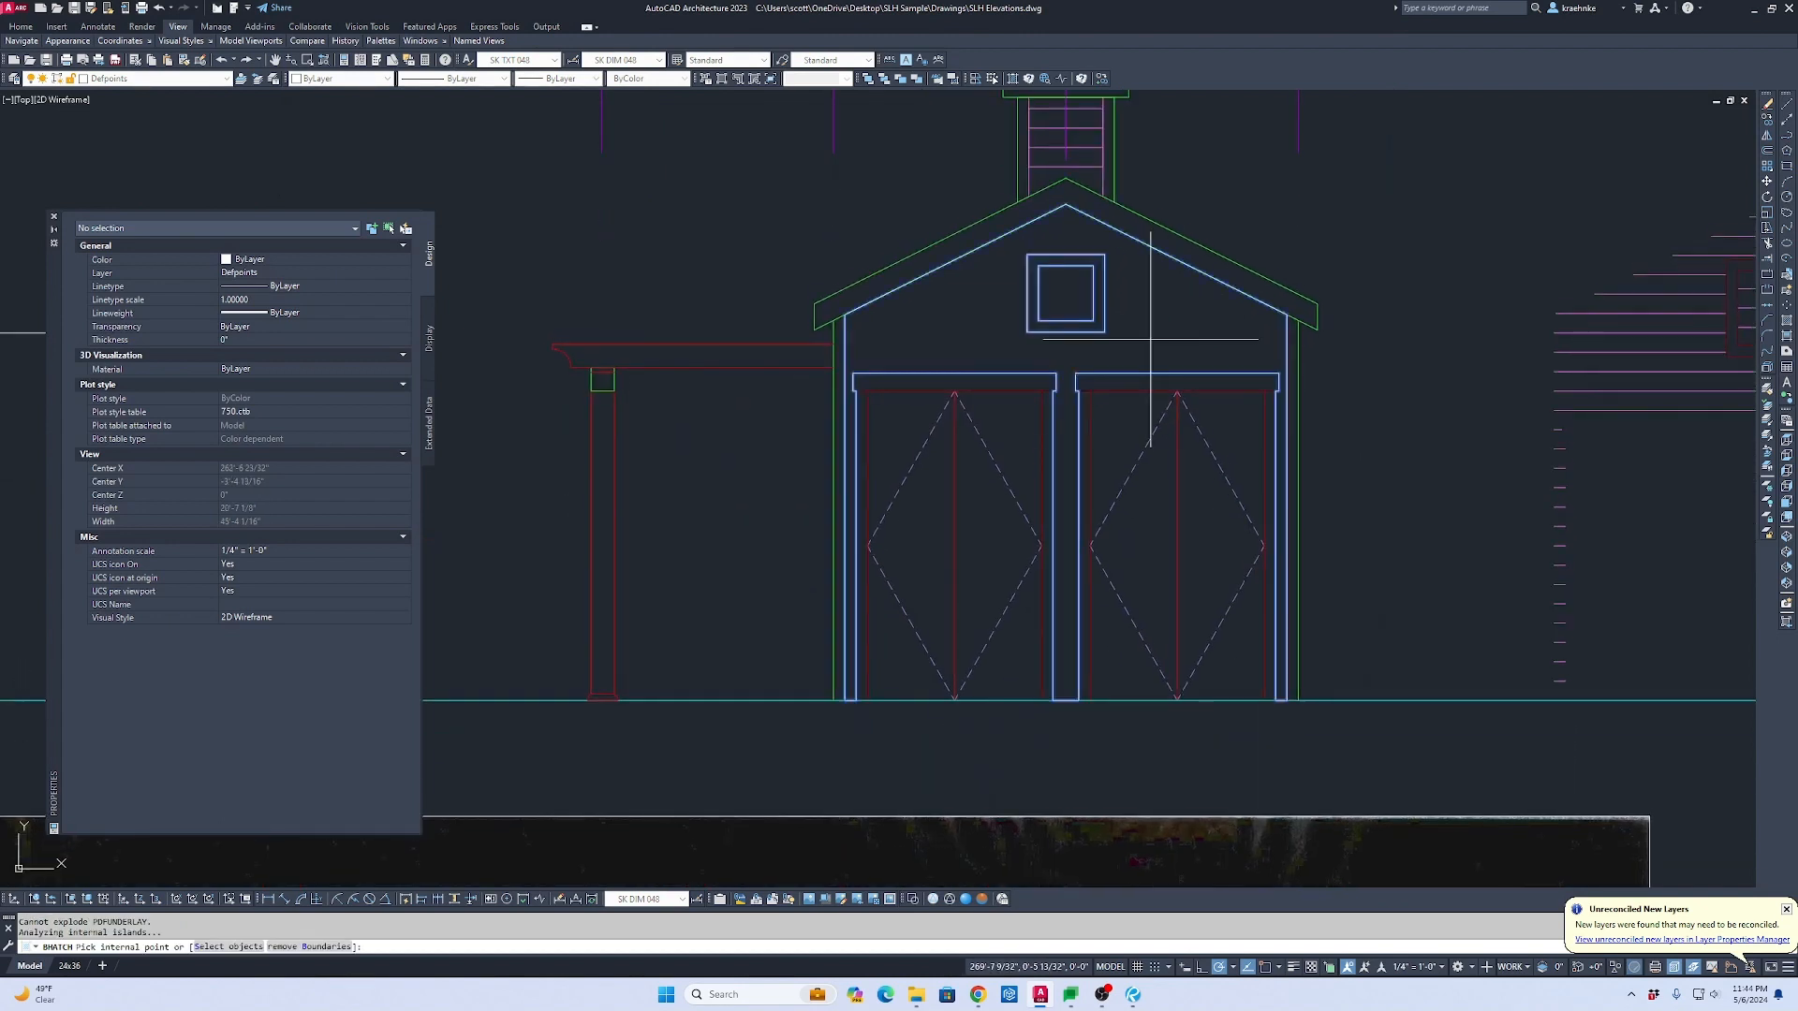
key("Return")
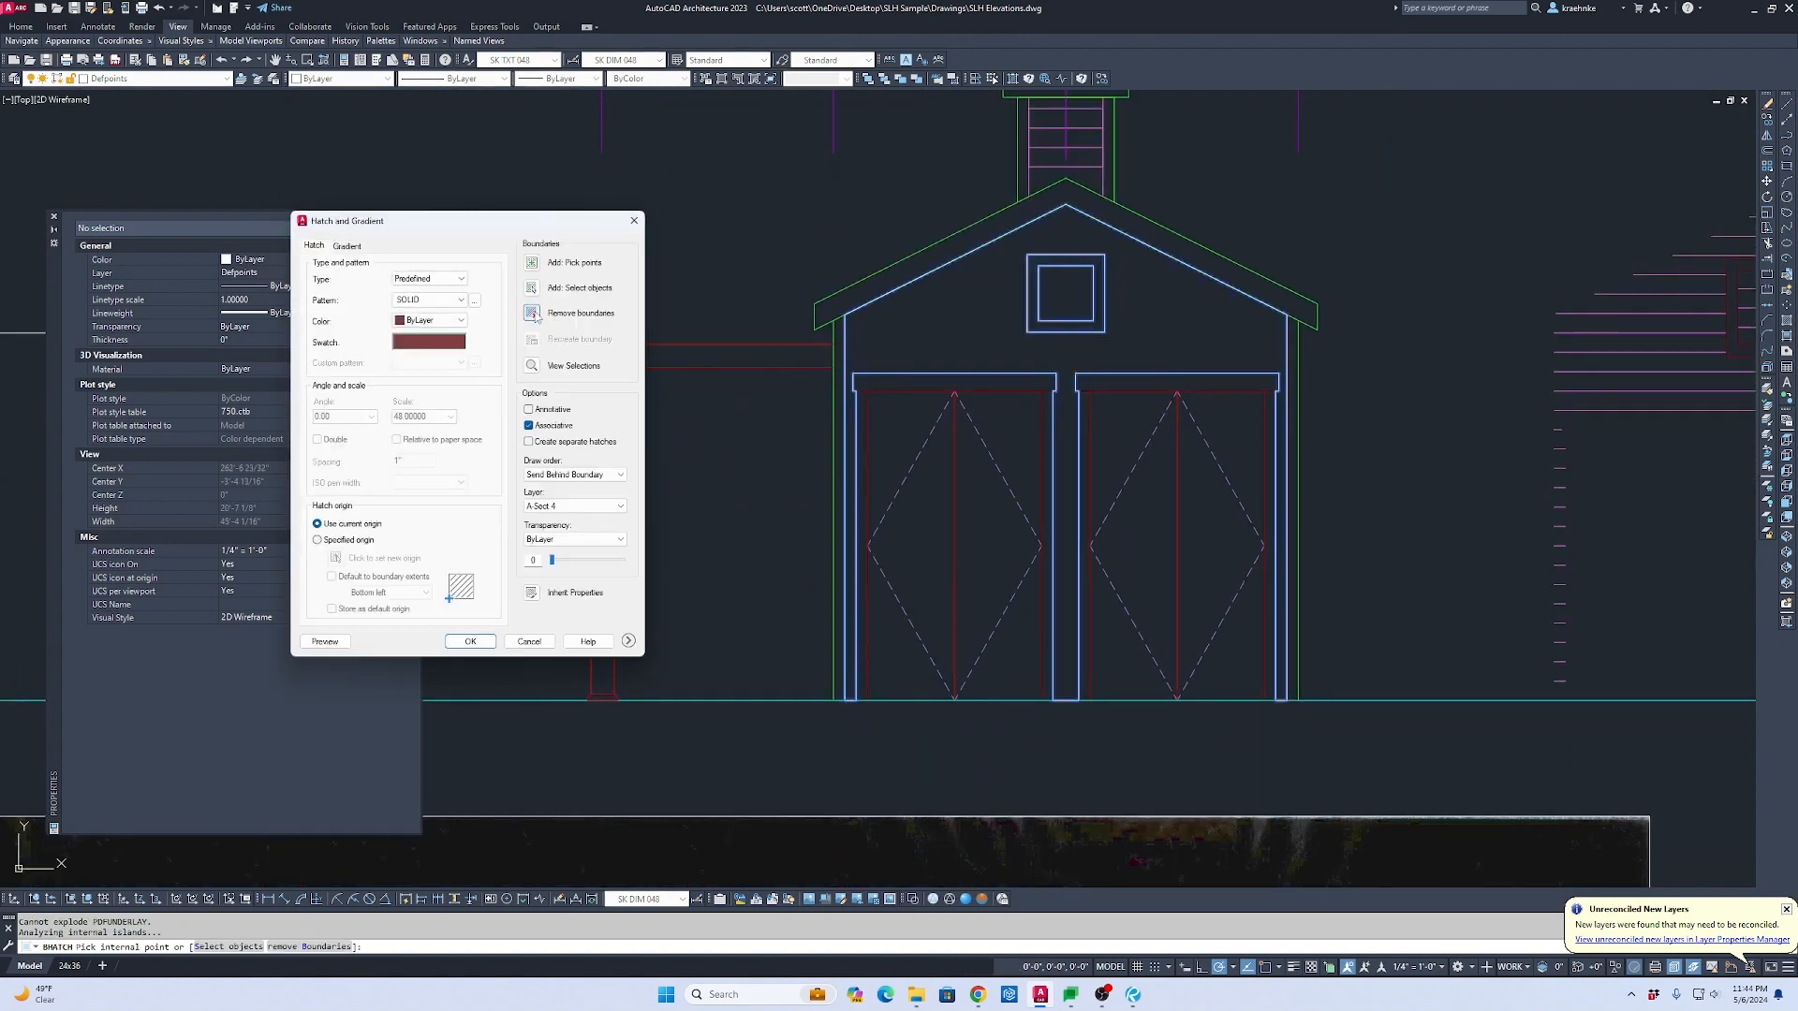
left_click(551, 316)
left_click(1059, 321)
key("Return")
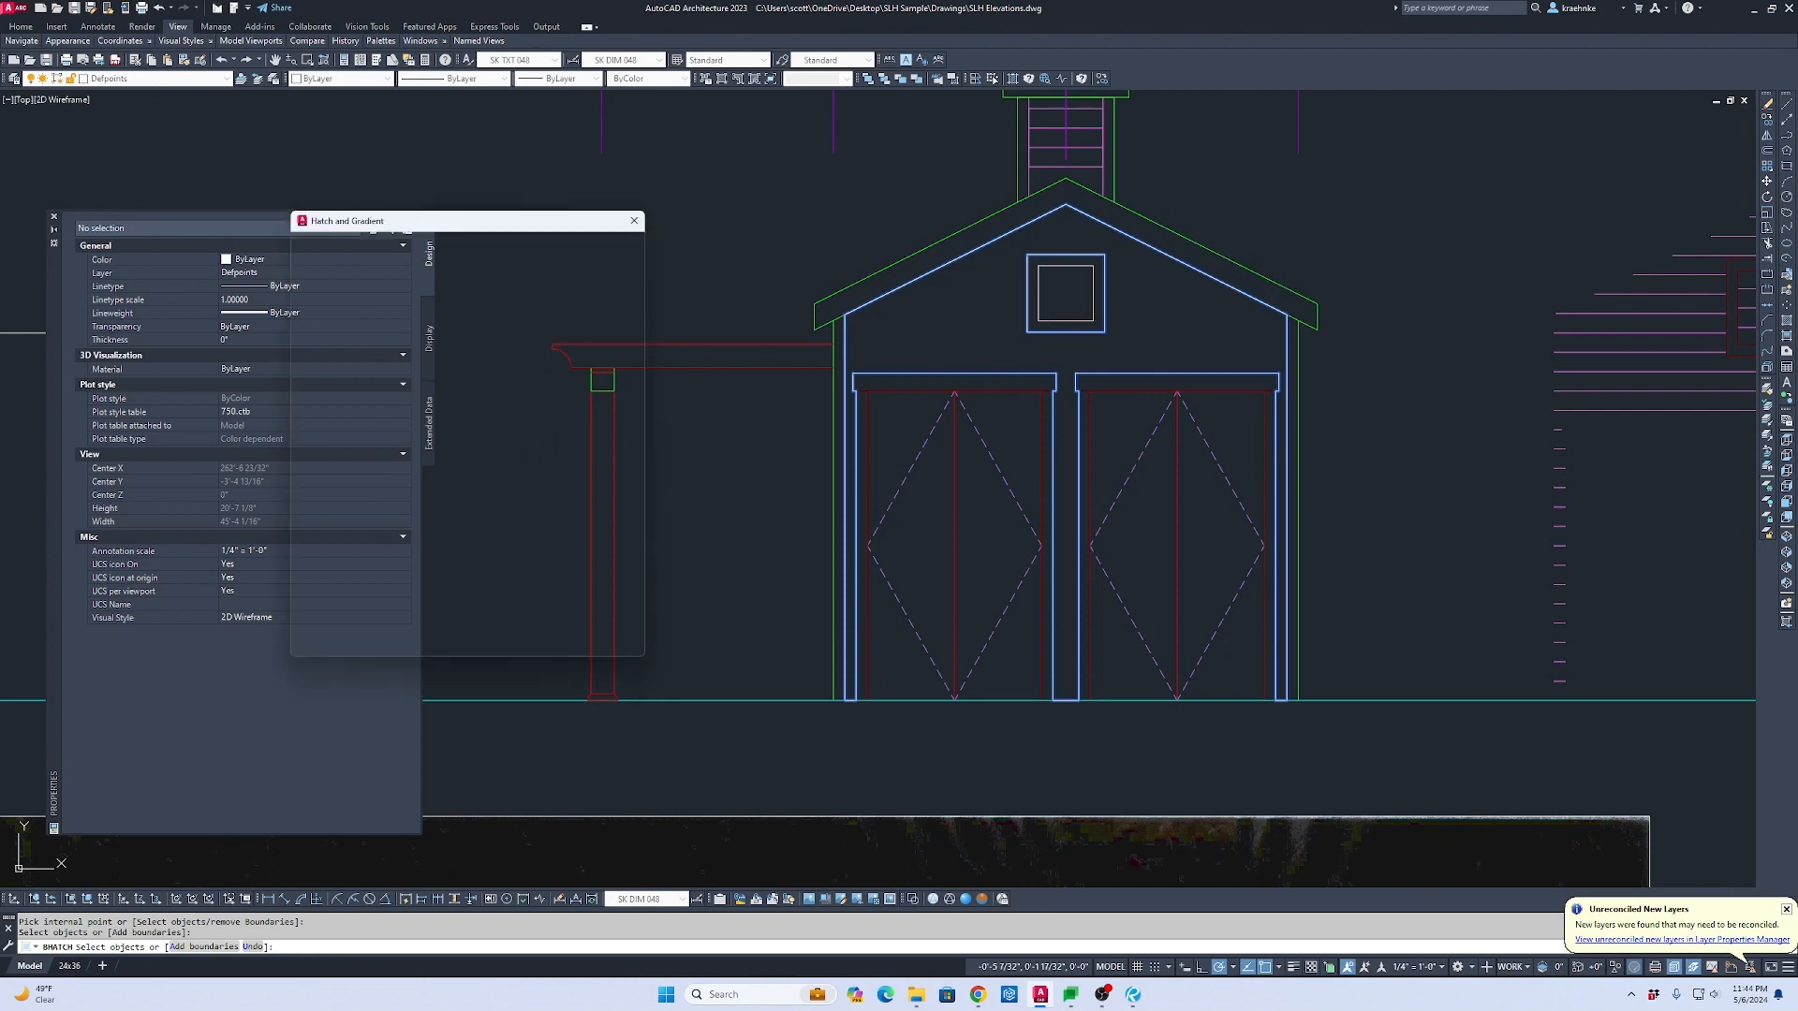
key("Return")
key("Escape")
Step: Match the new wall hatch to the old siding hatch beside the elevation
type("ma")
key("Return")
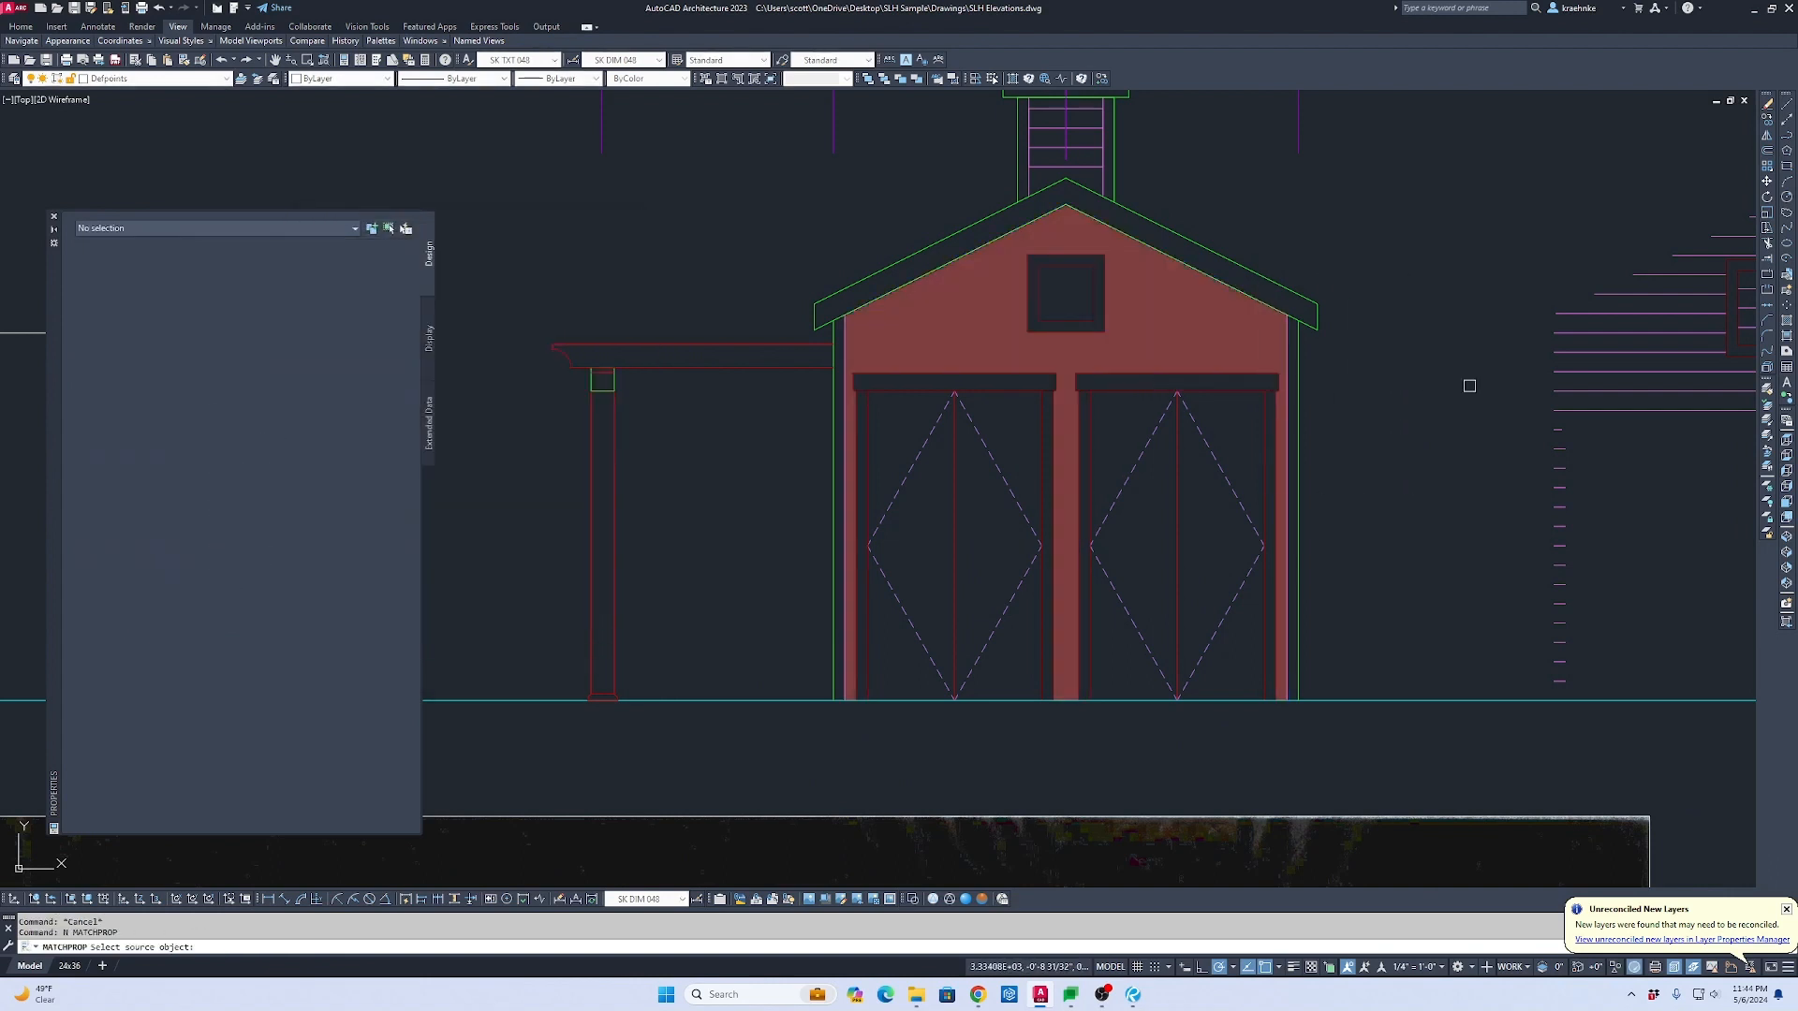
left_click(1583, 391)
left_click(1164, 328)
key("Escape")
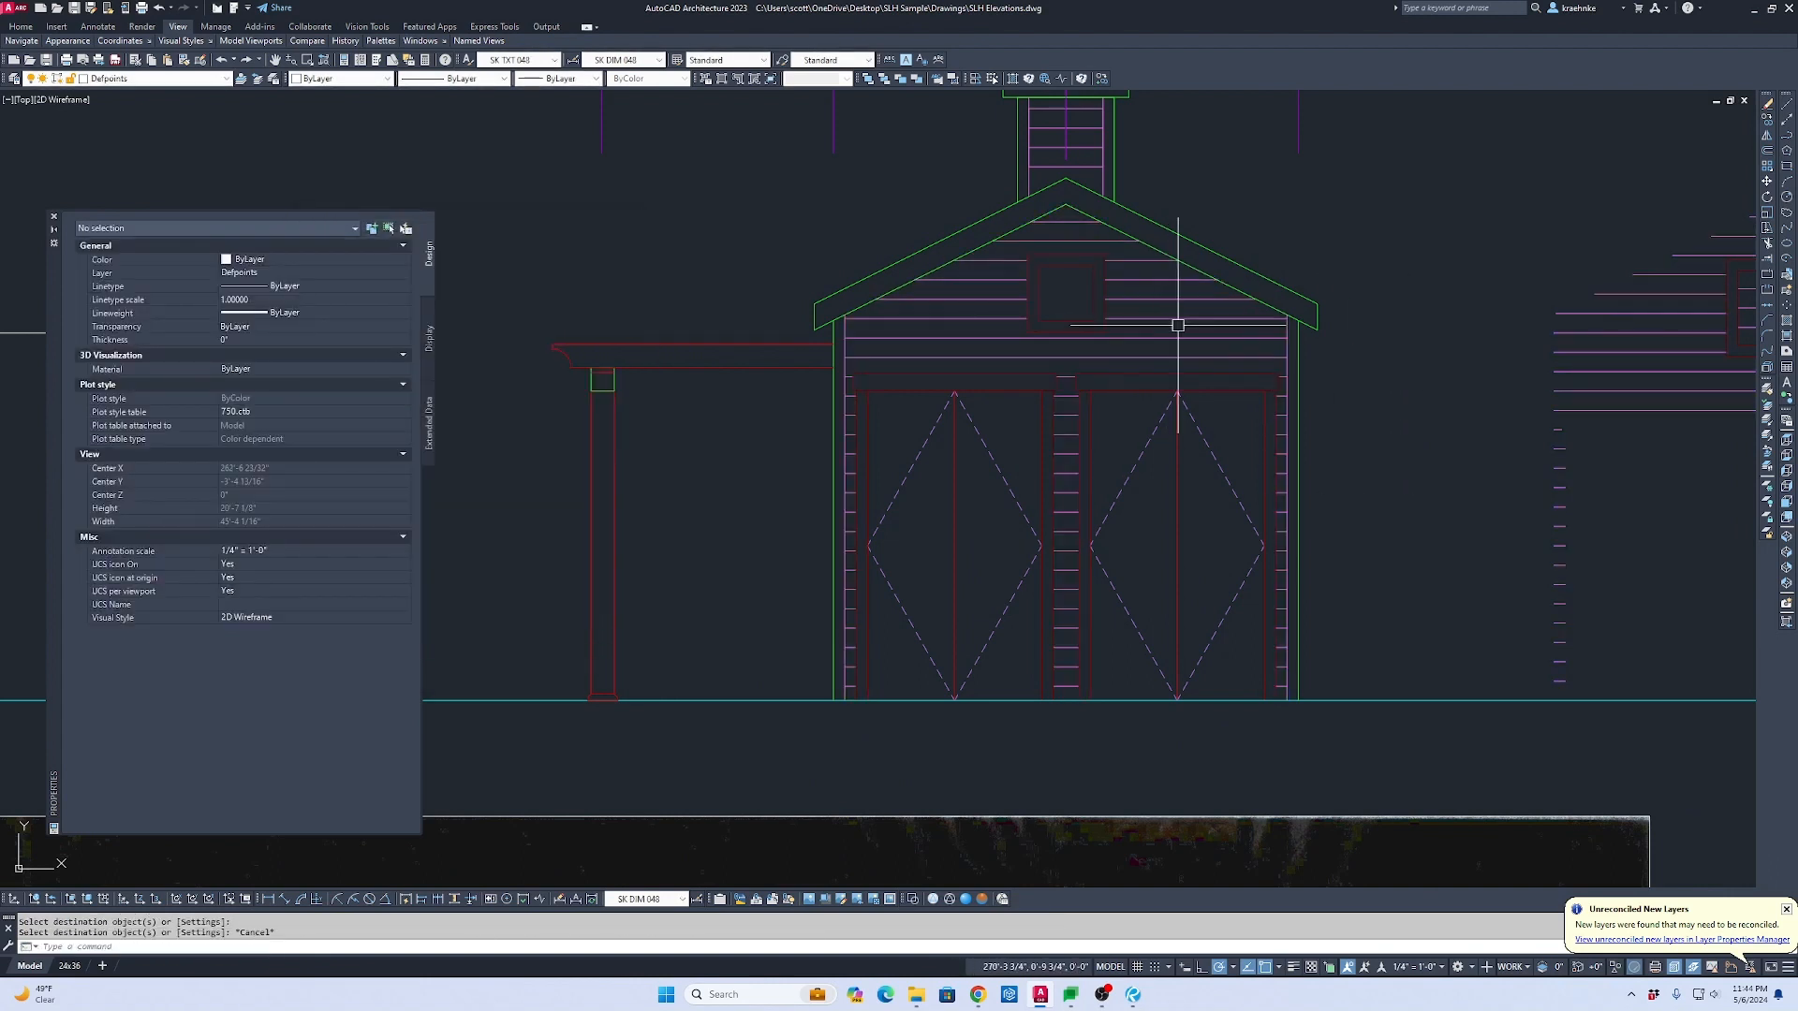
Step: Set the new siding hatch's origin on the ground line at the strip between the two doors
left_click(1154, 302)
right_click(1153, 306)
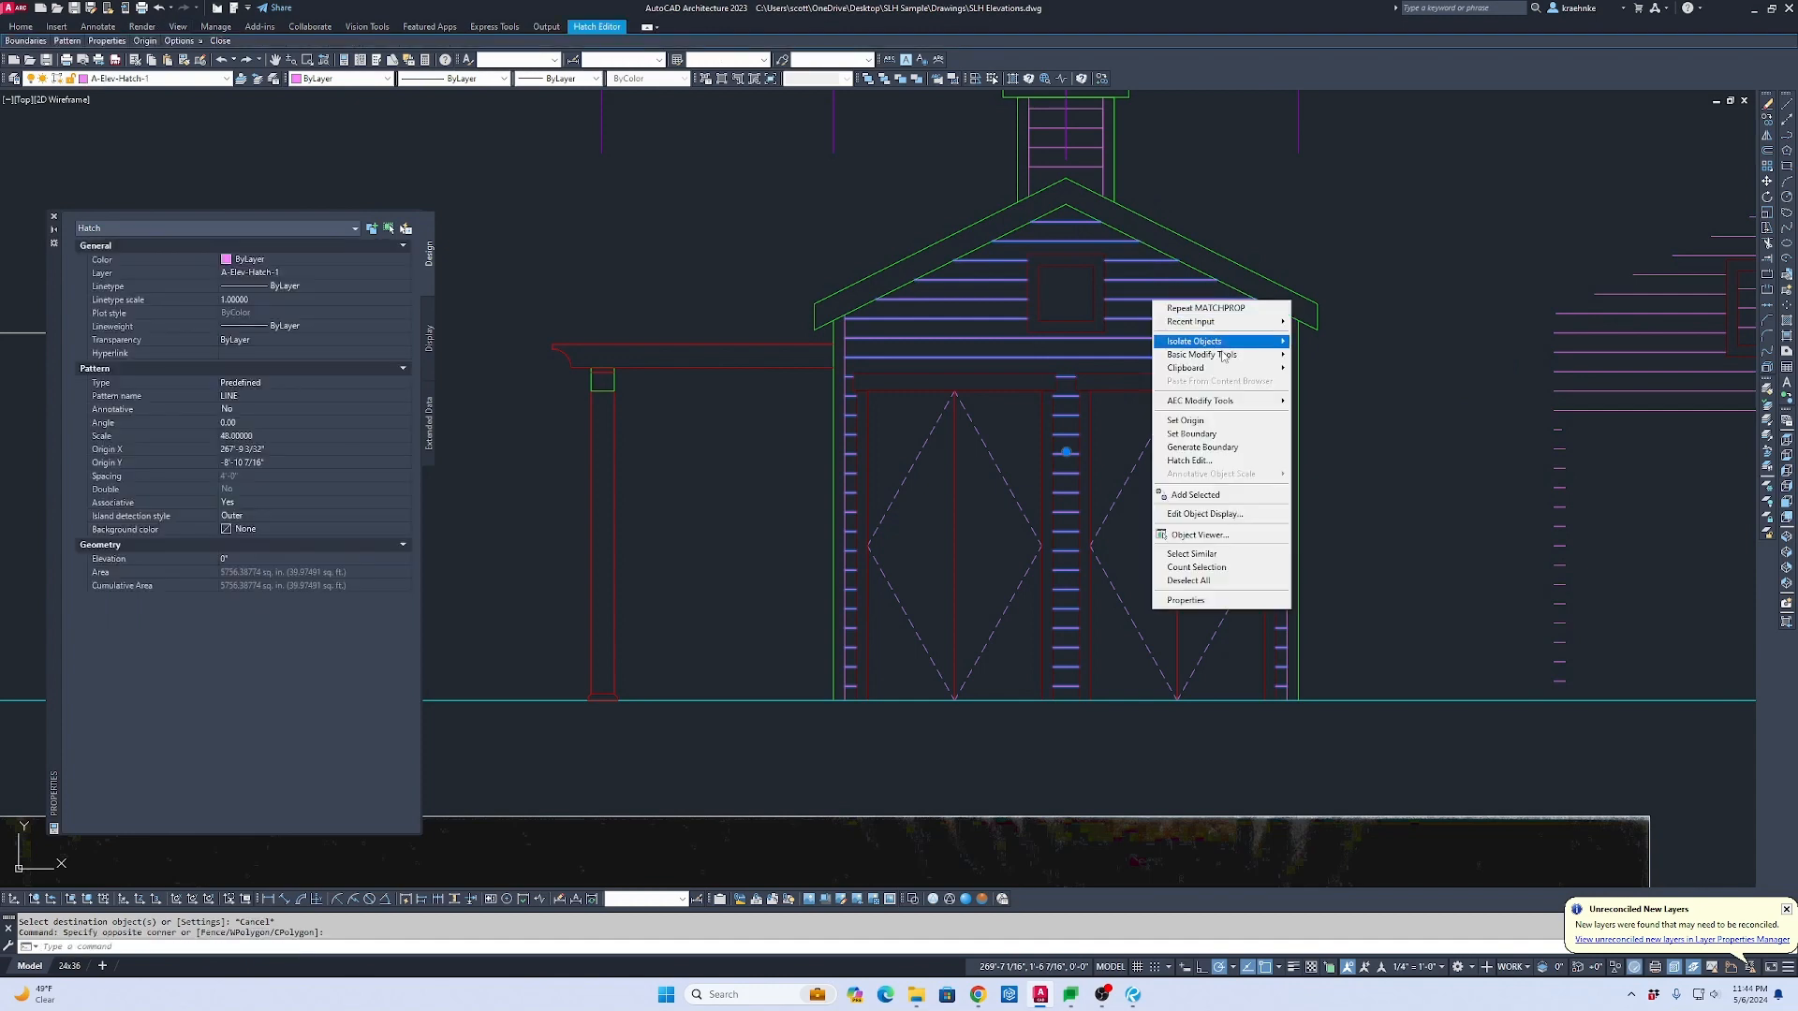
left_click(1249, 423)
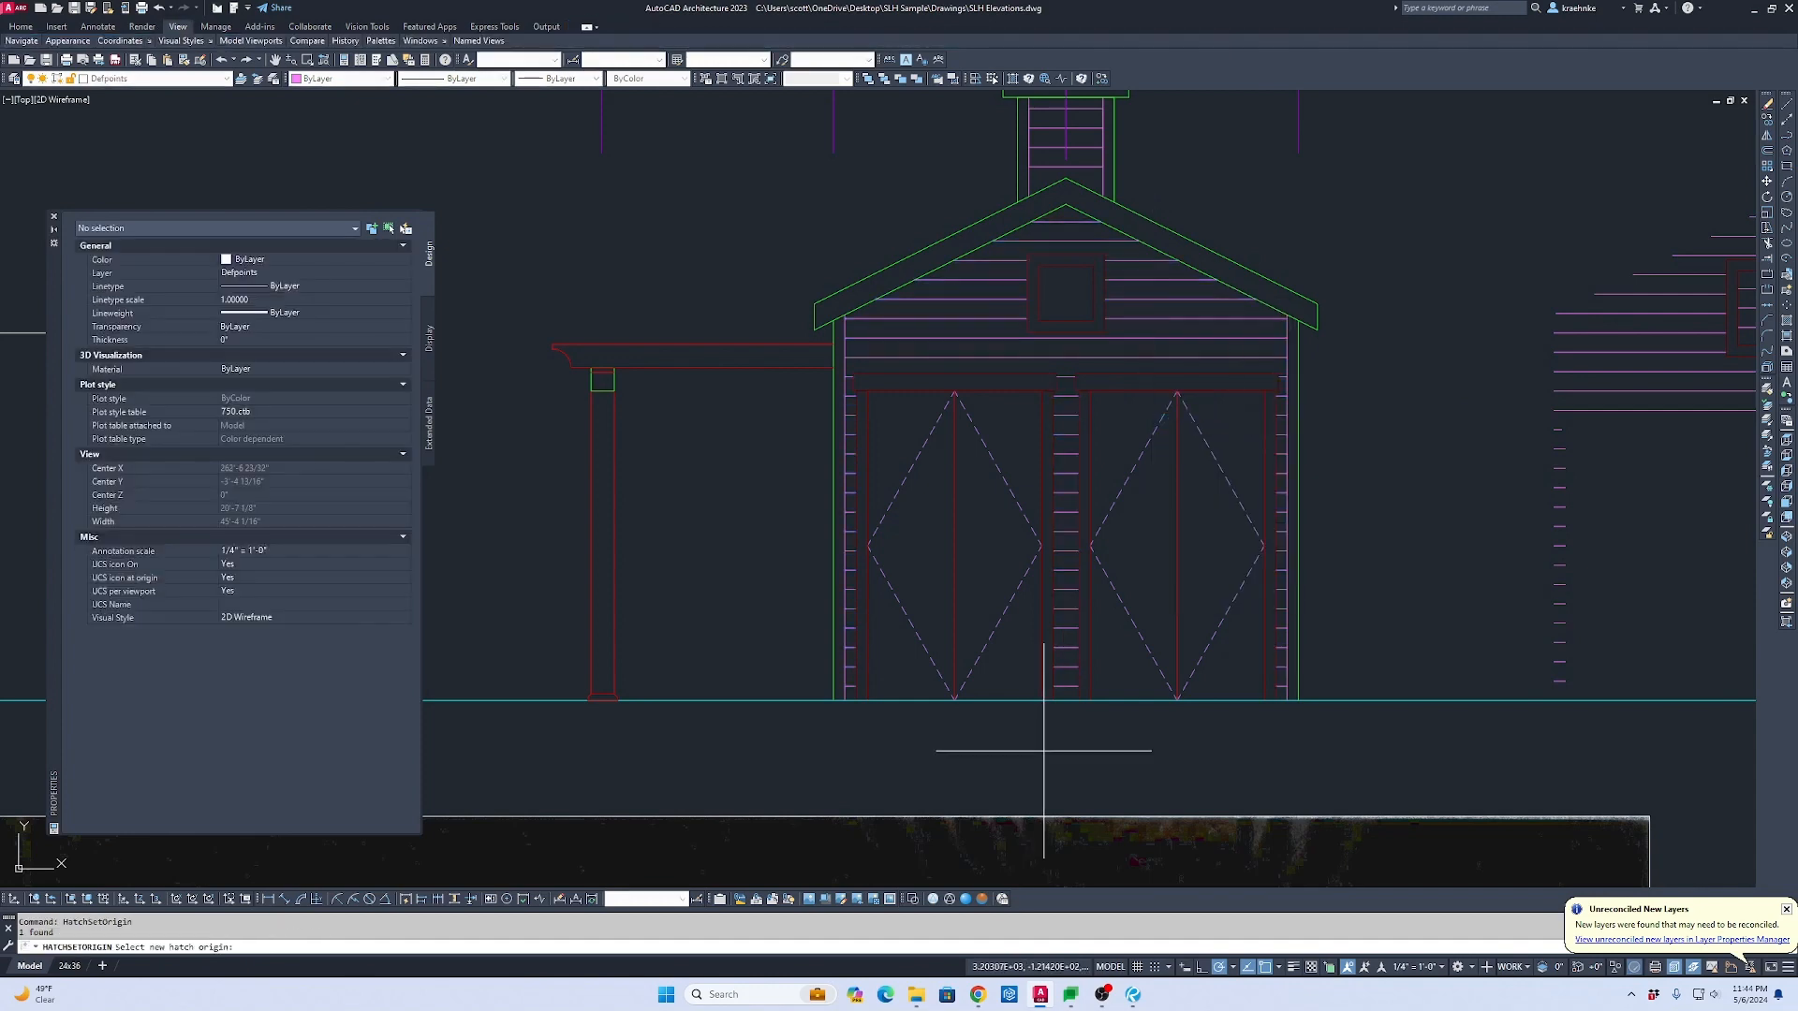
left_click(1079, 699)
scroll(1168, 688, "down", 3)
scroll(1236, 537, "up", 3)
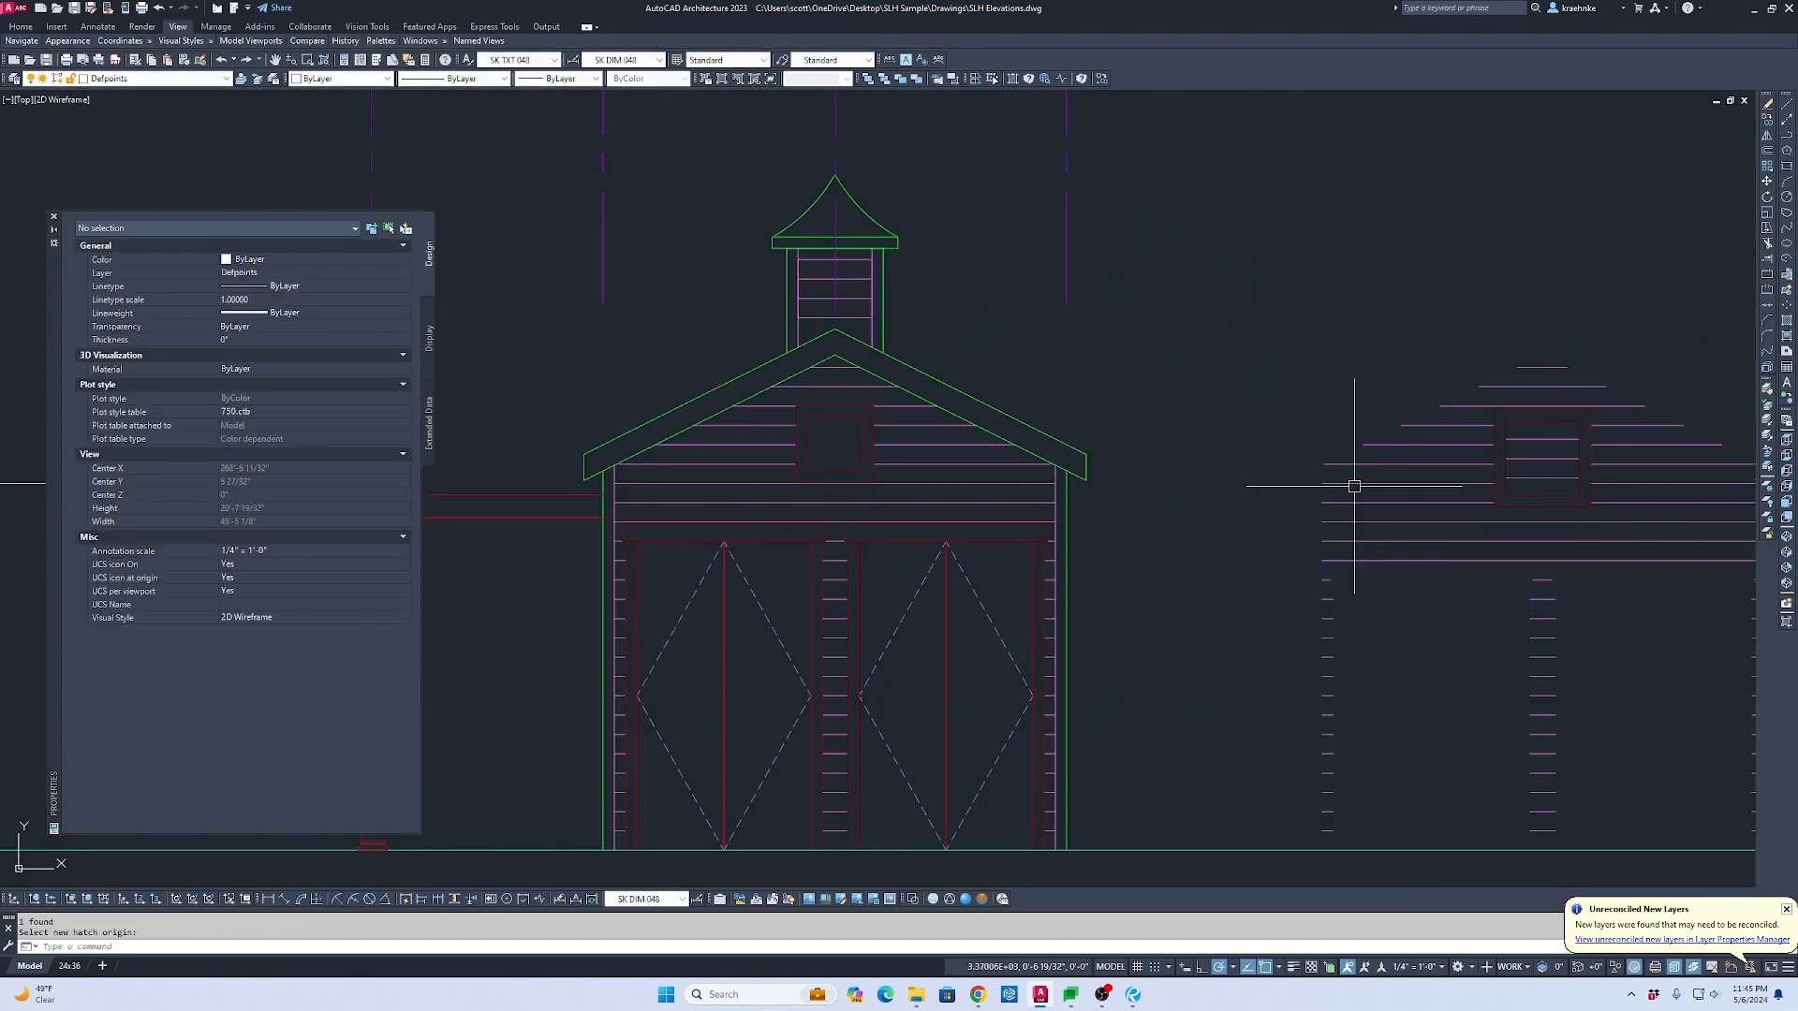
Step: Fill the inner square of the gable vent with a solid hatch
scroll(837, 442, "up", 6)
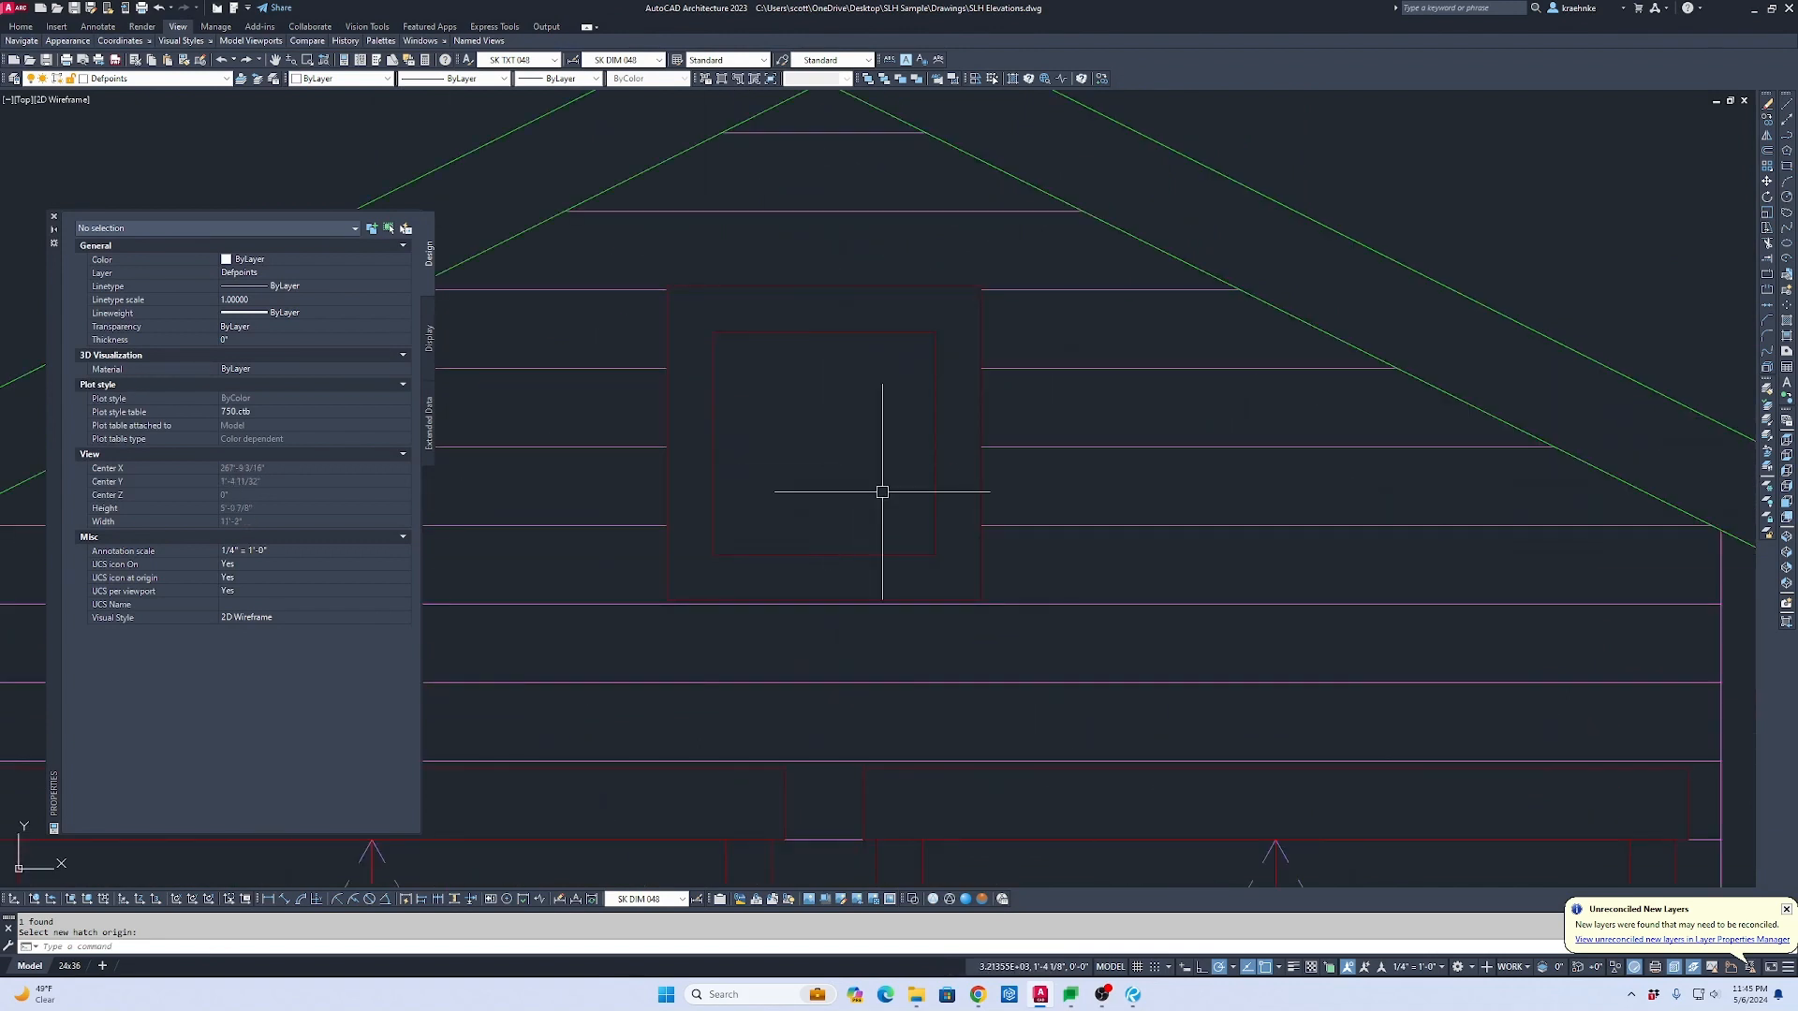
key("Escape")
key("Escape")
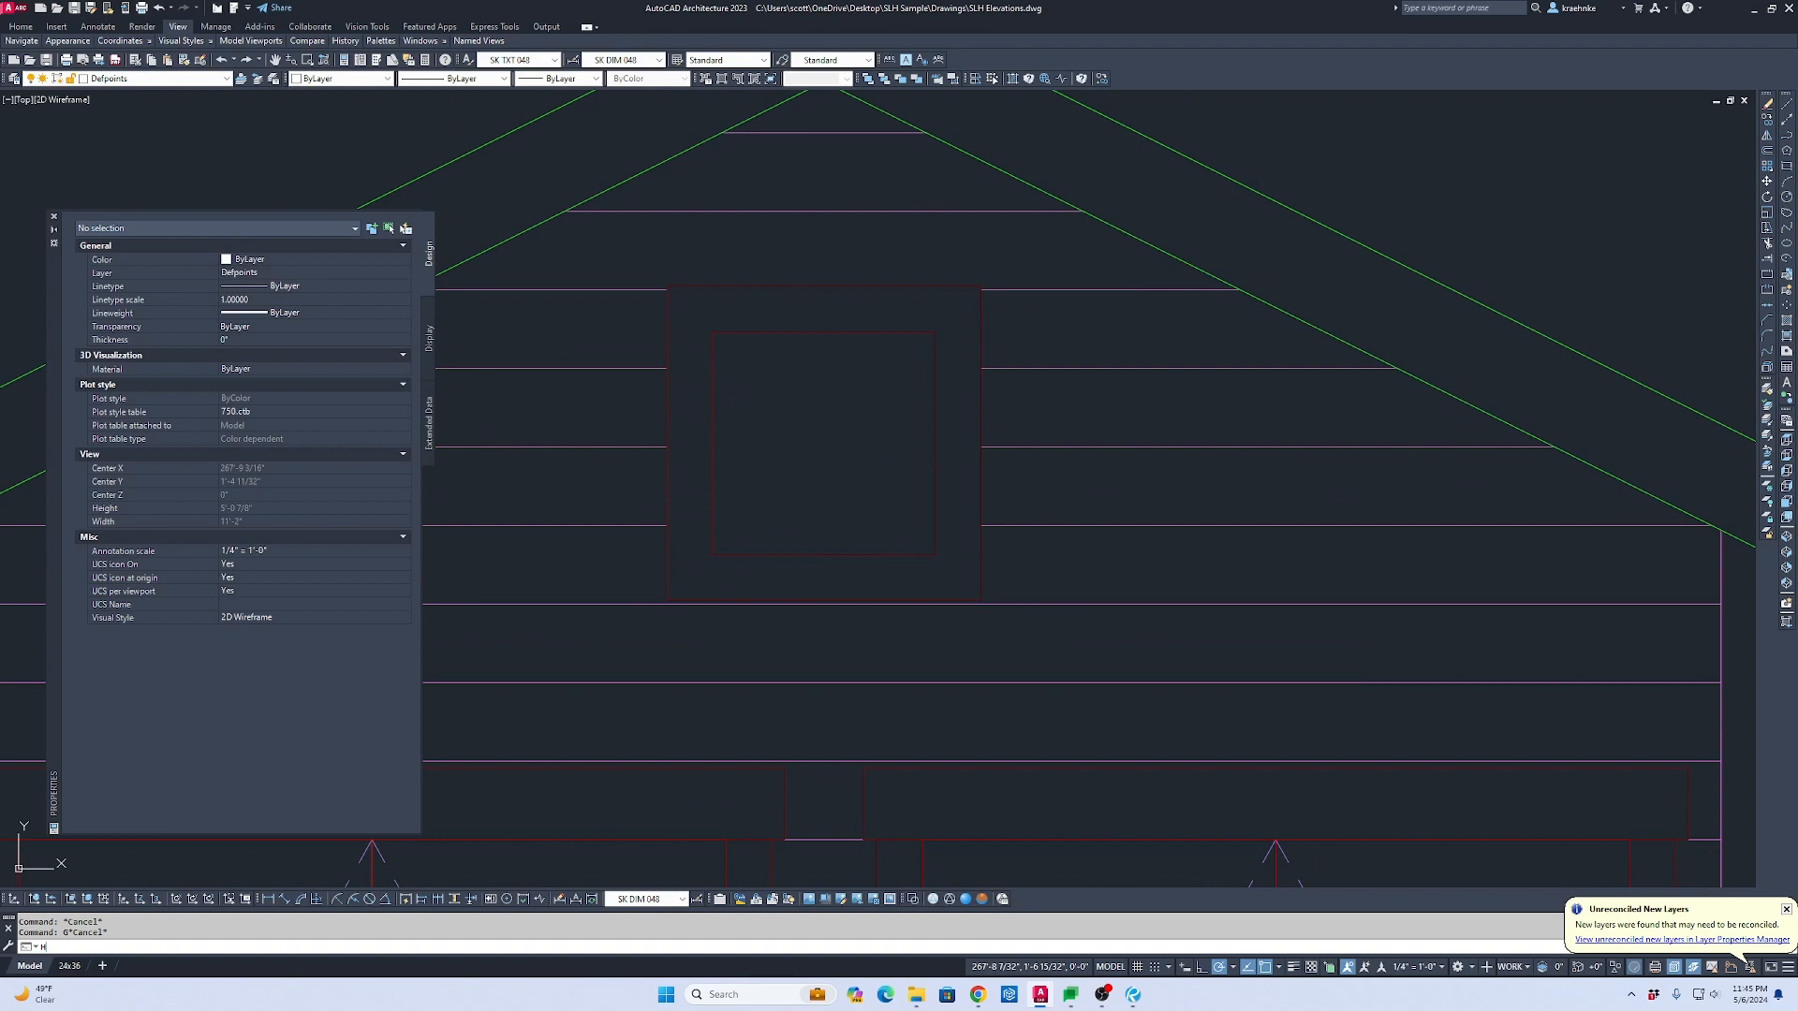
type("h")
key("Return")
left_click(852, 380)
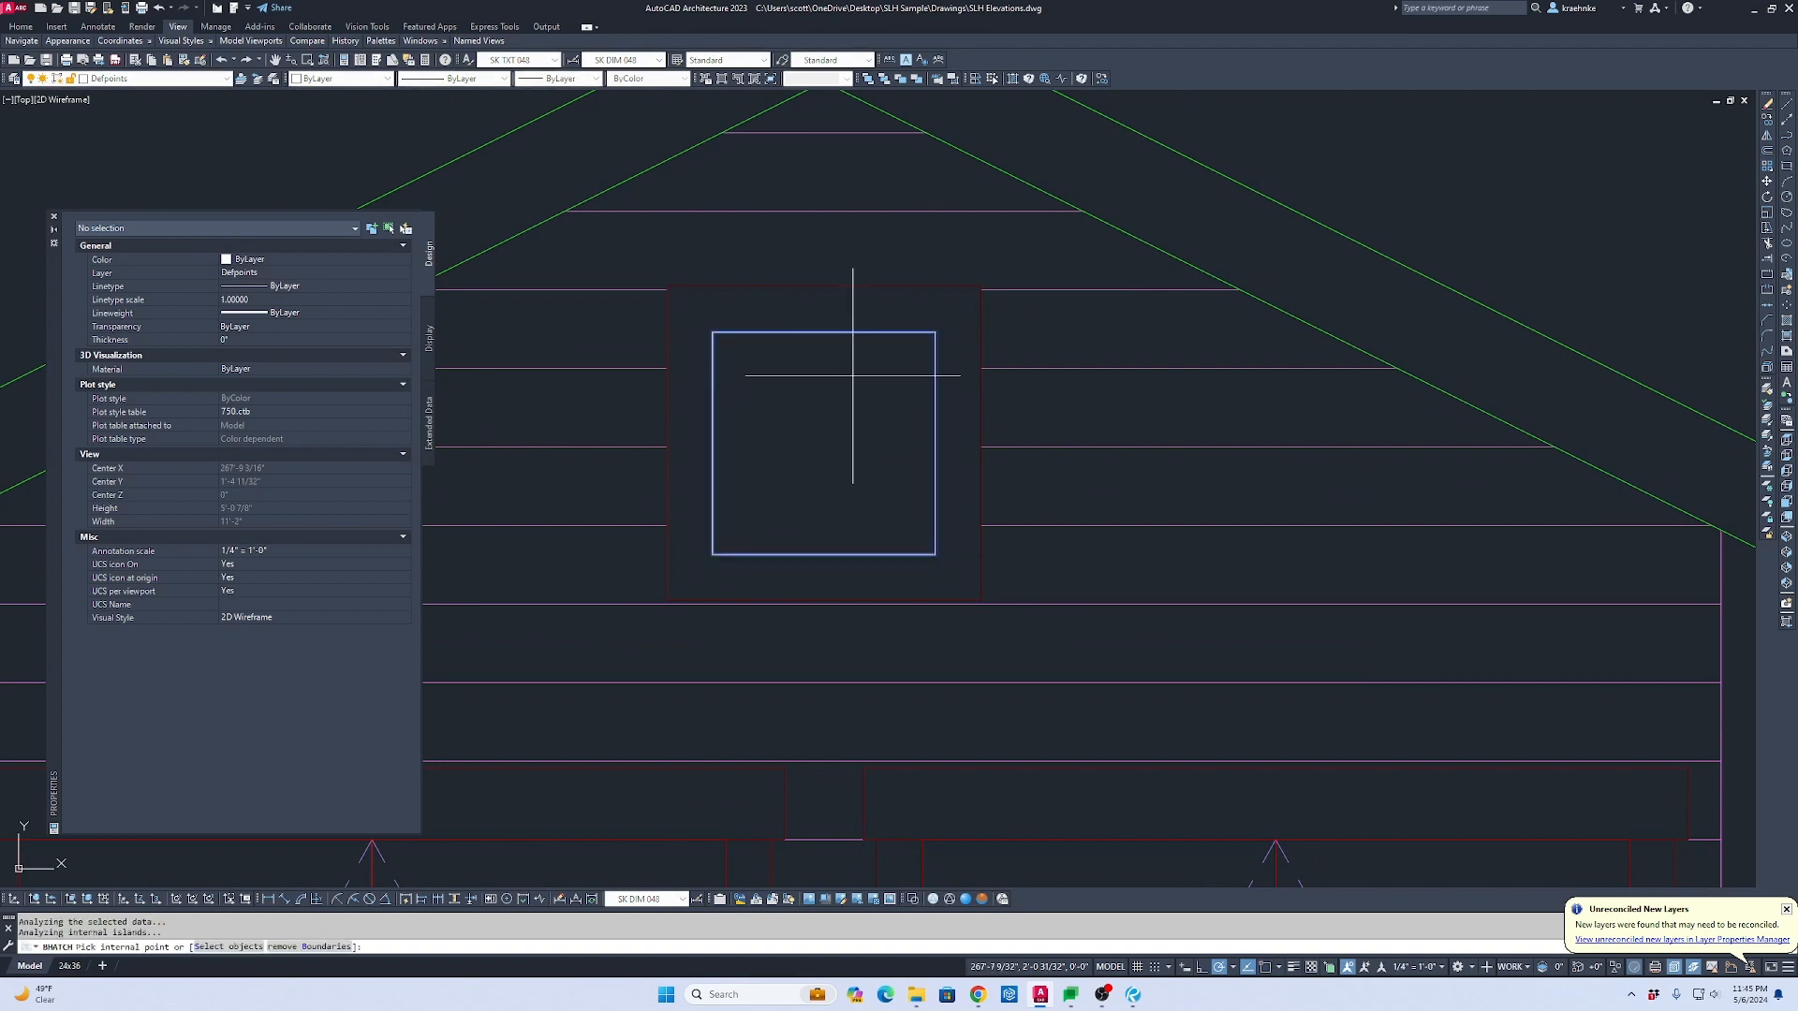
key("Return")
Step: Match the inner vent square's hatch to the surrounding siding hatch
type("ma")
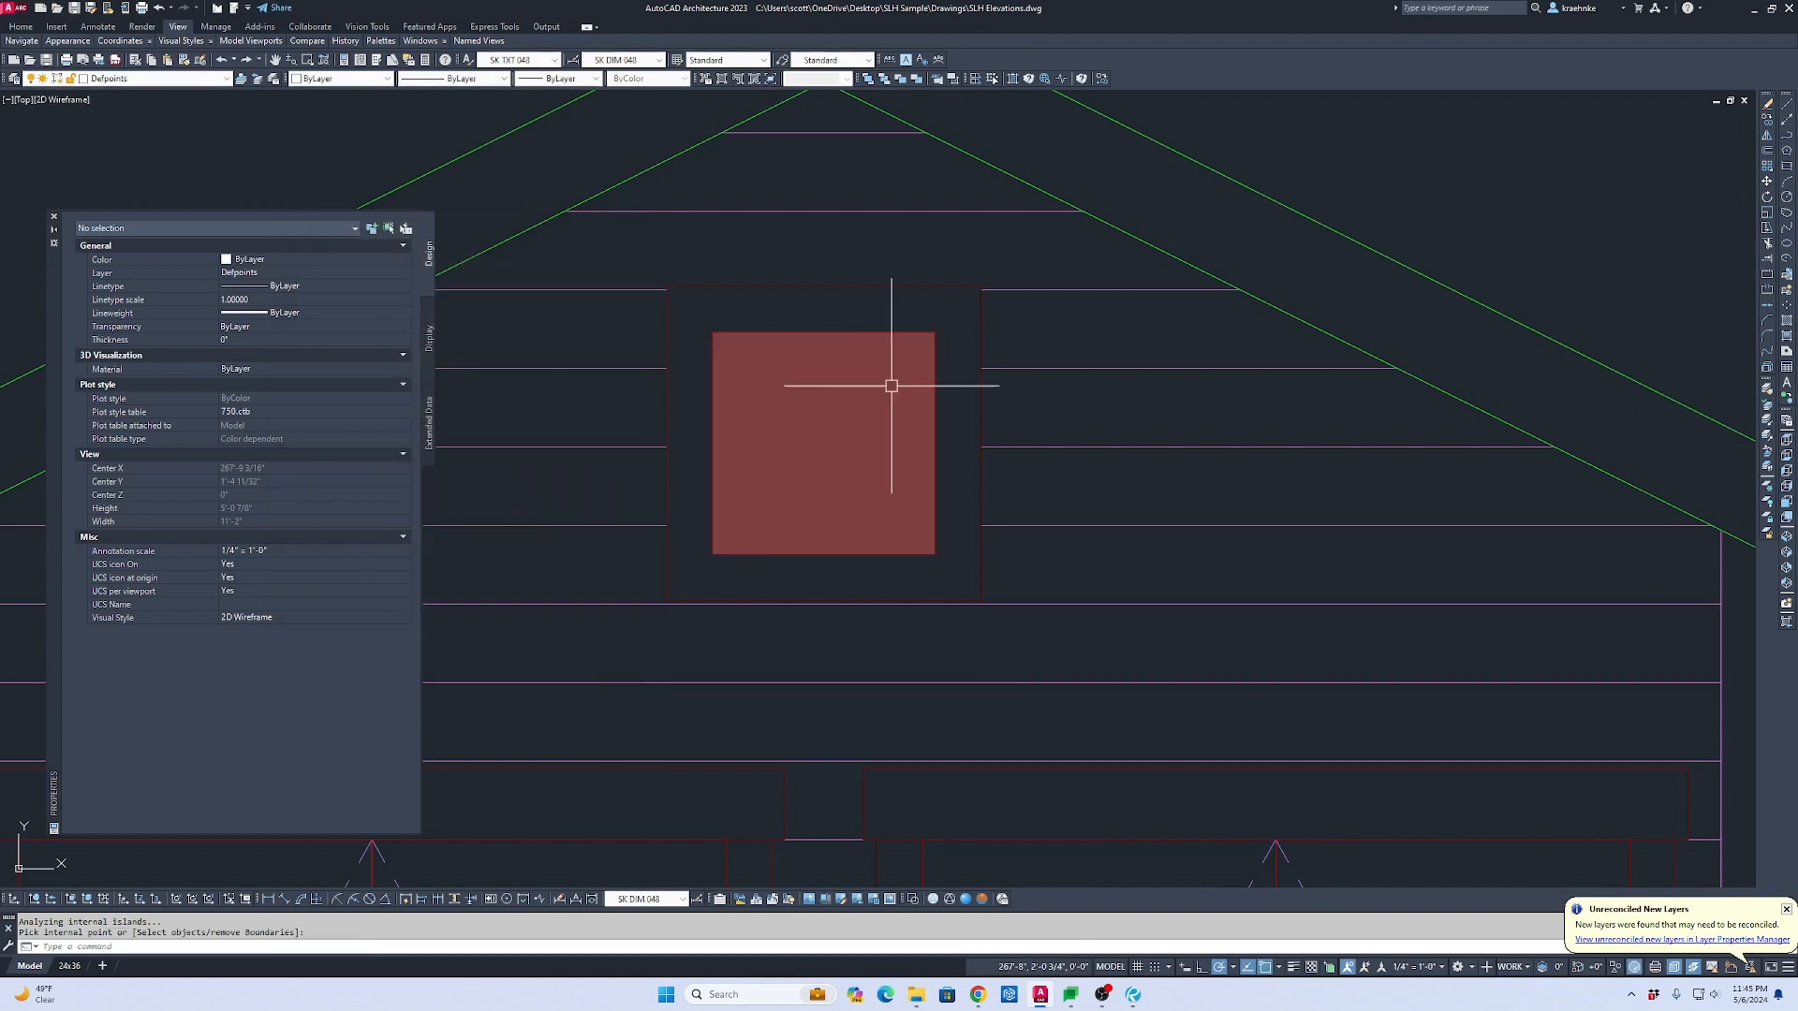
key("Return")
left_click(1110, 446)
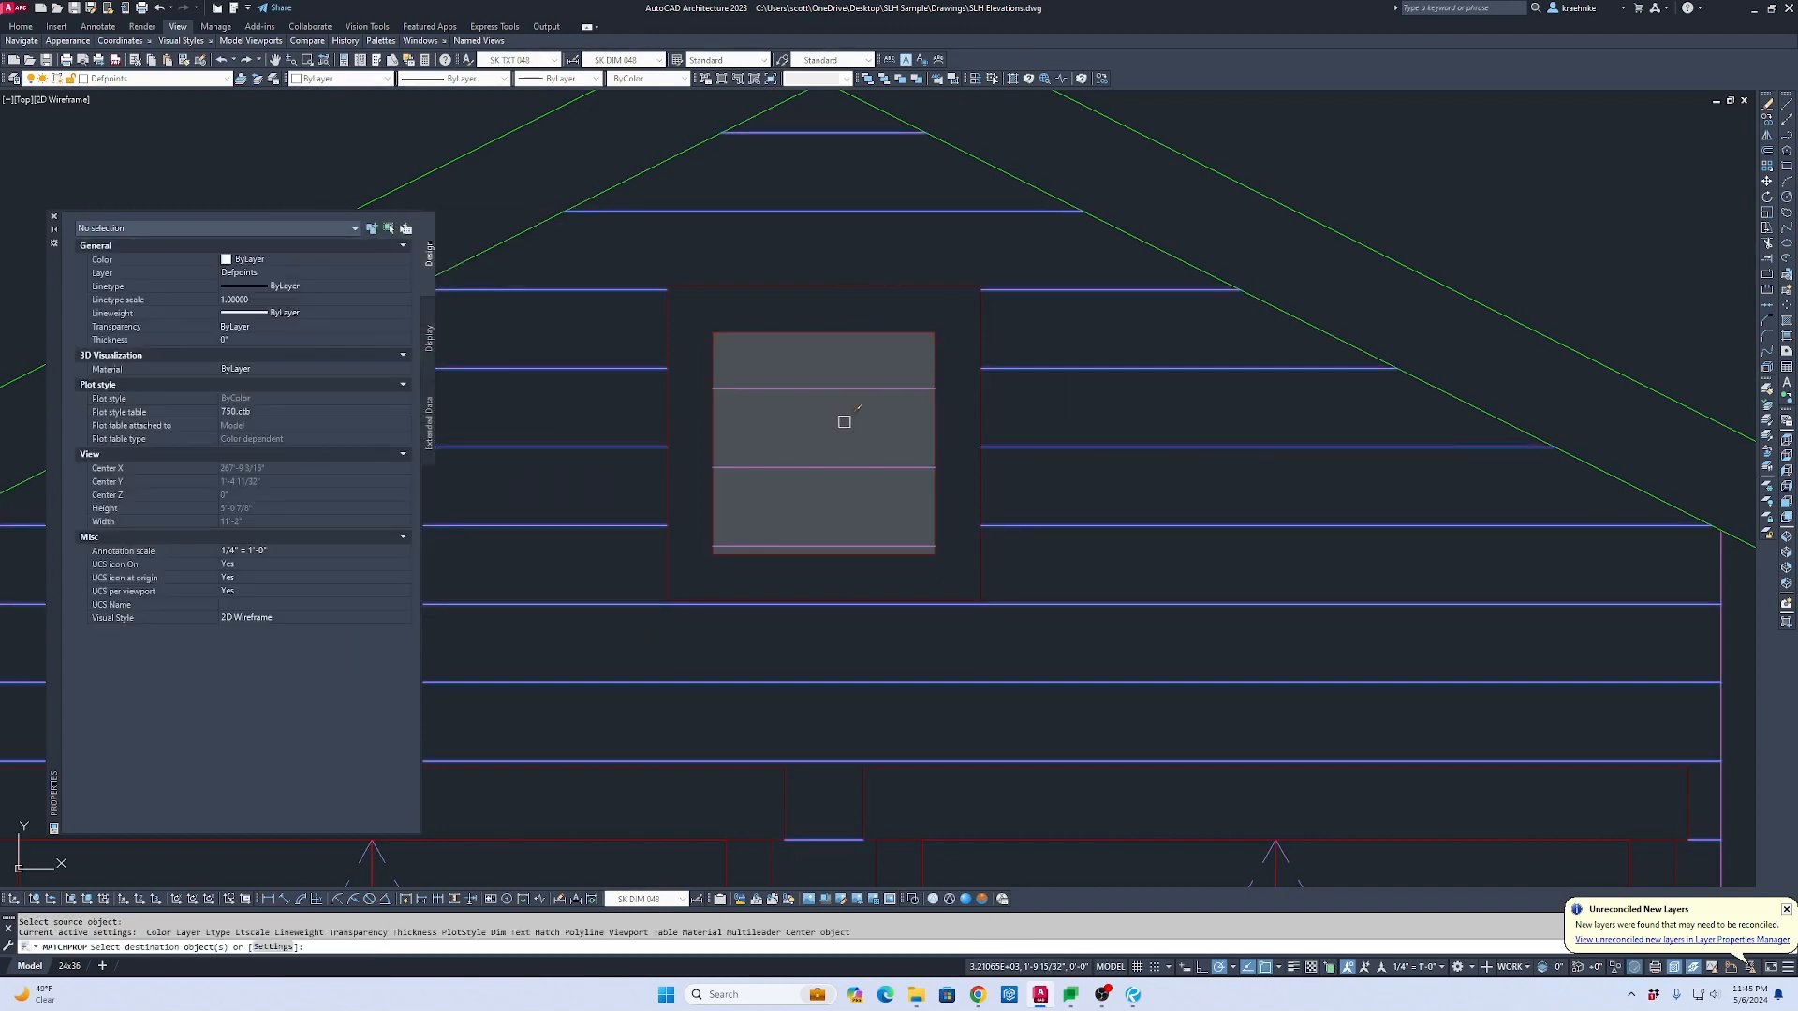
left_click(844, 421)
key("Escape")
Step: Set the vent hatch's origin to the midpoint of the inner square's right edge
left_click(872, 411)
left_click(860, 376)
right_click(868, 374)
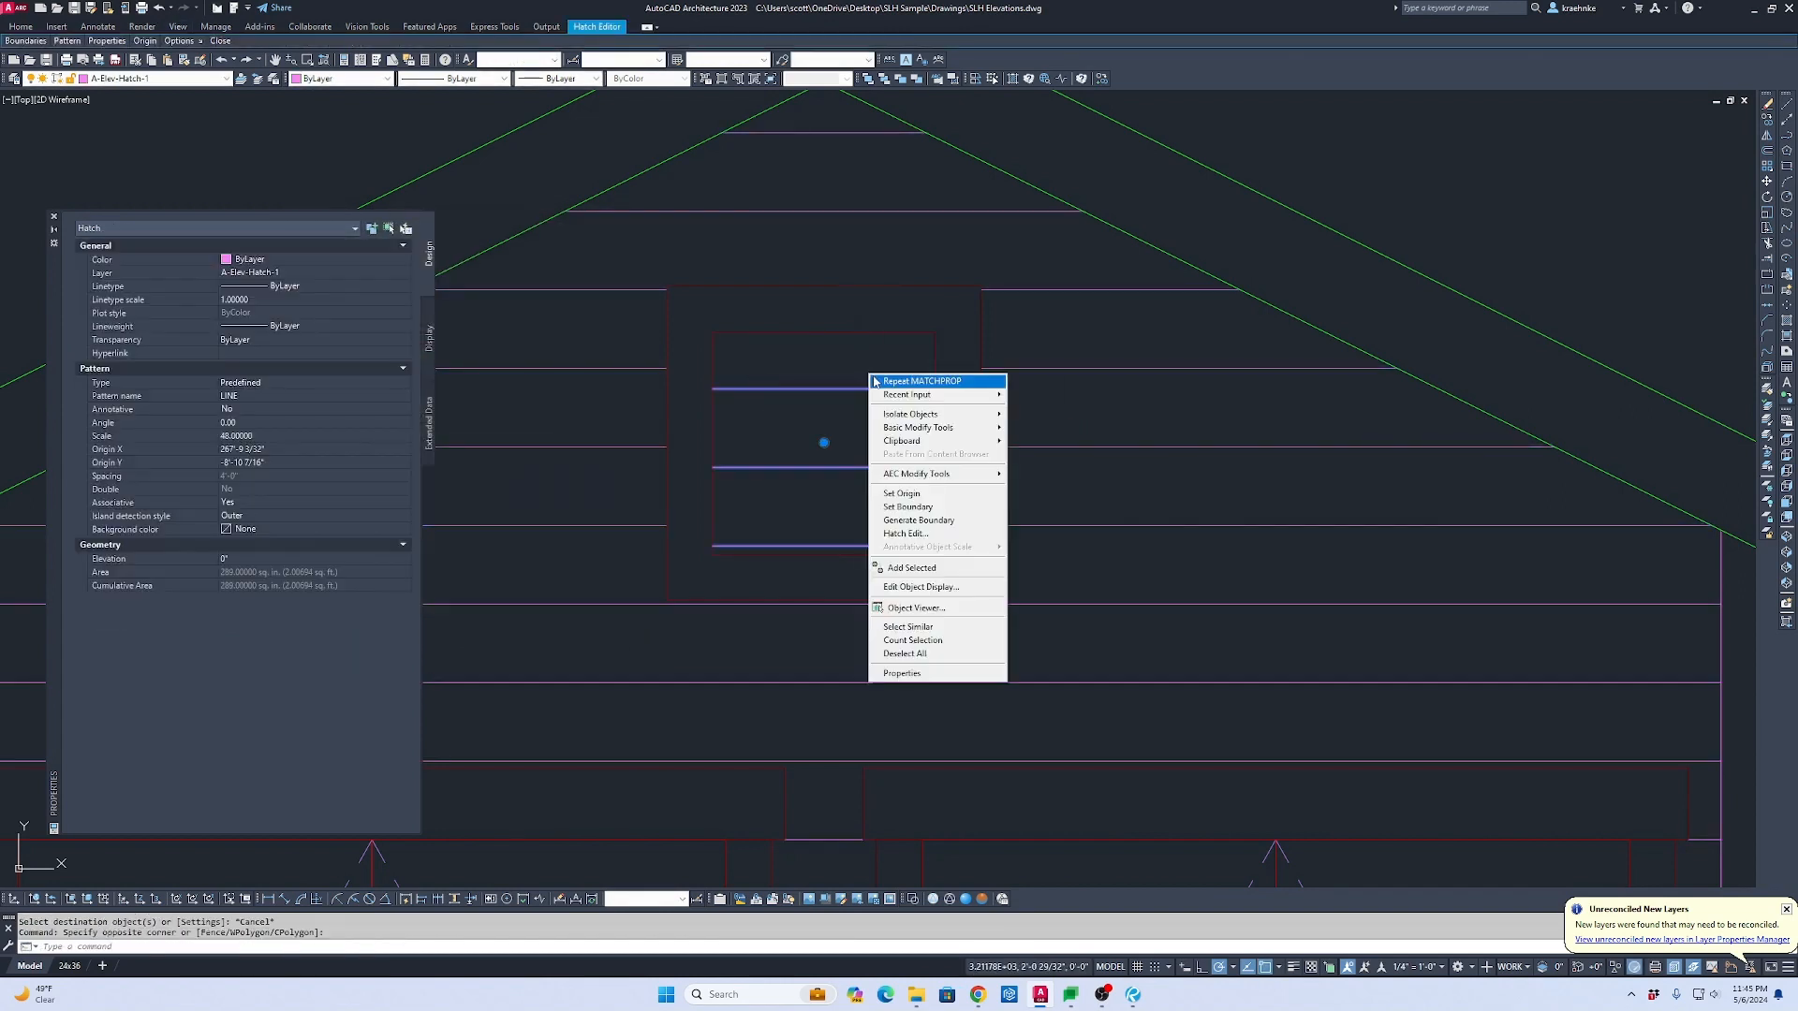
left_click(941, 494)
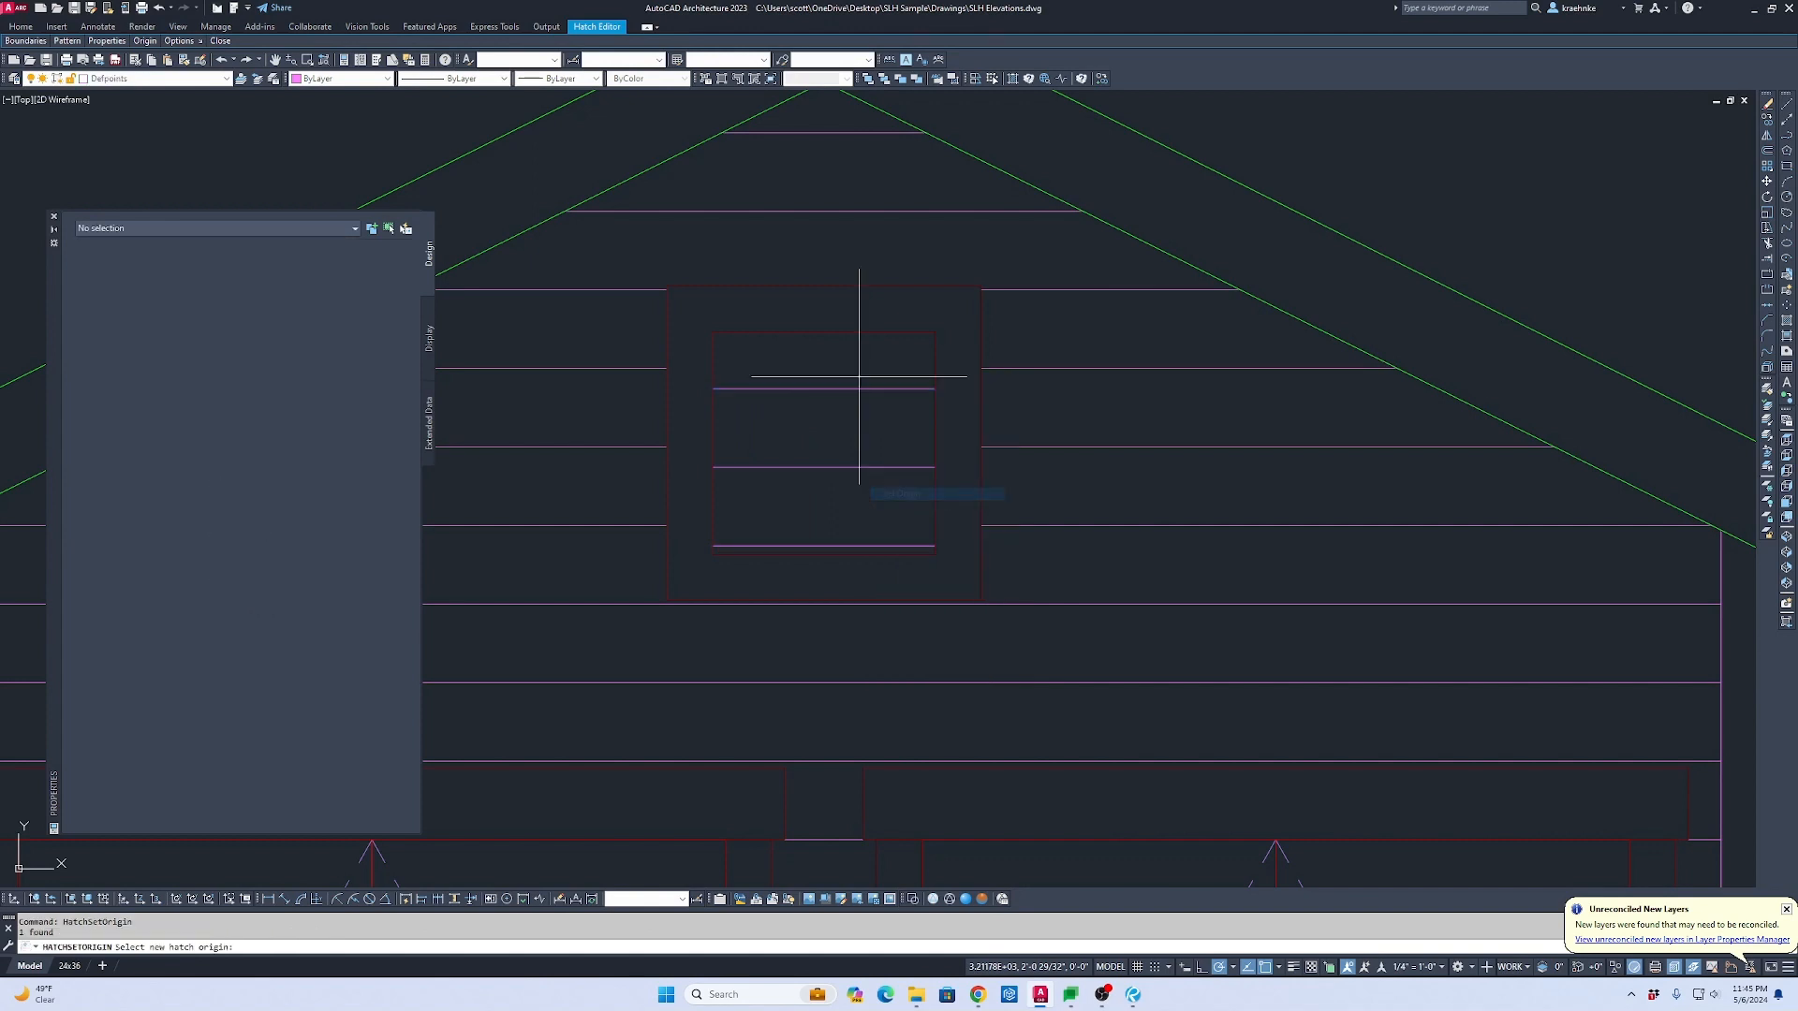
left_click(935, 442)
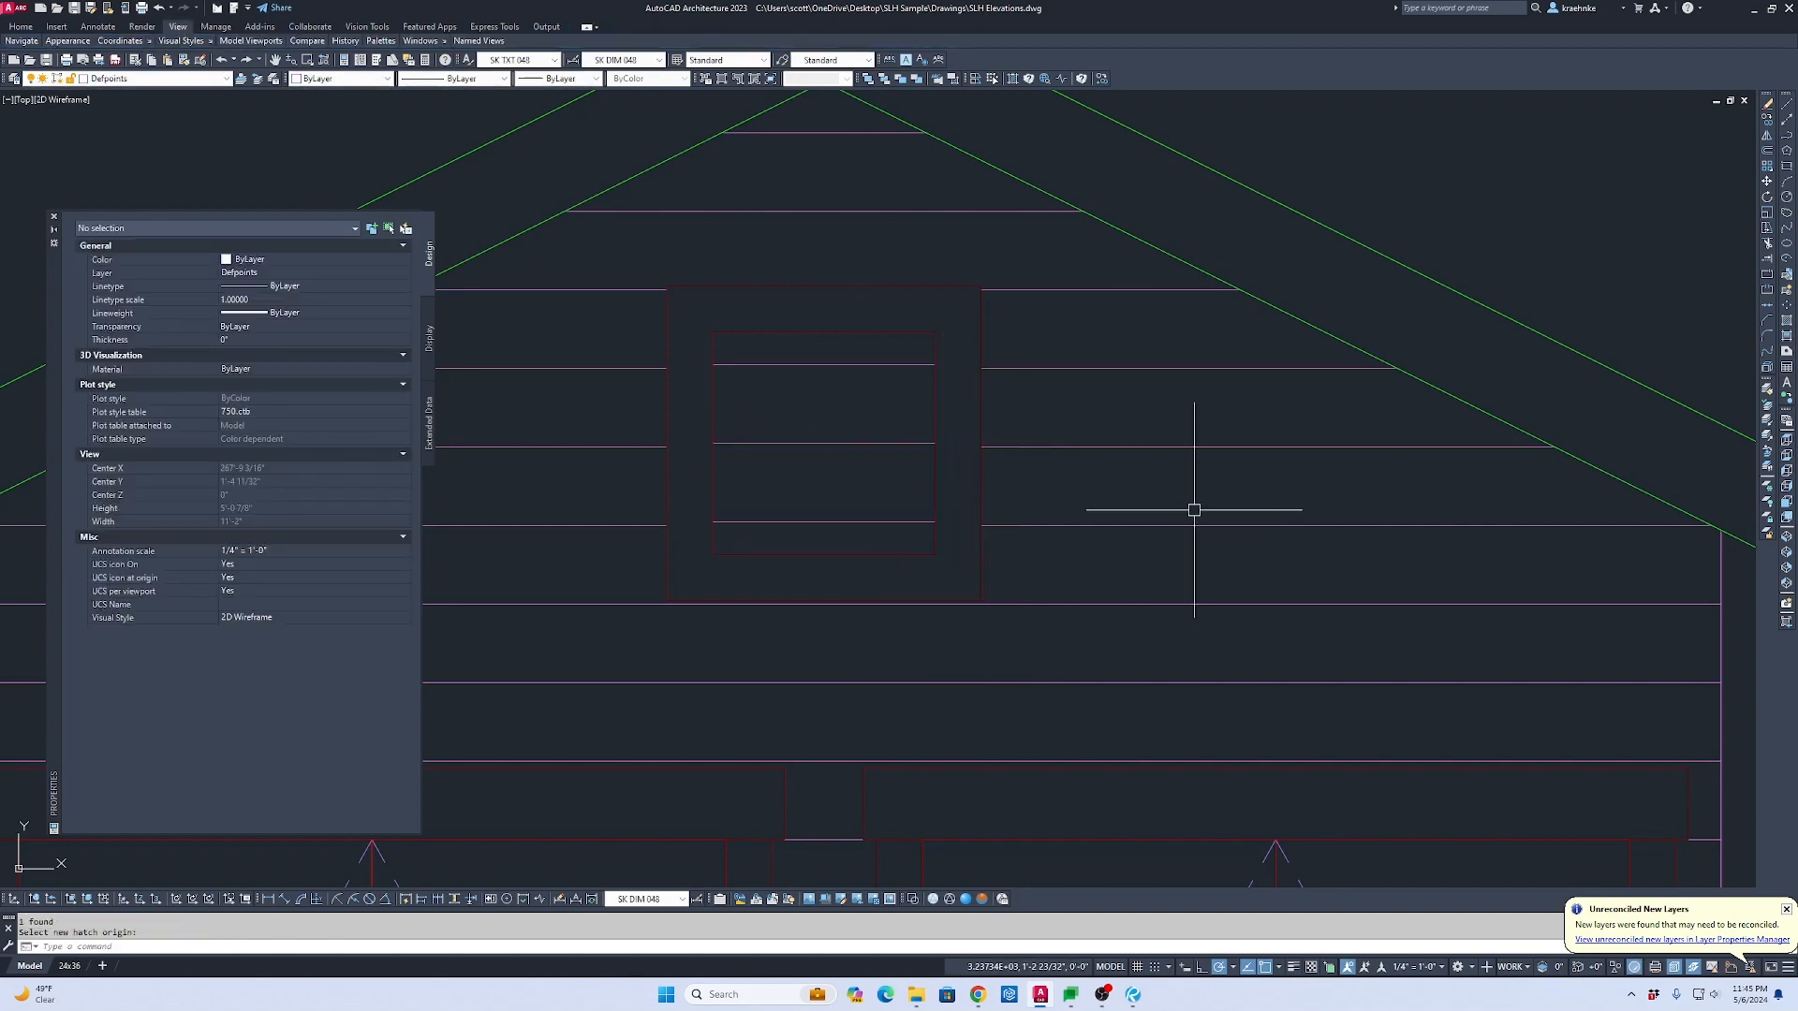
Step: Shift the vent hatch's origin 3 inches up from the midpoint of the inner square's right edge
key("Return")
left_click(925, 442)
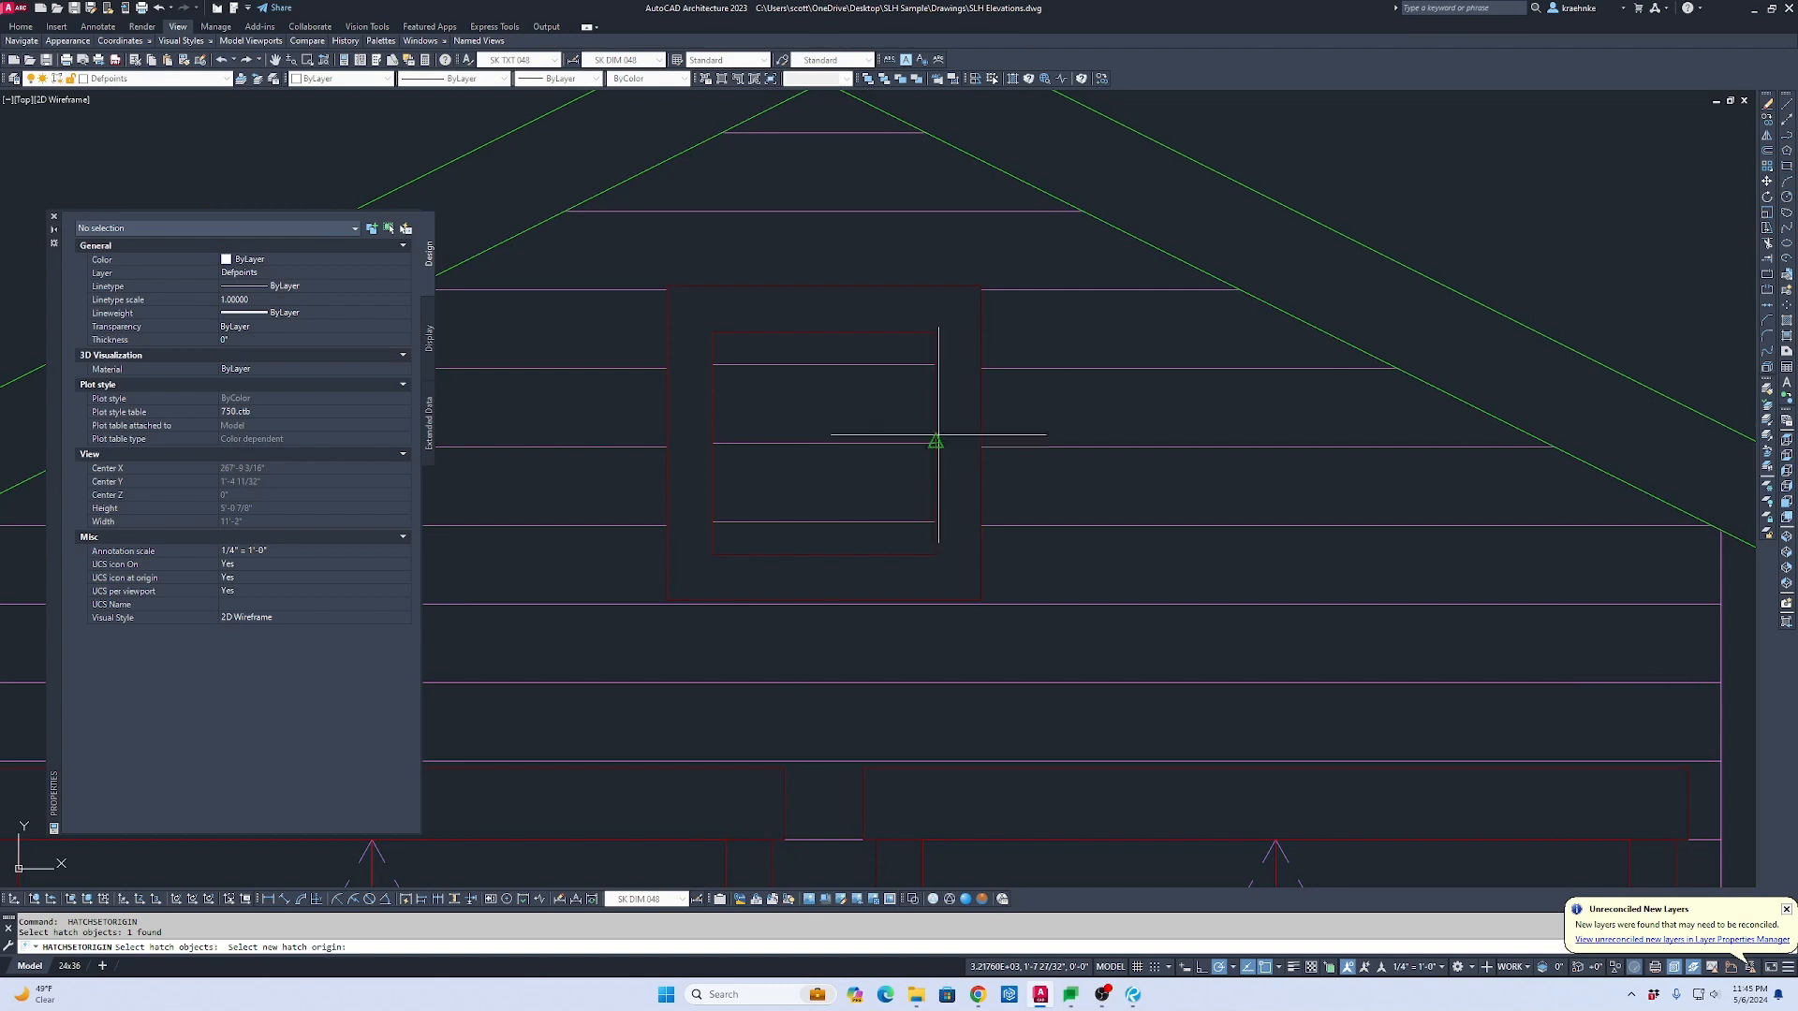
type("3")
key("Return")
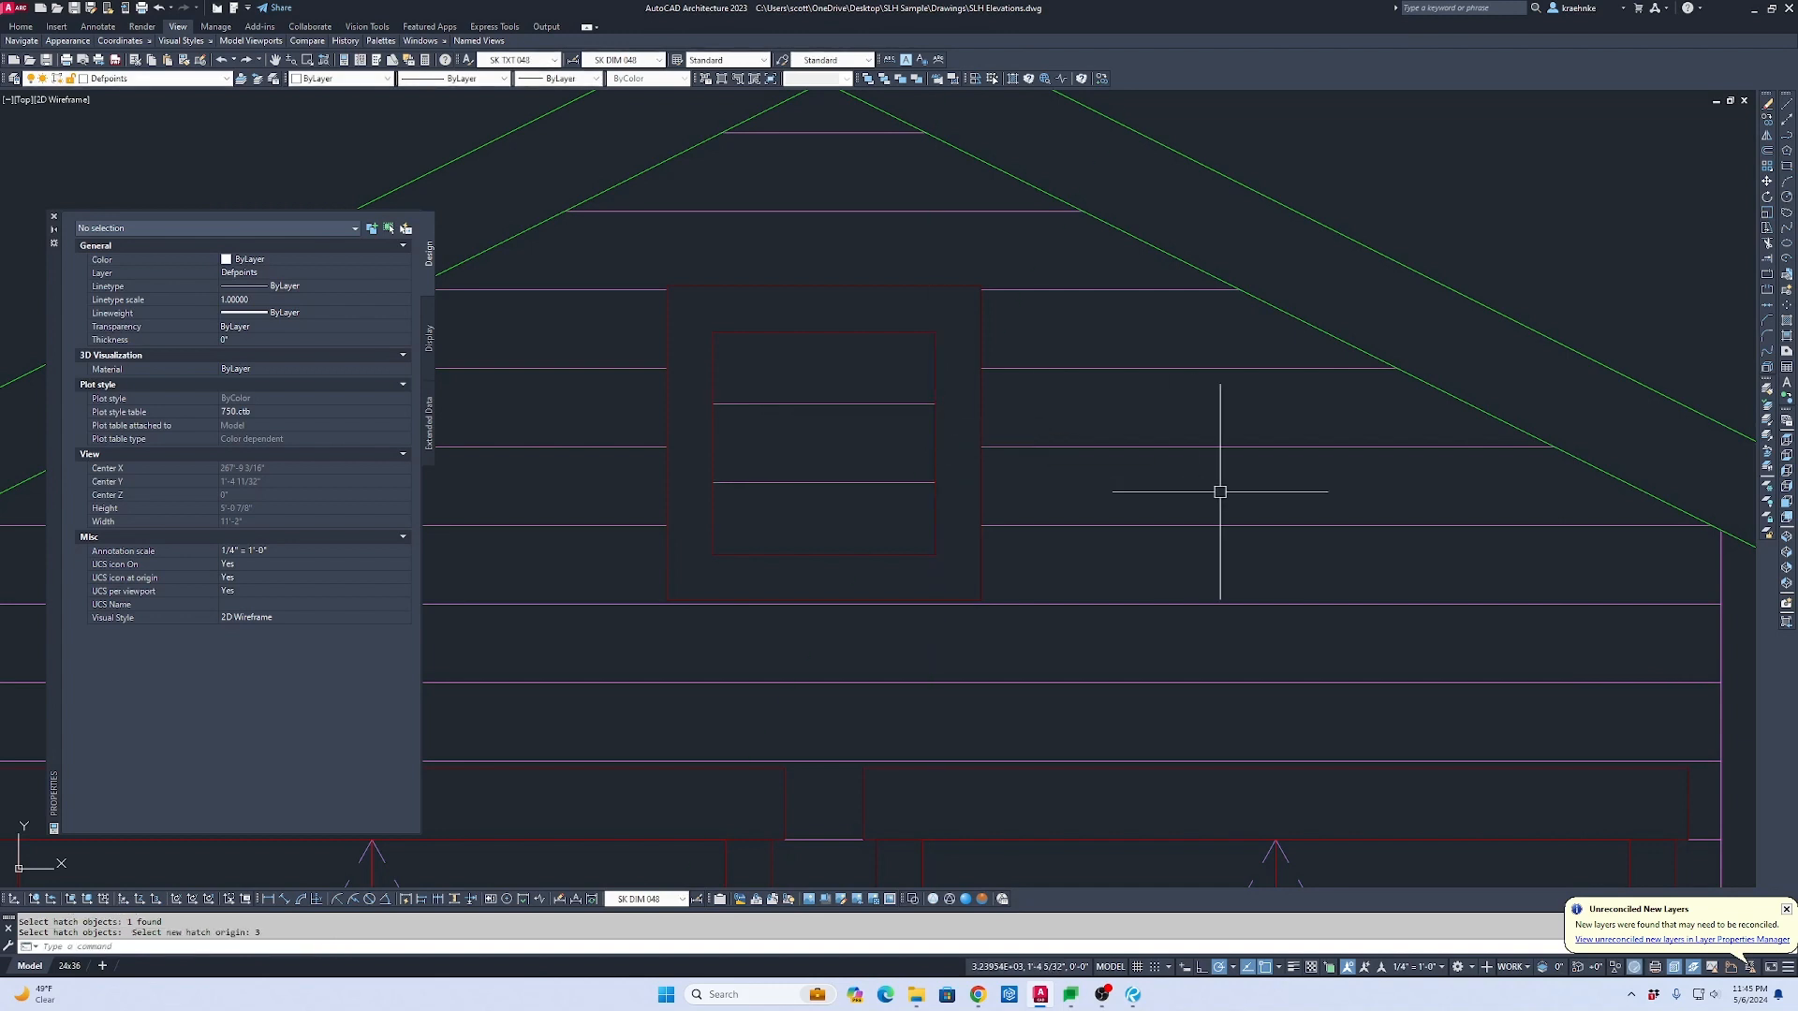
key("Escape")
Step: Delete the old siding and vent hatches left beside the side elevation
scroll(1211, 502, "down", 4)
middle_click_drag(1177, 497, 971, 444)
left_click(1620, 549)
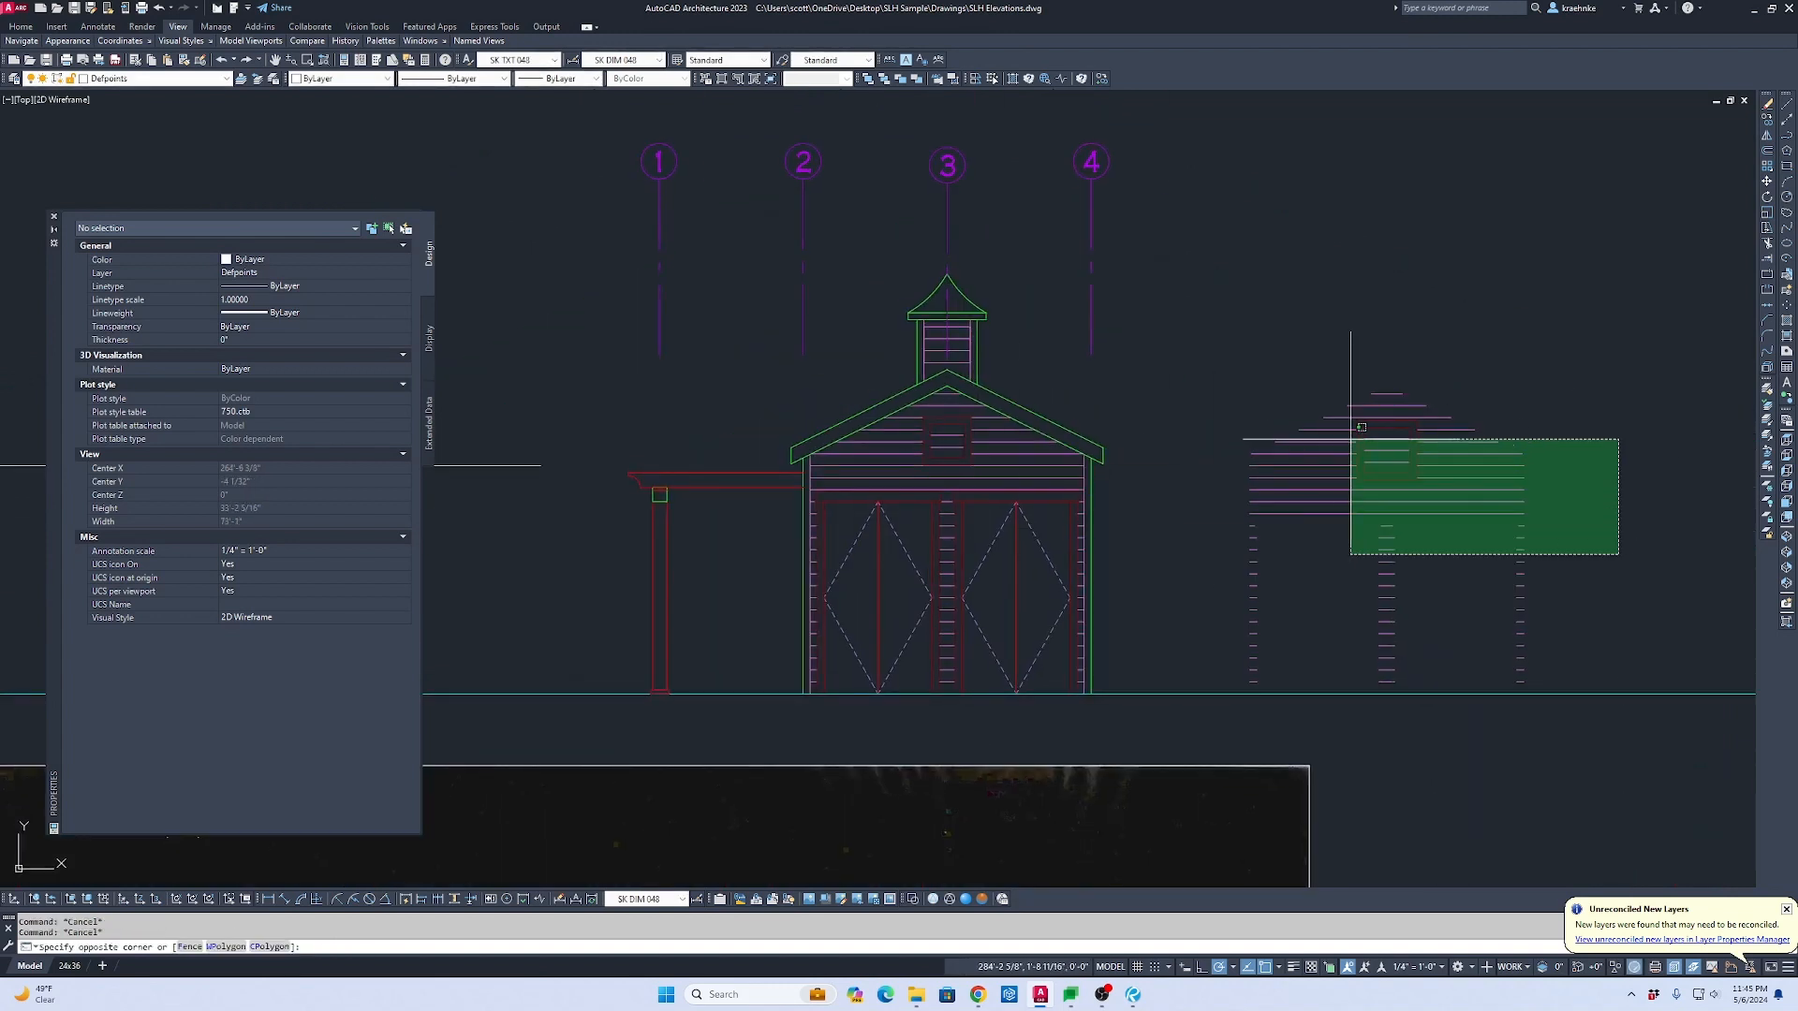
left_click(1348, 441)
key("Delete")
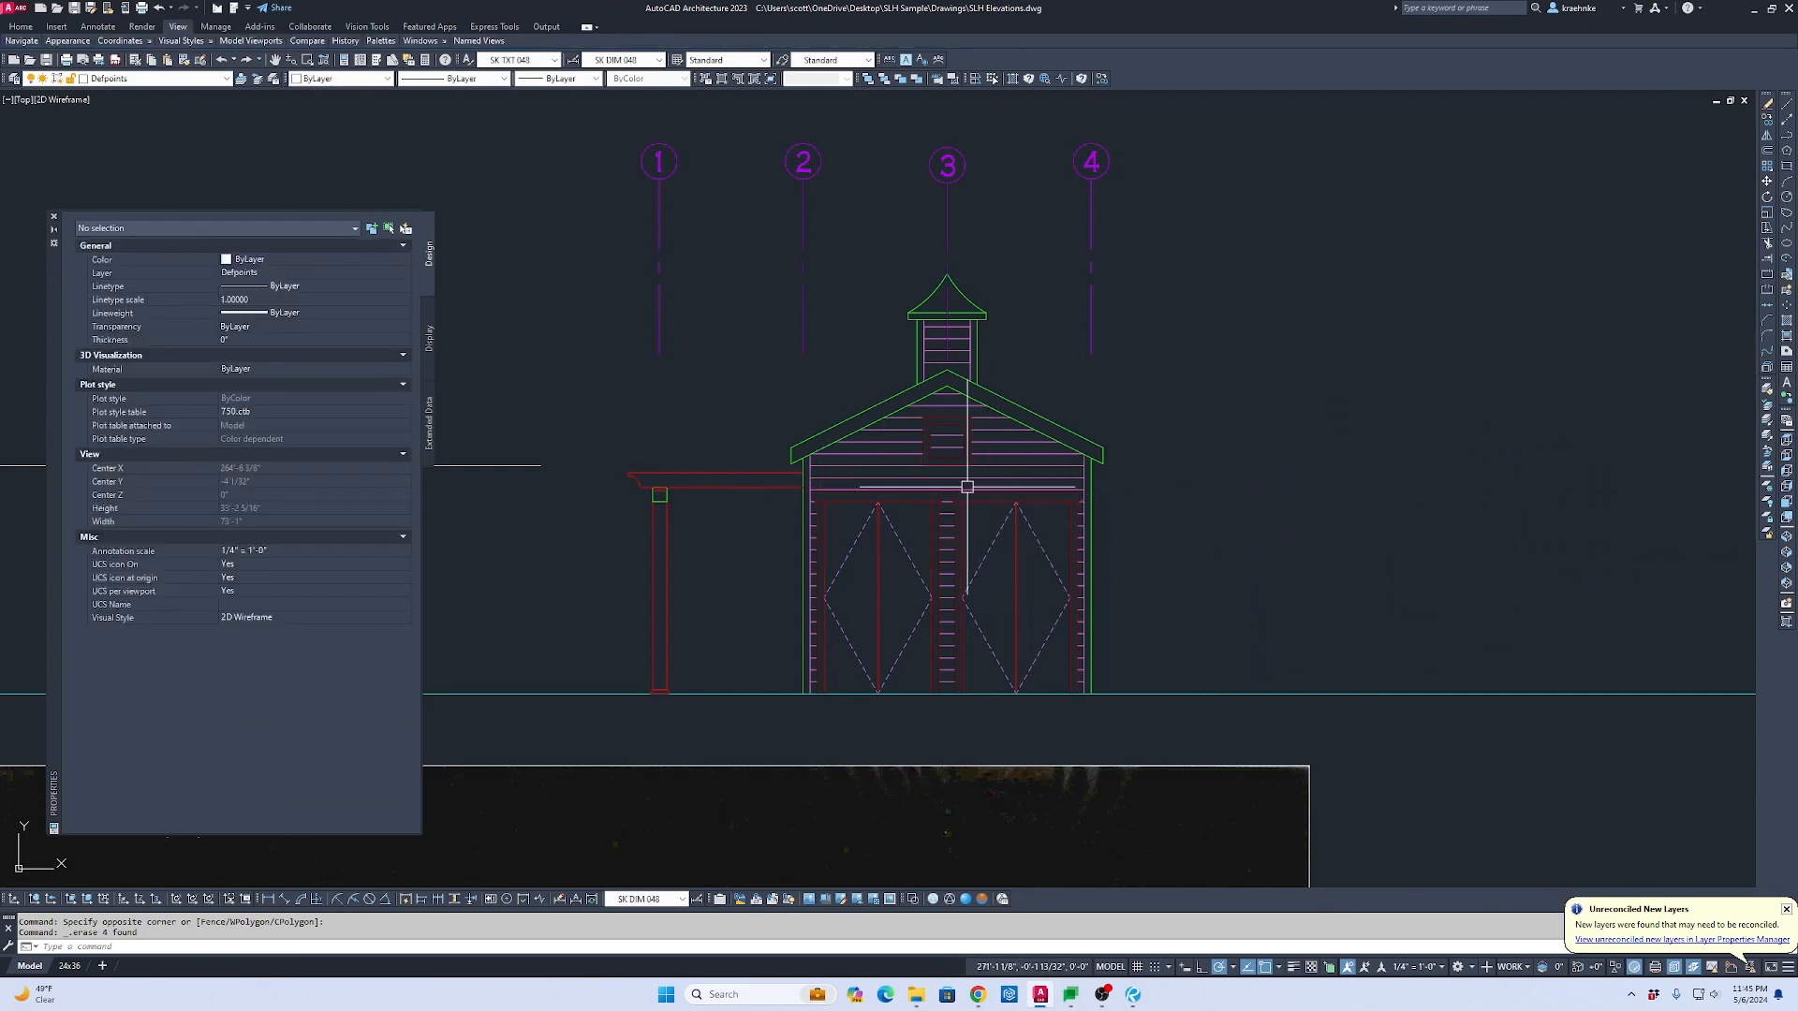
Step: Review the row of pool house elevations and the reference sketches, ending at the side elevation's storage doors
scroll(967, 487, "down", 4)
middle_click_drag(1021, 482, 1434, 478)
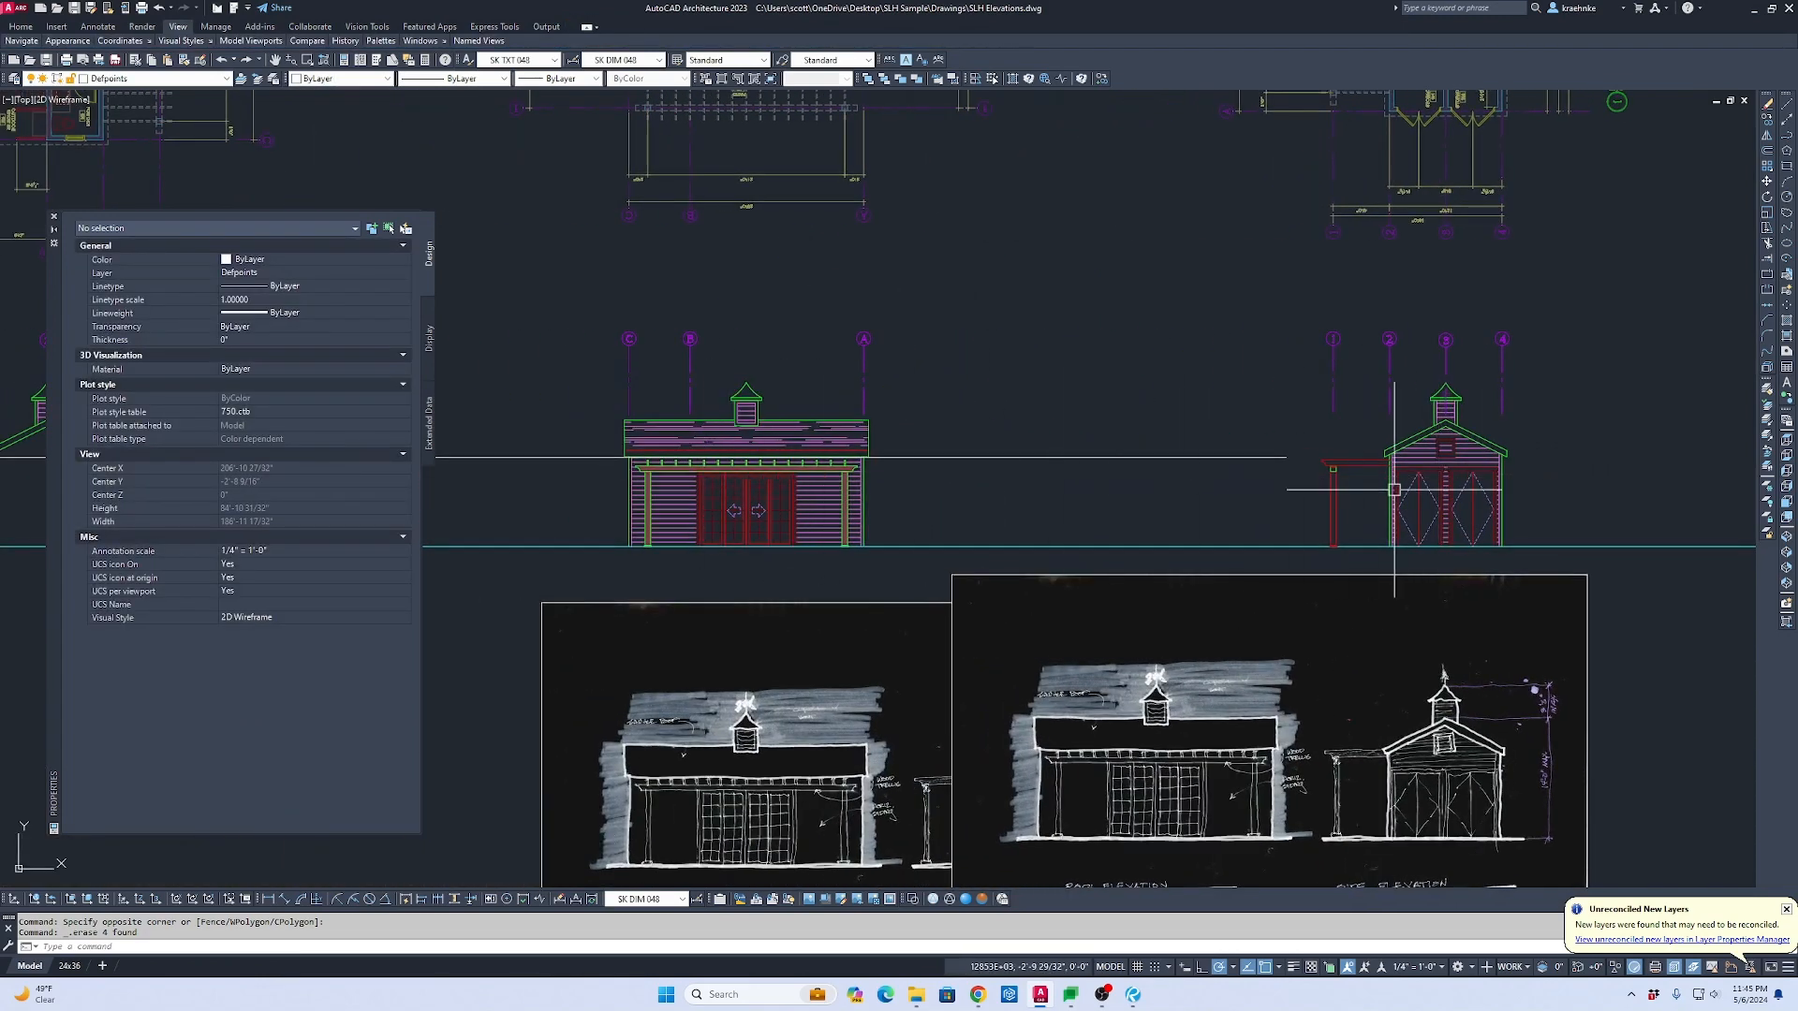
mouse_move(946, 487)
middle_mouse_down()
mouse_move(1693, 487)
mouse_move(1024, 445)
mouse_move(1071, 449)
middle_mouse_up()
middle_click_drag(440, 415, 1578, 457)
middle_click_drag(867, 461, 1075, 540)
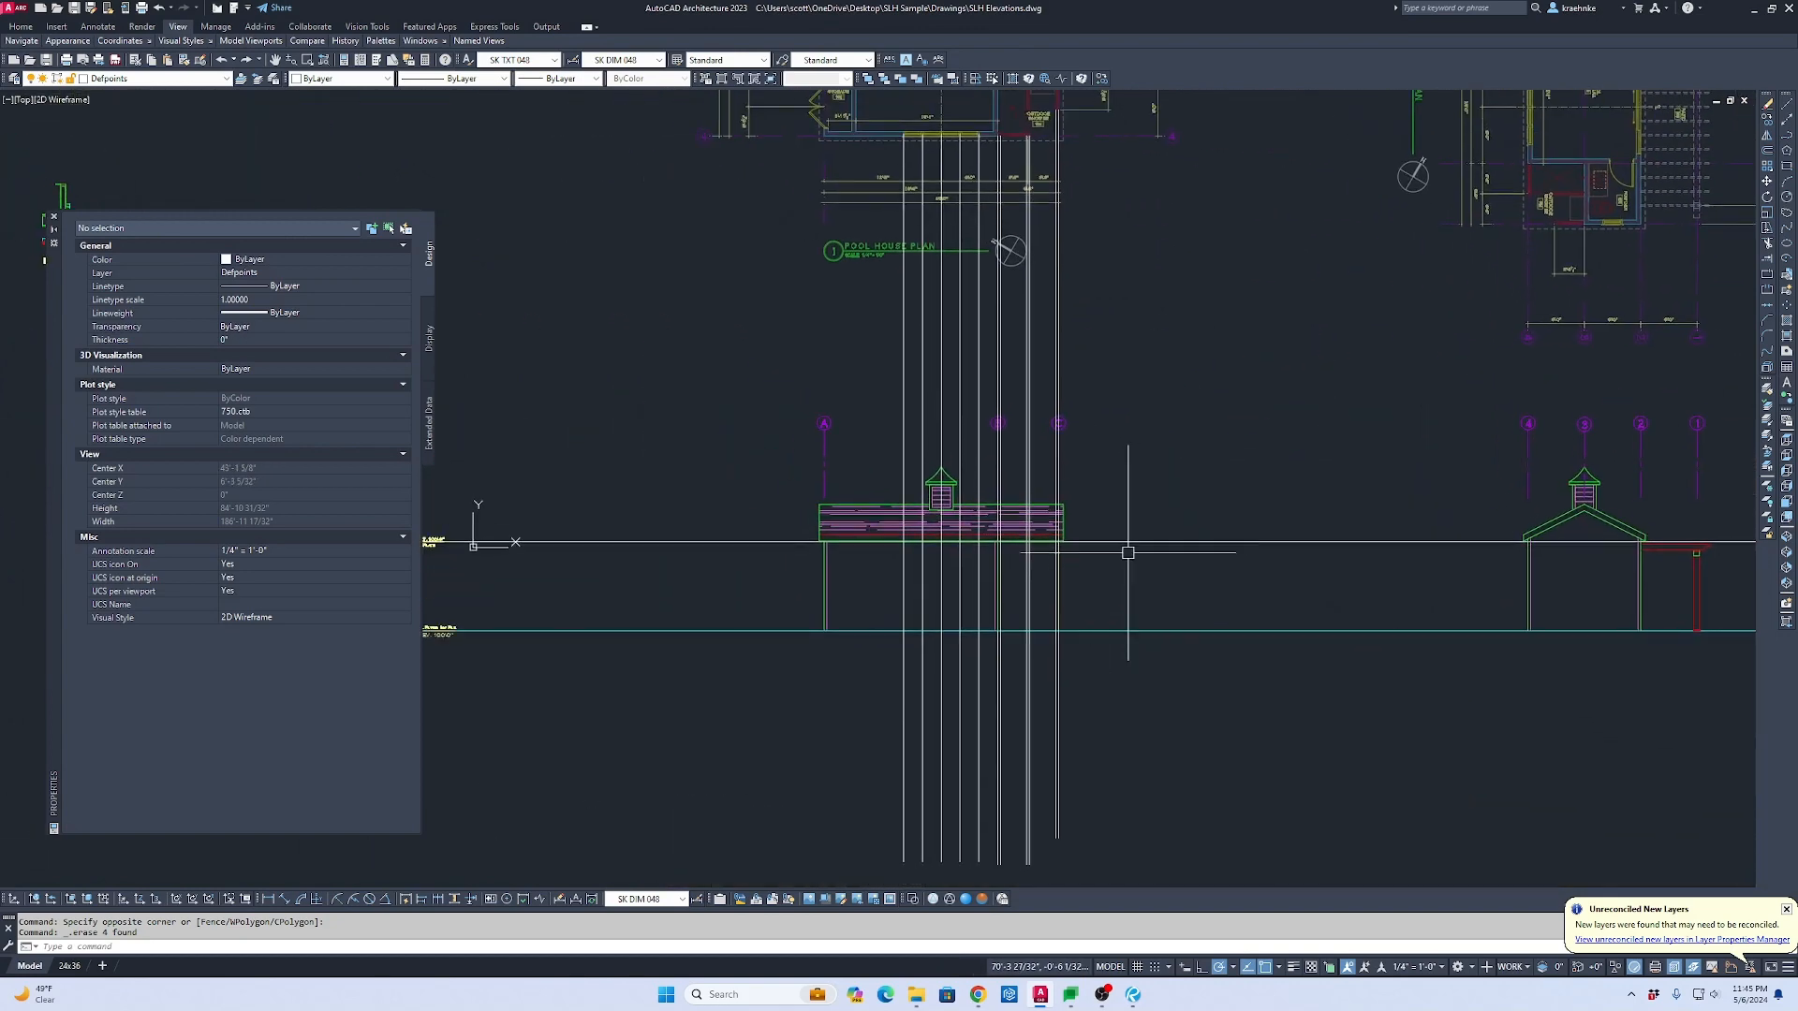
scroll(999, 564, "up", 4)
scroll(1060, 569, "down", 2)
middle_click_drag(1073, 568, 45, 463)
middle_click_drag(1108, 518, 75, 510)
scroll(795, 514, "down", 1)
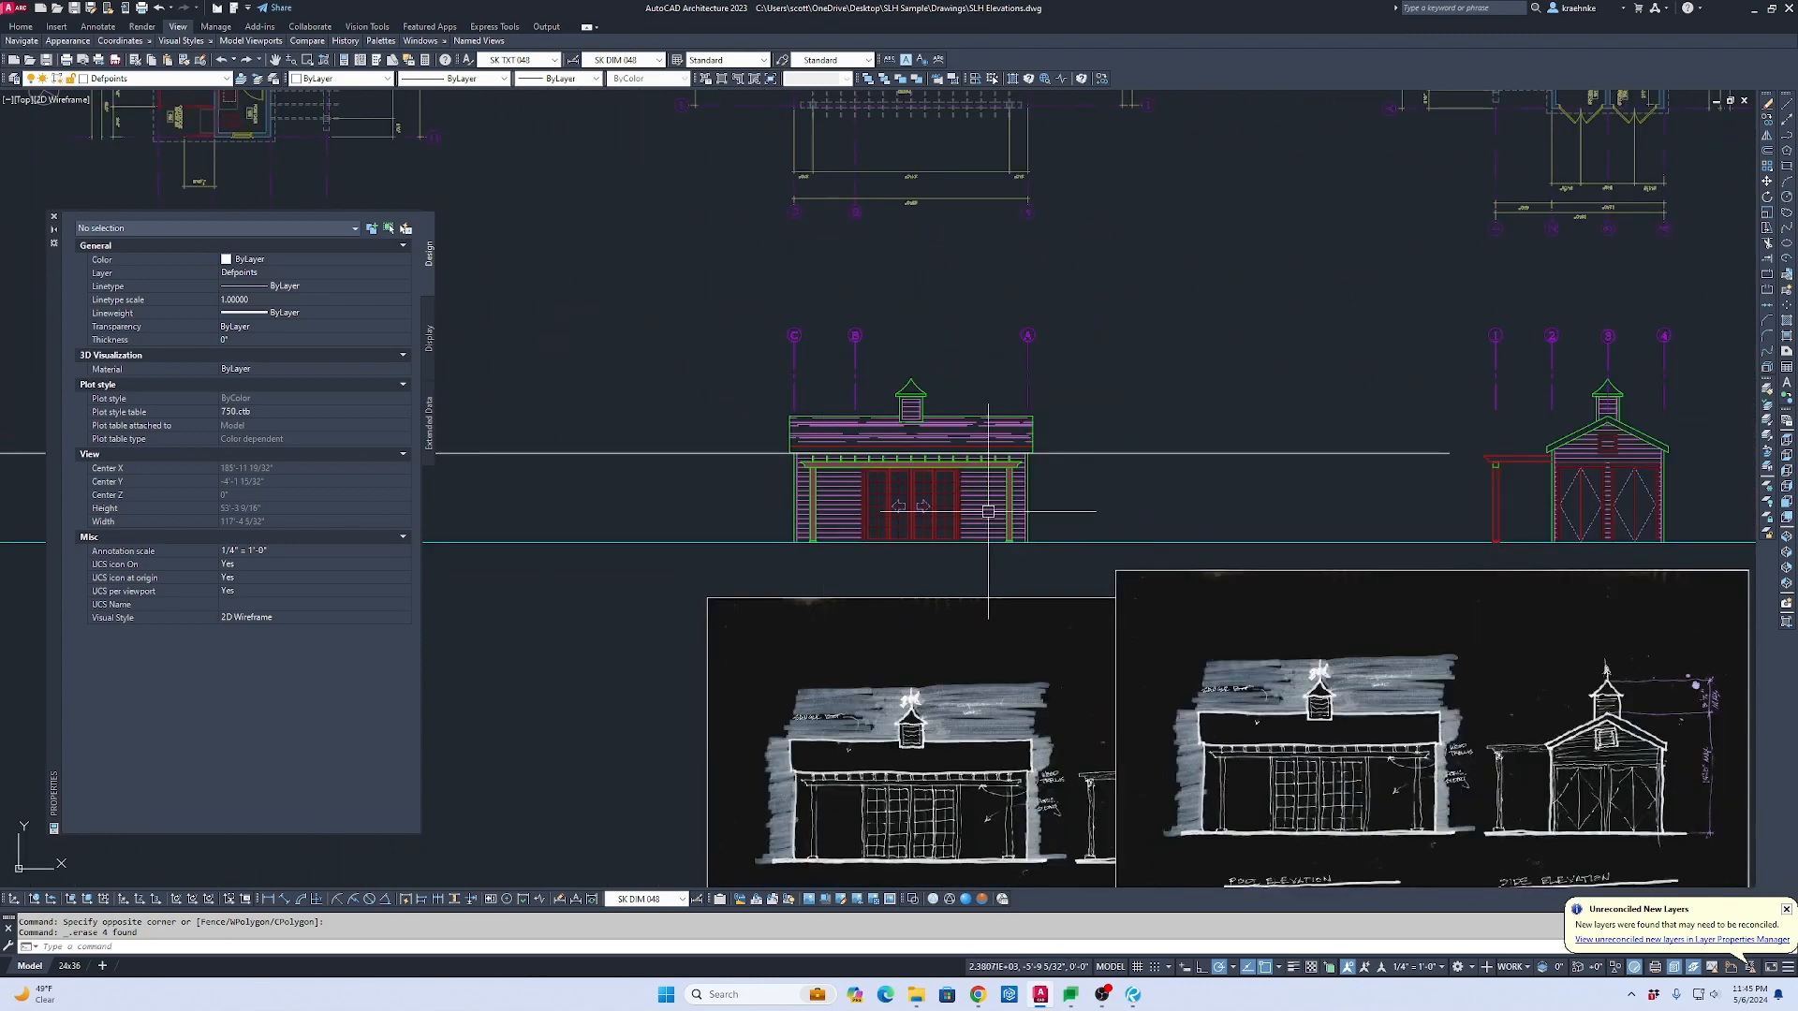
scroll(975, 490, "up", 1)
scroll(1413, 488, "down", 1)
middle_click_drag(1517, 485, 682, 481)
scroll(1264, 490, "up", 4)
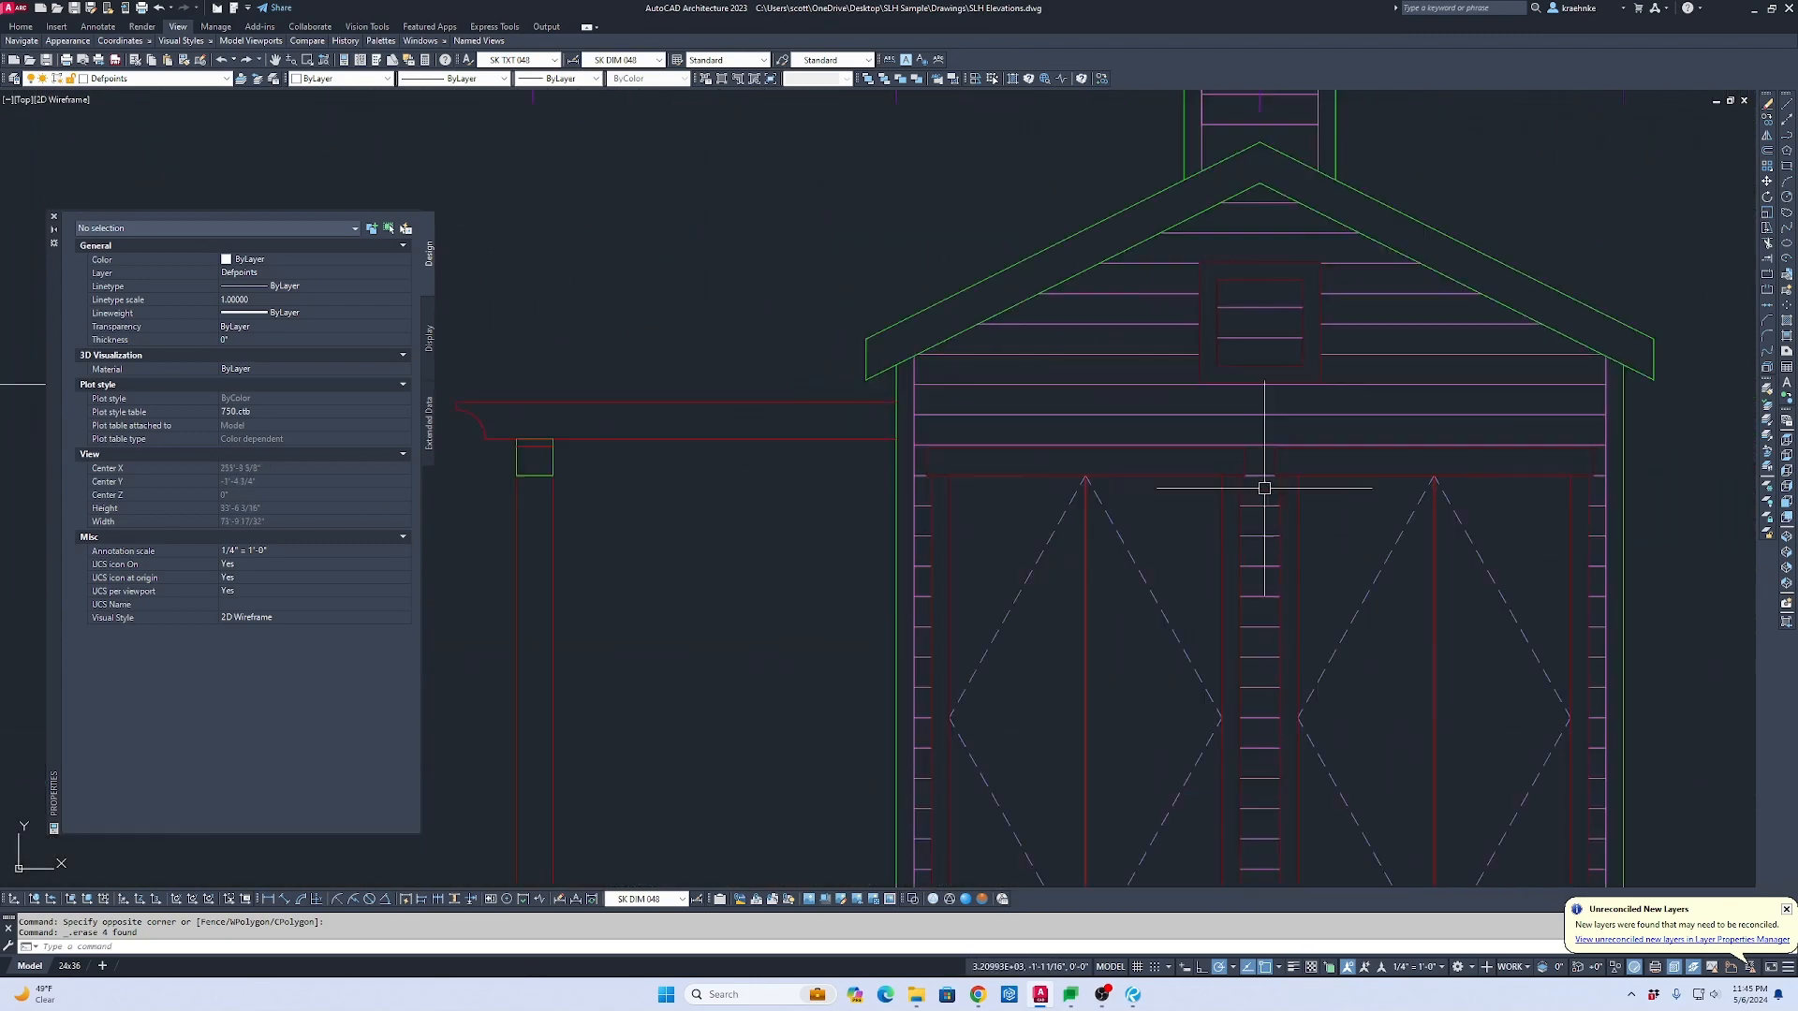
type("l")
key("Return")
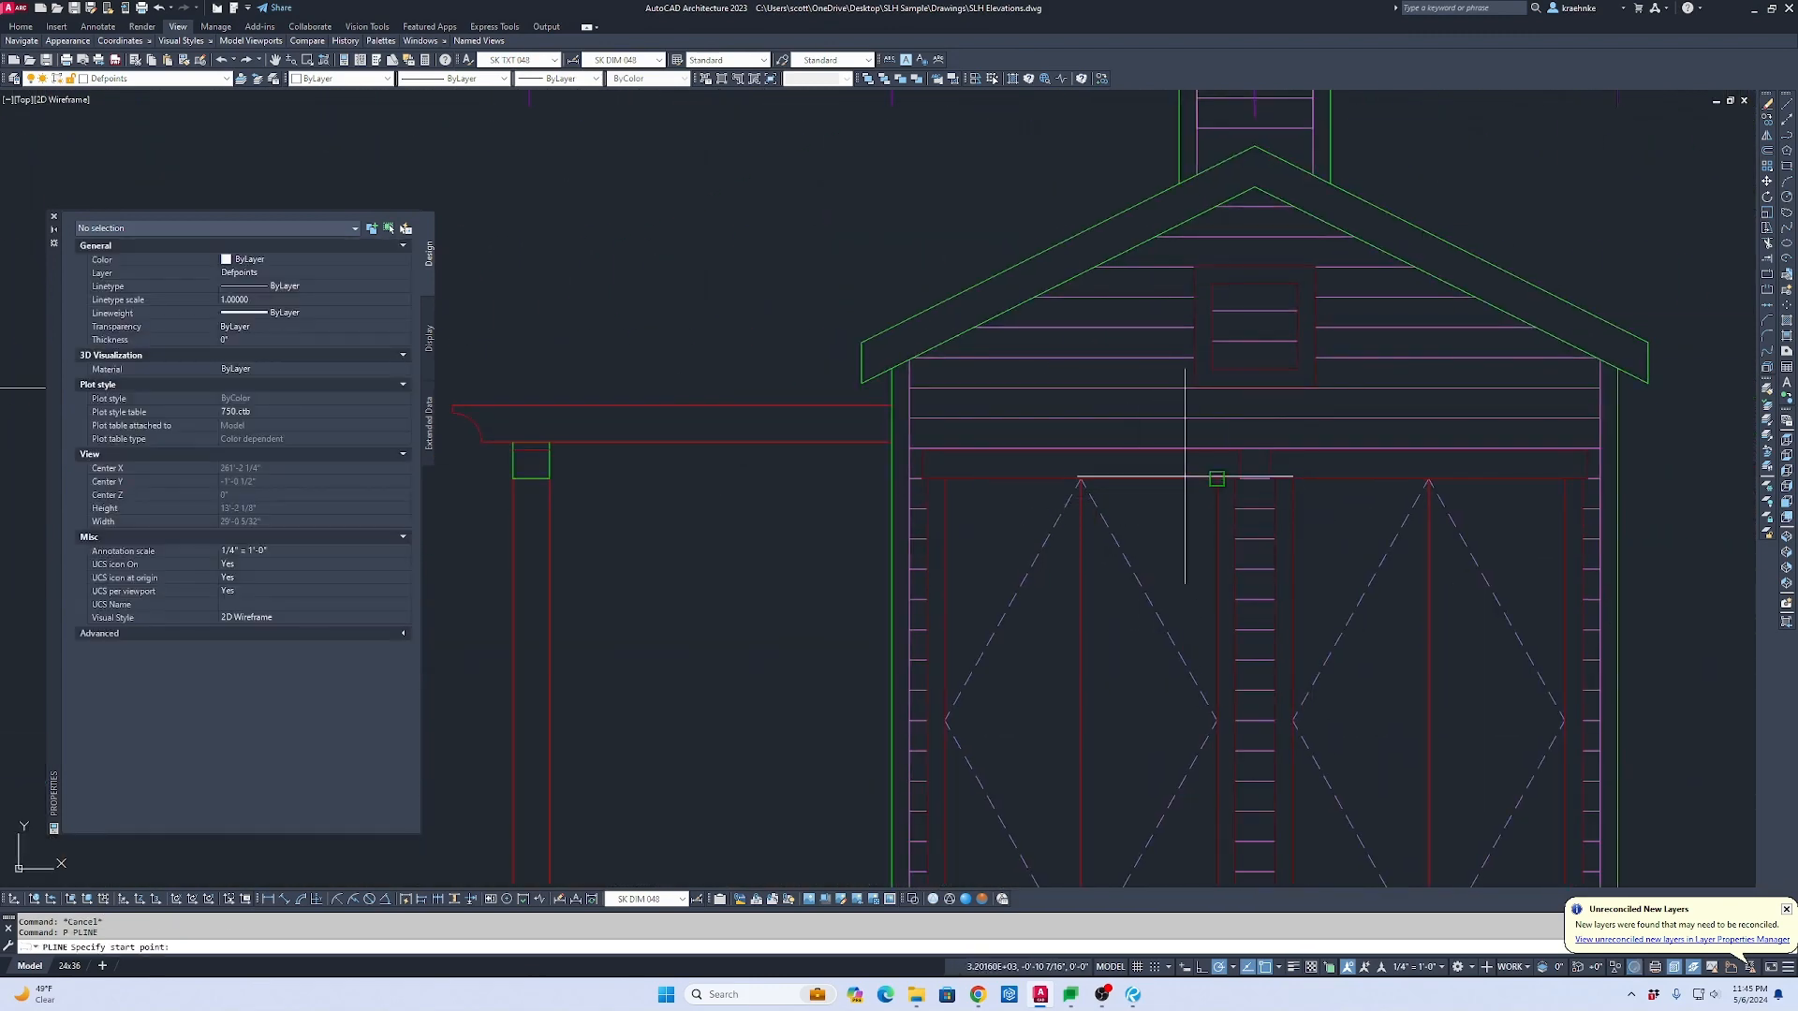
scroll(1204, 479, "up", 4)
left_click(1262, 479)
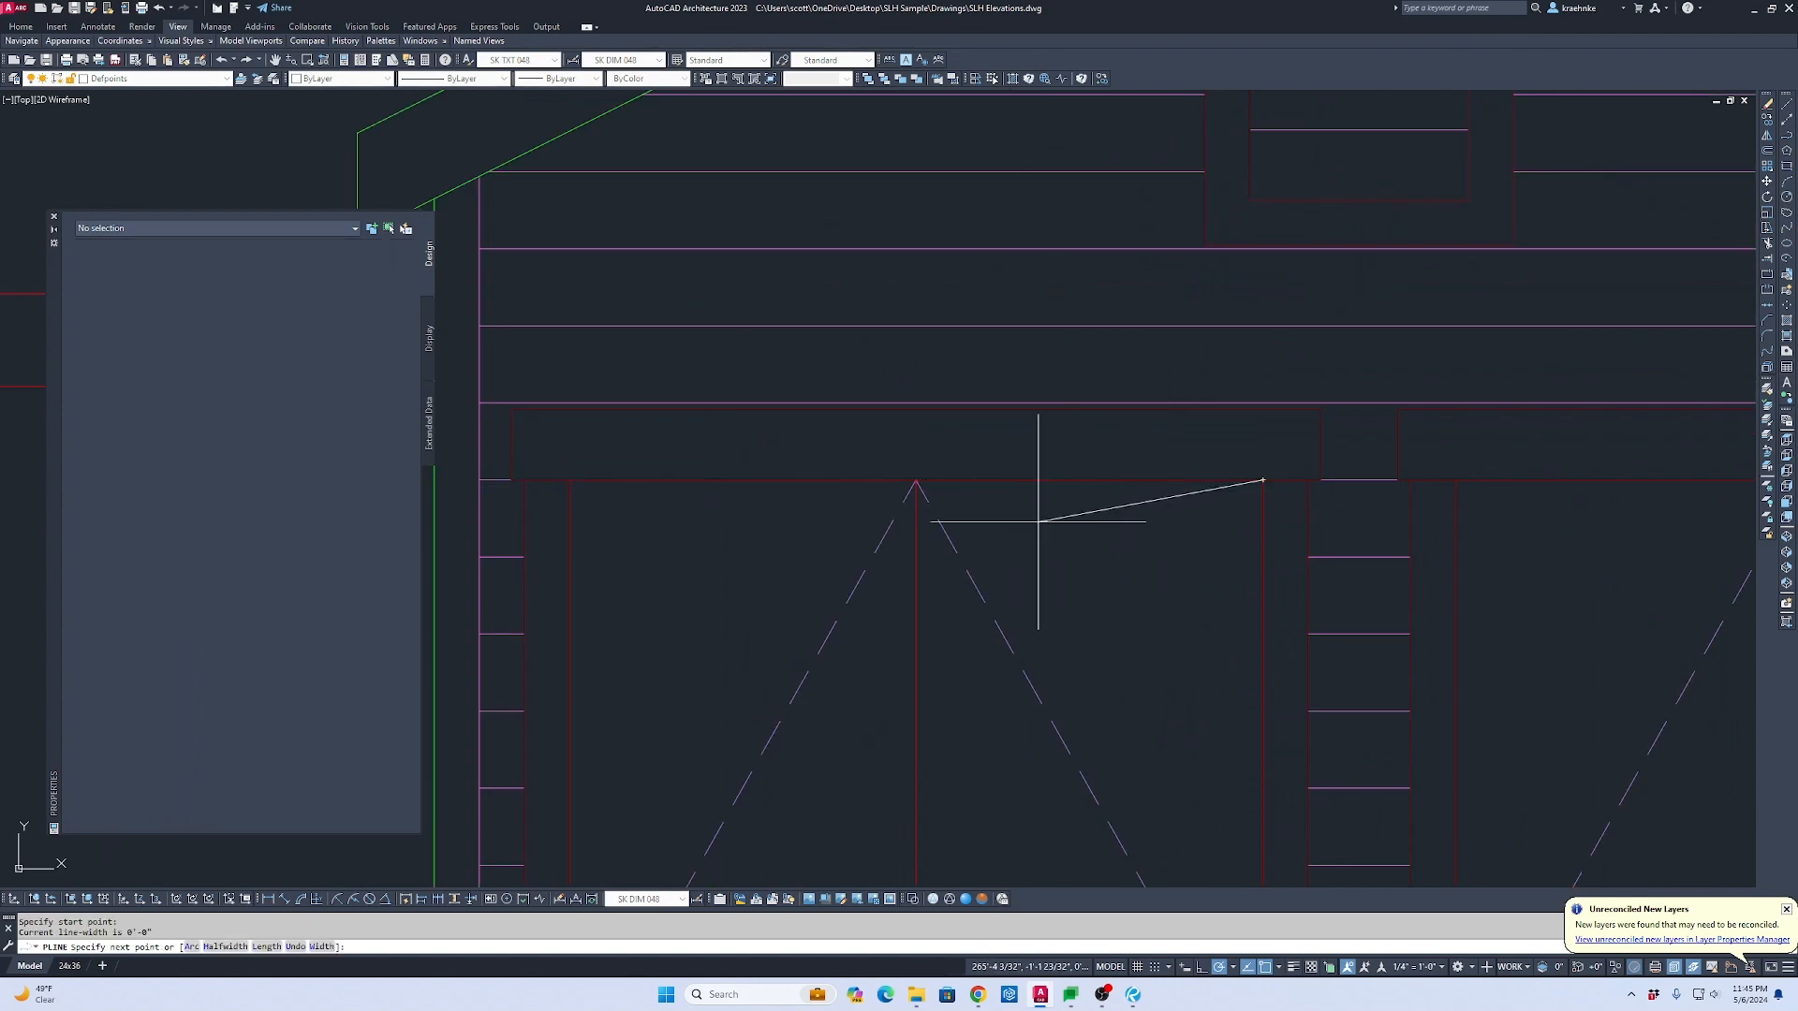
key("Escape")
scroll(894, 538, "down", 4)
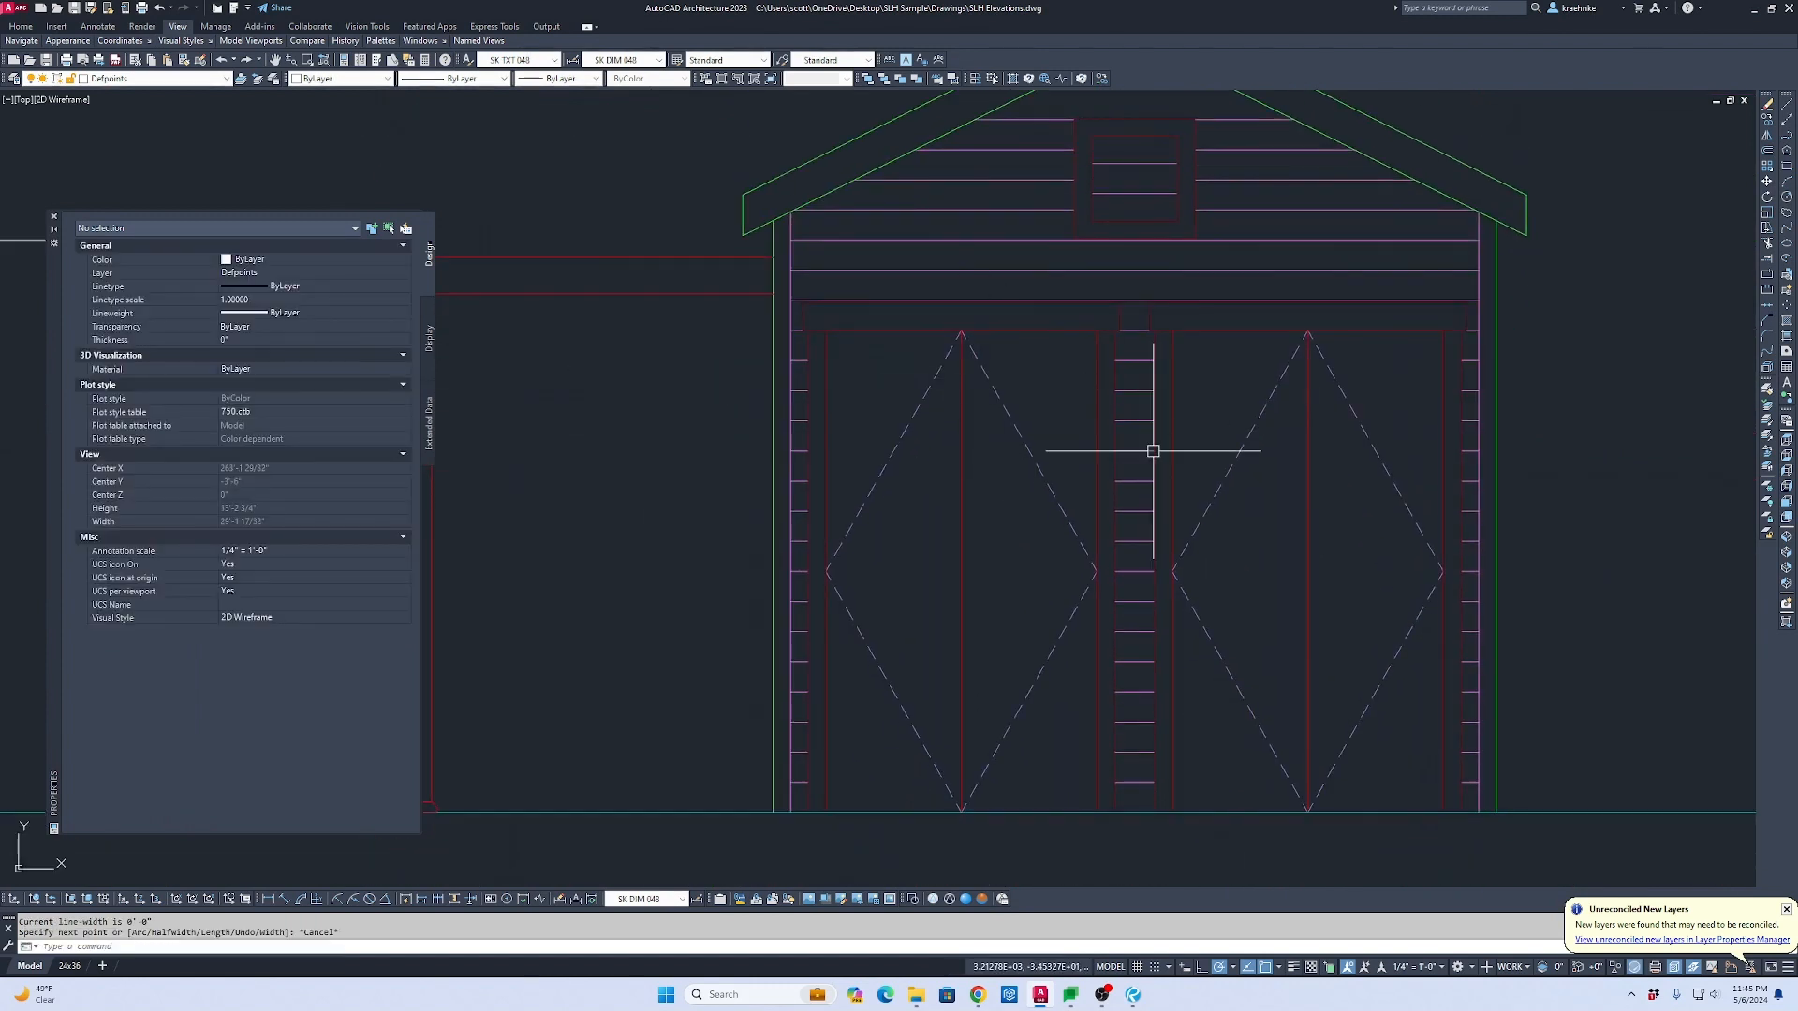
Step: Delete the center line and dashed swing lines of the right storage door
left_click(1379, 387)
left_click(1309, 400)
key("Delete")
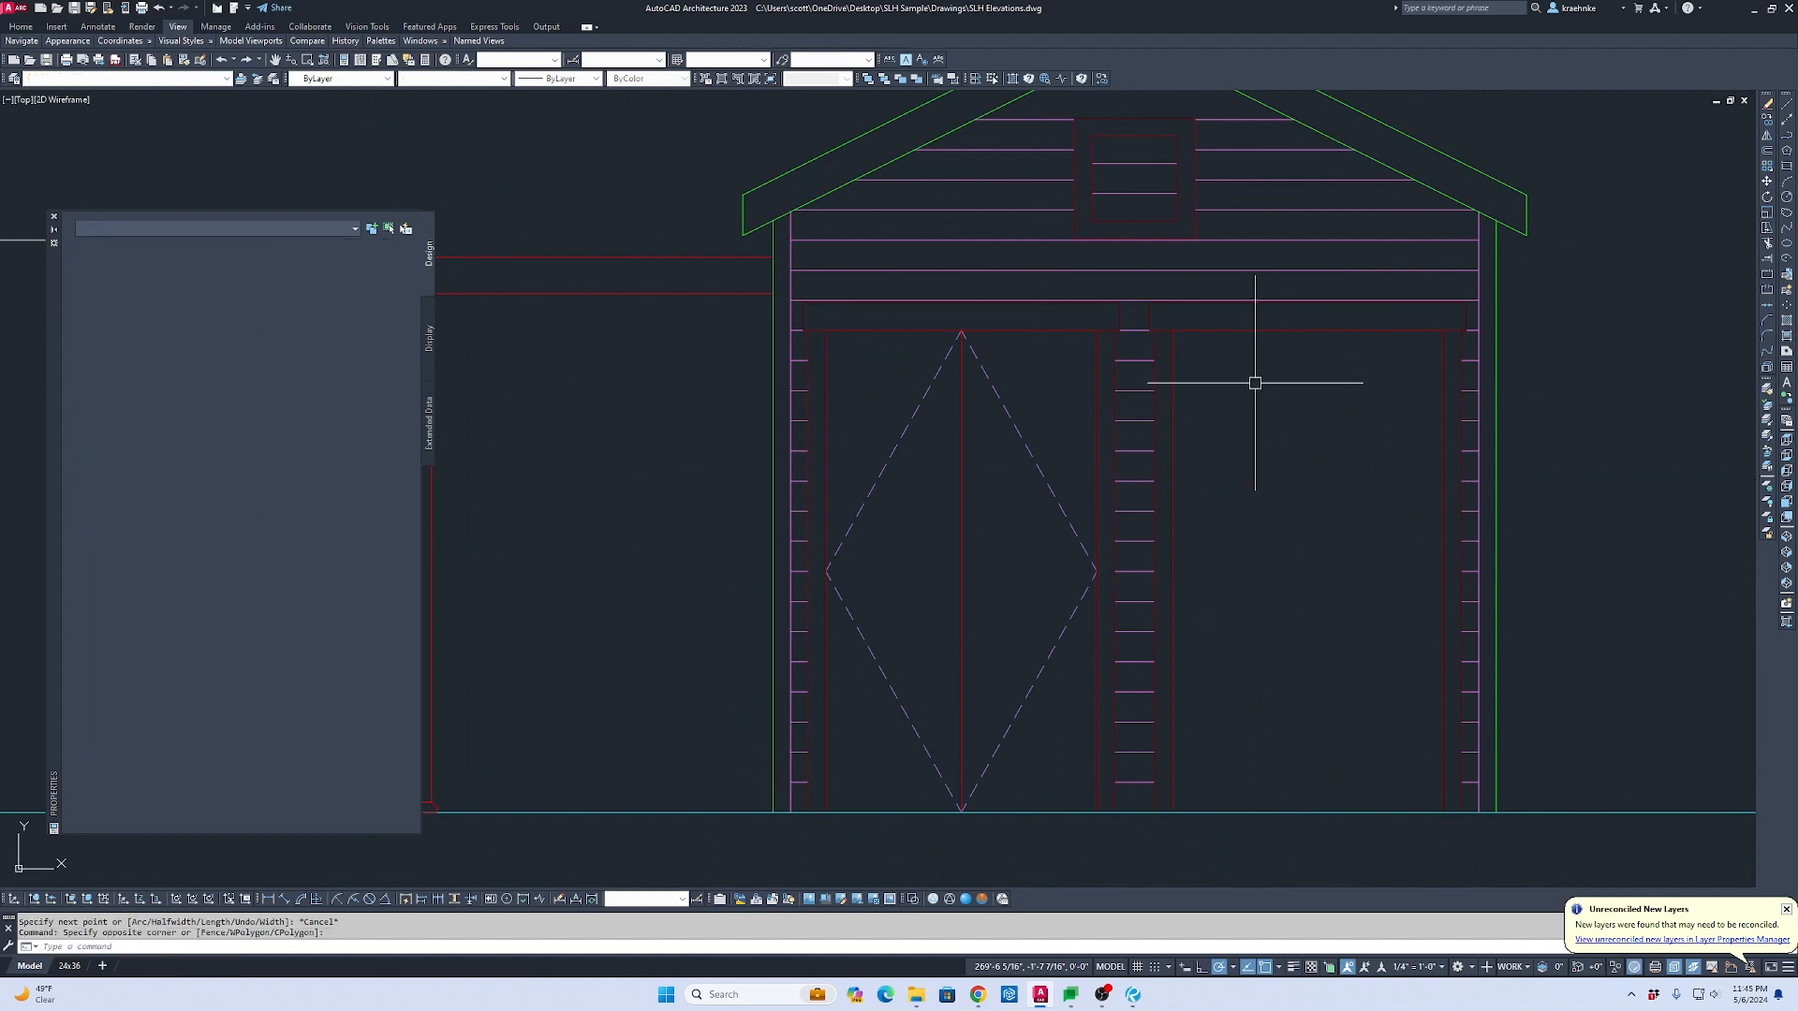
key("Escape")
scroll(1012, 348, "up", 5)
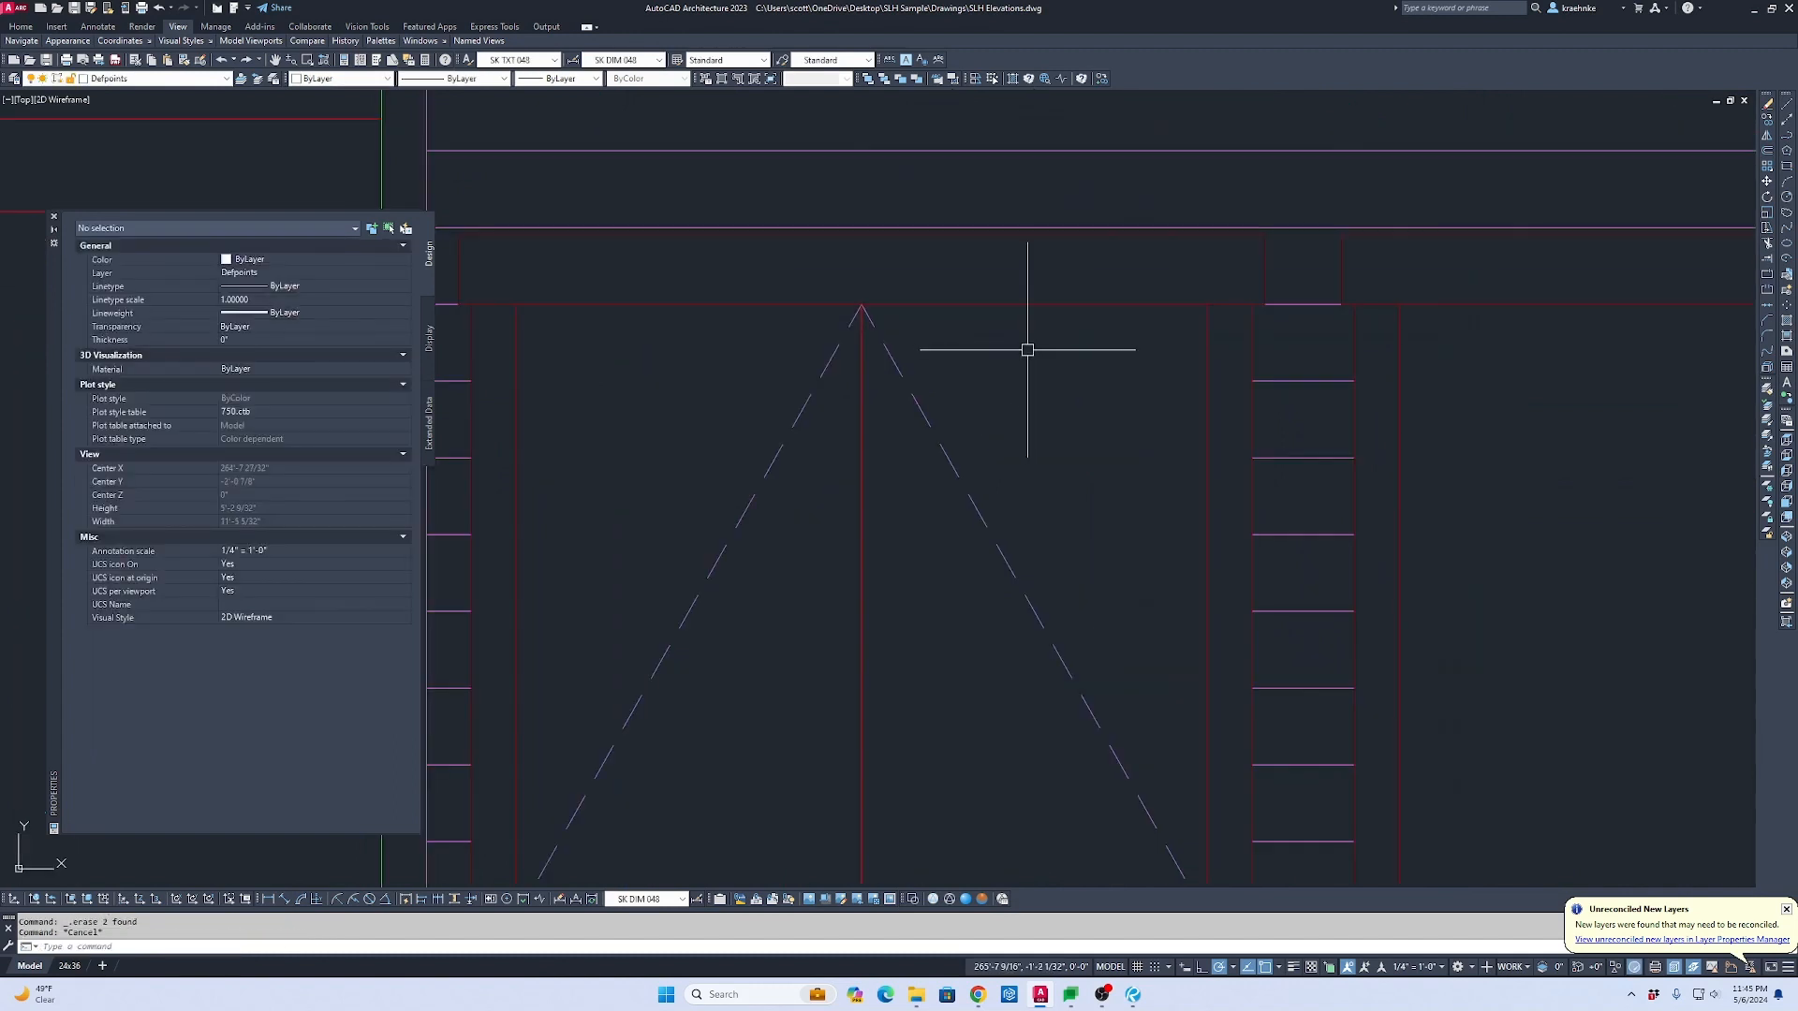
type("o")
key("Return")
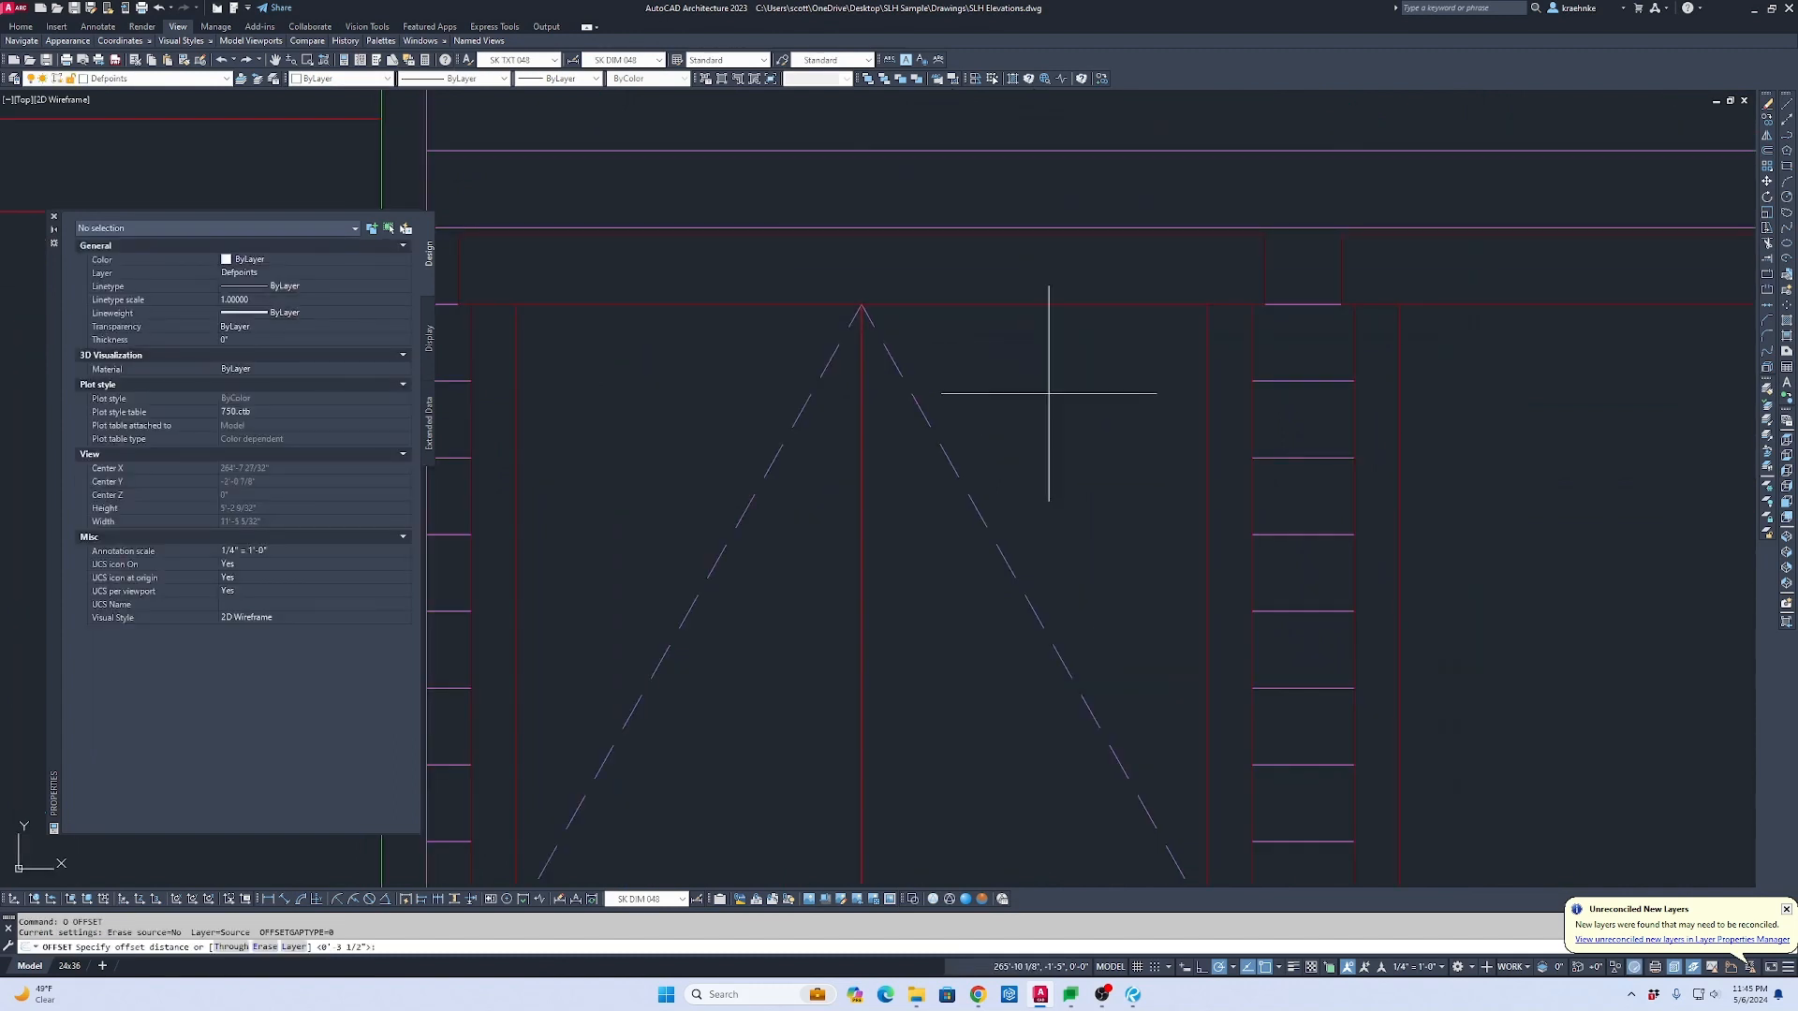
type(".75")
key("Return")
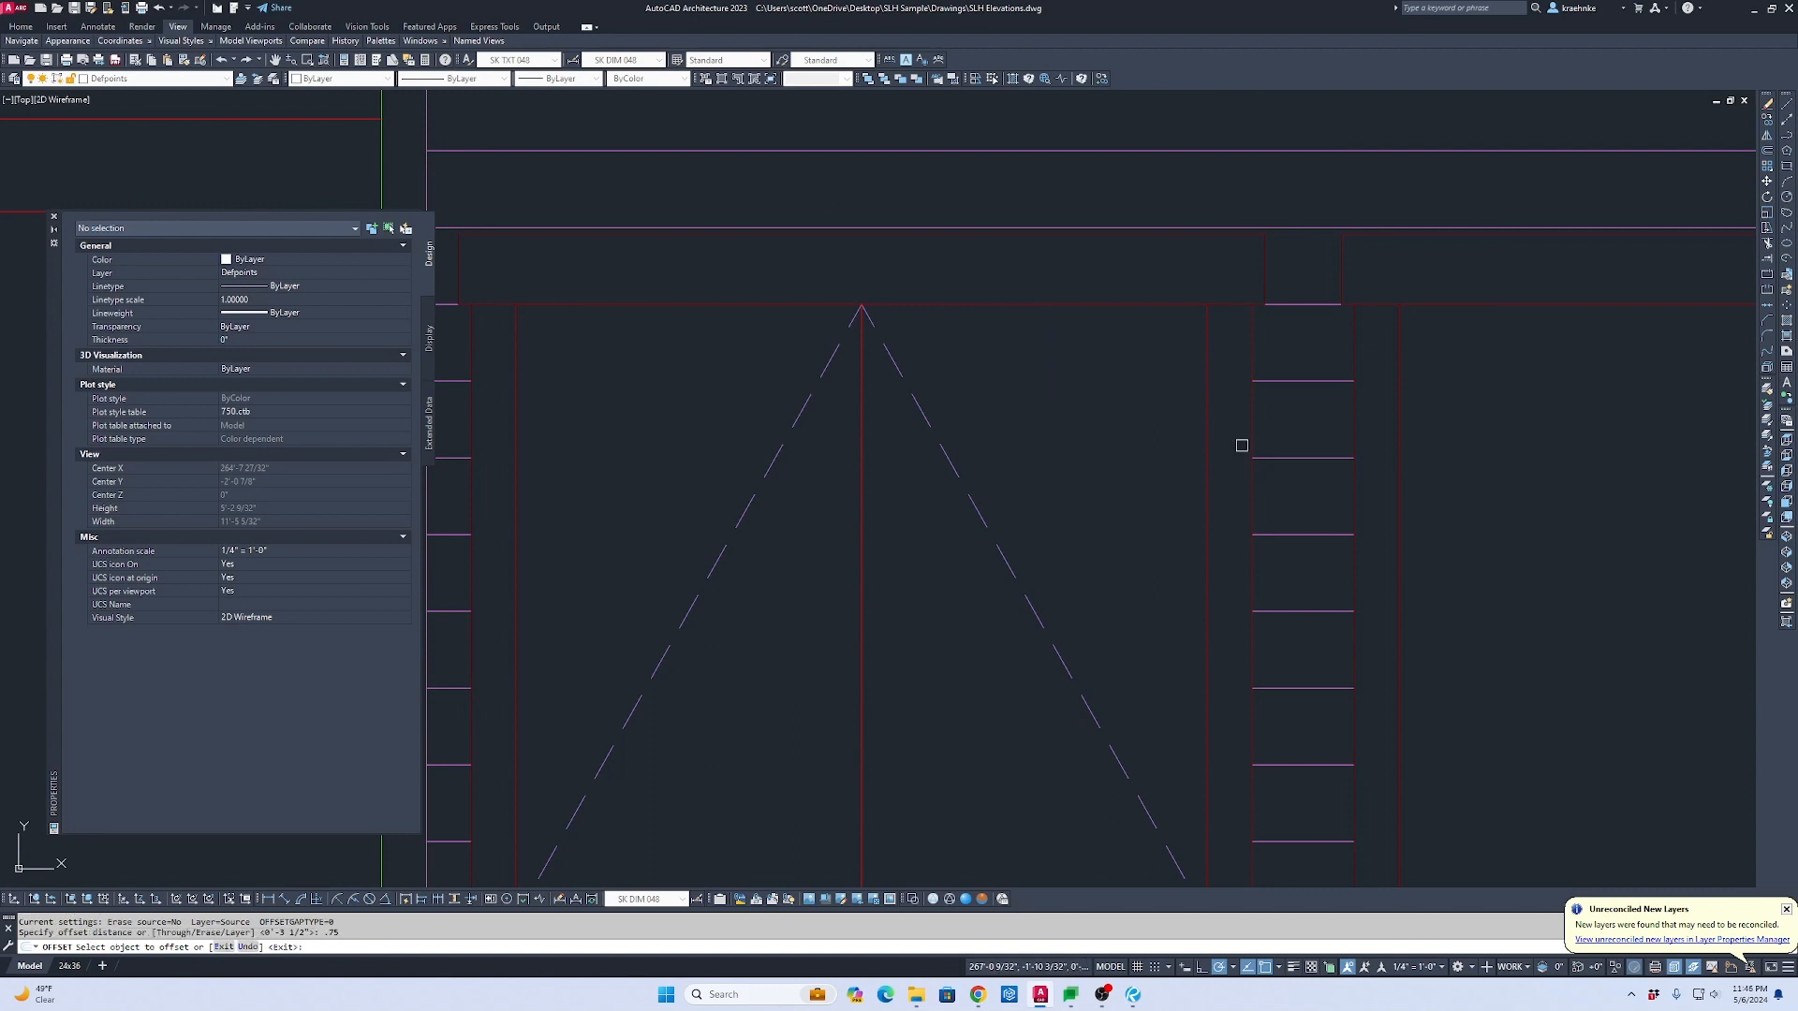
left_click(1132, 304)
key("Escape")
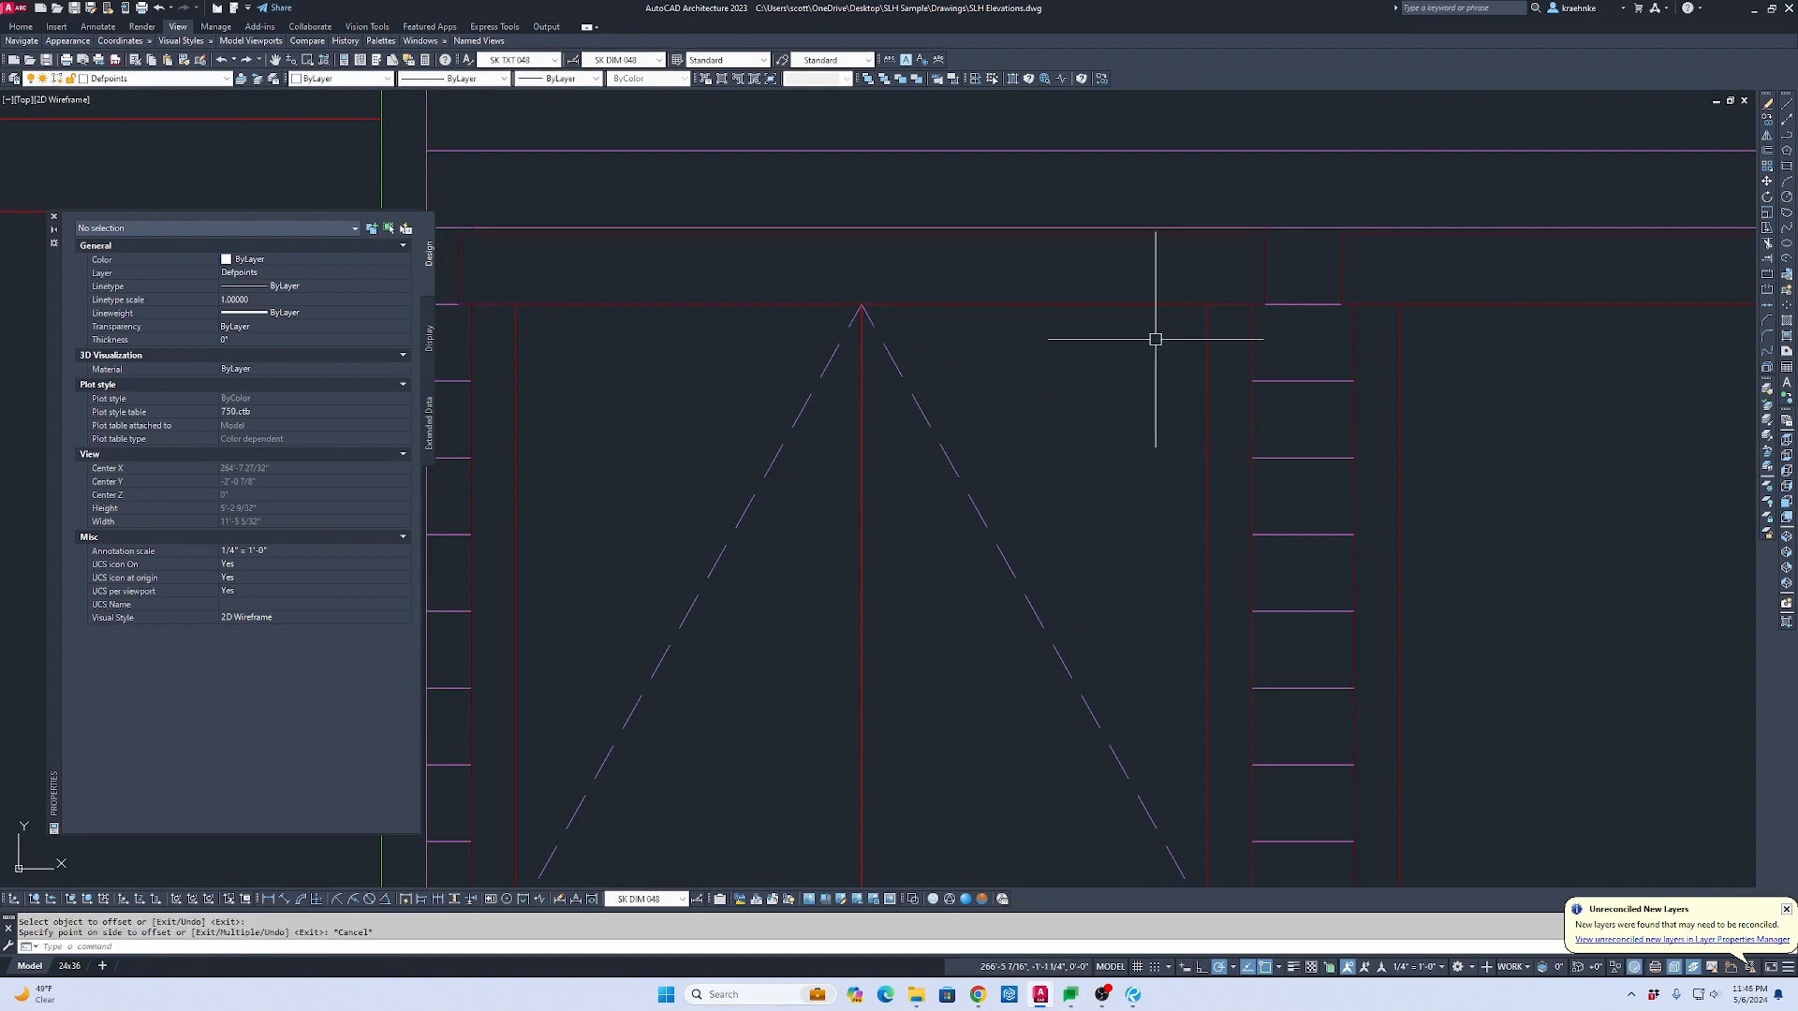
Step: Select the header trim and both side casings of the two storage doors
middle_click_drag(1030, 395, 1047, 215)
scroll(951, 349, "down", 2)
middle_click_drag(951, 349, 965, 299)
scroll(1075, 345, "up", 1)
middle_click_drag(1100, 219, 1075, 457)
scroll(1052, 317, "up", 1)
key("Escape")
left_click(1081, 355)
left_click(1071, 317)
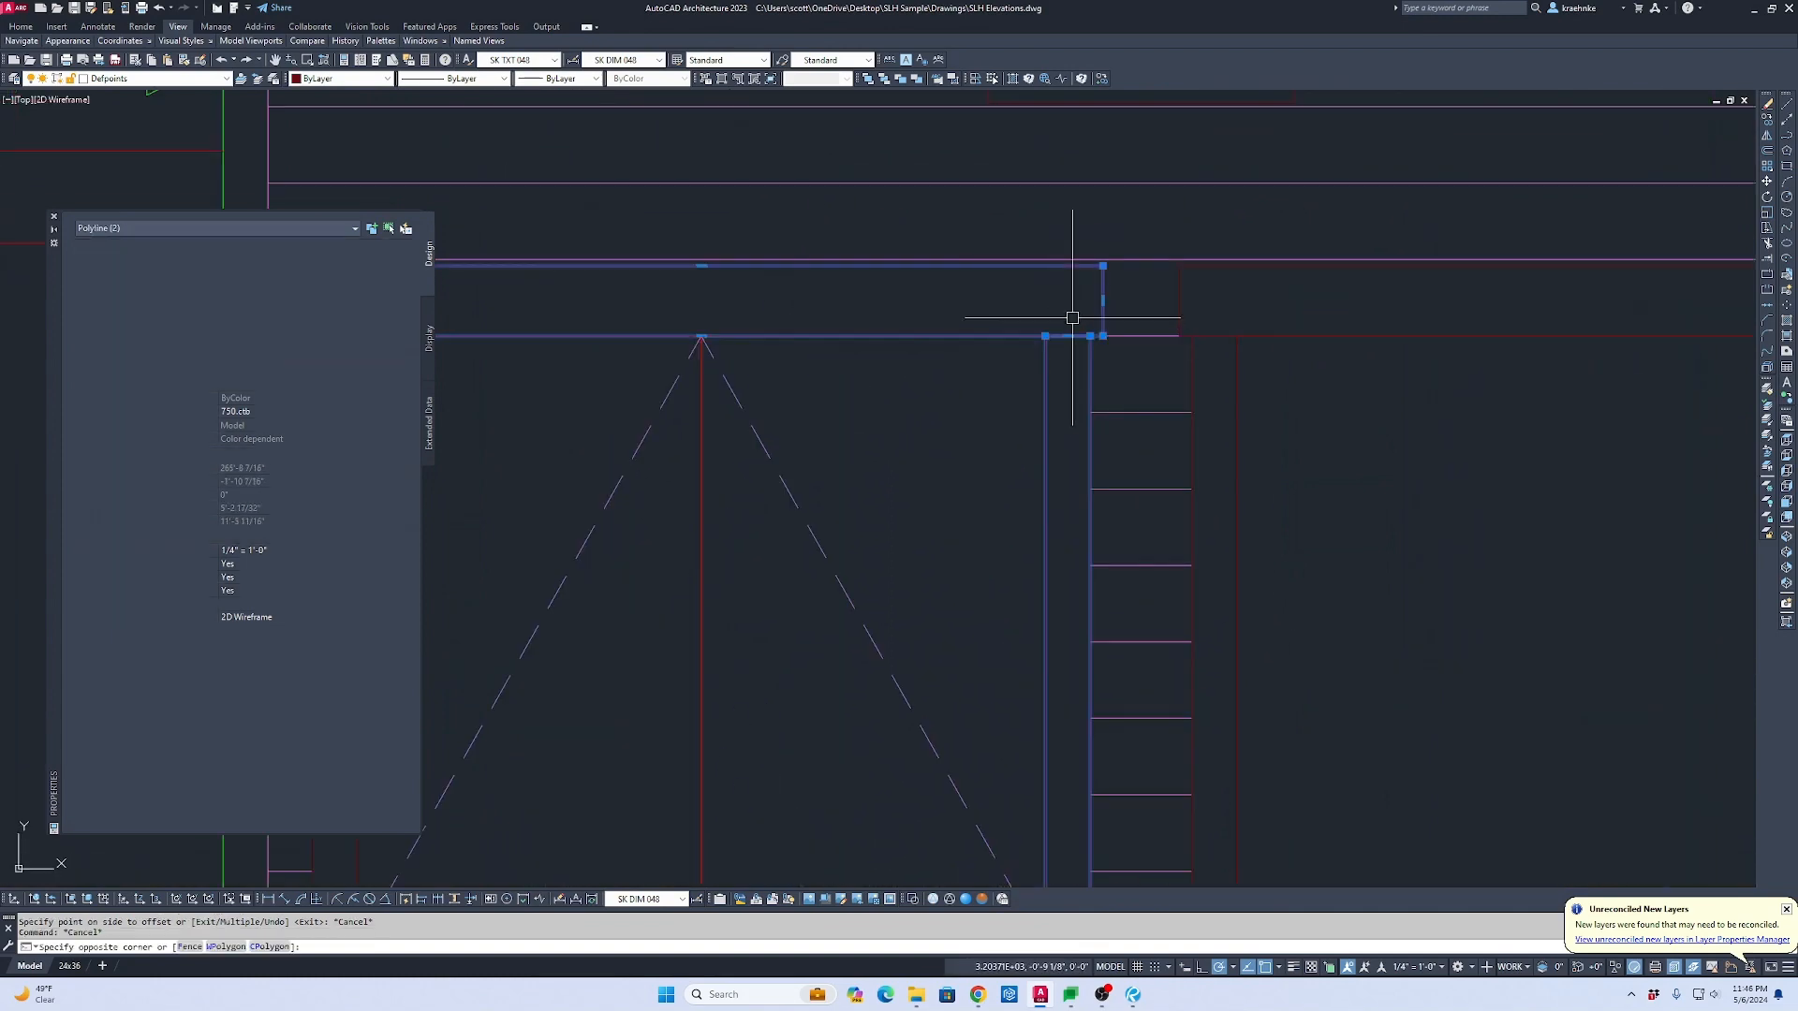
middle_click_drag(1019, 325, 1356, 356)
left_click(671, 389)
left_click(658, 337)
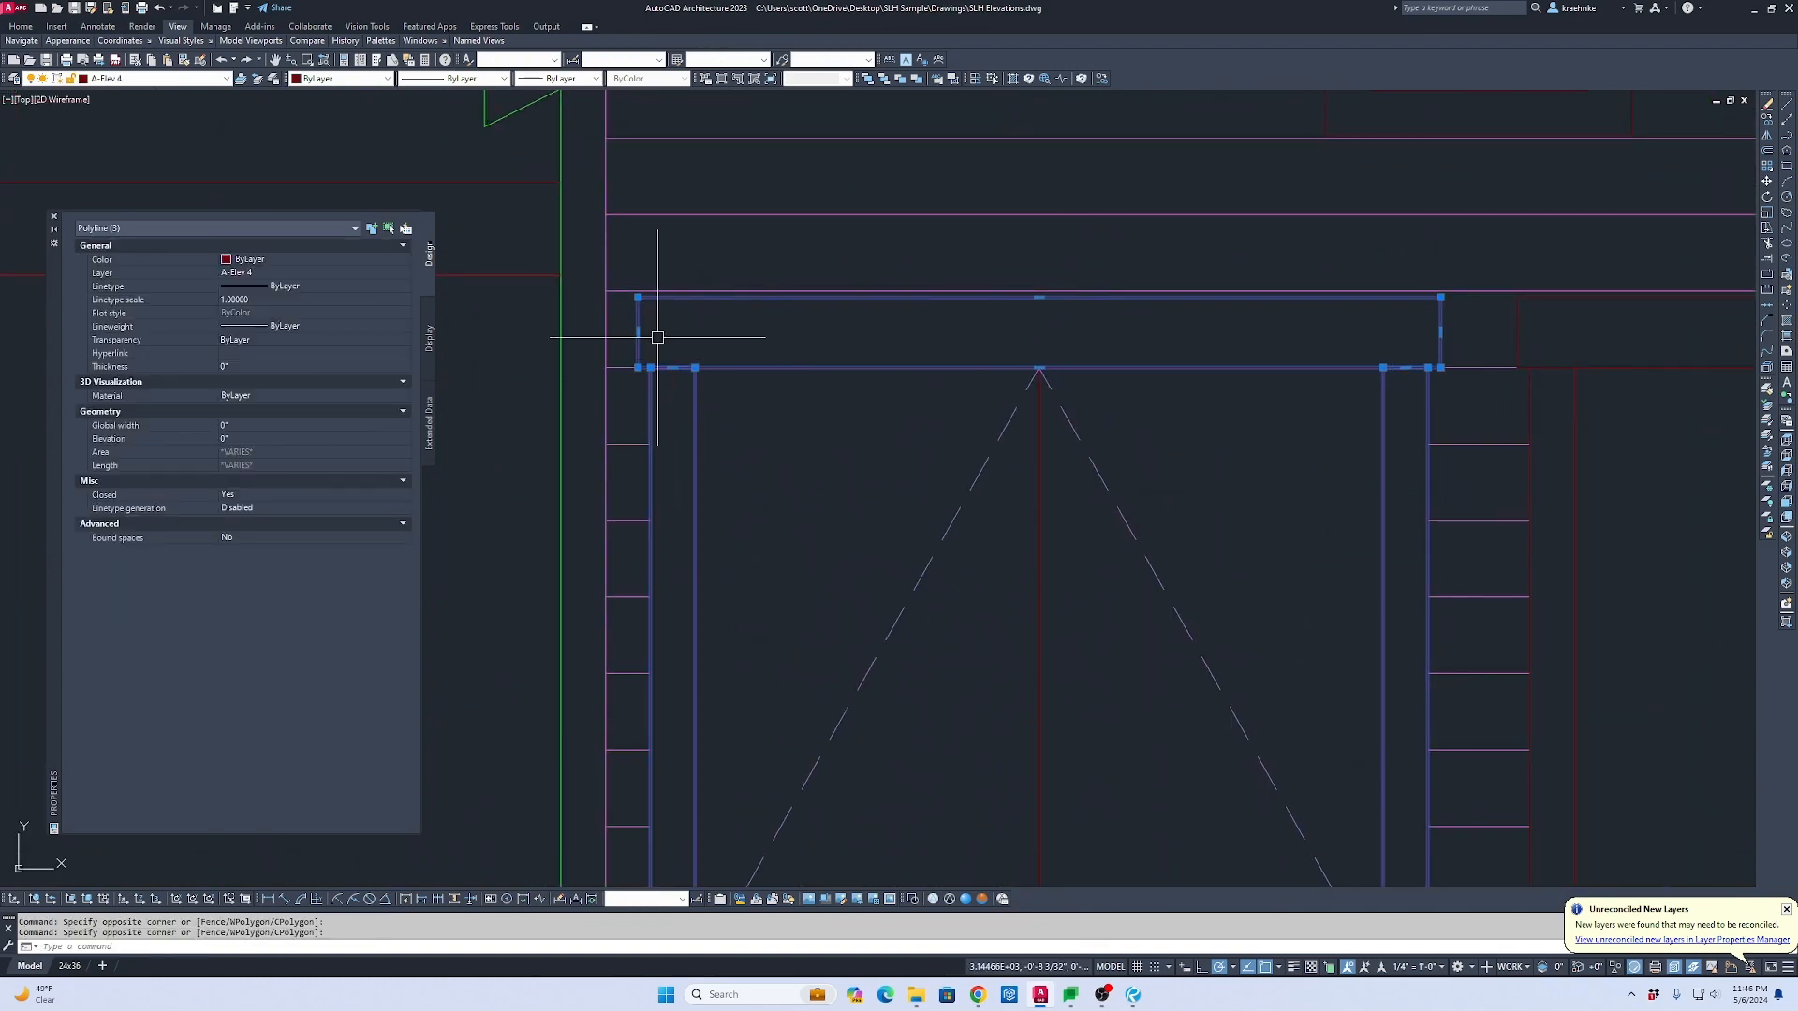
scroll(1361, 381, "down", 2)
middle_click_drag(1361, 381, 931, 365)
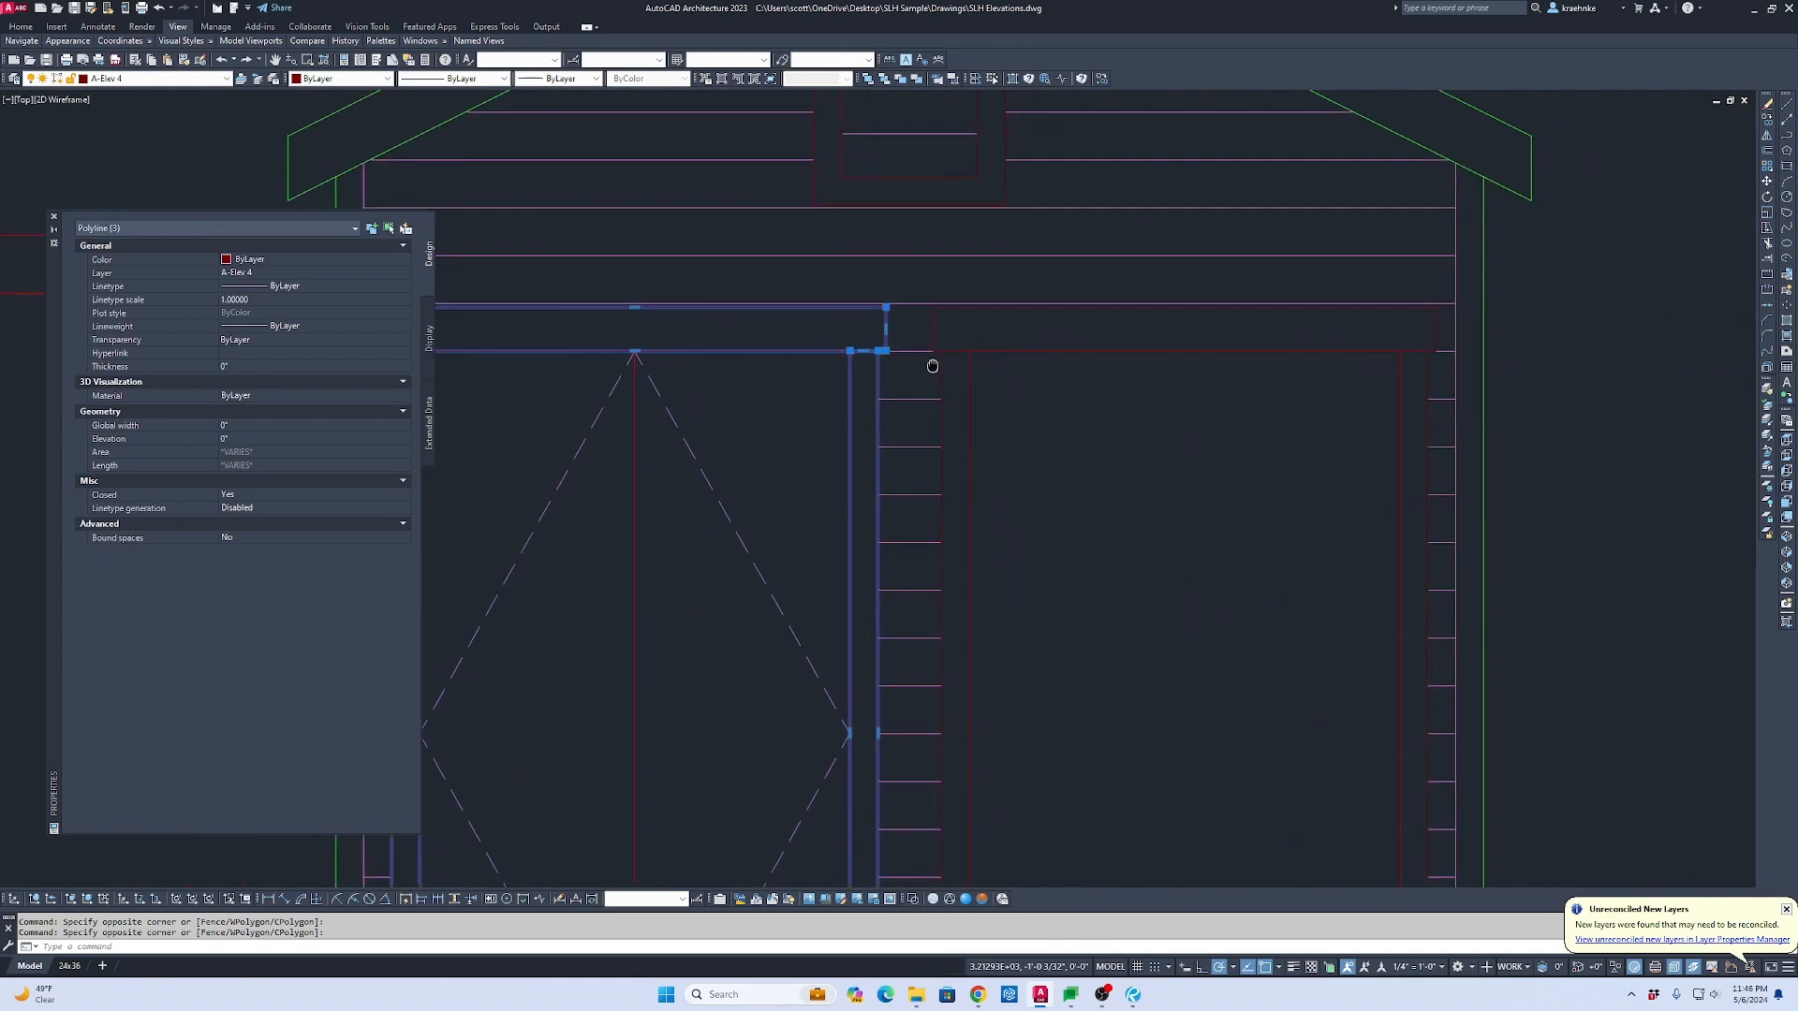
left_click(958, 354)
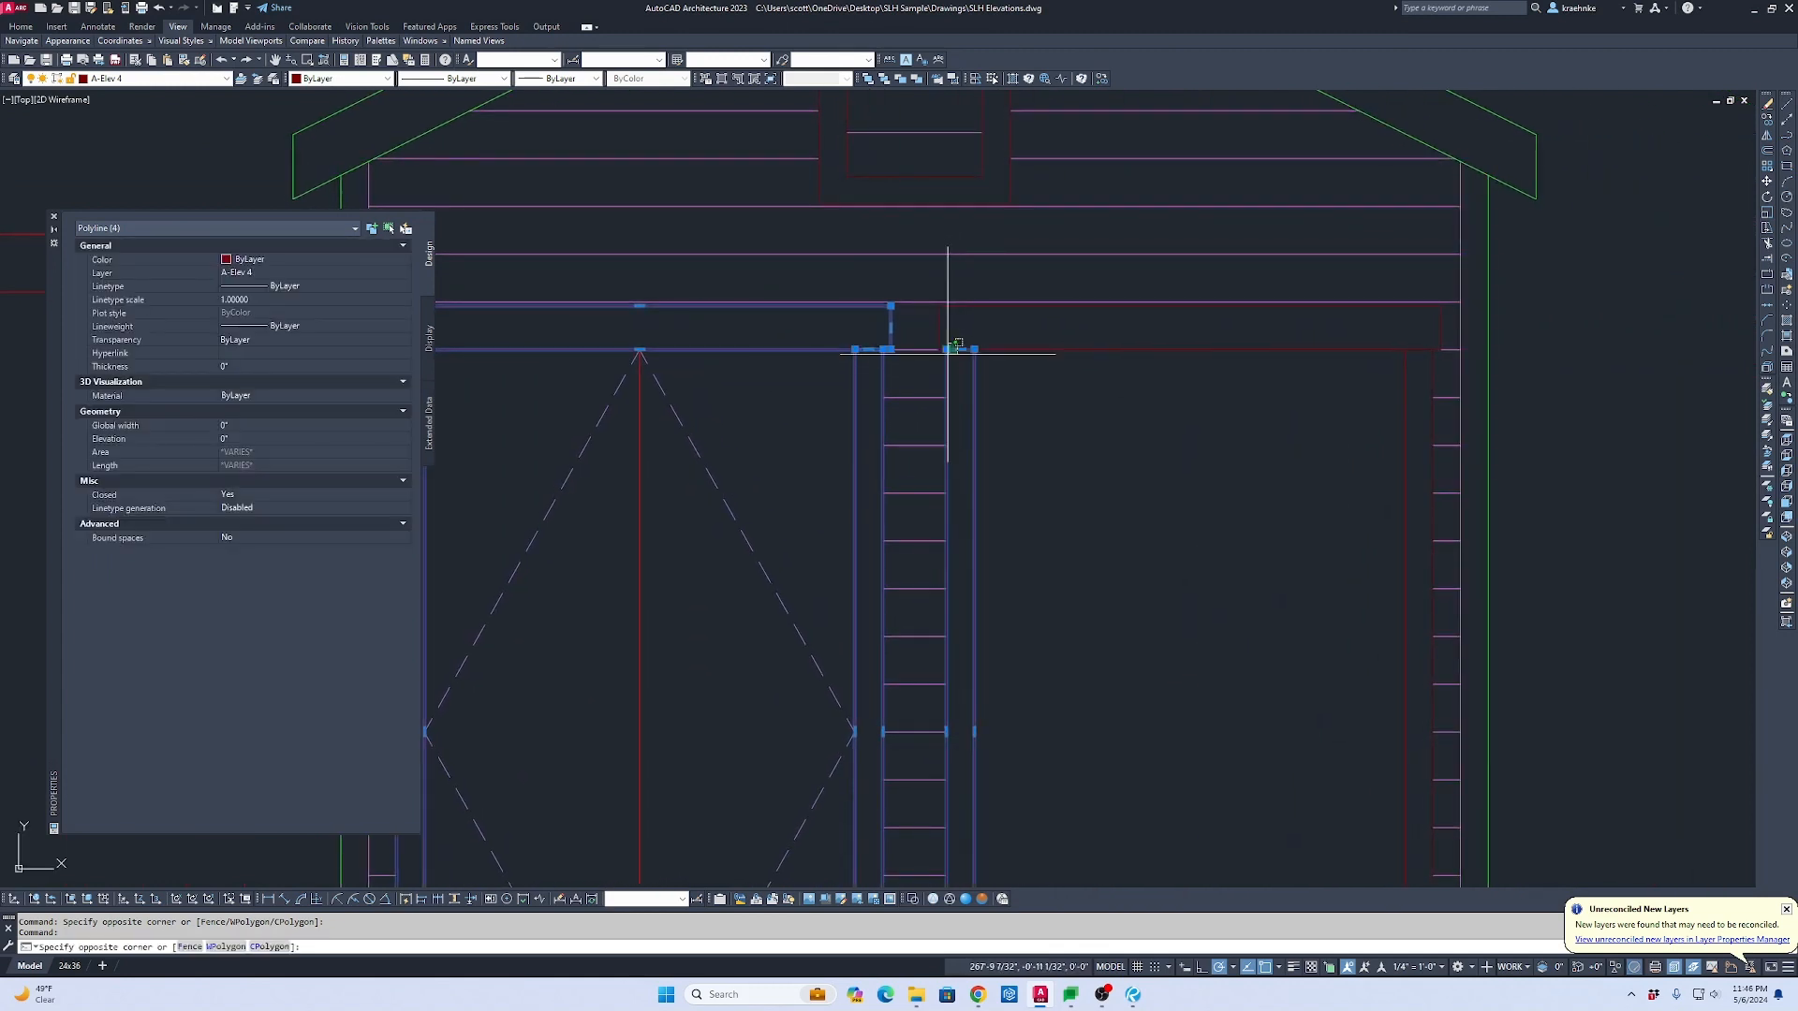
left_click(951, 350)
left_click(1431, 375)
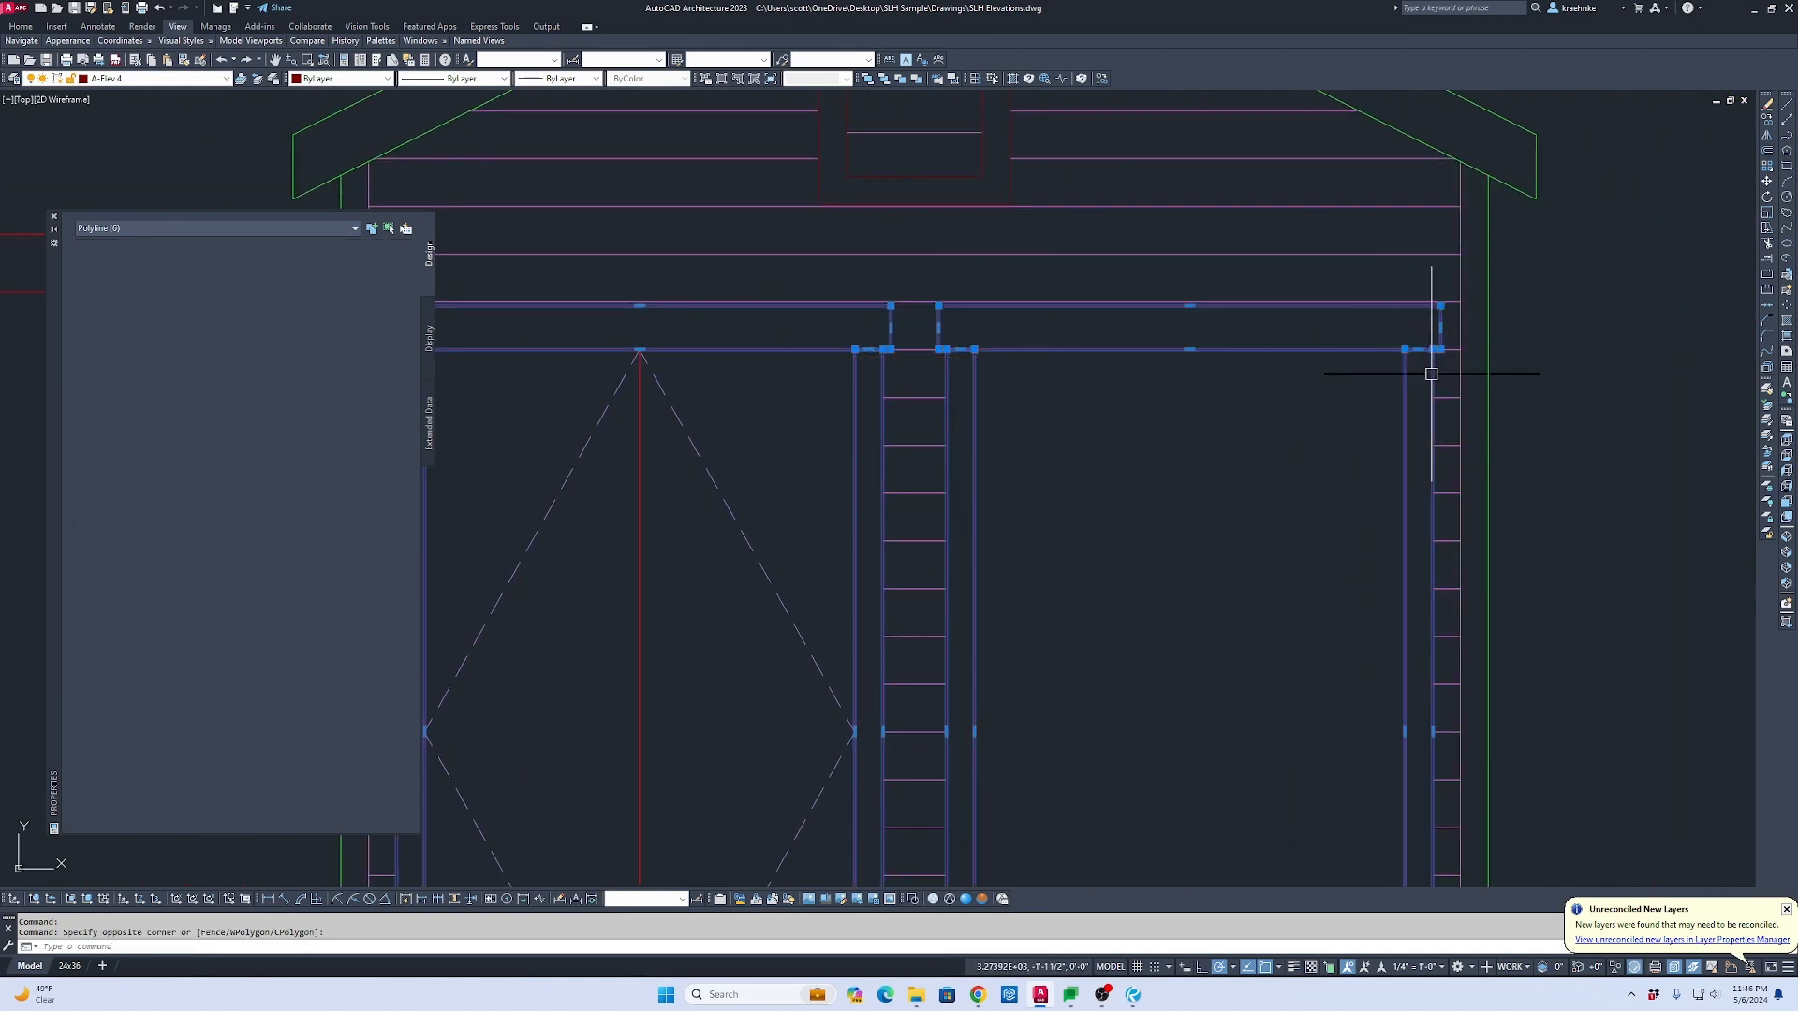
Step: Send the selected trim outlines around the double-door openings to the back of the draw order
left_click(884, 79)
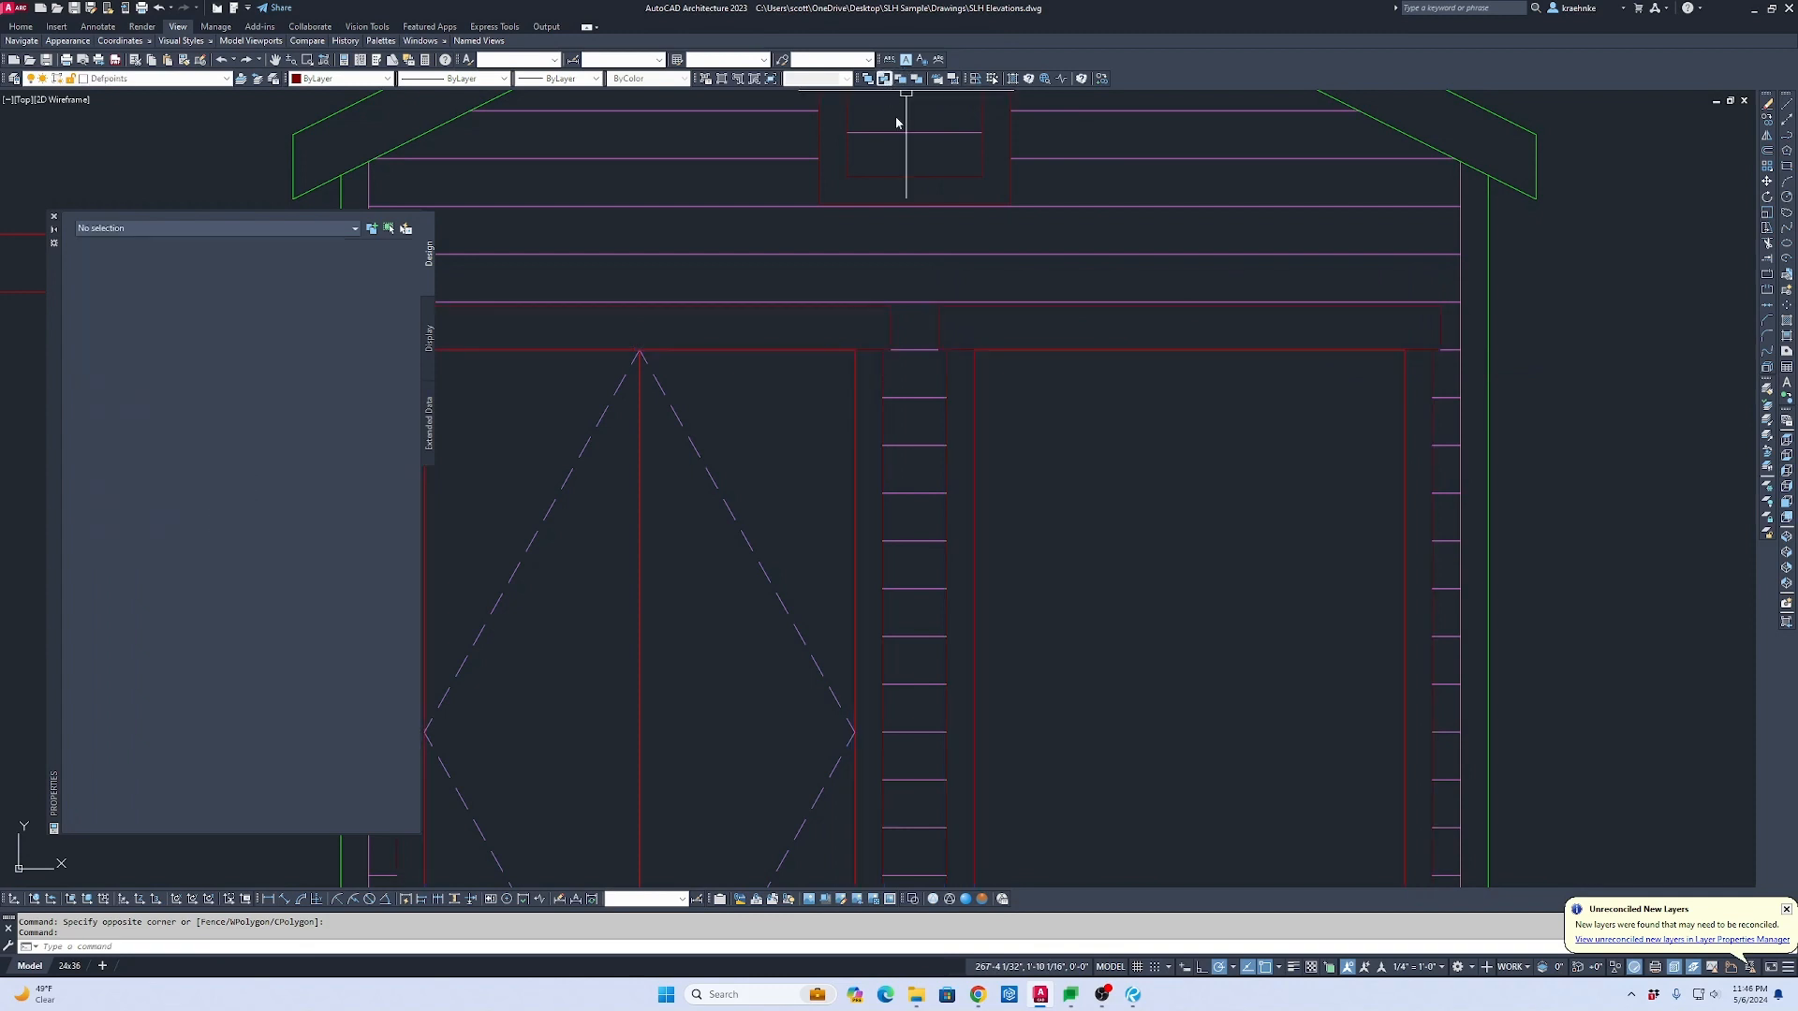
mouse_move(959, 441)
middle_mouse_down()
mouse_move(1164, 381)
mouse_move(1219, 402)
middle_mouse_up()
key("Escape")
Step: Offset the outline of the left double-door opening 0.75 inch inward to form the door frame
type("o")
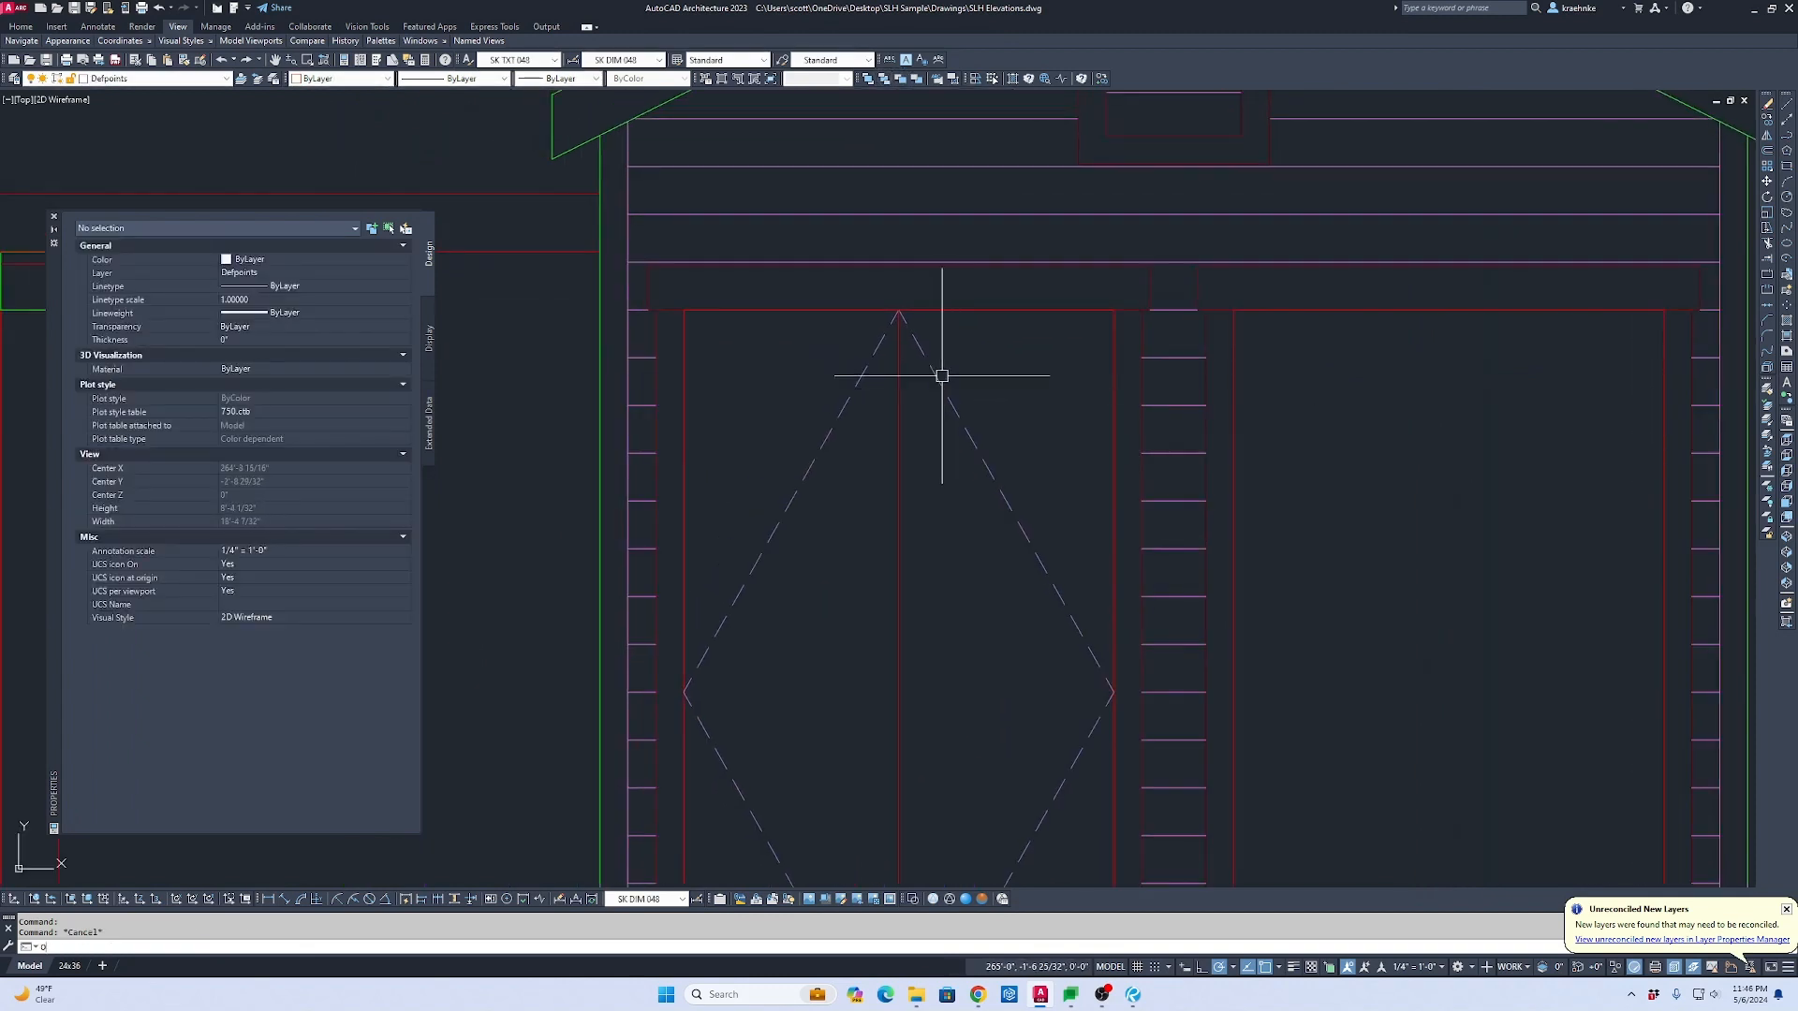
key("Return")
type(".75")
key("Return")
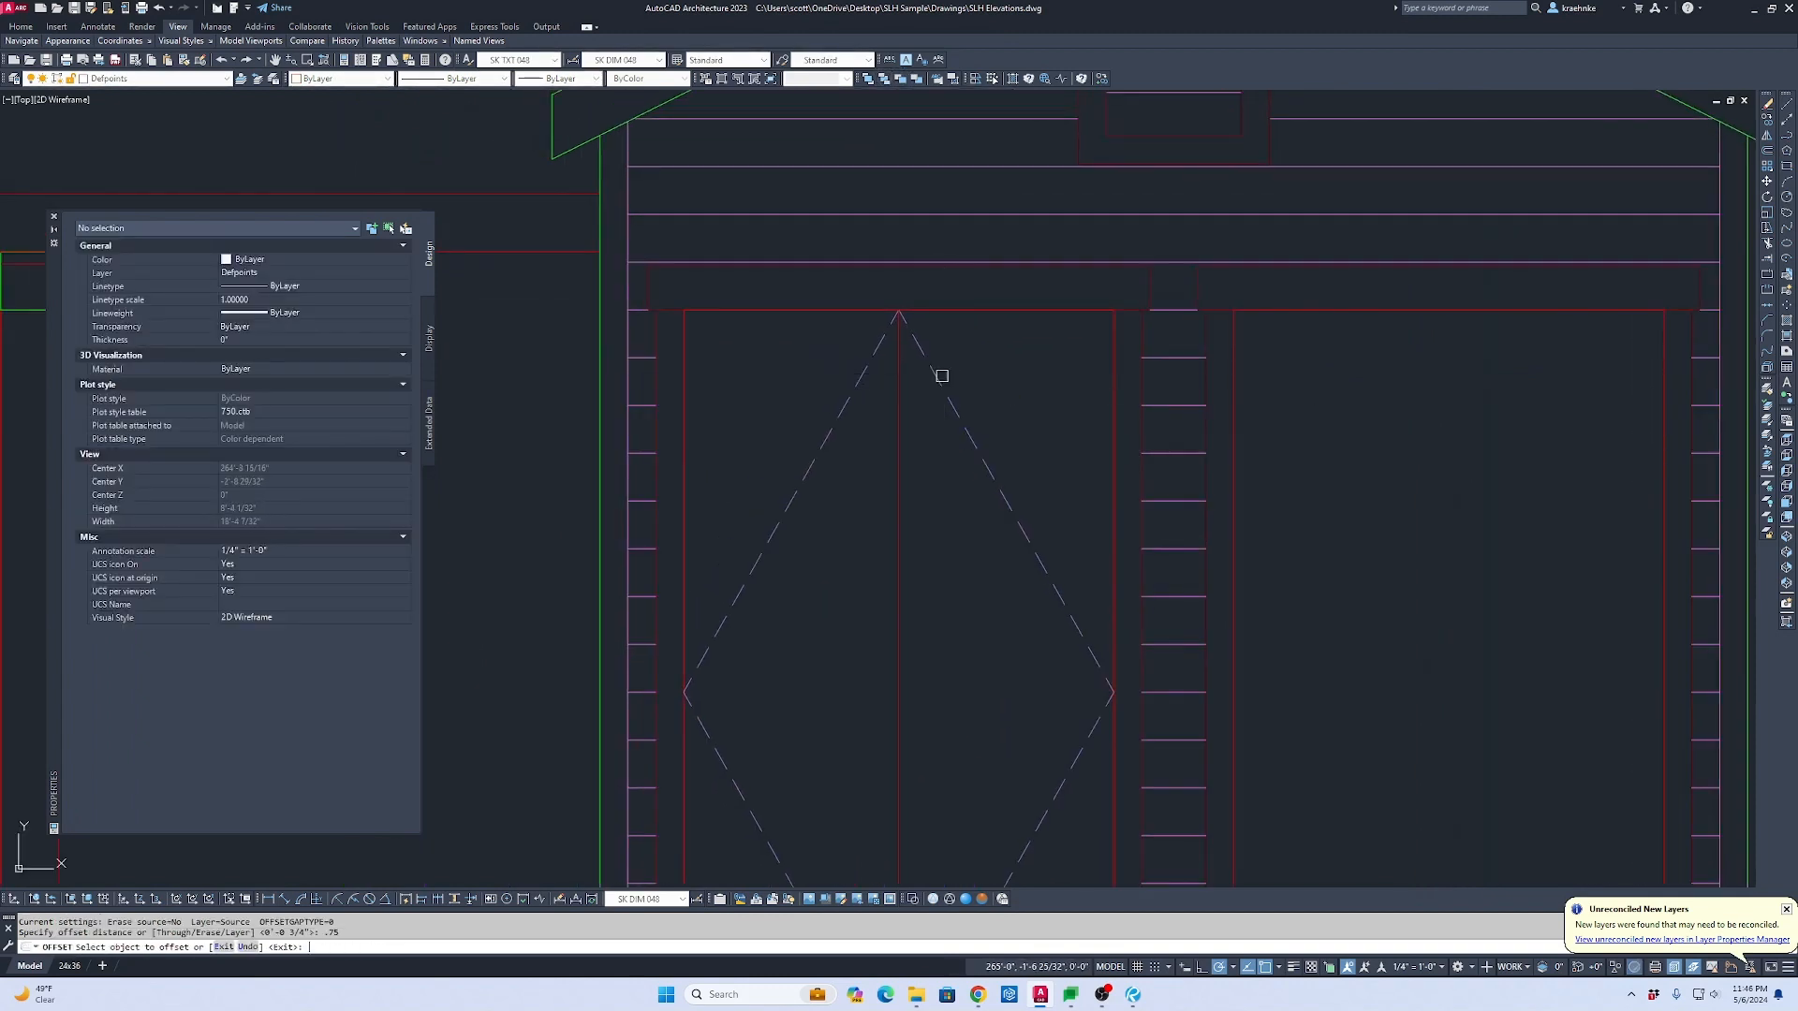
left_click(1027, 313)
left_click(1025, 391)
key("Escape")
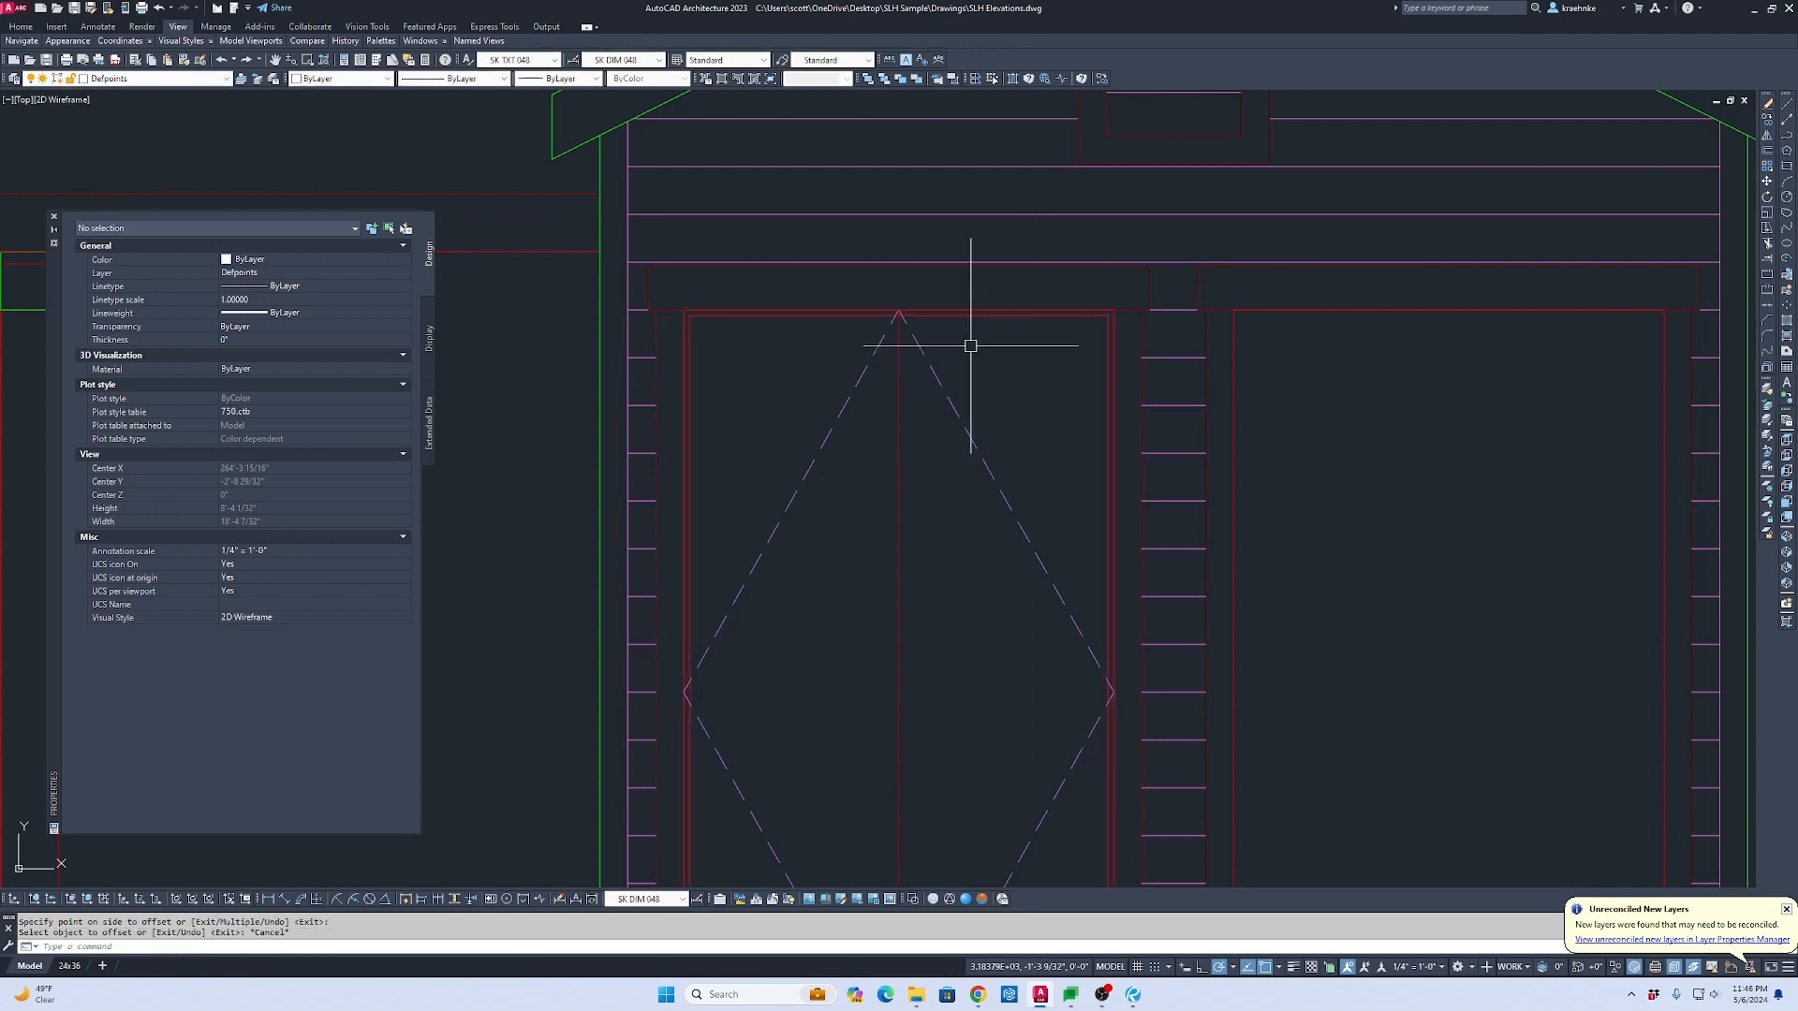
Step: Stretch the top of the left door's dashed swing lines and centre line down to the inner frame line
scroll(927, 323, "up", 2)
key("Escape")
type("s")
key("Return")
left_click(987, 357)
left_click(835, 257)
scroll(887, 297, "up", 2)
key("Return")
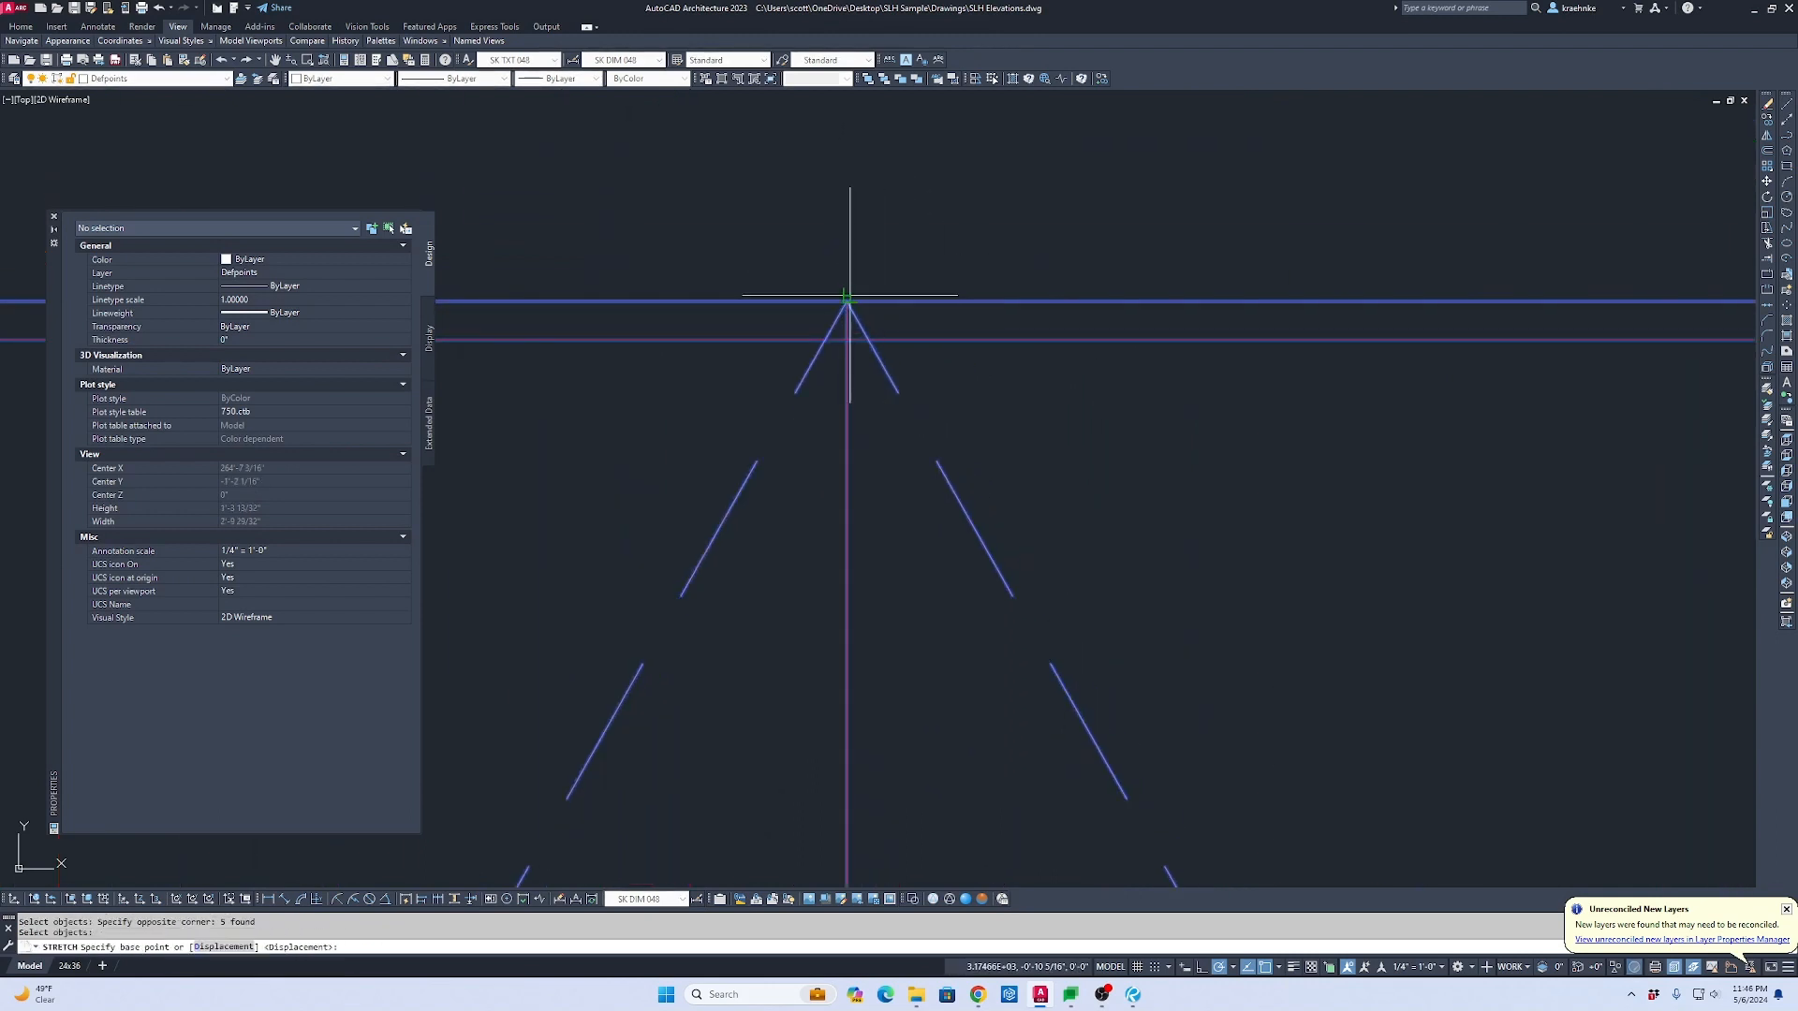
left_click(848, 298)
left_click(847, 337)
scroll(882, 173, "down", 5)
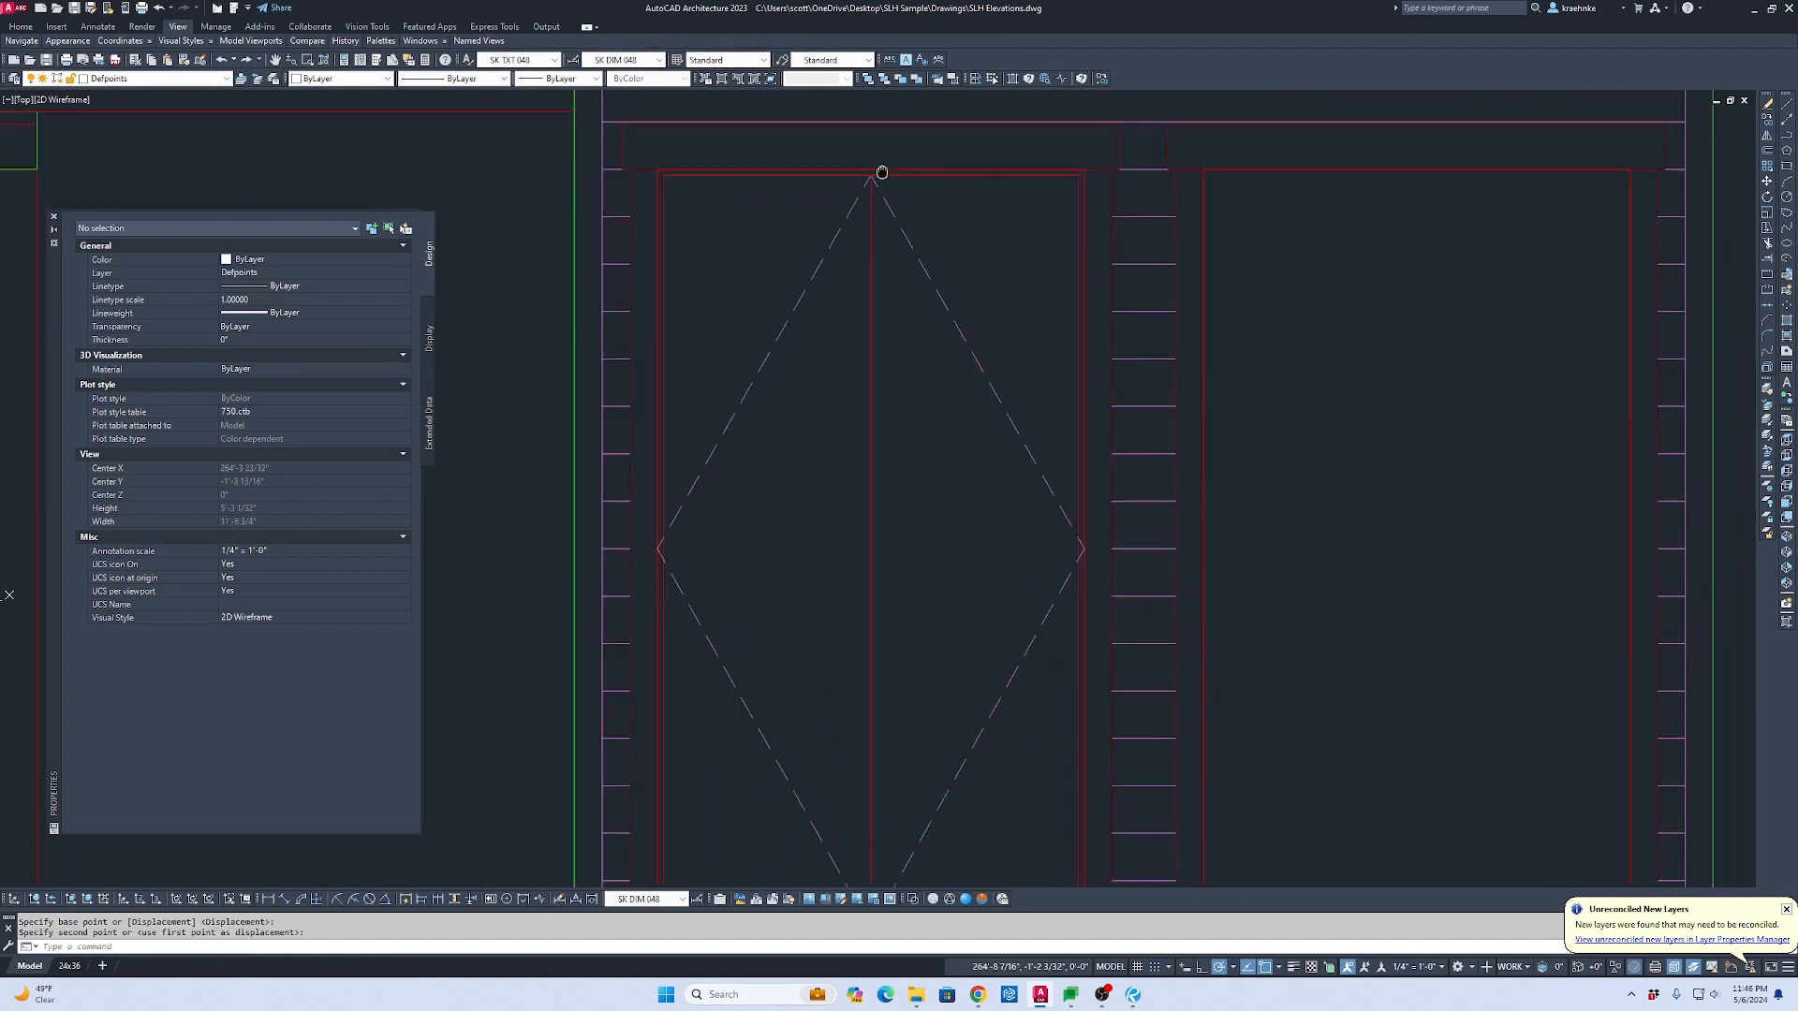
type("s")
key("Return")
left_click(1234, 468)
left_click(594, 393)
scroll(621, 428, "up", 4)
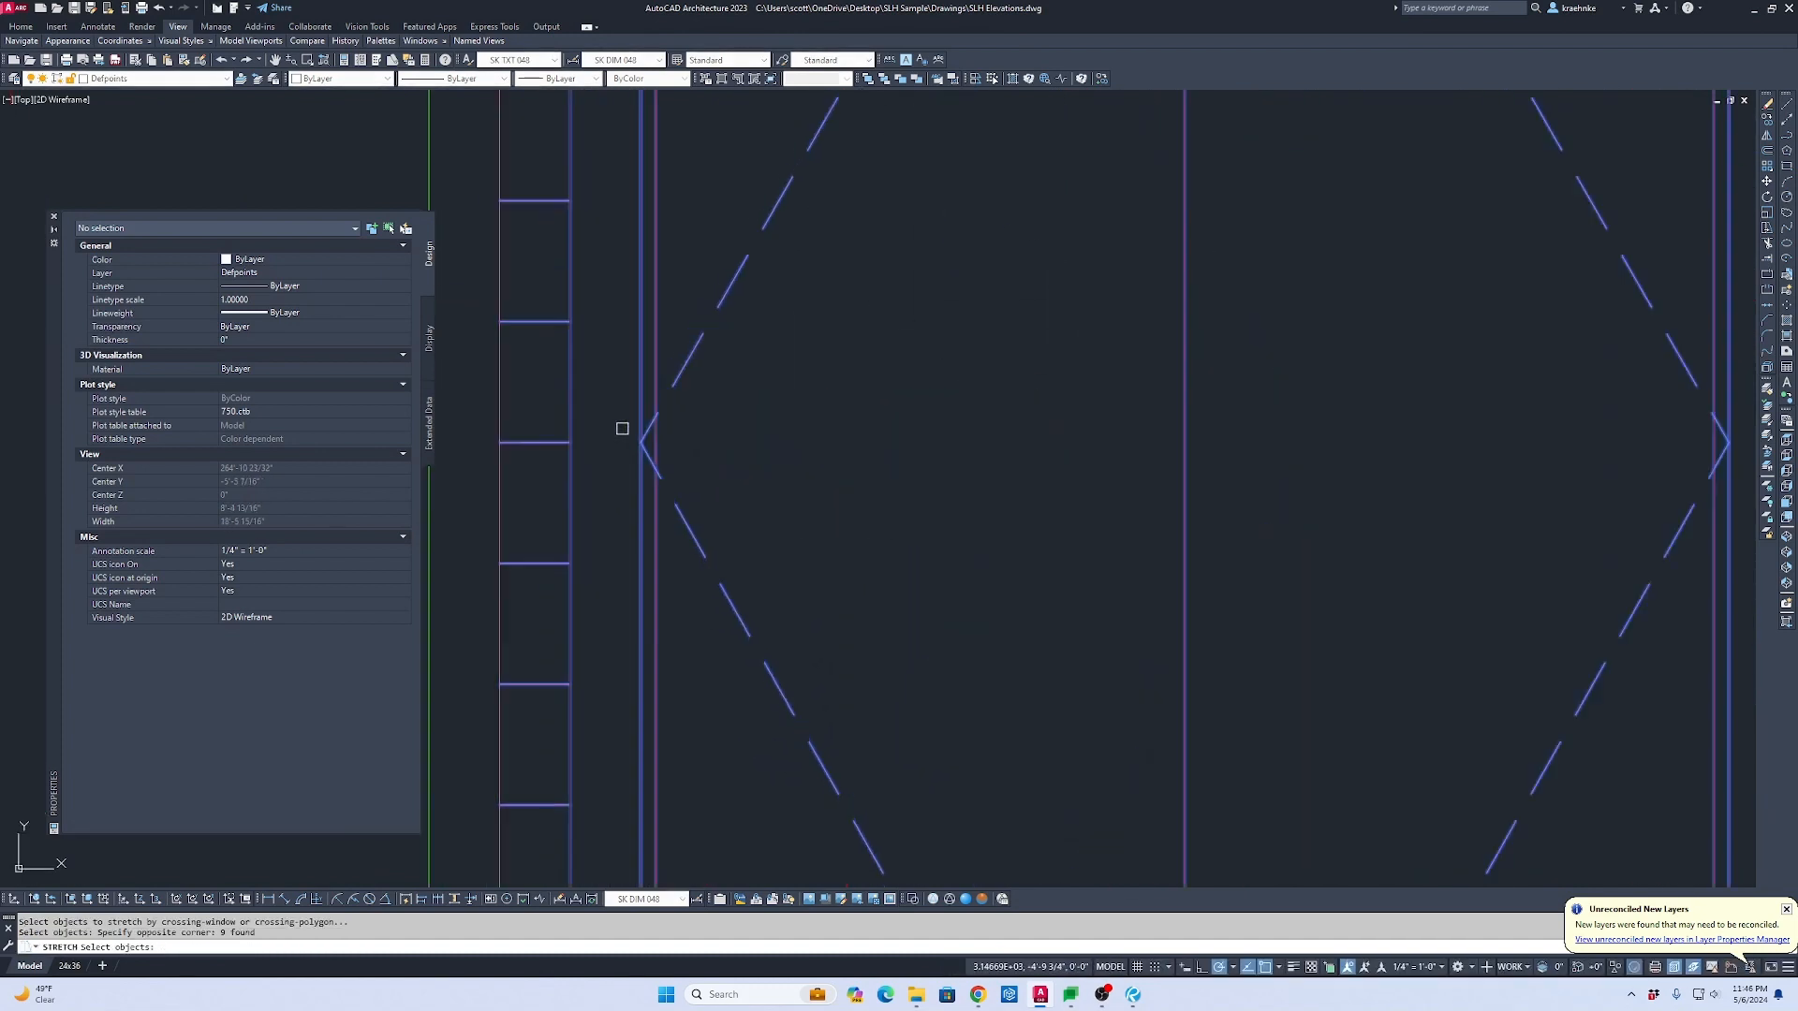
scroll(633, 442, "up", 3)
key("Return")
key("Escape")
Step: Stretch the left vertex of the left door's dashed swing lines inward to the inner frame line
type("s")
key("Return")
left_click(832, 538)
left_click(659, 417)
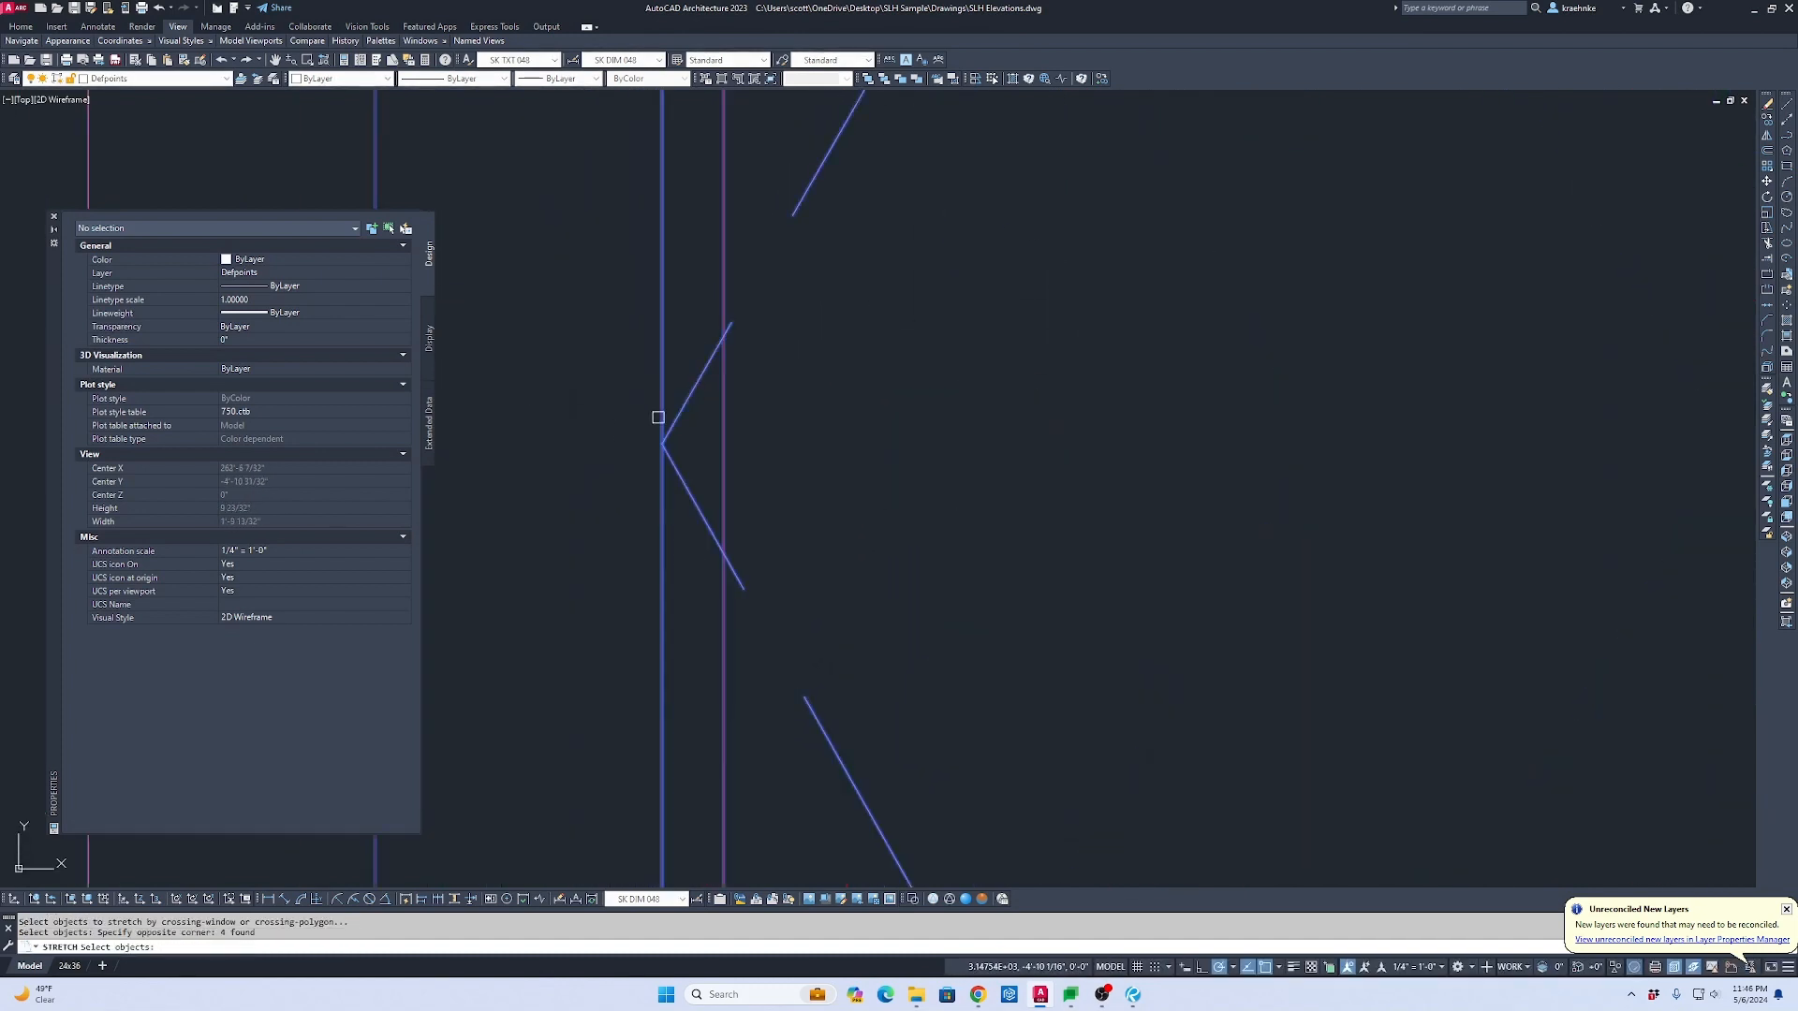
key("Return")
left_click(662, 444)
left_click(723, 444)
scroll(723, 448, "down", 4)
Step: Stretch the right vertex of the left door's dashed swing lines inward to the inner frame line
middle_click_drag(815, 457, 366, 398)
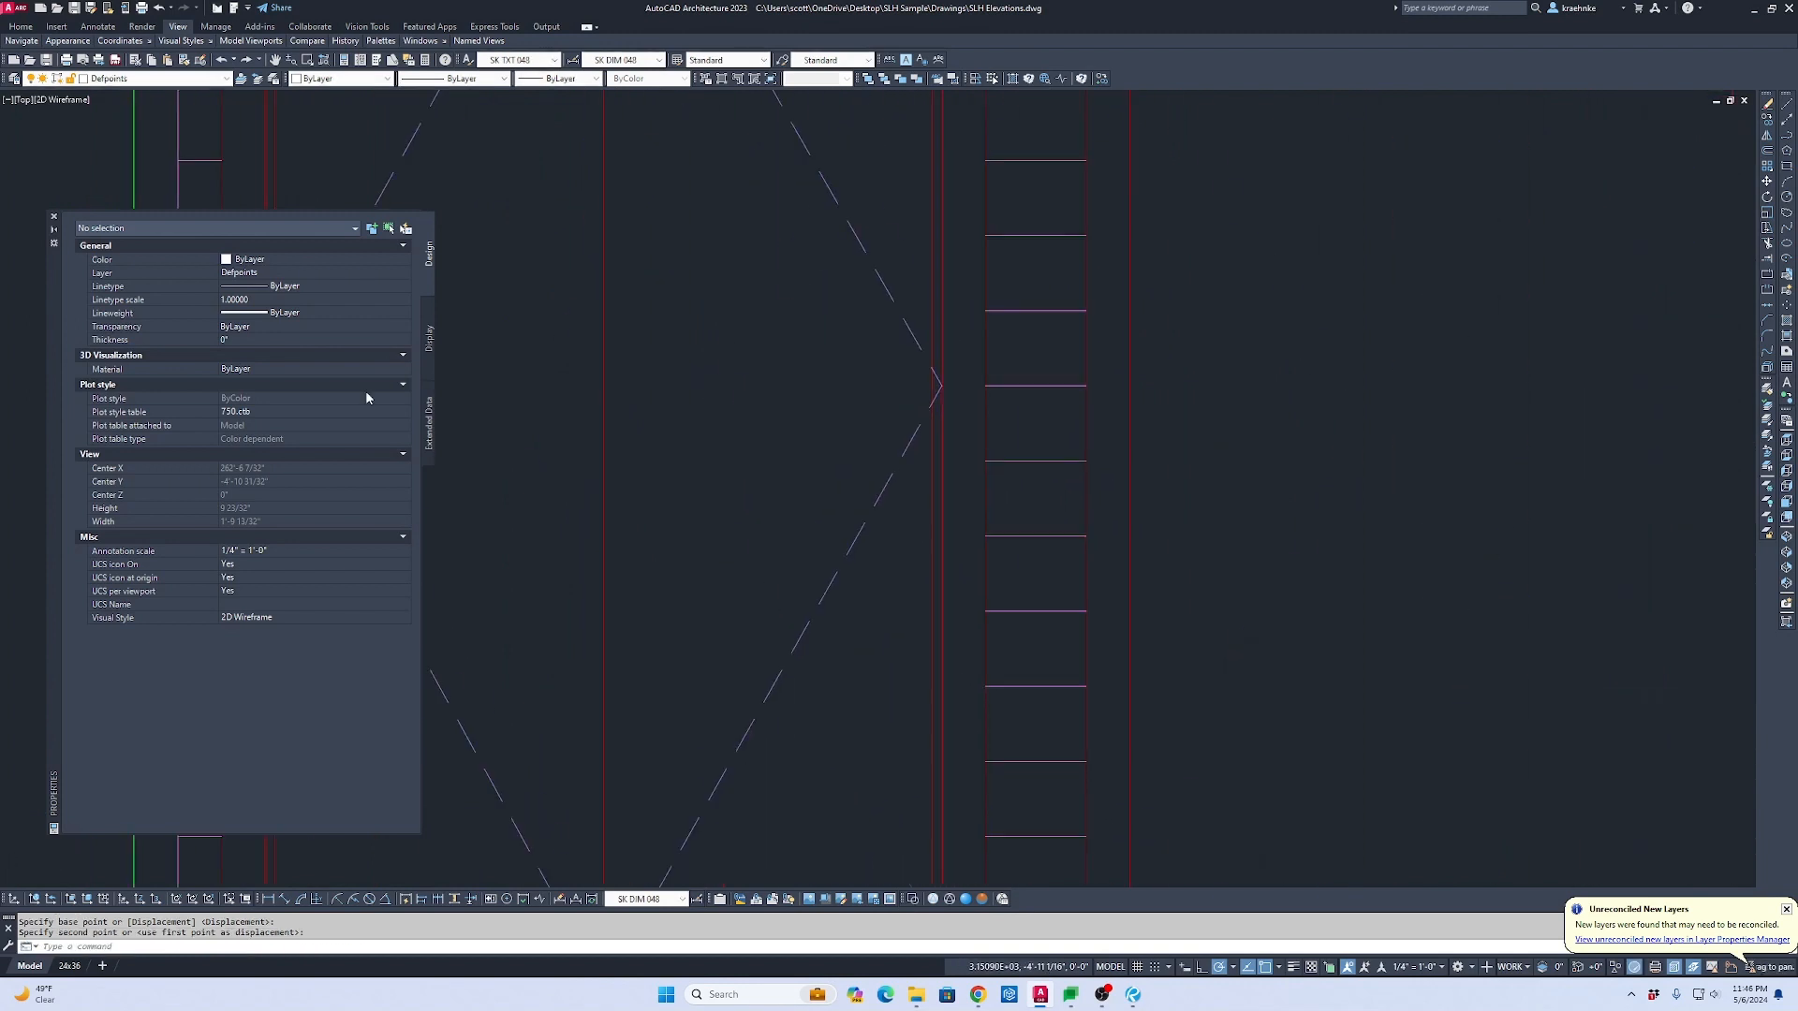
scroll(912, 414, "up", 3)
type("s")
key("Return")
left_click(1120, 405)
left_click(1004, 292)
key("Return")
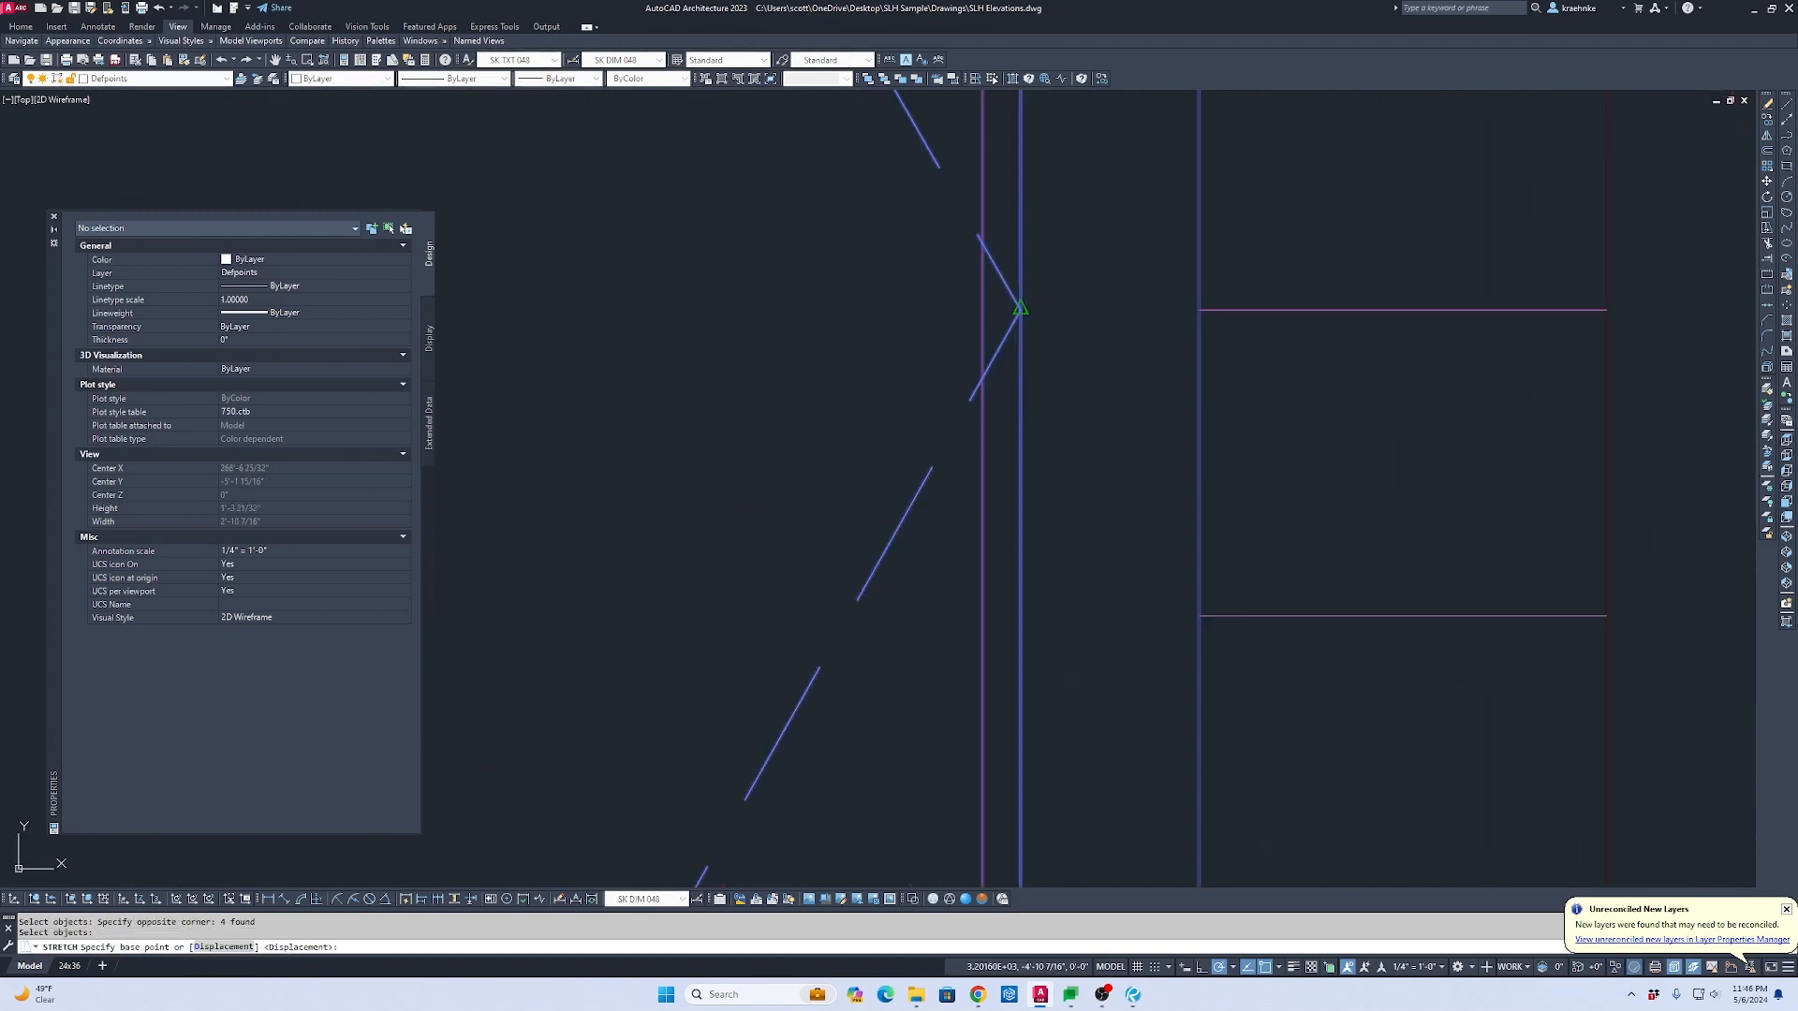
left_click(1021, 308)
left_click(981, 309)
scroll(1027, 353, "down", 5)
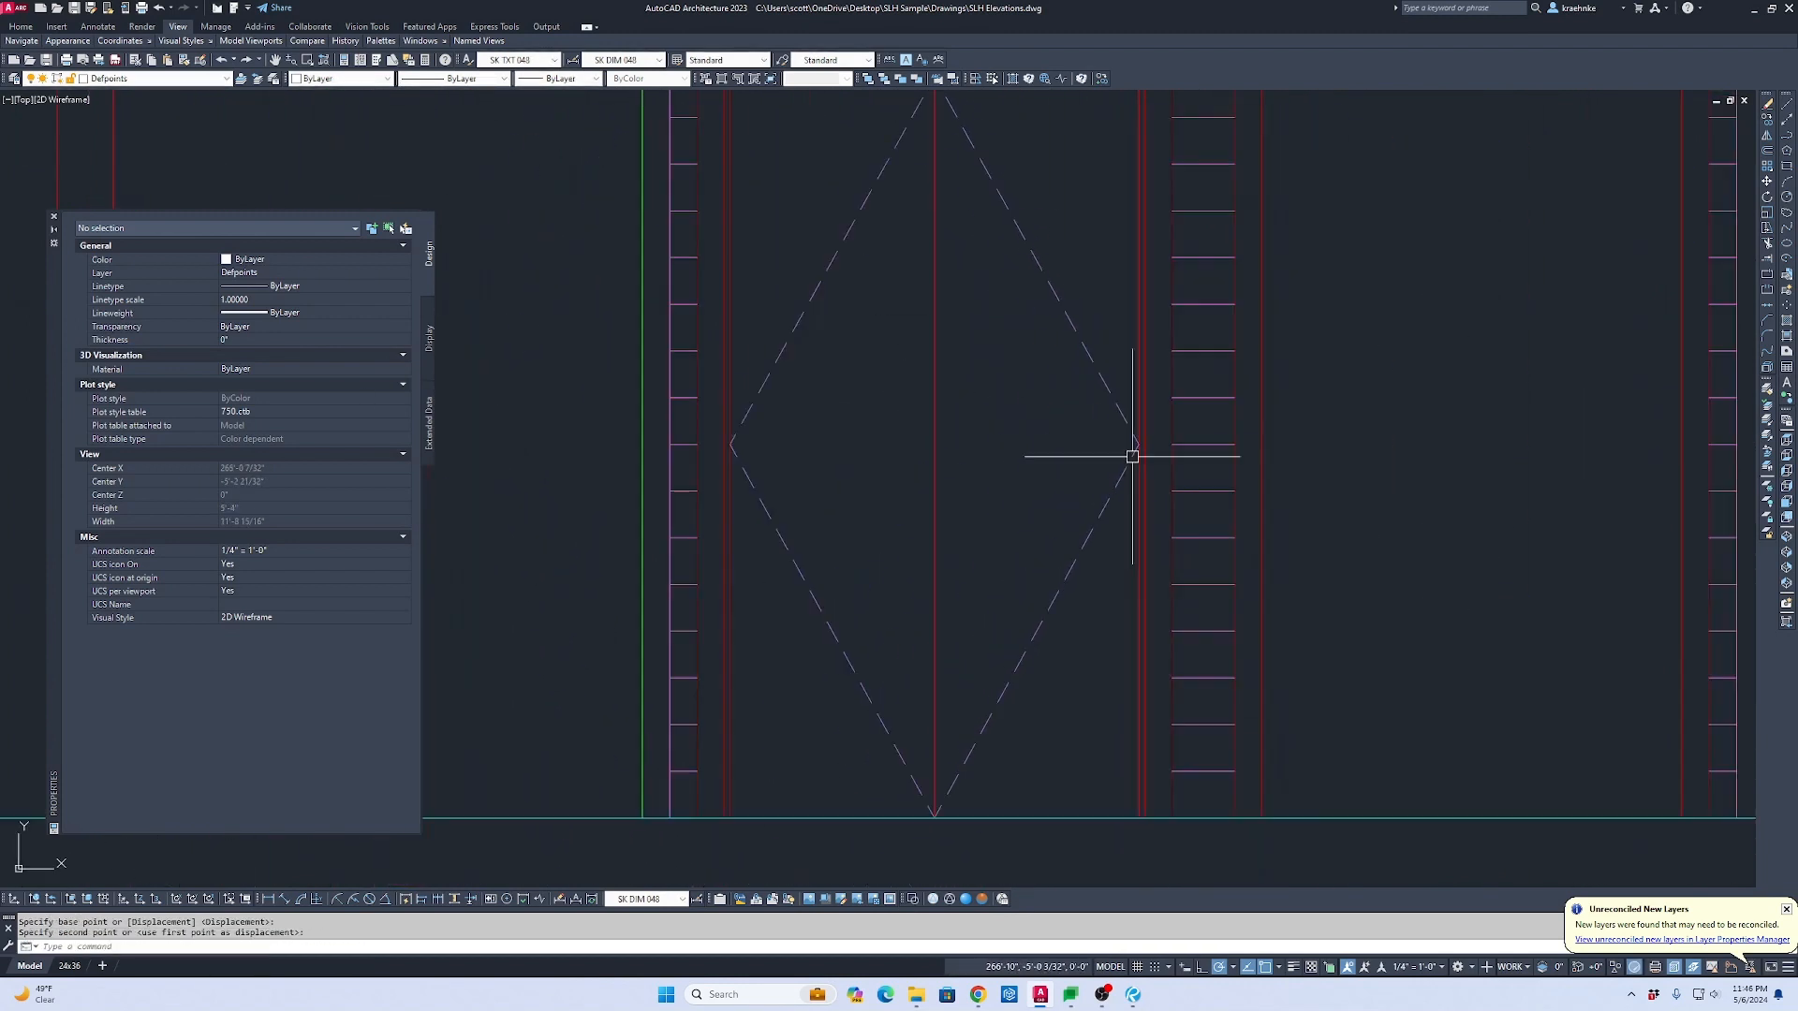
Step: Copy the left door's swing lines, centre line and inner frame into the right opening, using the openings' top-left corners as reference points
key("Escape")
left_click(1071, 734)
left_click(830, 642)
scroll(1029, 806, "down", 2)
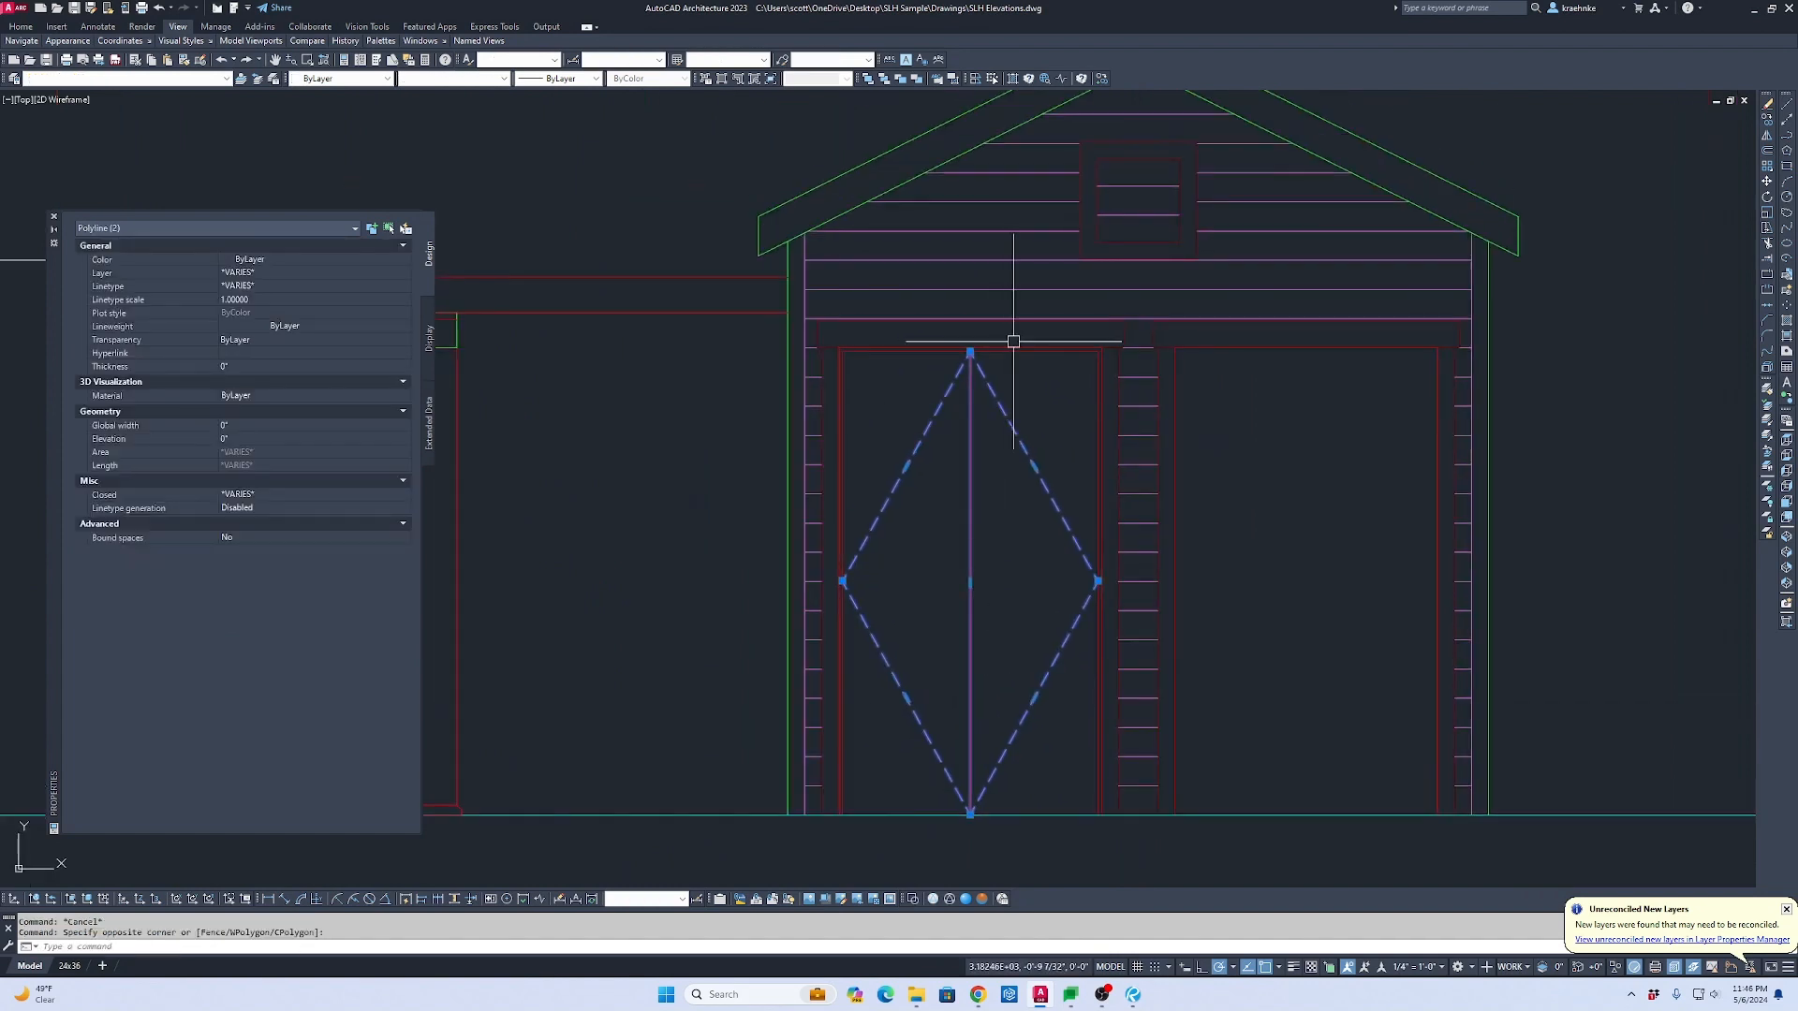
scroll(1030, 348, "up", 5)
type("c")
key("Return")
scroll(1064, 365, "down", 2)
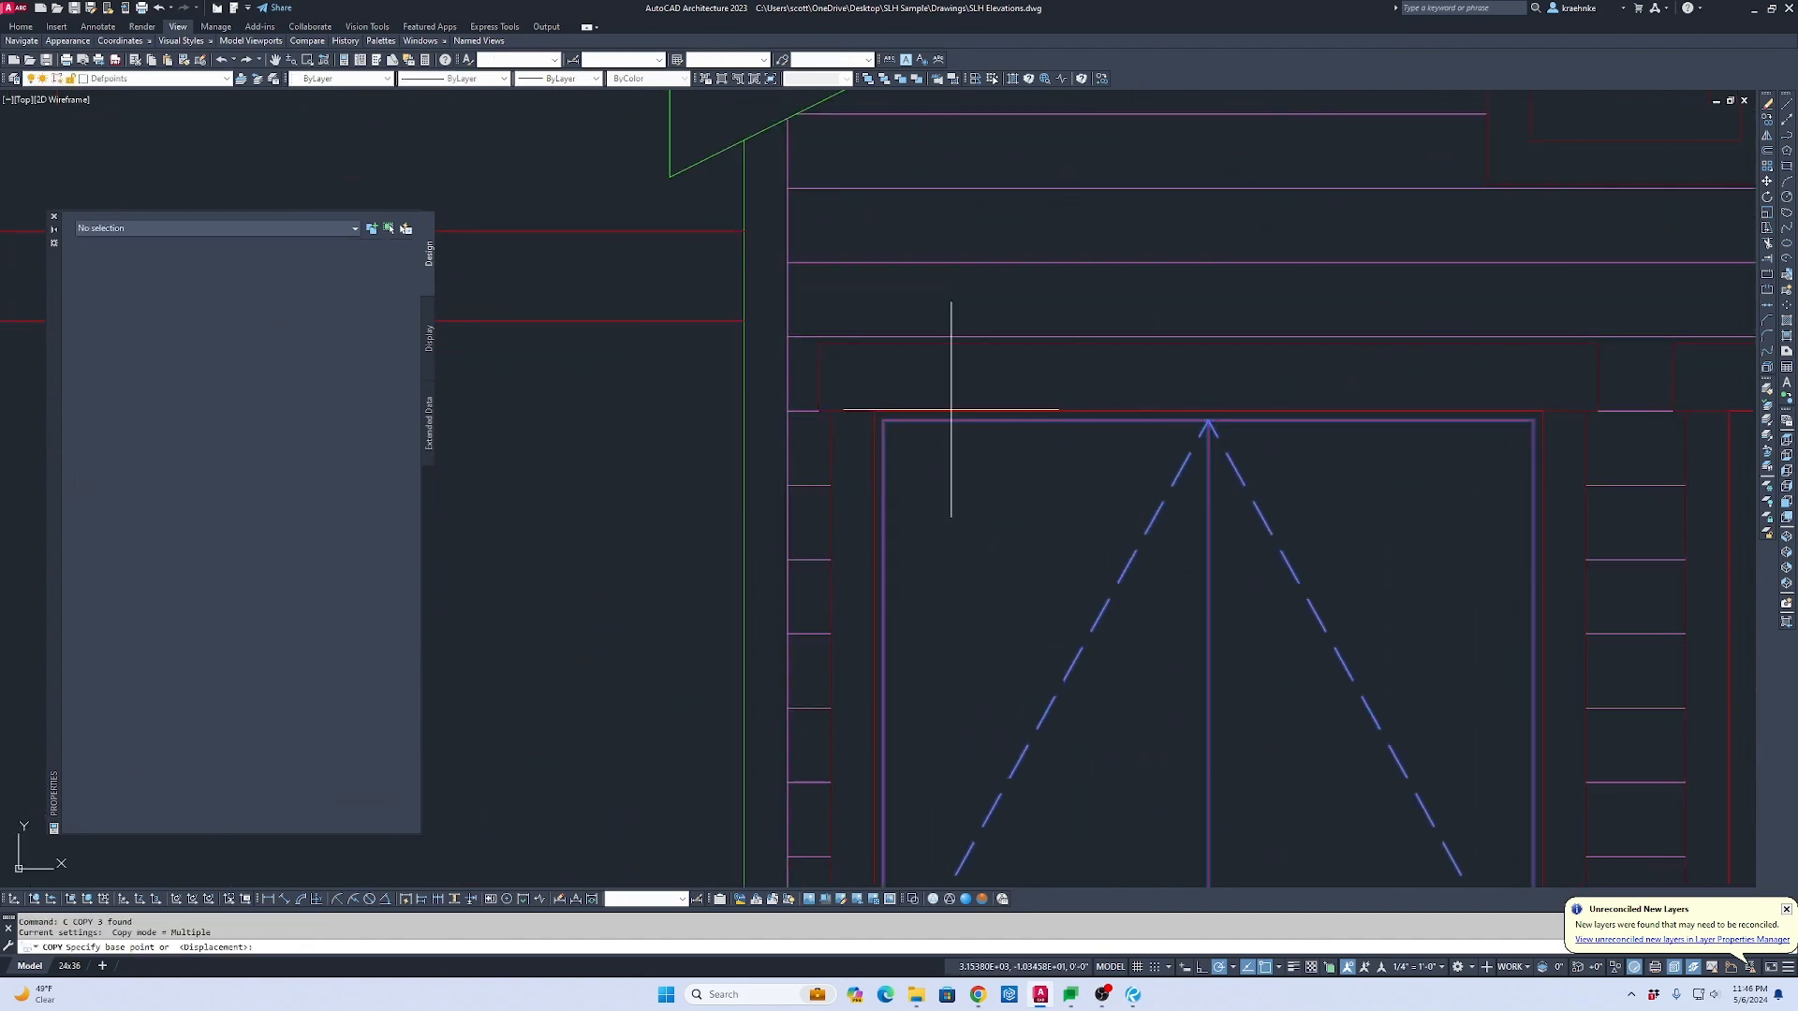
left_click(874, 410)
middle_click_drag(1104, 401, 552, 398)
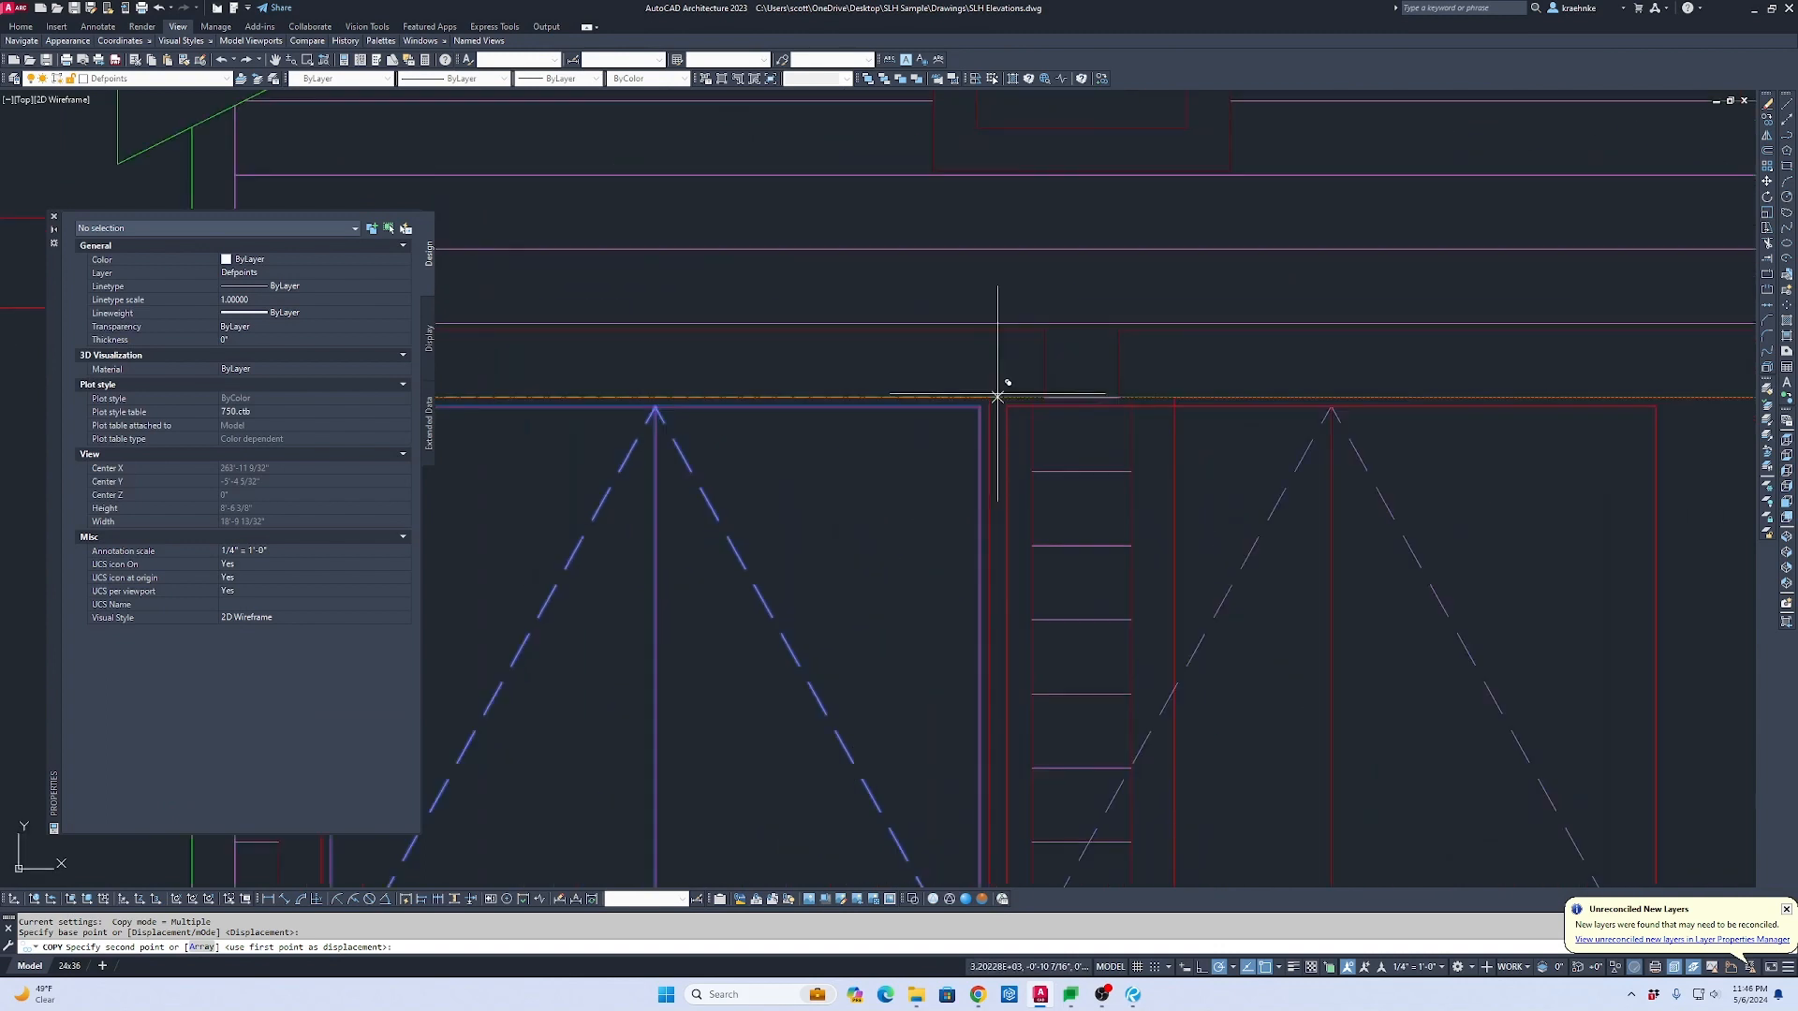
left_click(1175, 398)
key("Escape")
scroll(940, 382, "down", 4)
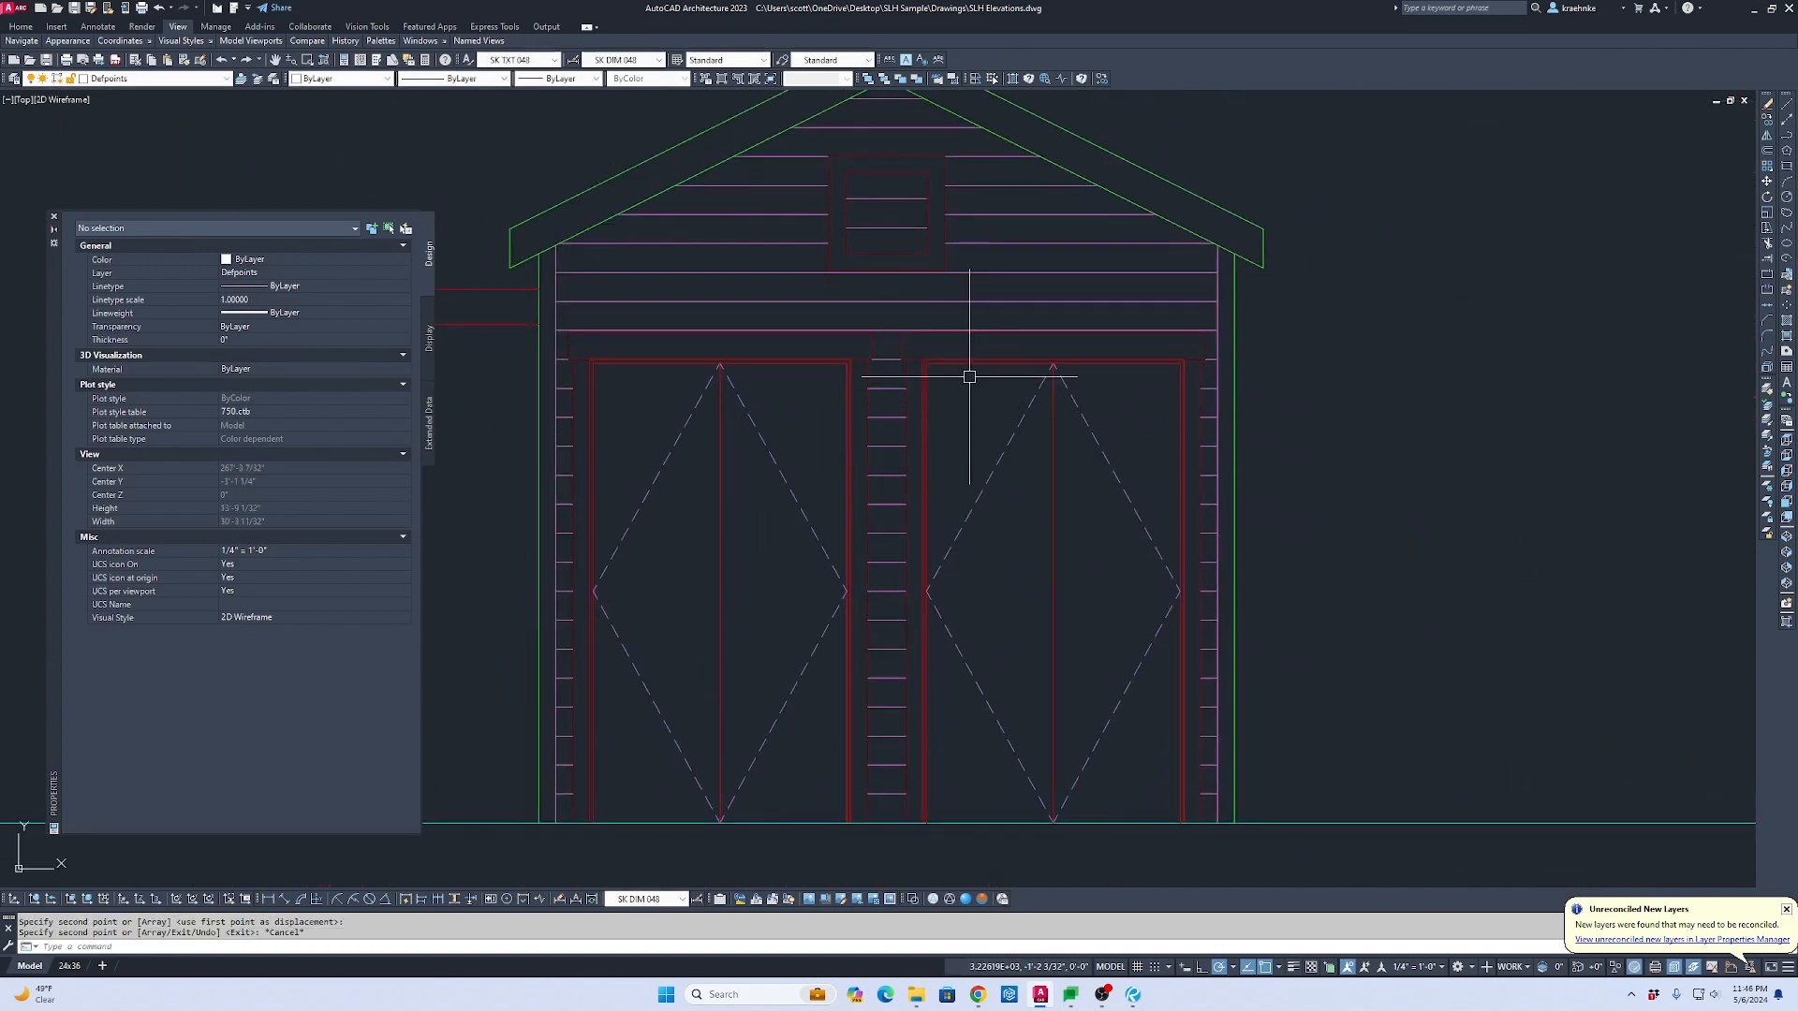
Step: Review the side and front elevations, the reference sketches and the remaining unfinished elevations below the floor plans
scroll(951, 380, "down", 4)
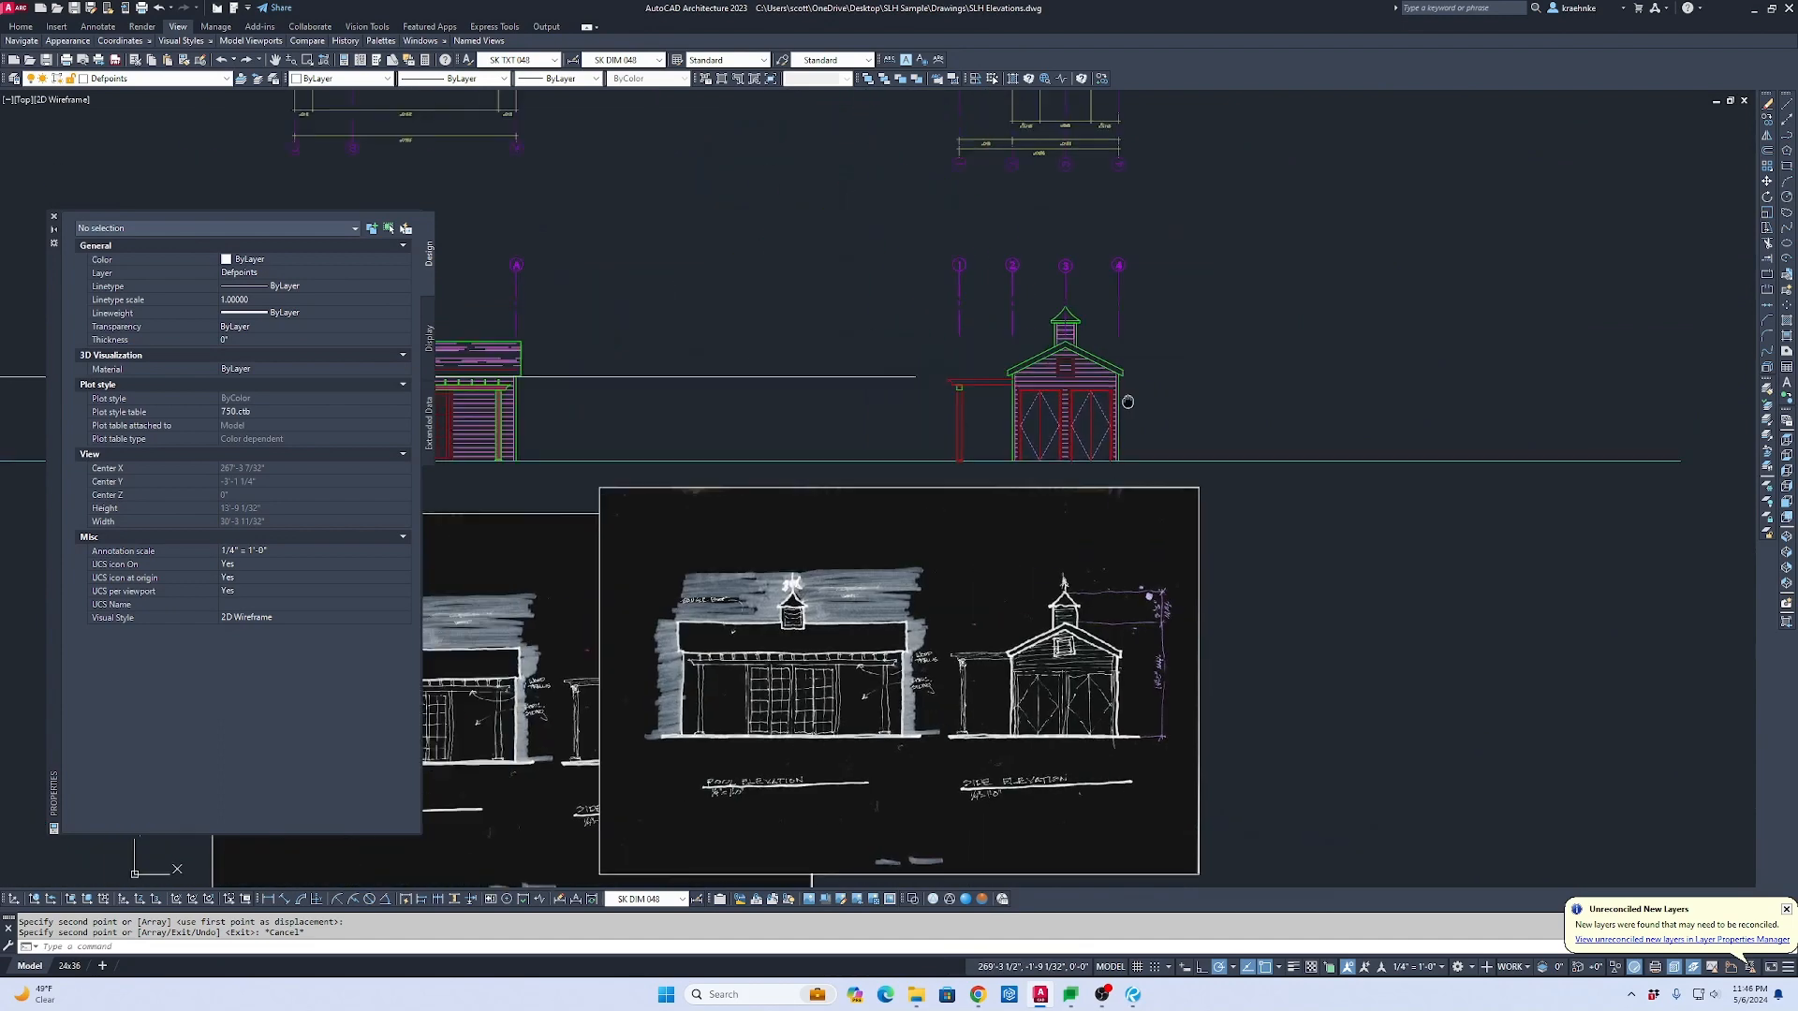
scroll(1146, 504, "up", 7)
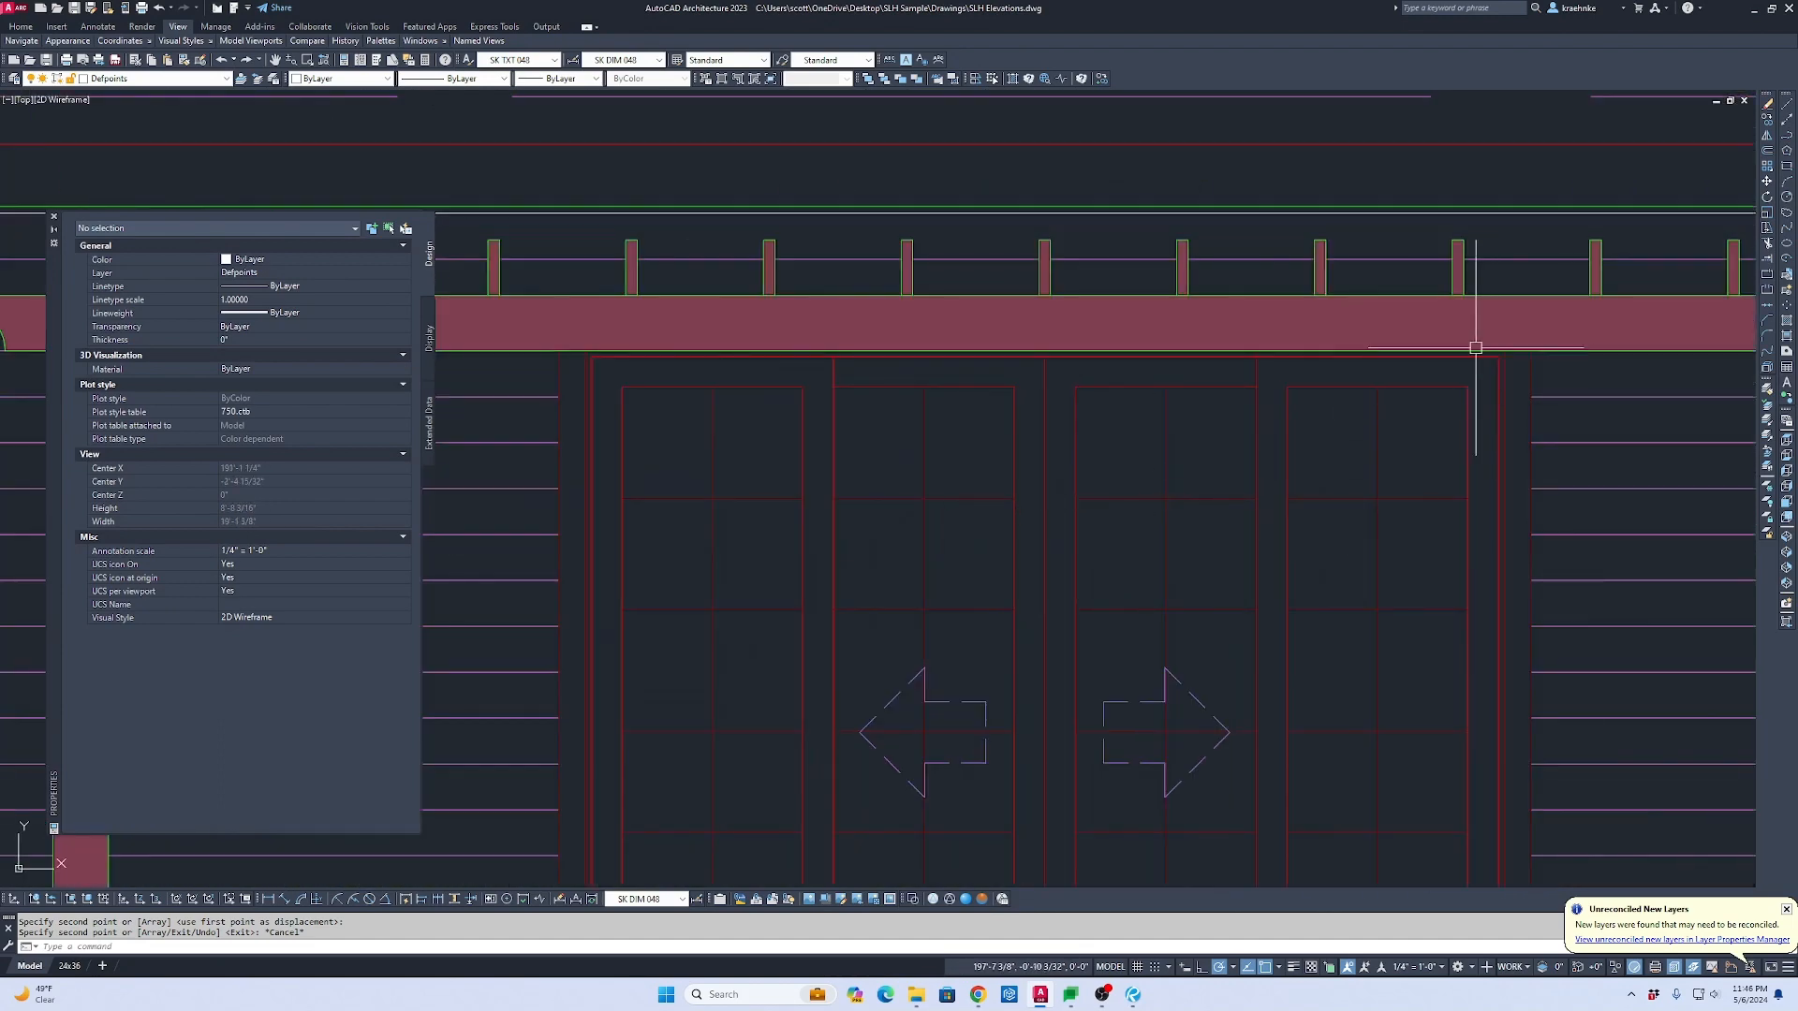
scroll(1285, 406, "down", 4)
middle_click_drag(1176, 408, 1539, 431)
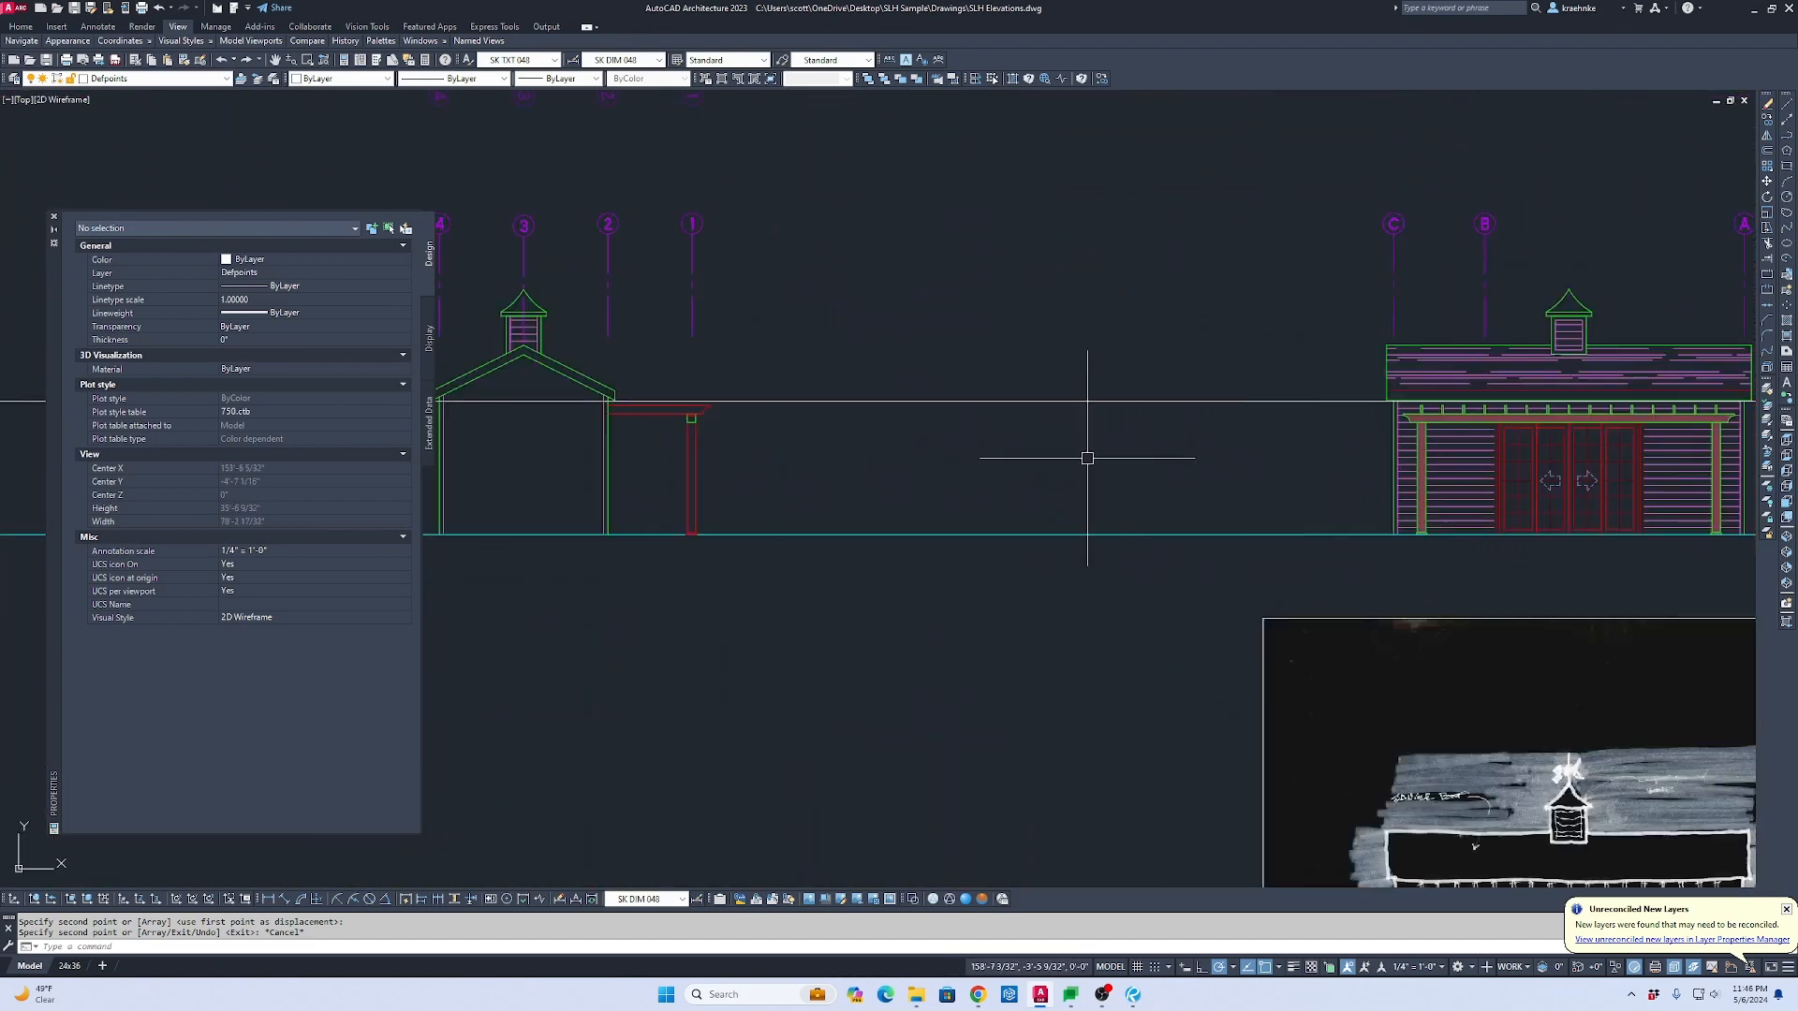
middle_click_drag(852, 453, 1359, 460)
middle_click_drag(1034, 484, 881, 668)
scroll(882, 689, "down", 1)
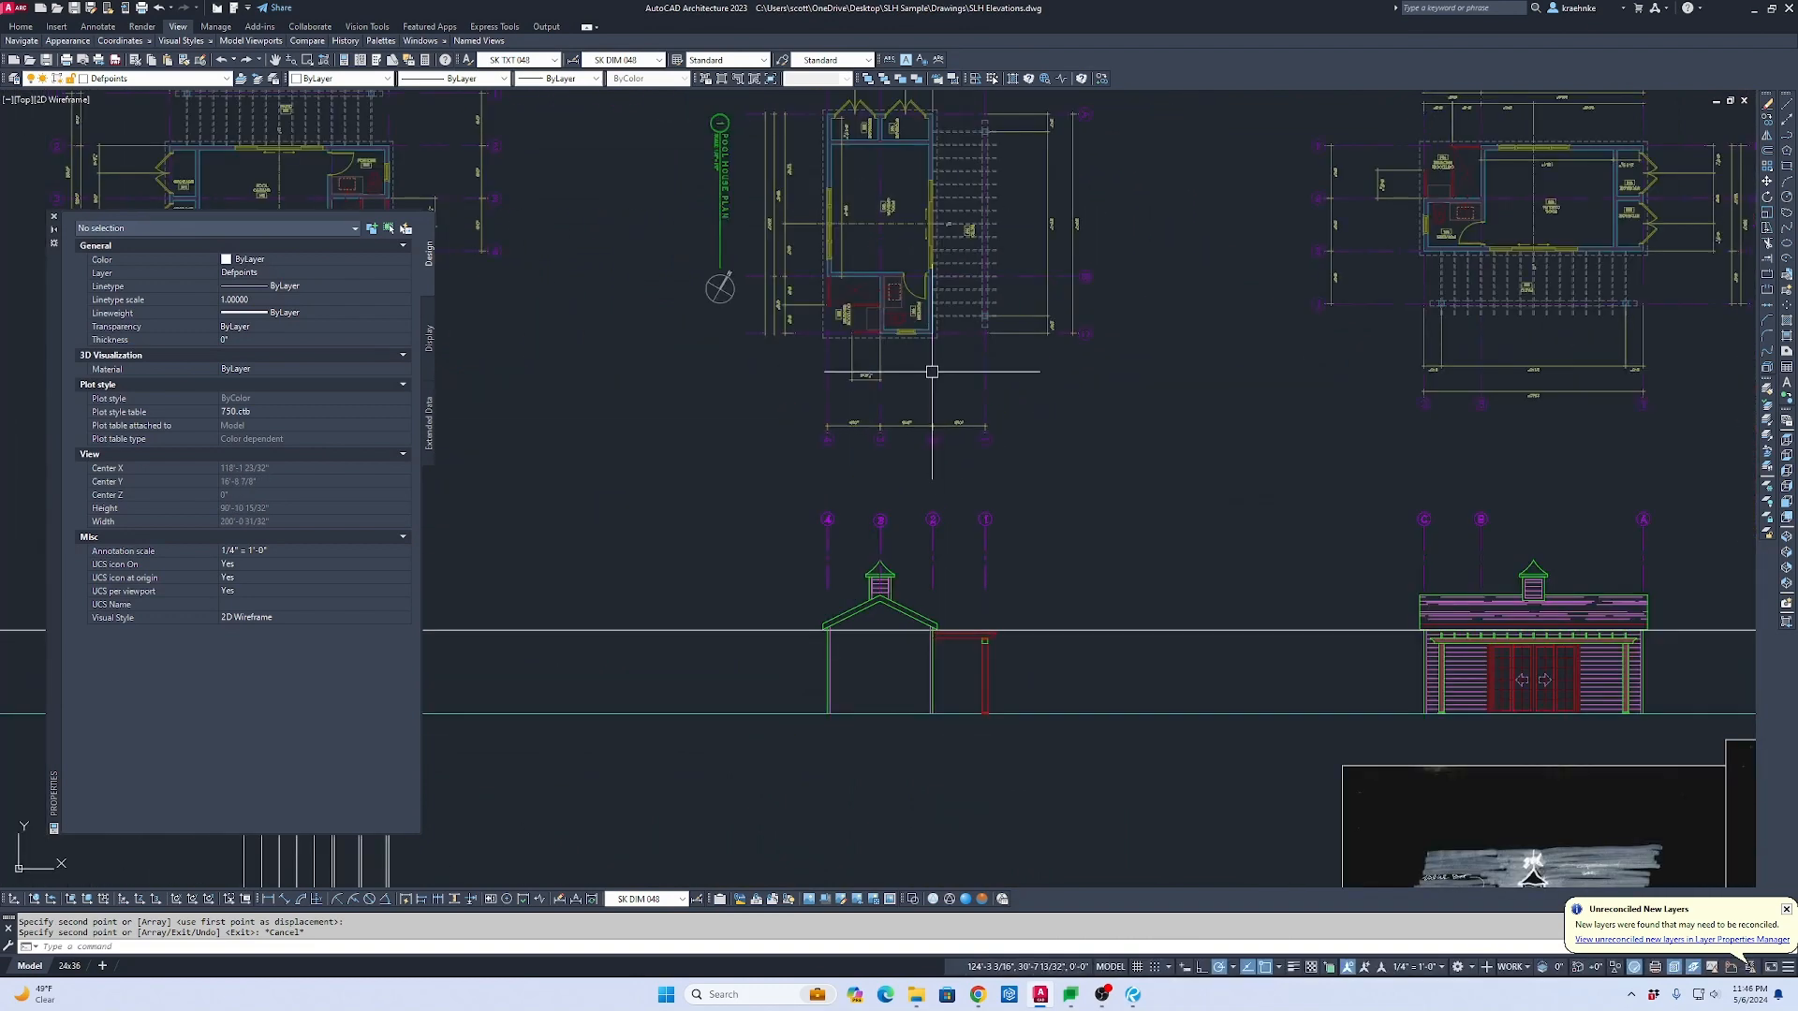
middle_click_drag(995, 469, 1755, 422)
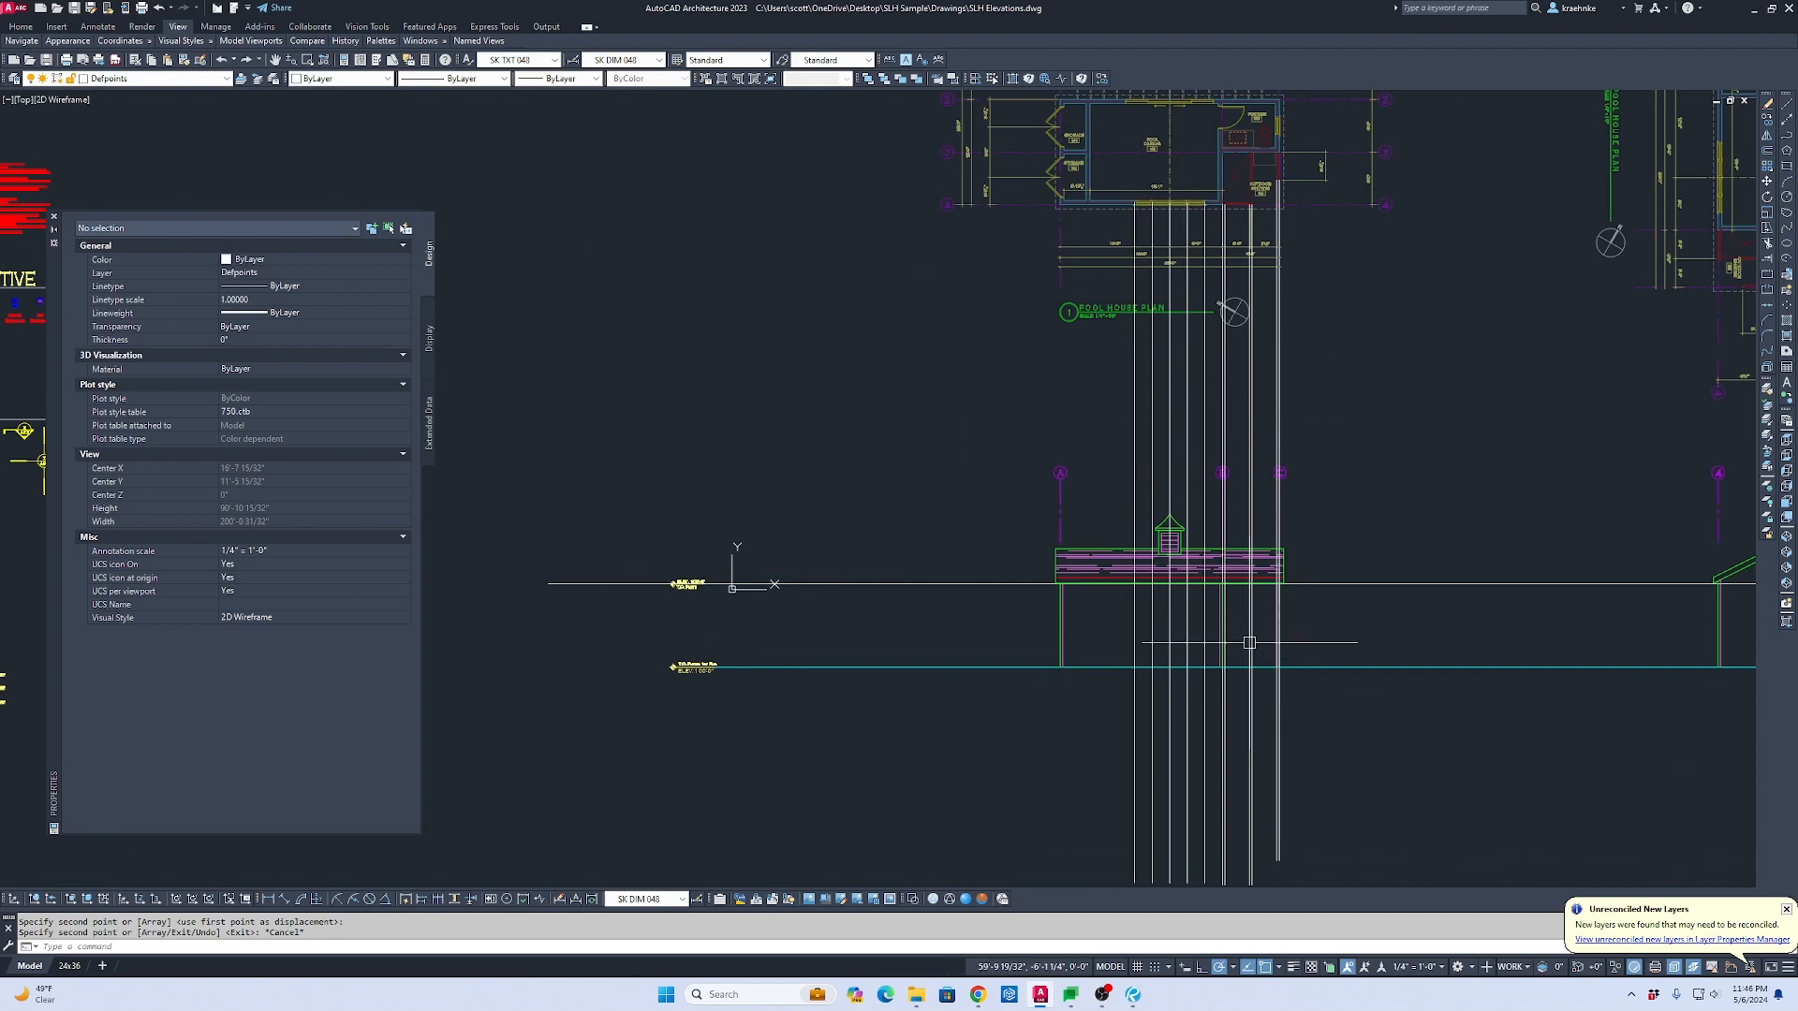
Step: Draw a polyline from the floor line at grid A's wall 8' straight up and horizontally past grid C
scroll(1193, 645, "up", 4)
key("Escape")
type("p")
key("Return")
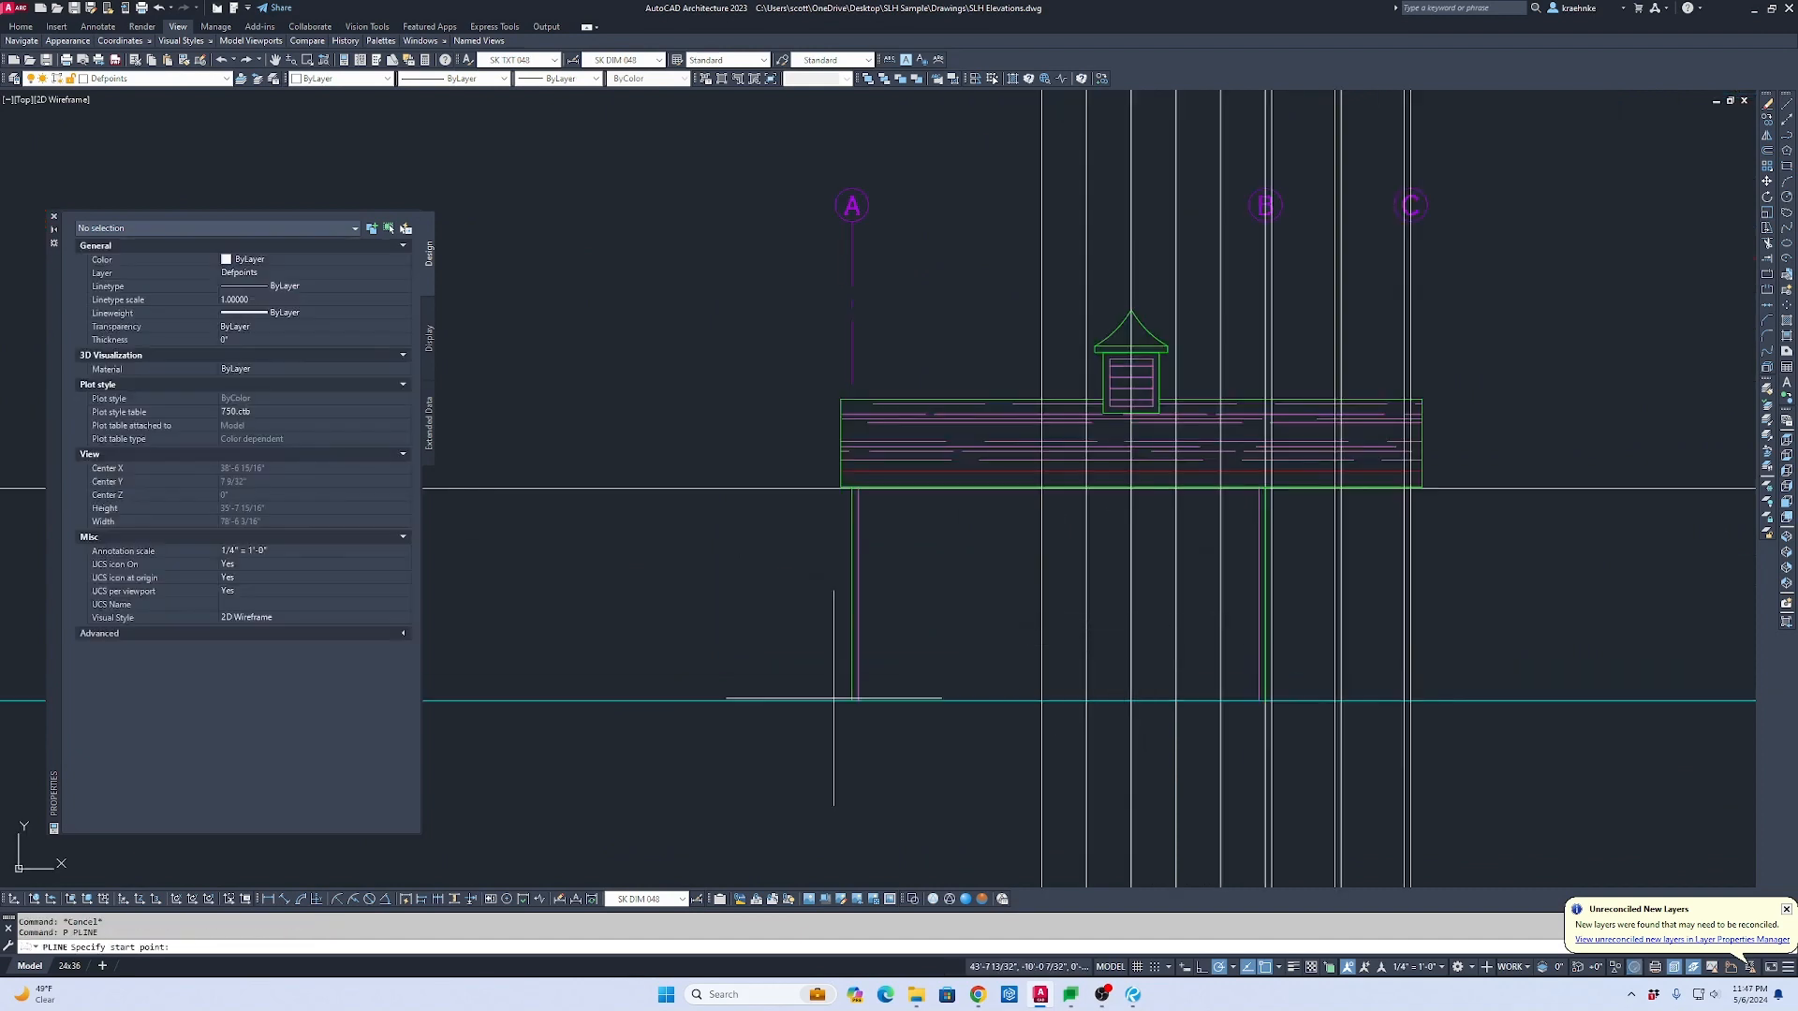
left_click(859, 701)
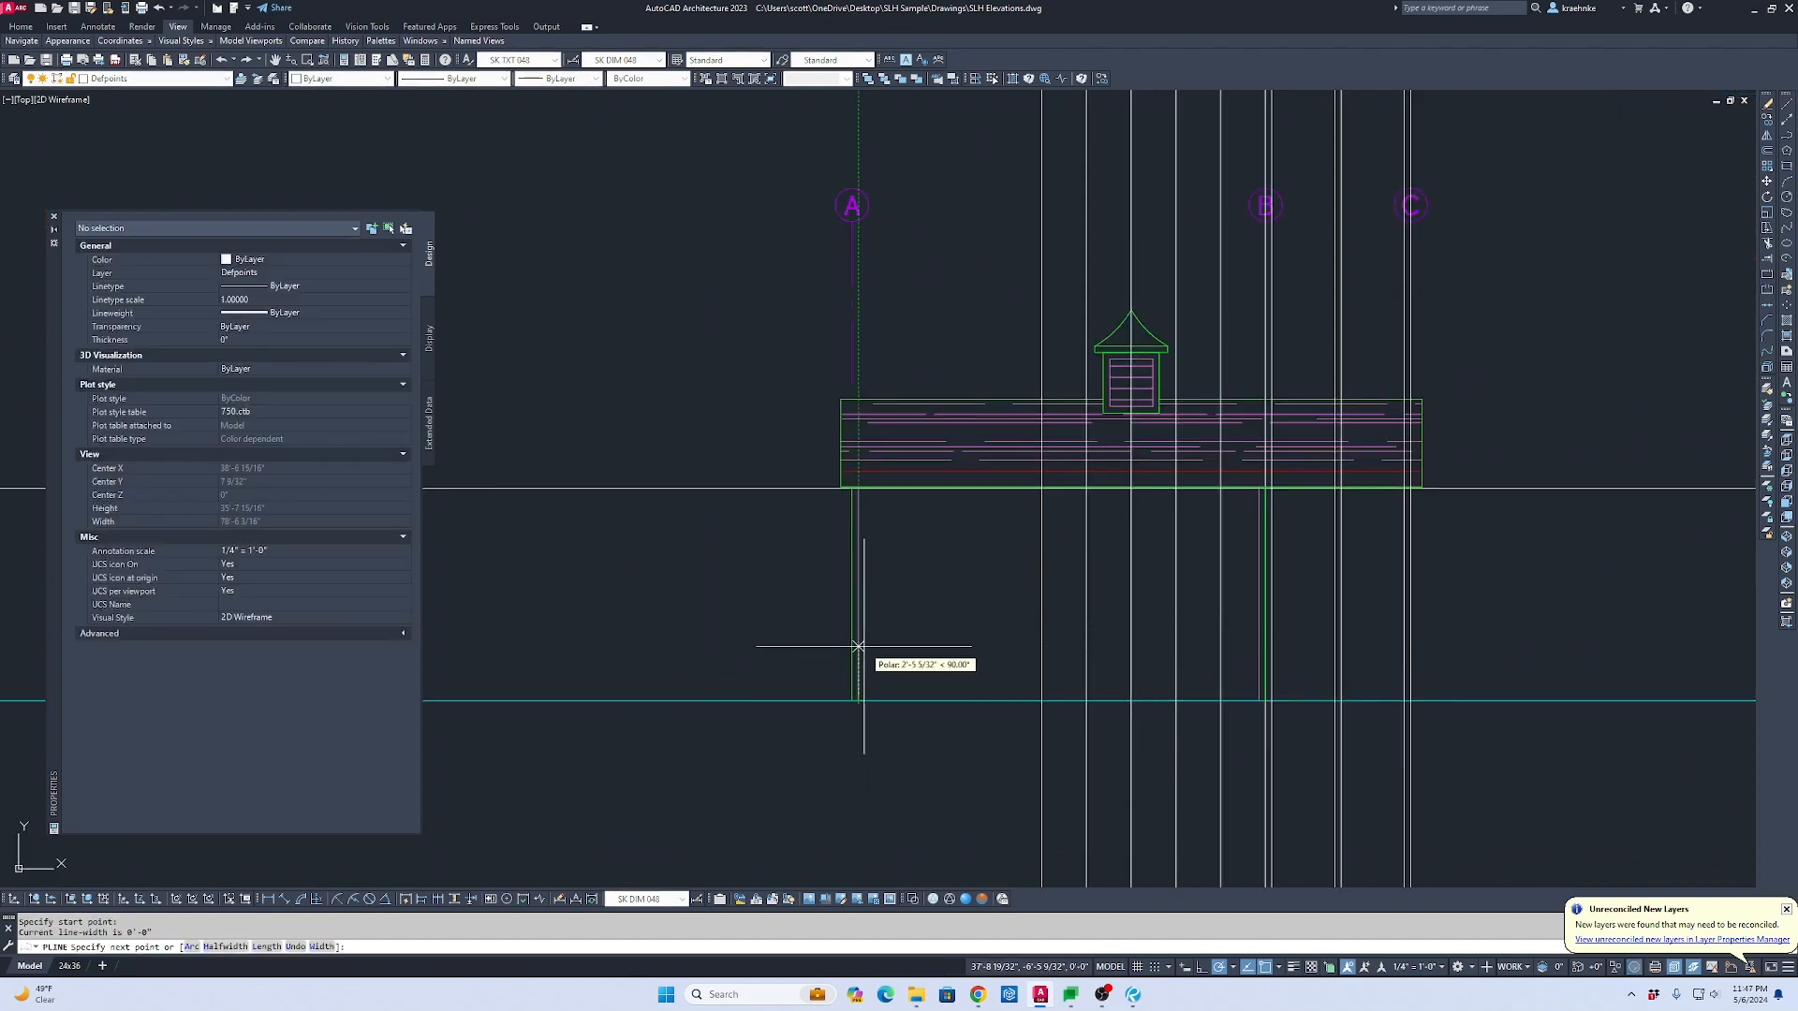
type("8'")
key("Return")
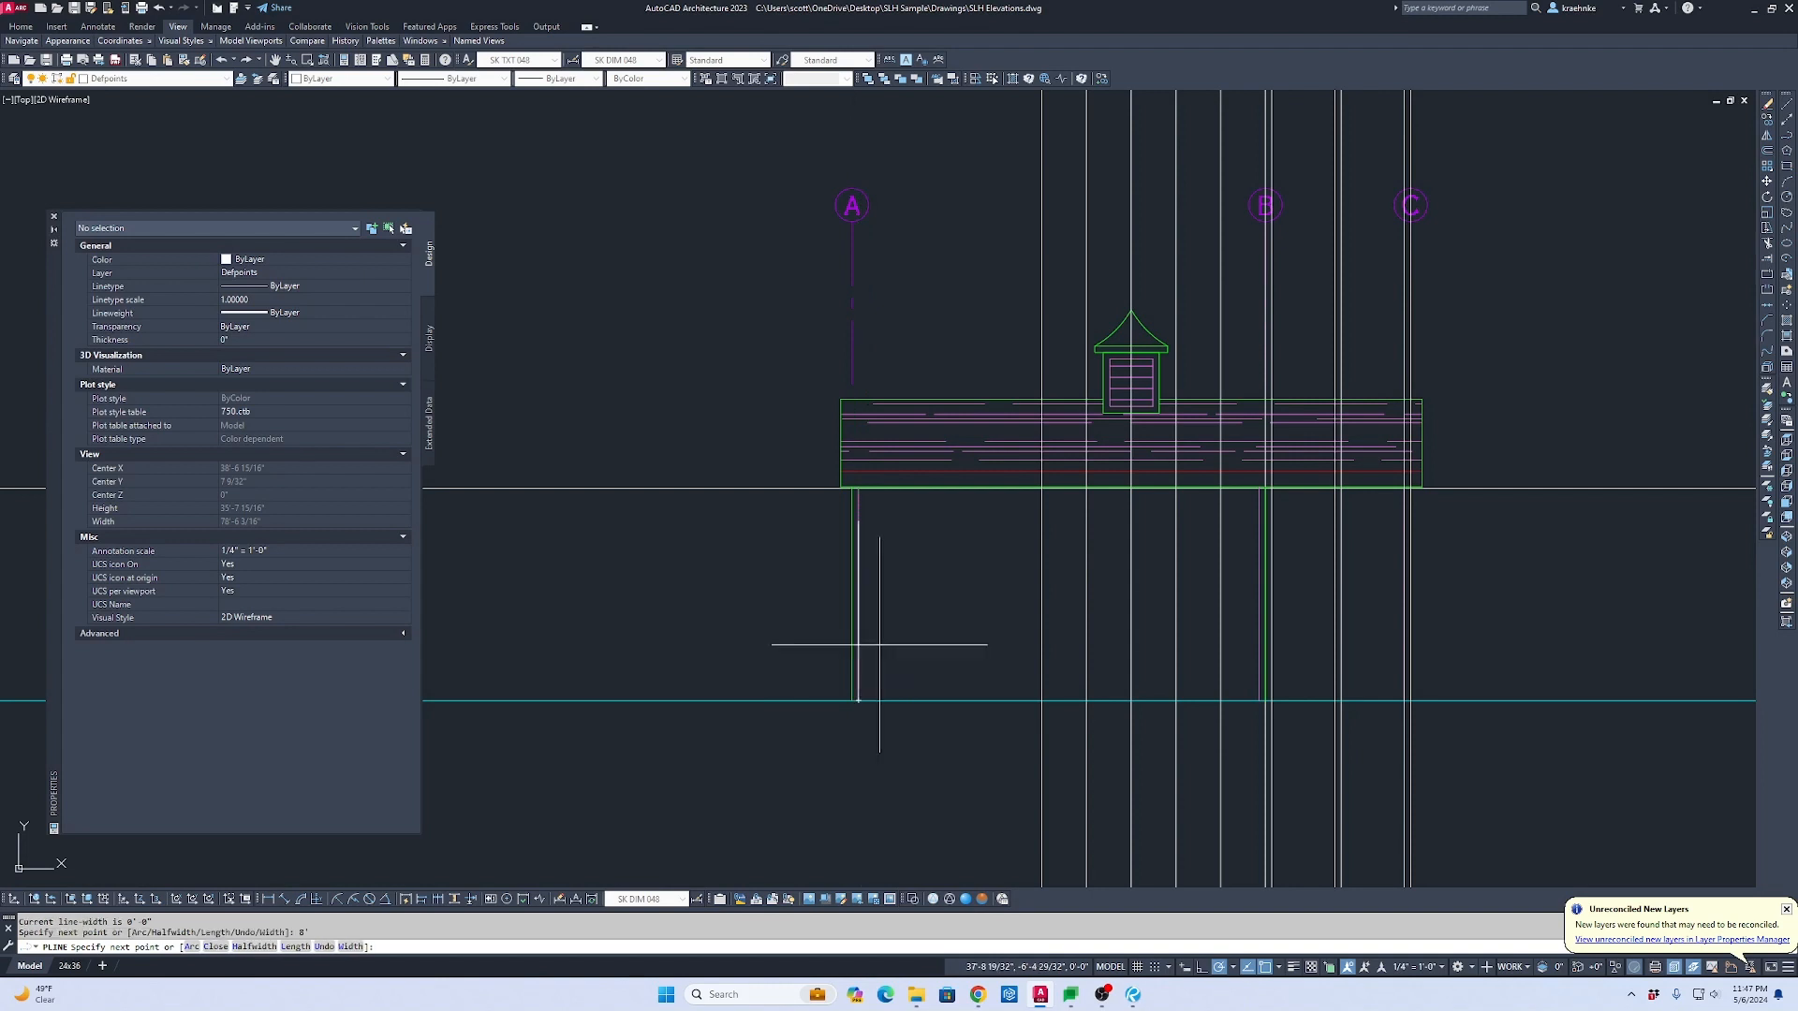
key("Escape")
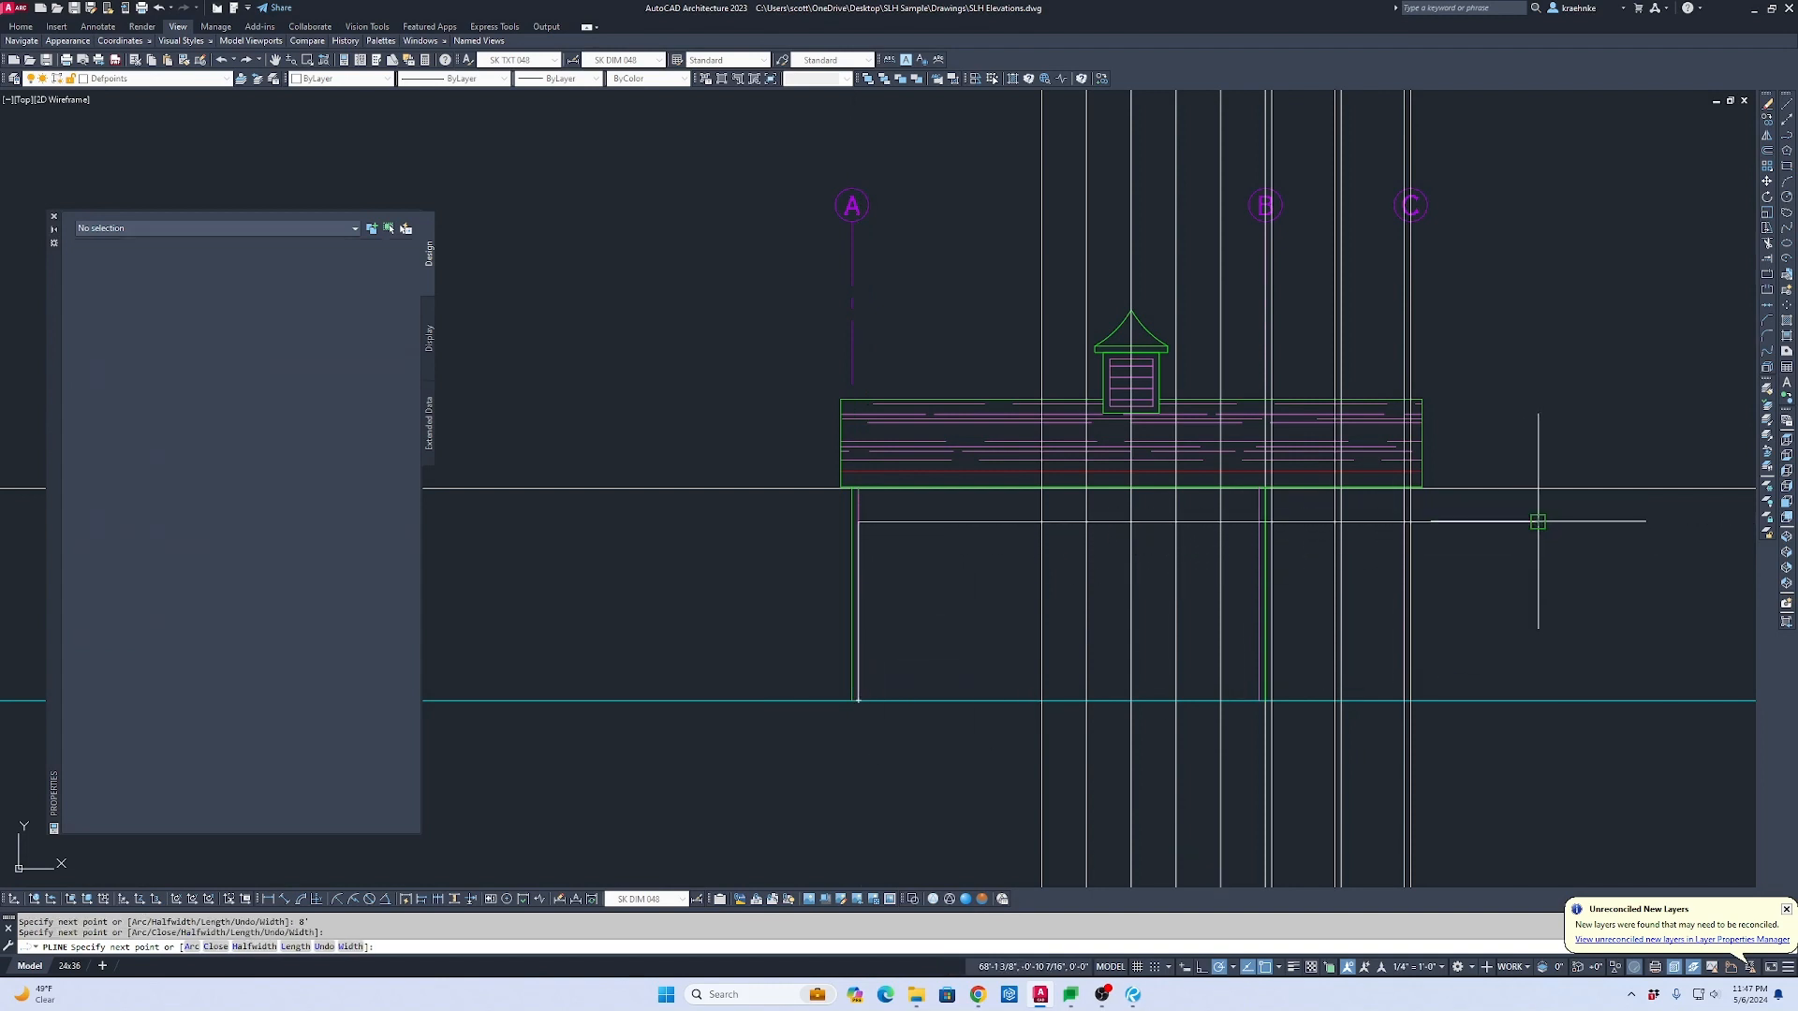
Step: Measure the spacing between the first two vertical guide lines along the 8' head line
mouse_move(1536, 514)
middle_mouse_down()
mouse_move(1217, 646)
mouse_move(1066, 792)
mouse_move(975, 381)
middle_mouse_up()
scroll(820, 577, "up", 6)
scroll(821, 578, "down", 8)
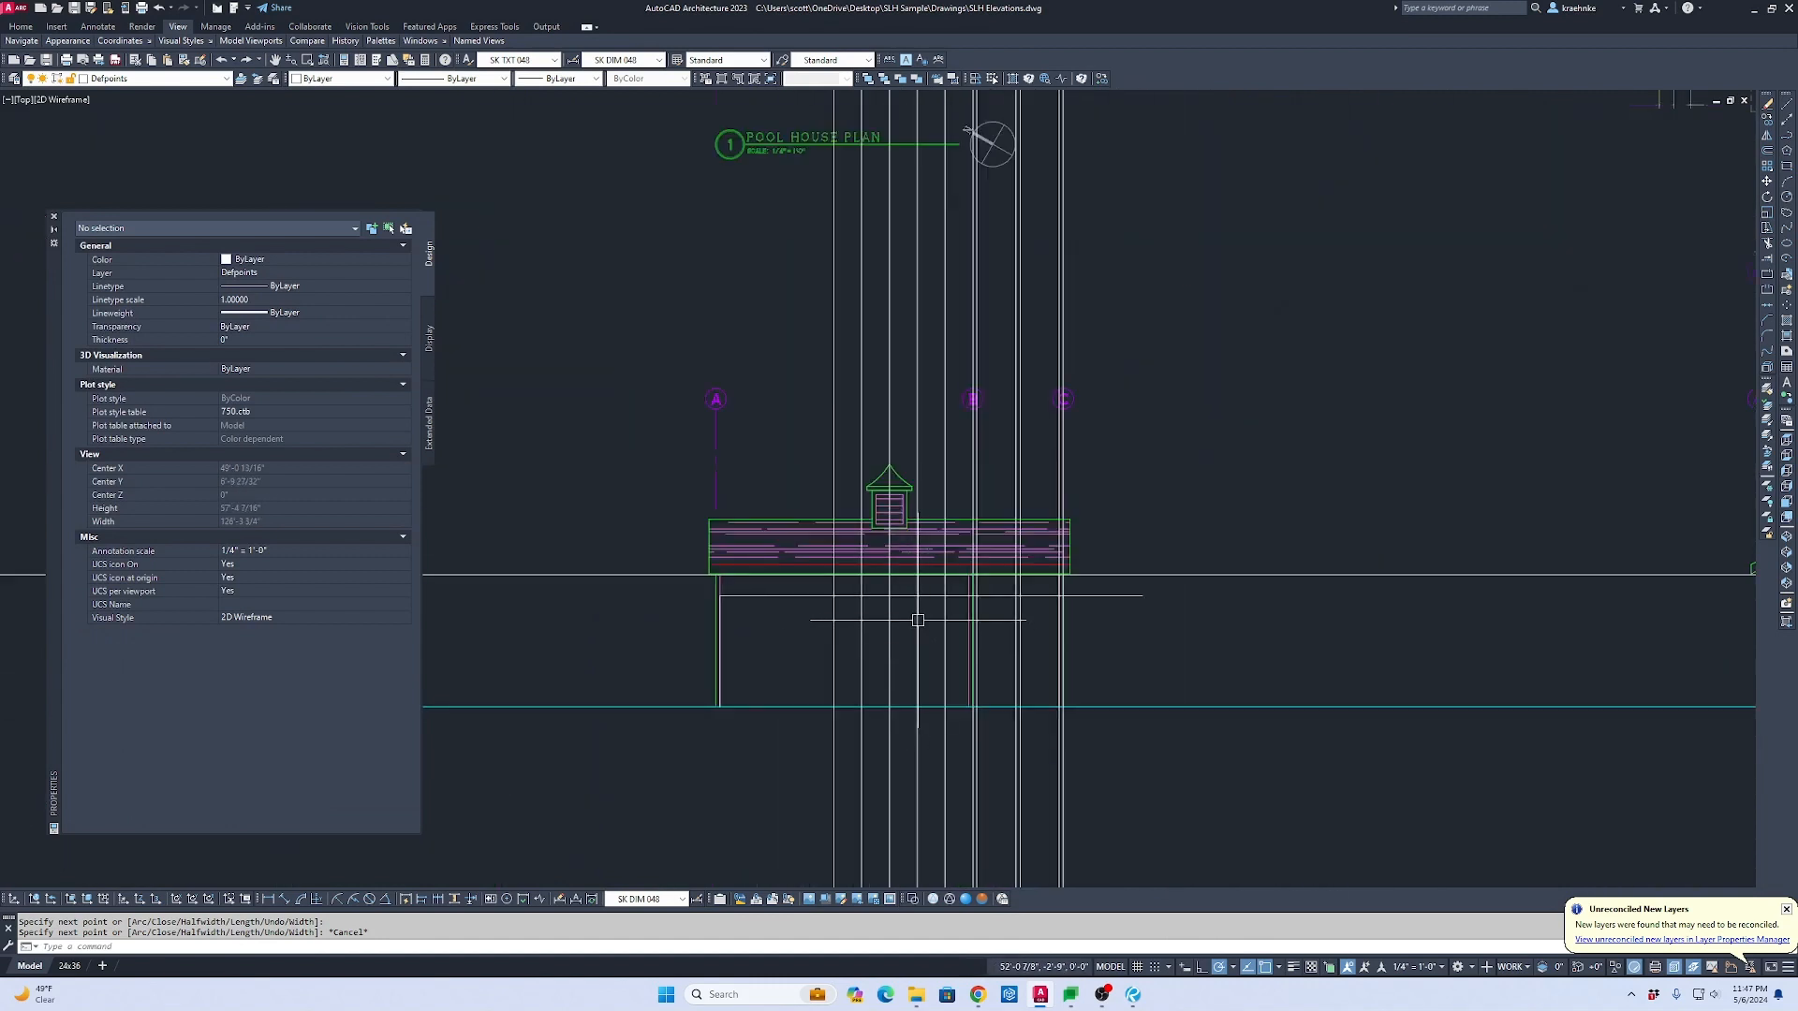
scroll(865, 606, "up", 6)
type("d")
key("Return")
left_click(853, 562)
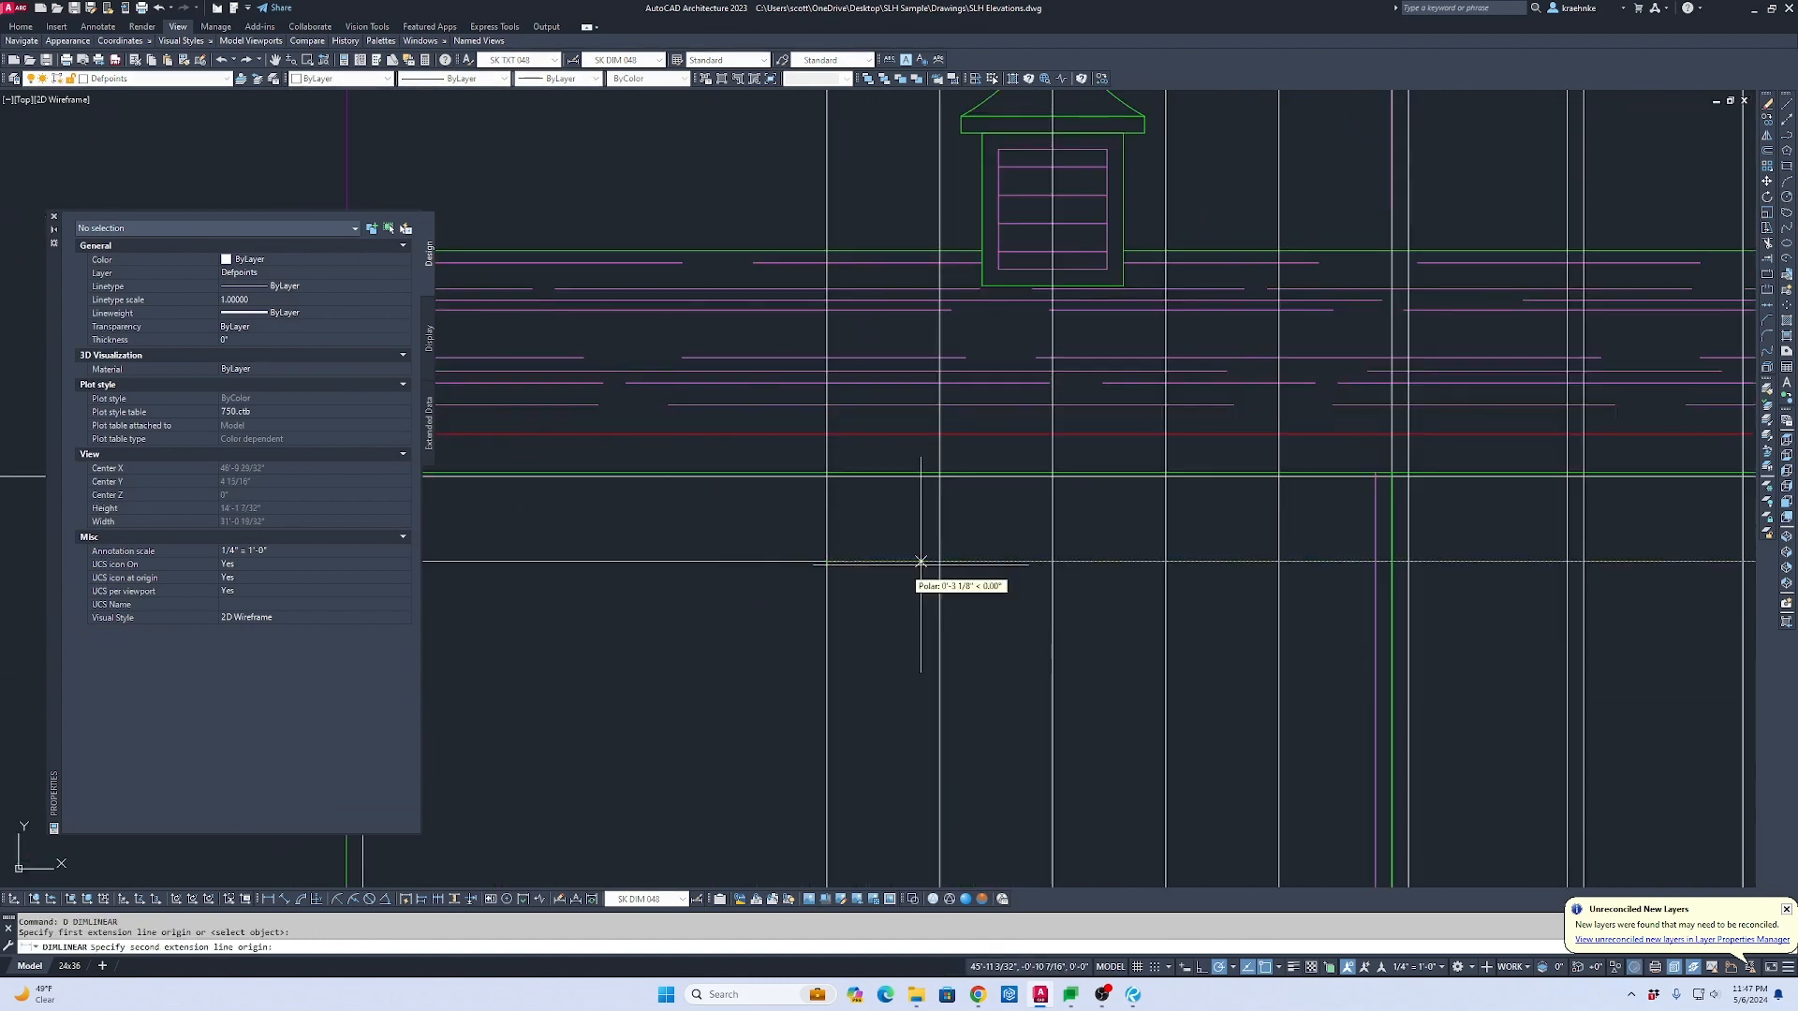
left_click(940, 561)
key("Escape")
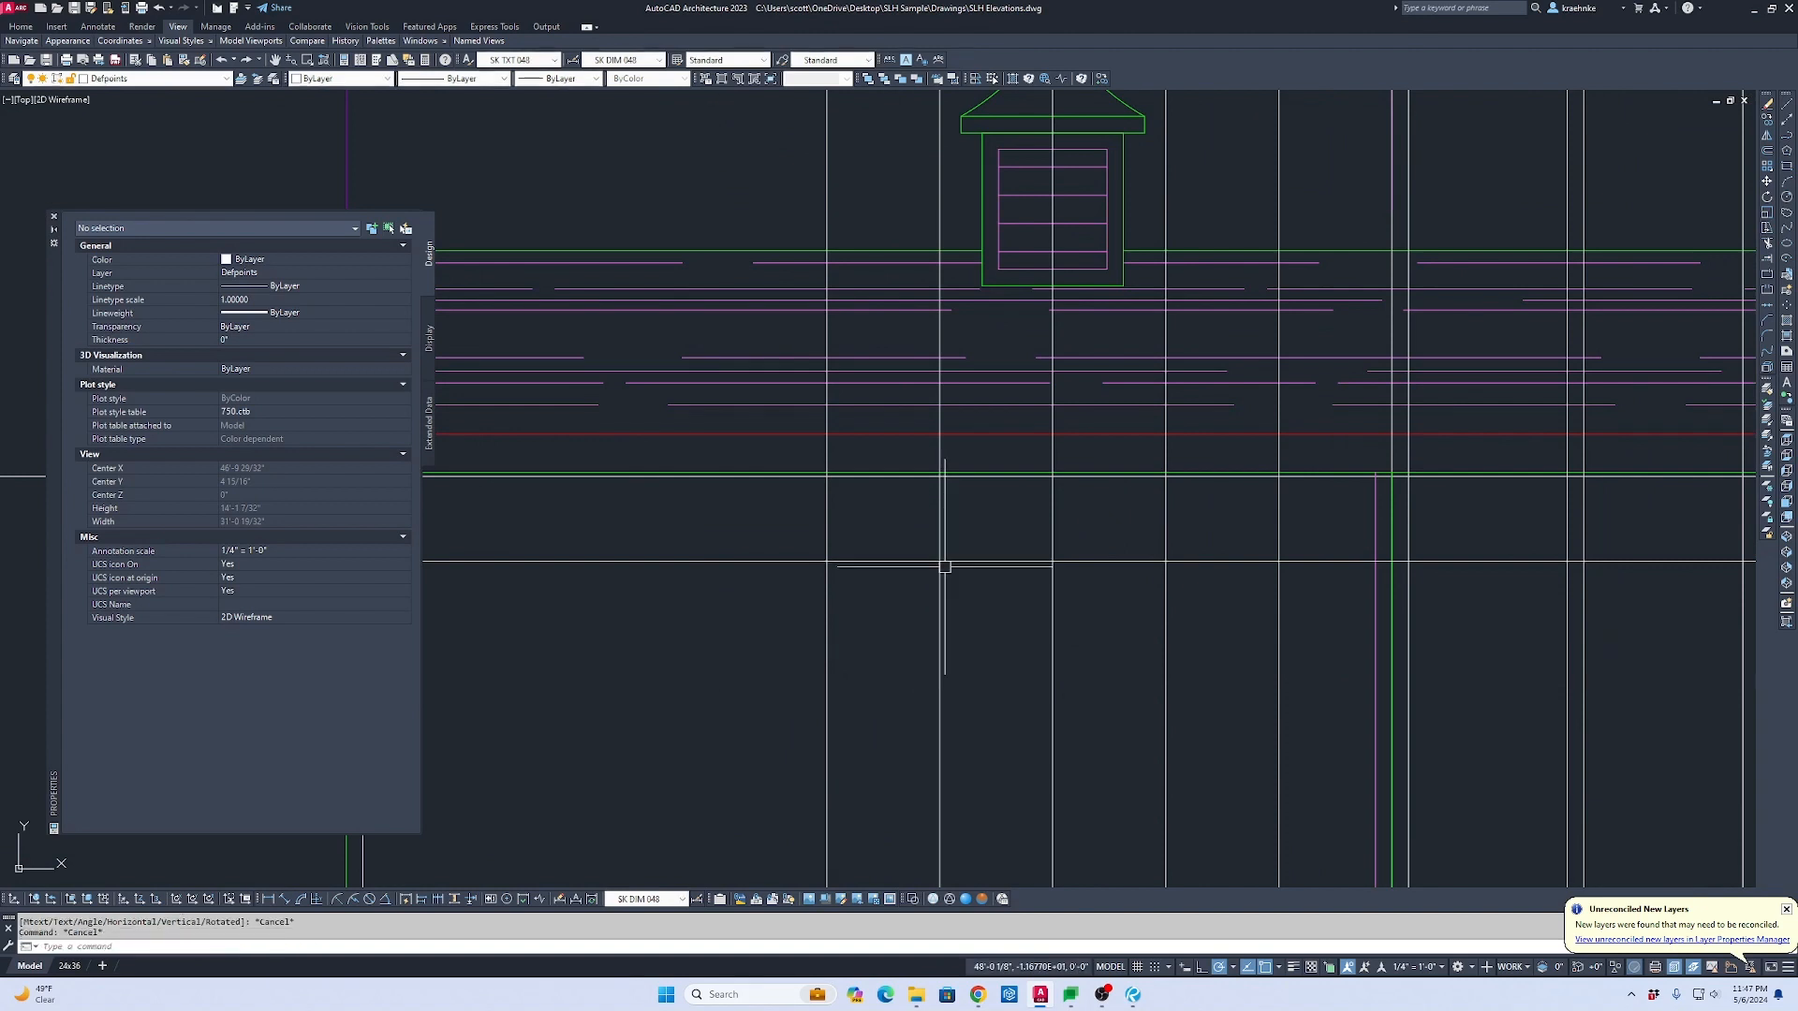
Step: Draw a 24 by 24 inch rectangle below the 8' head line, starting at the first vertical guide line
type("REC")
key("Return")
left_click(825, 562)
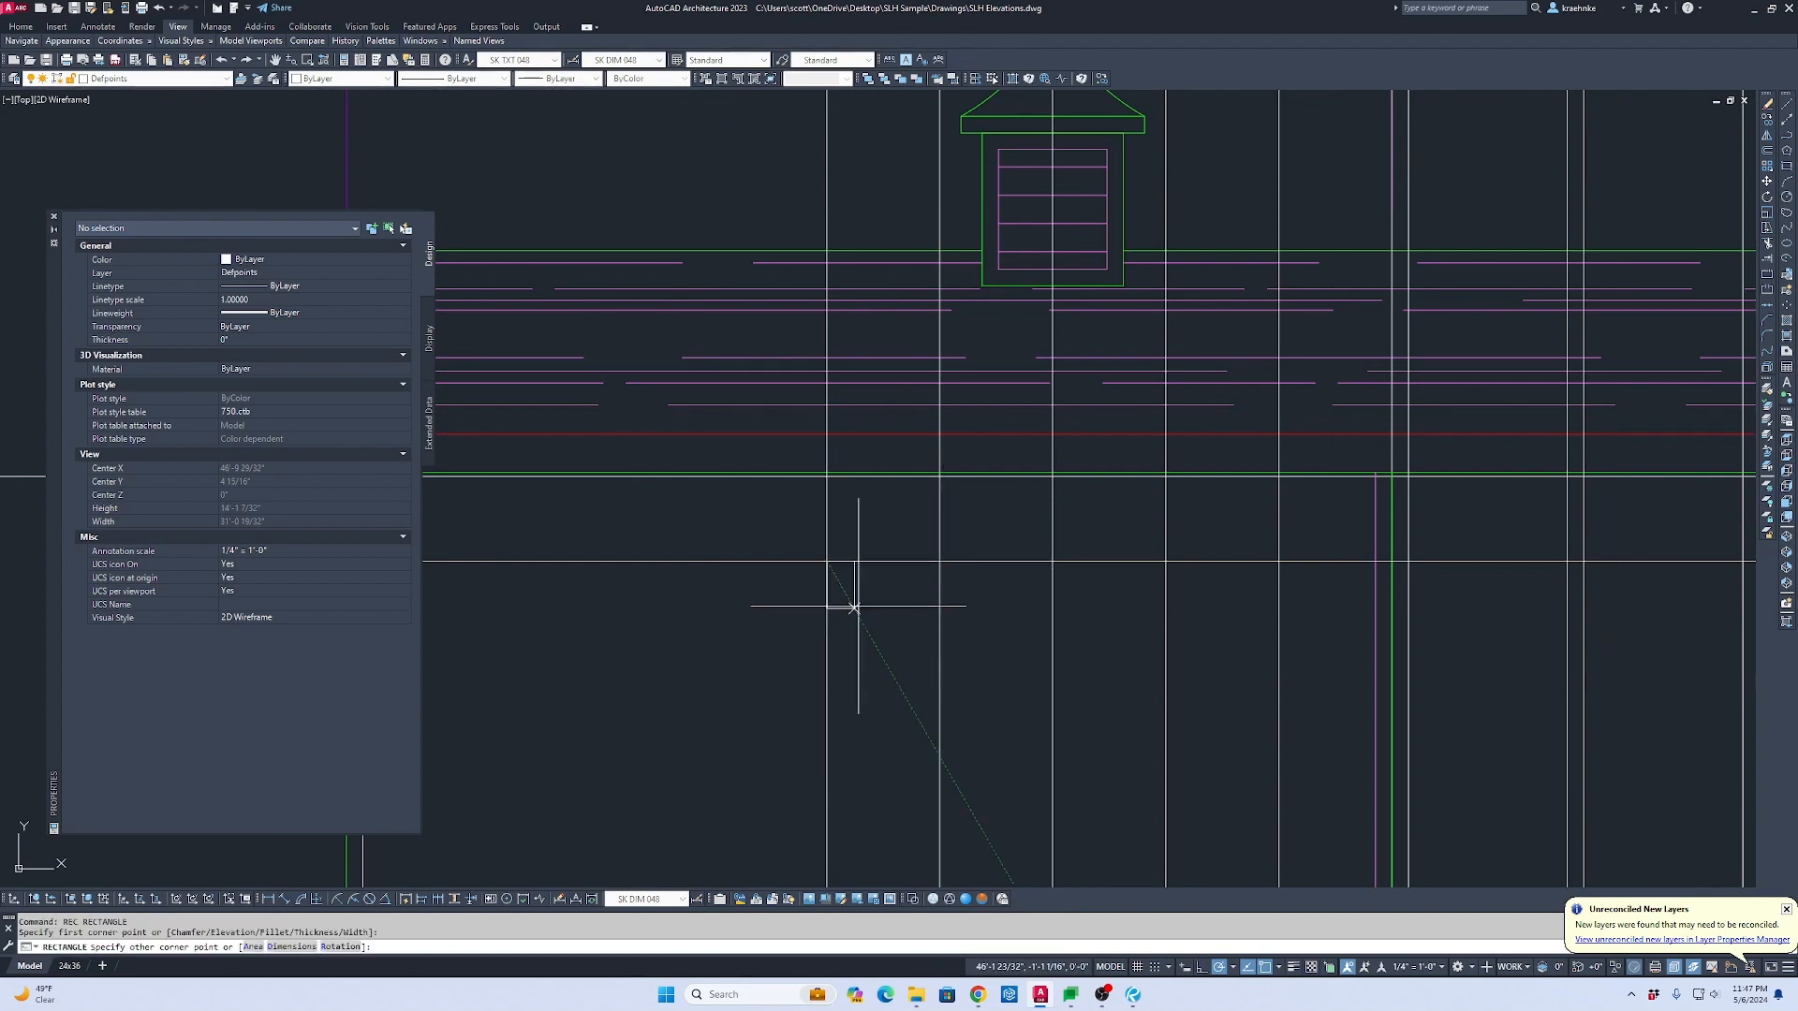
type("d")
key("Return")
type("24")
key("Return")
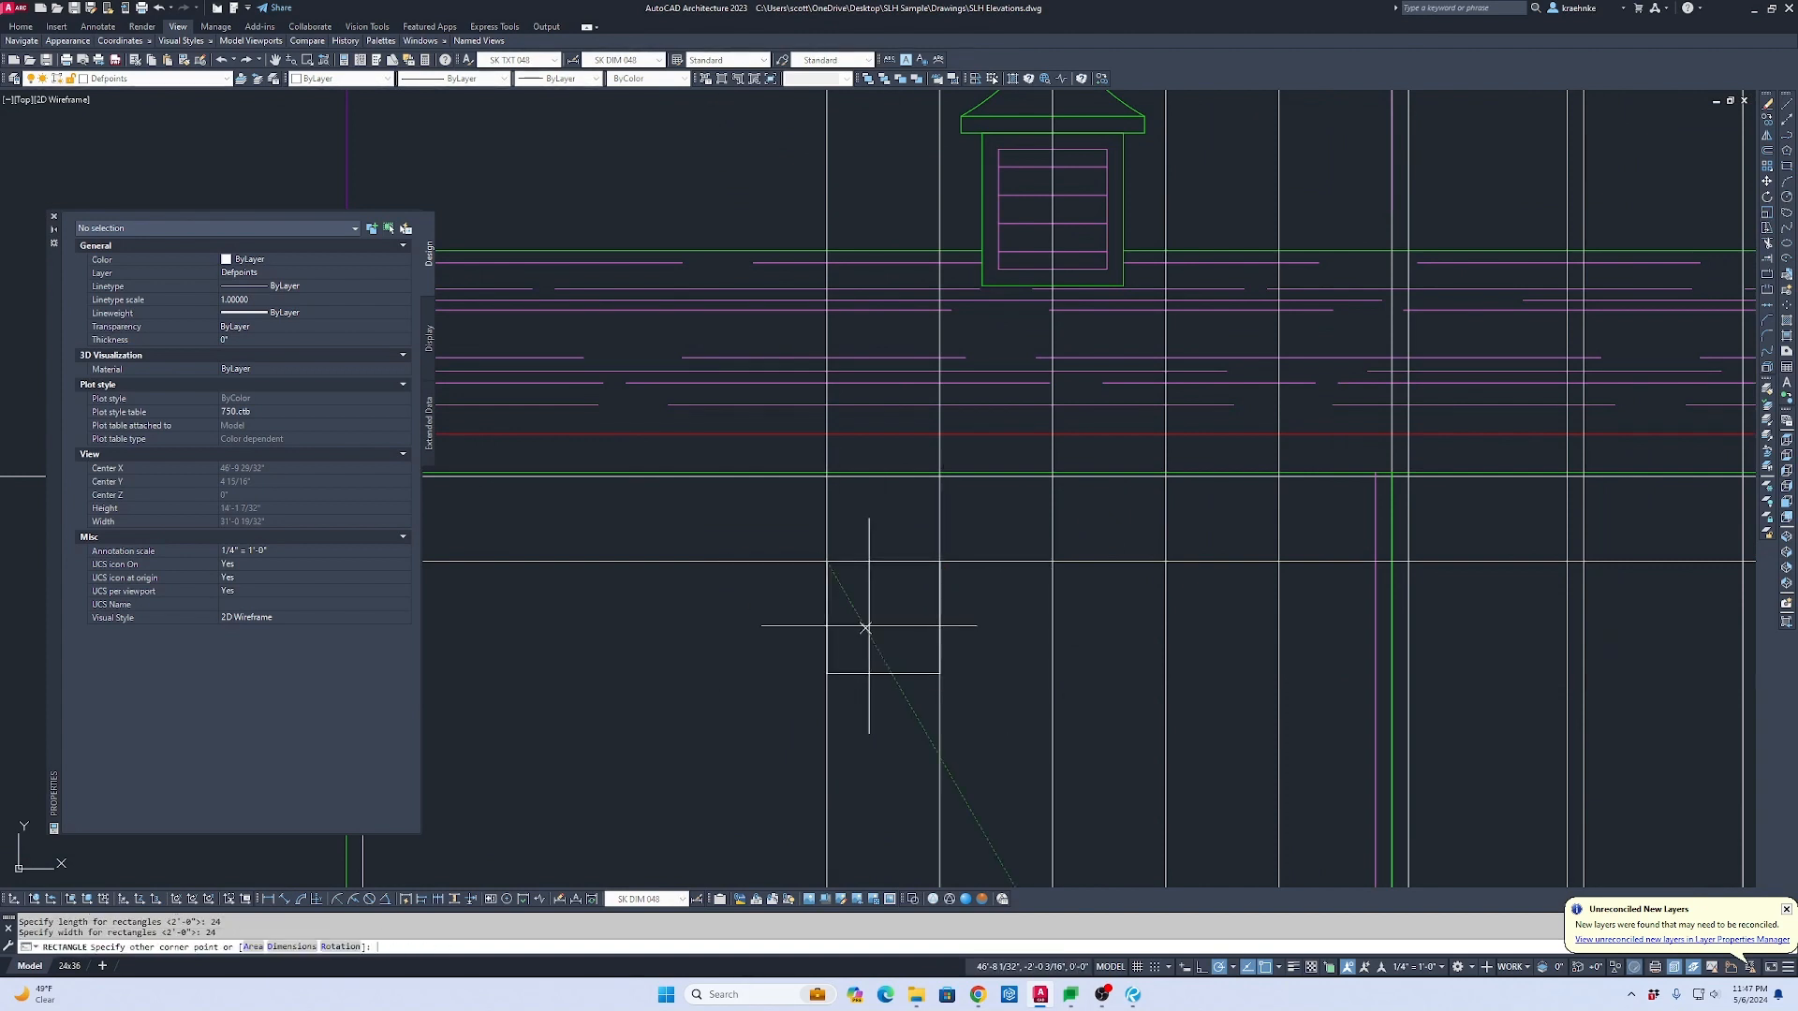
key("Escape")
key("Escape")
Step: Offset the 24-inch window square 1 inch inward
scroll(908, 641, "up", 2)
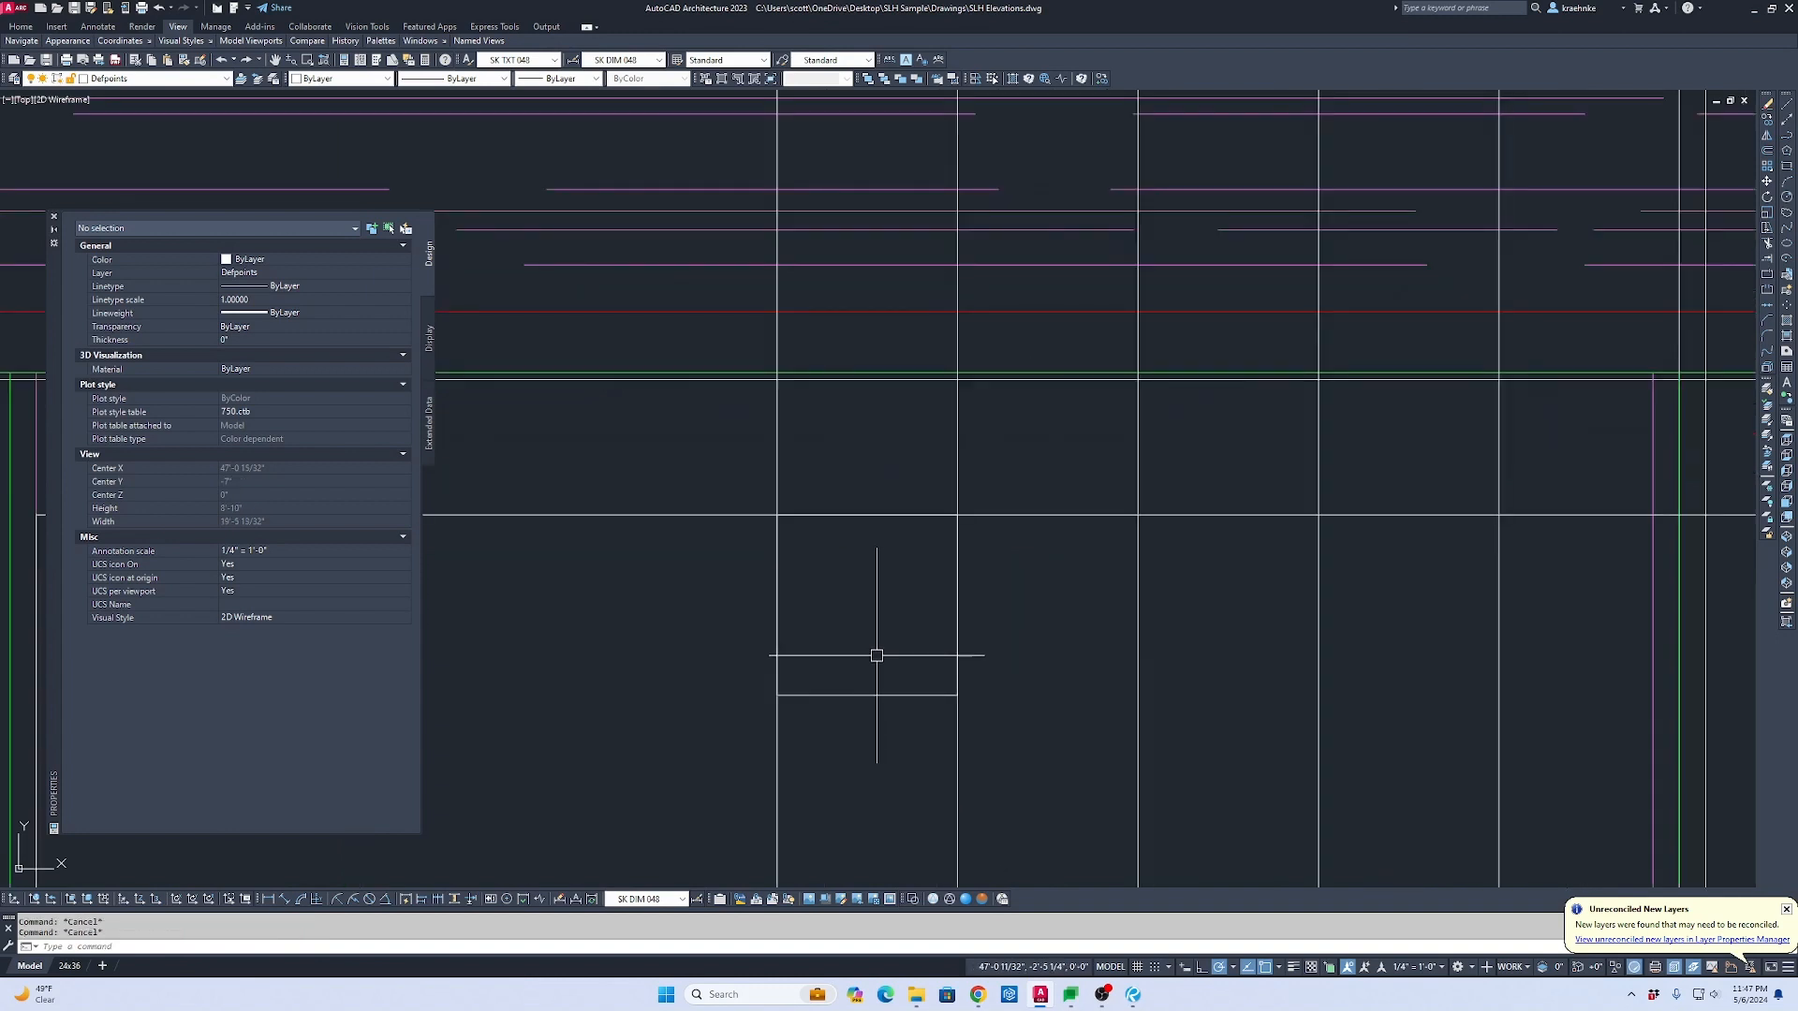
type("o")
key("Return")
type("1")
key("Return")
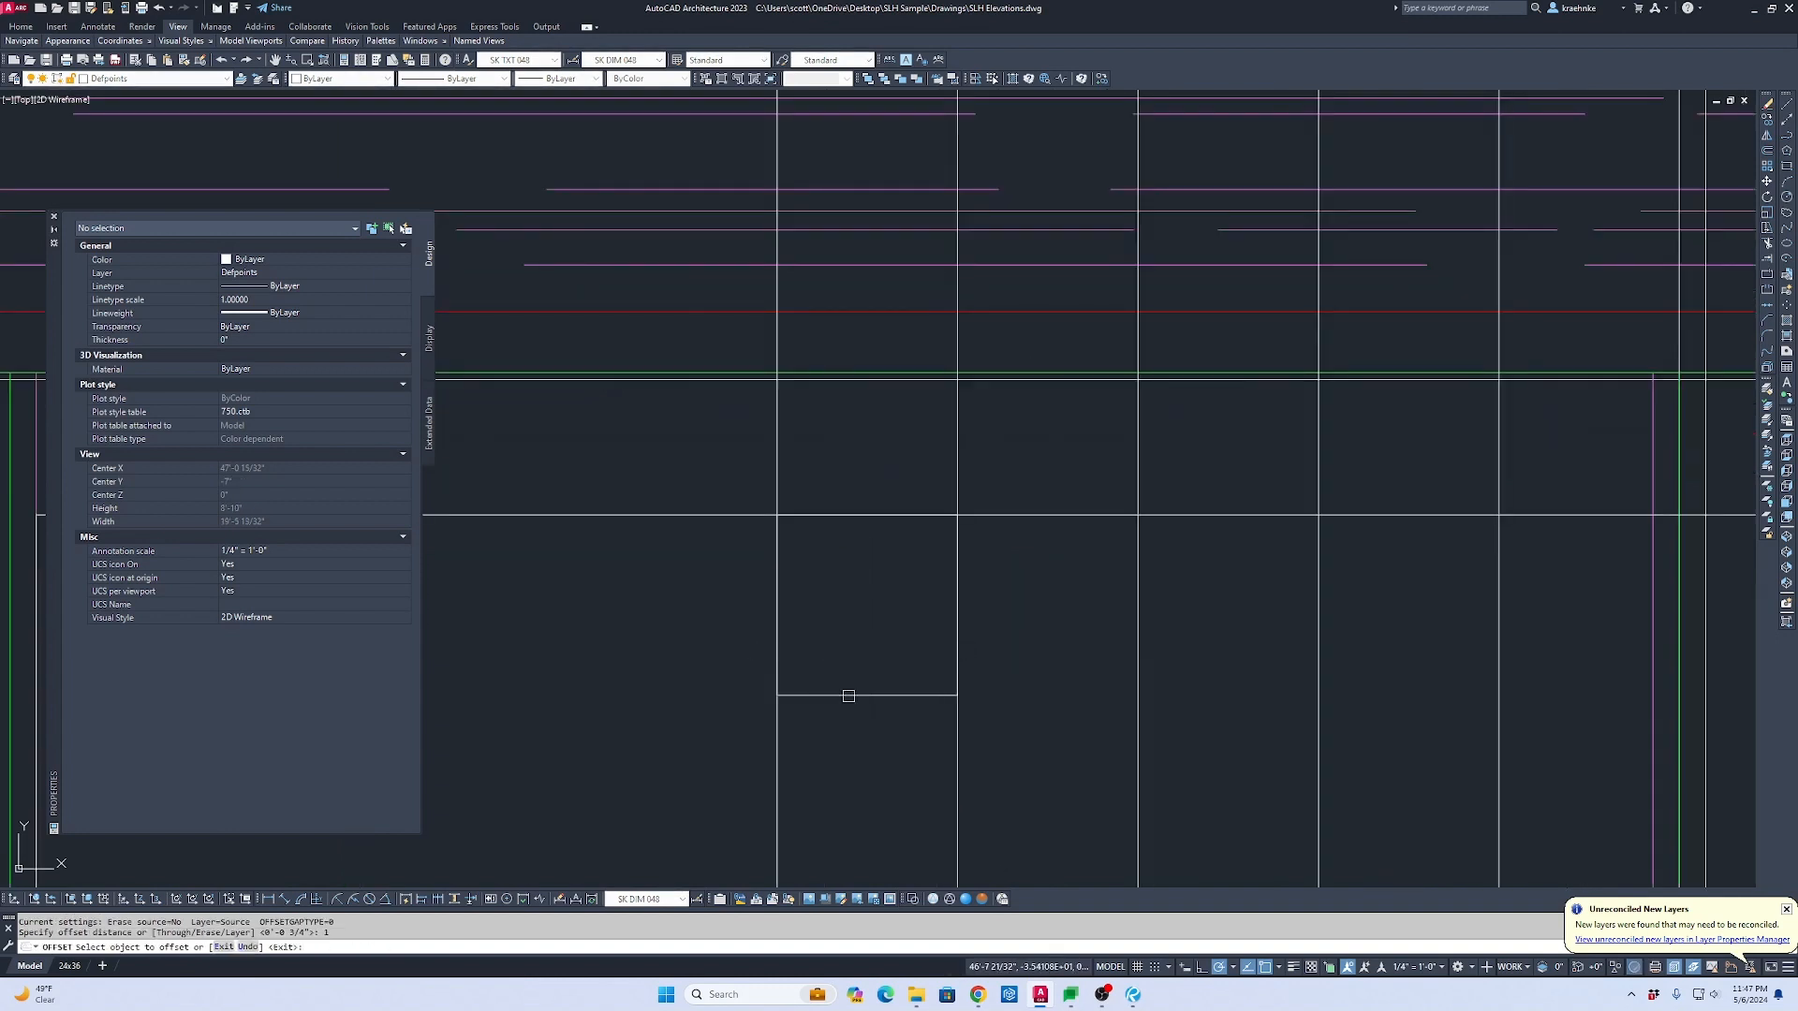
left_click(842, 695)
left_click(863, 634)
scroll(866, 684, "up", 2)
scroll(867, 684, "up", 1)
key("Escape")
key("Escape")
key("Escape")
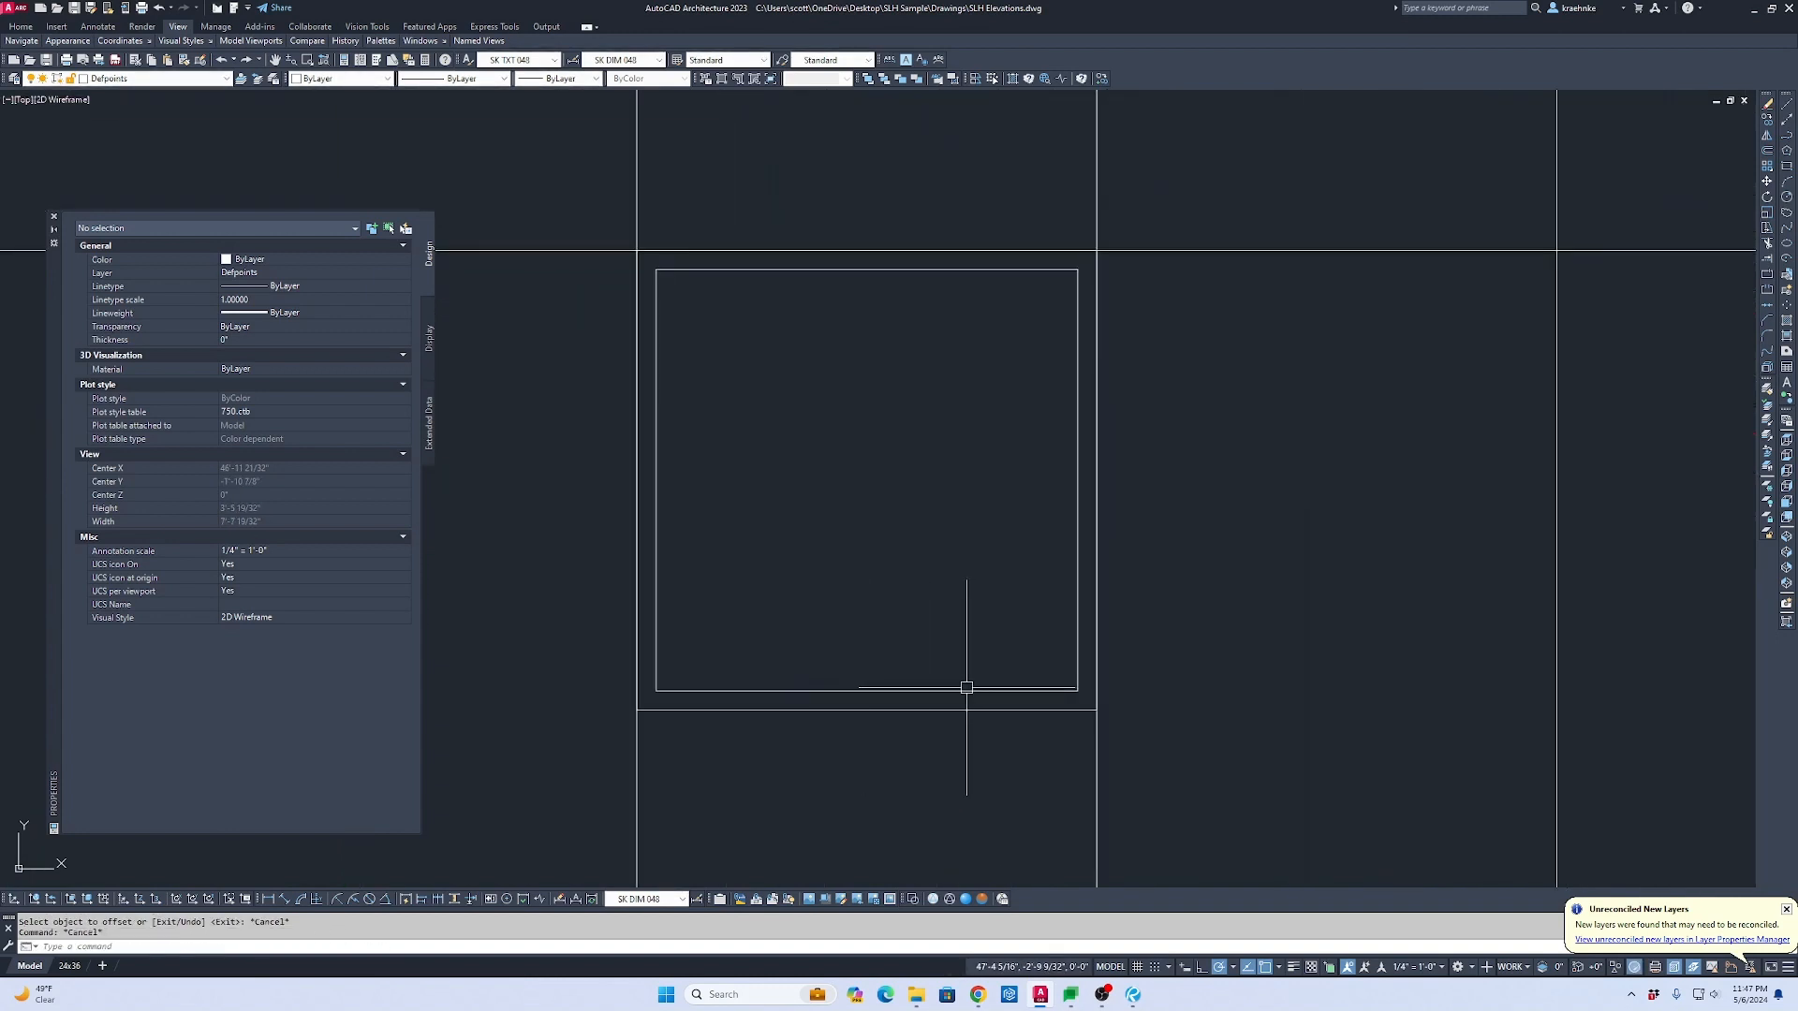
type("o")
key("Return")
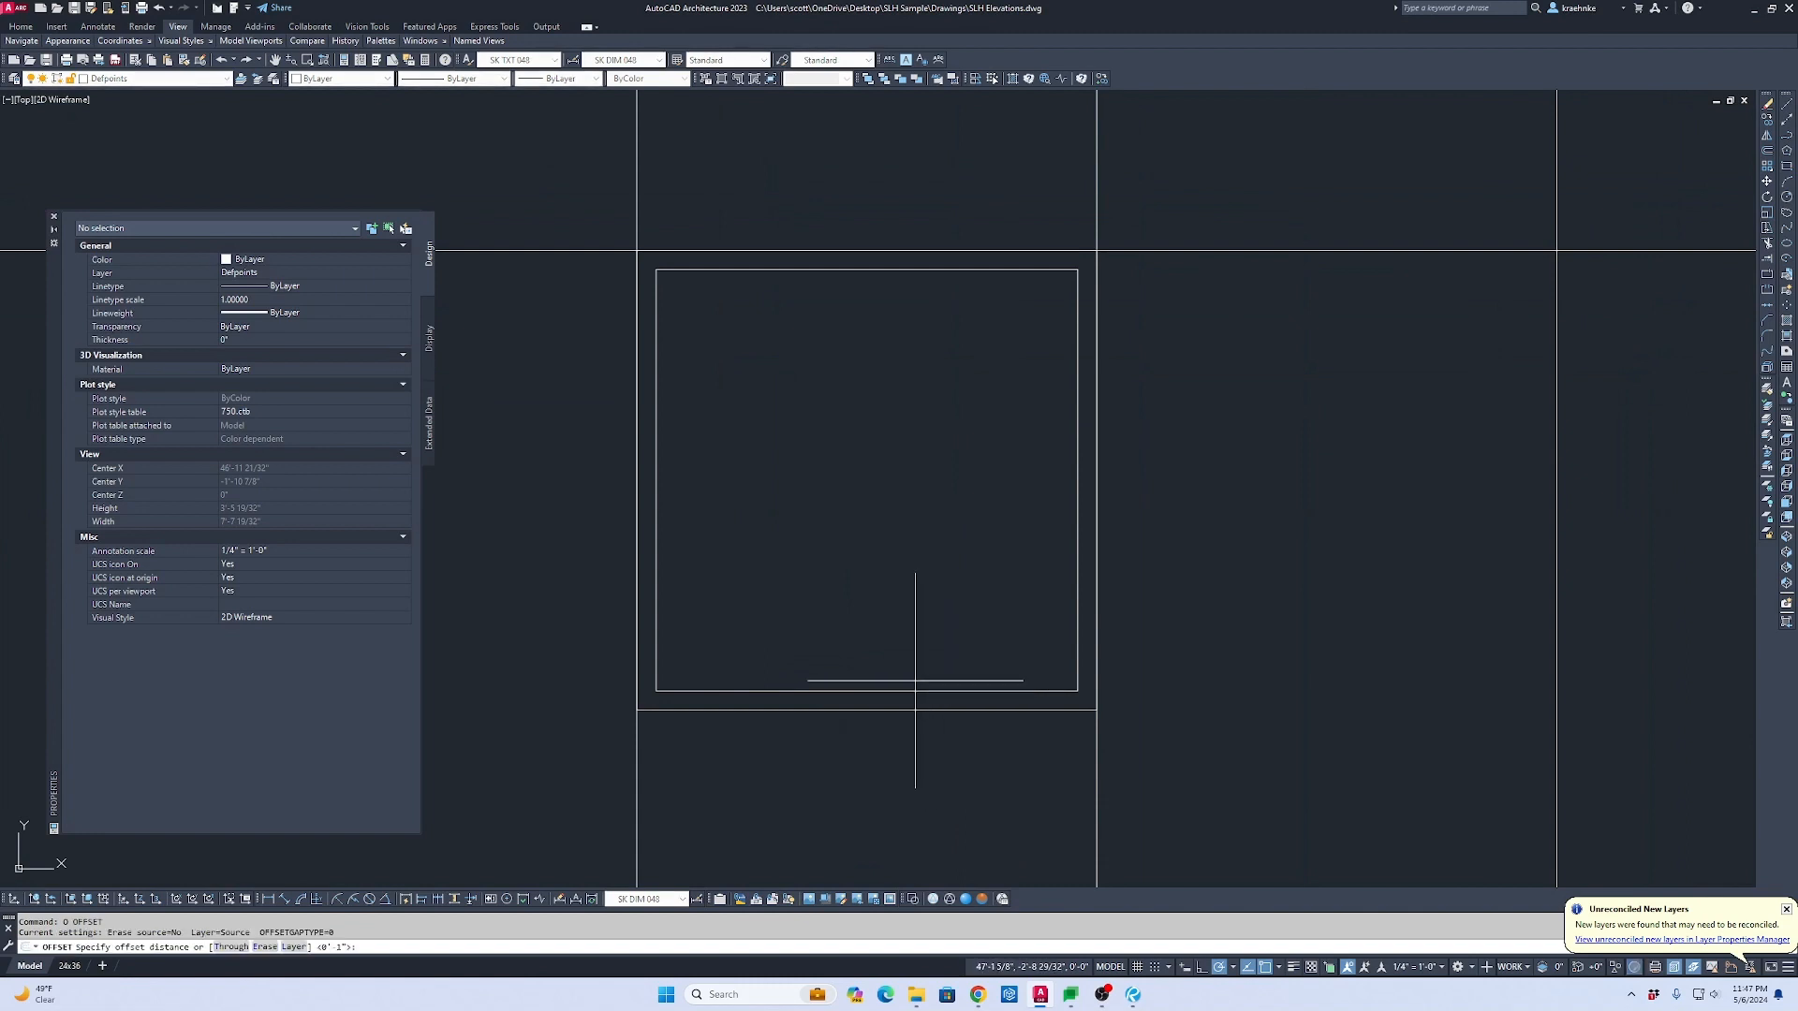
key("Return")
key("Escape")
key("Escape")
Step: Offset the window's inner square 2 inches further inward
type("o")
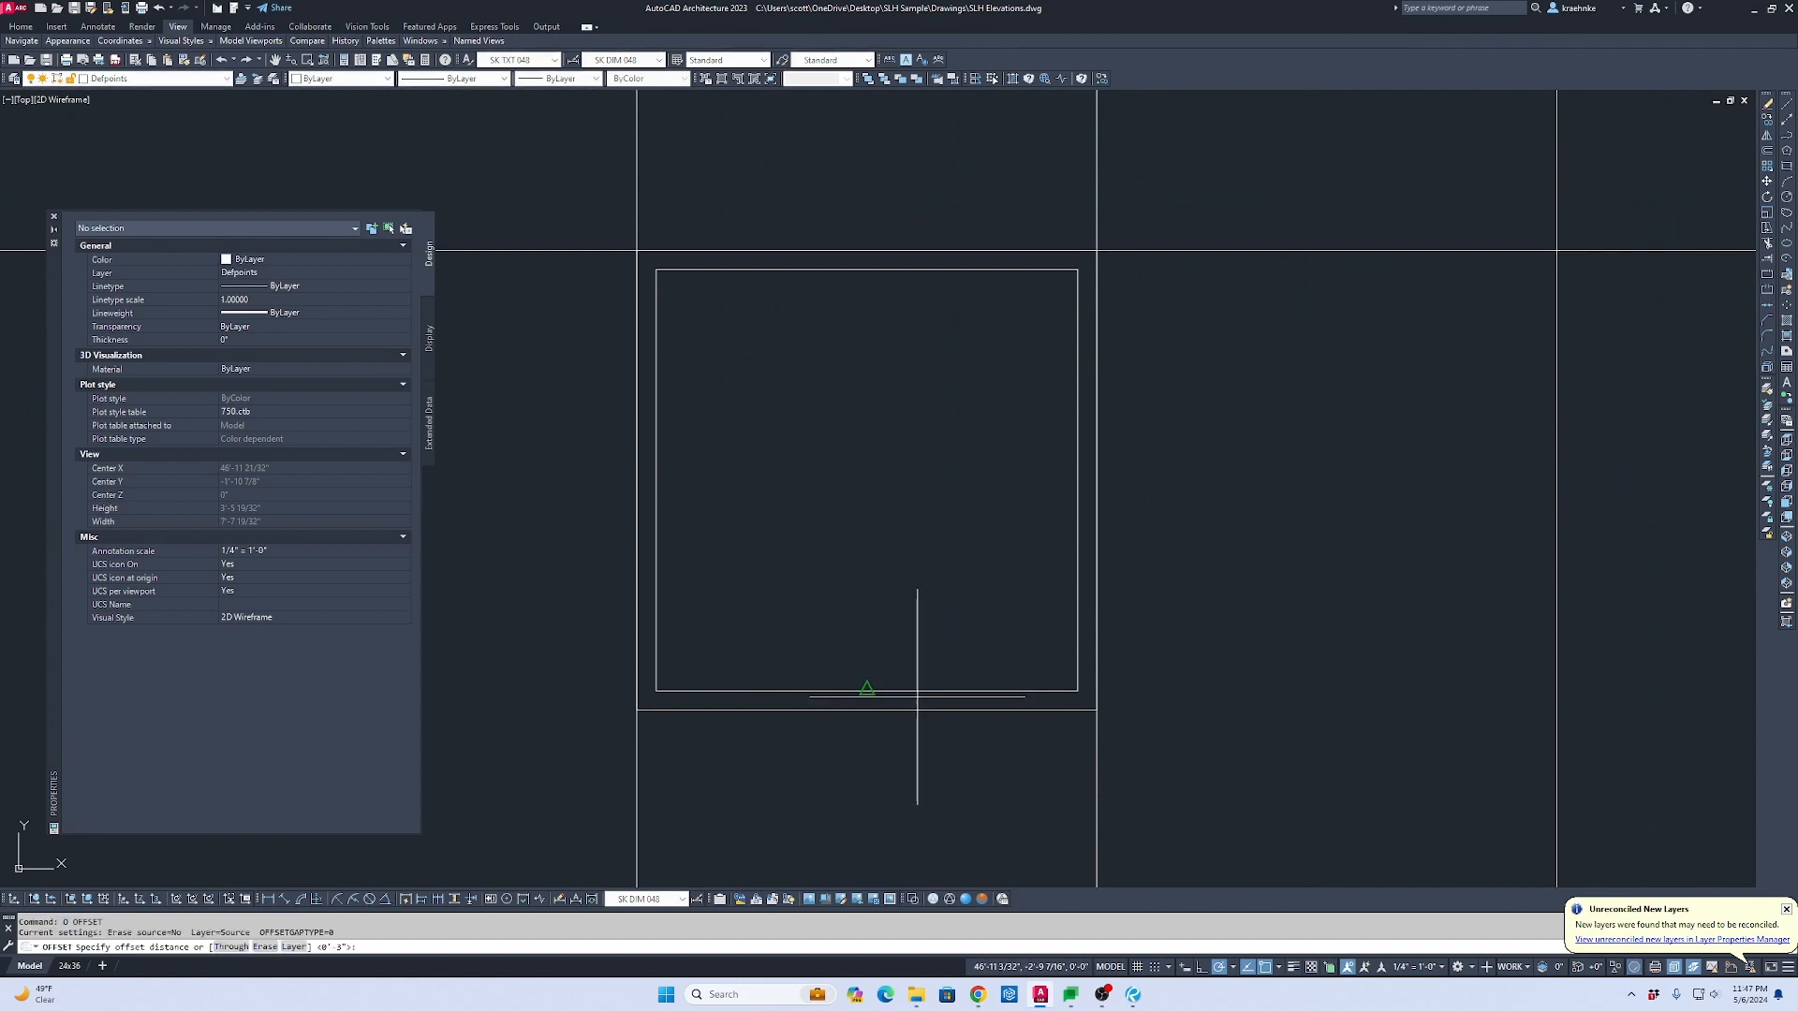
key("Return")
type("2")
key("Escape")
scroll(899, 656, "down", 5)
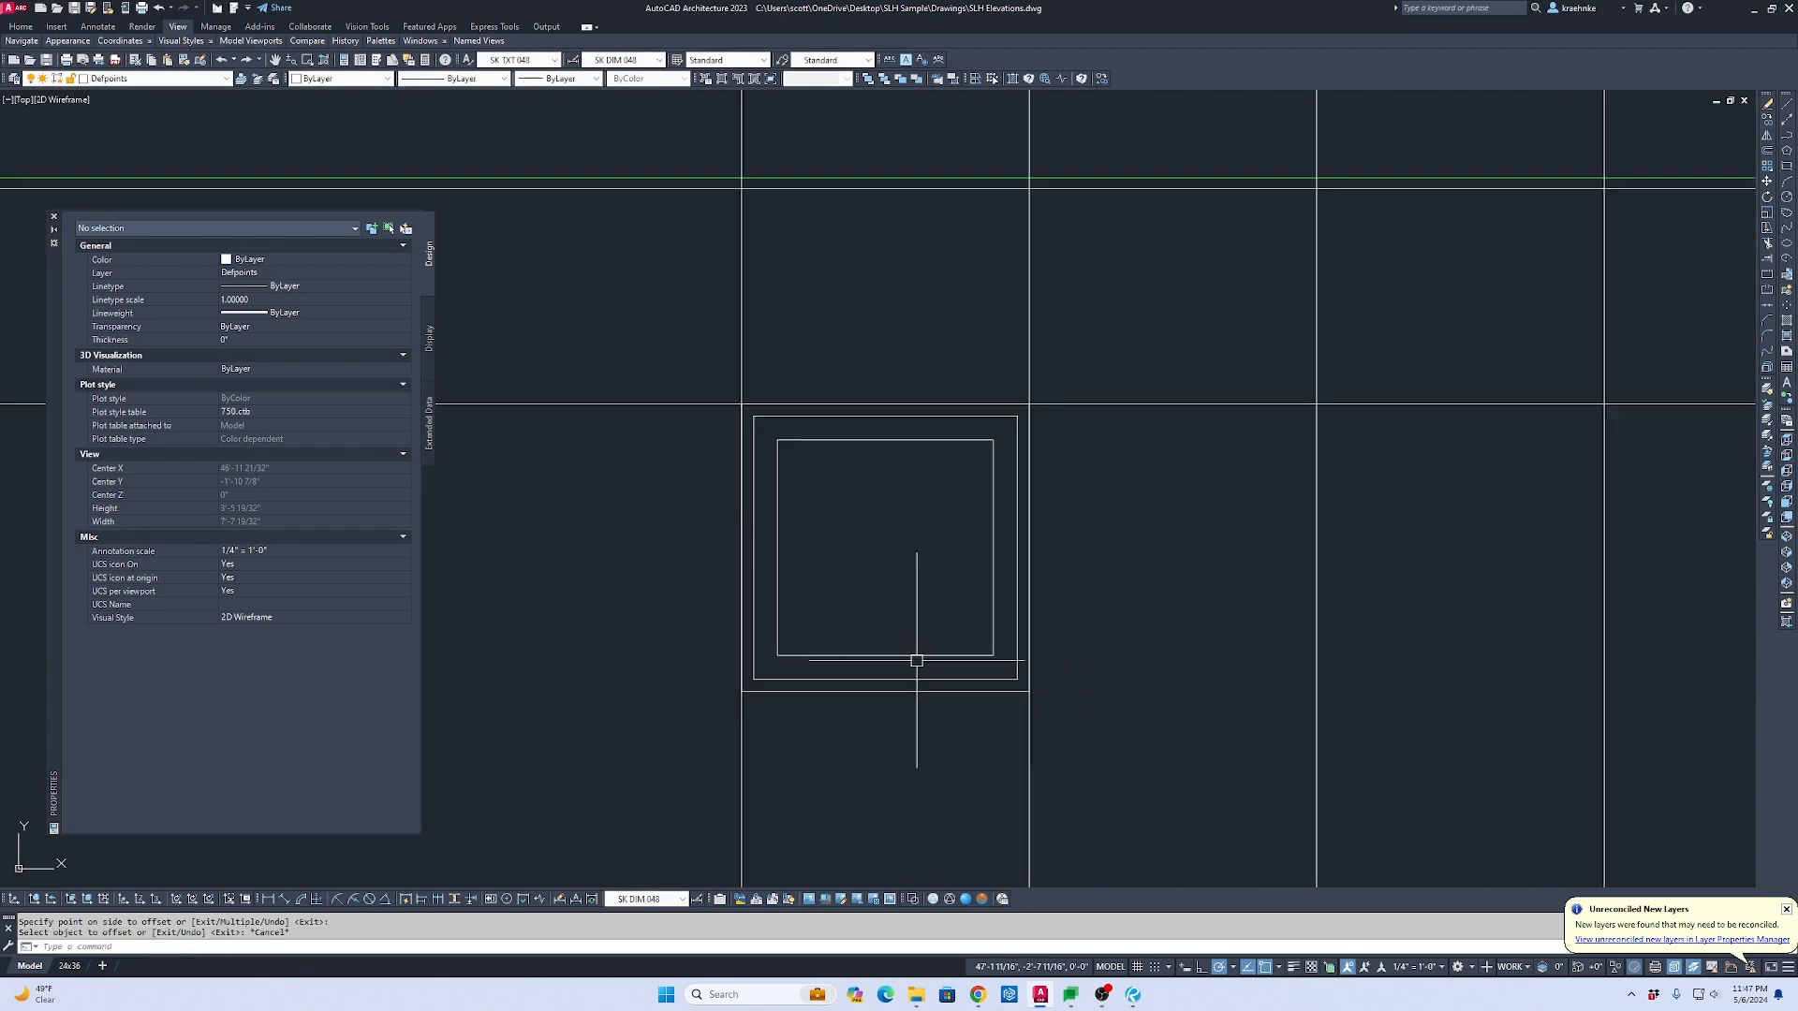
Step: Put the window's three nested squares on layer A-Elev 3
left_click(1030, 814)
left_click(794, 496)
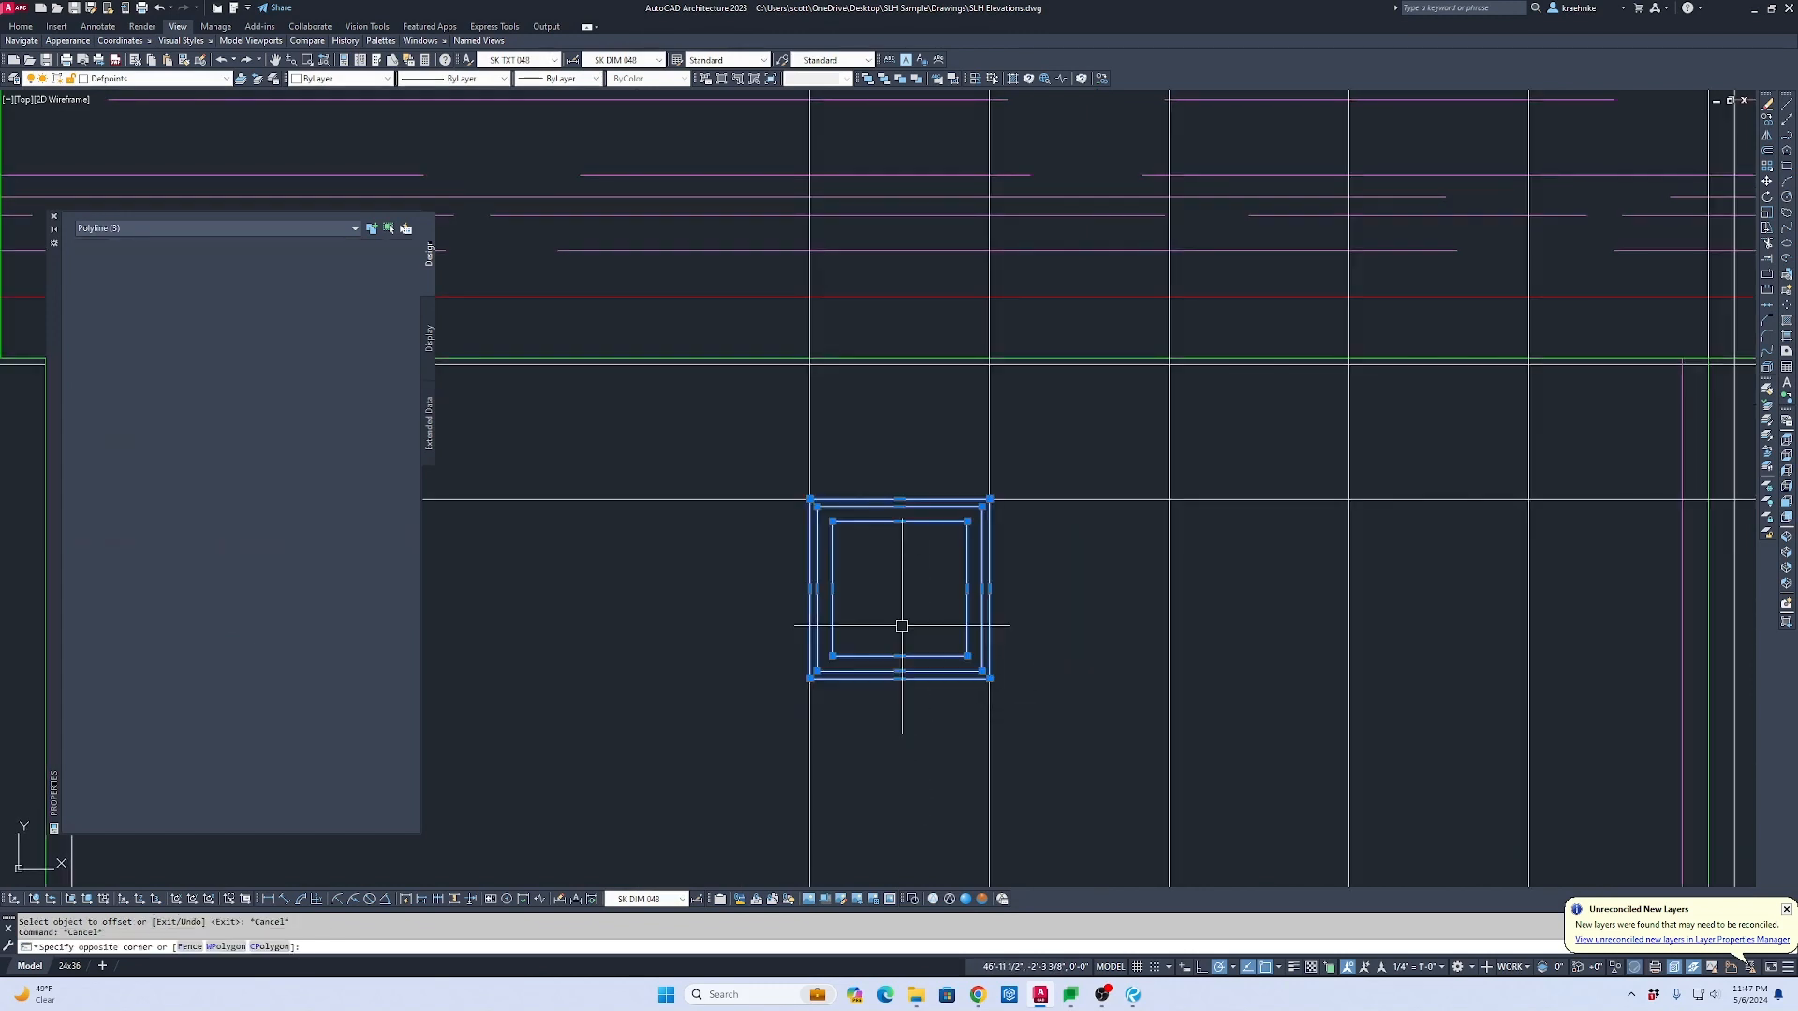
left_click(167, 80)
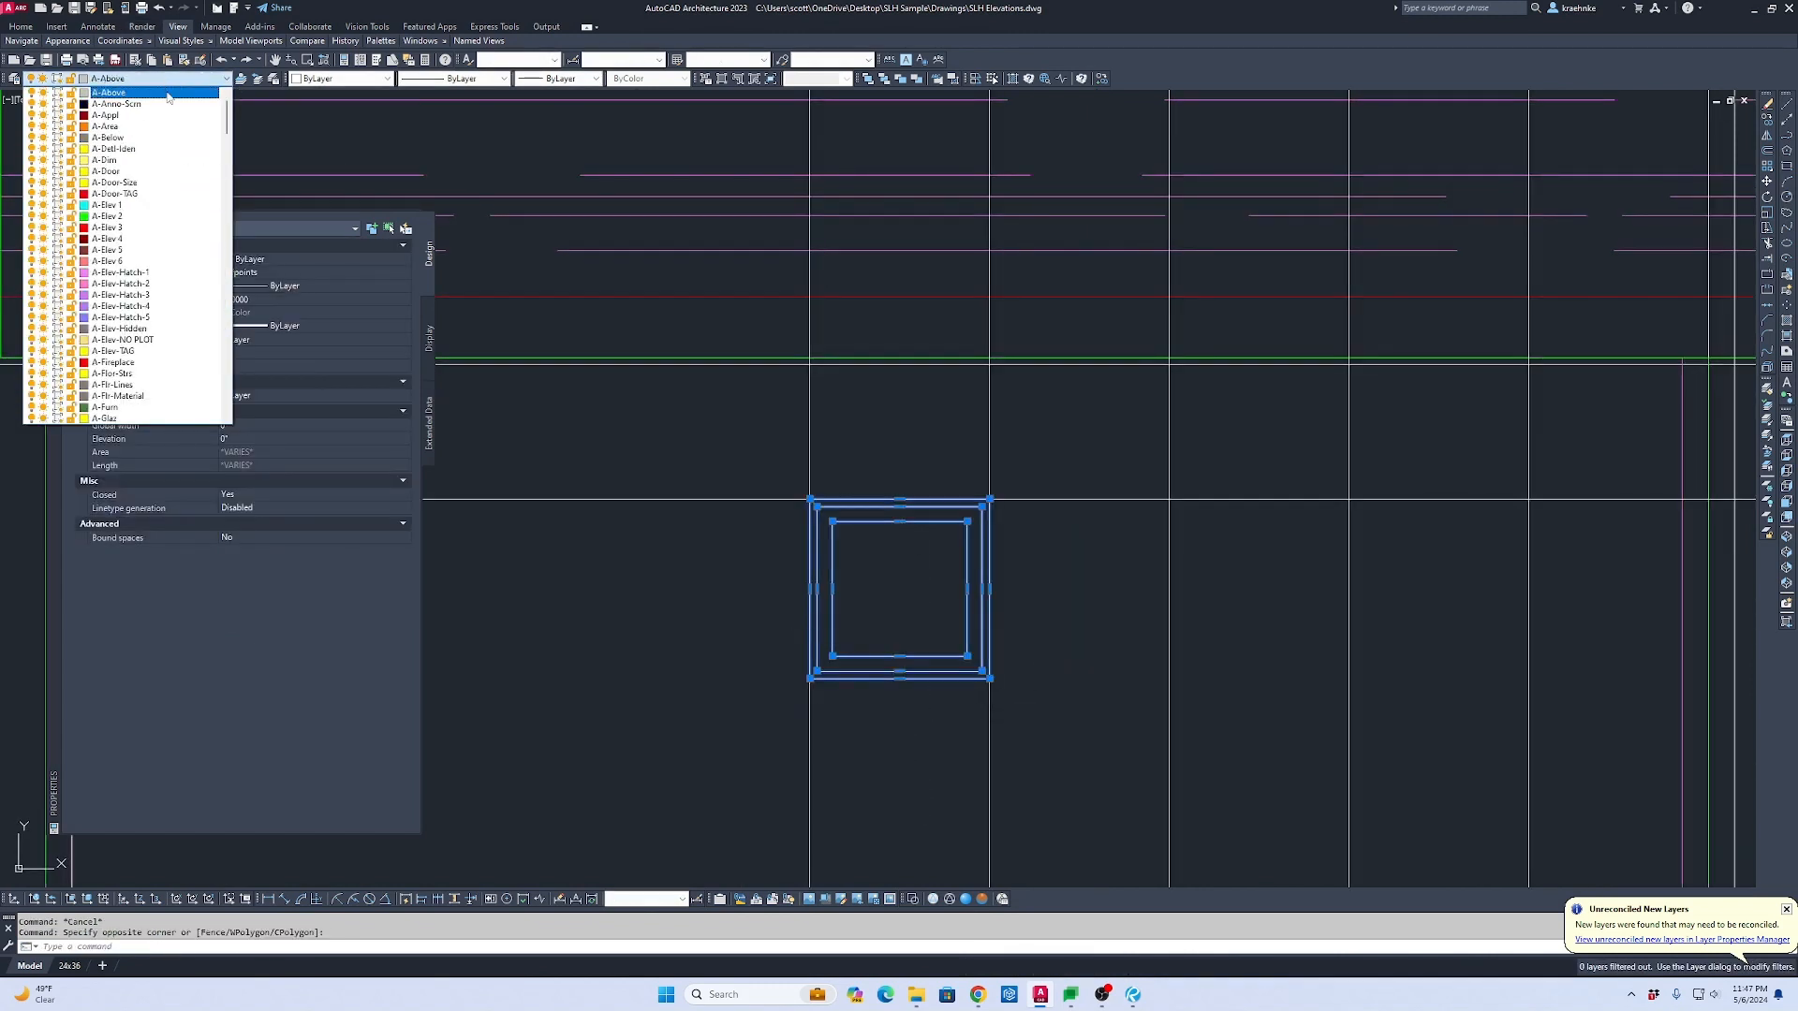
left_click(178, 227)
key("Escape")
Step: Move the window's innermost square to layer A-Elev 4
middle_click_drag(862, 643, 903, 644)
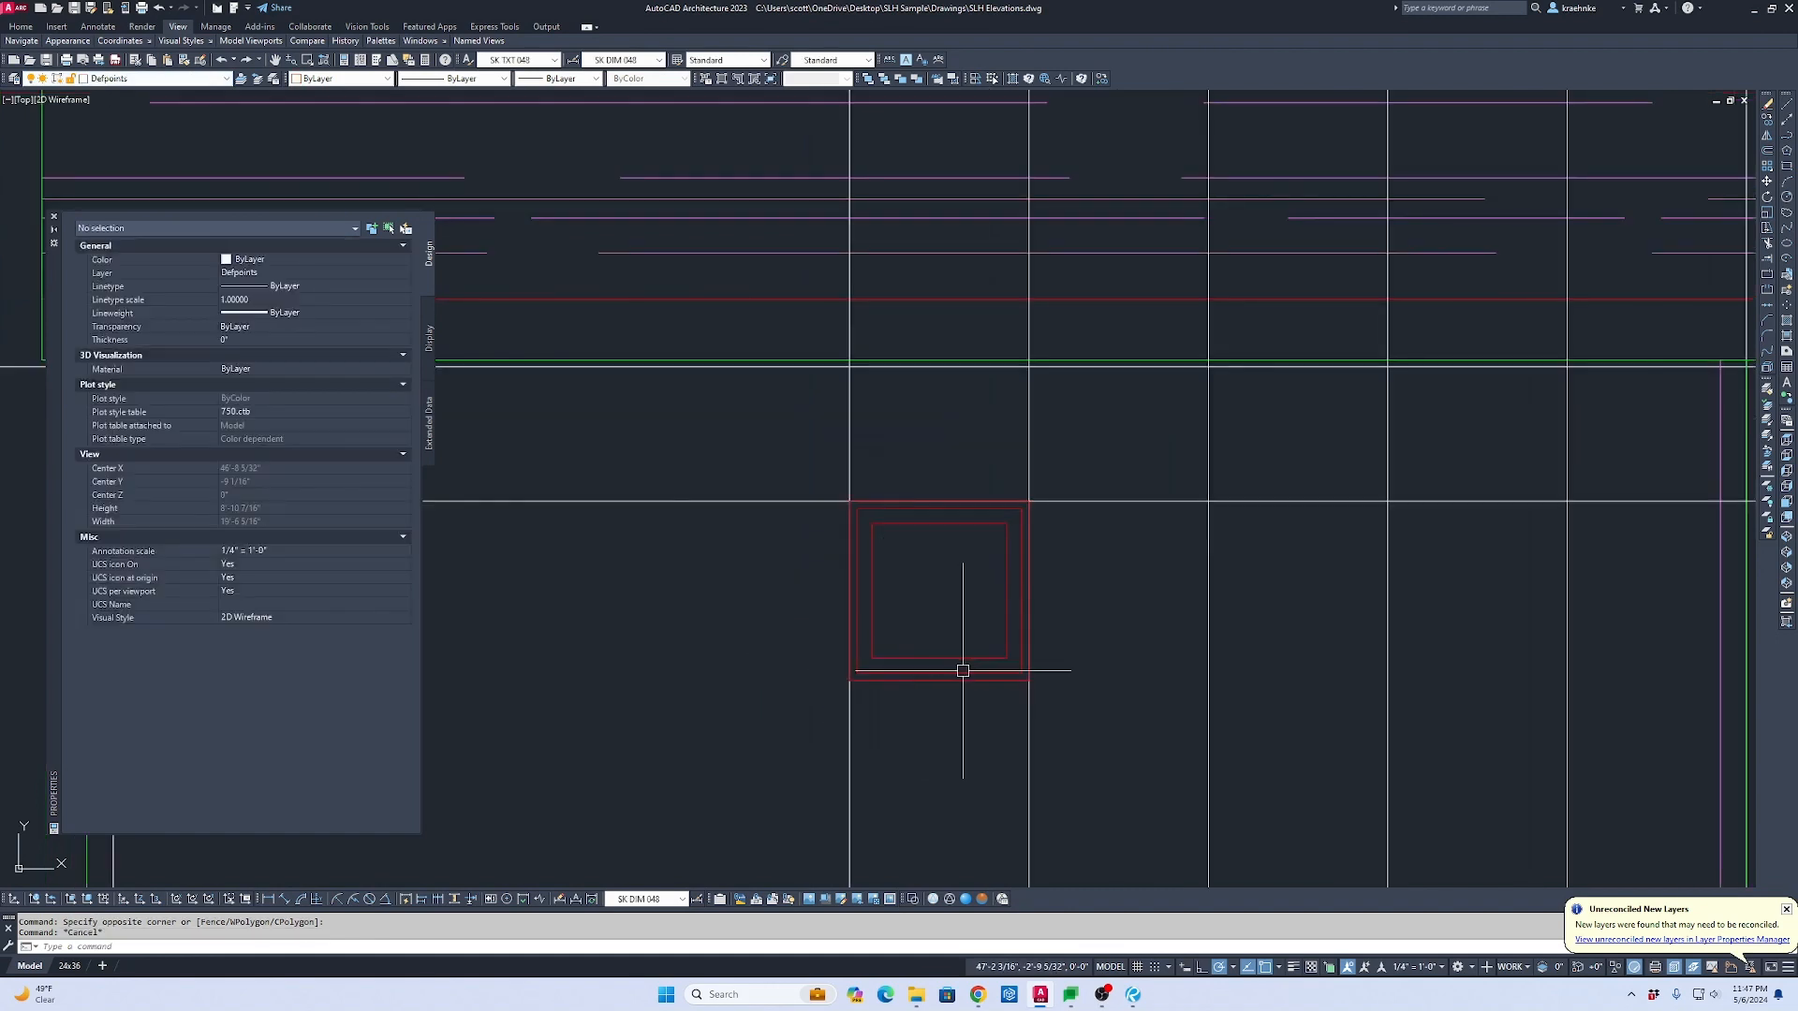
left_click(962, 658)
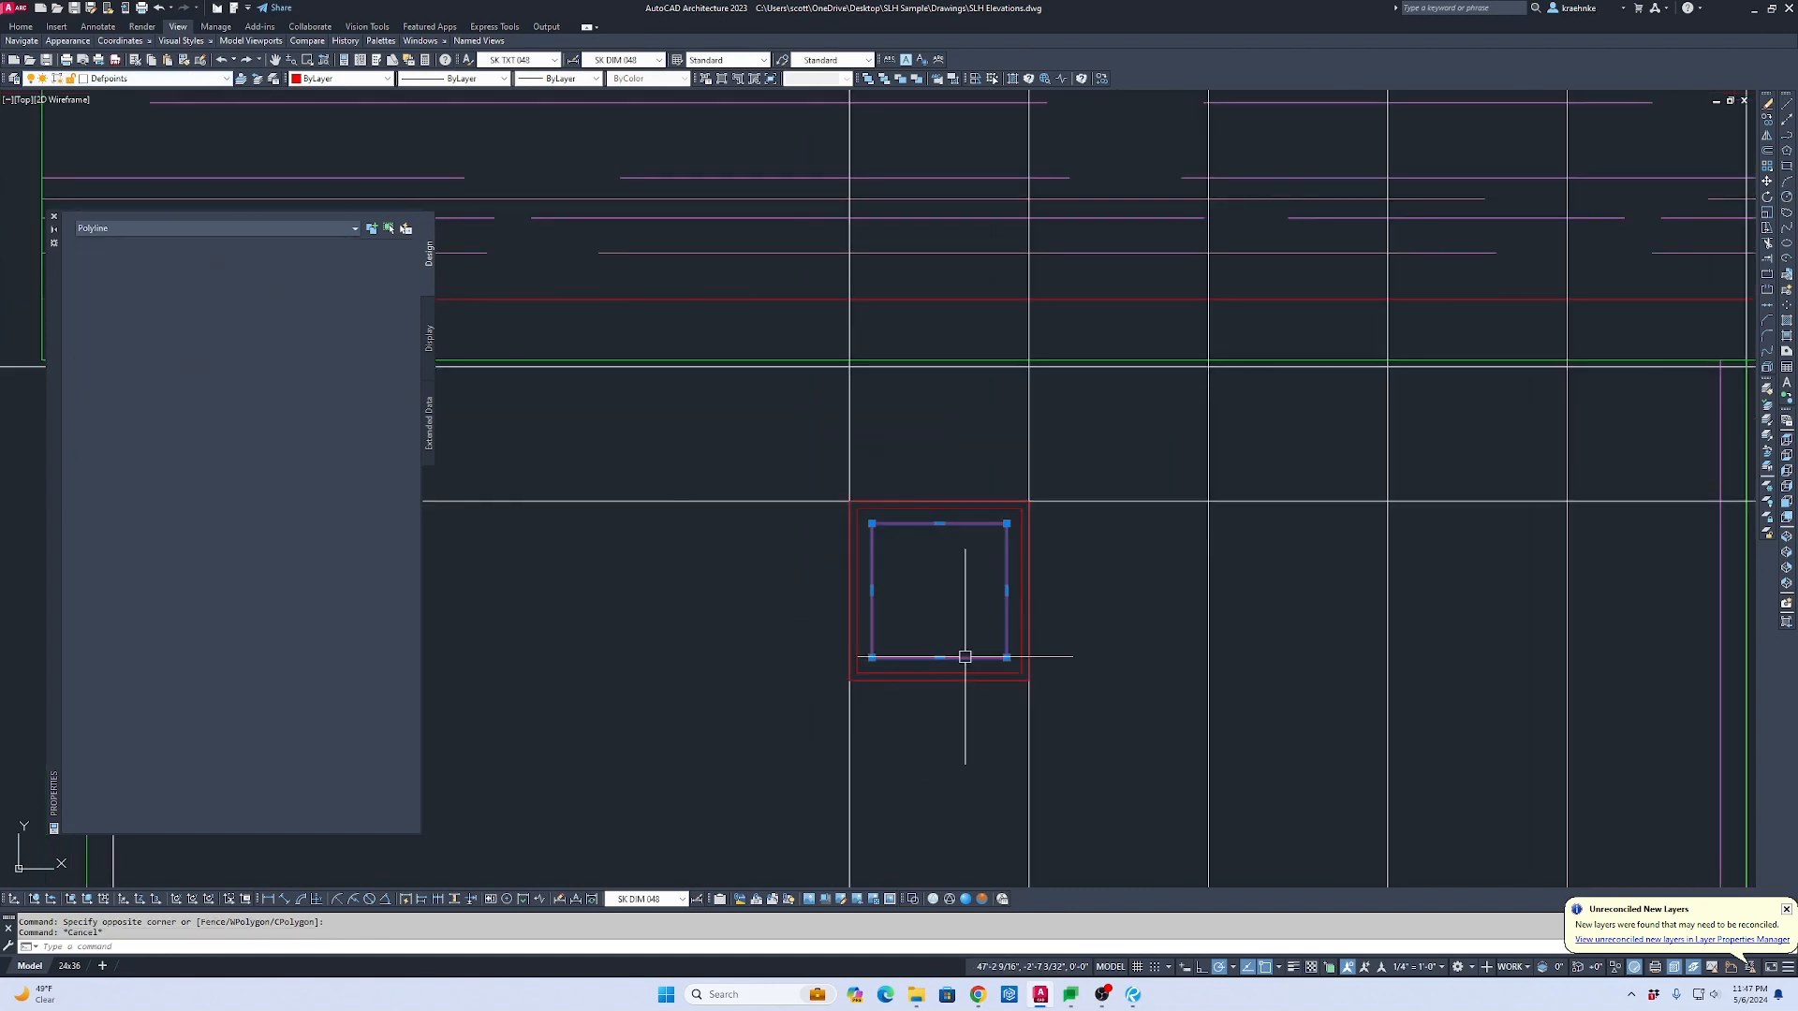
left_click(157, 81)
left_click(141, 118)
Step: Examine the hand-drawn pool and side elevation sketches below the front and side elevations
scroll(885, 677, "down", 2)
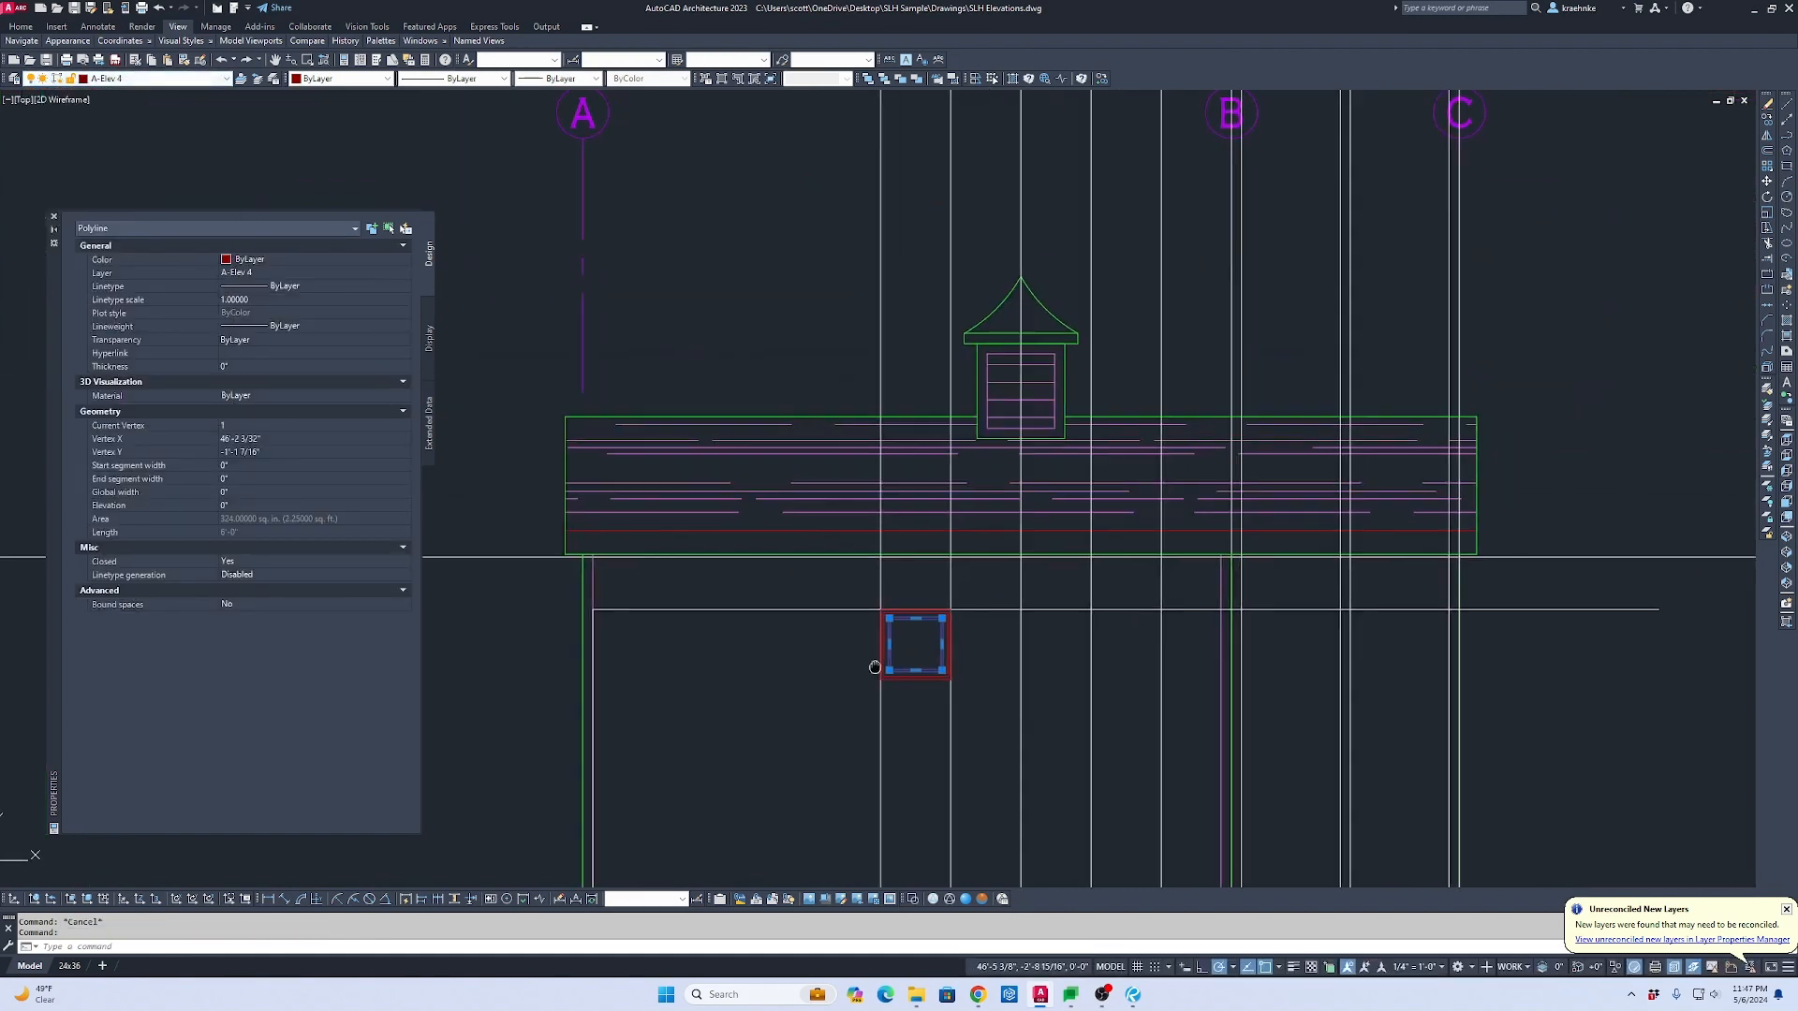
middle_click_drag(875, 666, 418, 200)
scroll(655, 267, "down", 1)
middle_click_drag(817, 505, 922, 257)
scroll(932, 309, "down", 1)
scroll(1123, 478, "down", 1)
mouse_move(1100, 483)
middle_mouse_down()
mouse_move(515, 593)
mouse_move(412, 593)
middle_mouse_up()
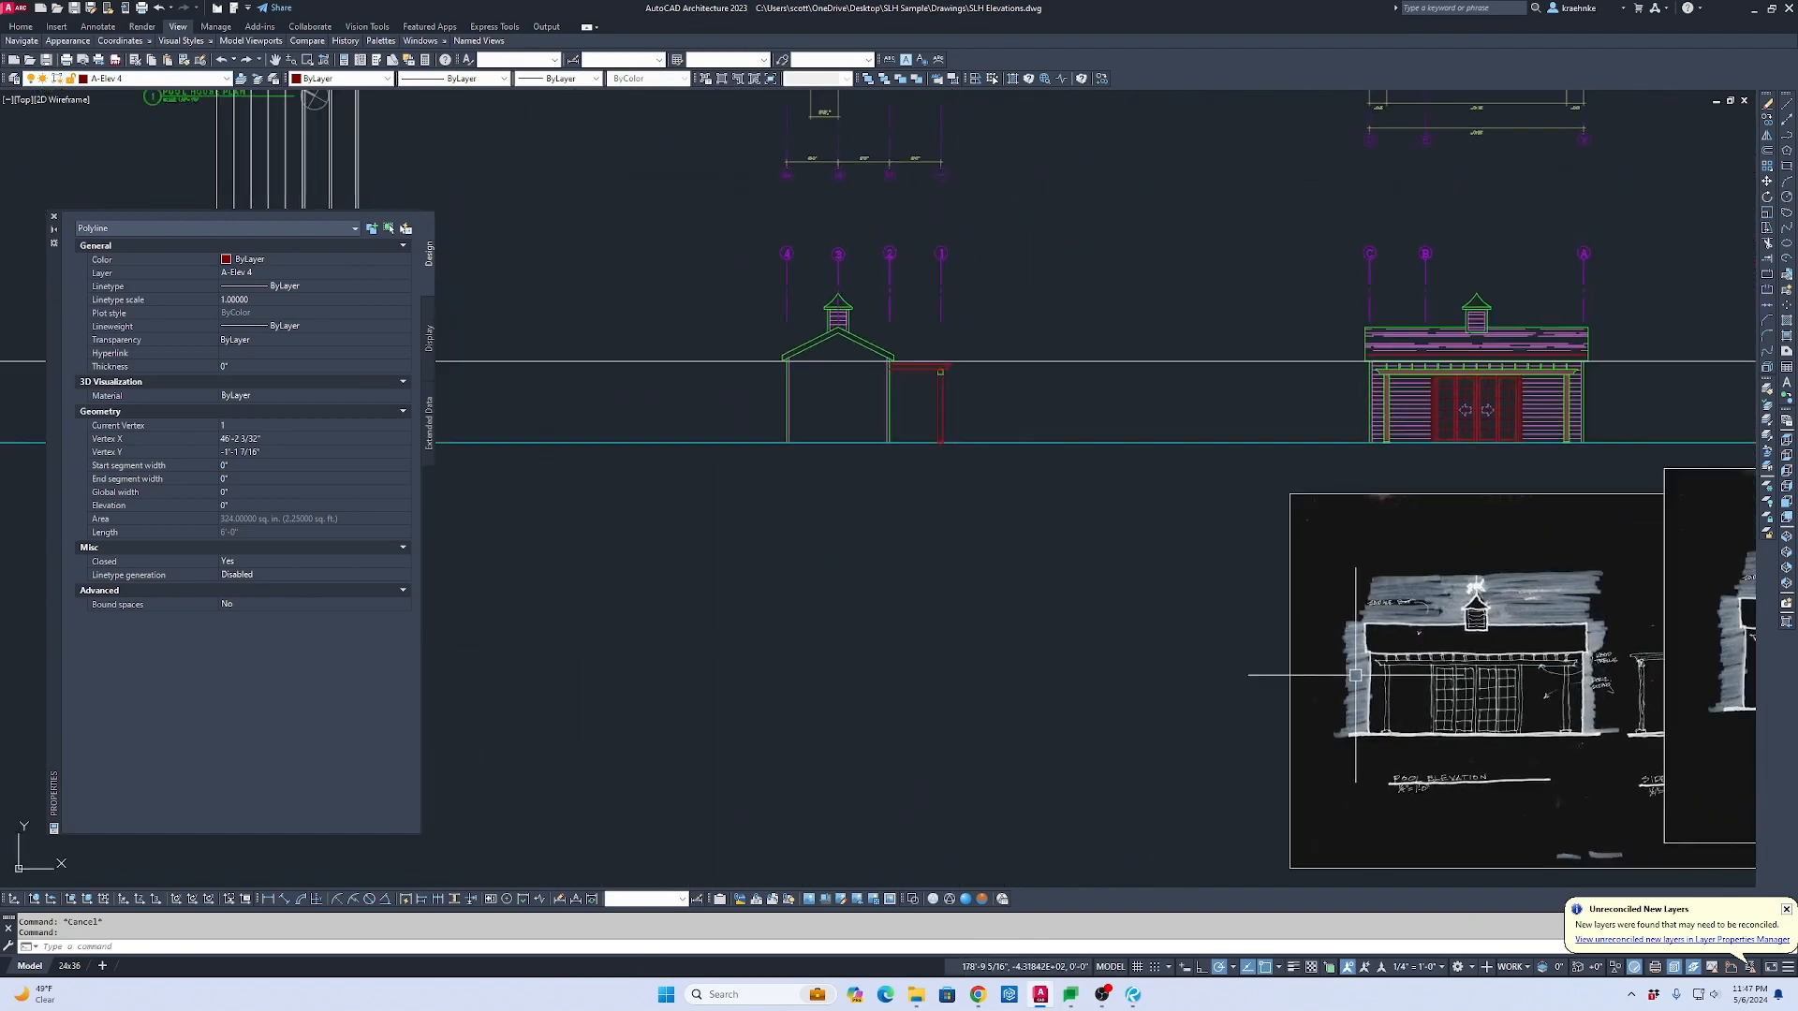
middle_click_drag(1606, 646, 760, 646)
scroll(1155, 609, "up", 4)
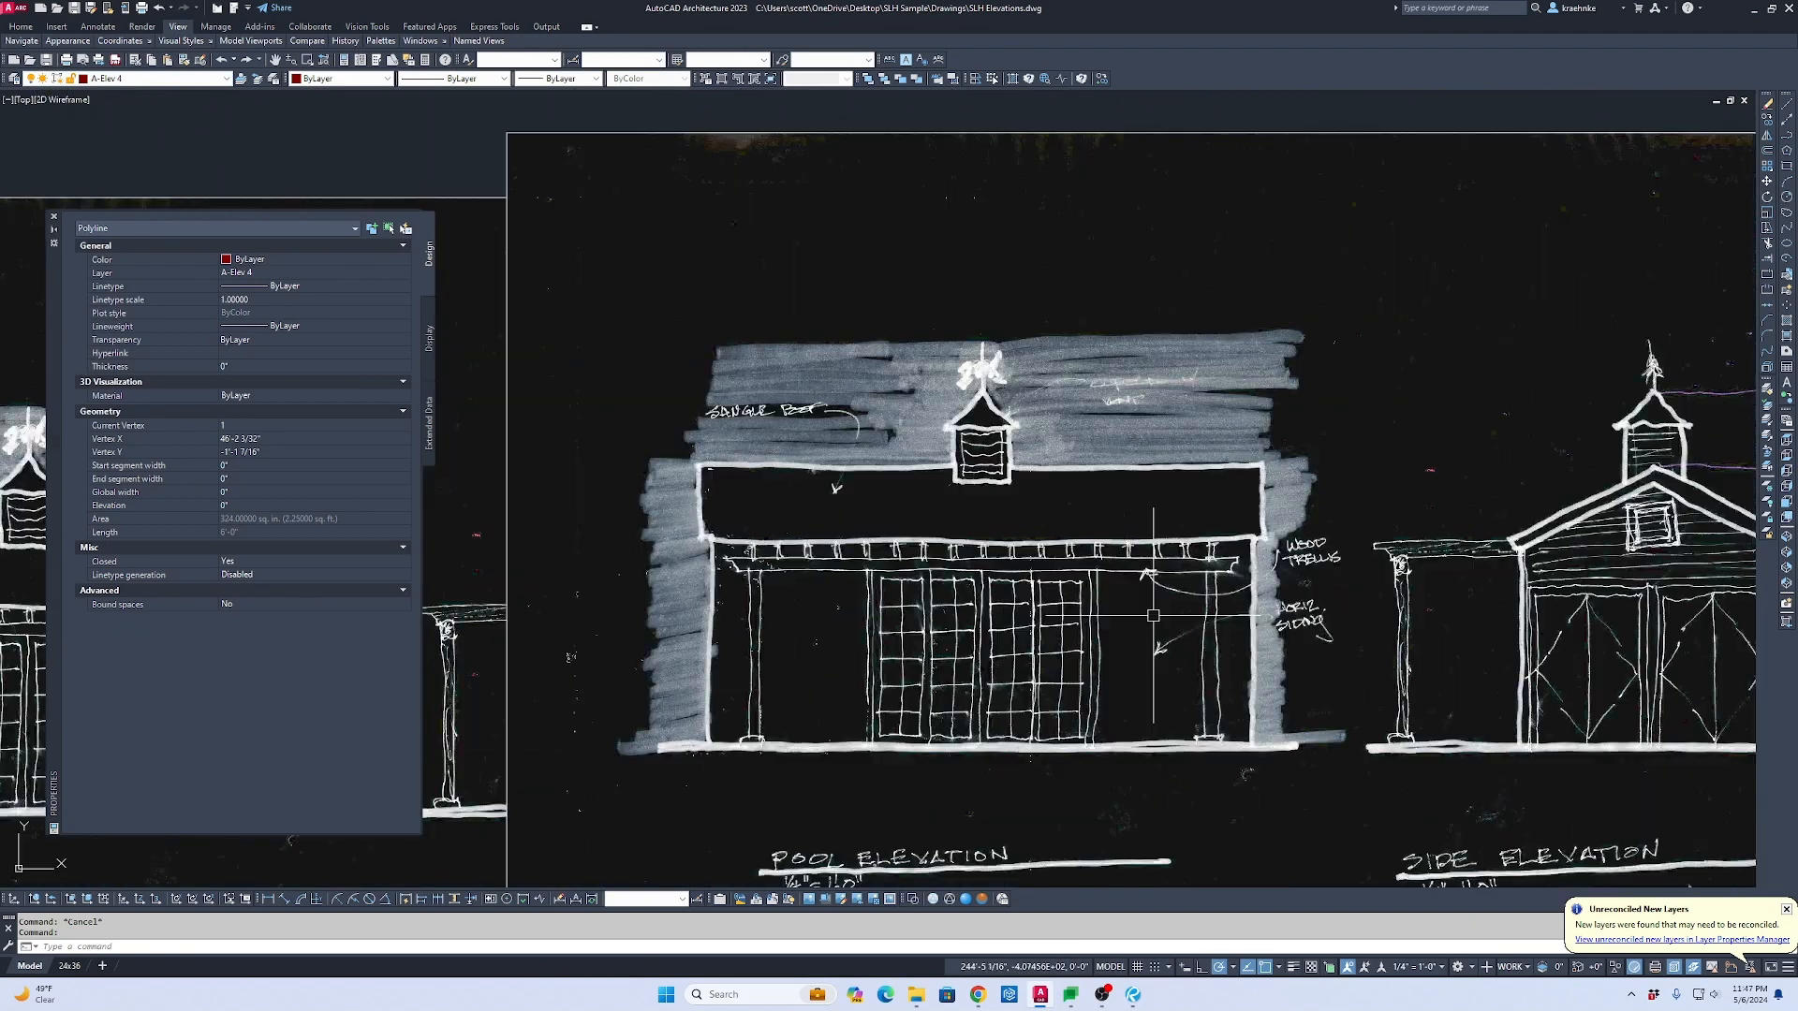
scroll(1154, 608, "down", 5)
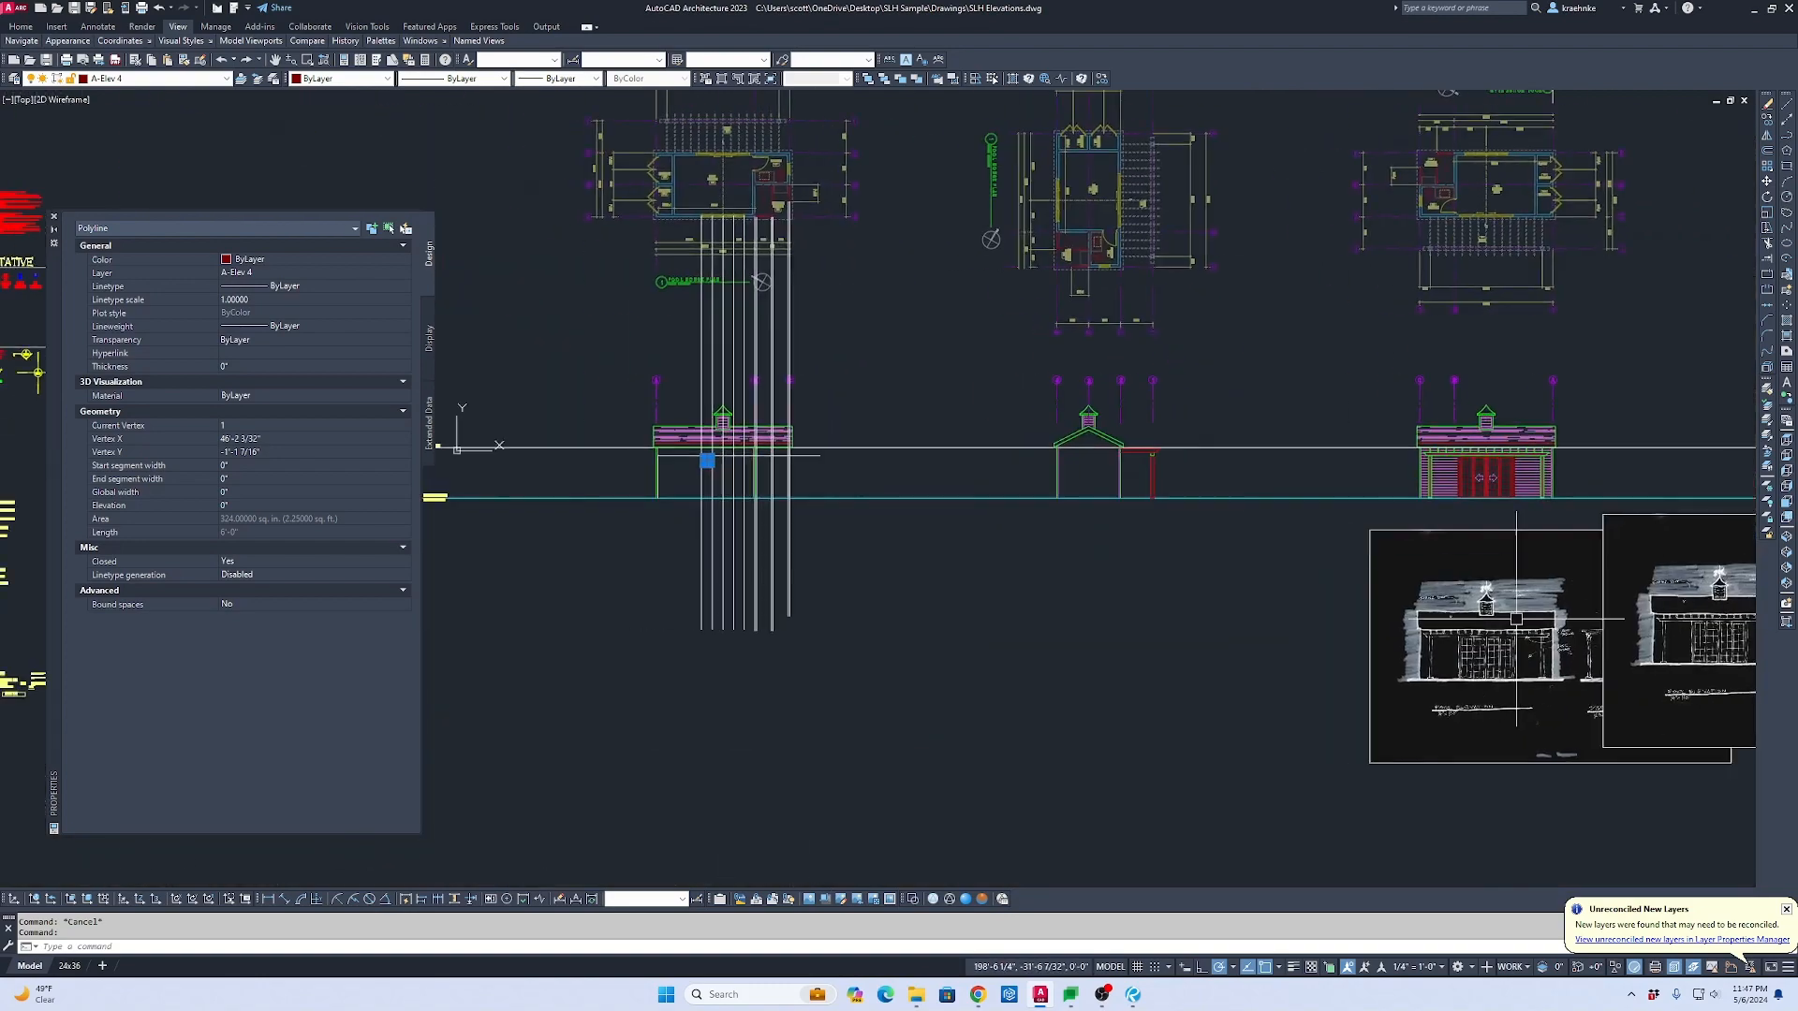
Step: Draw one vertical and one horizontal polyline between the side midpoints of the window's innermost square as muntins
scroll(811, 381, "up", 8)
type("p")
key("Return")
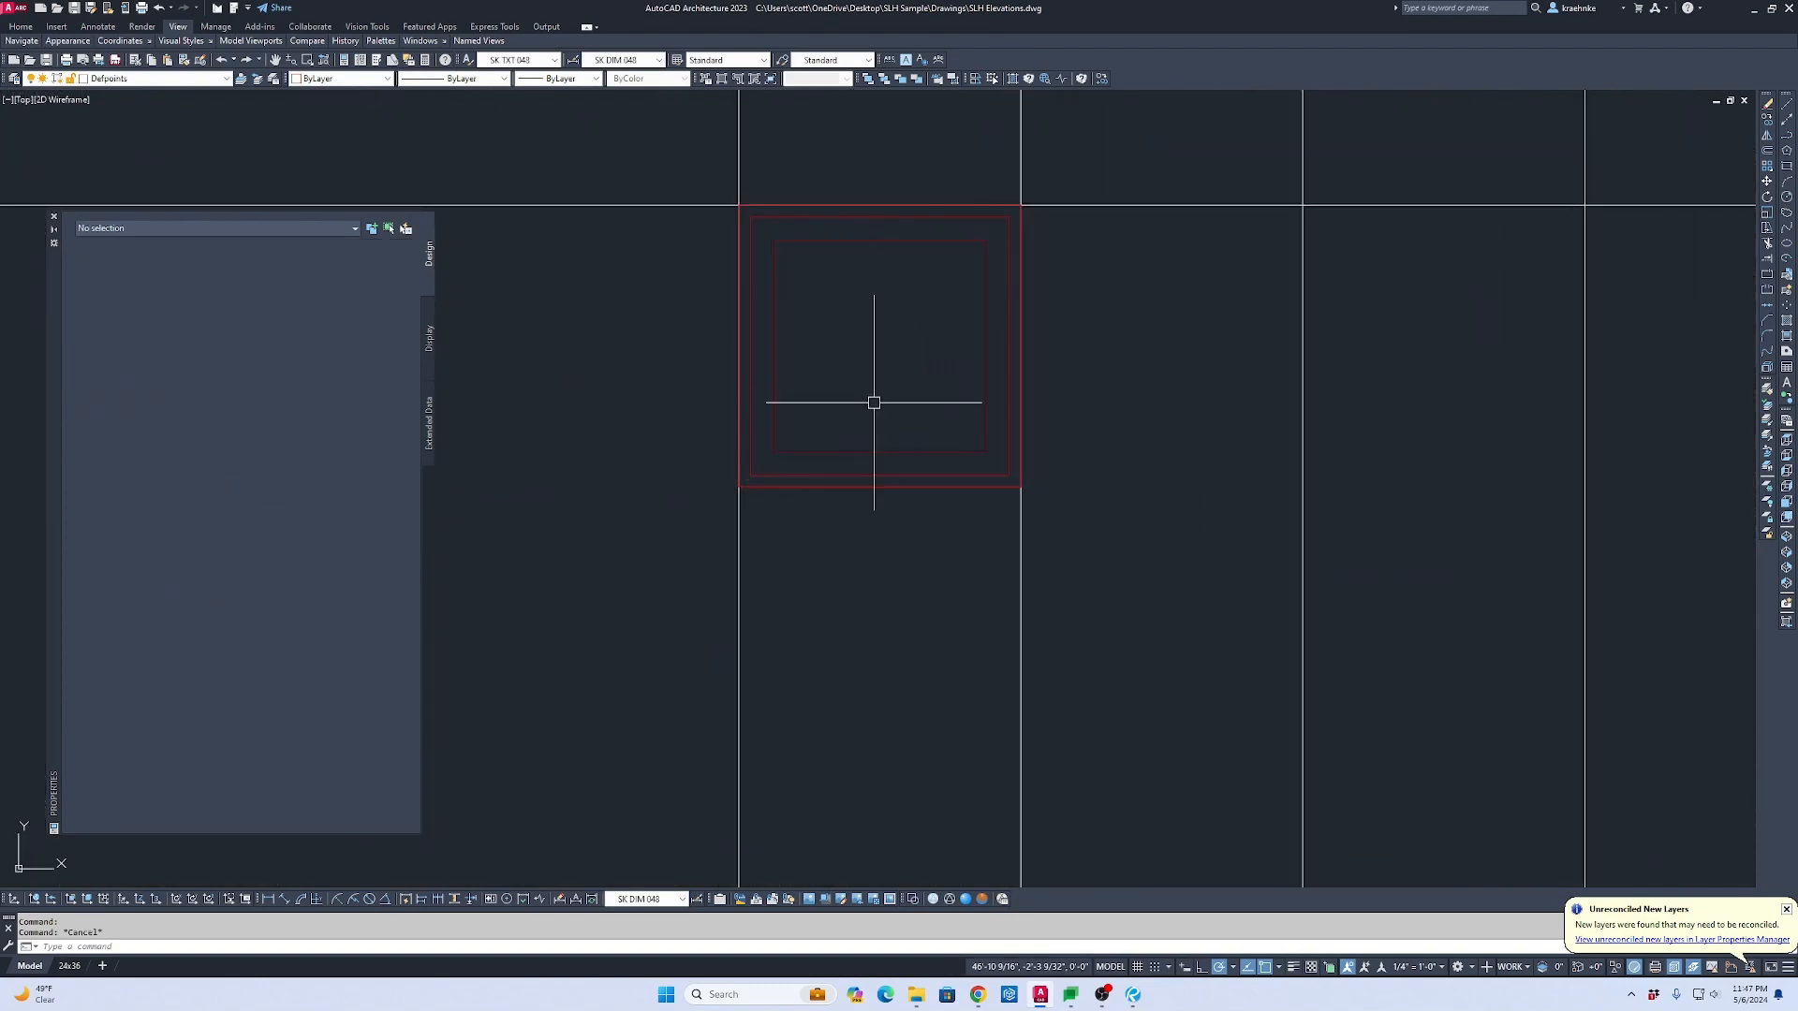
left_click(894, 238)
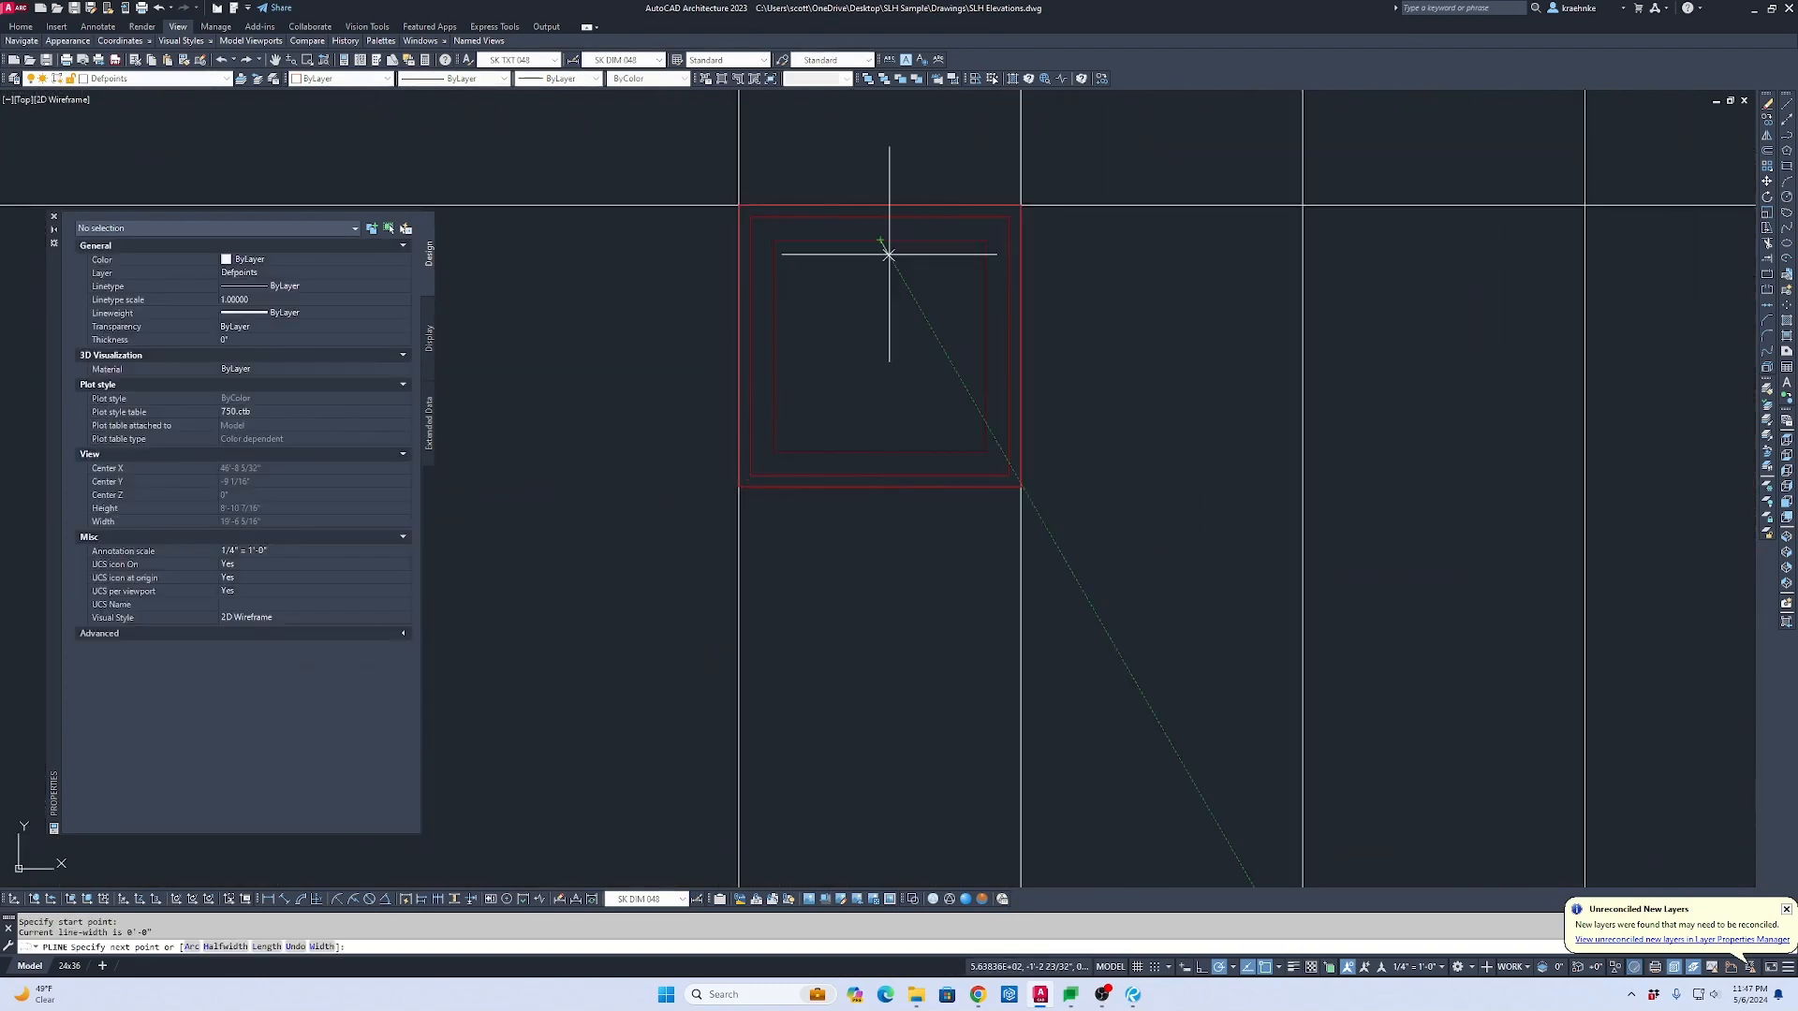
left_click(881, 453)
key("Escape")
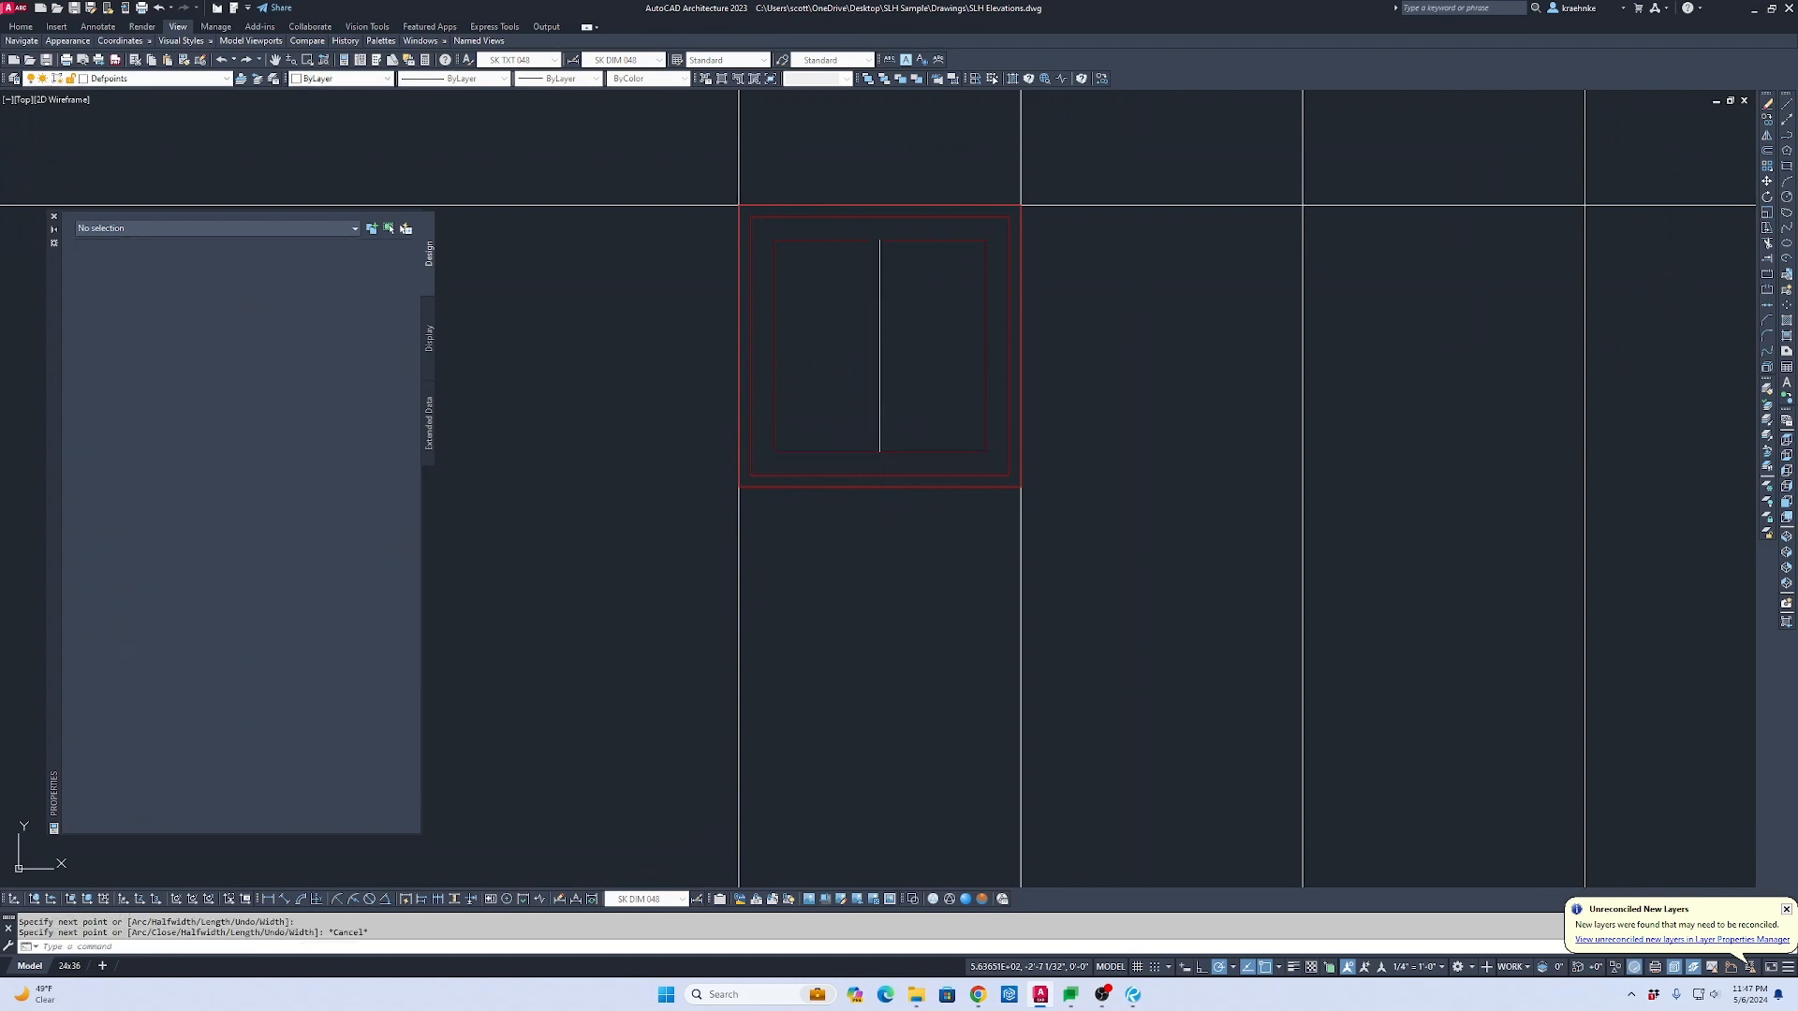
key("Return")
left_click(773, 345)
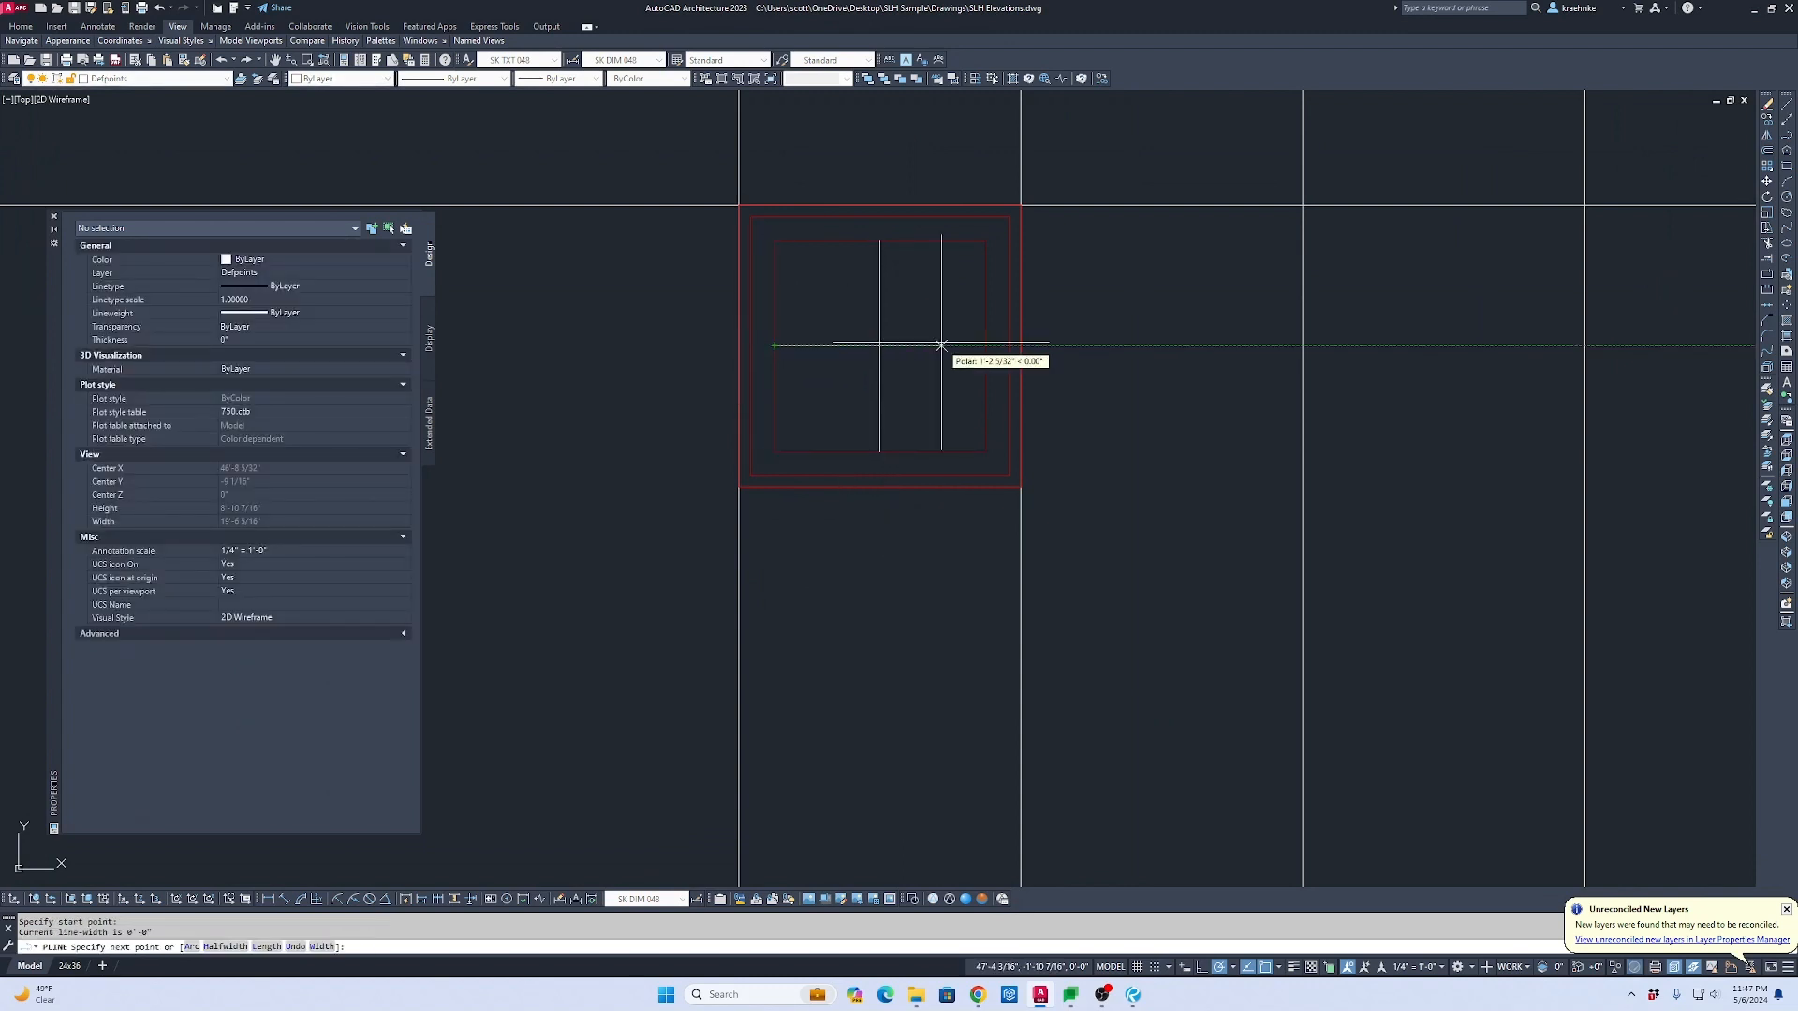
left_click(985, 346)
key("Escape")
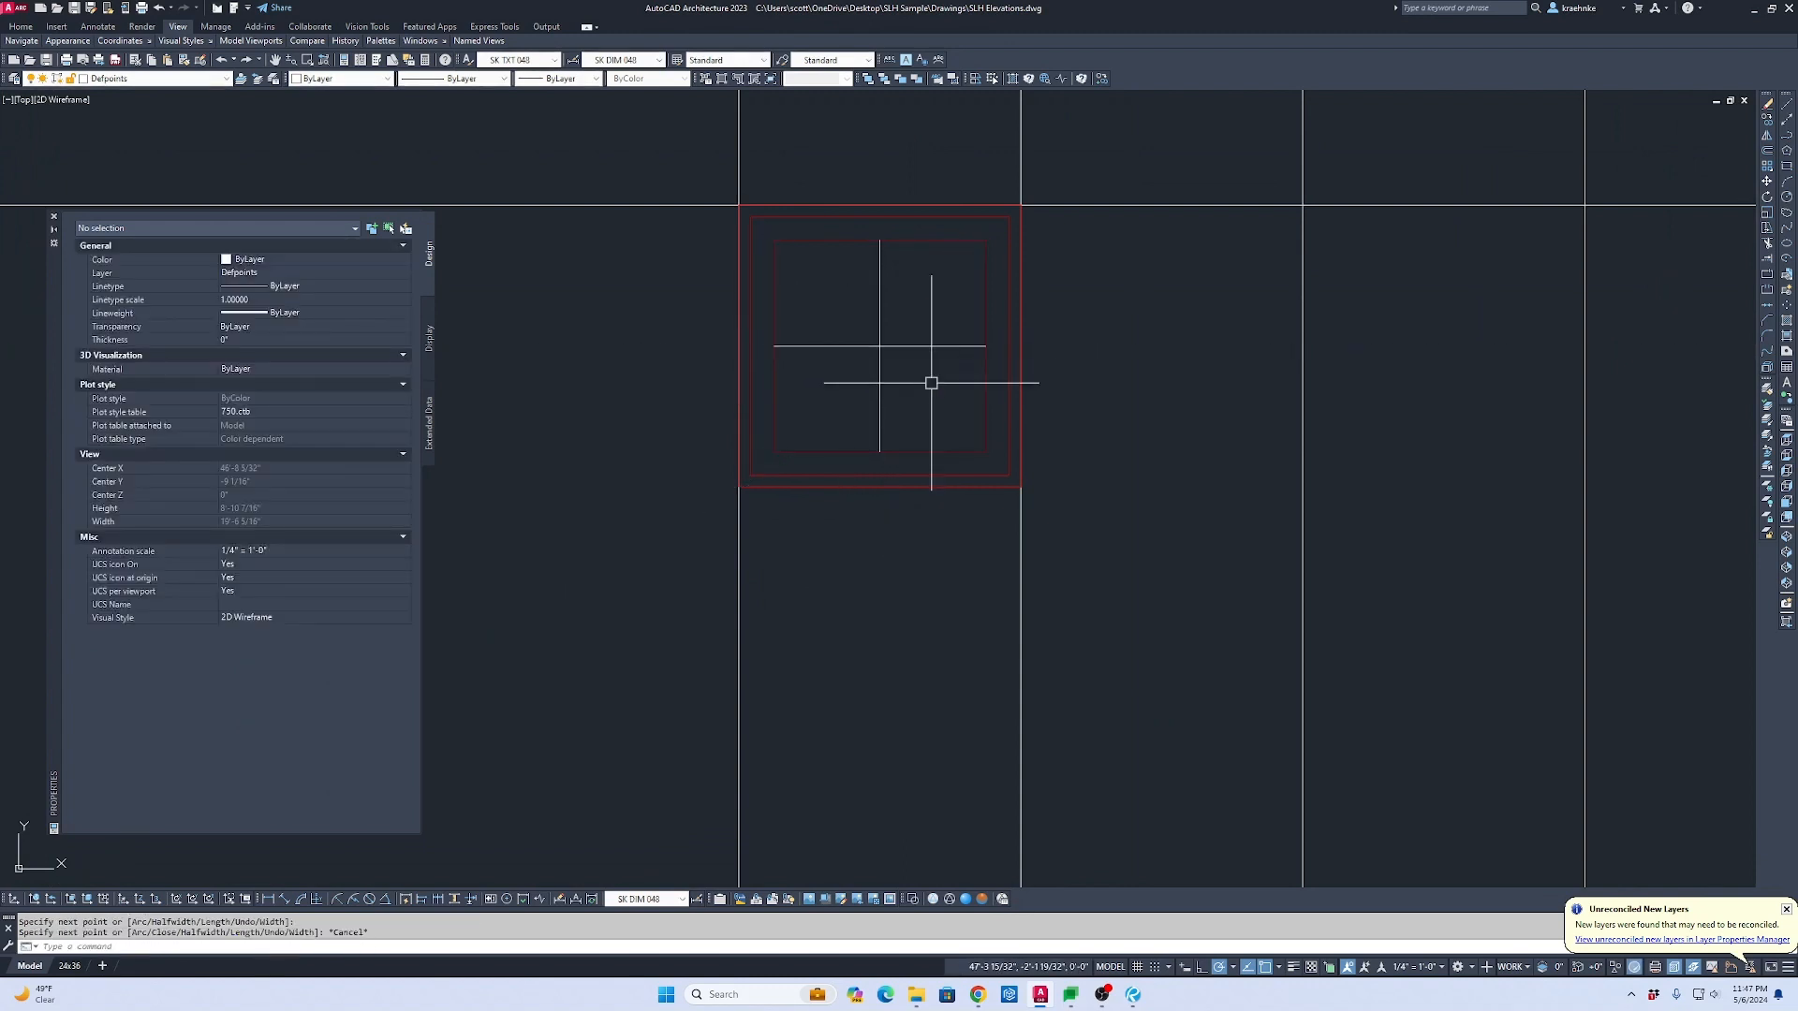
Step: Put the two crossing muntin lines on layer A-Elev 5
left_click(931, 381)
left_click(873, 328)
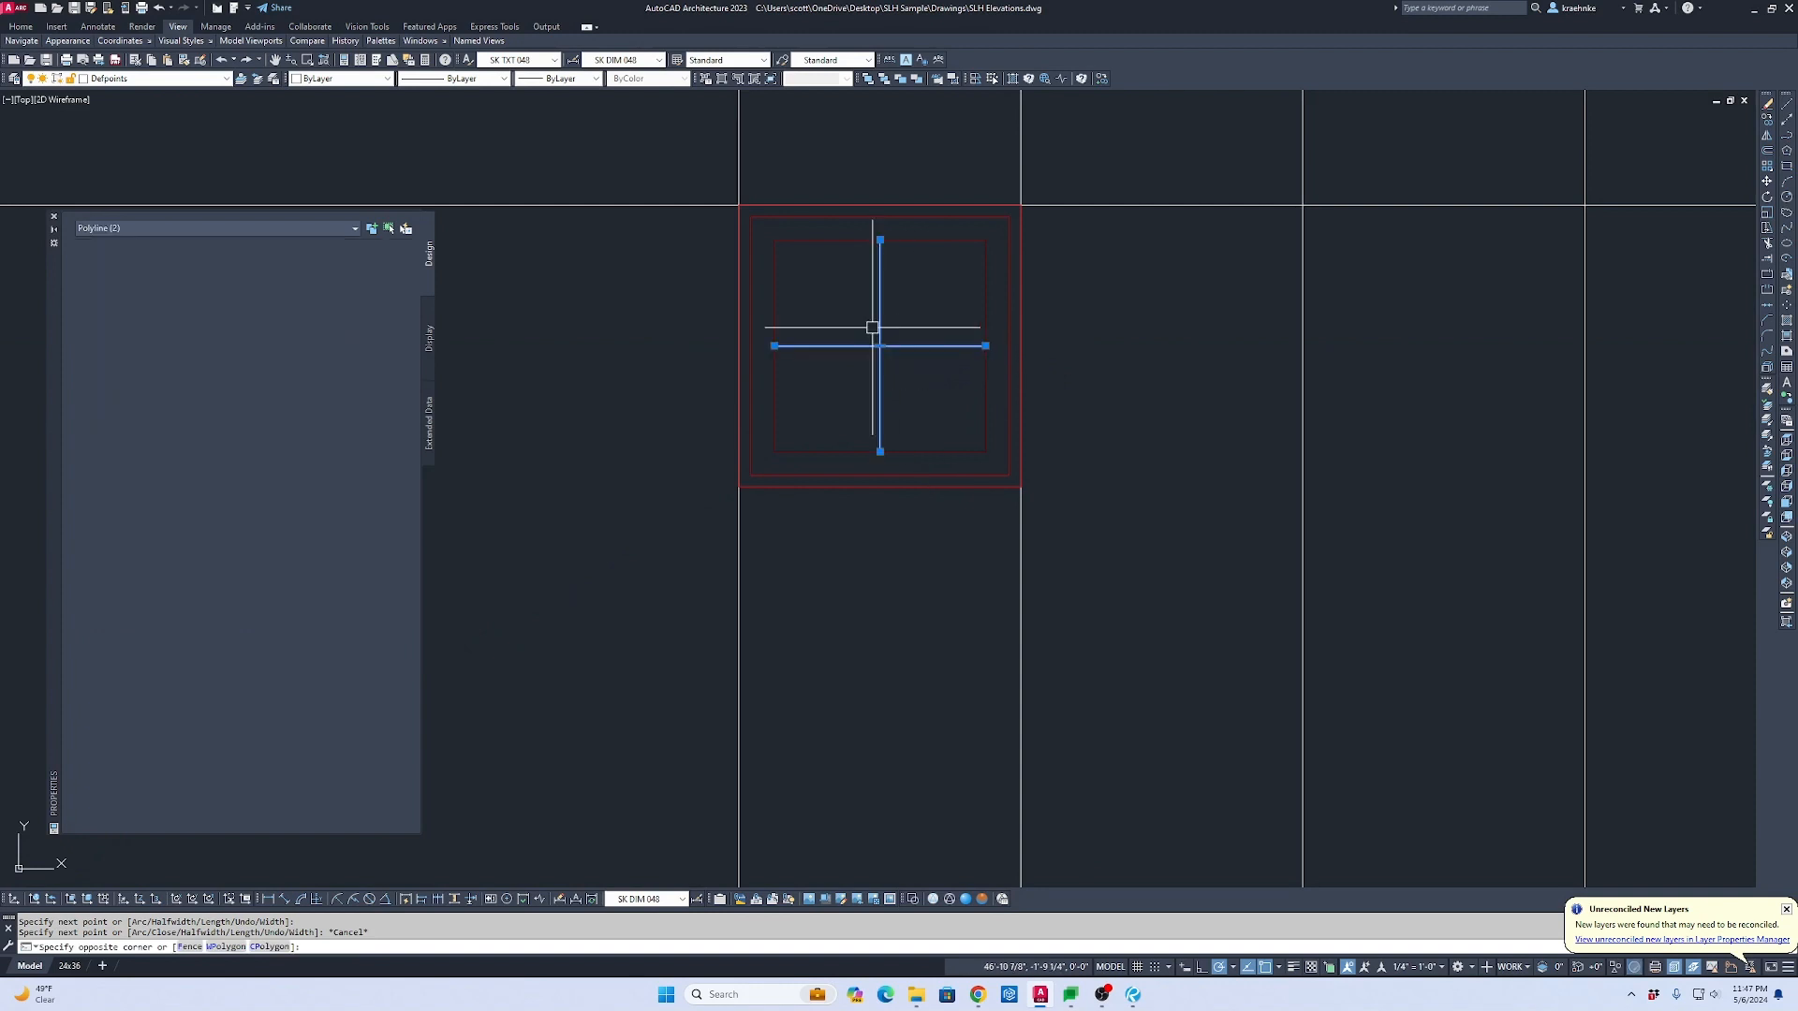
left_click(169, 80)
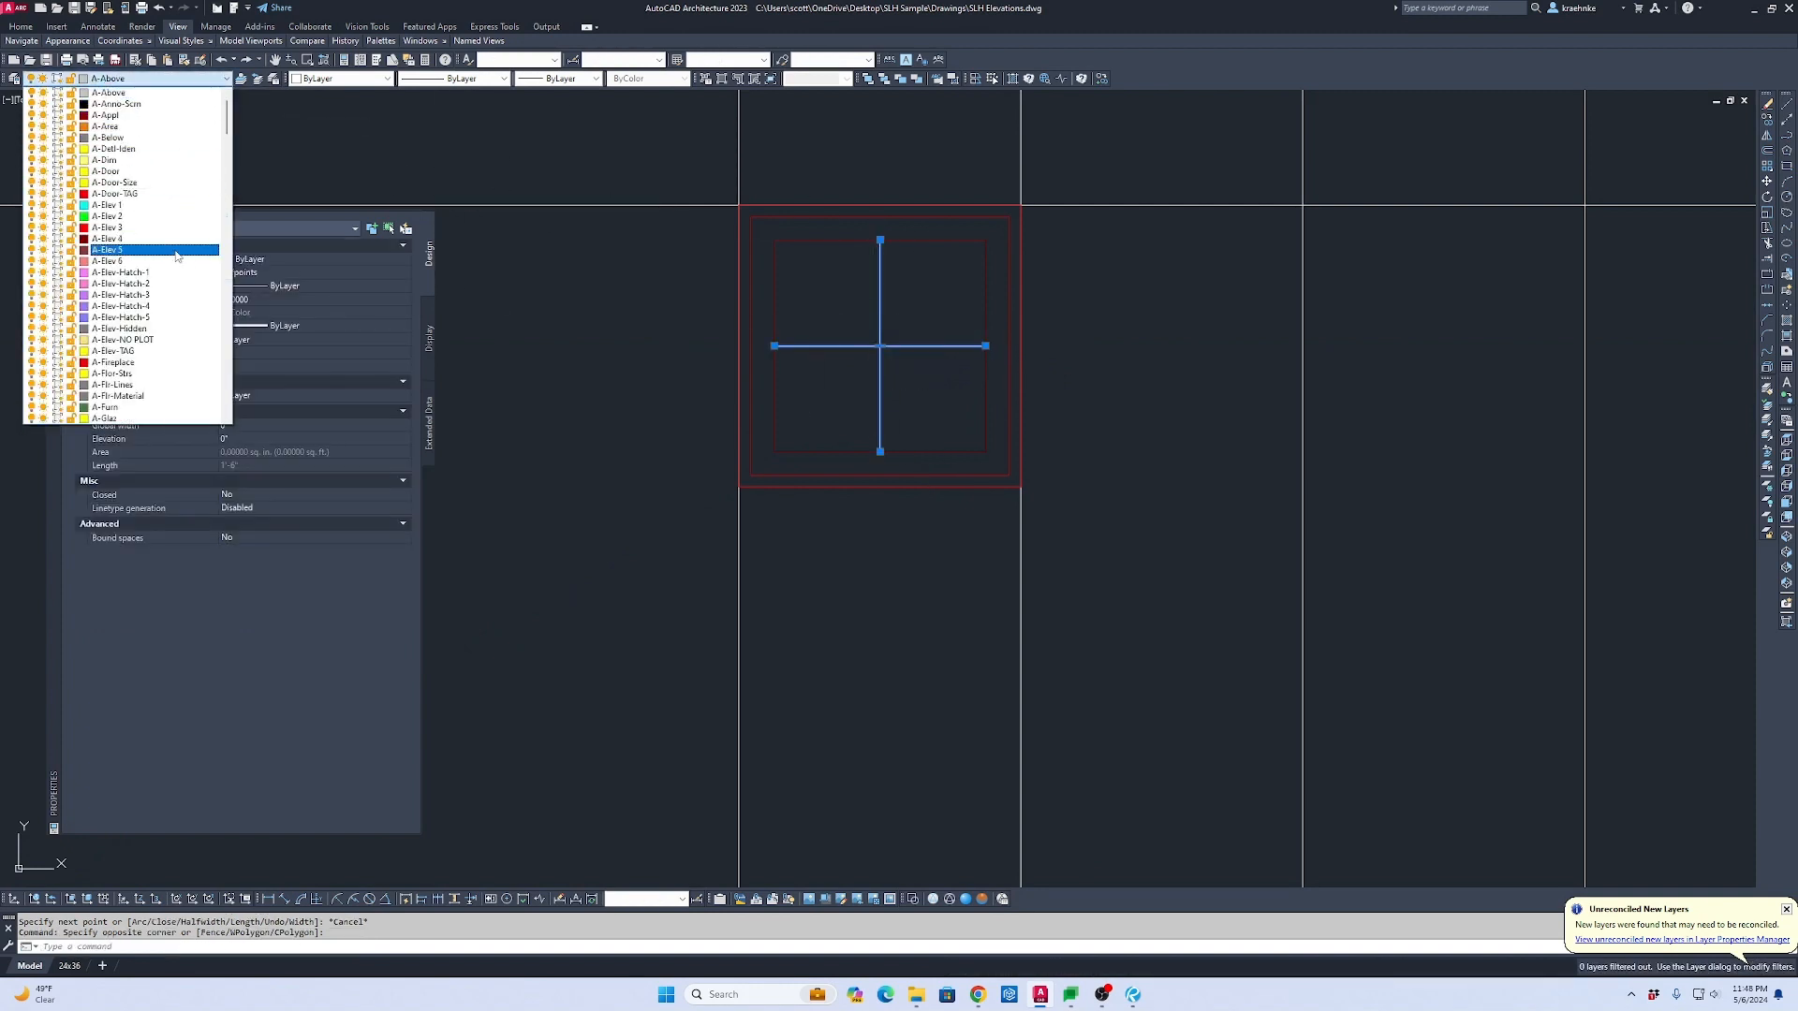
left_click(176, 251)
key("Escape")
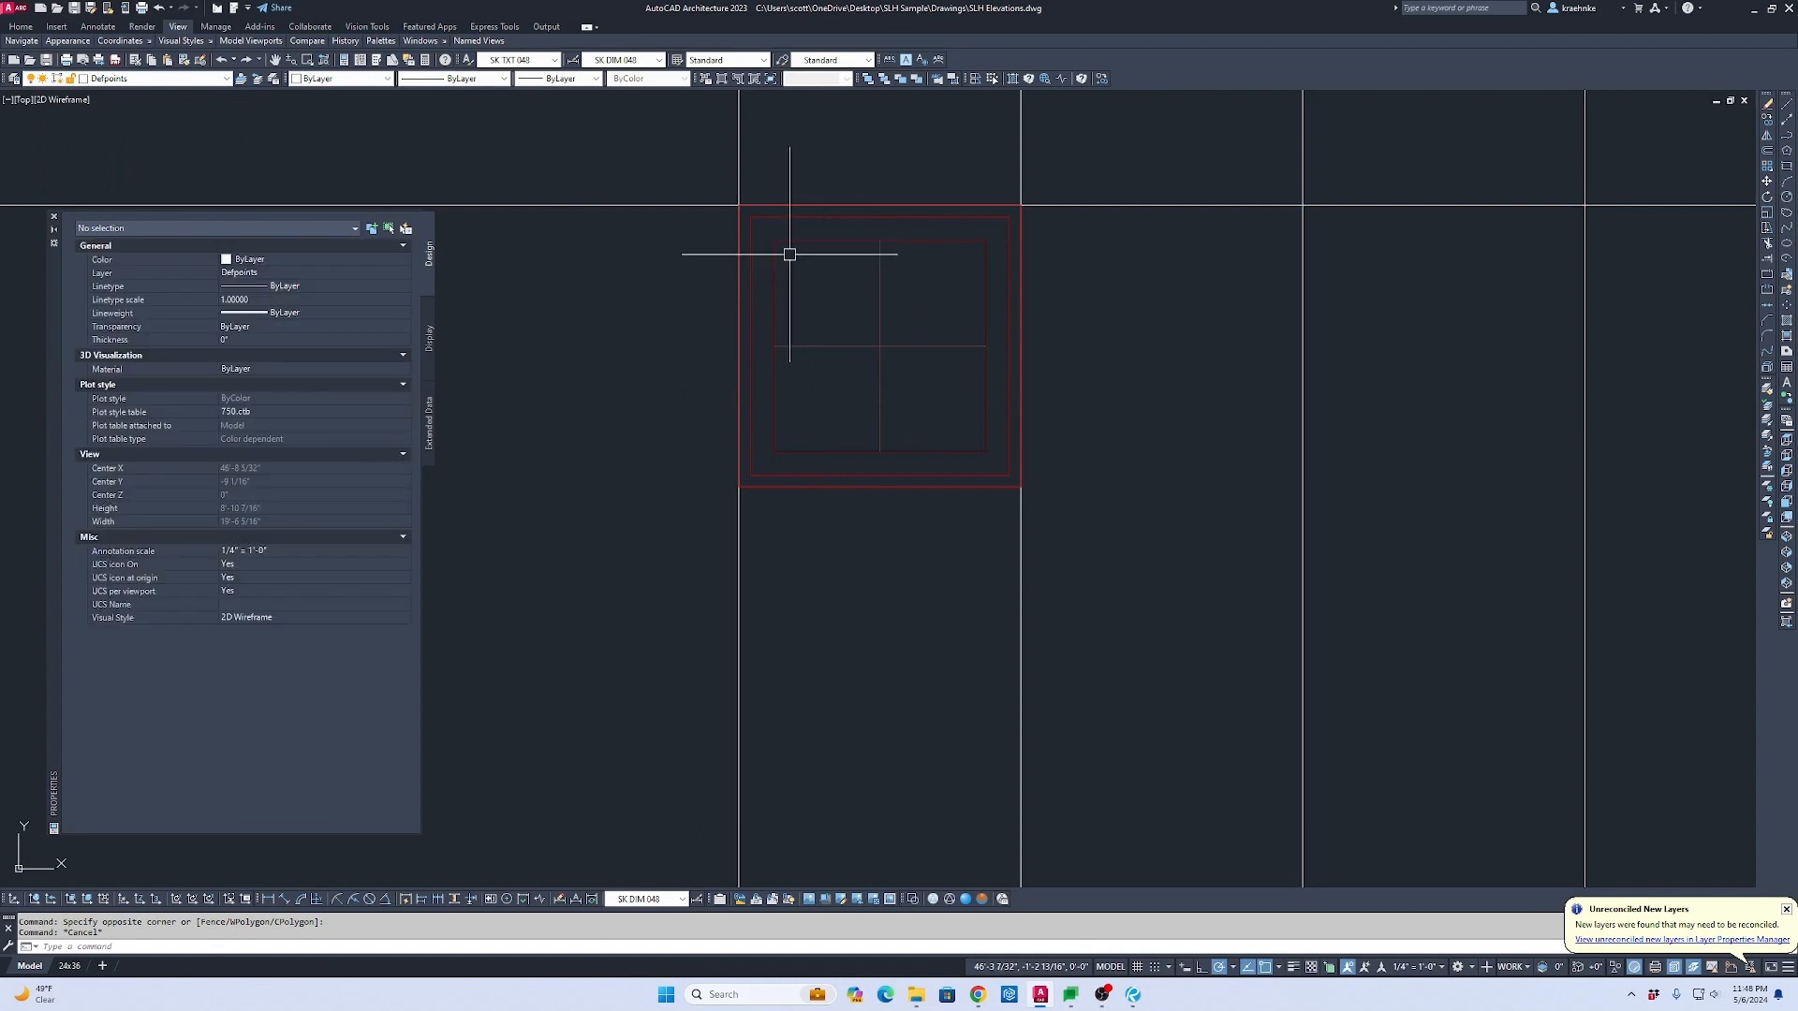
Step: Copy the complete window three times side by side along the 8' head line, aligning each copy with the next vertical guide line
scroll(829, 307, "down", 3)
left_click_drag(727, 232, 995, 434)
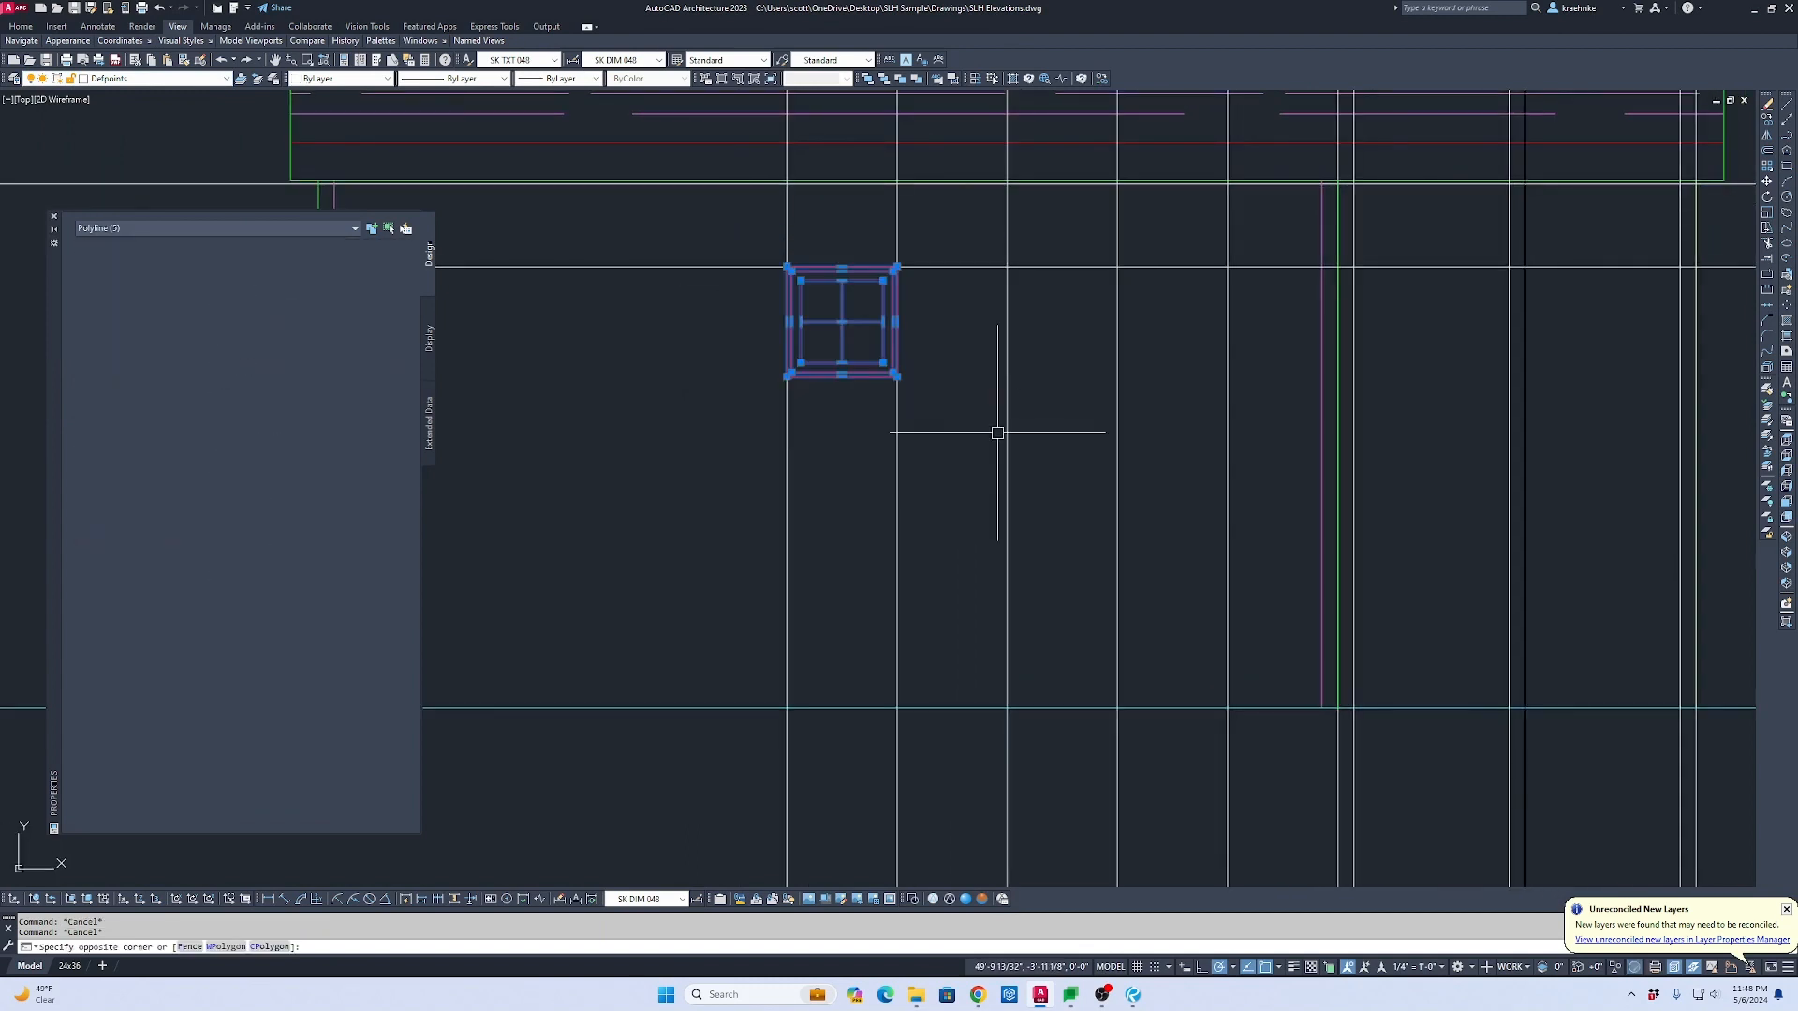
type("c")
key("Return")
scroll(711, 199, "up", 4)
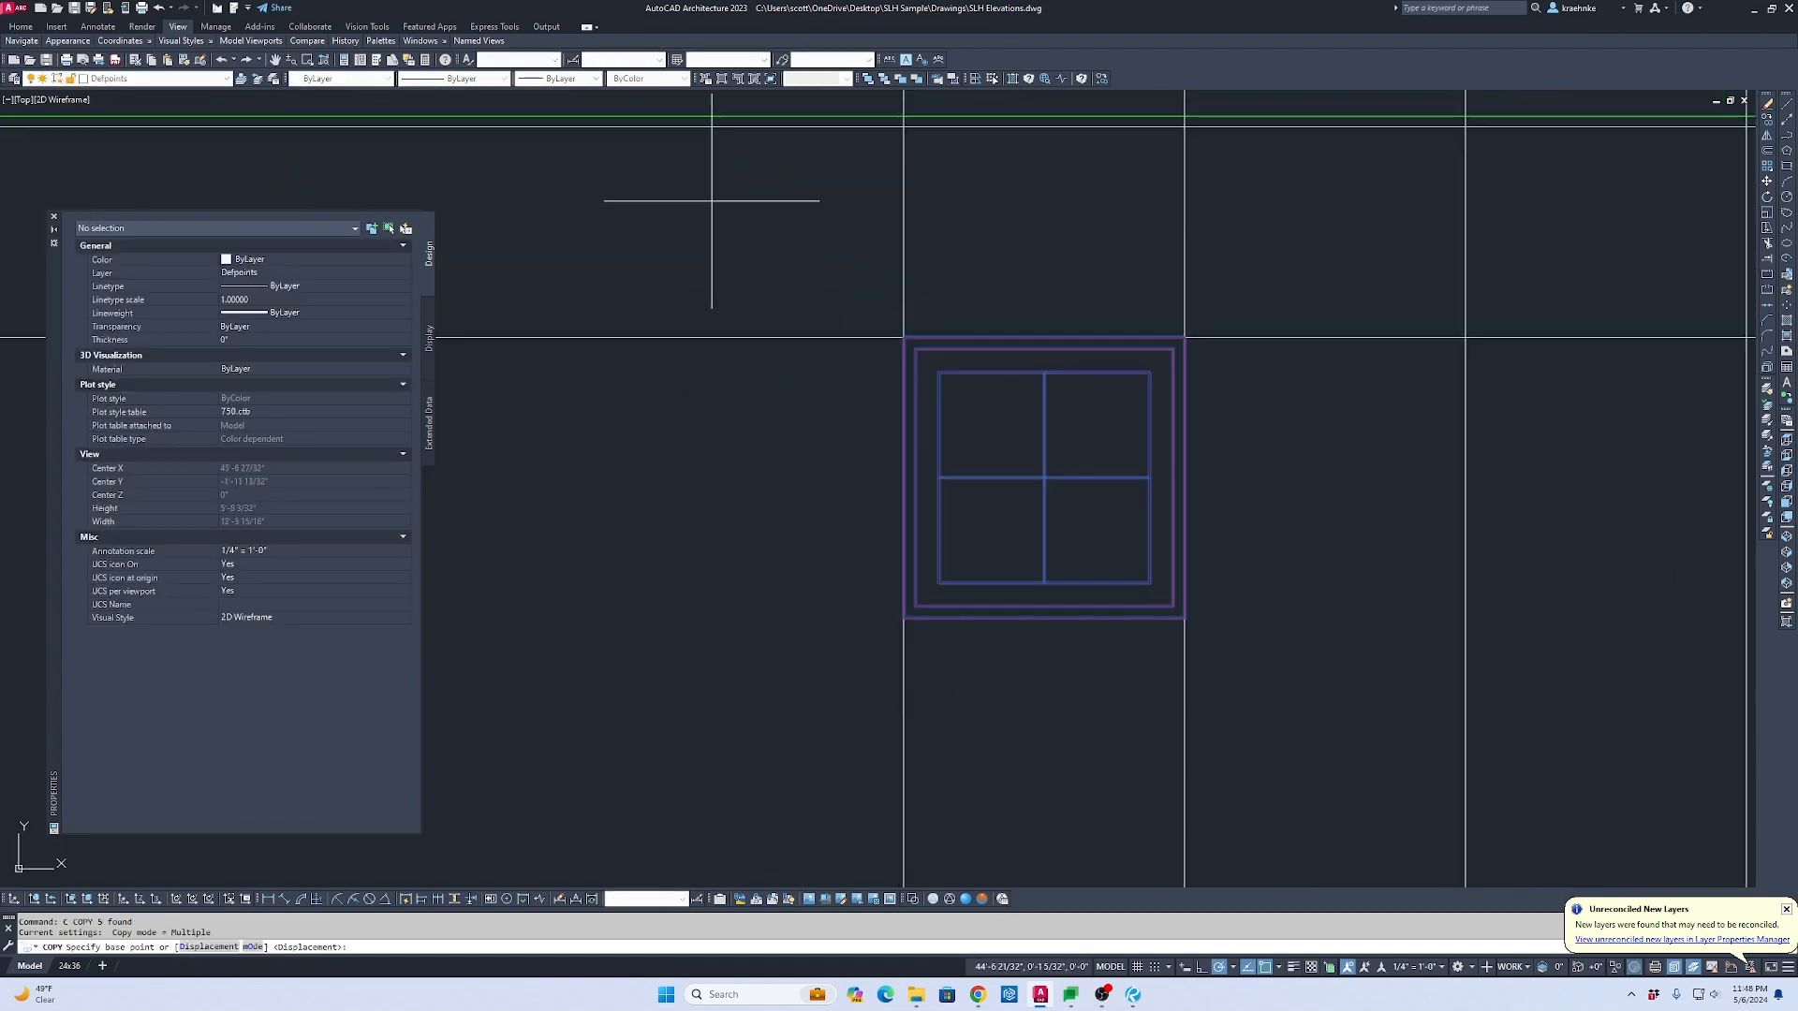
left_click(904, 337)
left_click(1185, 337)
middle_click_drag(1277, 359, 783, 352)
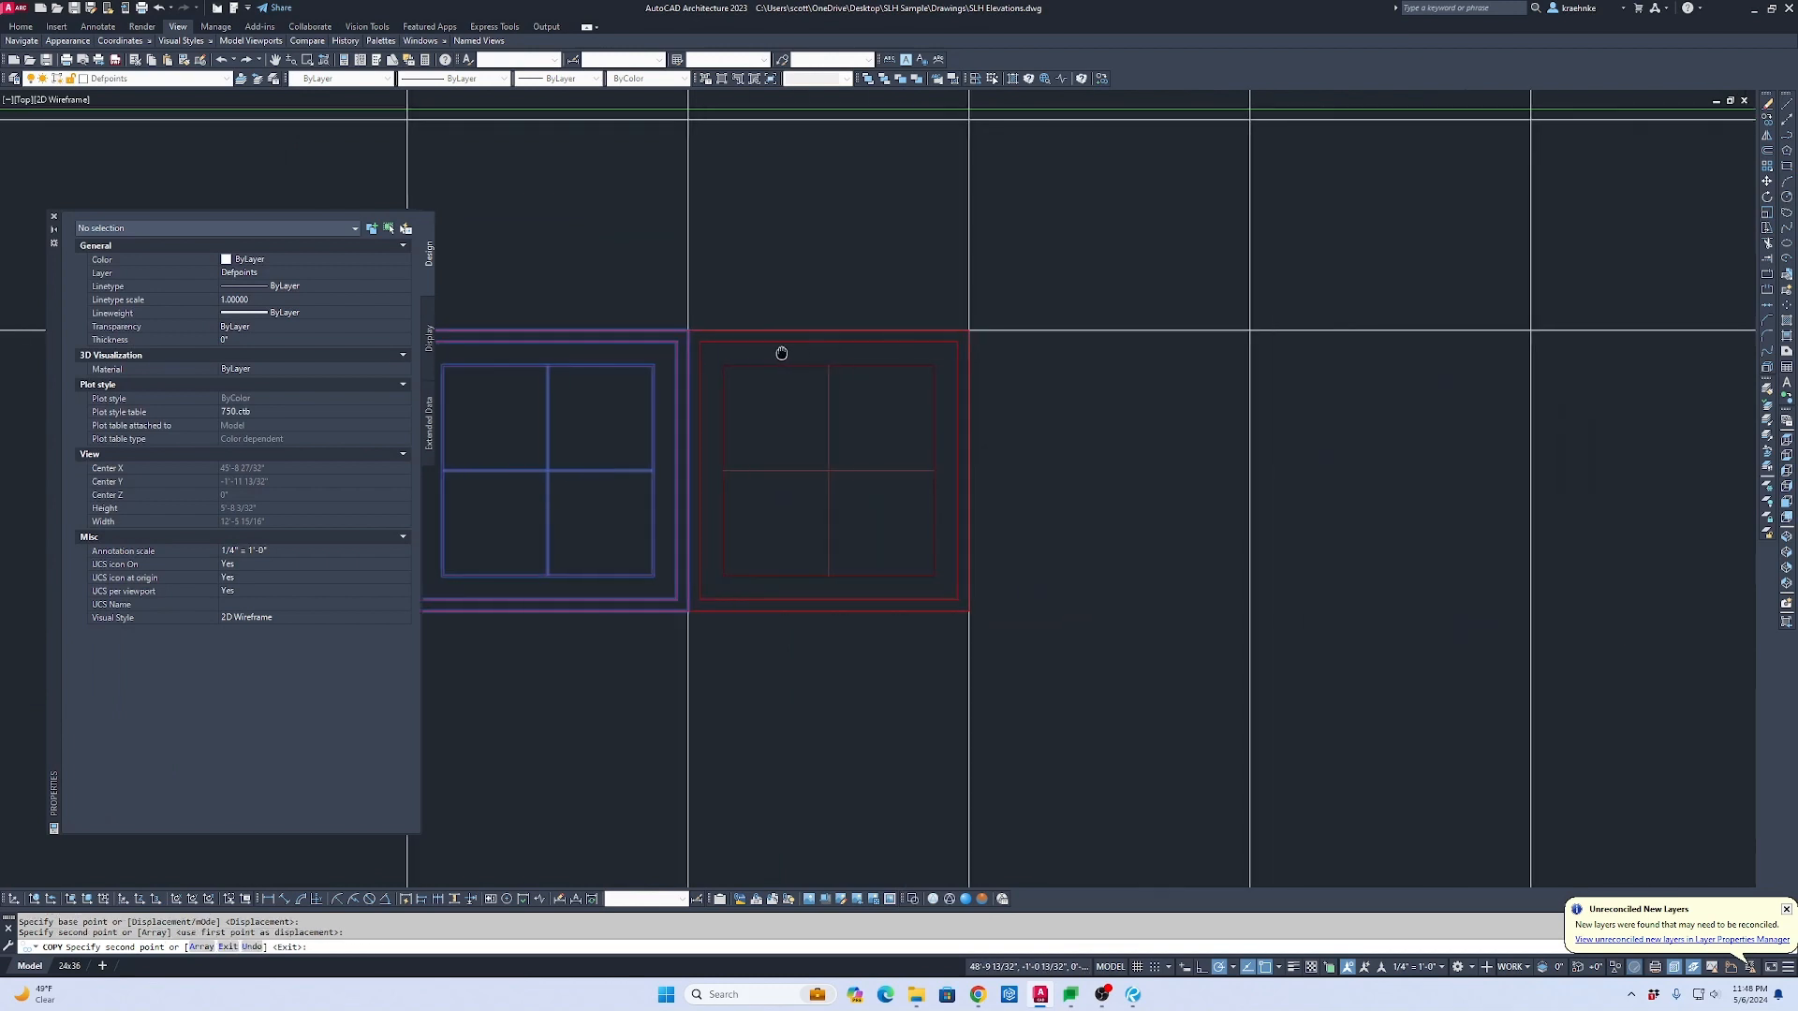
scroll(965, 315, "up", 1)
left_click(969, 338)
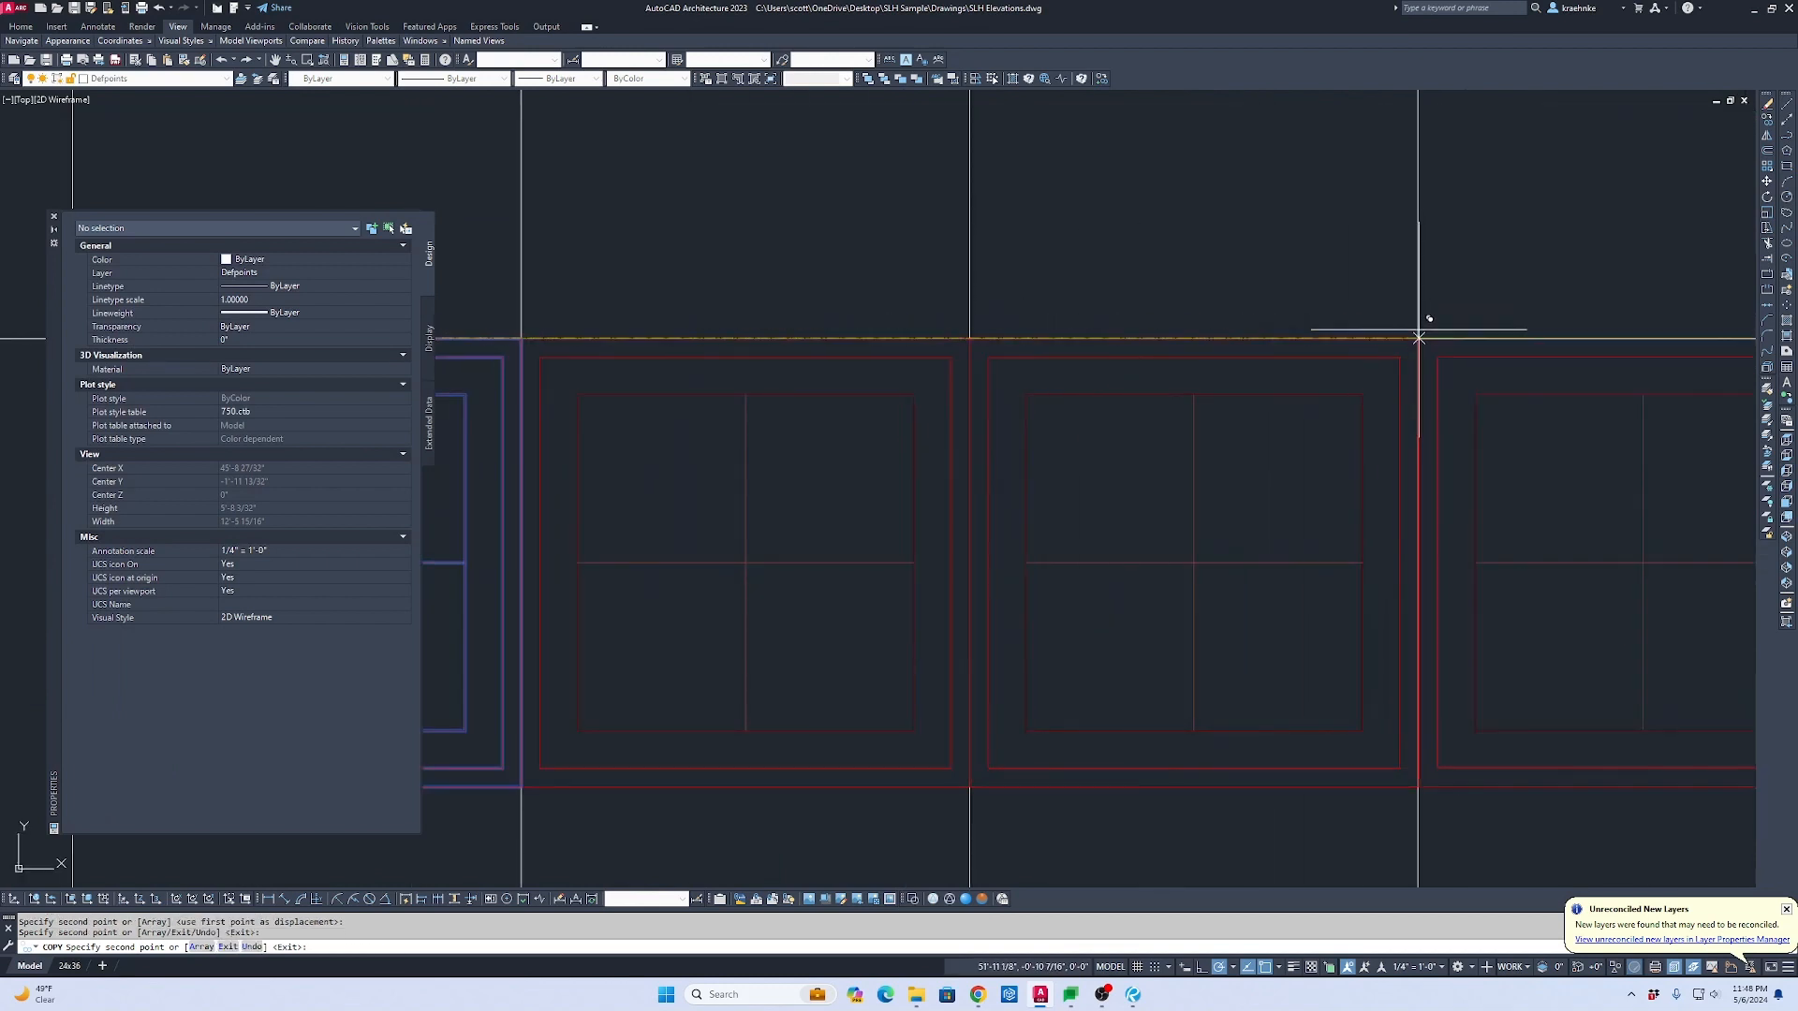
left_click(1418, 338)
scroll(853, 297, "down", 3)
key("Escape")
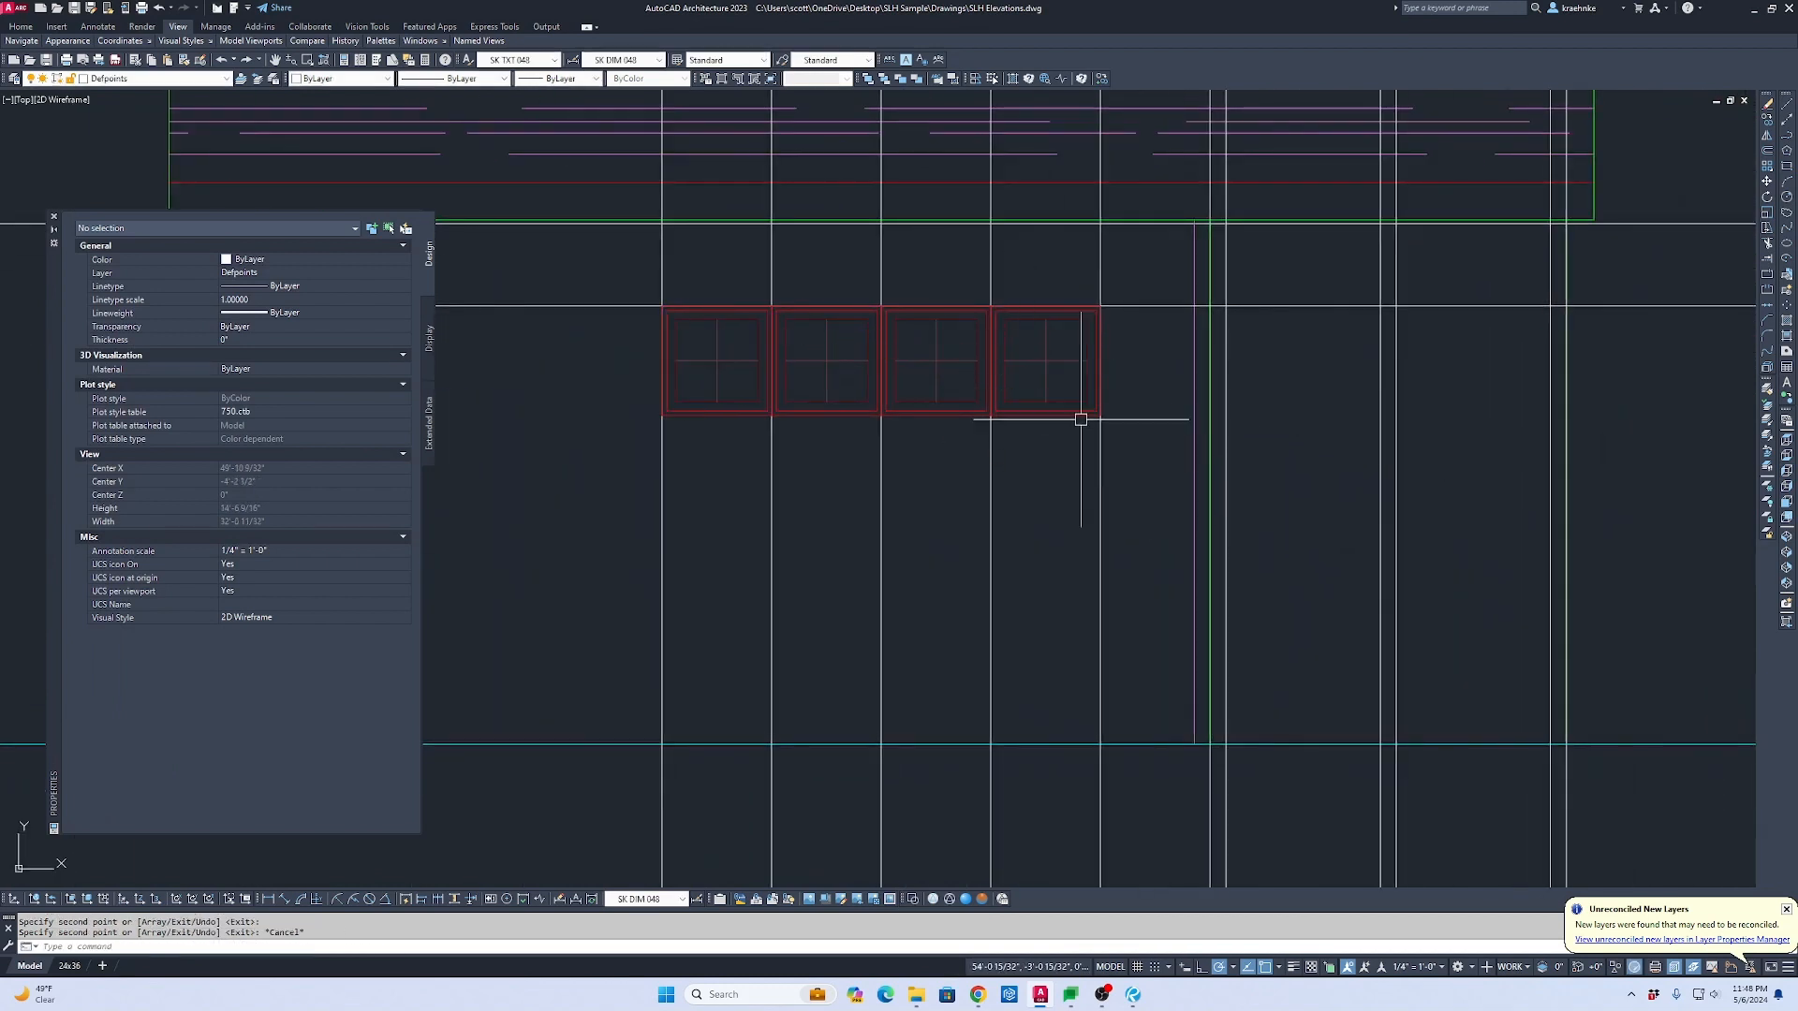
Step: Copy the side elevation double doors' head trim and left casing to the upper left corner of the first window
scroll(1080, 419, "down", 3)
middle_click_drag(1097, 434, 1020, 429)
scroll(1020, 429, "down", 5)
scroll(1273, 422, "up", 1)
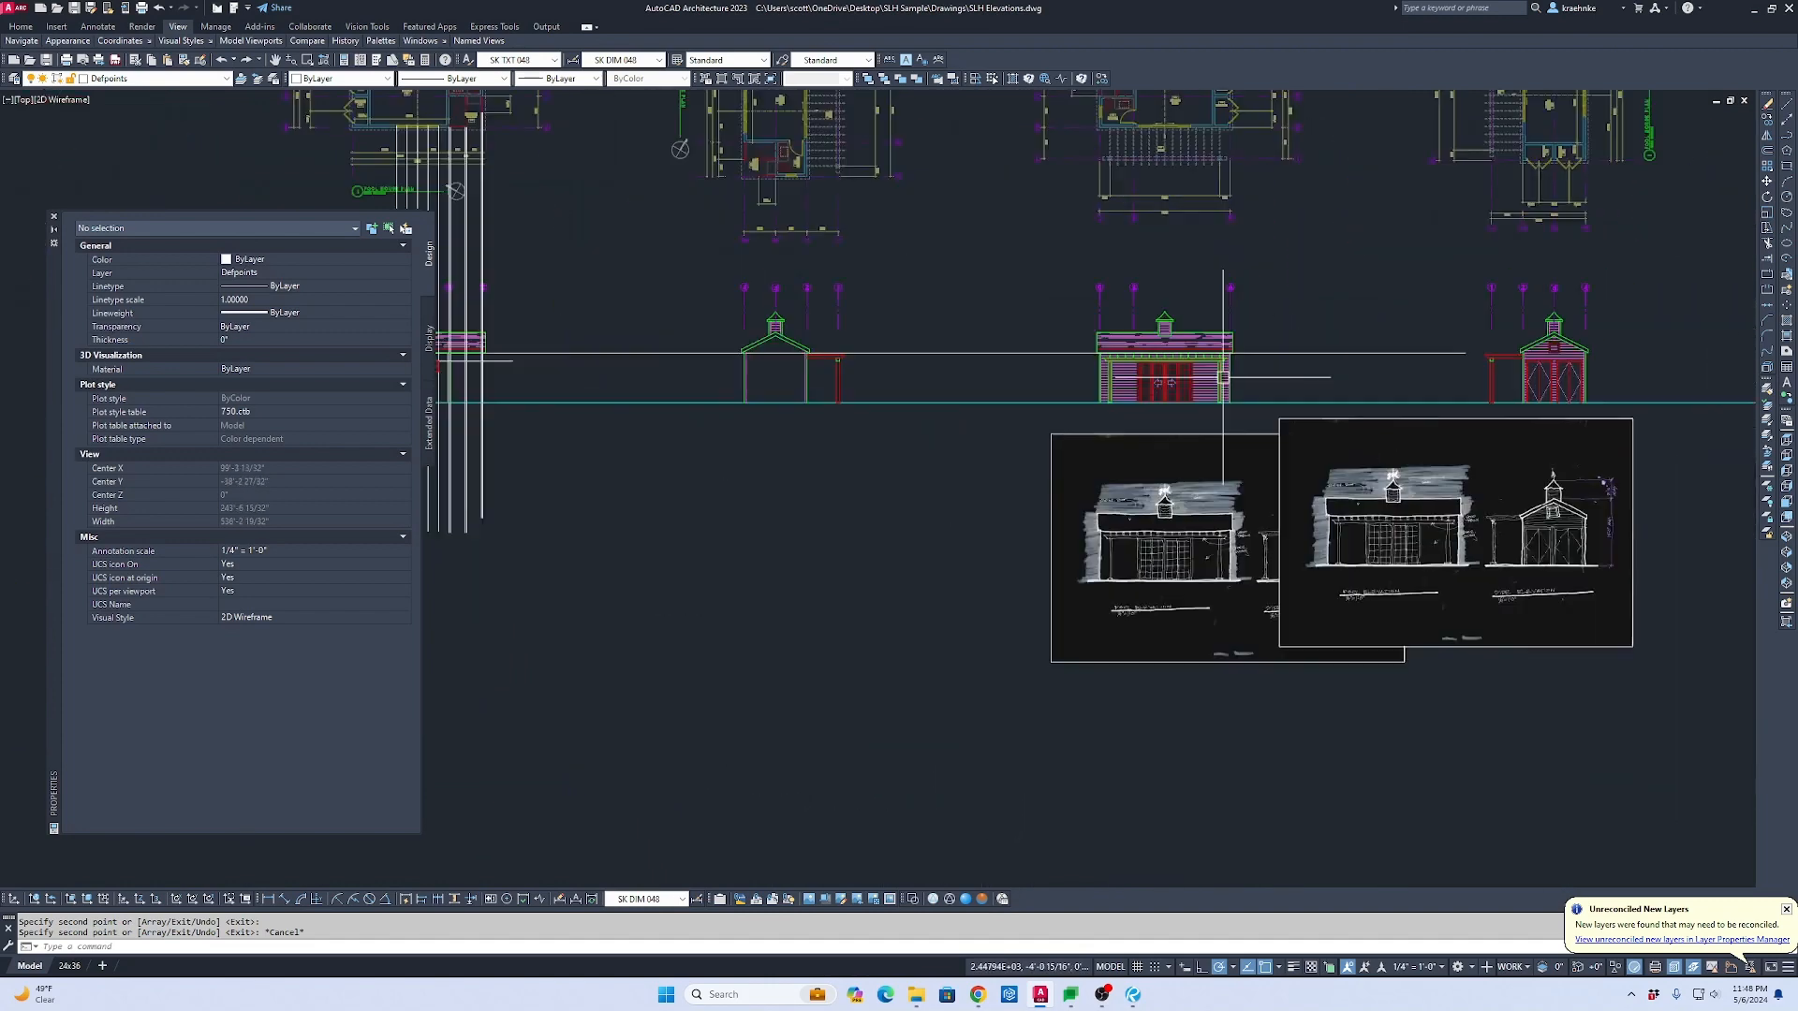
scroll(1629, 365, "up", 10)
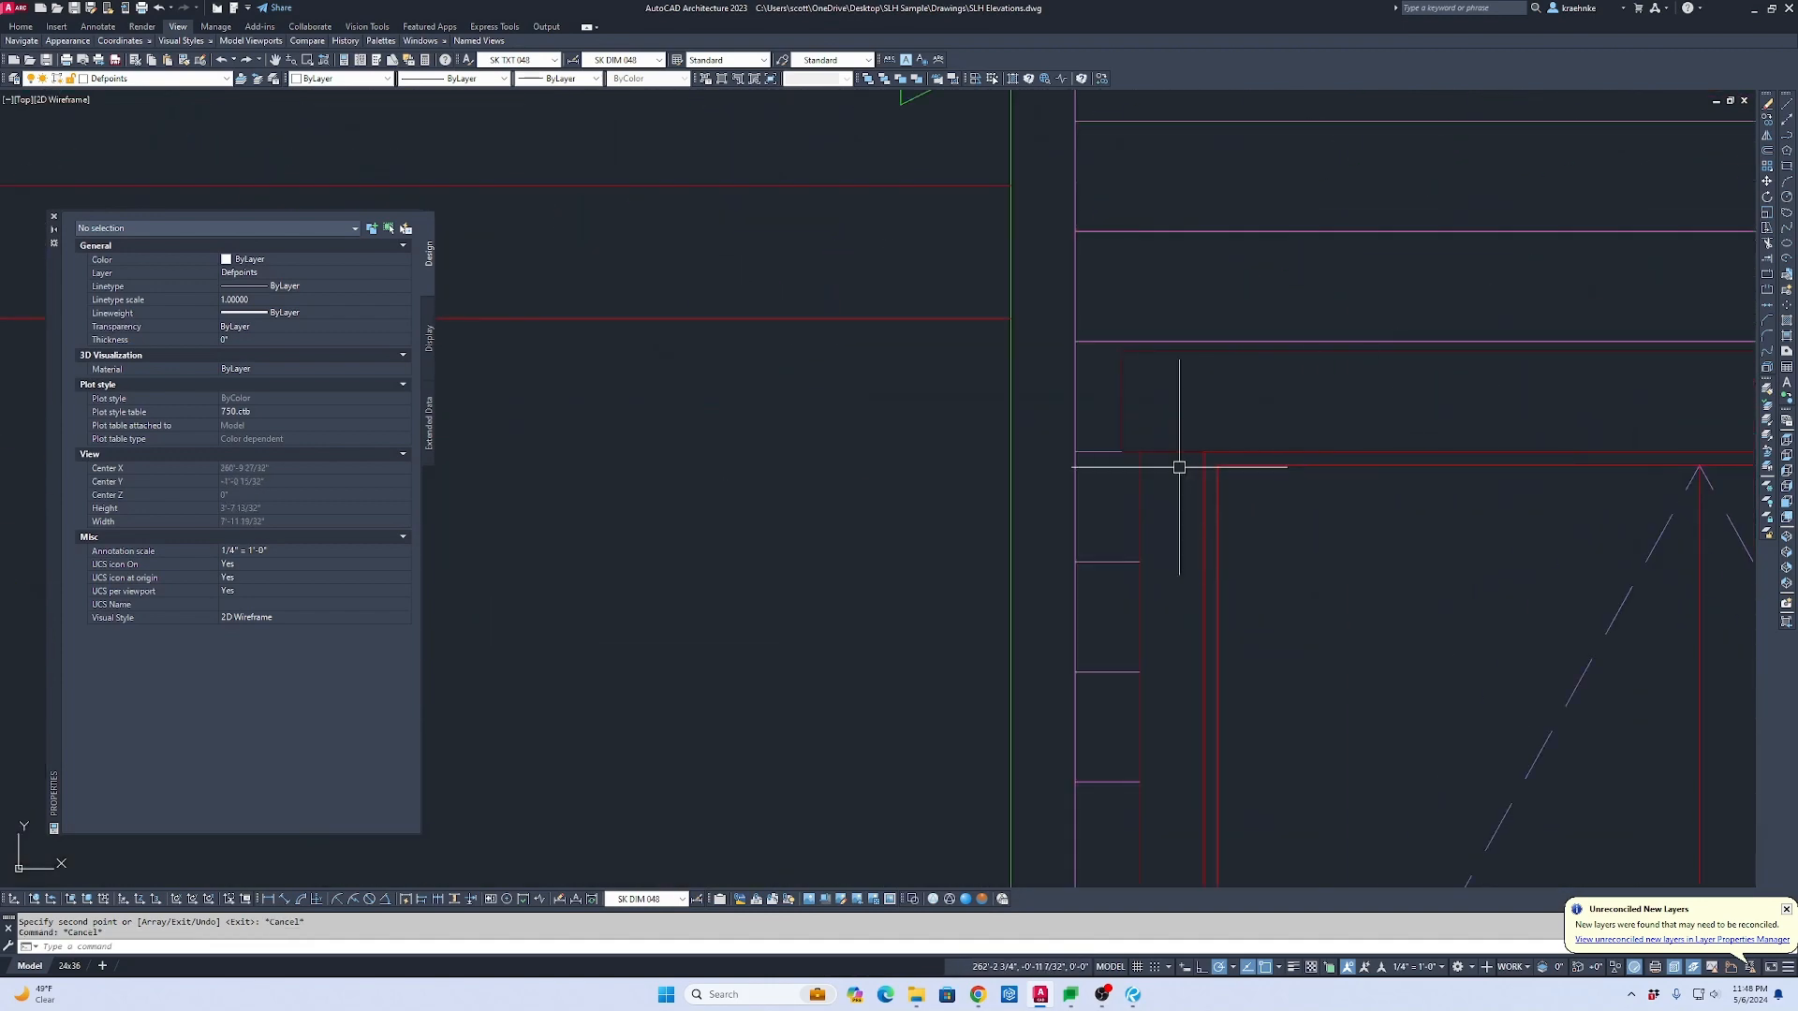
left_click(1179, 467)
left_click(1155, 403)
type("c")
key("space")
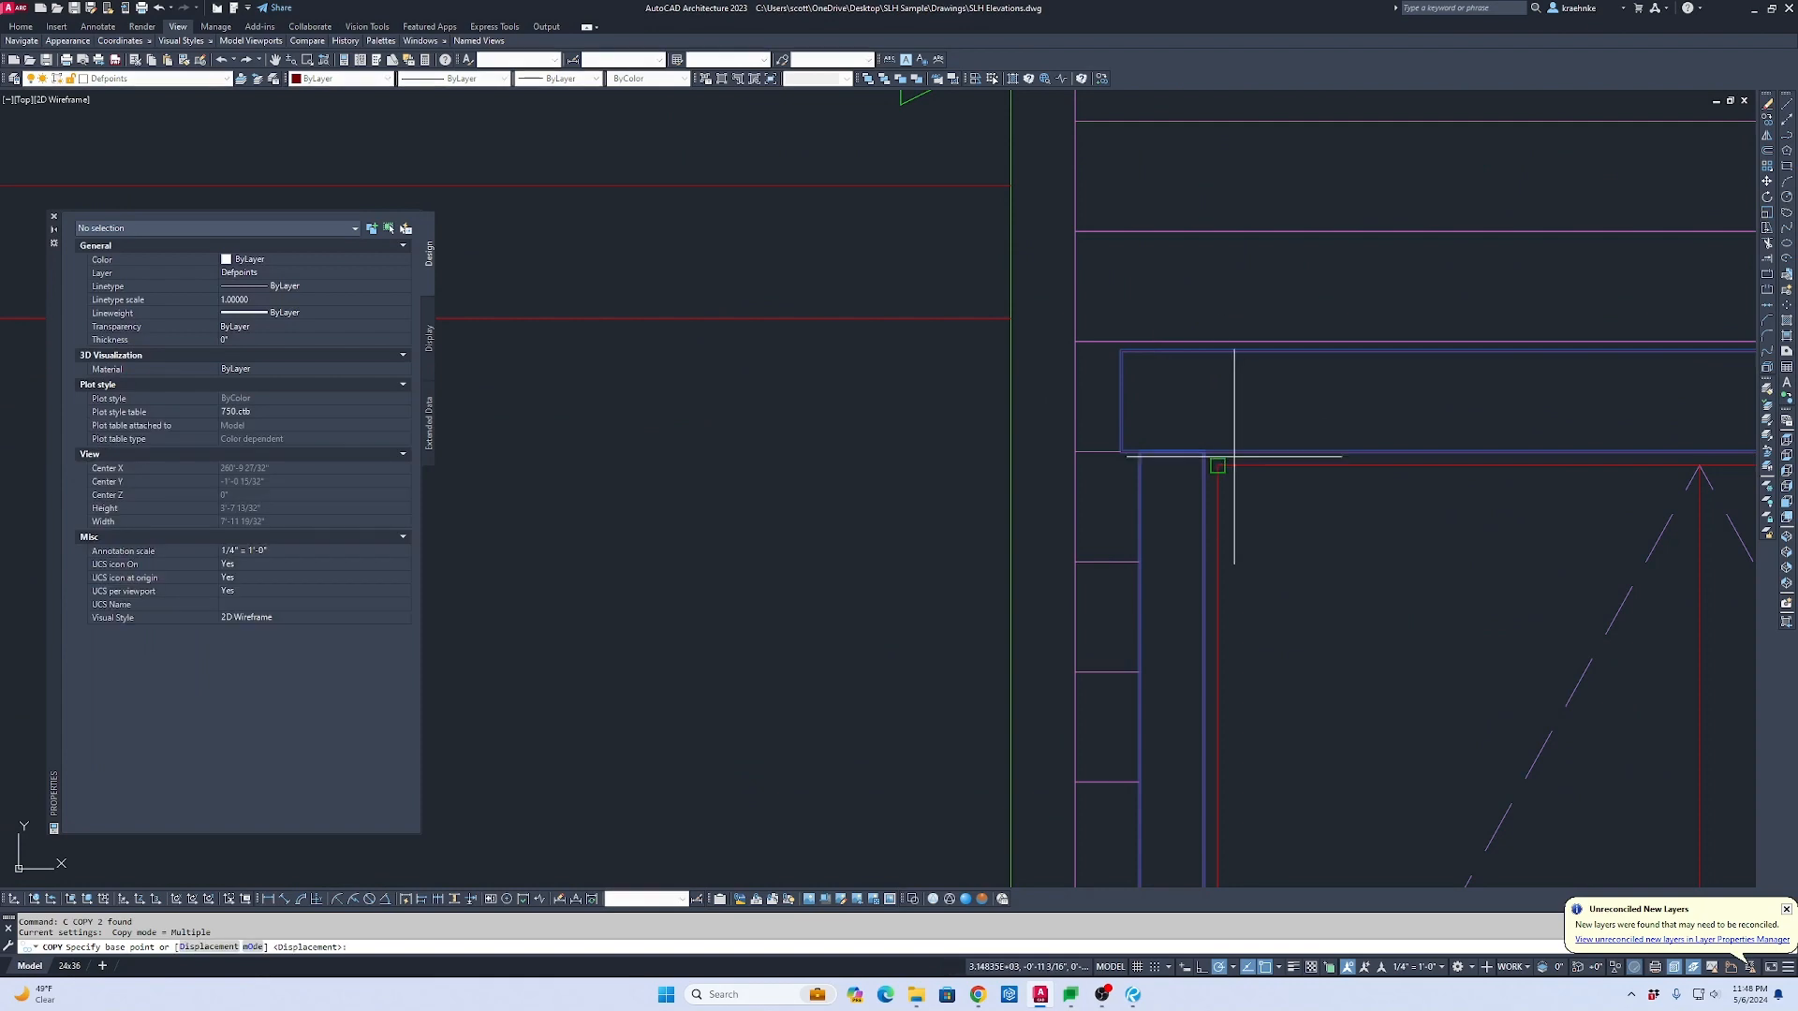
left_click(1204, 451)
scroll(1256, 437, "down", 12)
scroll(1007, 449, "up", 2)
middle_click_drag(1006, 468, 1224, 478)
middle_click_drag(767, 486, 1465, 469)
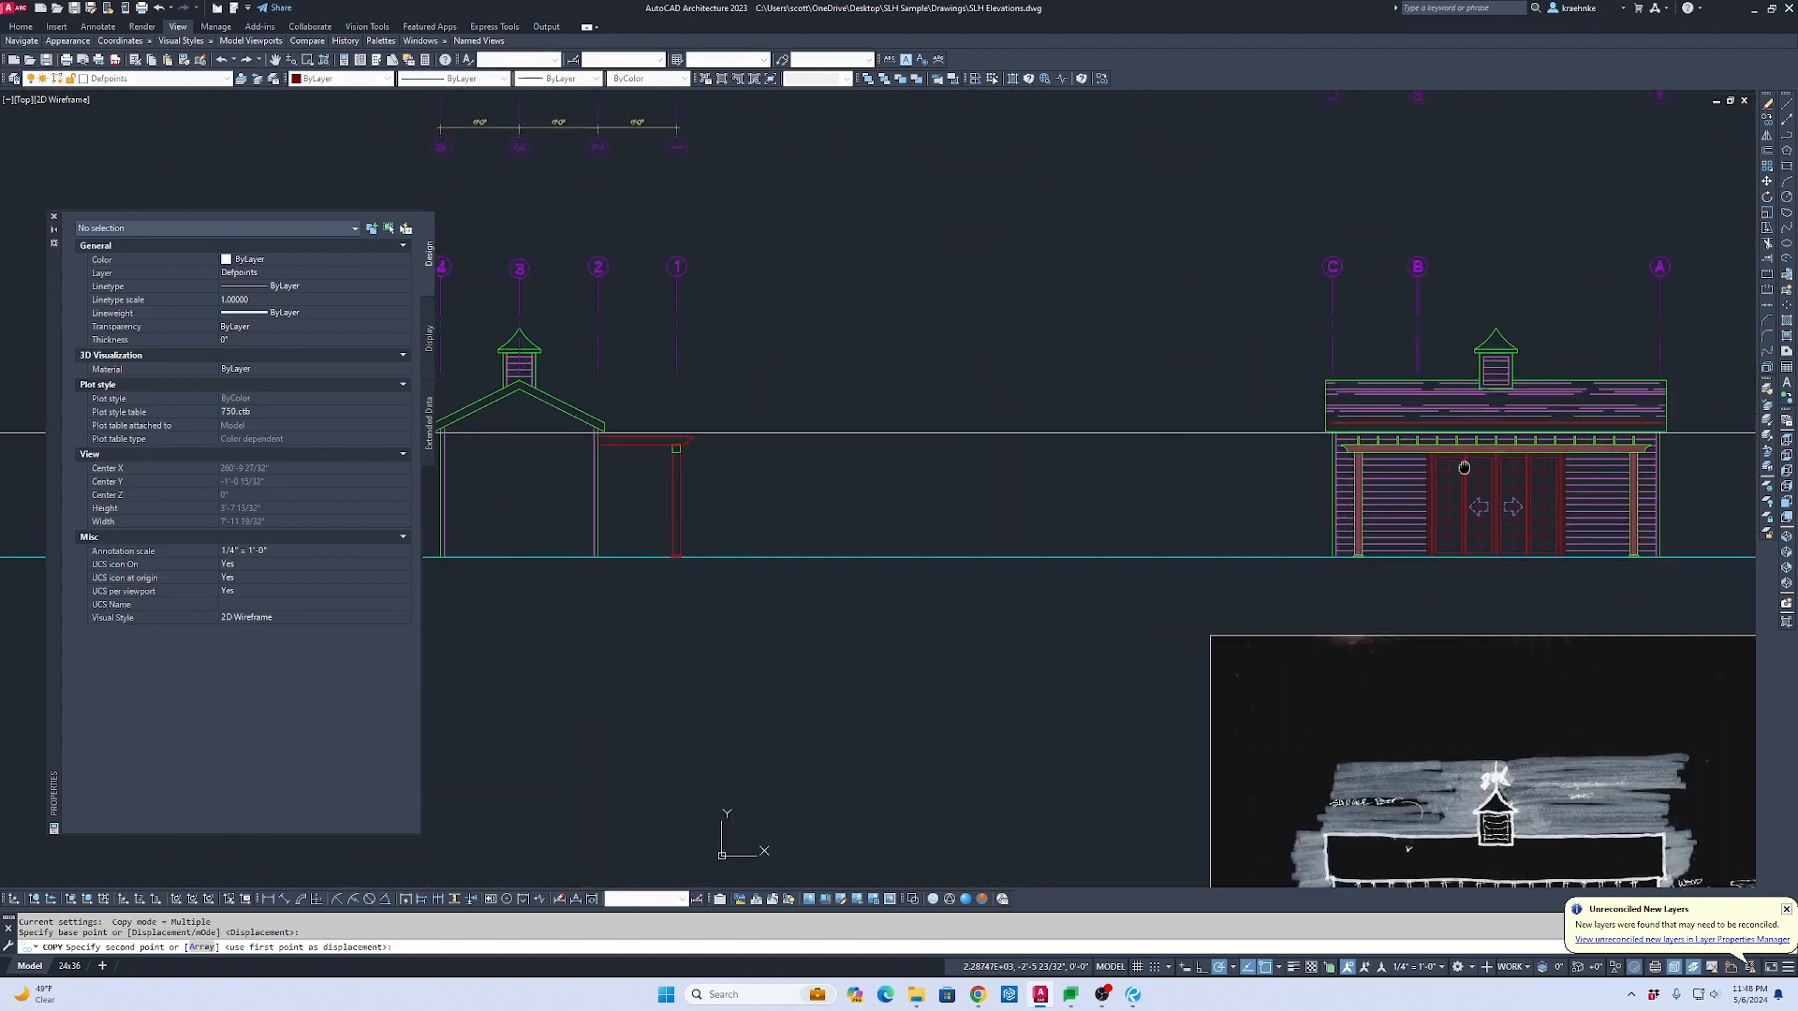
scroll(1124, 460, "up", 2)
middle_click_drag(1123, 463, 1606, 477)
middle_click_drag(543, 461, 1638, 438)
scroll(703, 447, "down", 2)
middle_click_drag(770, 449, 1011, 450)
scroll(759, 437, "up", 1)
scroll(759, 438, "up", 10)
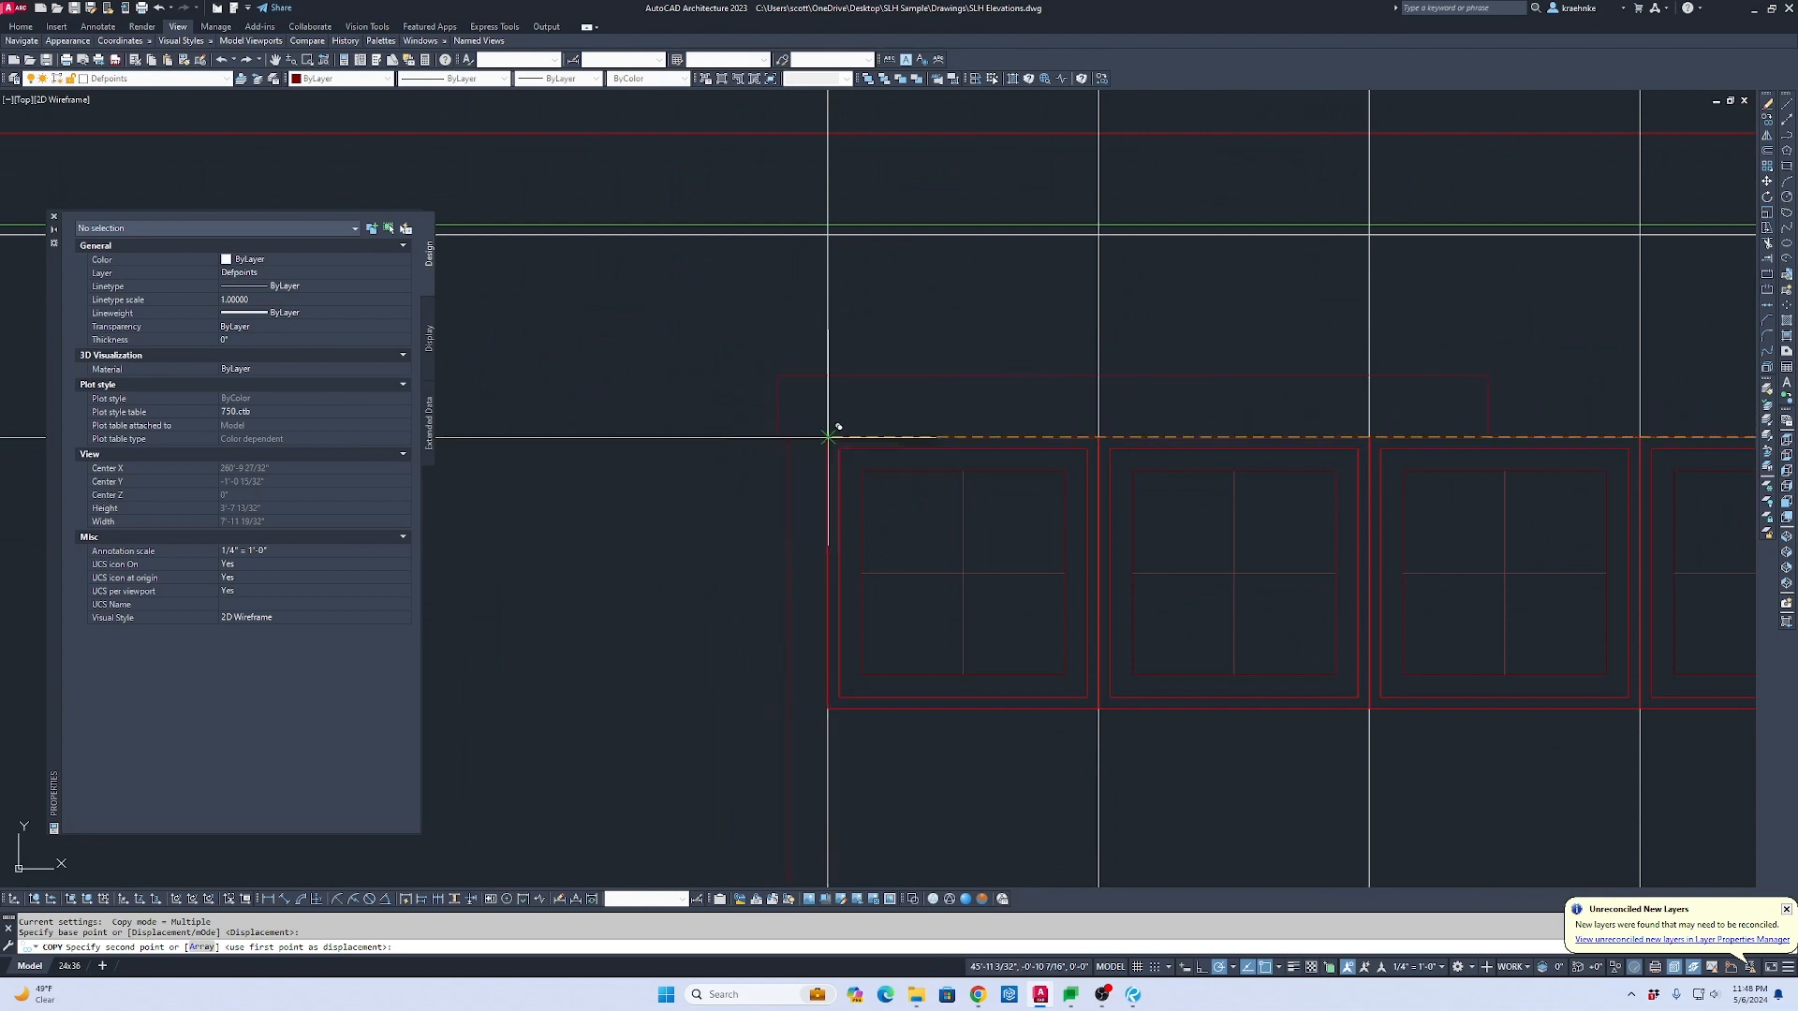
left_click(828, 437)
scroll(843, 487, "down", 4)
middle_click_drag(855, 522, 851, 290)
scroll(861, 375, "down", 5)
key("Escape")
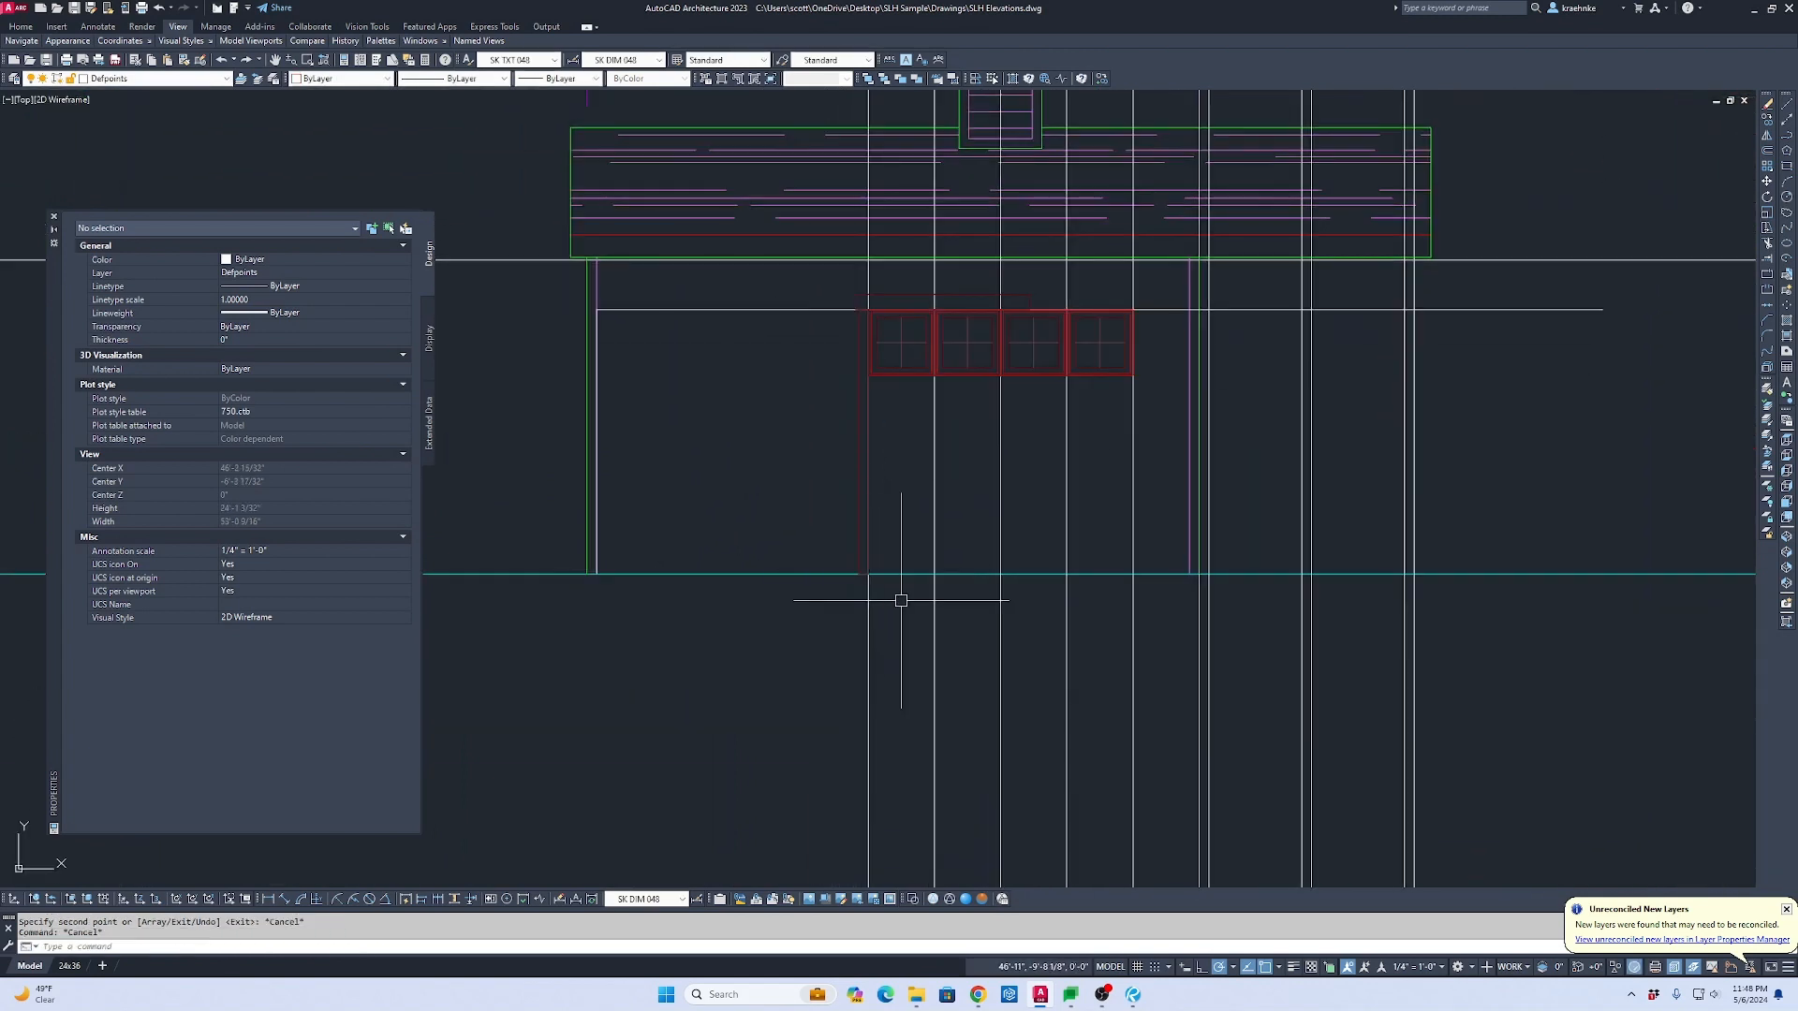
Step: Stretch the lower end of the copied side casing up to the windows' bottom edge
type("s")
key("Return")
left_click(891, 609)
left_click(843, 553)
key("Return")
scroll(859, 565, "up", 6)
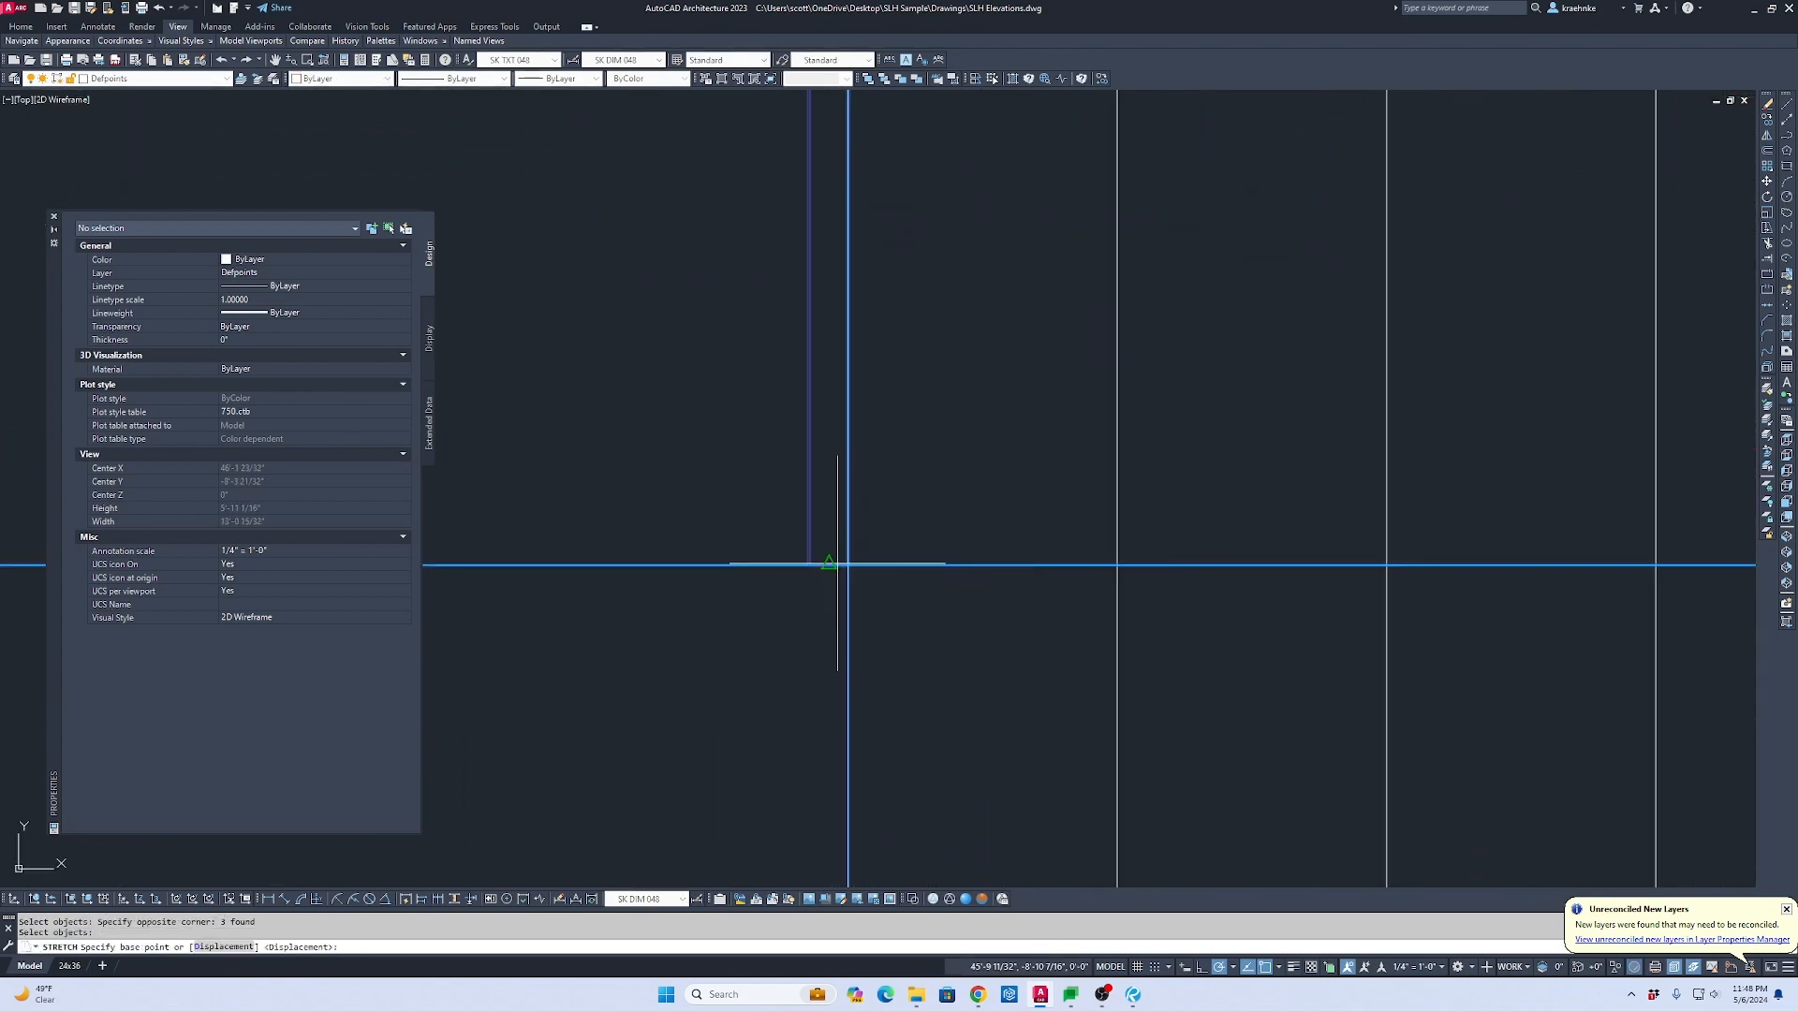
left_click(829, 563)
scroll(843, 581, "down", 6)
scroll(875, 562, "up", 8)
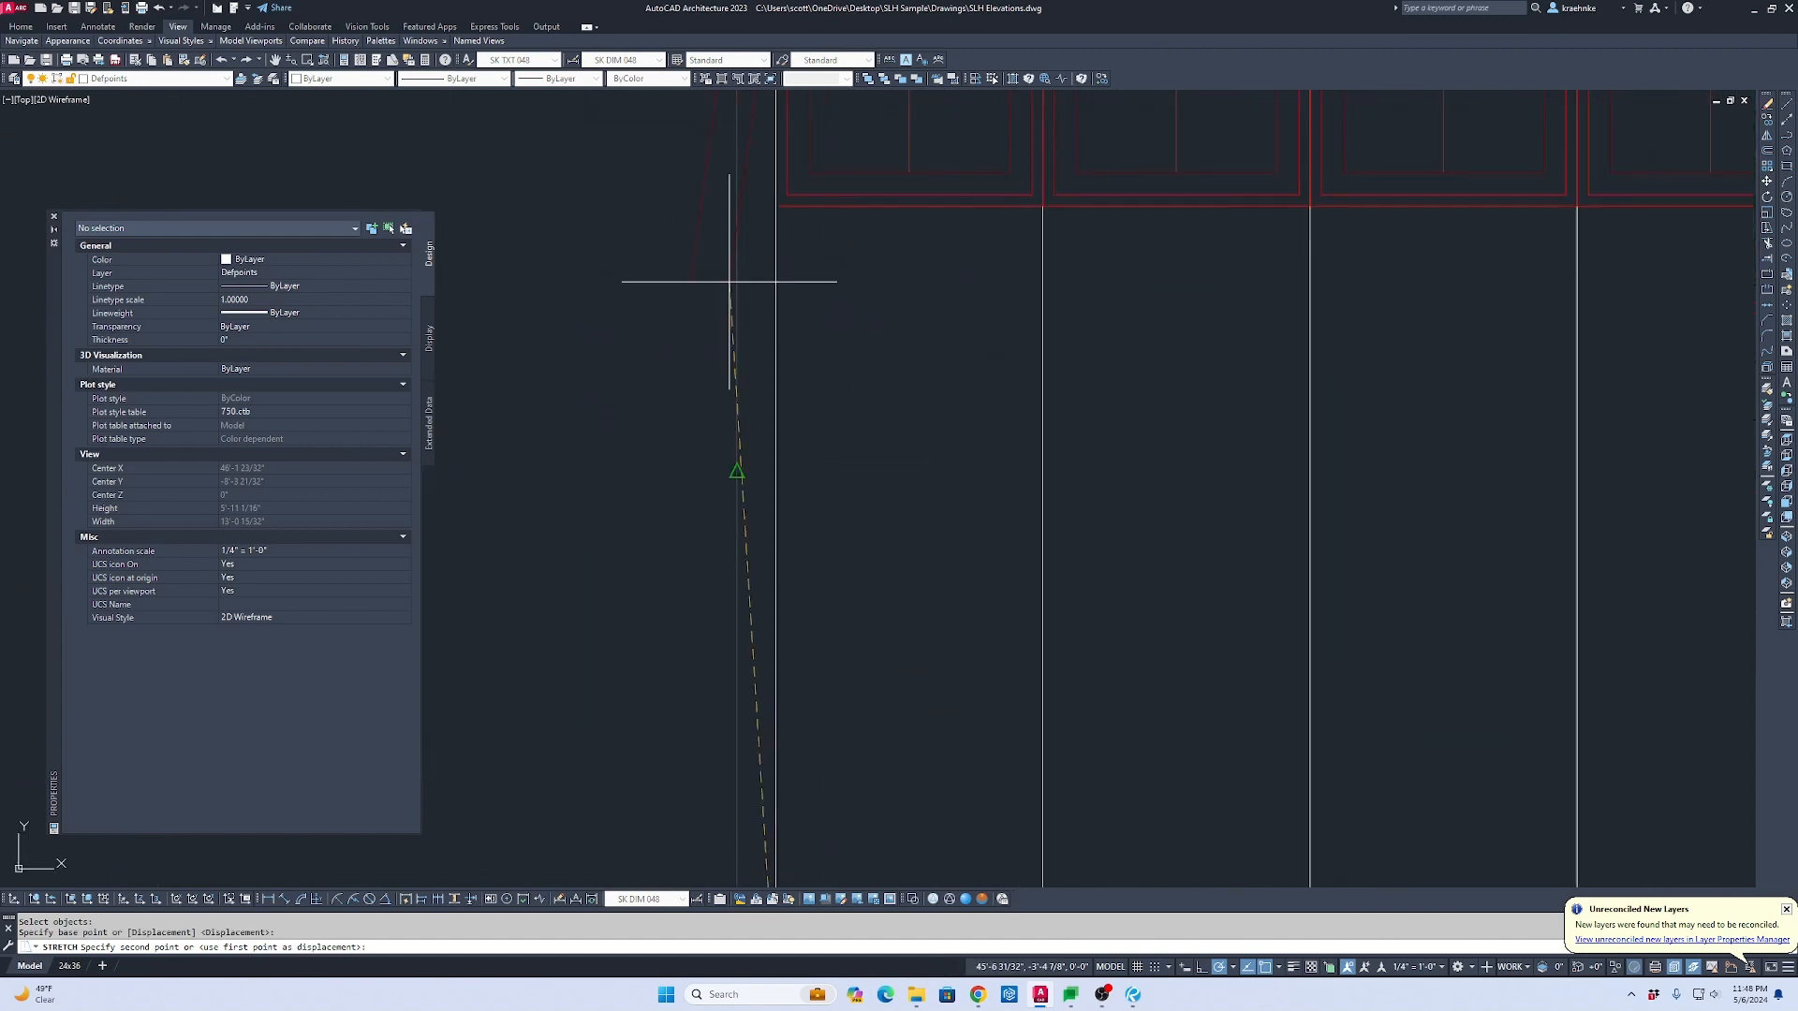
middle_click_drag(730, 280, 777, 538)
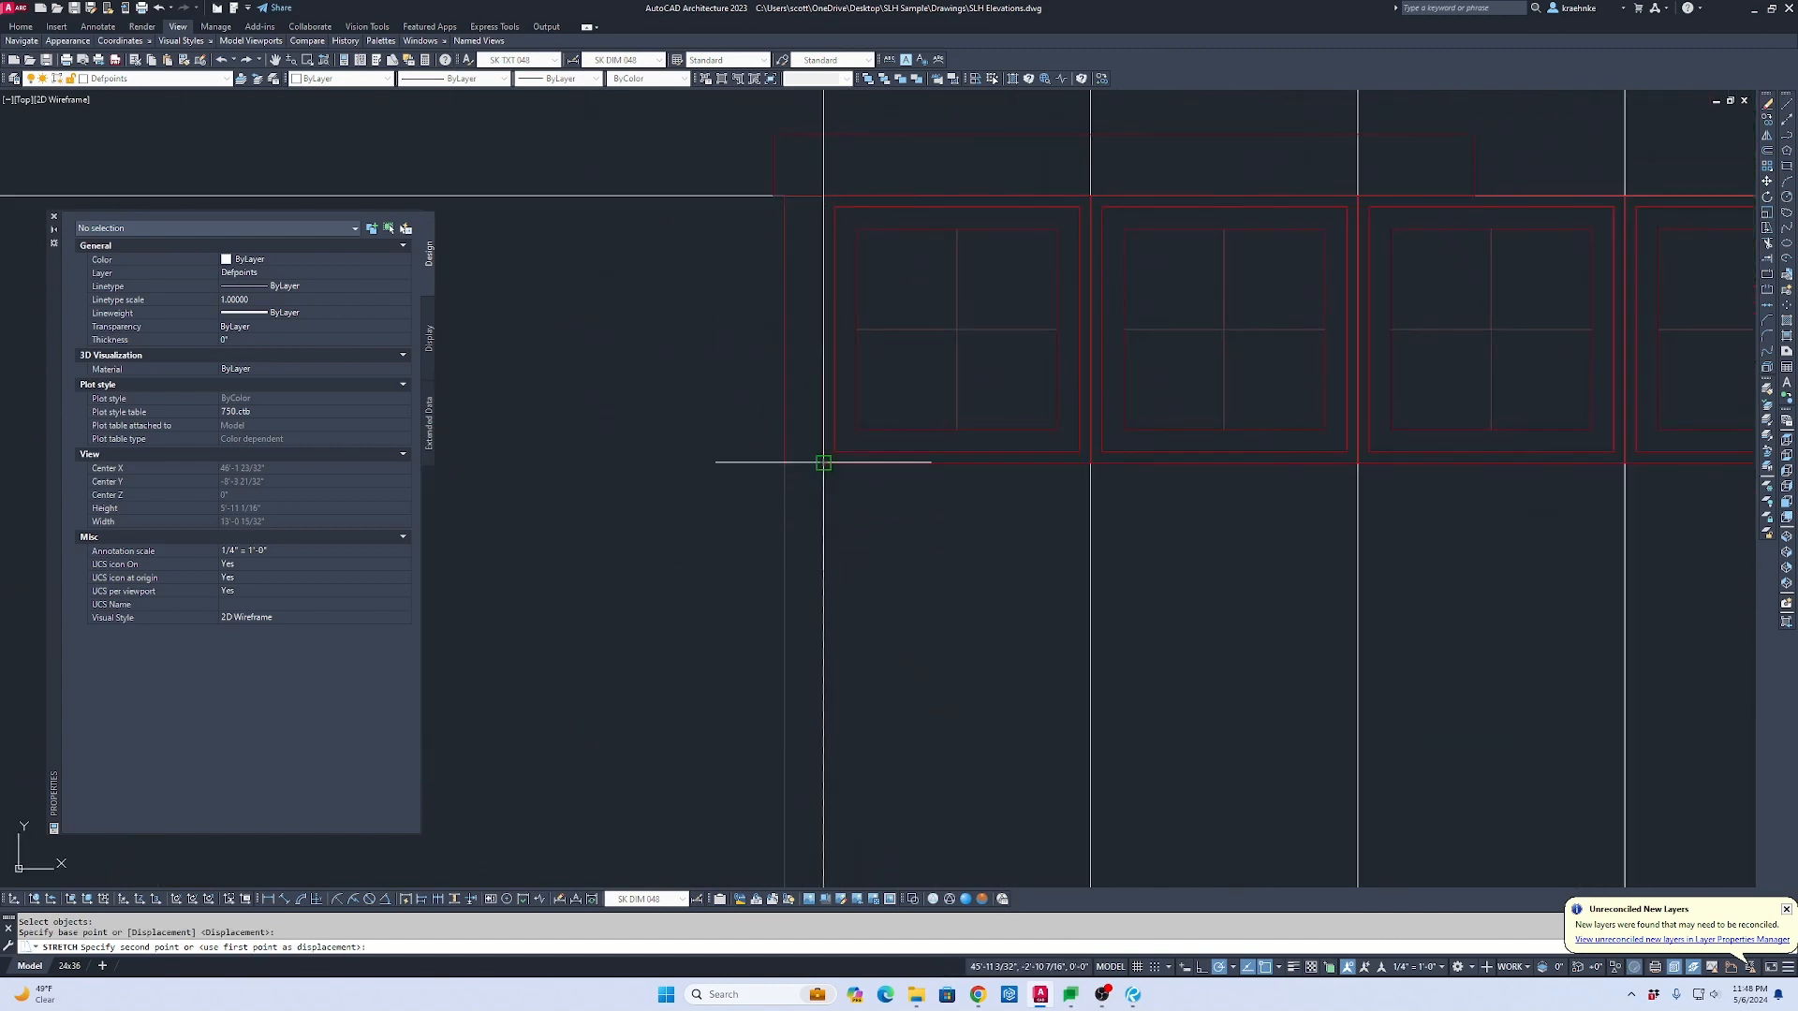
key("Escape")
Step: Delete the vertical guide lines running through the four windows
scroll(1069, 551, "down", 2)
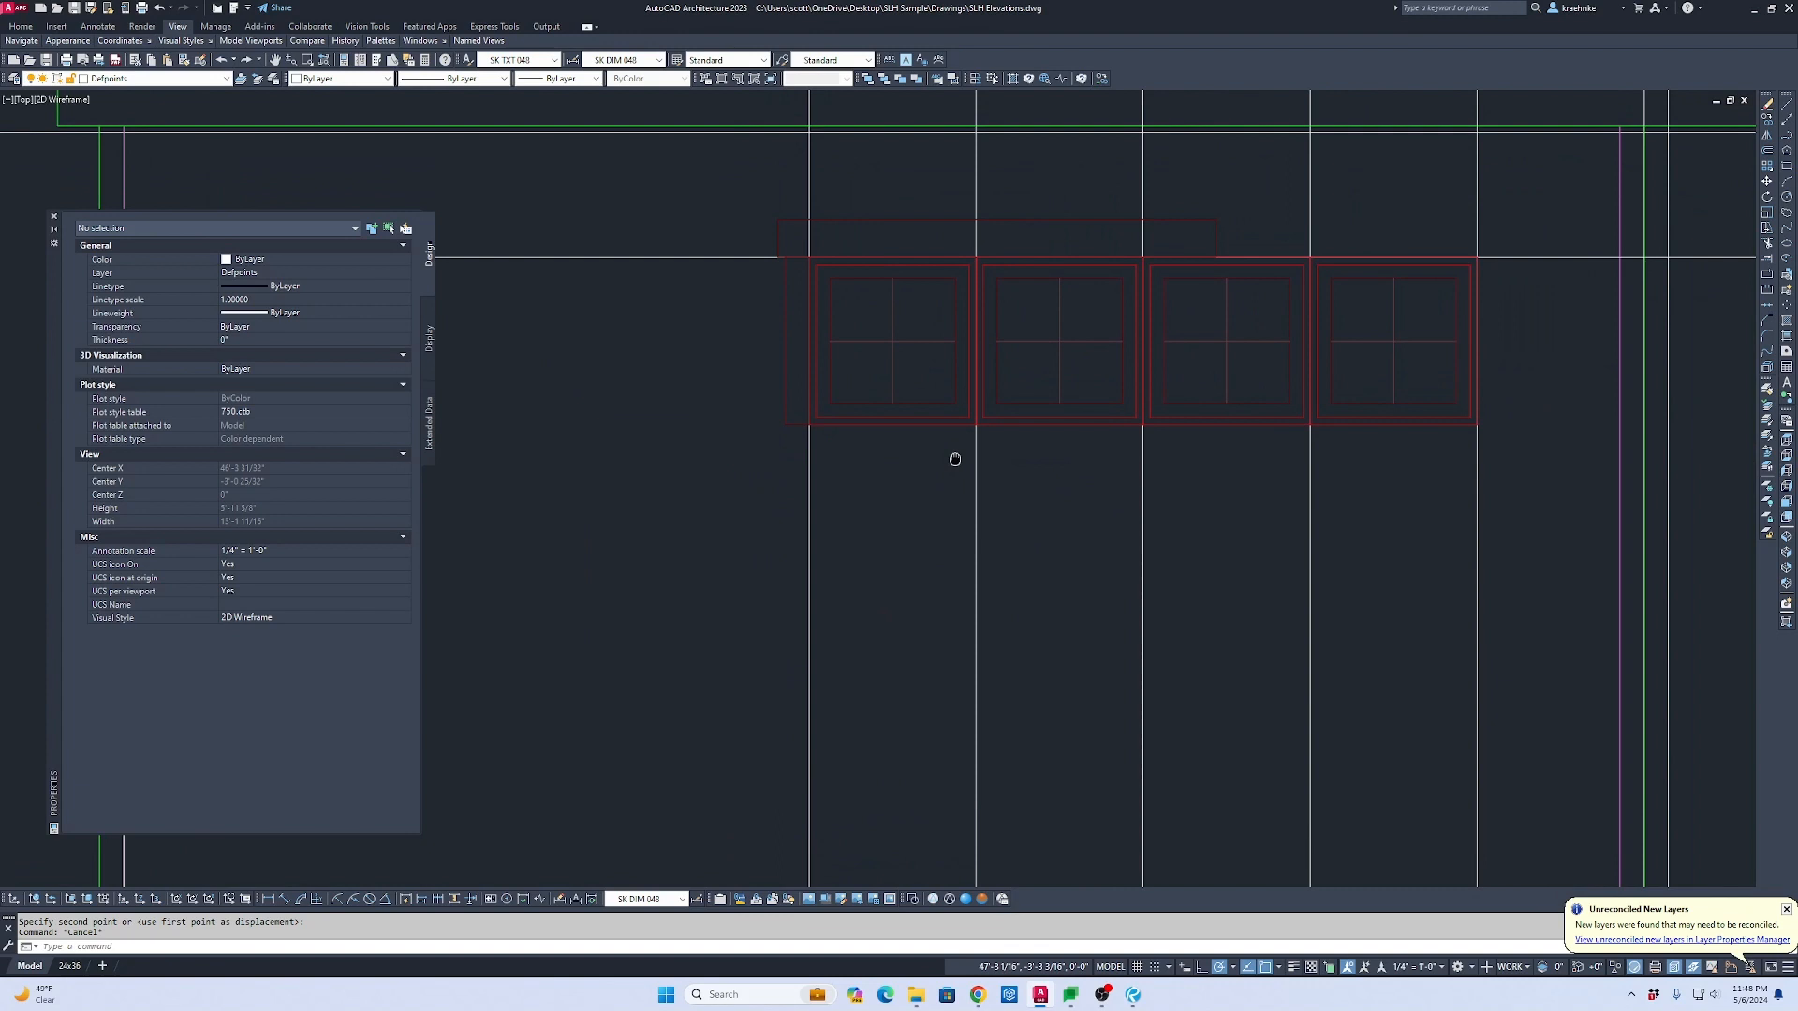
left_click(1537, 545)
left_click(718, 546)
key("Delete")
Step: Copy the head trim from above the four windows to directly beneath the row, aligned with the windows' bottom edge
scroll(871, 468, "down", 1)
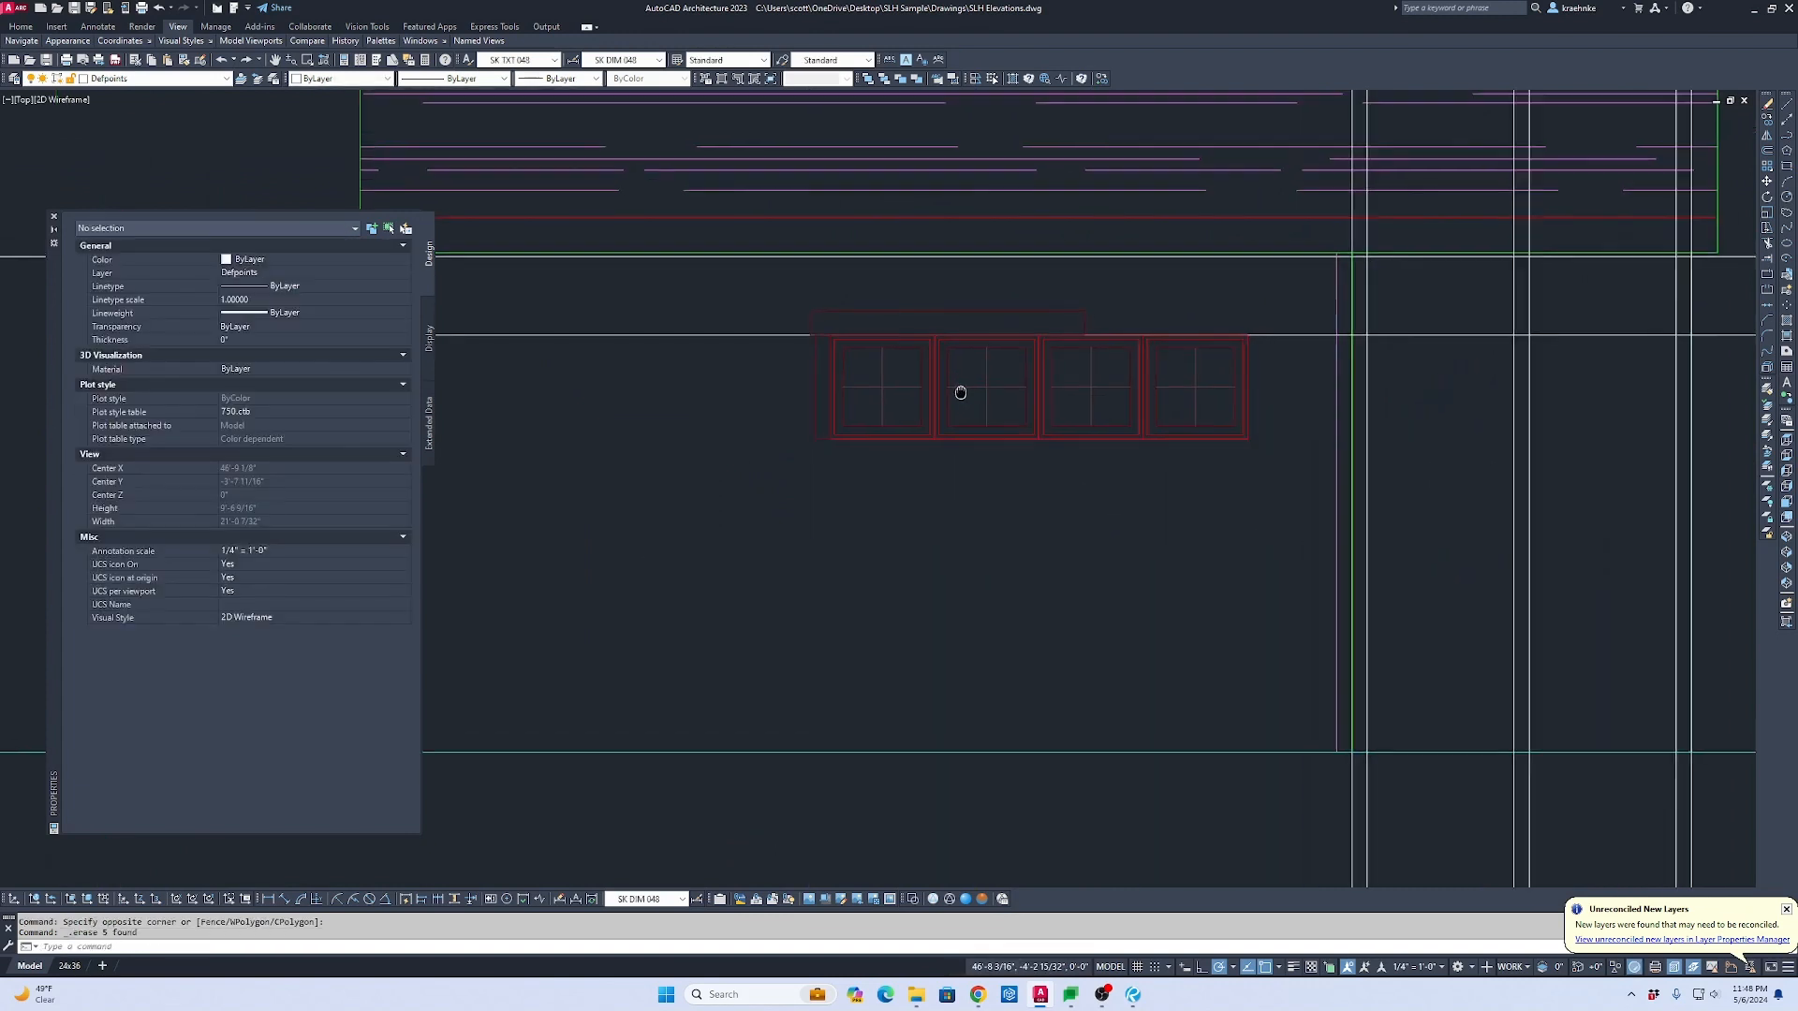
scroll(894, 322, "up", 2)
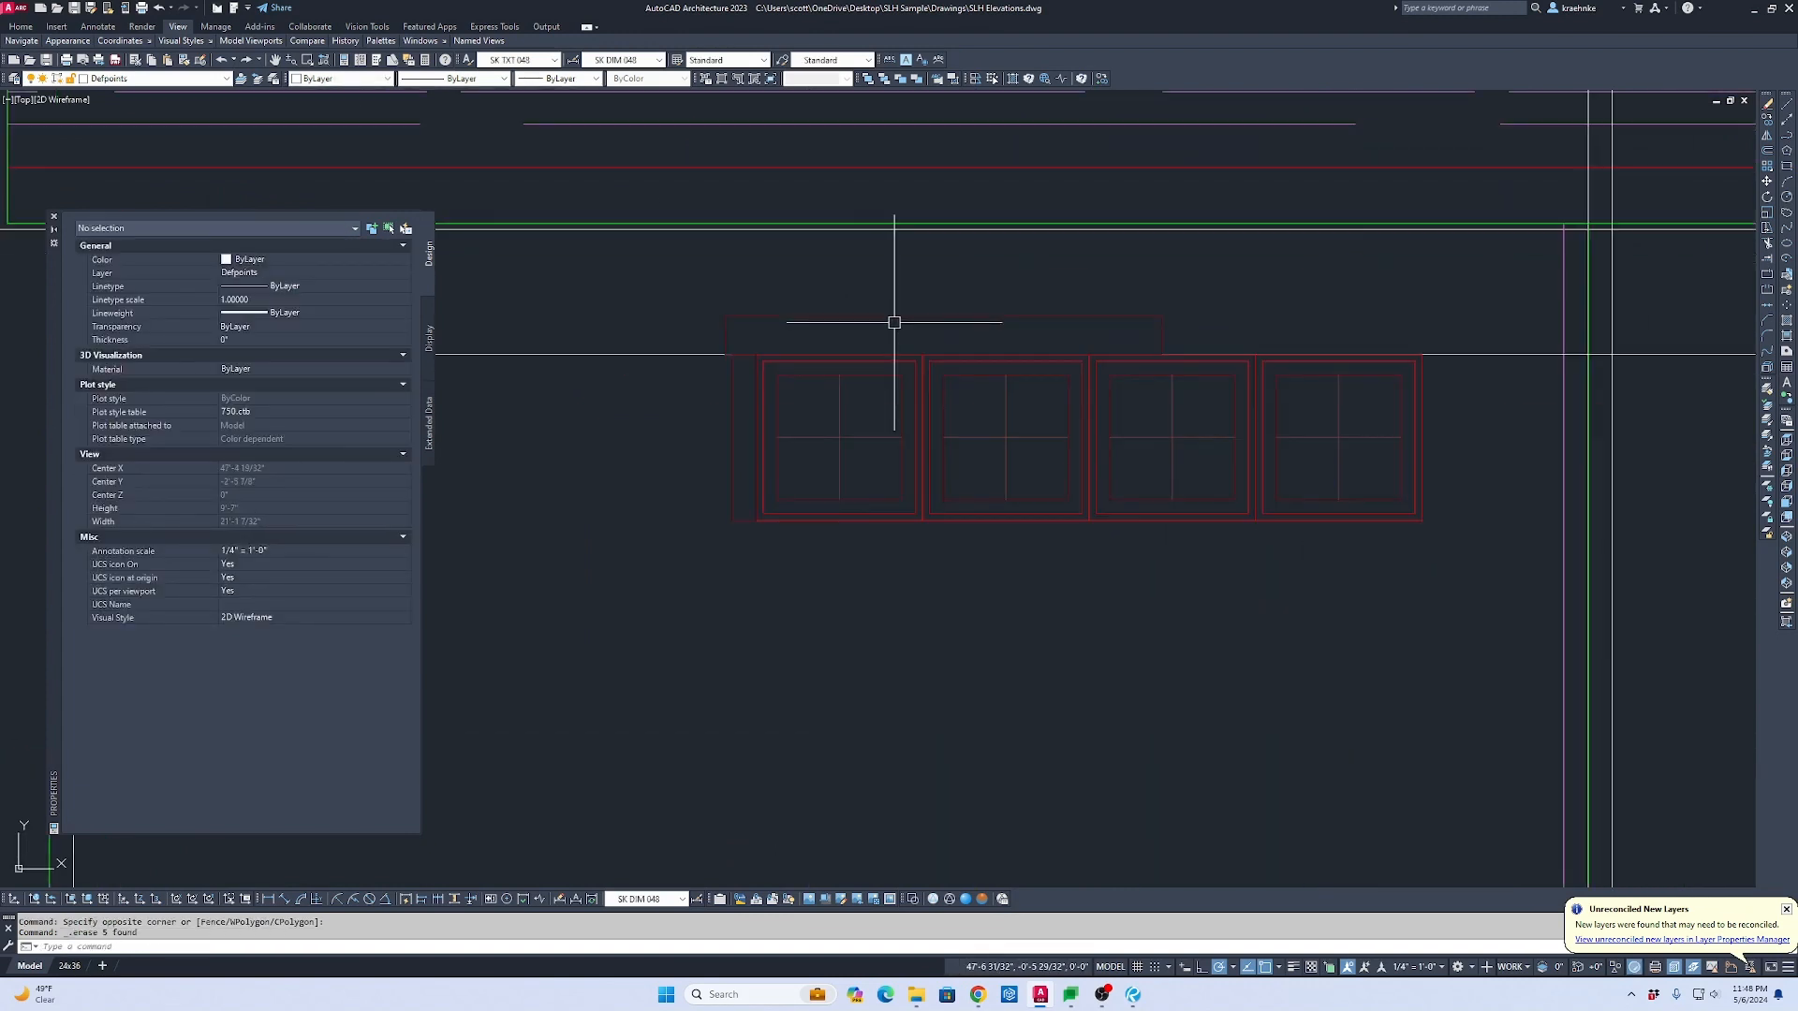
left_click(843, 324)
type("c")
key("Return")
scroll(740, 298, "up", 5)
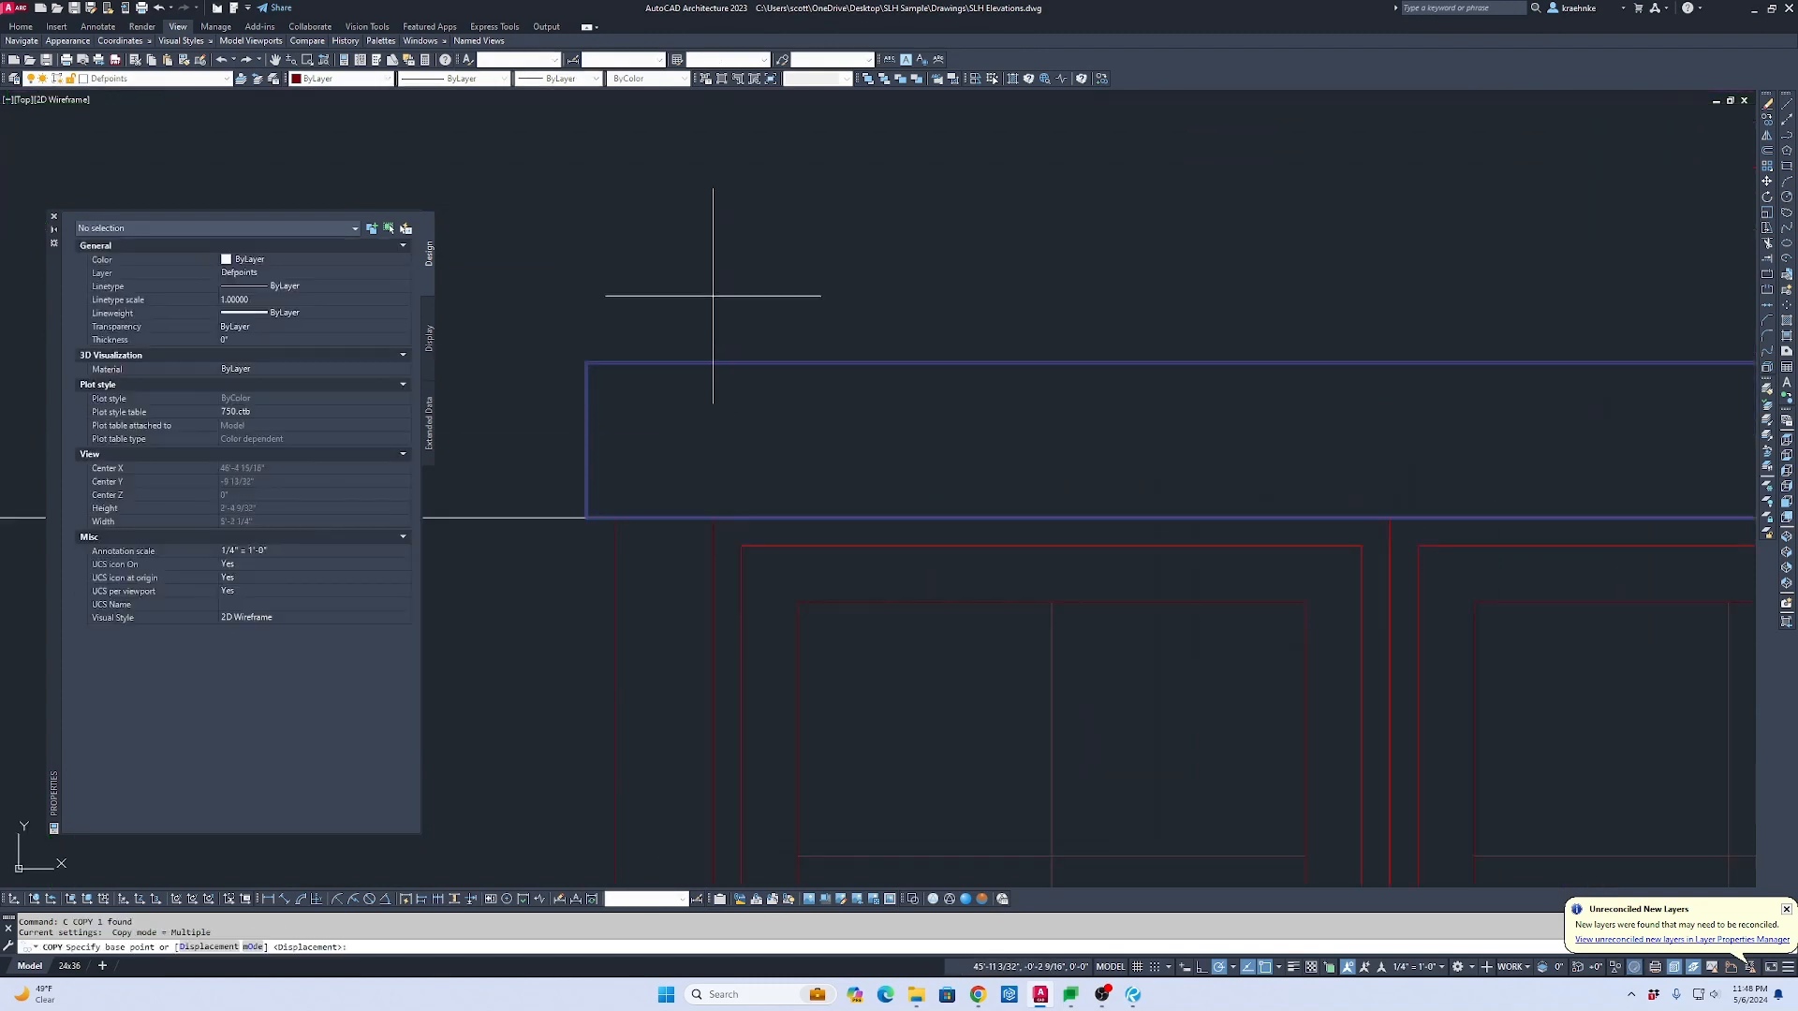
scroll(632, 316, "up", 2)
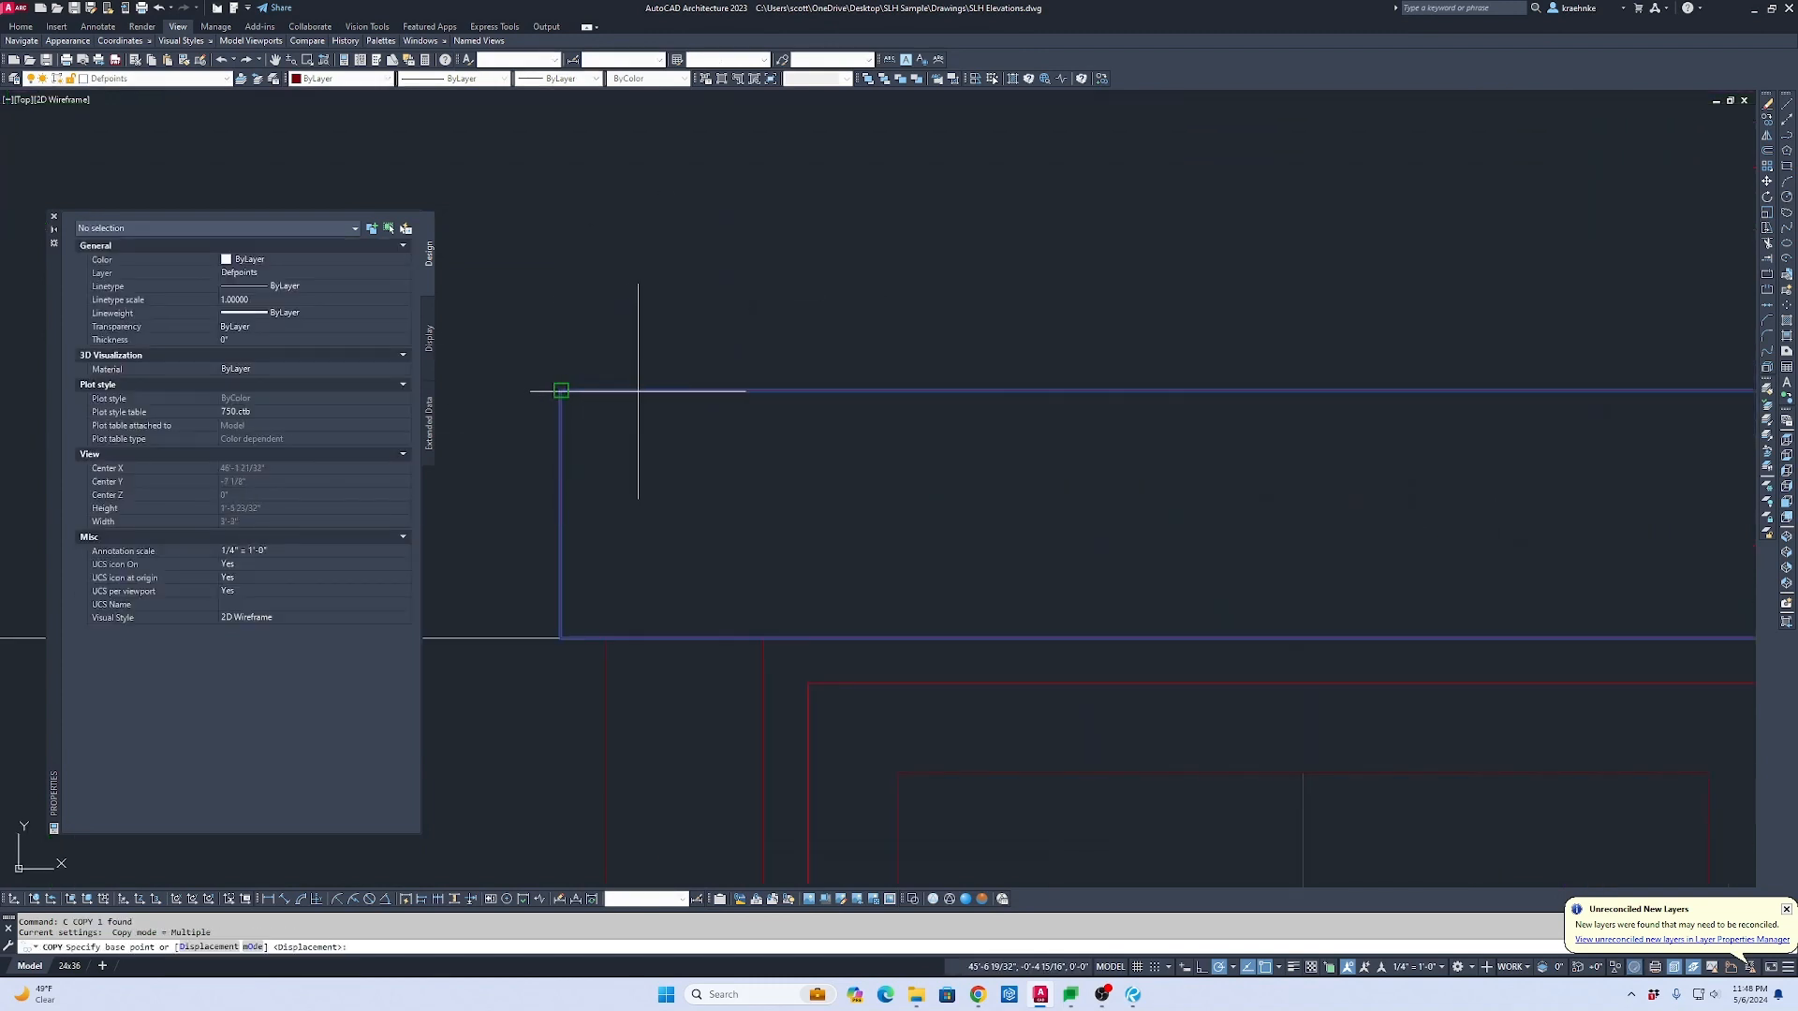
left_click(561, 391)
scroll(685, 472, "down", 2)
middle_click_drag(685, 473, 710, 235)
scroll(701, 362, "up", 1)
middle_click_drag(701, 705, 792, 330)
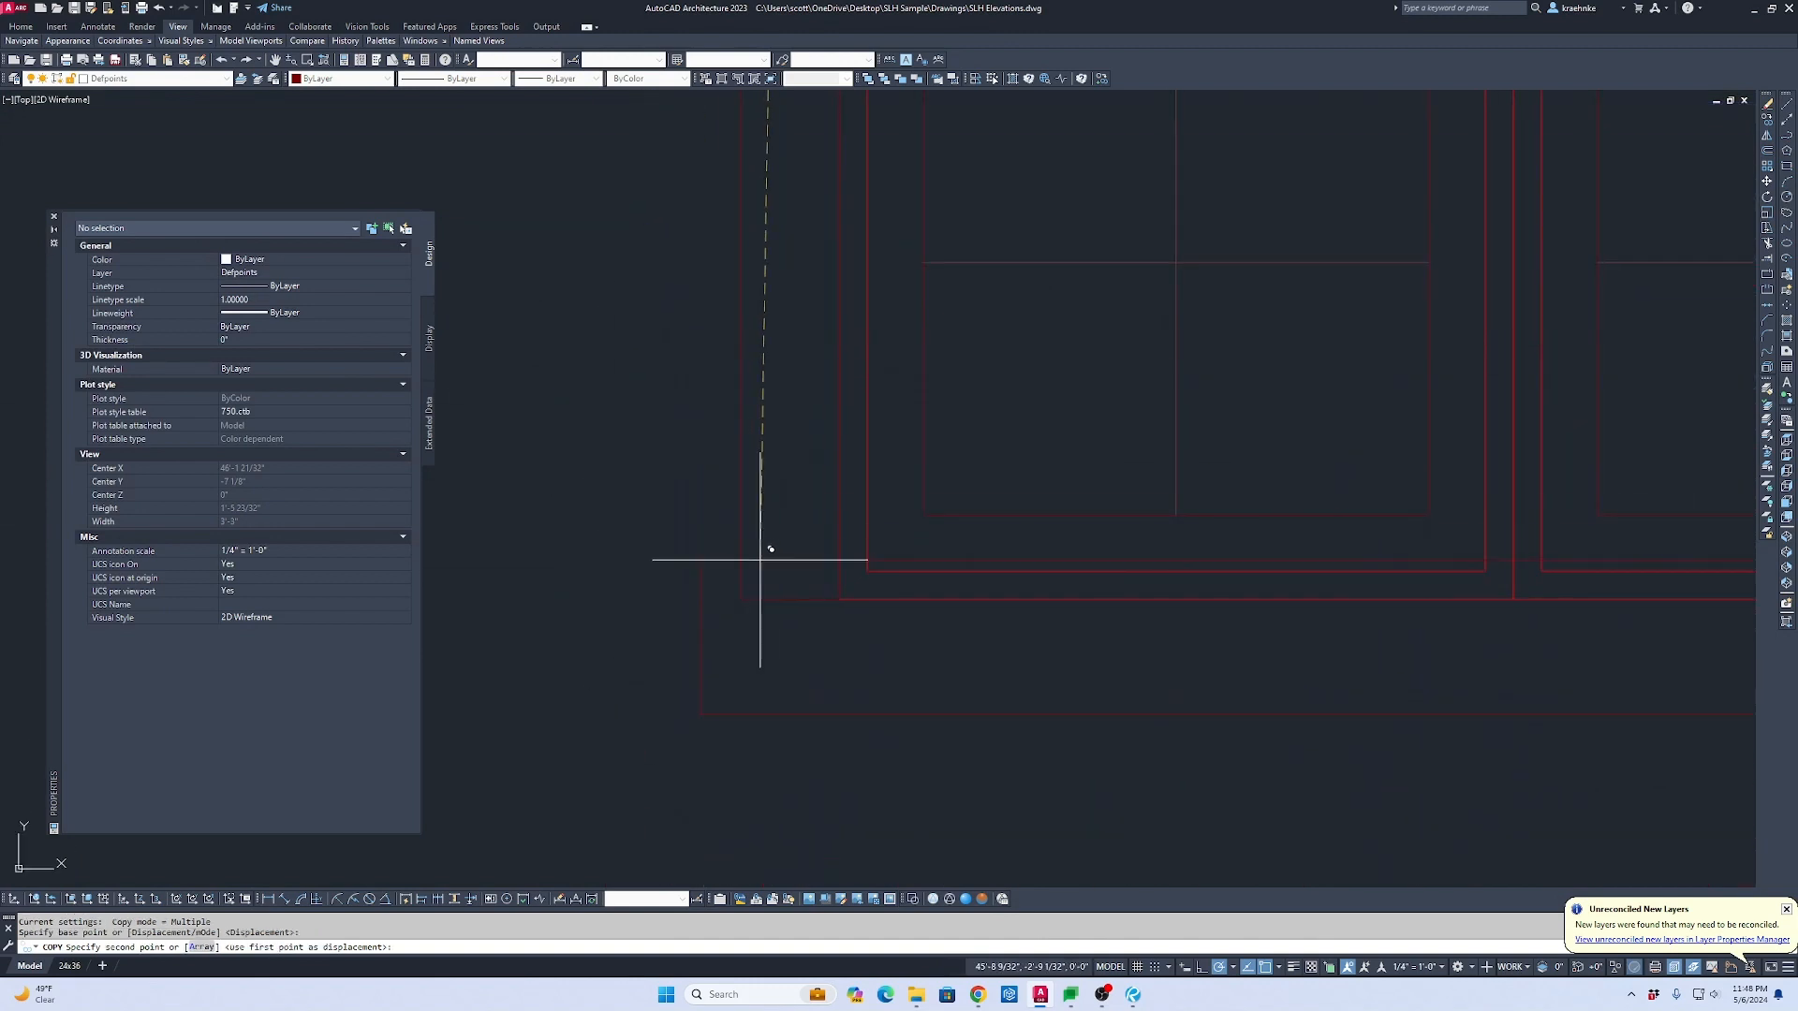
left_click(822, 594)
scroll(848, 595, "down", 2)
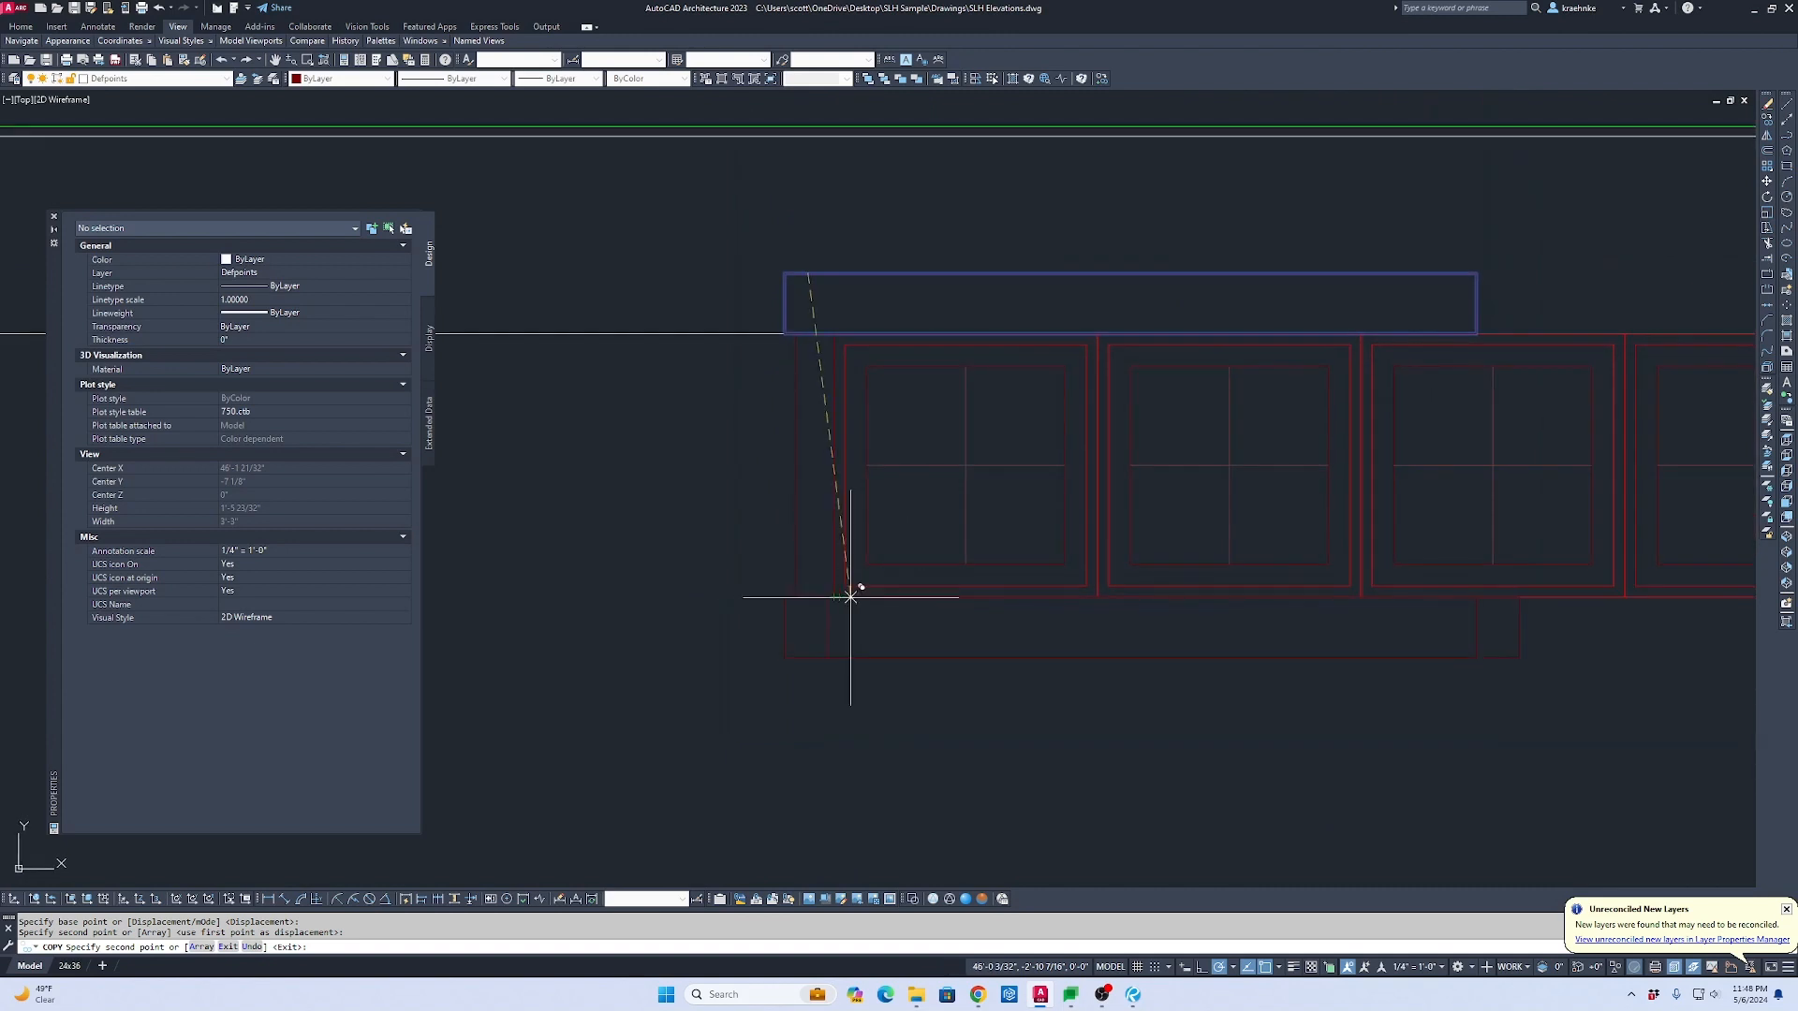
key("Escape")
Step: Mirror the left side casing about the middle of the four-window row, keeping the original
scroll(1258, 662, "down", 2)
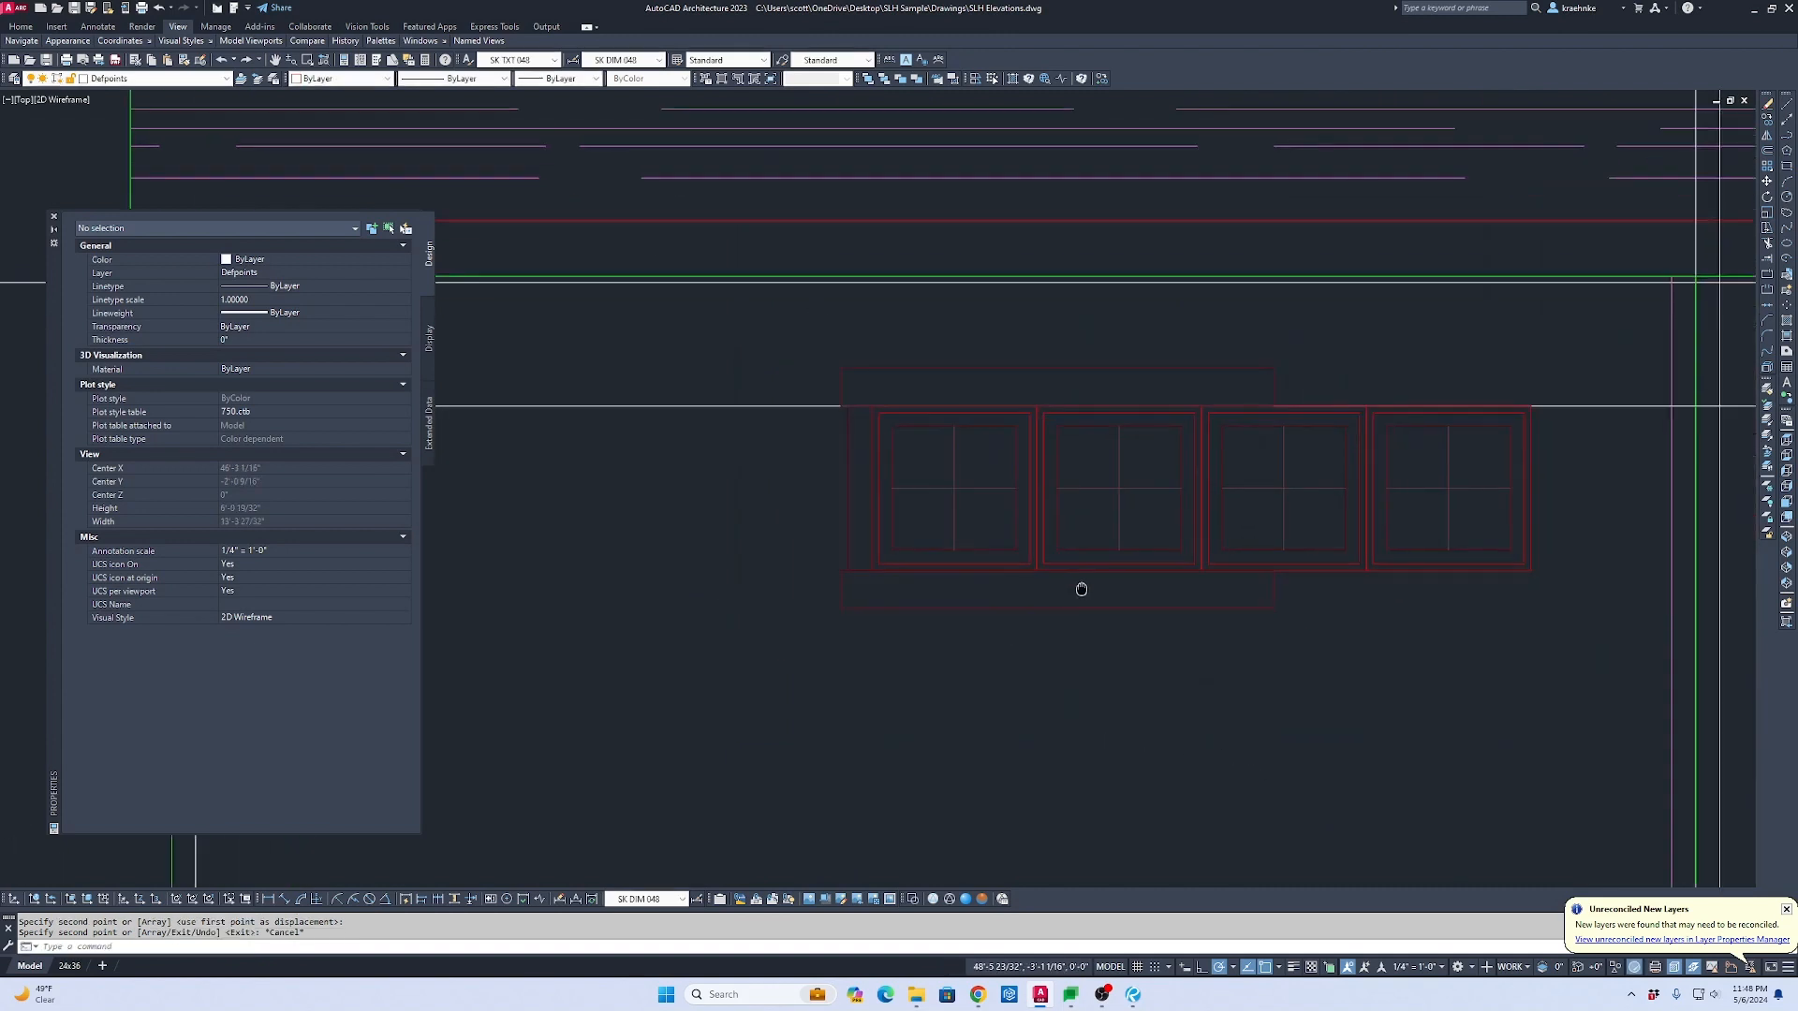
scroll(1322, 607, "up", 2)
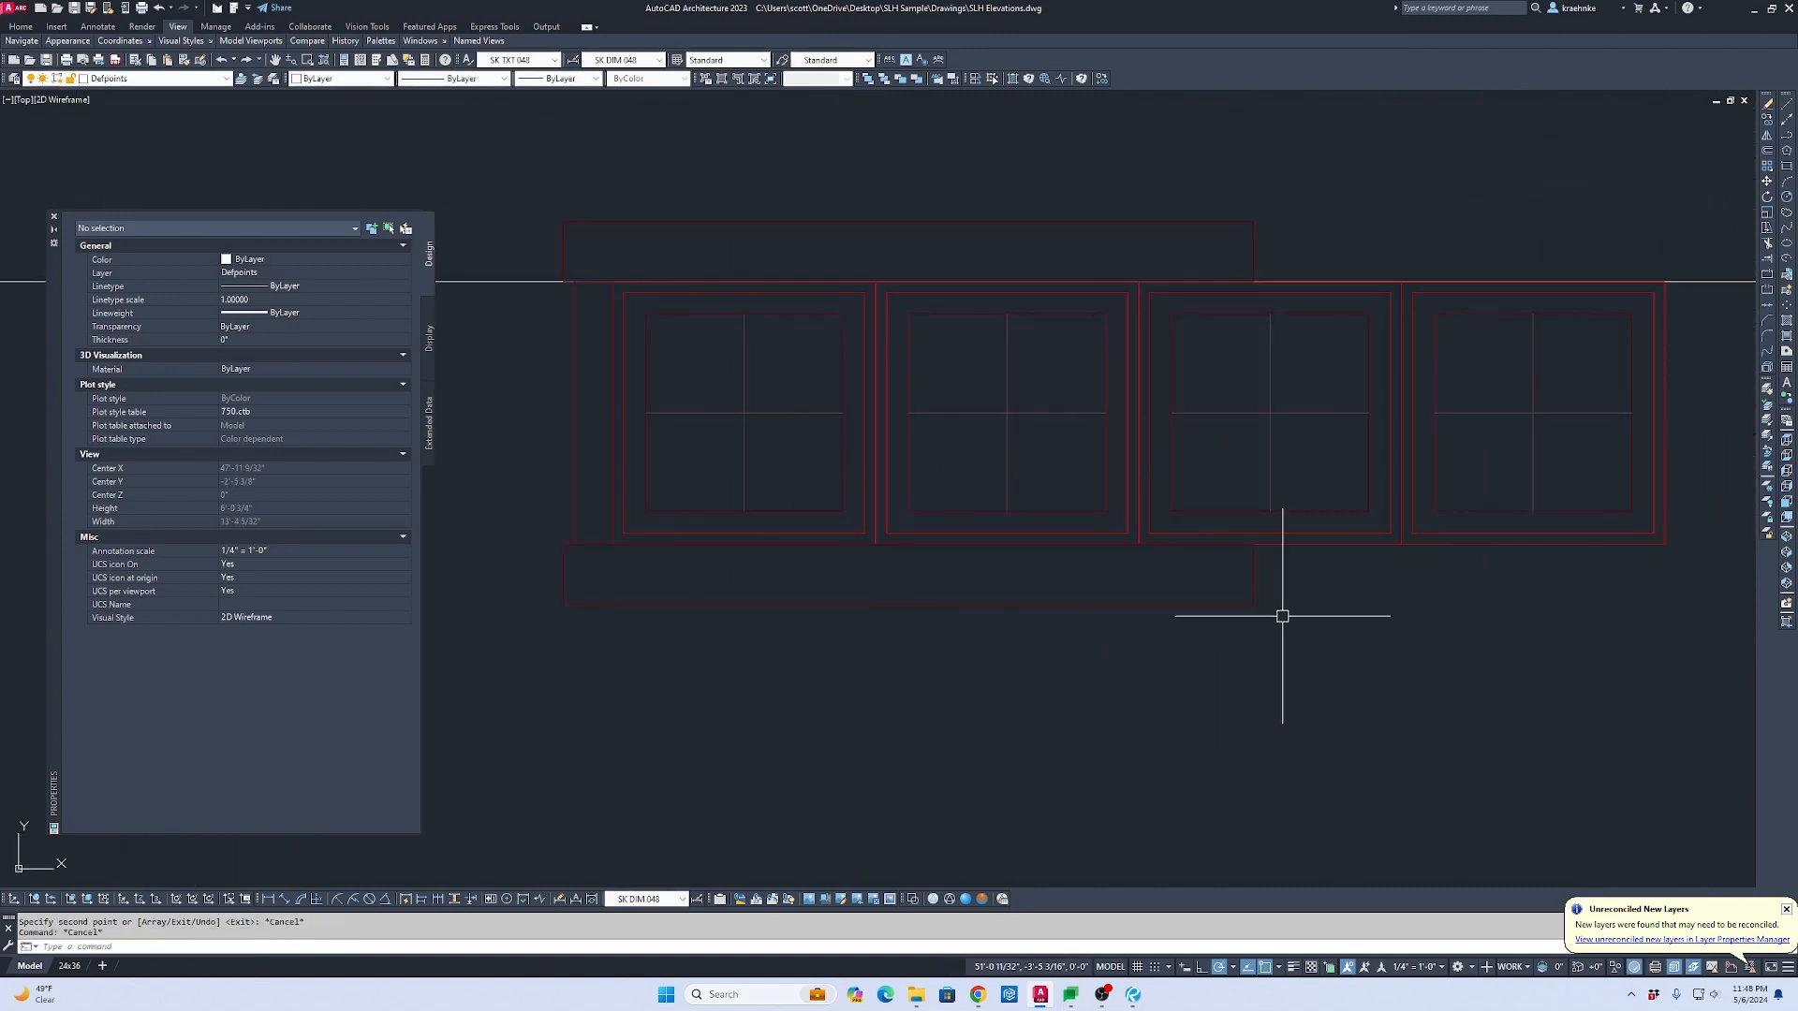
left_click(1259, 634)
key("Escape")
left_click(603, 379)
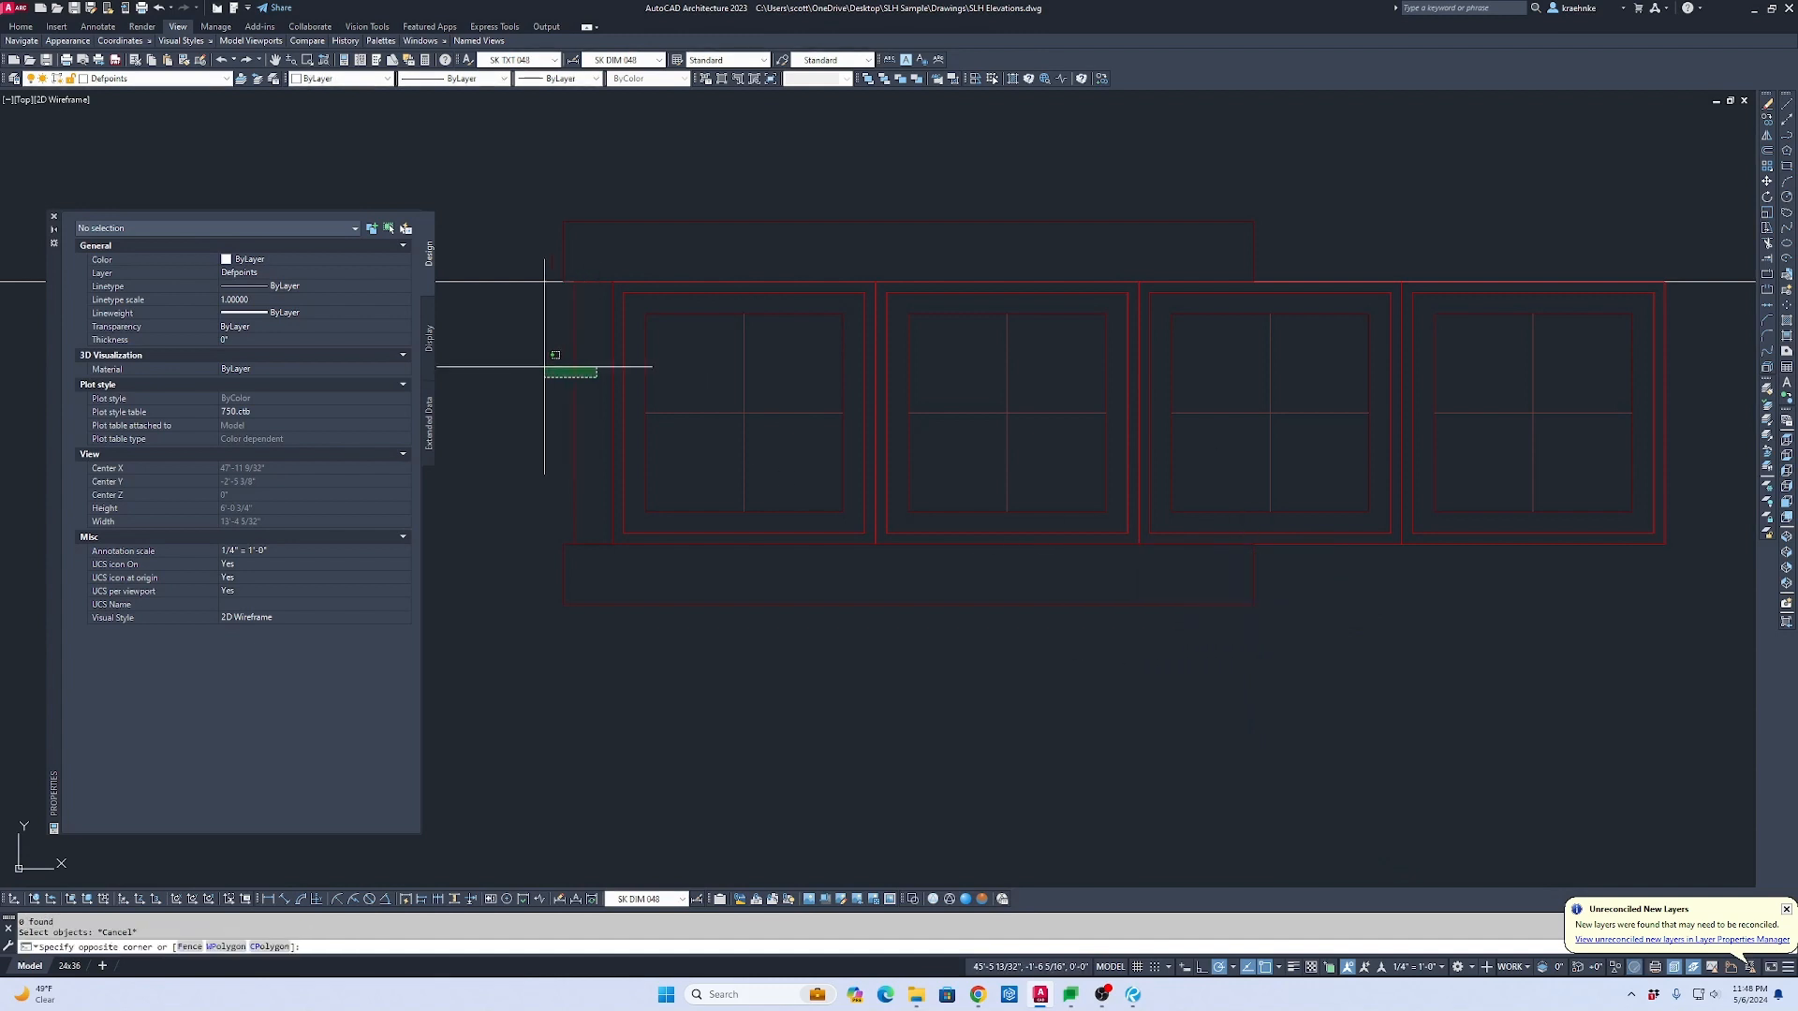
left_click(543, 366)
type("mi")
key("Return")
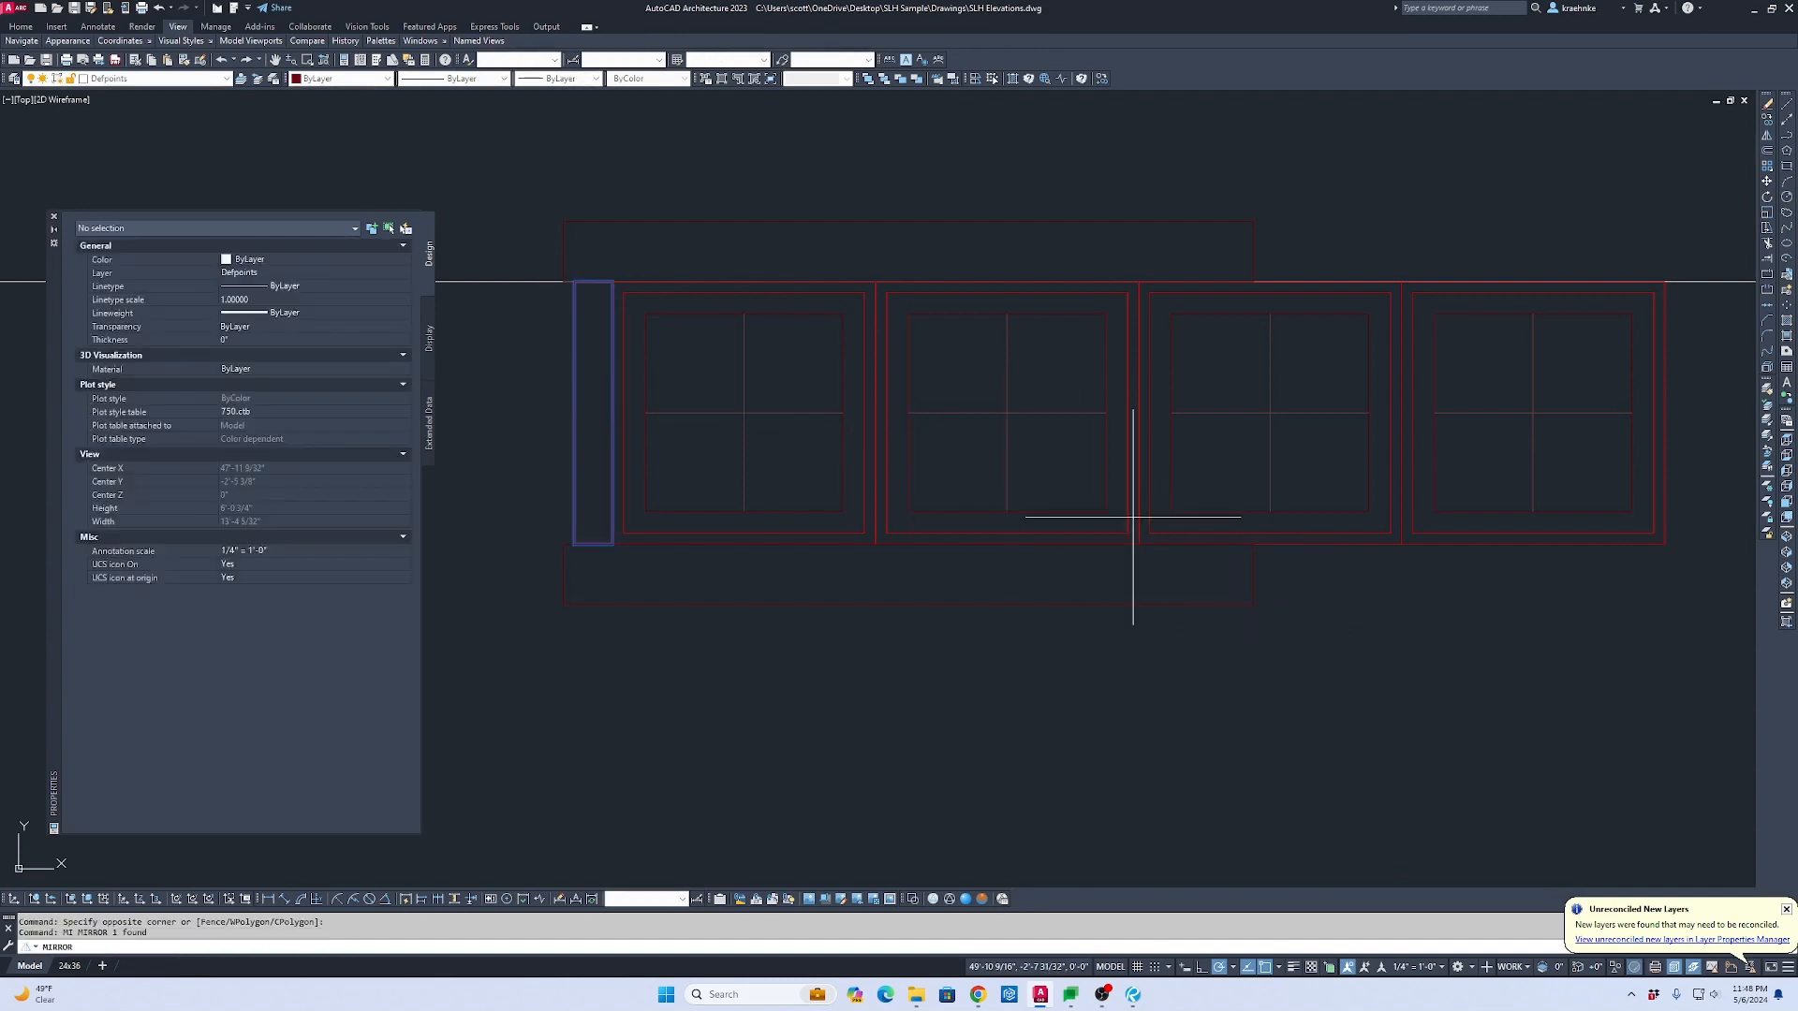
left_click(1138, 544)
left_click(1139, 552)
key("Return")
key("Escape")
key("Escape")
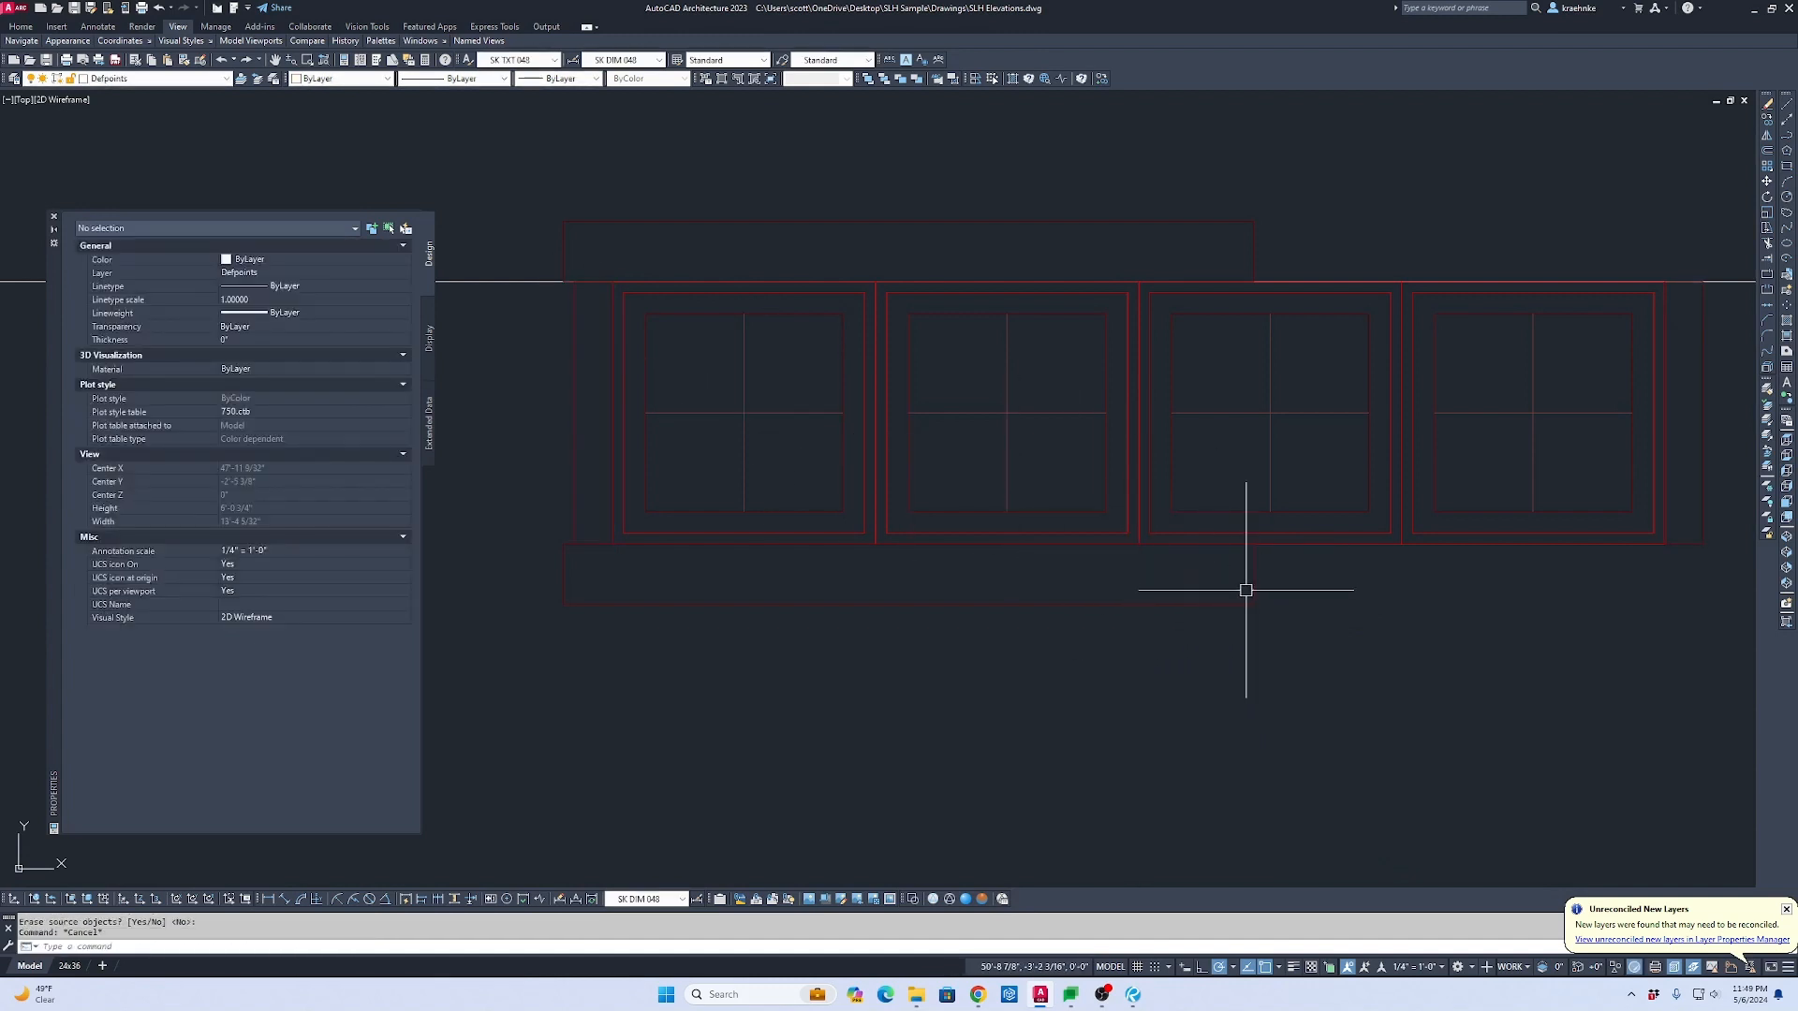
Step: Stretch the right ends of the upper and lower window trim boards to just past the mirrored side casing
type("s")
key("Return")
left_click(1266, 612)
left_click(1208, 154)
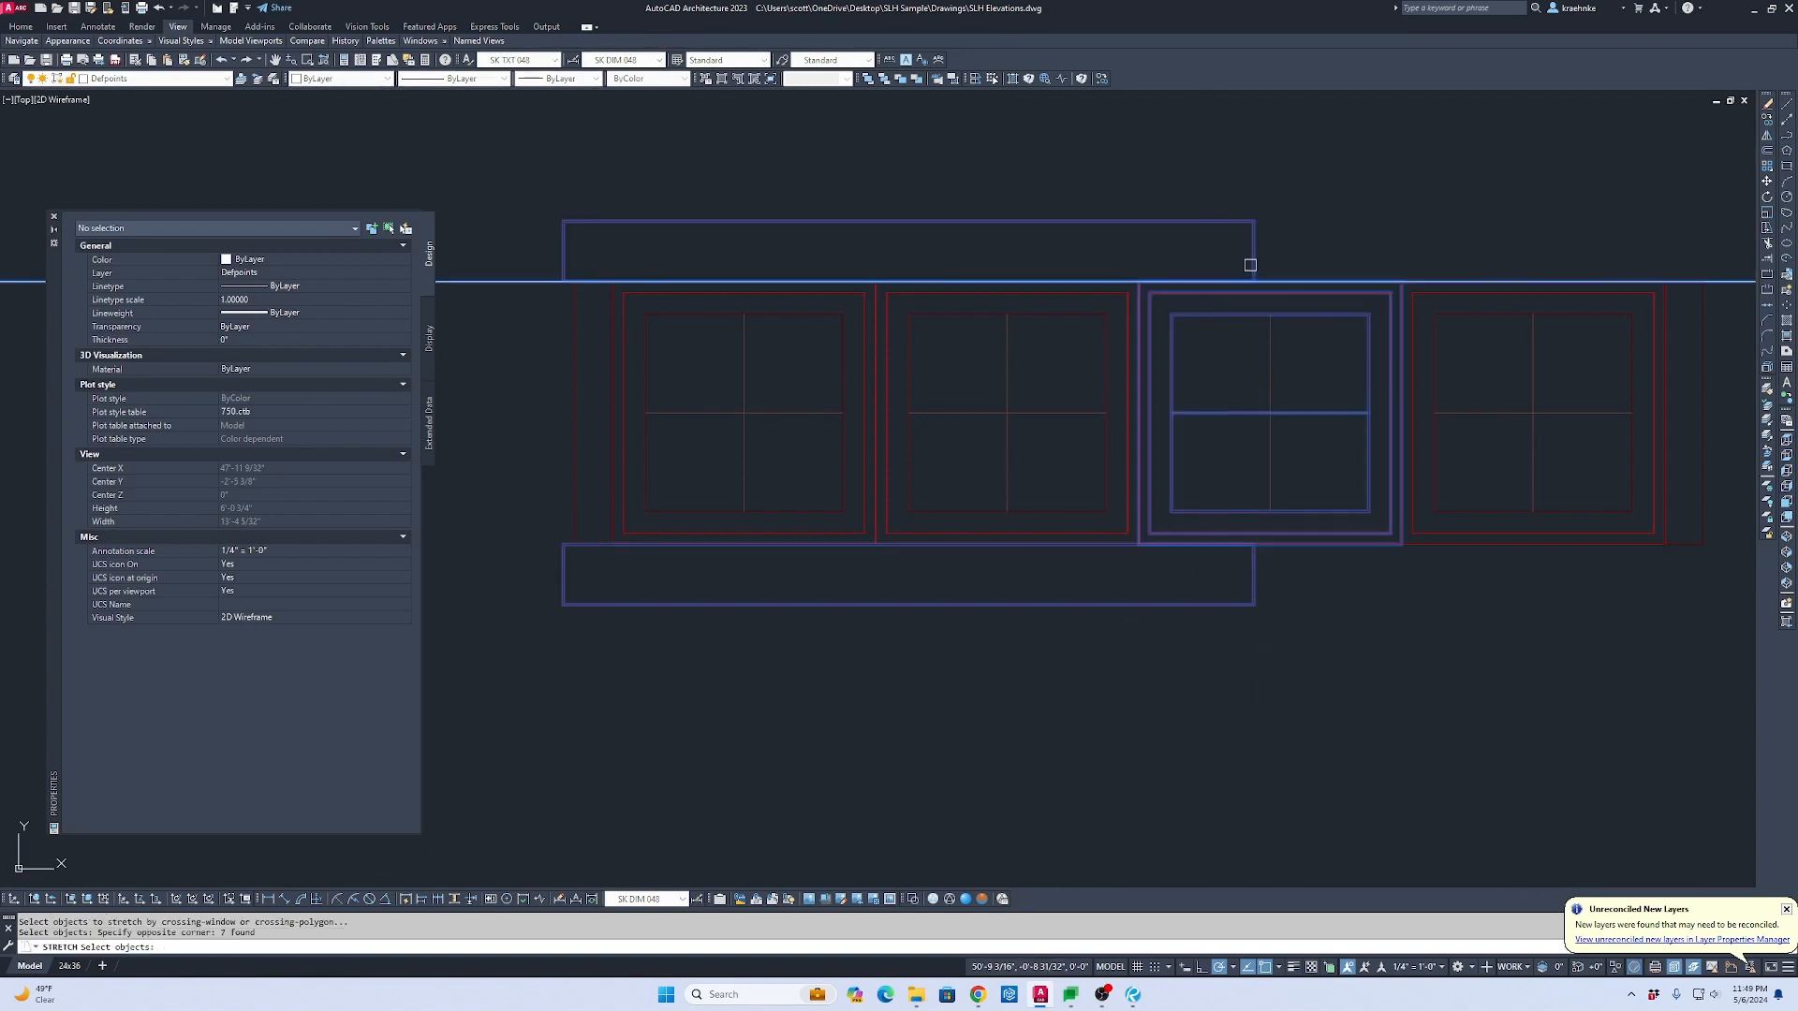
key("Return")
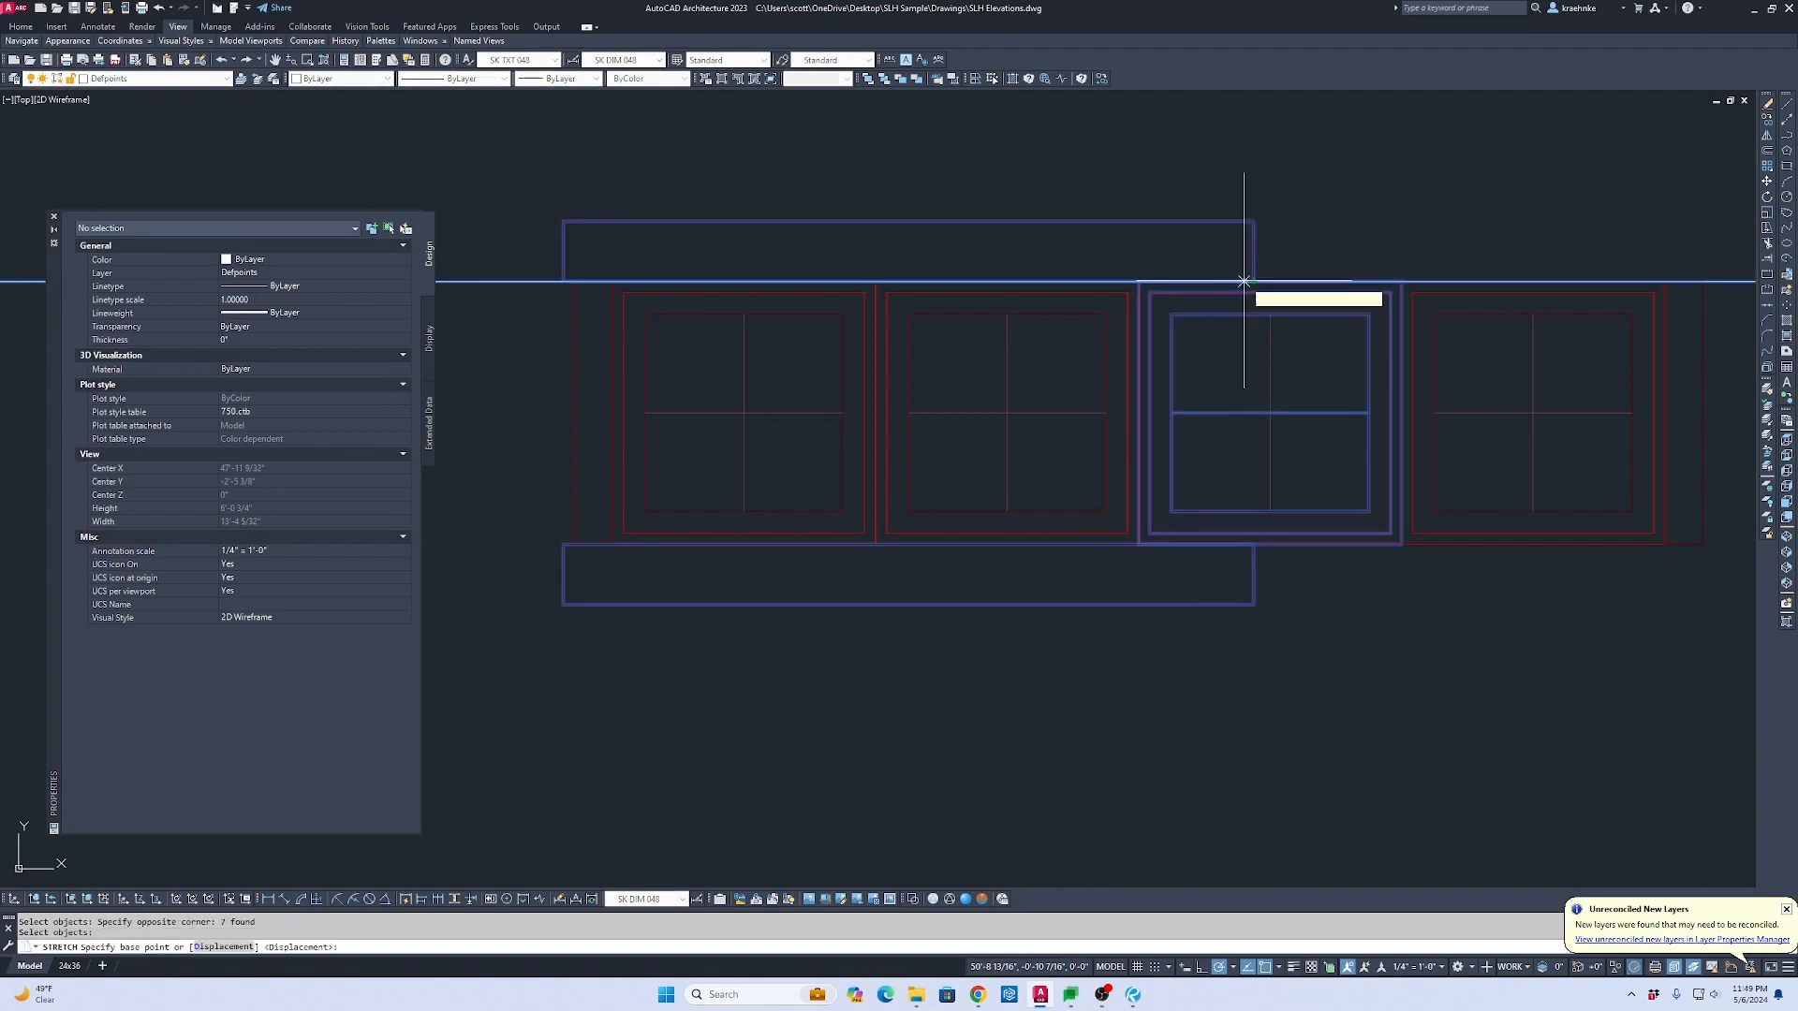
left_click(1253, 281)
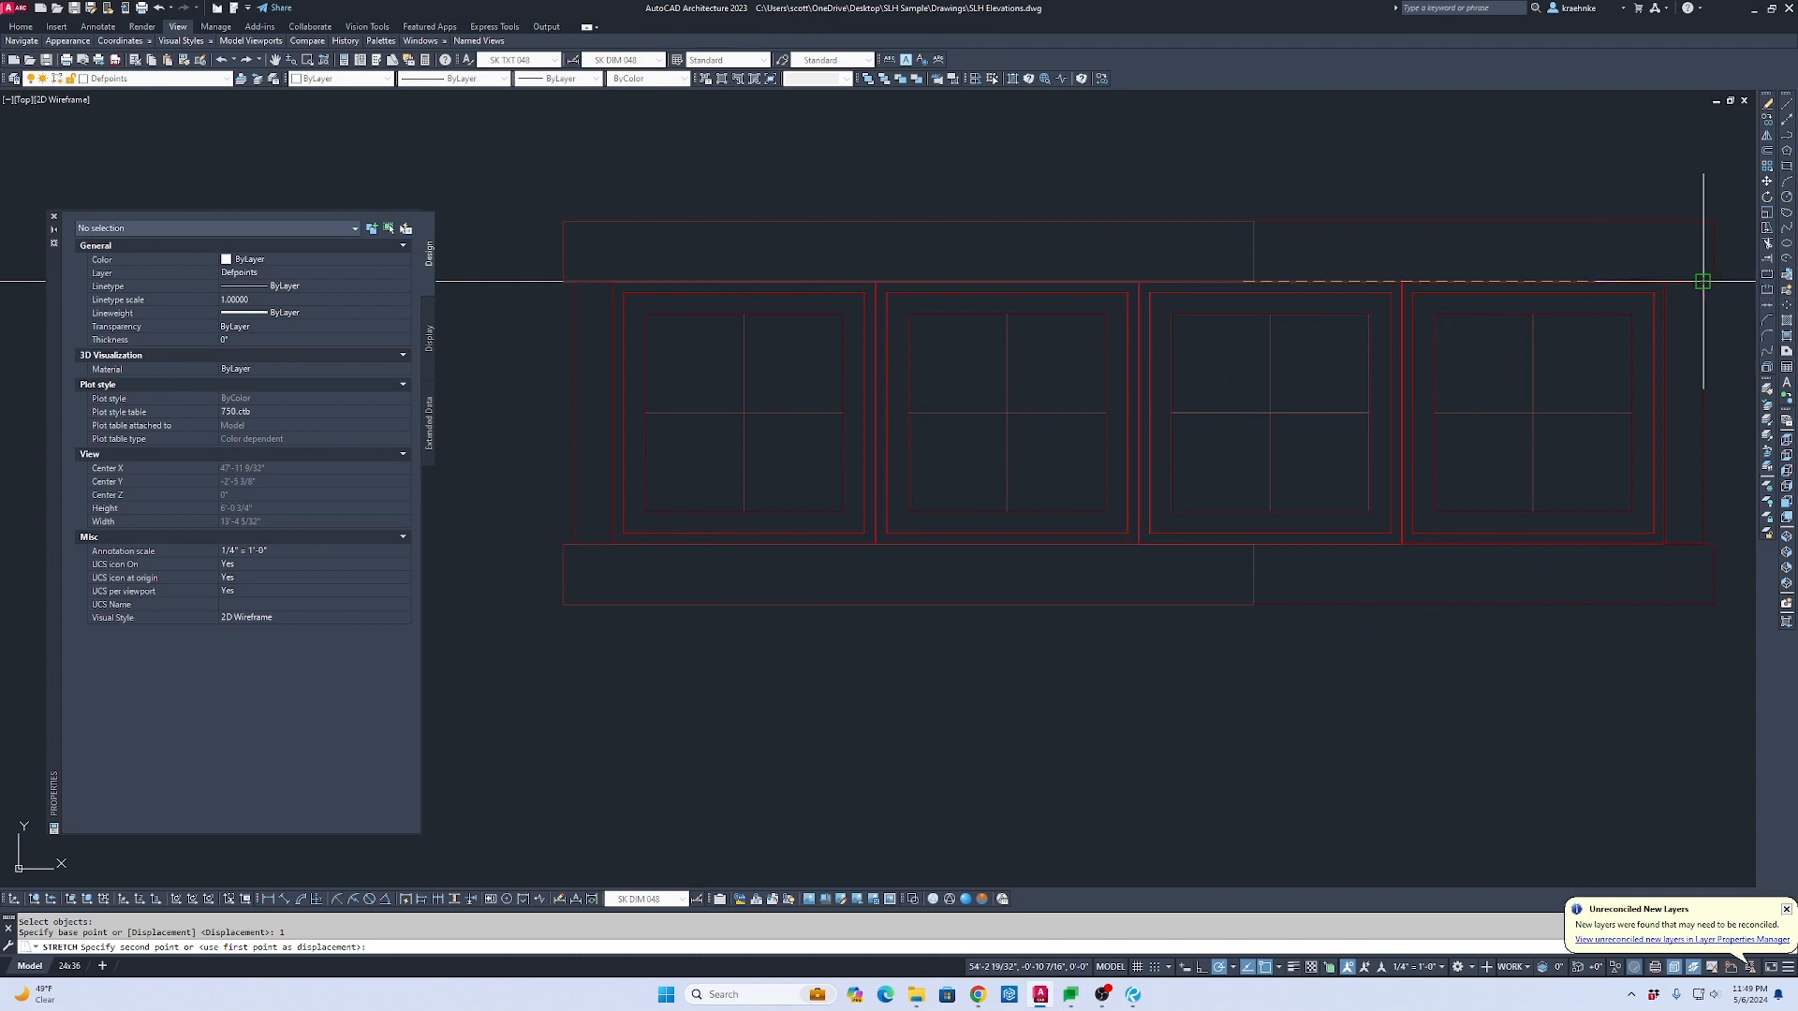
key("Escape")
scroll(1702, 281, "down", 3)
middle_click_drag(1621, 486, 1357, 467)
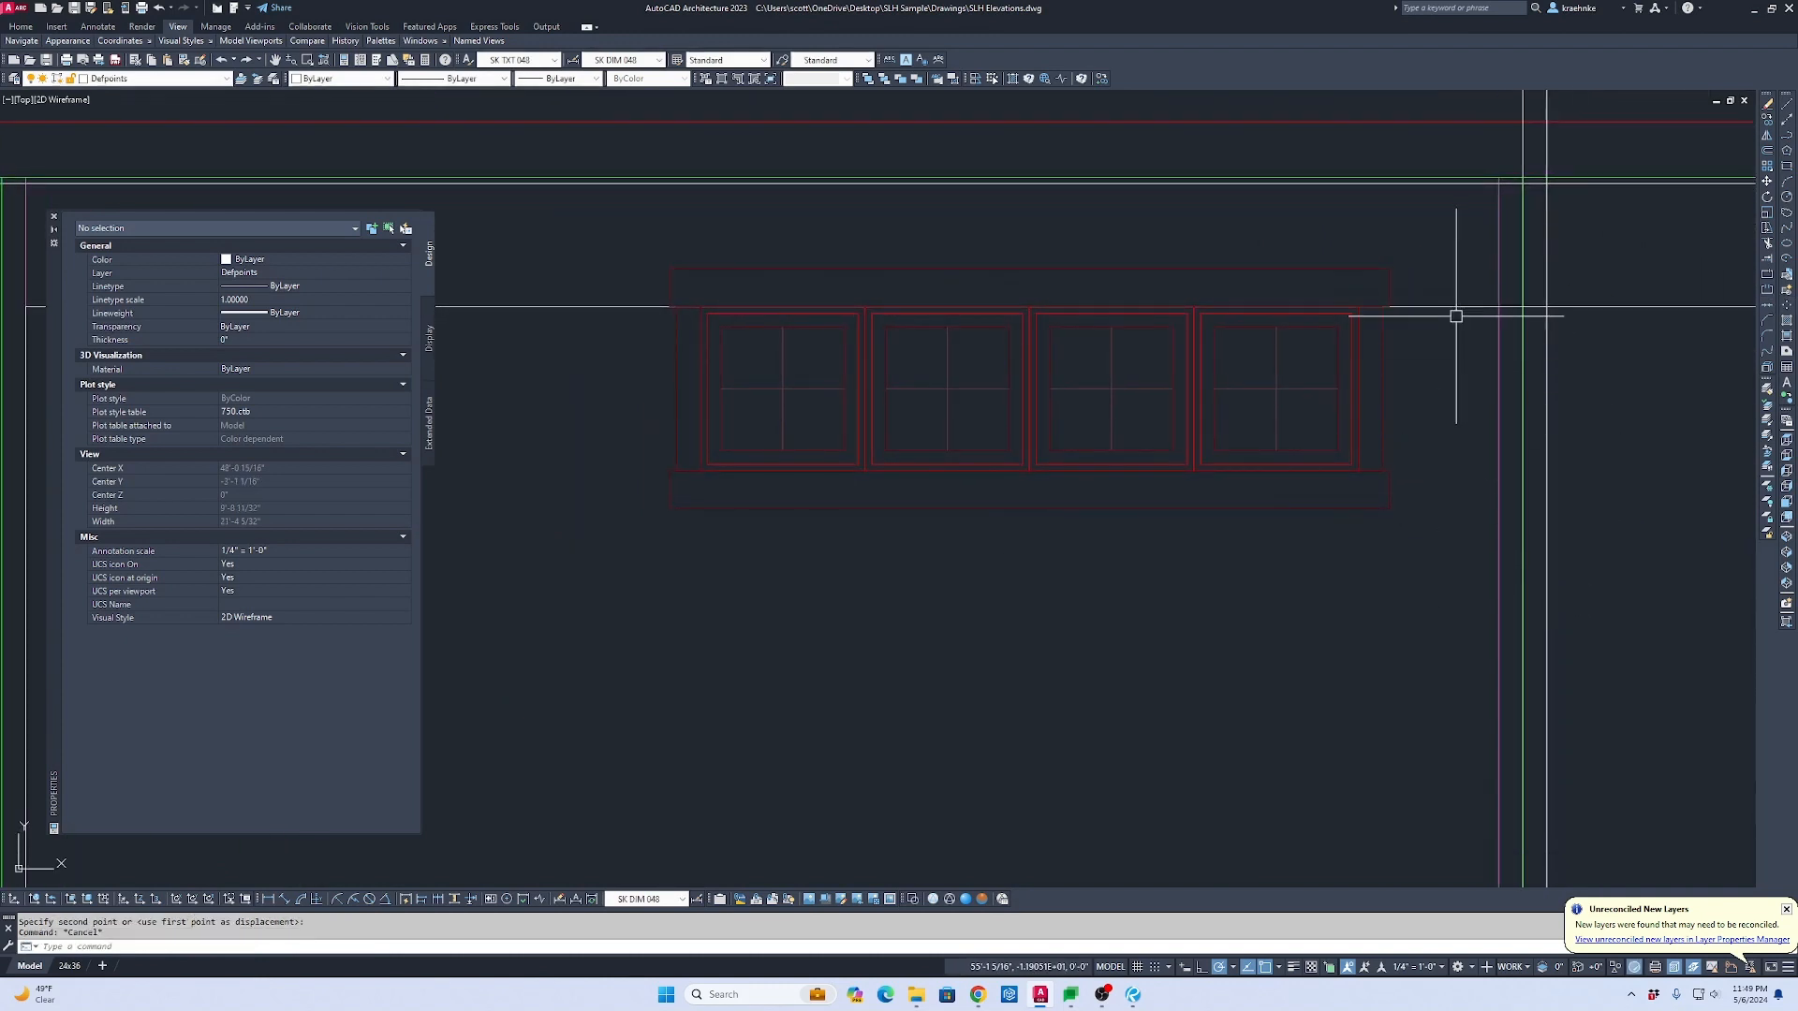
left_click(1477, 334)
left_click(1442, 281)
scroll(1430, 273, "down", 5)
middle_click_drag(1430, 274, 1004, 341)
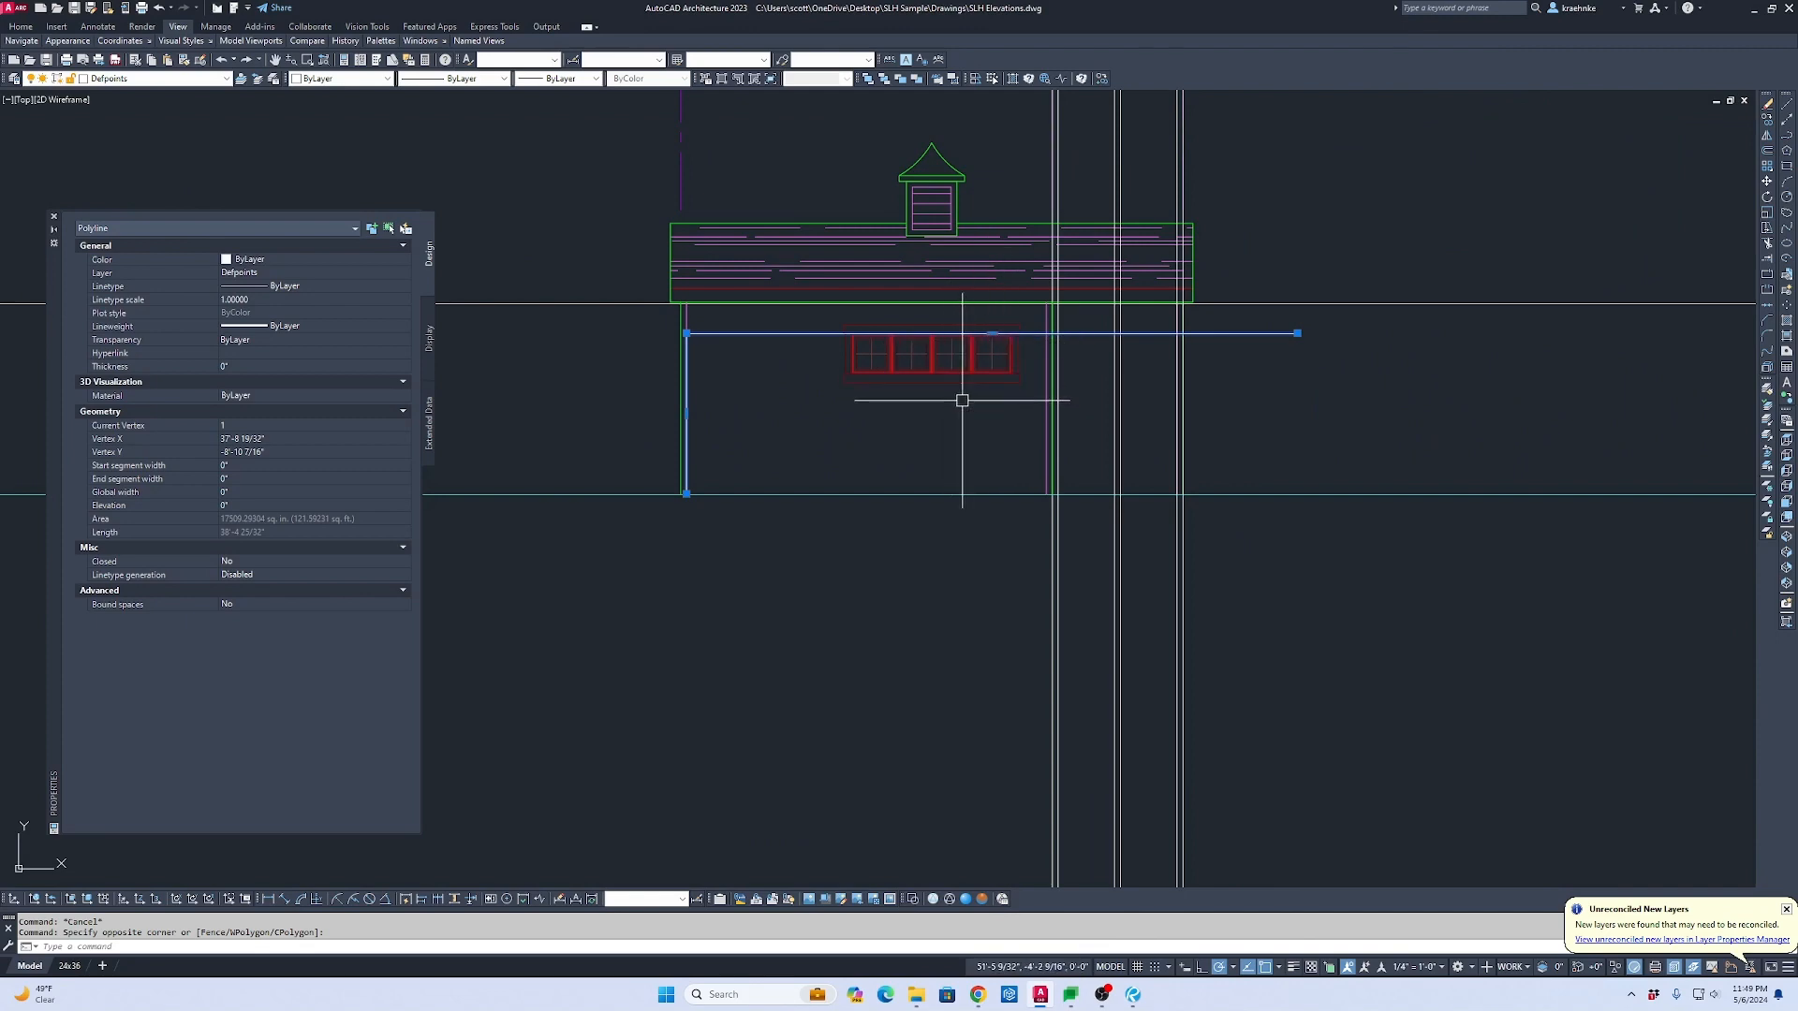
scroll(1099, 419, "up", 2)
scroll(1430, 413, "down", 6)
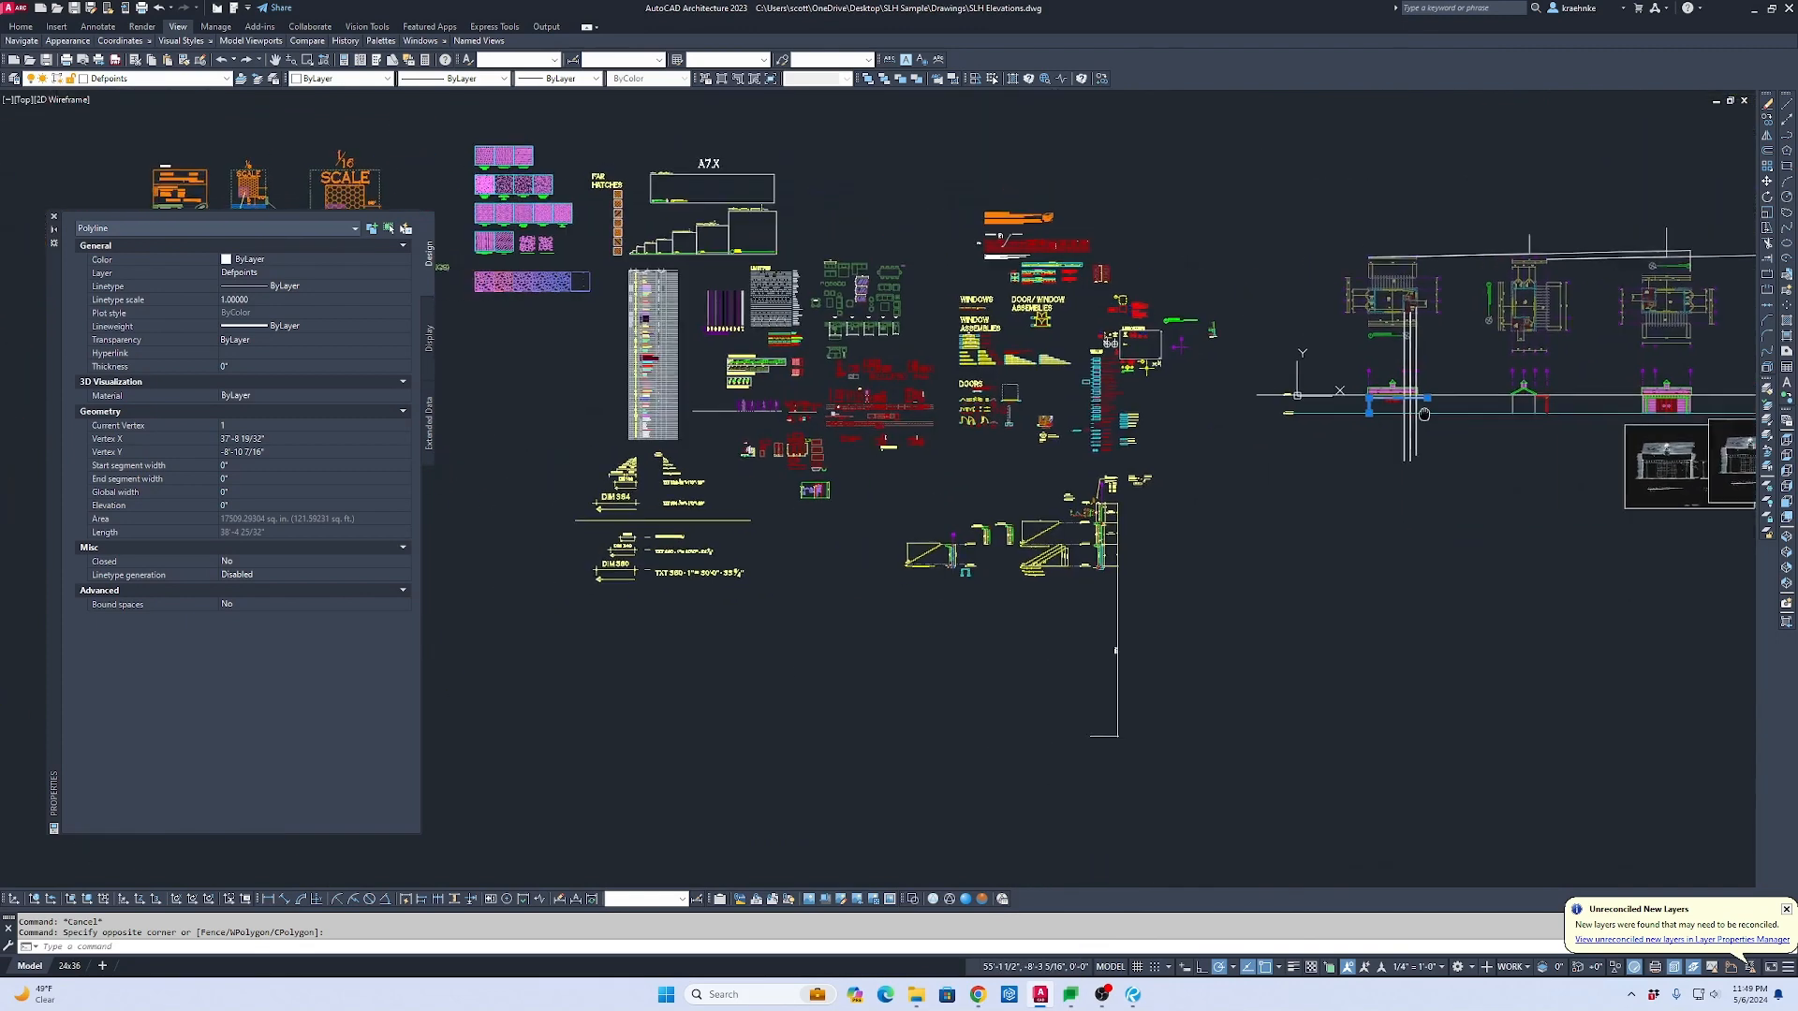
key("Escape")
Step: Copy the standing woman silhouette from the row of scale figures onto the elevation's ground line, beside the rightmost porch post guide lines
scroll(1517, 431, "up", 1)
scroll(883, 421, "up", 1)
scroll(941, 423, "up", 7)
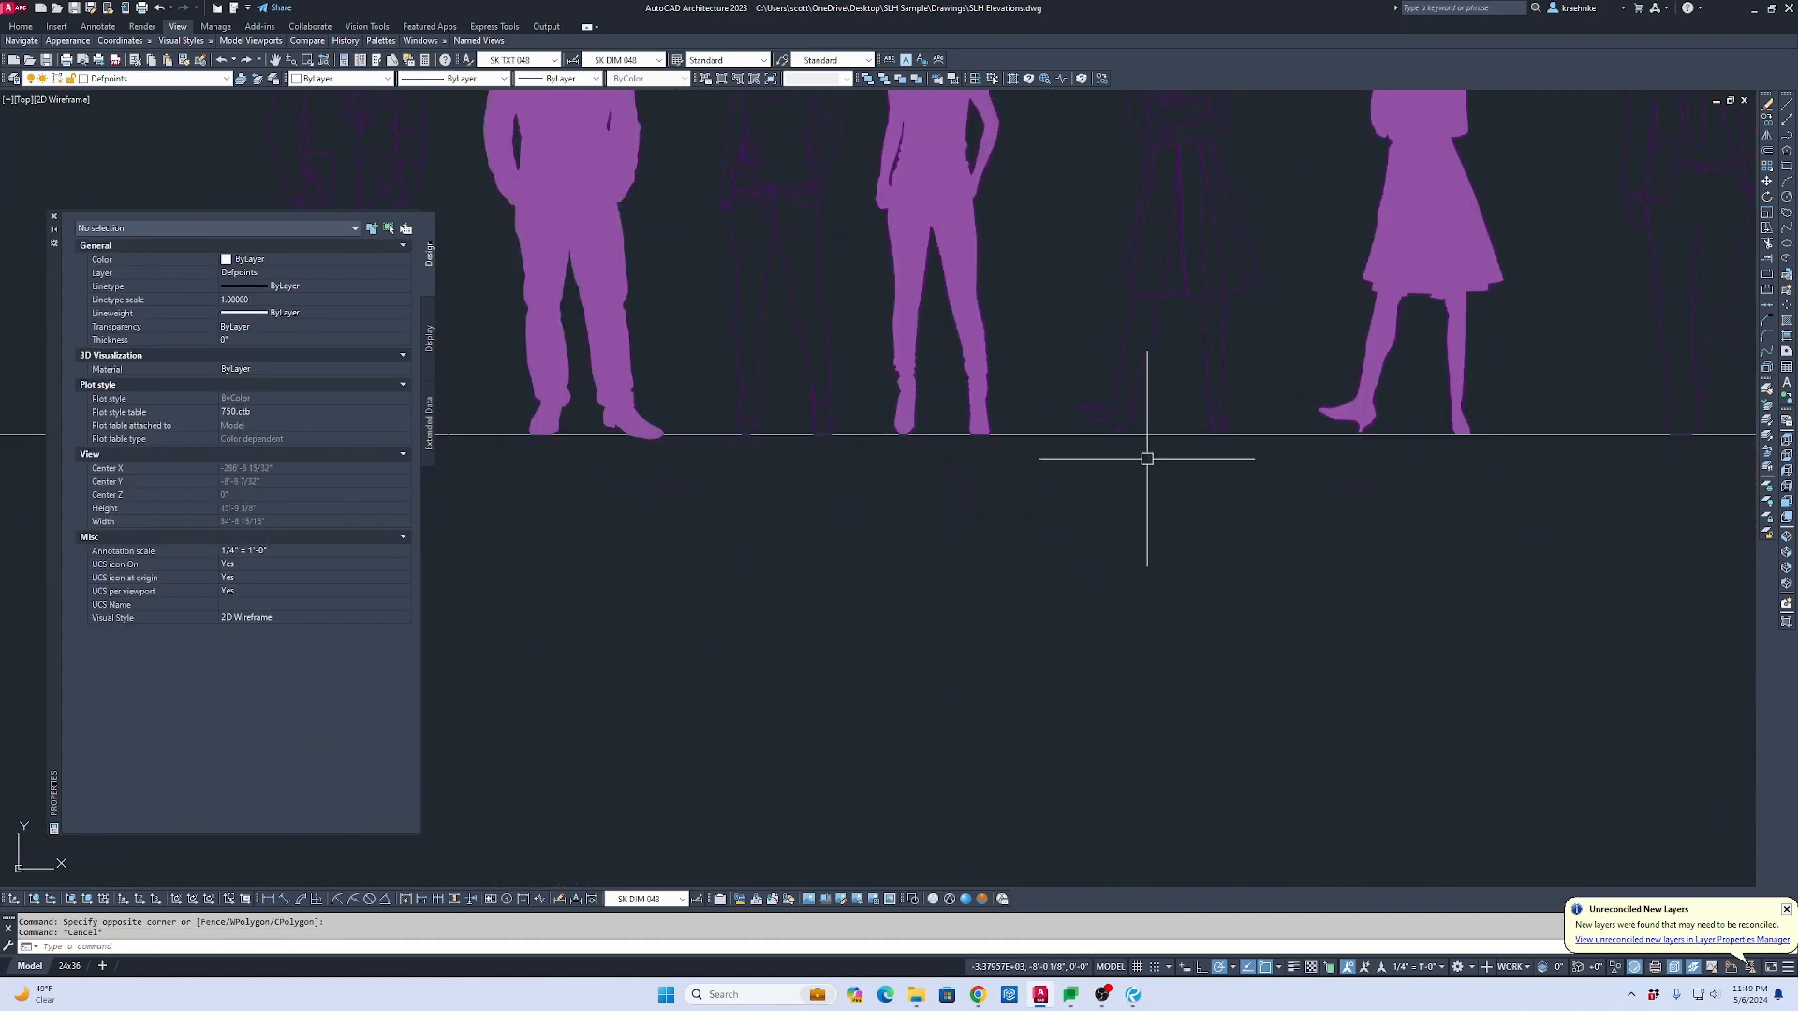
scroll(1216, 474, "down", 2)
middle_click_drag(1217, 457, 1217, 516)
scroll(1152, 472, "up", 1)
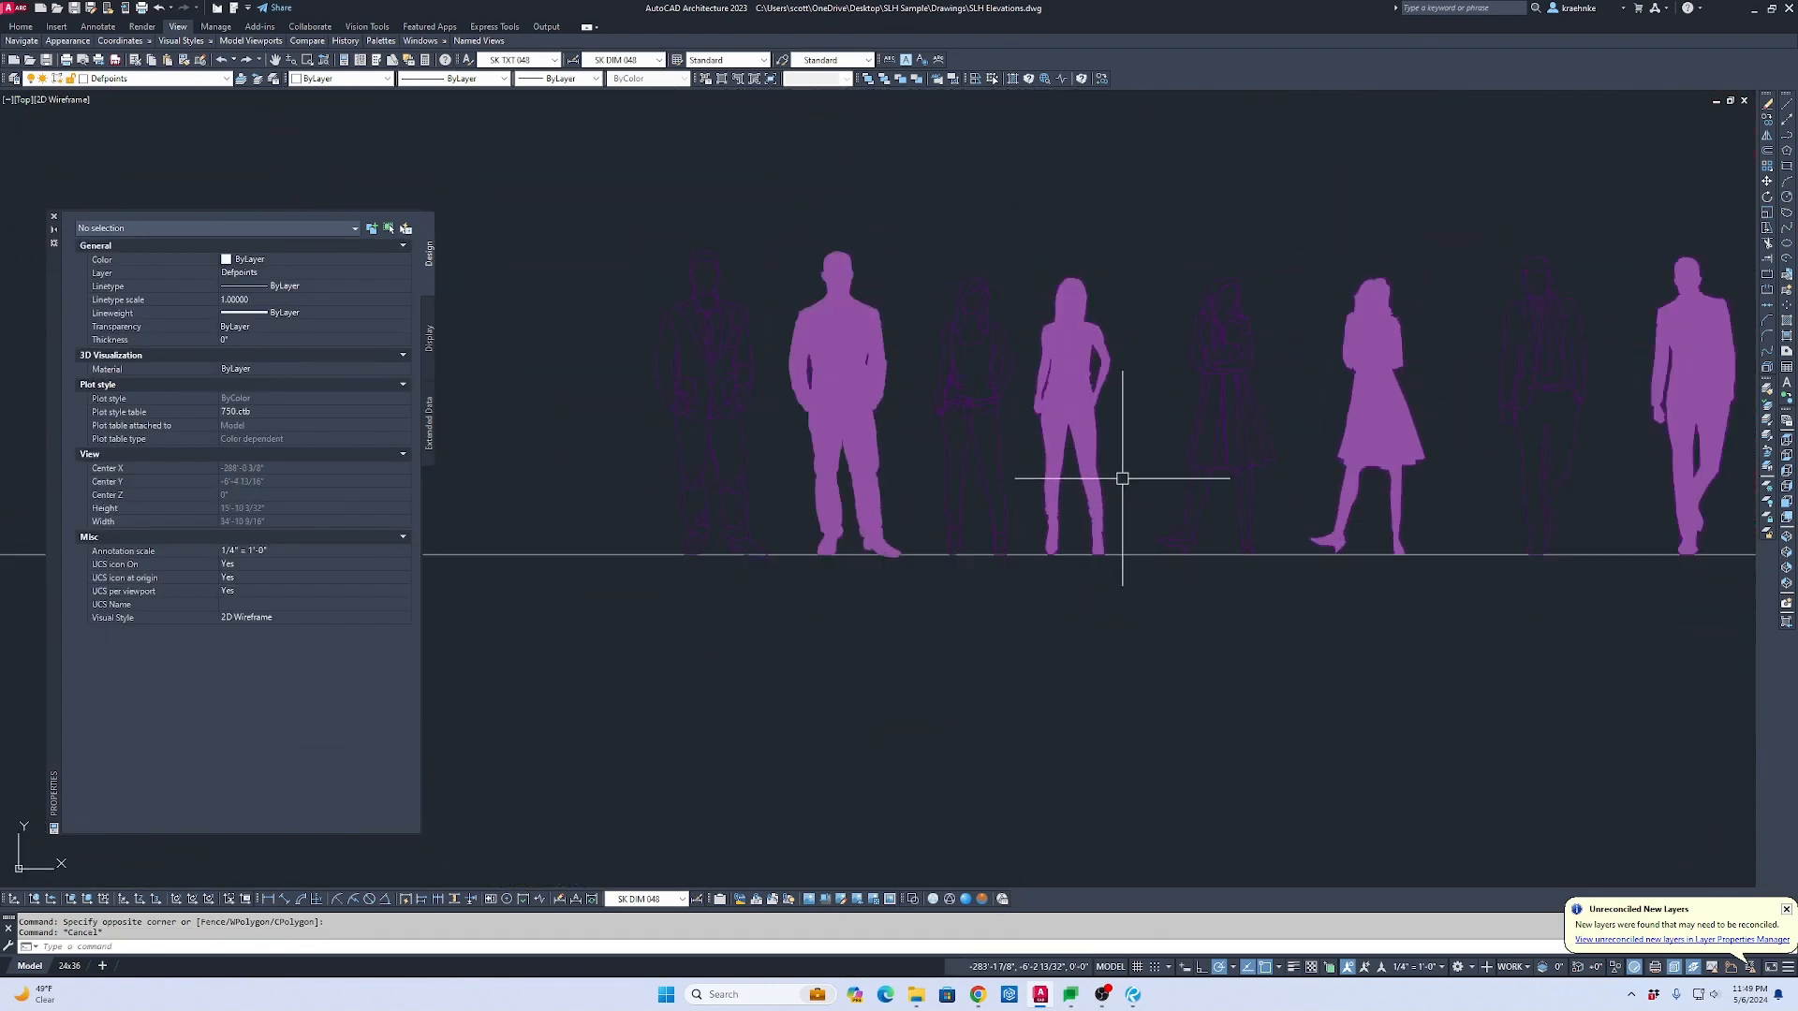
left_click(1122, 478)
left_click(1049, 484)
type("co")
key("Return")
left_click(1084, 488)
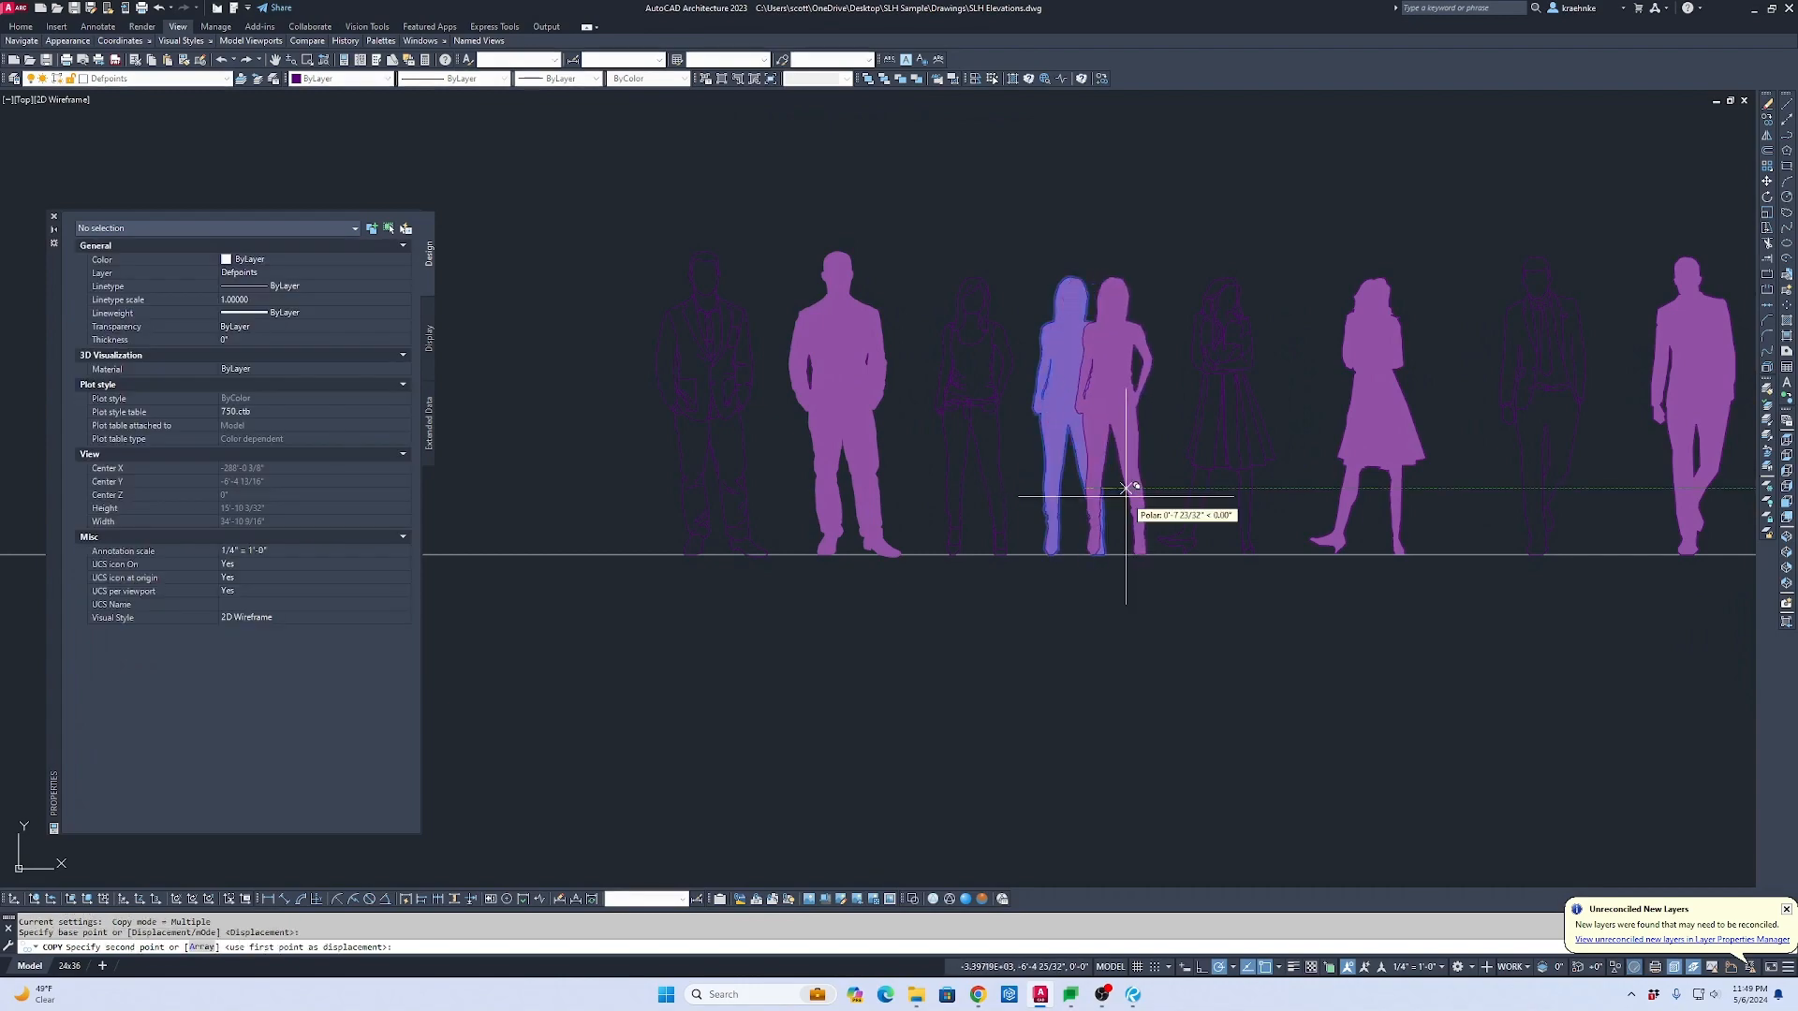
scroll(1125, 496, "down", 7)
middle_click_drag(1456, 510, 591, 478)
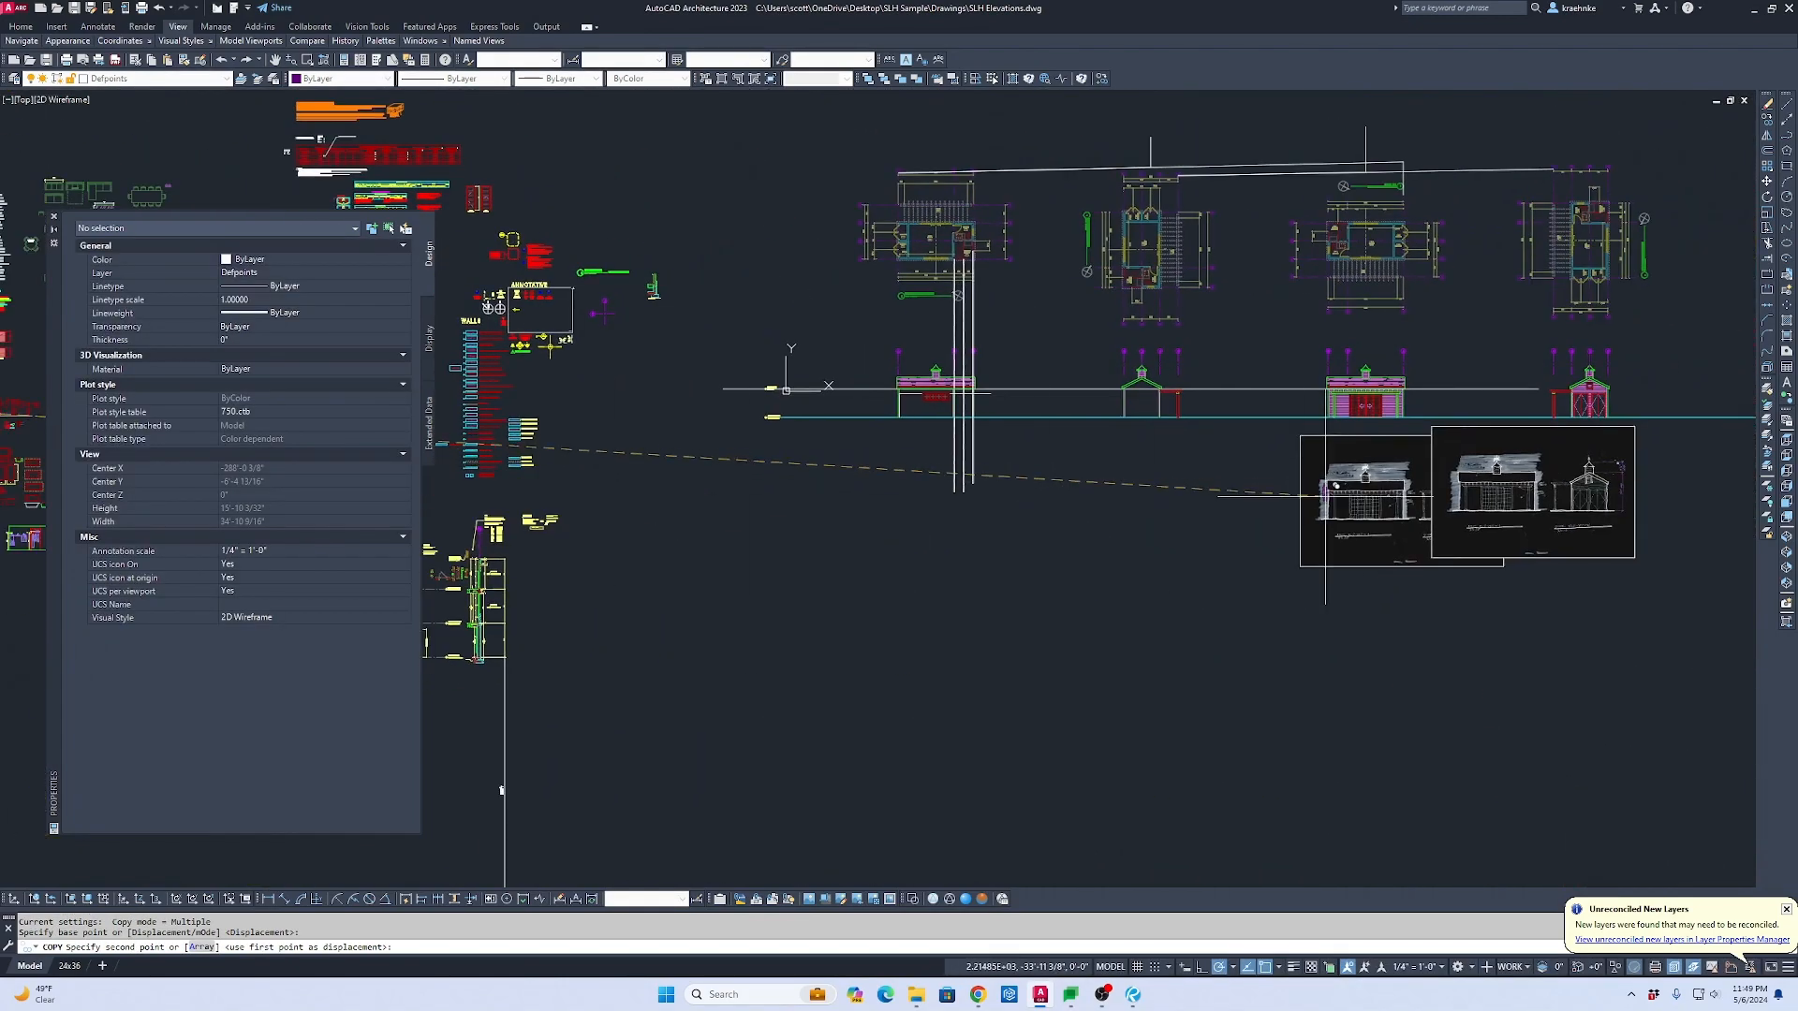
middle_click_drag(1302, 500, 797, 489)
scroll(880, 415, "up", 3)
scroll(955, 438, "down", 1)
middle_click_drag(749, 421, 1701, 516)
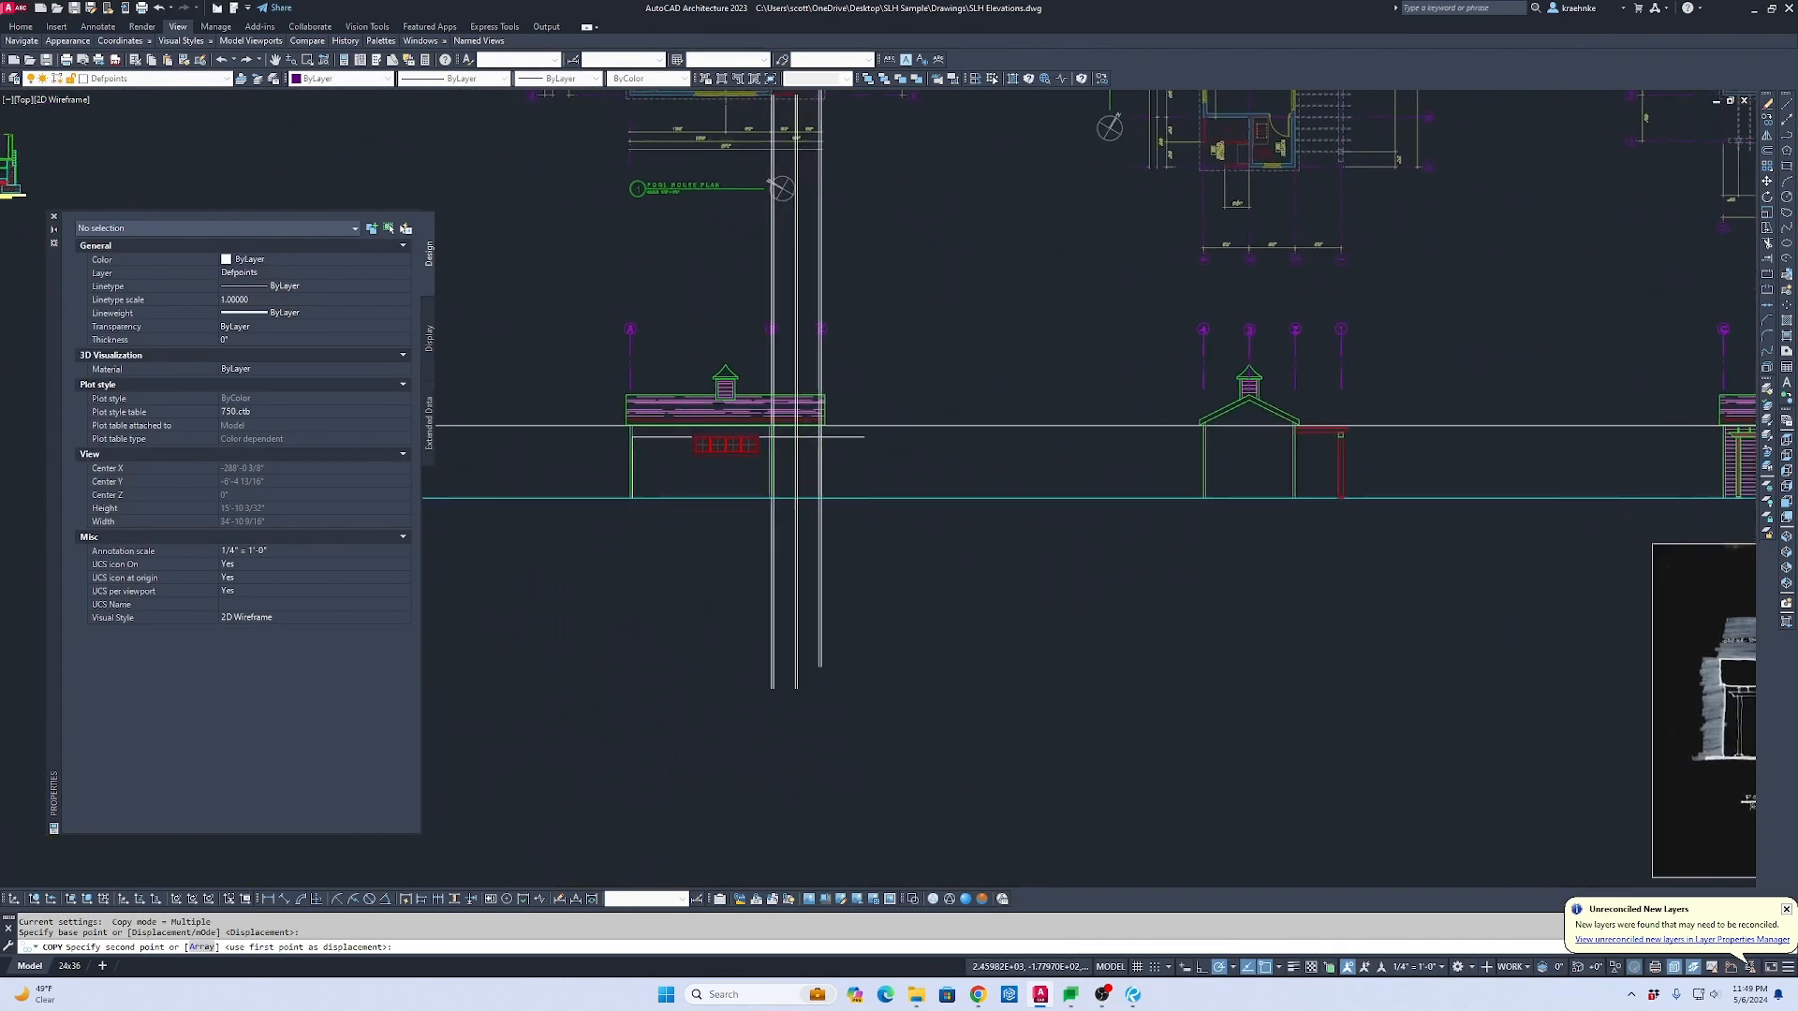
scroll(777, 459, "up", 5)
middle_click_drag(805, 478, 1065, 557)
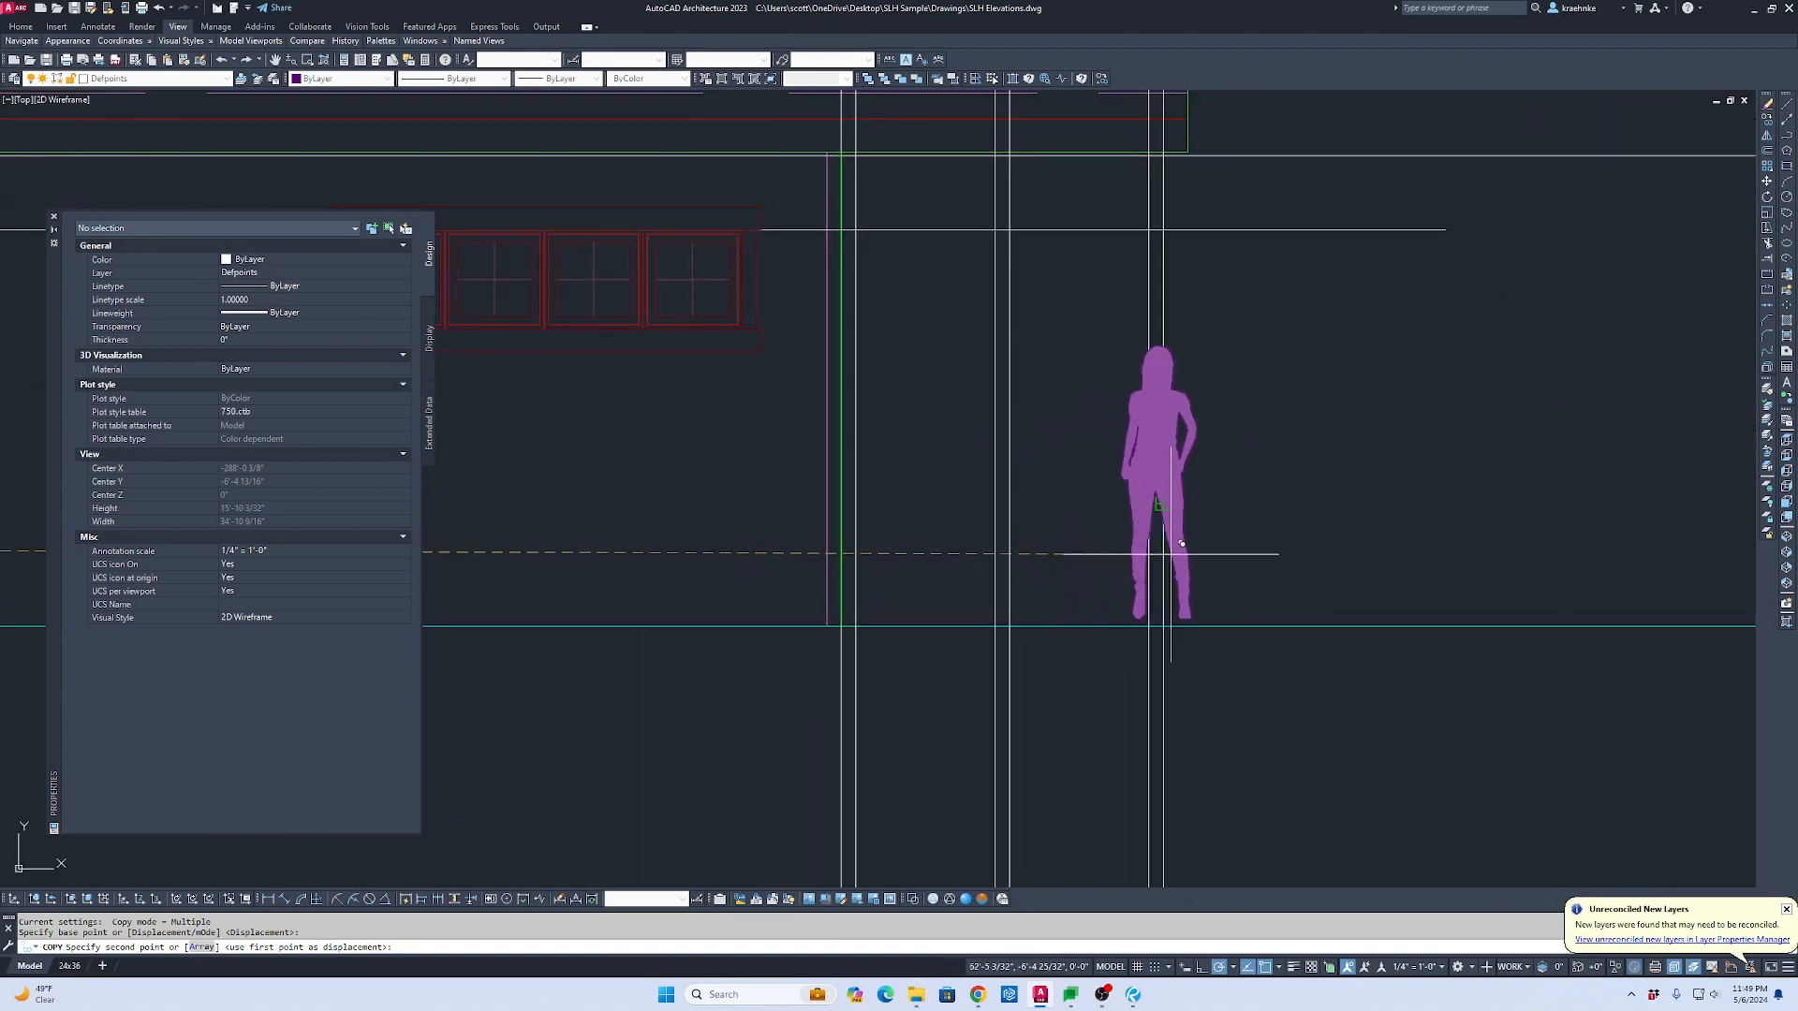
left_click(1250, 550)
key("Escape")
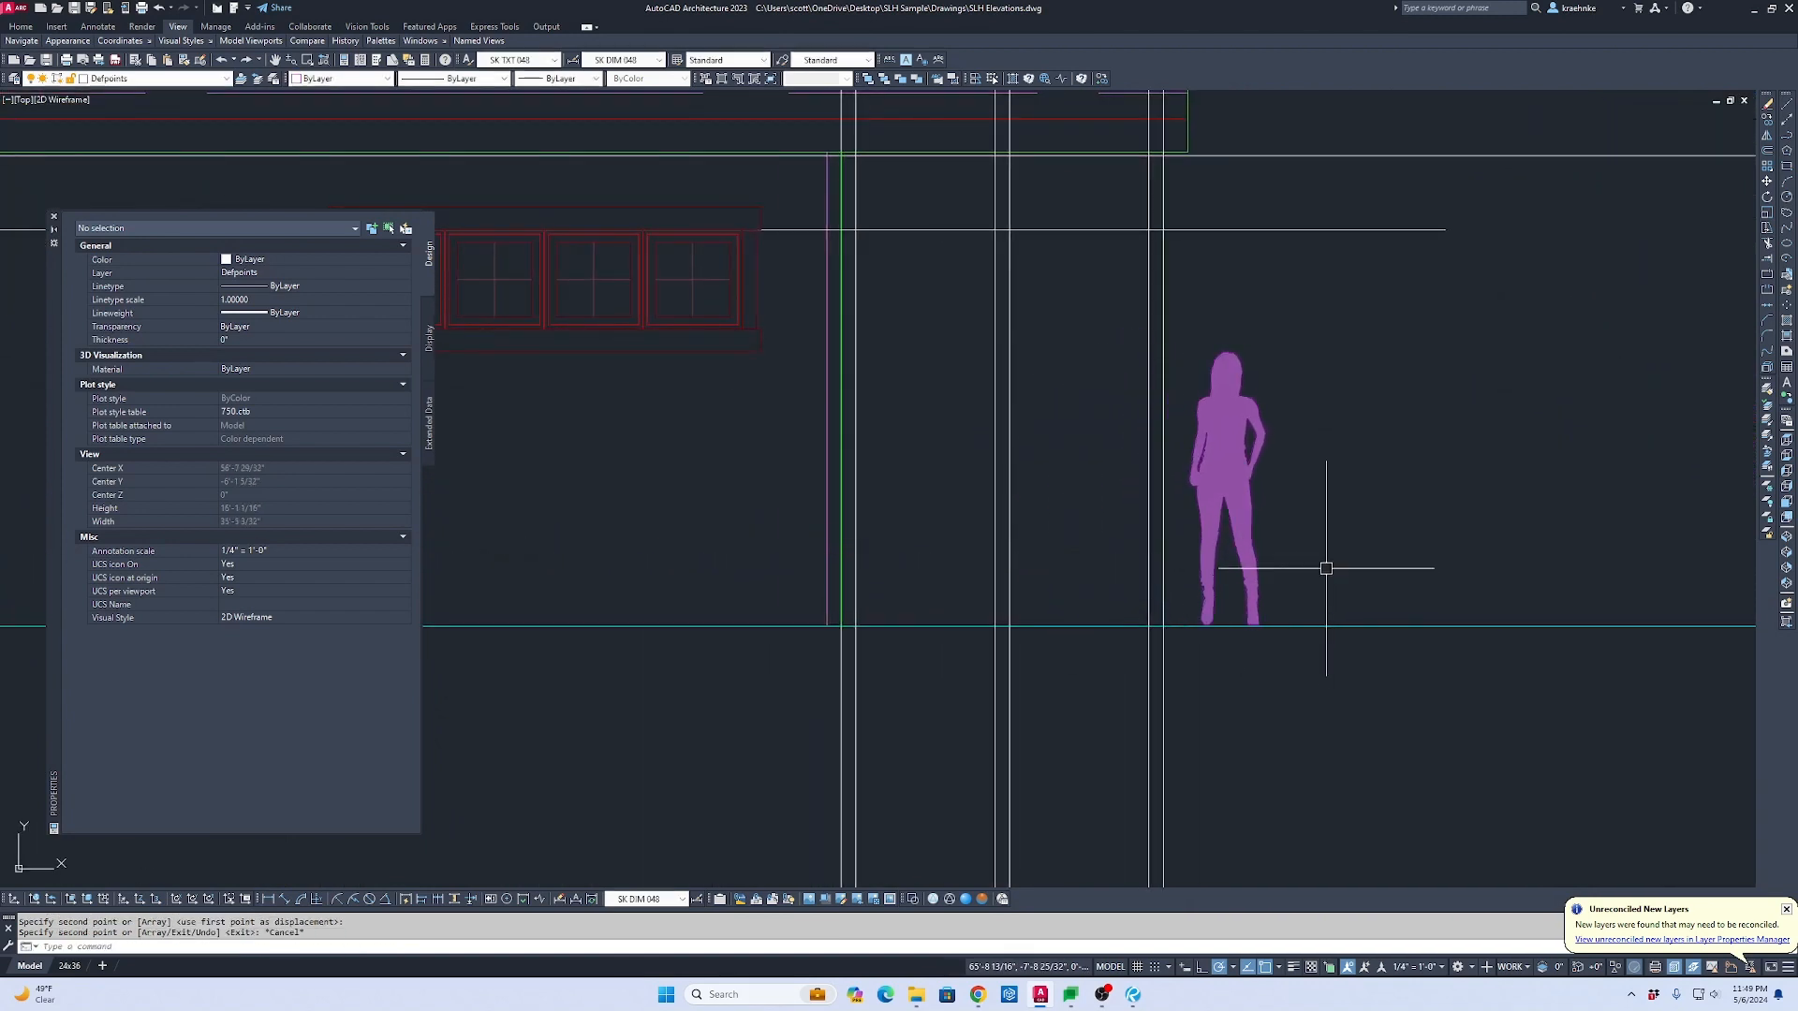
Step: Try moving the windows' head reference line down 12 inches, and undo the move
left_click_drag(1350, 317, 1344, 181)
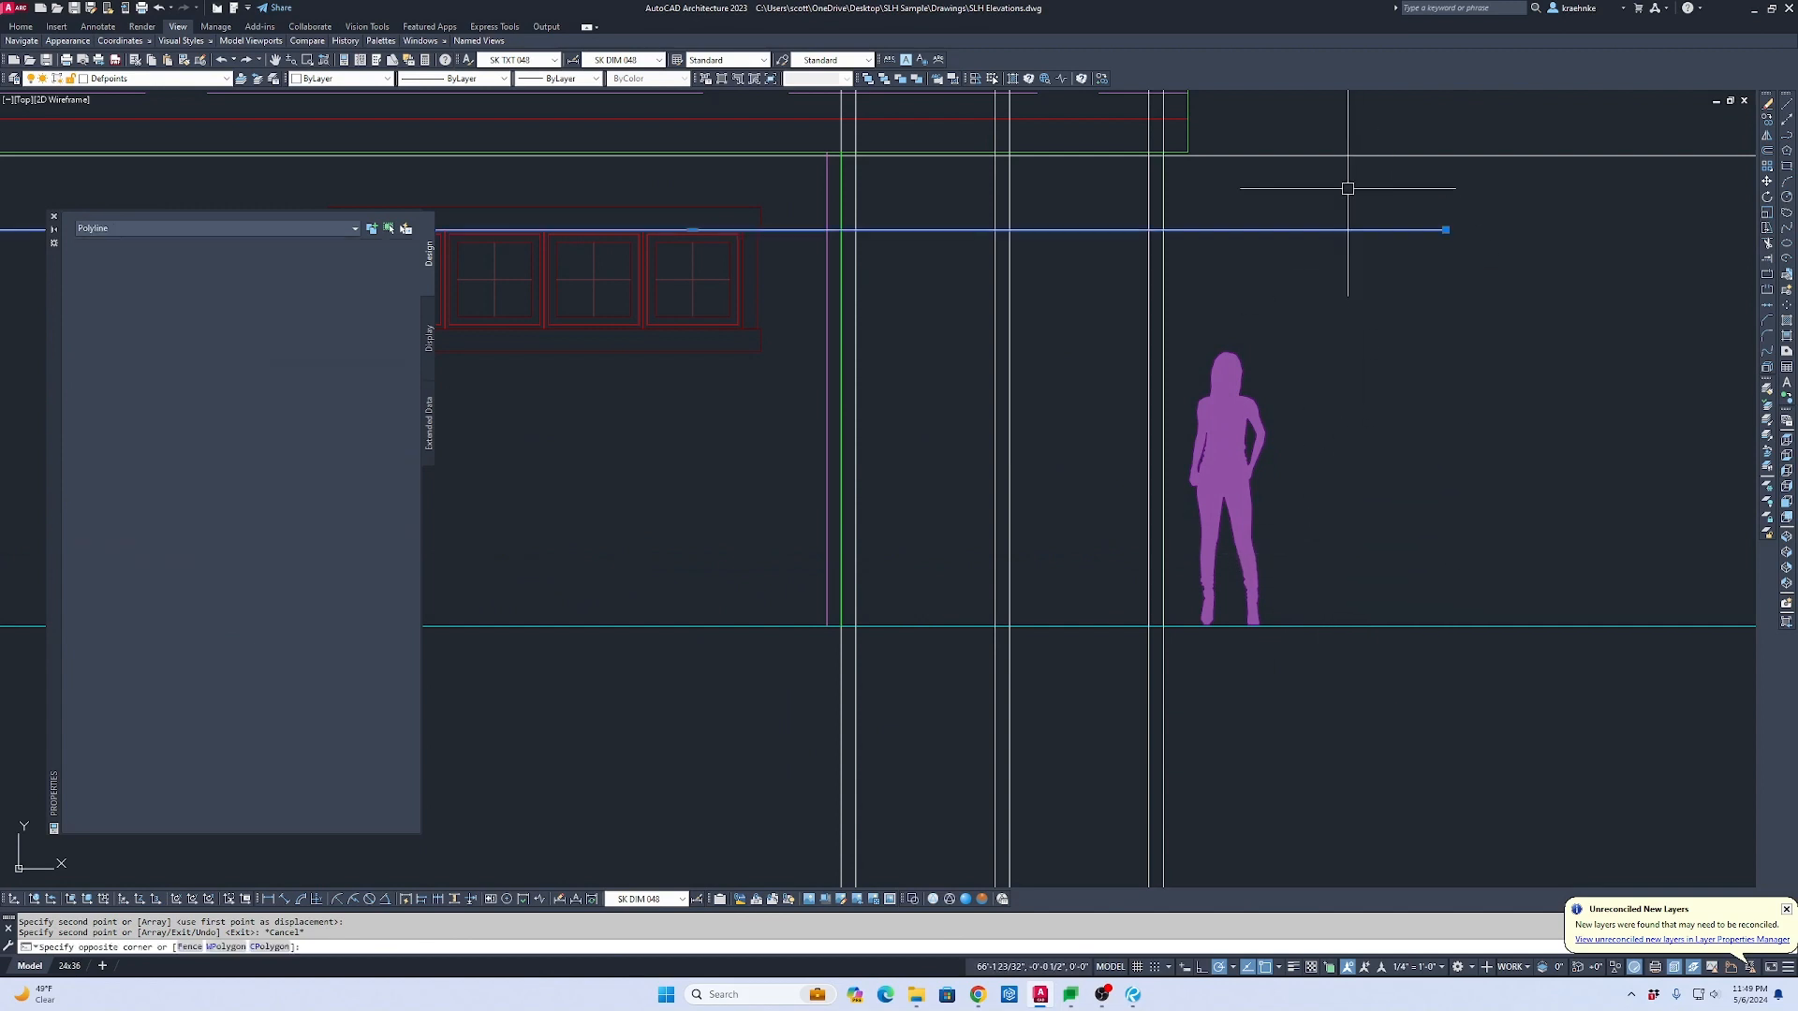
type("m")
key("Return")
left_click(1410, 303)
type("12")
key("Return")
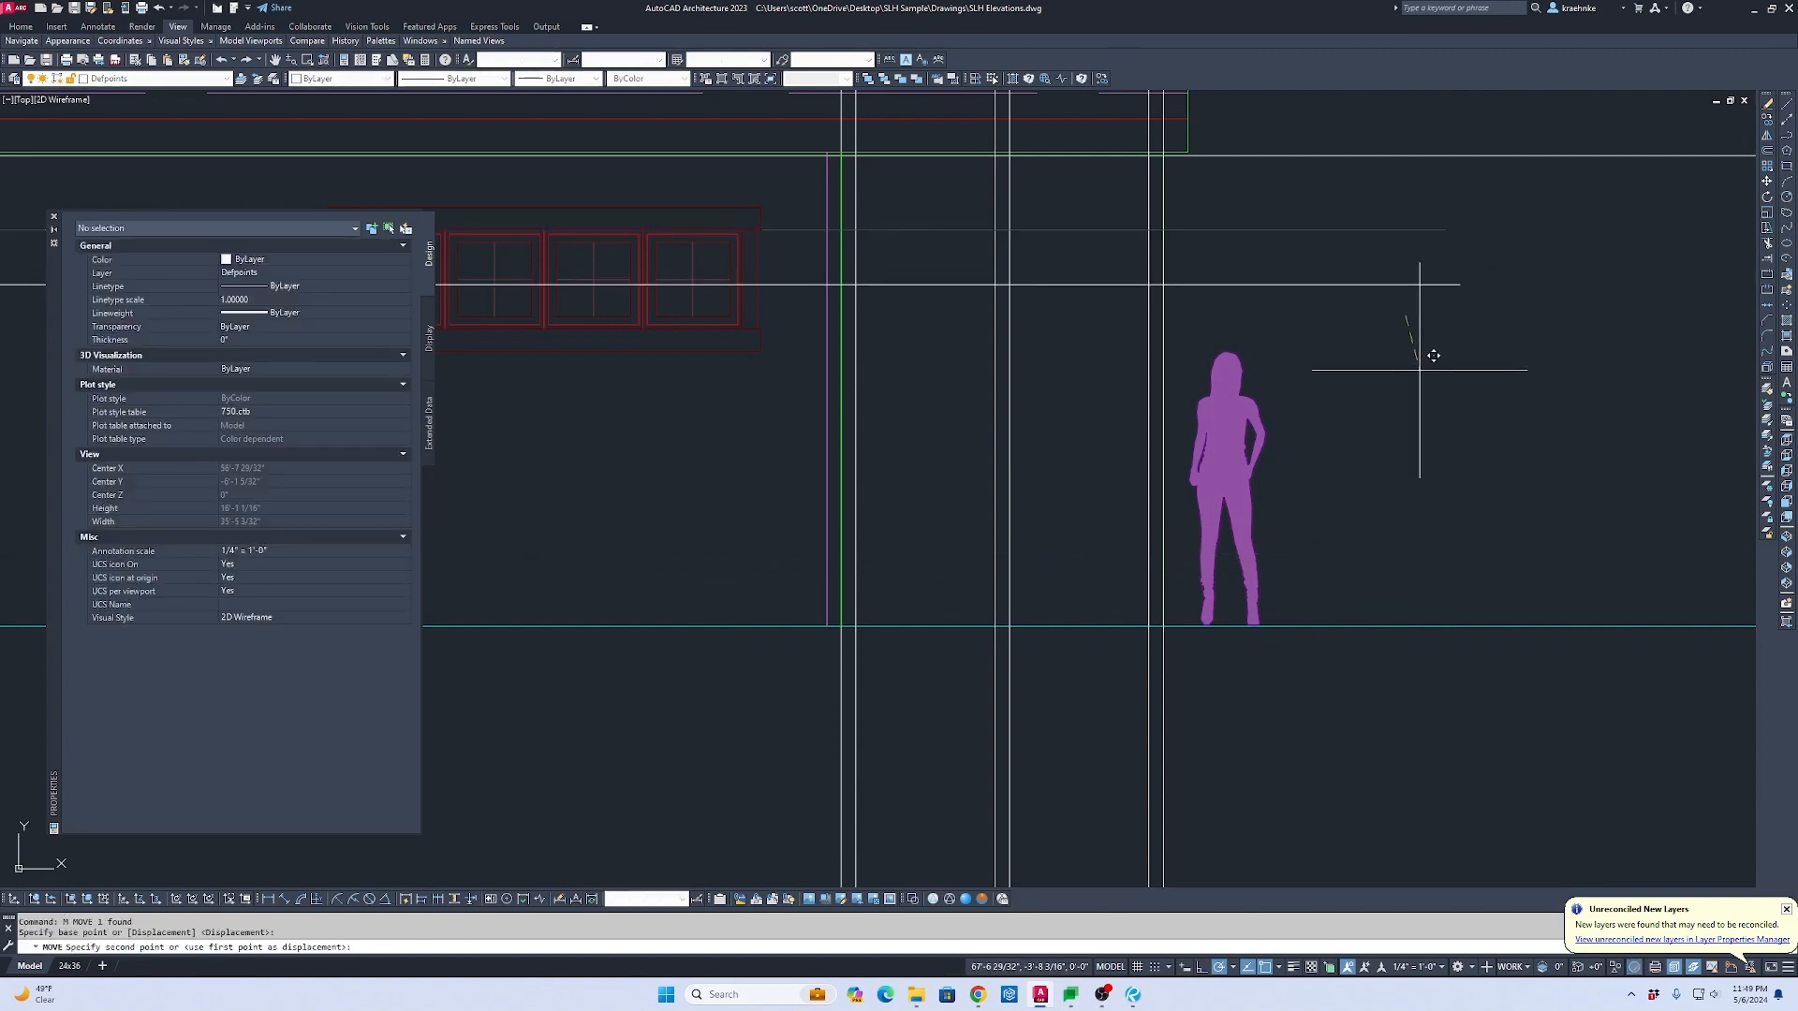
key("ctrl+z")
Step: Offset the windows' head reference line 12 inches downward
left_click_drag(1385, 293, 1336, 212)
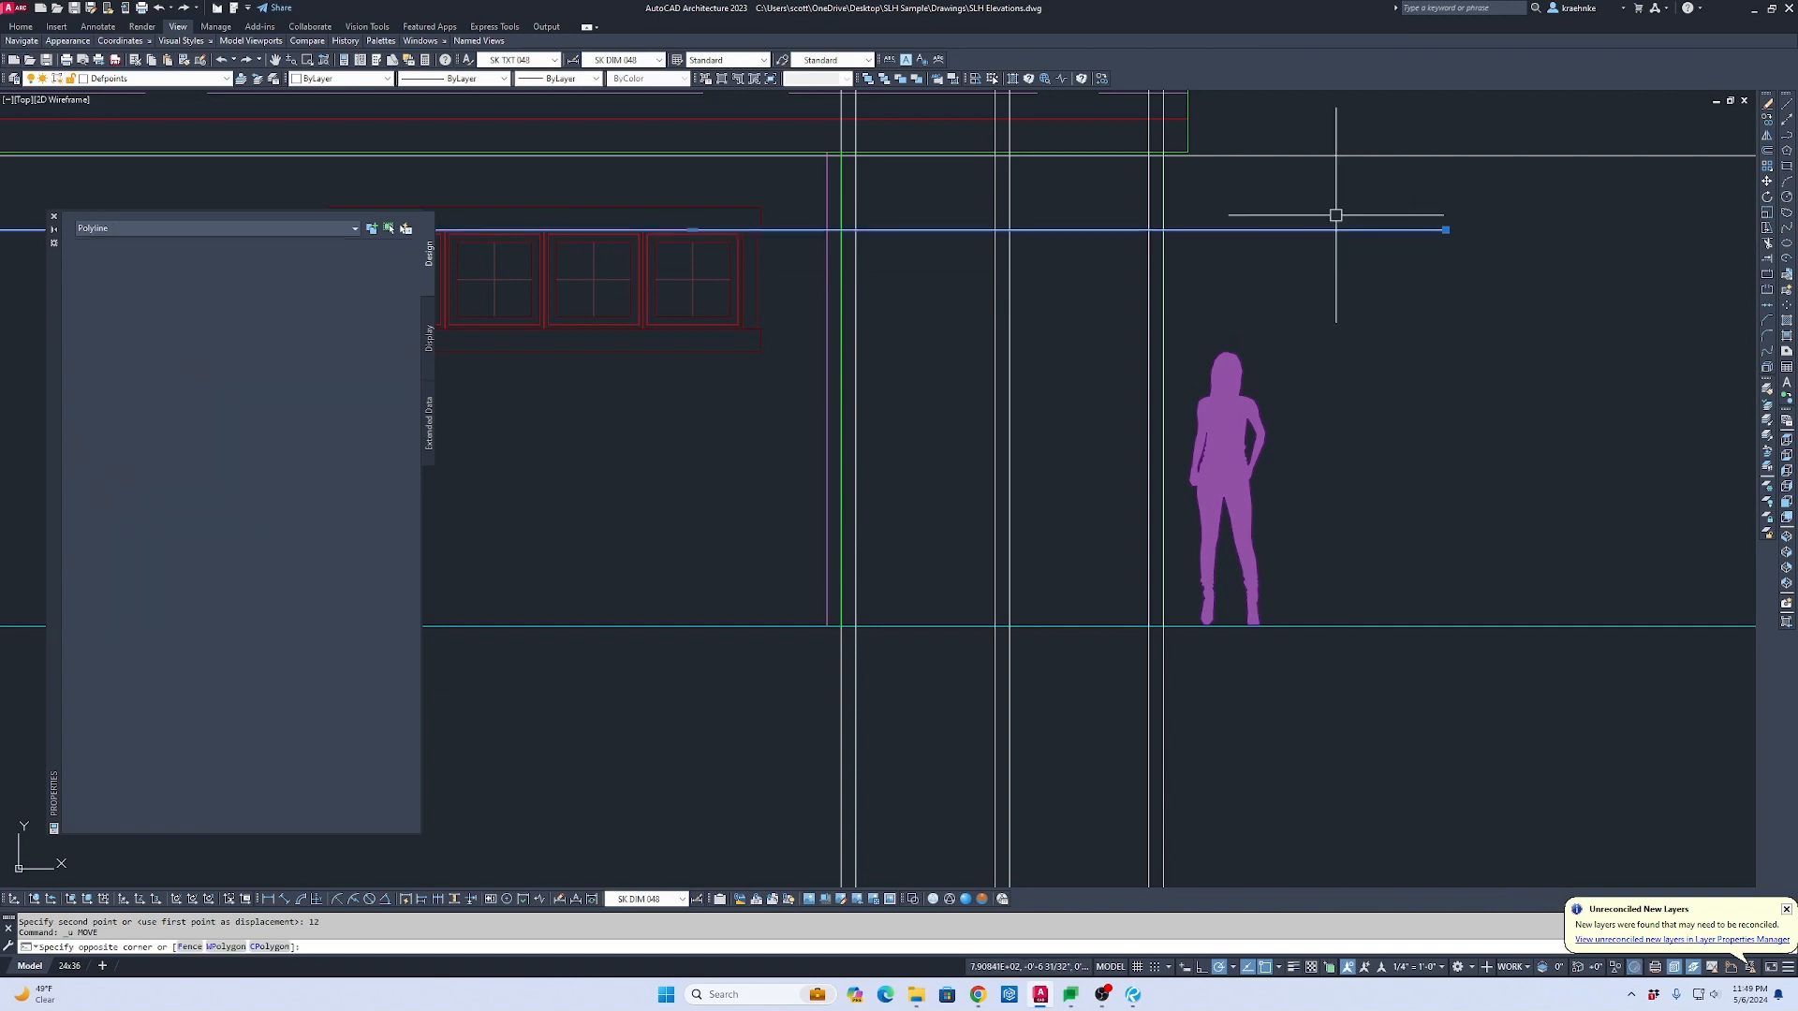
type("o")
key("Return")
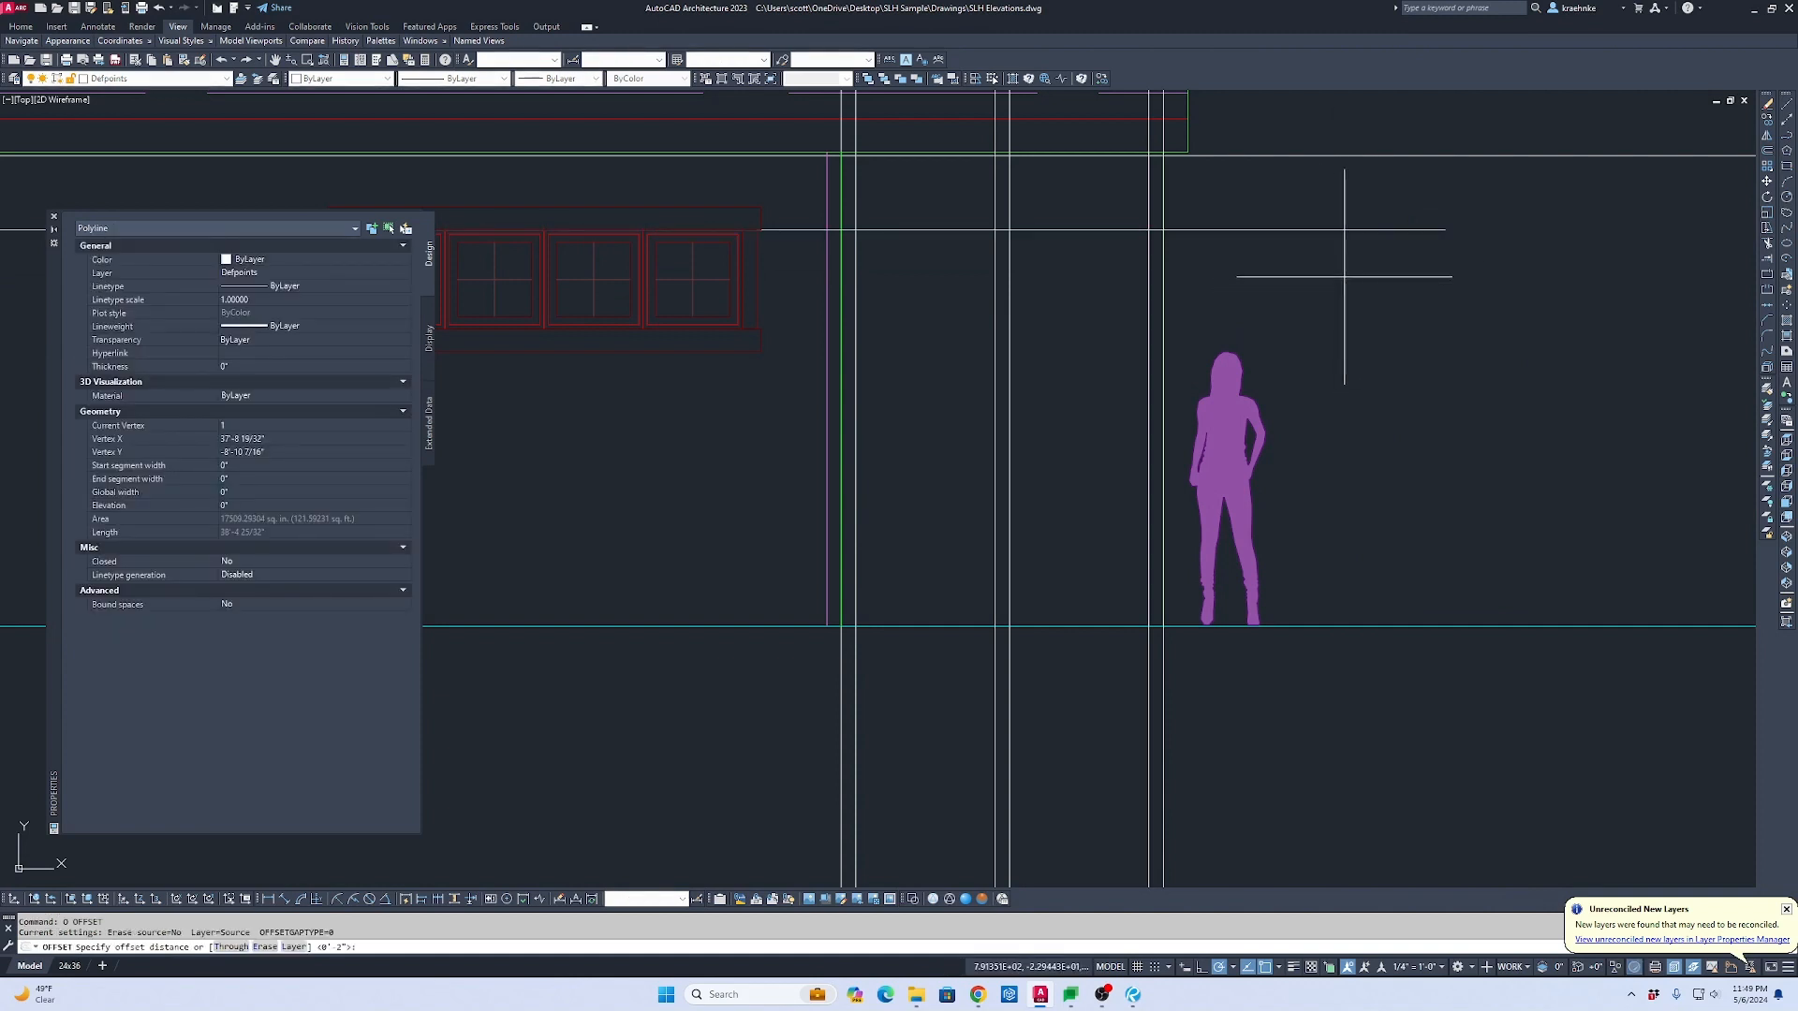
type("12")
key("Return")
left_click(1351, 311)
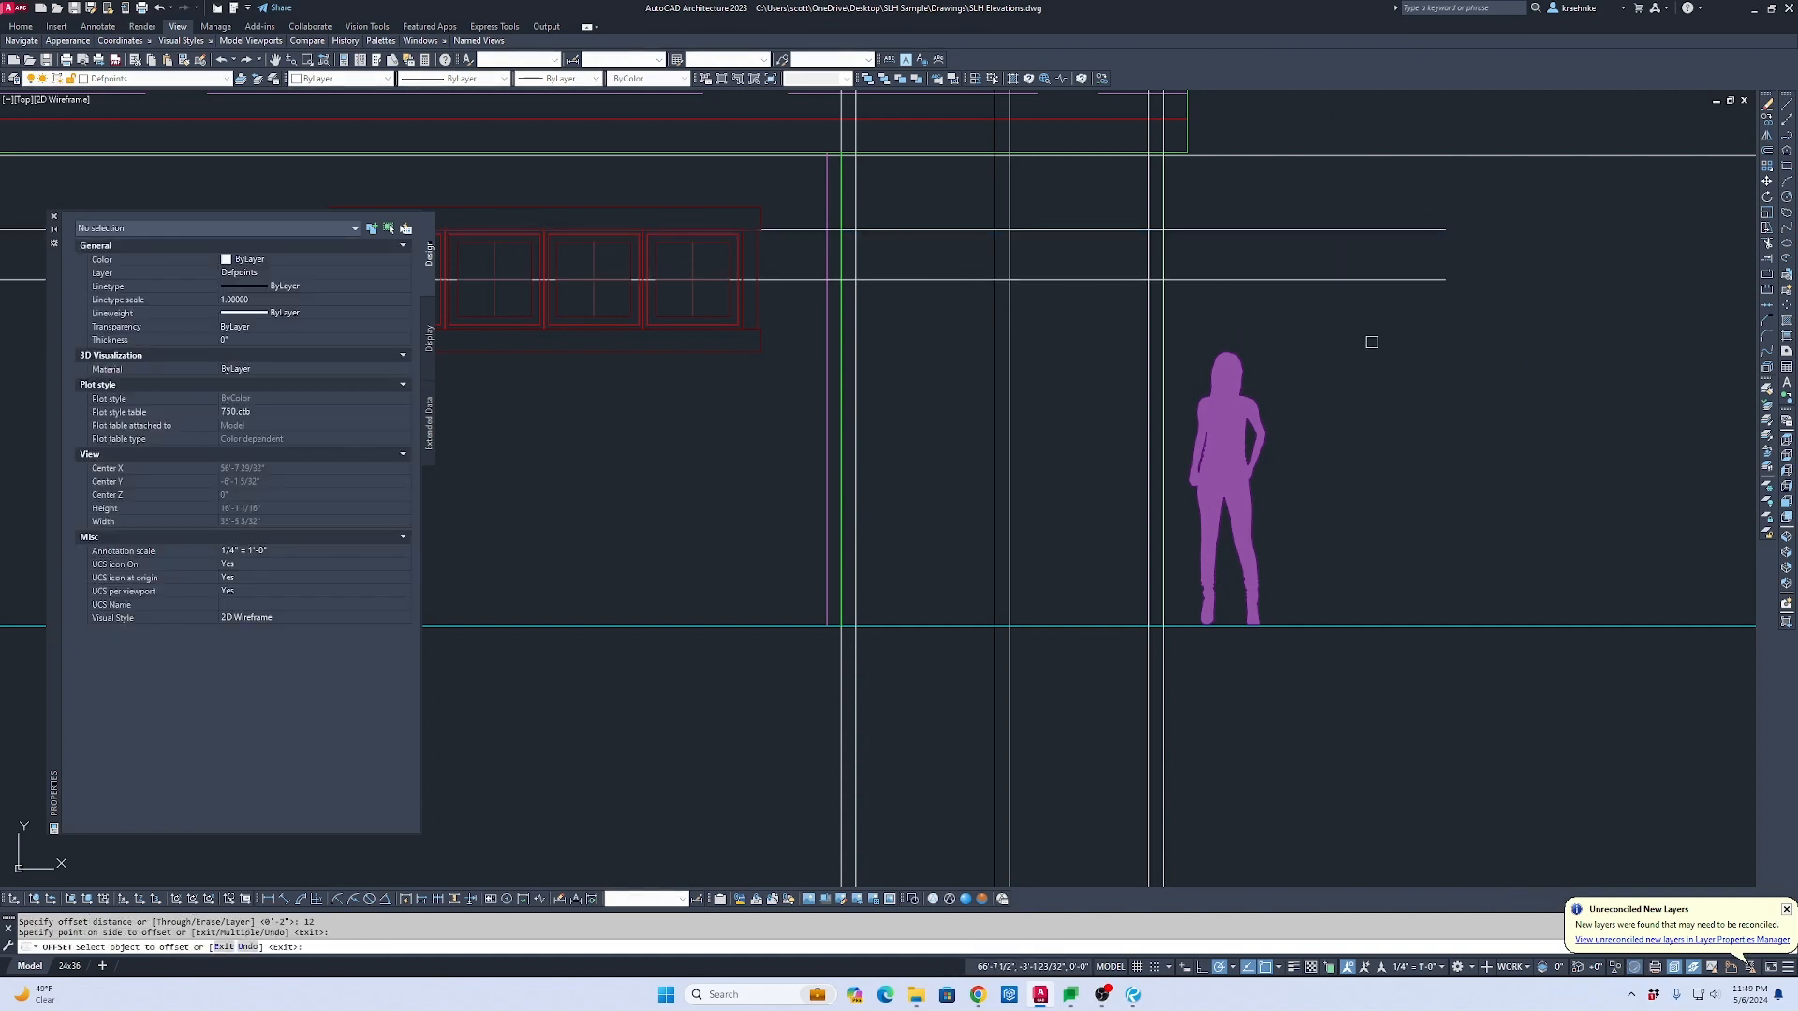
key("Escape")
middle_click_drag(1196, 427, 1346, 462)
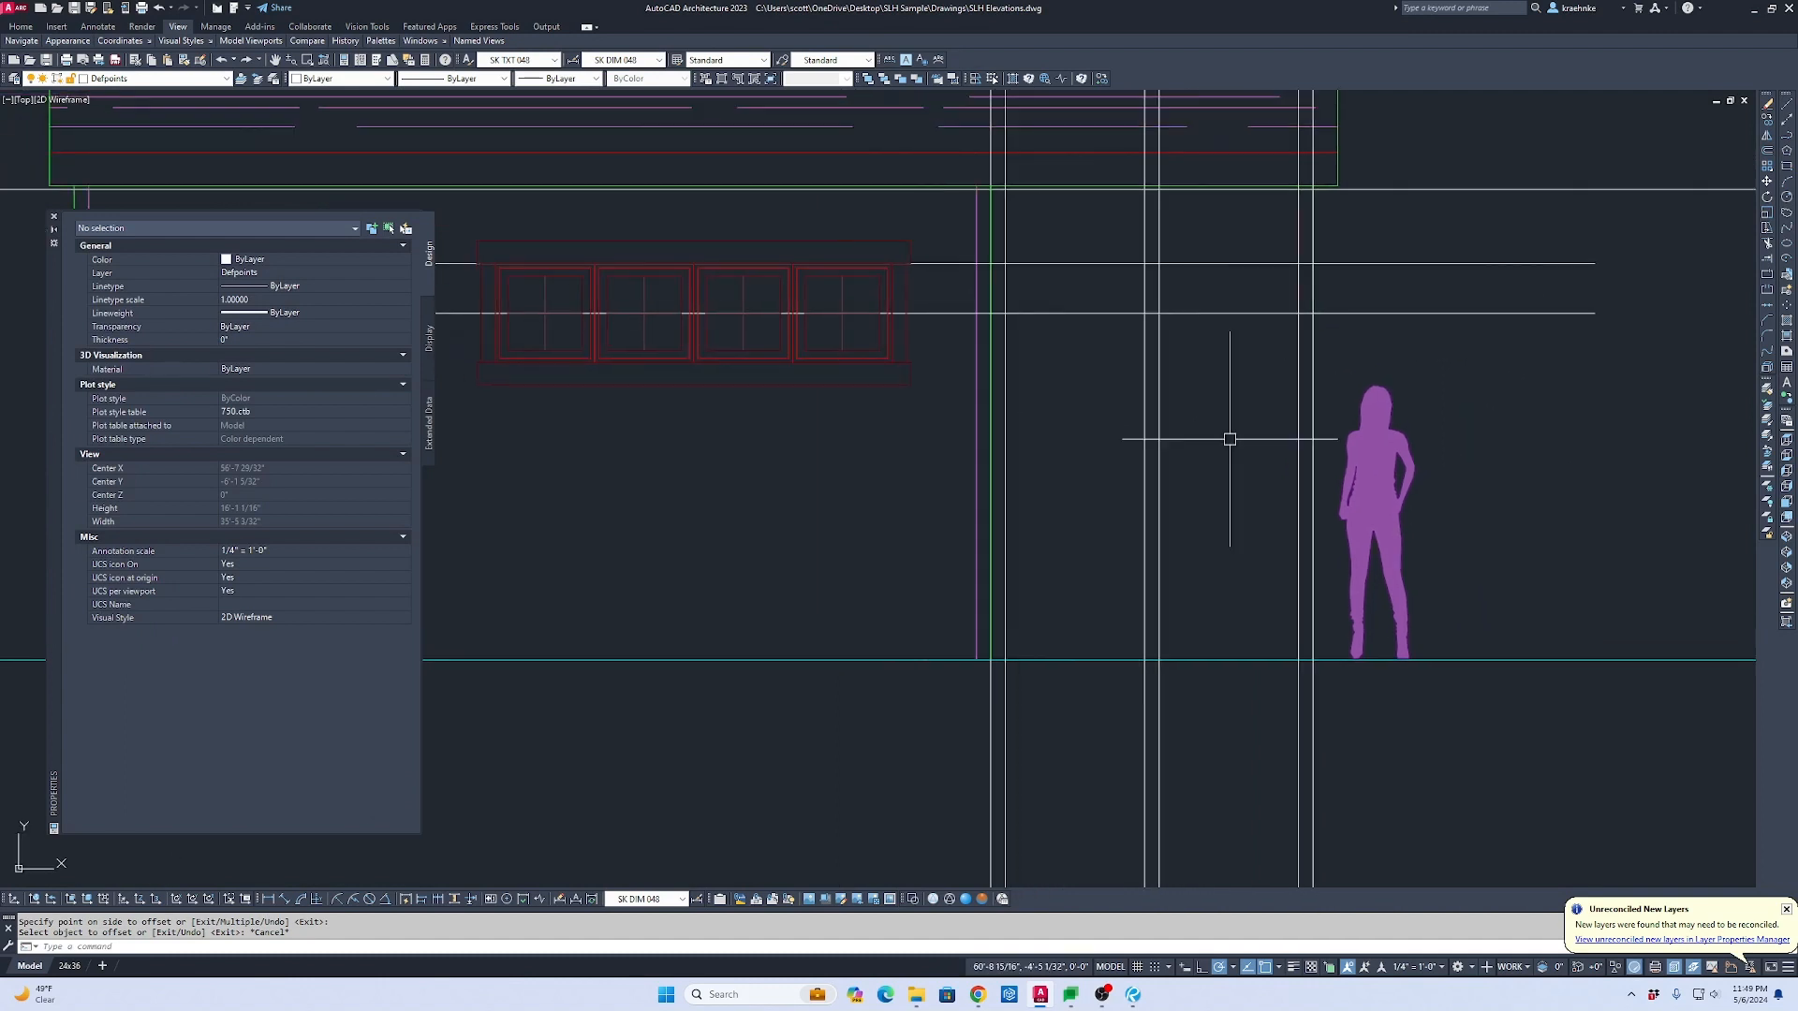
Step: Draw rectangles for the left and middle porch posts between their vertical guides, from the offset line down to the ground line
key("Escape")
key("Escape")
type("REC")
key("Return")
scroll(1152, 375, "up", 4)
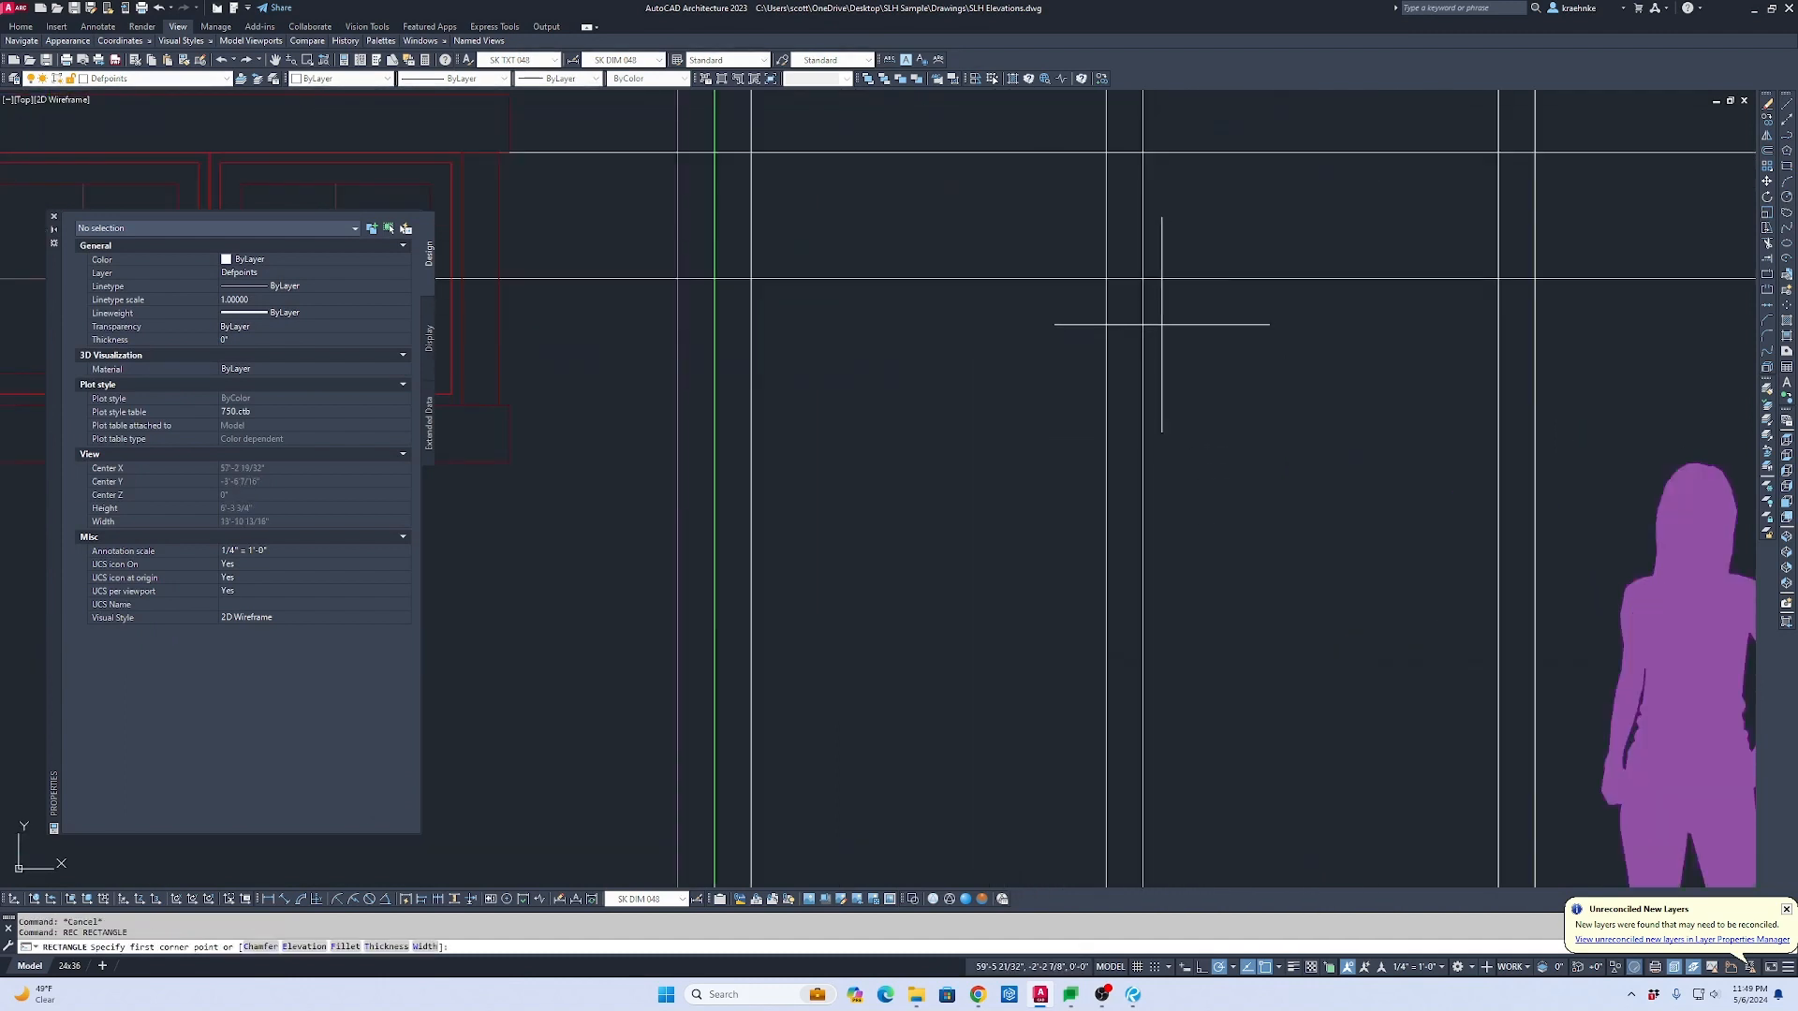
left_click(1143, 278)
scroll(1115, 468, "down", 3)
left_click(1101, 752)
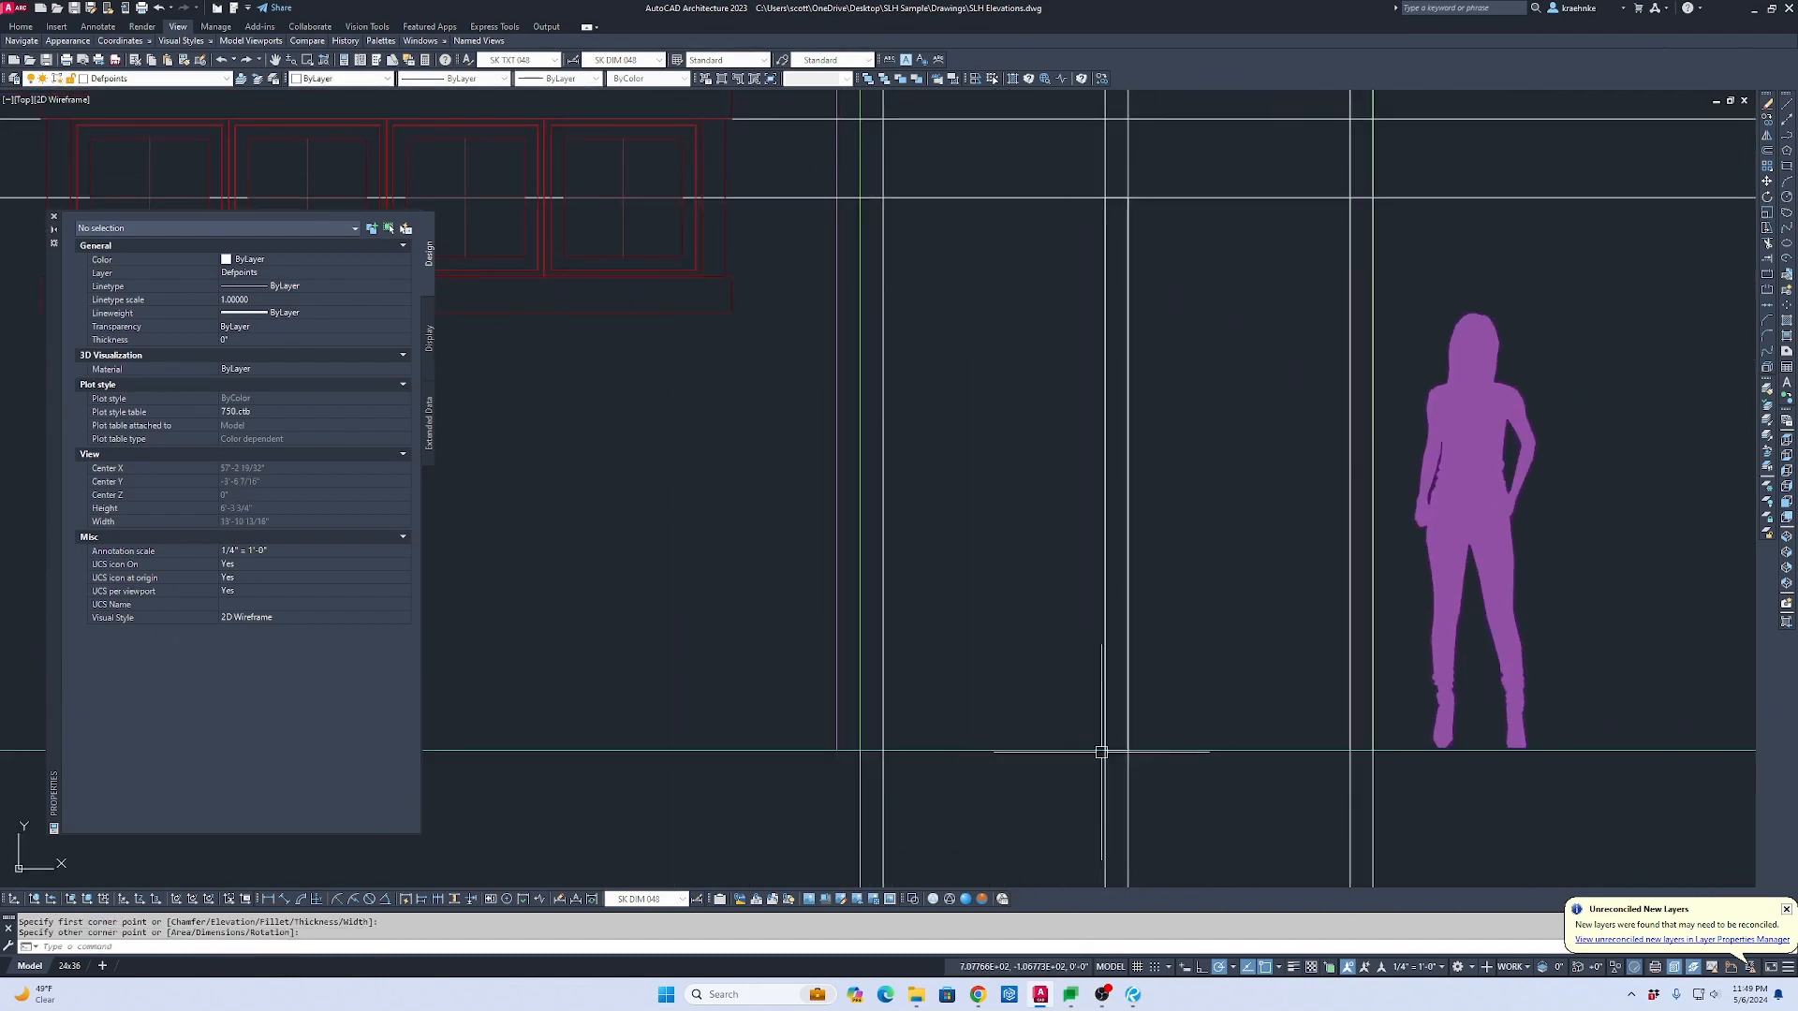
key("Return")
left_click(882, 196)
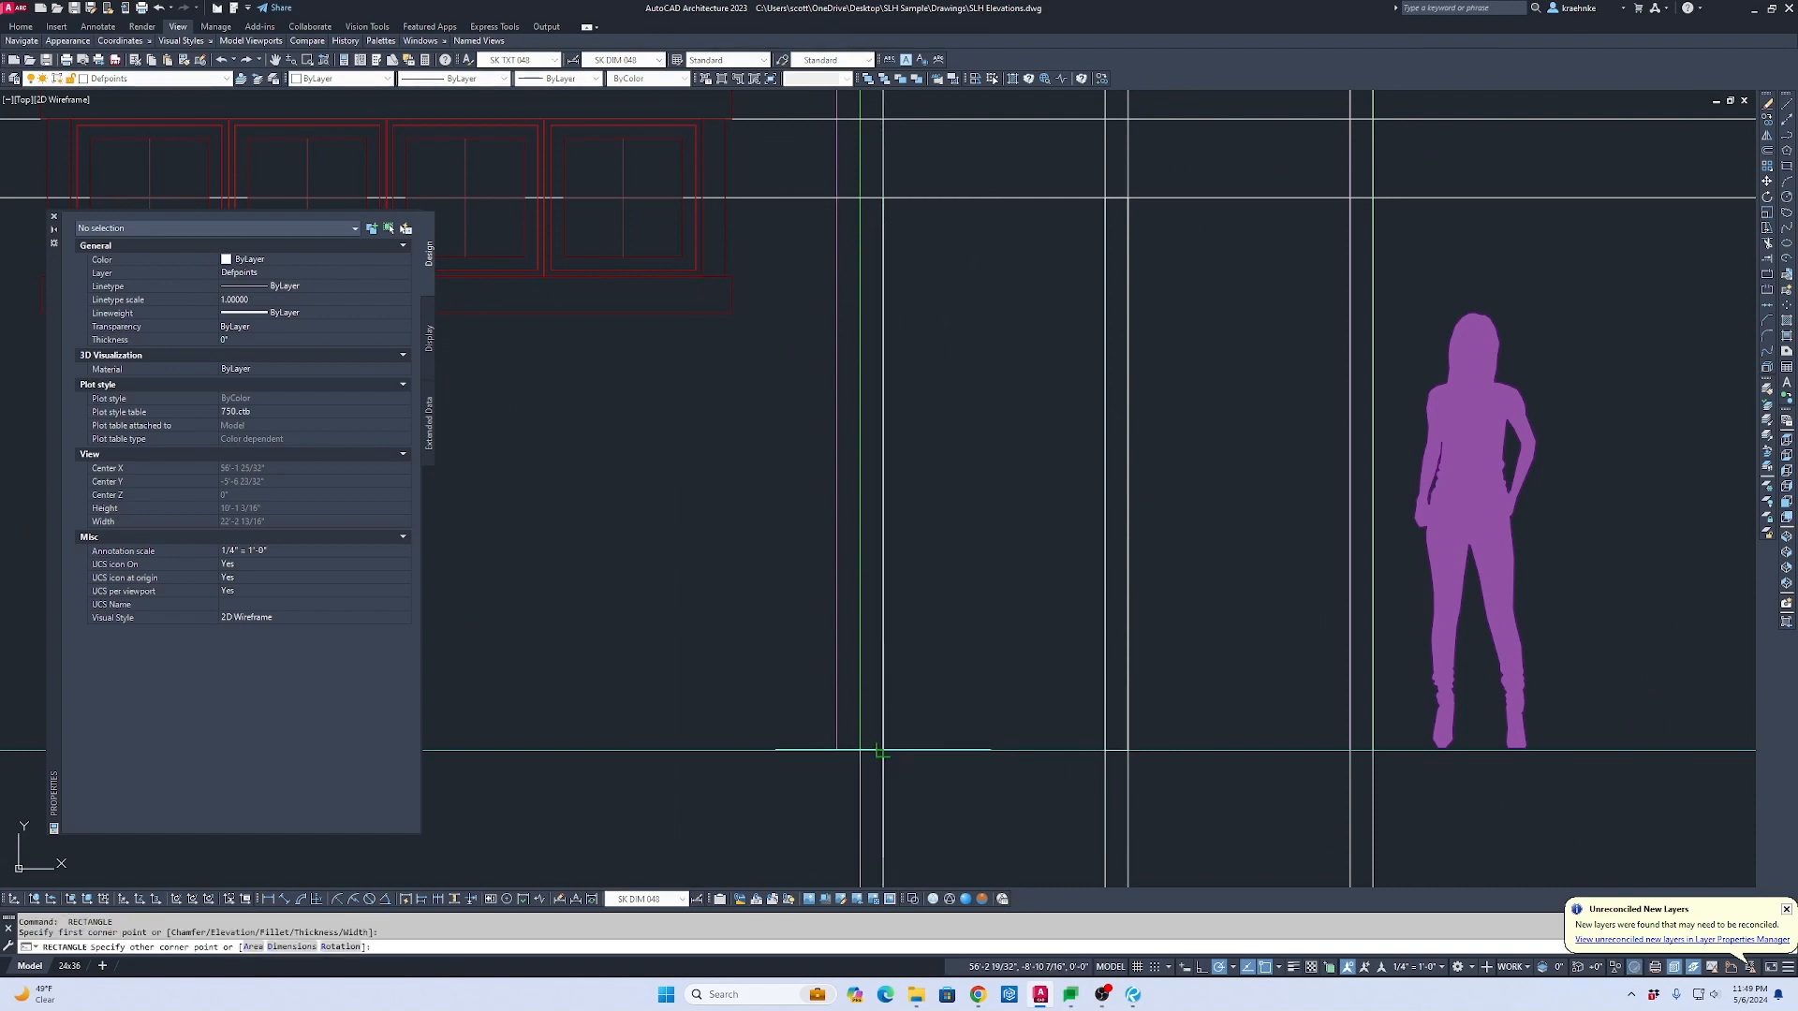
left_click(859, 749)
Step: Delete the four vertical guide lines running through the left and middle porch posts
left_click(1307, 843)
left_click(763, 802)
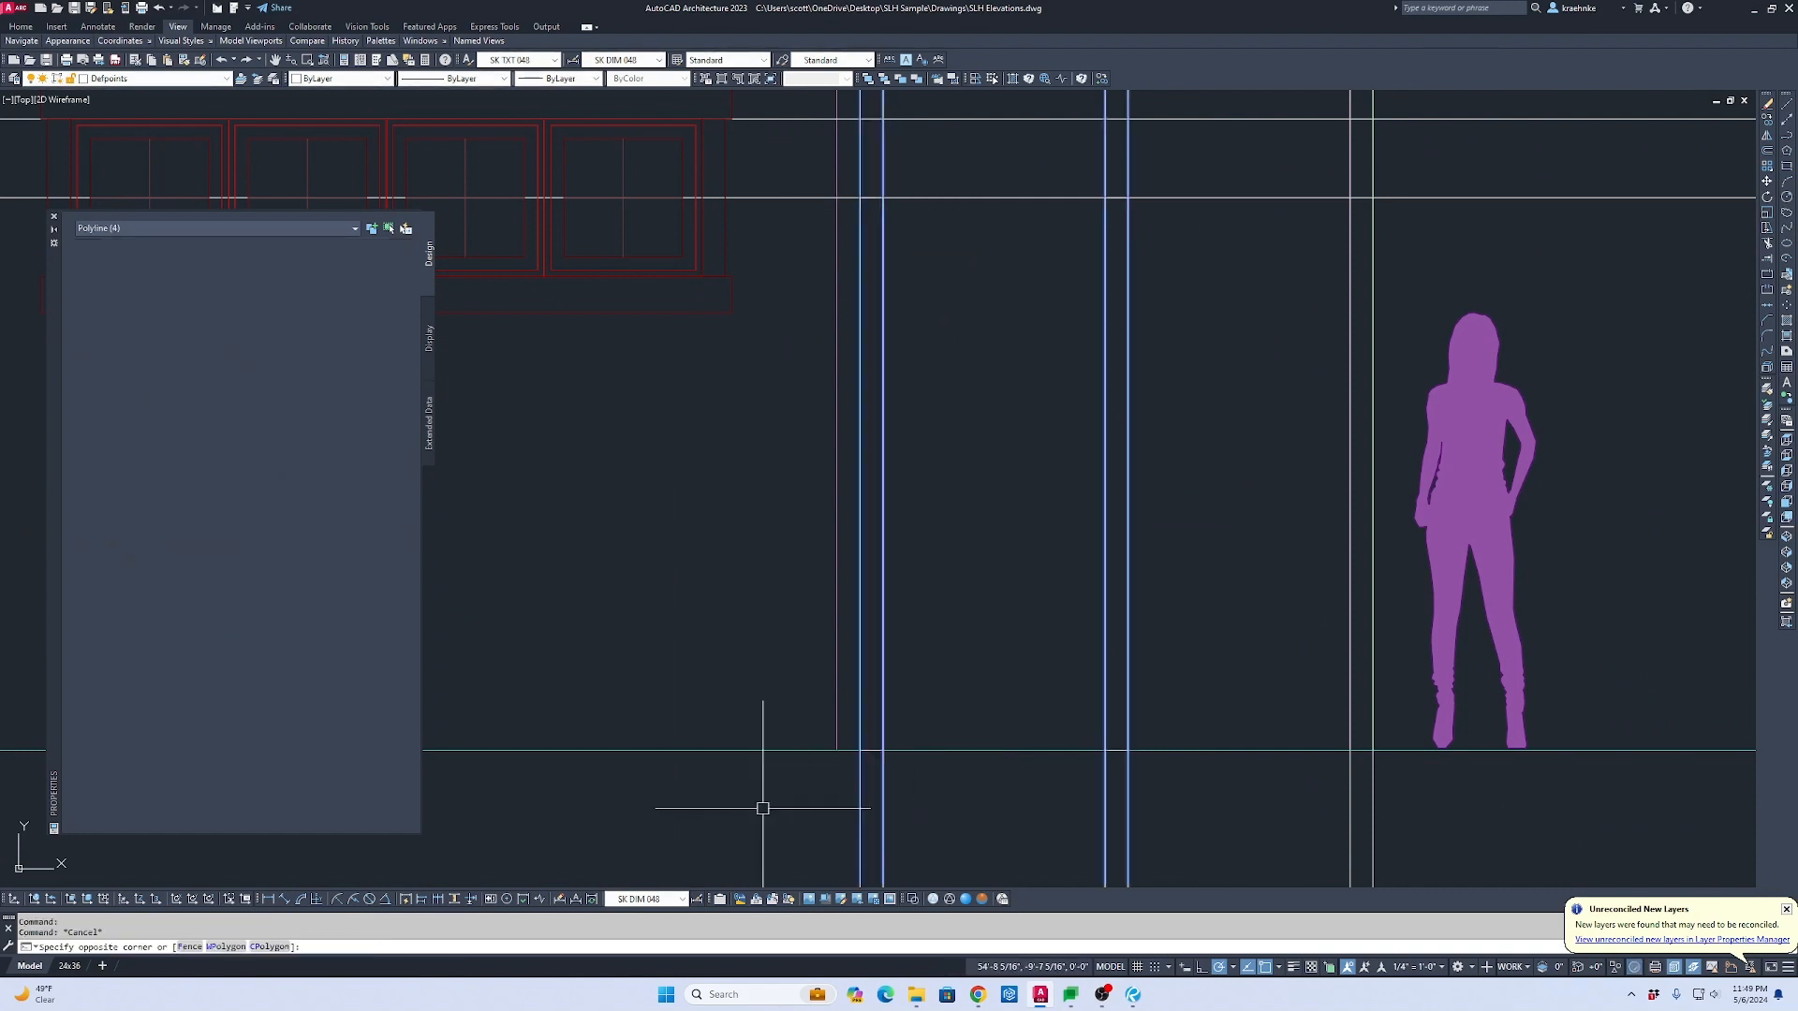
key("Delete")
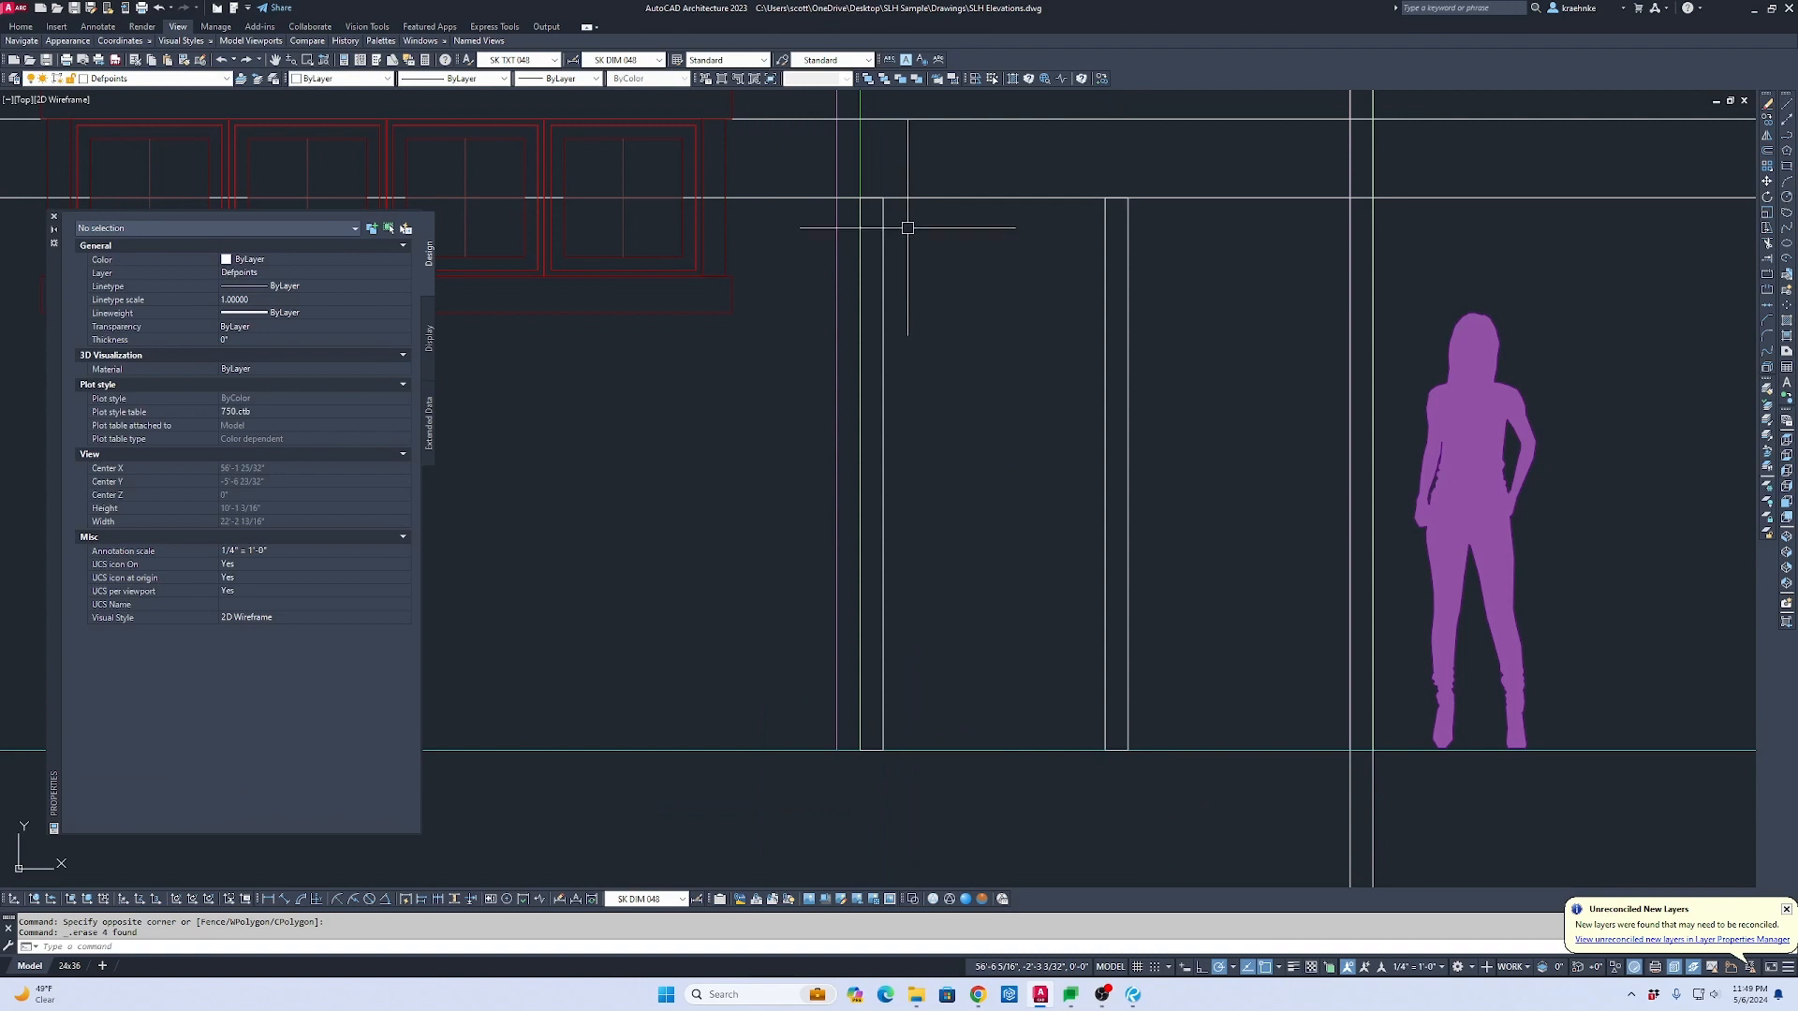
Step: Put the two narrow upright rectangles on layer A-Elev 3
left_click(1158, 300)
left_click(882, 227)
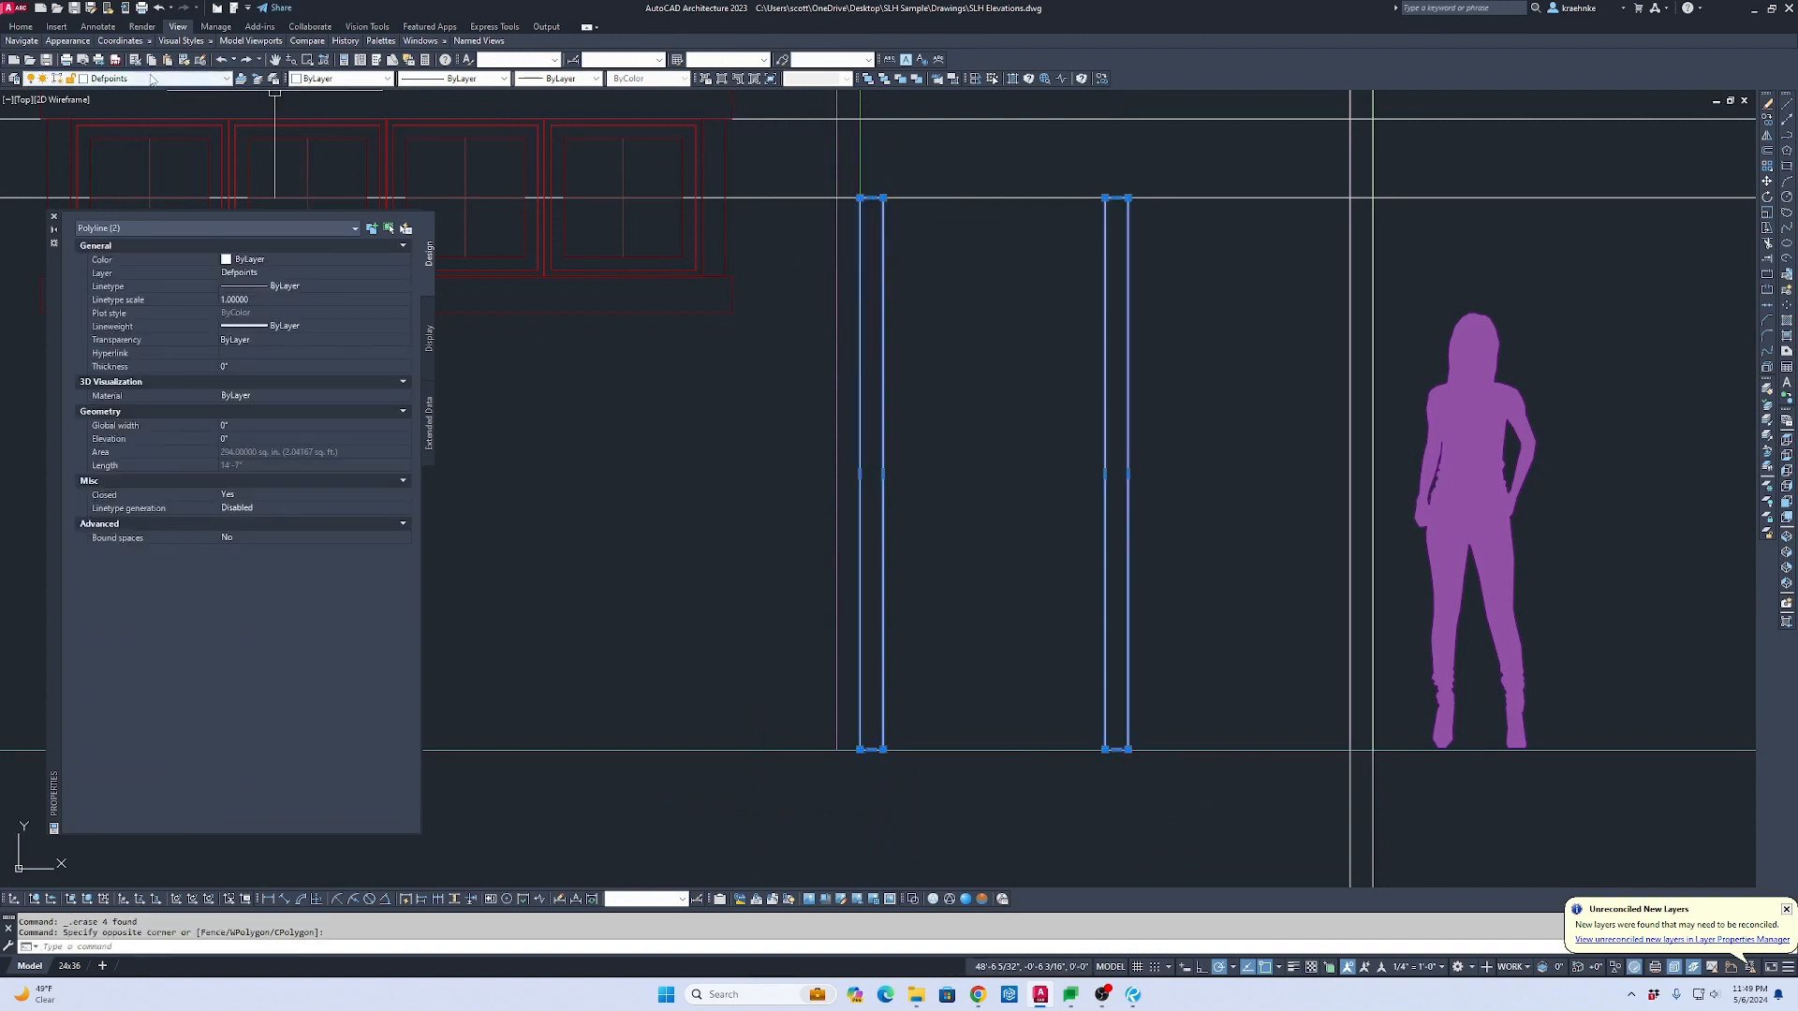
left_click(151, 79)
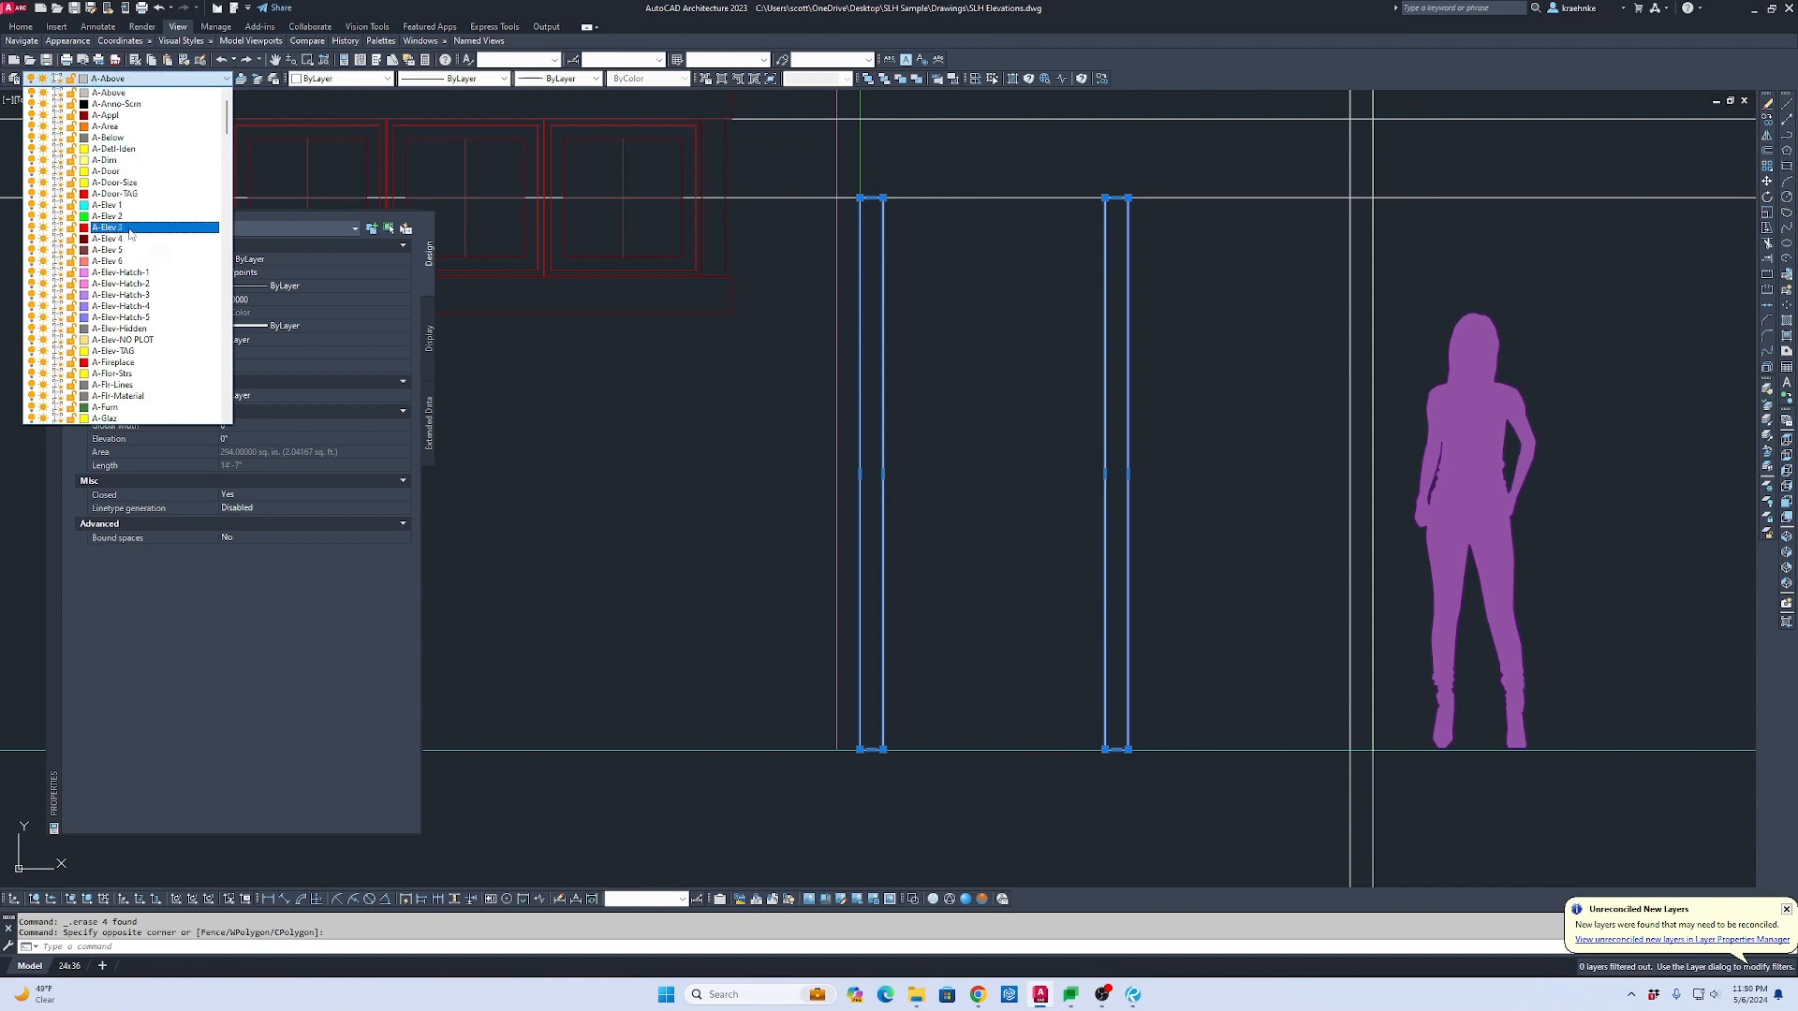
left_click(130, 229)
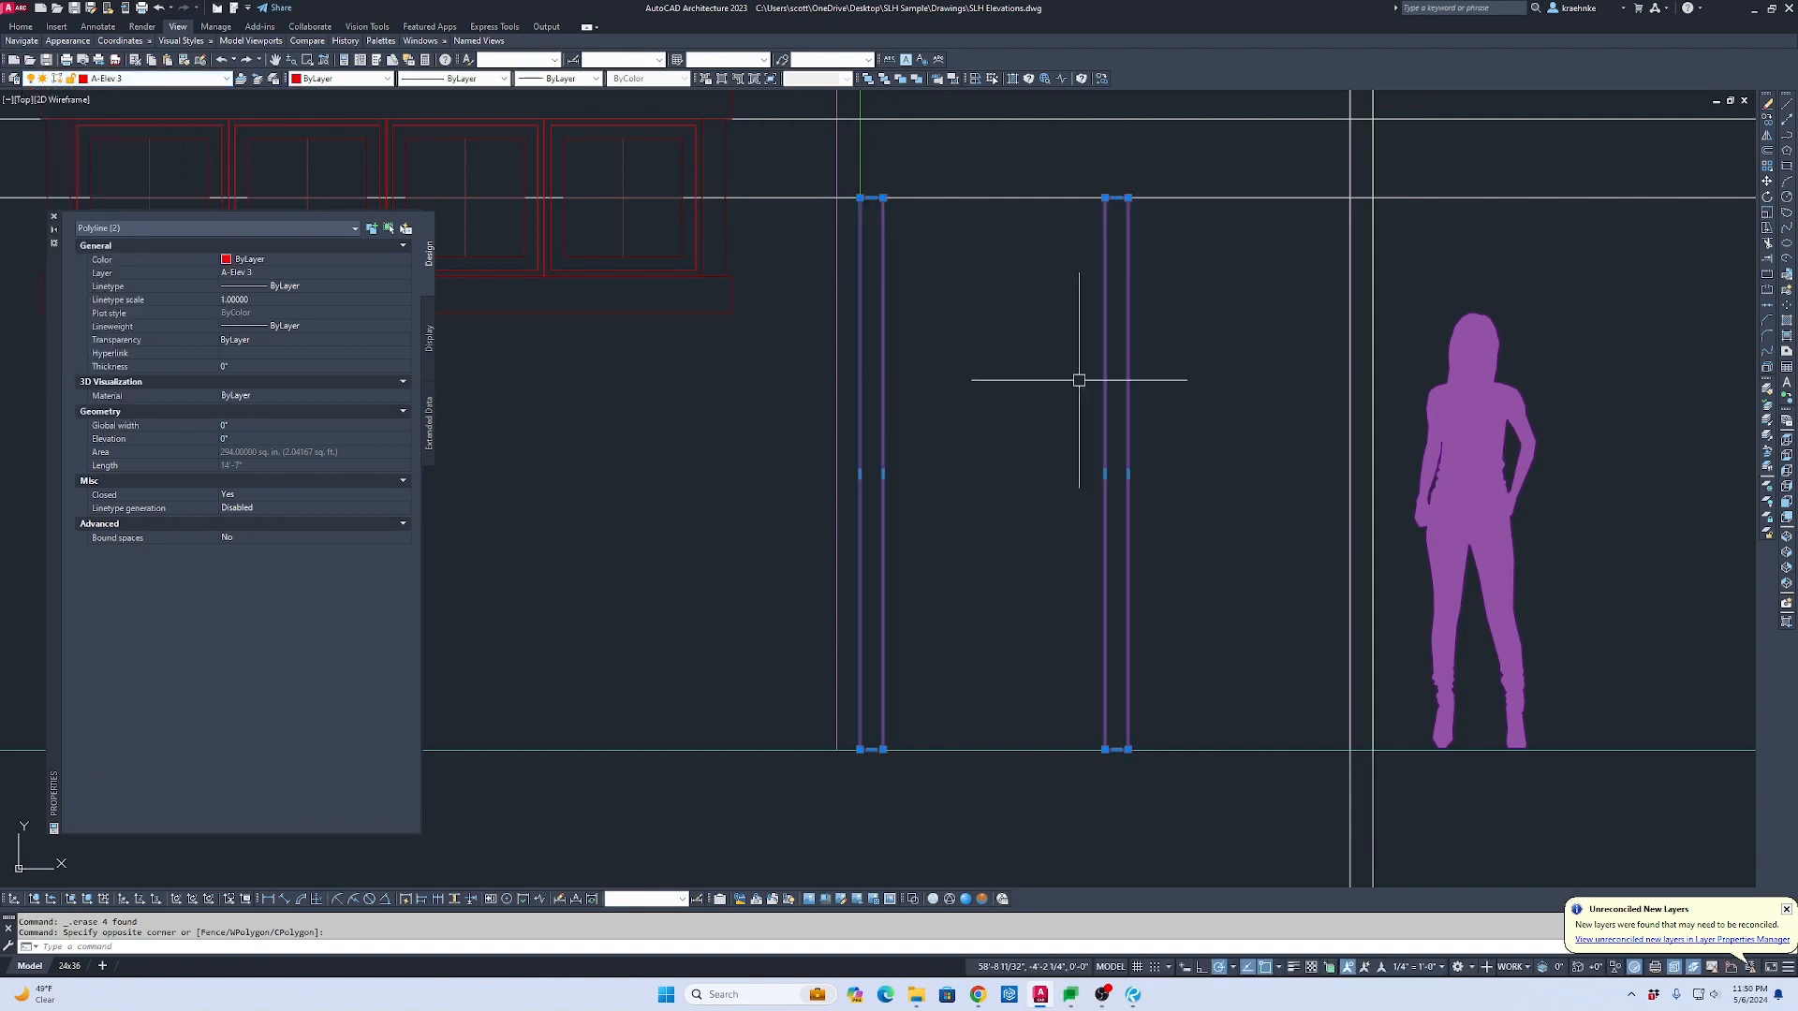
key("Escape")
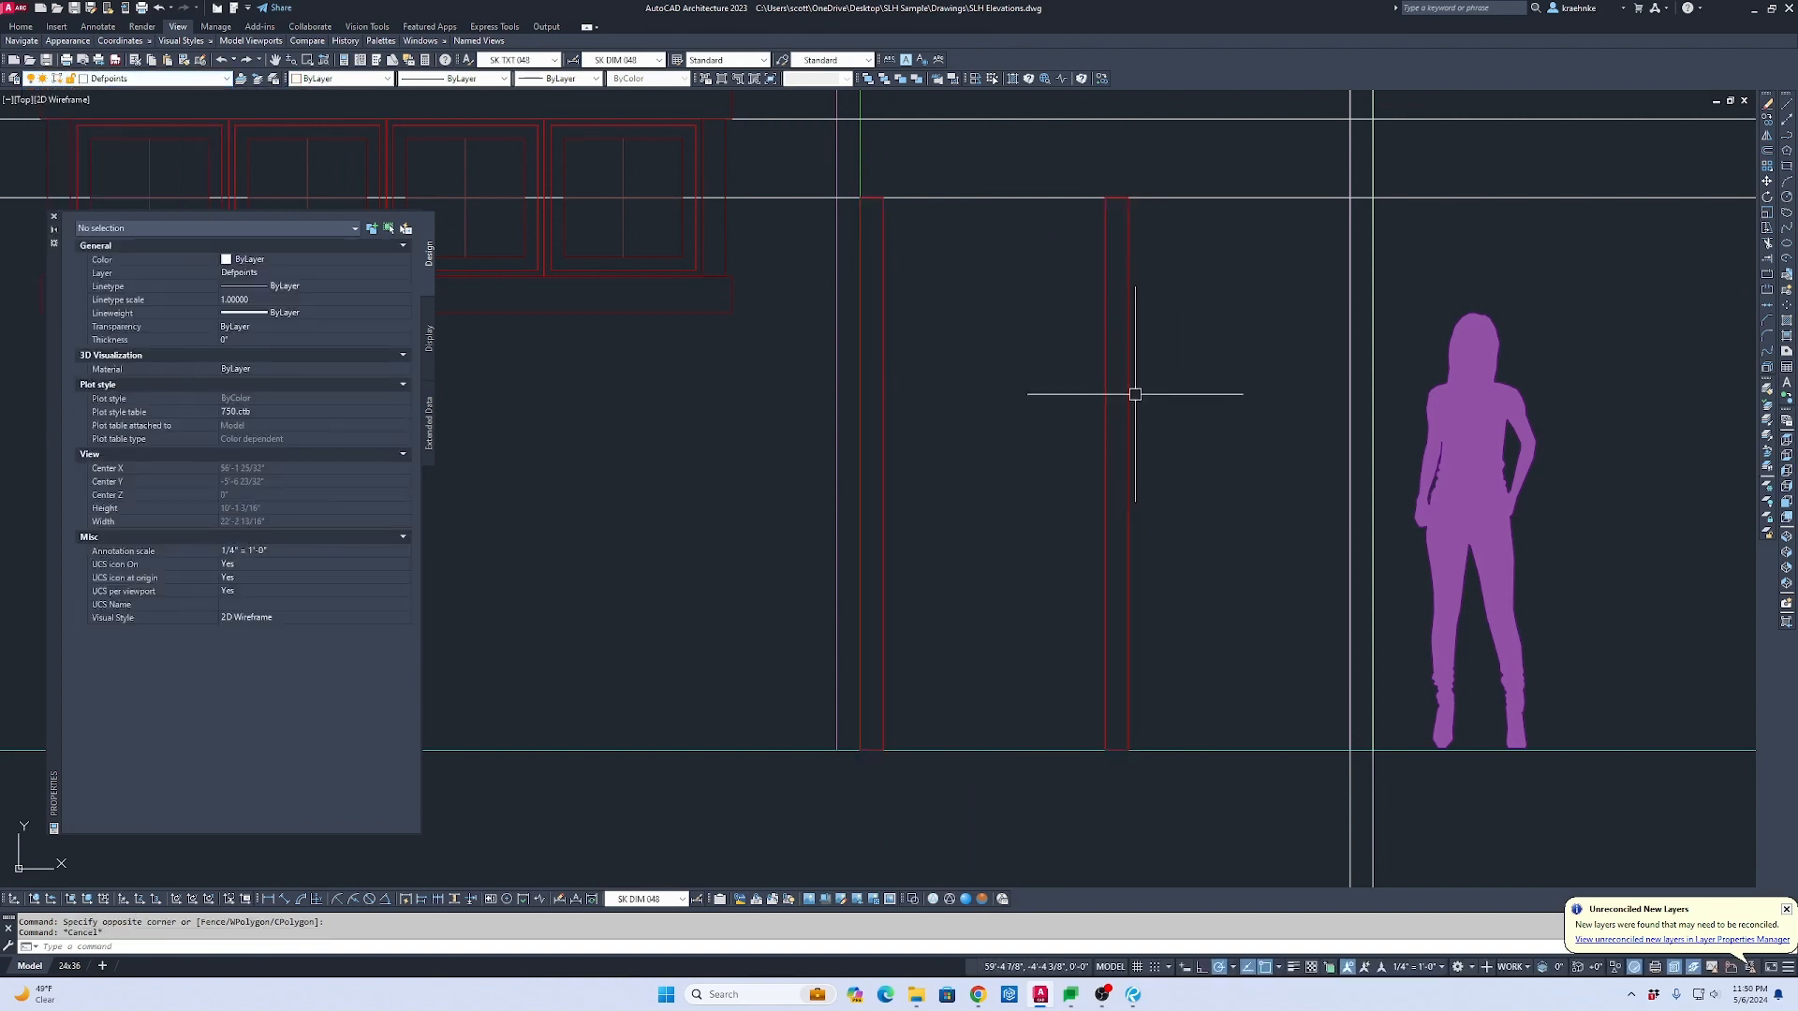
Step: Try offsetting the horizontal reference line at the uprights' tops 6 inches downward, and delete the offset copy
type("o")
key("Return")
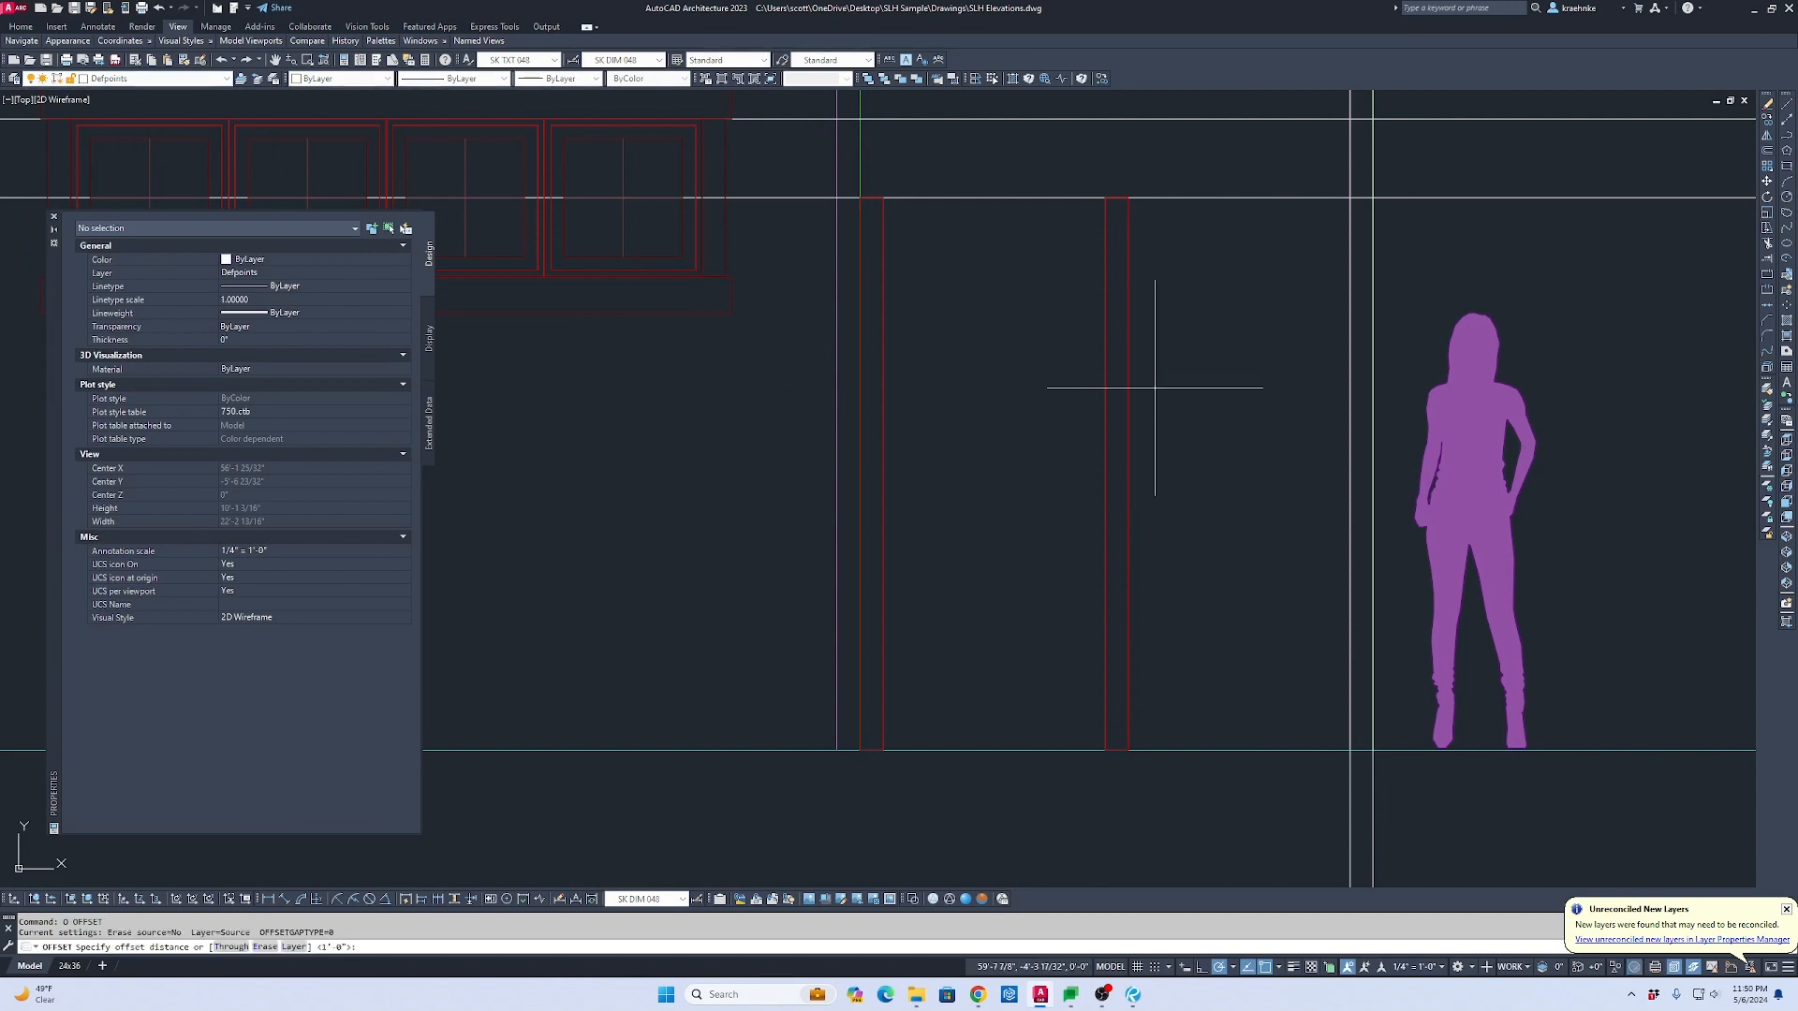
type("6")
key("Return")
left_click(1190, 197)
left_click(1197, 265)
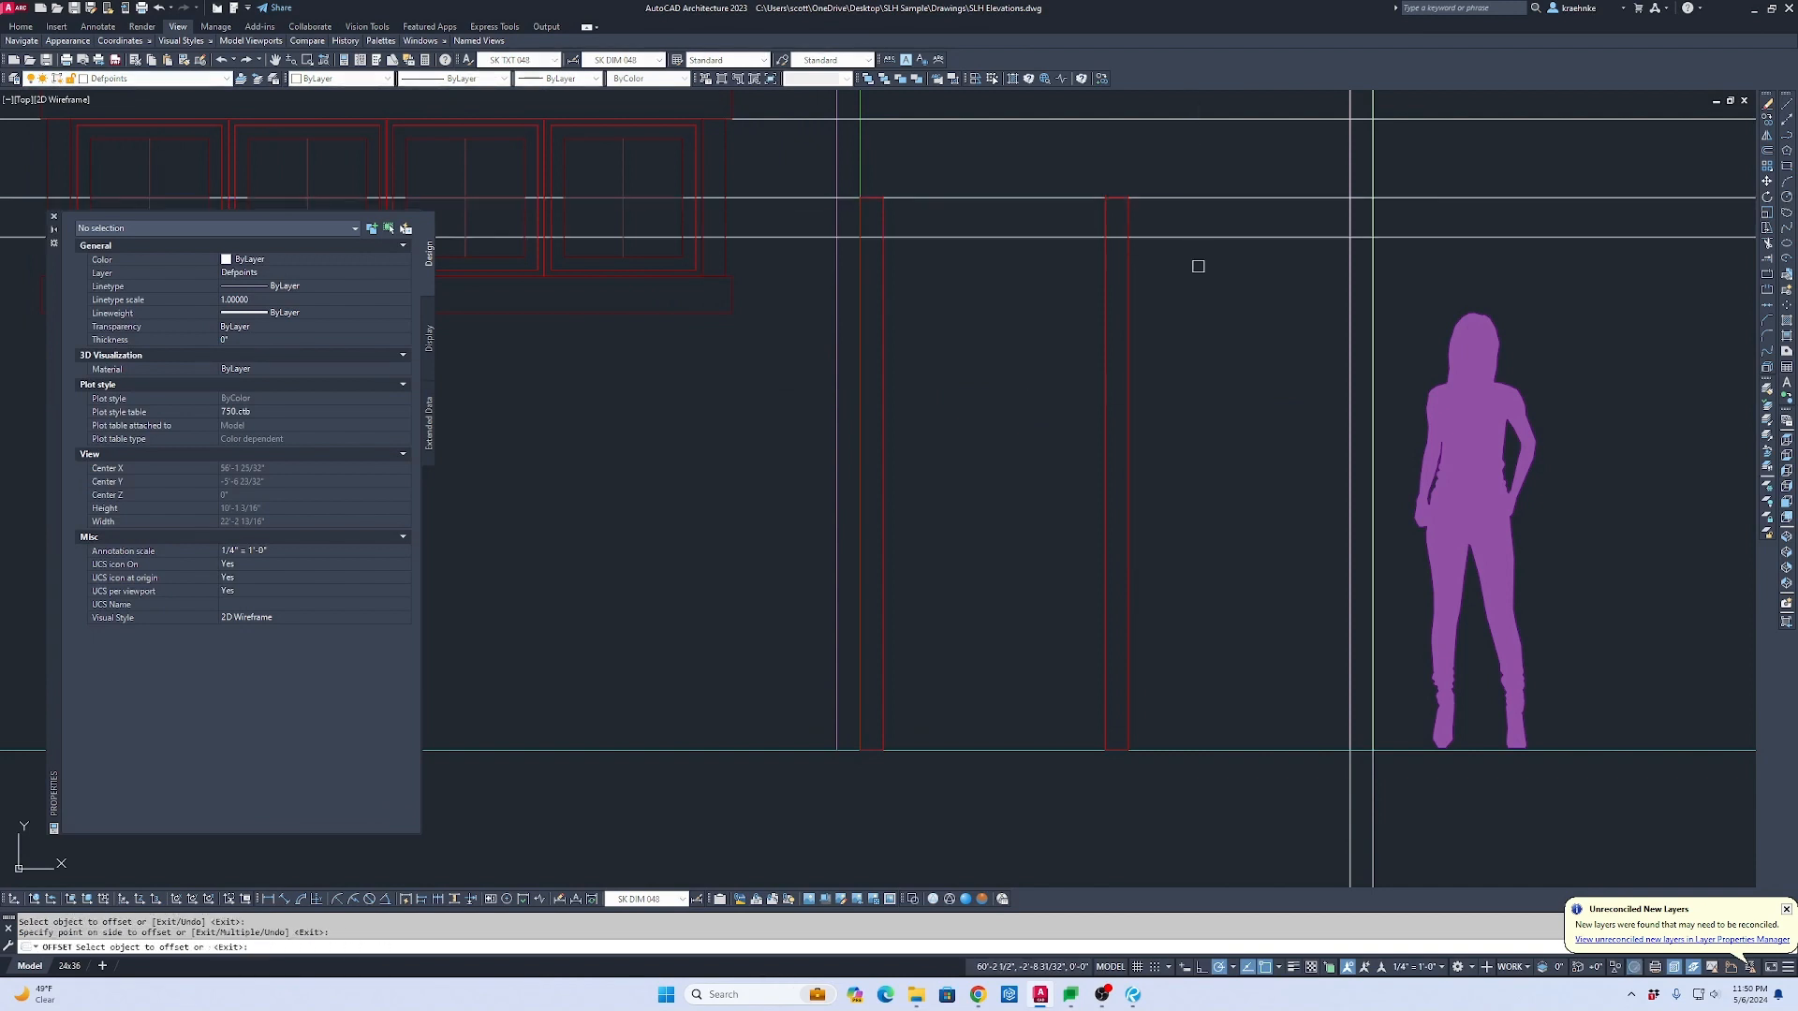
key("Escape")
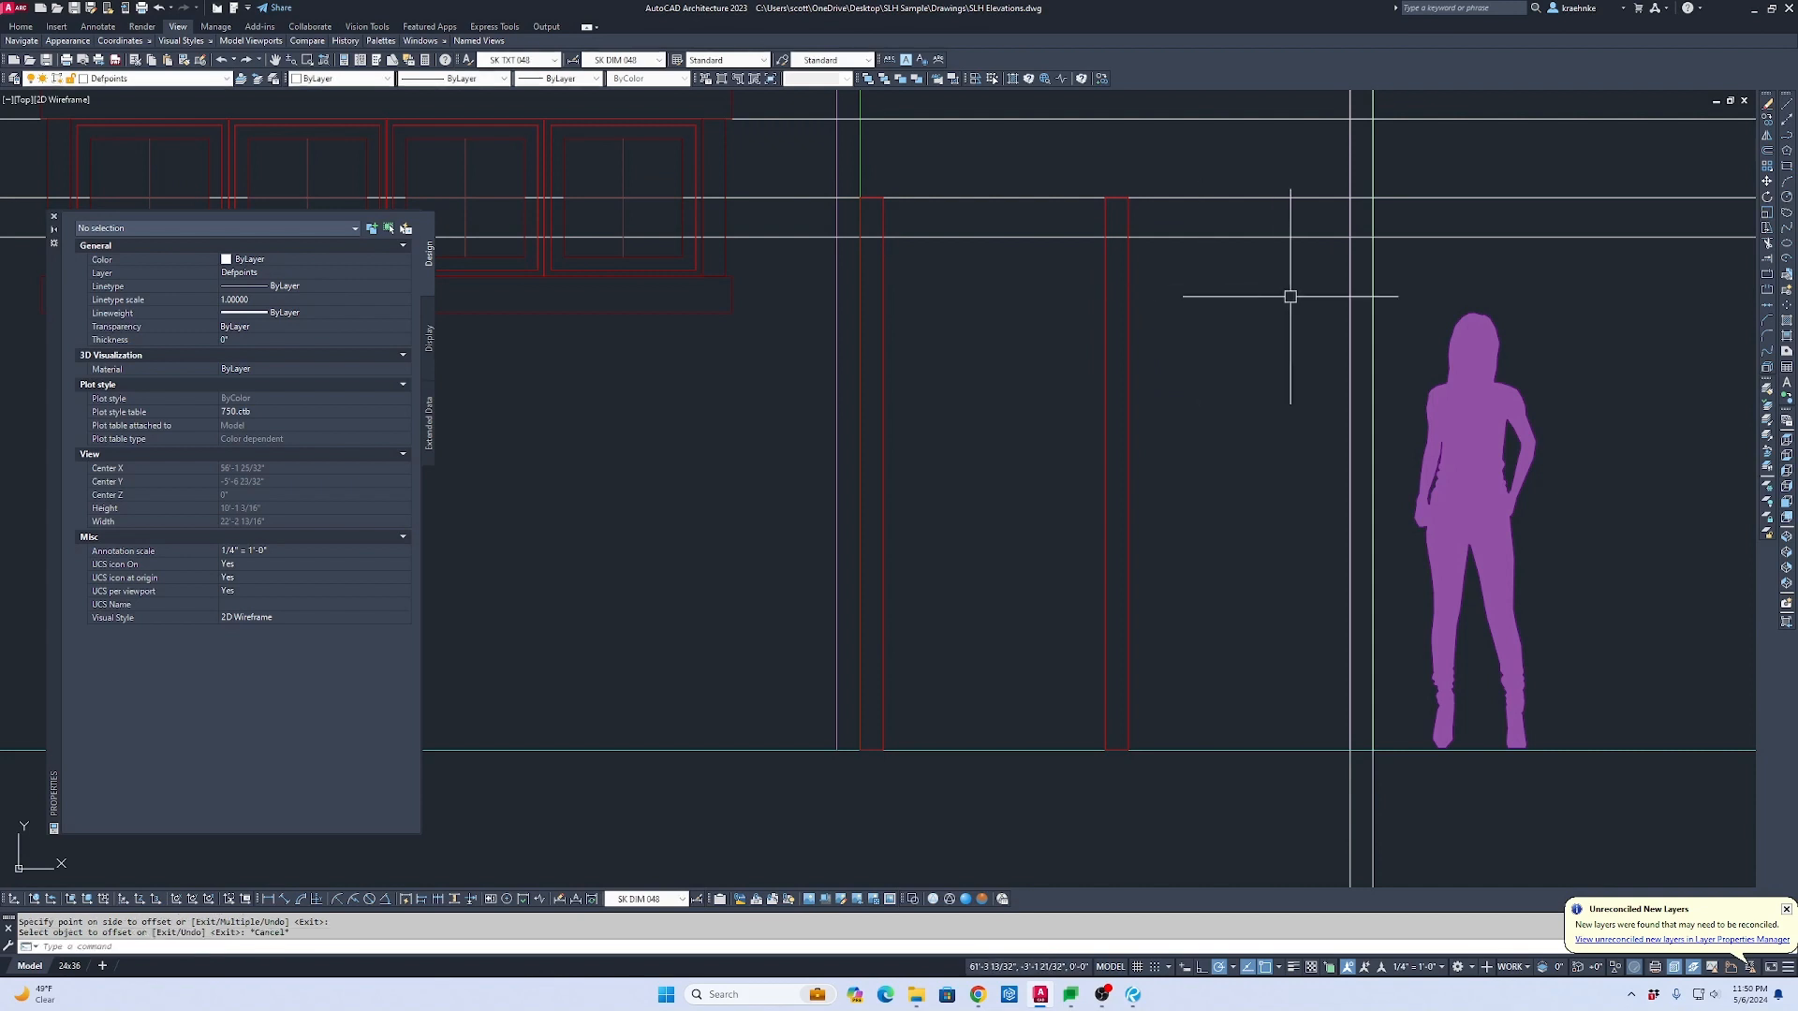
left_click(1283, 288)
left_click(1238, 202)
key("Delete")
Step: Offset the horizontal reference line at the uprights' tops 3 inches downward
type("o")
key("Return")
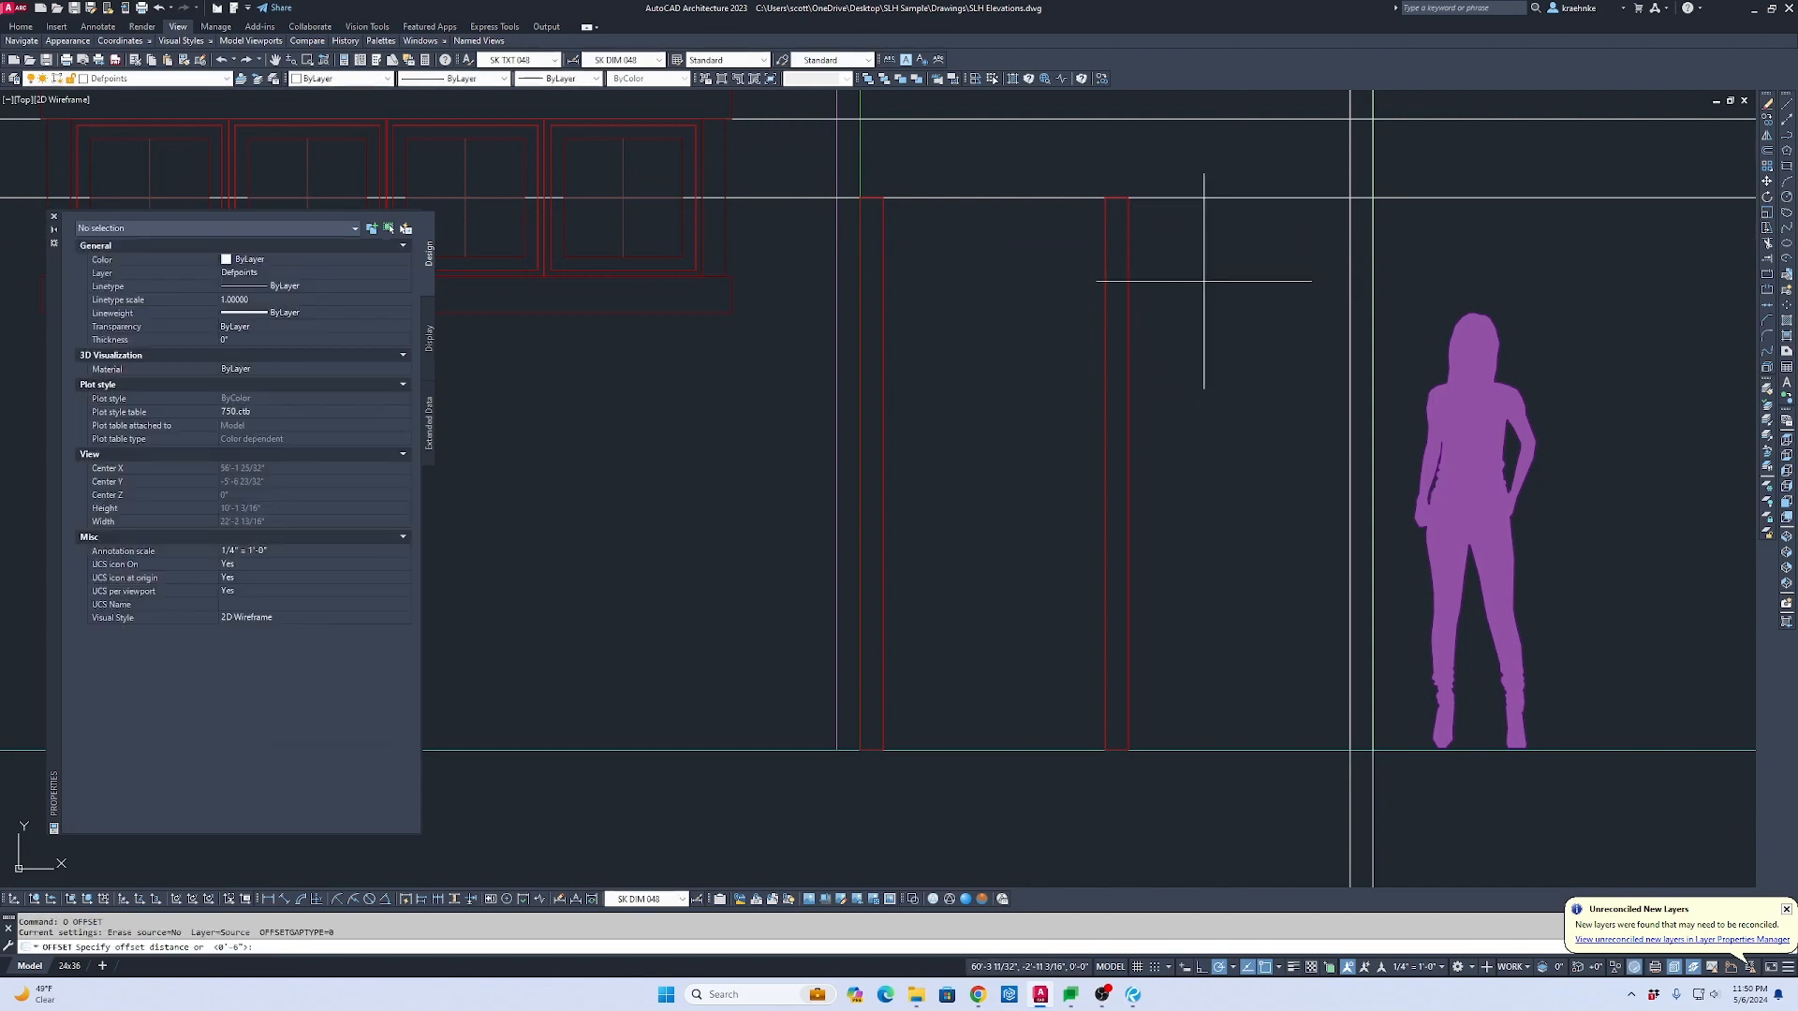
type("3")
key("Return")
left_click(1179, 197)
left_click(1195, 281)
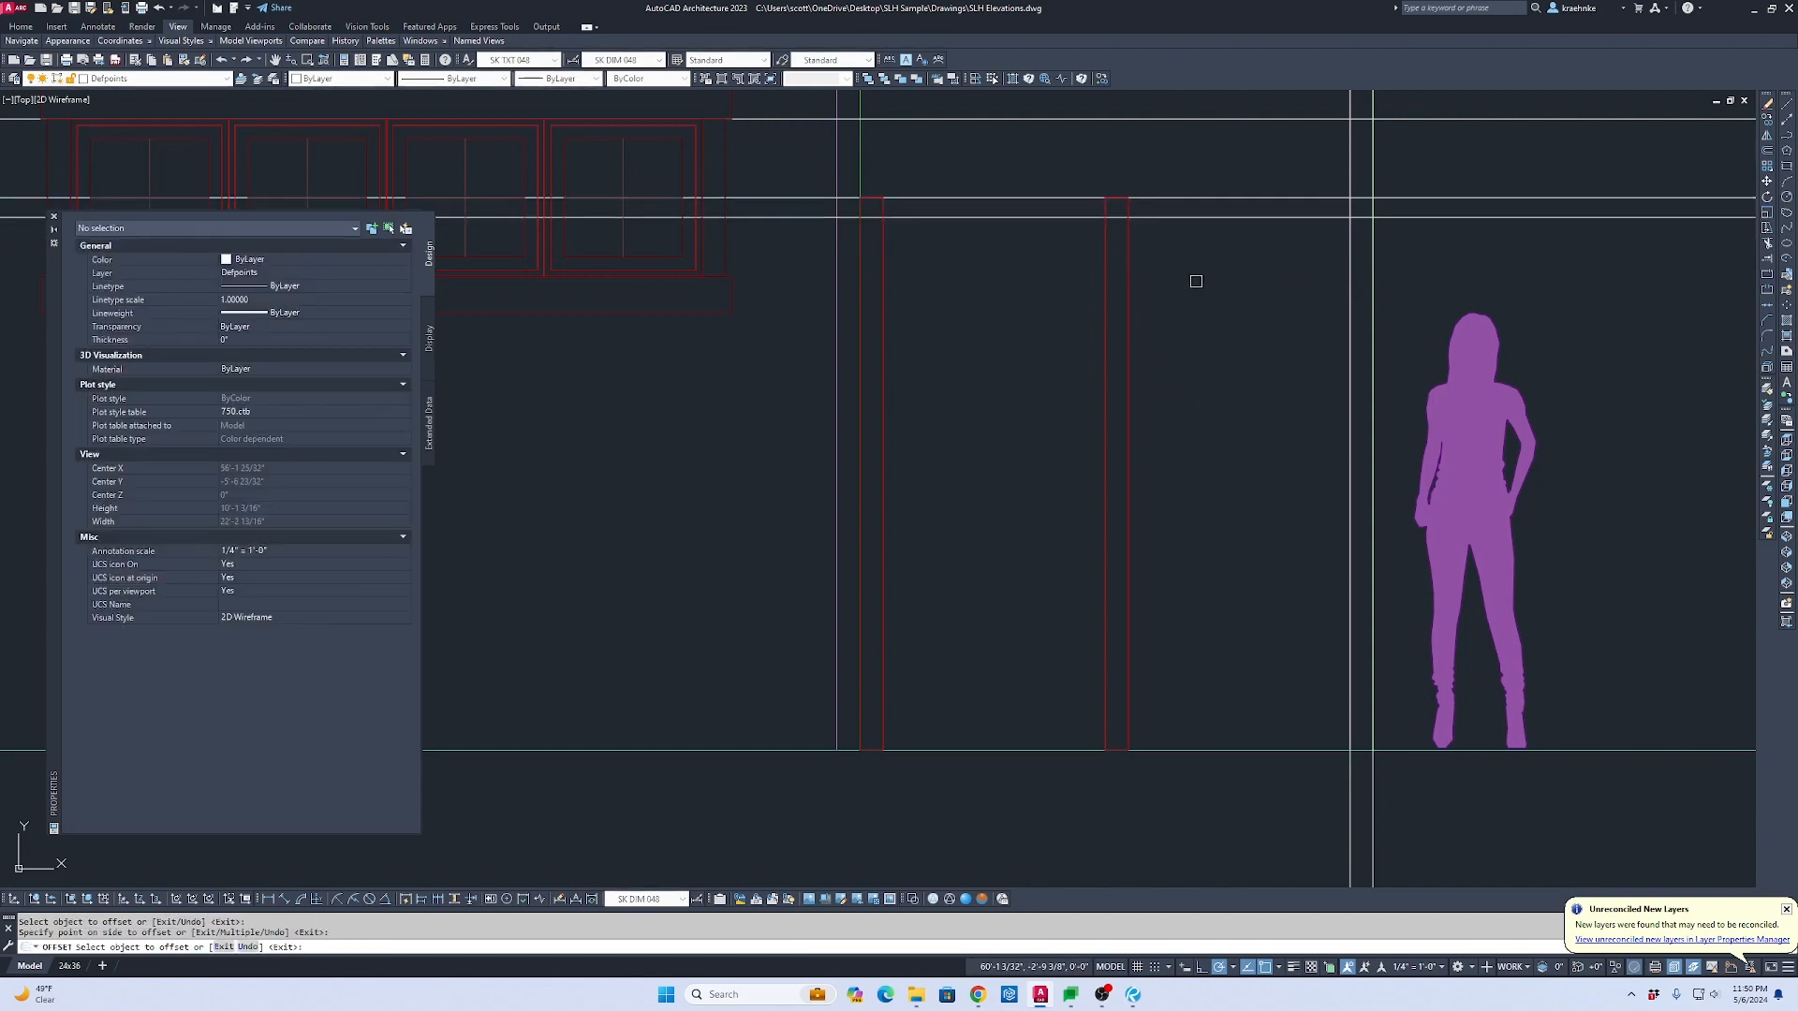
key("Escape")
Step: Draw the door rectangle between the two uprights, from the 3-inch offset line down to the ground line
type("rec")
key("Return")
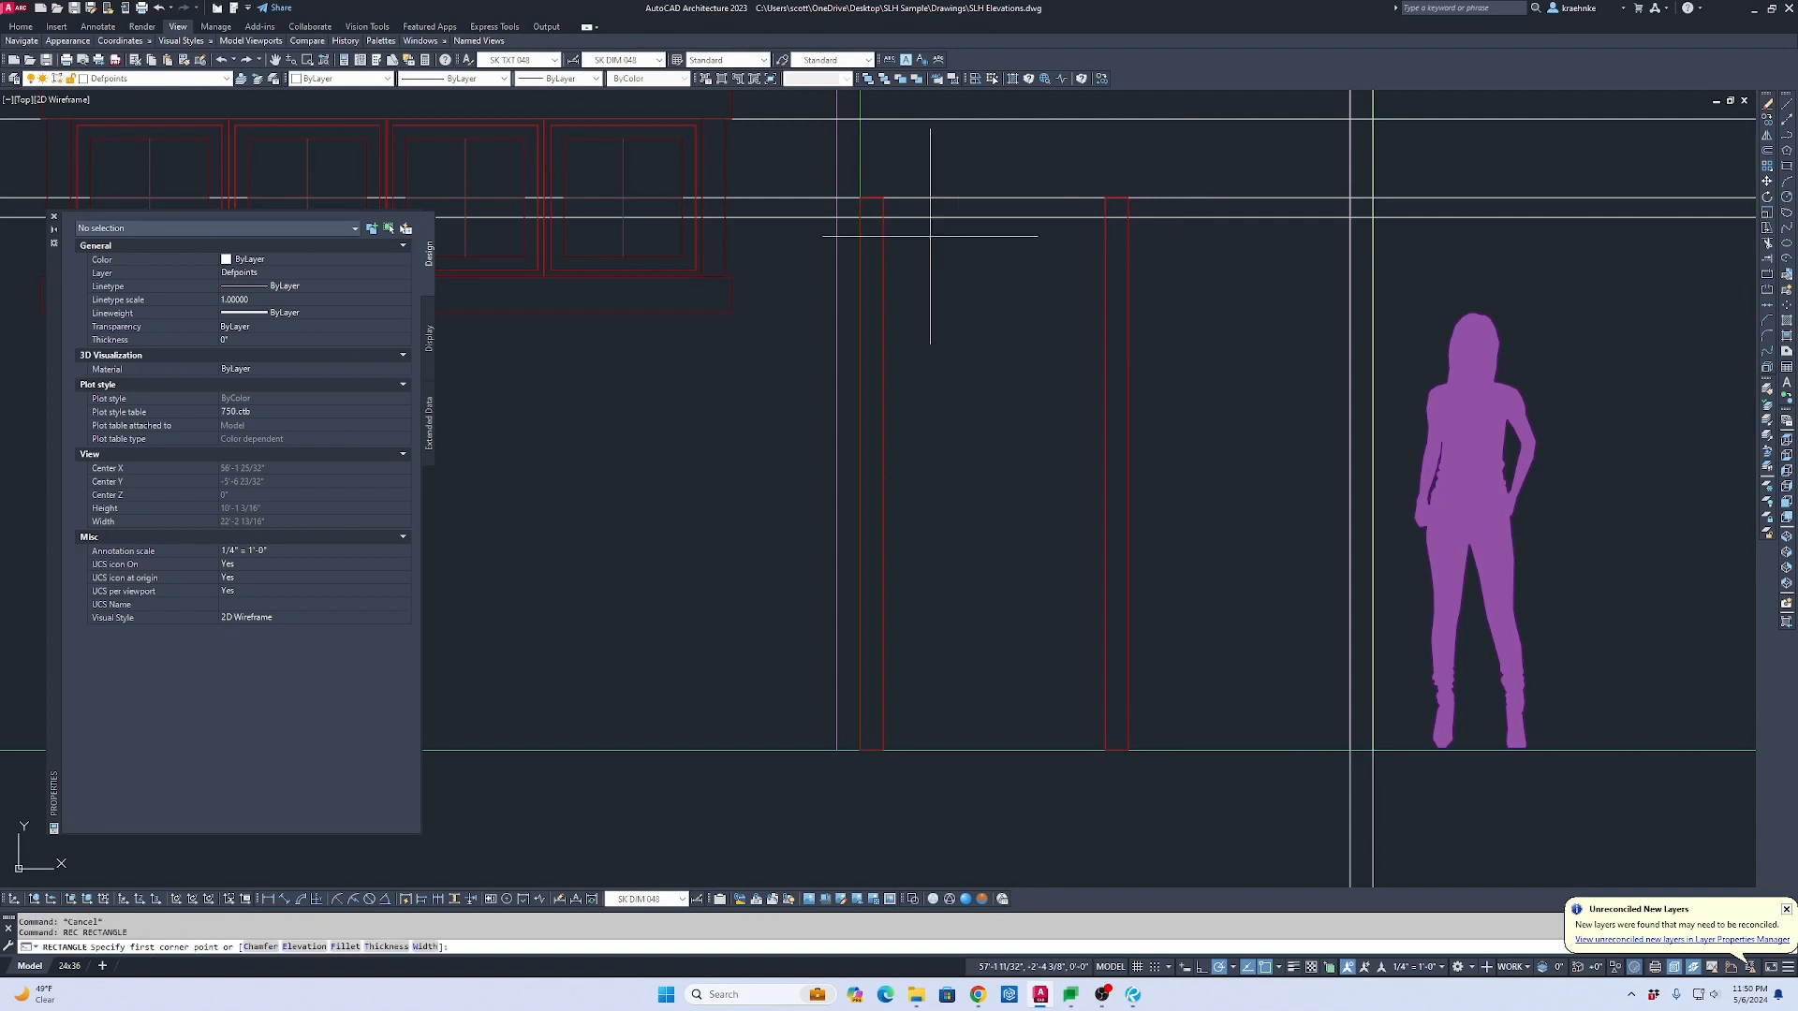
left_click(883, 217)
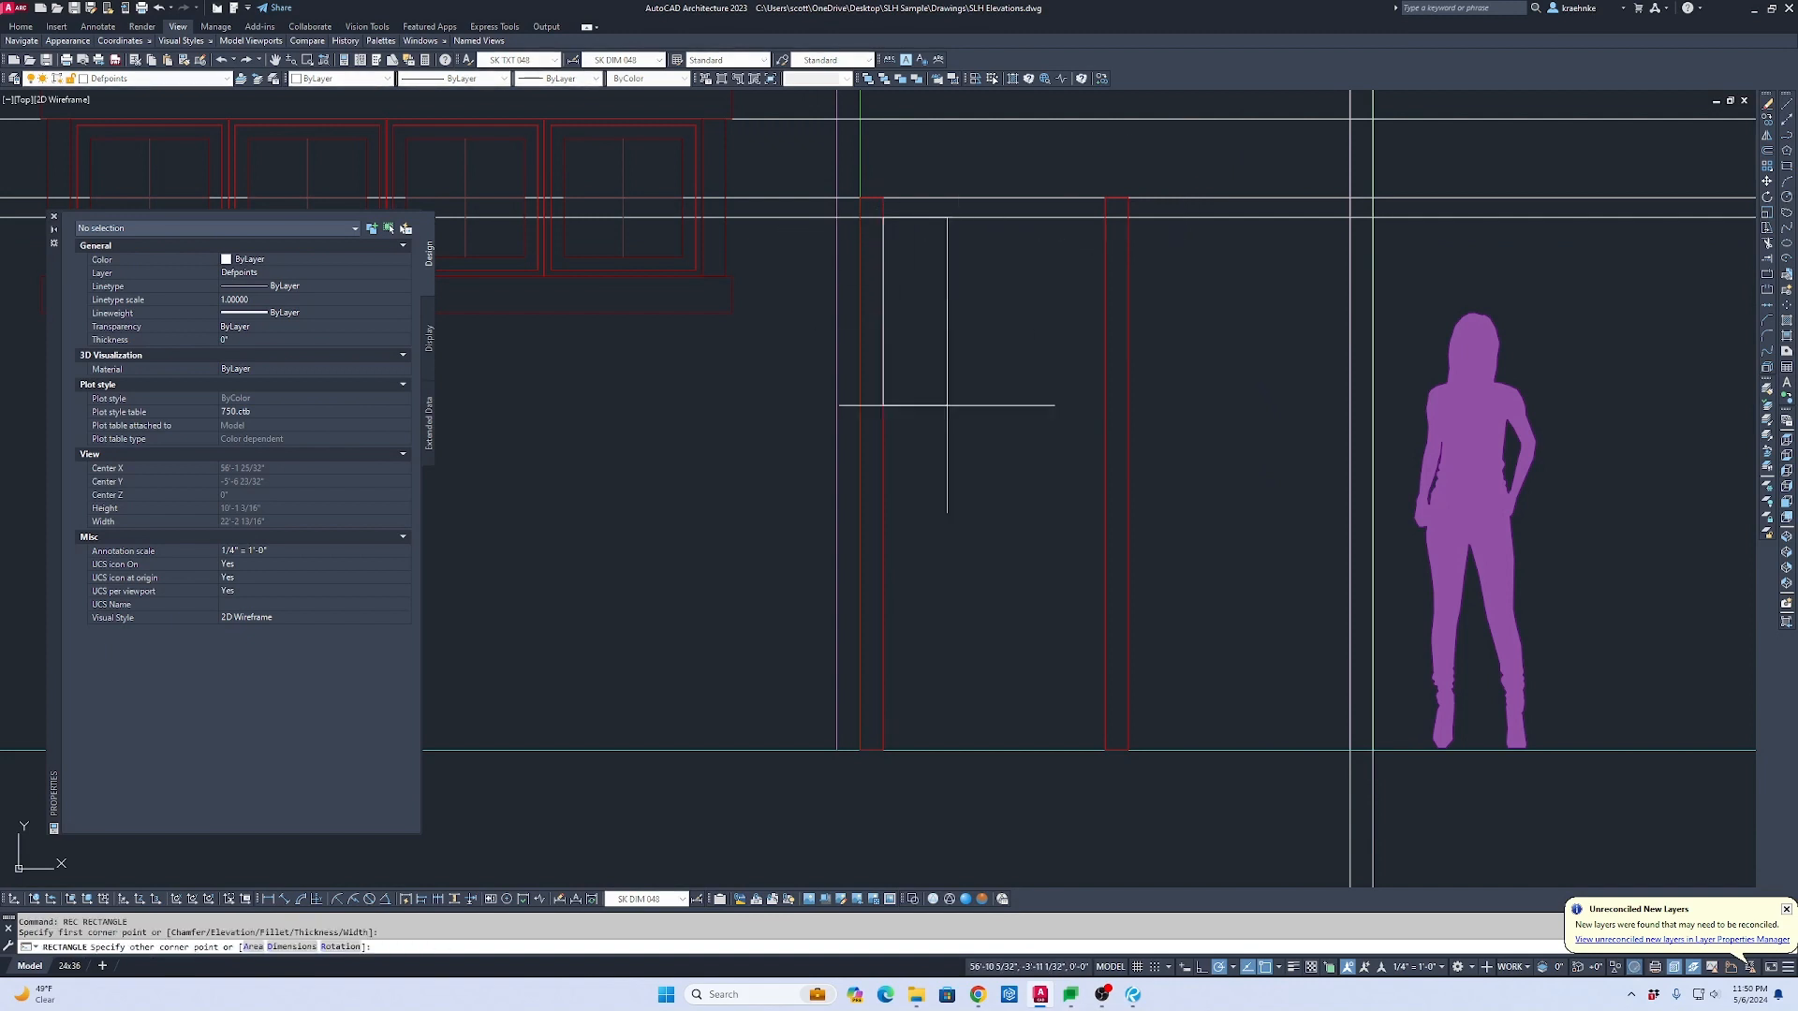
left_click(1104, 749)
key("Escape")
Step: Delete the two horizontal reference lines at the tops of the uprights and the door rectangle
left_click(1276, 286)
left_click(1227, 192)
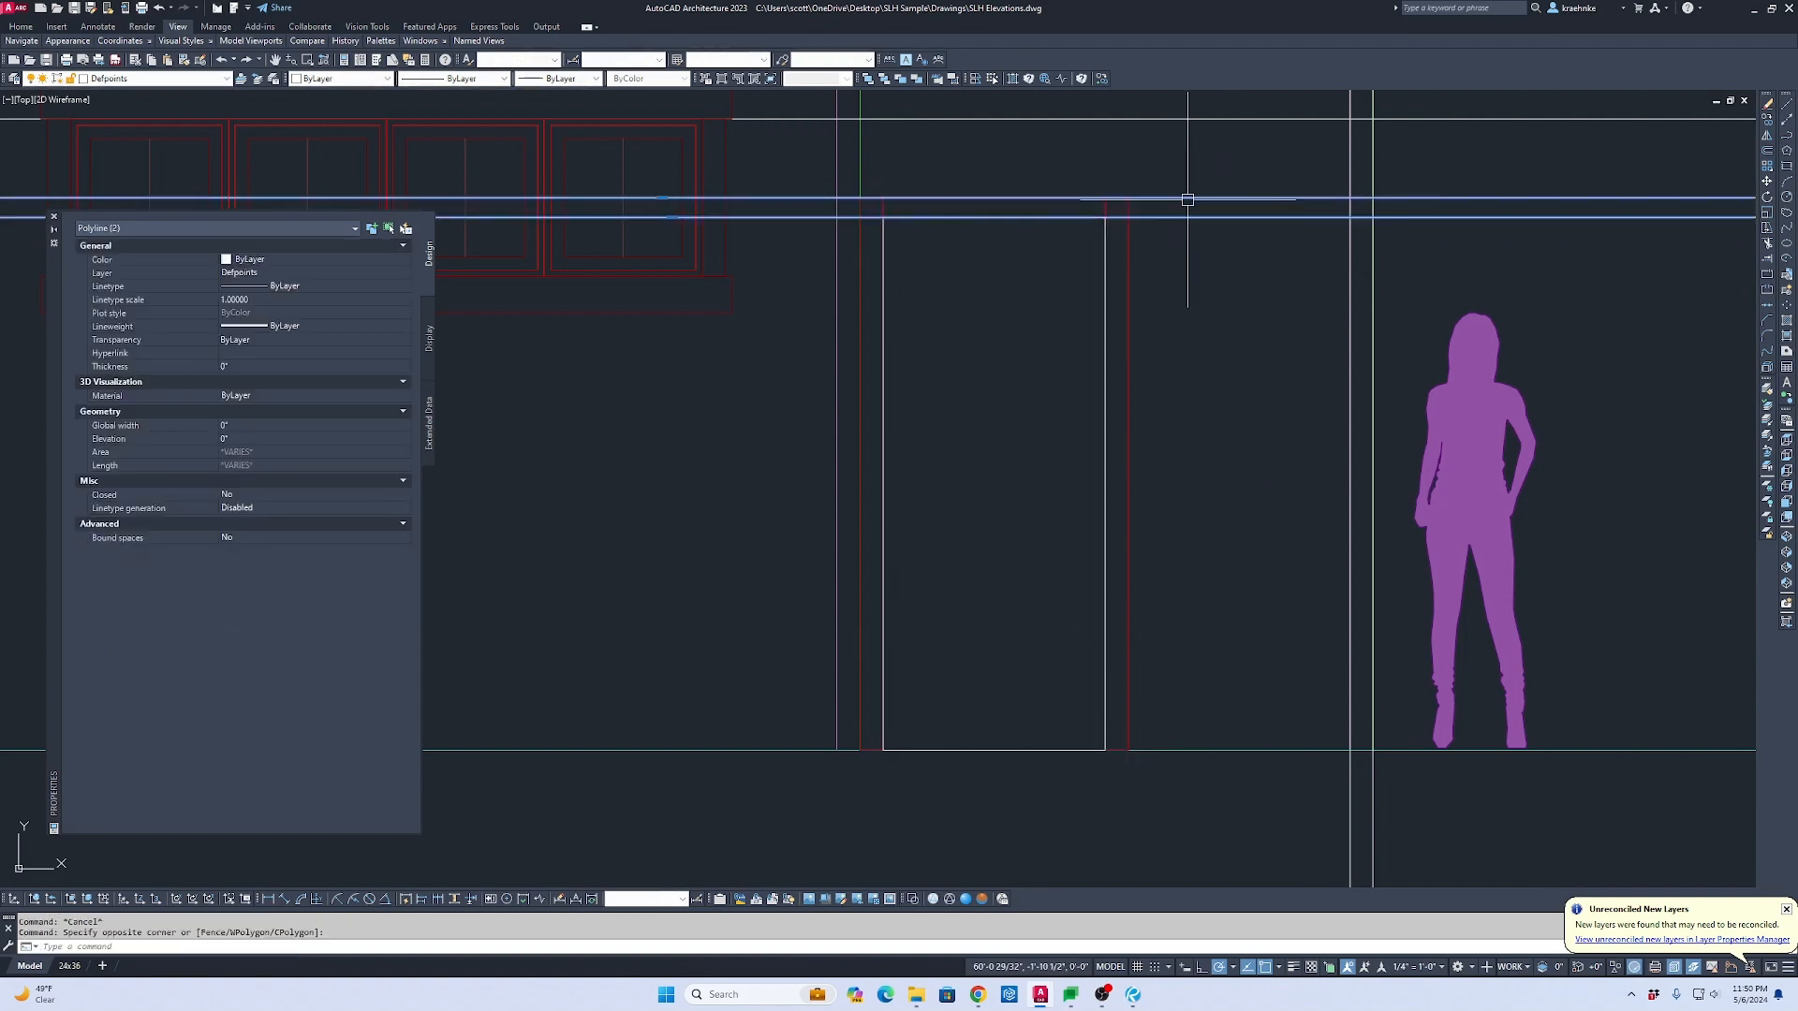
key("Delete")
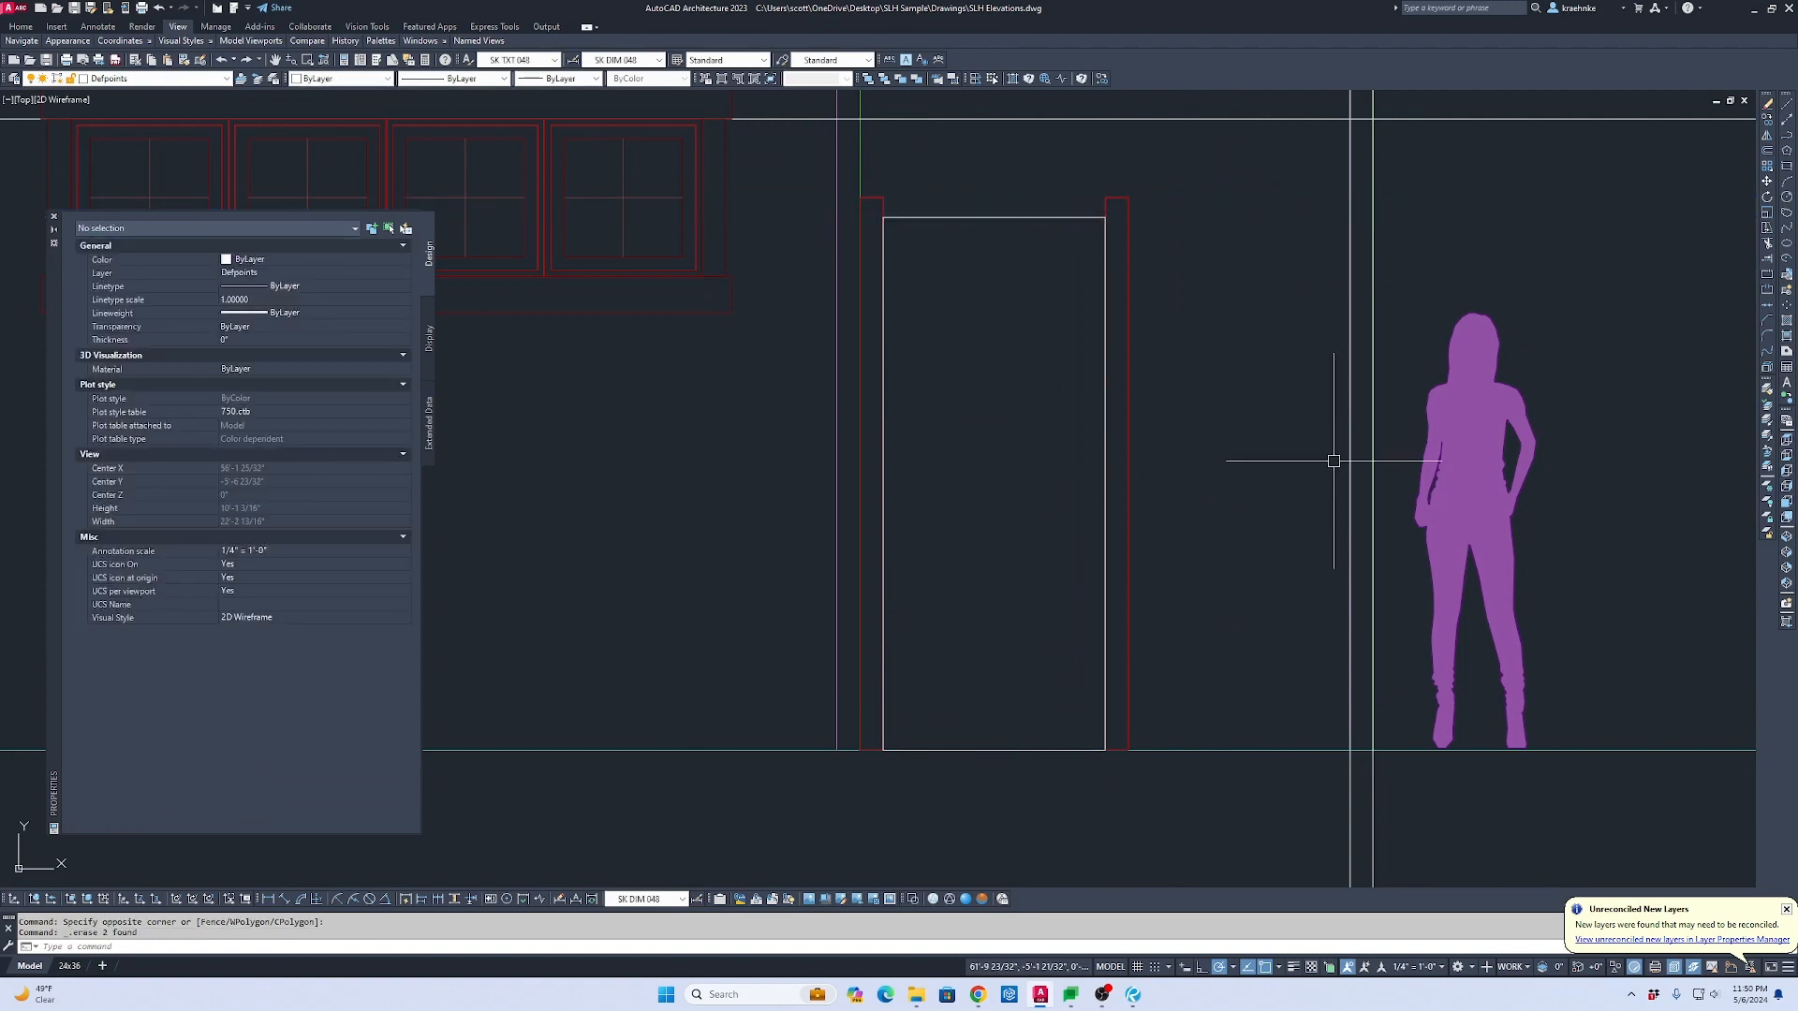
Step: Review the row of elevations, plans and reference sketches, and return to a close view of the new door
scroll(1290, 439, "down", 10)
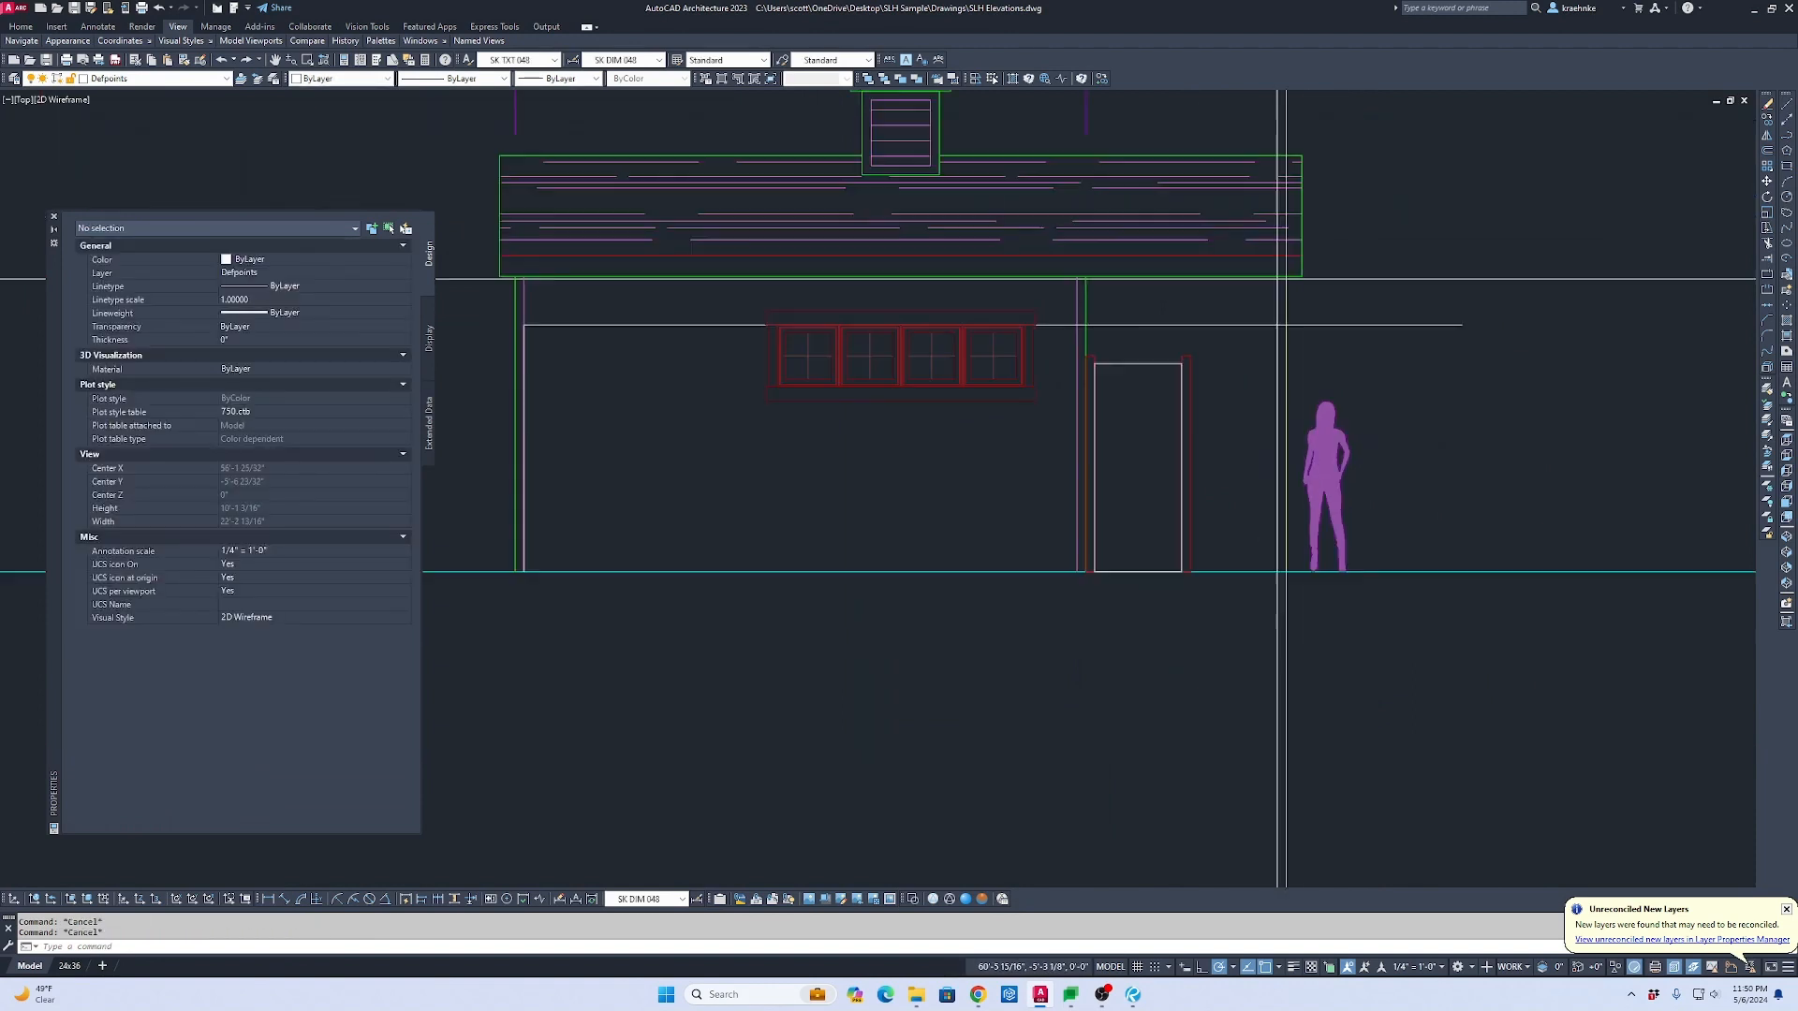
scroll(1140, 450, "up", 5)
scroll(1374, 646, "down", 3)
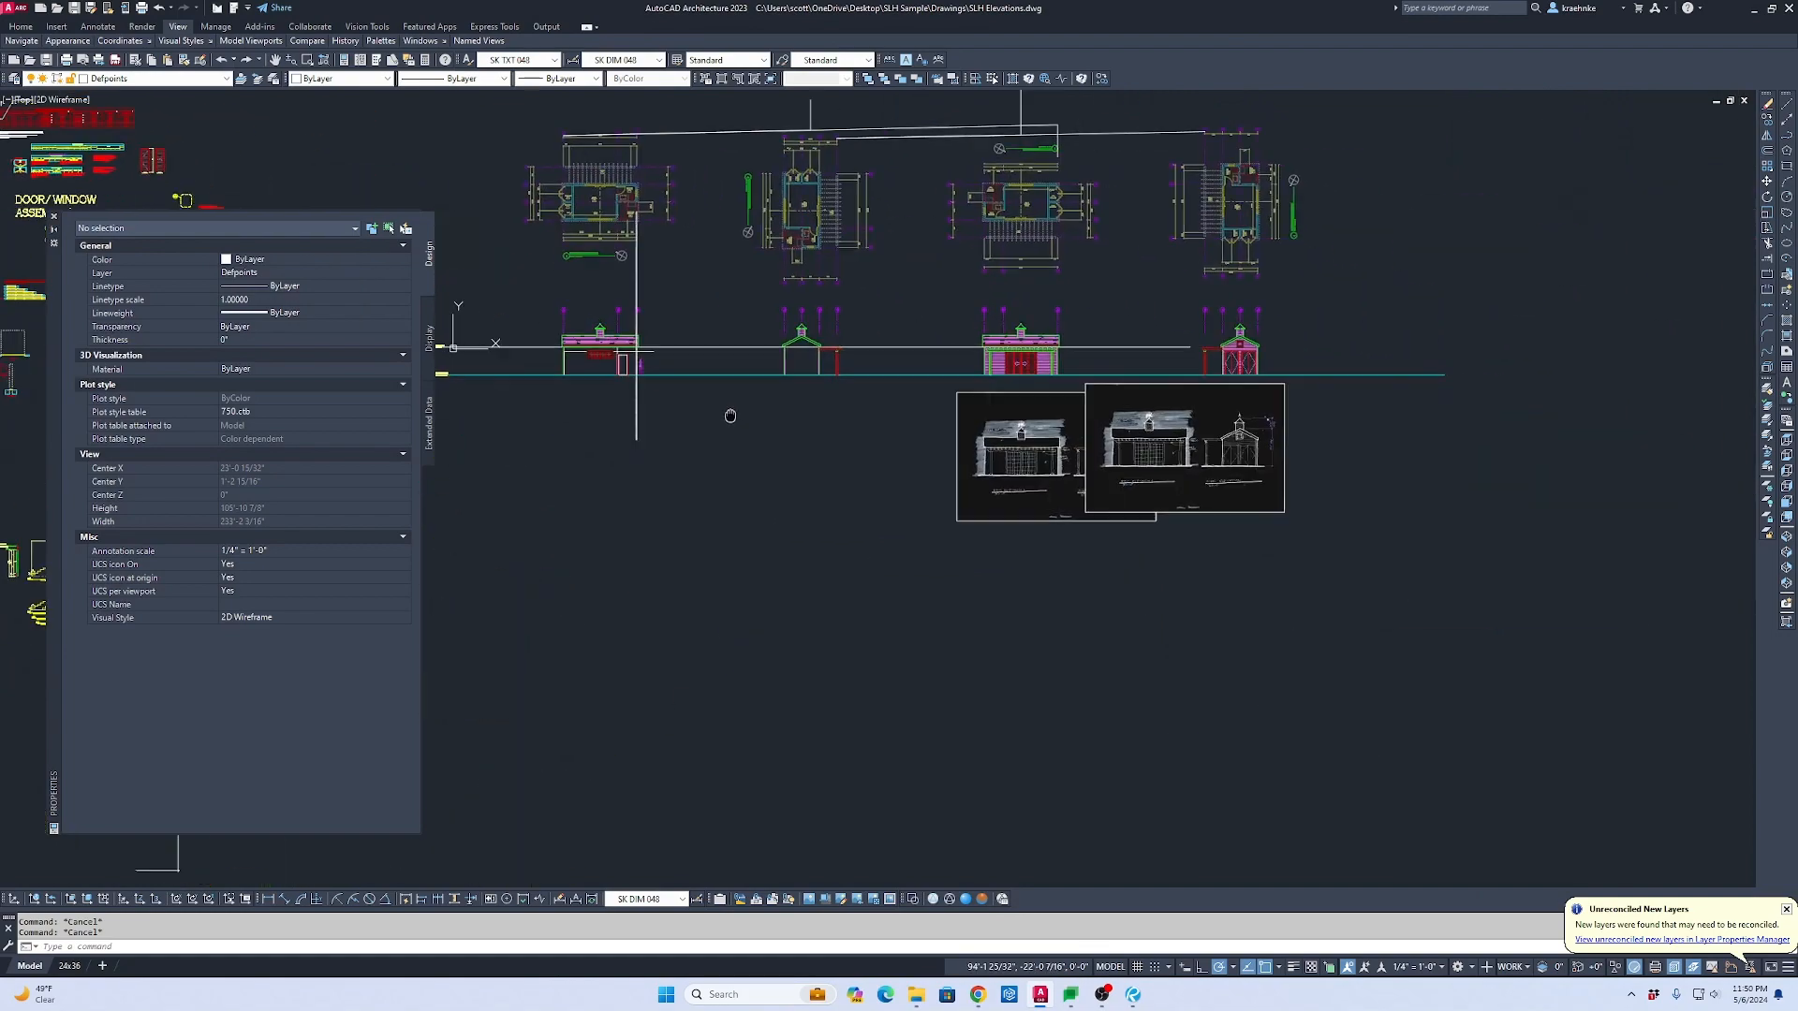
scroll(1049, 456, "up", 5)
scroll(802, 442, "down", 5)
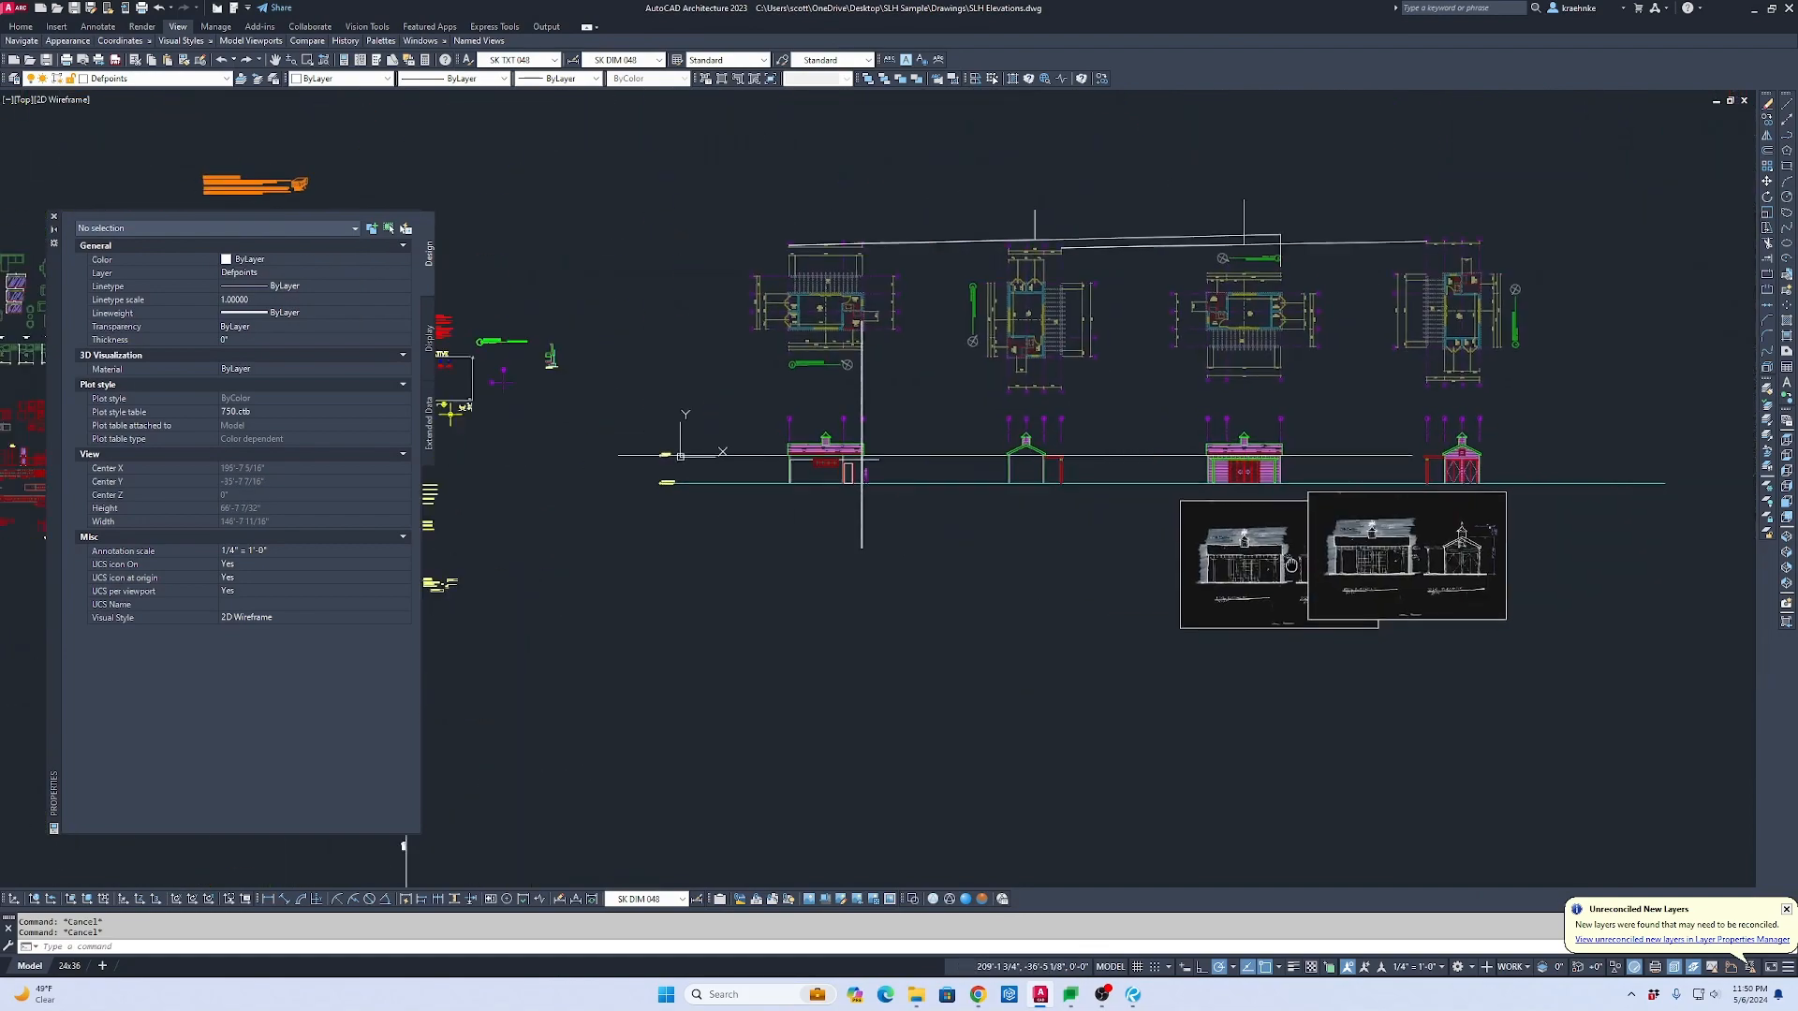
mouse_move(858, 446)
middle_mouse_down()
mouse_move(1373, 560)
mouse_move(1271, 365)
middle_mouse_up()
scroll(1386, 560, "up", 8)
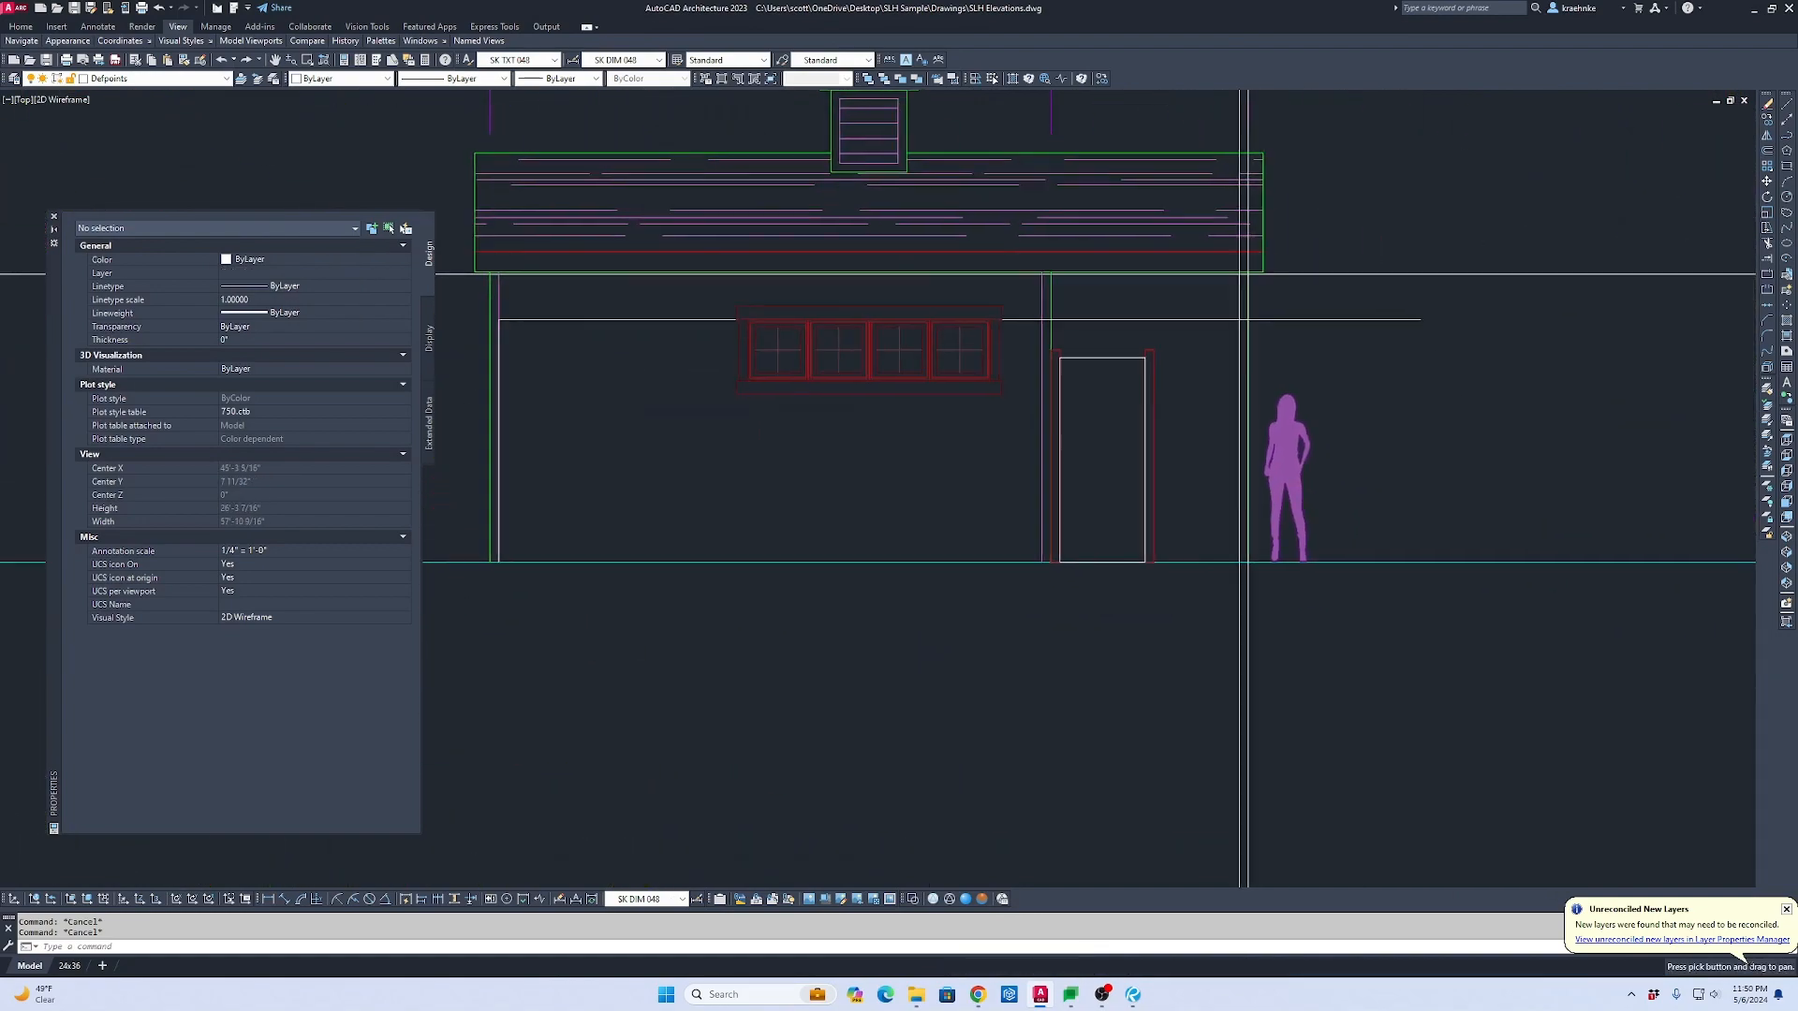
scroll(1232, 413, "up", 3)
scroll(1196, 417, "up", 3)
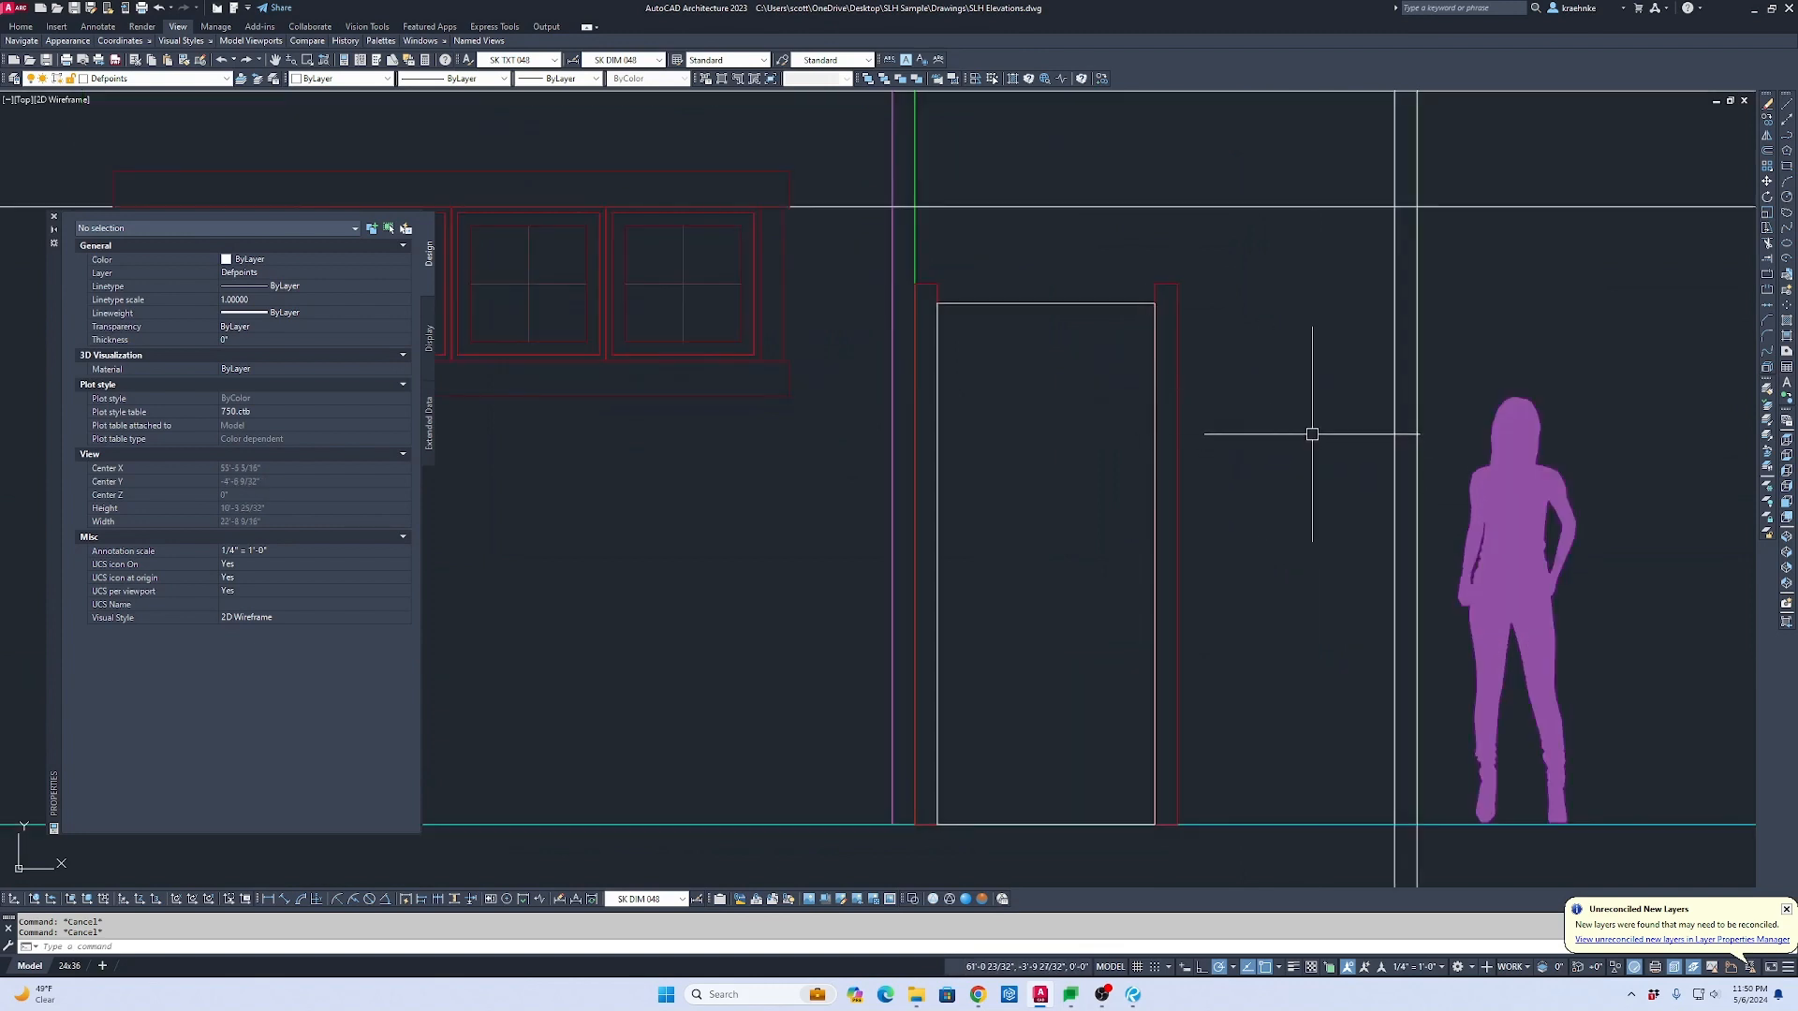
Step: Offset the door rectangle 3.5 inches inward to form the inner panel
type("o")
key("Return")
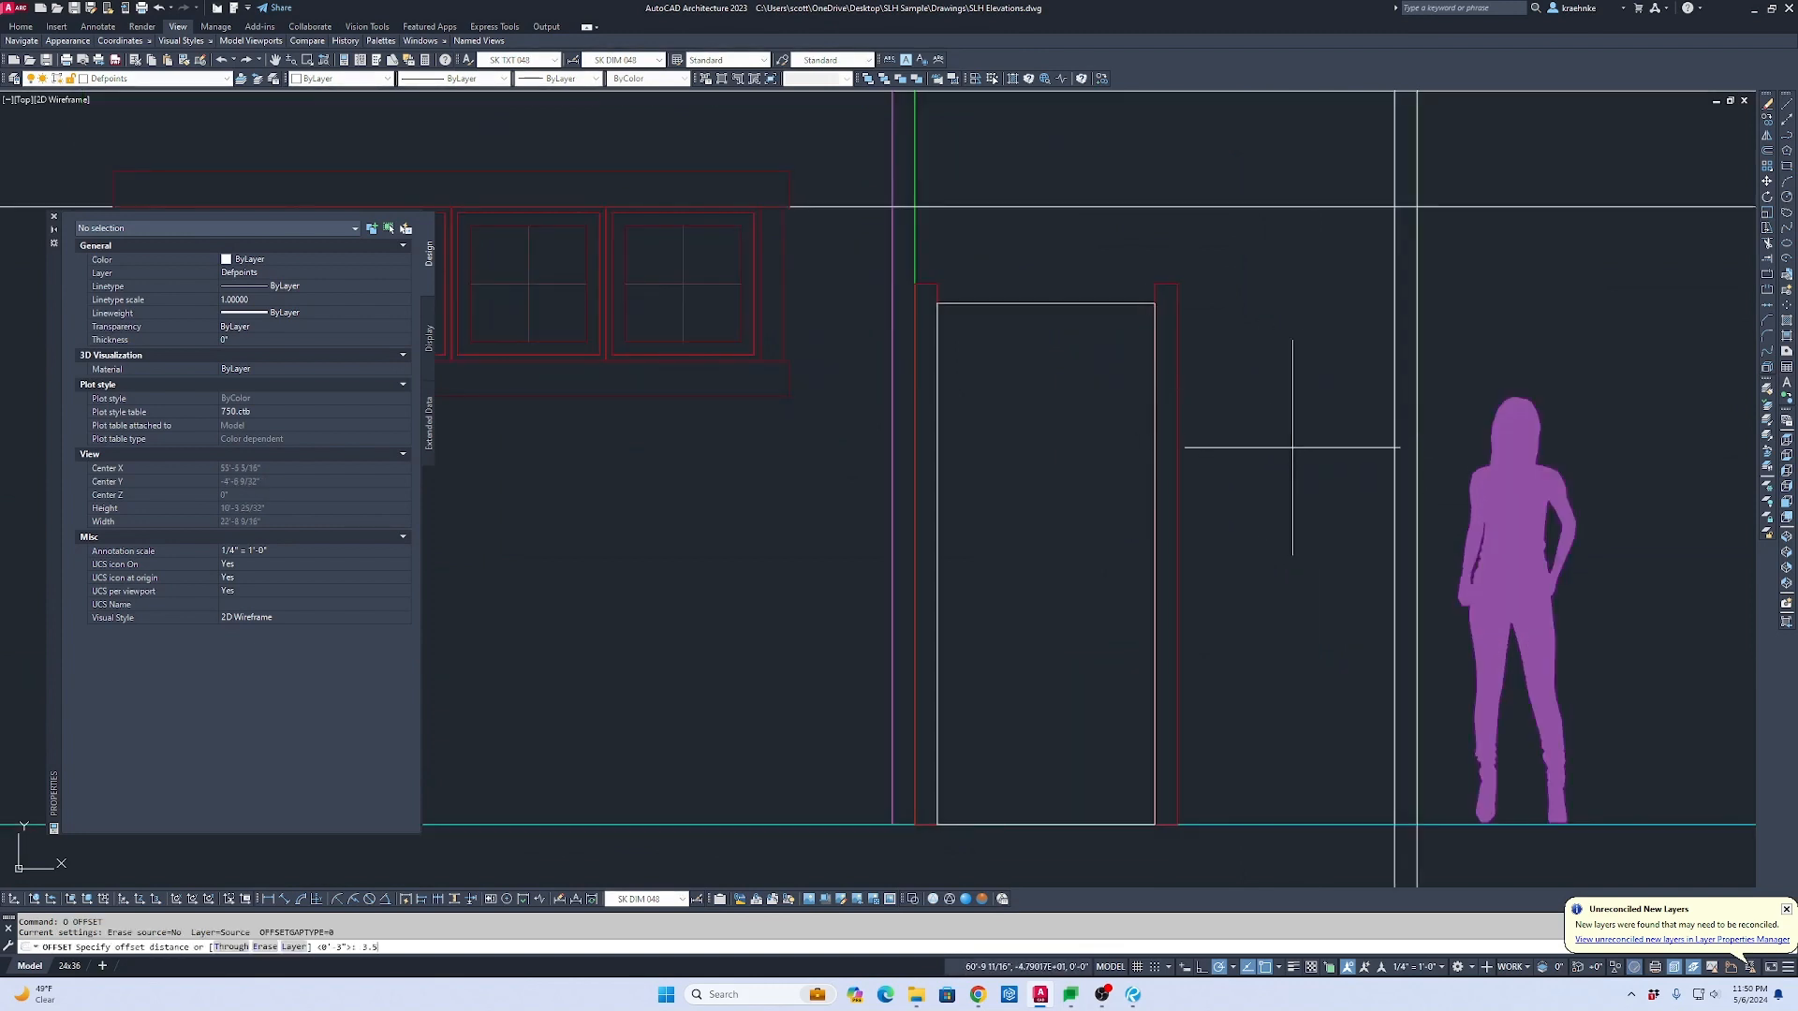
type("3.5")
key("Return")
left_click(1090, 307)
left_click(1133, 412)
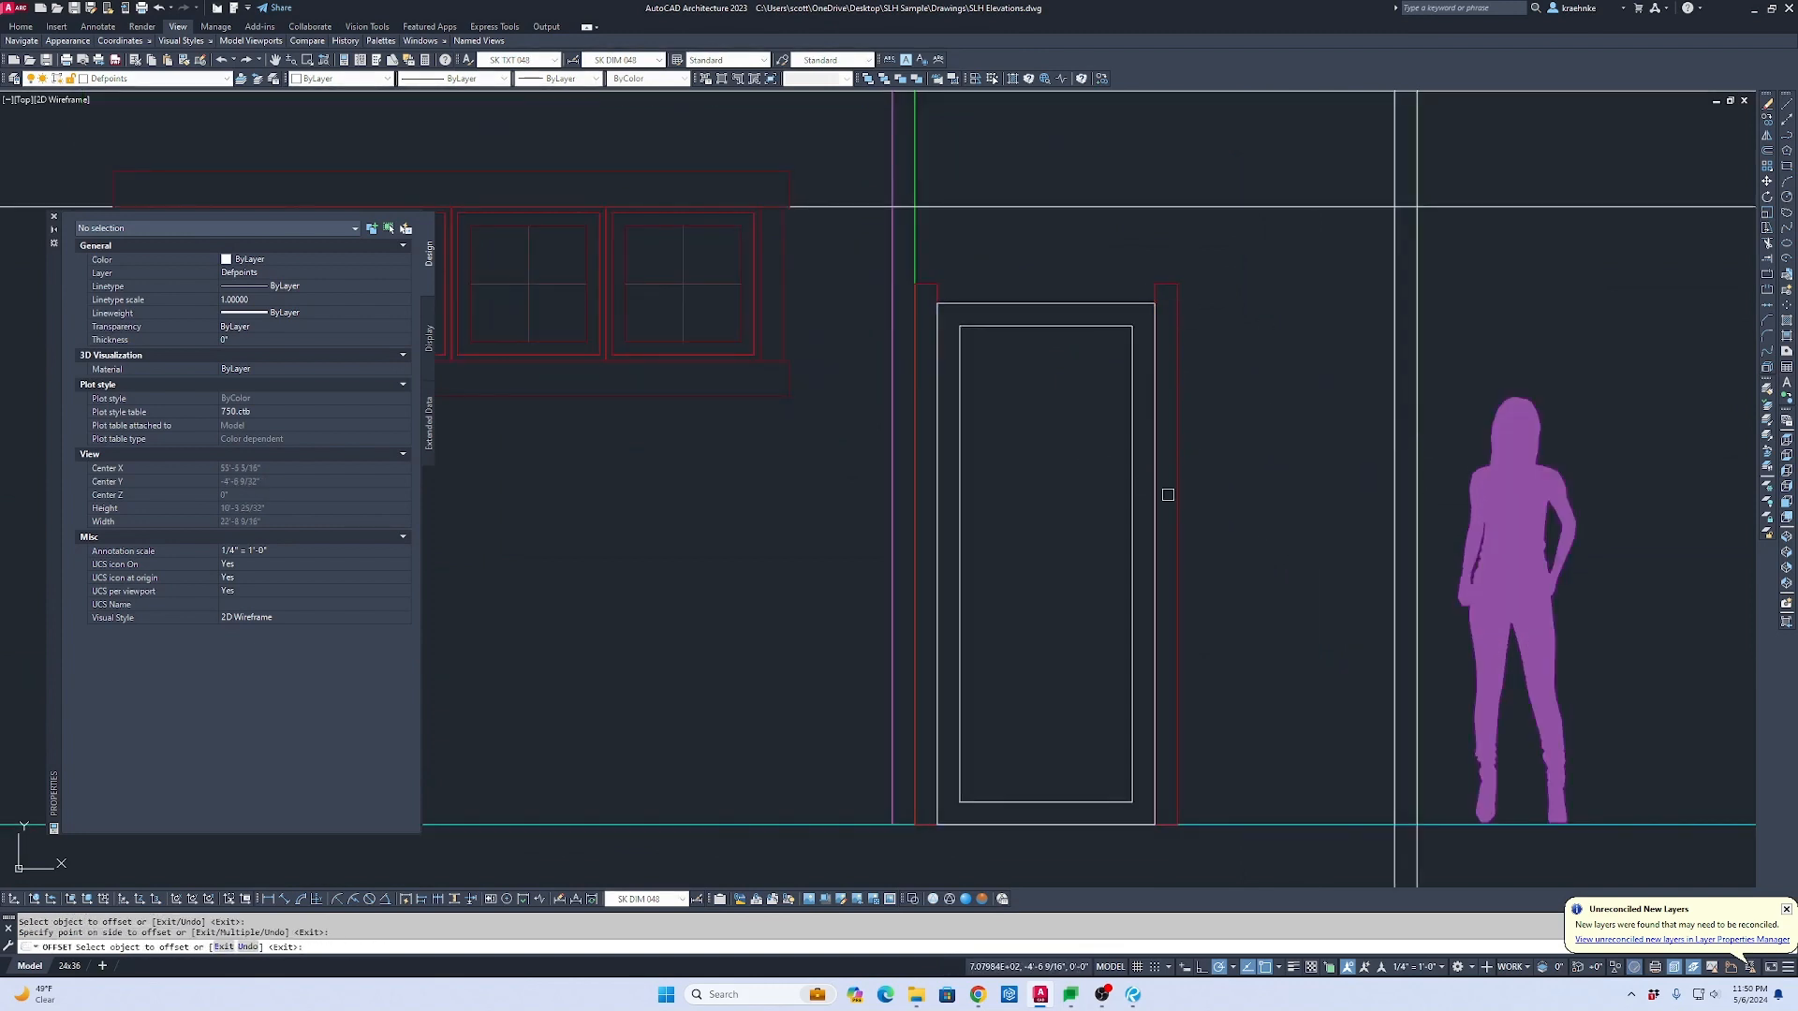
key("Escape")
key("Escape")
key("Escape")
Step: Match the properties of the red upright beside the door onto the door rectangle and its inner panel rectangle
scroll(951, 474, "down", 2)
mouse_move(948, 476)
middle_mouse_down()
mouse_move(666, 466)
mouse_move(1440, 513)
mouse_move(0, 392)
mouse_move(963, 473)
middle_mouse_up()
scroll(963, 473, "up", 2)
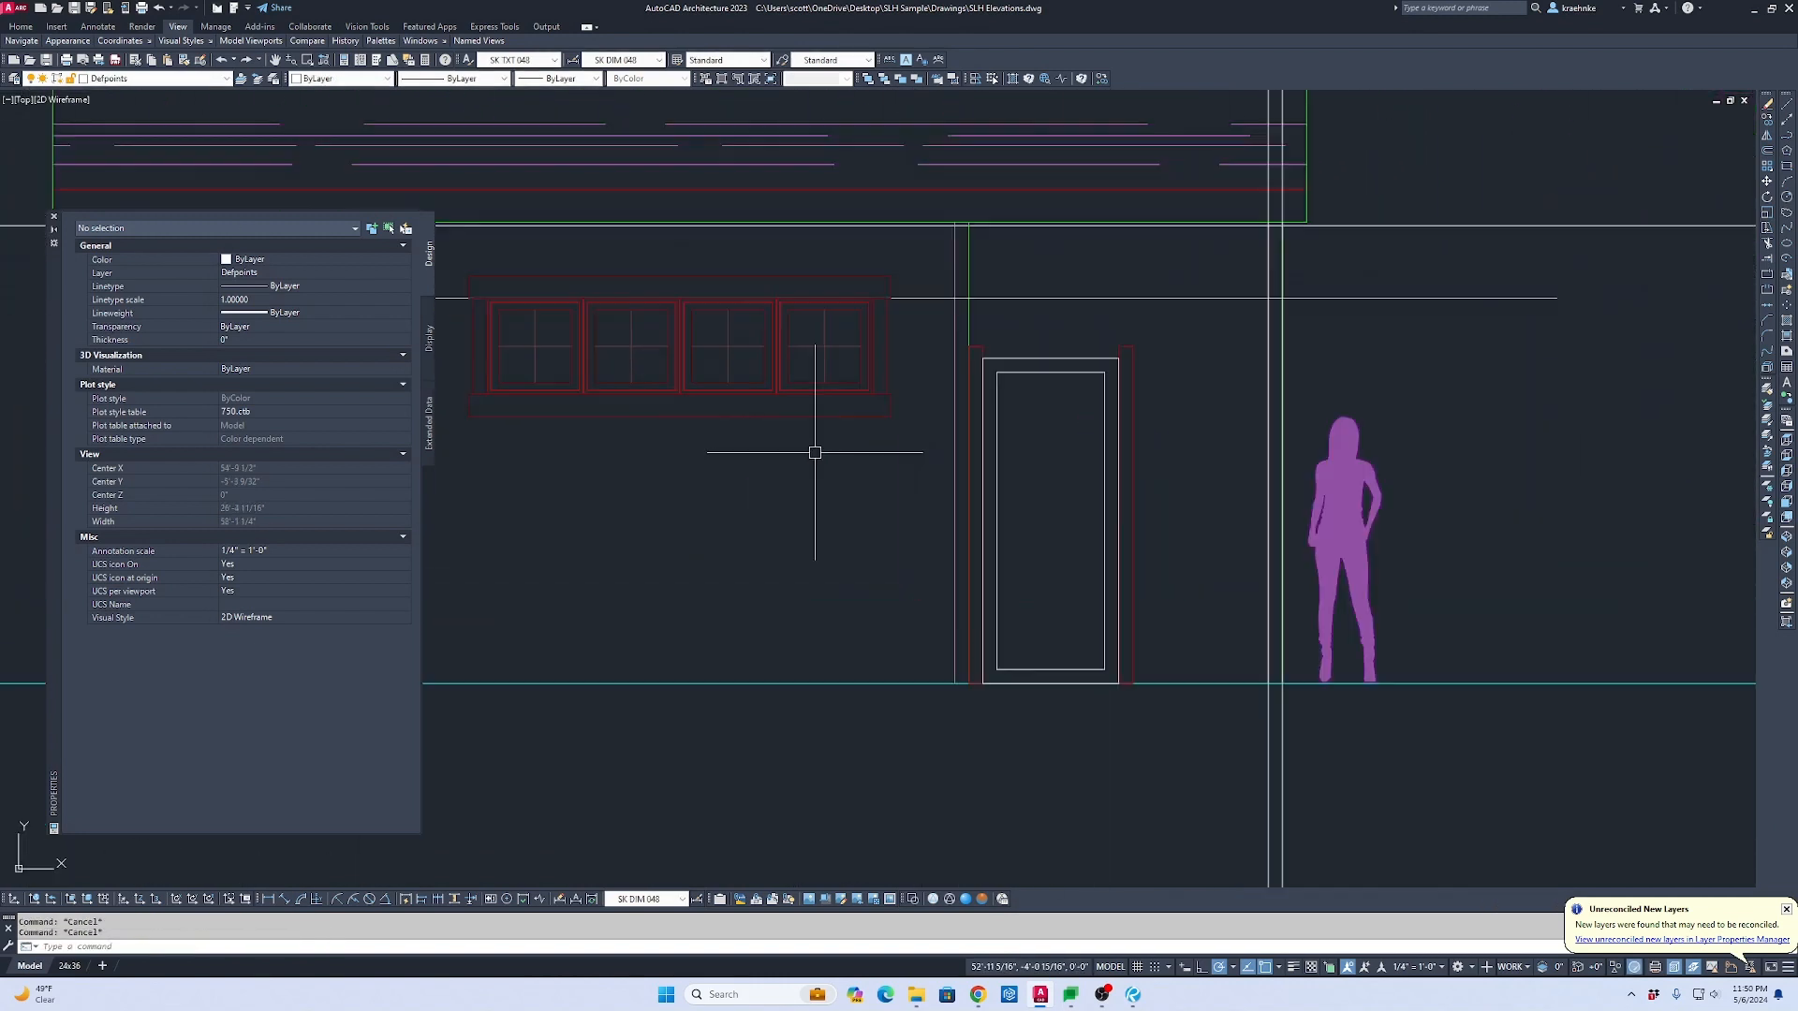
type("ma")
key("Return")
scroll(1138, 373, "up", 2)
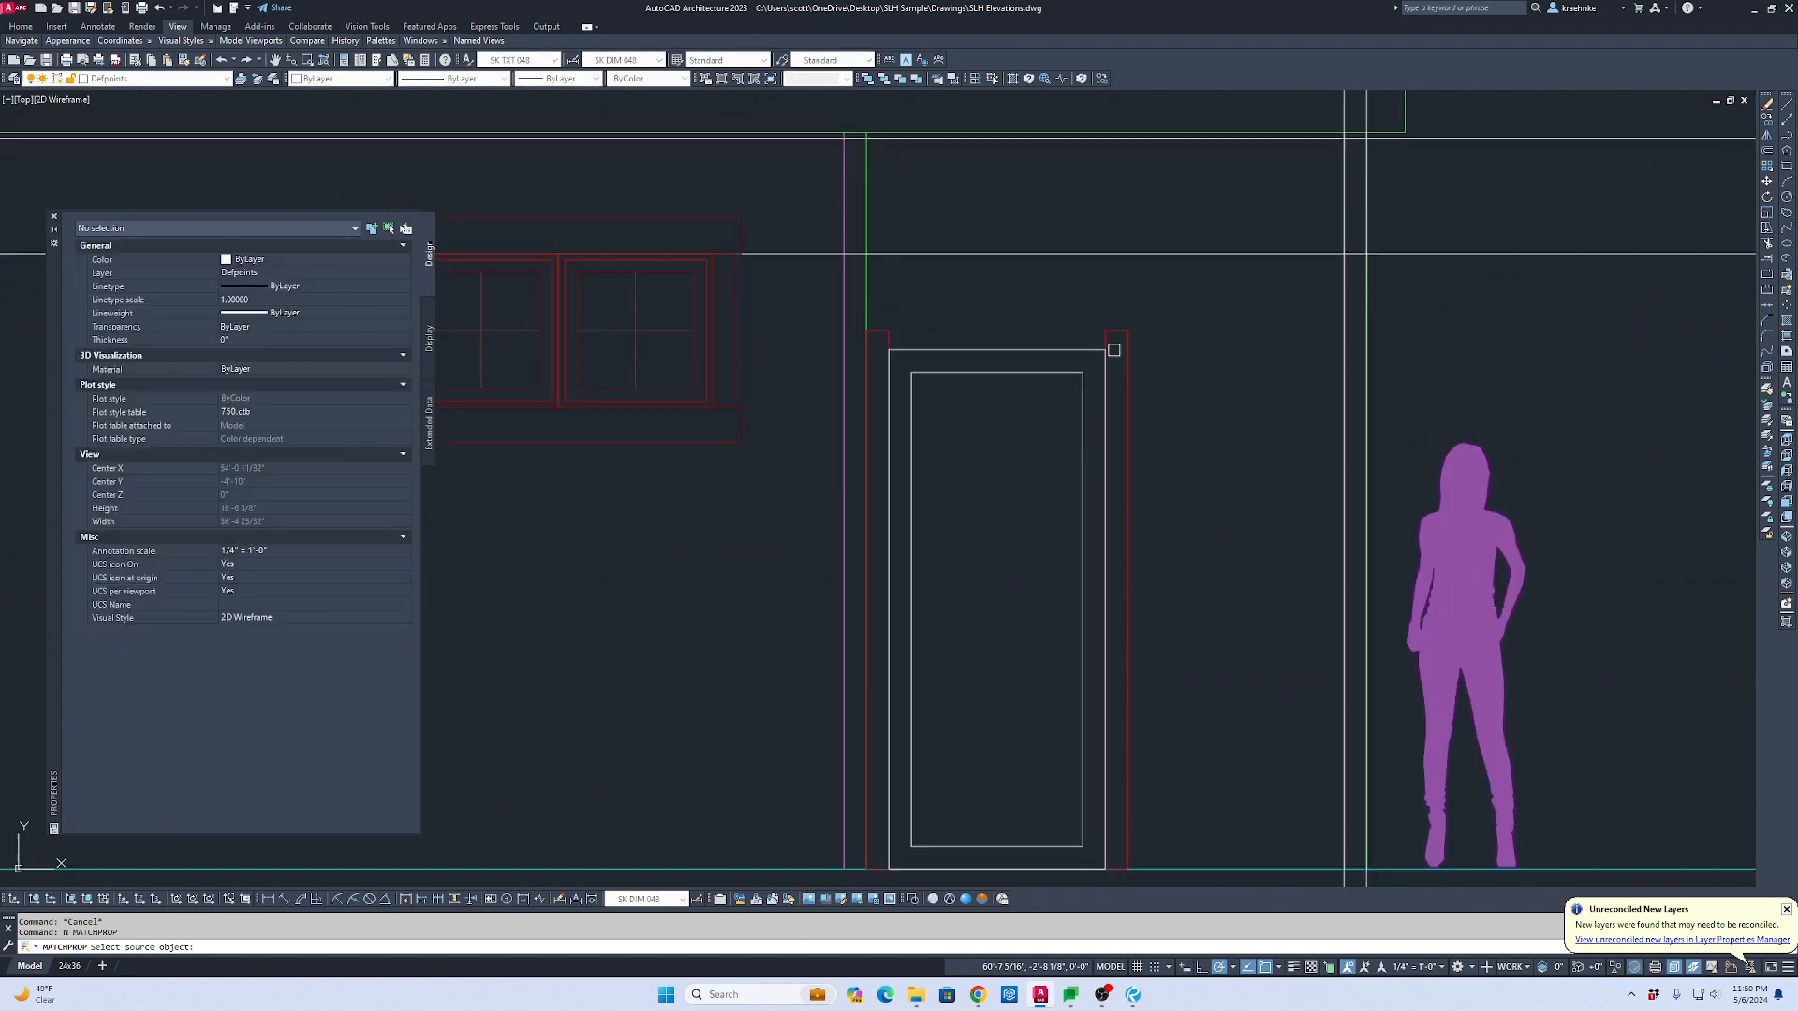
left_click(1117, 330)
left_click(1043, 328)
left_click(992, 425)
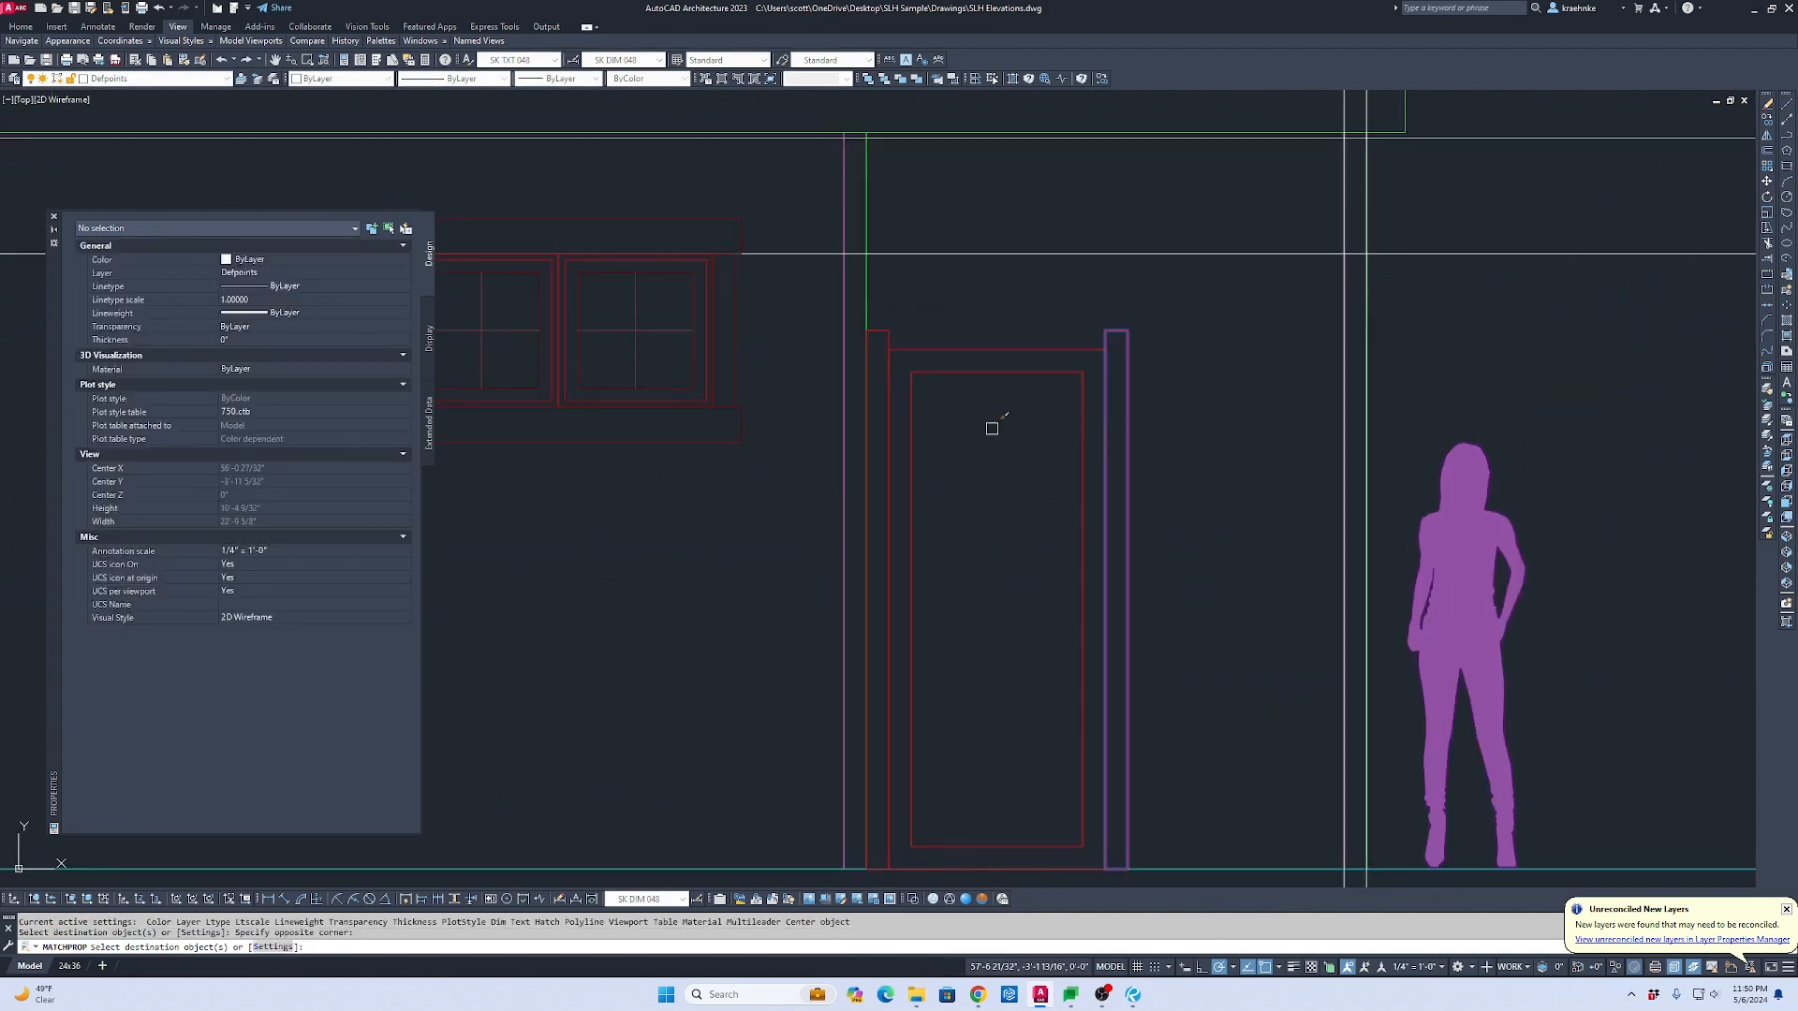
key("Escape")
left_click(989, 375)
key("Escape")
key("Escape")
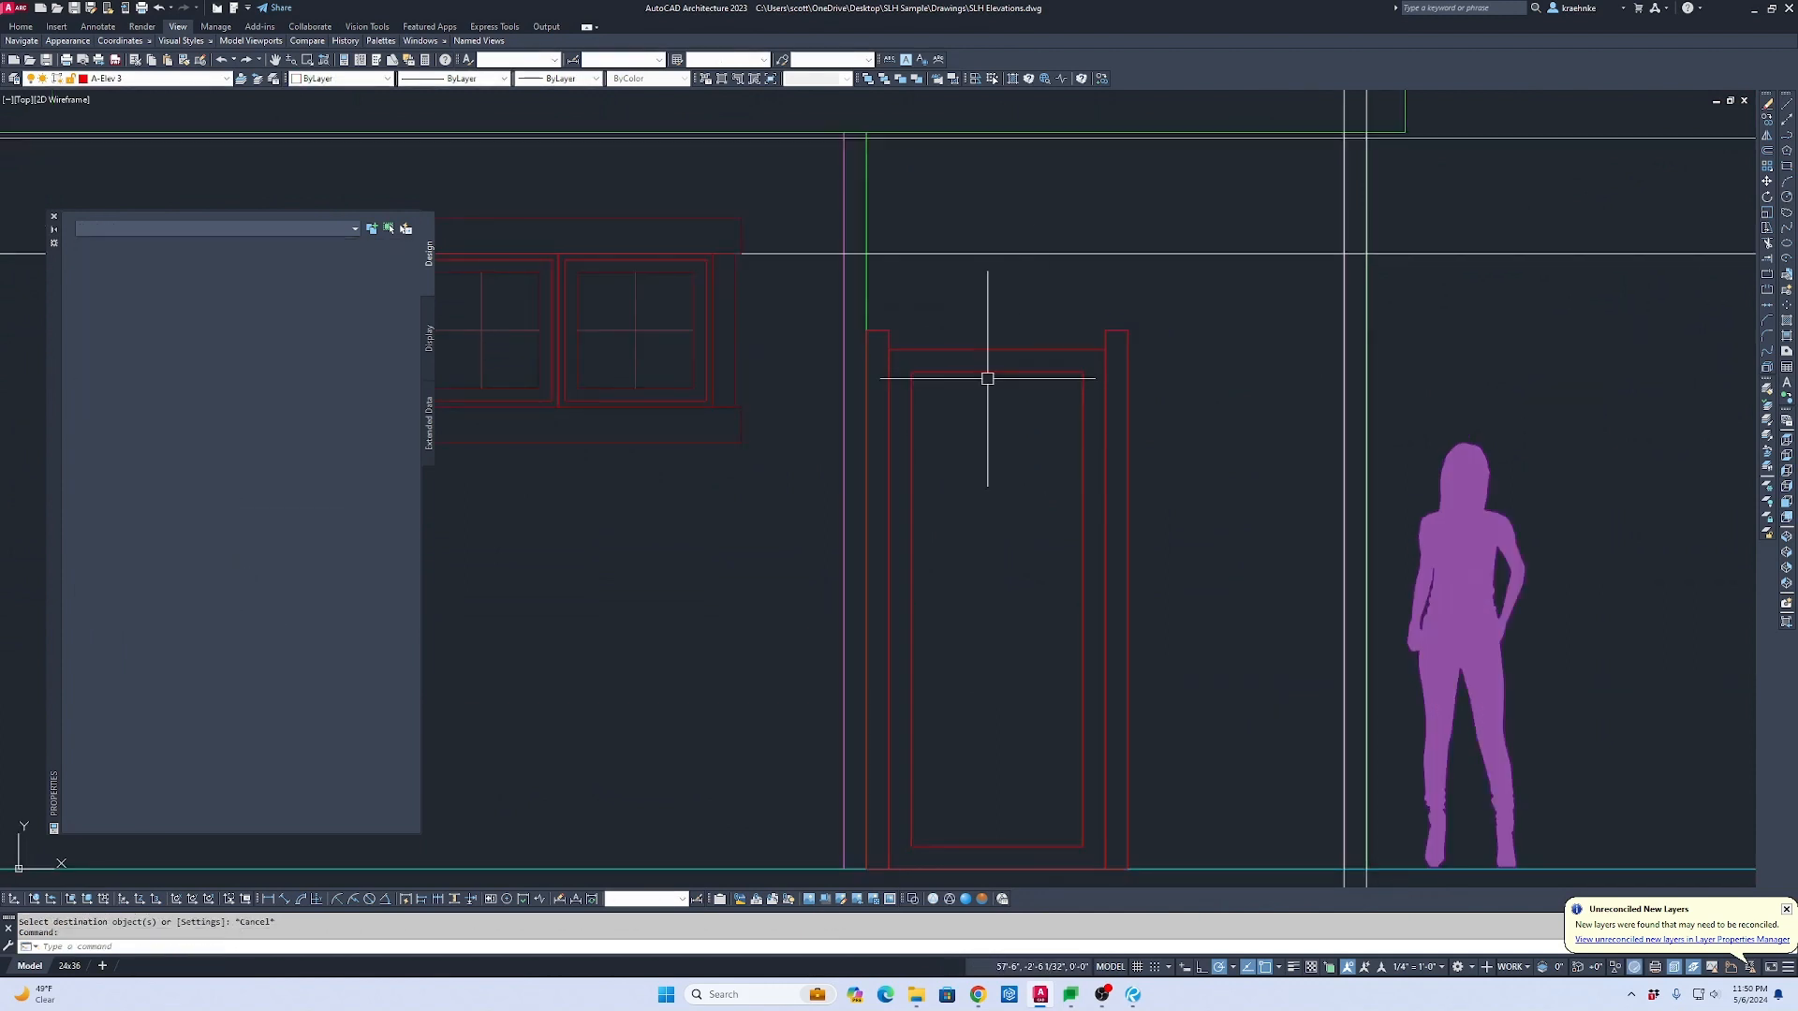
Step: Hatch the door's inner panel with the LINE pattern at angle 90 and scale 32
type("h")
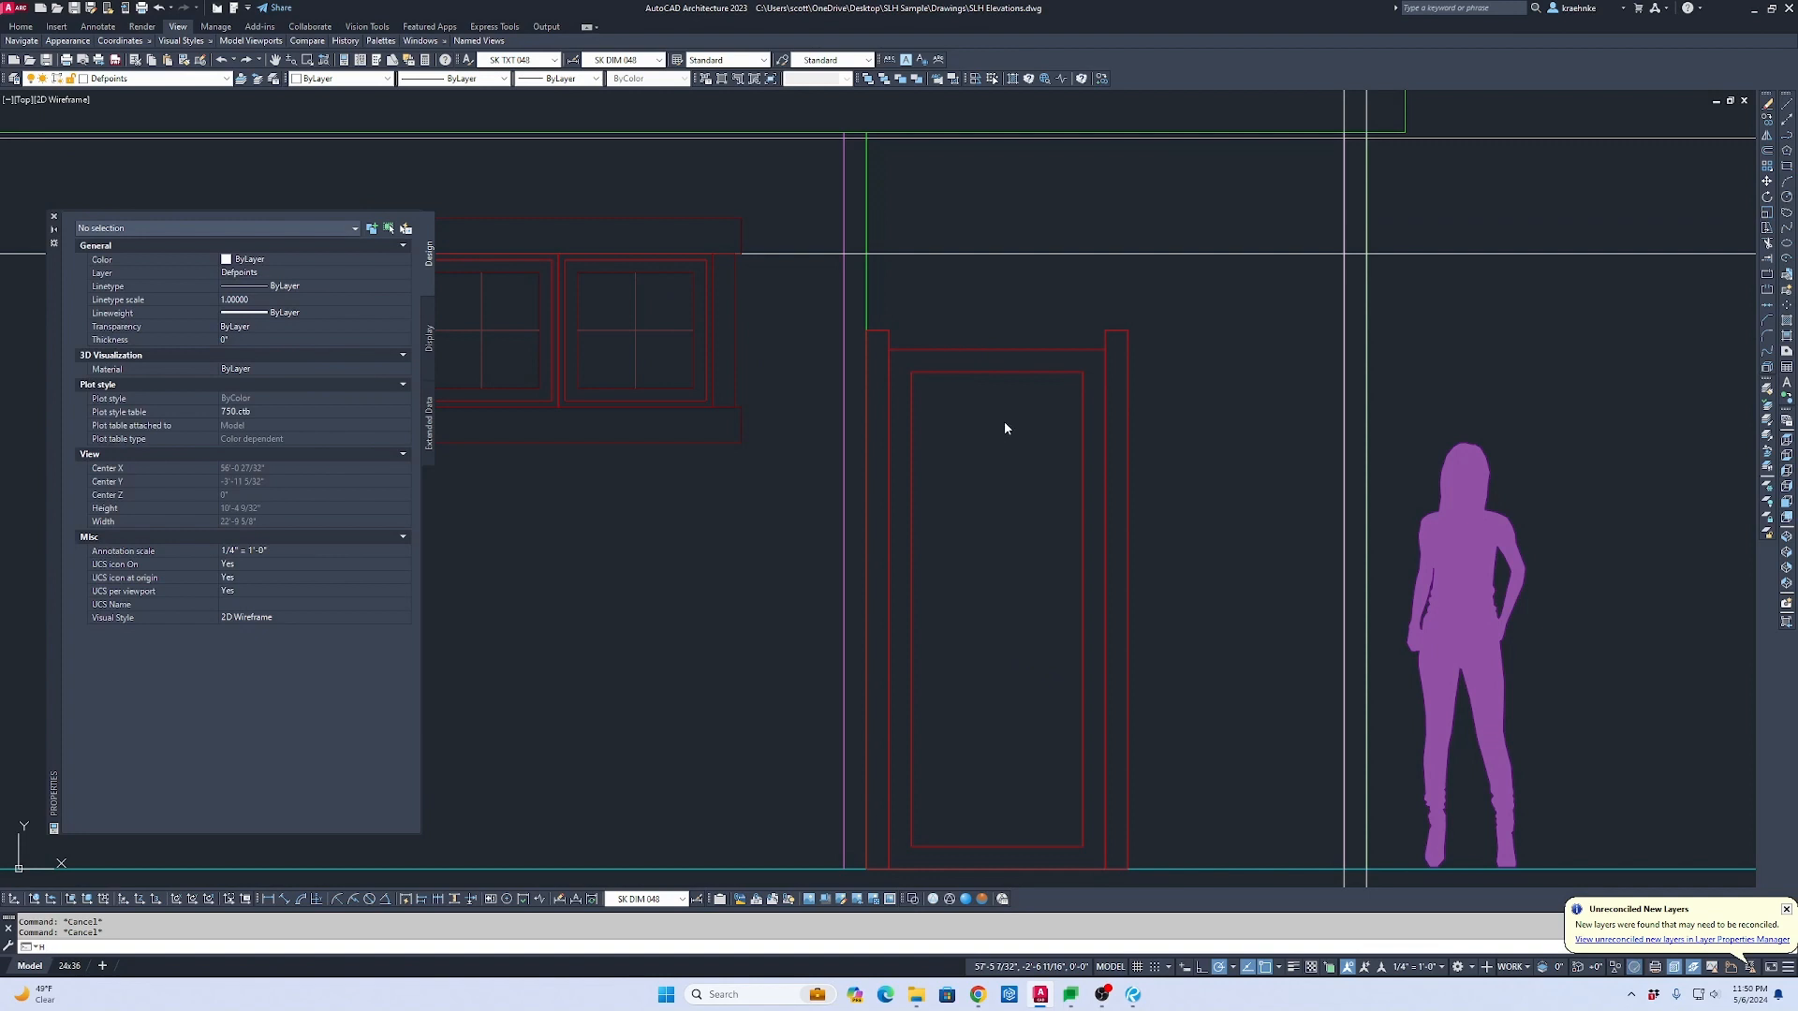
key("Return")
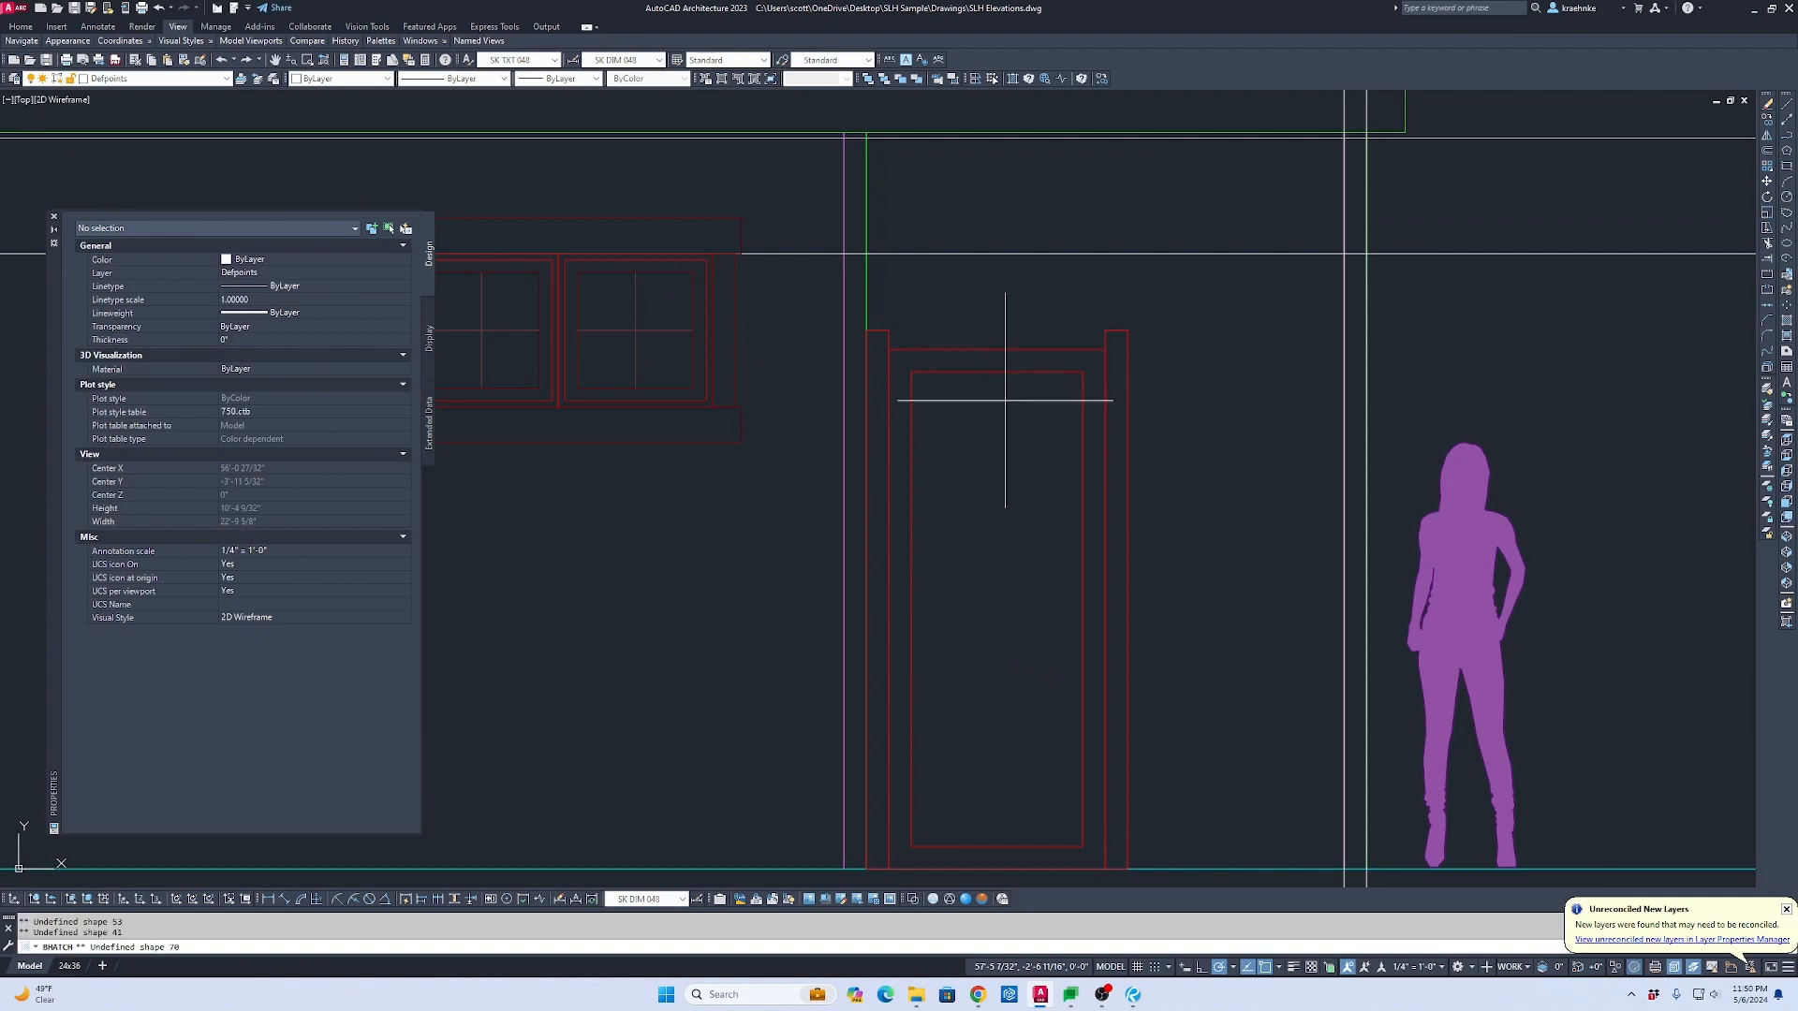
left_click(955, 403)
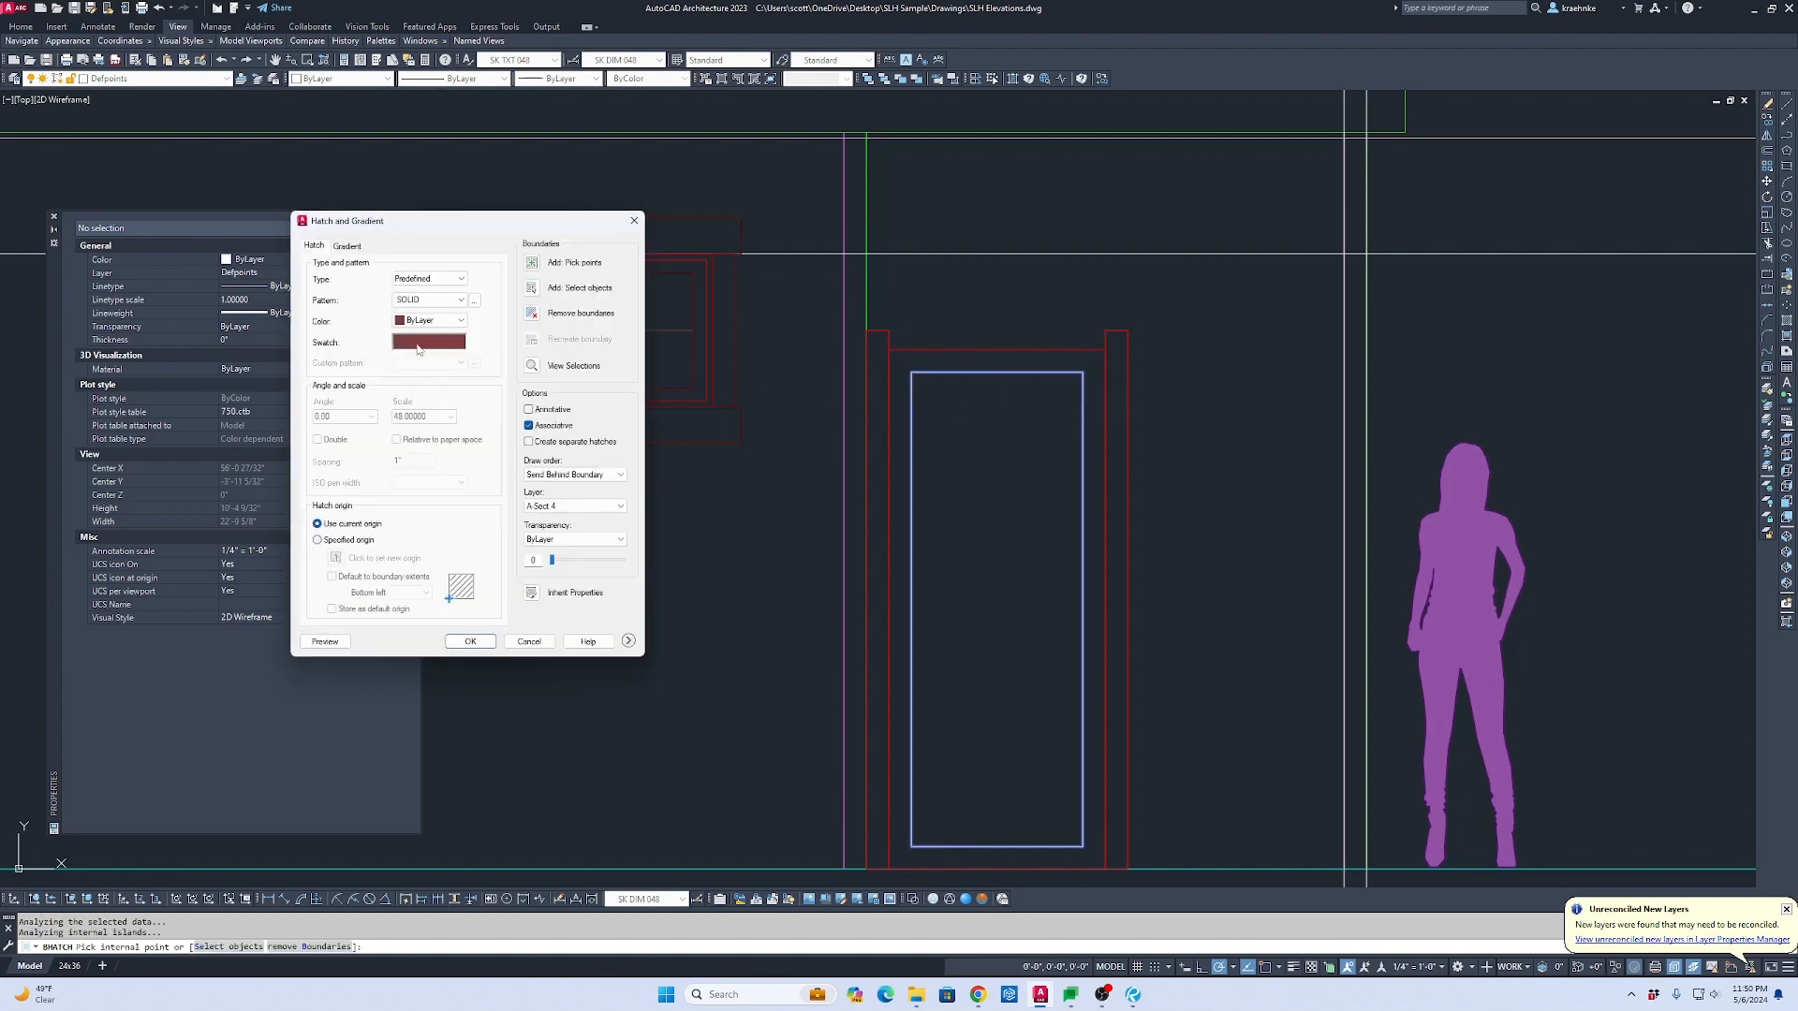
left_click(436, 299)
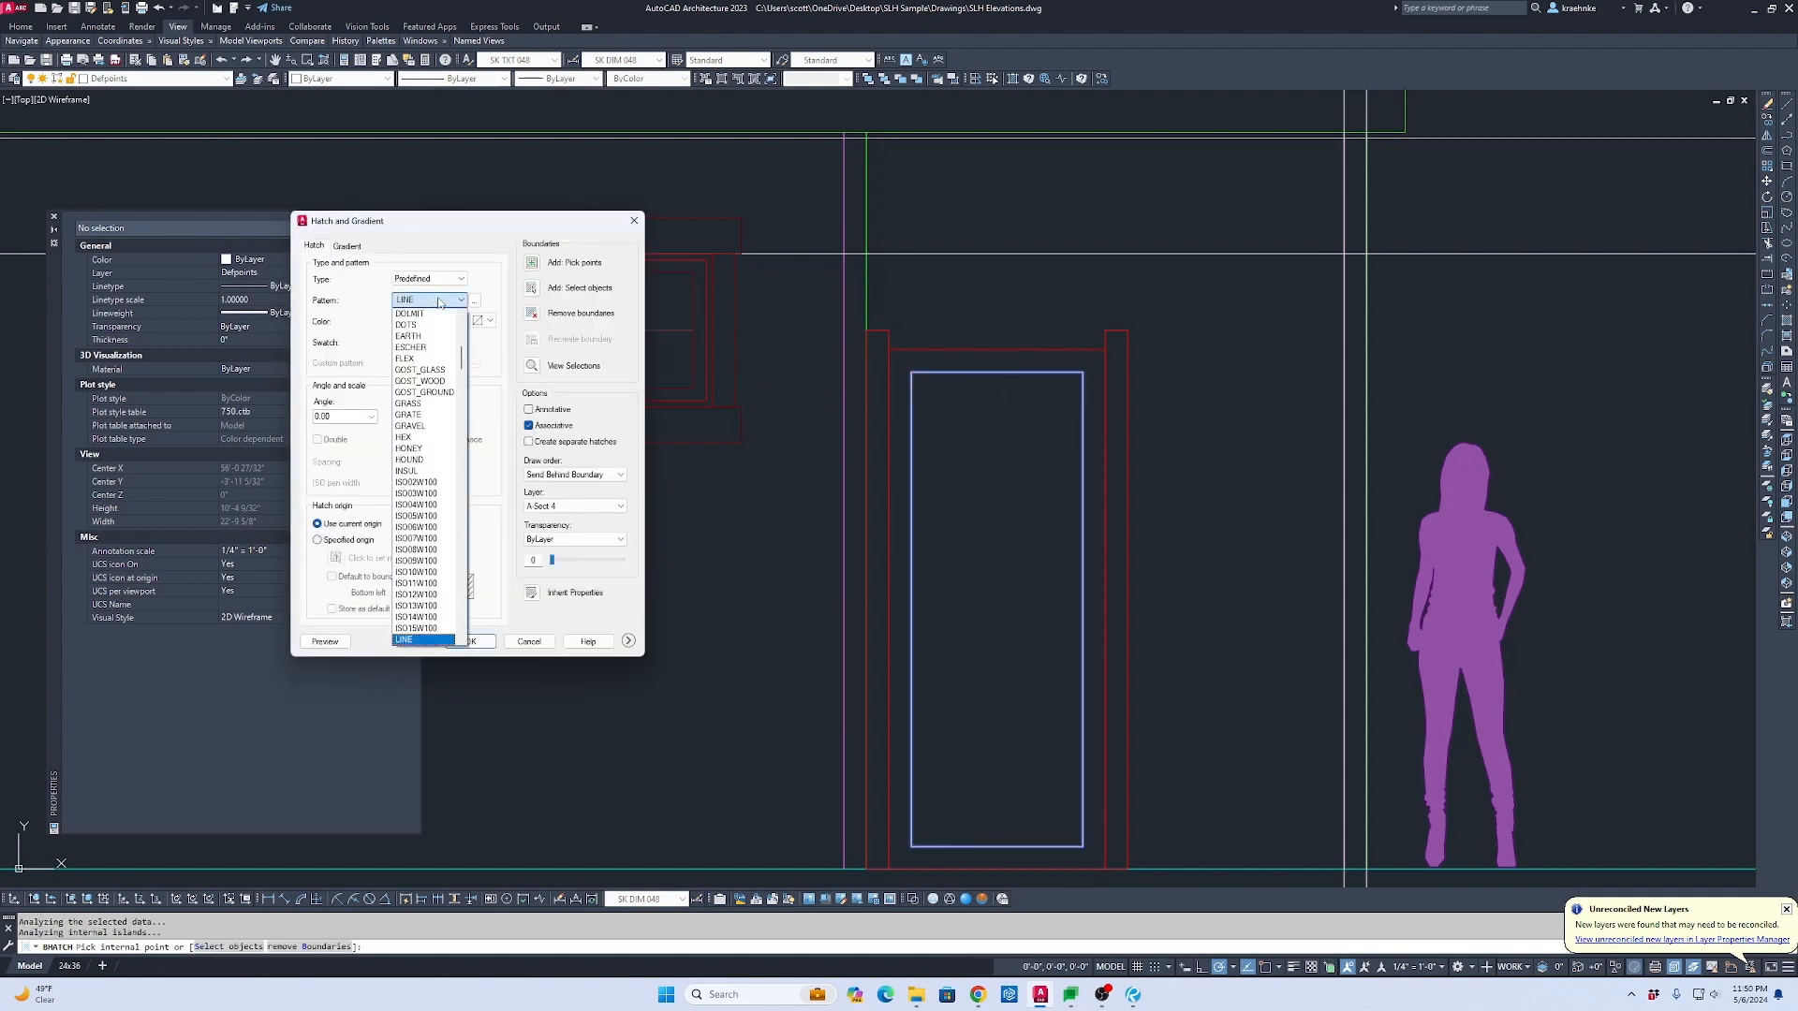
left_click(421, 629)
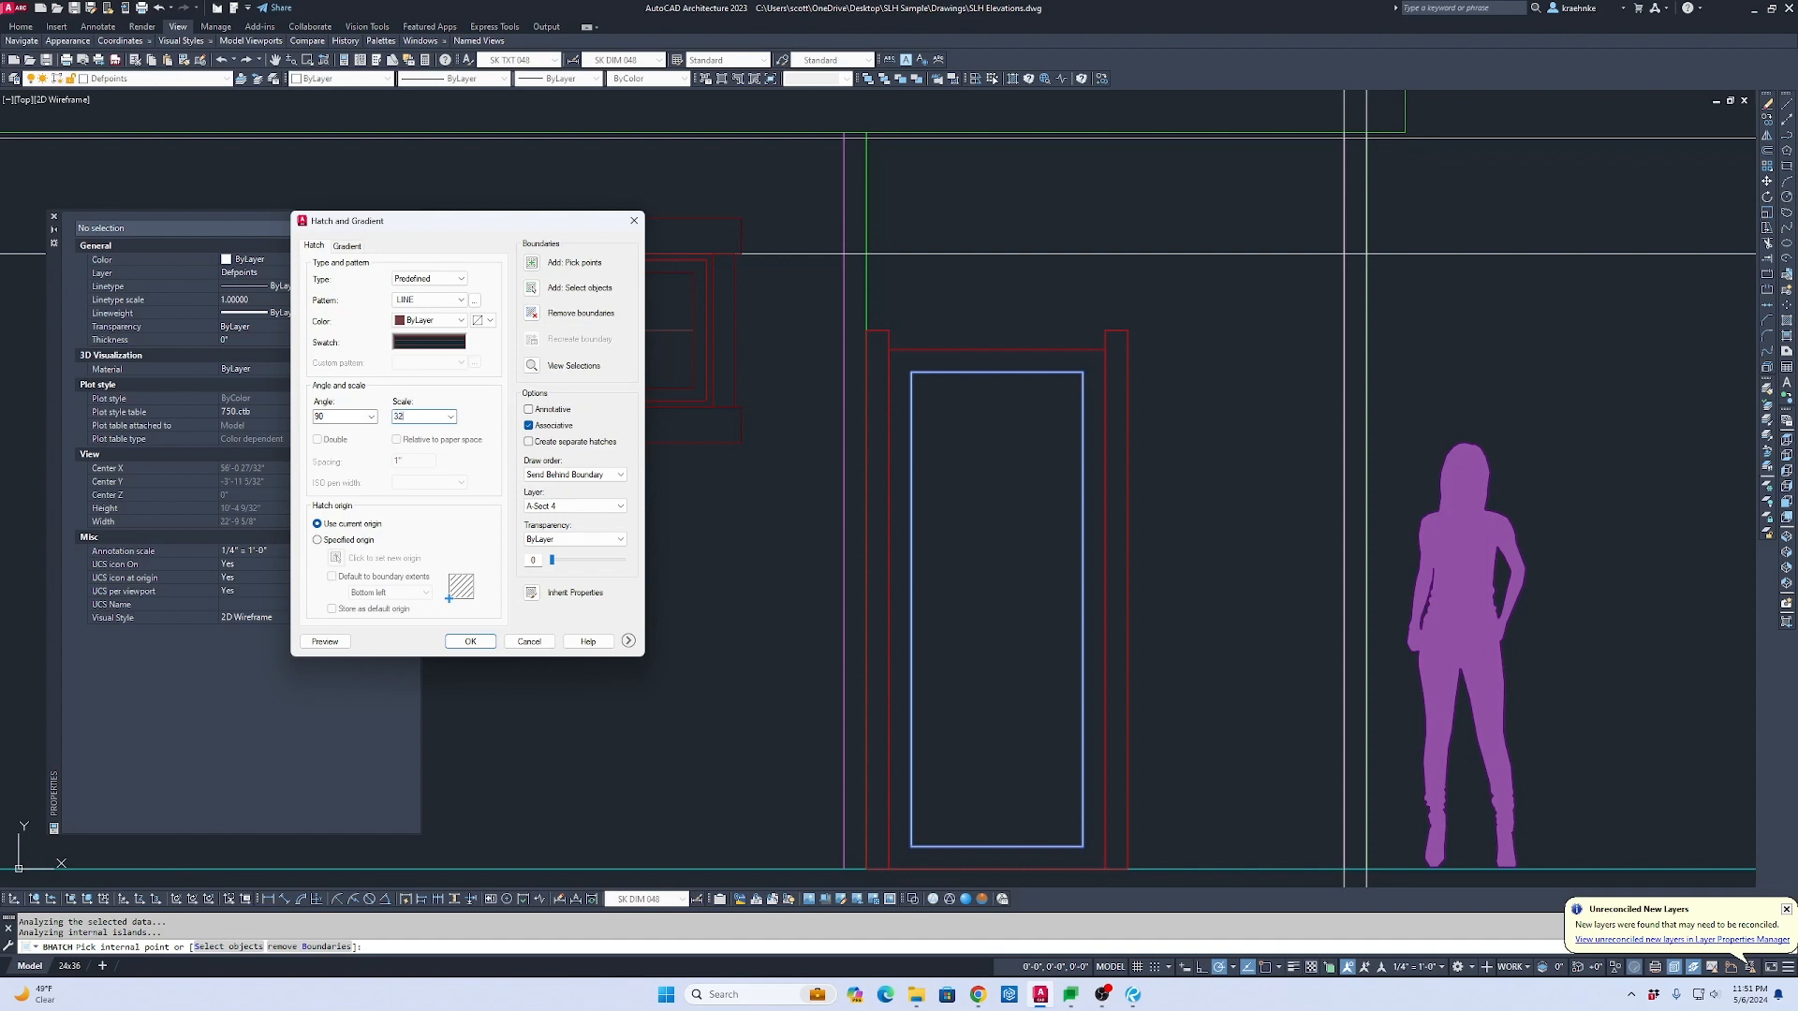
key("Return")
key("Escape")
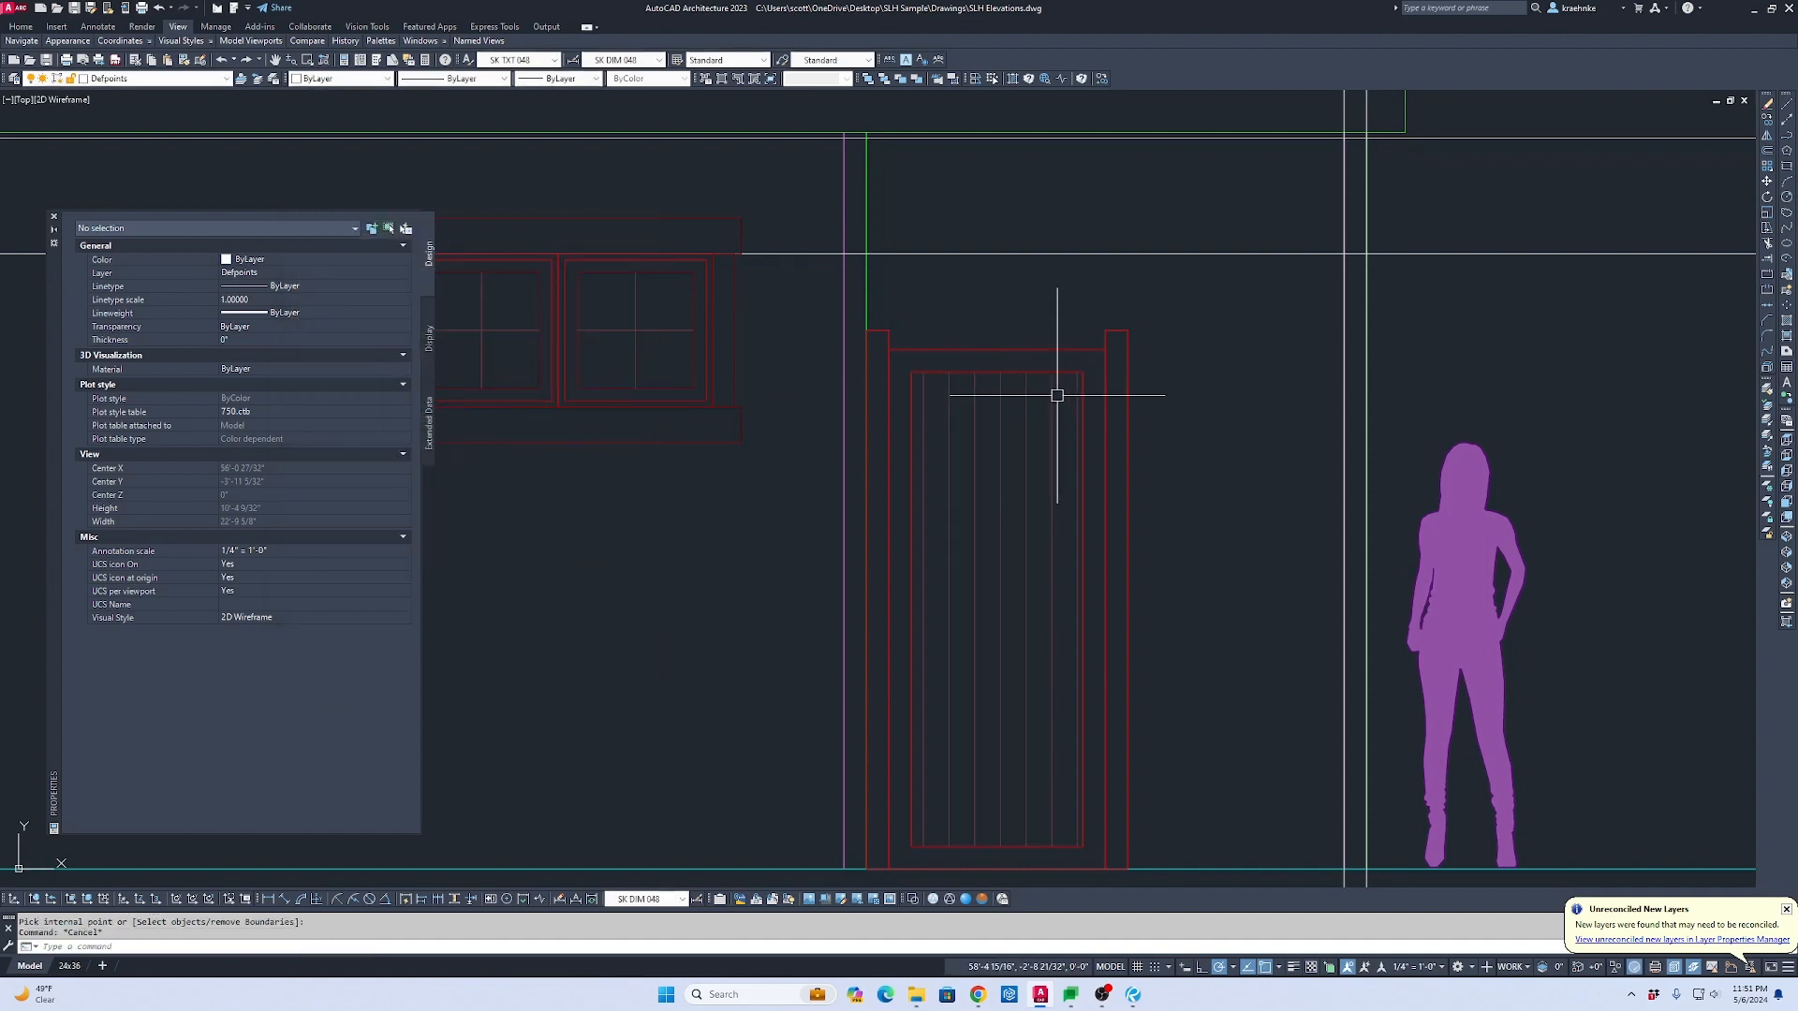
Step: Set the door hatch's origin to the midpoint of the inner panel's top edge
left_click(1057, 395)
right_click(1011, 410)
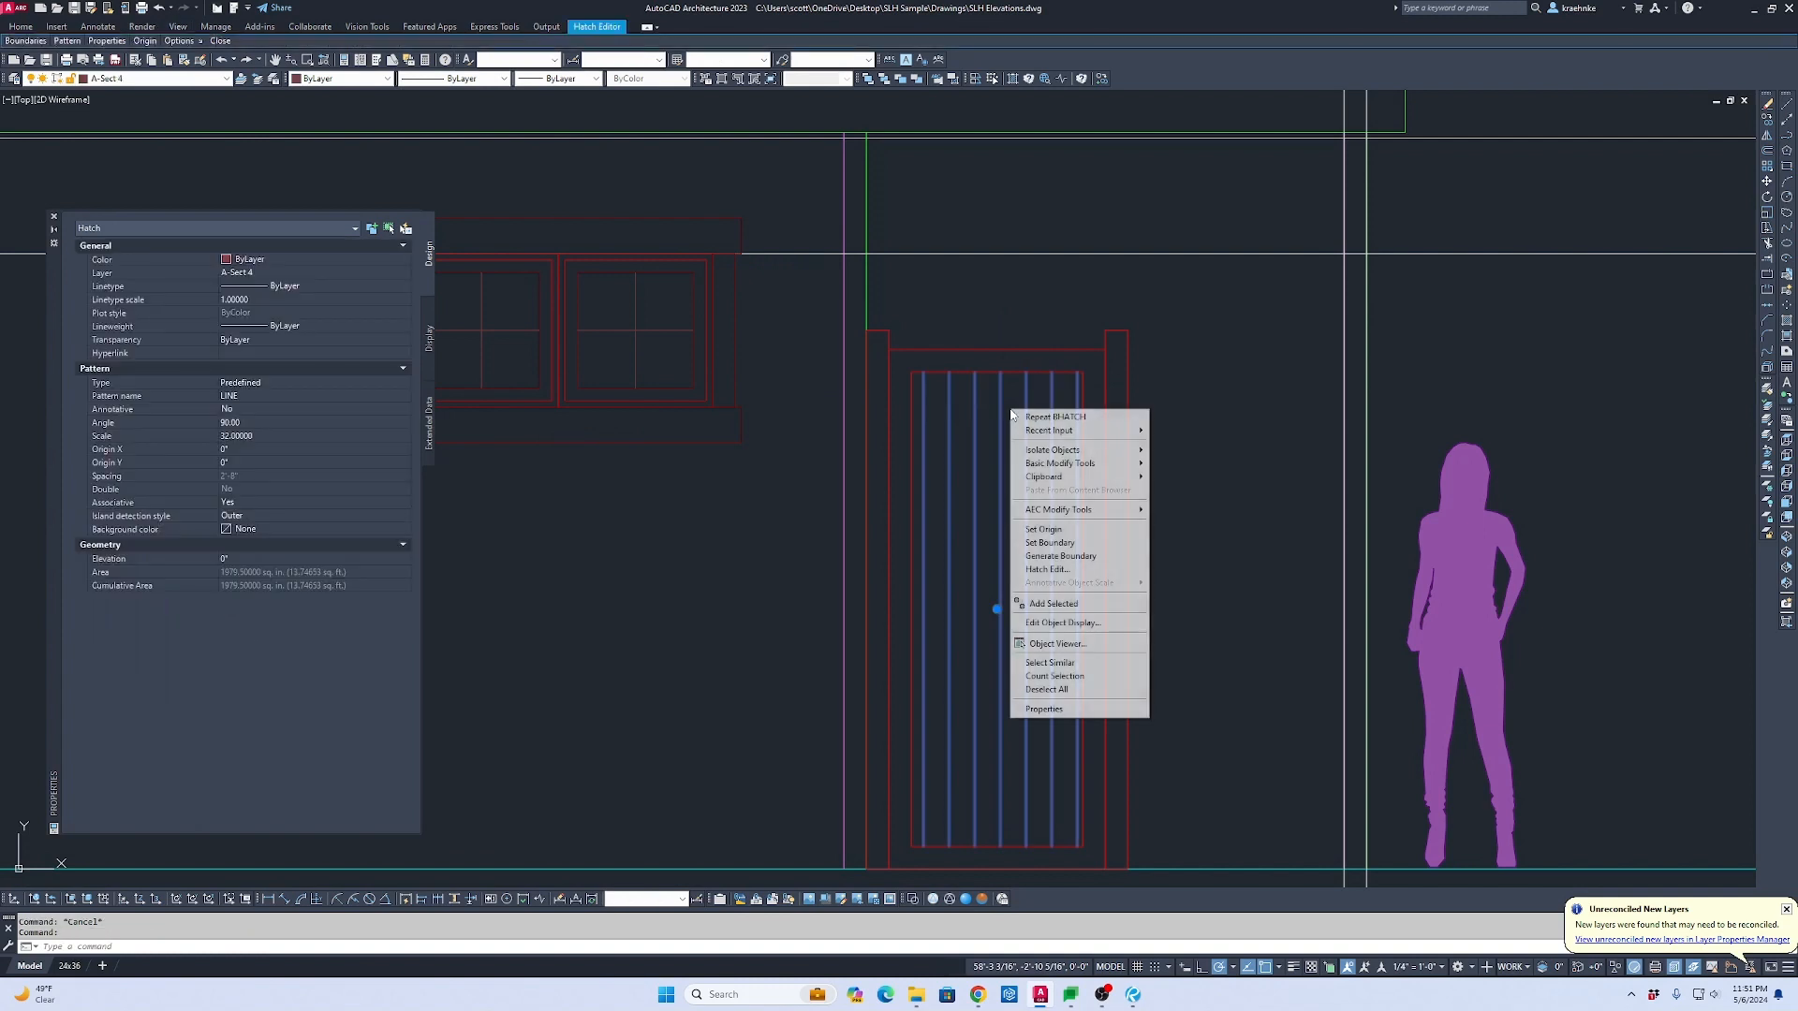
left_click(1069, 535)
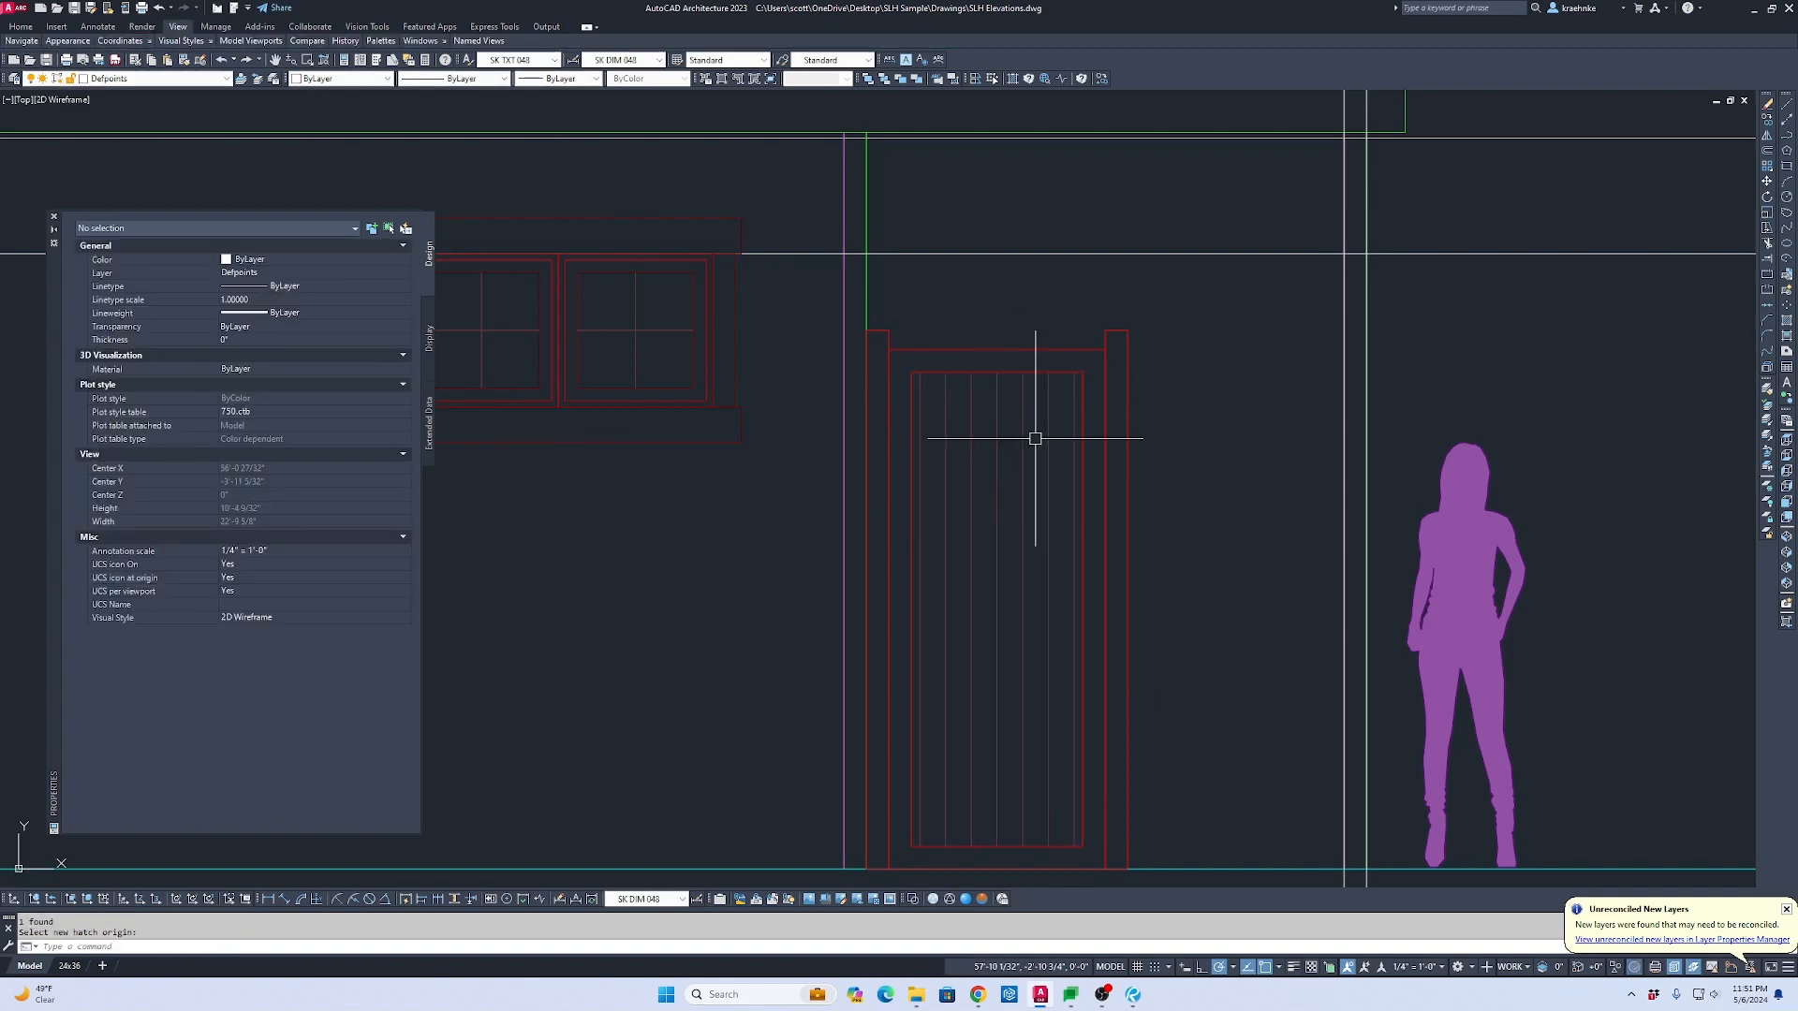
Step: Reset the door hatch's origin to 2 inches right of the midpoint of the inner panel's top edge
scroll(1024, 388, "up", 2)
key("space")
left_click(1022, 401)
left_click(971, 399)
left_click(941, 393)
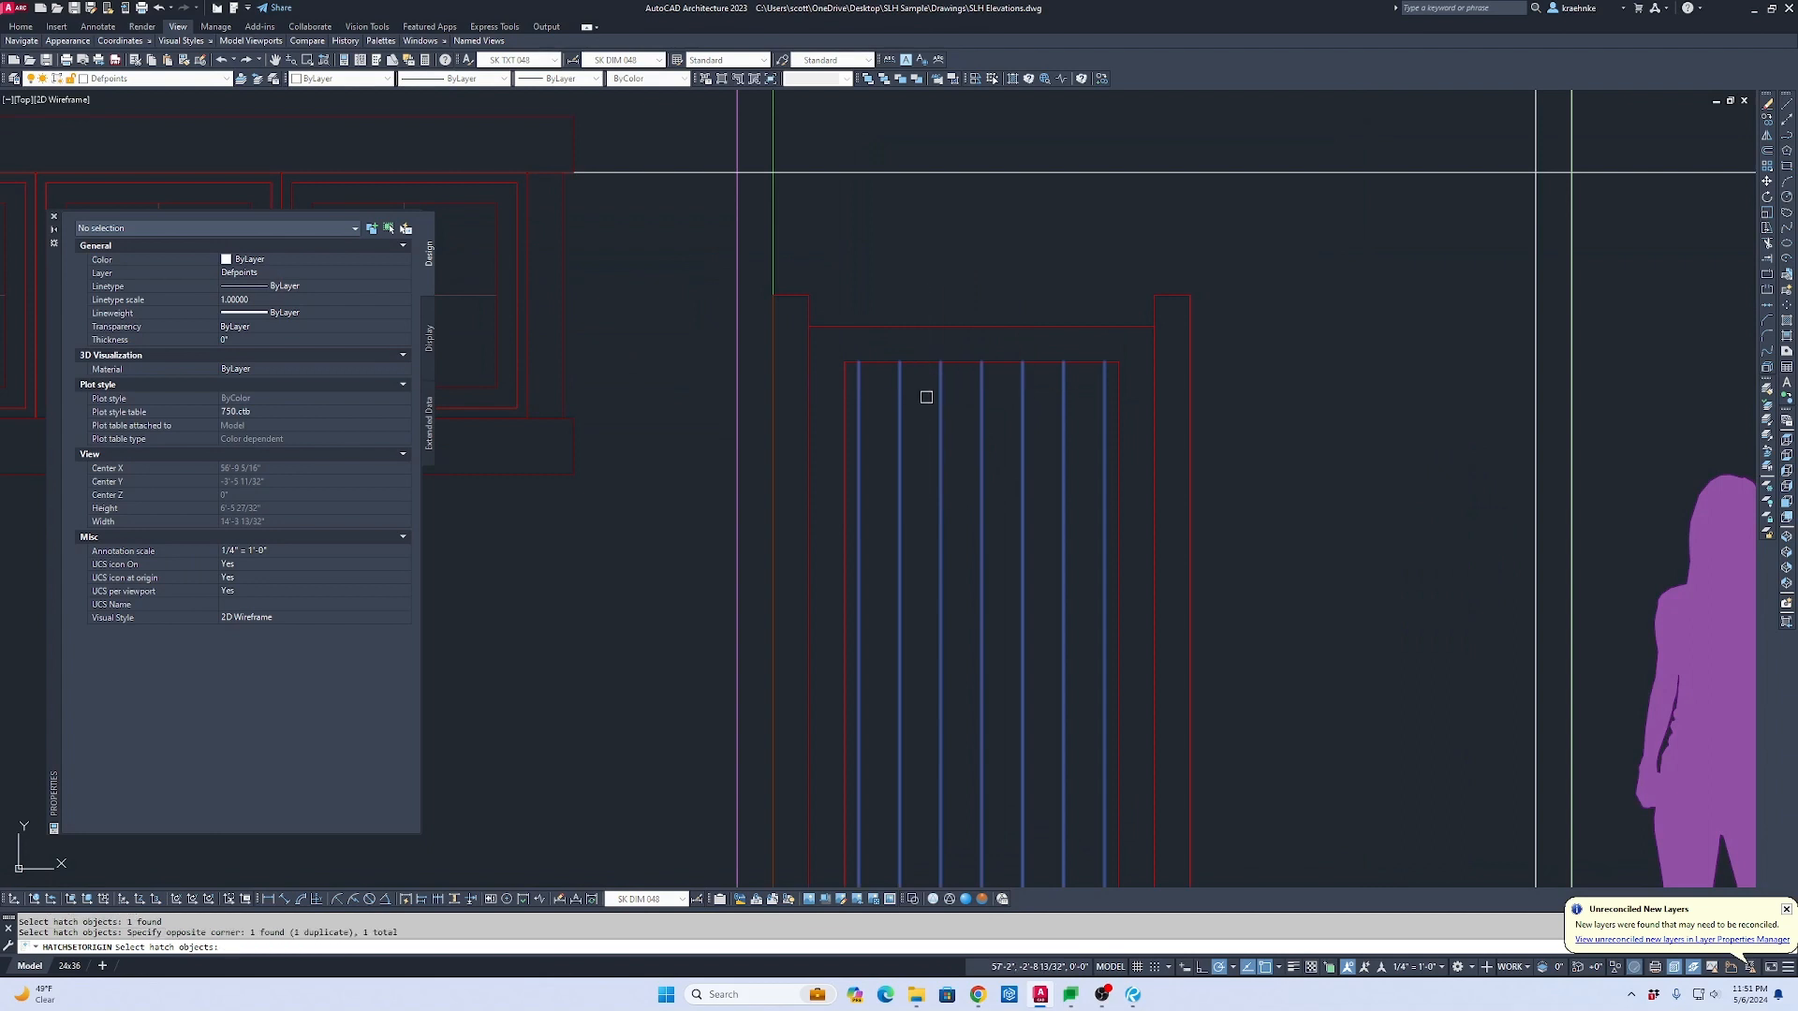
key("Return")
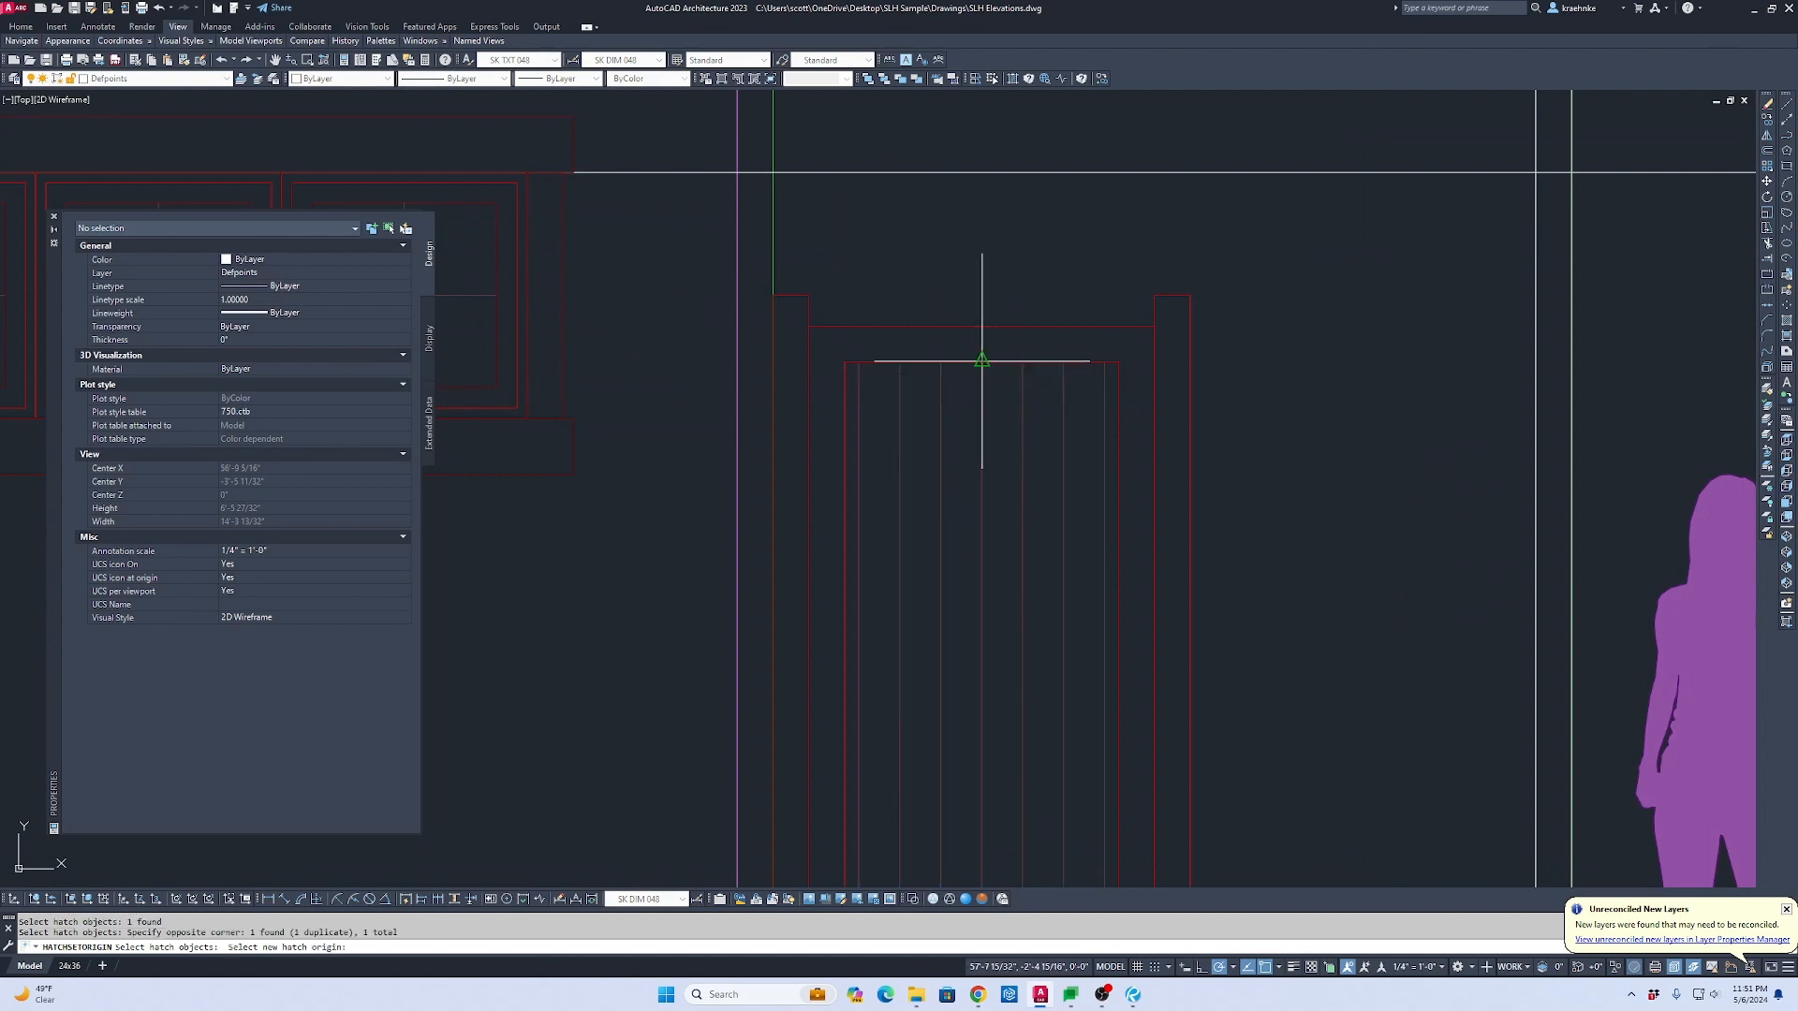
left_click(1003, 362)
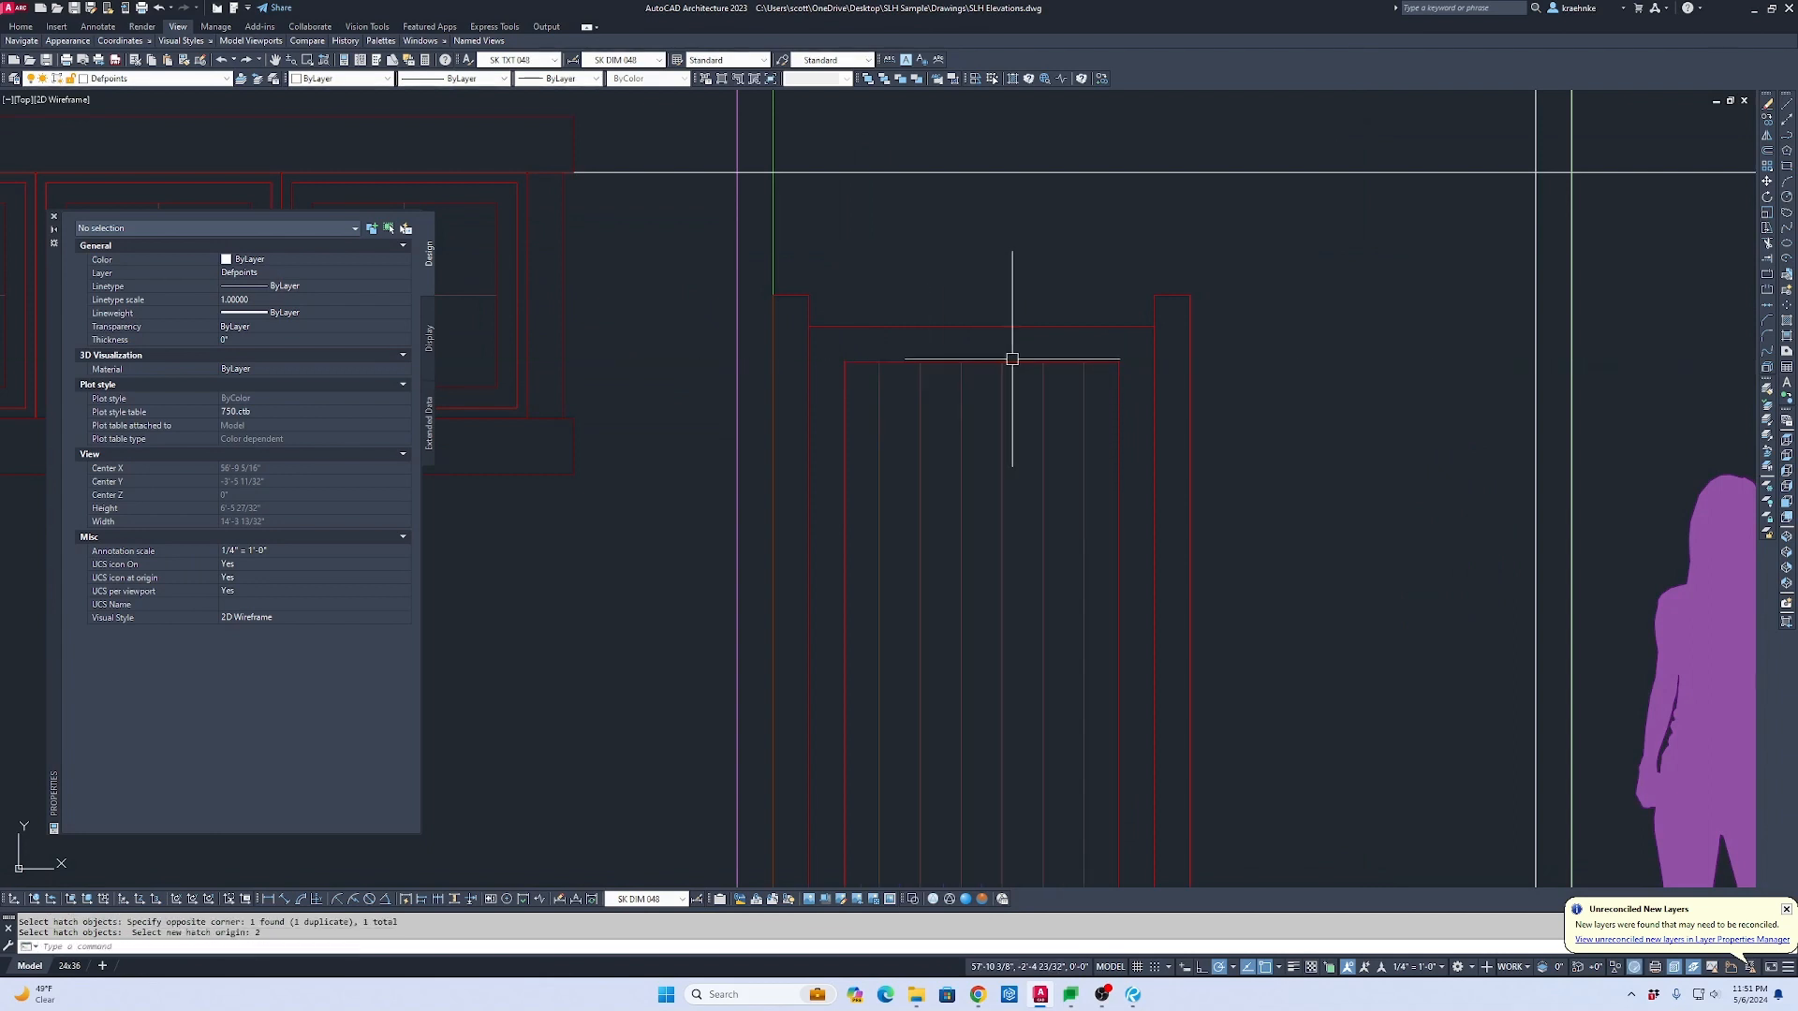
Step: Move the purple human scale figure slightly farther away from the side door, horizontally along the ground line
key("Escape")
scroll(1263, 461, "down", 4)
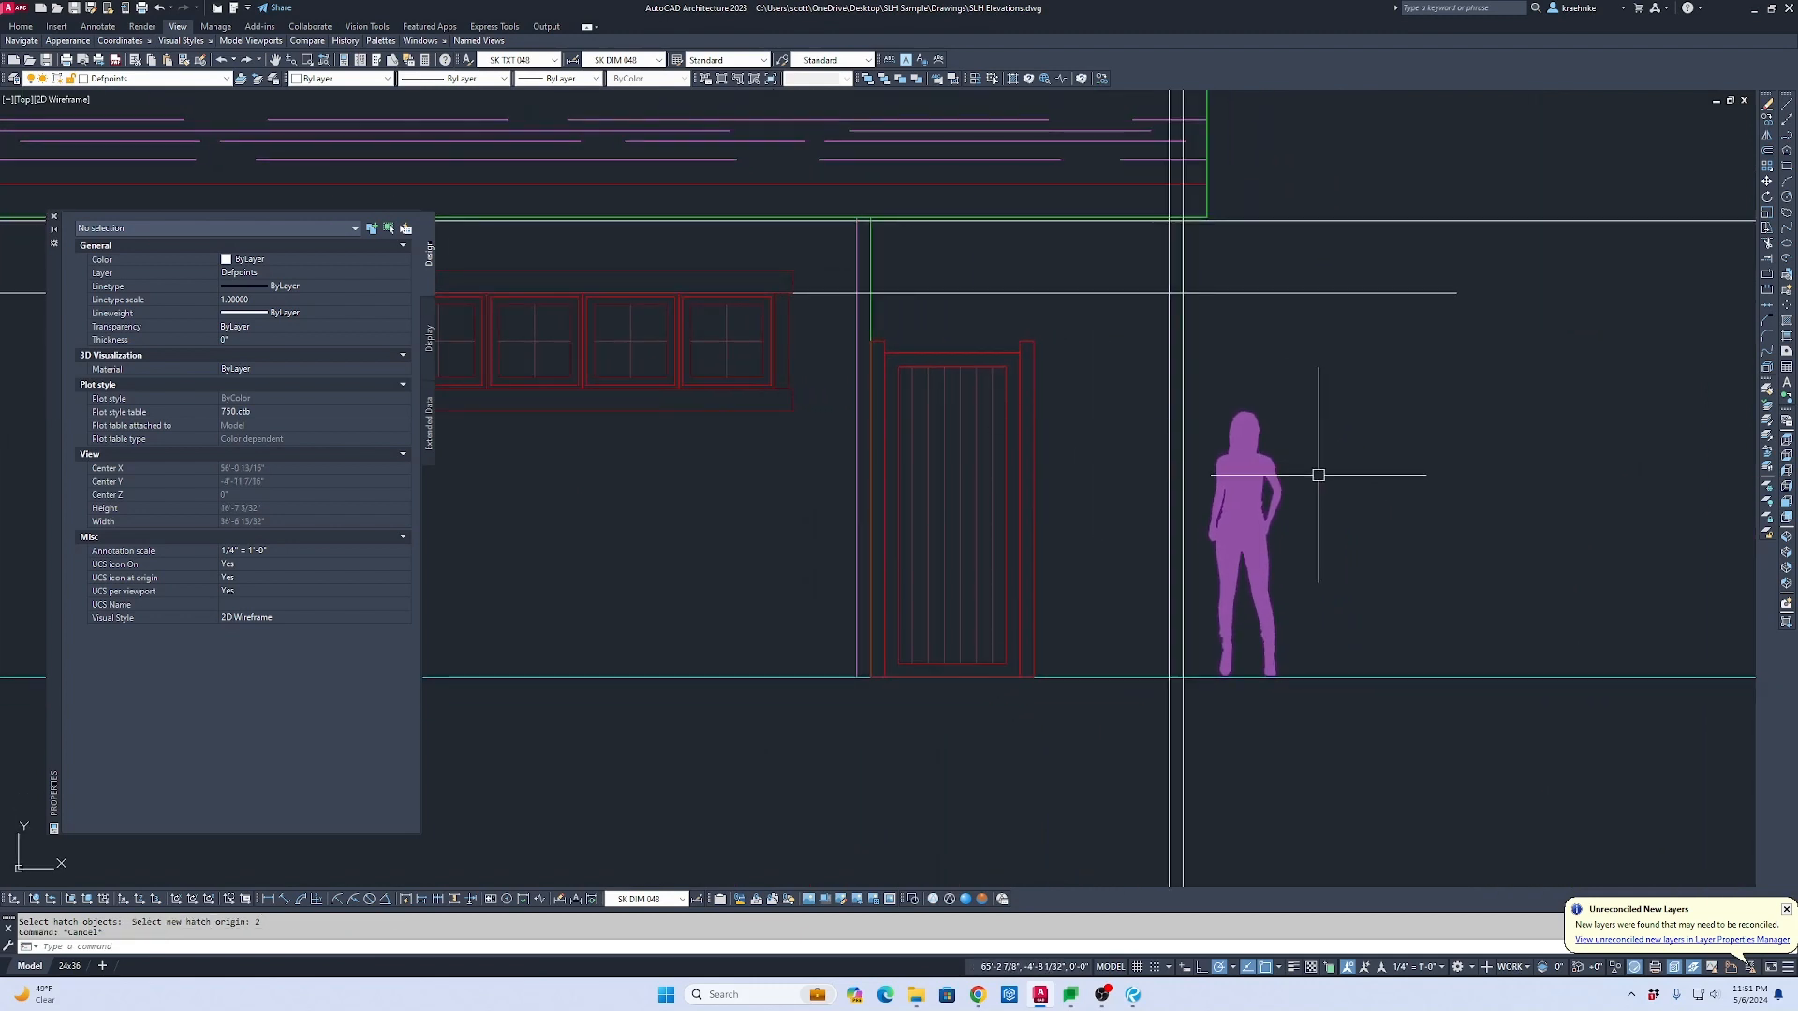
key("Escape")
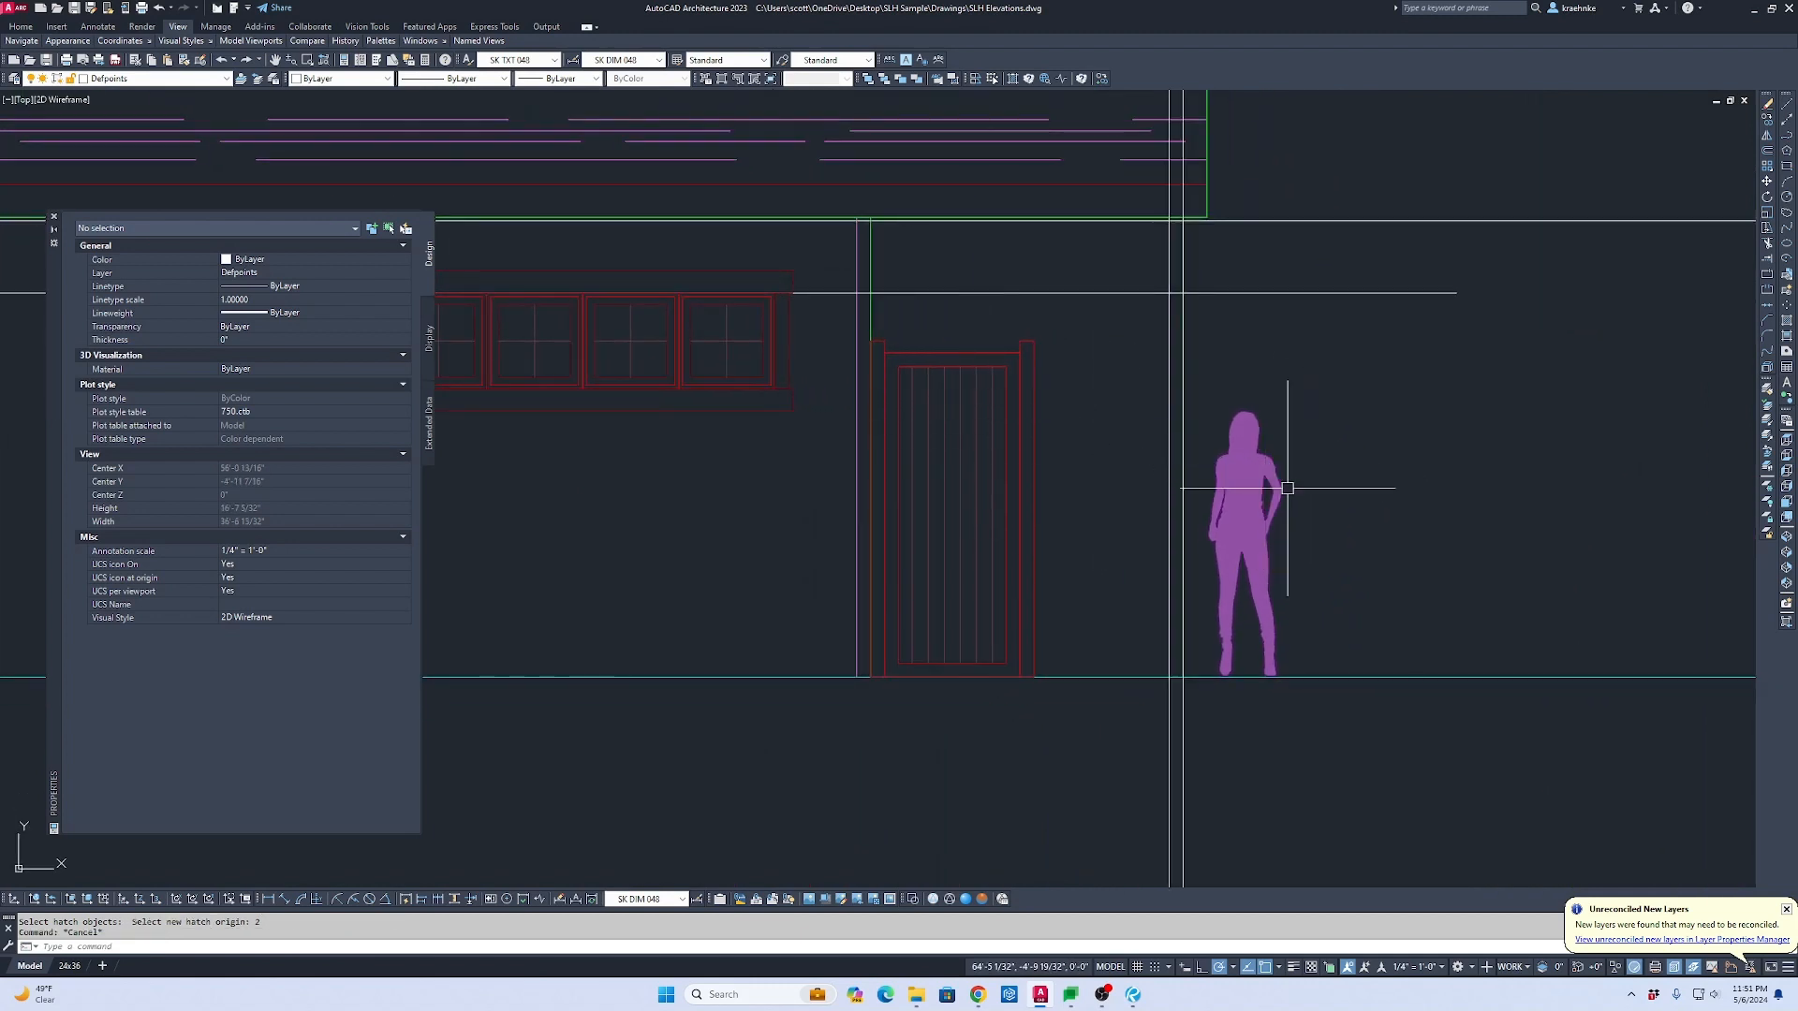
left_click(1301, 536)
left_click(1252, 498)
type("m")
key("Return")
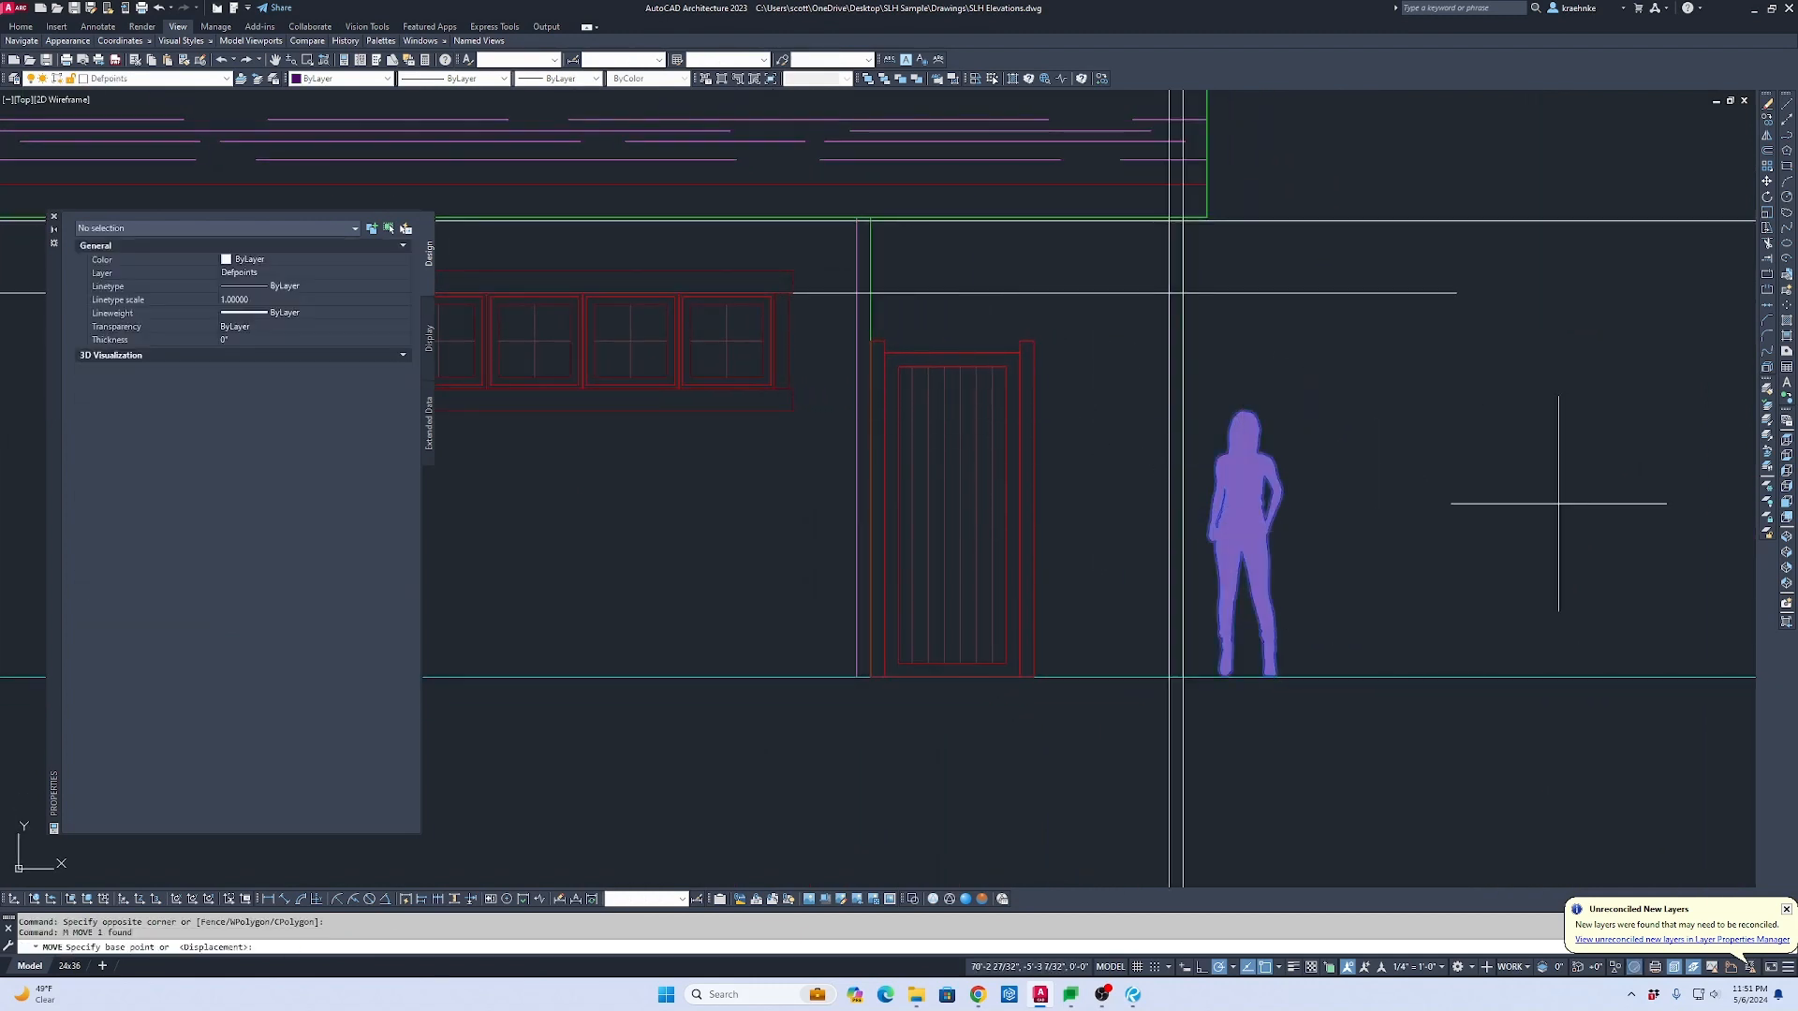
left_click(1660, 481)
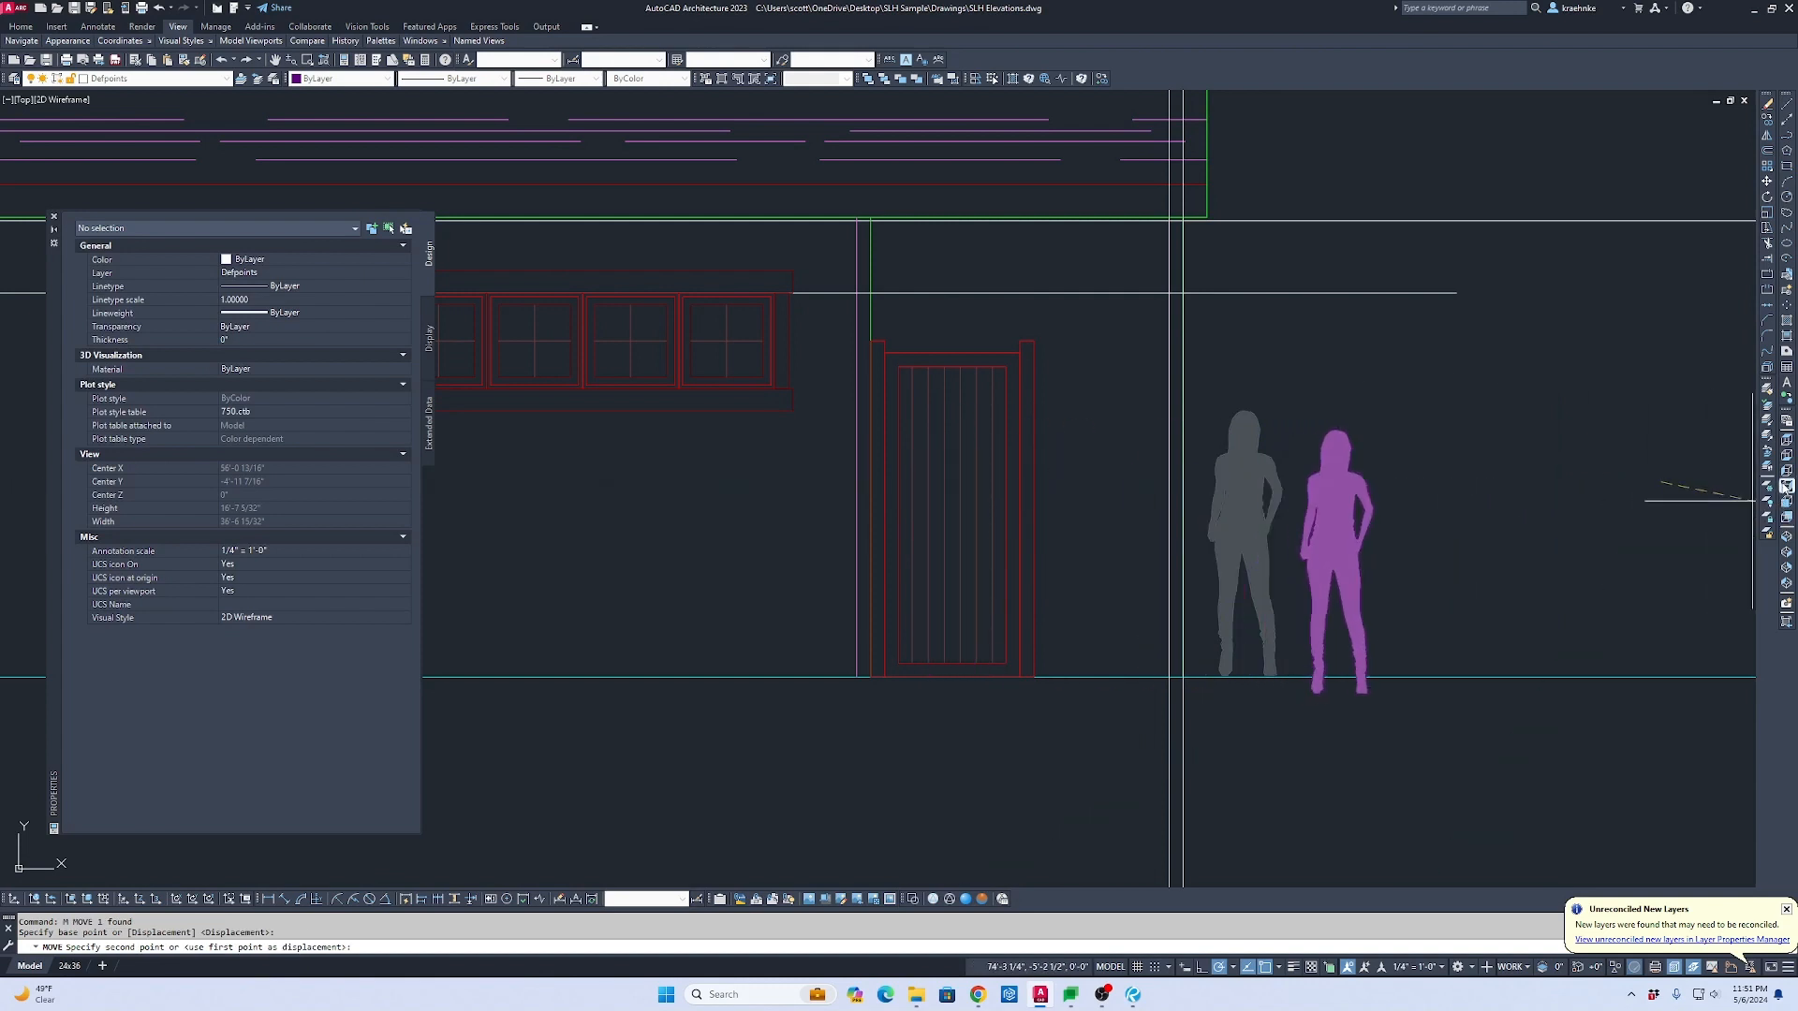
left_click(1701, 483)
key("Escape")
key("Escape")
scroll(1283, 462, "down", 2)
scroll(1067, 425, "up", 2)
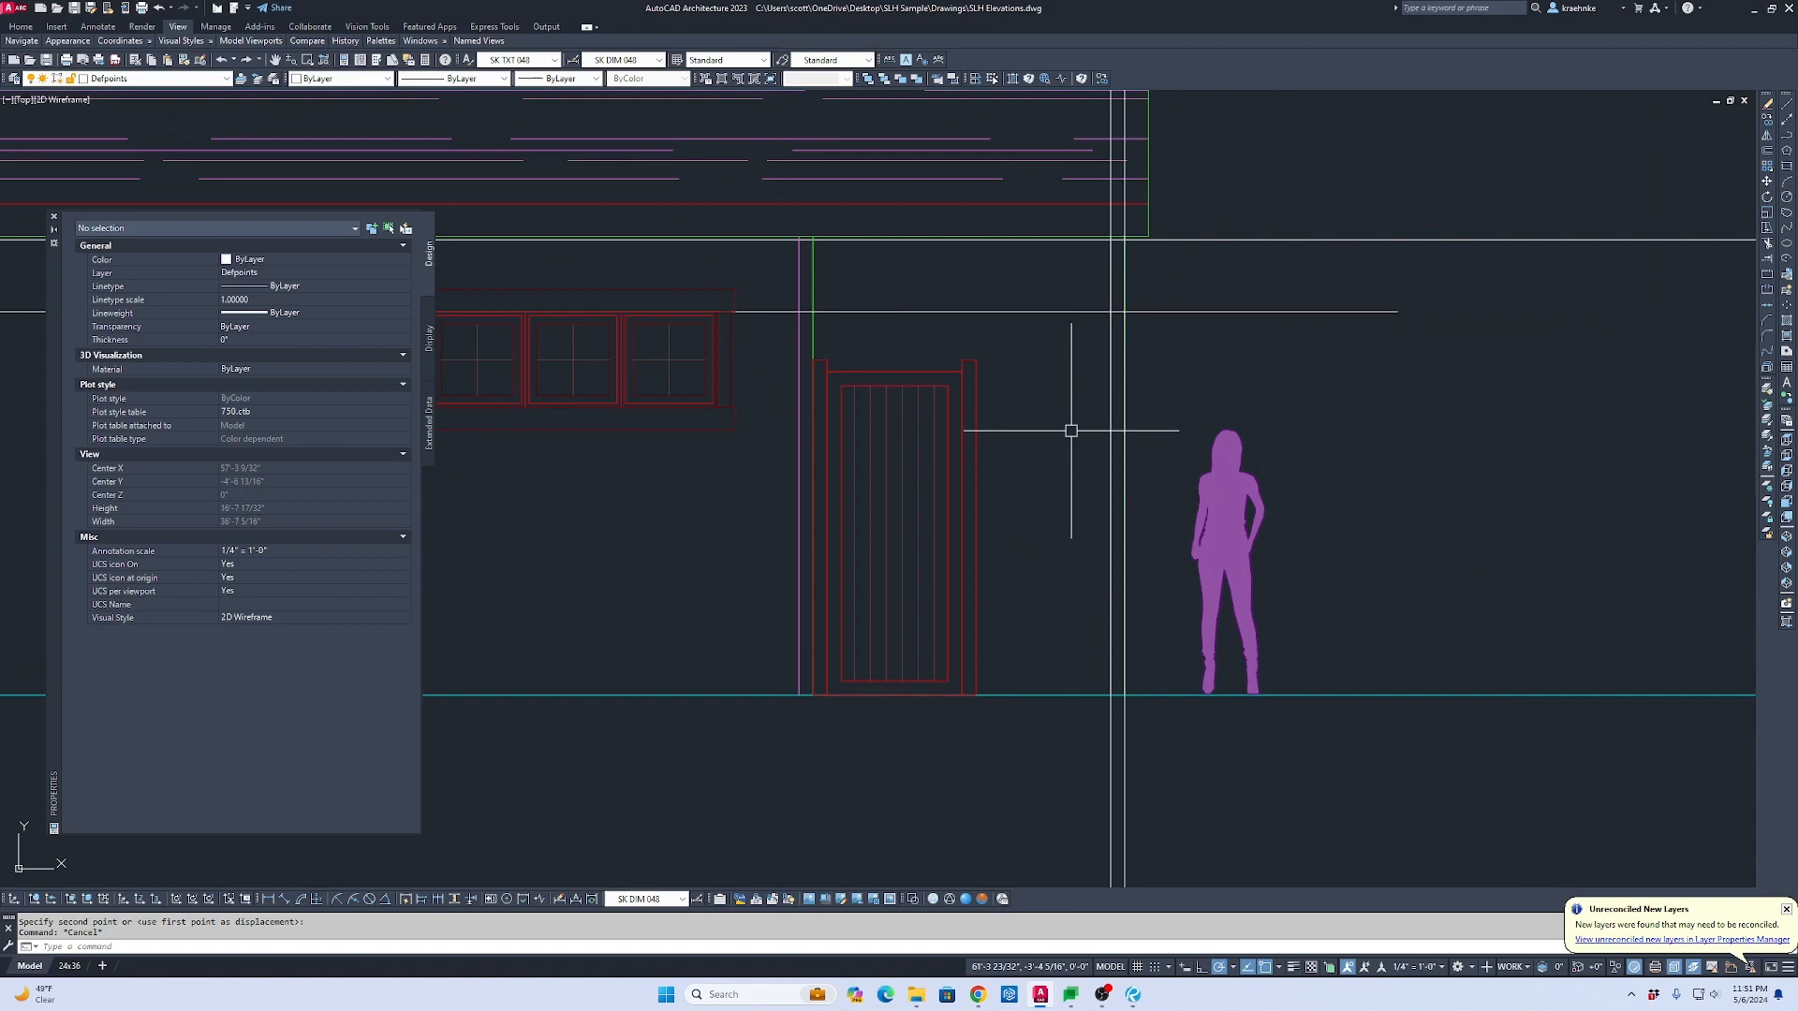
Step: Copy the door's outer upright from its top midpoint to between the two vertical guide lines at grid C
scroll(987, 375, "up", 1)
left_click(987, 374)
left_click(952, 349)
scroll(1058, 360, "down", 4)
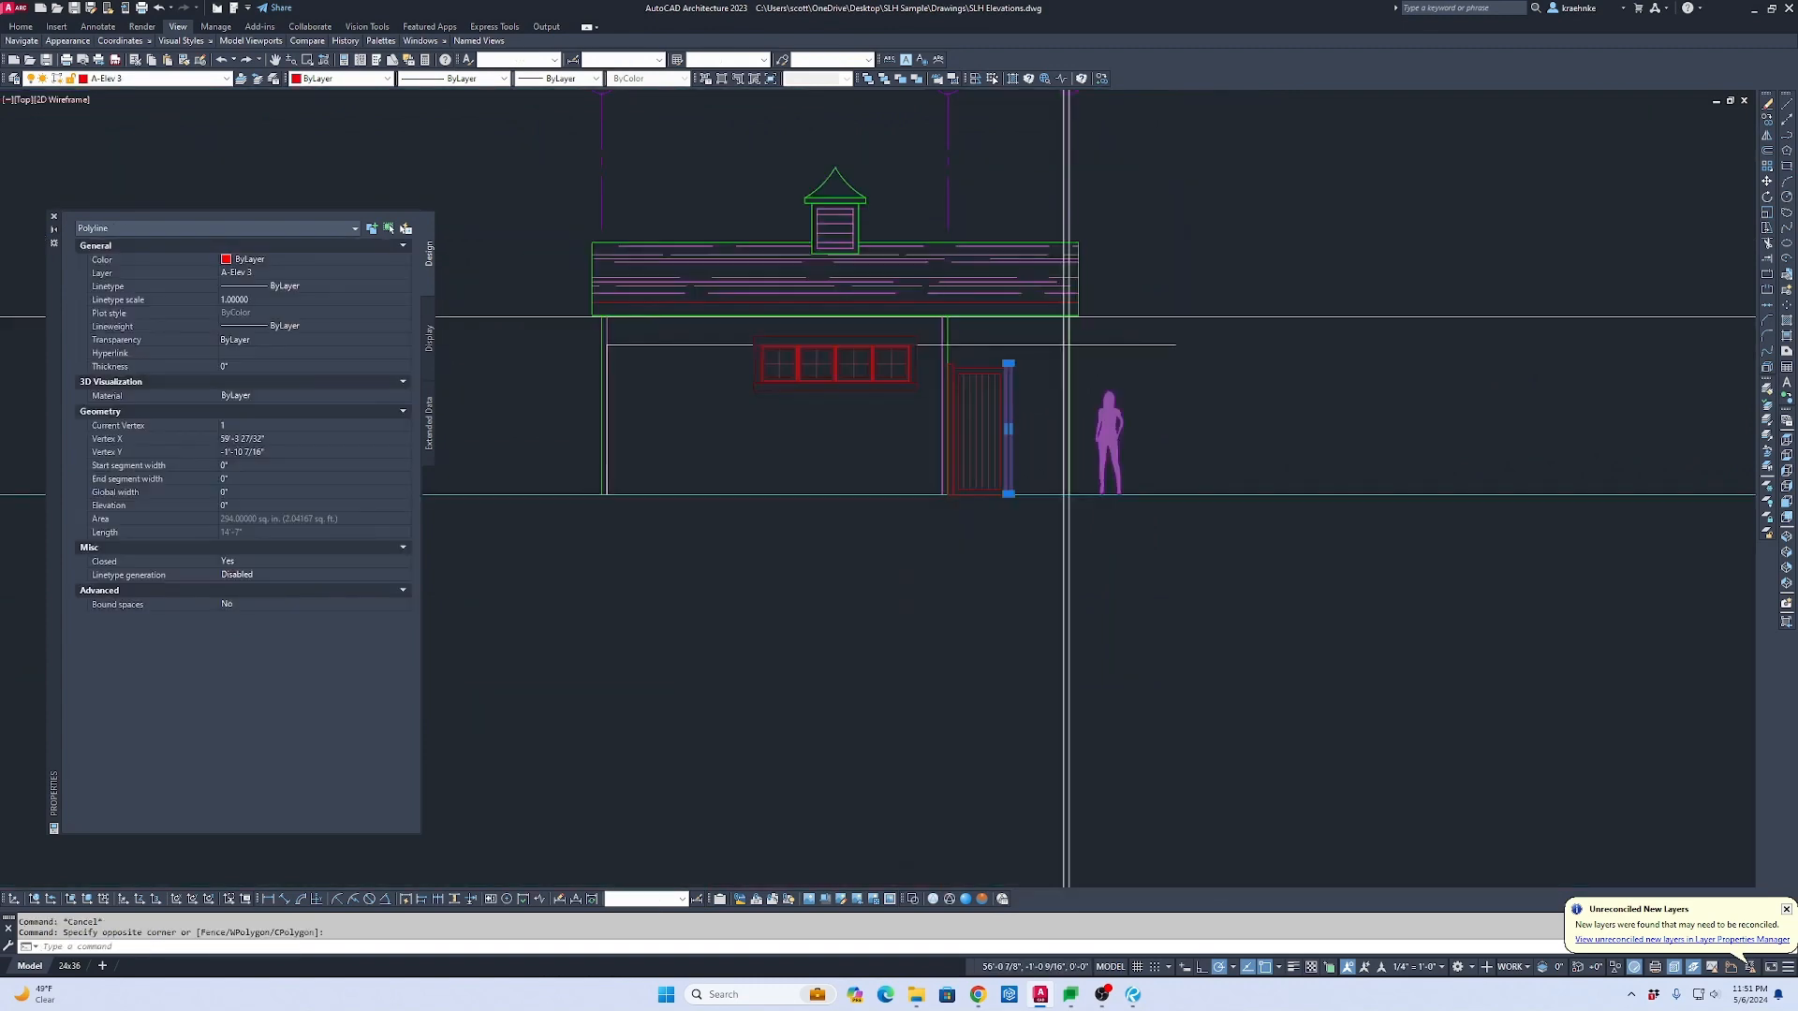
mouse_move(1130, 580)
middle_mouse_down()
mouse_move(1177, 796)
mouse_move(1023, 334)
middle_mouse_up()
scroll(1052, 501, "up", 4)
type("c")
key("space")
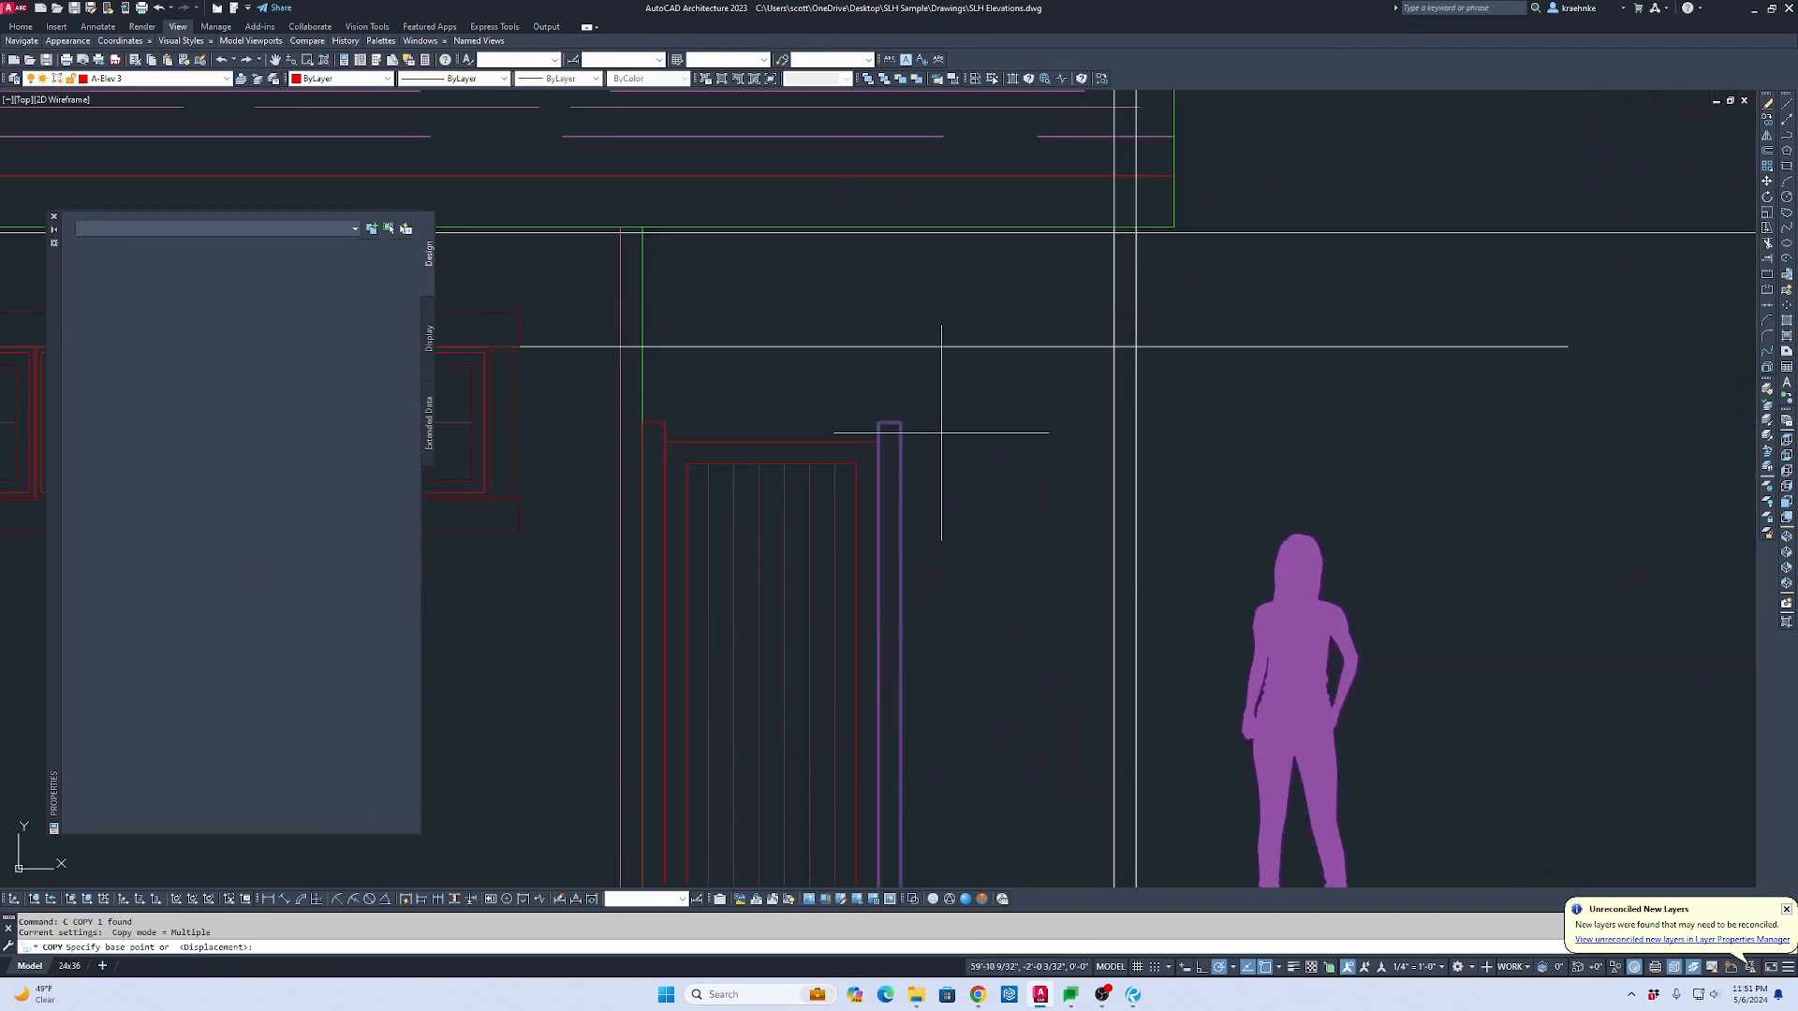
left_click(890, 422)
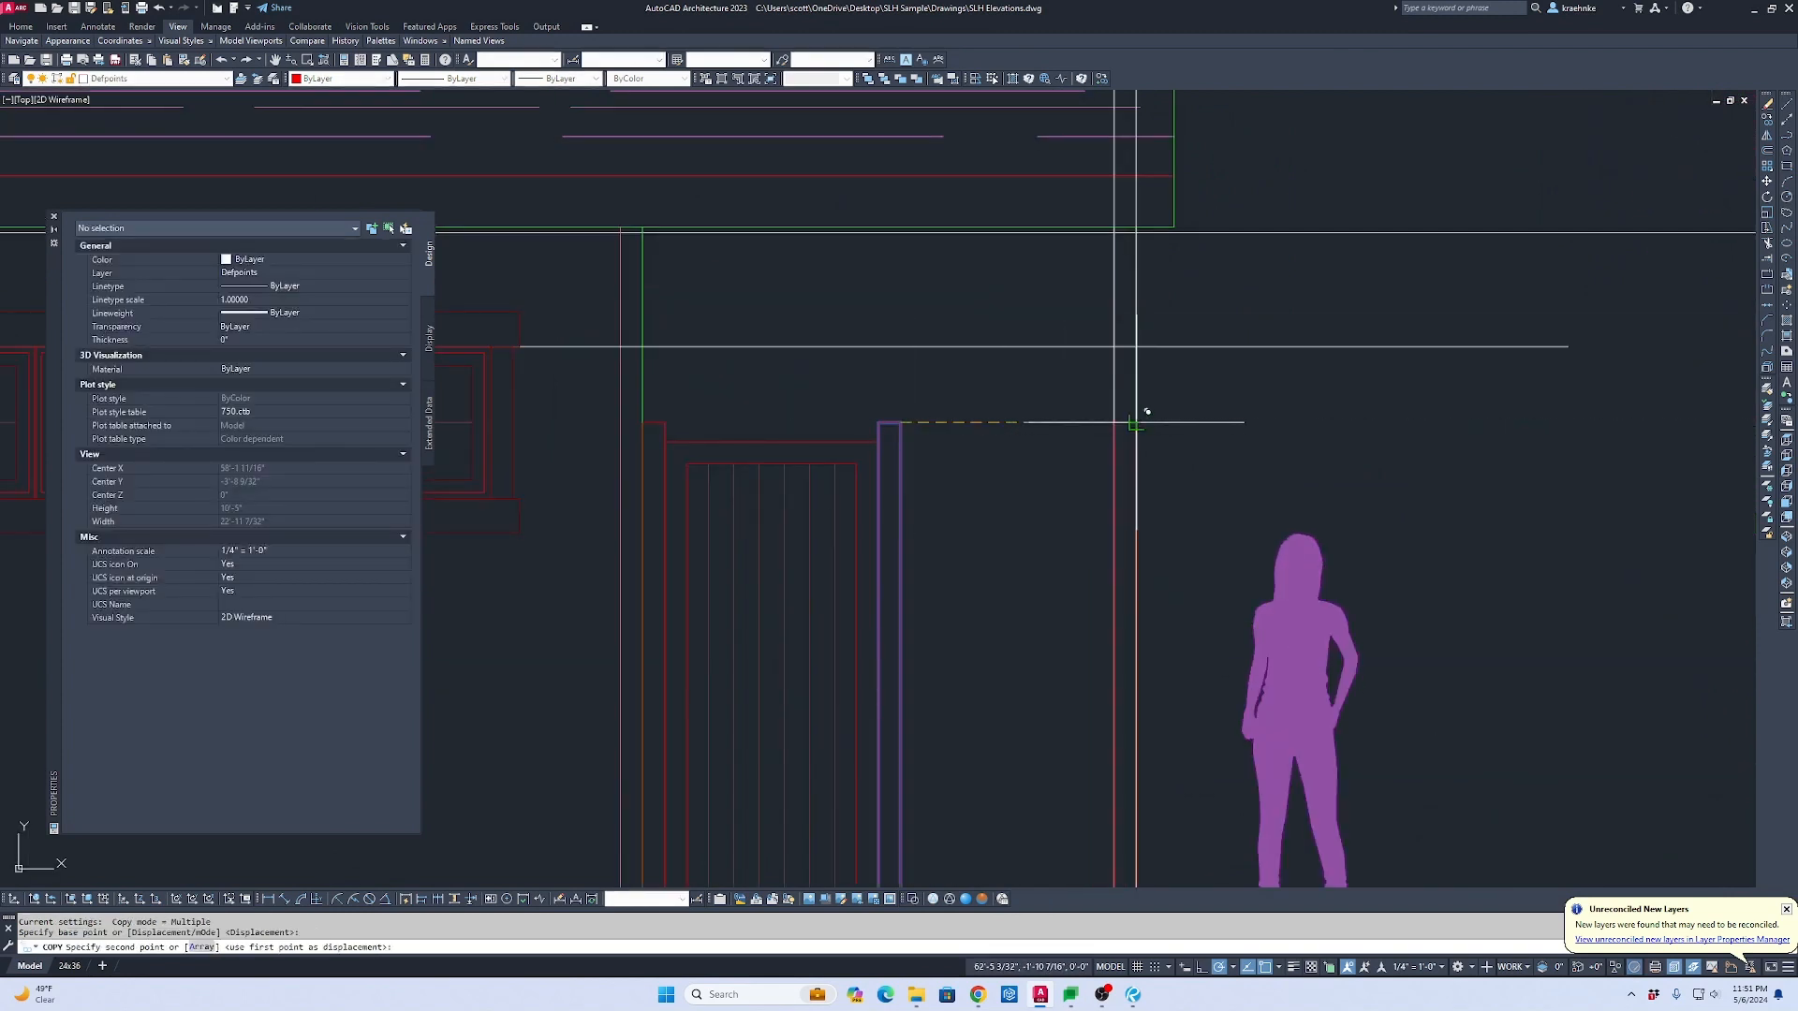
left_click(1126, 422)
key("Escape")
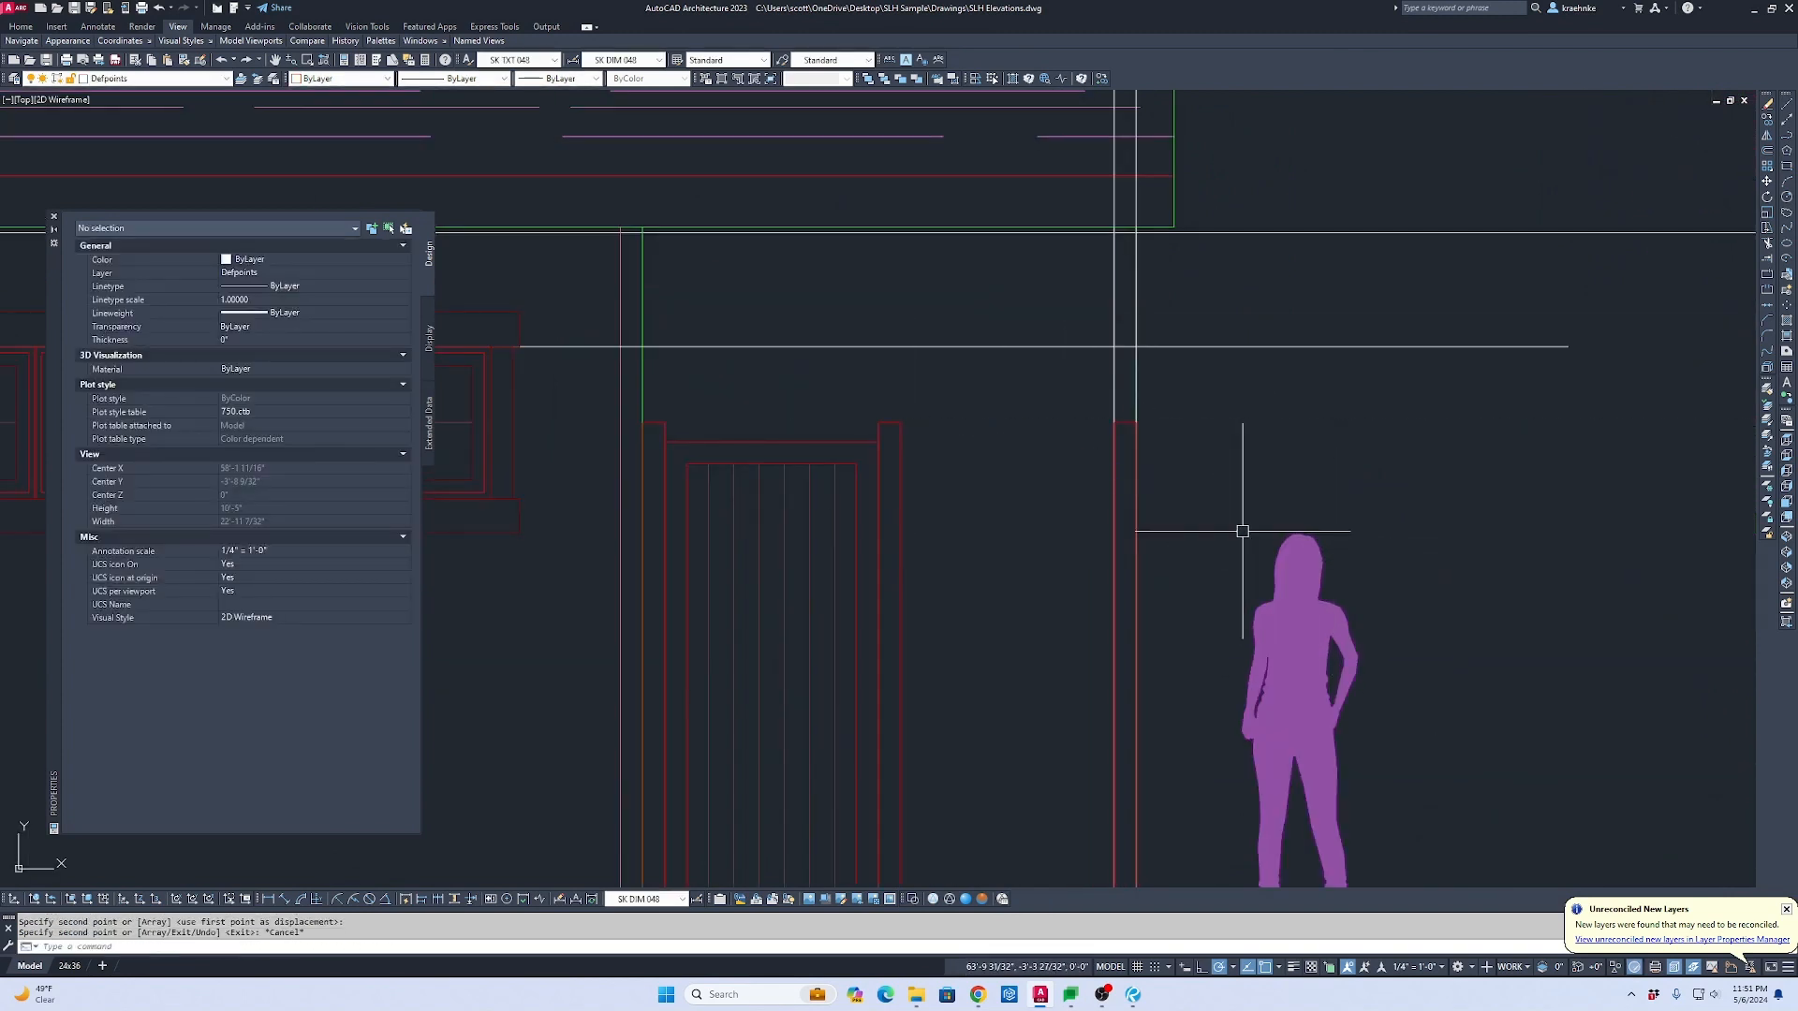
Step: Assign the copied upright at grid C to the A-Elev 4 layer
scroll(1242, 531, "down", 3)
scroll(1224, 521, "up", 4)
left_click(1150, 432)
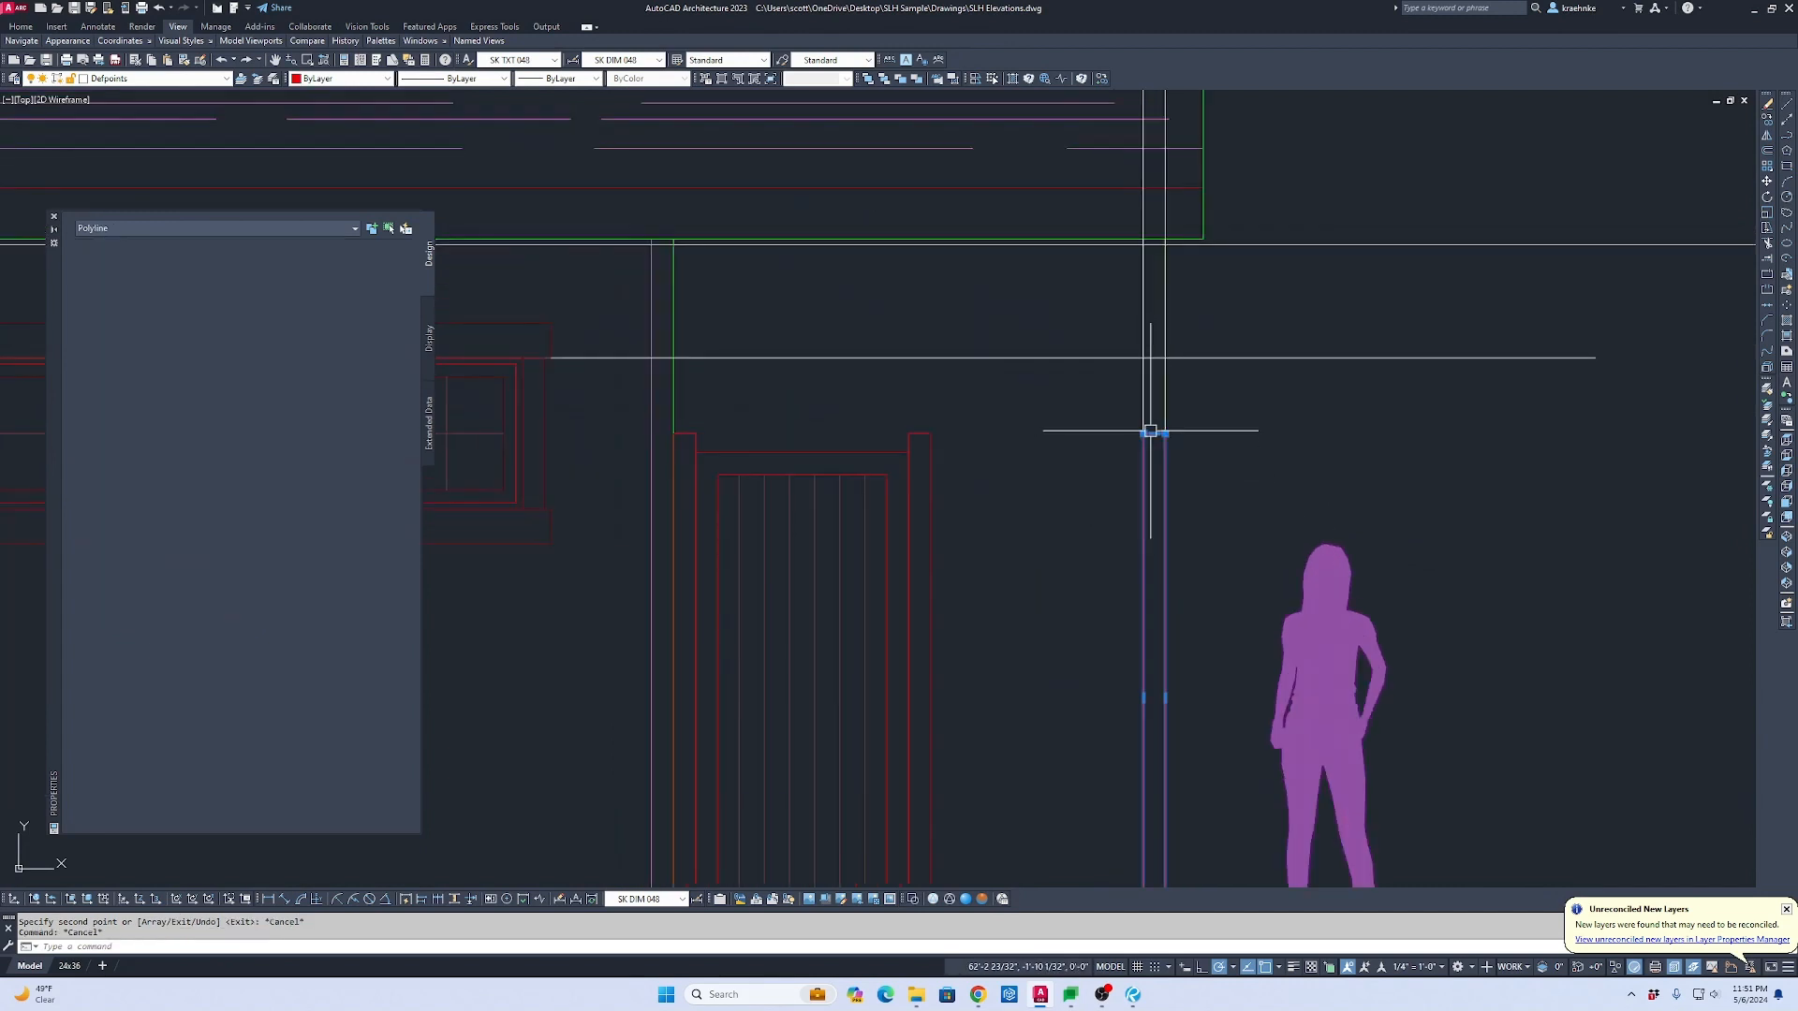
left_click(194, 78)
left_click(178, 105)
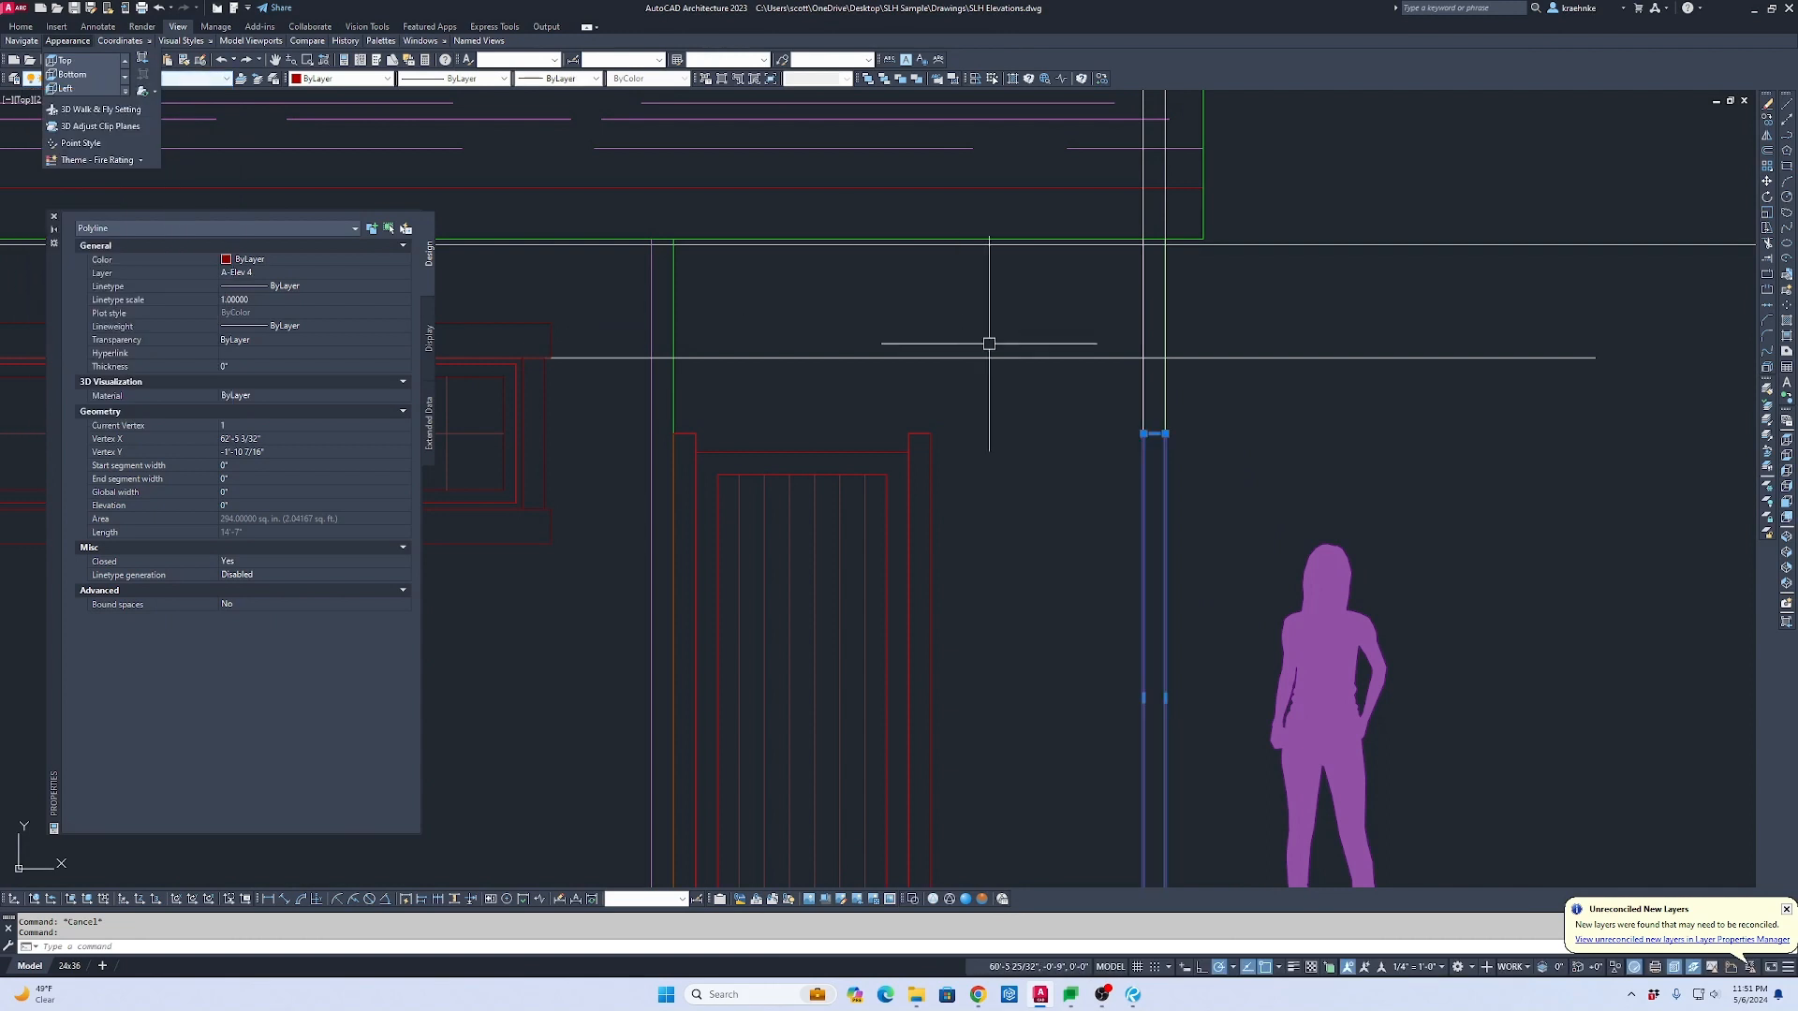
key("Escape")
Step: Erase the two tall vertical guide lines at grid C
scroll(1140, 370, "down", 6)
left_click(1167, 265)
left_click(1064, 160)
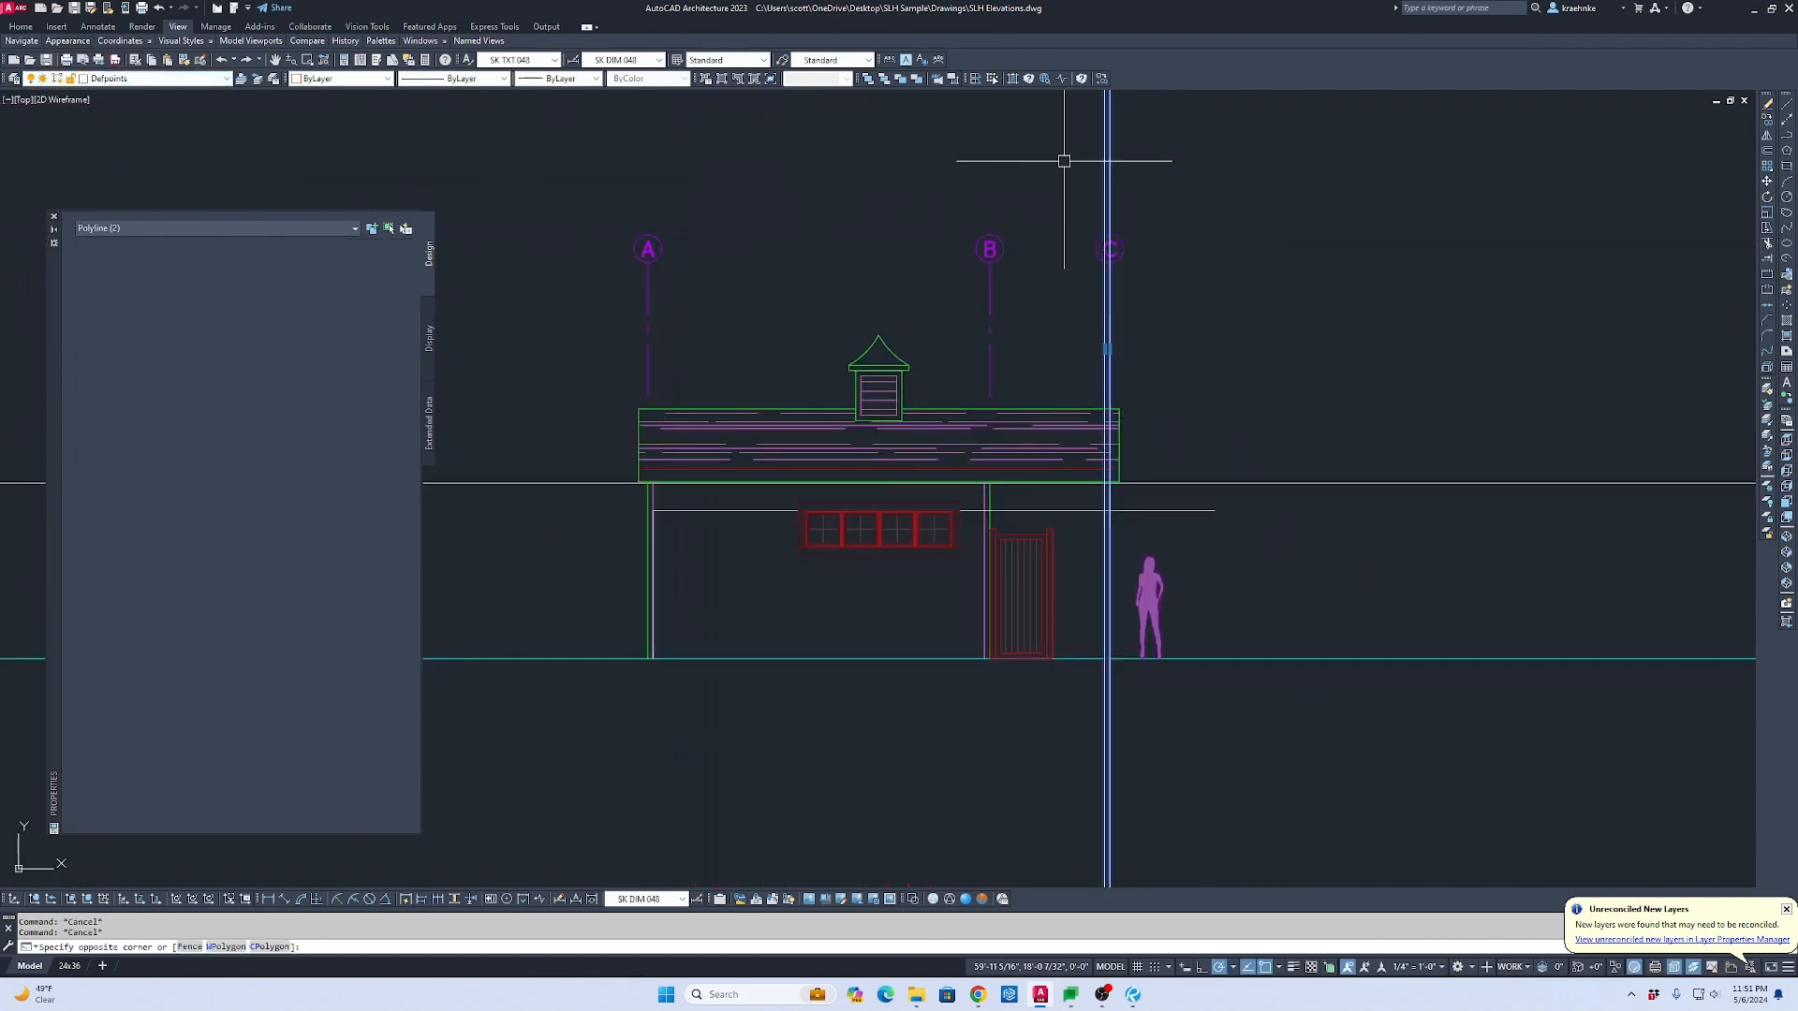
key("Delete")
scroll(1145, 691, "up", 4)
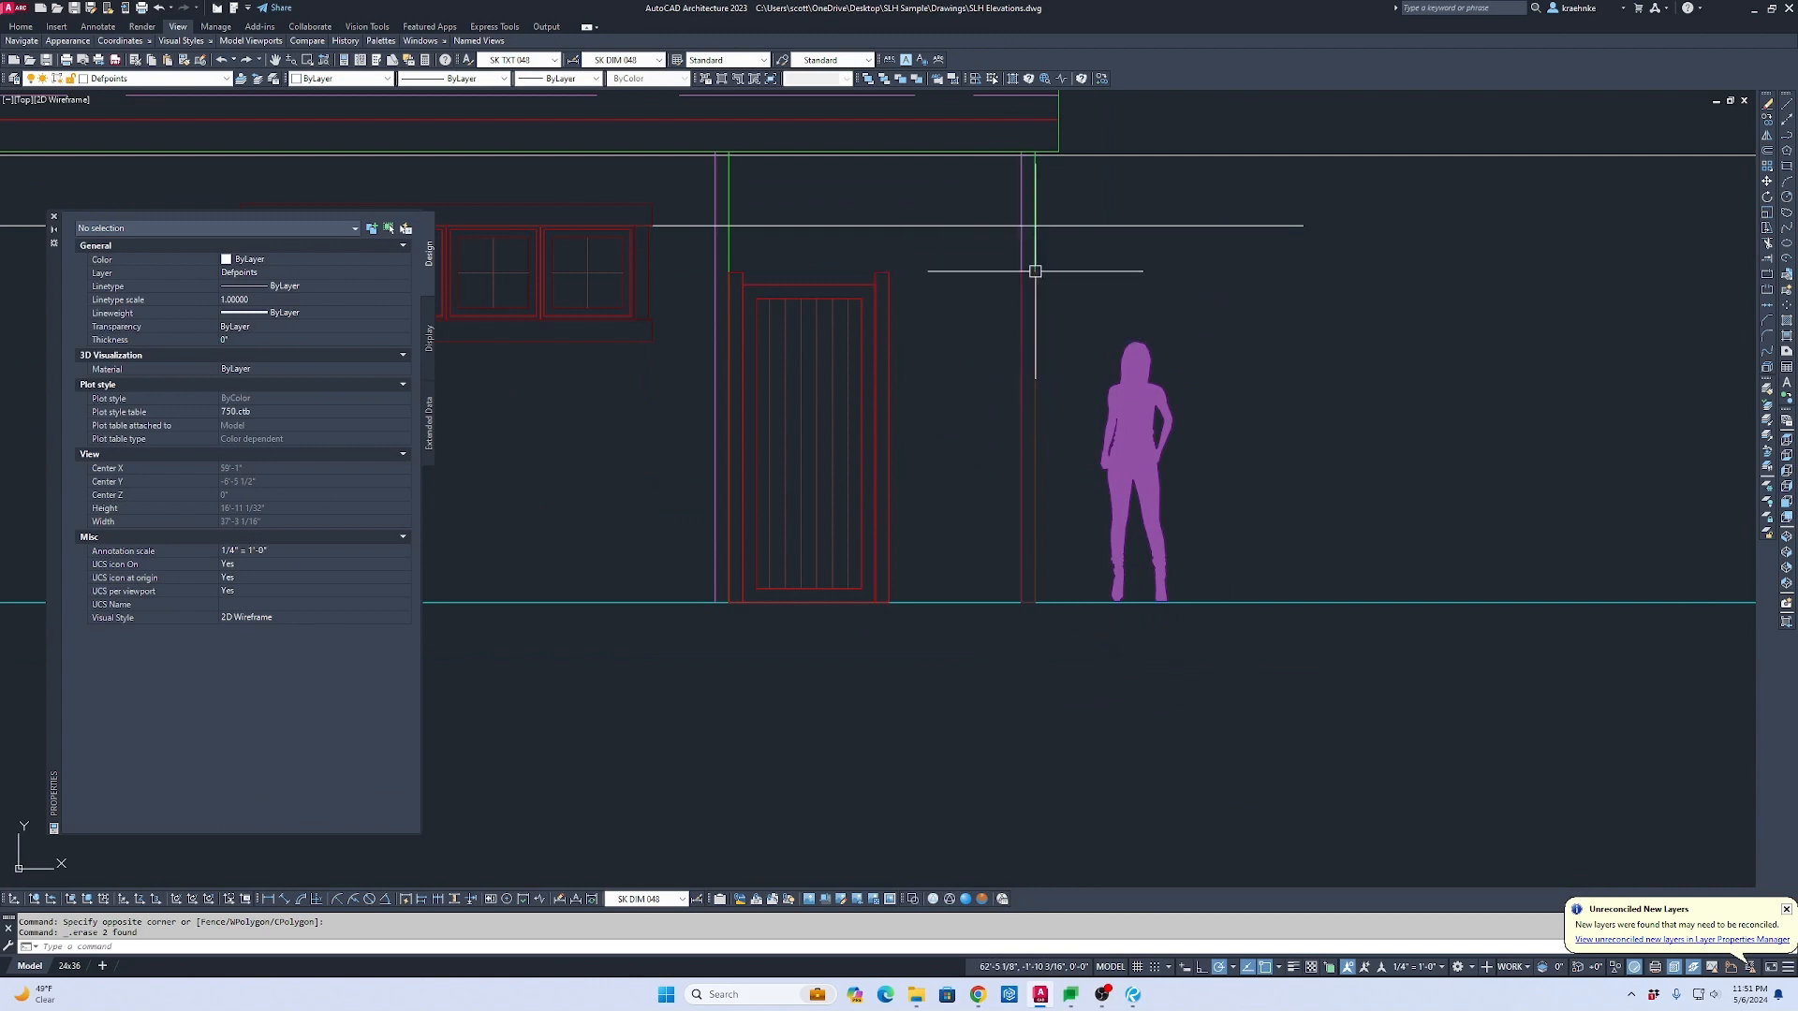
Step: Bring the green outer corner line at grid C in front of the copied upright
scroll(1029, 252, "up", 2)
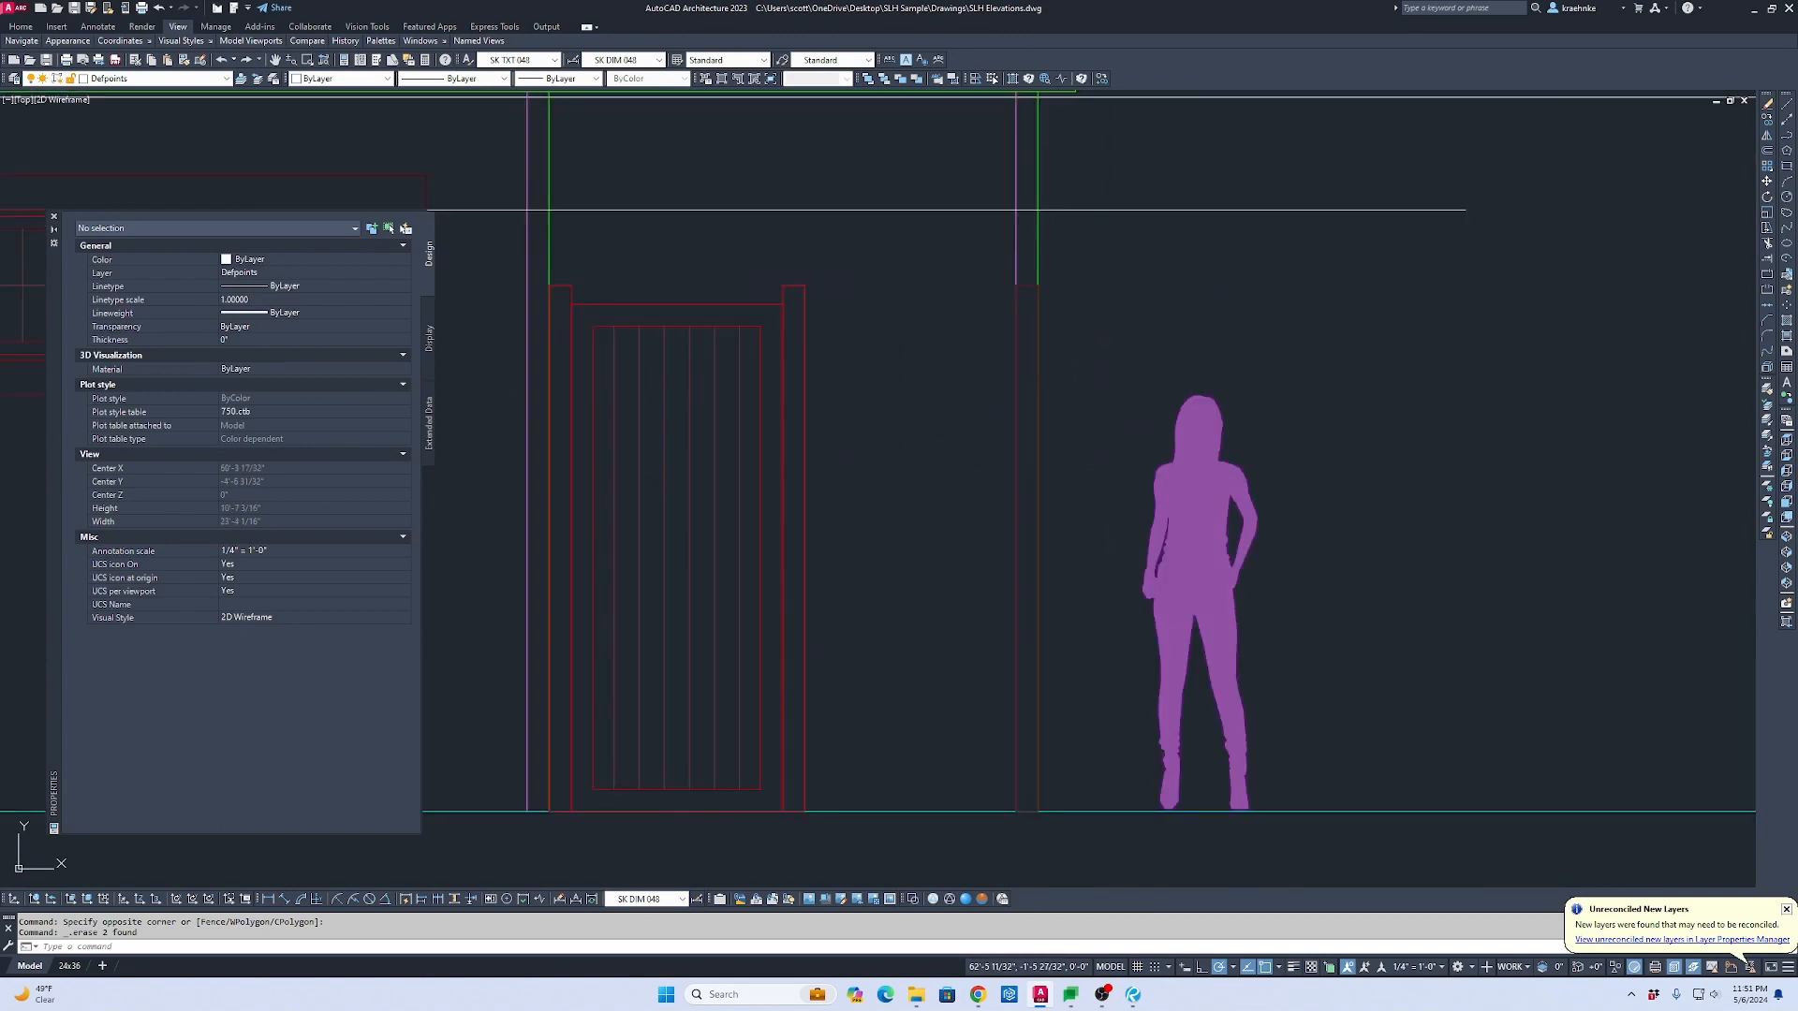
left_click(1037, 249)
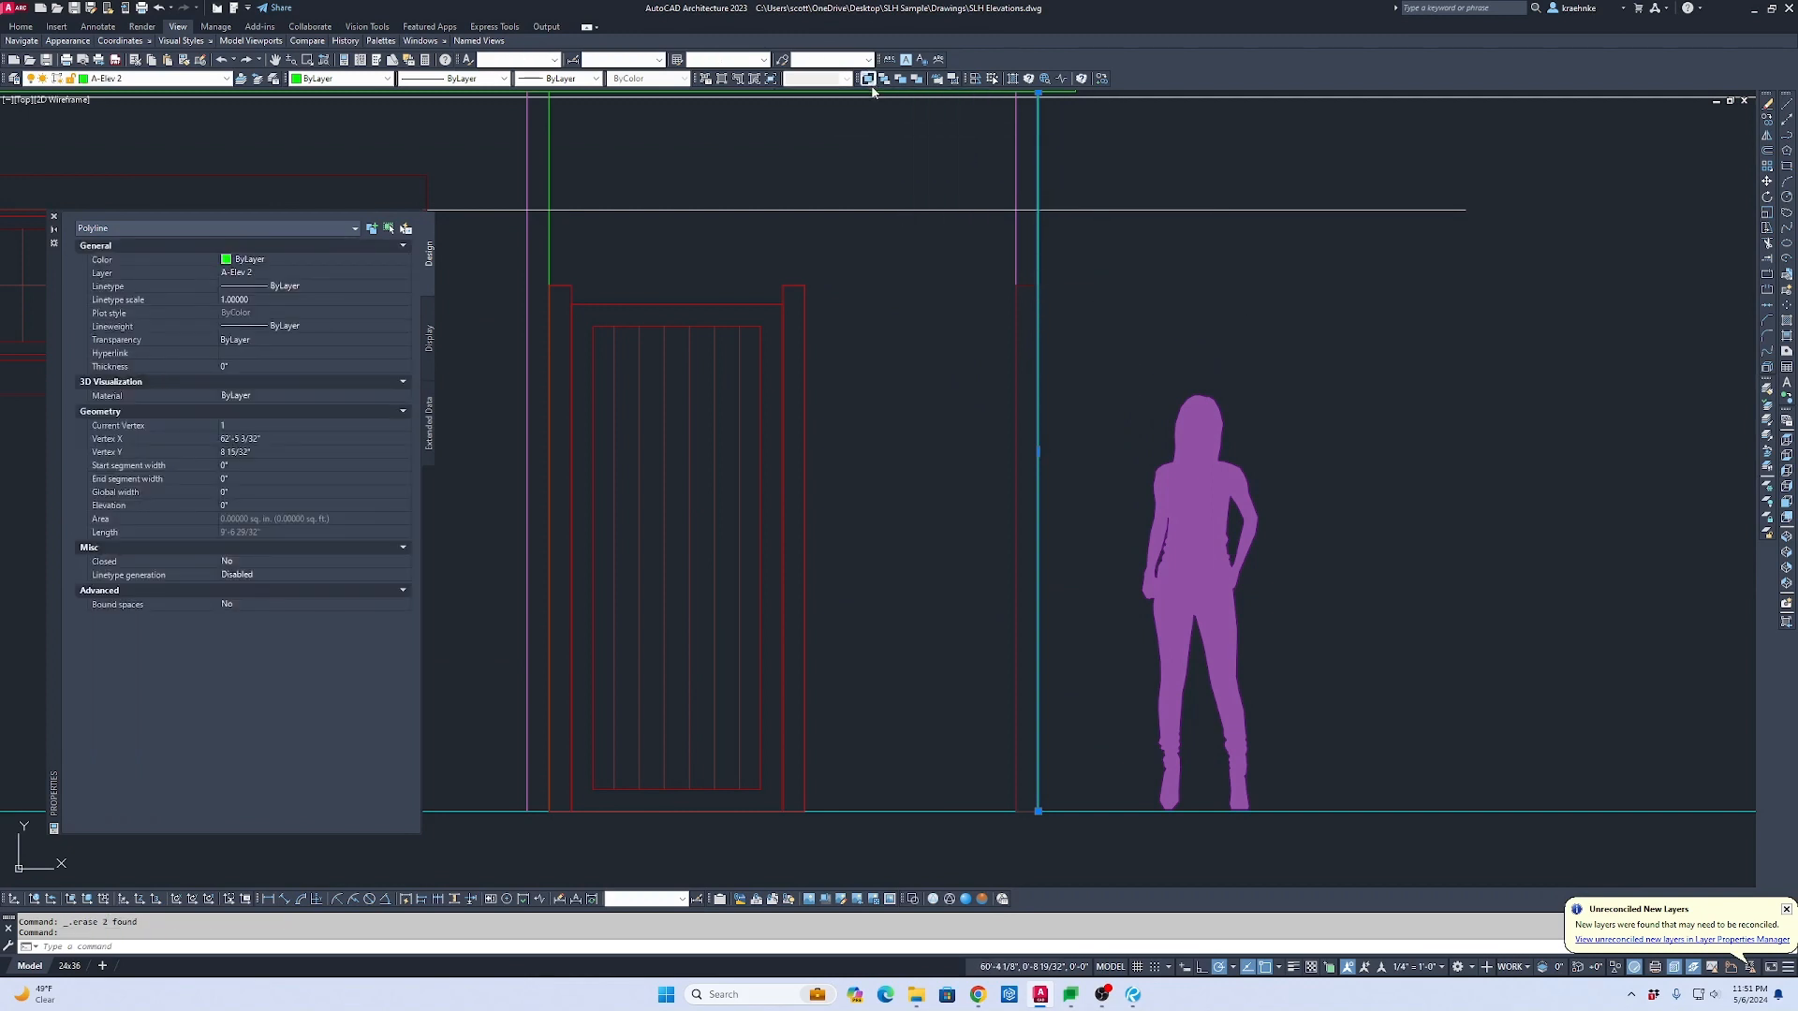
key("Escape")
Step: Examine the outdoor shower corner of the pool house plan and compare it with the side door elevation
scroll(1196, 328, "down", 2)
middle_click_drag(1156, 394, 1022, 486)
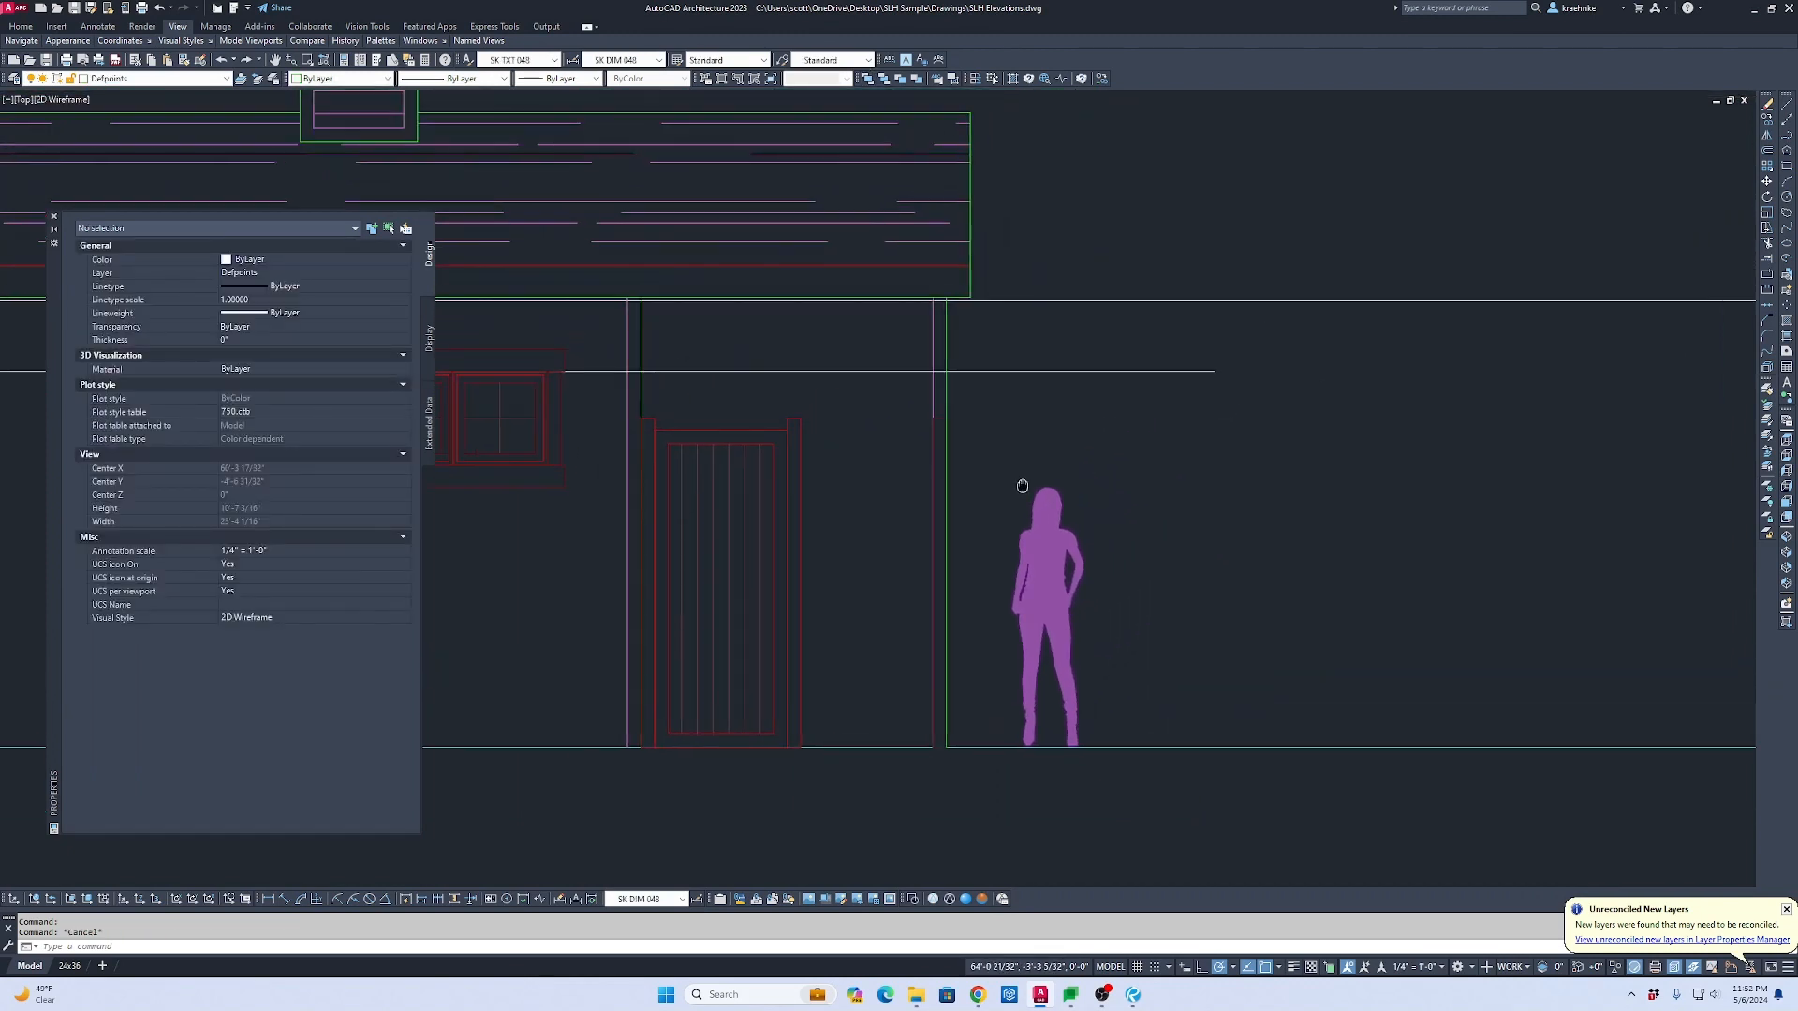
scroll(806, 425, "down", 2)
mouse_move(905, 448)
middle_mouse_down()
mouse_move(140, 462)
mouse_move(925, 437)
mouse_move(929, 461)
middle_mouse_up()
scroll(929, 461, "down", 3)
middle_click_drag(956, 313, 1021, 549)
scroll(939, 476, "up", 4)
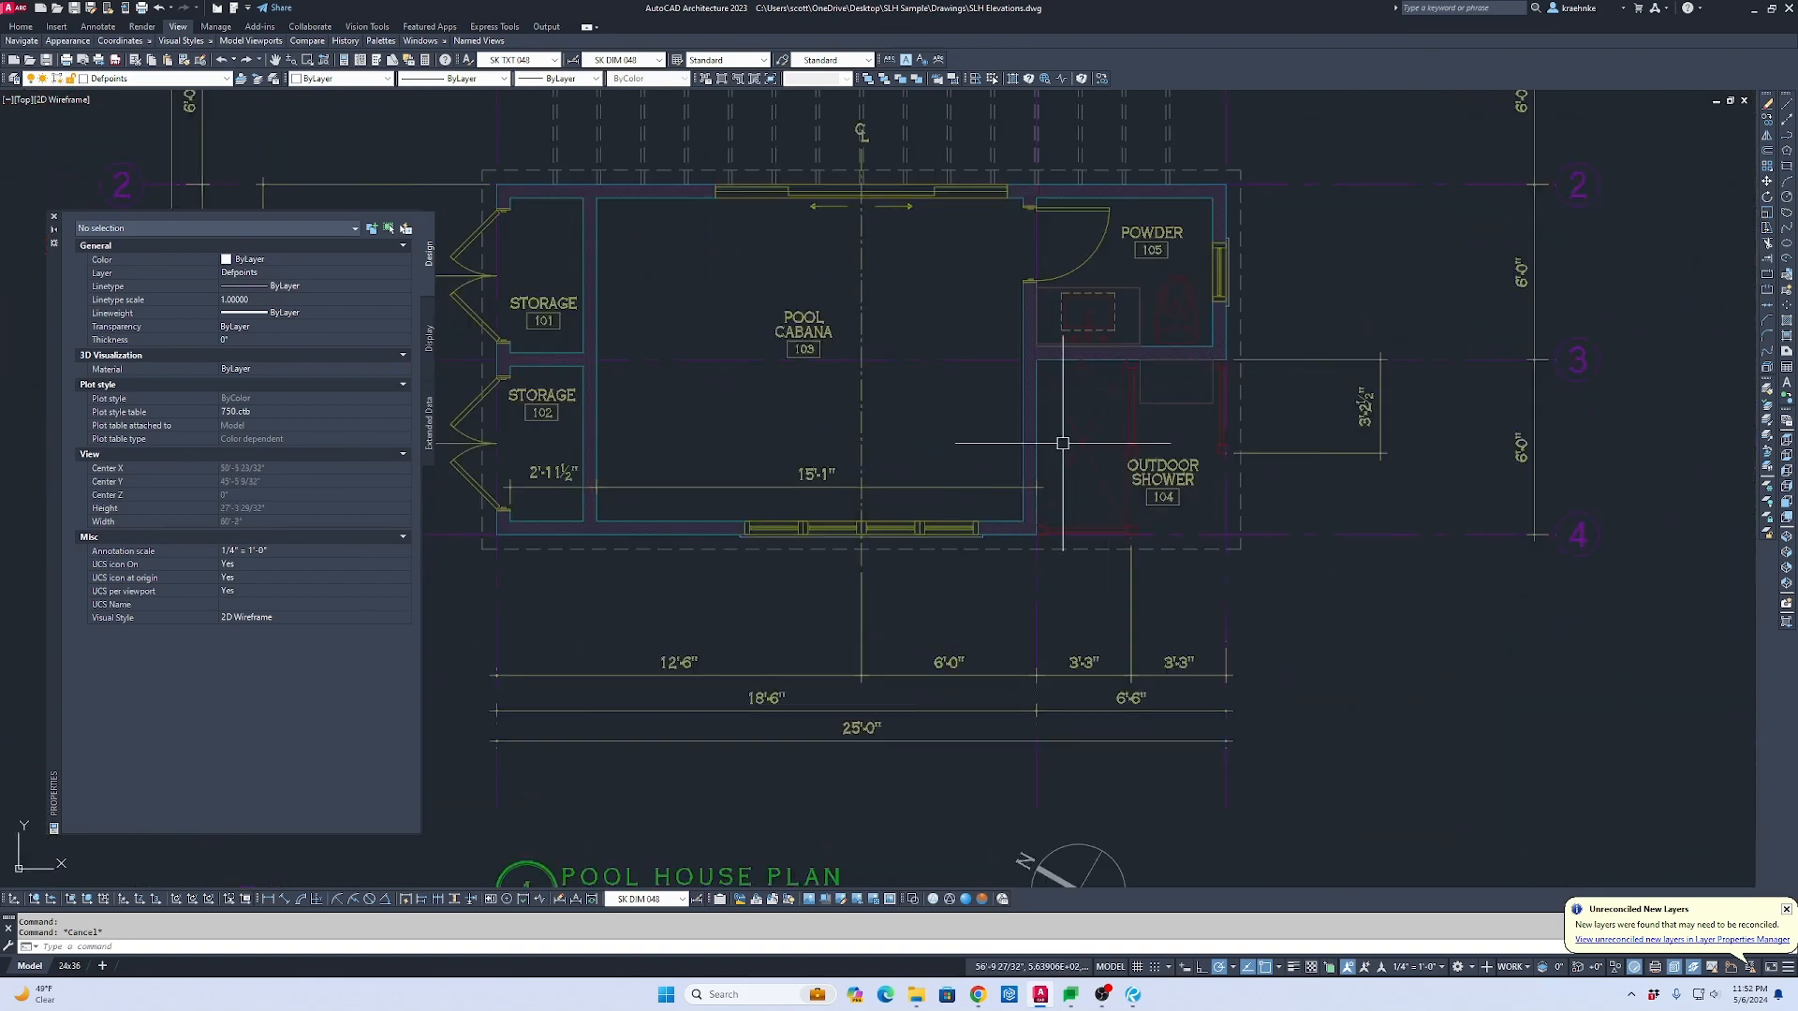
scroll(1063, 446, "down", 2)
middle_click_drag(1092, 618, 1071, 361)
middle_click_drag(1123, 678, 1119, 397)
scroll(1023, 515, "up", 2)
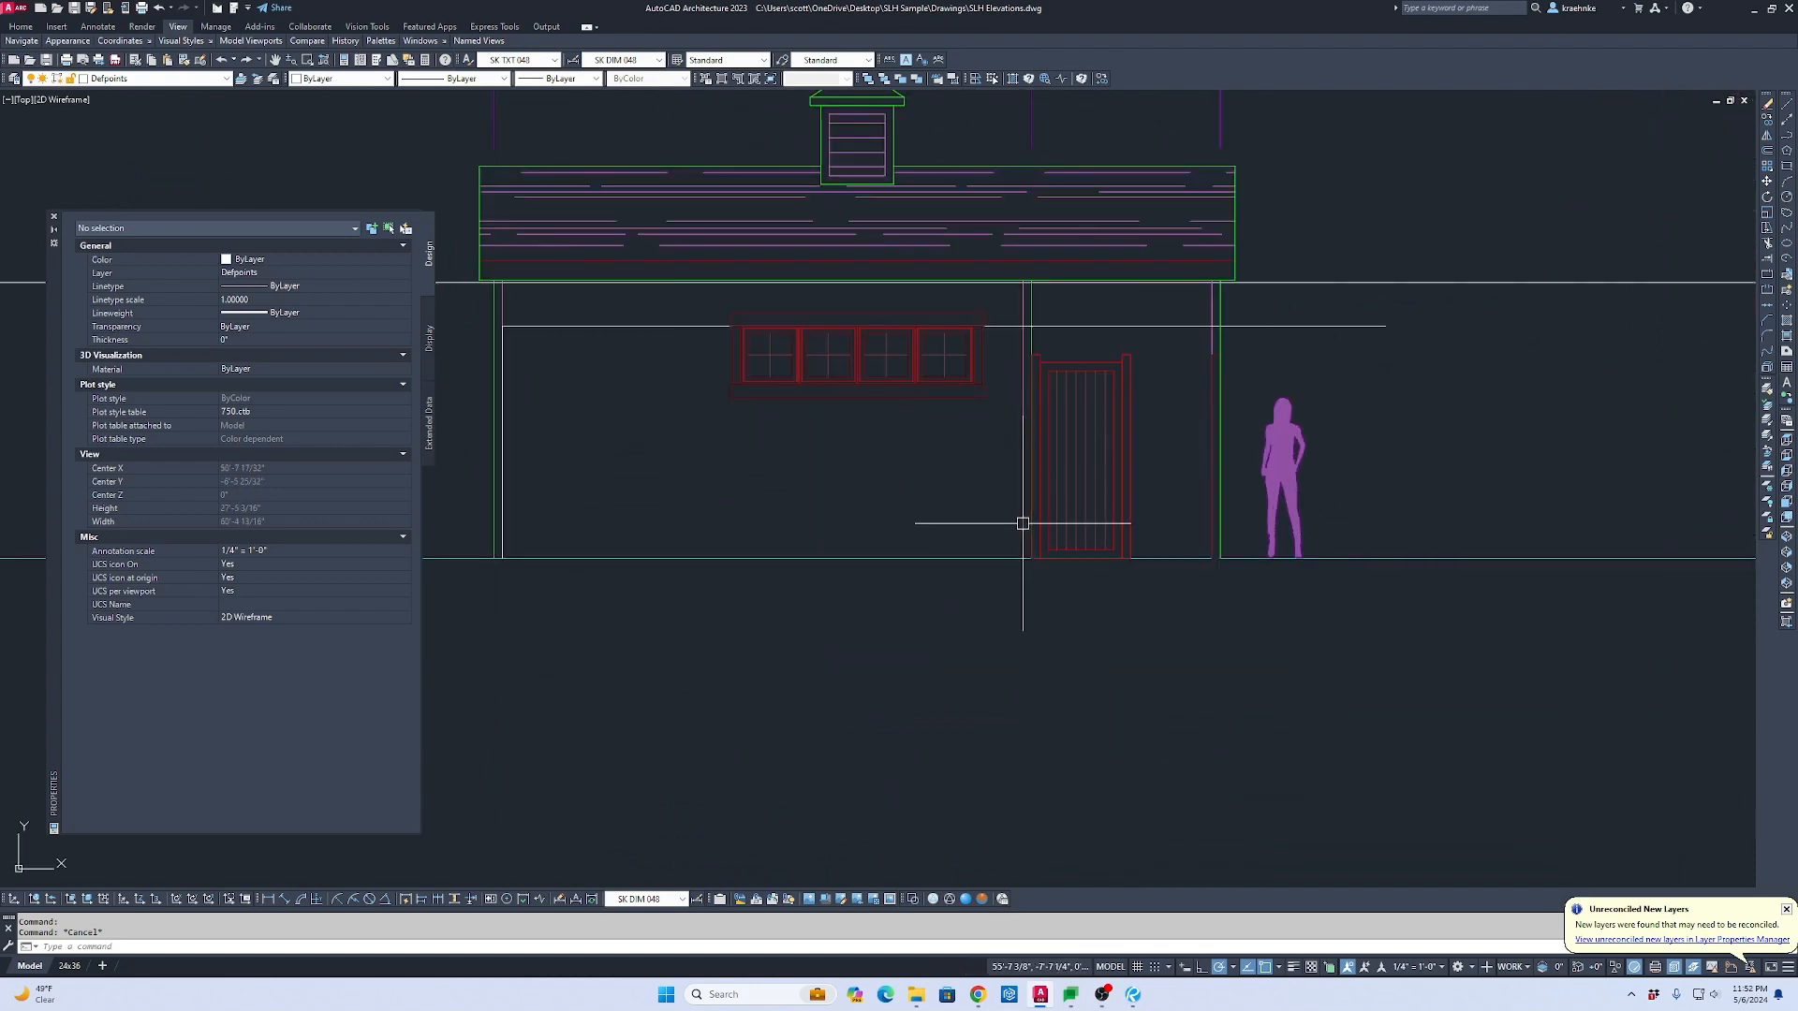
Step: Erase the horizontal guide line running along the window heads
left_click(1368, 348)
left_click(1319, 308)
key("Delete")
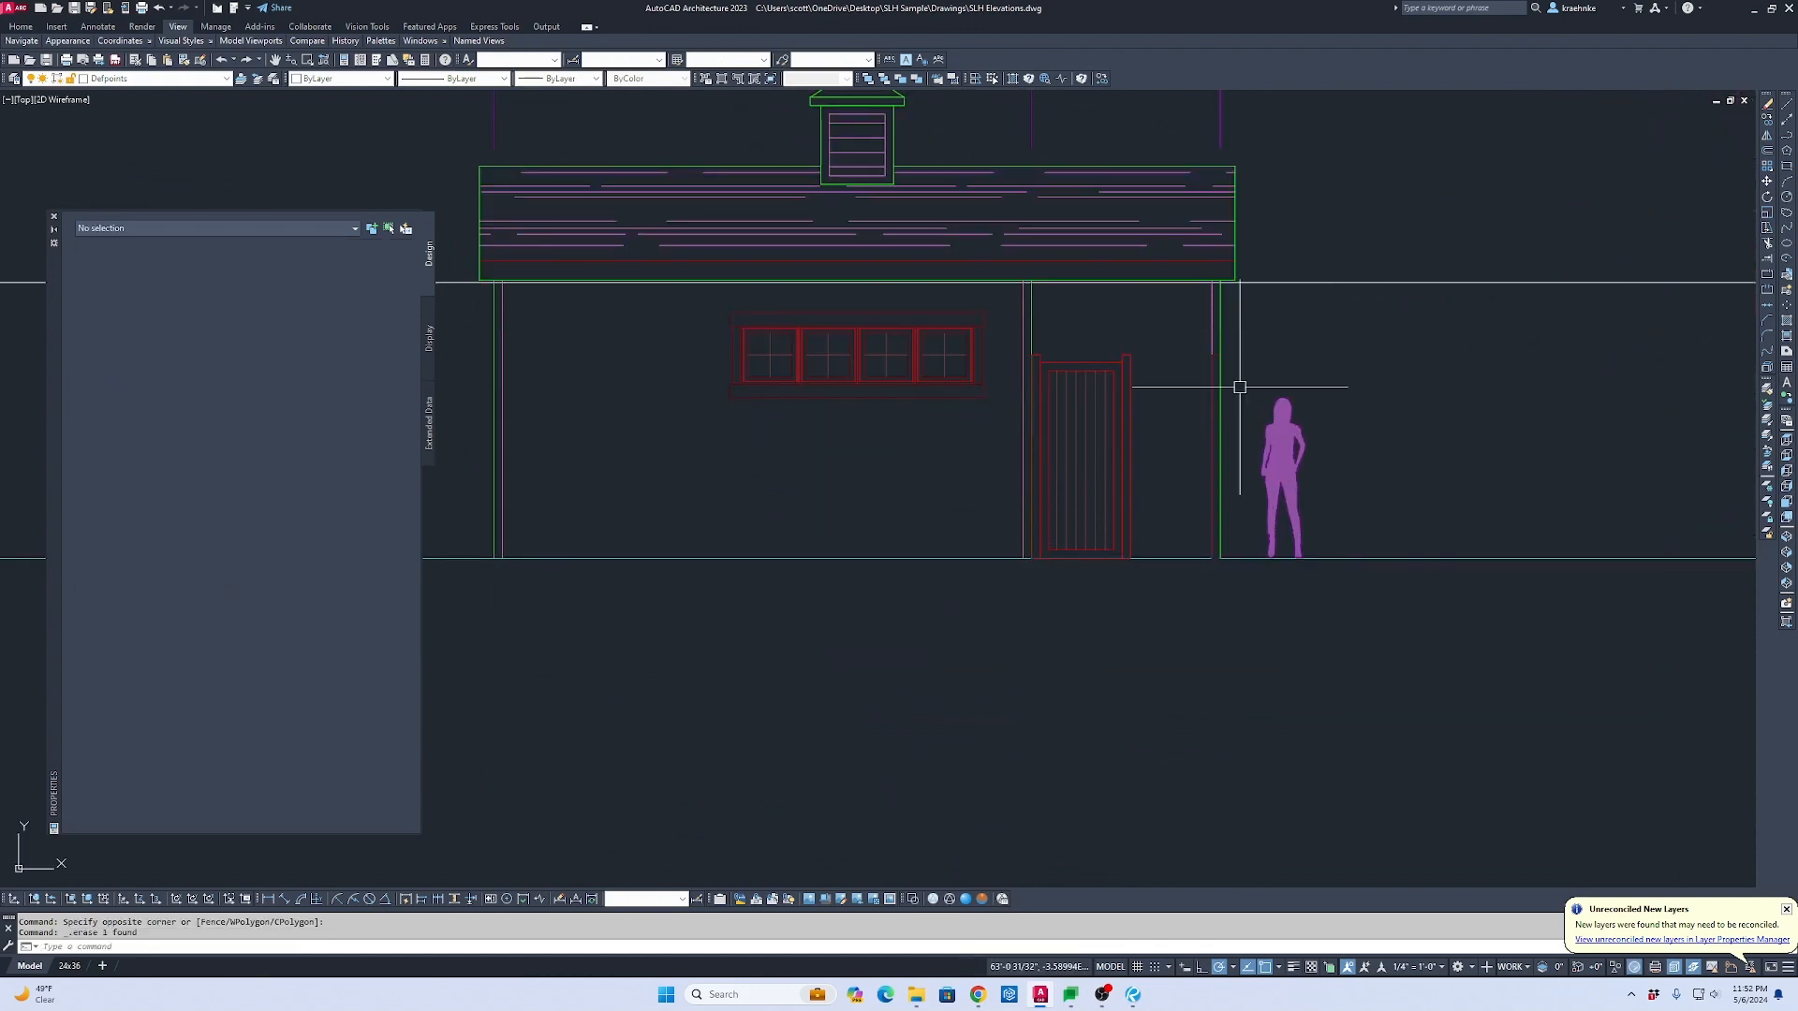
Step: Review the pool house plan against the four-window elevation
middle_click_drag(893, 422, 1120, 425)
scroll(1119, 425, "down", 3)
mouse_move(1100, 497)
middle_mouse_down()
mouse_move(841, 127)
mouse_move(1027, 553)
mouse_move(1003, 714)
middle_mouse_up()
middle_click_drag(1048, 461, 1080, 699)
scroll(986, 392, "up", 2)
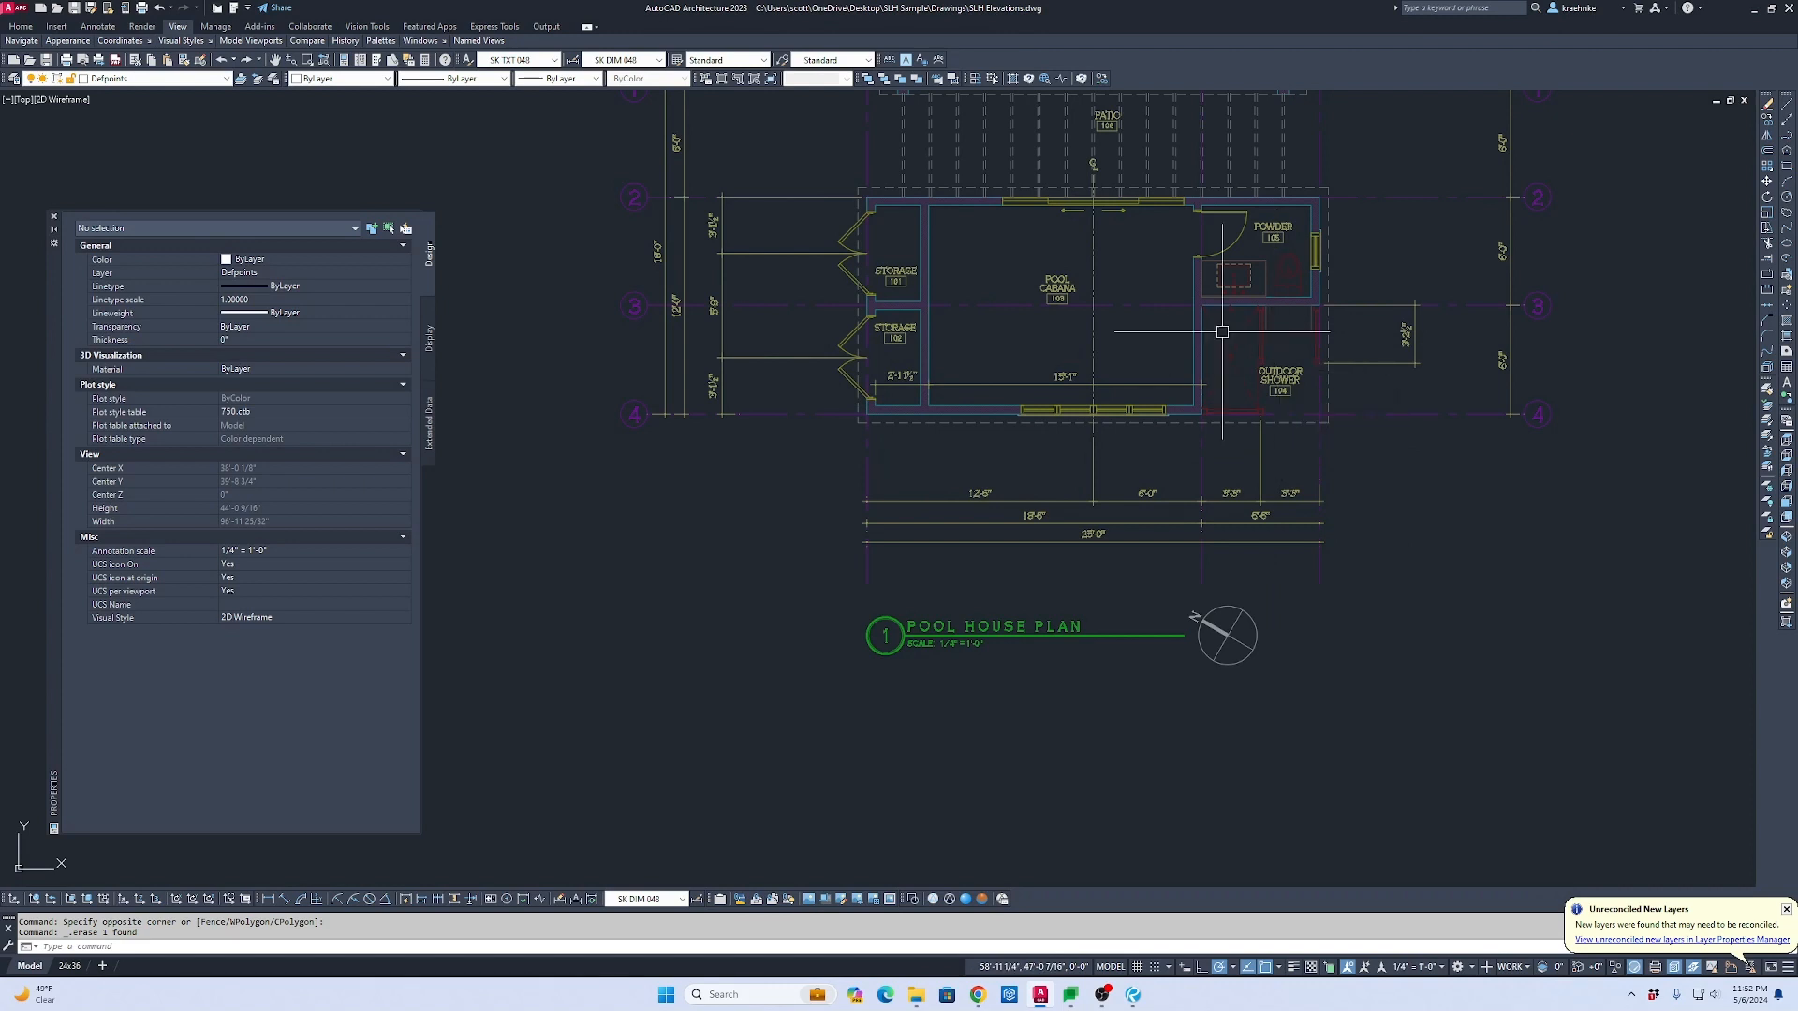
scroll(945, 473, "down", 4)
middle_click_drag(951, 474, 927, 192)
scroll(937, 305, "up", 10)
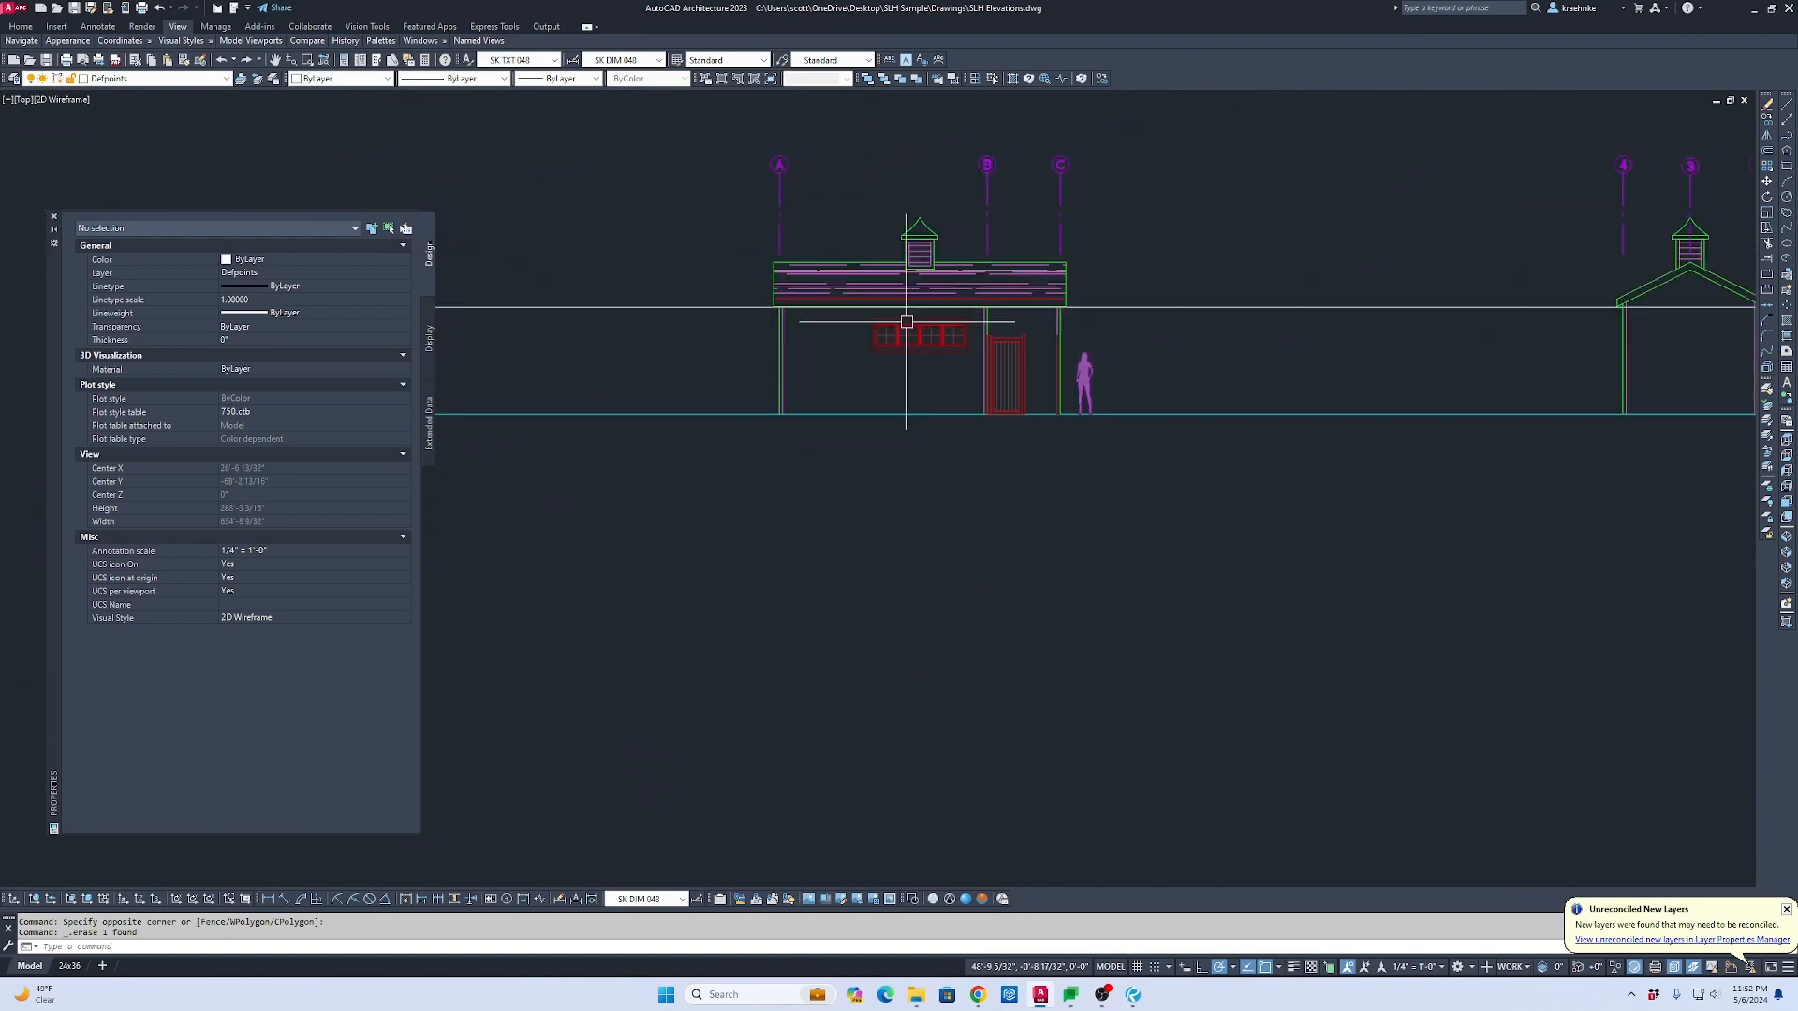
Step: Erase the long horizontal construction line along the roof's lower edge
middle_click_drag(1026, 412, 1115, 497)
scroll(979, 441, "down", 1)
middle_click_drag(1074, 399, 1180, 383)
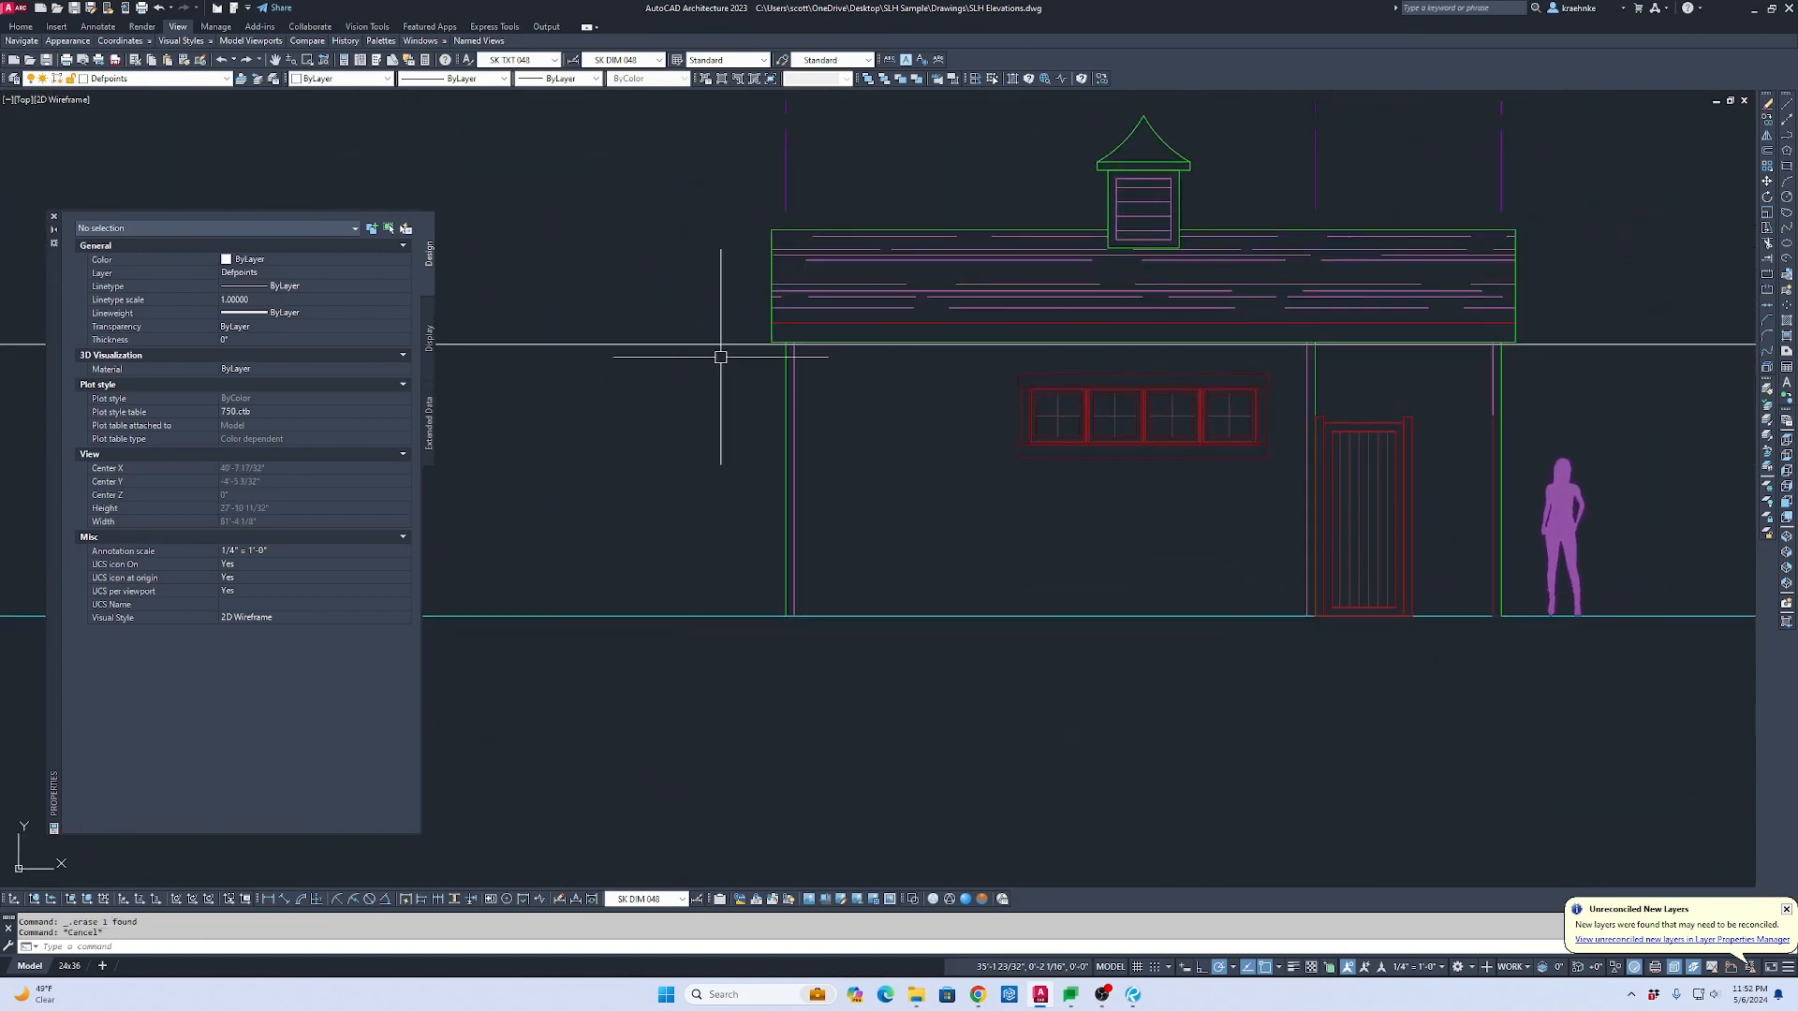
key("Escape")
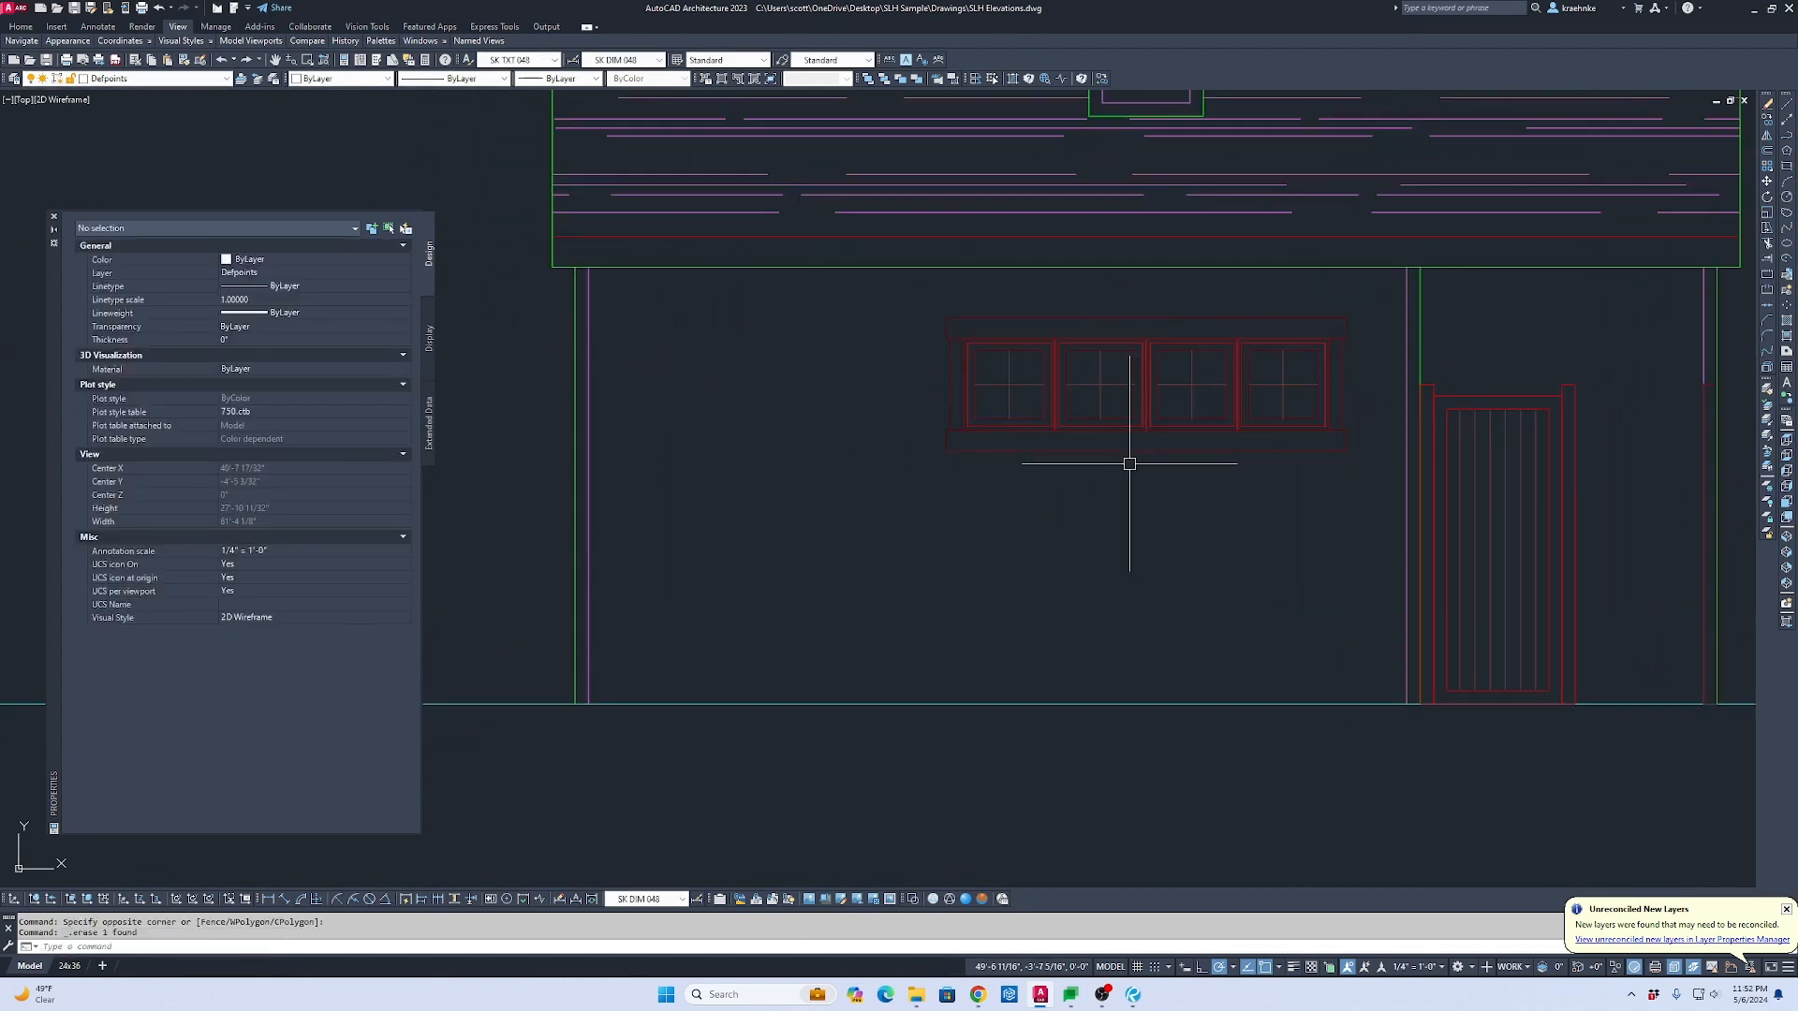
scroll(1133, 464, "up", 2)
Step: Start a hatch in the wall area around the four windows and remove the individual sash and pane rectangles from its boundaries
type("H")
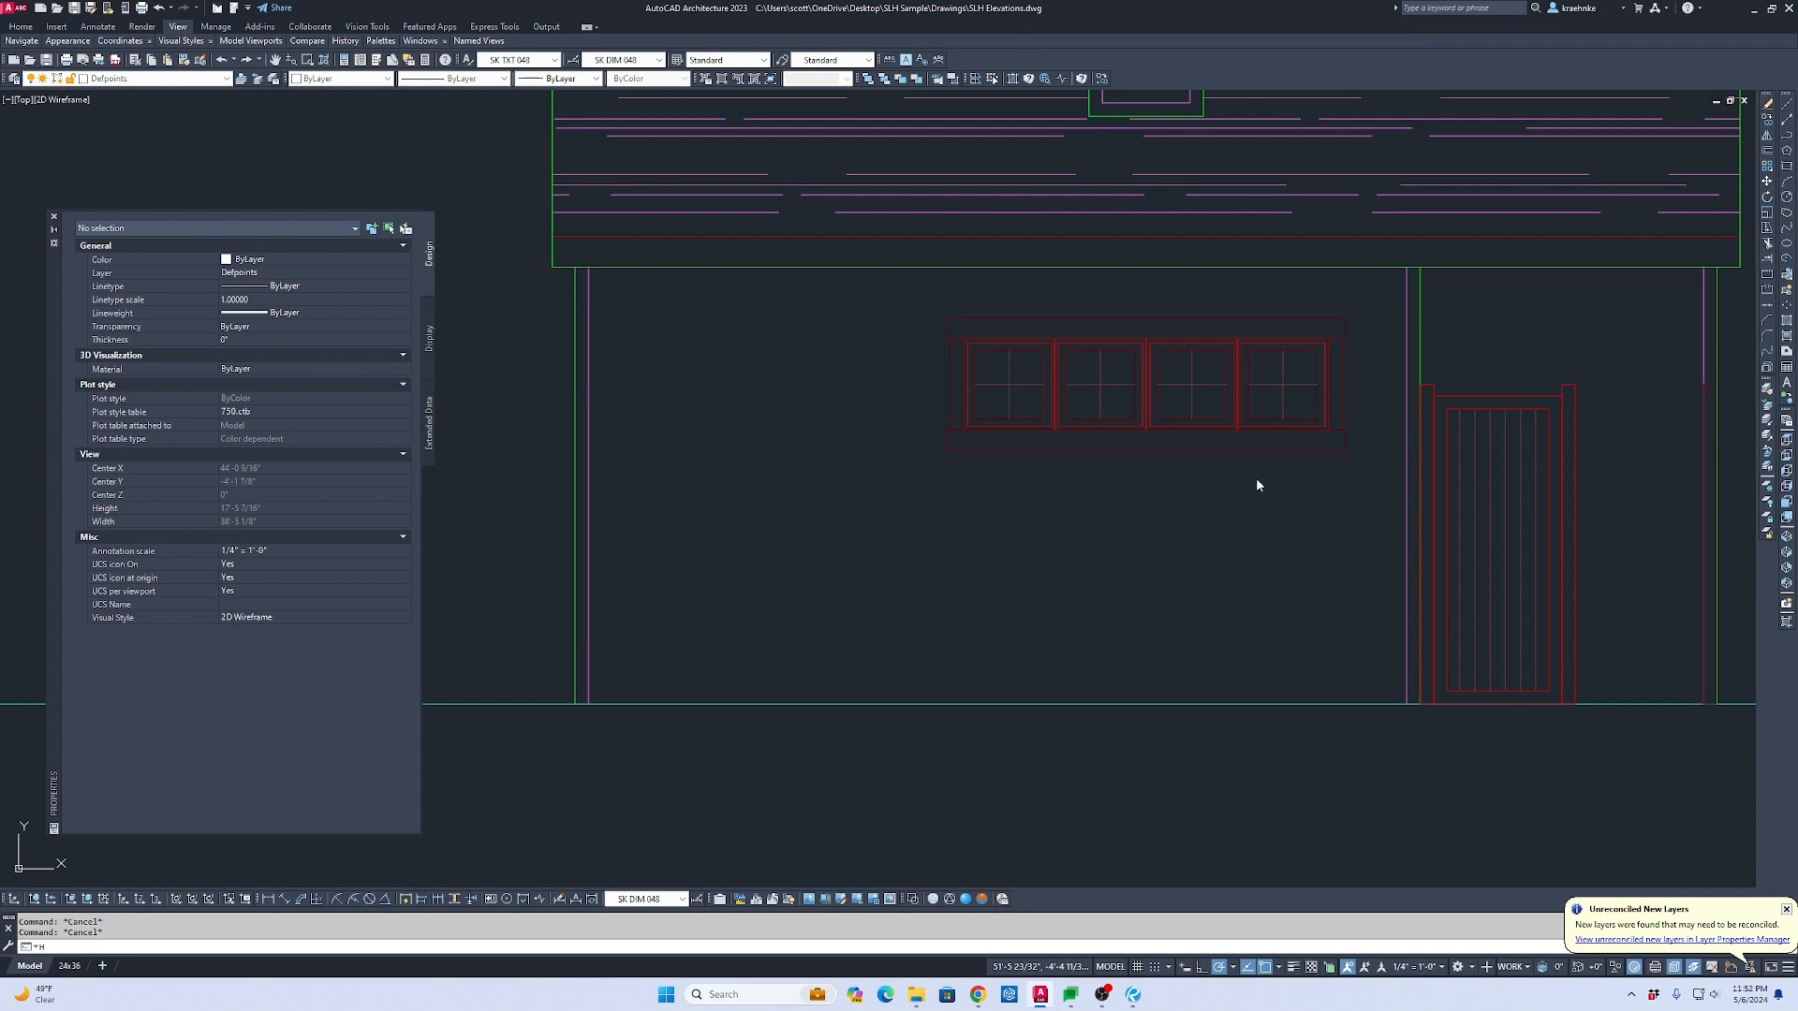
key("Return")
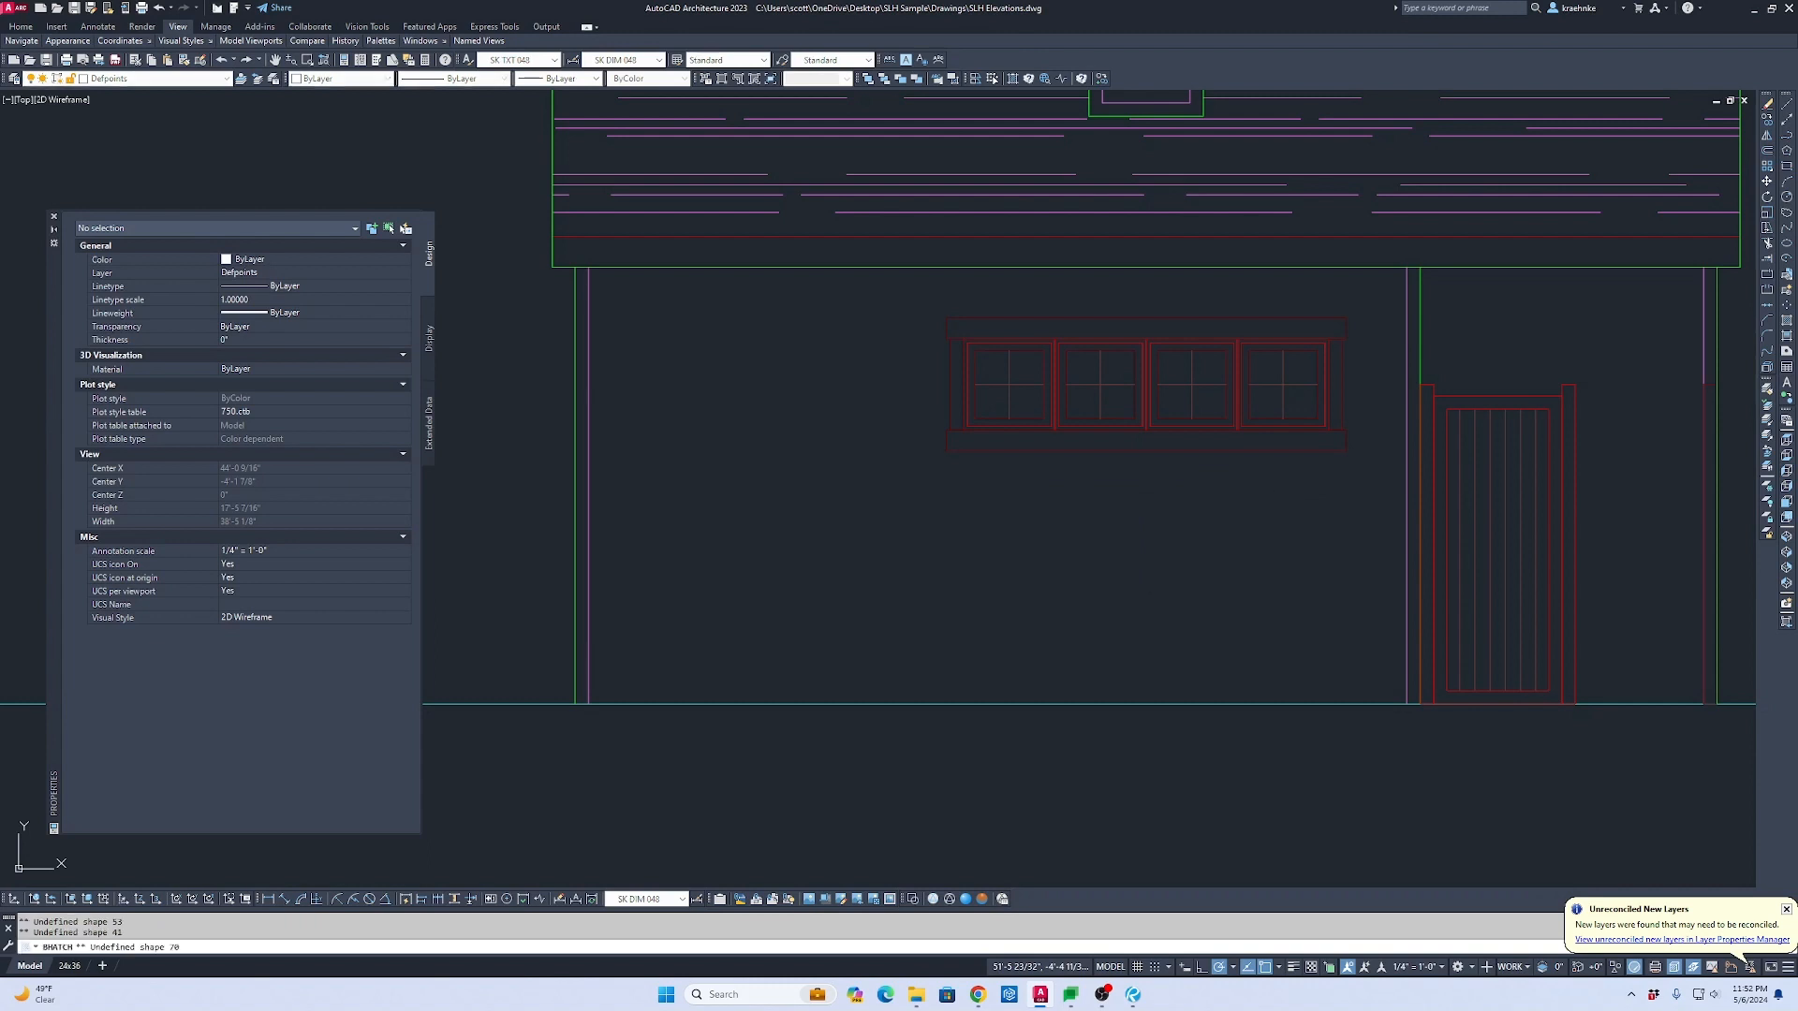
left_click(1295, 502)
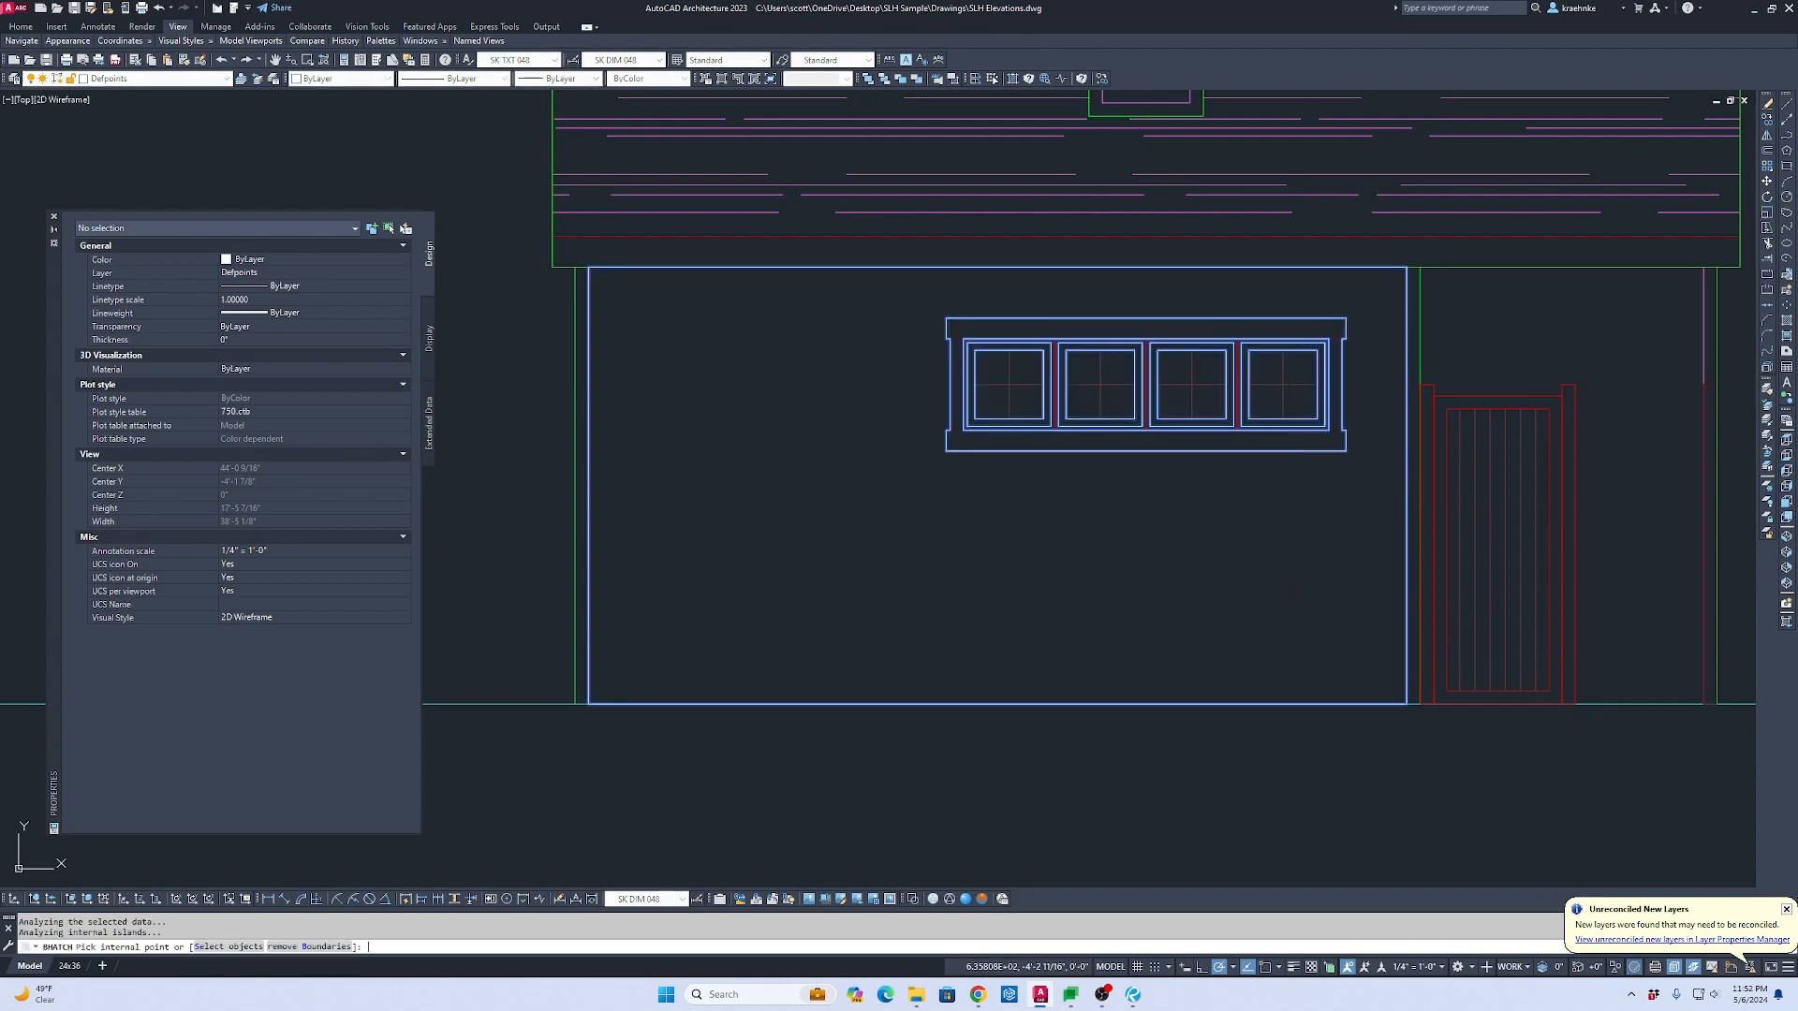
key("Return")
left_click(531, 314)
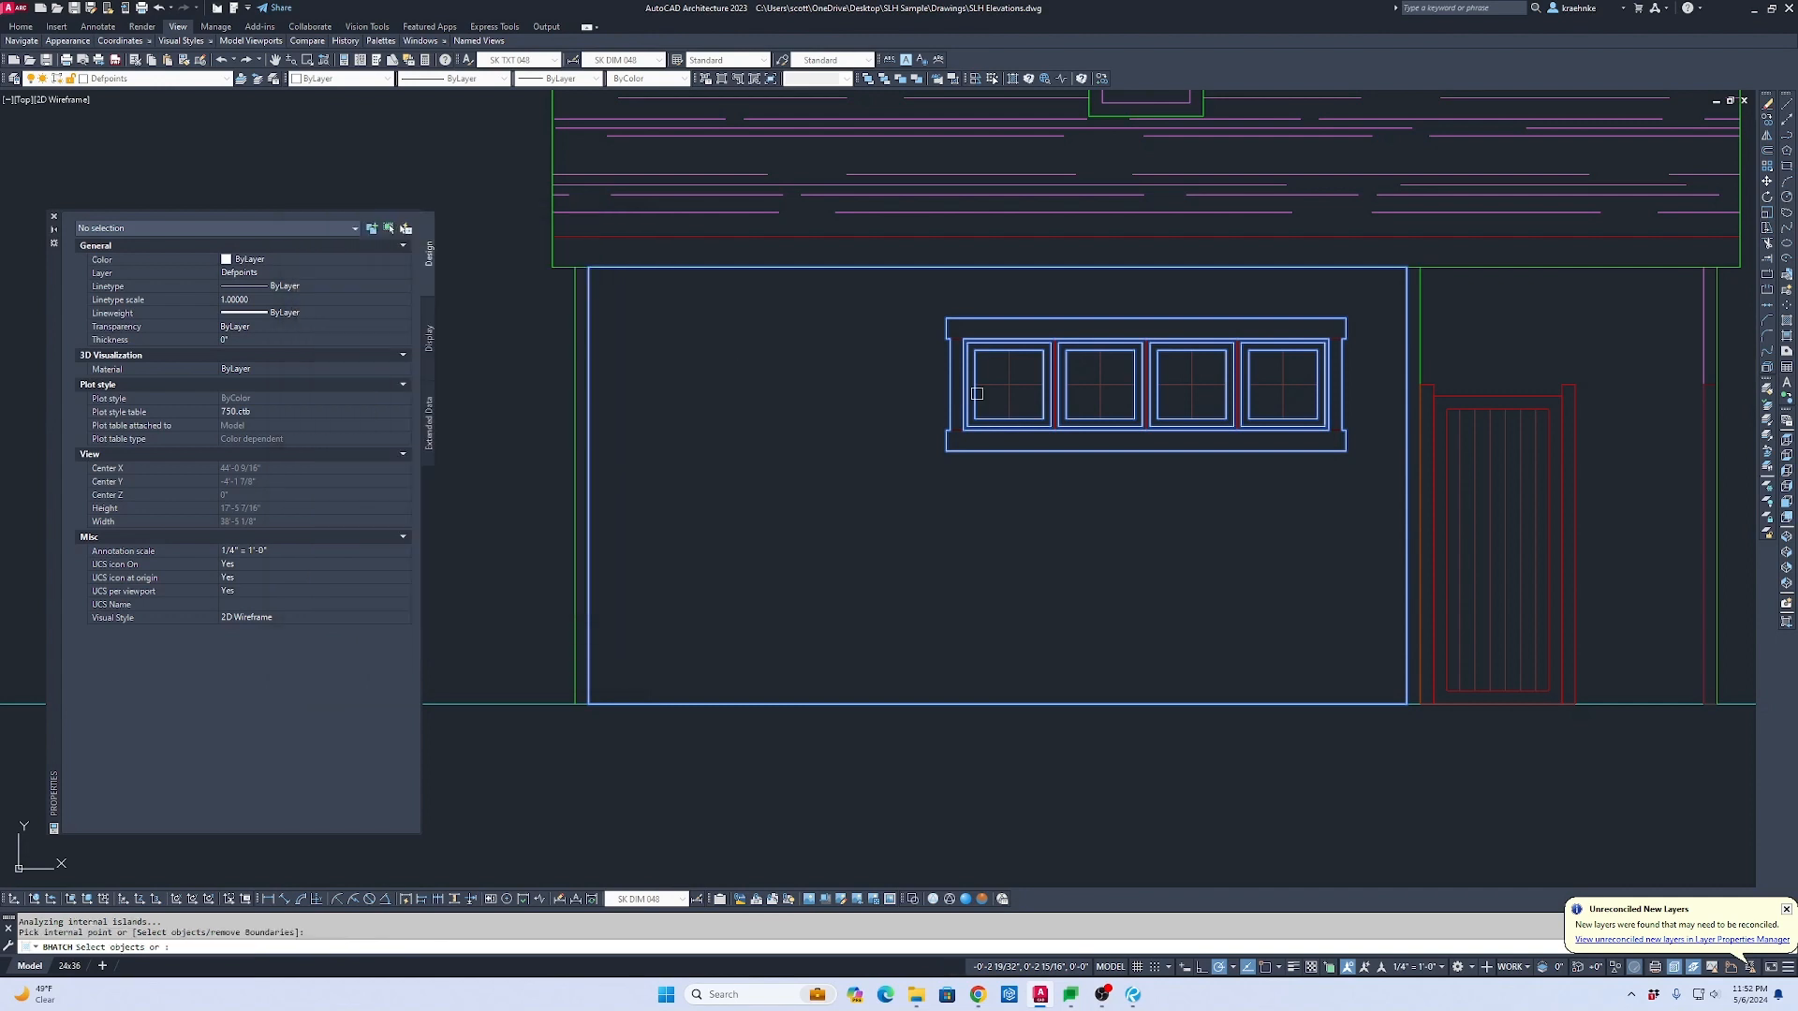
scroll(1042, 401, "up", 2)
left_click(1068, 412)
left_click(1079, 413)
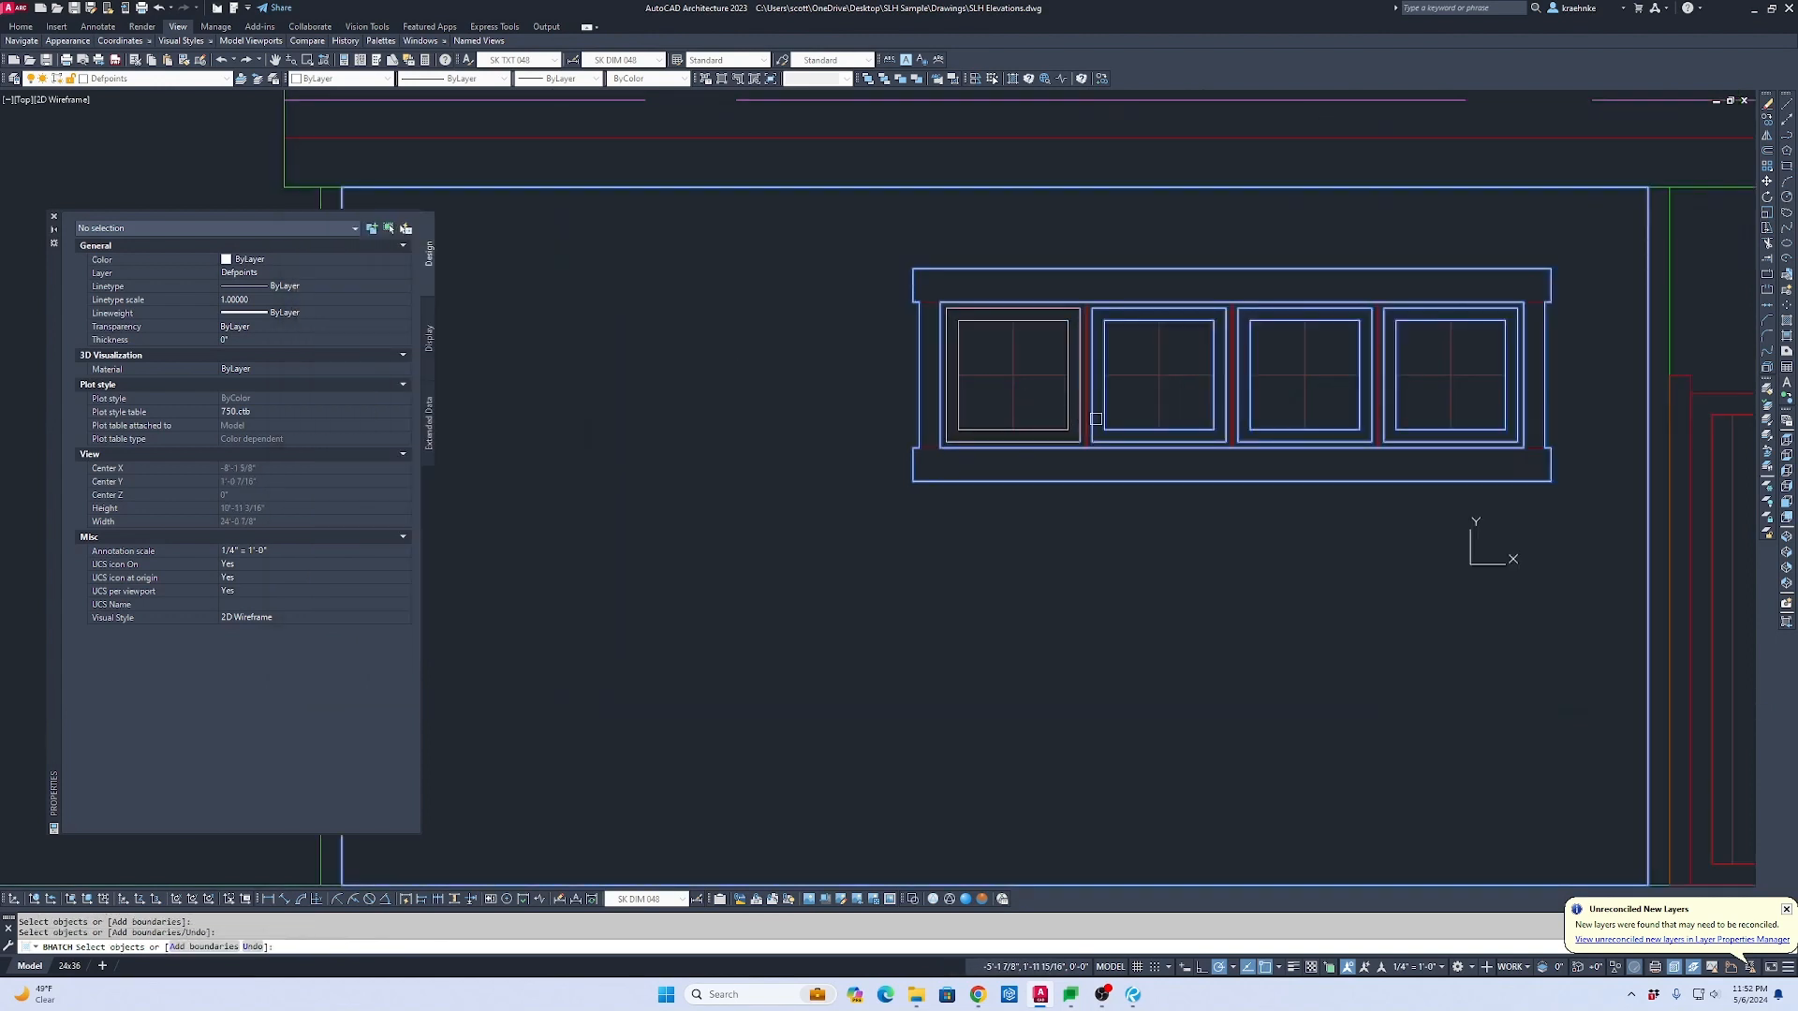
left_click(1111, 420)
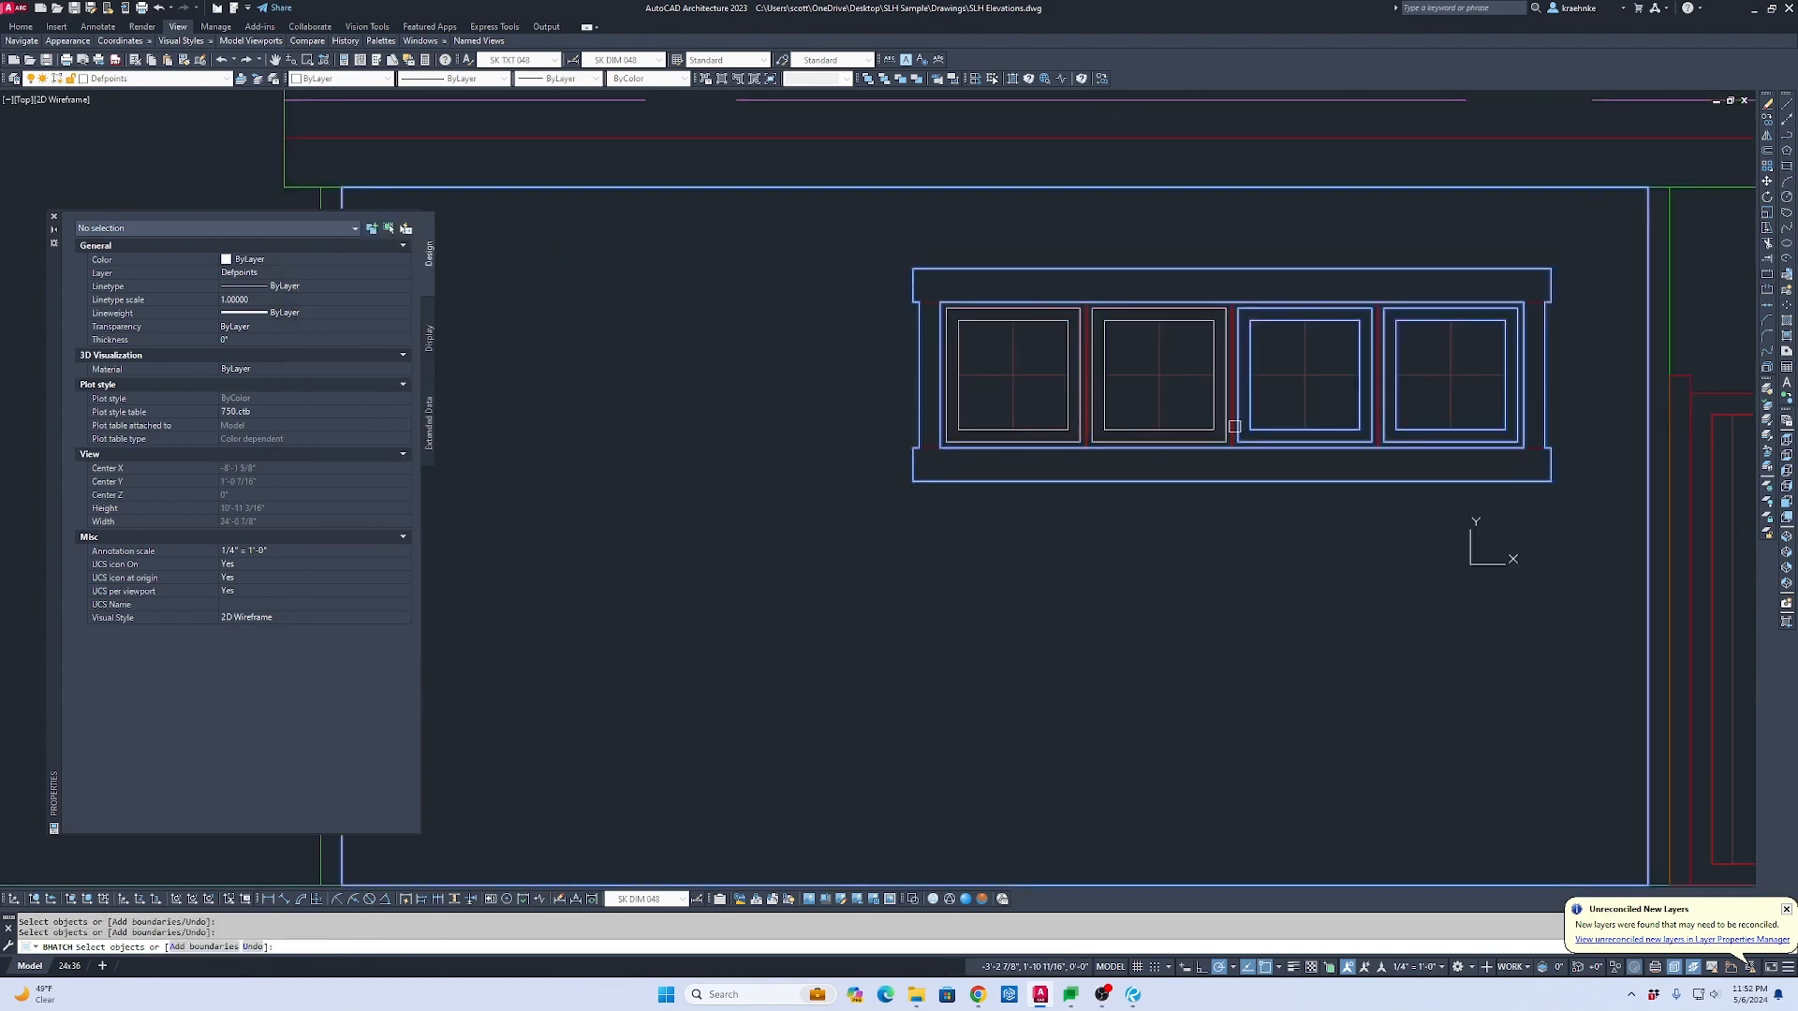
left_click(1388, 432)
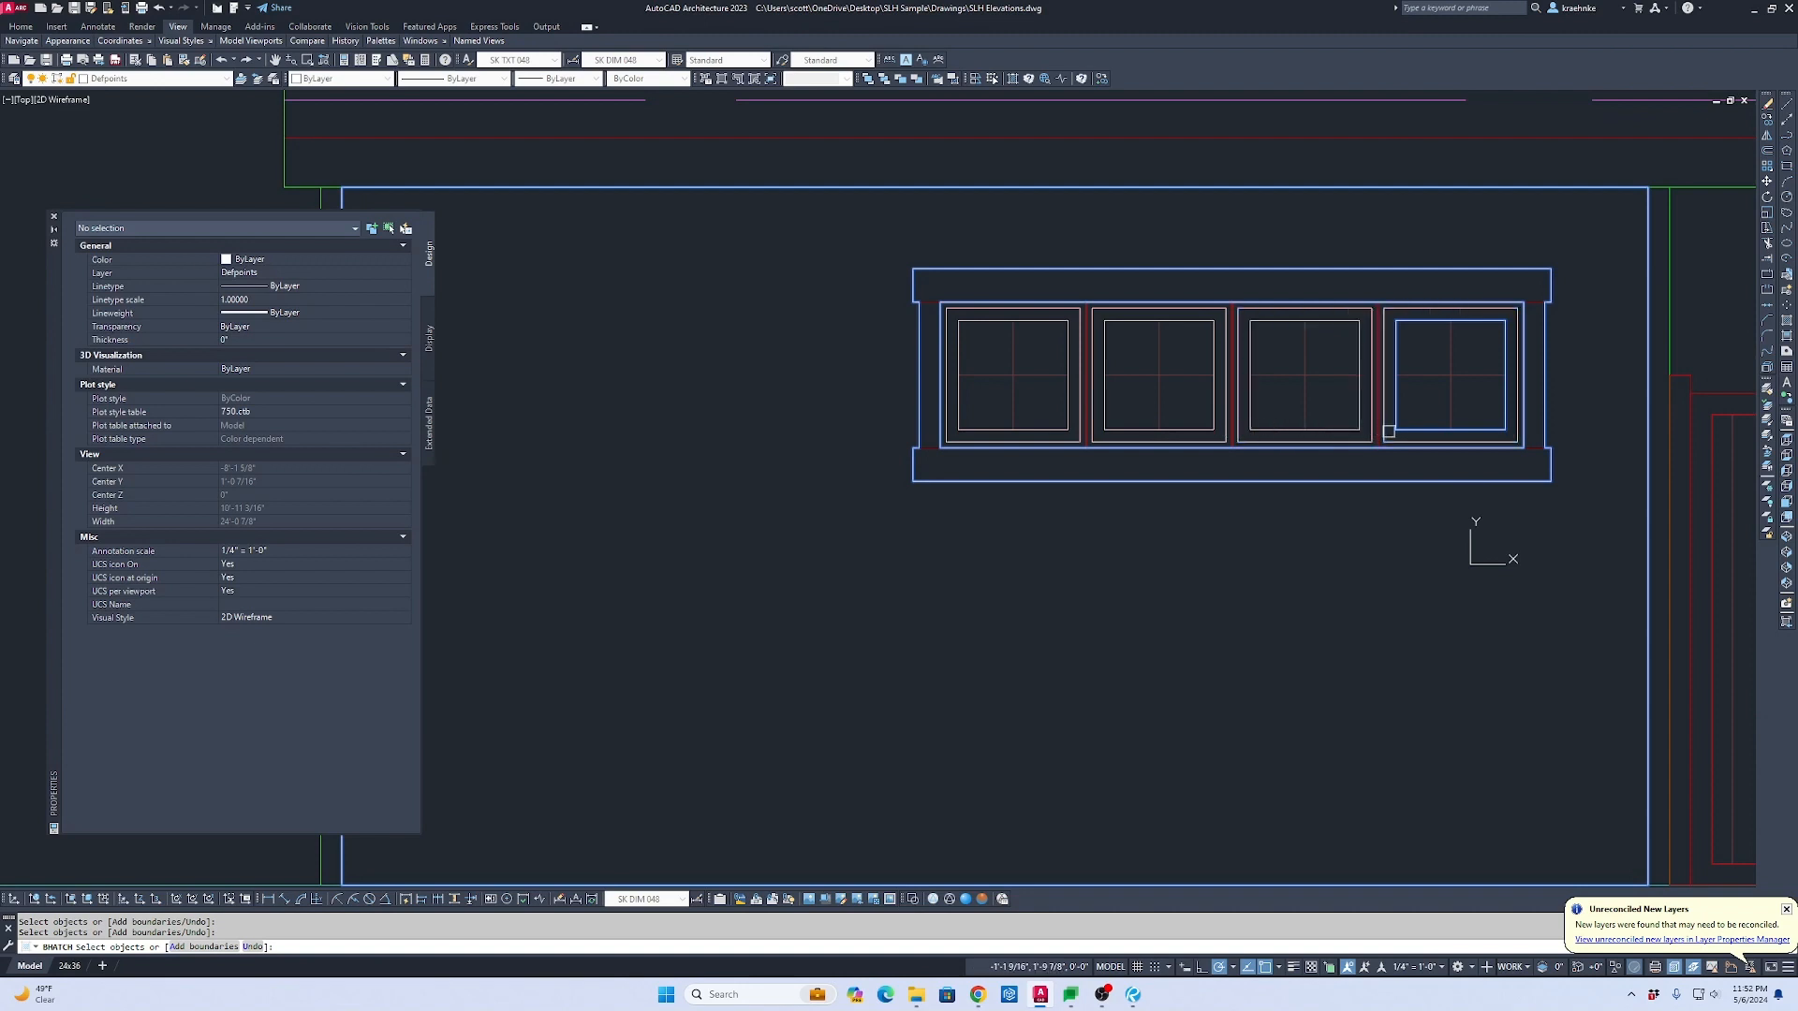
key("Return")
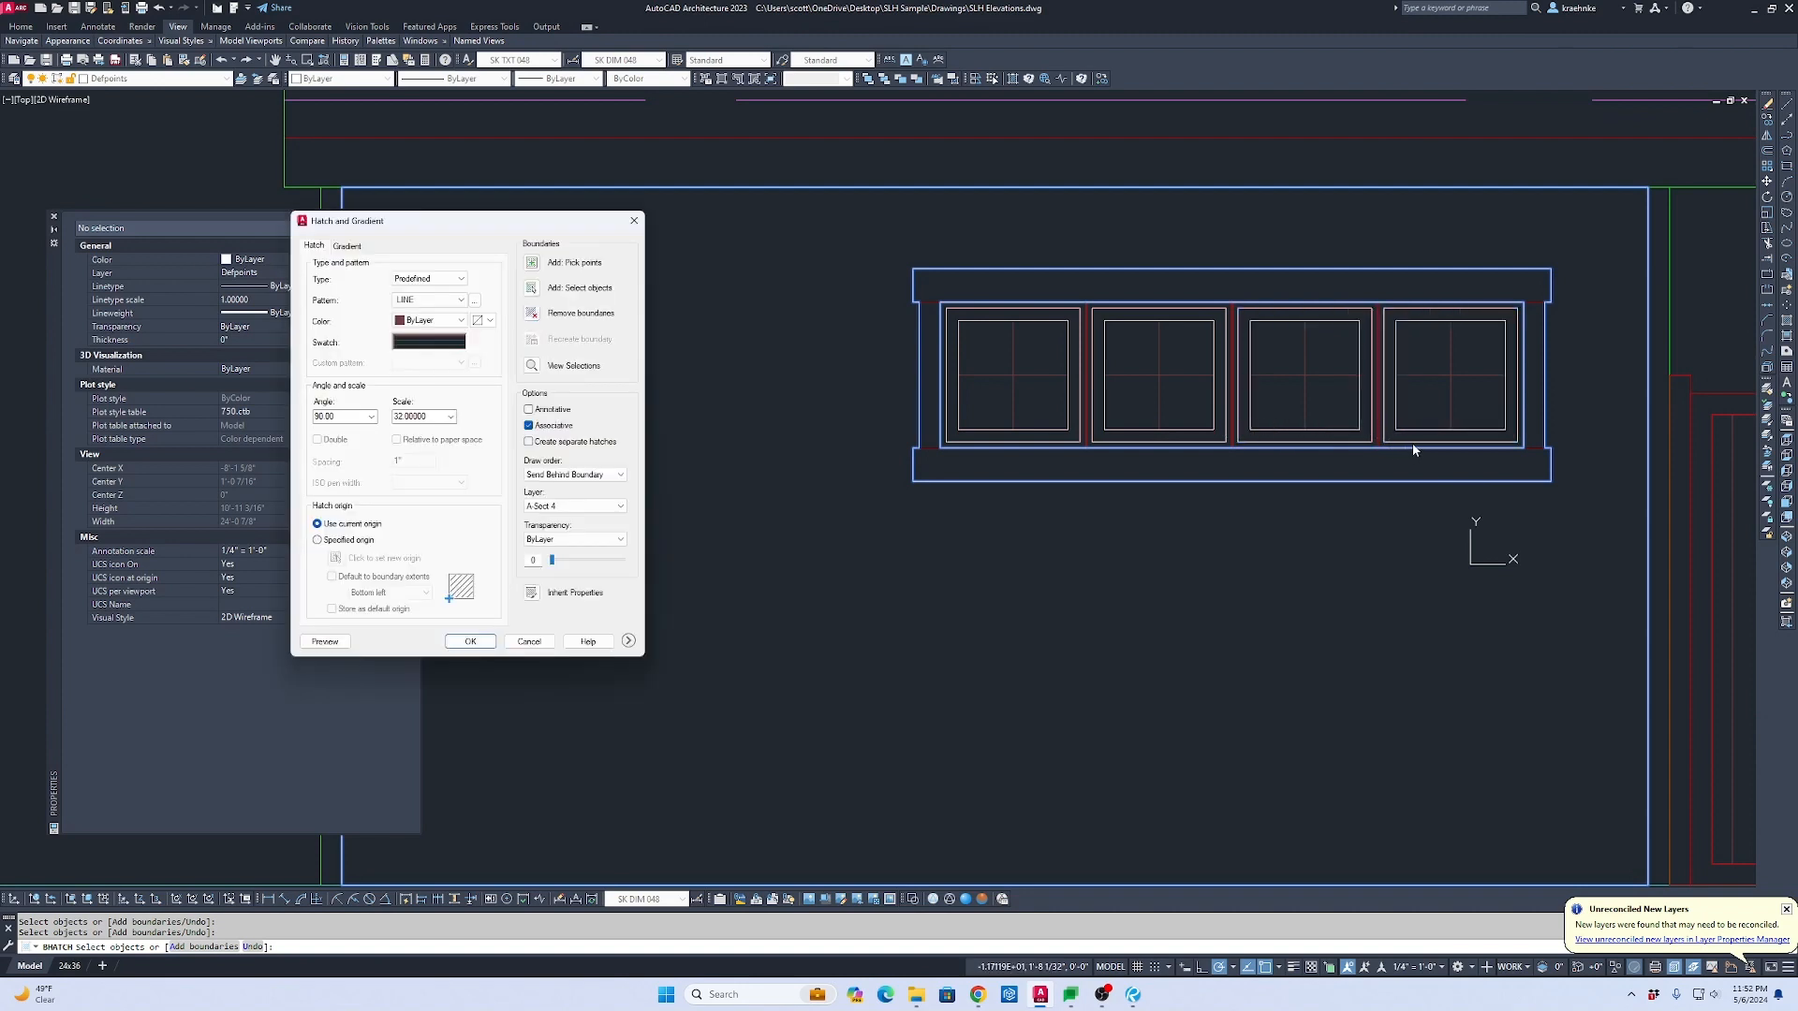
Step: Remove the window row's inner frame from the boundaries and hatch the wall with the LINE pattern at angle 0 and scale 48
left_click(542, 315)
left_click(1030, 302)
key("Return")
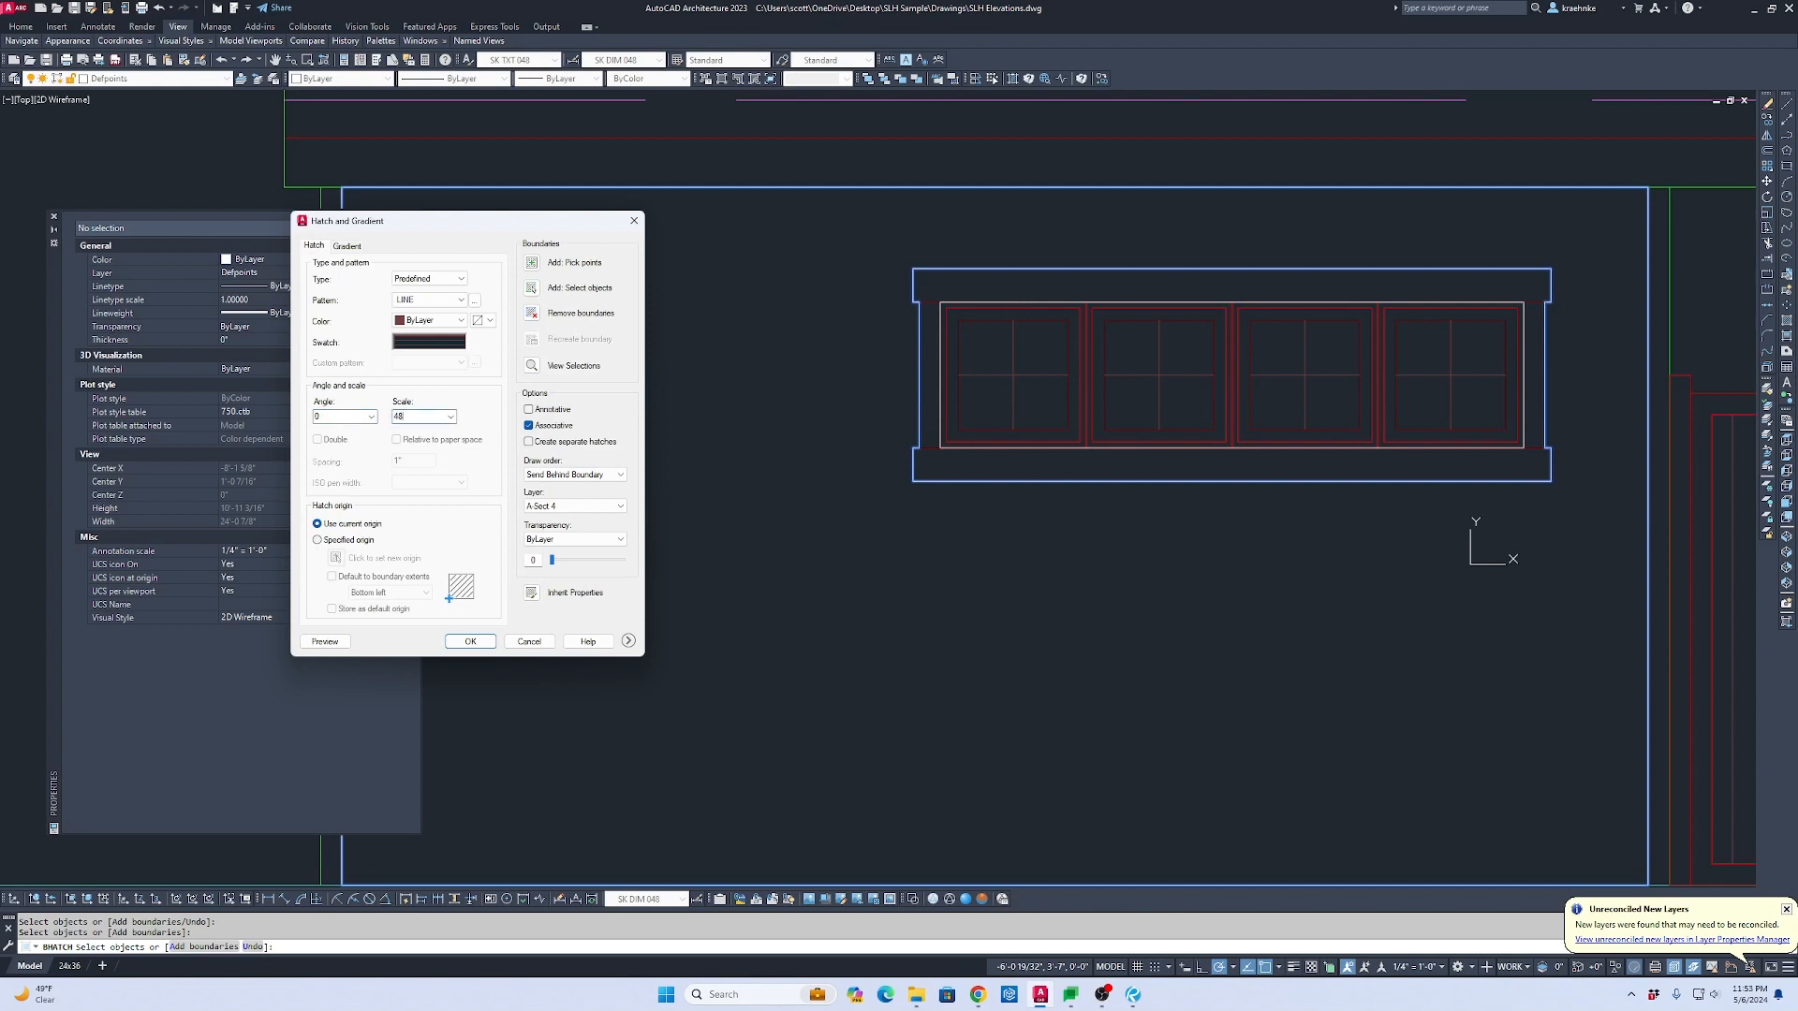
left_click(470, 642)
scroll(1124, 500, "down", 3)
scroll(1226, 425, "up", 5)
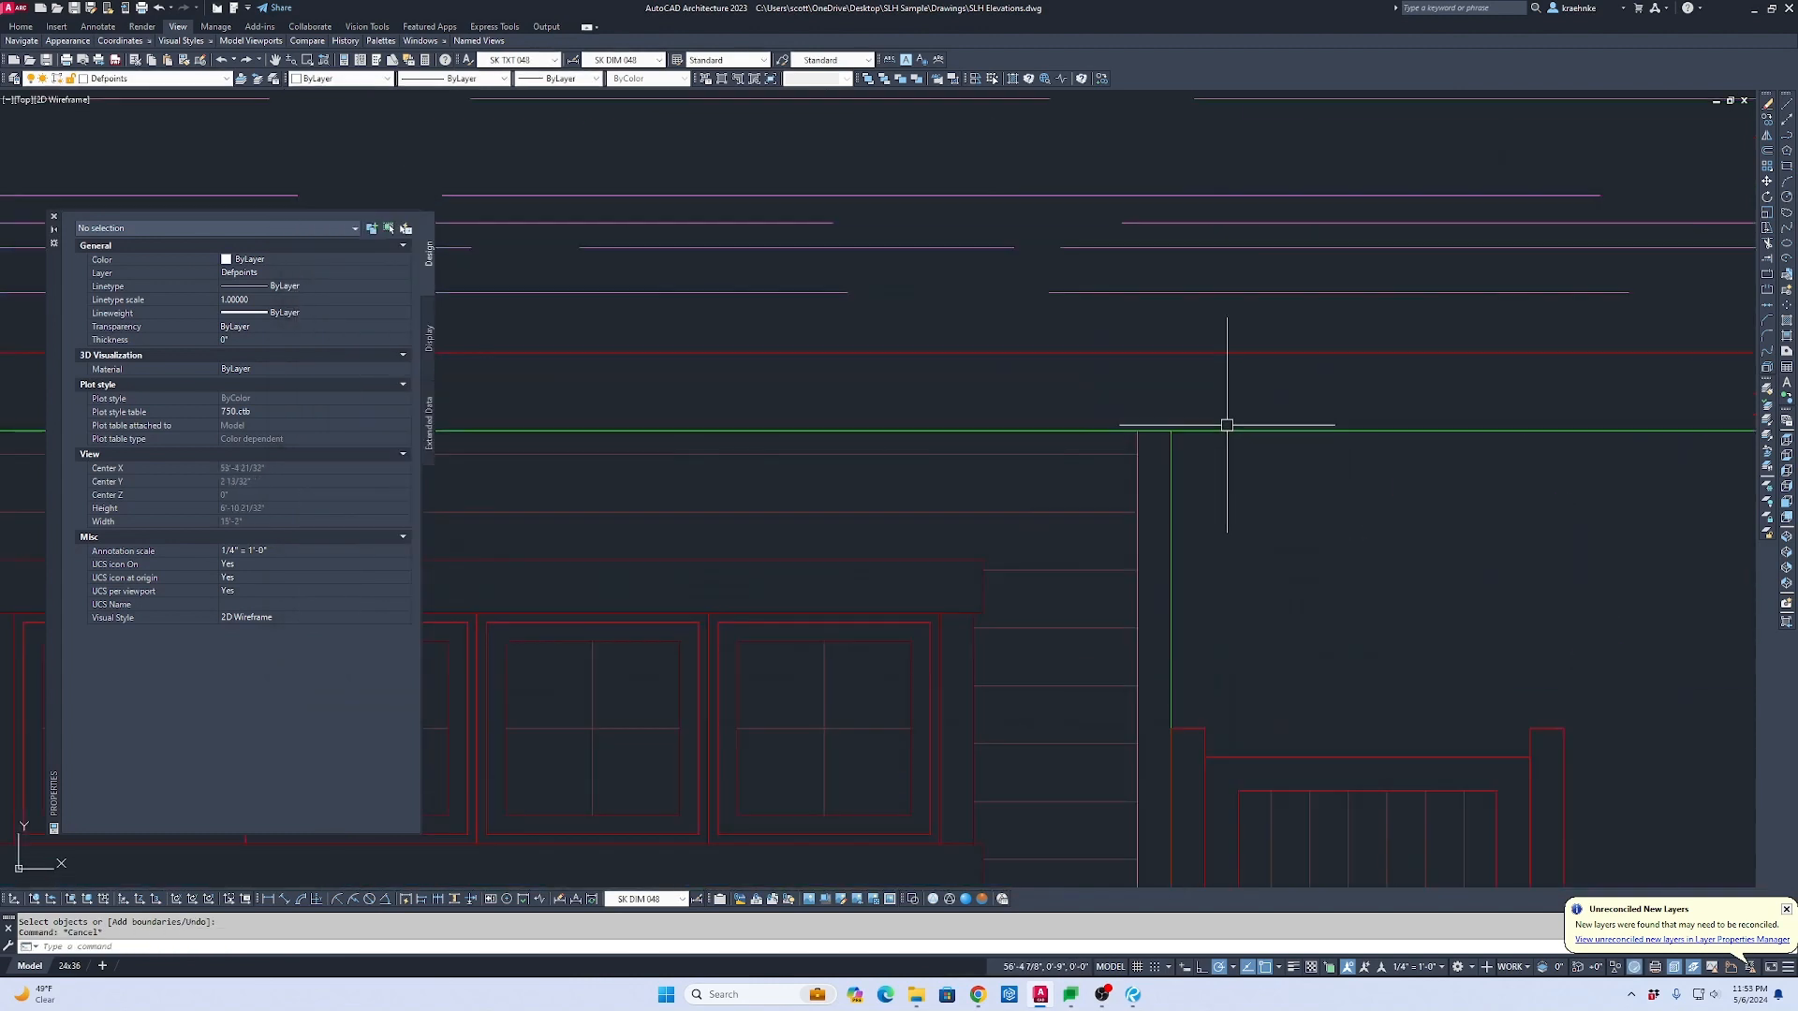
Step: Match the properties of the magenta vertical wall line beside the side door onto the wall's siding hatch
type("ma")
key("space")
left_click(1140, 475)
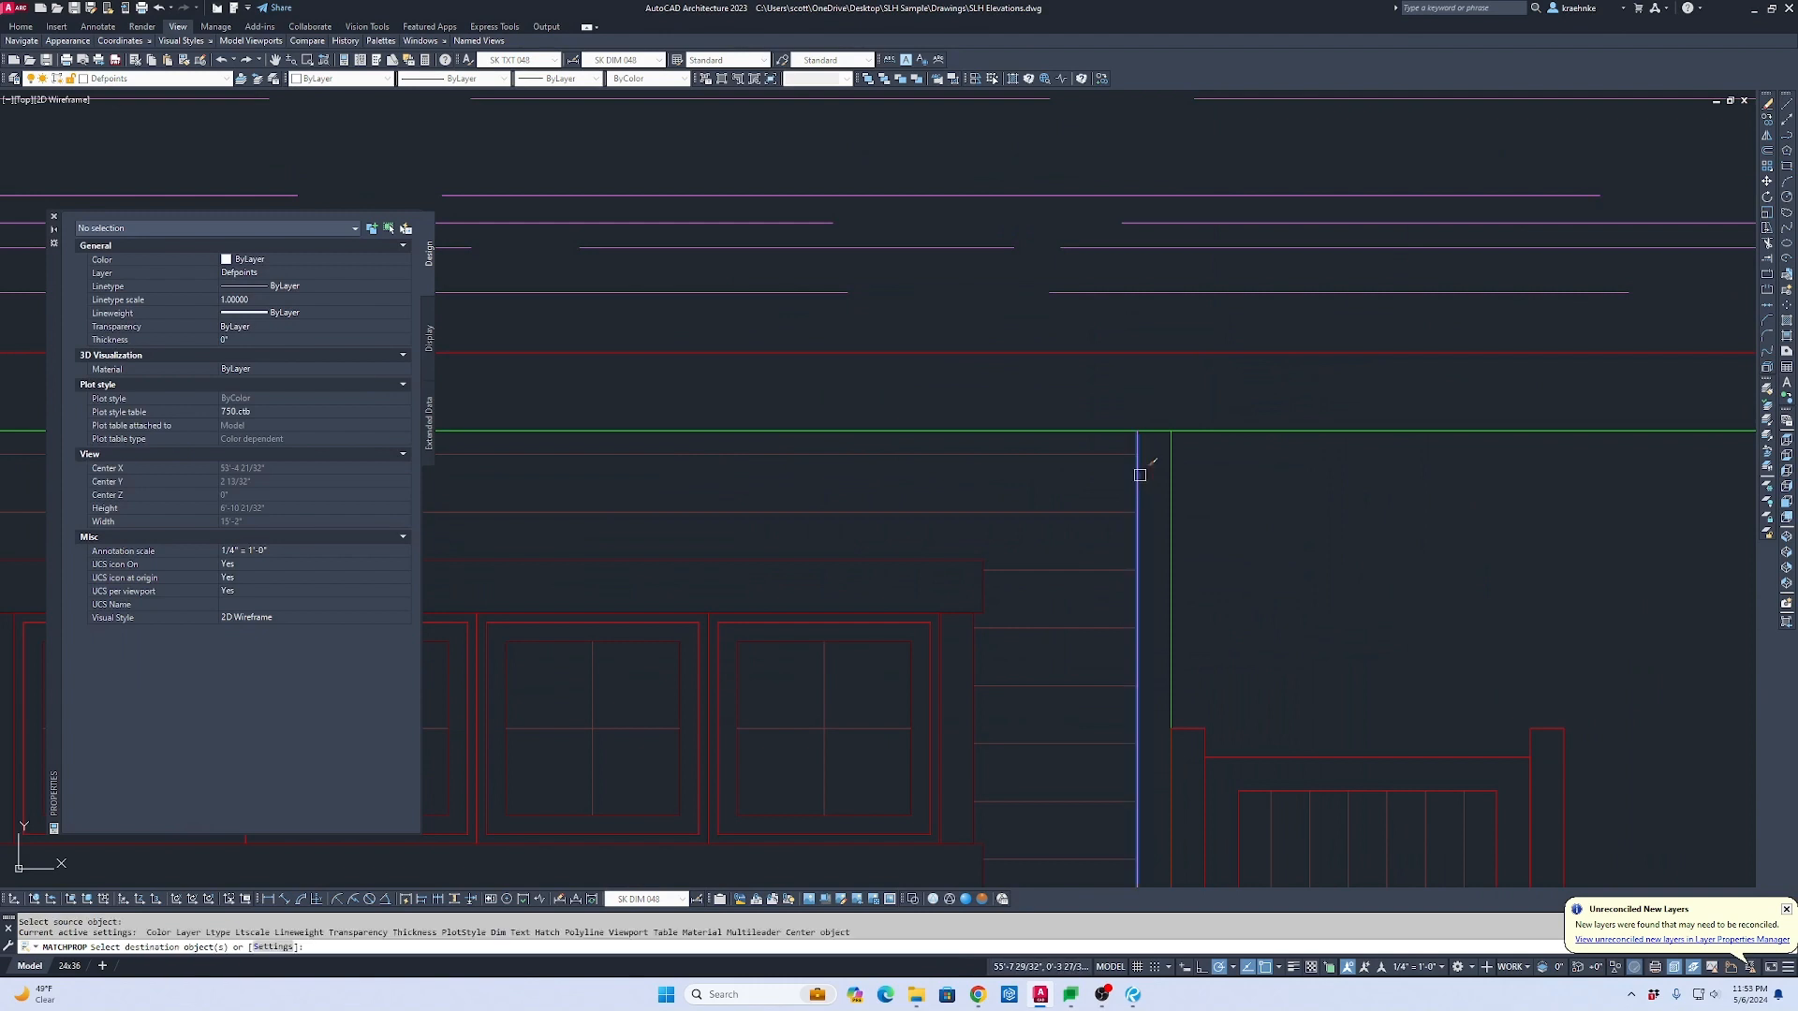
left_click(1112, 494)
left_click(1083, 553)
scroll(1083, 553, "down", 2)
middle_click_drag(1052, 619, 1147, 365)
key("Escape")
Step: Set the origin of the window wall's siding hatch to a point on the ground line below the wall
left_click(977, 661)
left_click(929, 586)
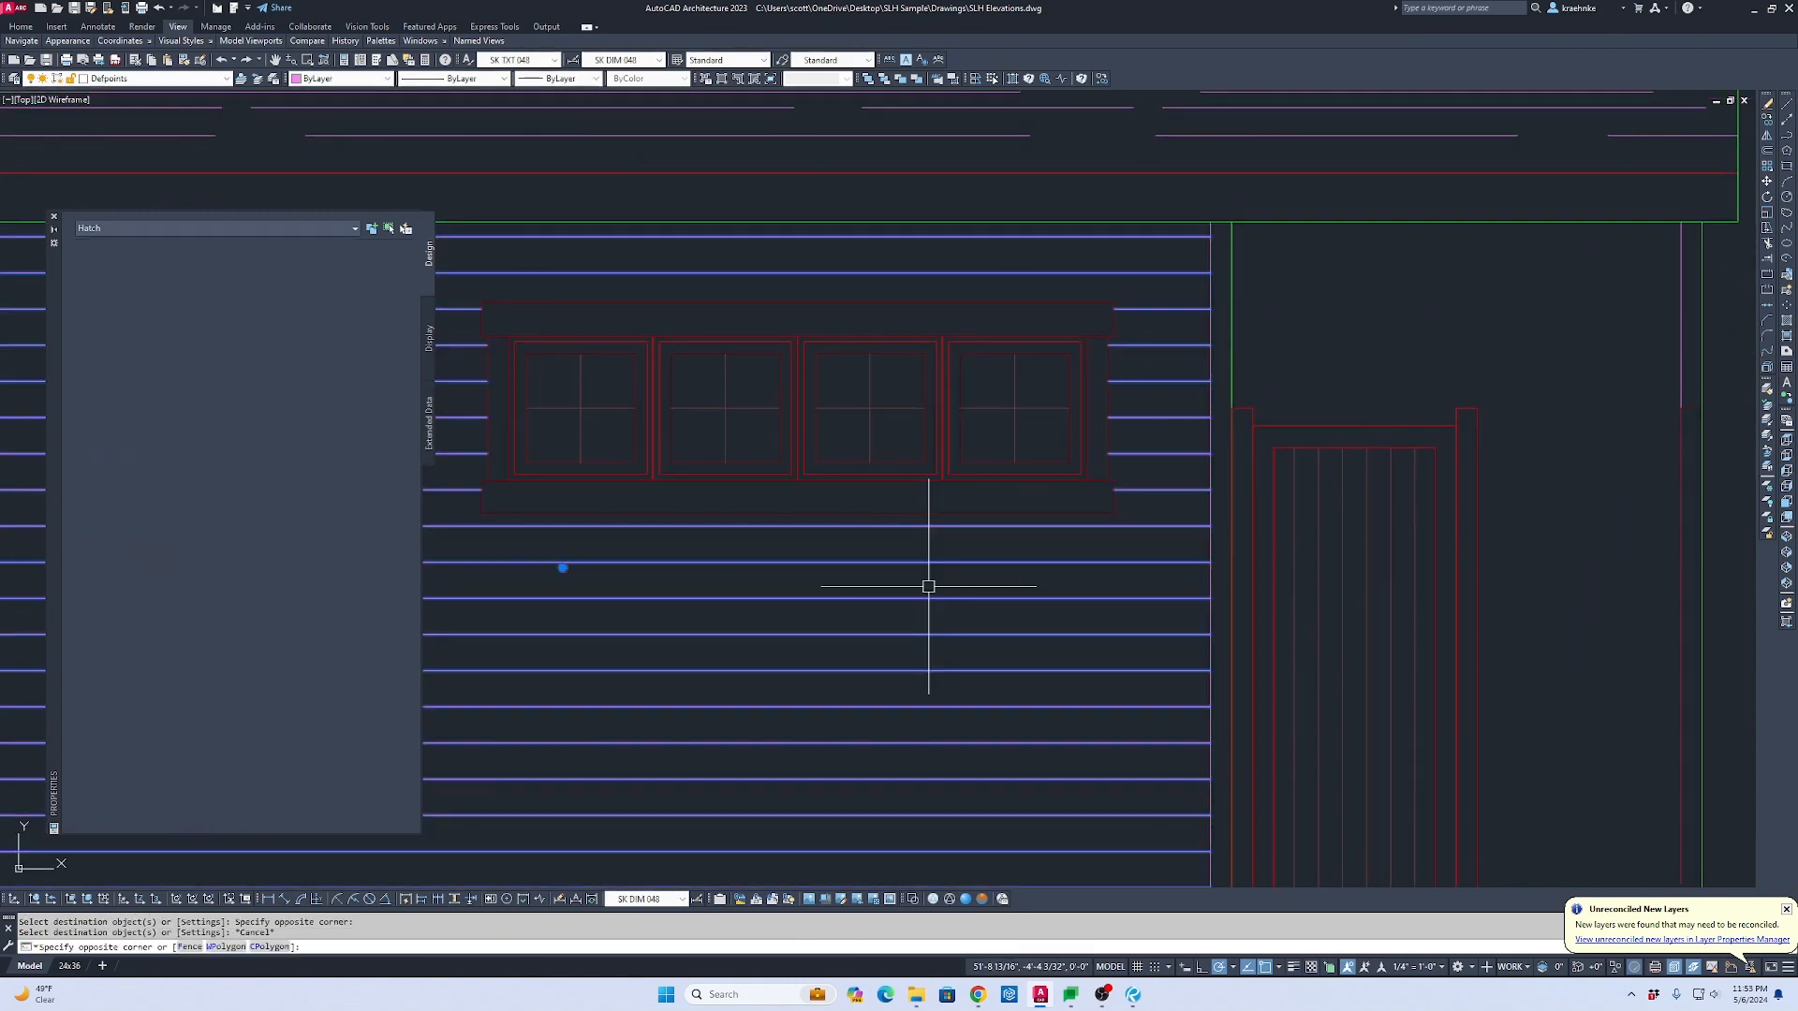
left_click(925, 582)
right_click(931, 625)
left_click(983, 746)
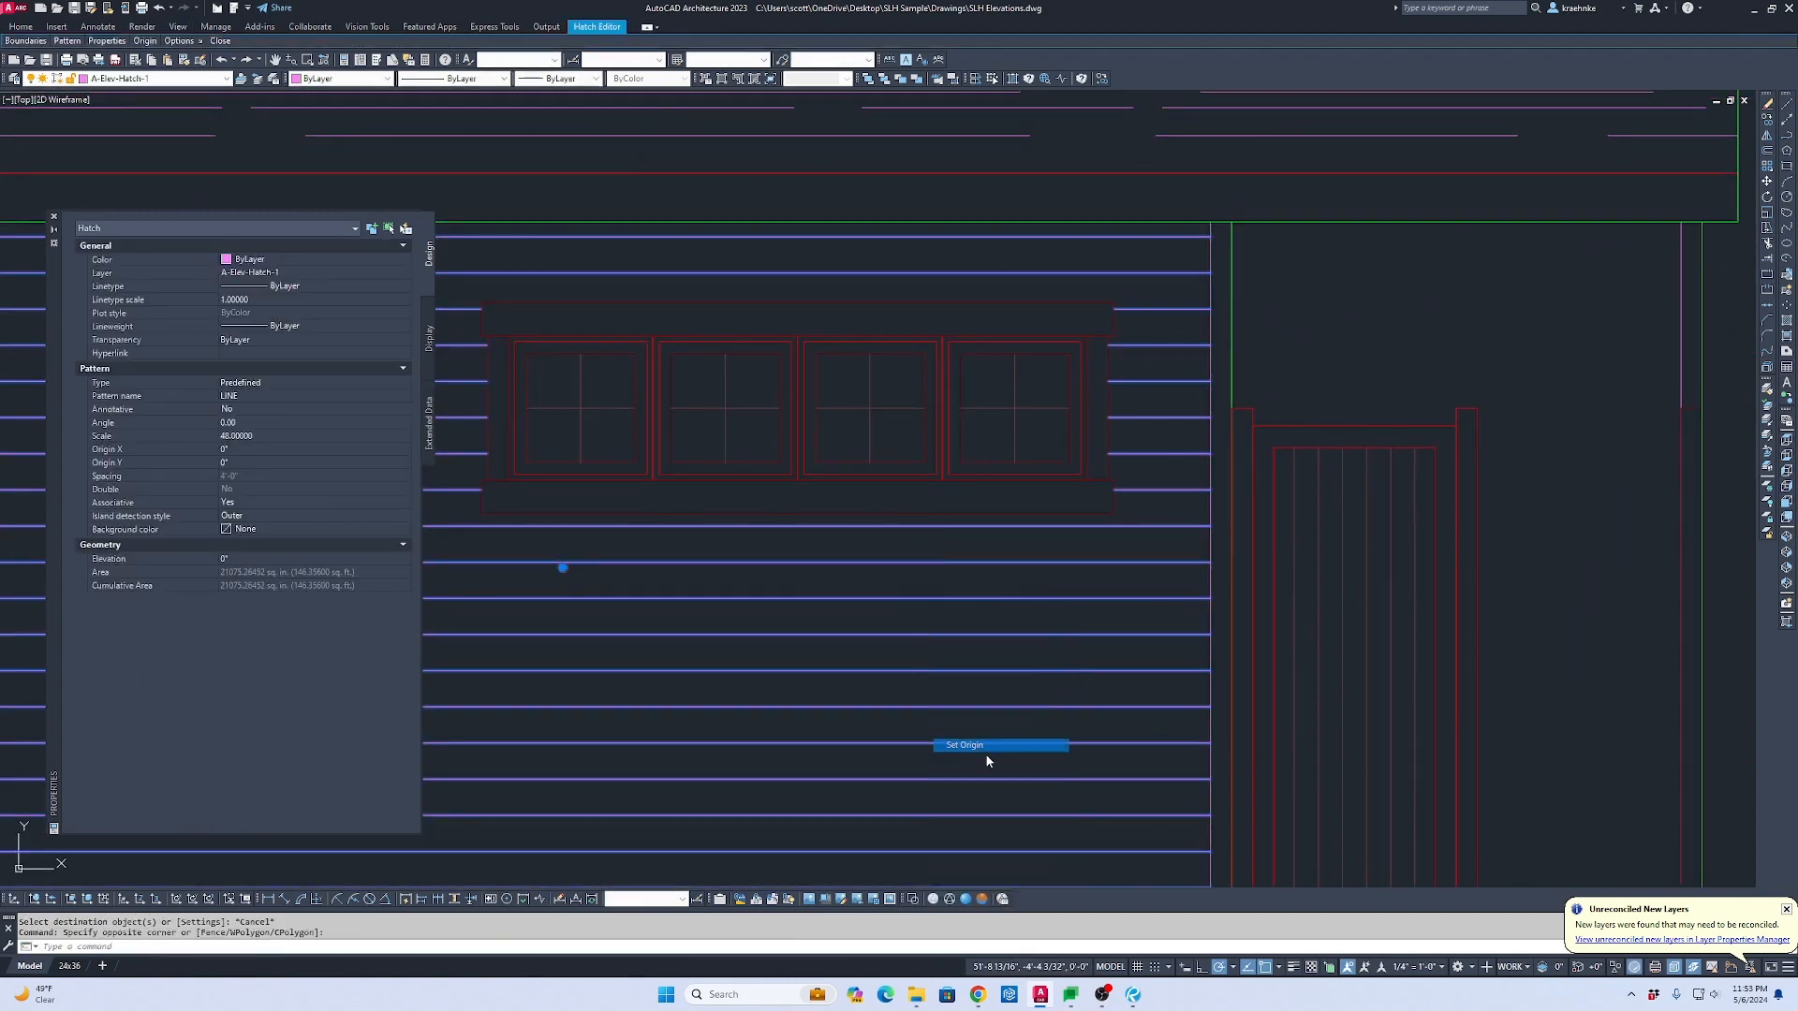
scroll(934, 608, "down", 2)
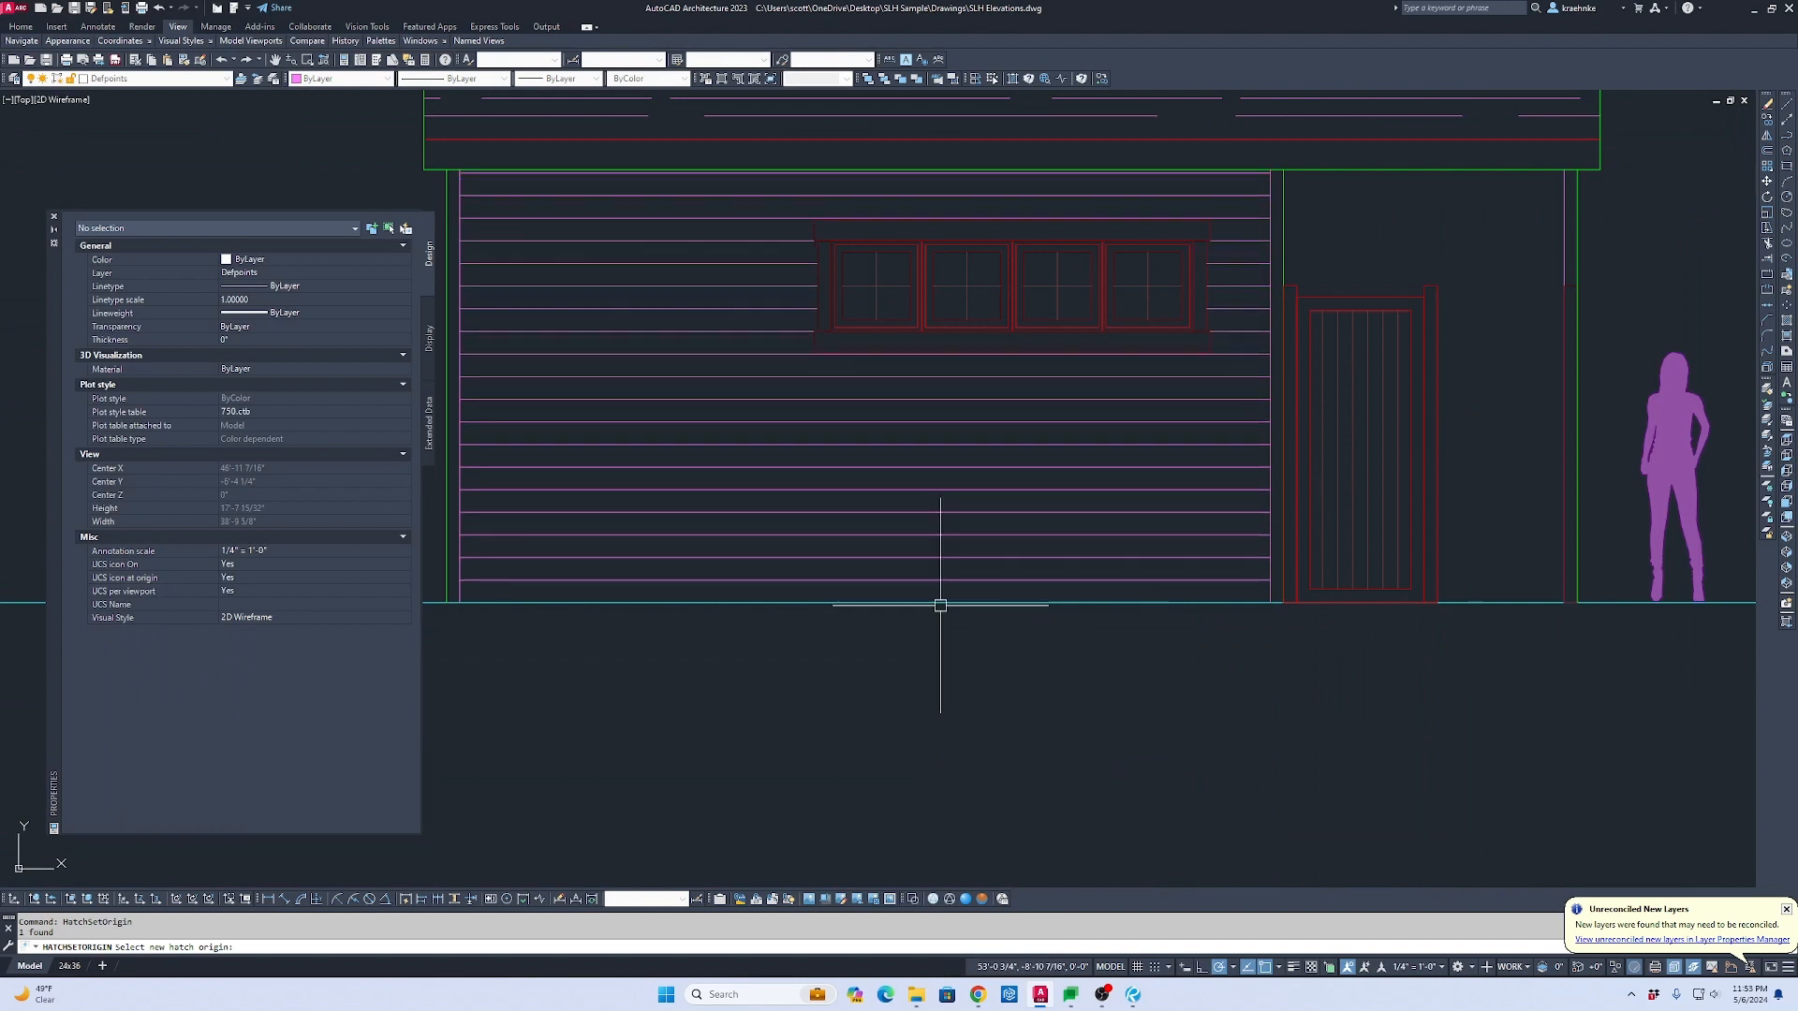
key("Escape")
middle_click_drag(1292, 469, 980, 566)
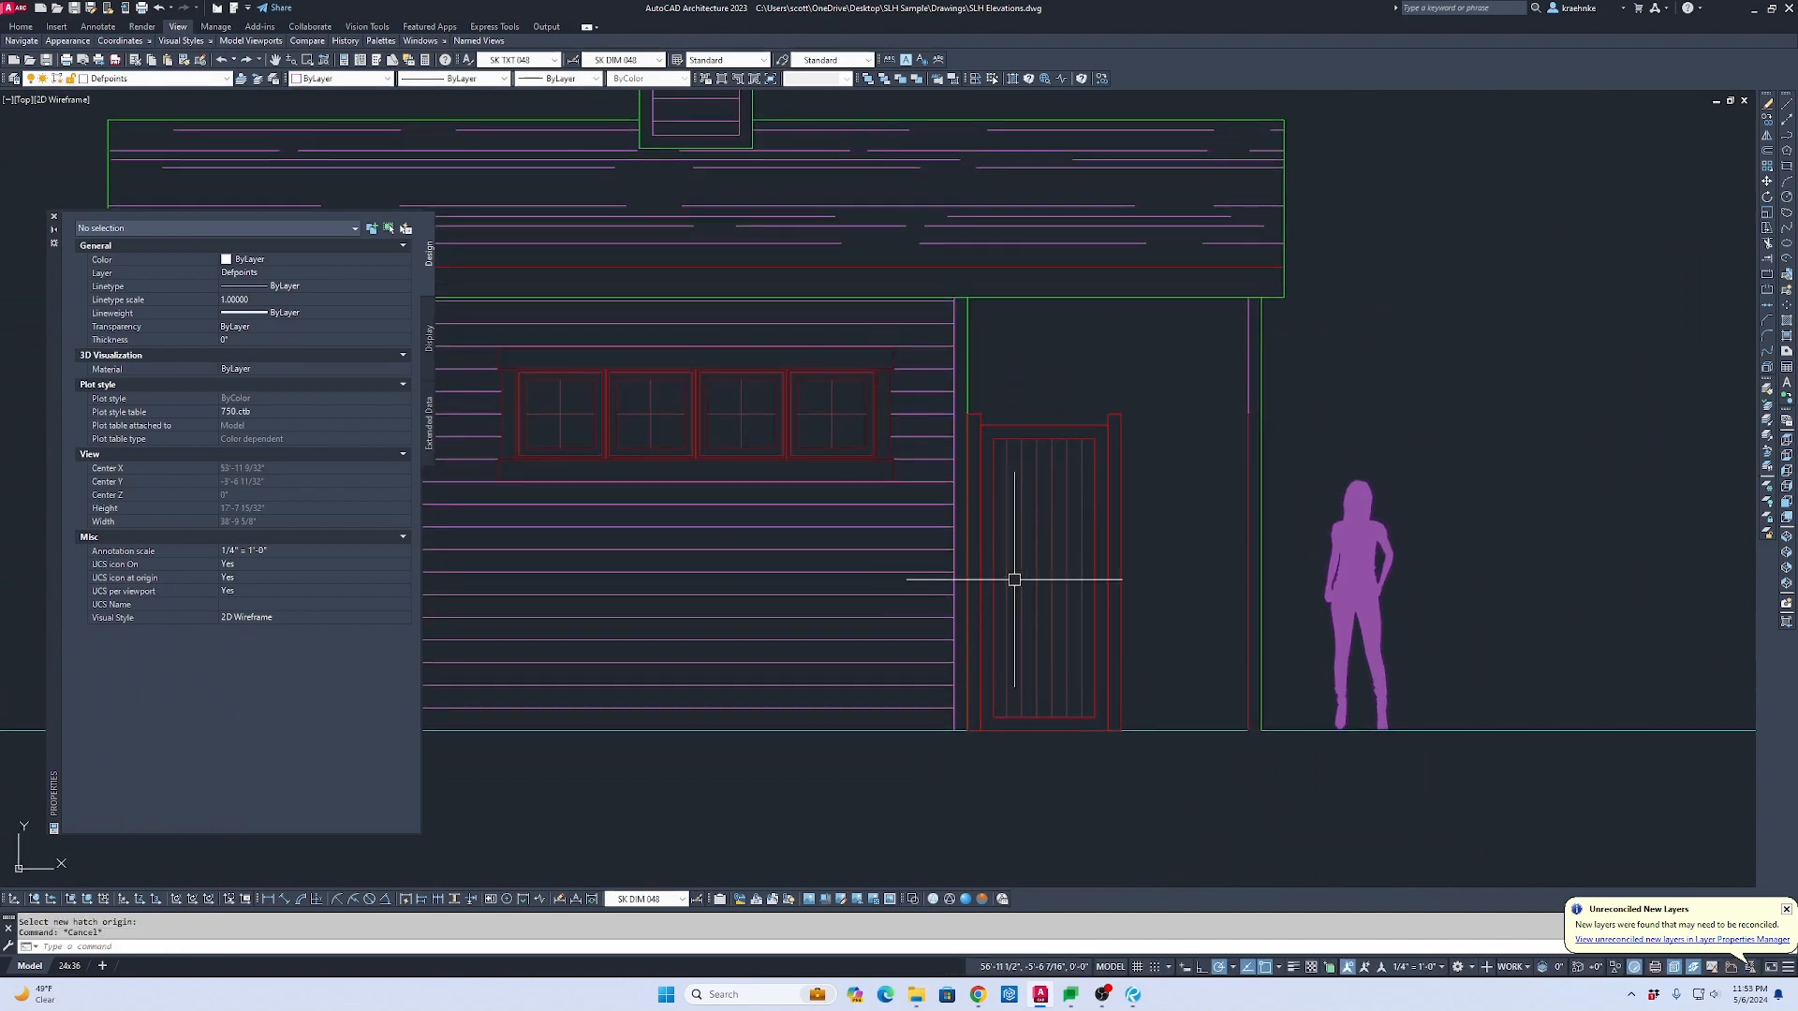
Step: Move the magenta vertical line at the far corner of the side door wall onto layer A-Elev-Hatch-3
key("Escape")
left_click(1246, 343)
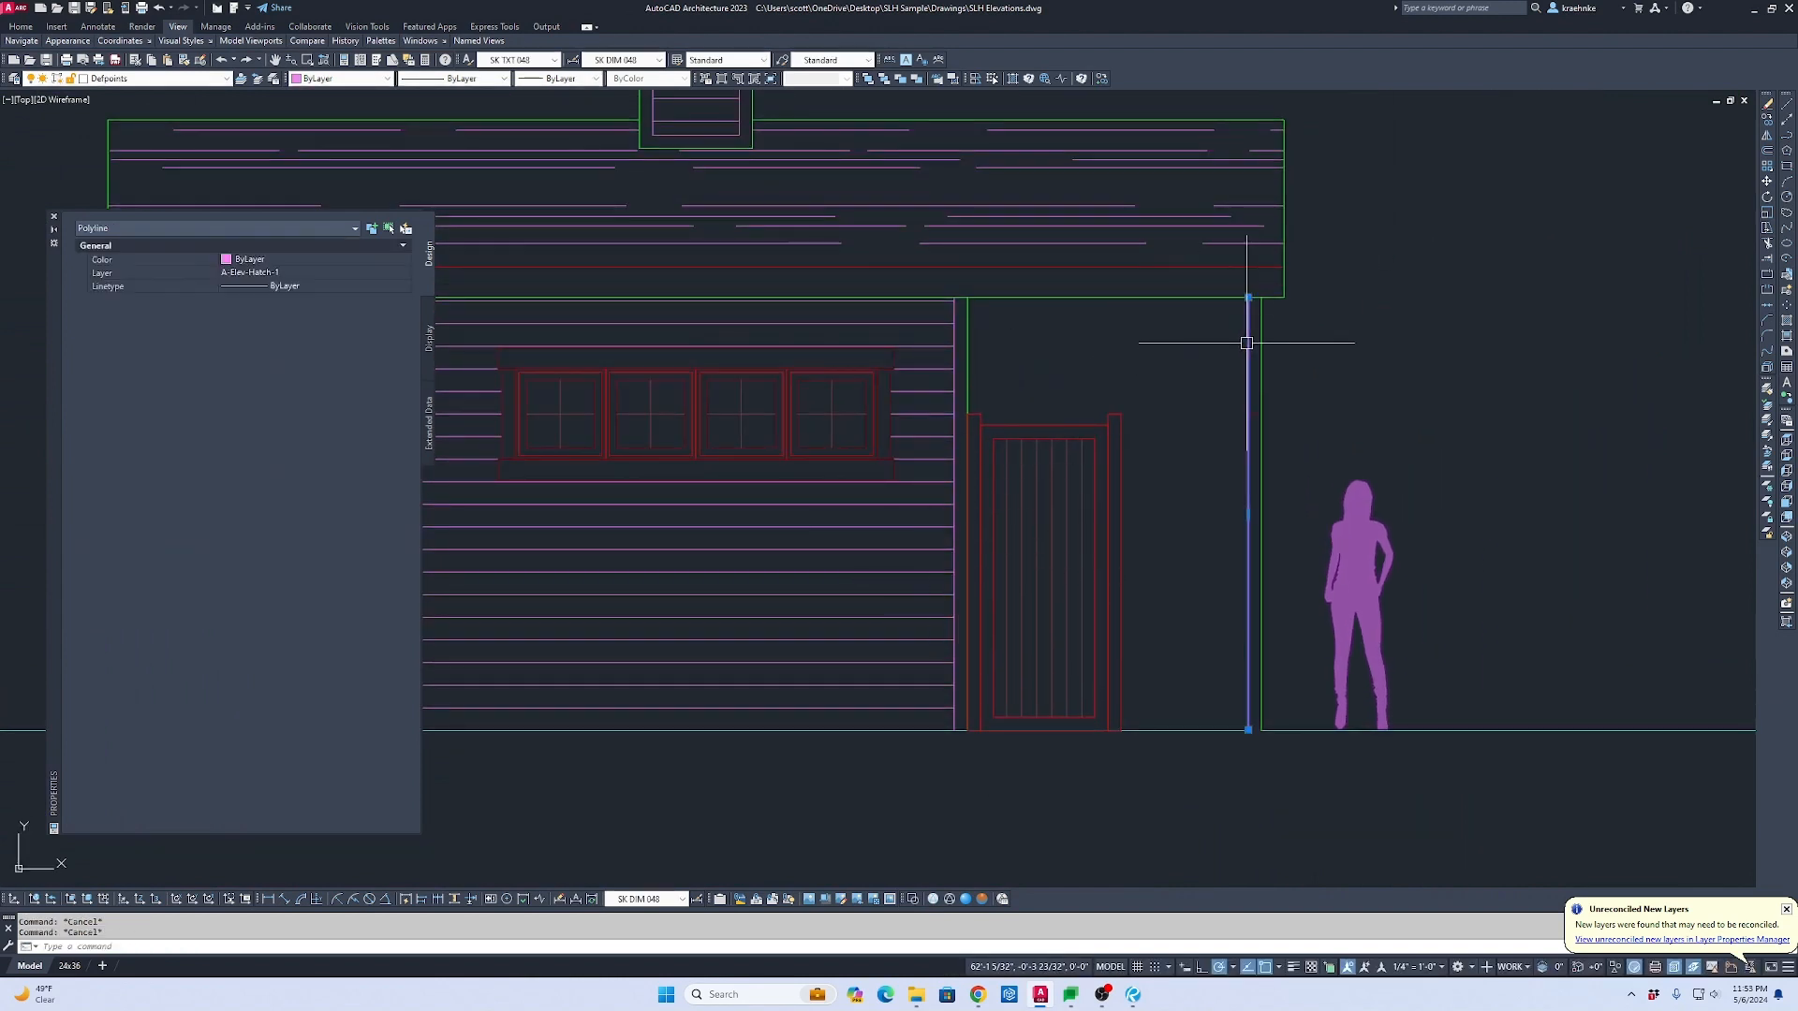
left_click(172, 80)
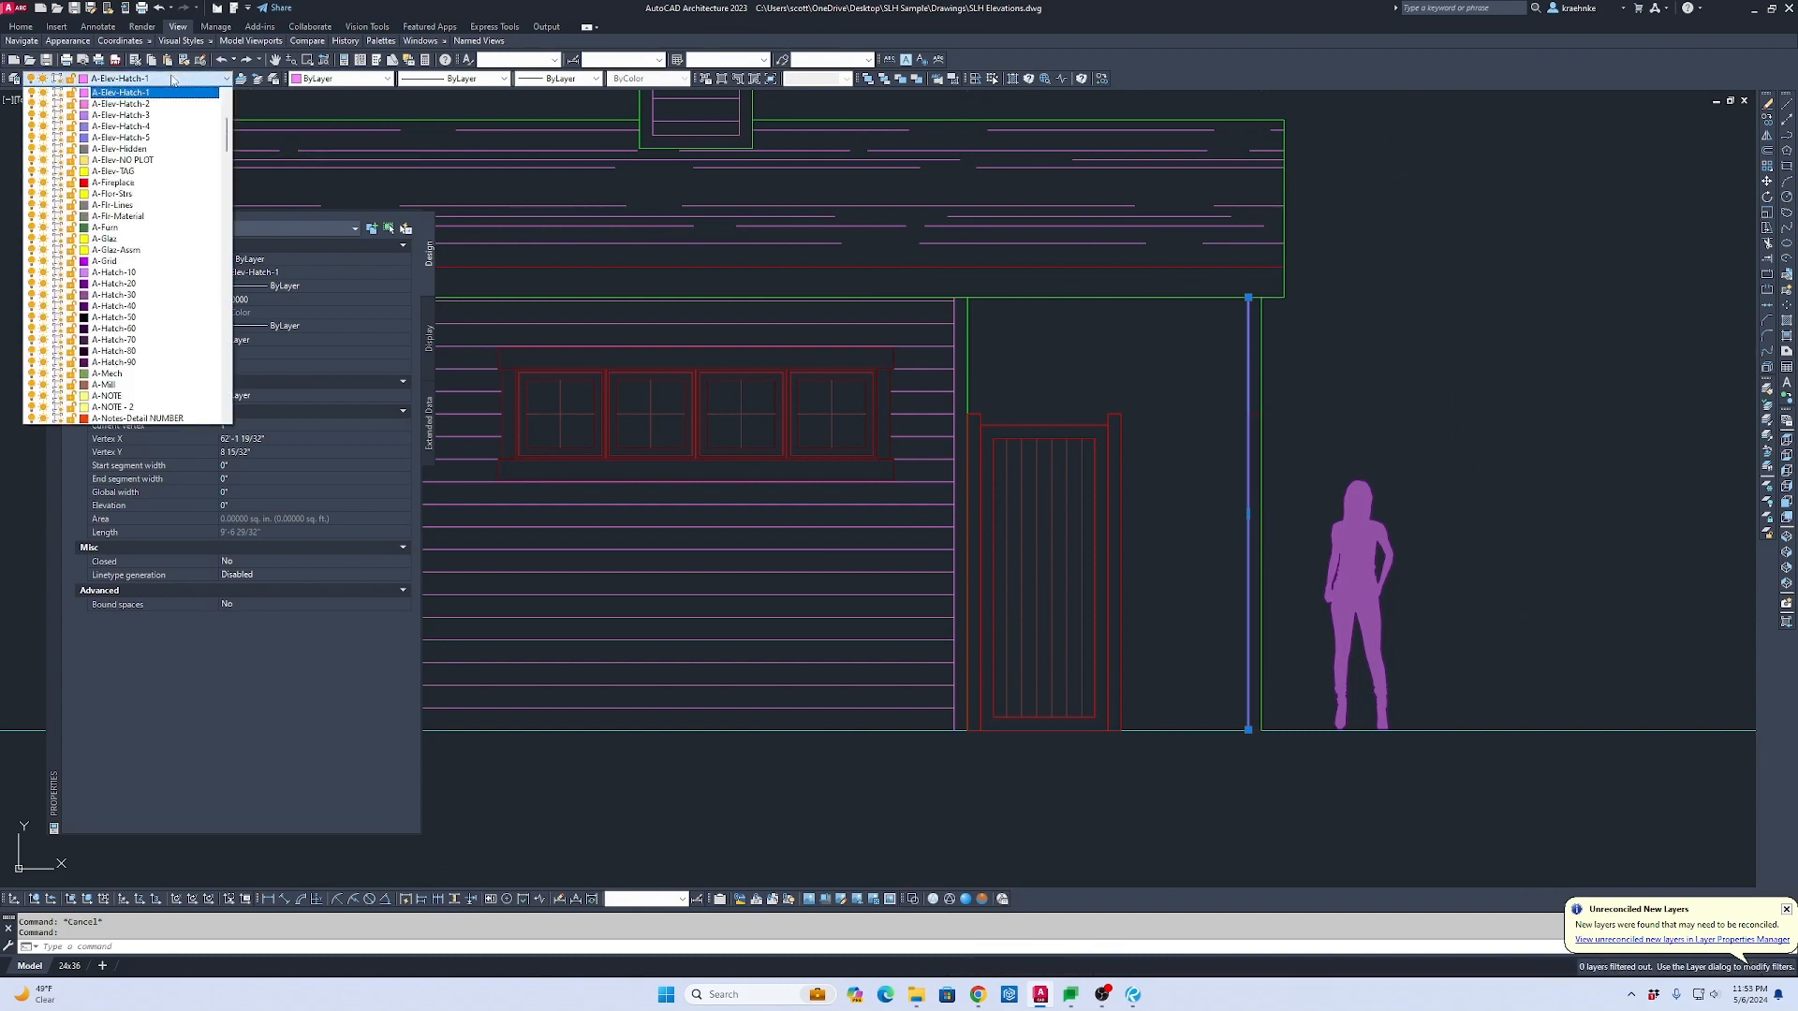
left_click(176, 115)
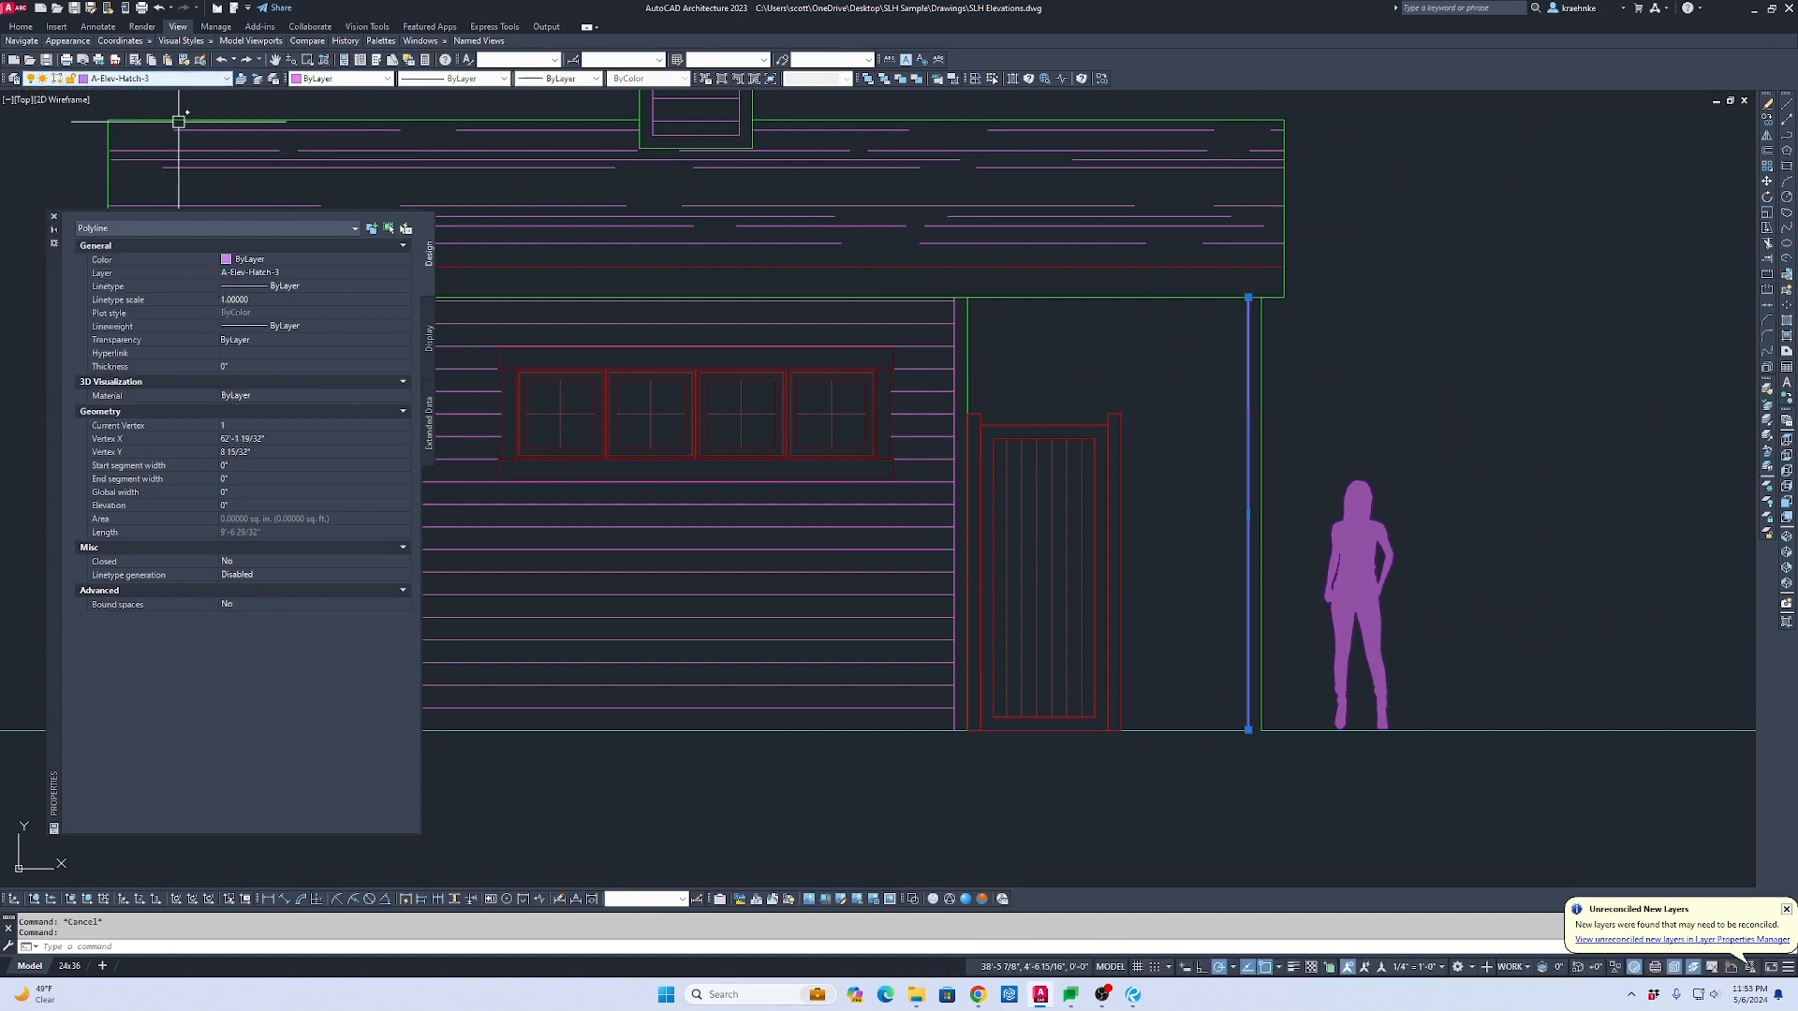
key("Escape")
key("Escape")
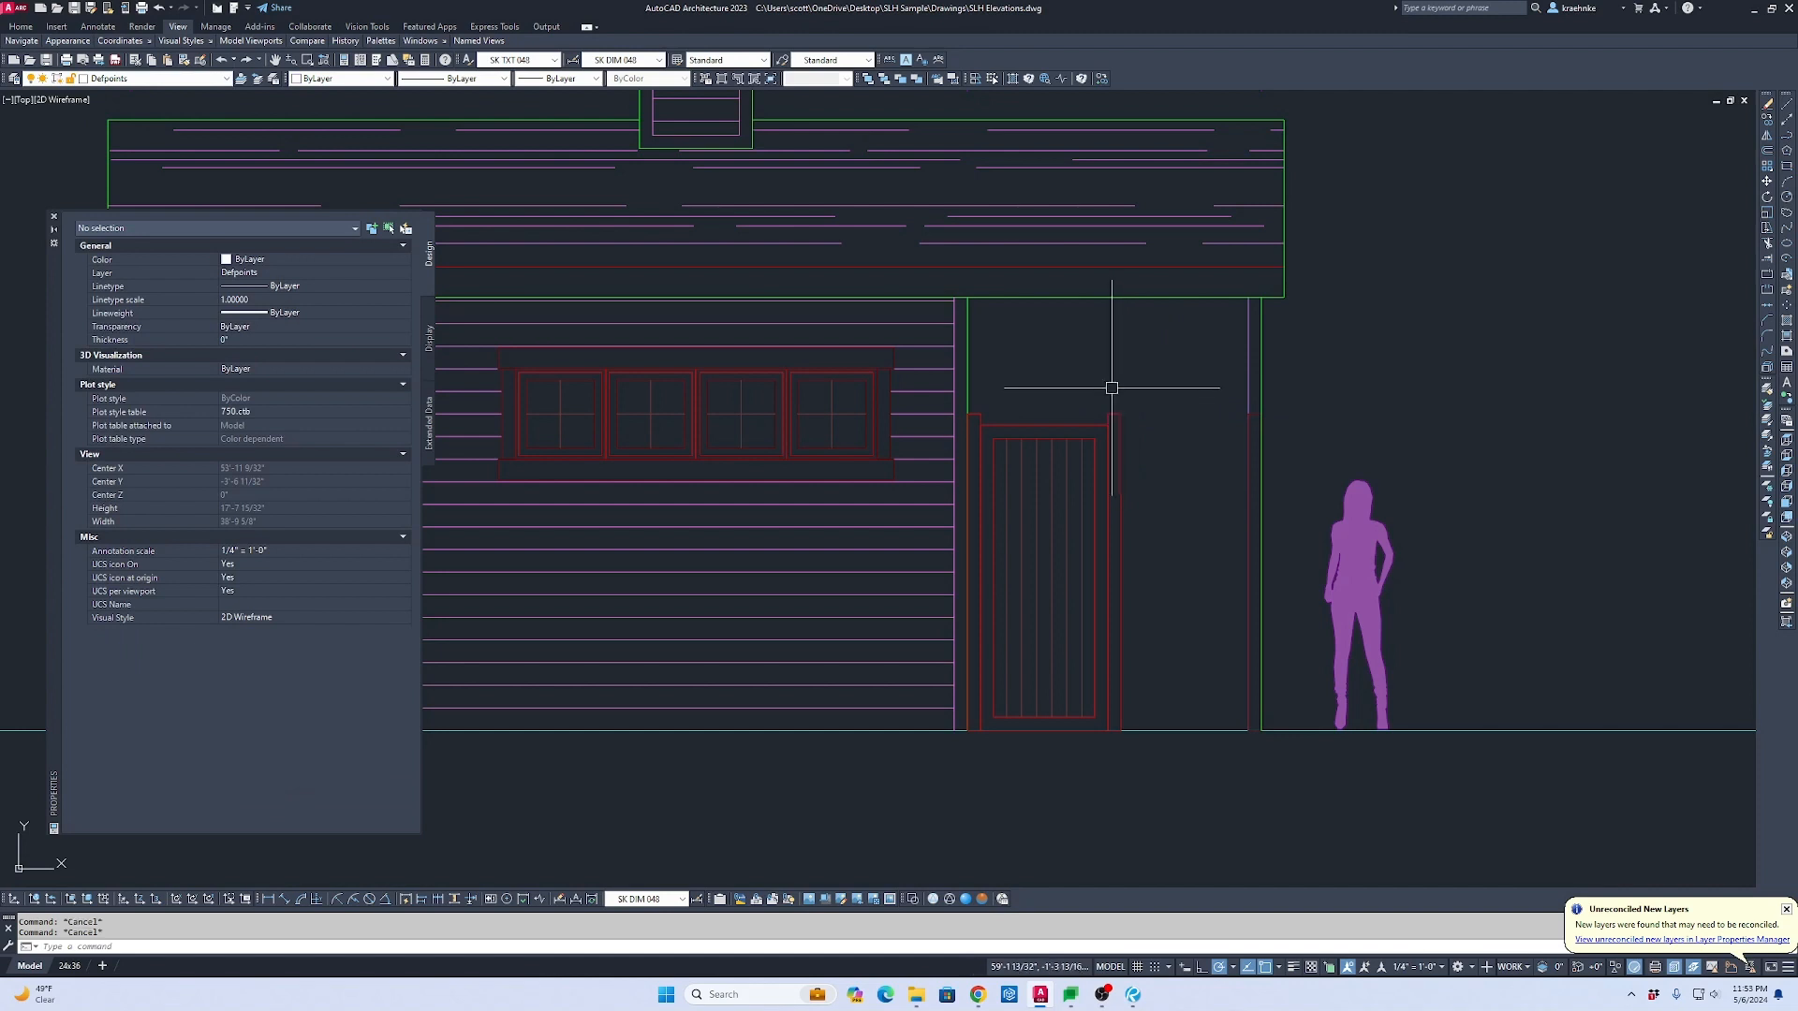
Step: Hatch the wall area around the side door with the LINE pattern at angle 0 and scale 48
type("H")
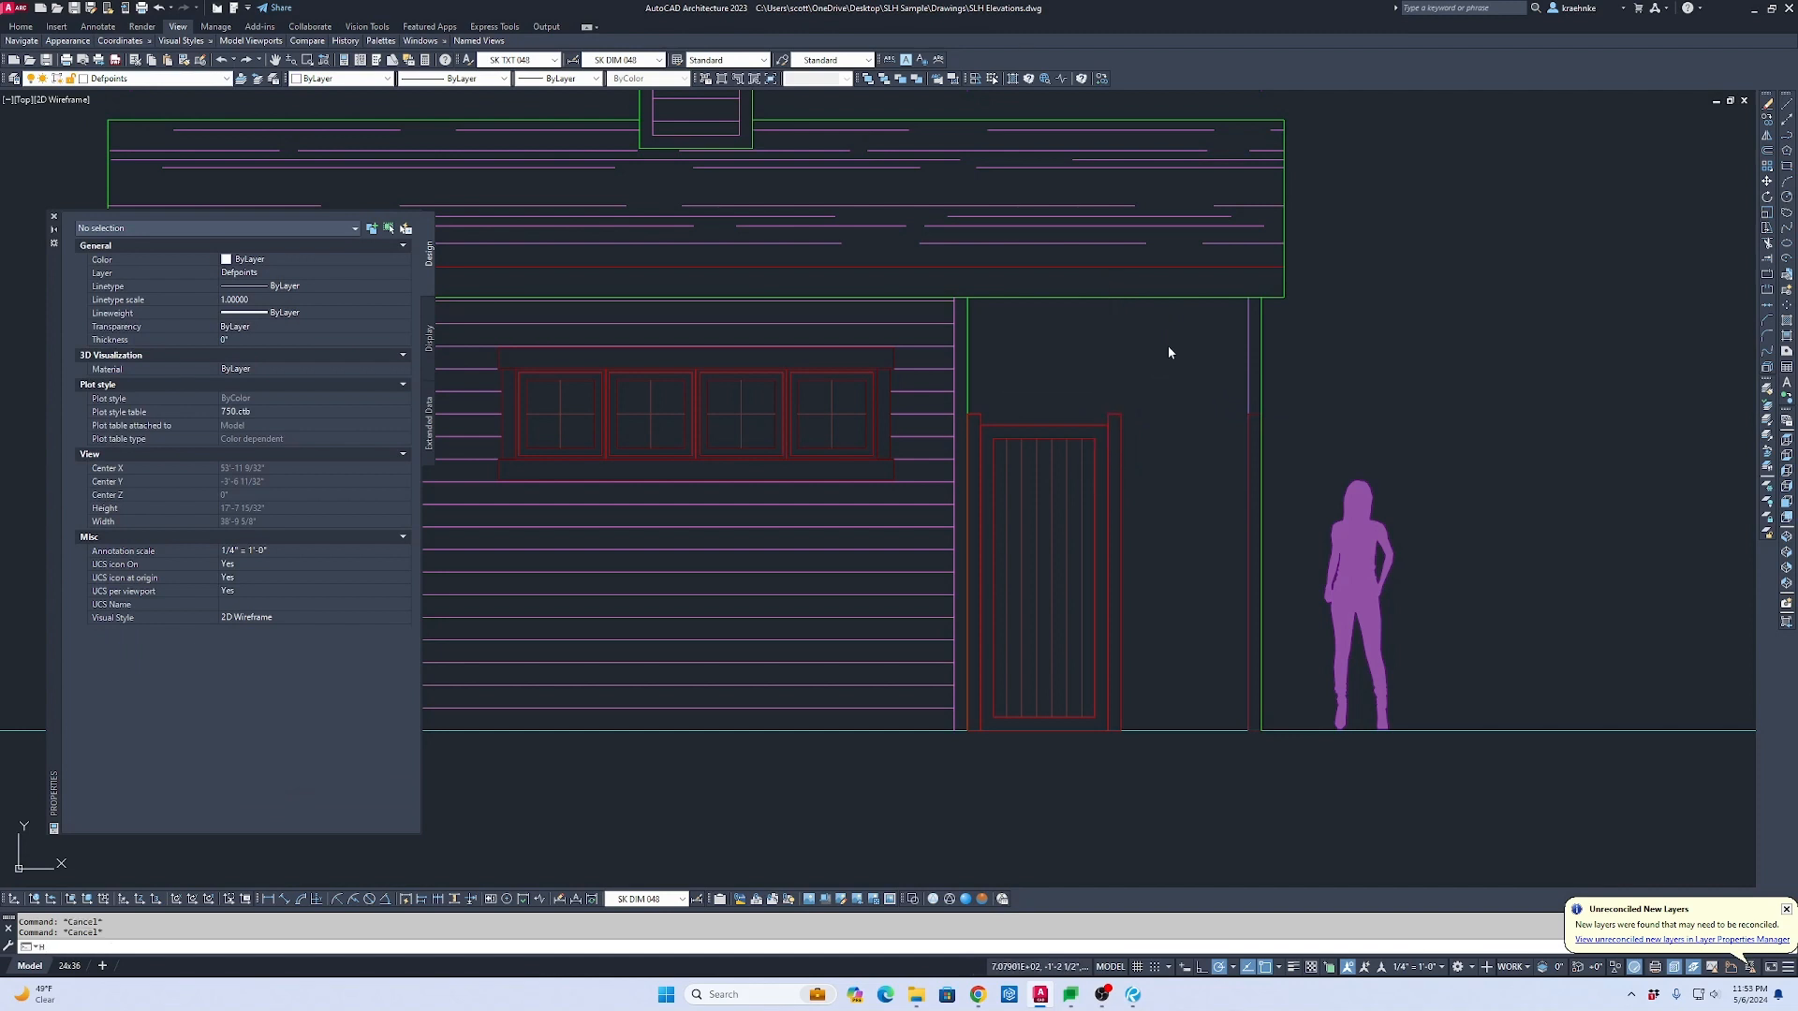
key("Return")
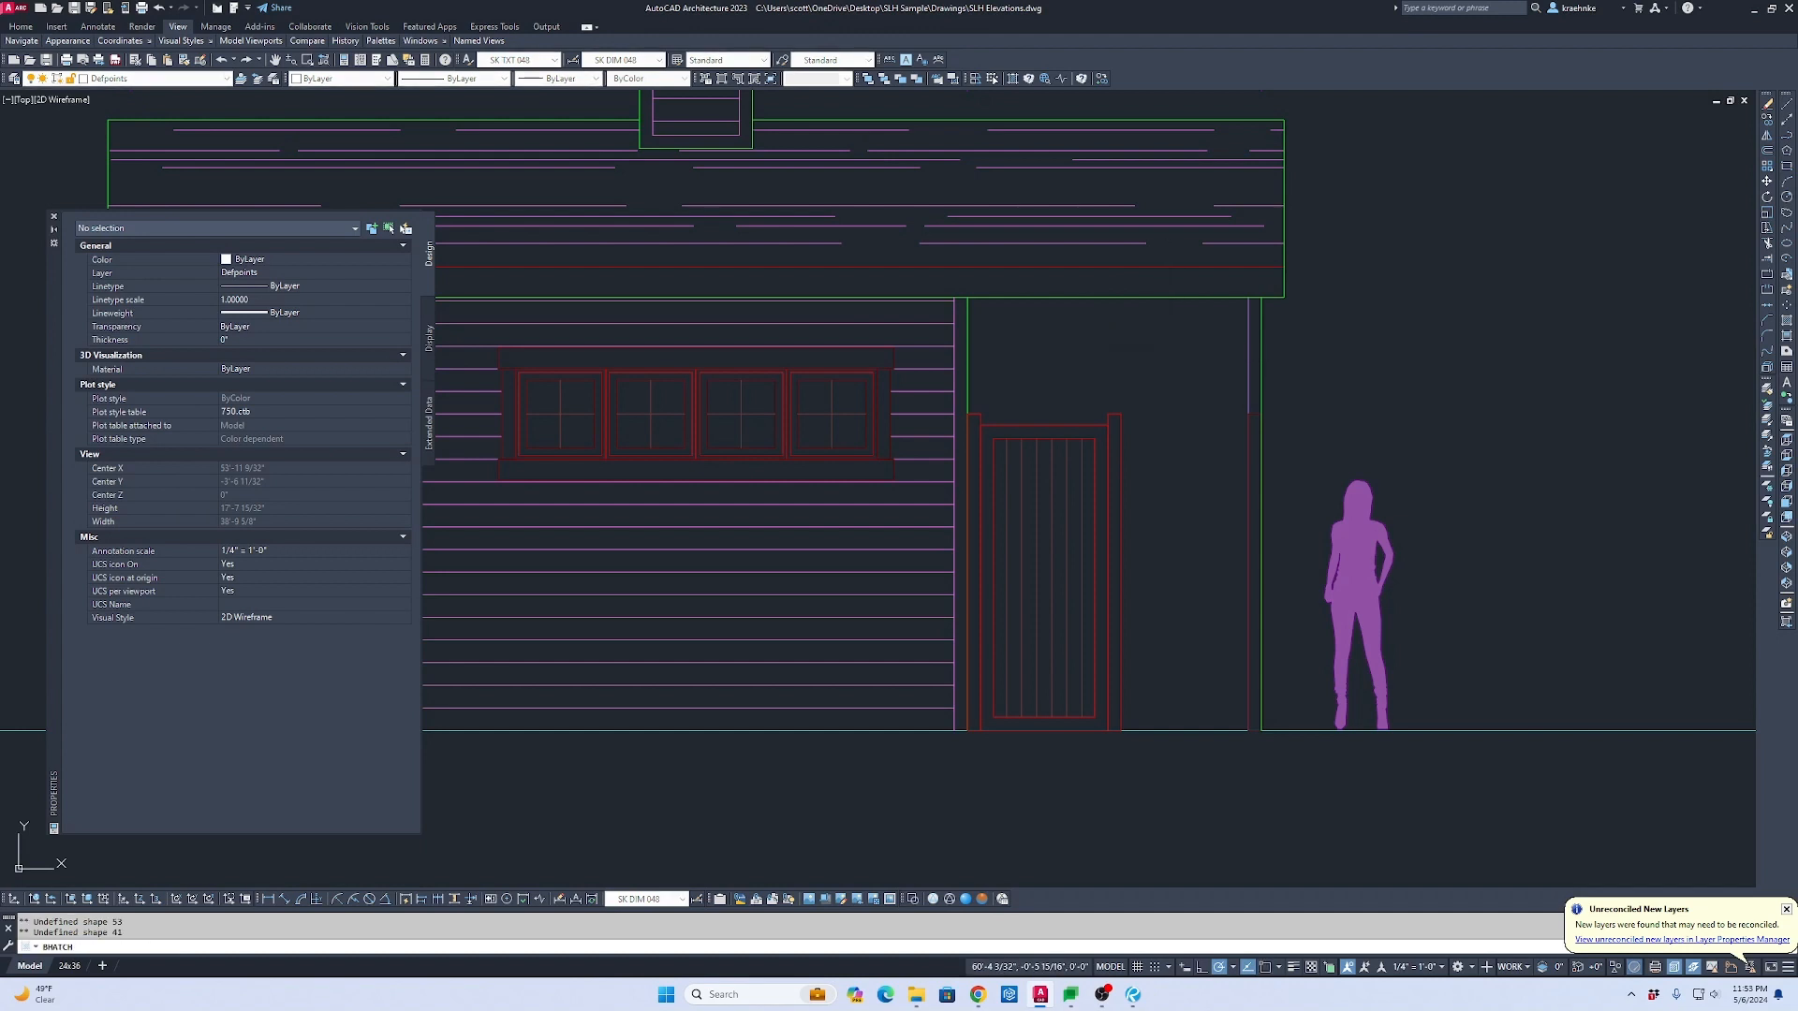
left_click(1168, 351)
key("Return")
key("Return")
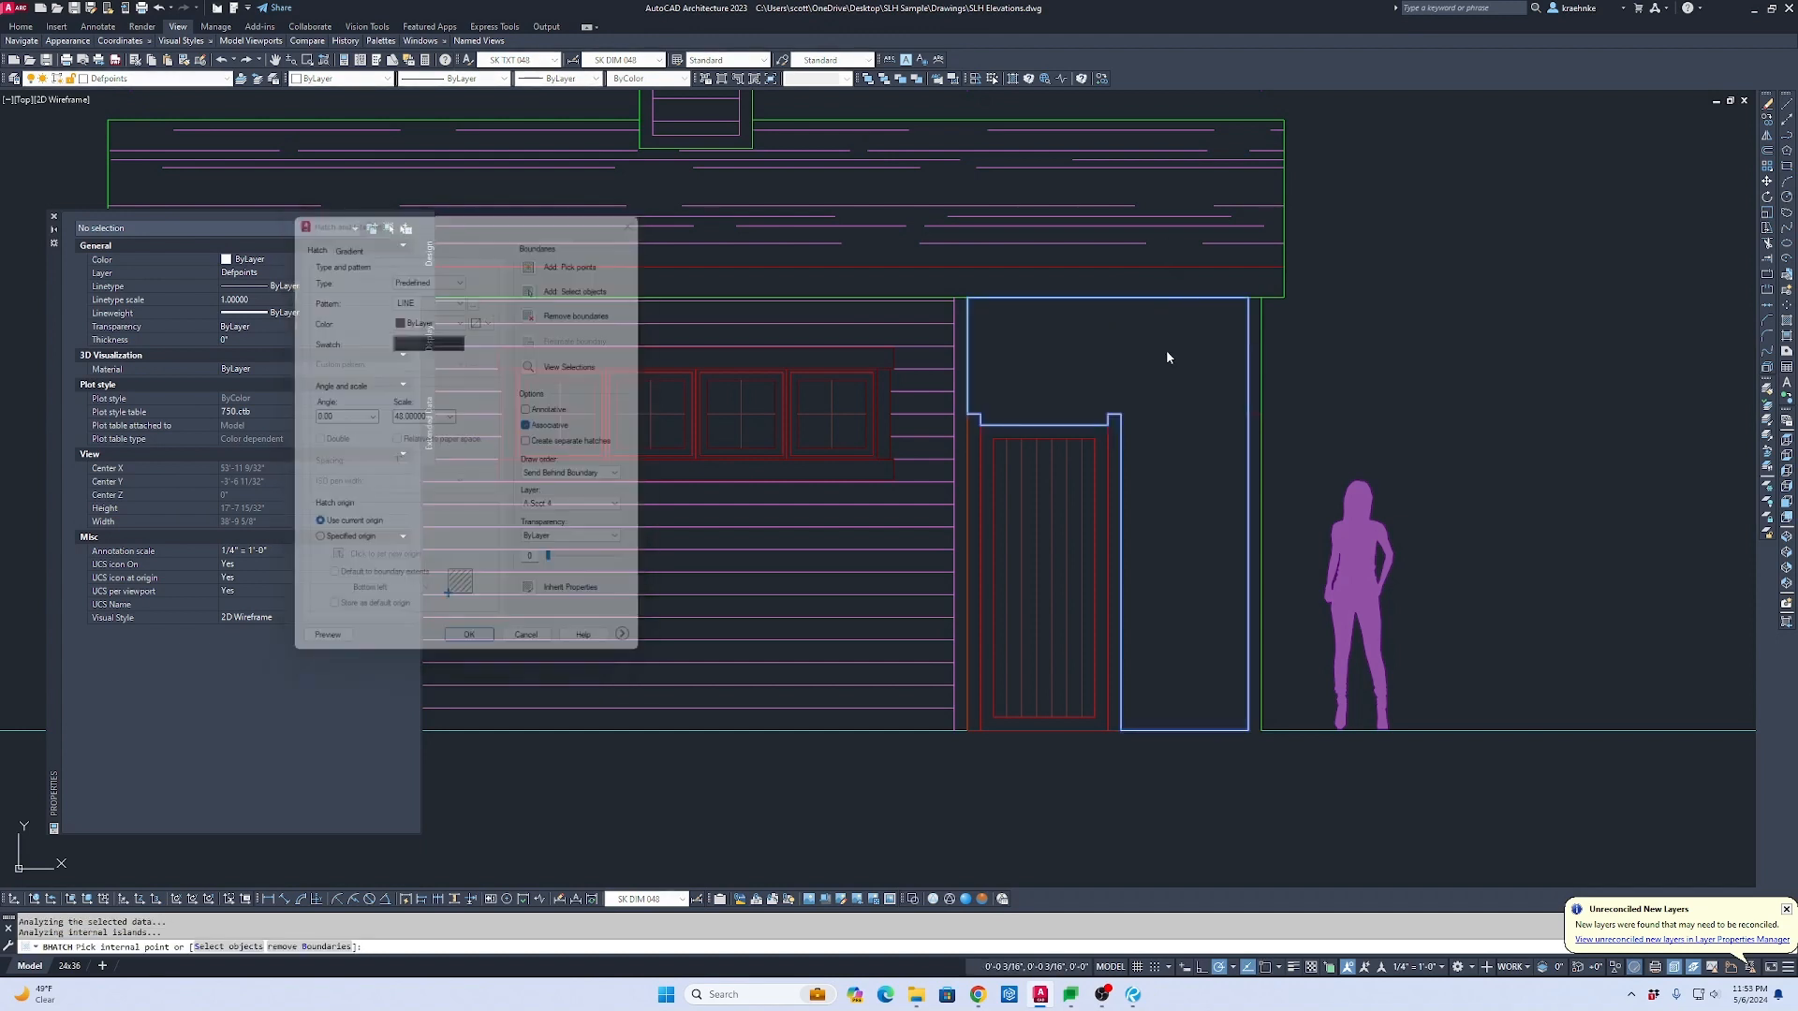
Step: Match the properties of the window wall's siding hatch onto the hatch around the side door
type("N")
key("Return")
left_click(918, 383)
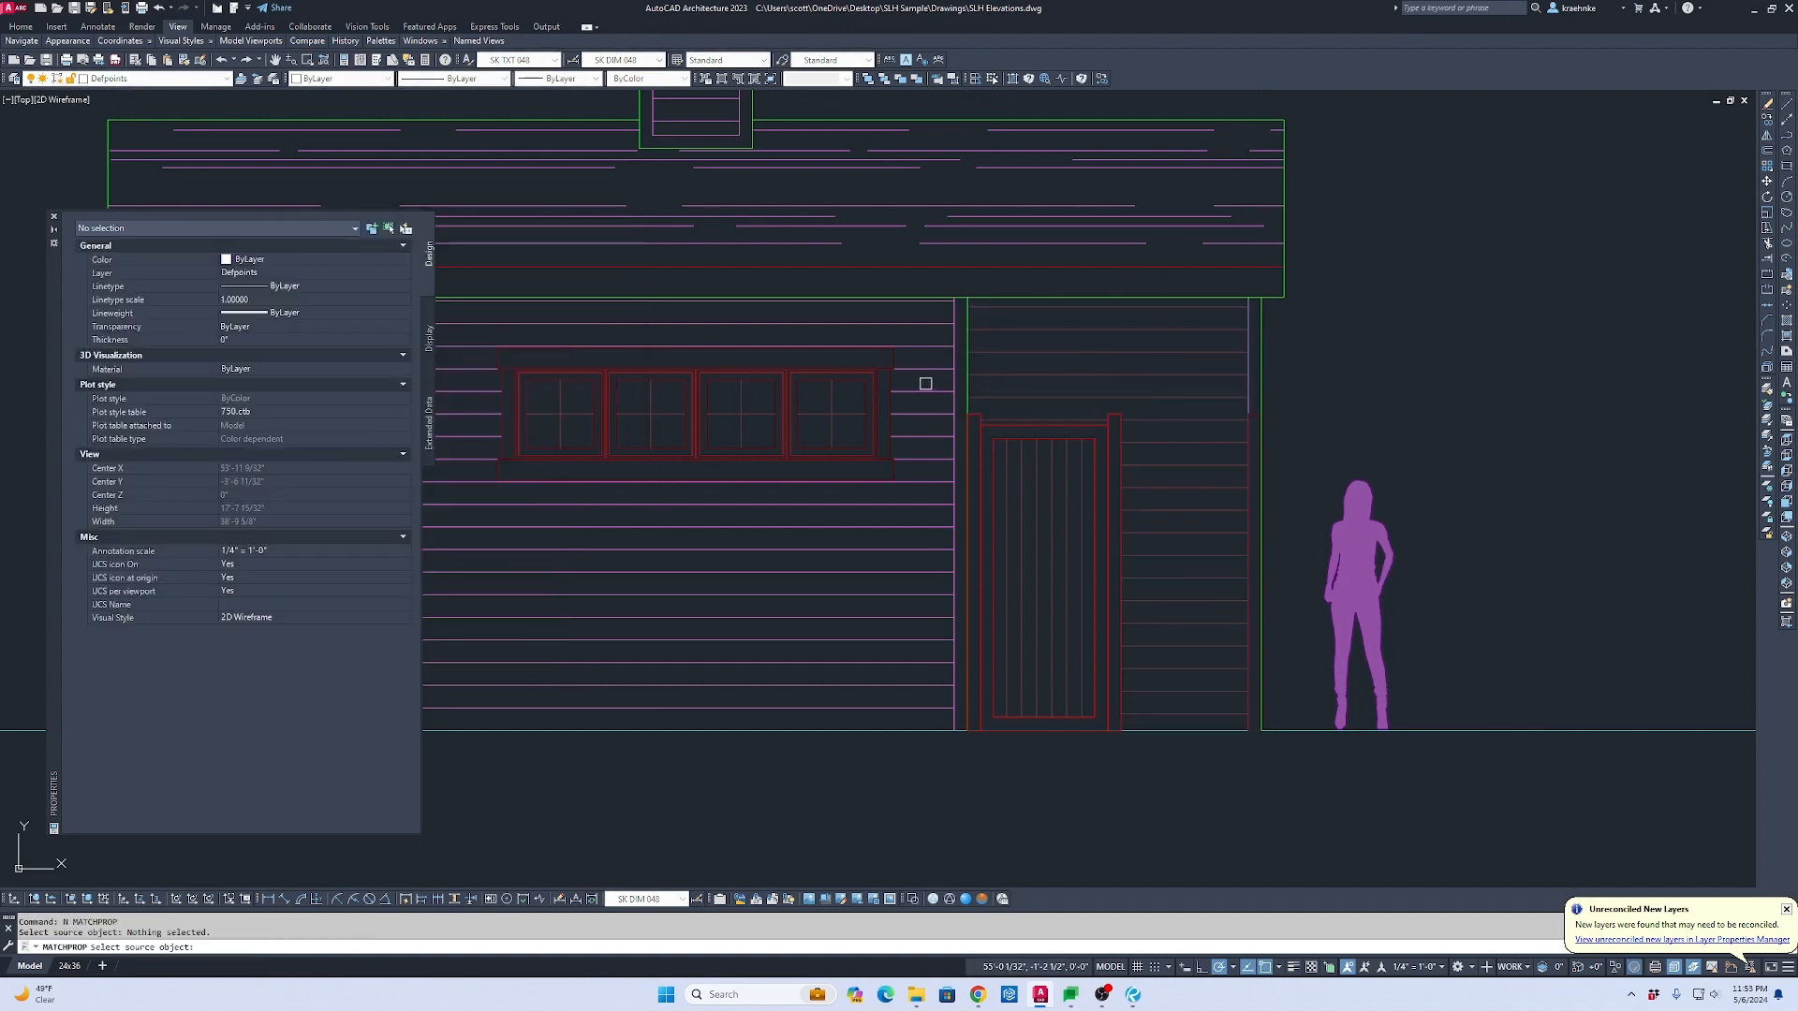
left_click(1062, 370)
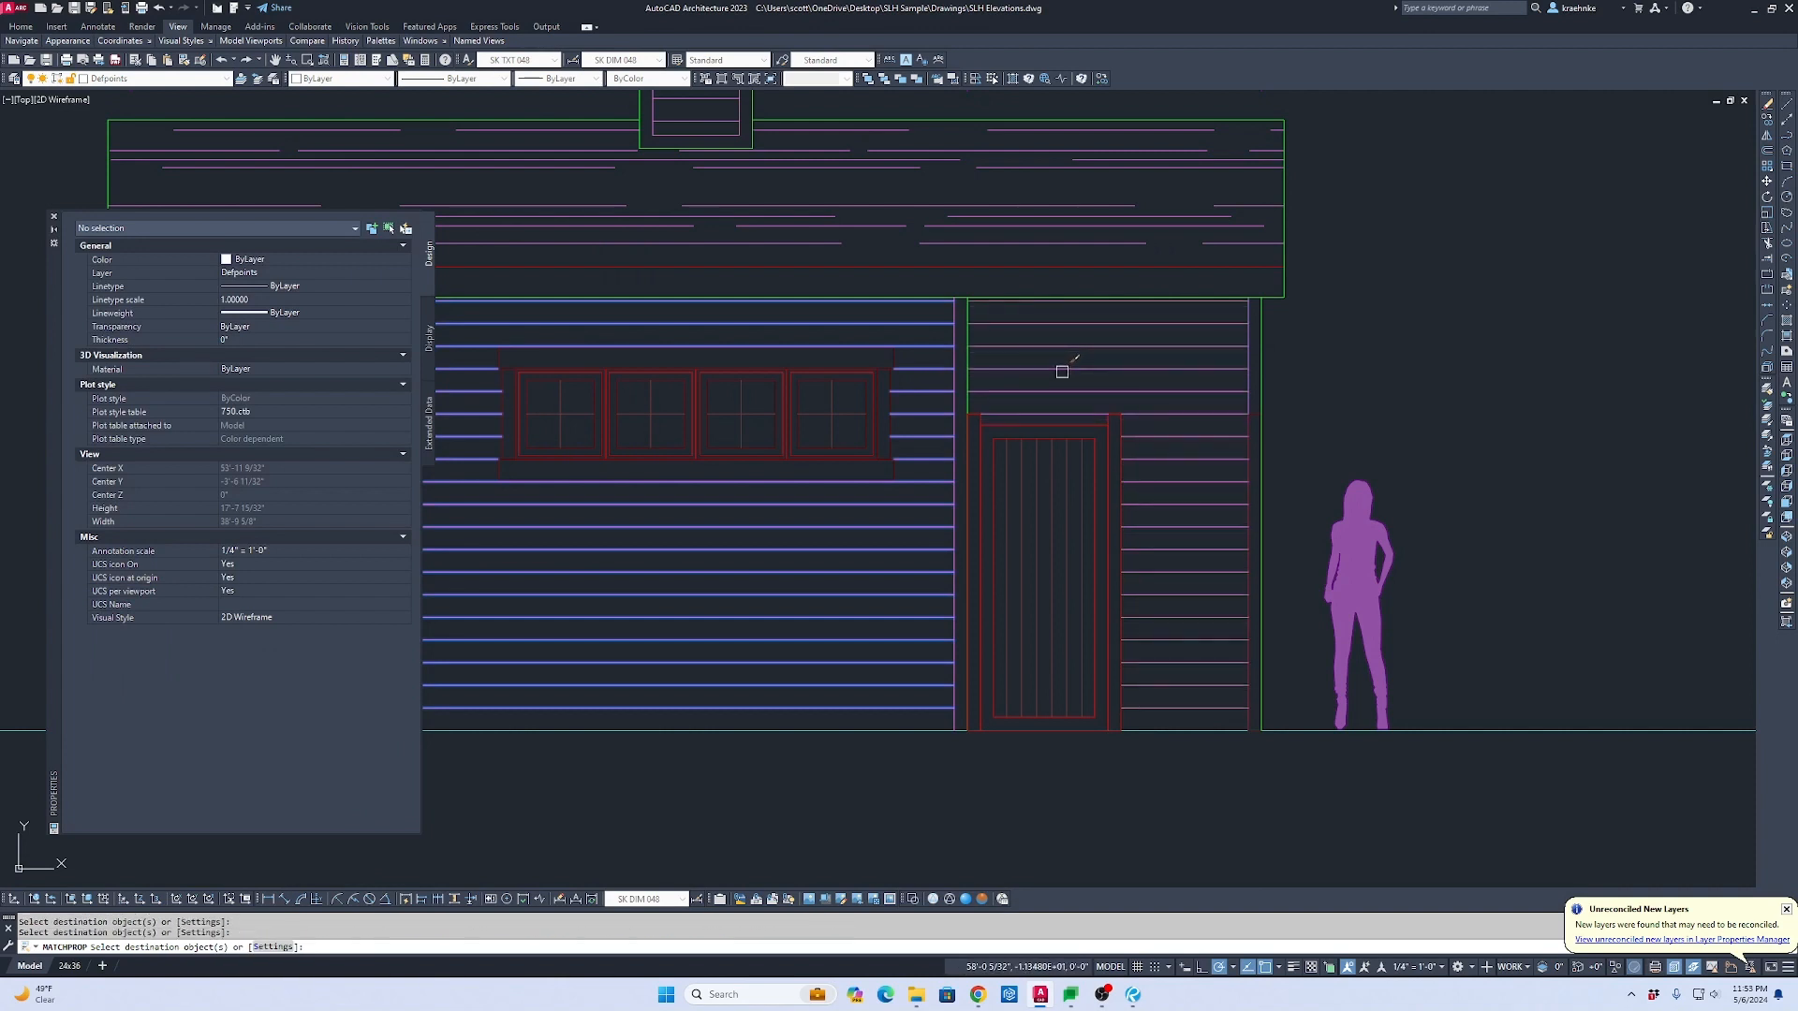
key("Escape")
Step: Move the siding hatch around the side door onto layer A-Elev-Hatch-3
left_click(1147, 371)
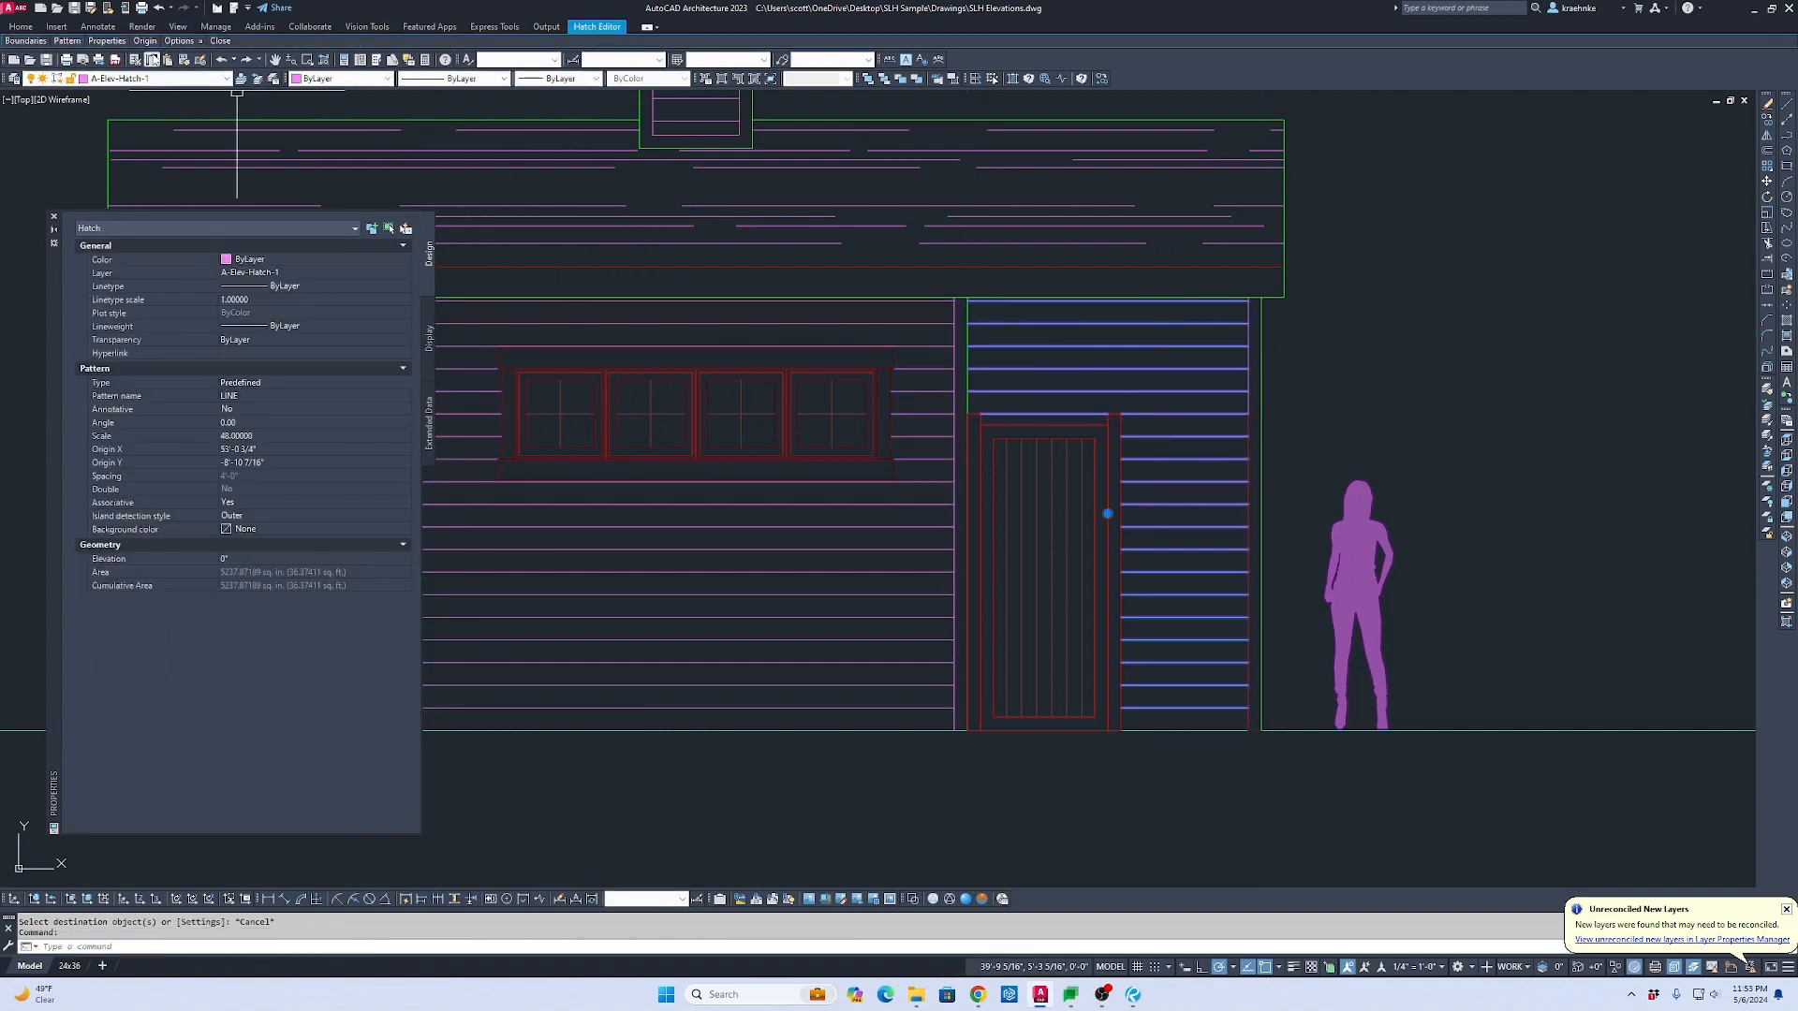
left_click(179, 80)
left_click(177, 119)
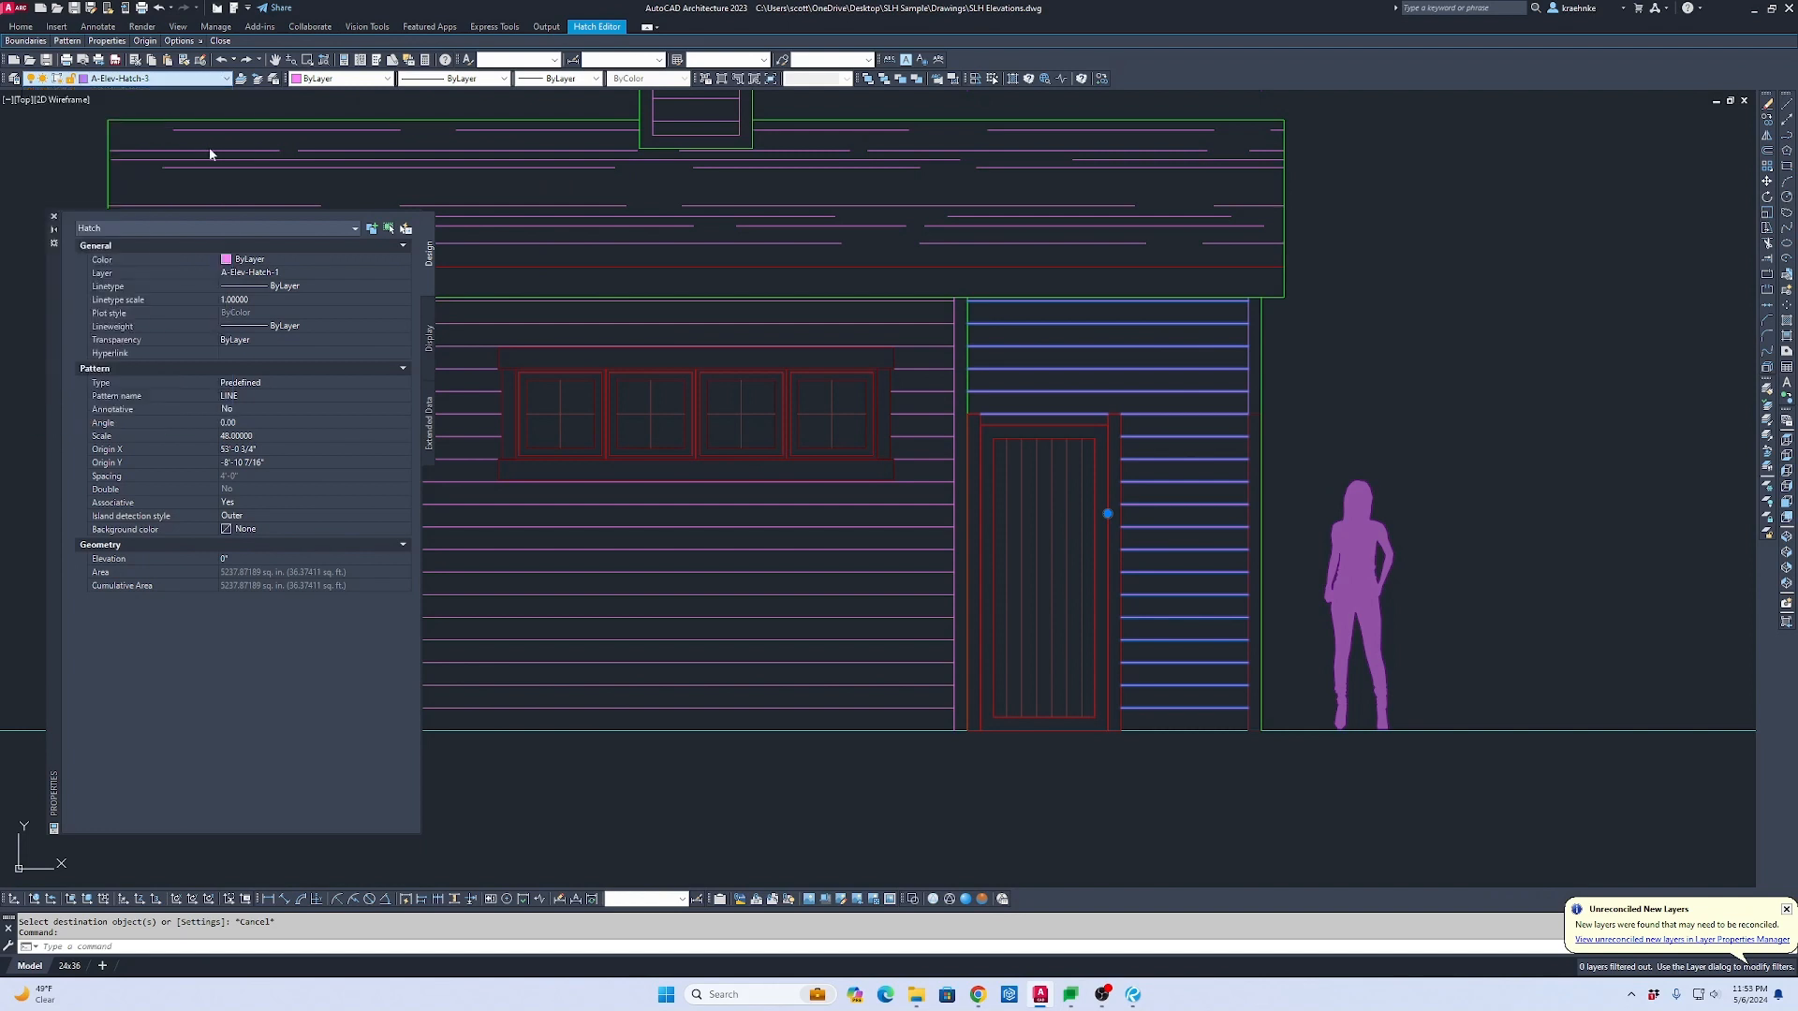
key("Escape")
Step: Examine the hatched window elevation, the floor plans above, and the other elevations with their reference sketches
scroll(1233, 477, "down", 1)
middle_click_drag(1232, 477, 1332, 427)
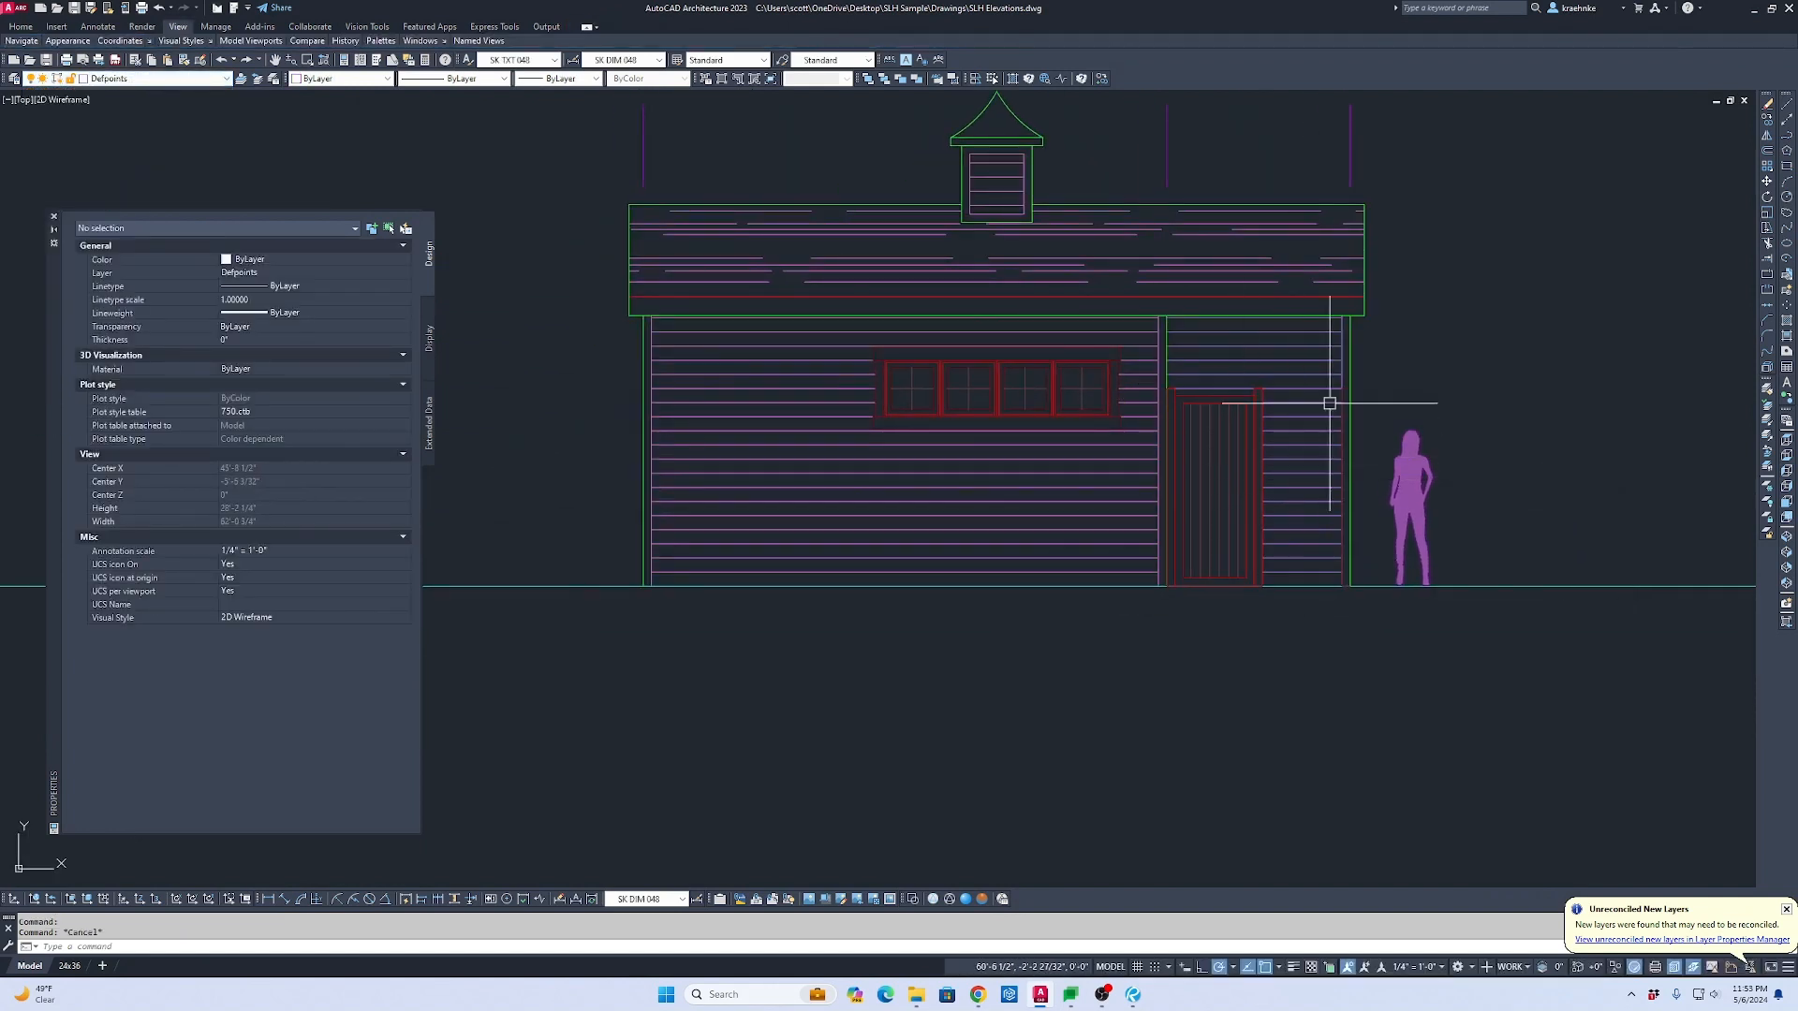
scroll(1345, 392, "up", 4)
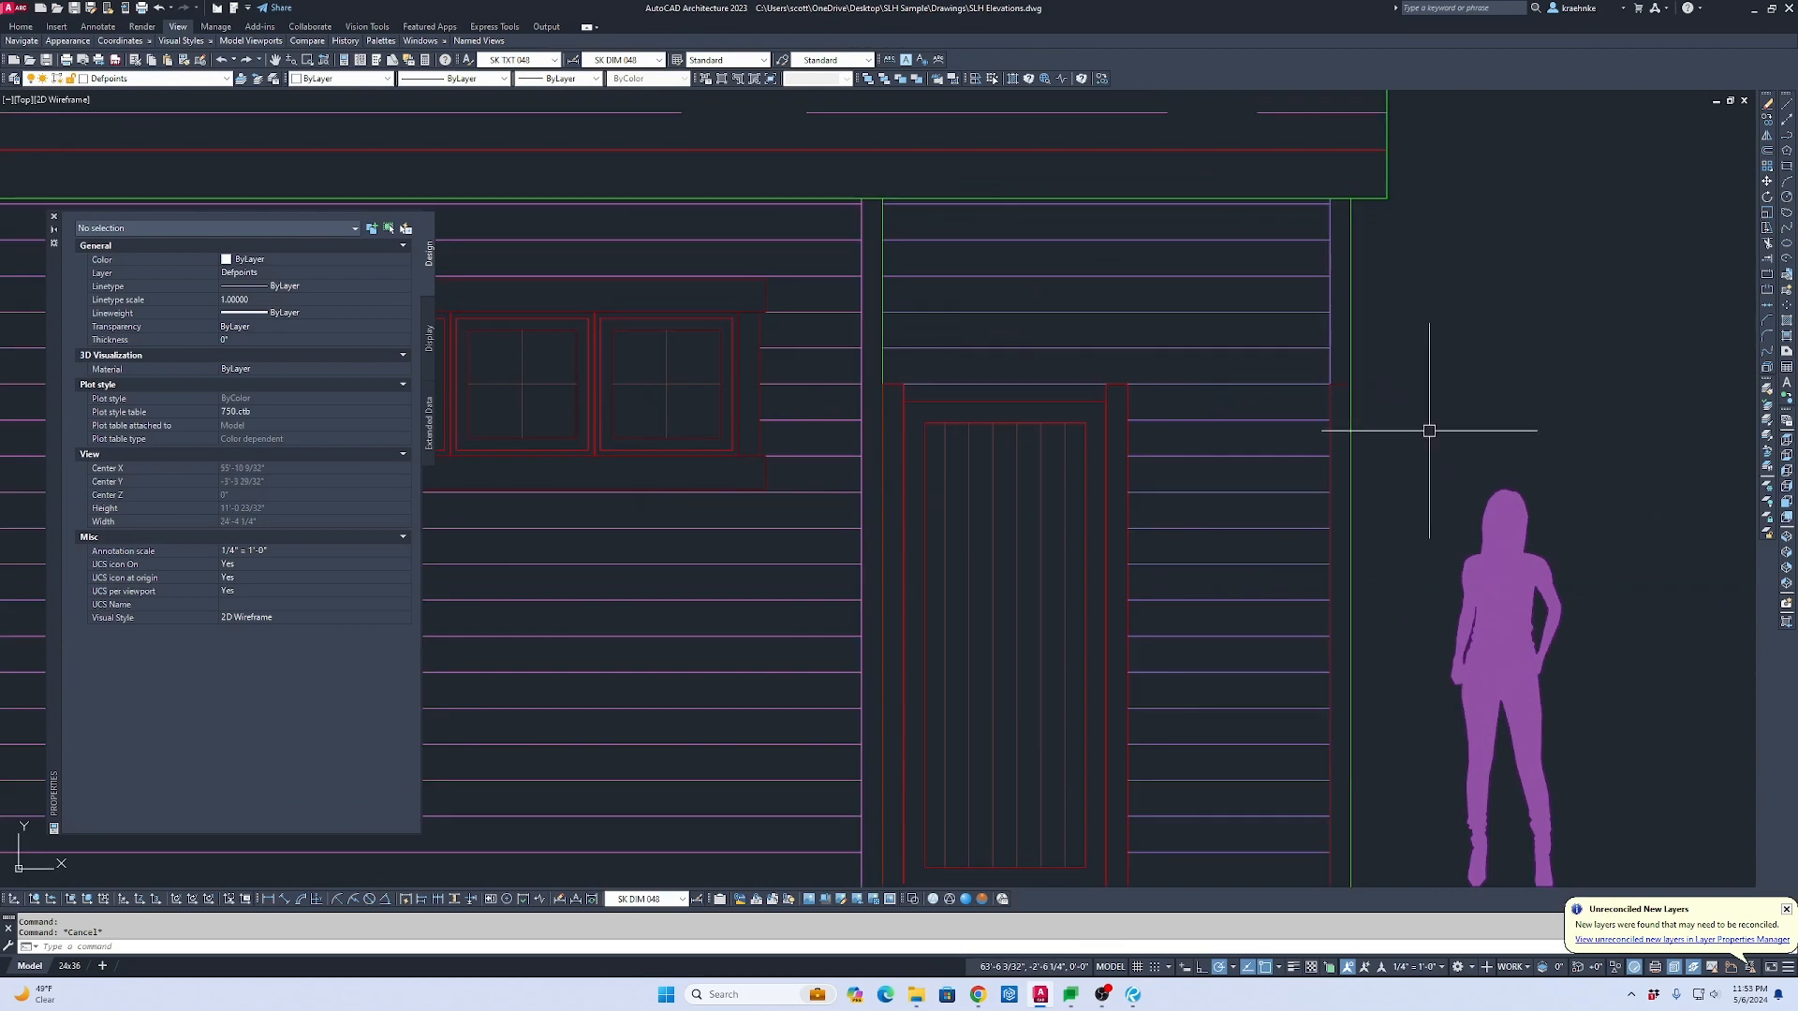
scroll(1429, 431, "down", 3)
scroll(1405, 459, "down", 2)
scroll(1170, 226, "down", 5)
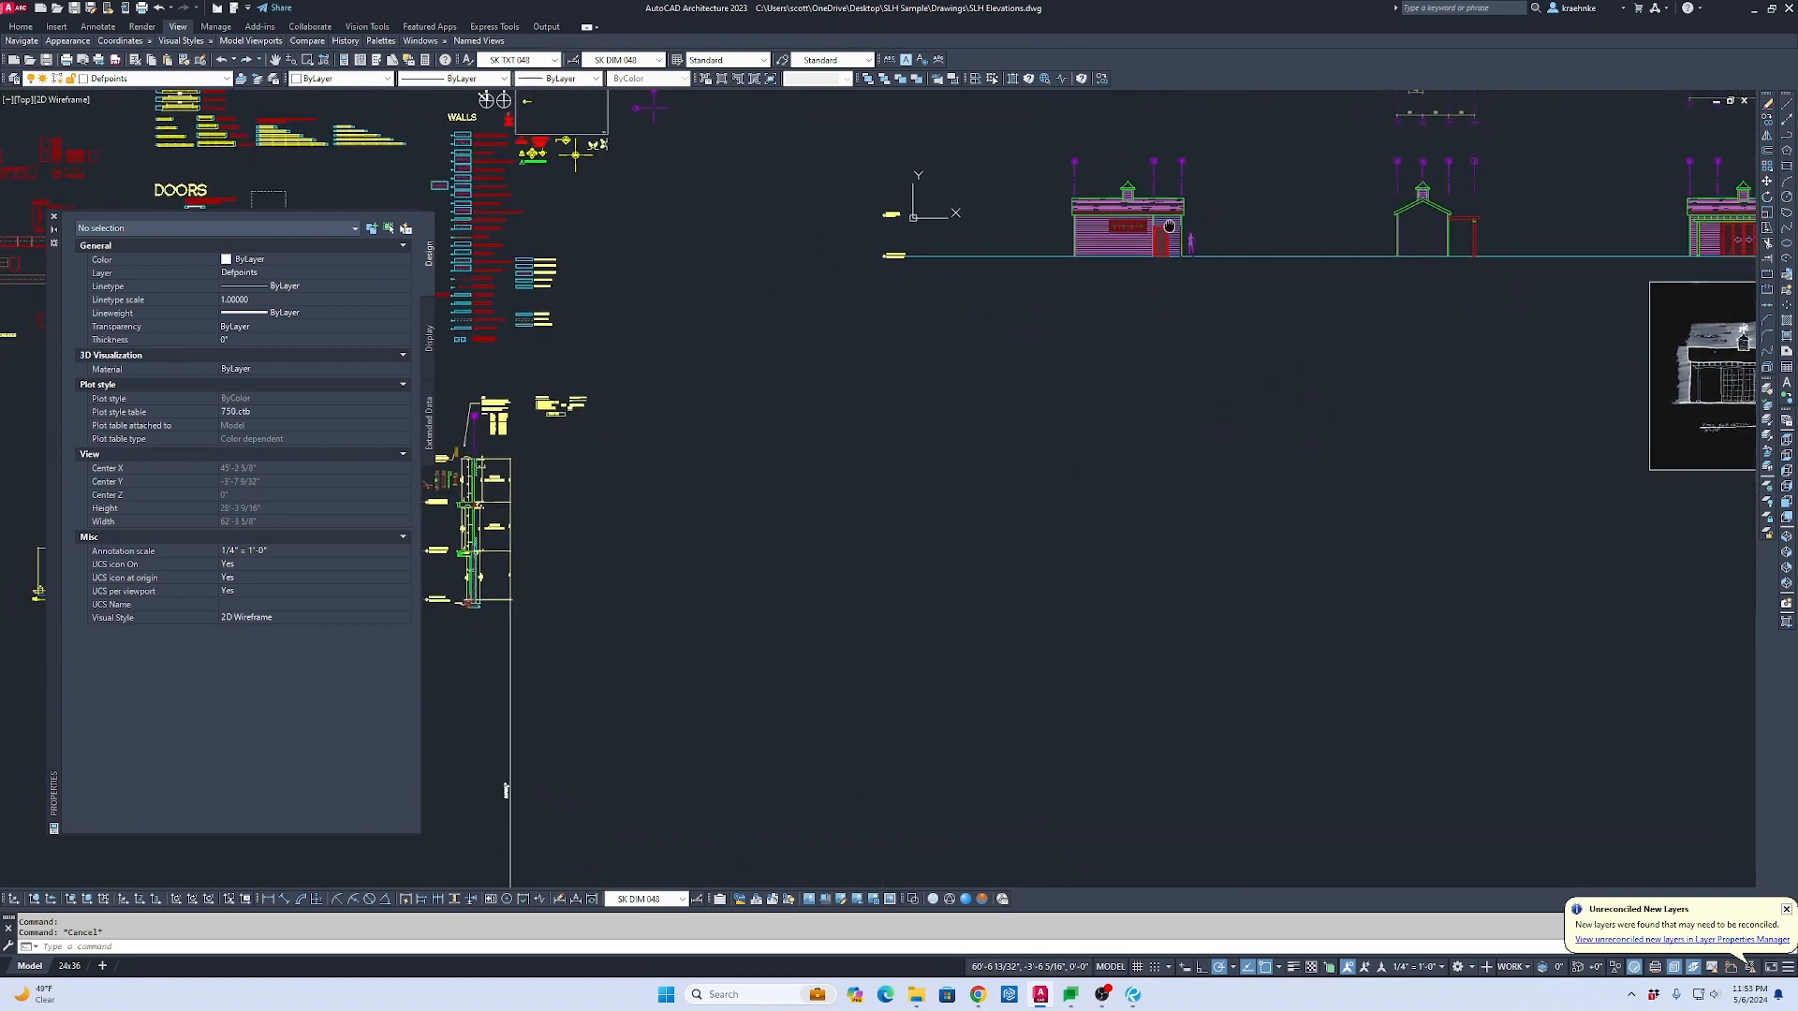
middle_click_drag(1170, 227, 1118, 507)
scroll(1124, 286, "up", 4)
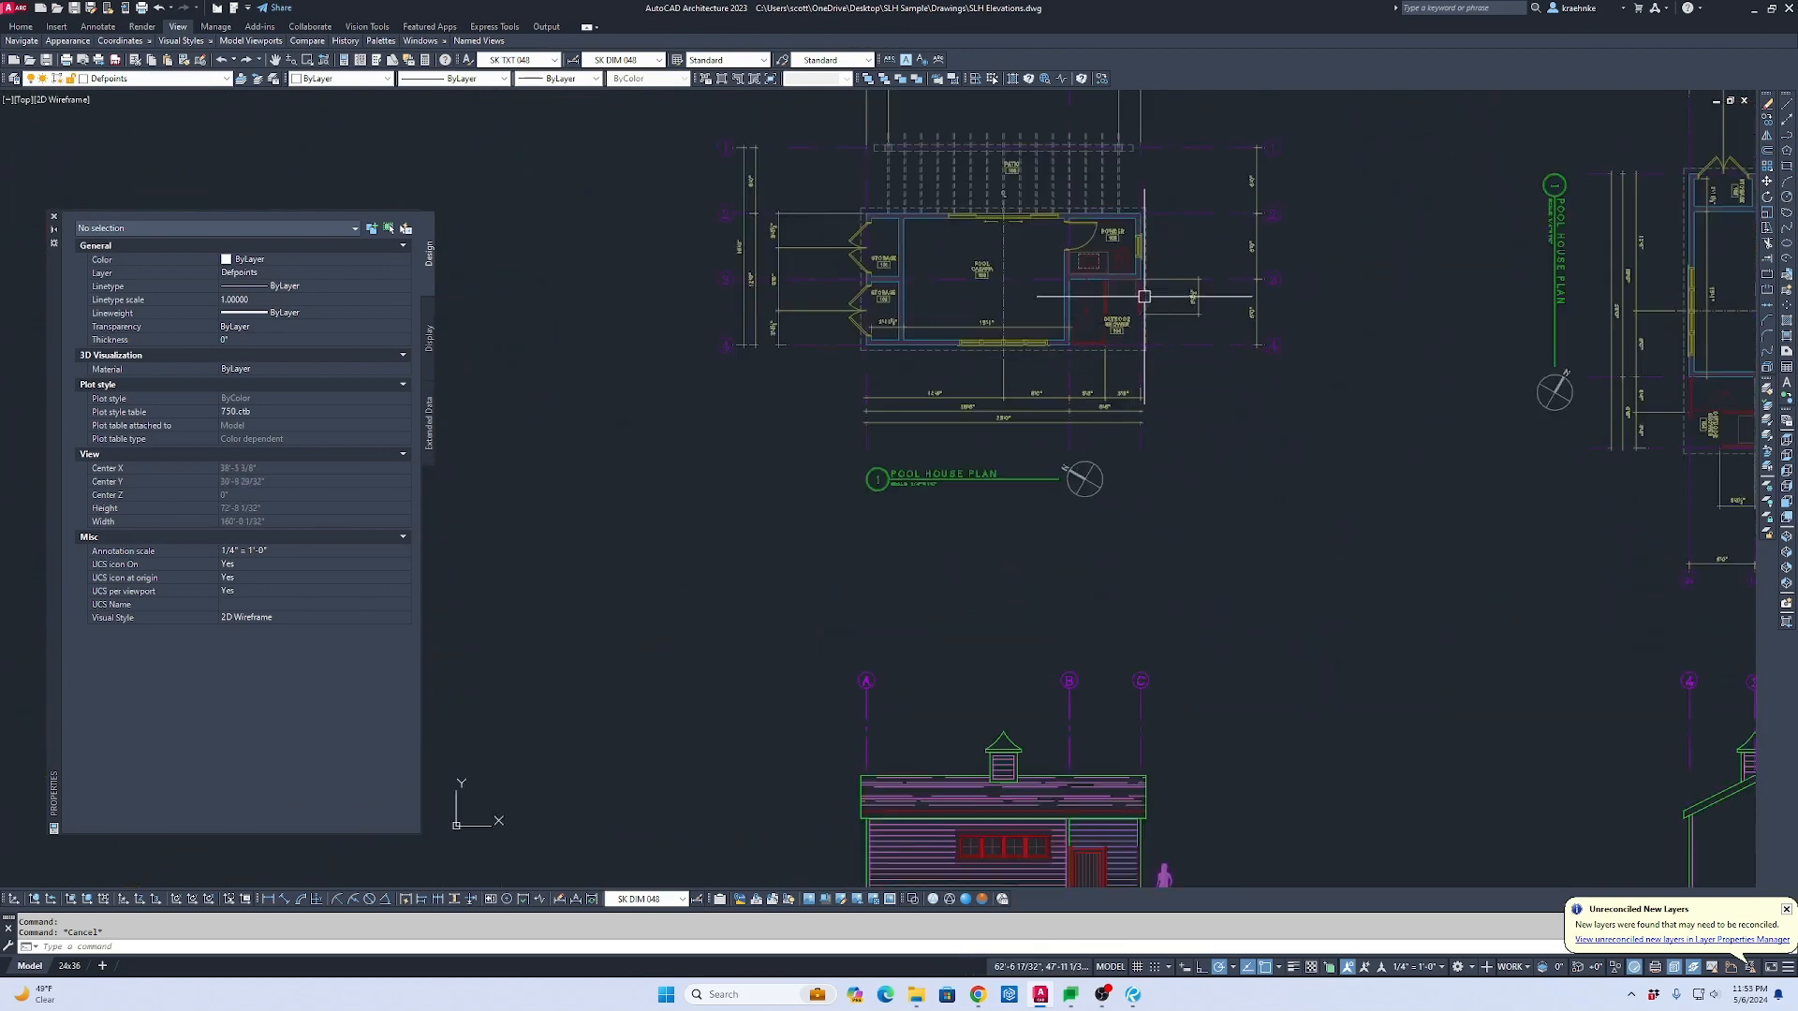
scroll(1113, 371, "down", 1)
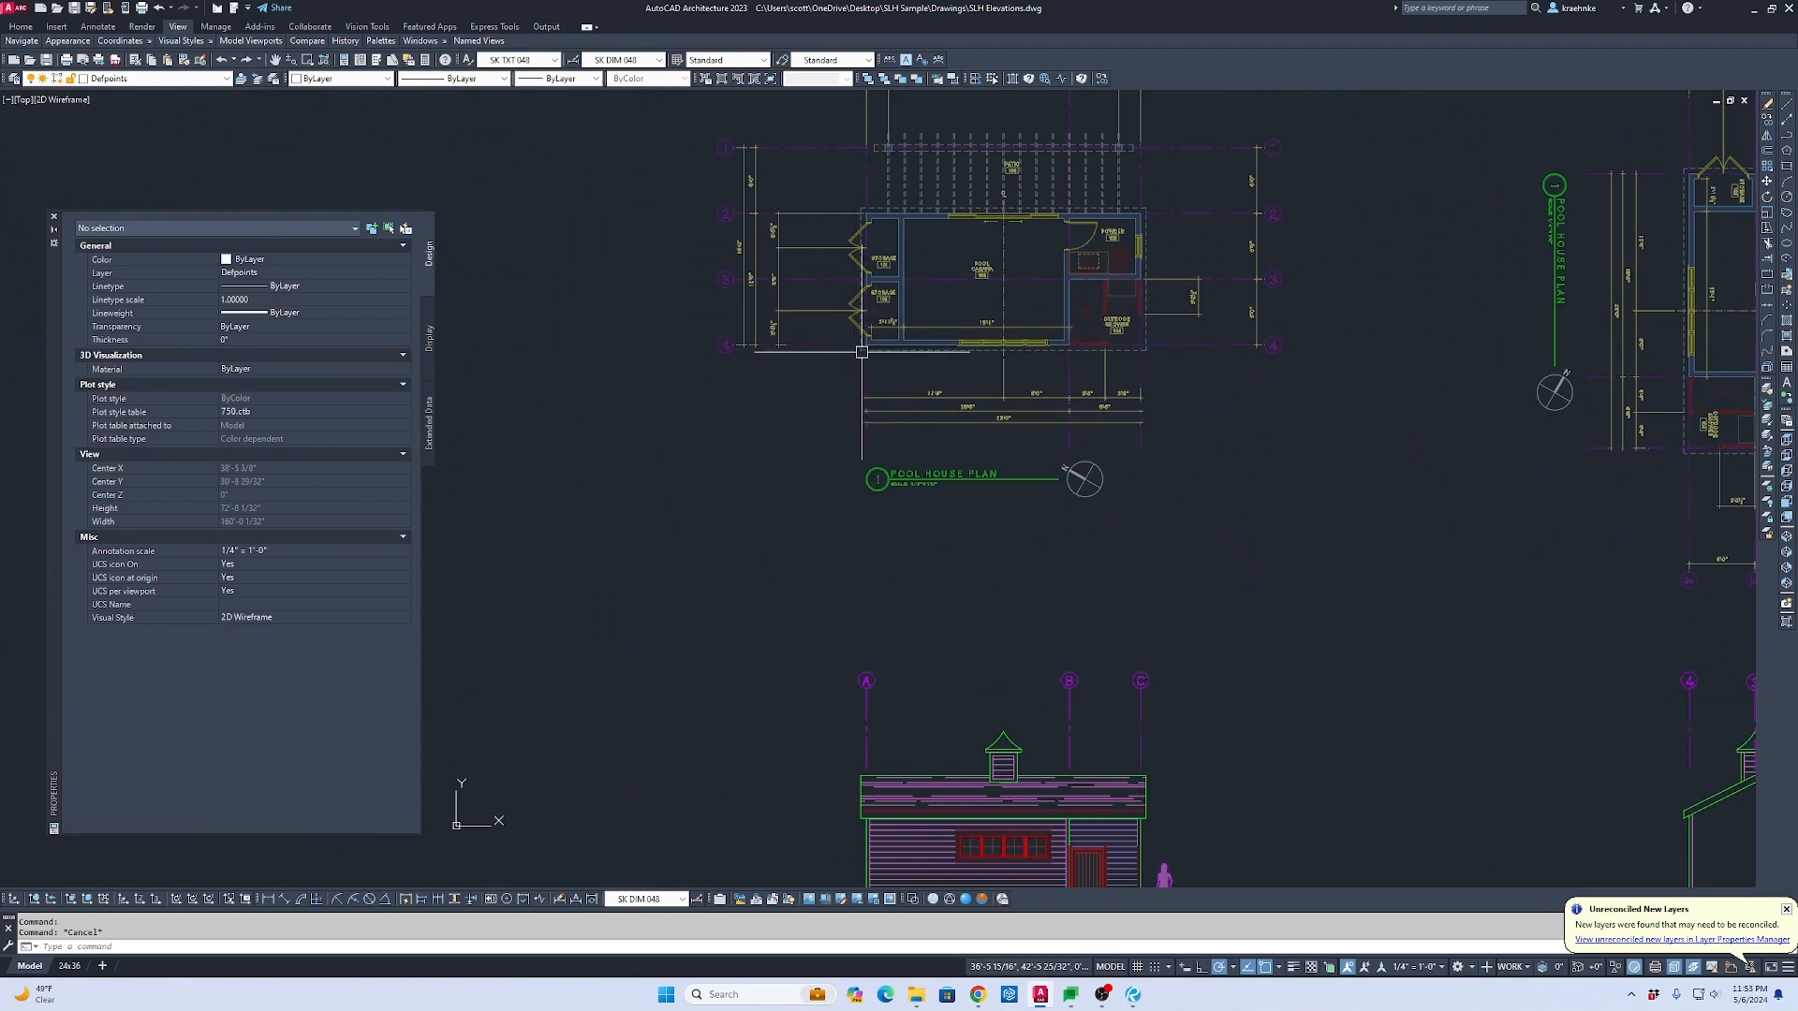
scroll(969, 501, "down", 1)
middle_click_drag(969, 501, 942, 367)
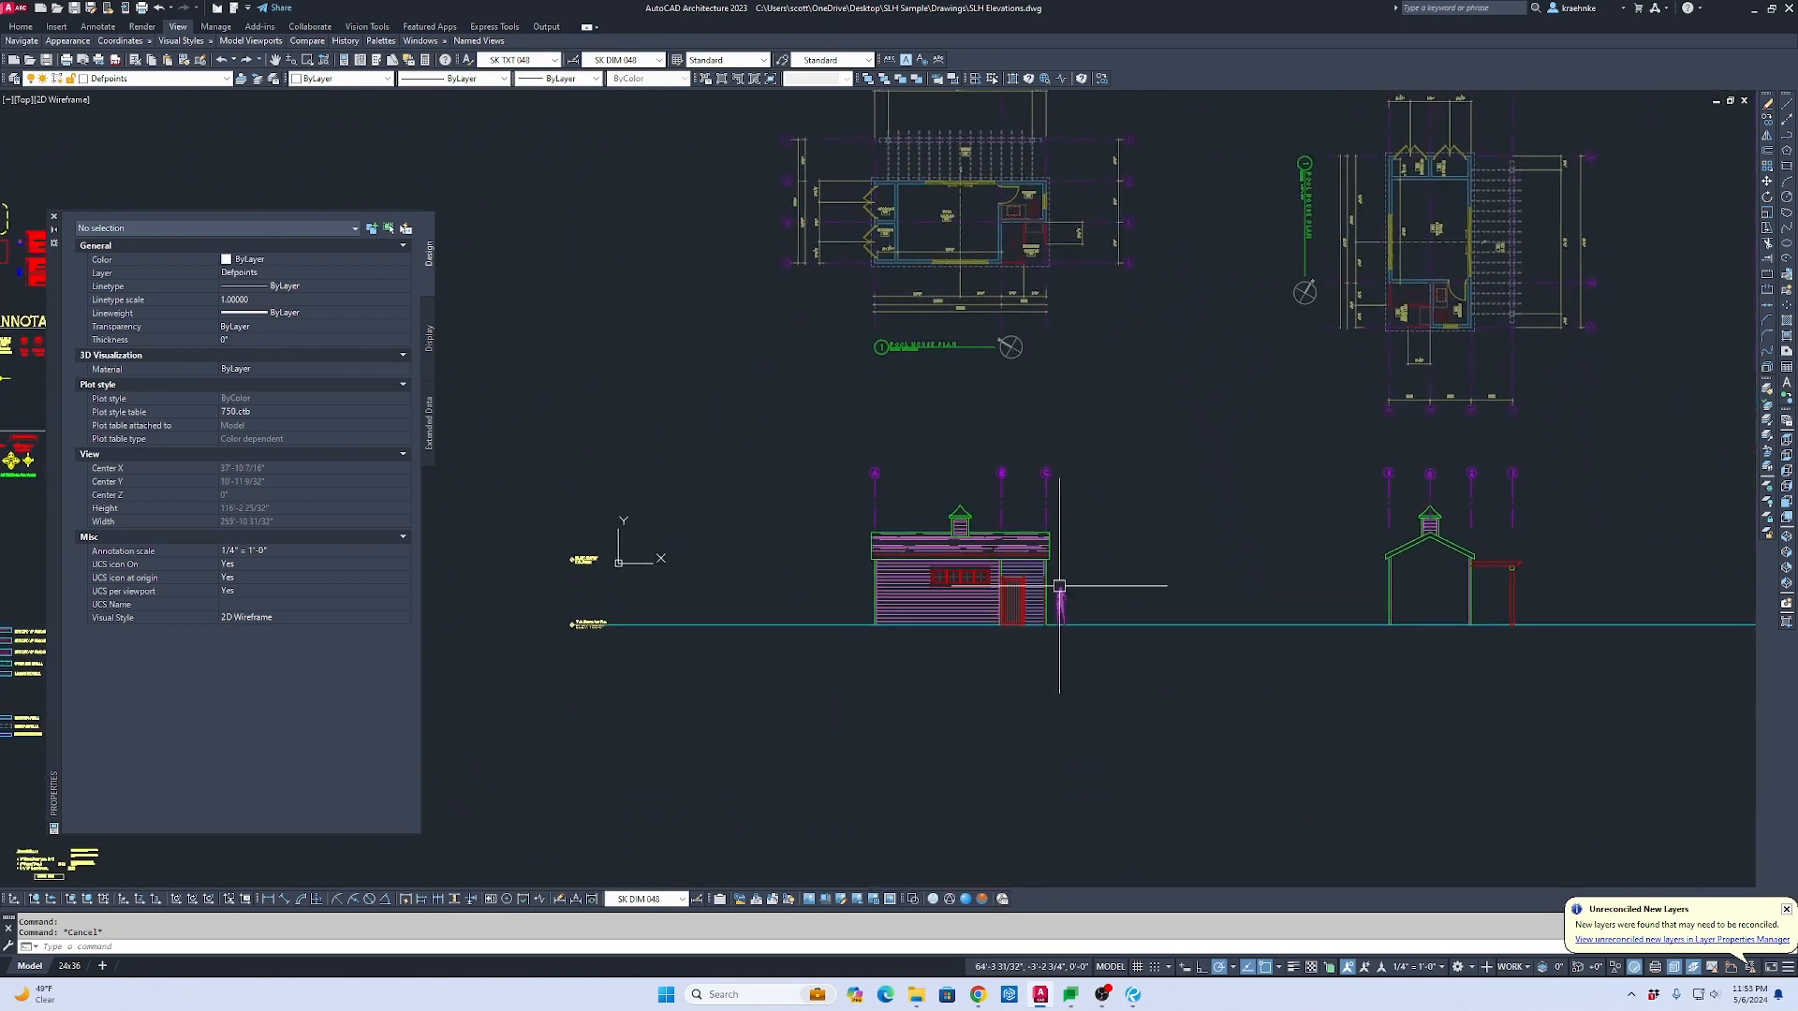
middle_click_drag(1423, 421, 1287, 424)
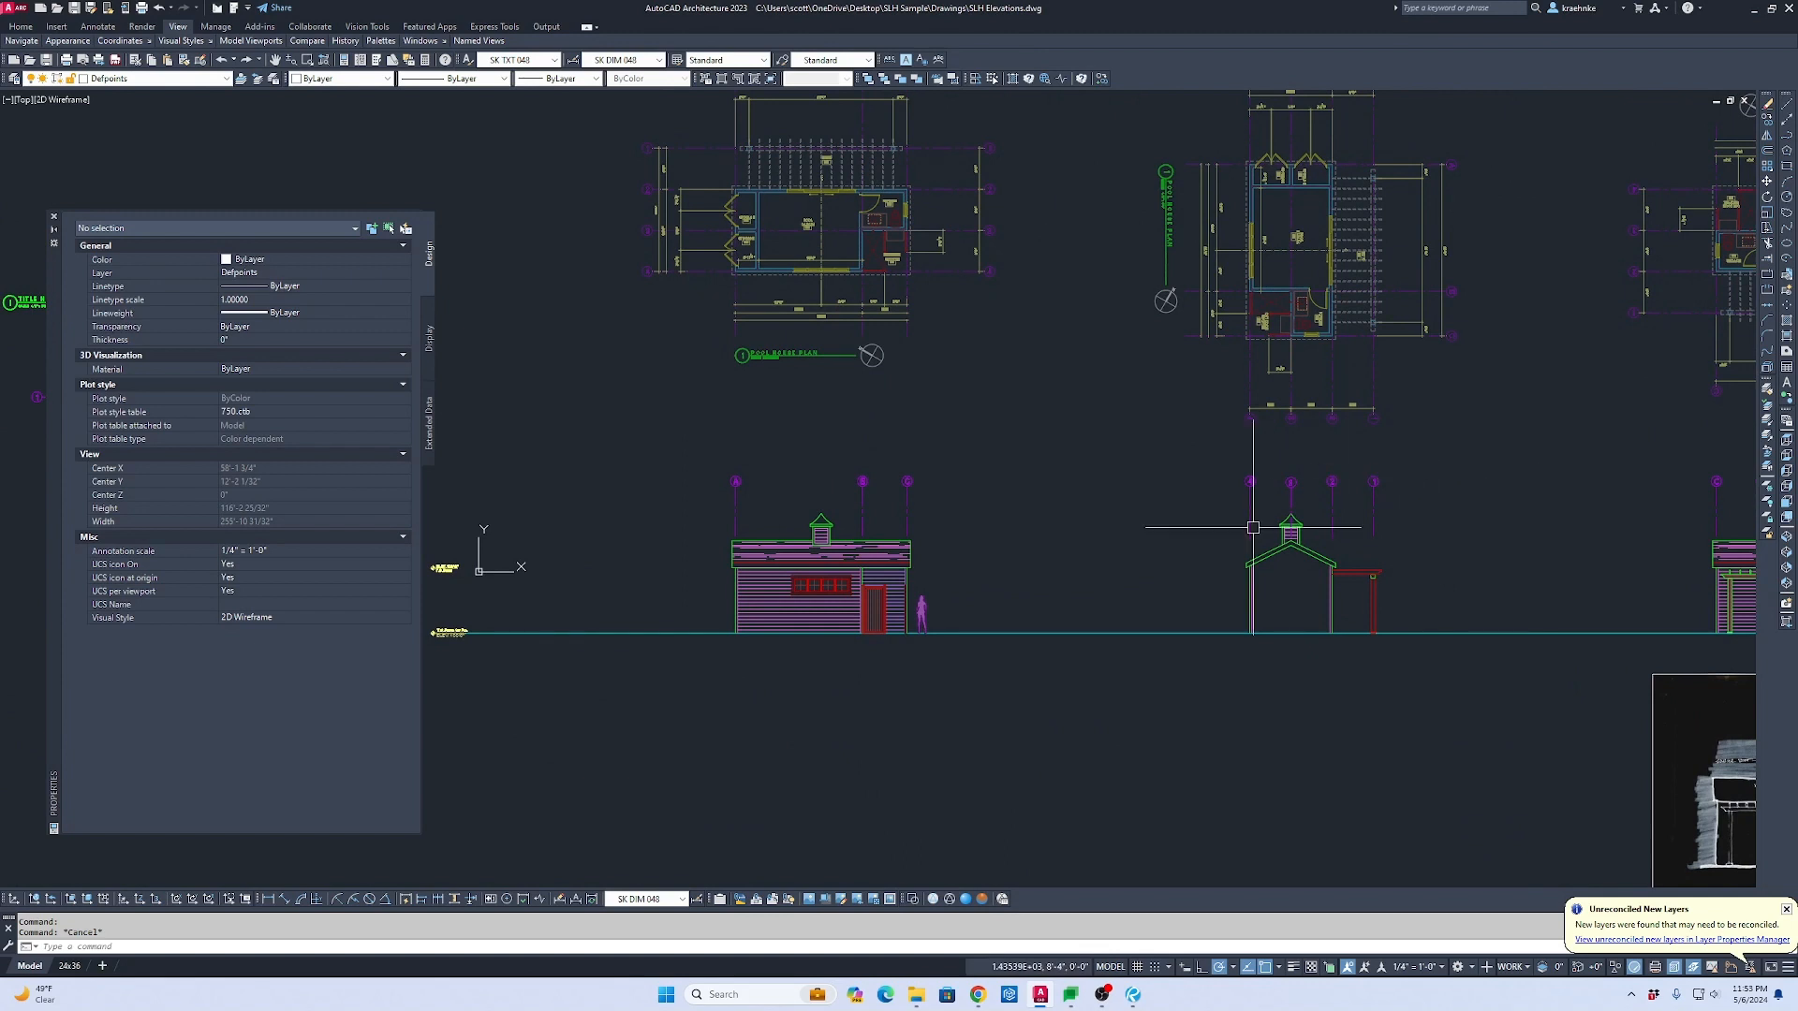
scroll(1004, 580, "up", 3)
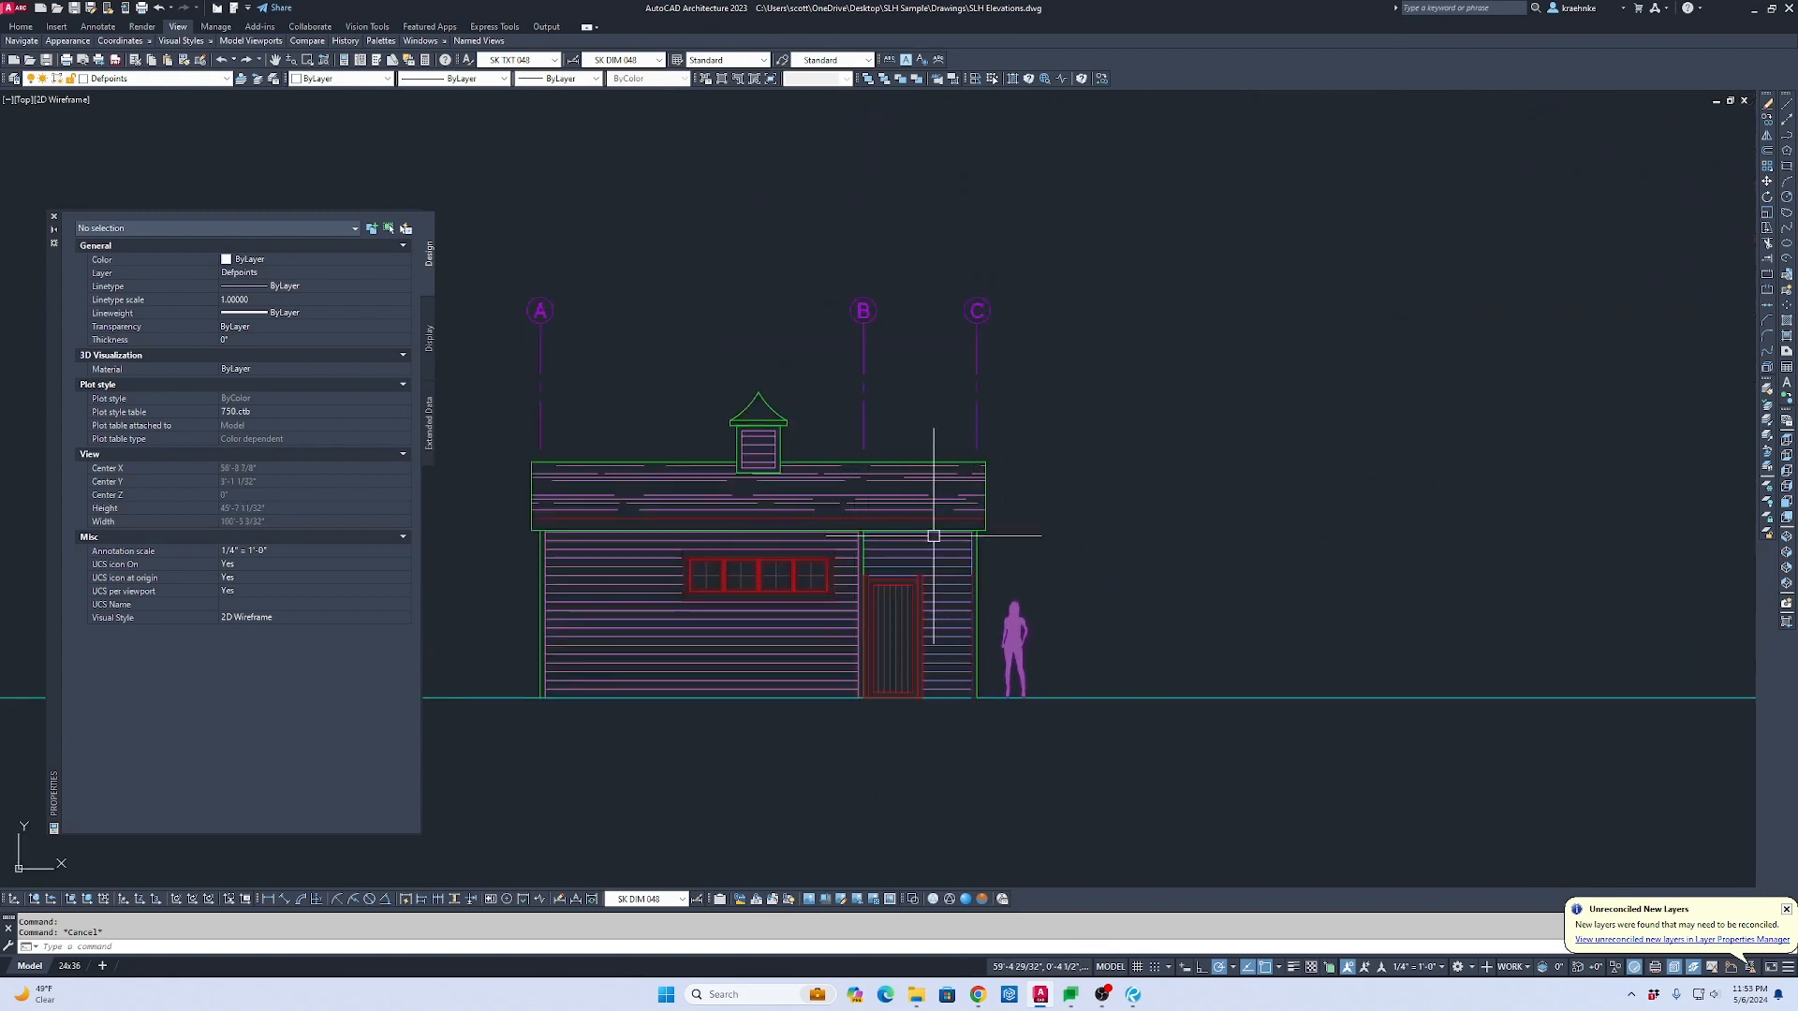
scroll(1055, 553, "down", 2)
middle_click_drag(1055, 558, 362, 482)
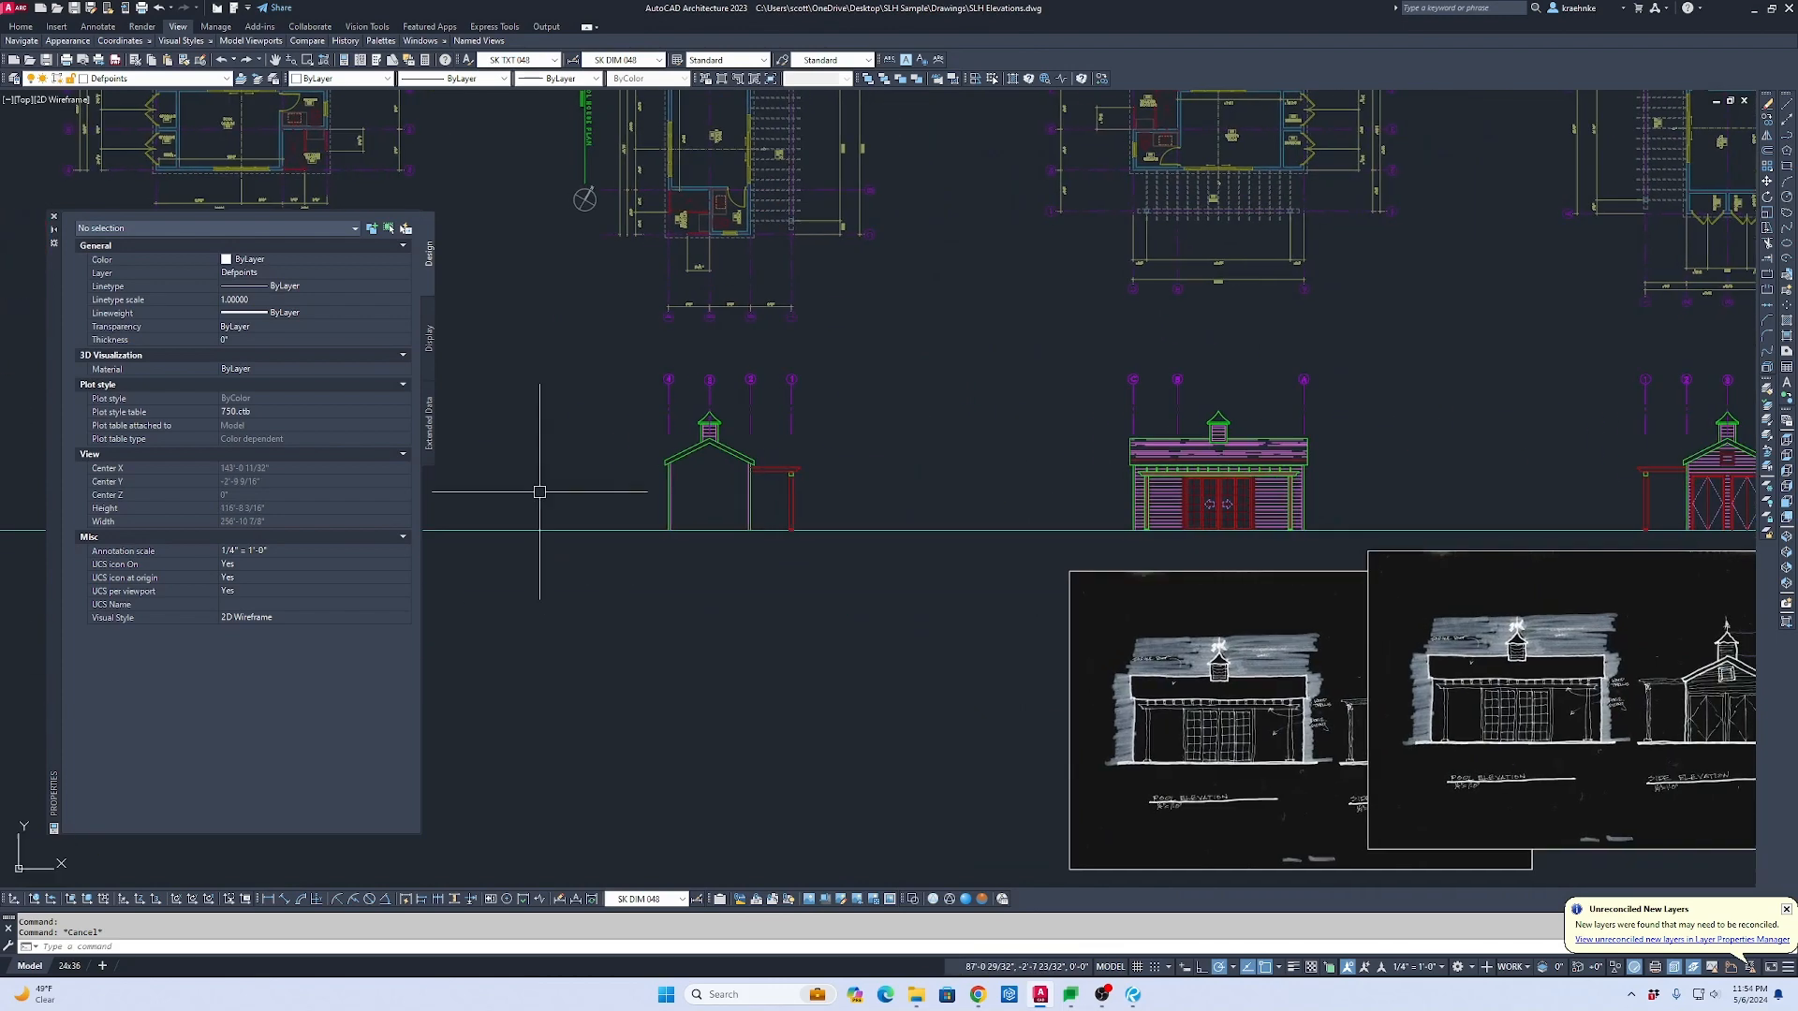
middle_click_drag(1588, 524, 989, 510)
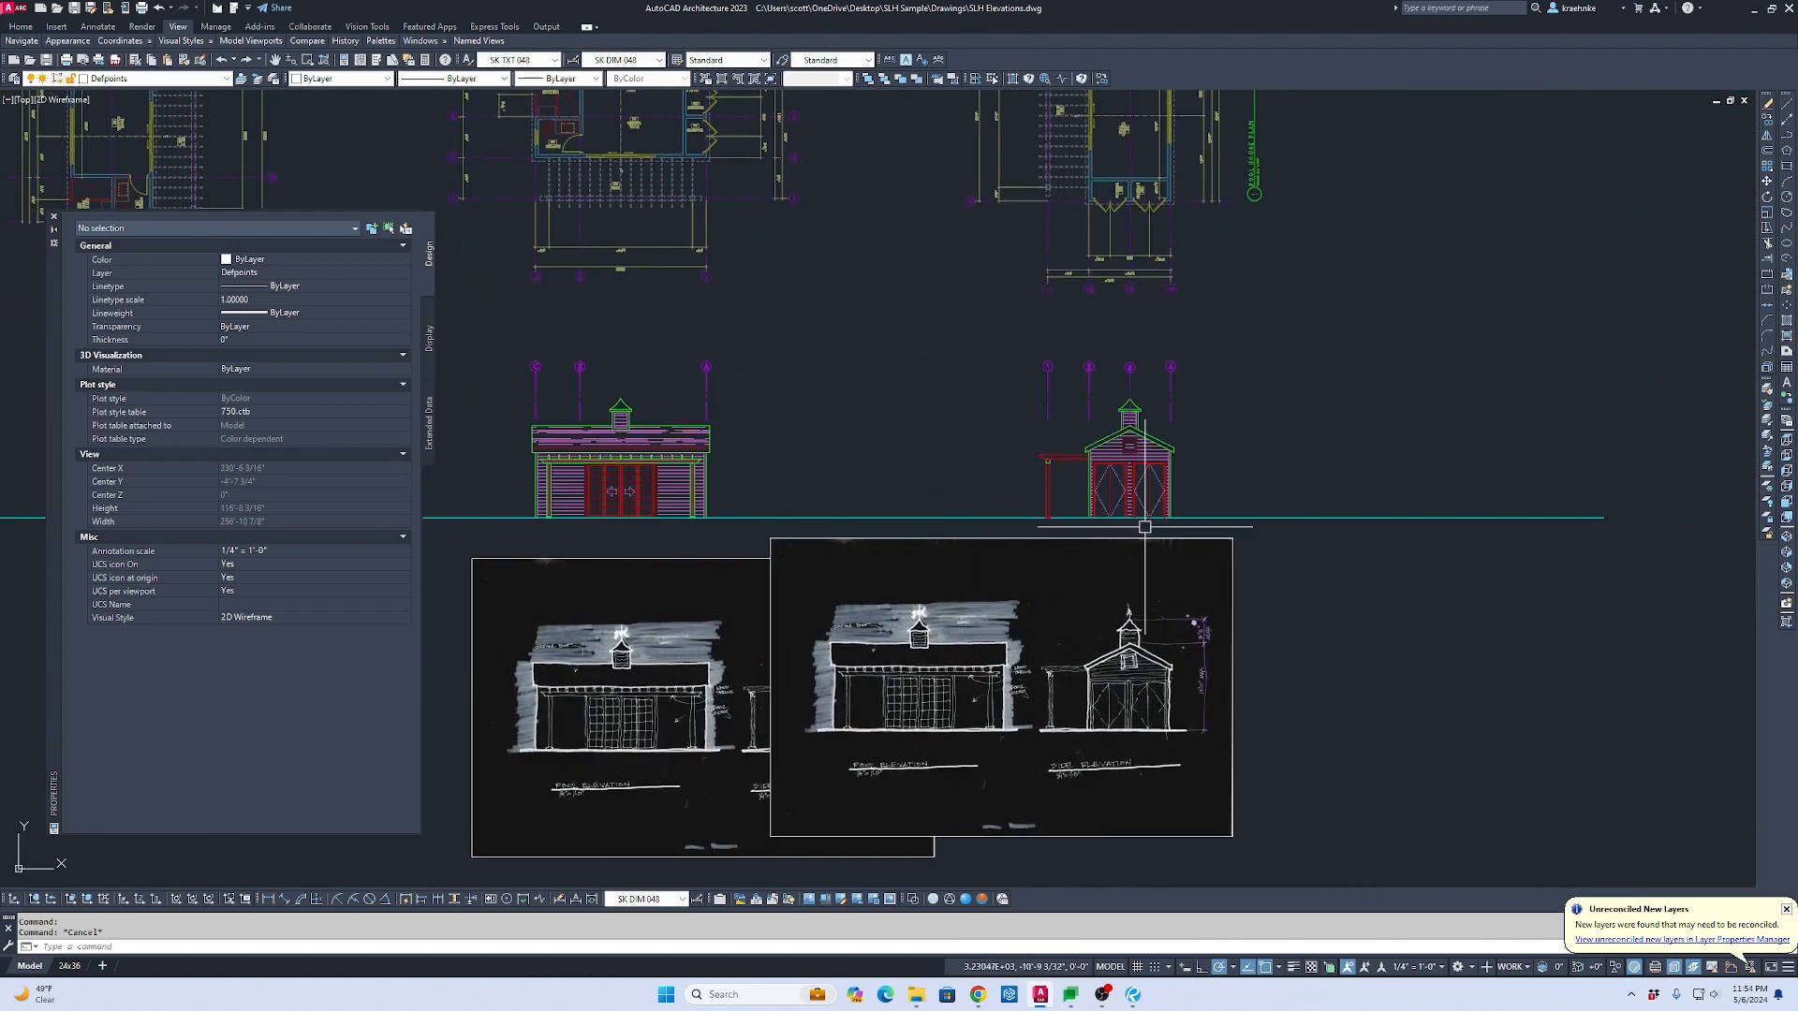
left_click(159, 78)
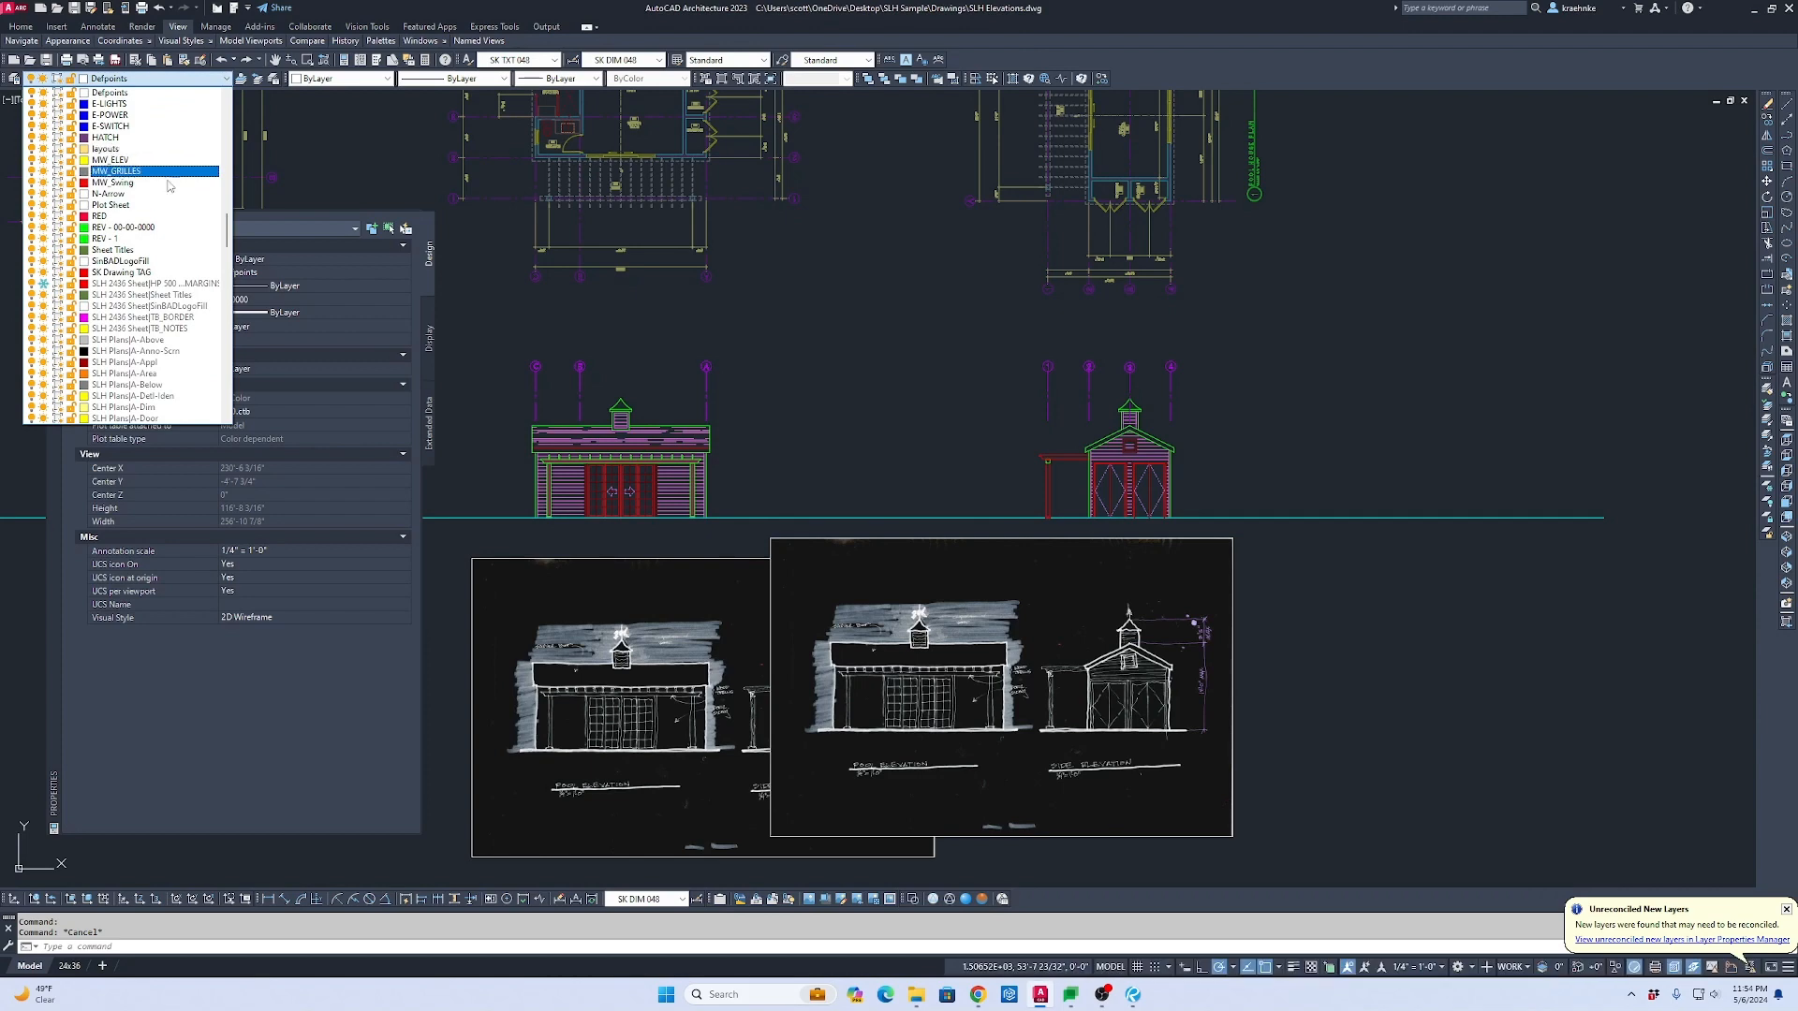
left_click(281, 180)
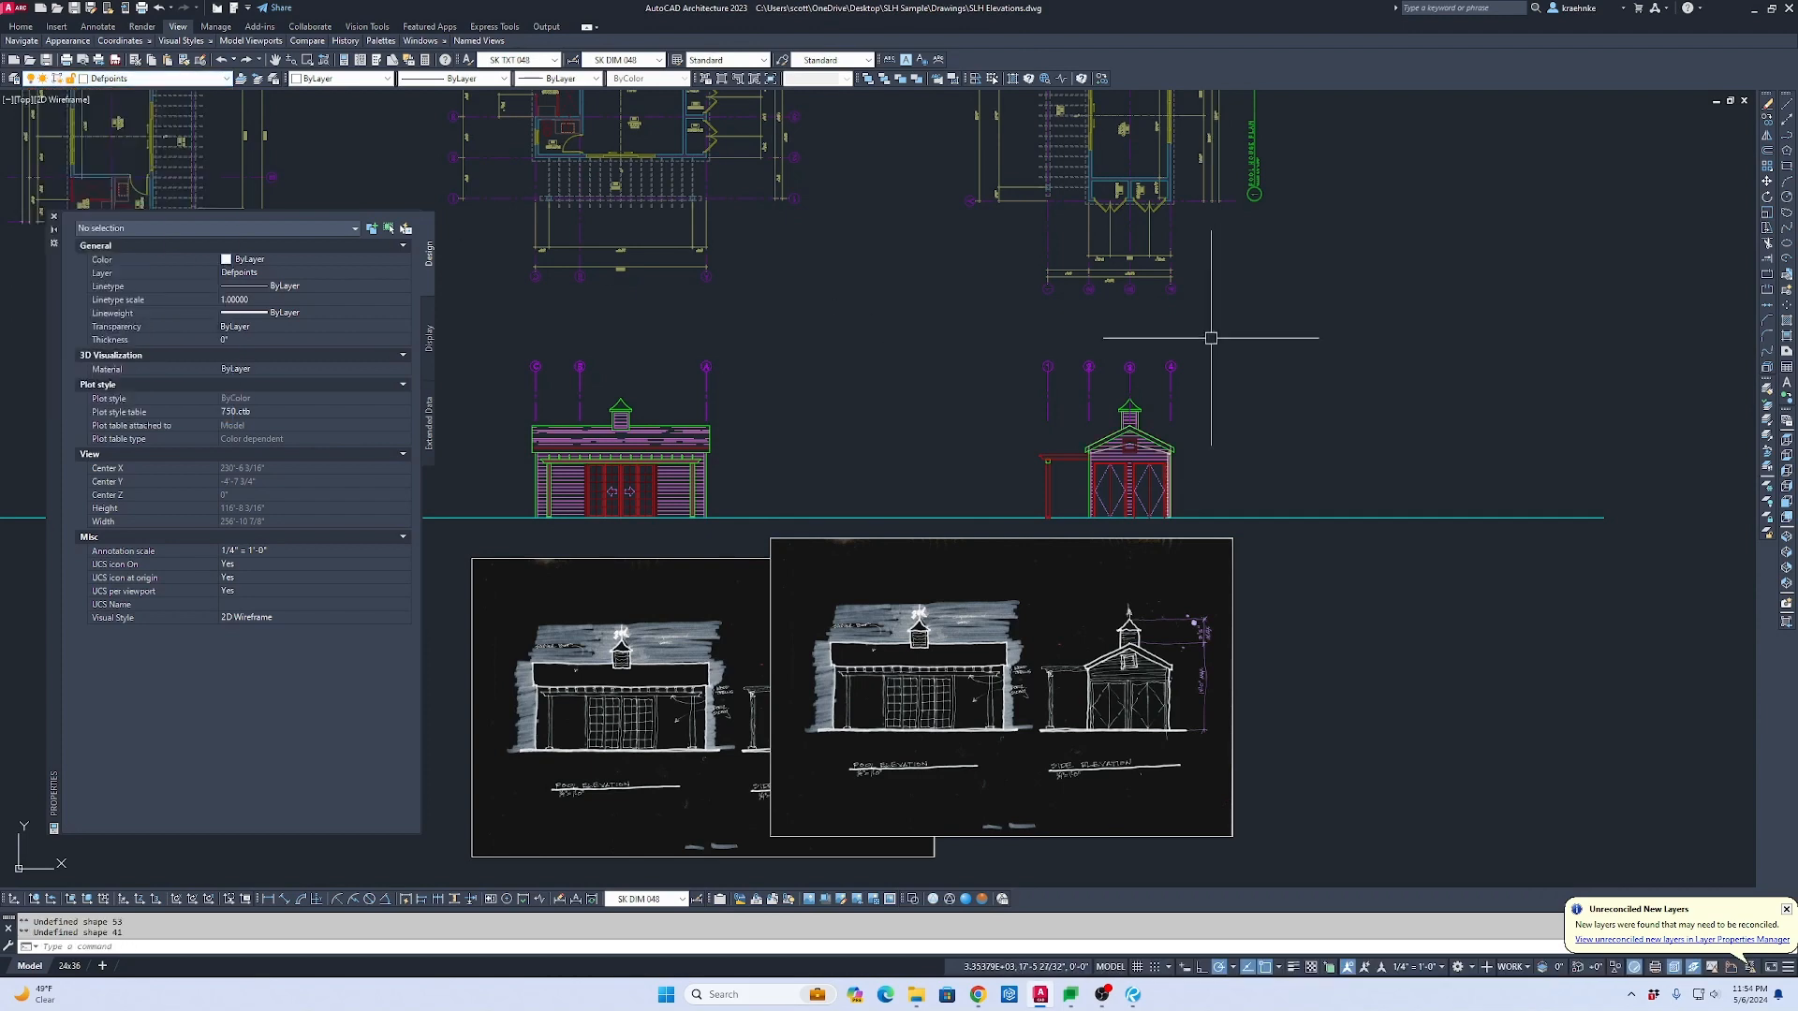
scroll(1152, 464, "up", 5)
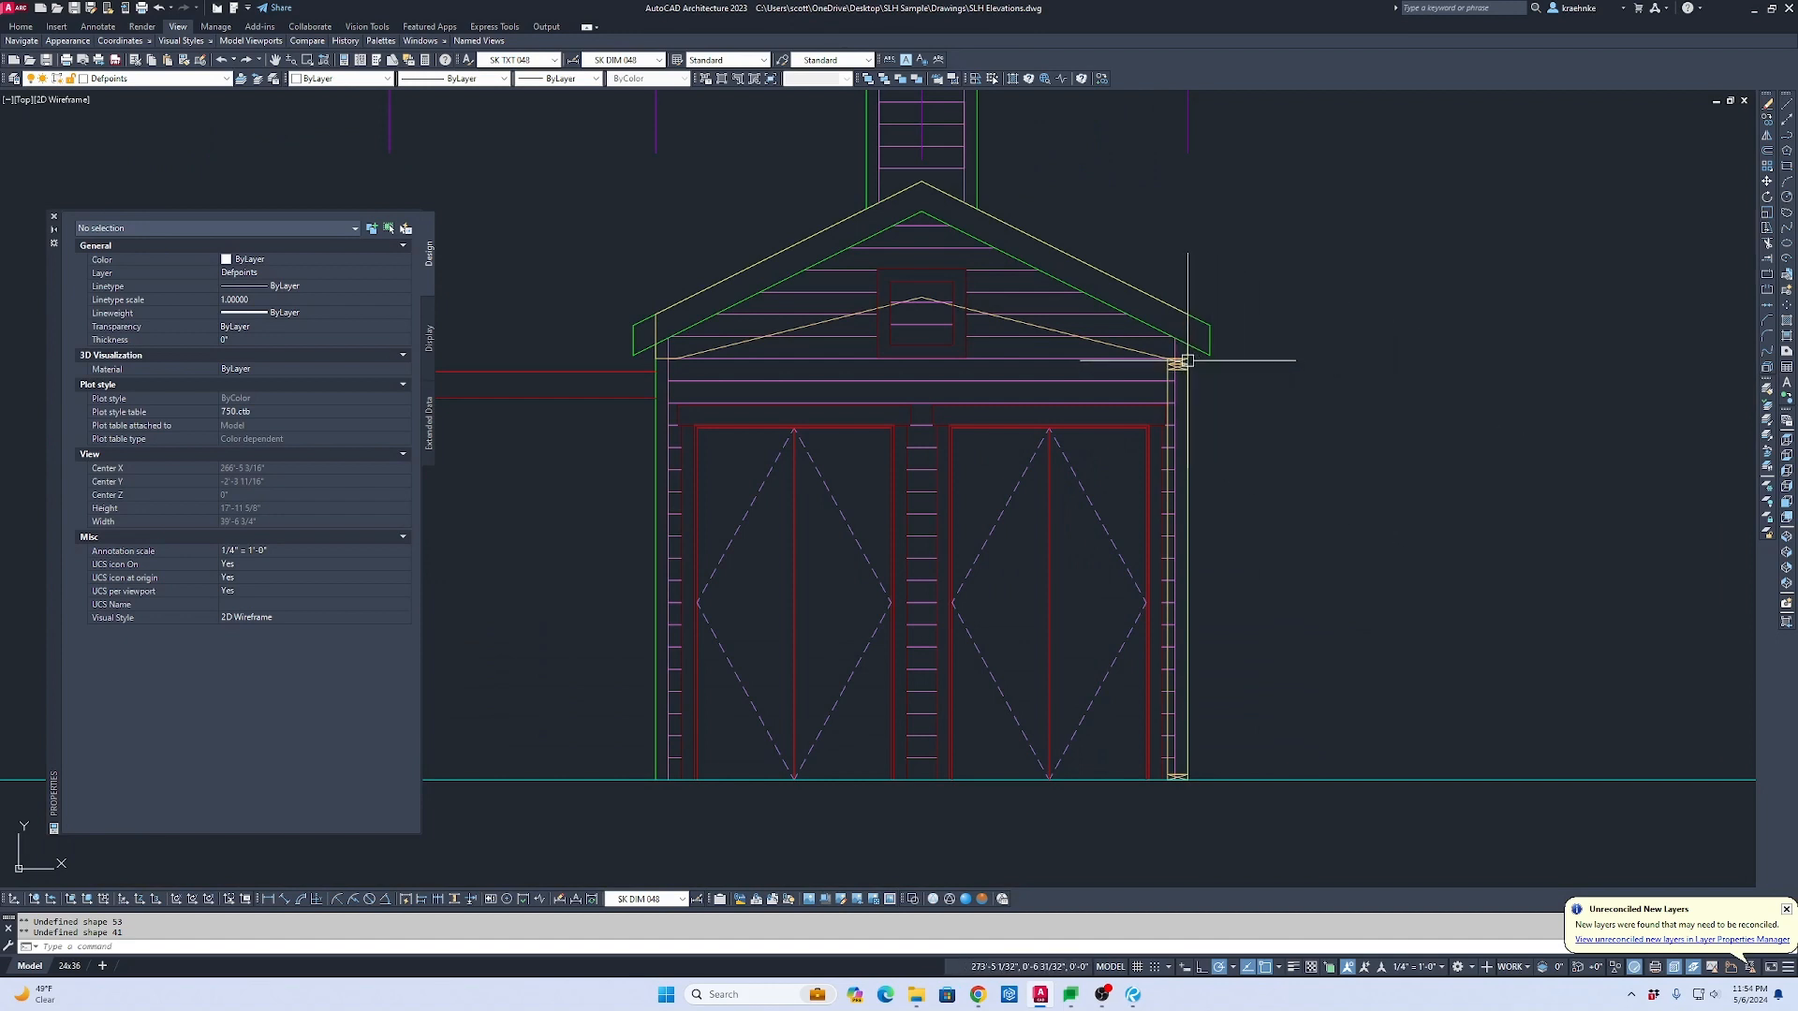
type("p")
key("Return")
scroll(1189, 355, "up", 2)
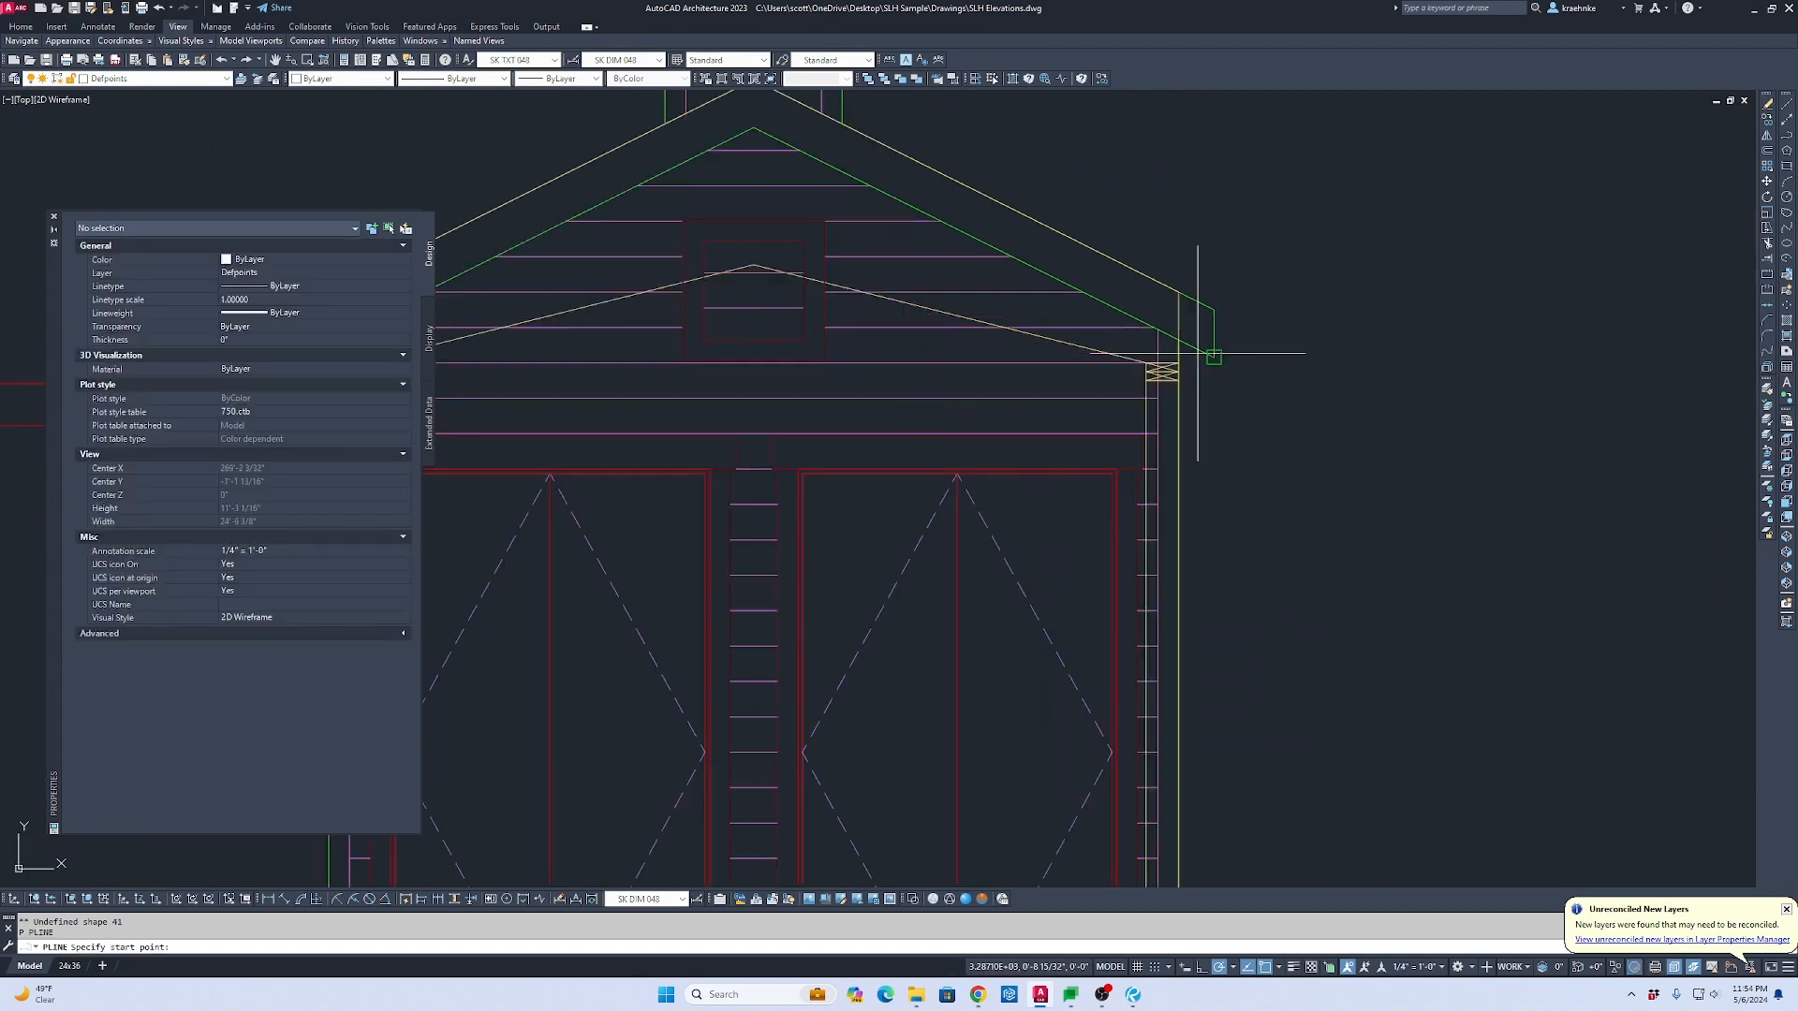
left_click(1178, 362)
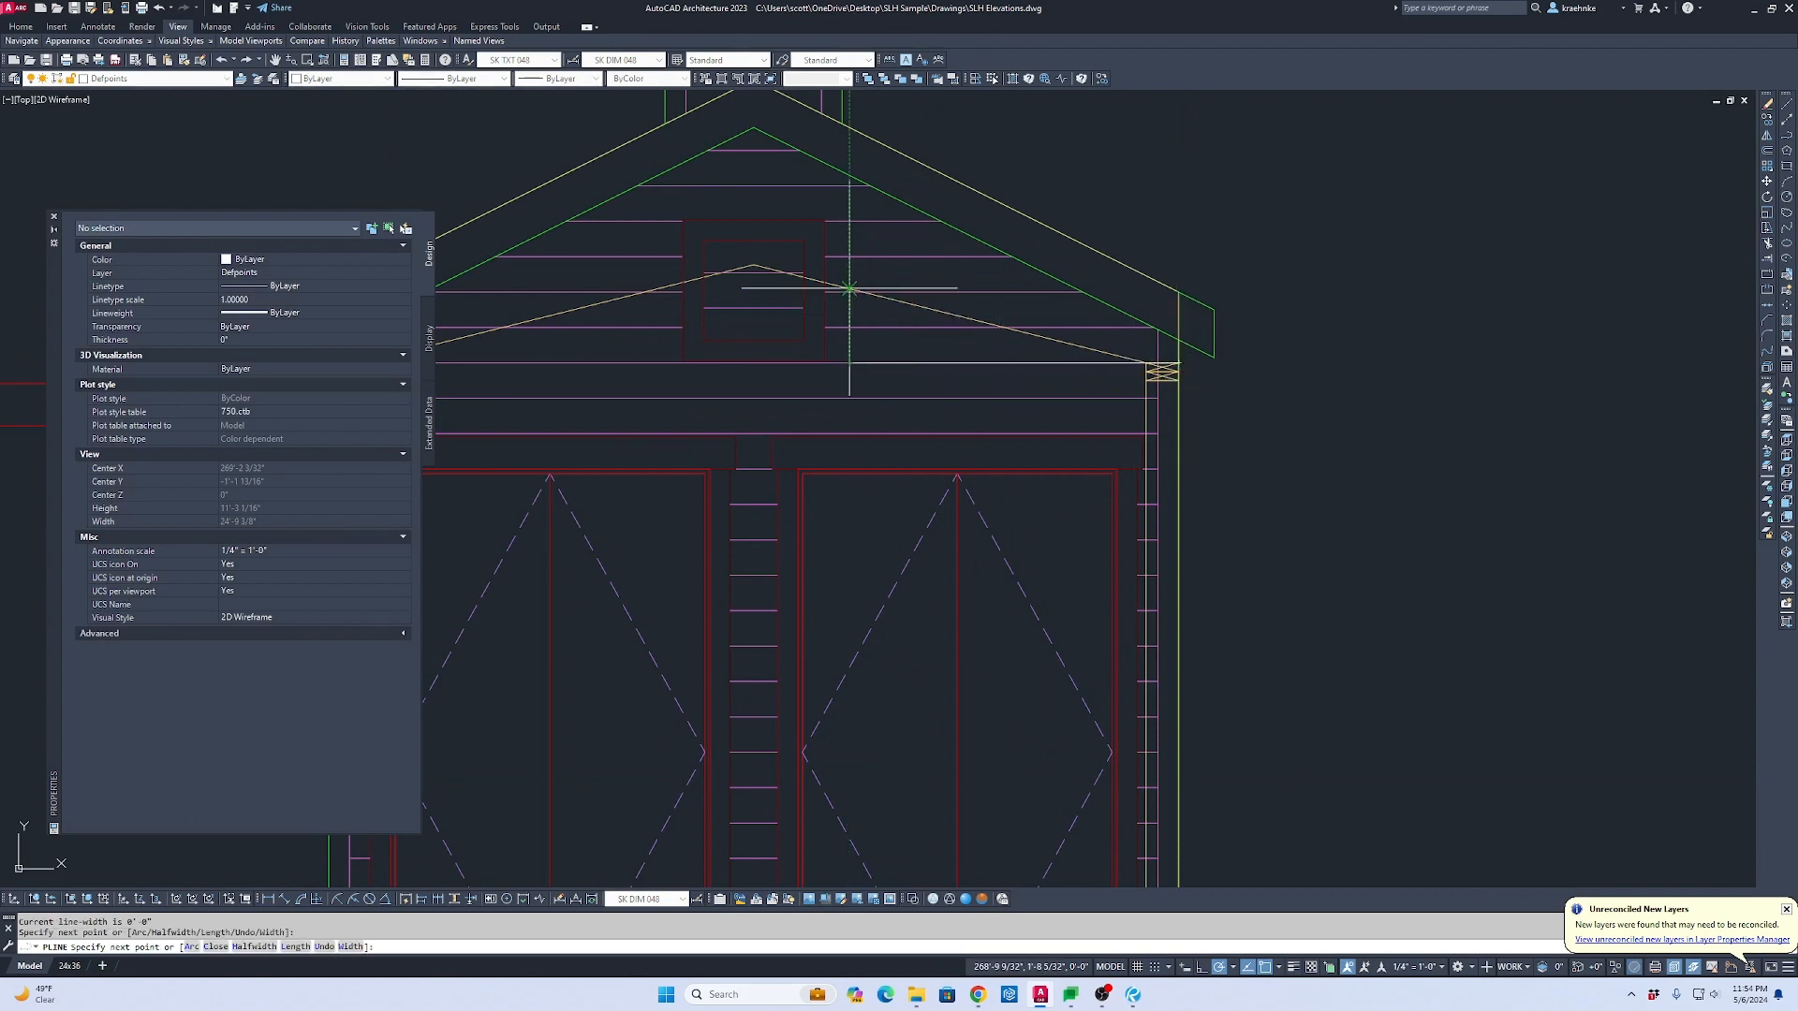
key("Escape")
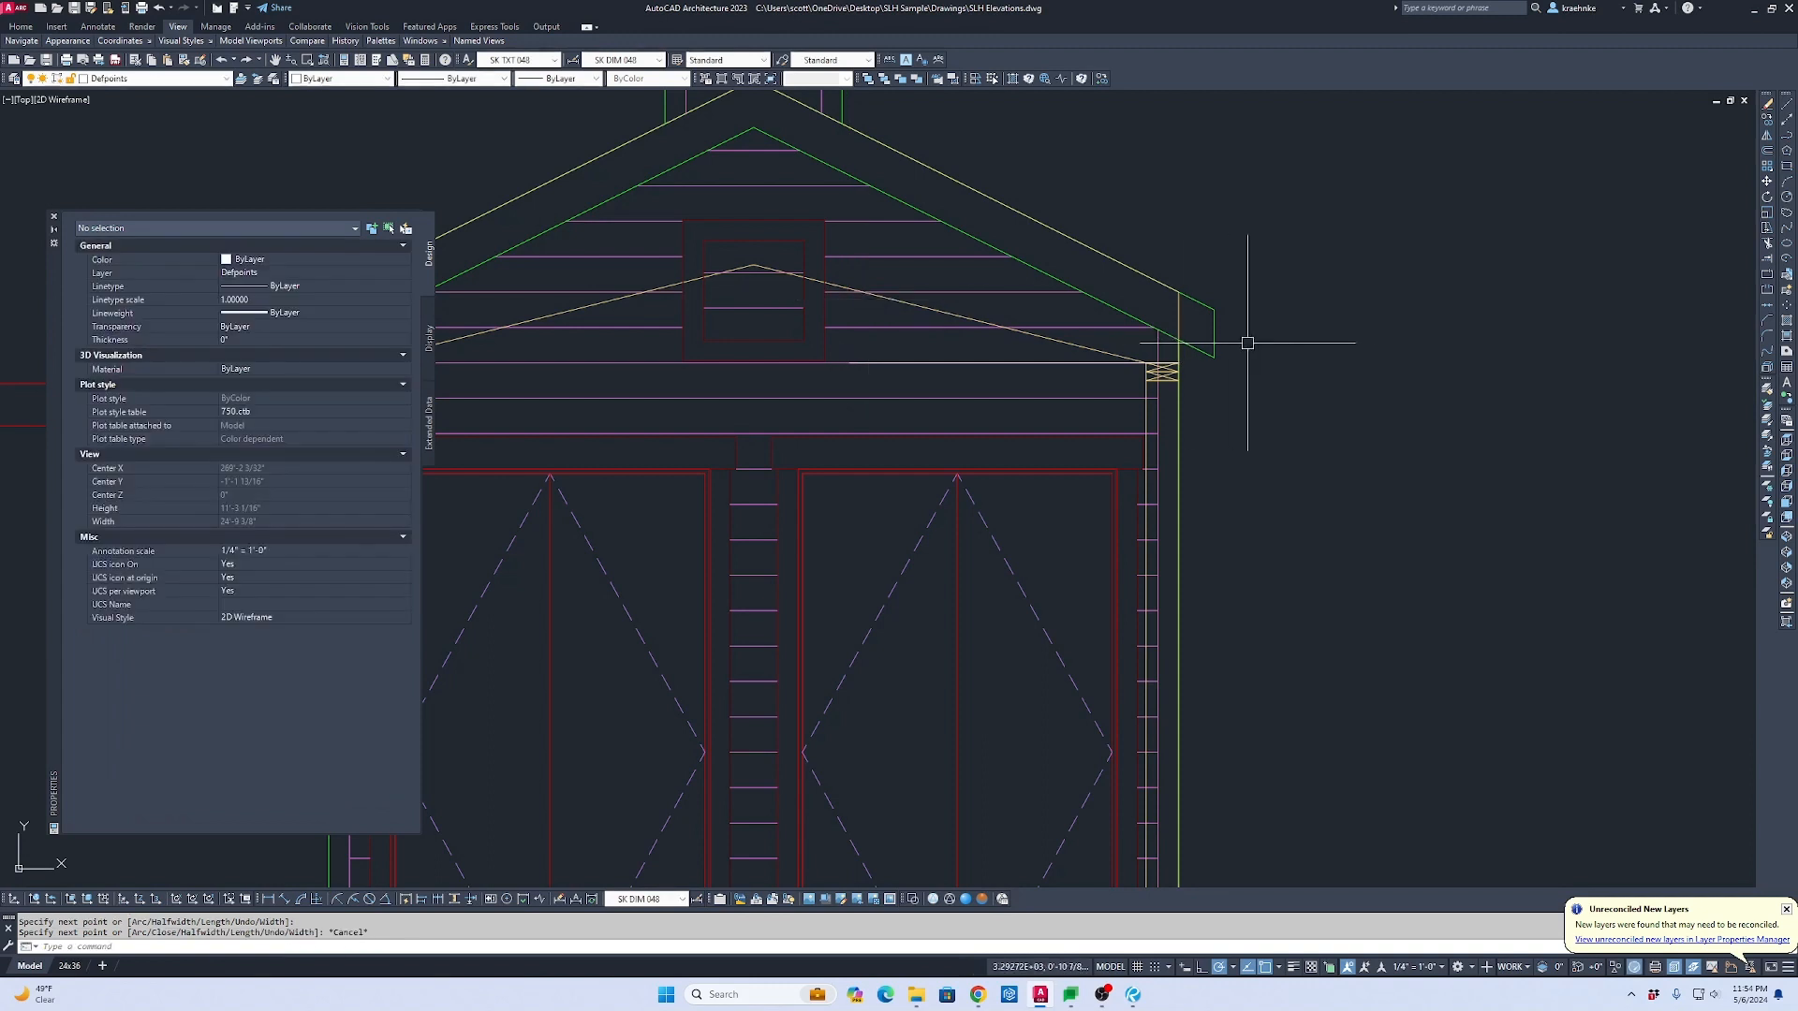
key("Return")
key("Escape")
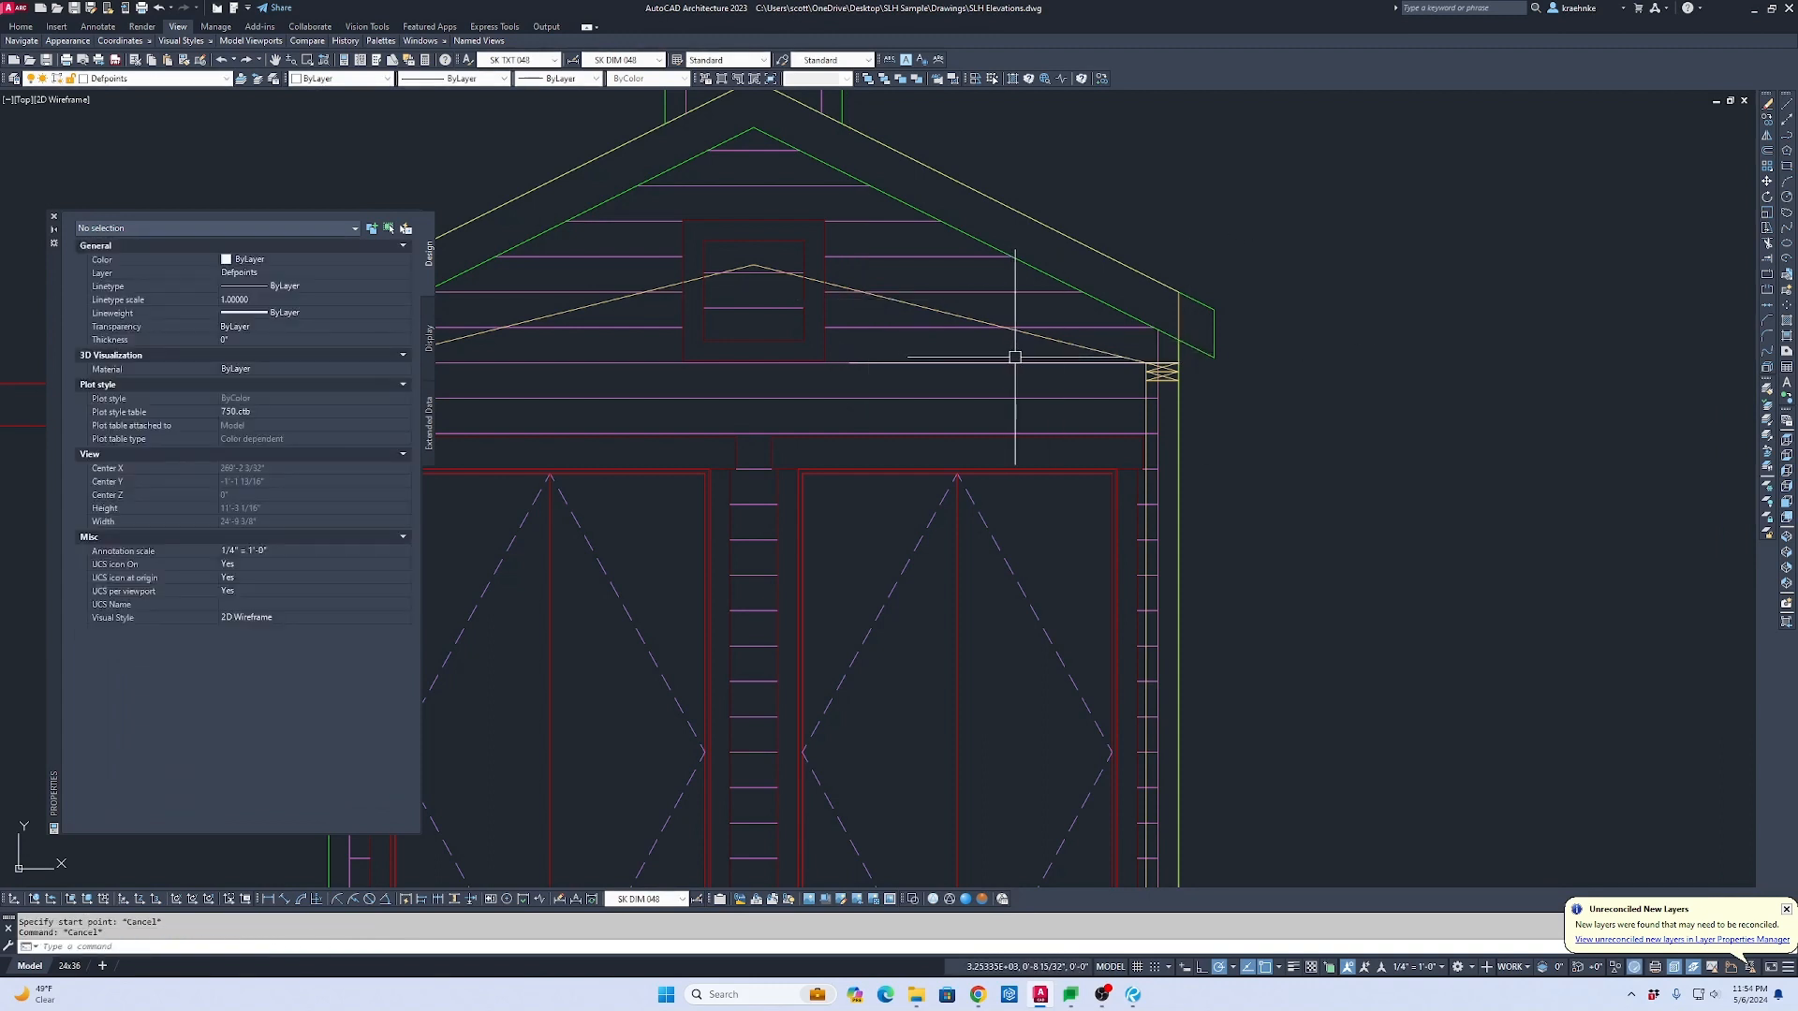
left_click(1030, 362)
key("Delete")
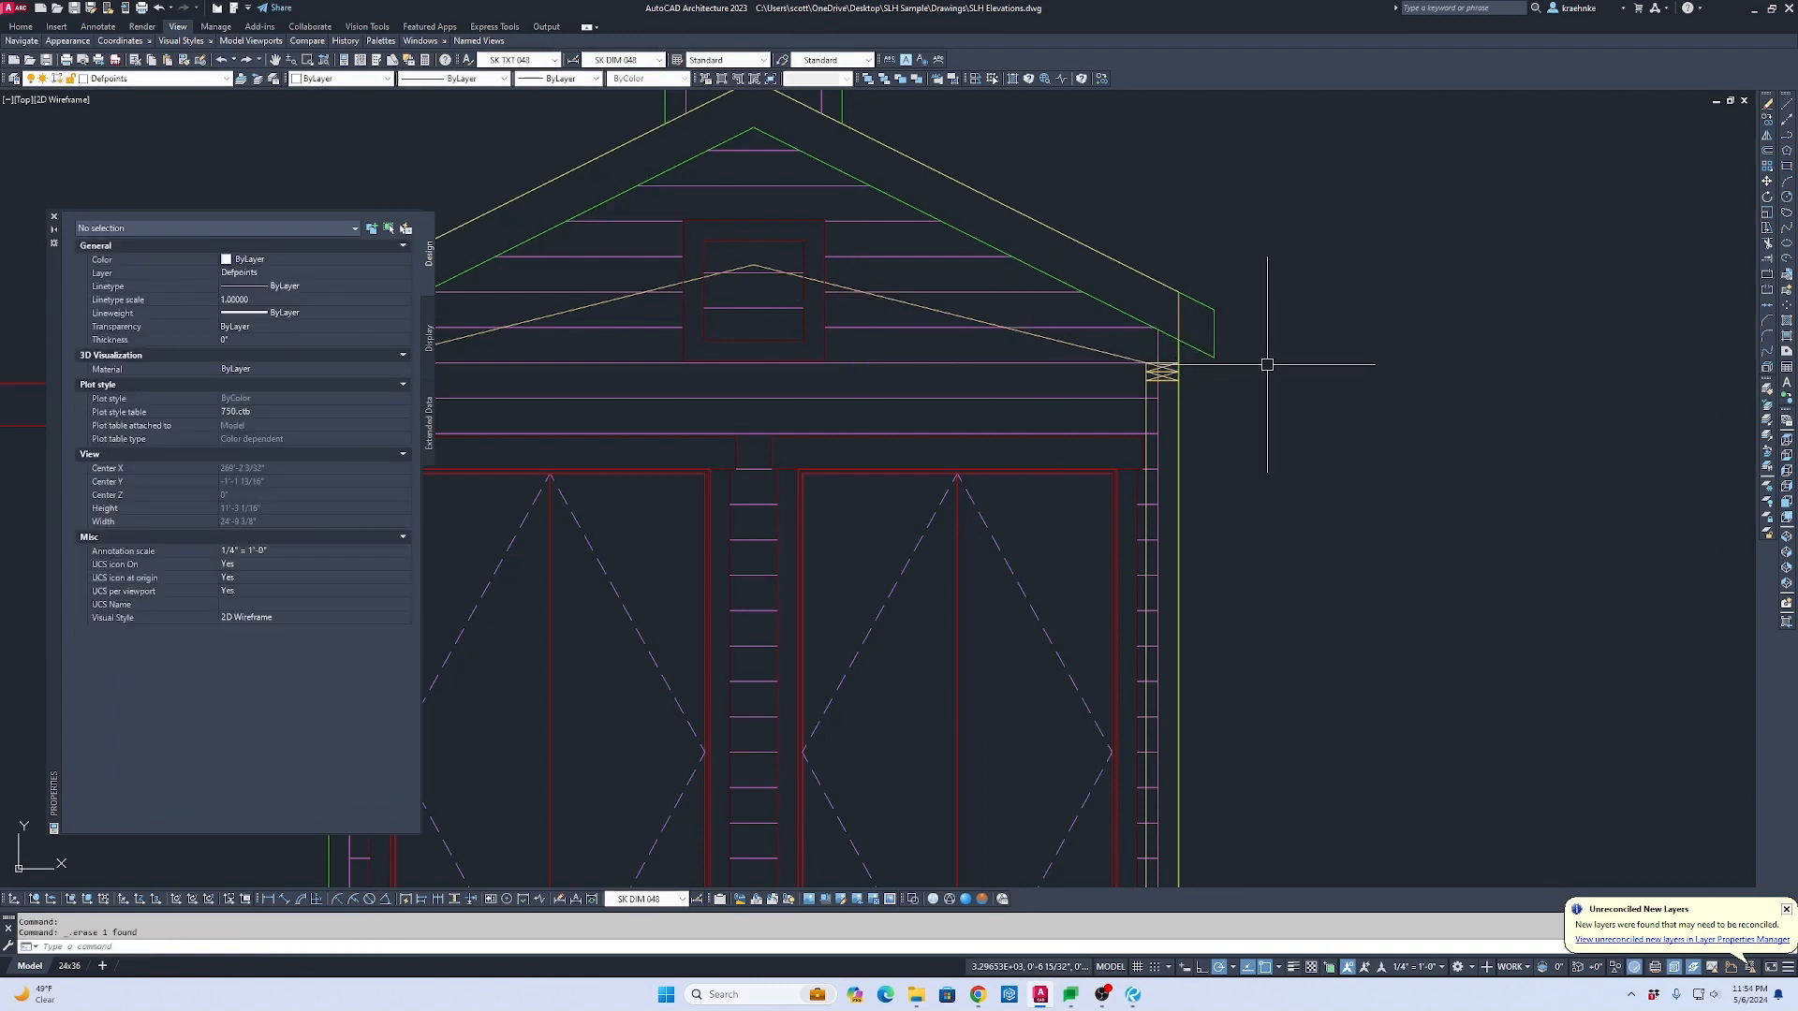
Step: Project a horizontal polyline at plate height from the double-door gable elevation's wall corner across to beyond the window elevation
type("p")
key("Return")
left_click(1178, 362)
scroll(1177, 363, "down", 8)
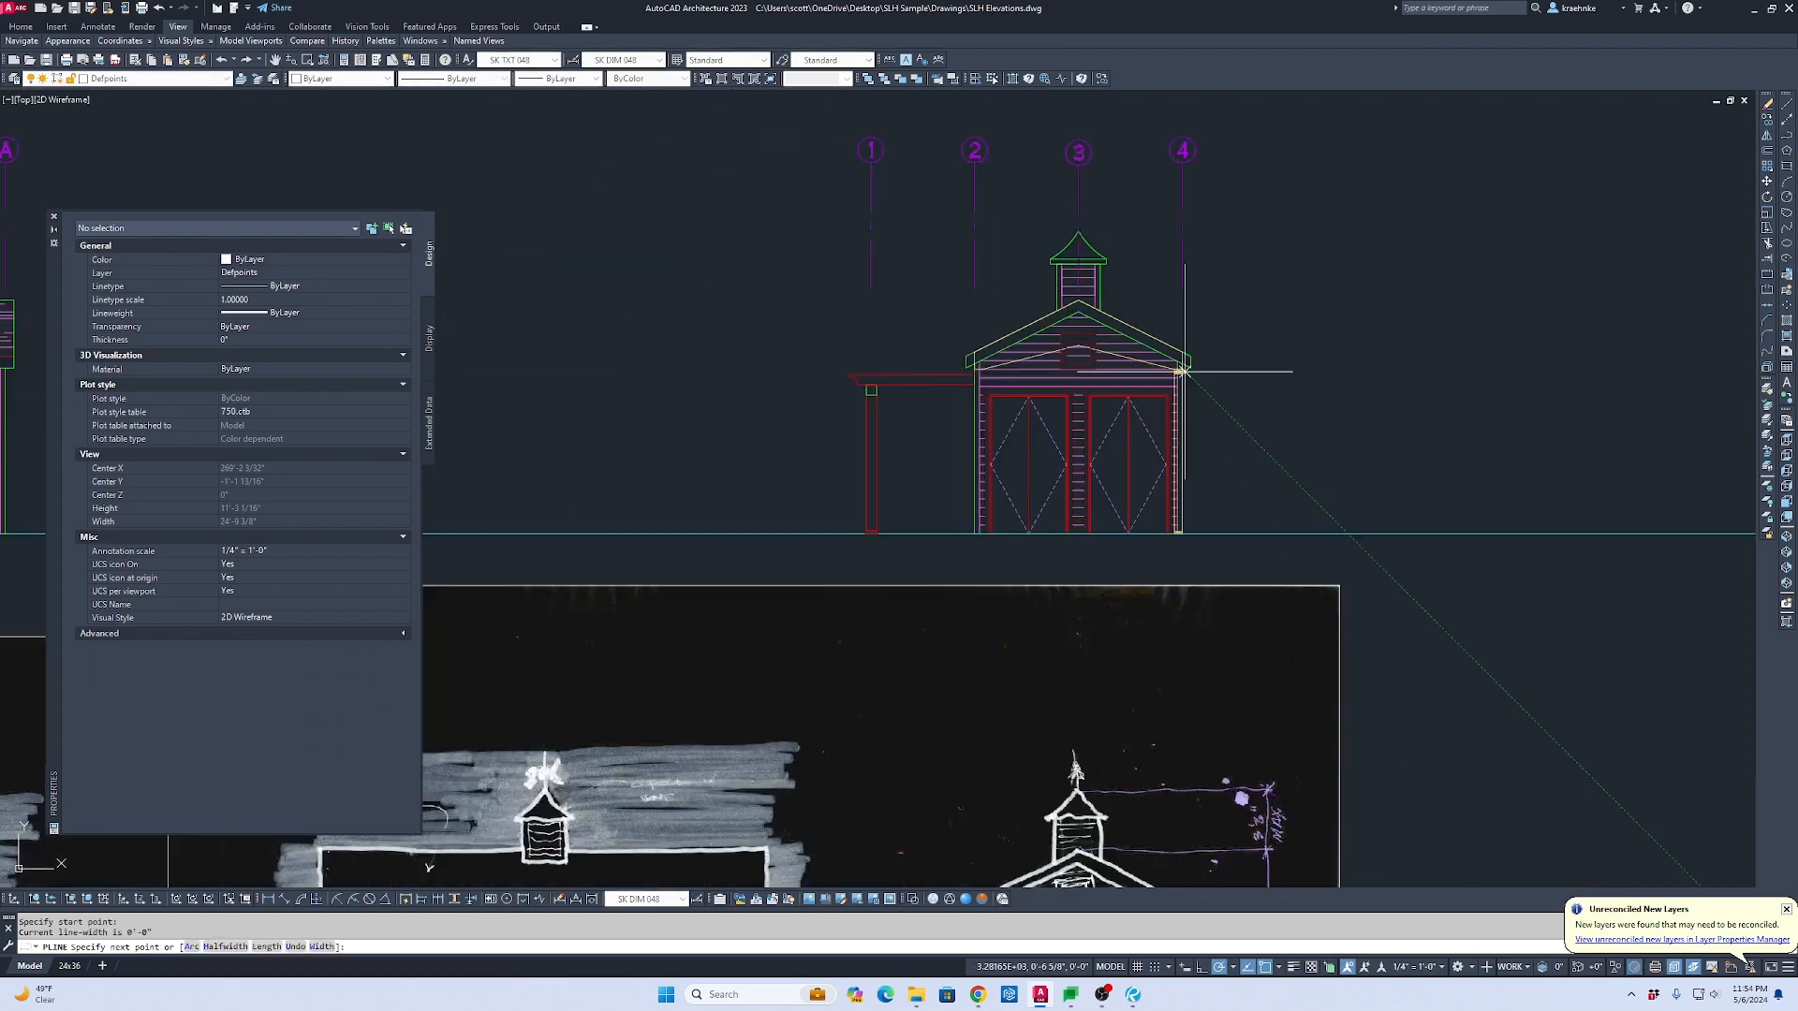
middle_click_drag(1371, 397, 1324, 395)
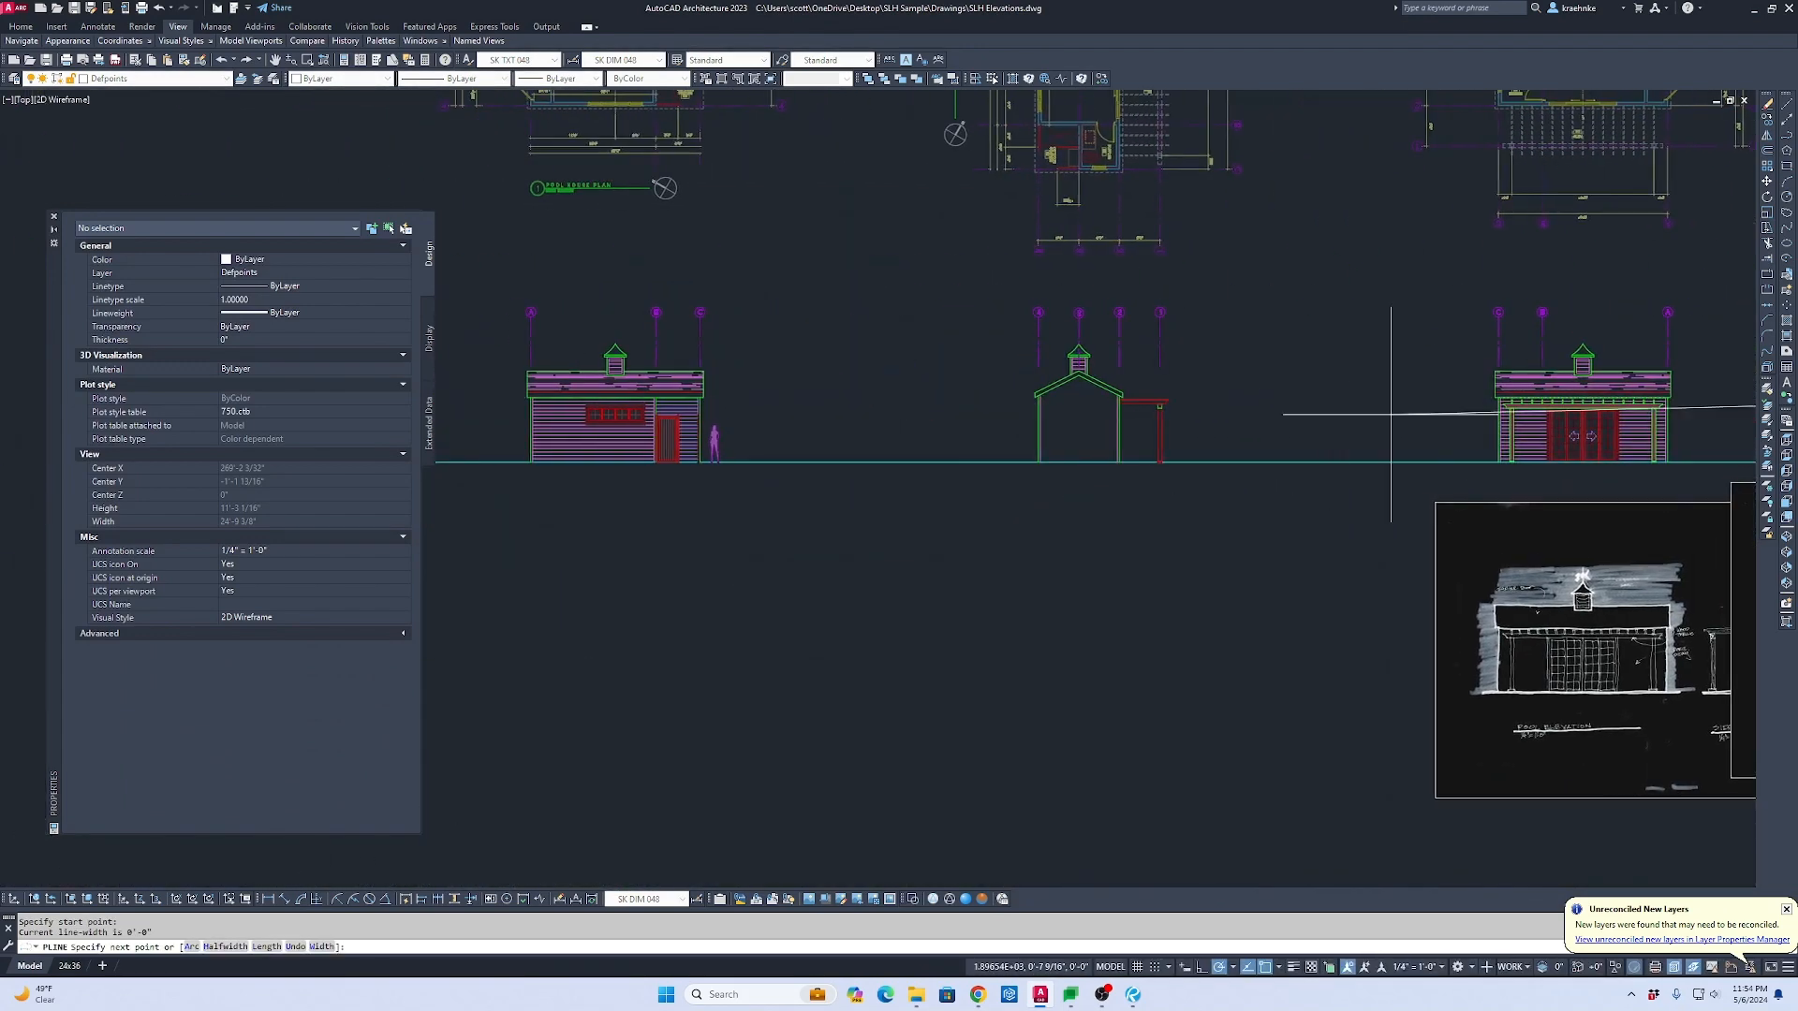
middle_click_drag(943, 401, 1345, 401)
scroll(848, 403, "up", 4)
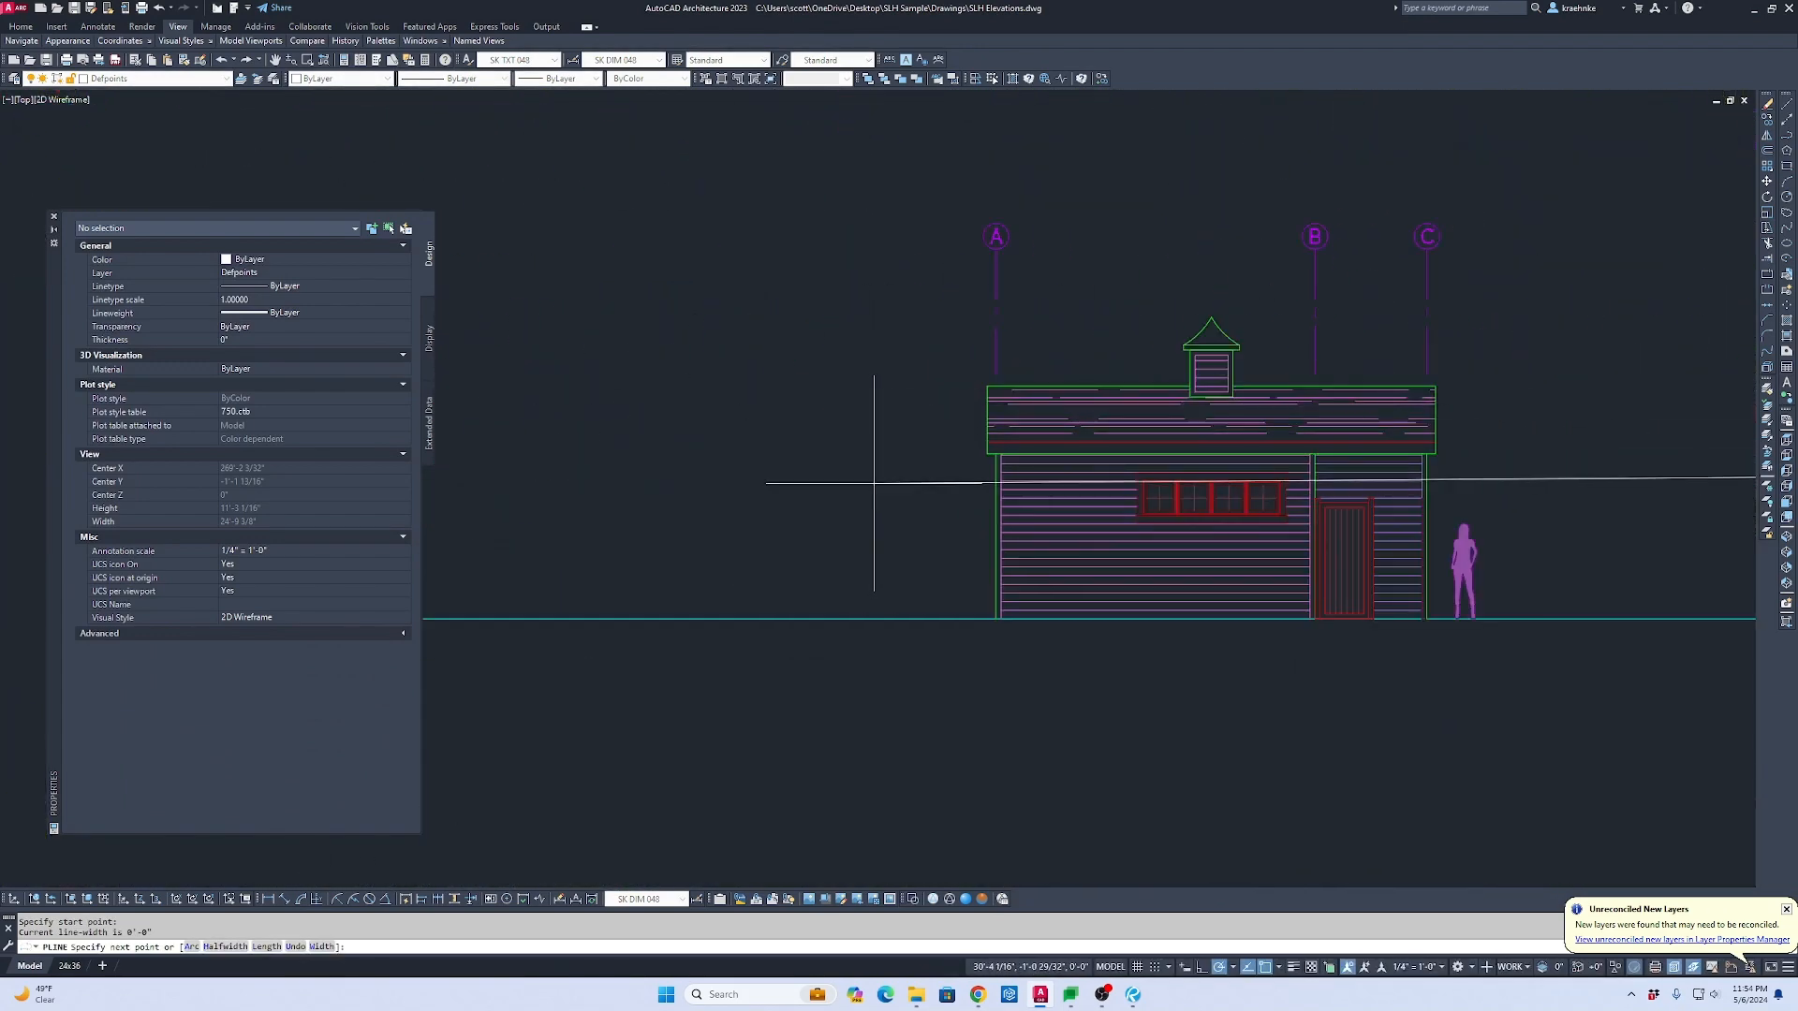
key("Escape")
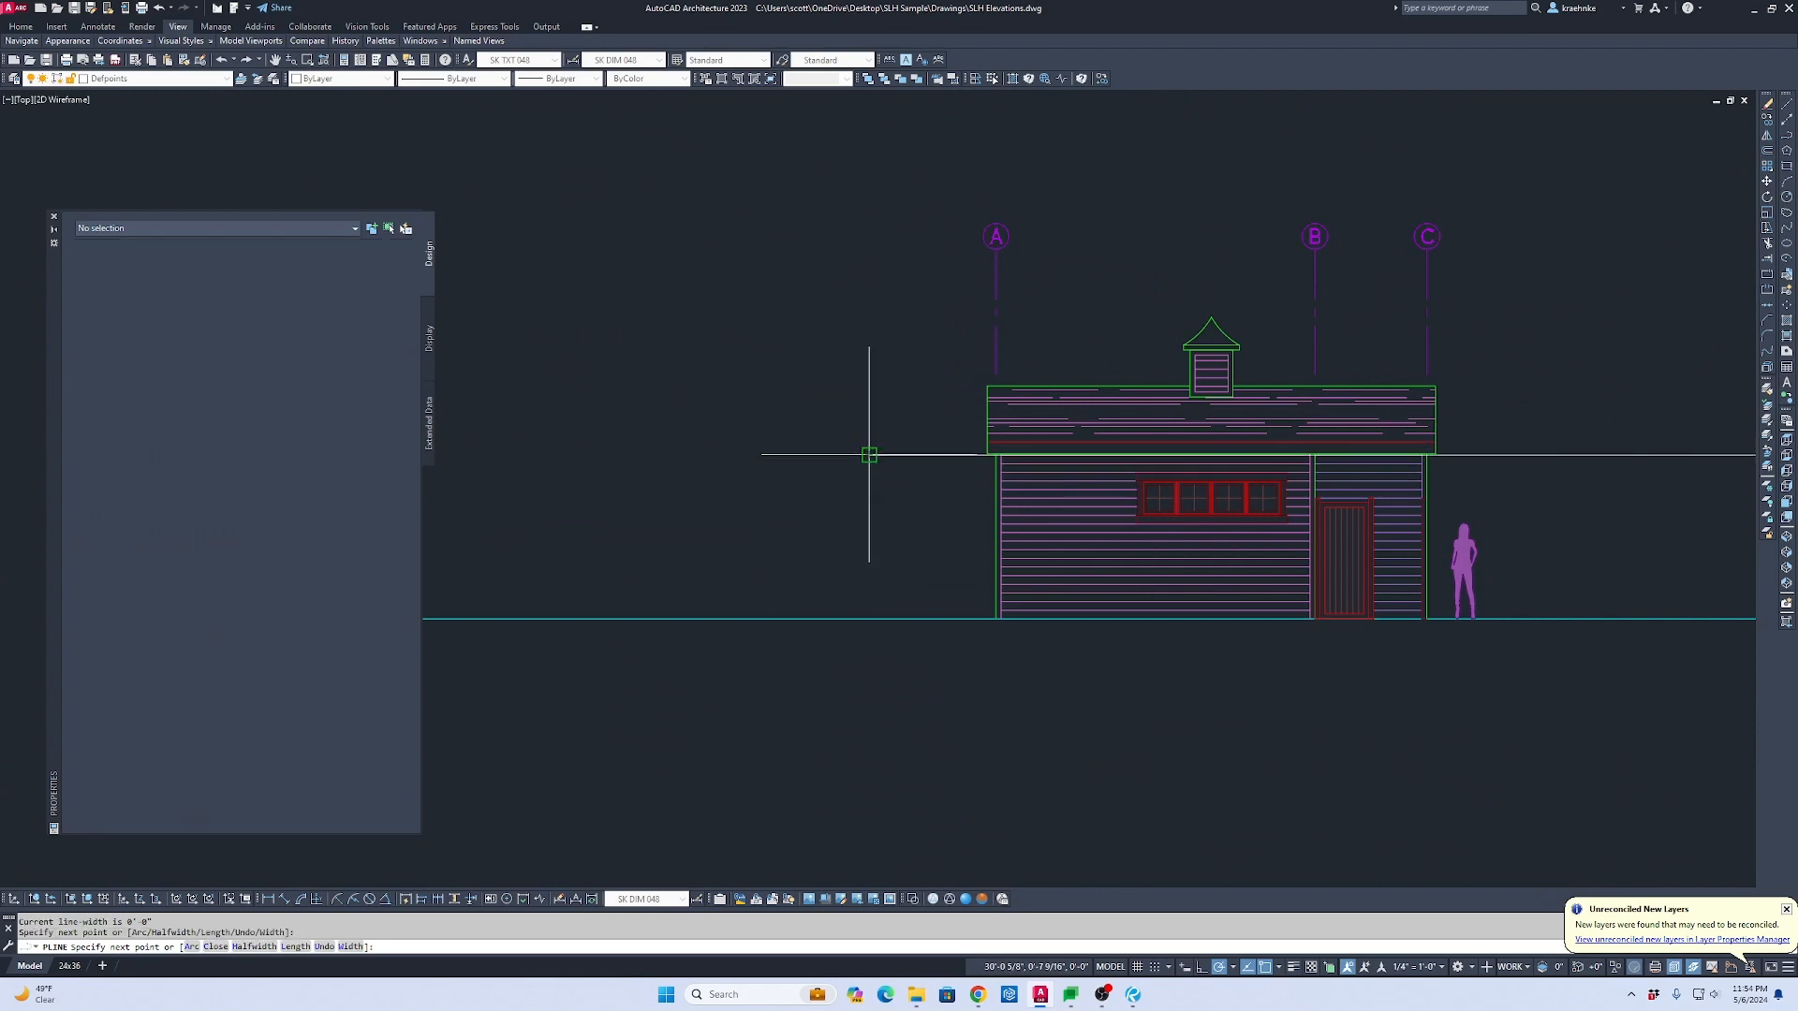
scroll(869, 459, "down", 2)
middle_click_drag(726, 473, 1446, 478)
scroll(1121, 497, "up", 4)
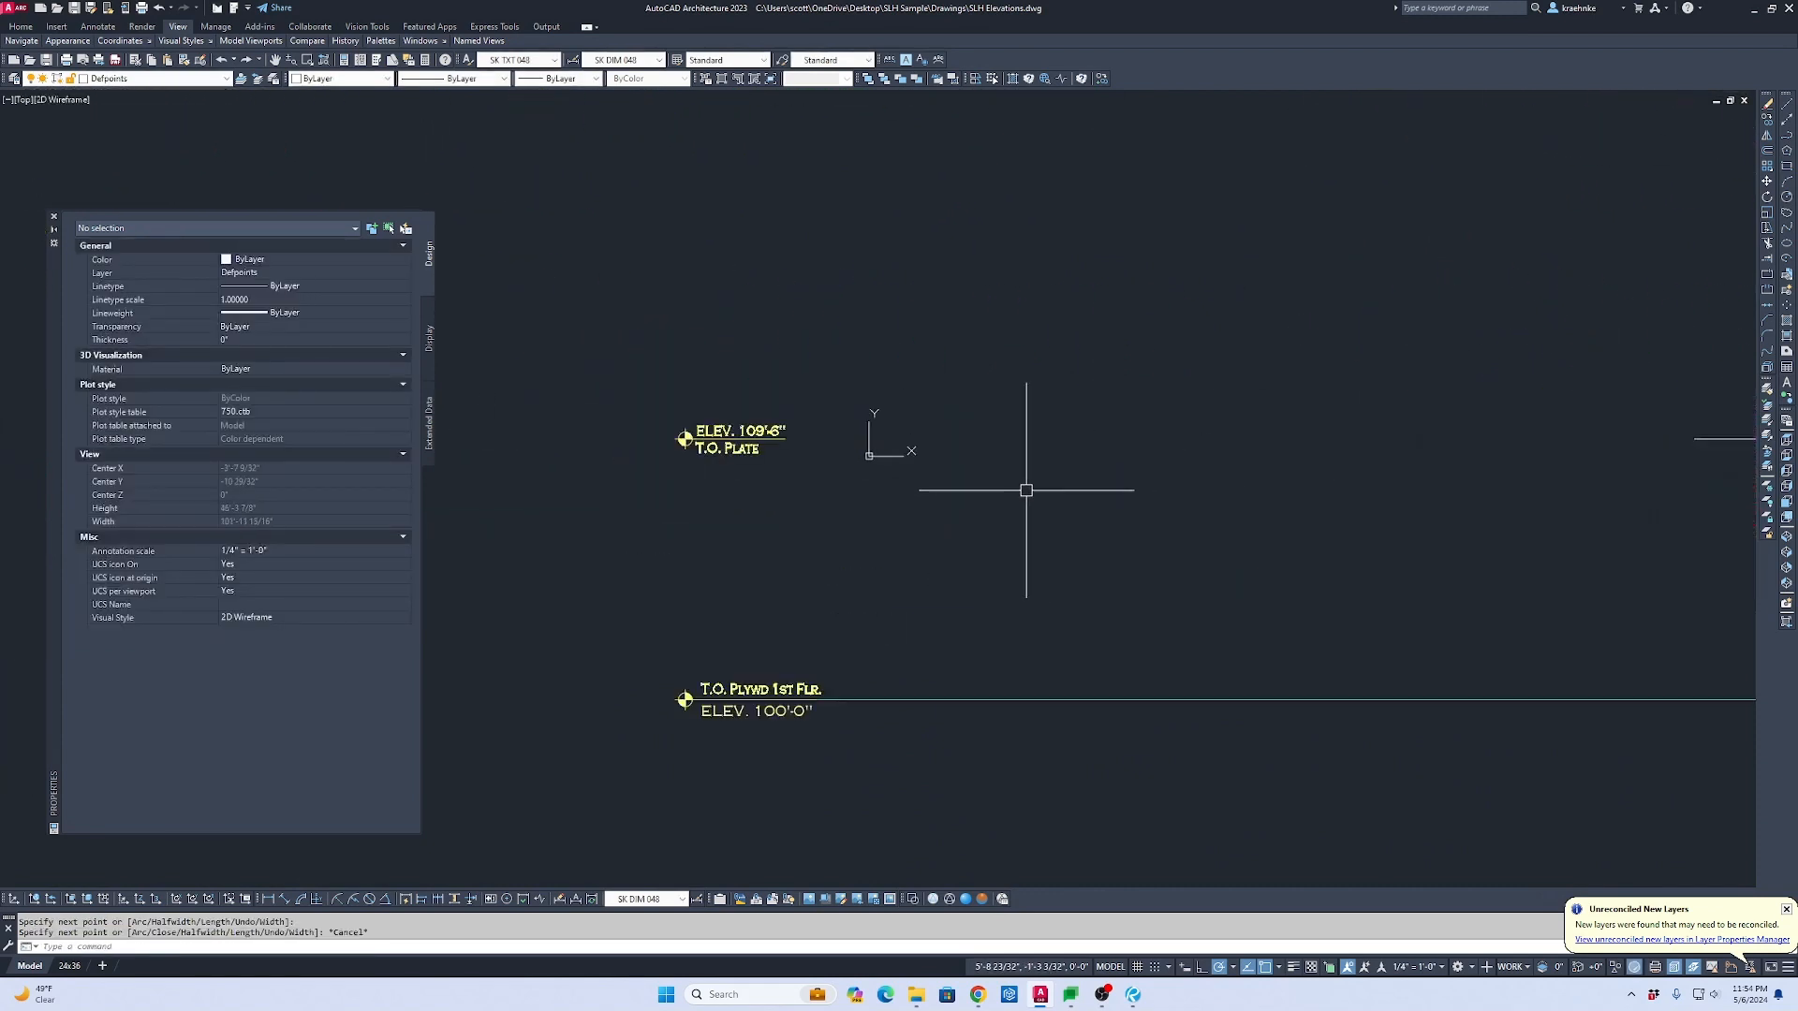
Step: Try projecting a horizontal polyline from the T.O. Plate elevation marker across the window elevation to compare the plate heights
key("Return")
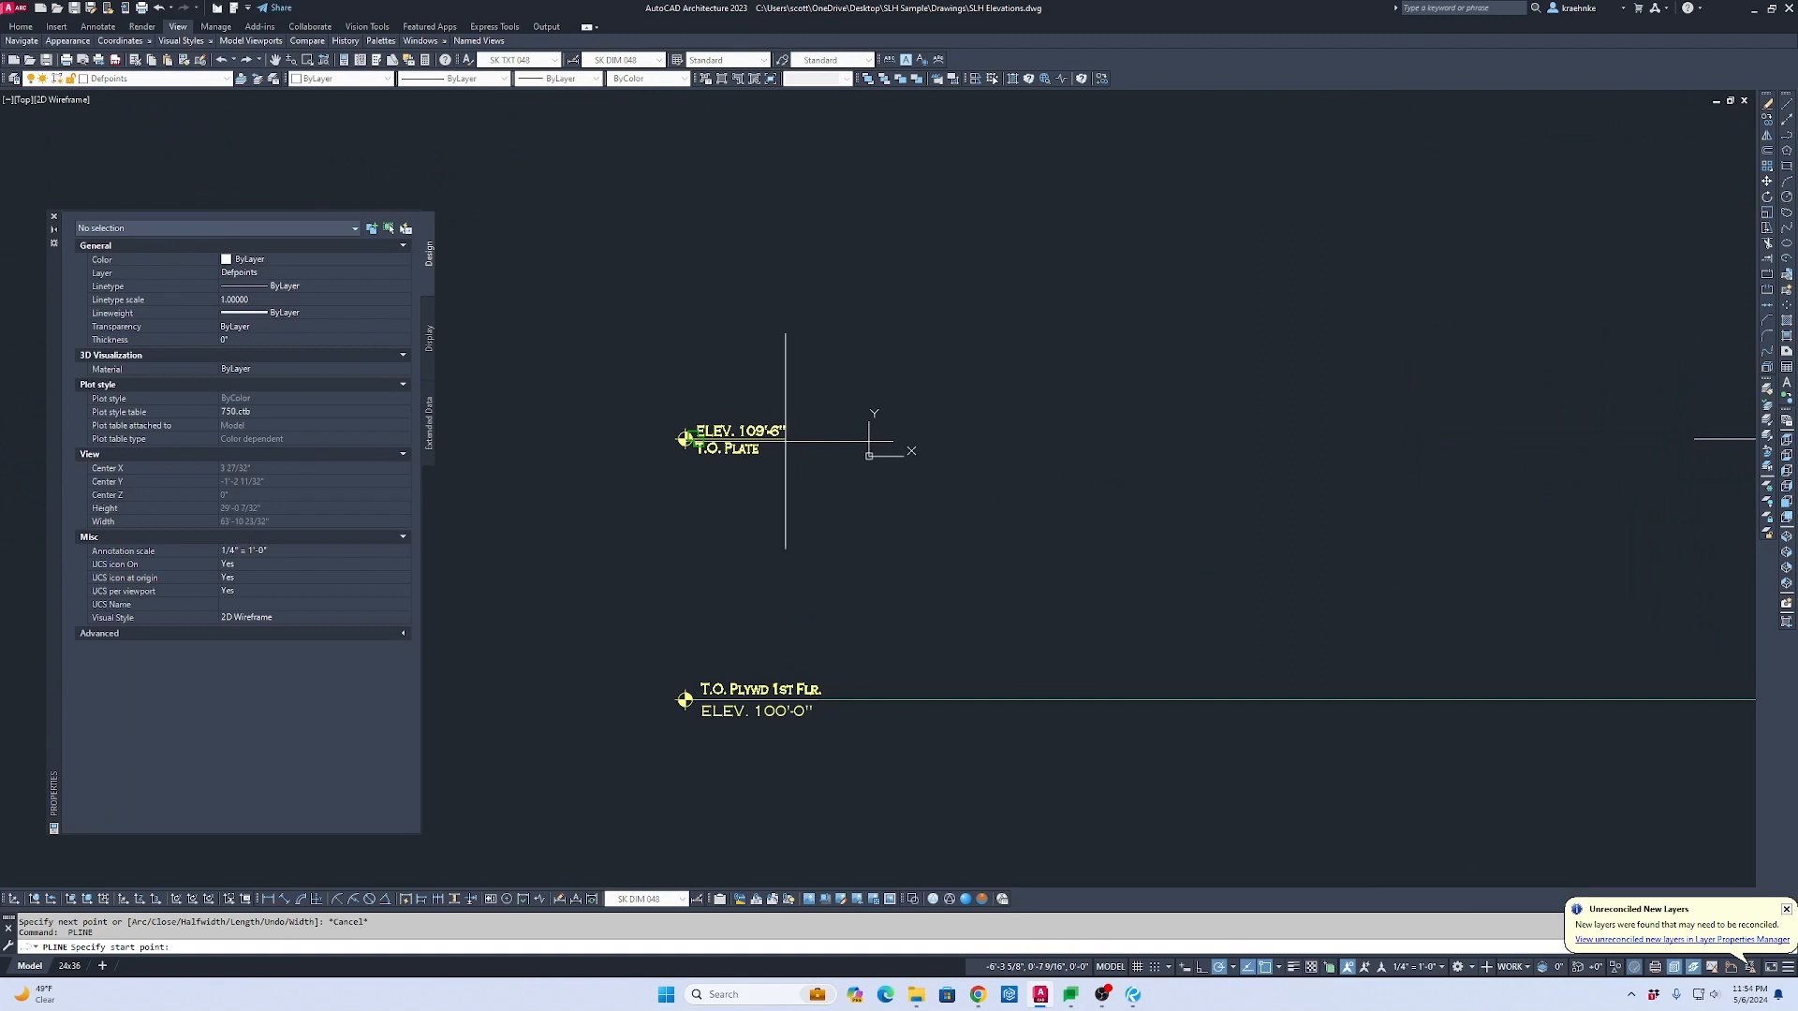
key("Escape")
scroll(833, 436, "up", 2)
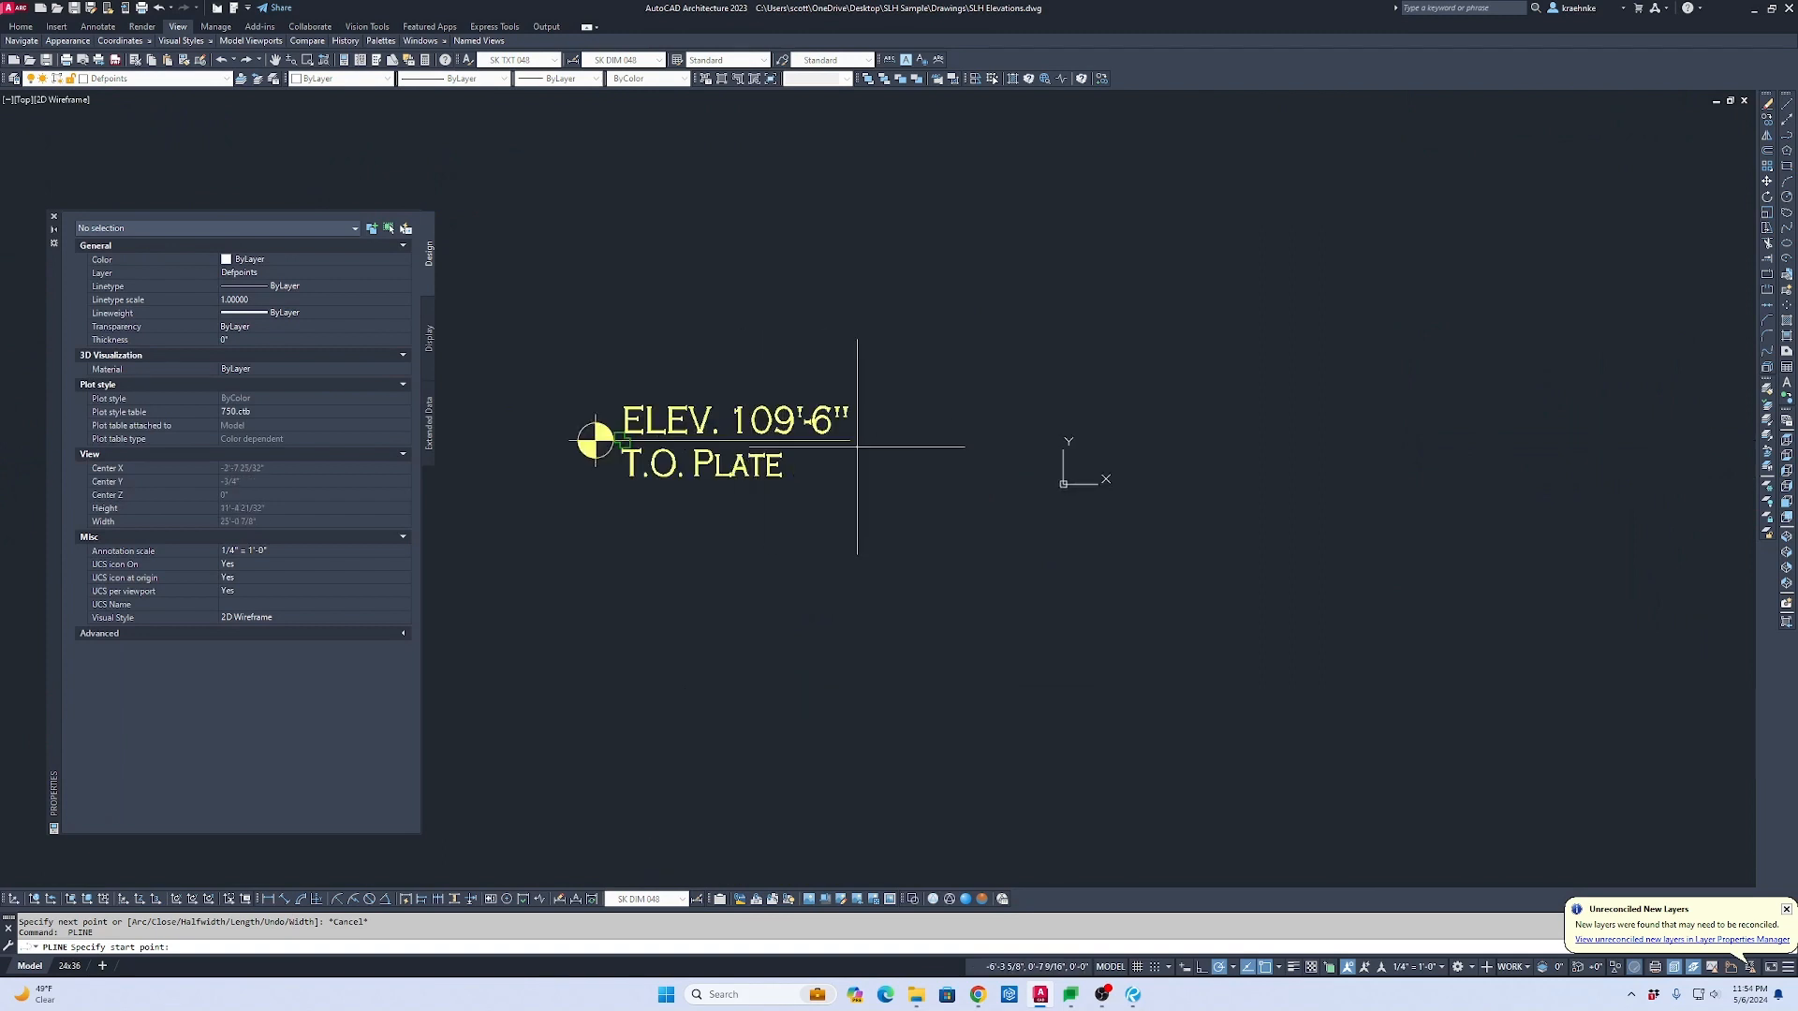
type("p")
key("Return")
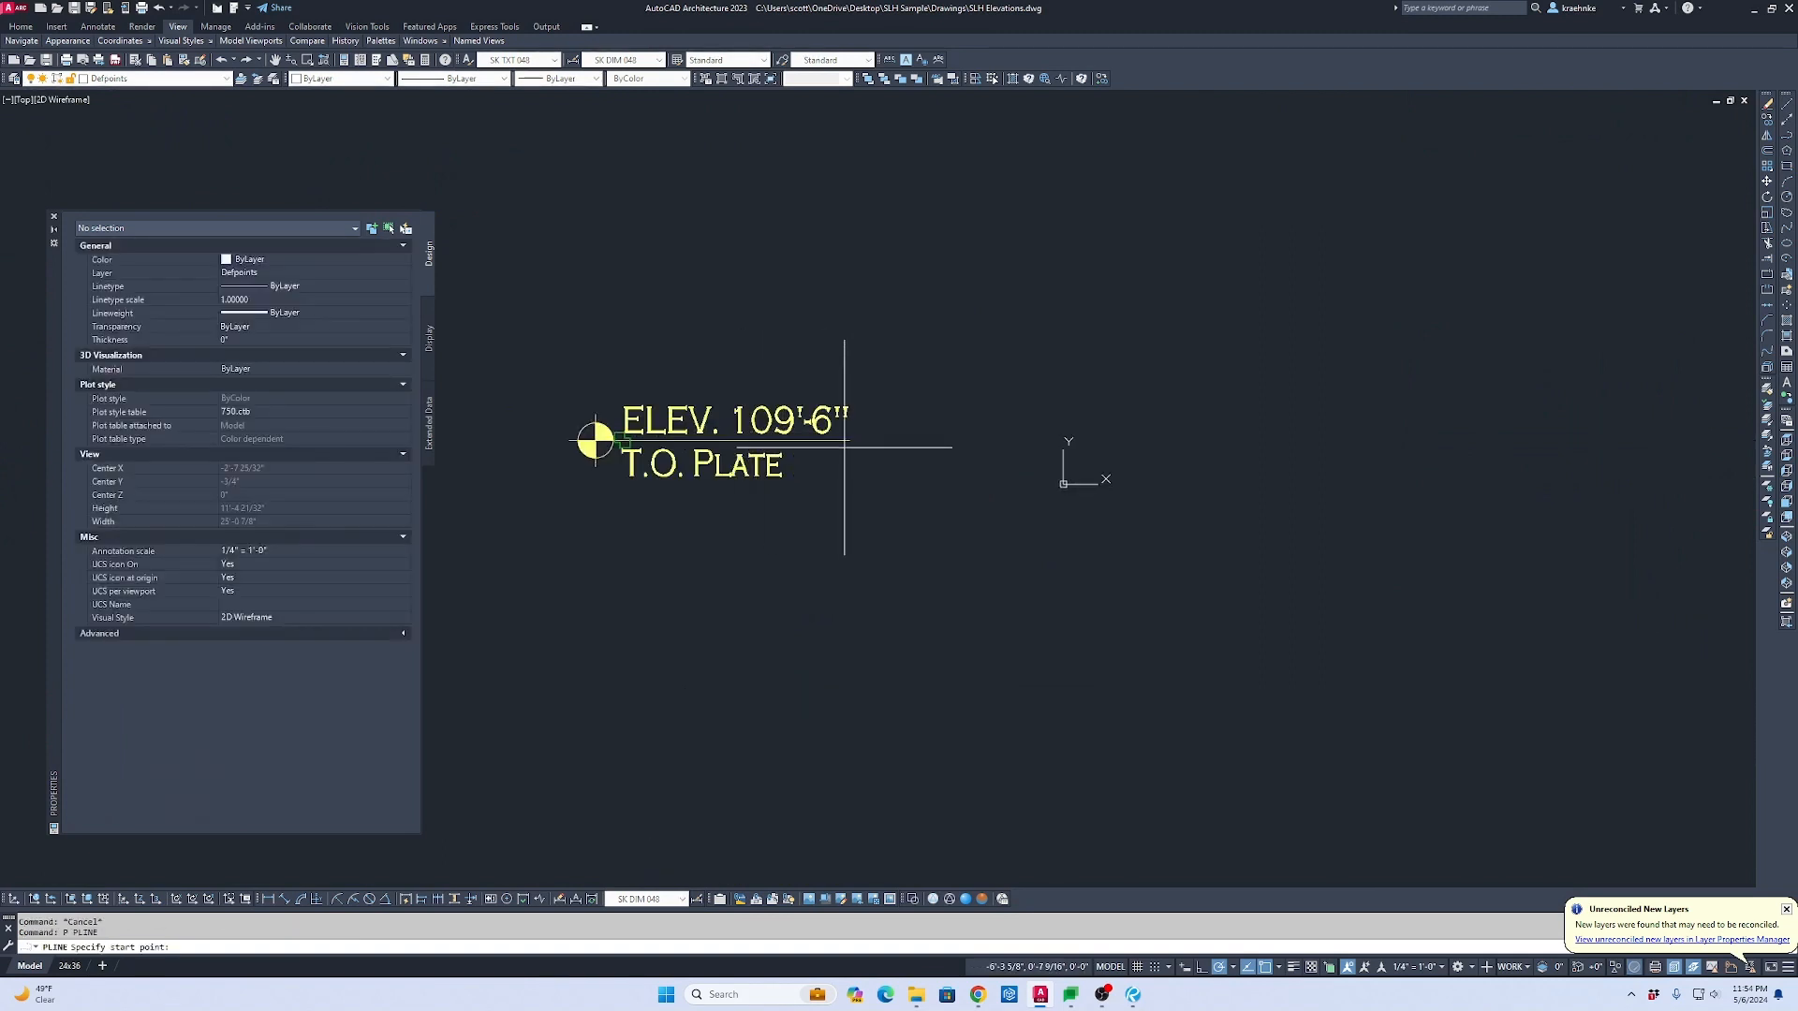
left_click(623, 440)
scroll(1030, 477, "down", 6)
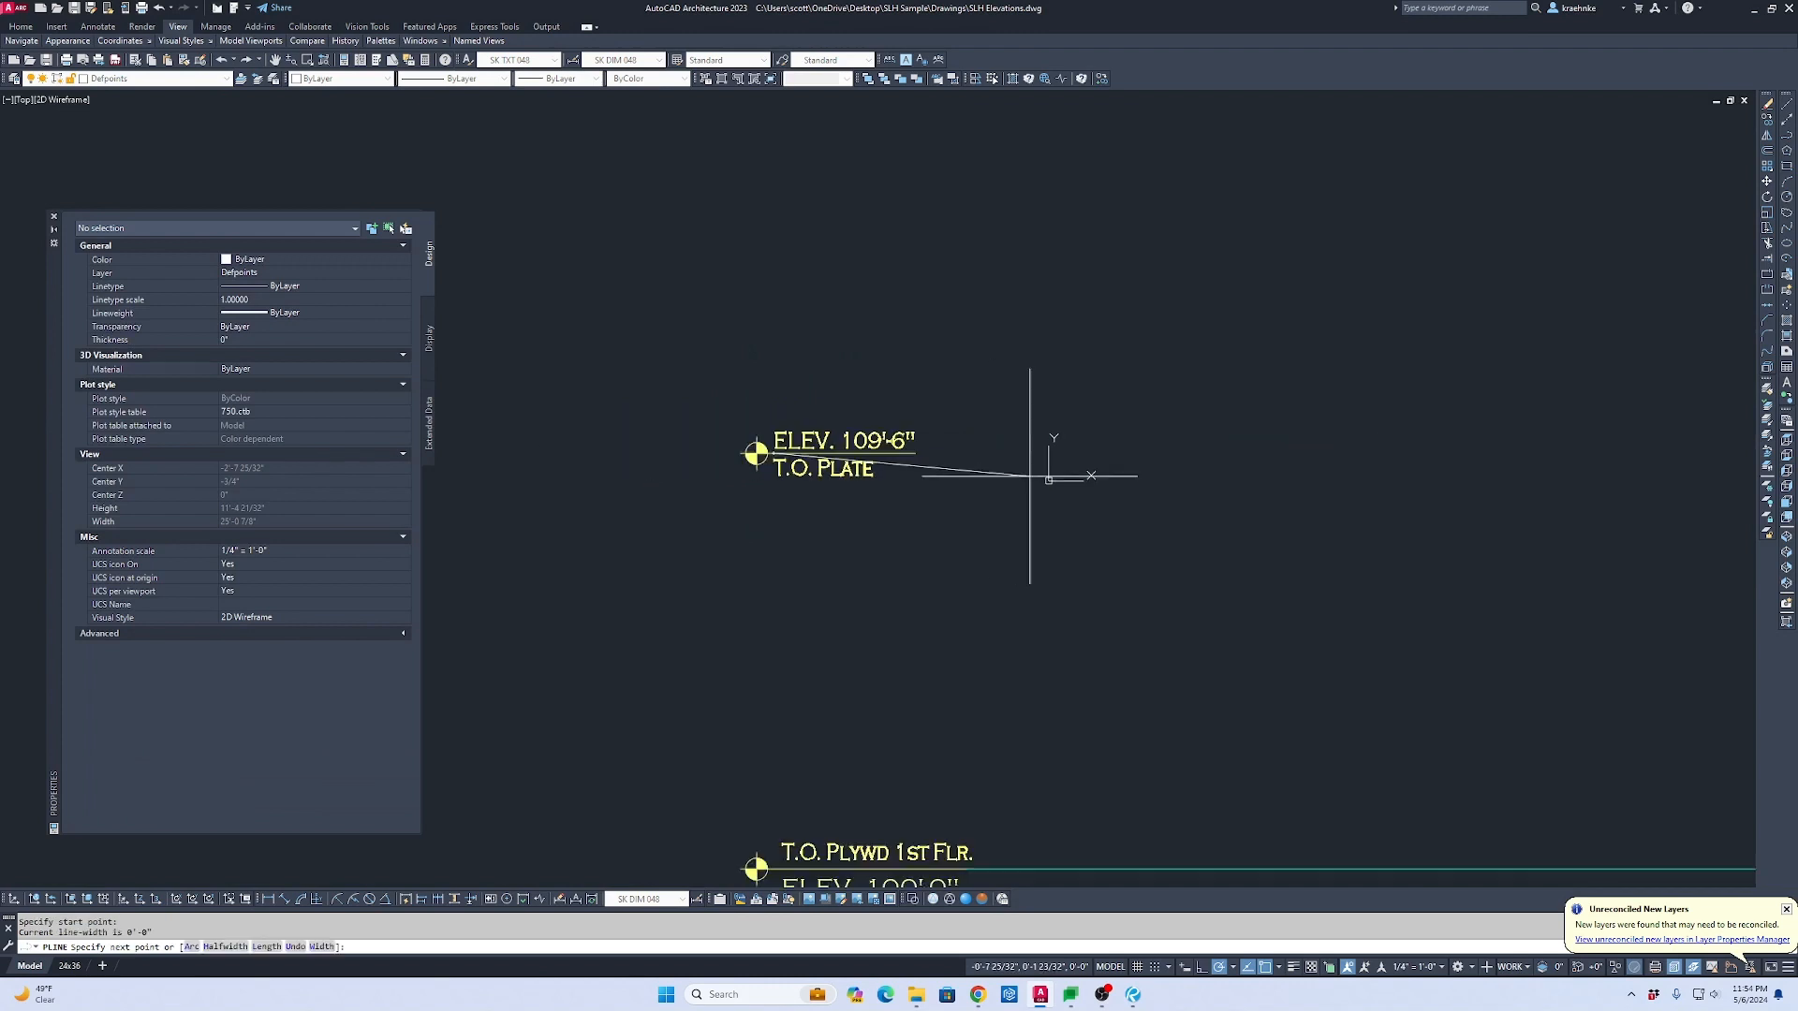
middle_click_drag(1030, 477, 321, 394)
scroll(1430, 385, "up", 4)
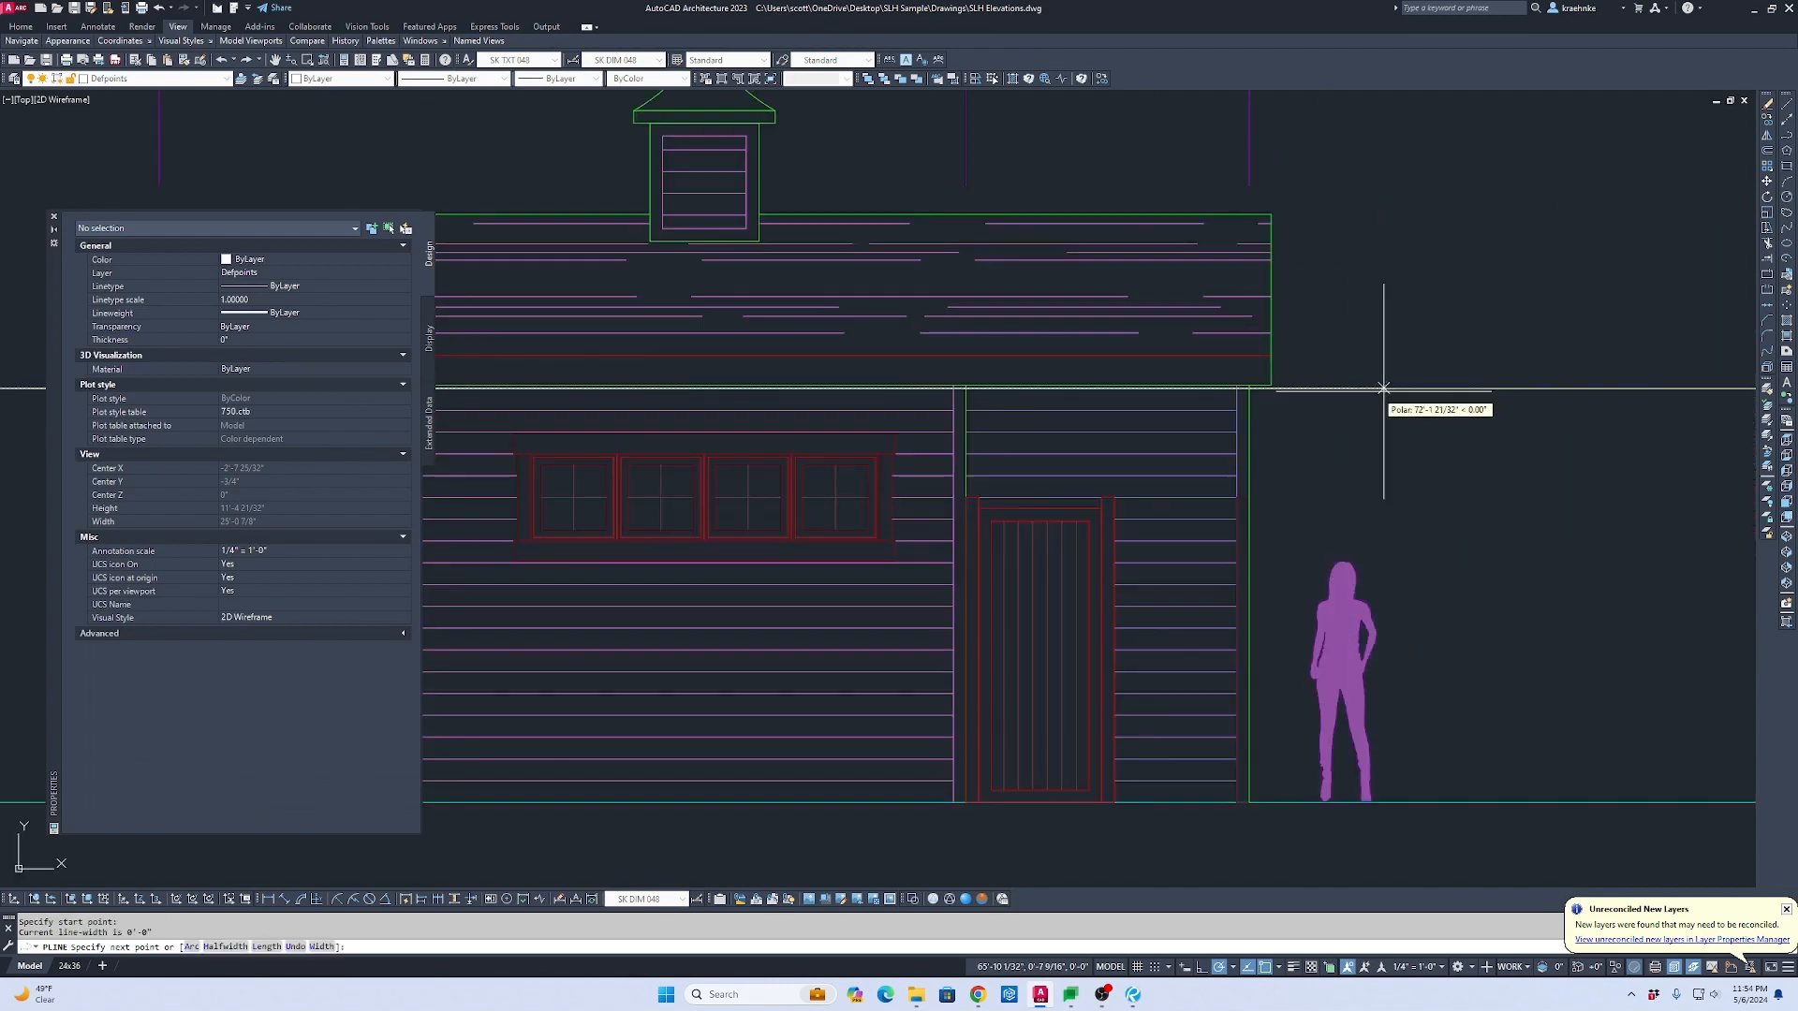
scroll(1341, 387, "up", 4)
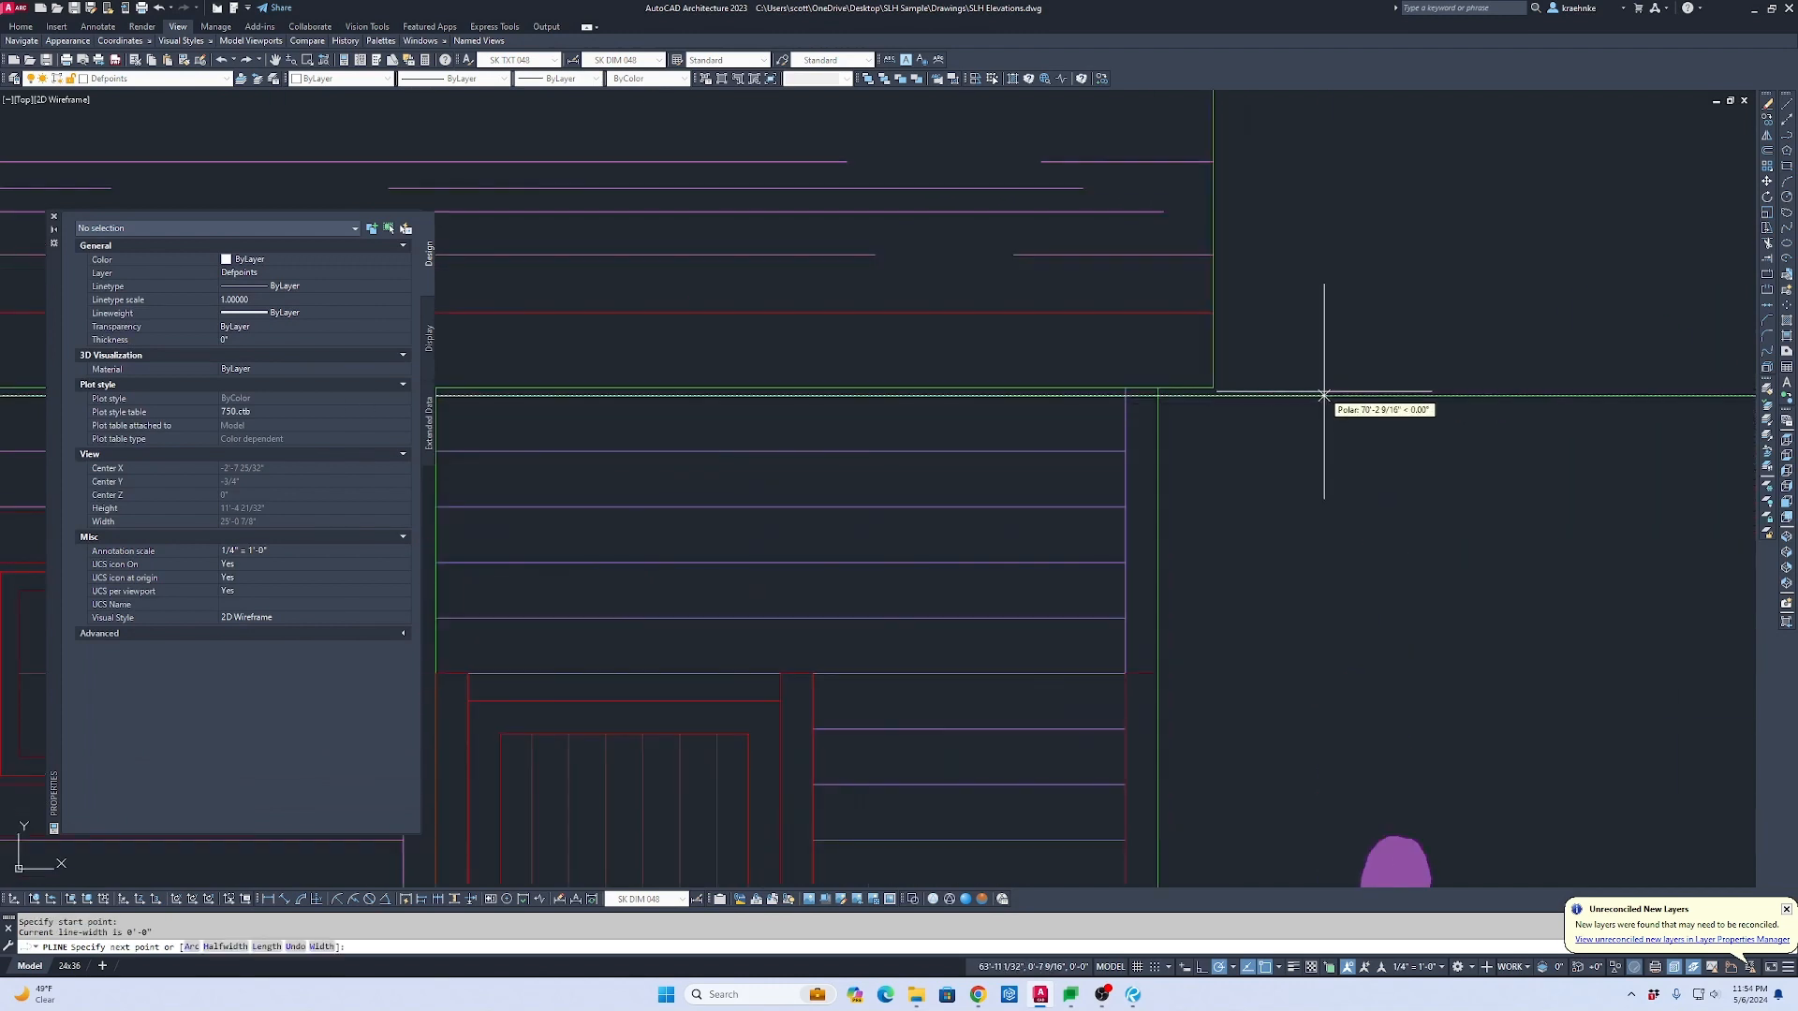
scroll(1324, 395, "down", 6)
key("Escape")
Step: Erase the horizontal plate-height projection line crossing the window elevation
left_click(1208, 407)
left_click(1176, 339)
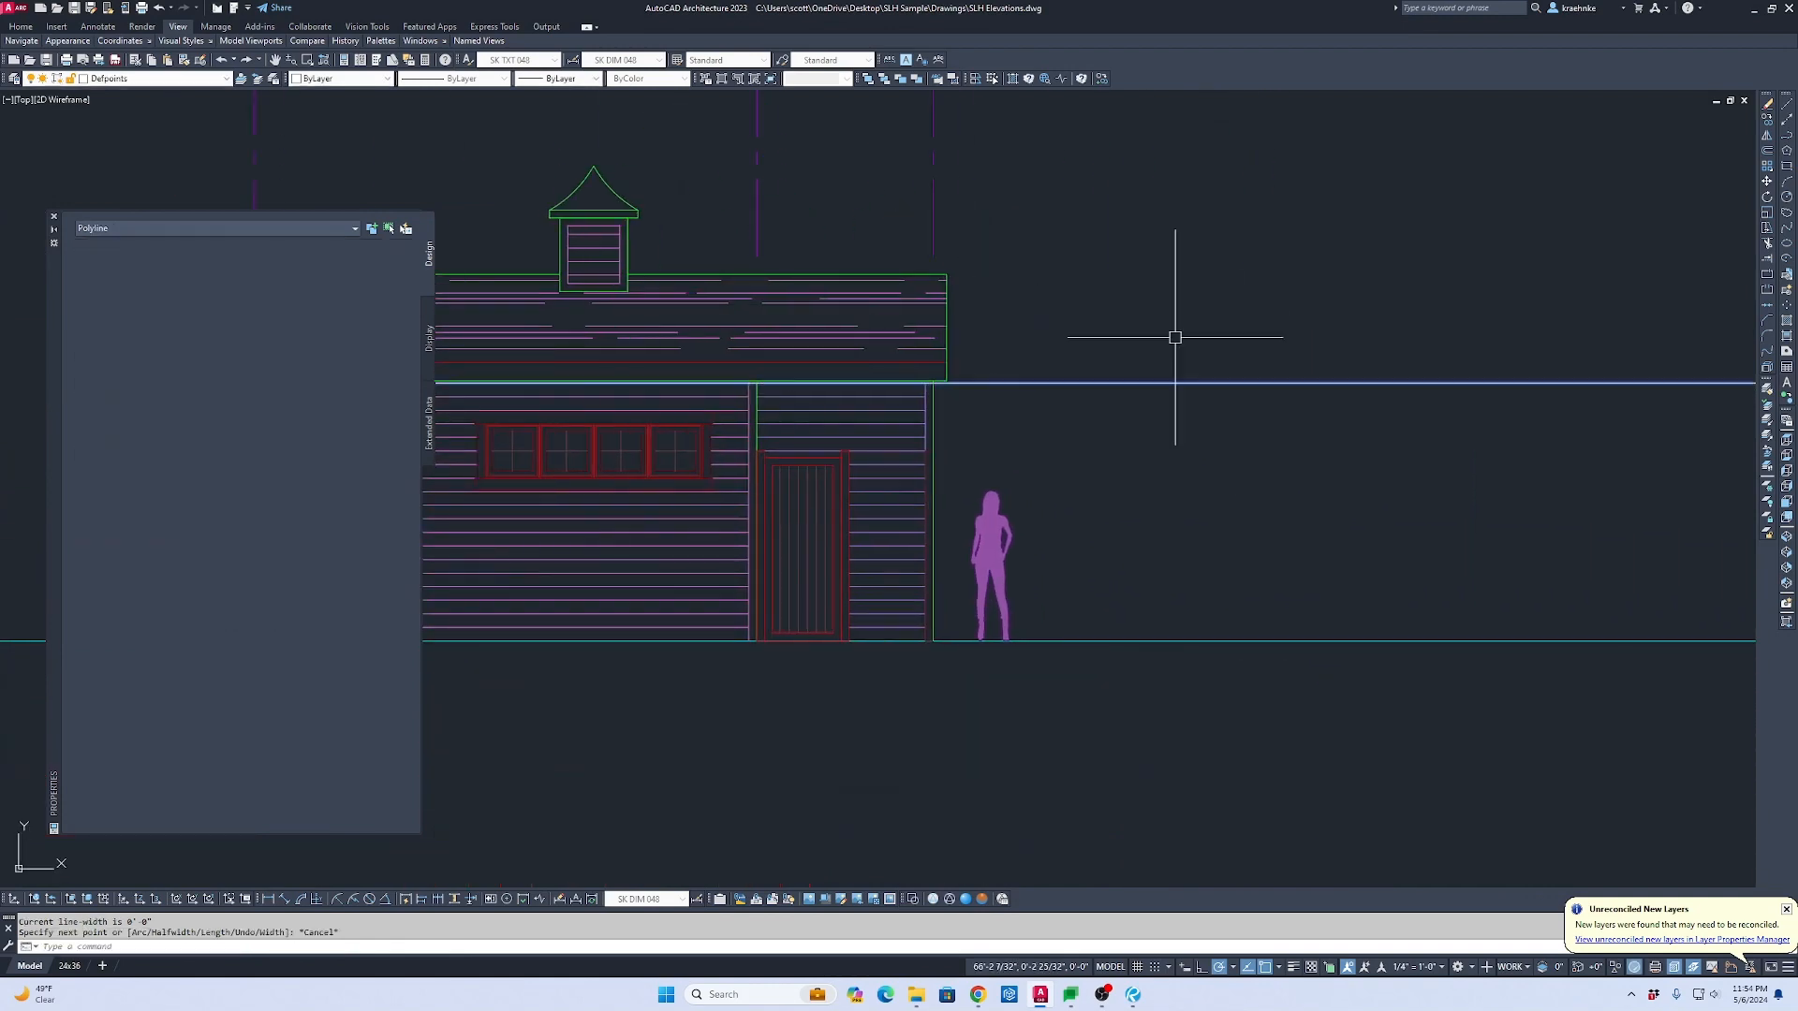
key("Delete")
Step: Draw a vertical polyline about 64'-10 1/2" long from the plan's exterior wall corner at the outdoor shower down through the unfinished gable elevation
scroll(796, 387, "down", 7)
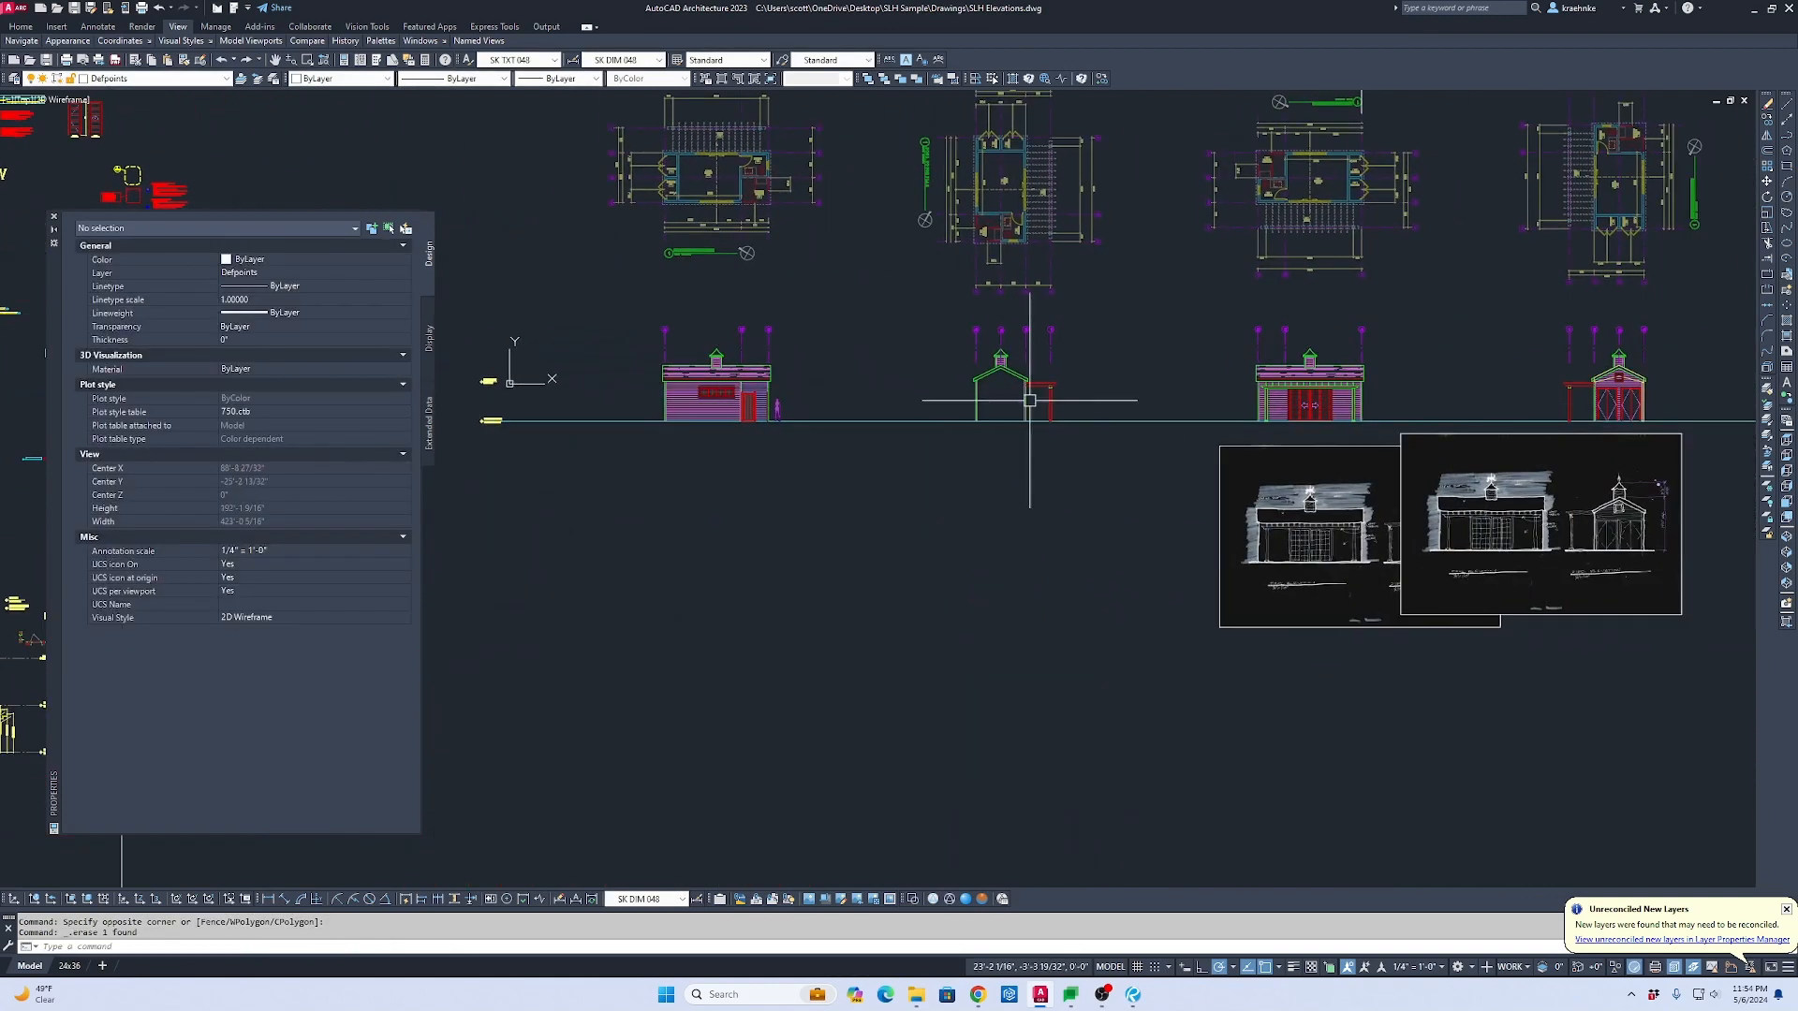
scroll(999, 389, "up", 6)
scroll(1016, 389, "down", 3)
middle_click_drag(1029, 389, 1083, 648)
scroll(1077, 187, "up", 4)
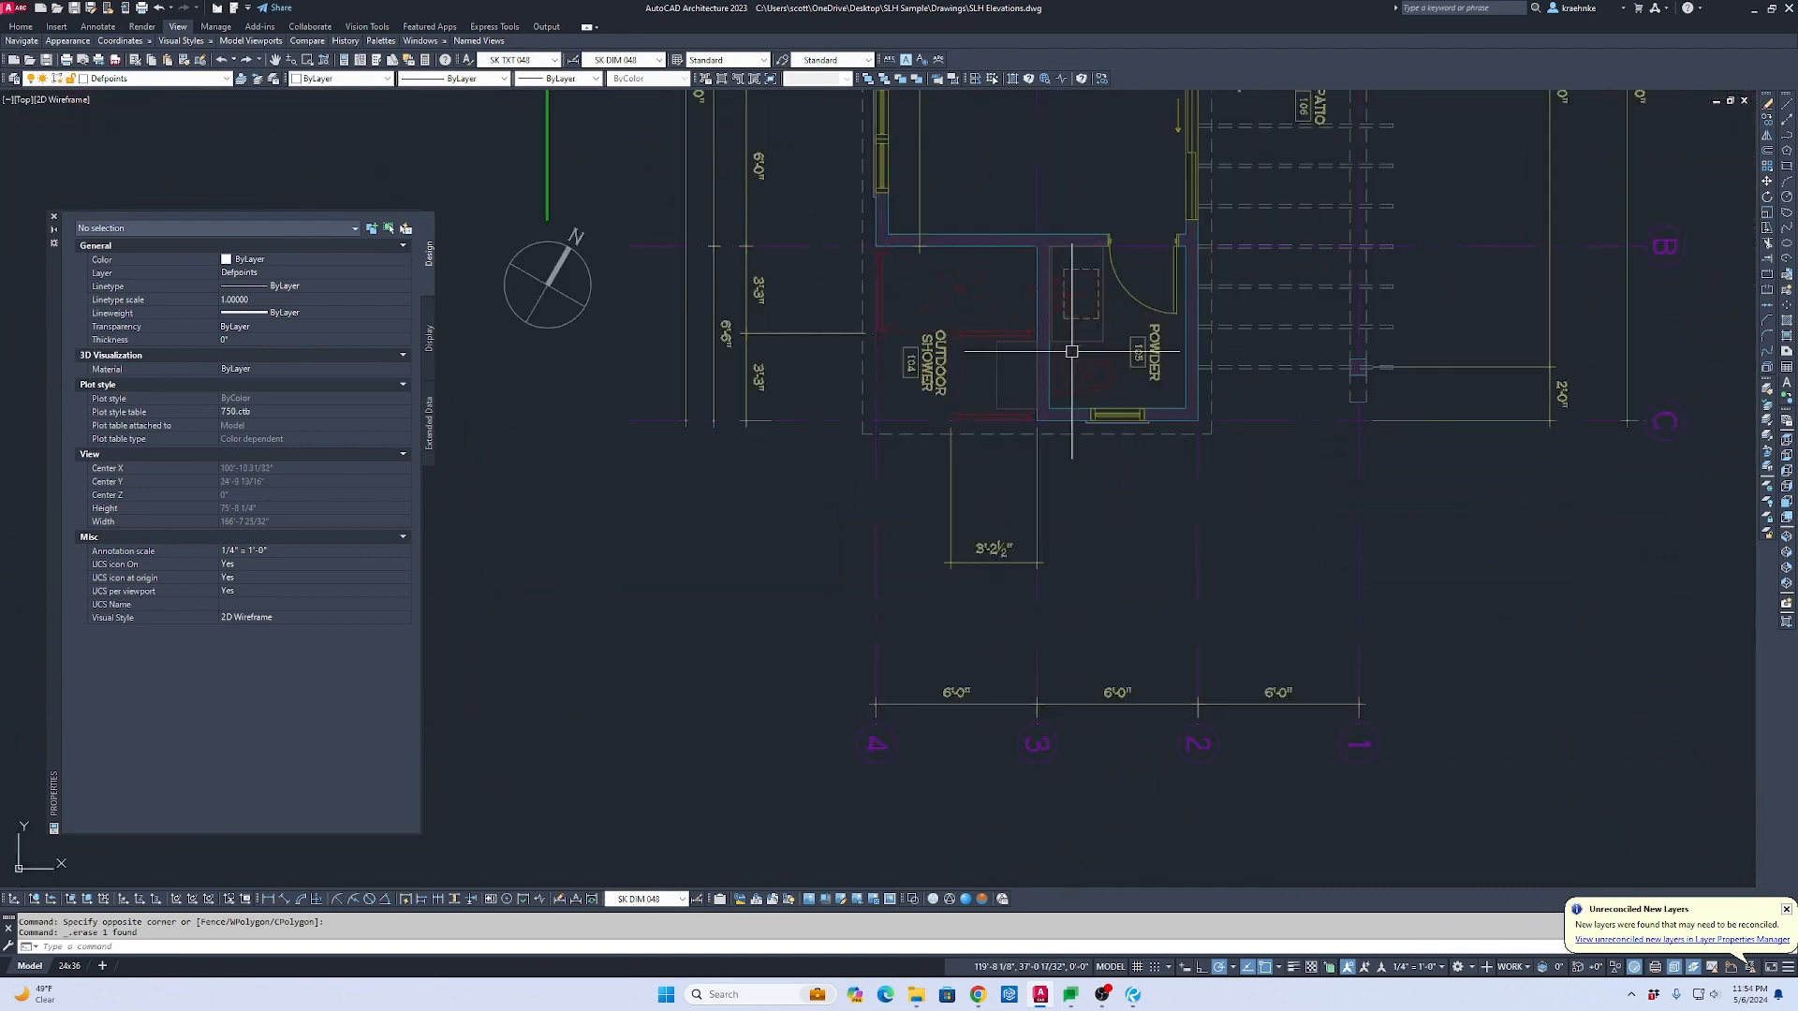
key("Escape")
type("p")
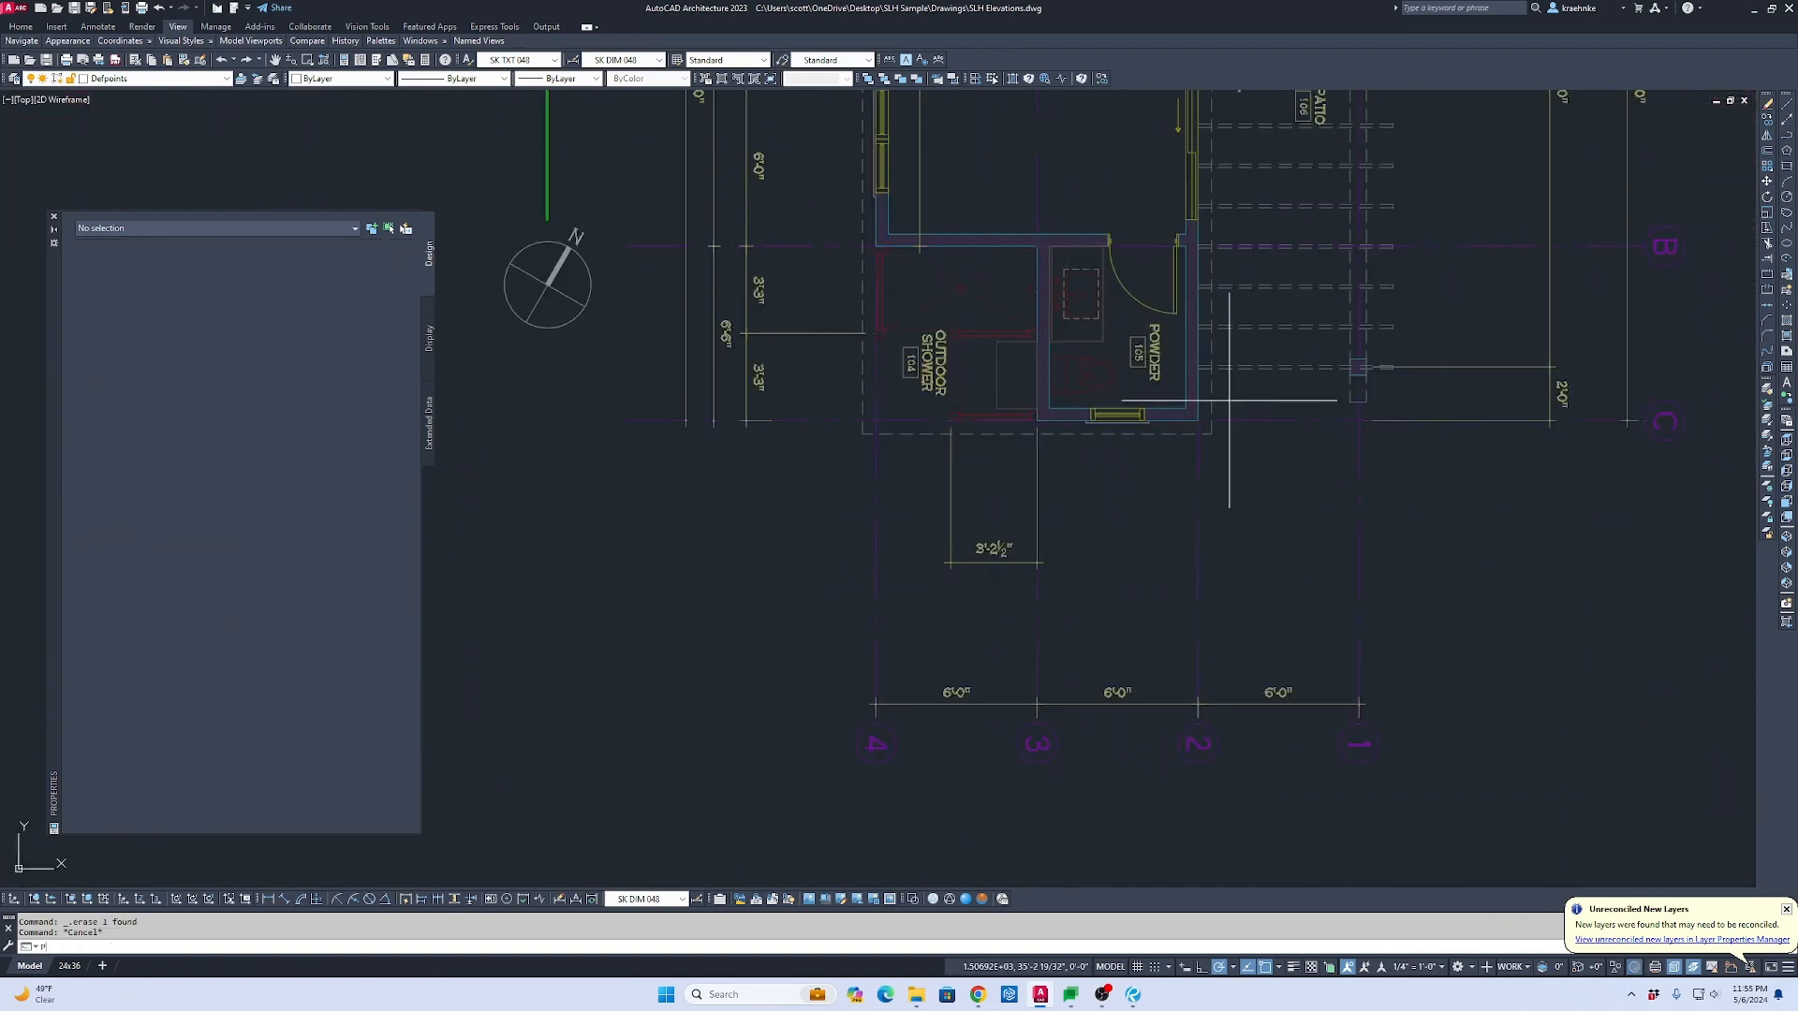
key("Return")
scroll(905, 442, "down", 3)
middle_click_drag(905, 442, 1240, 329)
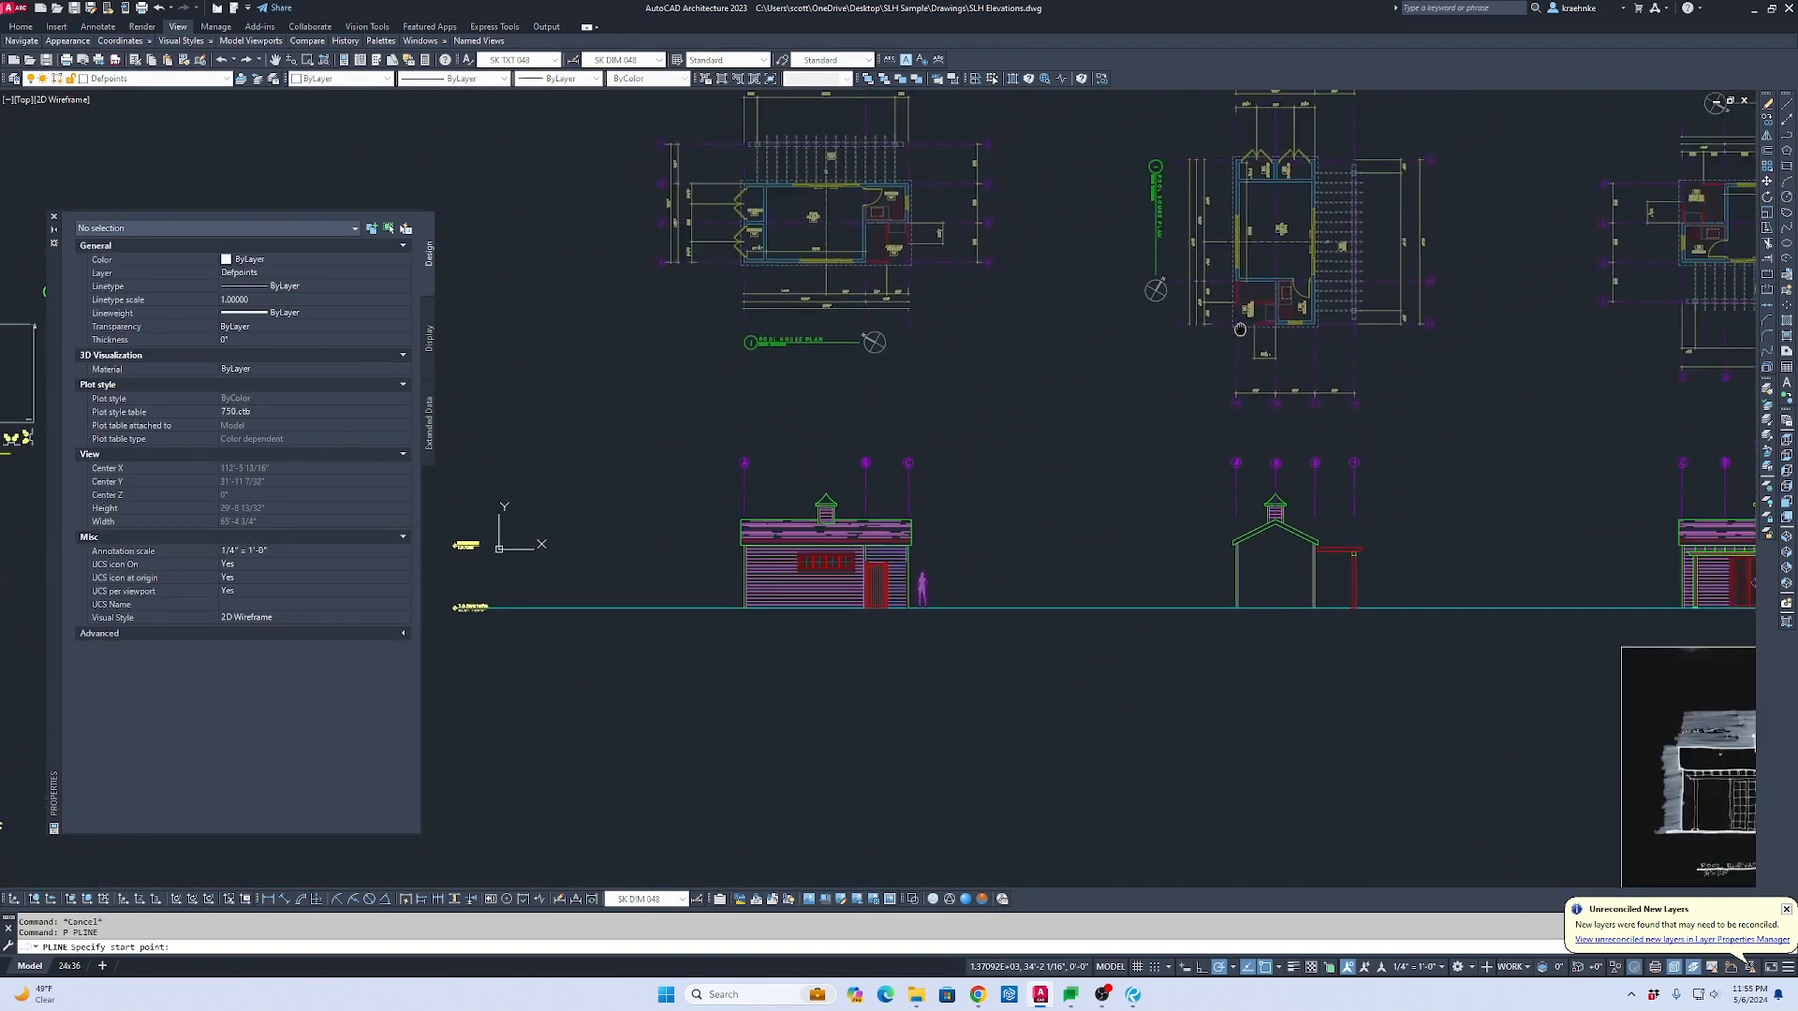
scroll(1240, 330, "up", 10)
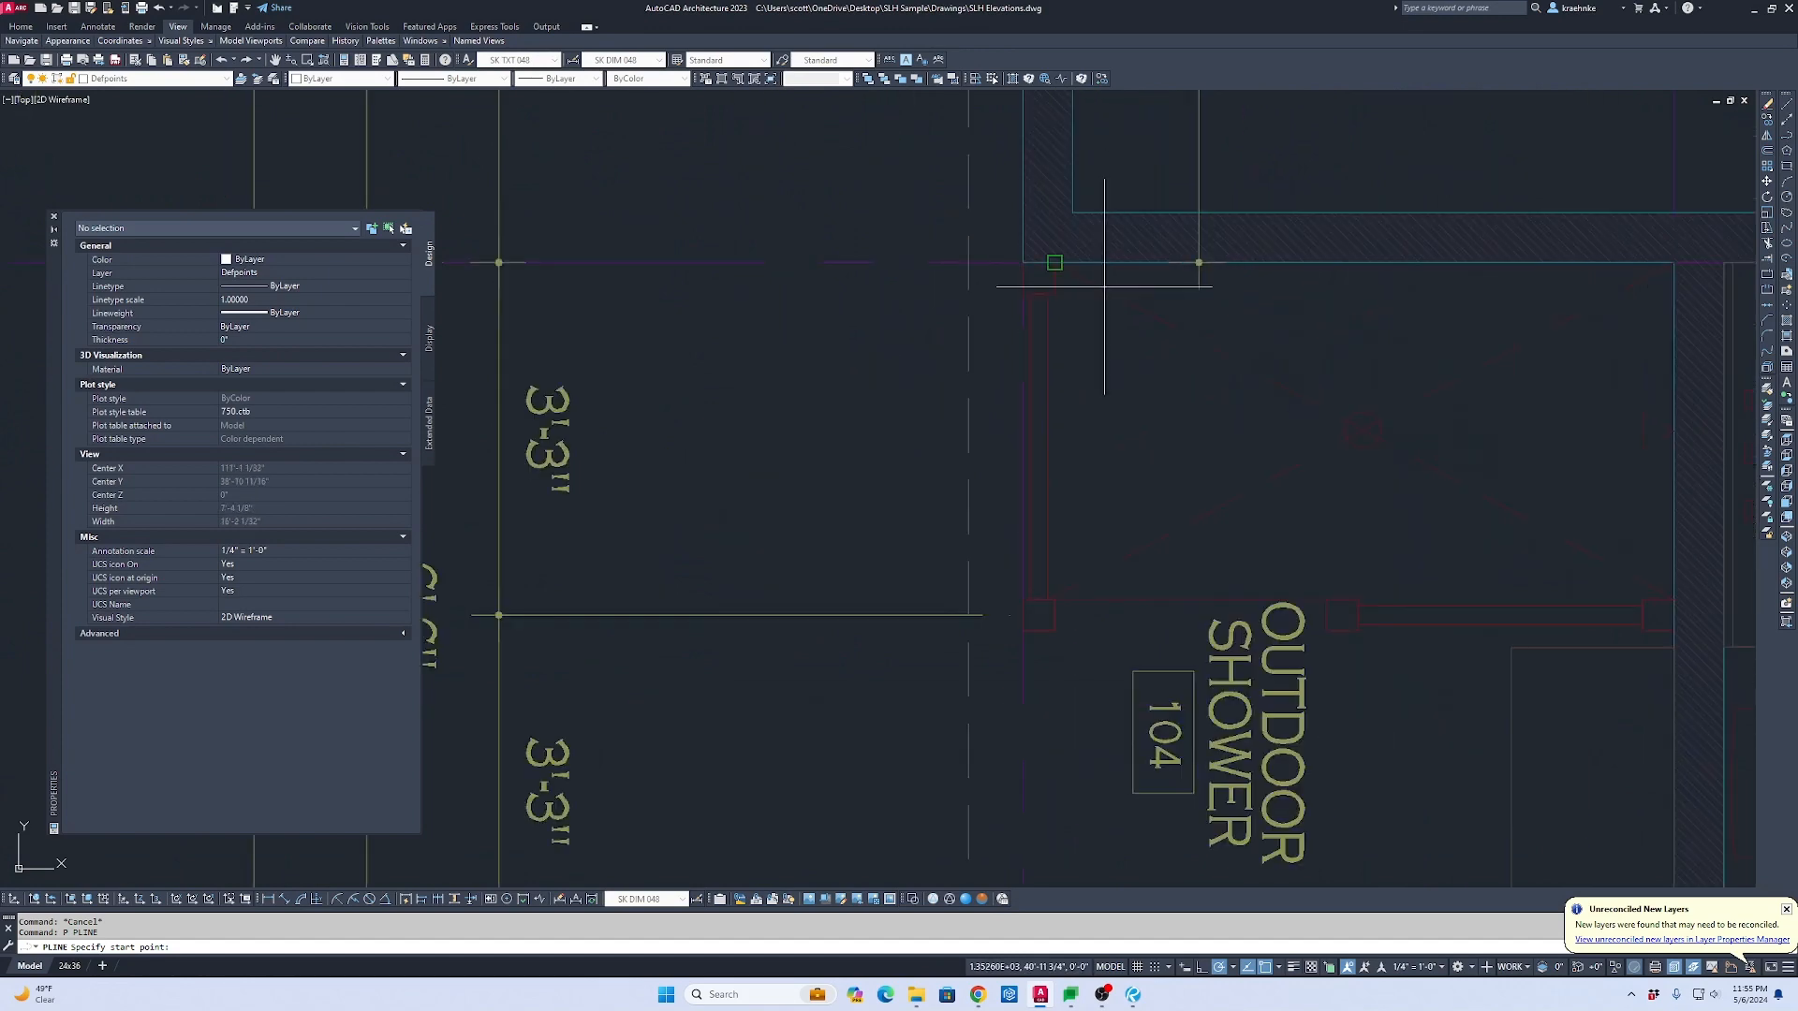
left_click(1022, 262)
scroll(1023, 262, "down", 8)
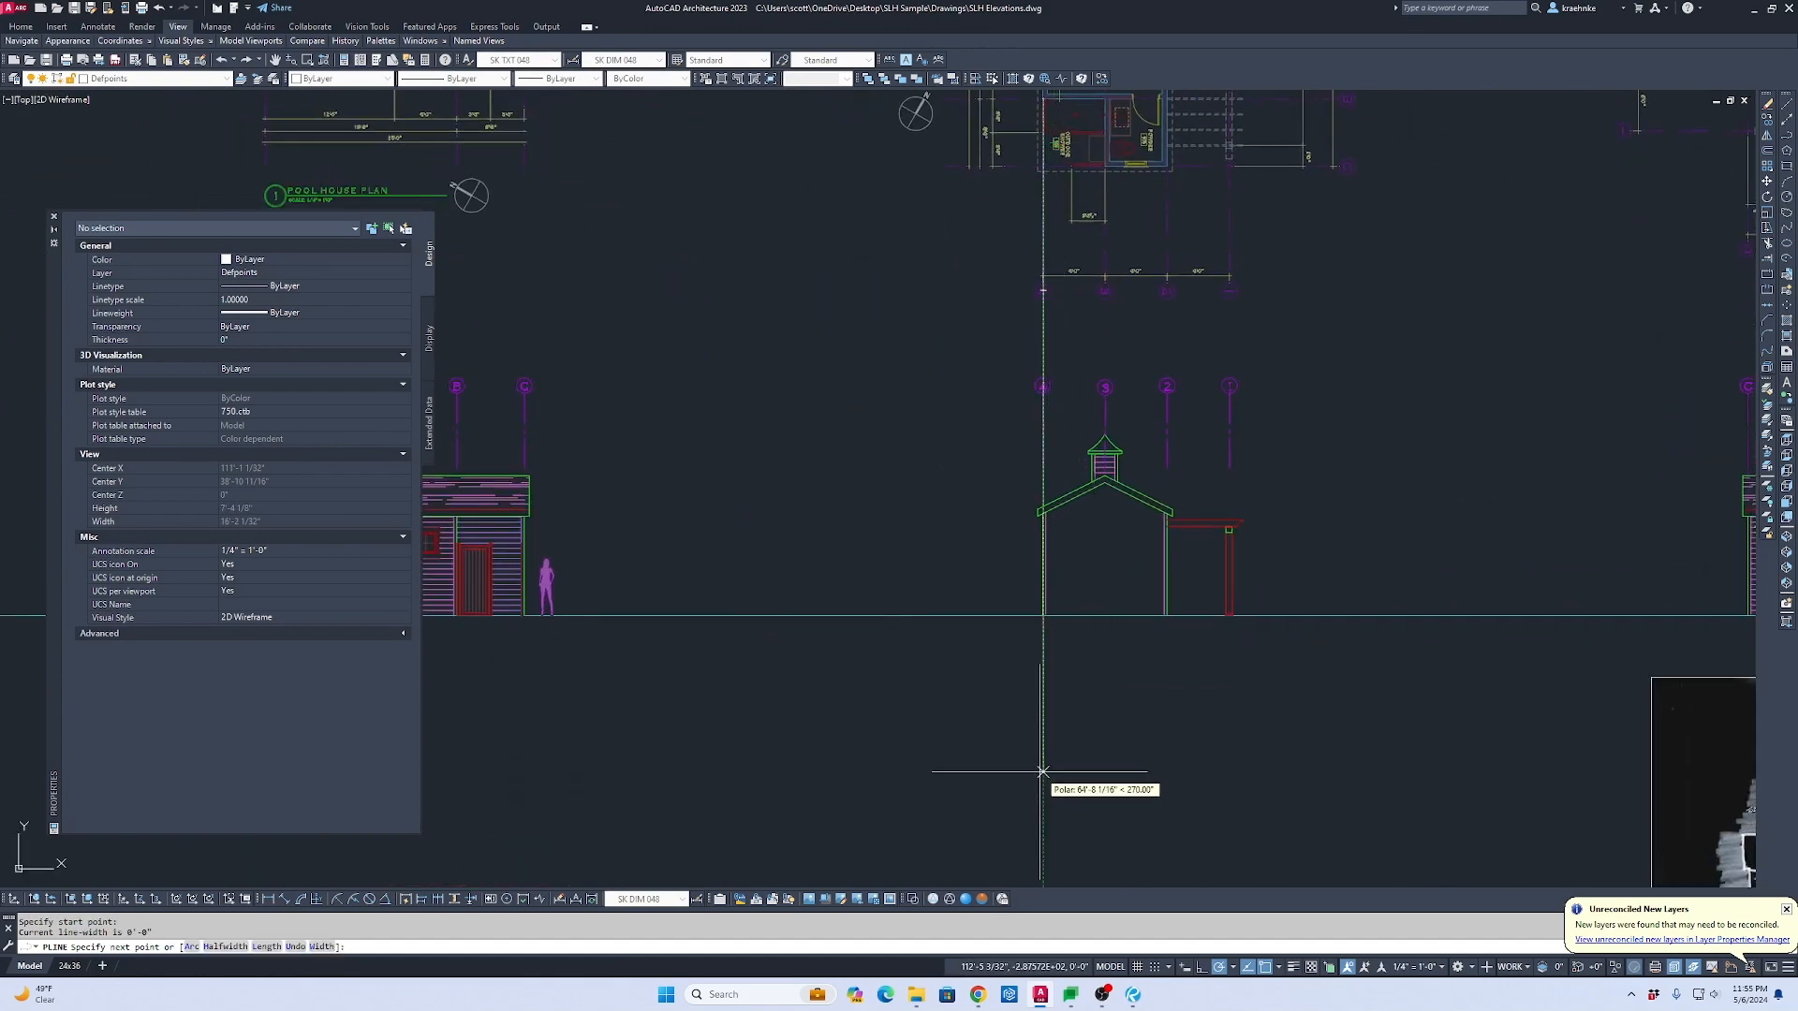
left_click(1042, 771)
key("Escape")
Step: Copy the vertical projection line from the wall corner to the edges of the outdoor shower's posts
left_click(1041, 768)
scroll(967, 671, "up", 5)
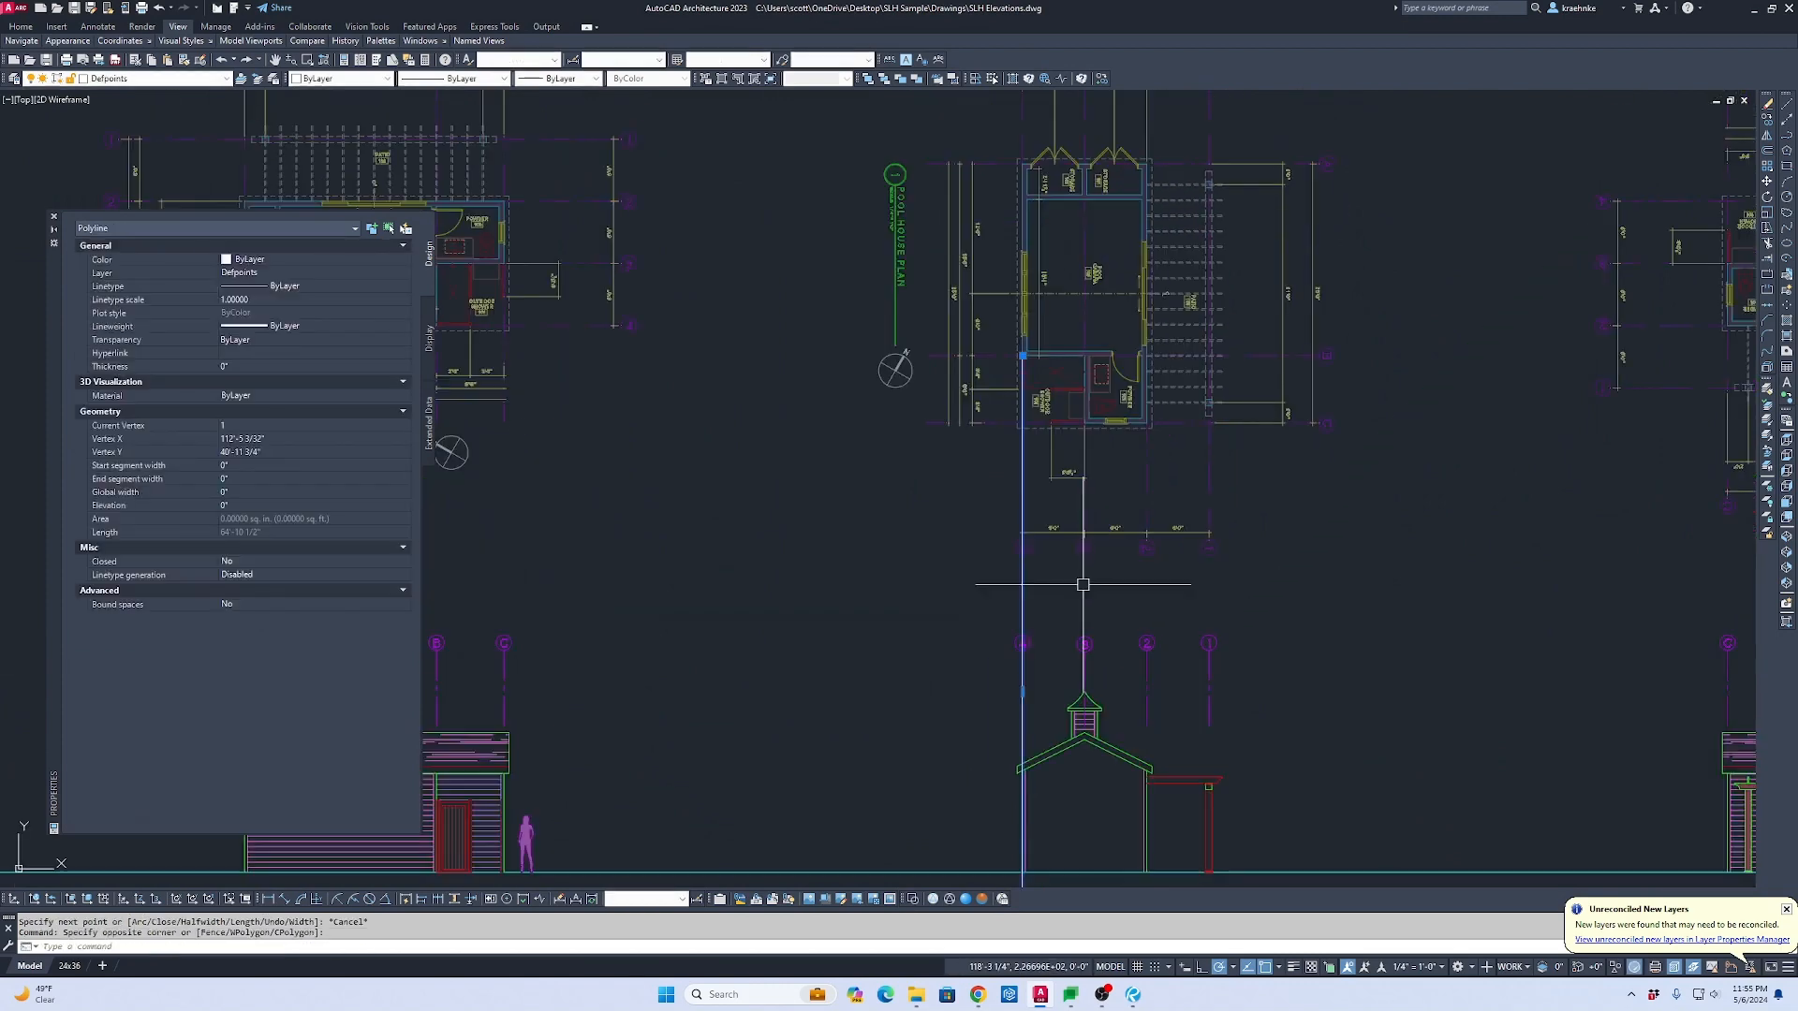
scroll(1030, 375, "up", 6)
type("c")
key("Return")
middle_click_drag(1030, 296, 1023, 454)
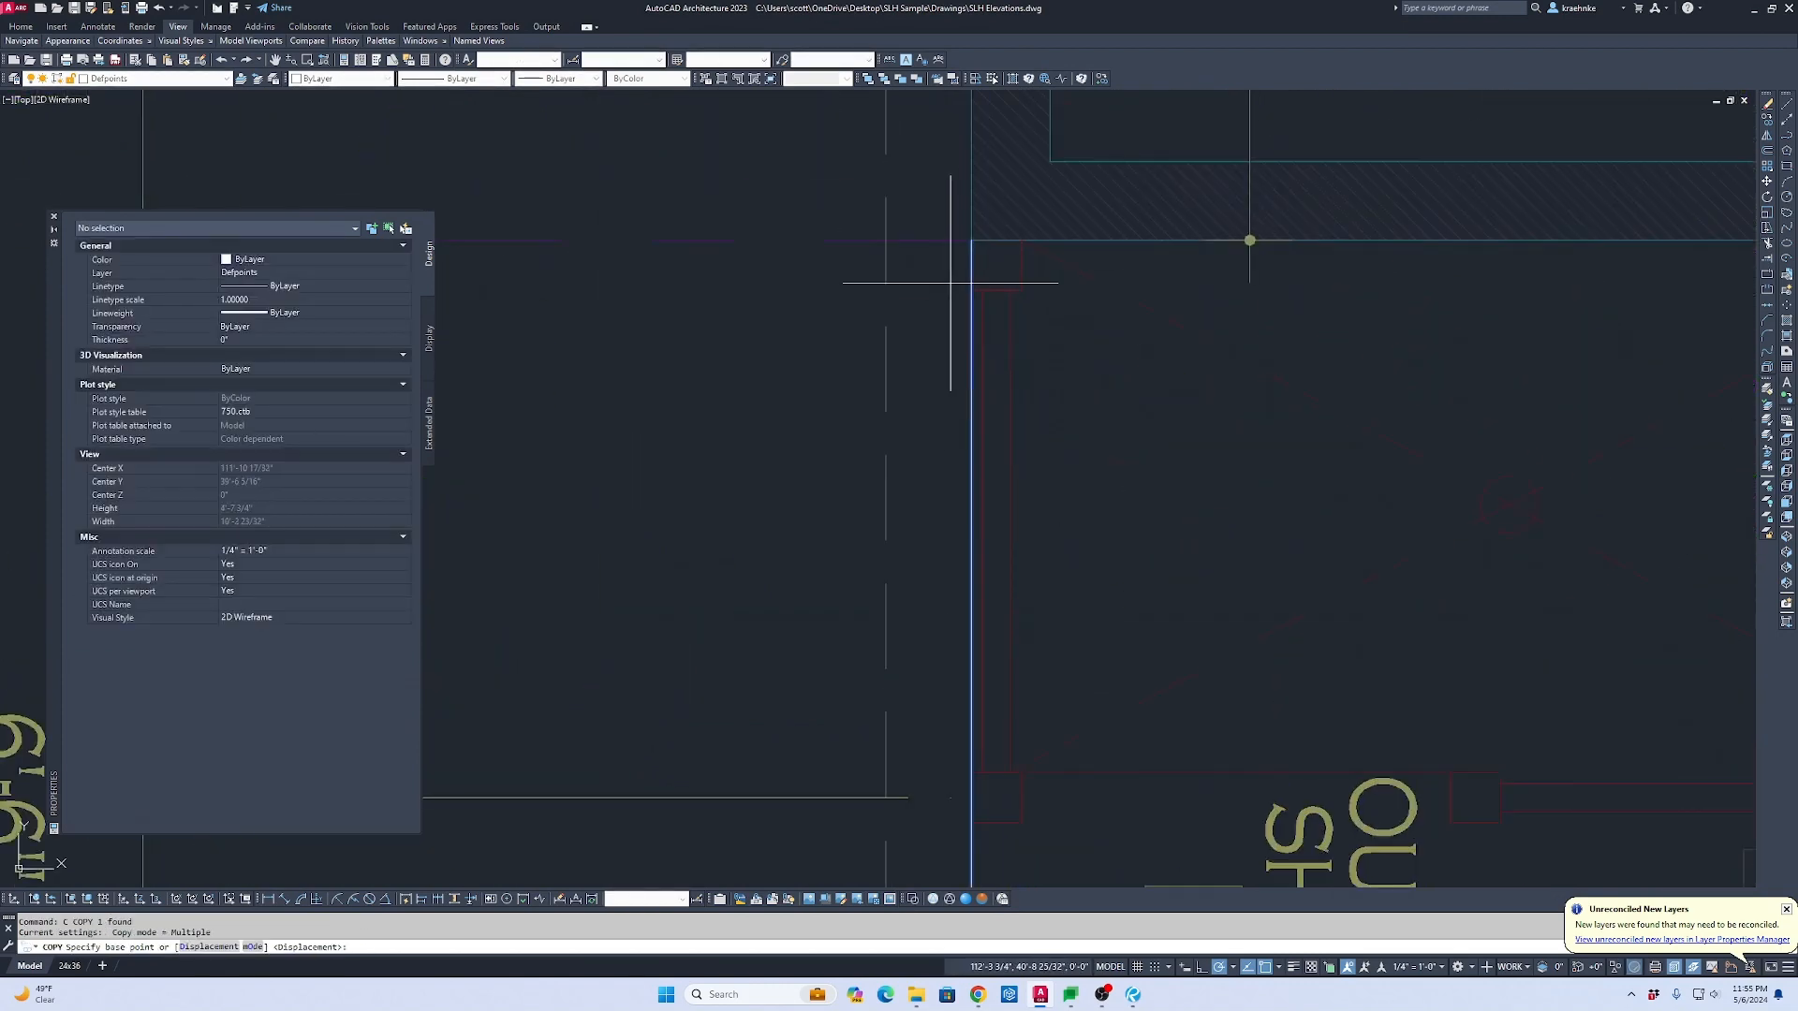
left_click(972, 245)
scroll(1011, 374, "down", 2)
middle_click_drag(1055, 716, 975, 417)
scroll(971, 412, "up", 4)
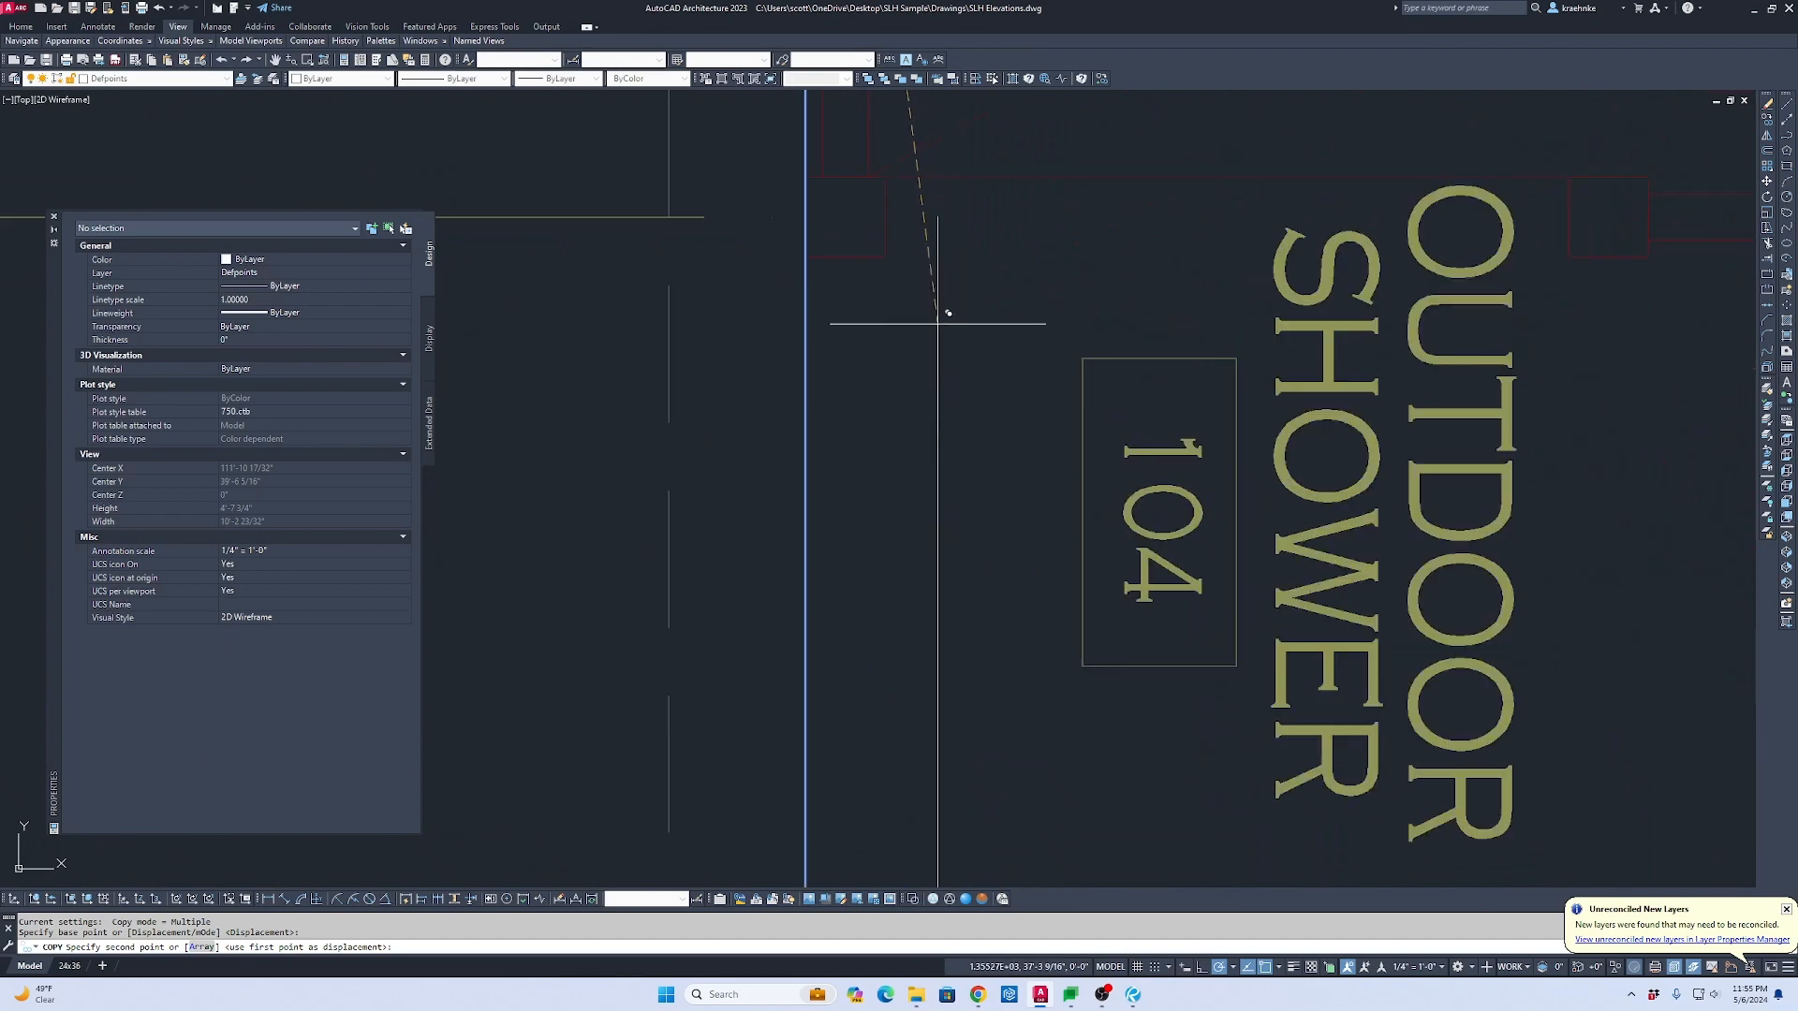
left_click(880, 245)
scroll(1098, 407, "down", 1)
middle_click_drag(1247, 595, 814, 253)
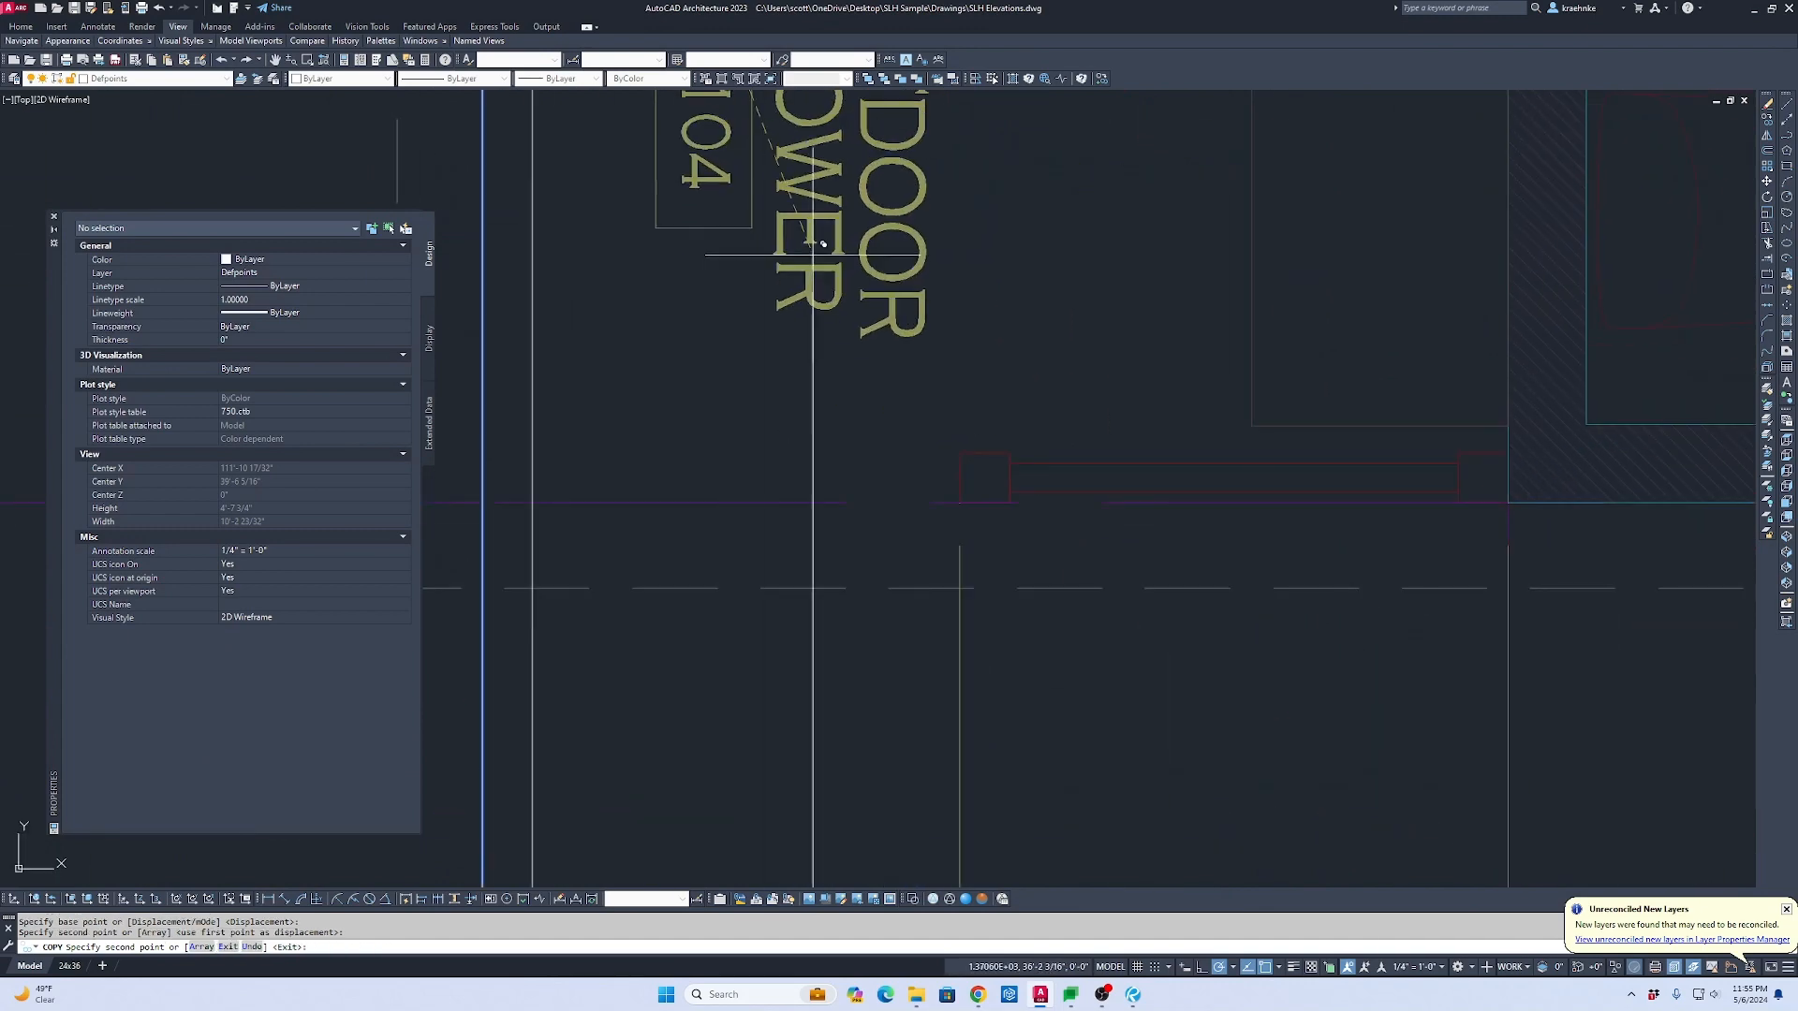
left_click(959, 478)
left_click(1009, 478)
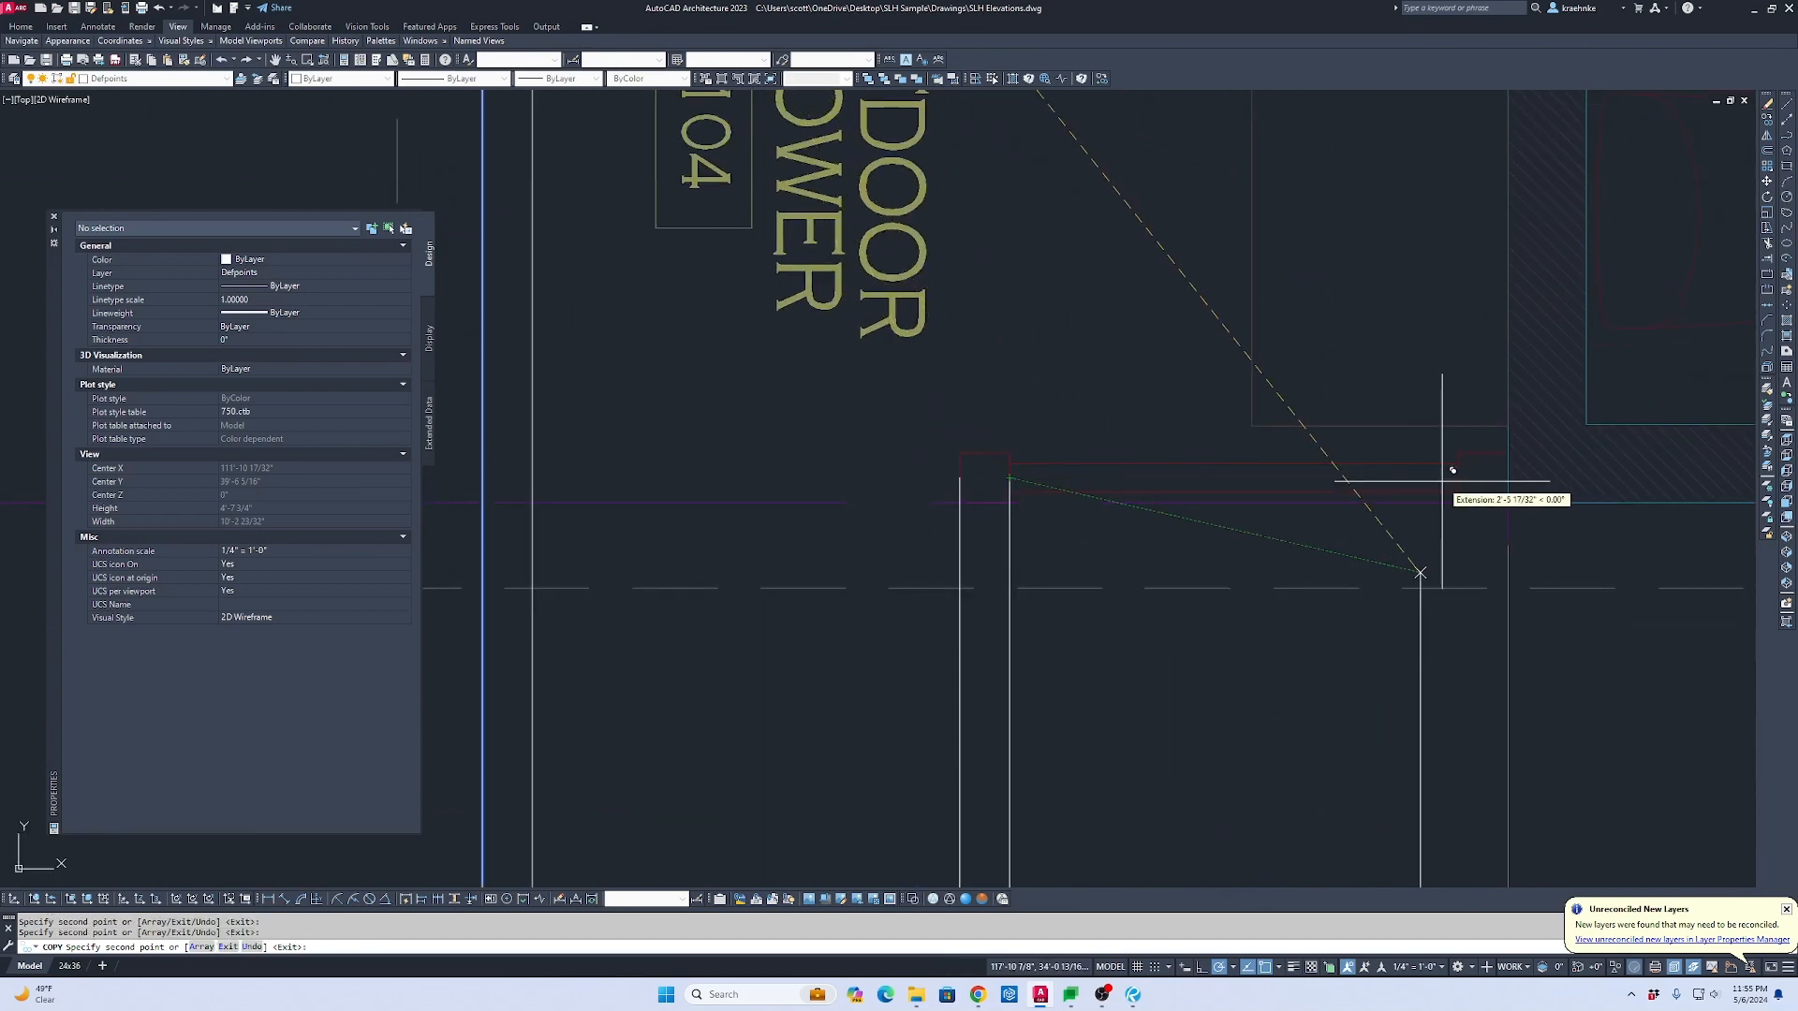
Step: Copy the projection line to the shower-side wall corner, both sides of the powder room window, and the exterior corner at grid 2
scroll(1545, 490, "down", 2)
middle_click_drag(1545, 489, 602, 409)
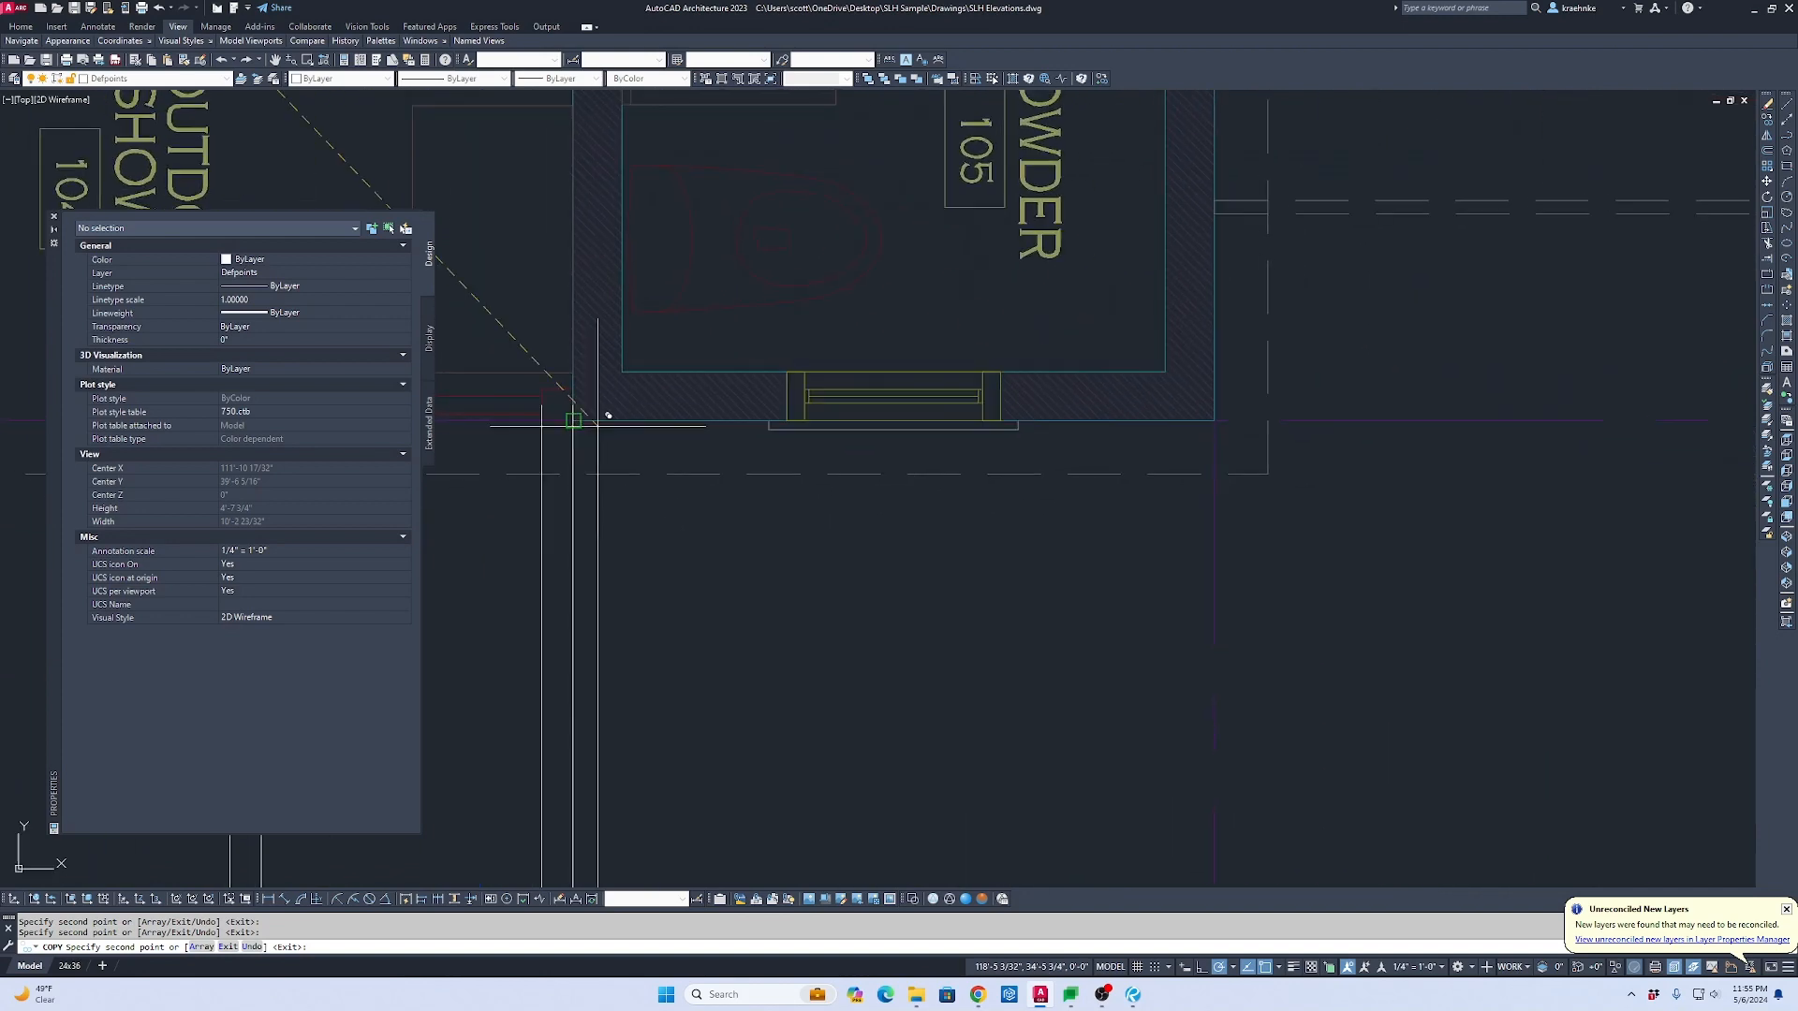
left_click(787, 420)
left_click(1000, 421)
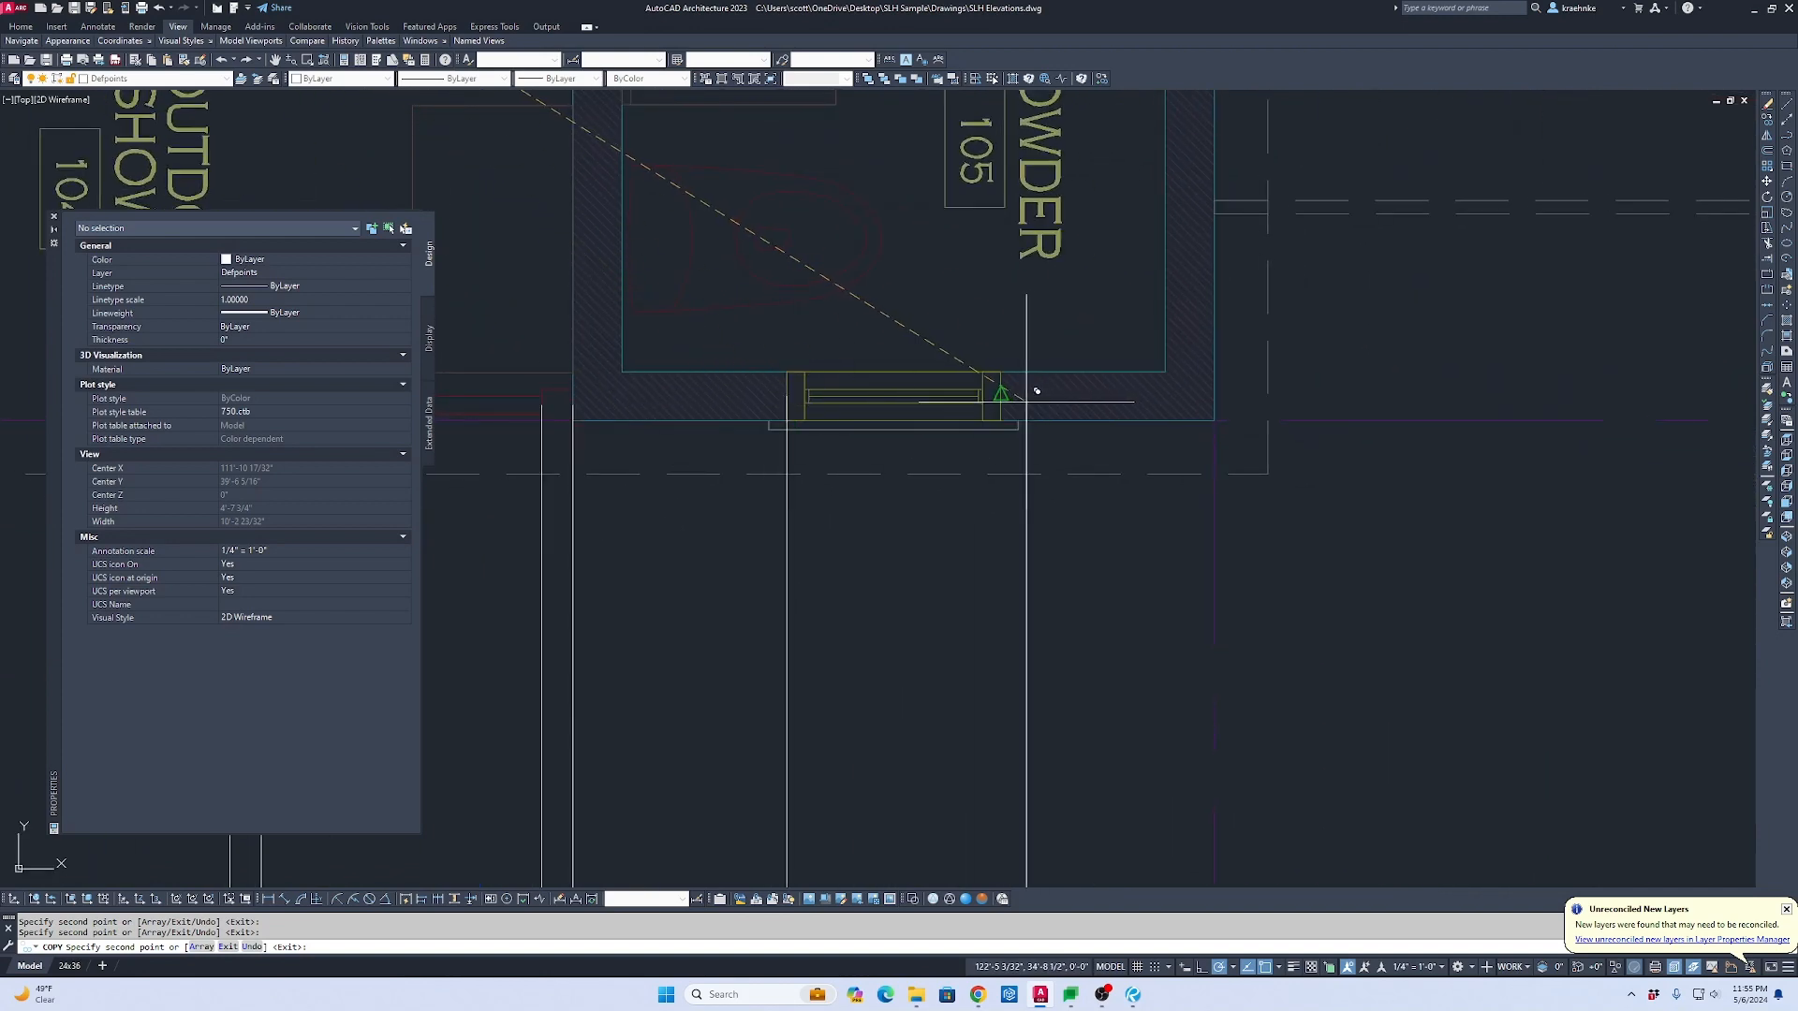
left_click(1214, 421)
scroll(1311, 468, "down", 3)
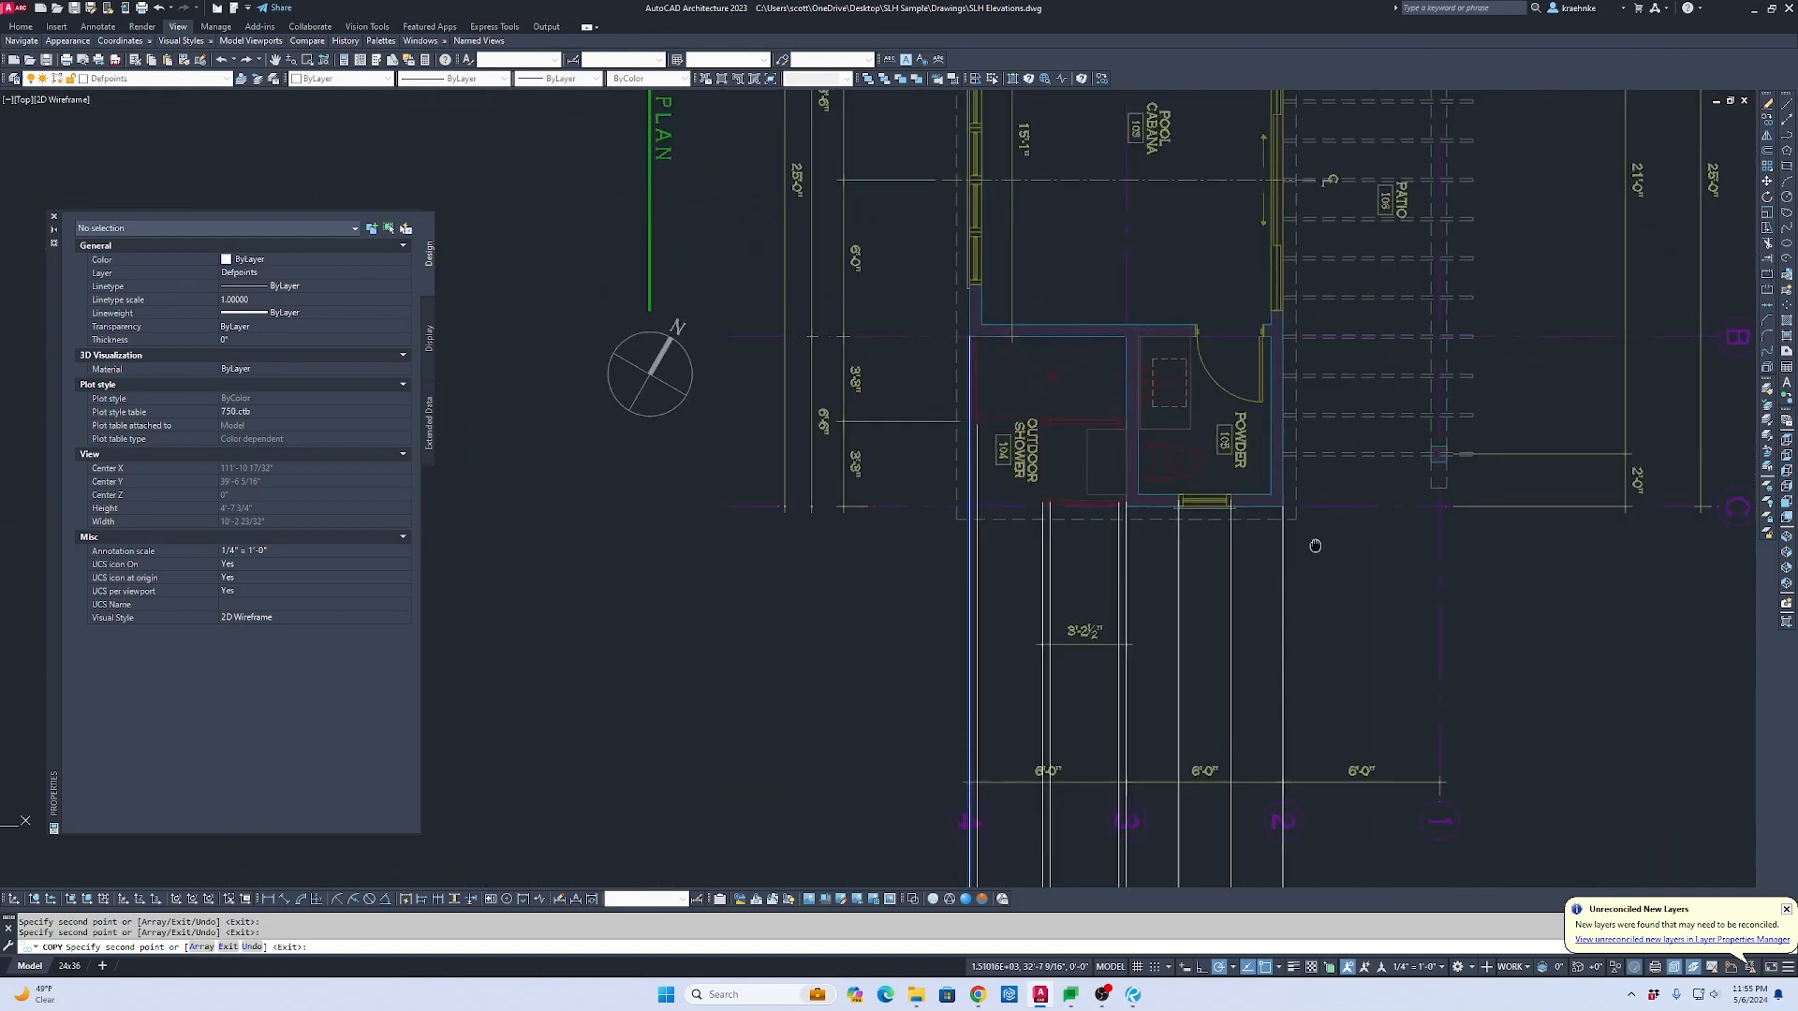
middle_click_drag(1312, 534, 1248, 471)
key("Escape")
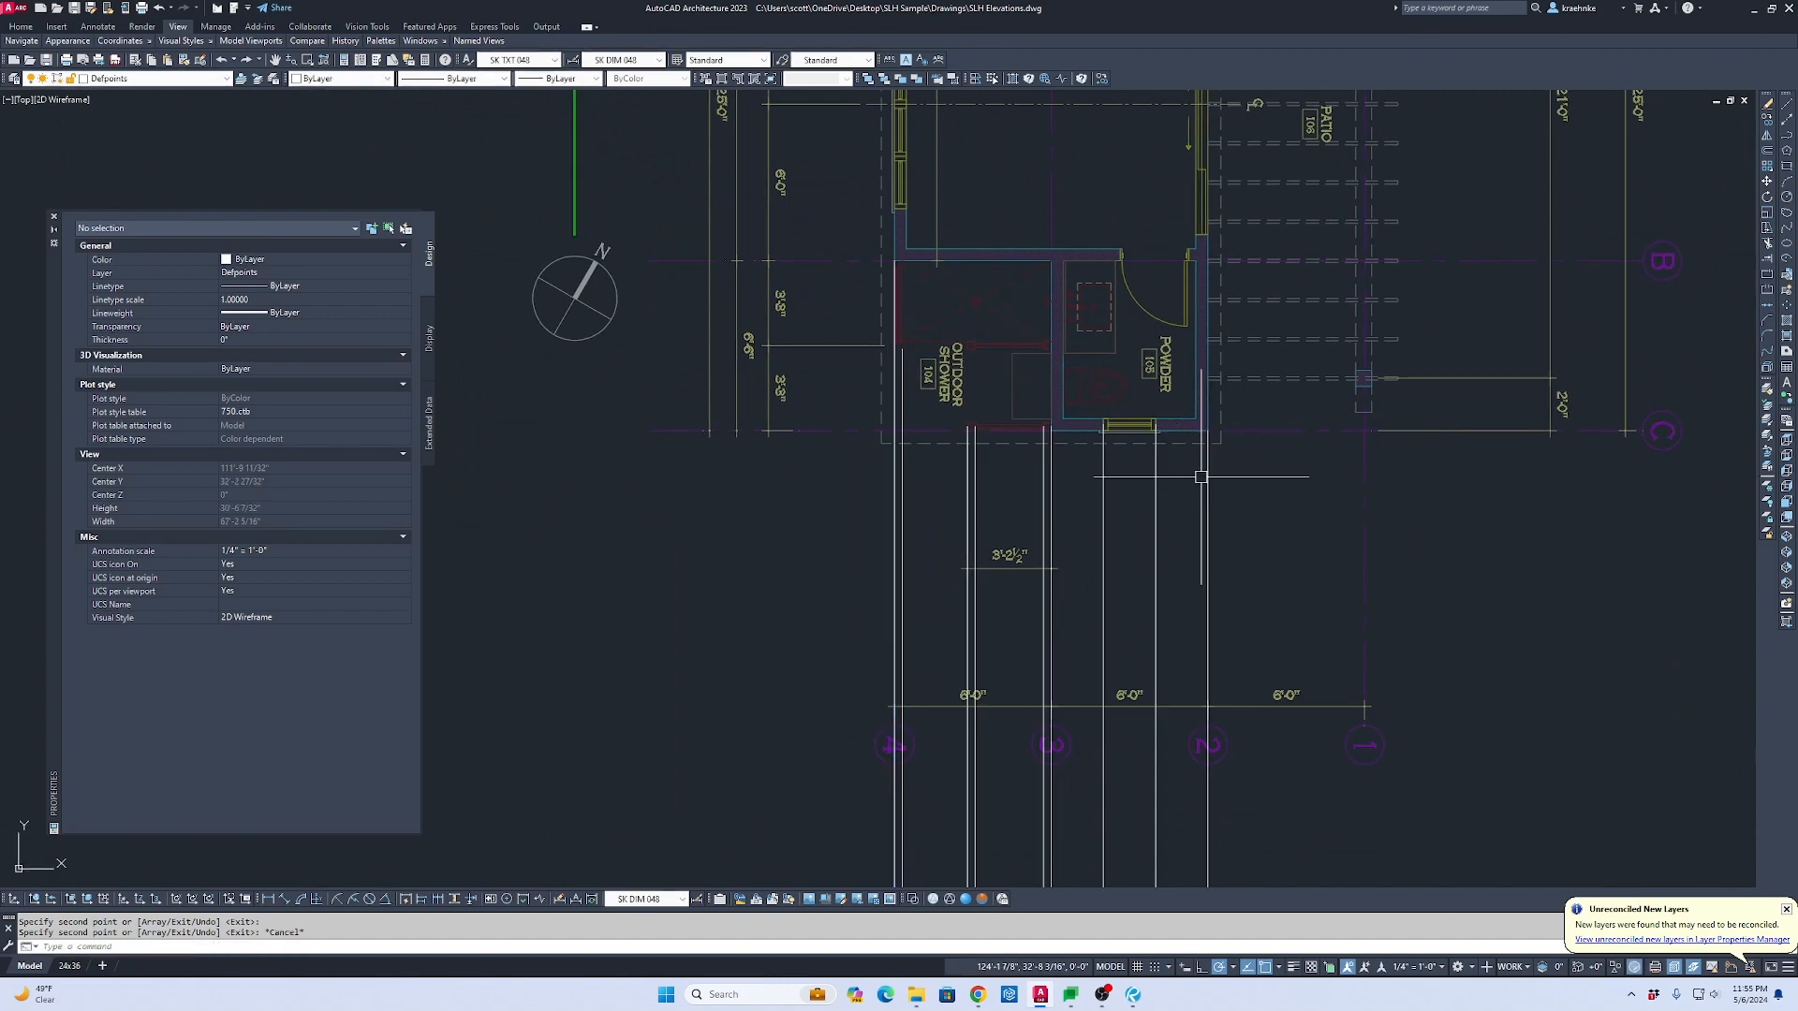
Step: Move the projection line at the wall corner between the outdoor shower and powder room onto layer A-Elev 2
scroll(1302, 567, "down", 2)
middle_click_drag(1348, 814, 1121, 280)
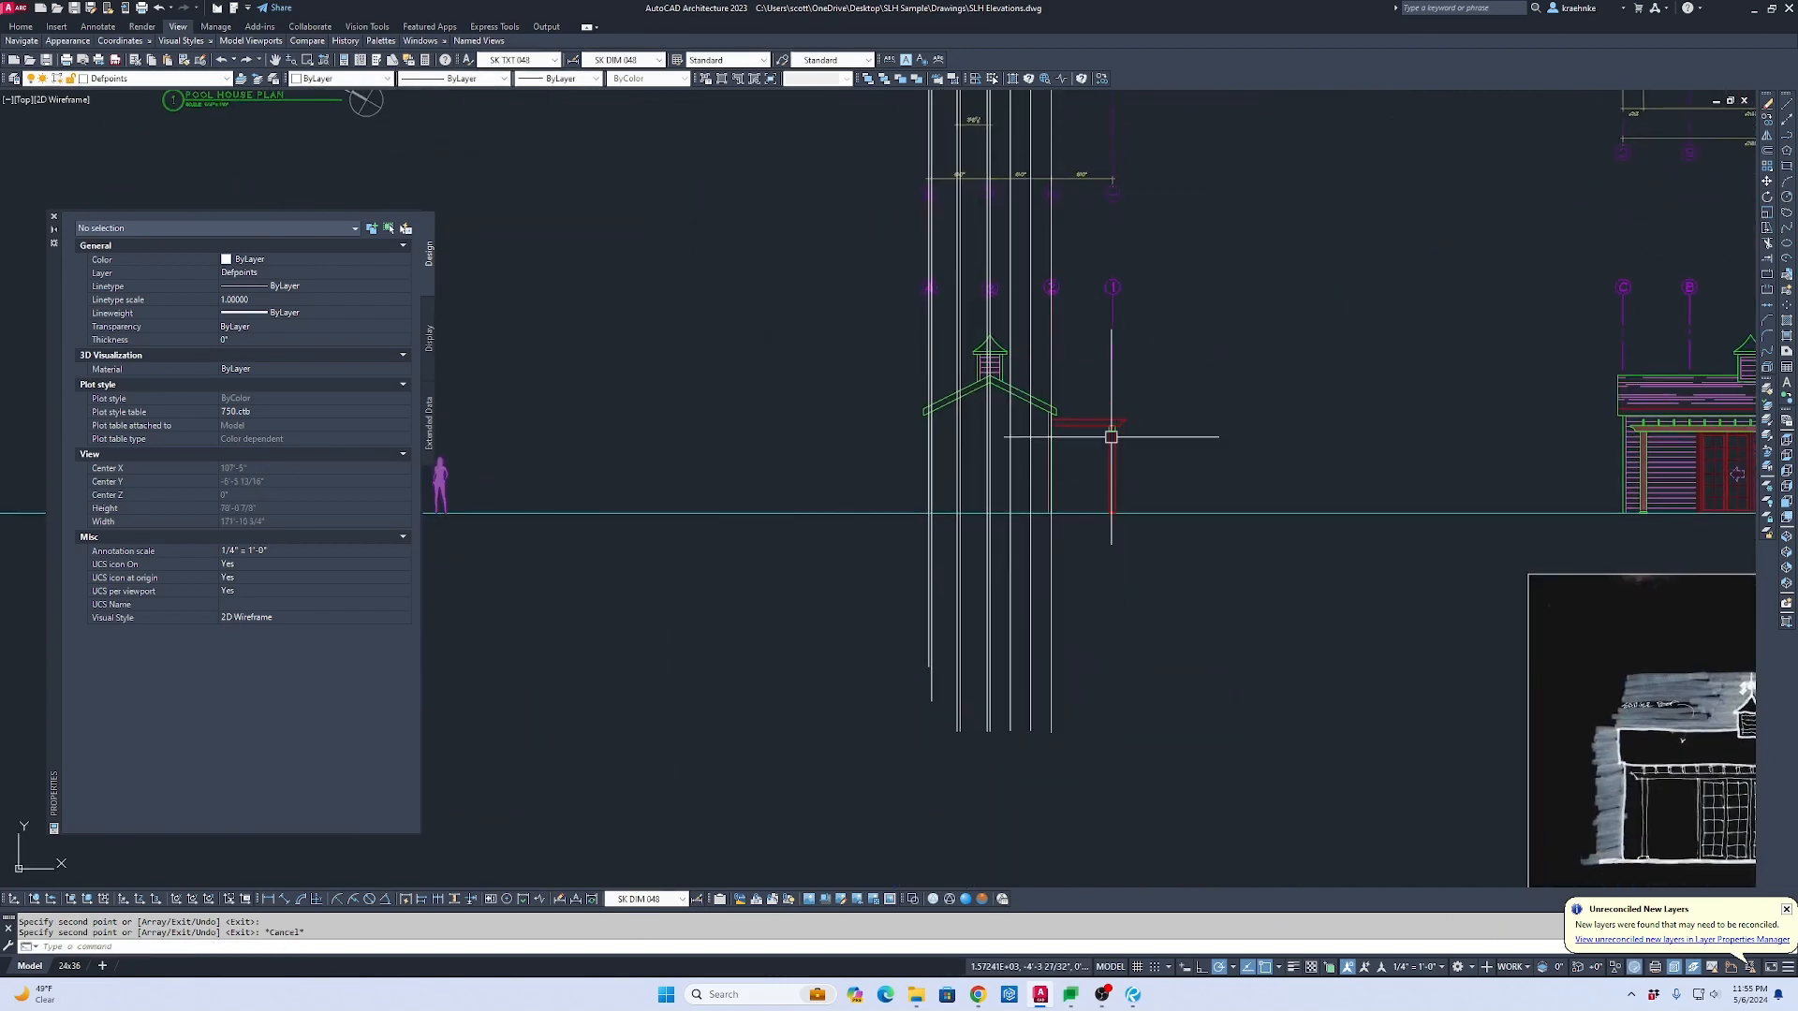
middle_click_drag(1102, 430, 1158, 780)
scroll(1057, 439, "up", 5)
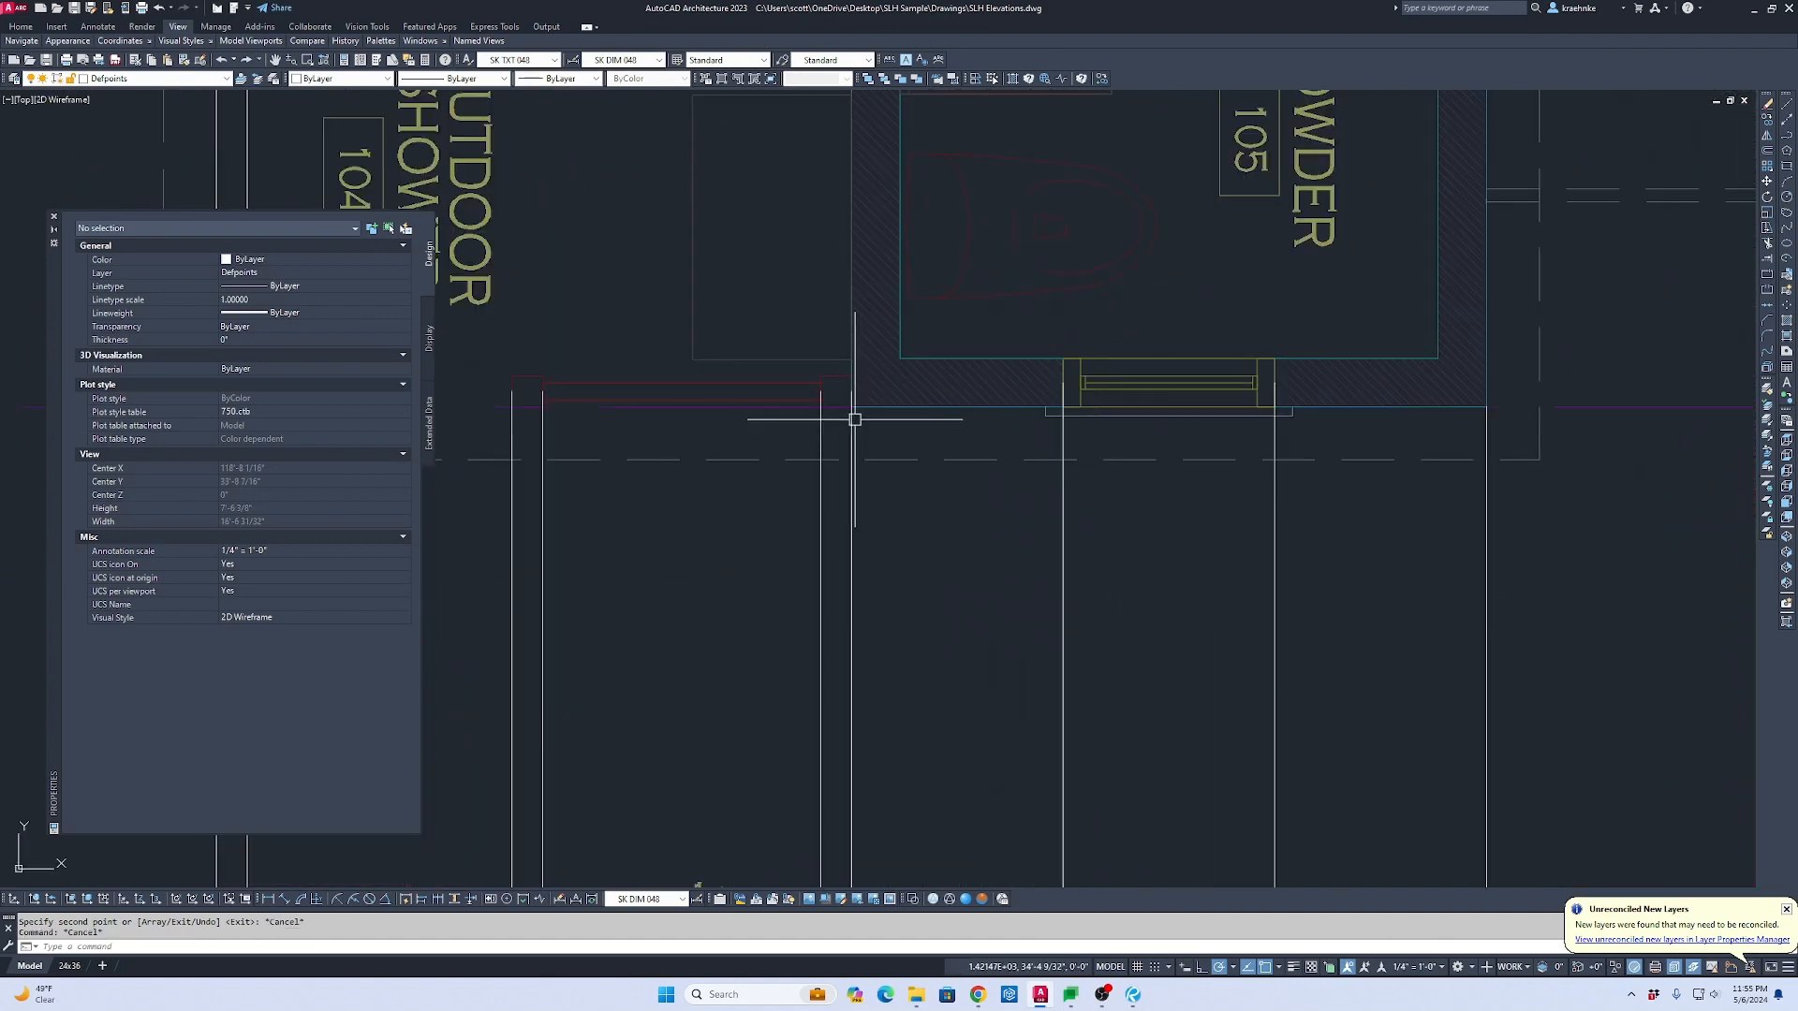
left_click(851, 413)
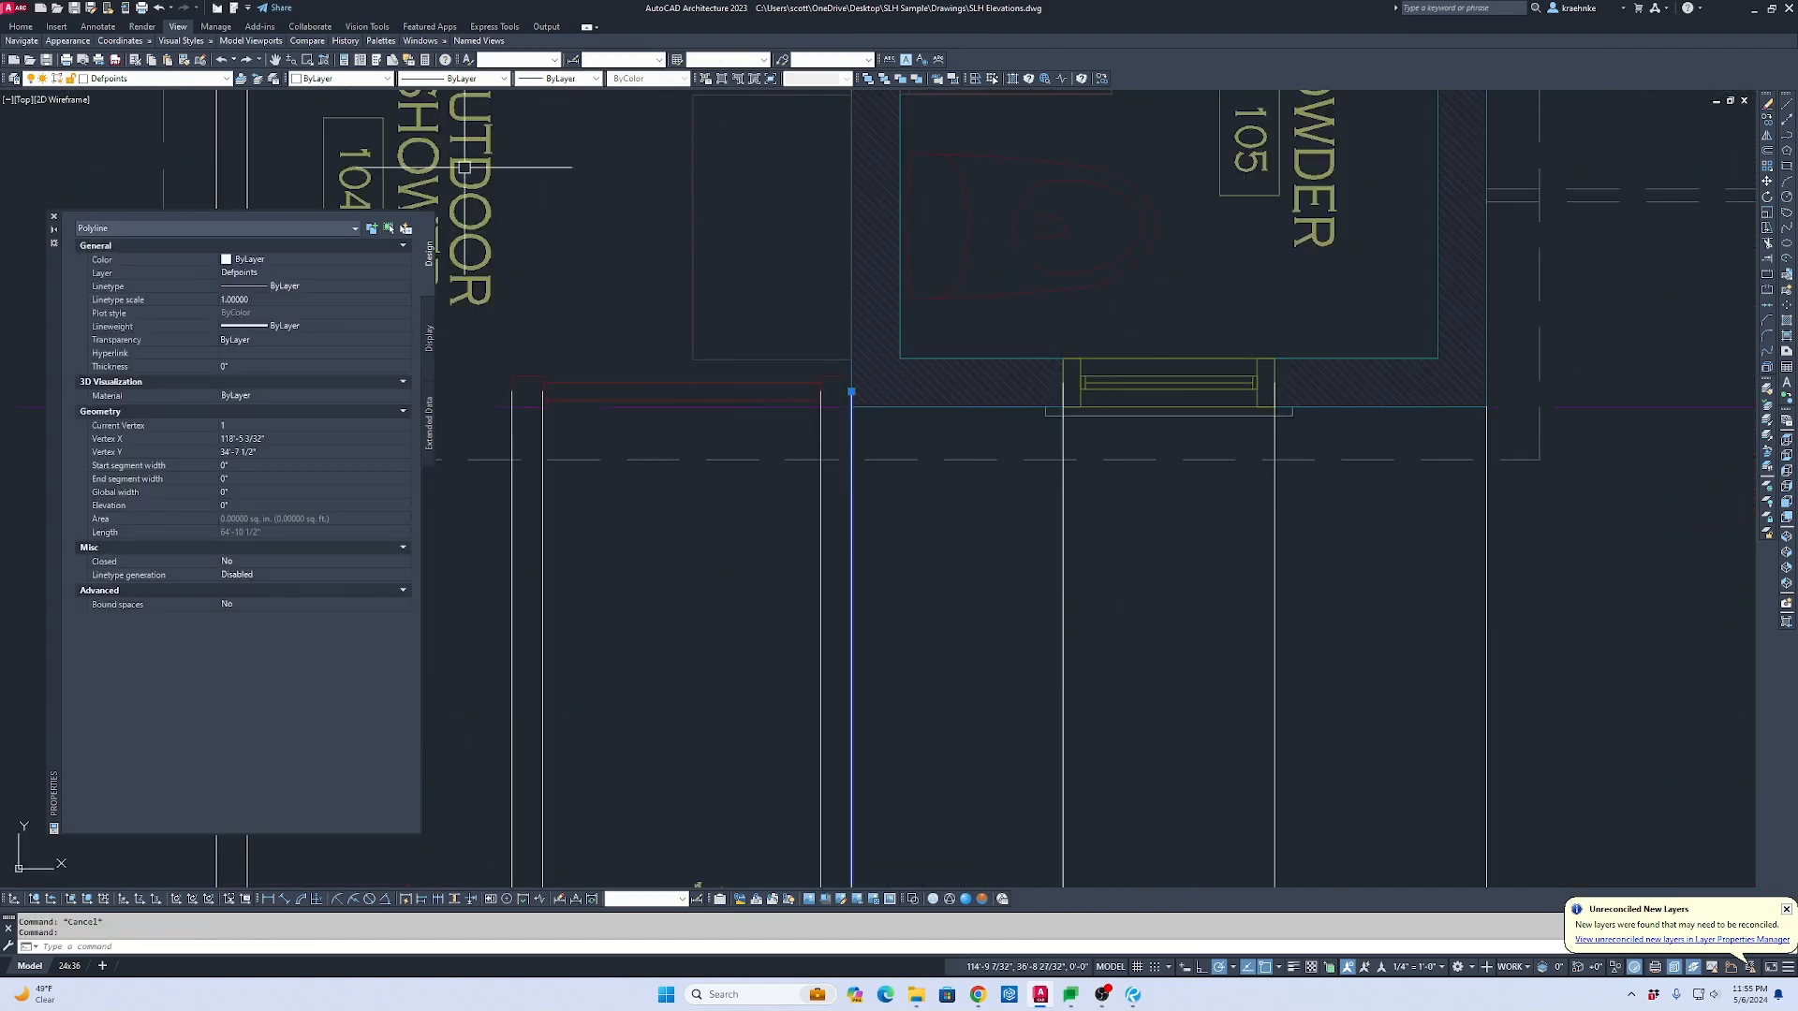
left_click(144, 79)
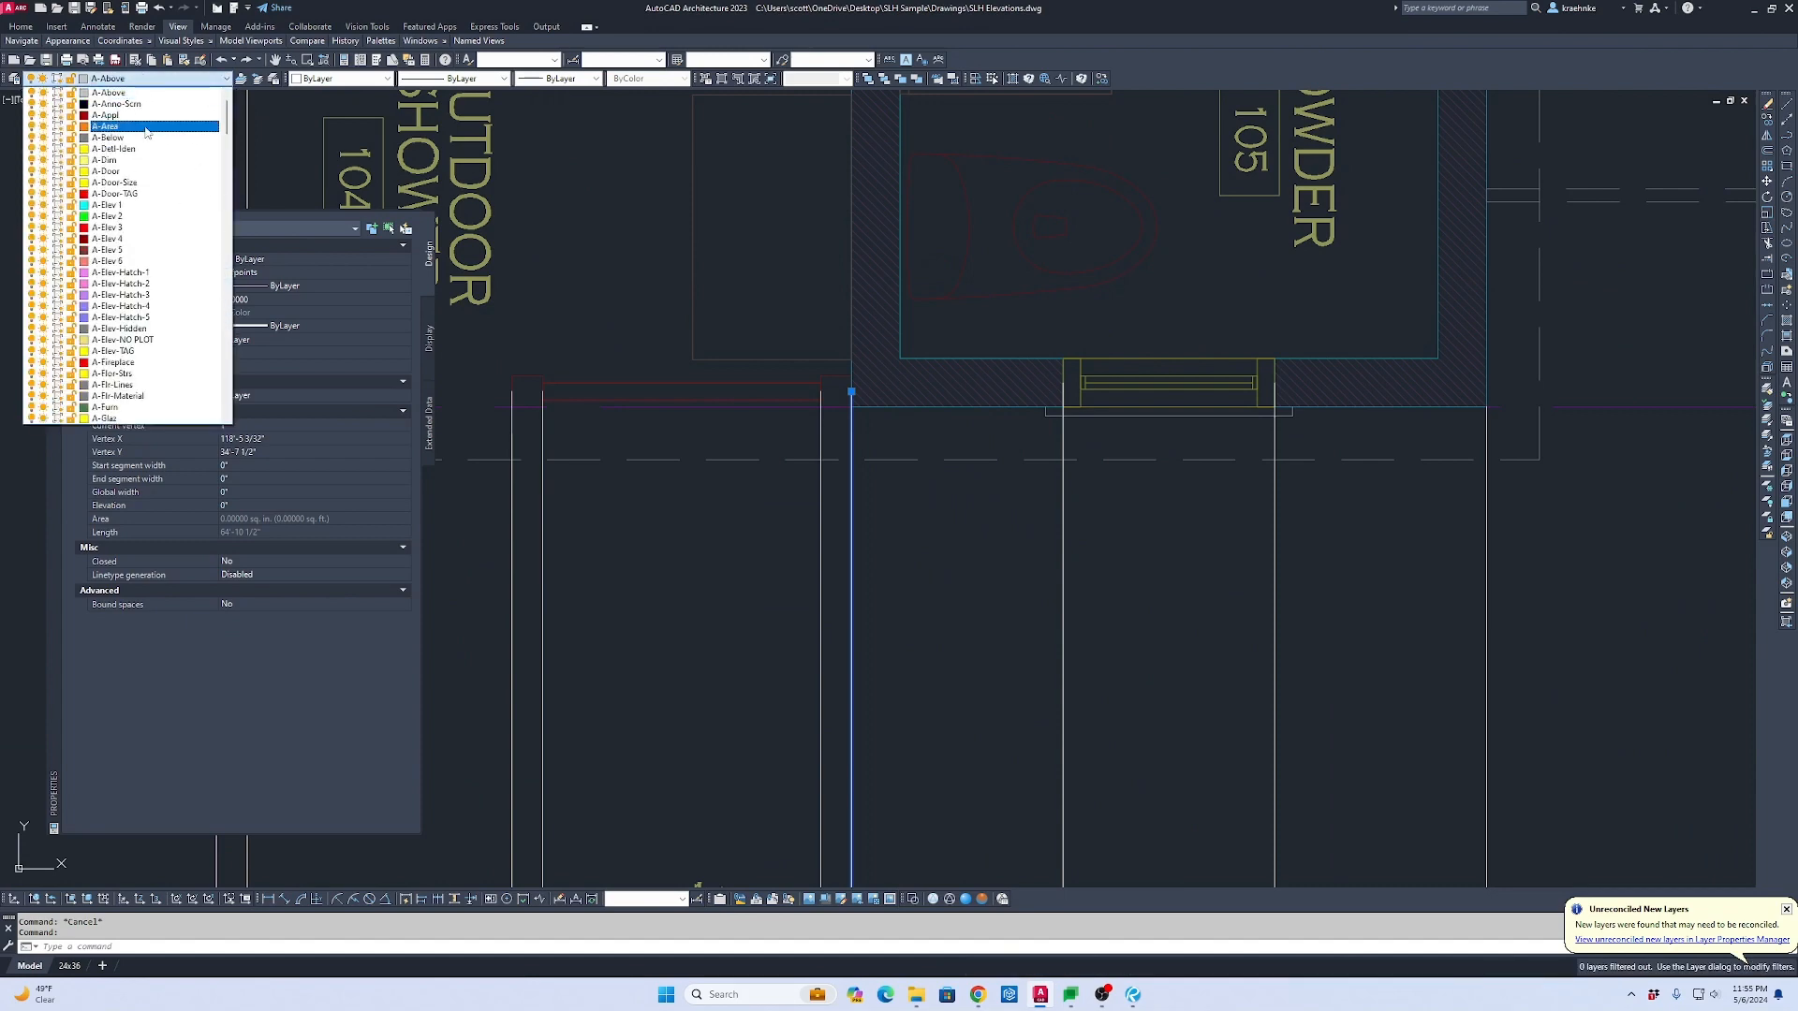
left_click(141, 205)
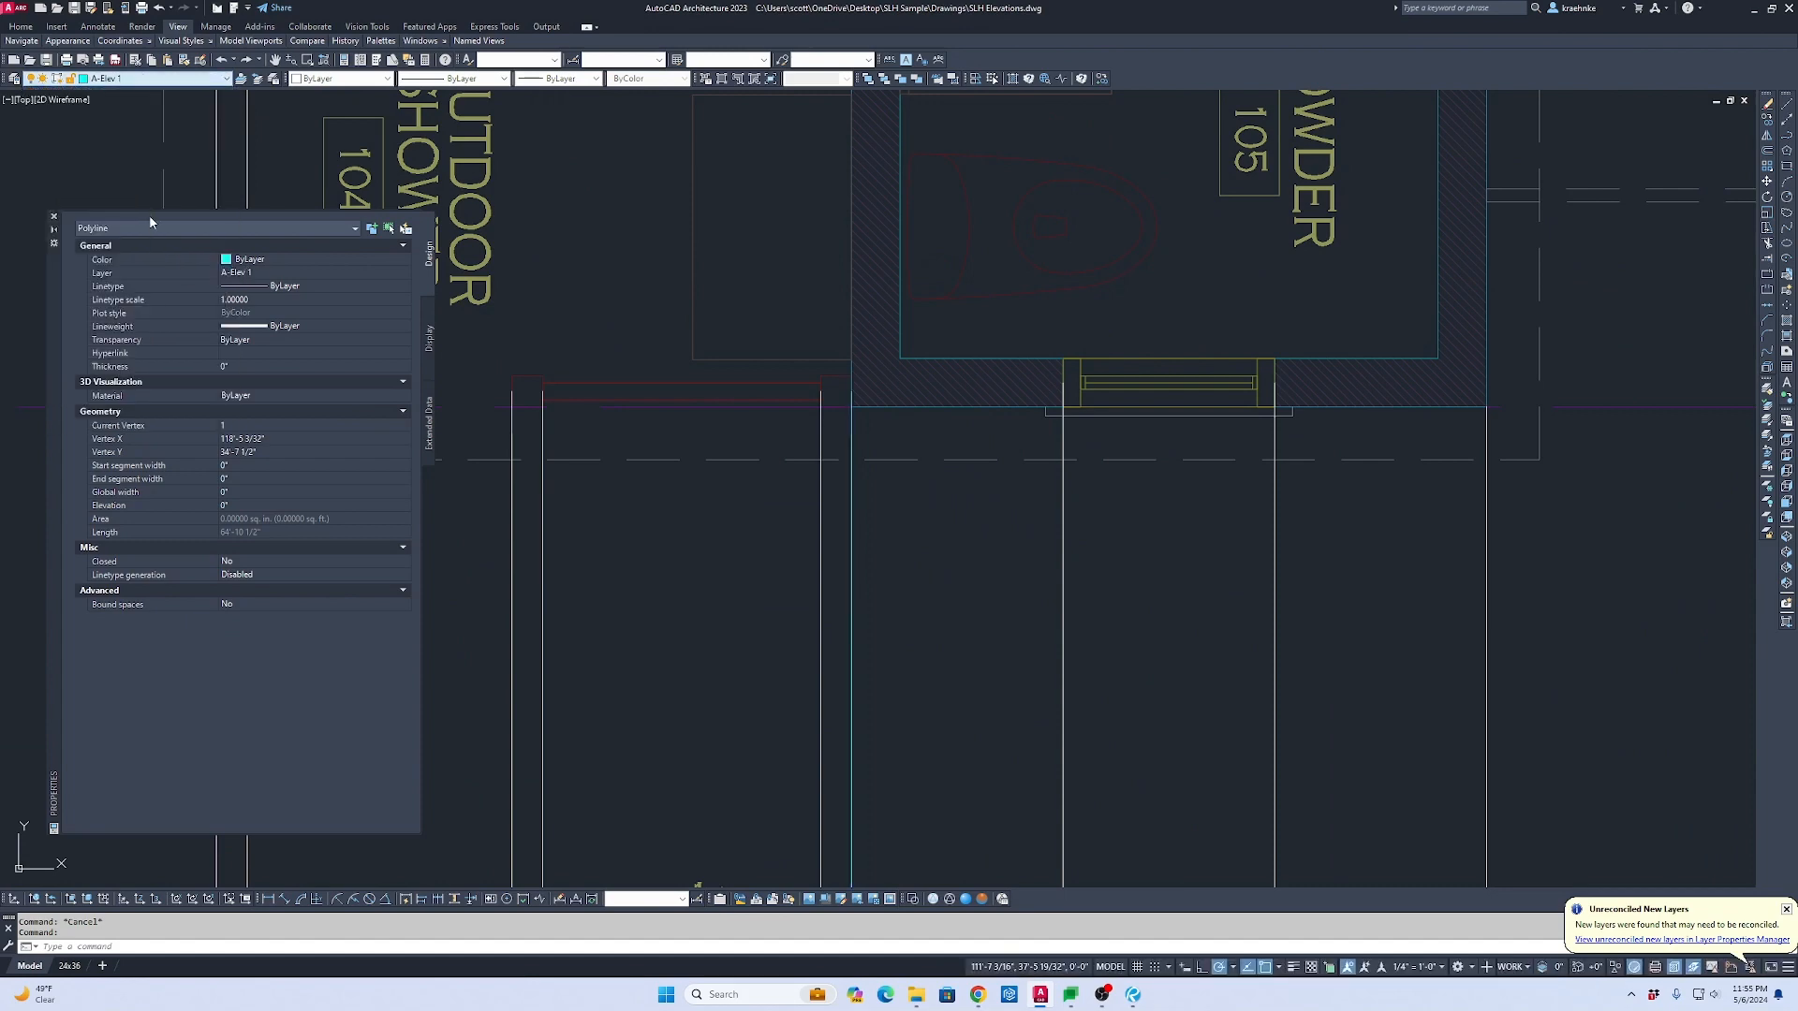
left_click(142, 79)
left_click(112, 108)
Step: Trim the wall corner projection line between the outer and inner edges of the gable roof
scroll(1014, 571, "down", 5)
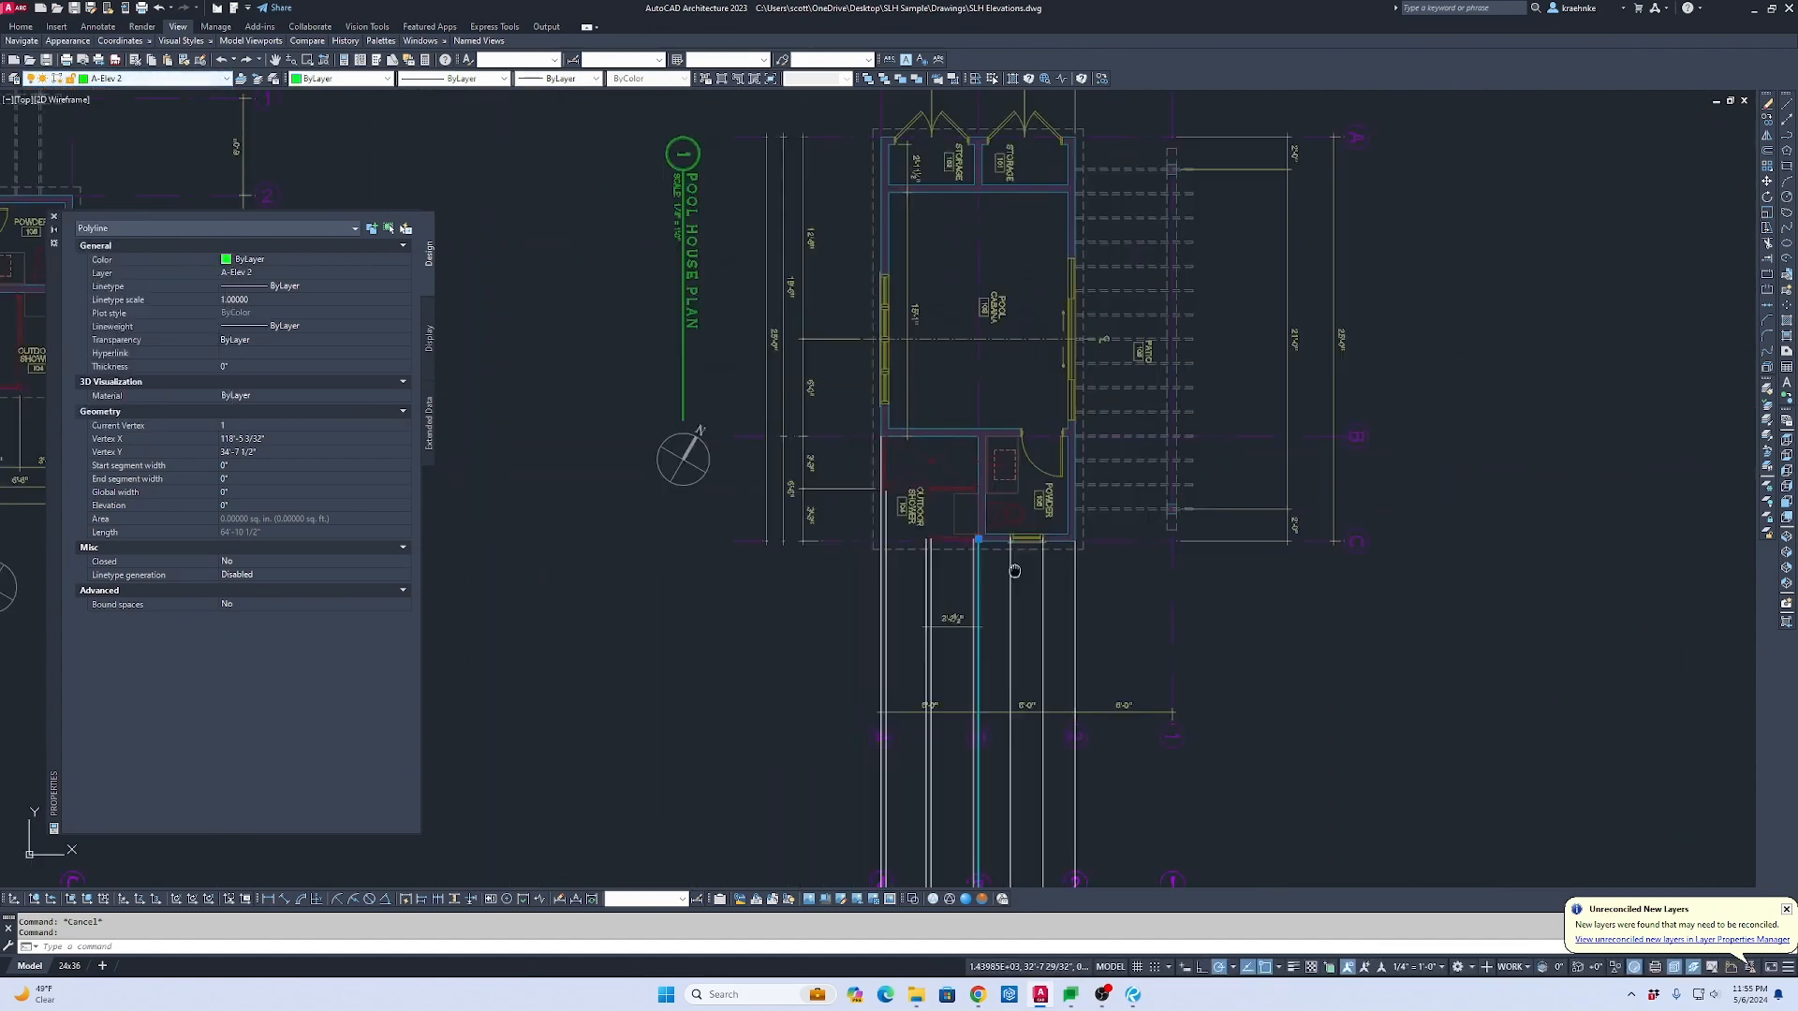
middle_click_drag(1015, 571, 1017, 382)
scroll(1008, 472, "up", 5)
scroll(1037, 356, "up", 5)
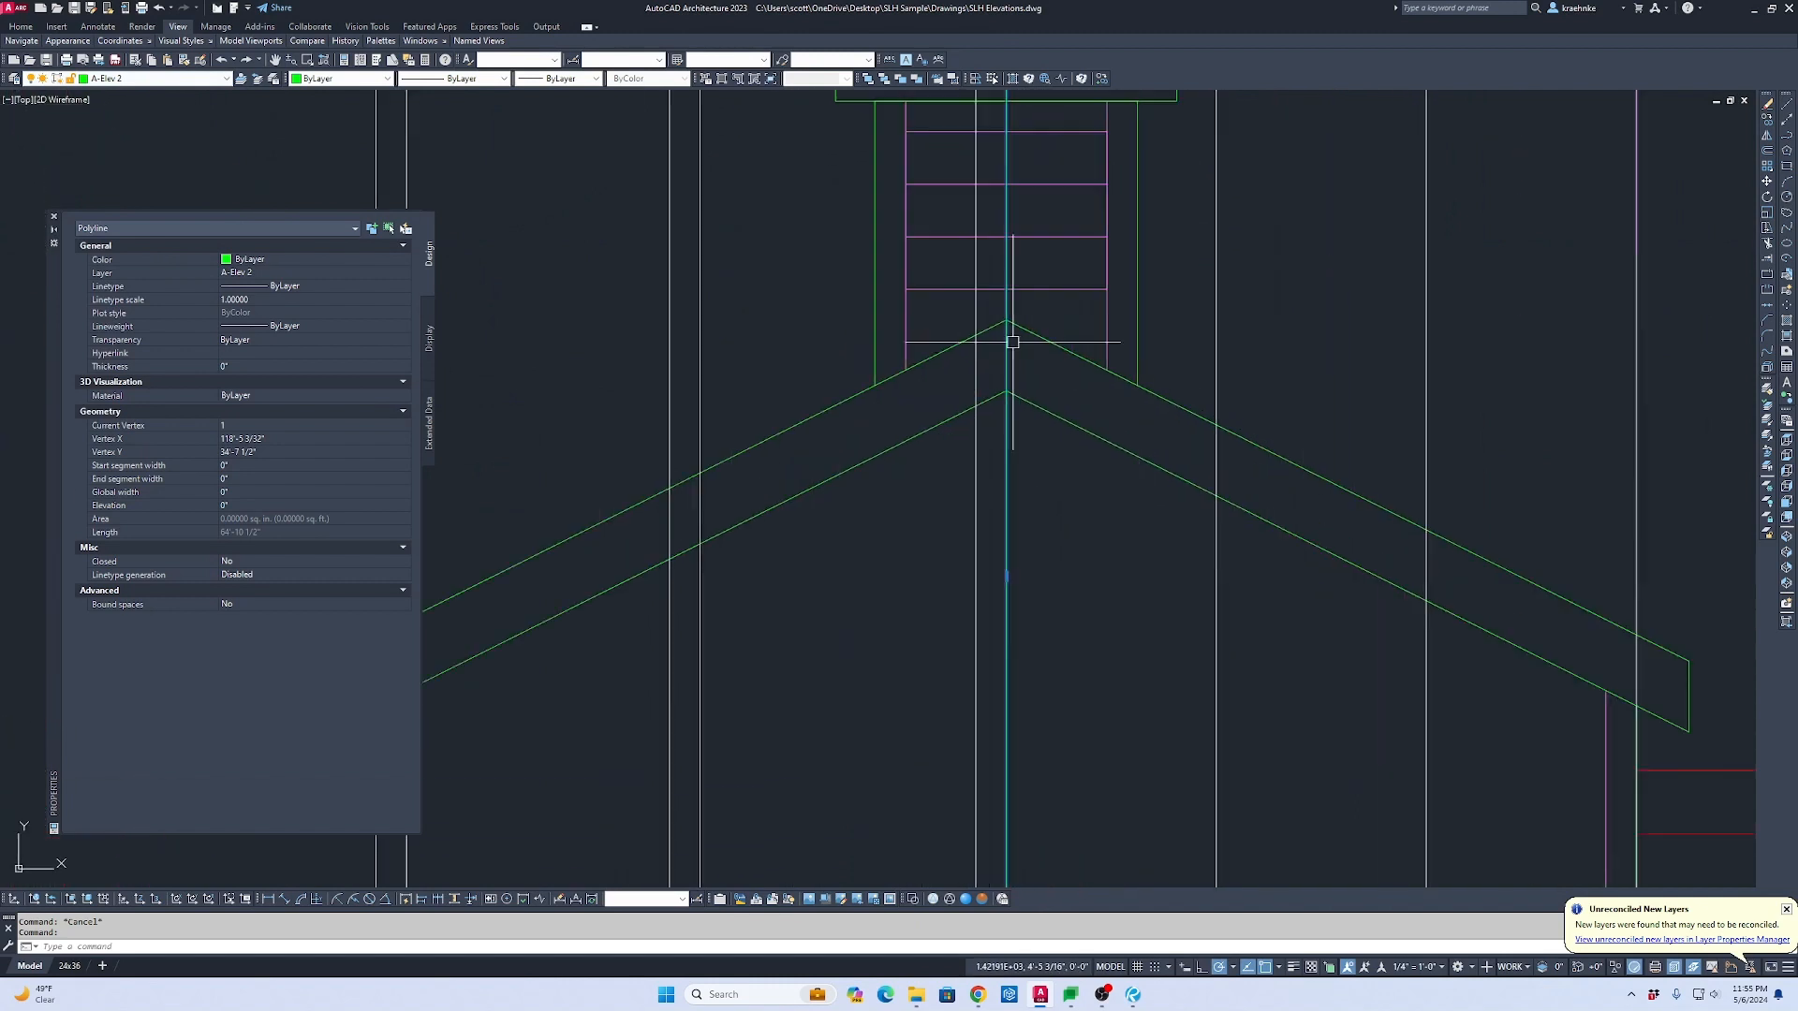
key("Escape")
type("tr")
key("Return")
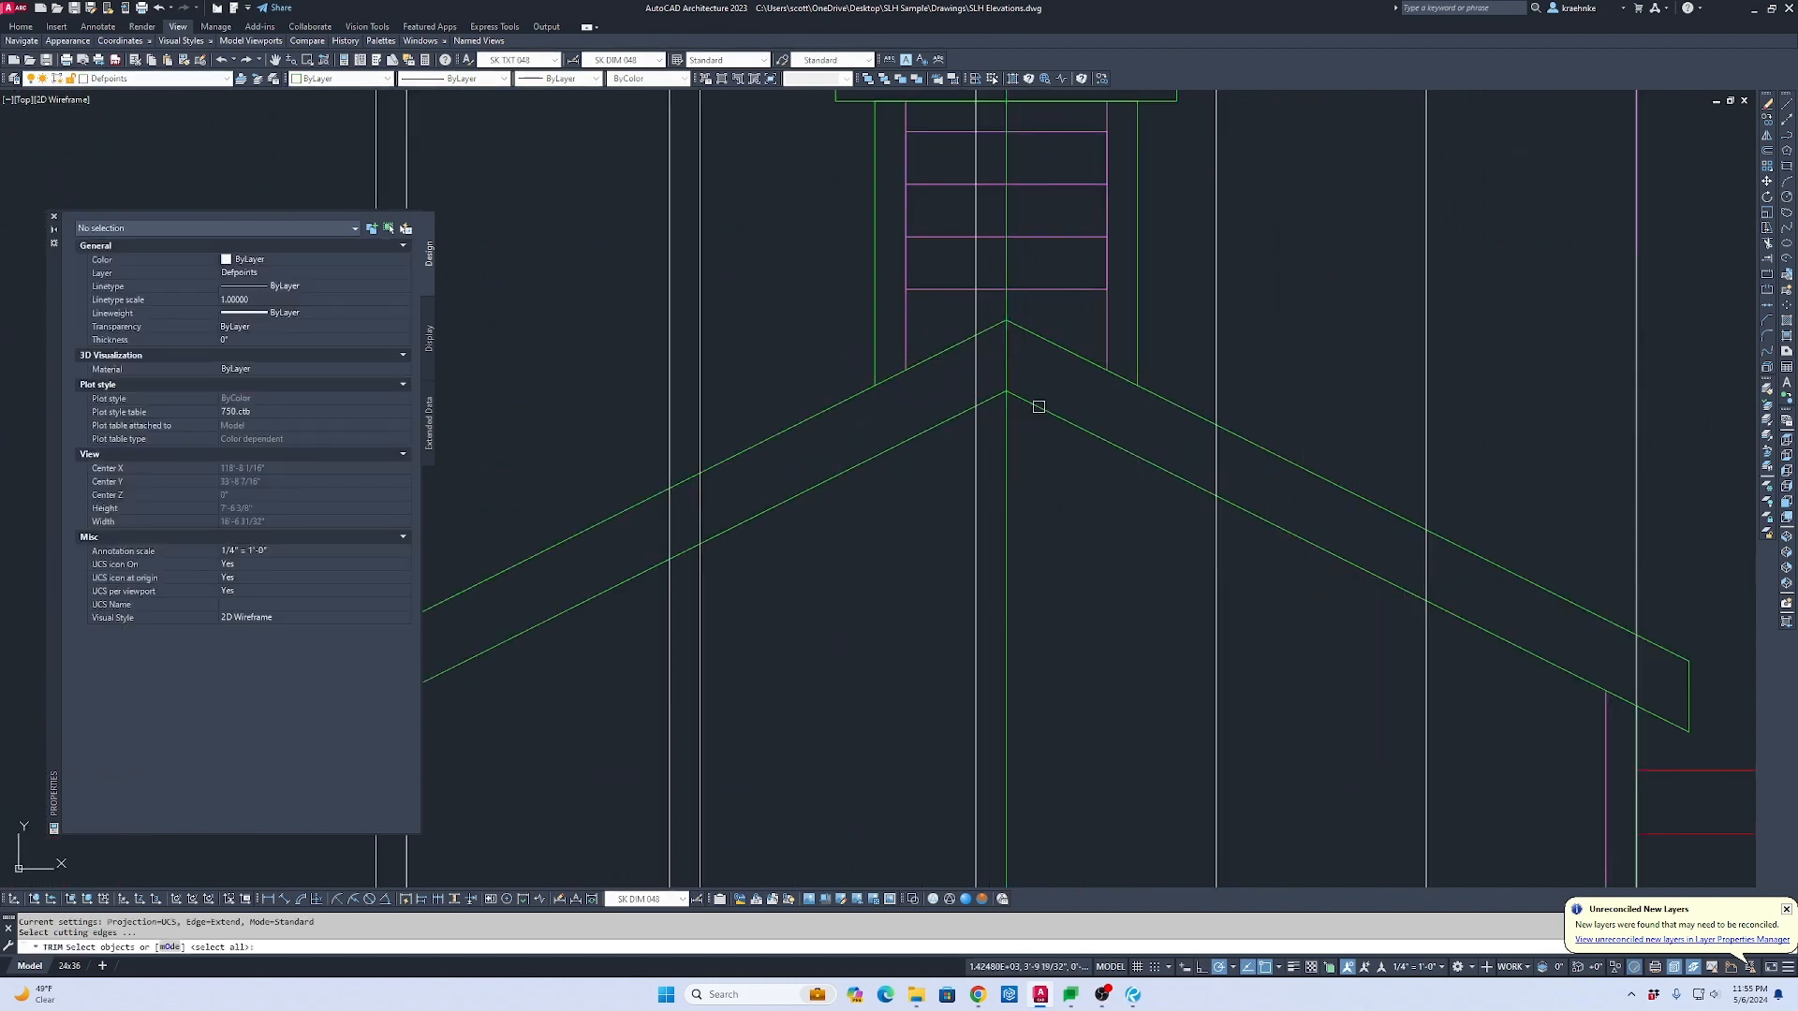
left_click(1039, 407)
key("Return")
scroll(1033, 406, "down", 3)
middle_click_drag(1036, 433, 1023, 260)
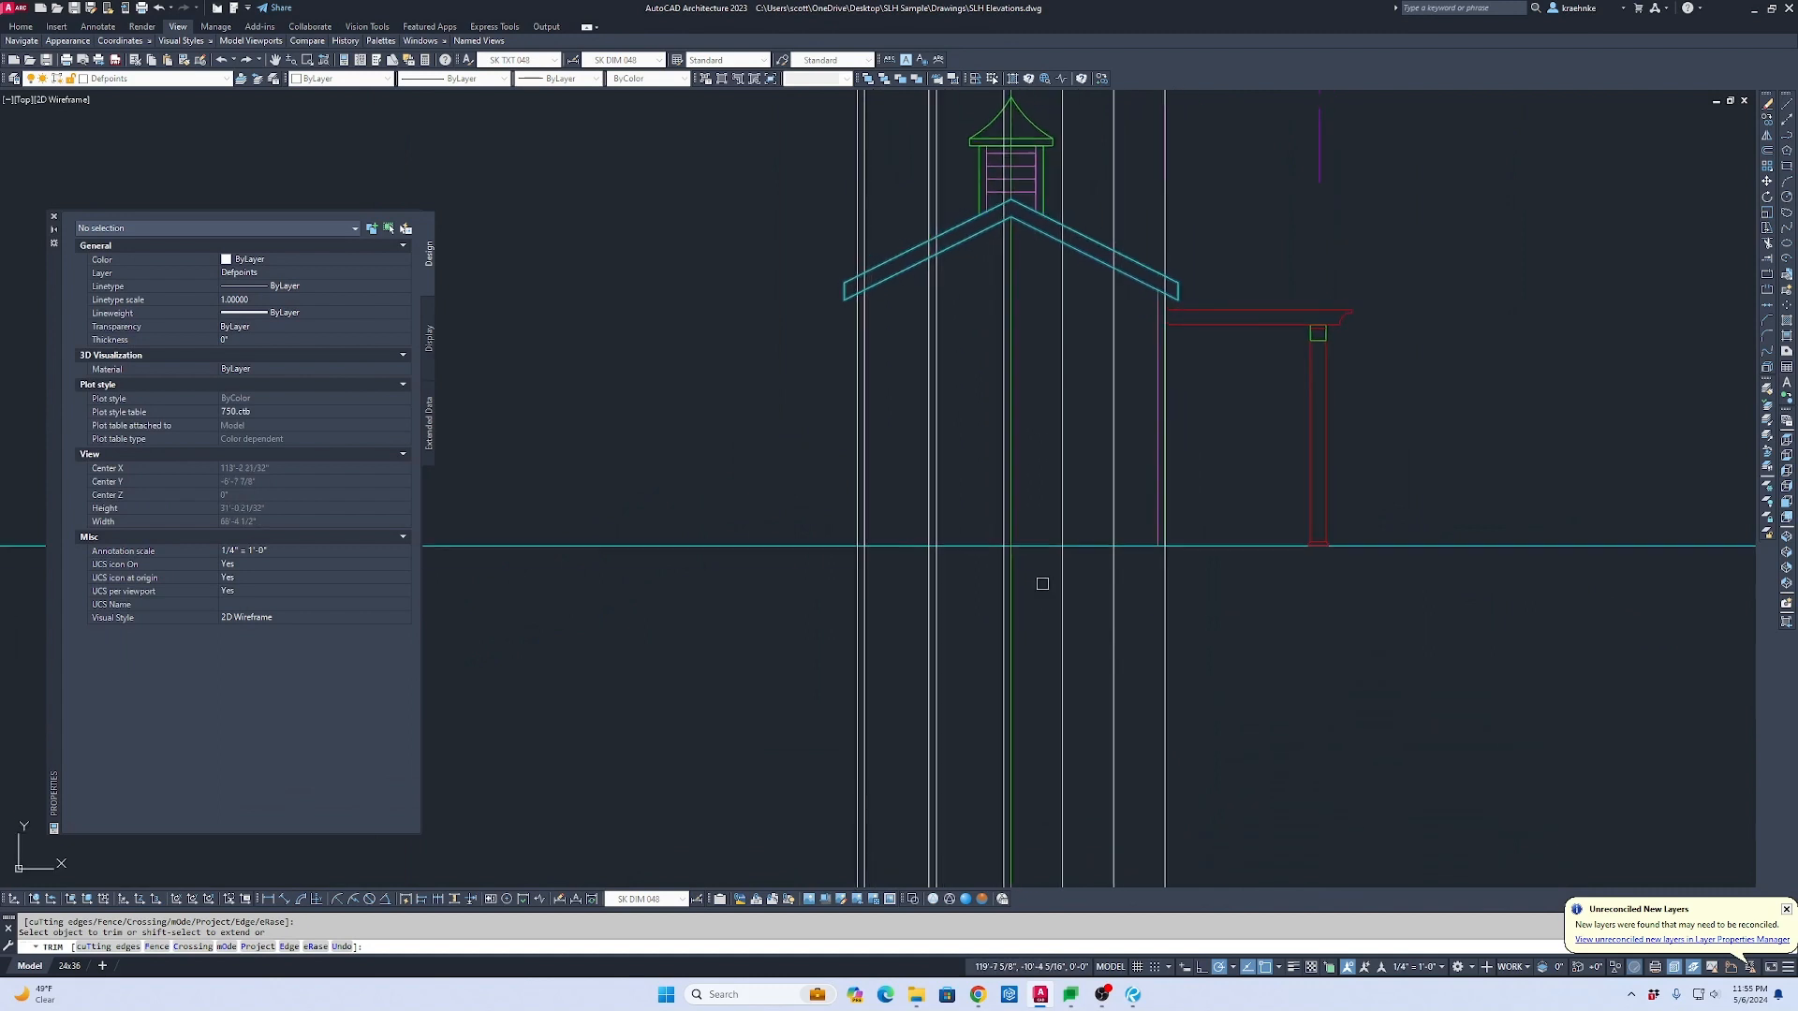
Step: Trim the portion of the wall corner projection line that extends below the ground line
scroll(1045, 553, "up", 2)
key("Escape")
key("Return")
left_click(1019, 494)
left_click(969, 590)
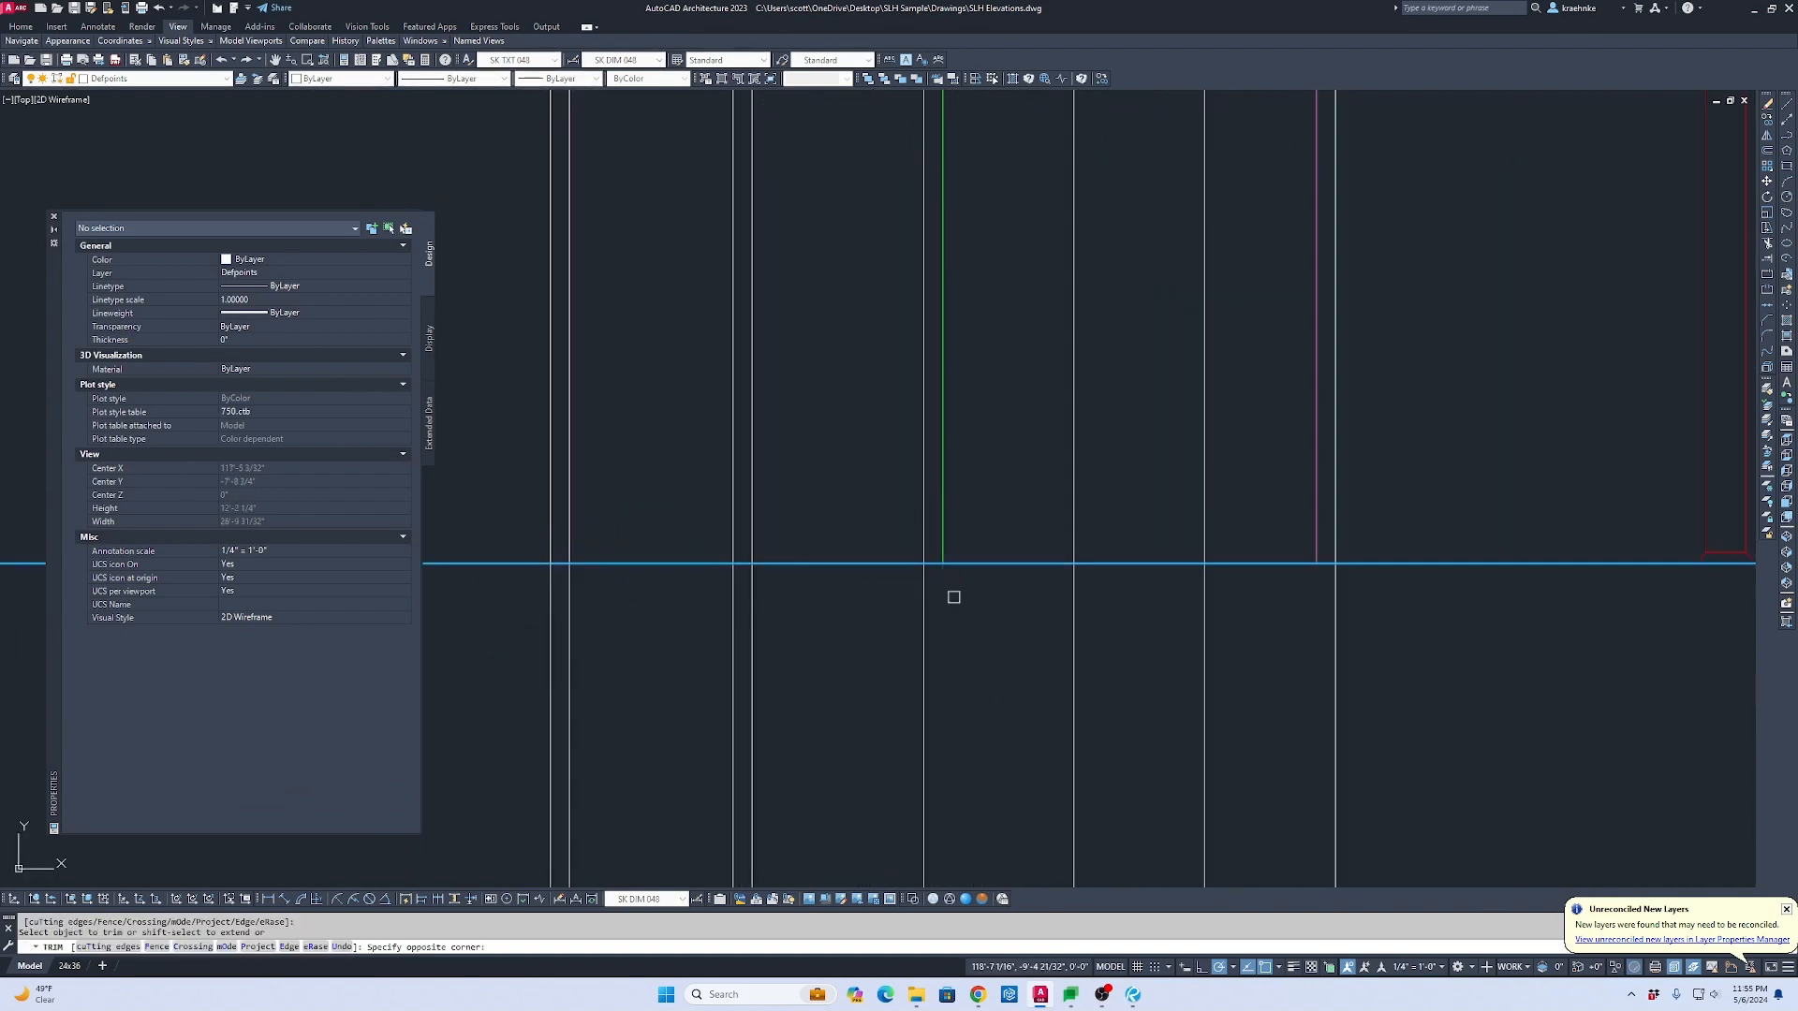
scroll(952, 595, "down", 3)
key("Escape")
Step: Delete the leftover piece of the projection line above the gable roof ridge
scroll(948, 321, "up", 4)
left_click(959, 291)
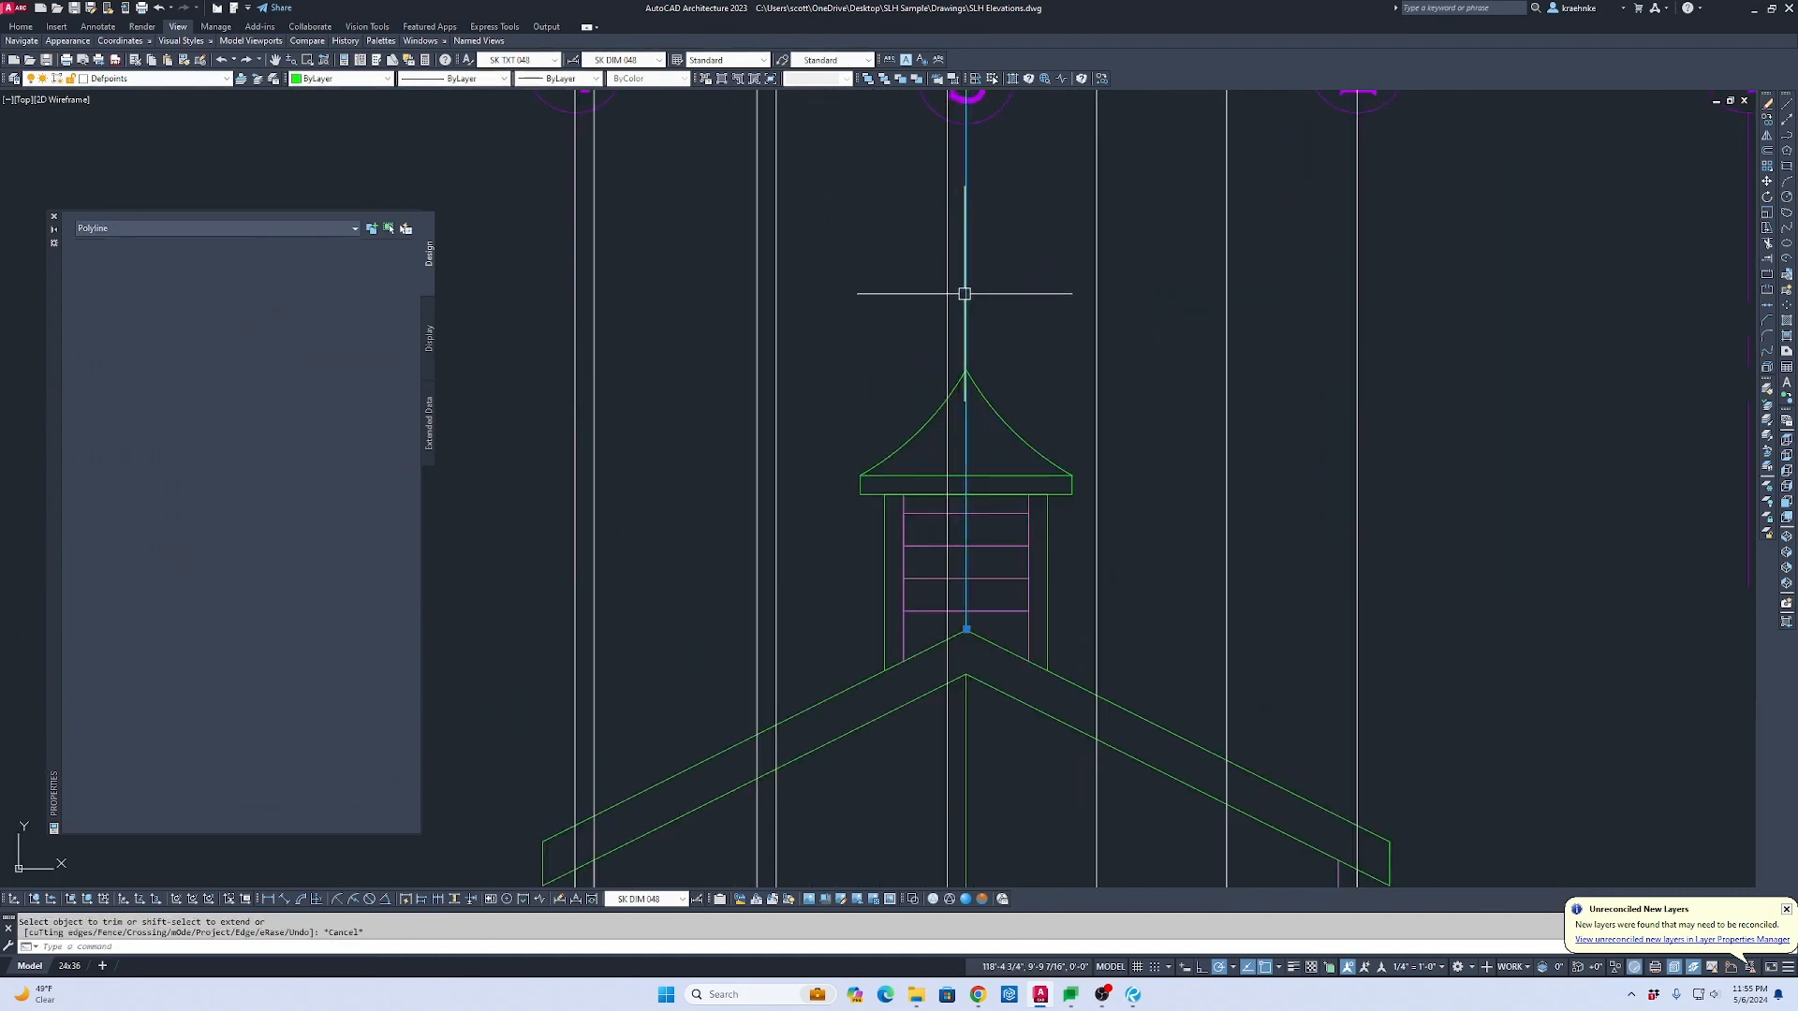
key("Delete")
scroll(958, 291, "down", 2)
middle_click_drag(991, 453, 1020, 479)
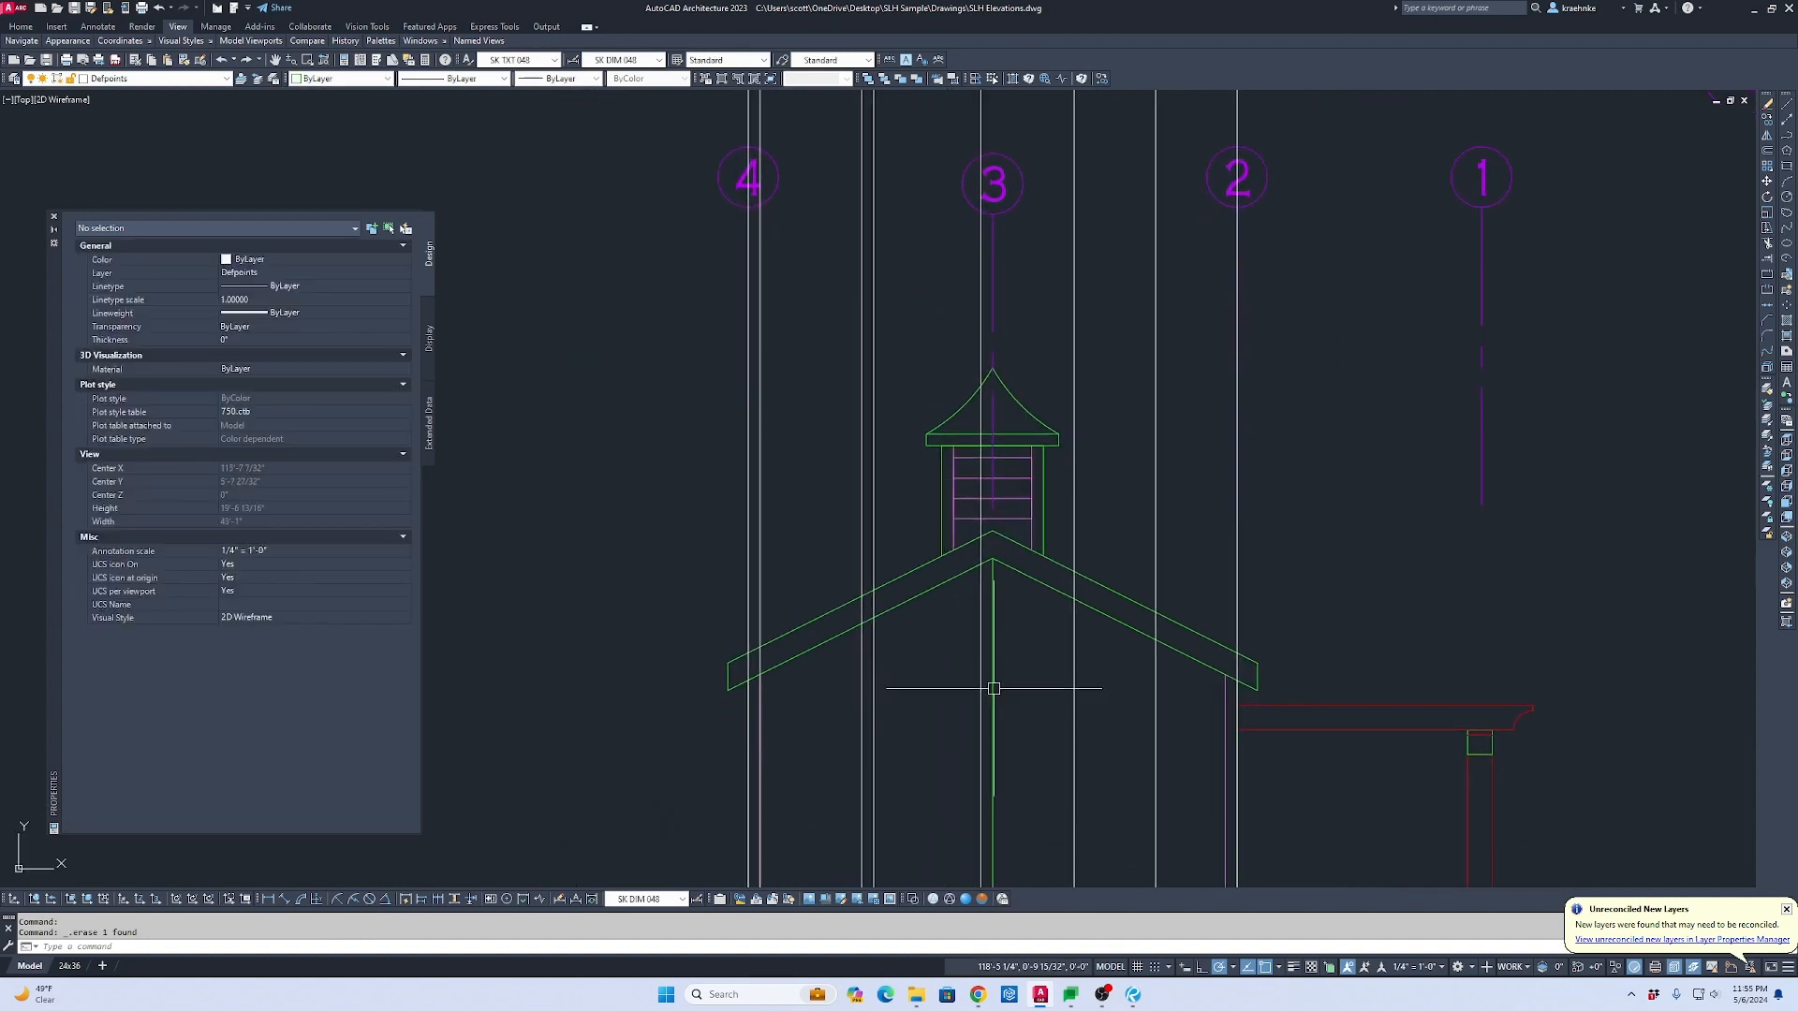
scroll(993, 688, "down", 2)
middle_click_drag(997, 417, 1131, 441)
scroll(955, 485, "down", 2)
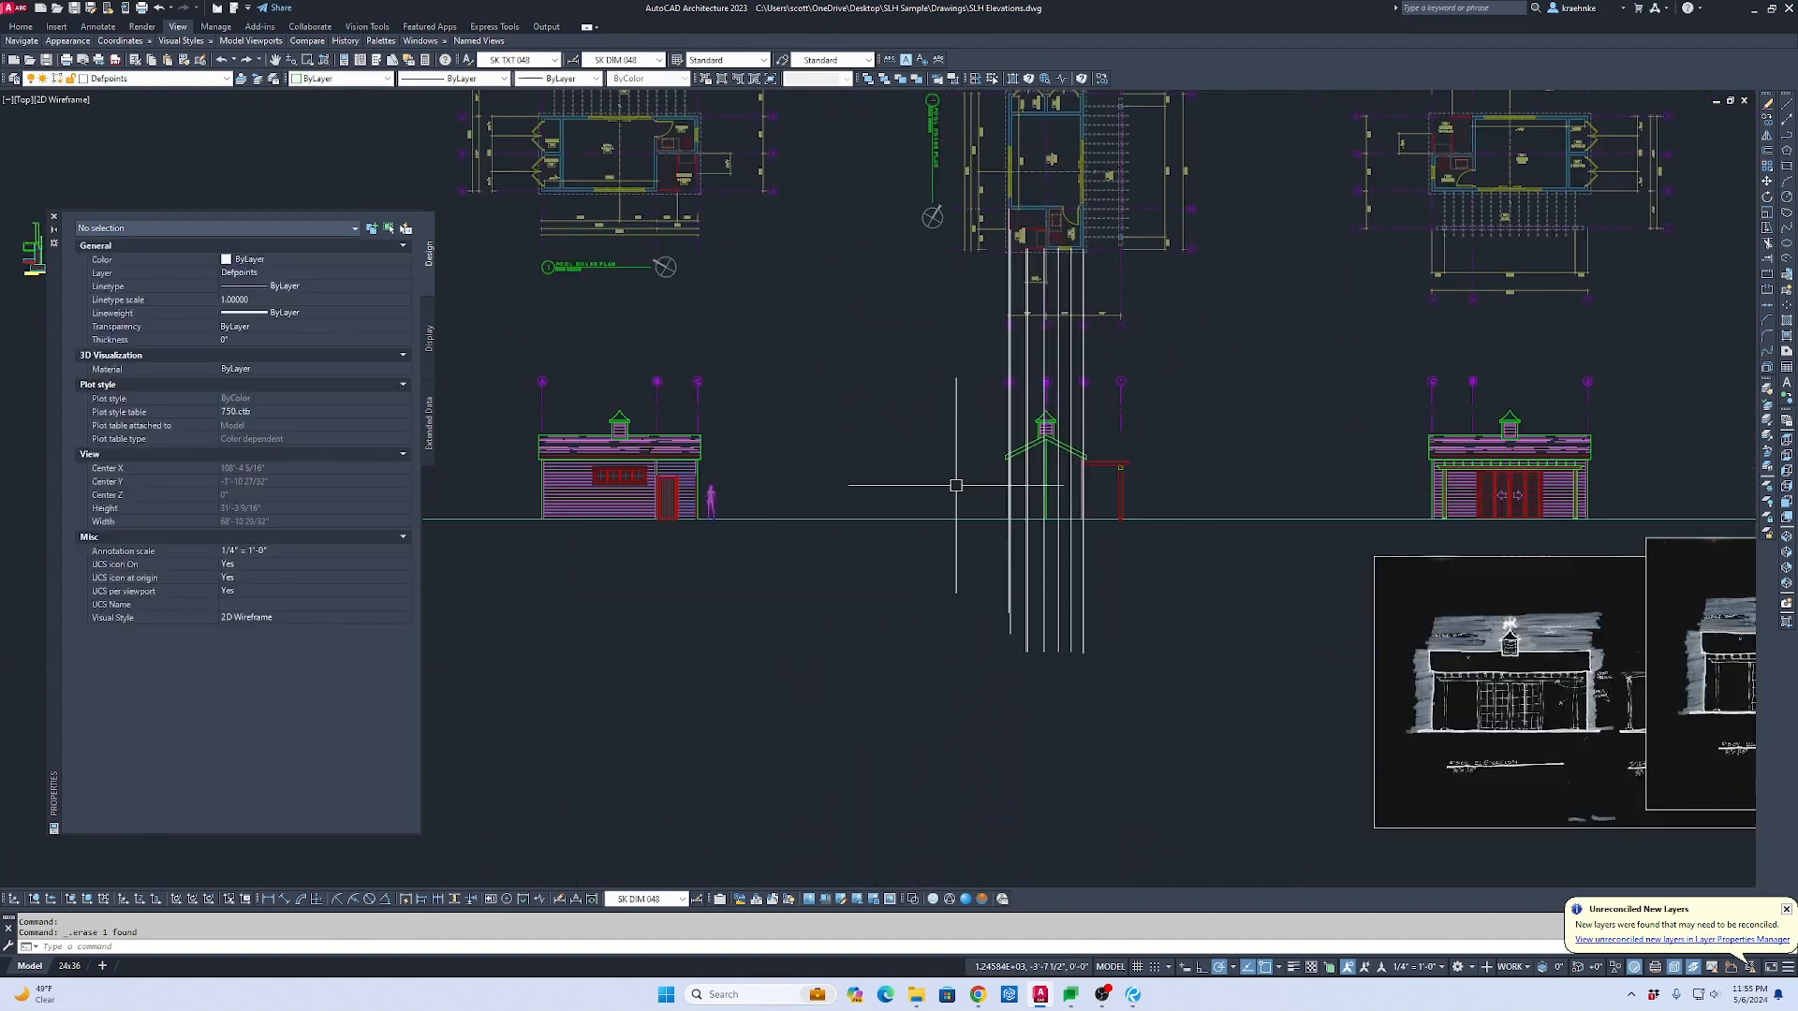
scroll(662, 482, "up", 5)
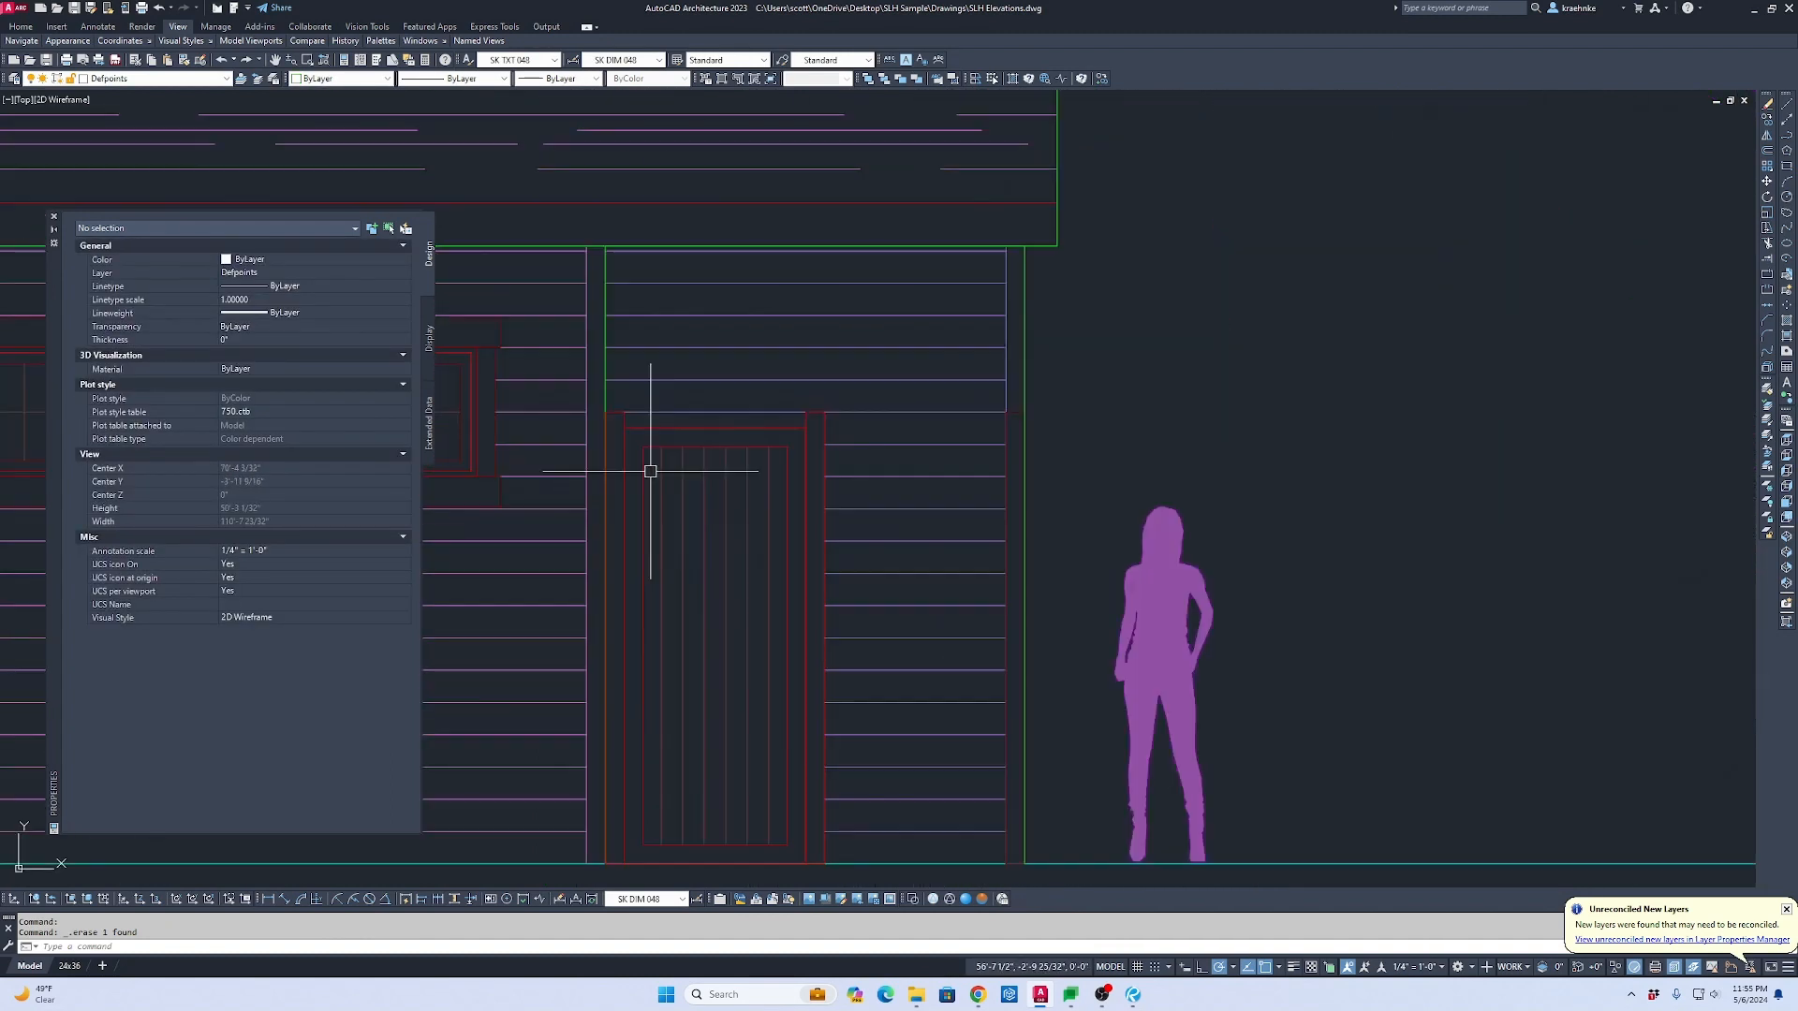
scroll(578, 395, "up", 2)
key("Escape")
scroll(618, 403, "down", 2)
left_click(617, 402)
scroll(655, 506, "down", 2)
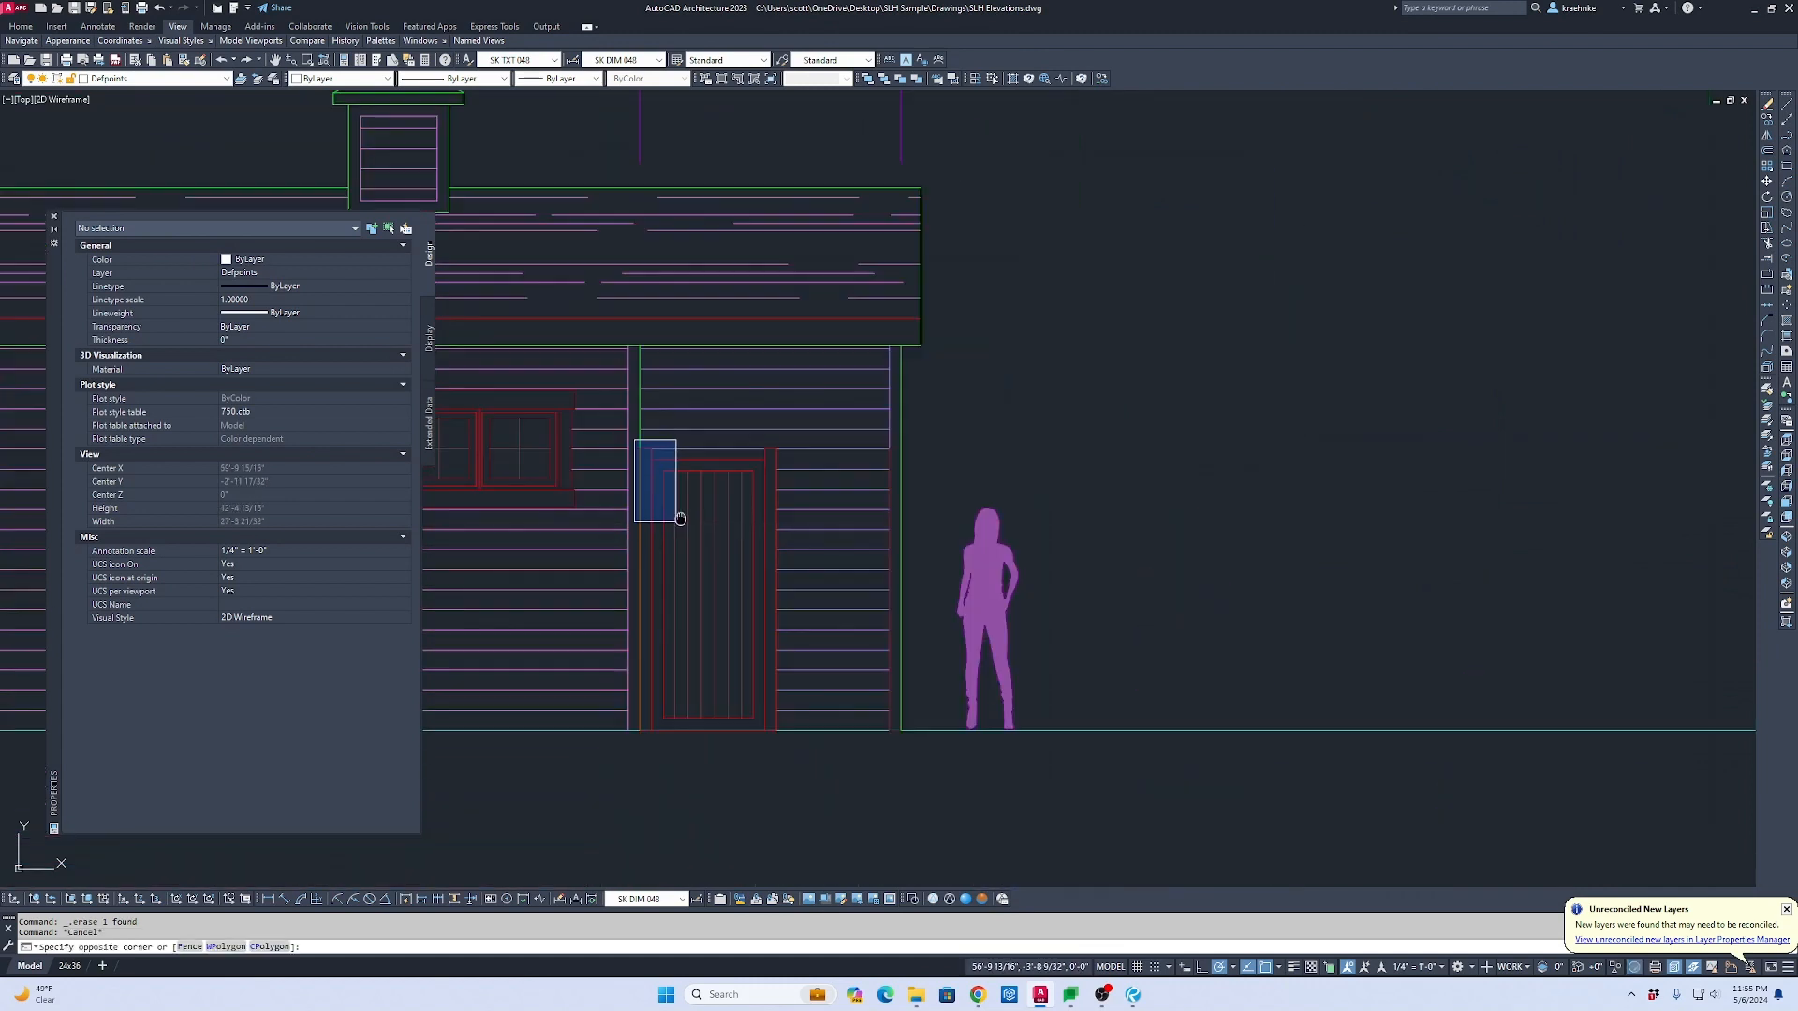
middle_click_drag(674, 526, 758, 422)
left_click(865, 688)
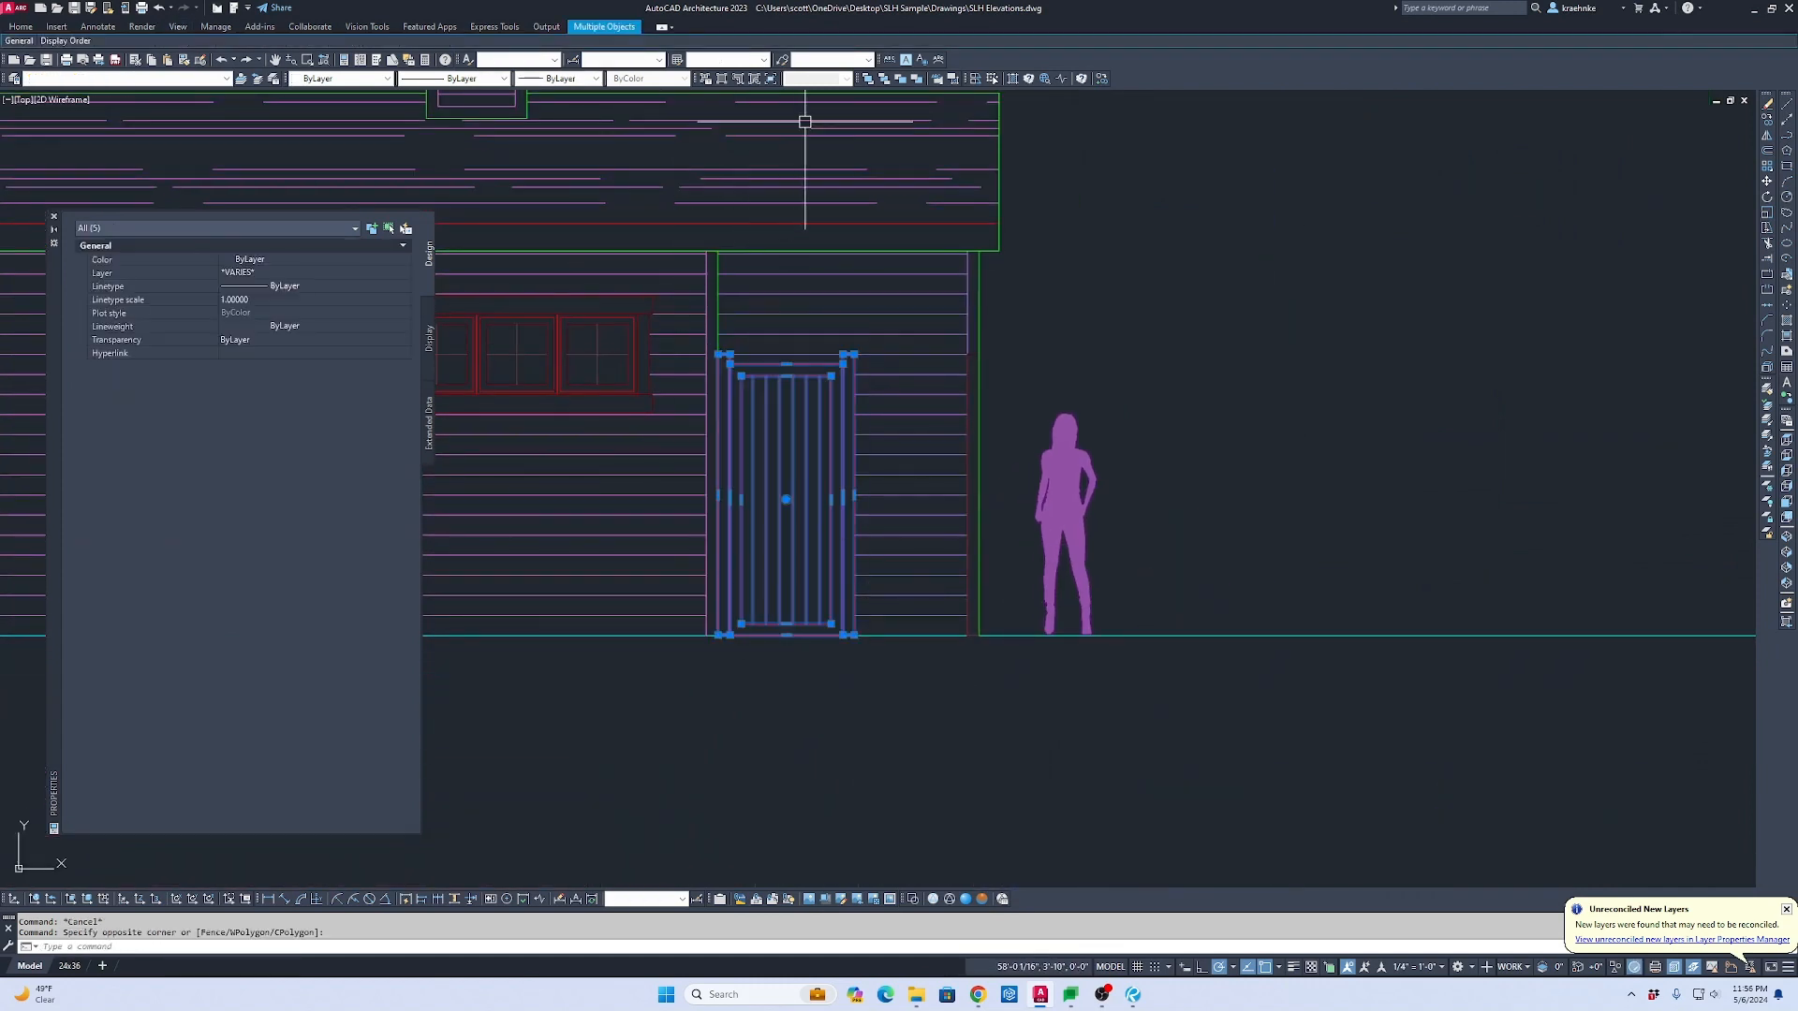
key("Escape")
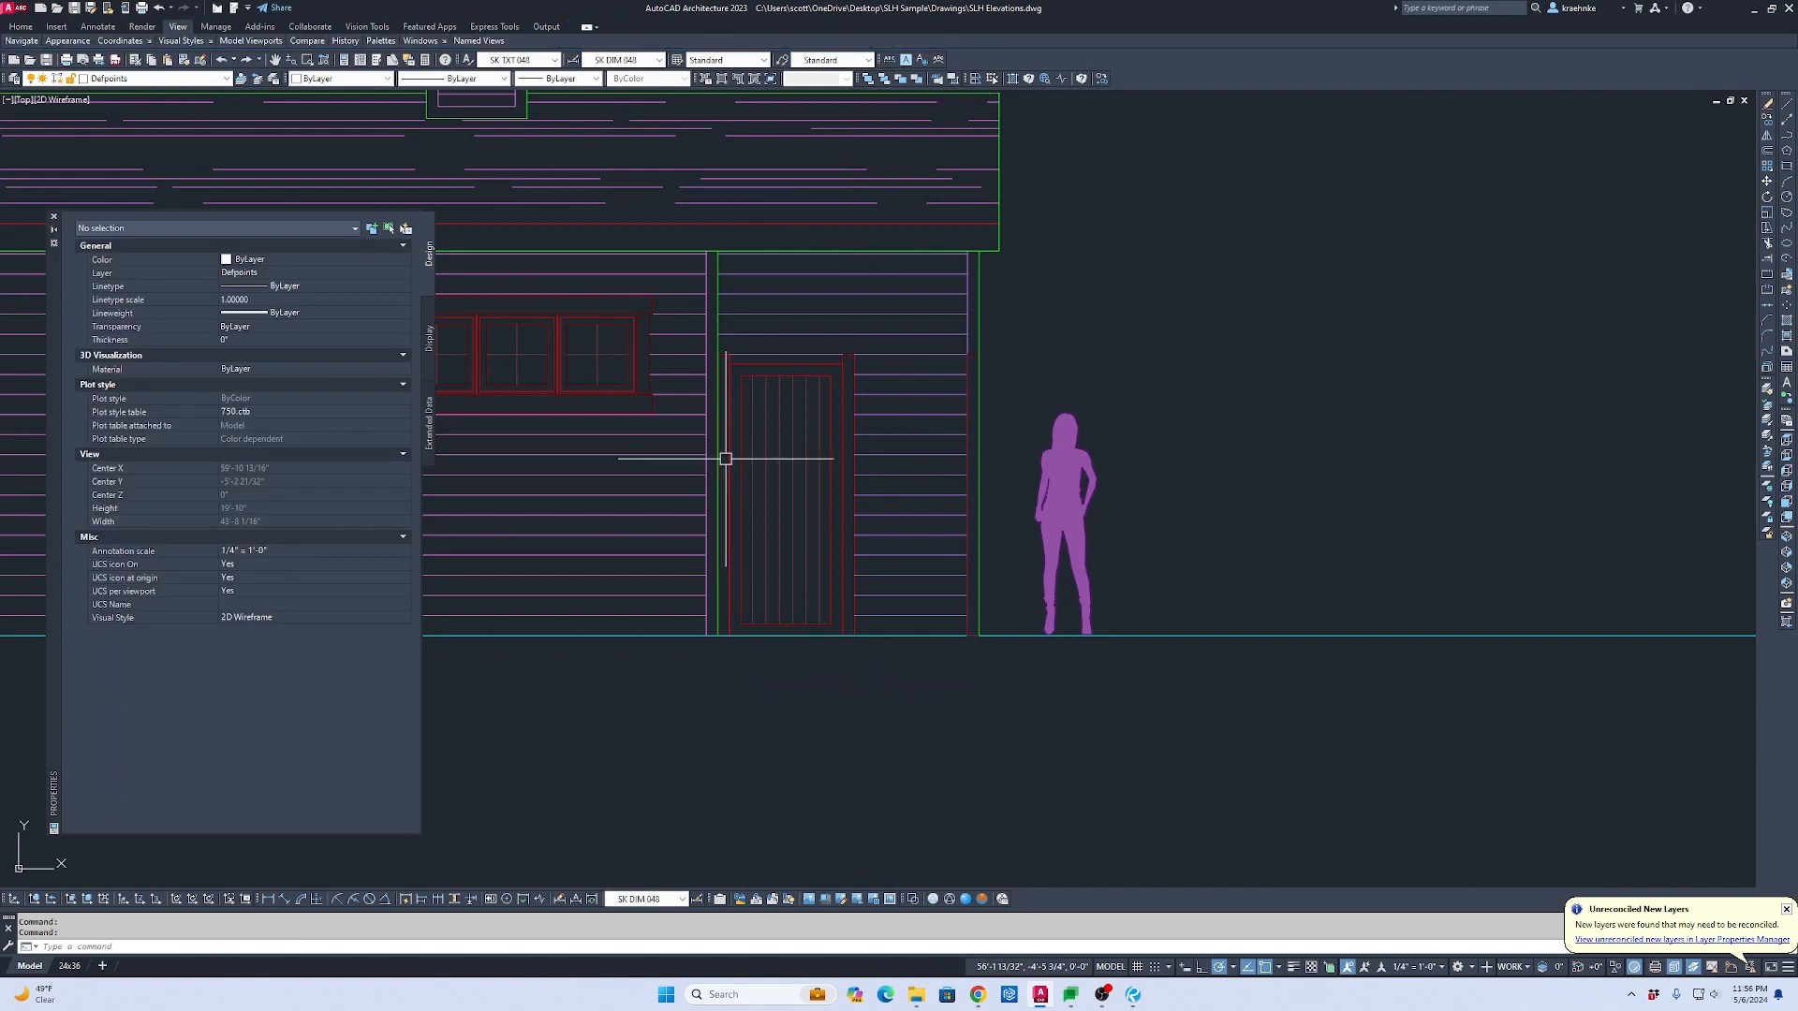
Step: Copy the shower door with its posts from the finished side elevation, placing its upper corner against the gable elevation's wall corner line
scroll(722, 453, "up", 2)
left_click(711, 261)
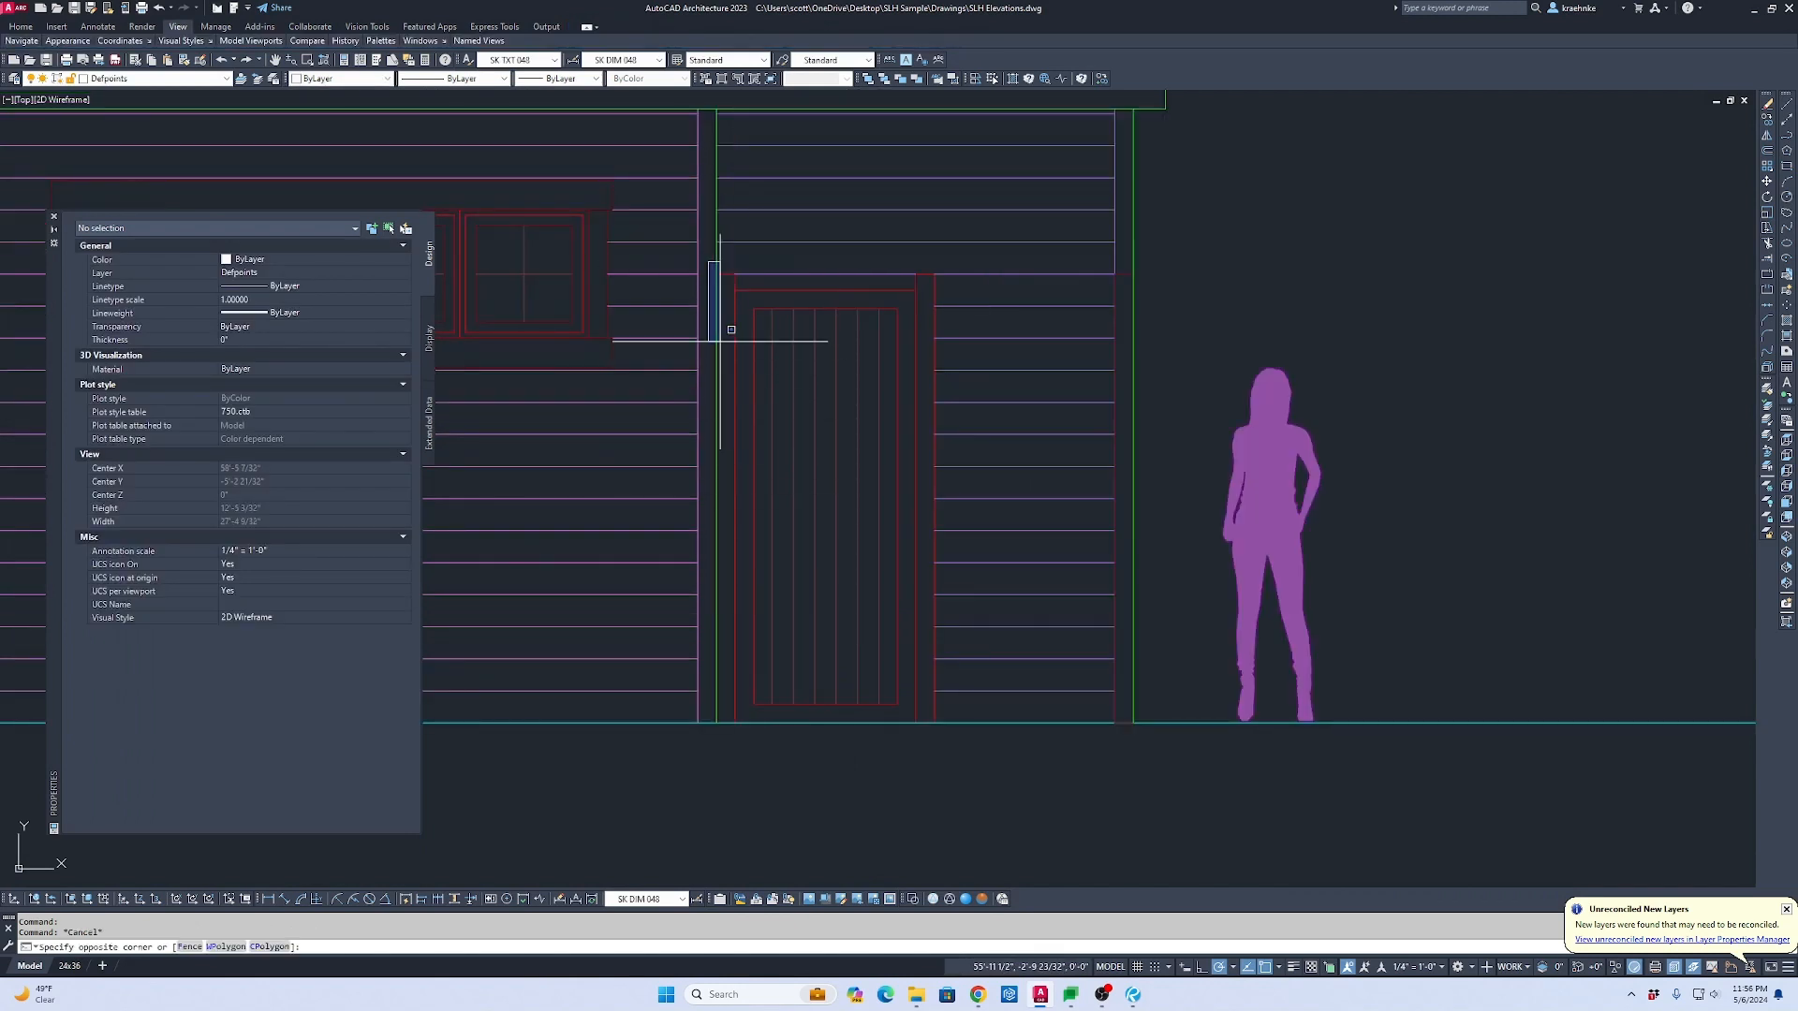
left_click(952, 782)
type("c")
key("Return")
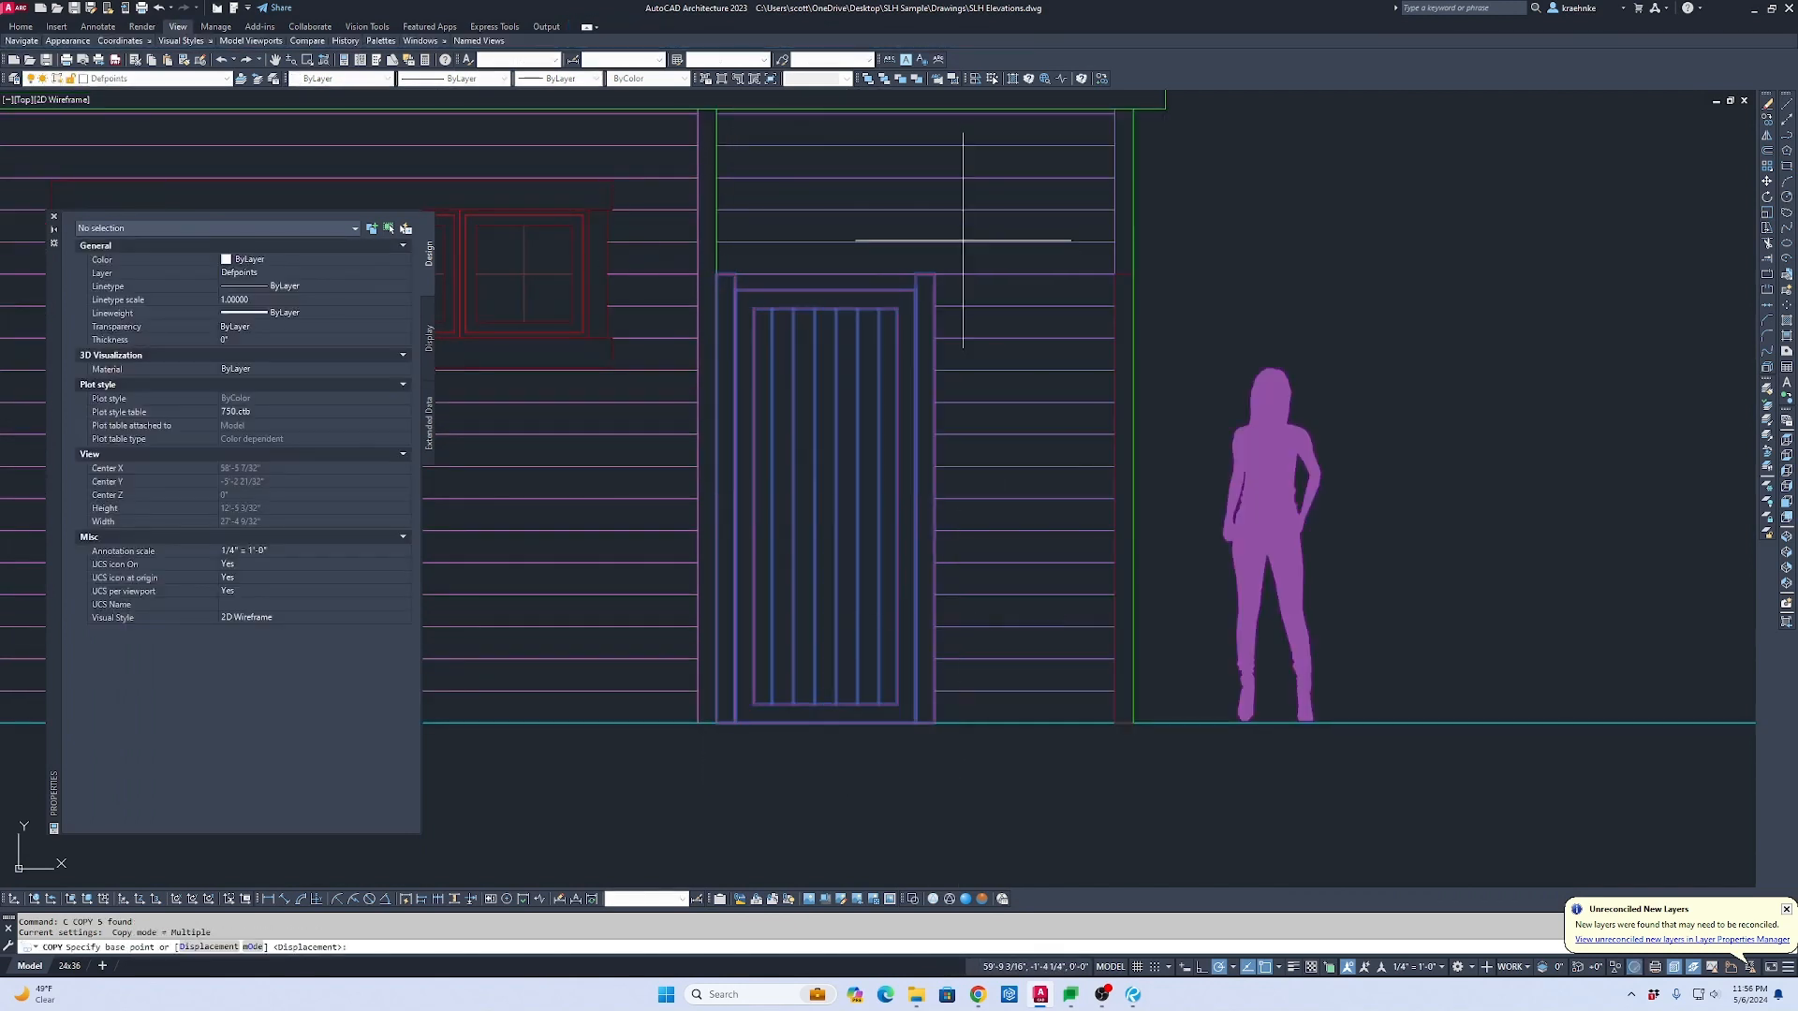
left_click(933, 273)
scroll(1192, 353, "down", 2)
middle_click_drag(1192, 364, 205, 425)
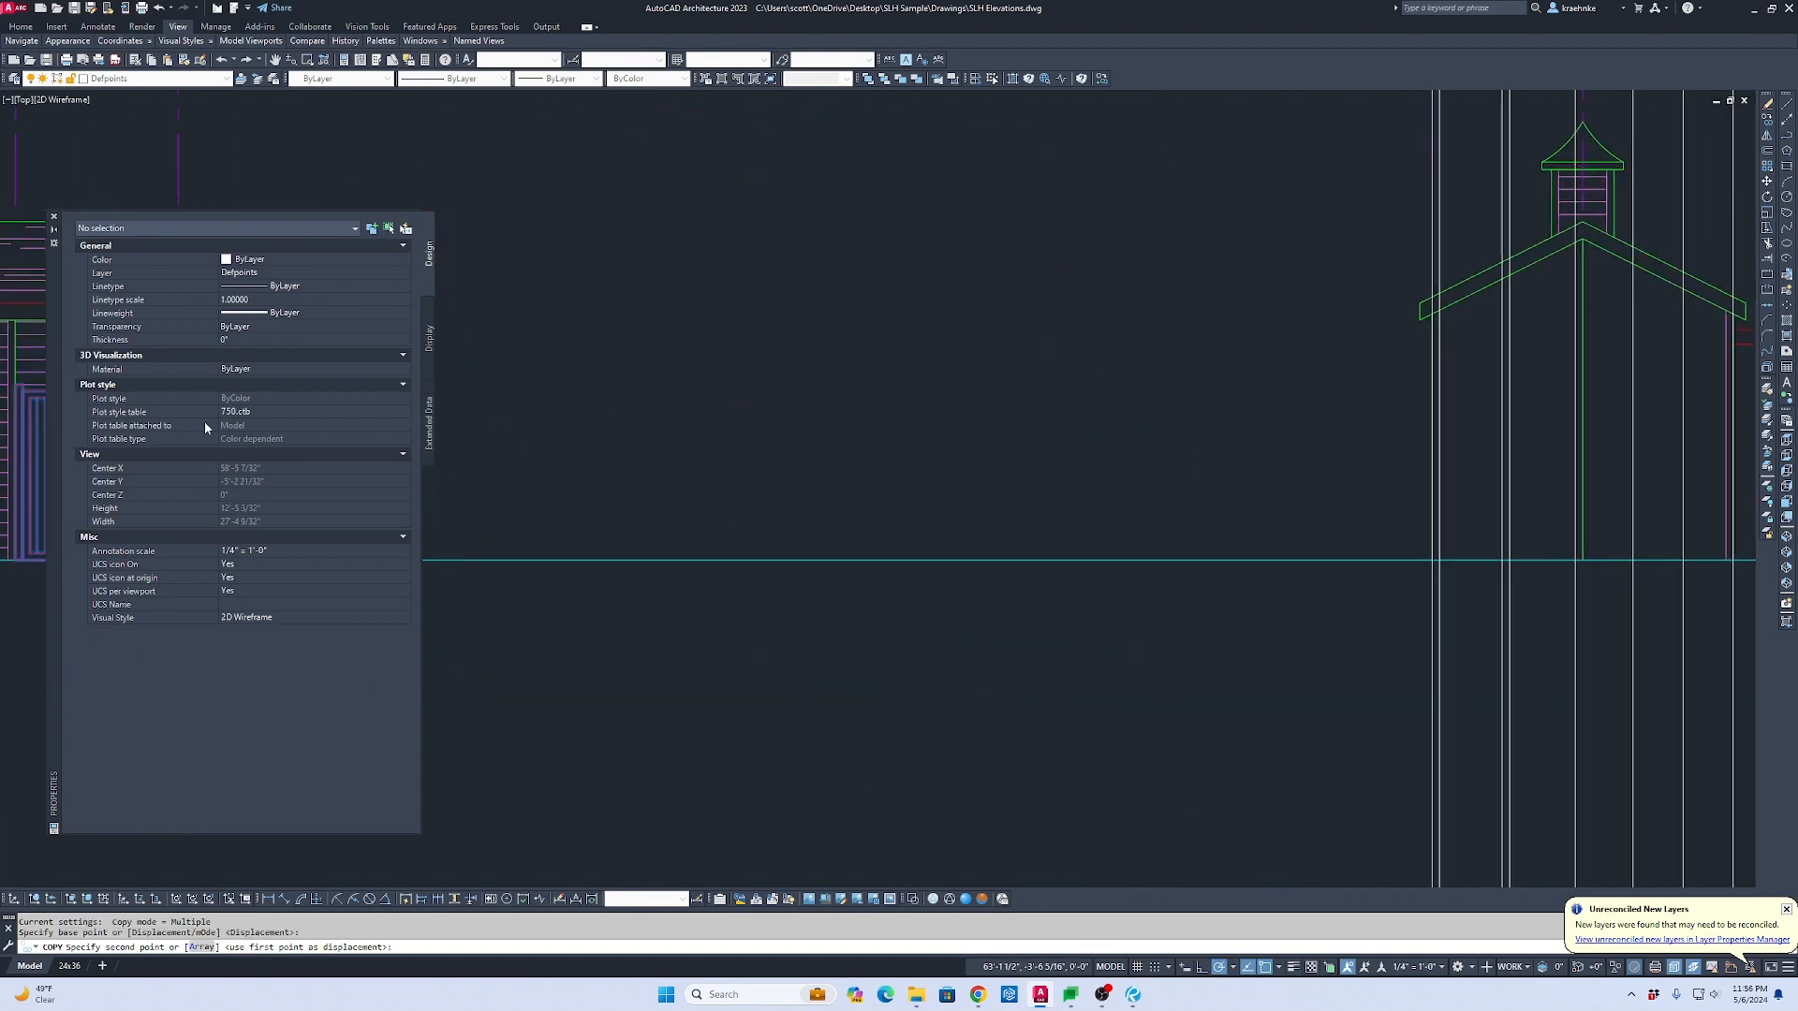
middle_click_drag(975, 416, 528, 415)
scroll(1086, 403, "up", 2)
left_click(1152, 372)
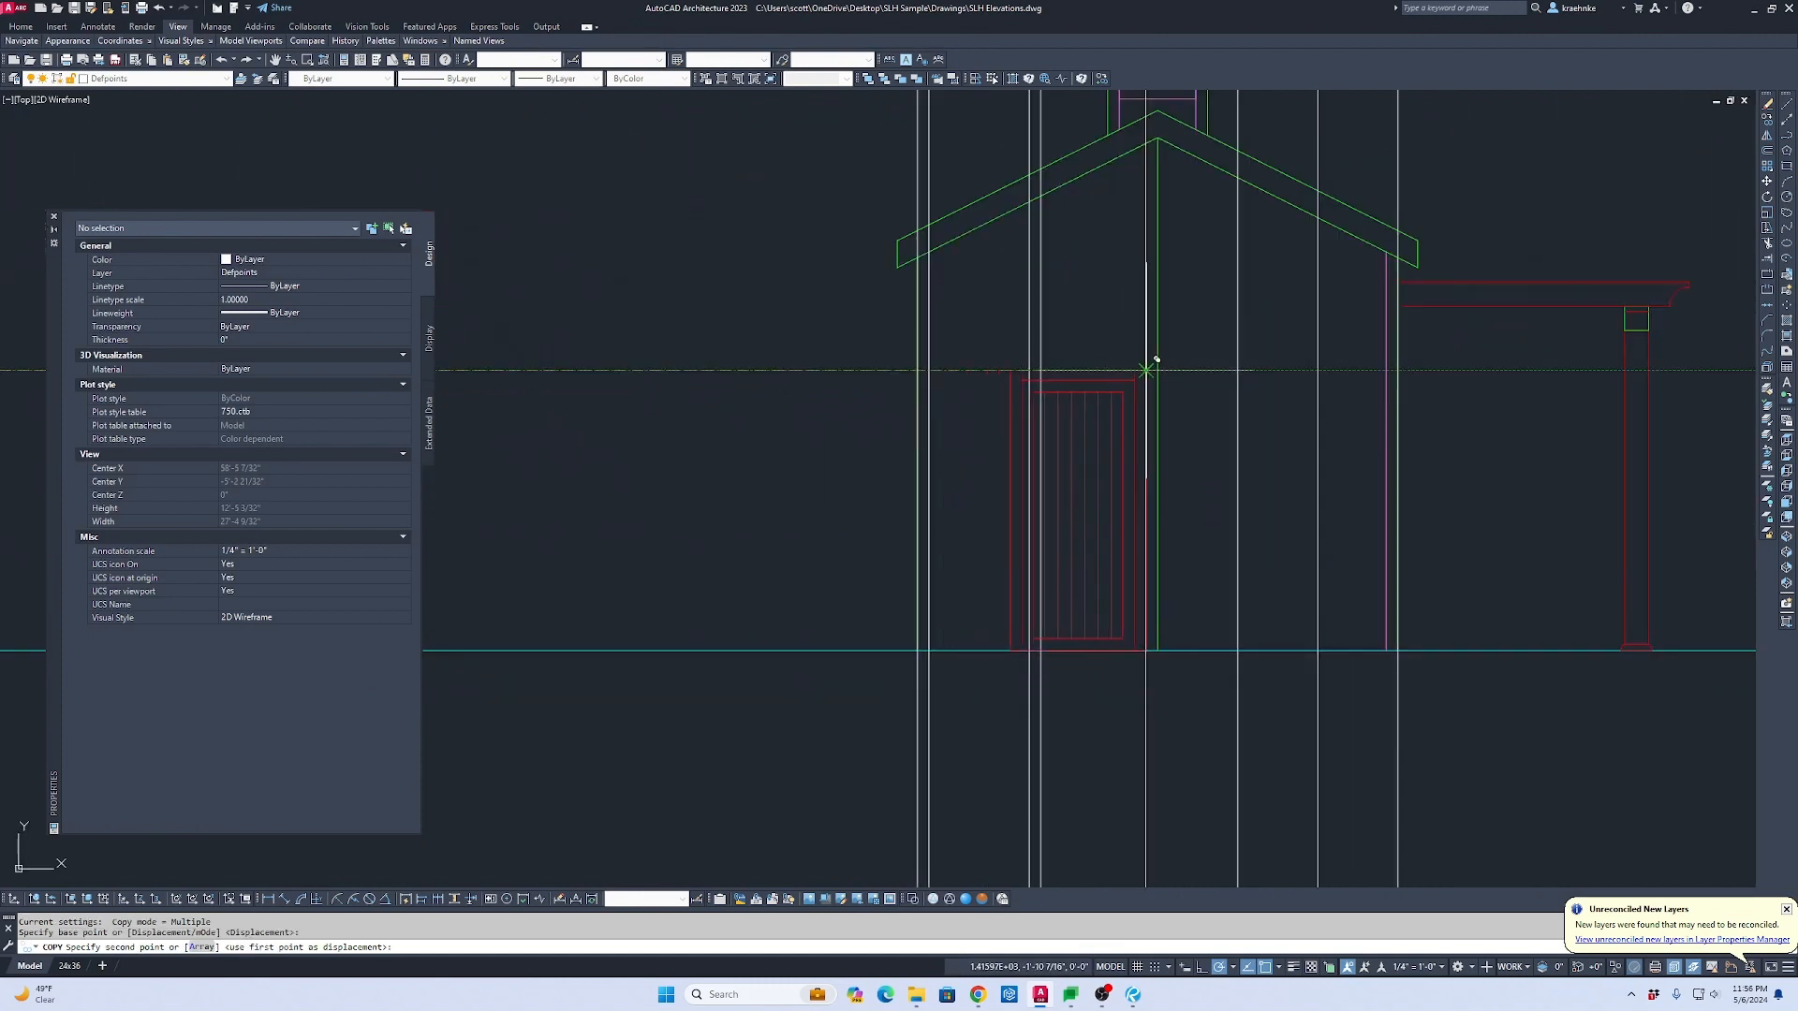
key("Escape")
Step: Stretch the far side of the copied shower door so its post aligns with the outdoor shower post projection lines
type("s")
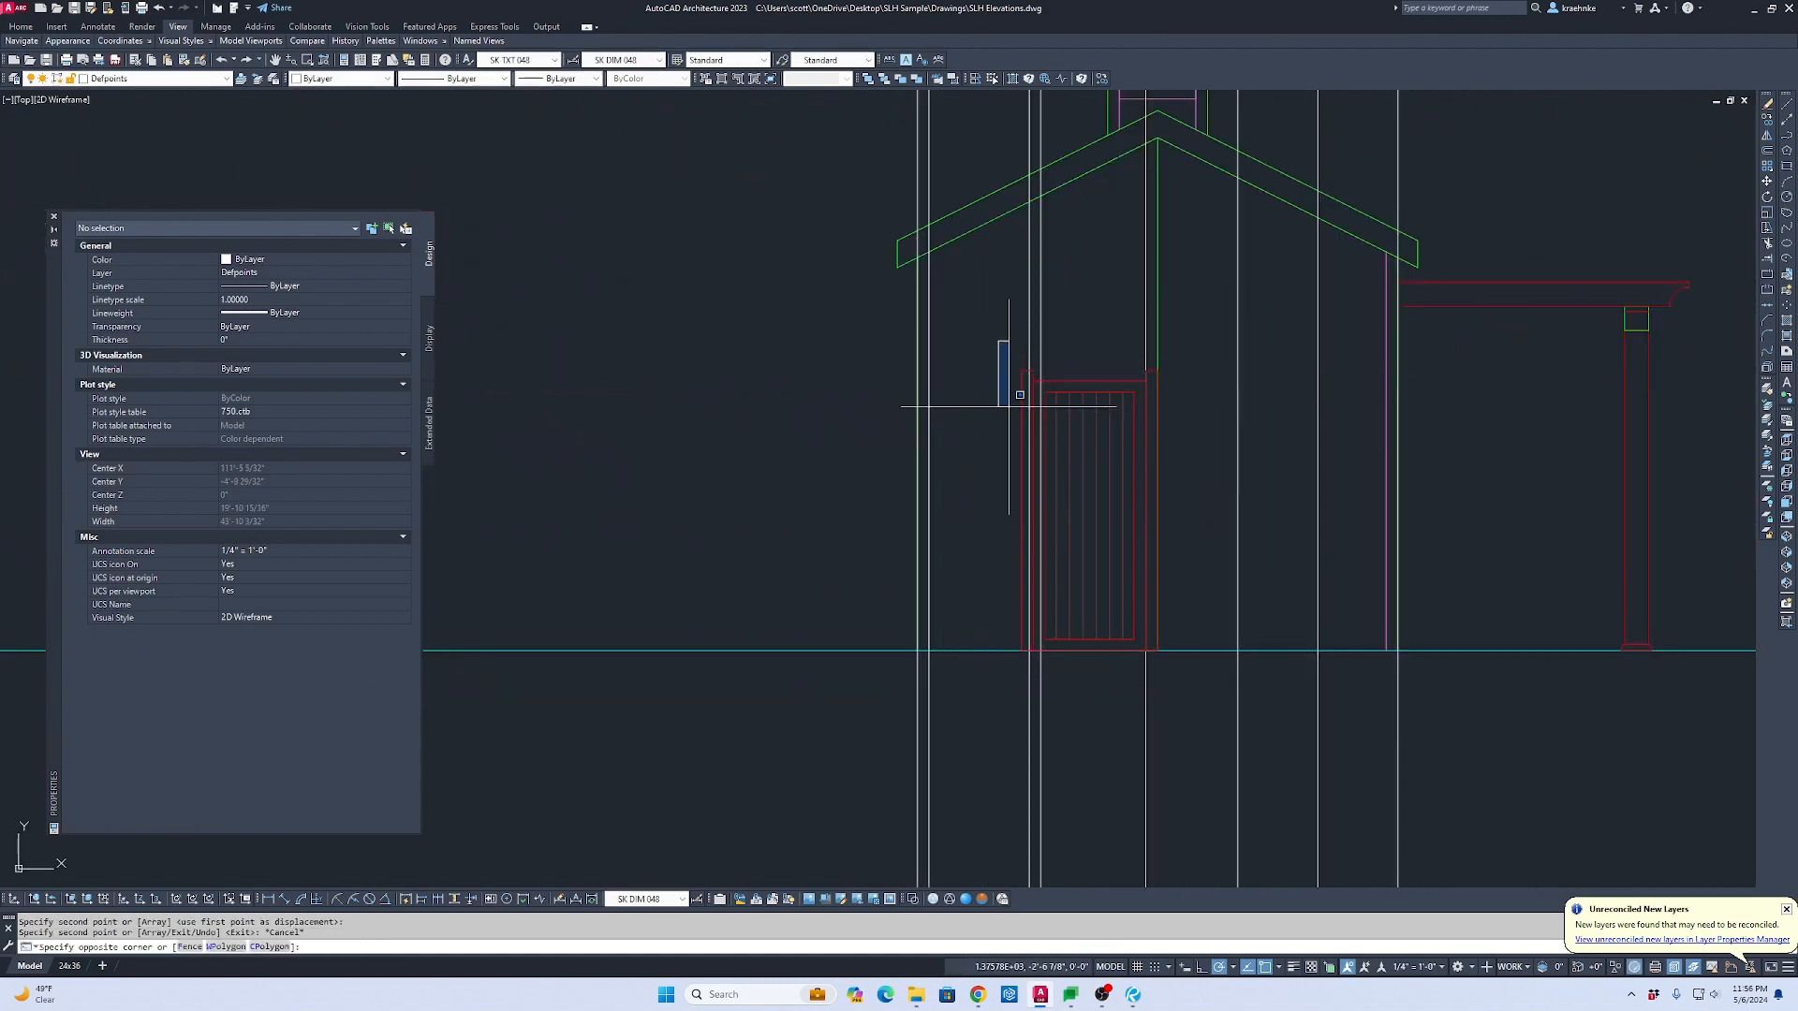
key("Return")
left_click(1065, 675)
left_click(997, 321)
scroll(997, 321, "up", 5)
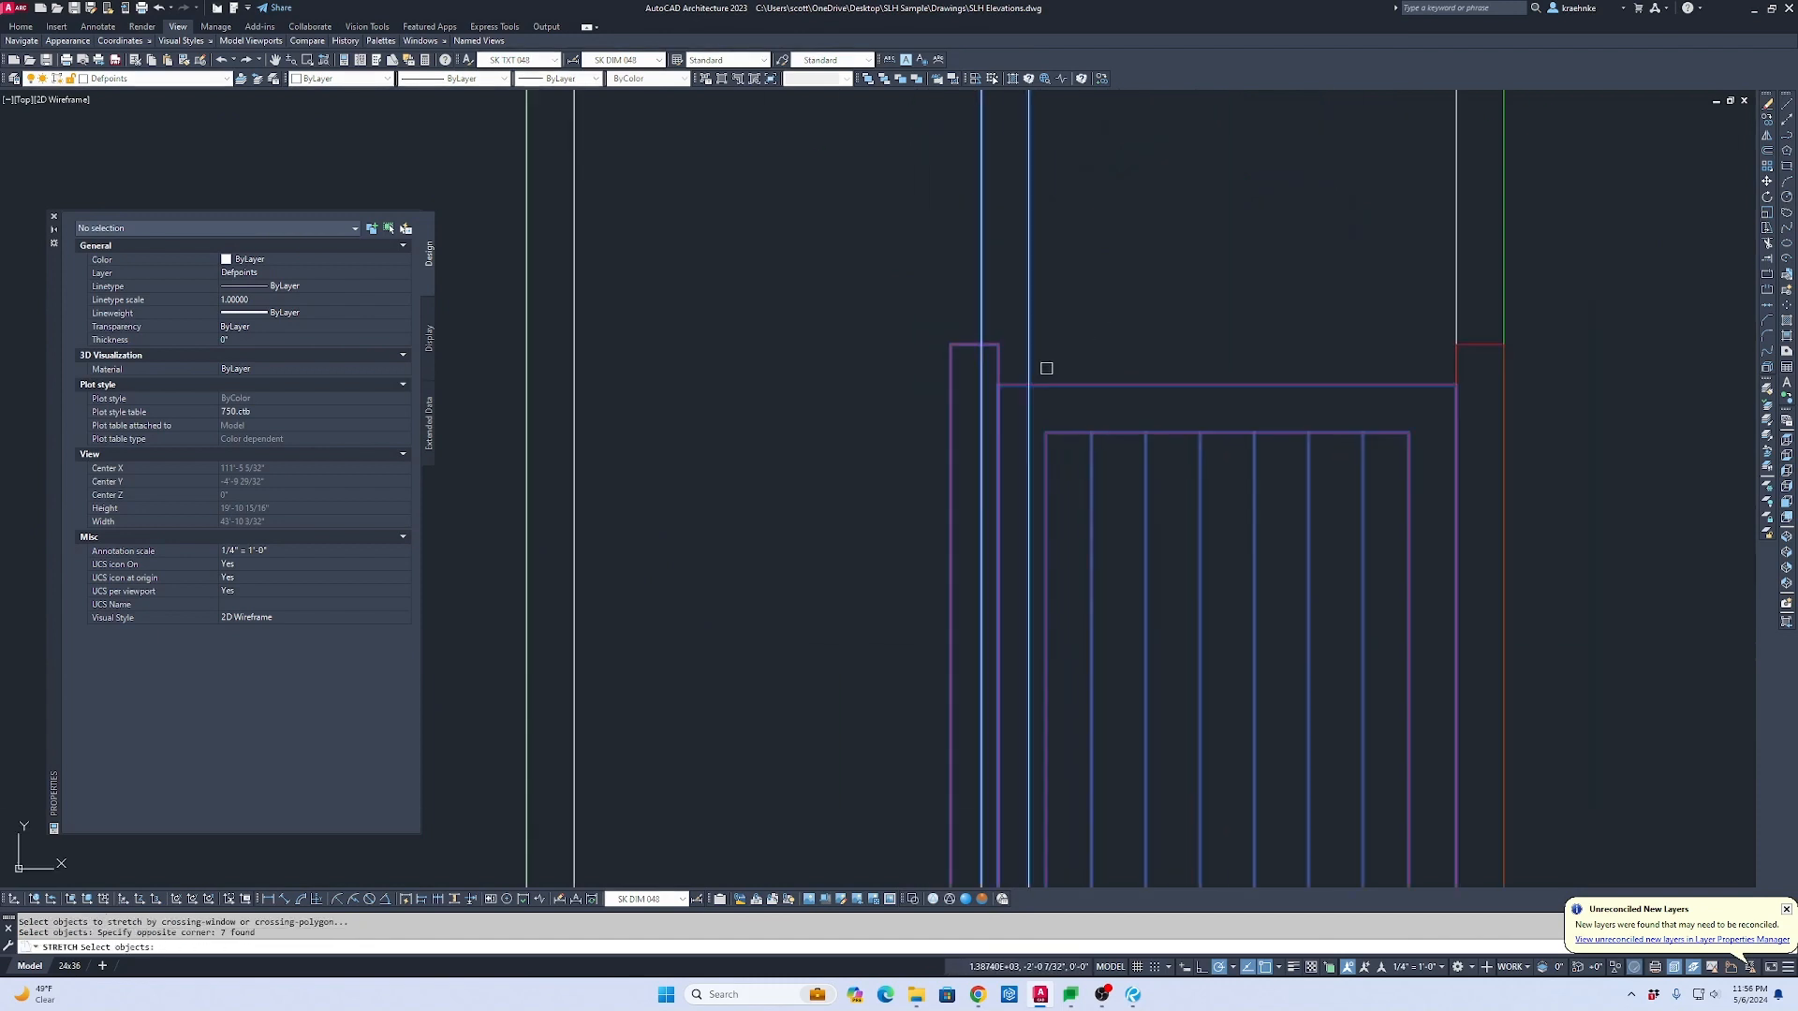
key("Return")
left_click(998, 344)
key("Escape")
scroll(1077, 394, "down", 3)
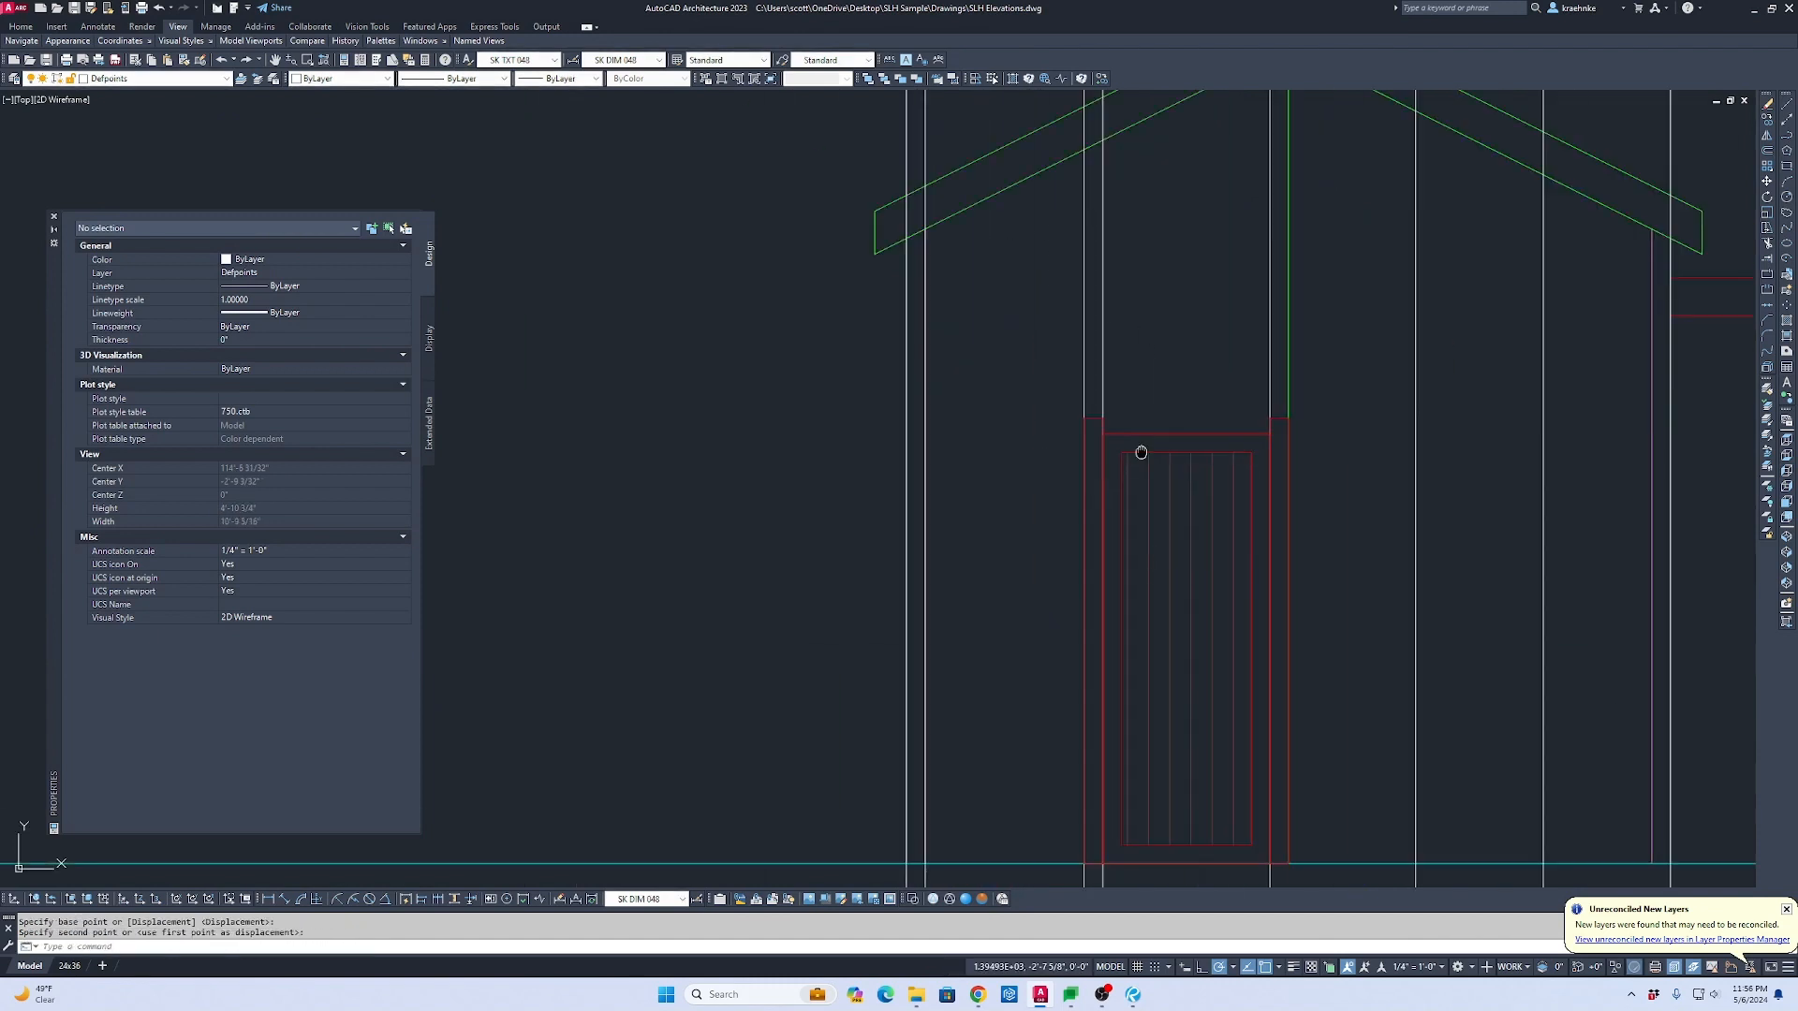
Step: Set the shower door panel hatch's origin to the midpoint of the panel's top edge
scroll(1136, 430, "up", 4)
left_click(1105, 393)
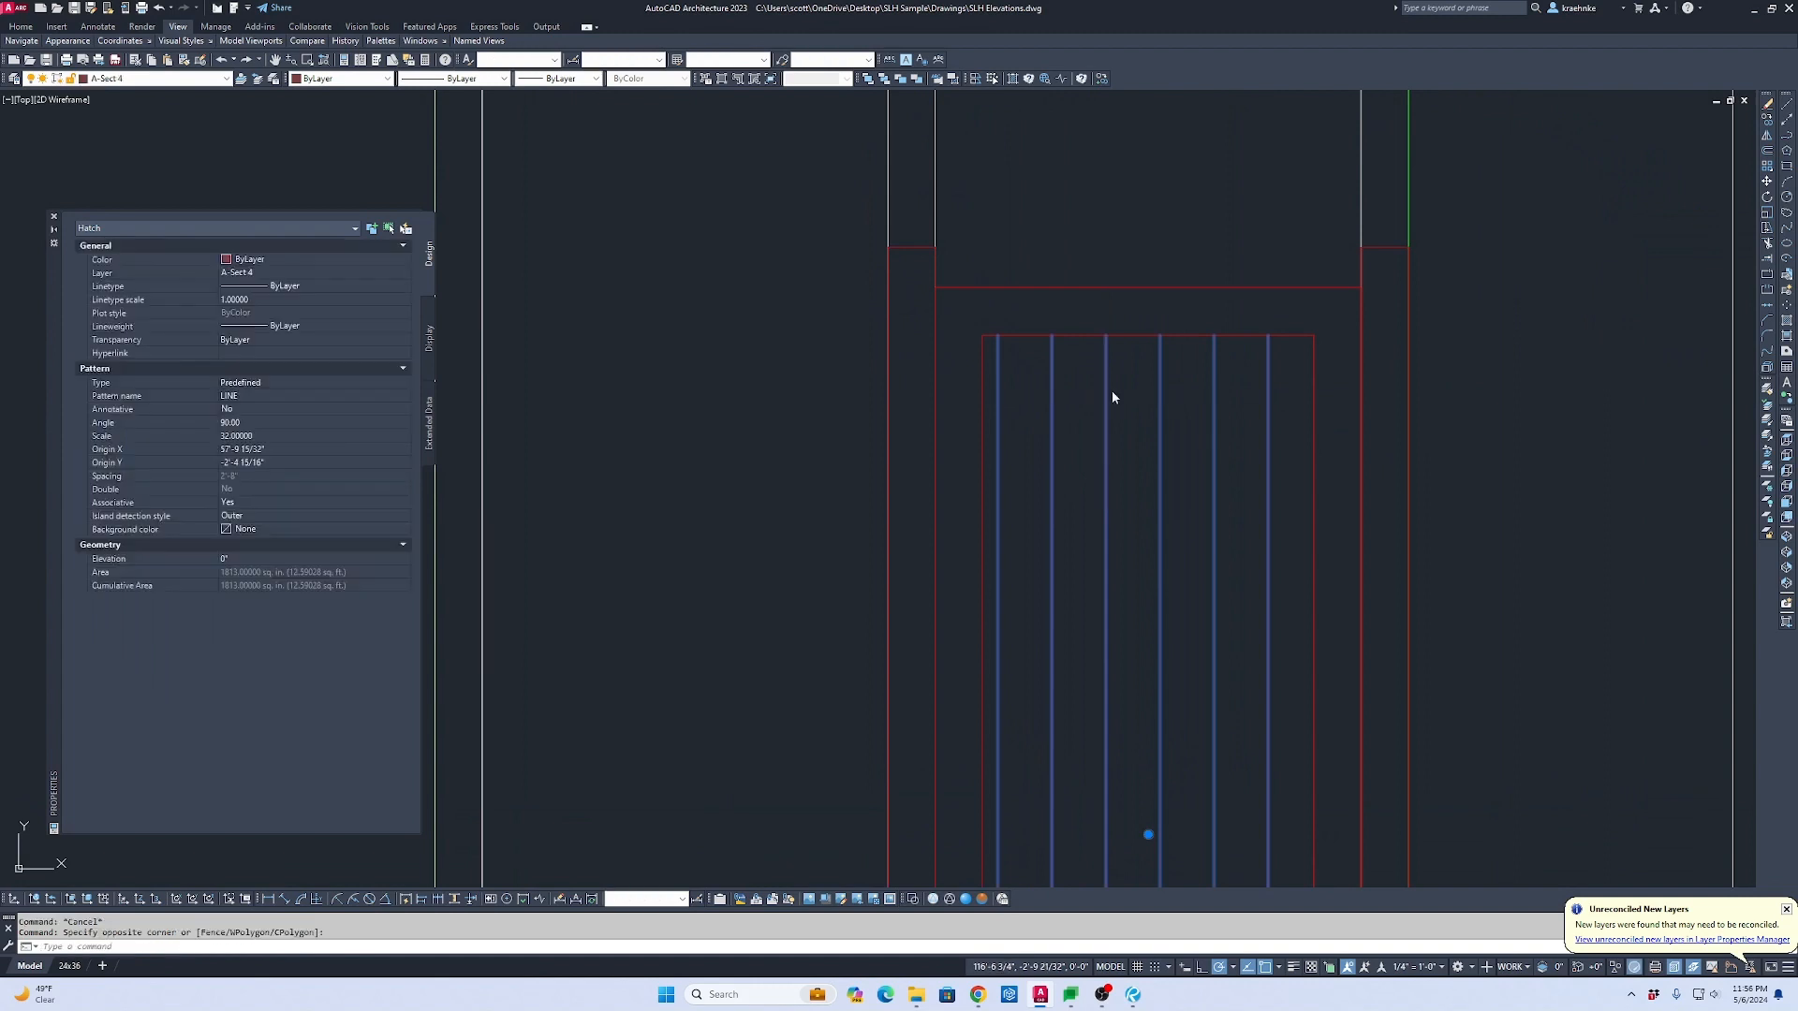
right_click(1114, 394)
left_click(1171, 513)
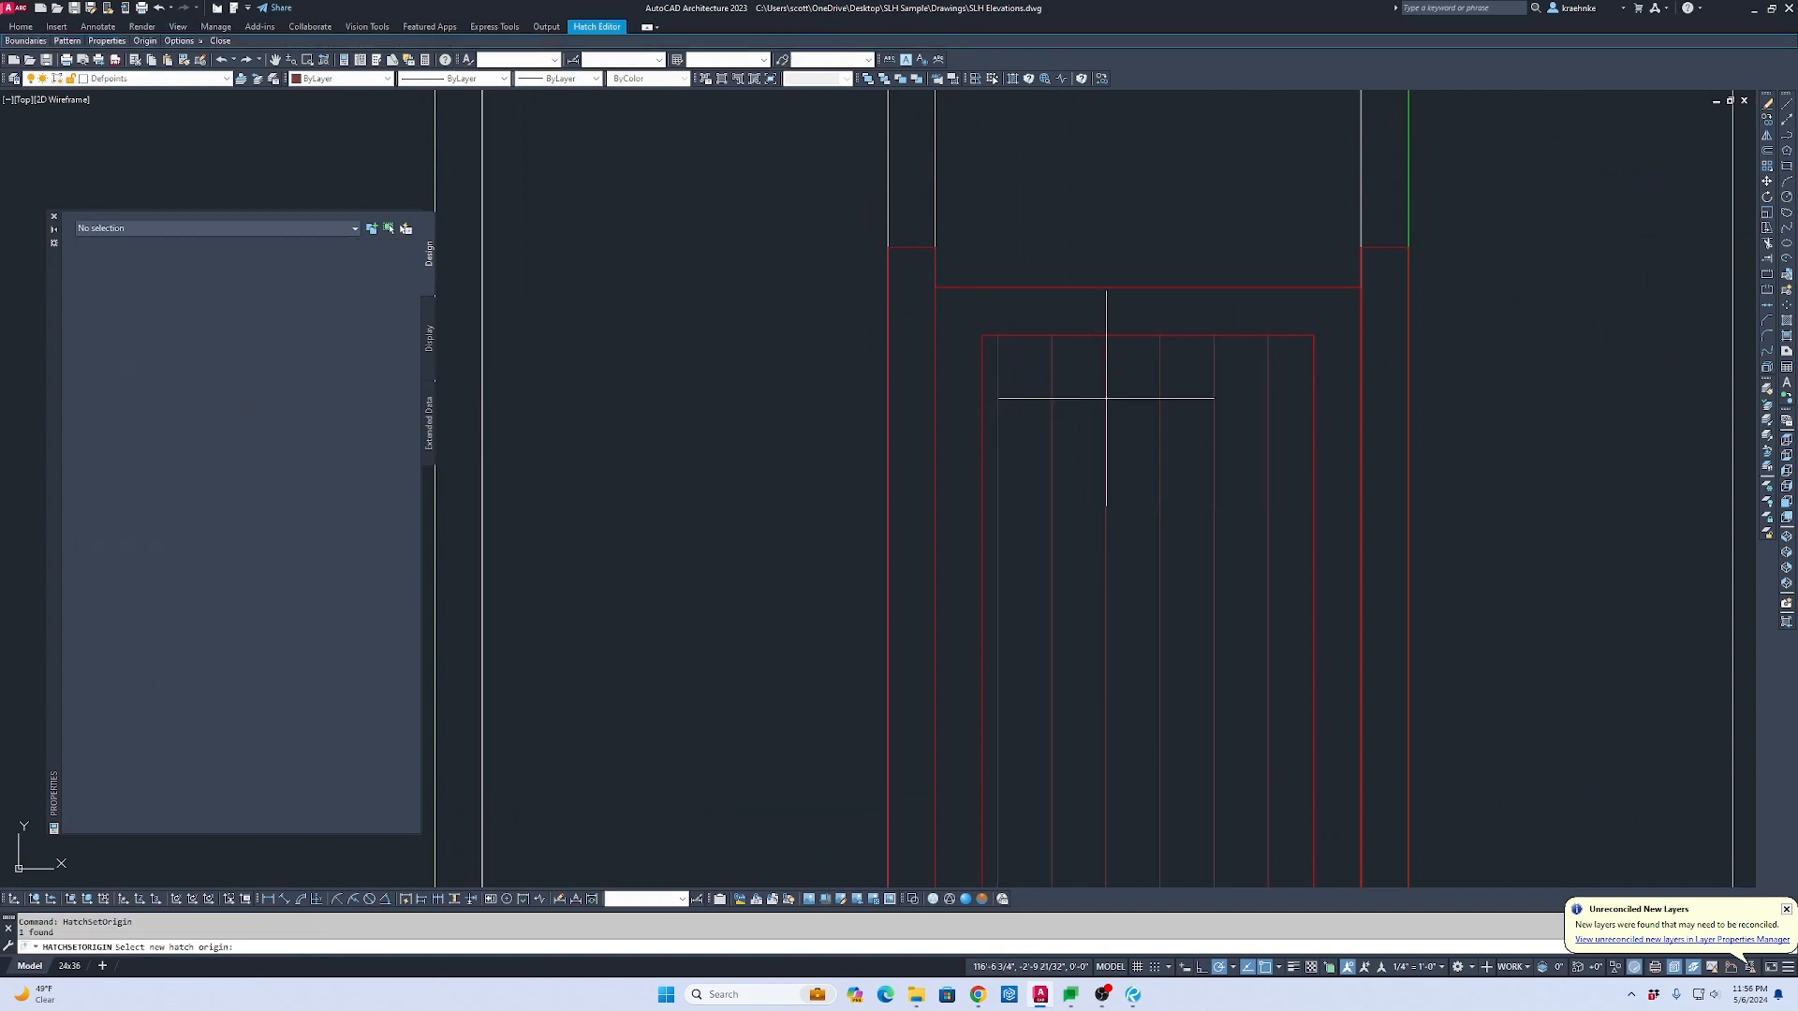
left_click(1141, 334)
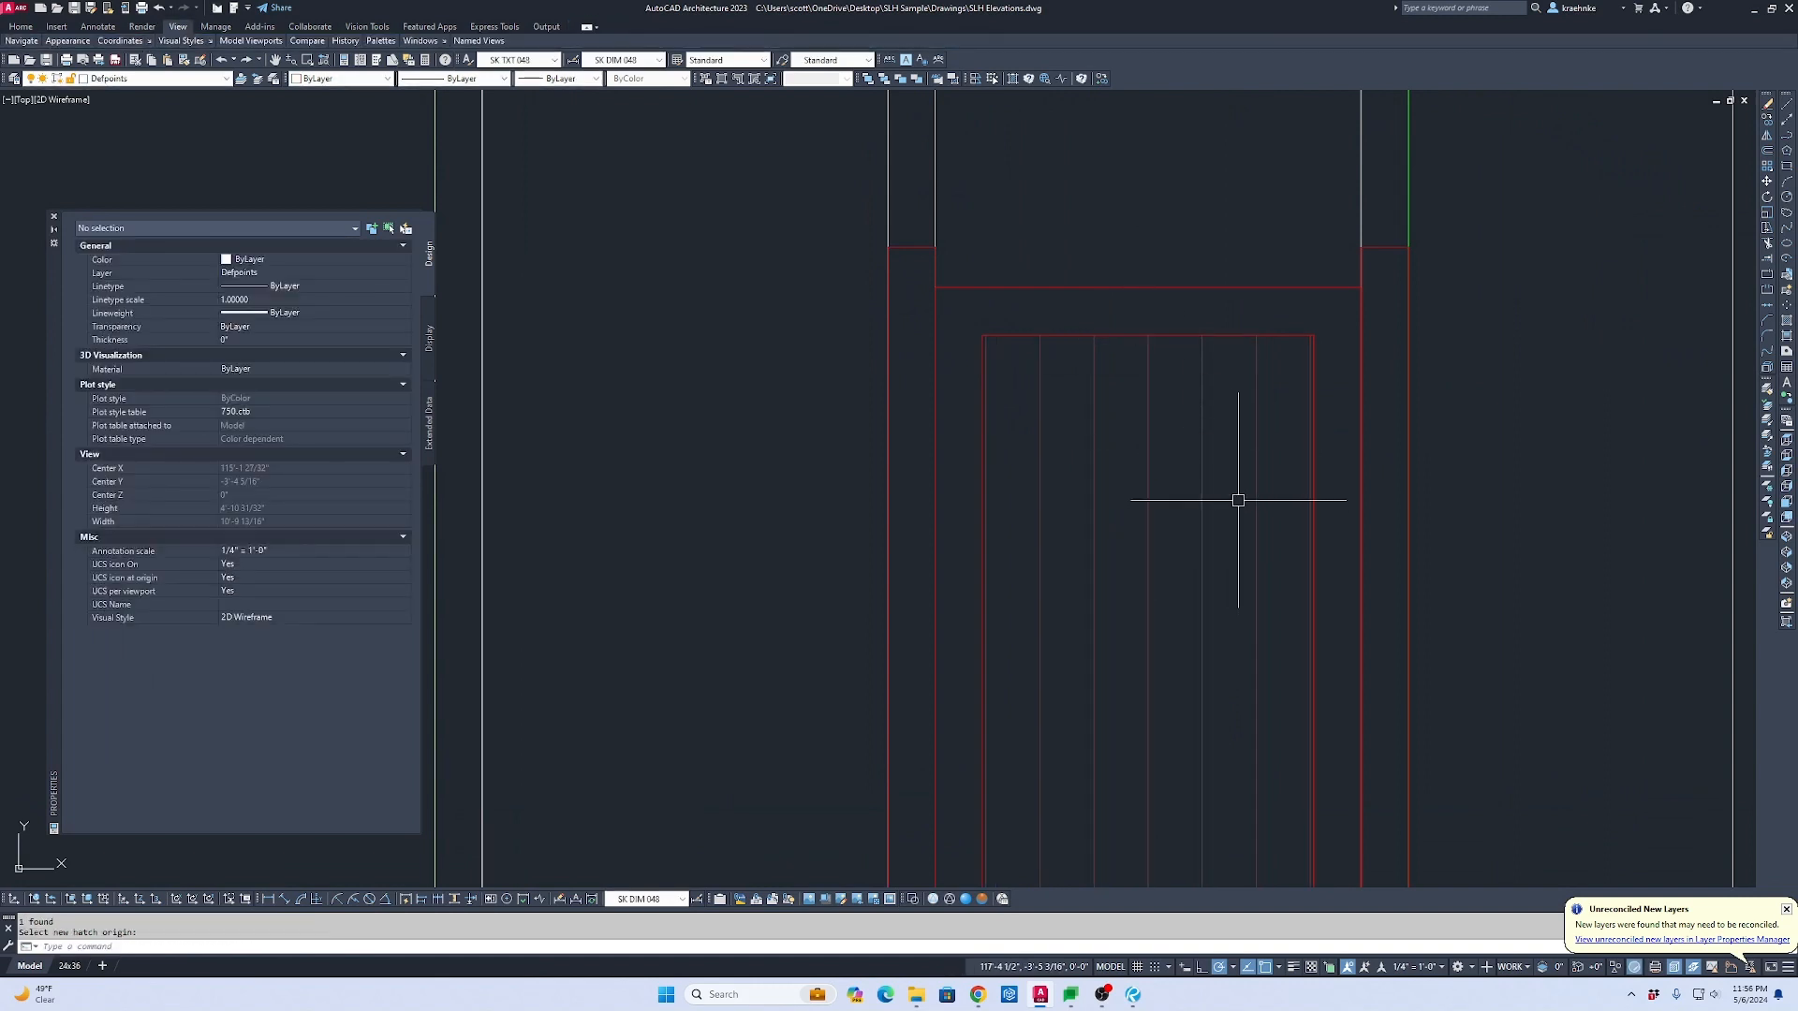
Step: Reset the door panel hatch's origin to 2" sideways from the midpoint of the panel's top edge
scroll(1193, 383, "up", 3)
key("space")
left_click(1149, 356)
left_click(1072, 333)
key("space")
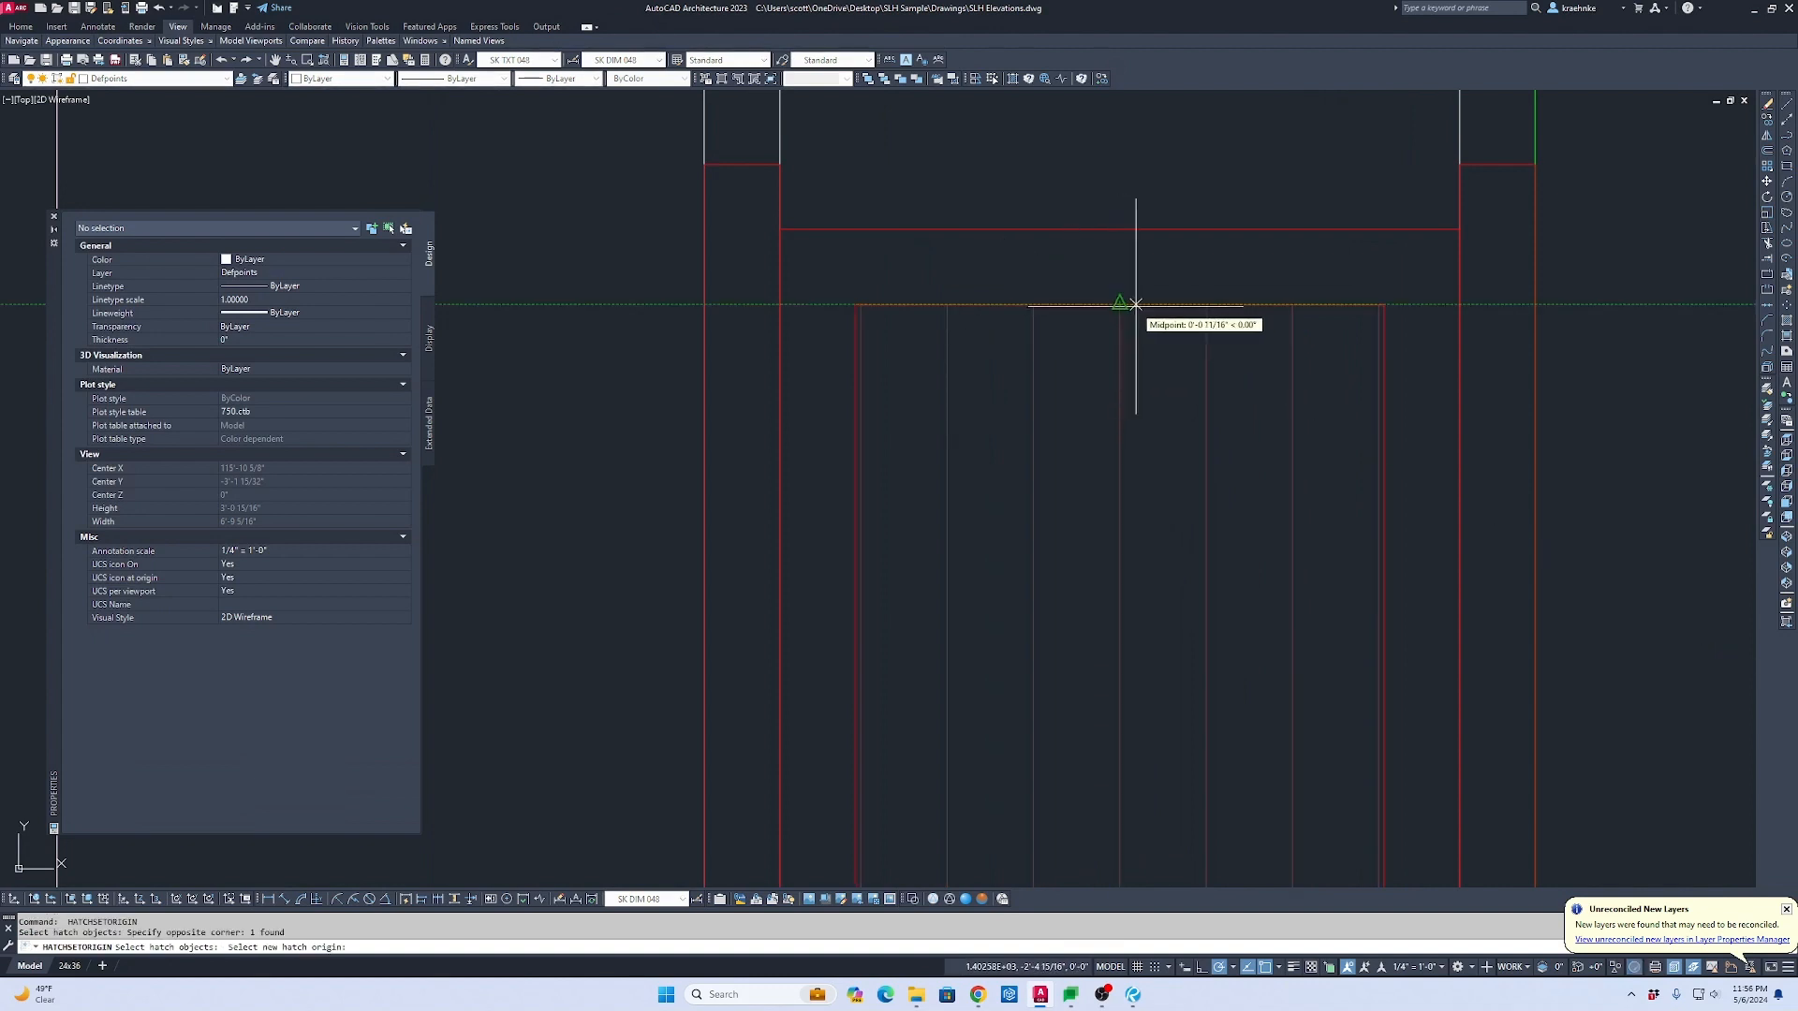
left_click(1135, 304)
key("space")
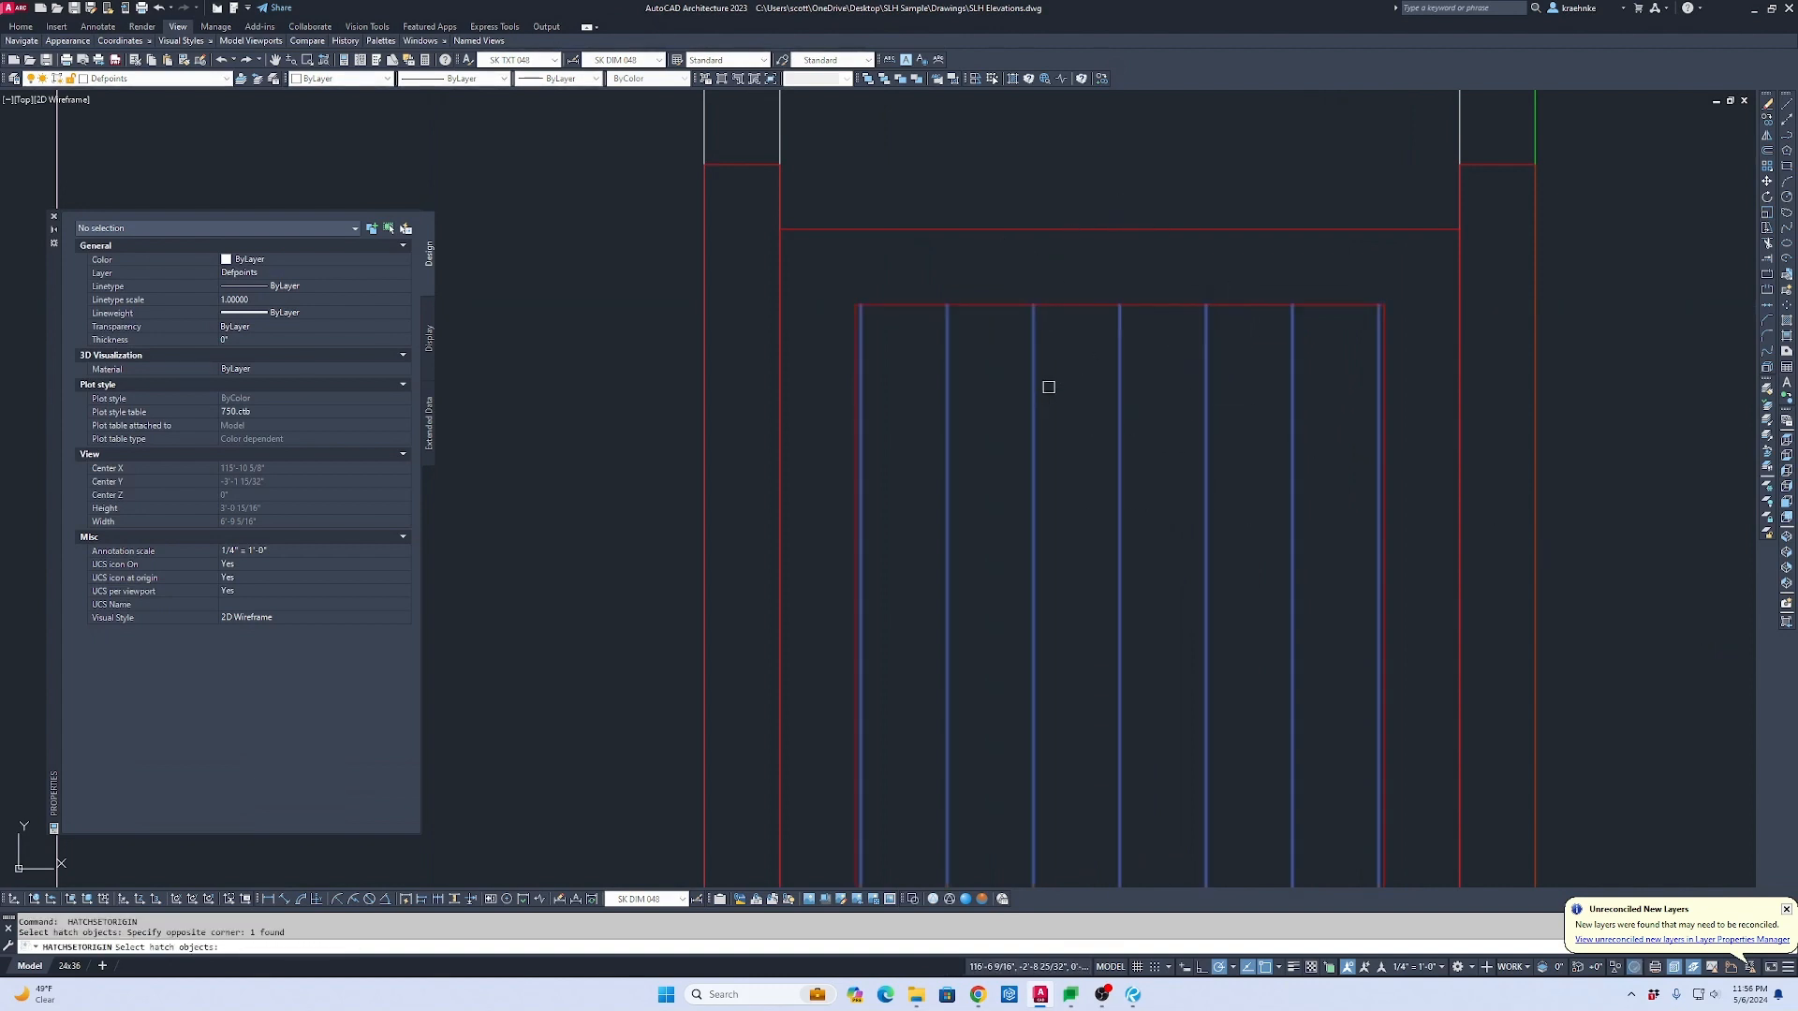
key("Return")
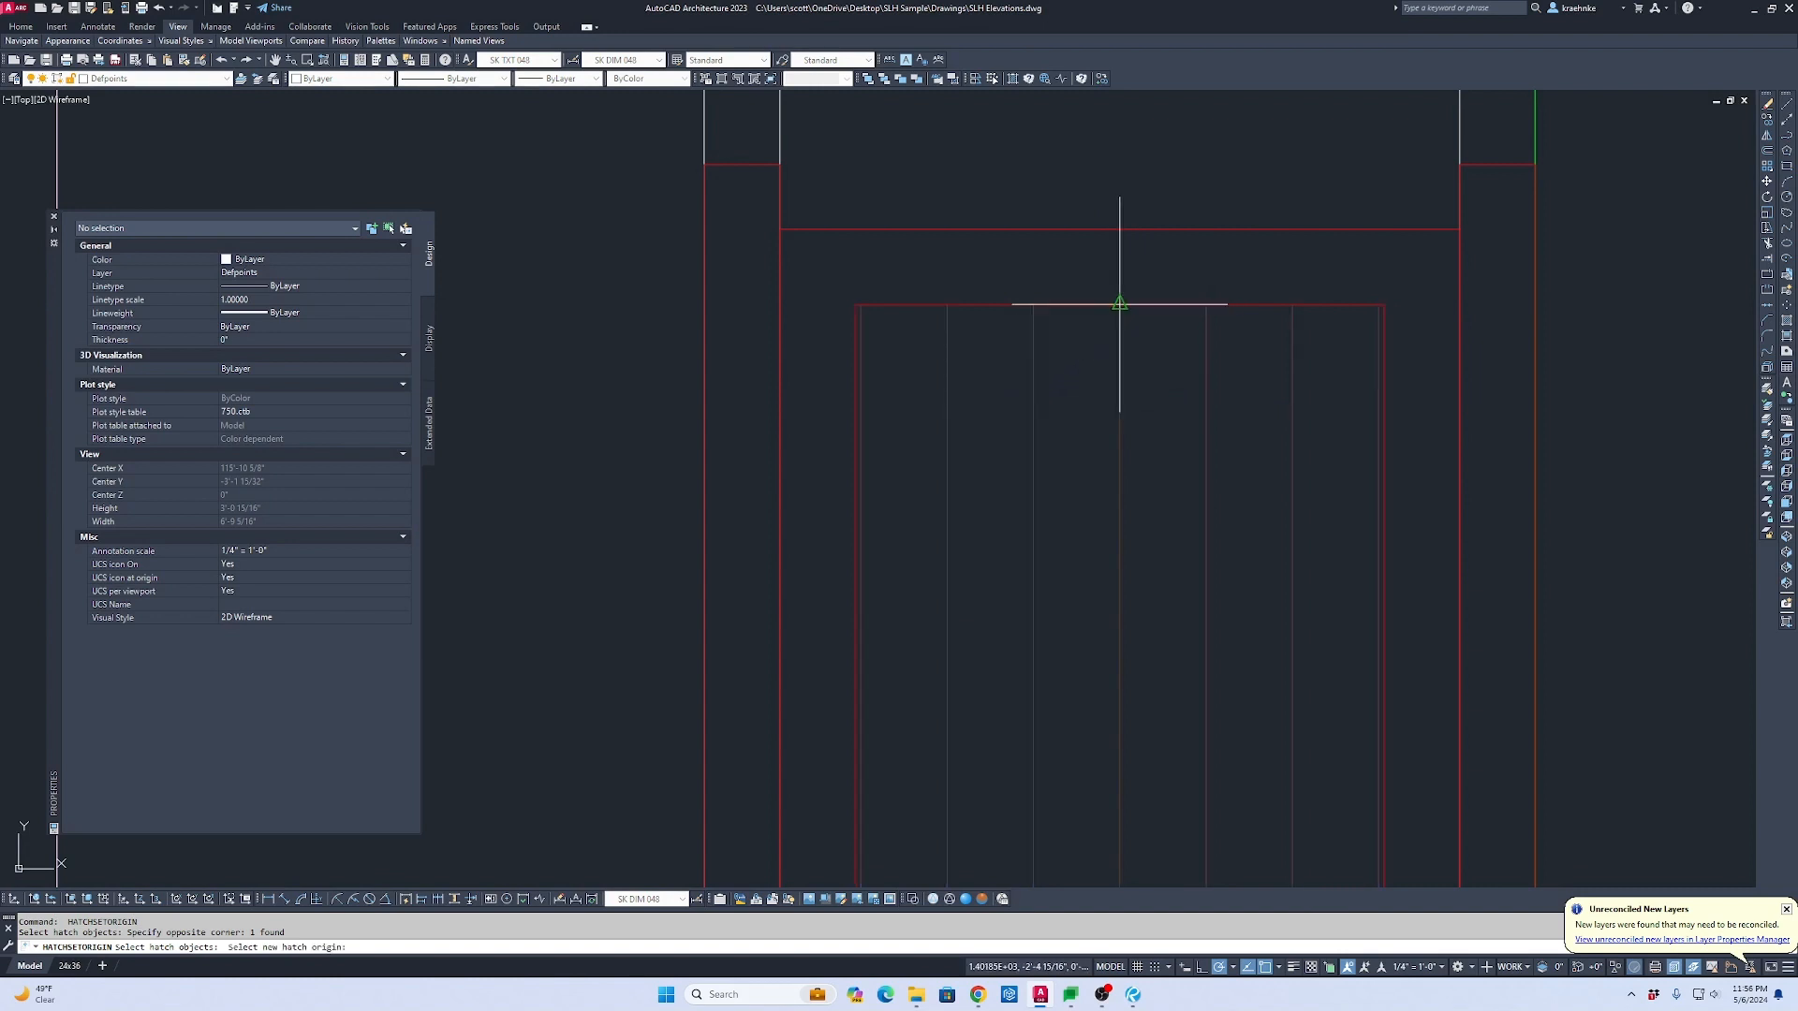
left_click(1151, 305)
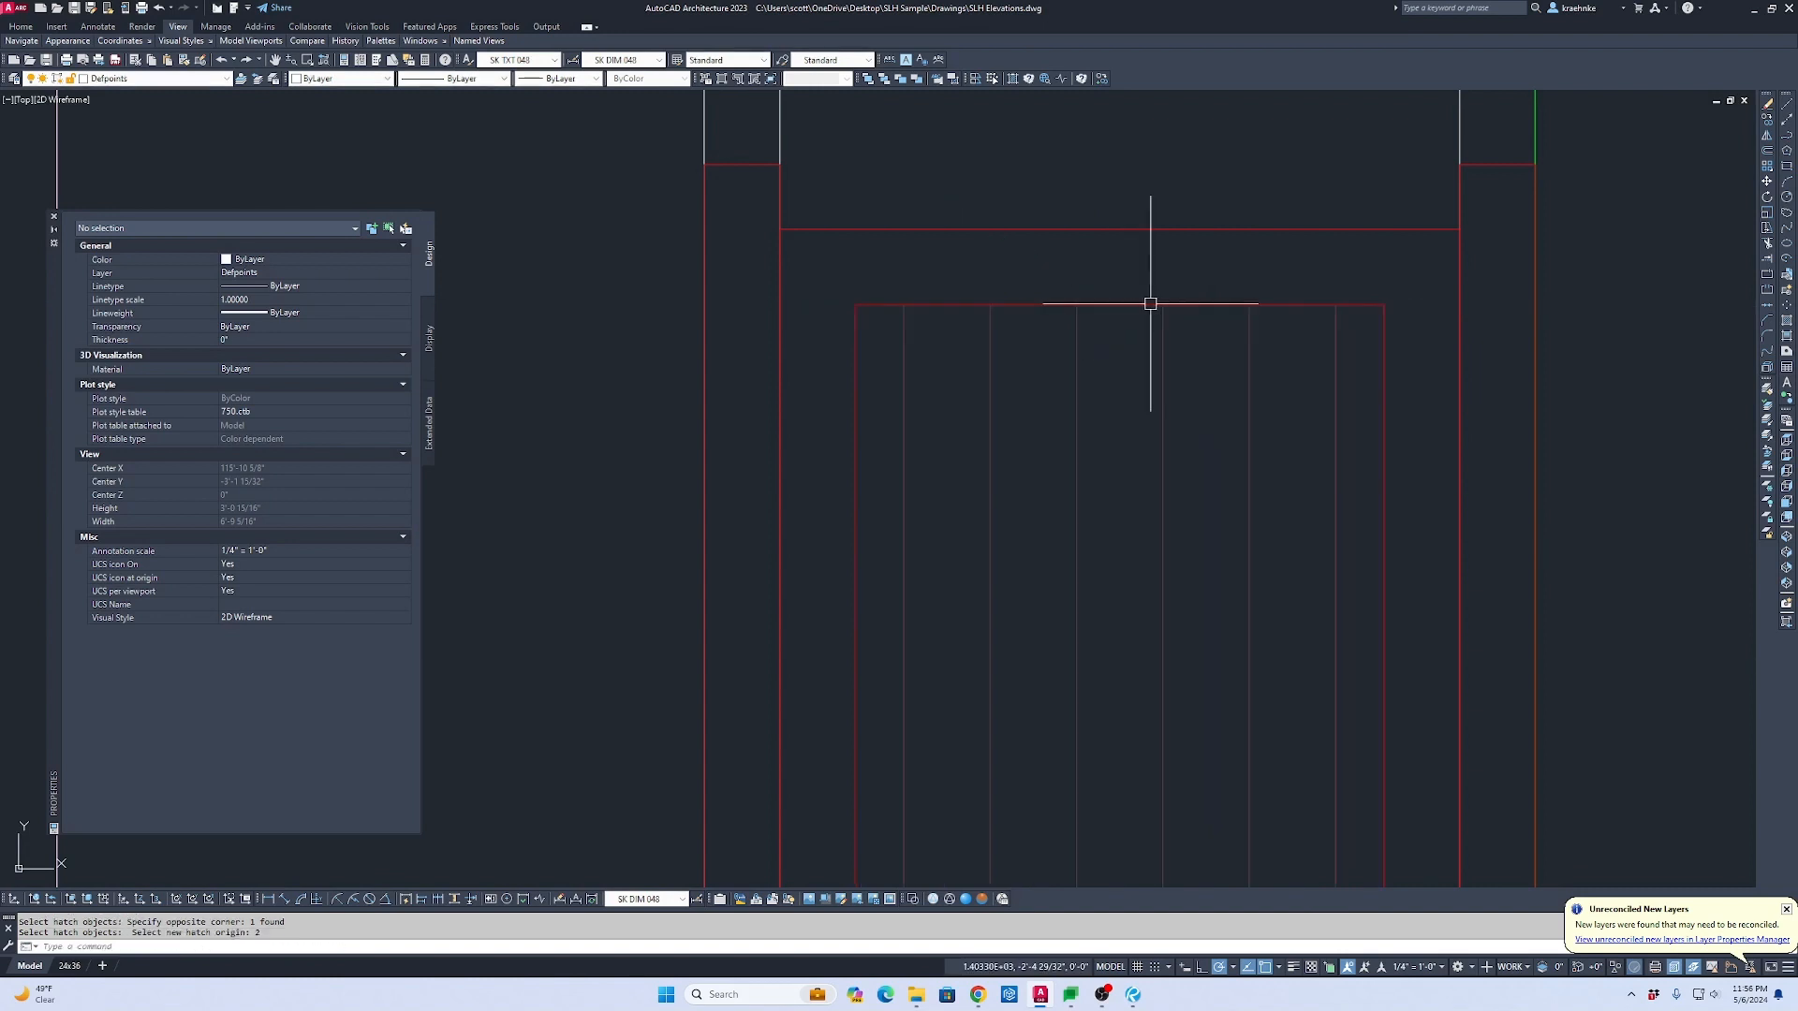
key("Escape")
Step: Delete the three vertical projection lines running through the shower door's posts
scroll(1068, 357, "down", 8)
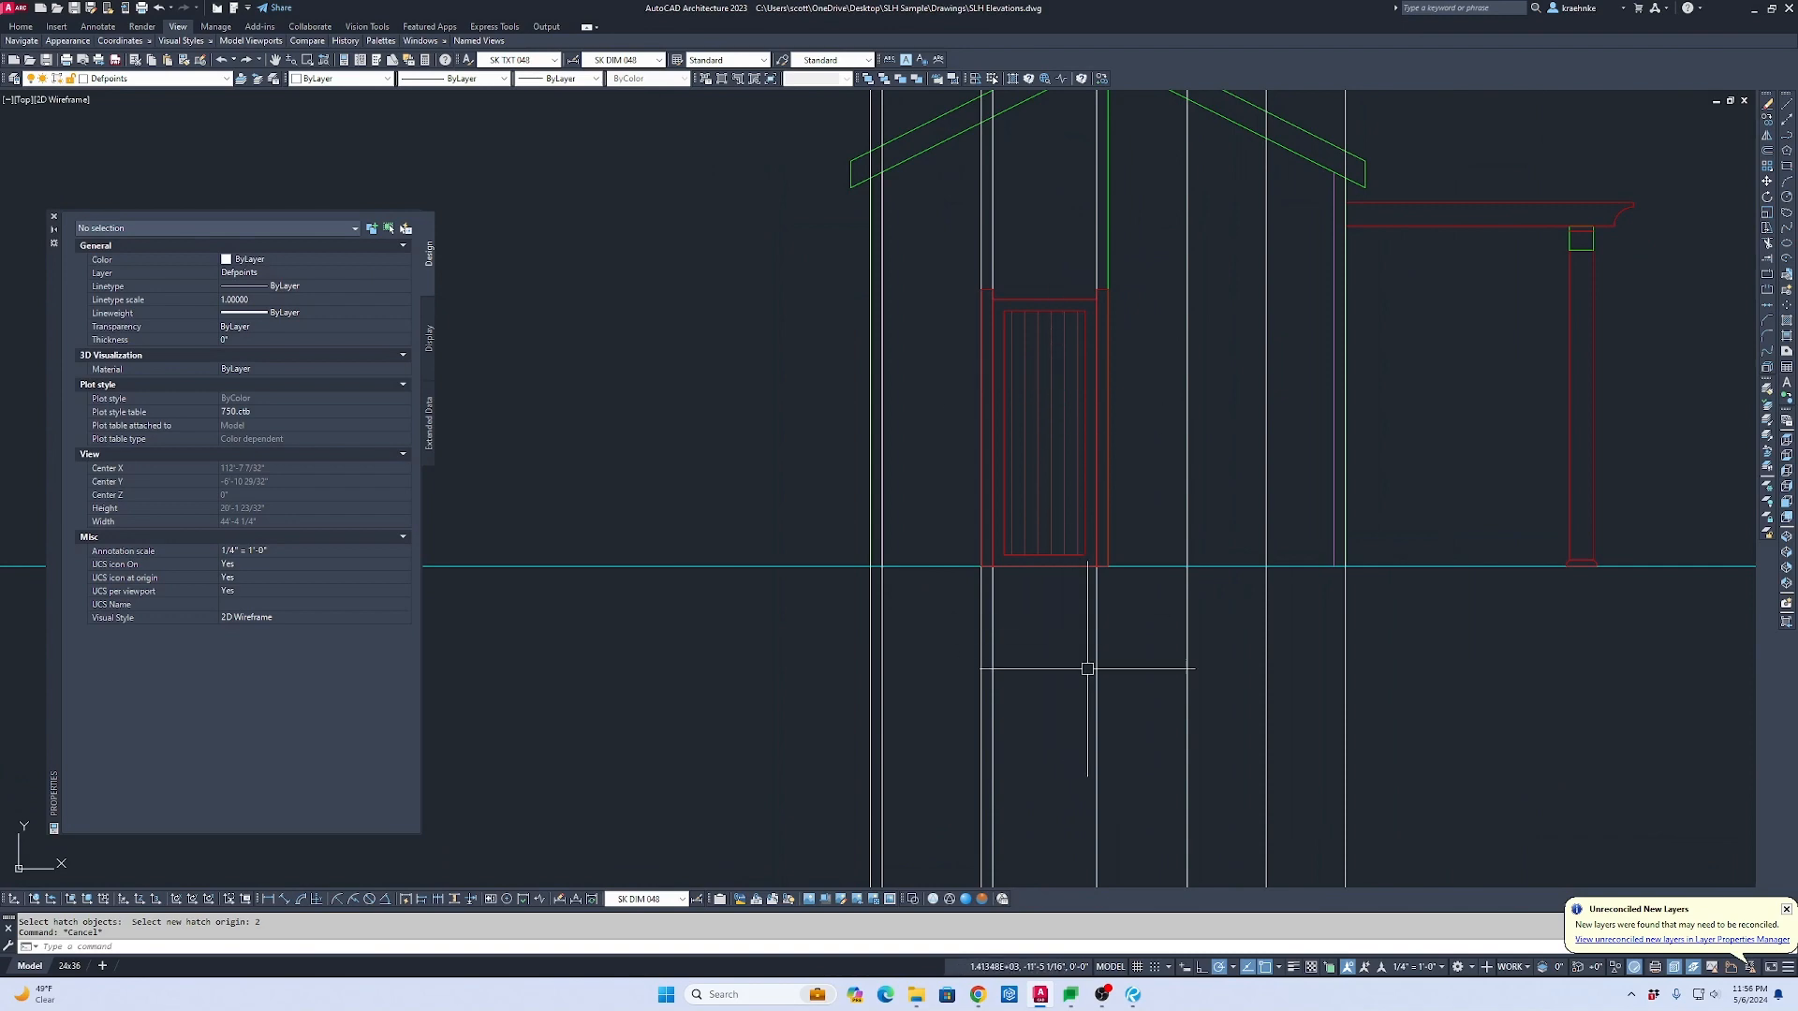
left_click(1136, 683)
left_click(978, 642)
key("Delete")
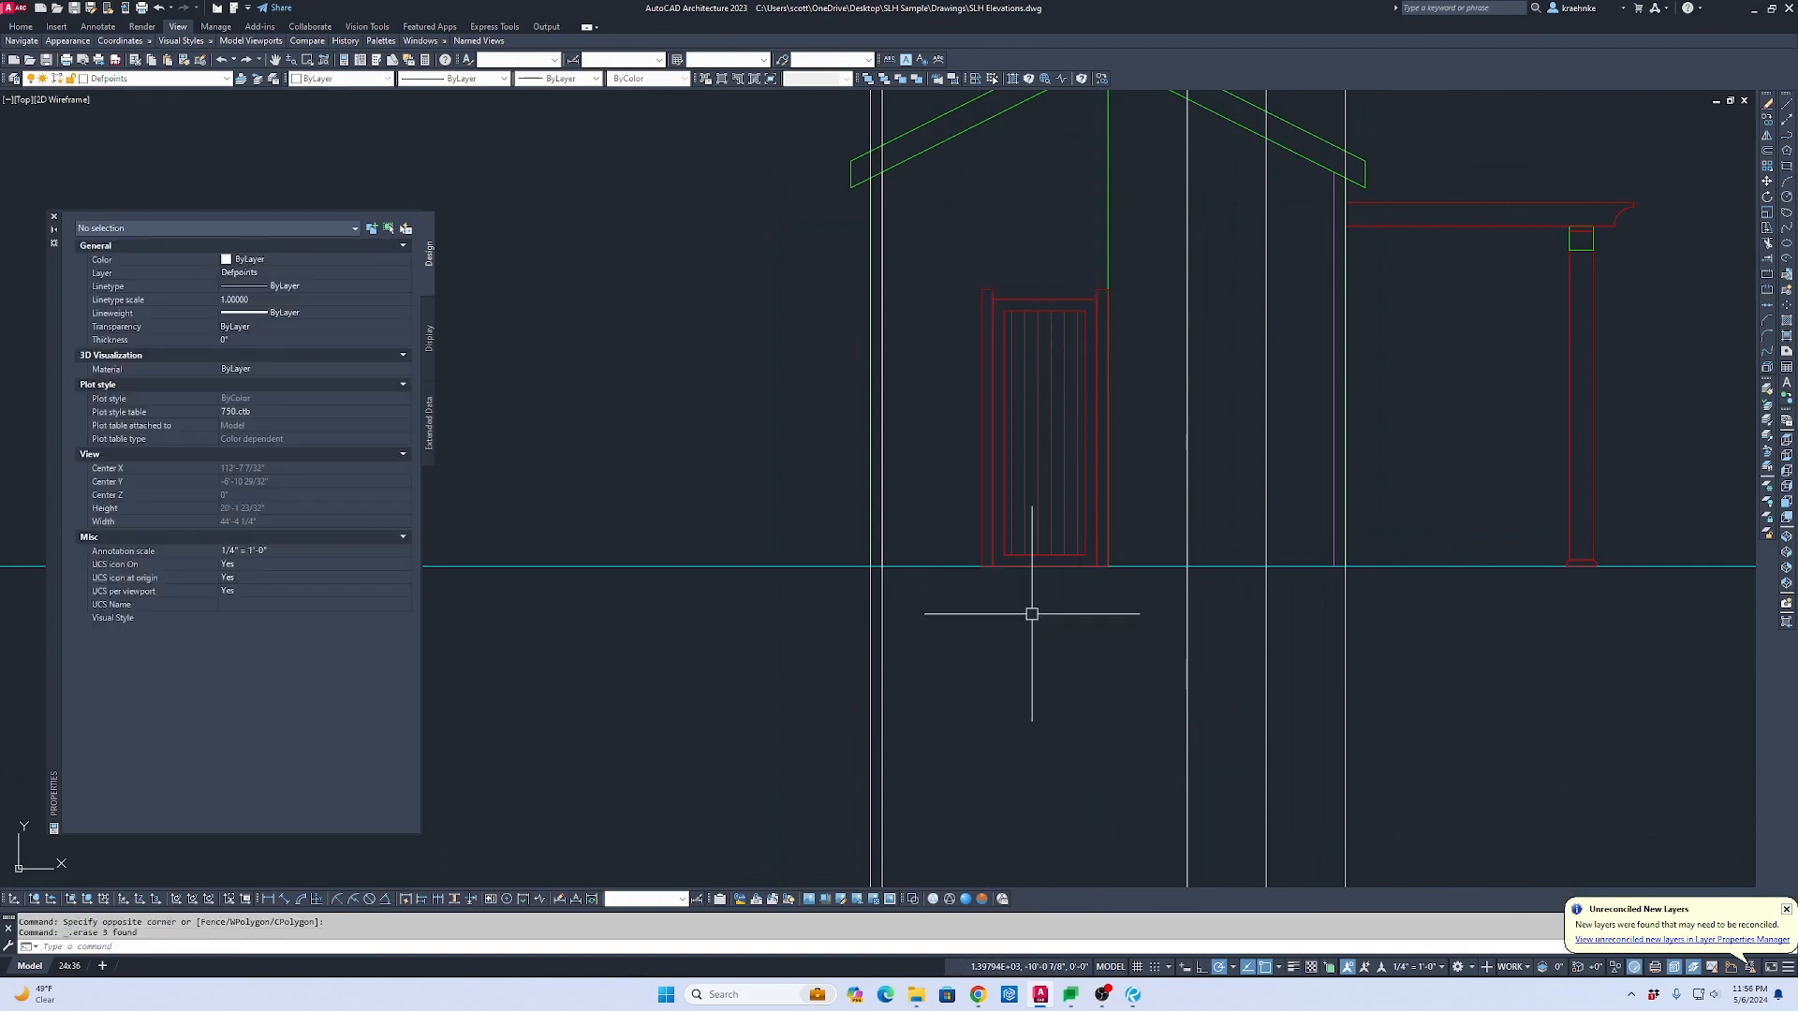
Step: Copy the shower door's outer post to the pair of projection lines at the exterior corner on grid 4
scroll(937, 402, "down", 6)
scroll(1029, 494, "up", 5)
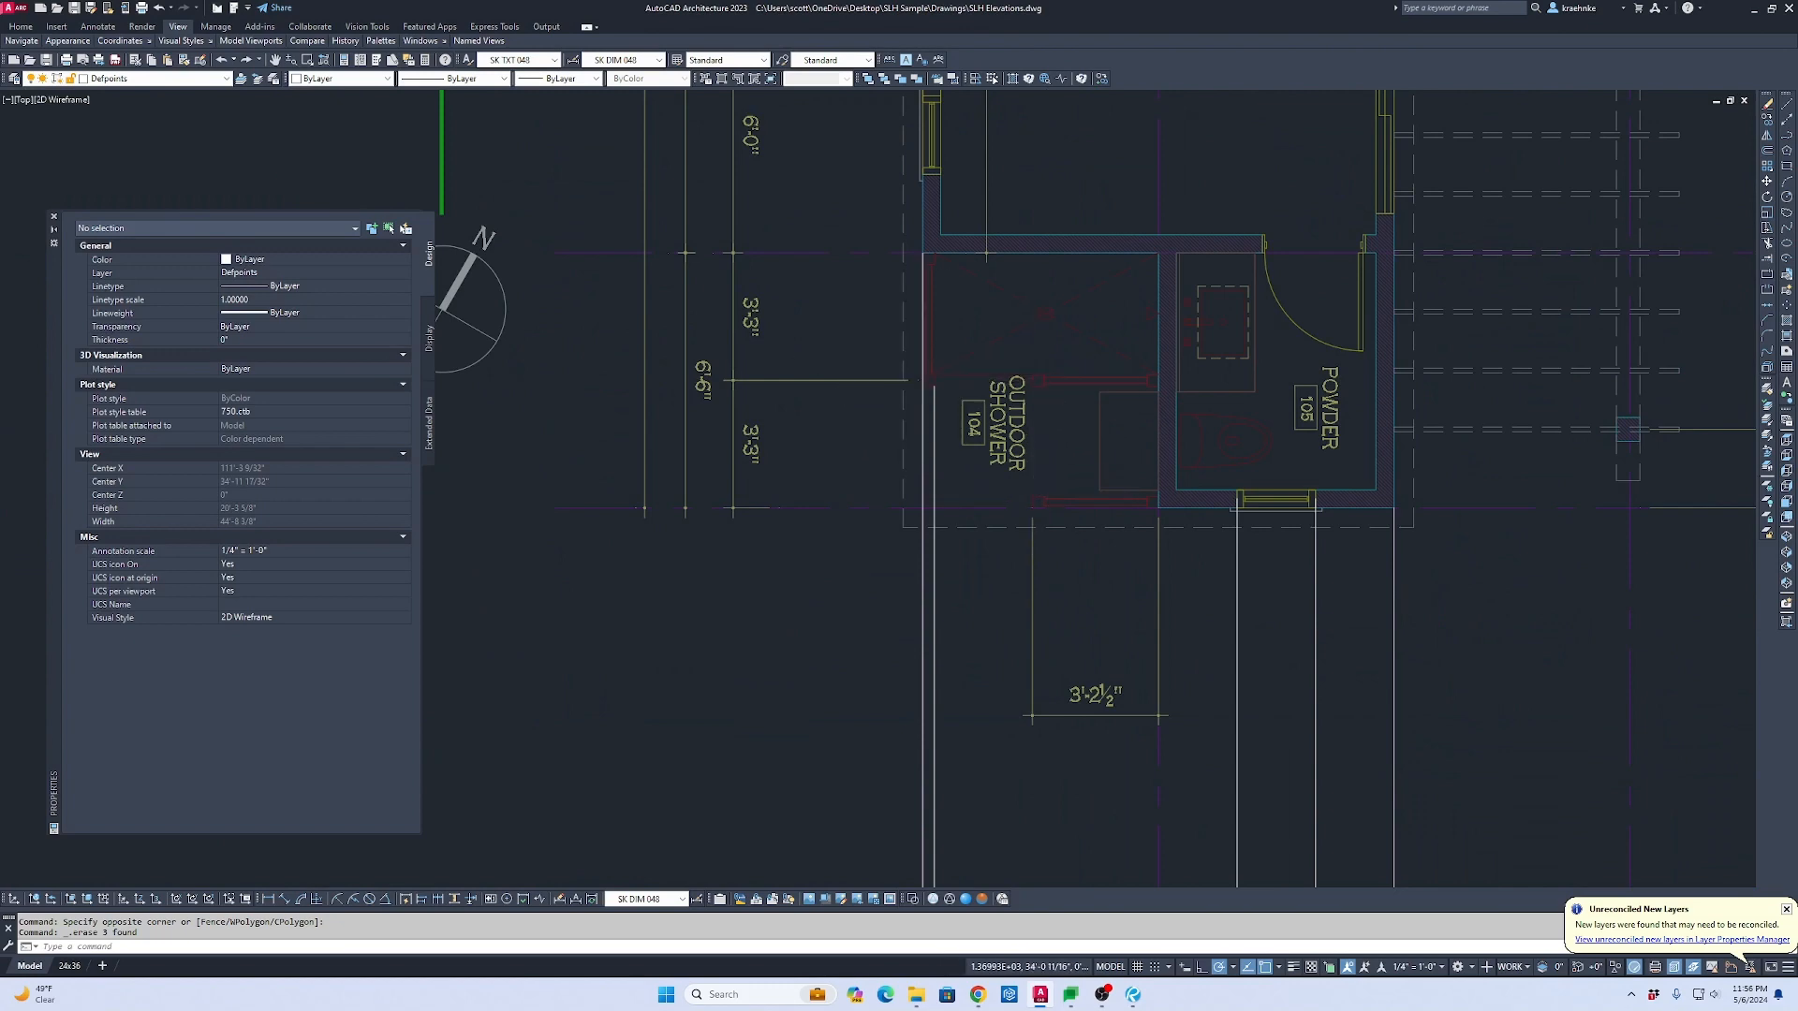
scroll(1035, 237, "down", 6)
scroll(1038, 553, "up", 10)
key("Escape")
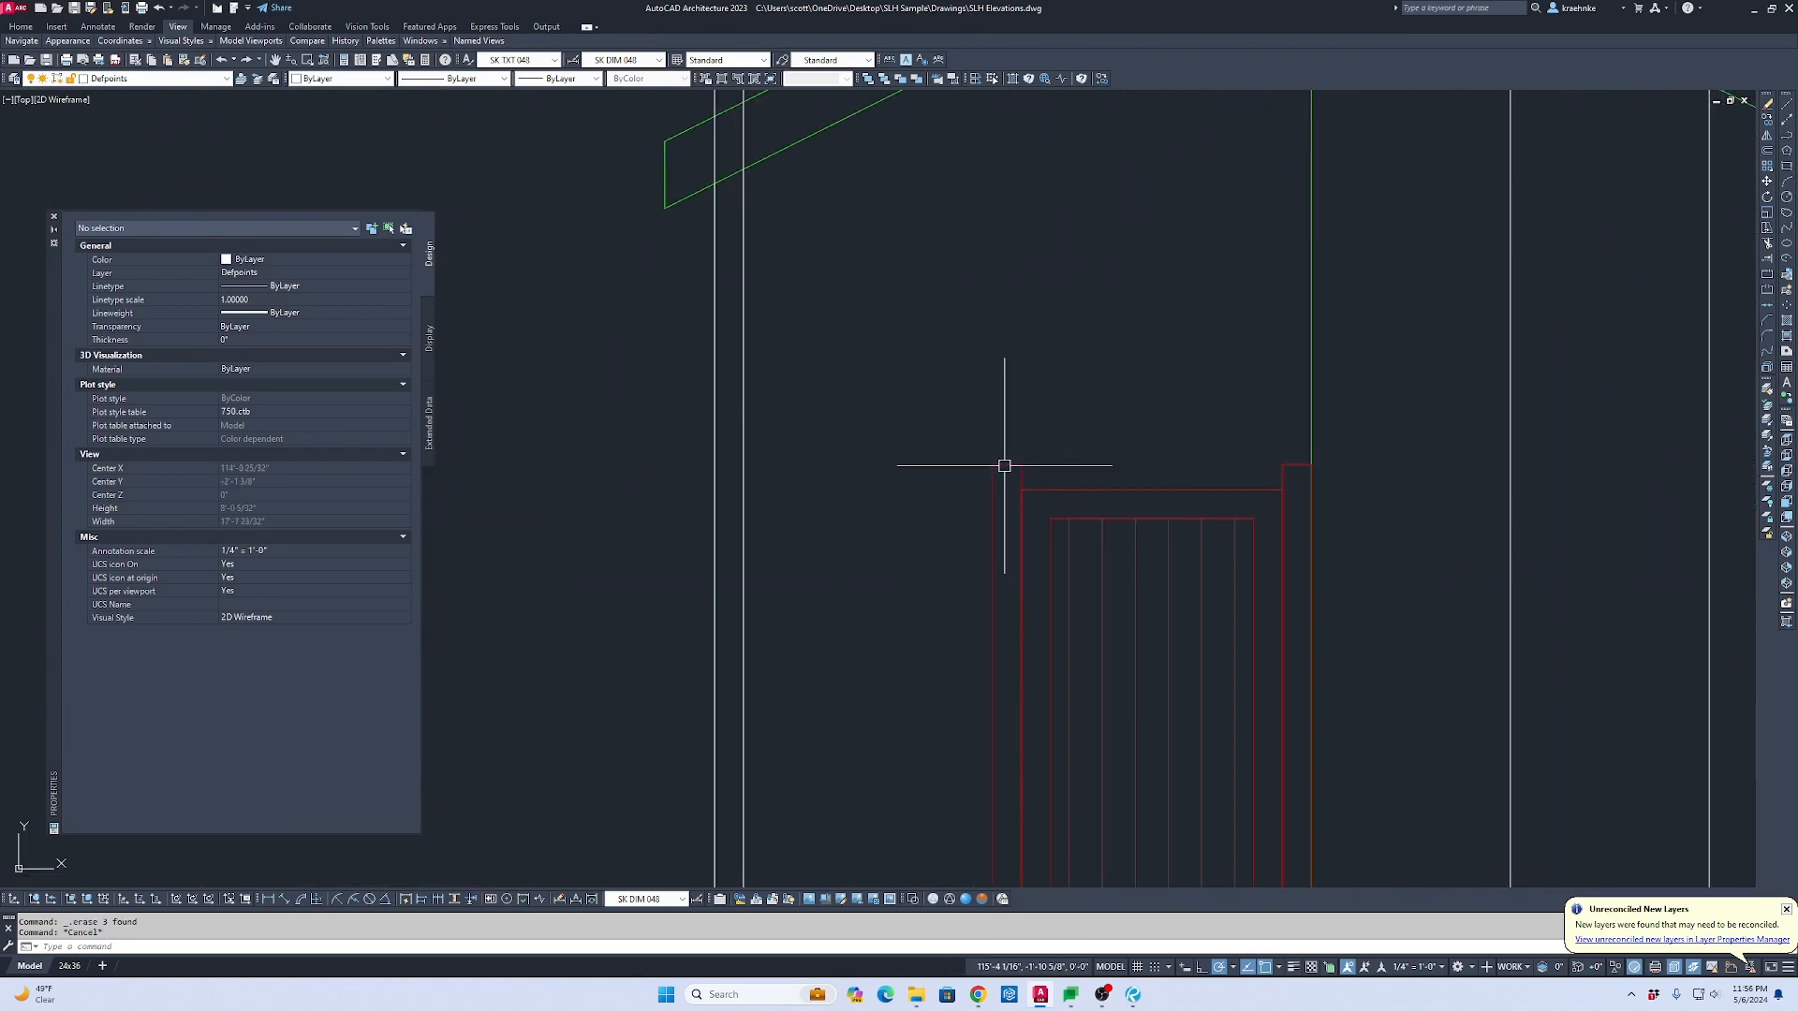
left_click(1004, 465)
type("c")
key("Return")
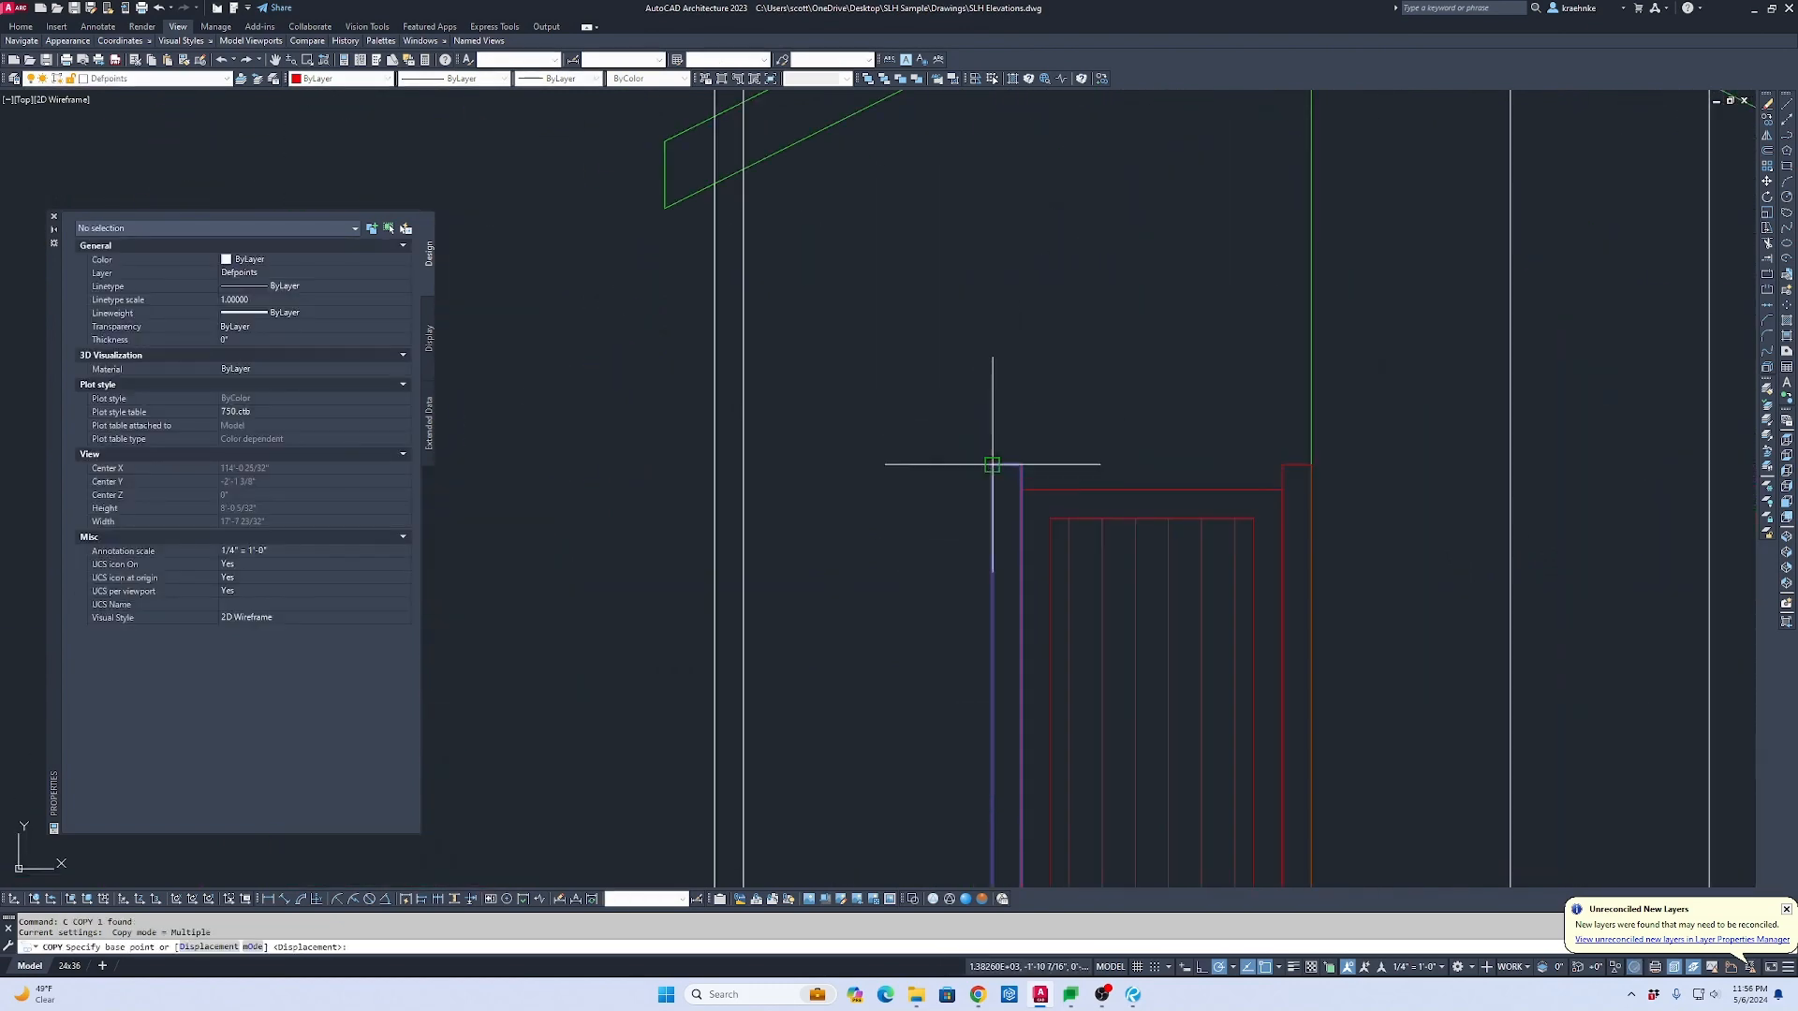
left_click(992, 465)
left_click(714, 466)
key("Escape")
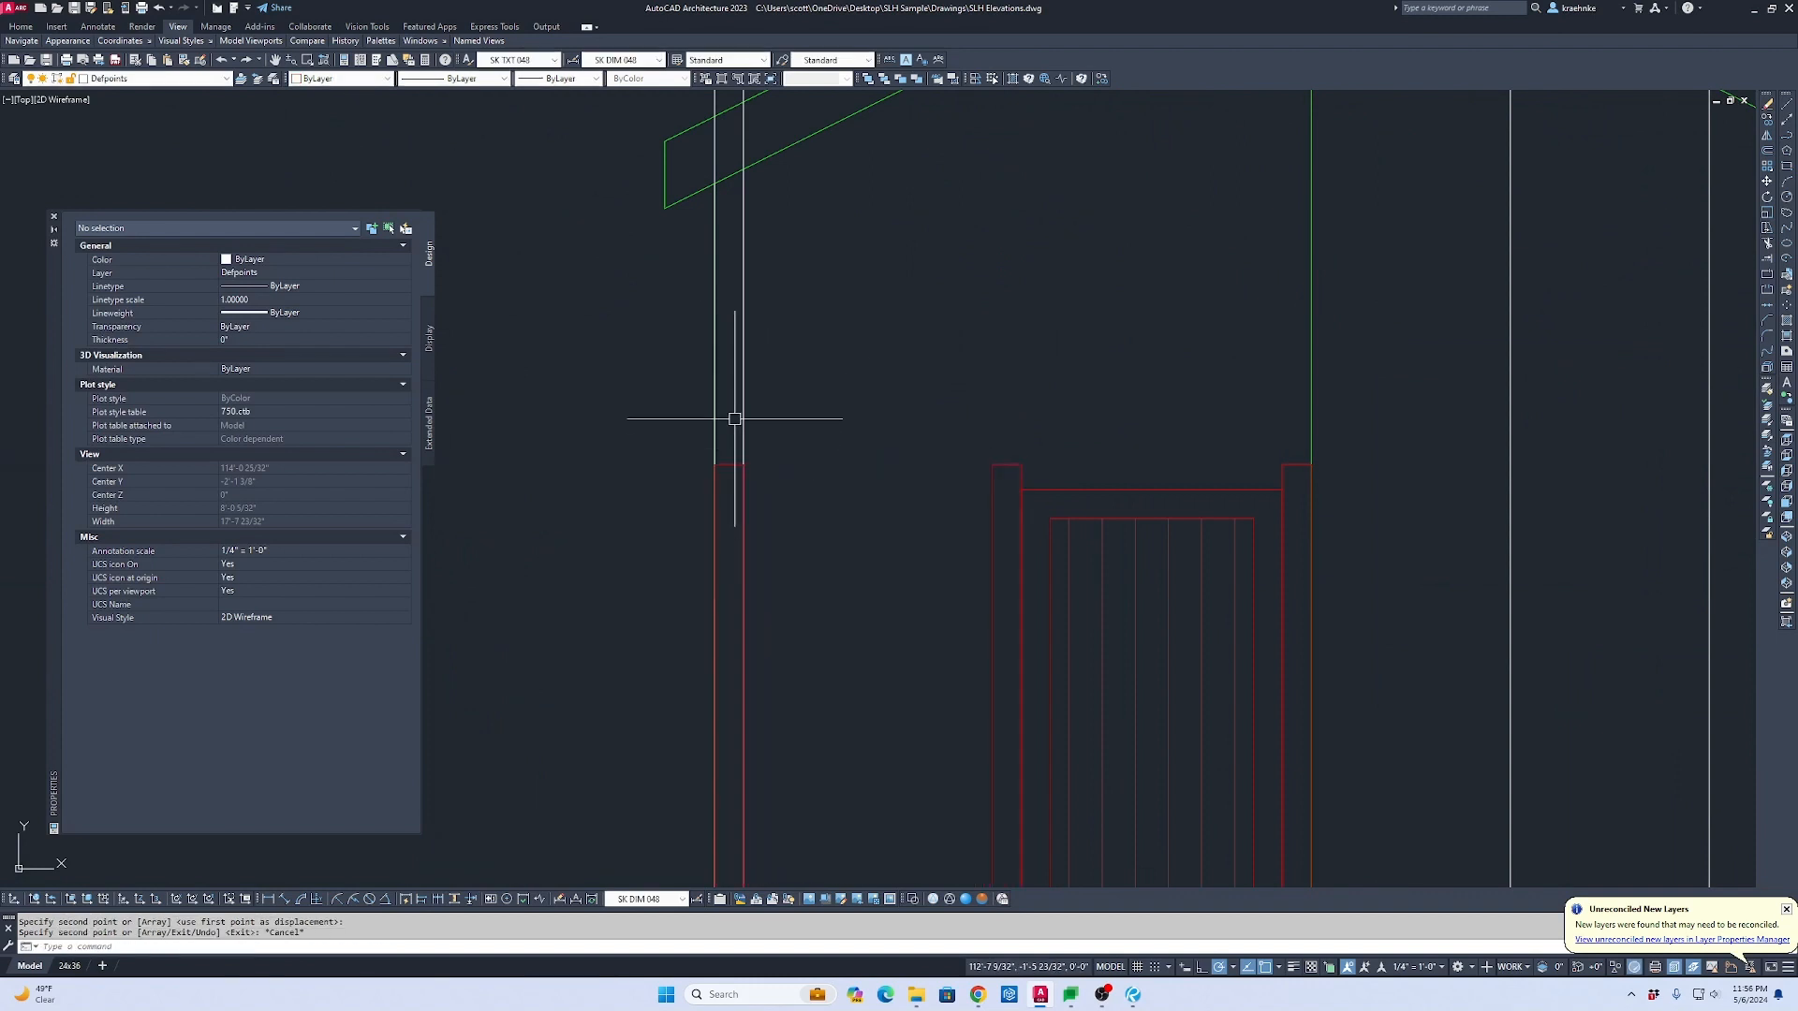
Step: Delete the two vertical projection lines at the grid 4 exterior corner
scroll(735, 418, "down", 5)
scroll(802, 514, "up", 6)
left_click(789, 281)
left_click(655, 265)
key("Delete")
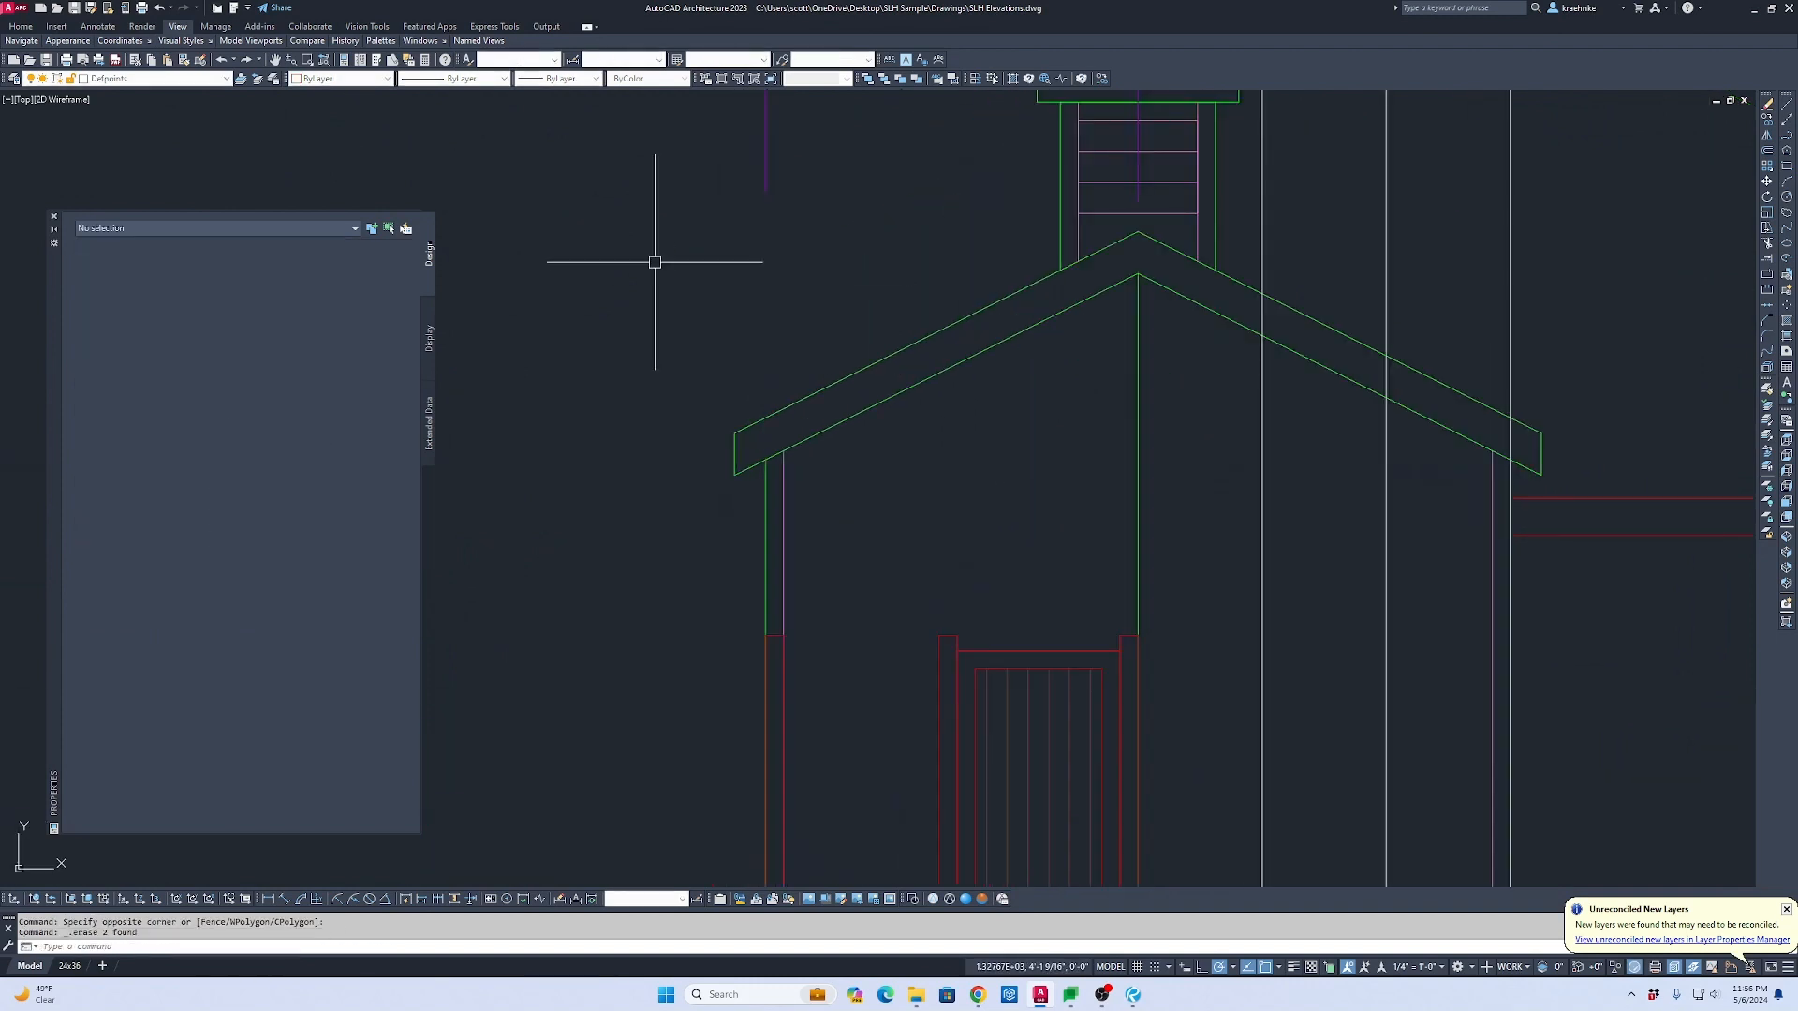
scroll(781, 363, "down", 2)
scroll(829, 545, "up", 2)
scroll(919, 453, "down", 3)
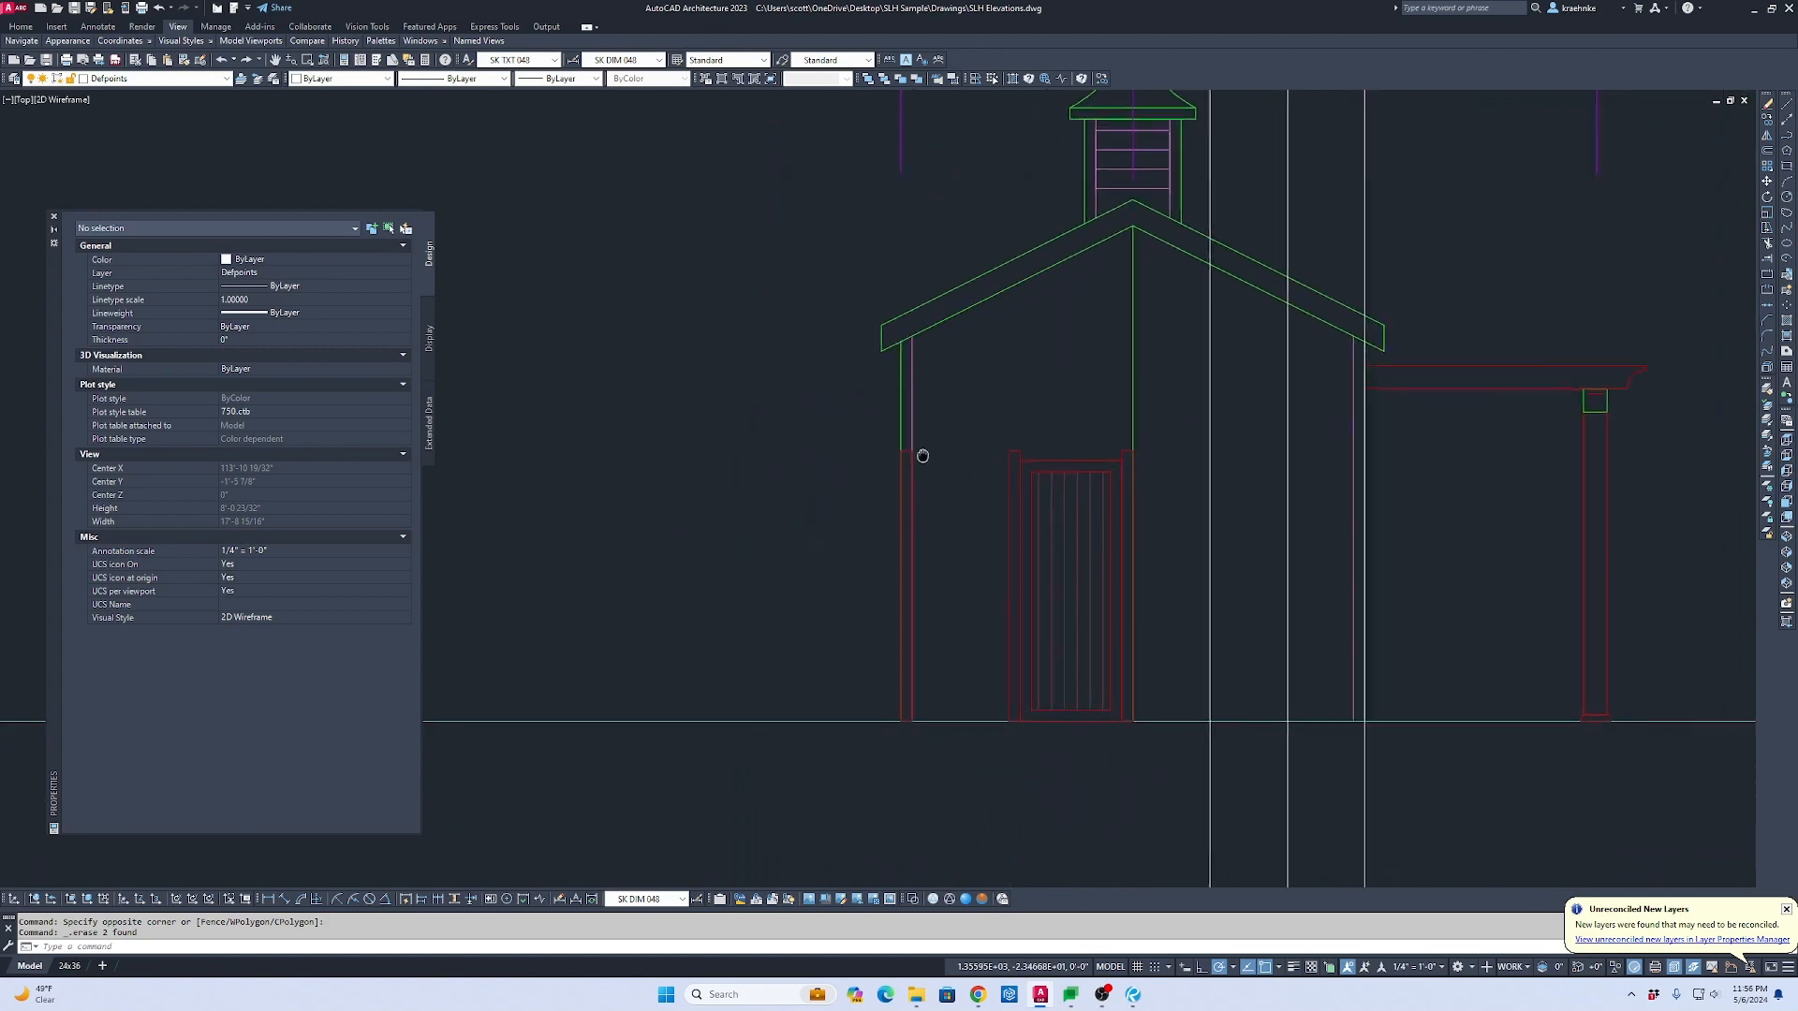
middle_click_drag(919, 453, 1759, 489)
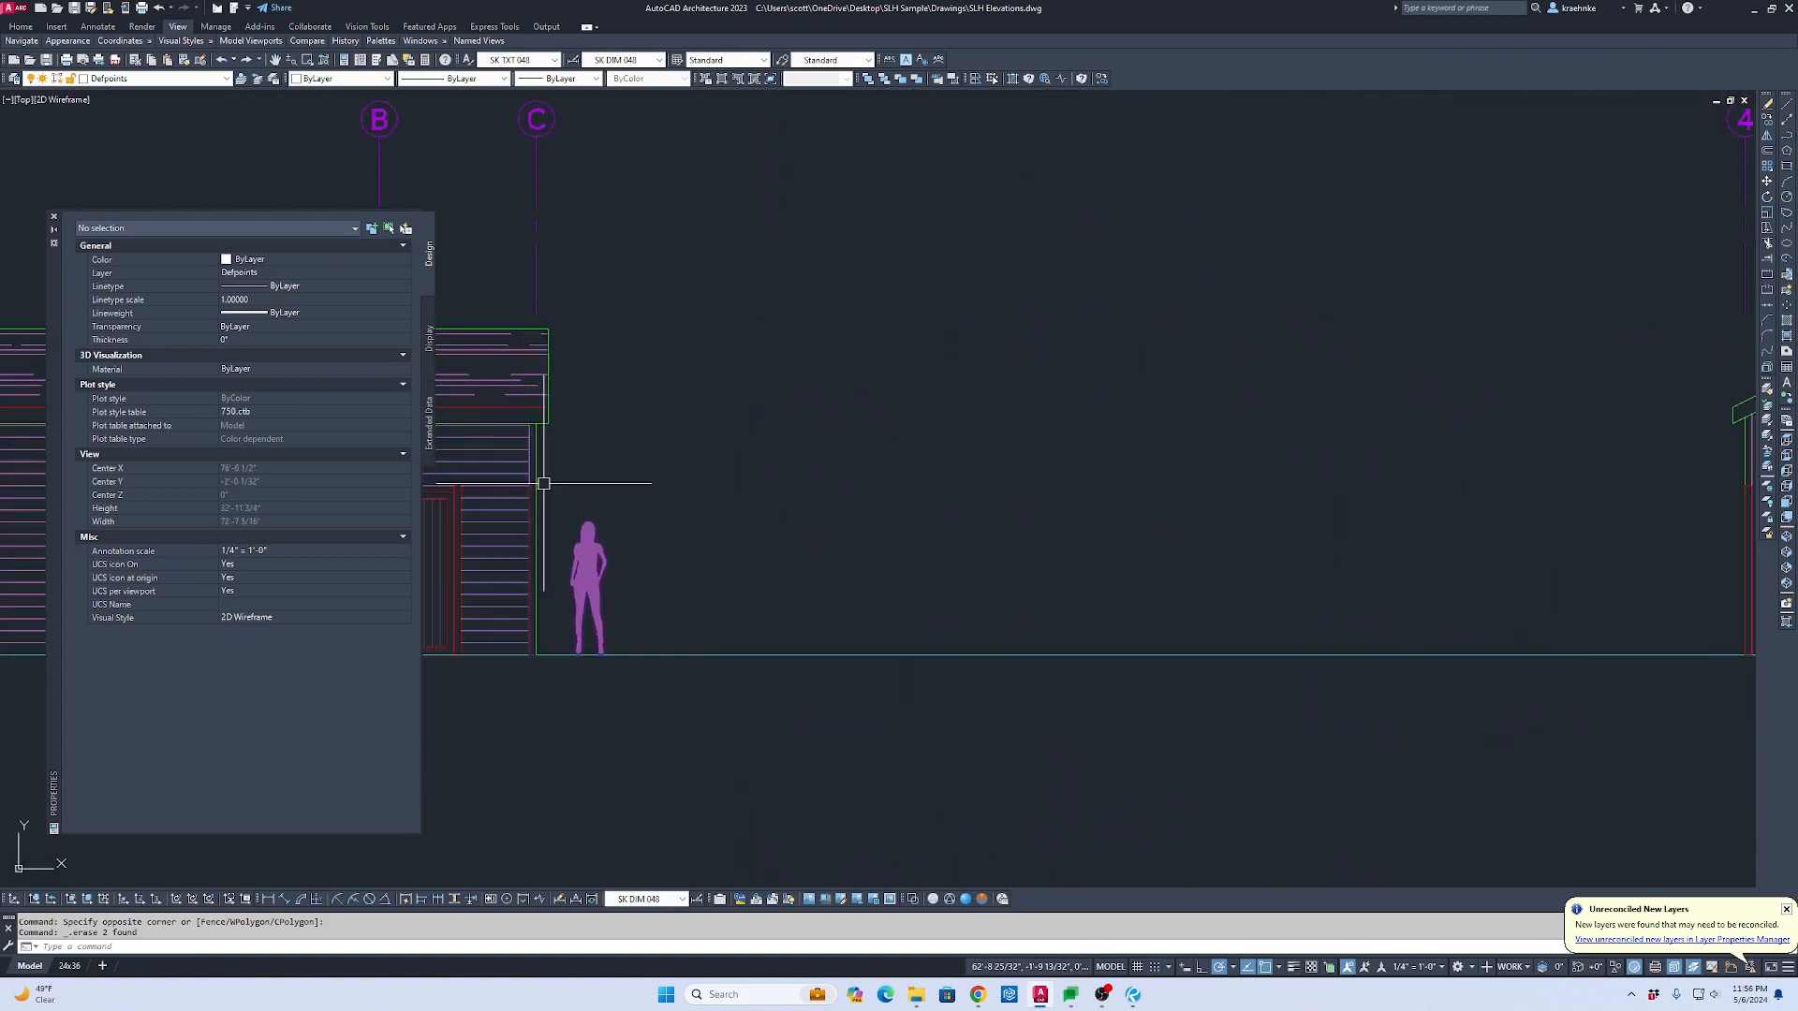
type("ma")
key("Return")
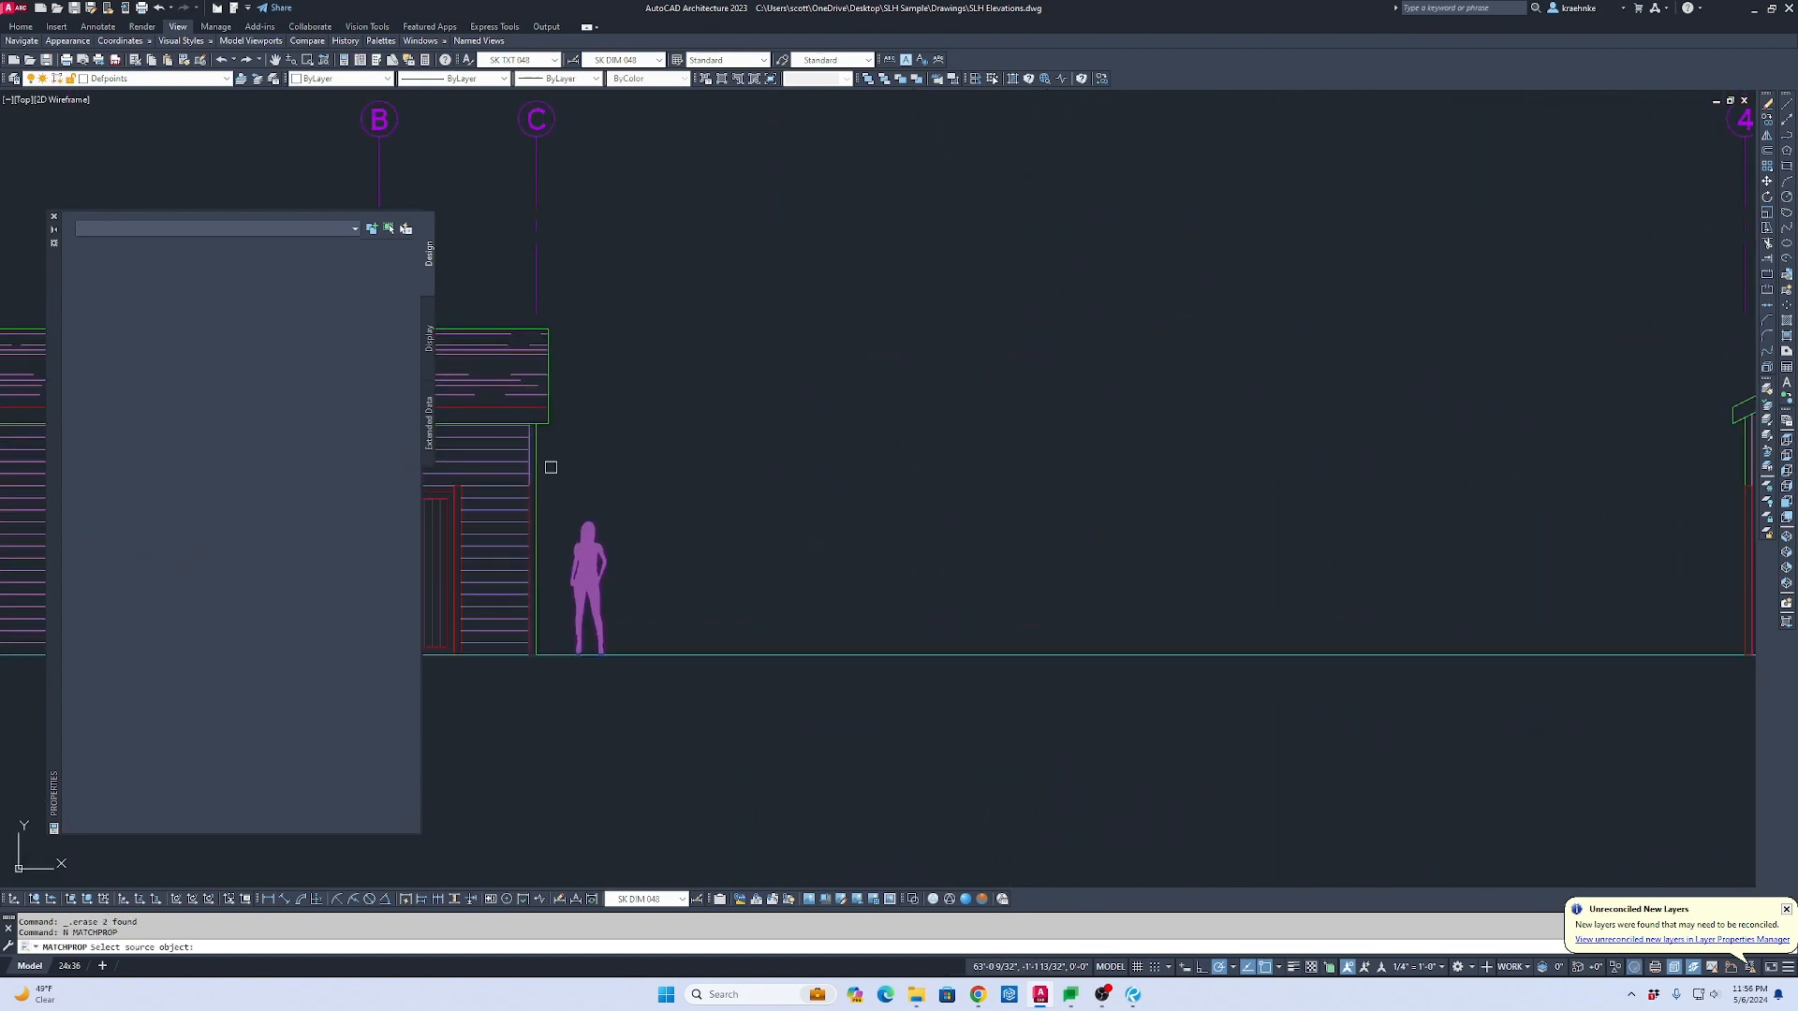
scroll(758, 429, "up", 6)
left_click(714, 469)
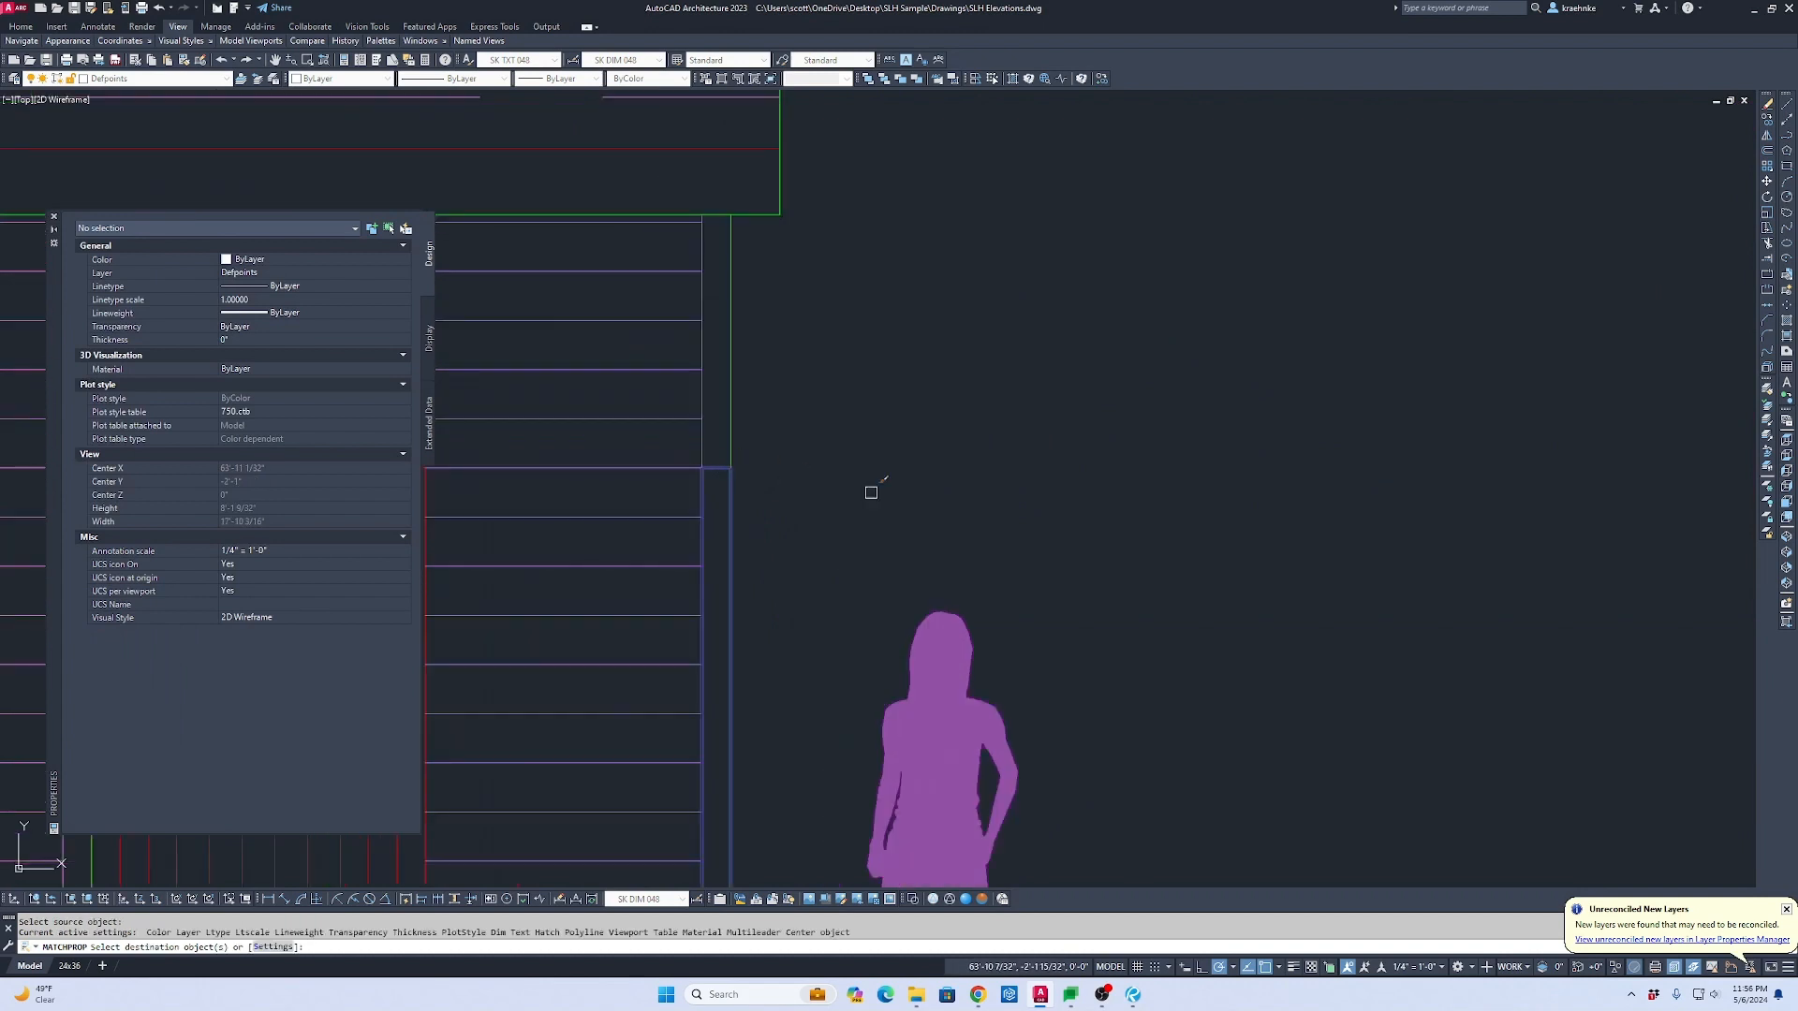
scroll(871, 490, "down", 5)
scroll(1006, 481, "up", 3)
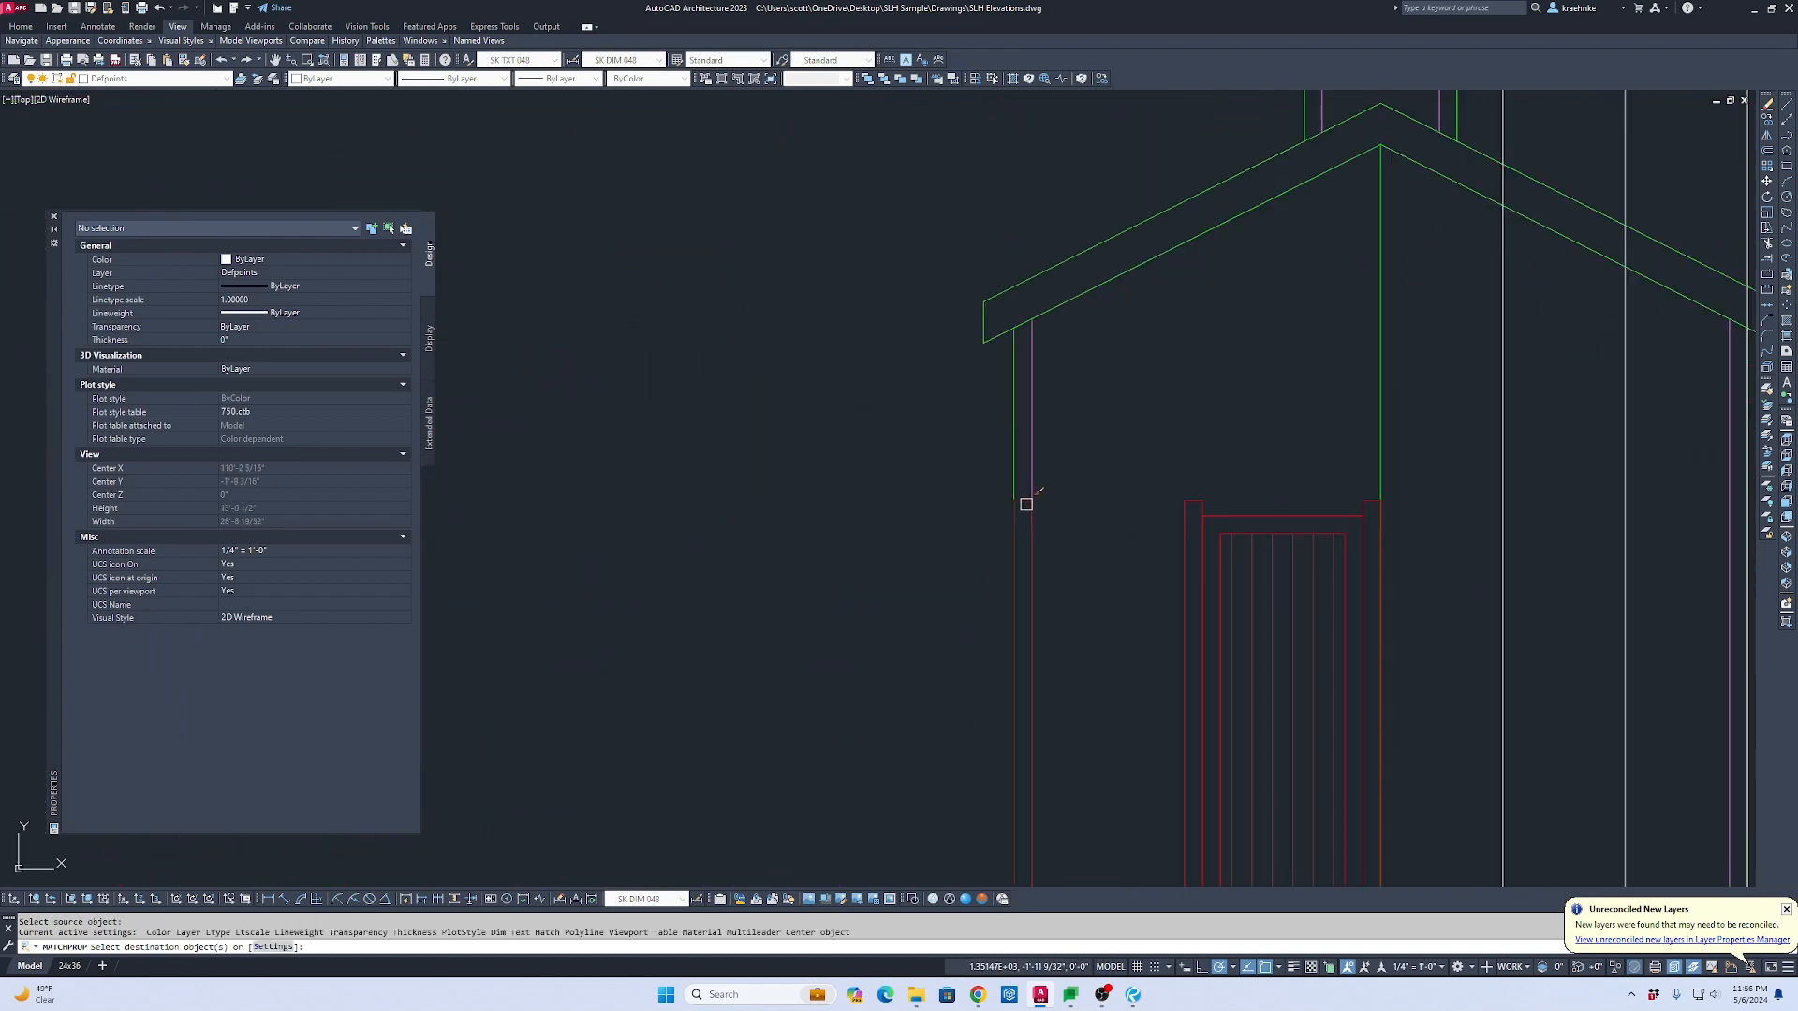
key("Escape")
Step: Match the properties of the side elevation's inner corner board line onto the inner corner line above the post at grid 4
scroll(1024, 493, "down", 6)
scroll(917, 501, "up", 7)
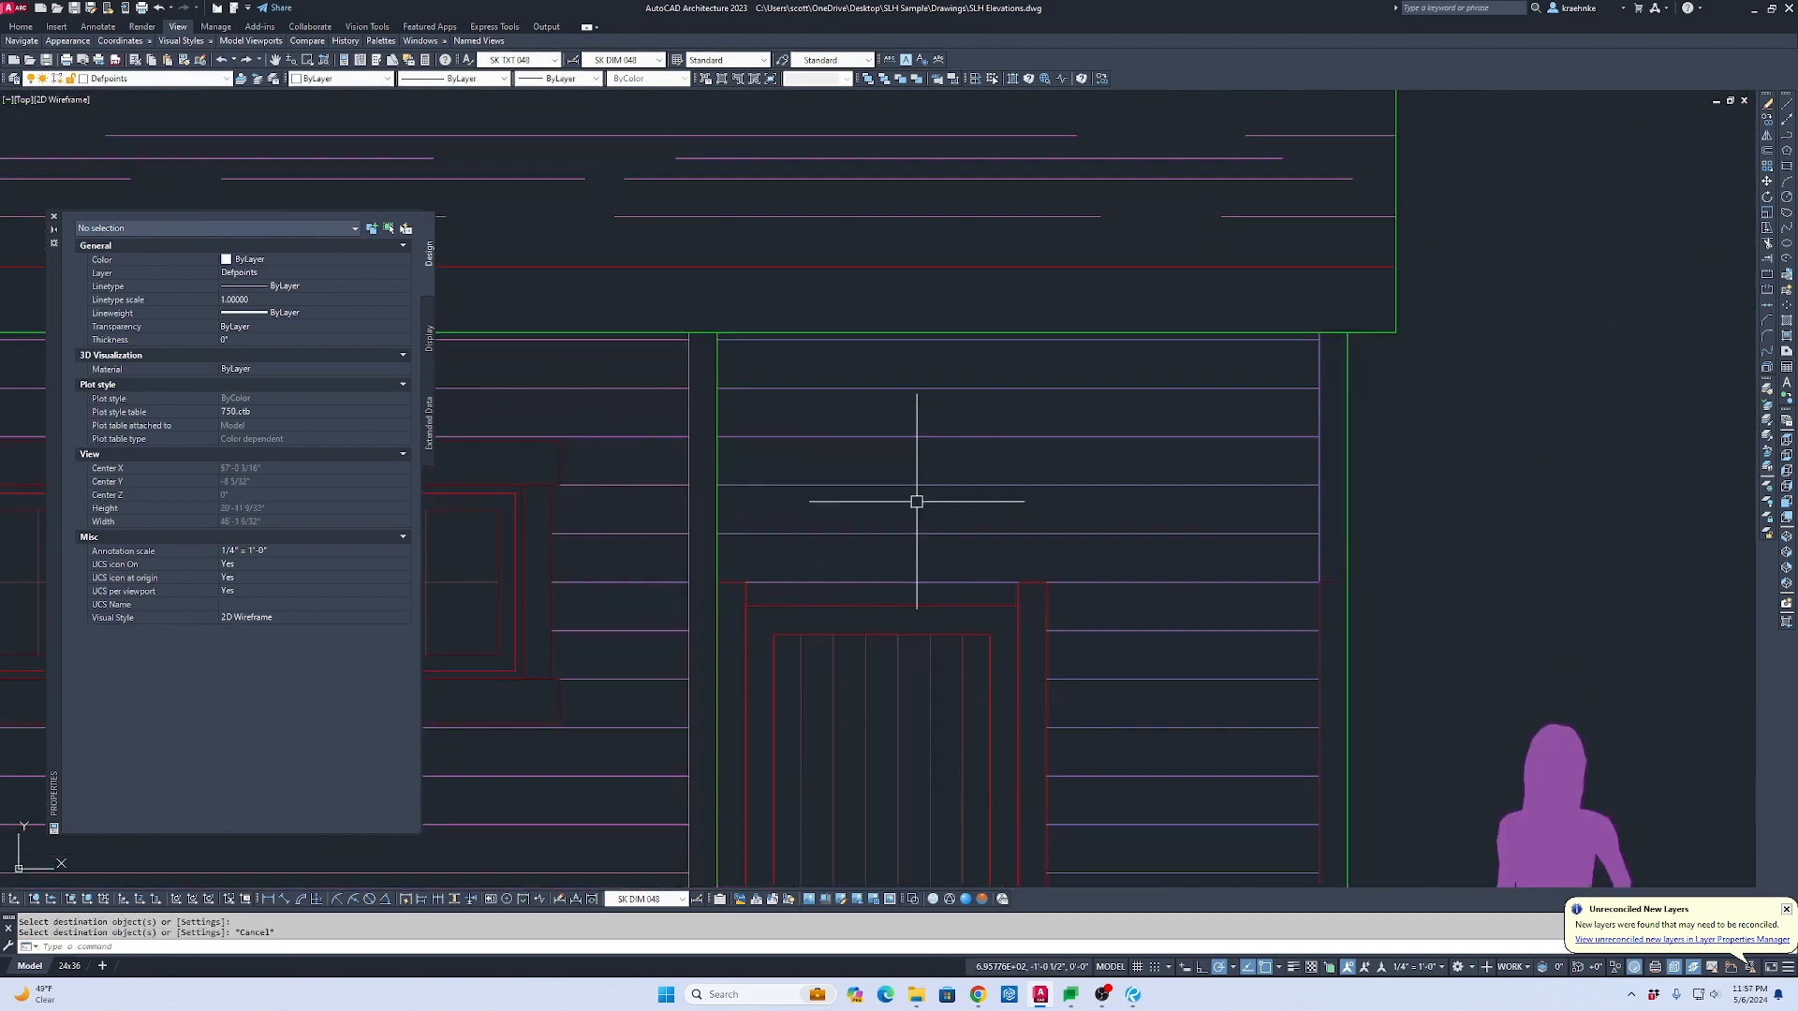
key("Return")
left_click(1319, 481)
scroll(1321, 481, "down", 5)
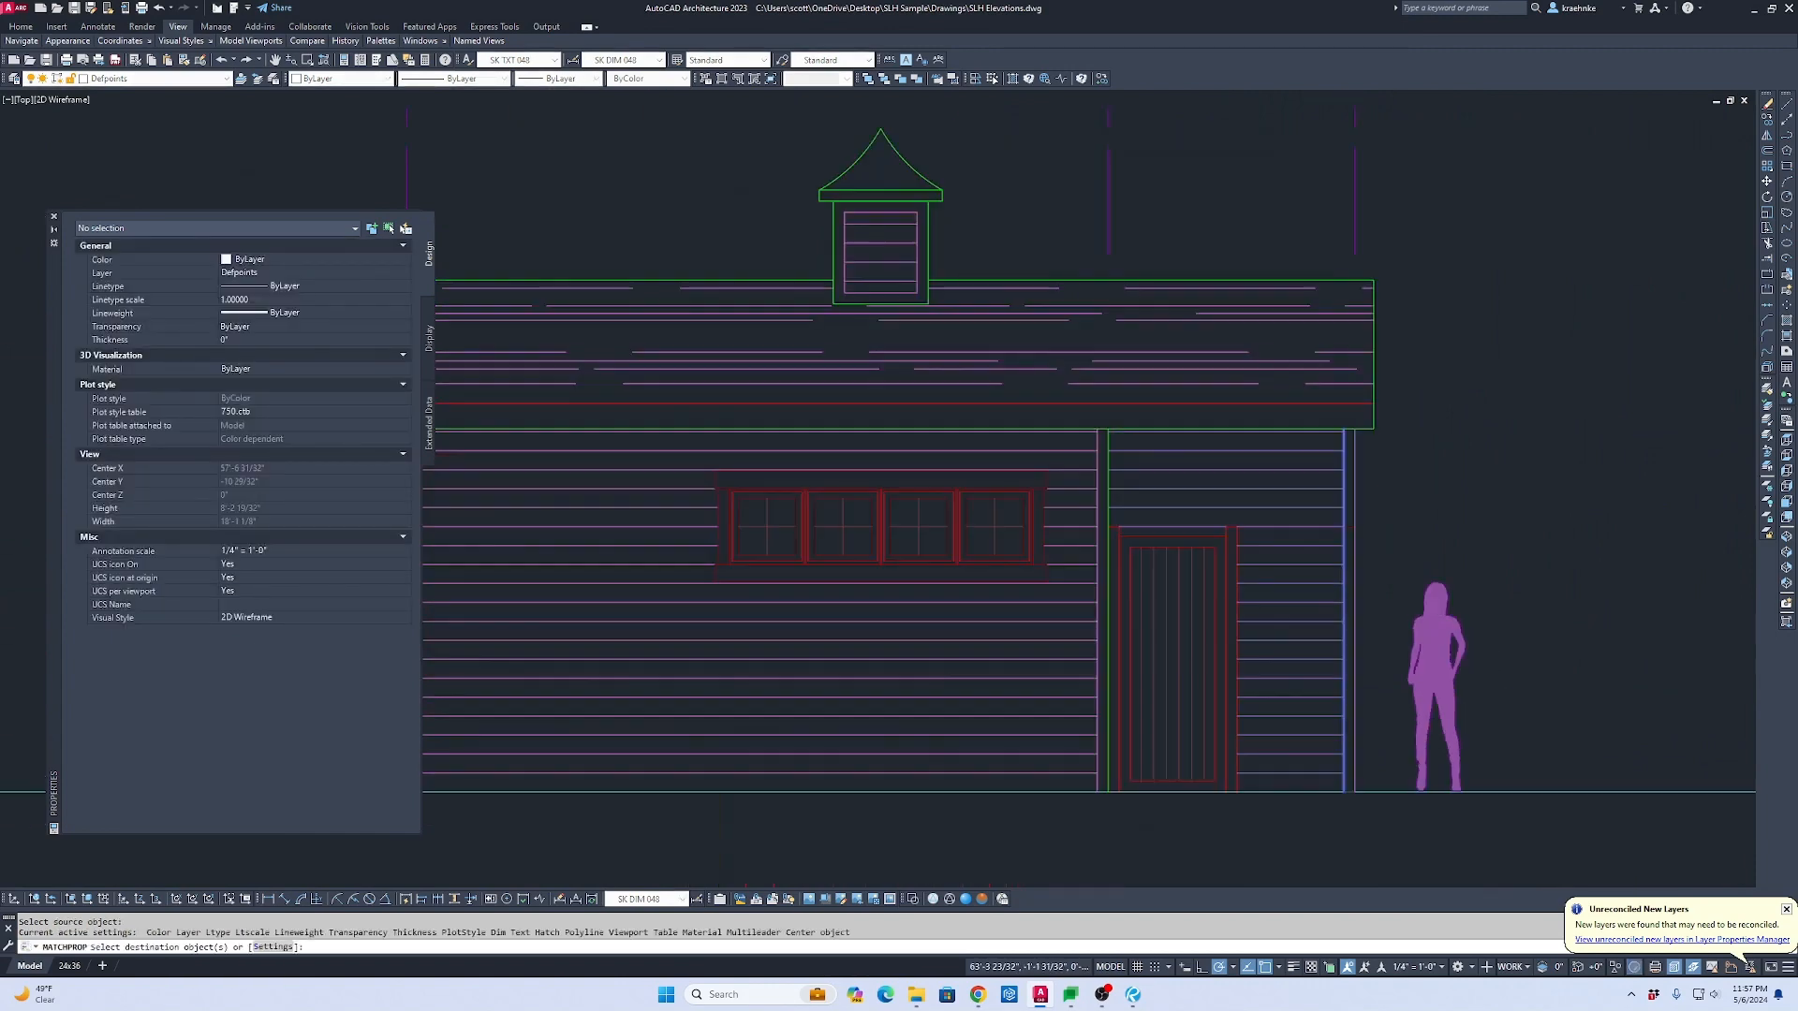
scroll(1433, 422, "up", 8)
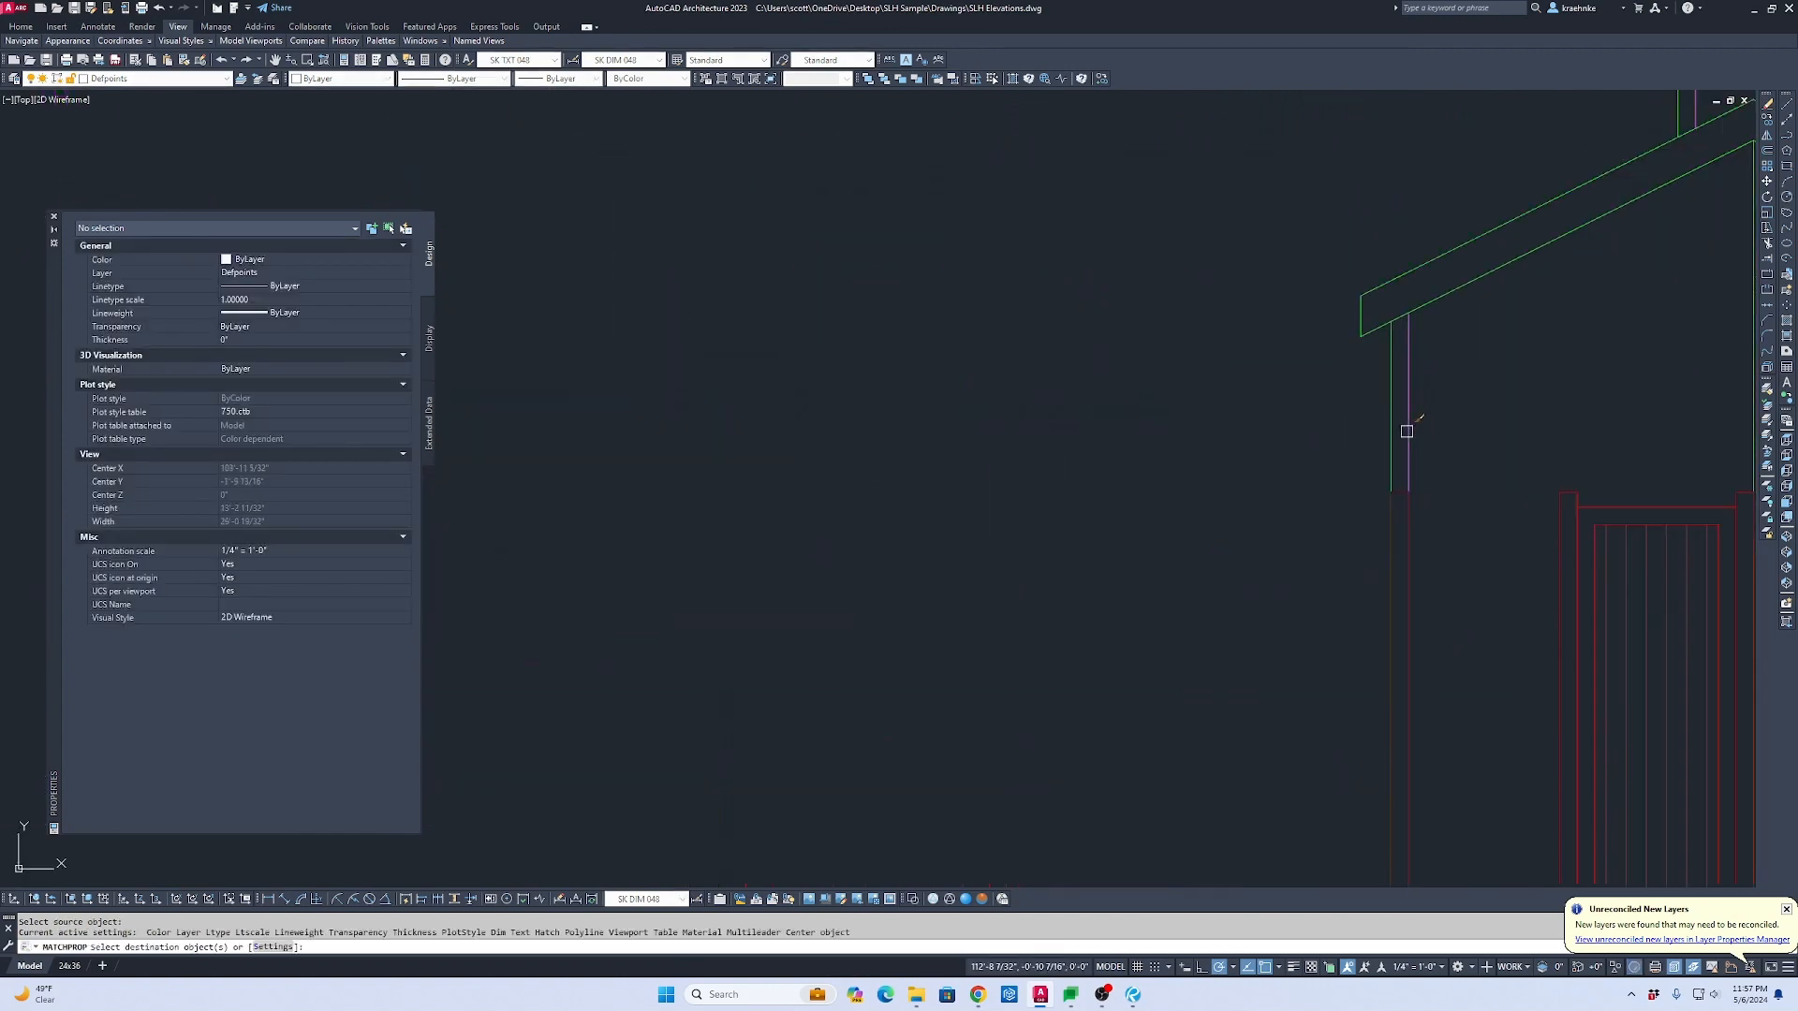
key("Escape")
scroll(1469, 461, "down", 5)
scroll(1218, 459, "up", 6)
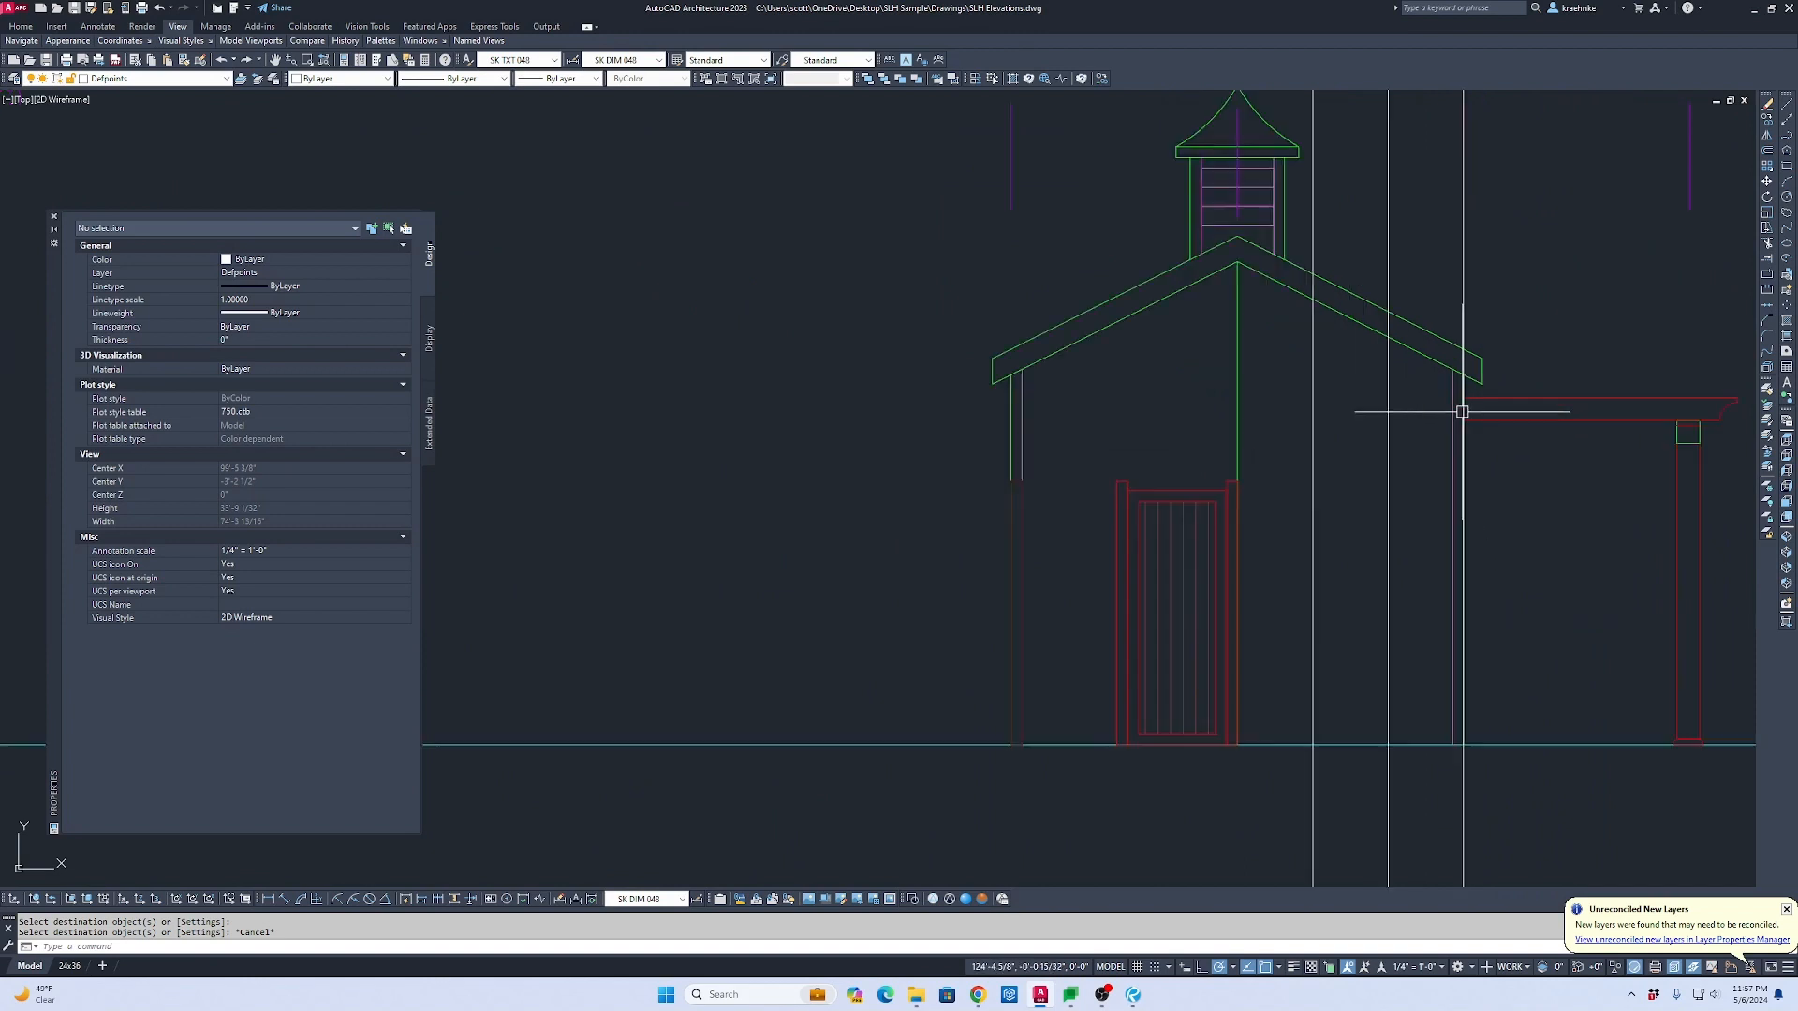
key("Escape")
Step: Offset the gable elevation's vertical wall line at grid 3 by 3.5" towards grid 2
middle_click_drag(1342, 440, 1255, 449)
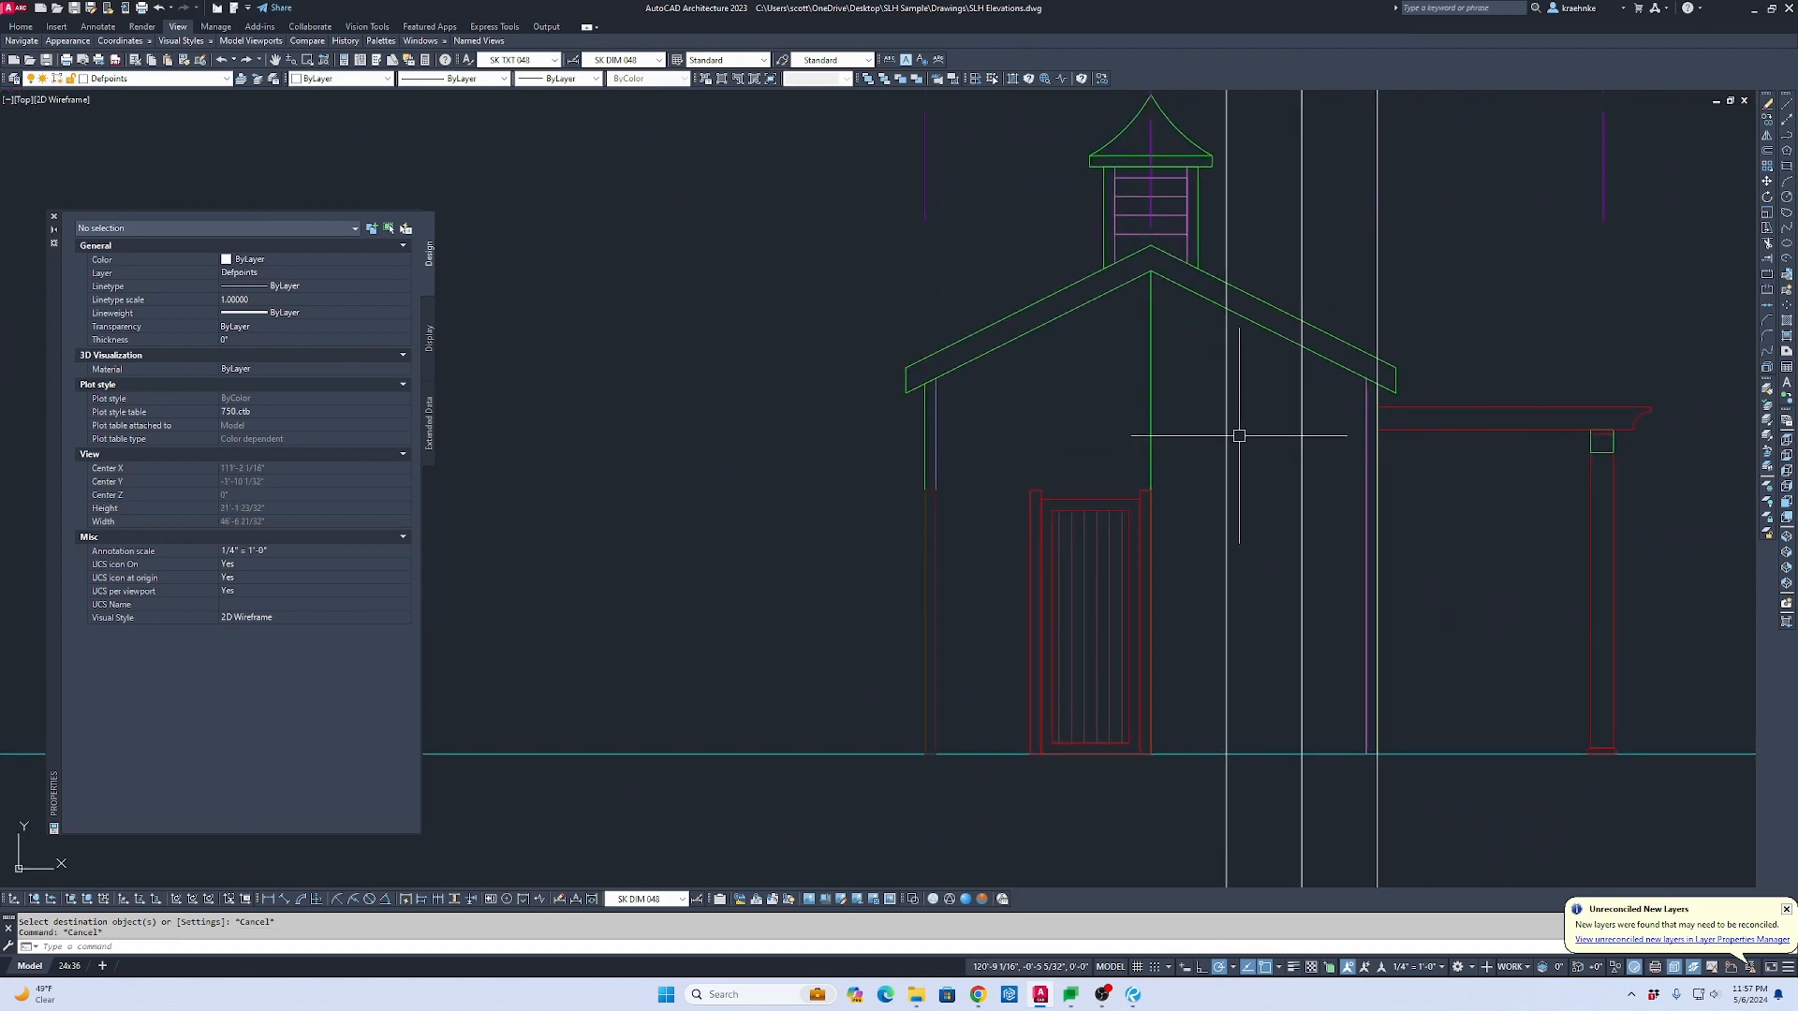
type("o")
key("Return")
type("3.5")
key("Return")
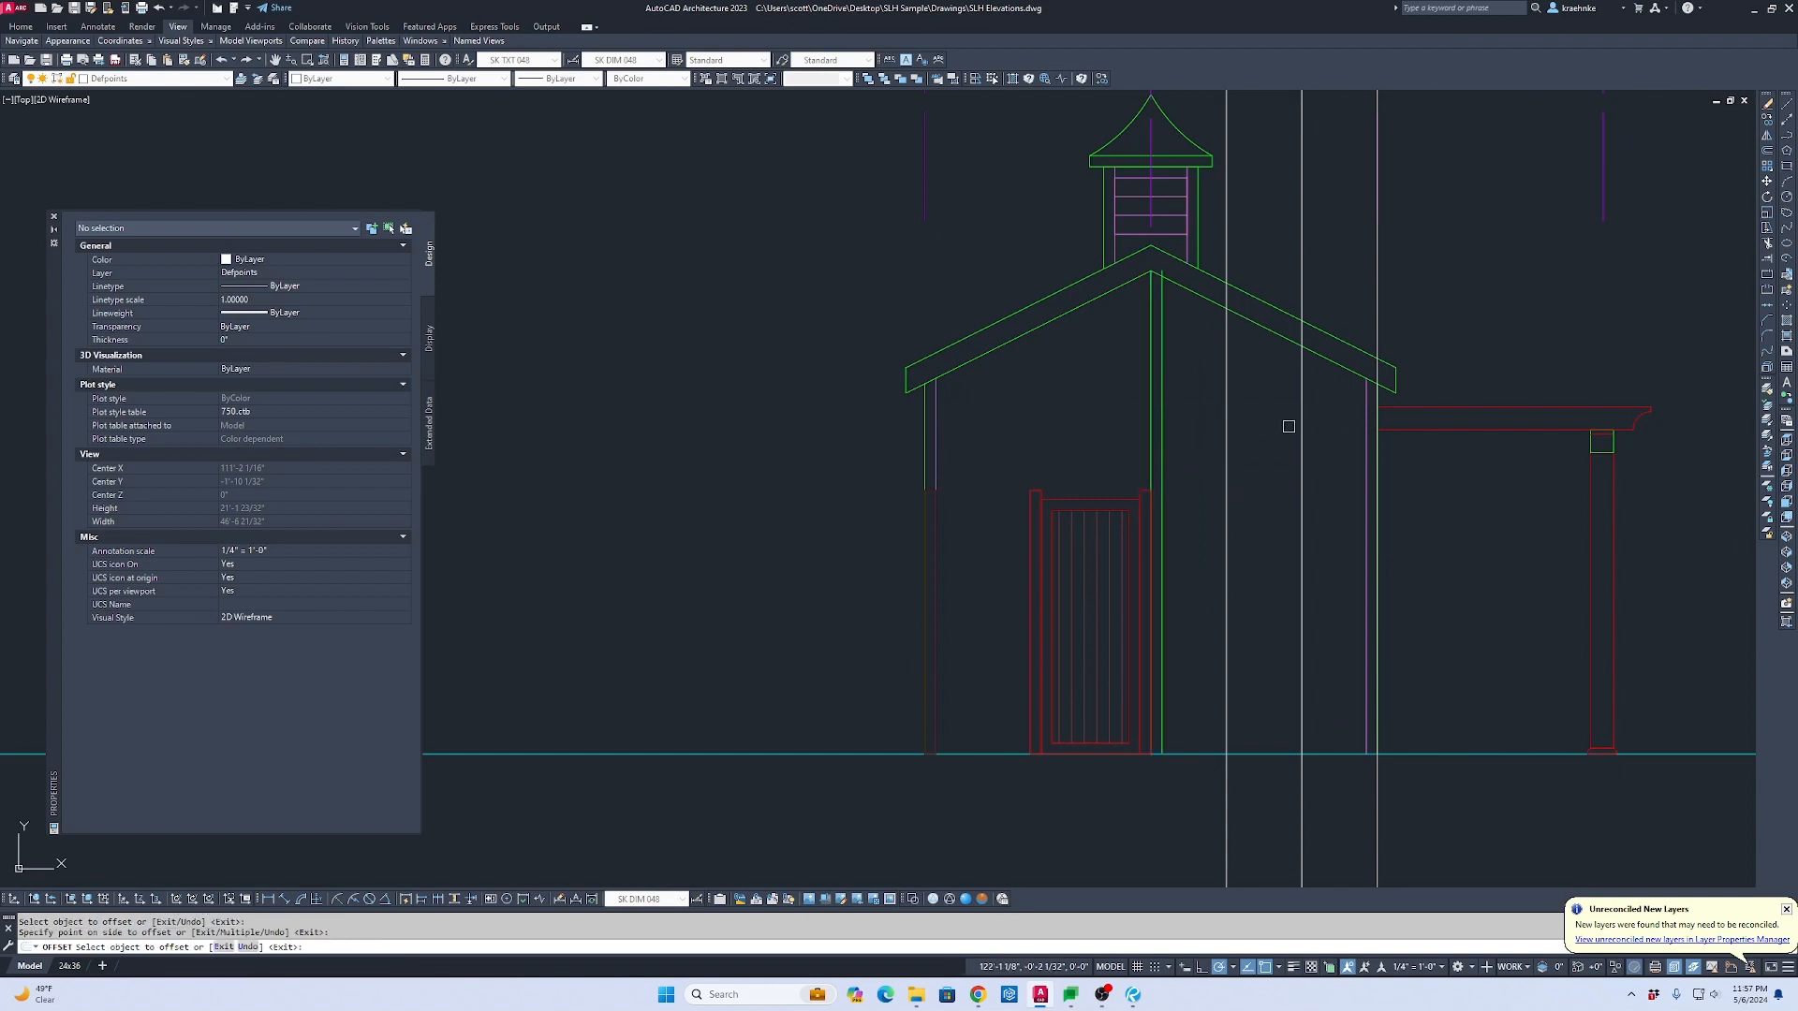
key("Escape")
Step: Match the properties of the inner corner board line at grid 2 onto the offset line beside grid 3
type("ma")
key("Return")
scroll(1317, 437, "up", 2)
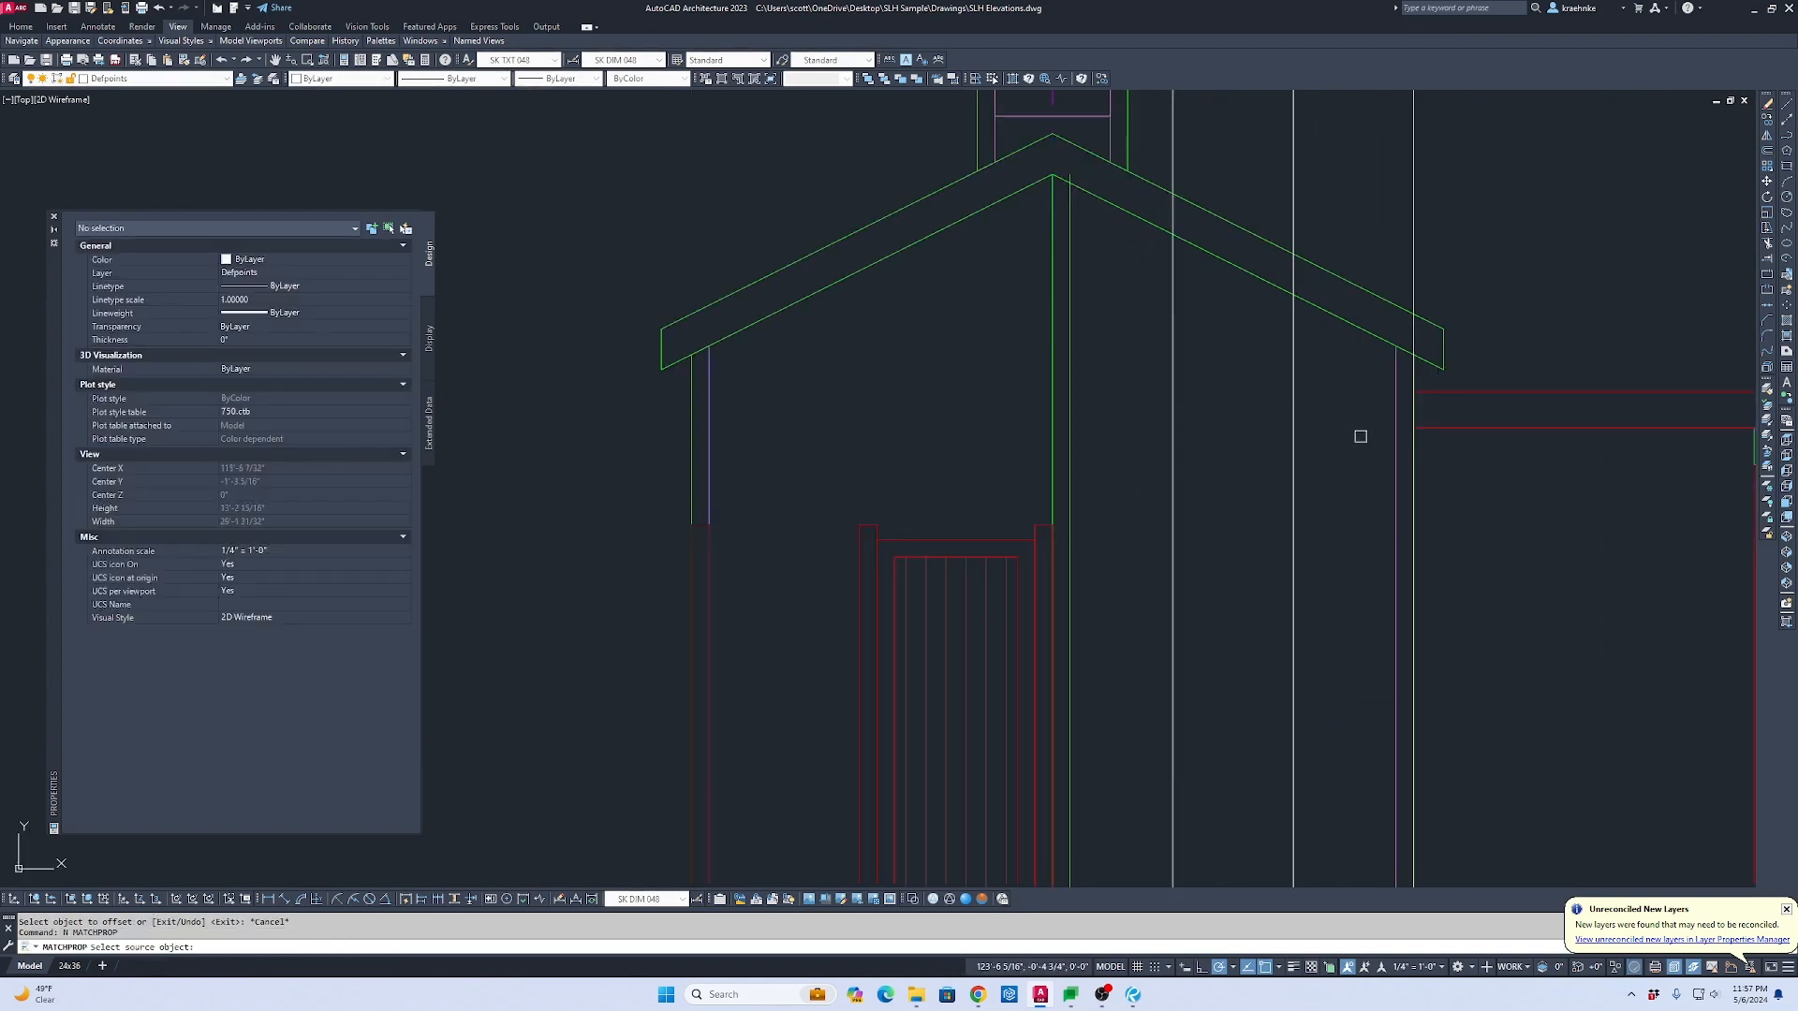
left_click(1396, 442)
key("Escape")
key("Escape")
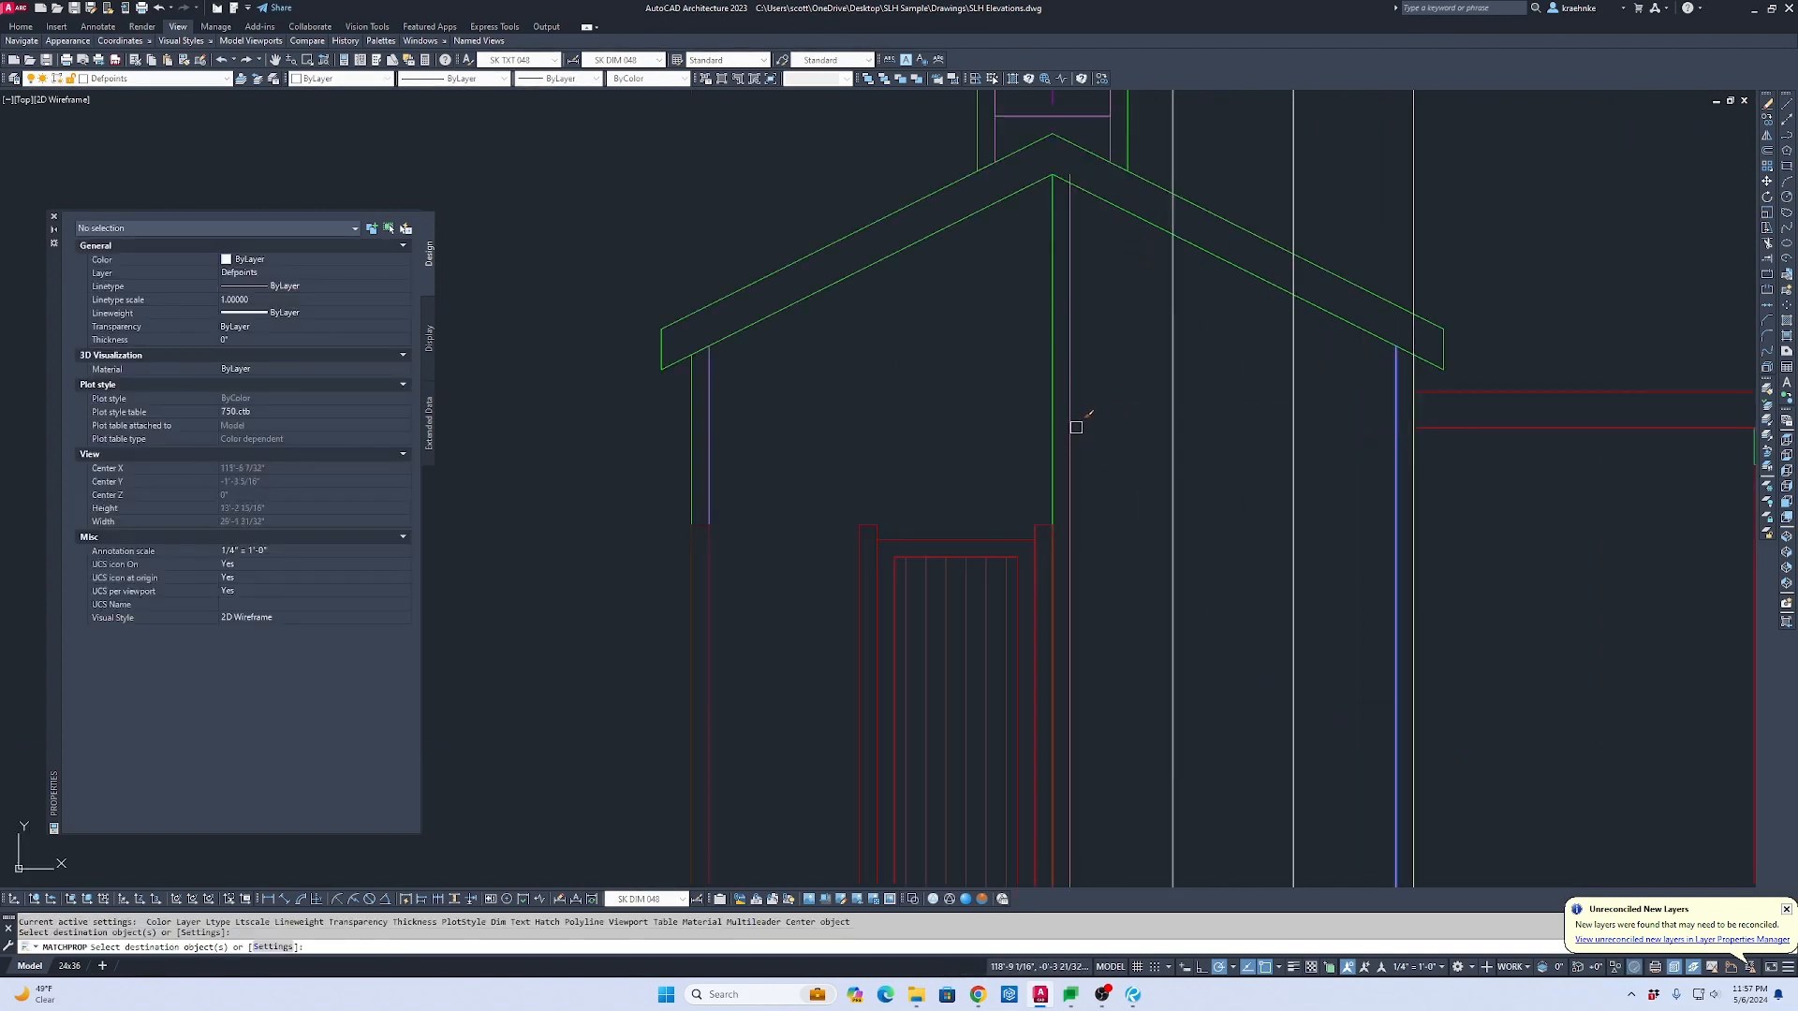
Step: Trim the top of the offset line beside grid 3 back to the lower edge of the gable roof
scroll(1087, 234, "up", 5)
type("TR")
left_click_drag(1227, 411, 1087, 225)
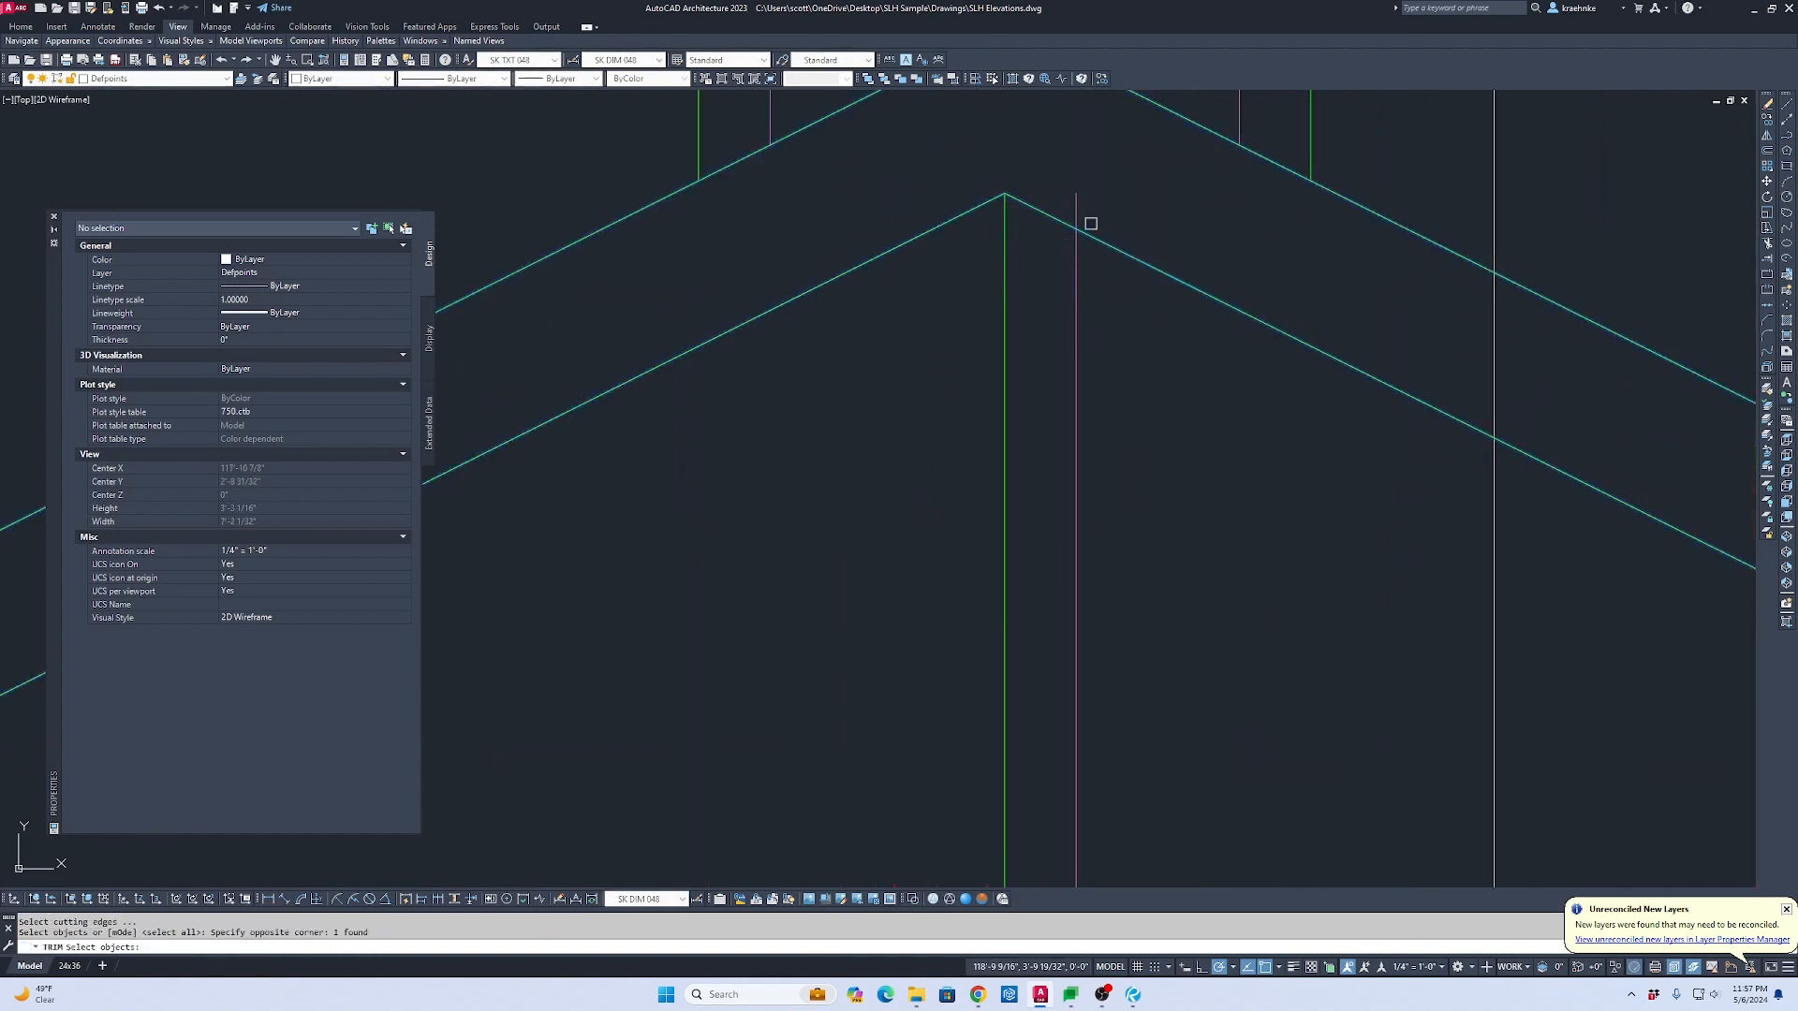
key("space")
left_click(1078, 208)
key("Escape")
scroll(1191, 309, "down", 6)
middle_click_drag(1225, 404, 1274, 257)
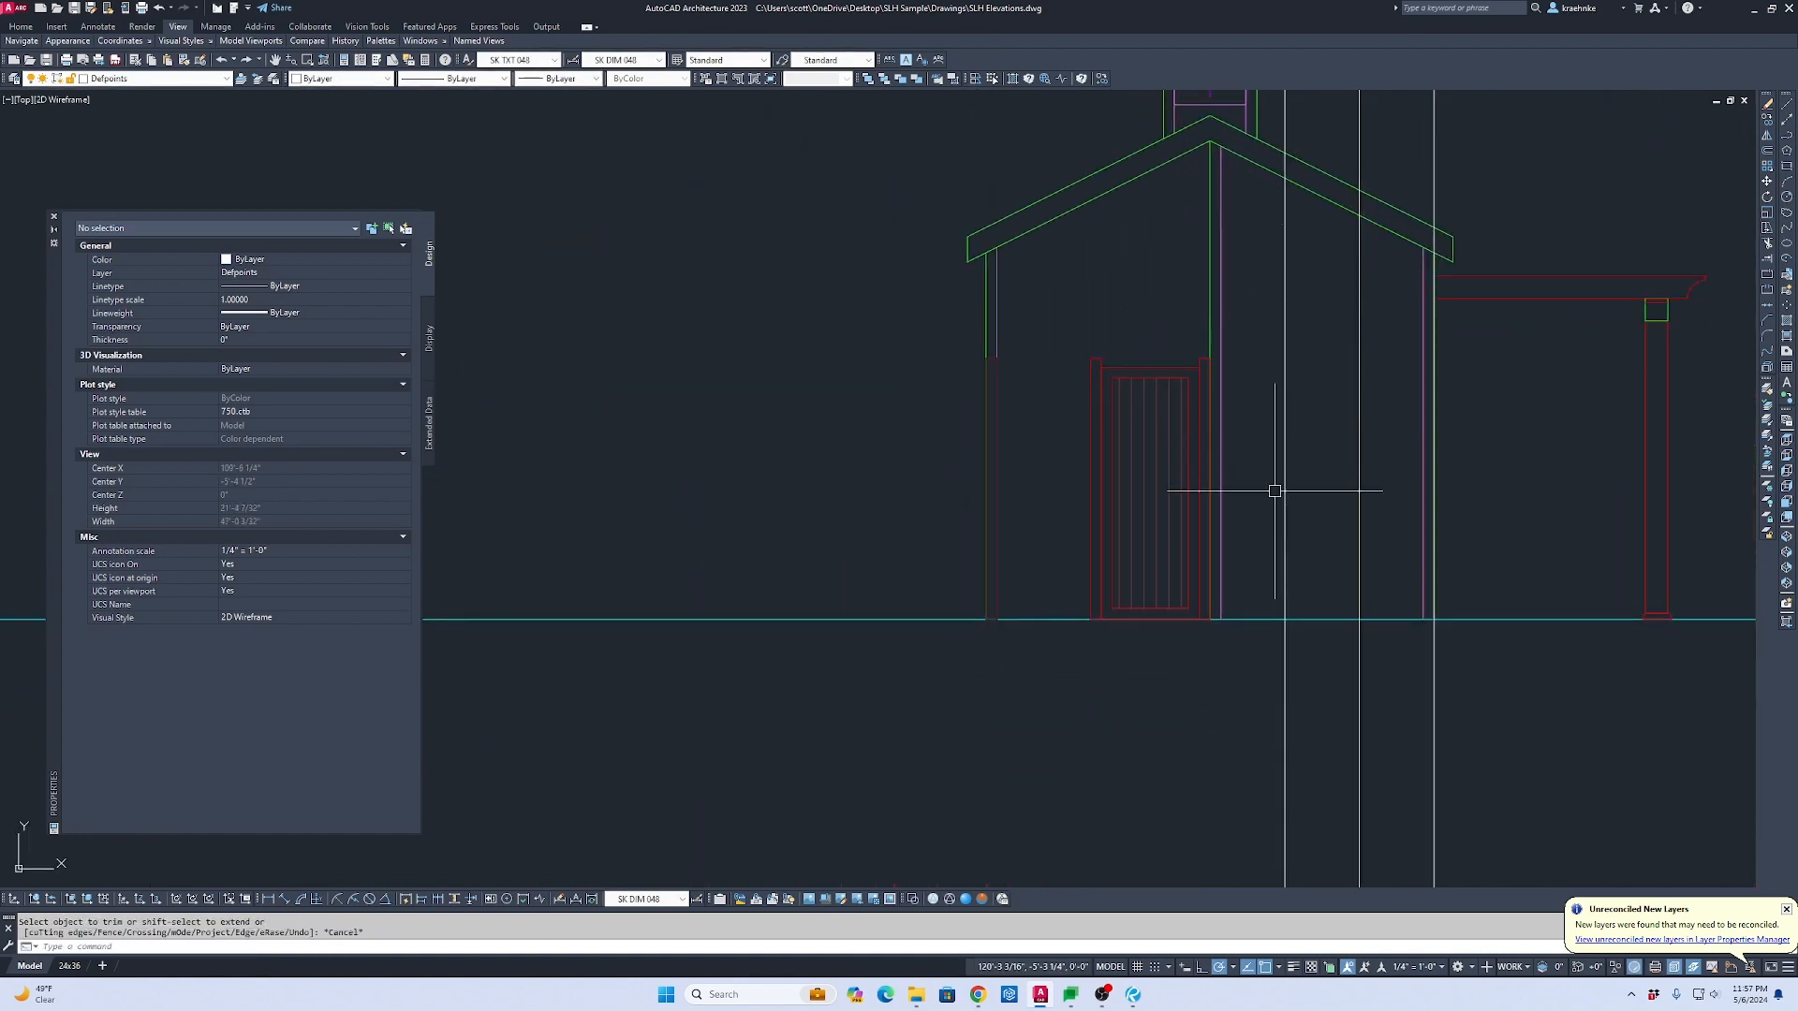
Step: Locate the T.O. Plate elevation marker beyond the far end of the side elevation
scroll(1360, 413, "down", 6)
scroll(1328, 445, "up", 2)
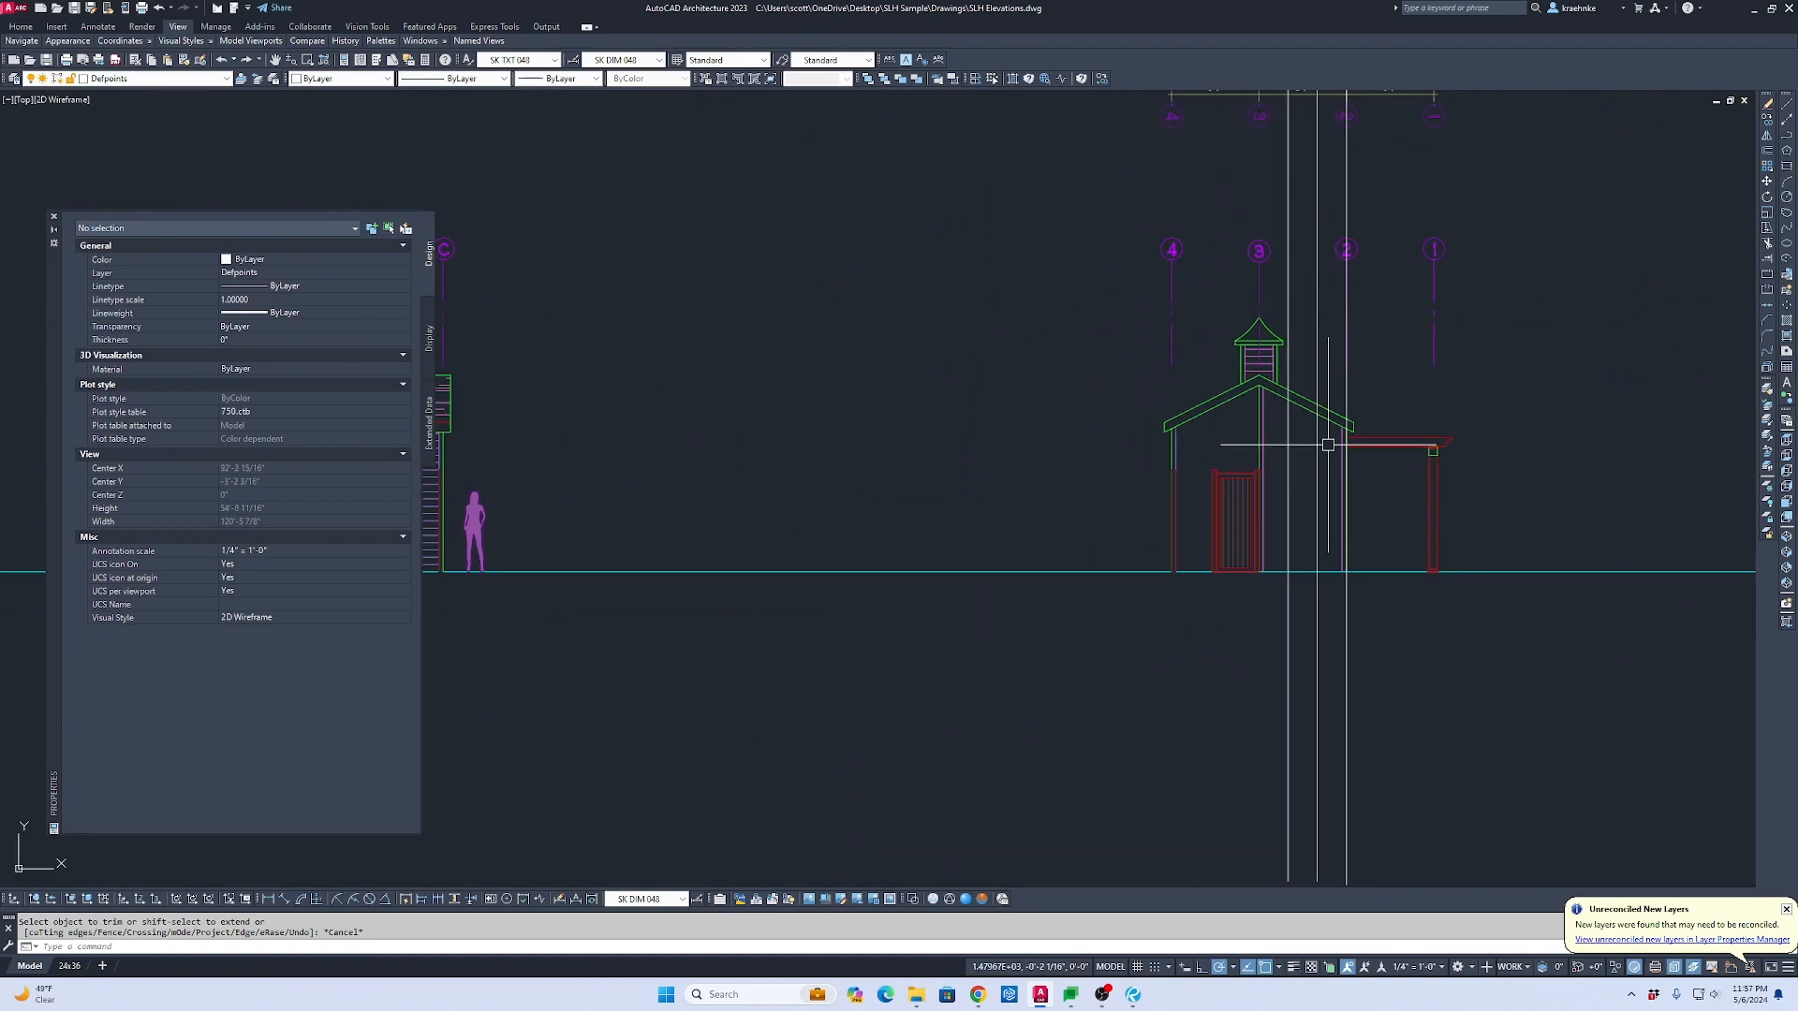
scroll(1207, 448, "up", 2)
scroll(1123, 459, "down", 7)
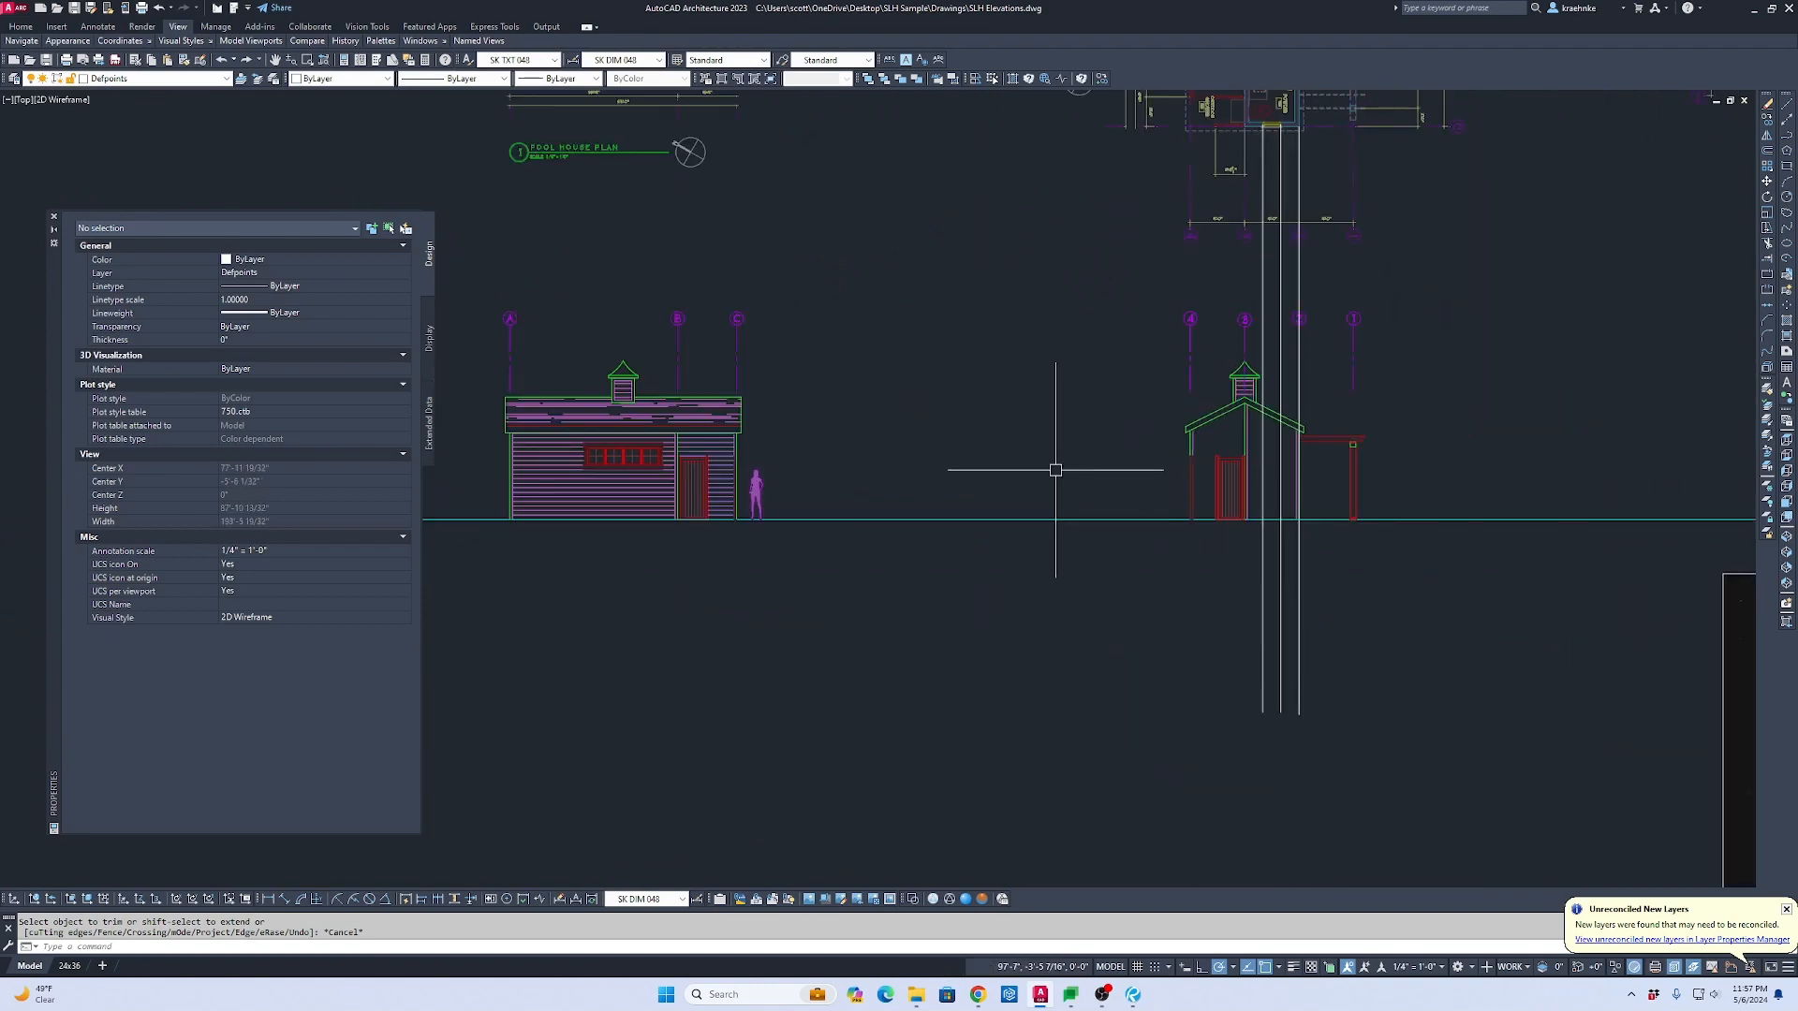
middle_click_drag(1056, 466, 1286, 449)
key("Escape")
key("Escape")
scroll(985, 455, "up", 4)
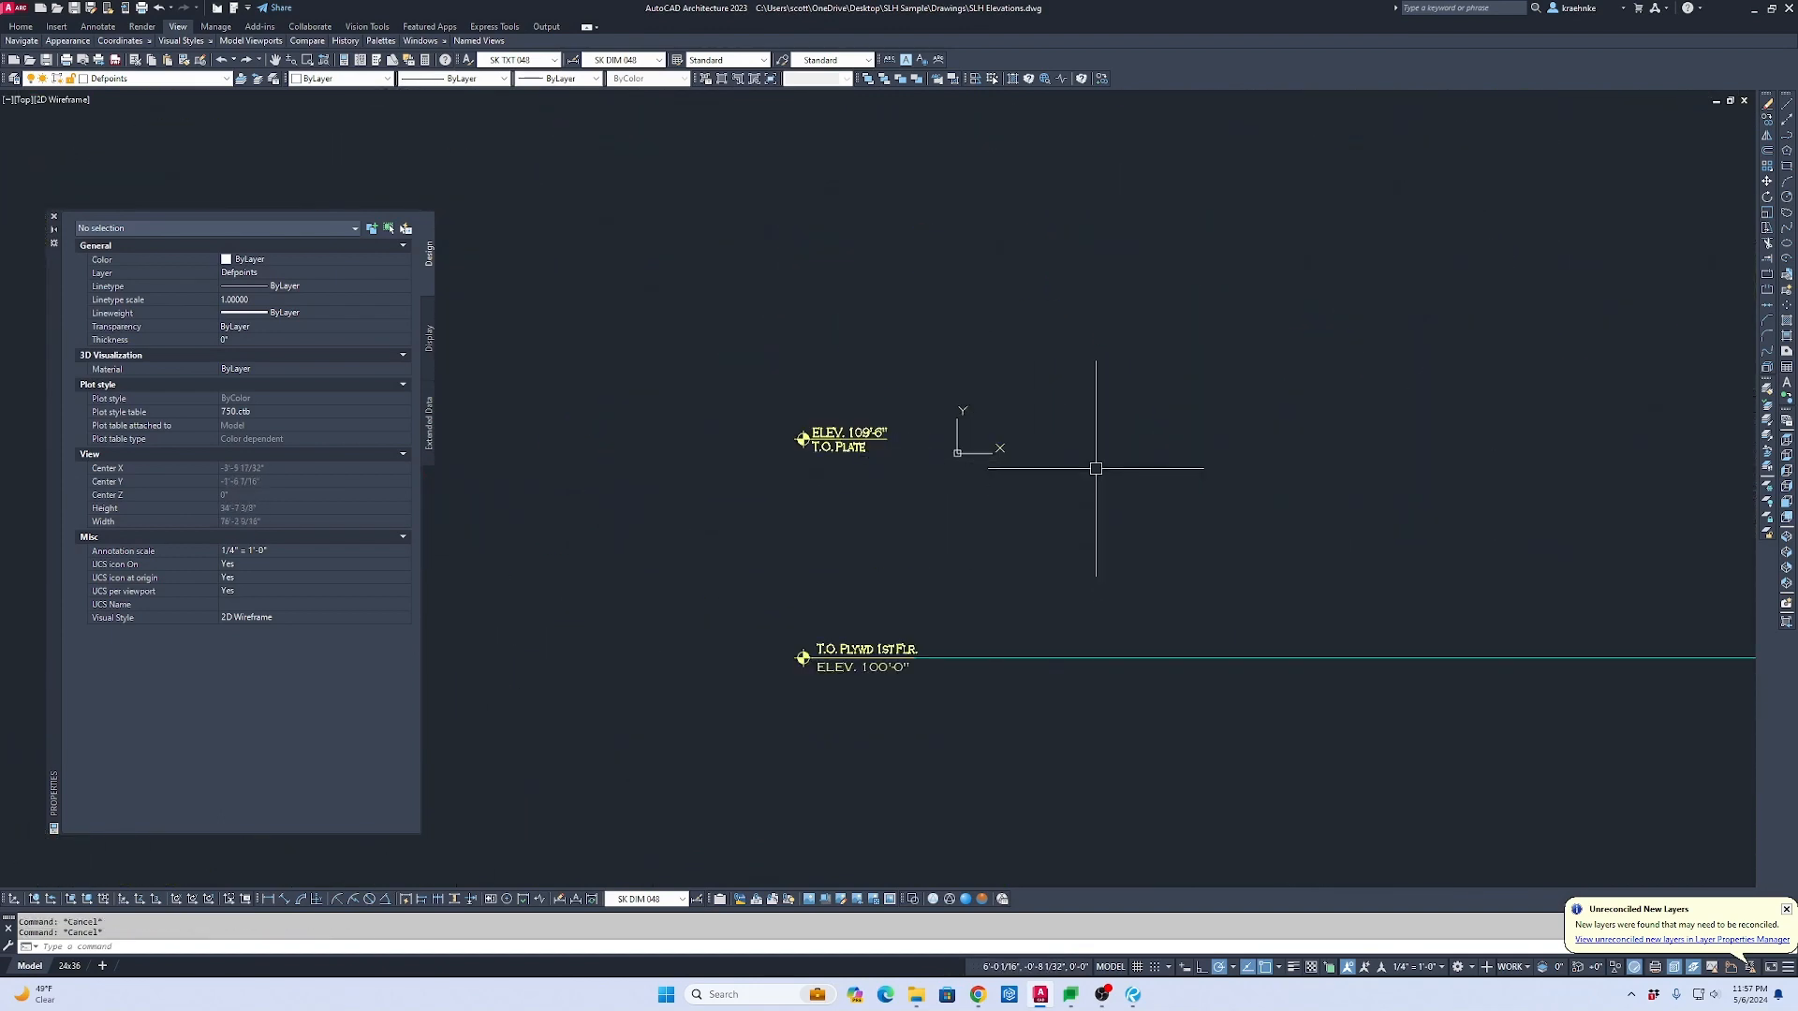
type("p")
key("Return")
scroll(880, 444, "up", 5)
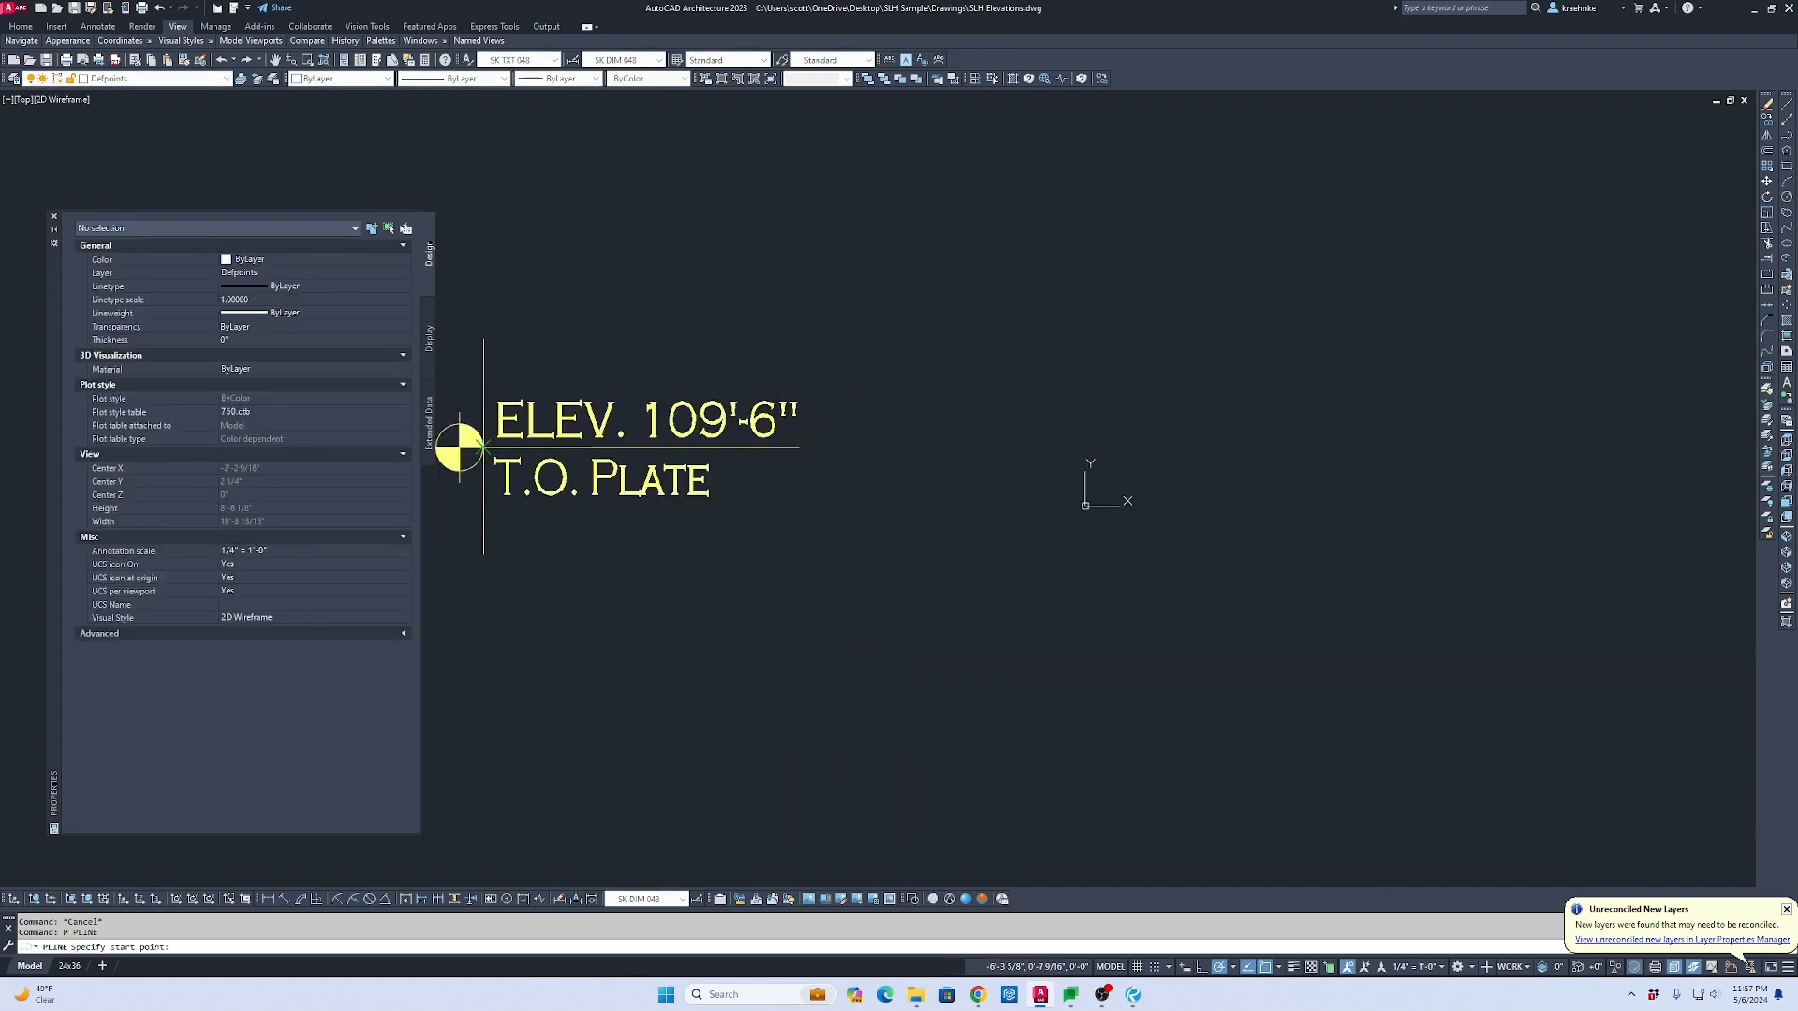
scroll(494, 448, "up", 2)
key("Return")
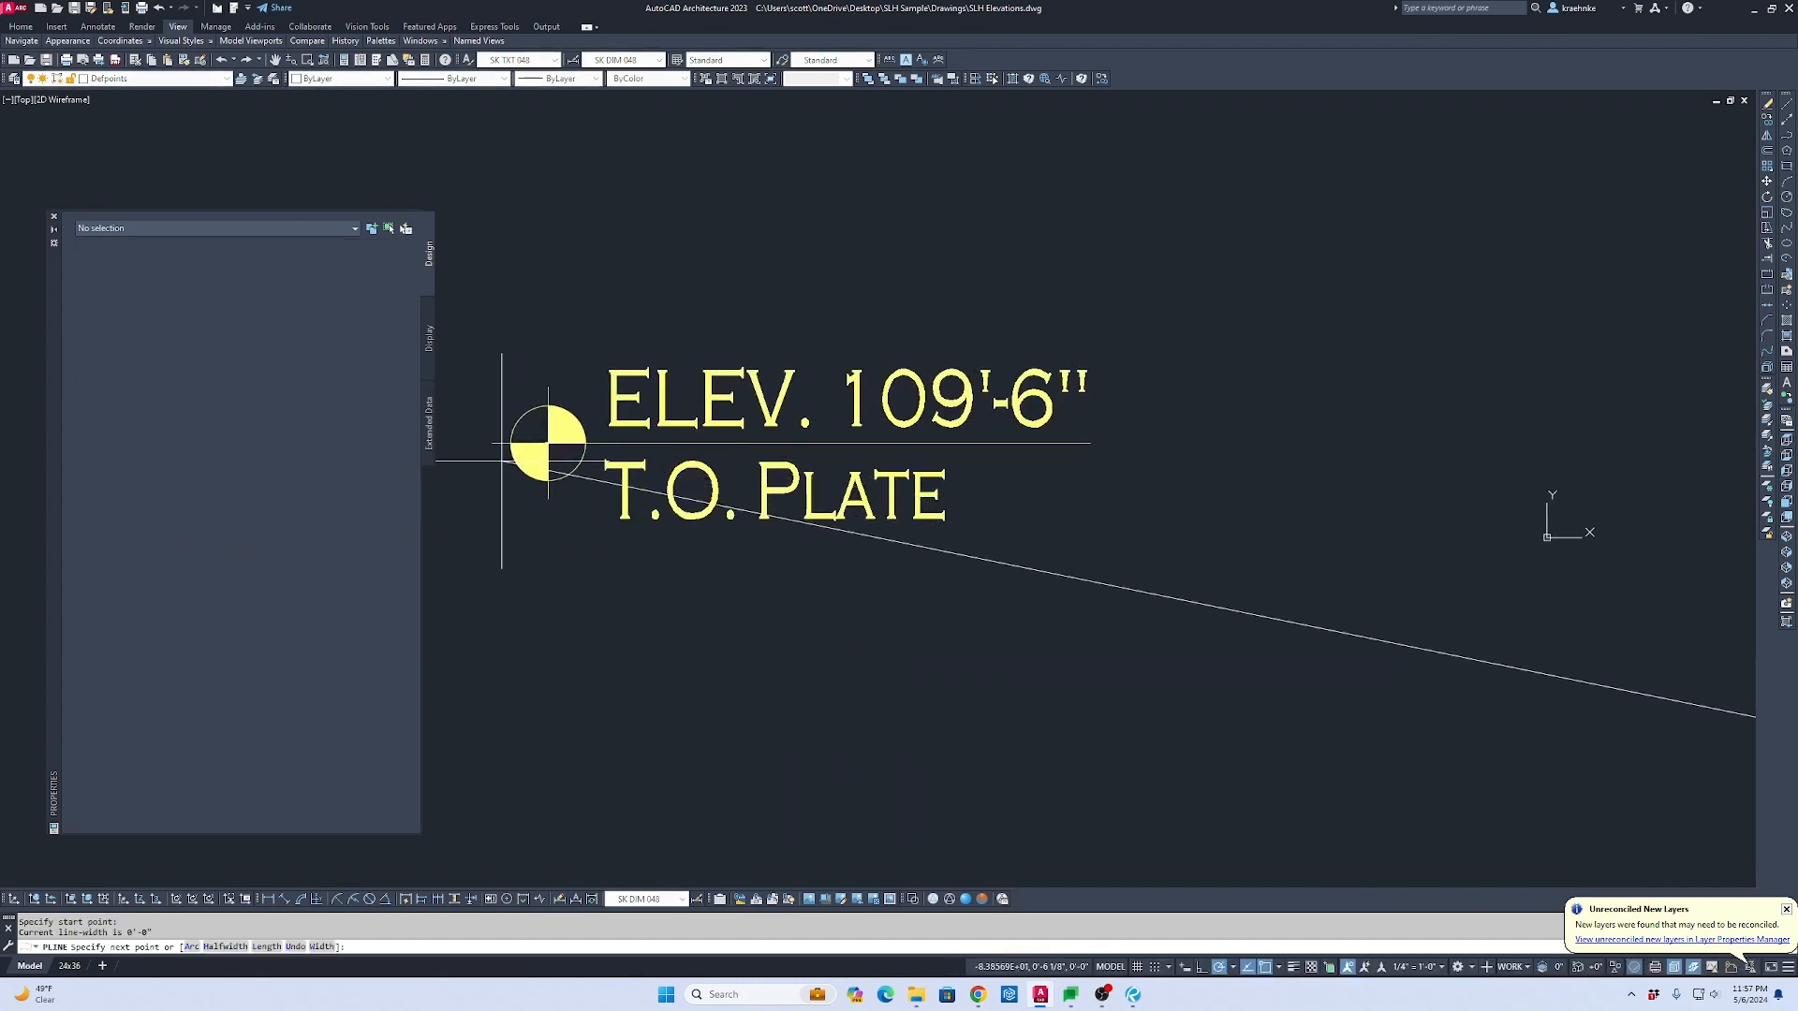
key("Escape")
Step: Draw a horizontal polyline from the T.O. Plate elevation marker across the gable elevation to just past the grid 3 wall lines
type("p")
key("Return")
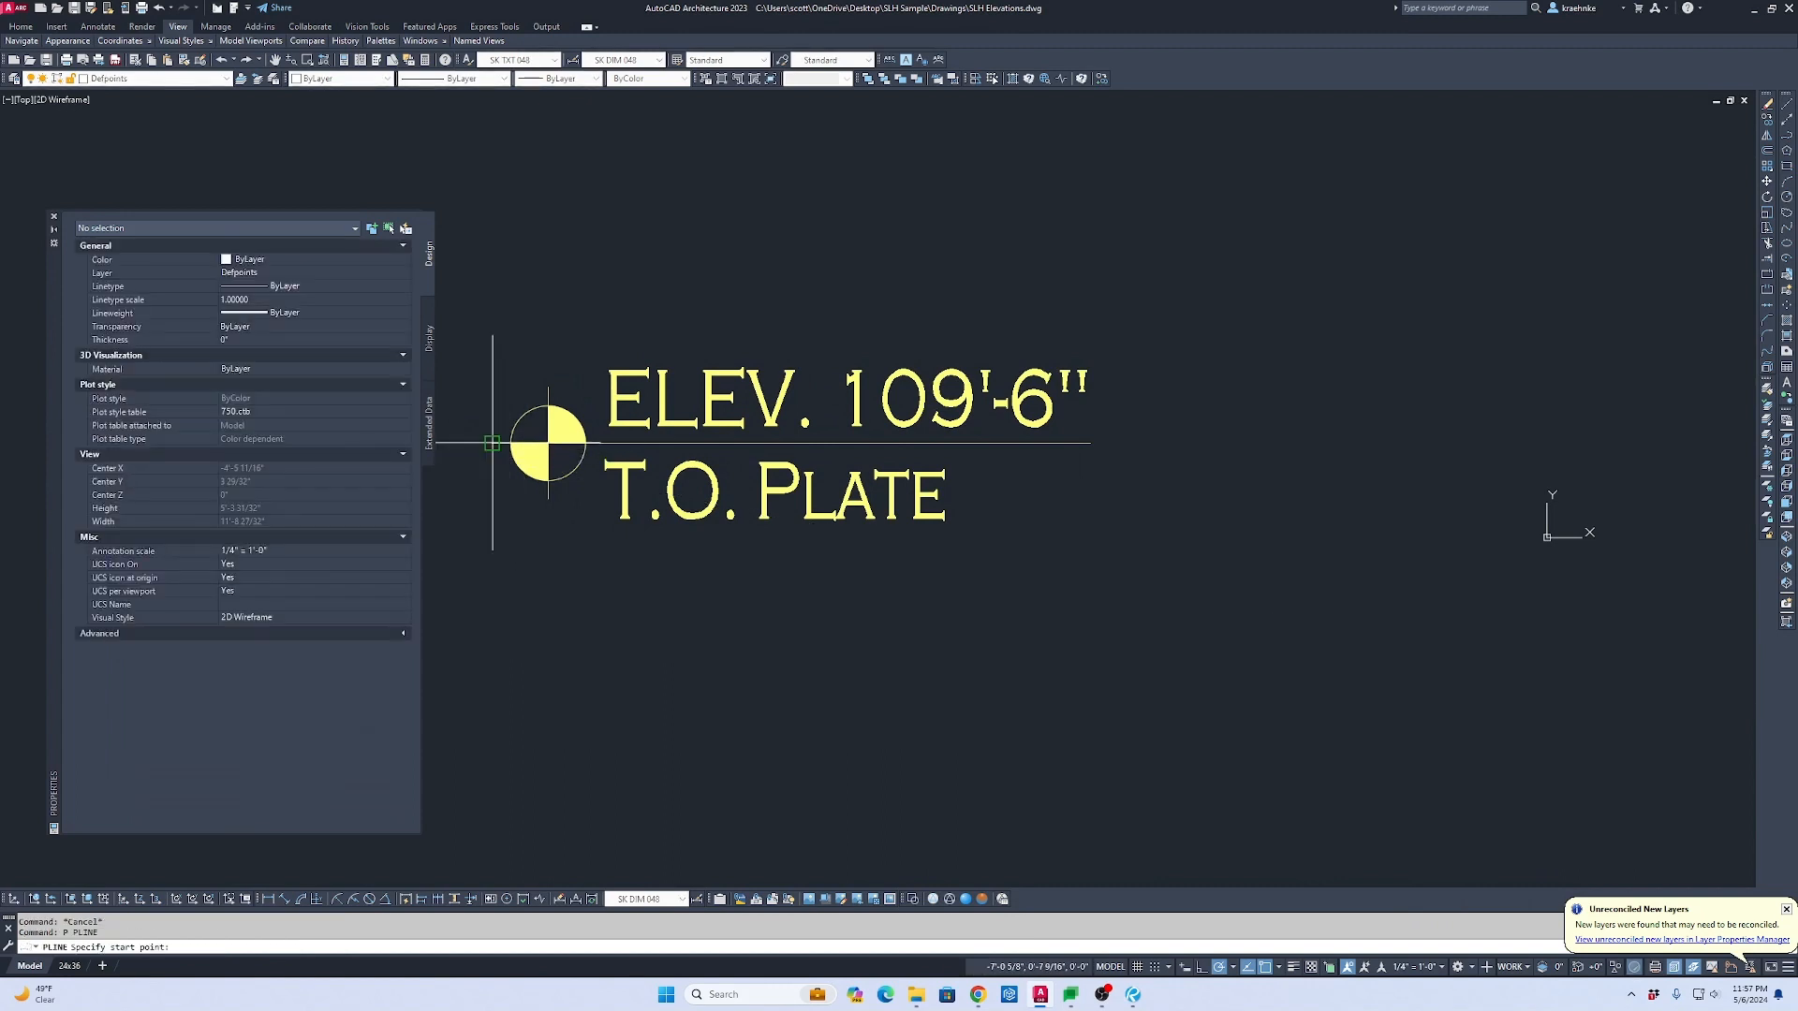
left_click(491, 444)
scroll(1105, 487, "down", 5)
middle_click_drag(811, 473, 1029, 487)
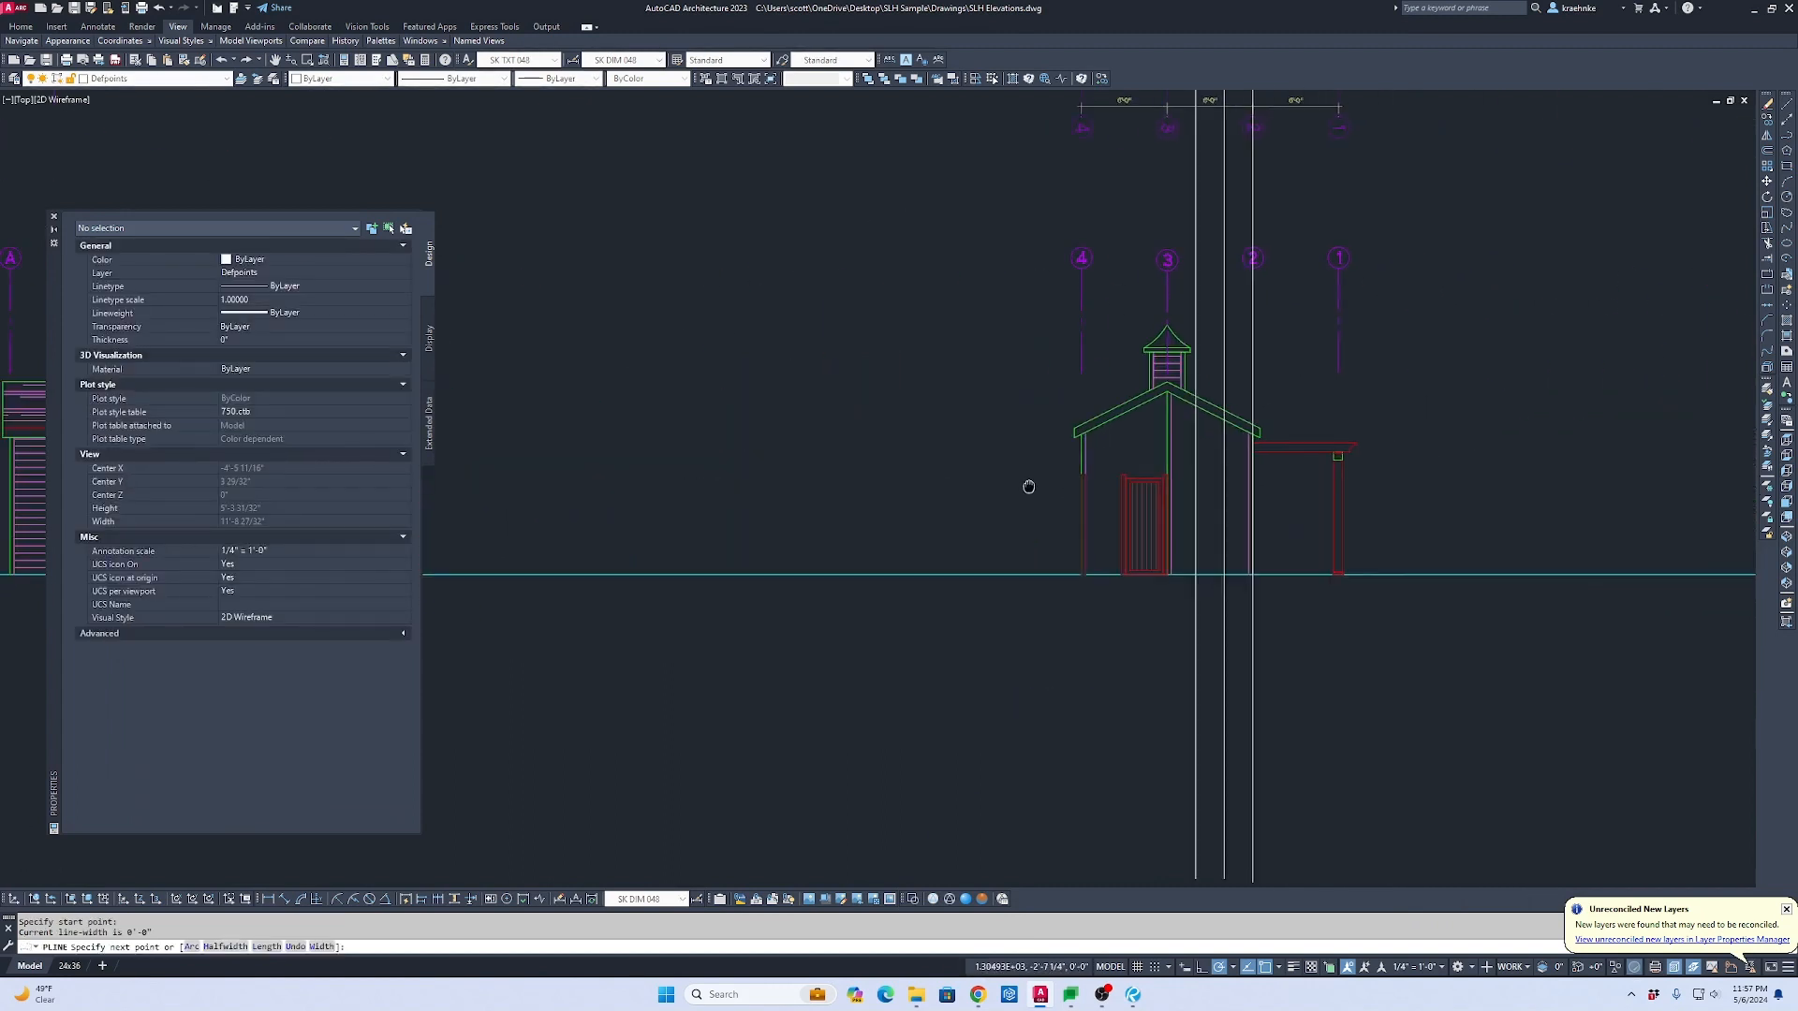
scroll(1185, 477, "up", 4)
left_click(1187, 378)
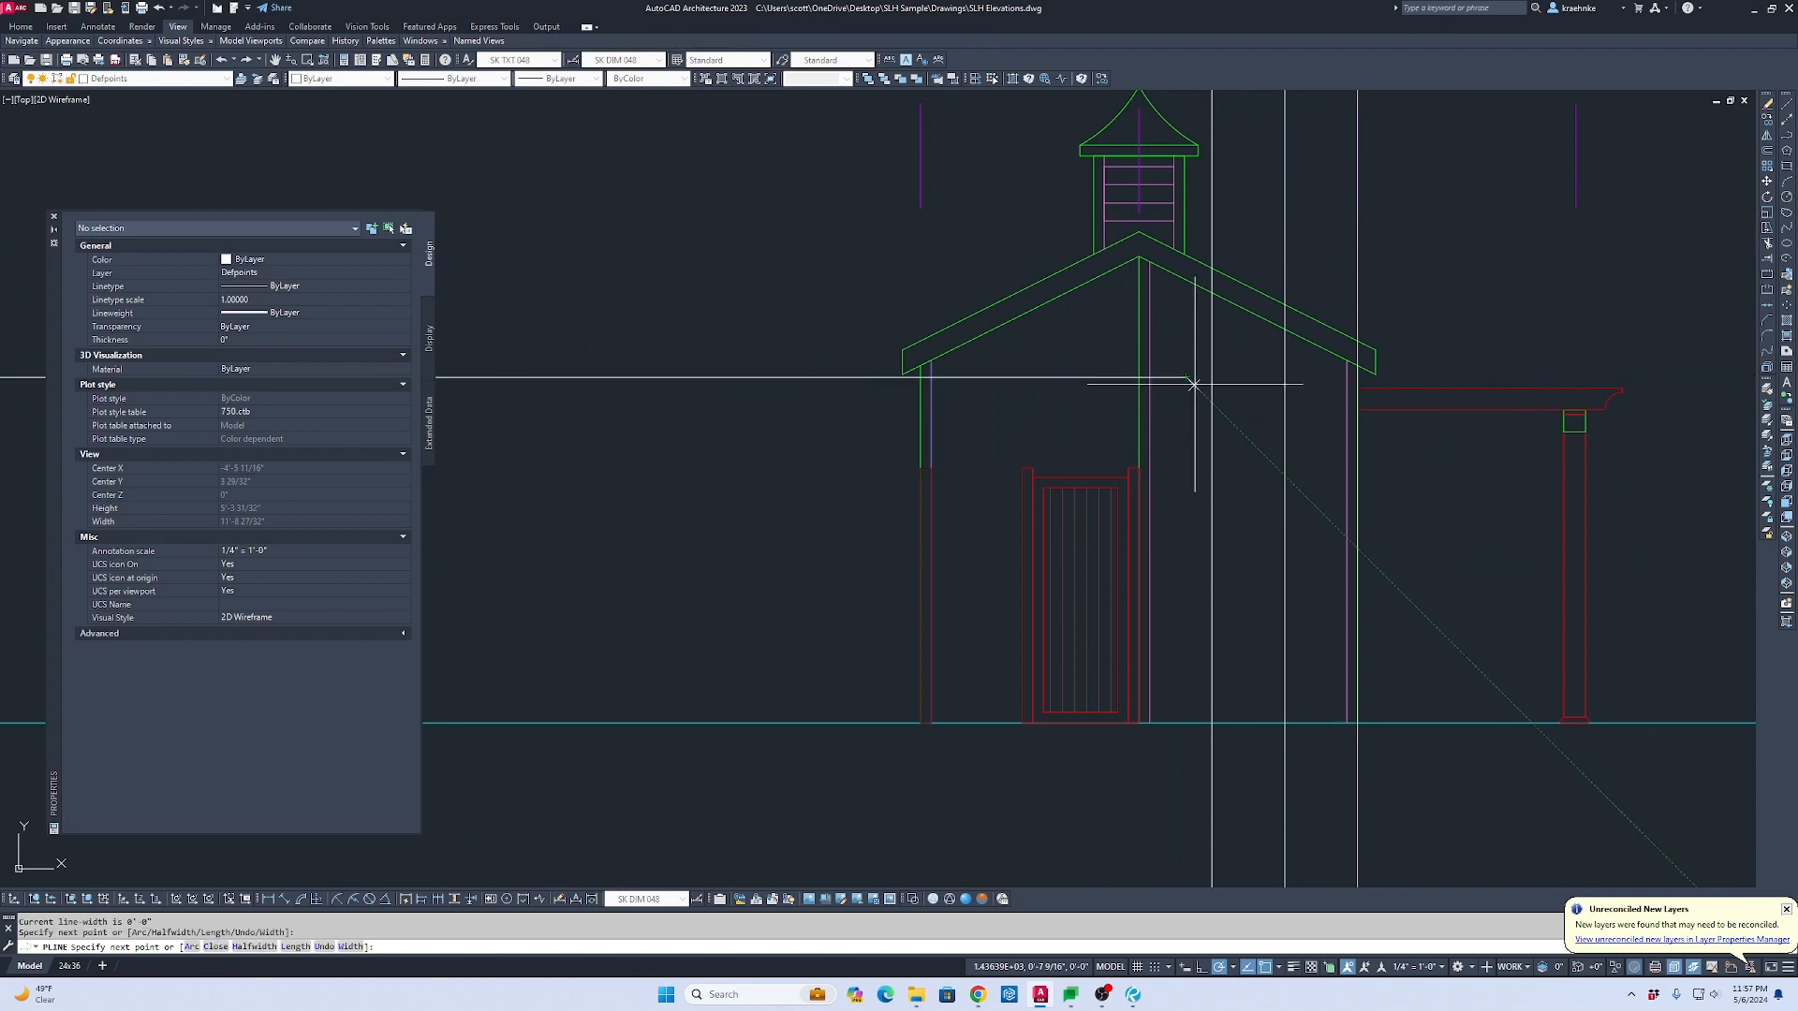
key("Escape")
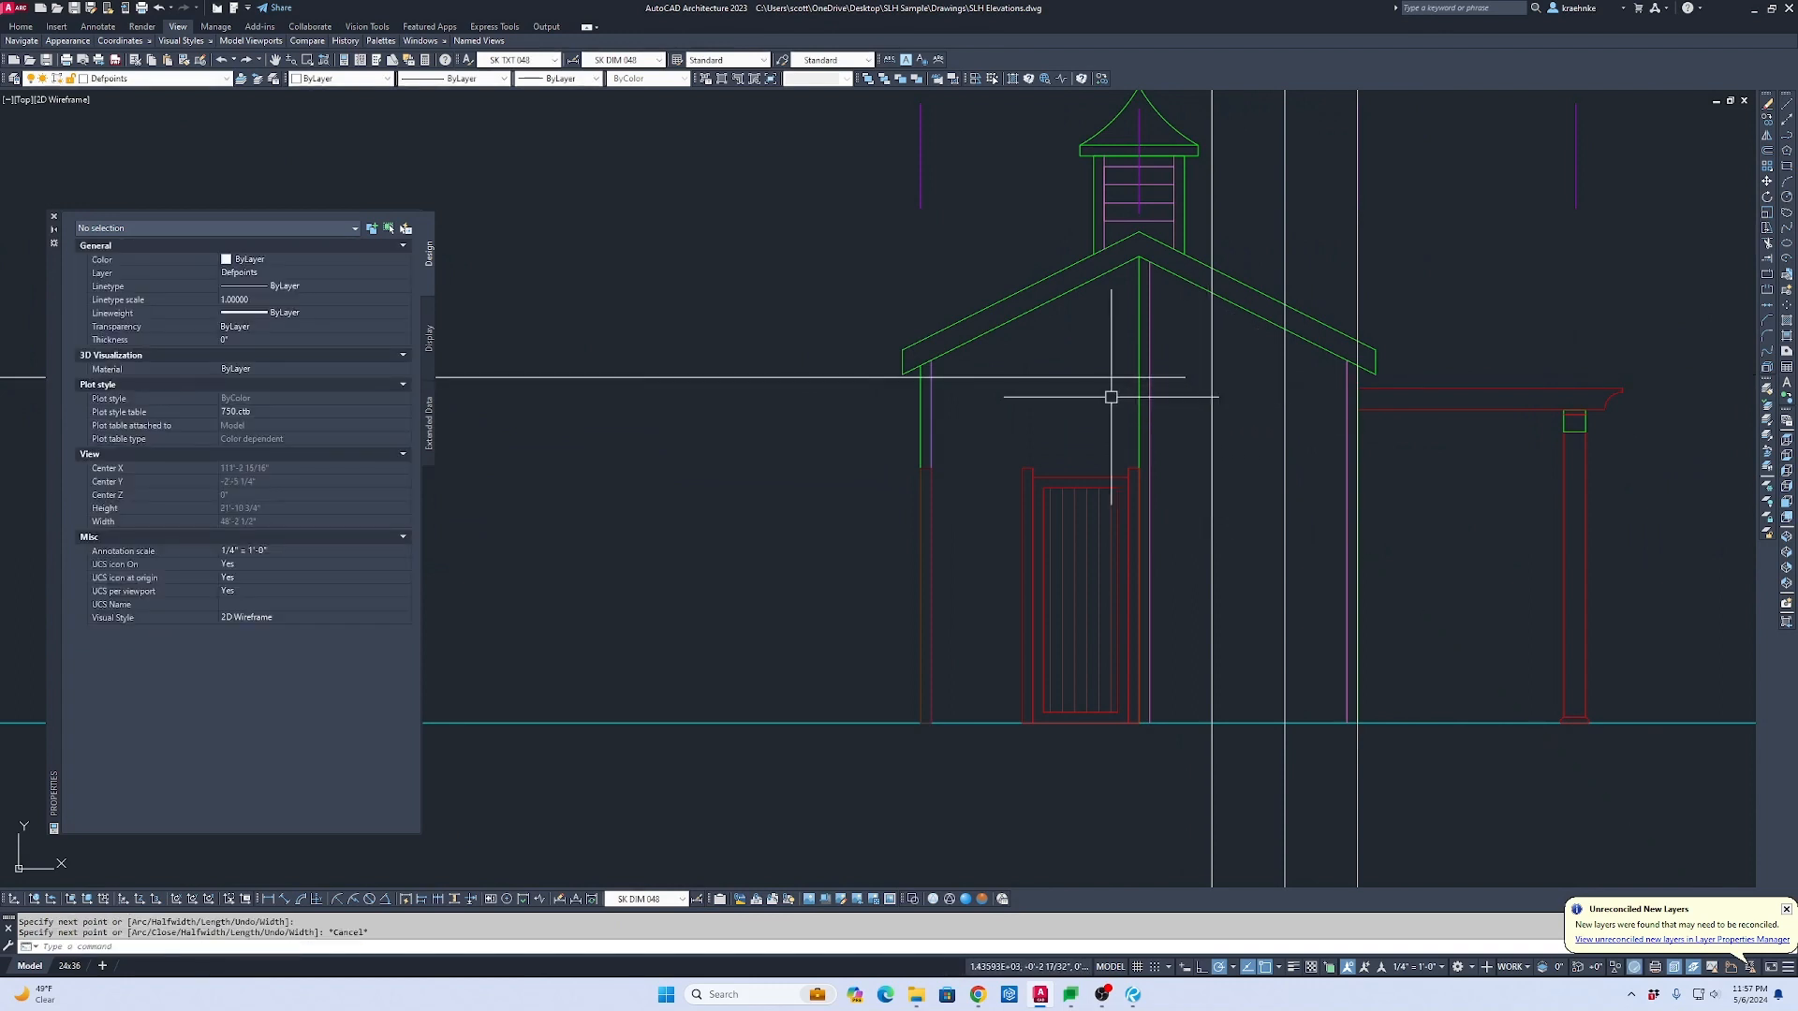
Step: Trim the inner corner line at grid 4 back to the horizontal plate line
scroll(993, 395, "up", 4)
key("Escape")
type("tr")
key("Return")
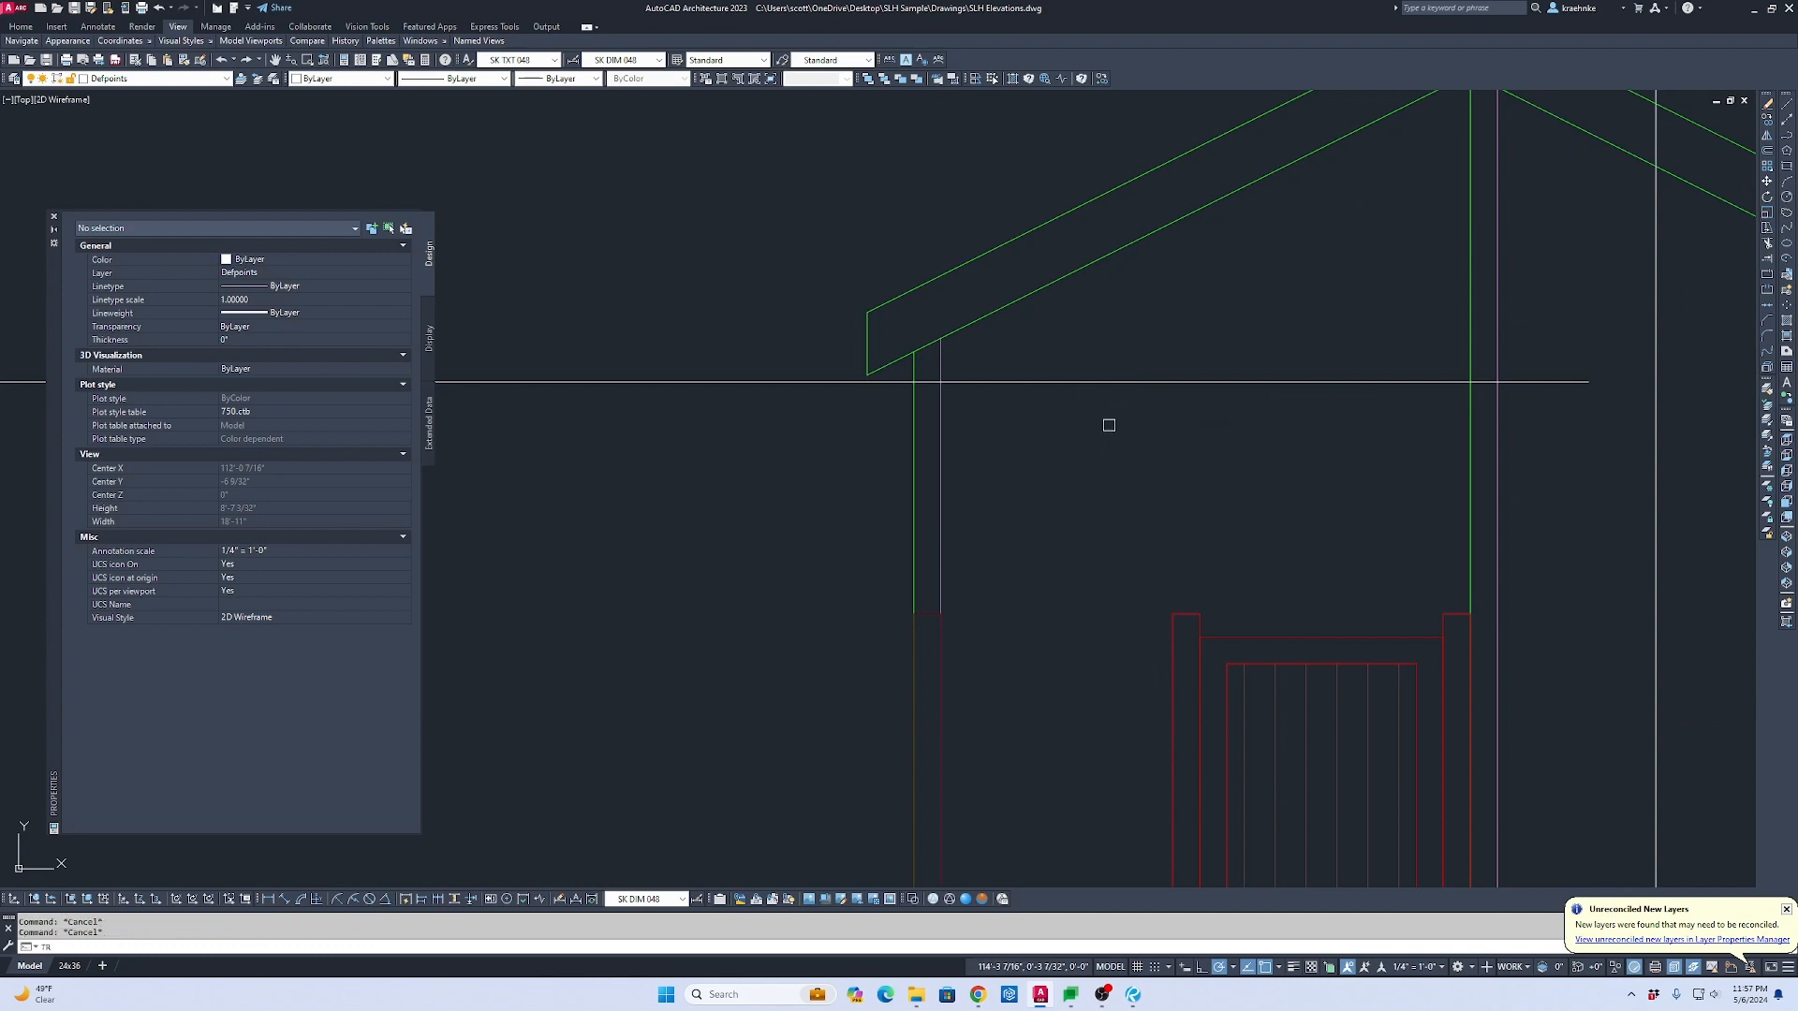
left_click(1123, 418)
left_click(1083, 356)
key("Return")
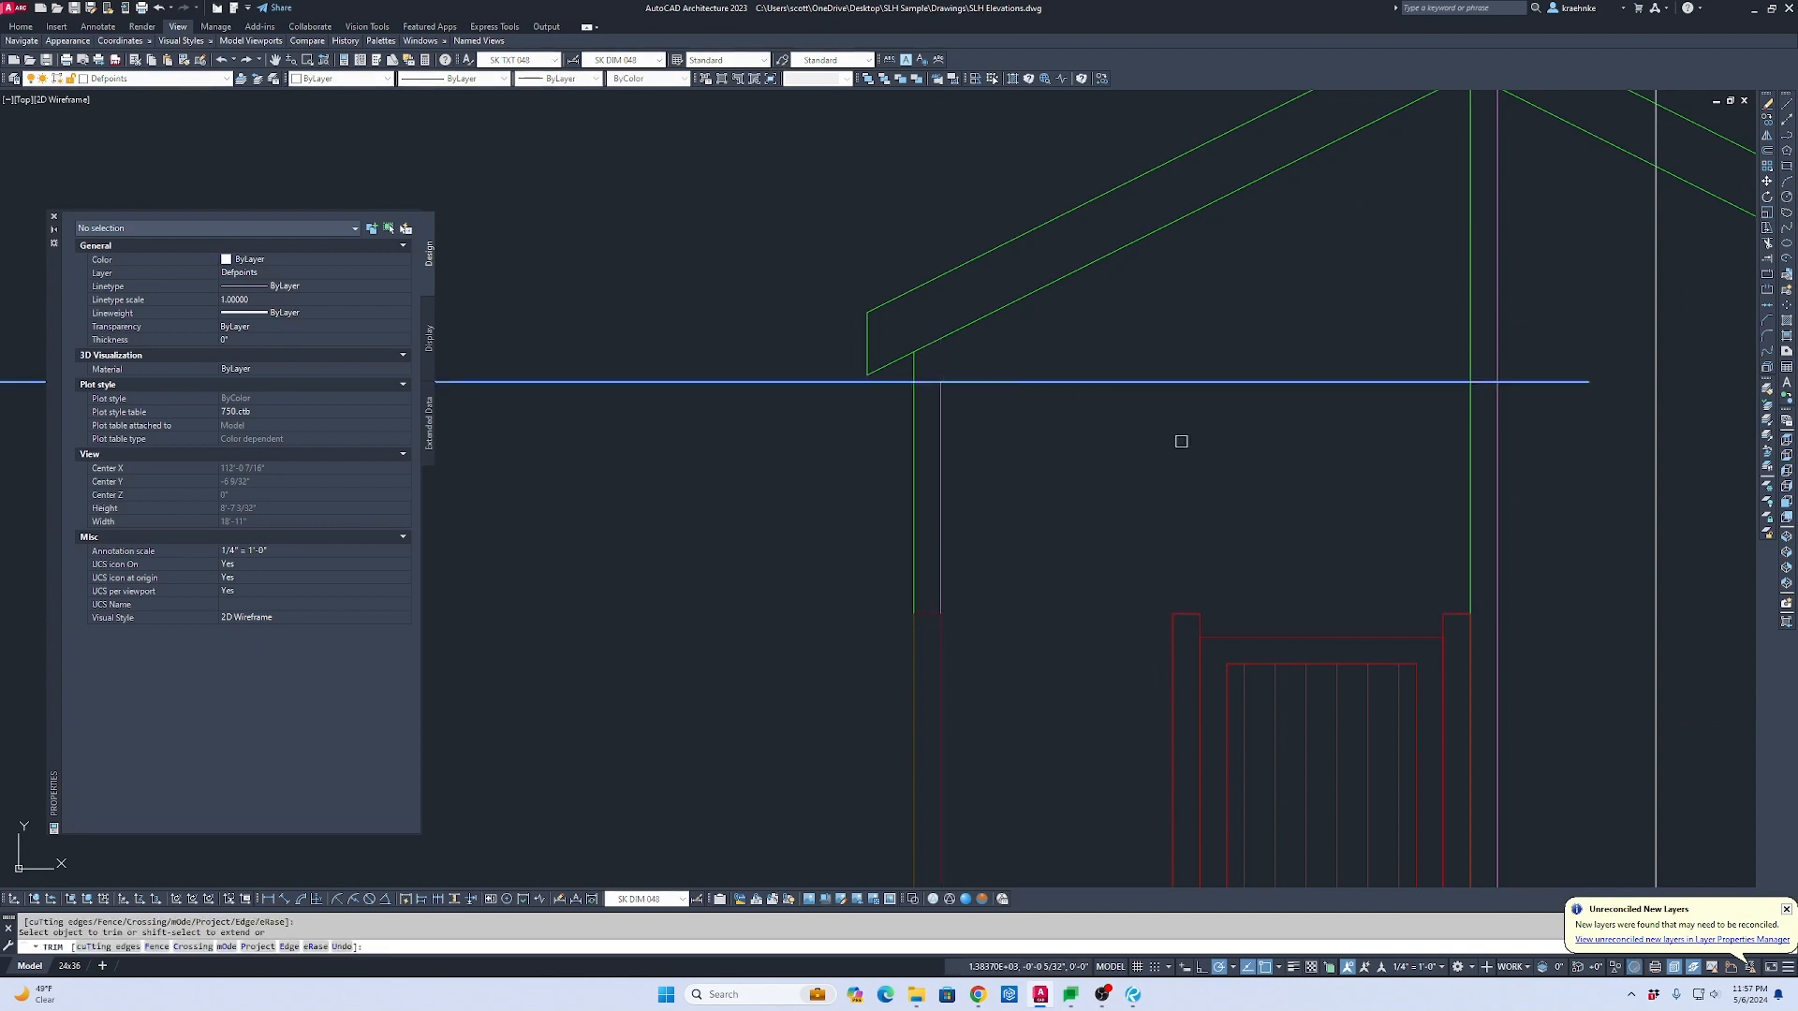
key("Escape")
key("Escape")
Step: Trim off the plate line outside the gable elevation, using the outer corner line at grid 4 as cutting edge
type("tr")
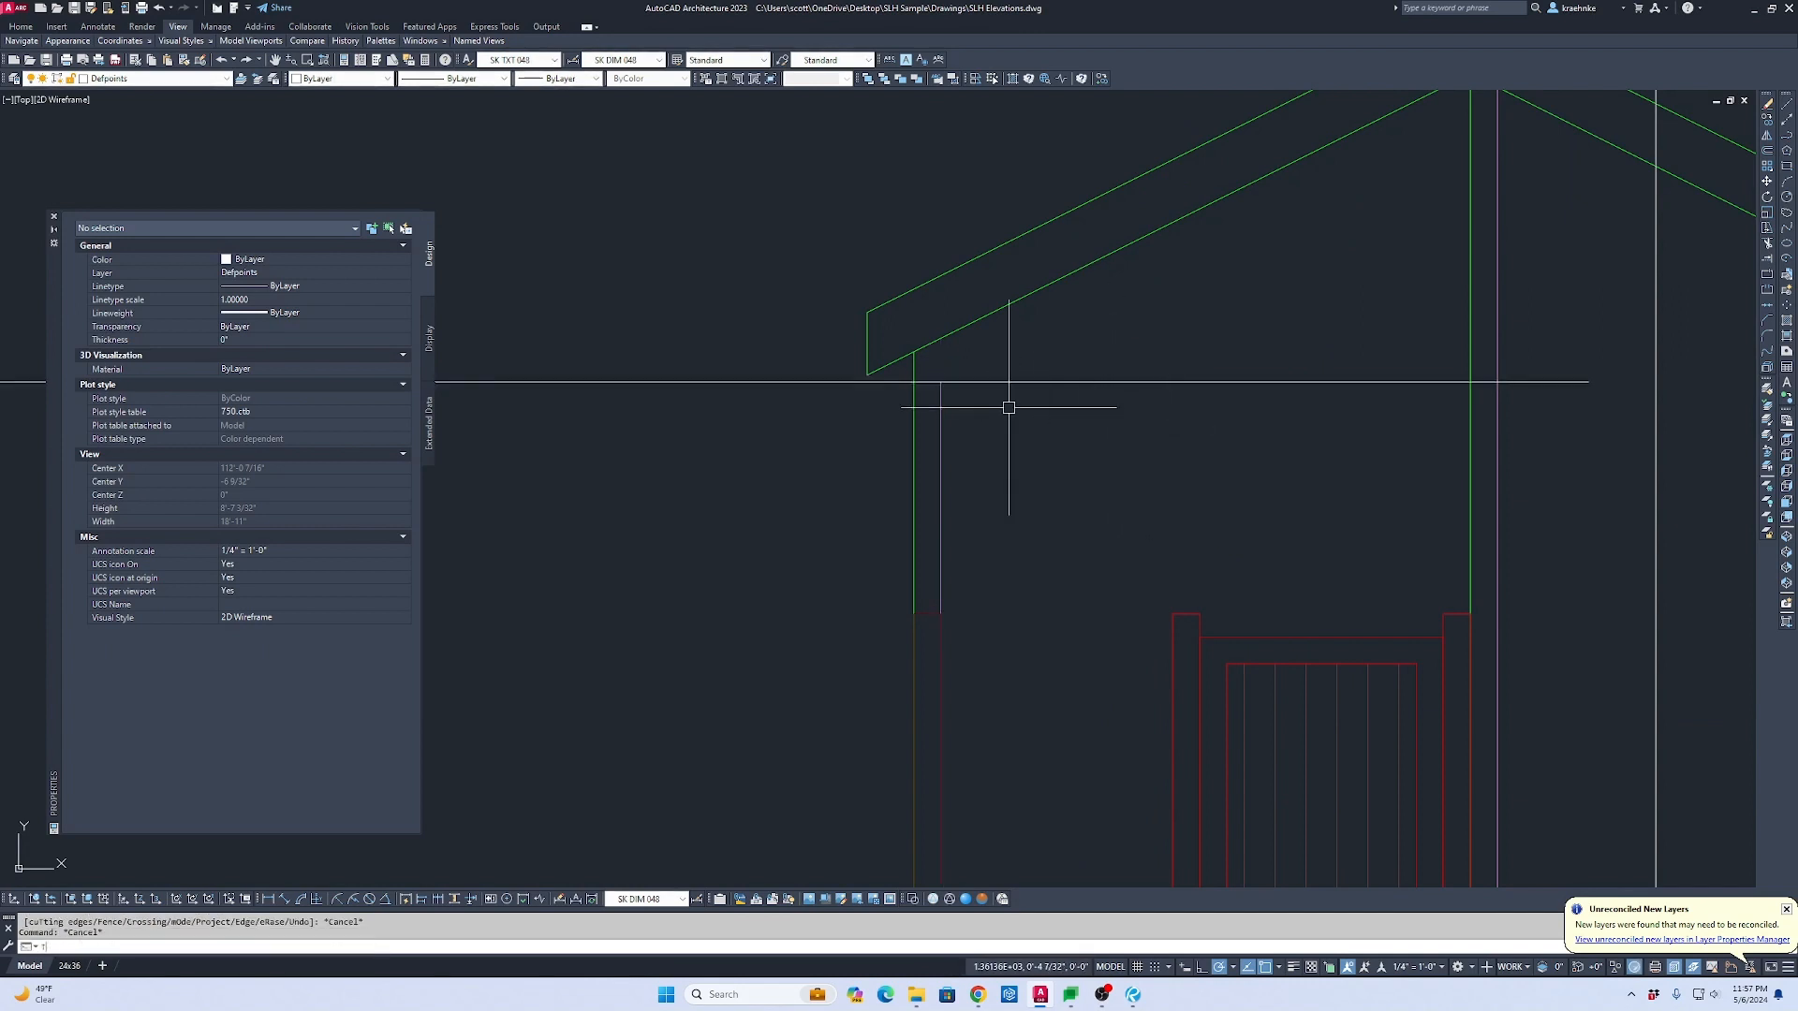
key("Return")
left_click(910, 402)
key("Return")
left_click(813, 406)
left_click(712, 333)
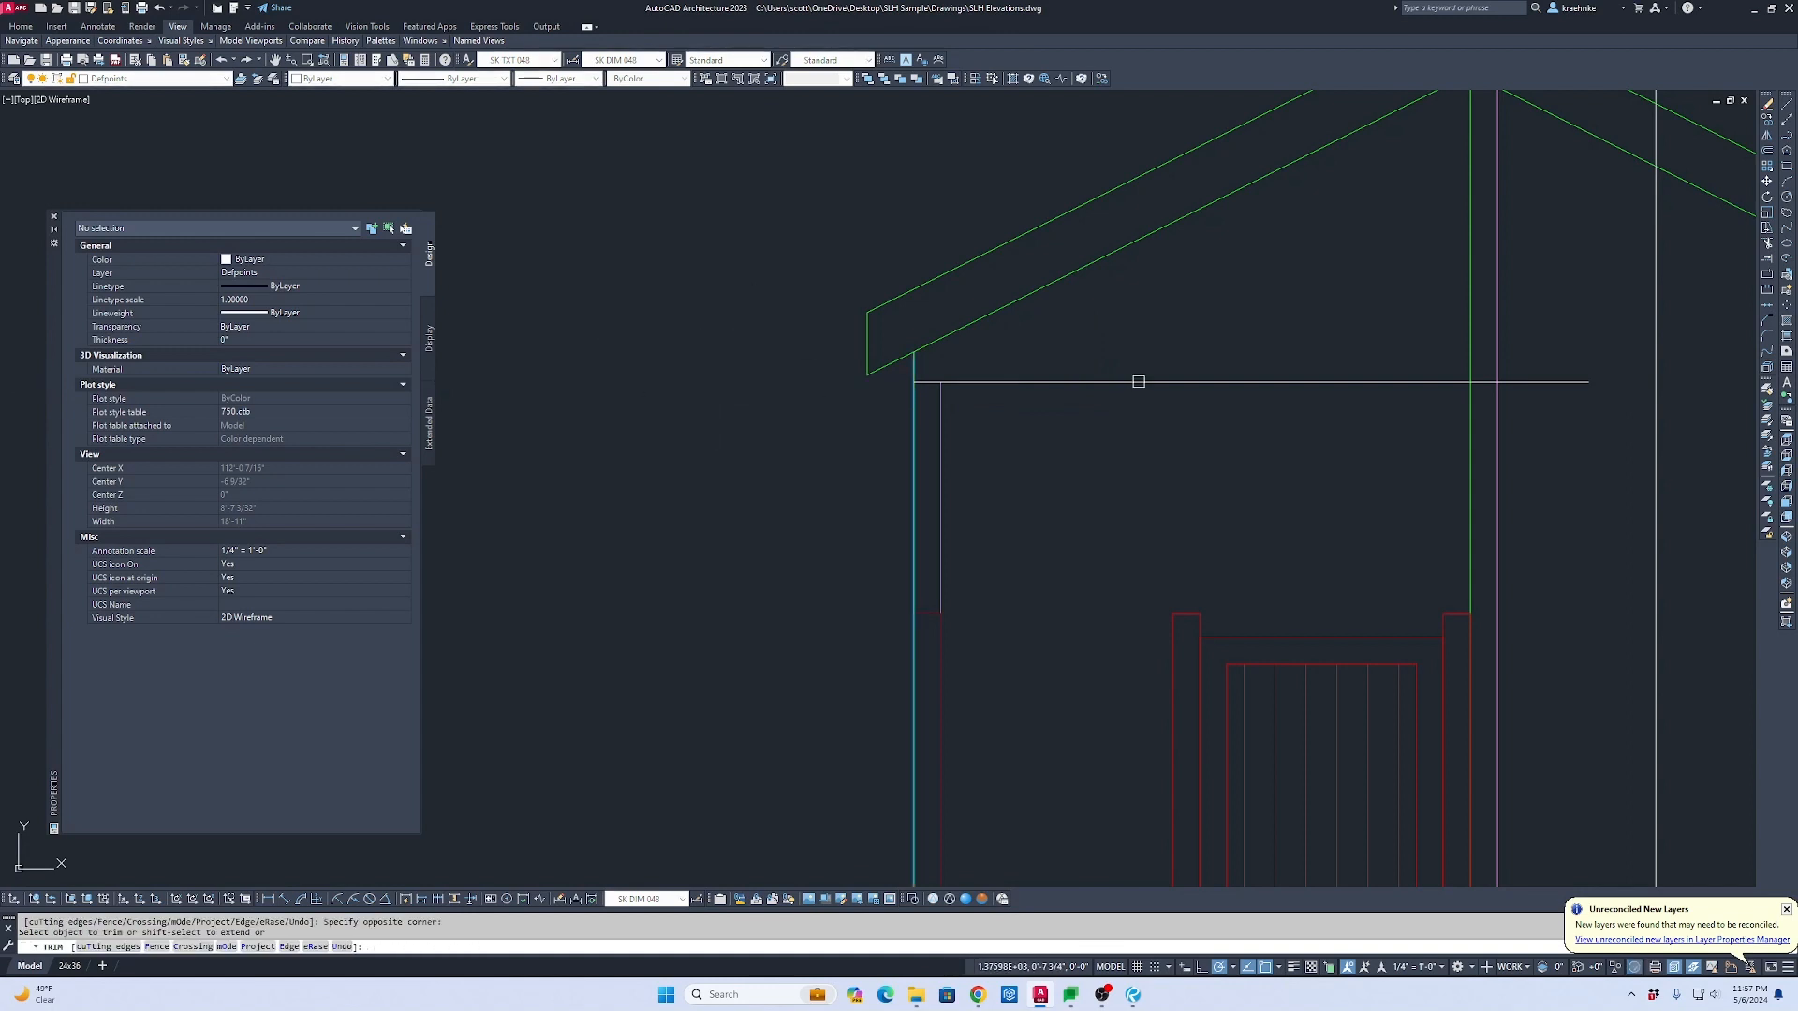
key("Escape")
Step: Fillet the plate line and the vertical wall line at grid 3 into a square corner
type("f")
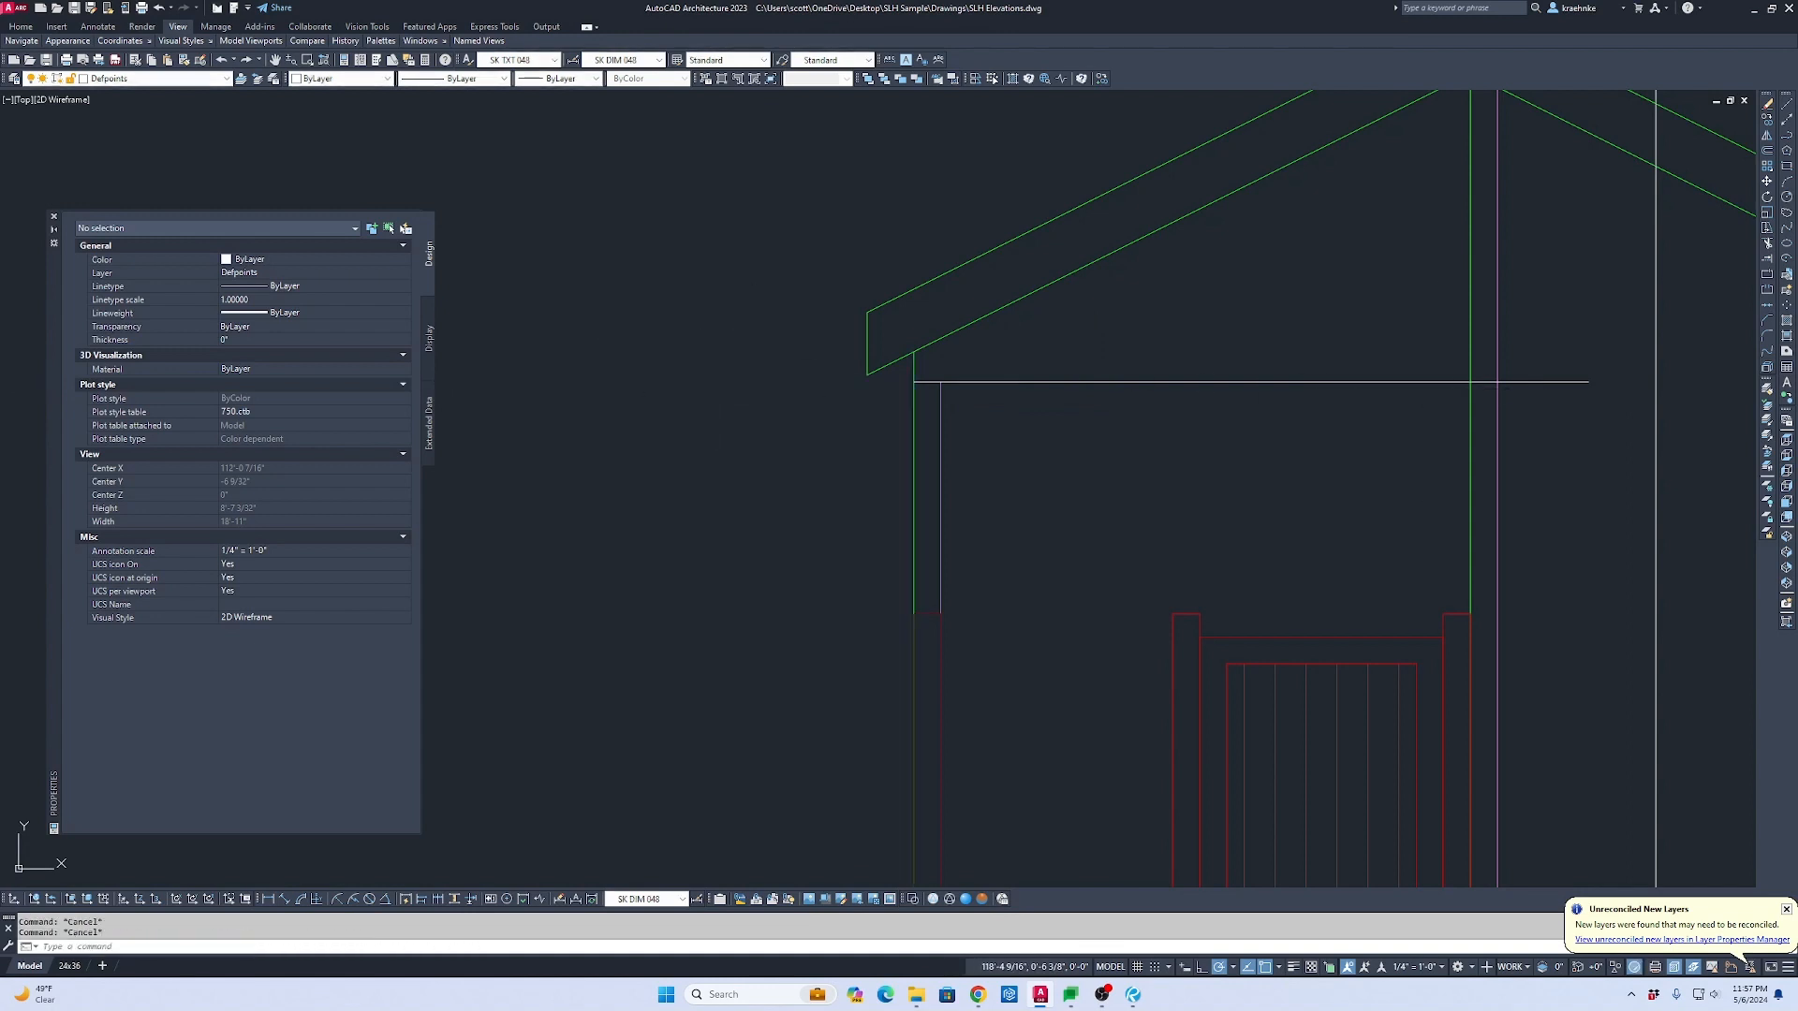
key("Return")
left_click(1467, 402)
left_click(1437, 381)
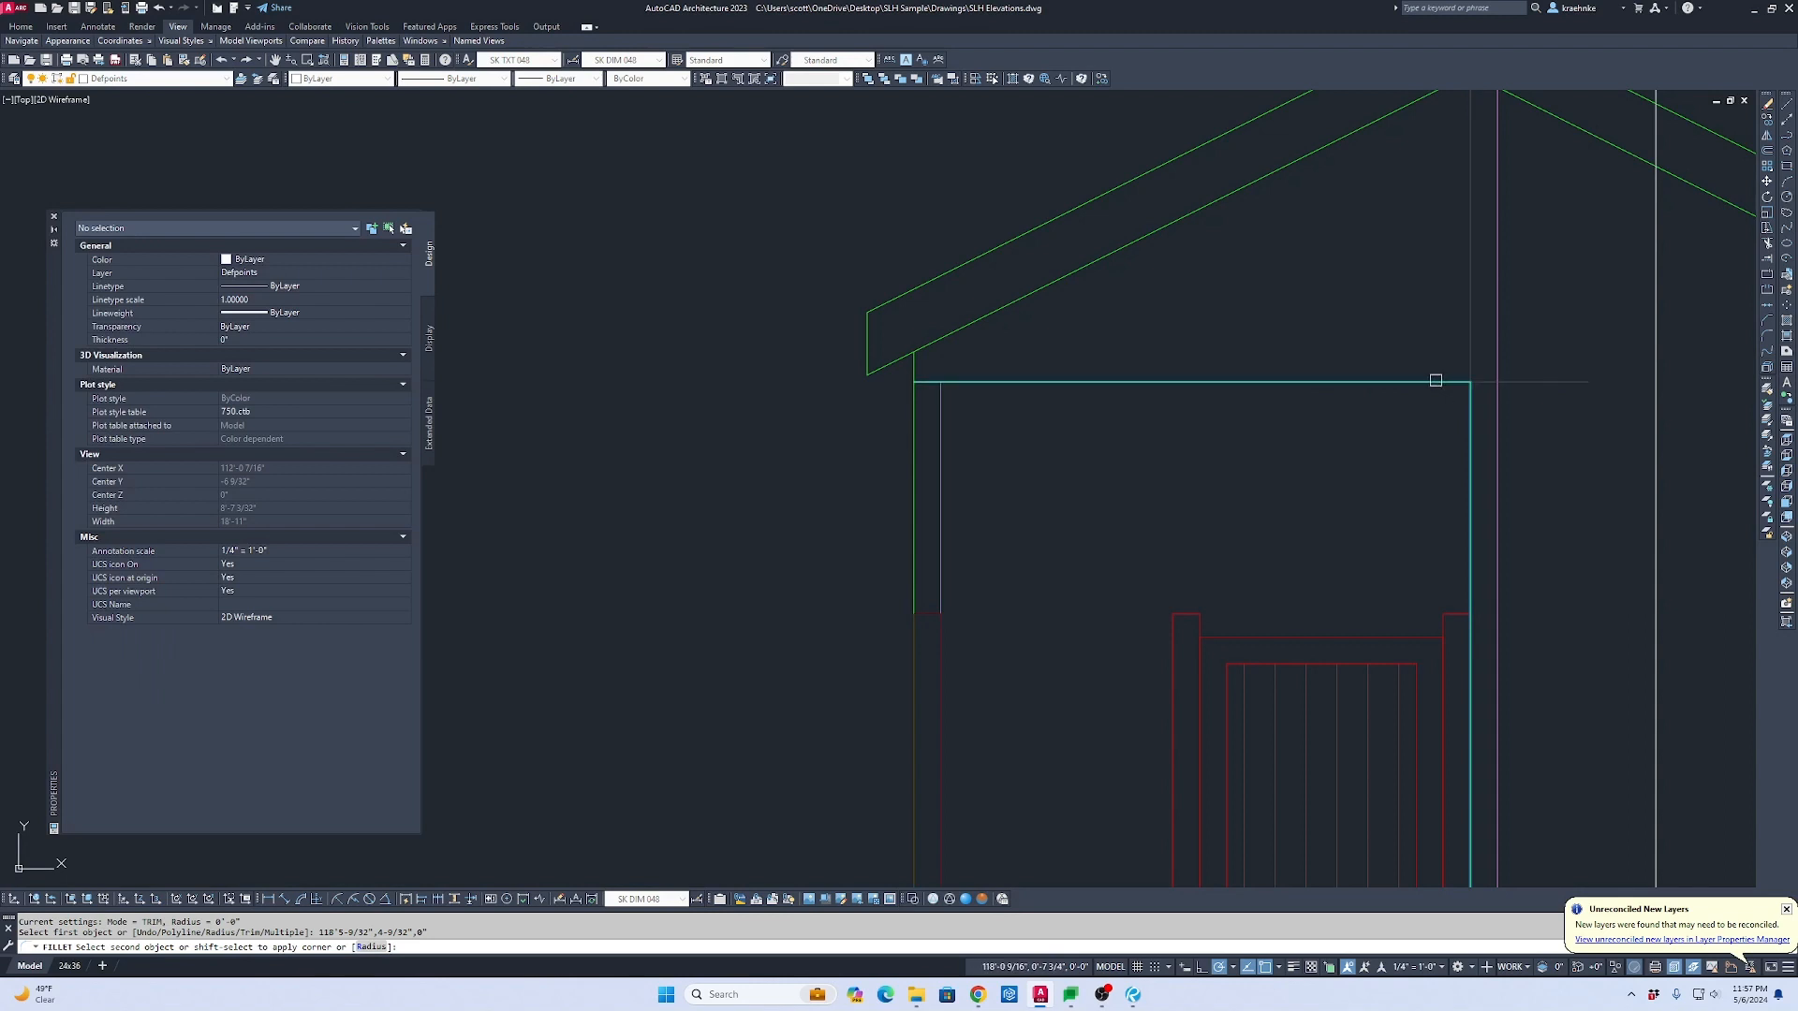
scroll(1396, 441, "down", 3)
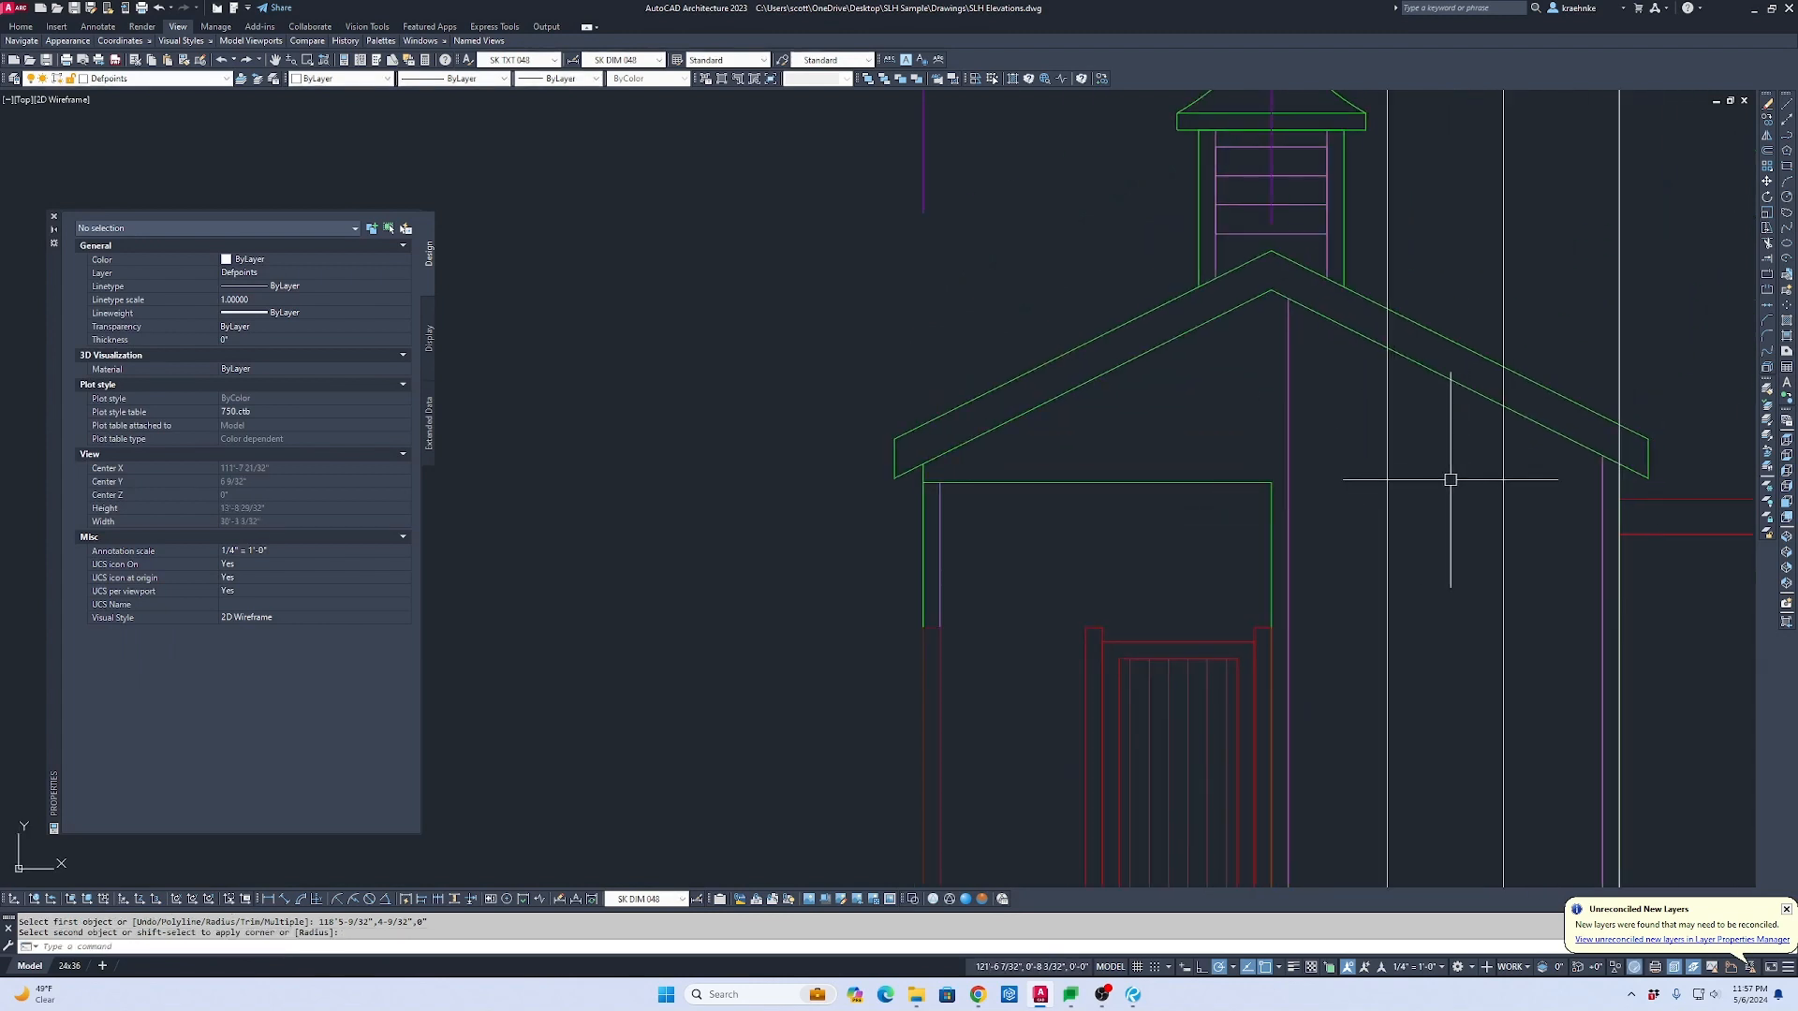
key("Escape")
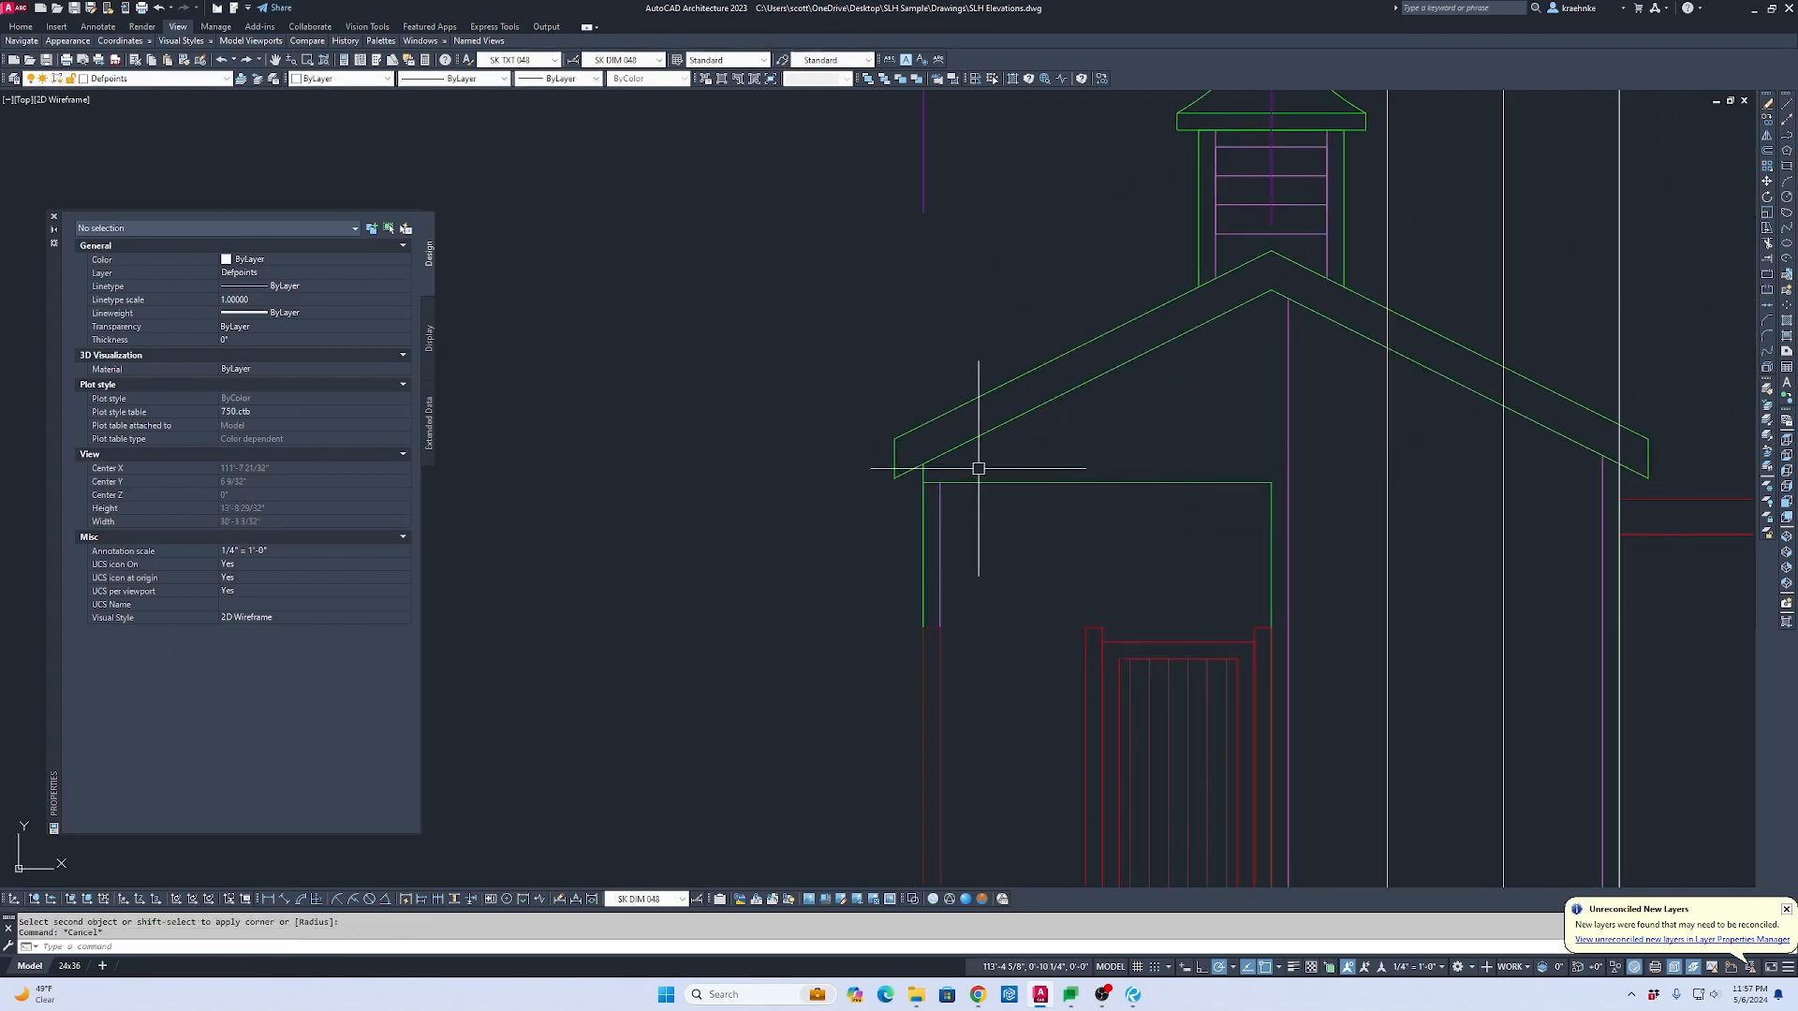
Step: Draw a horizontal polyline starting 3.5" above the plate line at the grid 4 corner and ending at the offset line beside grid 3
type("p")
key("Return")
scroll(937, 473, "up", 4)
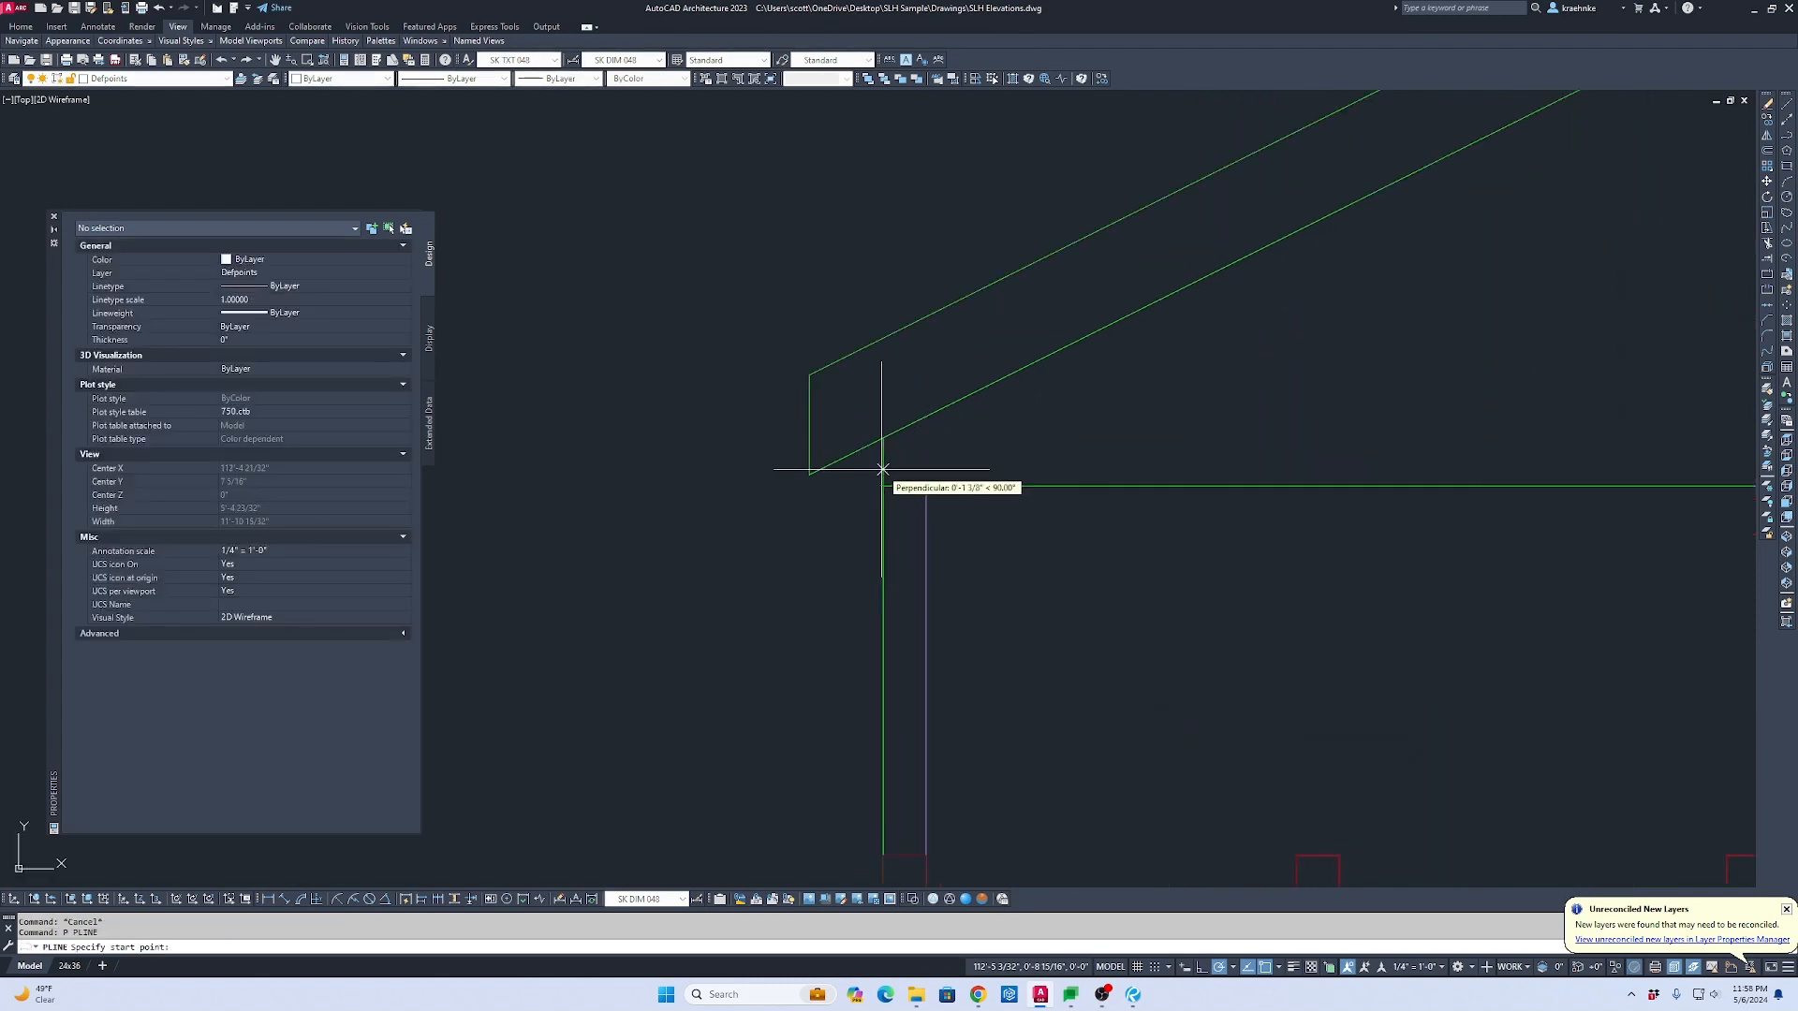
type("3.5")
key("Return")
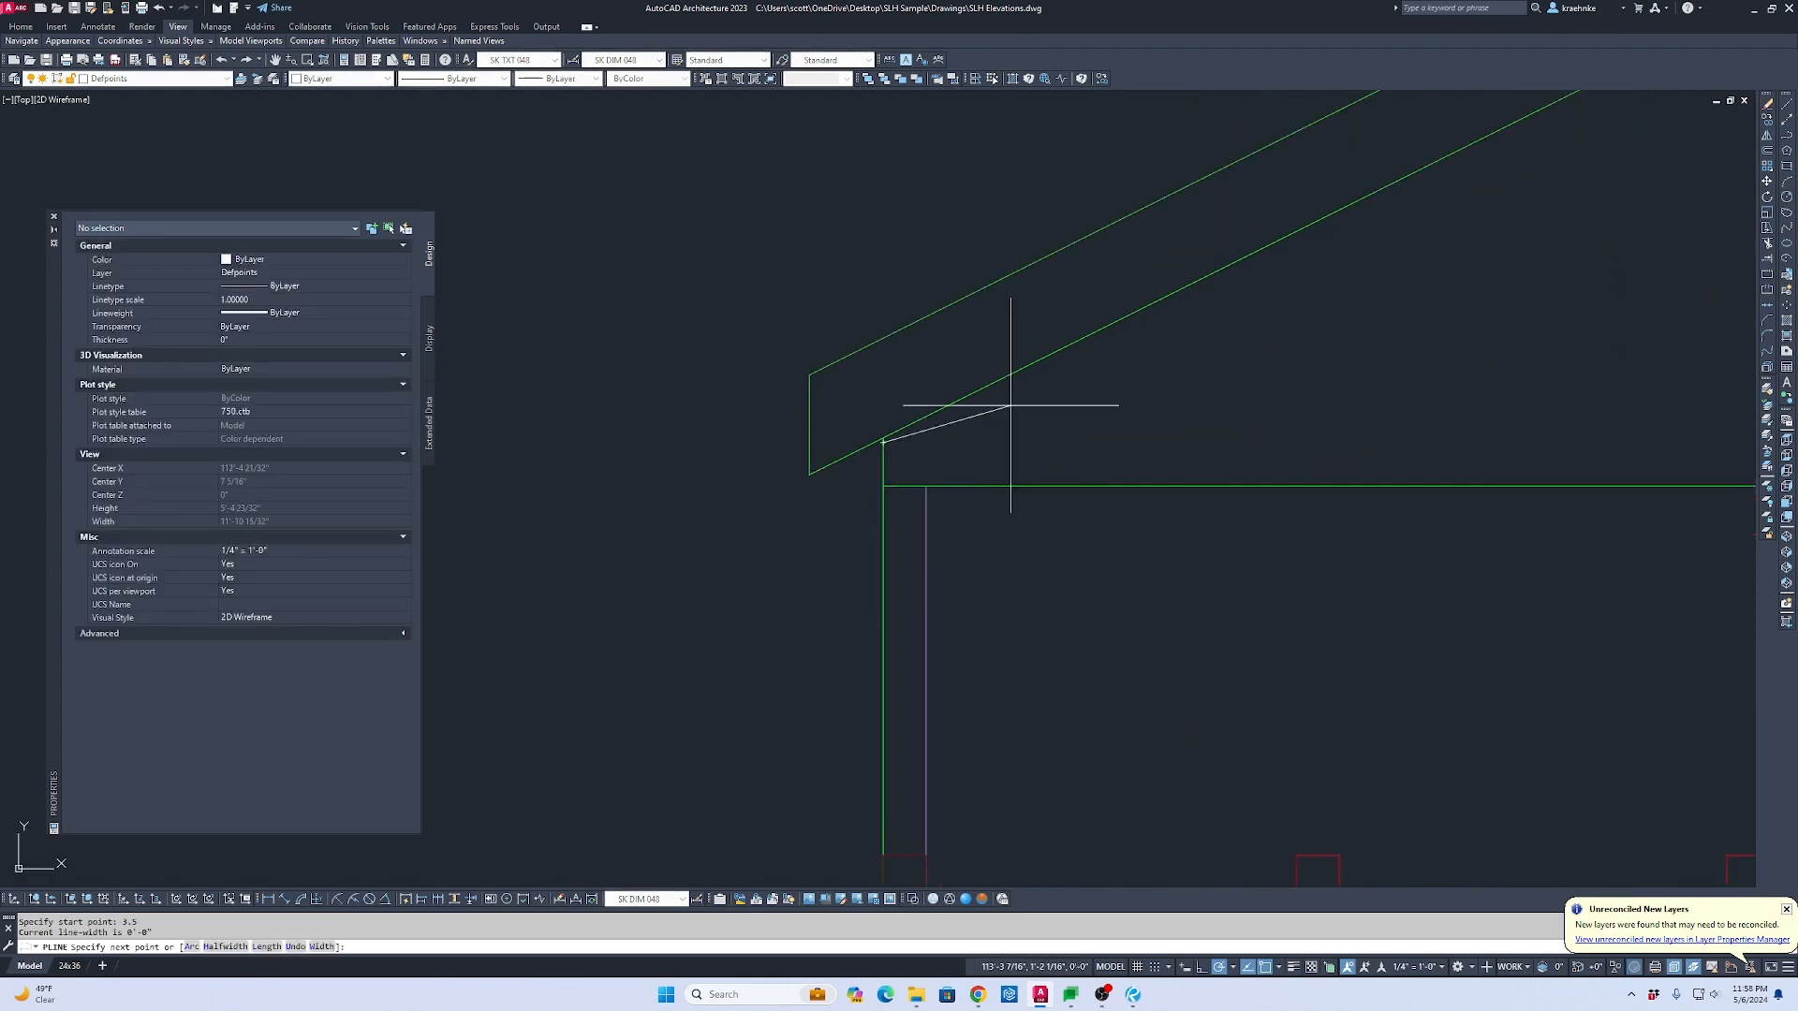
scroll(958, 490, "down", 3)
scroll(997, 496, "up", 2)
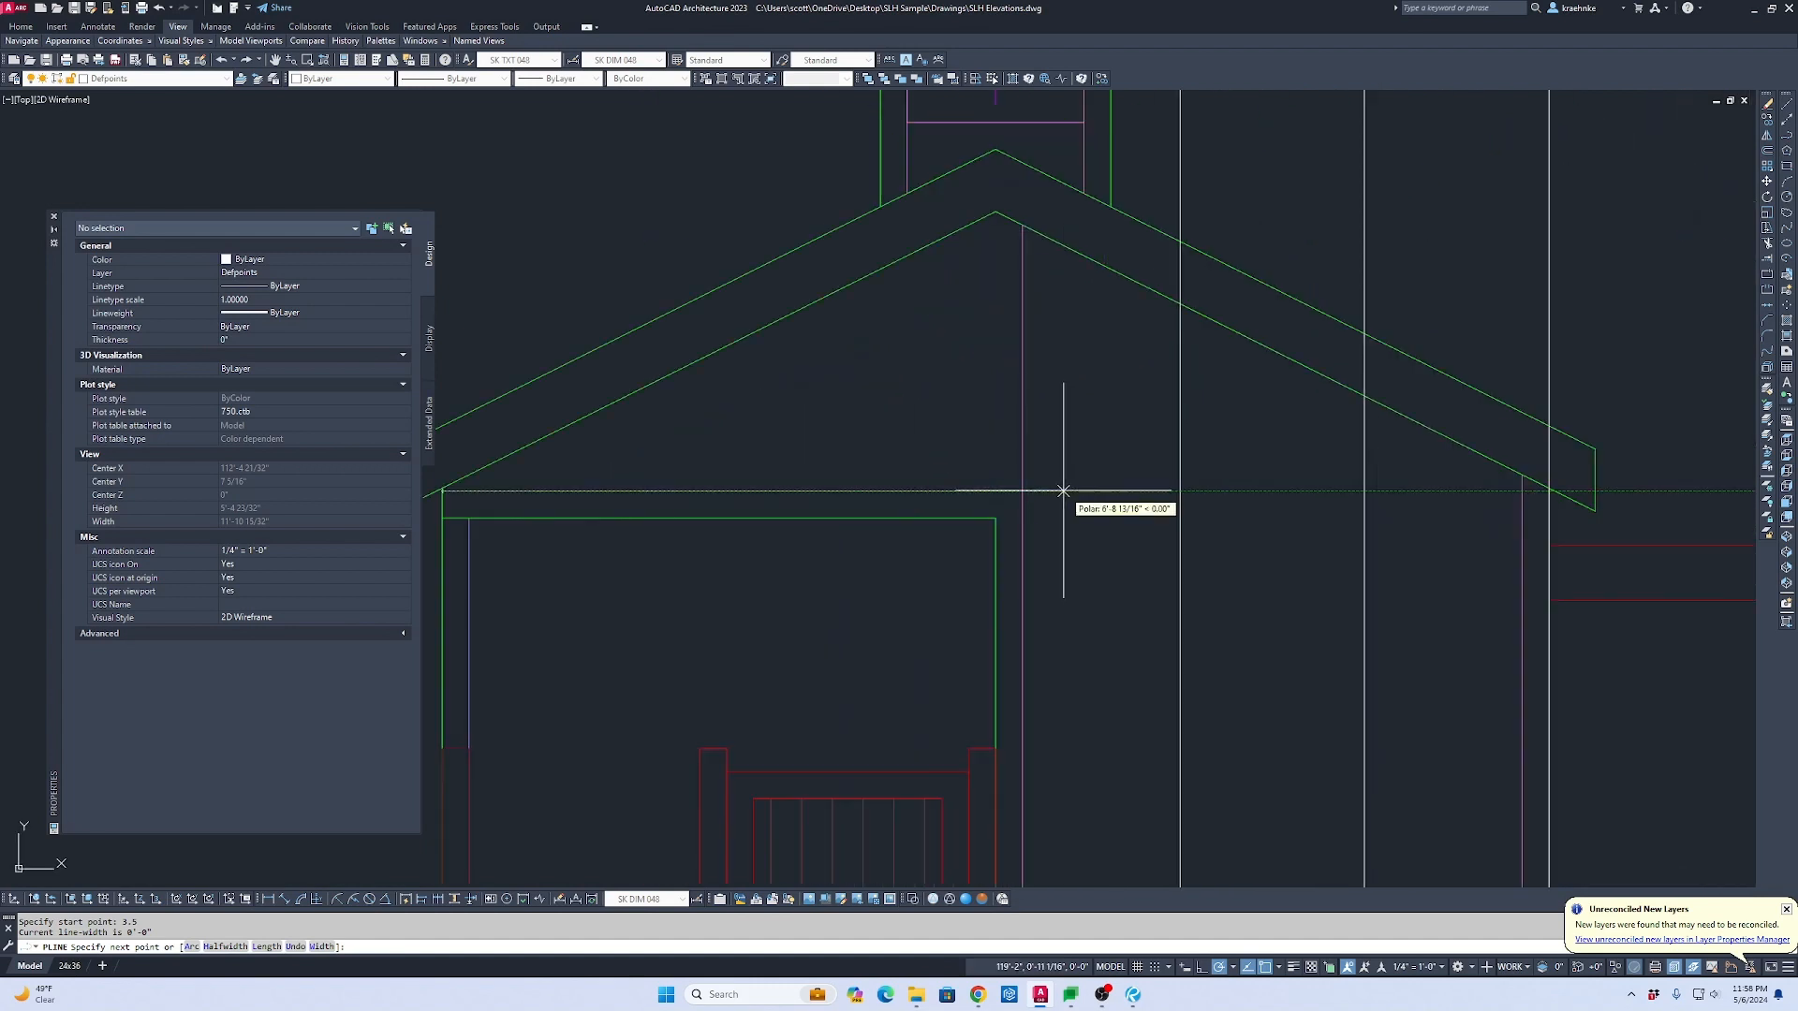
left_click(1026, 489)
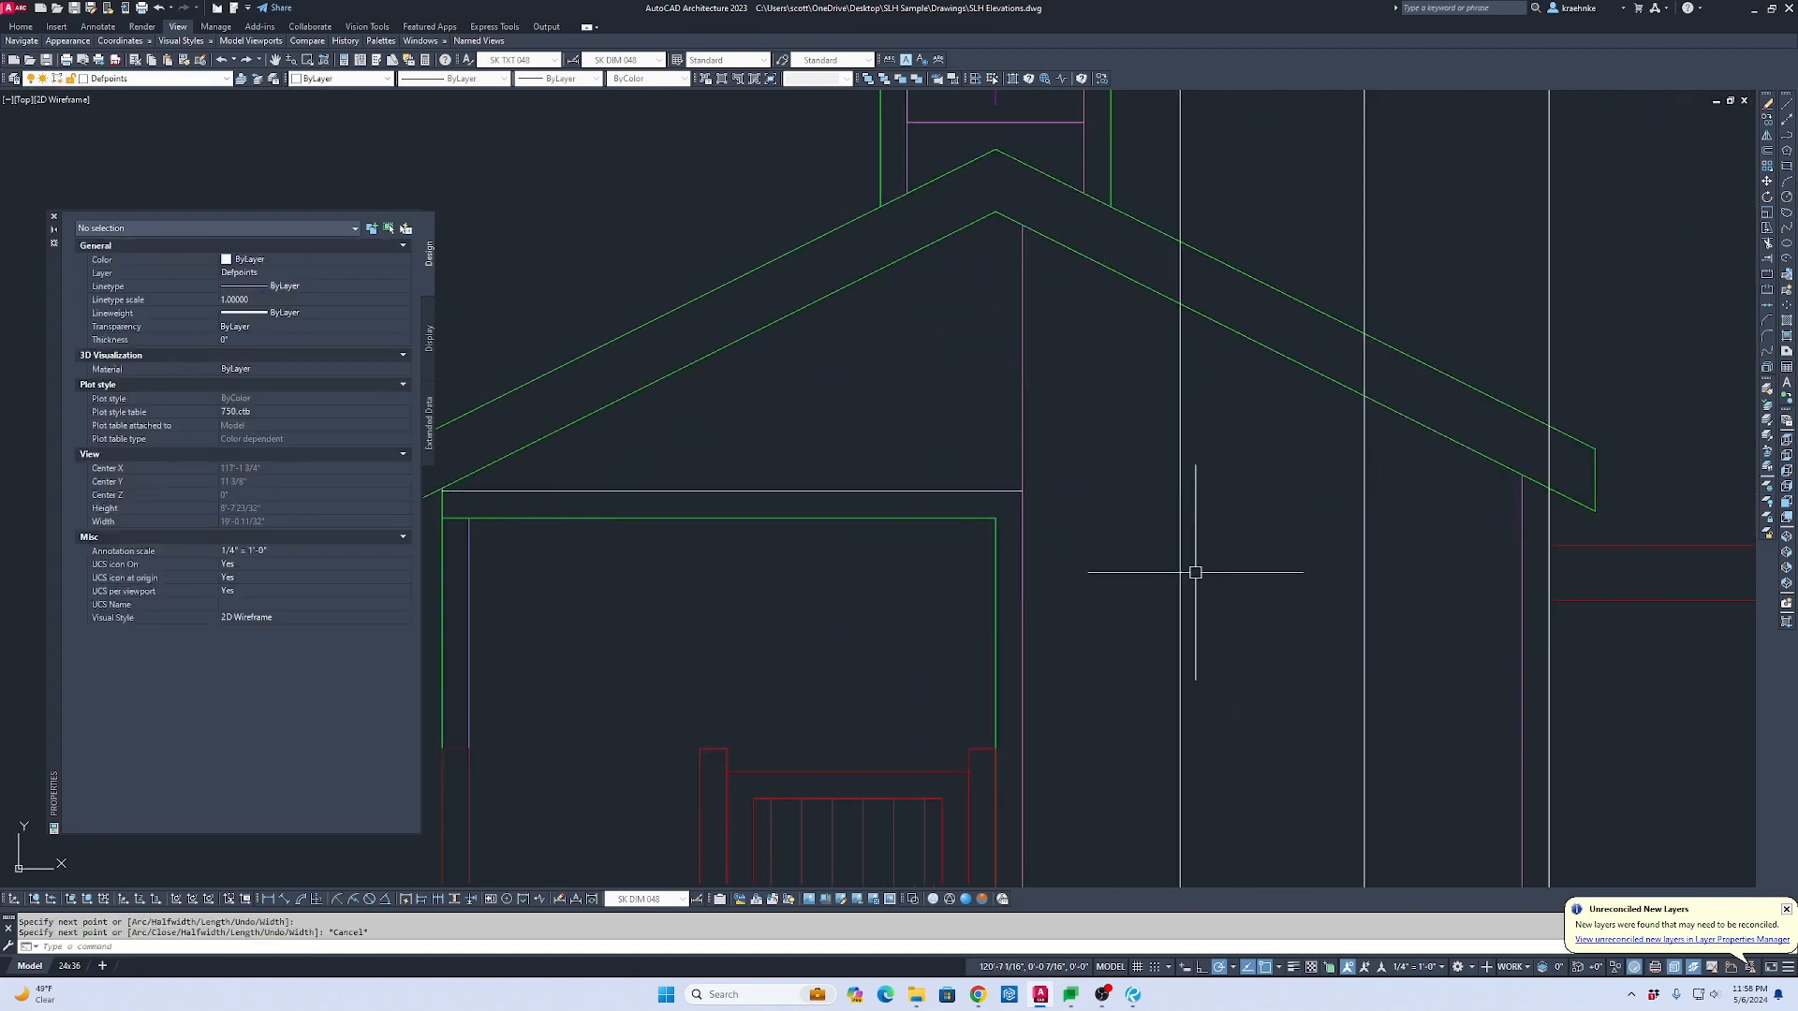
key("Escape")
Step: Fillet the new horizontal line above the plate and the offset vertical line beside grid 3 into a square corner
type("f")
key("Return")
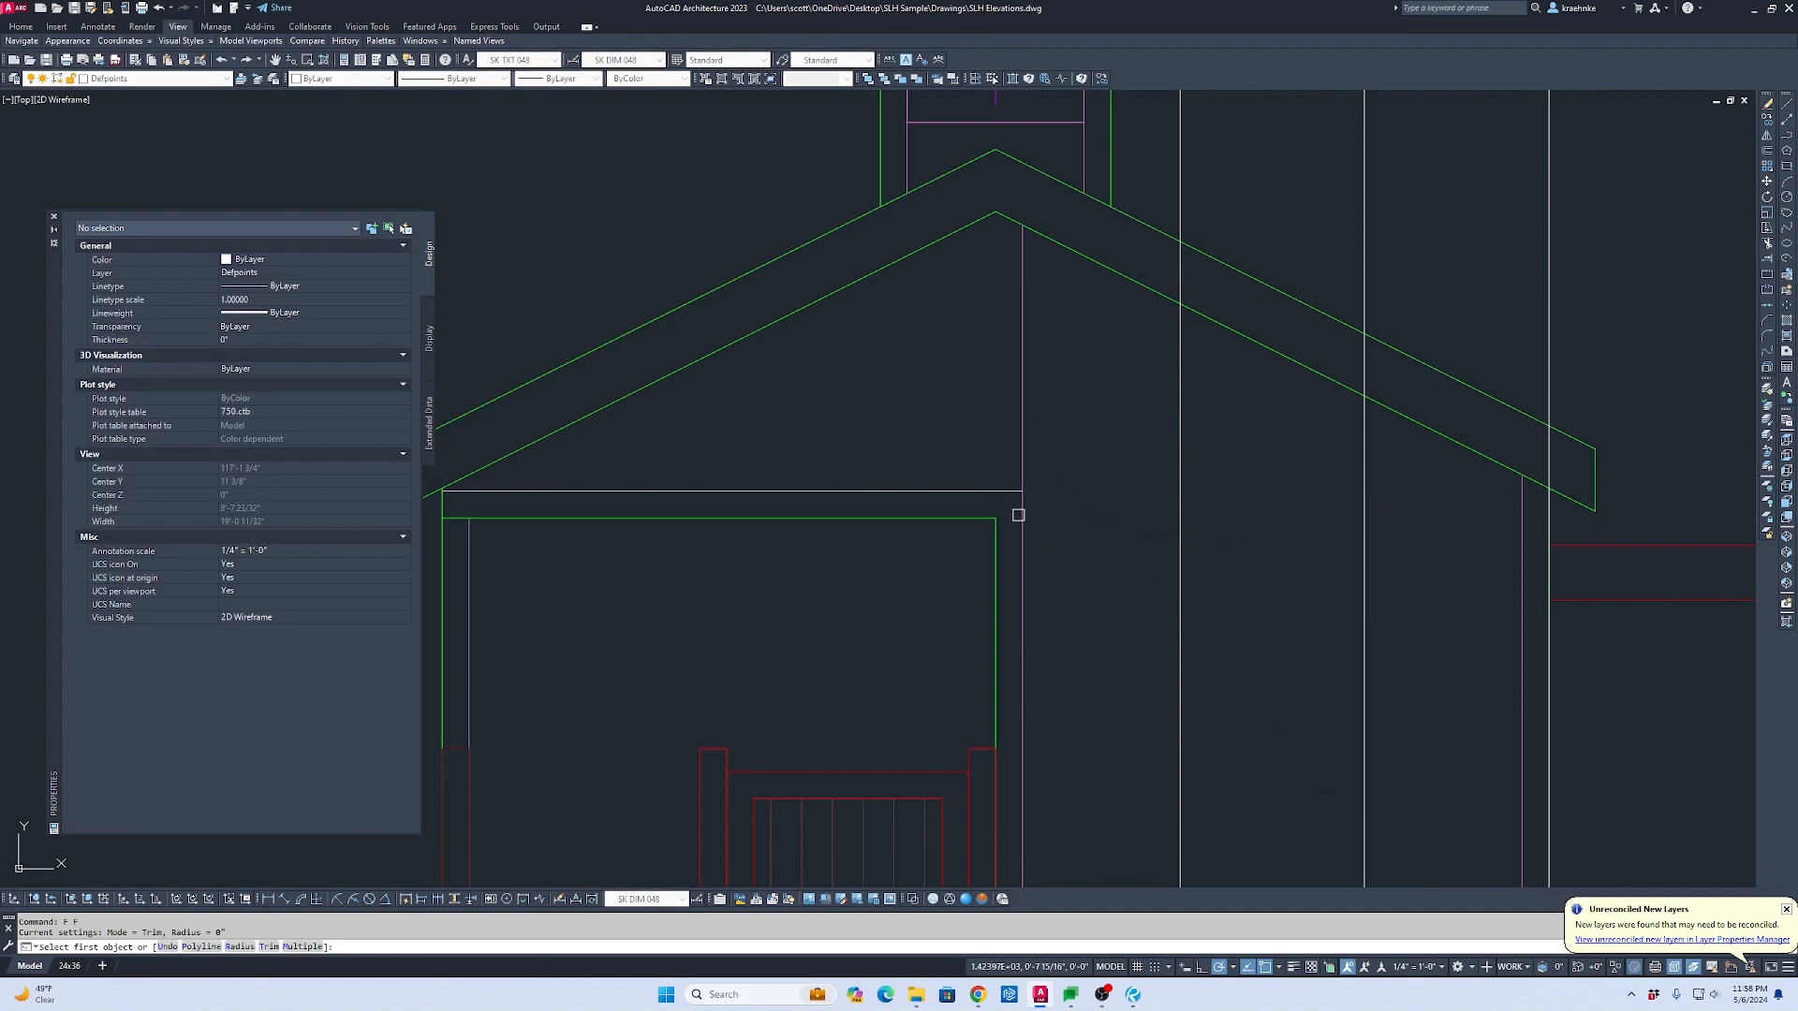
left_click(1022, 513)
key("Escape")
Step: Measure the height from the ground line to the top of the gate post beside grid 3
scroll(1161, 574, "down", 2)
middle_click_drag(1160, 574, 1091, 430)
scroll(1135, 282, "down", 2)
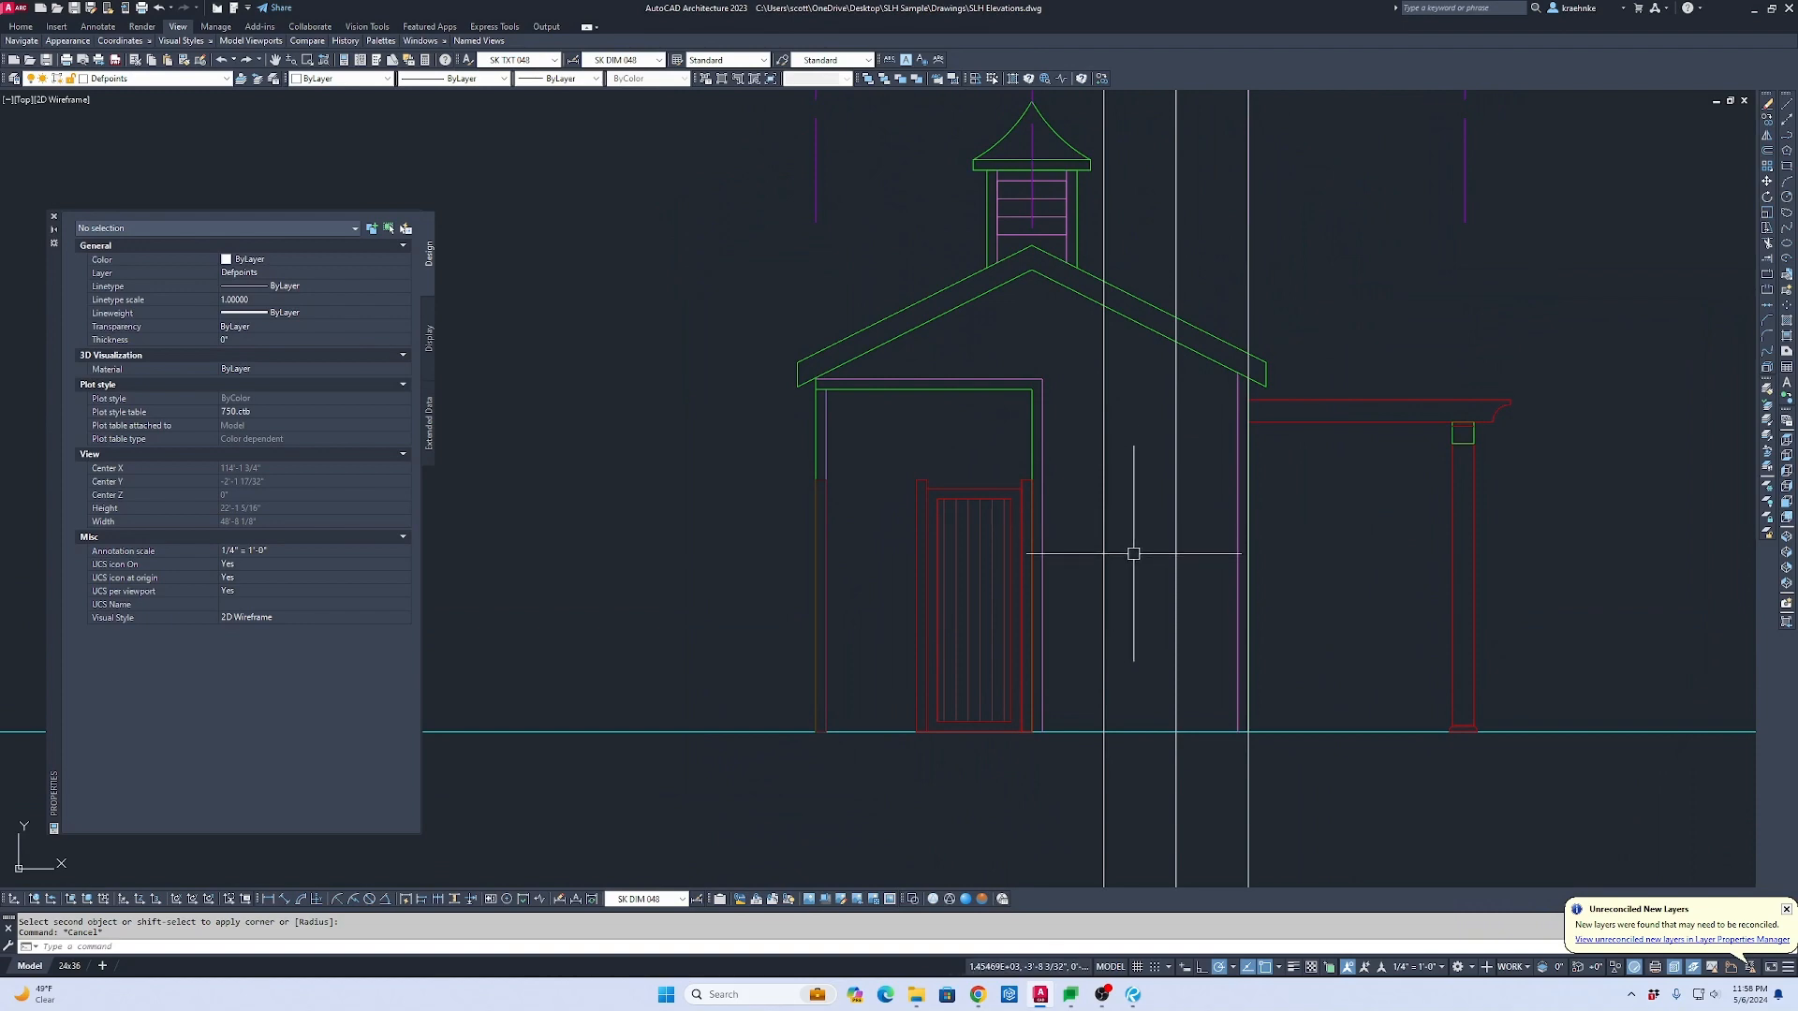
scroll(1133, 553, "down", 5)
middle_click_drag(1133, 553, 546, 455)
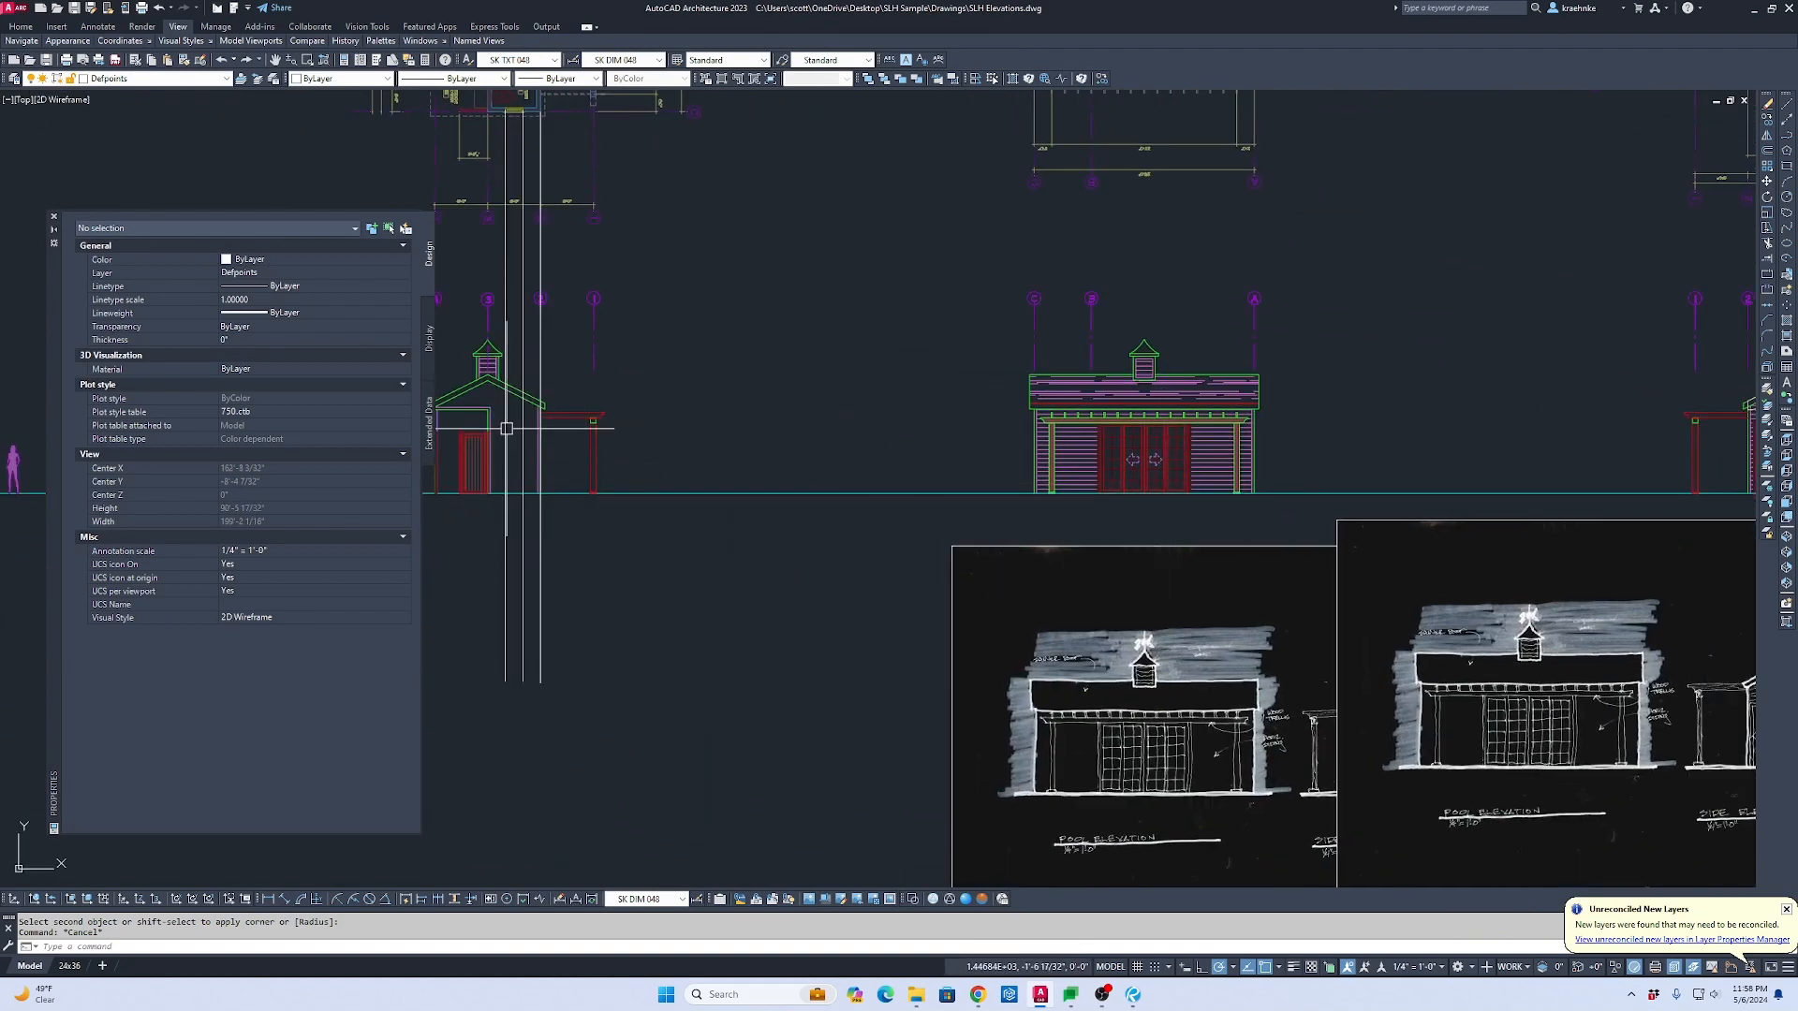
scroll(507, 428, "up", 3)
scroll(546, 422, "down", 1)
middle_click_drag(546, 422, 808, 435)
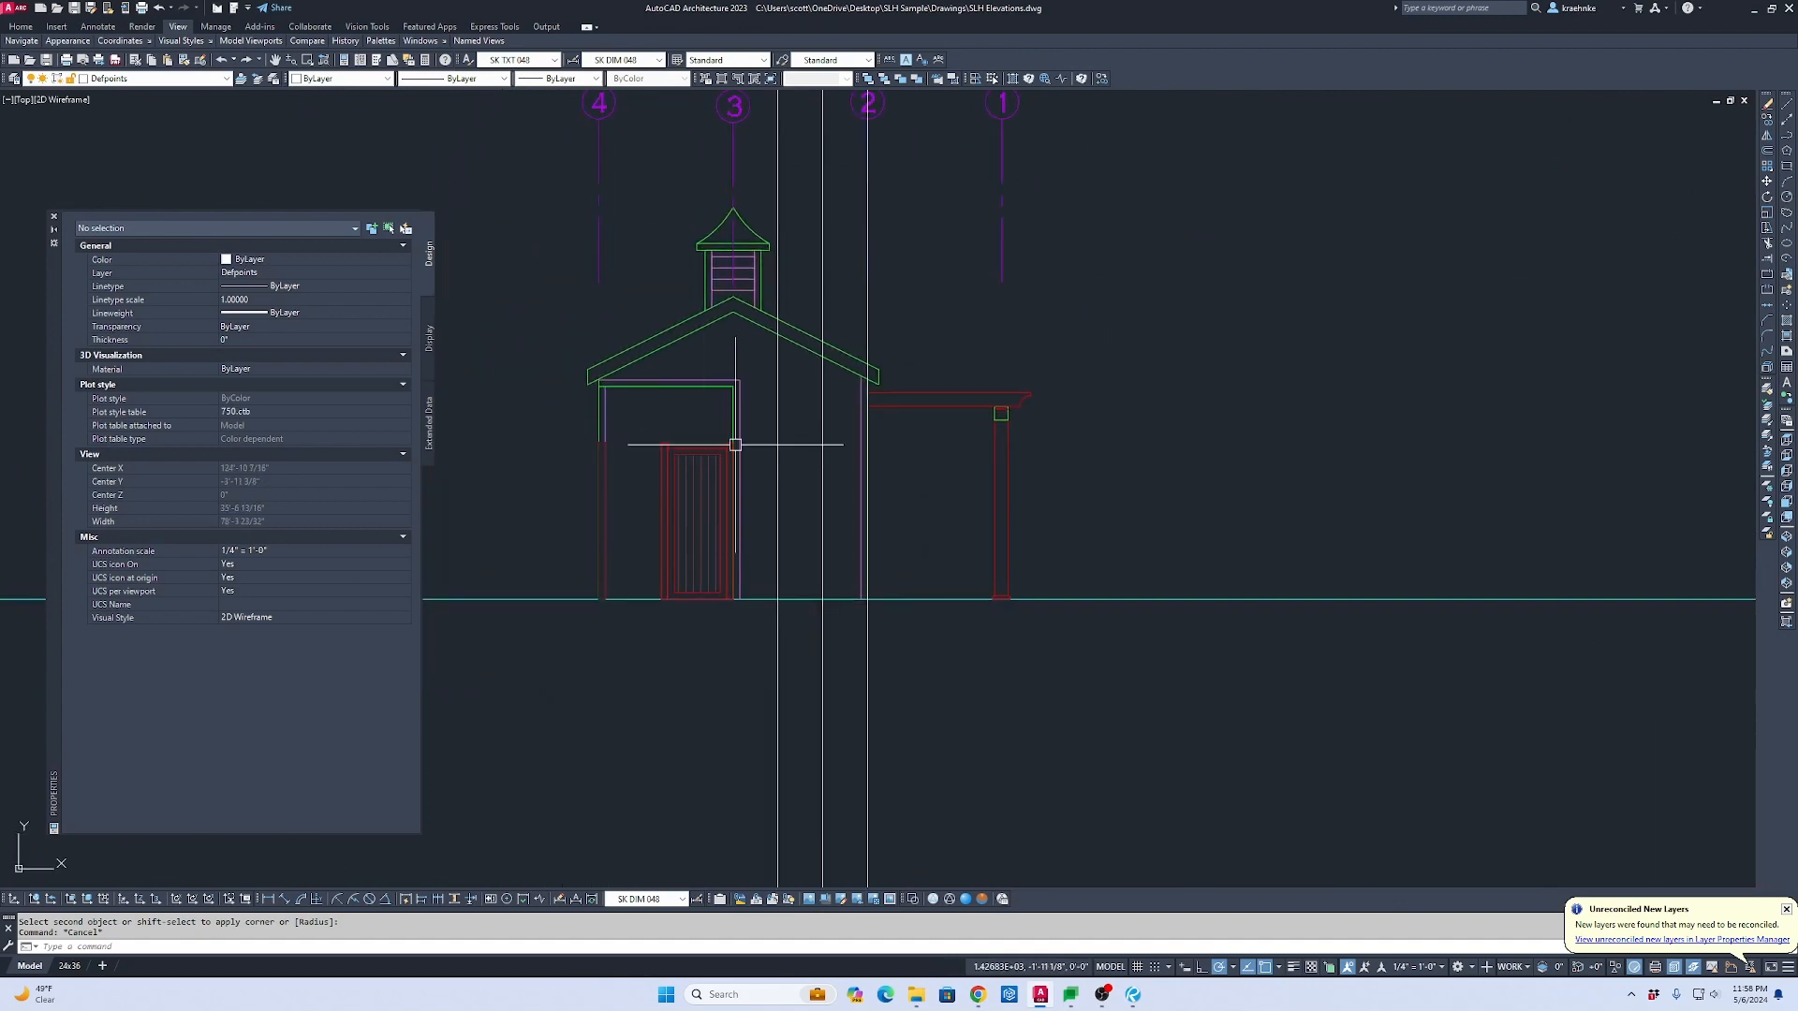
scroll(724, 442, "up", 4)
type("d")
key("Return")
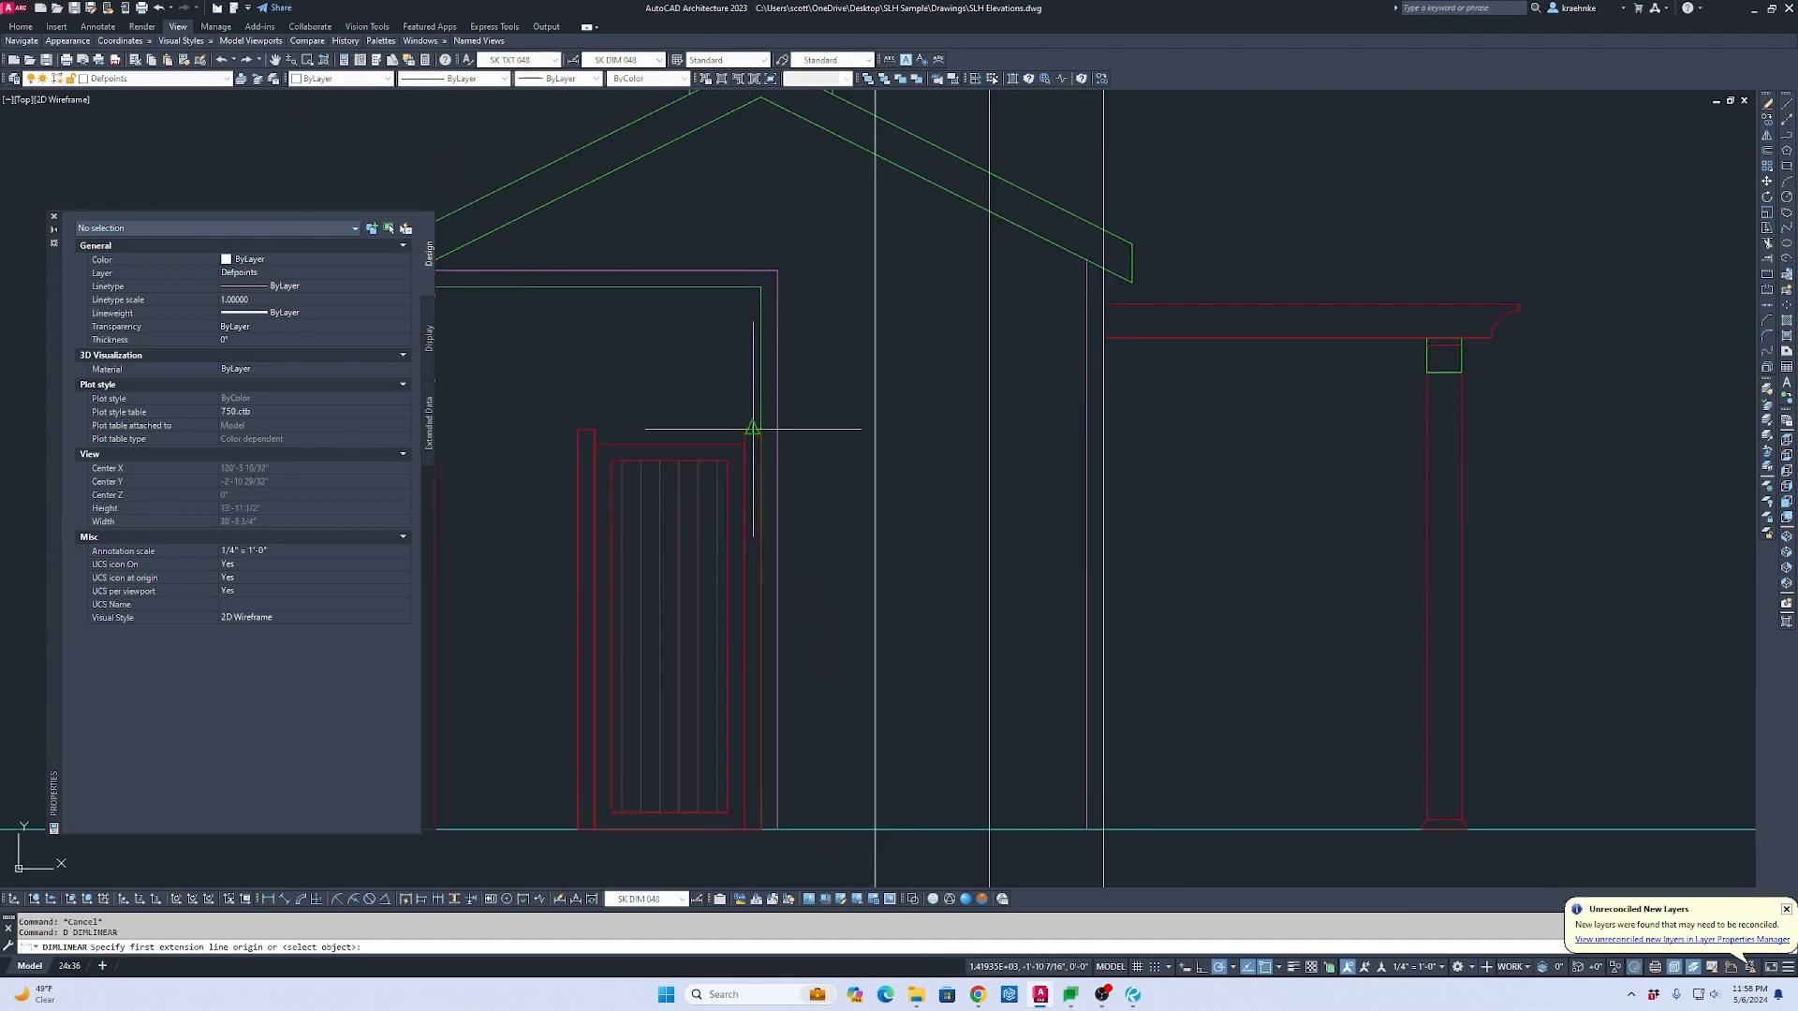
left_click(752, 430)
left_click(824, 830)
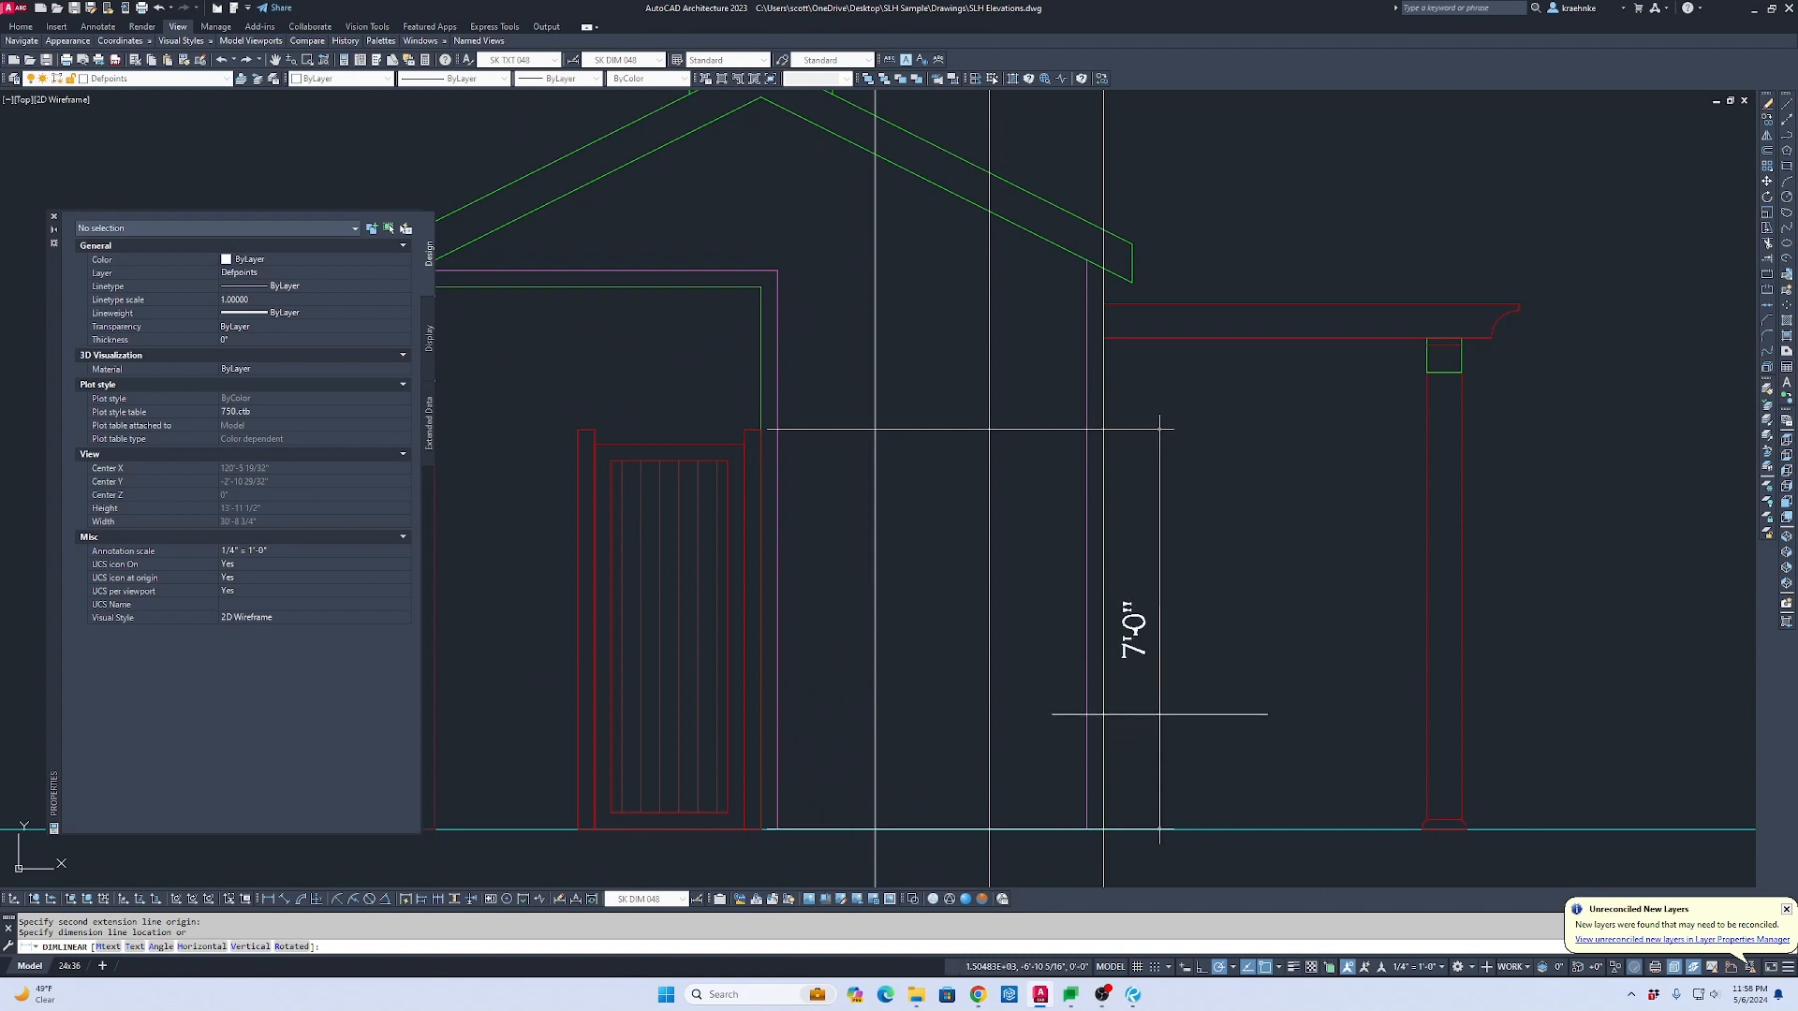
key("Escape")
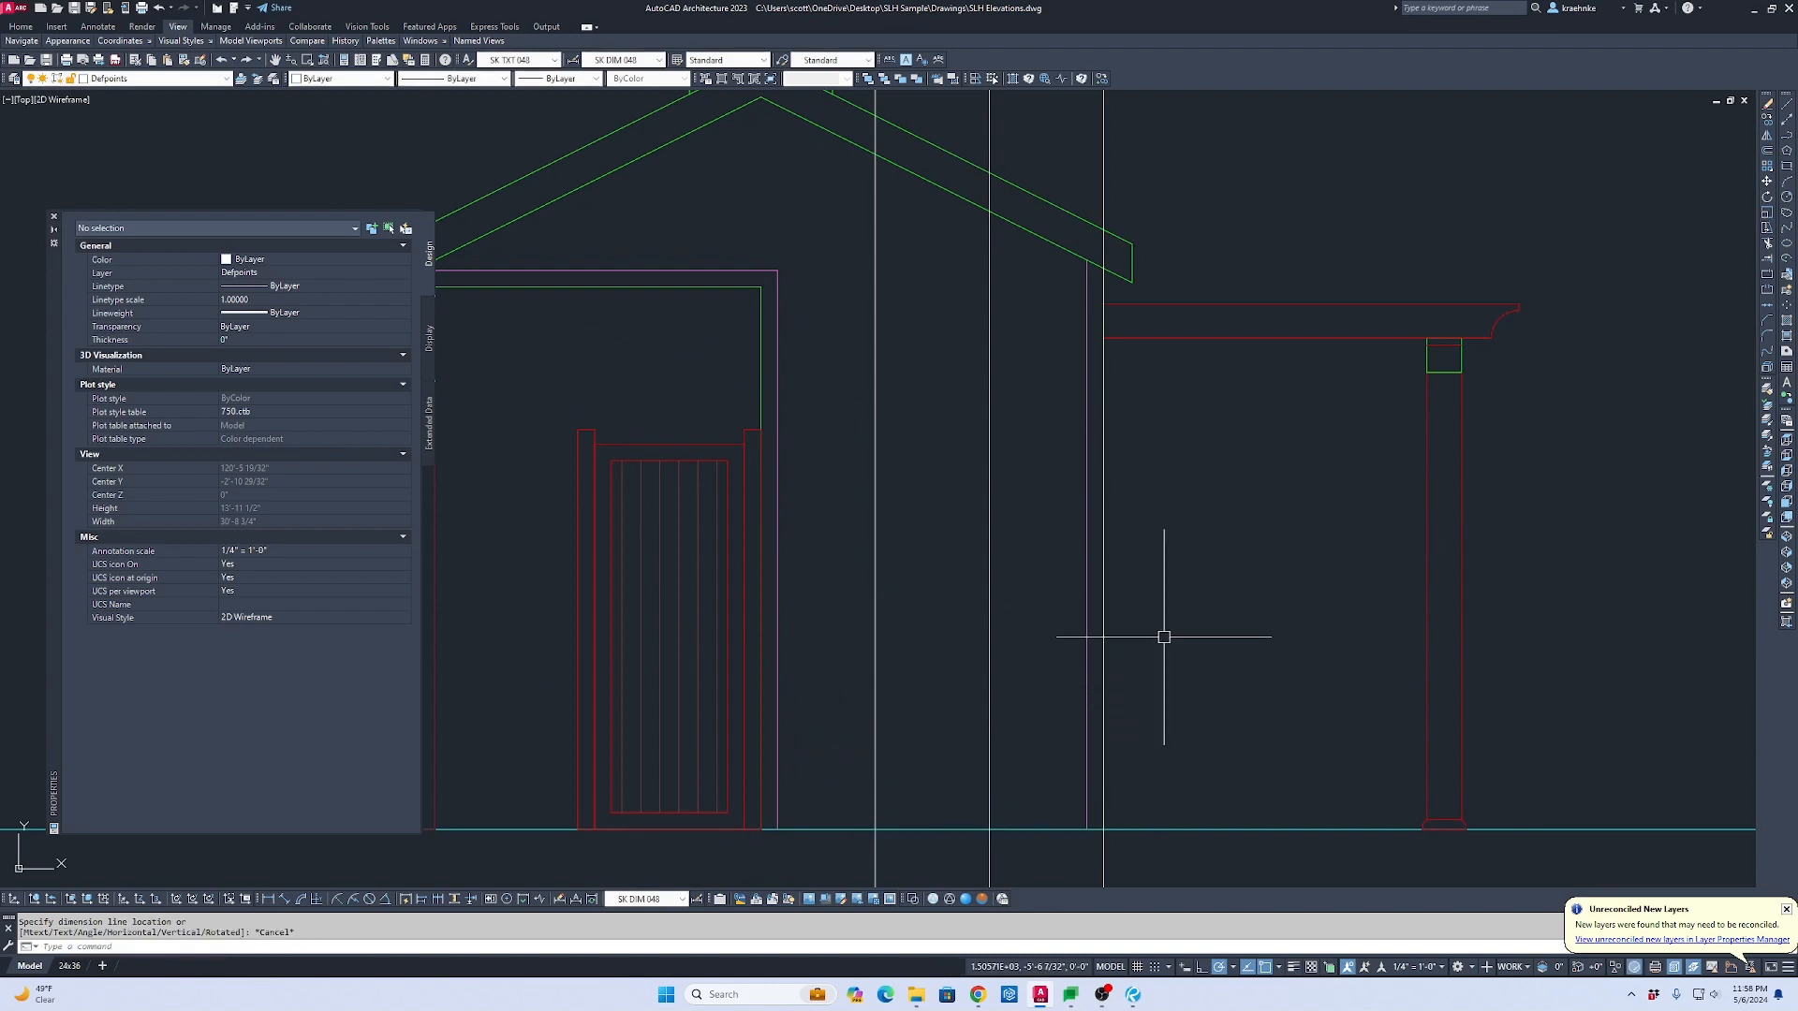
type("d")
key("Escape")
key("Escape")
Step: Copy the end window with its side, head and sill trim from the side elevation to the first projected window line on the gable elevation
scroll(1016, 511, "down", 10)
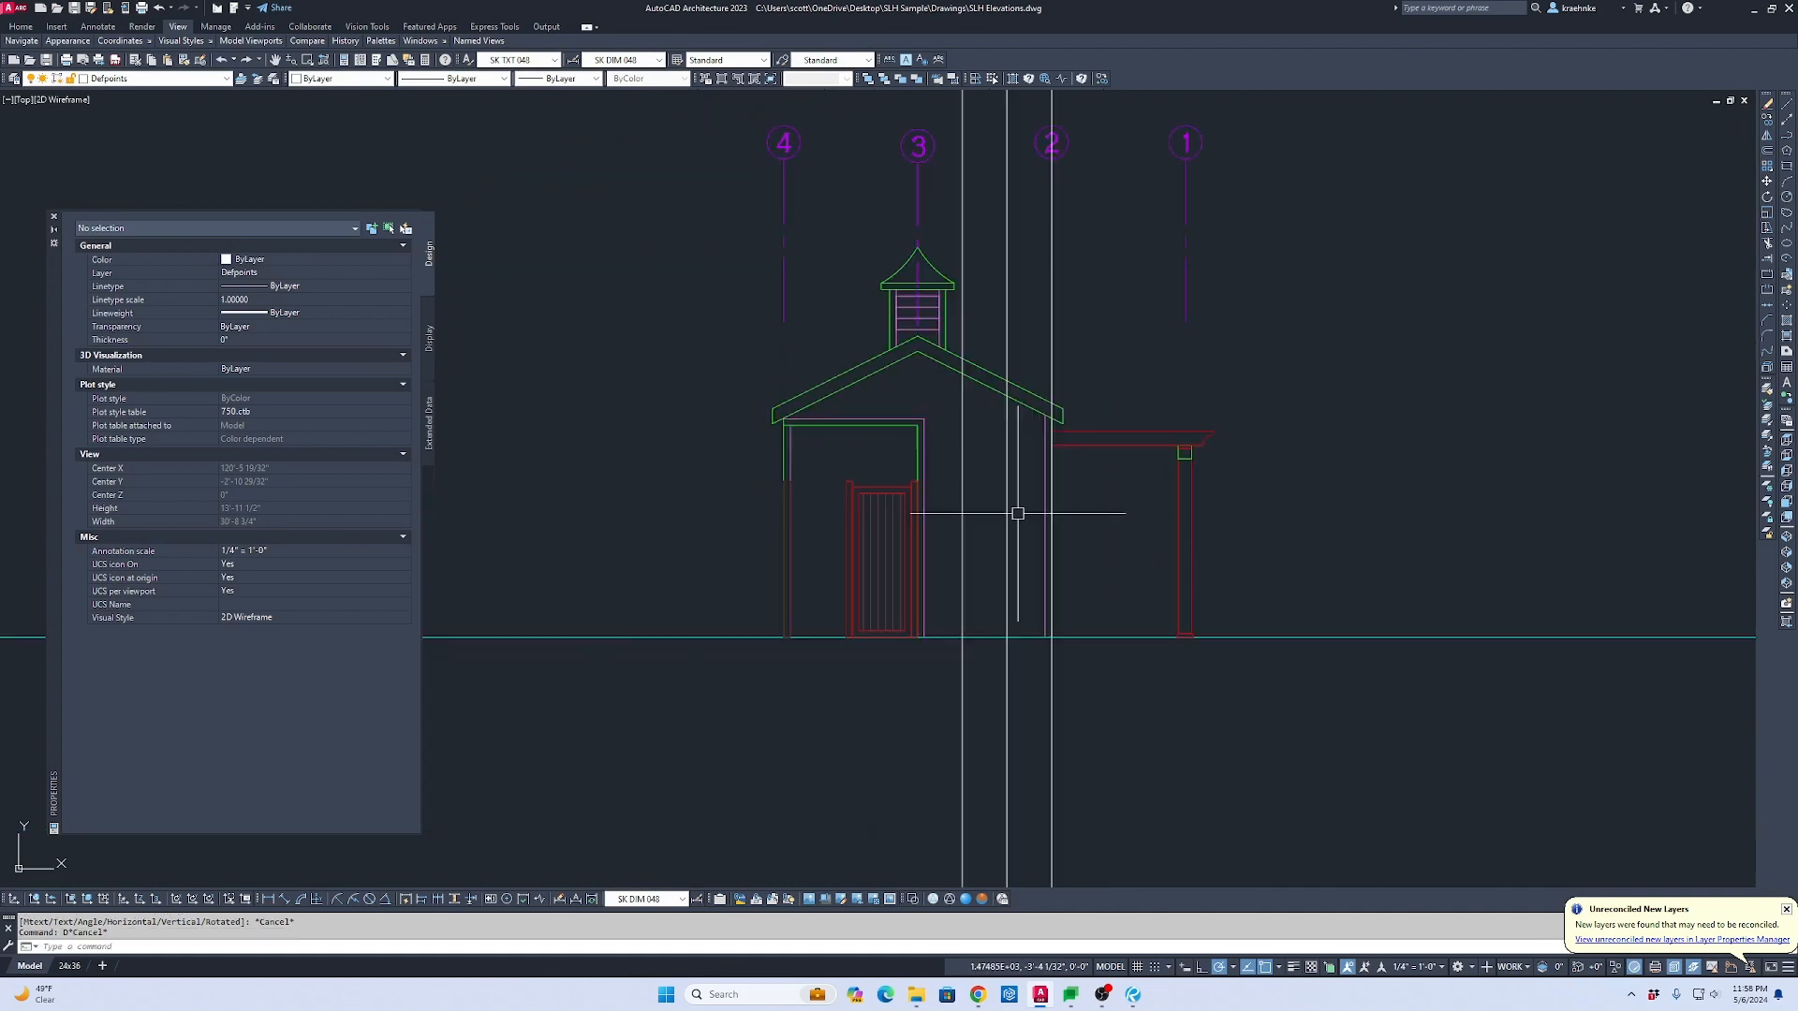
scroll(1121, 521, "up", 10)
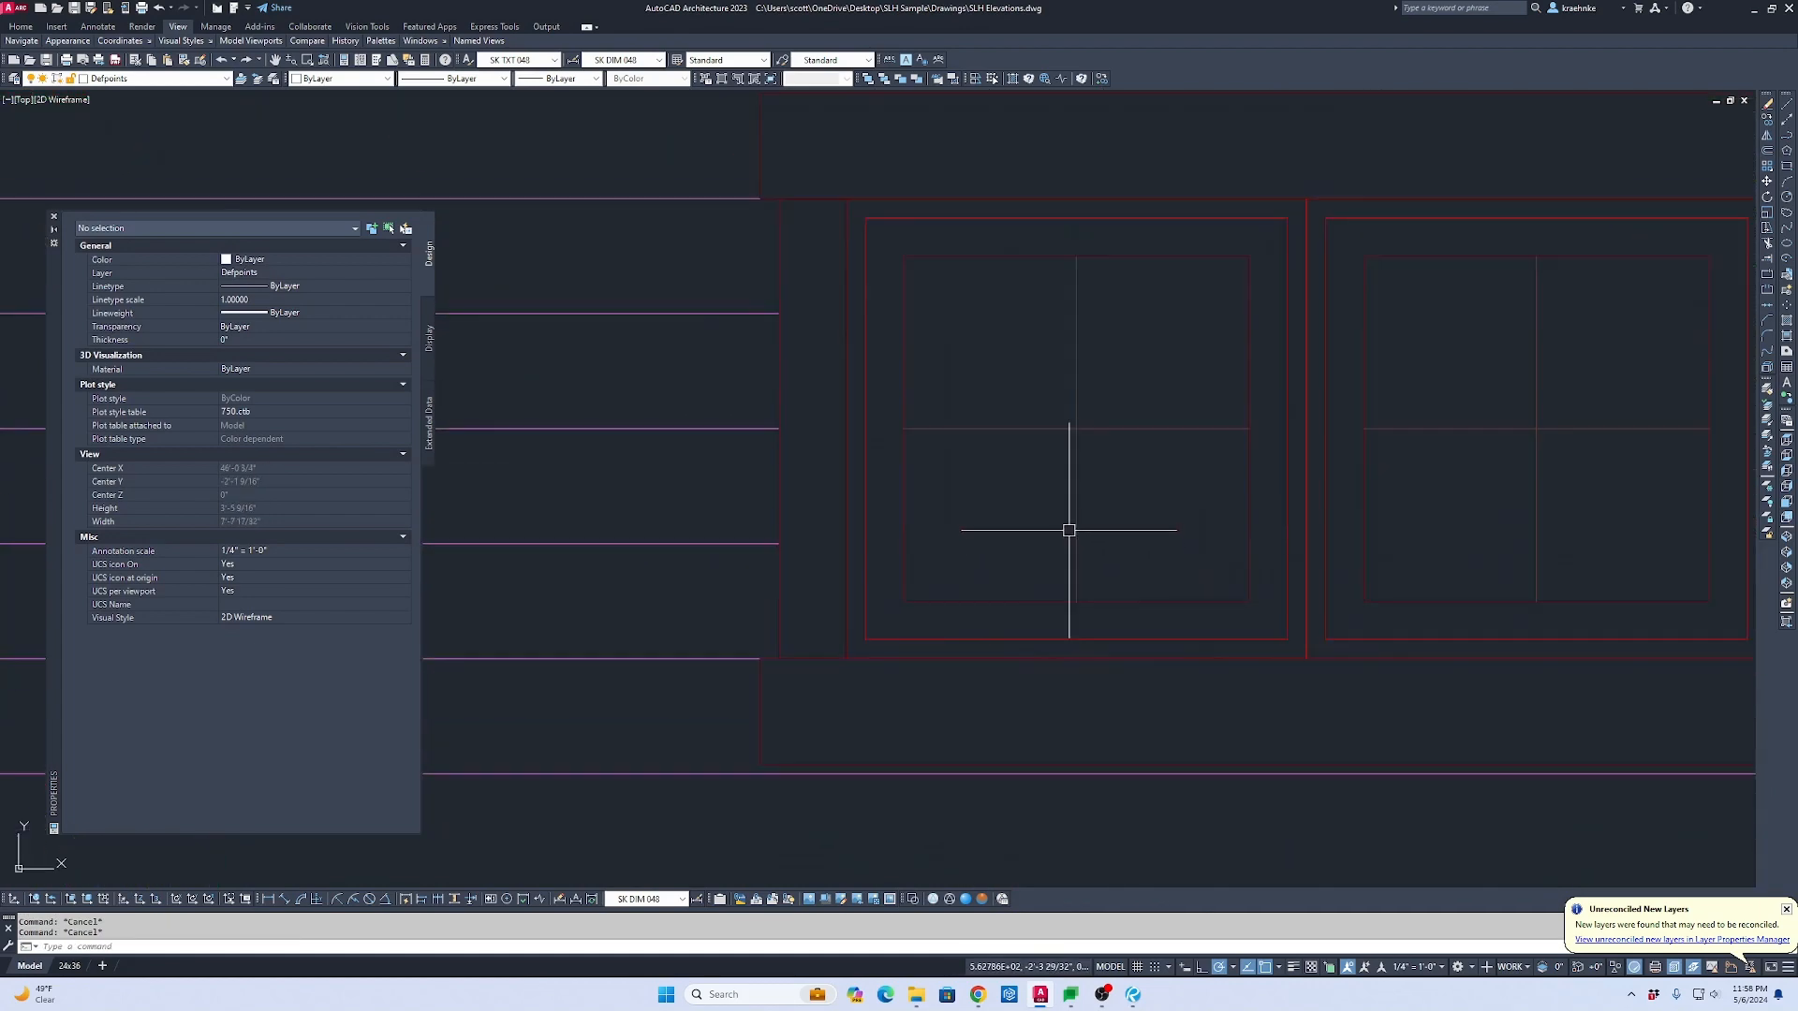
scroll(947, 441, "down", 2)
left_click(754, 188)
left_click(1278, 697)
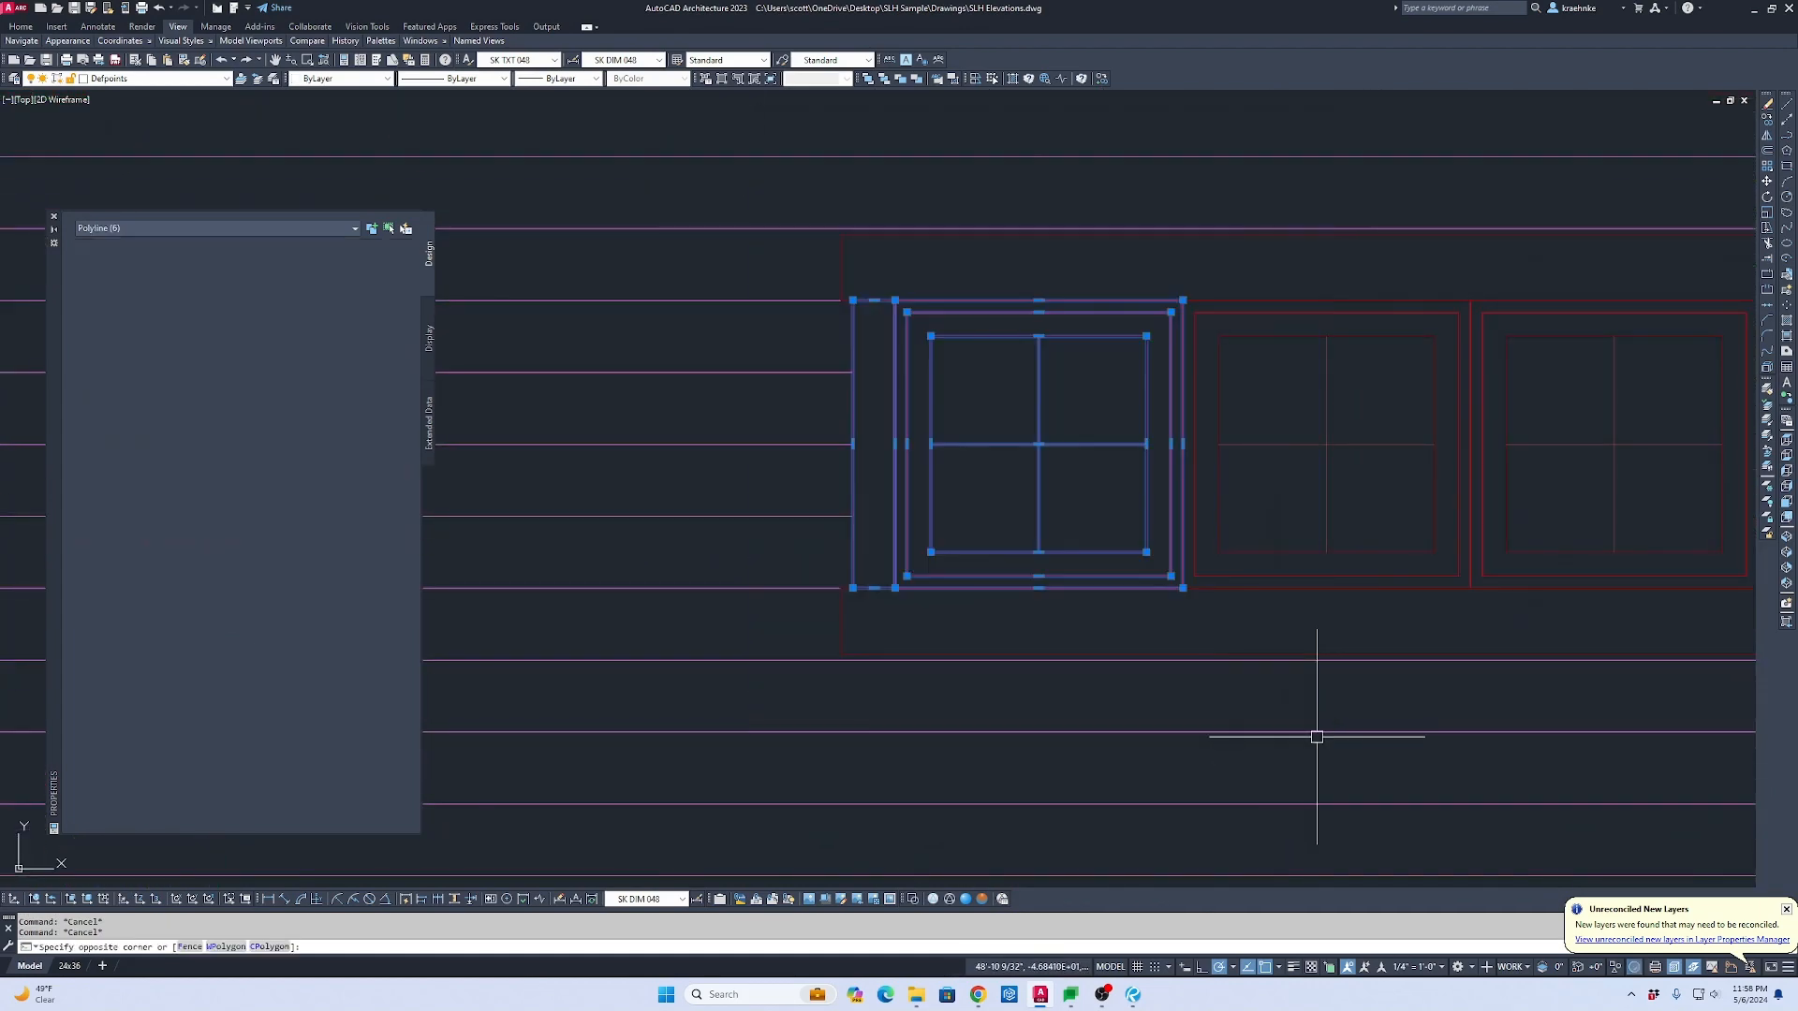
left_click(1048, 553)
left_click(1026, 615)
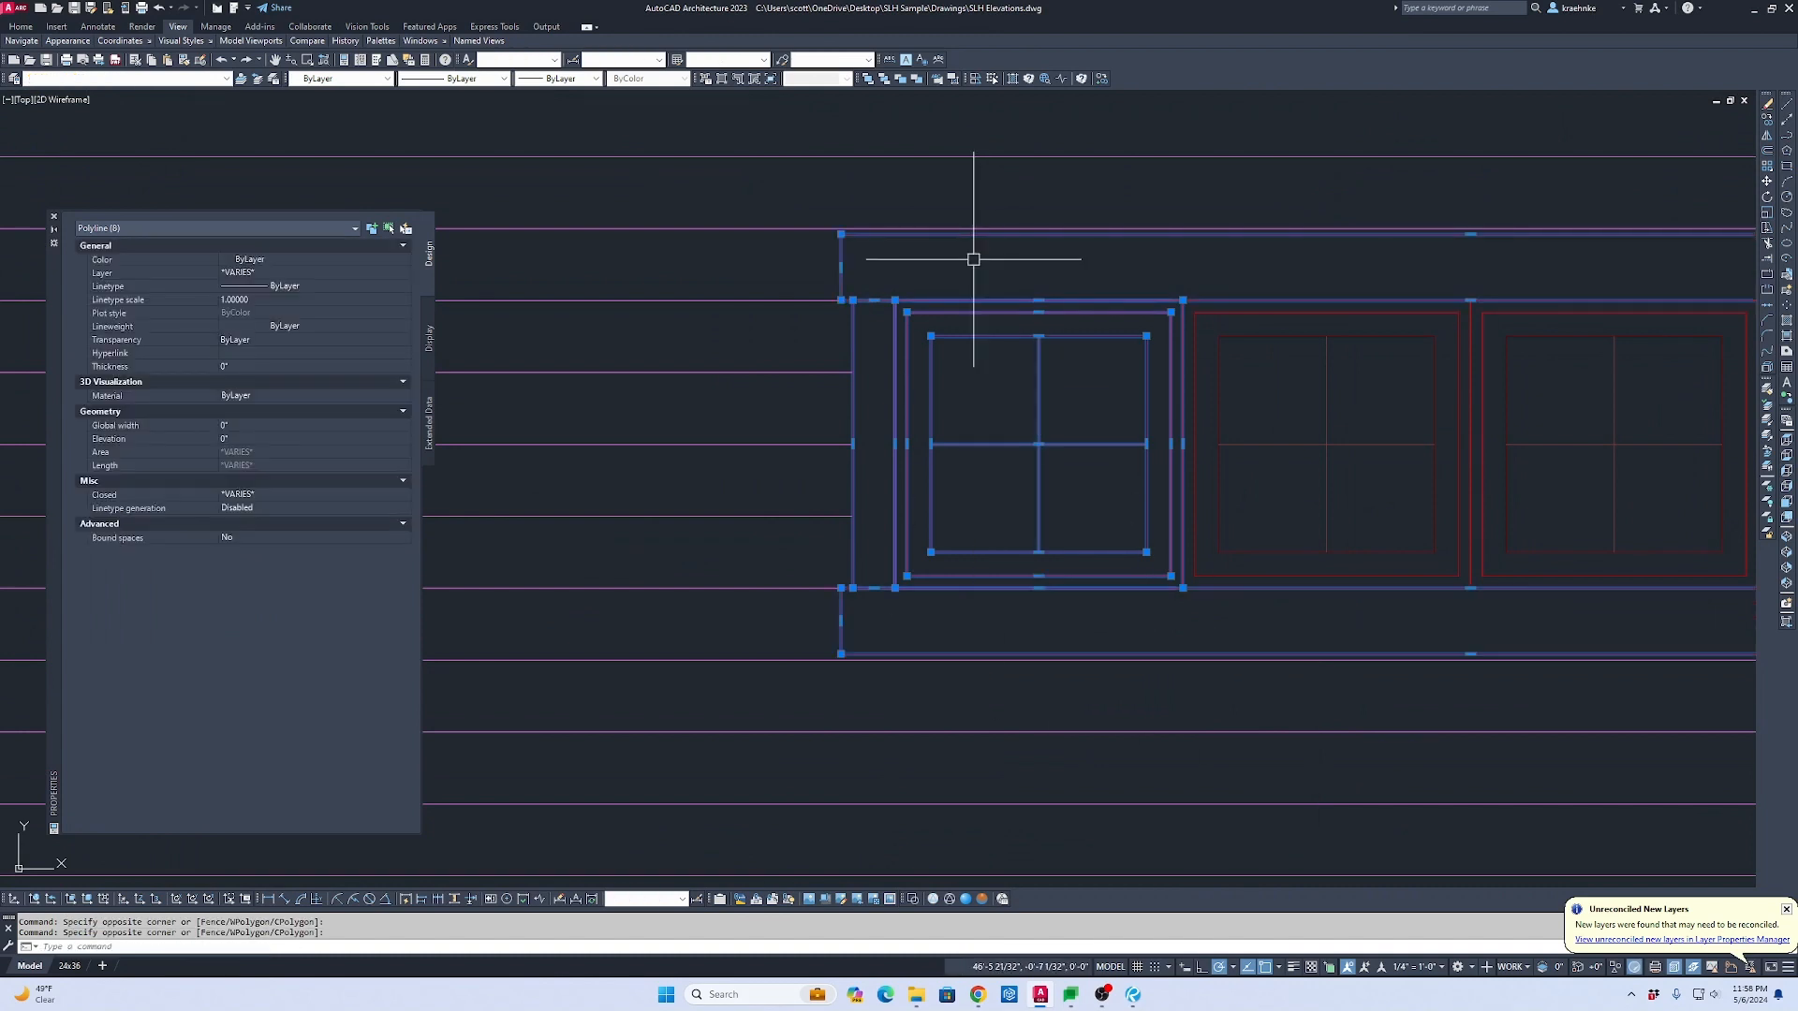
type("c")
key("Return")
left_click(873, 298)
scroll(876, 290, "down", 5)
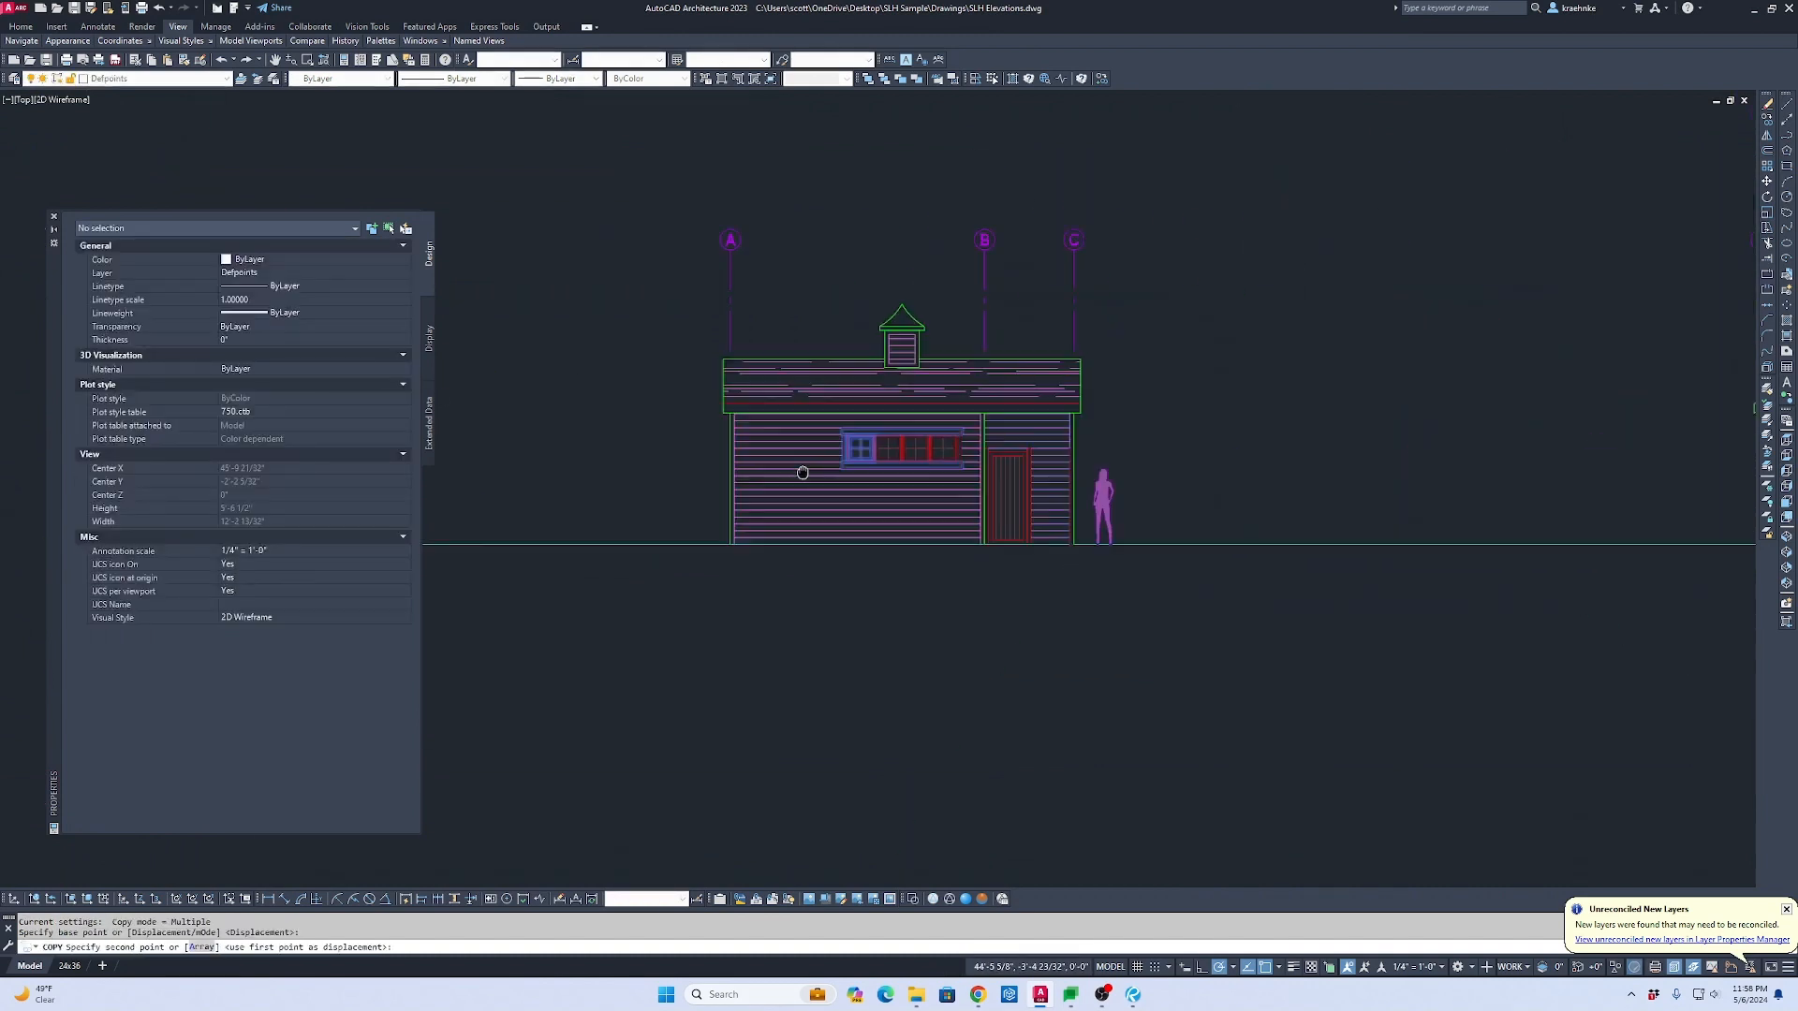
scroll(995, 502, "up", 6)
left_click(1189, 374)
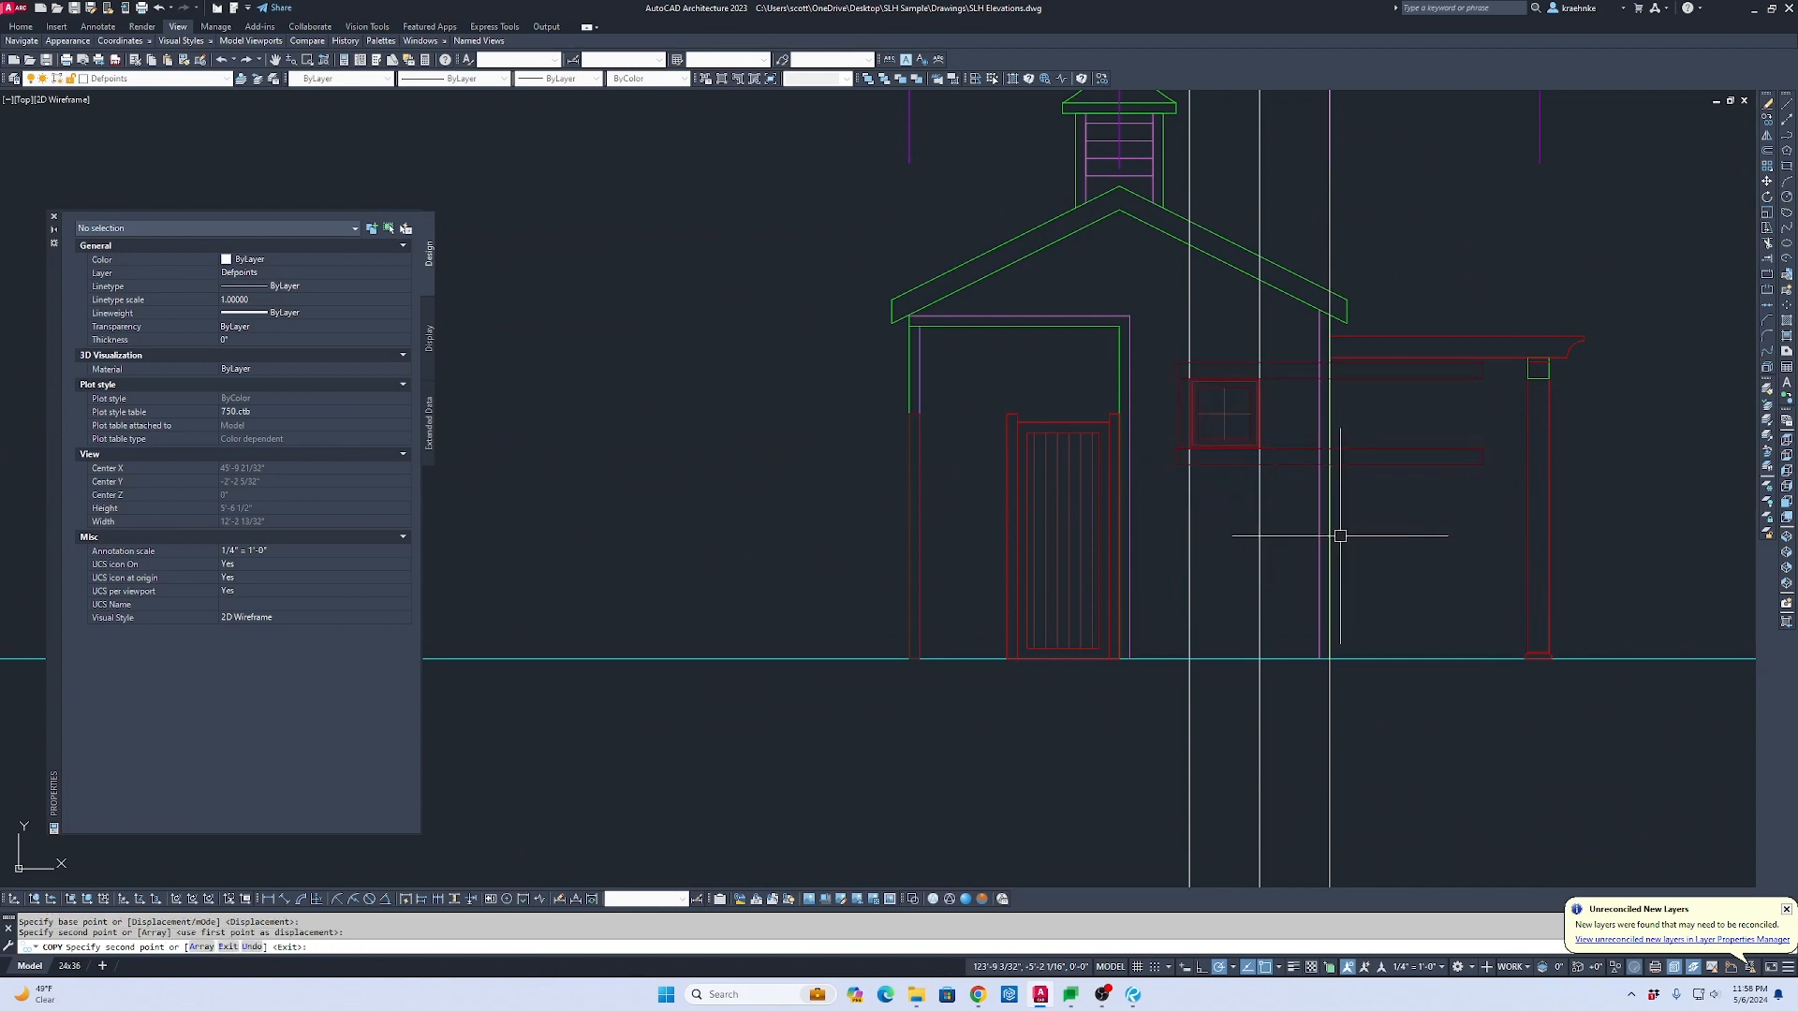
key("Escape")
Step: Stretch the overlong head and sill trim on the copied window back toward the single sash, leaving both ends beyond its frame
scroll(1294, 469, "up", 2)
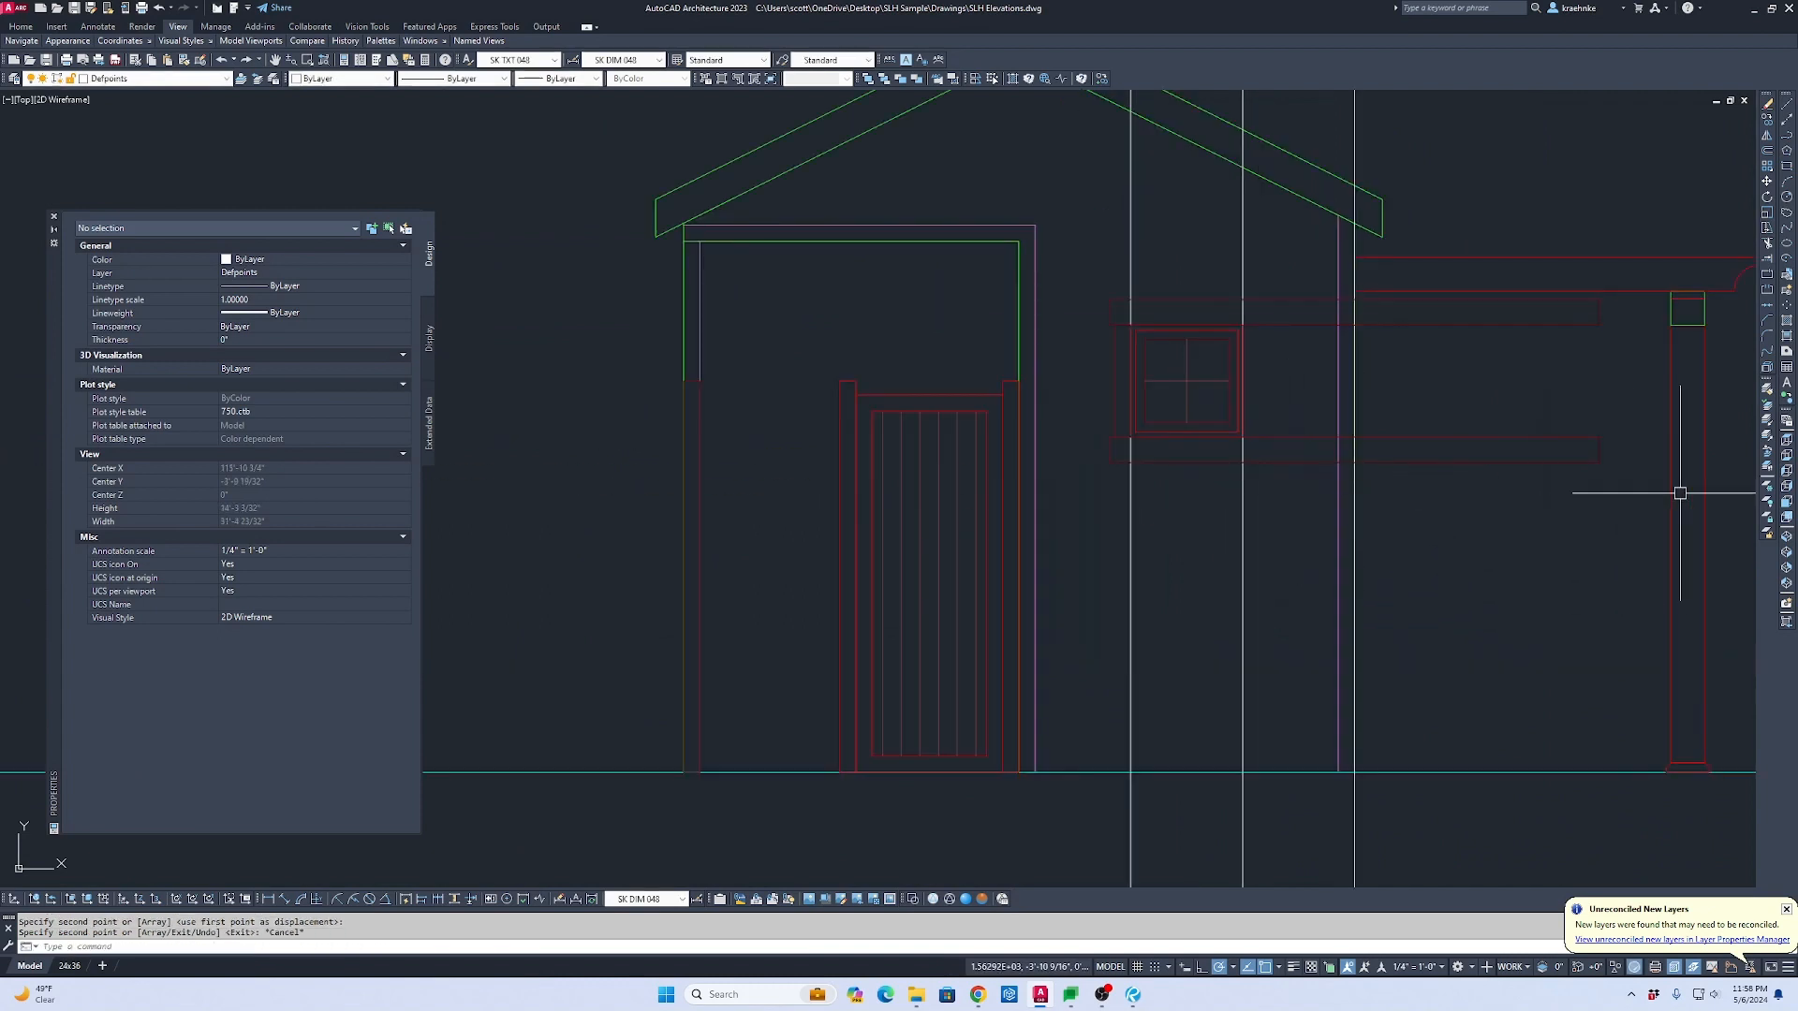
type("s")
key("Return")
left_click(1644, 506)
left_click(1563, 249)
key("Return")
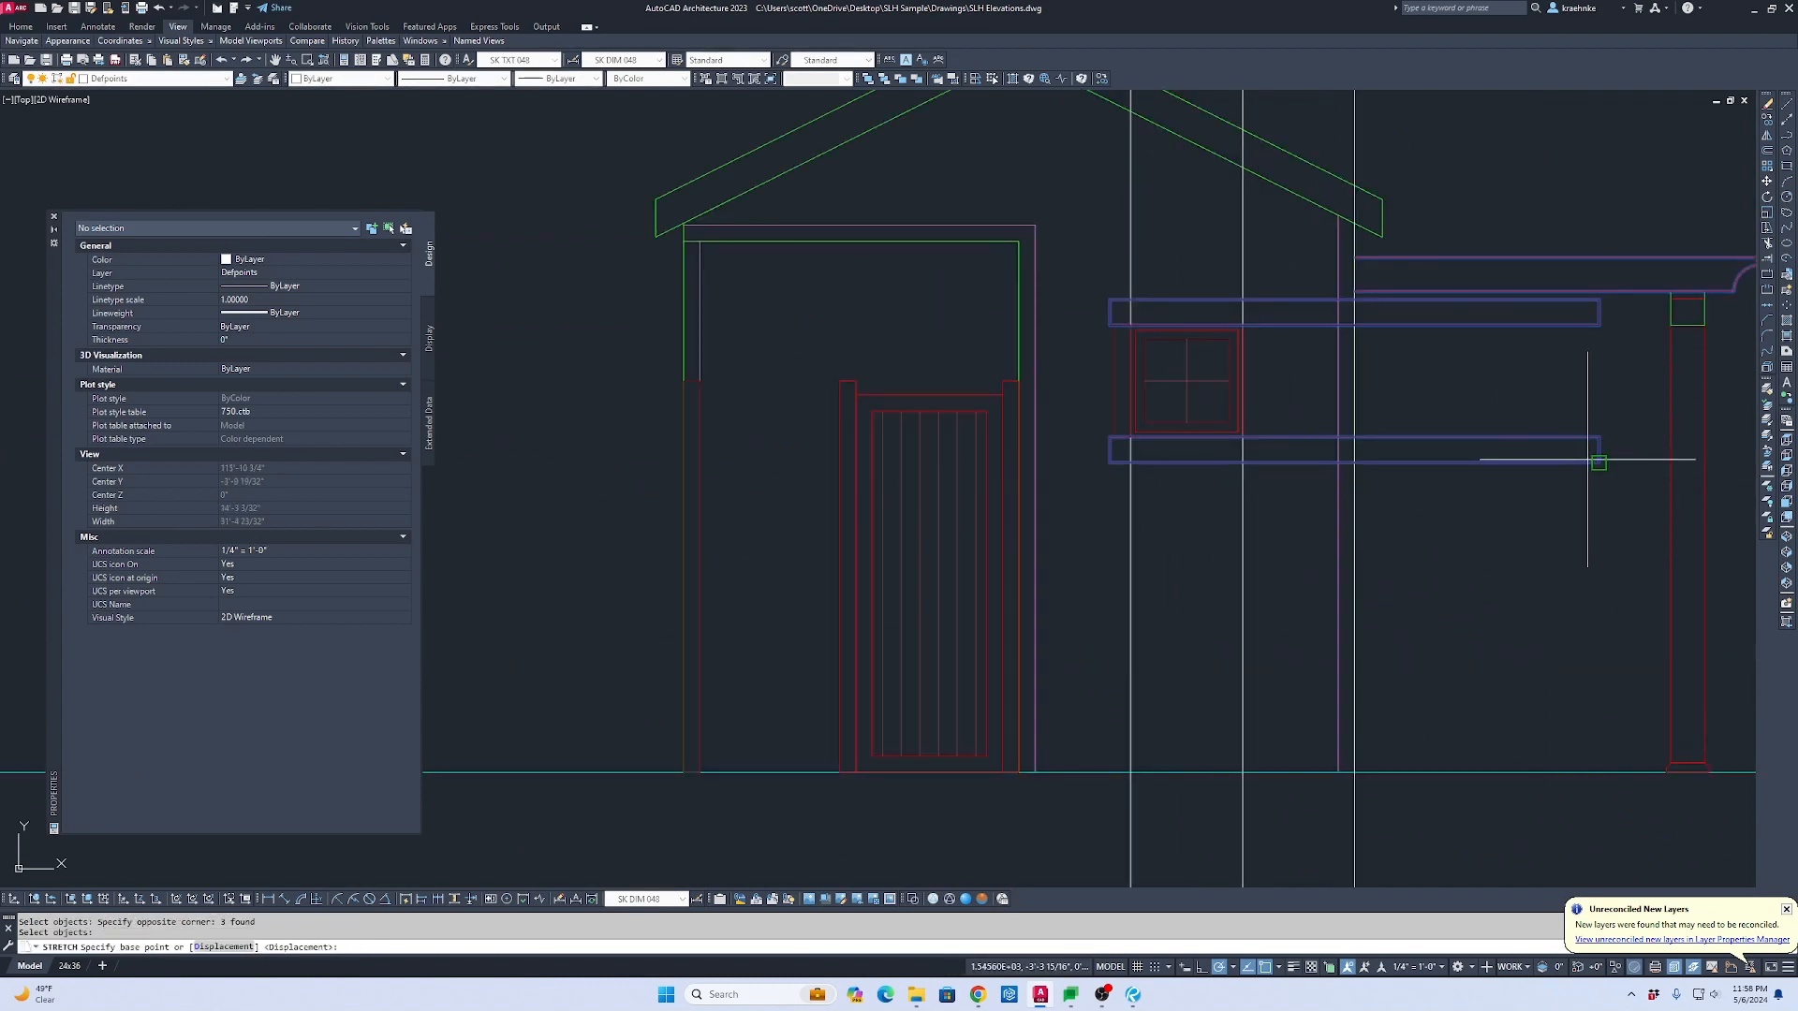
left_click(1597, 463)
left_click(1304, 457)
key("Escape")
Step: Mirror the window's side trim board about the vertical centerline of the sash, keeping the original
scroll(1130, 364, "up", 2)
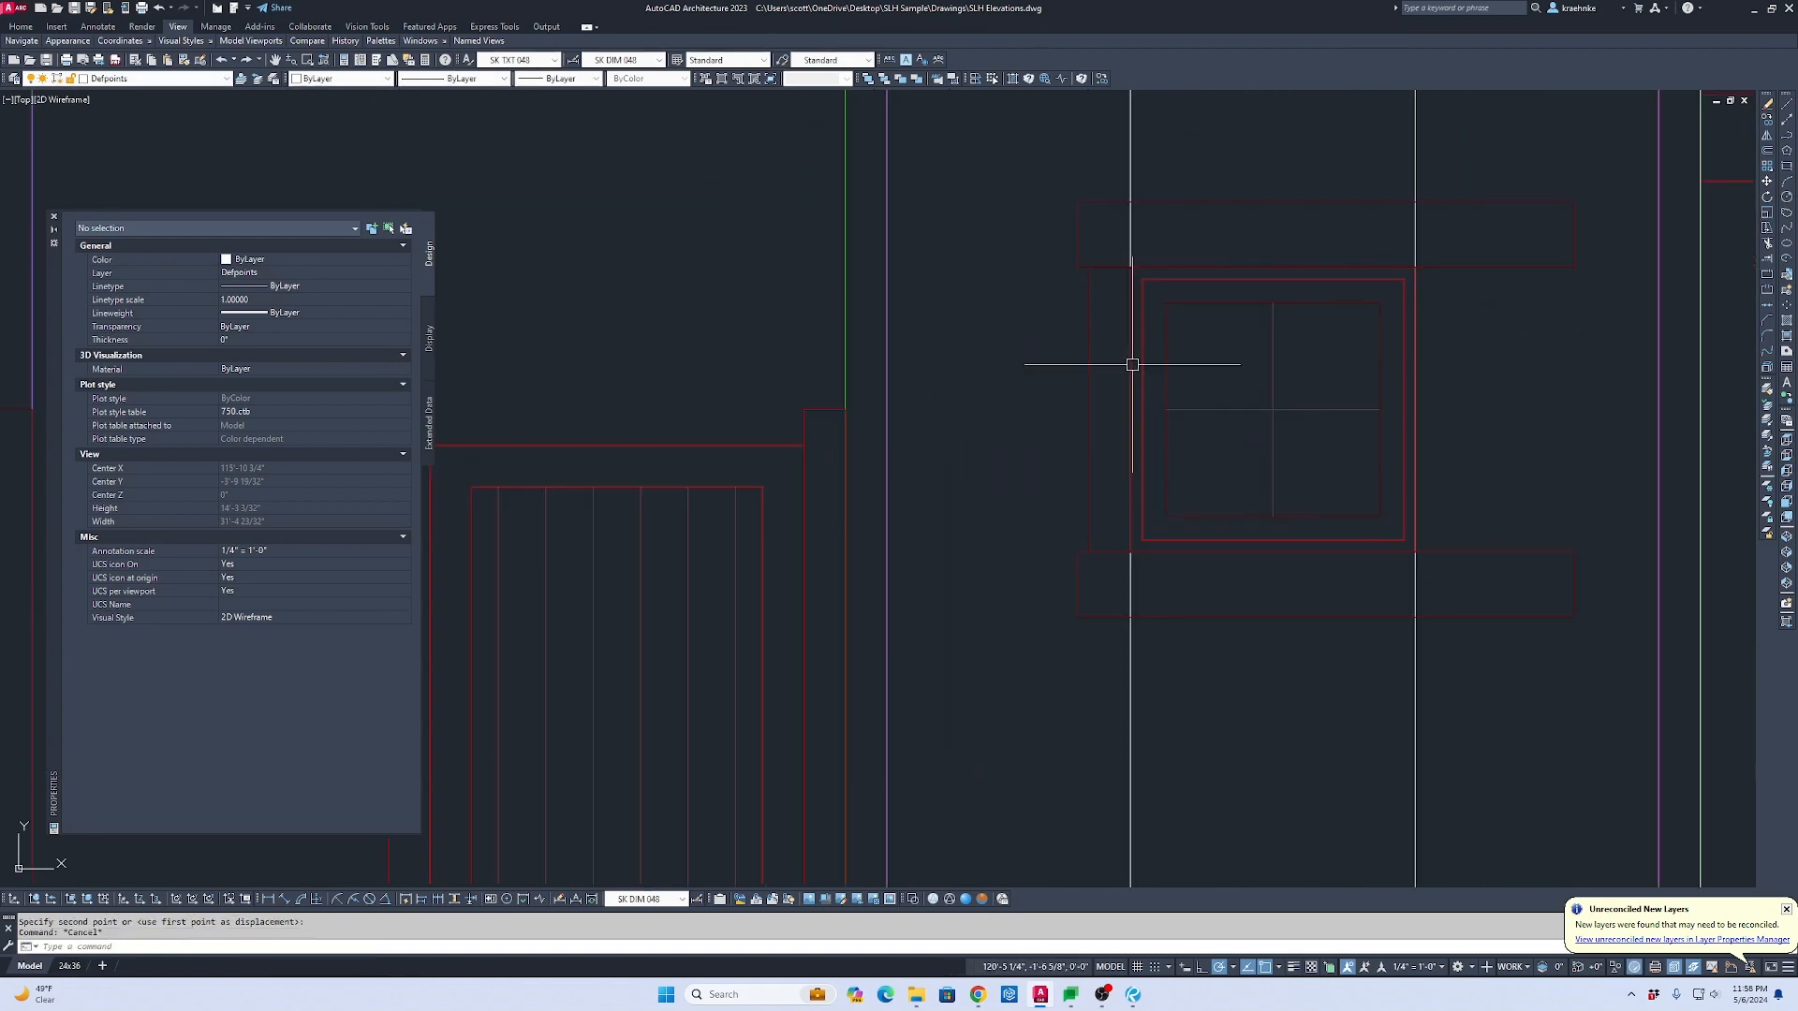
left_click(1111, 384)
left_click(1024, 388)
type("mi")
key("Return")
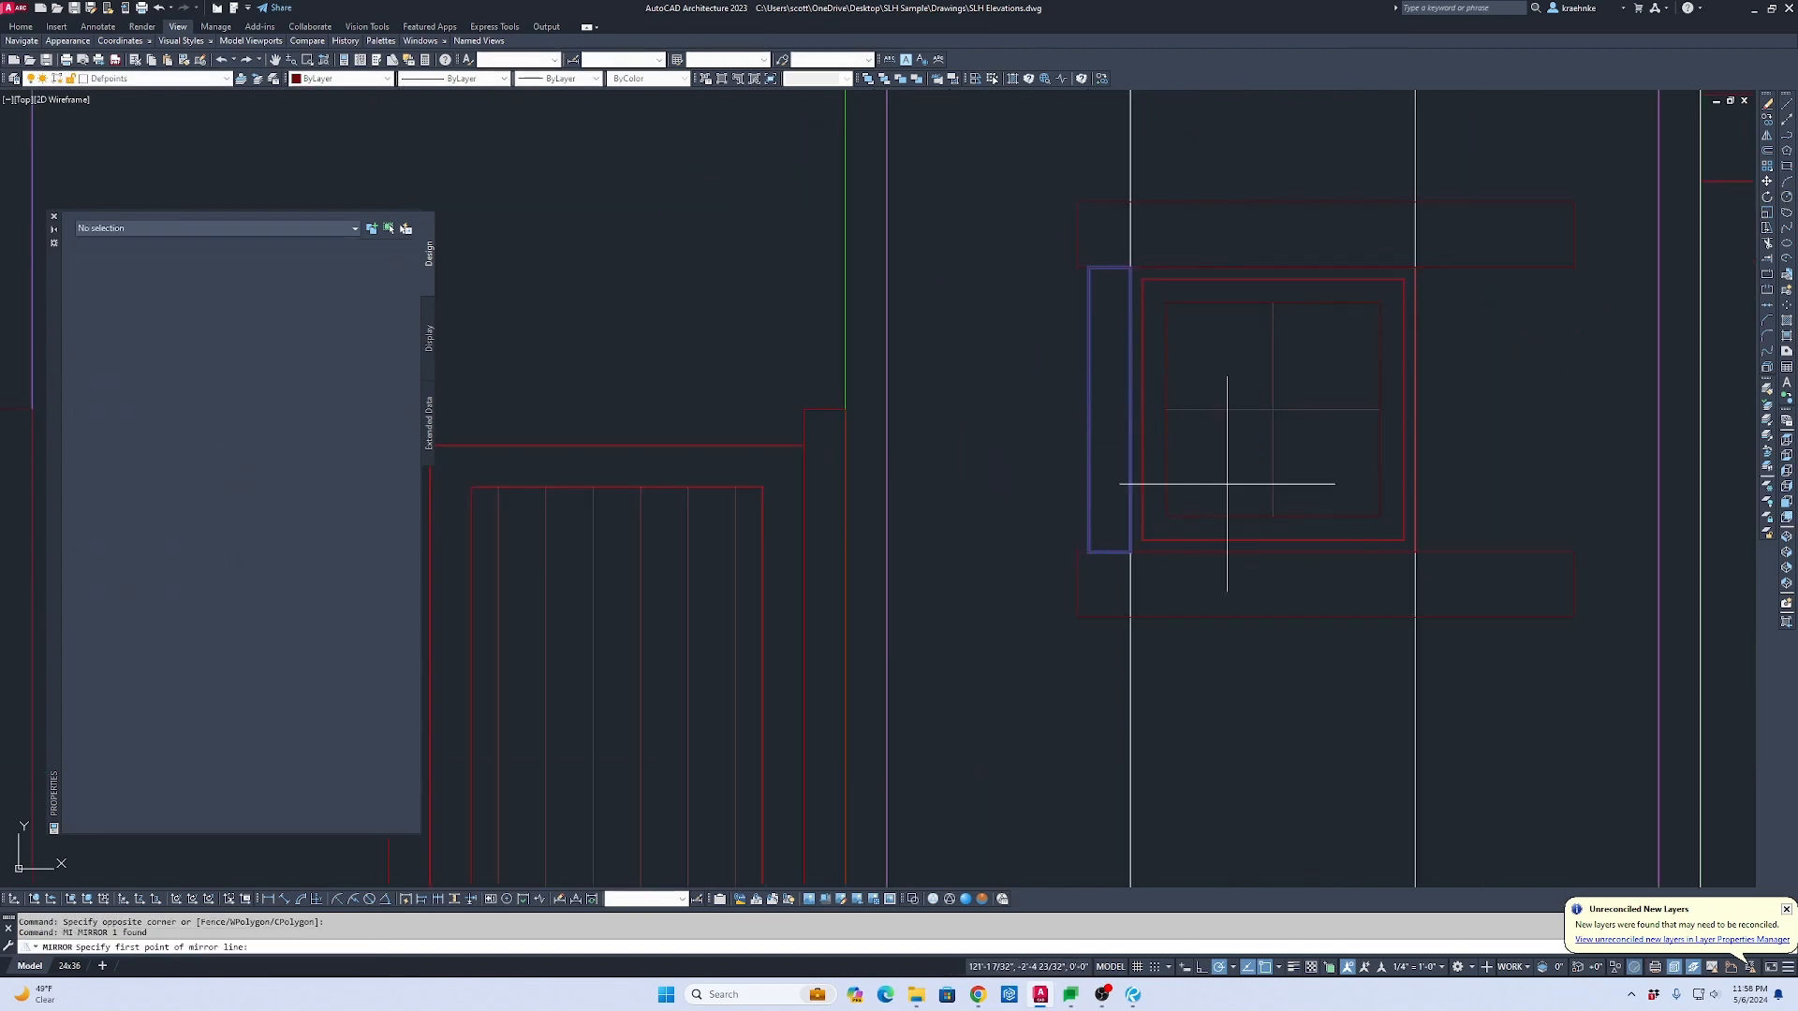
left_click(1278, 481)
left_click(1272, 471)
key("Return")
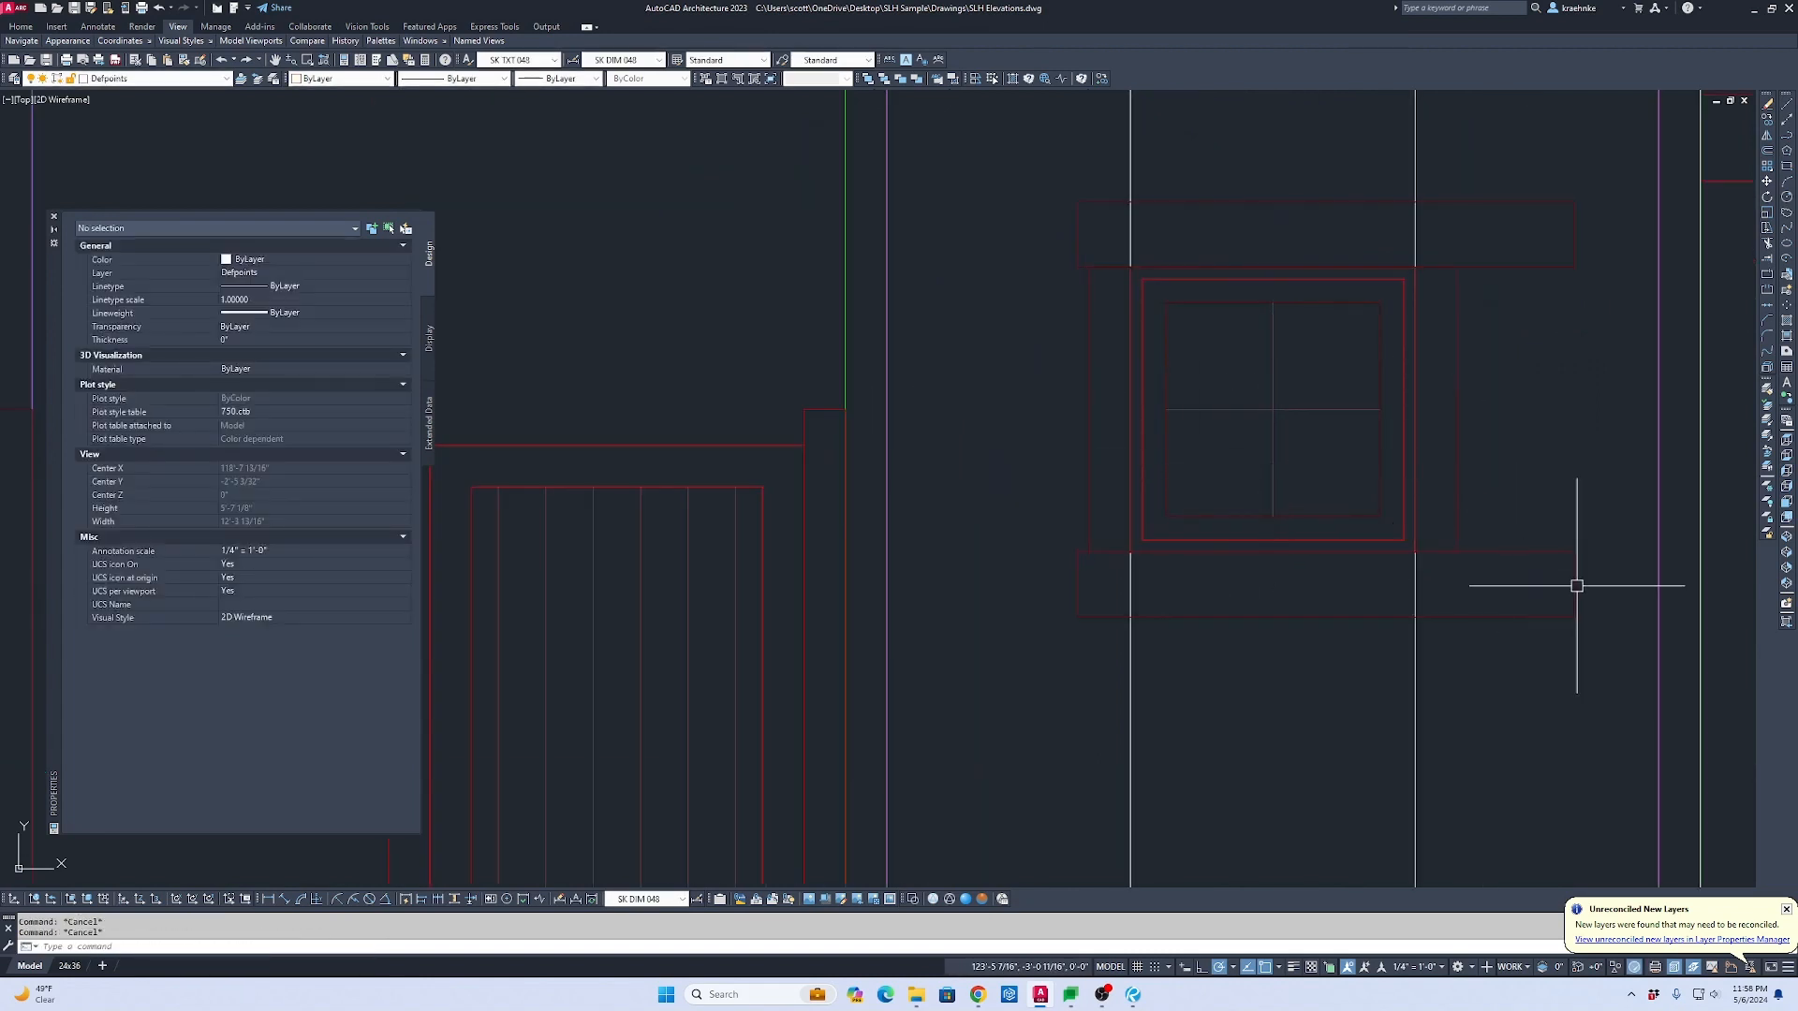
Step: Stretch the free ends of the head and sill trim in until they overhang the mirrored side trim by 1"
type("s")
key("Return")
left_click(1600, 675)
left_click(1518, 142)
key("Return")
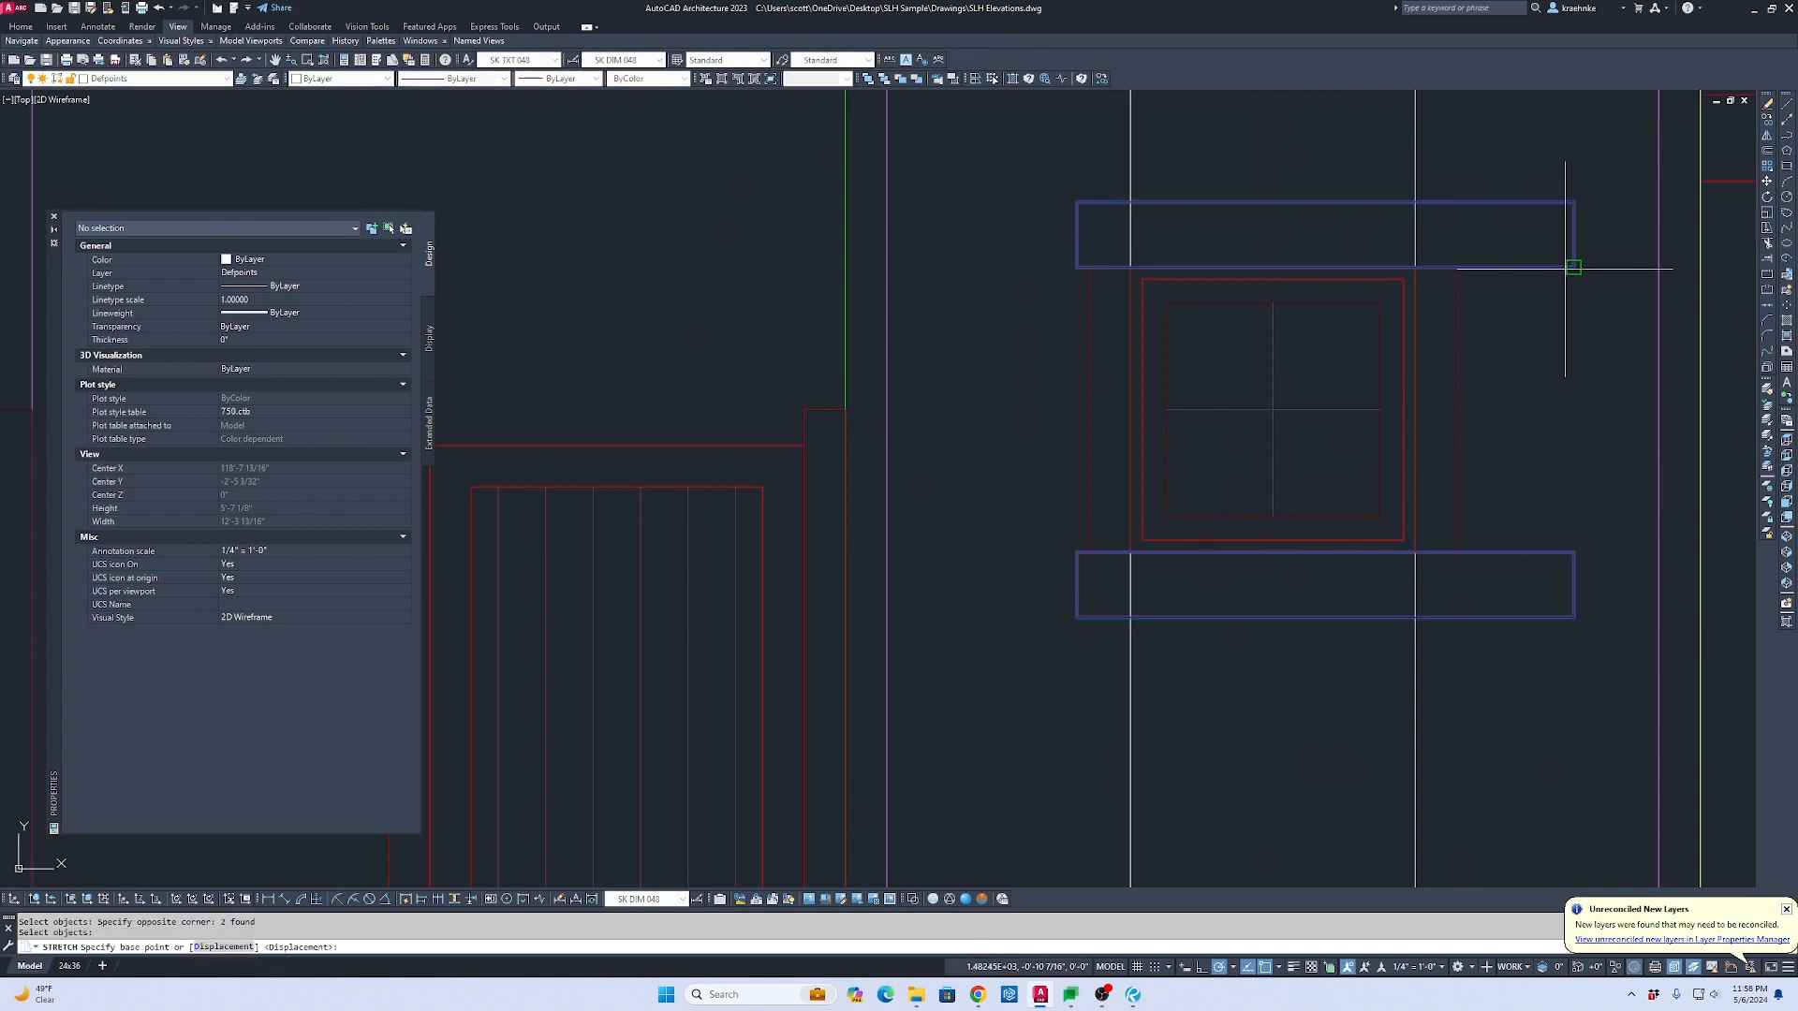
left_click(1573, 268)
left_click(1468, 268)
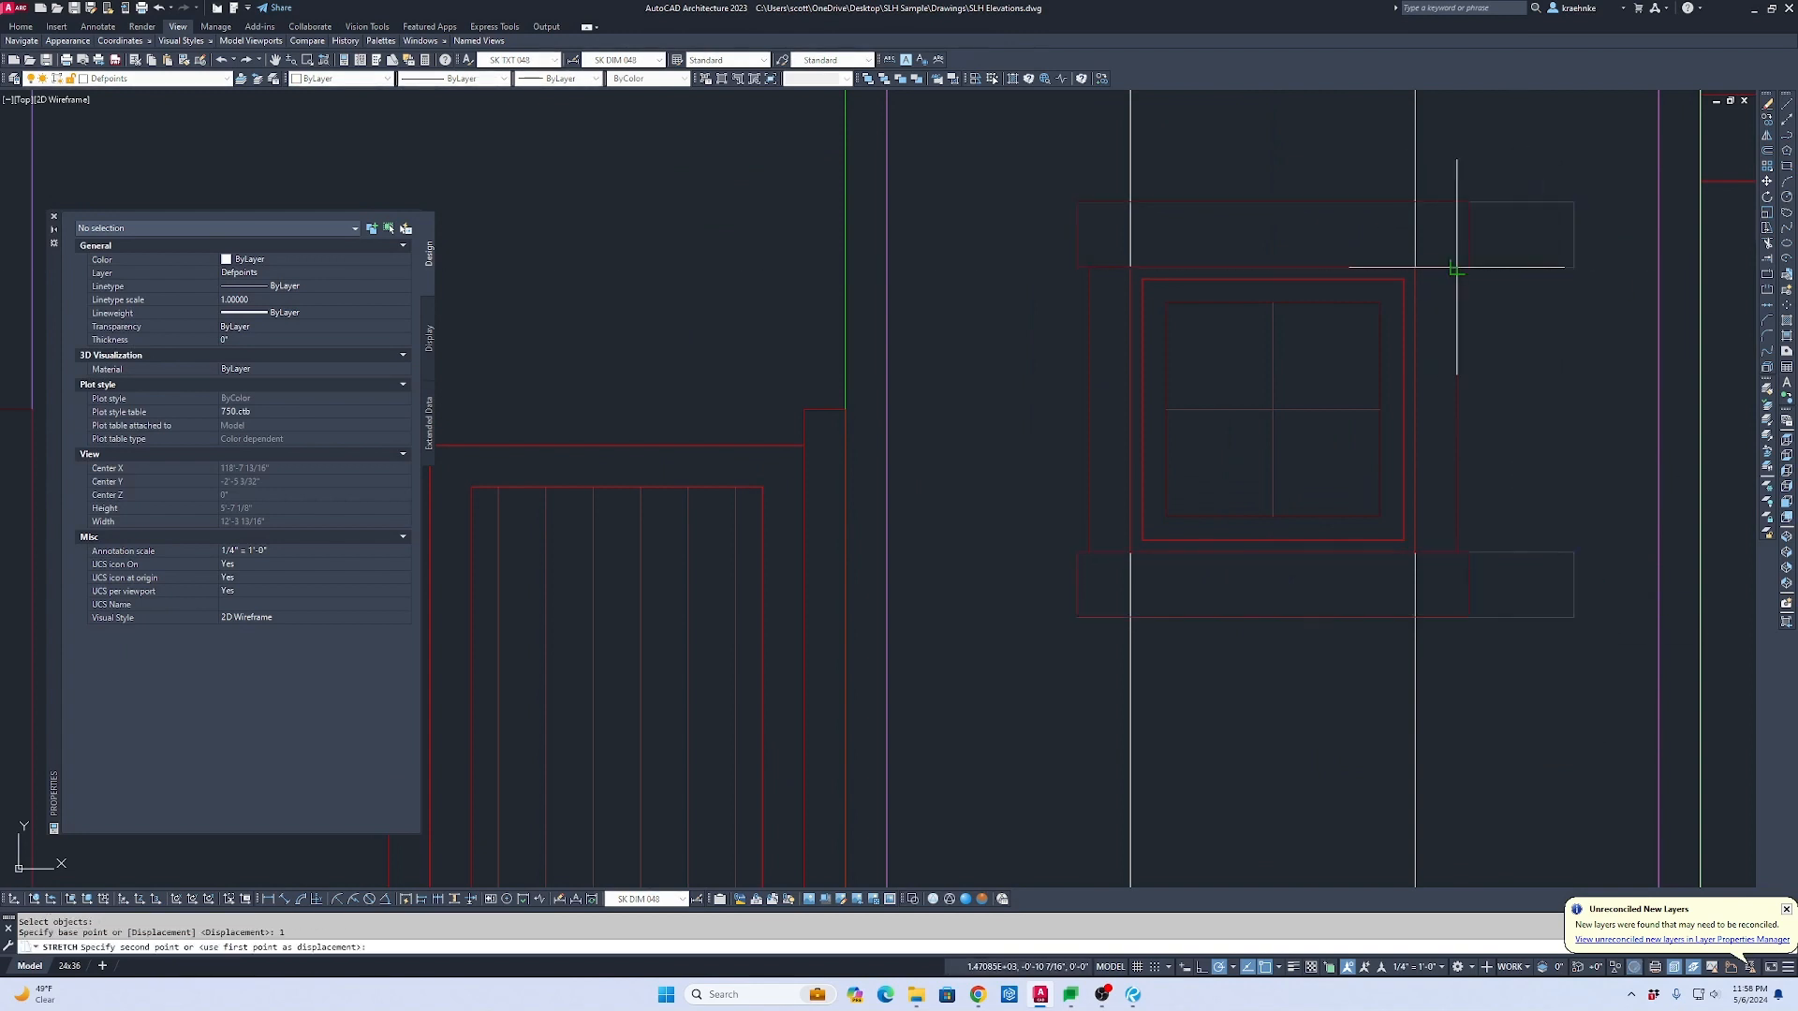
key("Escape")
scroll(1456, 264, "down", 3)
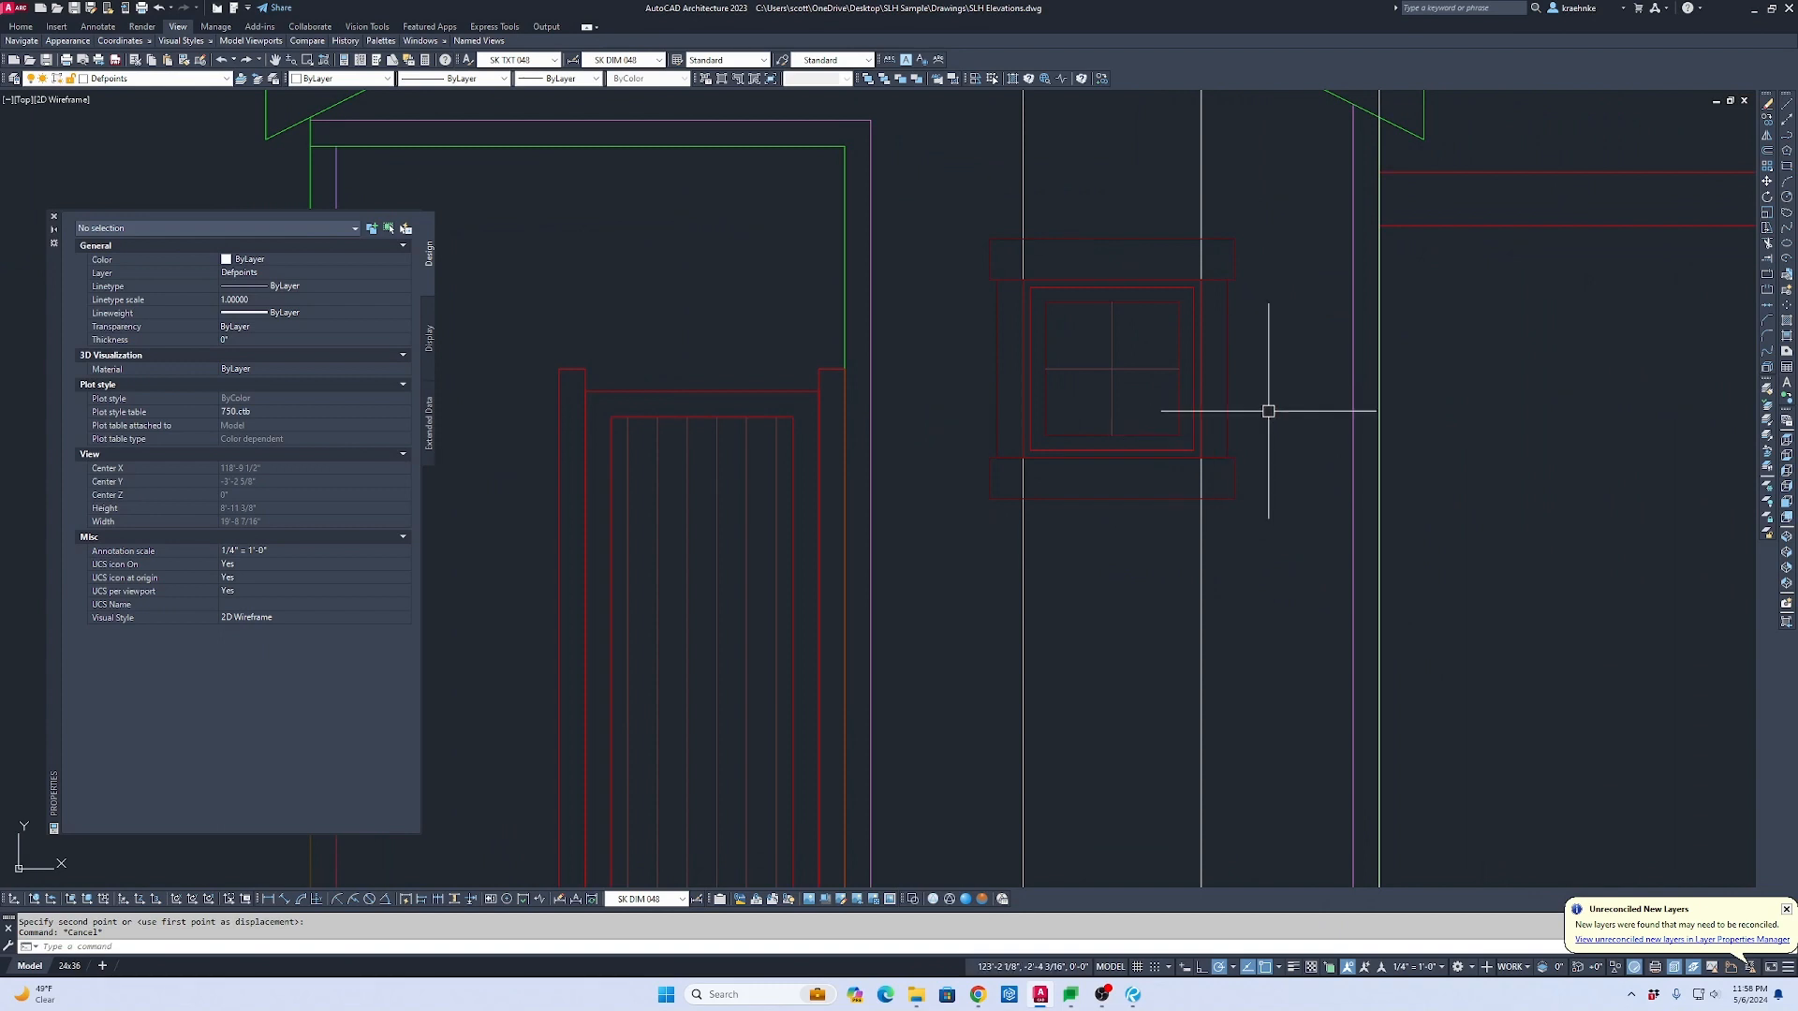
Step: Draw a reference polyline 36" up from the ground at the inner corner line near grid 2, continuing horizontally past the window
middle_click_drag(1243, 385, 1172, 253)
scroll(1172, 262, "down", 3)
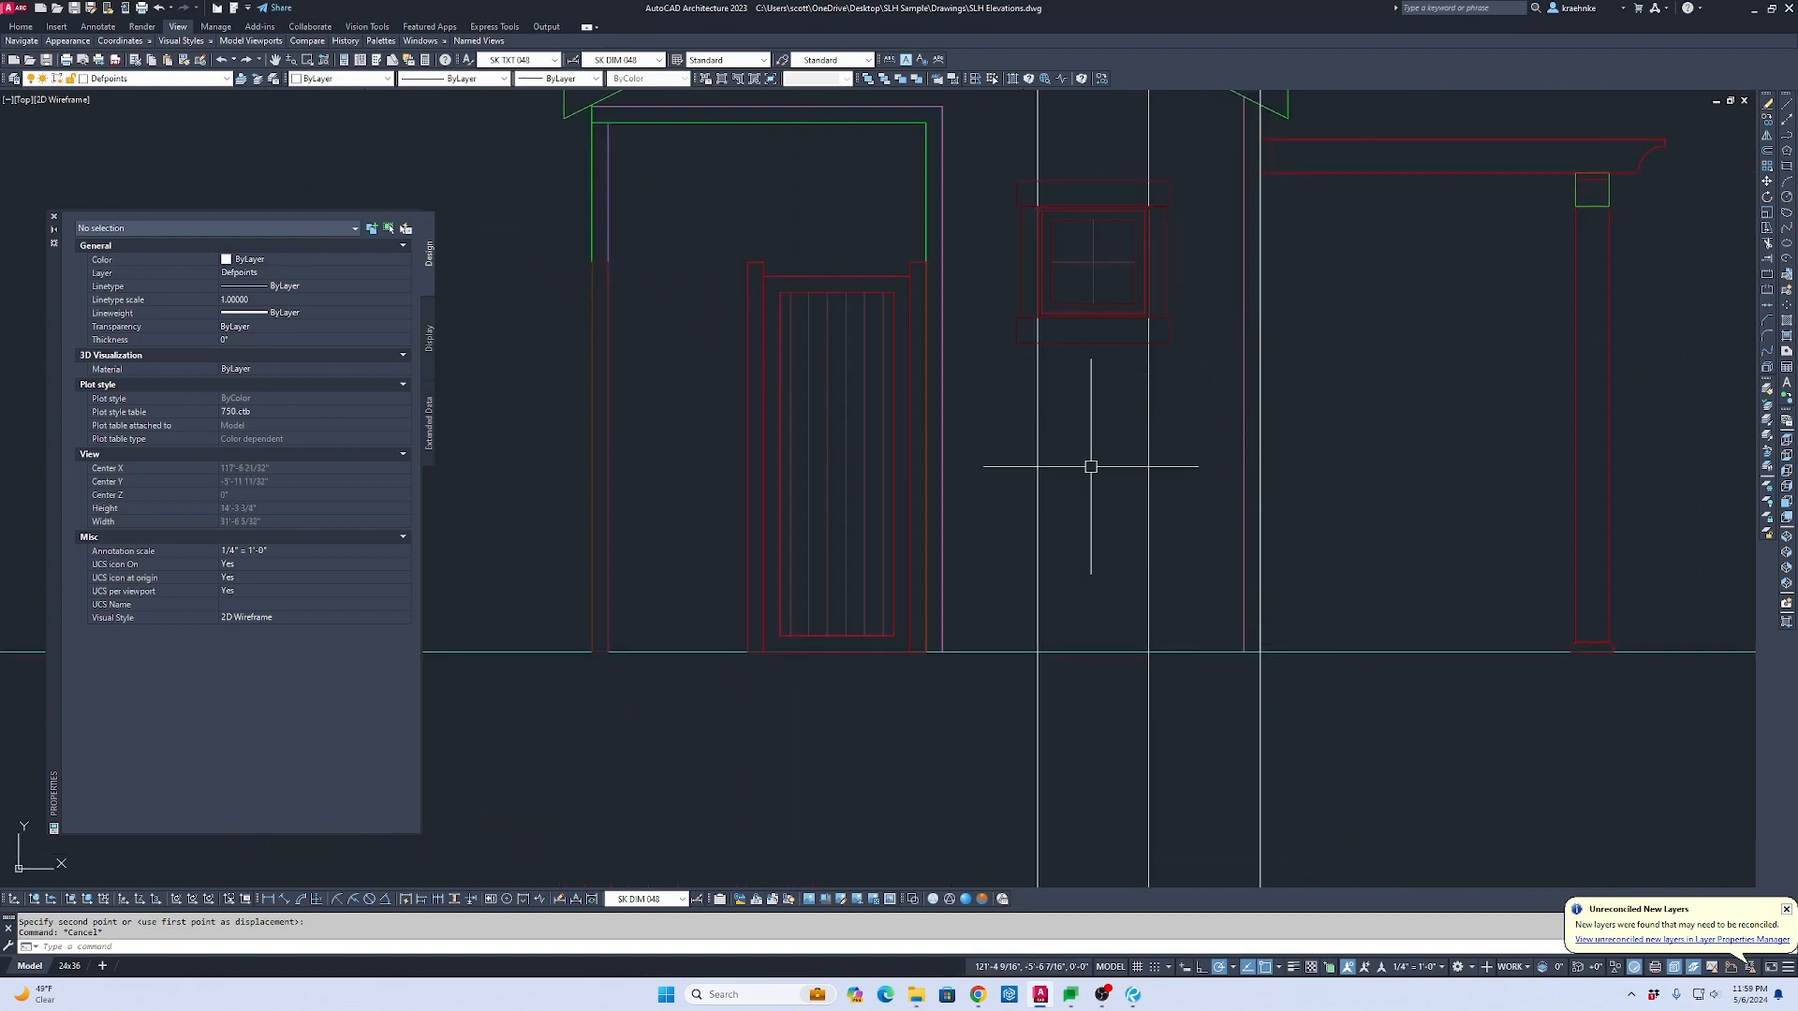
type("p")
key("Return")
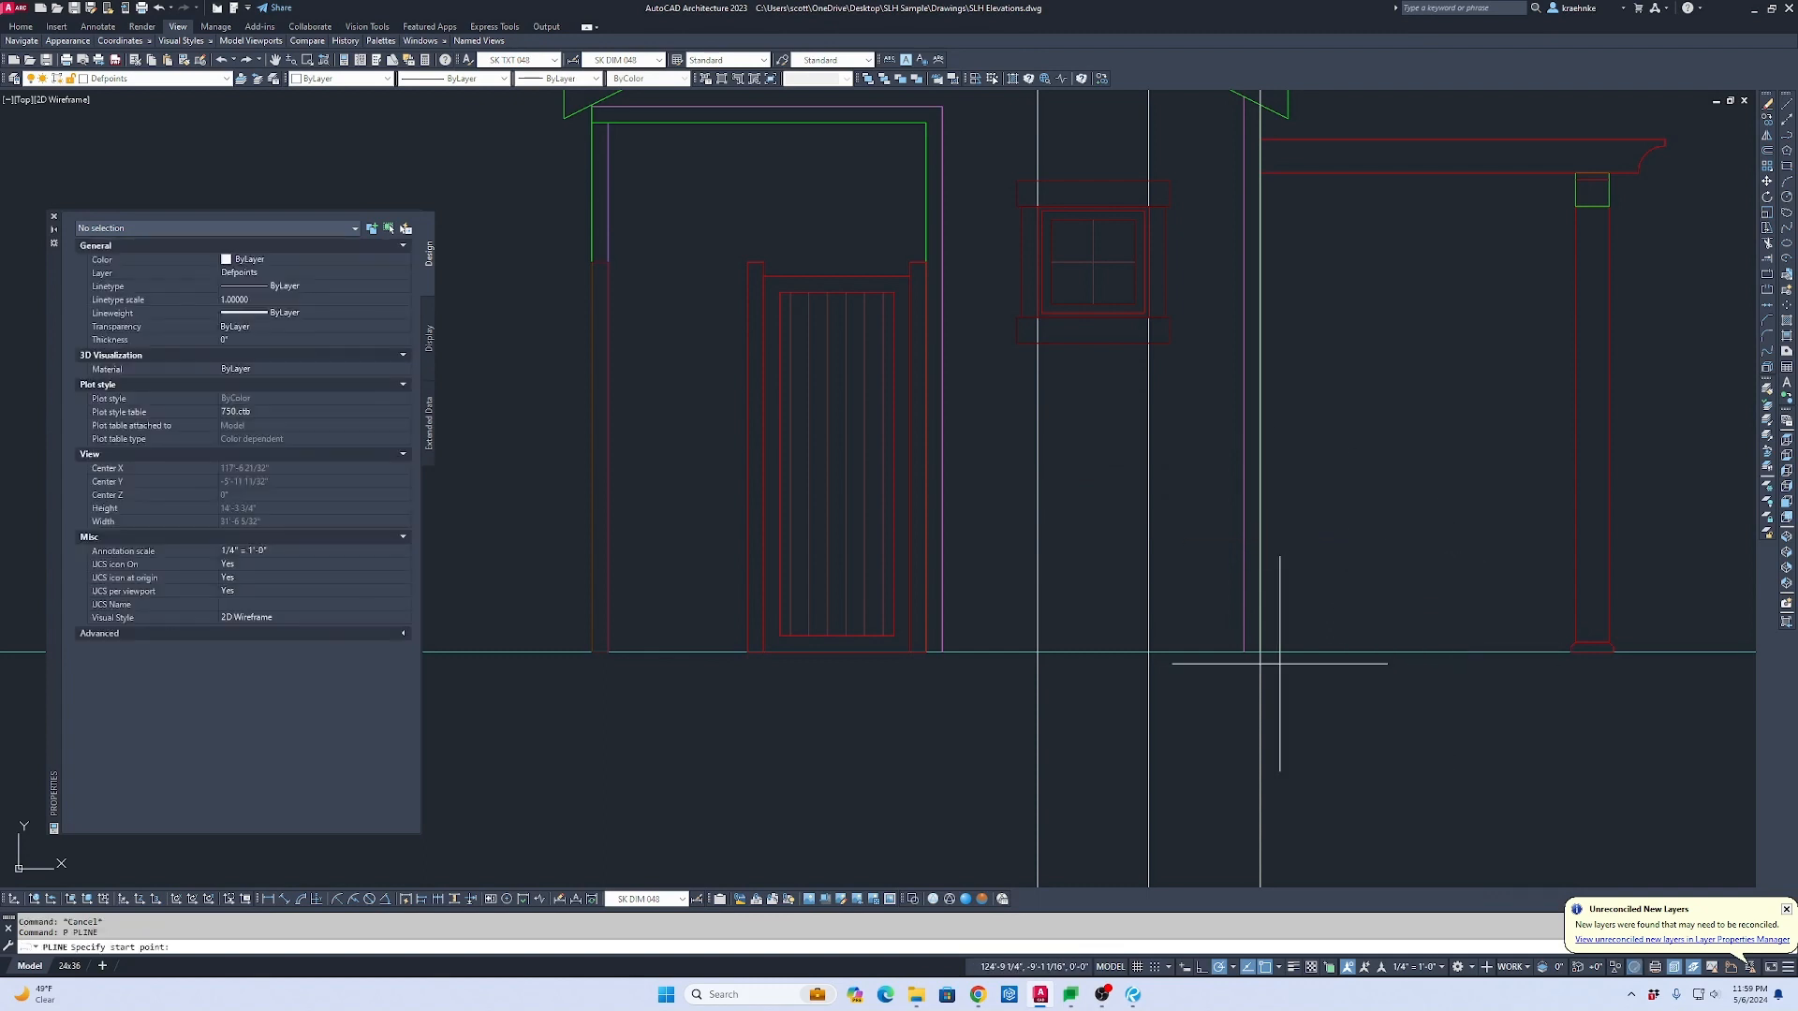
left_click(1251, 651)
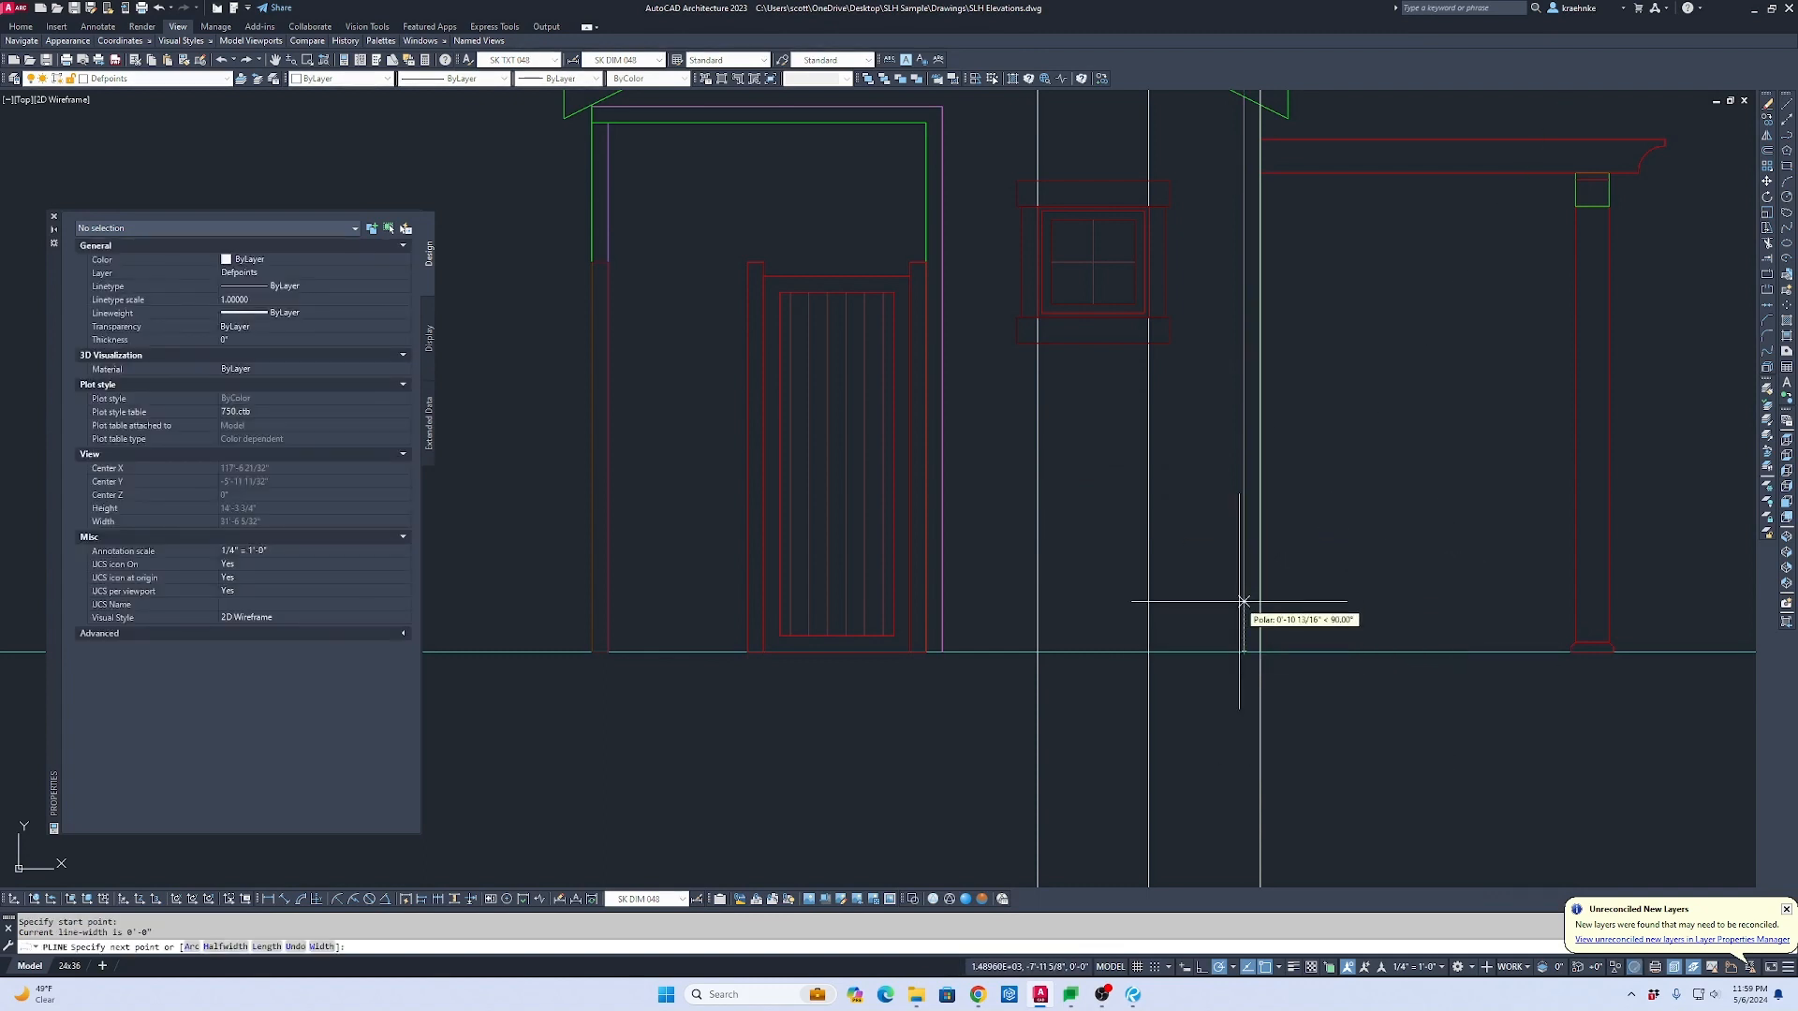
type("36")
key("Return")
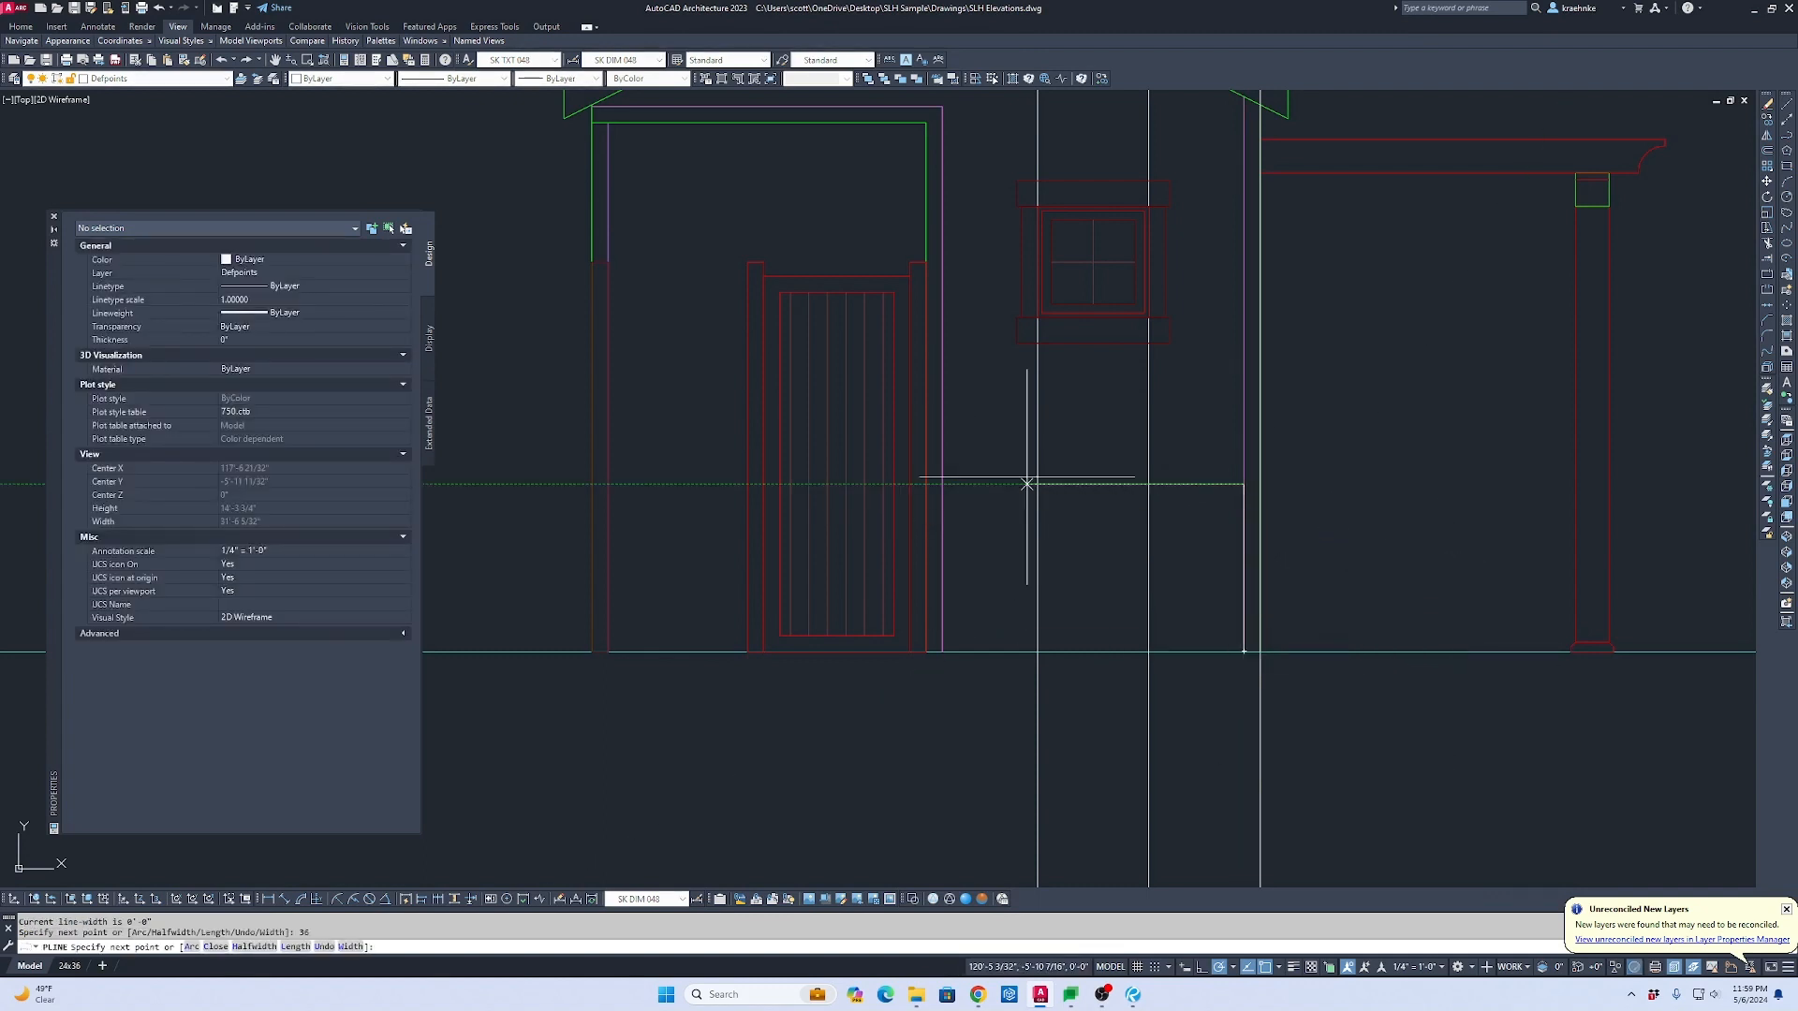
left_click(985, 484)
key("Return")
Step: Measure the vertical distance from the 36" reference line to the window's head
type("d")
key("Return")
left_click(985, 484)
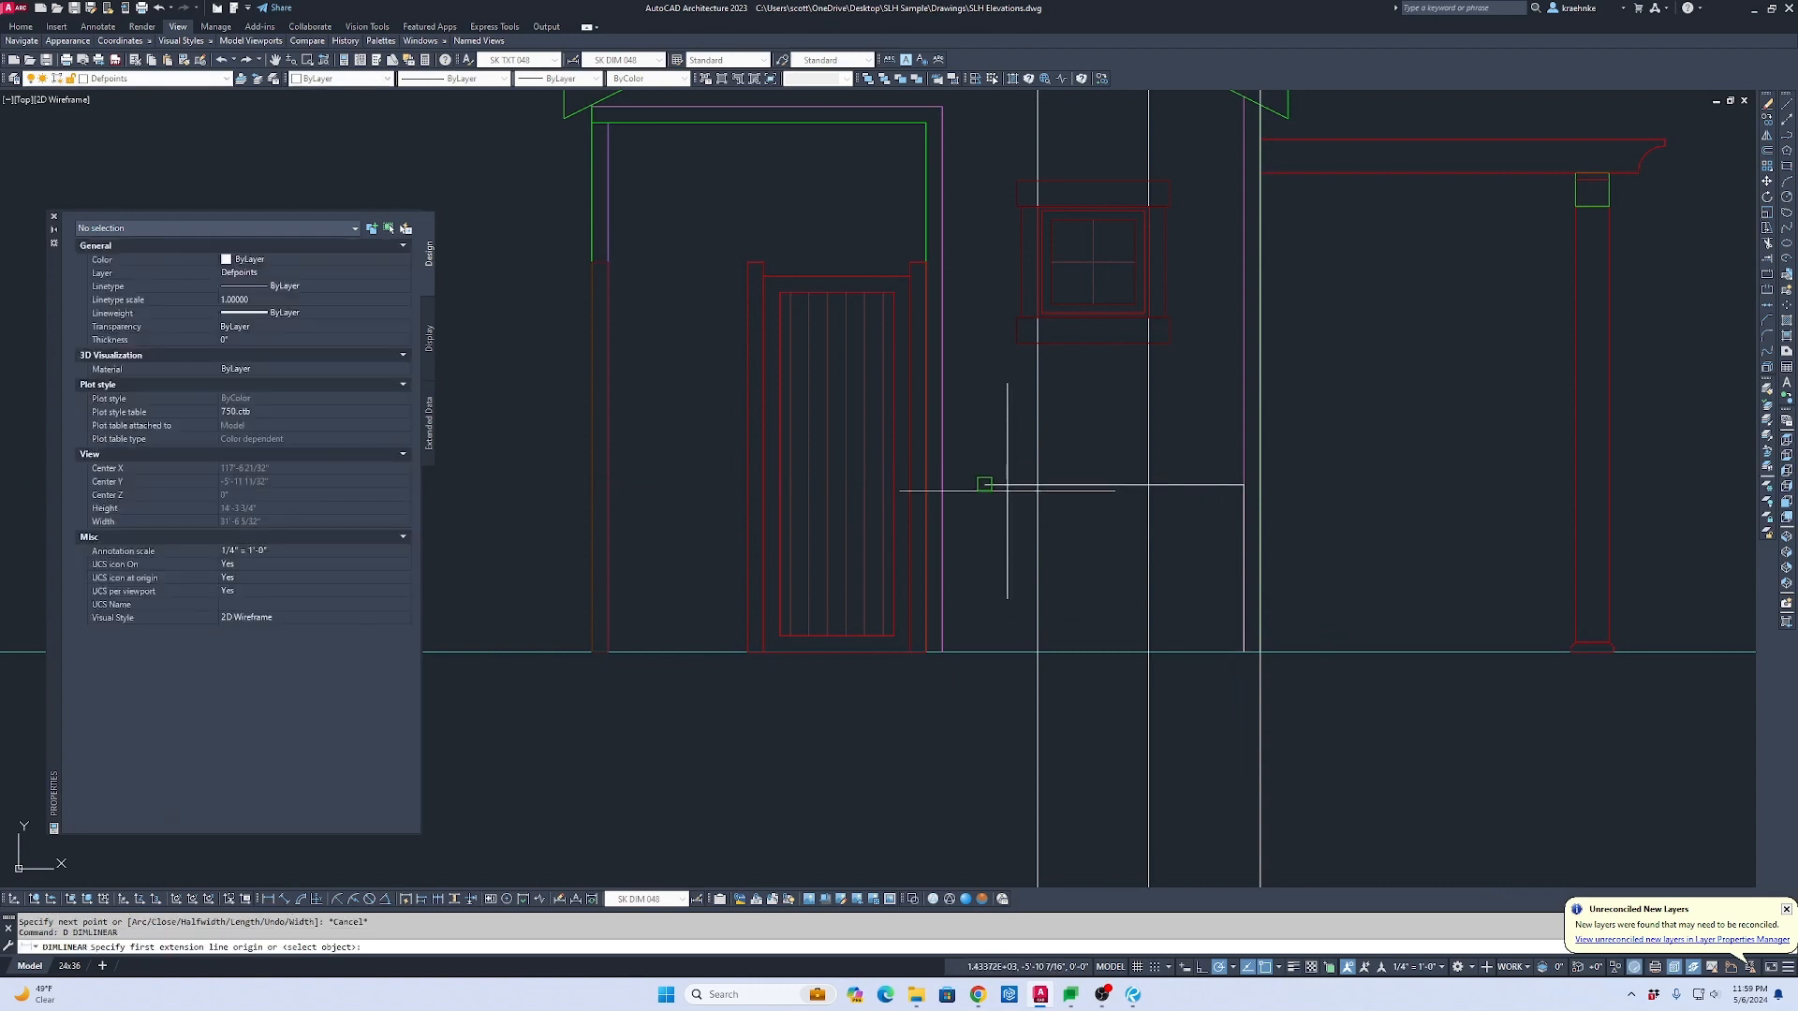
left_click(1015, 206)
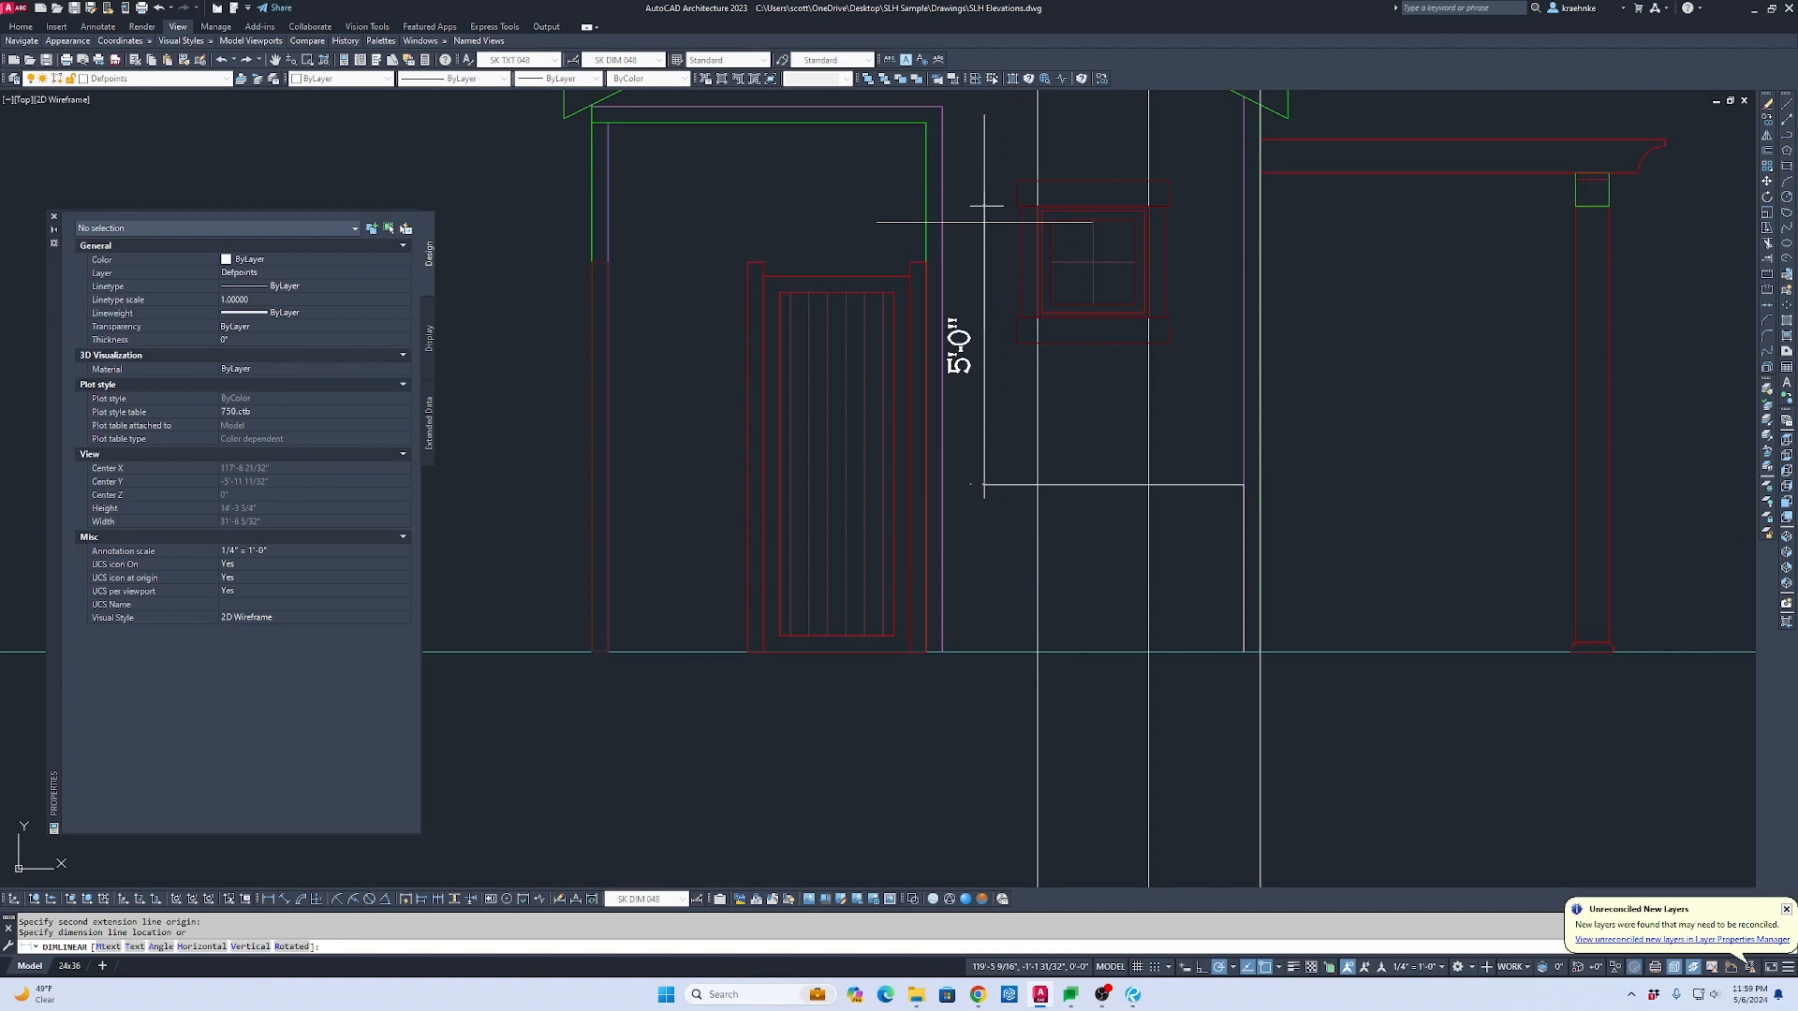
key("Escape")
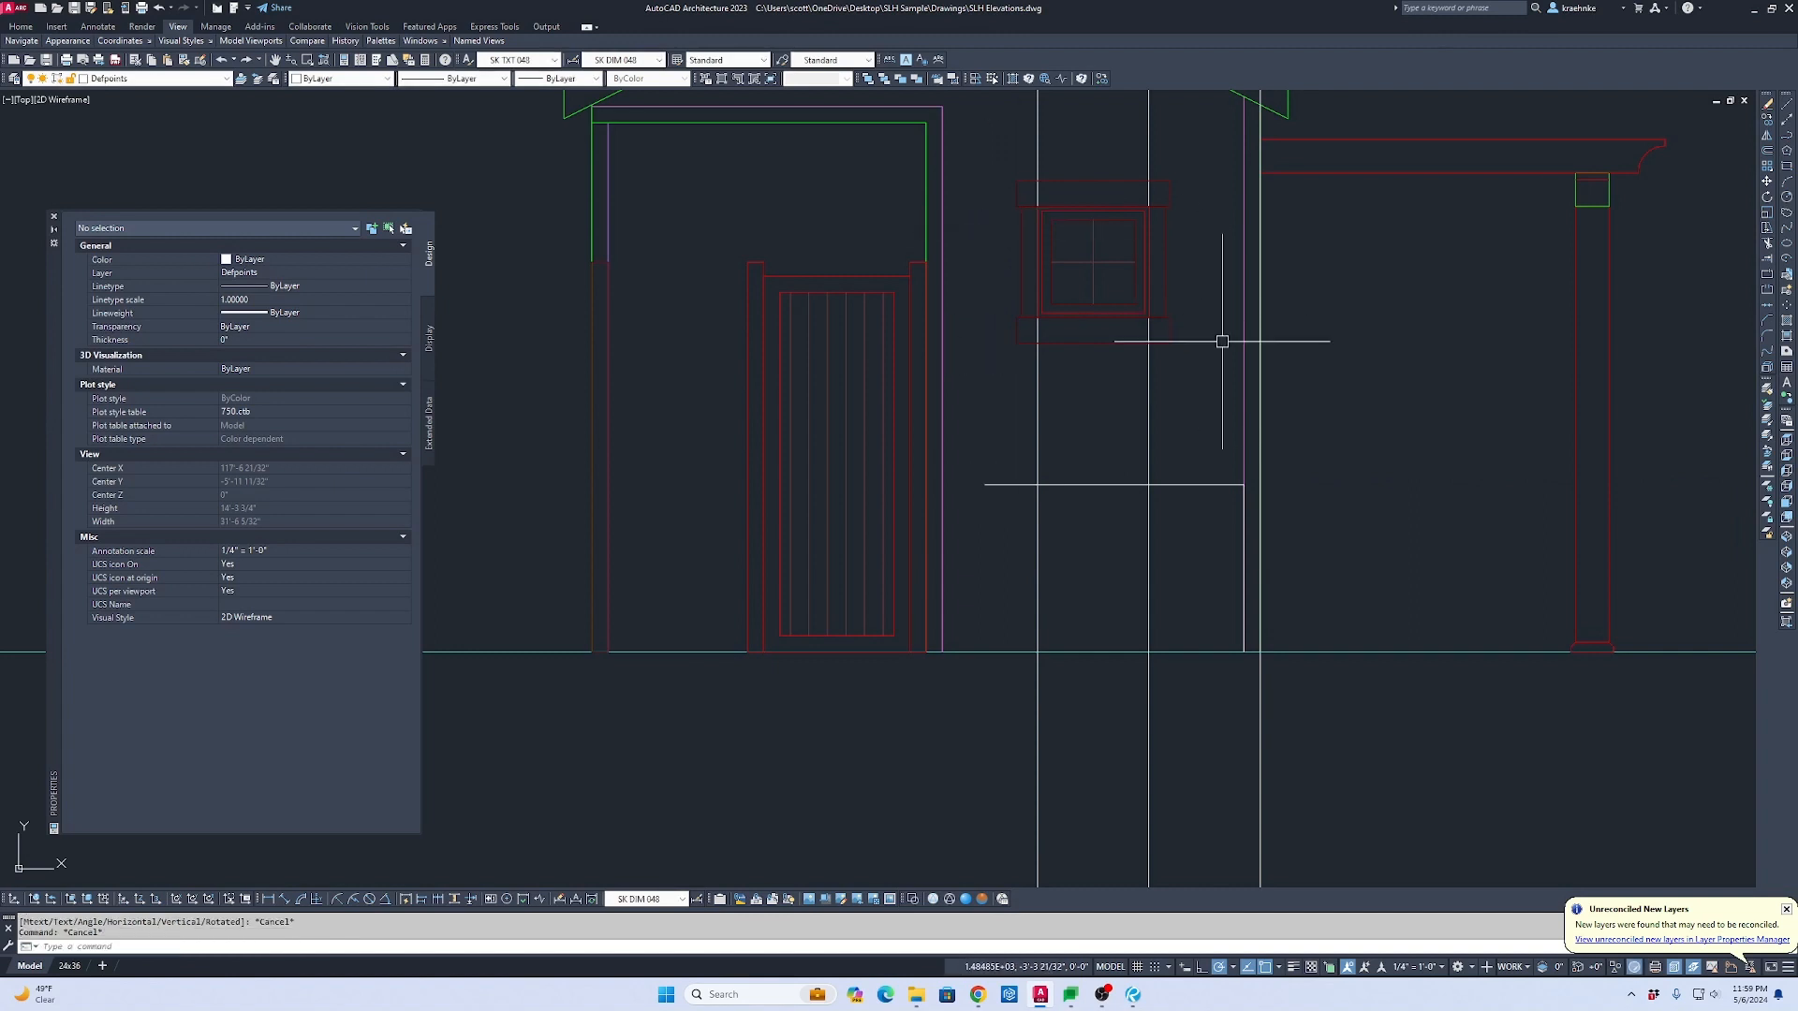
Step: Stretch the lower part of the window and its sill trim down to the 36" reference line
type("s")
key("space")
left_click(1207, 363)
left_click(1015, 290)
key("space")
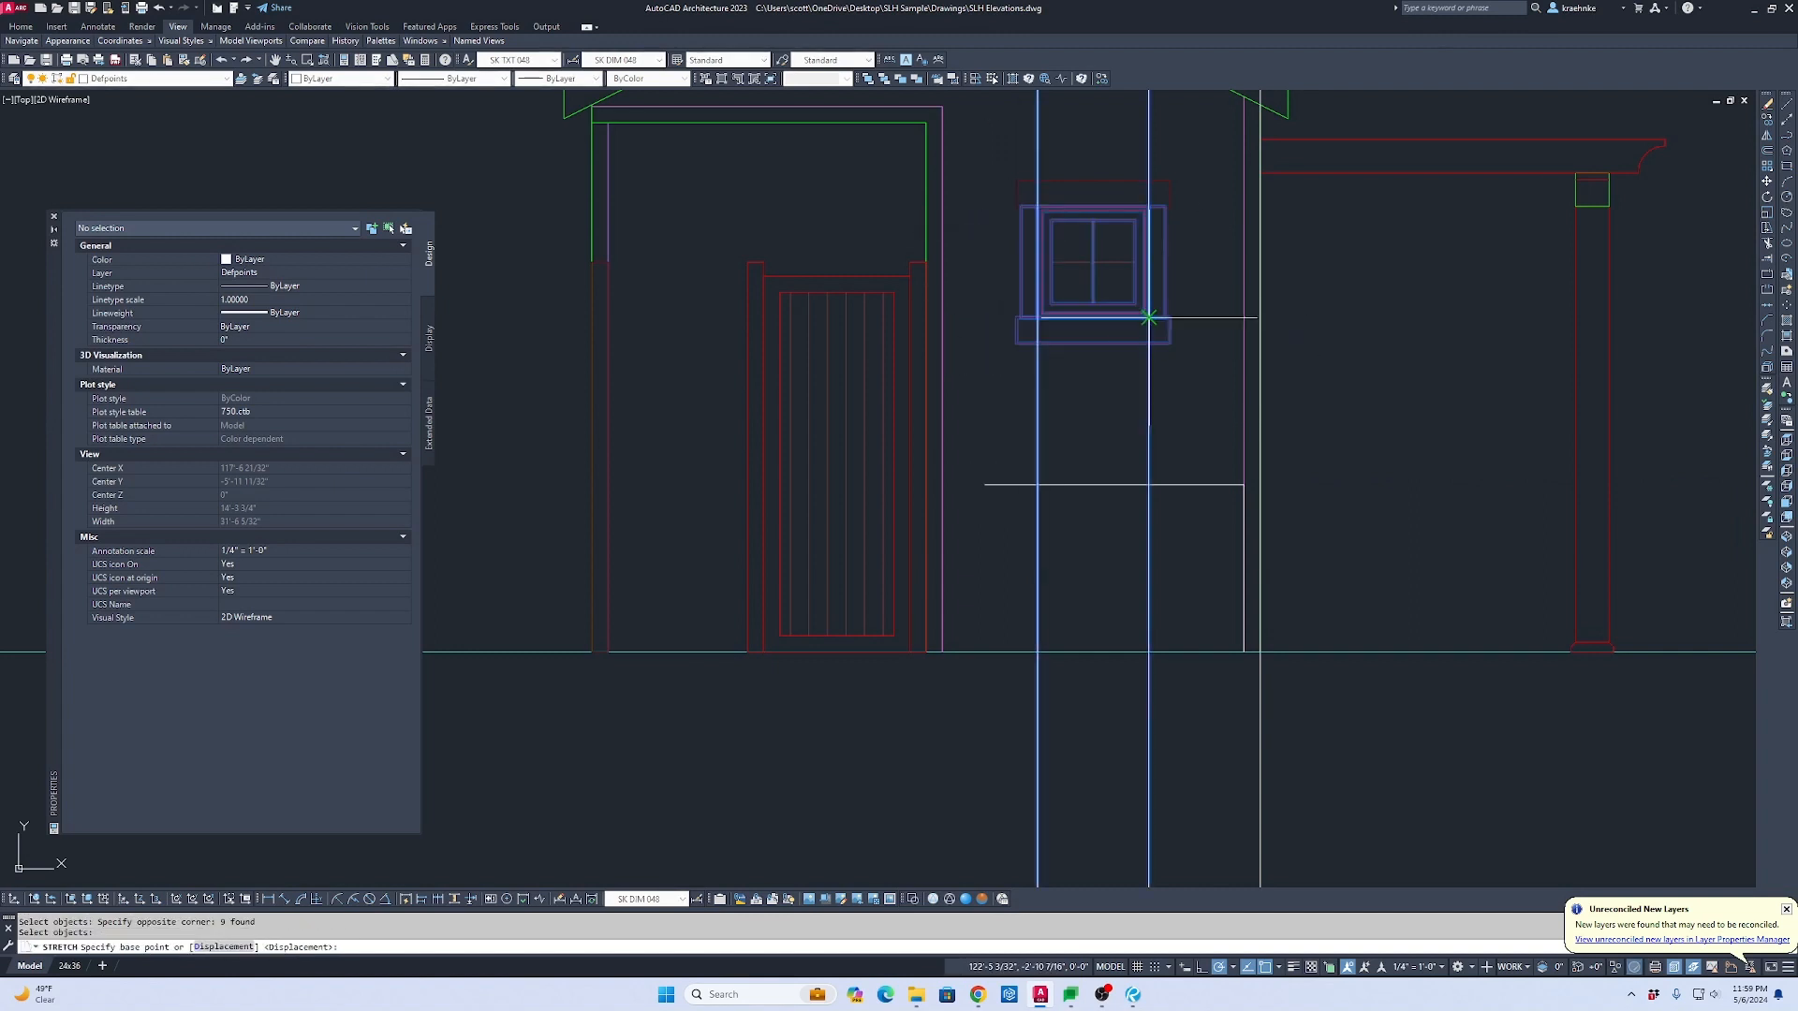
scroll(1149, 318, "up", 4)
left_click(1150, 317)
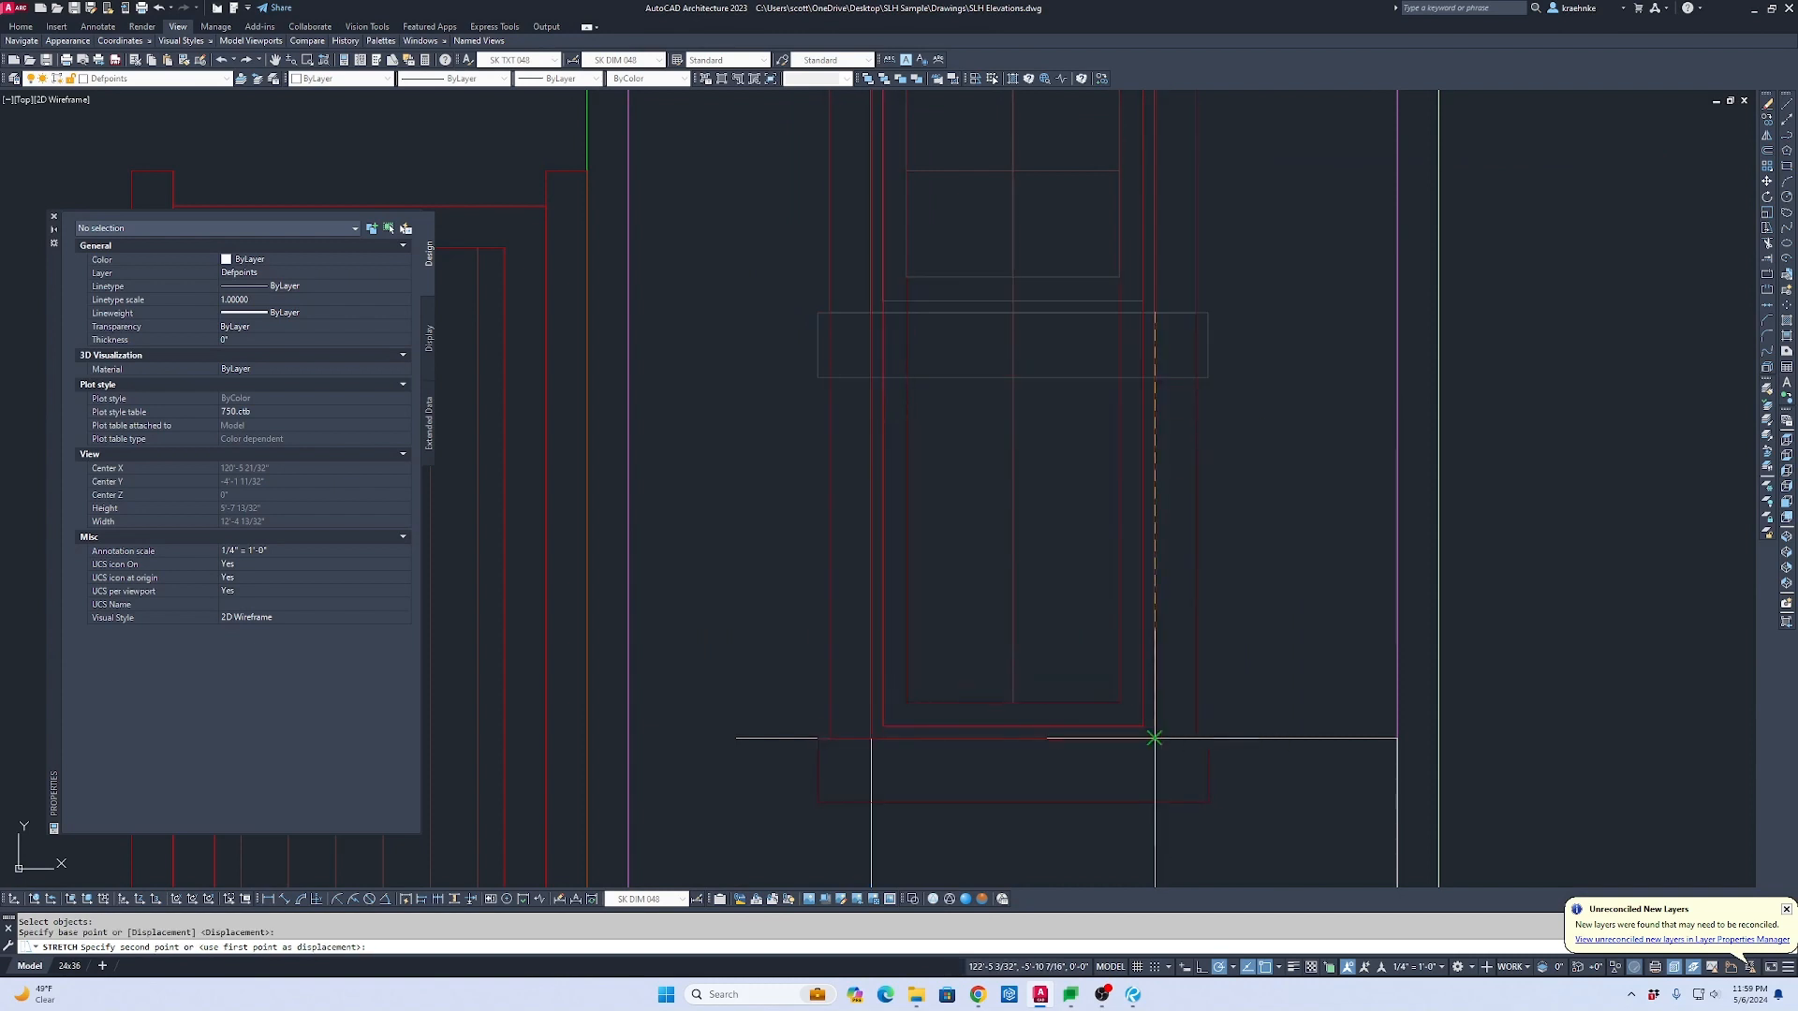
left_click(1153, 740)
scroll(1264, 682, "down", 6)
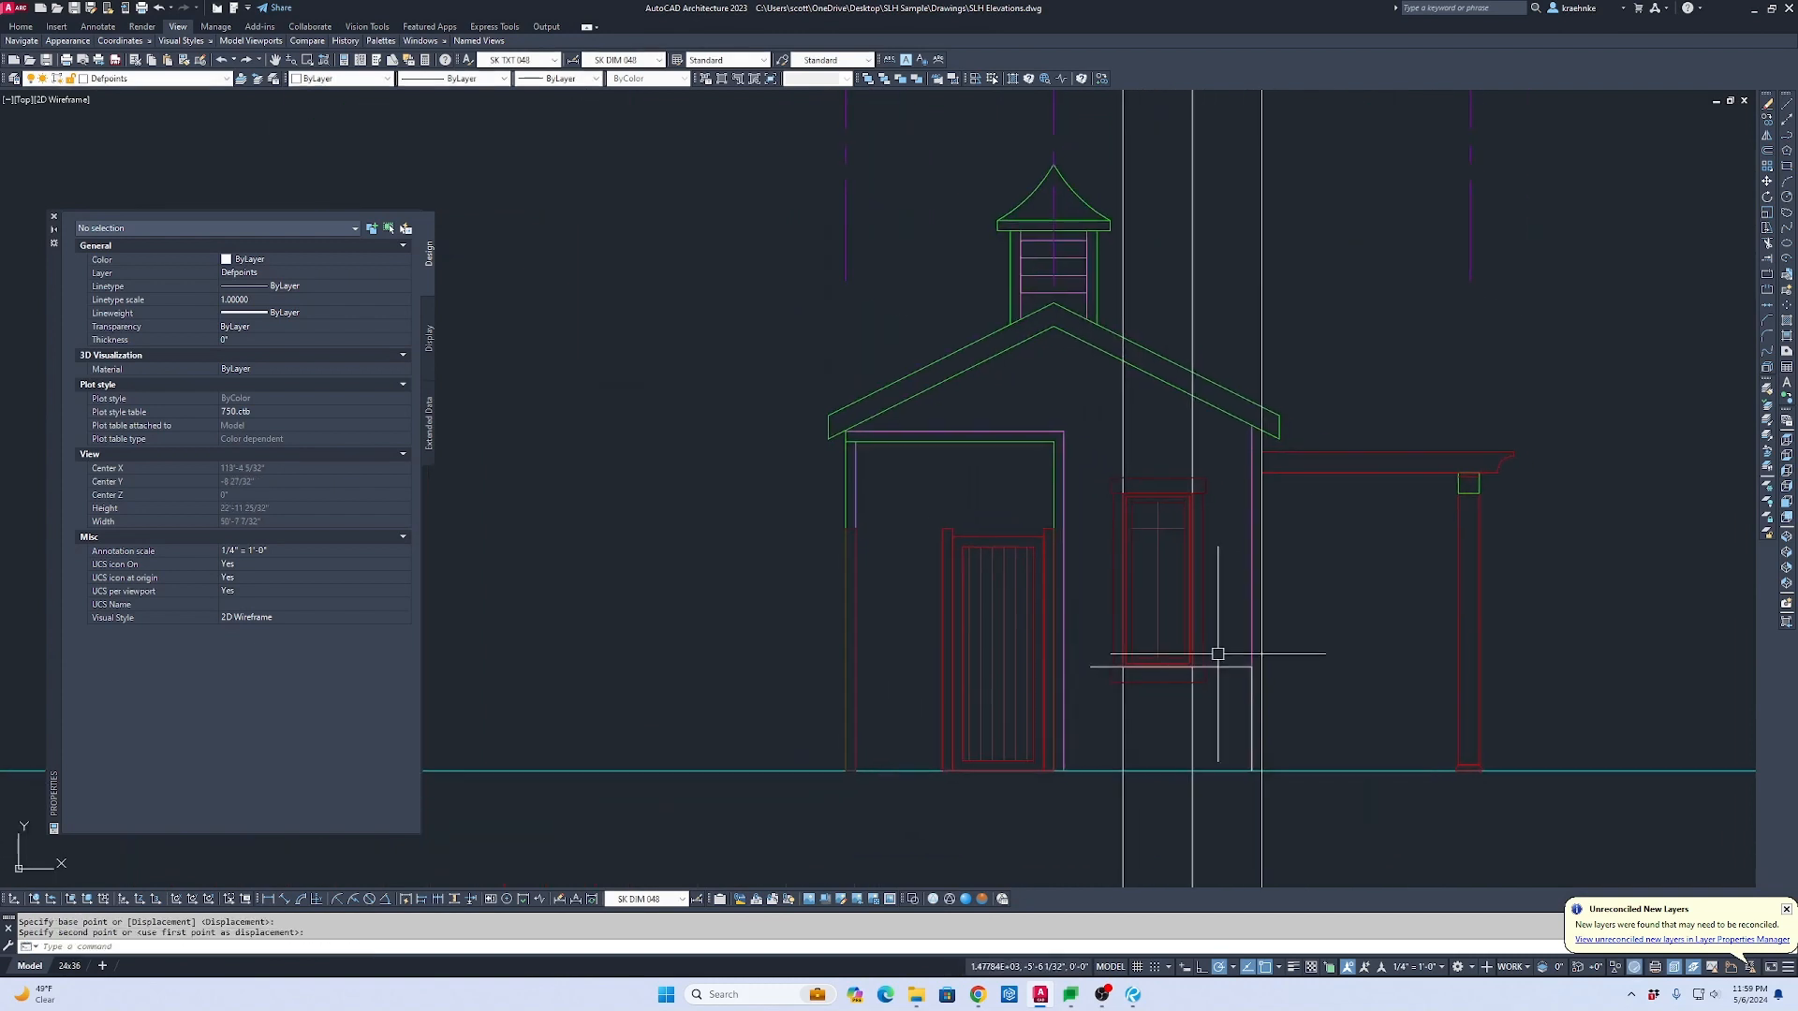
Step: Delete the two projected vertical lines that mark the window's sides
key("Escape")
left_click(1229, 301)
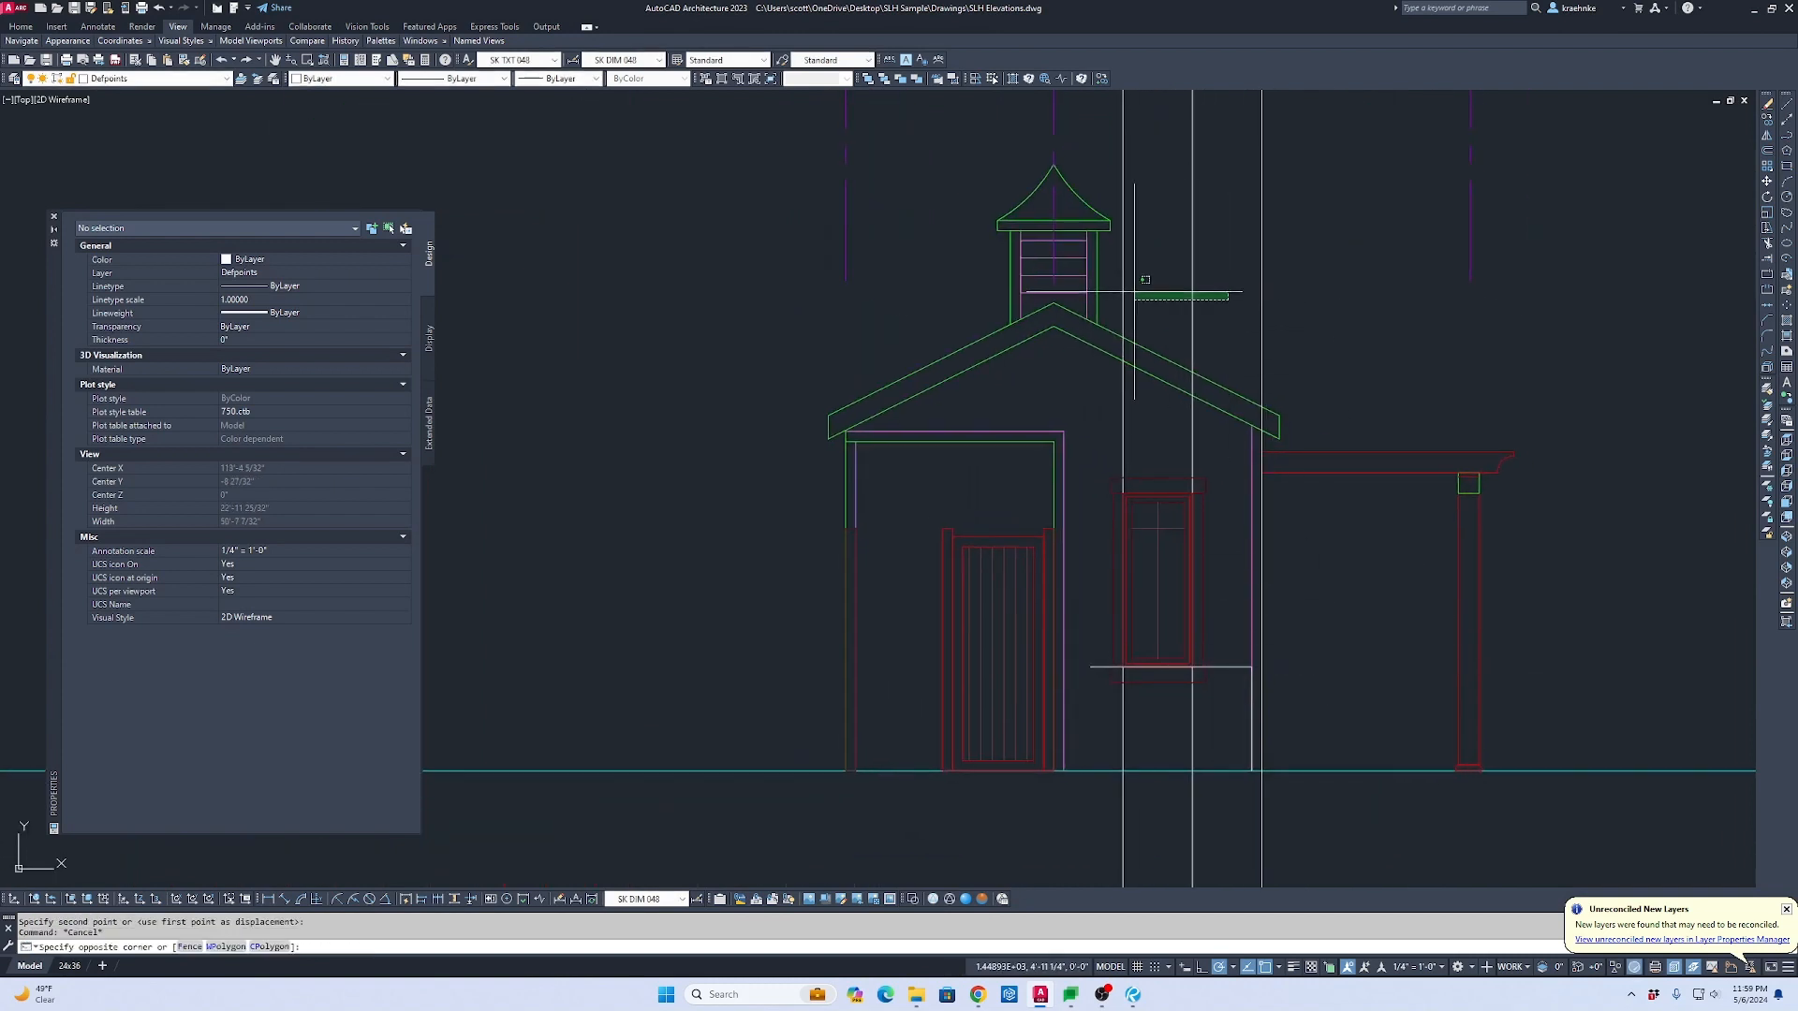
left_click(1119, 298)
key("Delete")
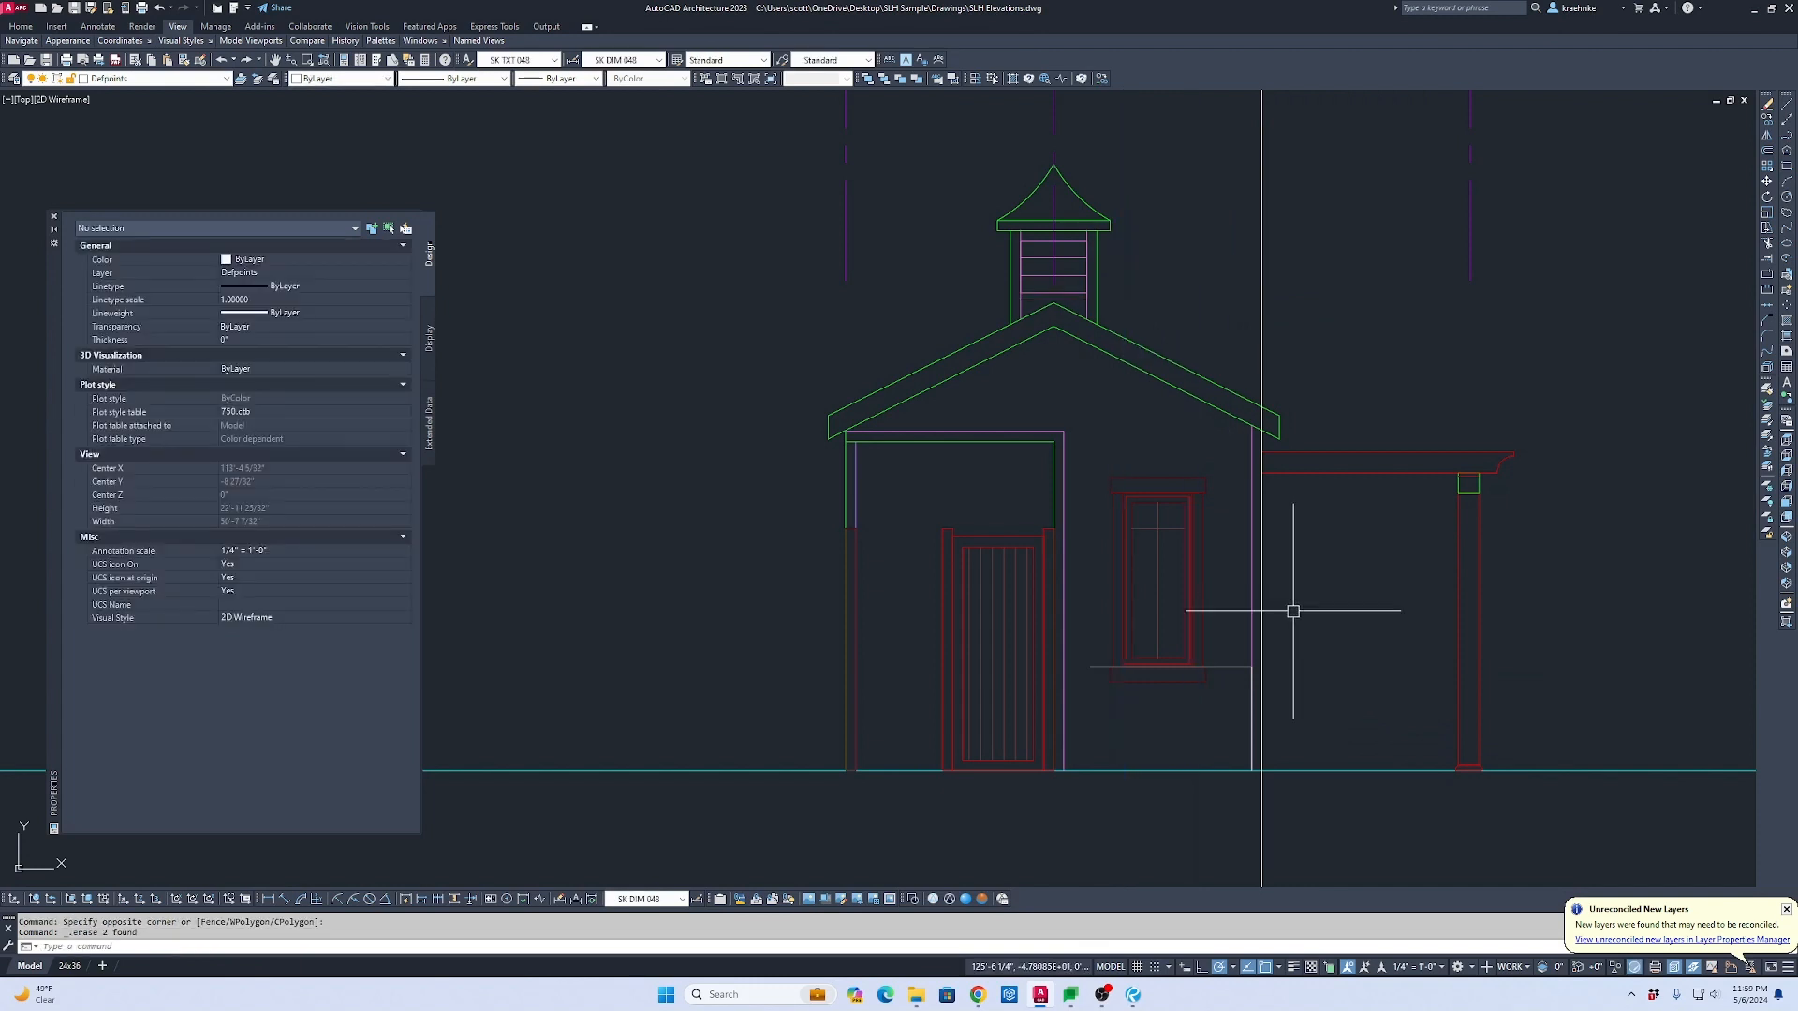
Step: Divide the window's vertical muntin into 4 equal segments with Divide
scroll(1218, 646, "up", 3)
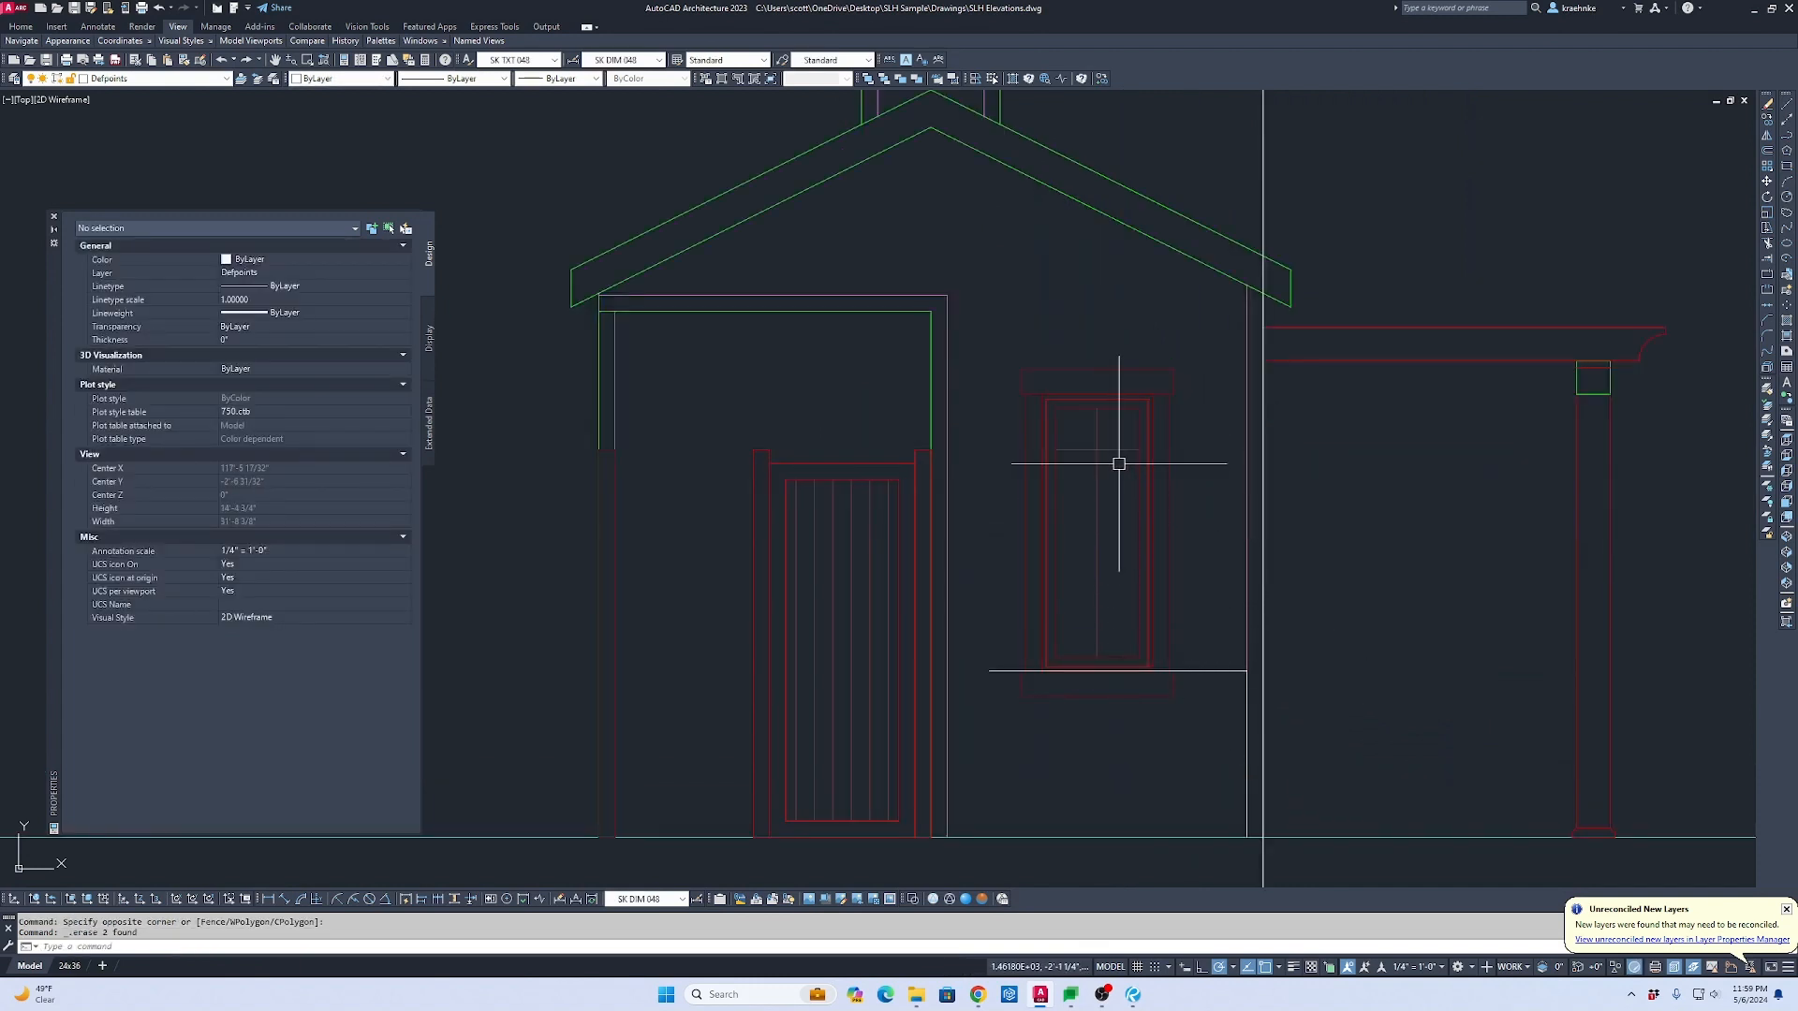
key("Escape")
type("g")
key("Return")
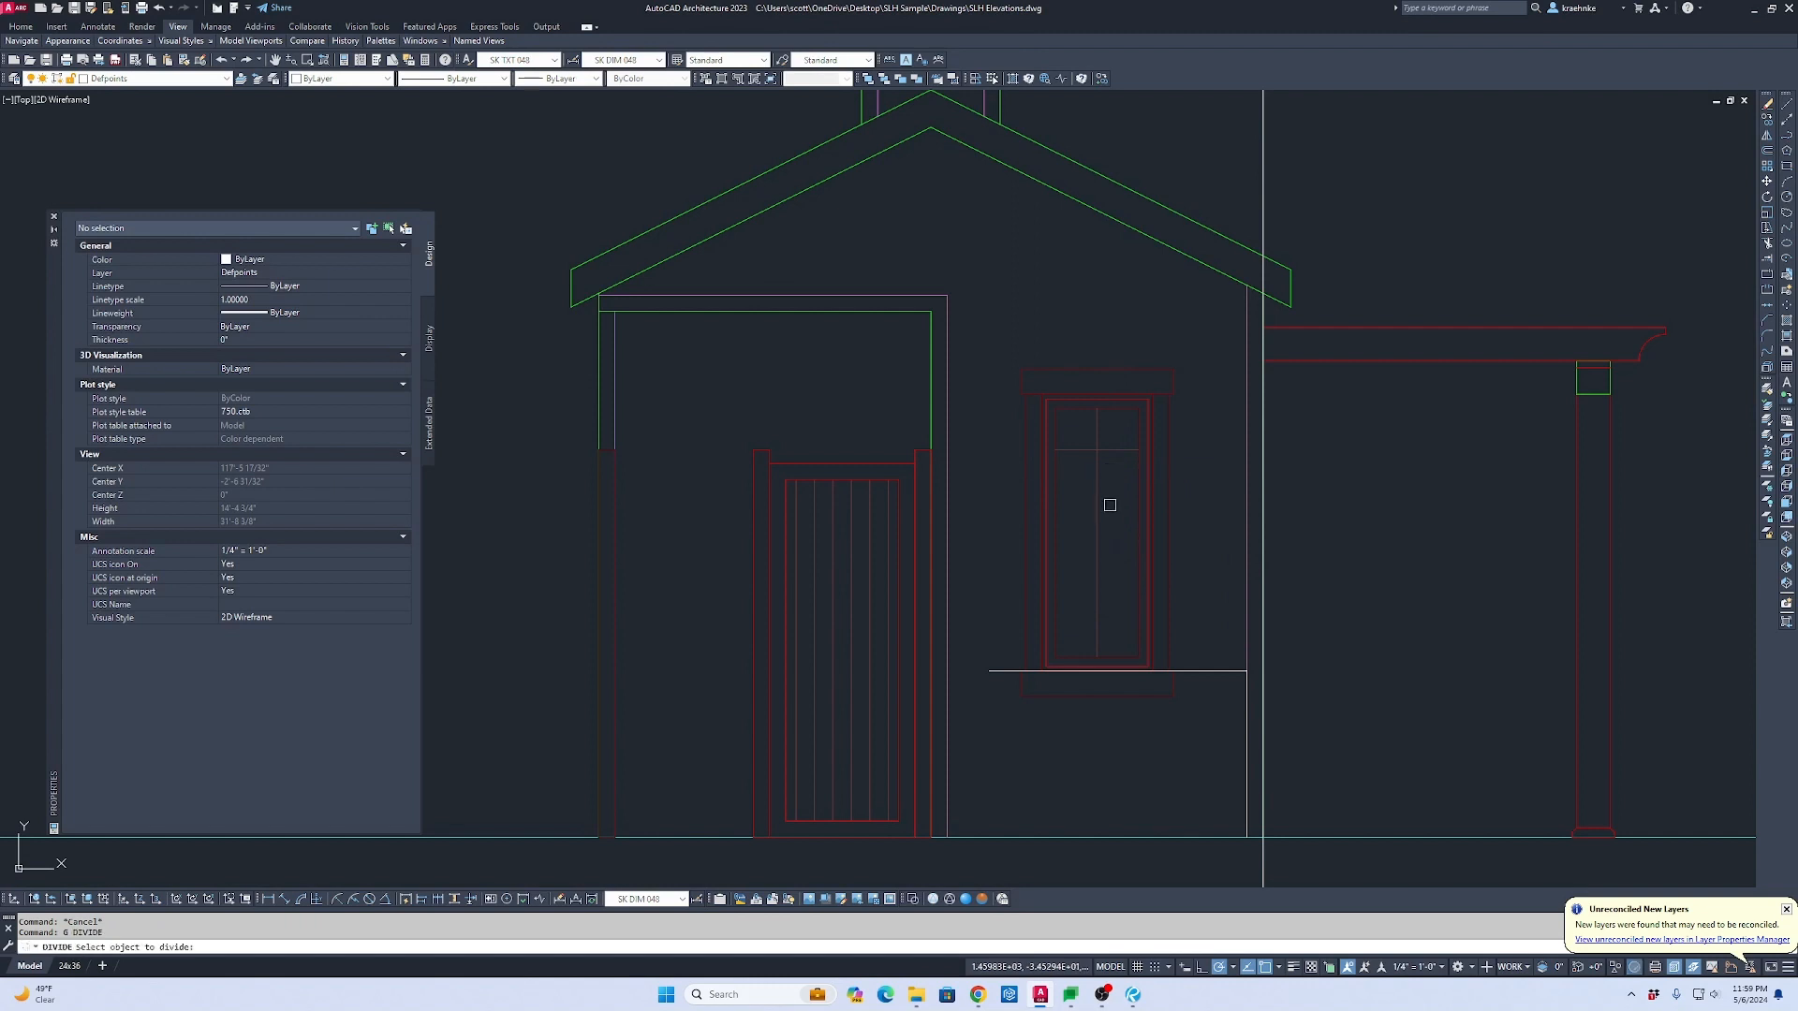
left_click(1097, 537)
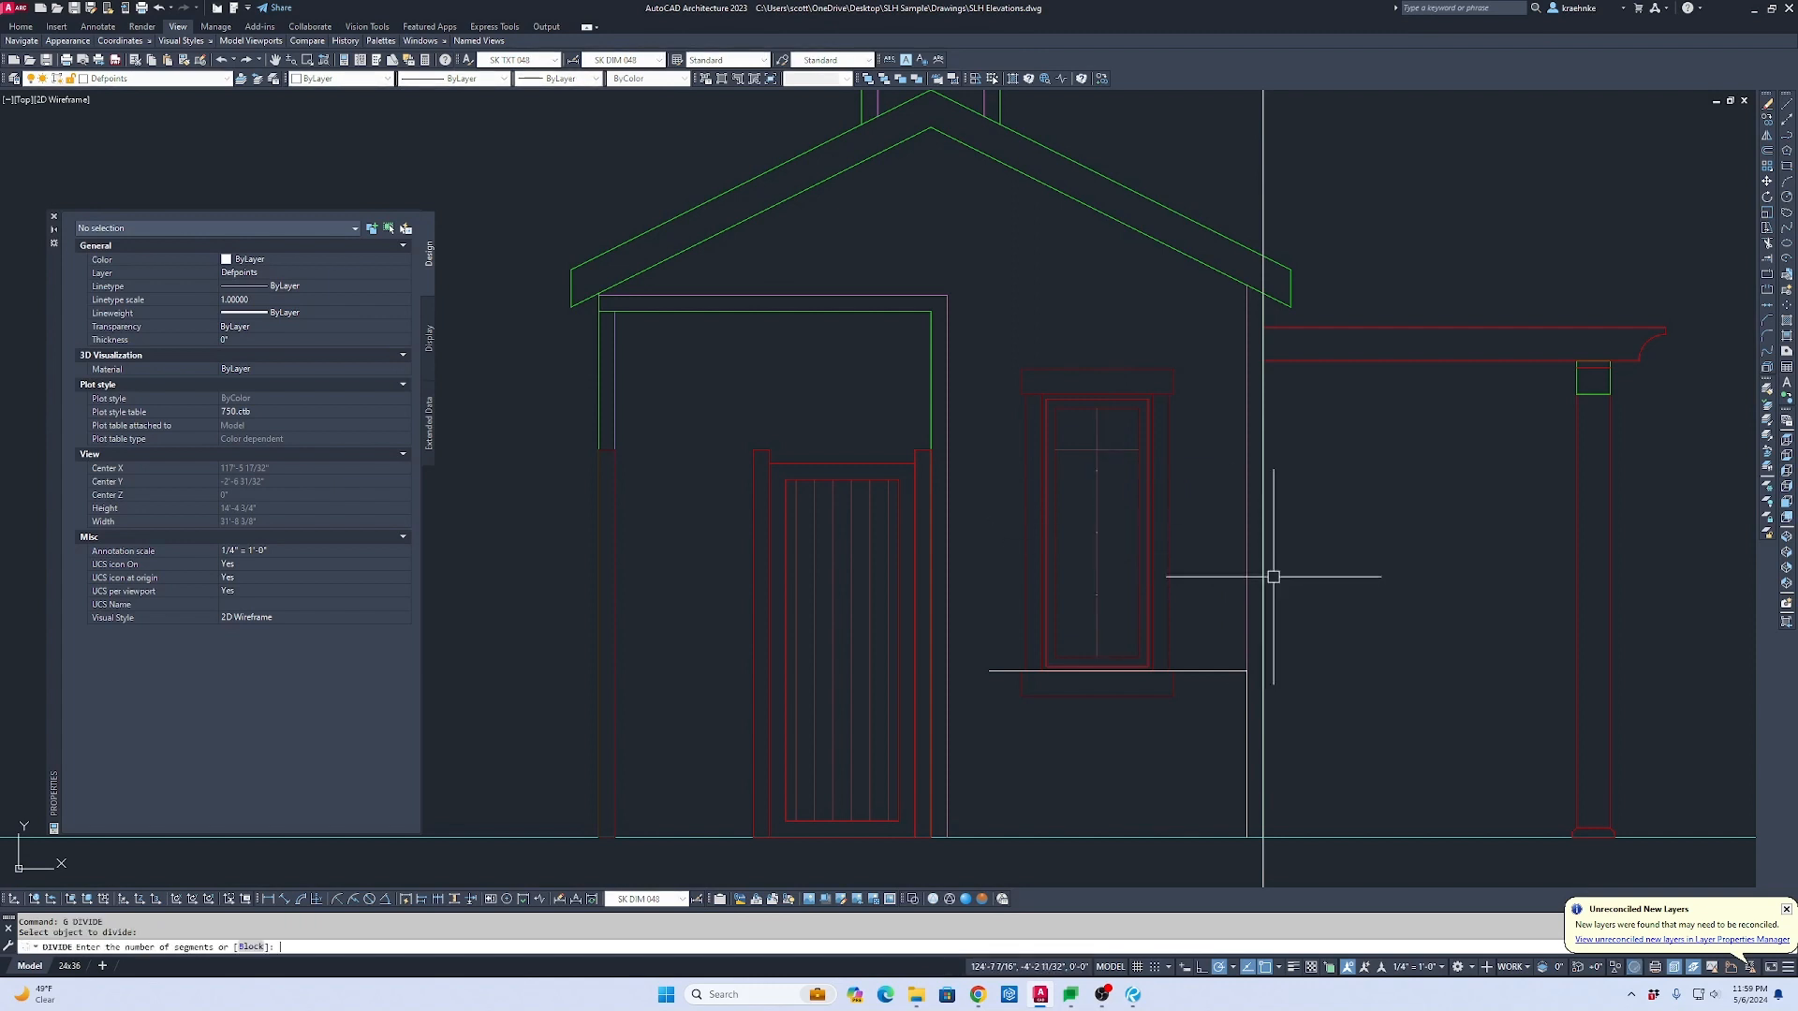
type("4")
key("Return")
key("Escape")
Step: Move the window's horizontal muntin down from its midpoint to the uppermost division point on the vertical muntin
scroll(1170, 506, "up", 3)
left_click(1075, 417)
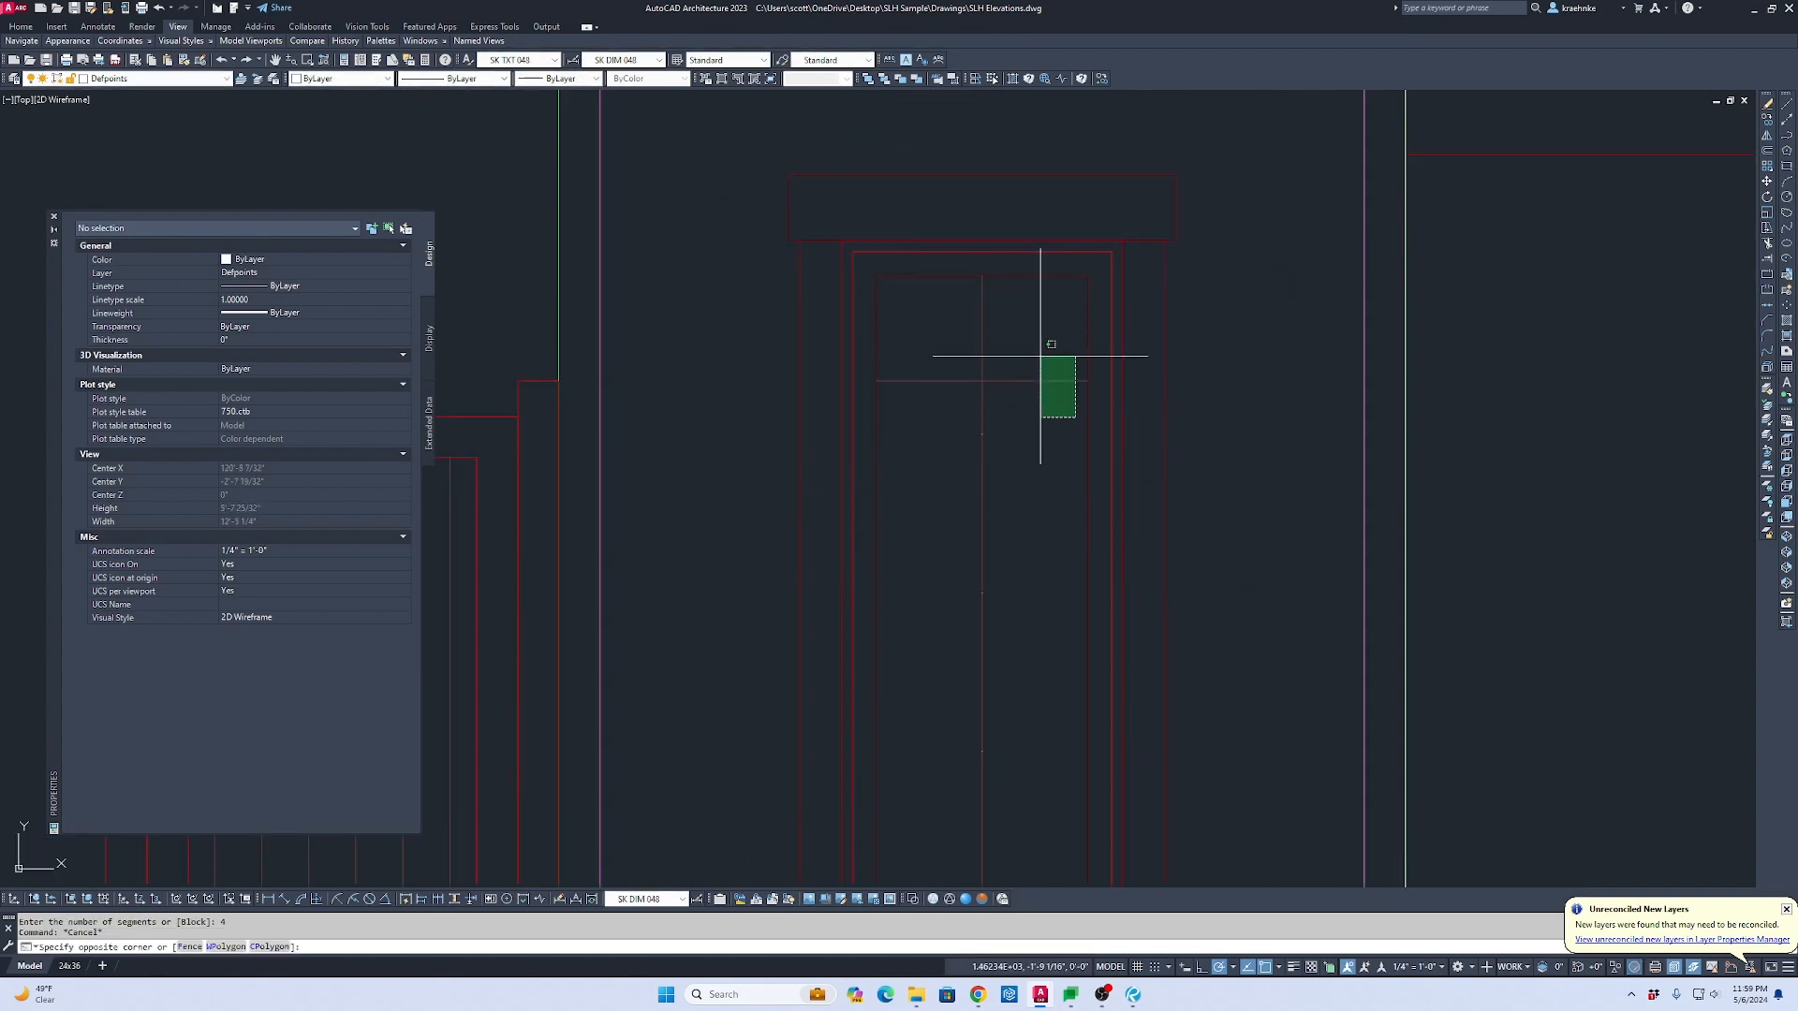
left_click(1040, 356)
type("m")
key("Return")
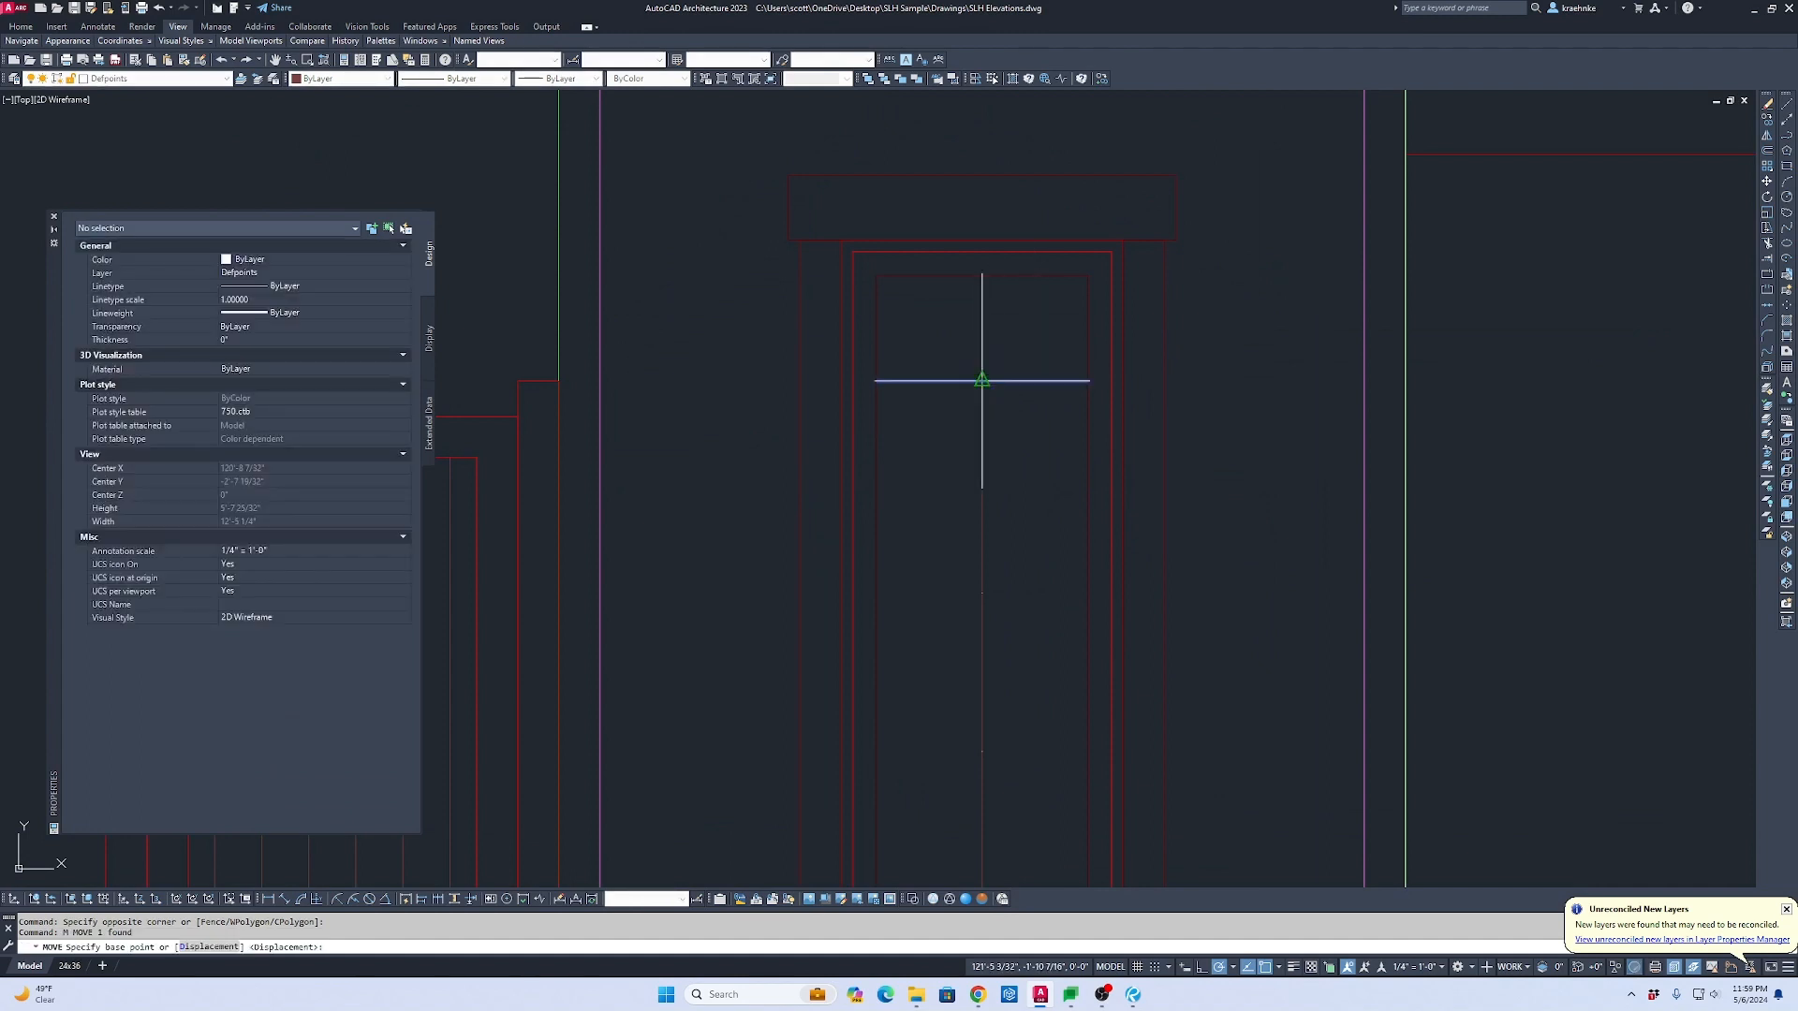
left_click(982, 380)
left_click(982, 434)
key("Escape")
Step: Copy the horizontal muntin down to the two remaining division points on the vertical muntin
left_click(1029, 458)
left_click(1022, 404)
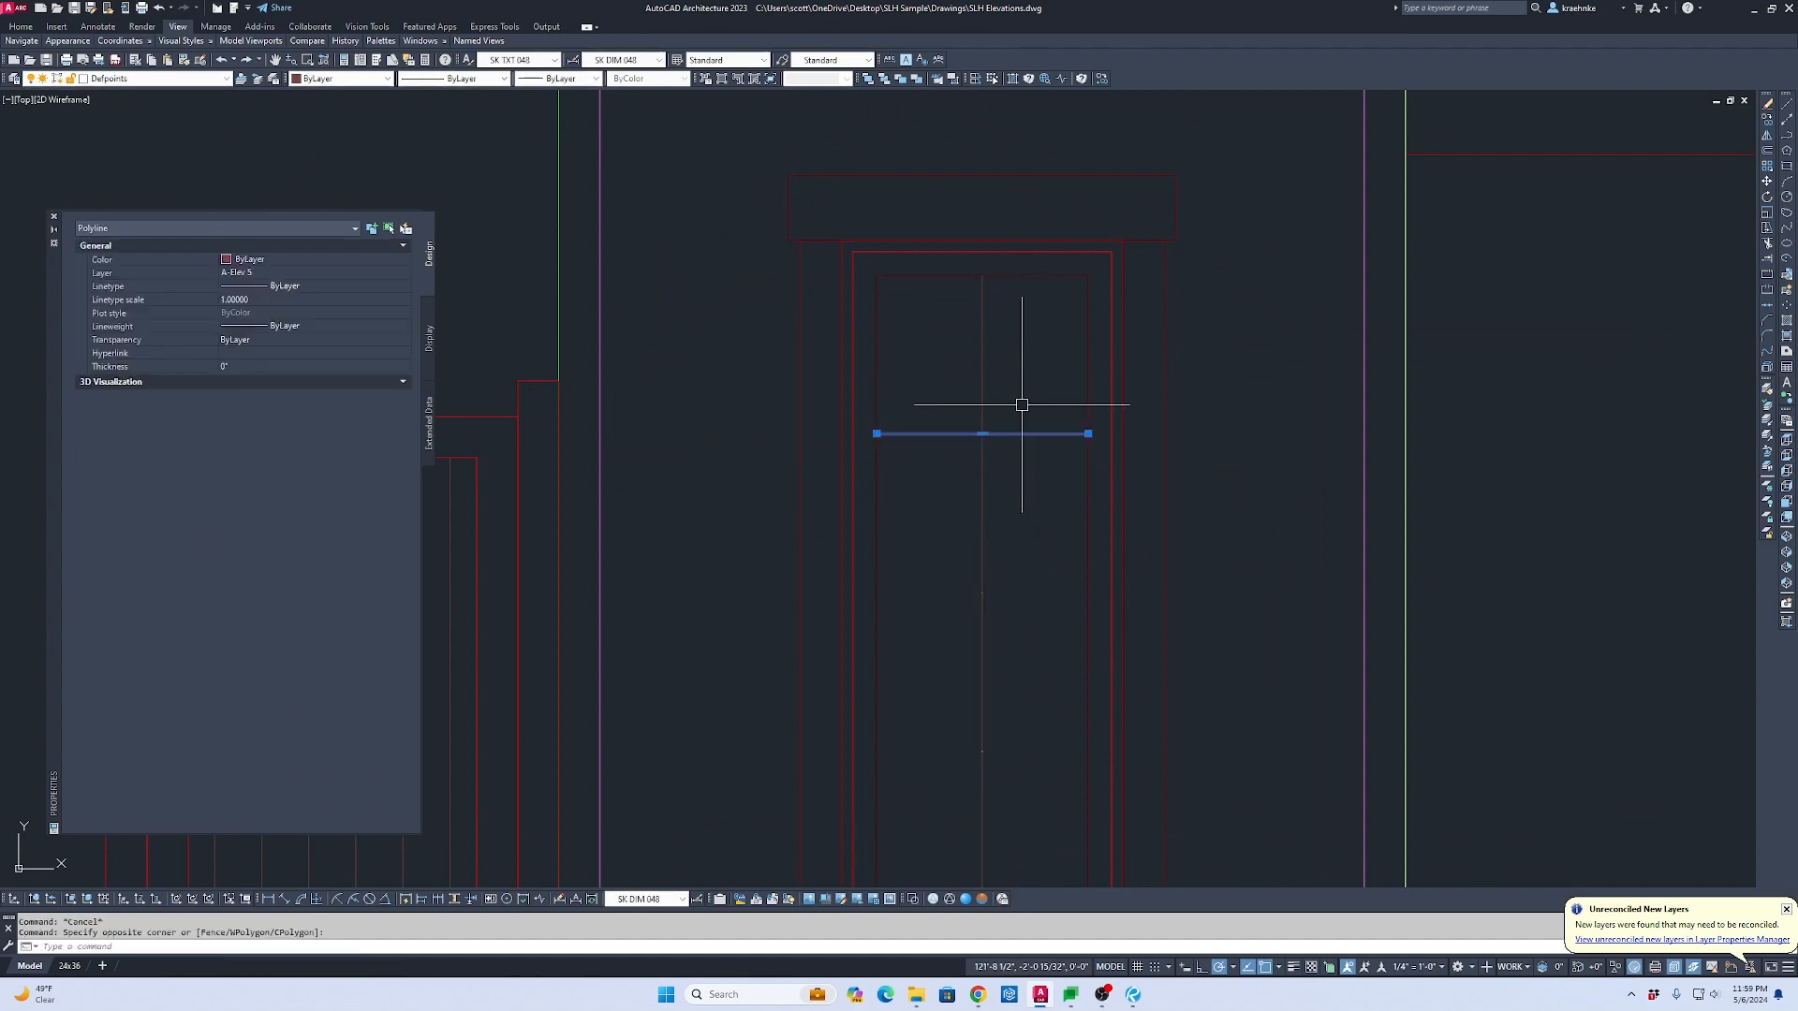
type("co")
key("Return")
left_click(982, 434)
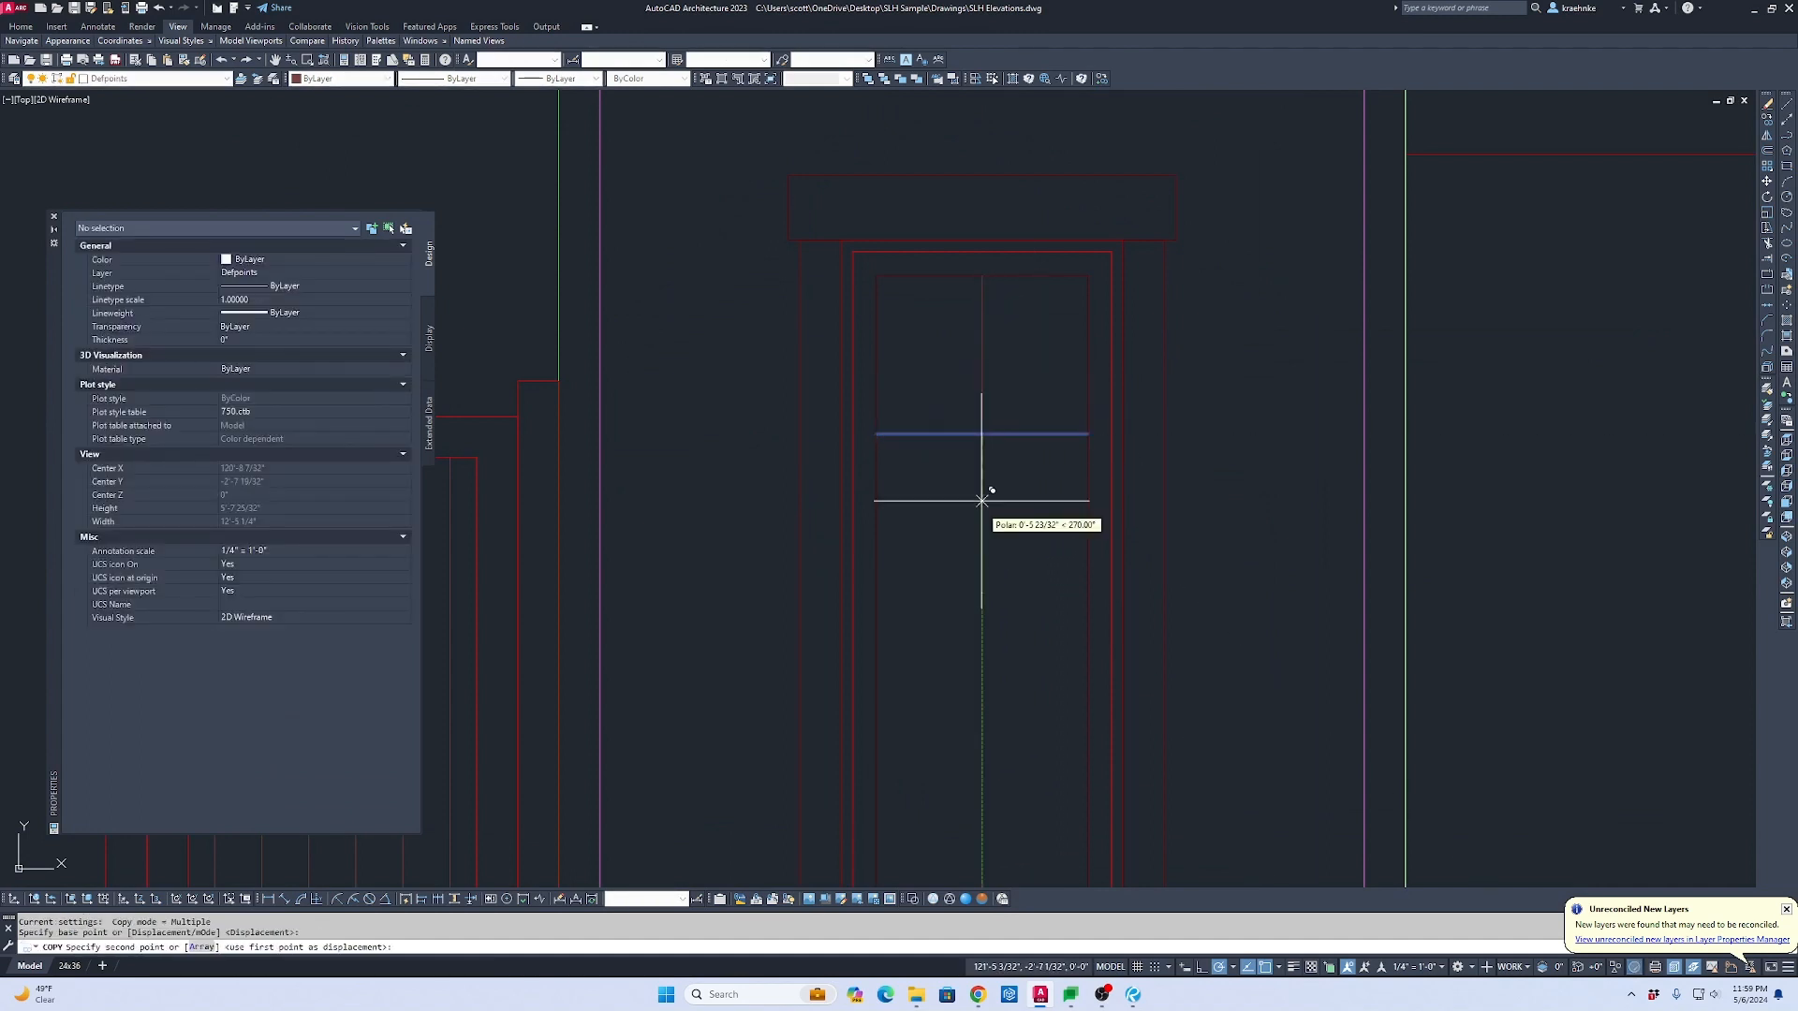
left_click(983, 592)
left_click(982, 752)
key("Escape")
Step: Delete the three division points along the window's vertical muntin
left_click(955, 393)
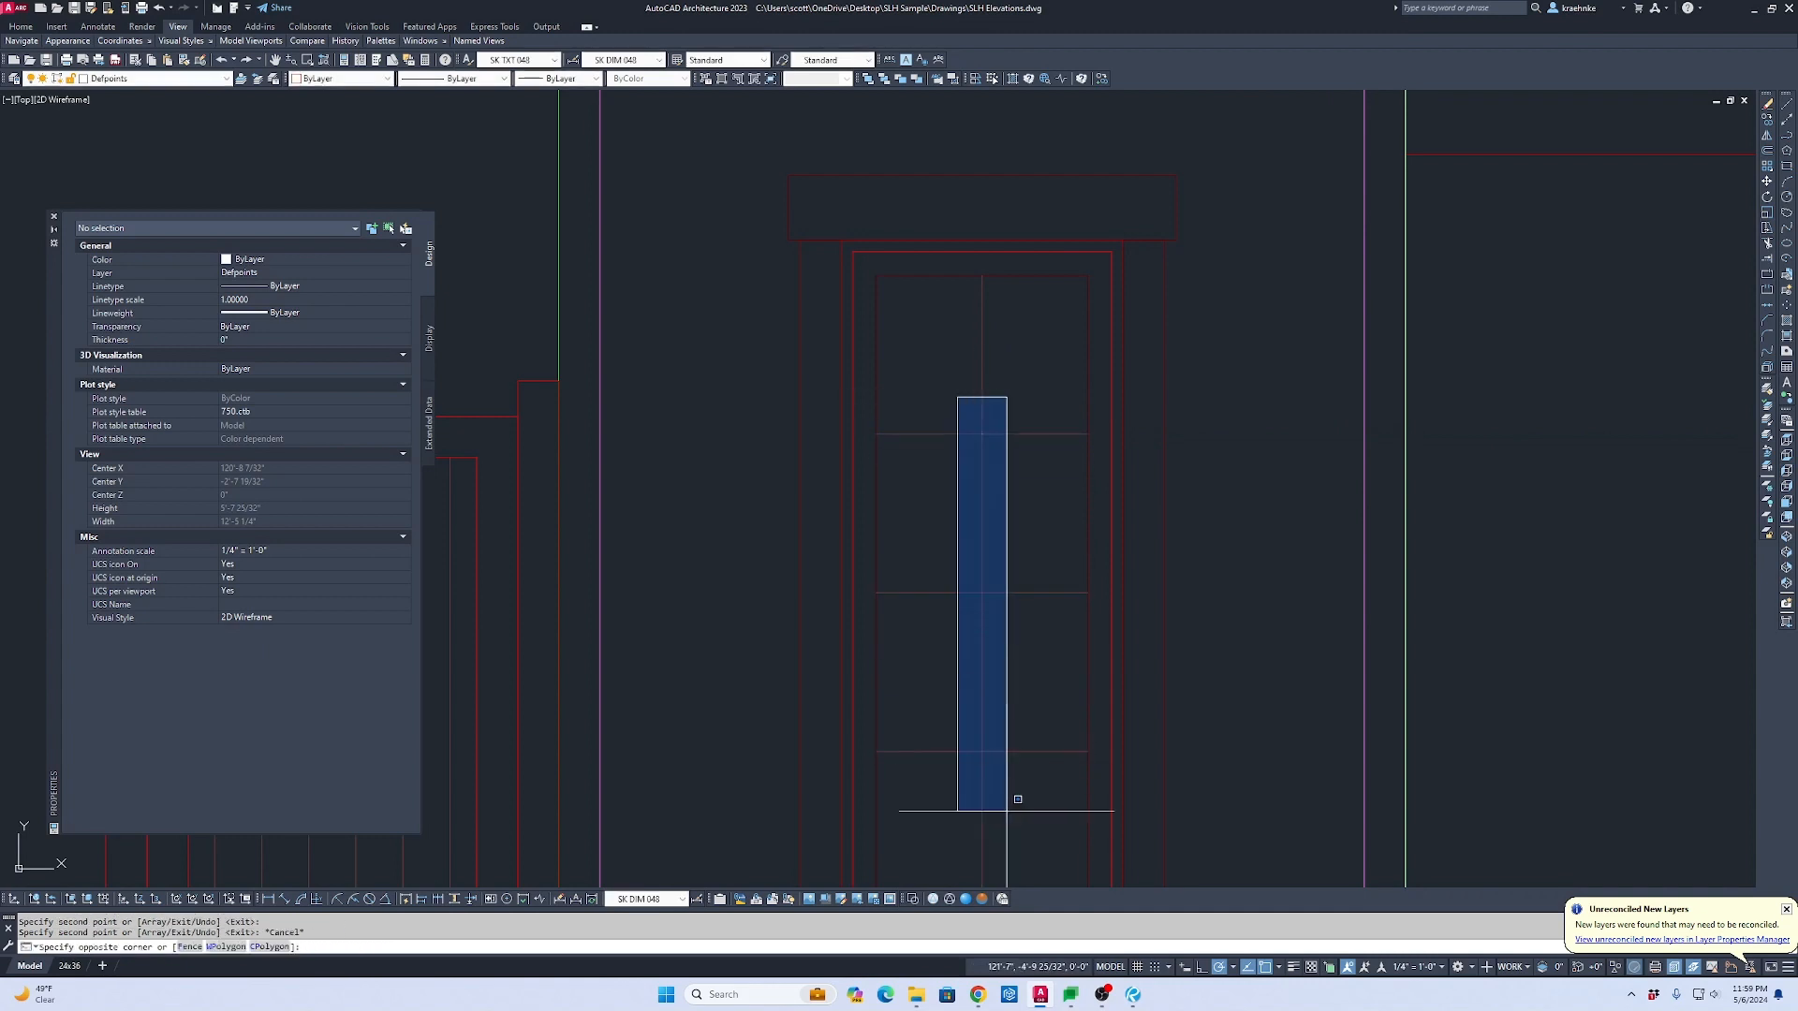
left_click(1011, 803)
key("Delete")
Step: Delete the 36" reference polyline below the window
scroll(1045, 611, "down", 1)
middle_click_drag(1045, 610, 1011, 361)
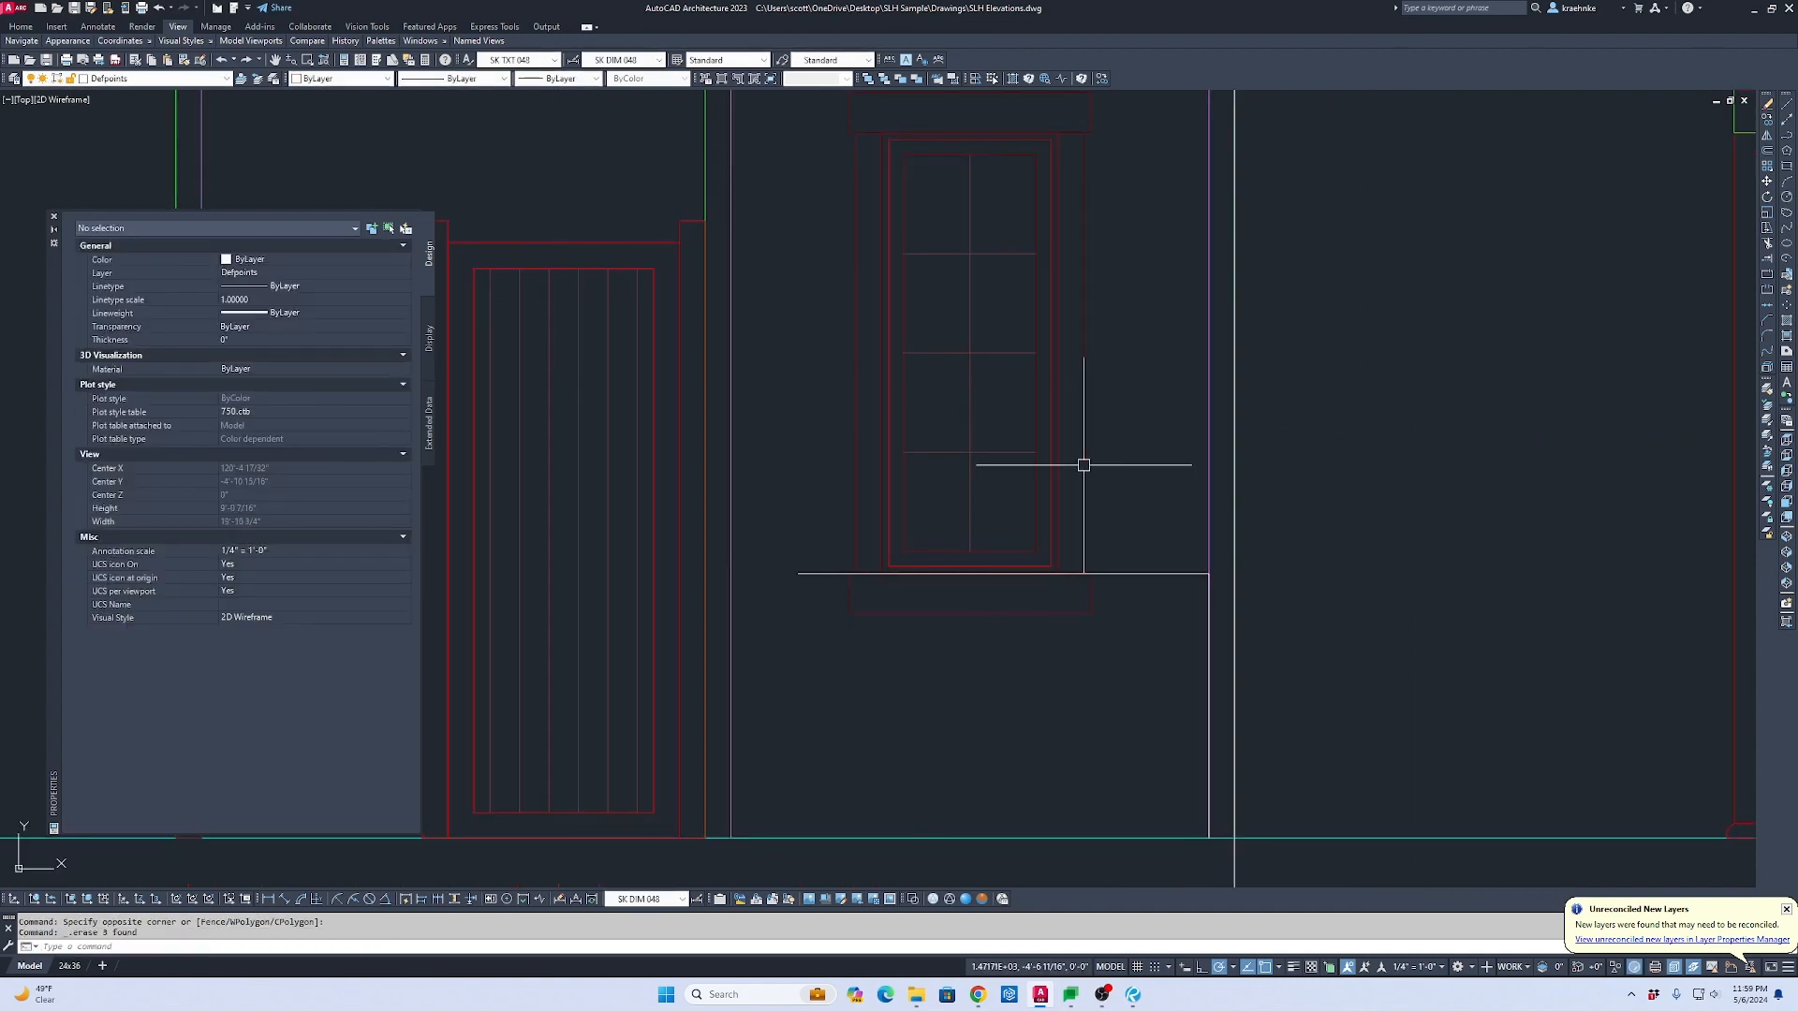
left_click(1163, 514)
left_click(1151, 600)
key("Delete")
scroll(1144, 602, "down", 2)
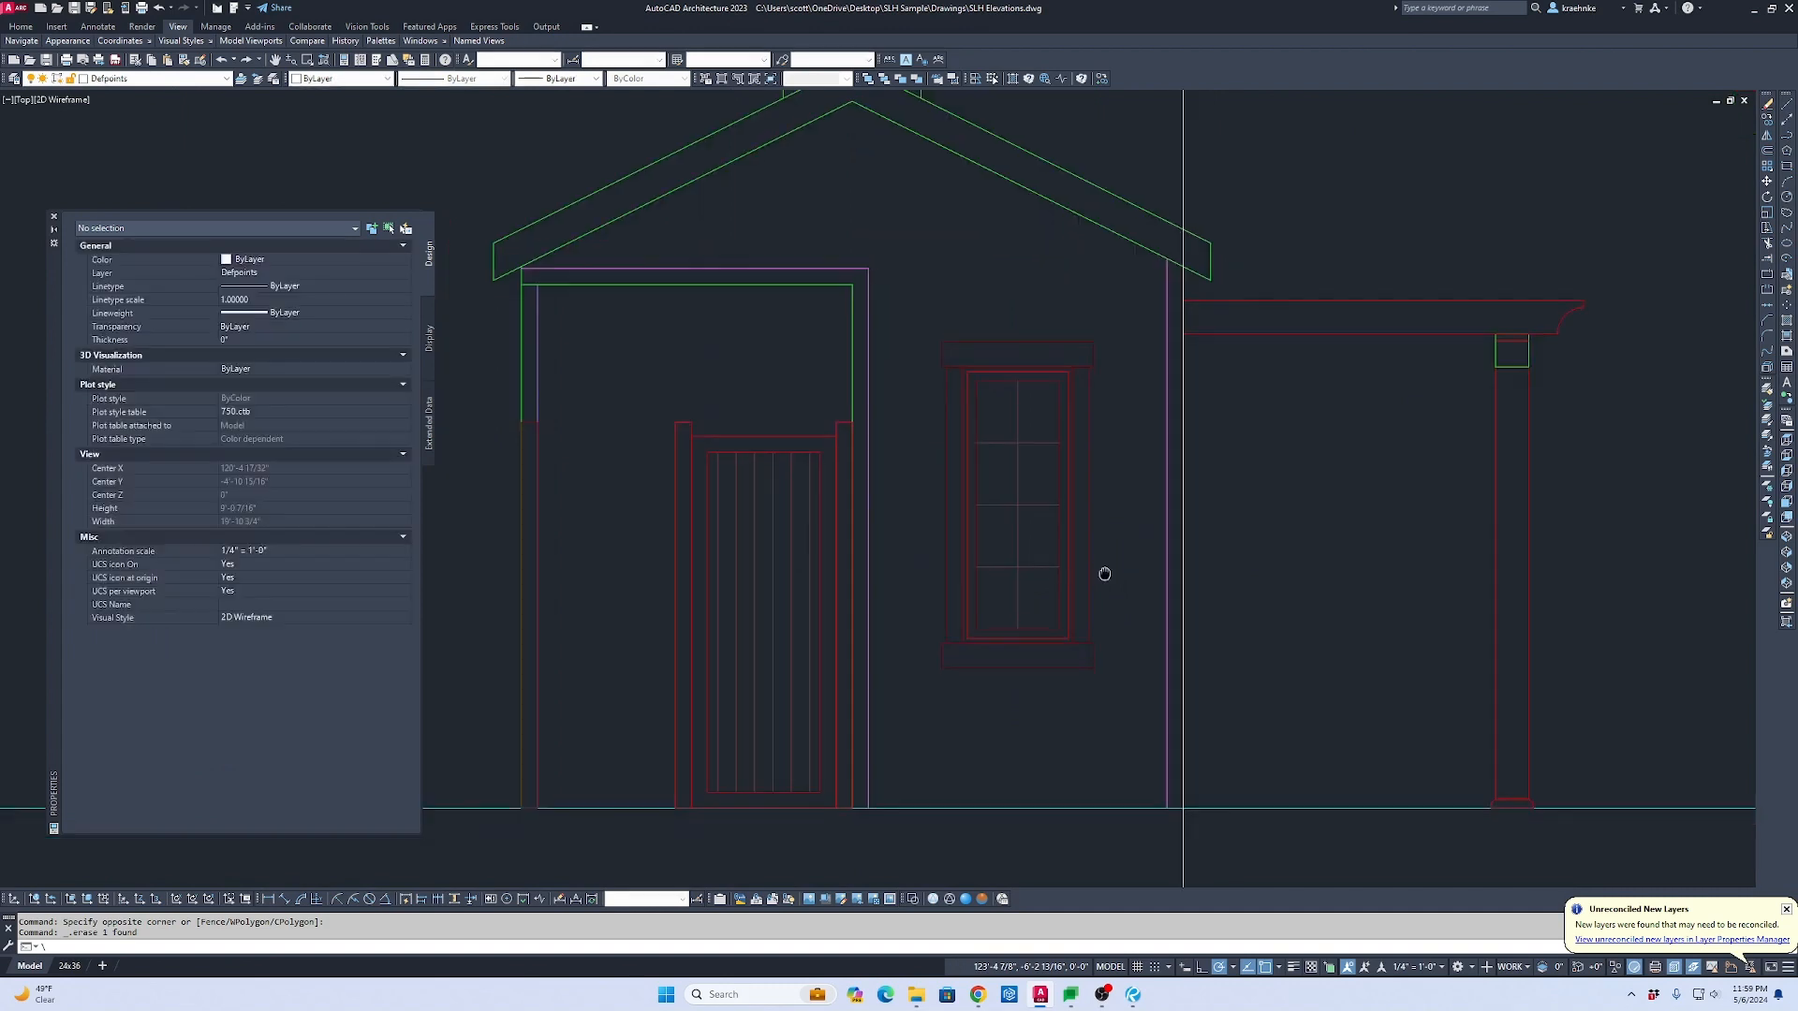
mouse_move(1167, 461)
middle_mouse_down()
mouse_move(1248, 538)
mouse_move(1348, 542)
middle_mouse_up()
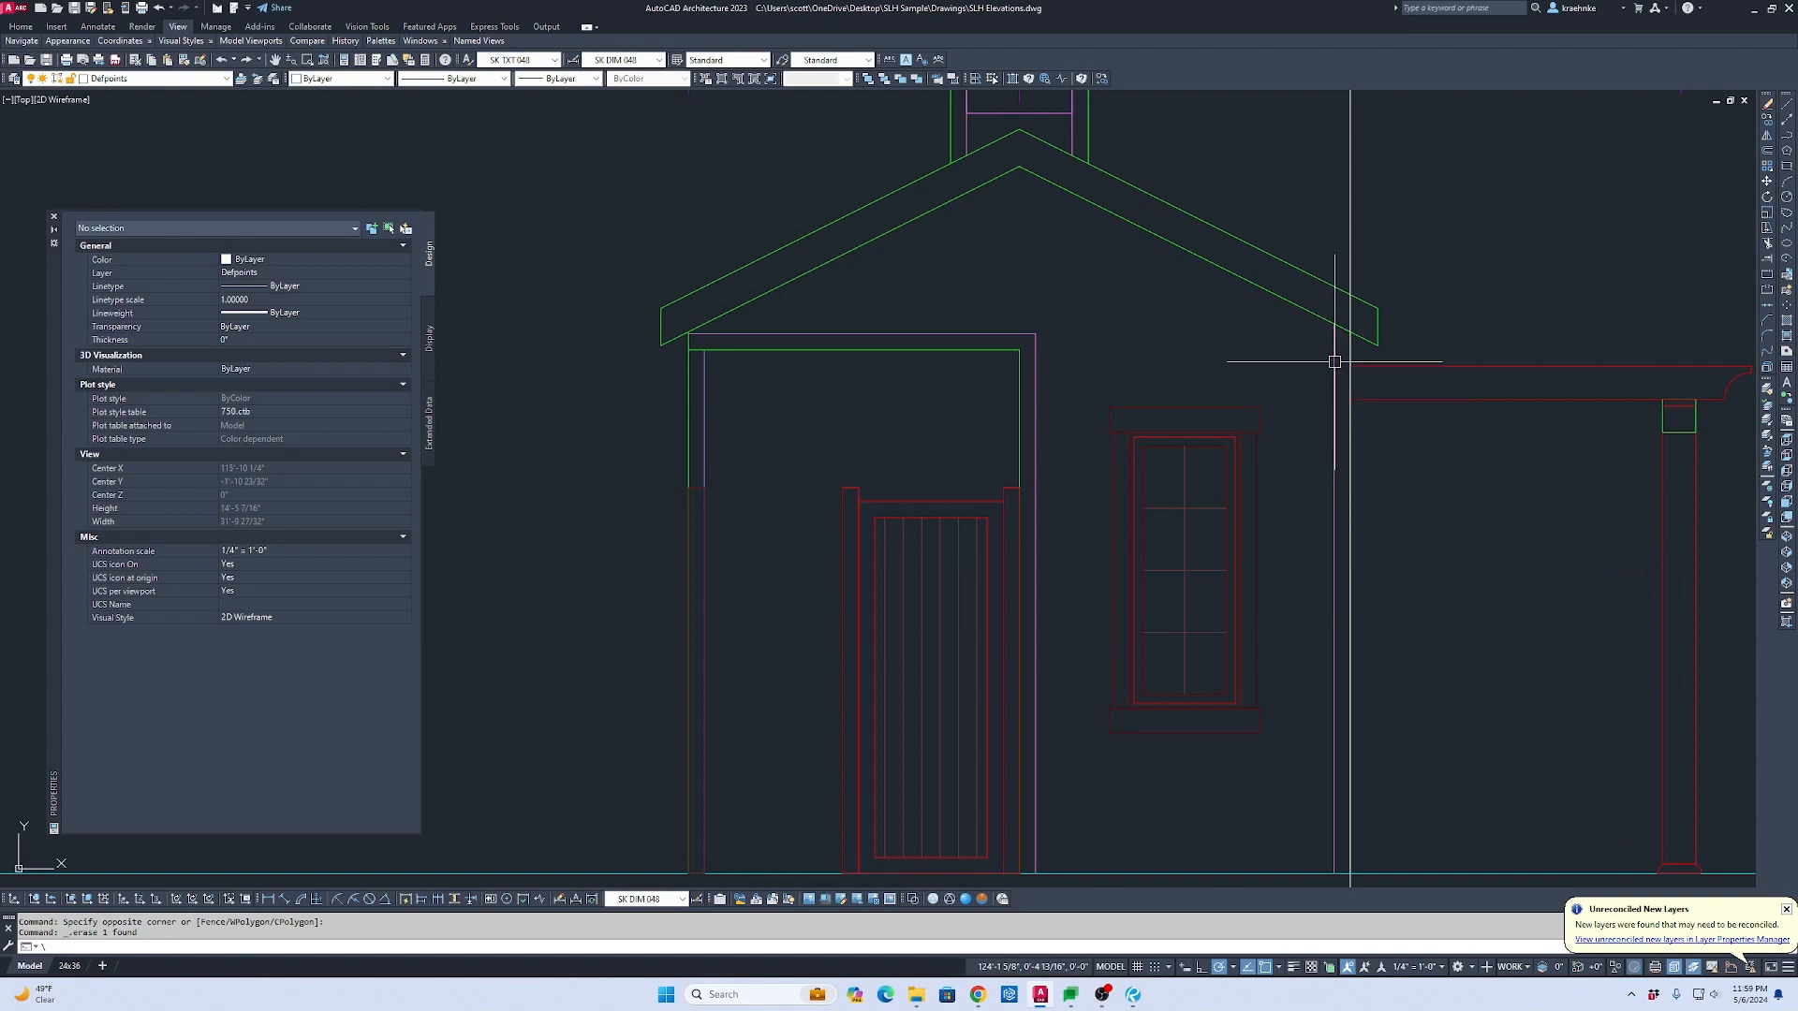
key("Escape")
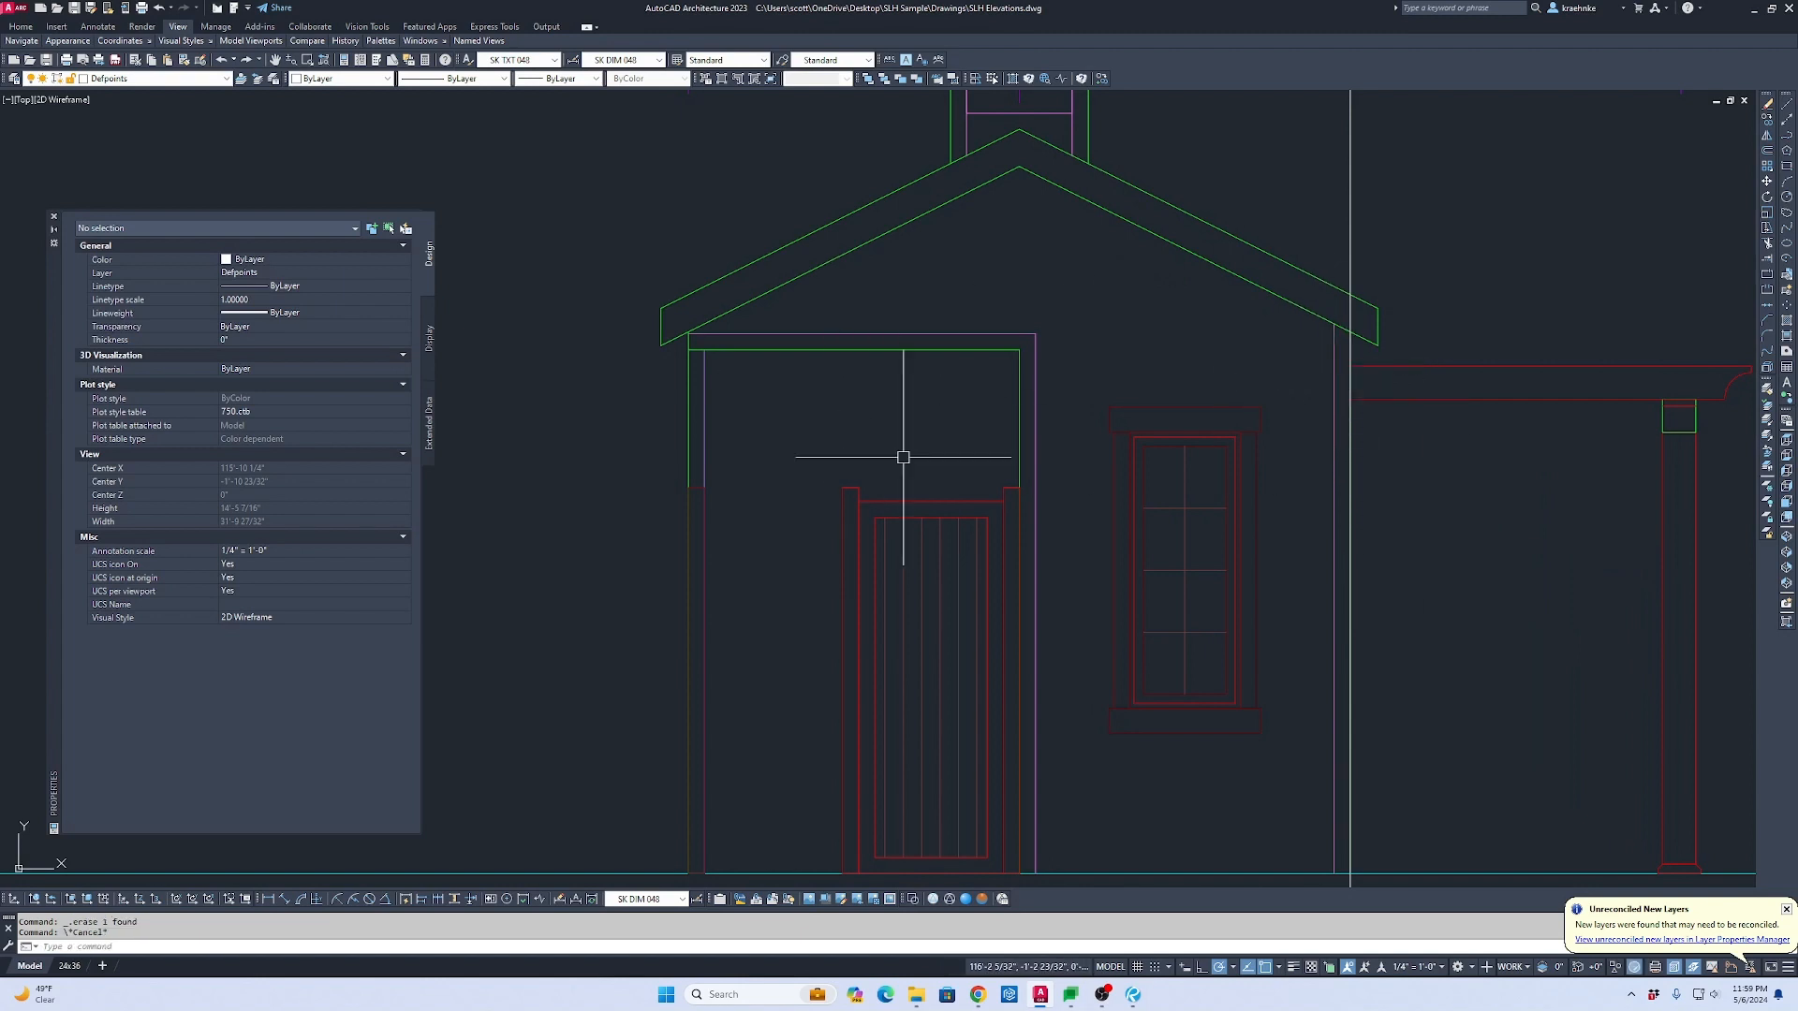
Step: Start a hatch on the gable wall around the window, removing the glass and sash outlines from the hatch boundaries
scroll(773, 378, "down", 2)
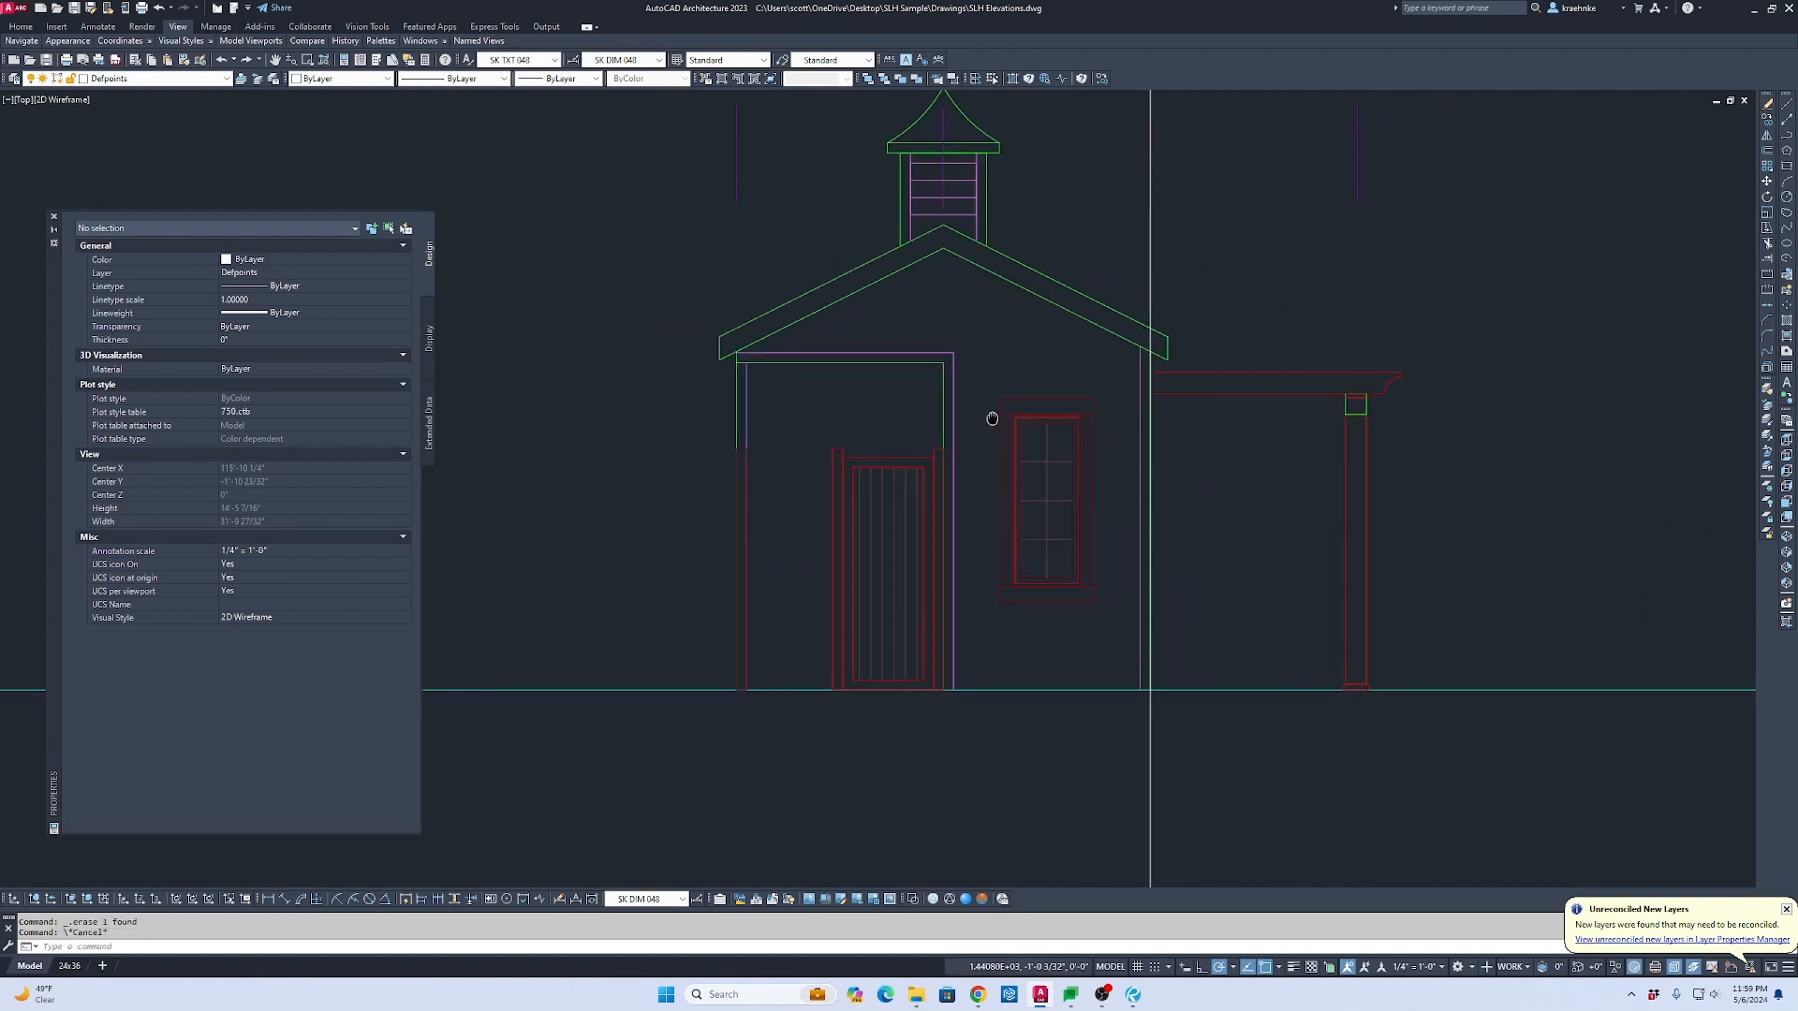
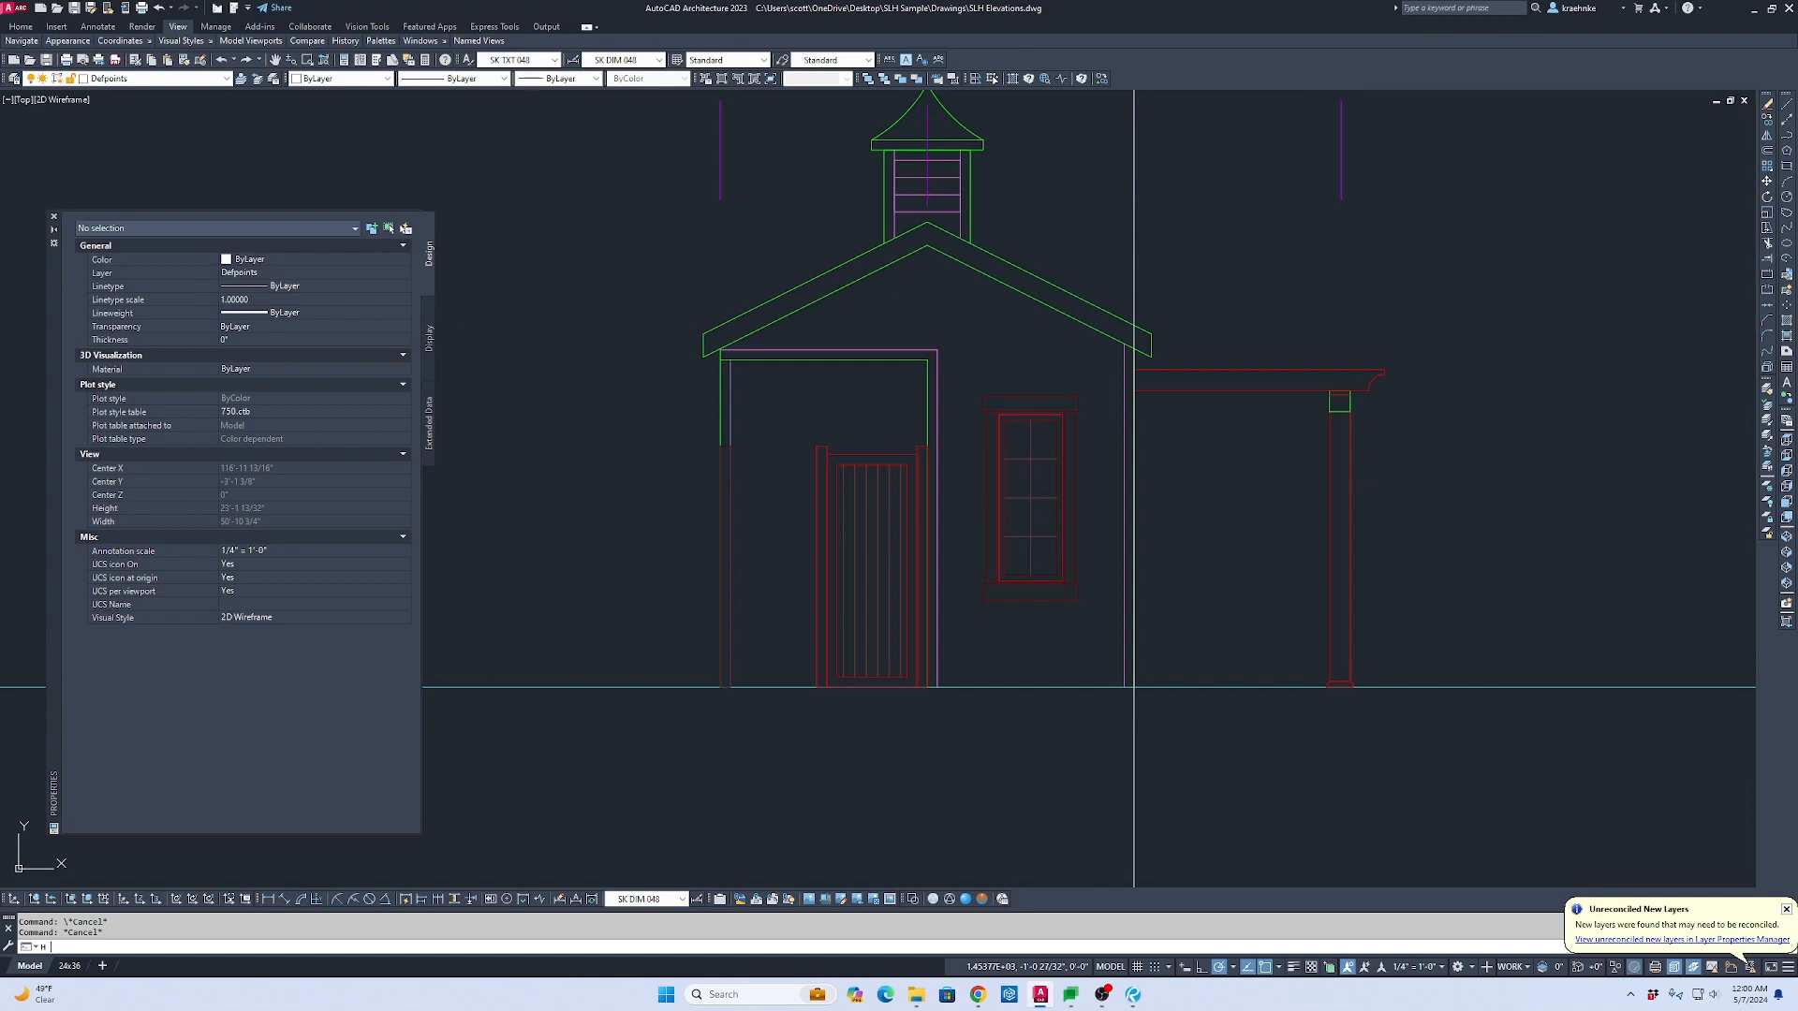
key("Return")
left_click(1012, 359)
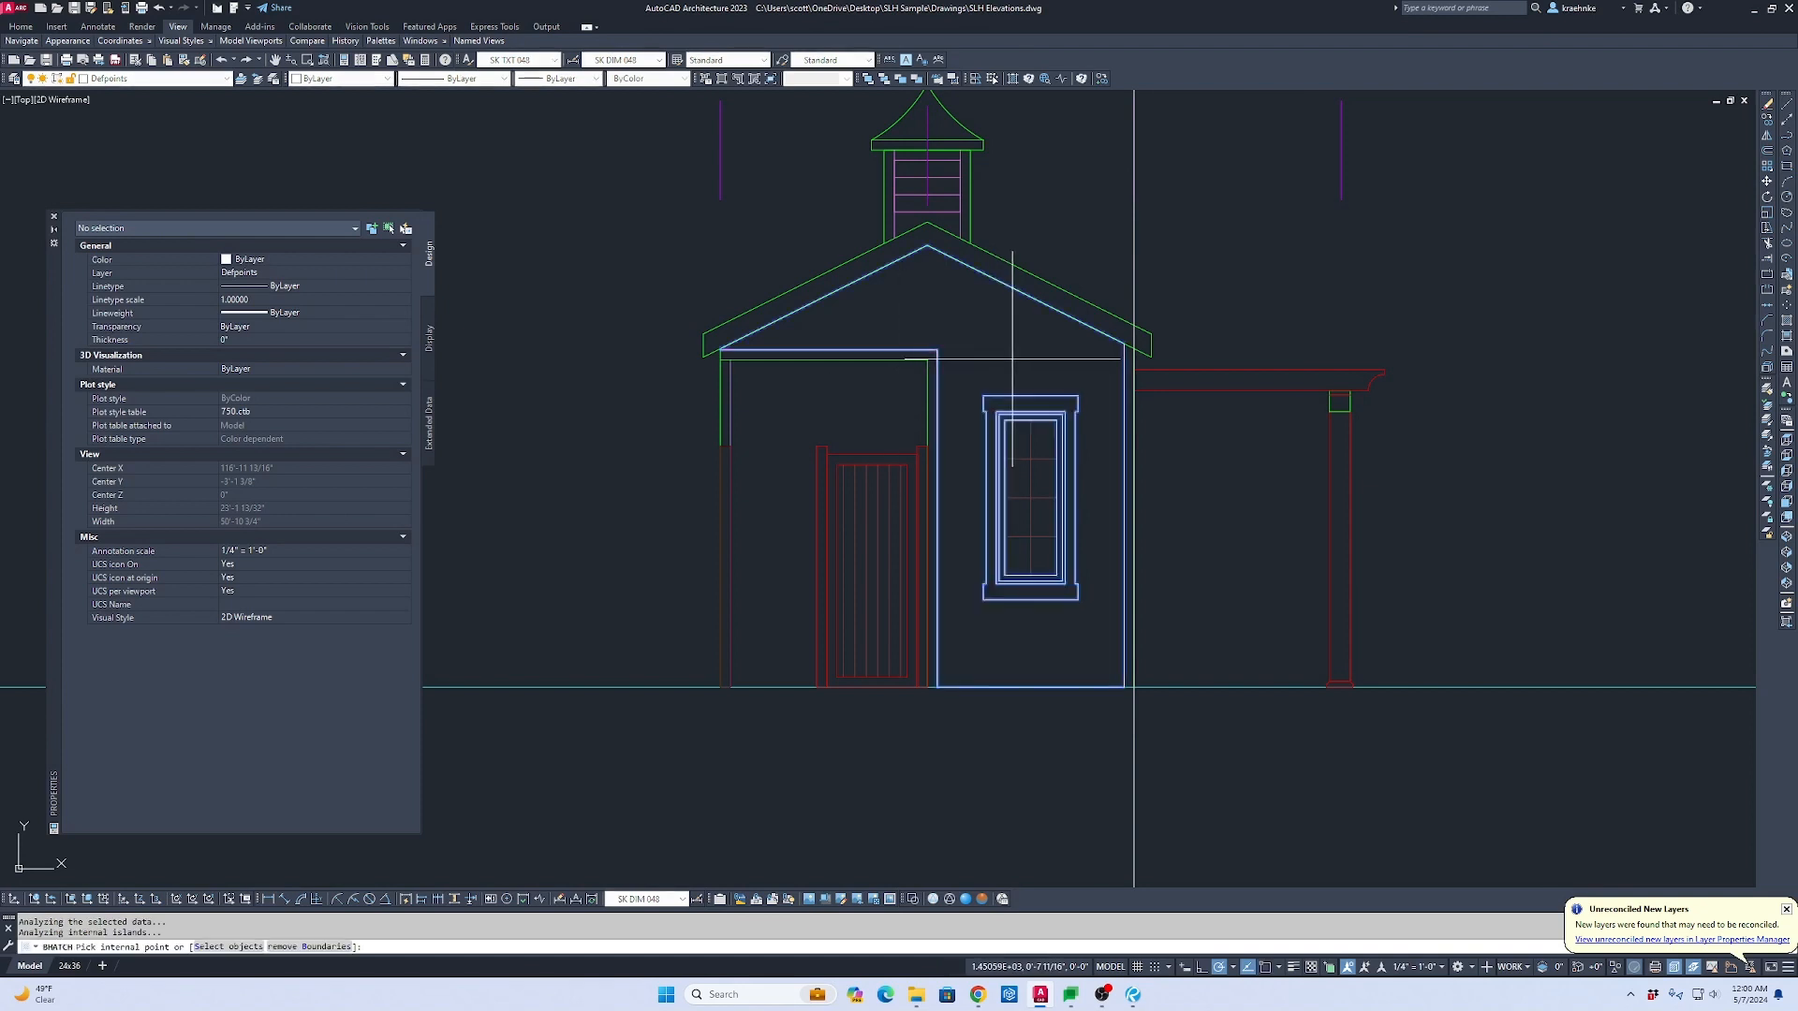
key("Return")
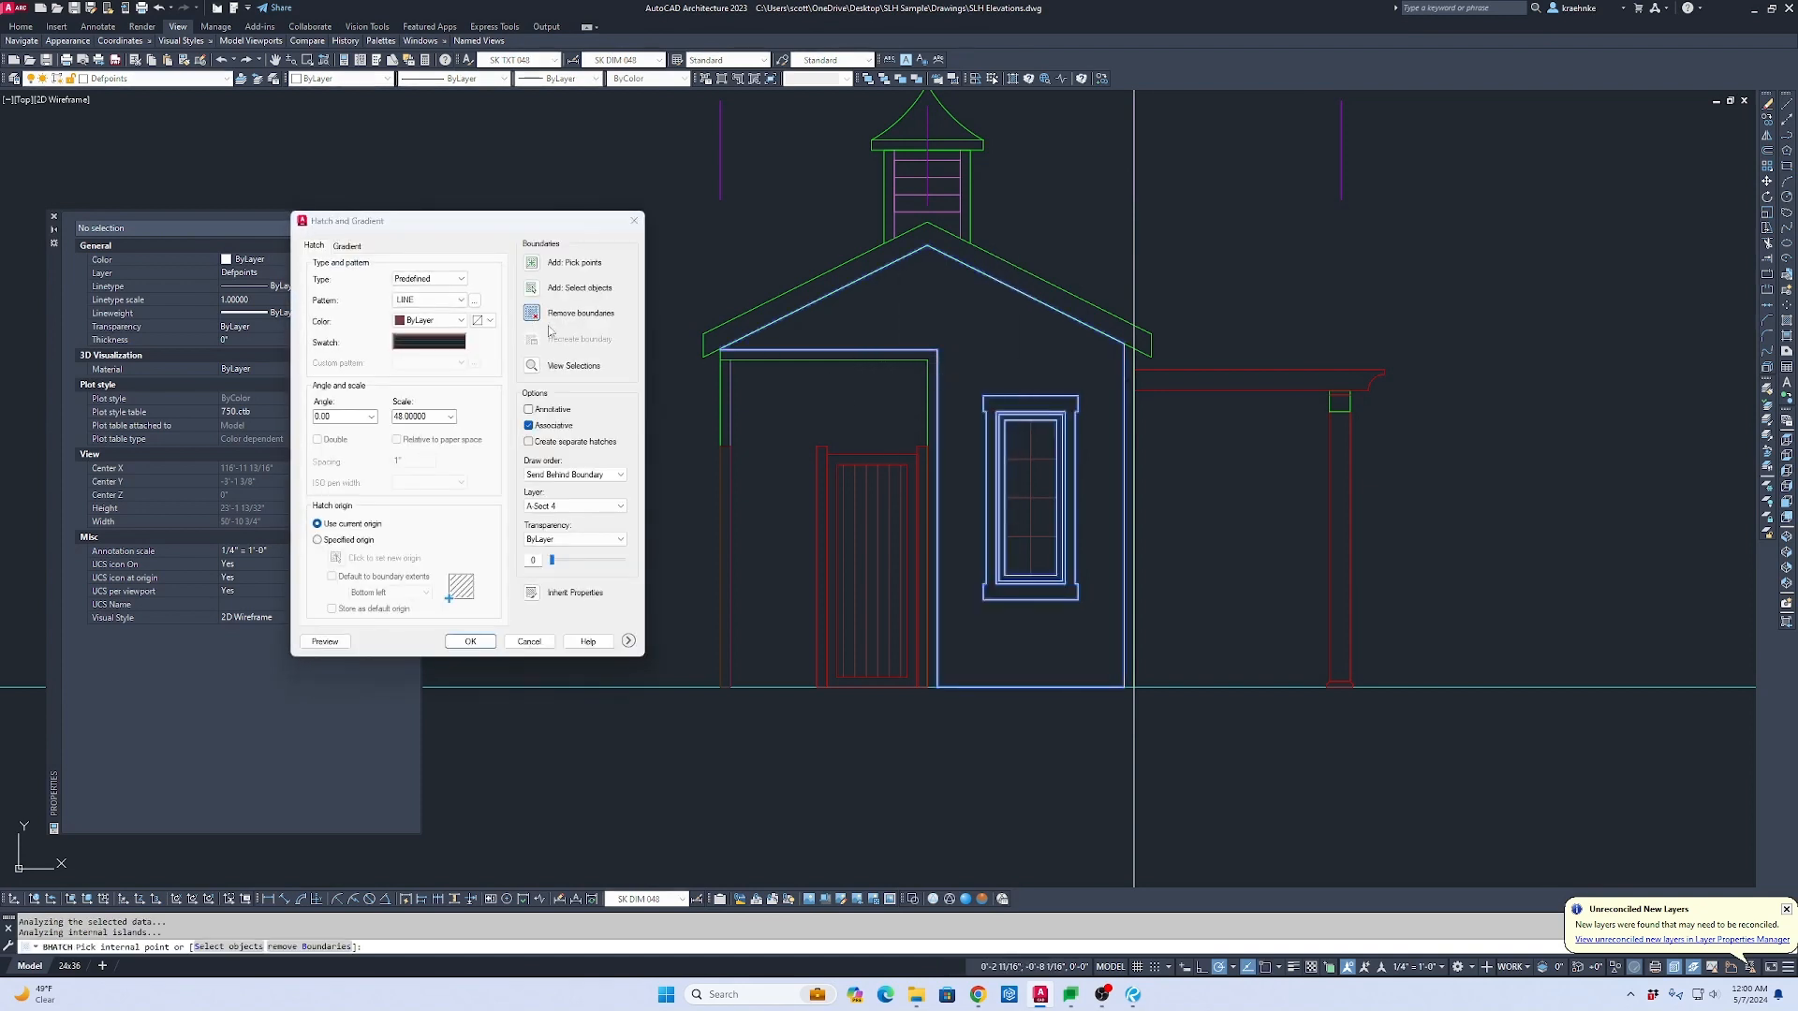
left_click(551, 315)
scroll(1002, 415, "up", 6)
left_click(1043, 430)
left_click(1055, 406)
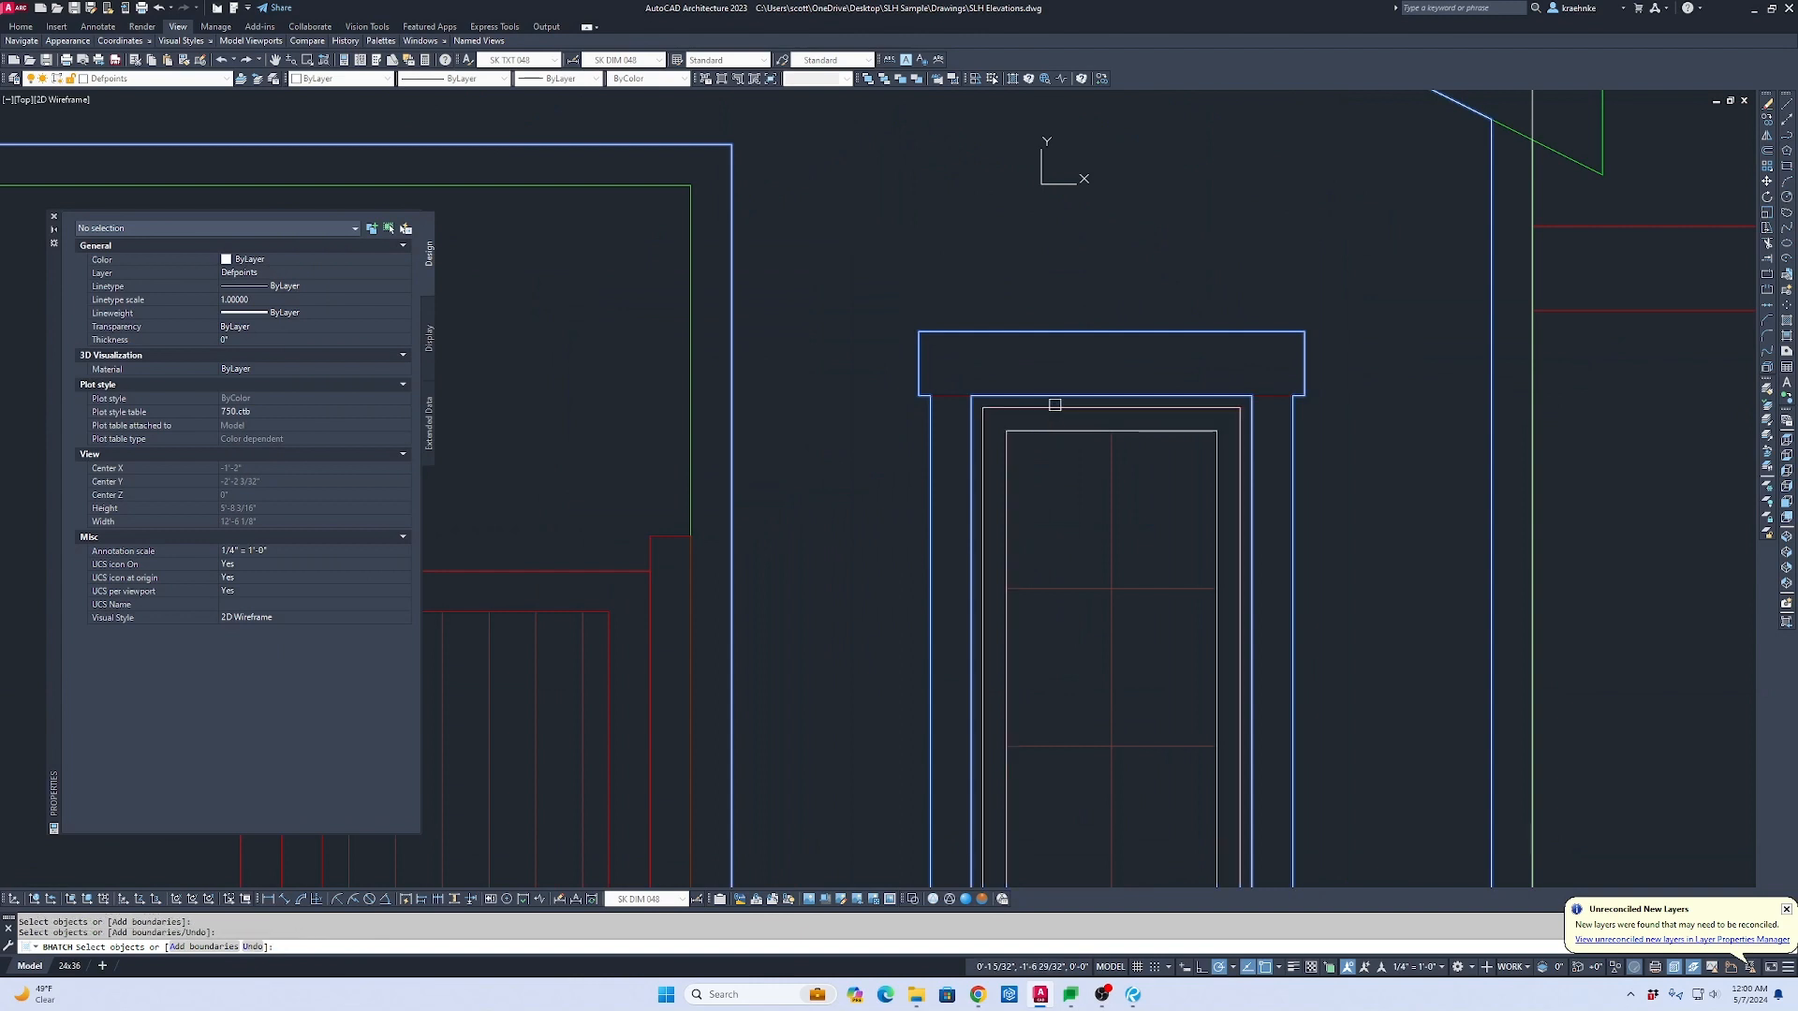
Step: Remove the window trim's inner boundary and apply the siding hatch to the gable wall
left_click(1056, 396)
scroll(1055, 396, "down", 5)
middle_click_drag(1055, 396, 1027, 337)
key("Return")
key("Return")
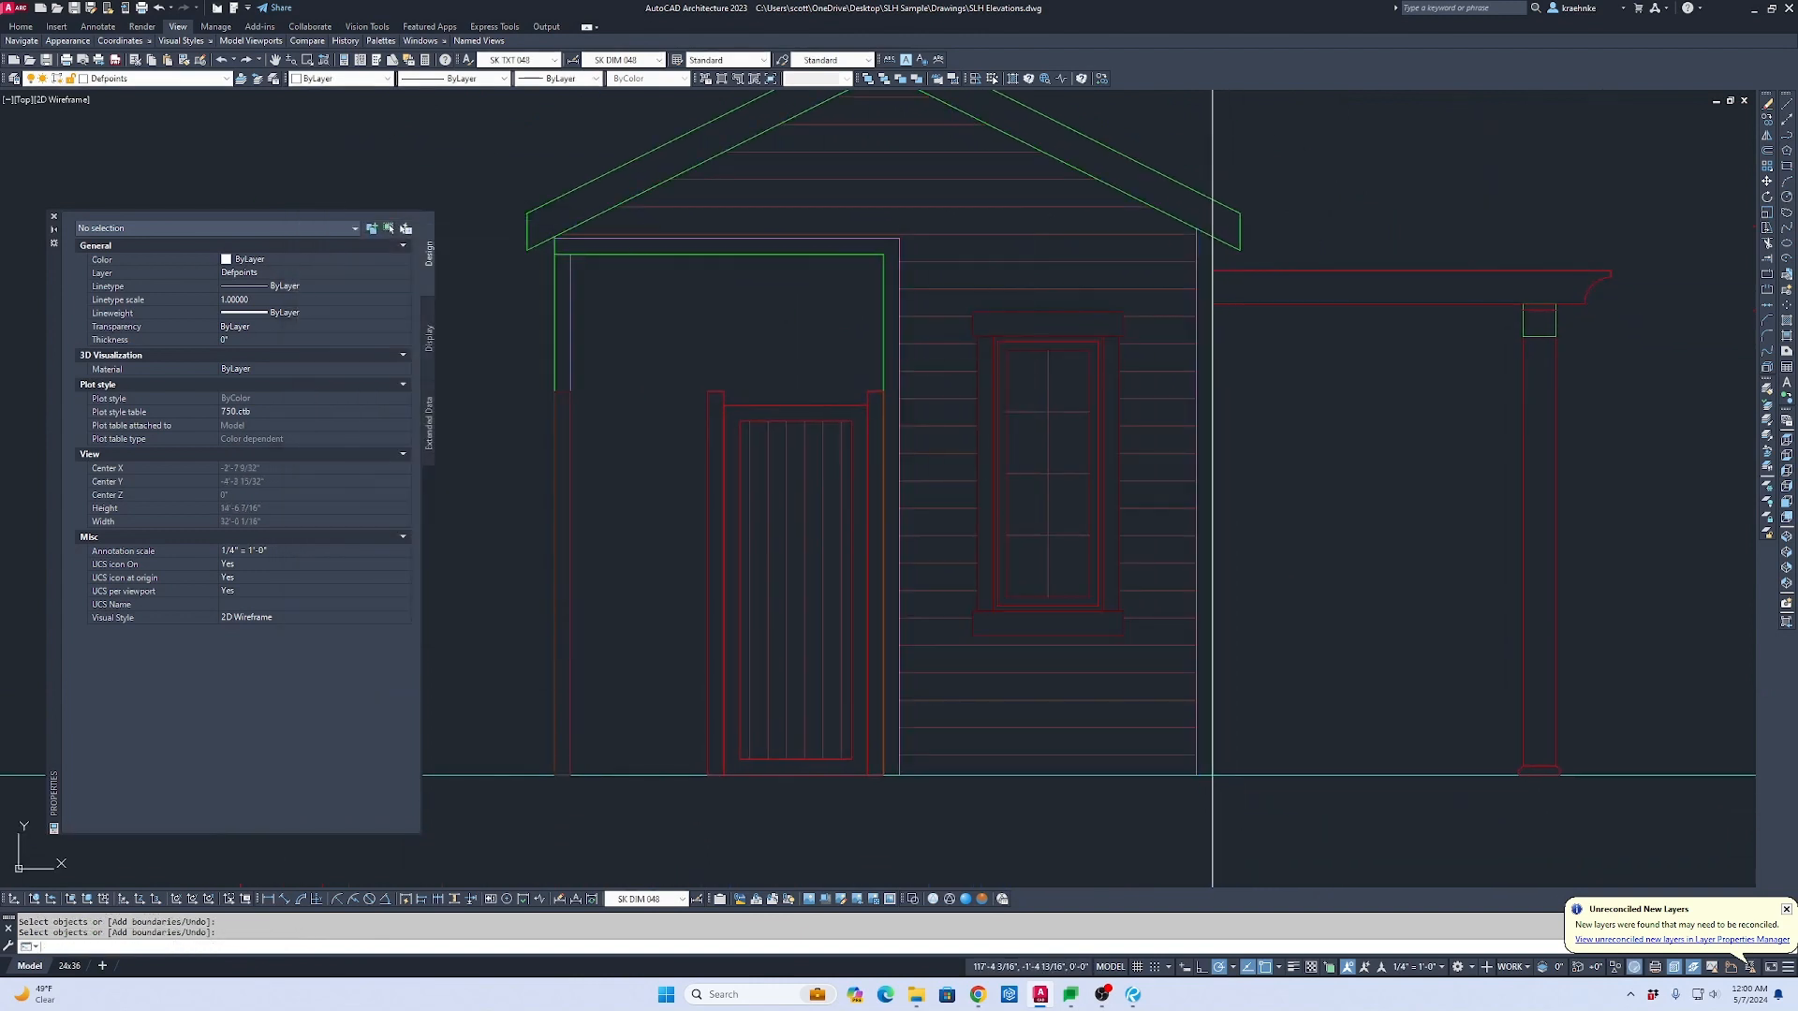
Step: Hatch the recessed wall area above and beside the plank door with the horizontal siding pattern
key("Return")
left_click(764, 334)
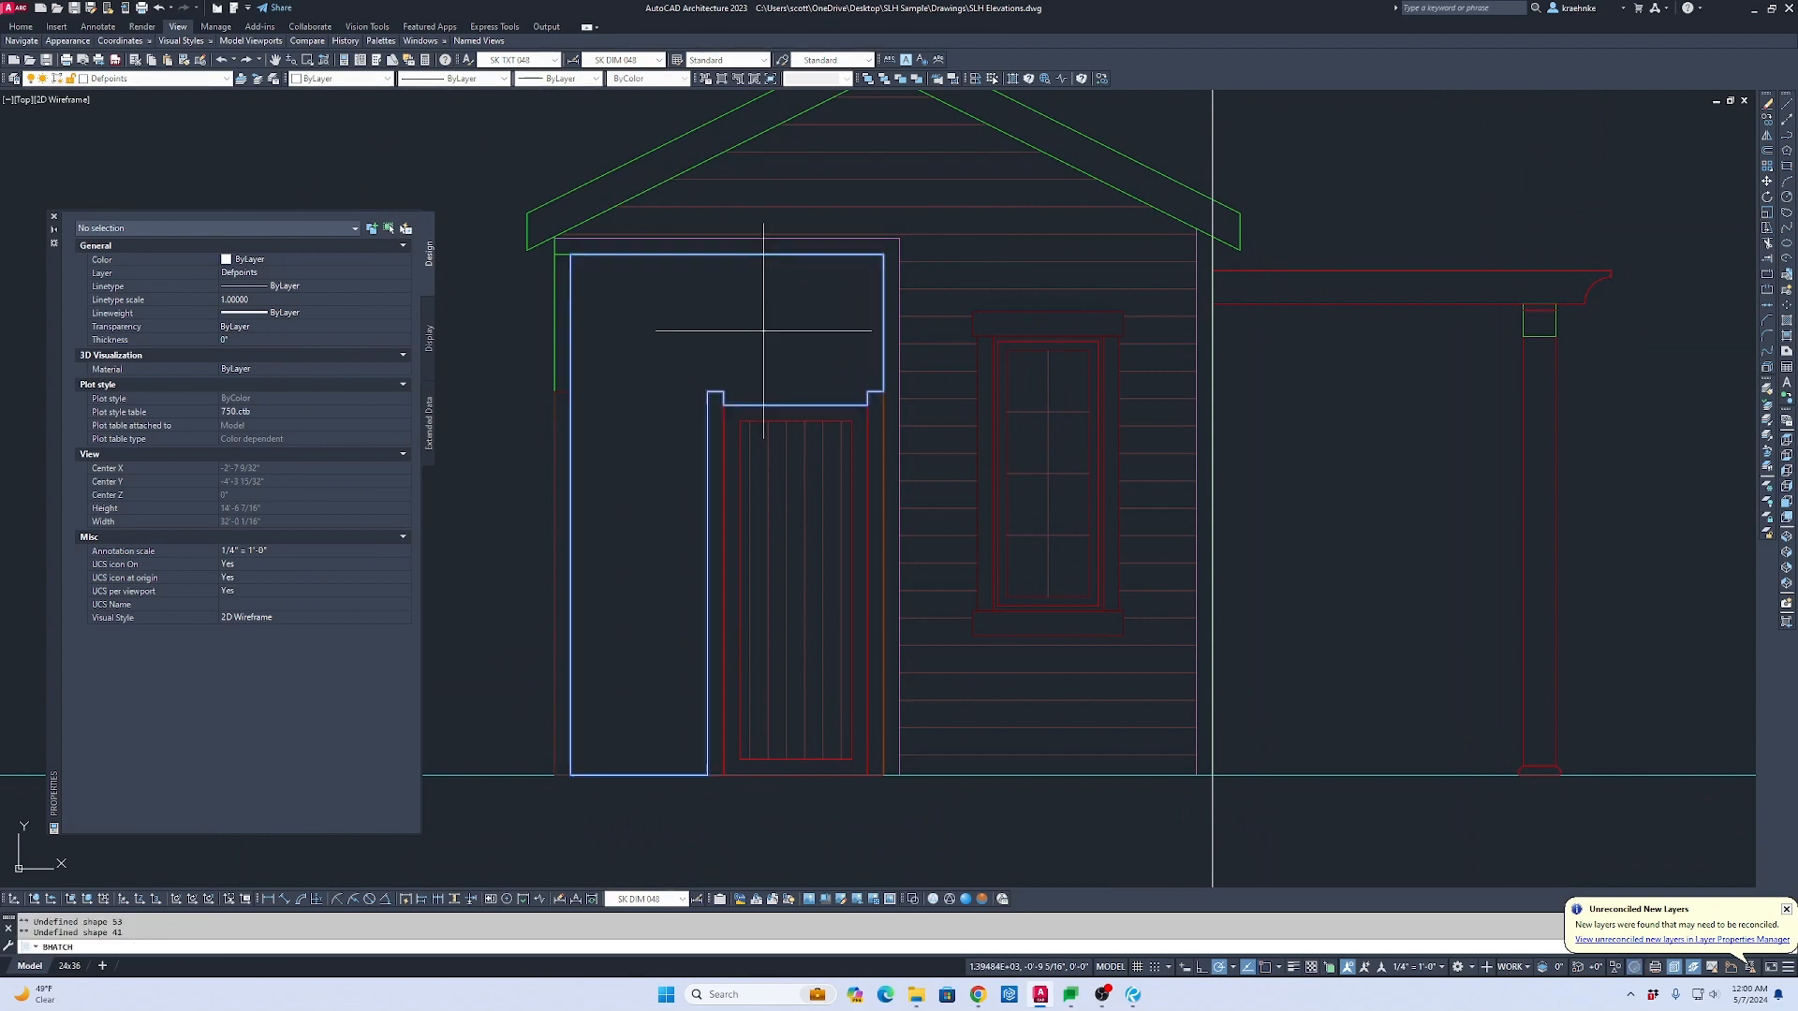
key("Return")
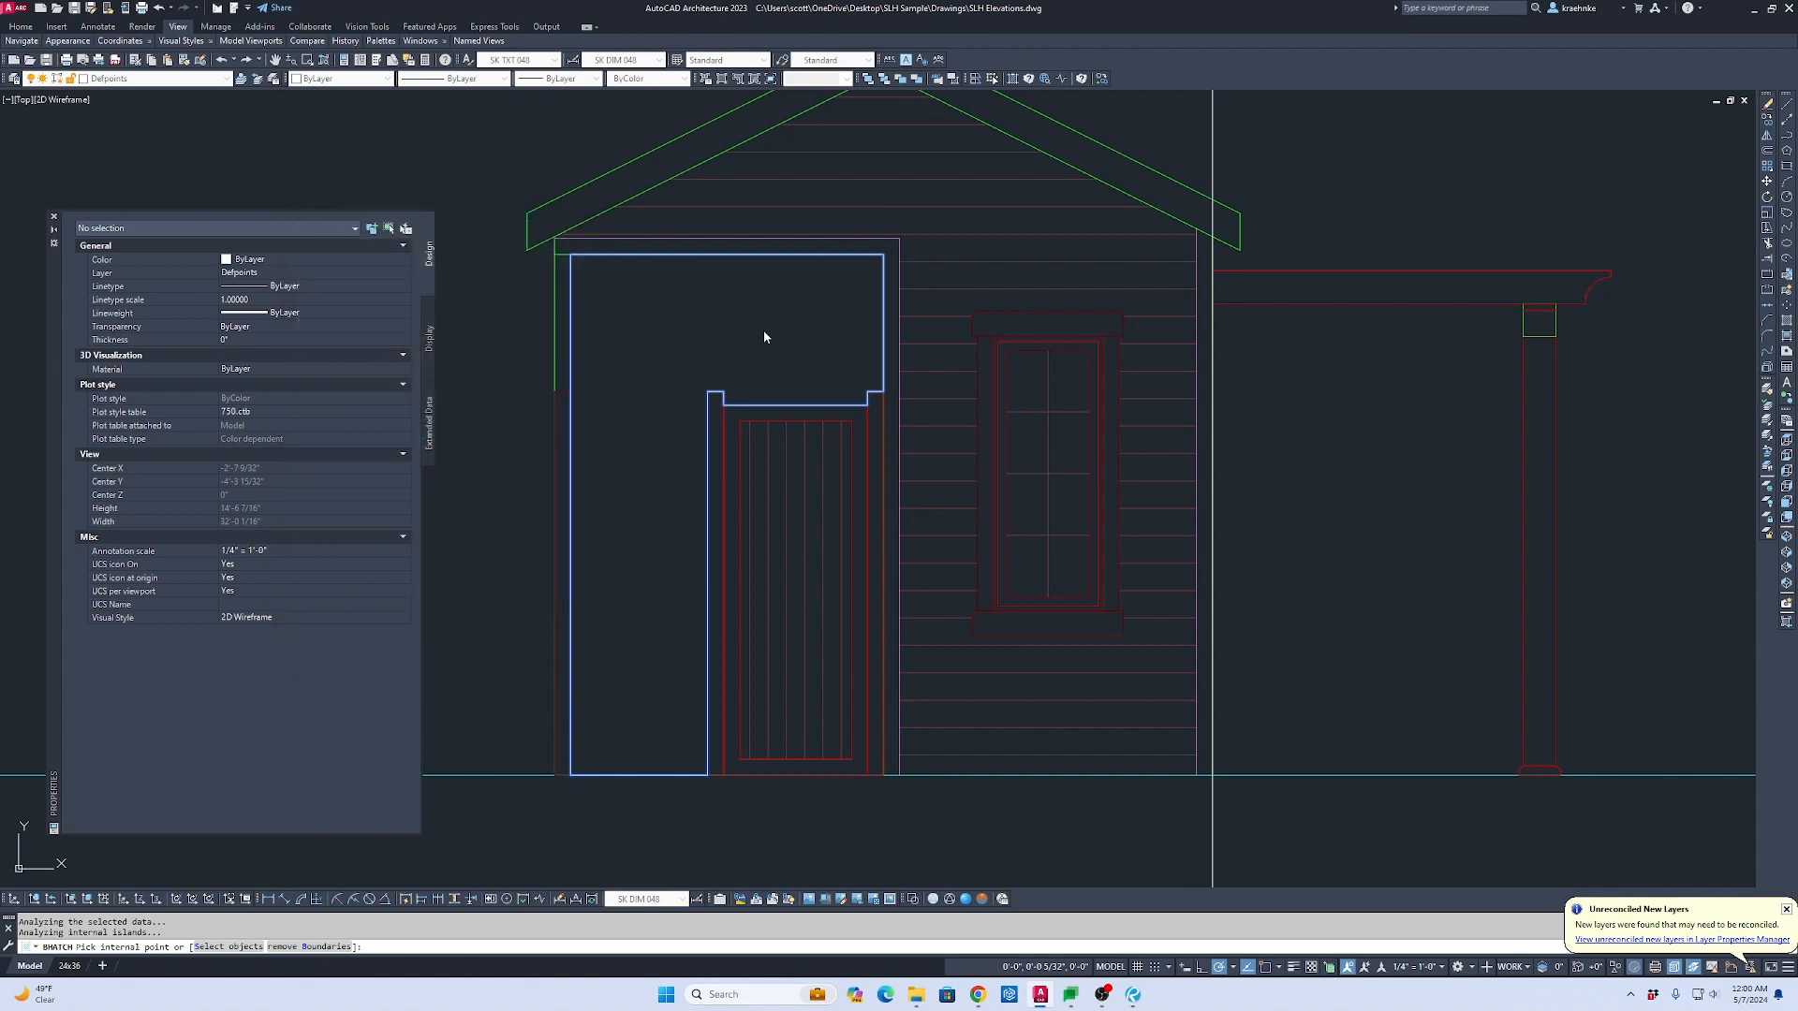
scroll(738, 384, "up", 2)
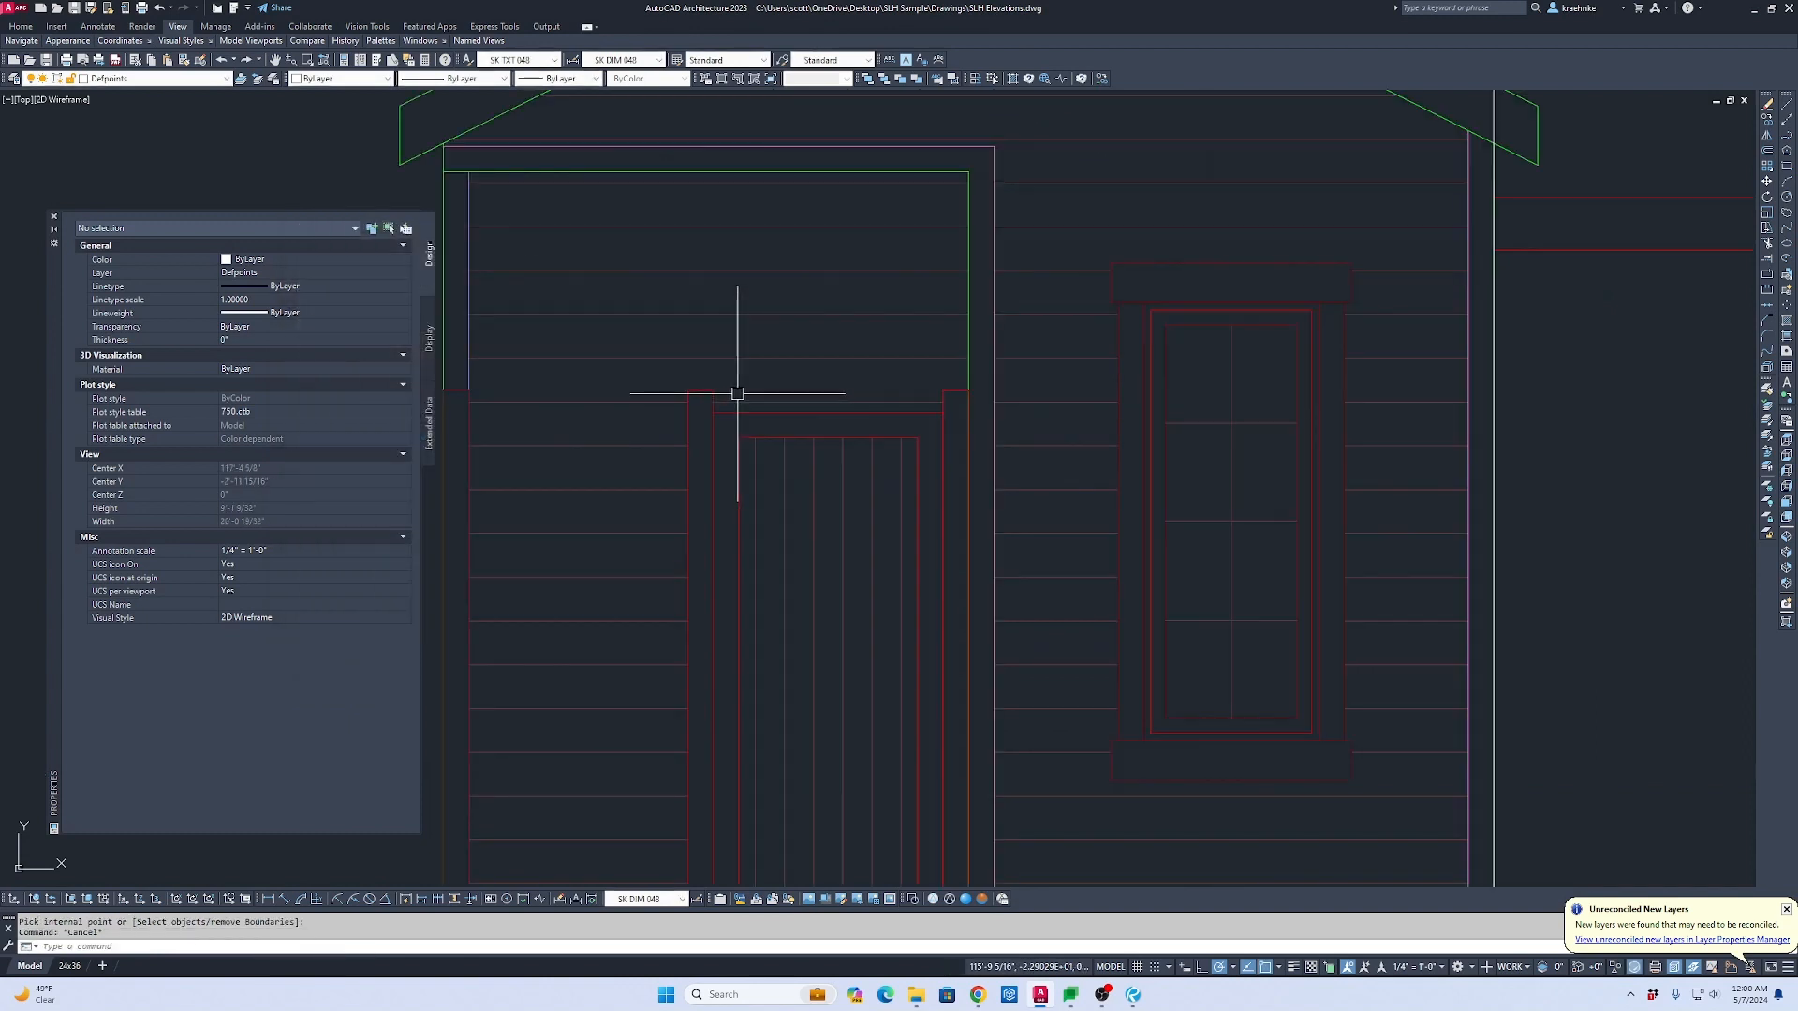
scroll(767, 356, "down", 2)
left_click(908, 257)
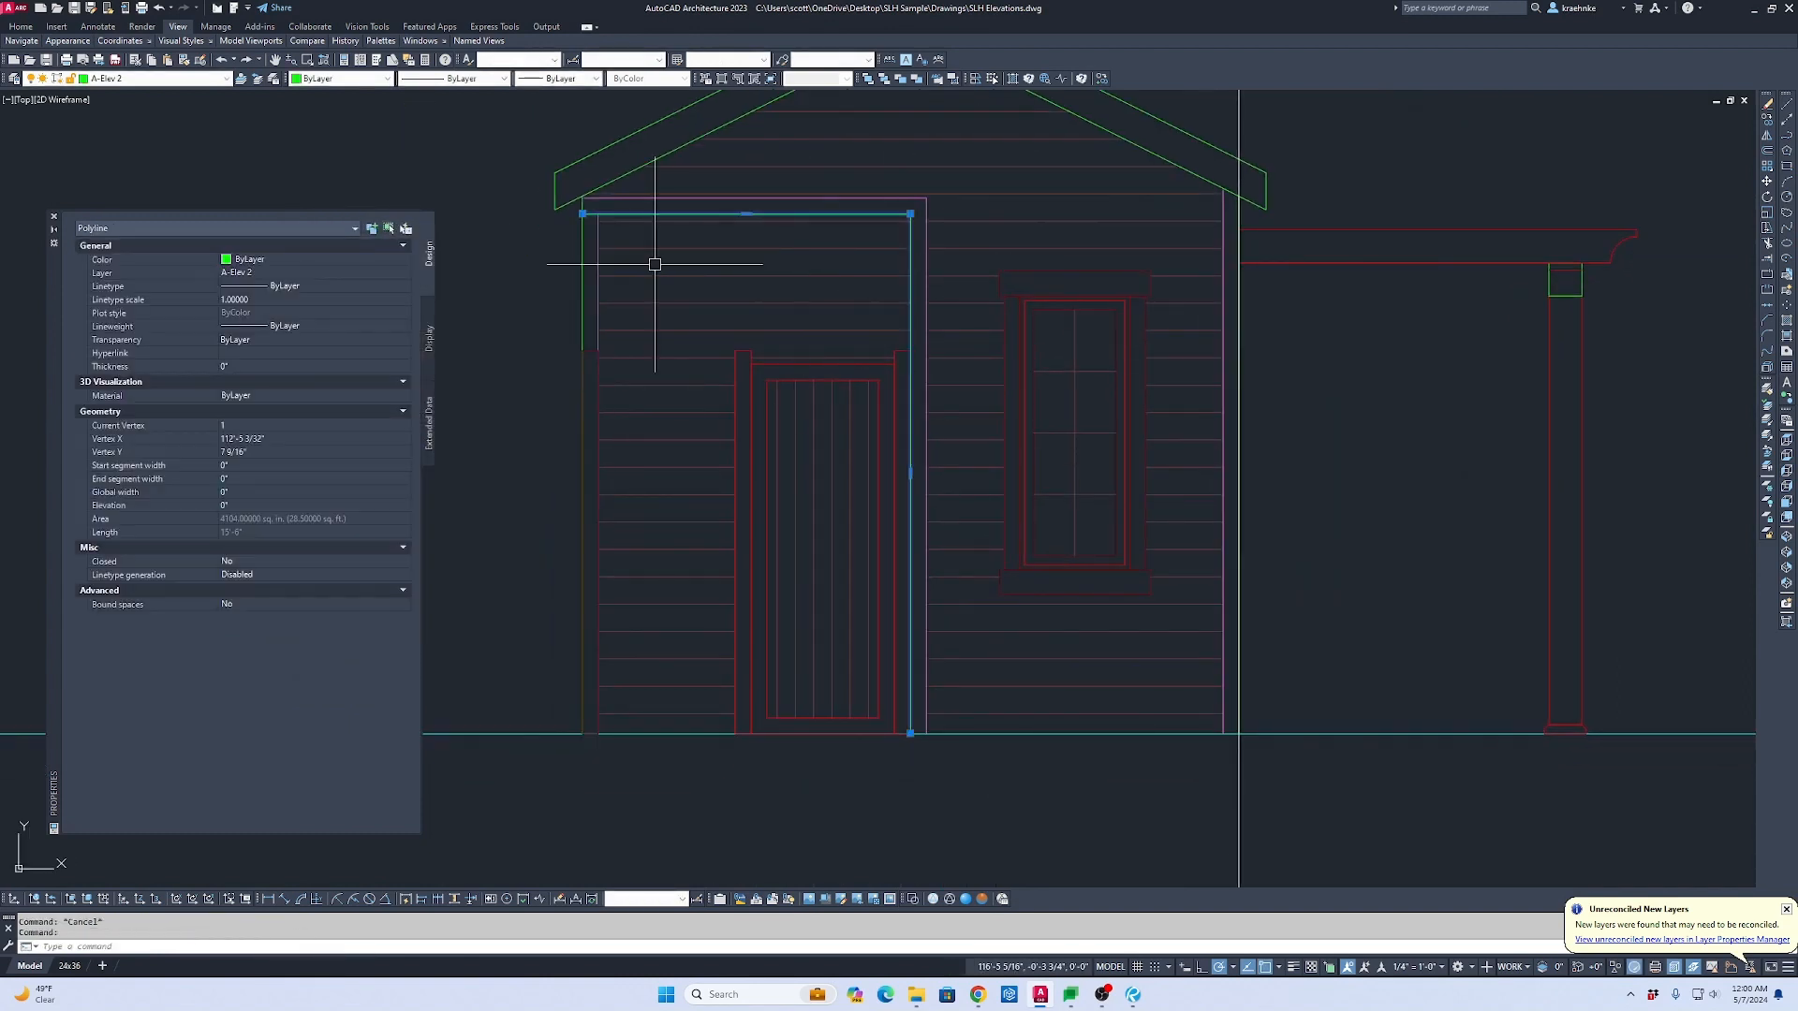
left_click(583, 287)
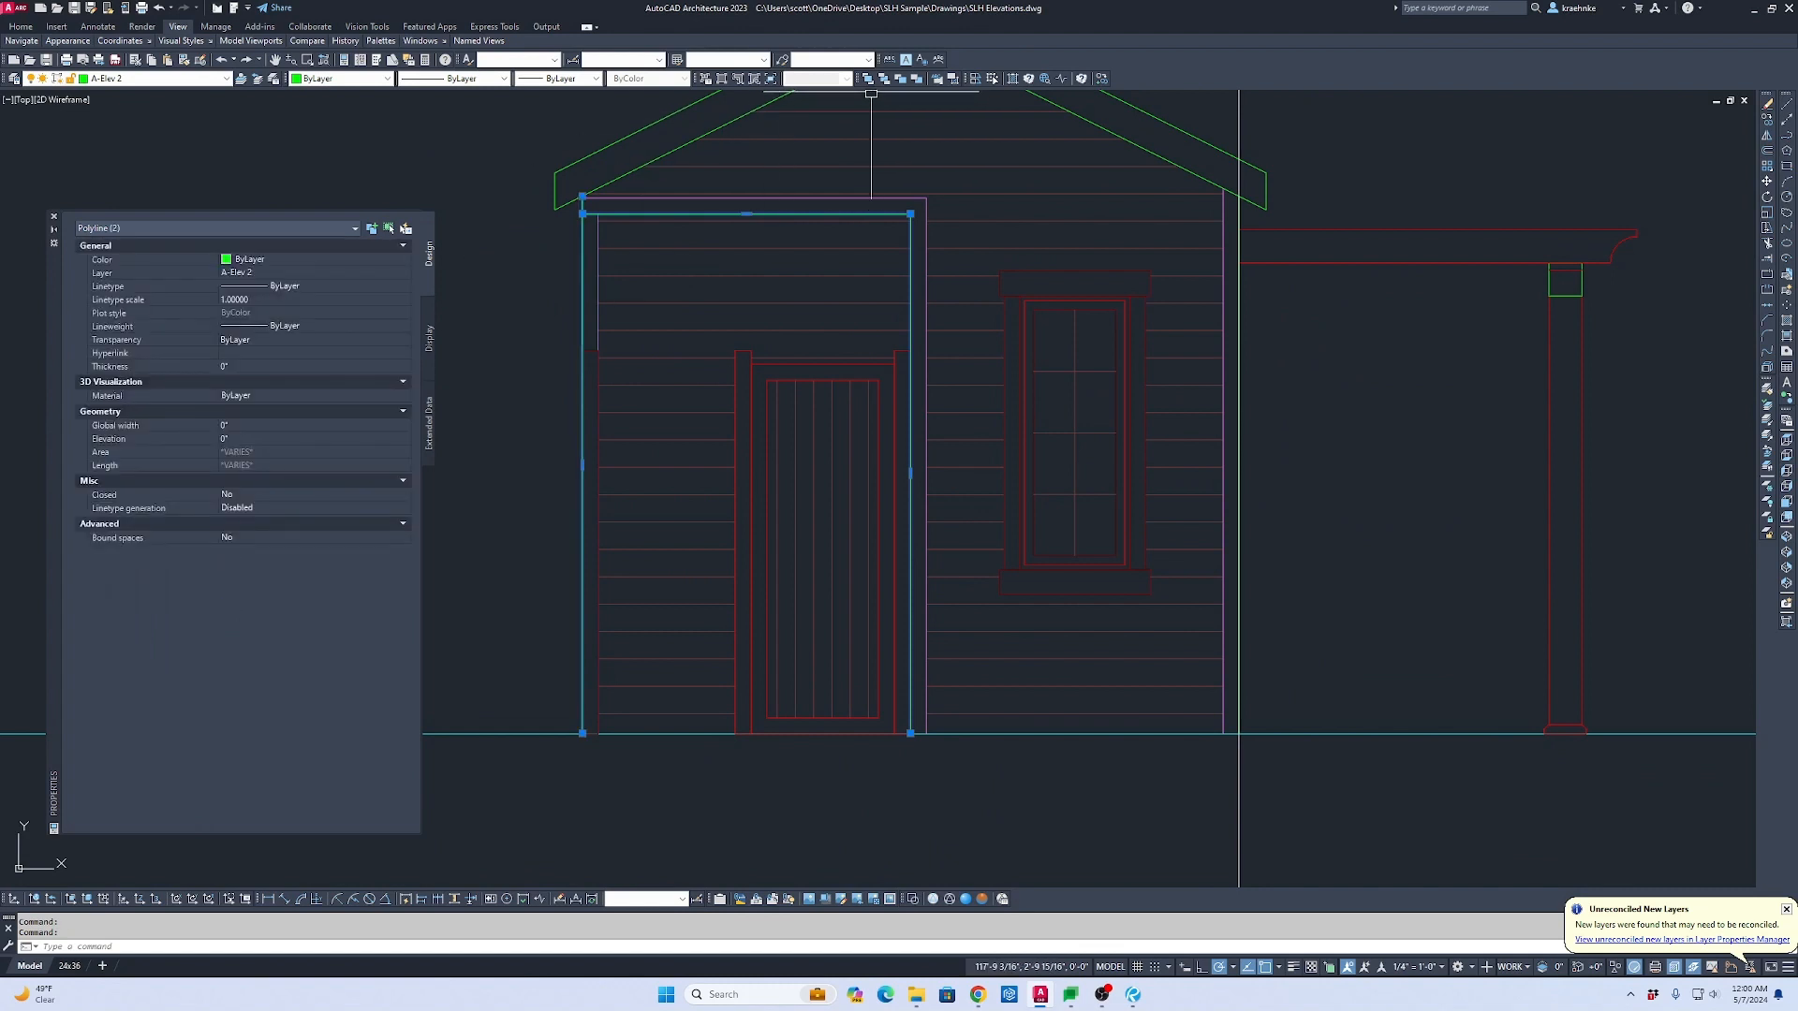
key("Escape")
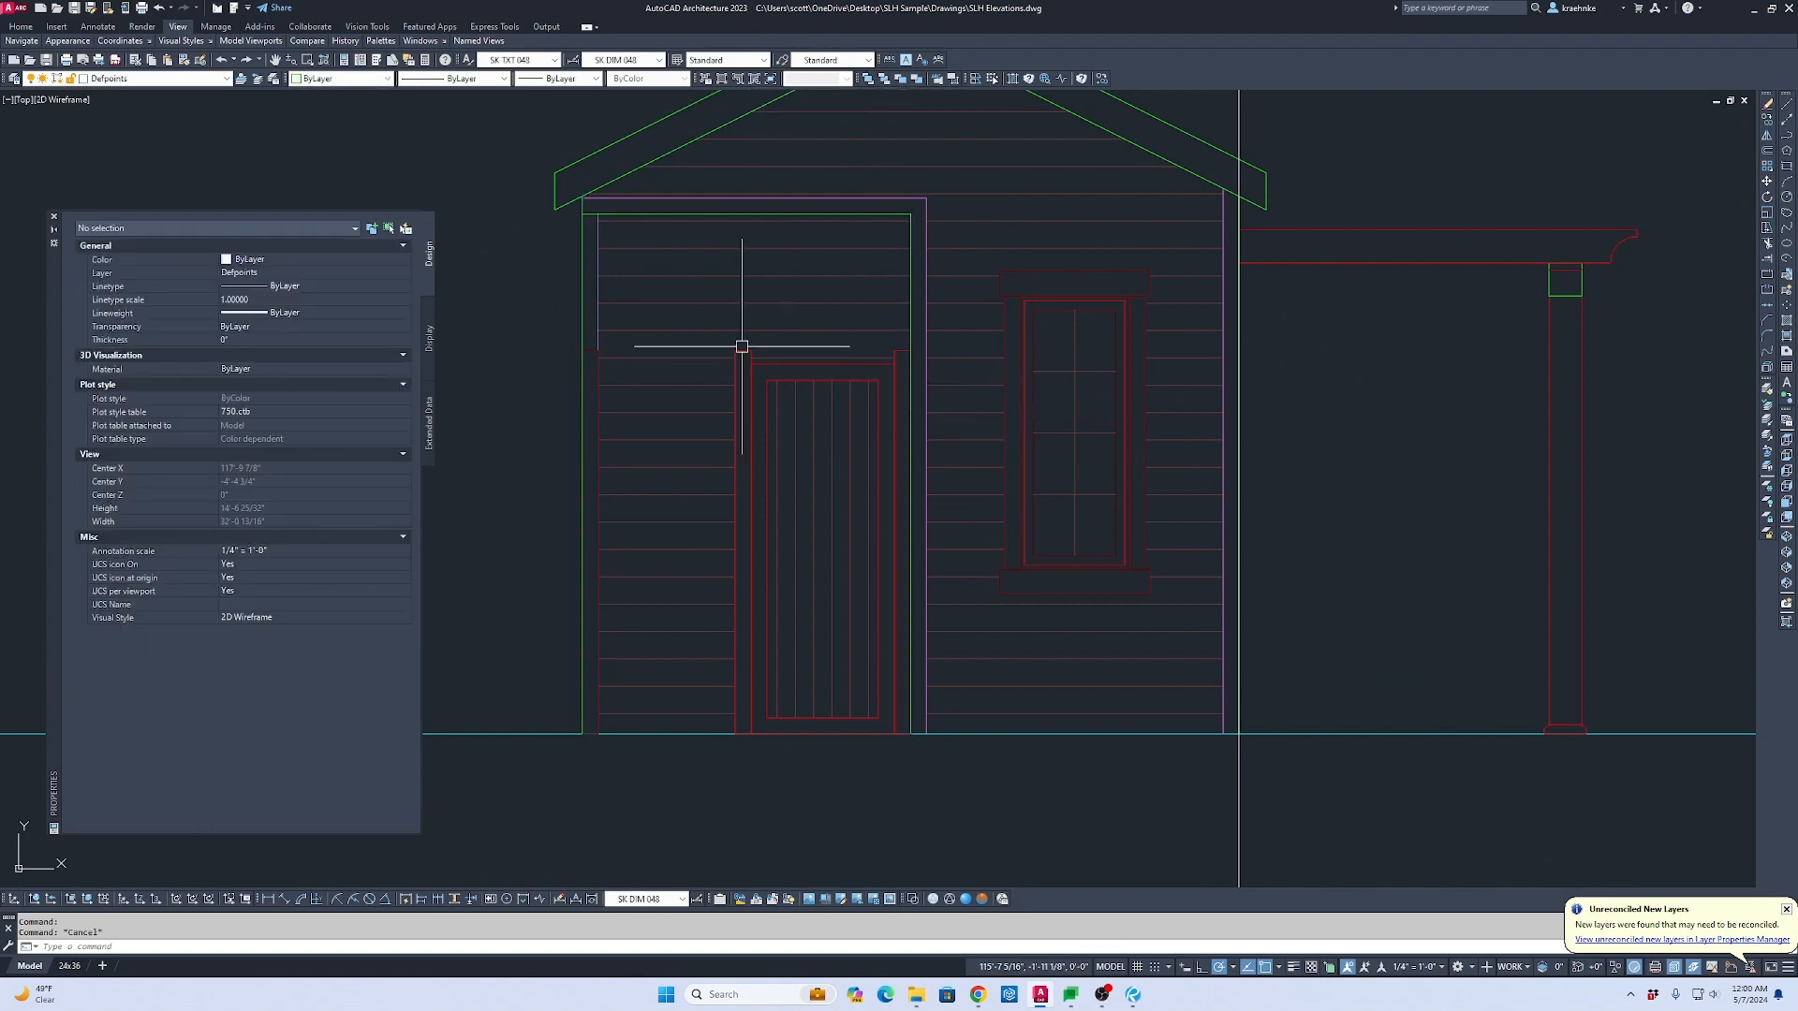
Step: Break the gable elevation's outer corner line on the door side, just below the header line's corner
scroll(564, 257, "up", 8)
key("Escape")
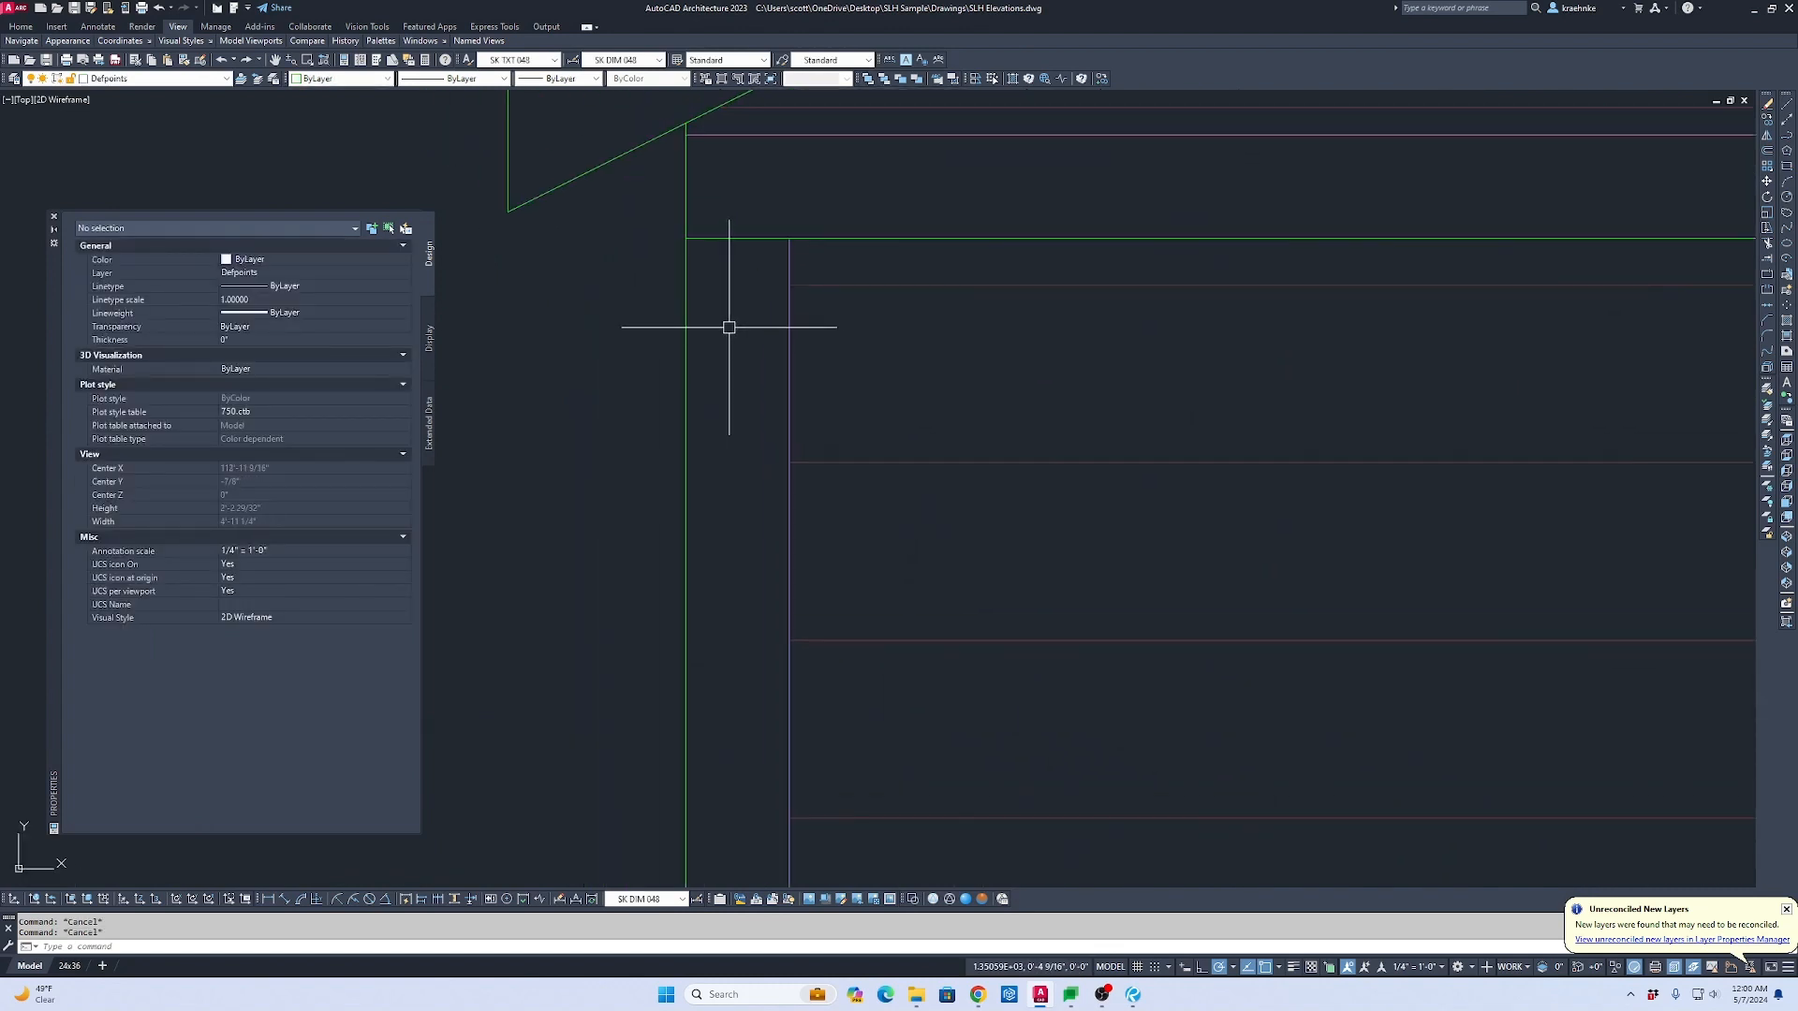
type("BR")
key("Return")
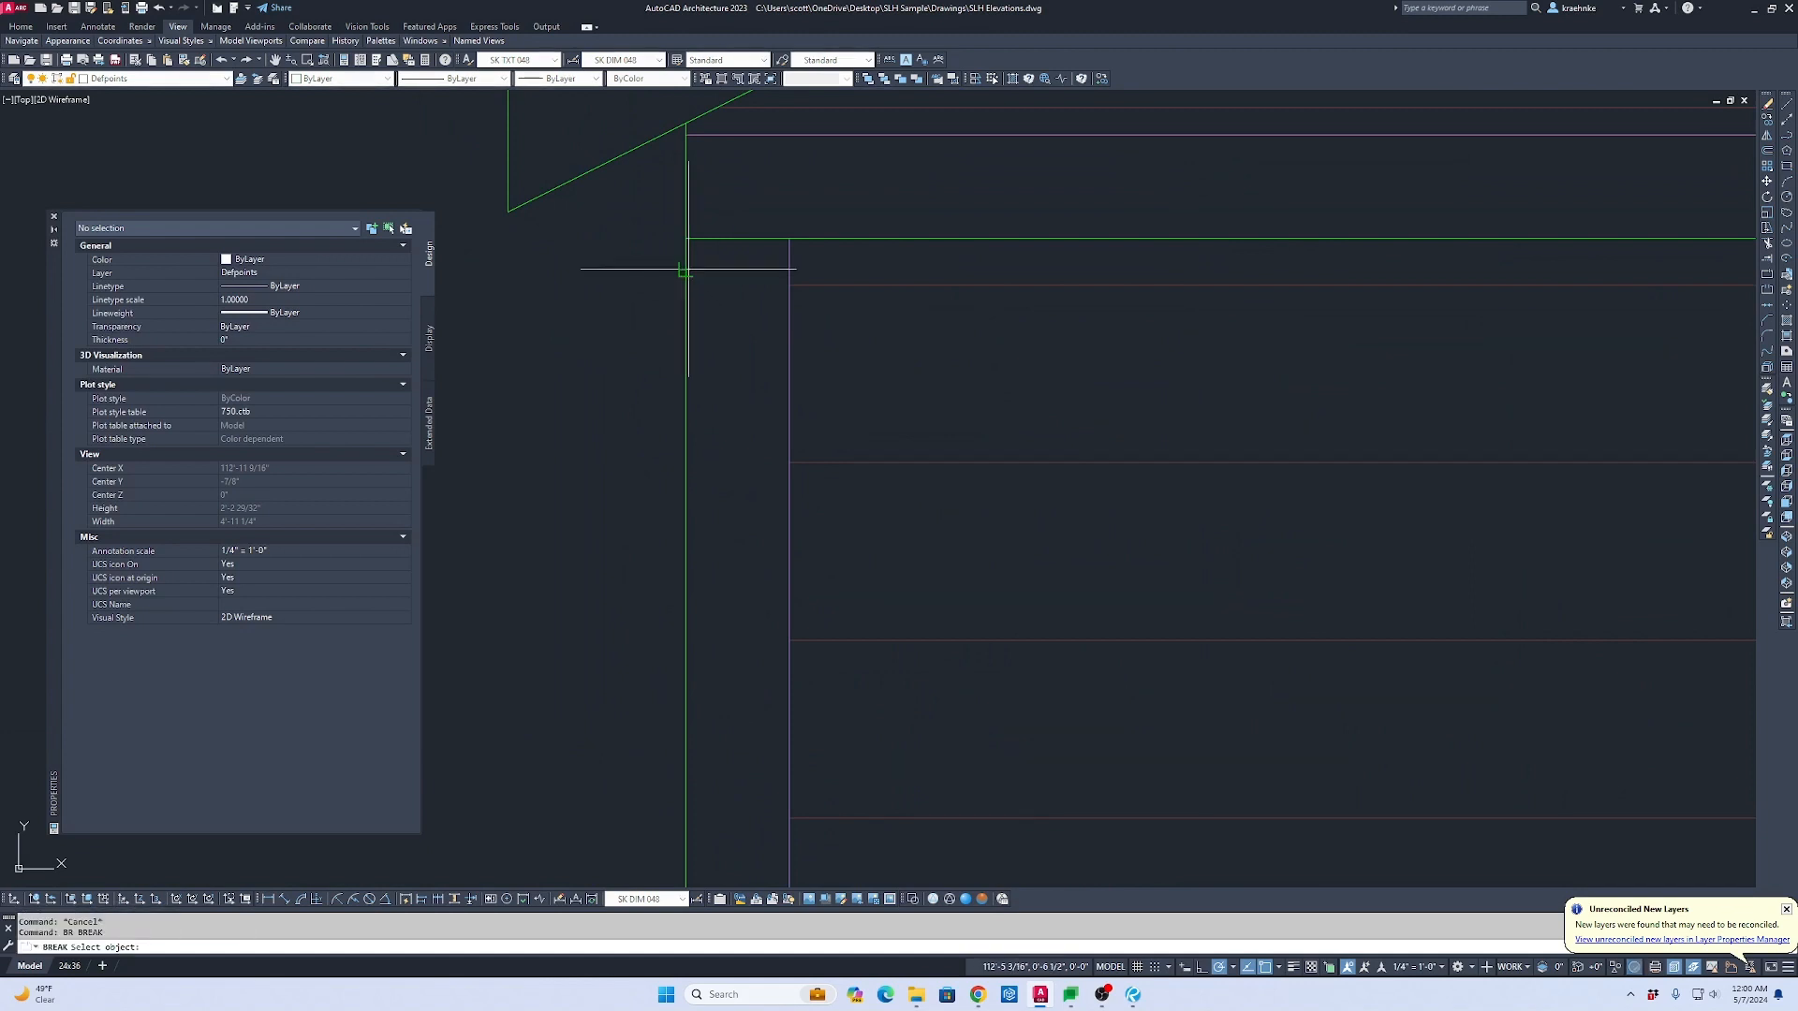
left_click(687, 269)
left_click(685, 239)
Step: Extend the broken outer corner line up to the horizontal header line
type("EX")
key("Return")
left_click(723, 285)
left_click(712, 227)
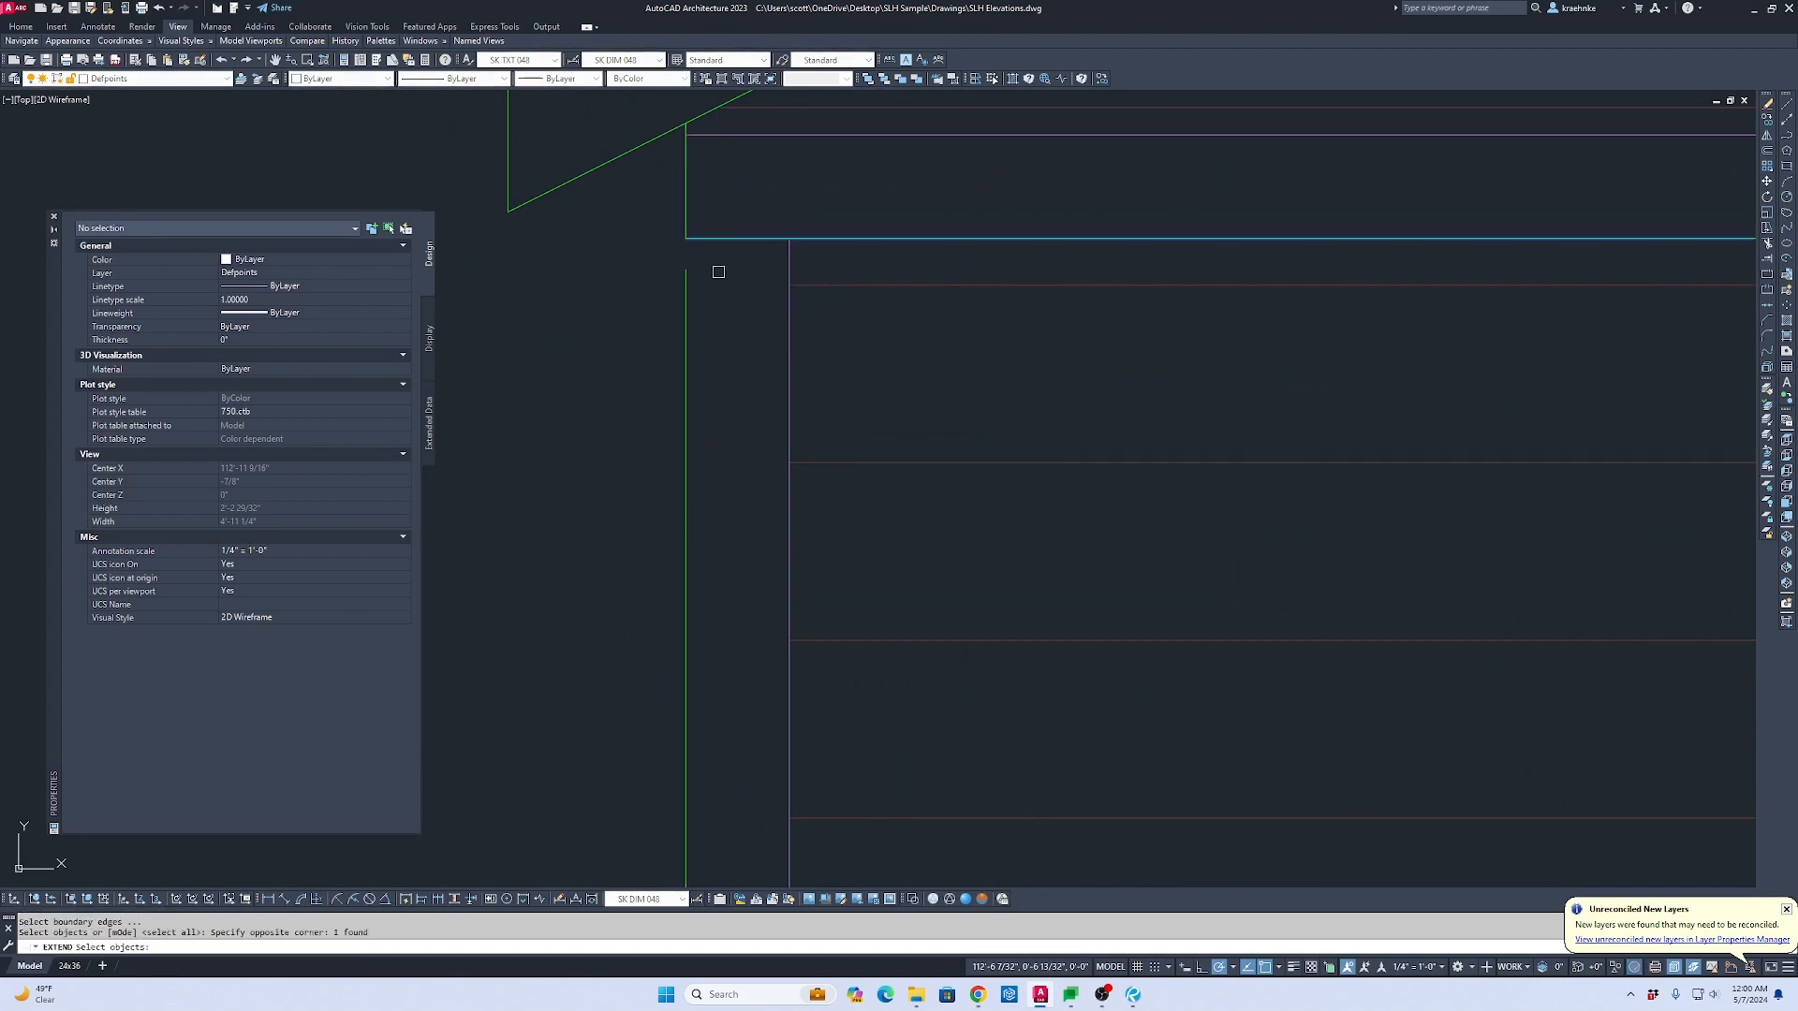
key("Return")
left_click(718, 272)
left_click(616, 279)
key("Escape")
left_click(618, 279)
left_click(723, 293)
left_click(613, 284)
key("Escape")
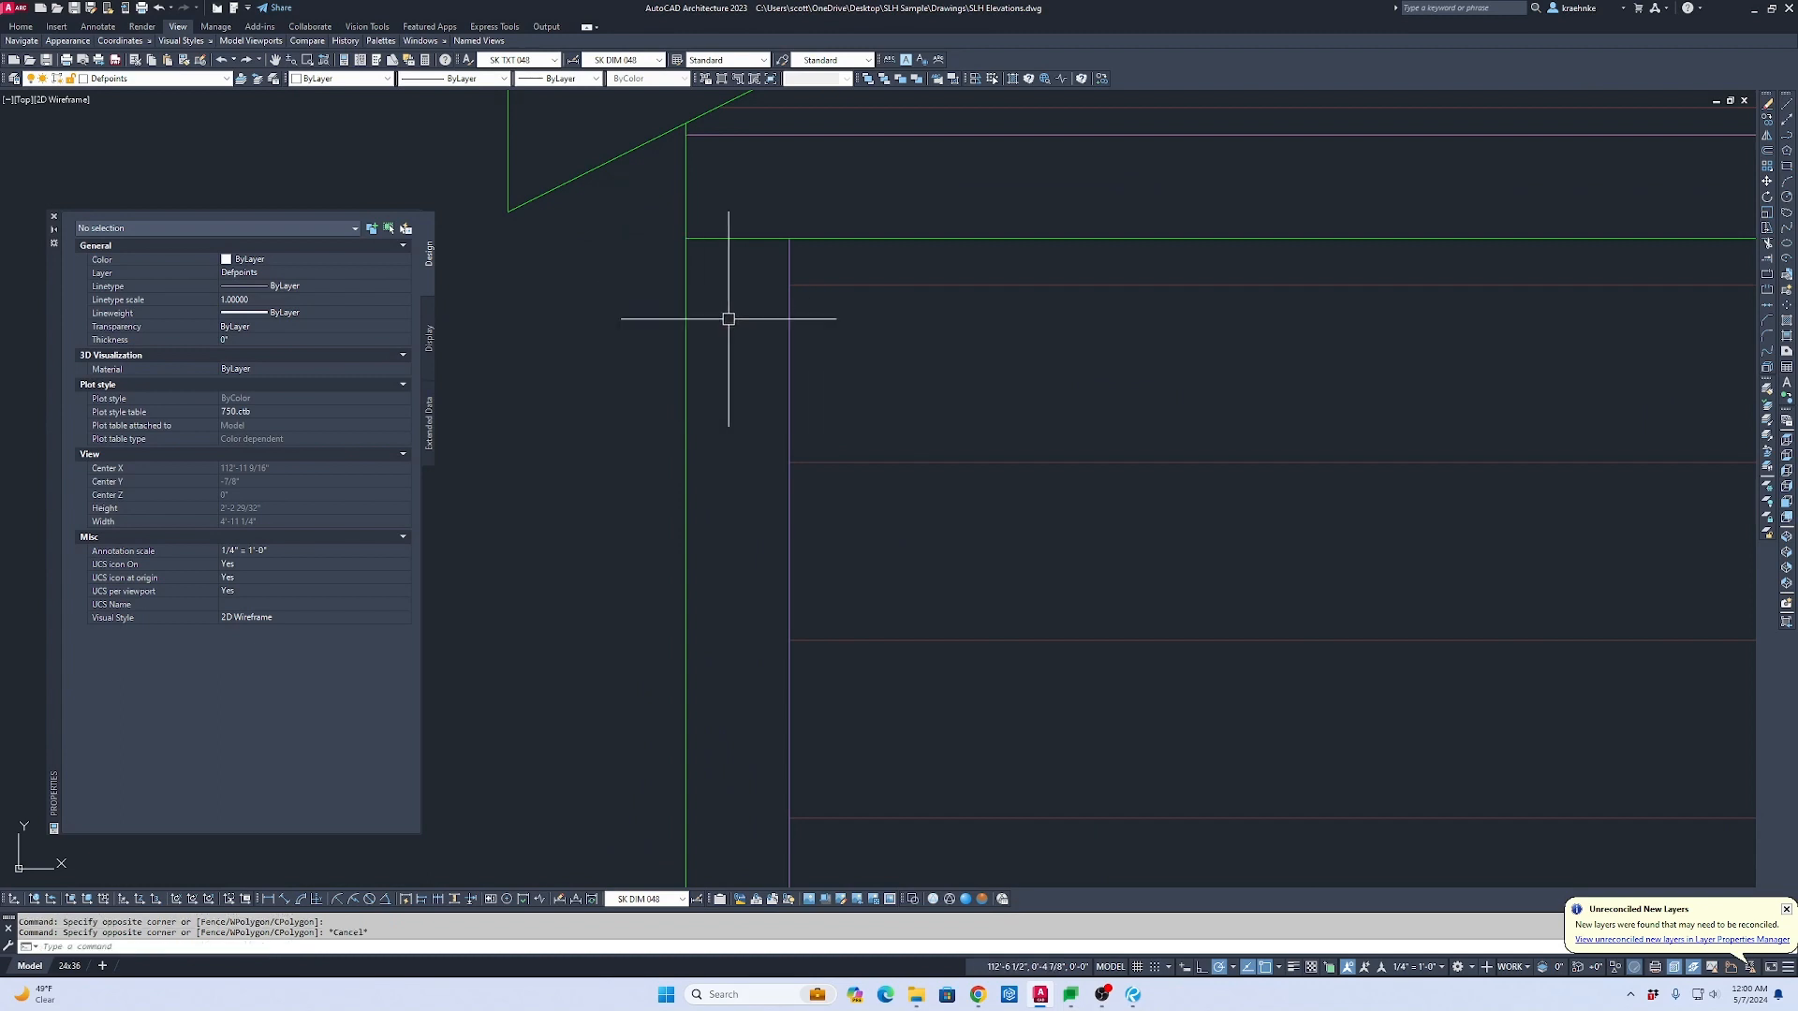
Step: Move the separated outer corner line of the gable elevation to layer A-Elev 3
left_click(686, 311)
left_click(202, 78)
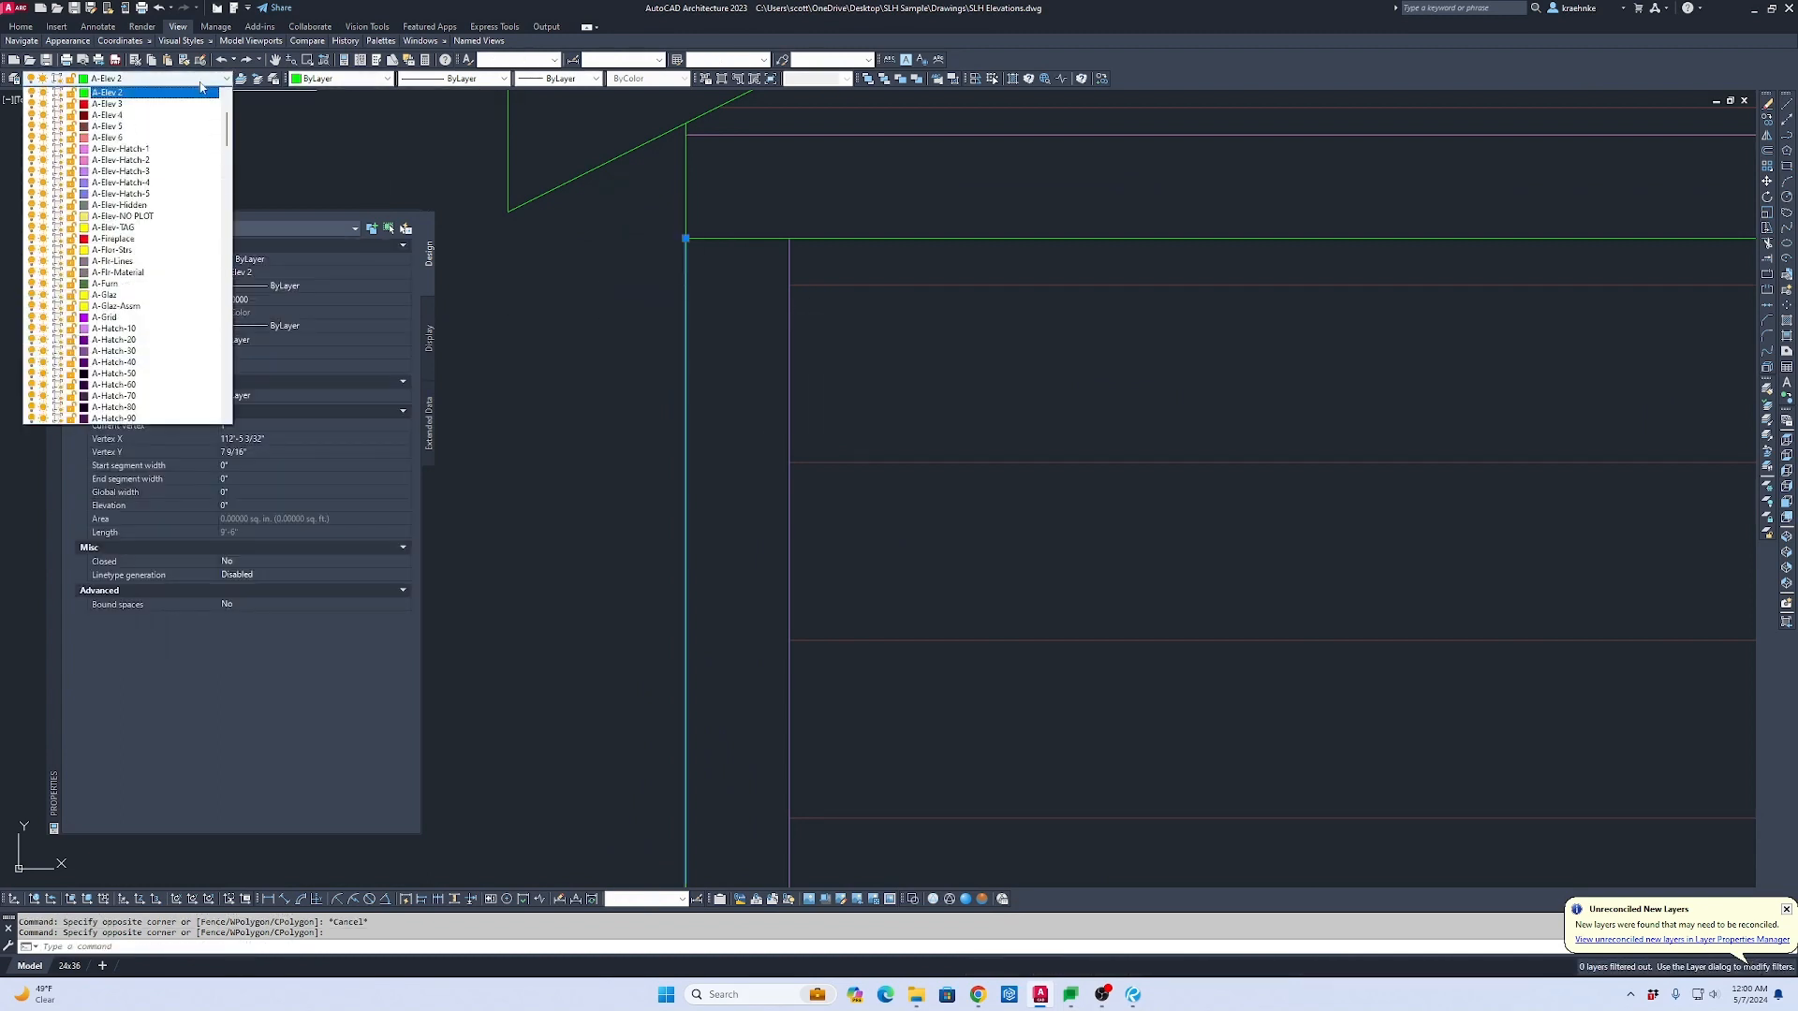
left_click(199, 104)
scroll(1009, 398, "down", 5)
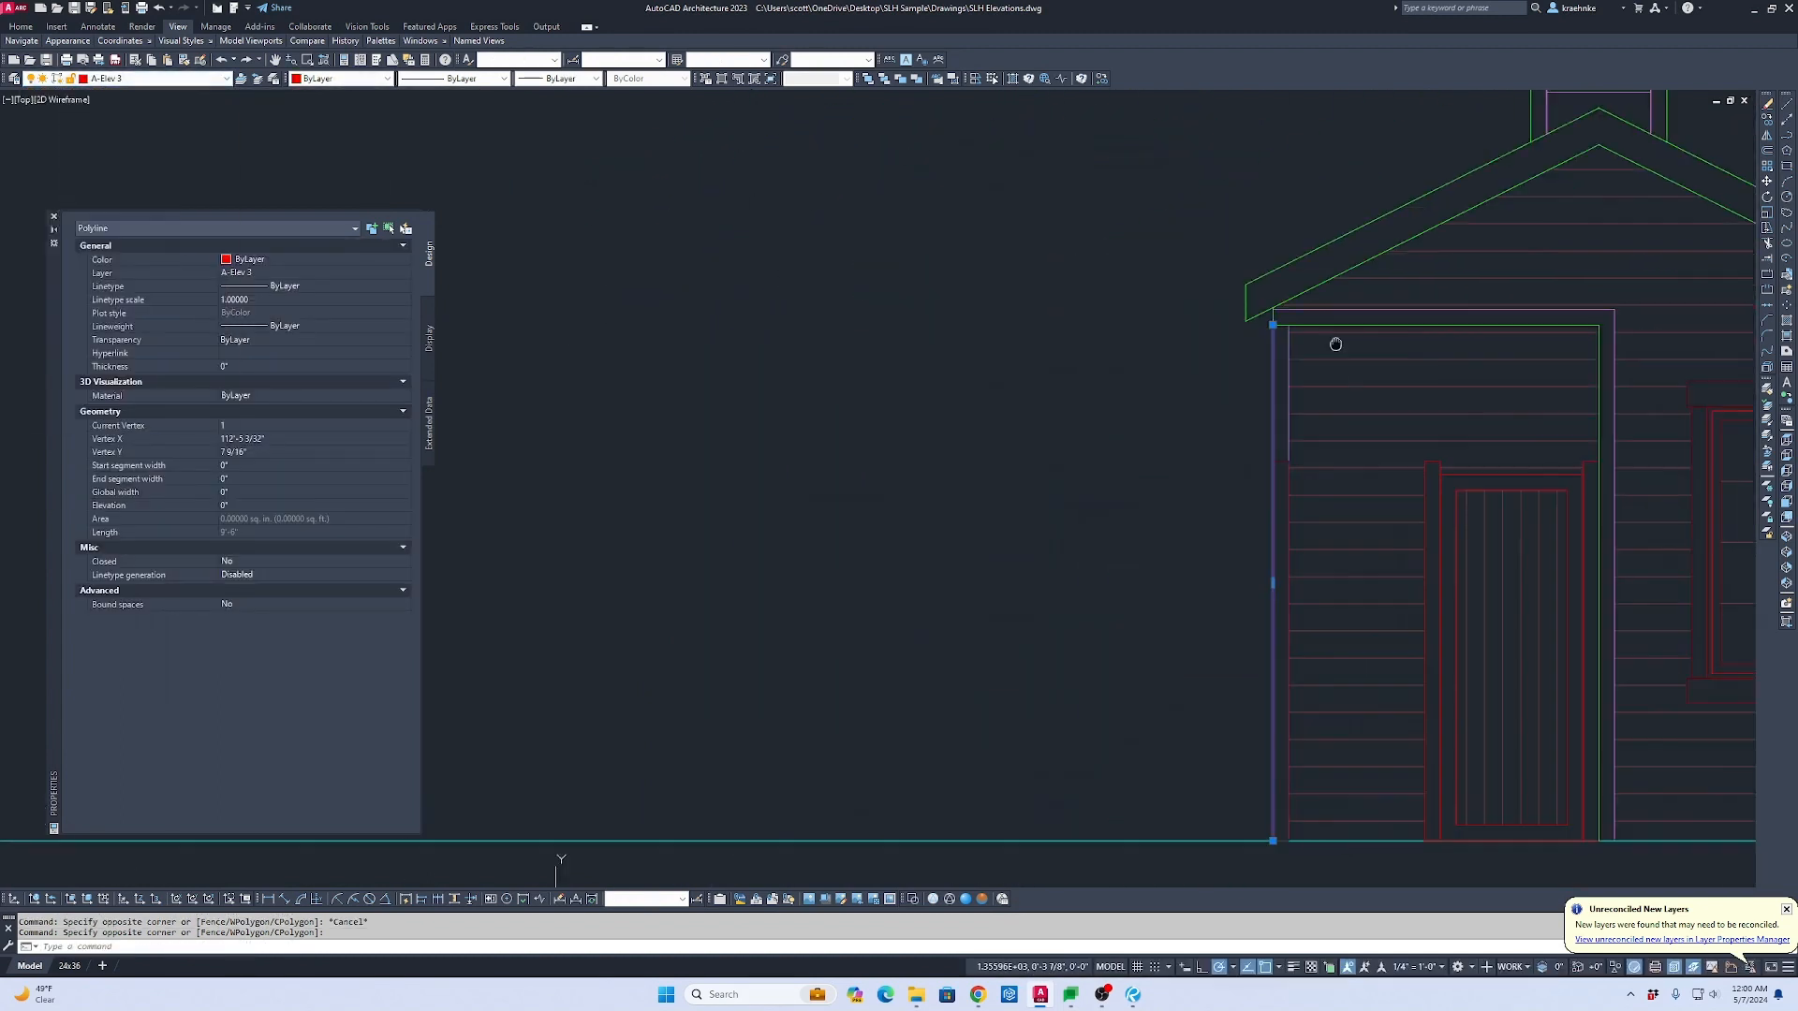
scroll(879, 378, "up", 5)
key("Escape")
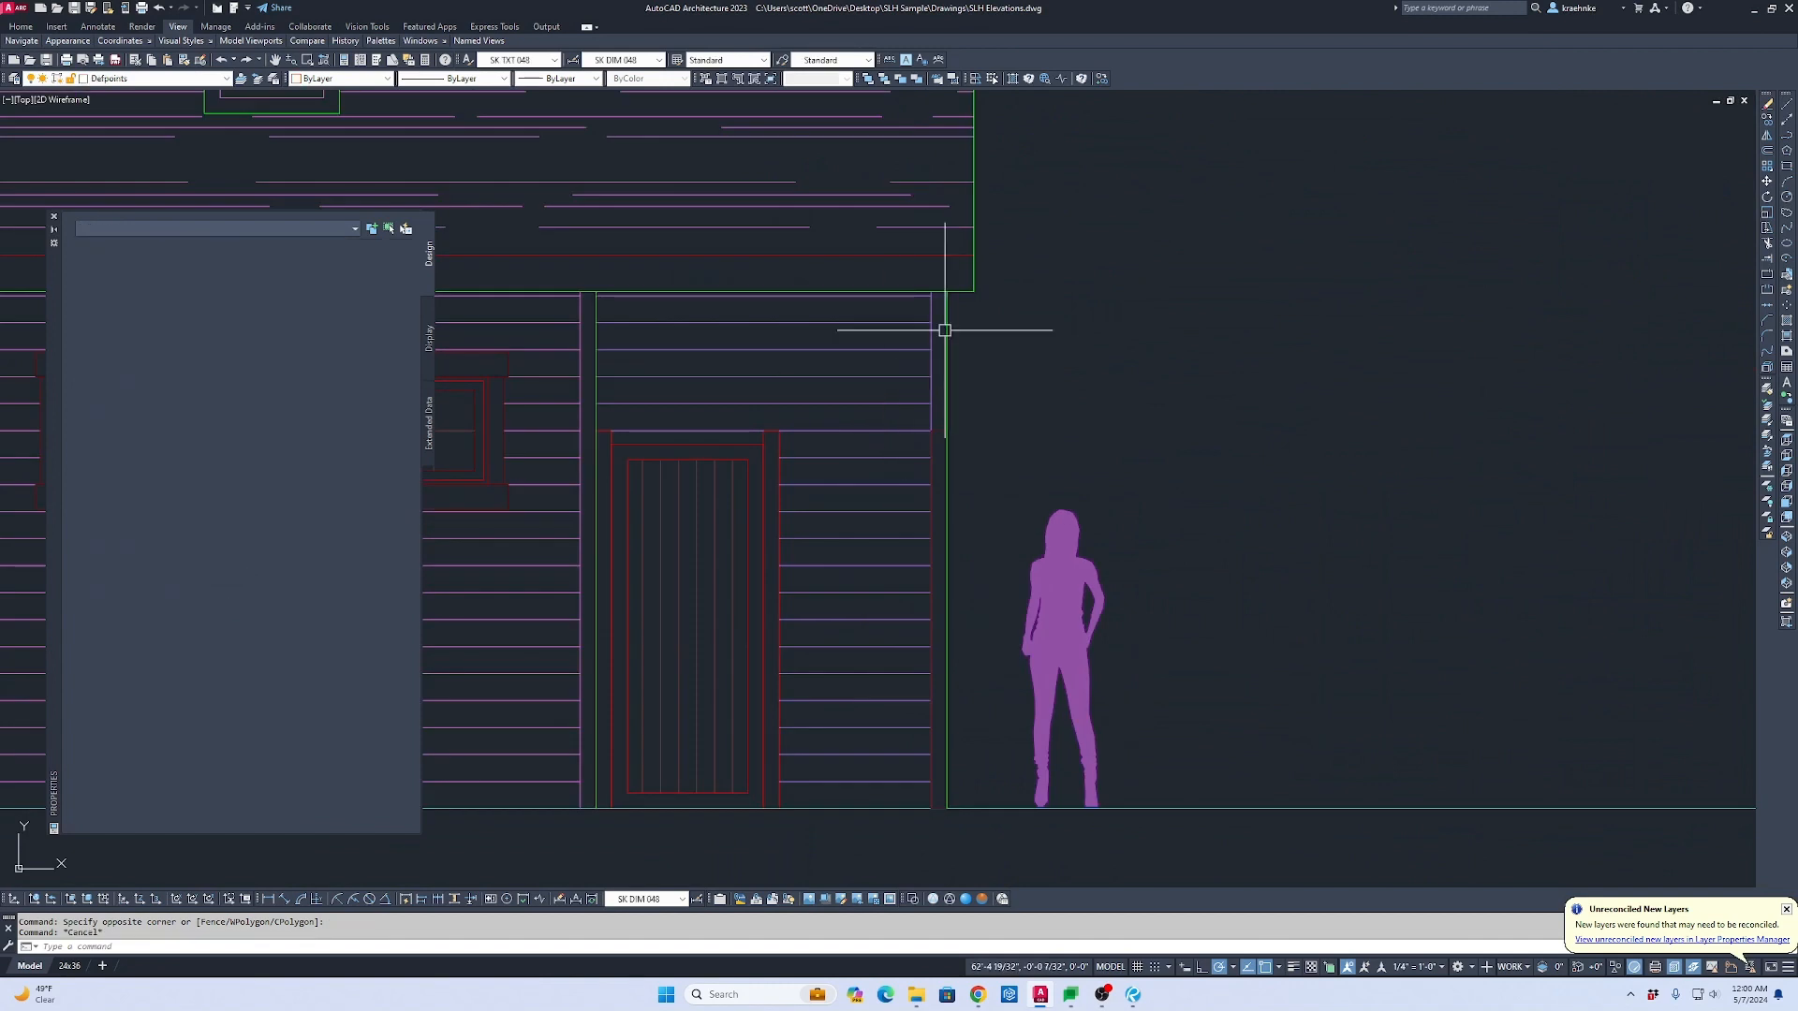
Step: Move the outer corner line beside the human figure in the first elevation to layer A-Elev 3
left_click(945, 330)
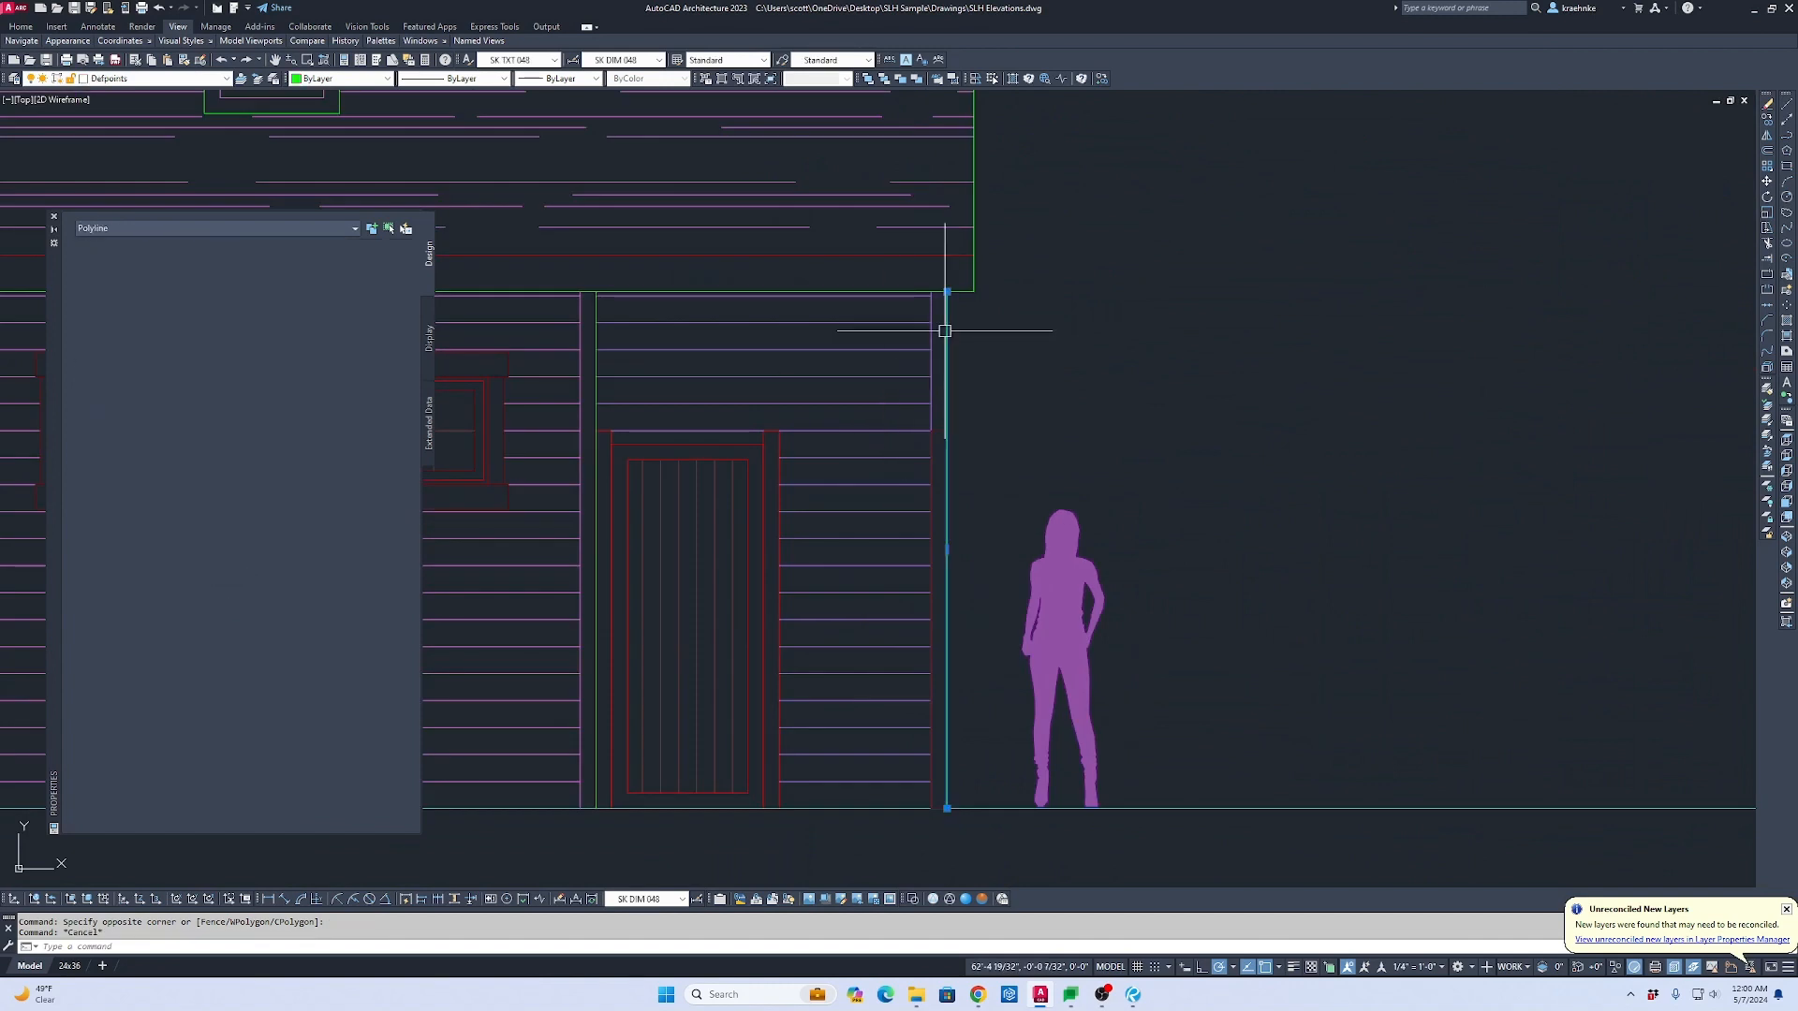
left_click(150, 86)
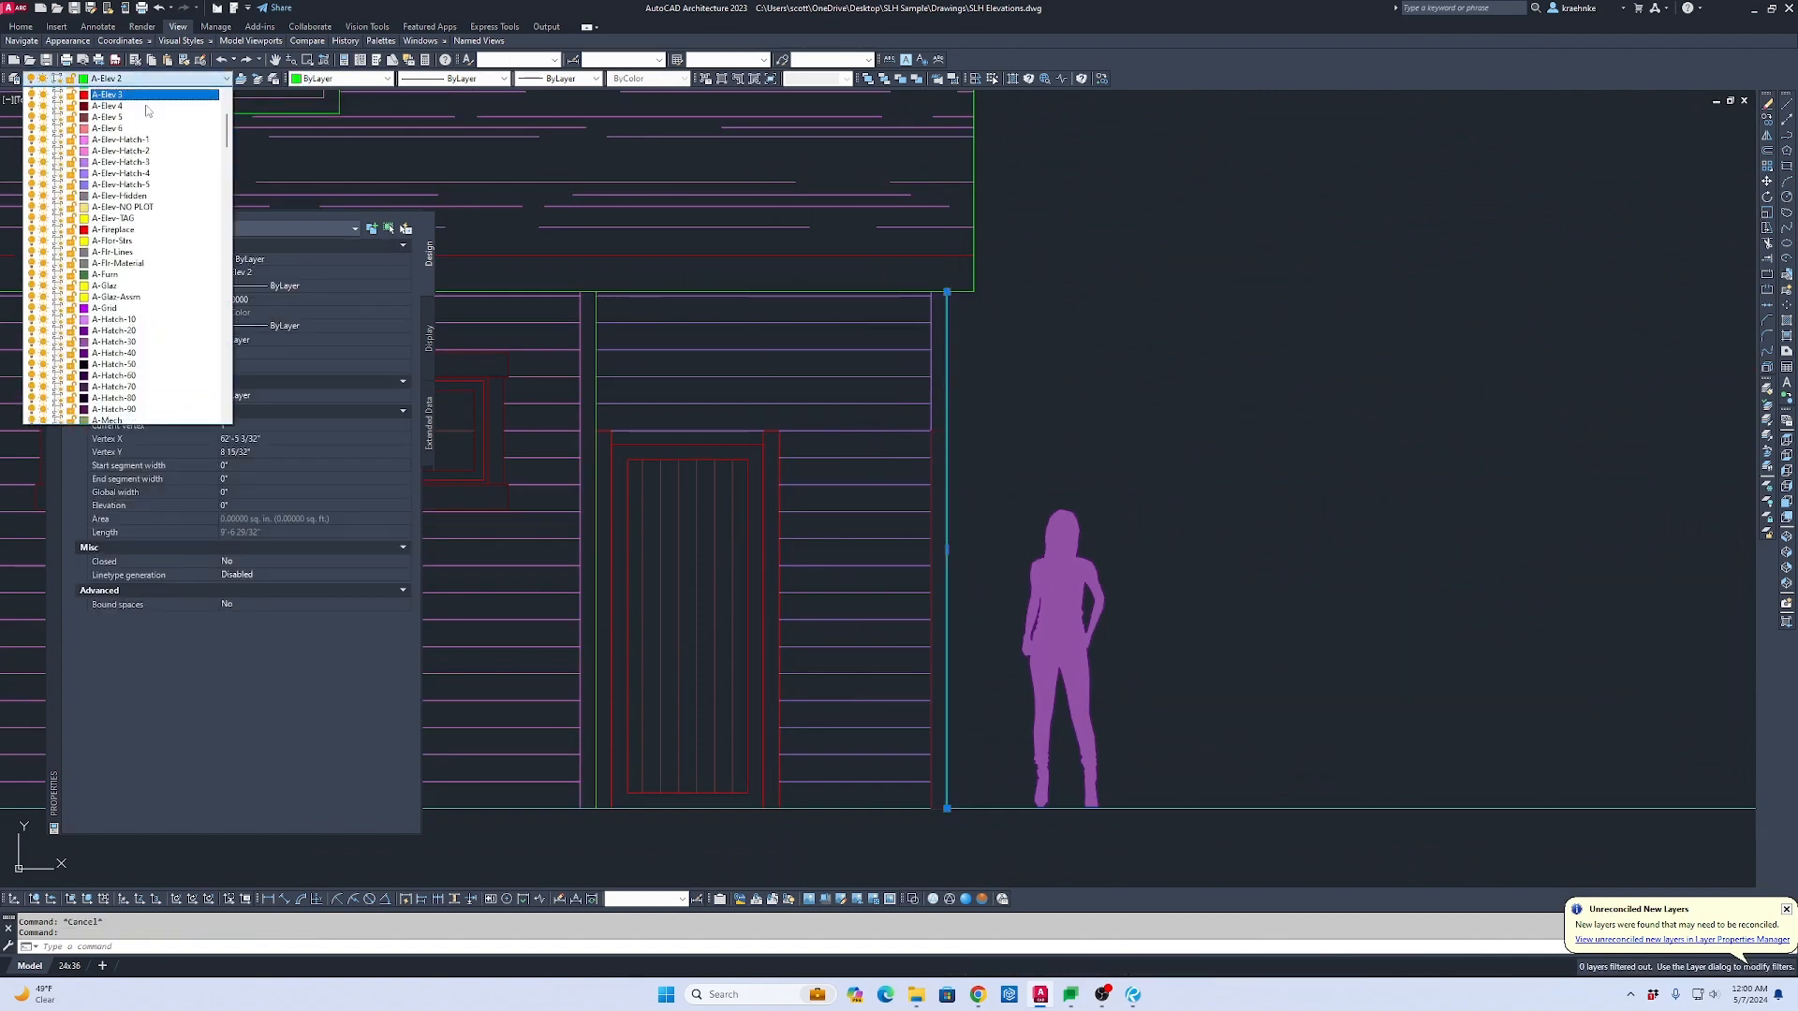
left_click(168, 104)
key("Escape")
scroll(791, 384, "down", 6)
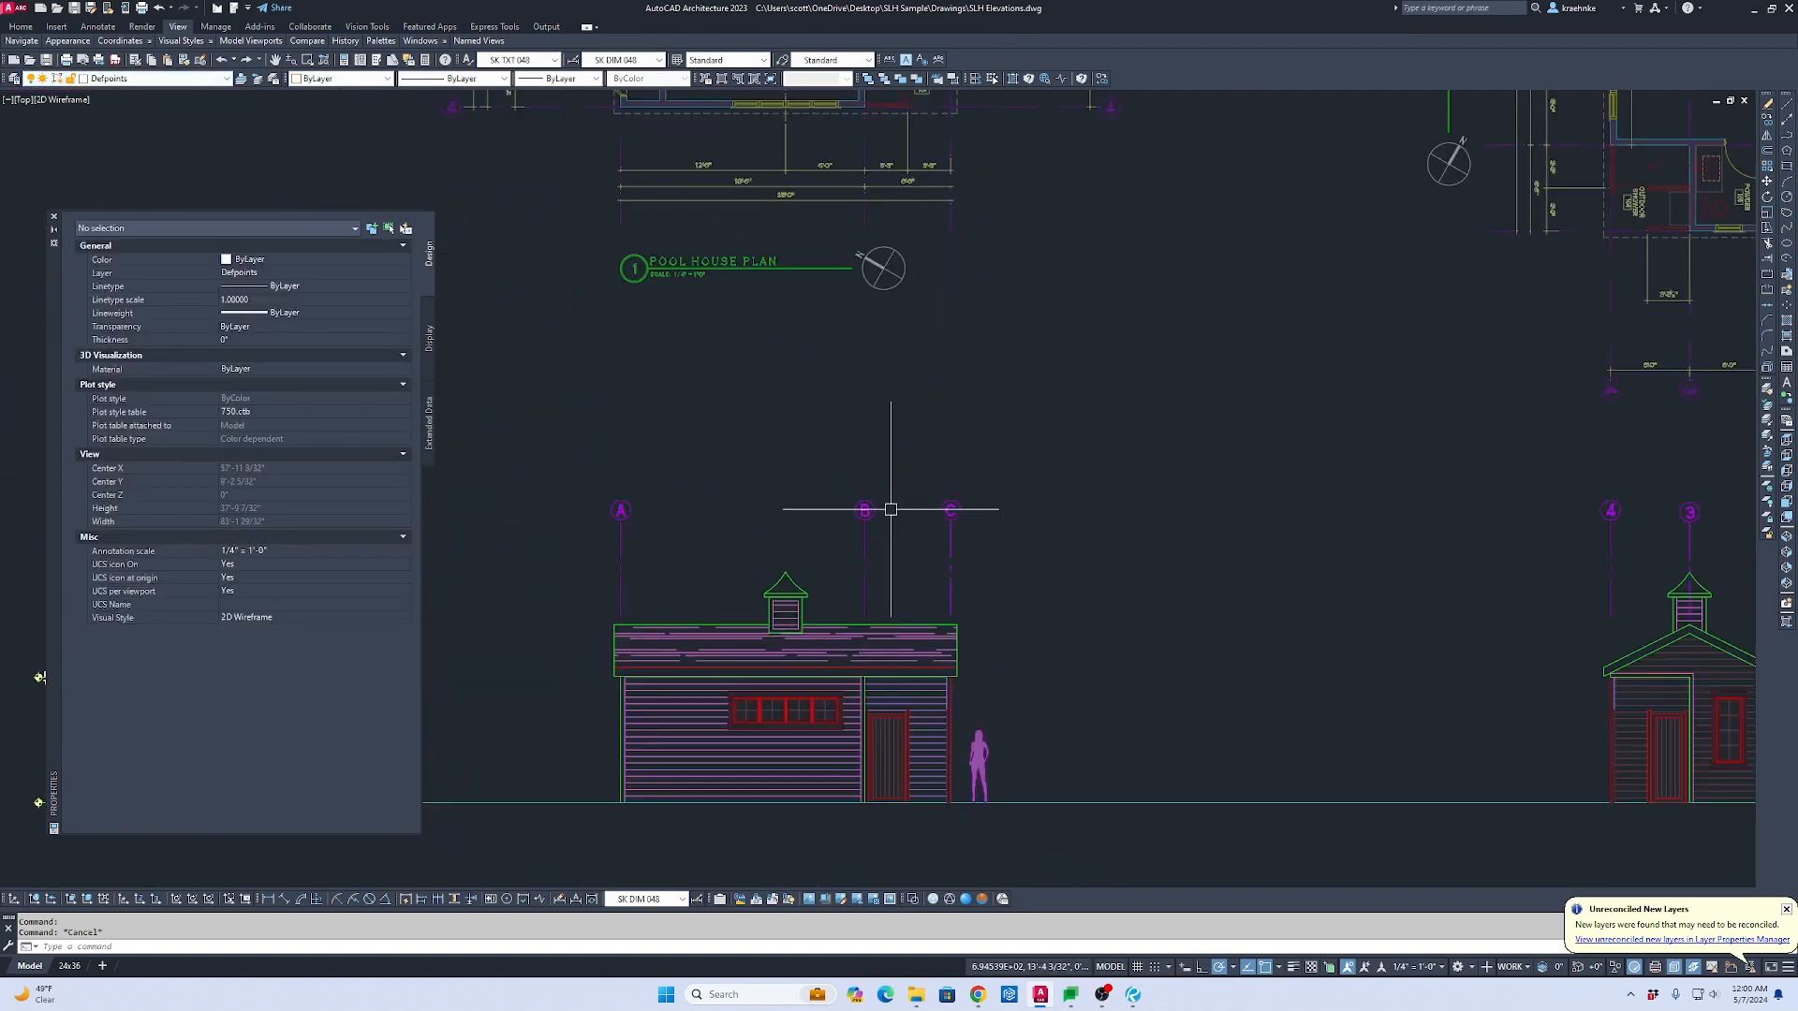
Step: Examine the pool house plan and compare the outer corners and siding of the first two elevations
middle_click_drag(914, 309, 916, 550)
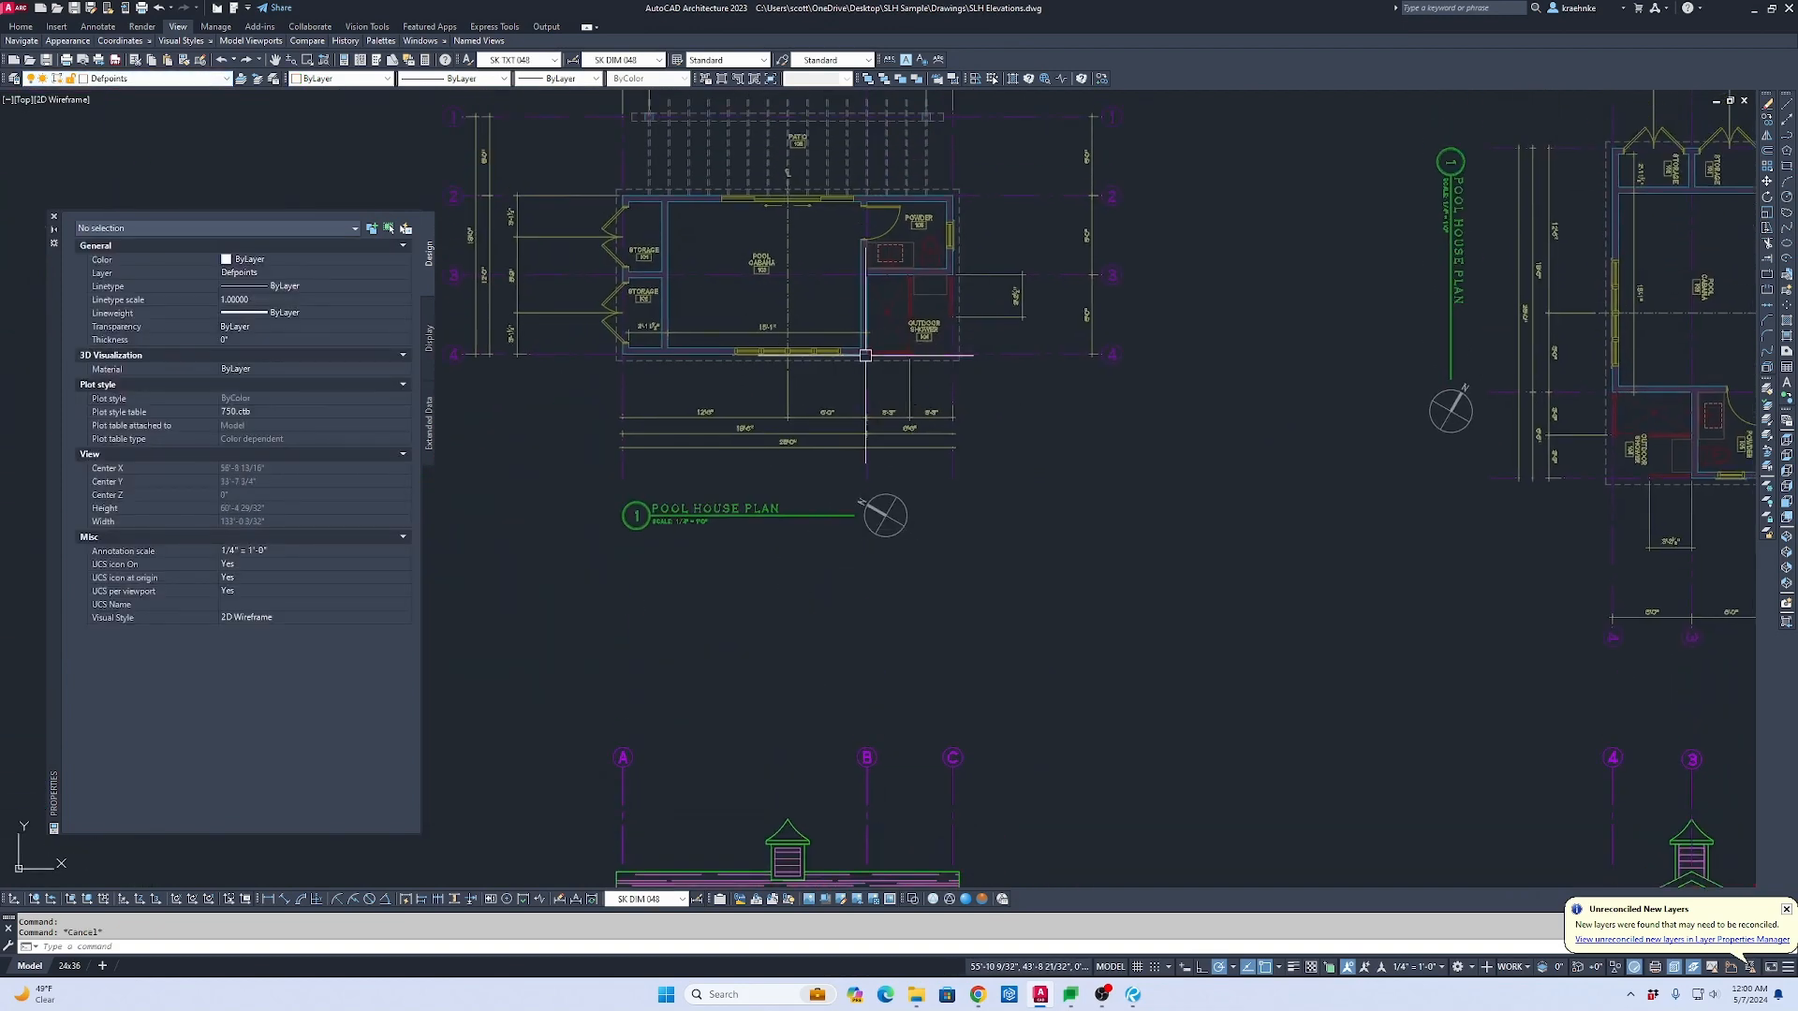
scroll(967, 384, "down", 3)
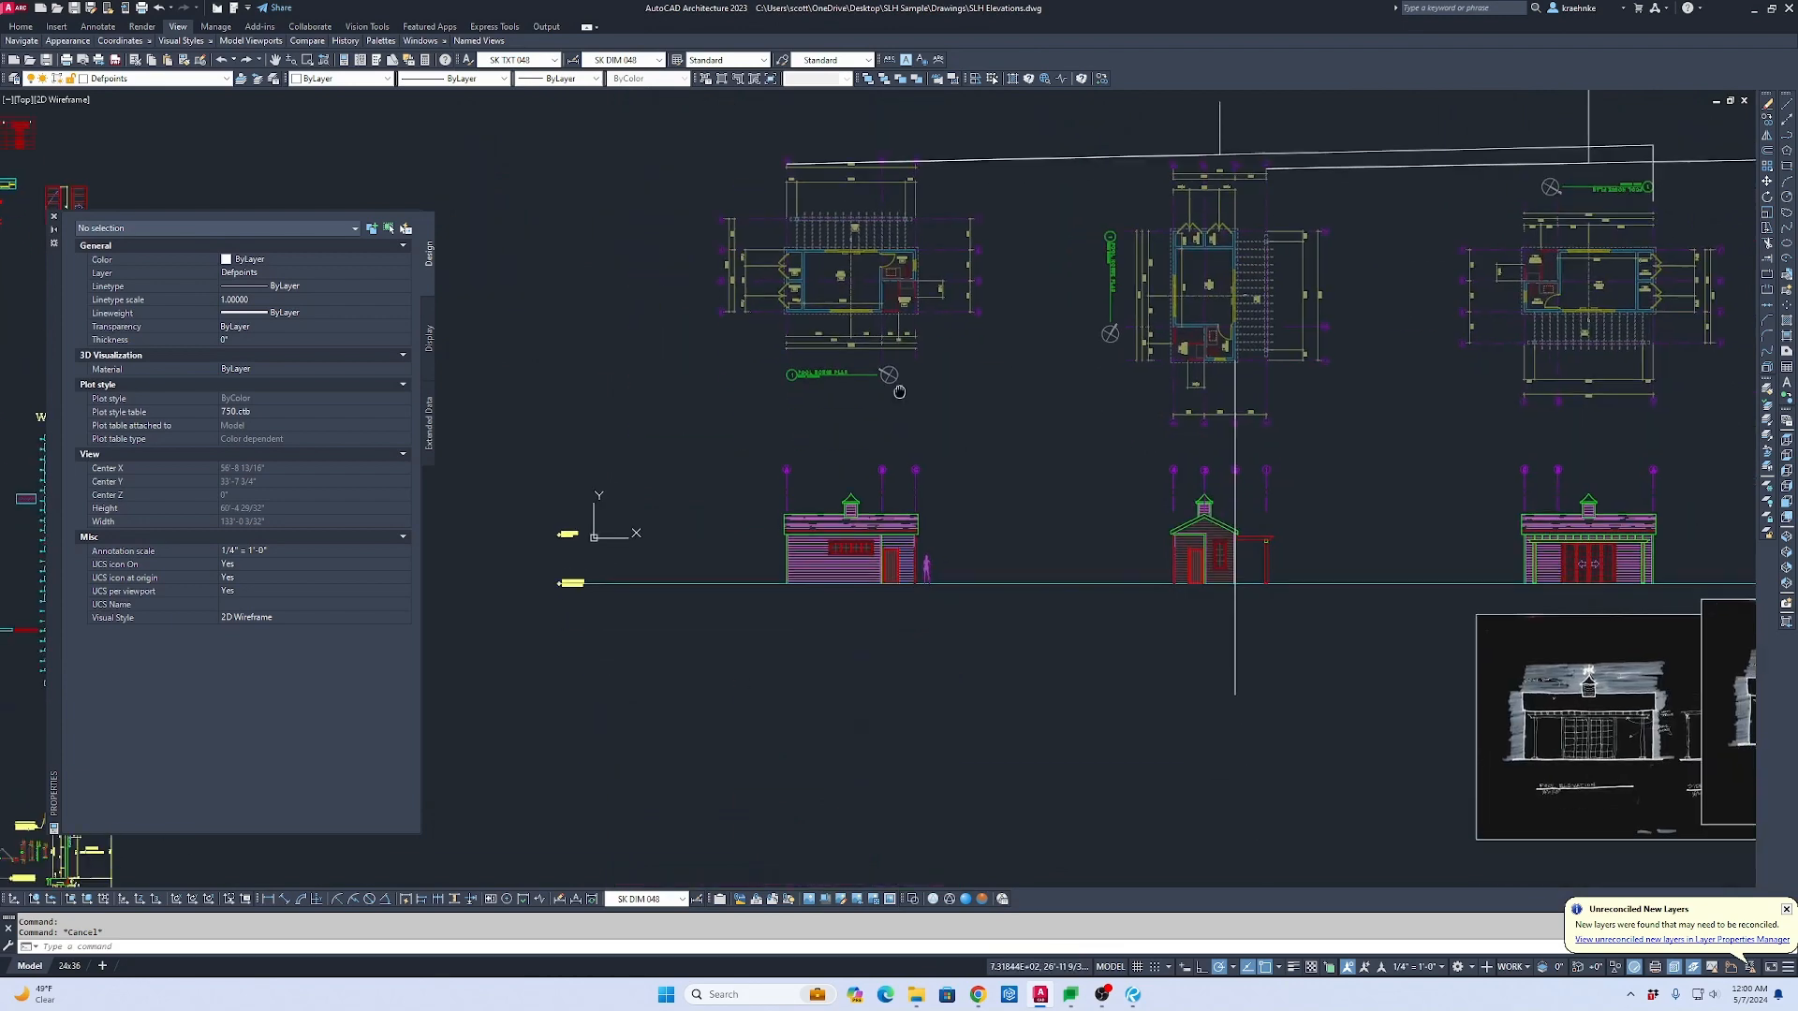
key("Escape")
scroll(947, 371, "up", 8)
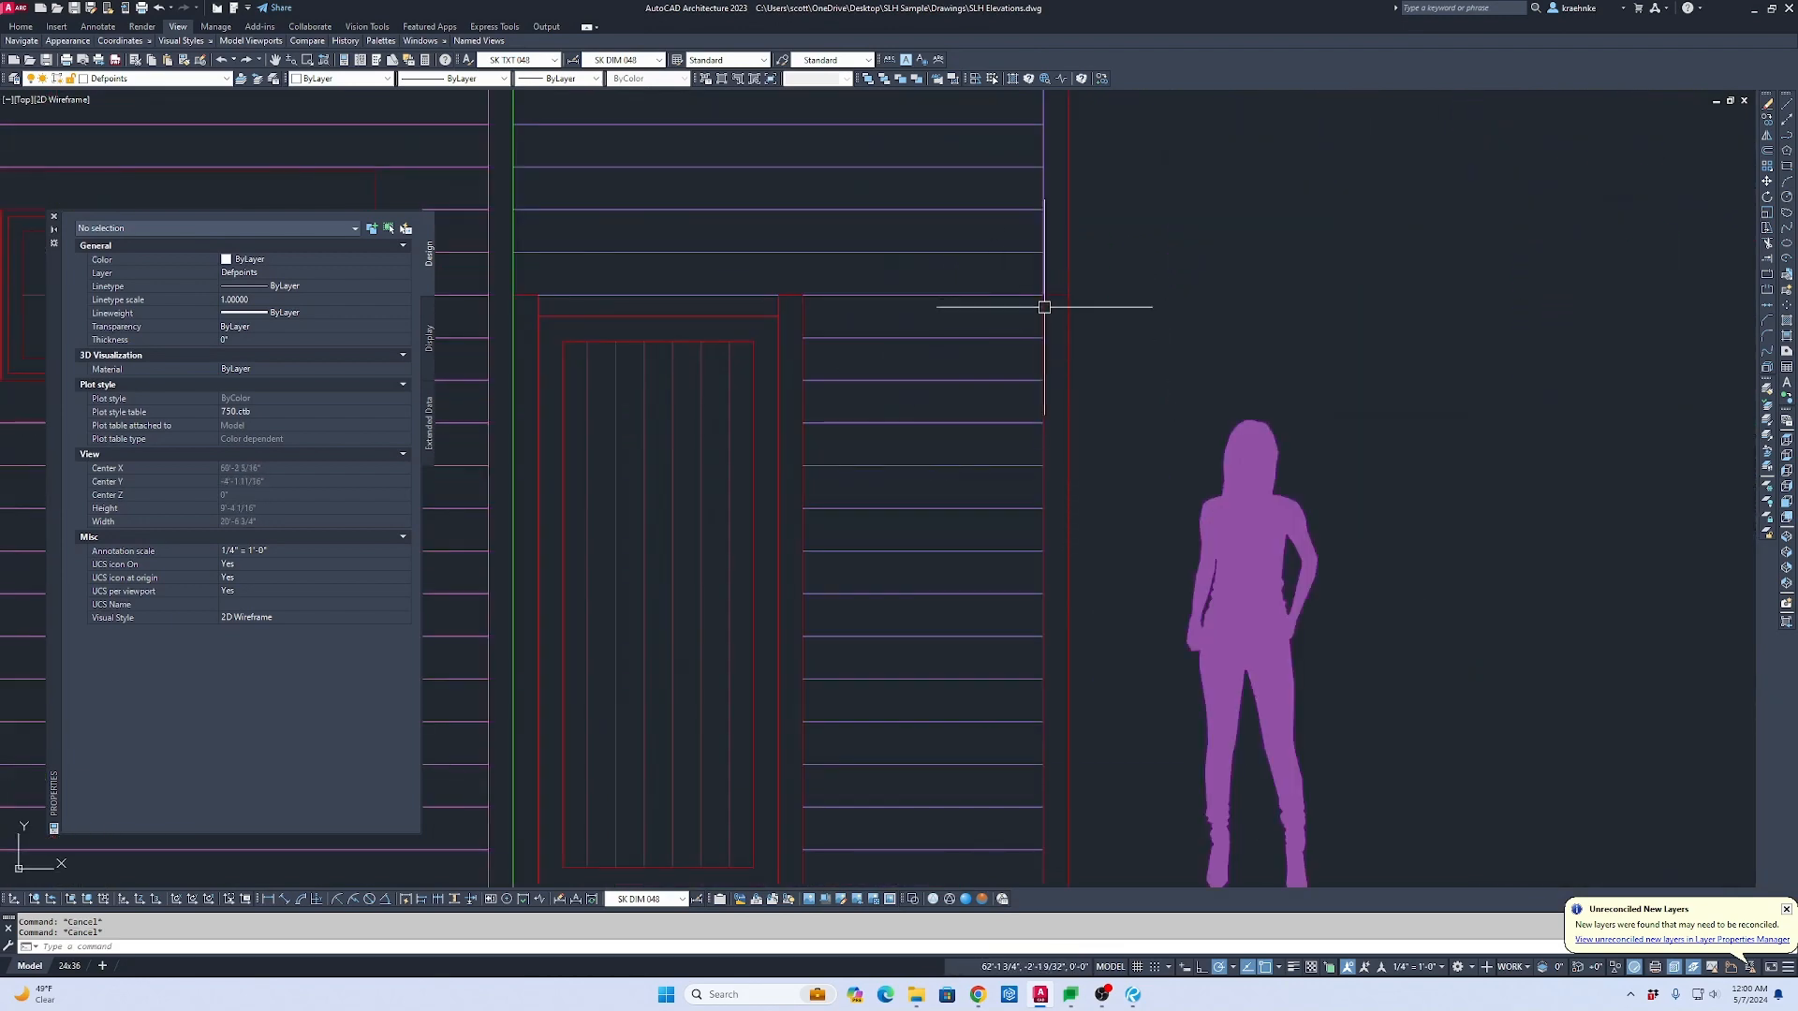
scroll(712, 430, "down", 6)
middle_click_drag(1083, 436, 505, 474)
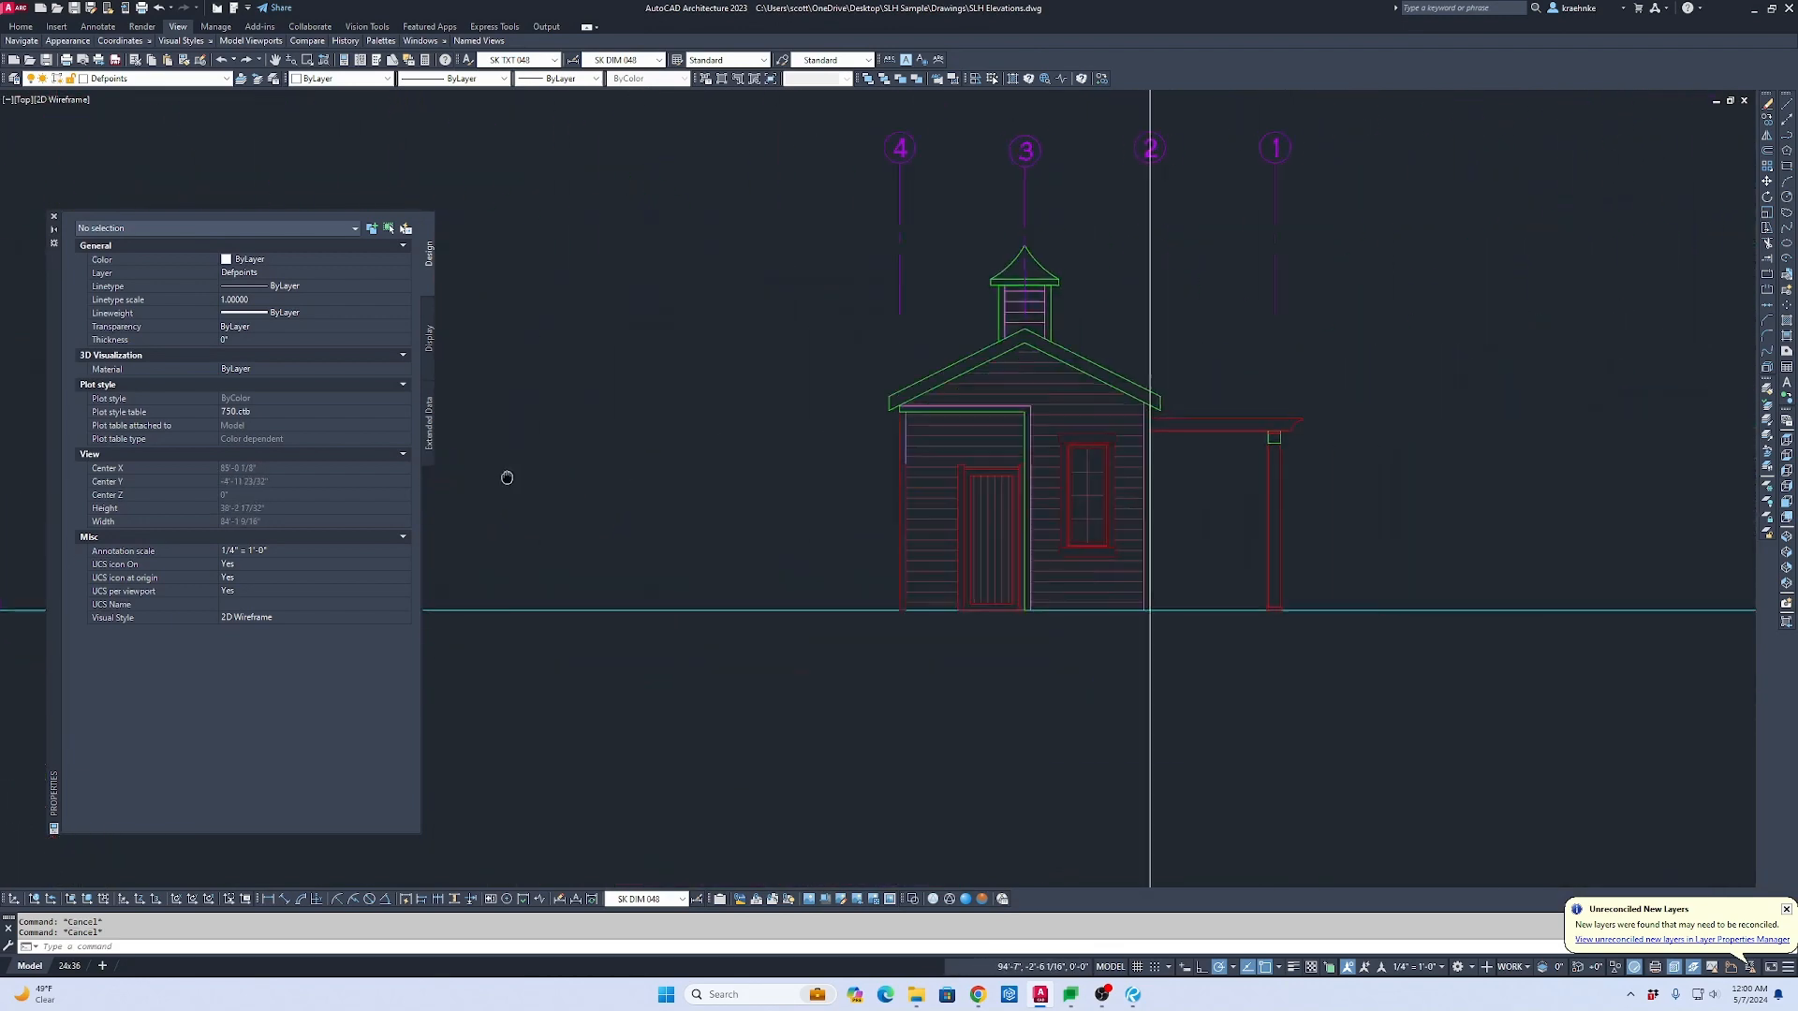
scroll(877, 449, "up", 5)
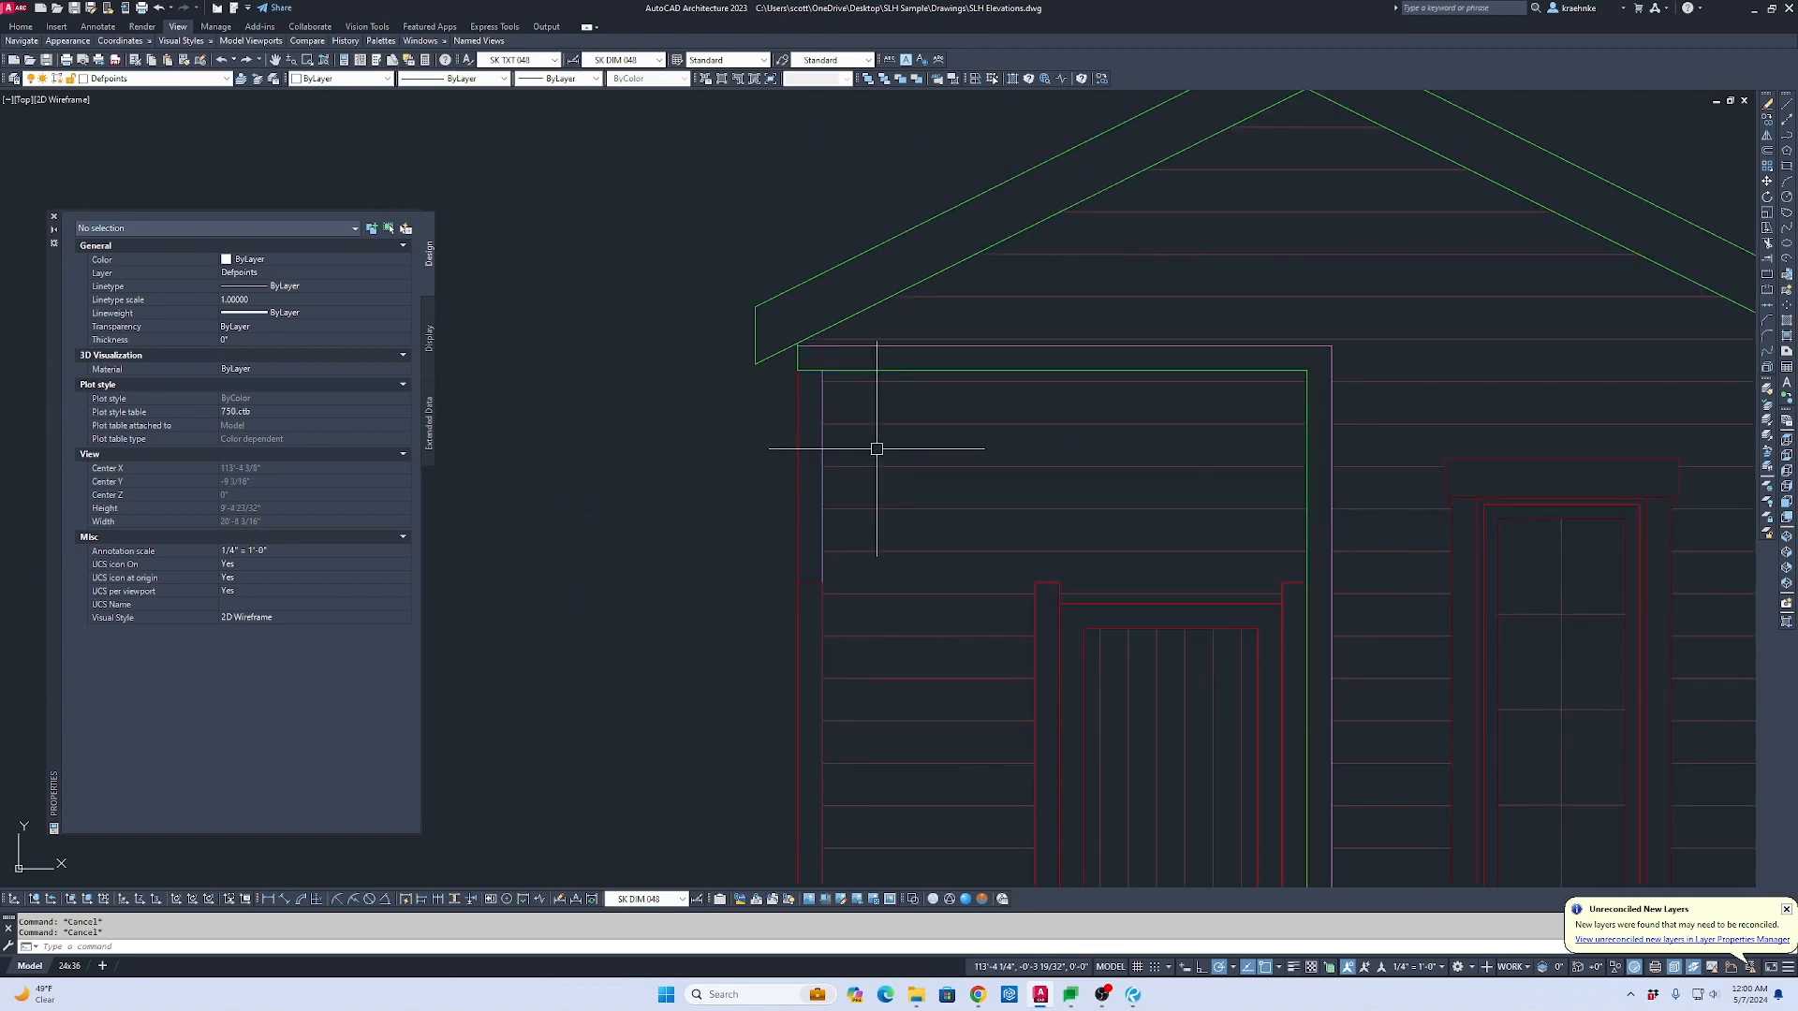
scroll(878, 458, "down", 6)
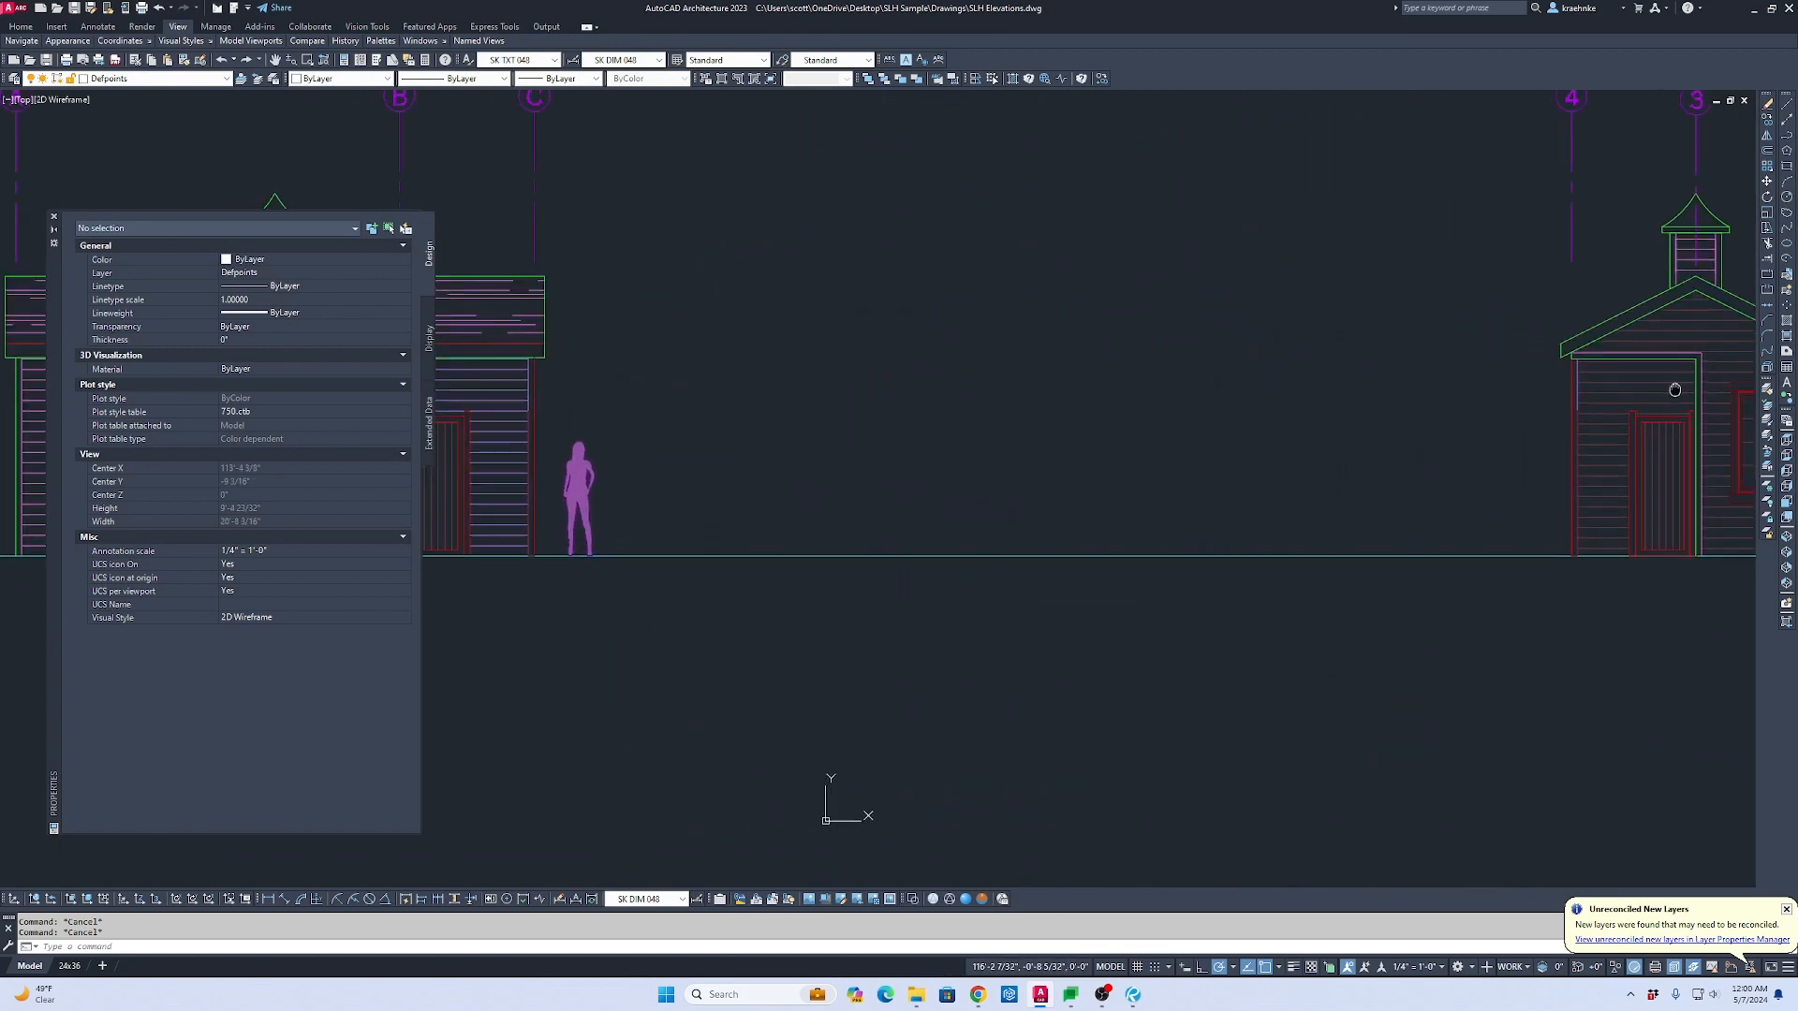
Step: Match the gable elevation's recessed door-wall hatch to the hatch around the door in the first elevation
type("ma")
key("Return")
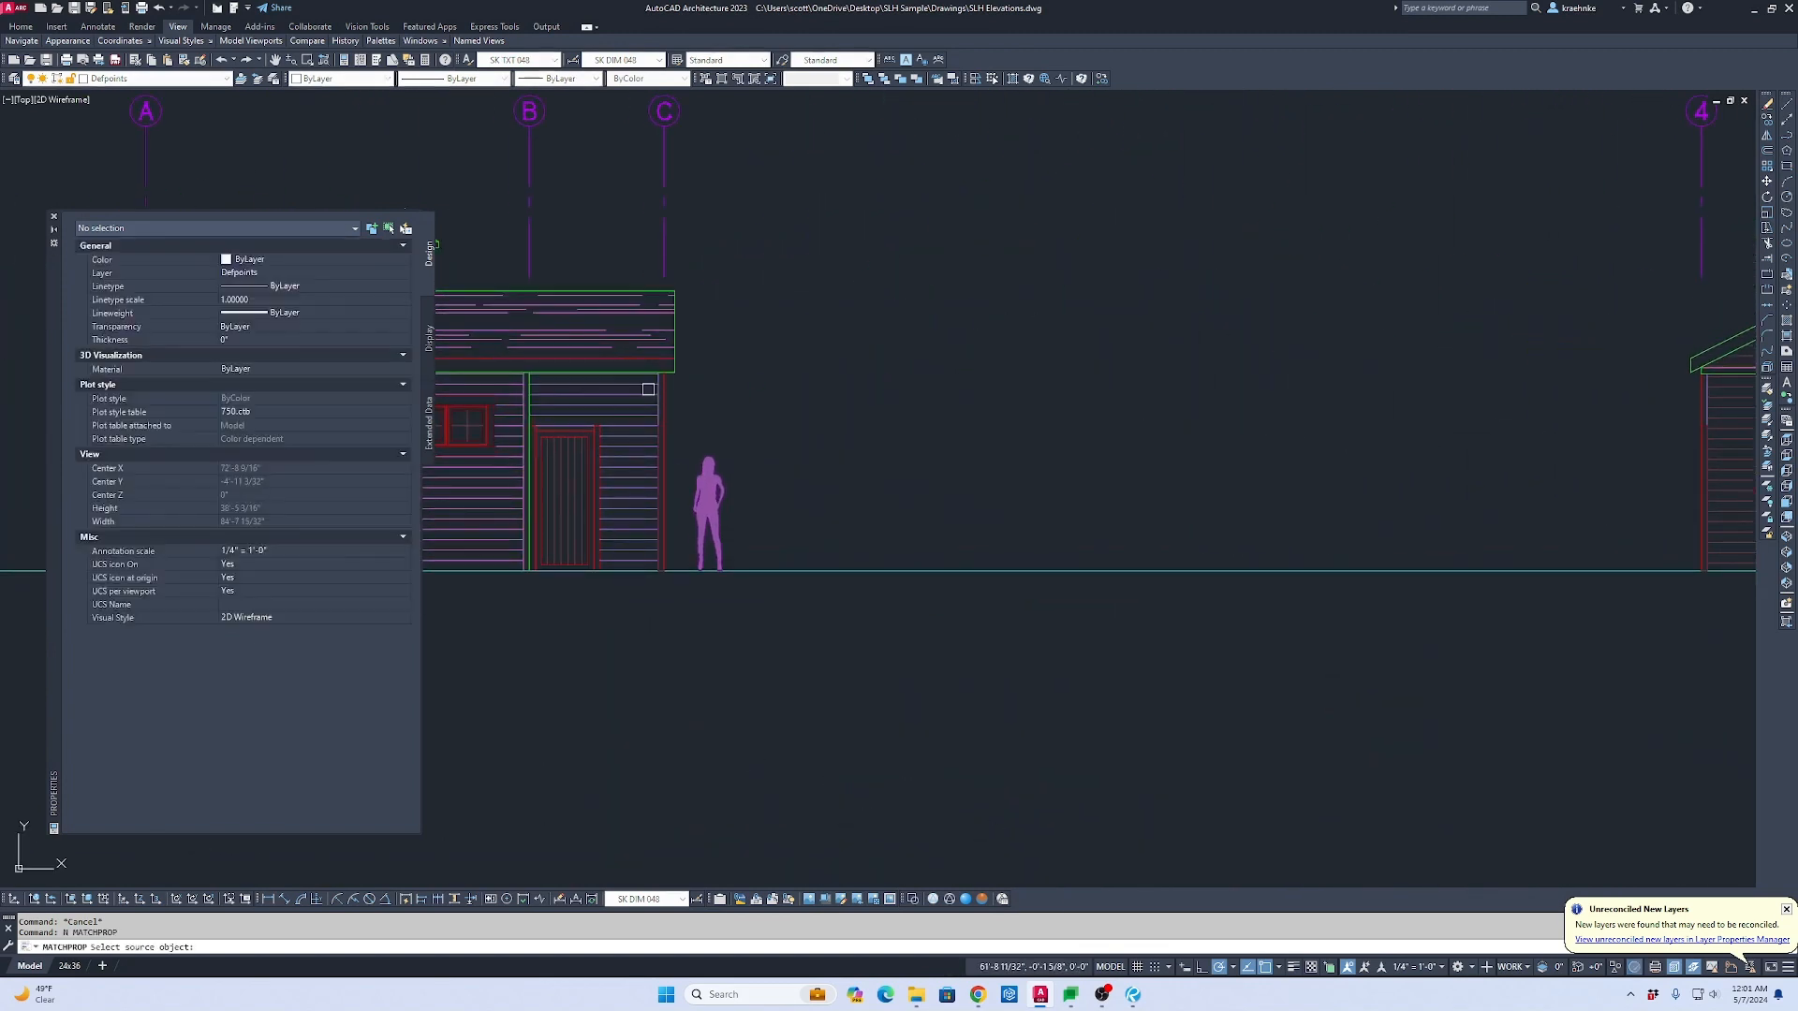
left_click(625, 391)
scroll(985, 438, "down", 1)
middle_click_drag(984, 438, 807, 429)
left_click(1278, 440)
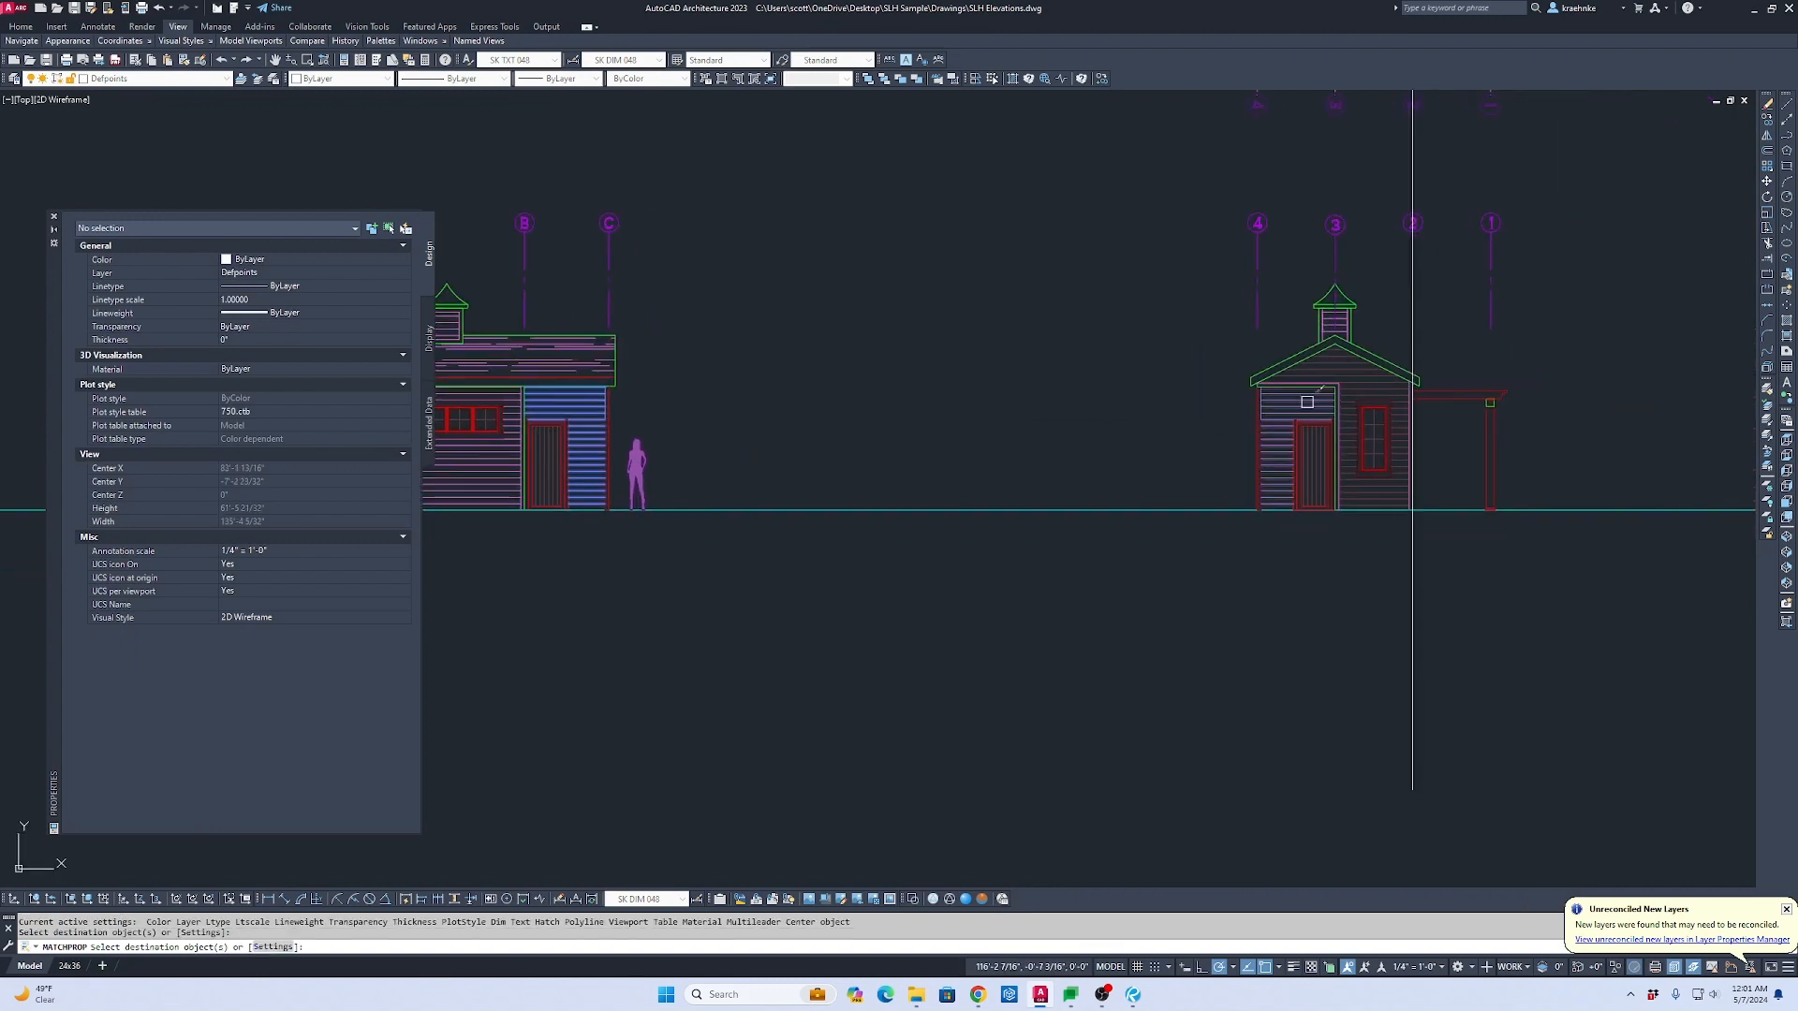
Step: Match the gable elevation's main wall hatch to the main siding hatch of the first elevation
key("Return")
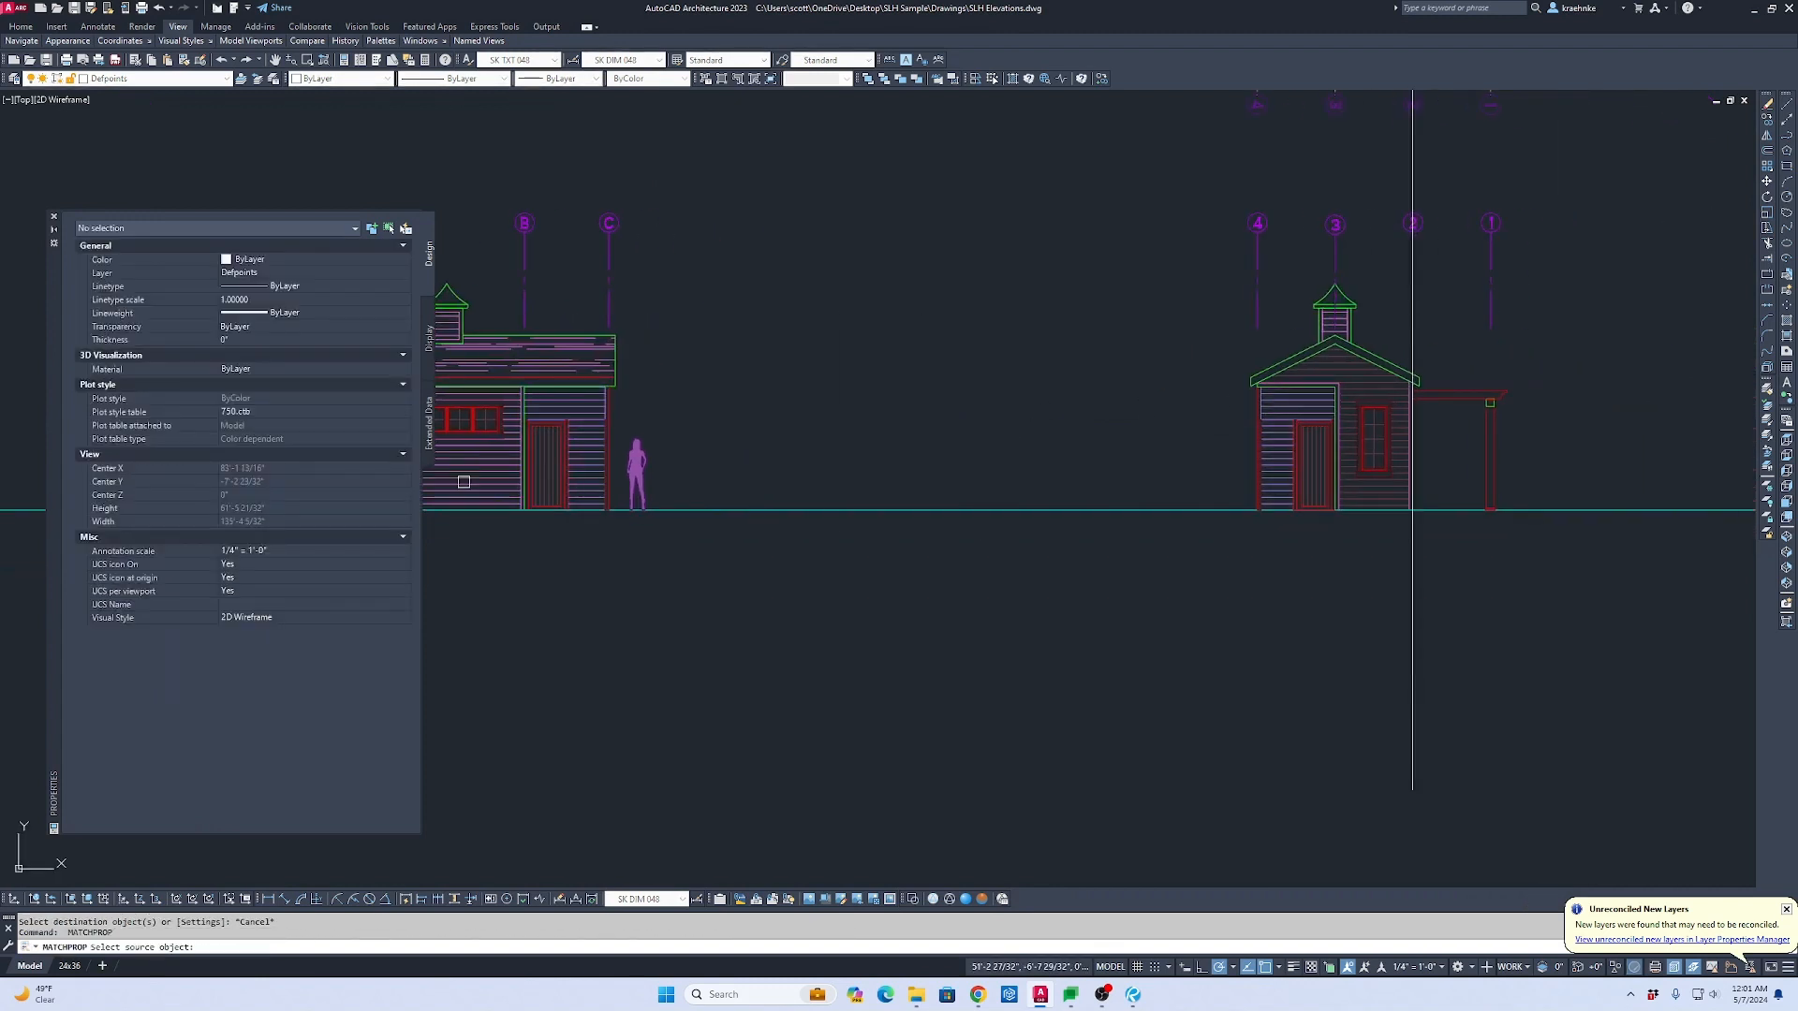
left_click(493, 478)
left_click(1367, 406)
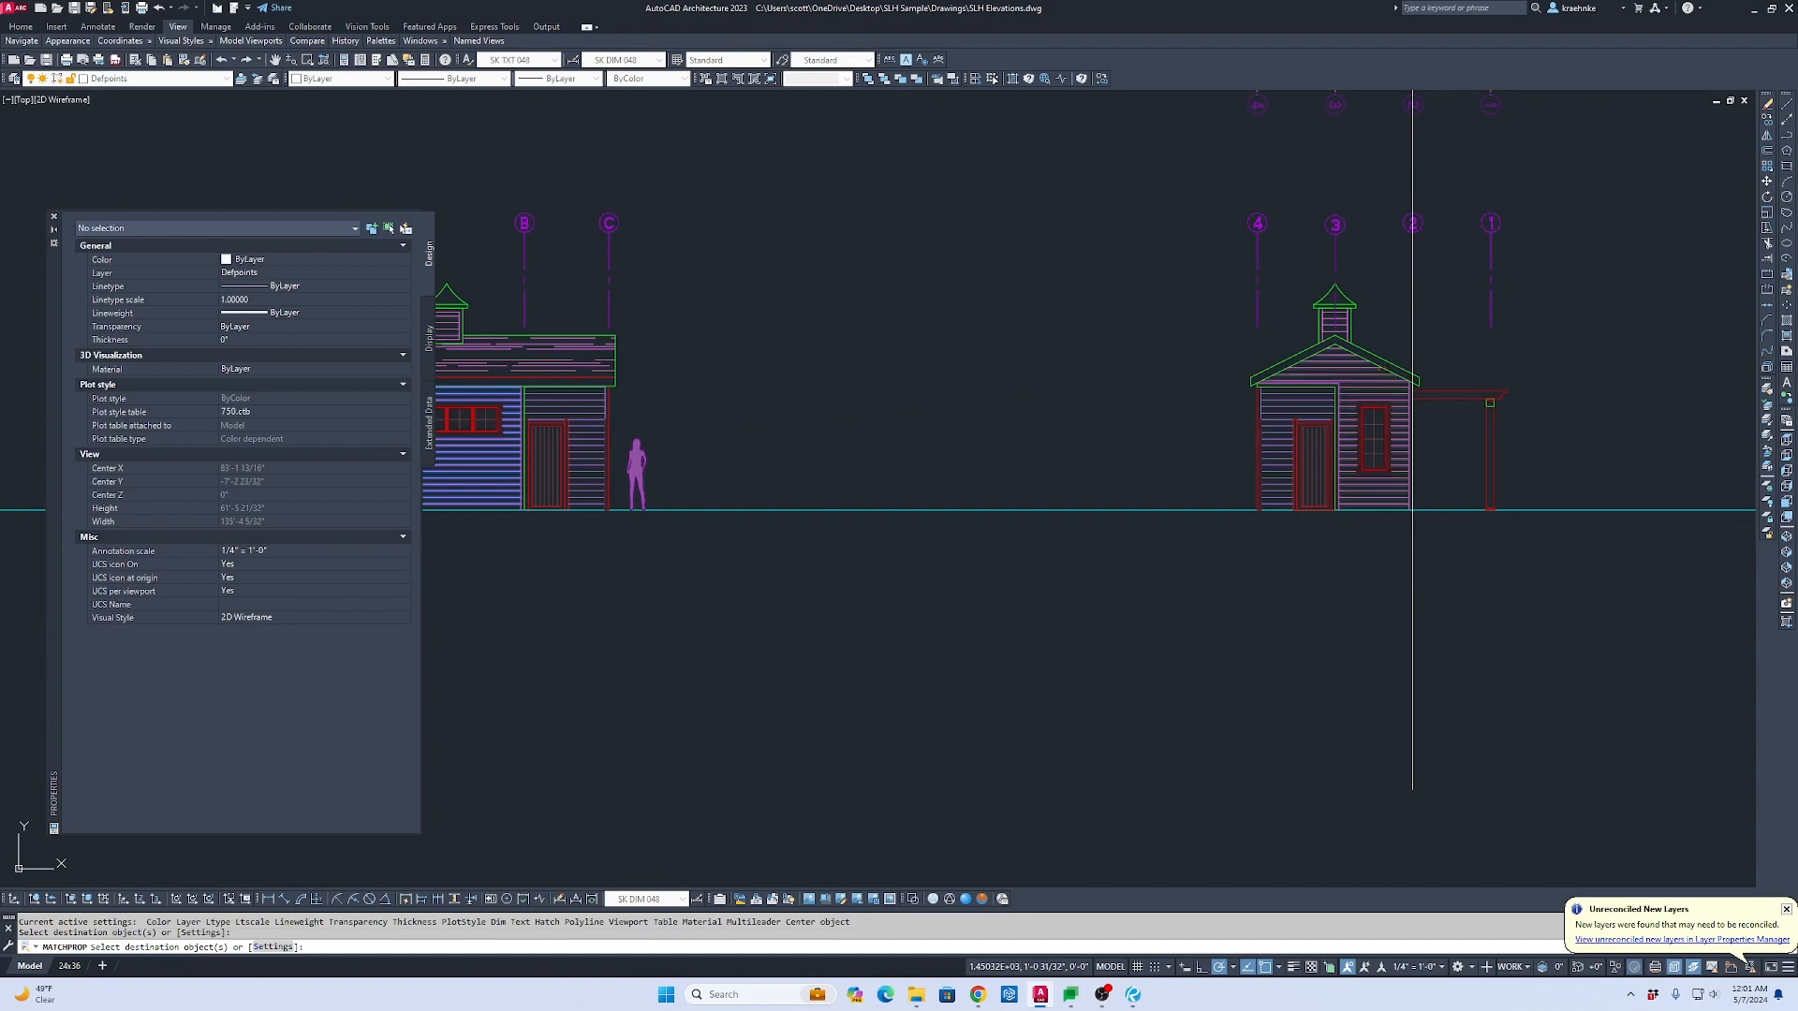
key("Escape")
Step: Delete the white vertical construction line running through the second elevation at grid 2
scroll(1417, 426, "up", 7)
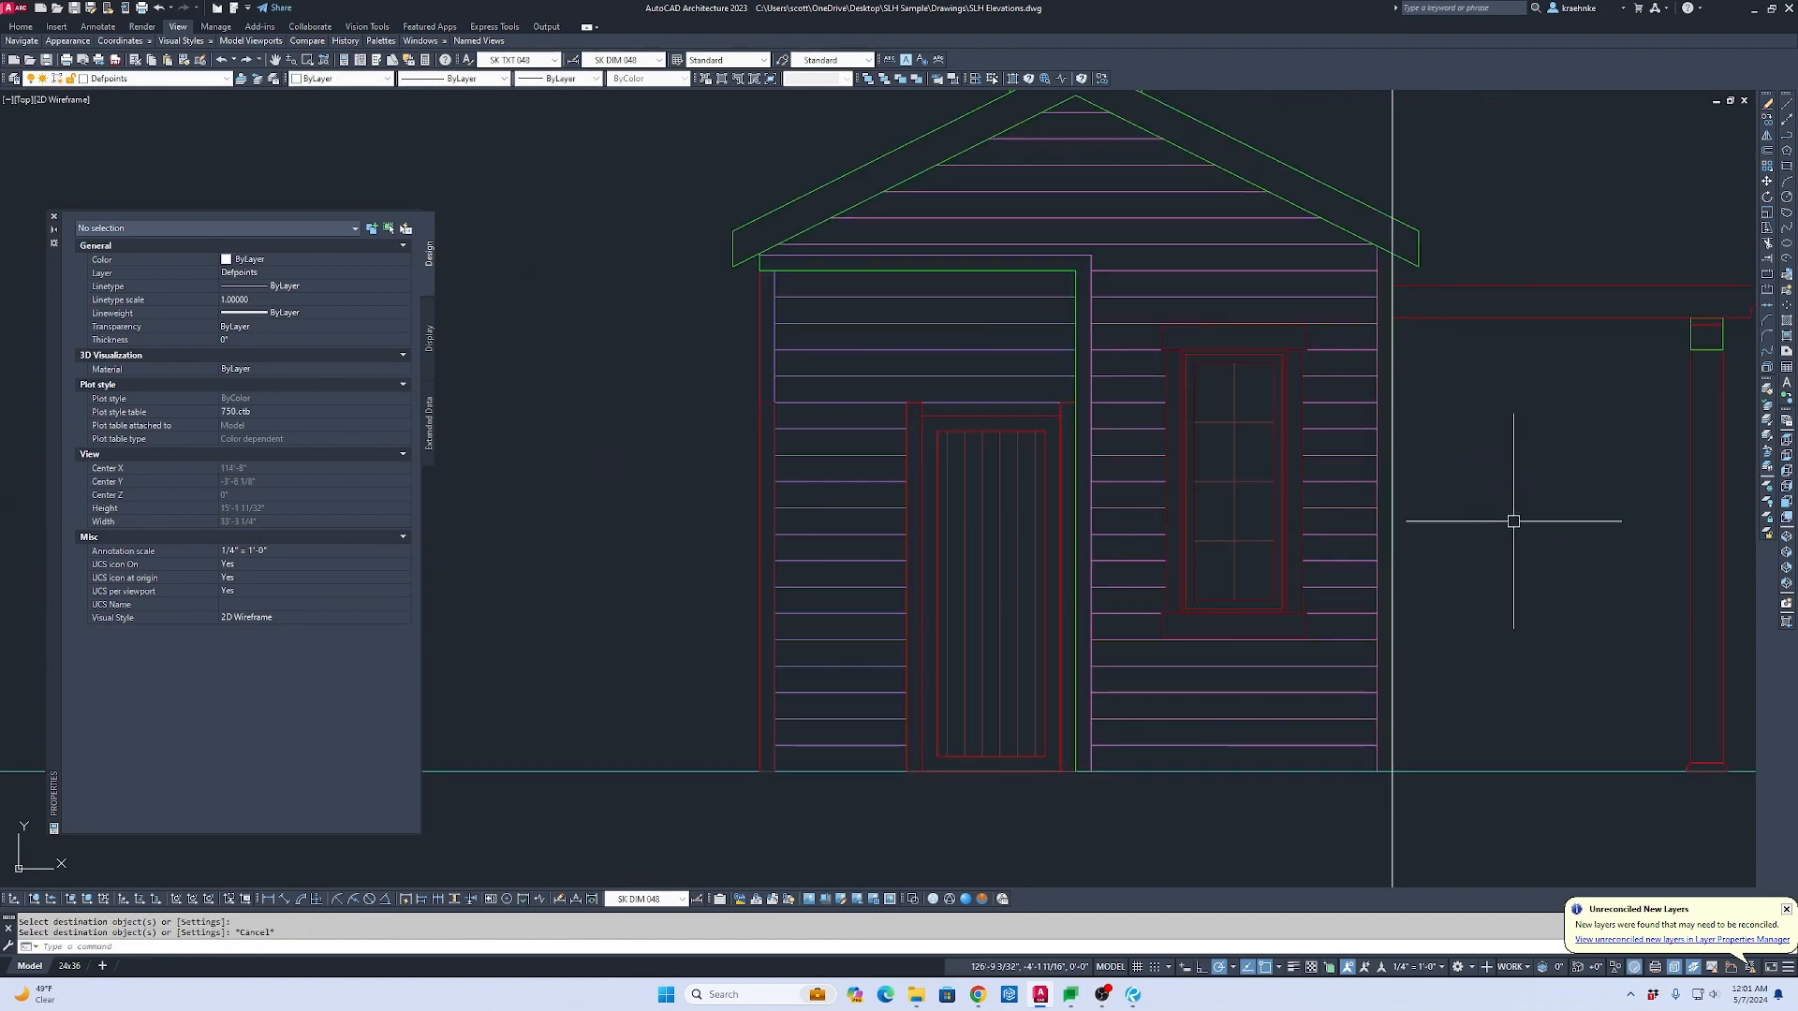
scroll(1203, 500, "down", 11)
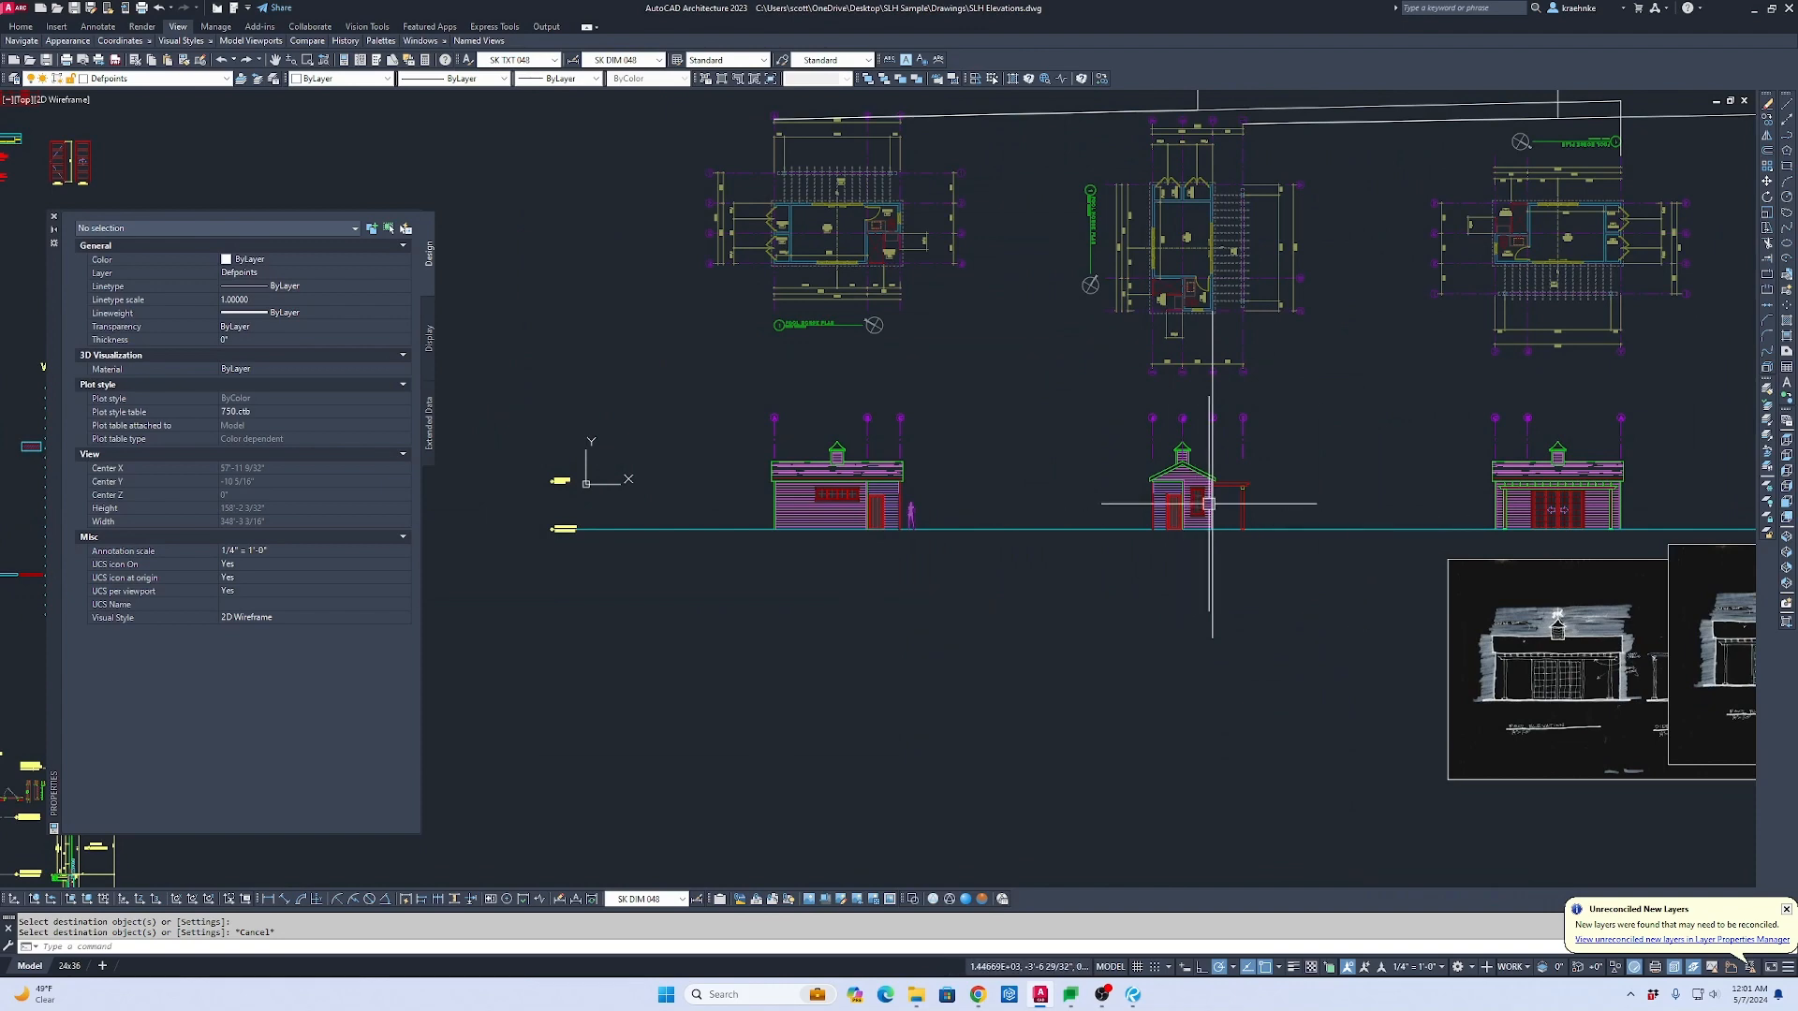
scroll(1178, 315, "up", 4)
scroll(1183, 337, "down", 2)
mouse_move(1247, 723)
left_mouse_down()
mouse_move(1199, 734)
mouse_move(1196, 702)
left_mouse_up()
scroll(1196, 733, "up", 2)
key("Delete")
scroll(1124, 682, "down", 3)
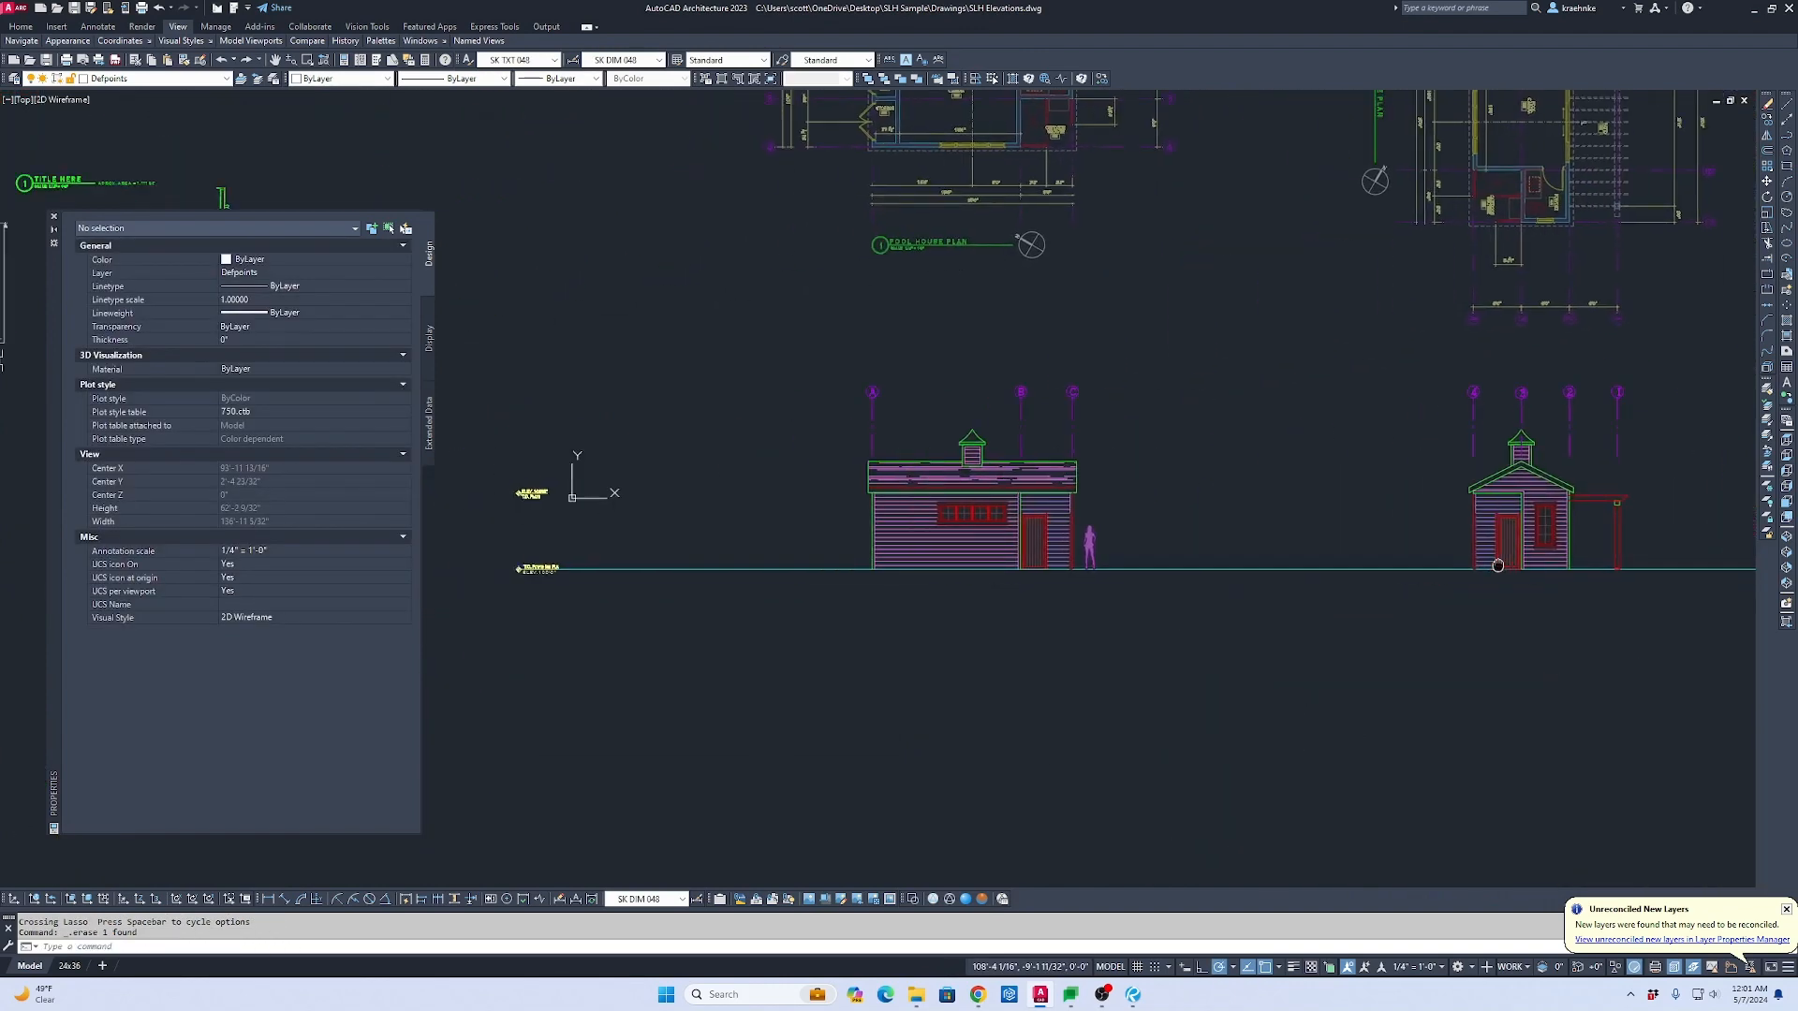
Step: Delete the two overlapping PDF sketch underlays below the third and fourth elevations
mouse_move(1464, 562)
middle_mouse_down()
mouse_move(1584, 571)
mouse_move(1409, 701)
middle_mouse_up()
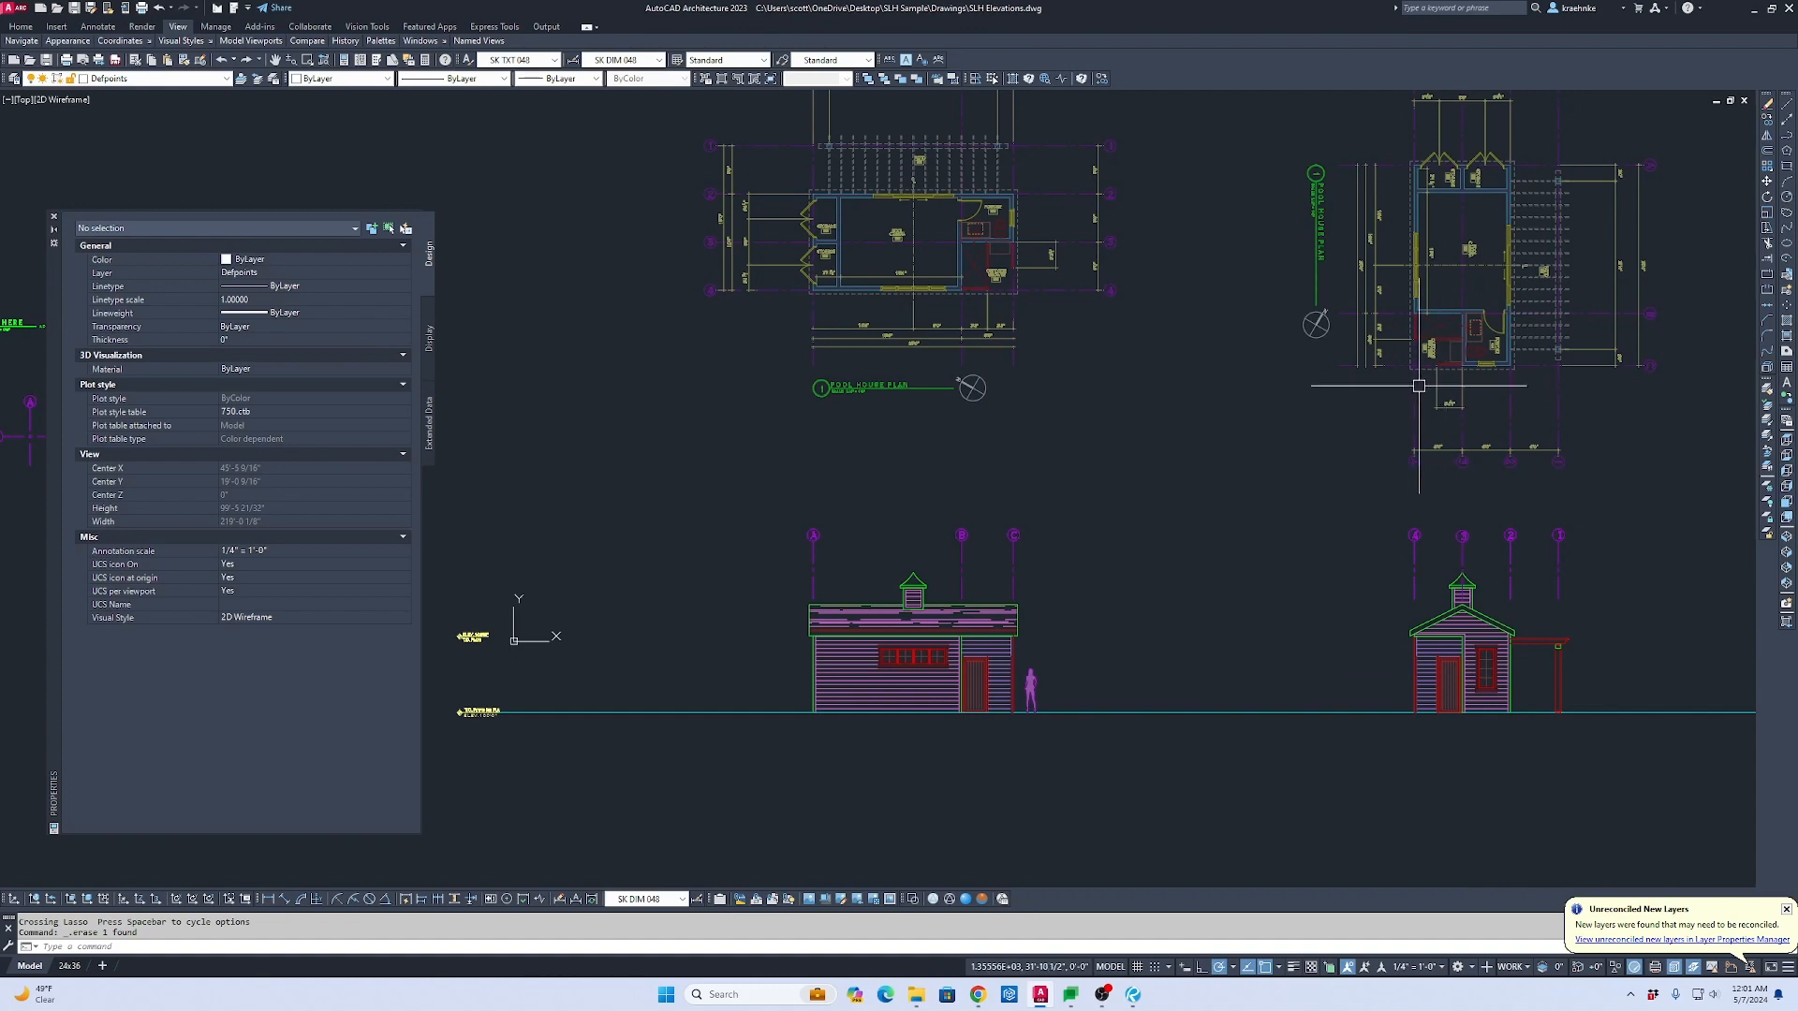
middle_click_drag(1569, 388, 750, 417)
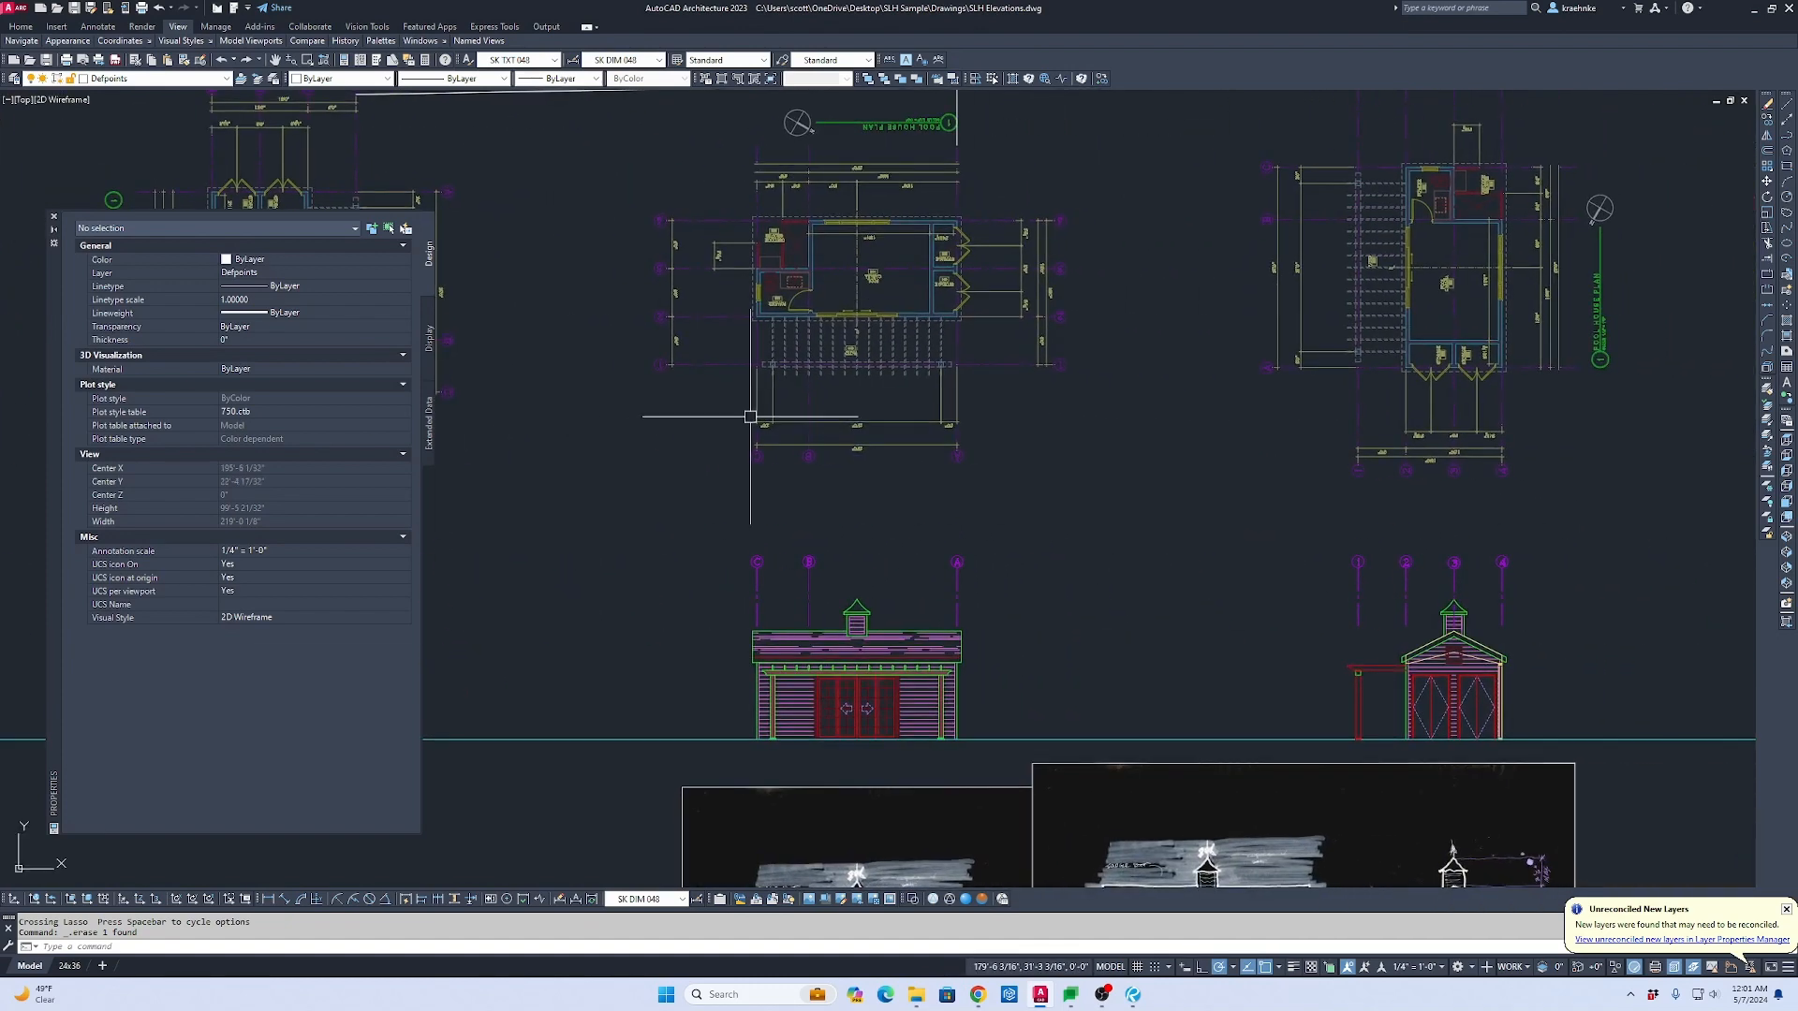
middle_click_drag(1234, 422, 869, 411)
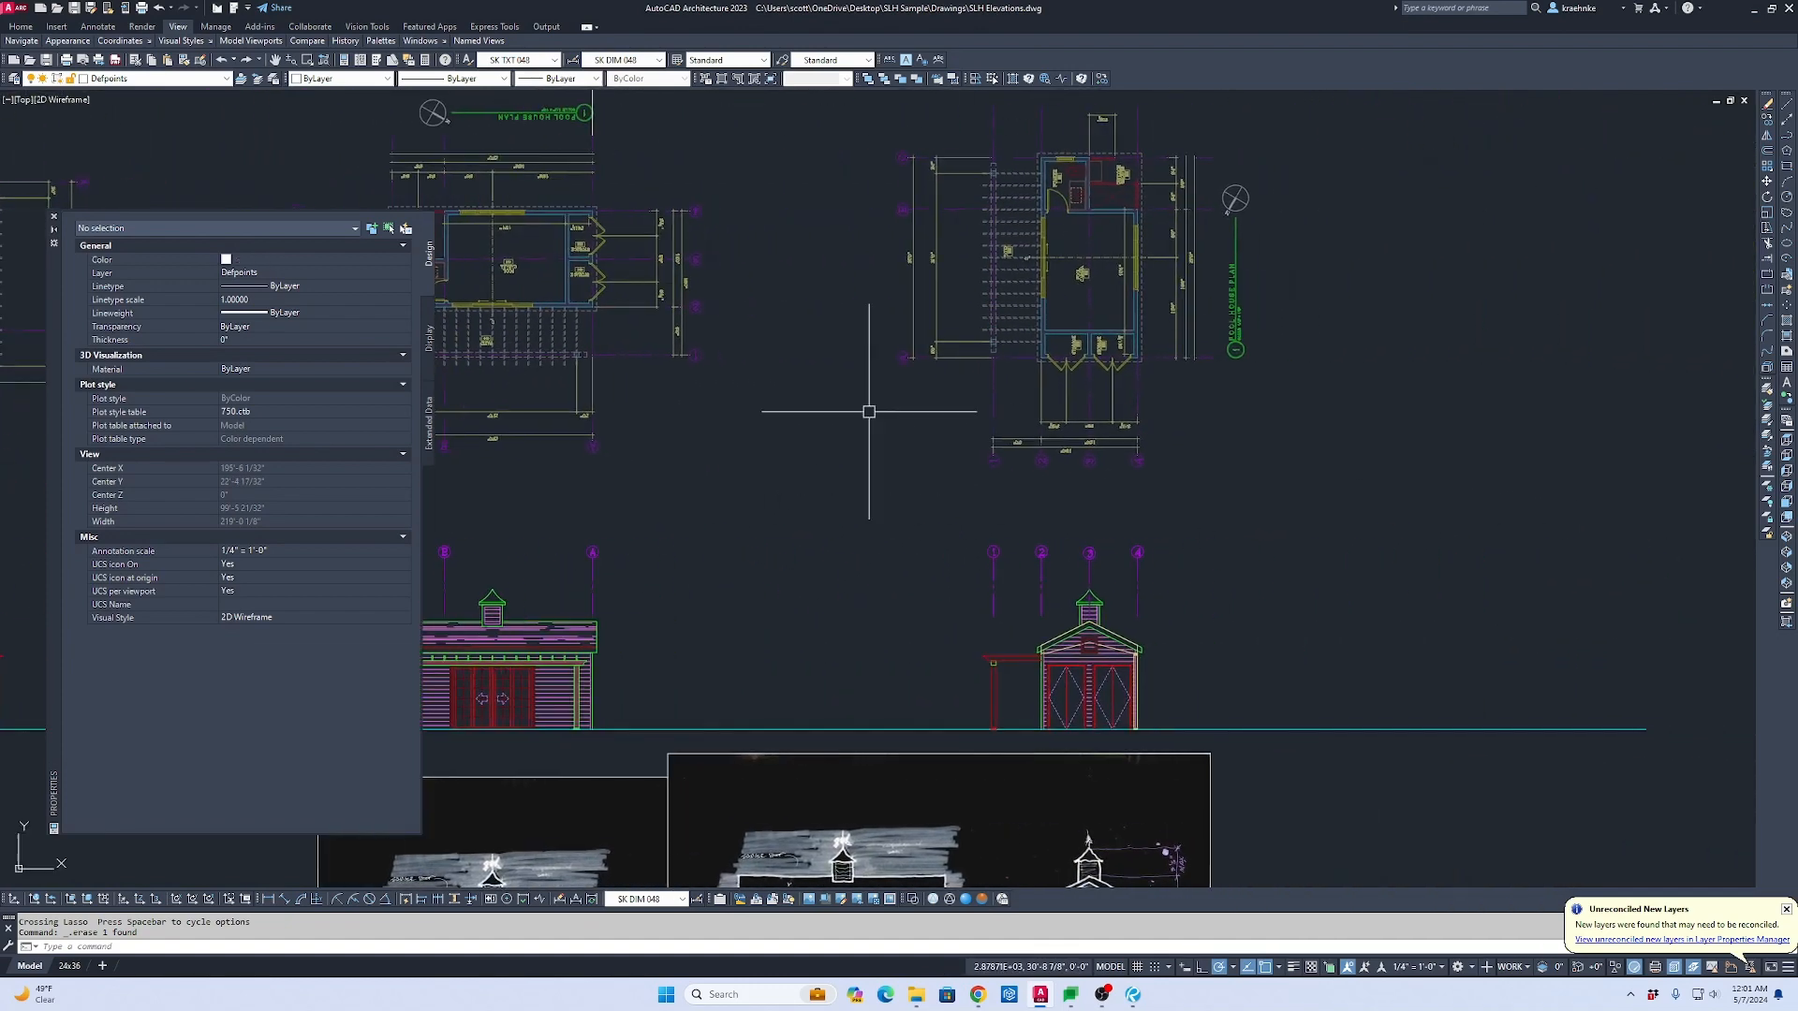
scroll(1117, 402, "down", 4)
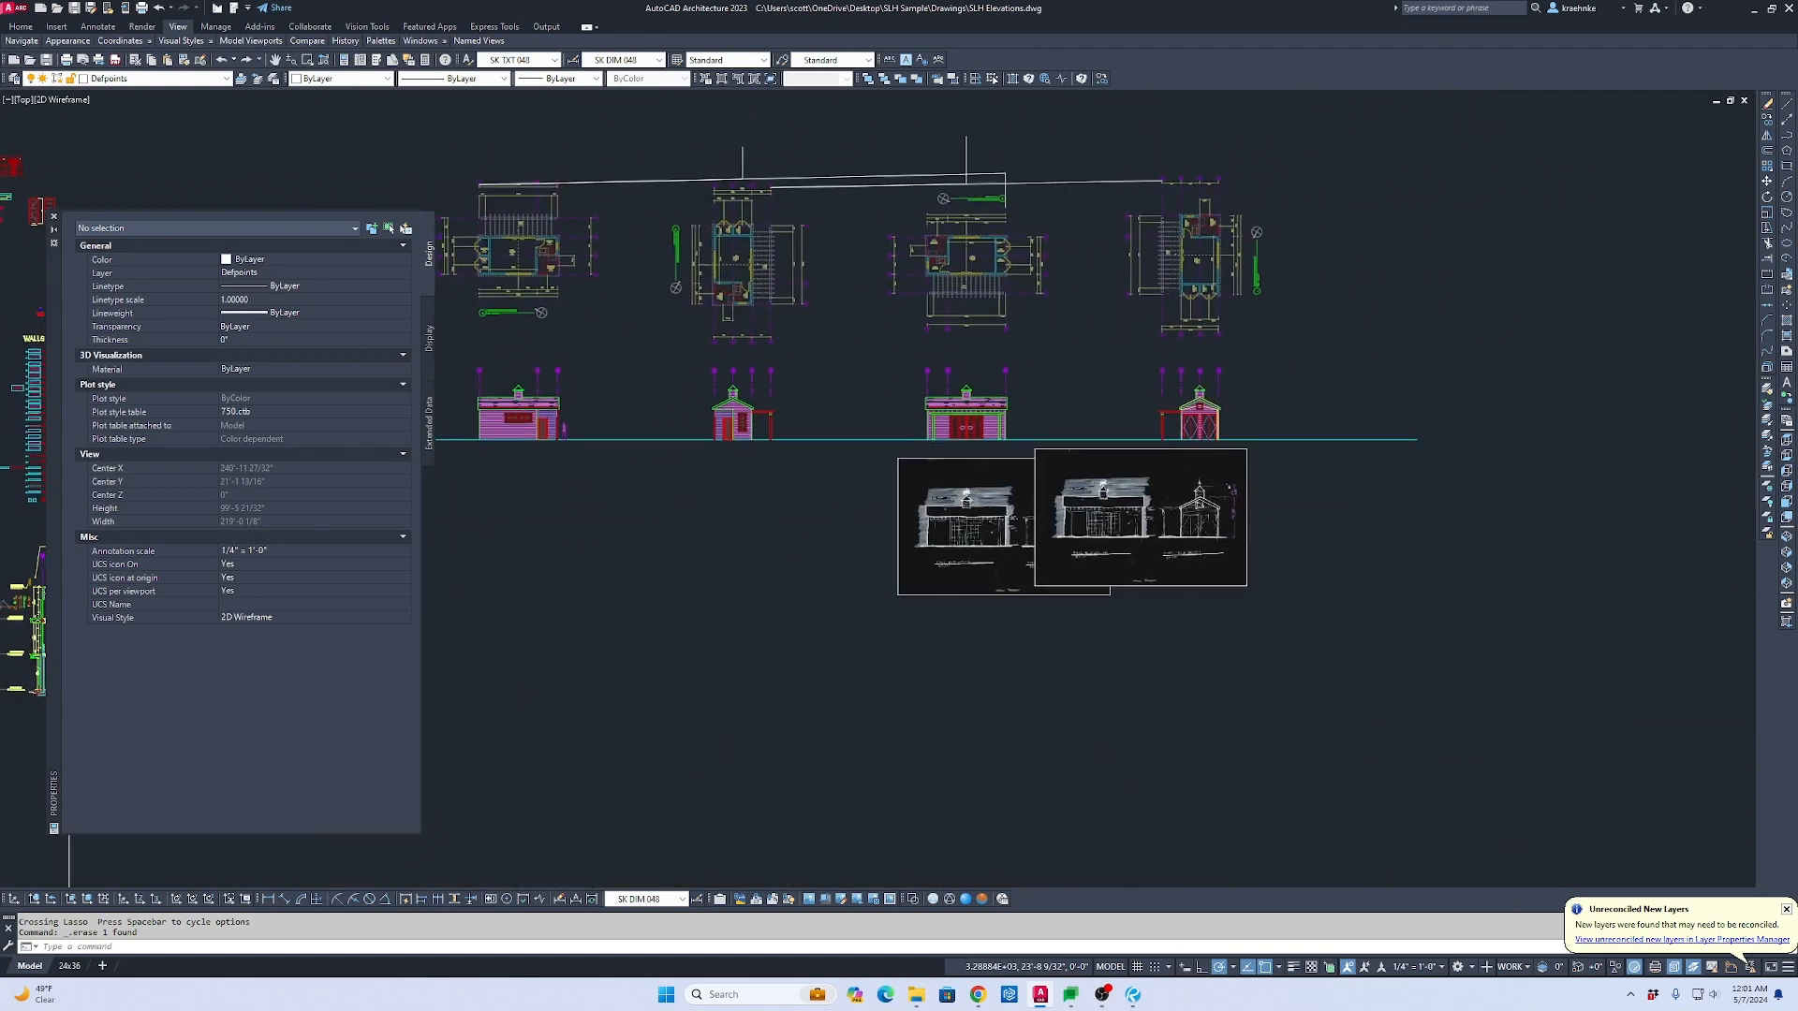
scroll(1125, 619, "up", 2)
left_click(1124, 619)
left_click(1040, 525)
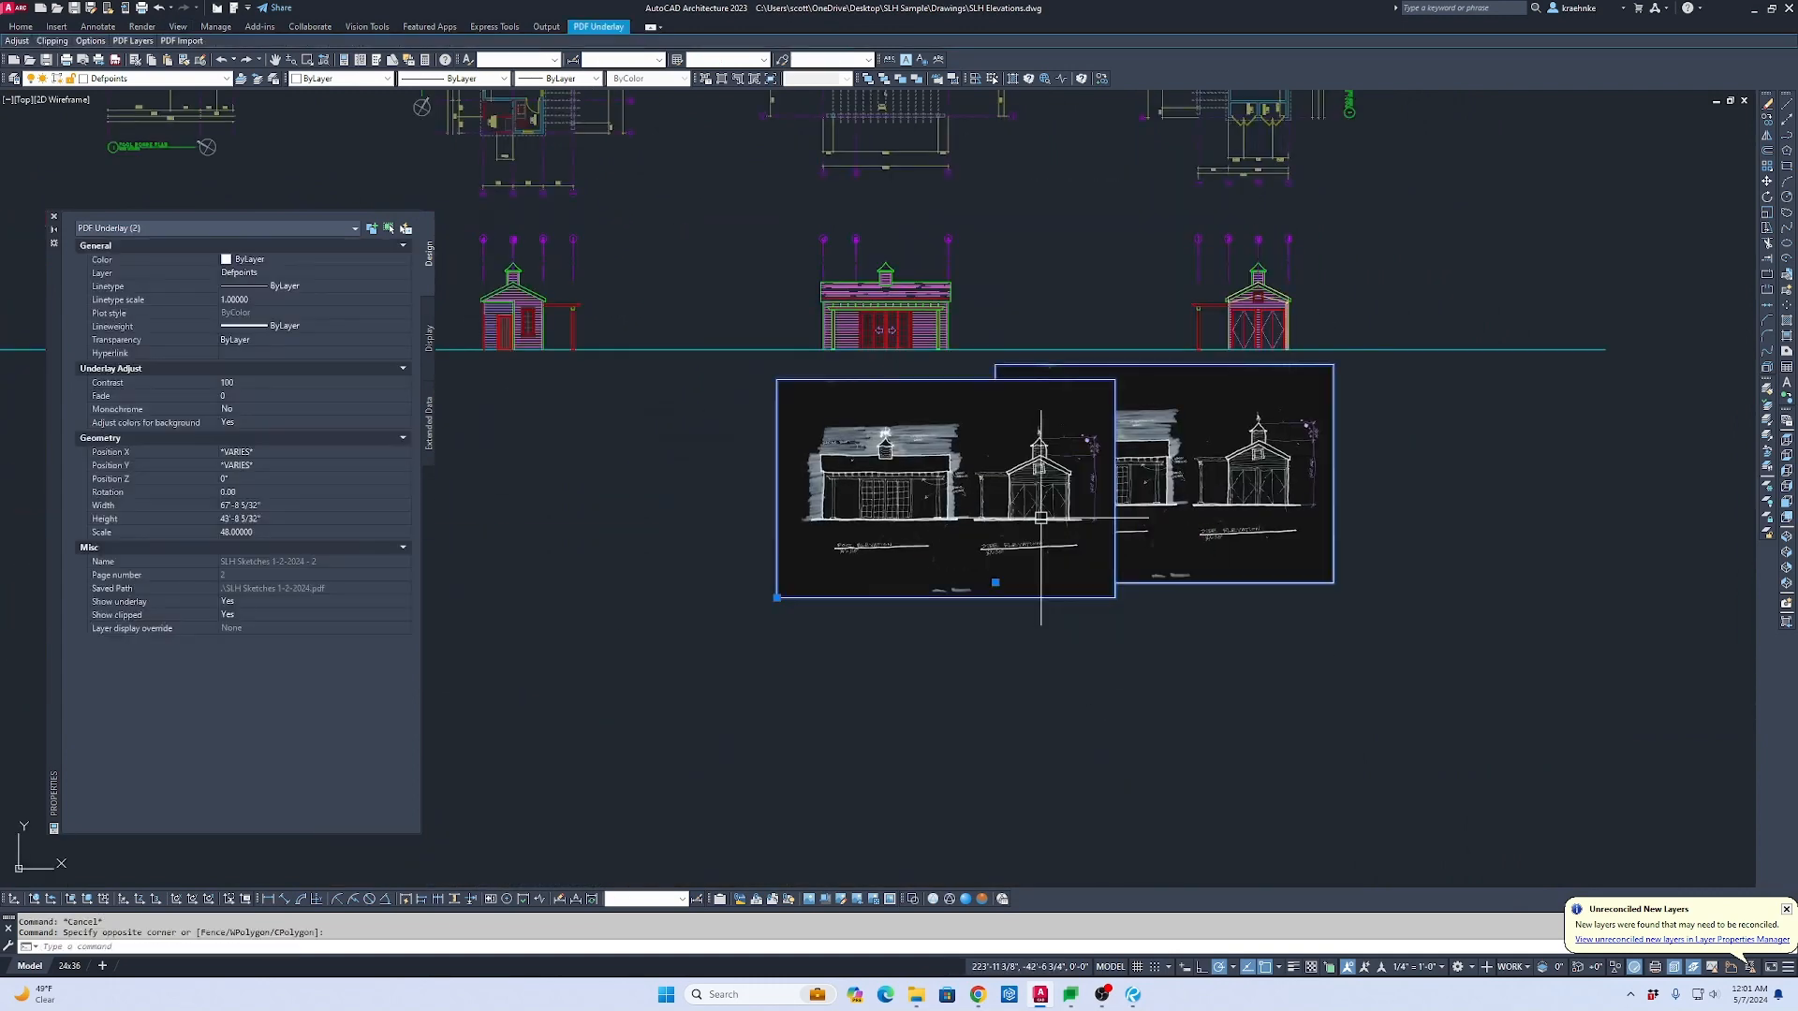
key("Delete")
type("\\x")
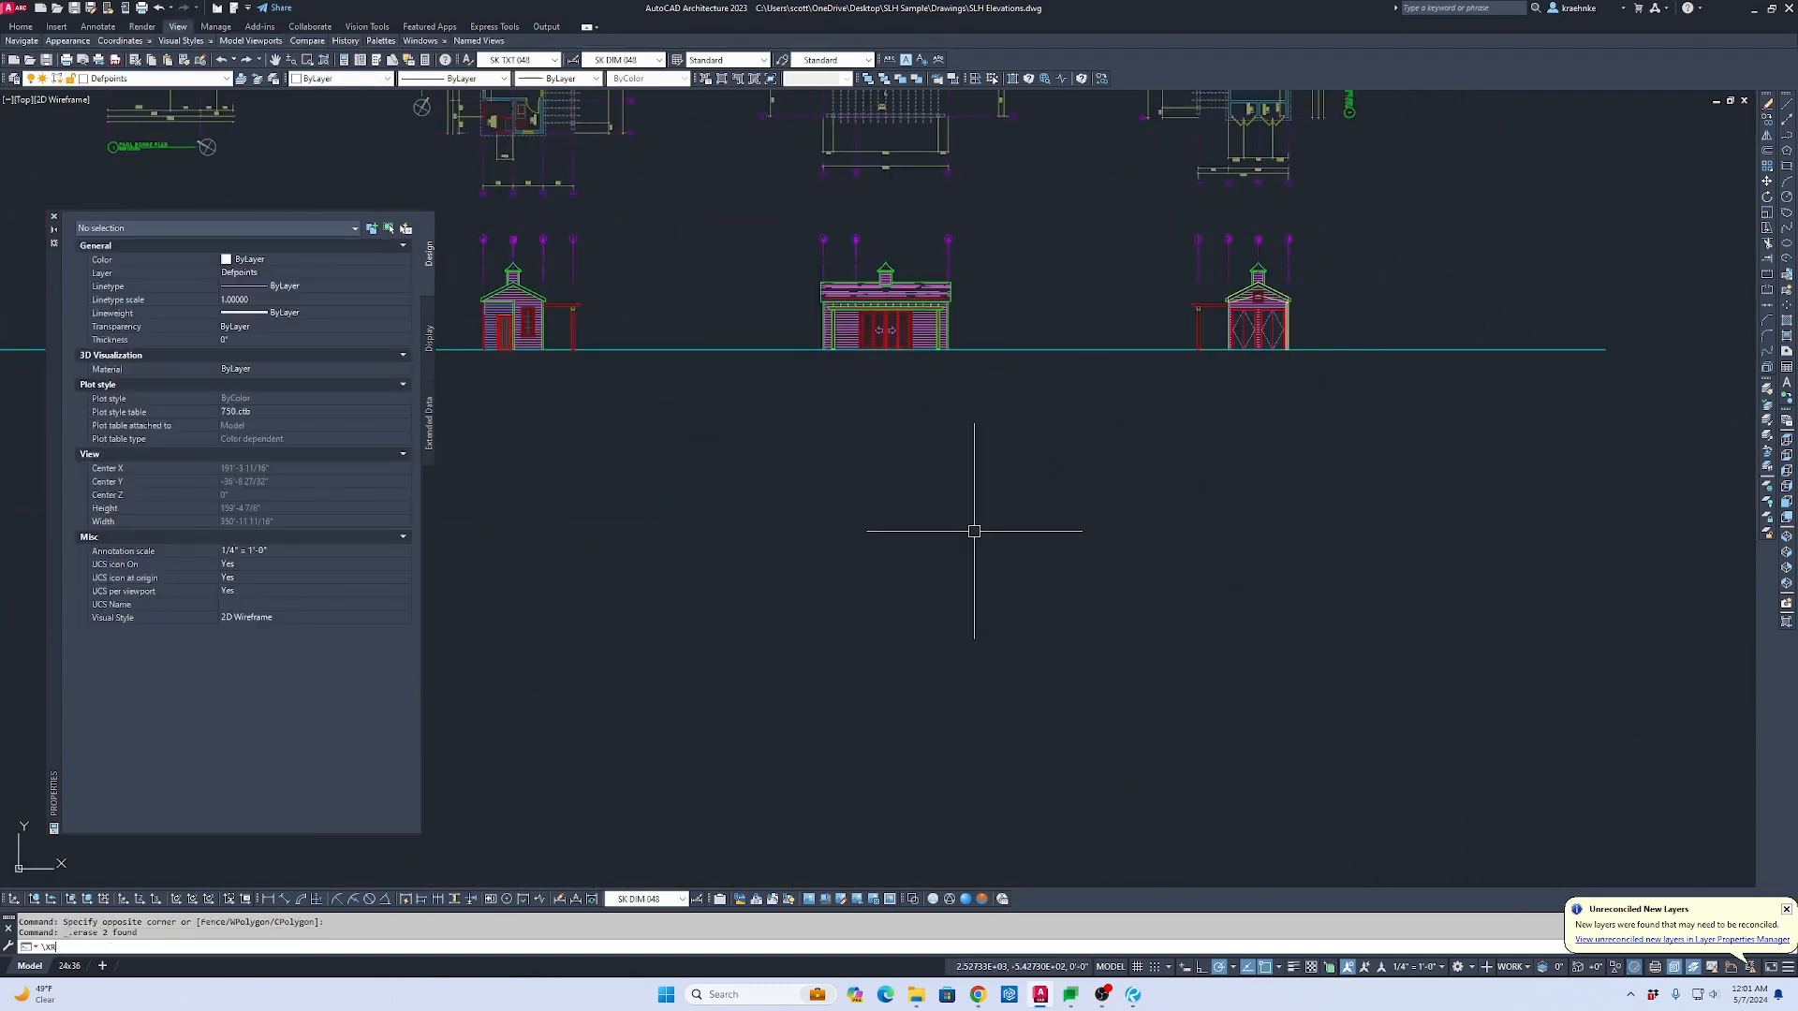
type("R")
key("Return")
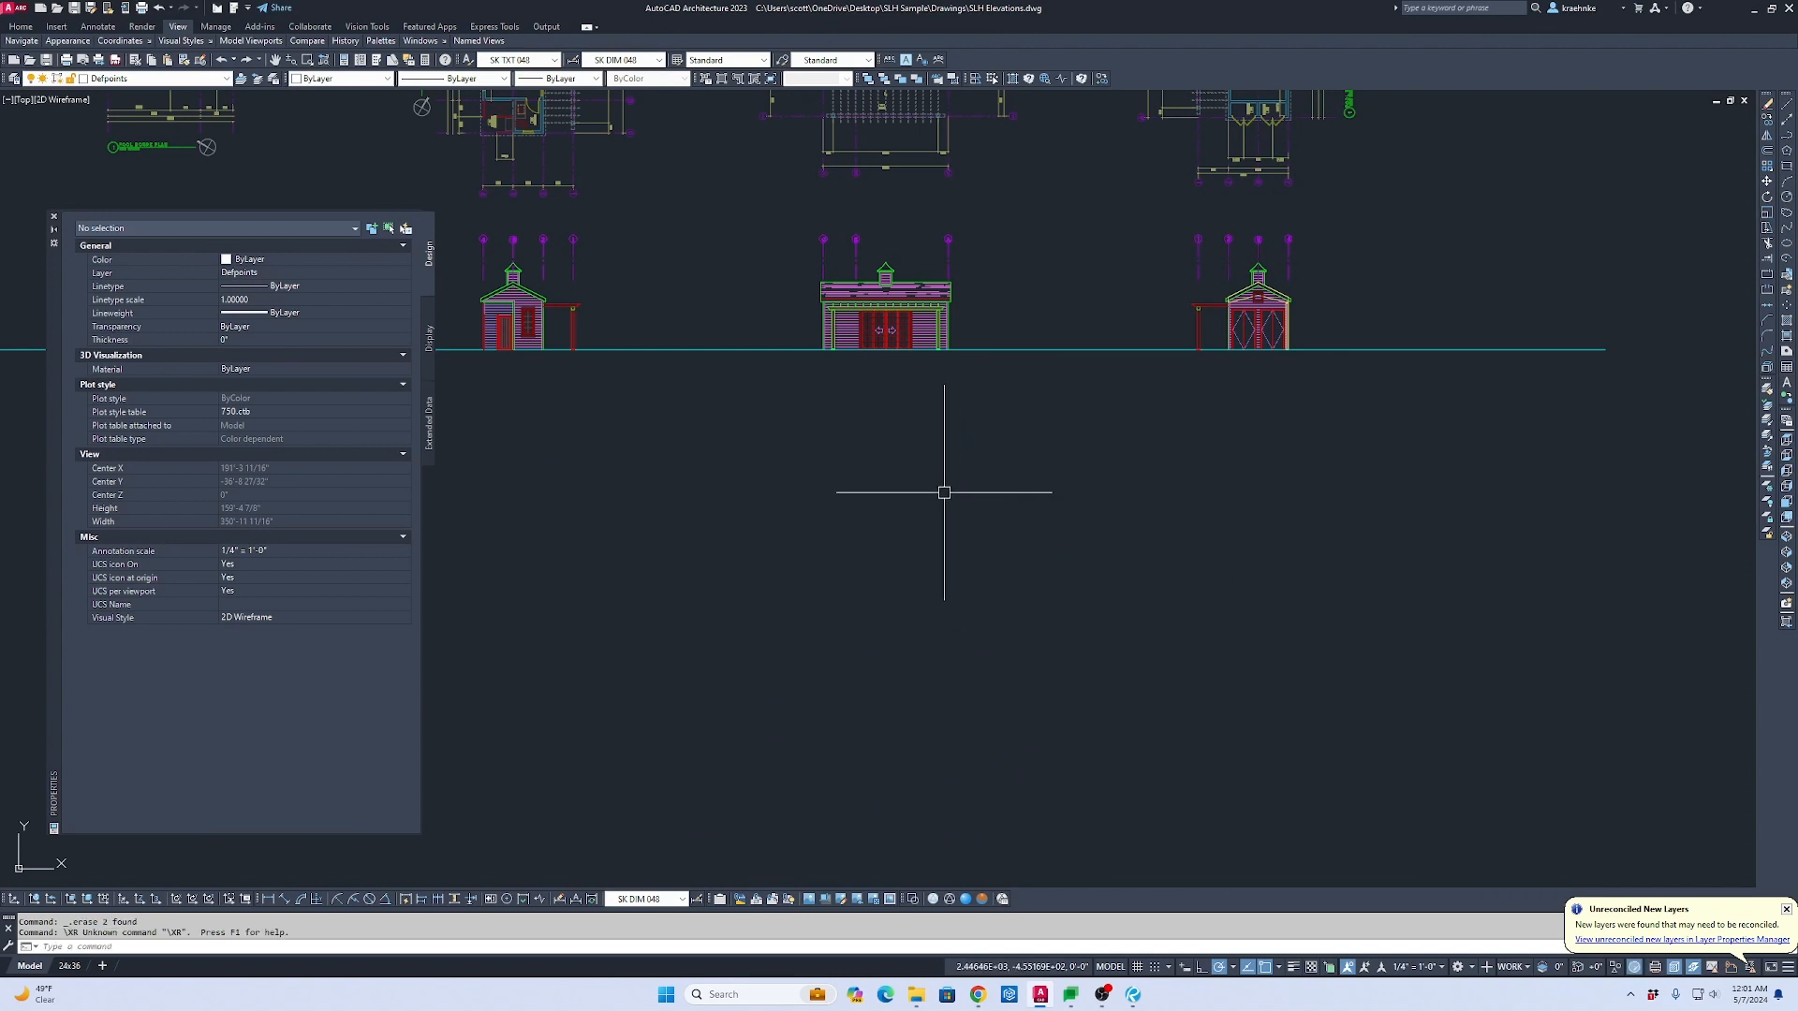
key("Escape")
key("Escape")
Step: Detach the unreferenced PDF SLH Sketches 1-2-2024 - 2 from the drawing's external references
type("xr")
key("Return")
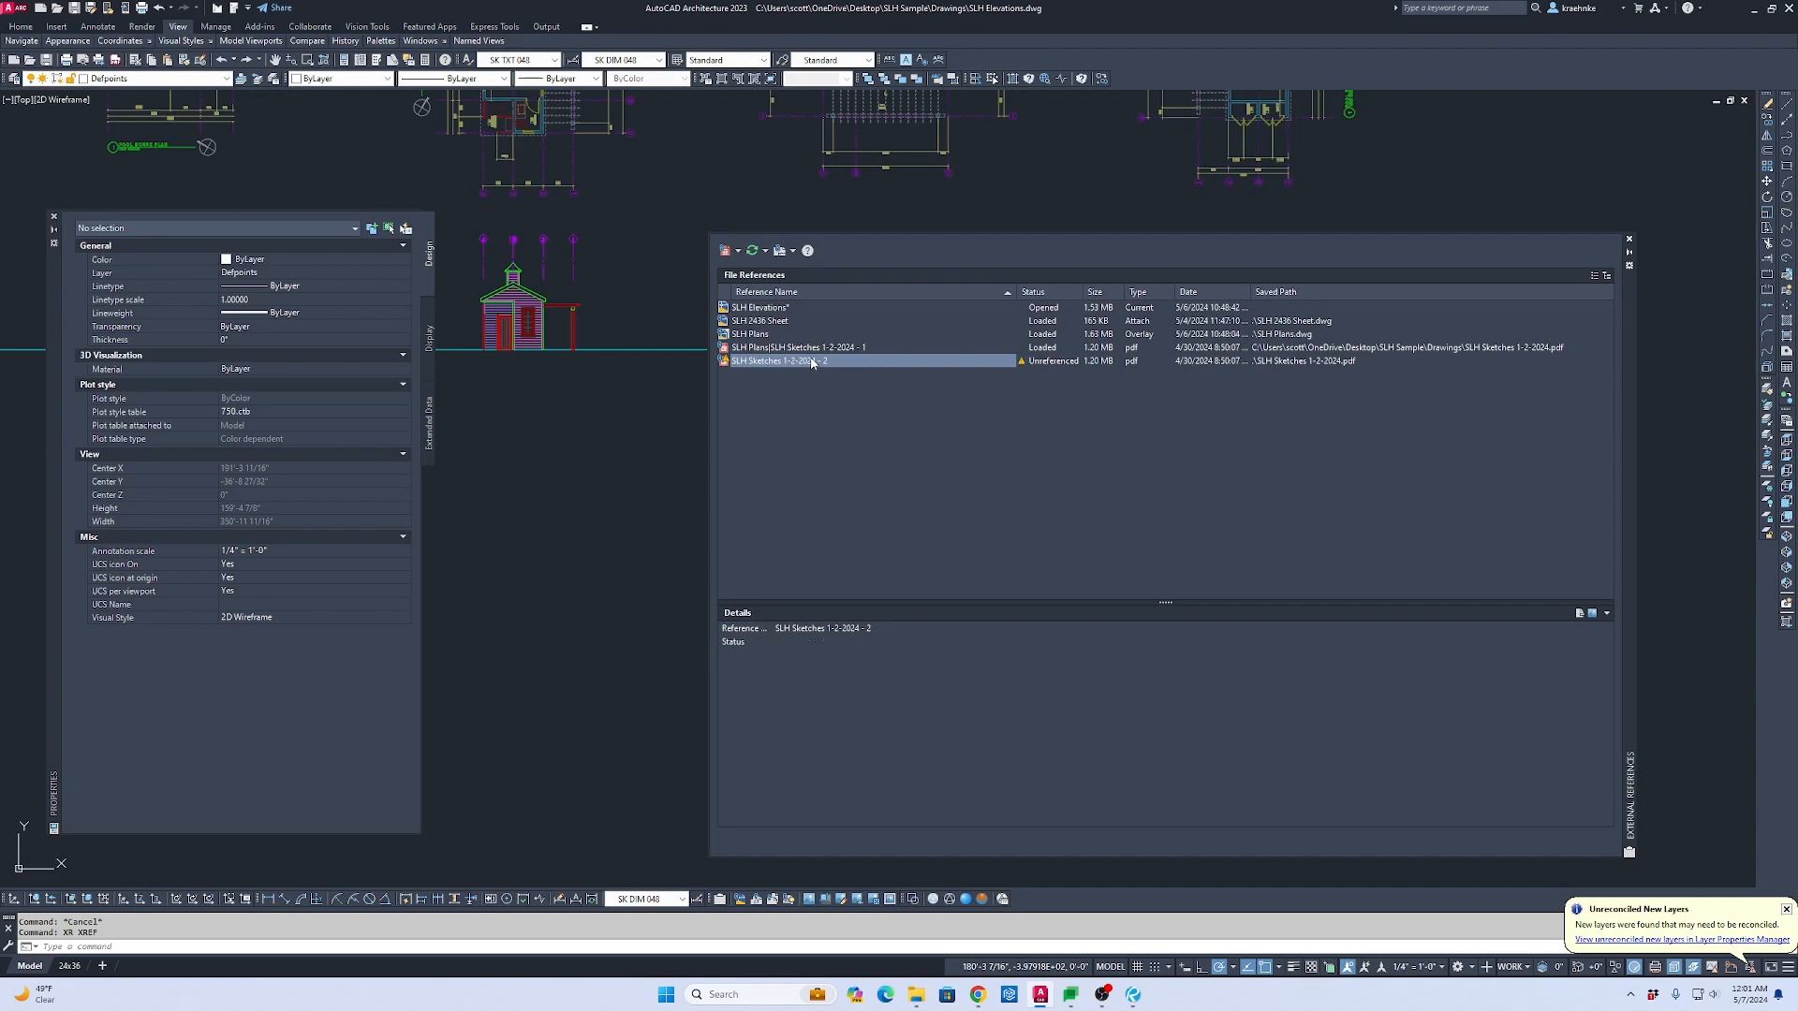
right_click(813, 363)
left_click(852, 437)
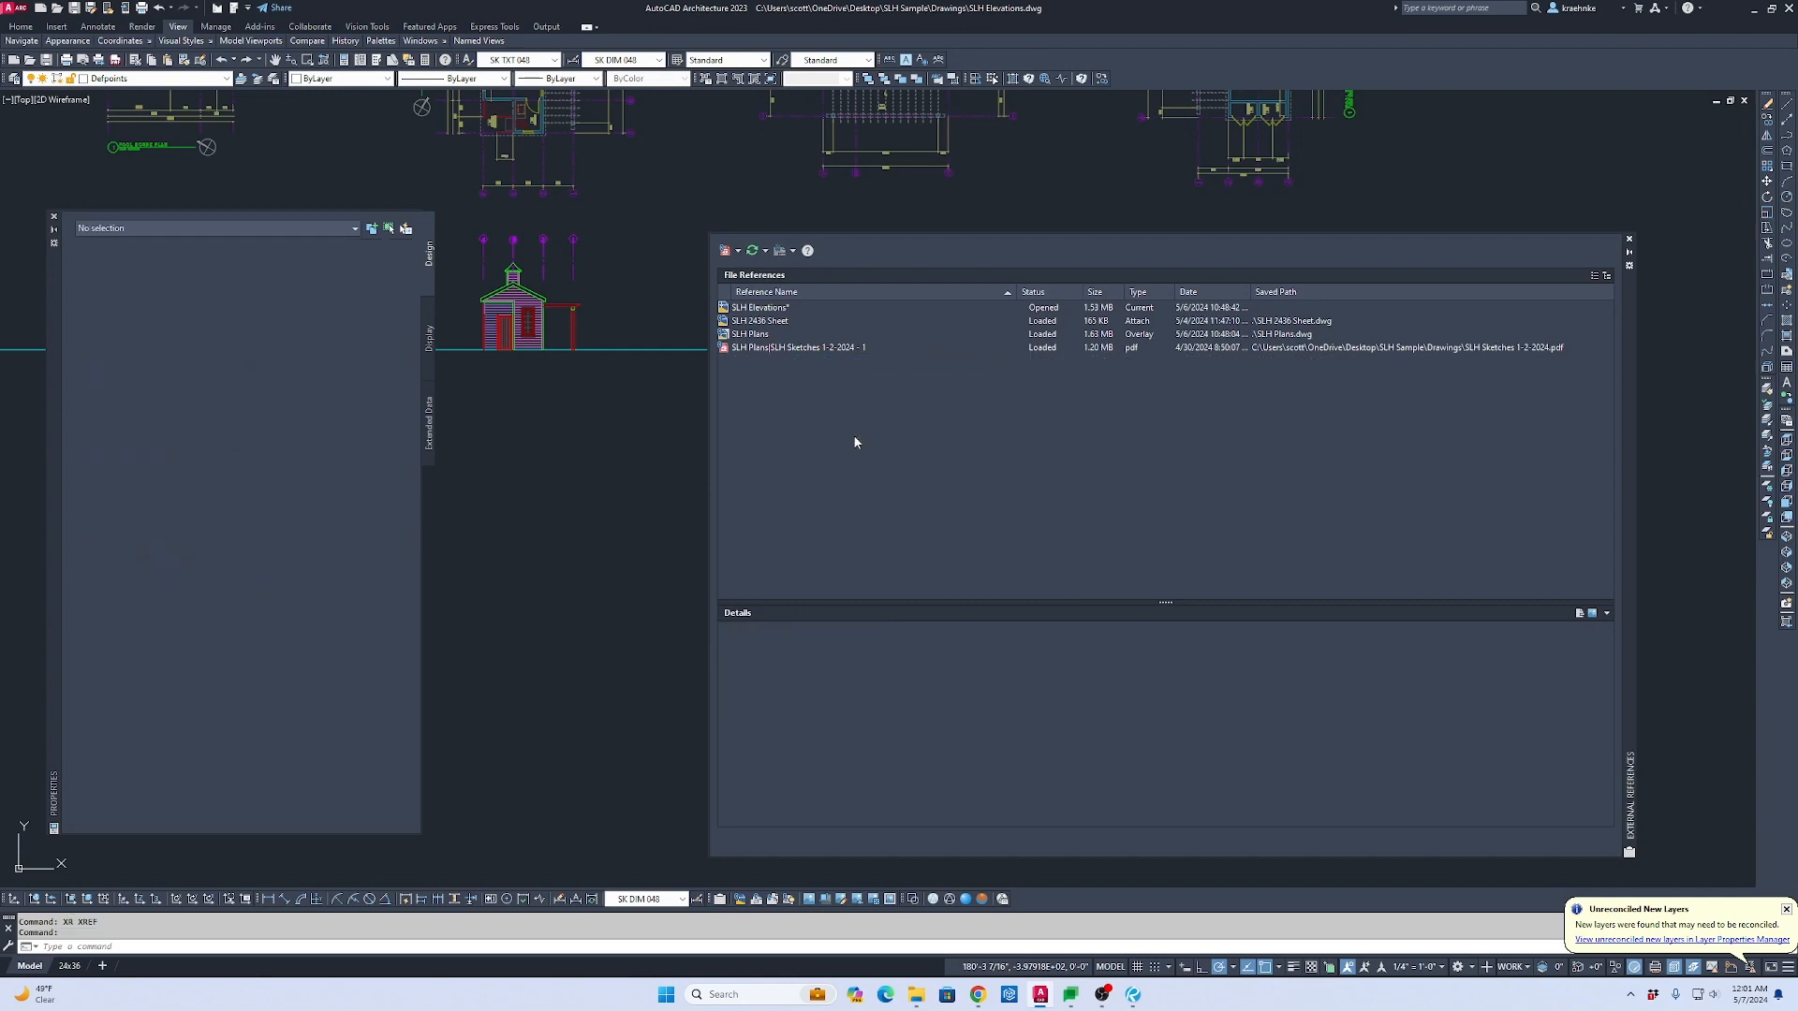
left_click(1629, 241)
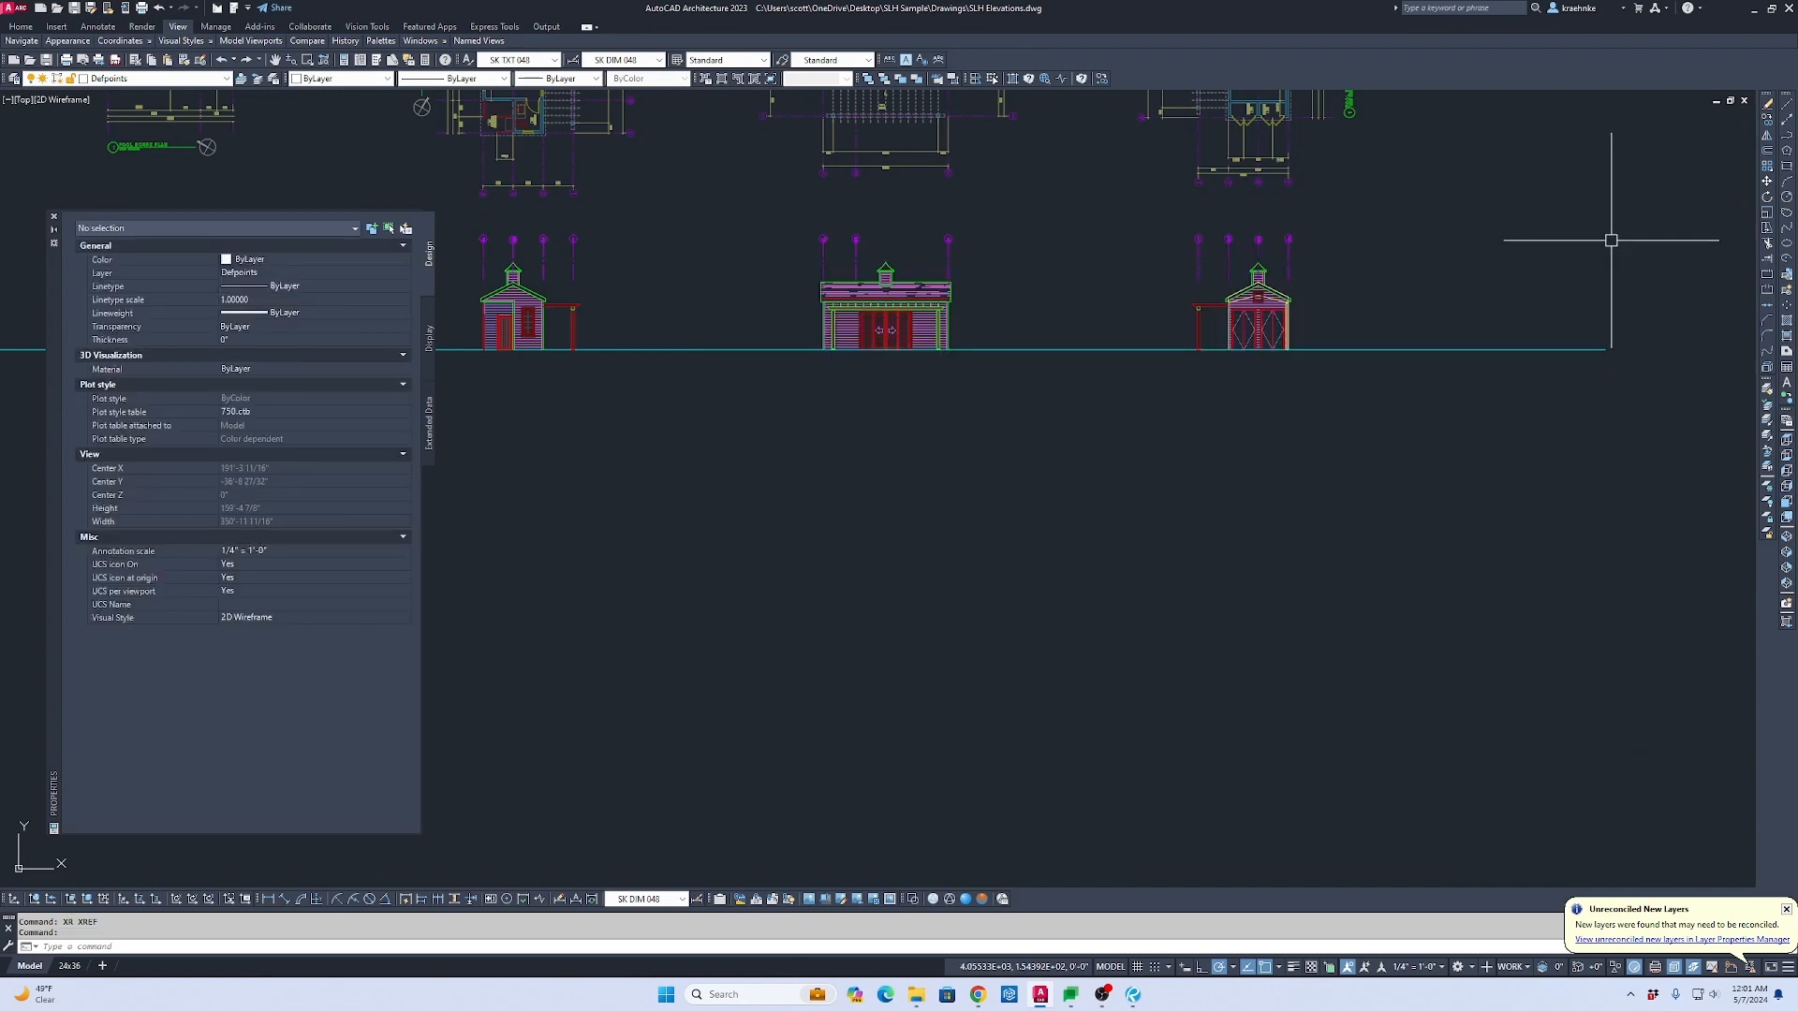
Step: Copy the TITLE HERE drawing title with its number bubble and scale from the symbol library to below the first elevation's lower-left corner
scroll(1261, 374, "down", 5)
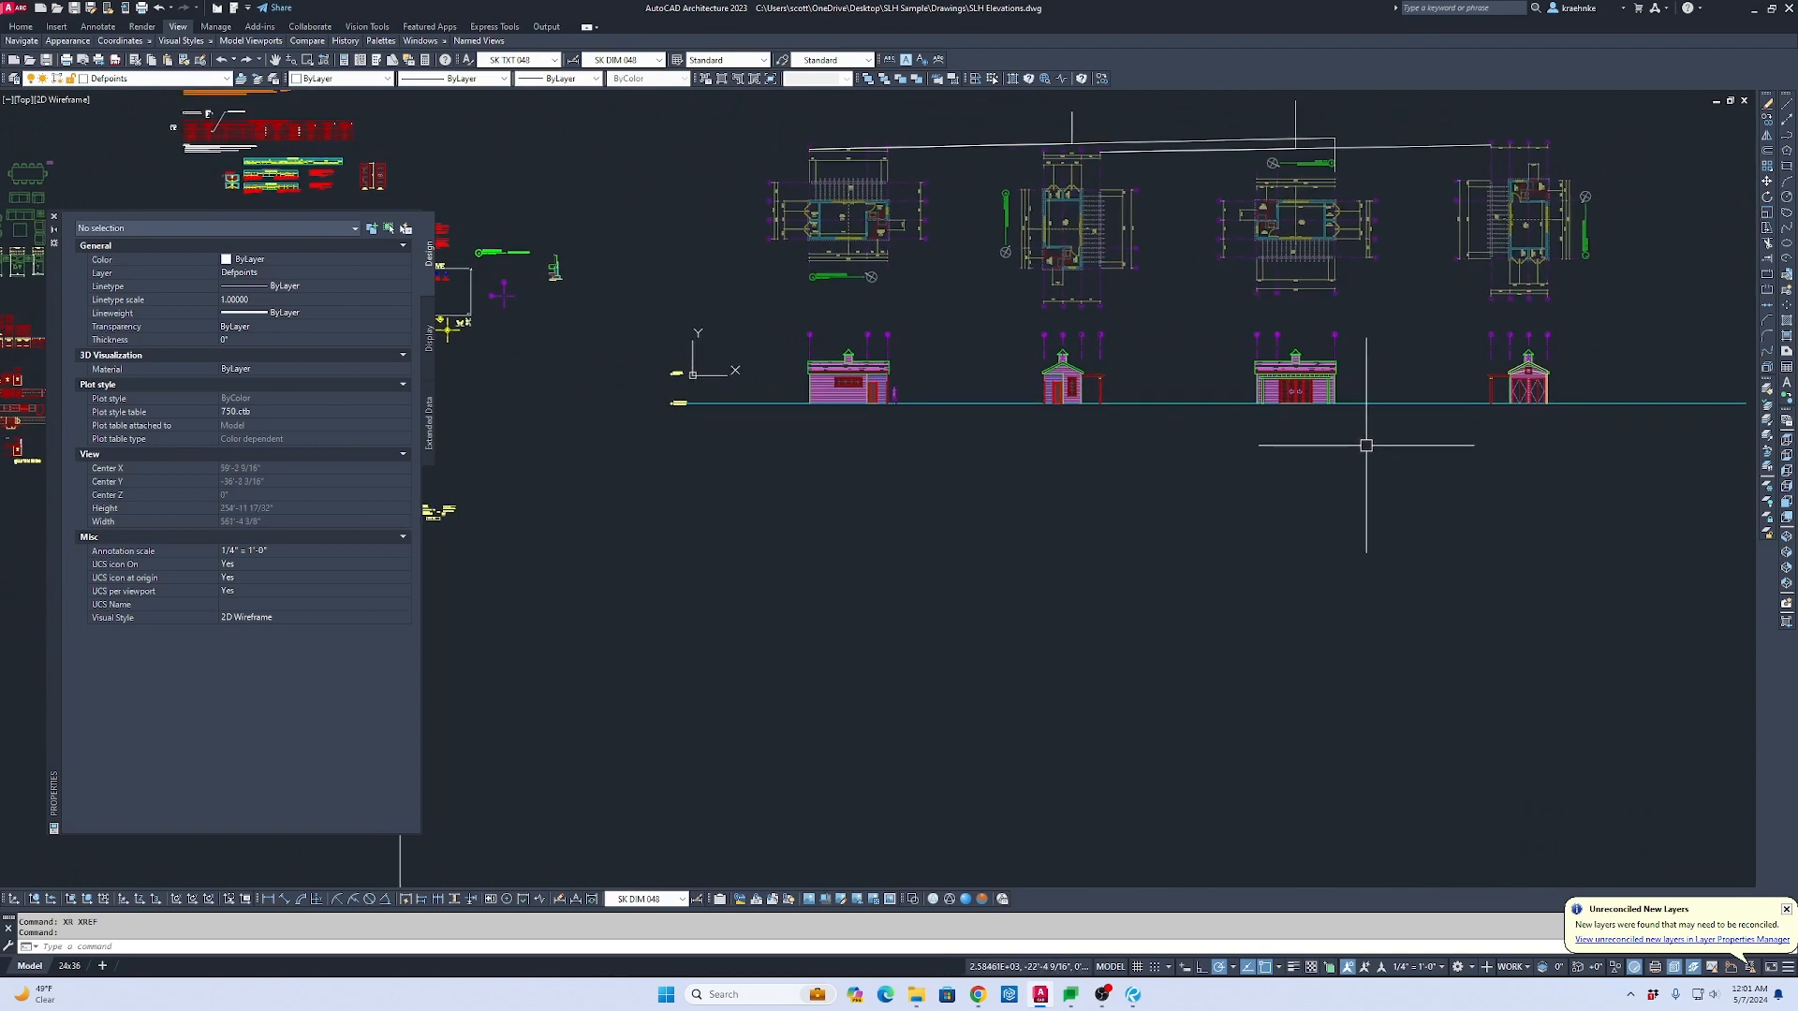
scroll(1515, 392, "up", 2)
scroll(1513, 397, "down", 3)
middle_click_drag(1232, 433, 1298, 531)
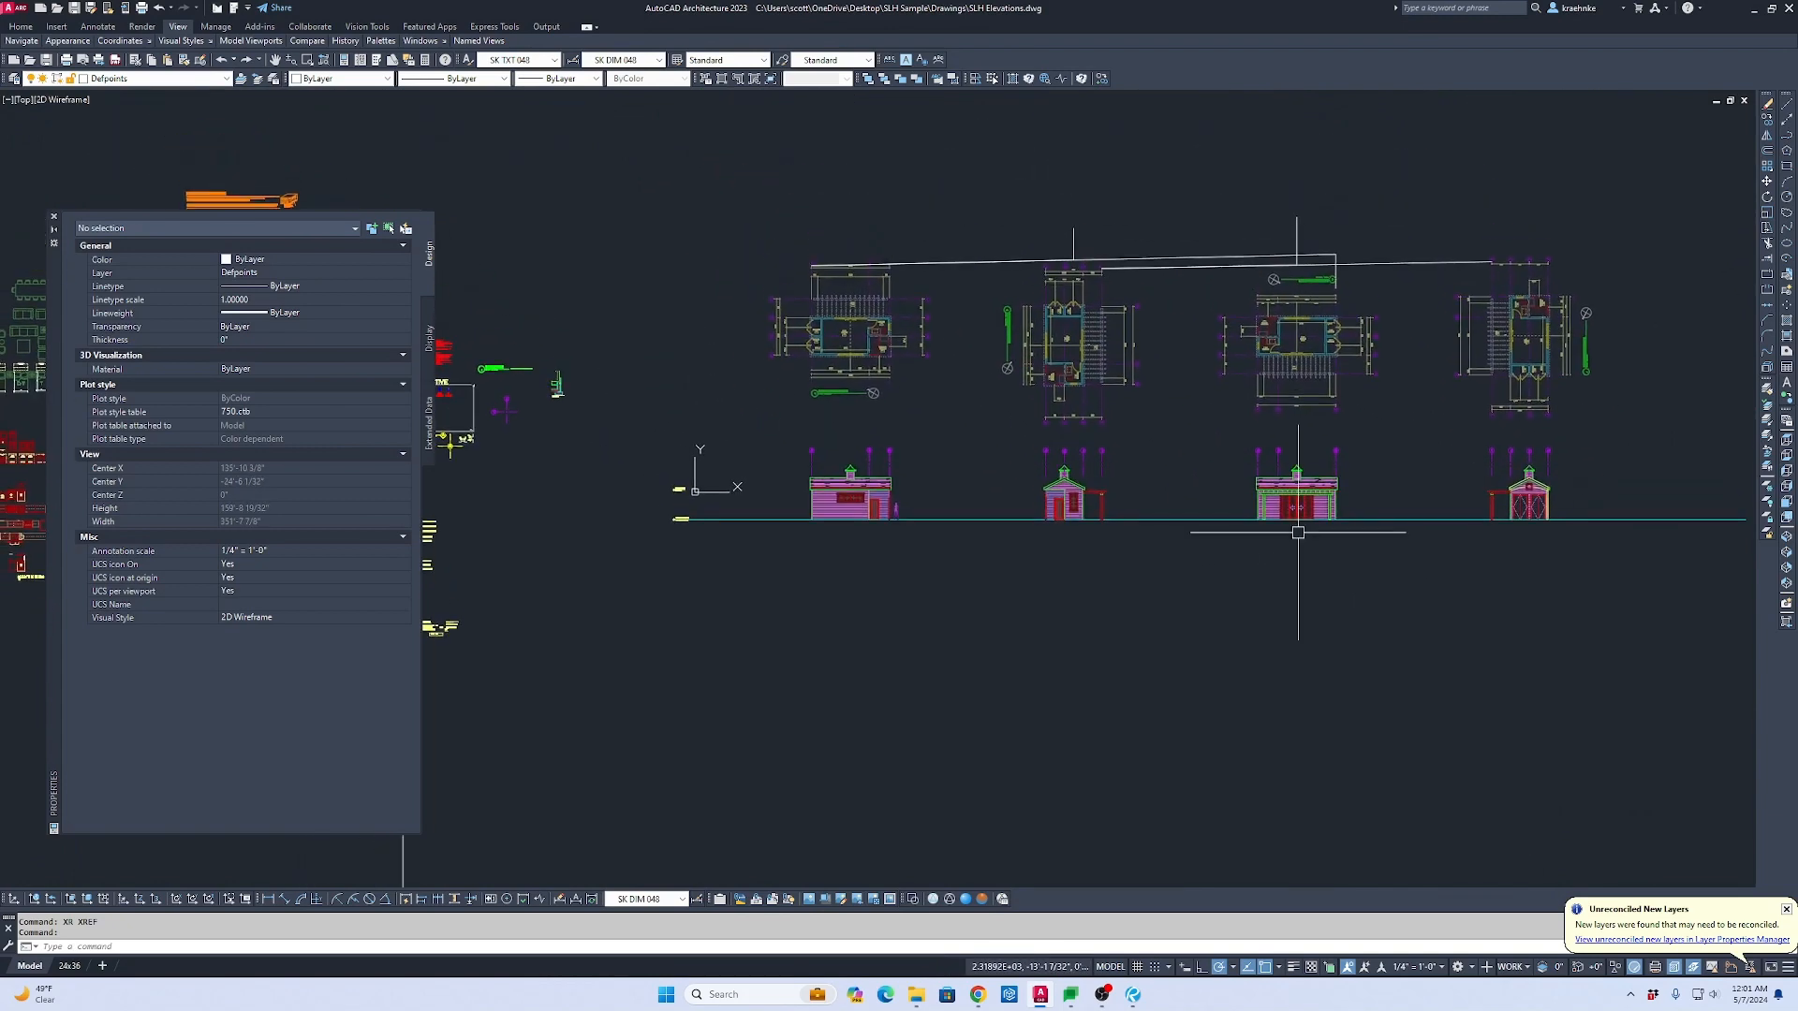
scroll(956, 446, "up", 4)
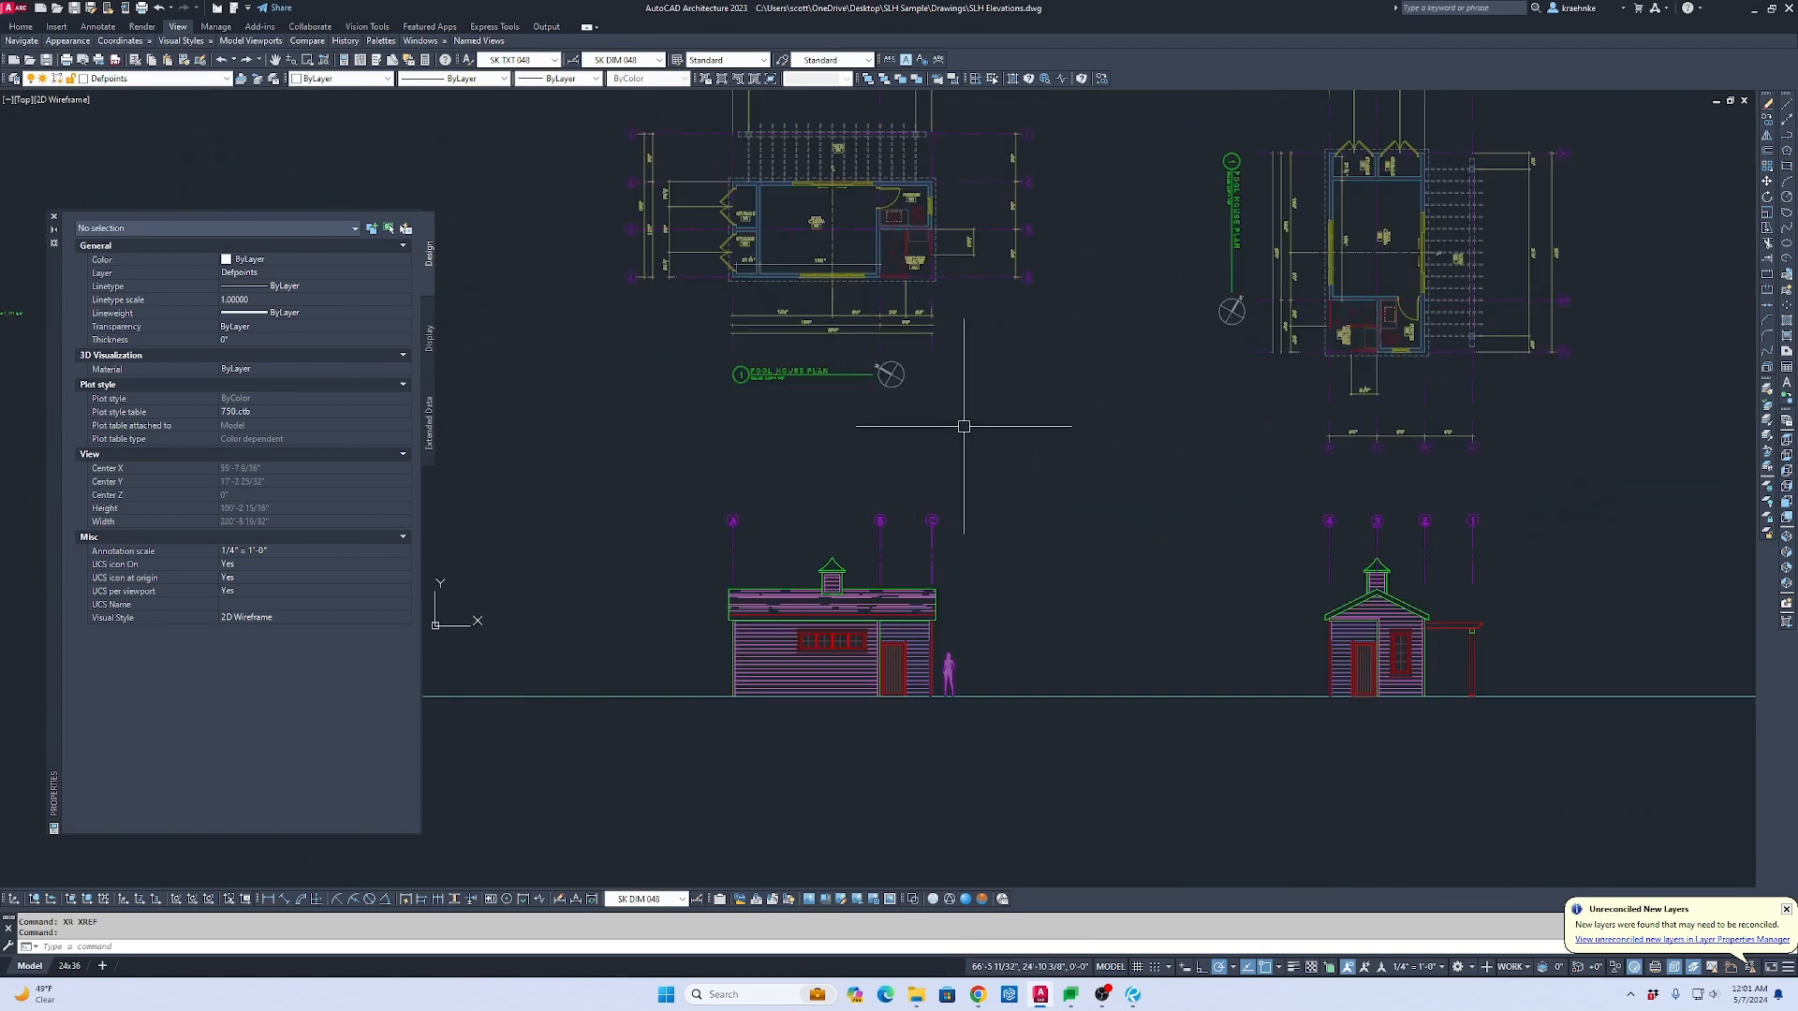
scroll(956, 424, "down", 3)
scroll(726, 379, "up", 5)
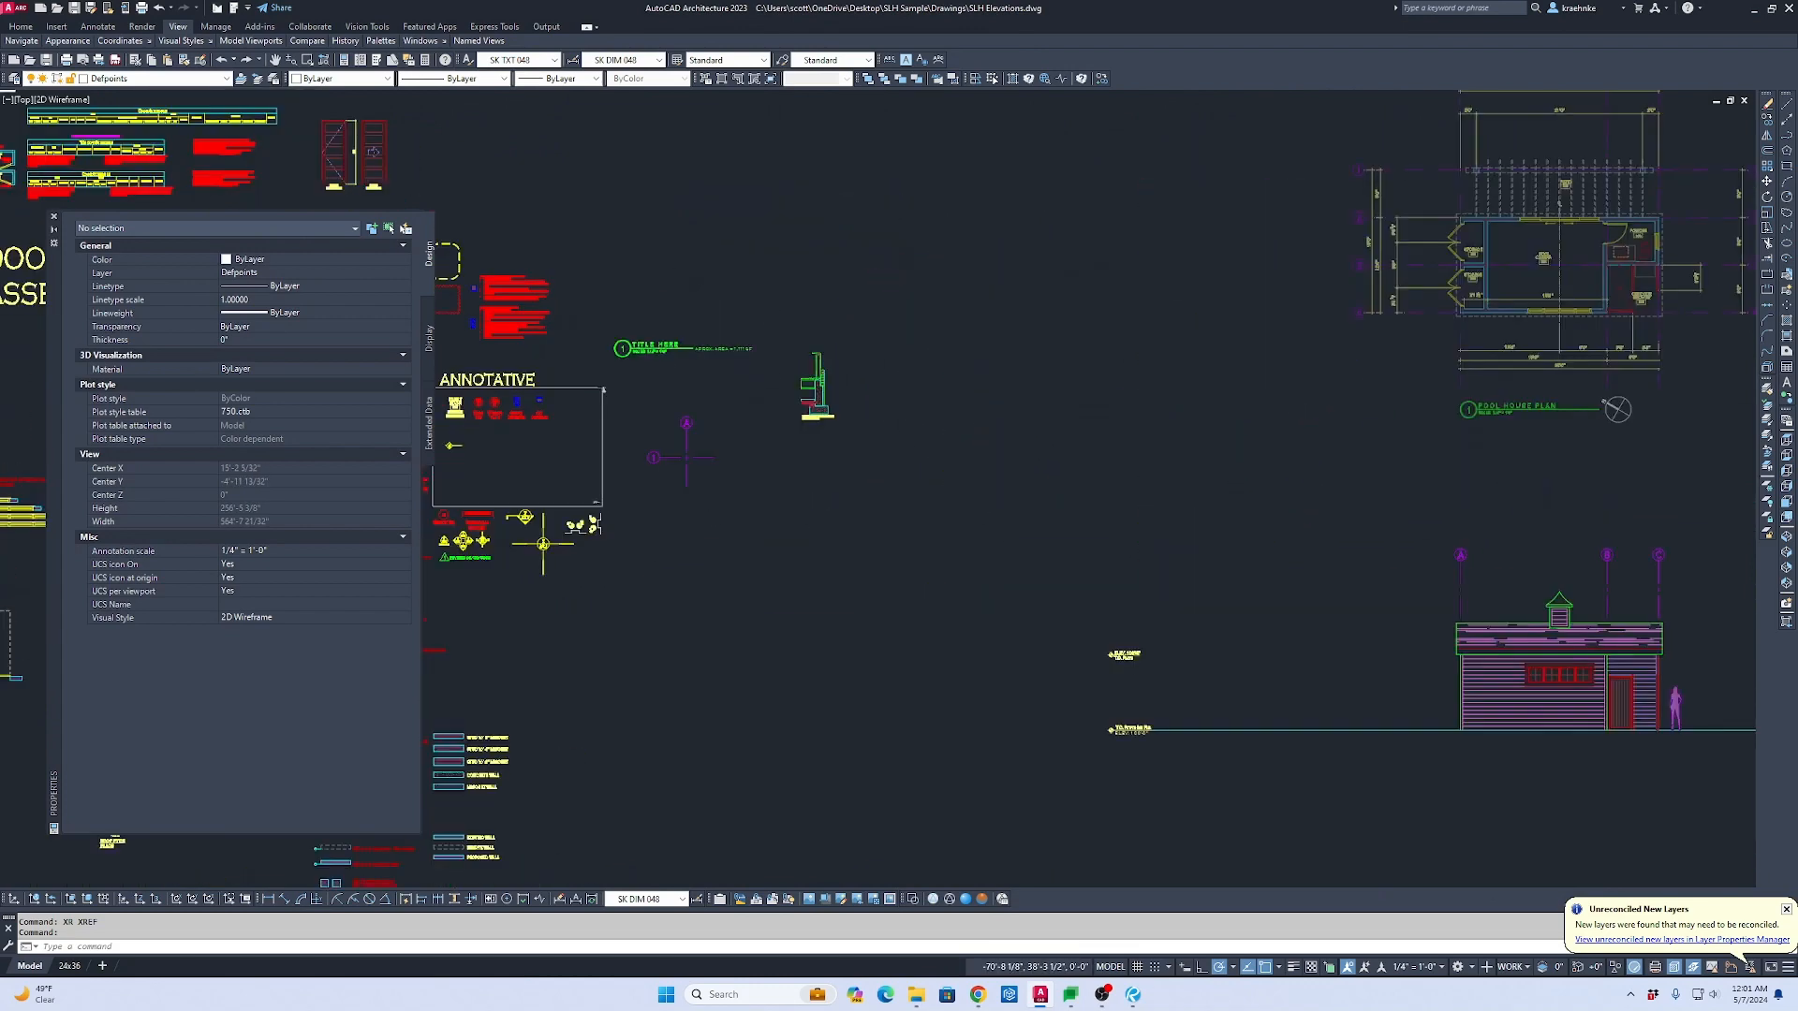
left_click_drag(727, 372, 610, 293)
type("c")
key("Return")
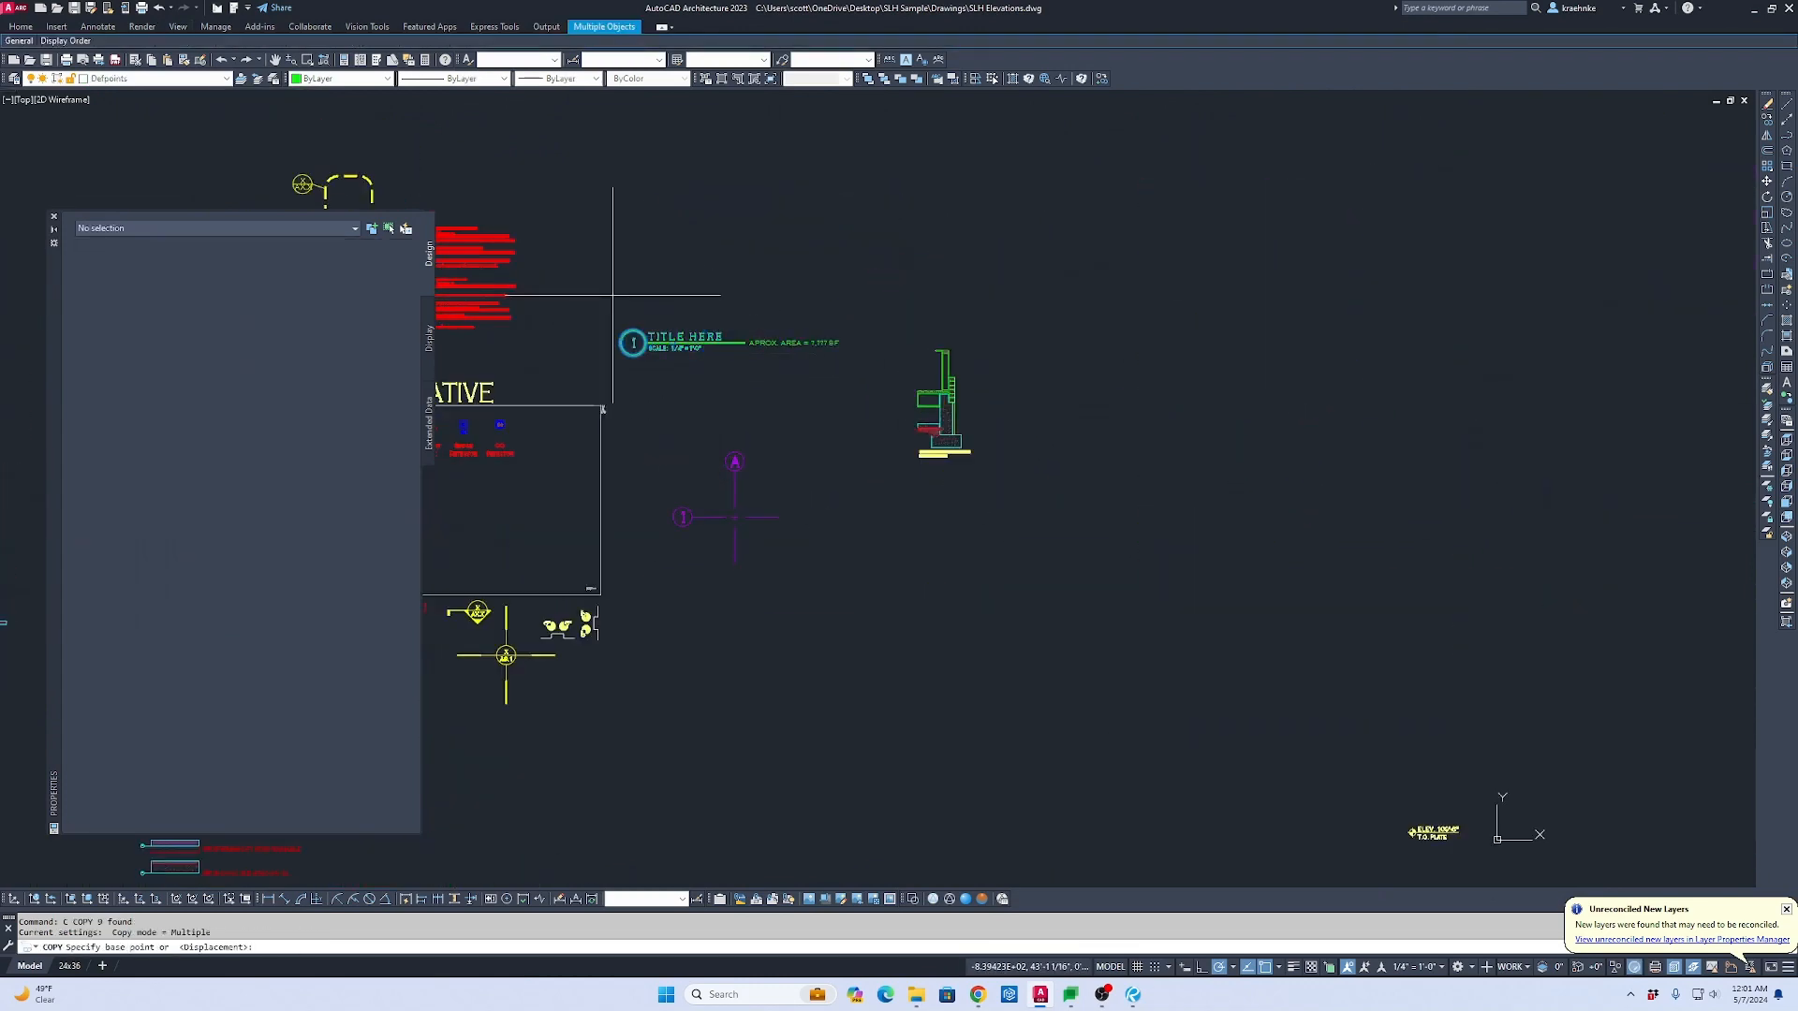
scroll(659, 338, "up", 2)
scroll(668, 346, "up", 1)
left_click(620, 346)
scroll(637, 328, "down", 6)
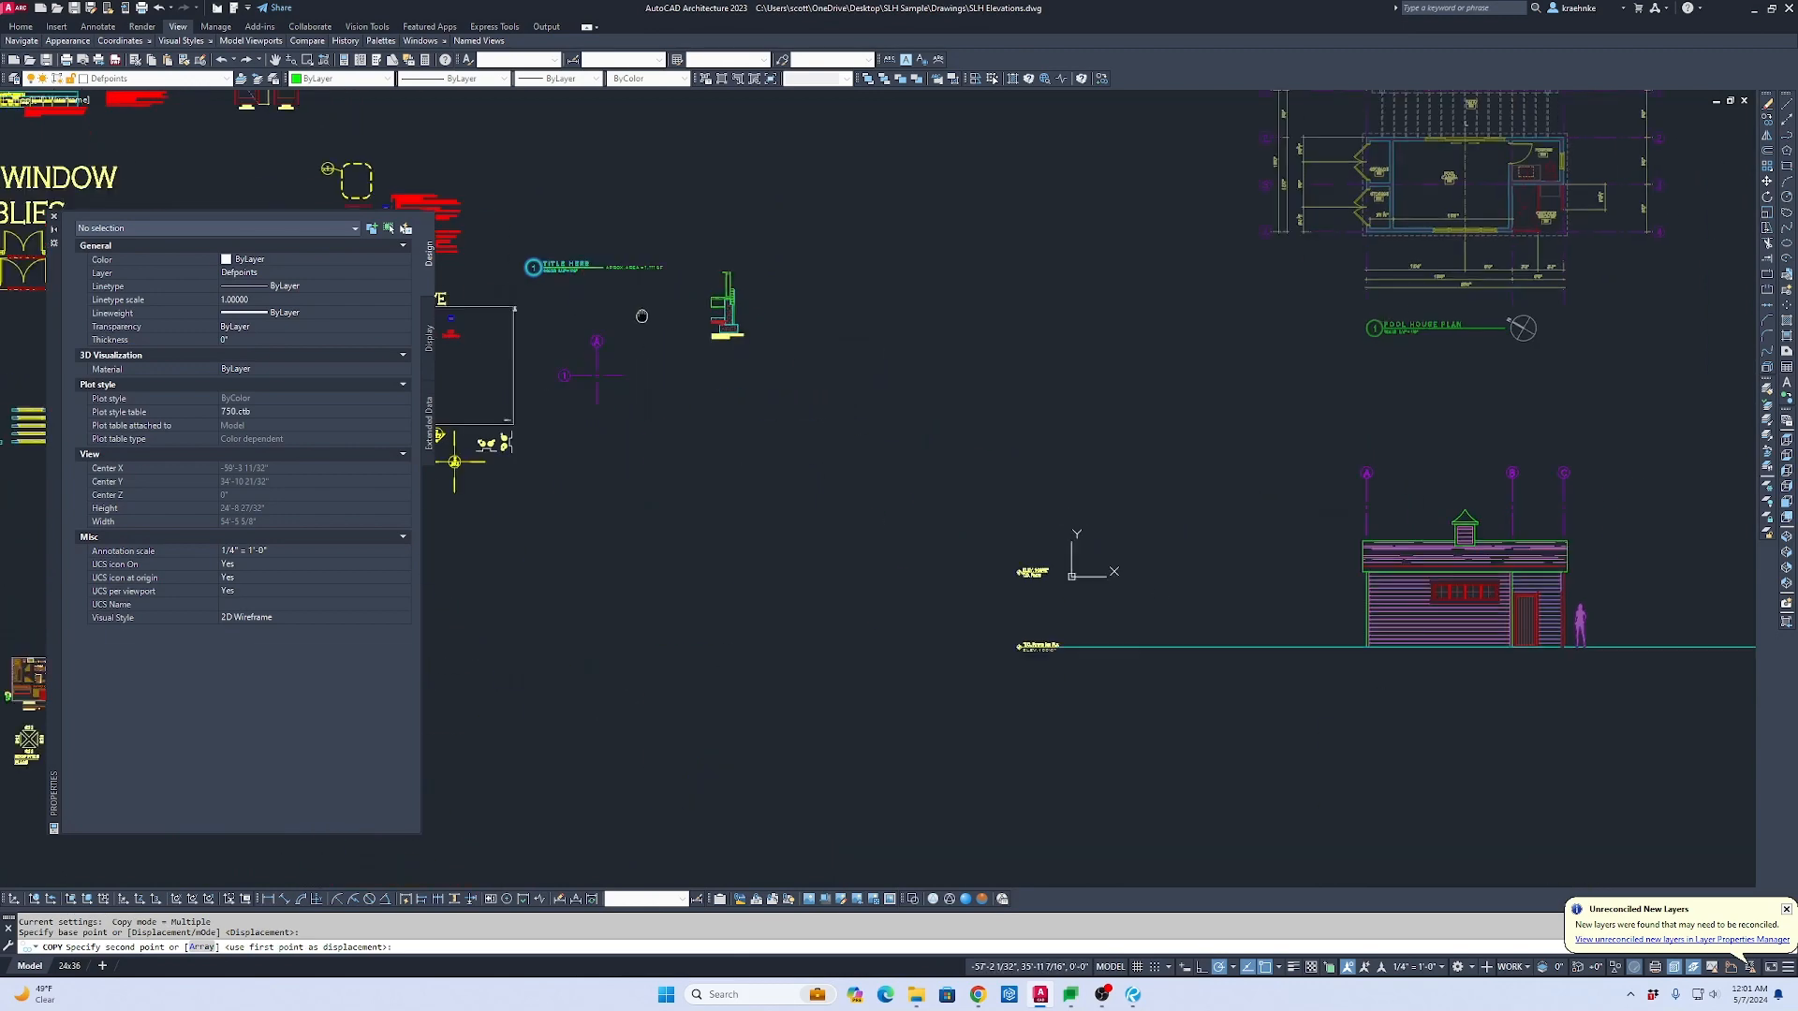
scroll(834, 362, "up", 6)
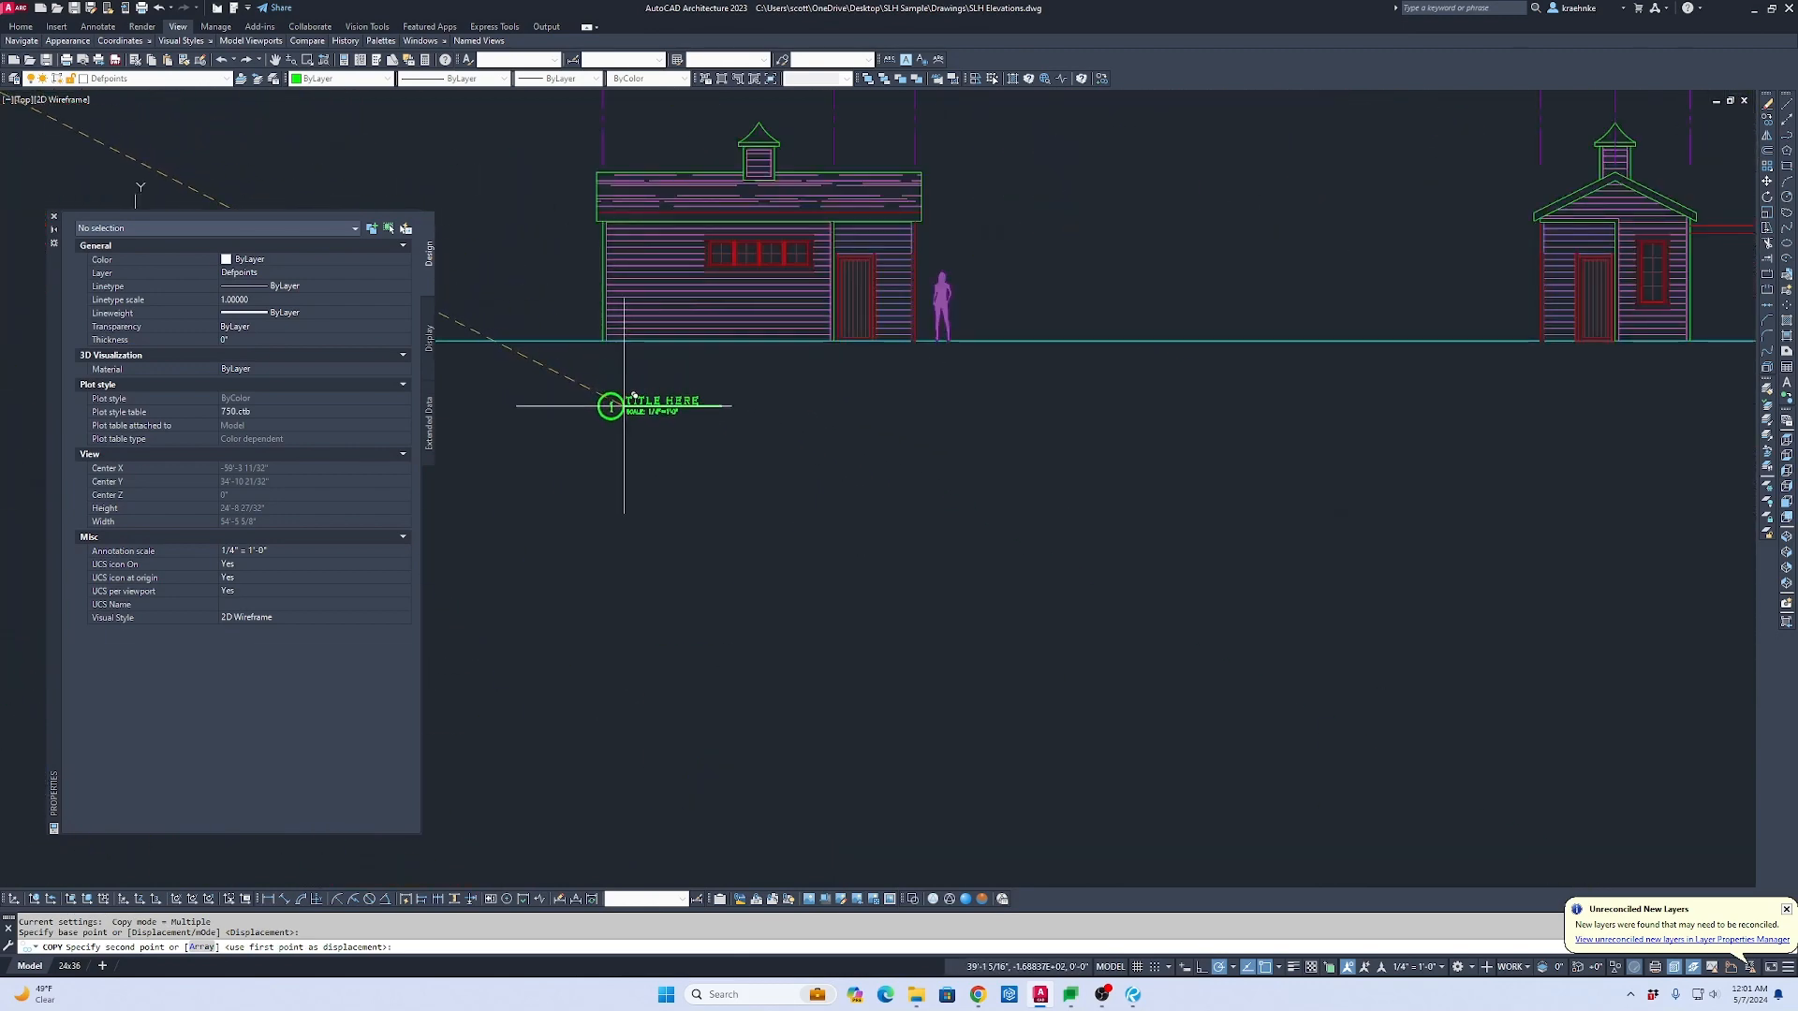
left_click(624, 404)
key("Escape")
Step: Stretch the copied title's underline horizontally until it aligns with the right edge of the first elevation
middle_click_drag(746, 419, 897, 493)
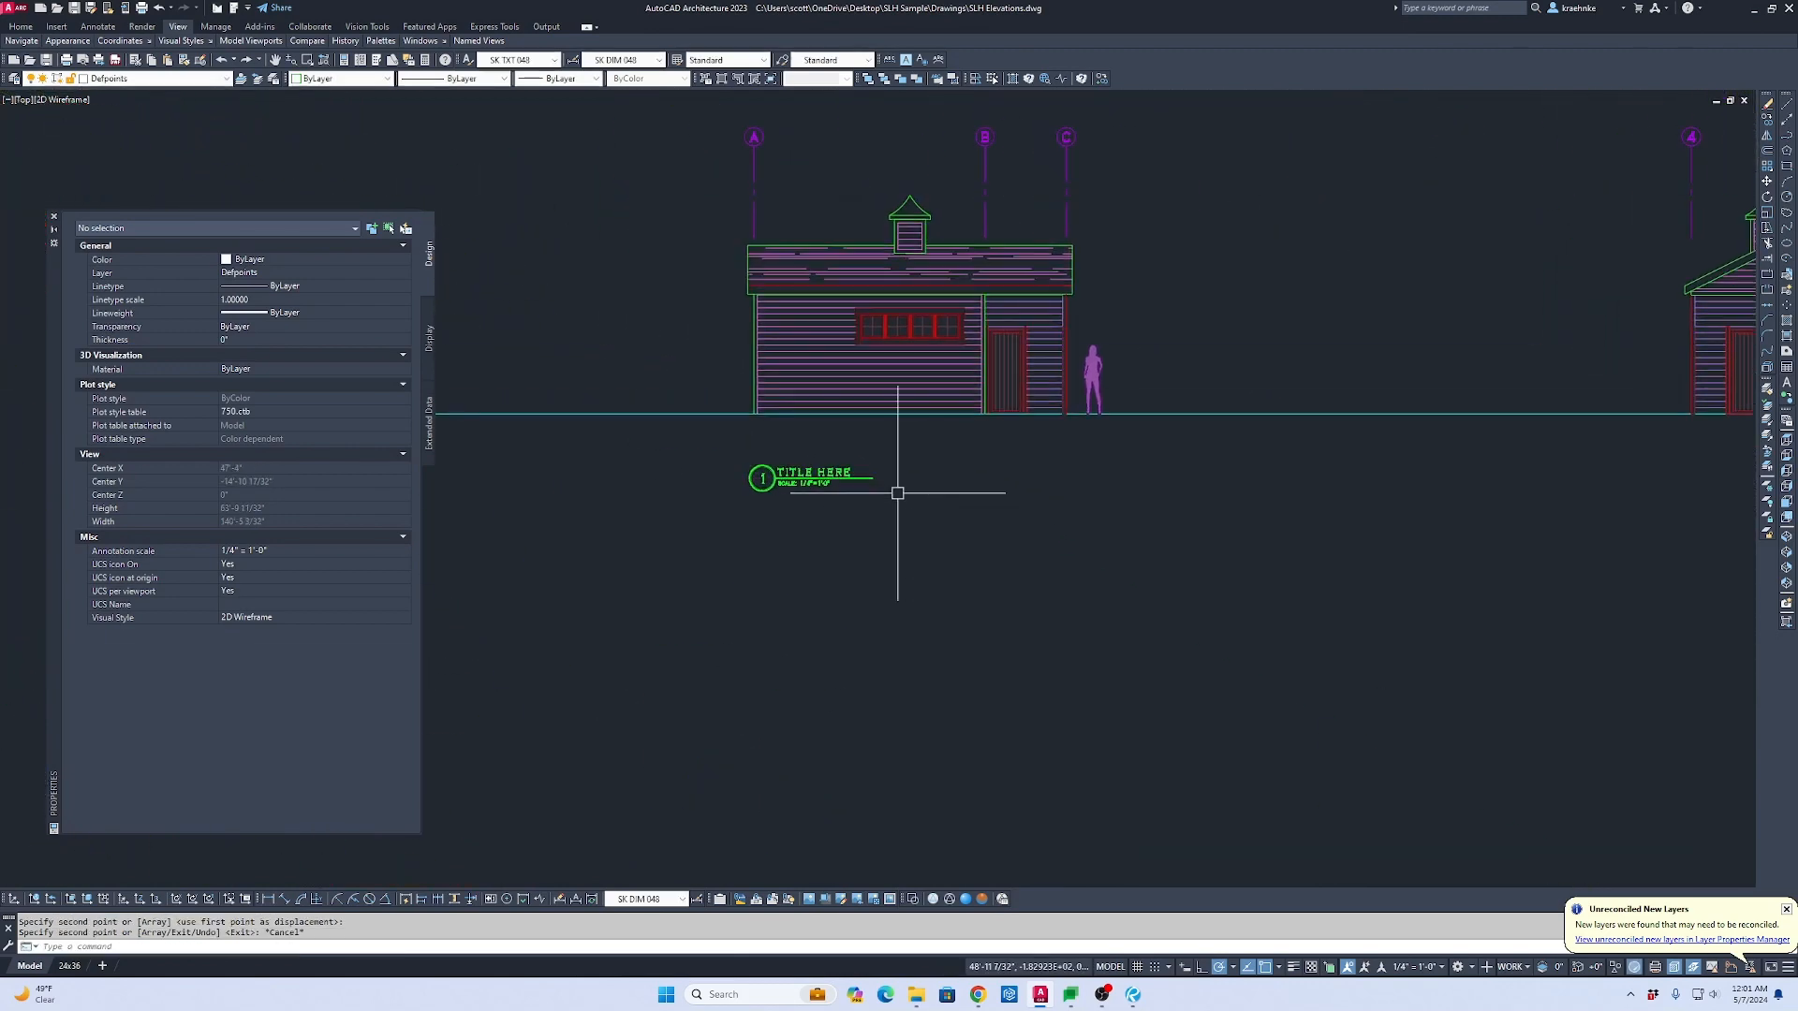
scroll(840, 484, "up", 5)
type("s")
key("space")
left_click(1003, 518)
left_click(890, 441)
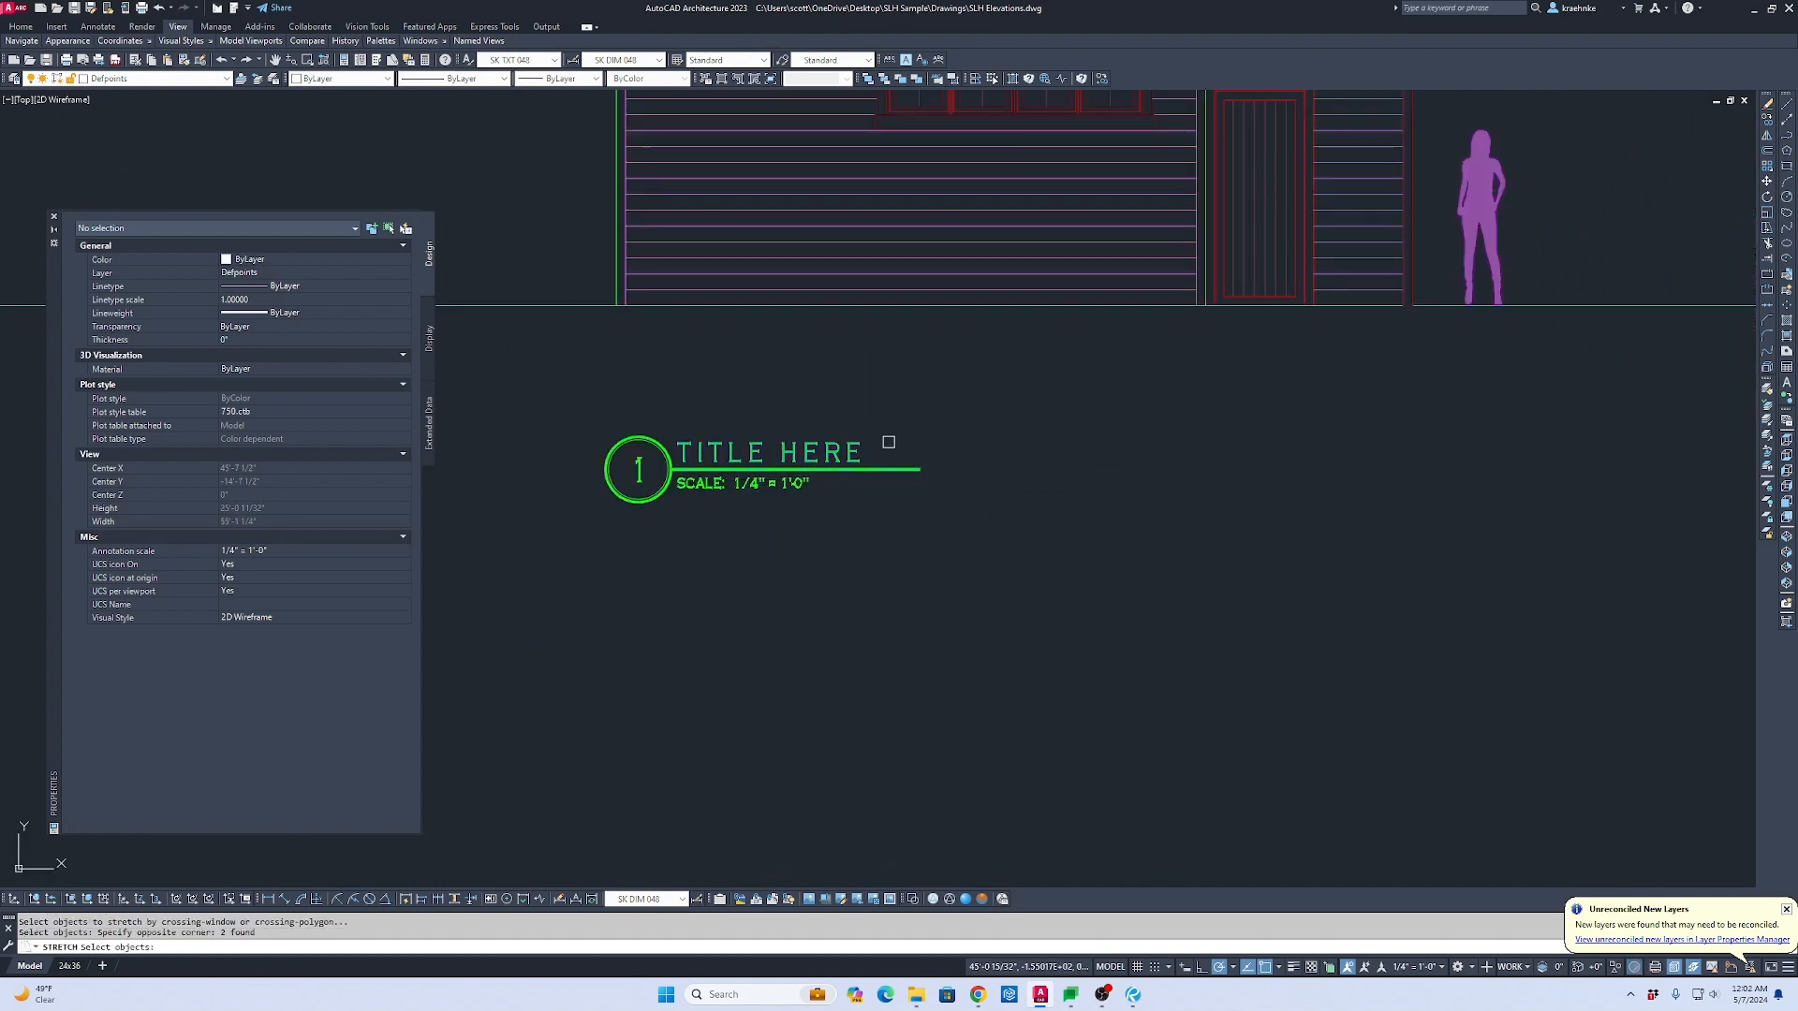
key("space")
left_click(922, 469)
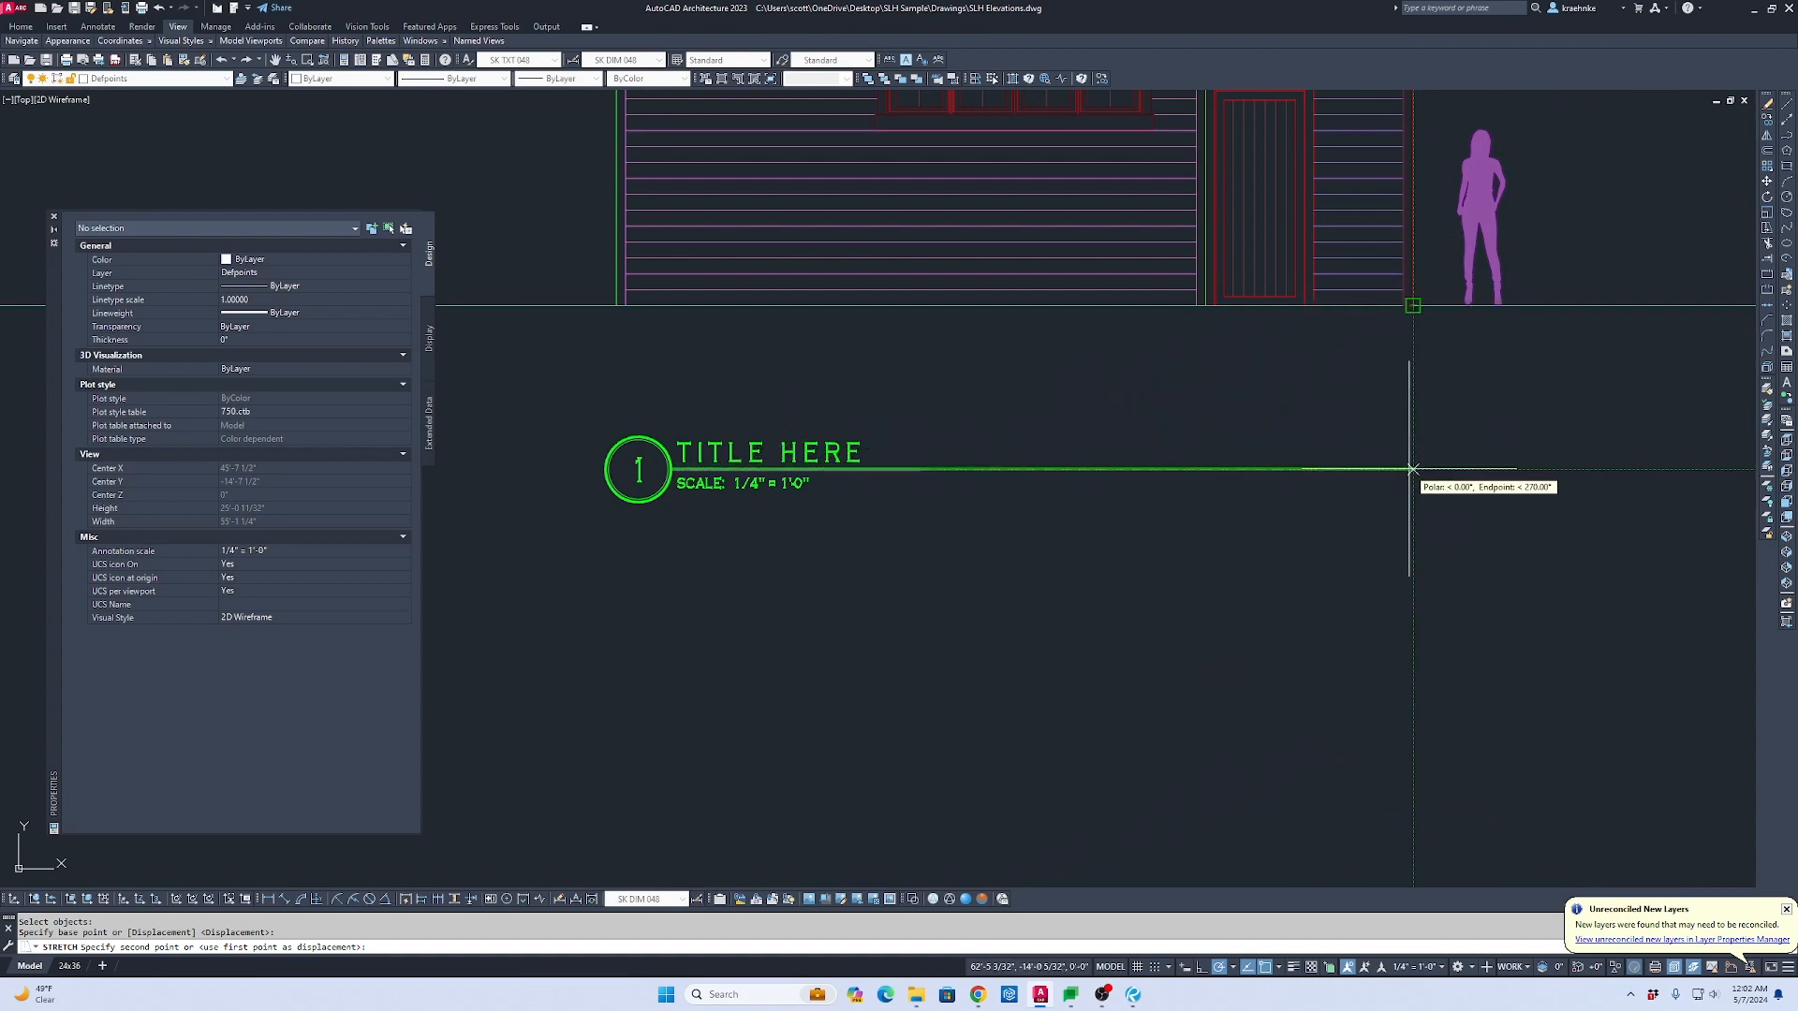
left_click(1407, 474)
Step: Check the north arrow on the first pool house plan to determine which direction the elevation below it faces
scroll(1432, 498, "down", 4)
middle_click_drag(1404, 515, 1314, 820)
scroll(1297, 804, "down", 3)
scroll(1296, 663, "up", 4)
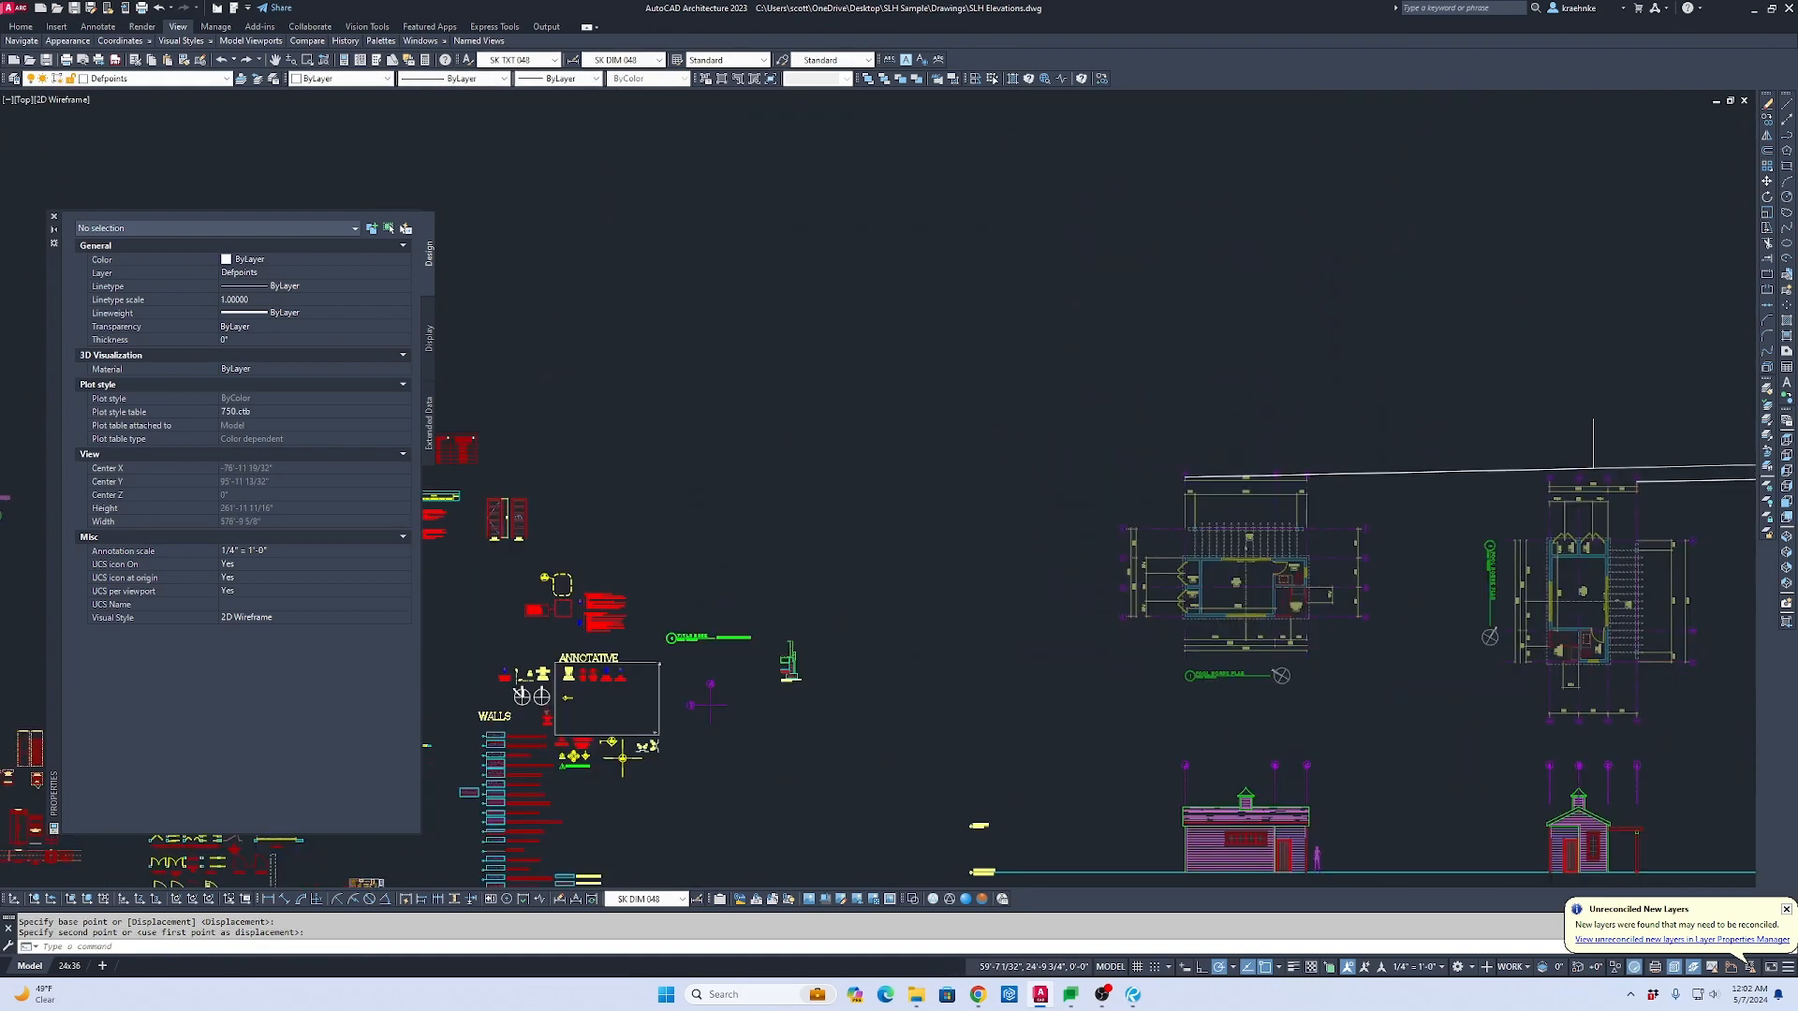
key("Escape")
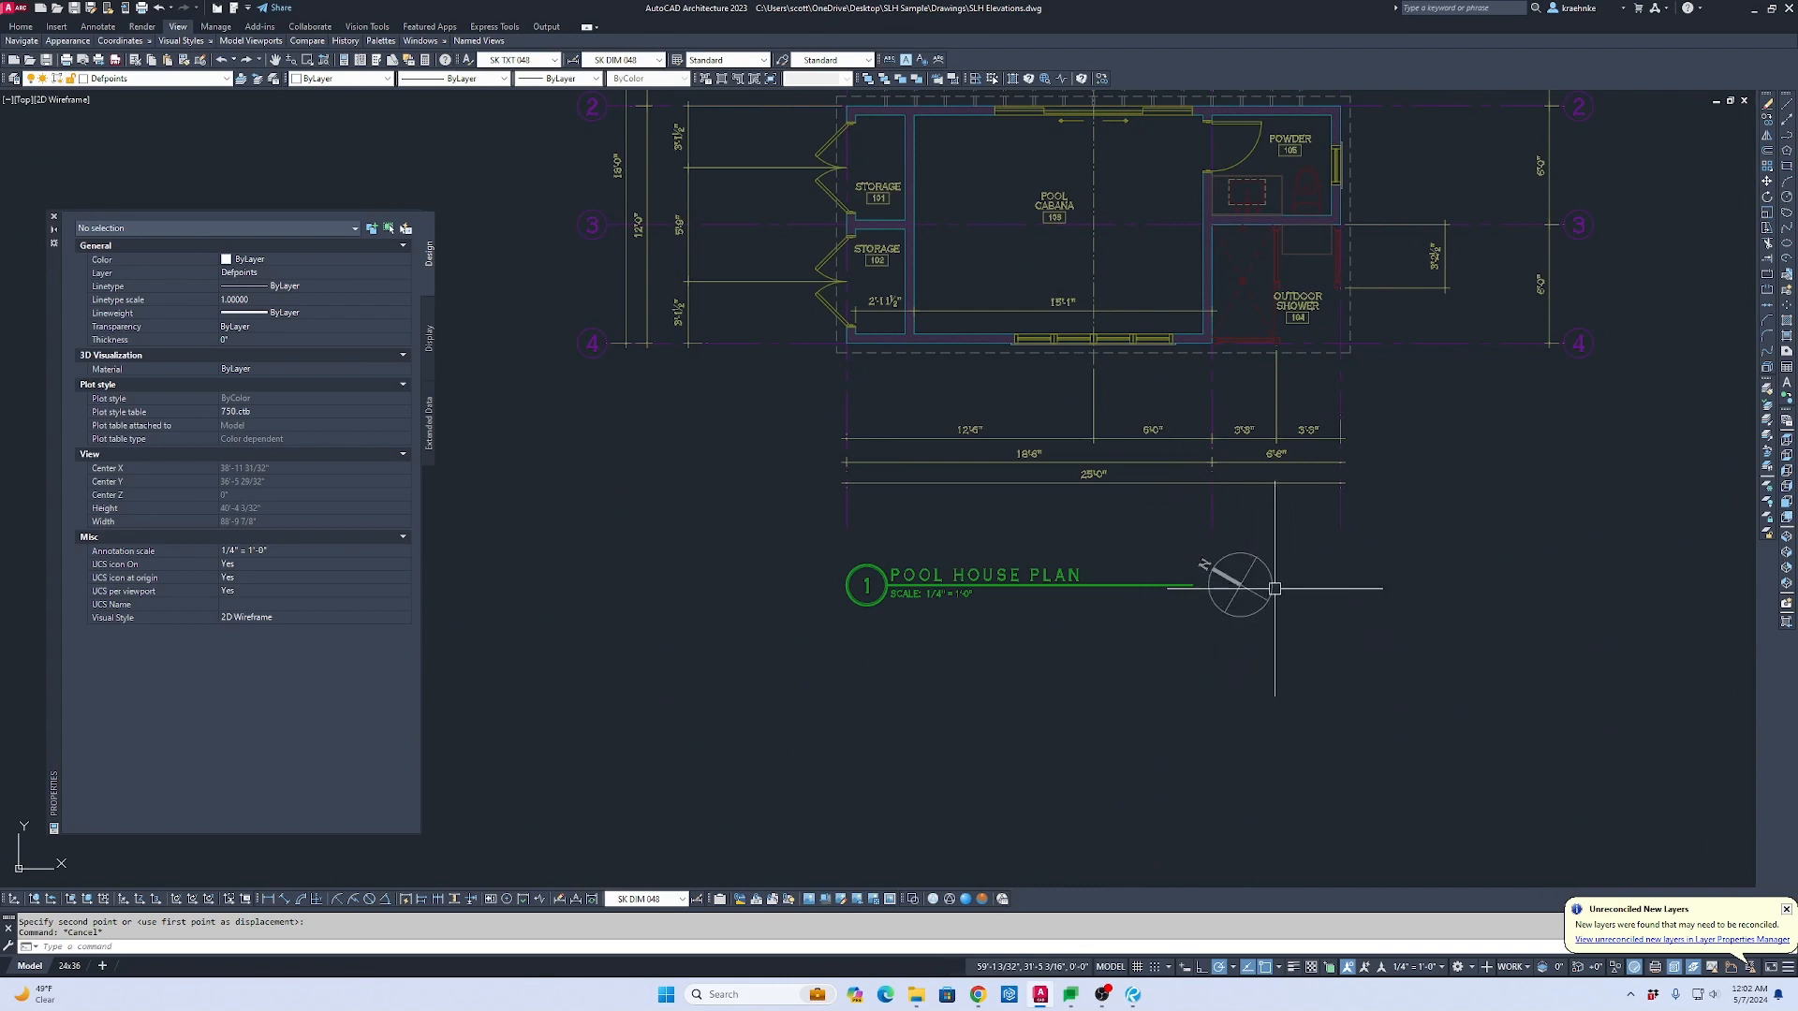
scroll(1246, 576, "down", 2)
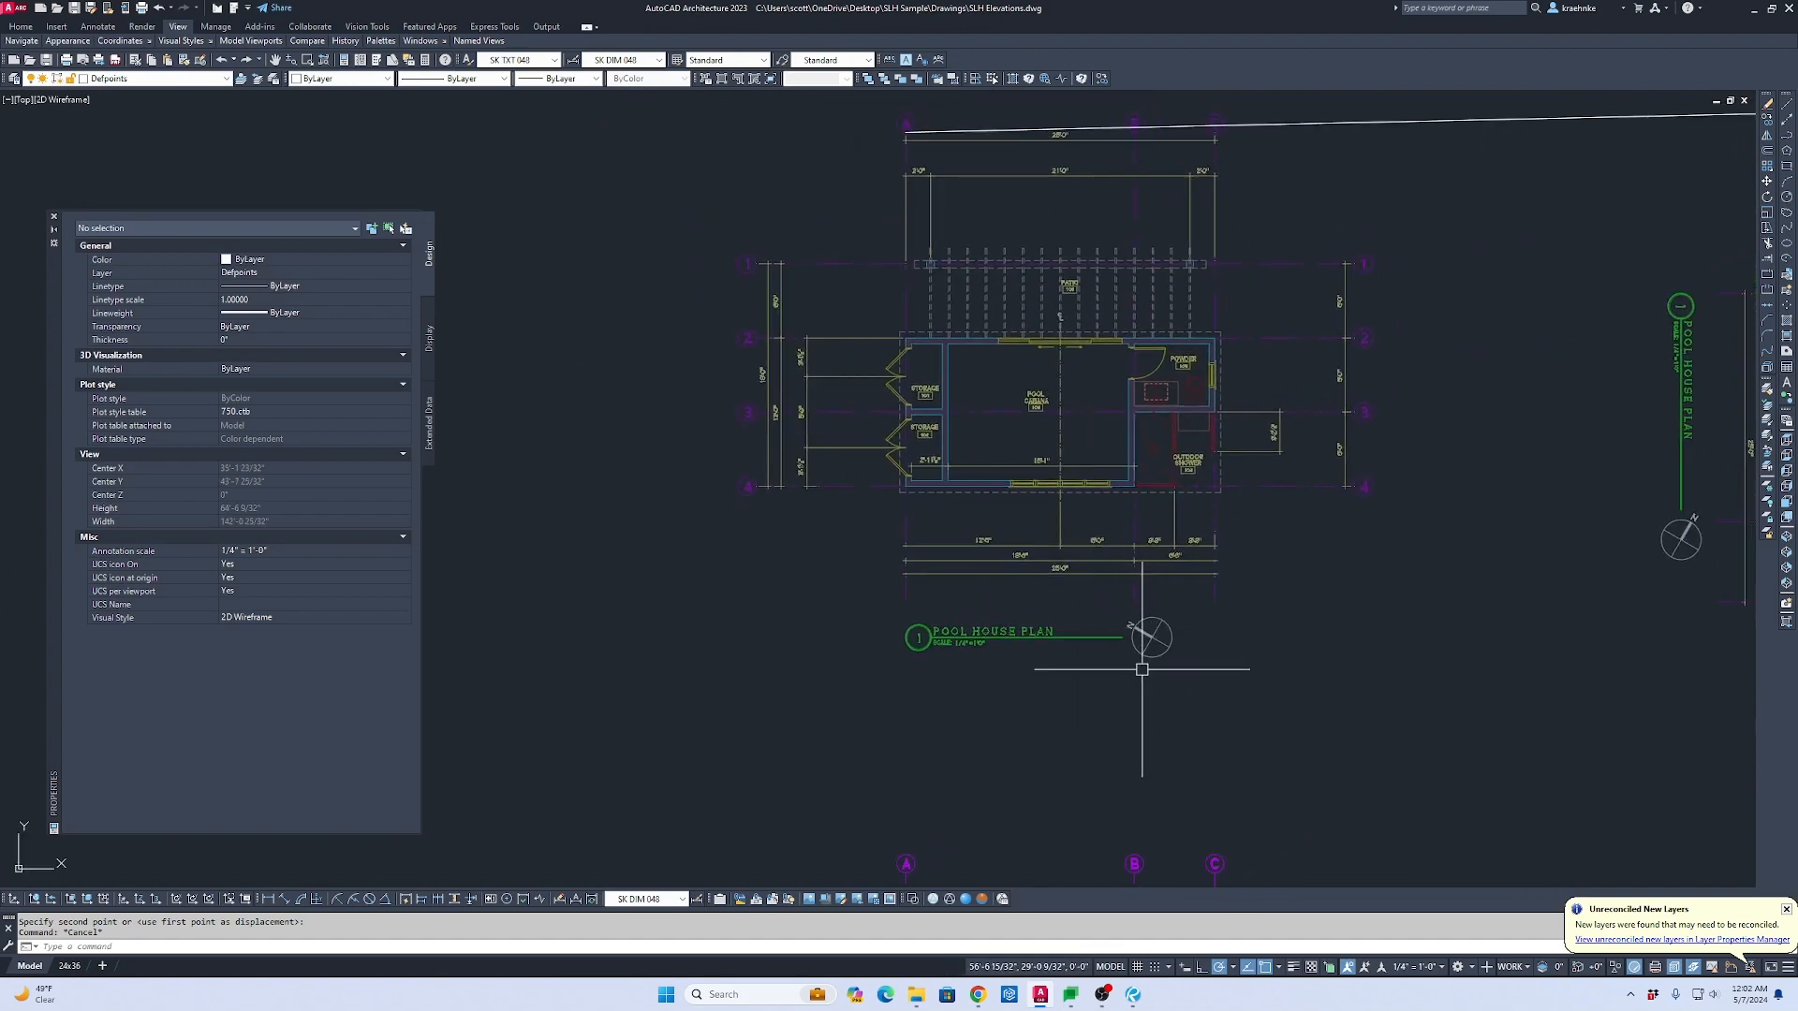
scroll(1215, 715, "down", 2)
mouse_move(1215, 715)
middle_mouse_down()
mouse_move(1111, 345)
mouse_move(1111, 269)
middle_mouse_up()
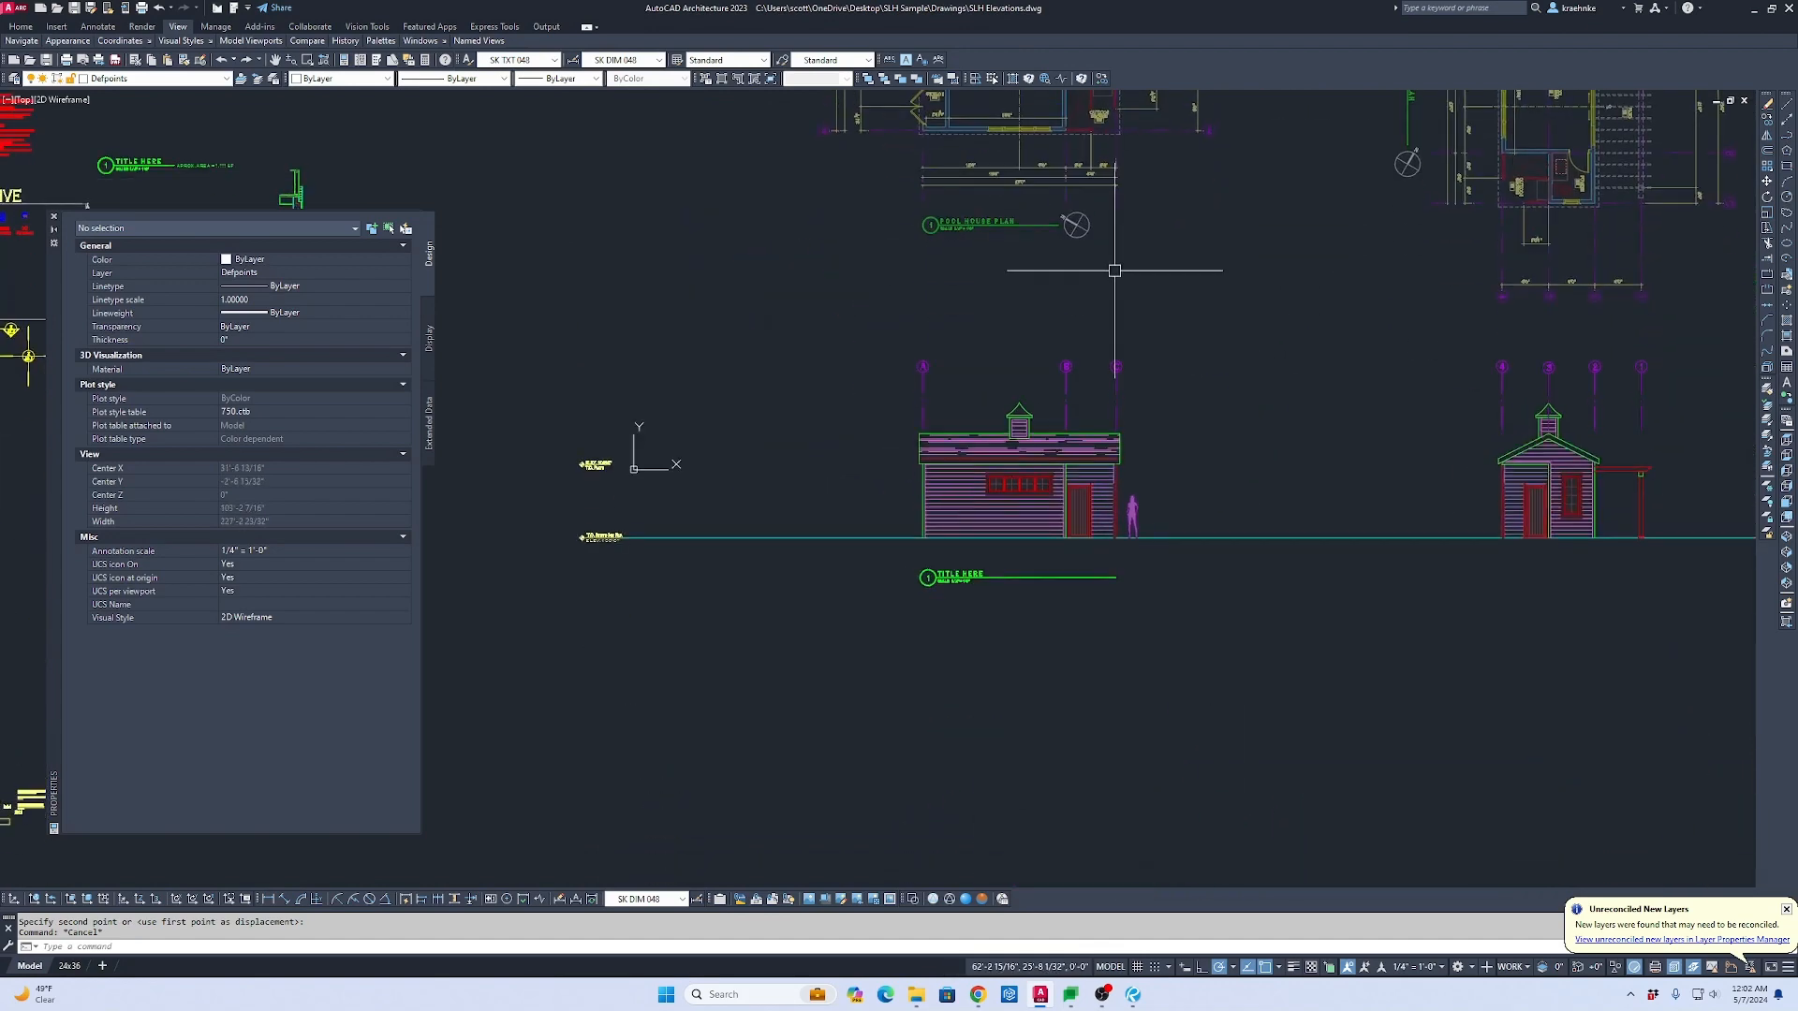
Step: Change the title under the first elevation to WEST ELEVATION and widen its text box to about 12'-5" so it fits one line
scroll(963, 580, "up", 6)
left_click(906, 536)
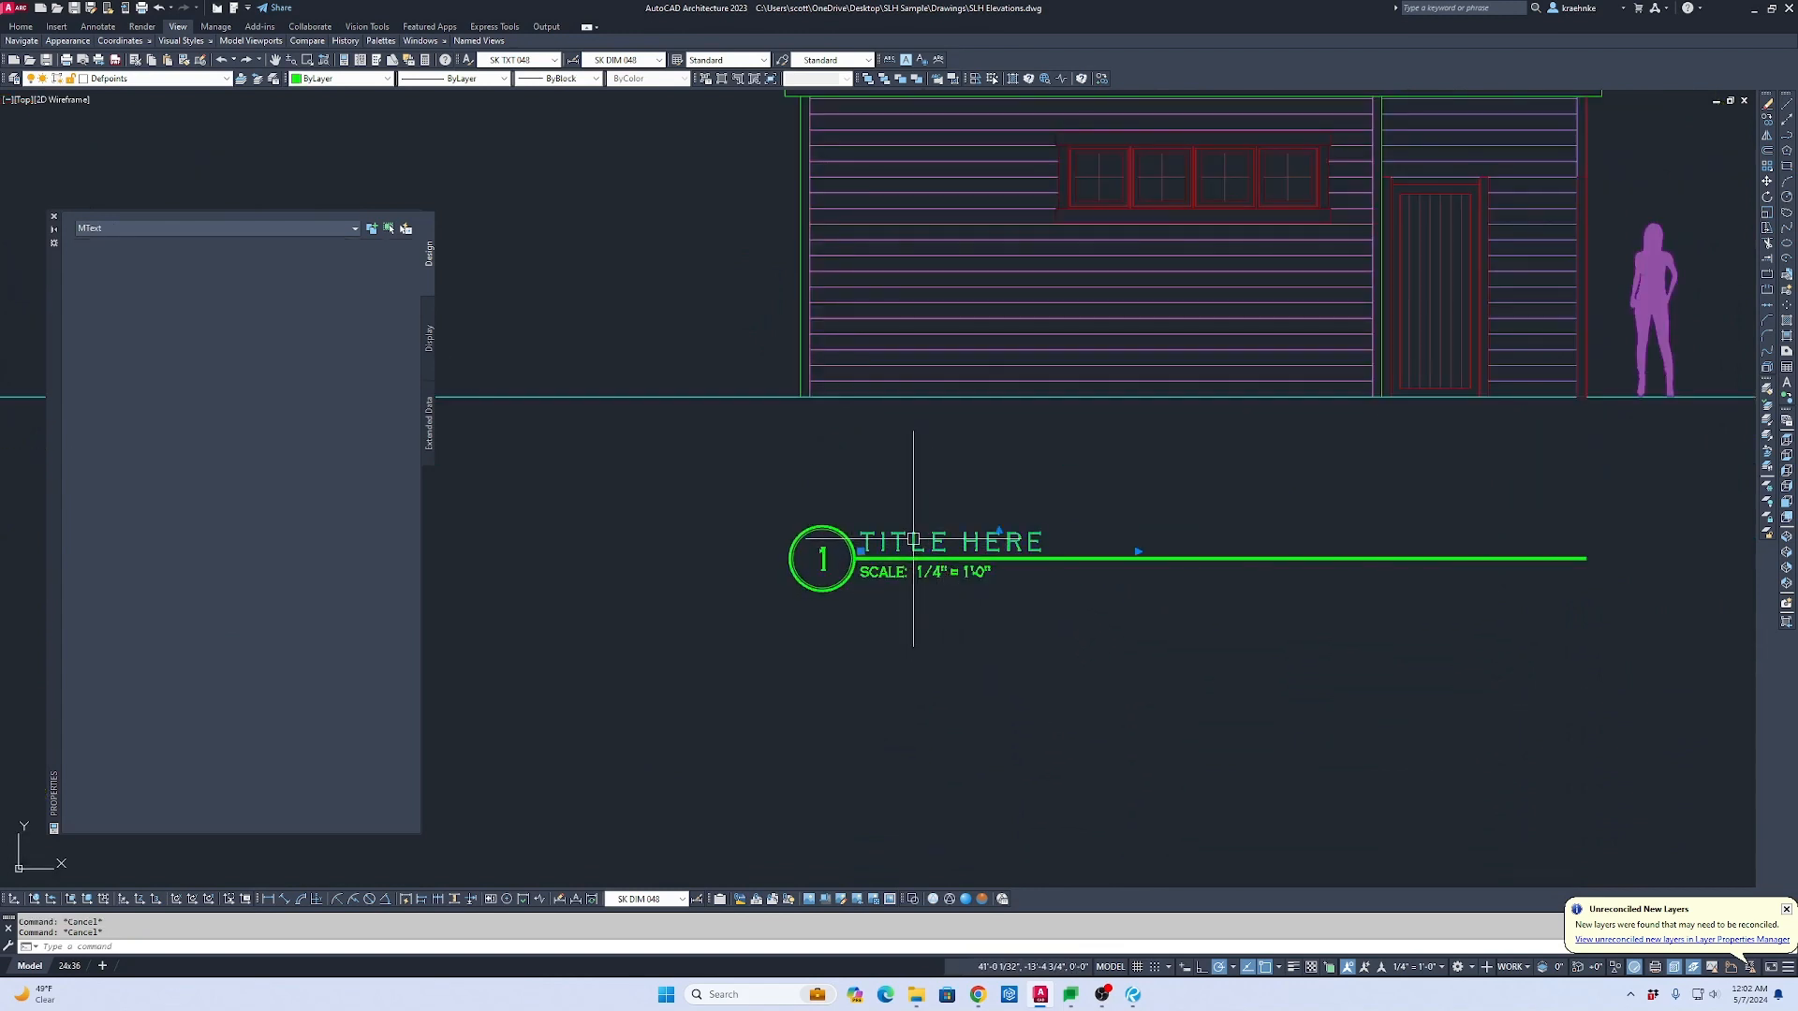
double_click(951, 541)
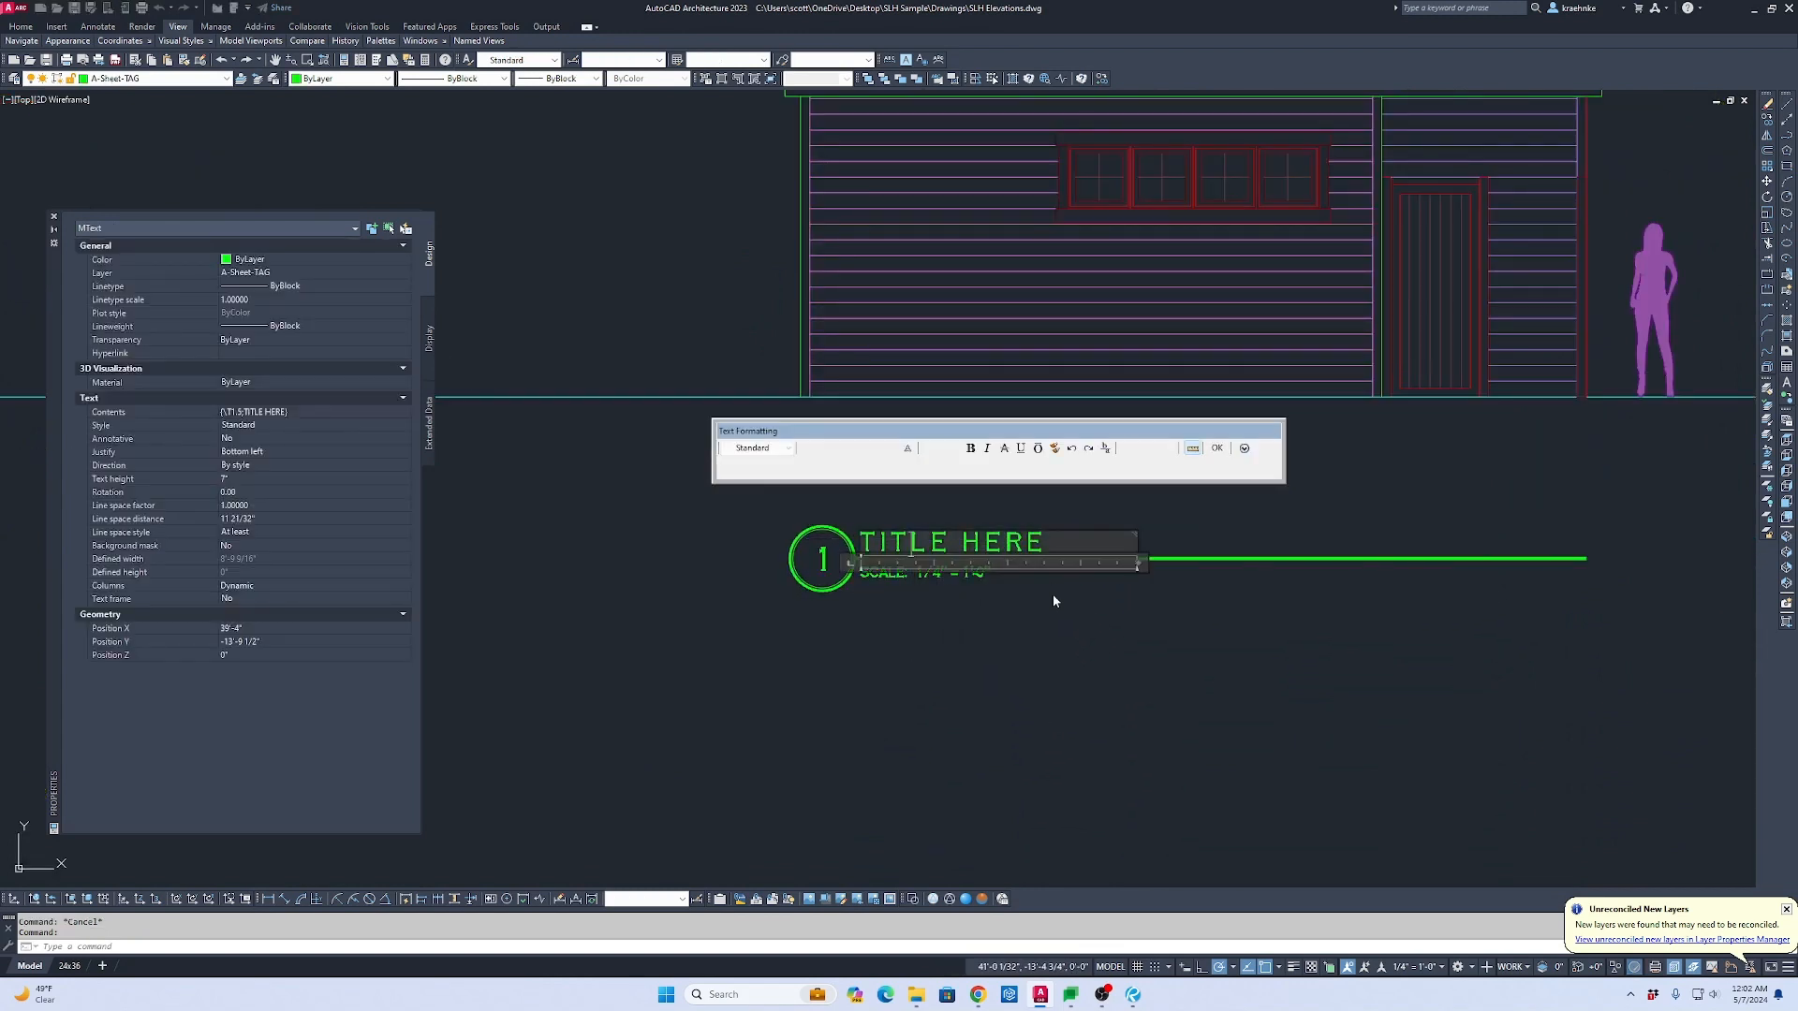
type("W")
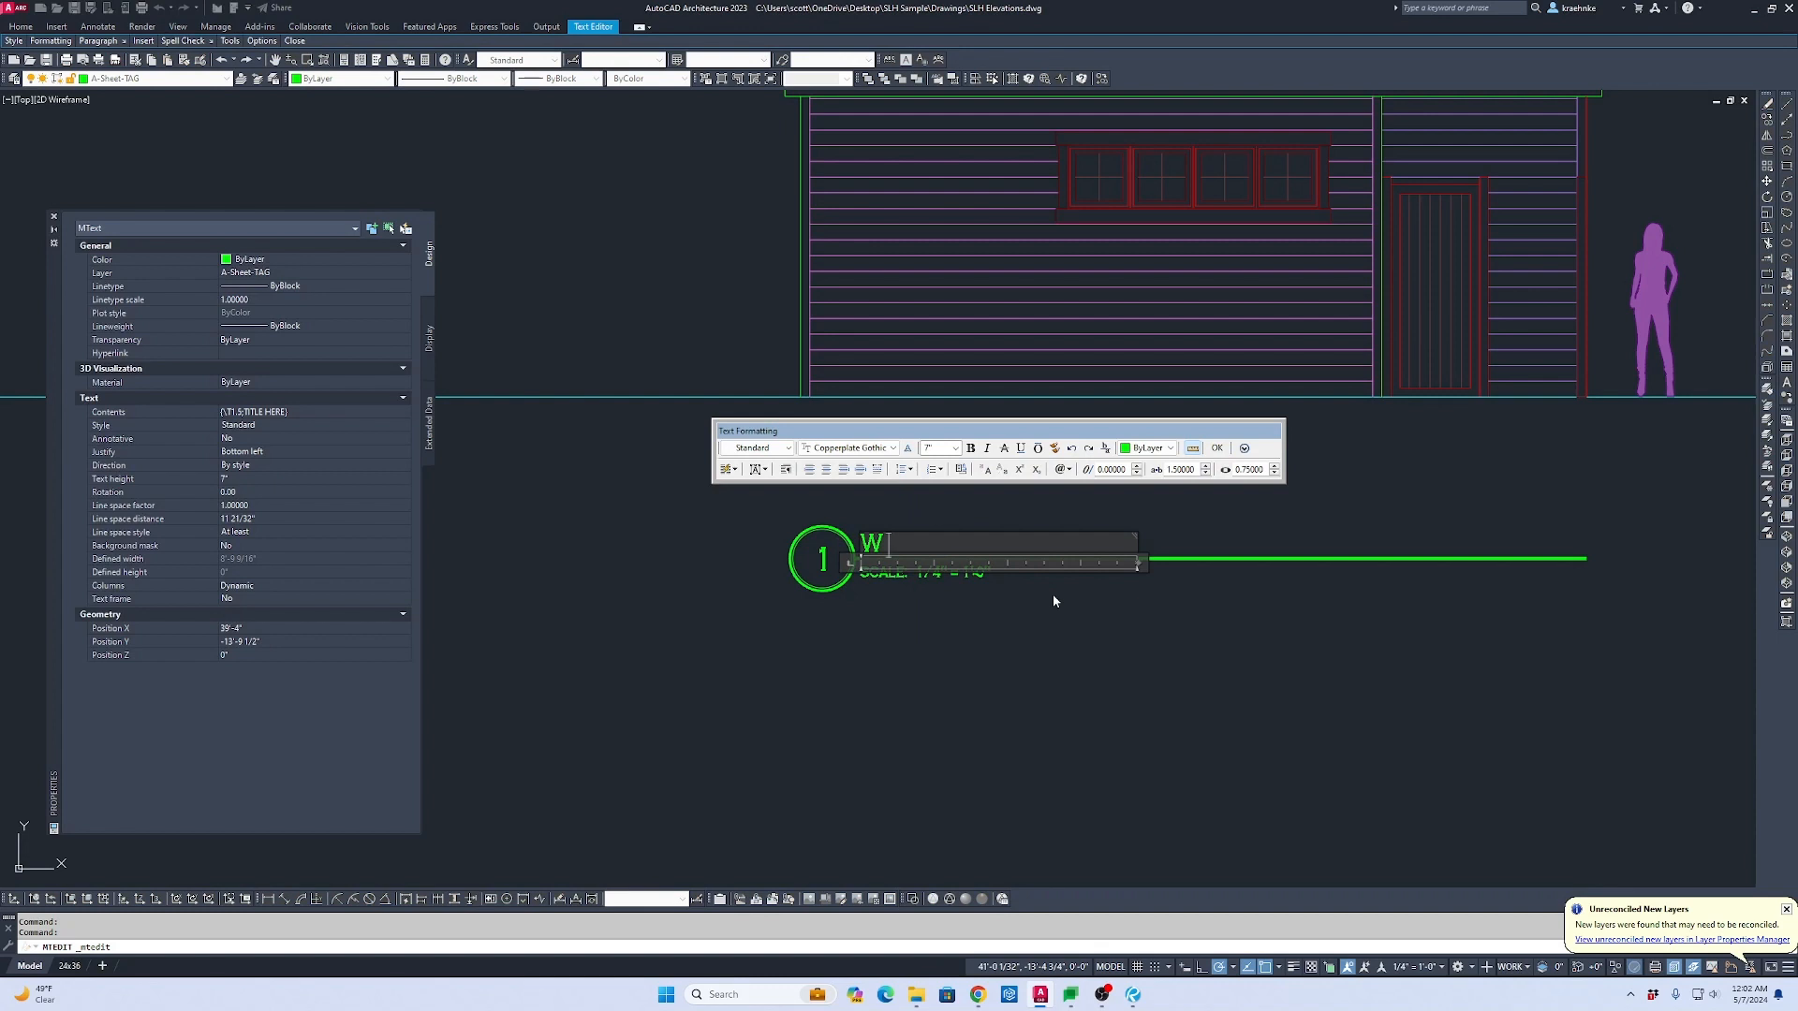
type("EST EL")
key("BackSpace")
key("BackSpace")
key("BackSpace")
key("BackSpace")
type("T ELEVATION")
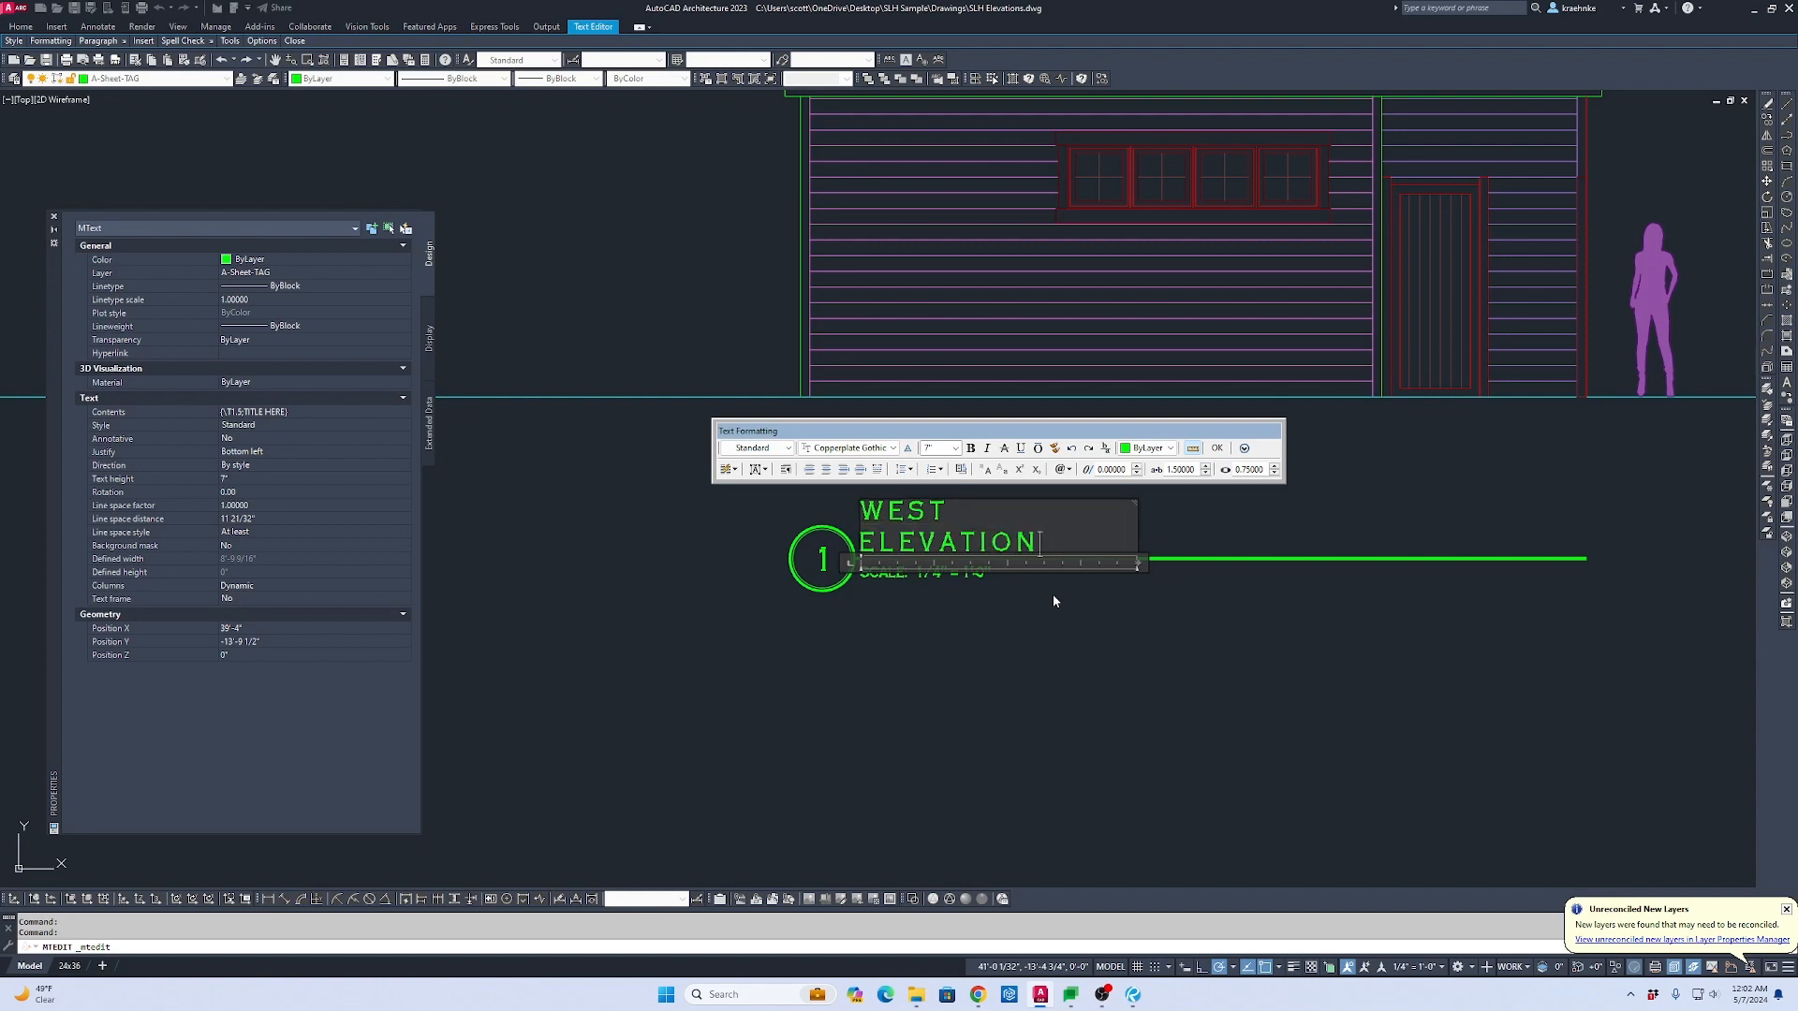
left_click_drag(1139, 564, 1253, 559)
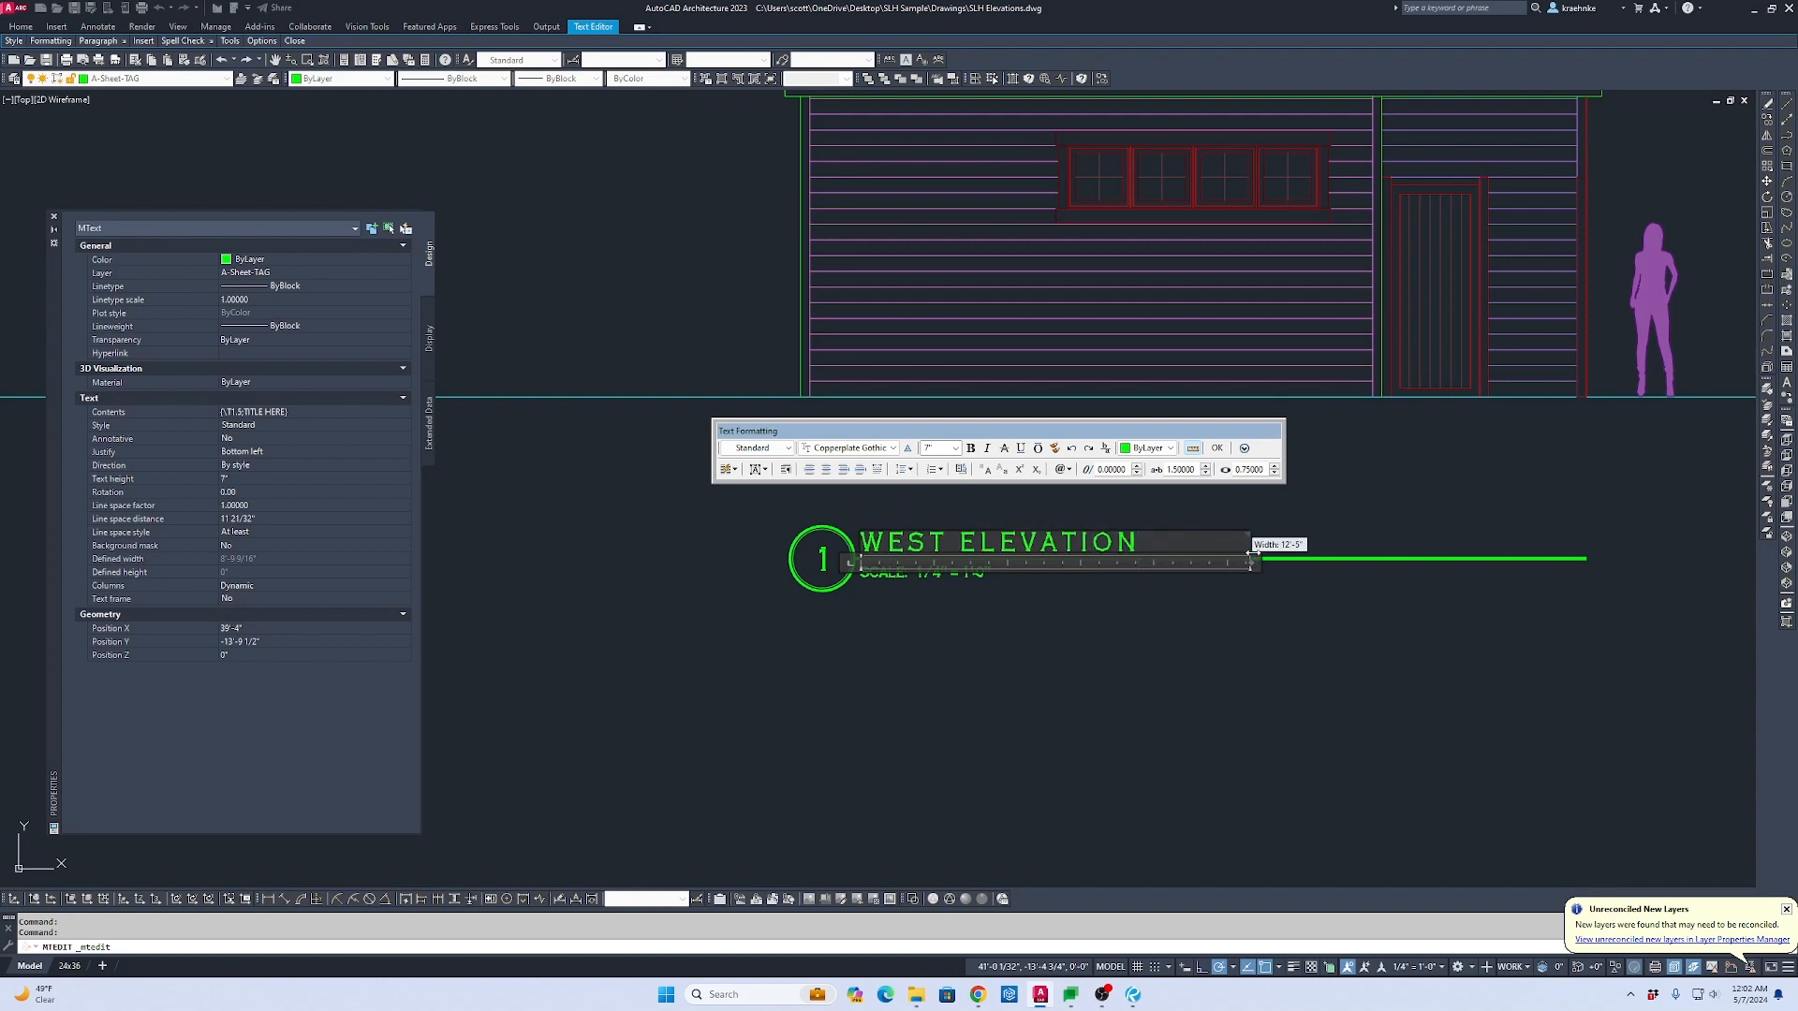
left_click(1189, 578)
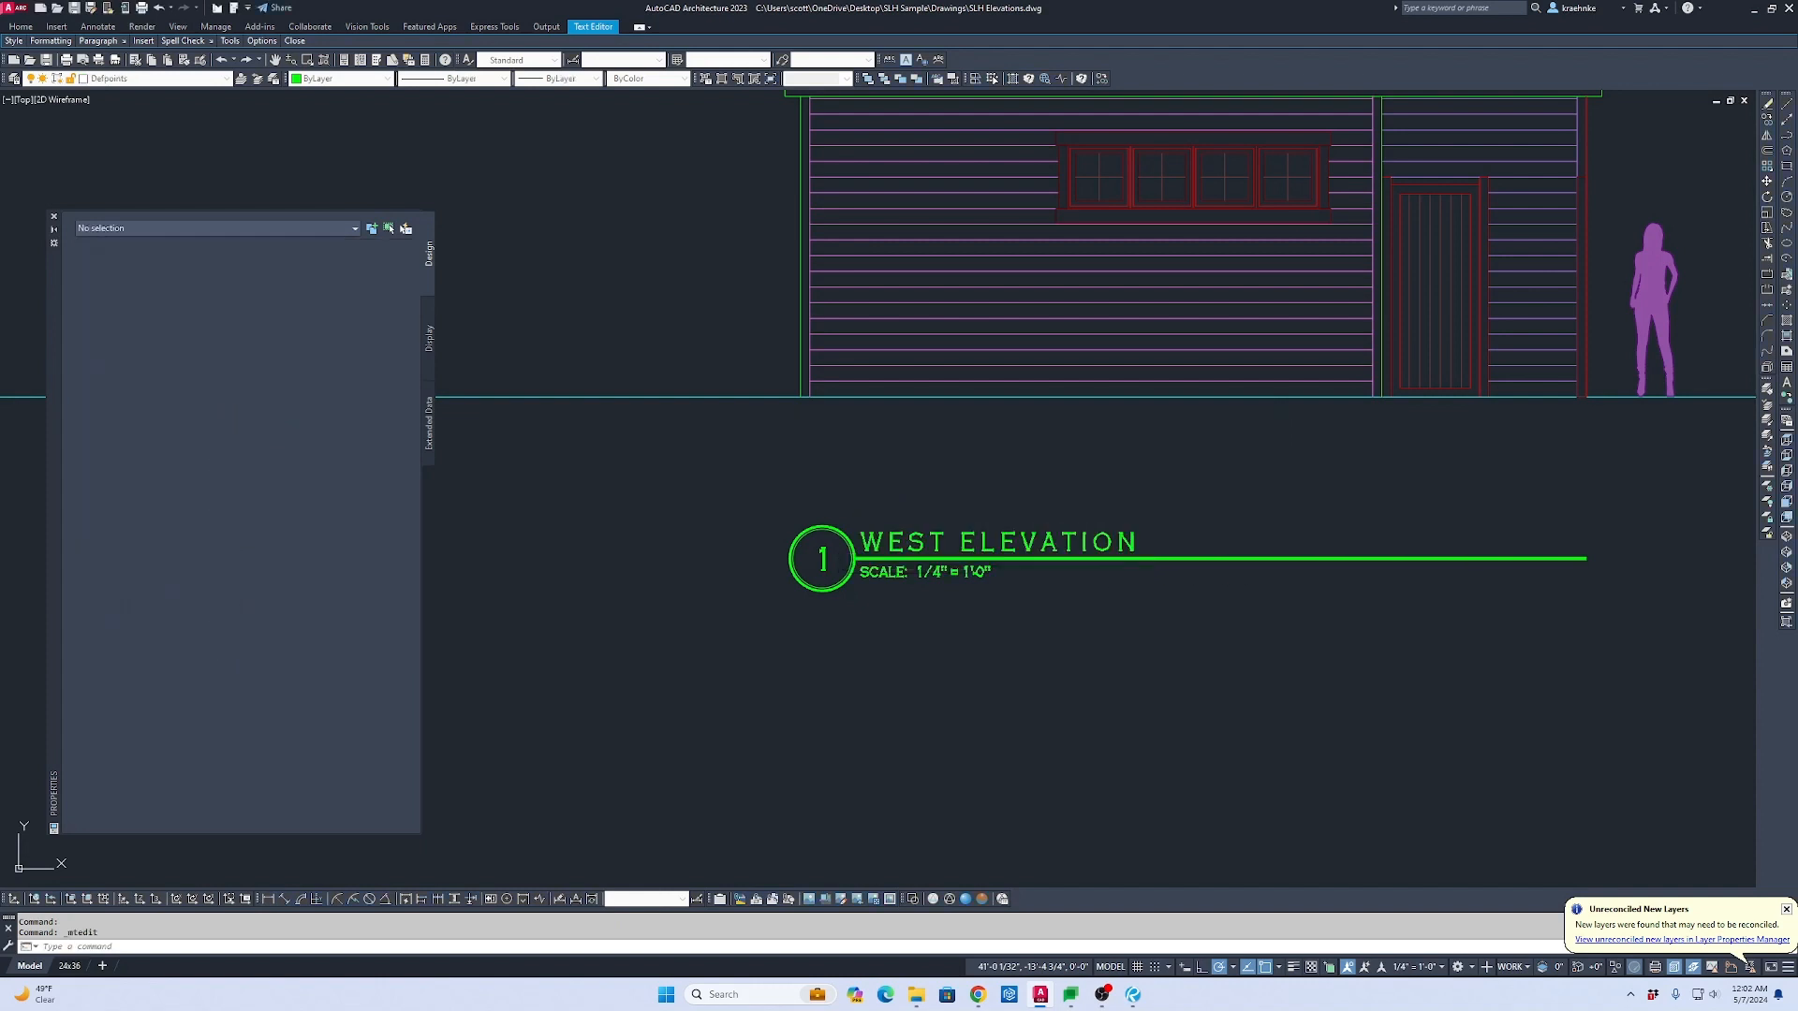
key("Escape")
Step: Copy the complete WEST ELEVATION title below the second elevation, using the buildings' lower-left corners at the ground line as reference points
scroll(796, 570, "down", 2)
middle_click_drag(750, 581, 713, 596)
left_click(883, 632)
left_click(690, 541)
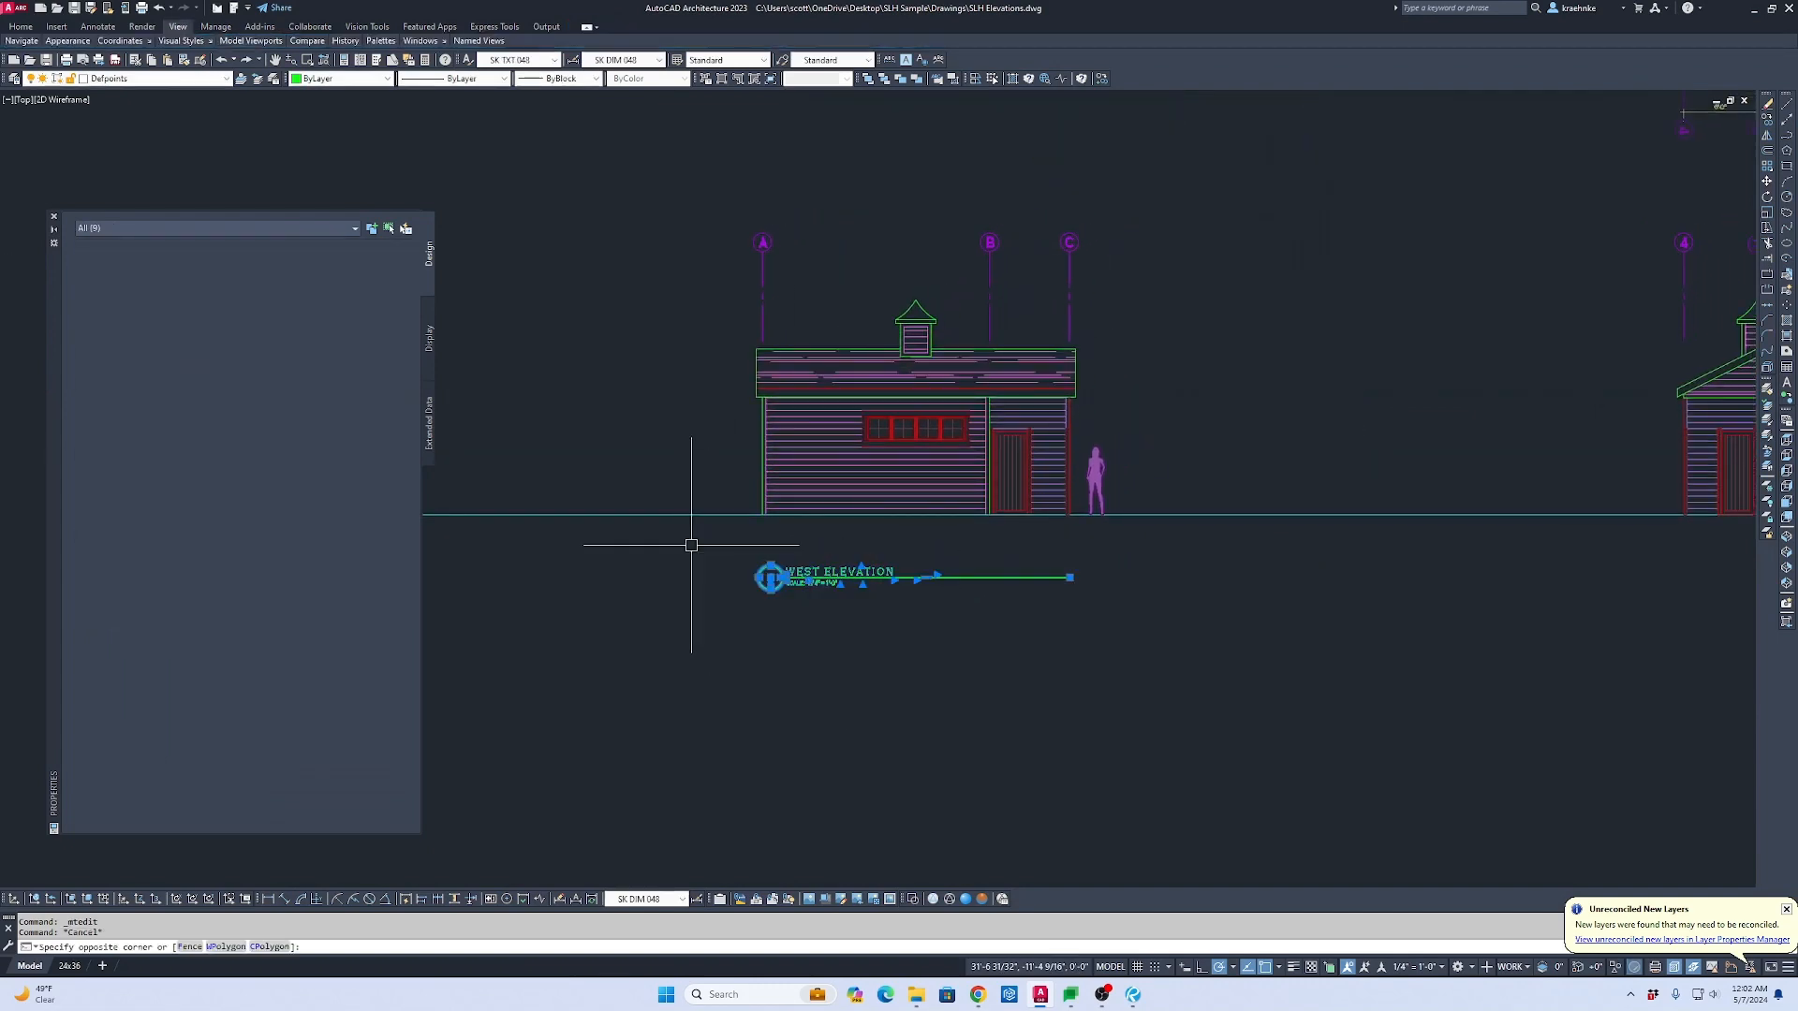
type("c")
key("Return")
scroll(750, 525, "up", 4)
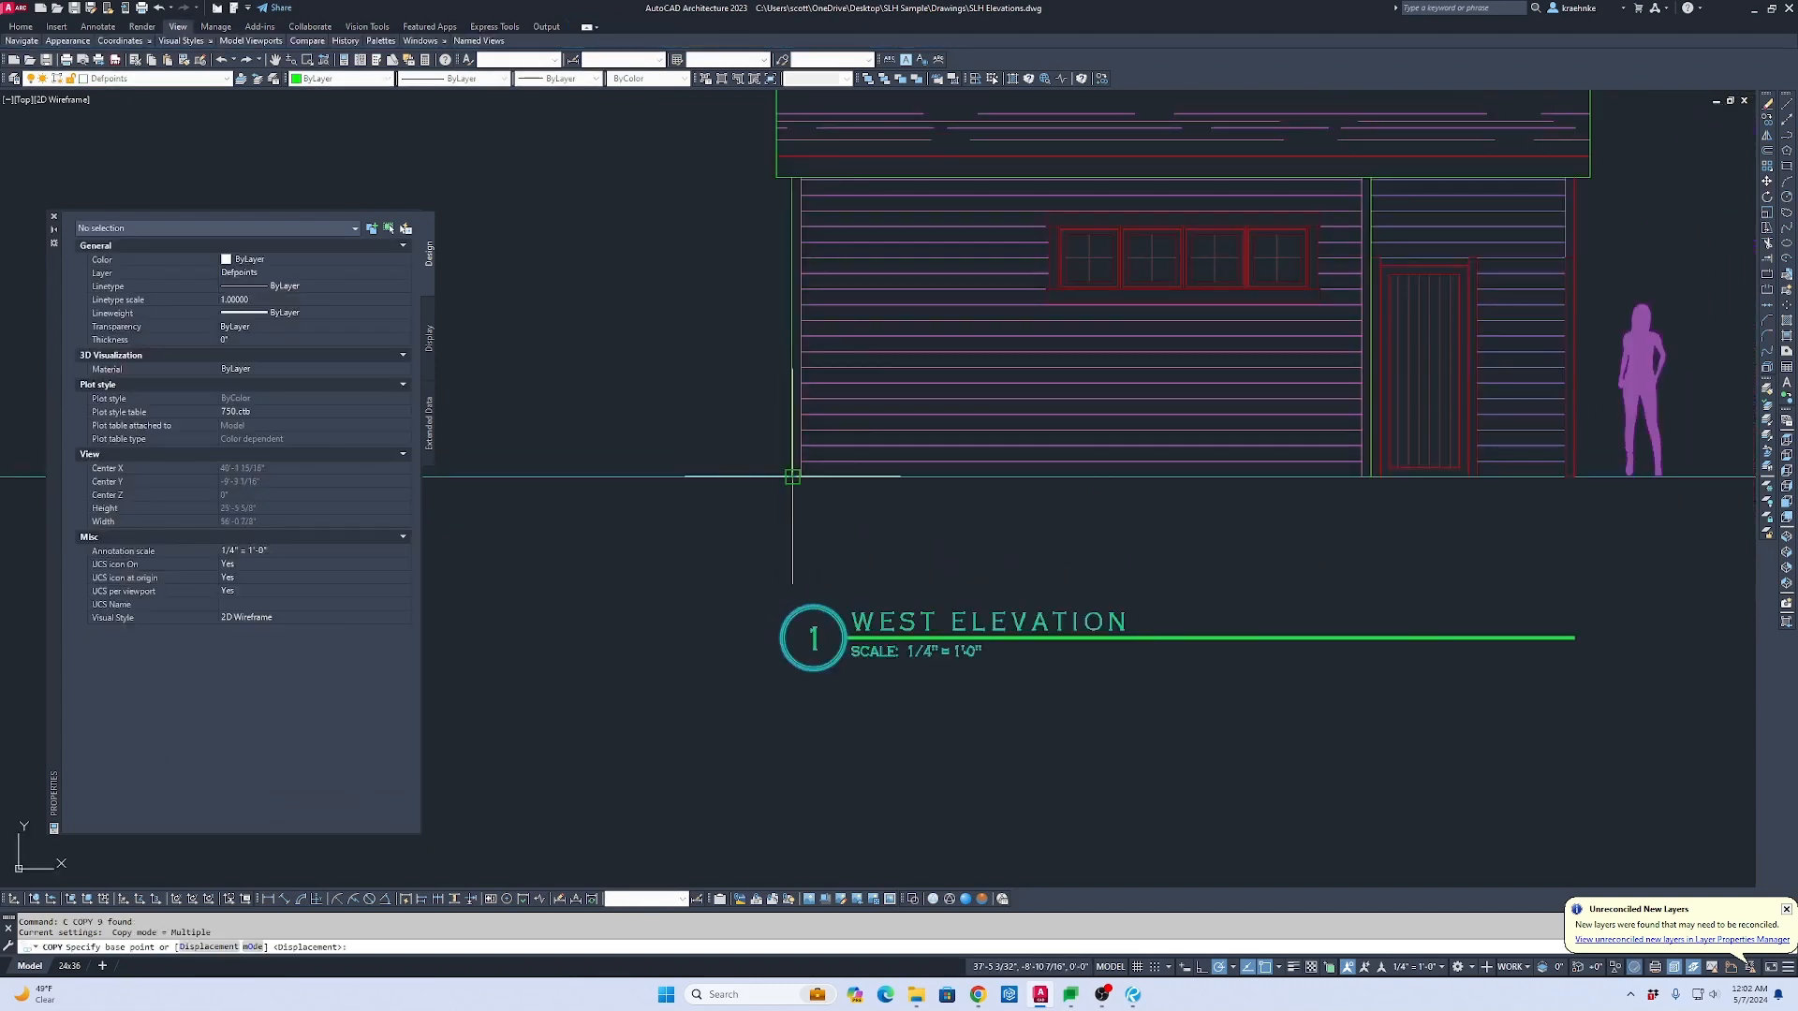
left_click(792, 476)
scroll(805, 475, "down", 5)
scroll(1092, 562, "up", 4)
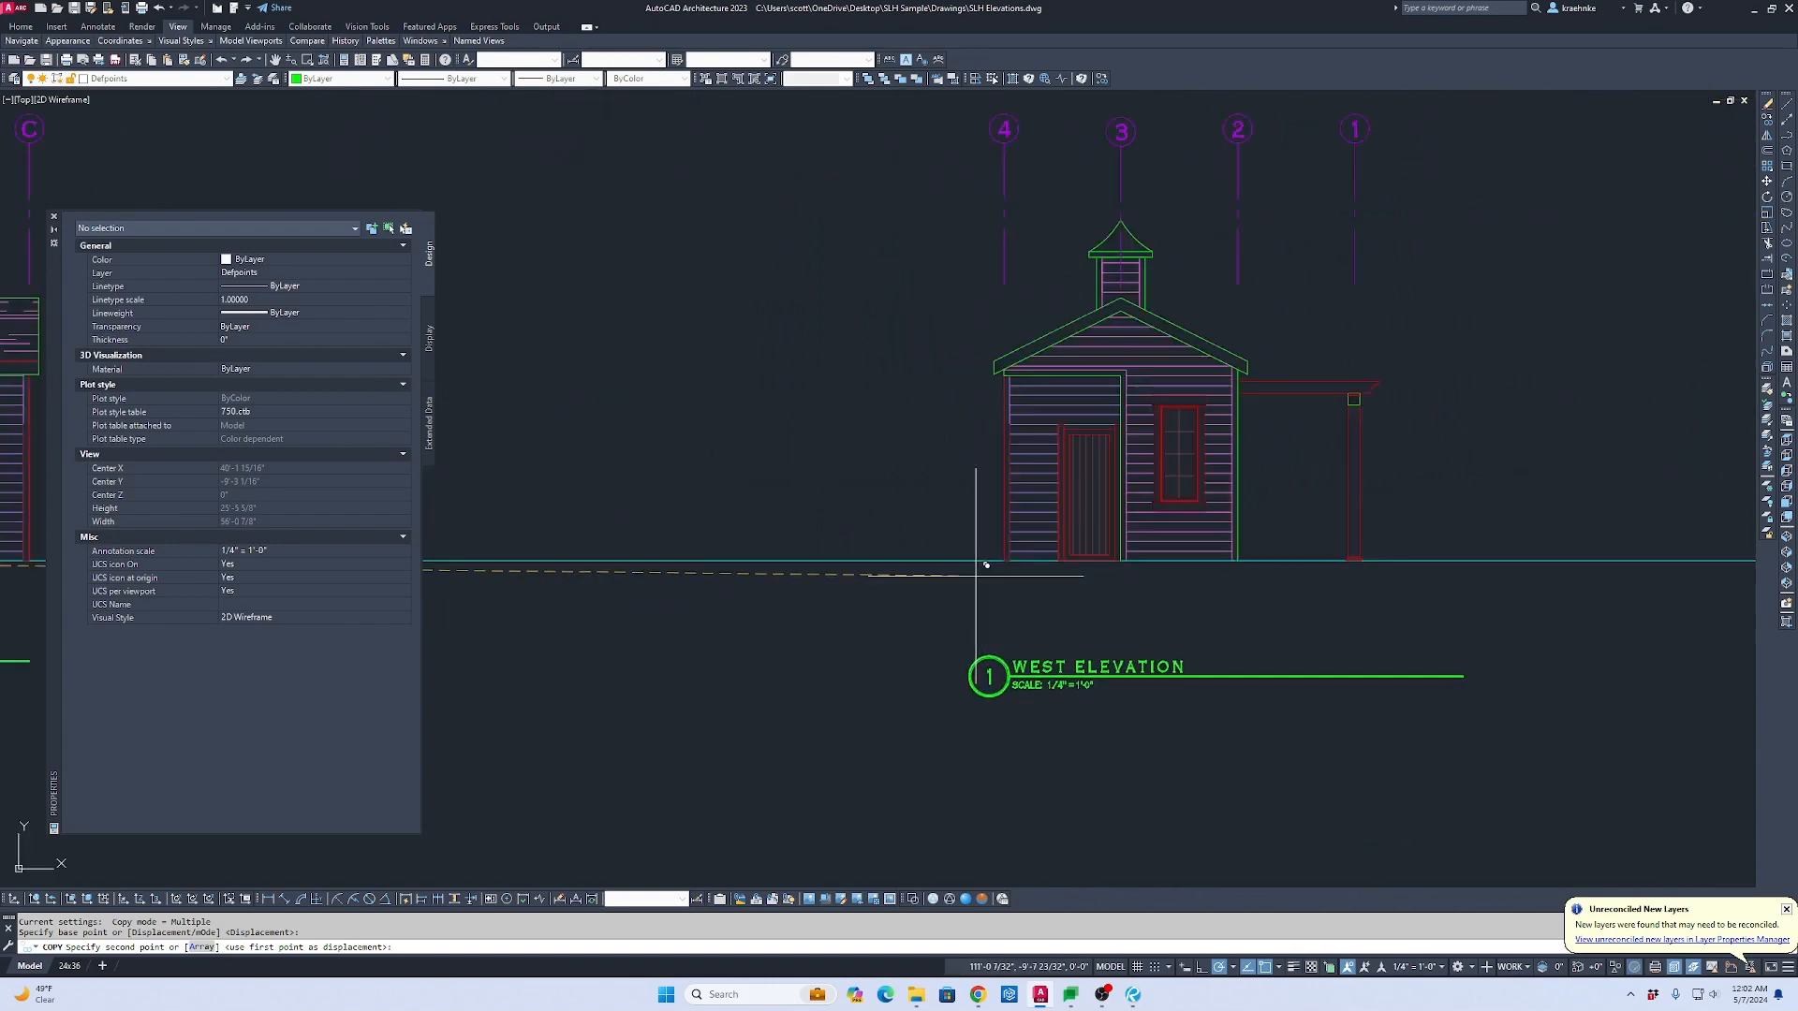
left_click(1019, 551)
scroll(1218, 579, "down", 3)
middle_click_drag(1264, 586, 1040, 591)
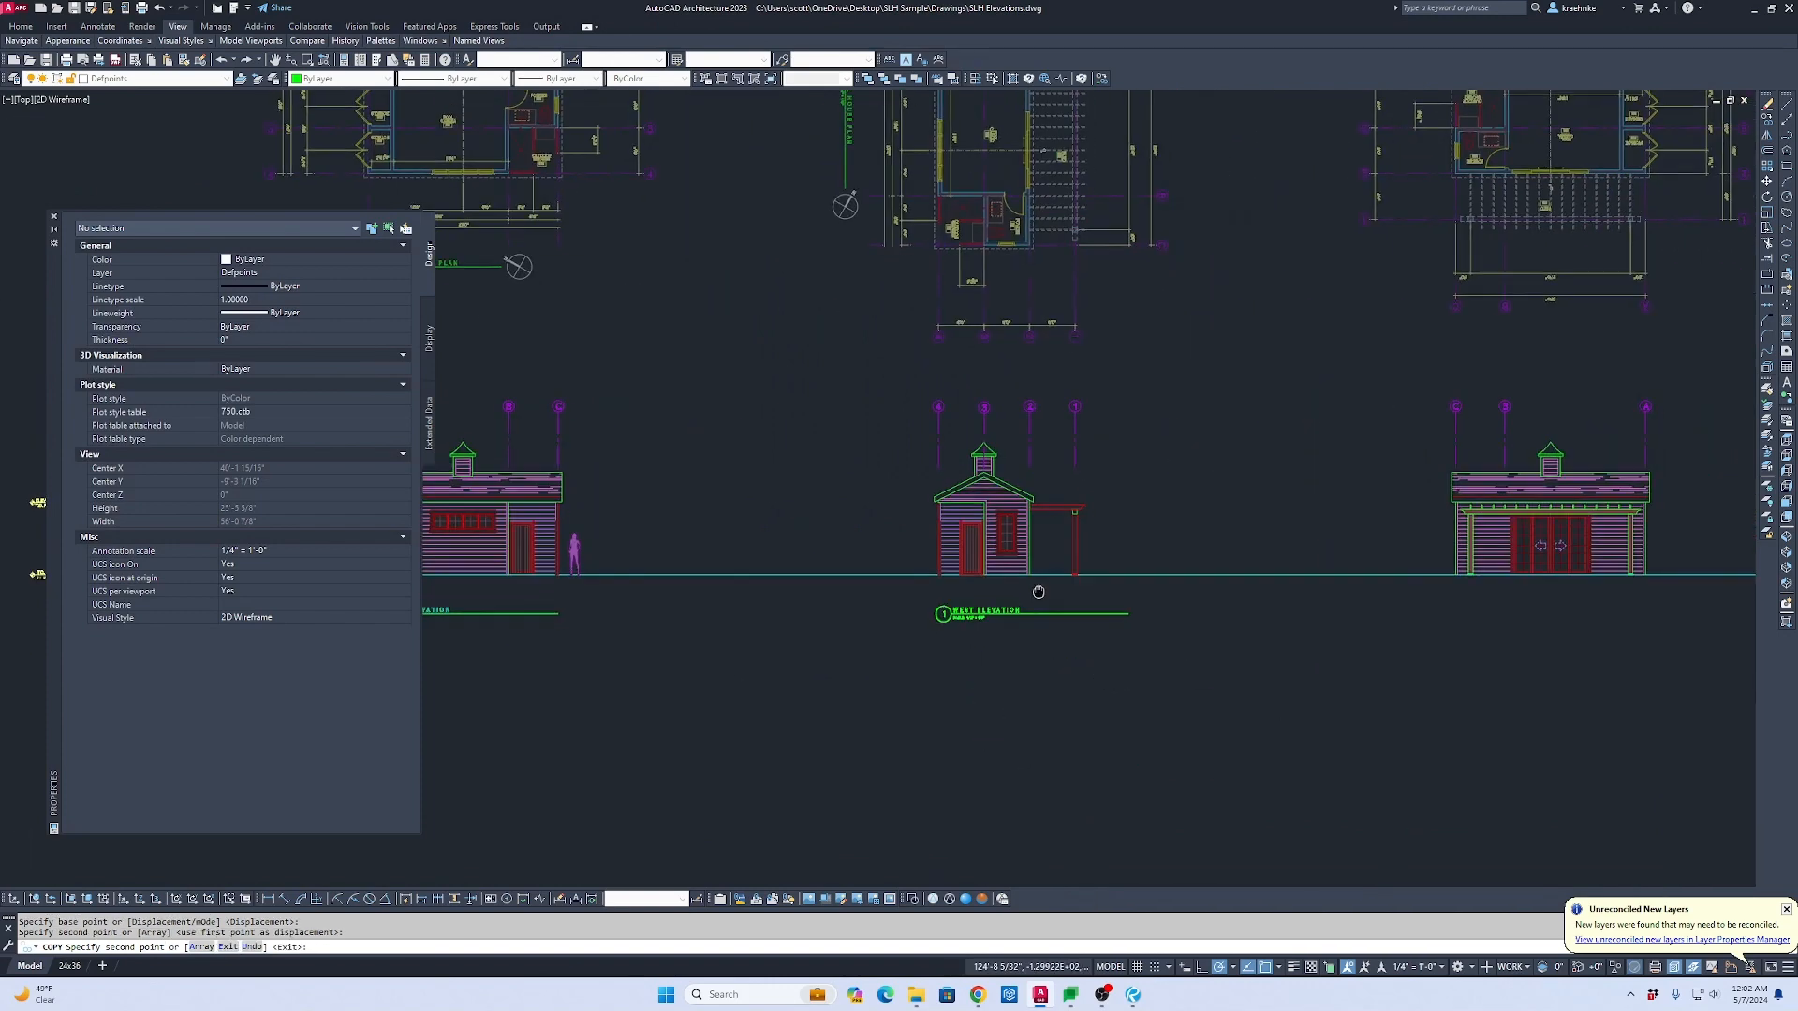
key("Escape")
key("Escape")
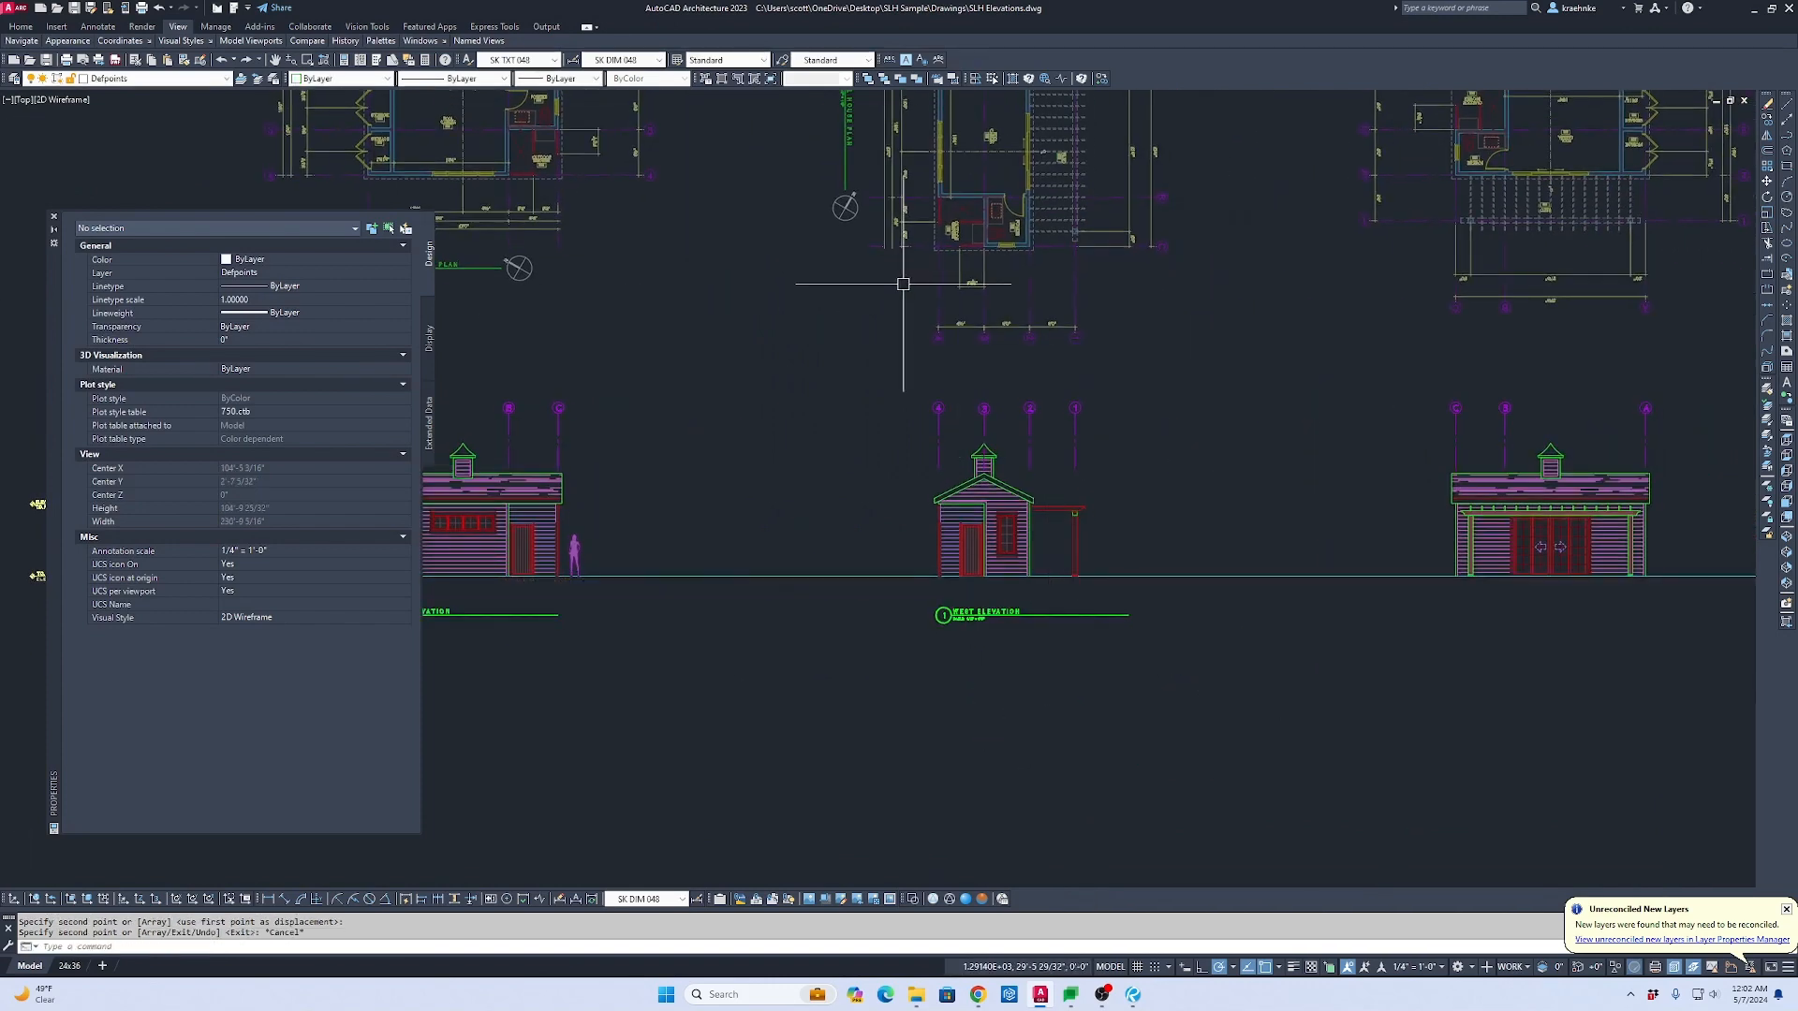
Step: Change the title under the second elevation to SOUTH ELEVATION
scroll(973, 618, "up", 4)
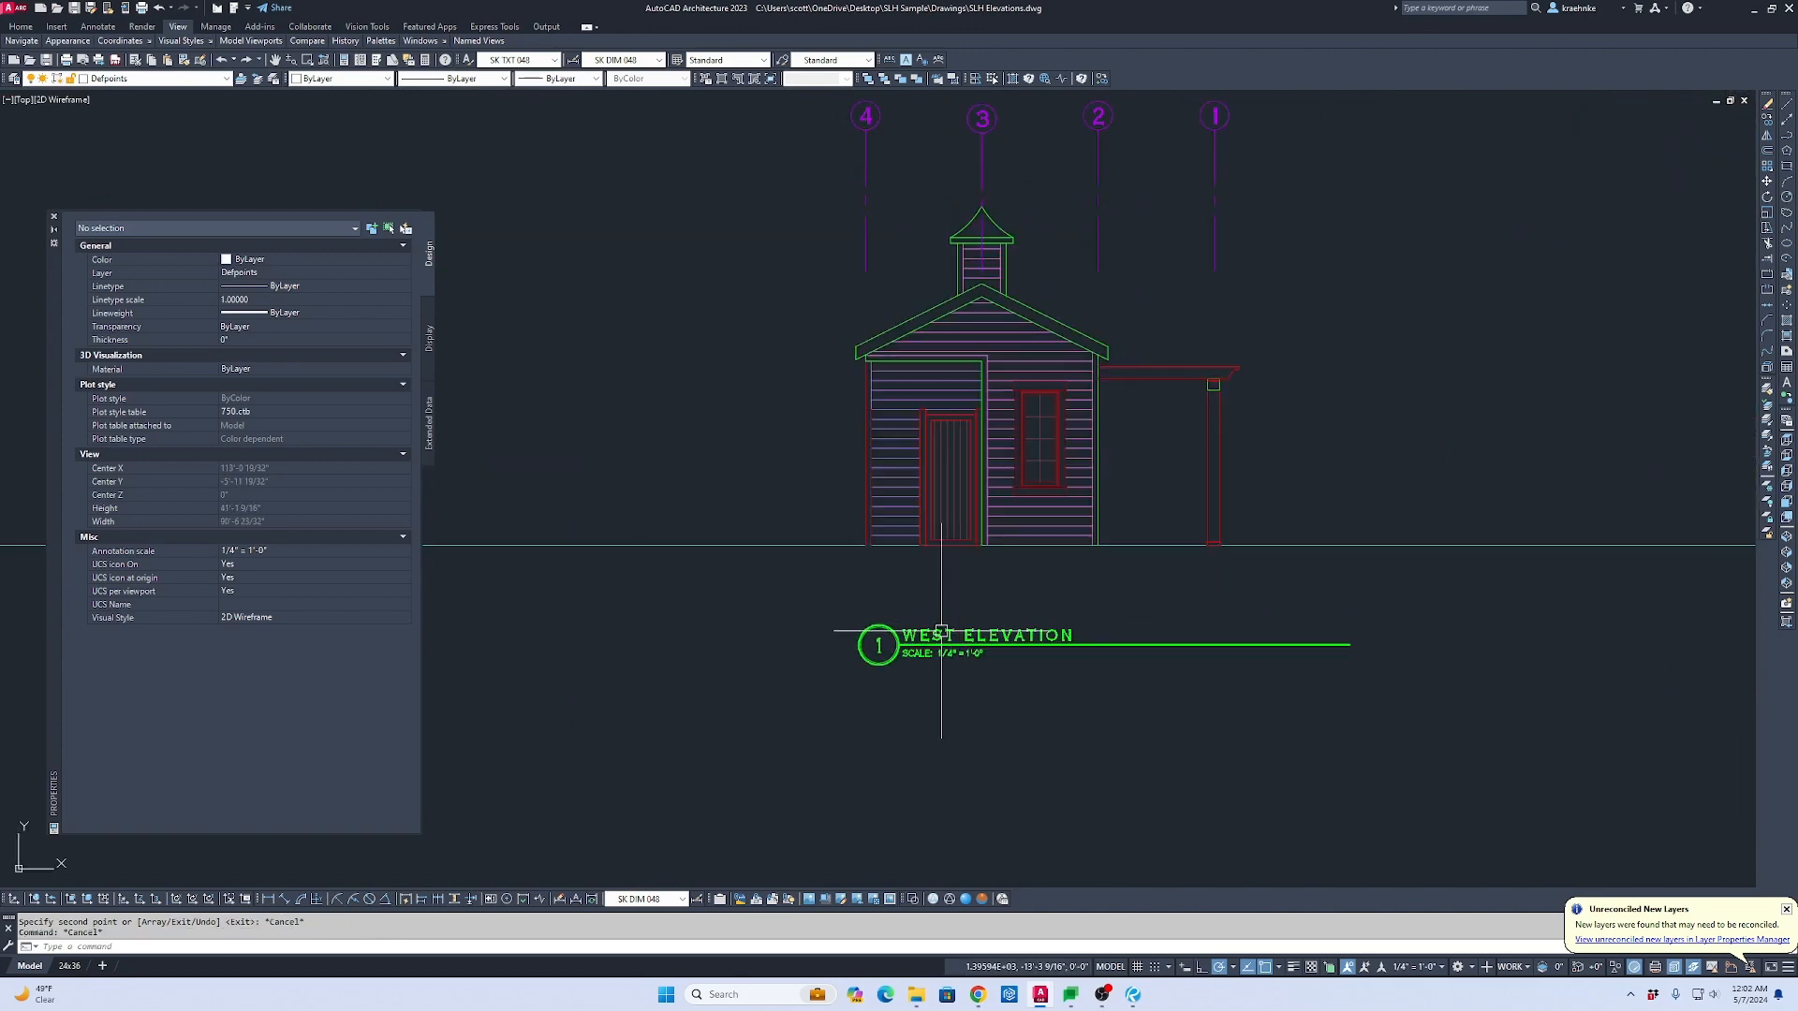
left_click(969, 637)
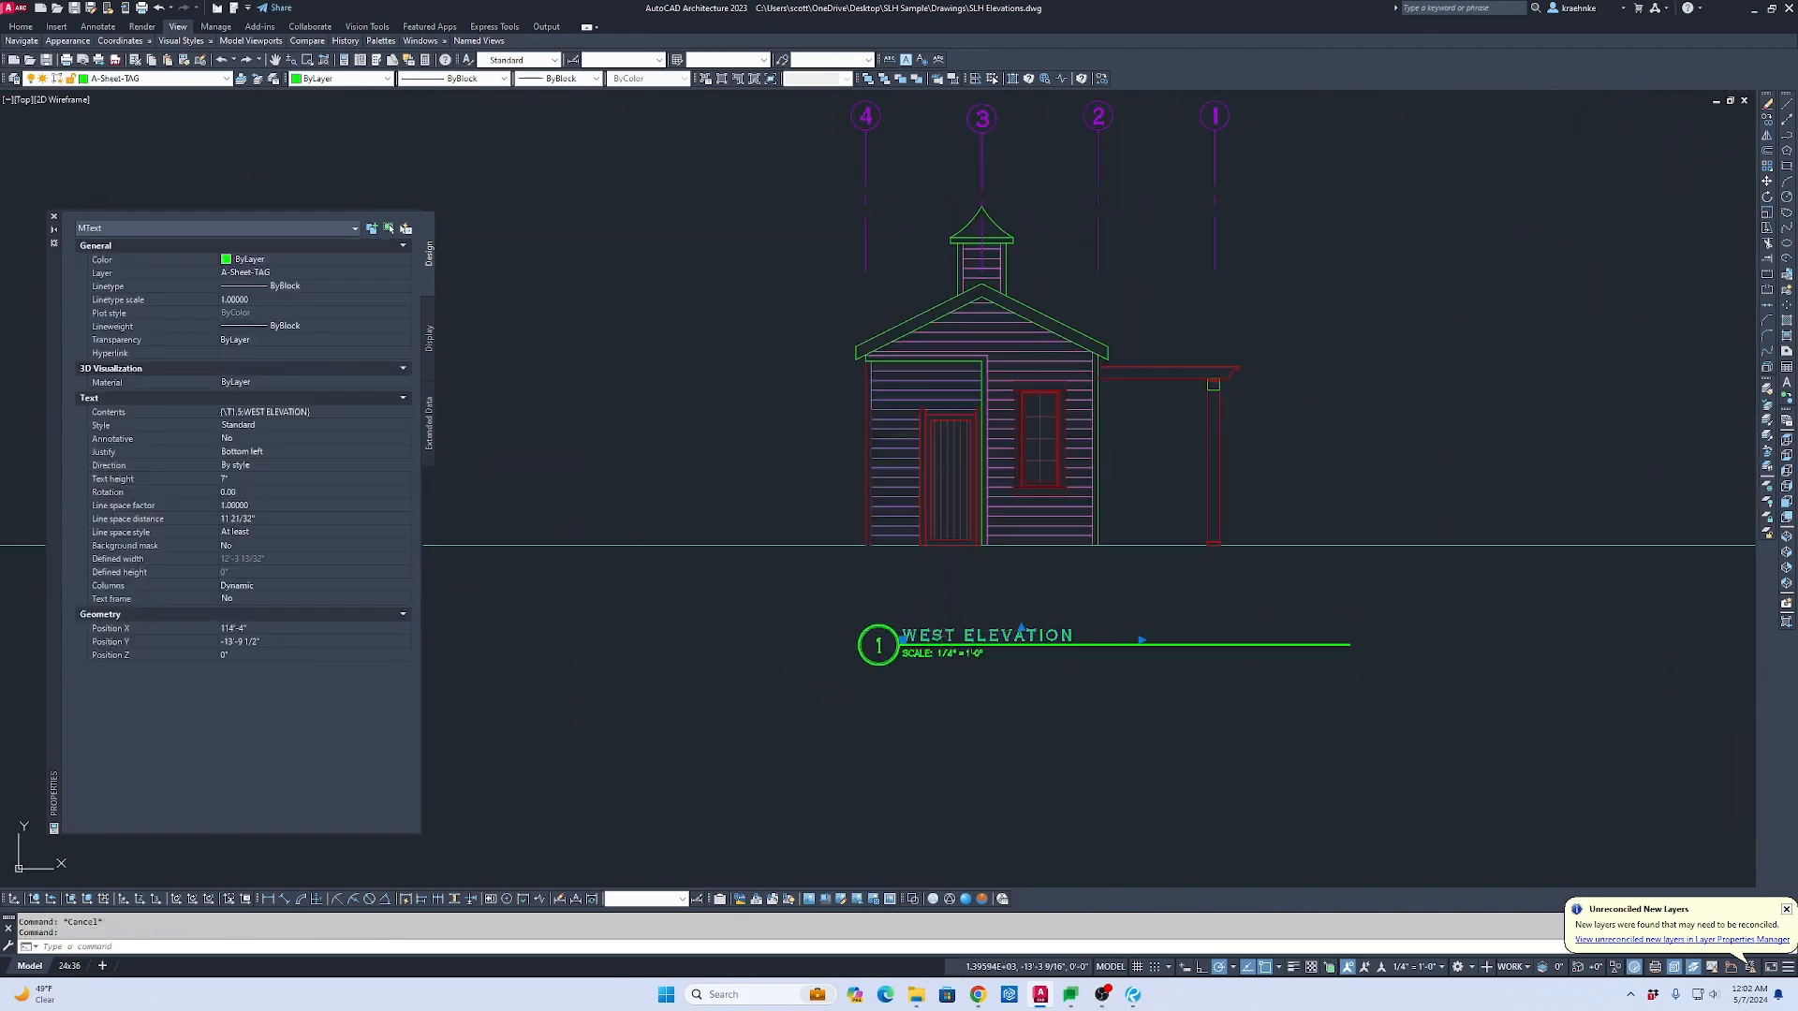
double_click(943, 636)
type("SOUTH")
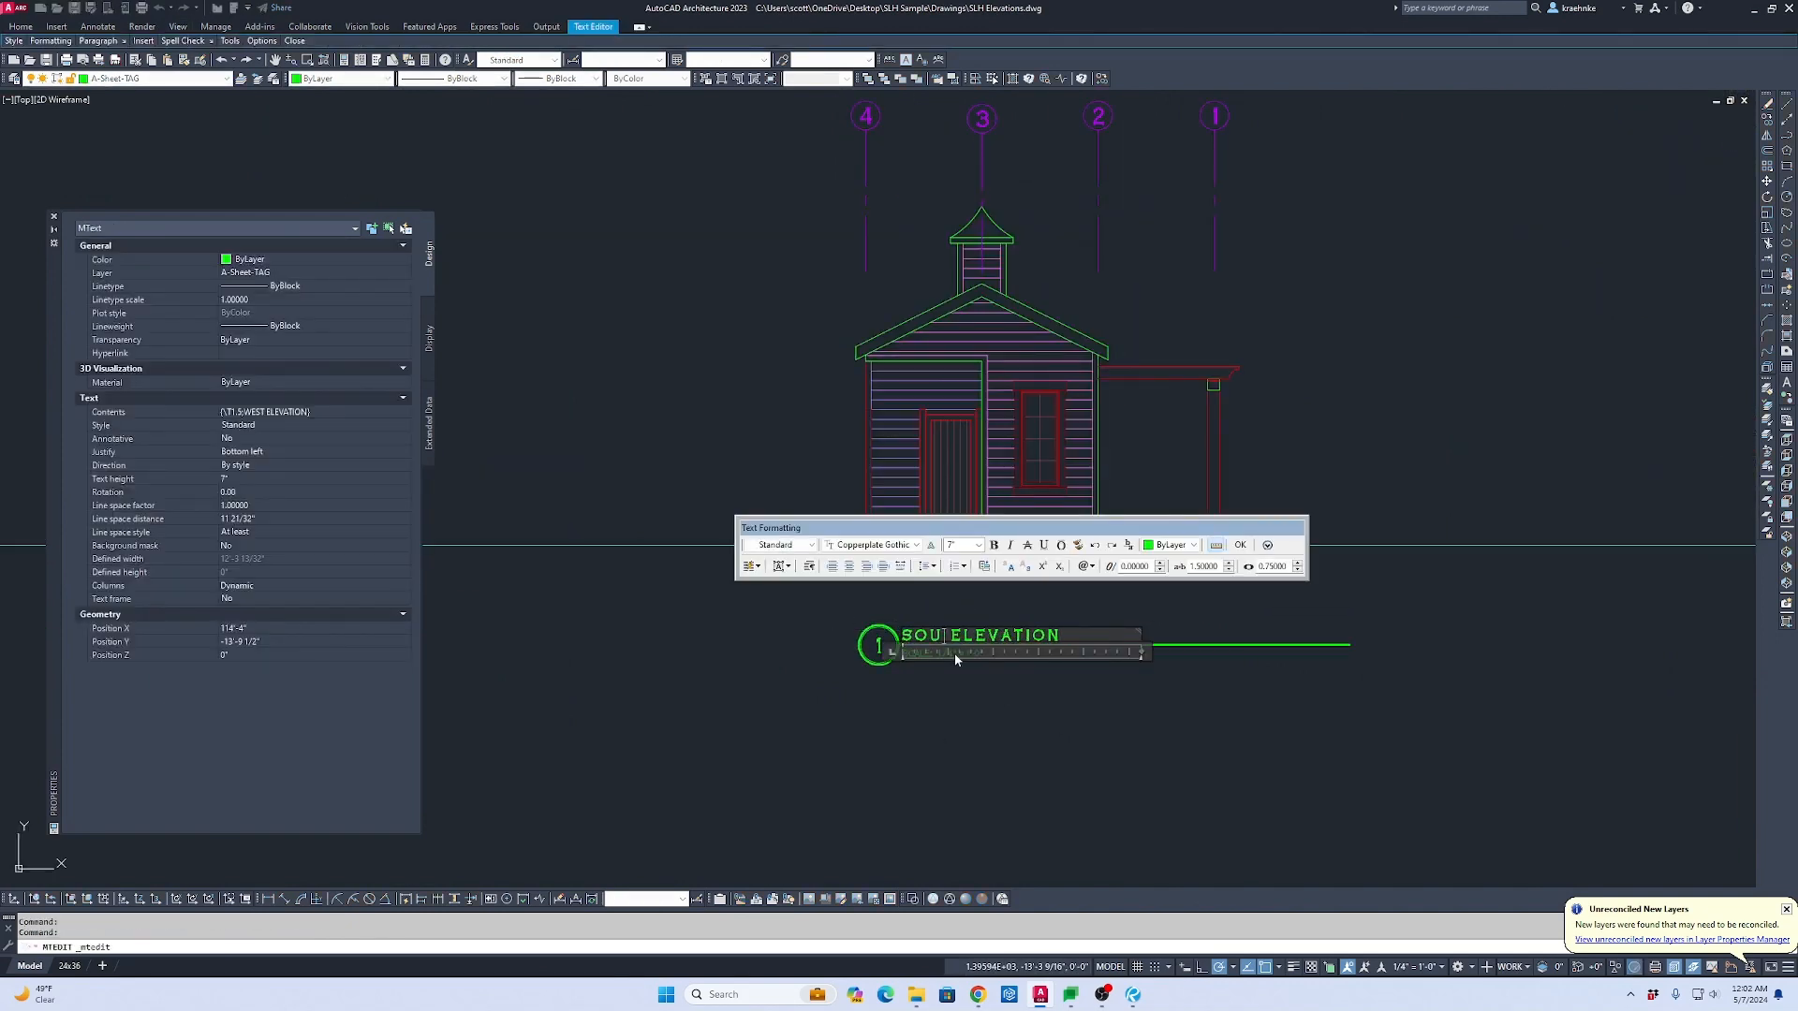
key("ctrl+Return")
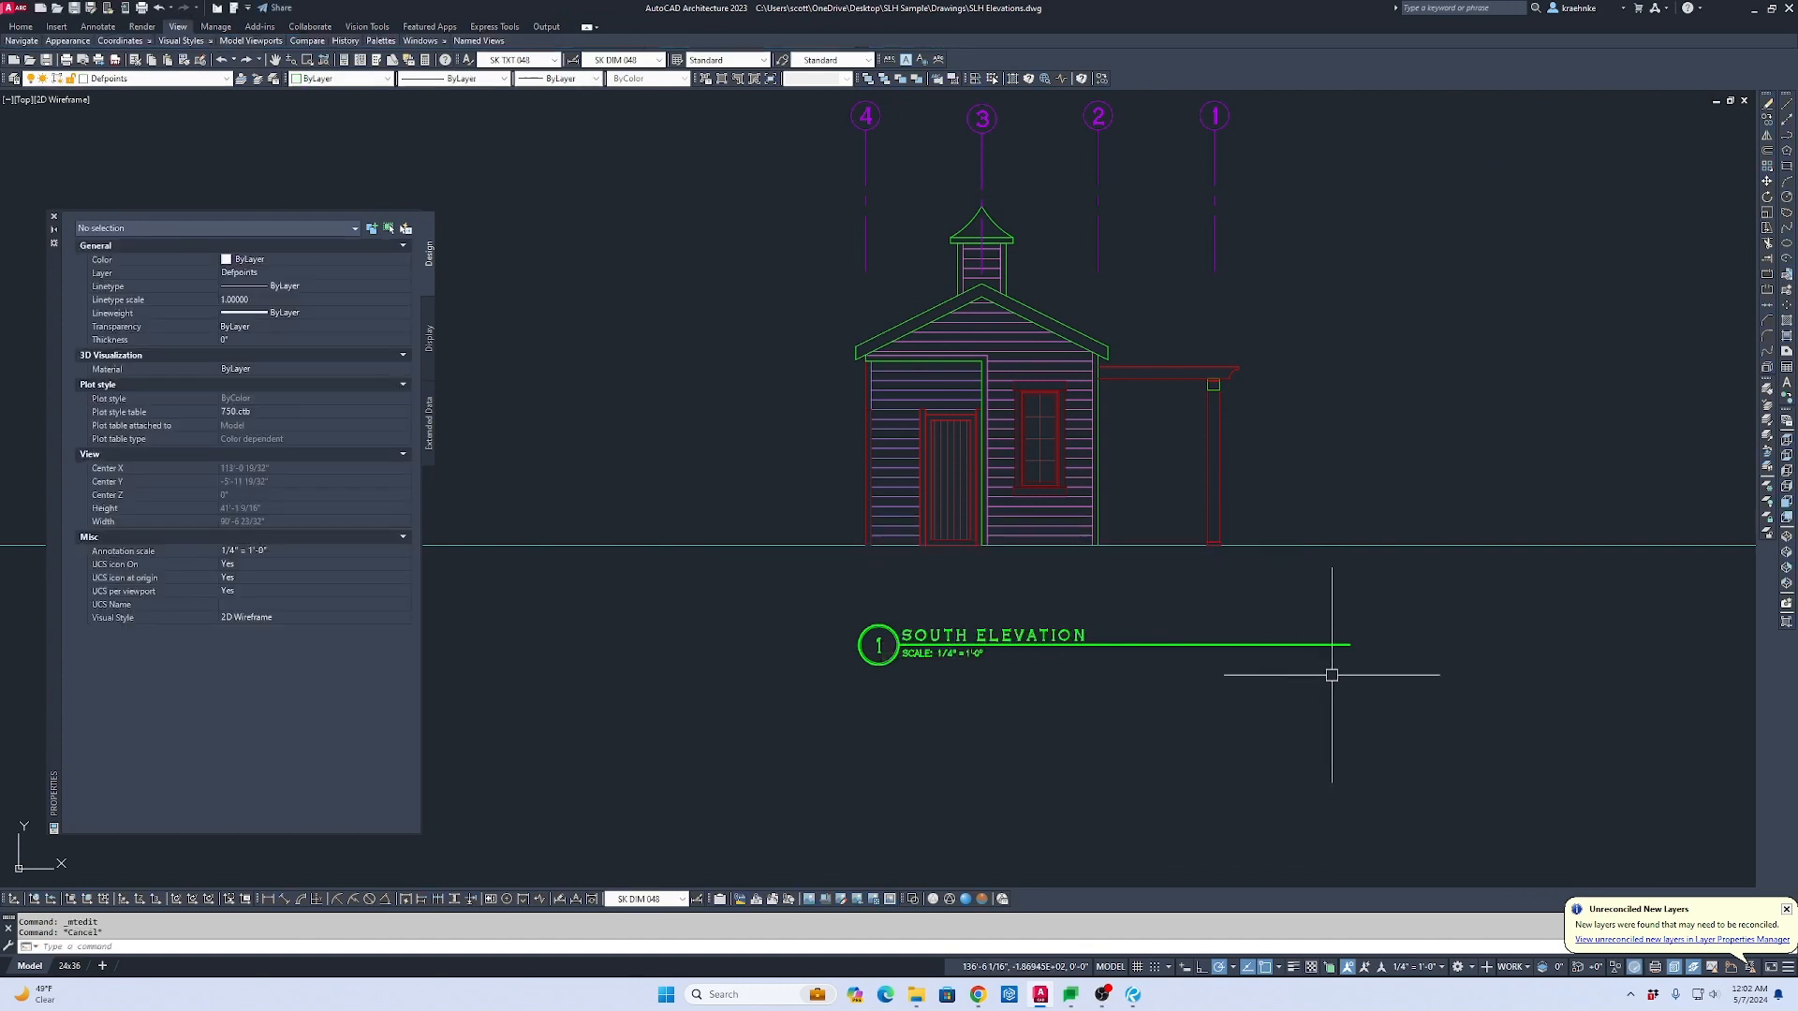
Step: Stretch the SOUTH ELEVATION title's underline horizontally so it ends at the right edge of the second elevation's post
type("s")
key("Return")
left_click(1430, 687)
left_click(1302, 600)
key("Return")
left_click(1349, 644)
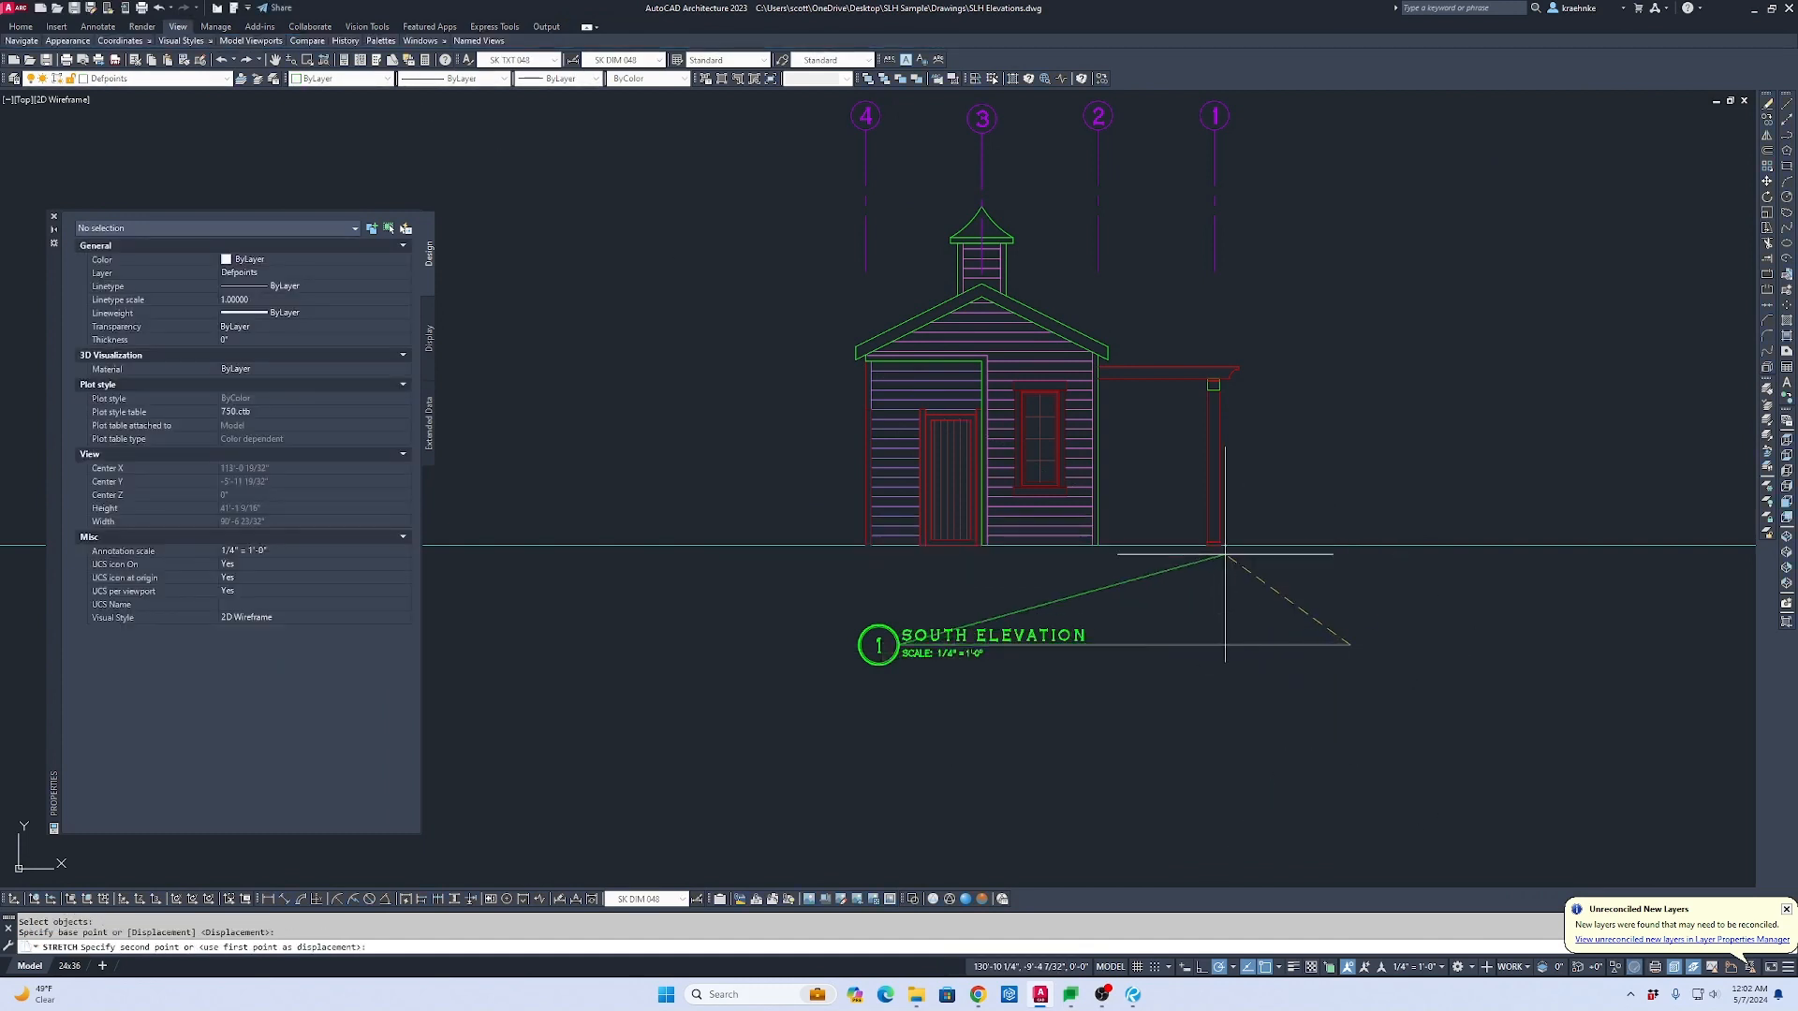
left_click(1223, 642)
Step: Copy the complete SOUTH ELEVATION title below the fourth elevation, using the elevations' lower-left corners at the ground line as reference points
left_click(1155, 662)
left_click(786, 587)
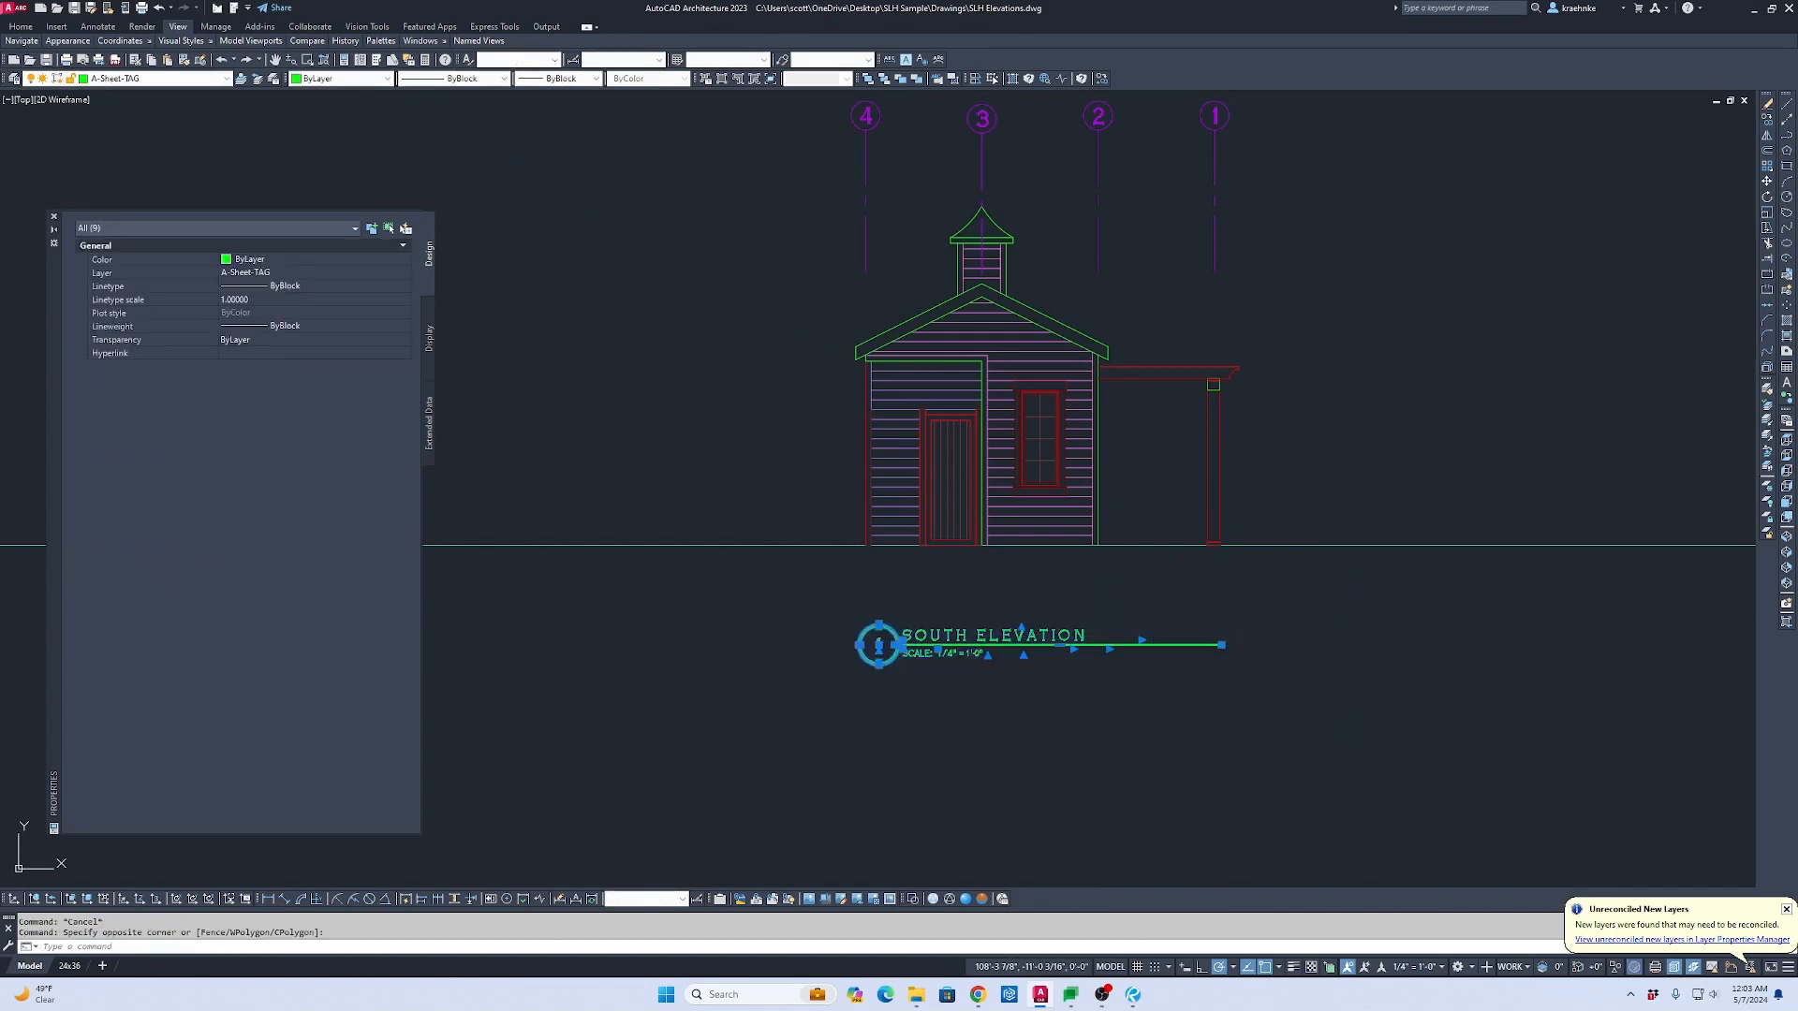
type("c")
key("Return")
left_click(865, 545)
scroll(1196, 577, "down", 4)
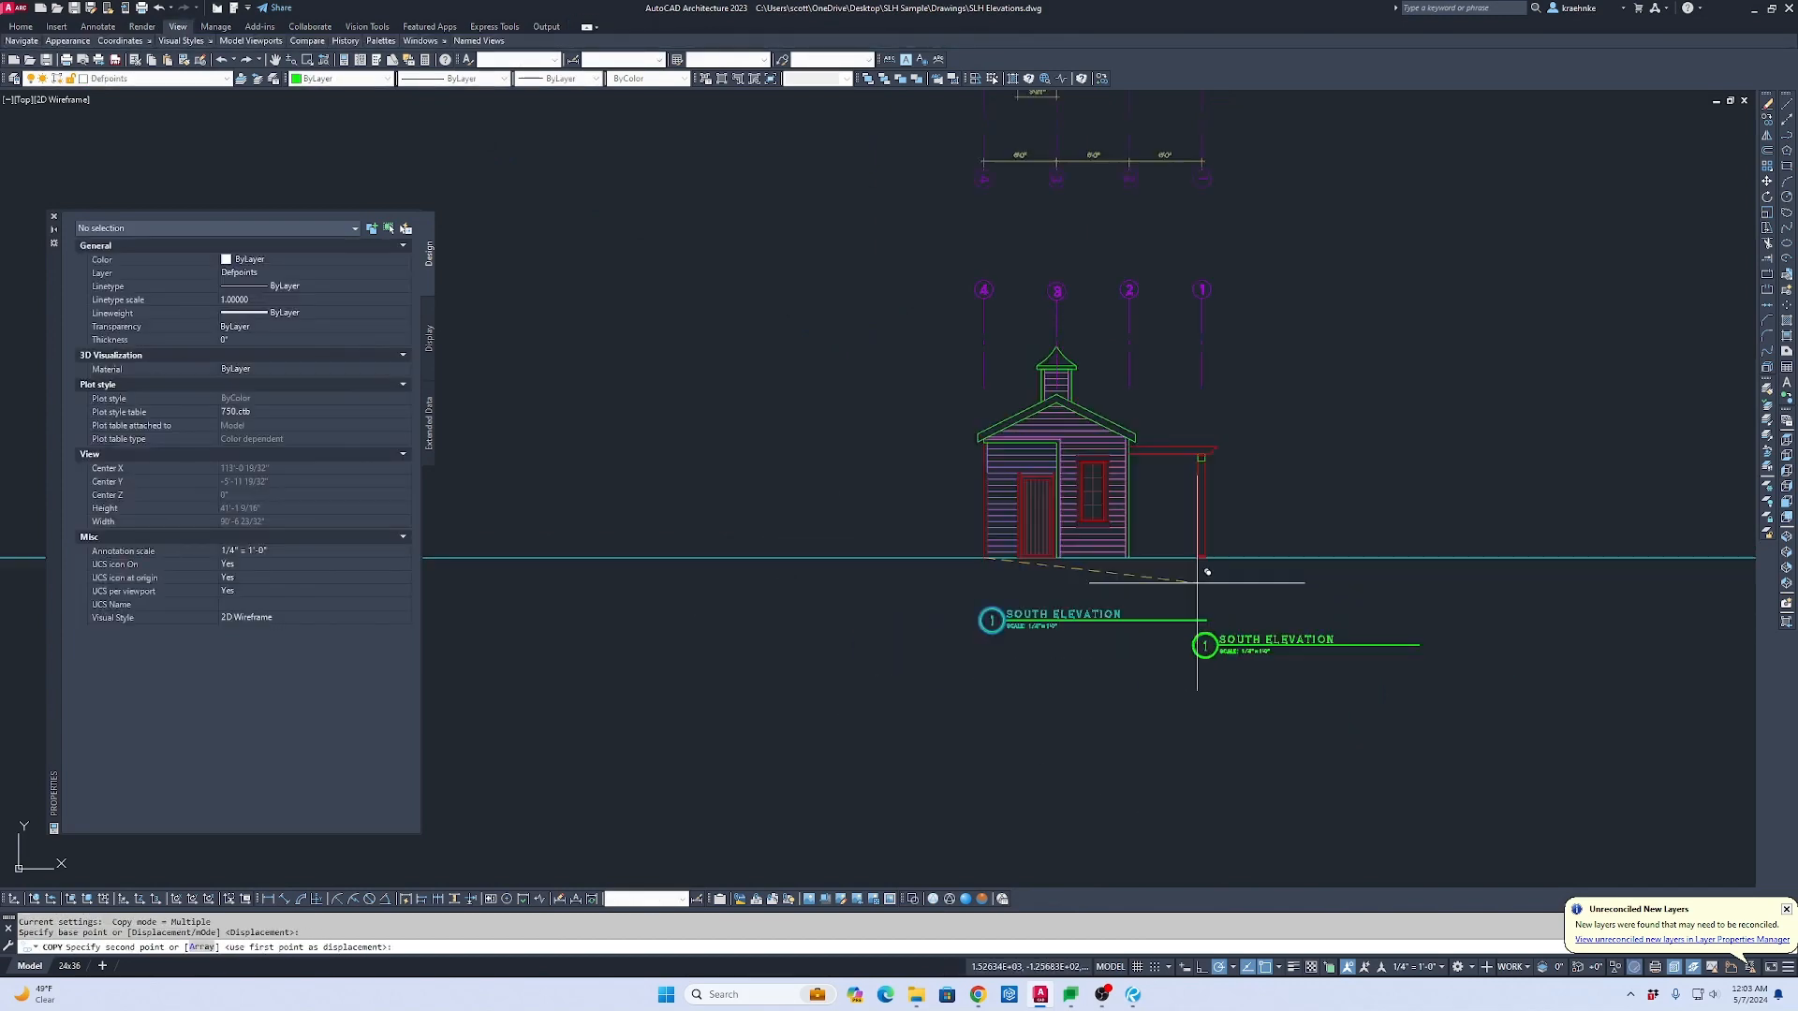
middle_click_drag(1196, 580, 376, 569)
scroll(1241, 555, "up", 4)
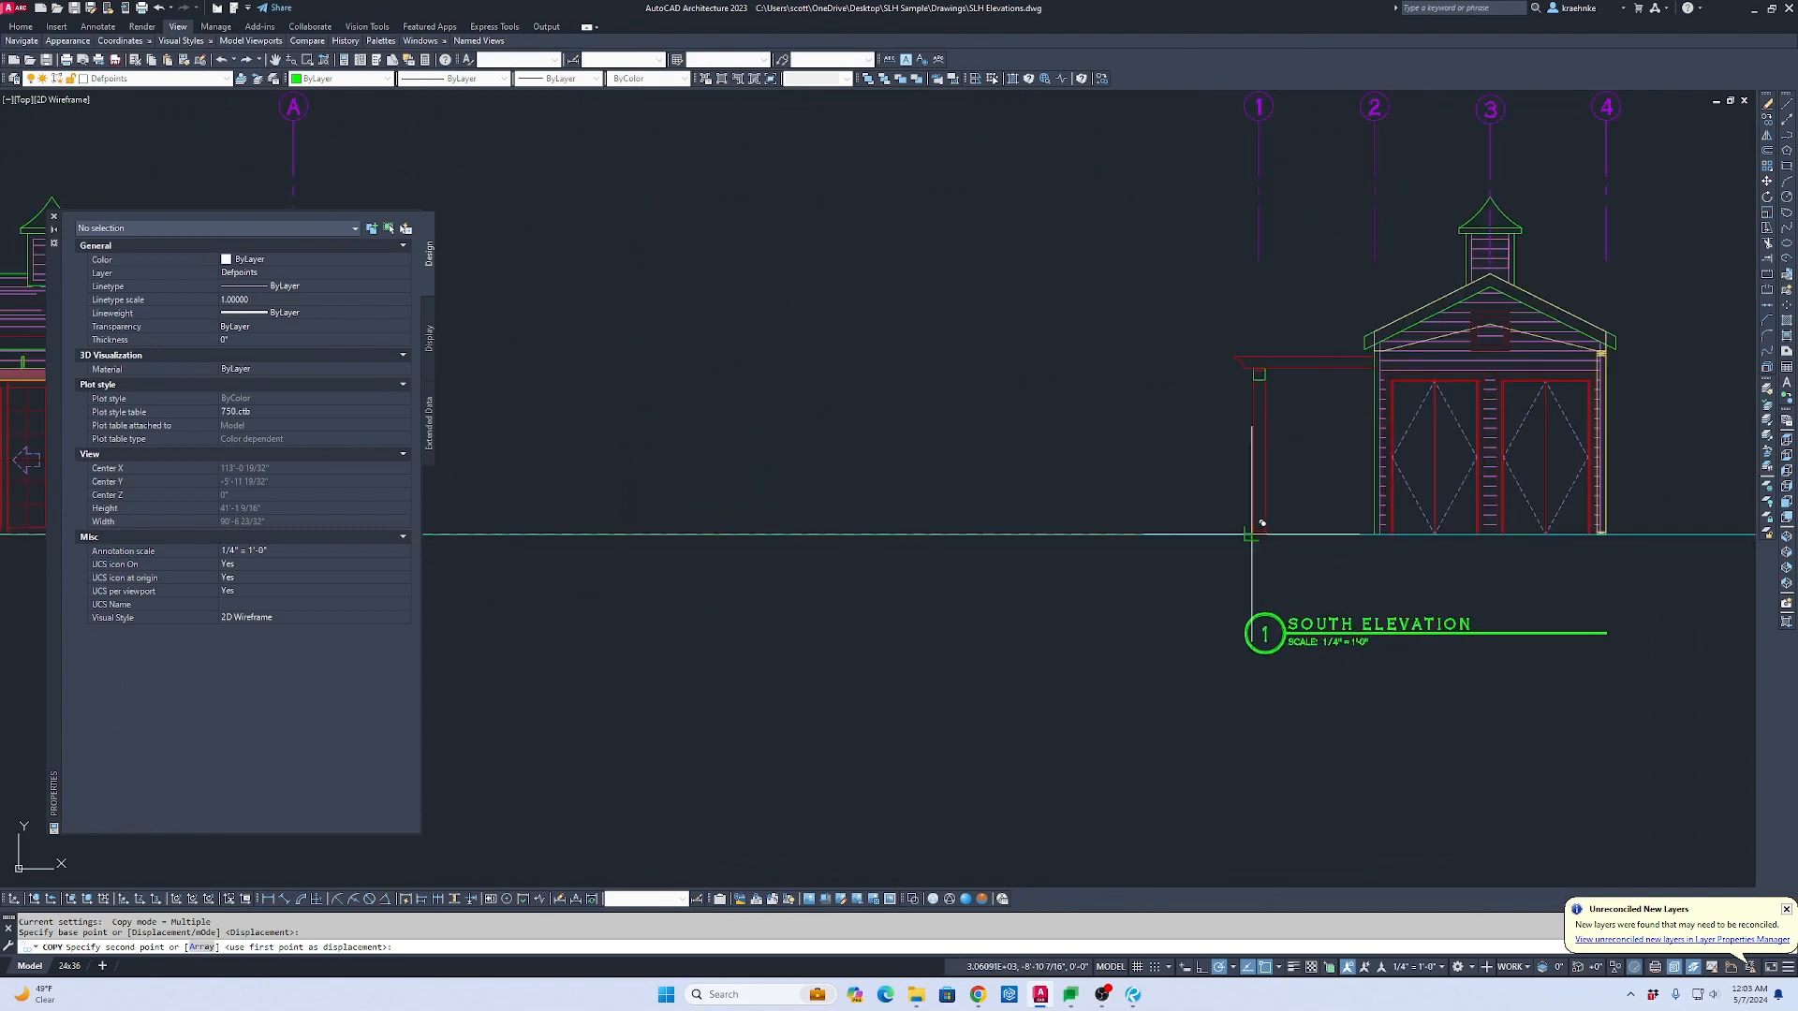
left_click(1251, 535)
scroll(1251, 543, "down", 3)
middle_click_drag(1251, 545, 1779, 616)
key("Escape")
Step: Copy the complete WEST ELEVATION title below the third elevation, using the buildings' lower-left corners at the ground line as reference points
scroll(1053, 641, "up", 2)
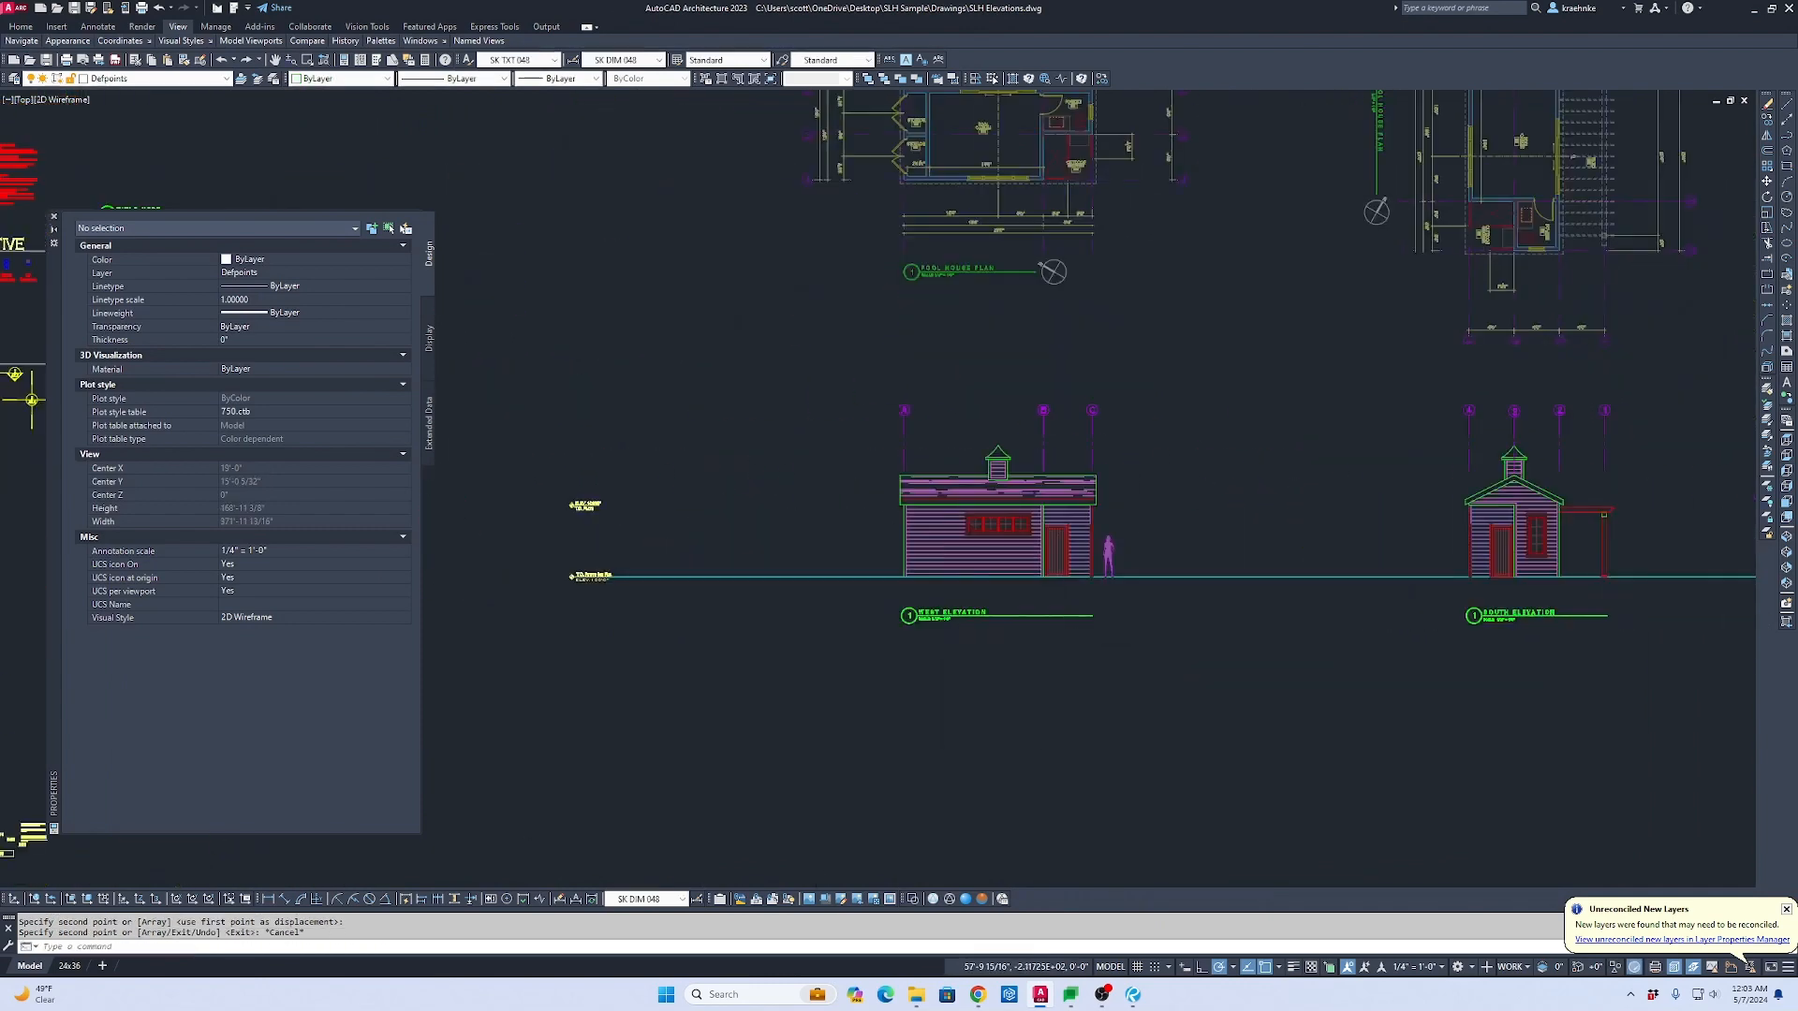
left_click(1030, 640)
left_click(739, 569)
type("c")
key("Return")
scroll(803, 534, "up", 2)
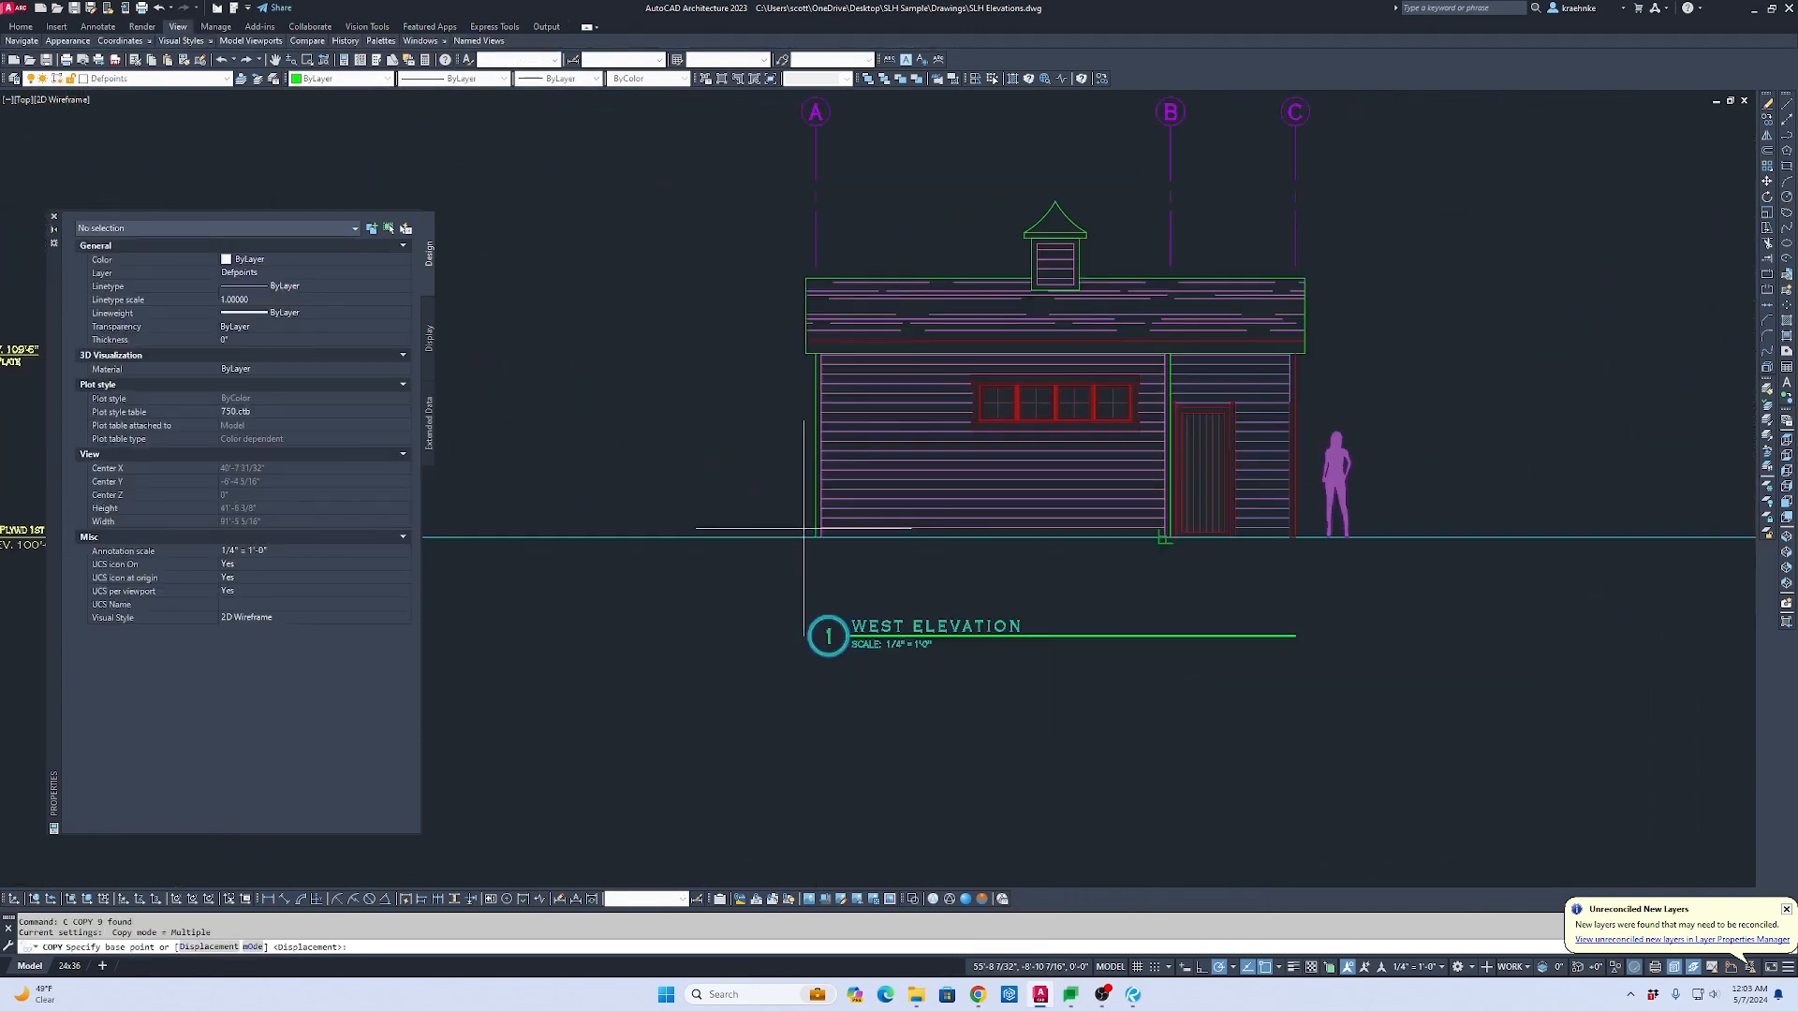
left_click(816, 536)
scroll(815, 536, "down", 3)
scroll(762, 562, "up", 2)
scroll(1136, 501, "up", 1)
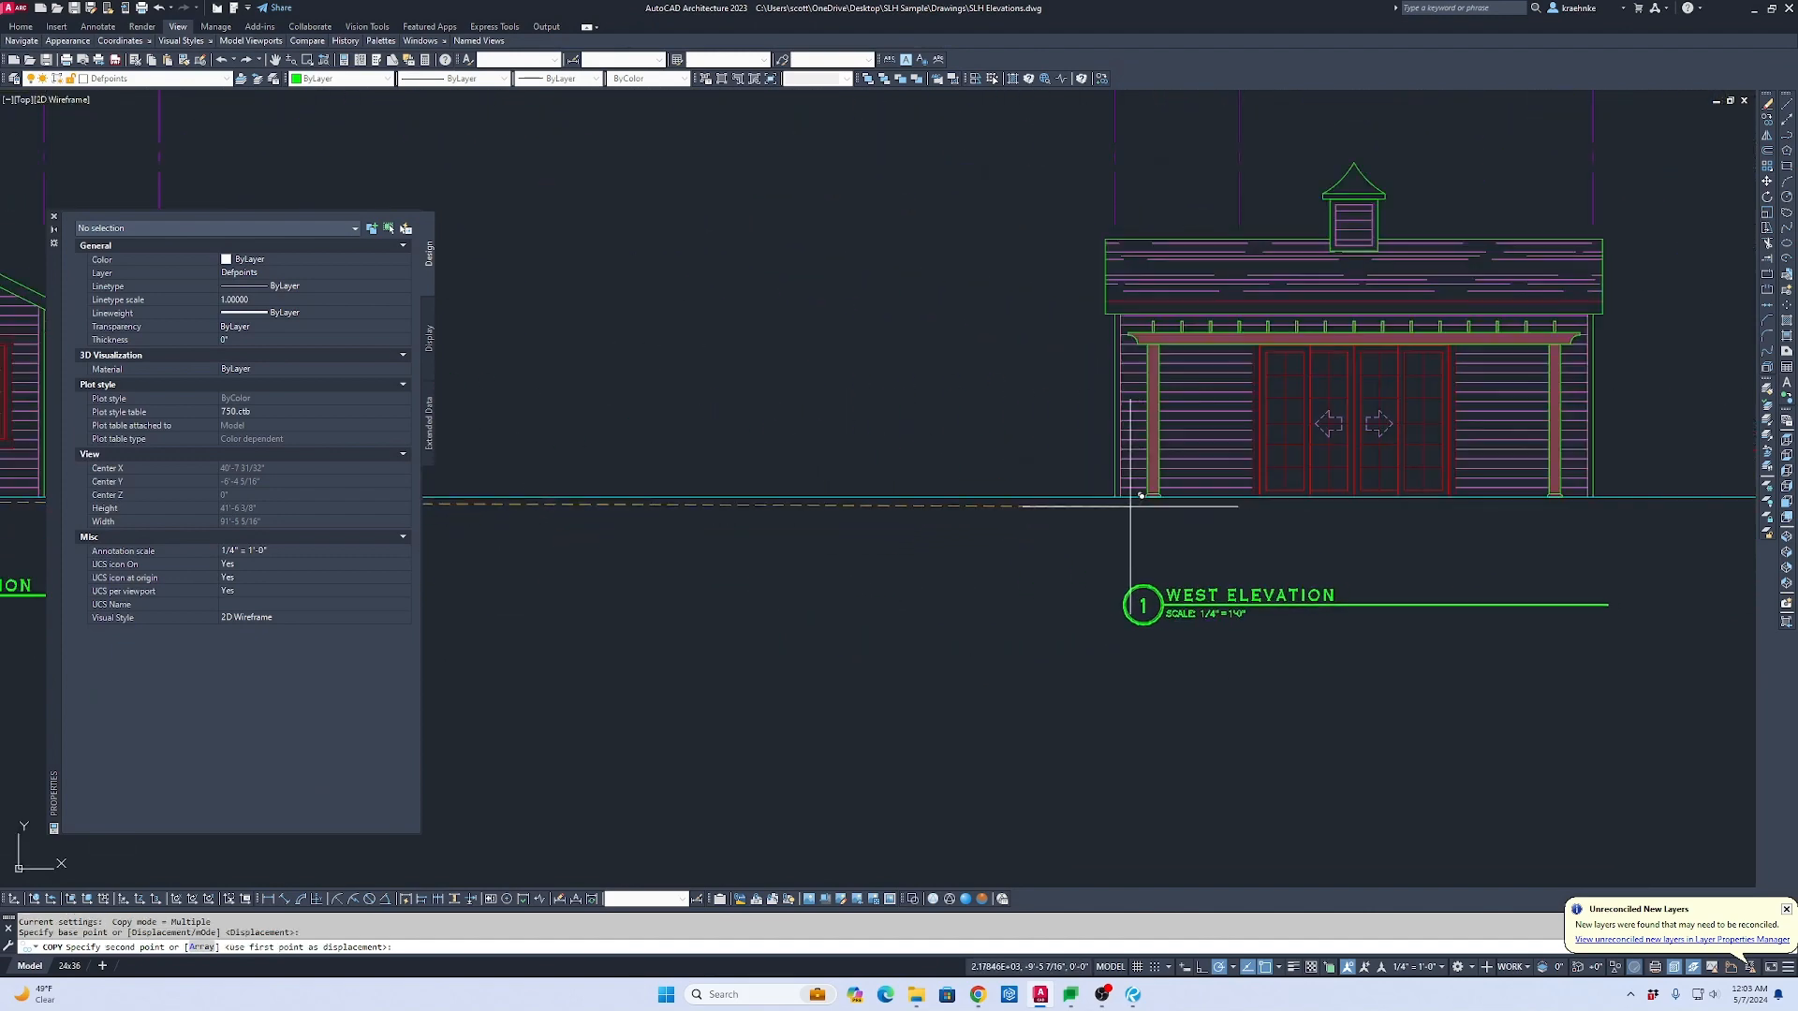
left_click(1114, 497)
key("Escape")
Step: Change the title under the third elevation to EAST ELEVATION
middle_click_drag(1191, 554, 1129, 550)
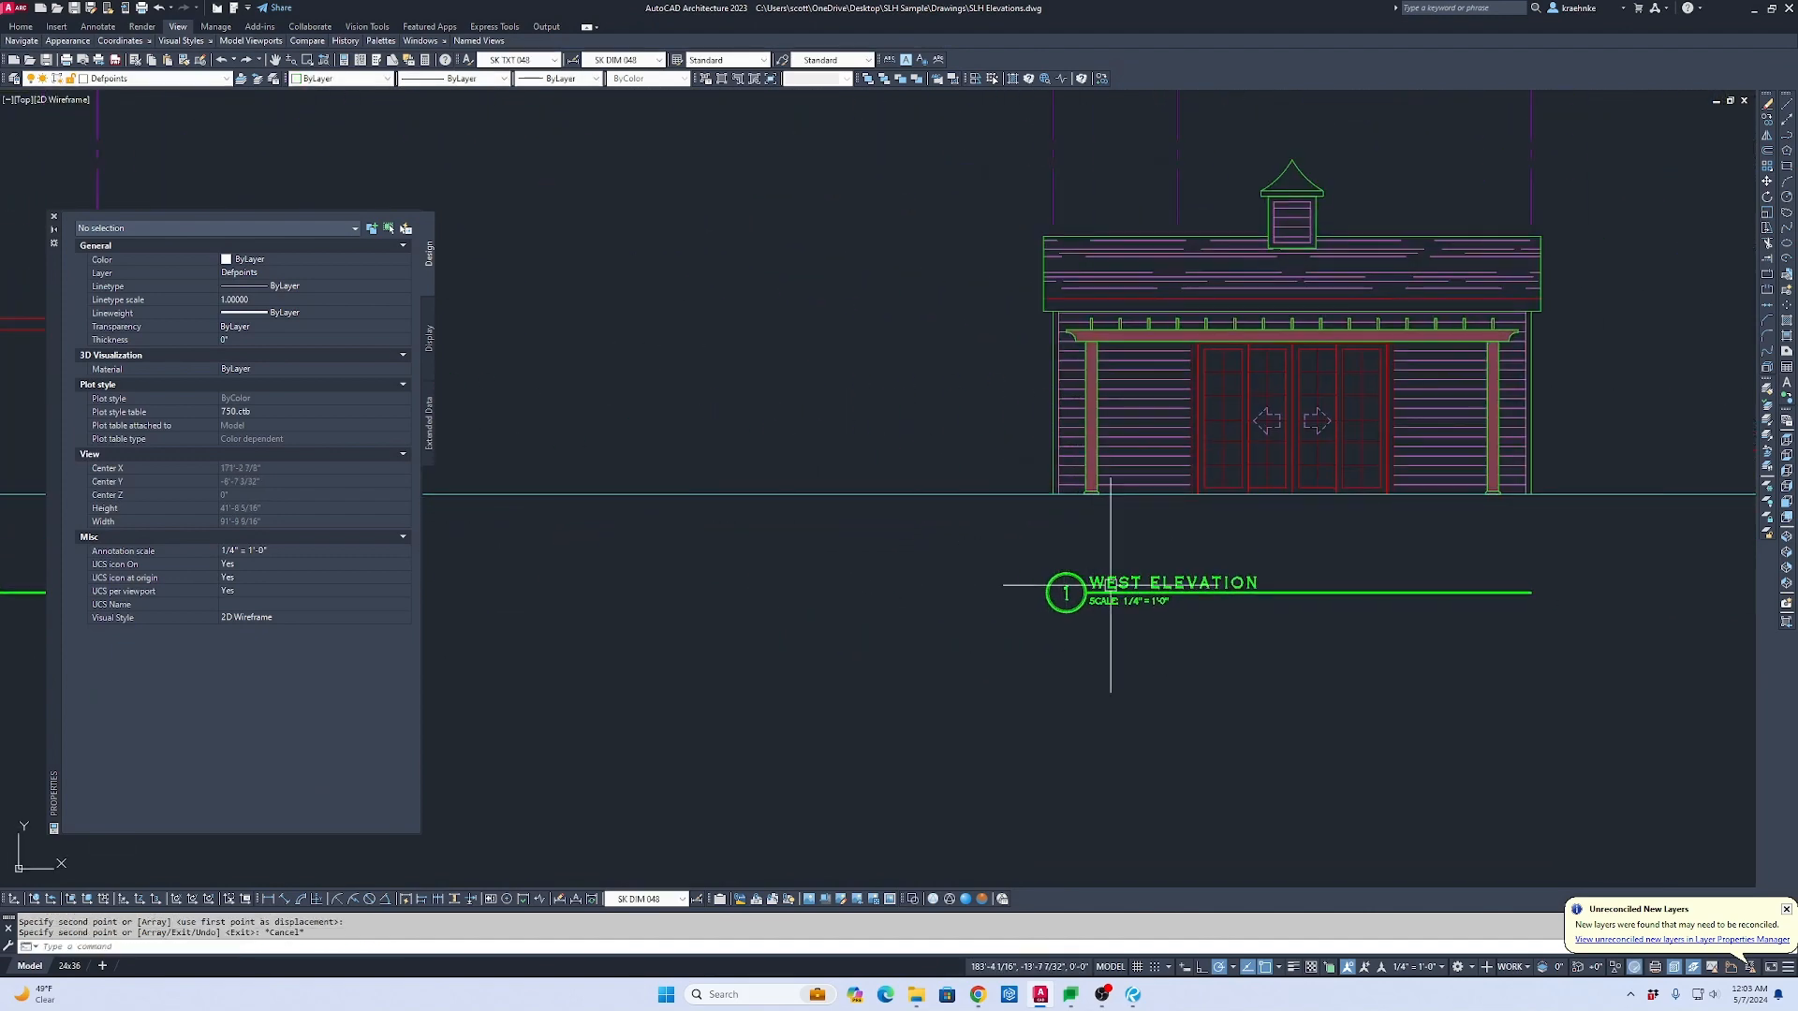
key("Escape")
left_click(1121, 581)
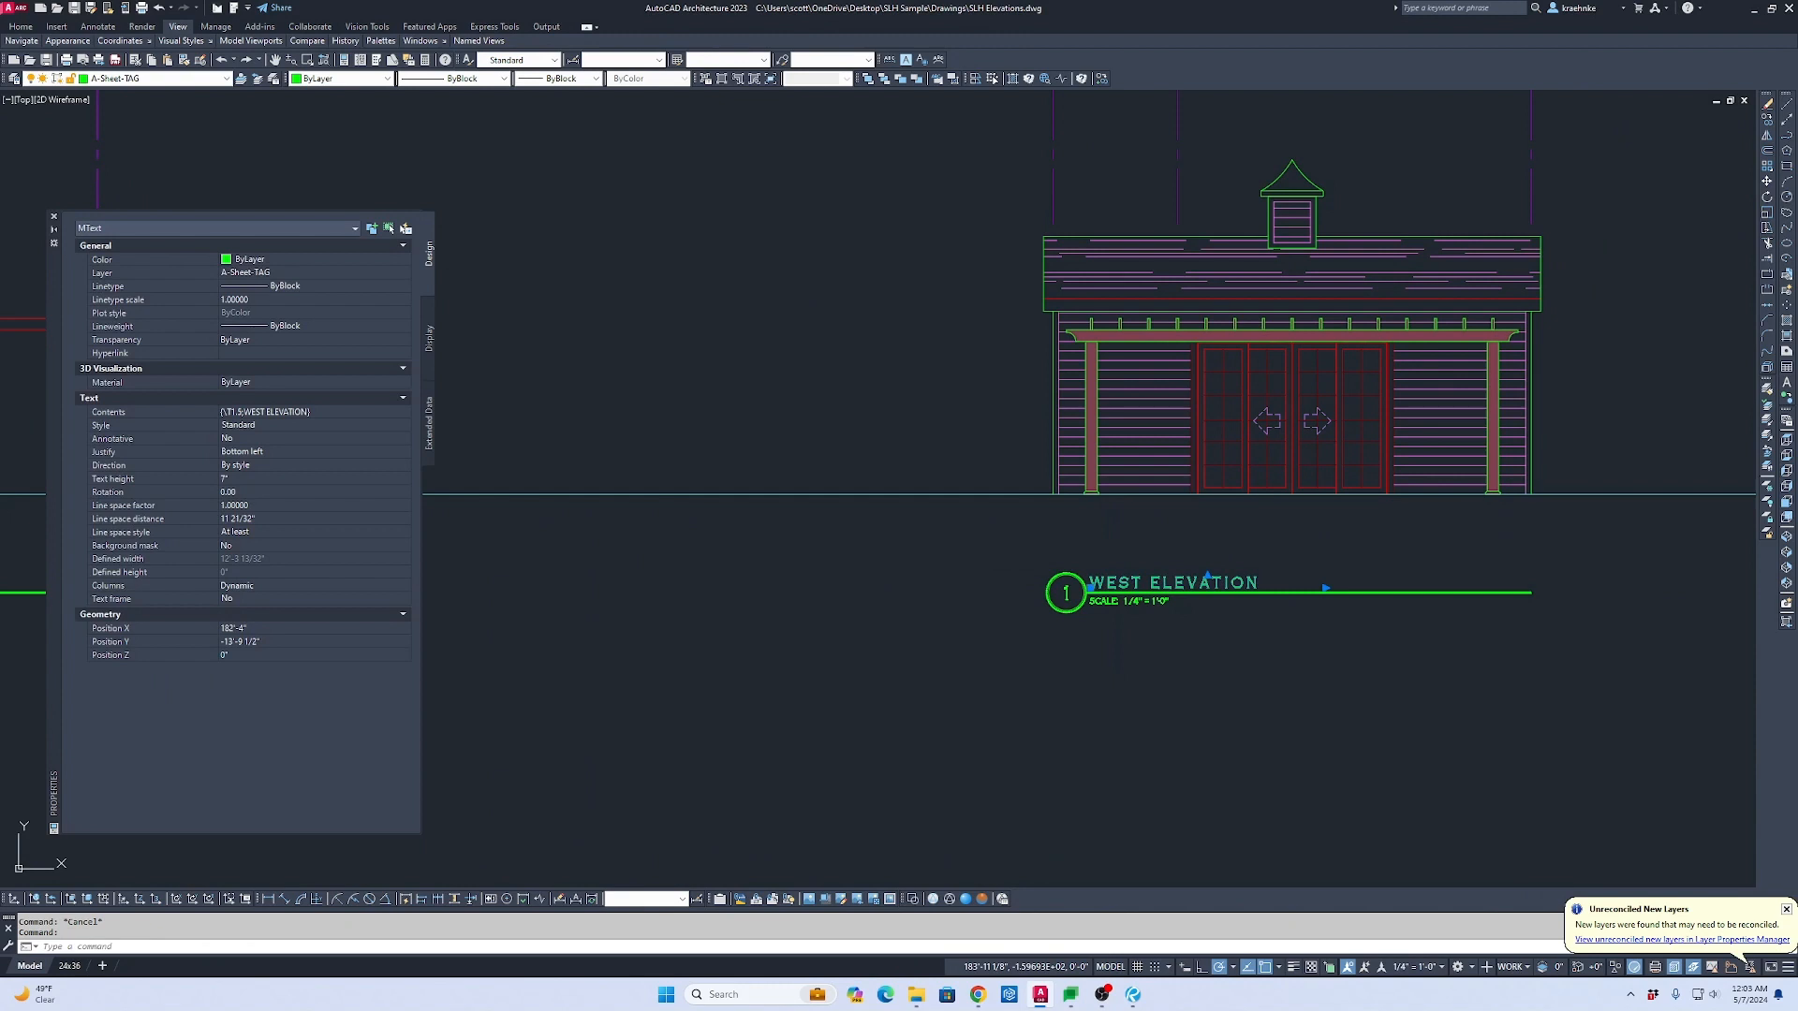
double_click(1122, 581)
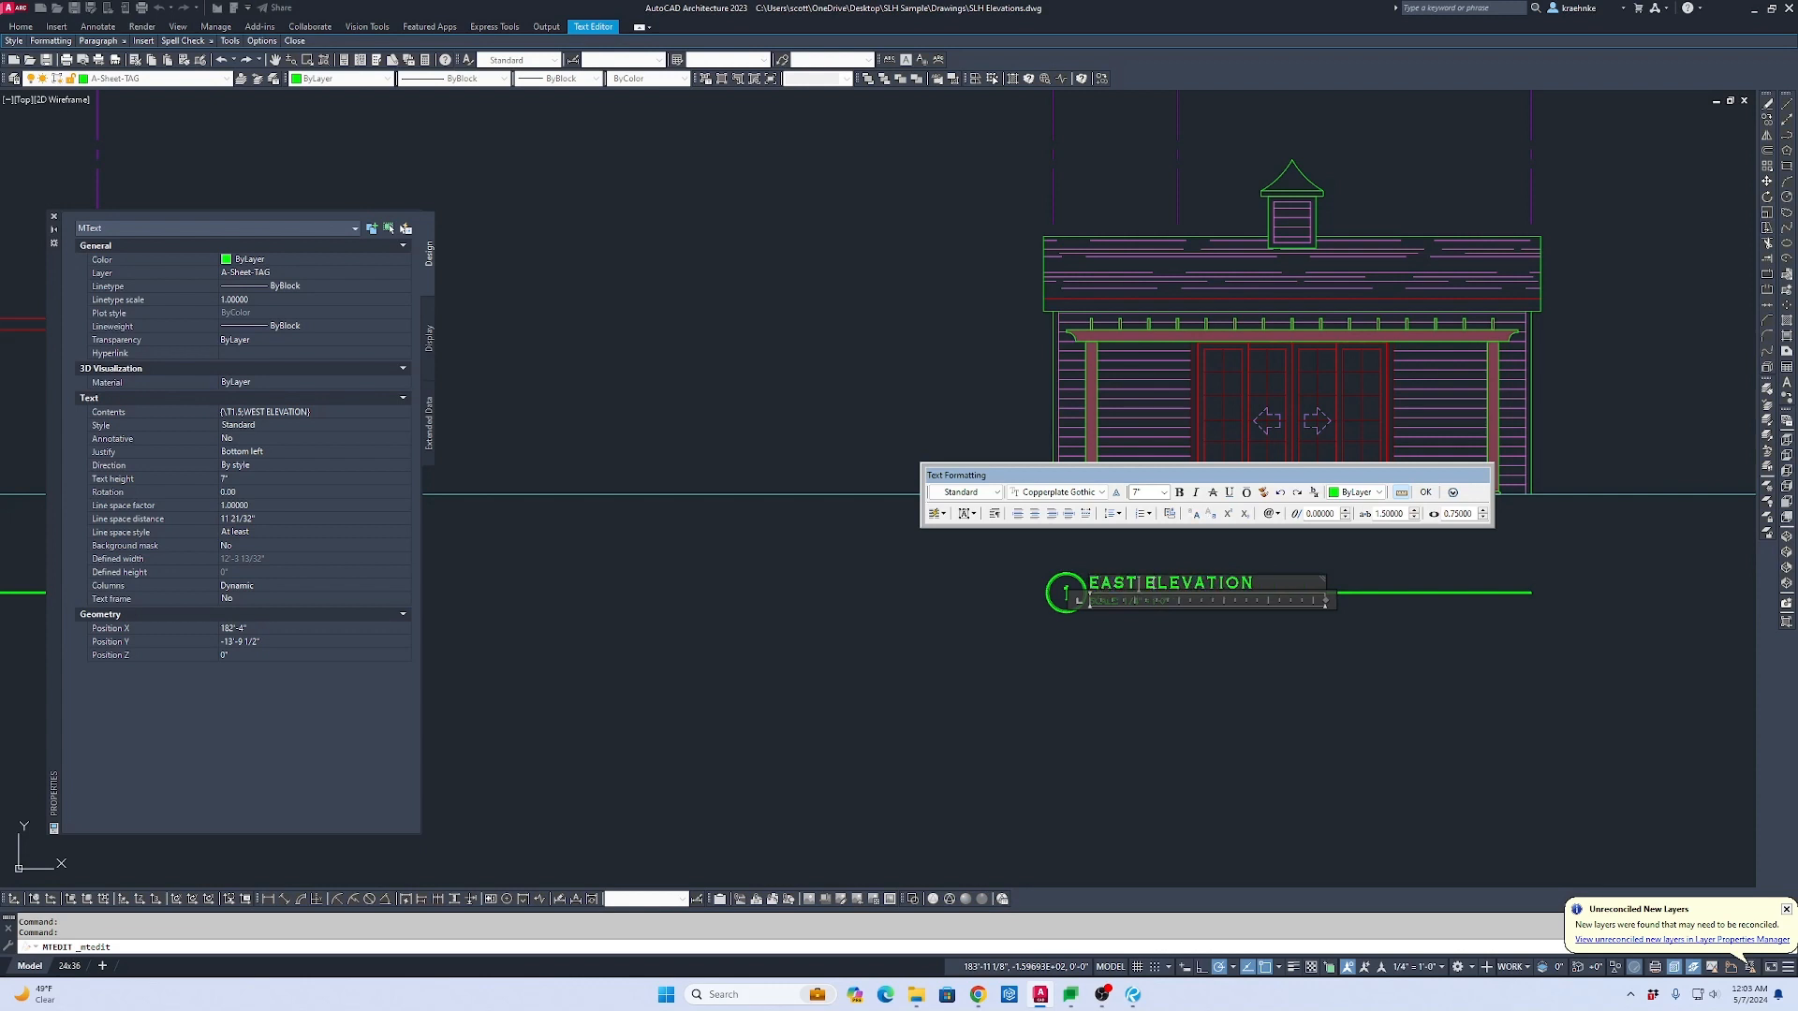
left_click(1245, 636)
scroll(1323, 628, "down", 1)
Step: Change the title under the fourth elevation to NORTH ELEVATION
middle_click_drag(1324, 628, 328, 590)
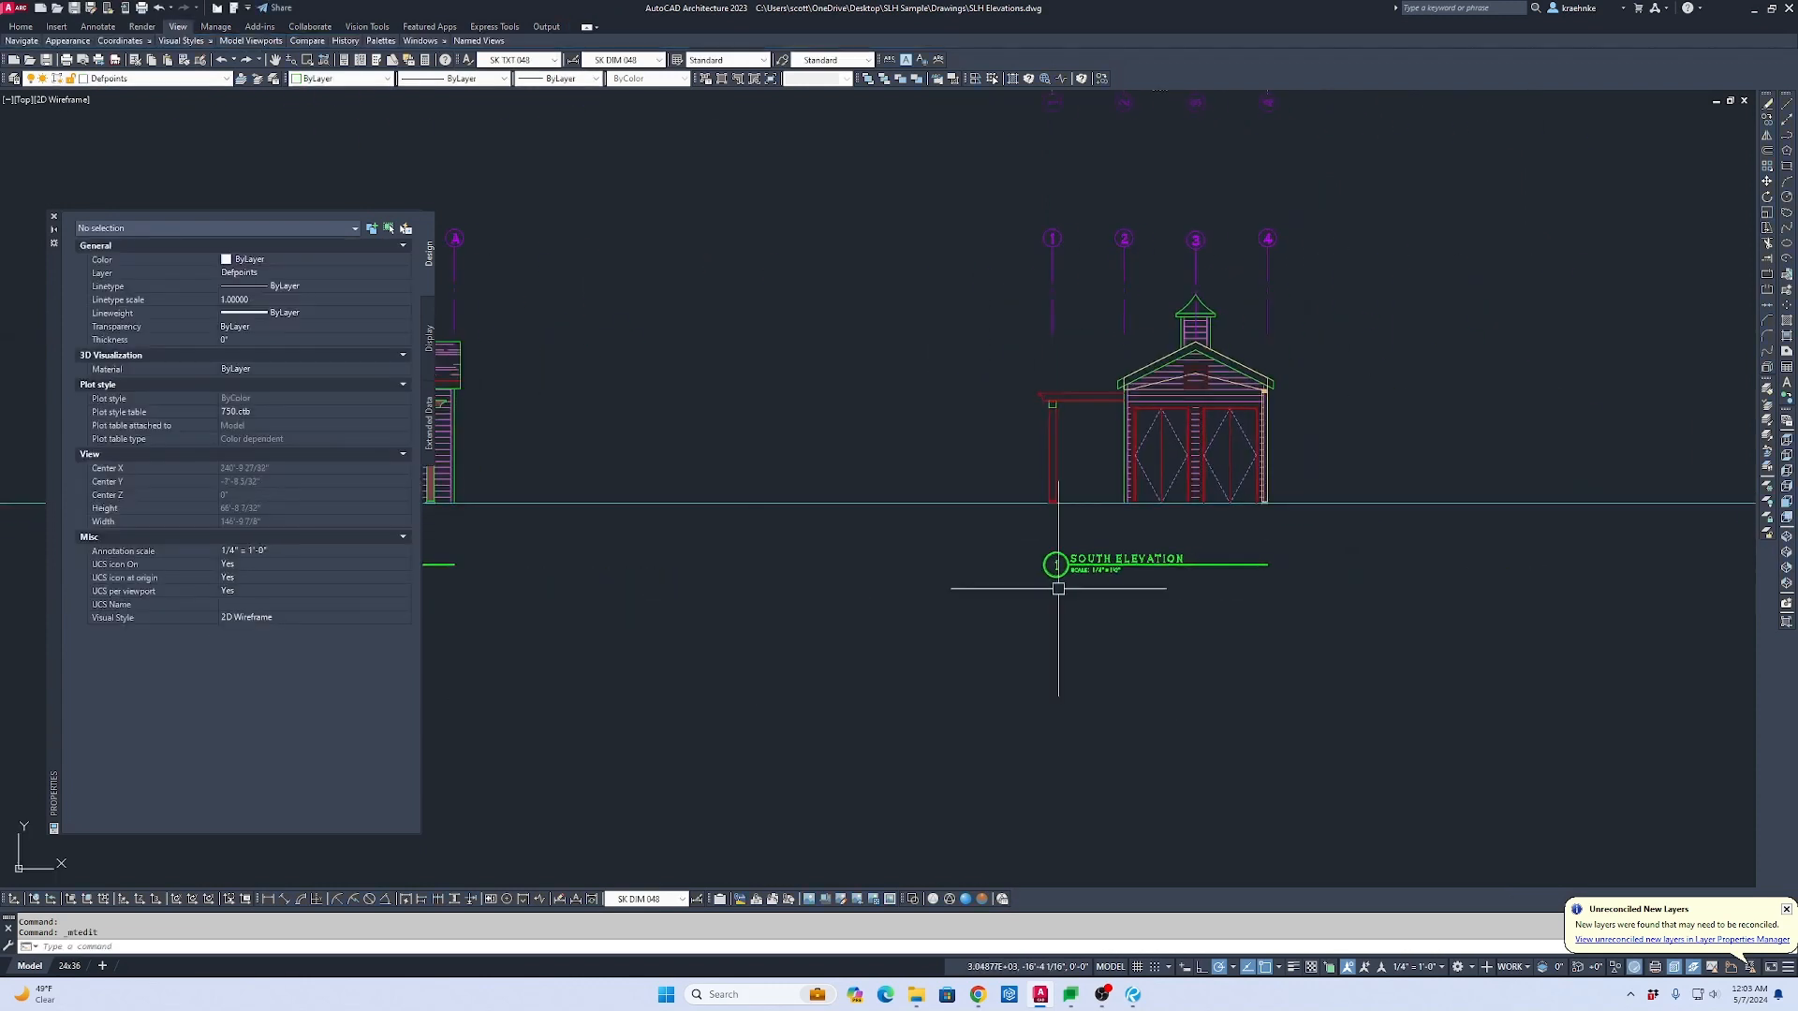
scroll(1103, 567, "up", 2)
left_click(1102, 544)
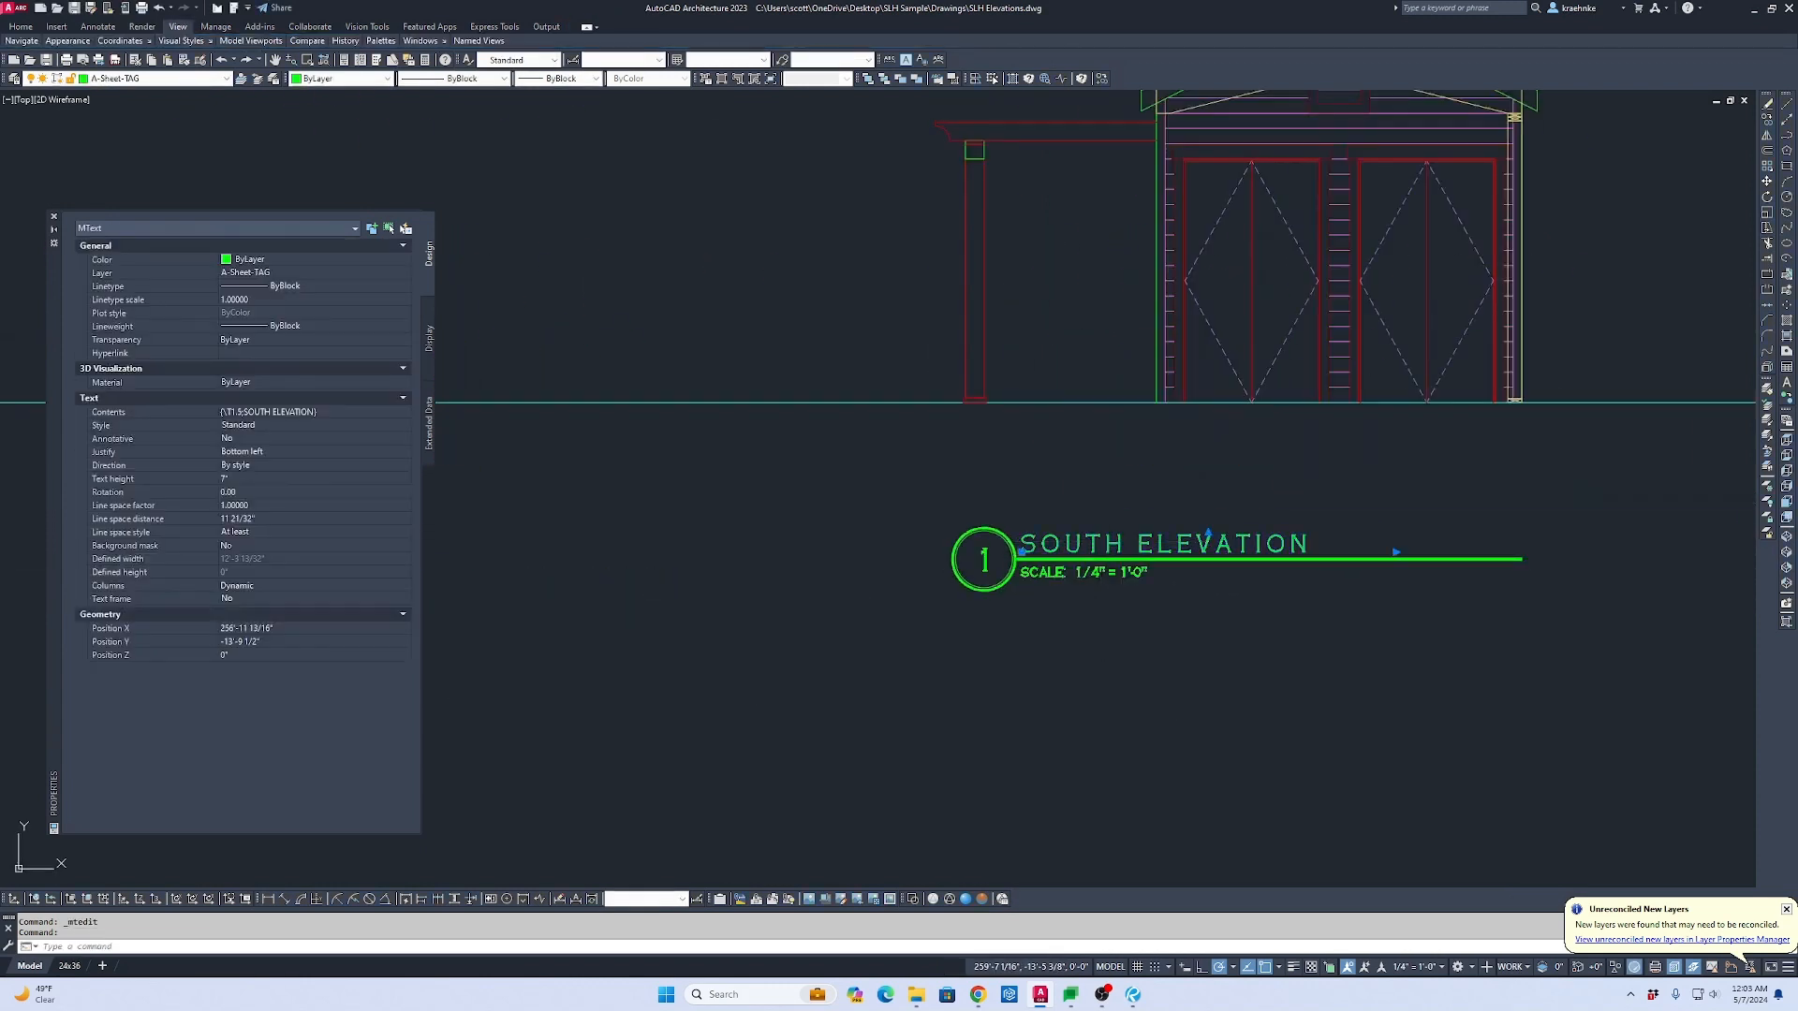
double_click(1105, 546)
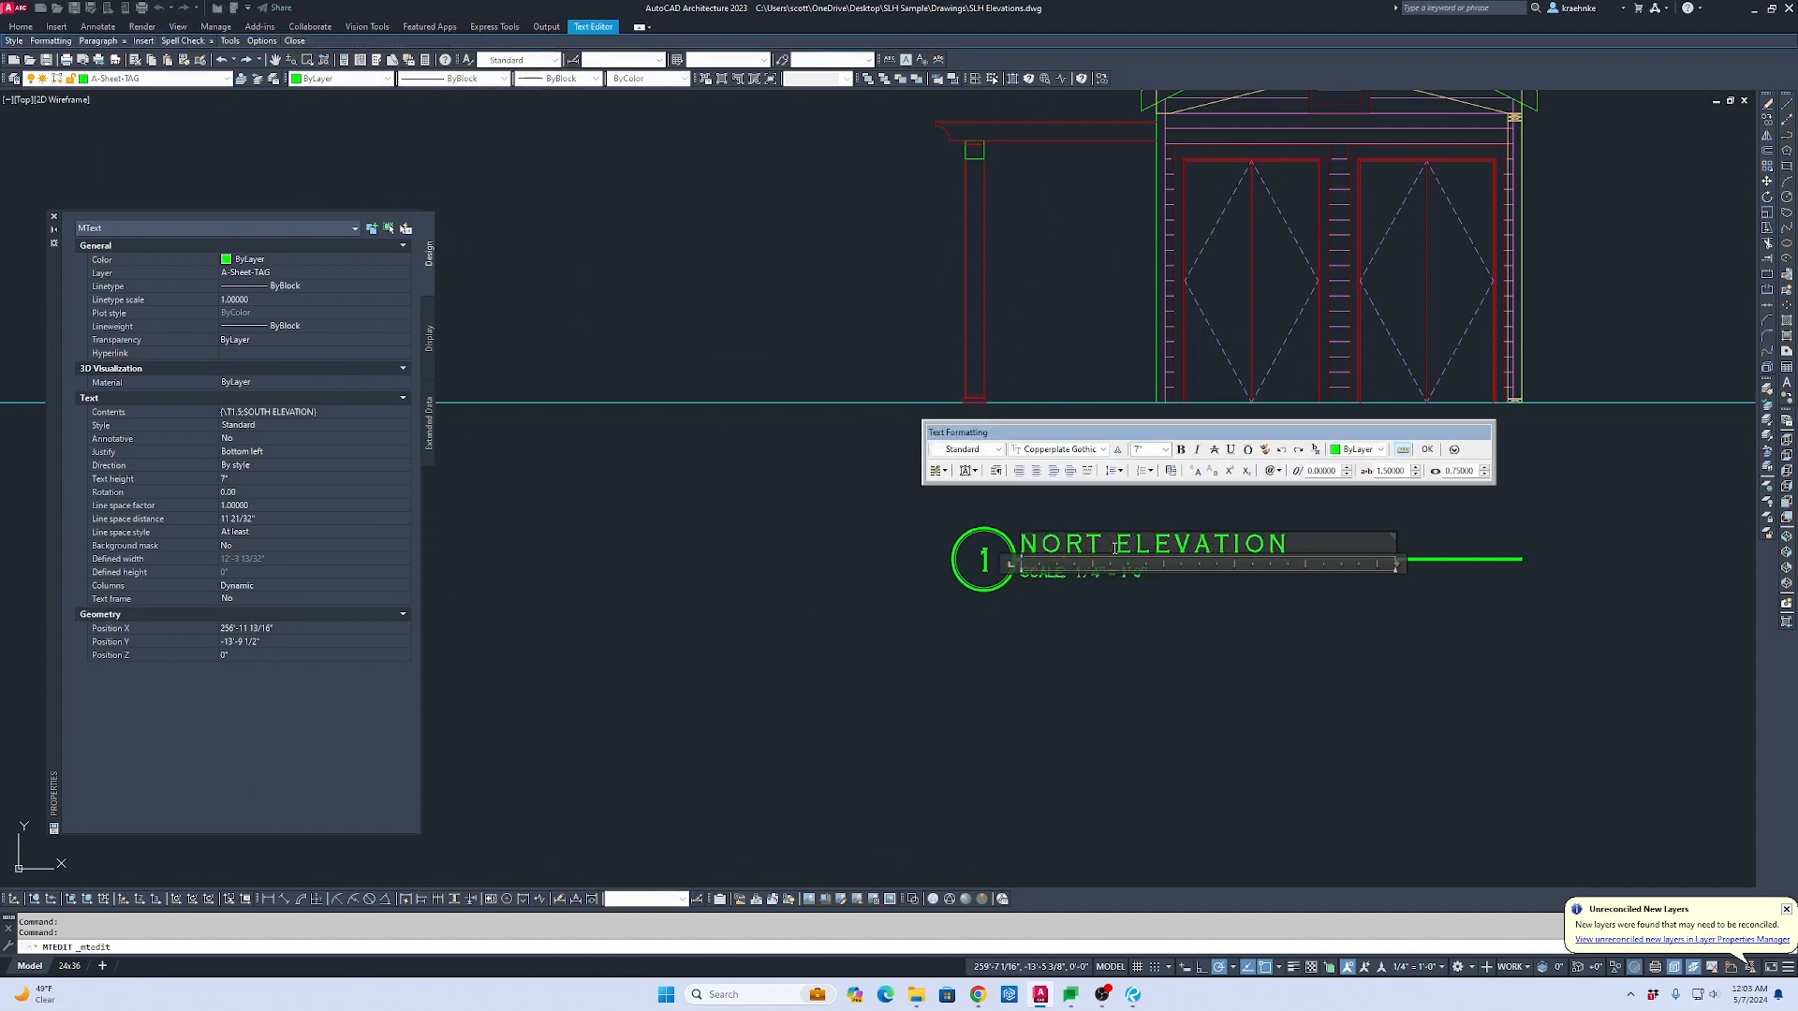
left_click(1105, 582)
key("Escape")
Step: Hide the four floor plan references above the elevations by switching off the visibility of their XREF - Main layer
scroll(1238, 524, "down", 4)
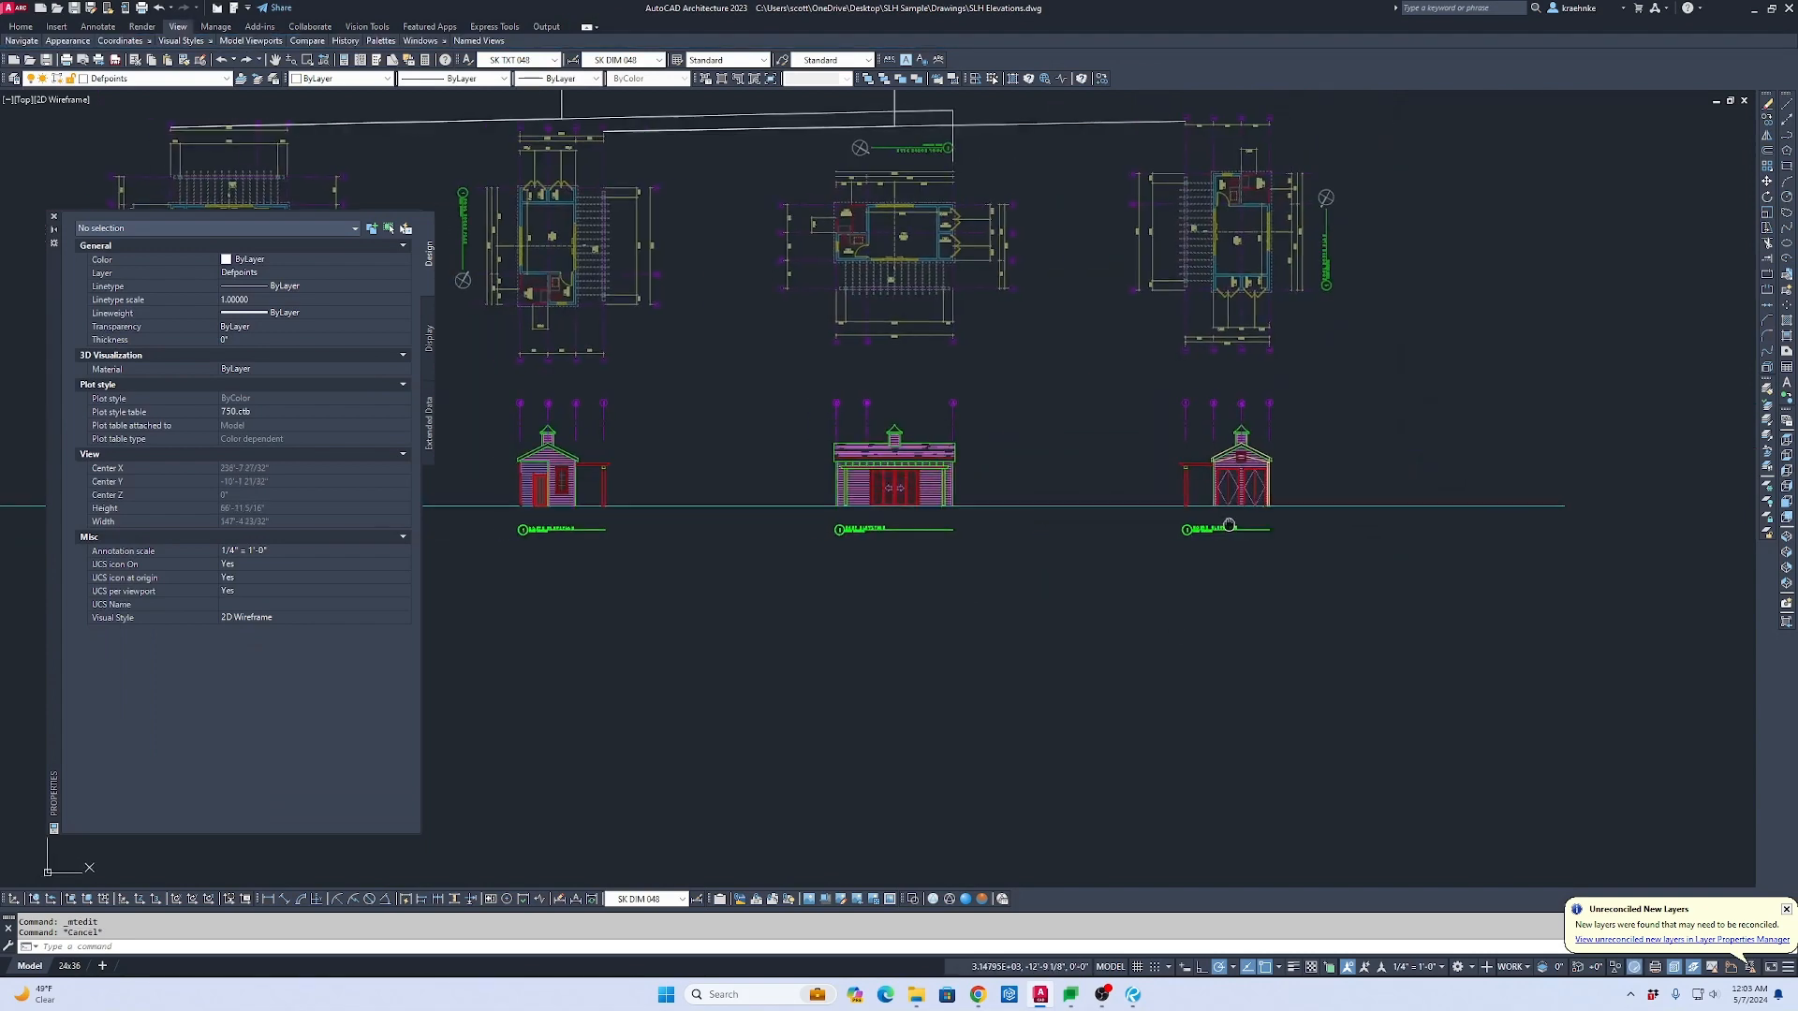
key("Escape")
scroll(1164, 525, "down", 3)
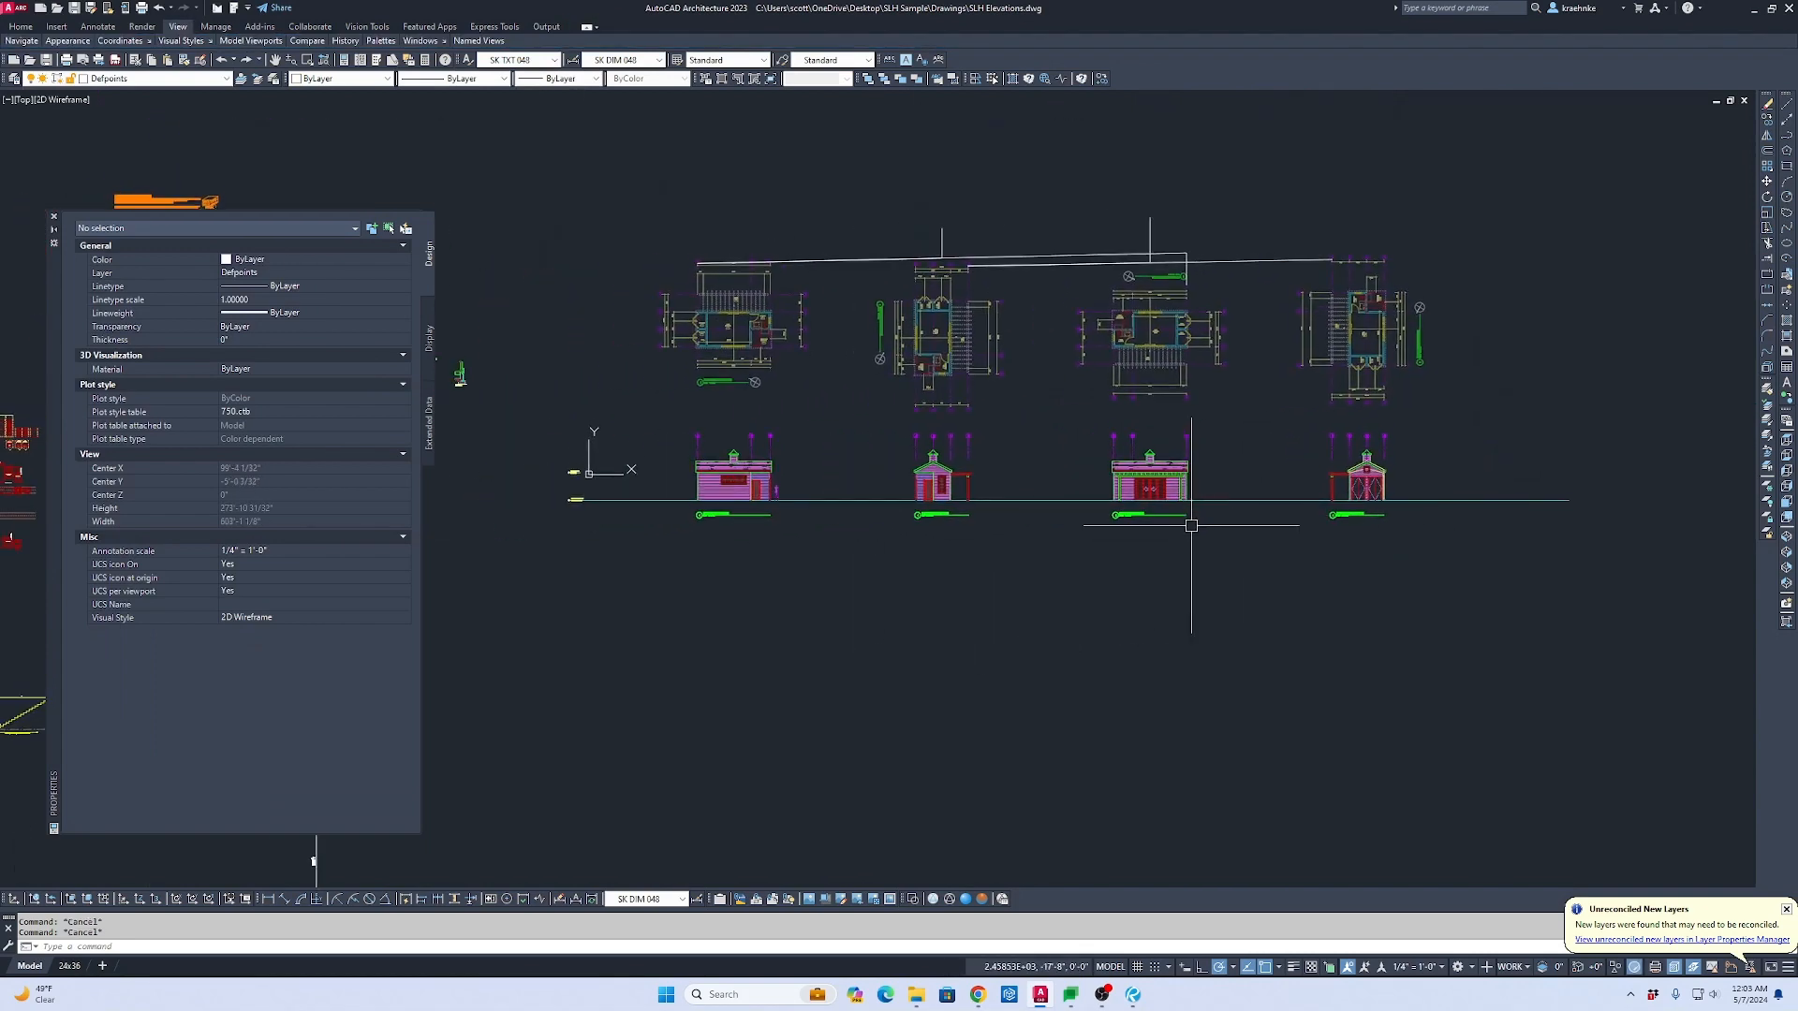
left_click(1509, 362)
left_click(1298, 332)
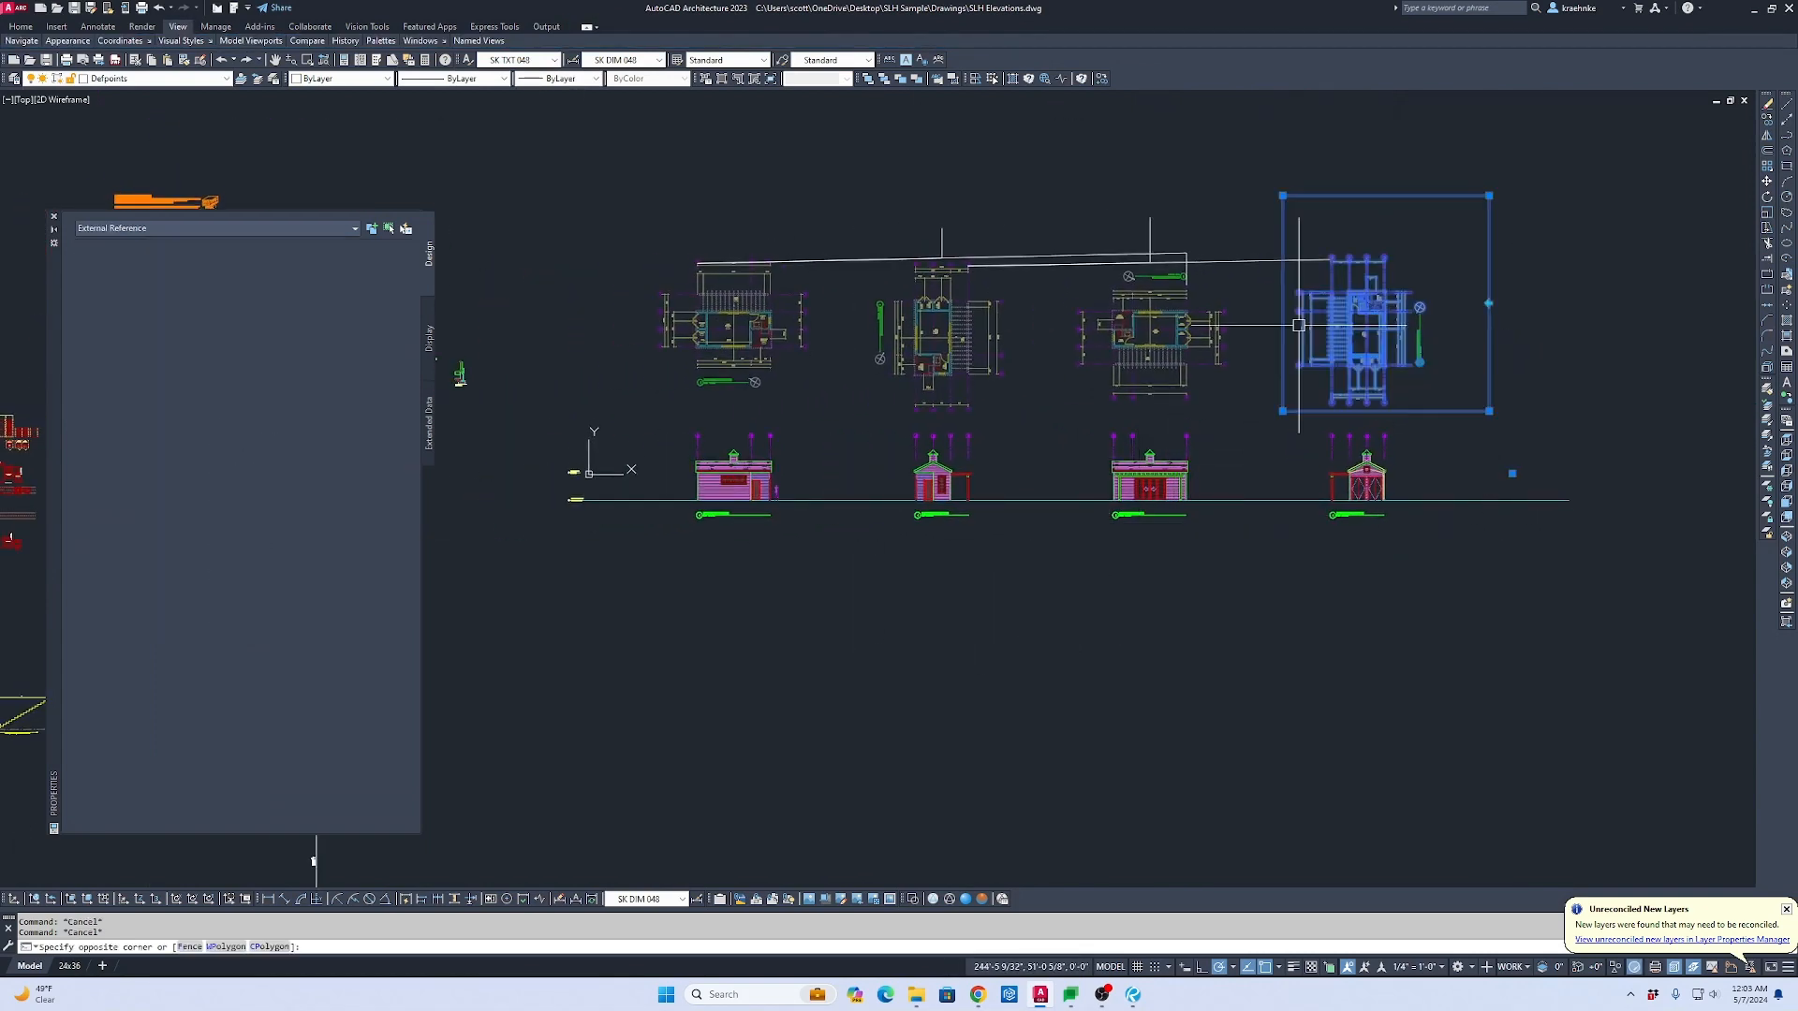
left_click(145, 81)
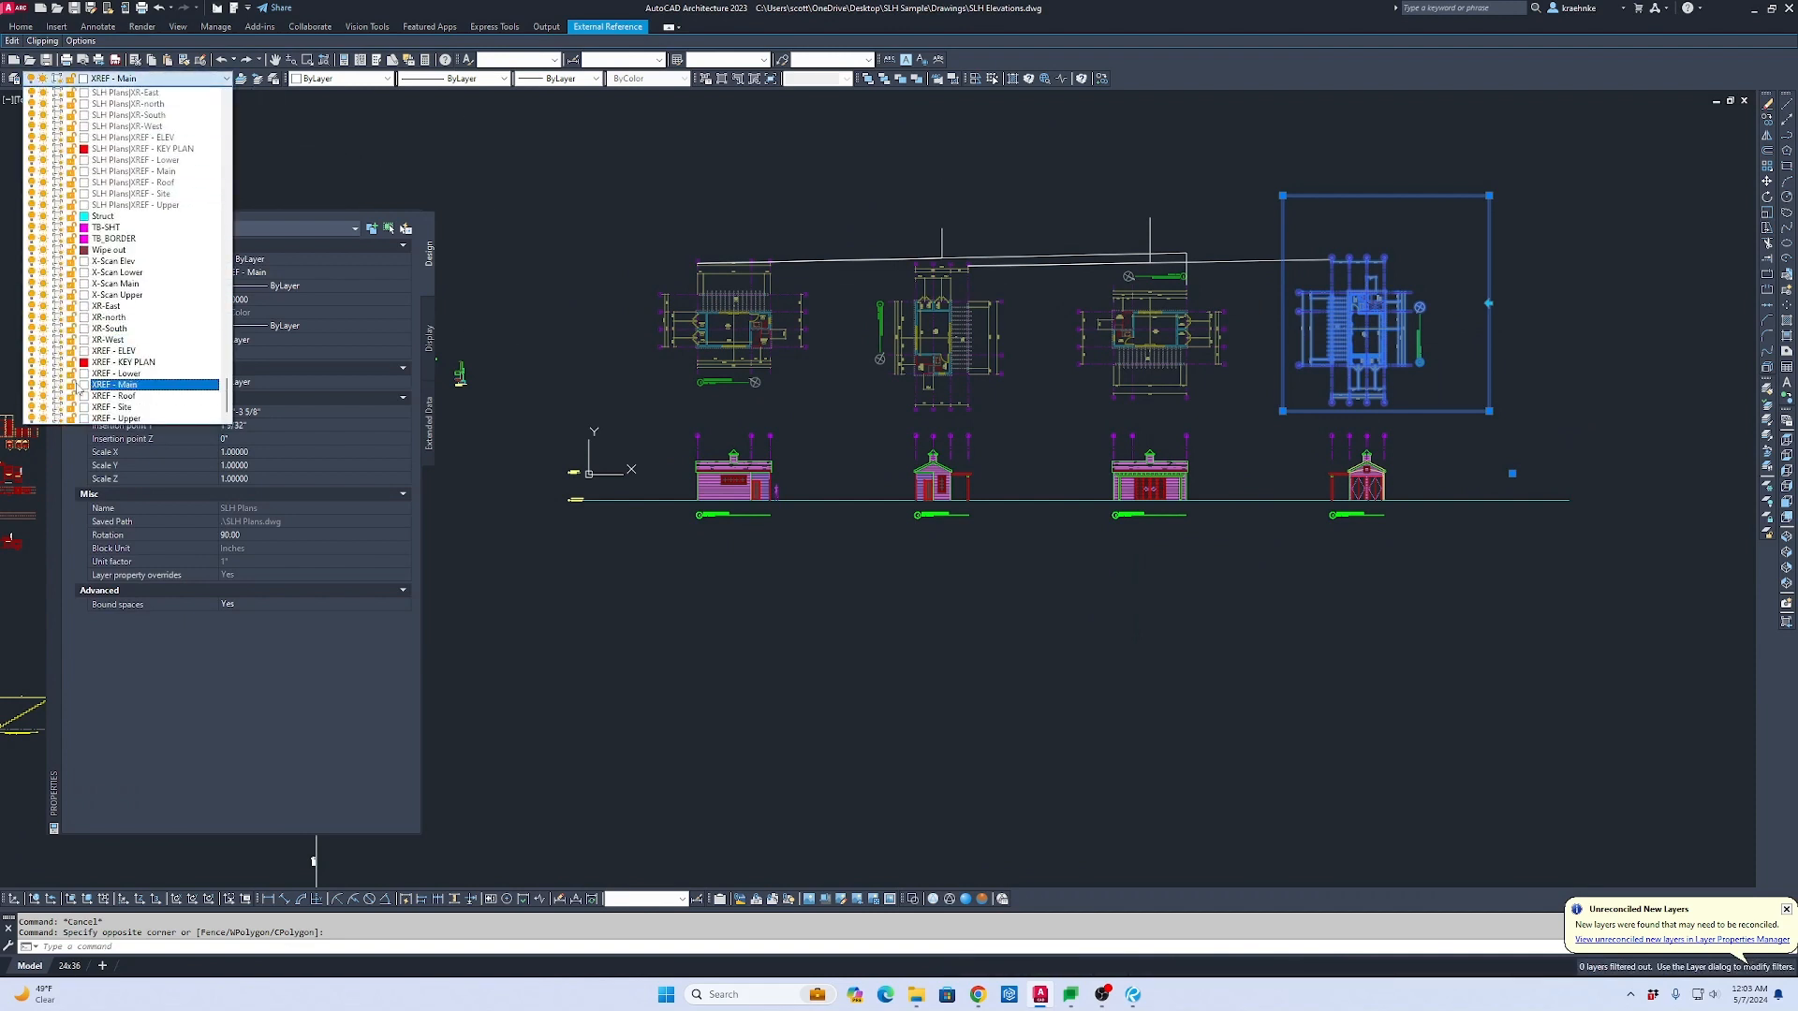
left_click(697, 542)
Step: Check which layer the two leftover polylines above the elevations are on
left_click(1137, 288)
left_click(1046, 214)
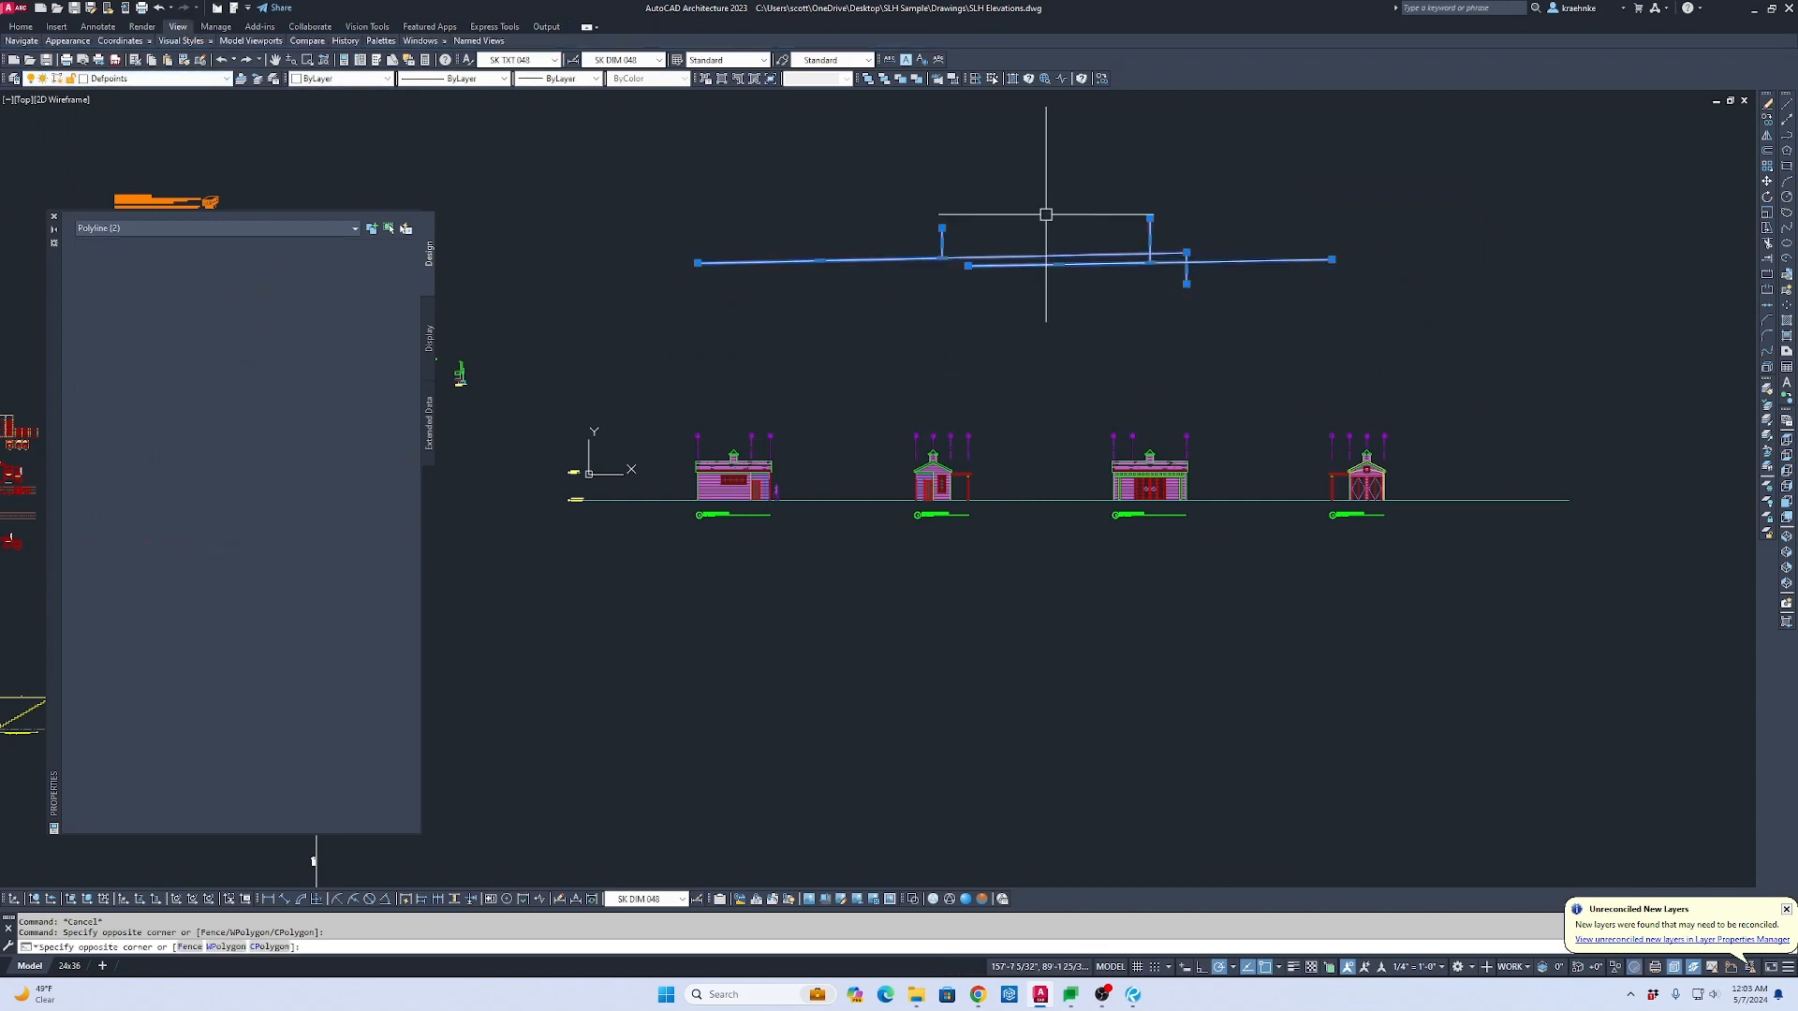
left_click(159, 81)
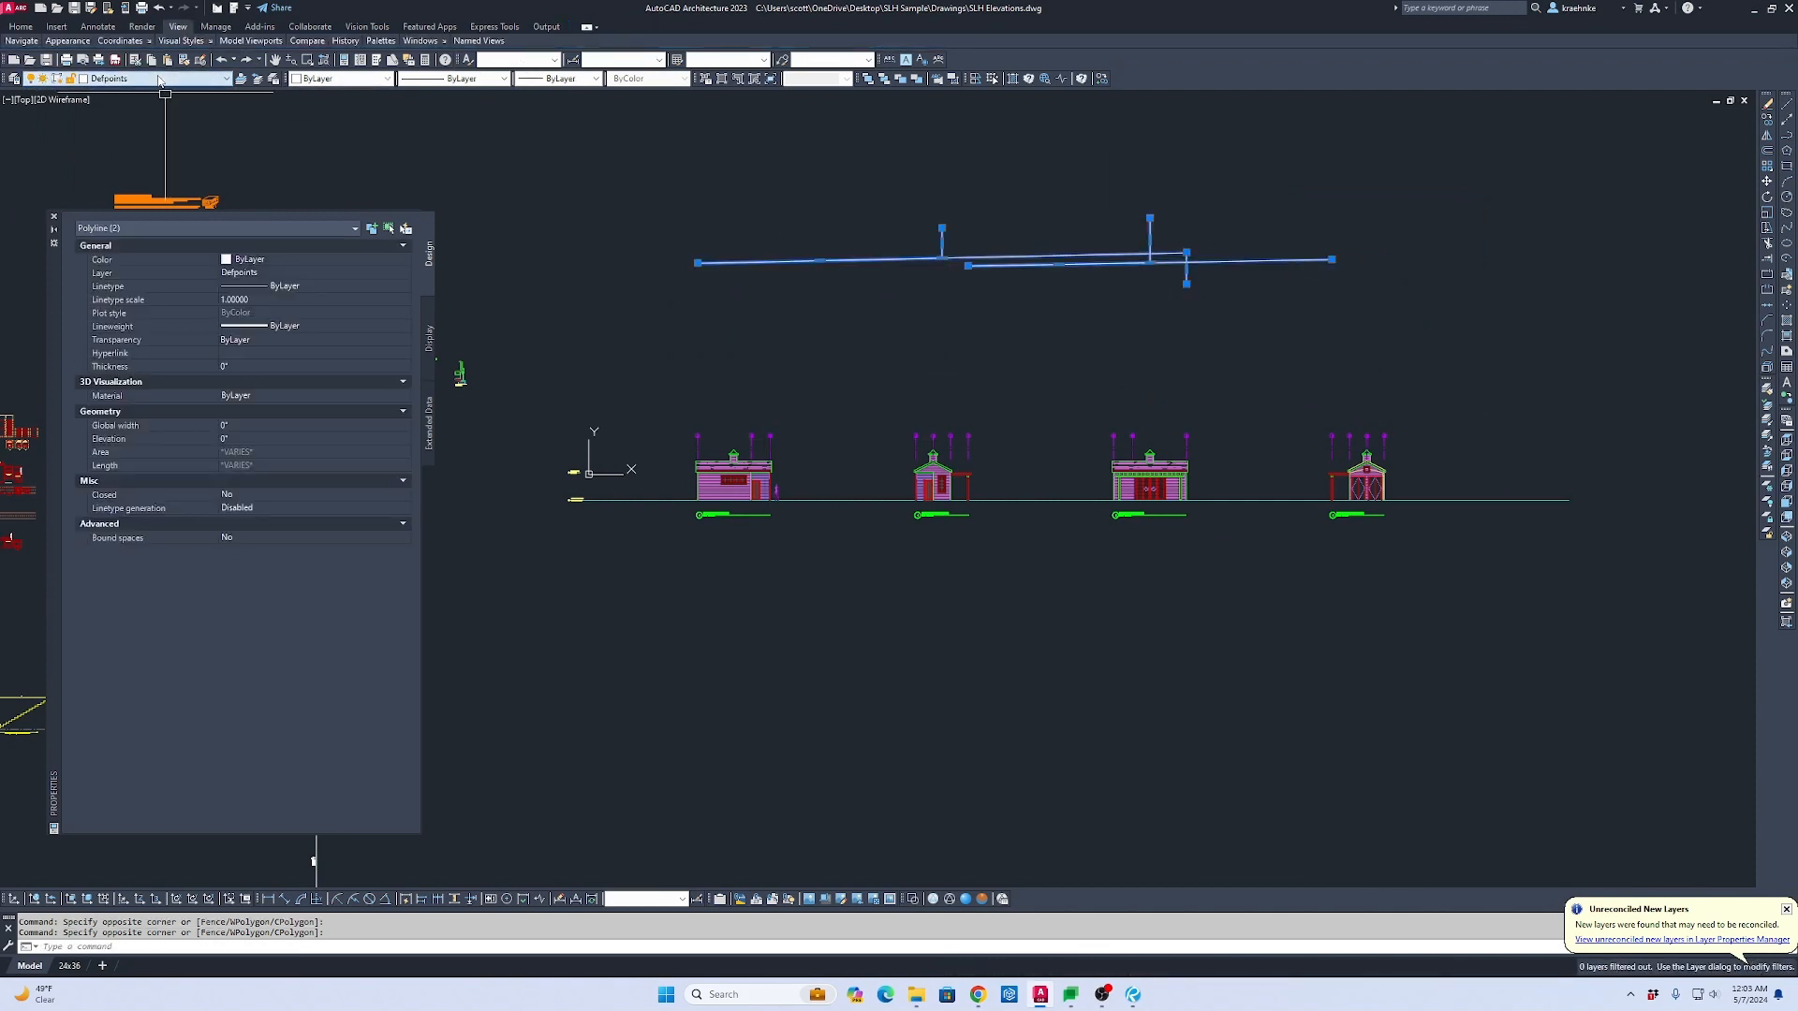
left_click(159, 80)
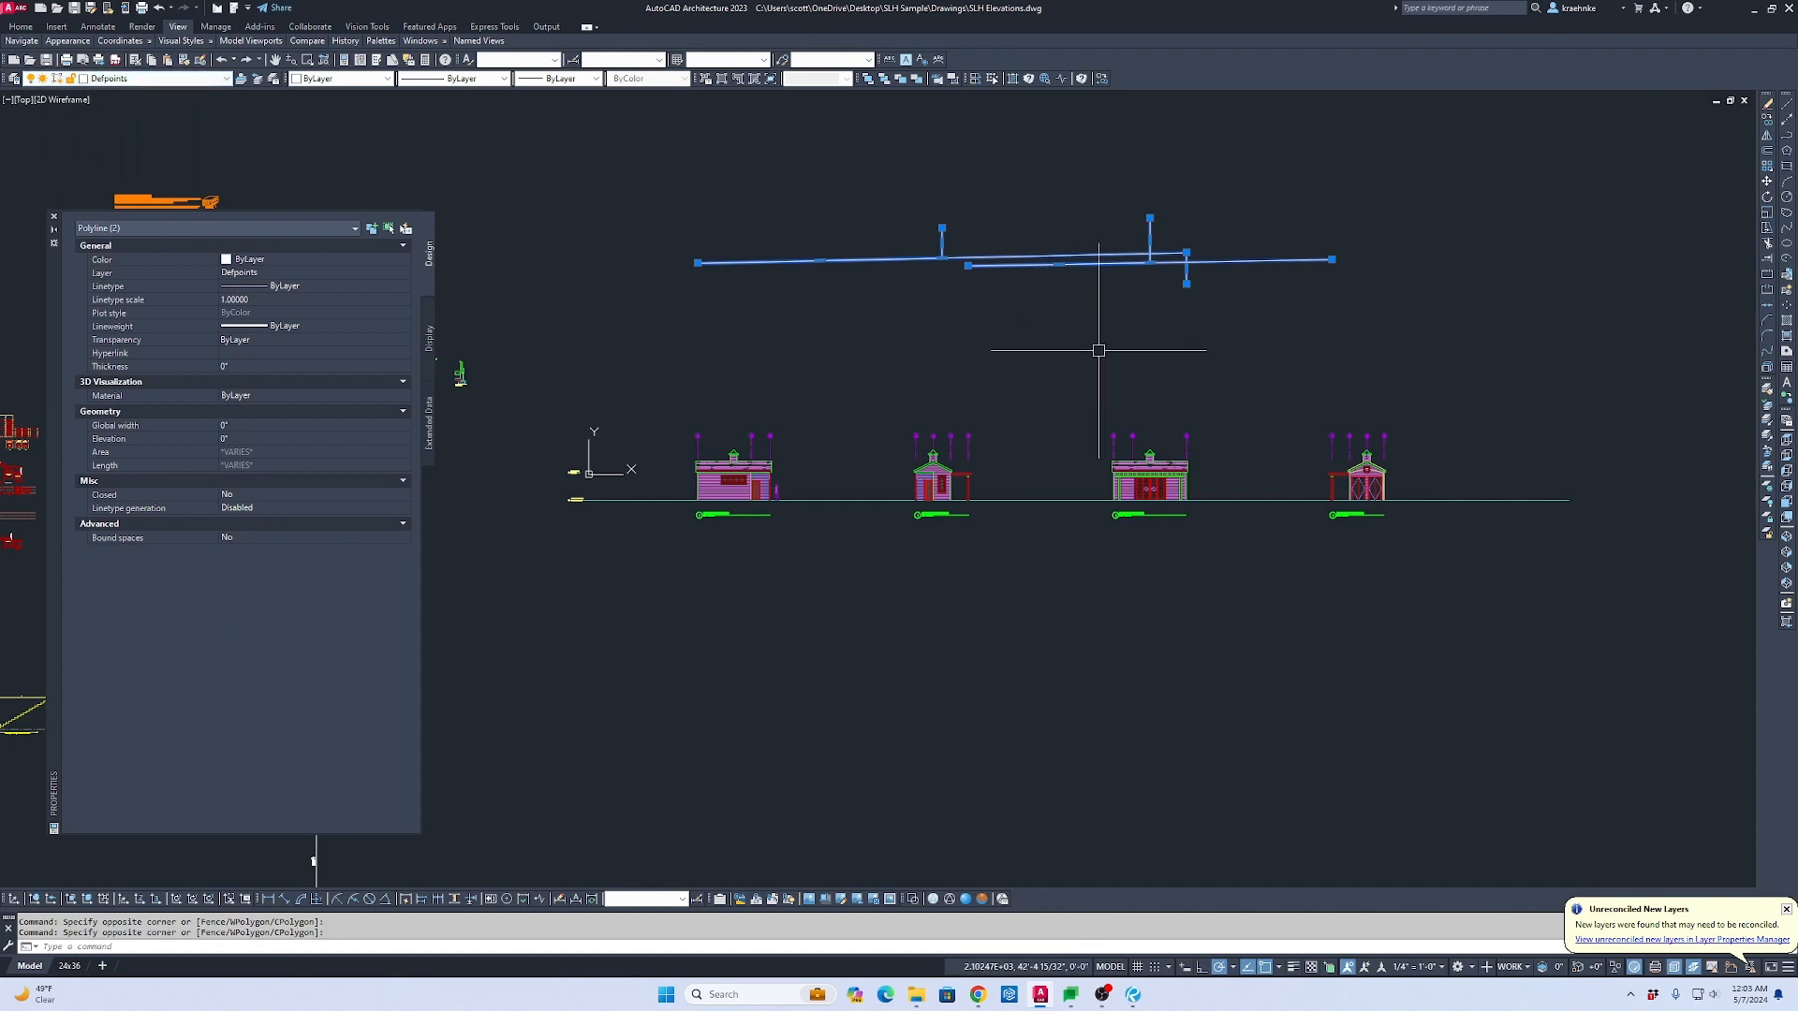
scroll(1149, 248, "up", 5)
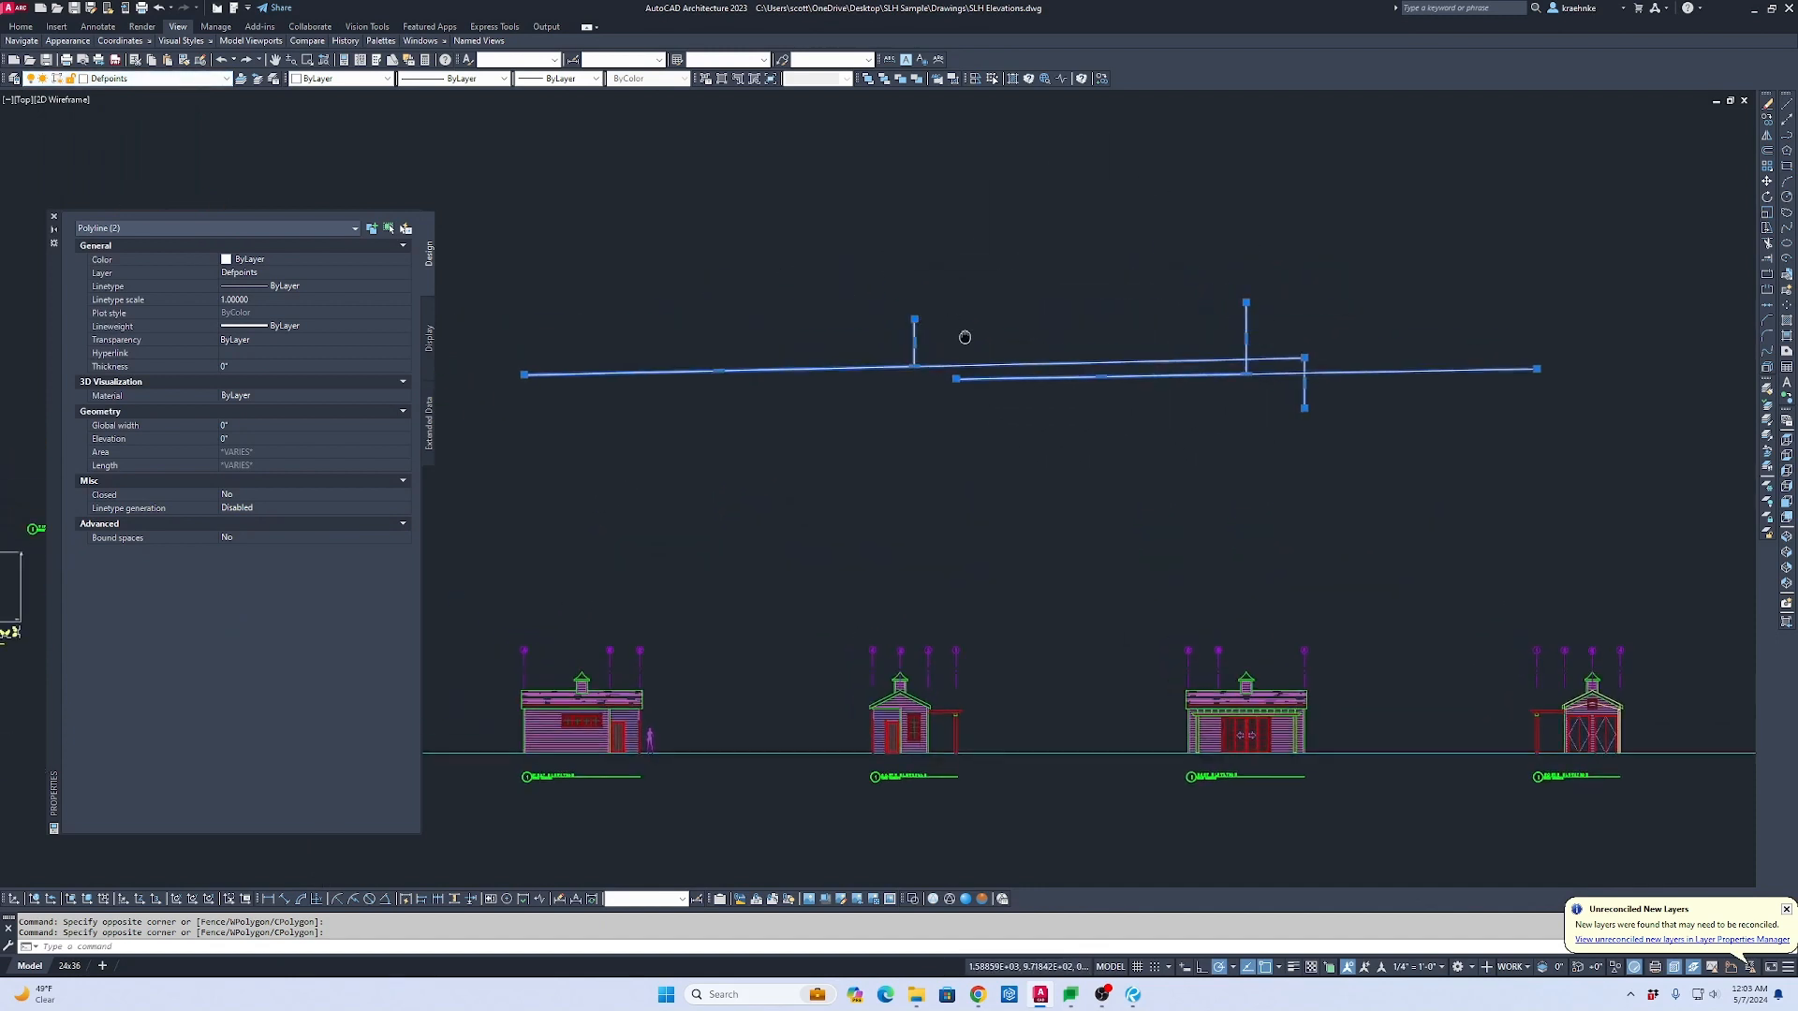
key("Escape")
Step: Draw a vertical polyline about 17'-2" long over the existing marker above the second elevation and thicken it with a global width
type("p")
key("Return")
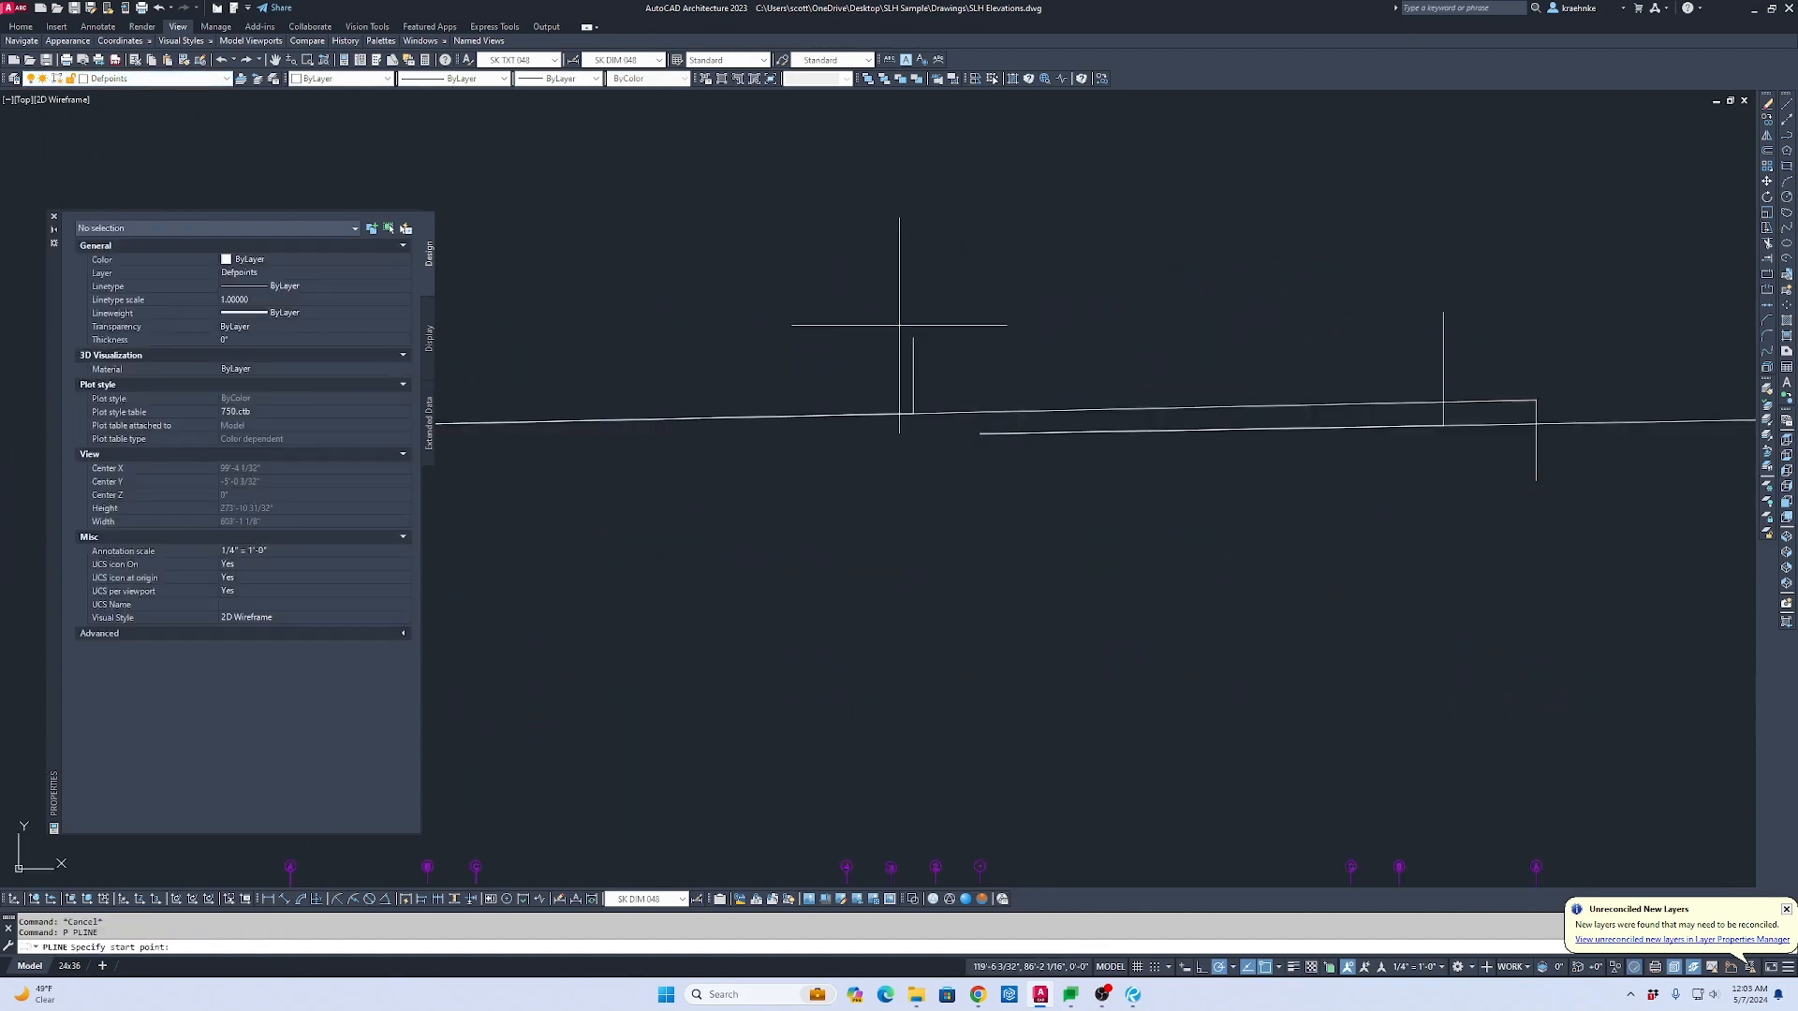
left_click(913, 461)
key("Escape")
left_click(913, 430)
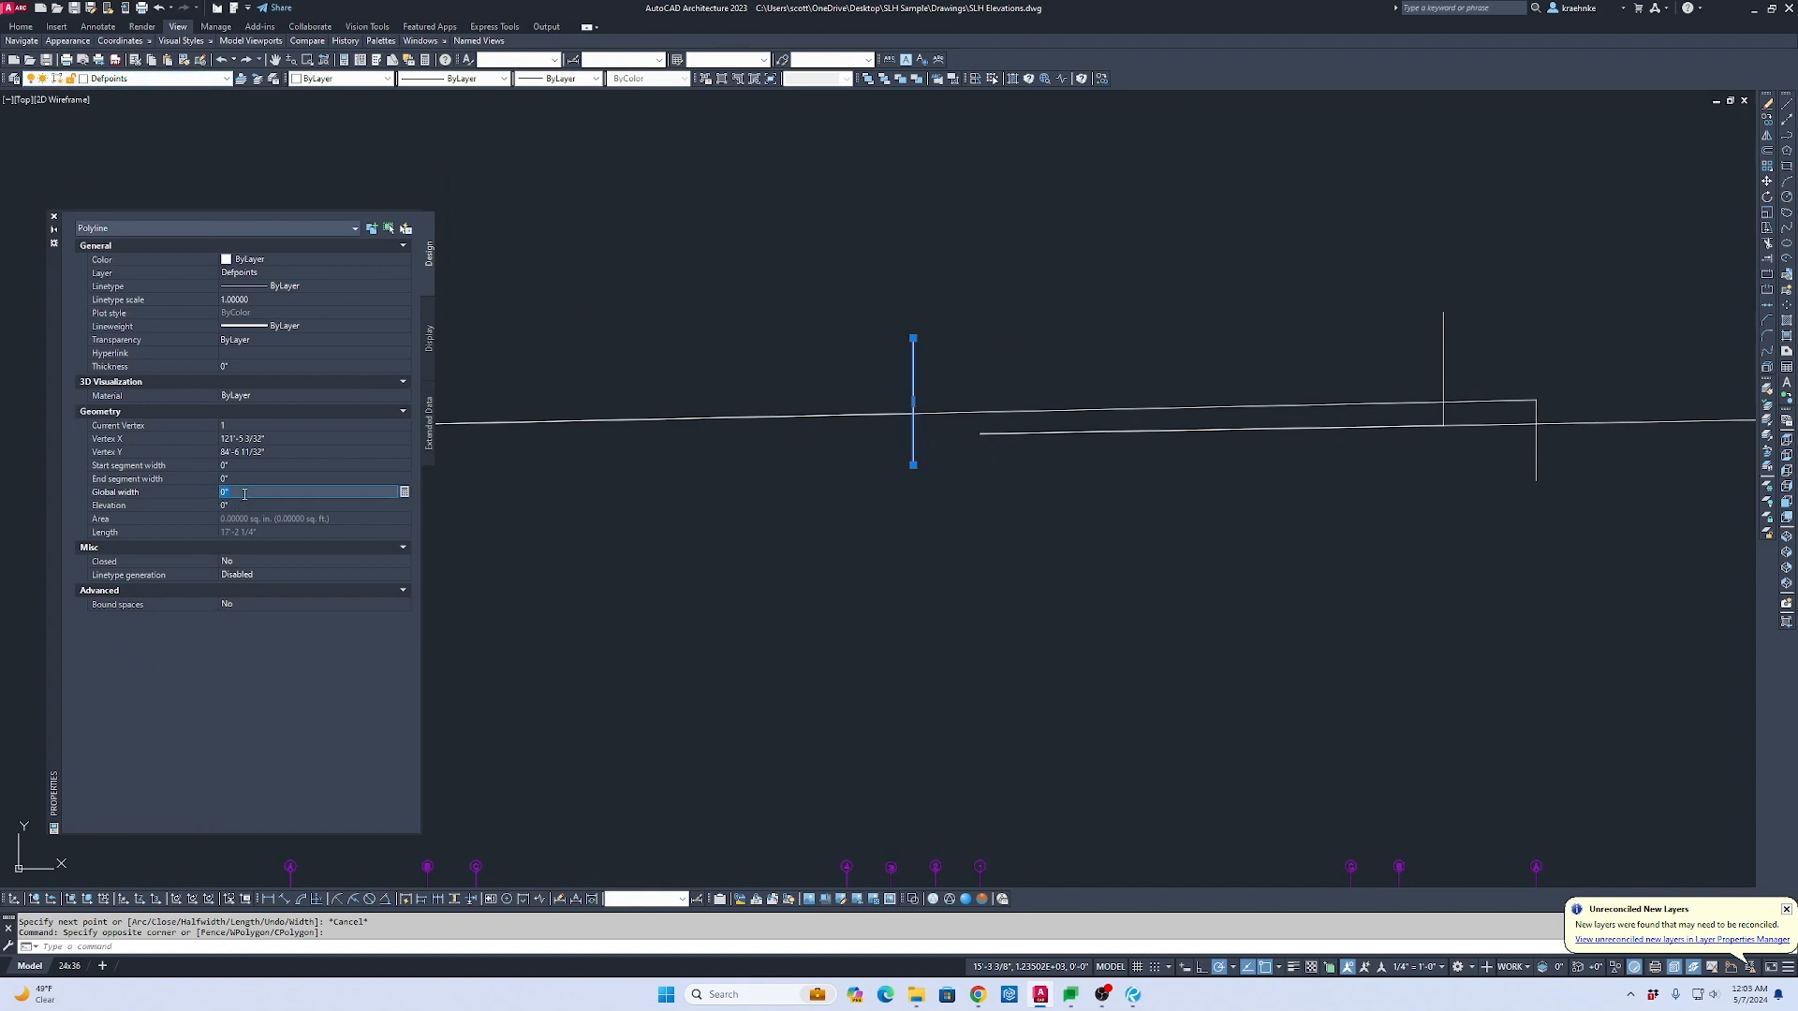
key("Return")
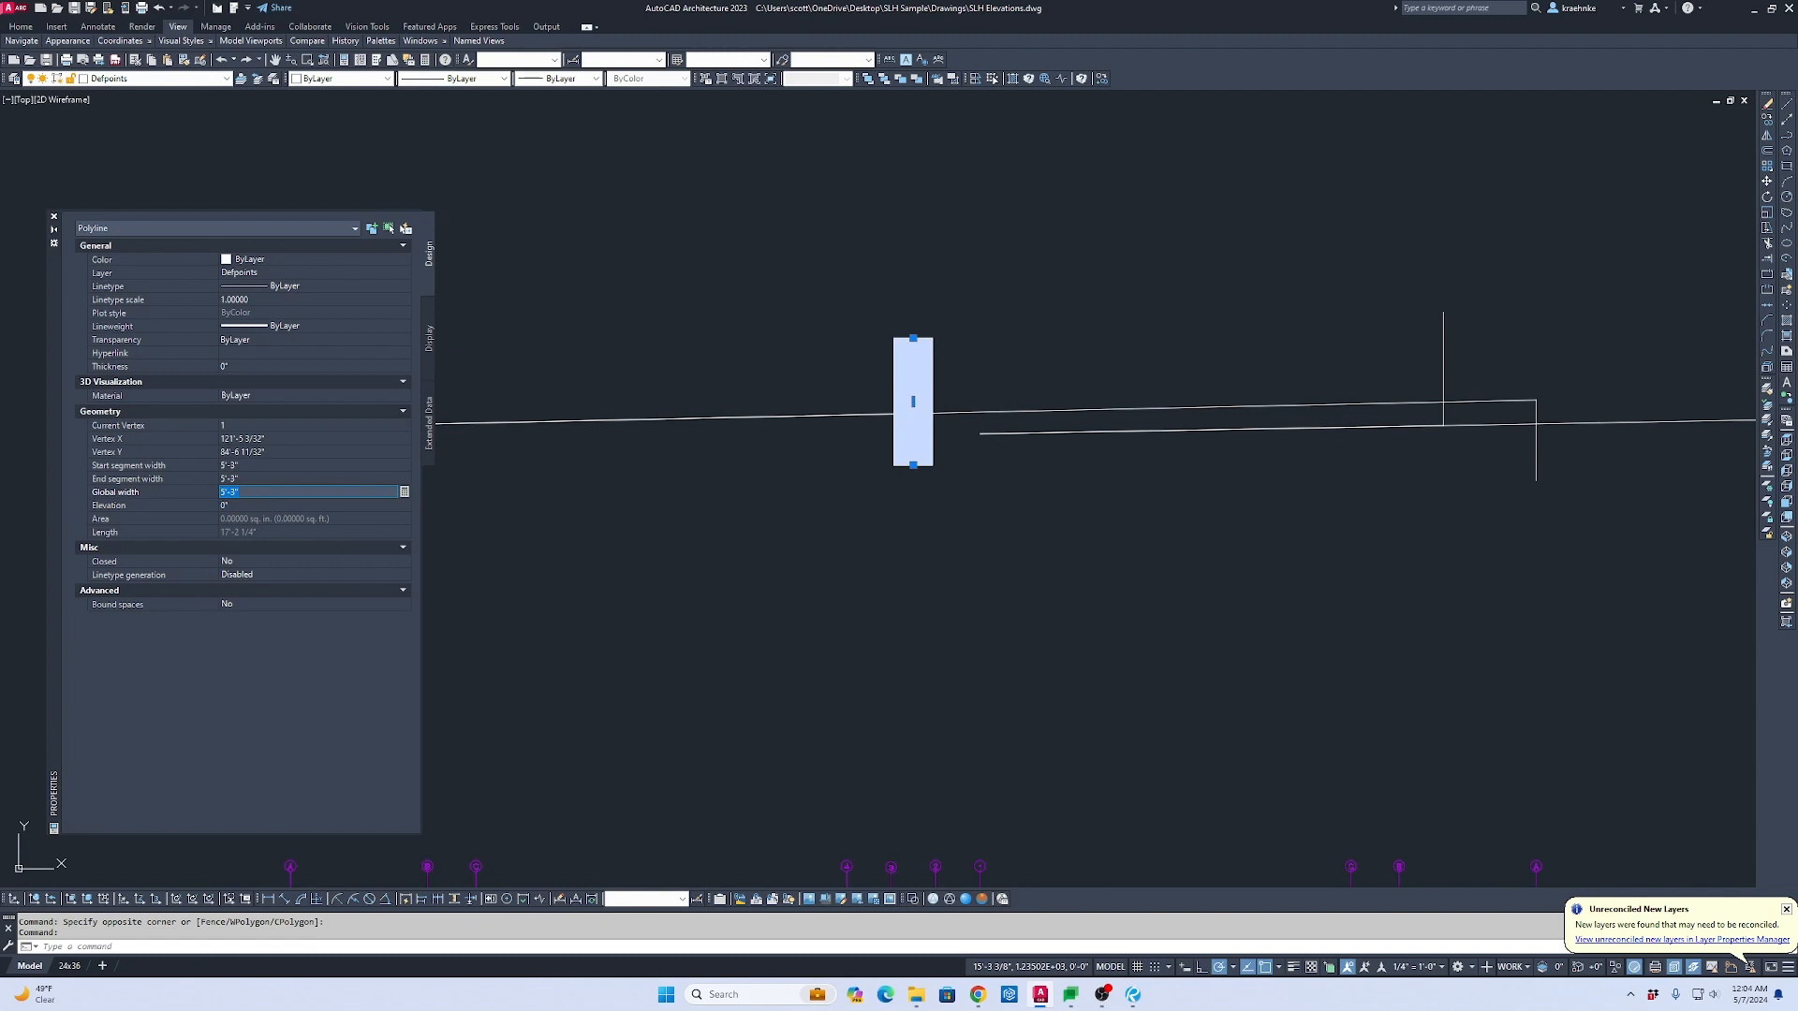
key("Return")
Step: Copy the thick vertical marker horizontally onto the thin vertical line above the third elevation
type("c")
key("Return")
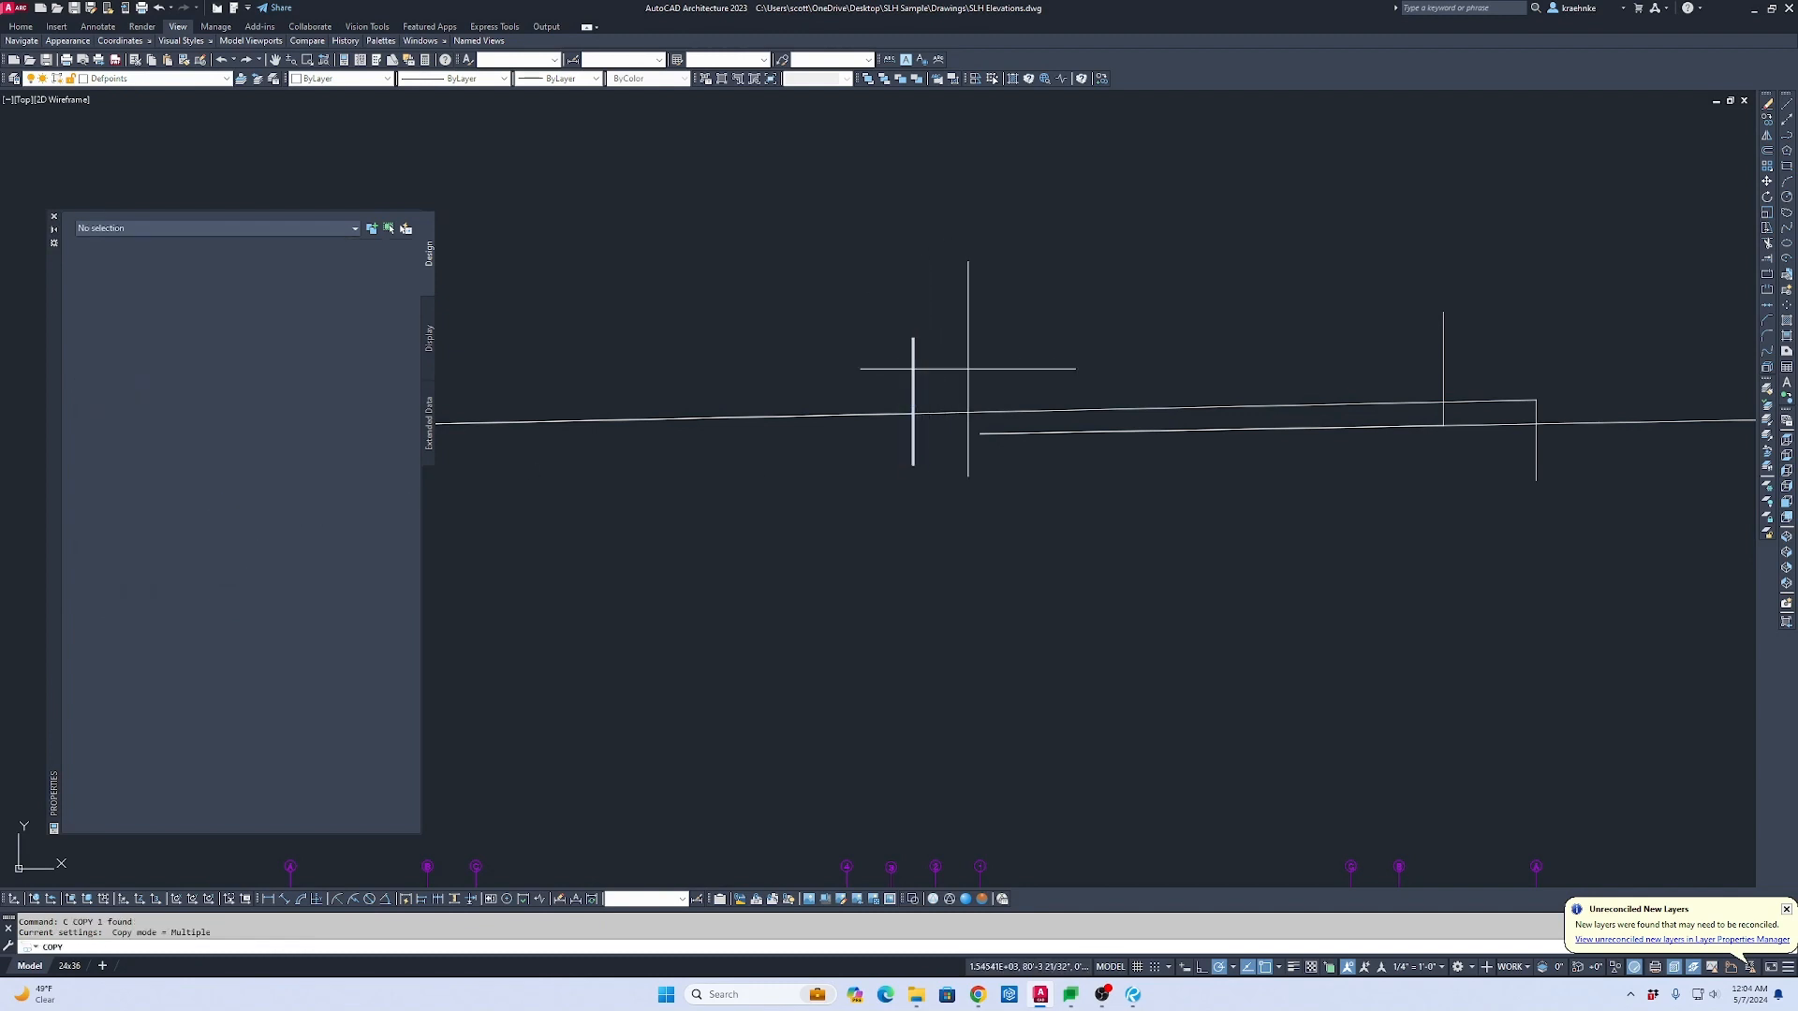
left_click(913, 338)
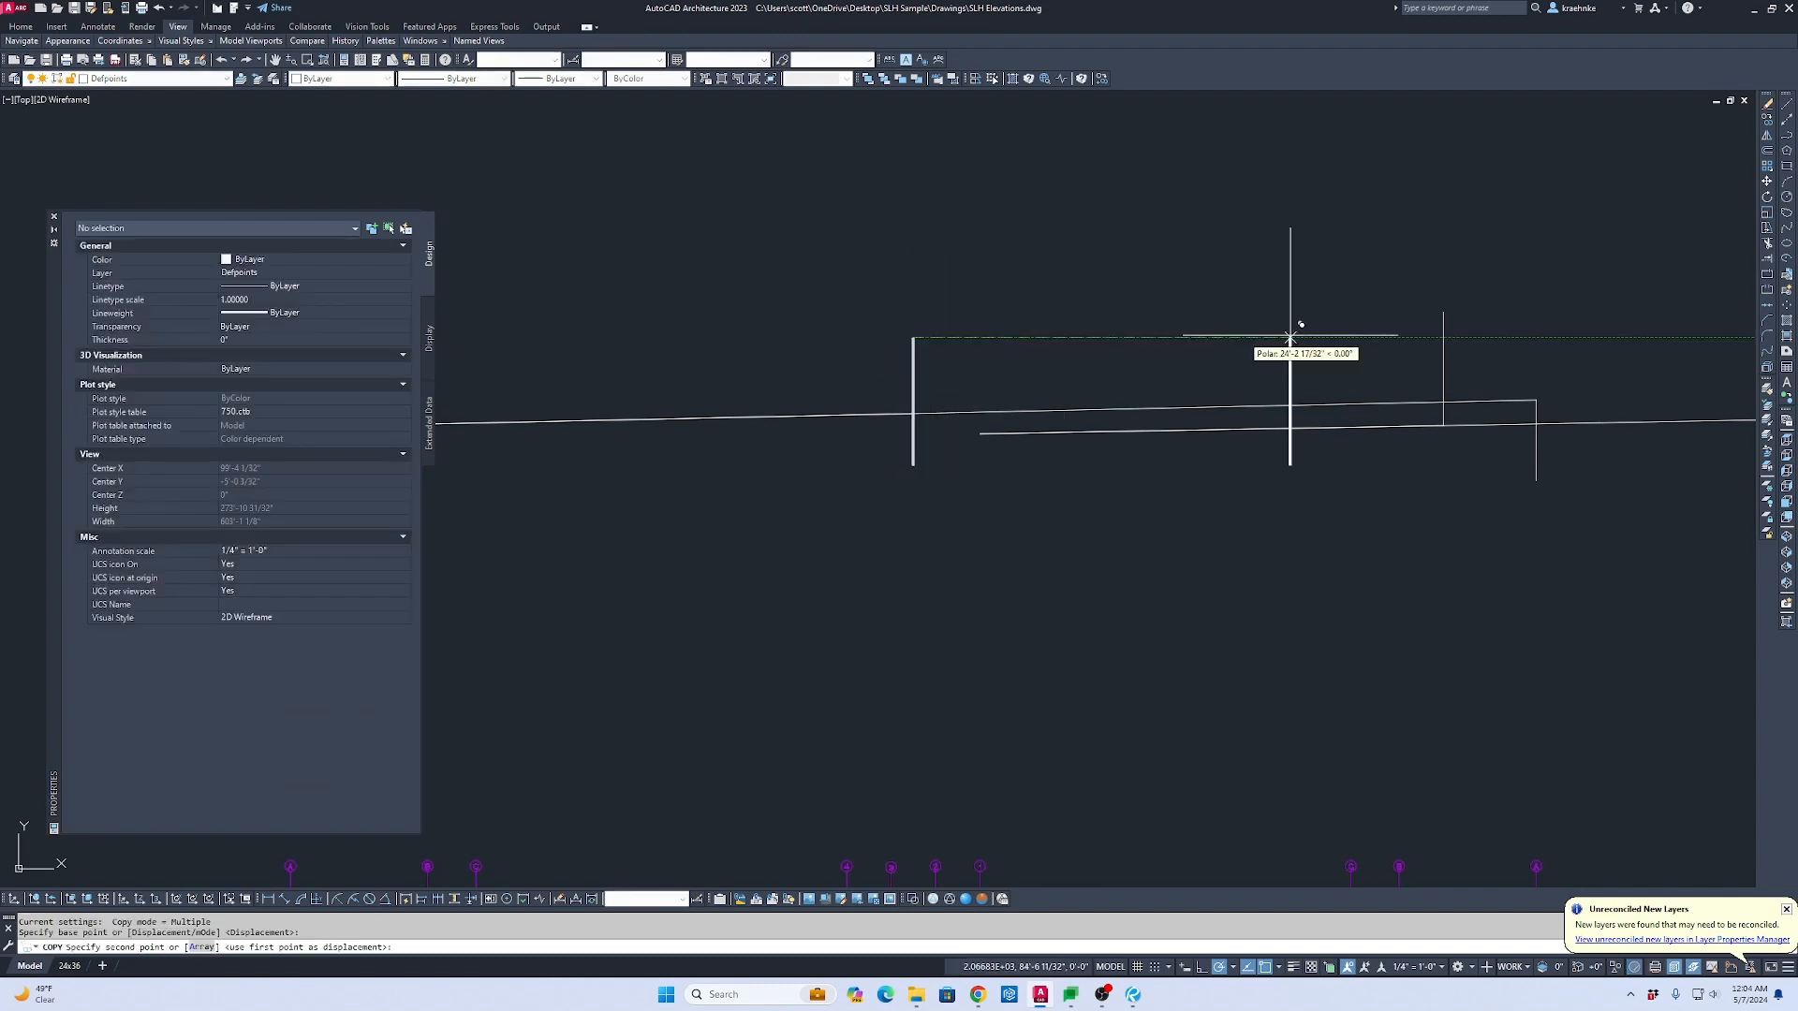
left_click(1443, 338)
Step: Delete the two old thin polylines above the elevations, keeping the thick vertical markers
left_click(1541, 498)
left_click(1485, 329)
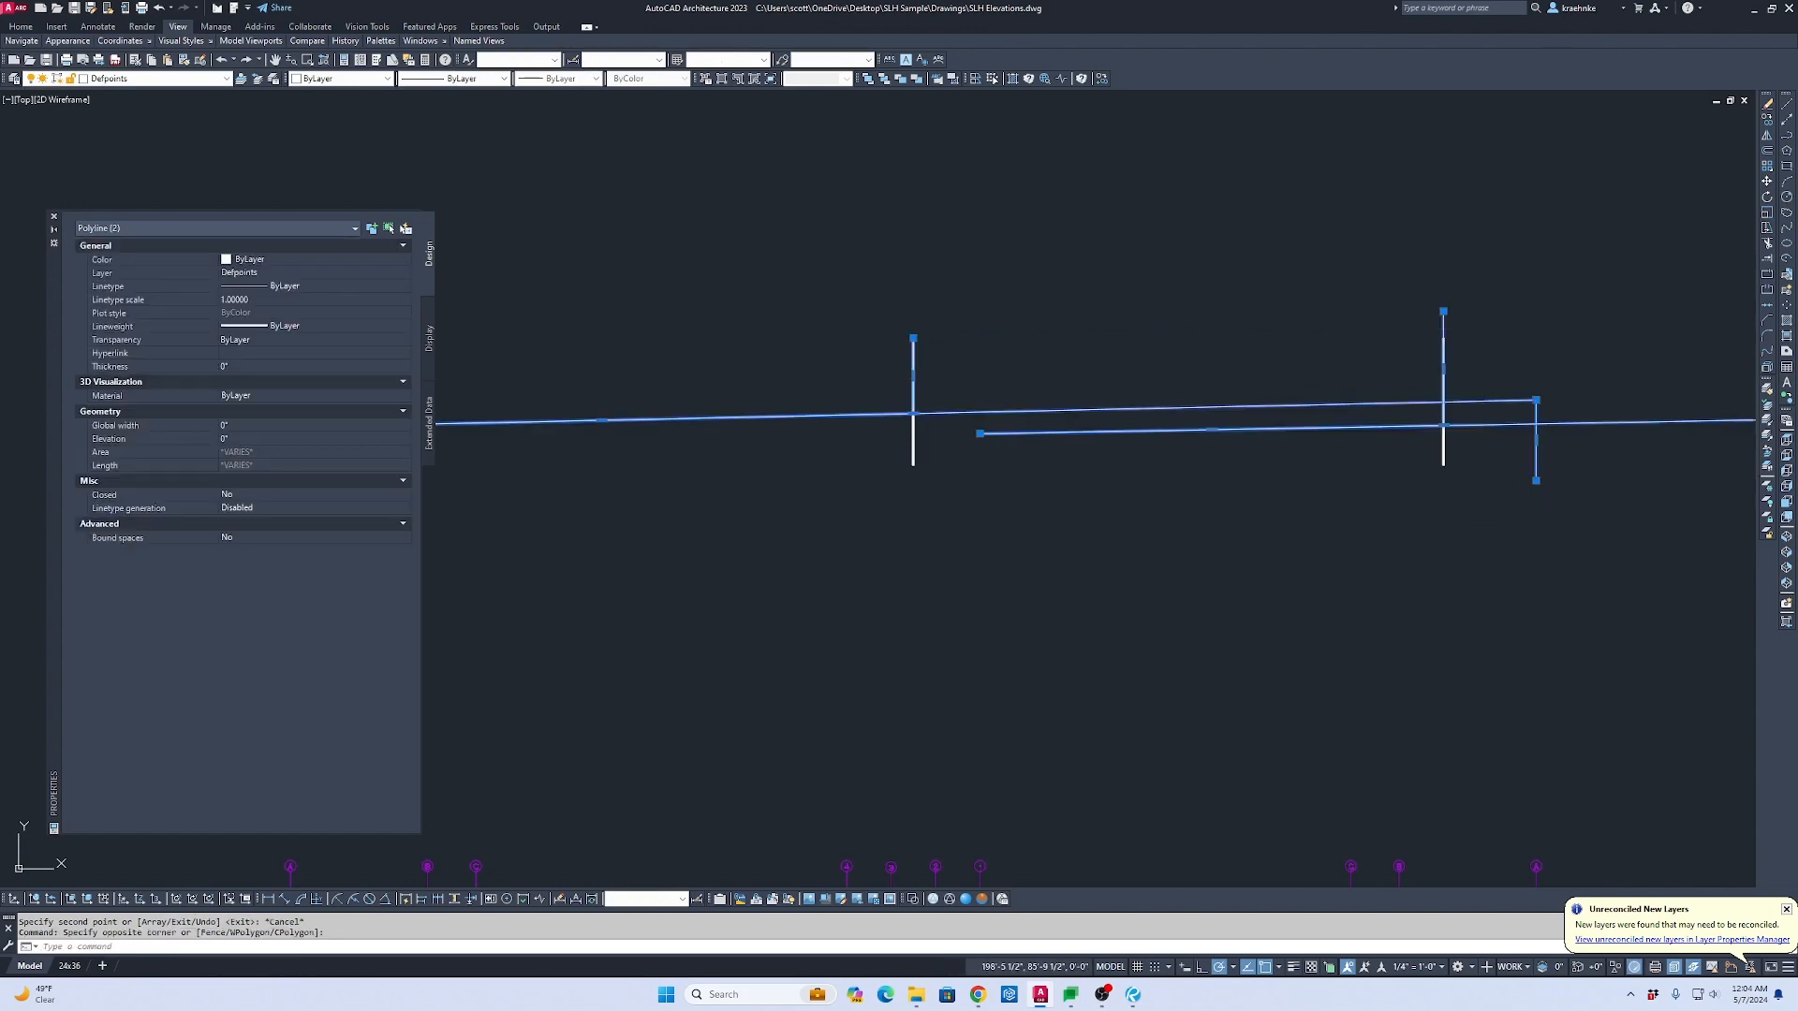
key("Delete")
Step: Review the row of elevations with their titles, the level tags at the ground line and the West elevation
scroll(1195, 432, "down", 2)
middle_click_drag(1195, 432, 936, 260)
key("Escape")
scroll(1137, 436, "up", 1)
mouse_move(1164, 361)
middle_mouse_down()
mouse_move(1168, 401)
mouse_move(1184, 382)
middle_mouse_up()
scroll(1175, 398, "down", 1)
scroll(1100, 459, "up", 1)
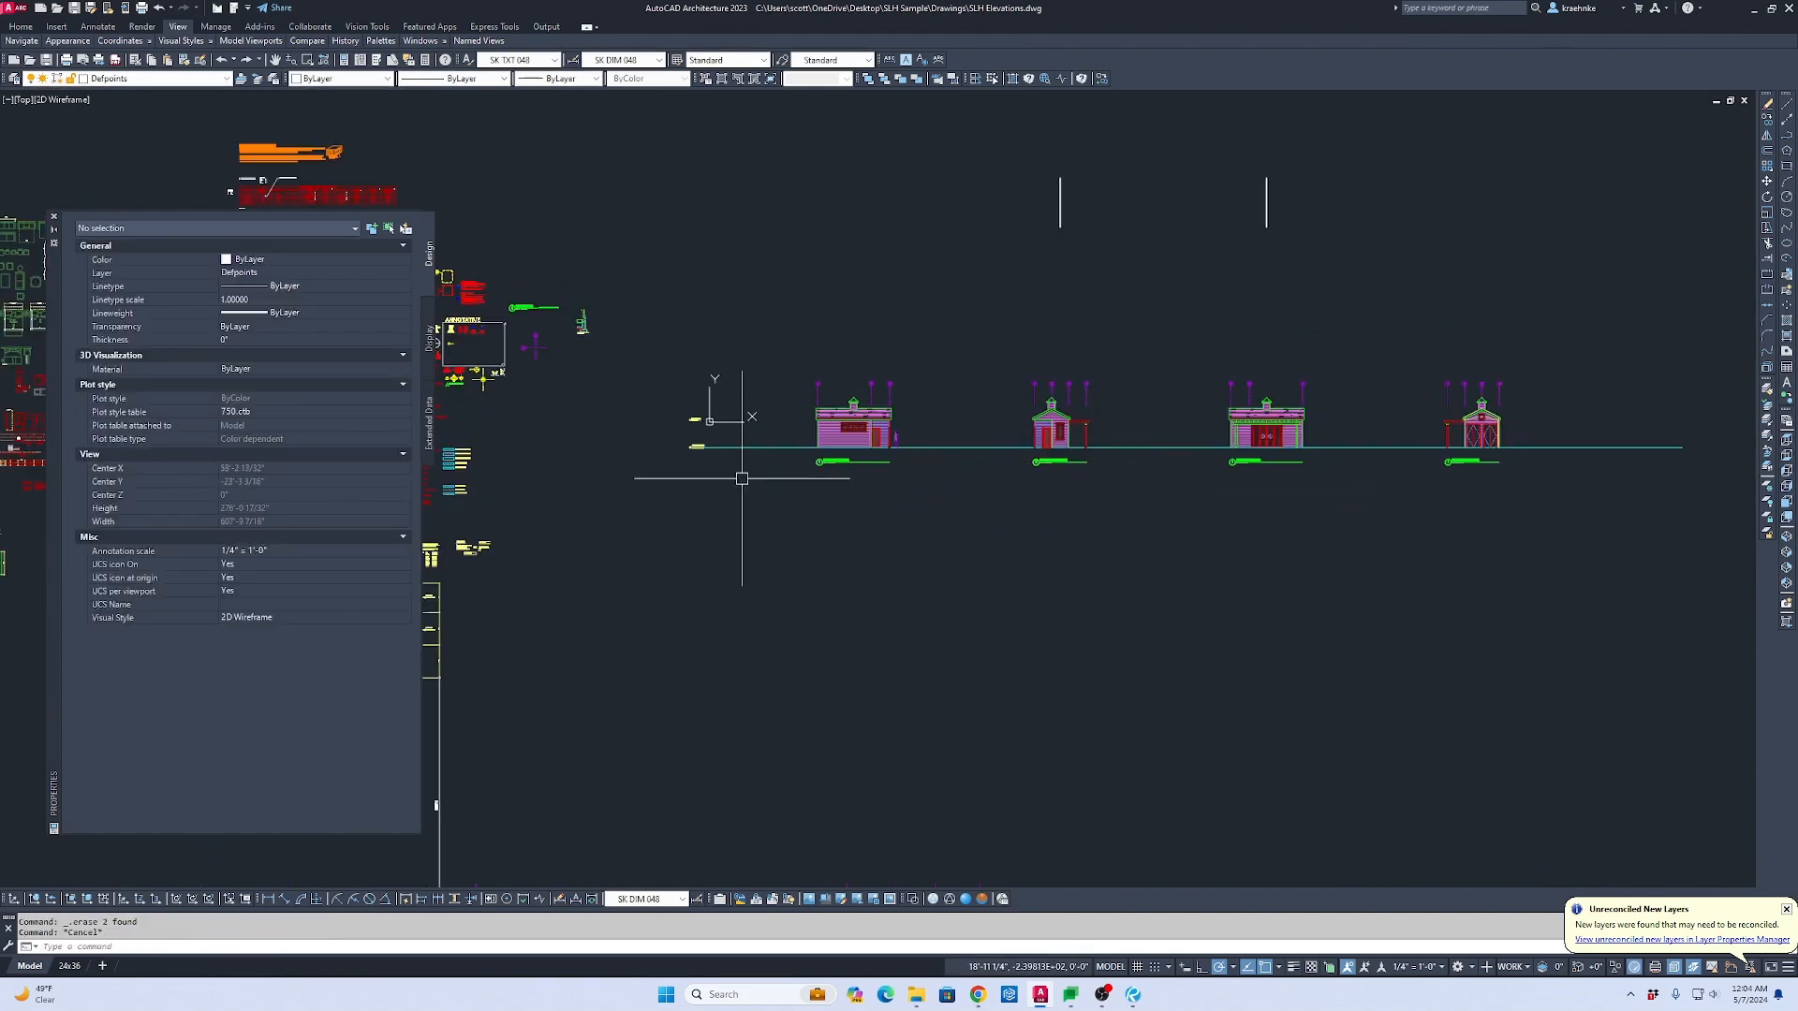
scroll(844, 481, "up", 3)
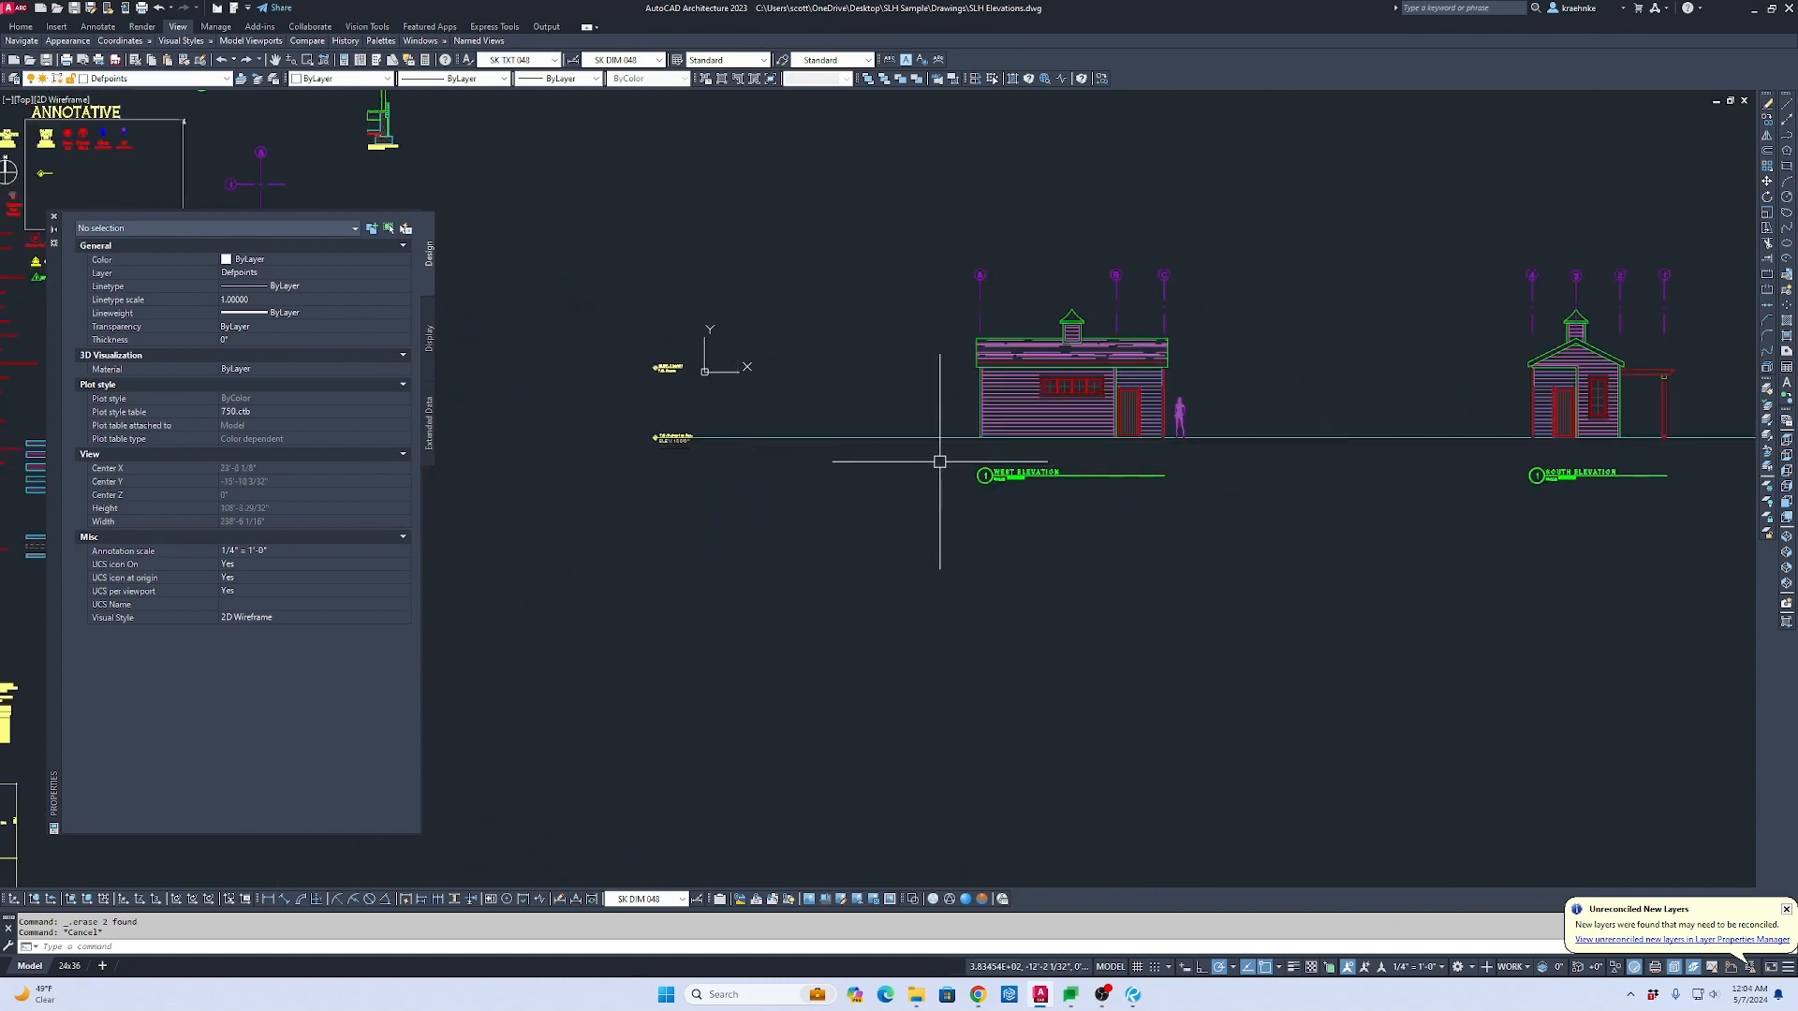
scroll(711, 446, "up", 3)
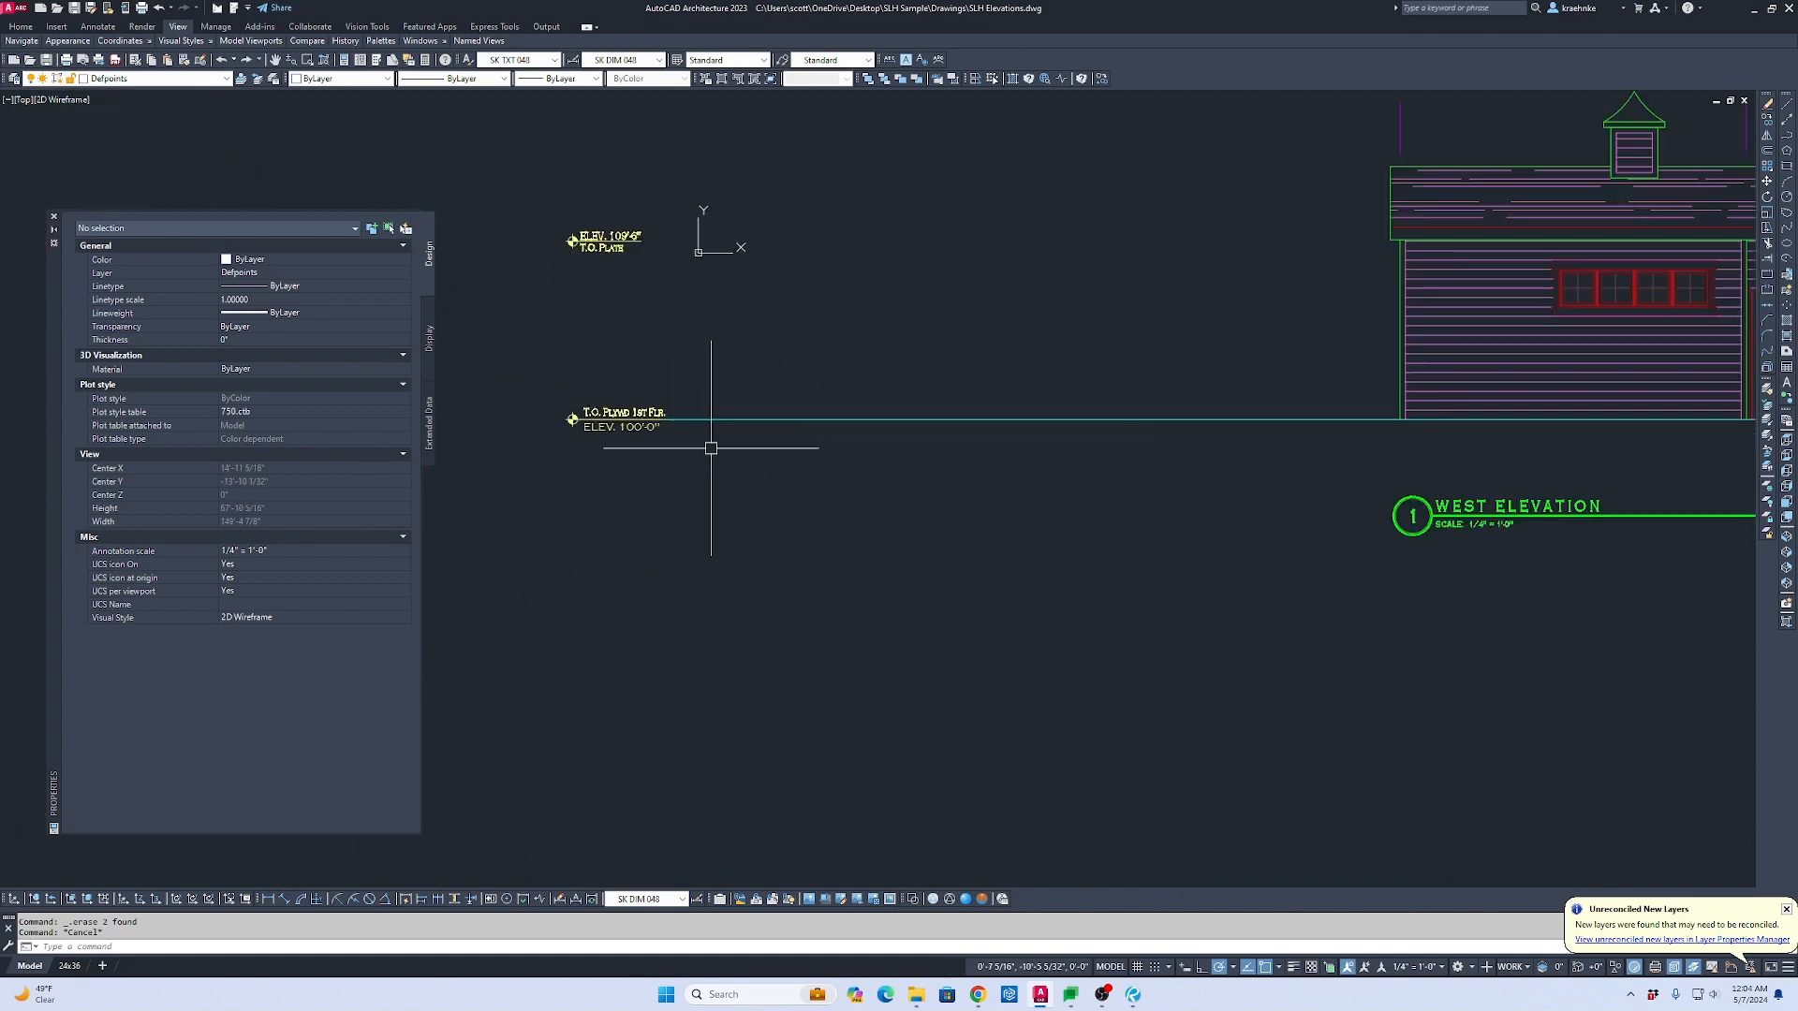
scroll(1083, 469, "down", 2)
middle_click_drag(1083, 469, 658, 501)
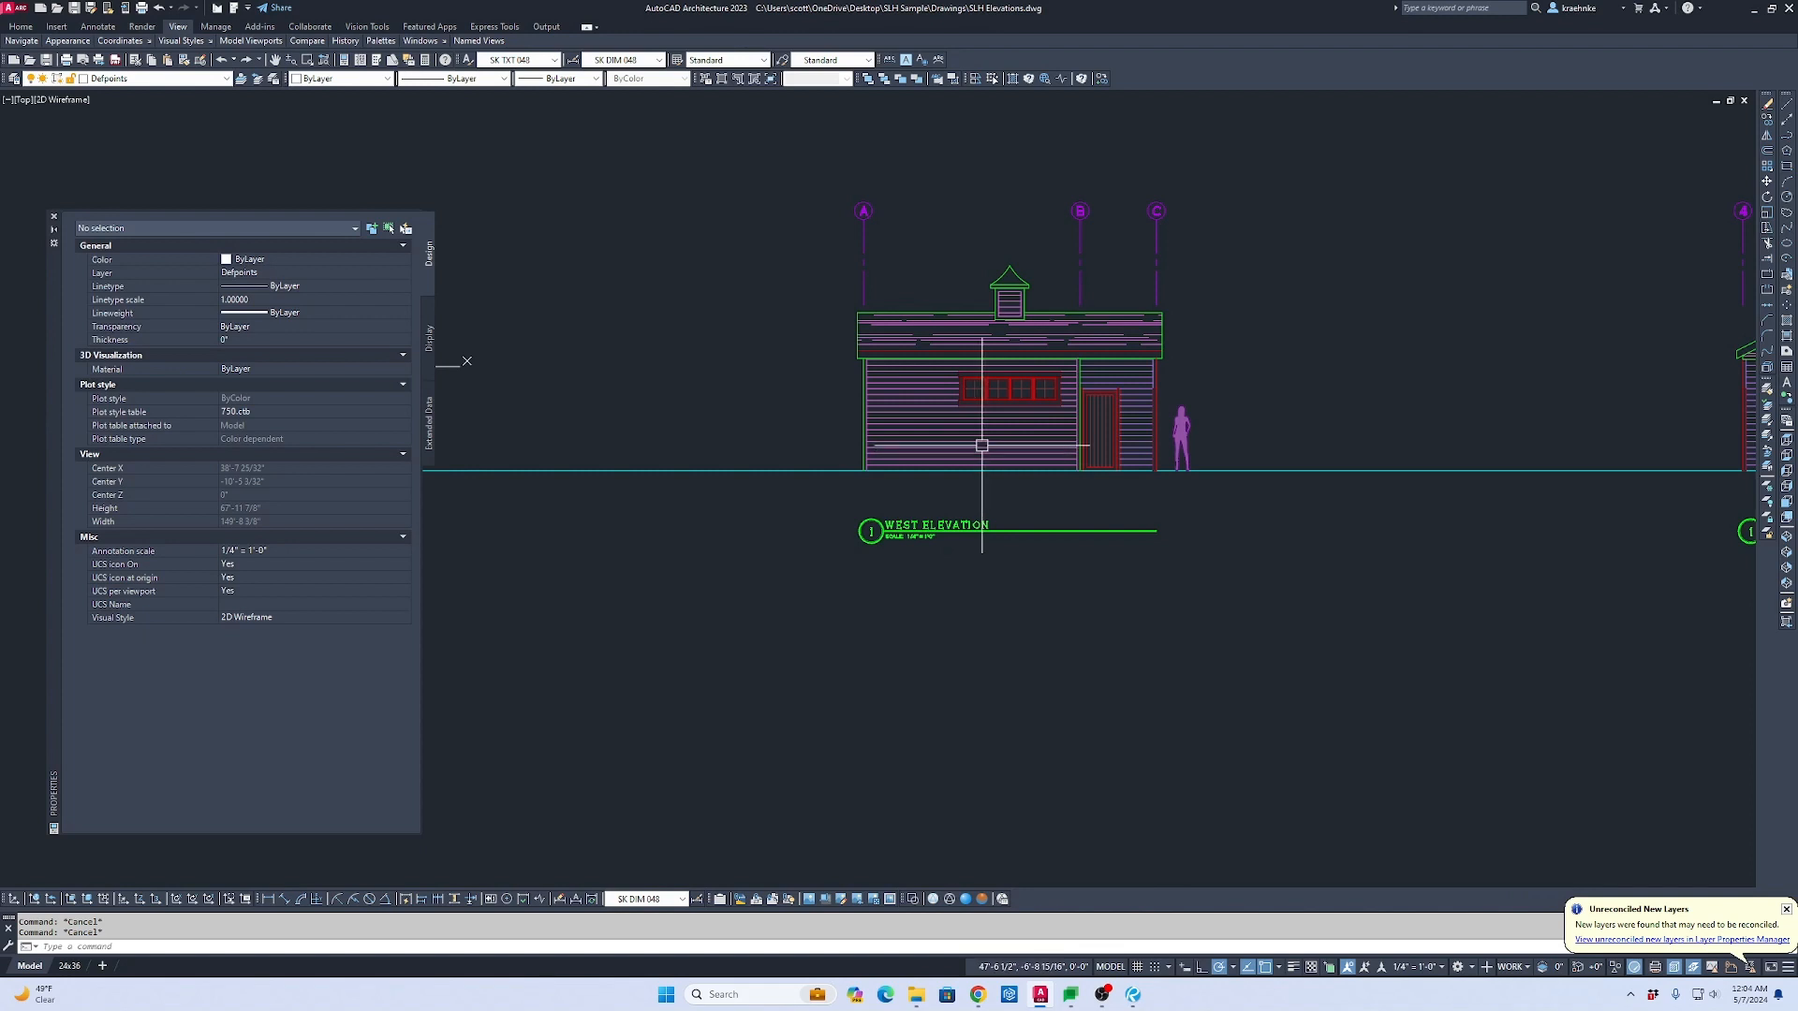
Step: Draw a rectangle below the West elevation's ground line, starting 24" outside the building's corner A and ending beyond the human figure
type("REC")
key("Return")
scroll(852, 426, "up", 5)
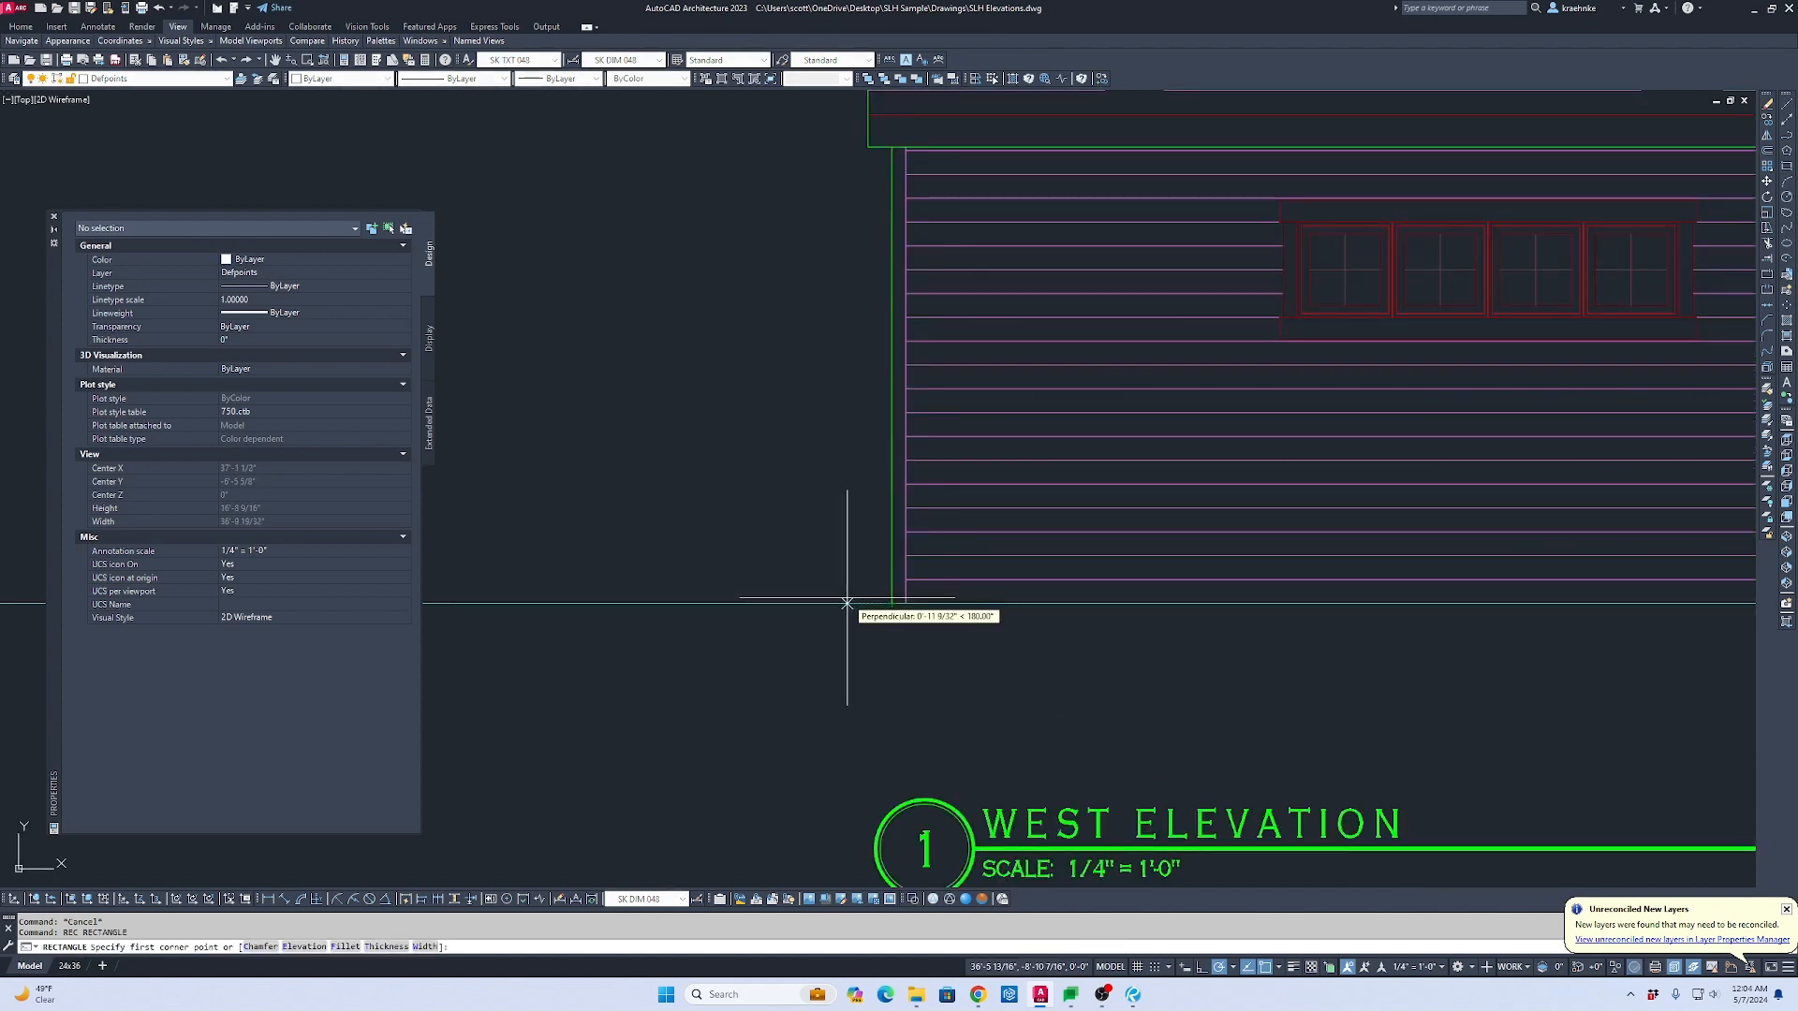
type("24")
key("Return")
scroll(932, 609, "down", 4)
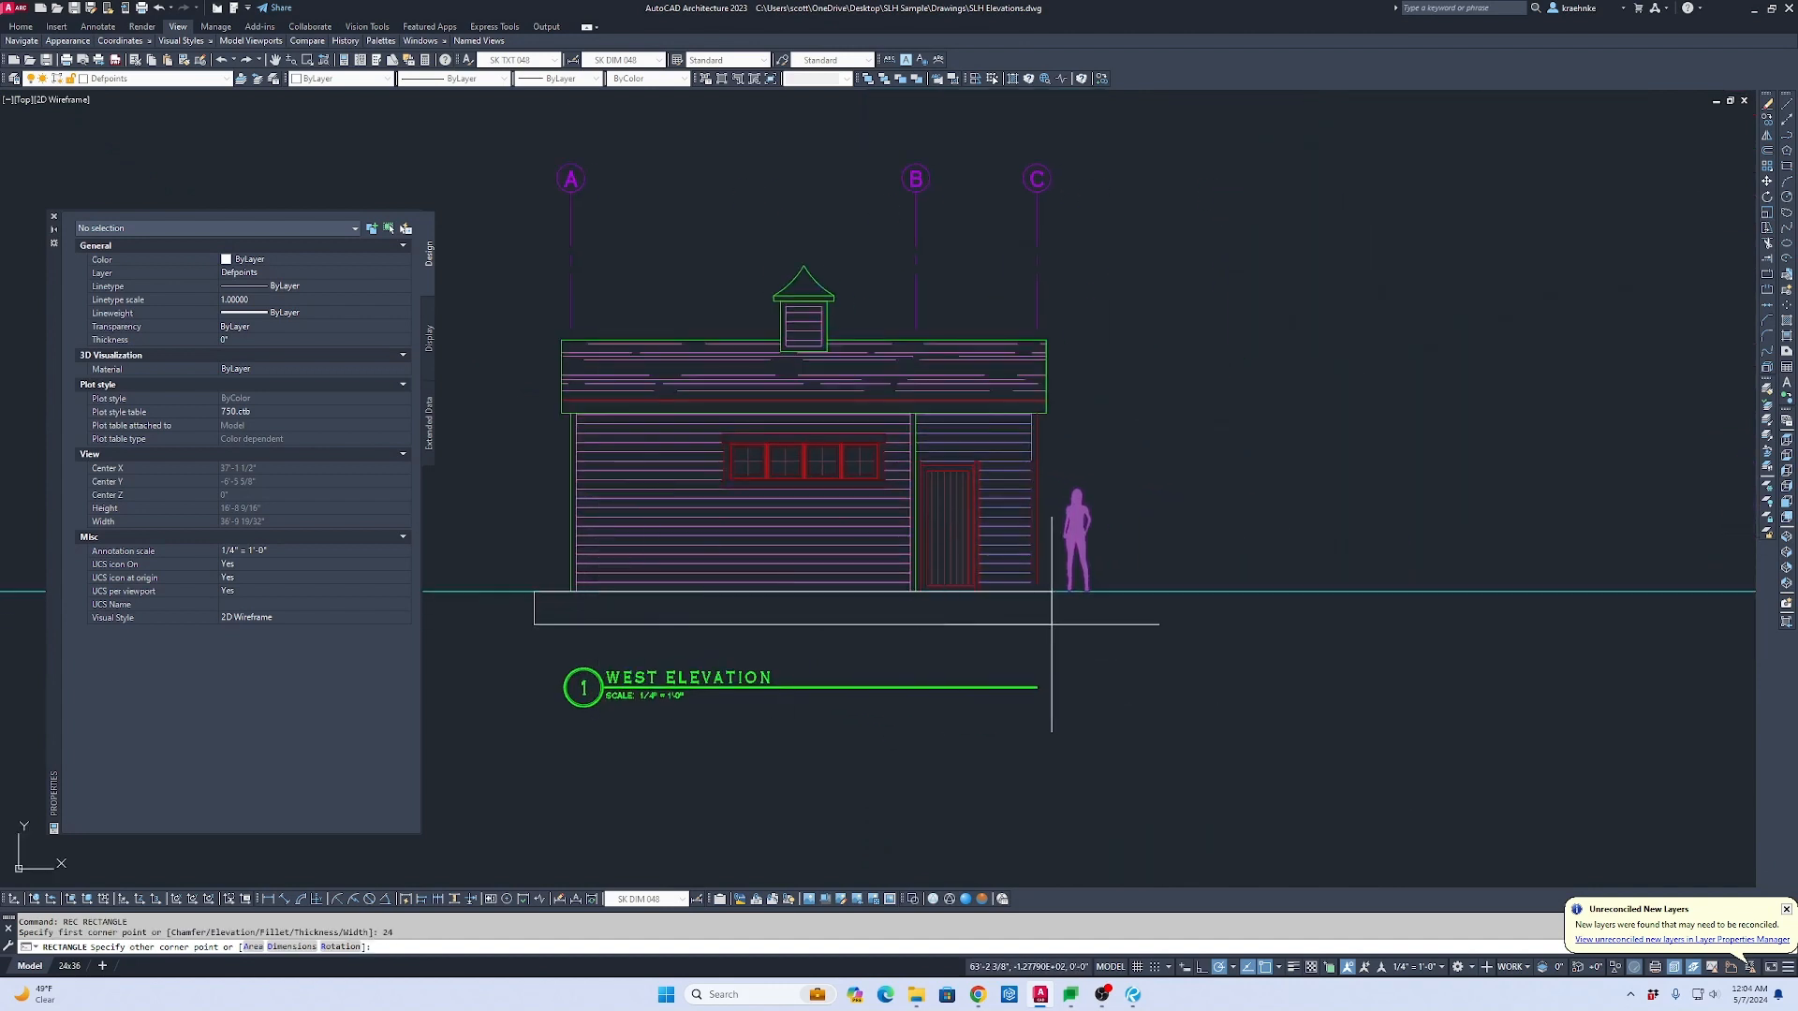
left_click(1098, 670)
Step: Move the rectangle straight up so that it straddles the West elevation's ground line
left_click(1147, 661)
left_click(1093, 633)
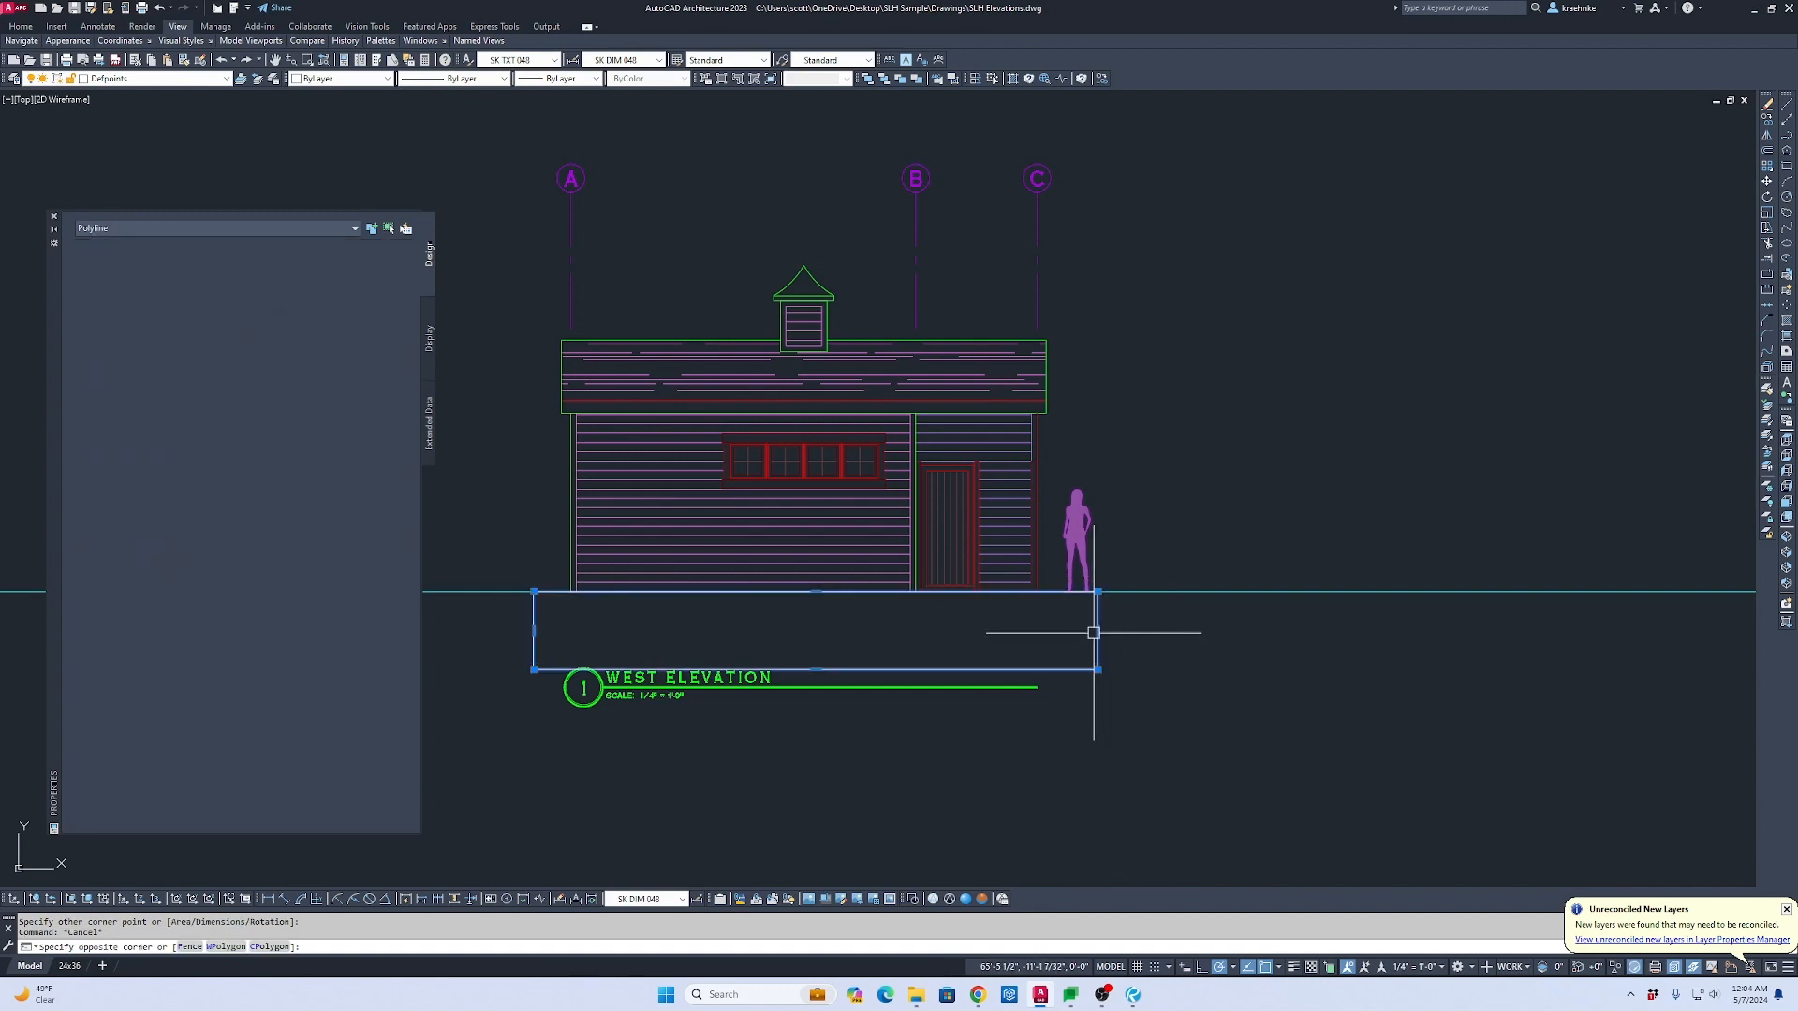
type("m")
key("Return")
left_click(1267, 752)
key("Escape")
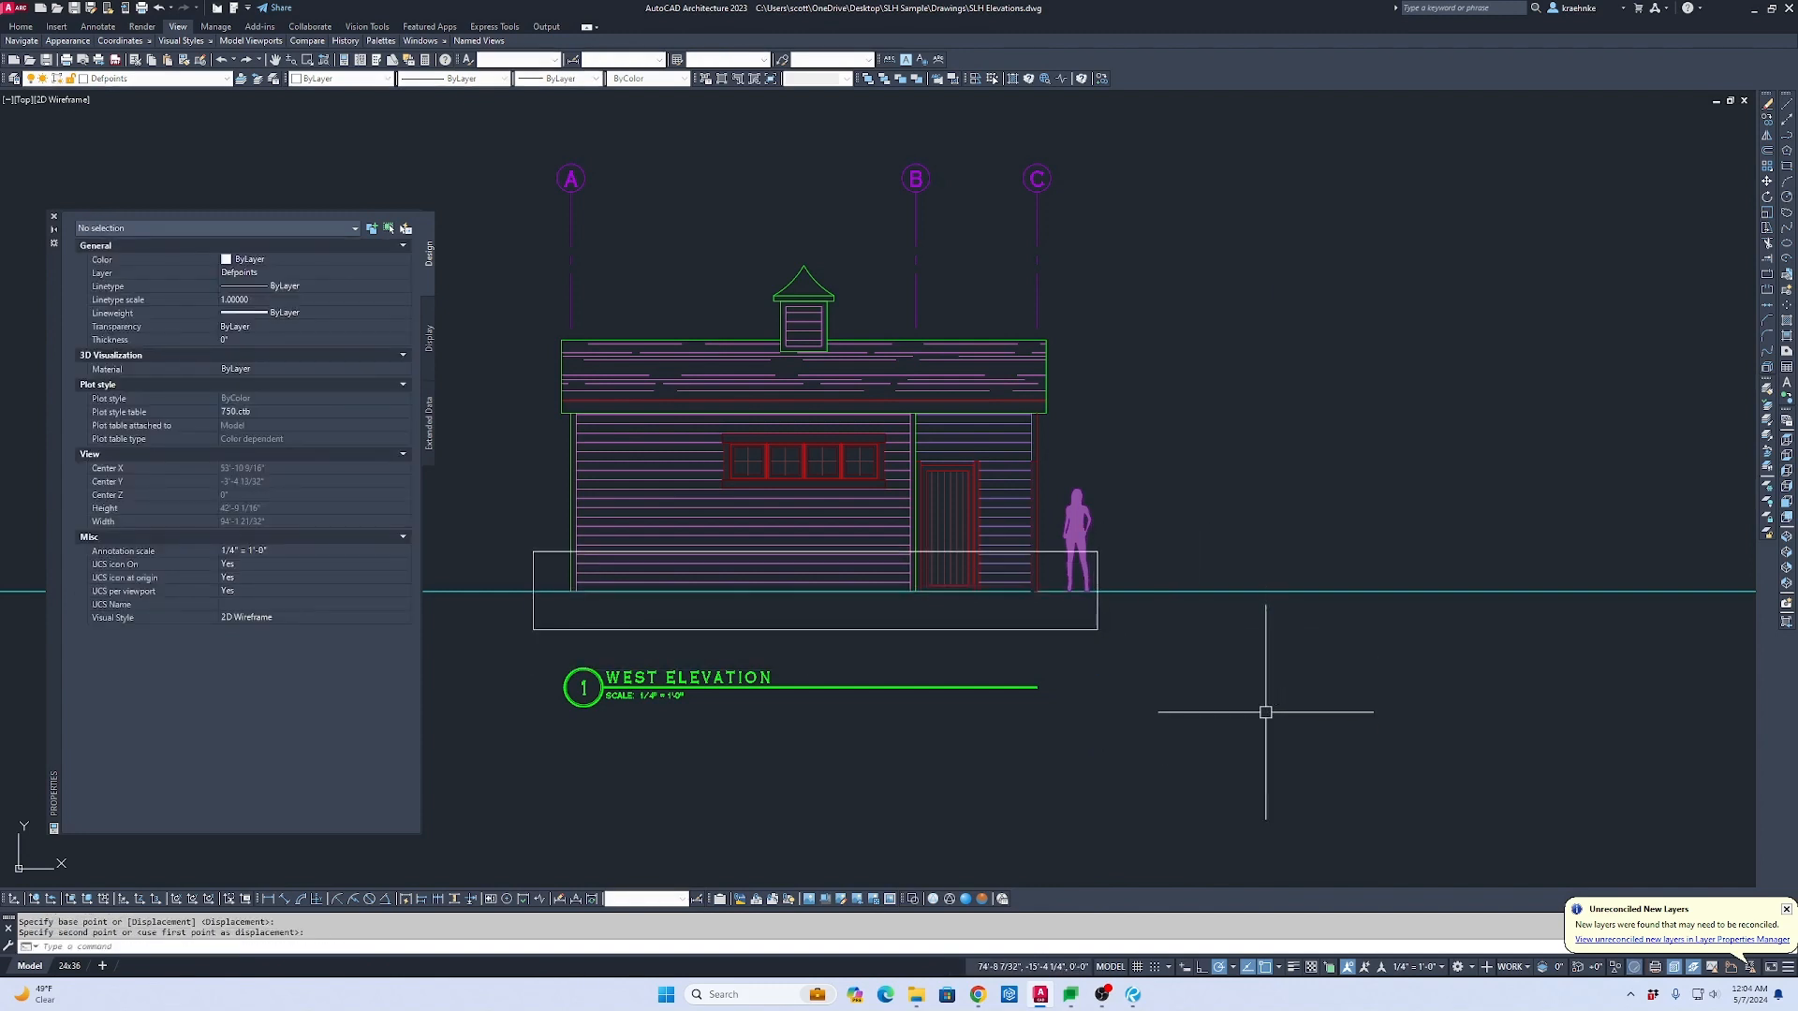
Step: Copy the rectangle from the West elevation's base corner to the matching base corner of the South elevation
scroll(580, 645, "up", 6)
left_click(543, 638)
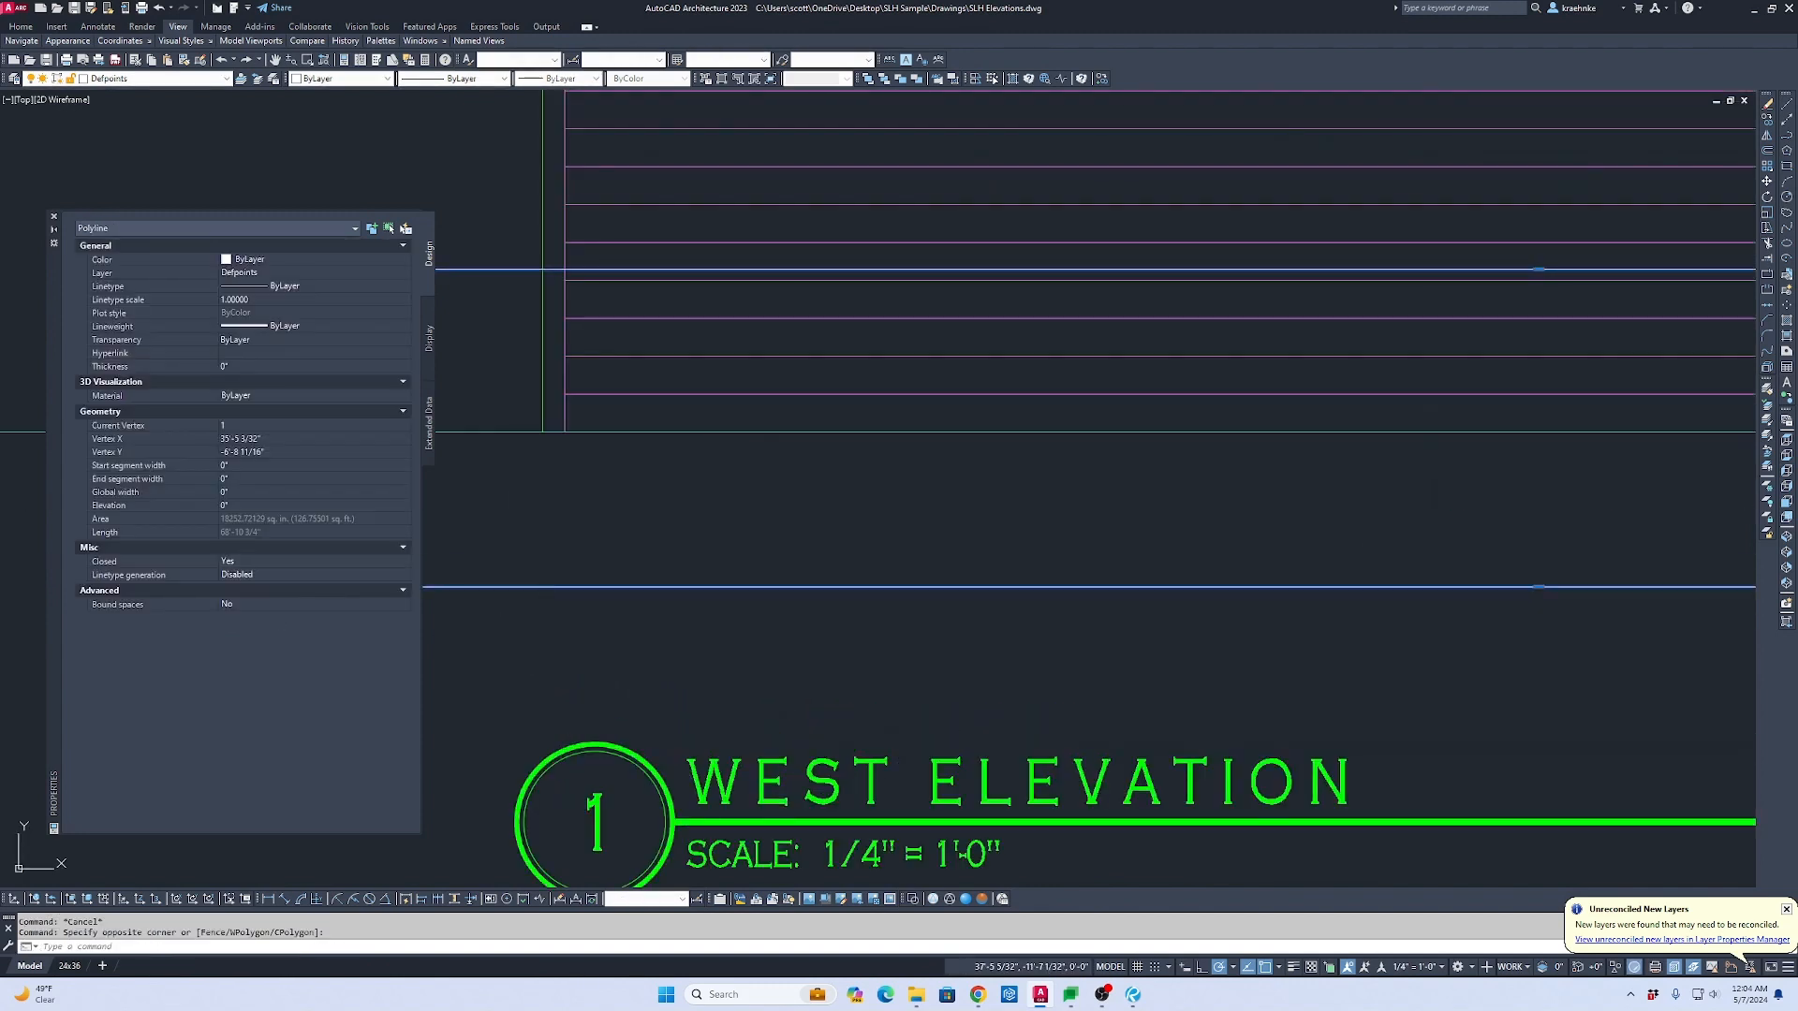
type("c")
key("Return")
left_click(539, 394)
scroll(1077, 506, "down", 3)
middle_click_drag(1077, 506, 247, 469)
middle_click_drag(1357, 444, 952, 469)
scroll(989, 471, "up", 2)
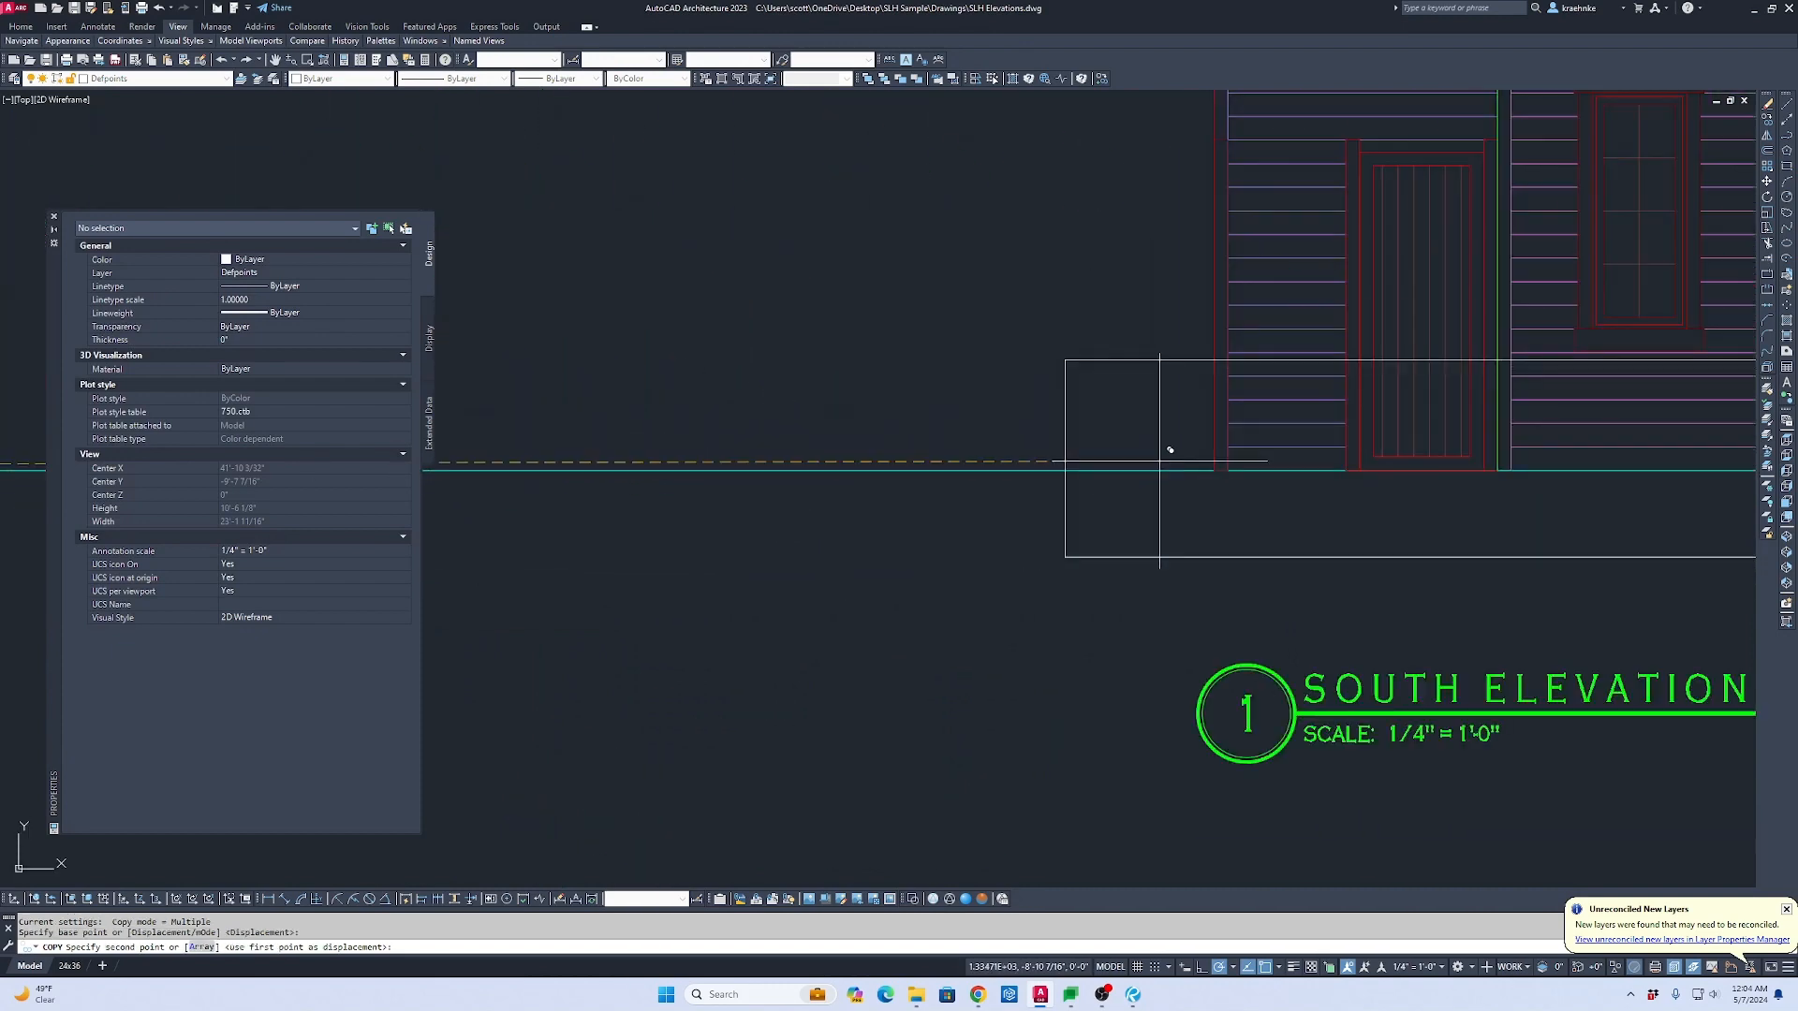
left_click(1214, 469)
Step: Place another copy of the rectangle at the East elevation's base corner and finish copying
scroll(1213, 469, "down", 3)
middle_click_drag(1323, 506, 842, 481)
scroll(1357, 453, "up", 3)
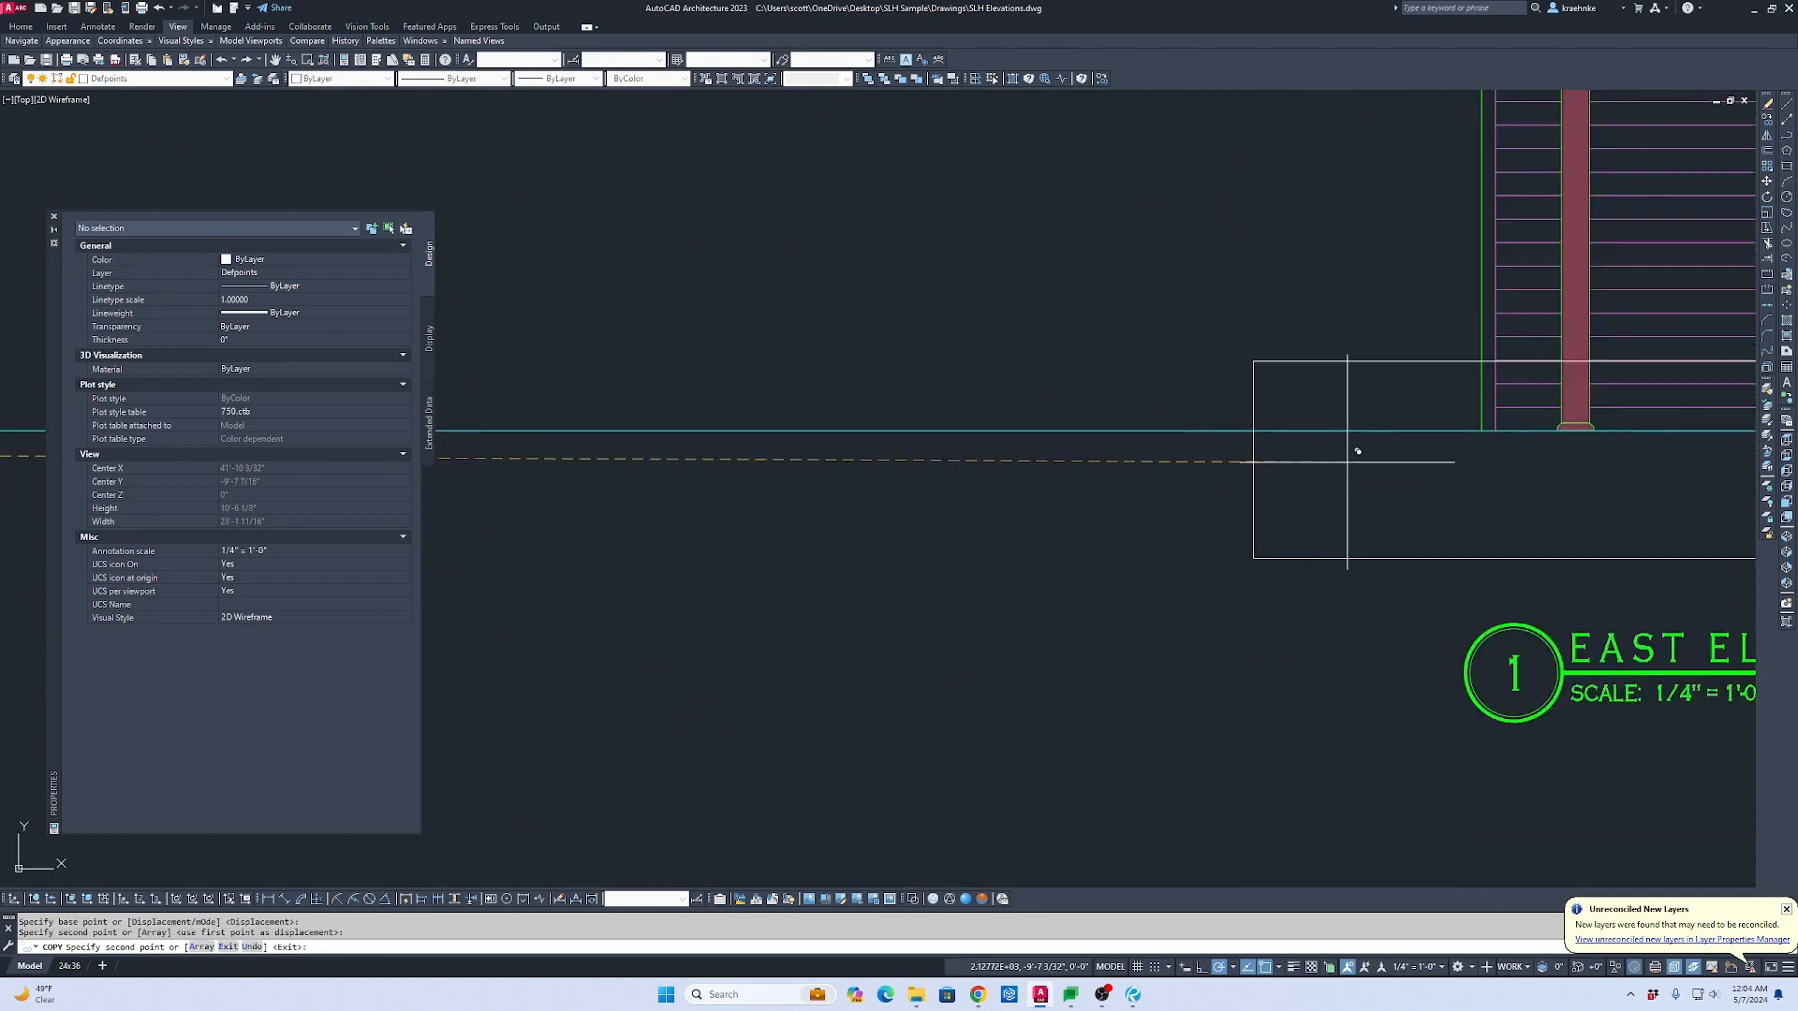
left_click(1481, 431)
scroll(1554, 446, "down", 3)
middle_click_drag(1561, 446, 309, 434)
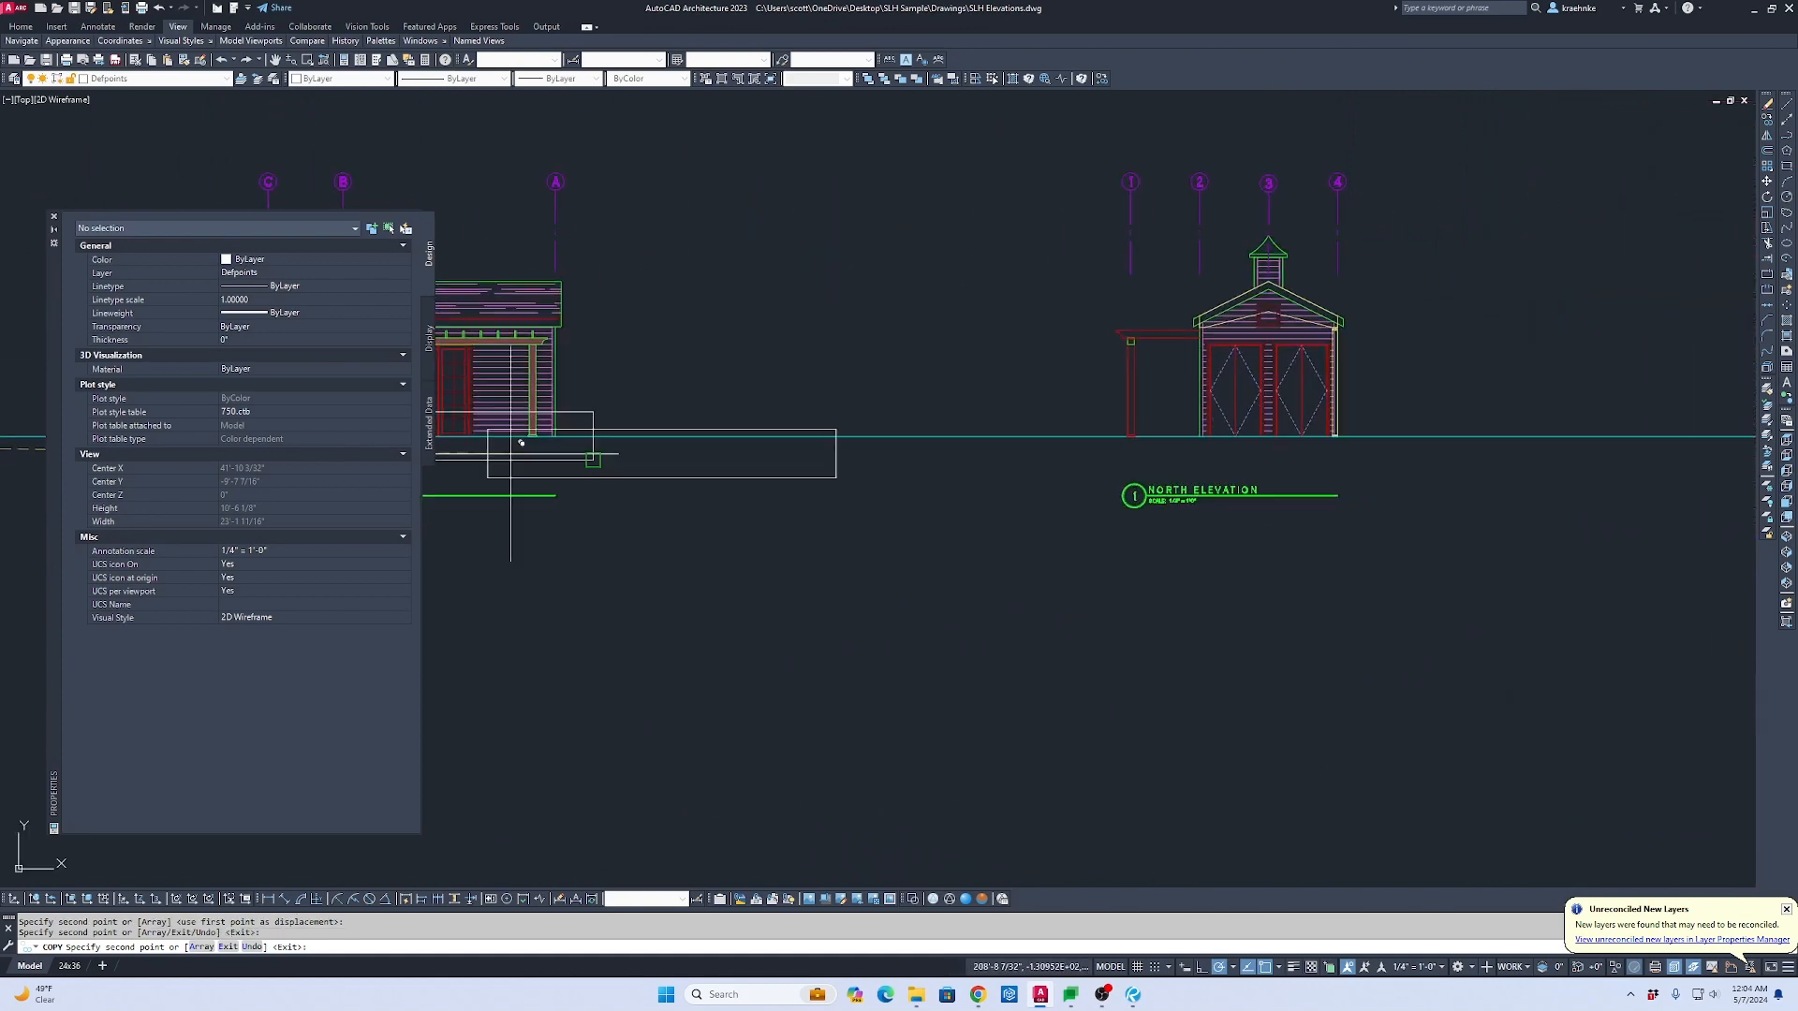
scroll(1165, 431, "up", 1)
left_click(1104, 436)
scroll(824, 473, "down", 3)
middle_click_drag(824, 473, 1747, 477)
key("Escape")
scroll(1306, 469, "up", 3)
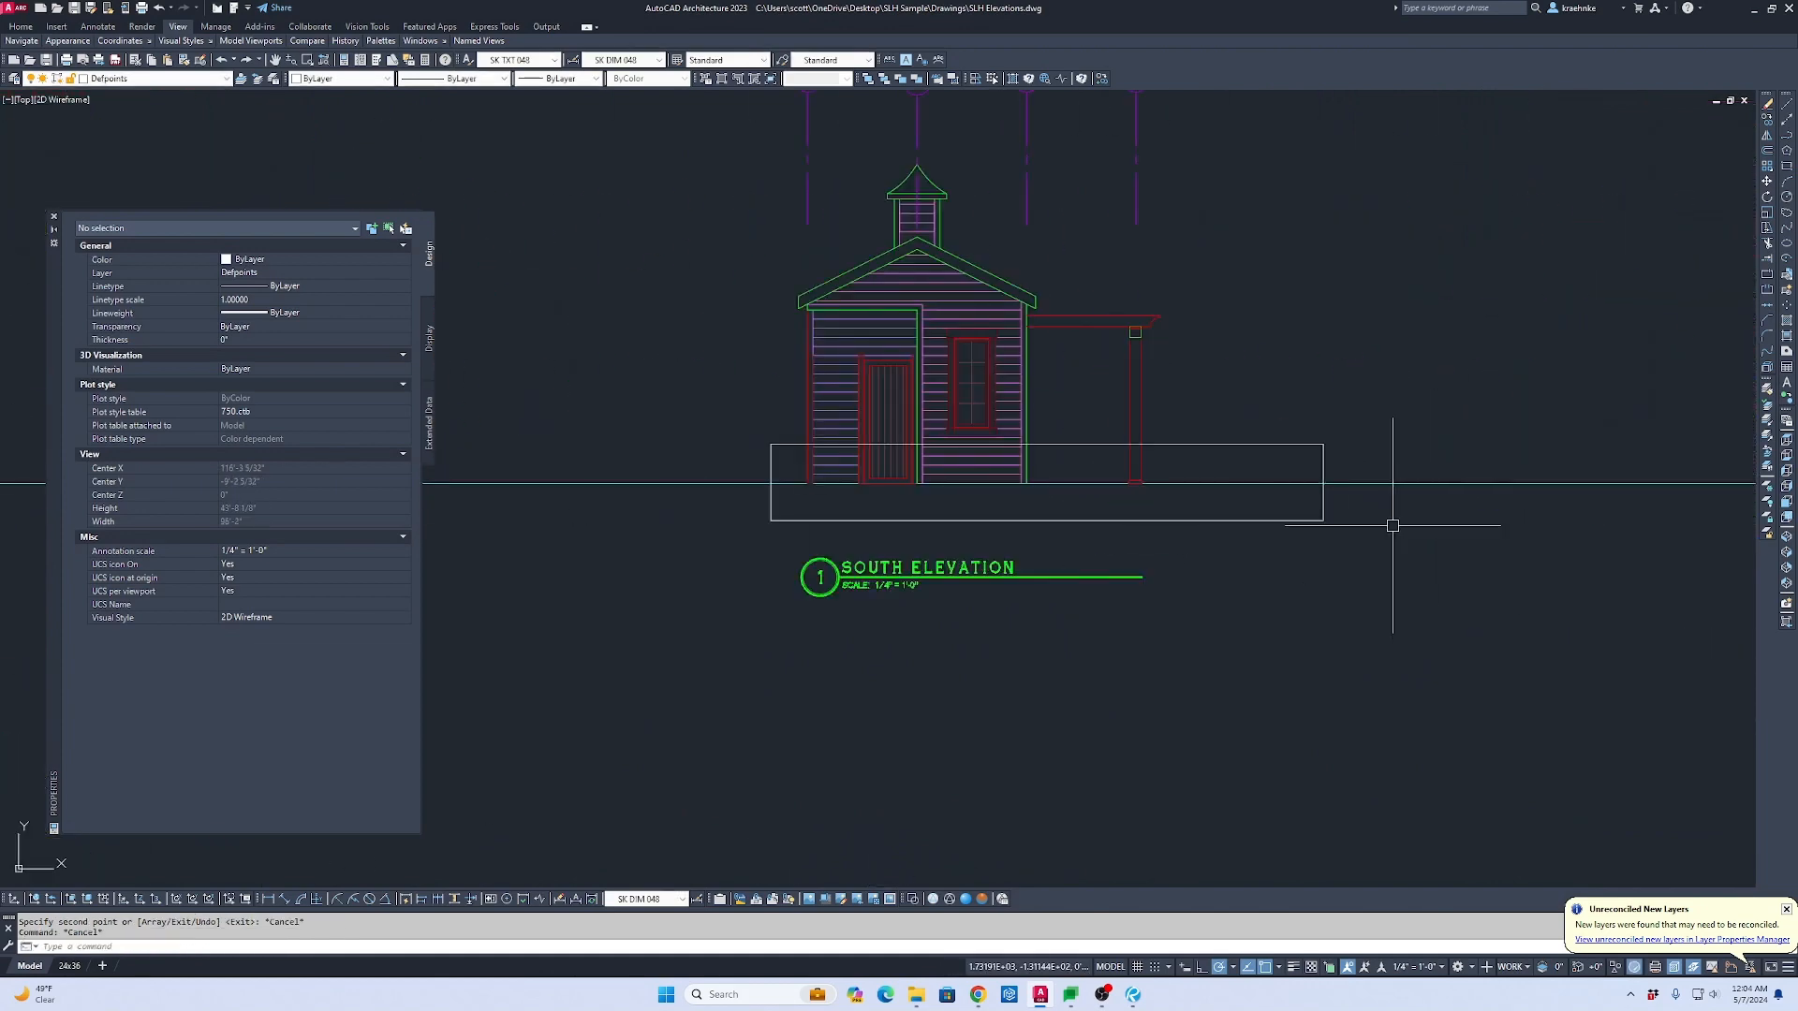
Step: Stretch the far end of the South elevation's rectangle inward so it ends just past the canopy post
type("s")
left_click(1383, 569)
left_click(1301, 368)
key("Return")
left_click(1469, 374)
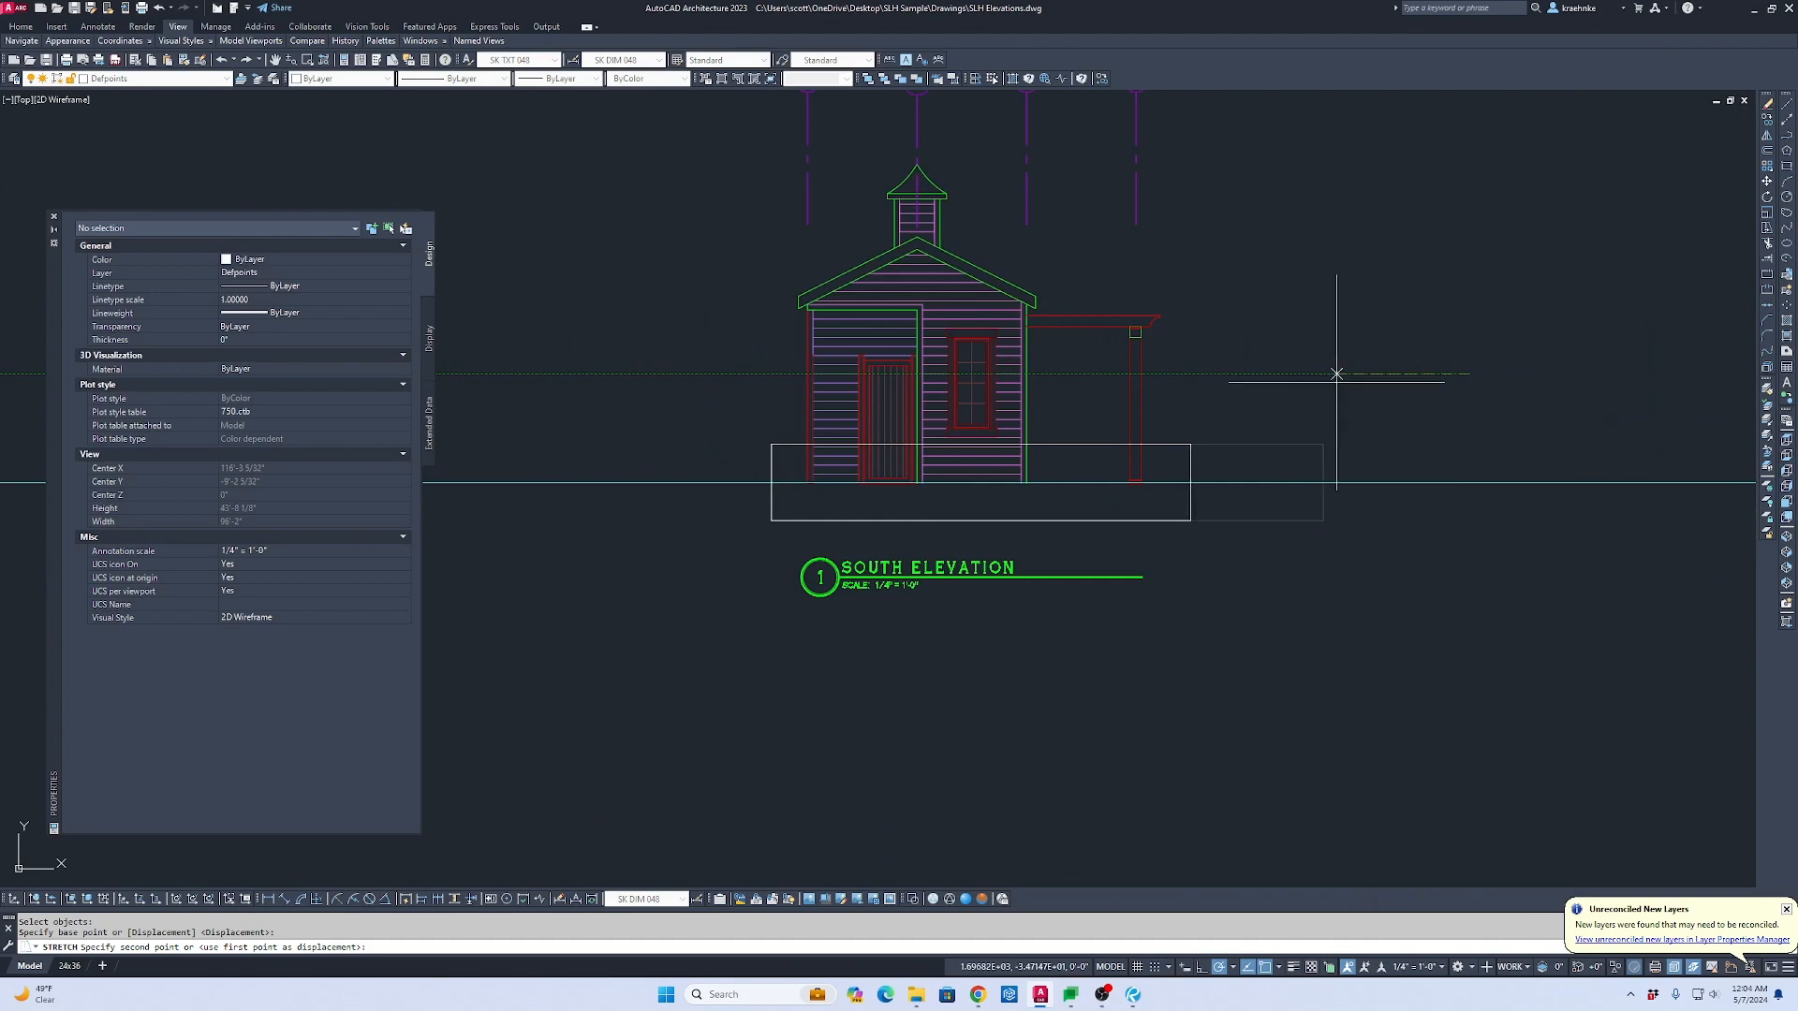
left_click(1333, 373)
Step: Copy the shortened South rectangle to the North elevation, from the base corner to the foot of the outer post
left_click(1184, 506)
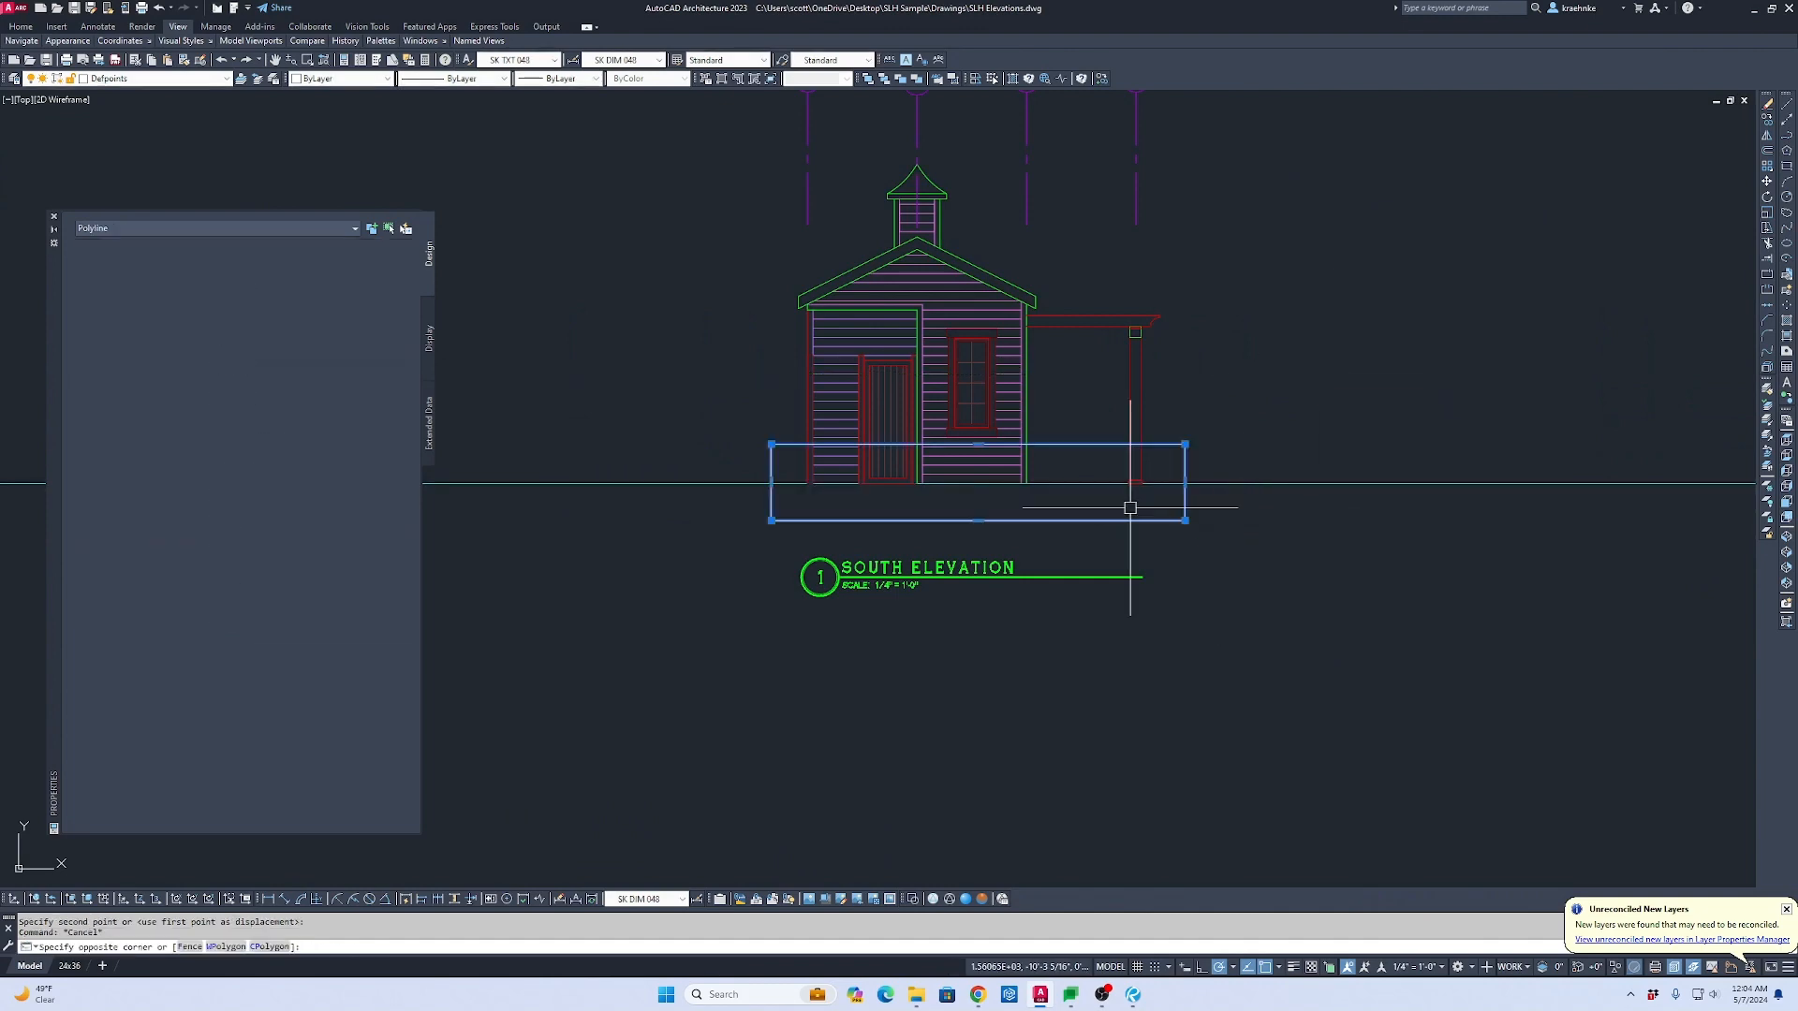
type("c")
scroll(872, 503, "up", 5)
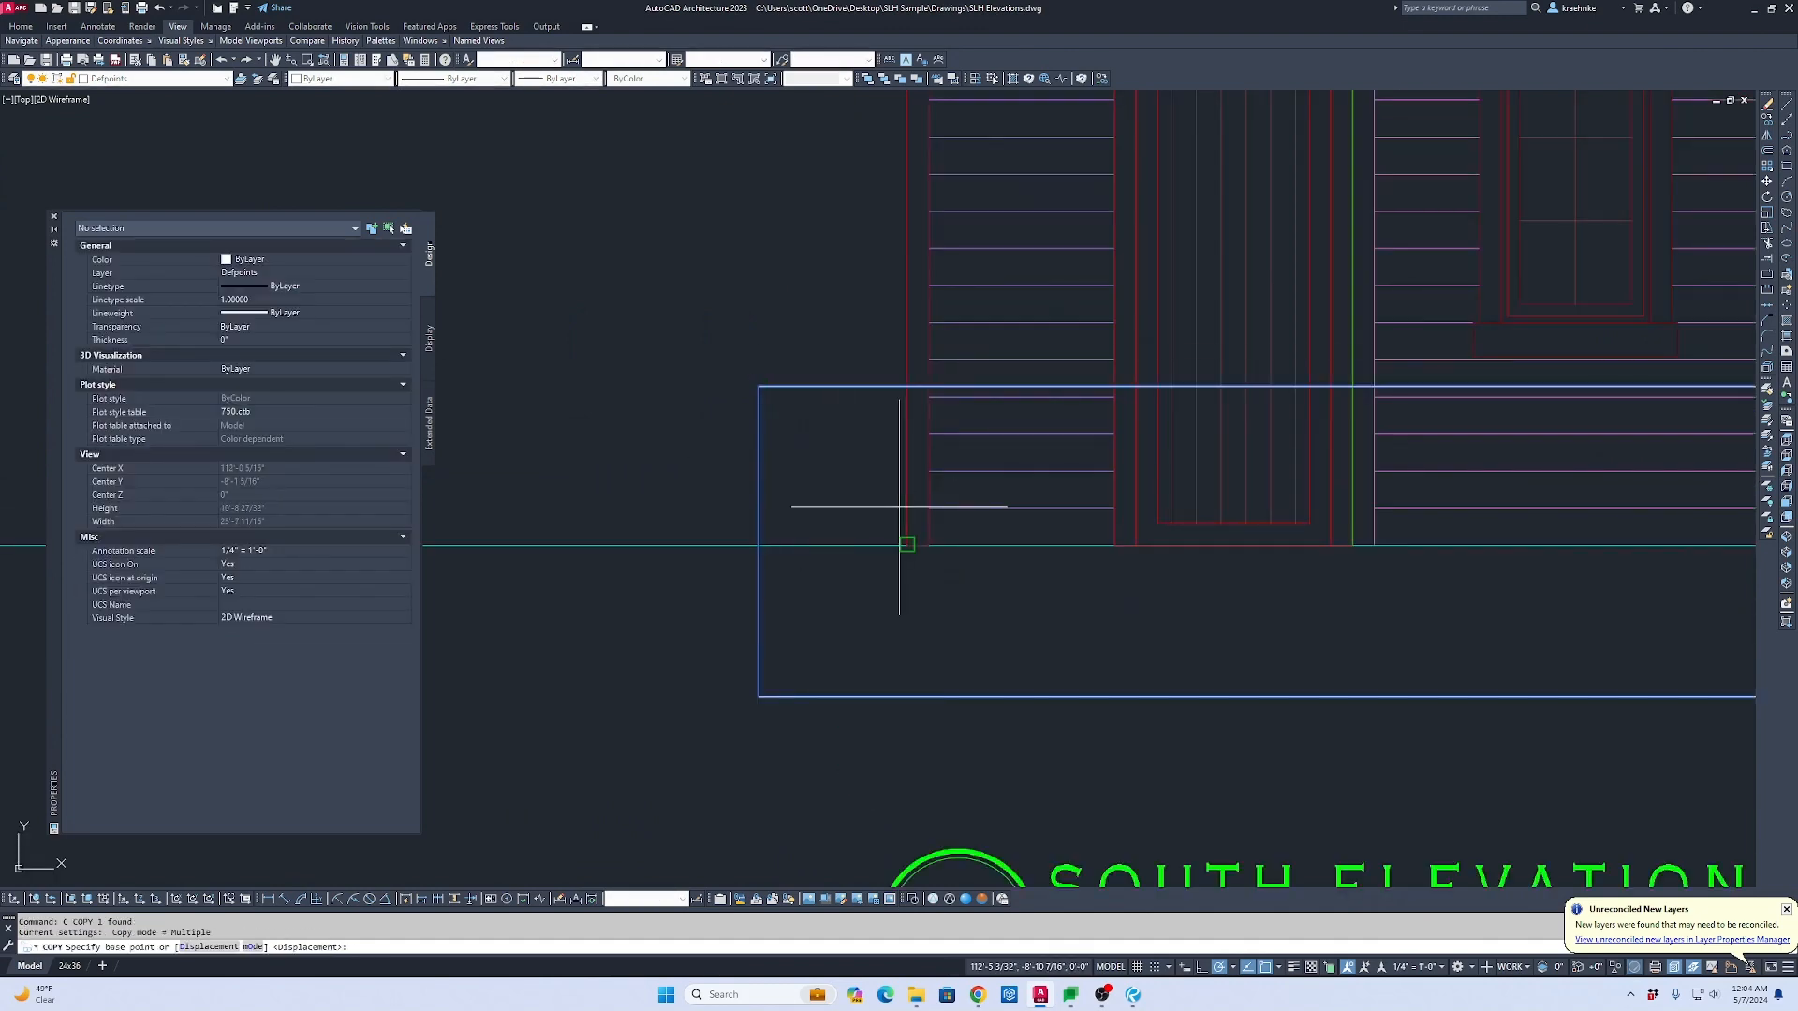
left_click(906, 544)
scroll(906, 544, "down", 5)
scroll(944, 462, "up", 6)
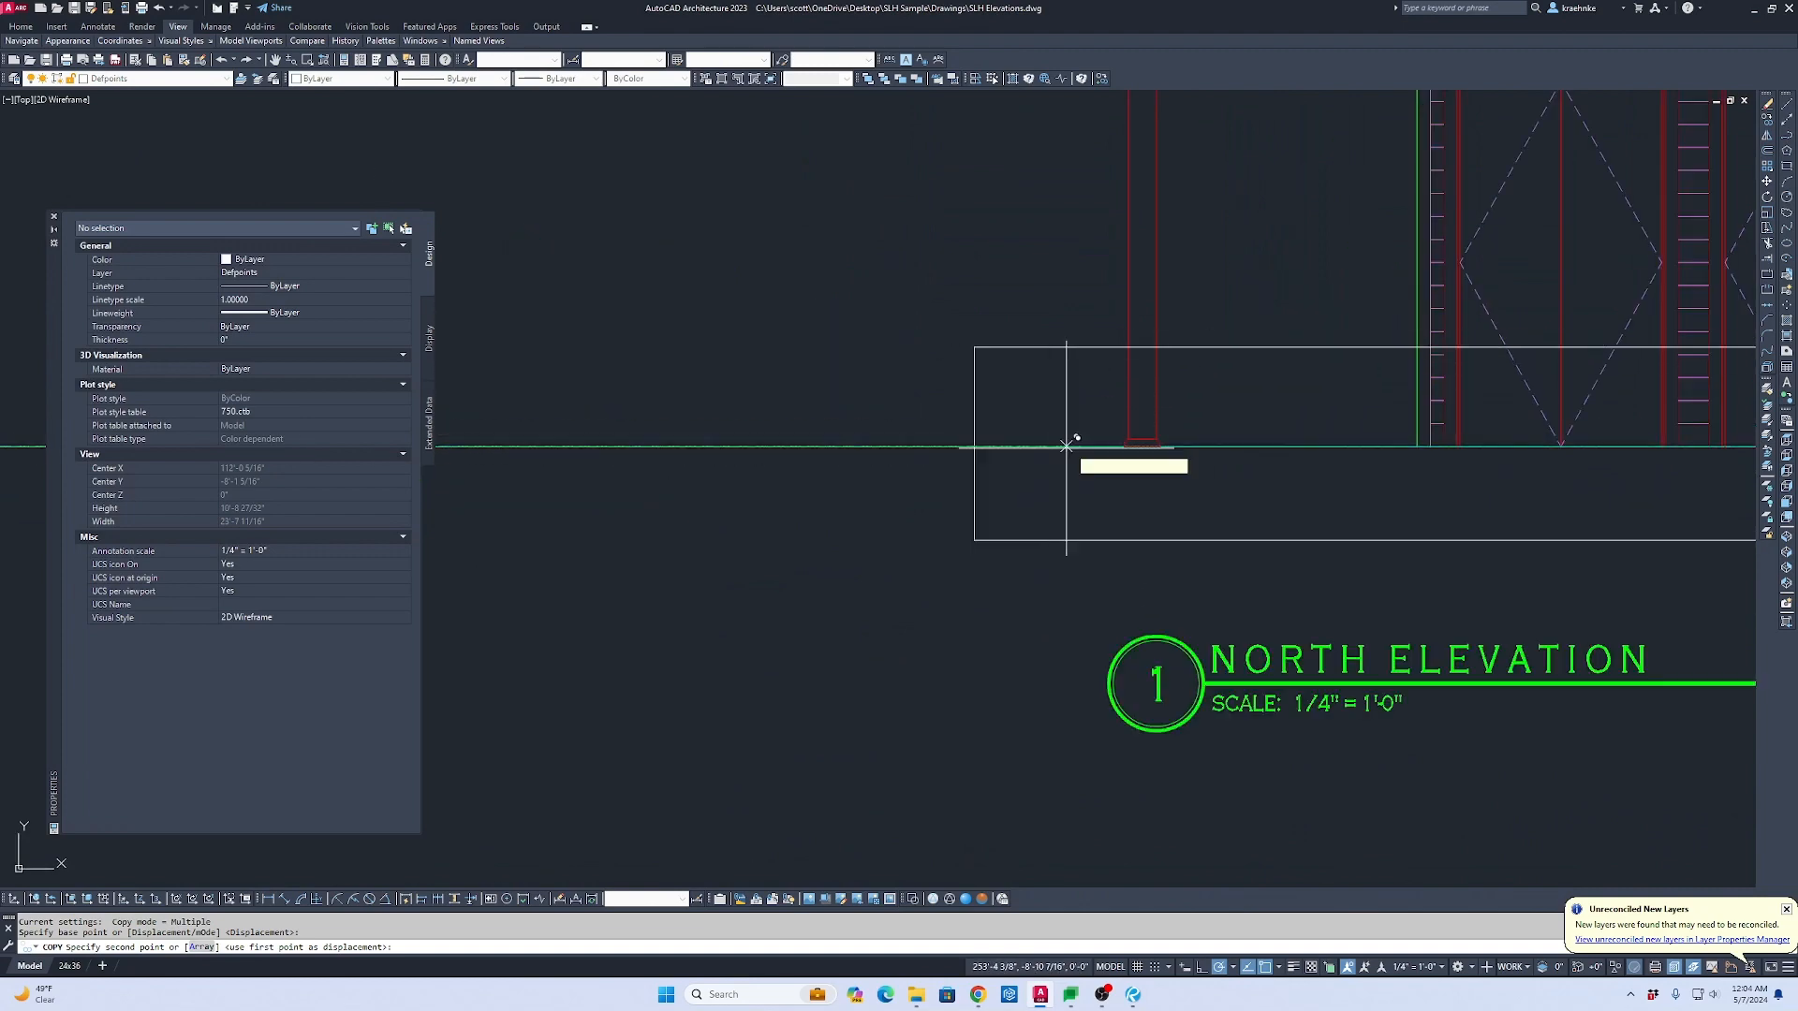
scroll(1104, 437, "up", 2)
left_click(1136, 453)
key("Escape")
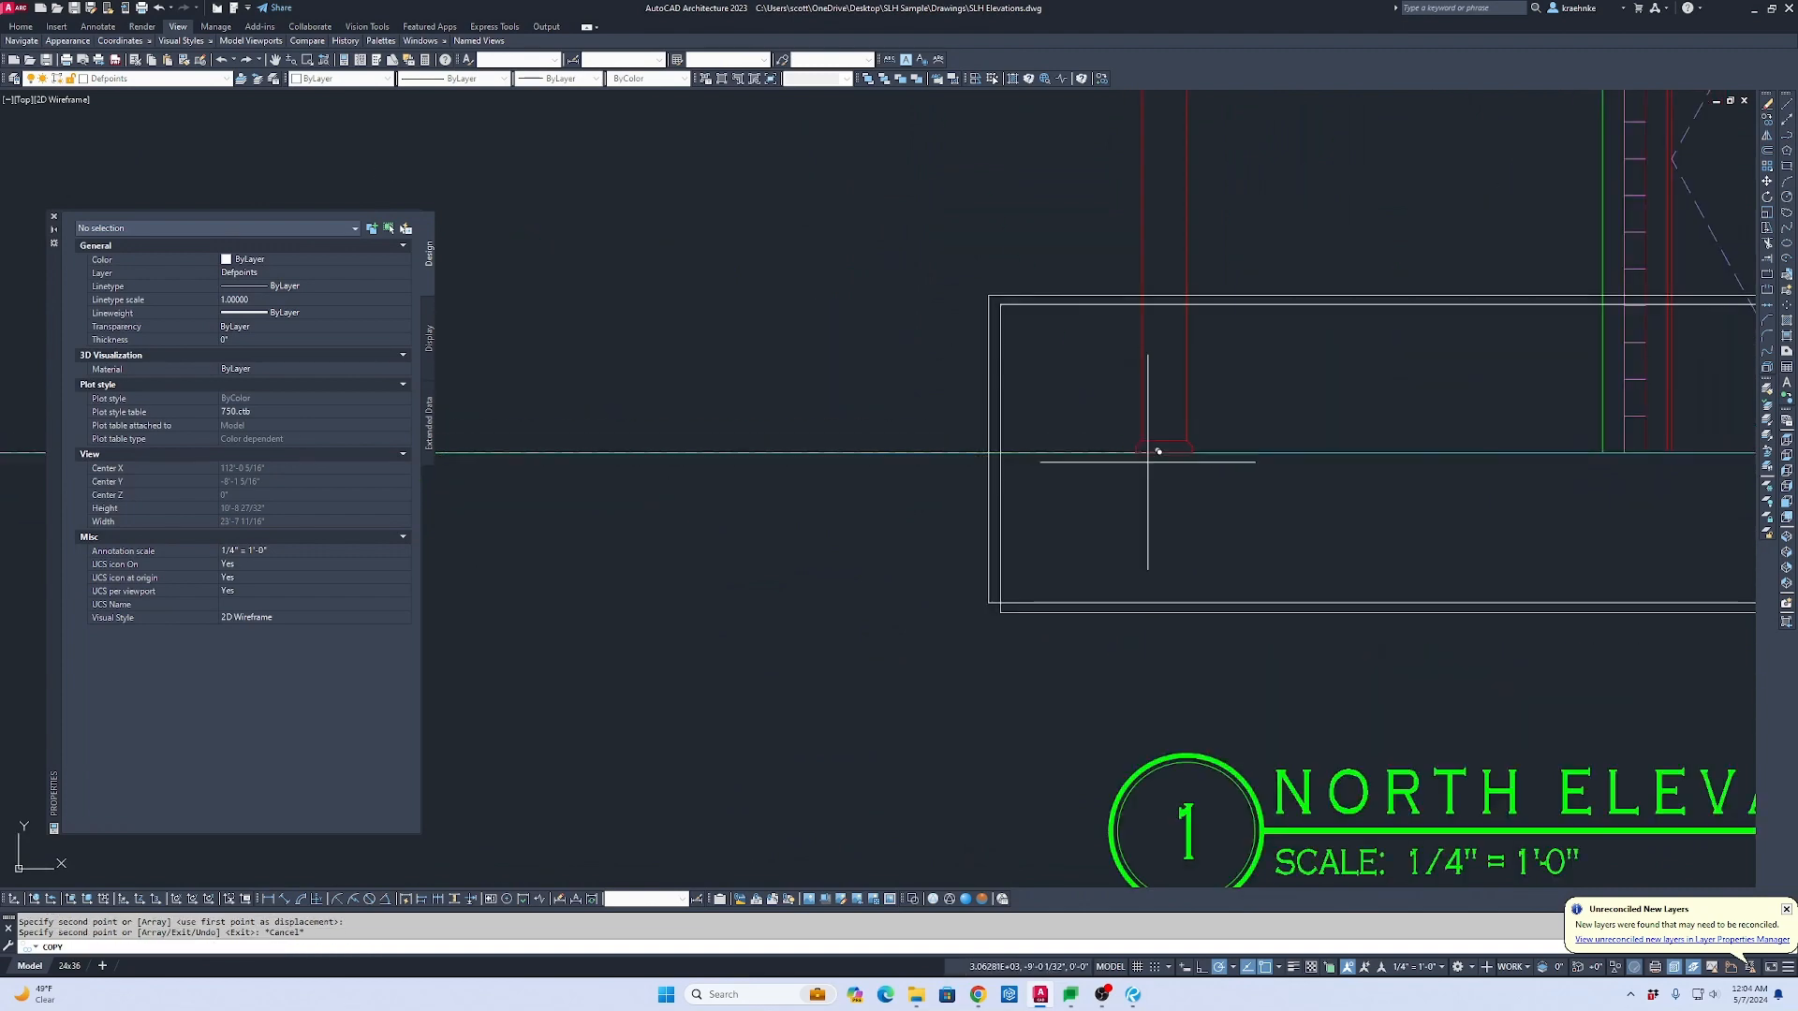
key("Escape")
scroll(1159, 451, "down", 8)
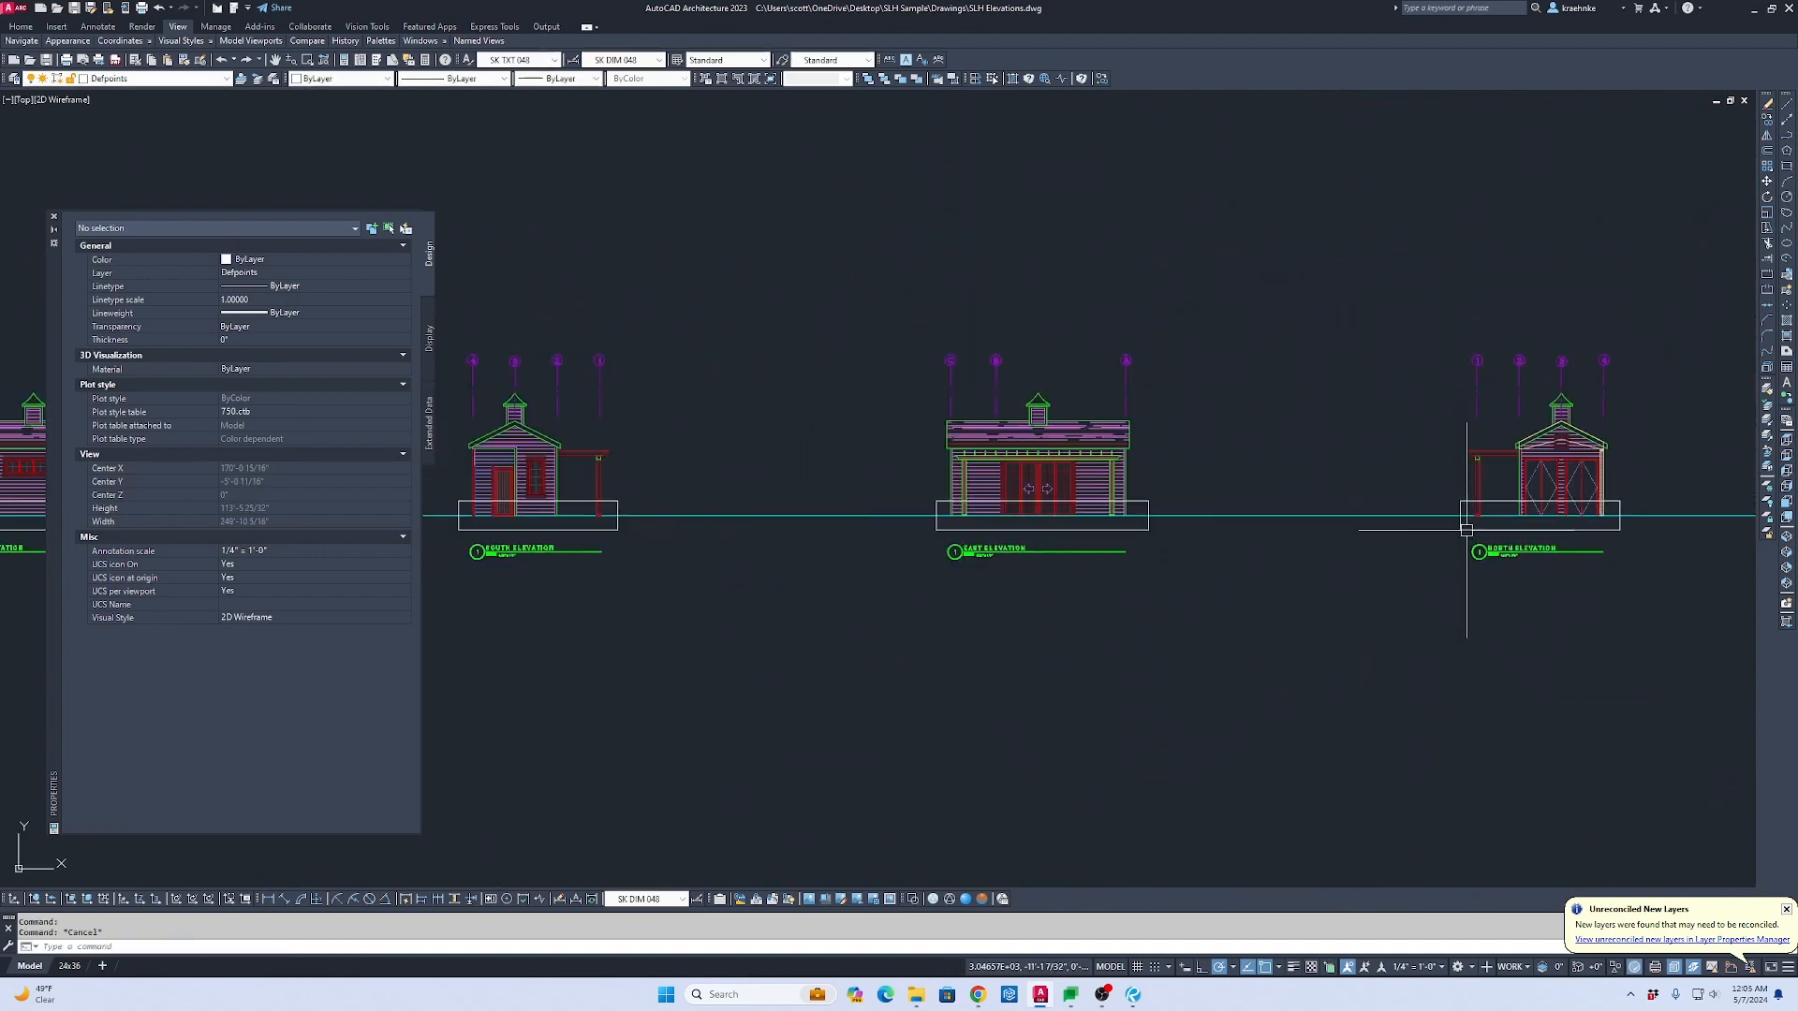
Step: Trim the ground line between and beyond the elevations, using the four rectangles as cutting edges
type("TR")
key("Return")
scroll(1461, 523, "up", 2)
left_click(1467, 533)
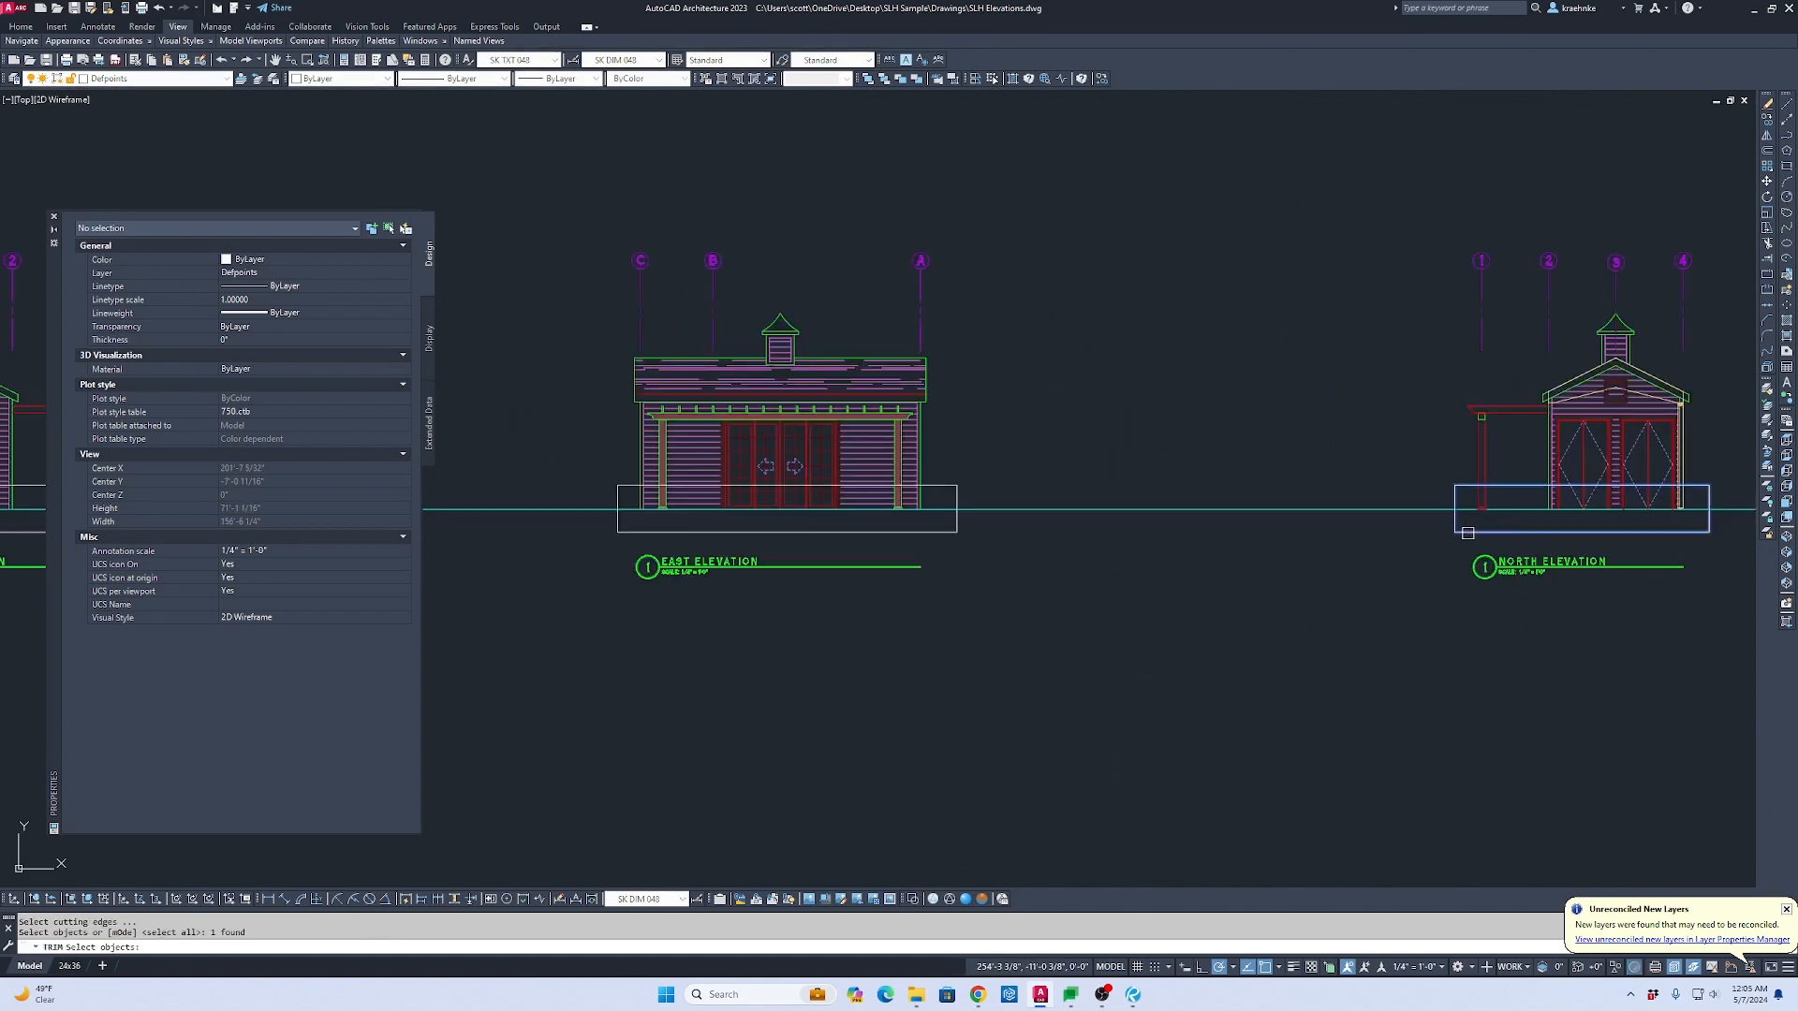
left_click(932, 521)
scroll(932, 521, "down", 2)
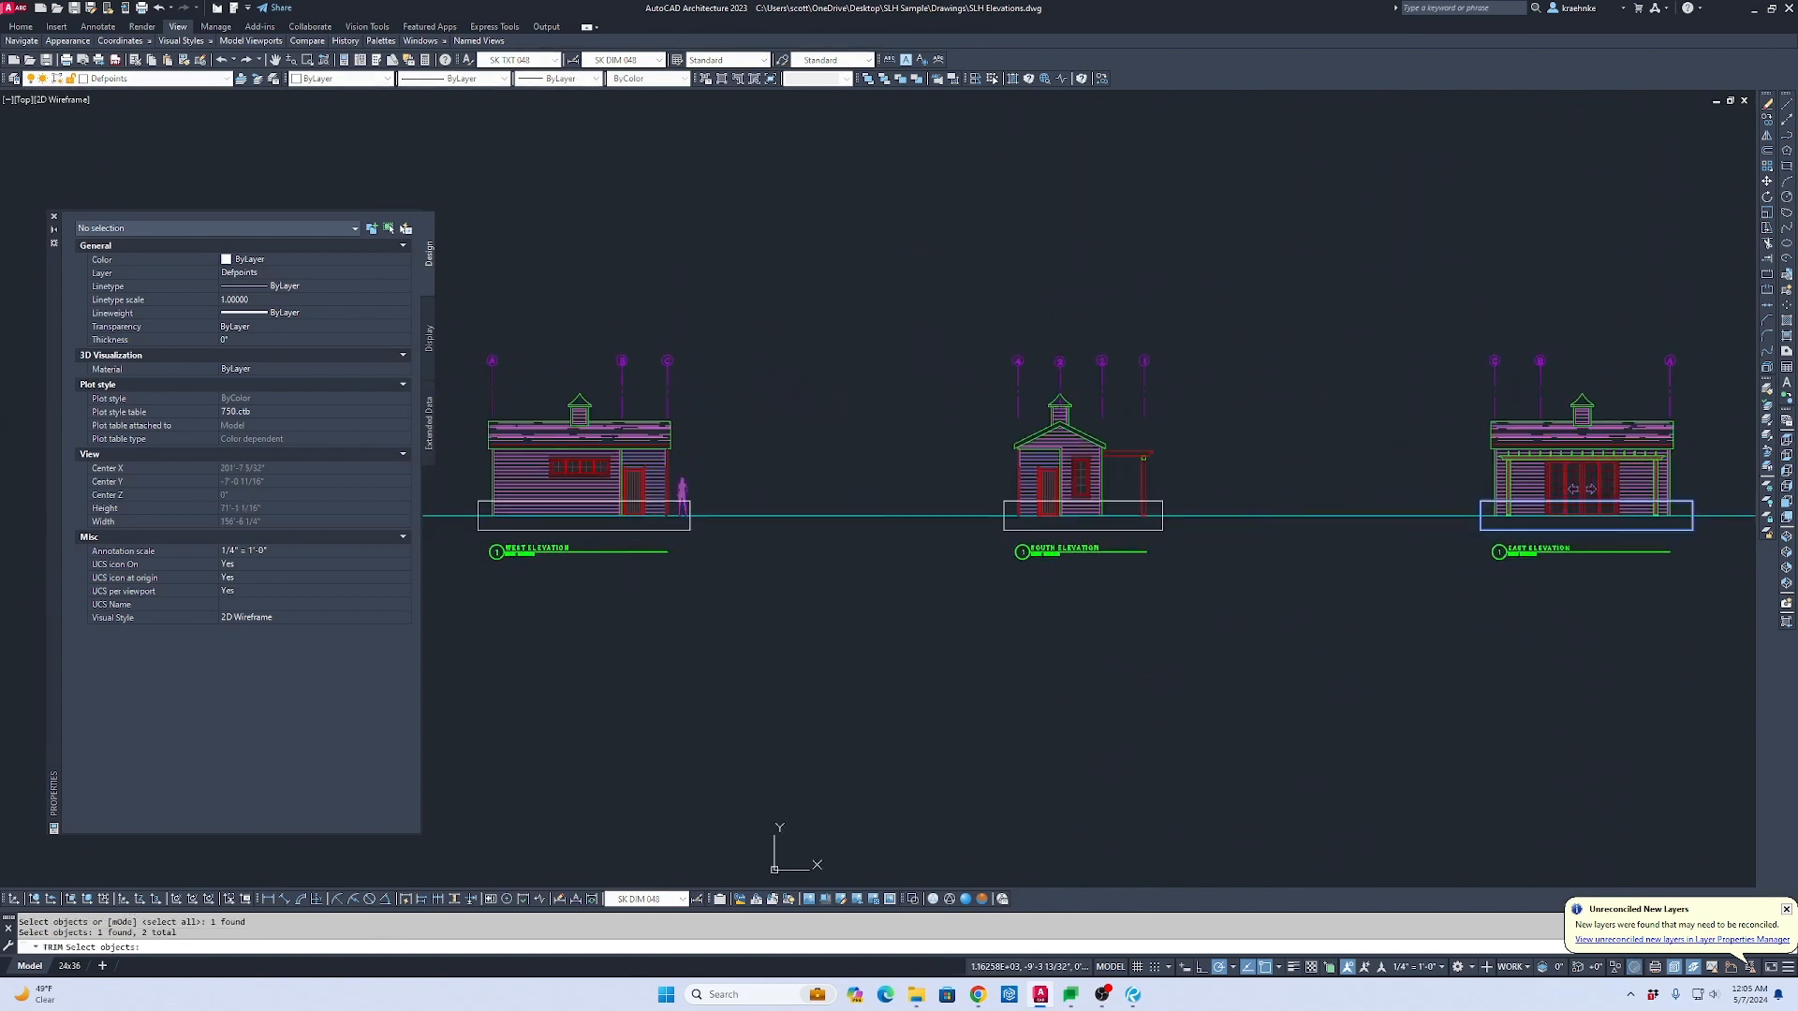
left_click(1133, 528)
left_click(981, 526)
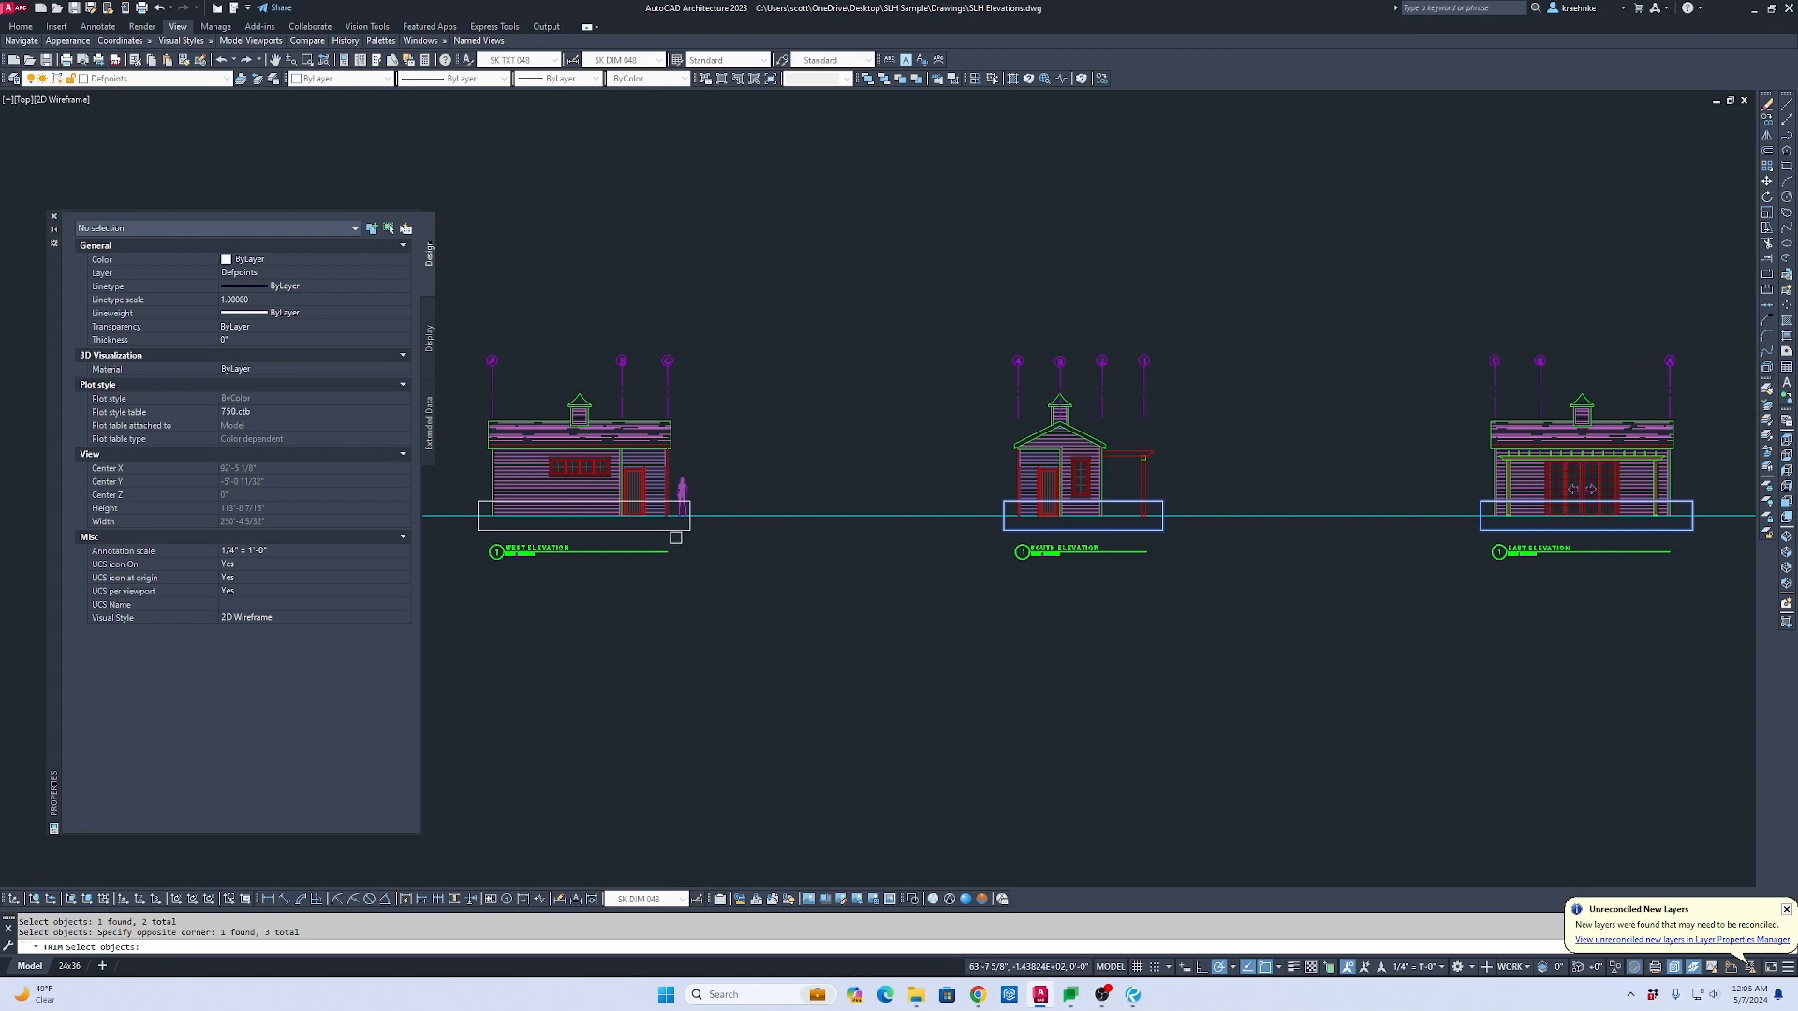
key("Return")
scroll(774, 510, "down", 3)
scroll(965, 518, "up", 1)
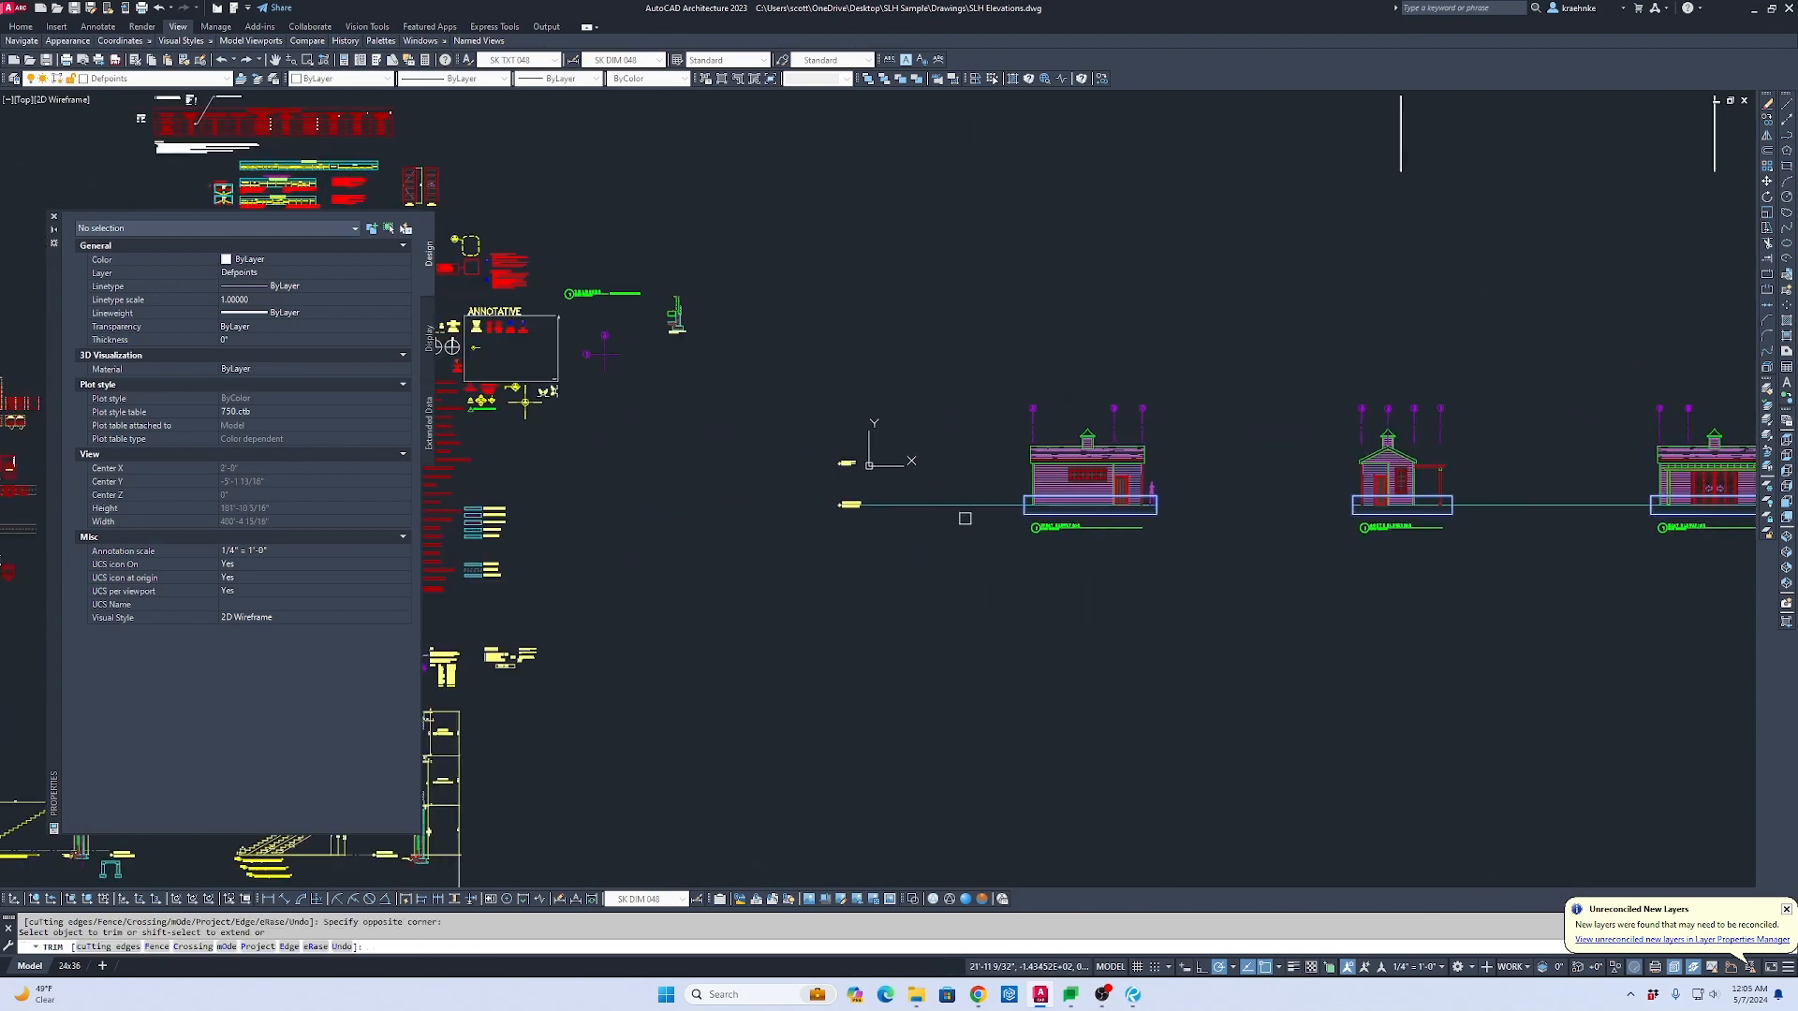
scroll(656, 529, "down", 3)
scroll(1269, 536, "up", 3)
left_click(965, 532)
left_click(922, 476)
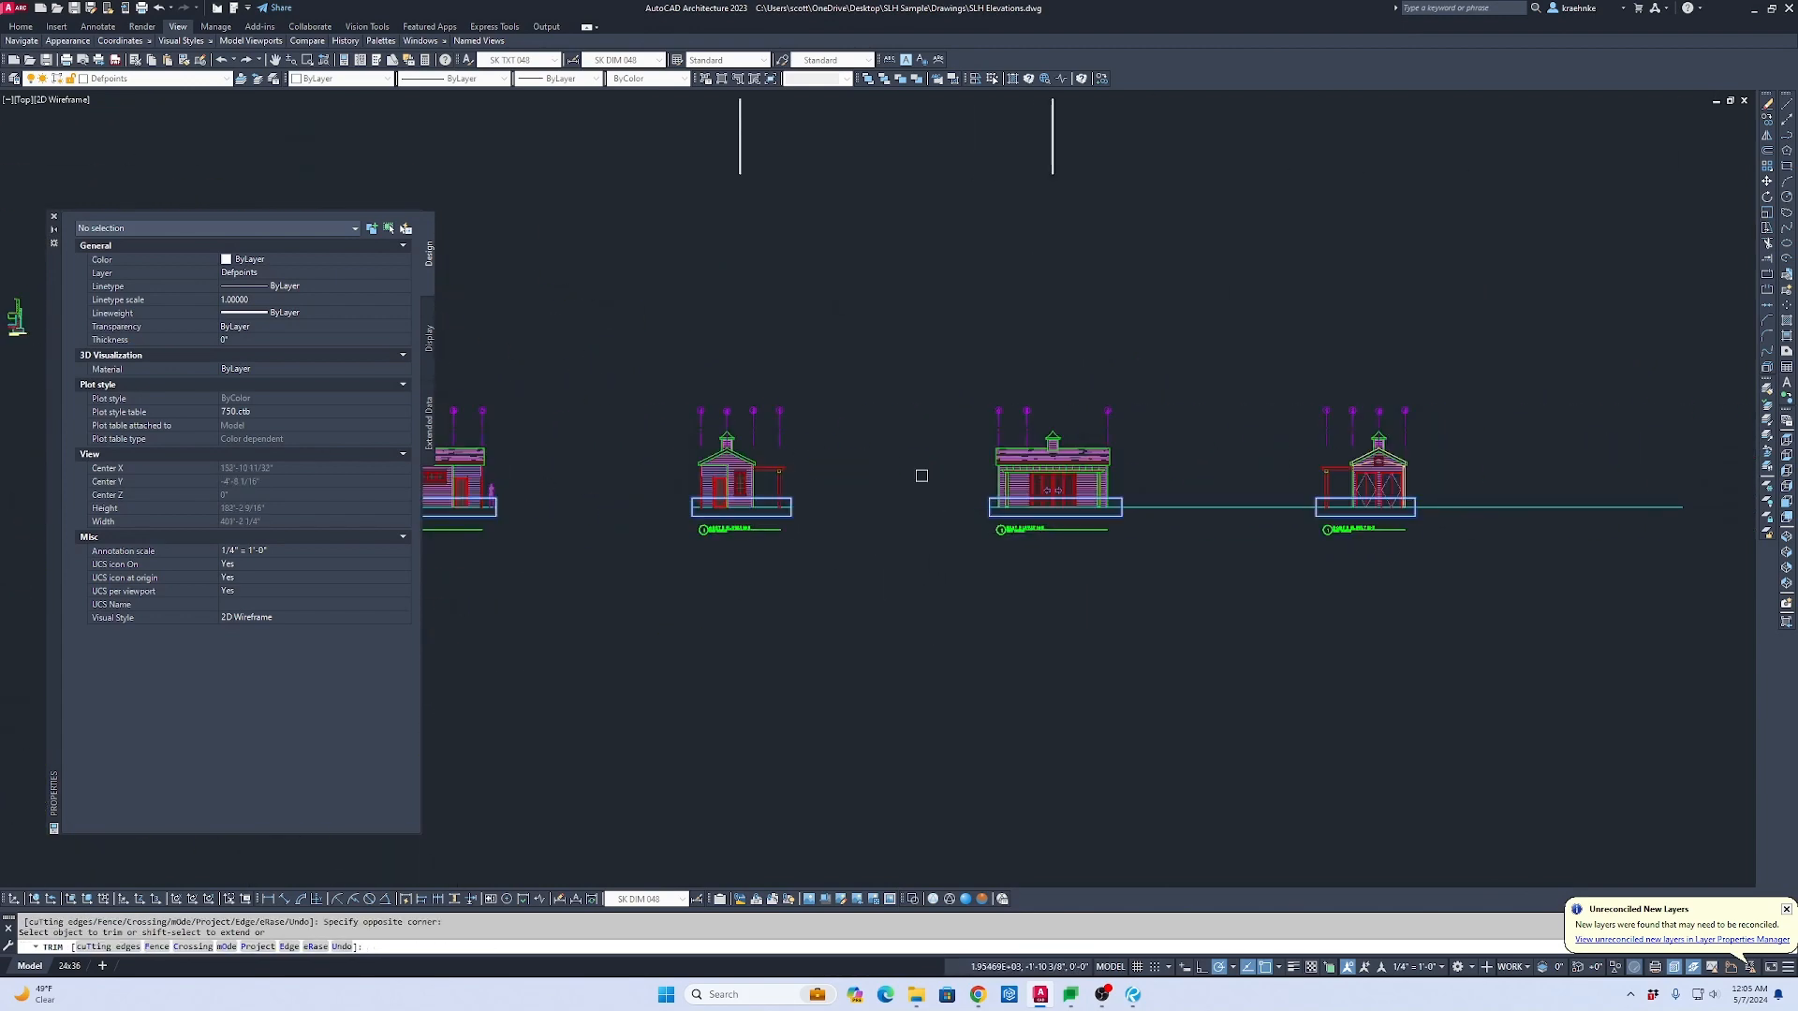
left_click(1246, 532)
left_click(1229, 504)
key("Escape")
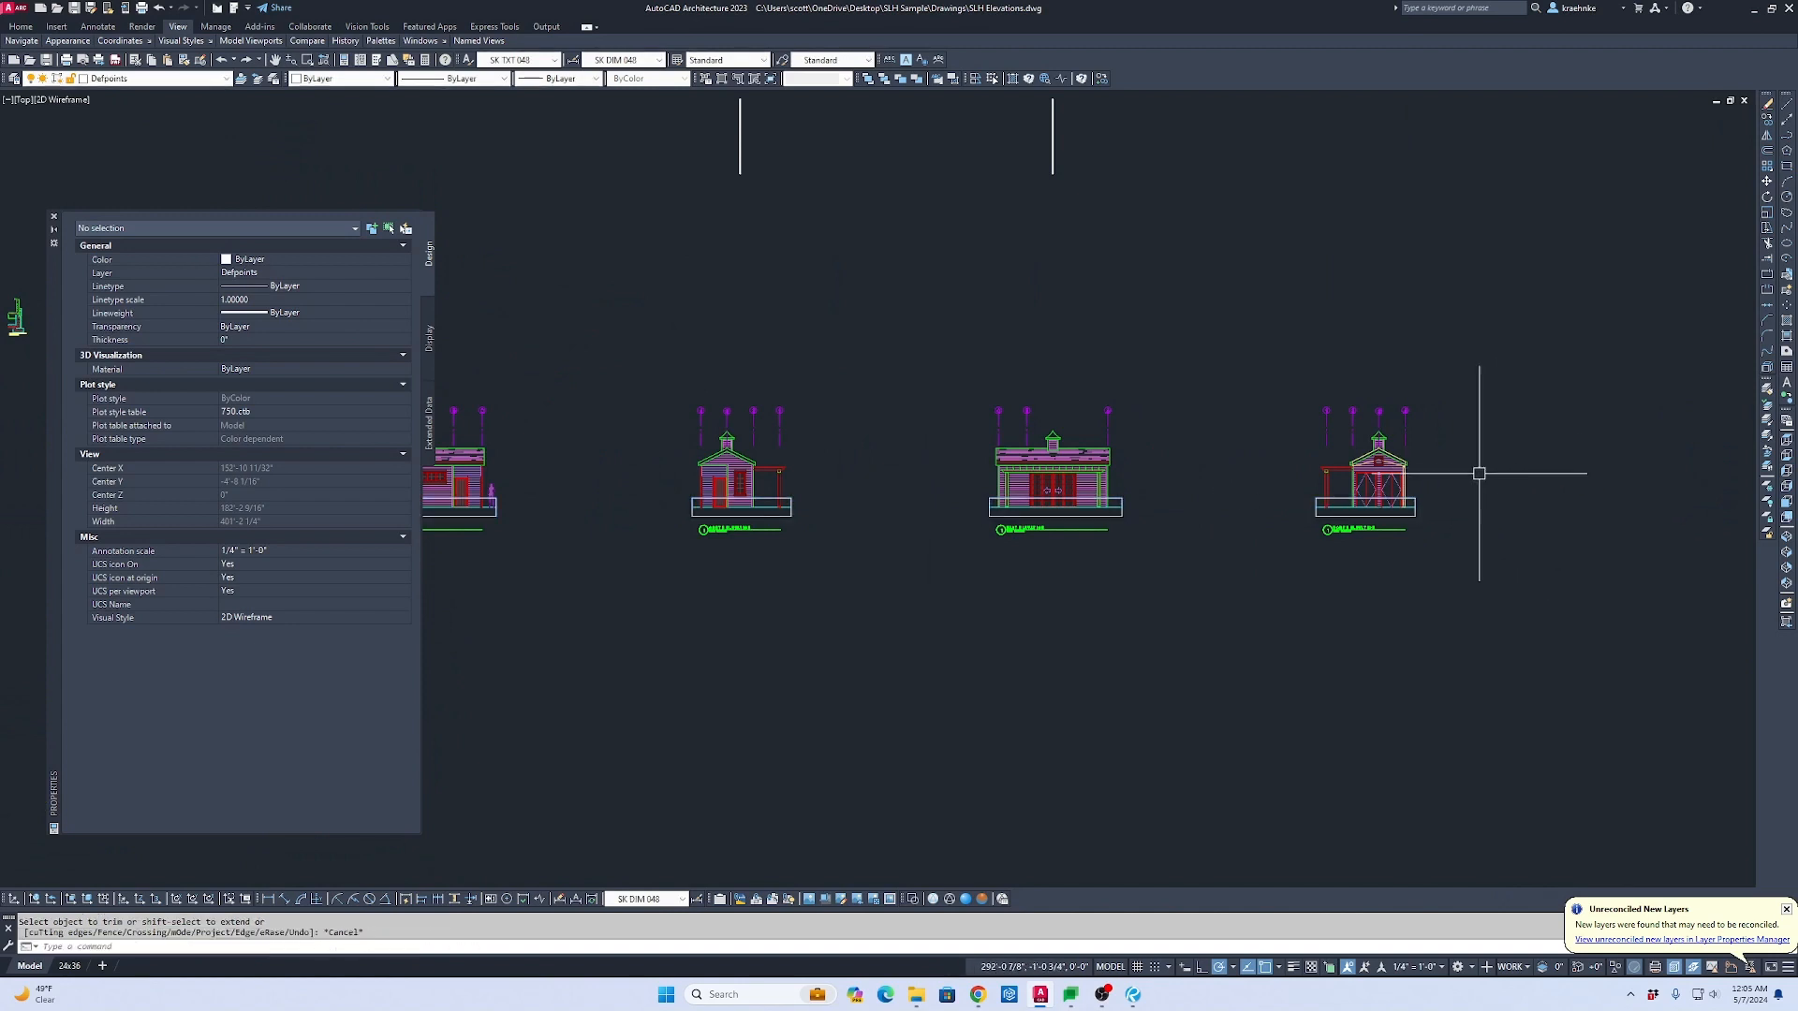
Step: Delete the four cutting rectangles around the bases of the elevations
scroll(1233, 534, "up", 5)
scroll(1622, 440, "down", 6)
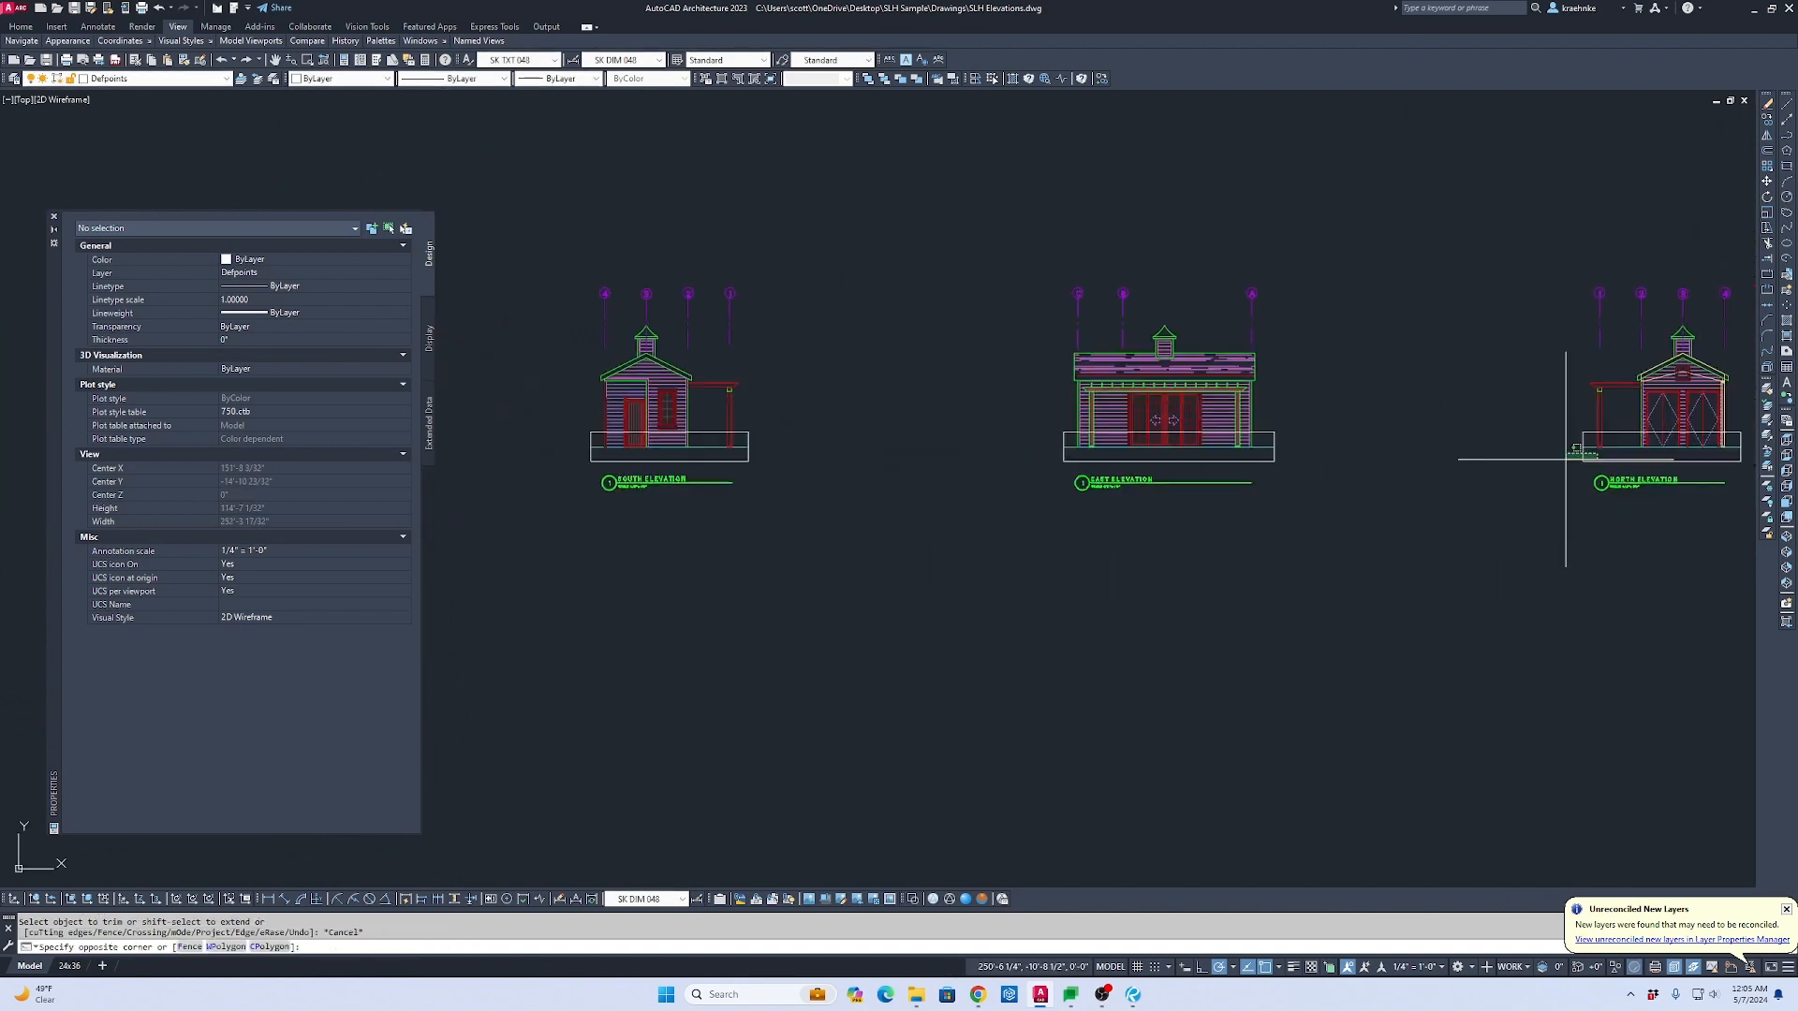
left_click(877, 459)
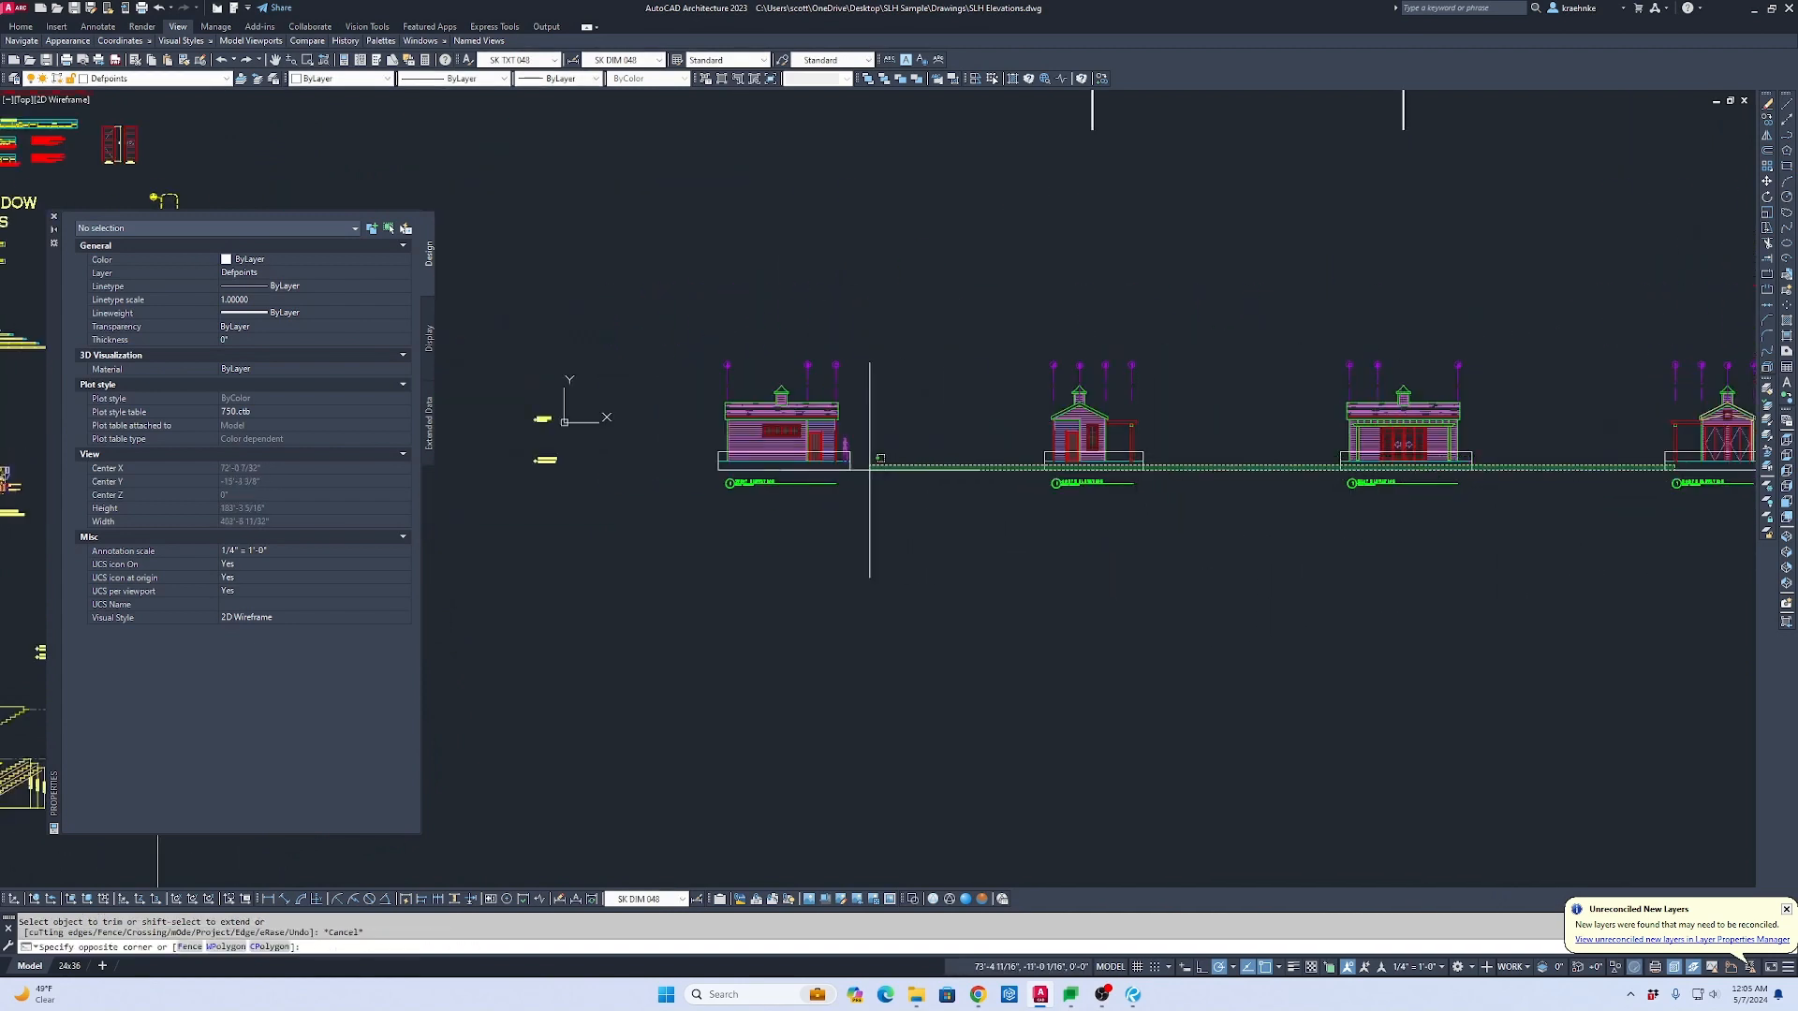
left_click(822, 459)
key("Delete")
scroll(616, 487, "up", 4)
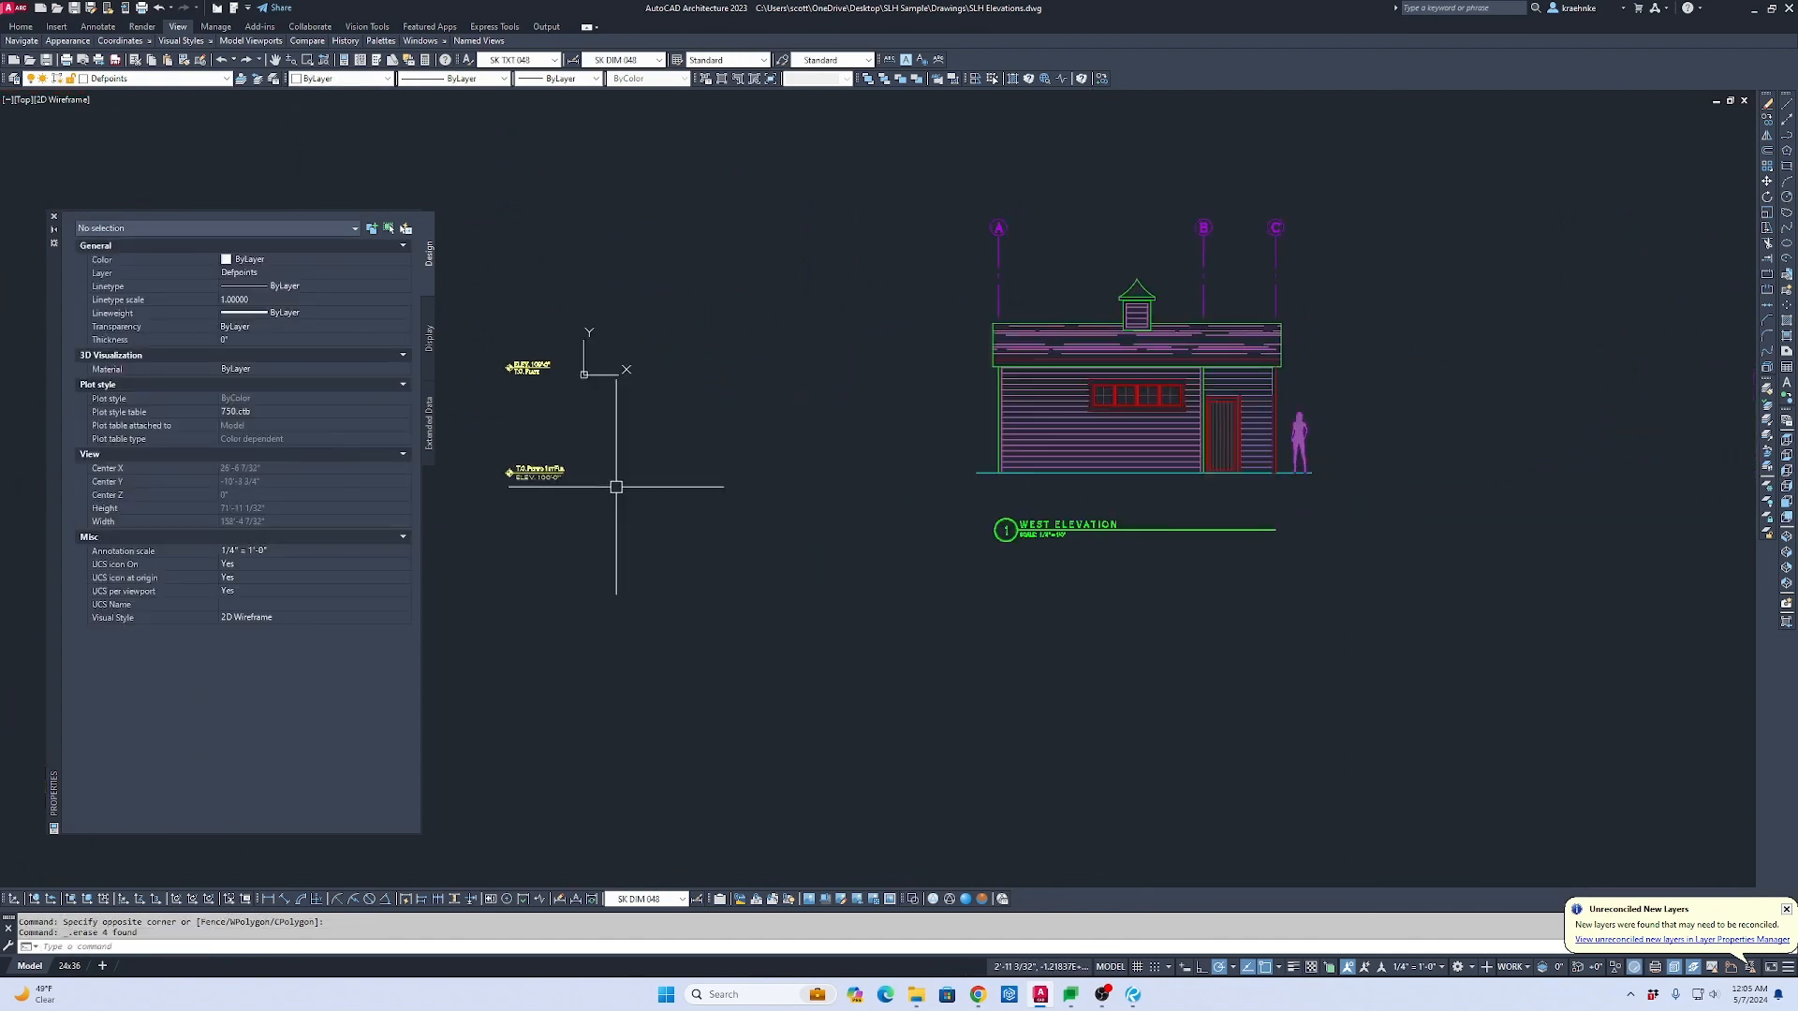
Step: Shift both level tags horizontally about 34' toward the West elevation with Stretch
key("Escape")
key("Escape")
middle_click_drag(547, 510, 698, 517)
type("s")
key("space")
left_click(740, 529)
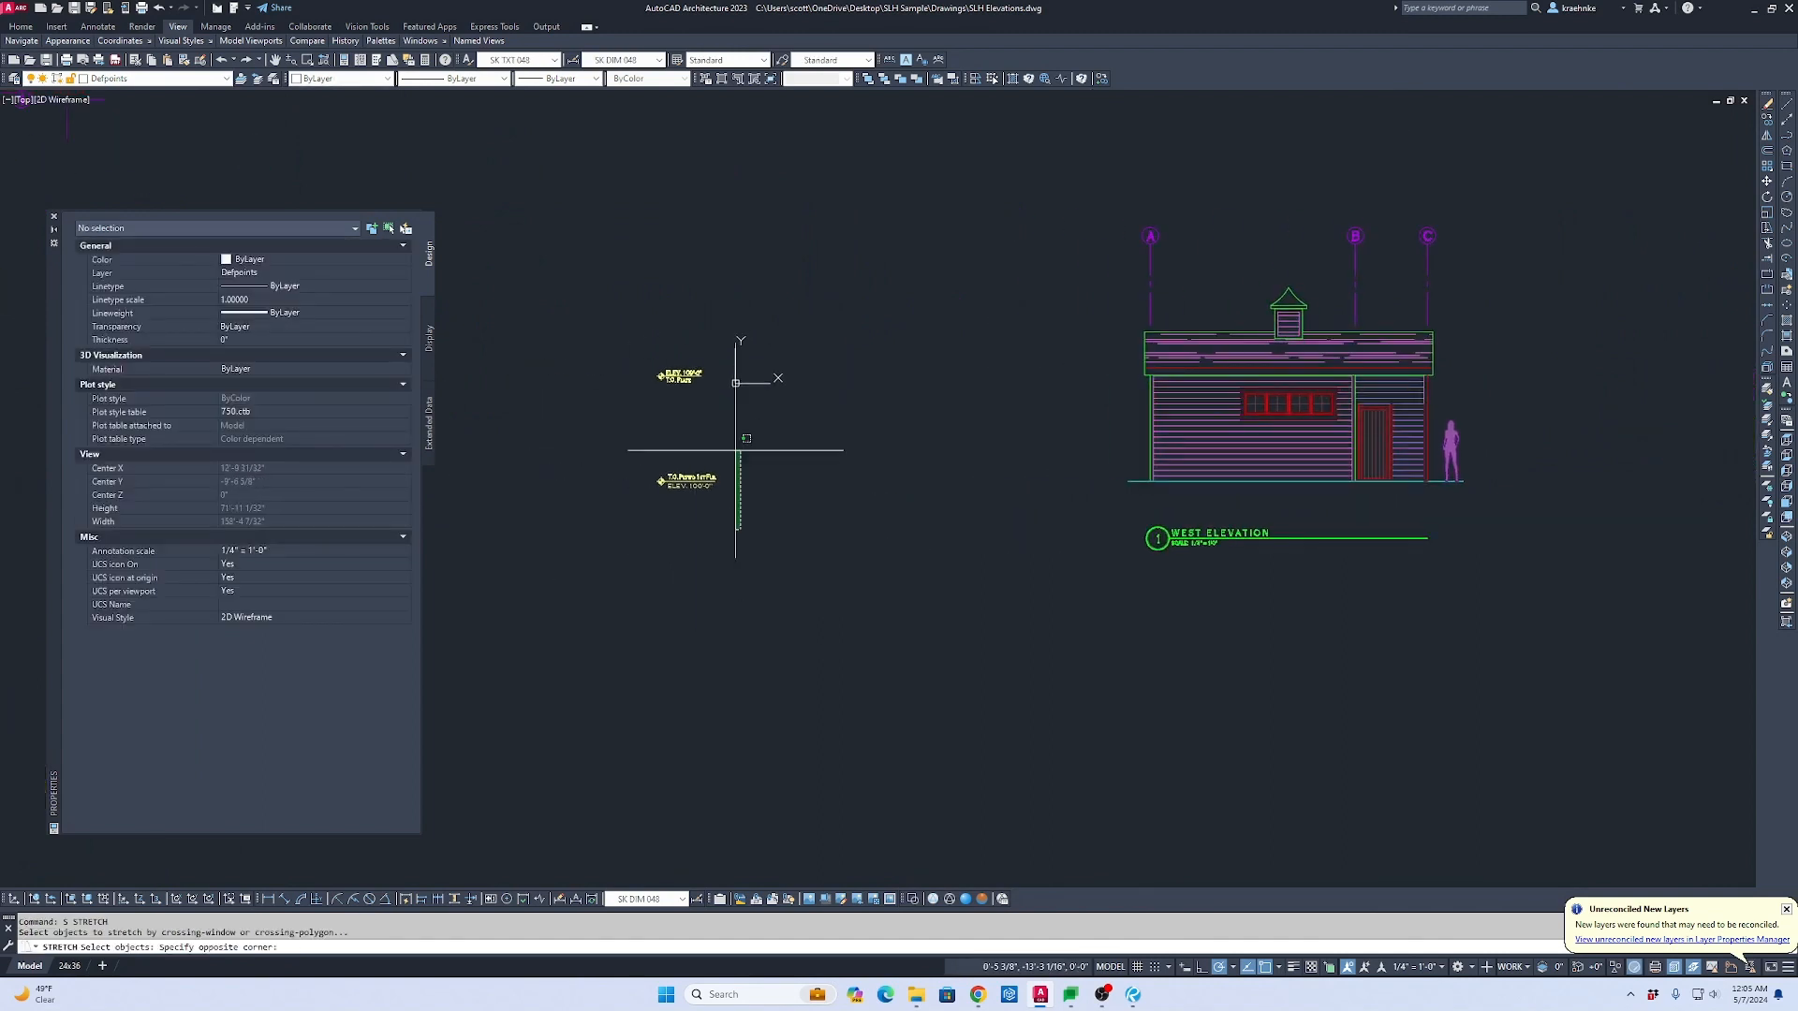
left_click(591, 273)
key("space")
left_click(581, 432)
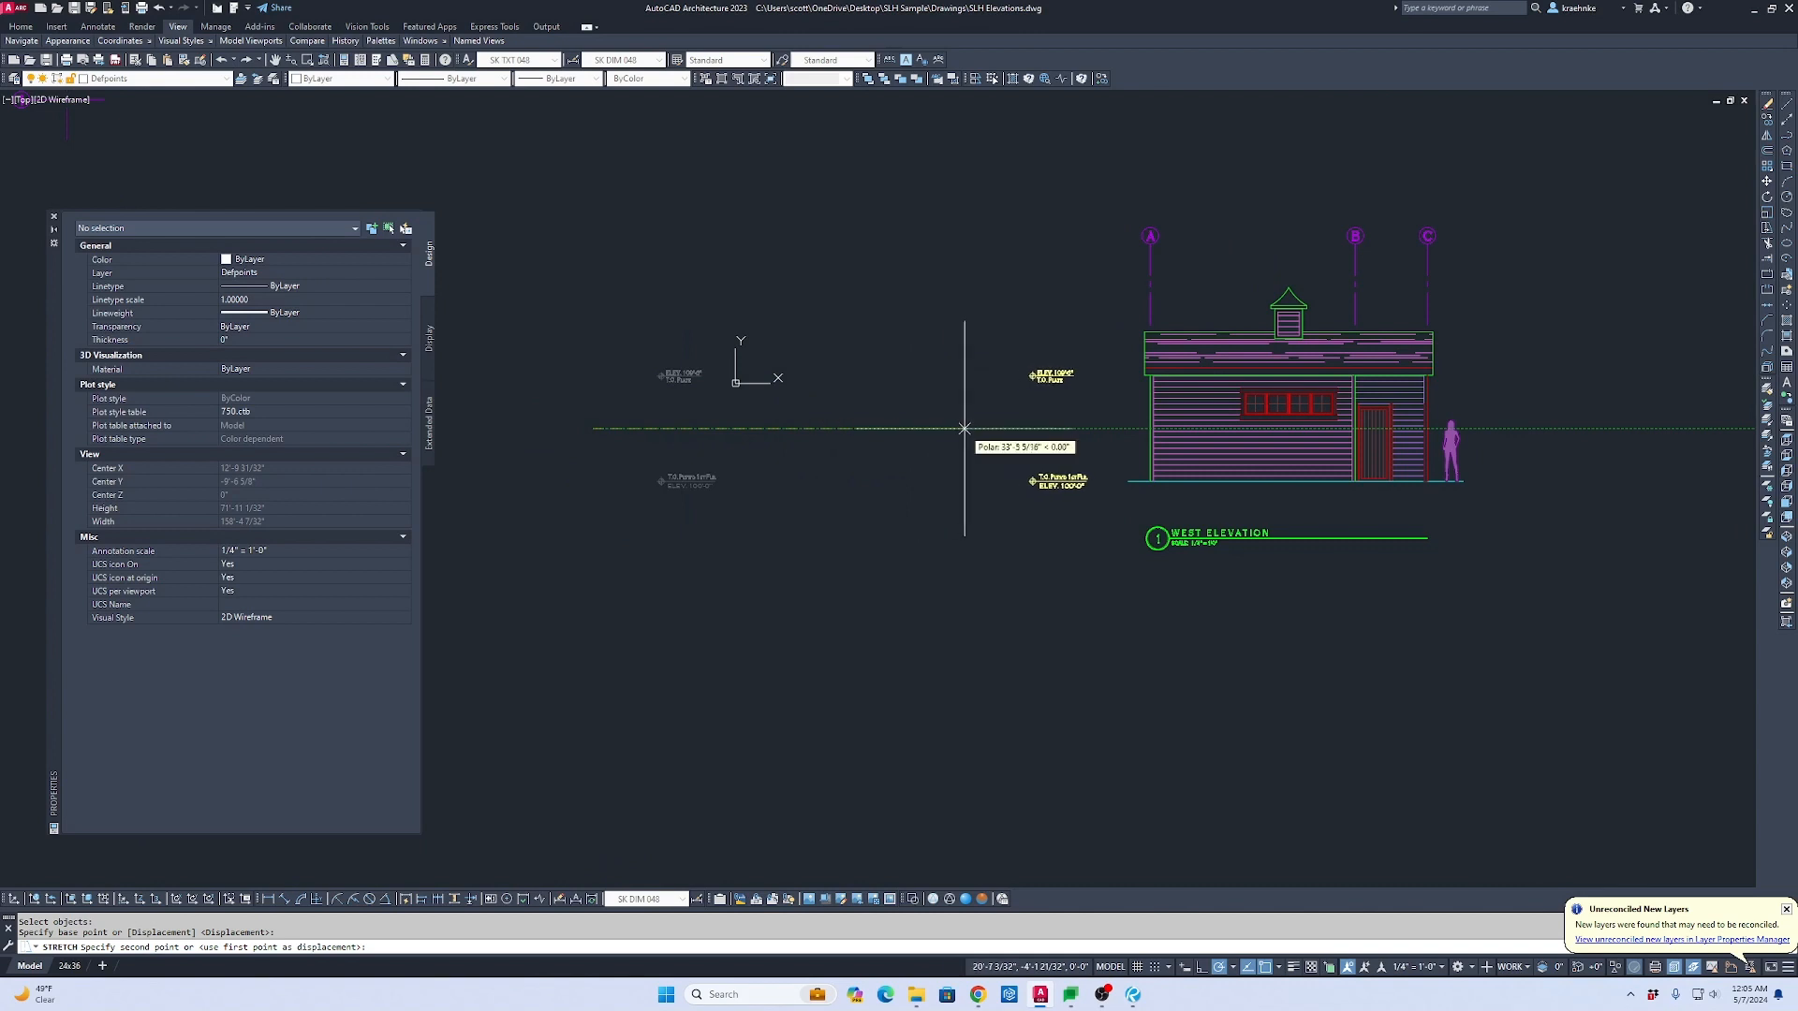
left_click(974, 428)
key("Escape")
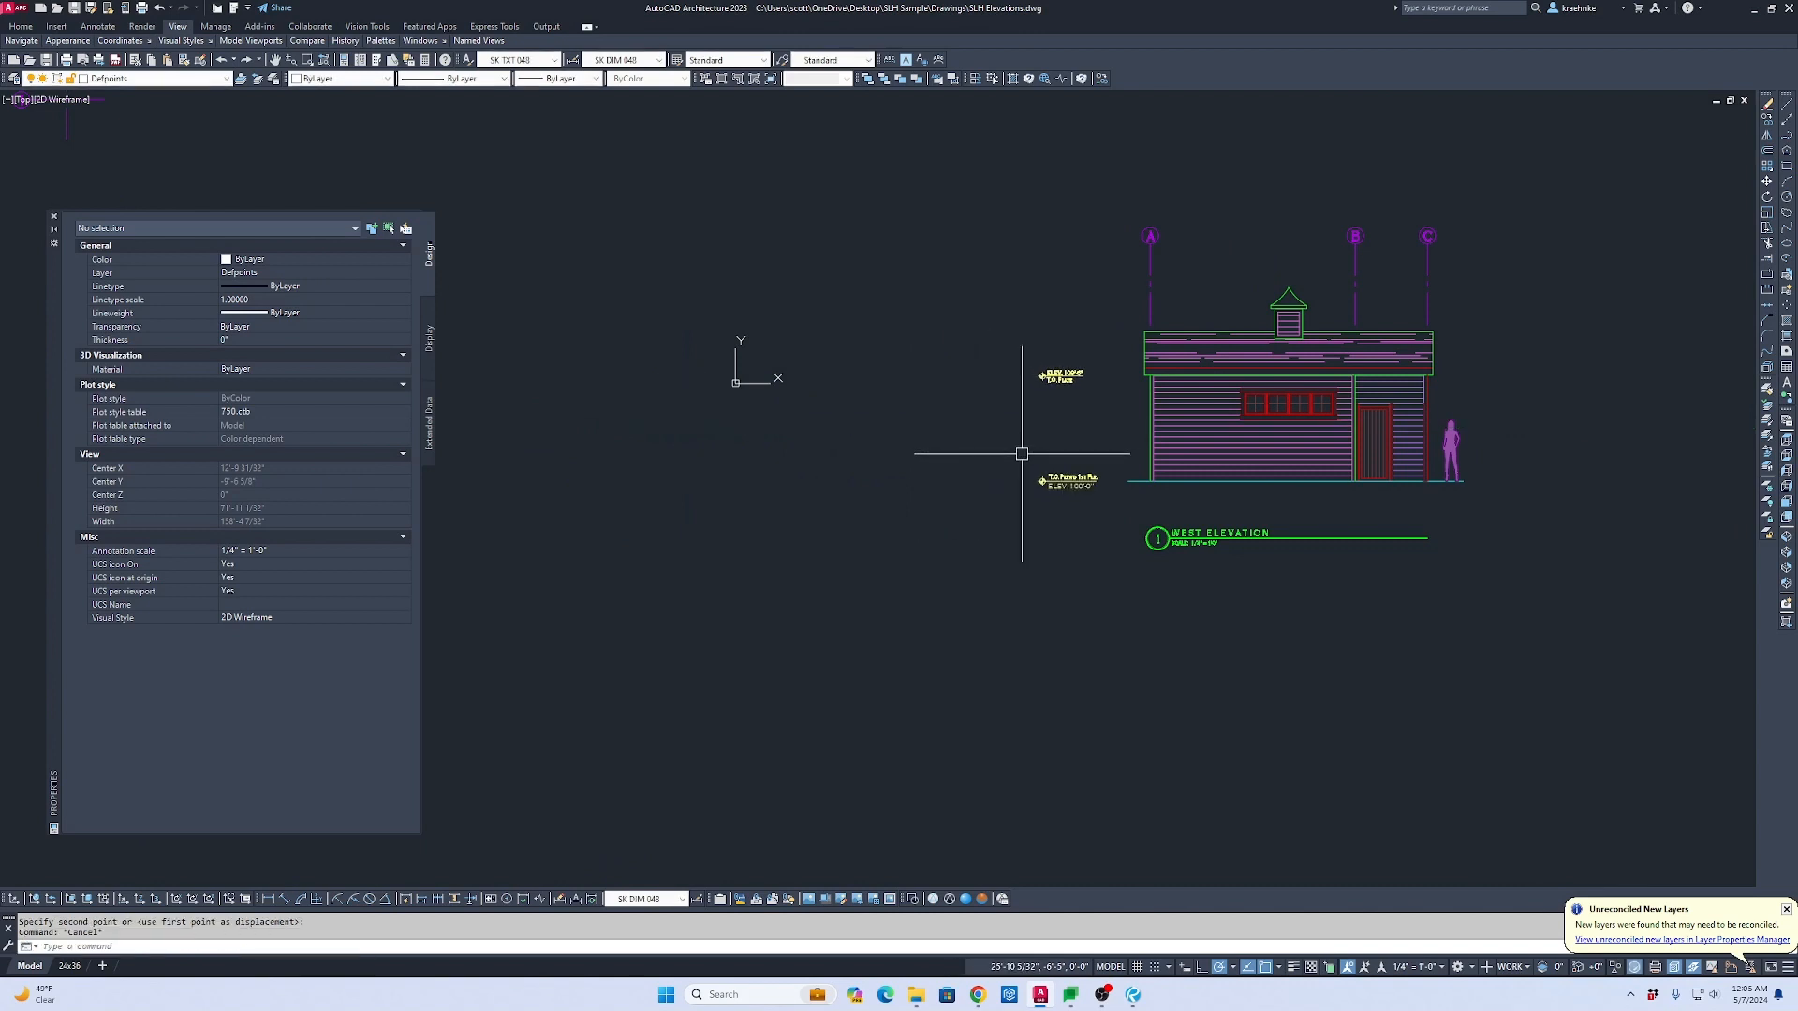
Step: Draw a horizontal polyline about 40'-10" long from the T.O. Plywd 1st Flr. tag to beyond the West elevation
type("p")
key("space")
scroll(1026, 477, "up", 8)
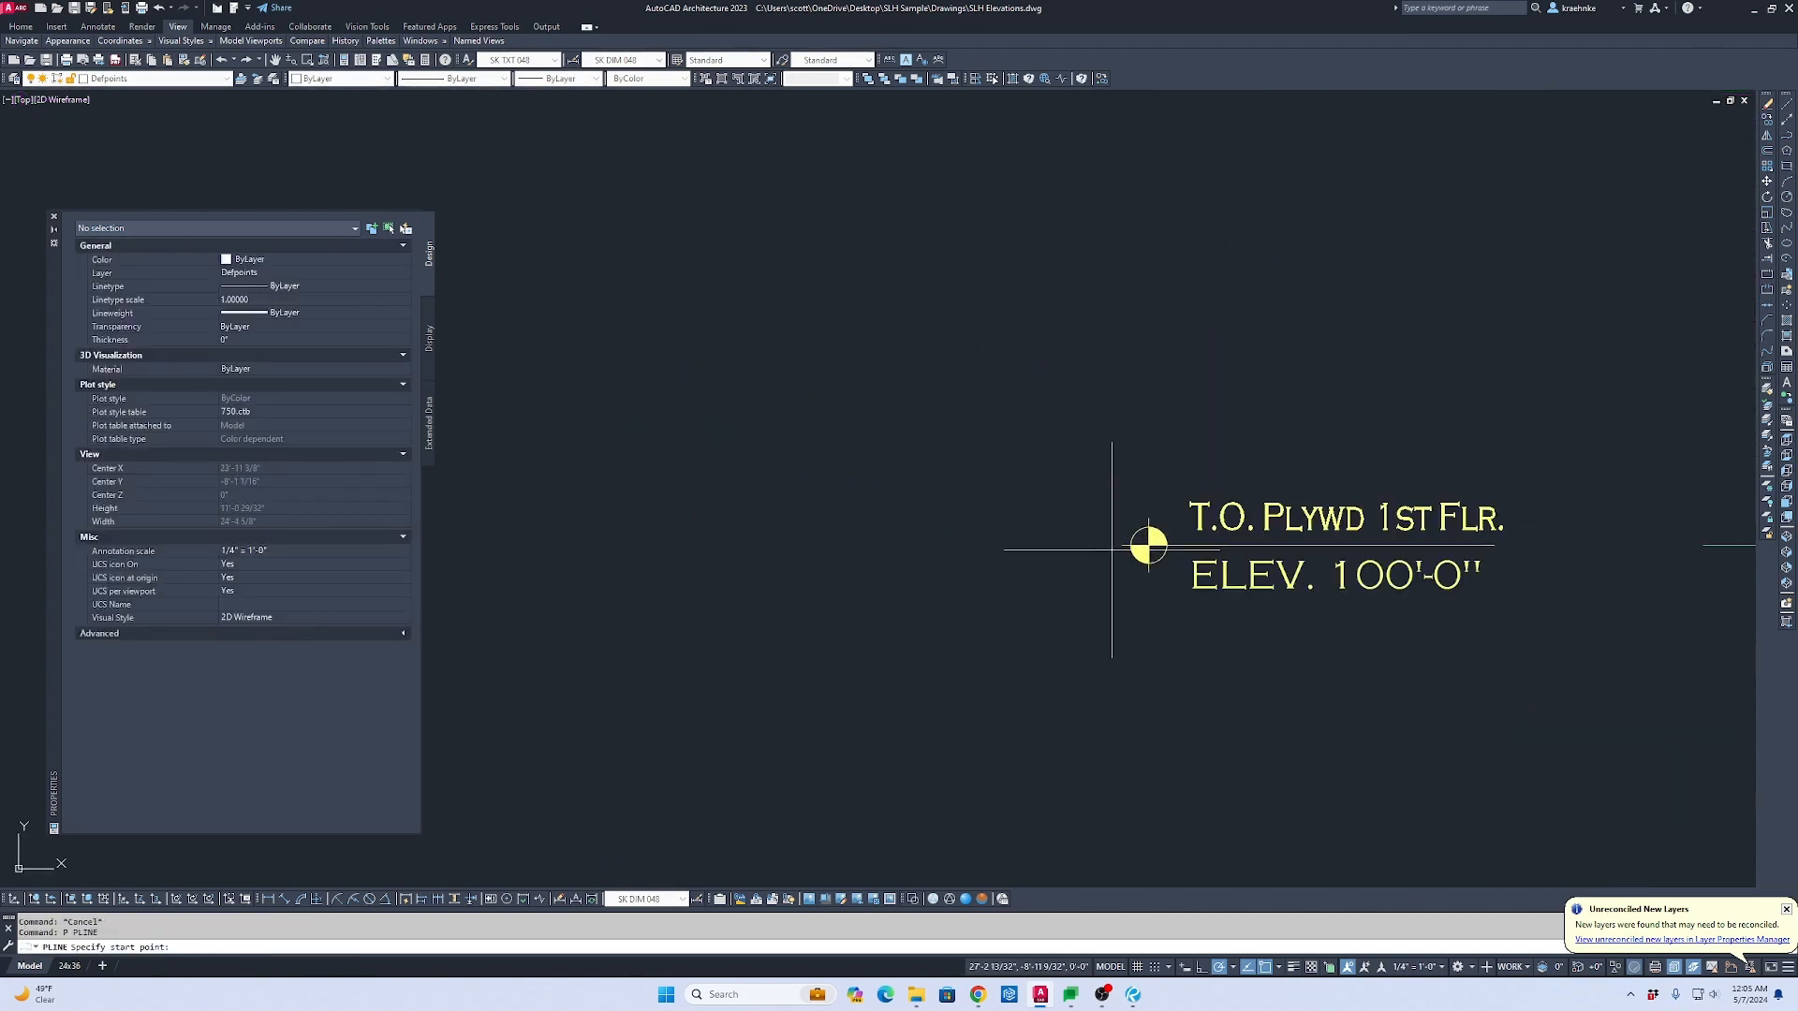
left_click(1148, 546)
scroll(1217, 543, "down", 6)
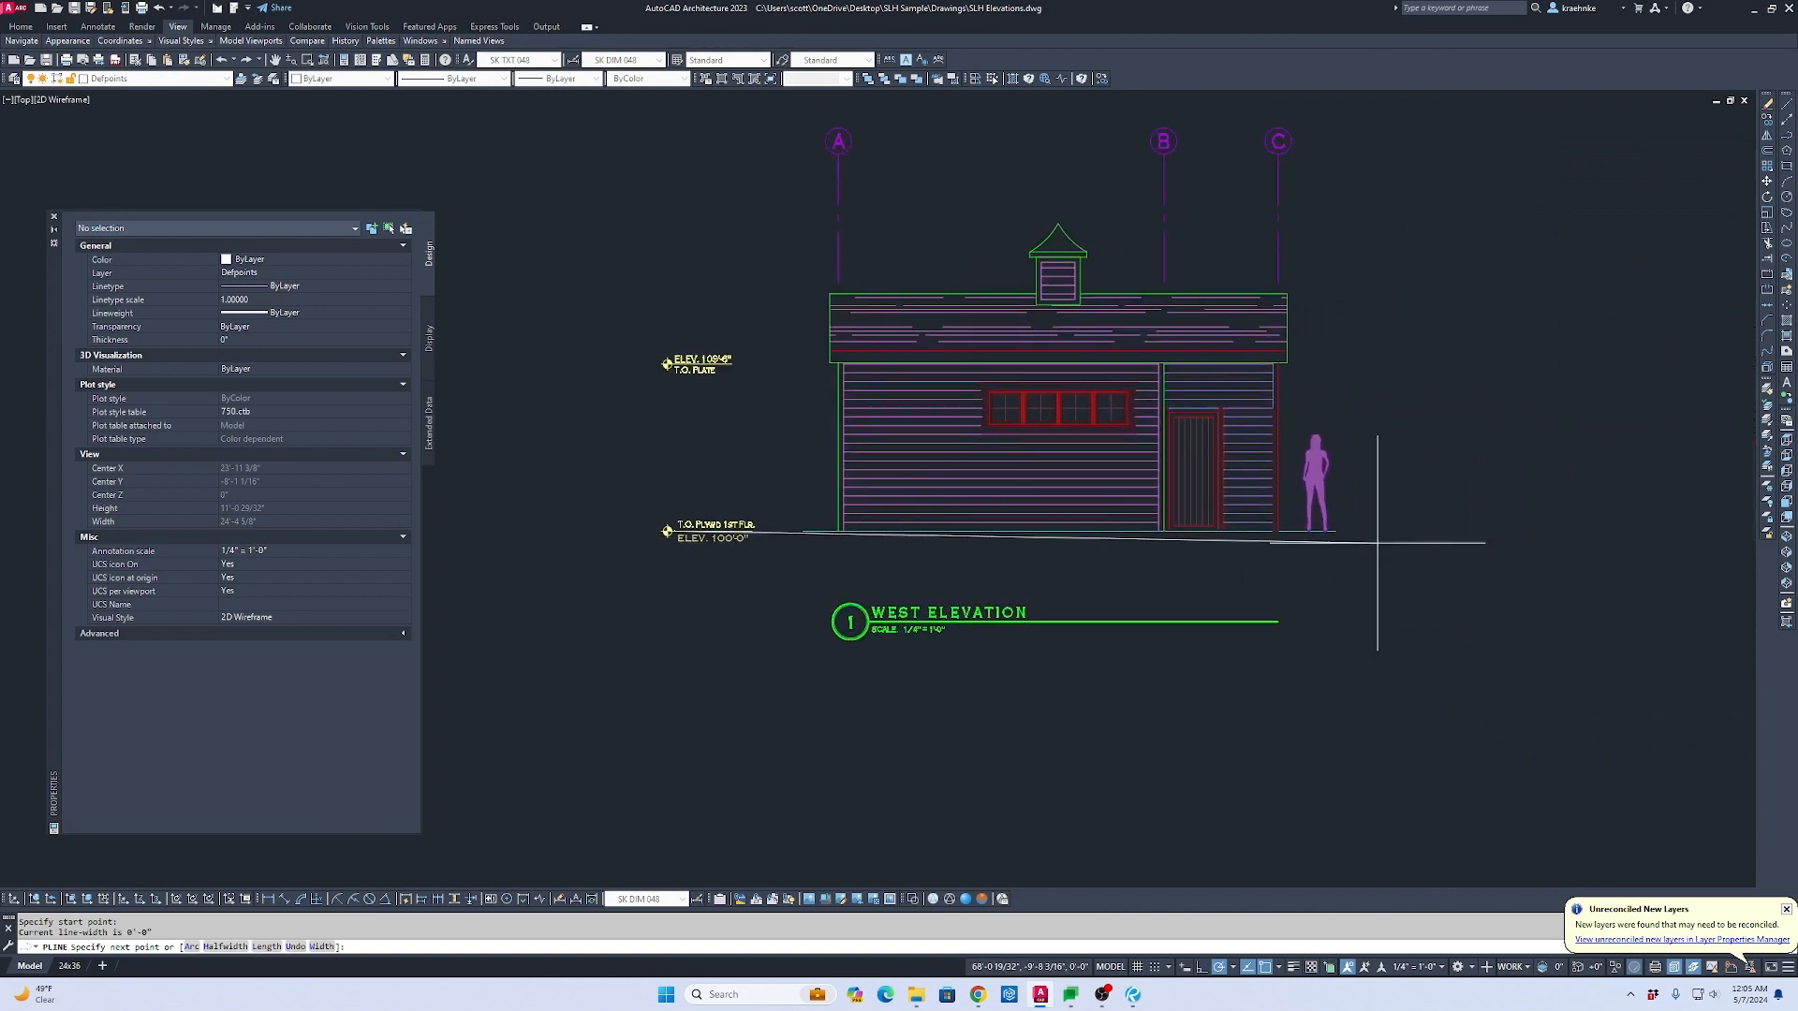
key("Escape")
scroll(1091, 548, "down", 2)
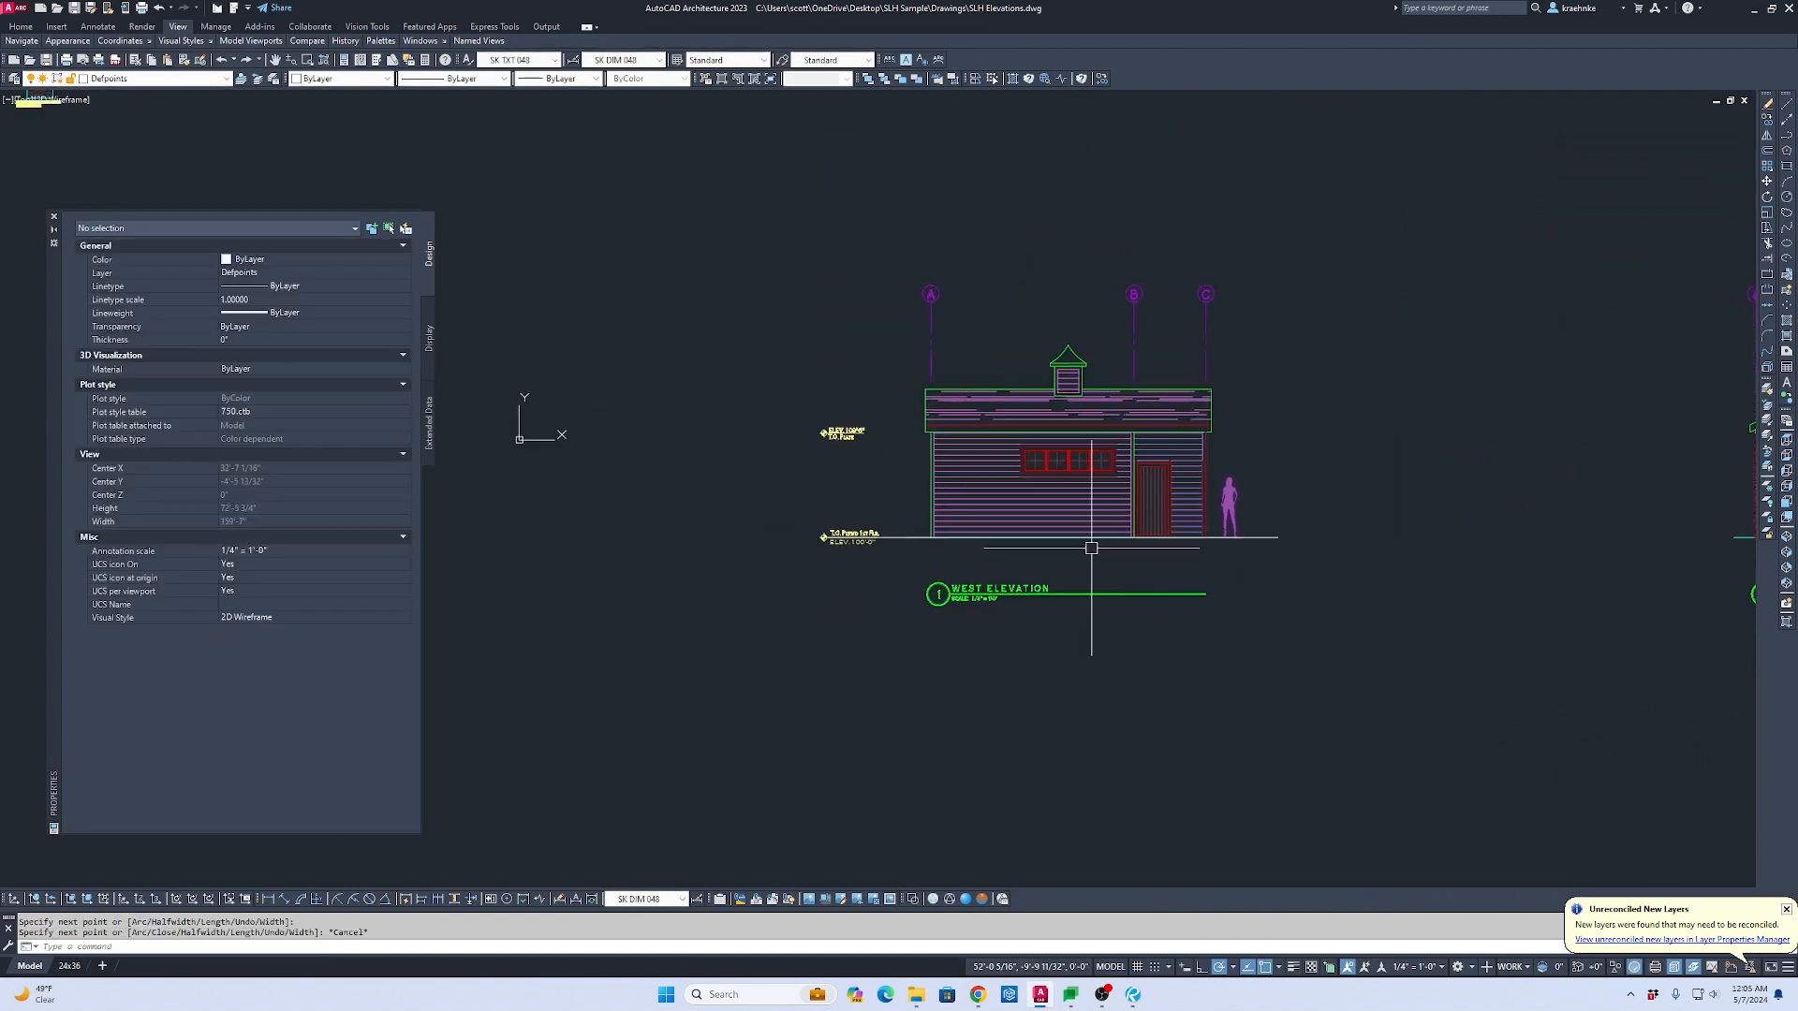
Step: Assign the new floor-level polyline to the A-Flr-Lines layer
scroll(993, 540, "up", 6)
left_click(604, 560)
left_click(582, 487)
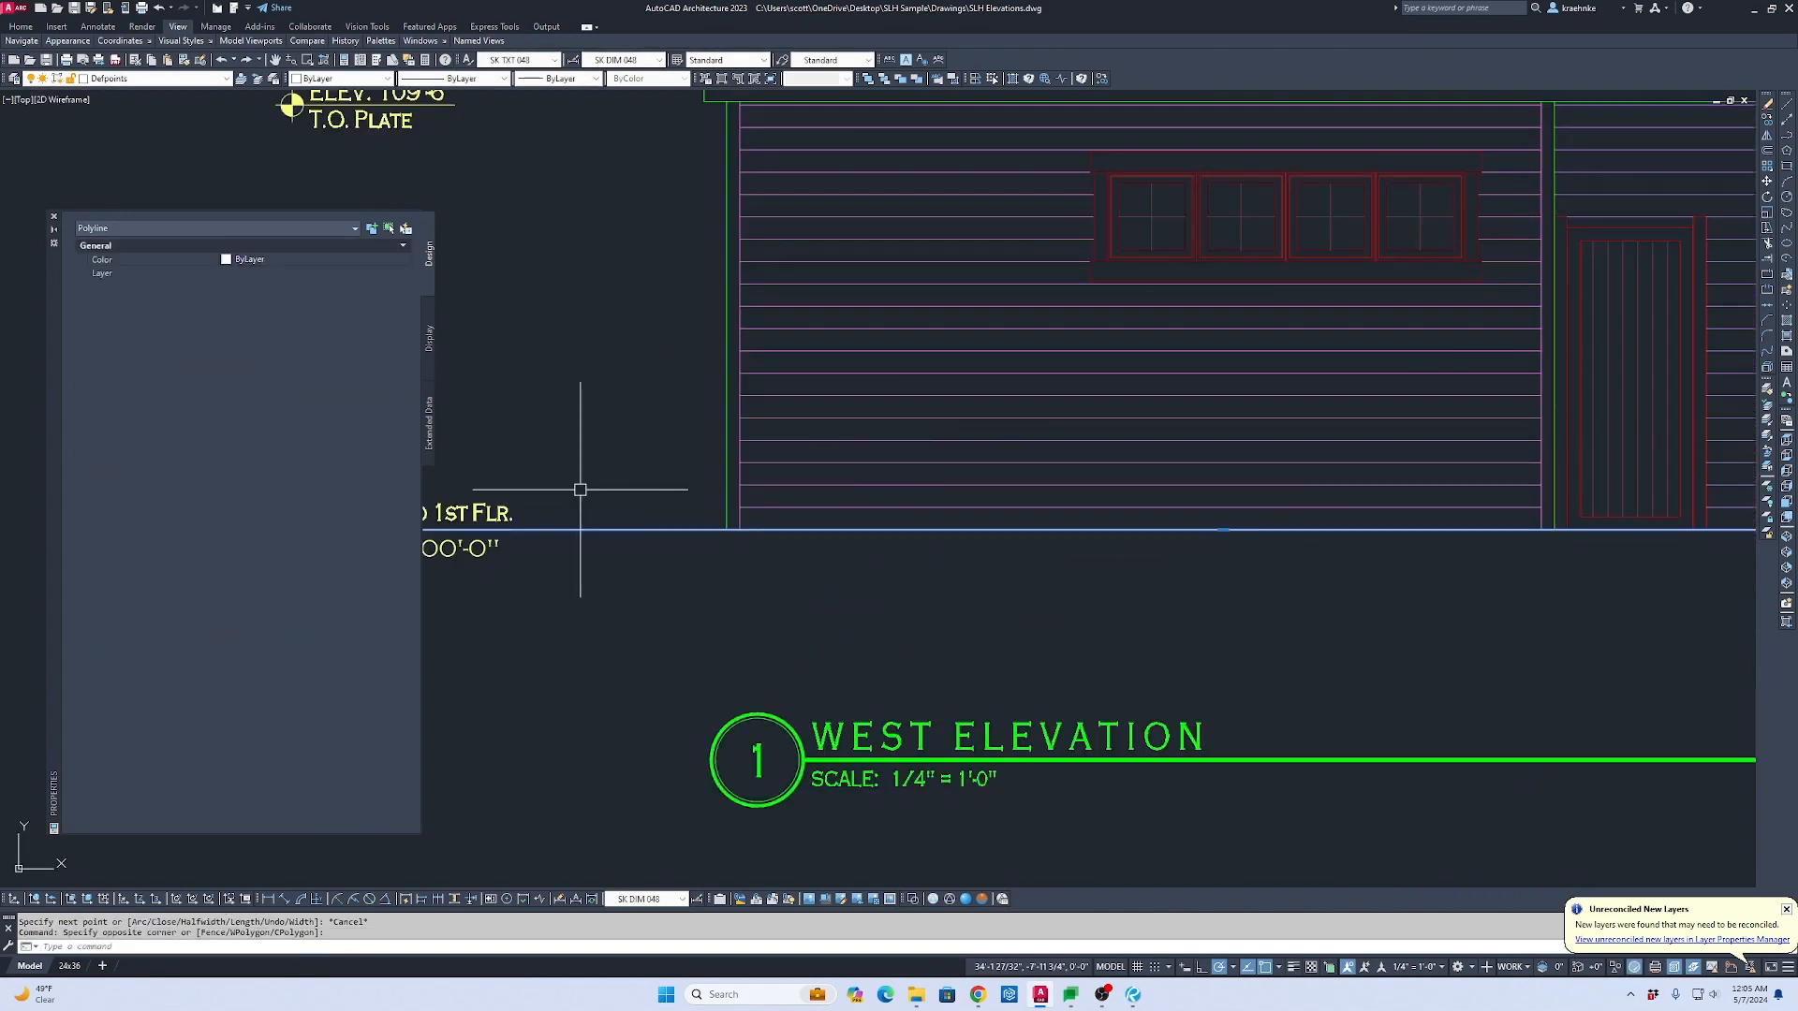
left_click(187, 78)
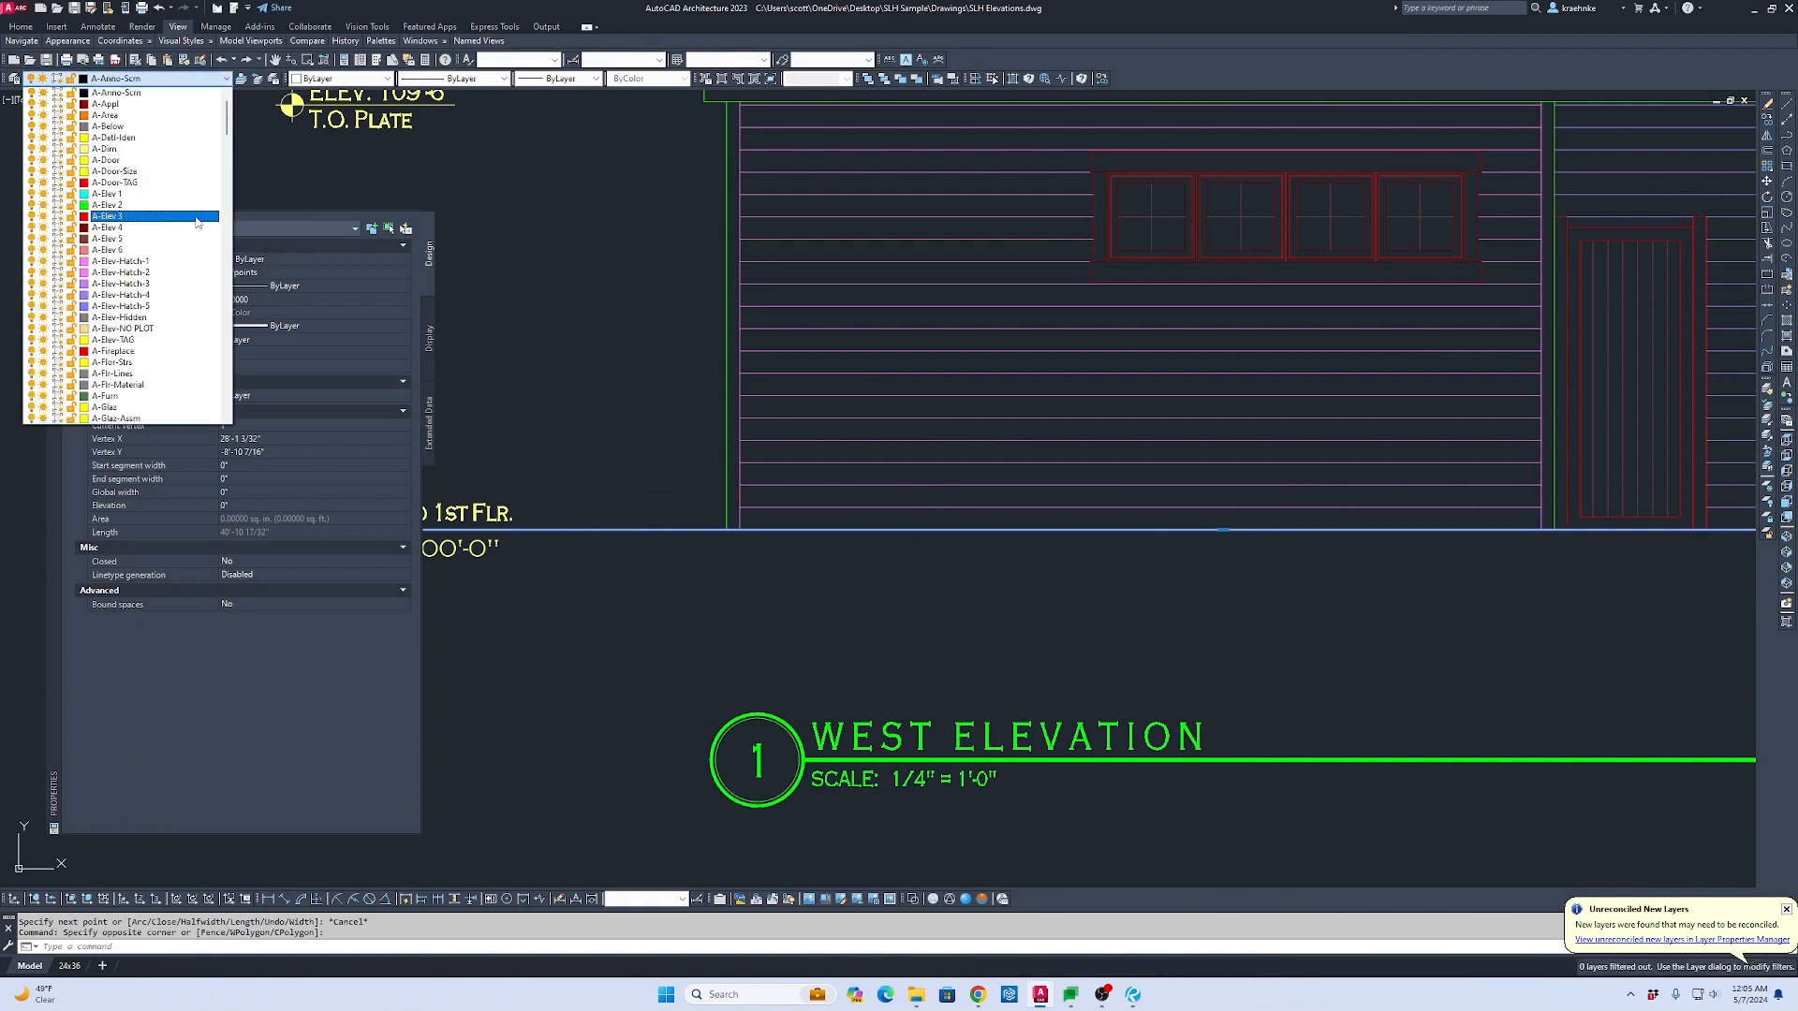
scroll(199, 248, "down", 2)
scroll(198, 310, "down", 6)
left_click(198, 317)
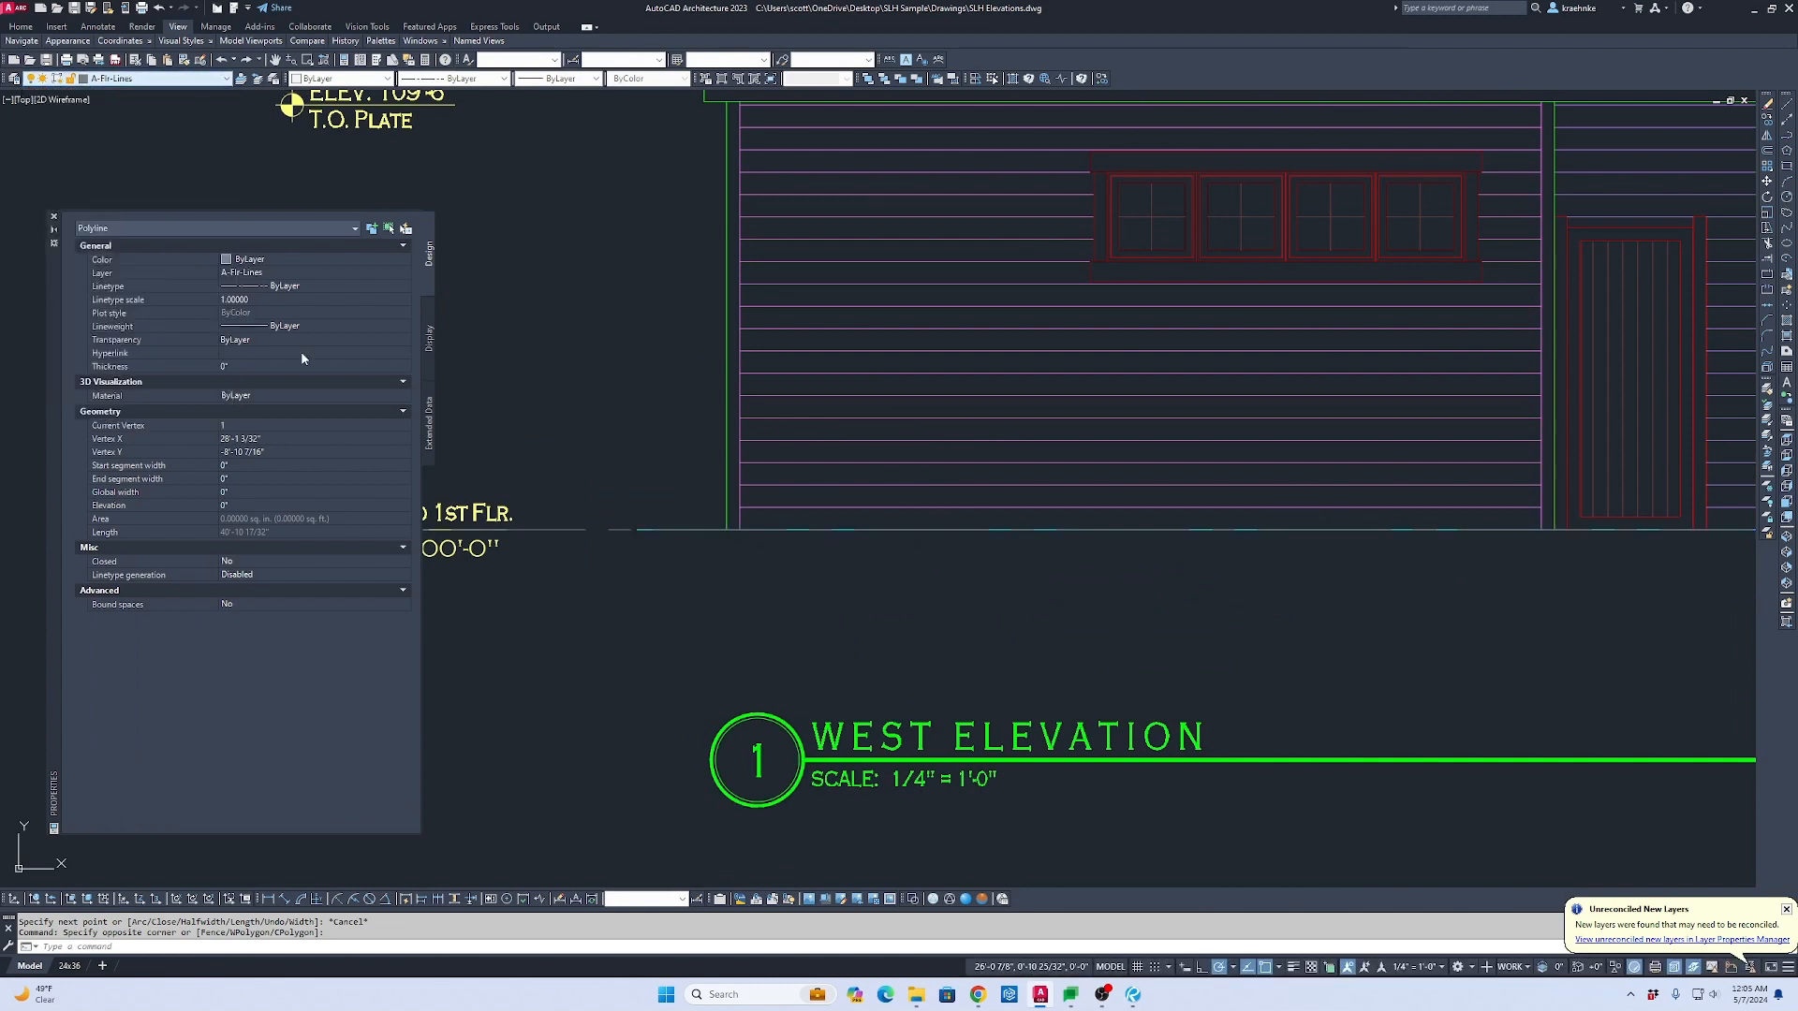
Step: Copy the floor-level polyline from the T.O. Plywd 1st Flr. tag up to the T.O. Plate tag at the West elevation
scroll(595, 496, "down", 2)
middle_click_drag(590, 494, 973, 538)
type("c")
key("space")
scroll(785, 564, "up", 8)
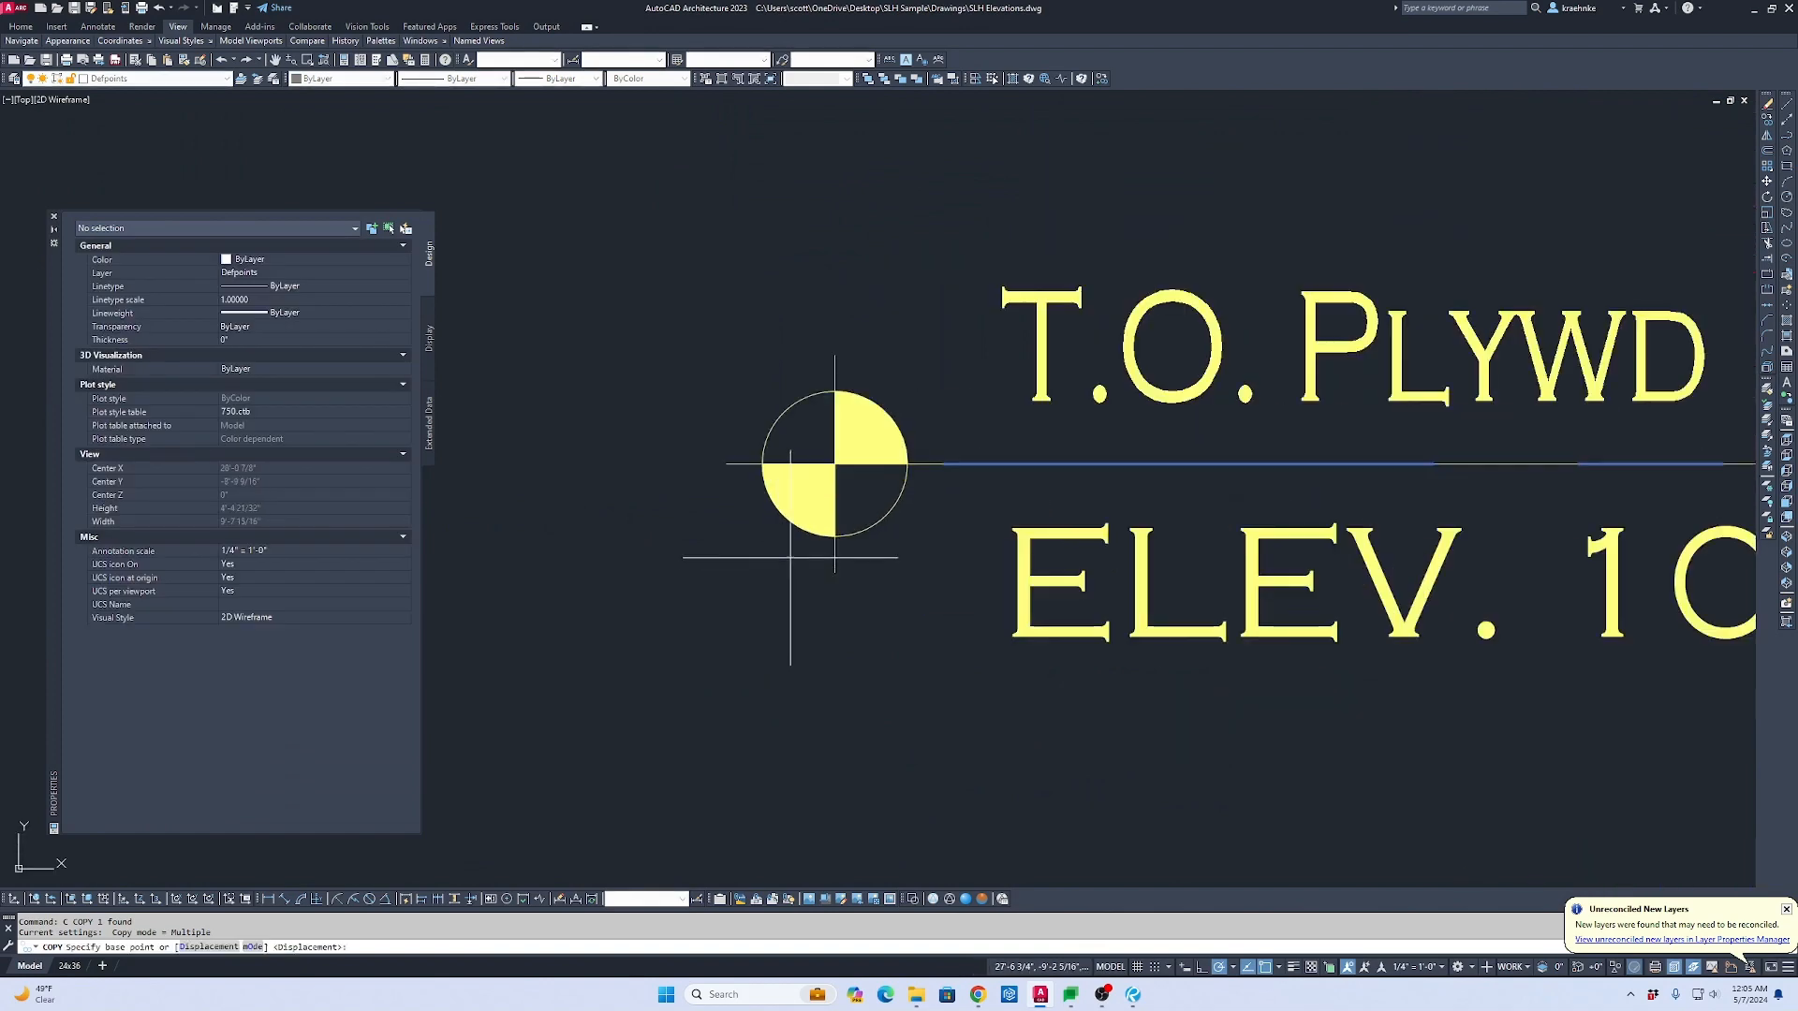
left_click(969, 463)
scroll(939, 662, "down", 5)
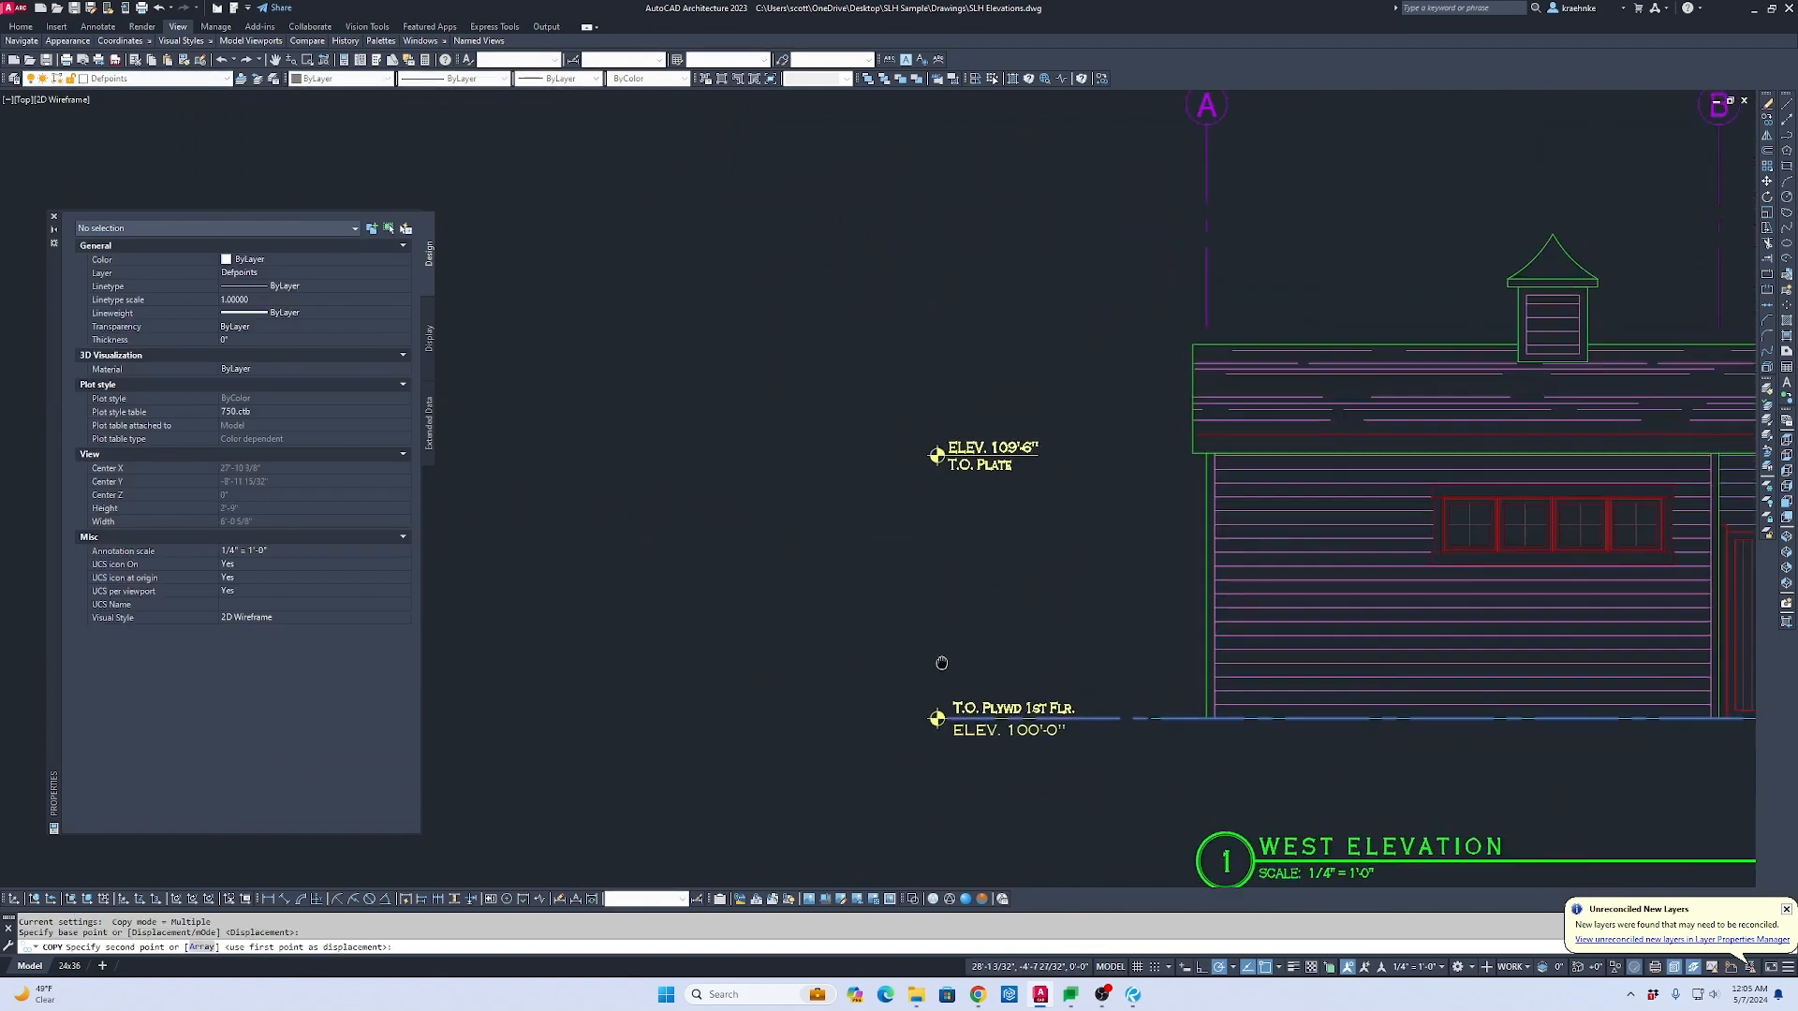
scroll(1003, 402, "up", 5)
left_click(1047, 366)
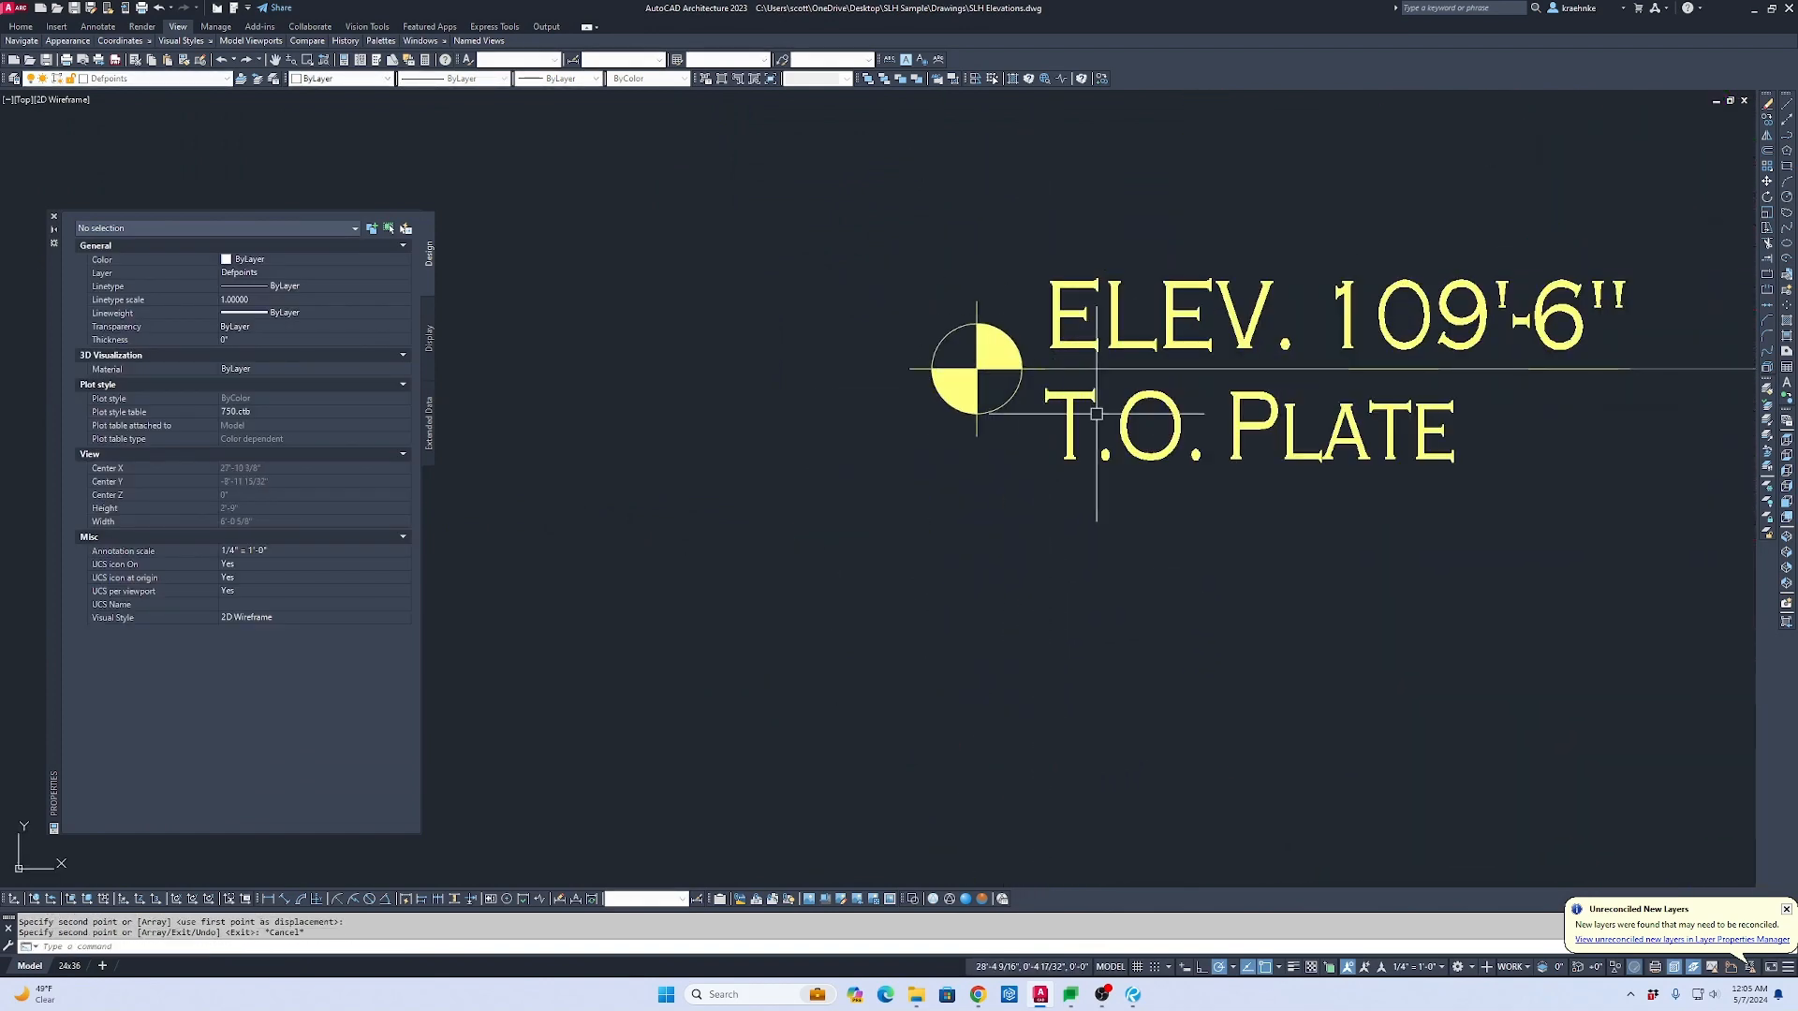
key("Escape")
Step: Copy both level tags and their level lines from the West elevation to the base corner of the South elevation
scroll(746, 442, "down", 5)
middle_click_drag(558, 489, 892, 537)
key("Escape")
left_click(861, 567)
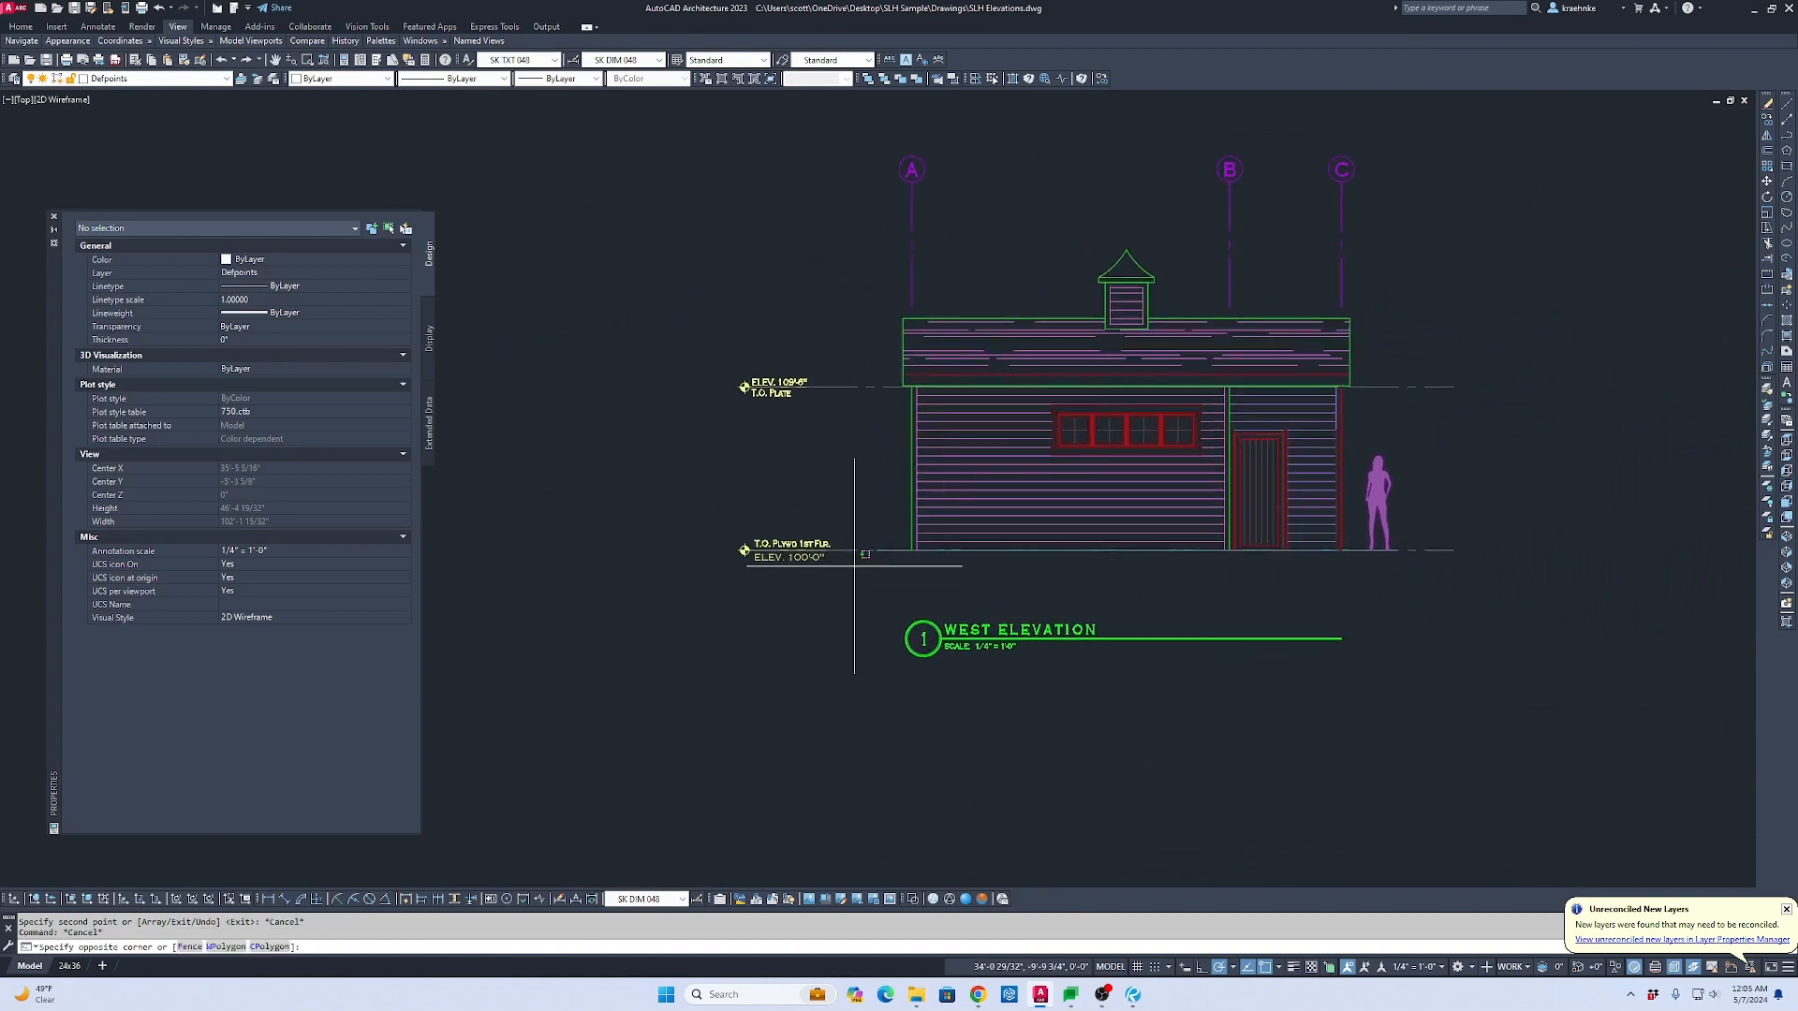
left_click(752, 348)
type("co")
key("Return")
scroll(964, 561, "up", 6)
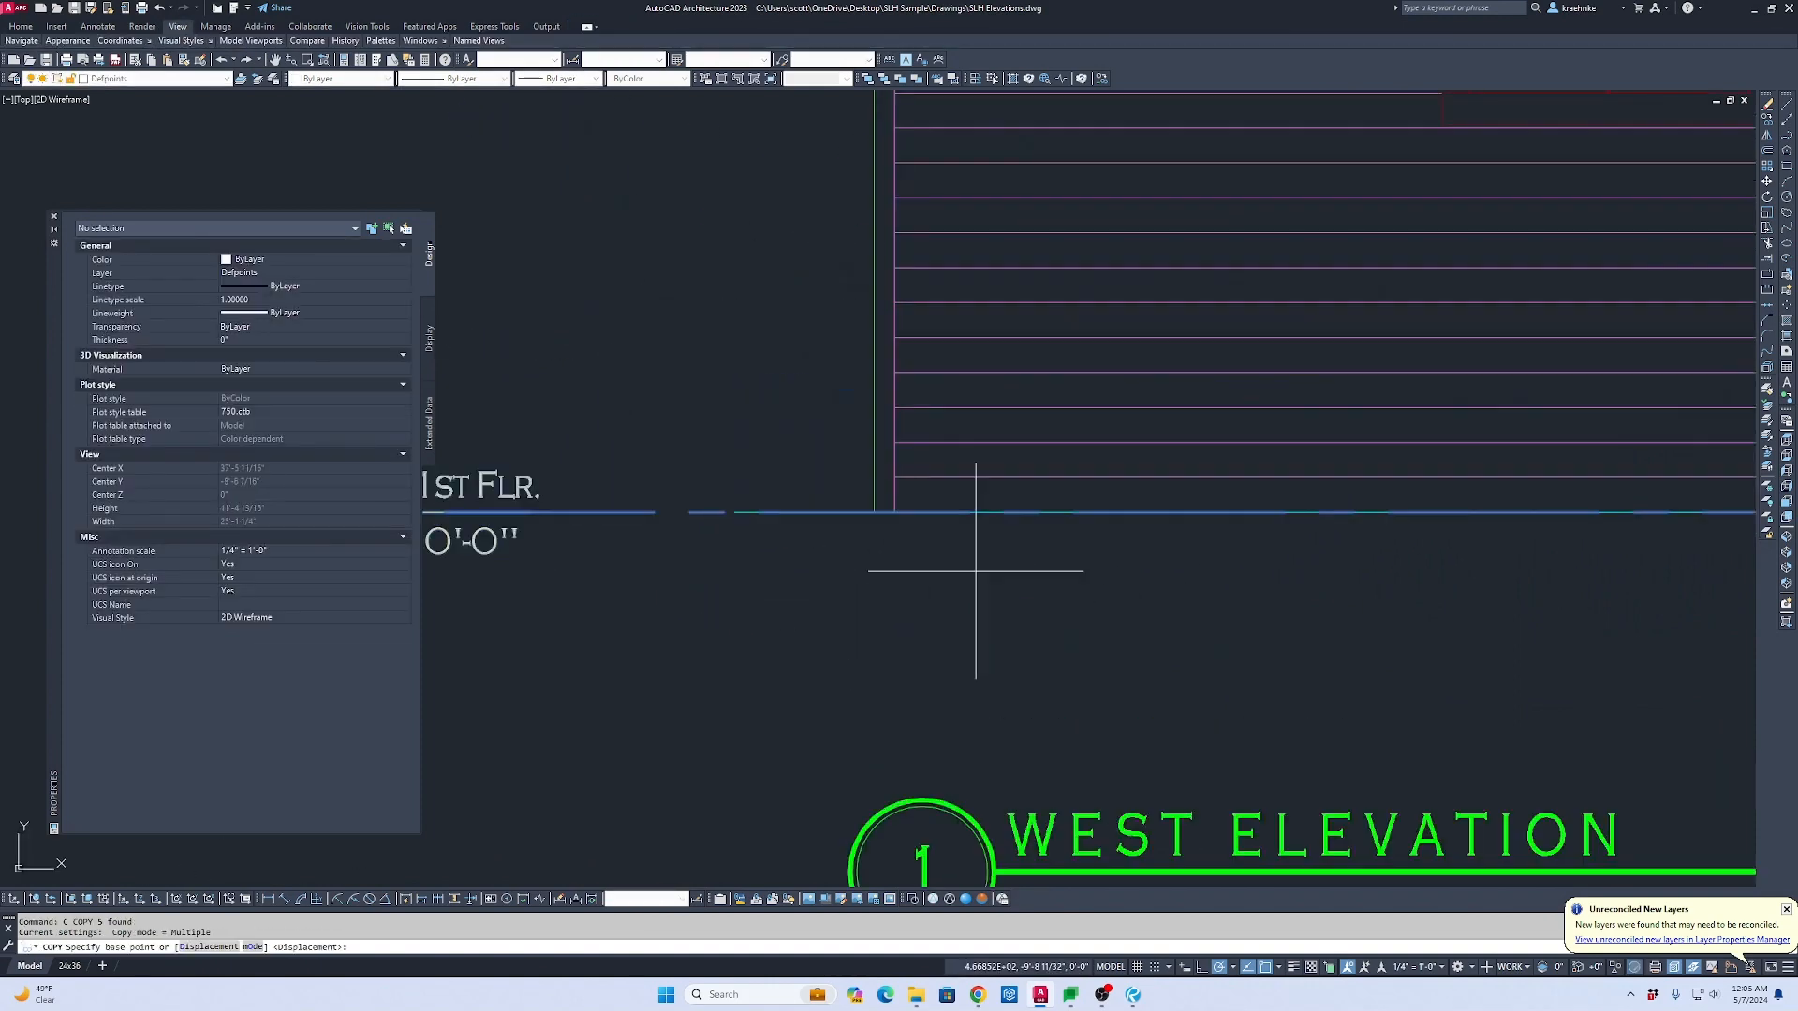
left_click(813, 463)
scroll(763, 401, "down", 6)
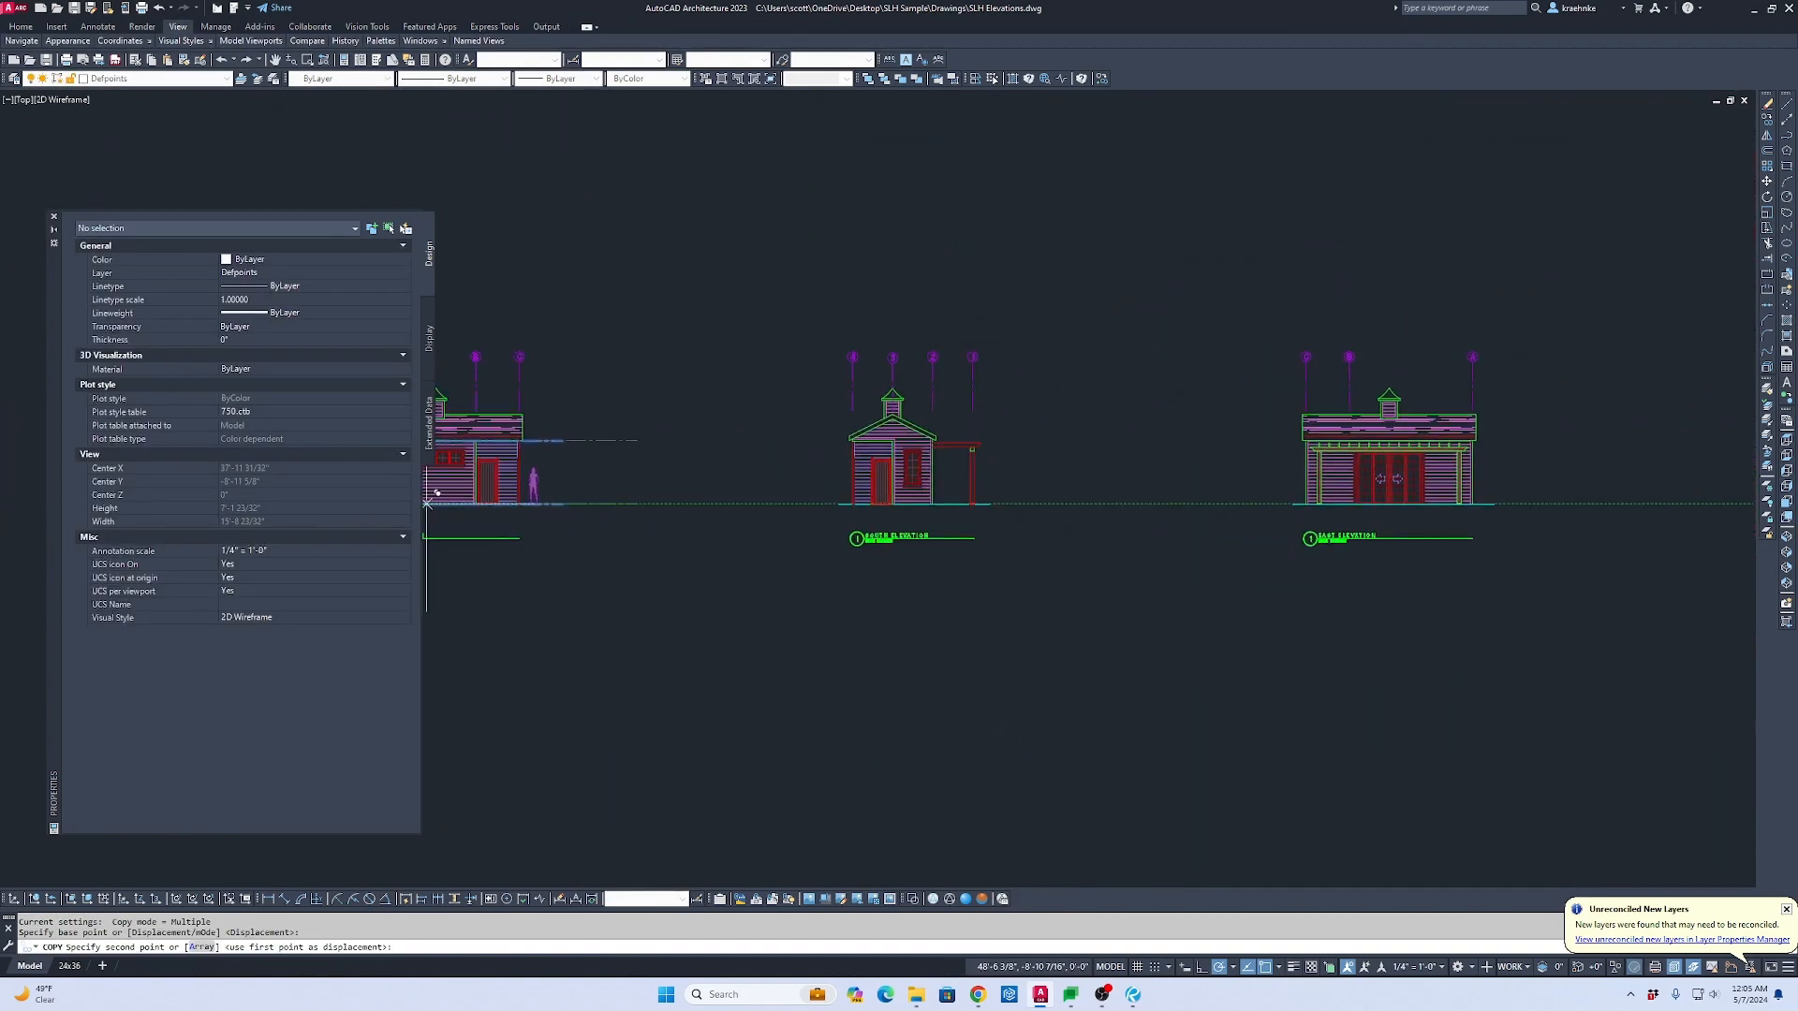
scroll(855, 502, "up", 7)
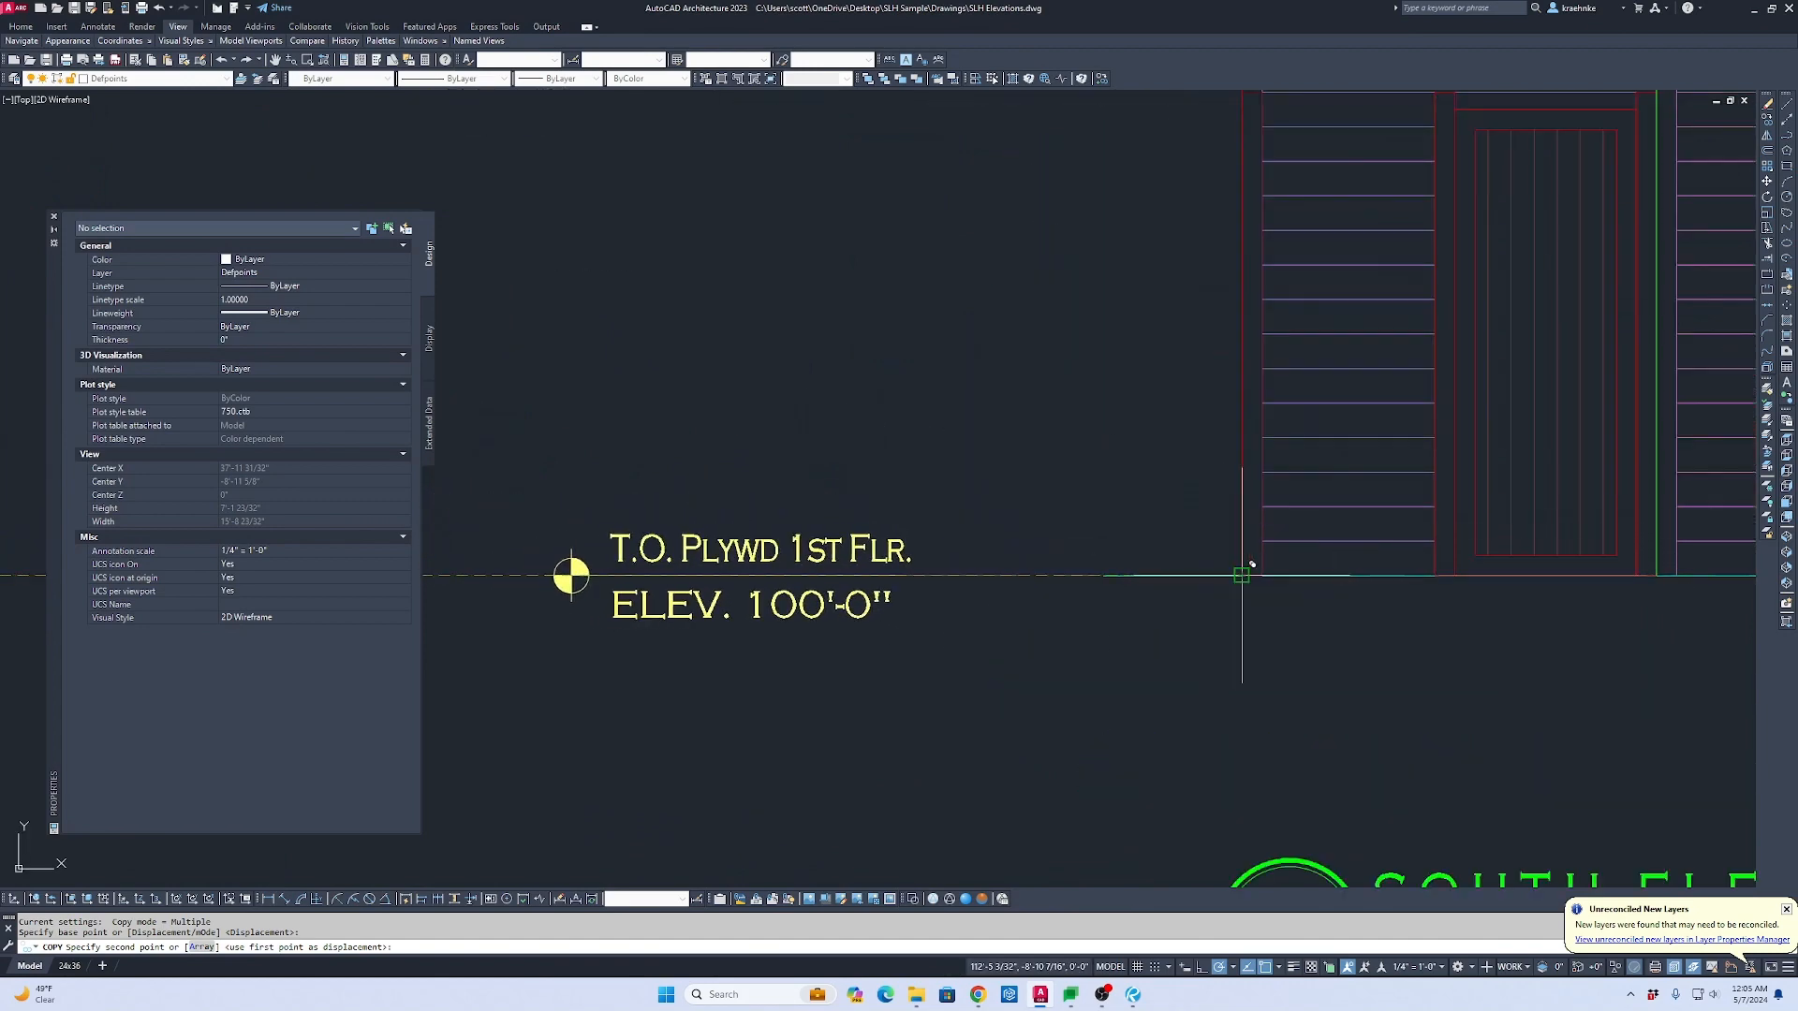
left_click(1243, 574)
Step: Place another copy of the level tags and lines at the base corner of the East elevation
scroll(1218, 581, "down", 8)
scroll(1171, 562, "up", 9)
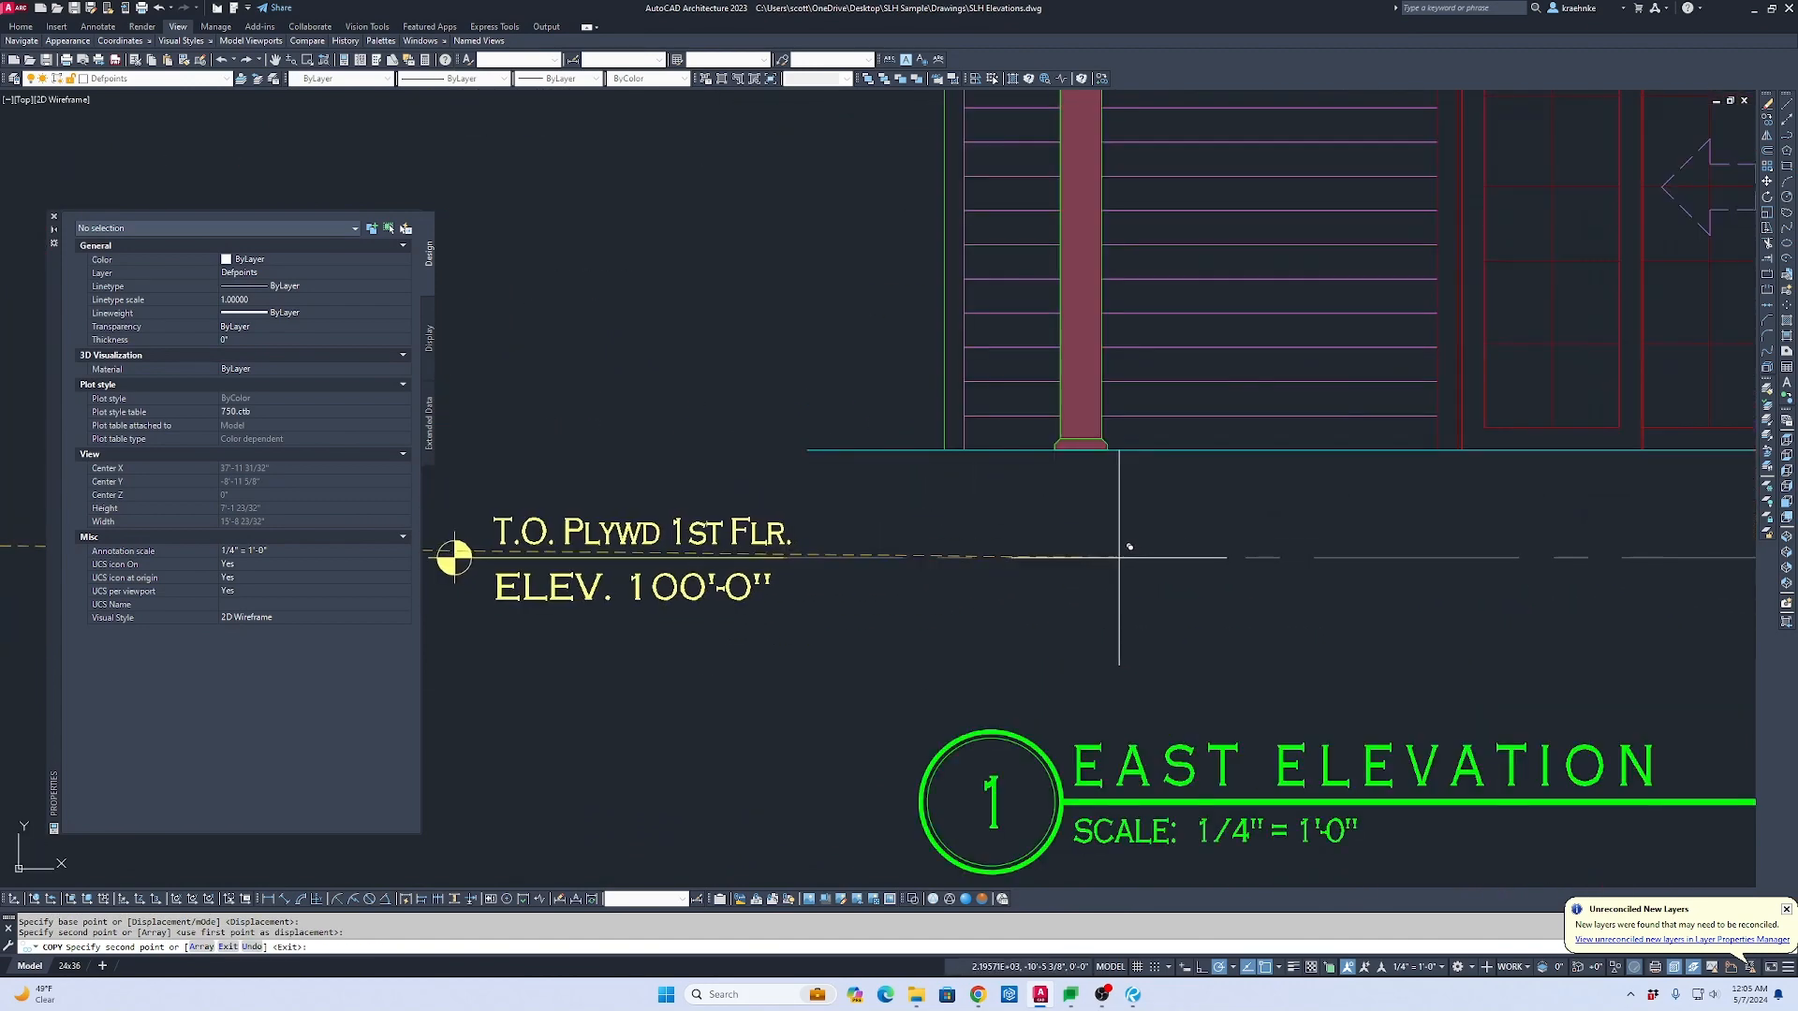
left_click(944, 450)
scroll(1196, 505, "down", 10)
scroll(894, 474, "up", 4)
key("Escape")
key("Escape")
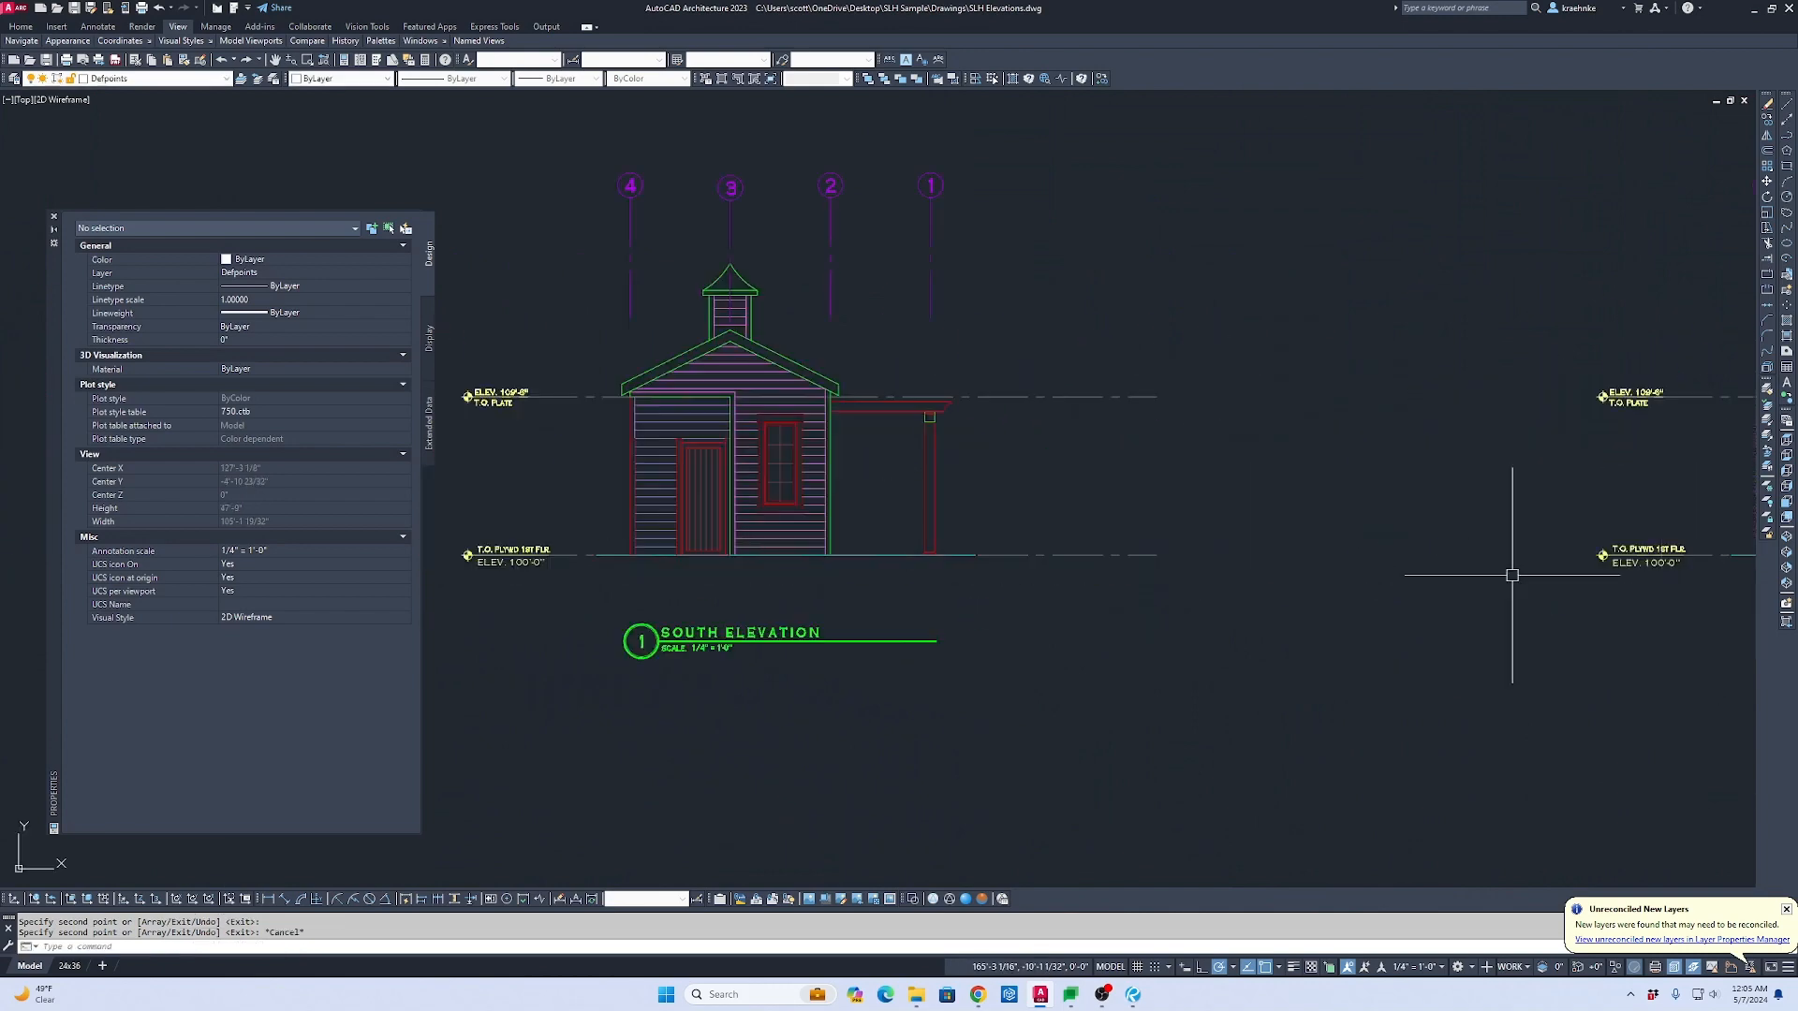
Step: Shorten the far ends of the South elevation's two level lines by about 9' with Stretch
type("s")
key("space")
left_click(1252, 586)
left_click(1084, 341)
key("space")
left_click(1330, 335)
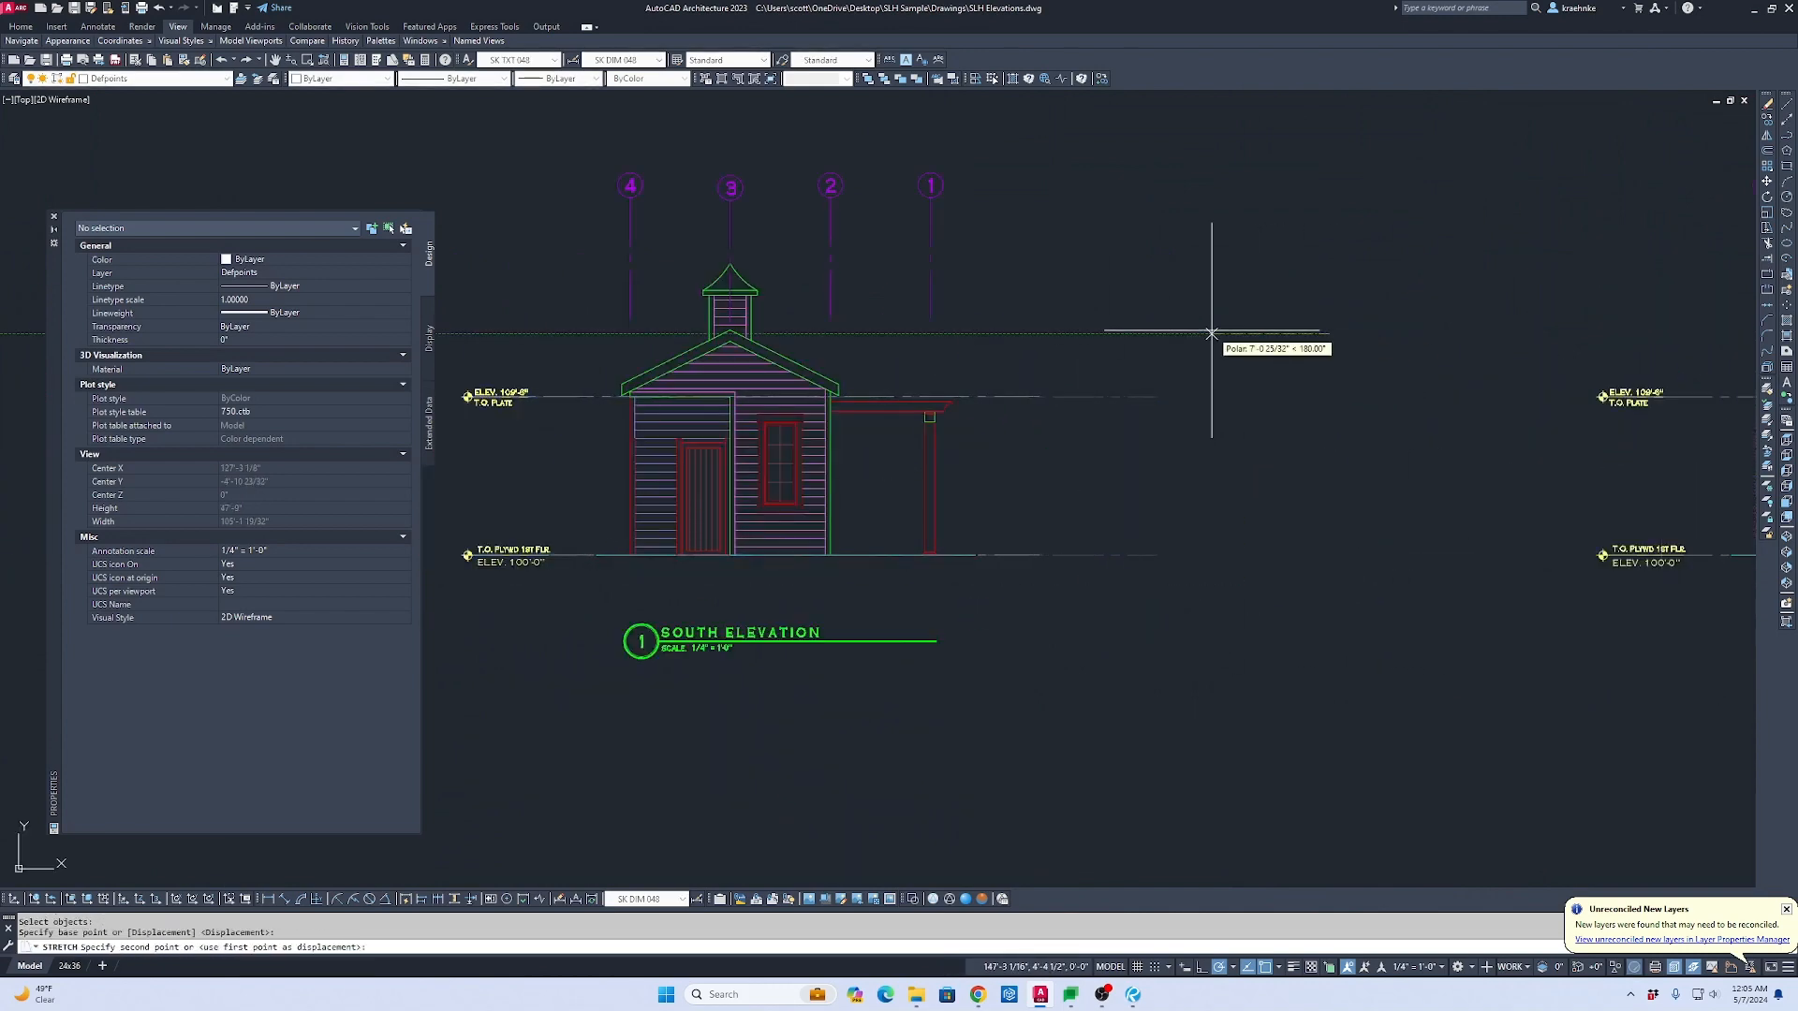
left_click(1181, 333)
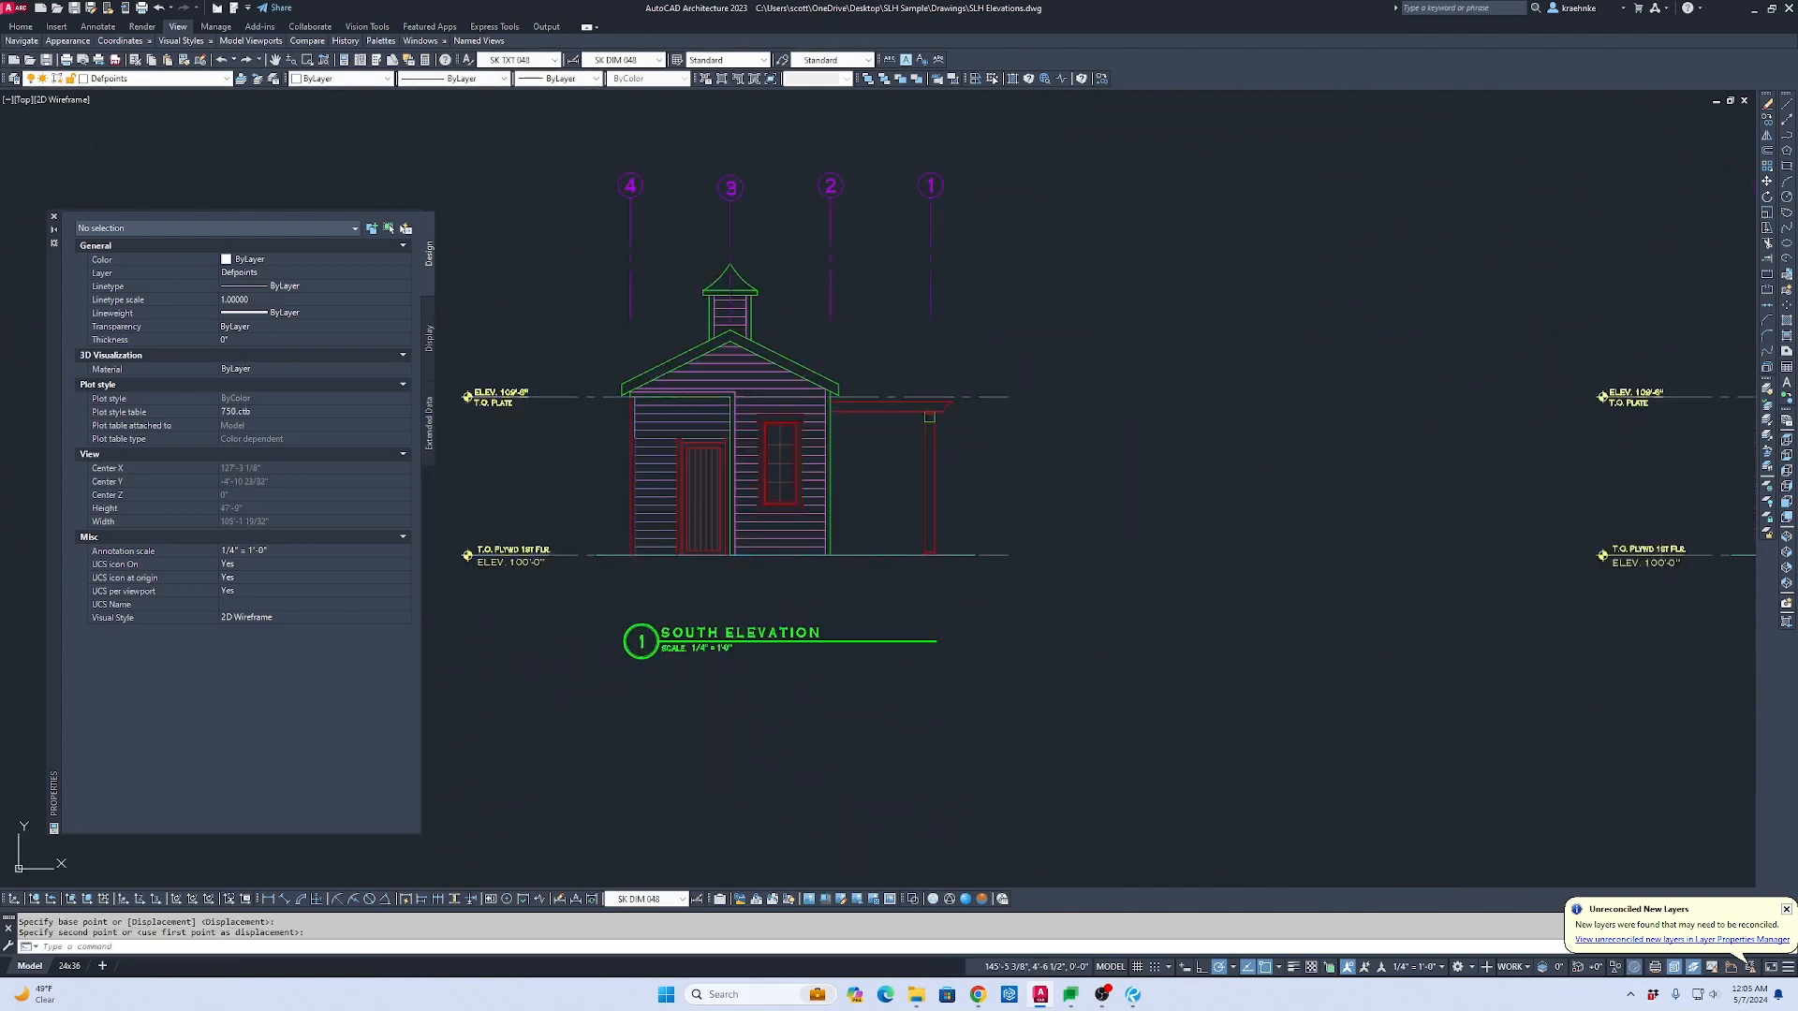
Step: Copy the South elevation's level tags and shortened level lines to the base corner of the North elevation
middle_click_drag(510, 562, 836, 572)
key("Escape")
key("Escape")
scroll(836, 572, "up", 2)
left_click(917, 596)
left_click(785, 385)
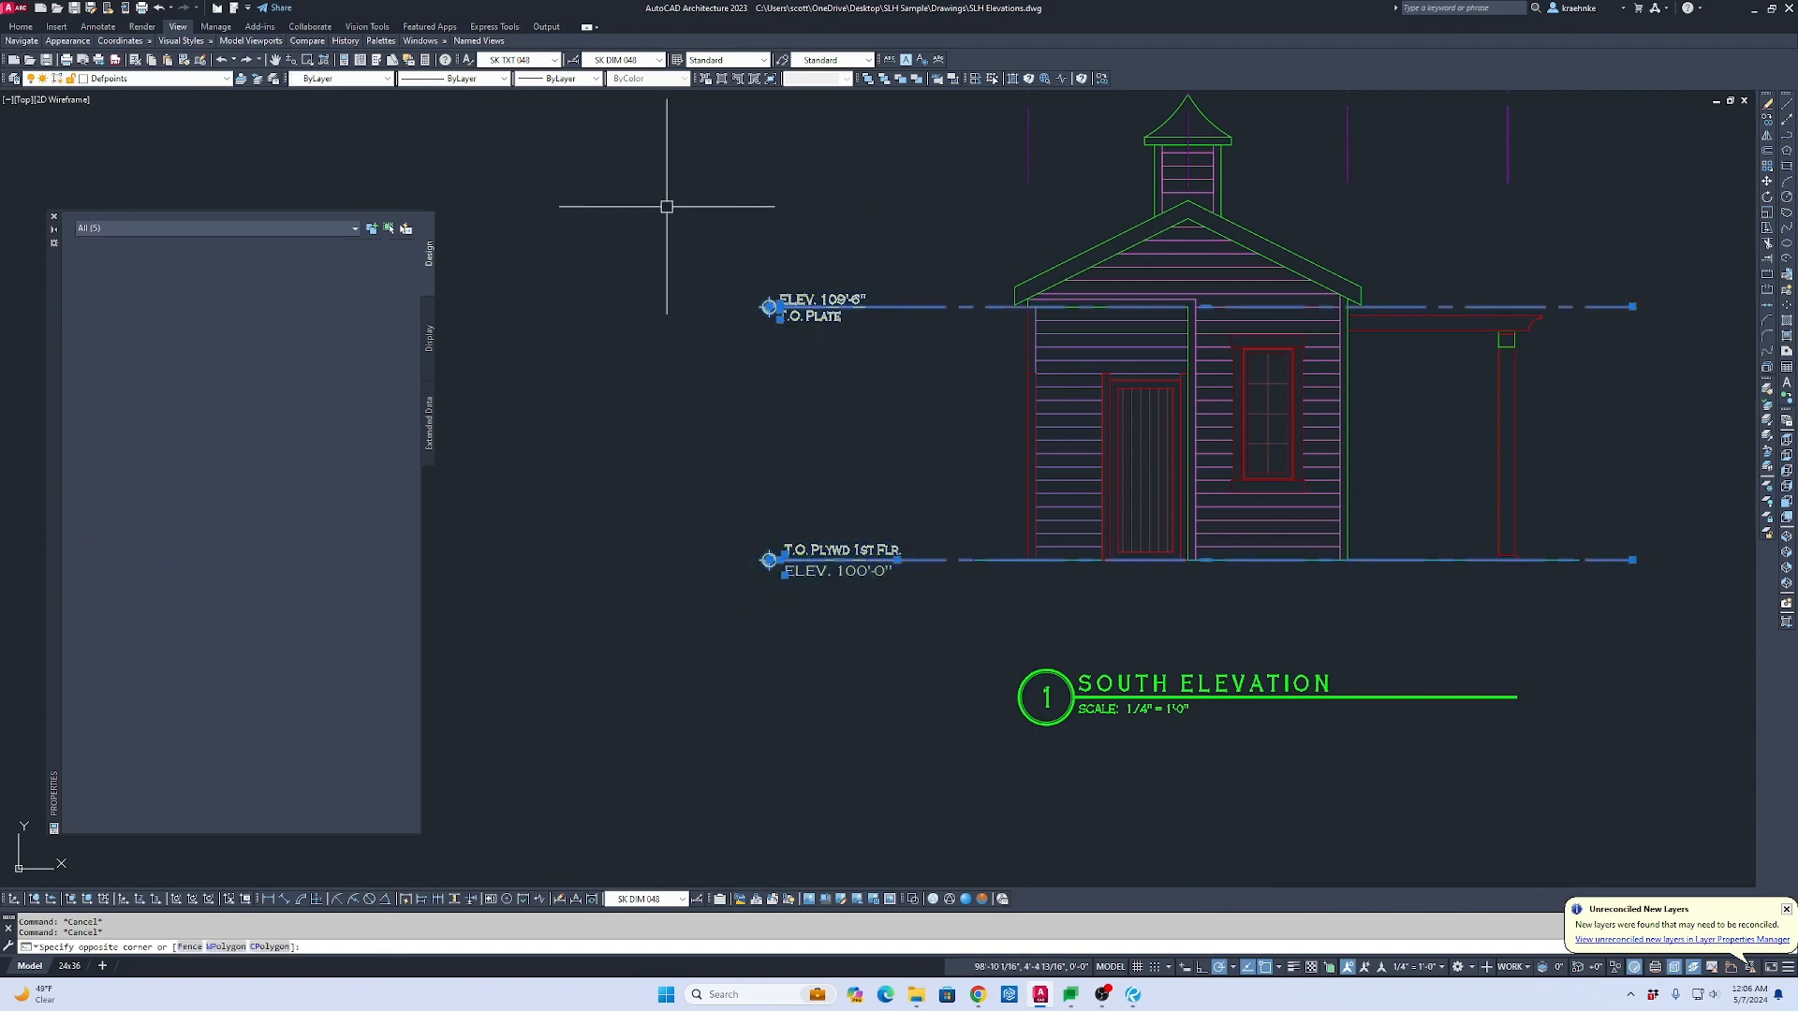
type("c")
key("space")
left_click(1028, 559)
scroll(1027, 559, "down", 4)
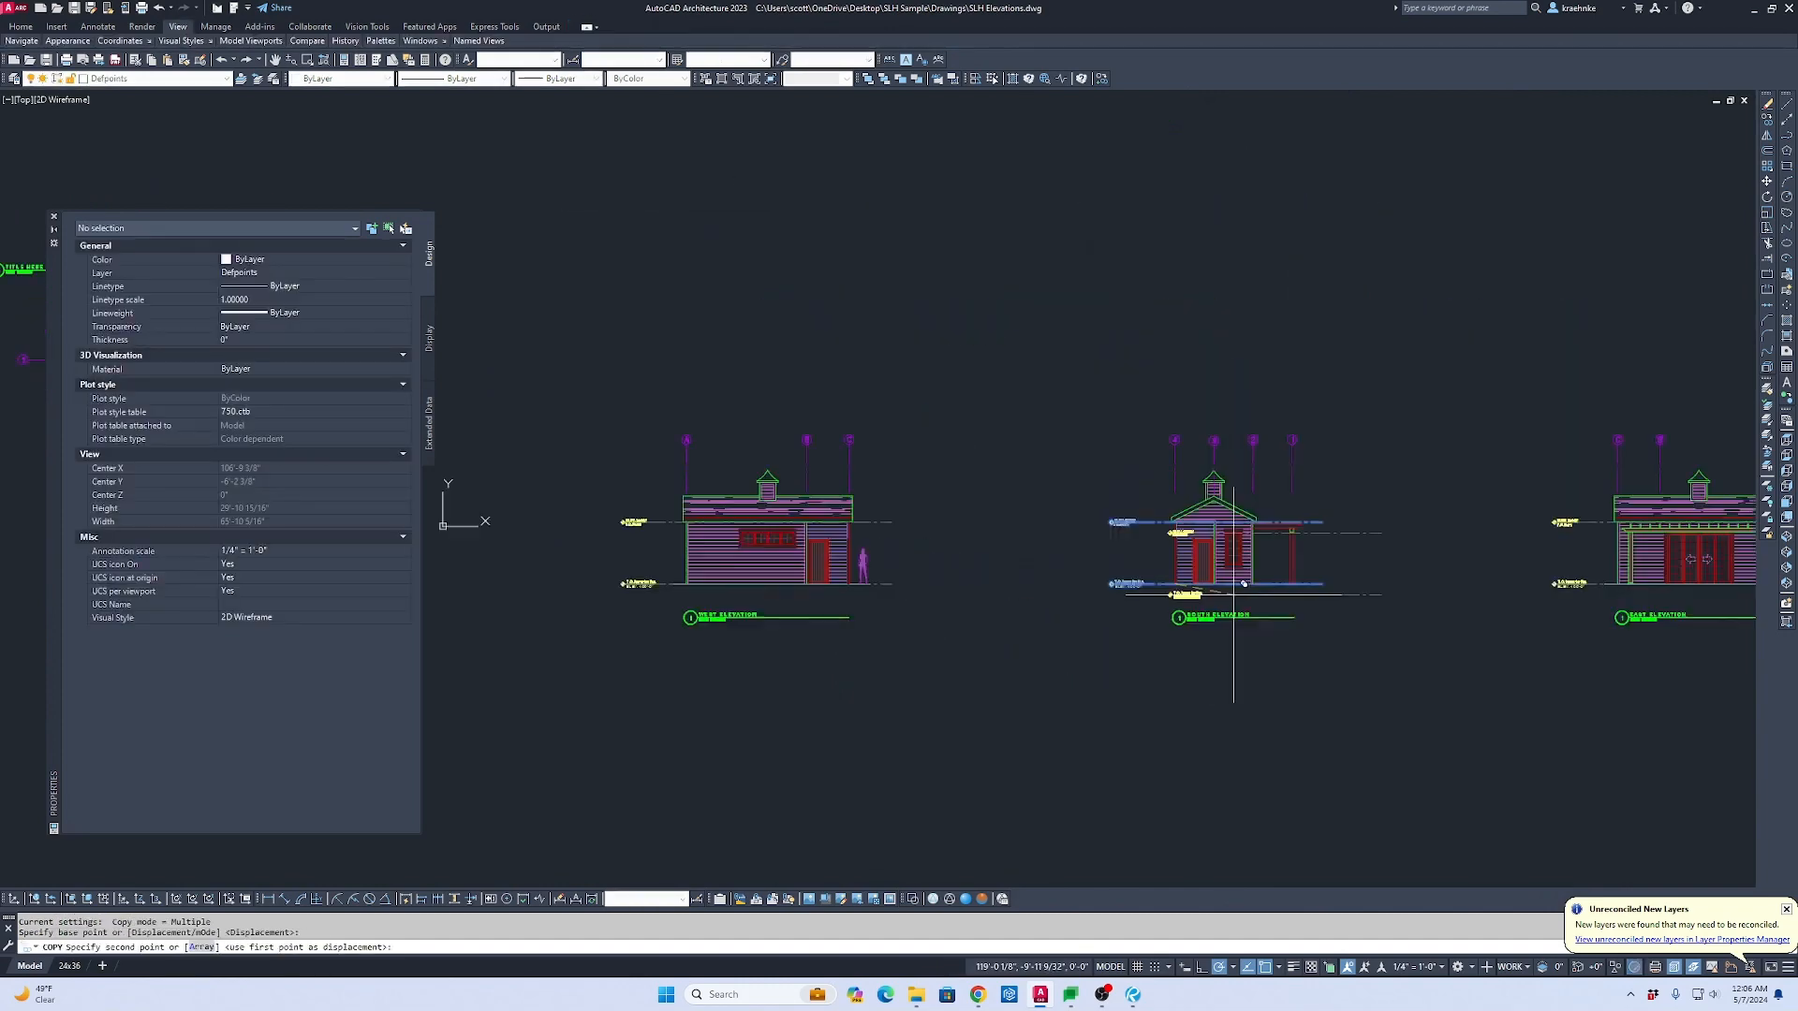
scroll(1176, 474, "up", 5)
left_click(1106, 450)
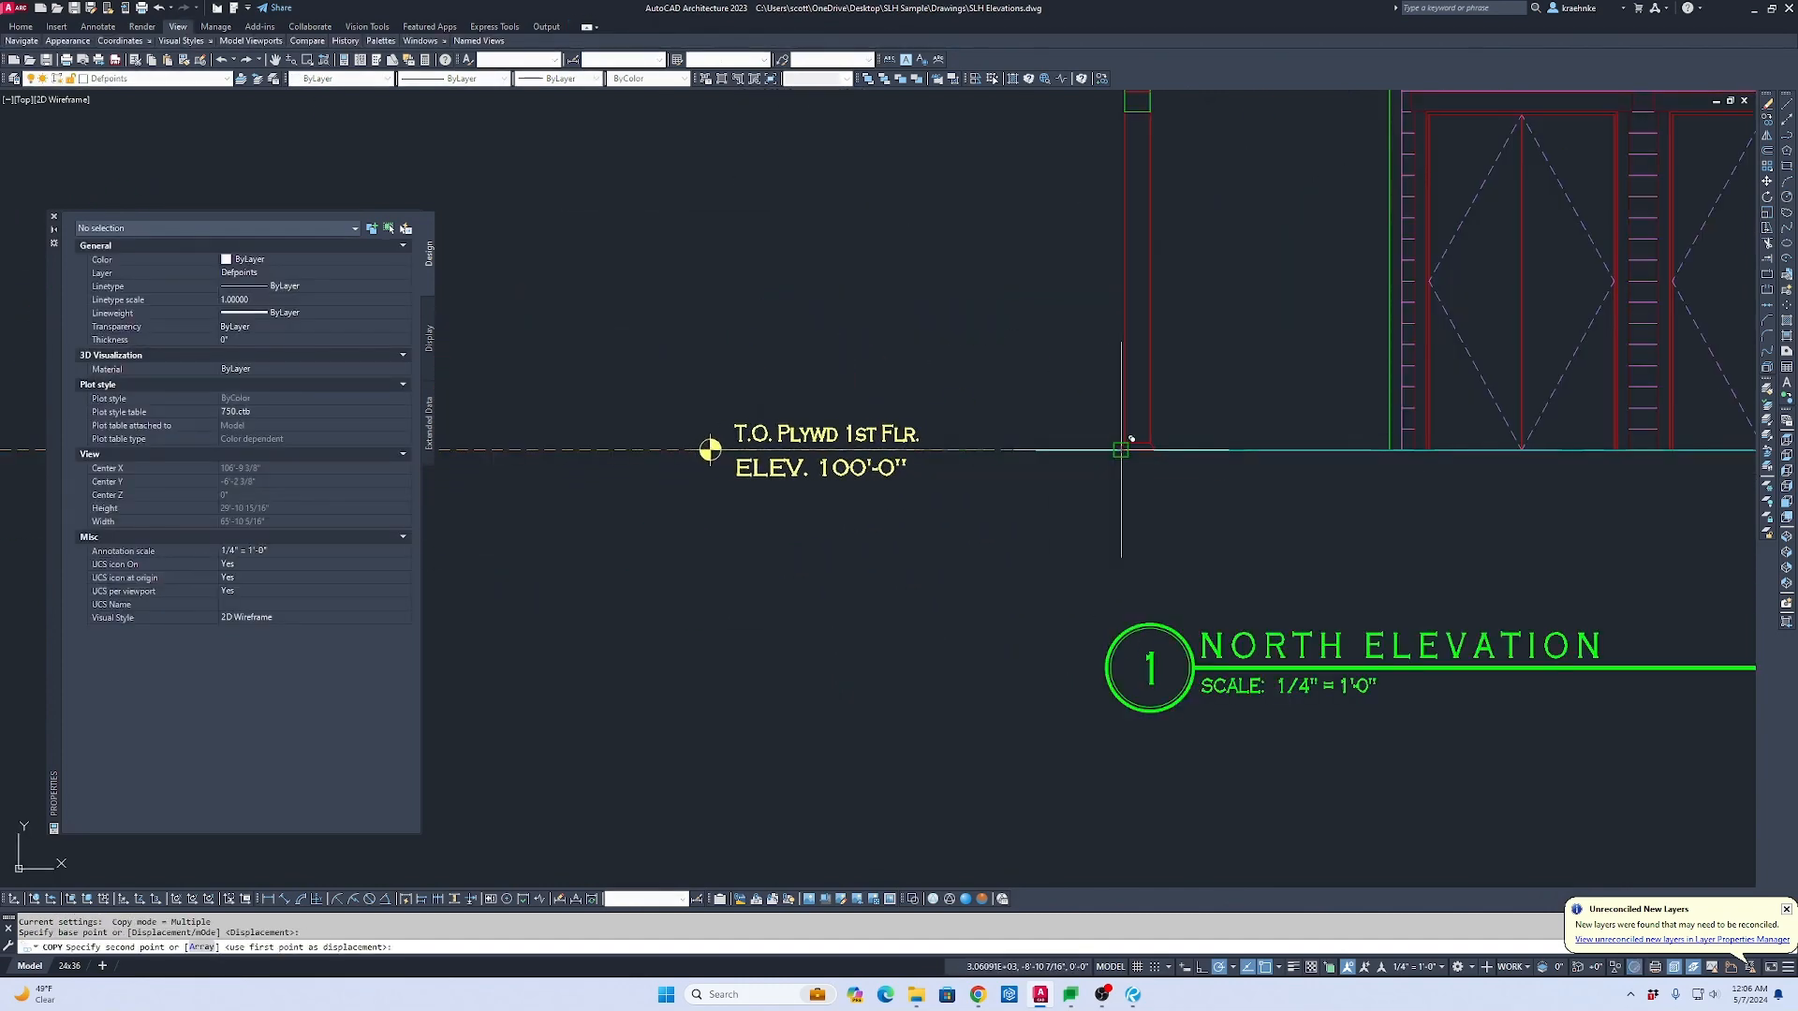
key("Escape")
Step: Open the 24x36 layout and zoom to show the whole sheet
scroll(1148, 475, "down", 3)
middle_click_drag(1205, 488, 1145, 553)
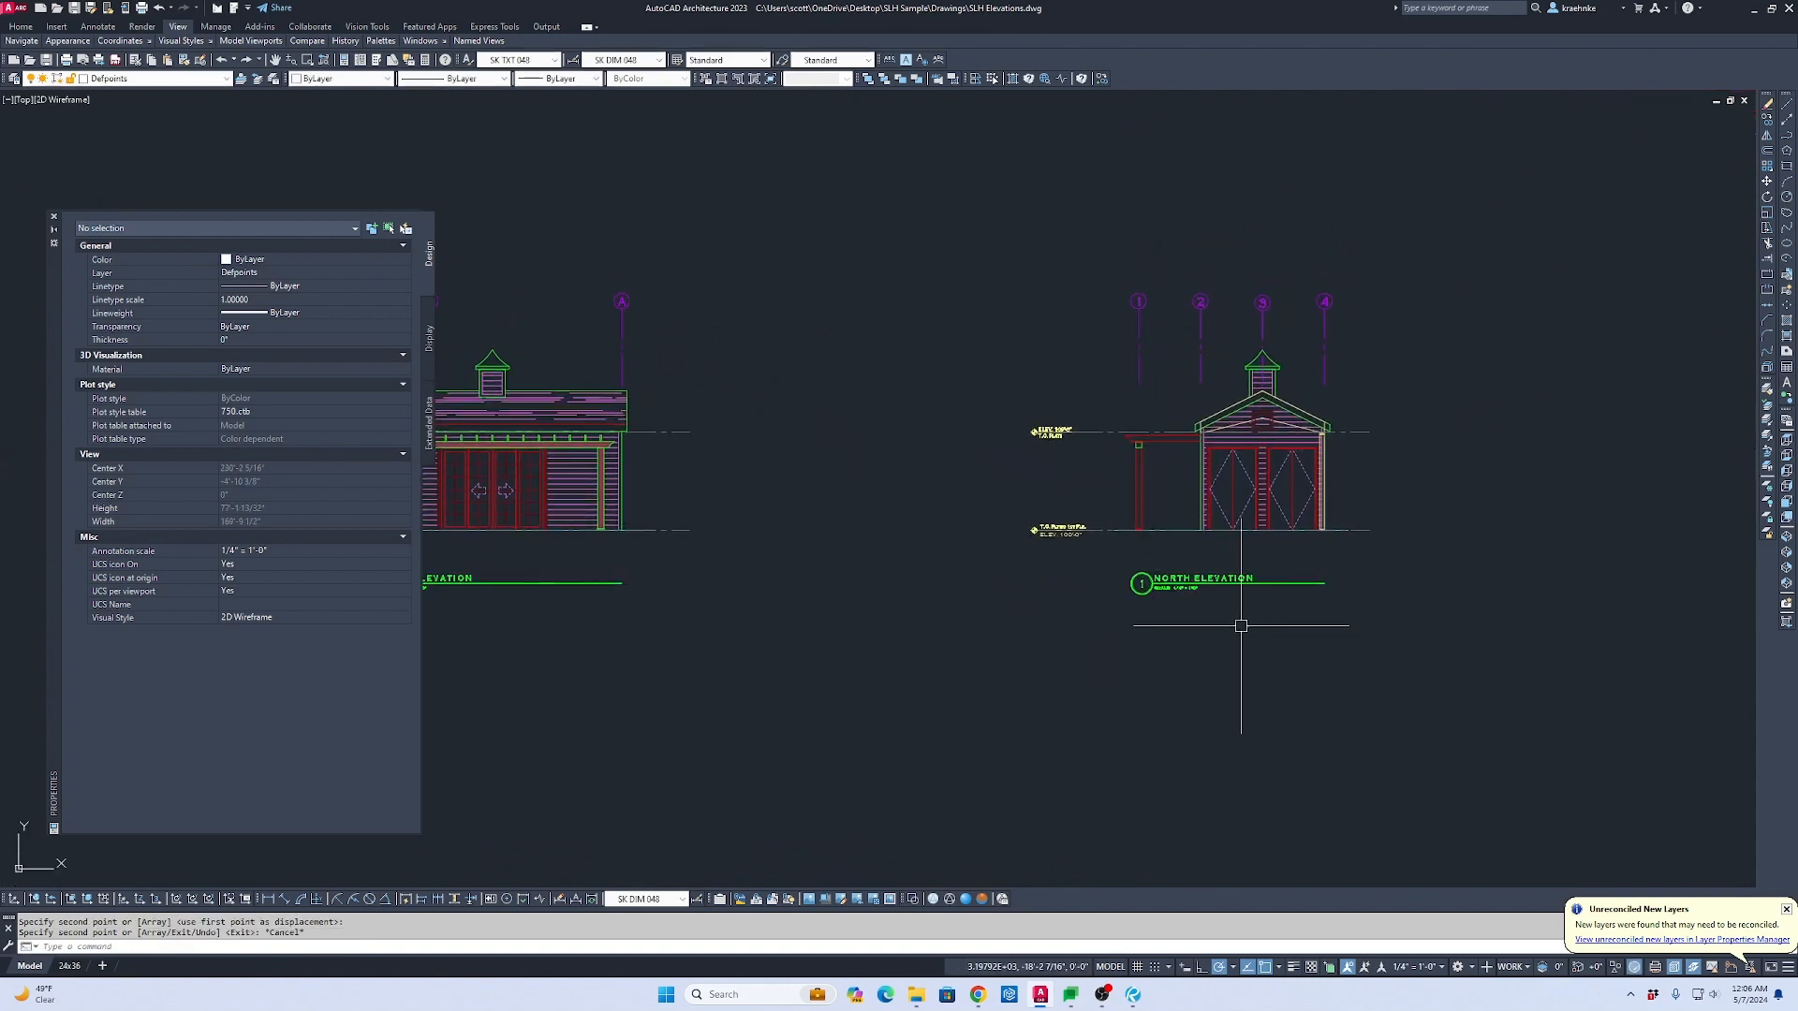
scroll(1184, 613, "up", 2)
scroll(1178, 611, "down", 5)
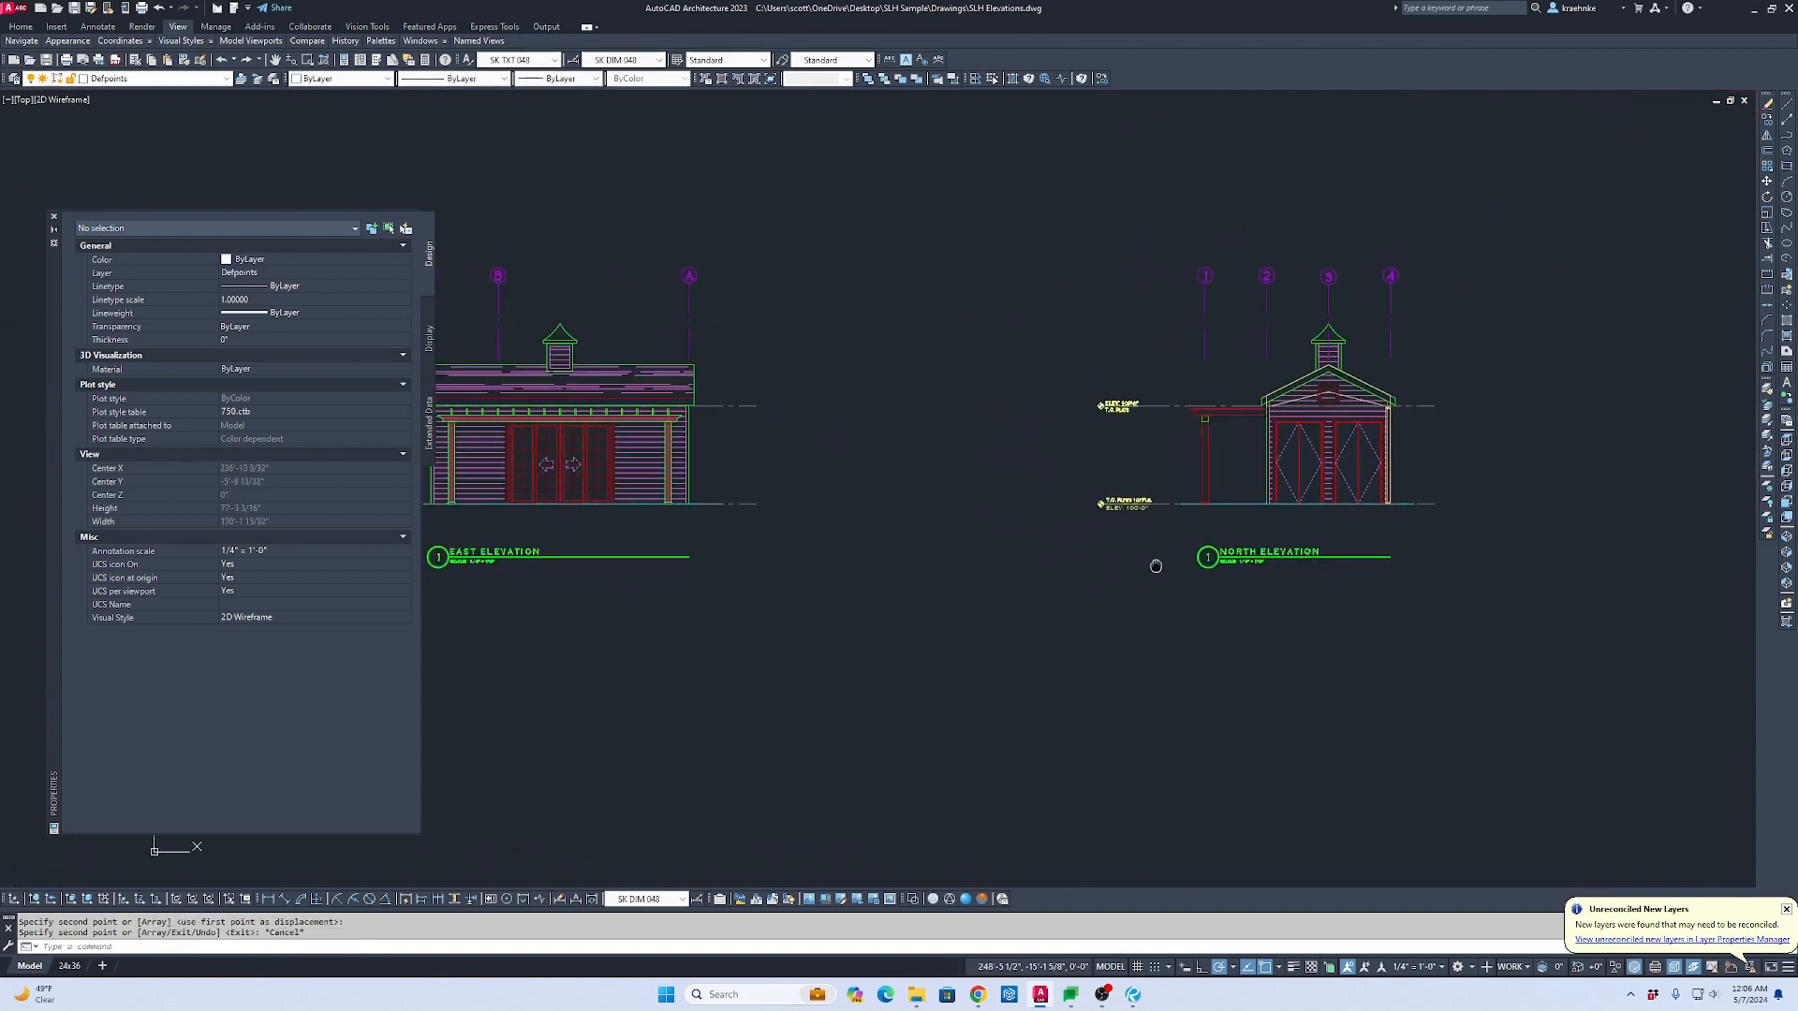
scroll(1086, 571, "up", 2)
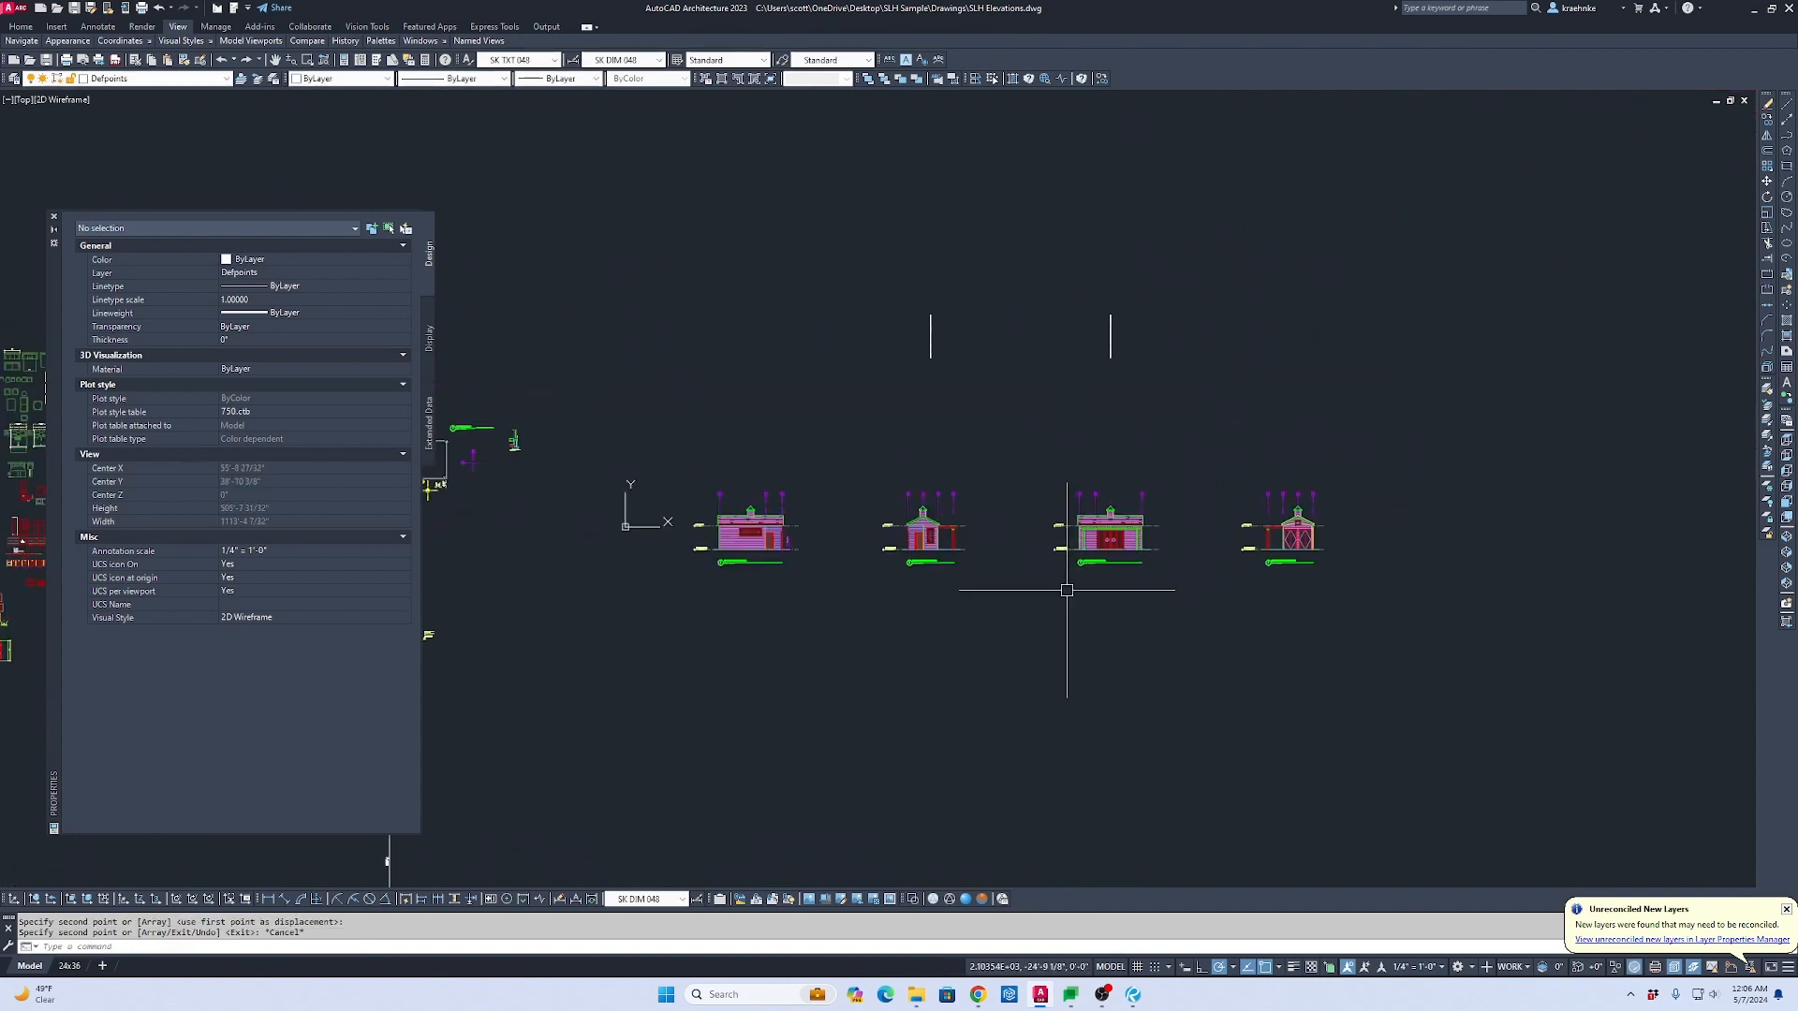
left_click(70, 966)
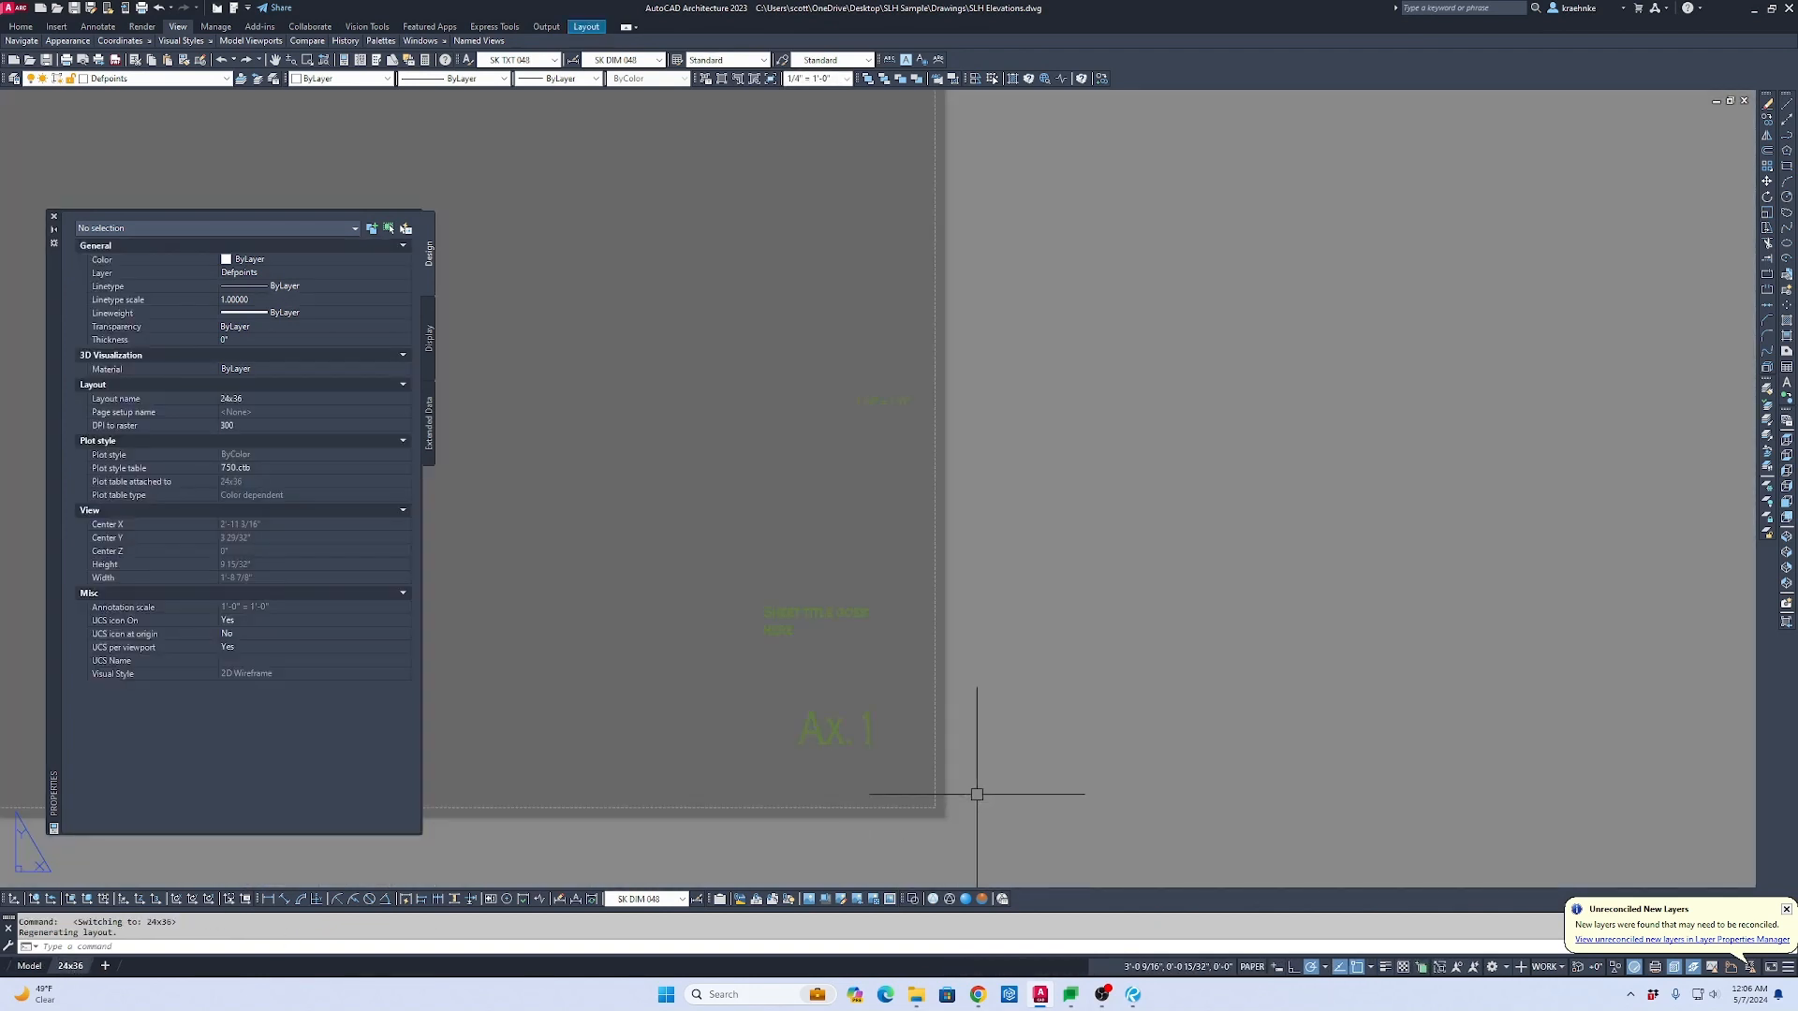
scroll(1129, 570, "down", 5)
scroll(1062, 530, "up", 2)
middle_click_drag(1176, 553, 1409, 578)
key("Escape")
key("Escape")
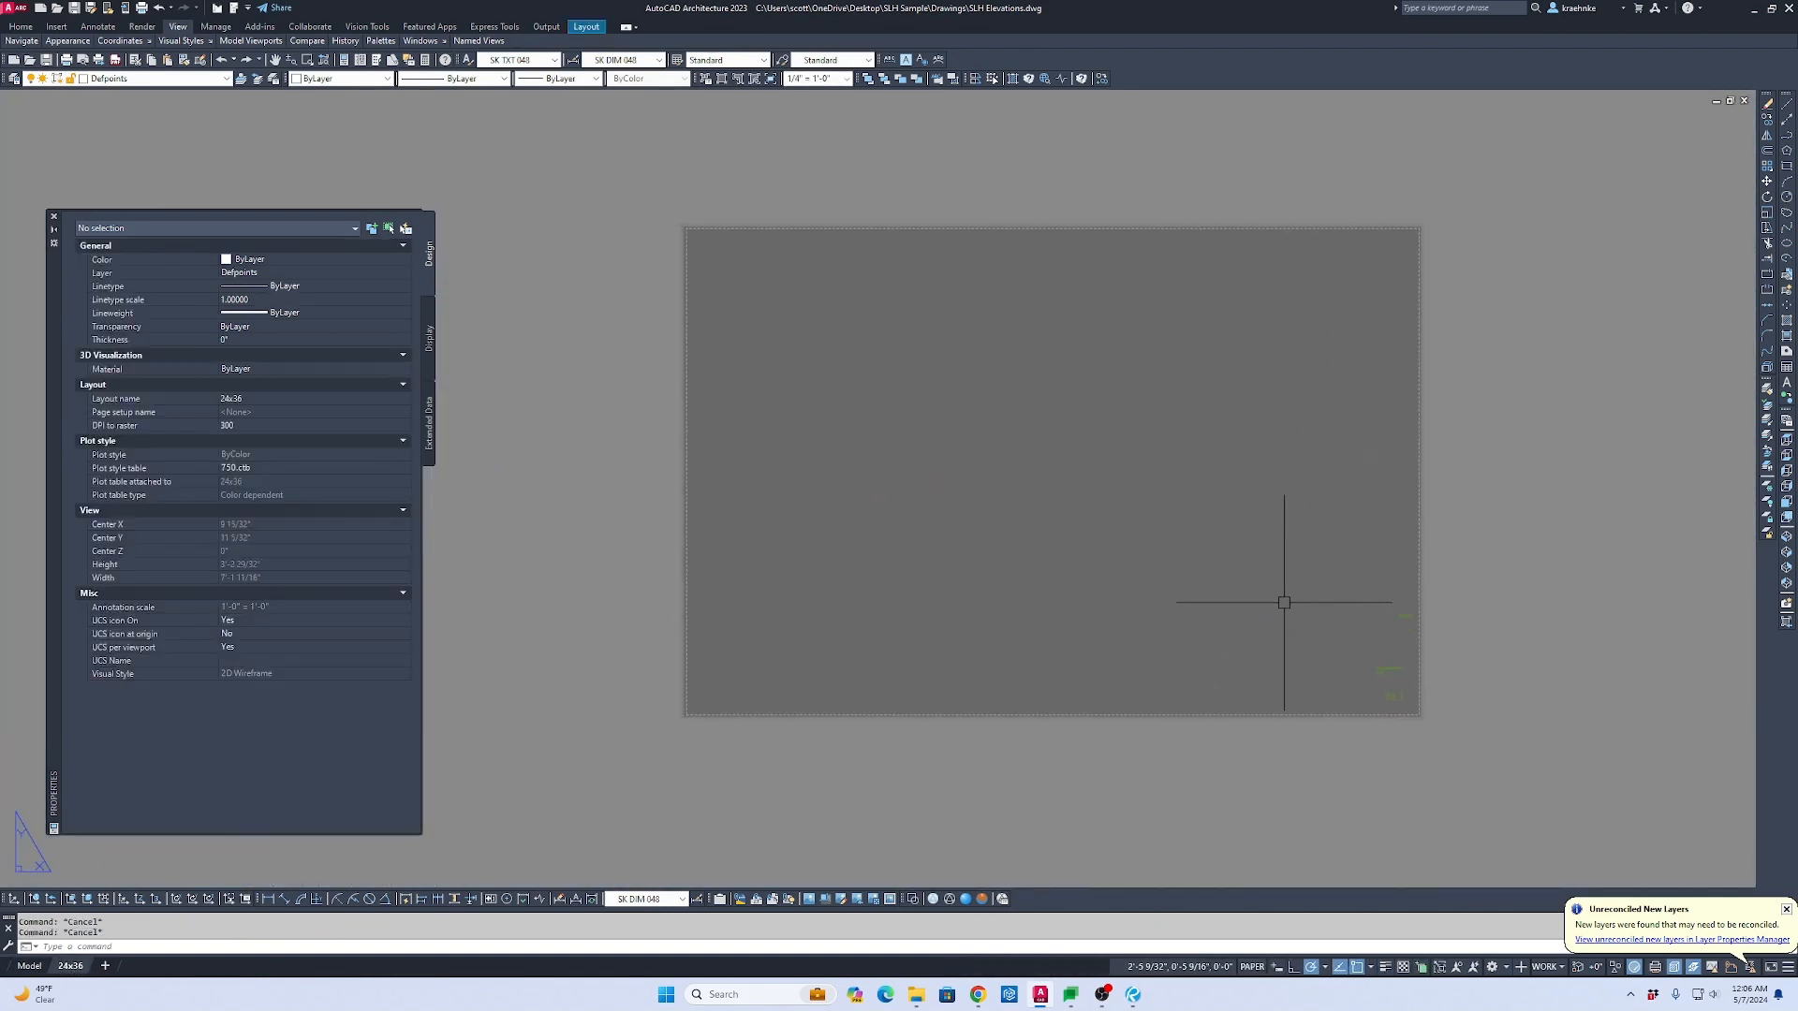
type("z")
key("Return")
type("A")
key("Return")
scroll(1292, 571, "down", 4)
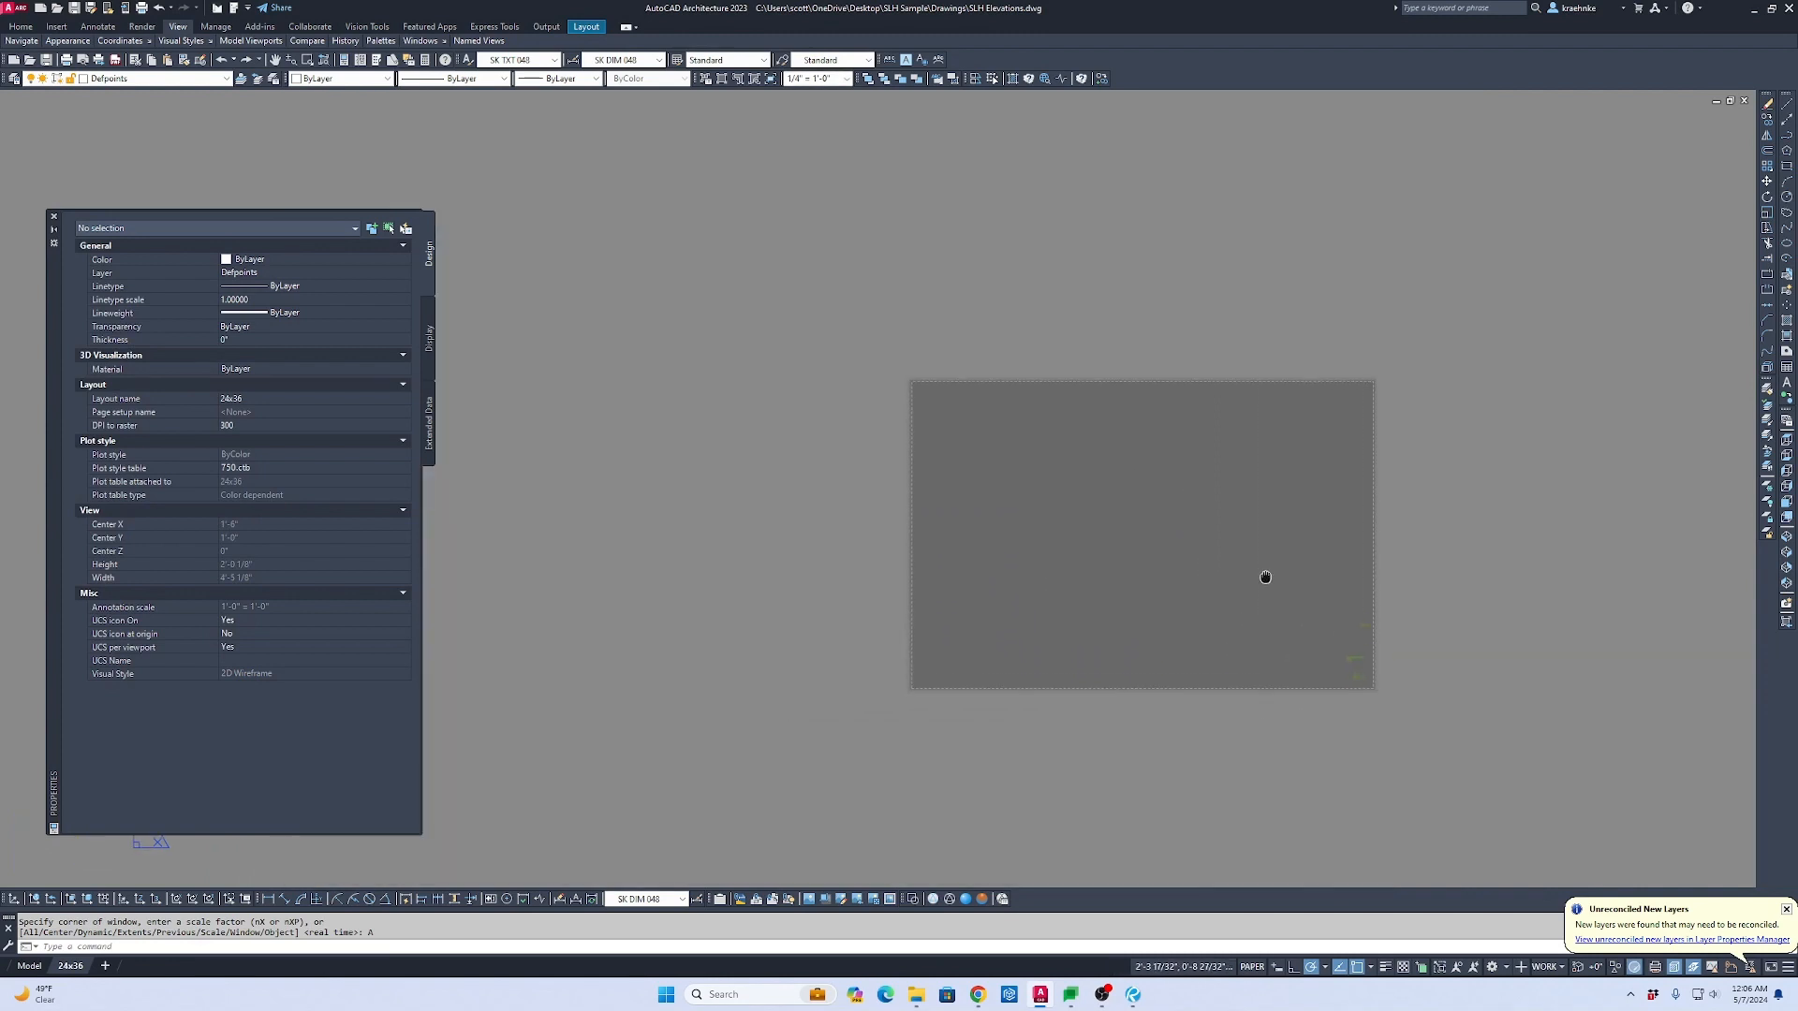
scroll(1339, 698, "up", 4)
scroll(1365, 623, "up", 2)
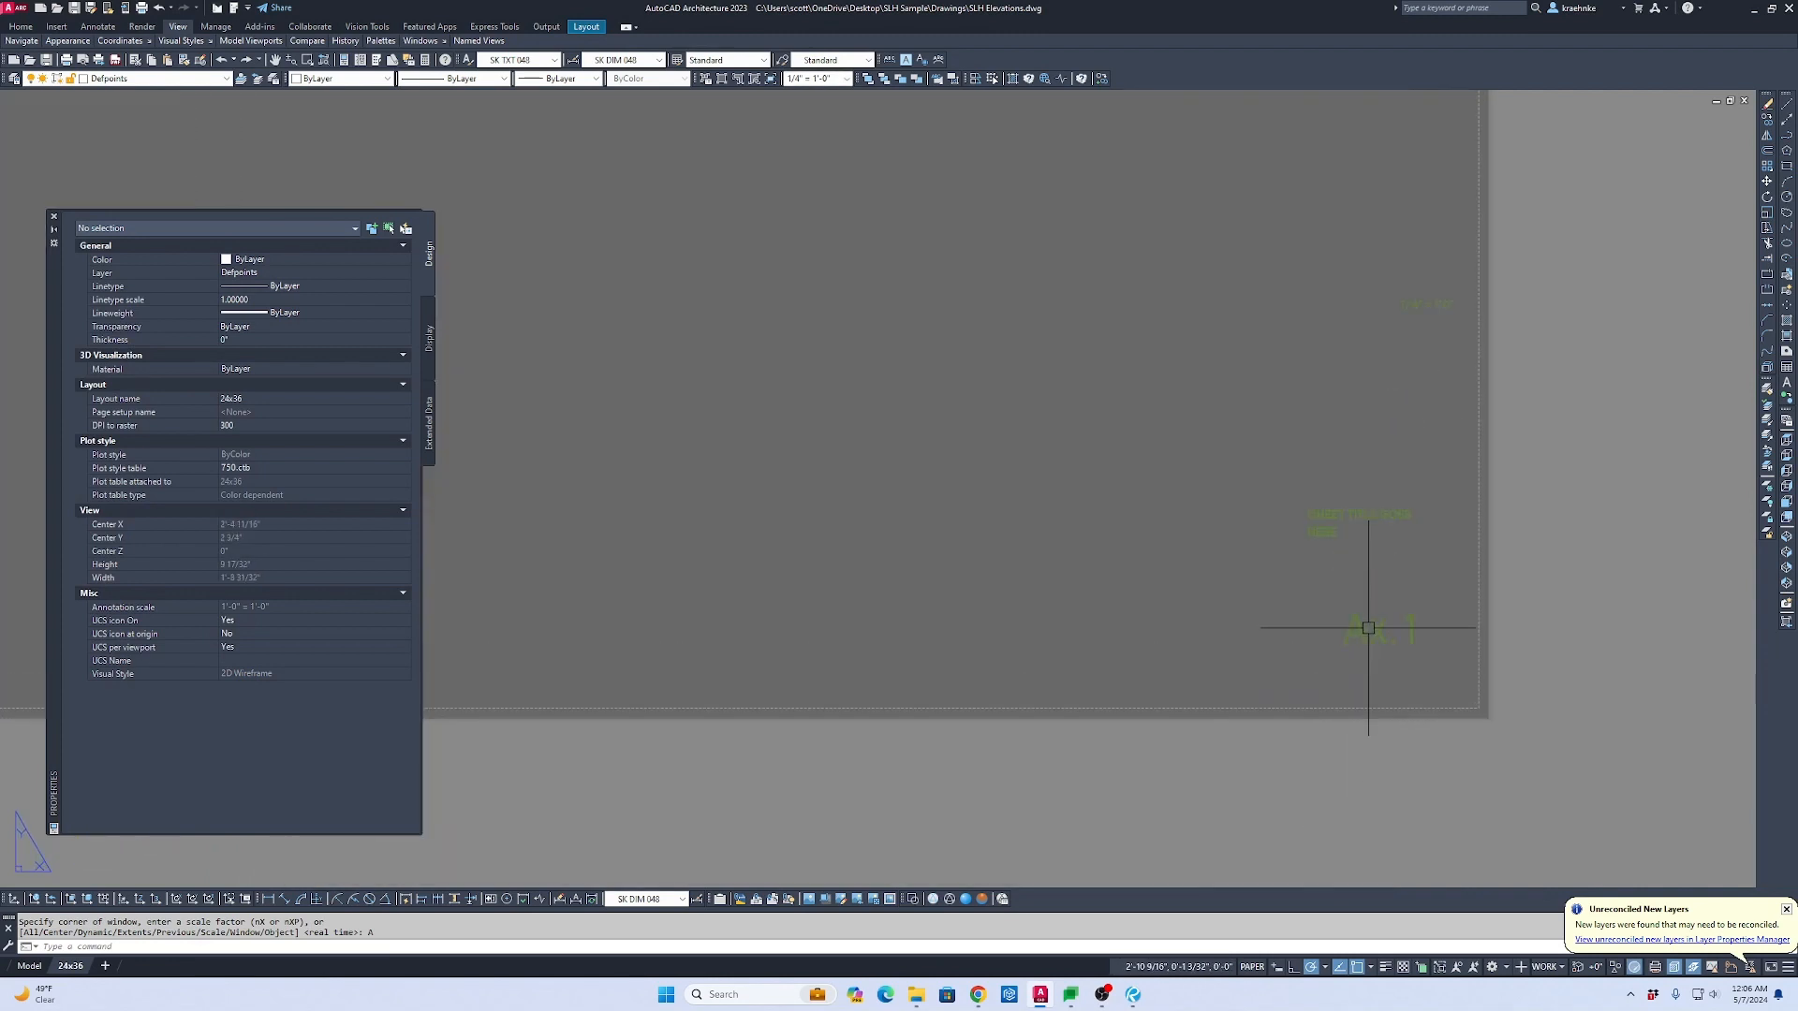
scroll(1348, 637, "down", 4)
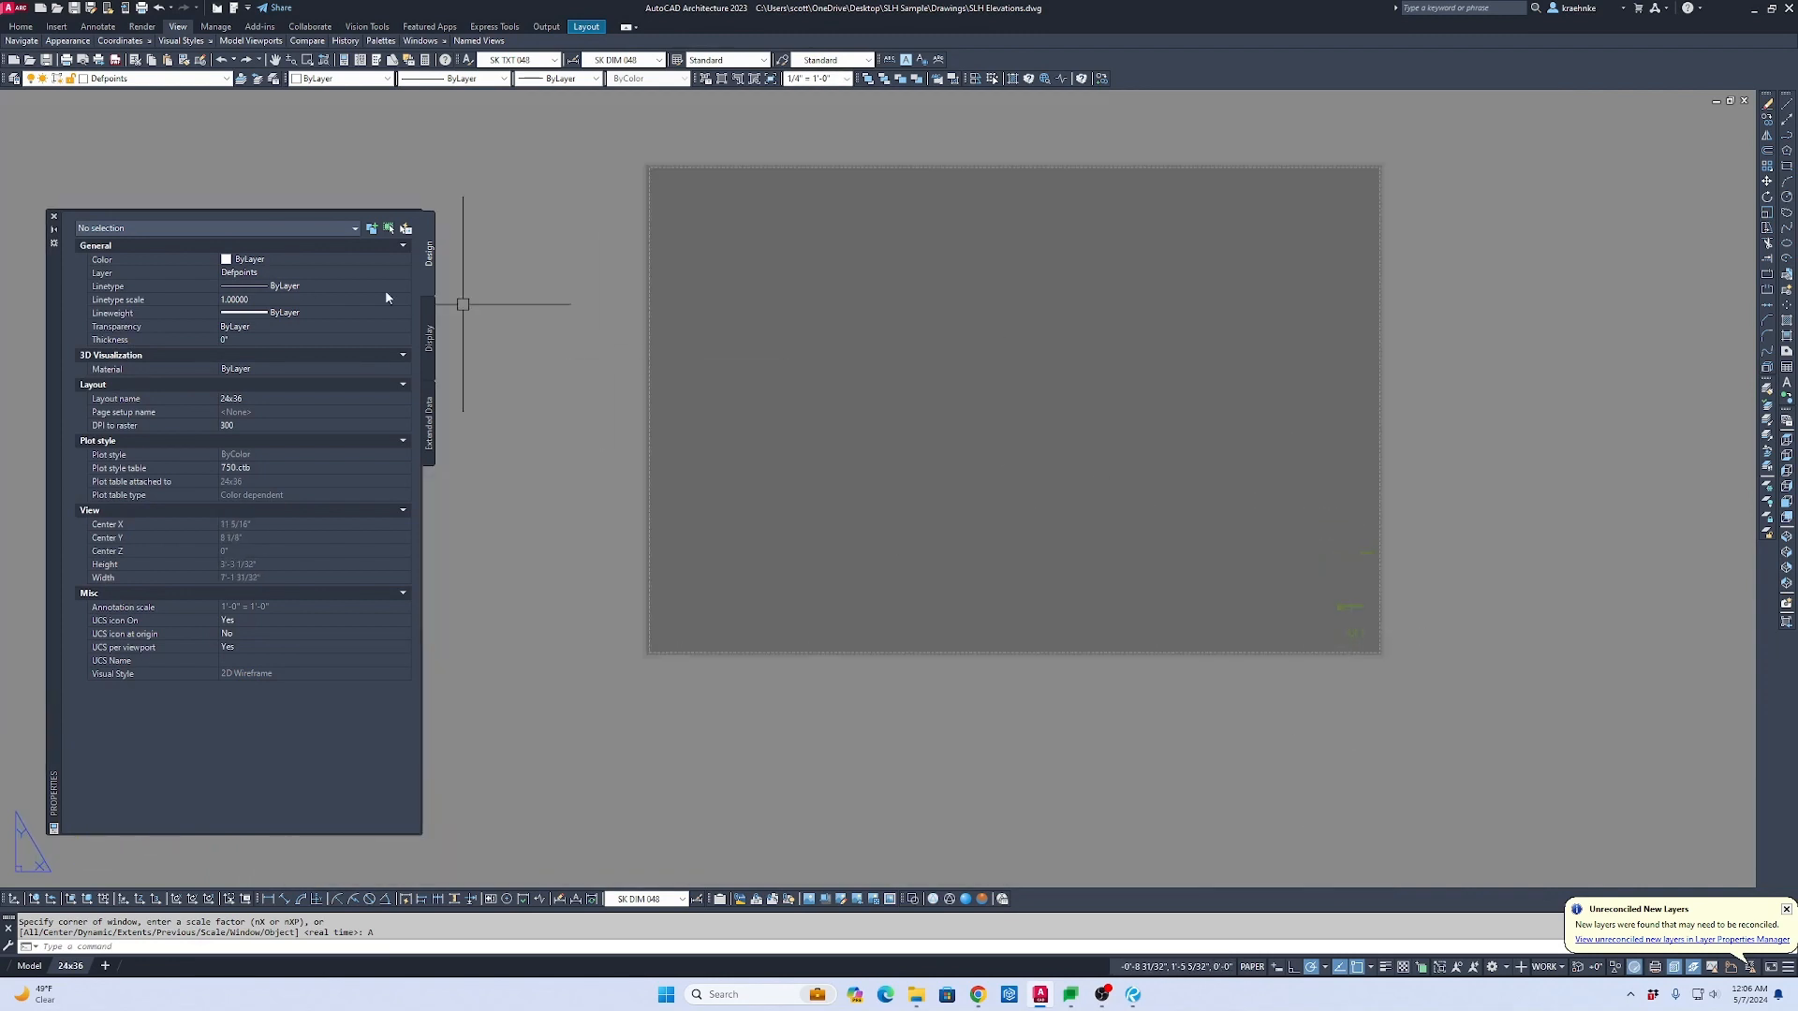
Step: Insert SLH 2436 Sheet.dwg into the layout as an overlay reference at 0,0,0 with scale 1 and a relative path
type("xr")
key("Return")
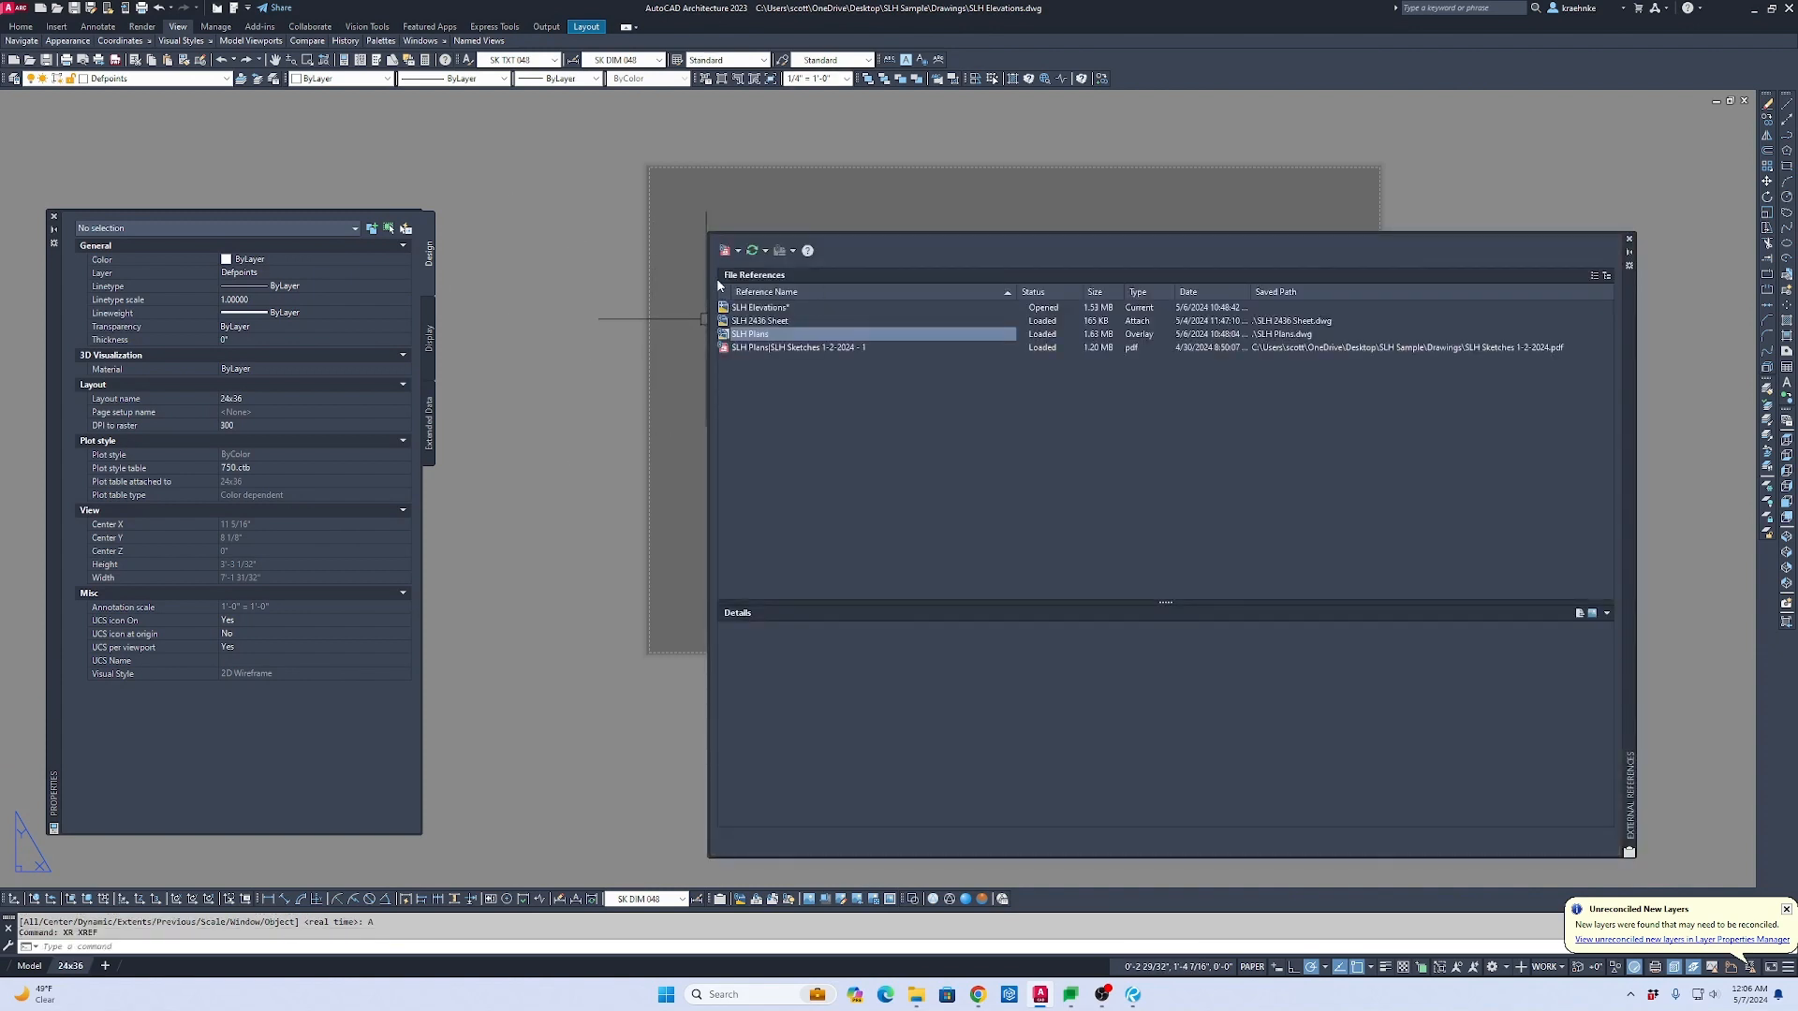
left_click(736, 251)
left_click(761, 271)
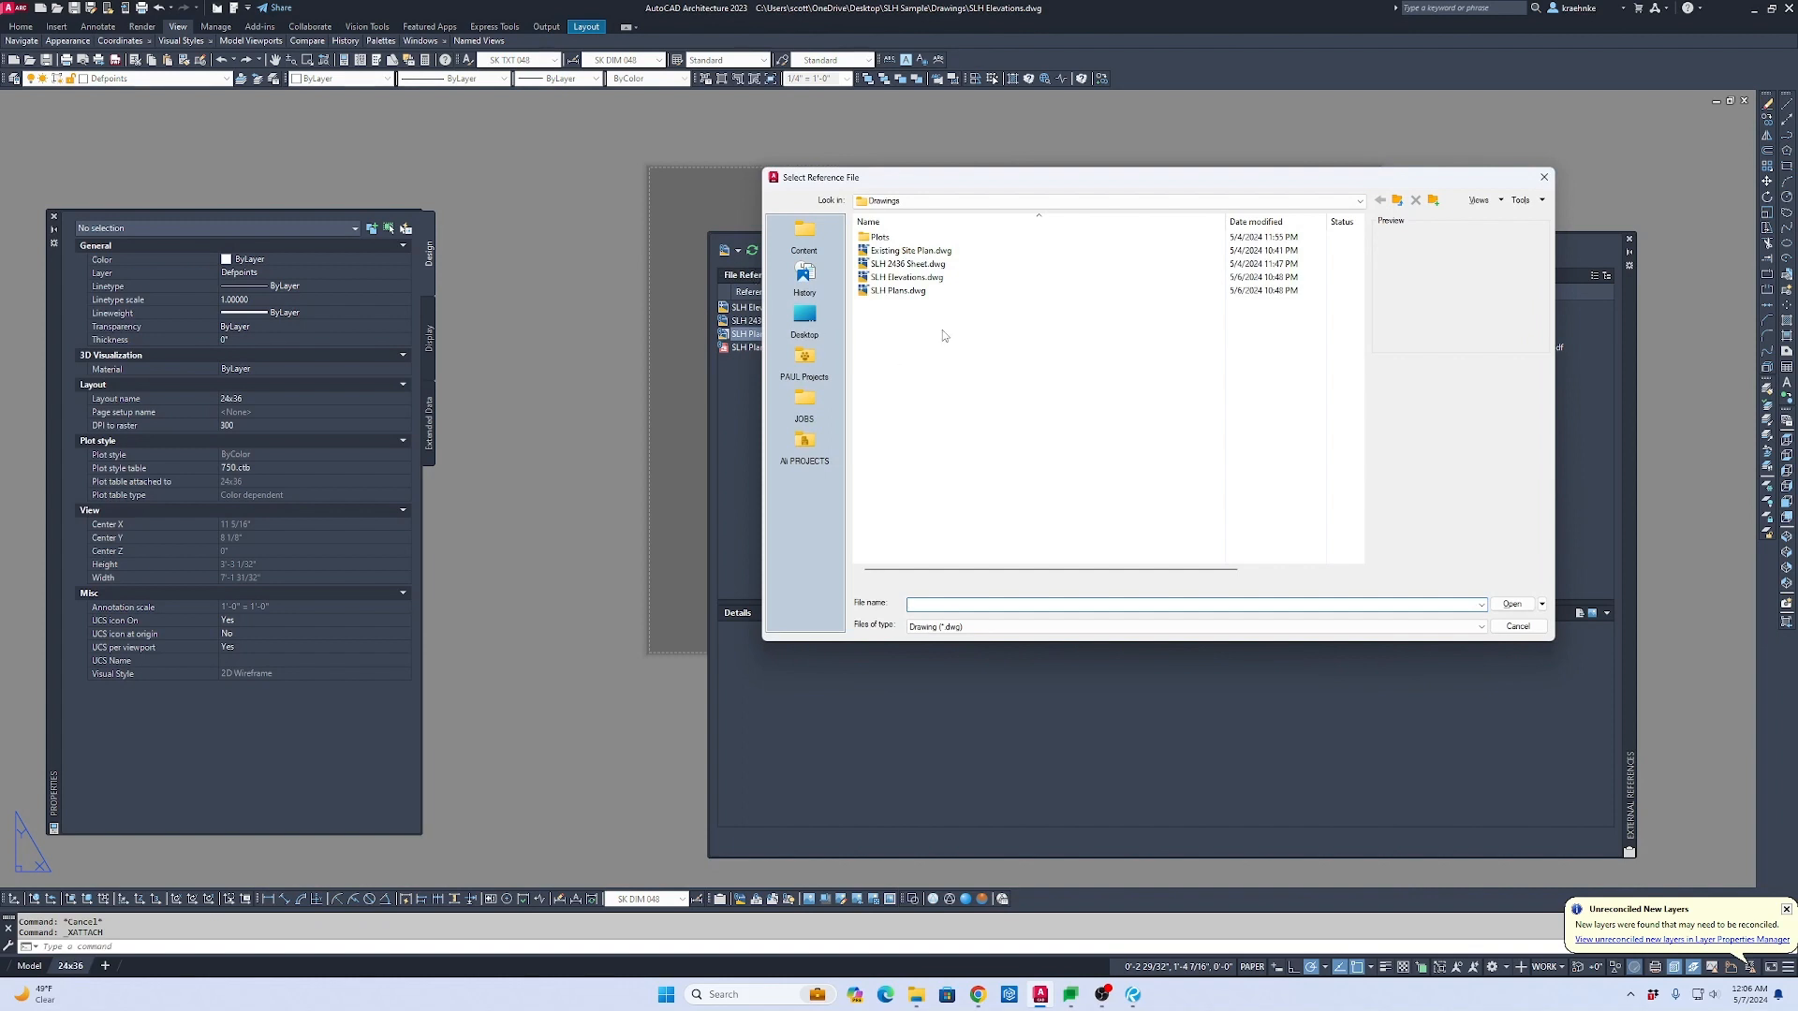
left_click(918, 267)
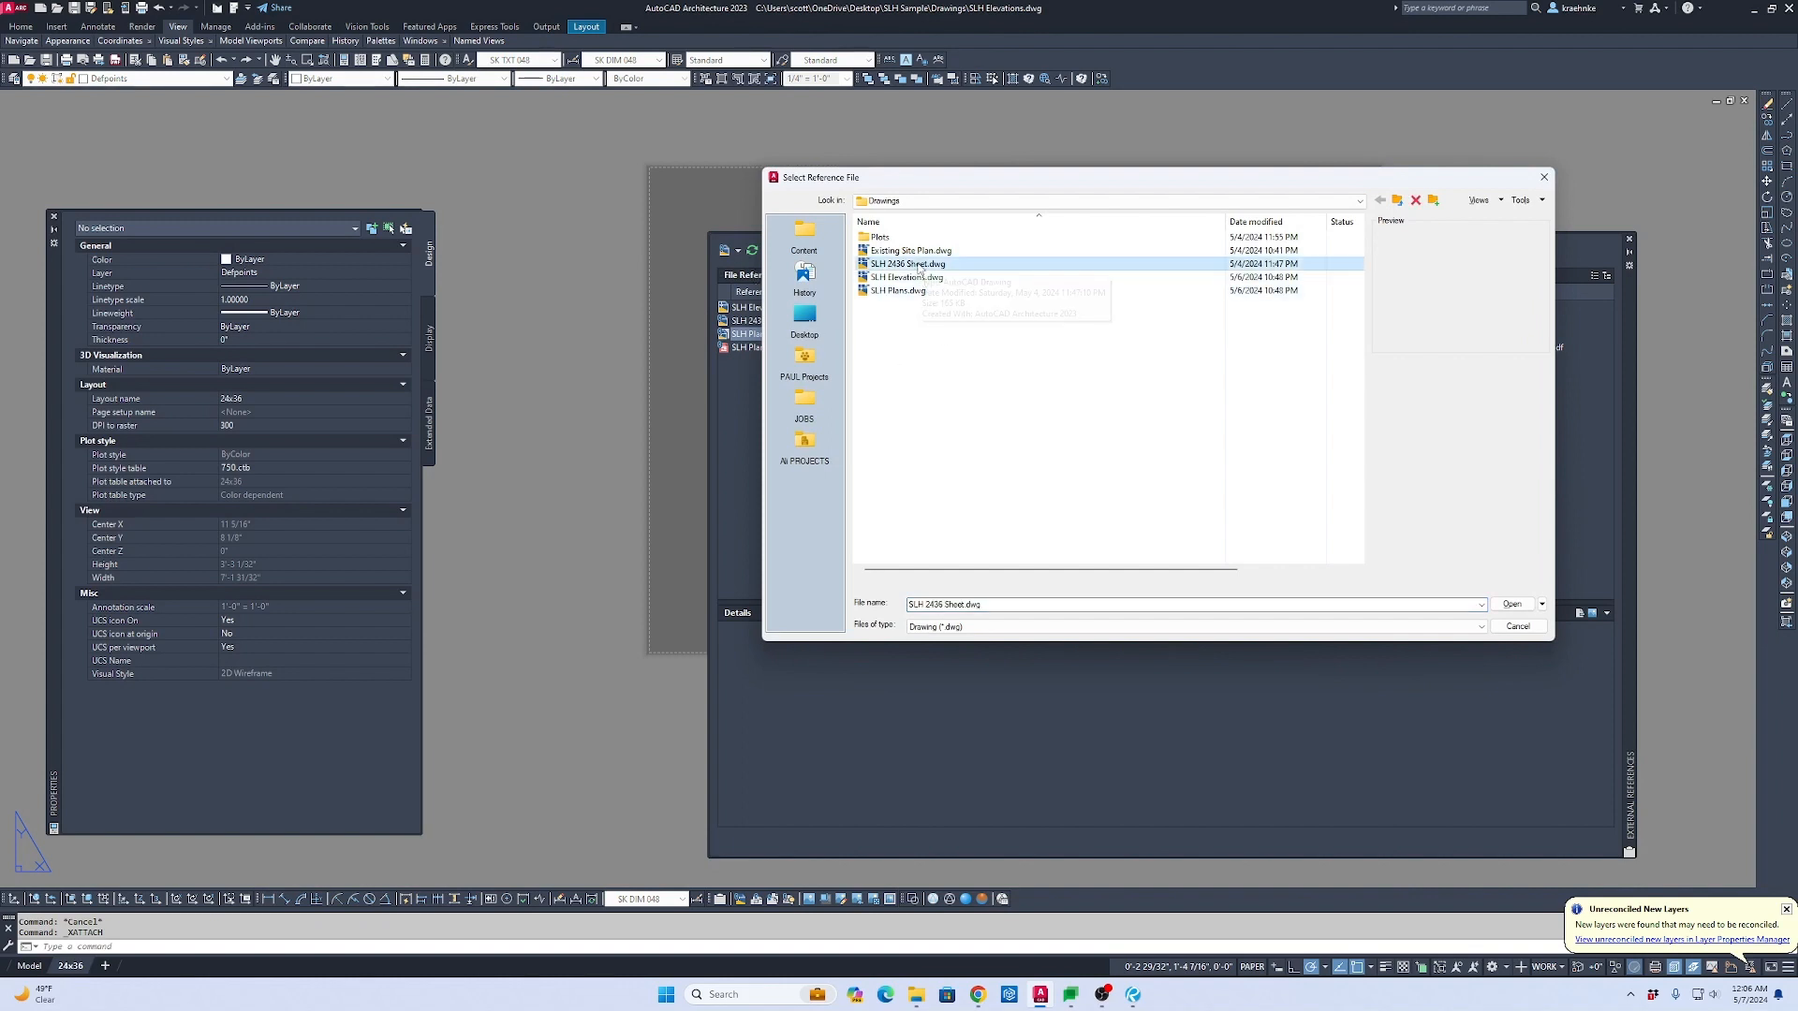
double_click(918, 266)
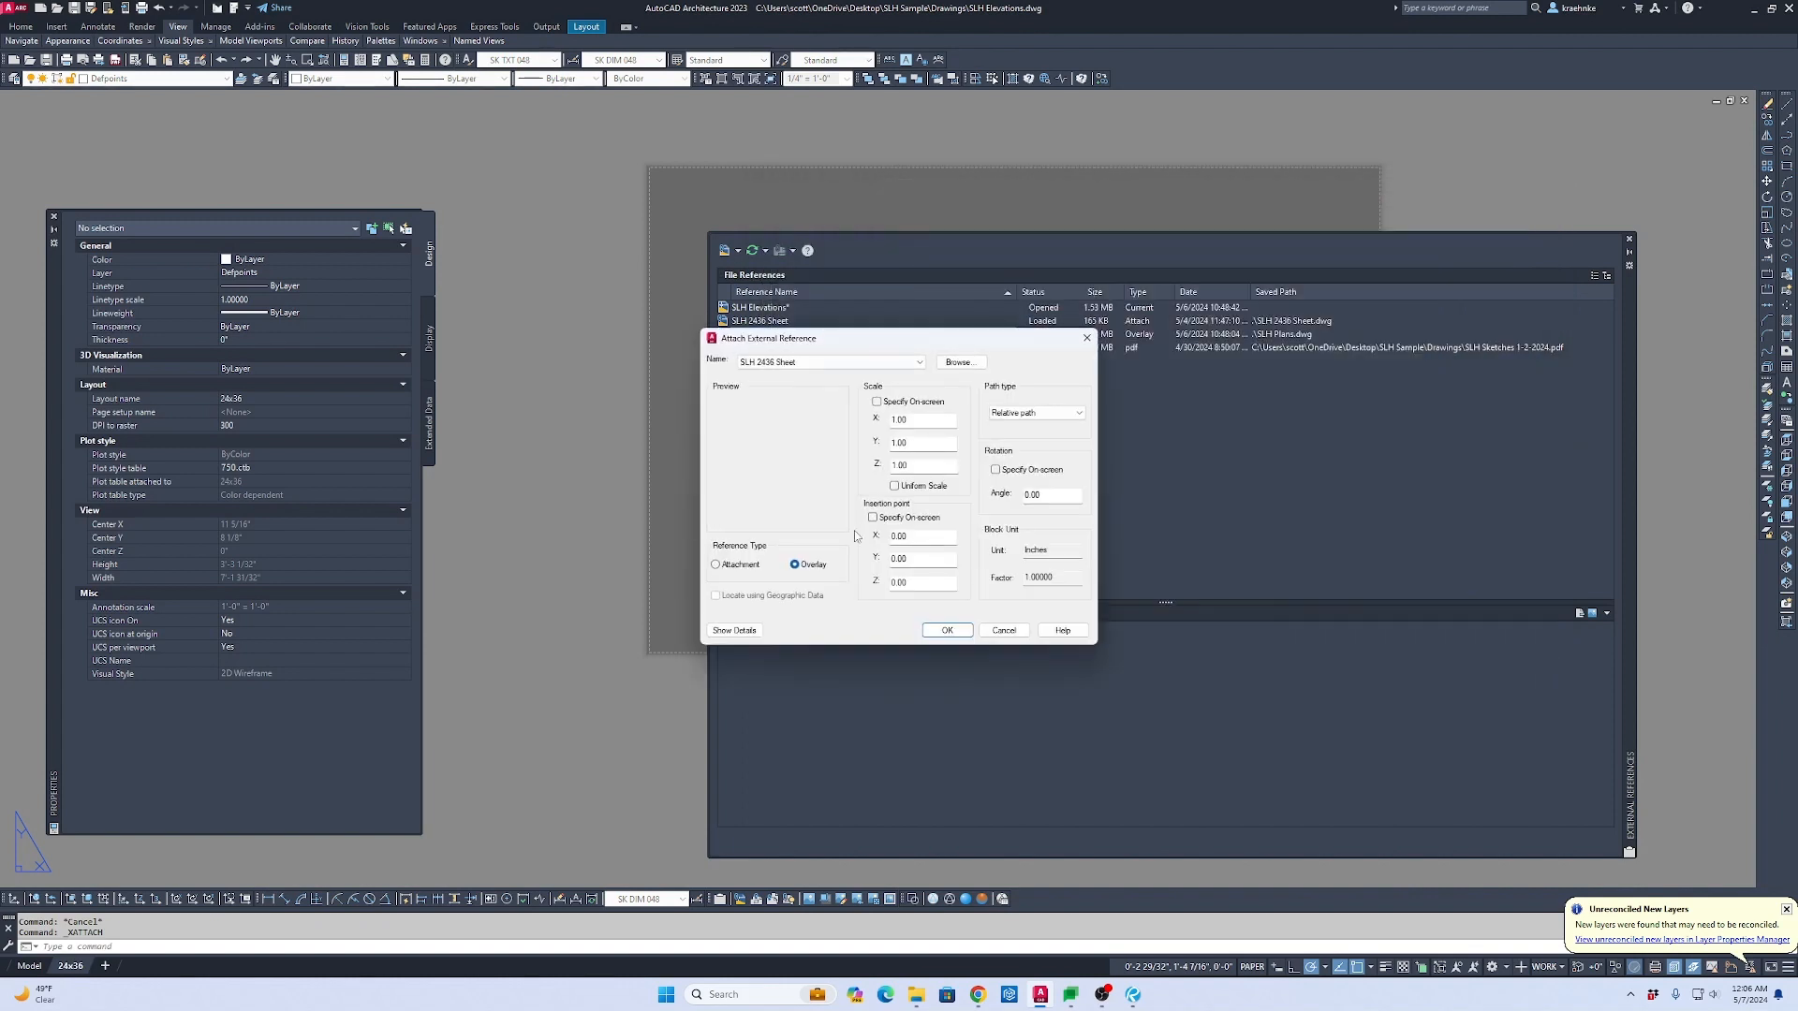
left_click(964, 635)
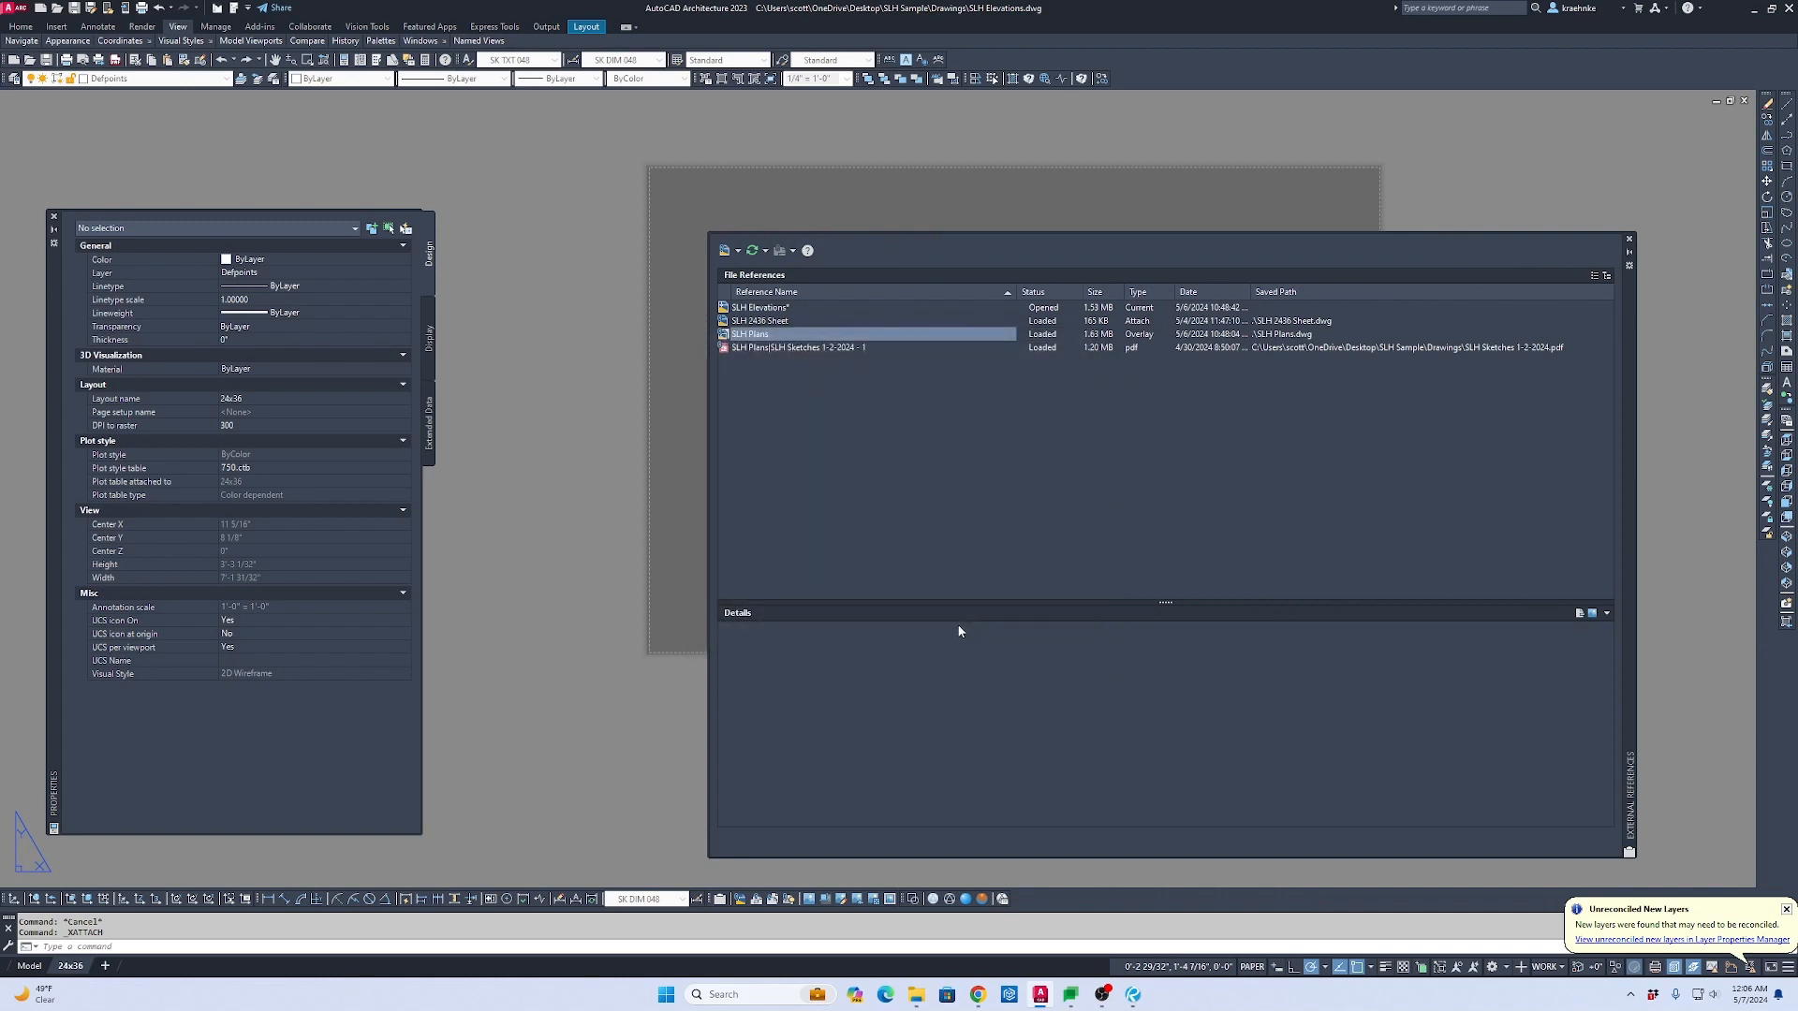
left_click(1627, 240)
Step: Match the title block reference's properties to the Ax.1 sheet number text, putting it on the Sheet Titles layer
scroll(1433, 539, "up", 4)
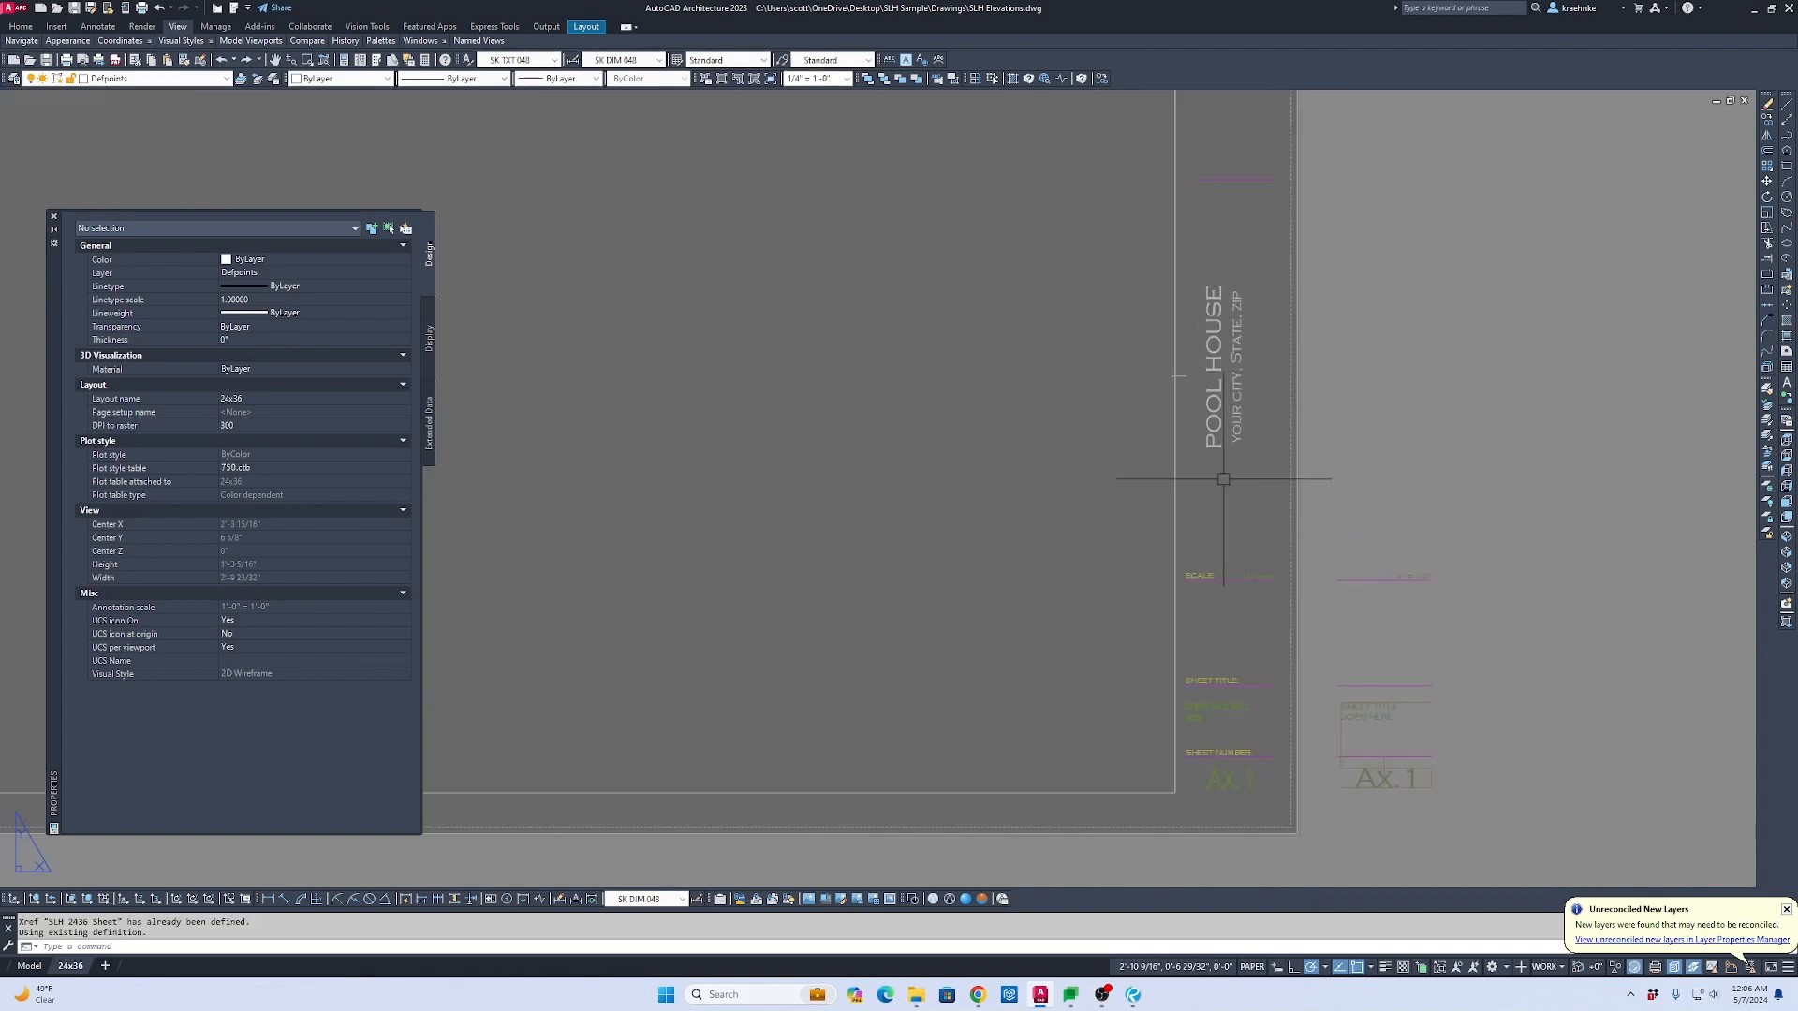
key("Escape")
type("ma")
key("Return")
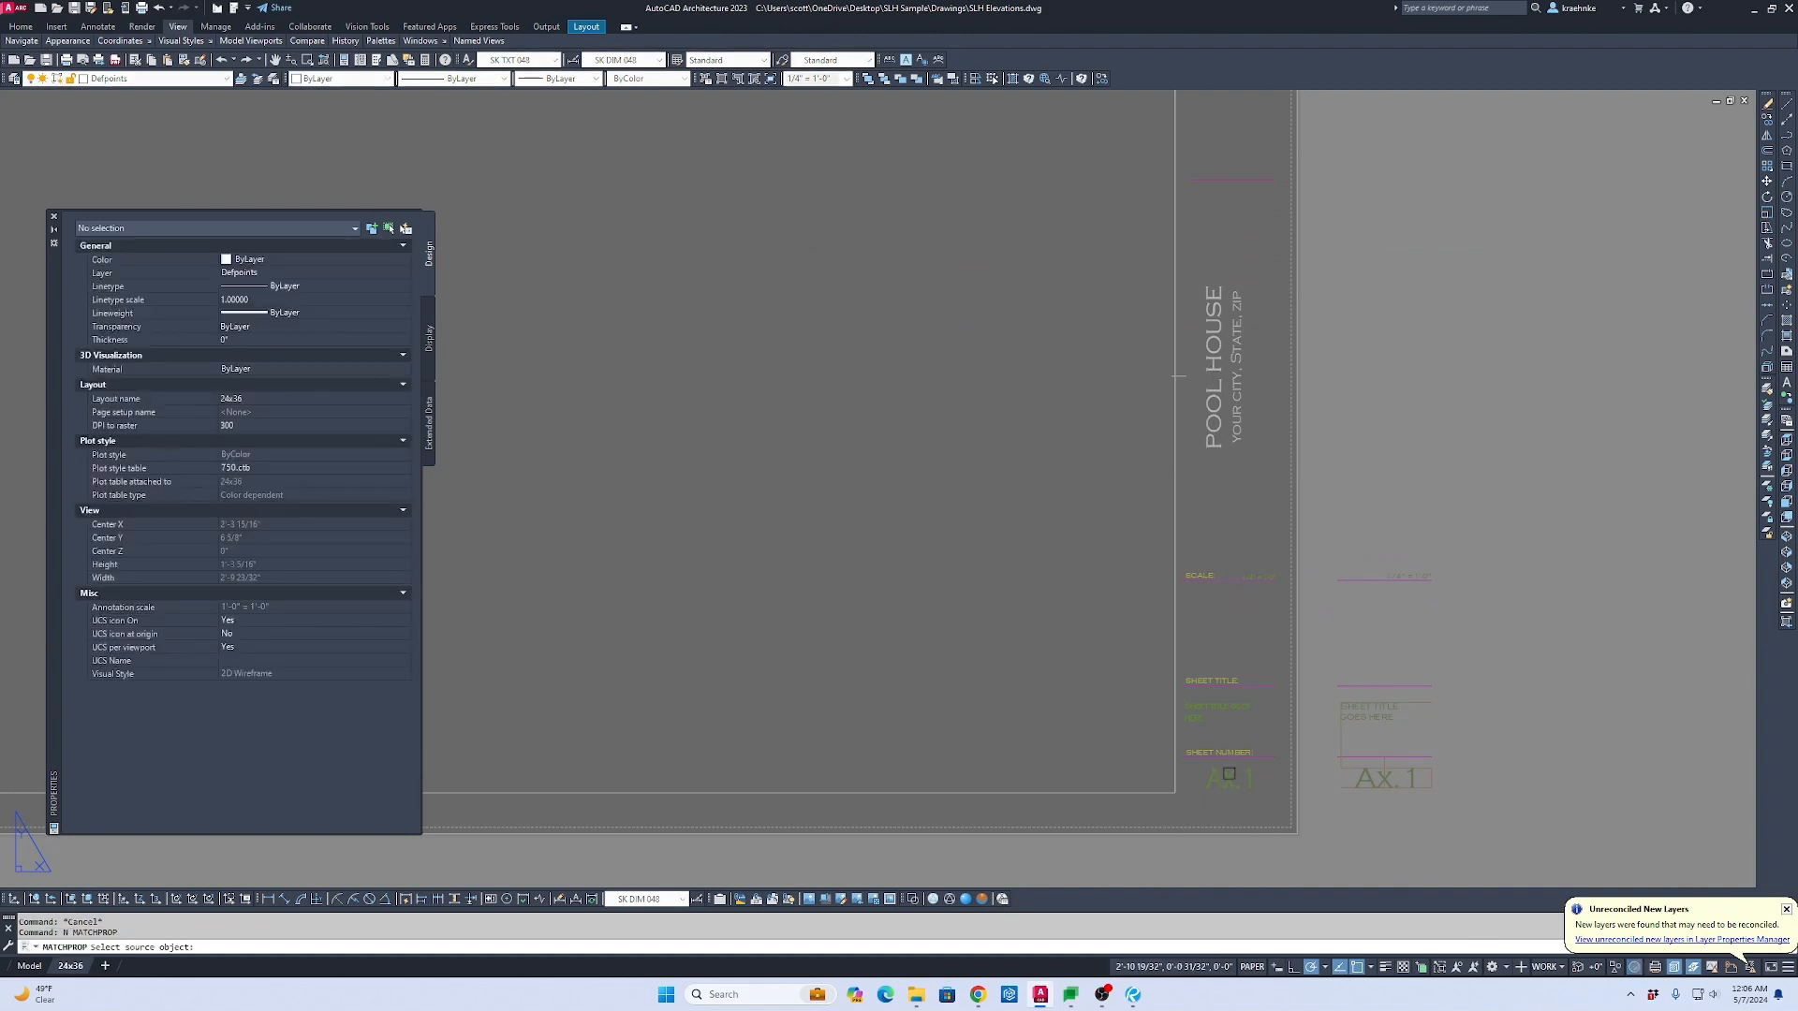
left_click(1228, 773)
left_click(1246, 468)
left_click(1203, 348)
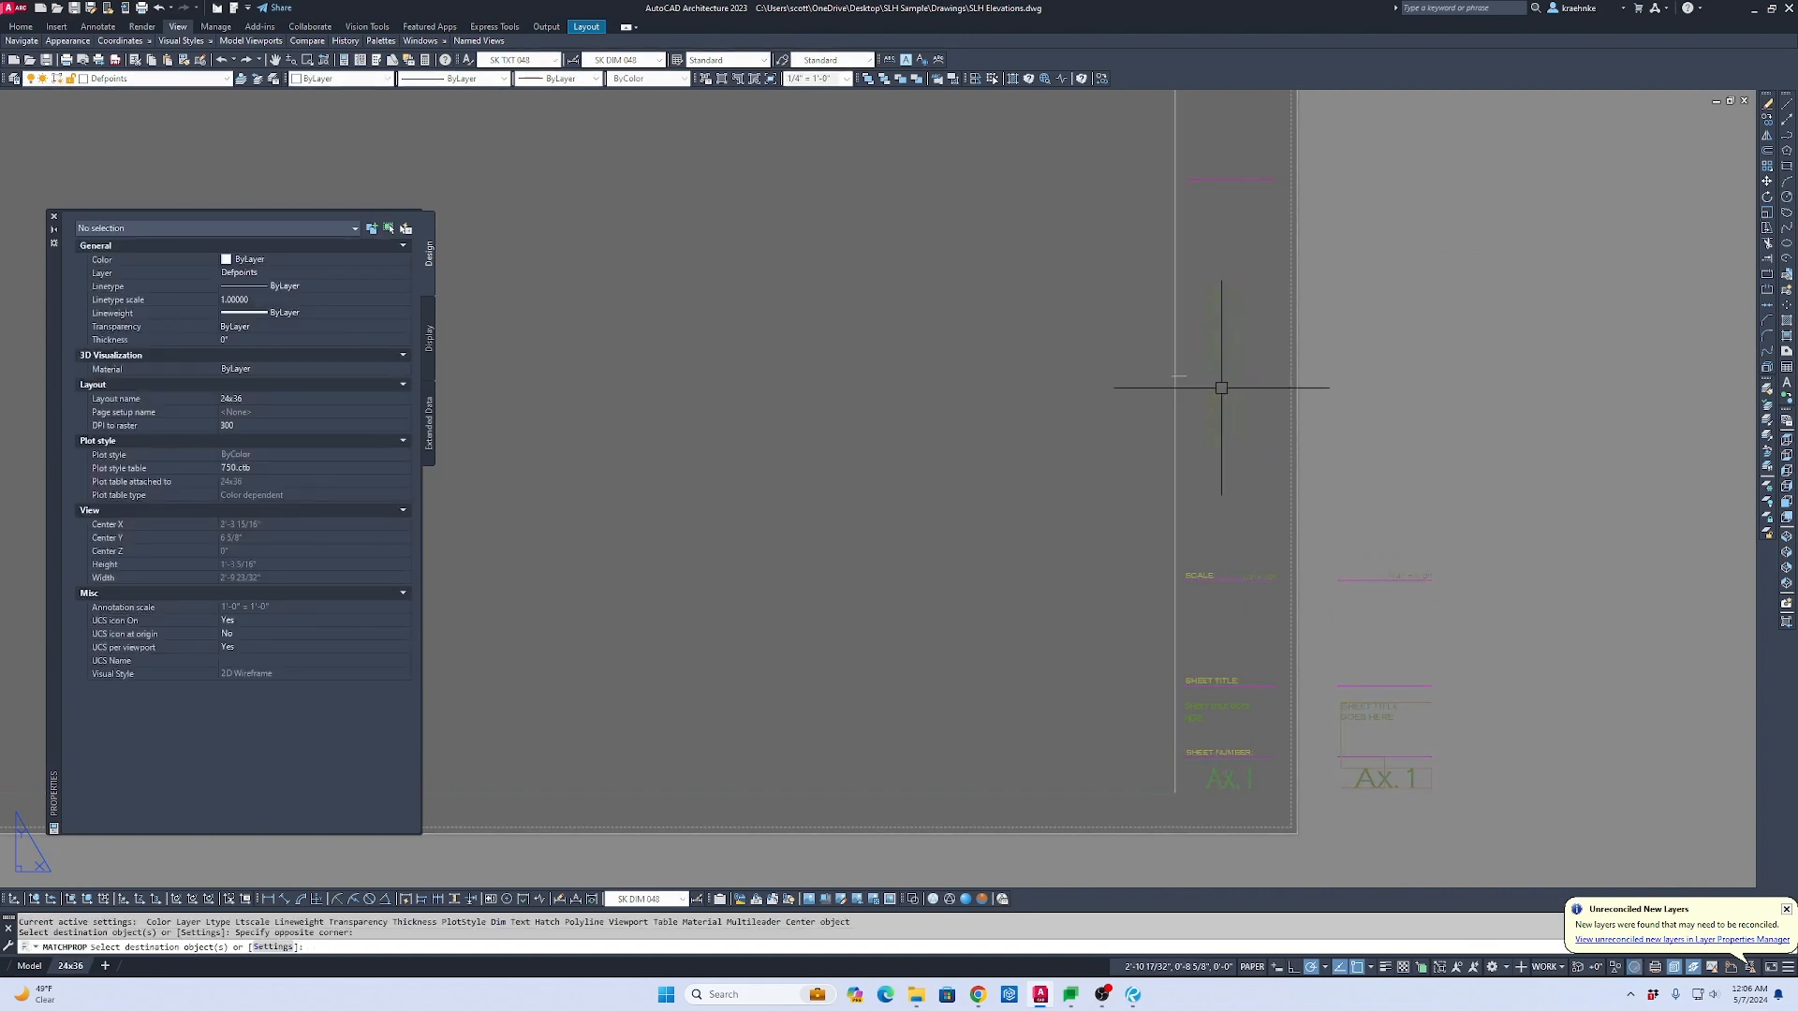
key("Escape")
left_click(1221, 387)
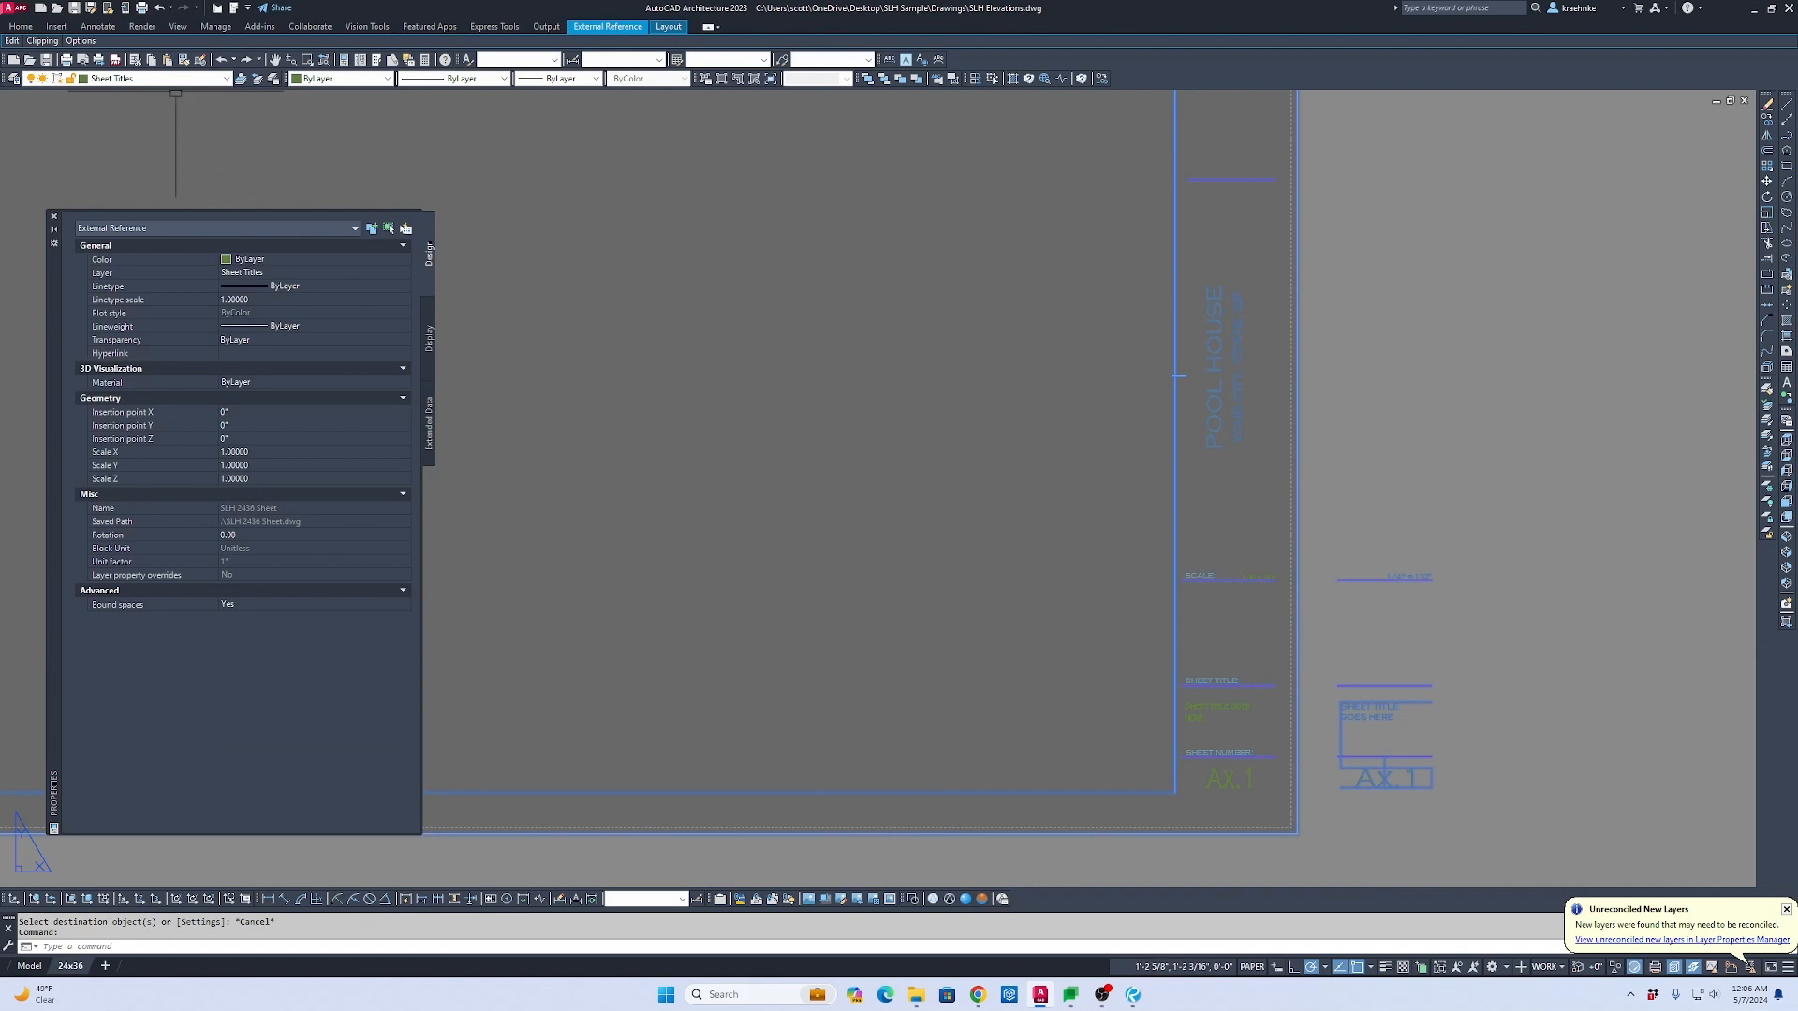
key("Escape")
key("Escape")
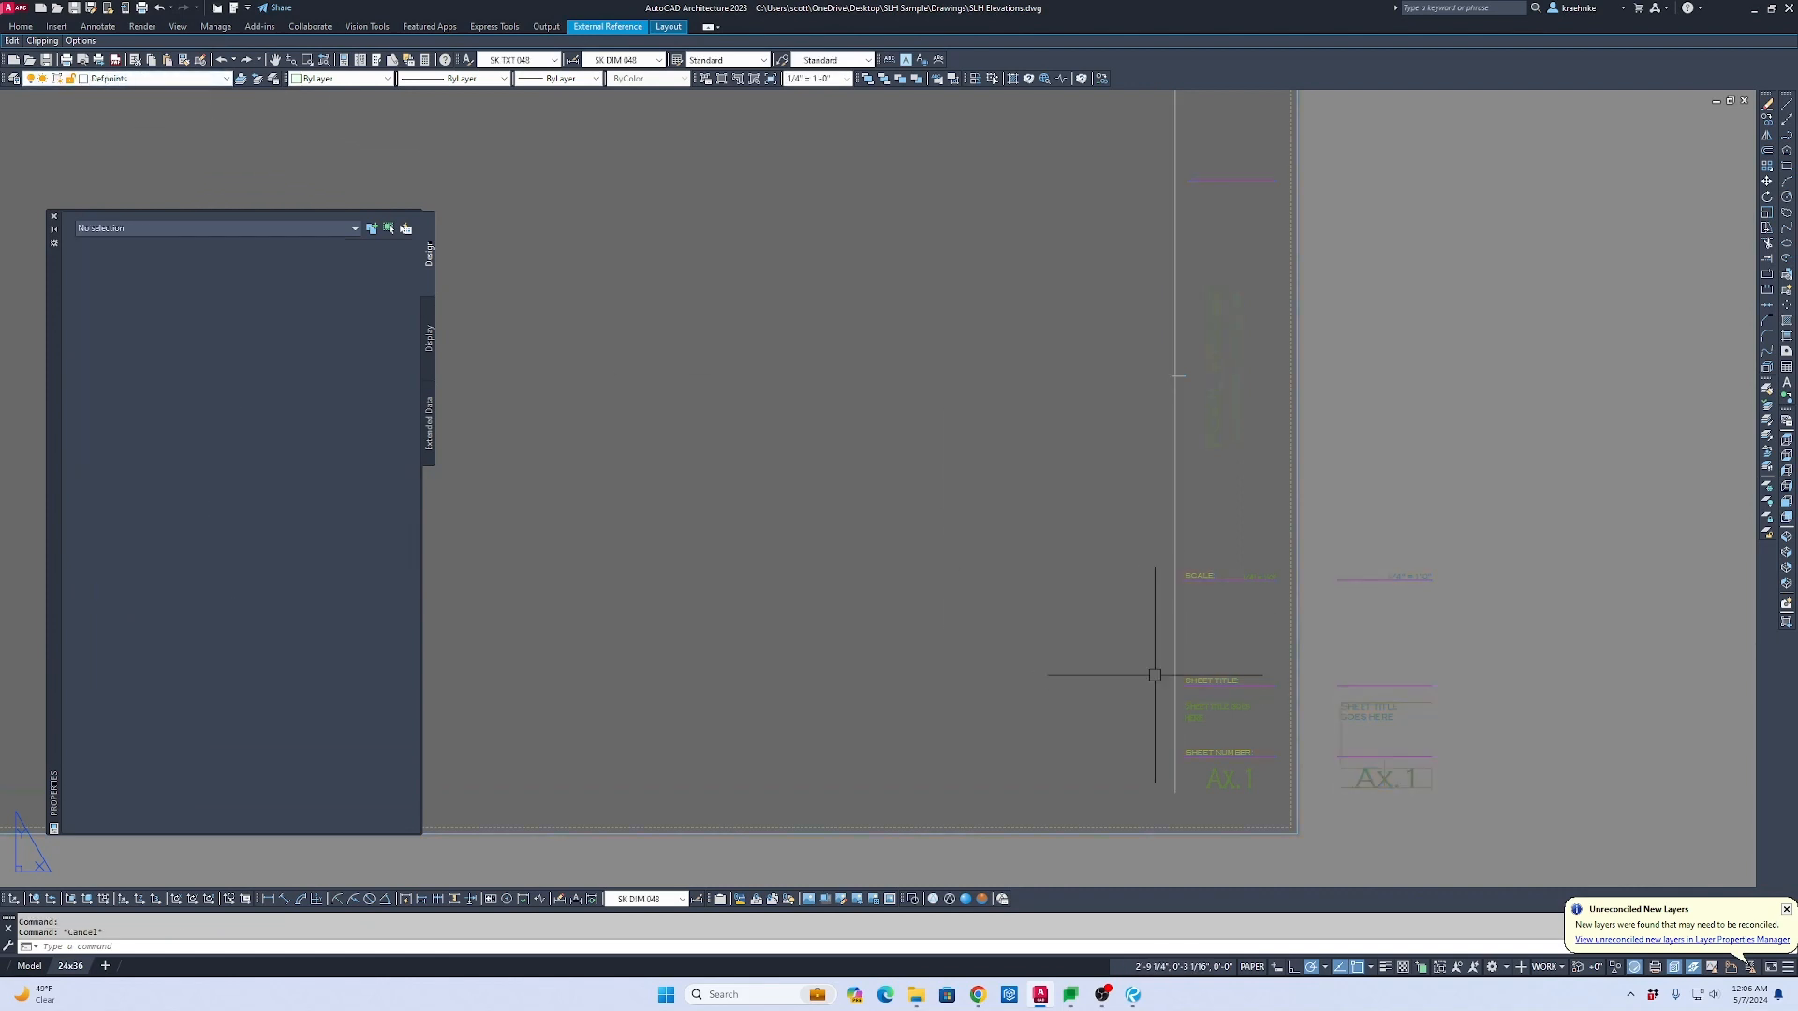
Step: Replace the sheet title placeholder text in the title block with ELEVATIONS
middle_click_drag(1244, 717, 1227, 578)
scroll(1234, 582, "up", 5)
left_click(1198, 546)
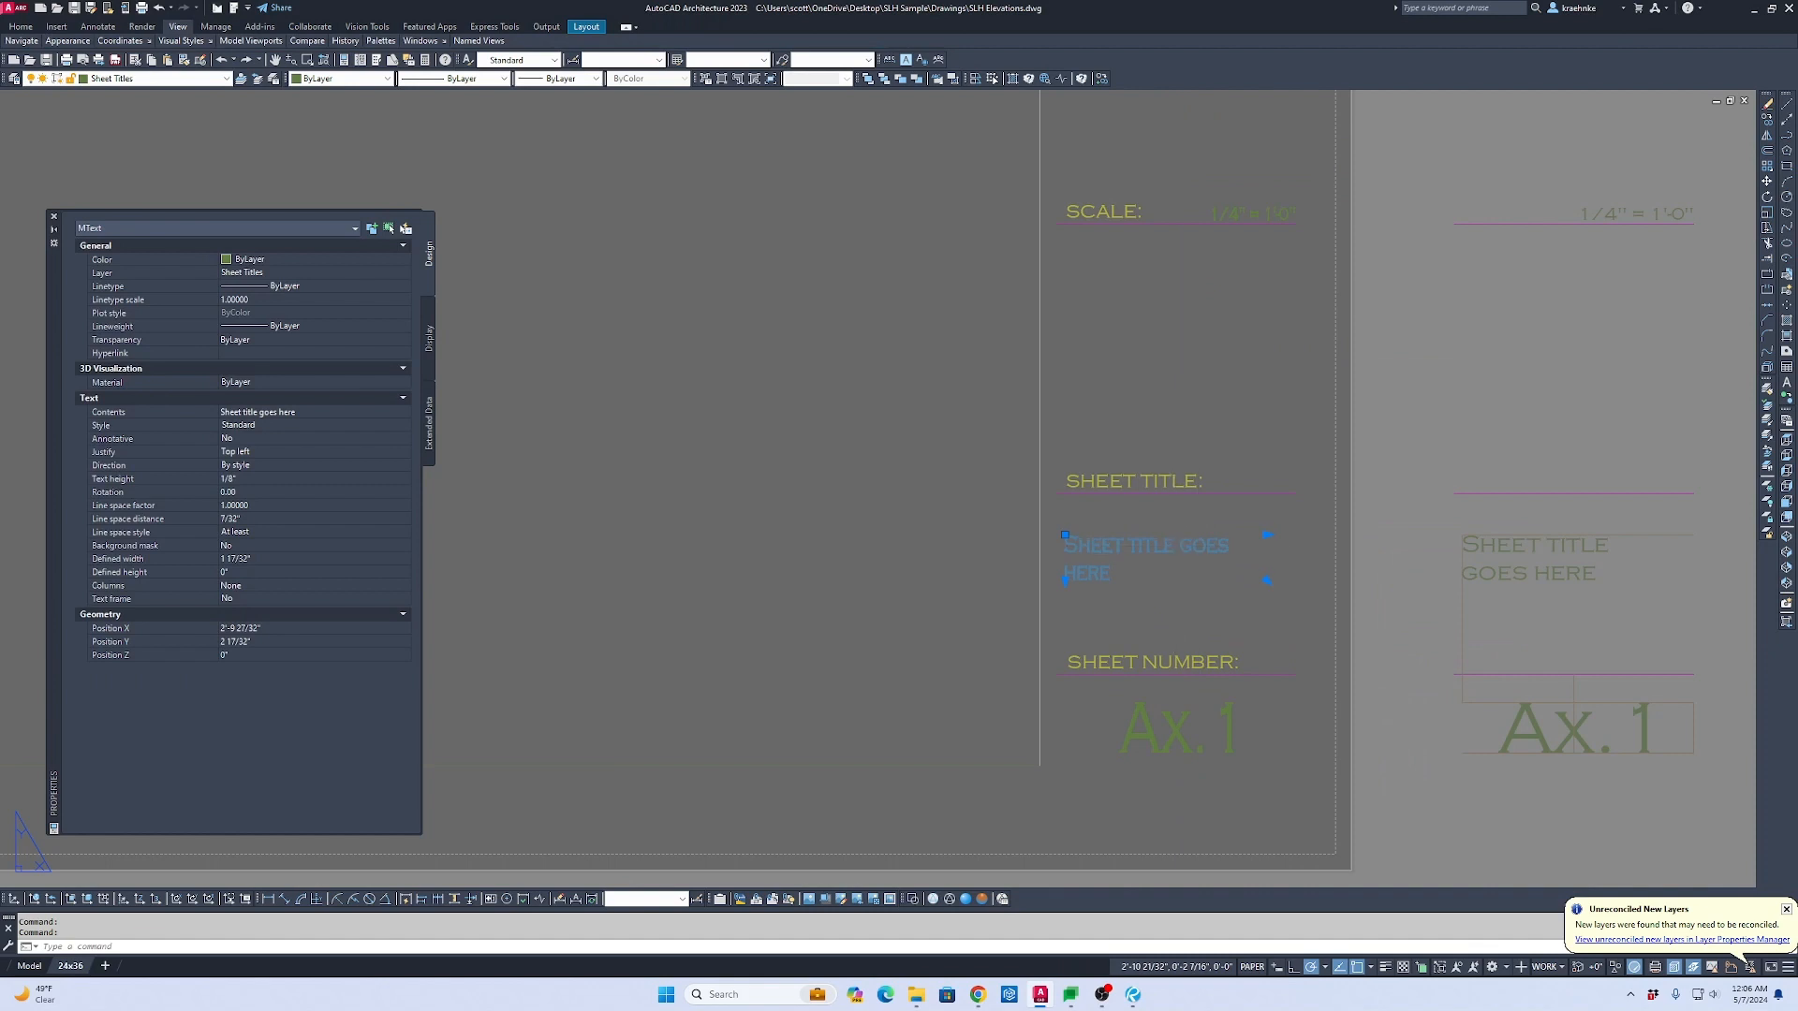
double_click(1174, 578)
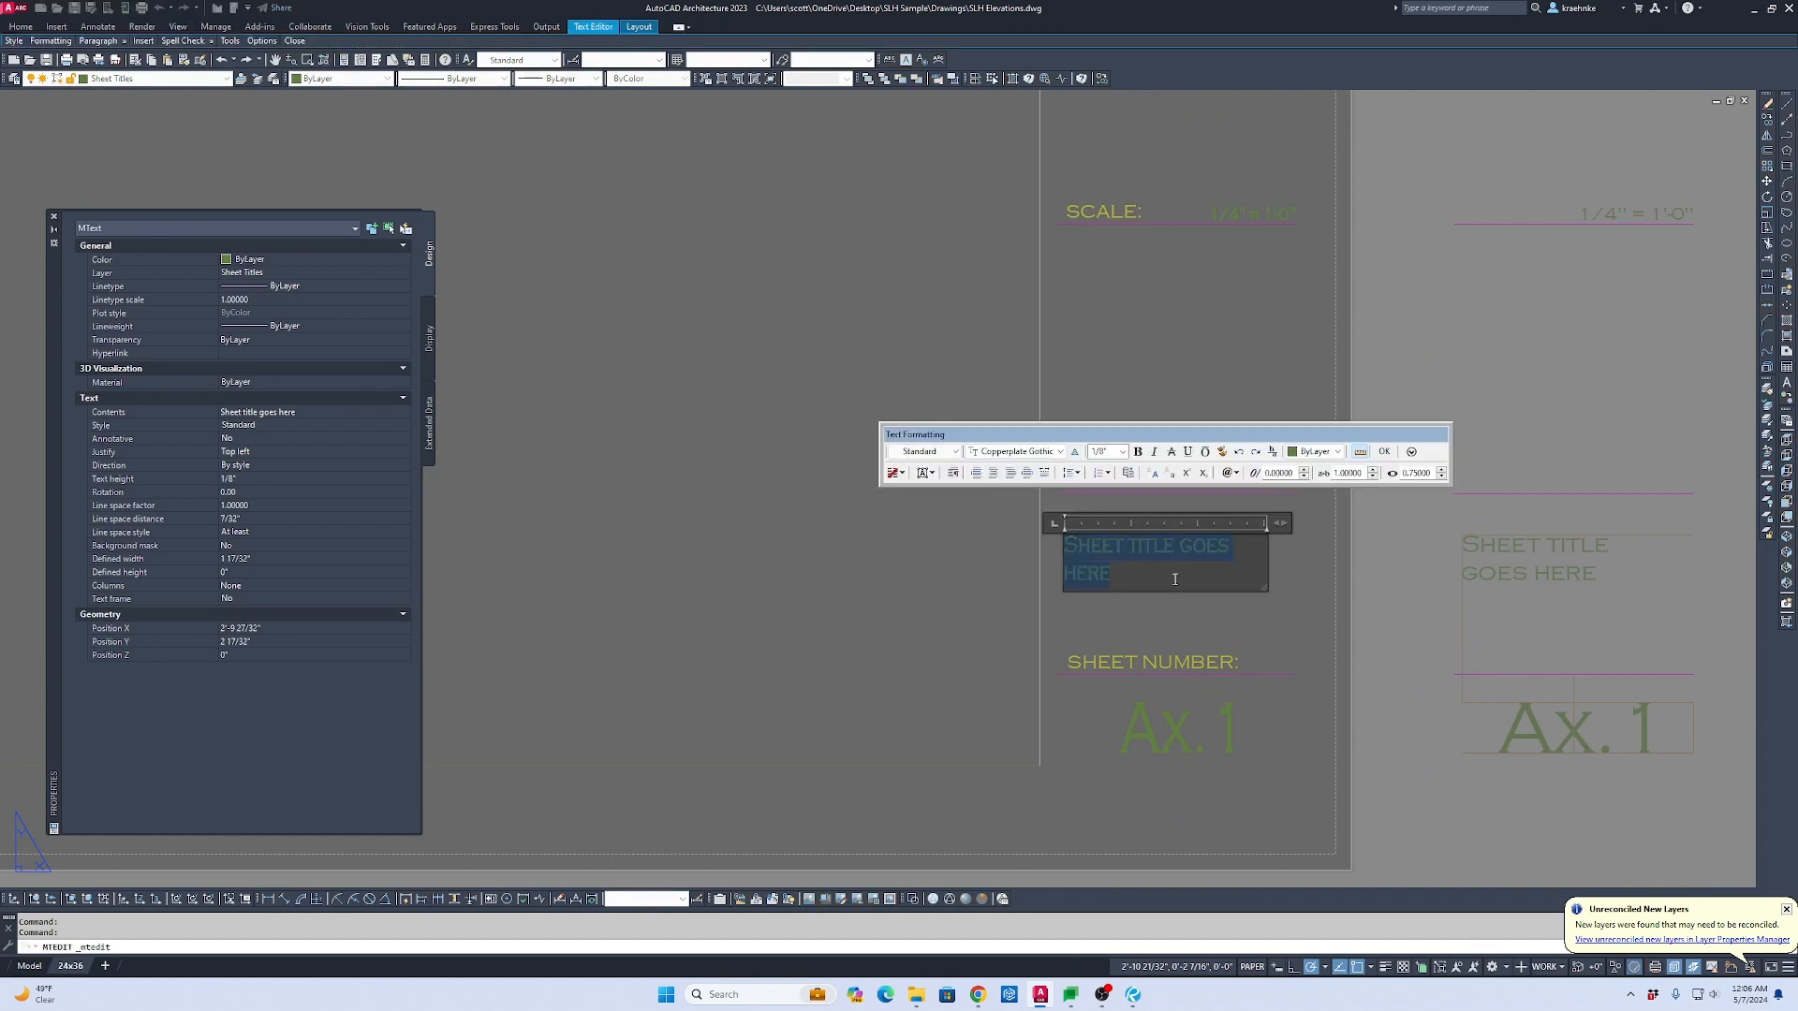
type("E;EVA")
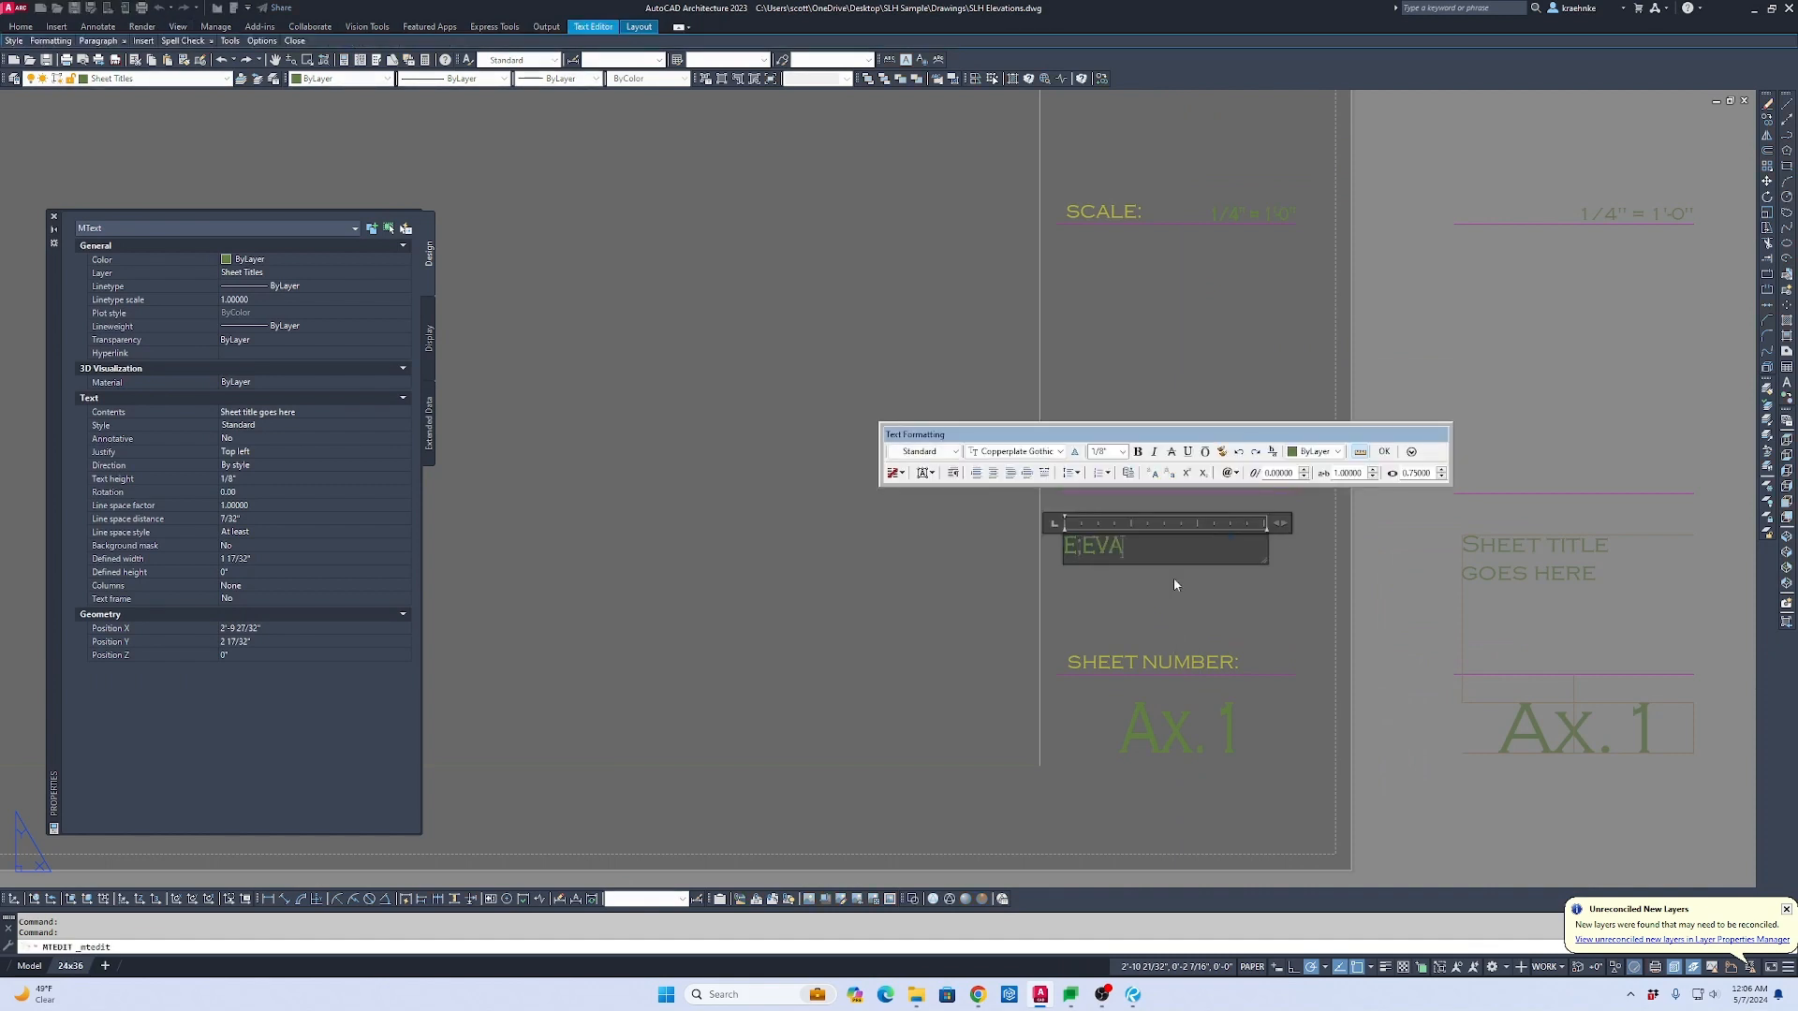
key("BackSpace")
key("BackSpace")
key("BackSpace")
key("BackSpace")
type("ELEVA")
key("ctrl")
key("ctrl")
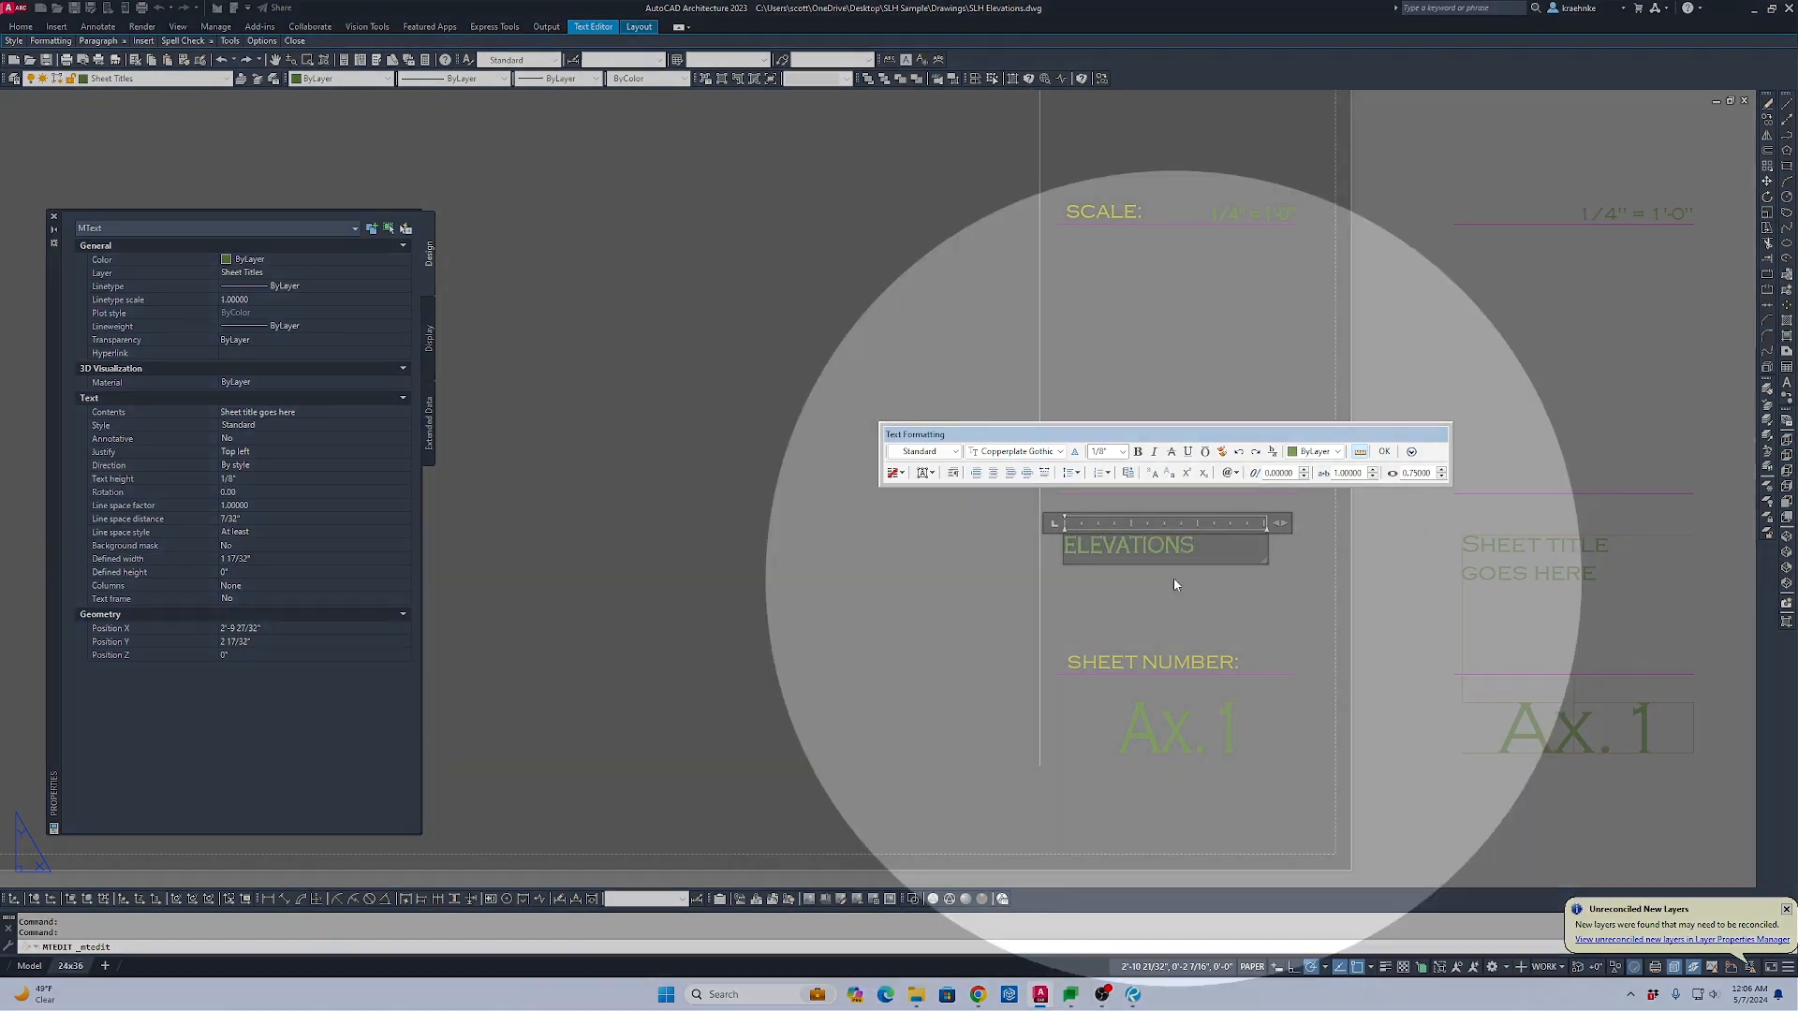
left_click(1174, 579)
Step: Change the sheet number text in the title block to A4.1
left_click(1168, 709)
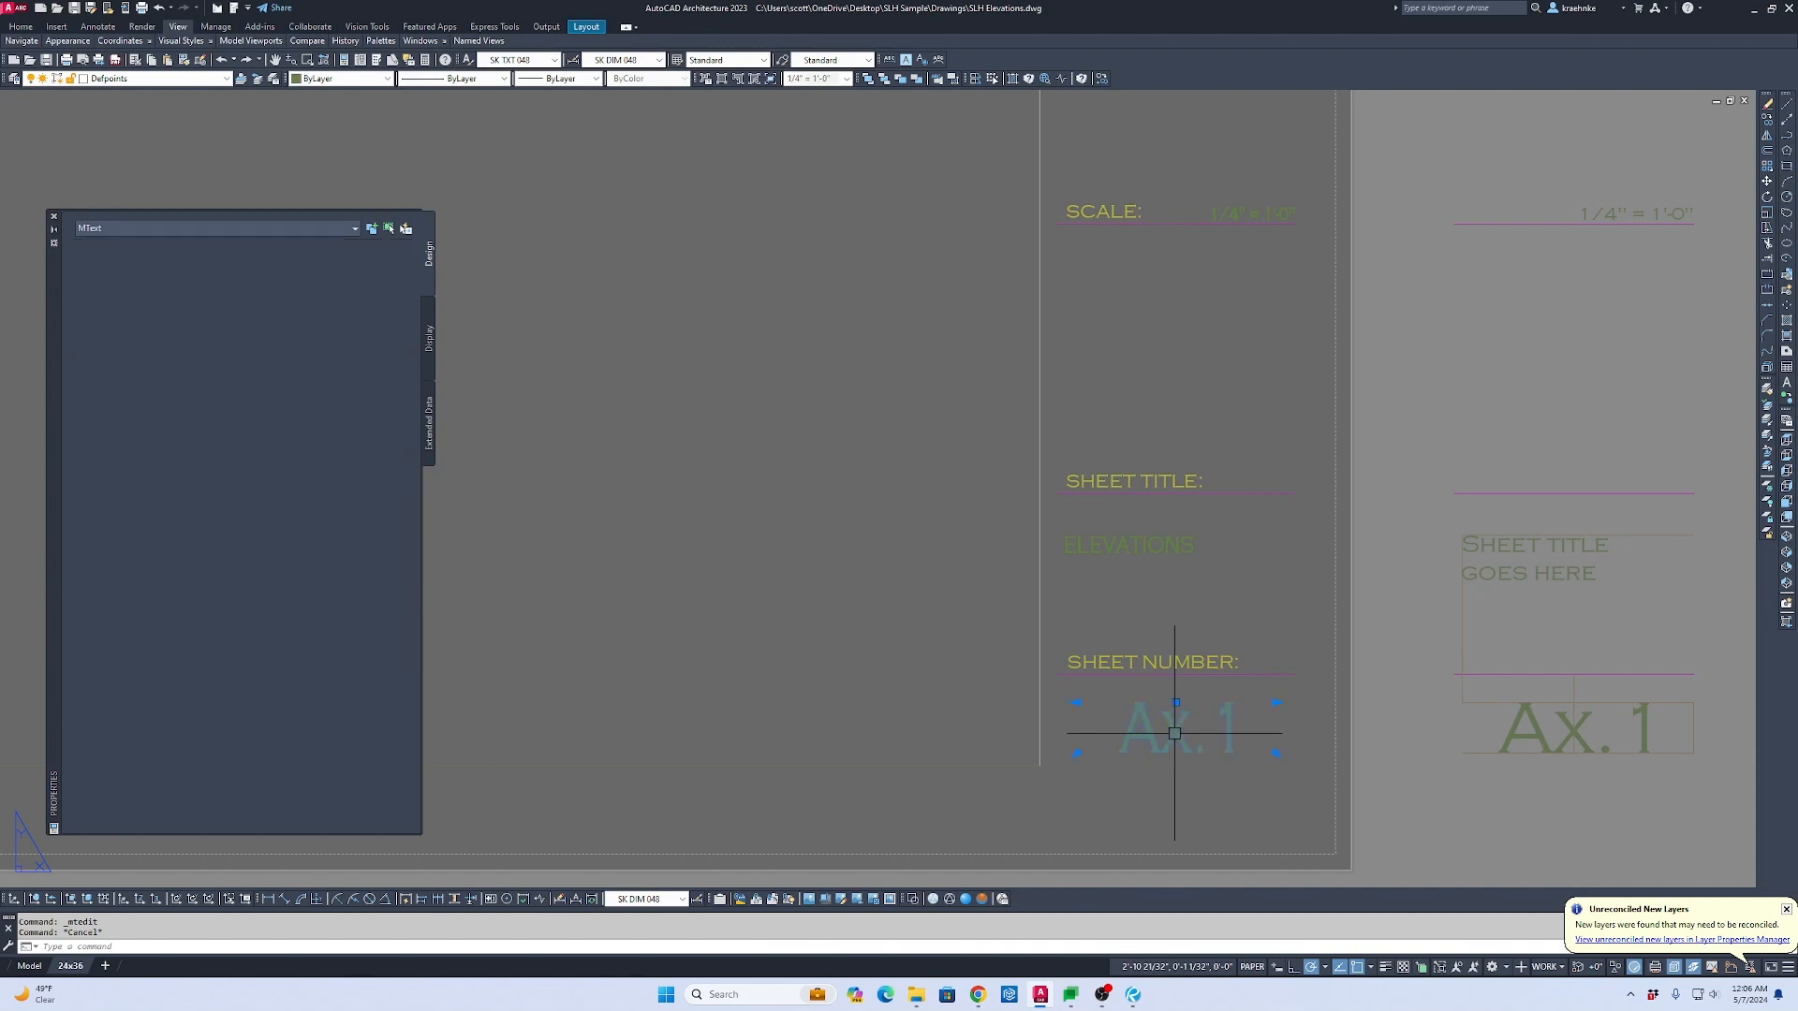
double_click(1171, 721)
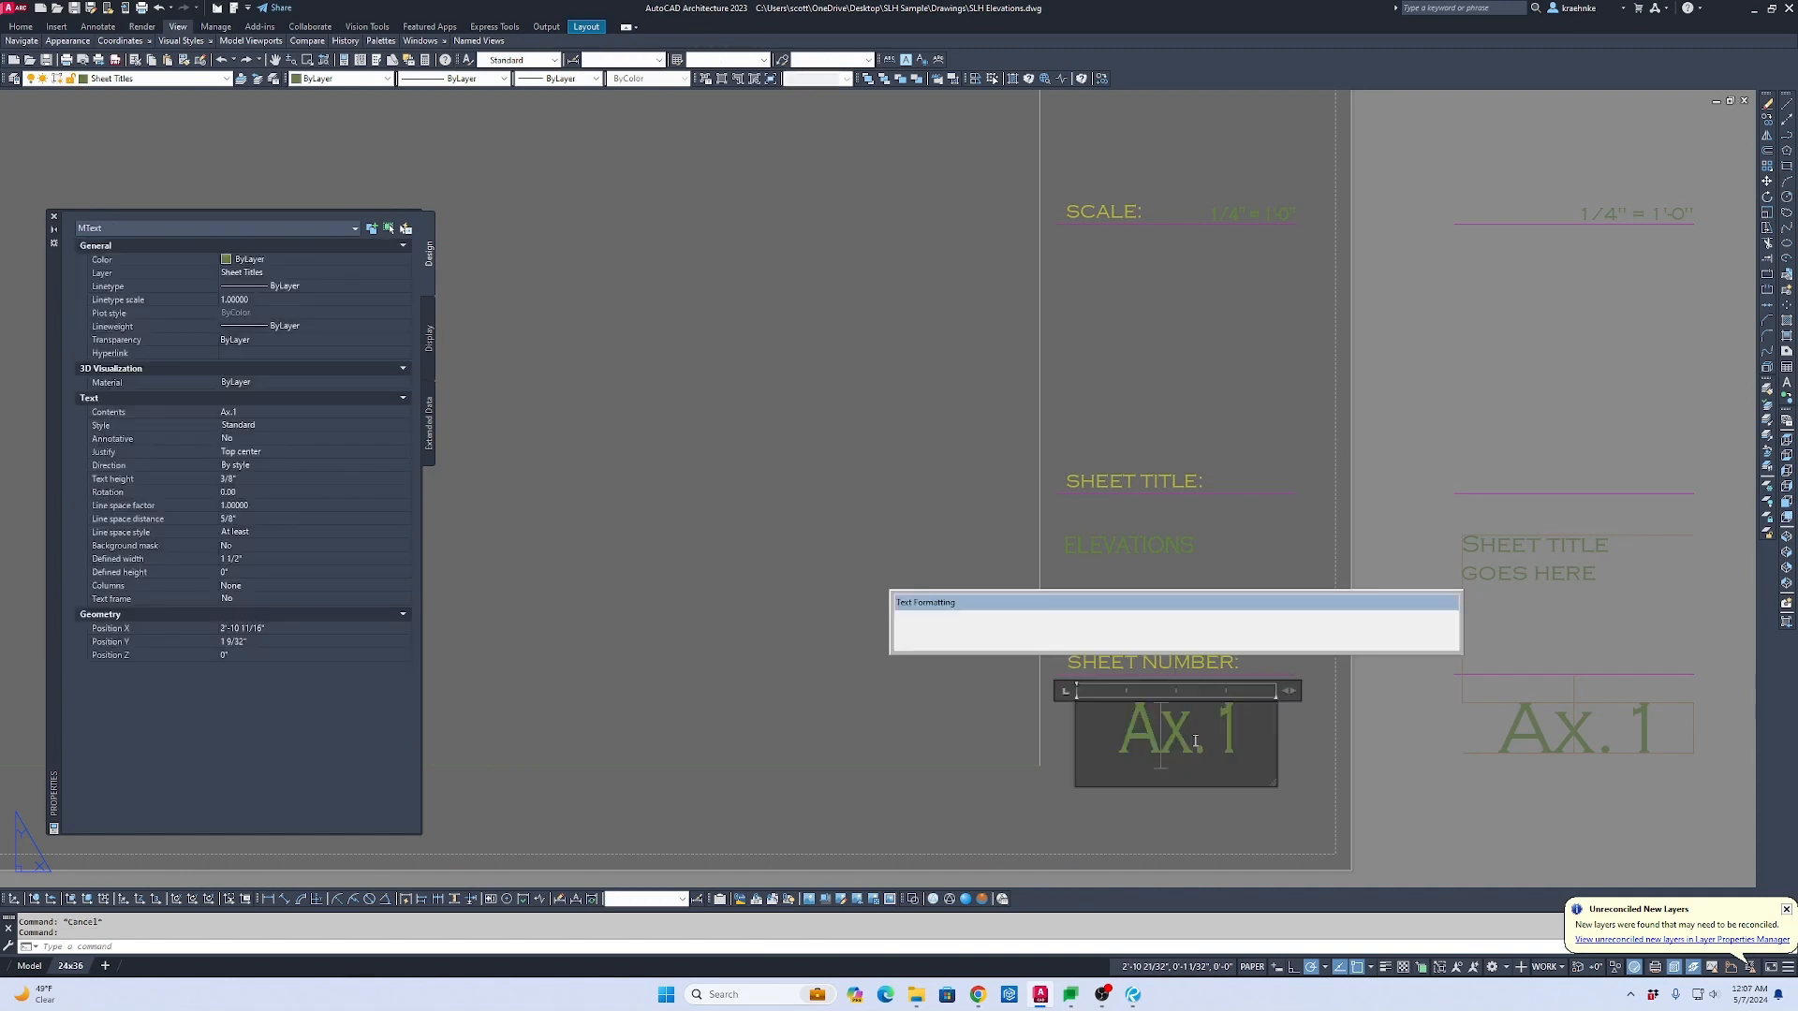
key("BackSpace")
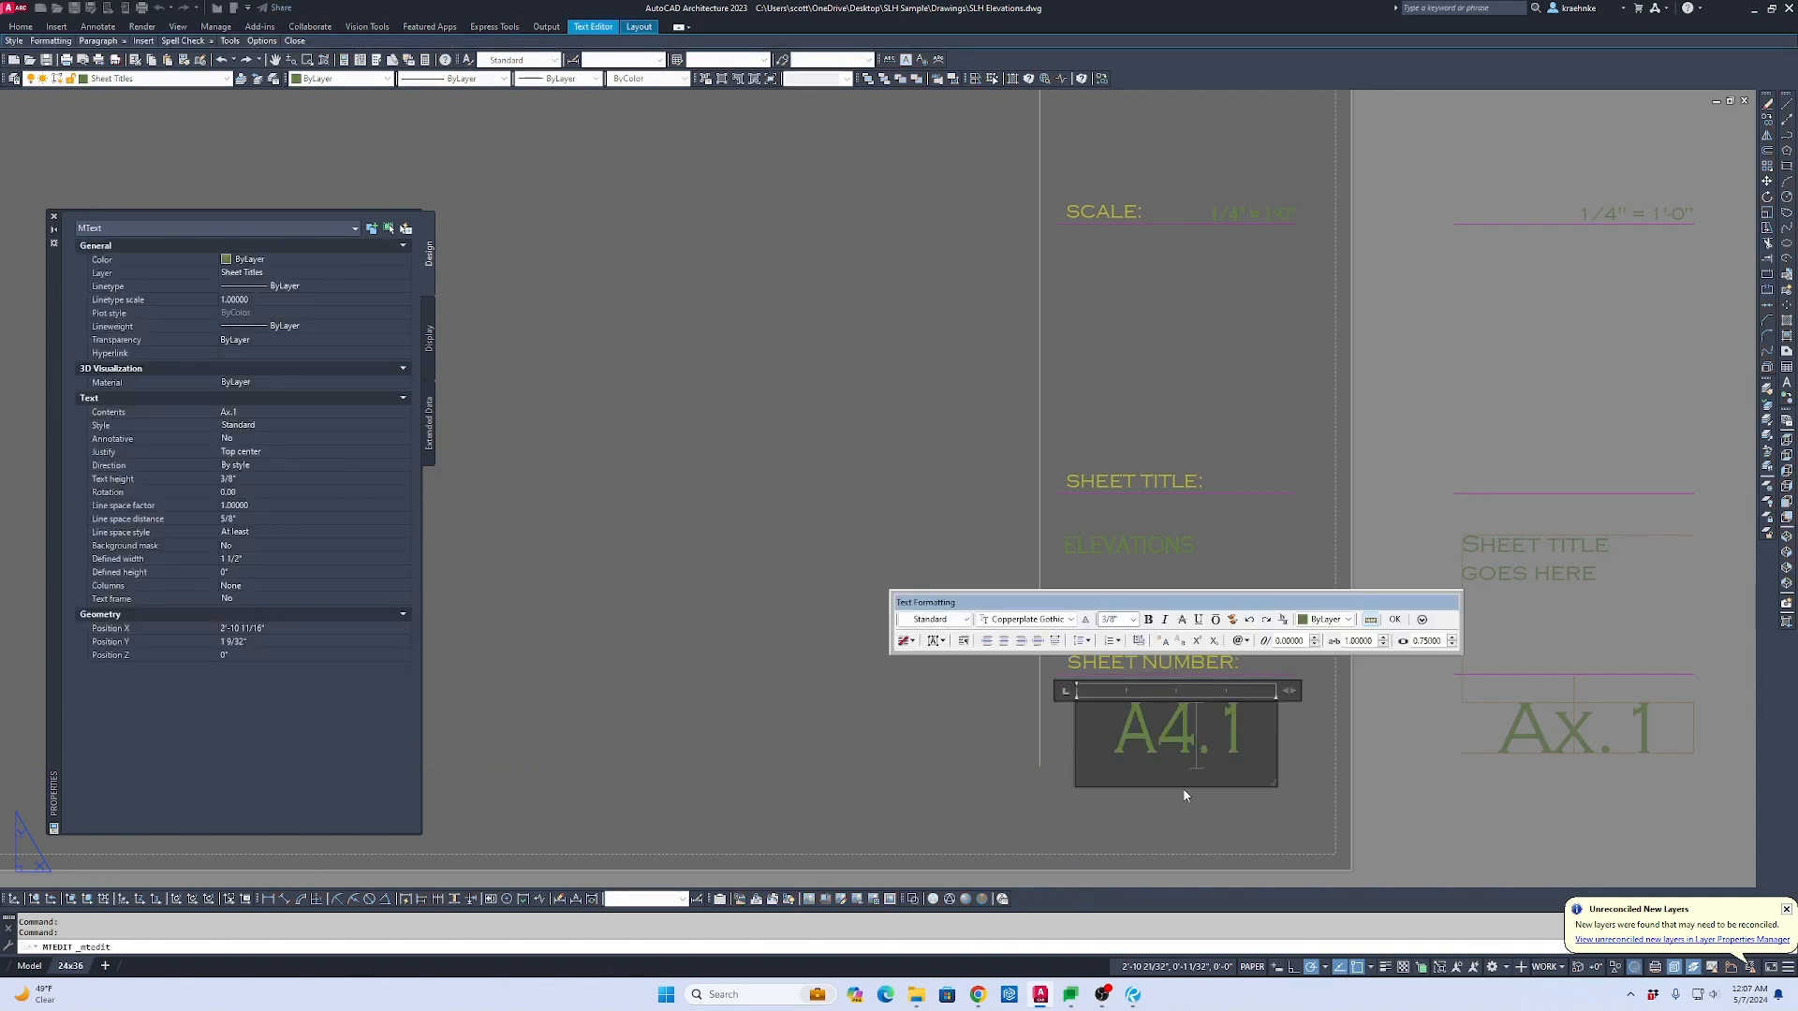
type("4")
left_click(1184, 795)
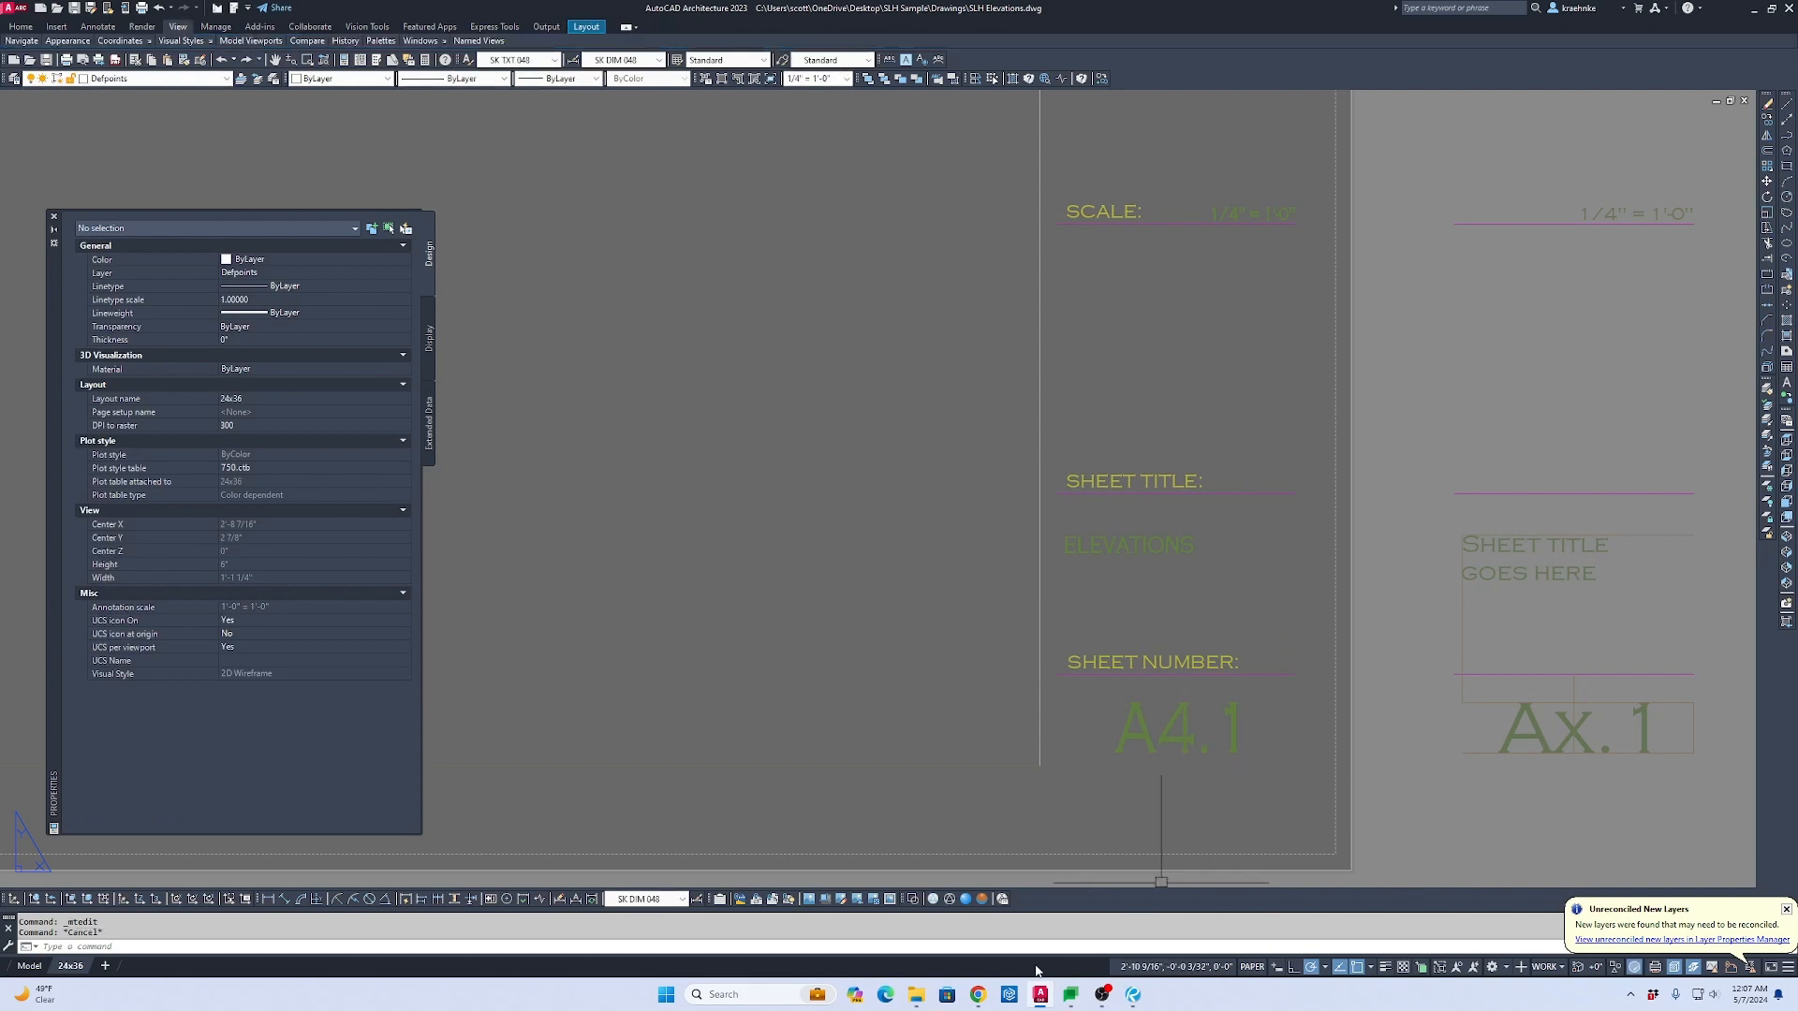
Step: Switch to File Explorer and open Sheet Index Template.xlsx from the ACAD folder on the T: drive
mouse_move(914, 1000)
mouse_move(978, 941)
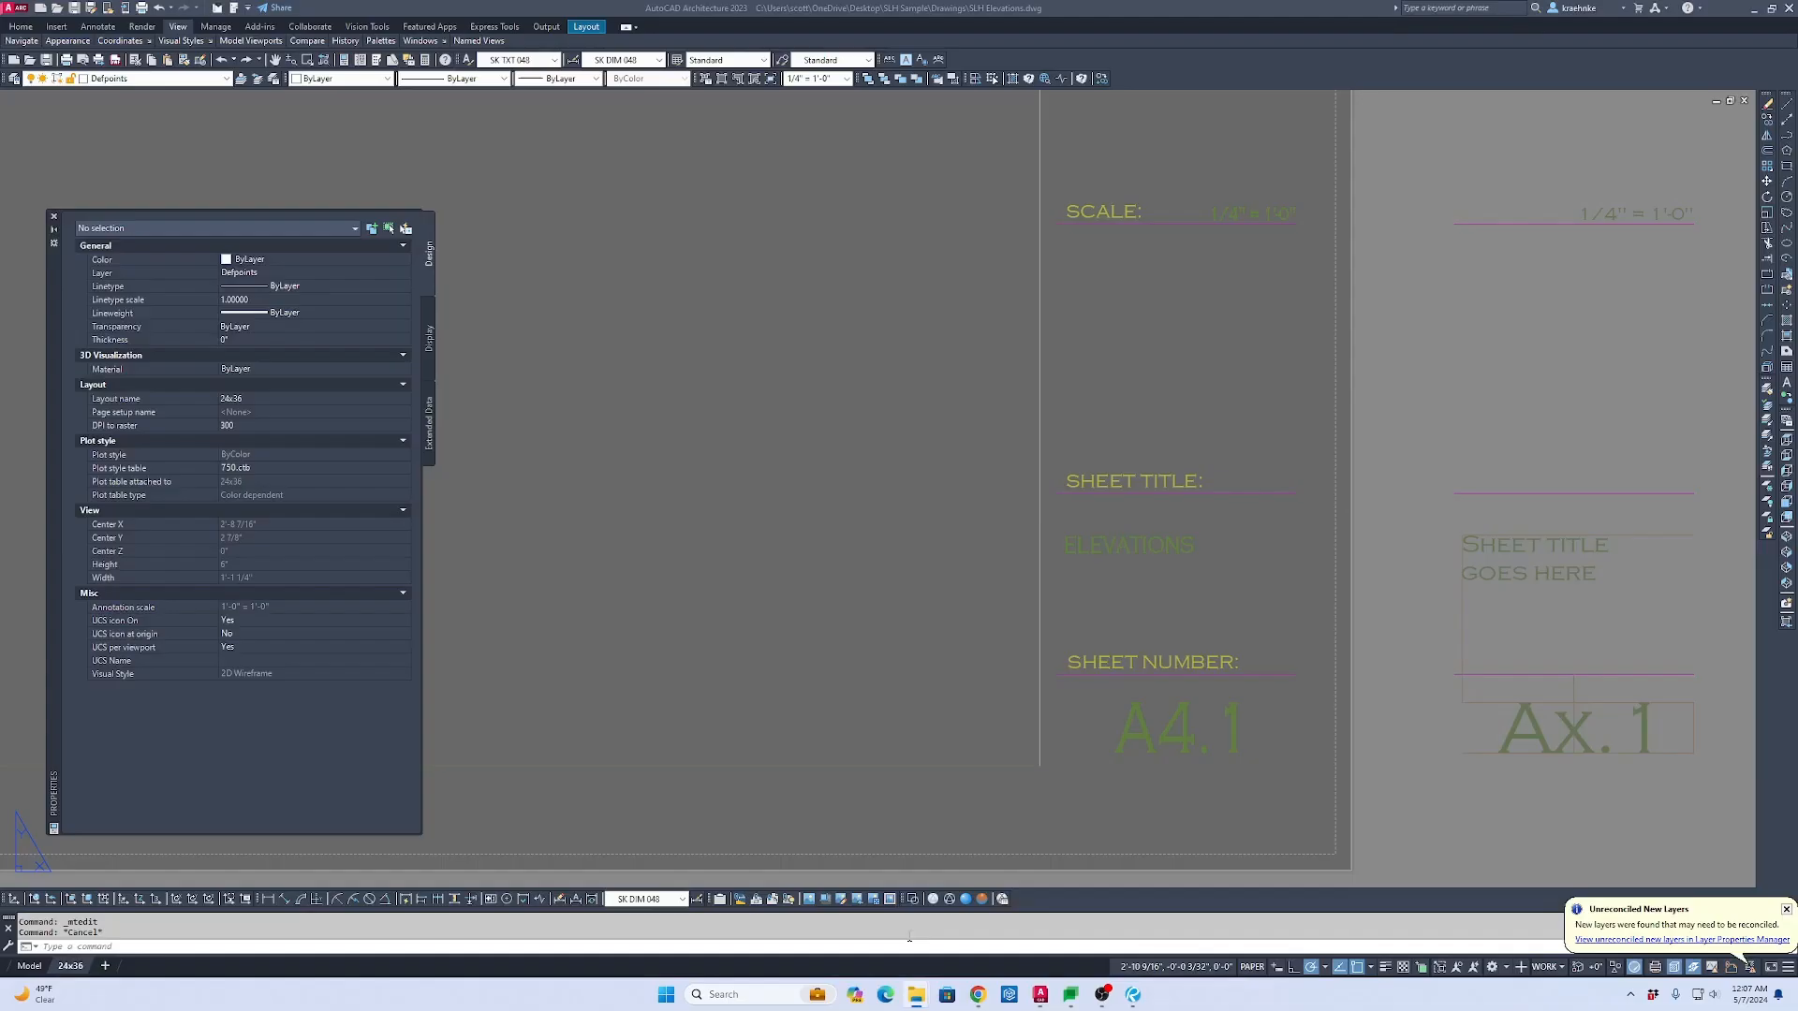
left_click_drag(0, 234, 1059, 93)
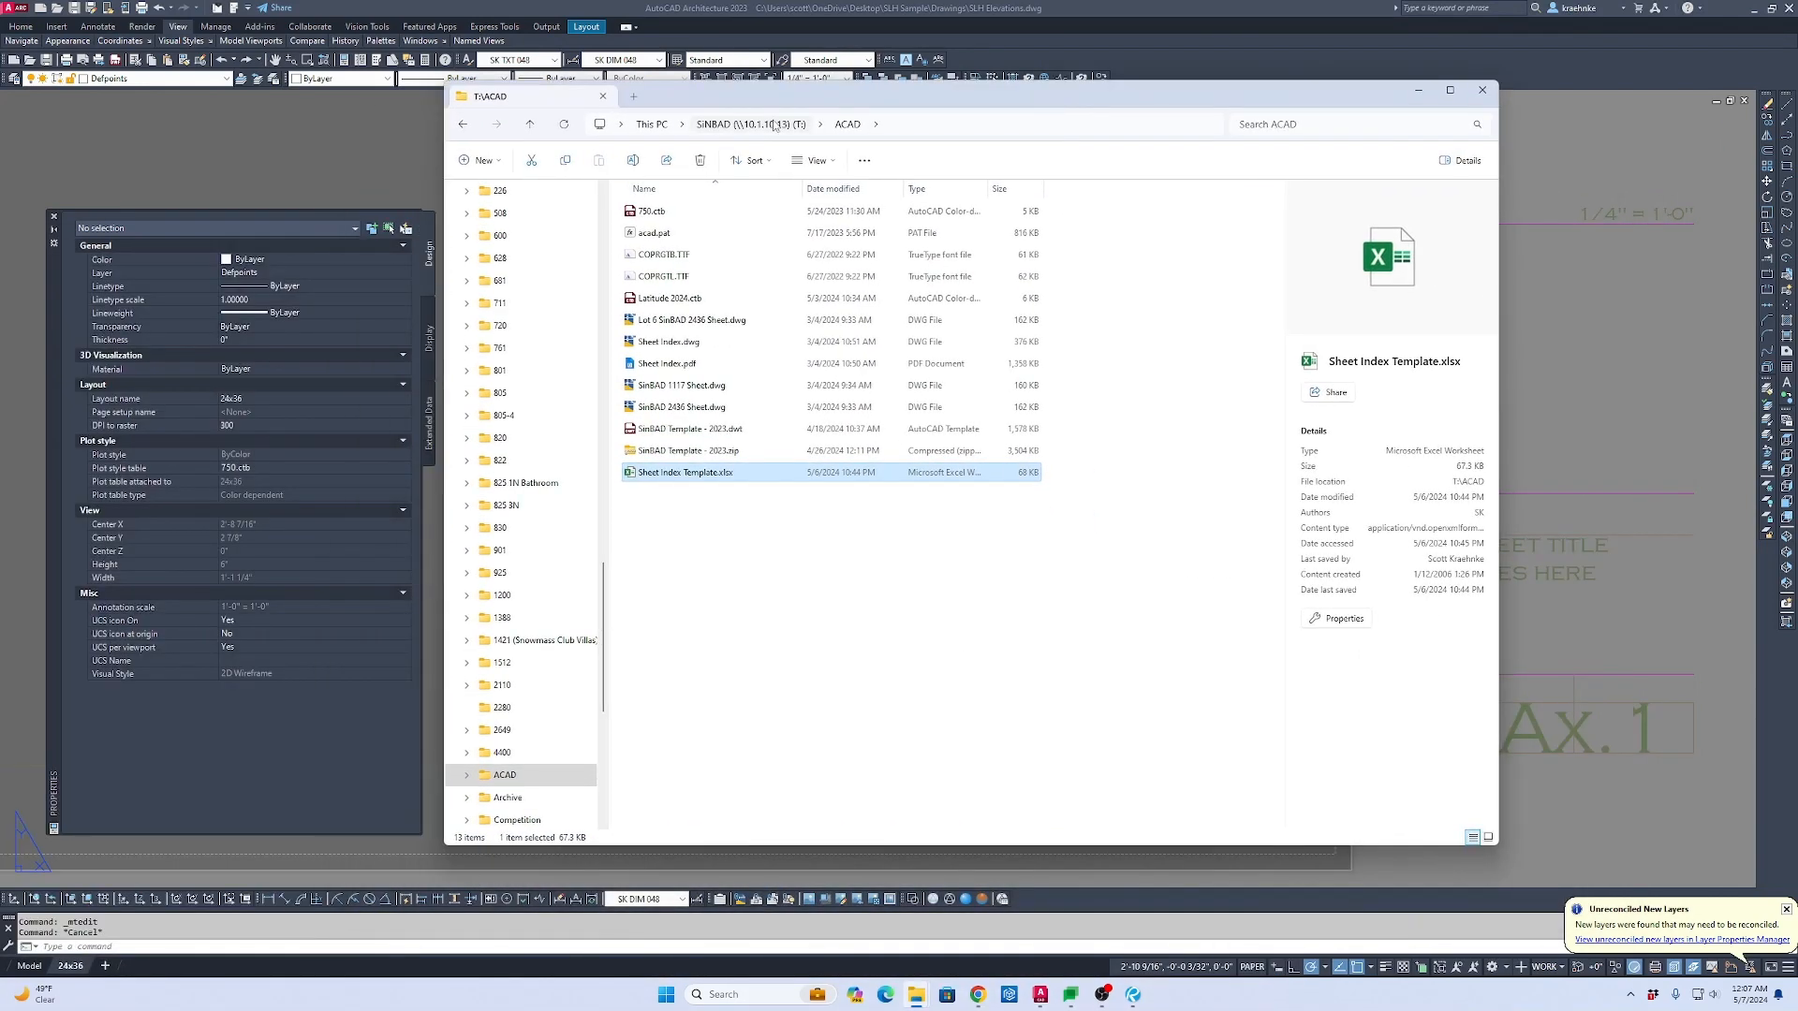
left_click(774, 124)
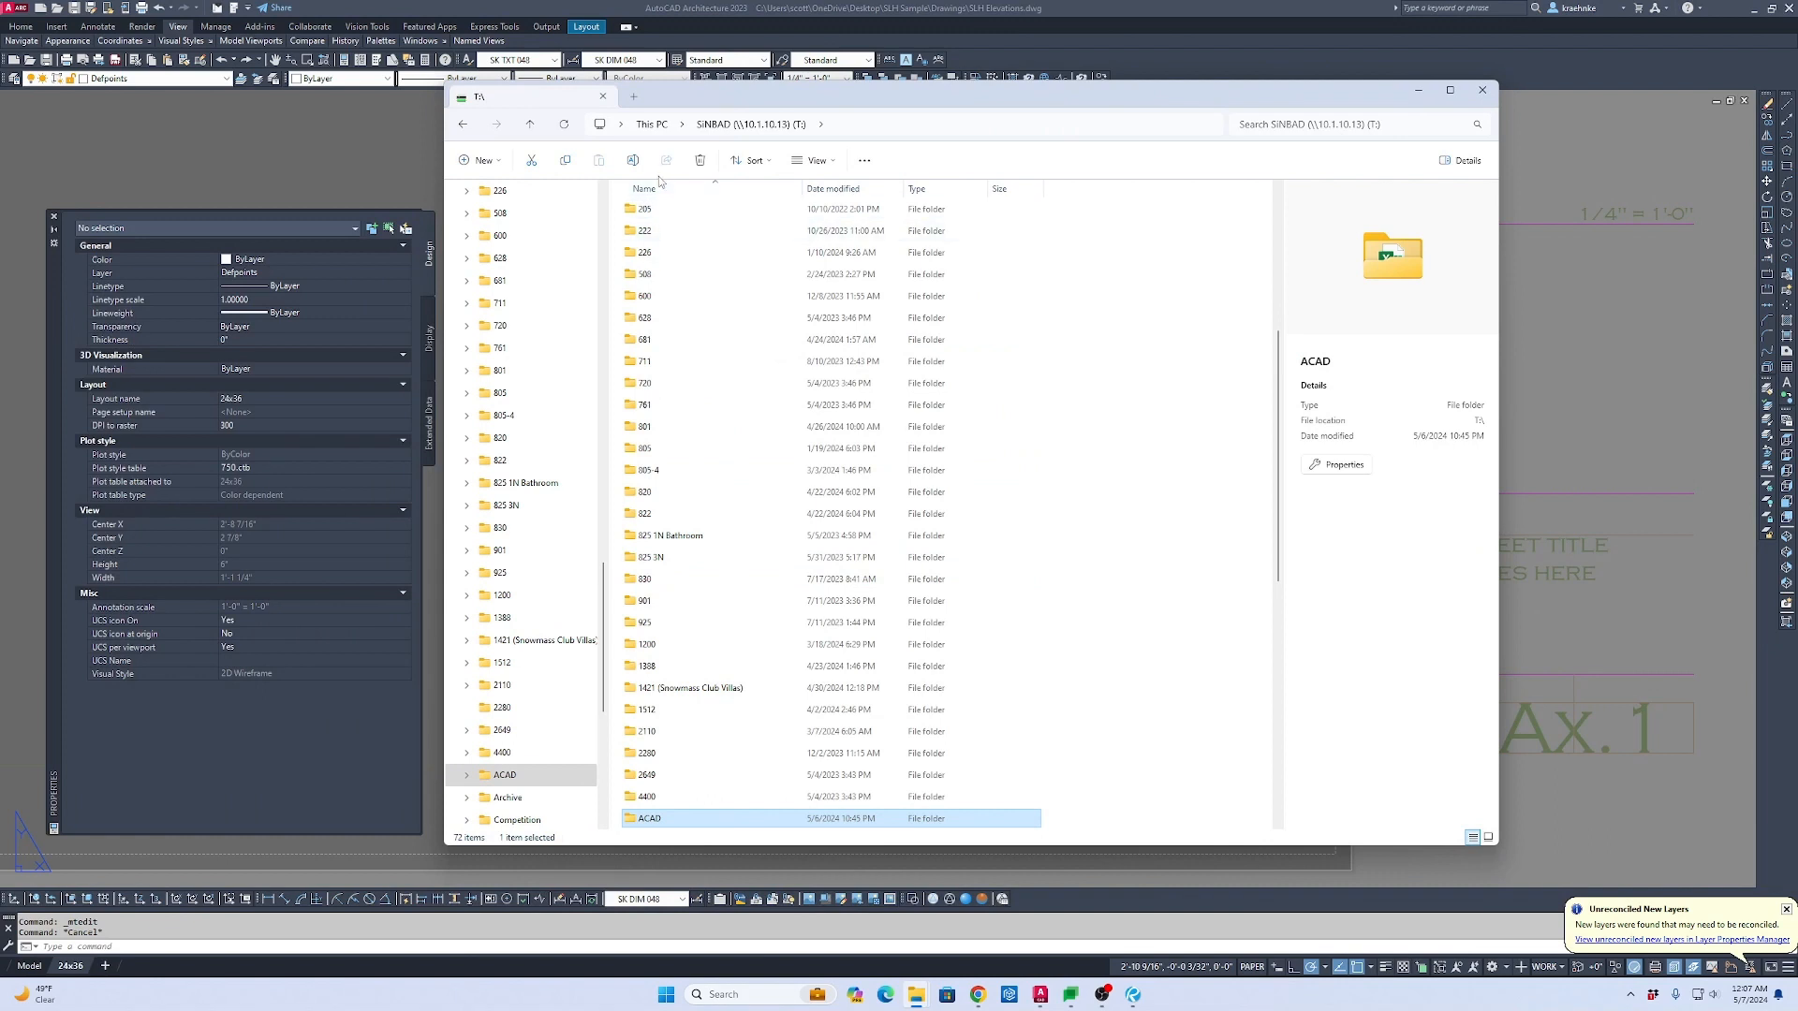
double_click(650, 819)
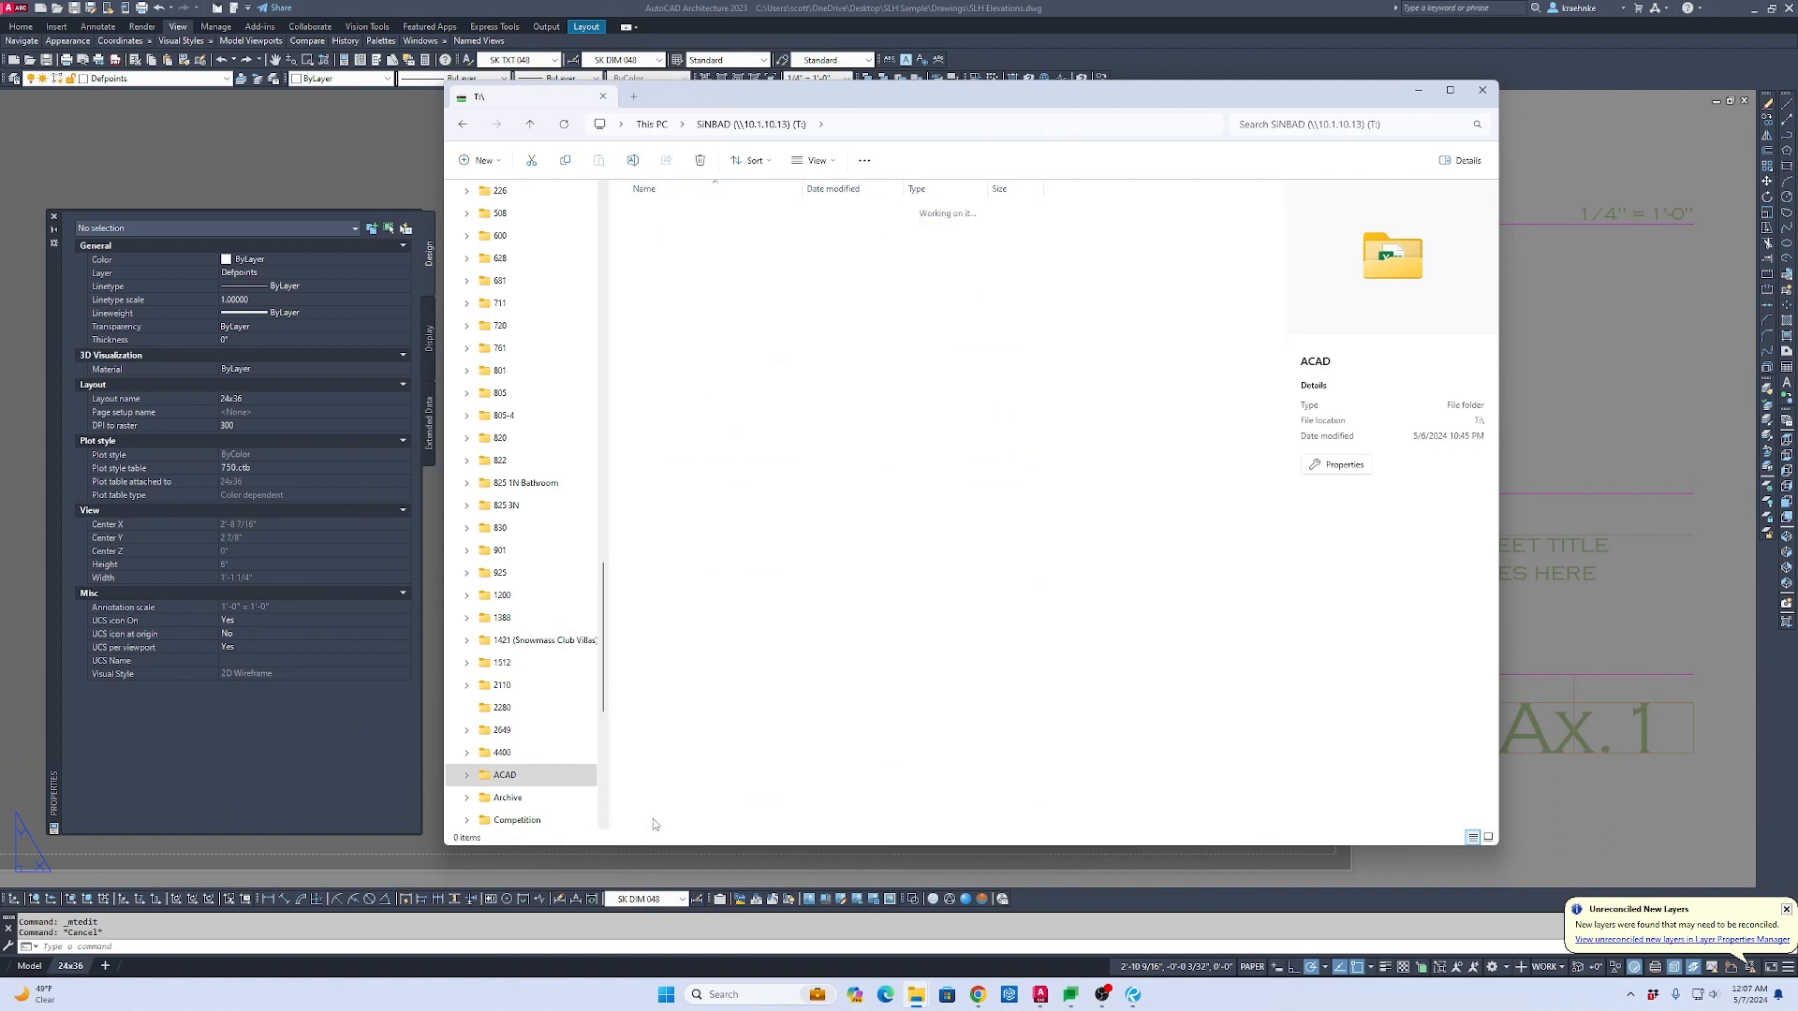
left_click(672, 345)
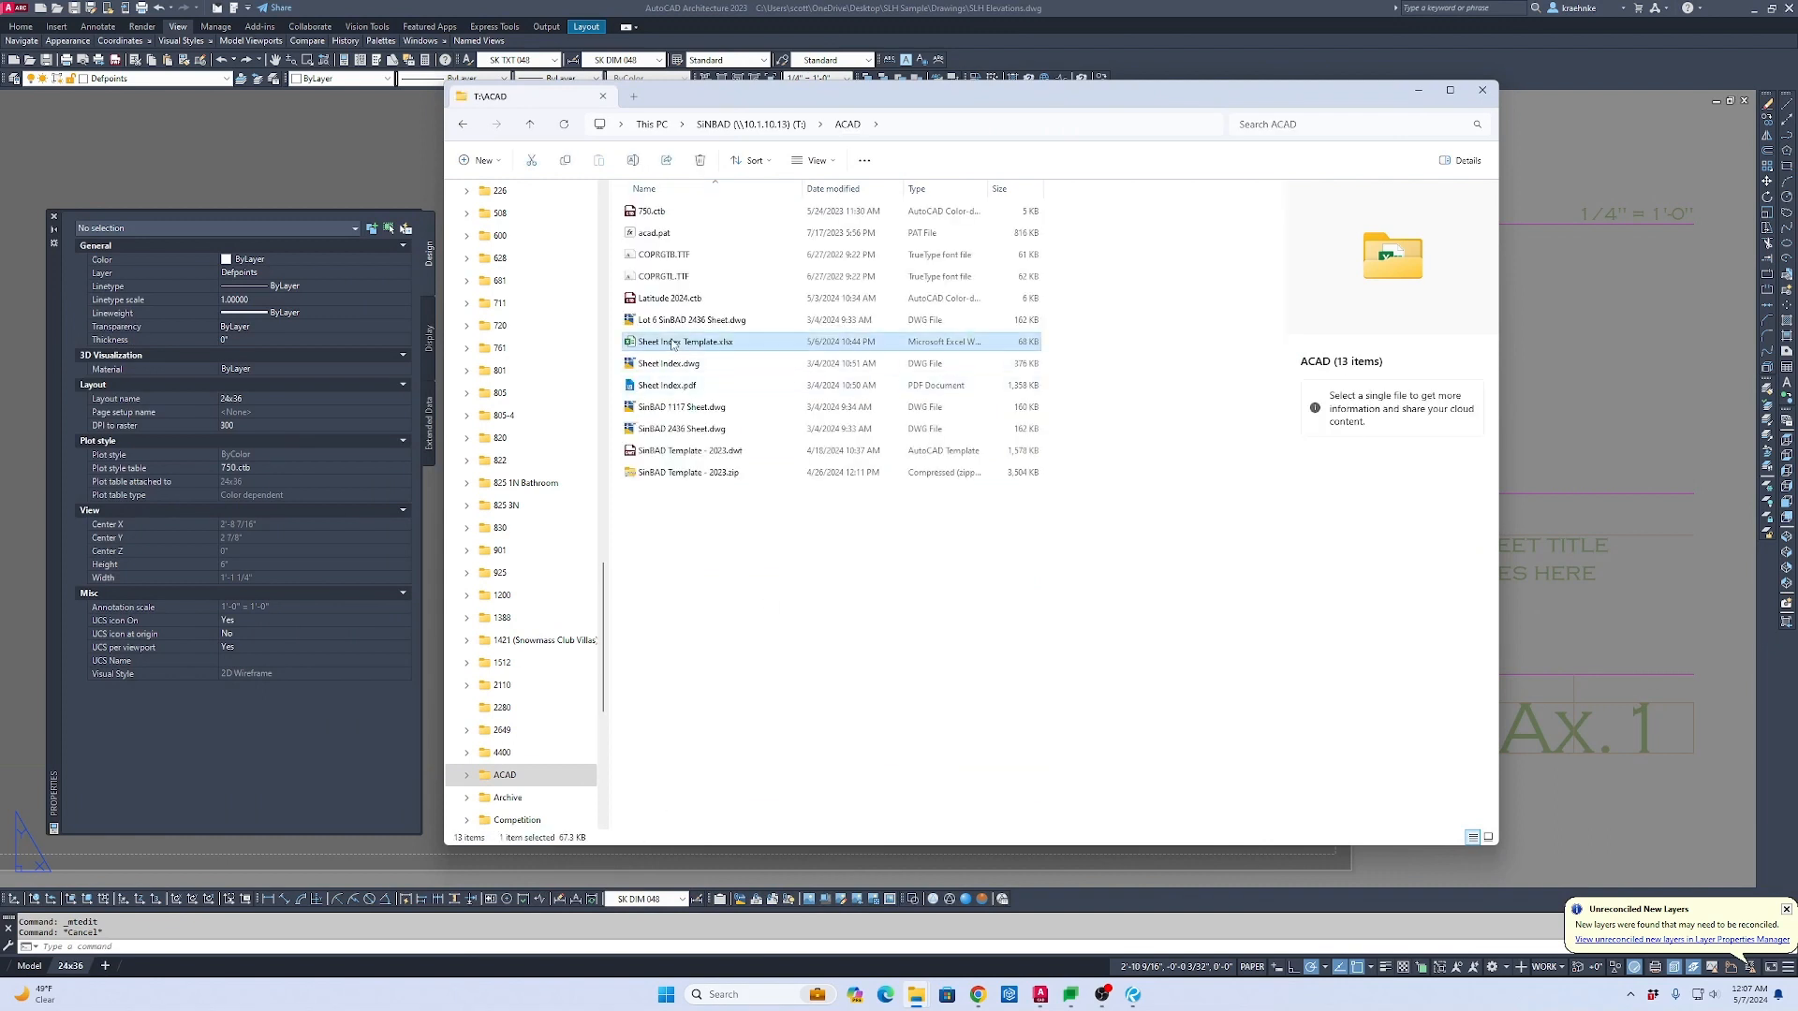
right_click(780, 435)
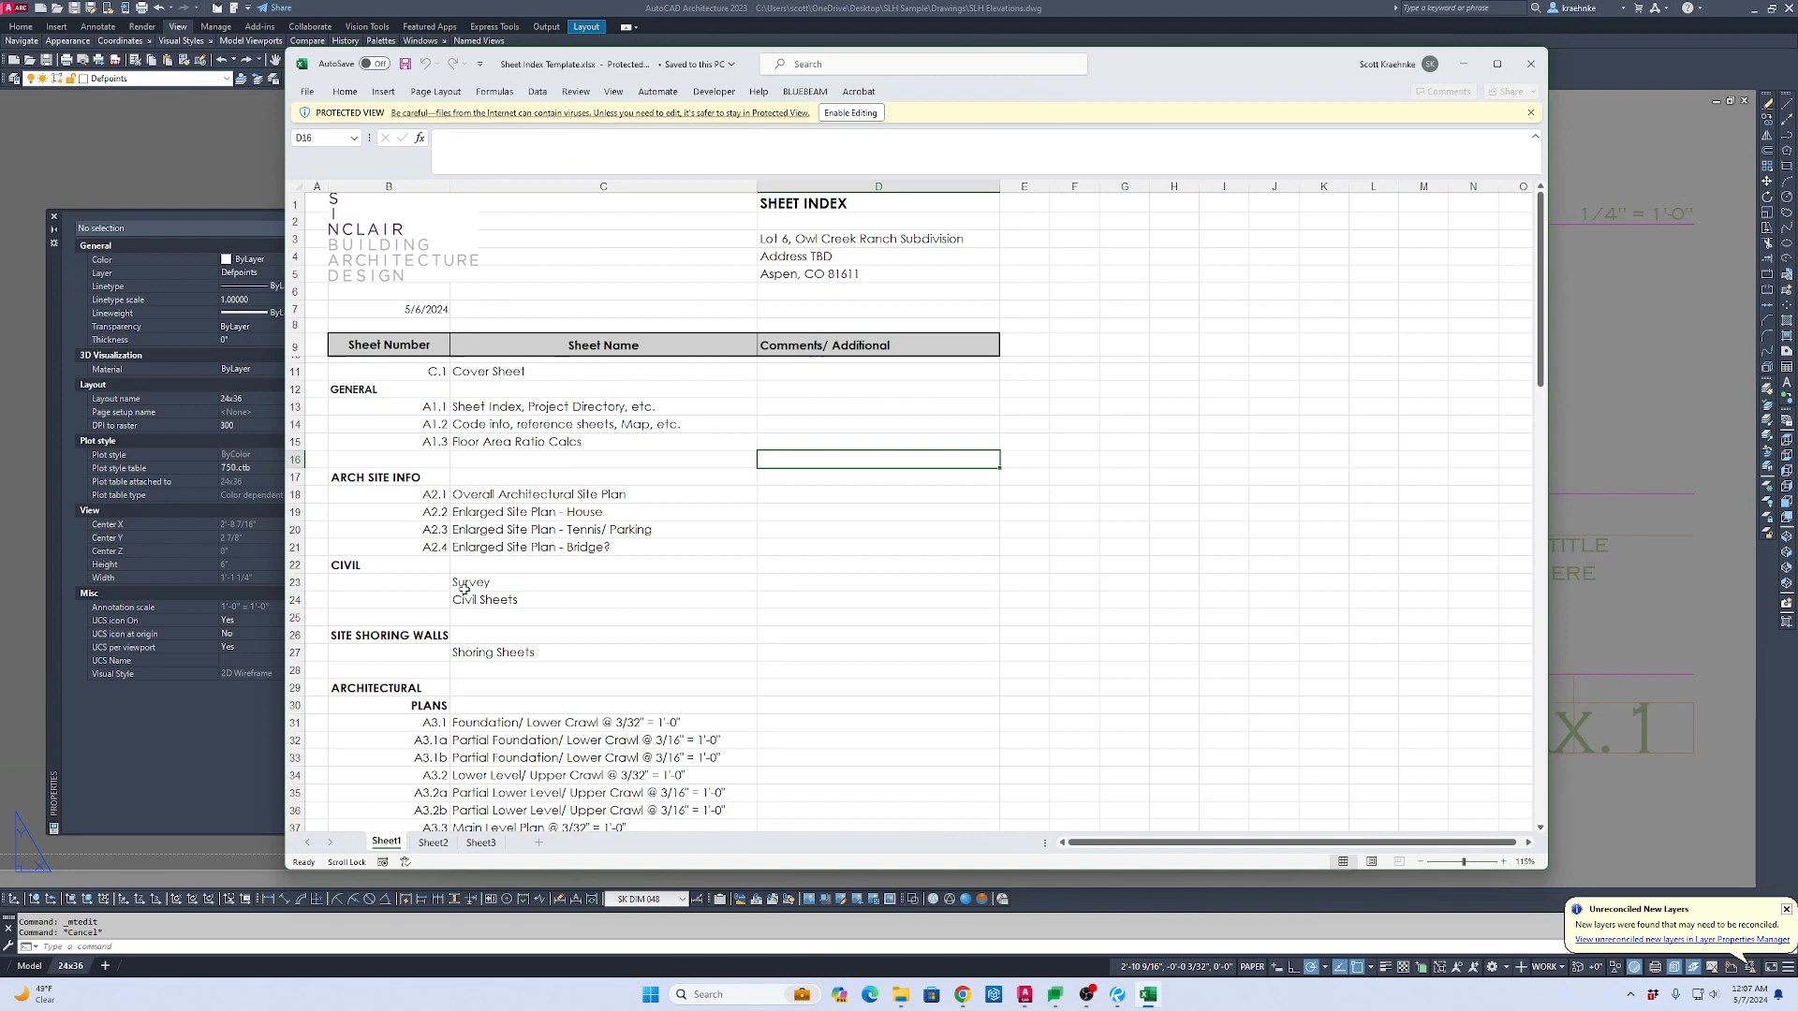
Step: Review the sheet numbers and names from General through Water Ways in the sheet index, then close the workbook and File Explorer
scroll(452, 618, "down", 3)
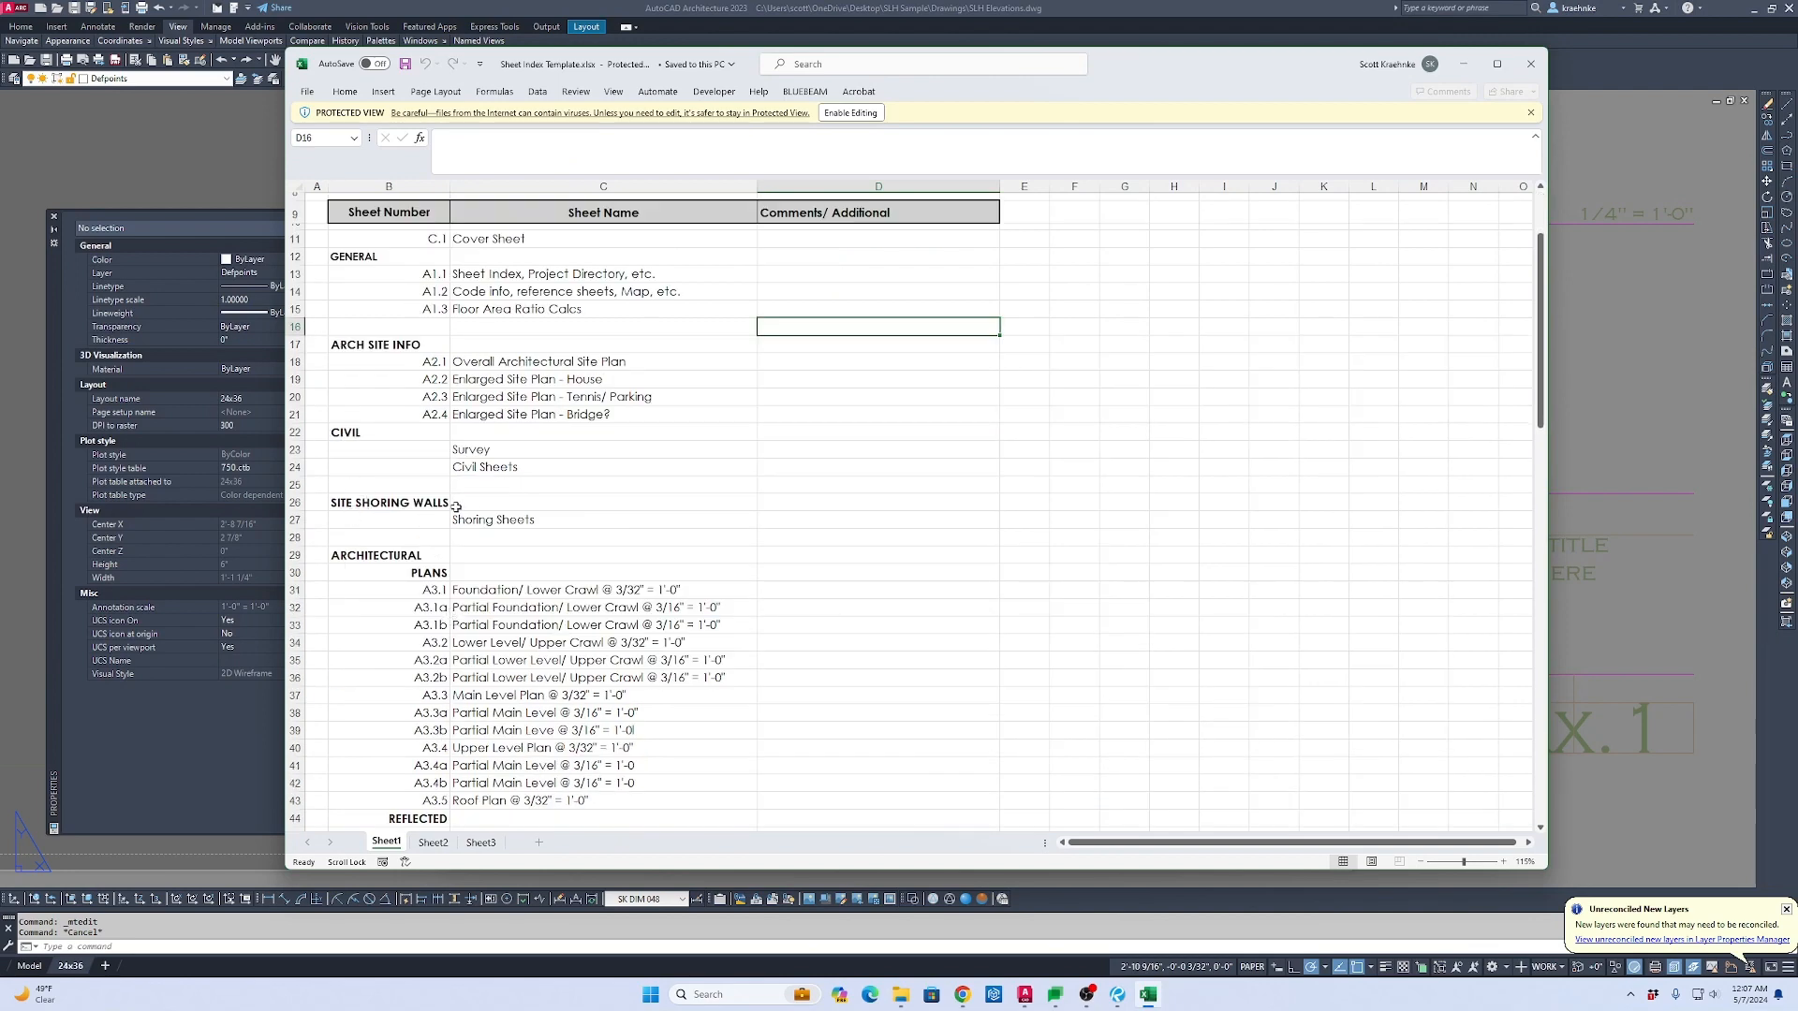
scroll(464, 520, "down", 3)
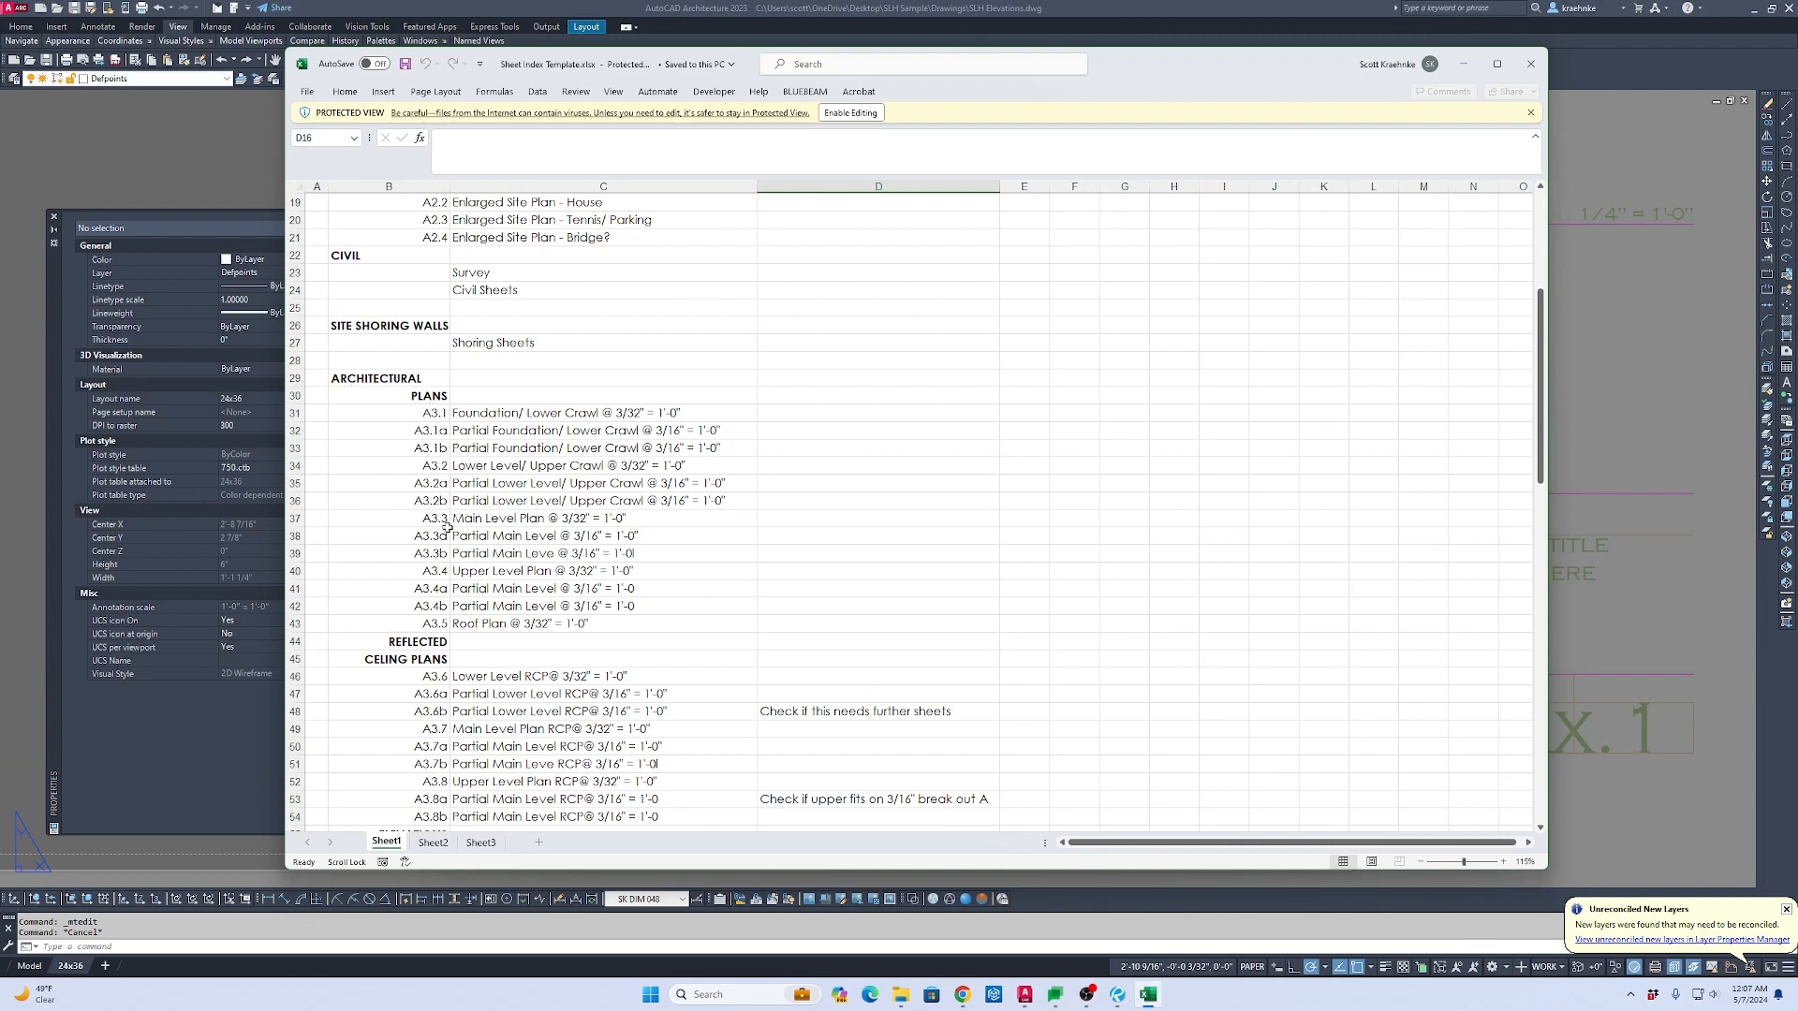
scroll(479, 582, "down", 4)
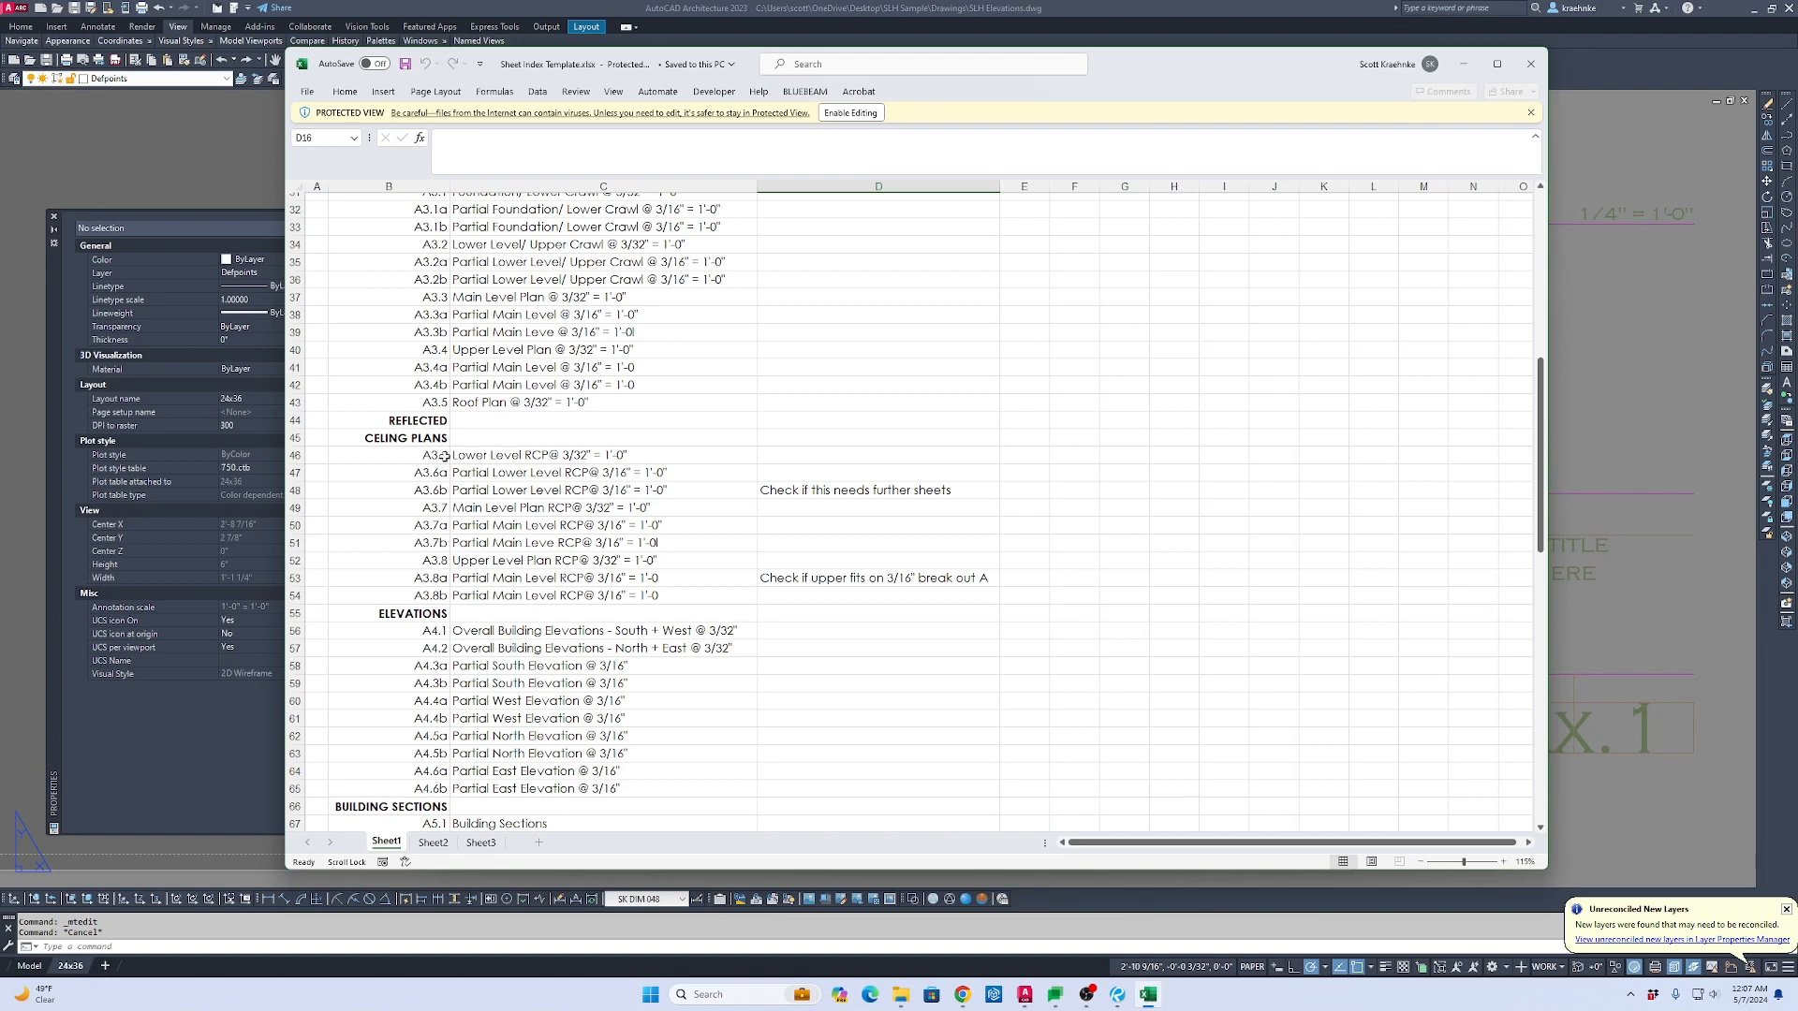
scroll(444, 456, "down", 2)
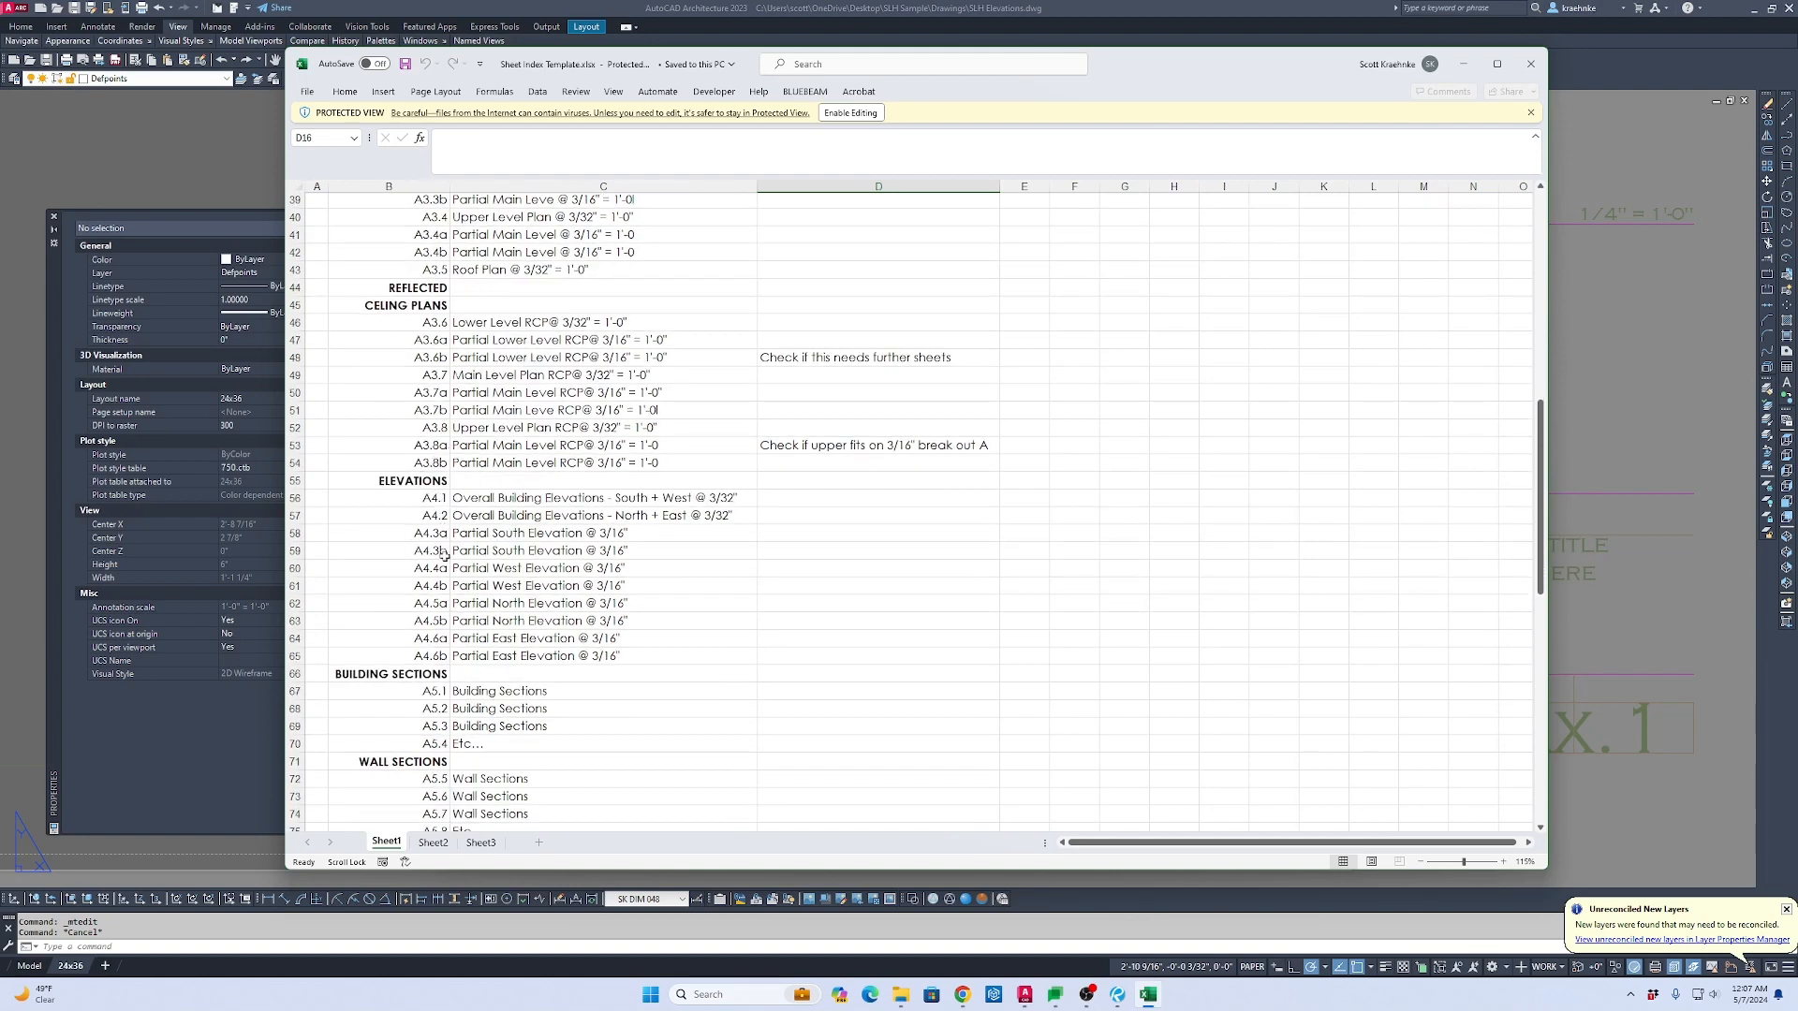
scroll(462, 600, "down", 3)
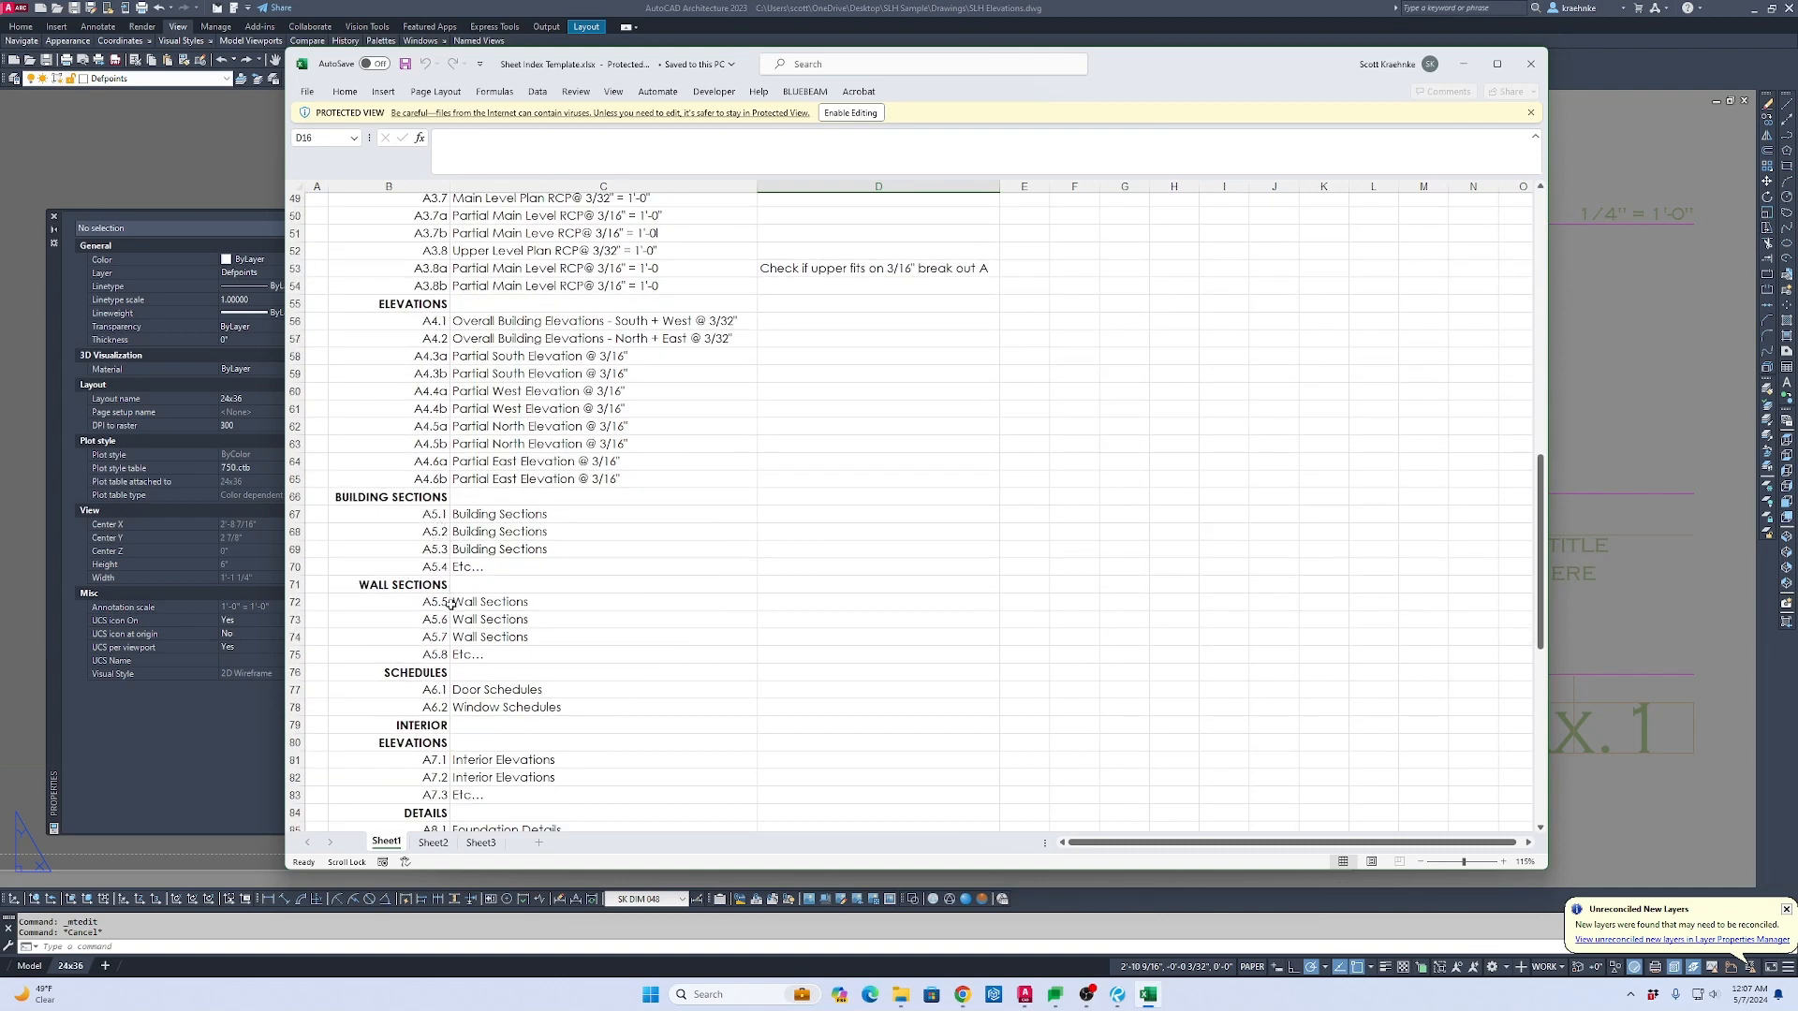
scroll(456, 560, "down", 3)
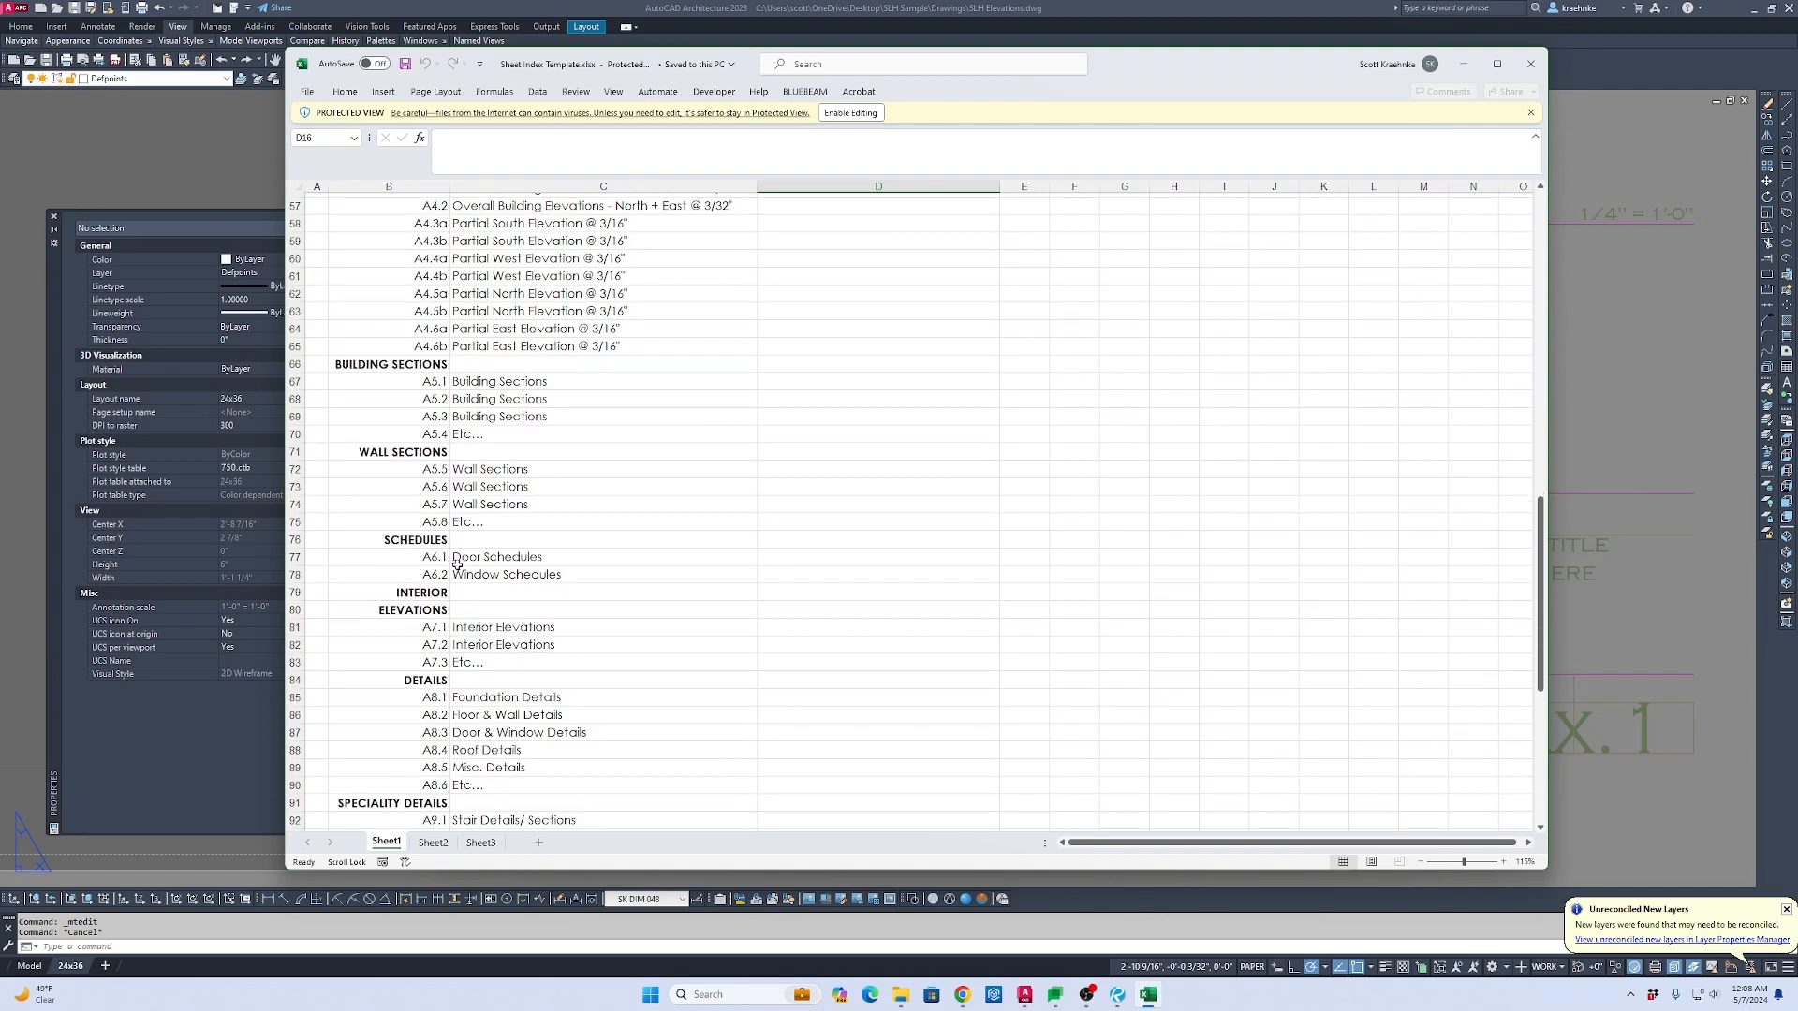
scroll(456, 561, "down", 2)
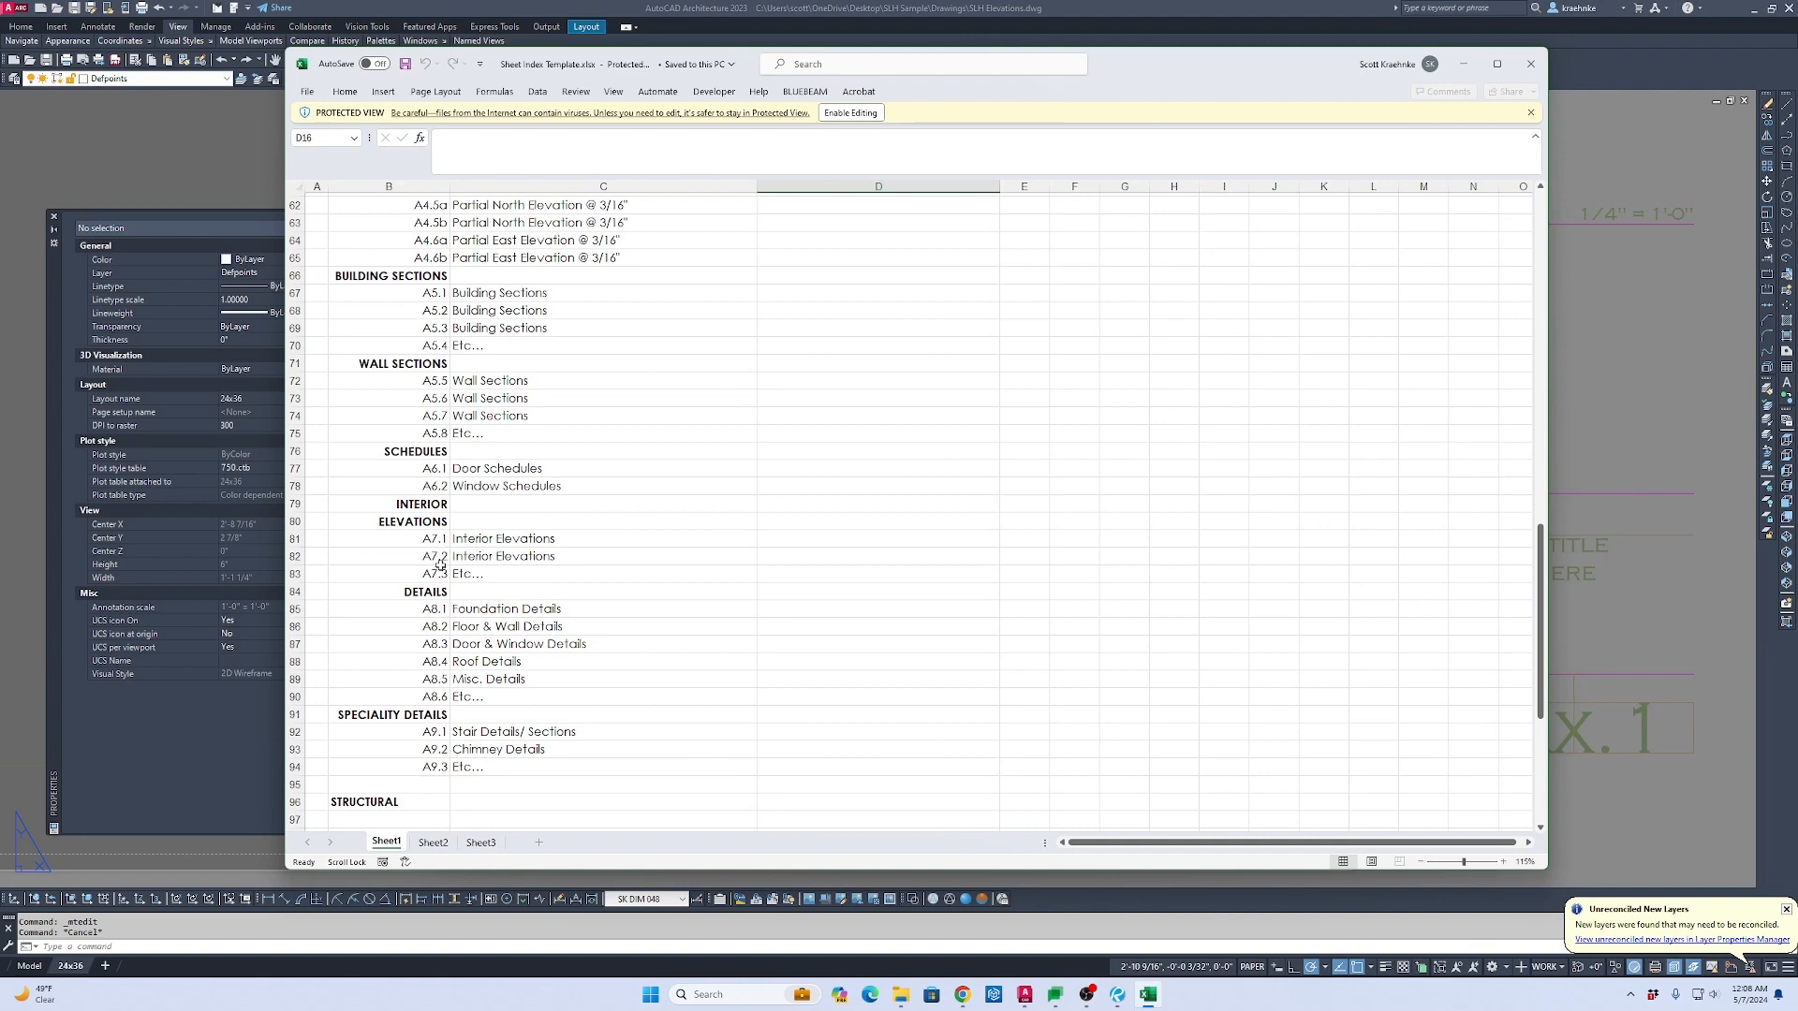
scroll(449, 620, "down", 3)
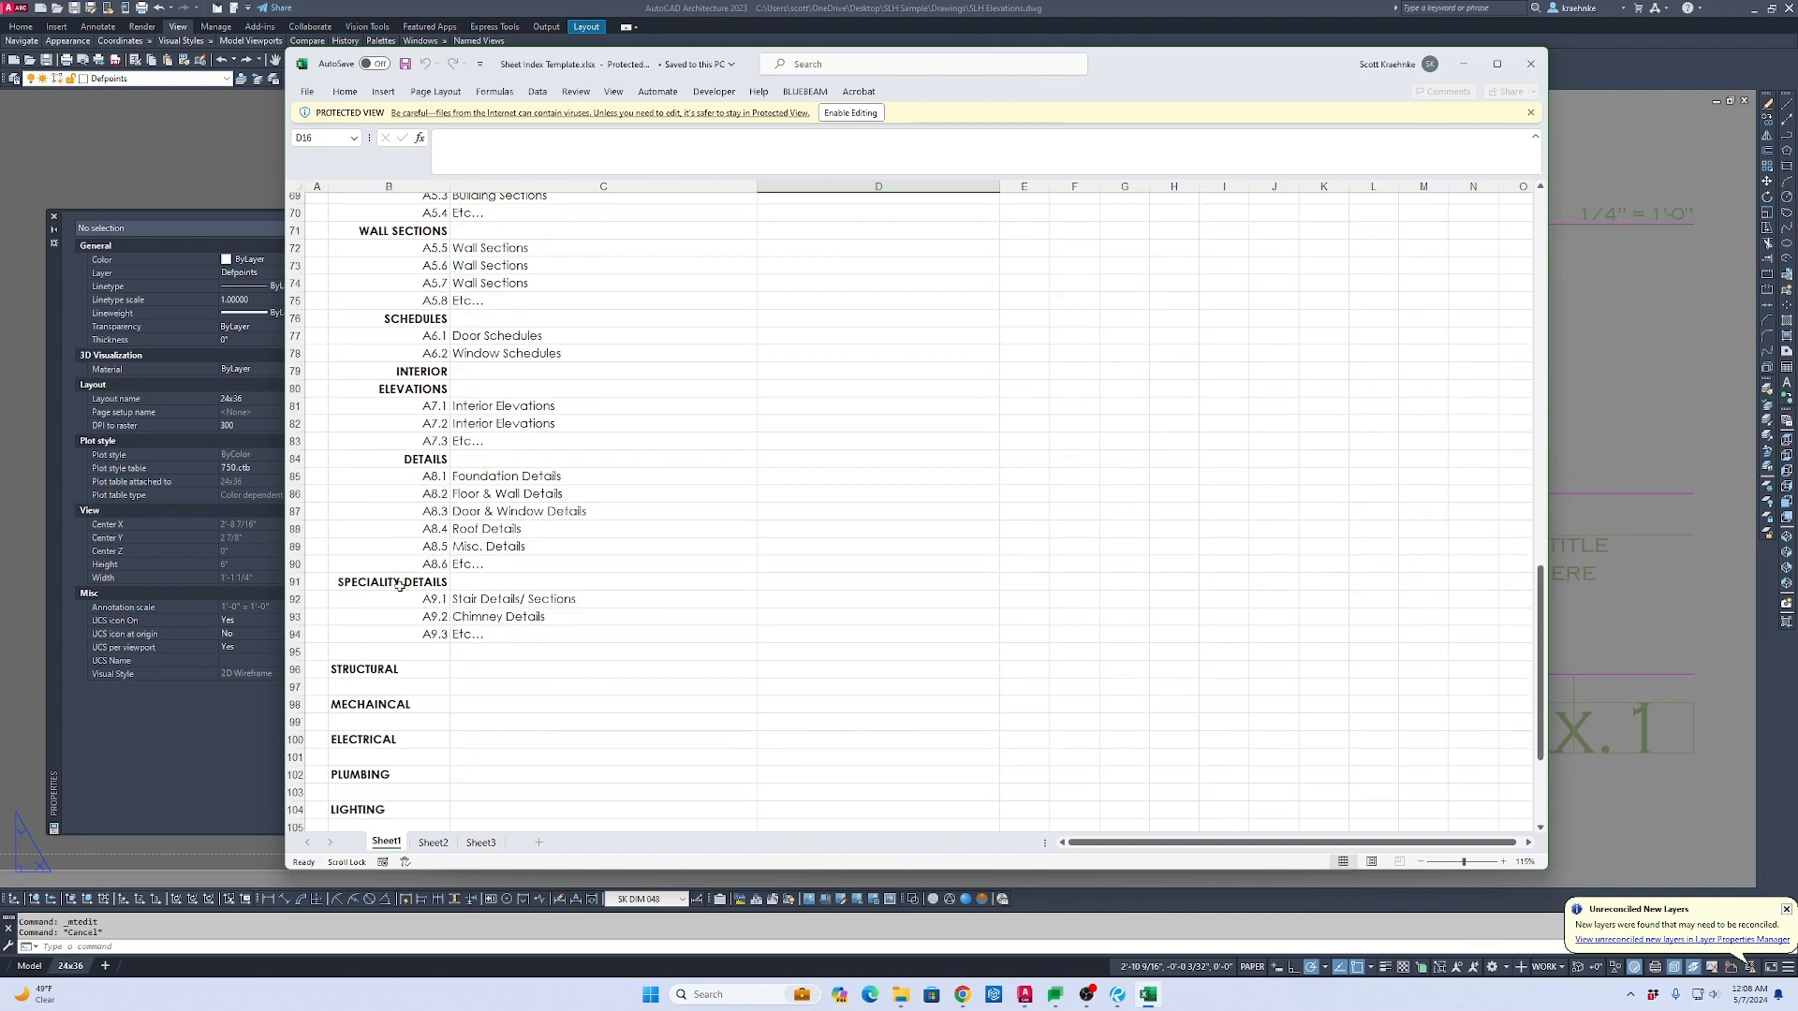
scroll(464, 613, "down", 3)
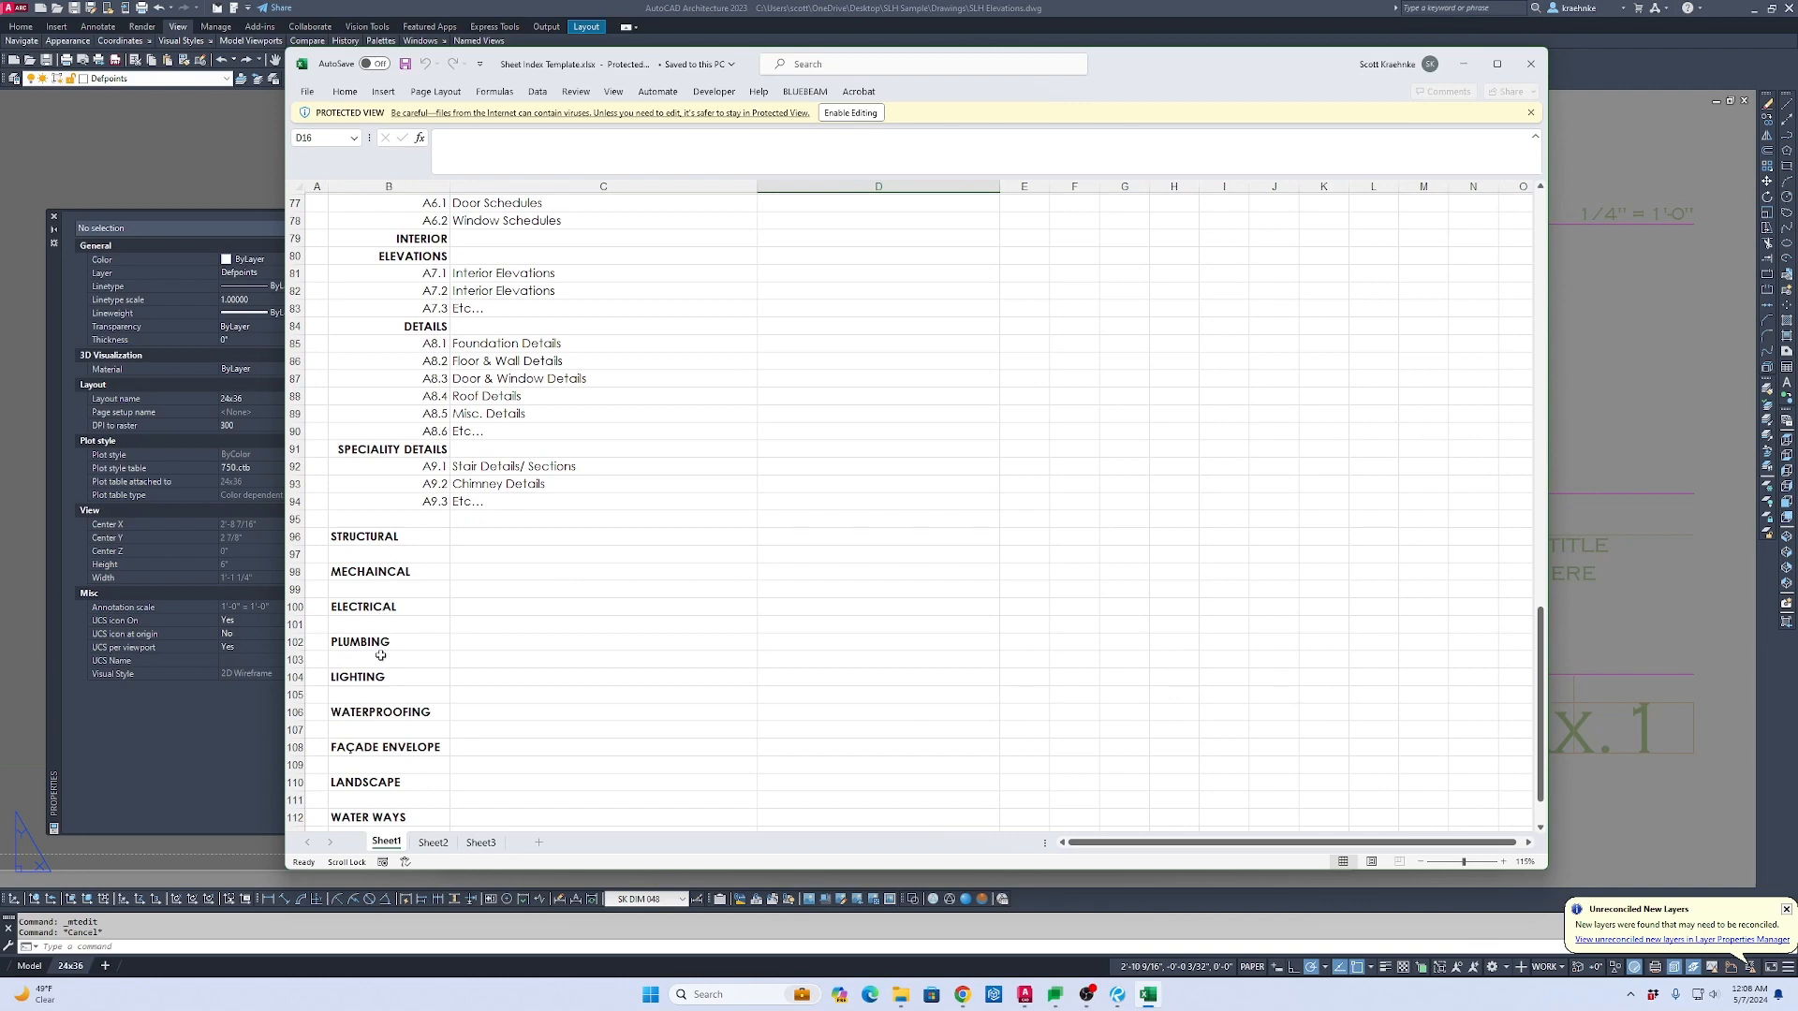
scroll(398, 691, "down", 2)
scroll(426, 665, "down", 2)
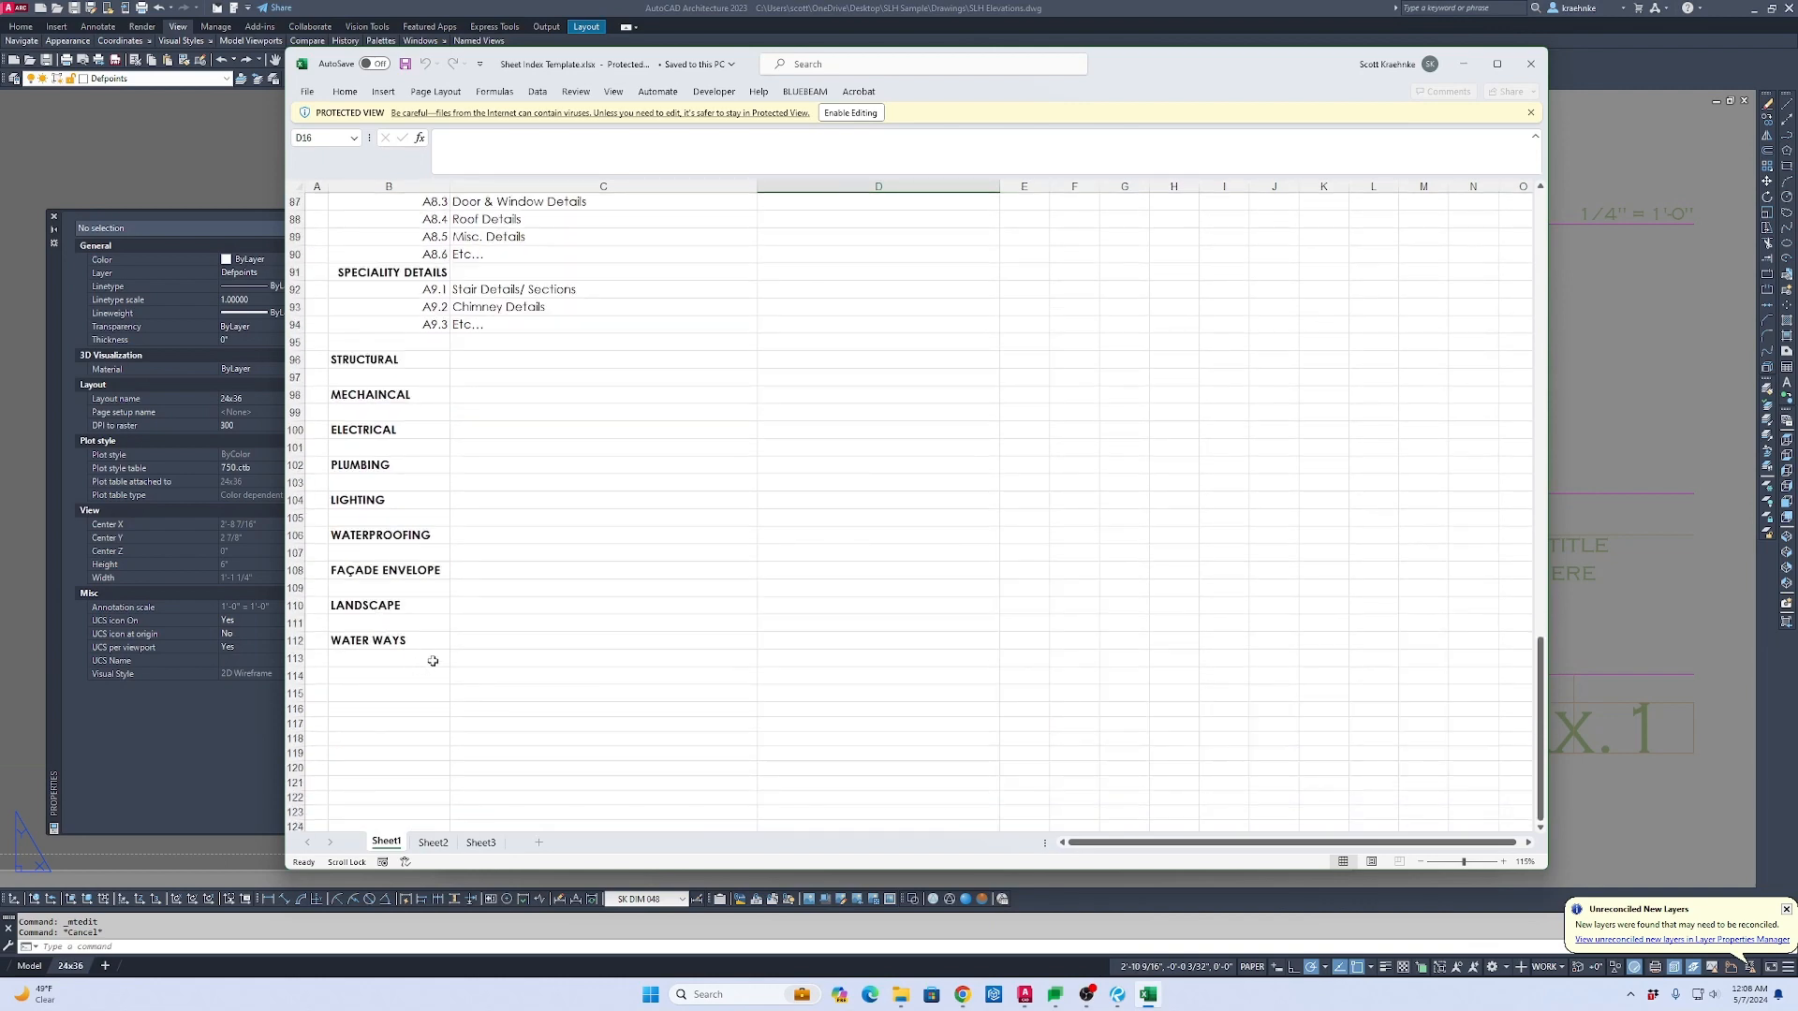
scroll(433, 661, "up", 20)
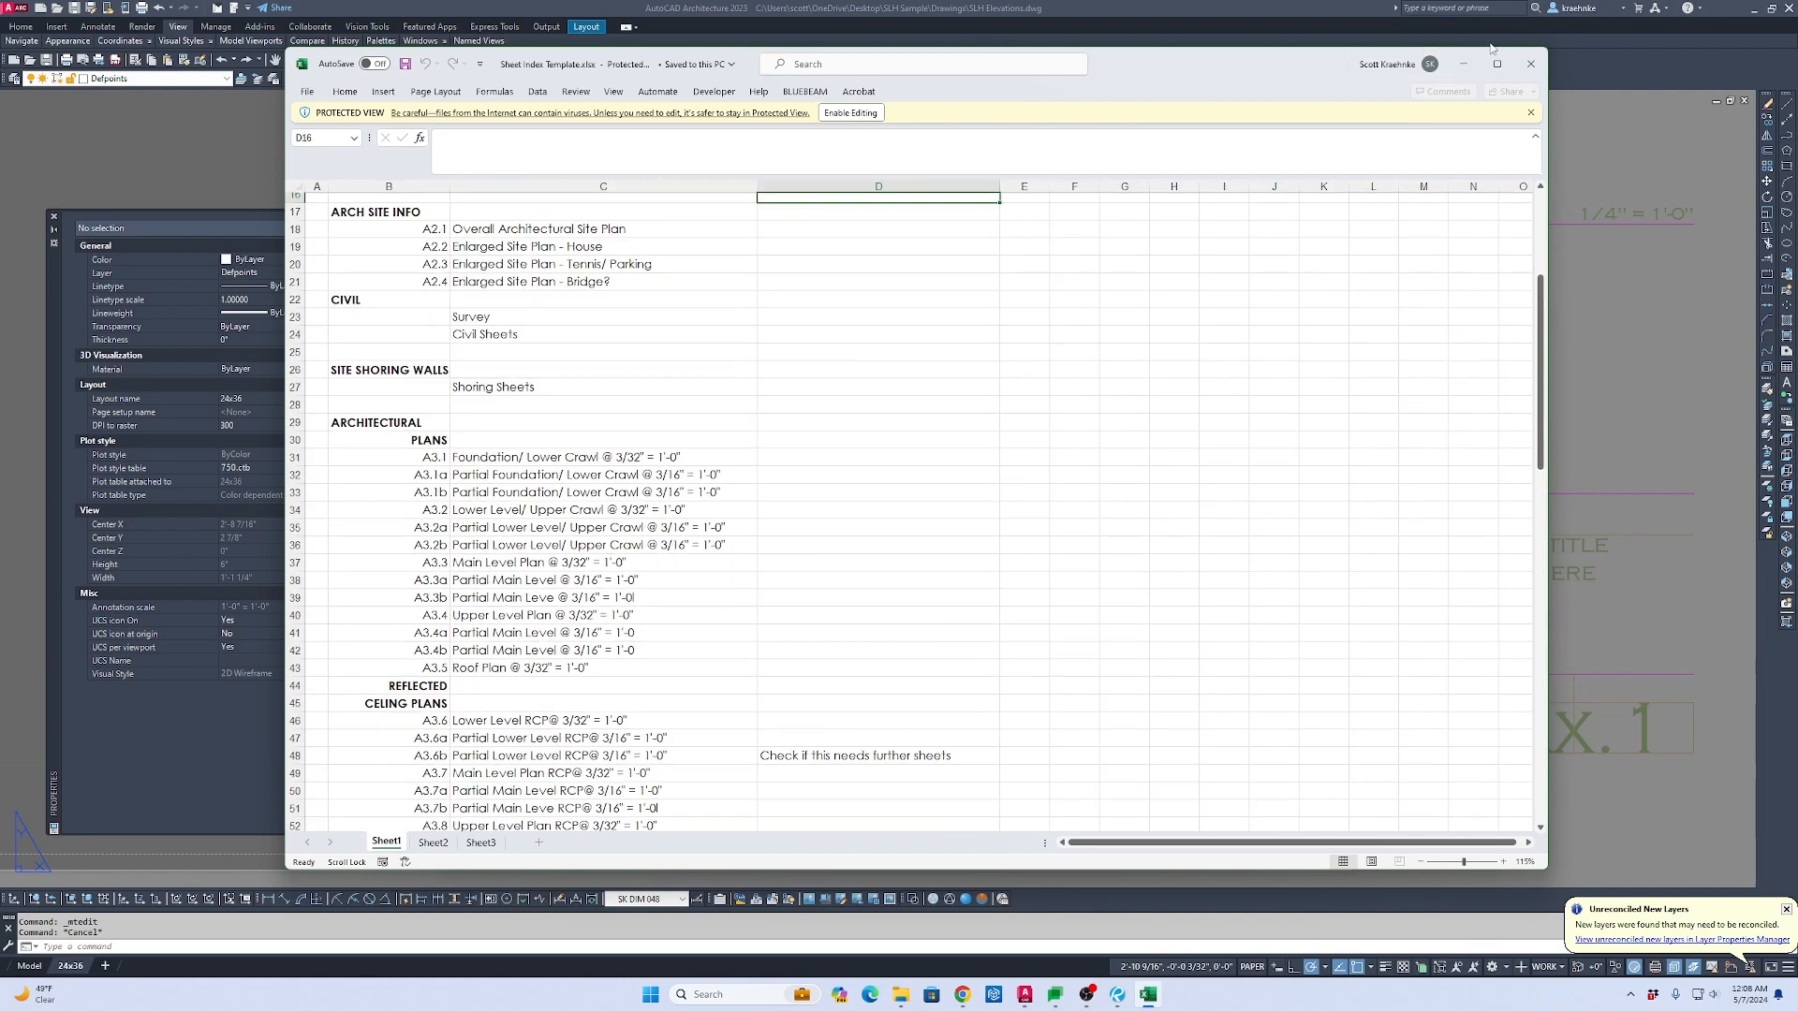
left_click(1532, 63)
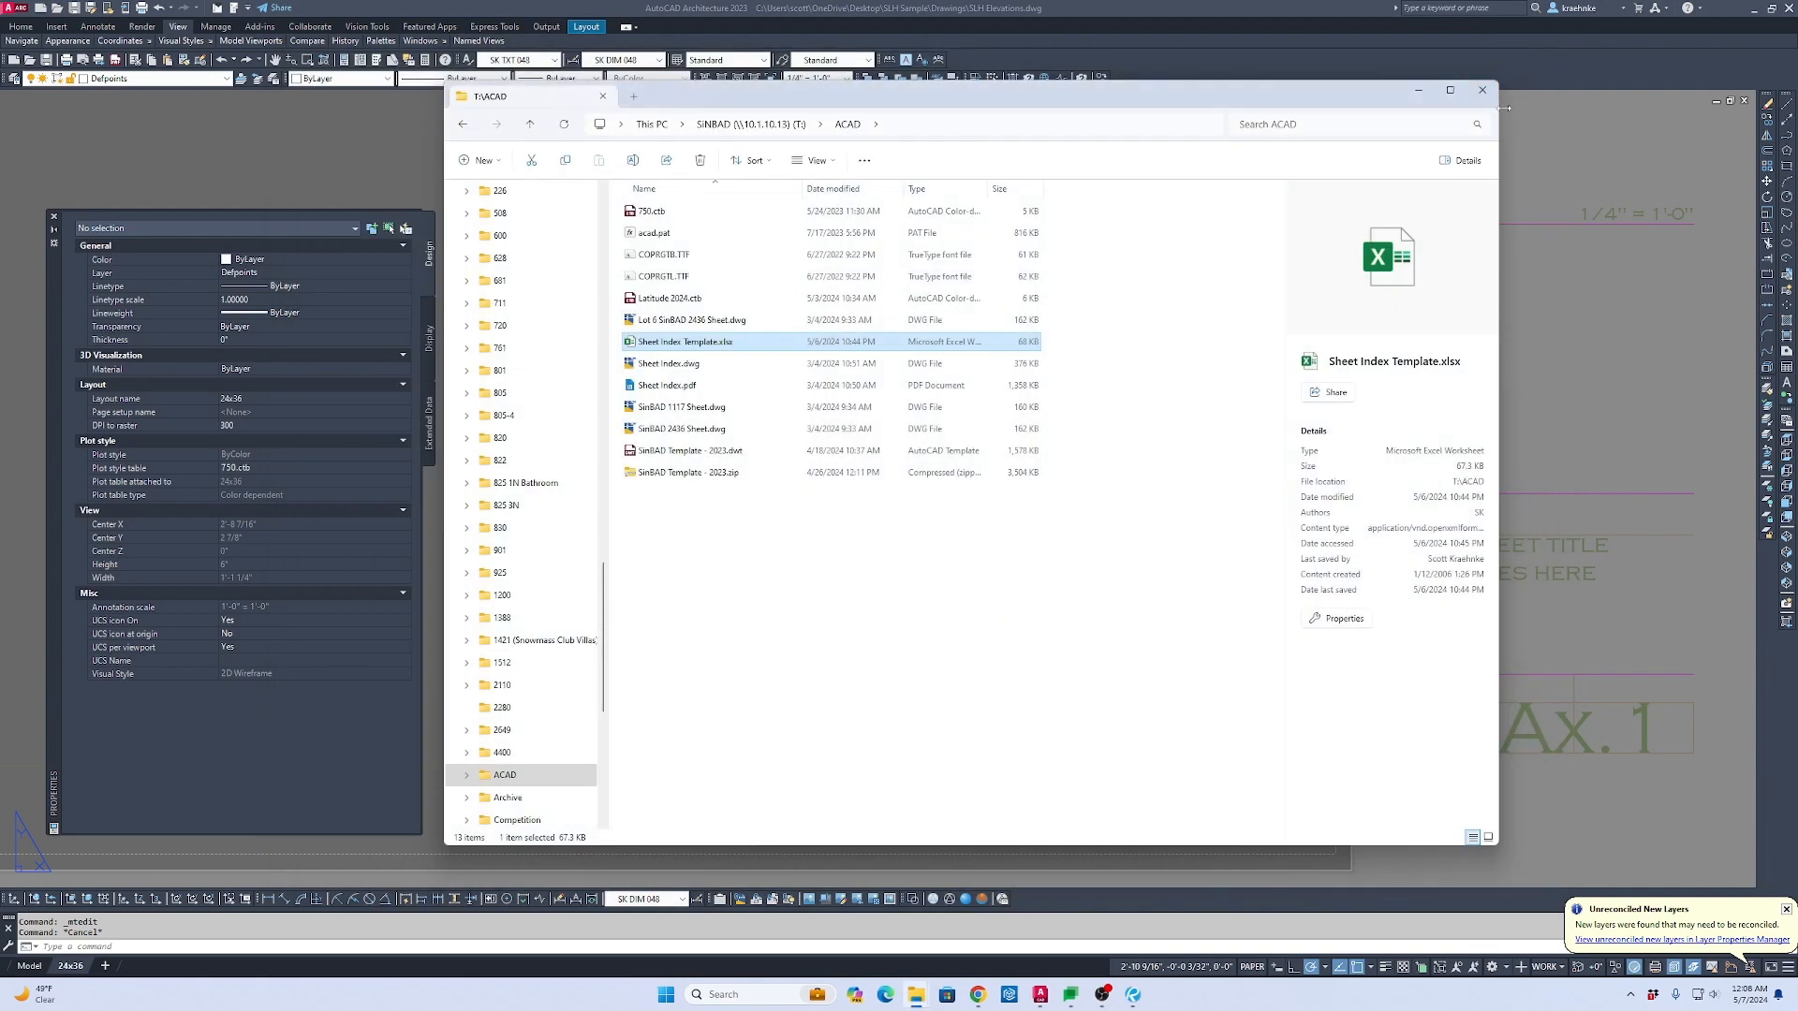
left_click(1493, 94)
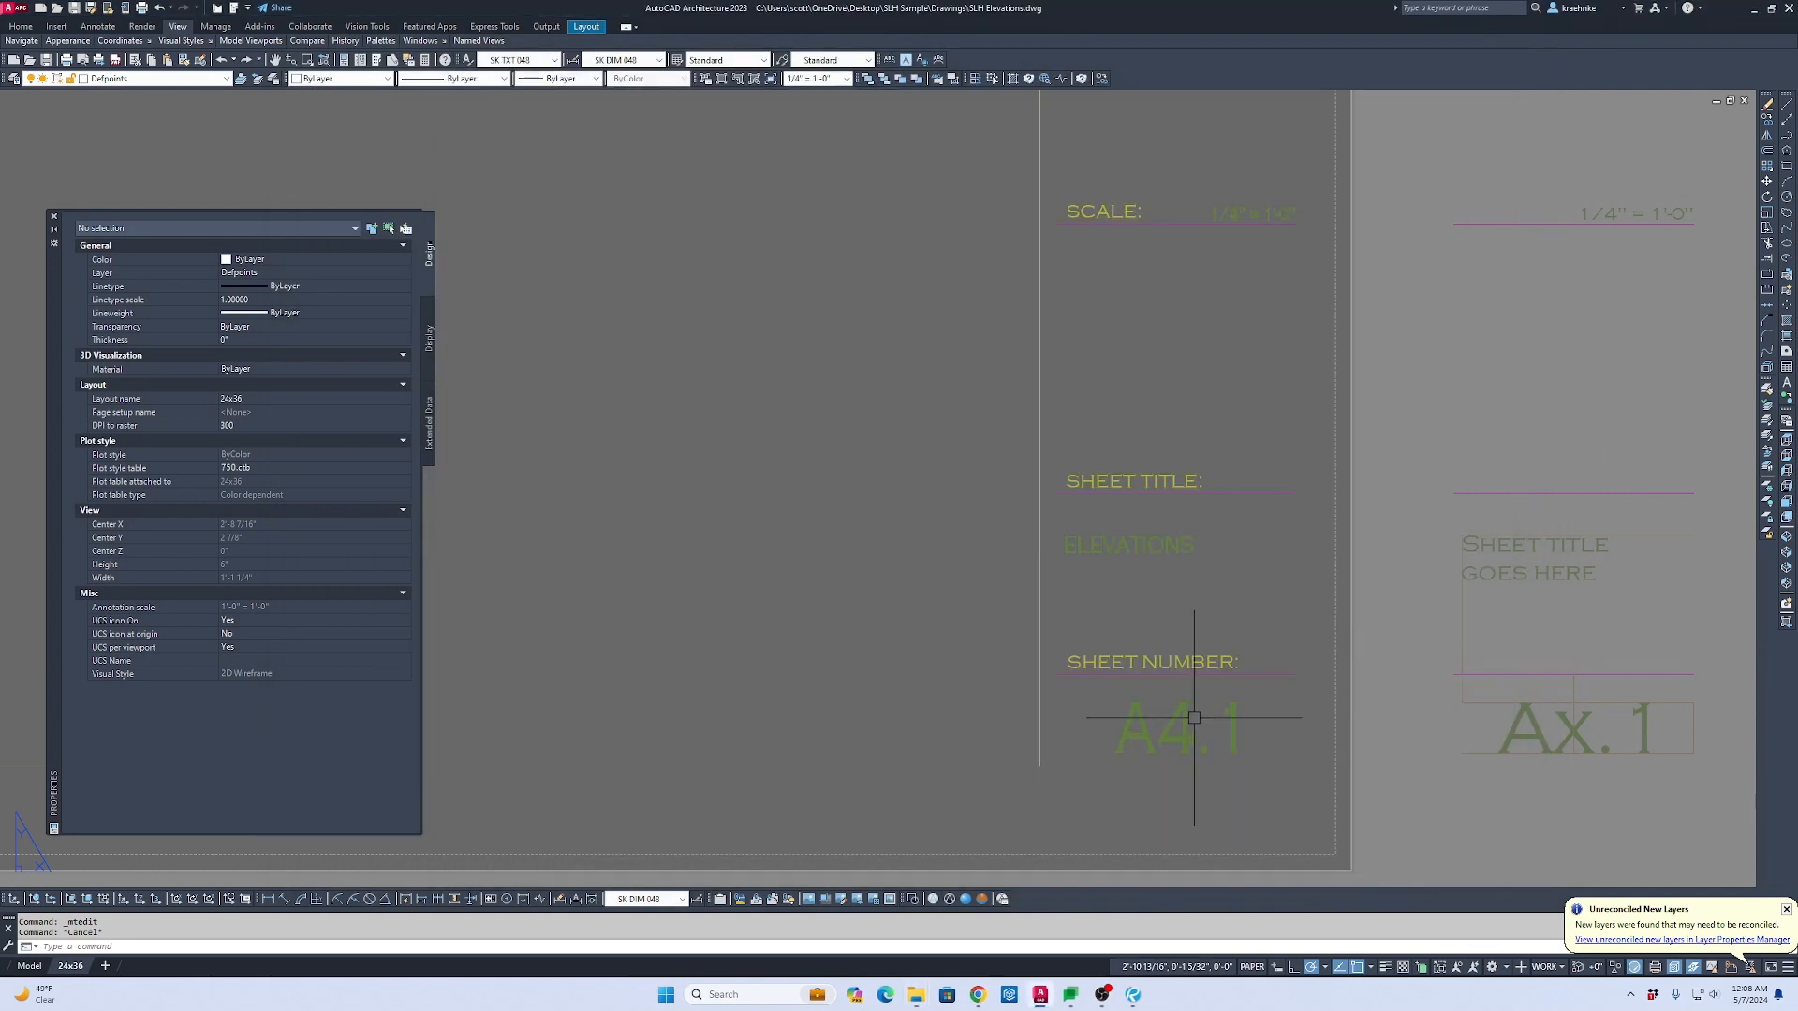
Step: Open the title block reference for in-place editing from its Issued For area
scroll(1232, 266, "down", 2)
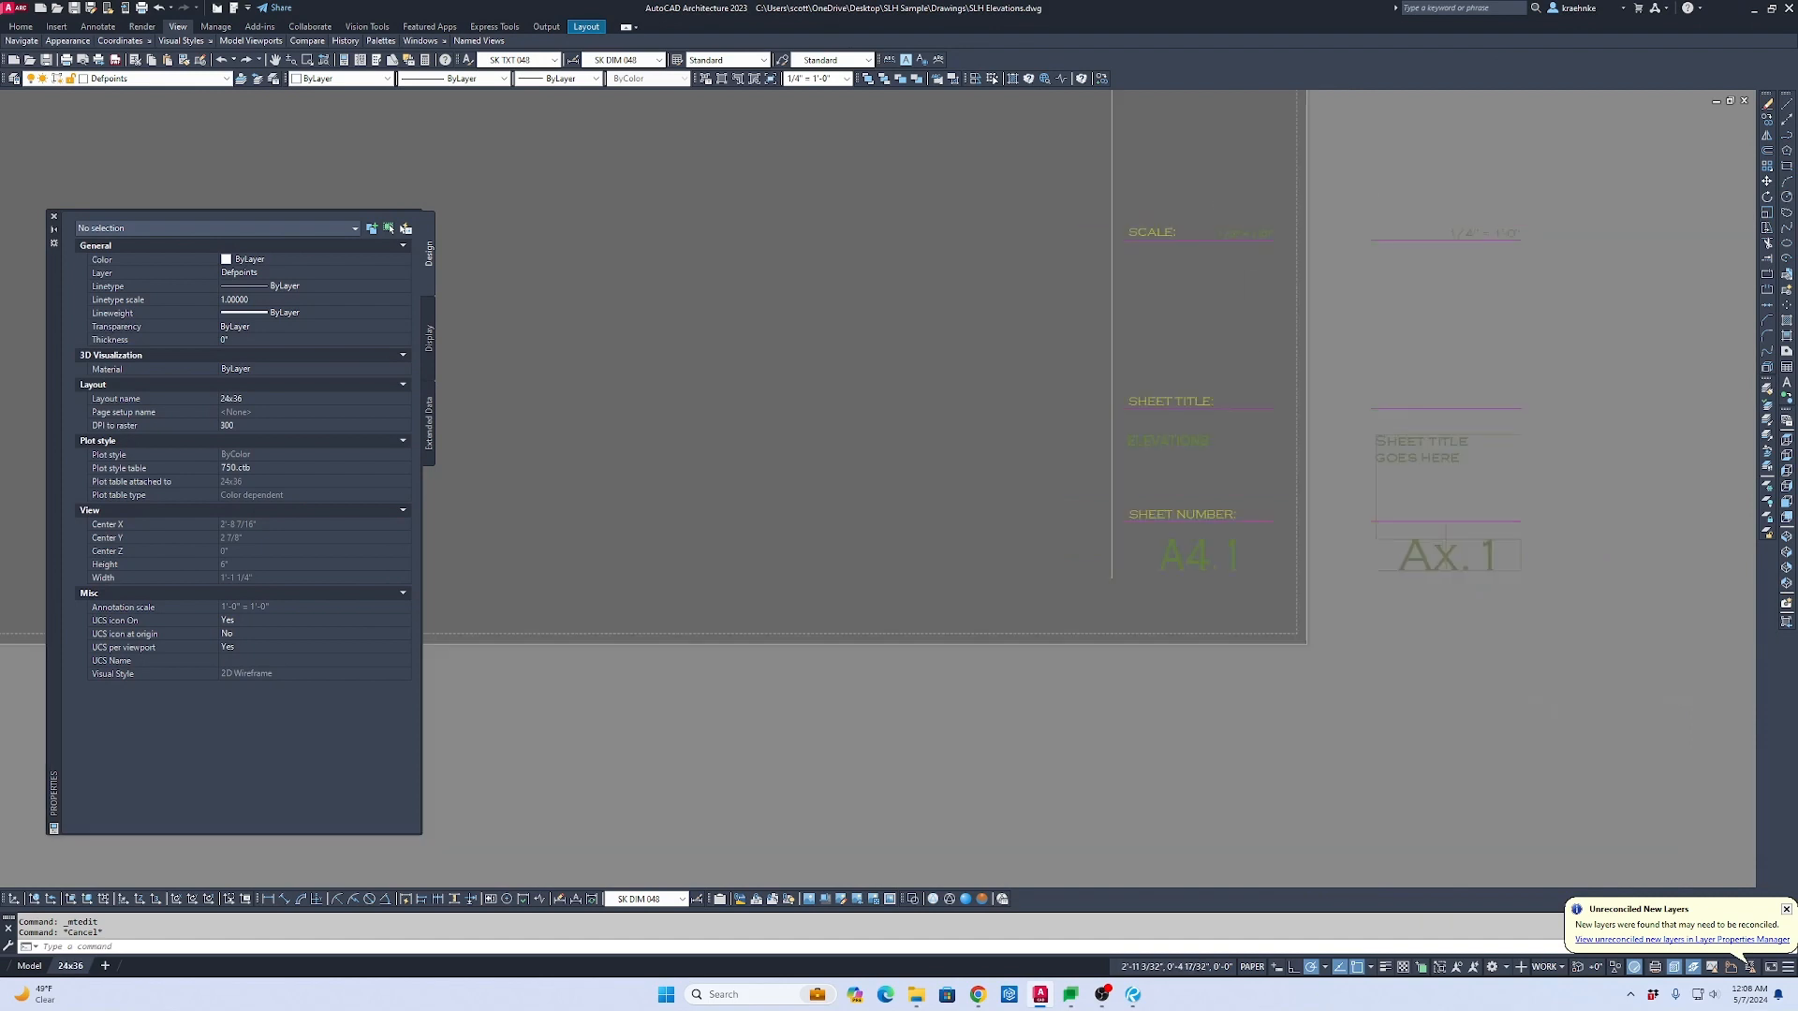
scroll(1557, 614, "down", 4)
scroll(1510, 313, "up", 2)
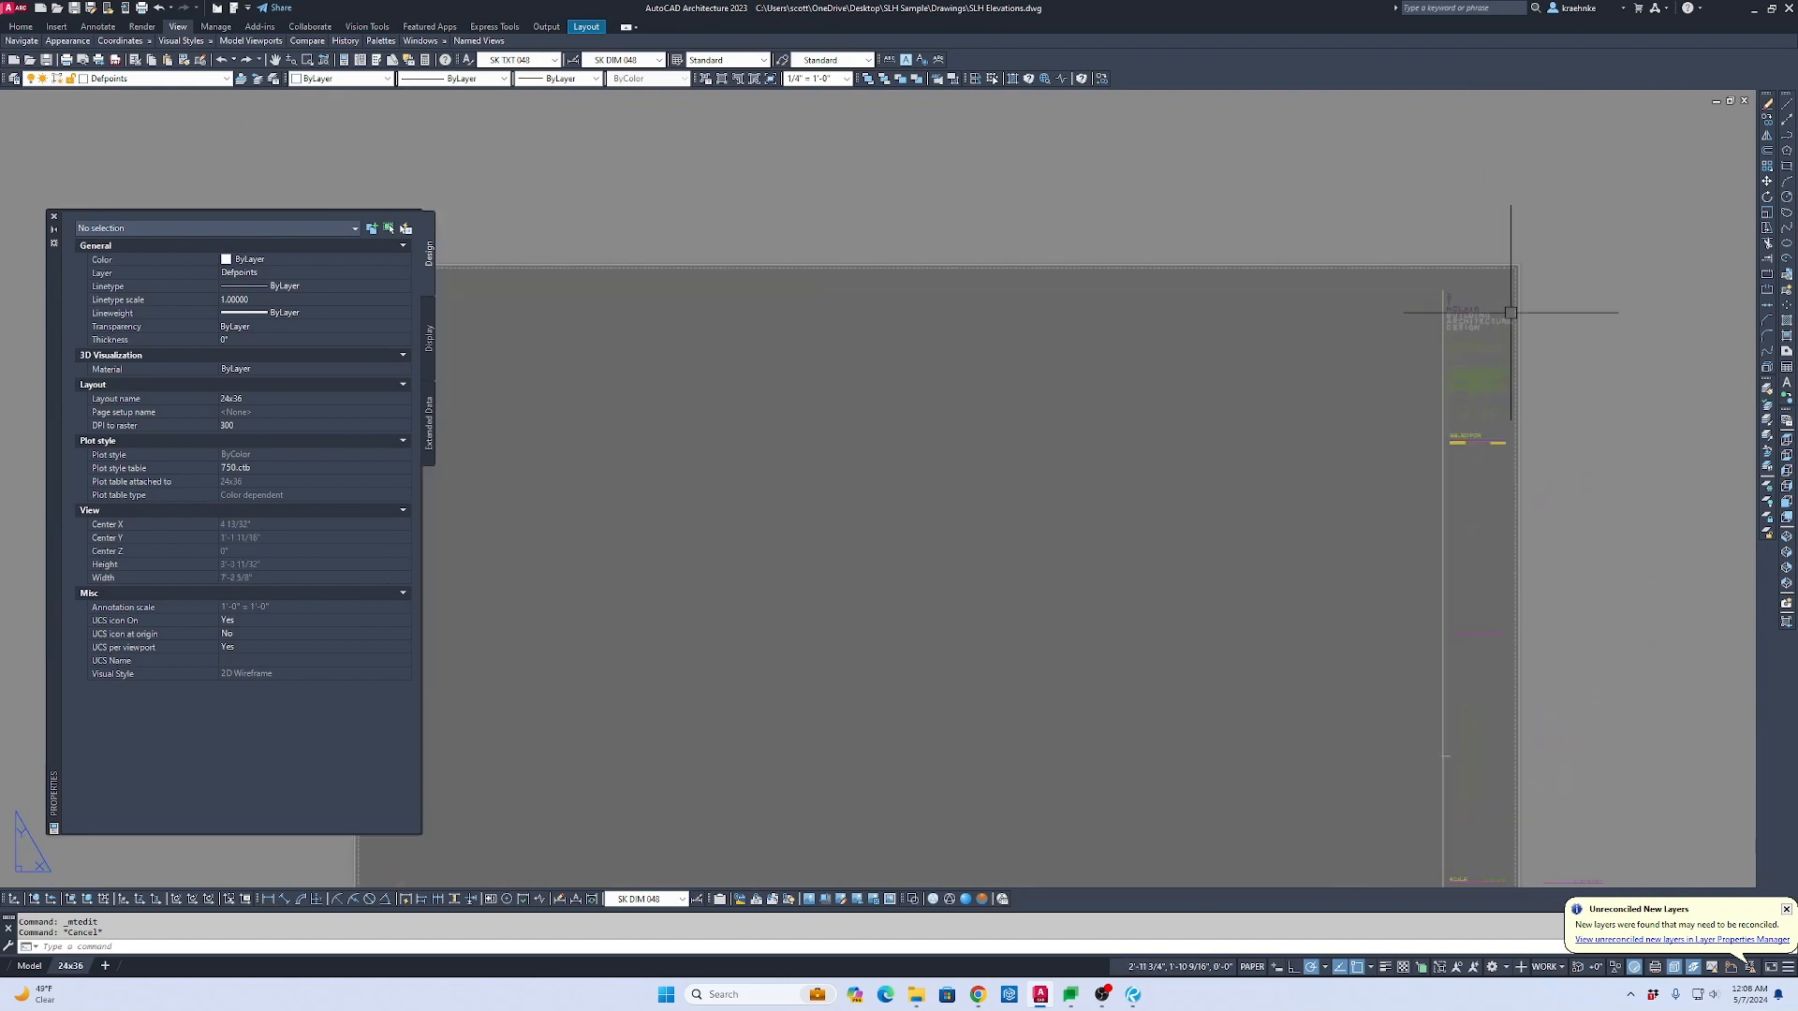
scroll(1511, 389, "up", 5)
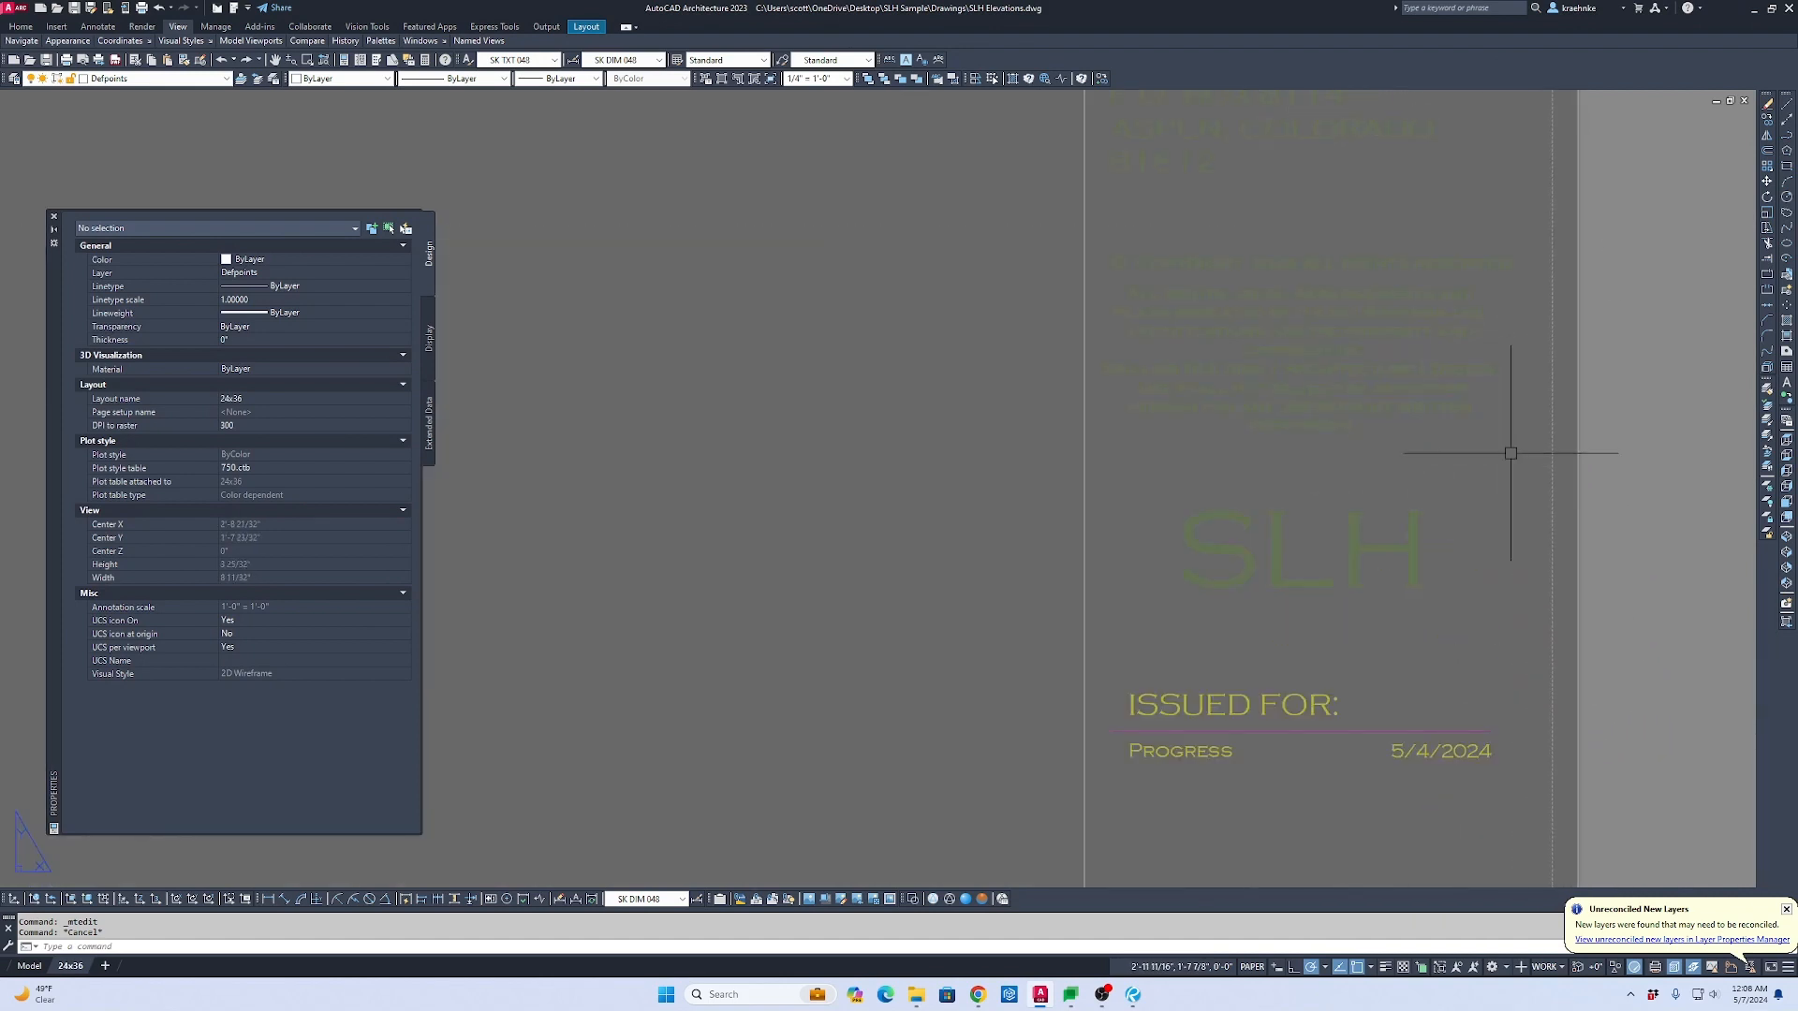
left_click(1469, 760)
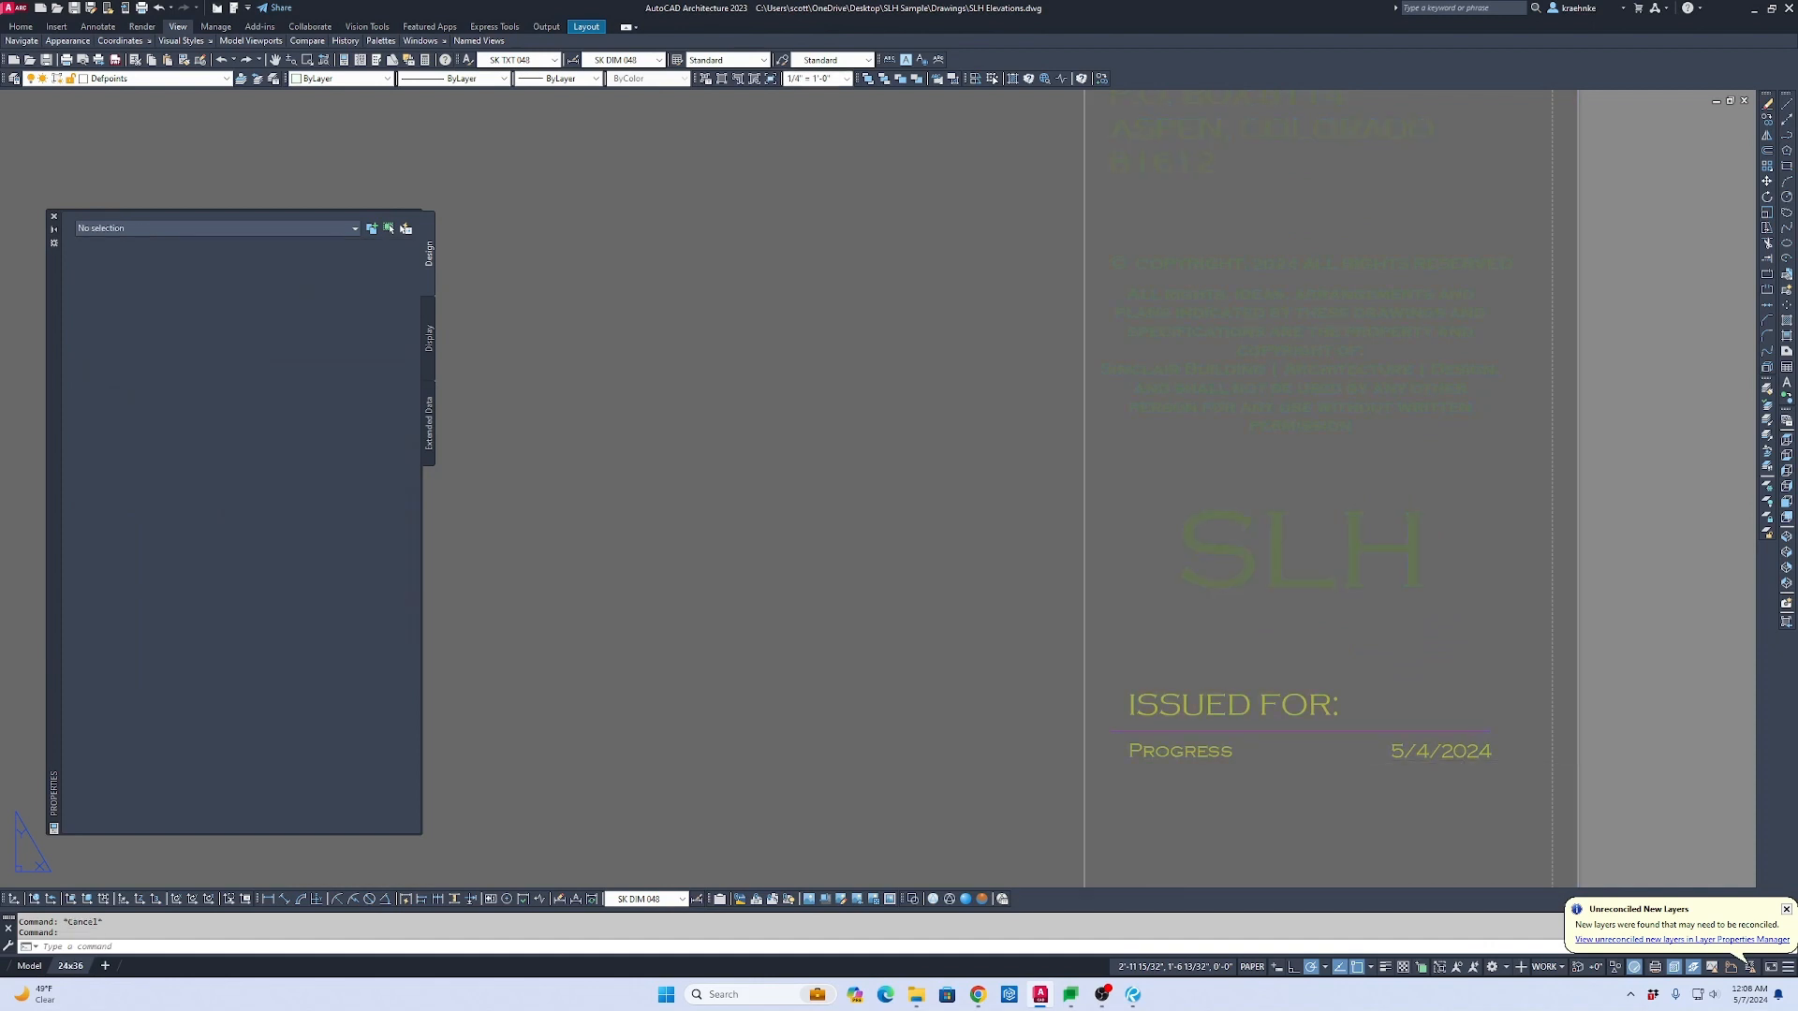
key("Escape")
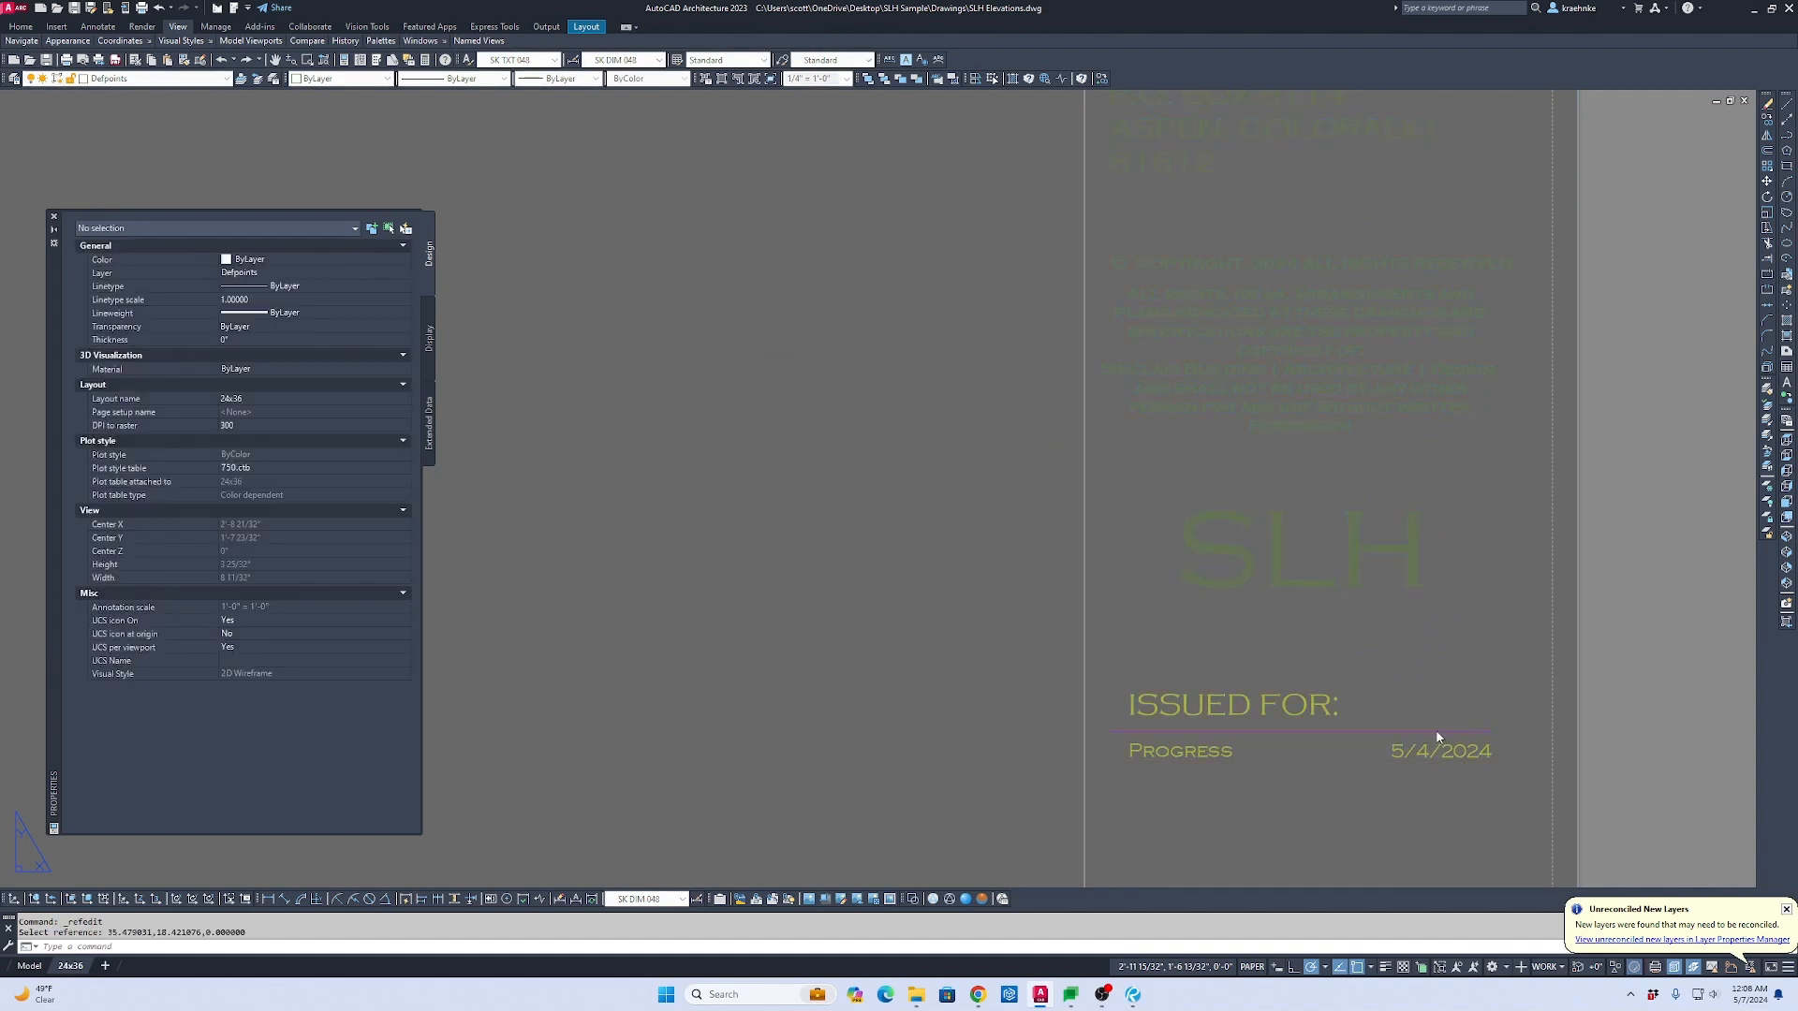
middle_click_drag(1441, 729, 1280, 445)
key("Escape")
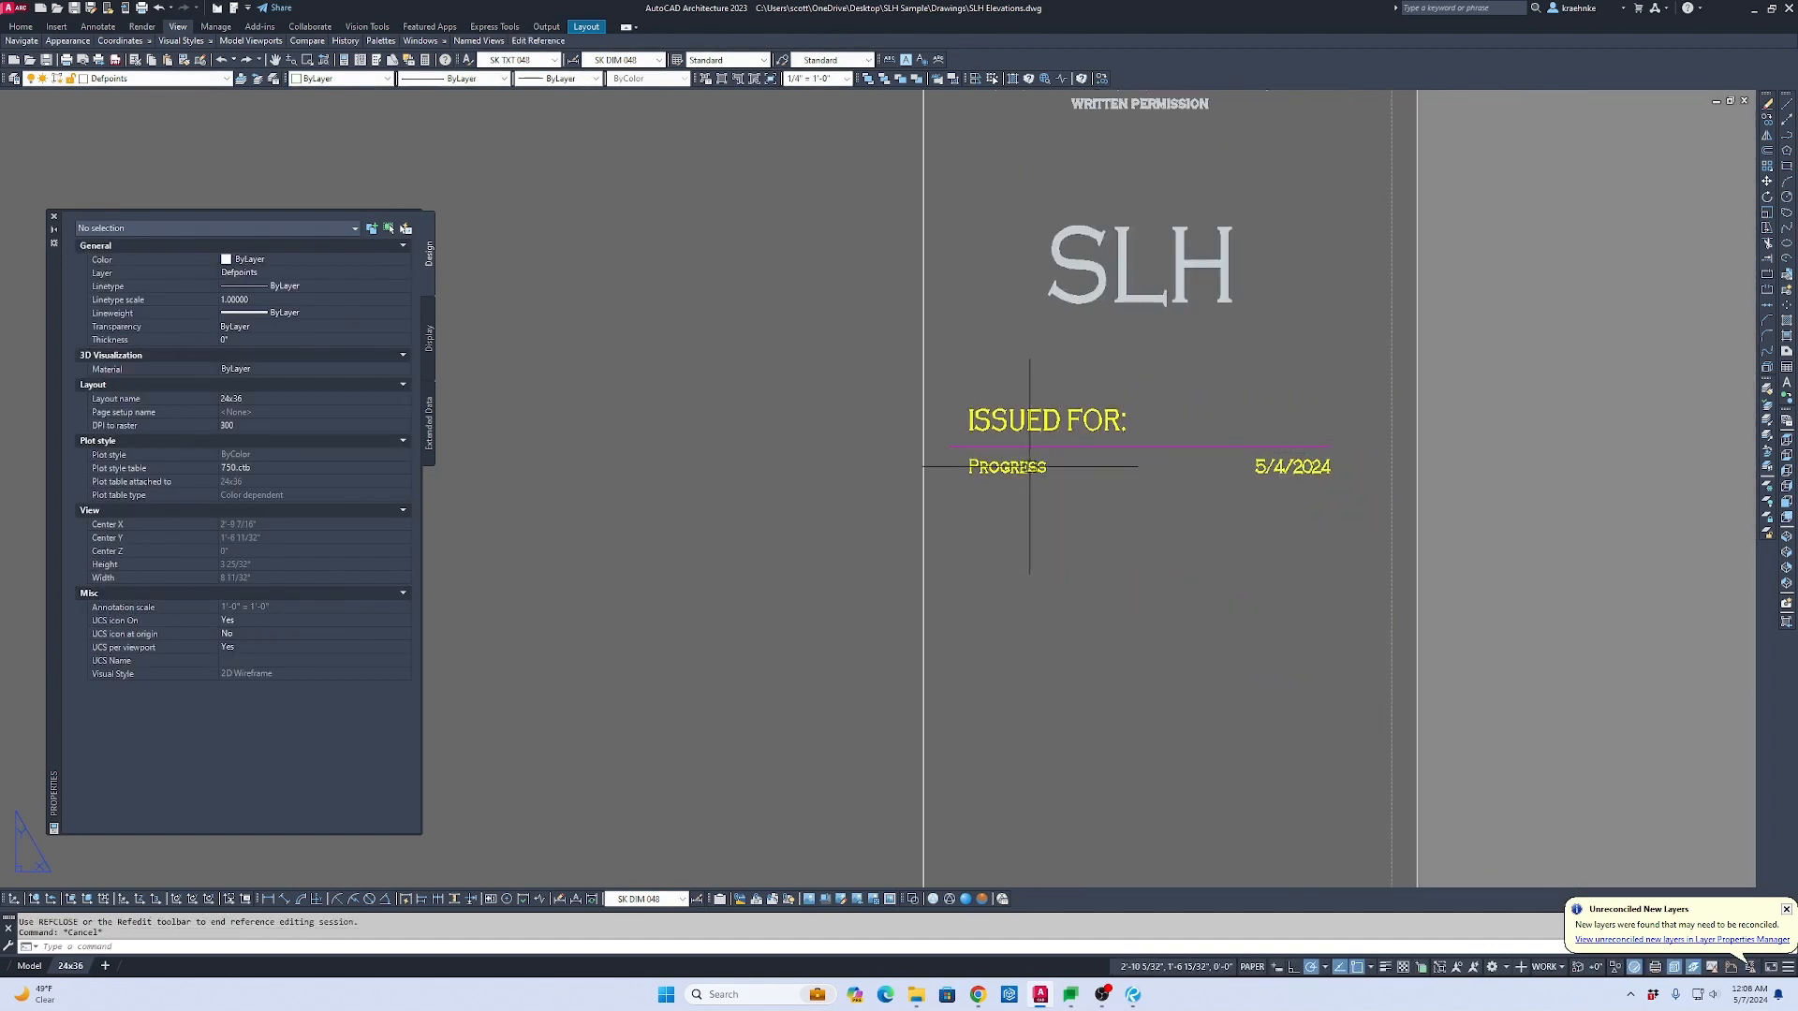
Step: Add a second Issued For entry reading "Progress" with the date 5/7/2024 below the existing title block entry
left_click(1030, 466)
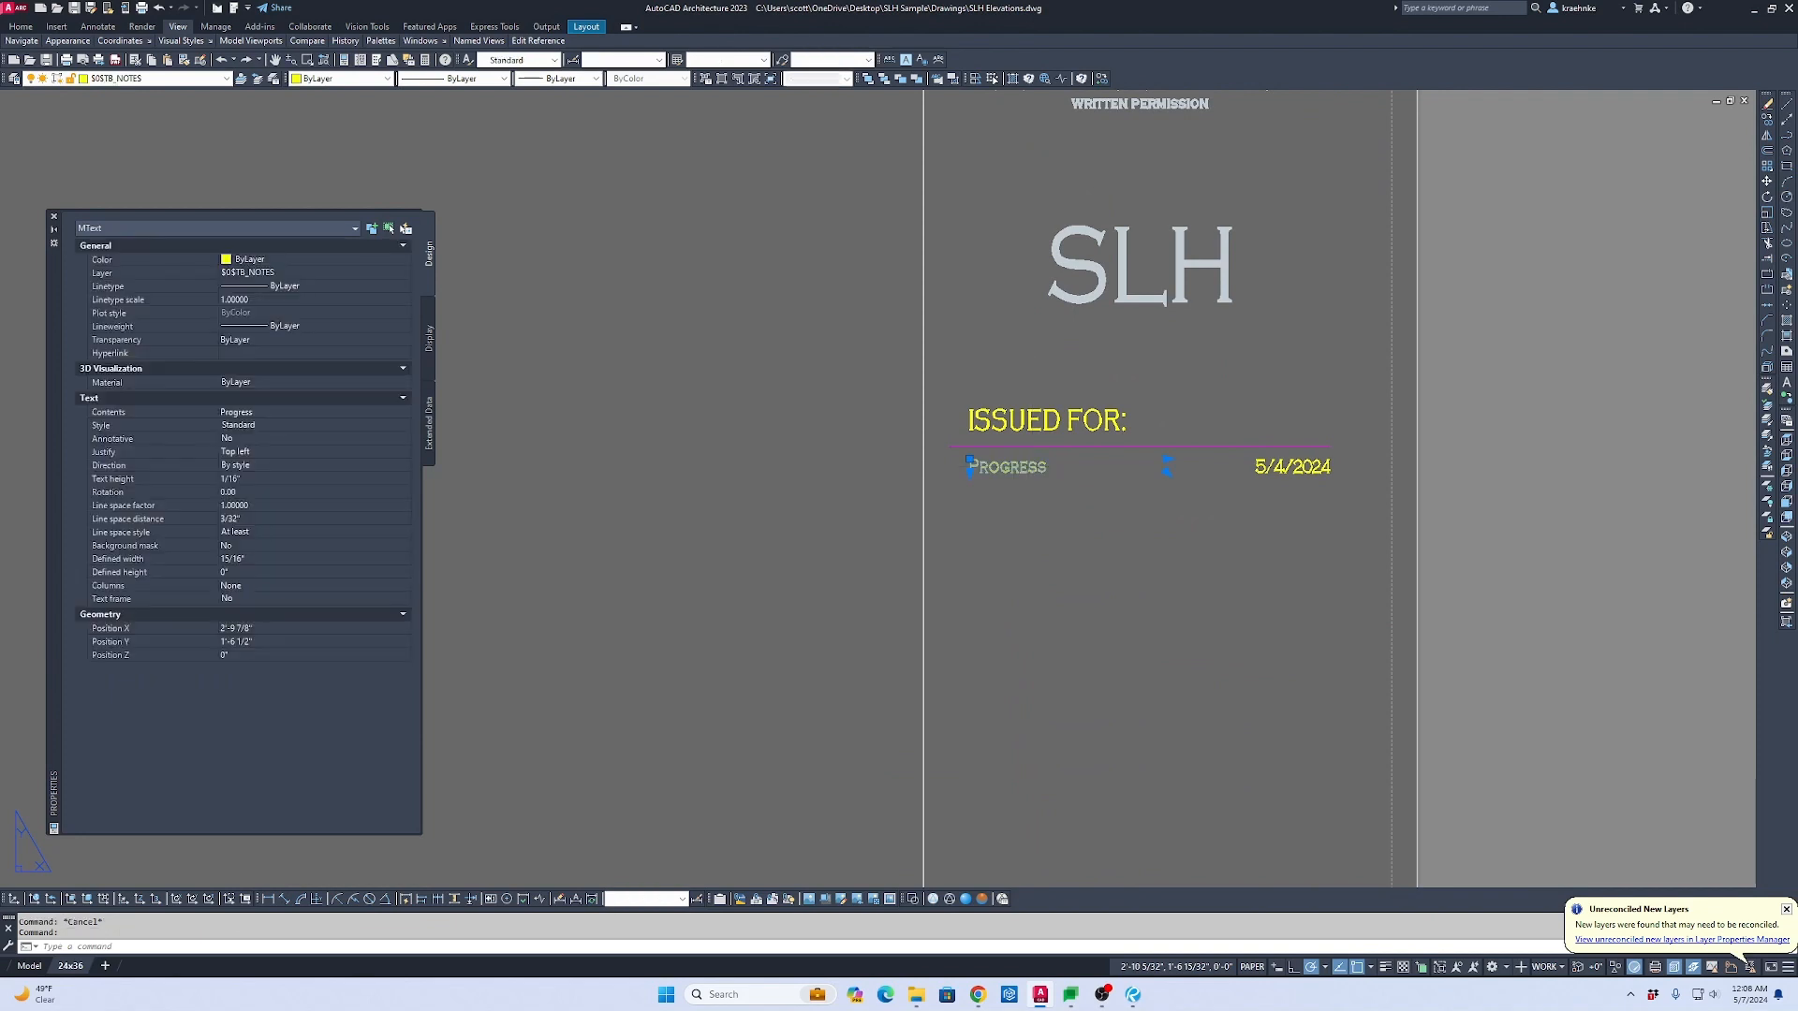
double_click(1030, 466)
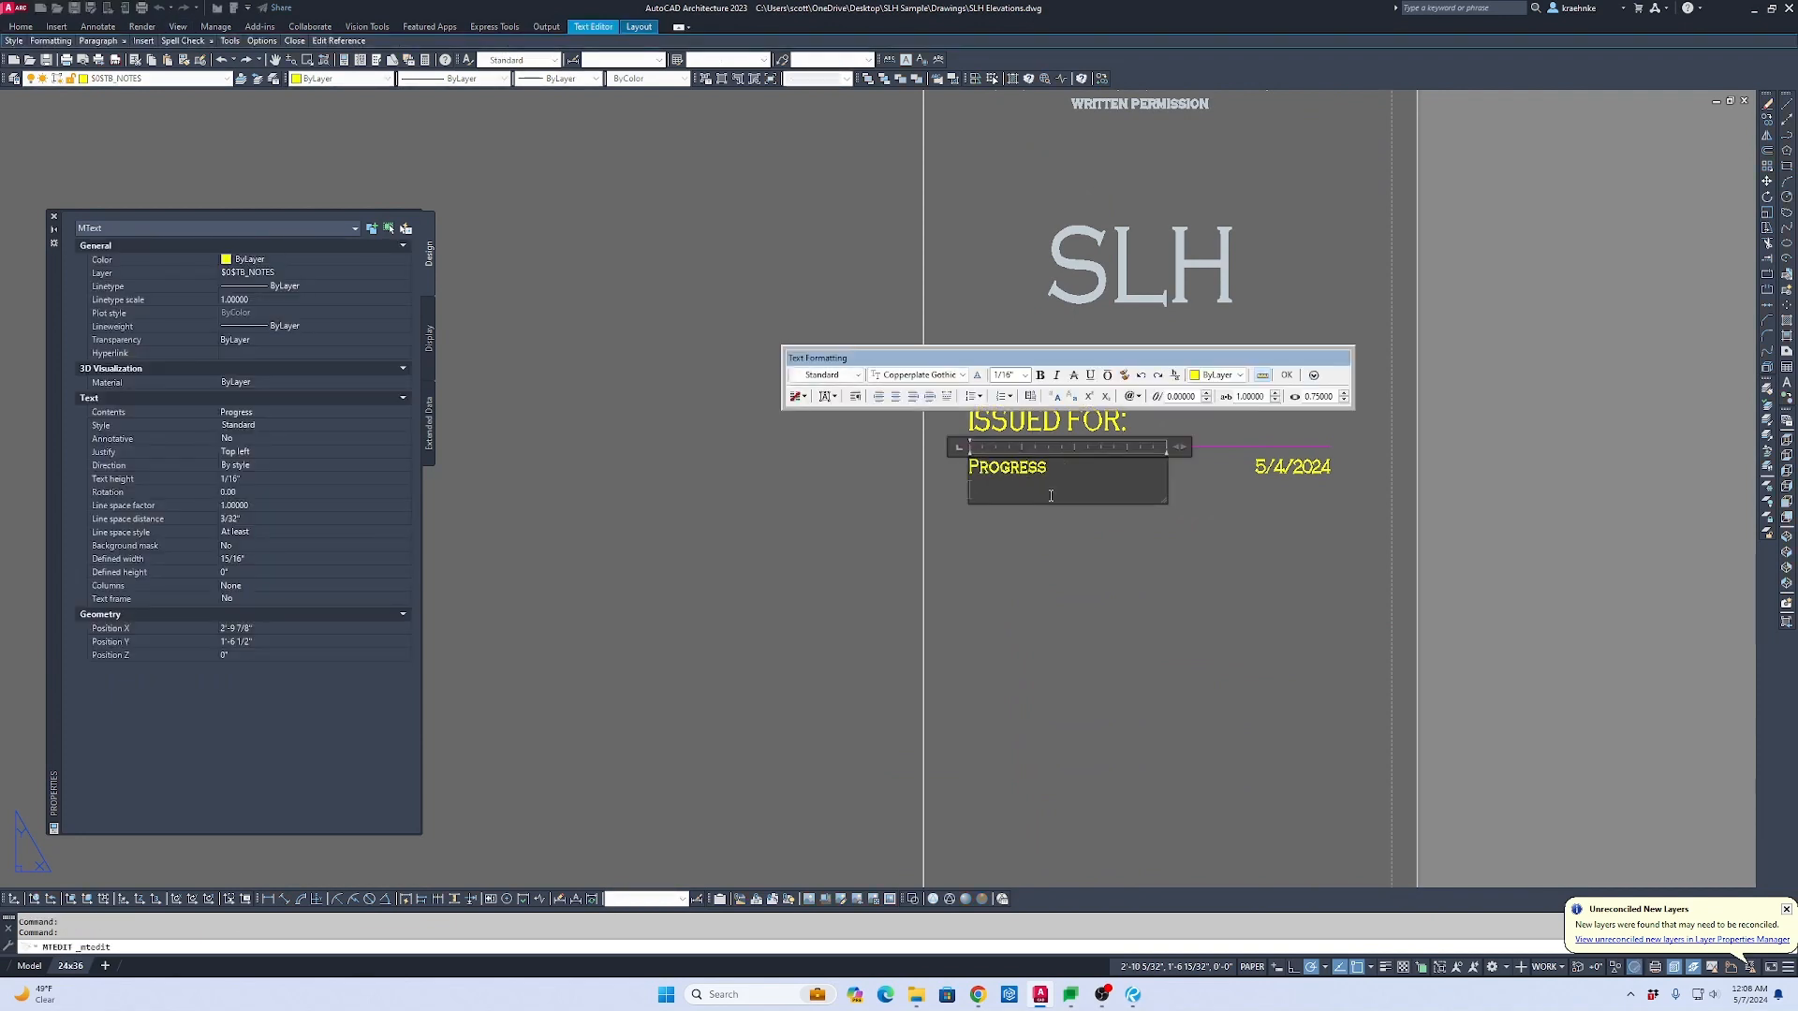
key("Caps_Lock")
type("Progress")
left_click(1246, 482)
key("Escape")
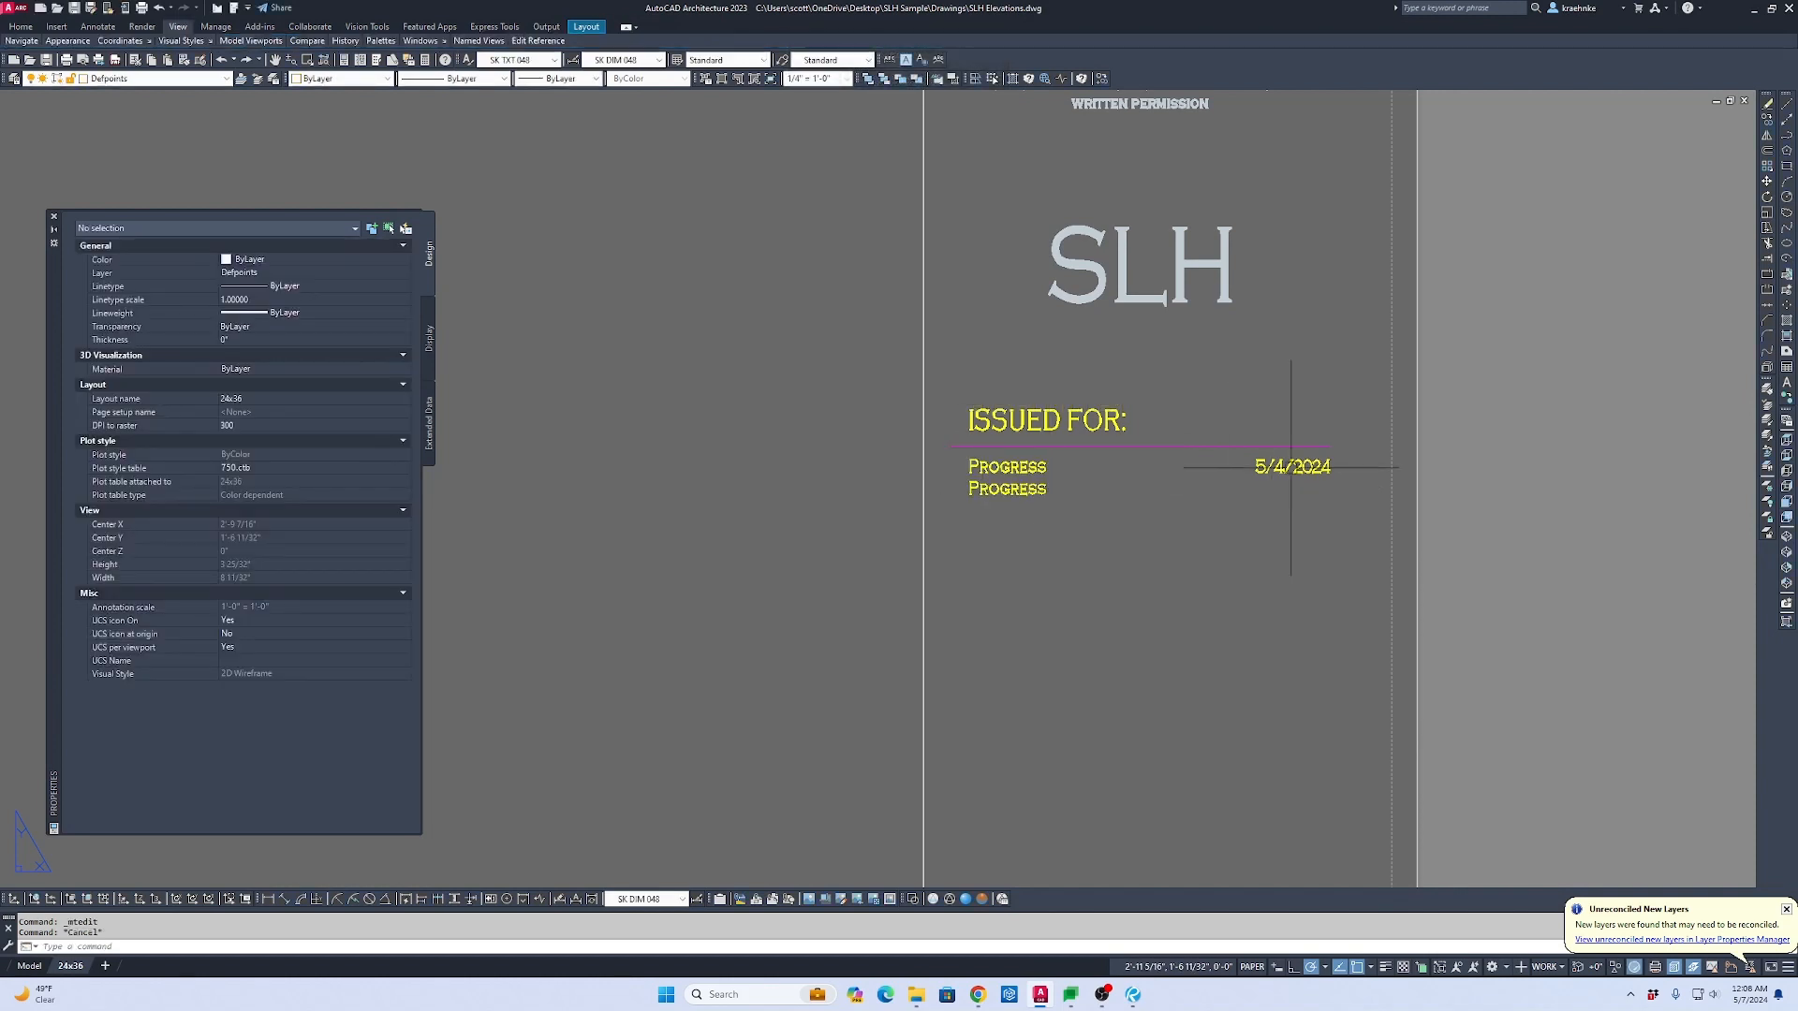
left_click(1315, 469)
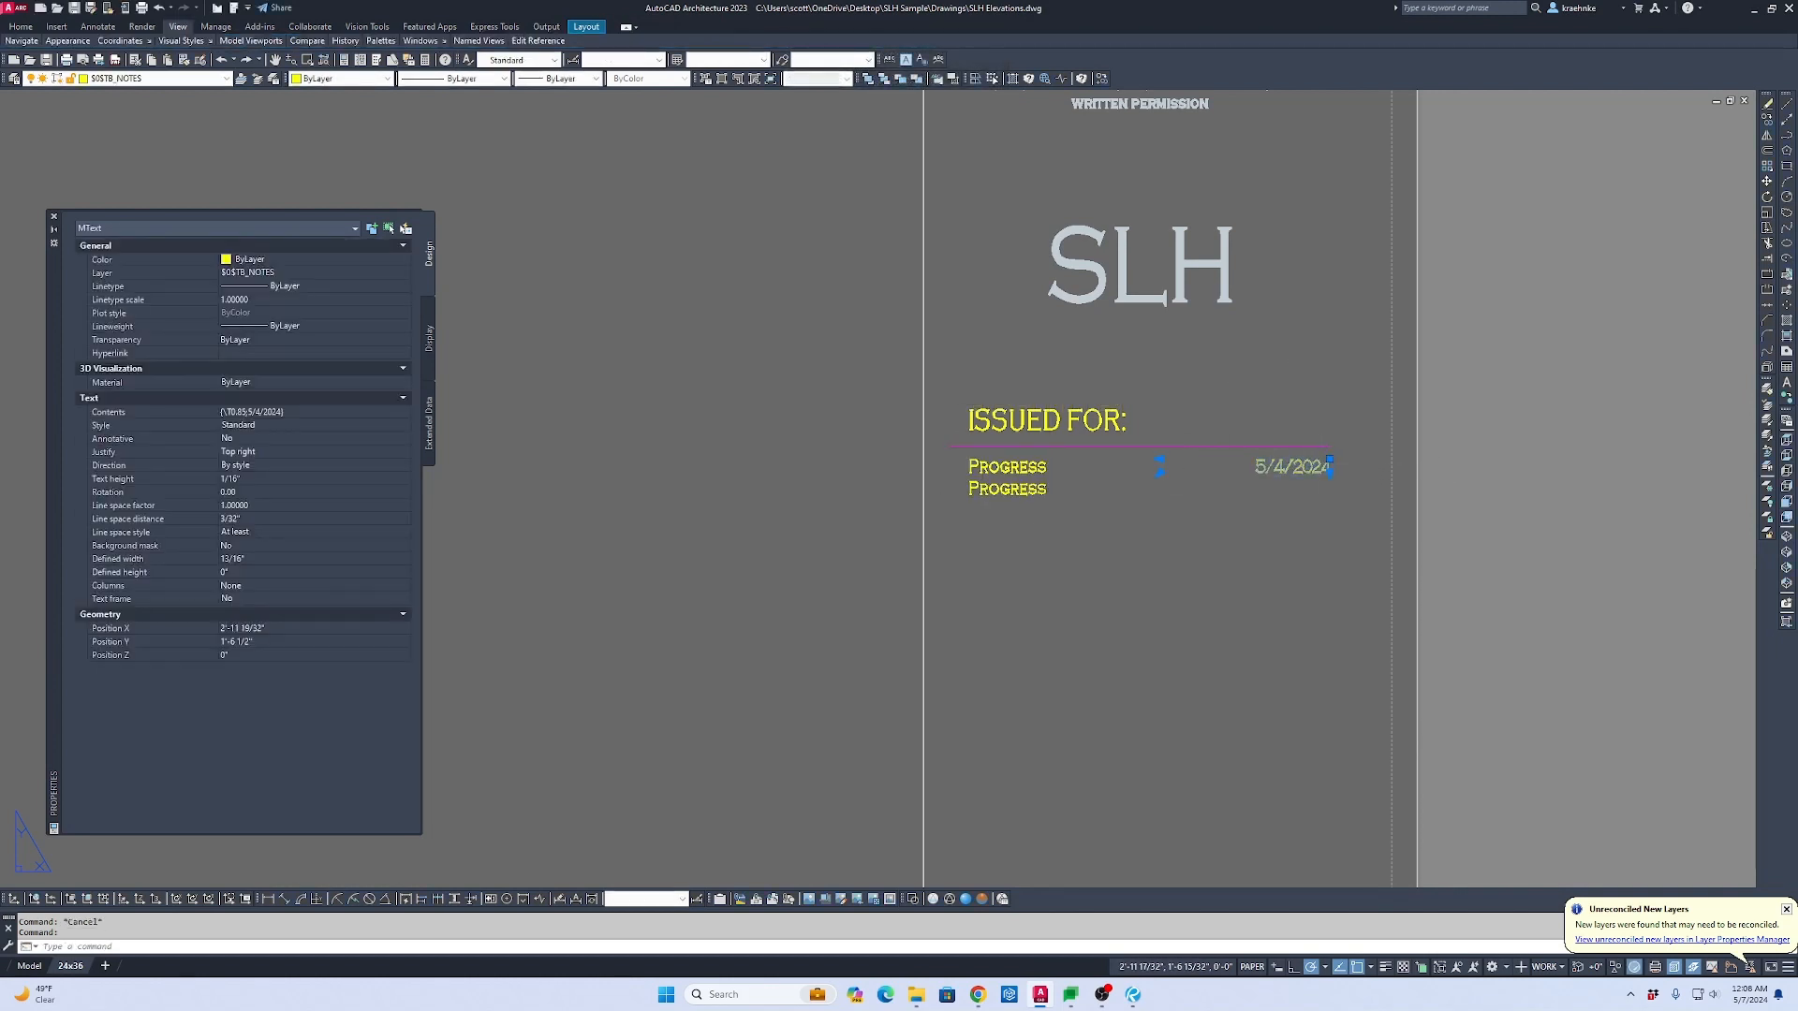
double_click(1302, 467)
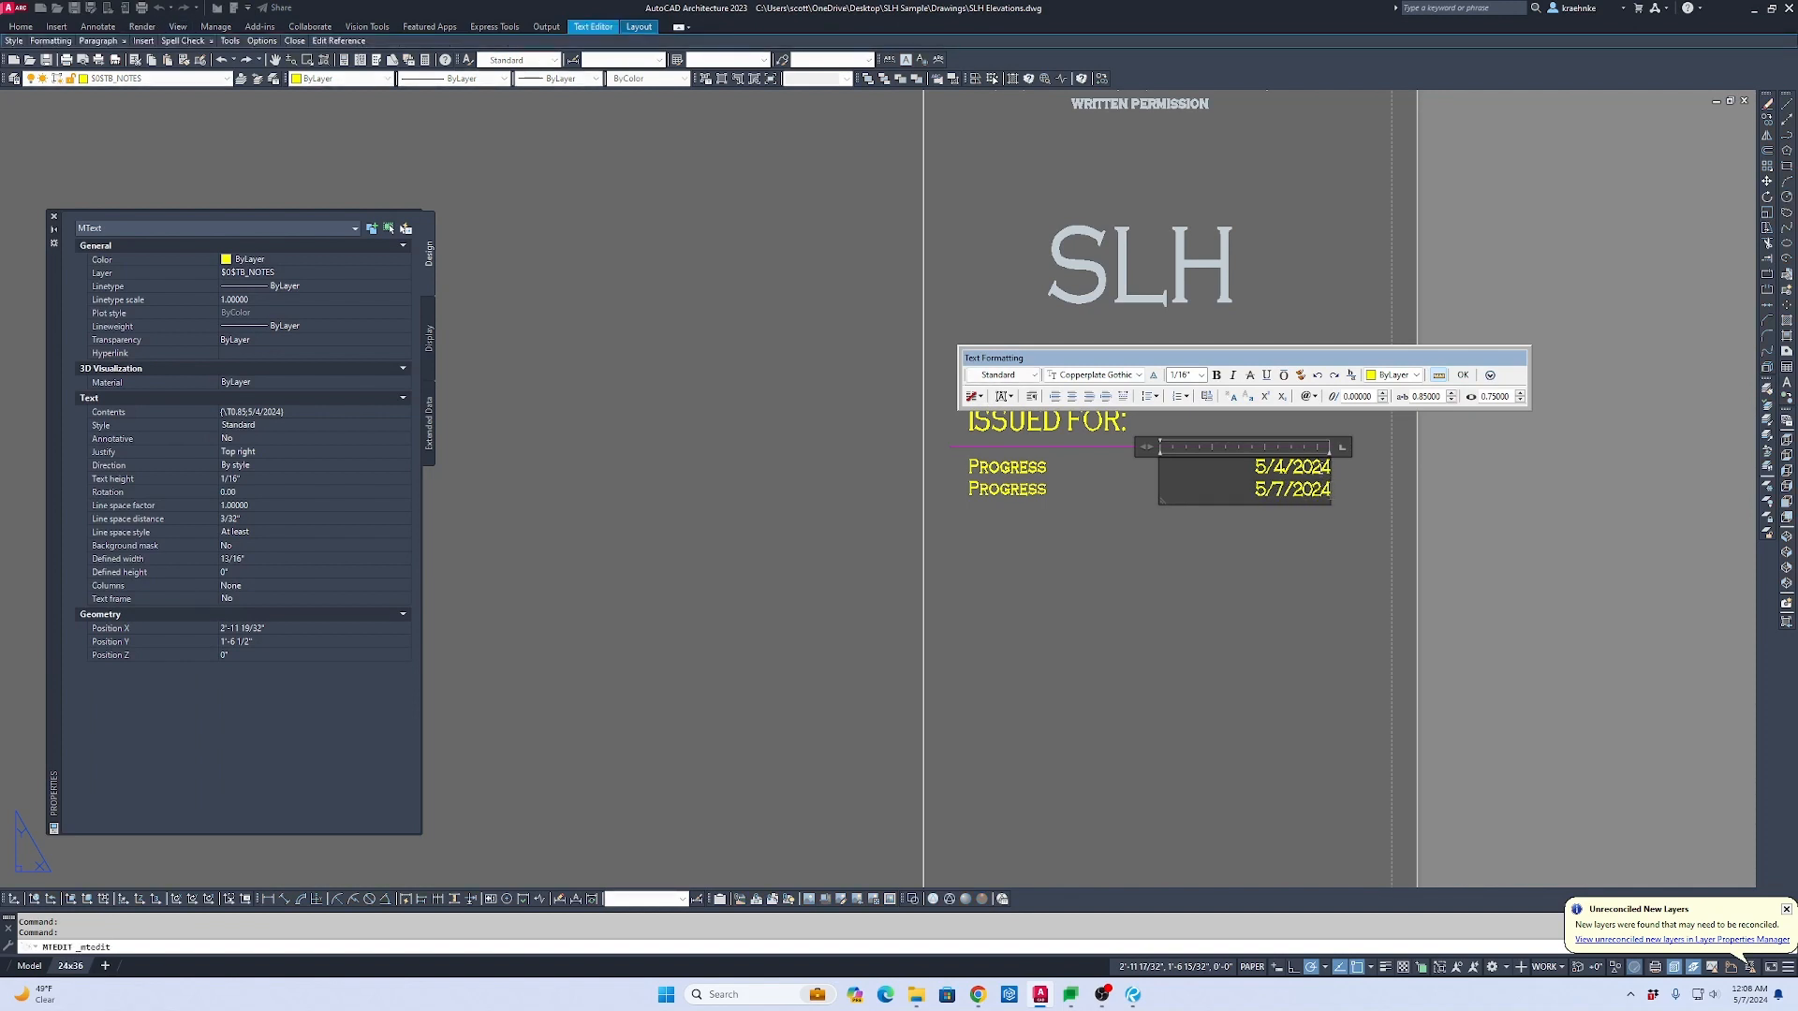
key("Escape")
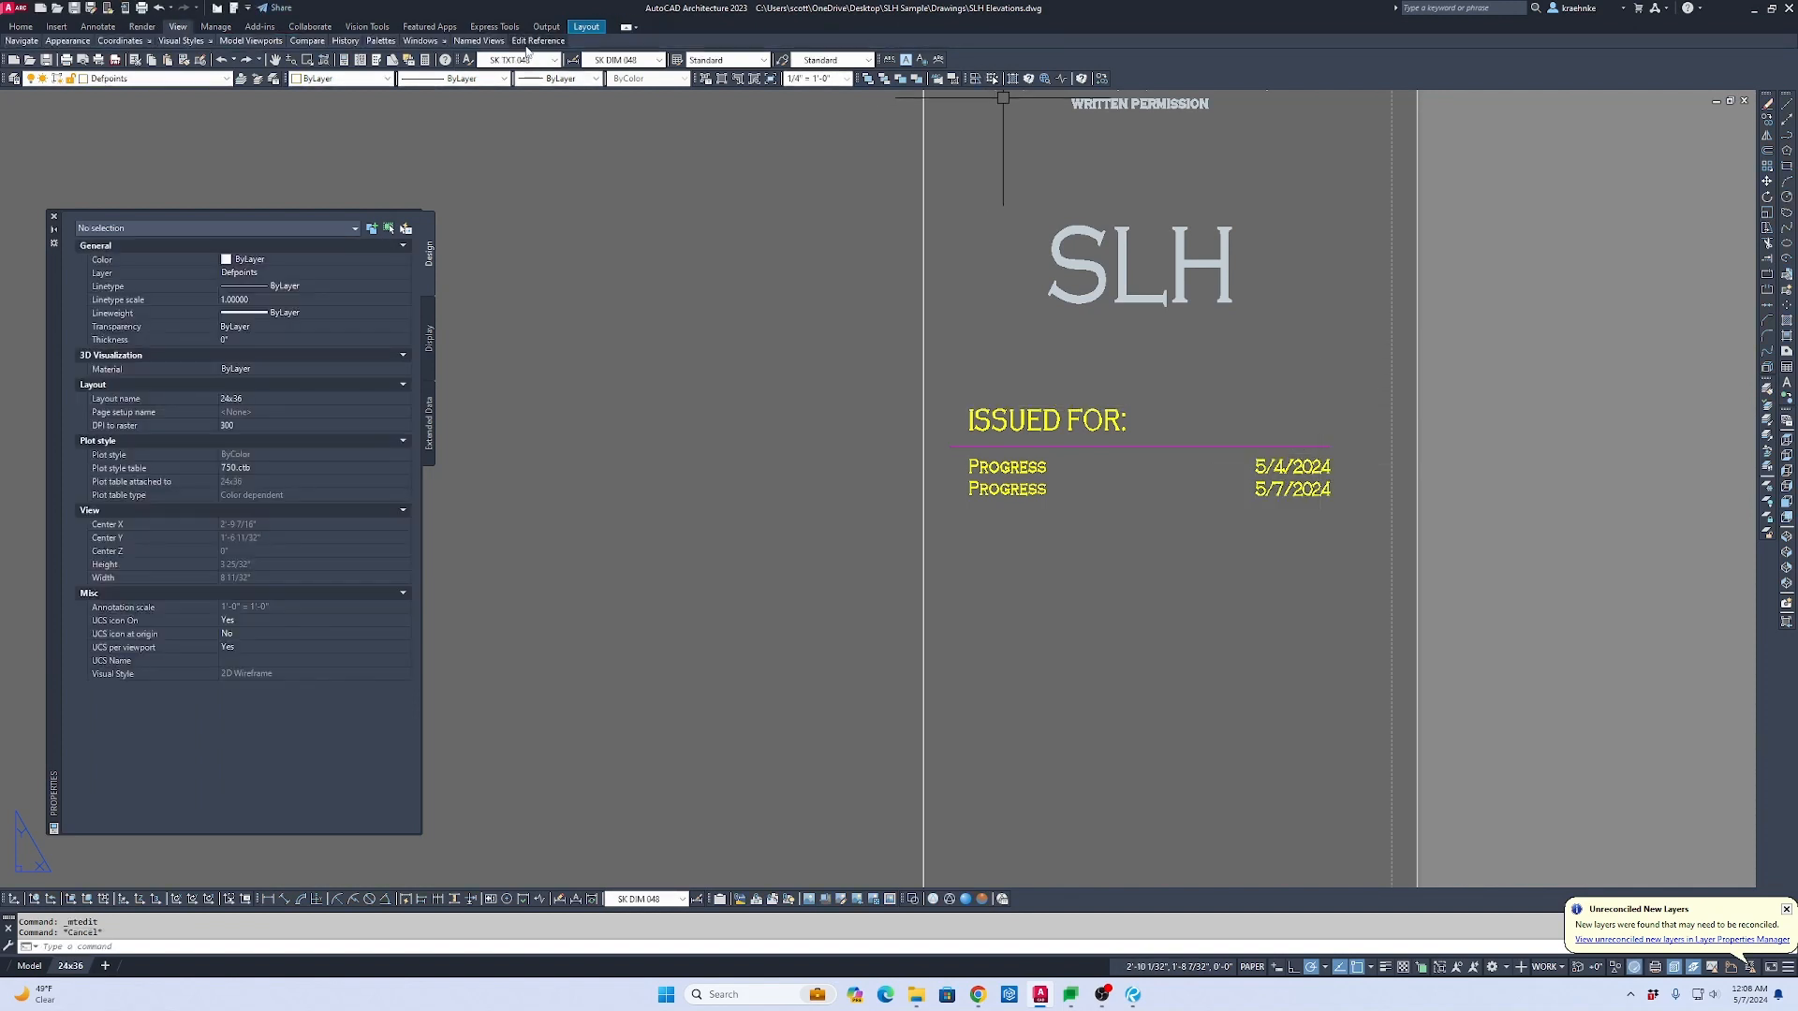
Step: Save the in-place reference edits back to the title block and close the editing session
left_click(530, 73)
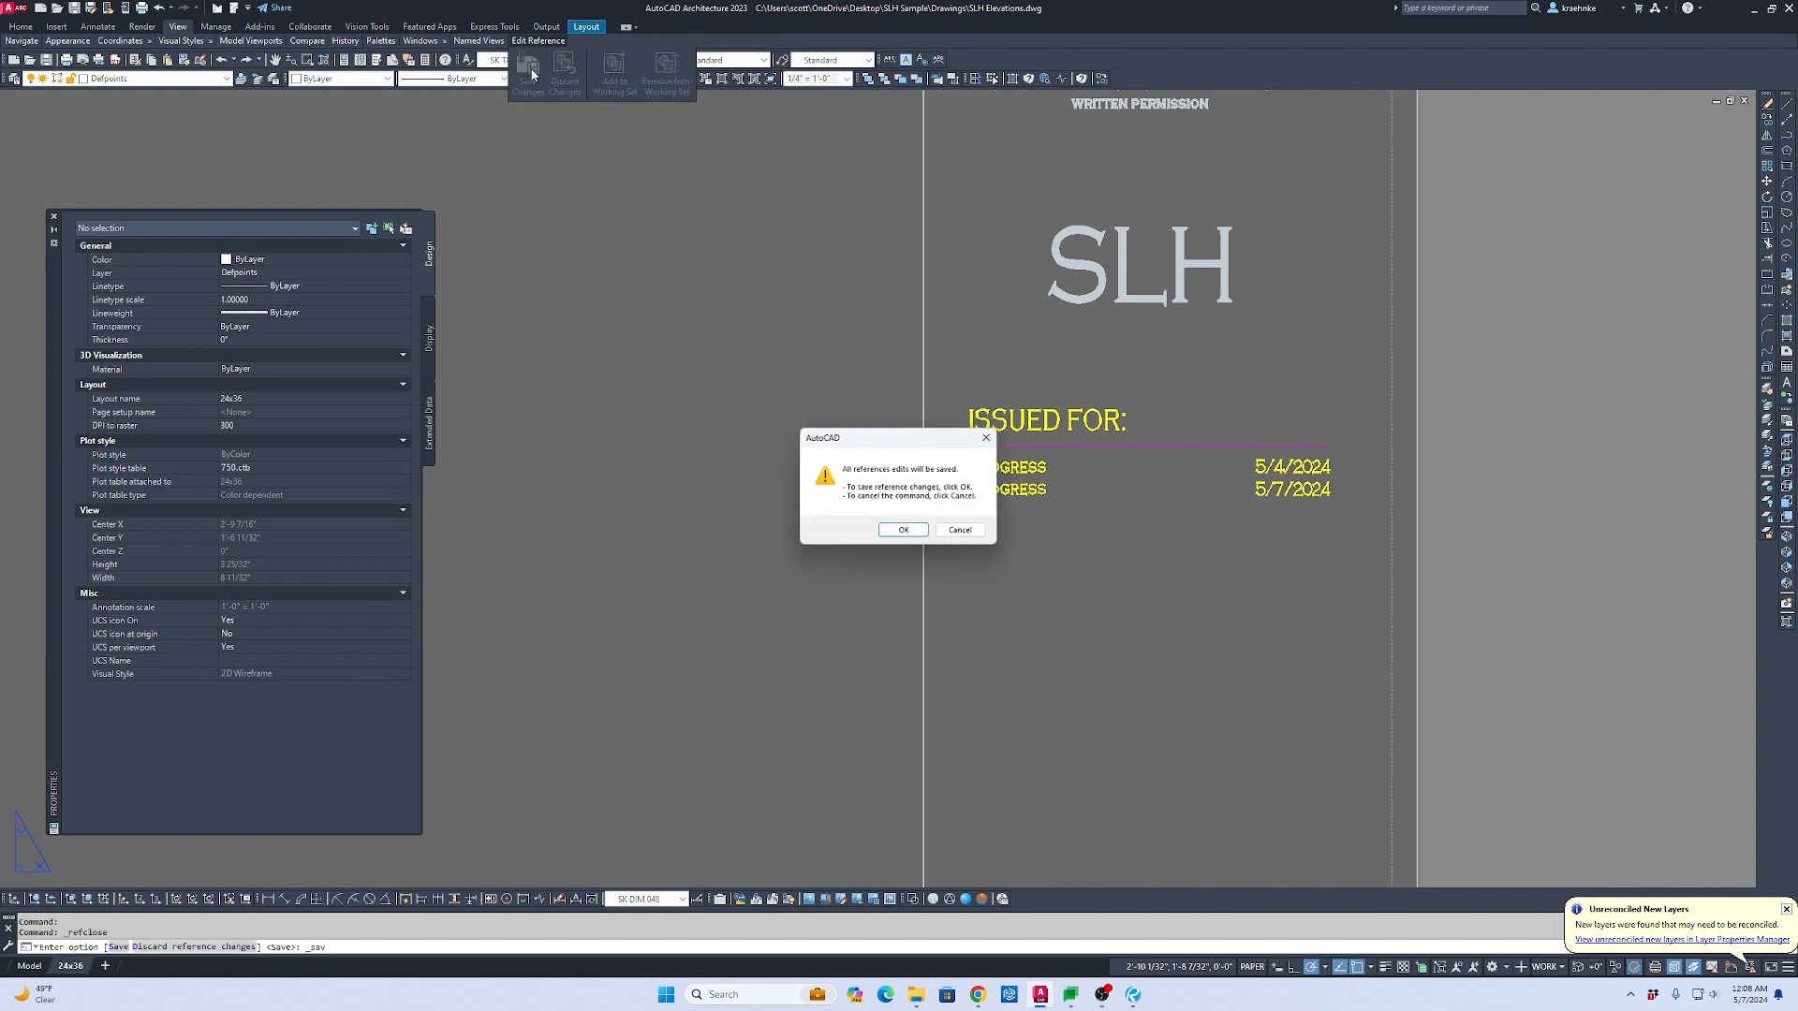
left_click(915, 535)
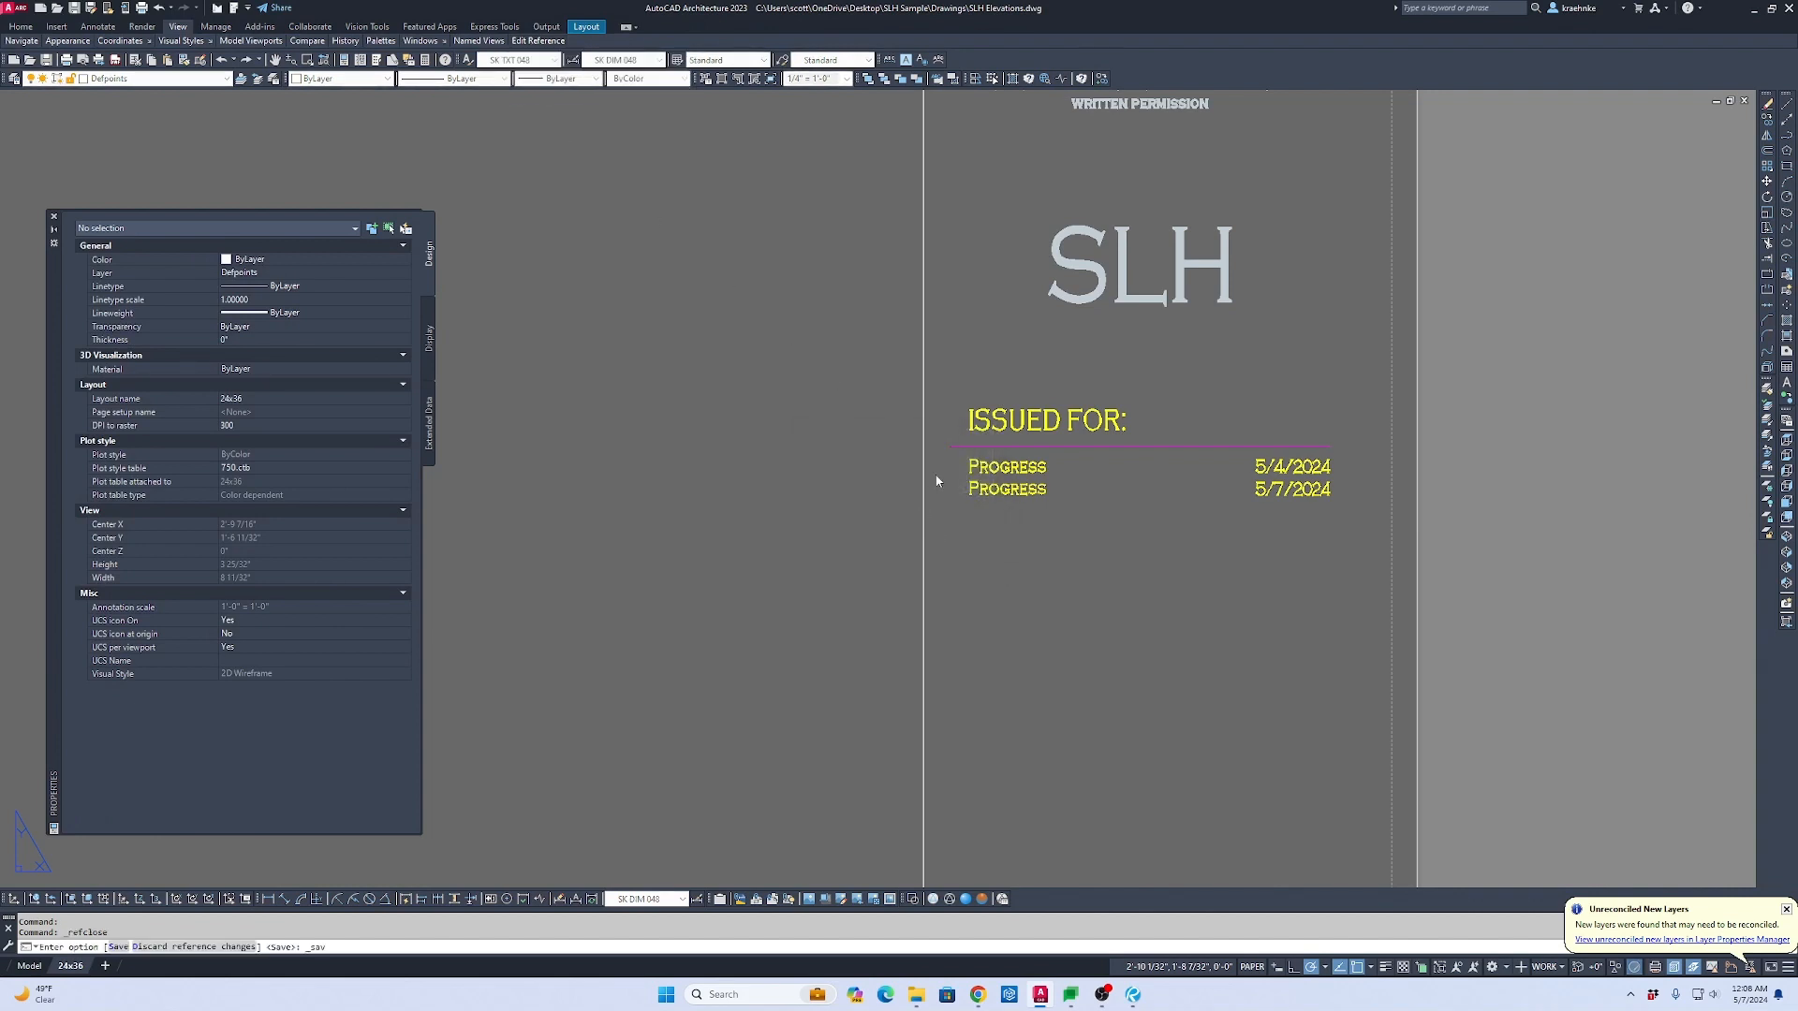
scroll(952, 463, "down", 8)
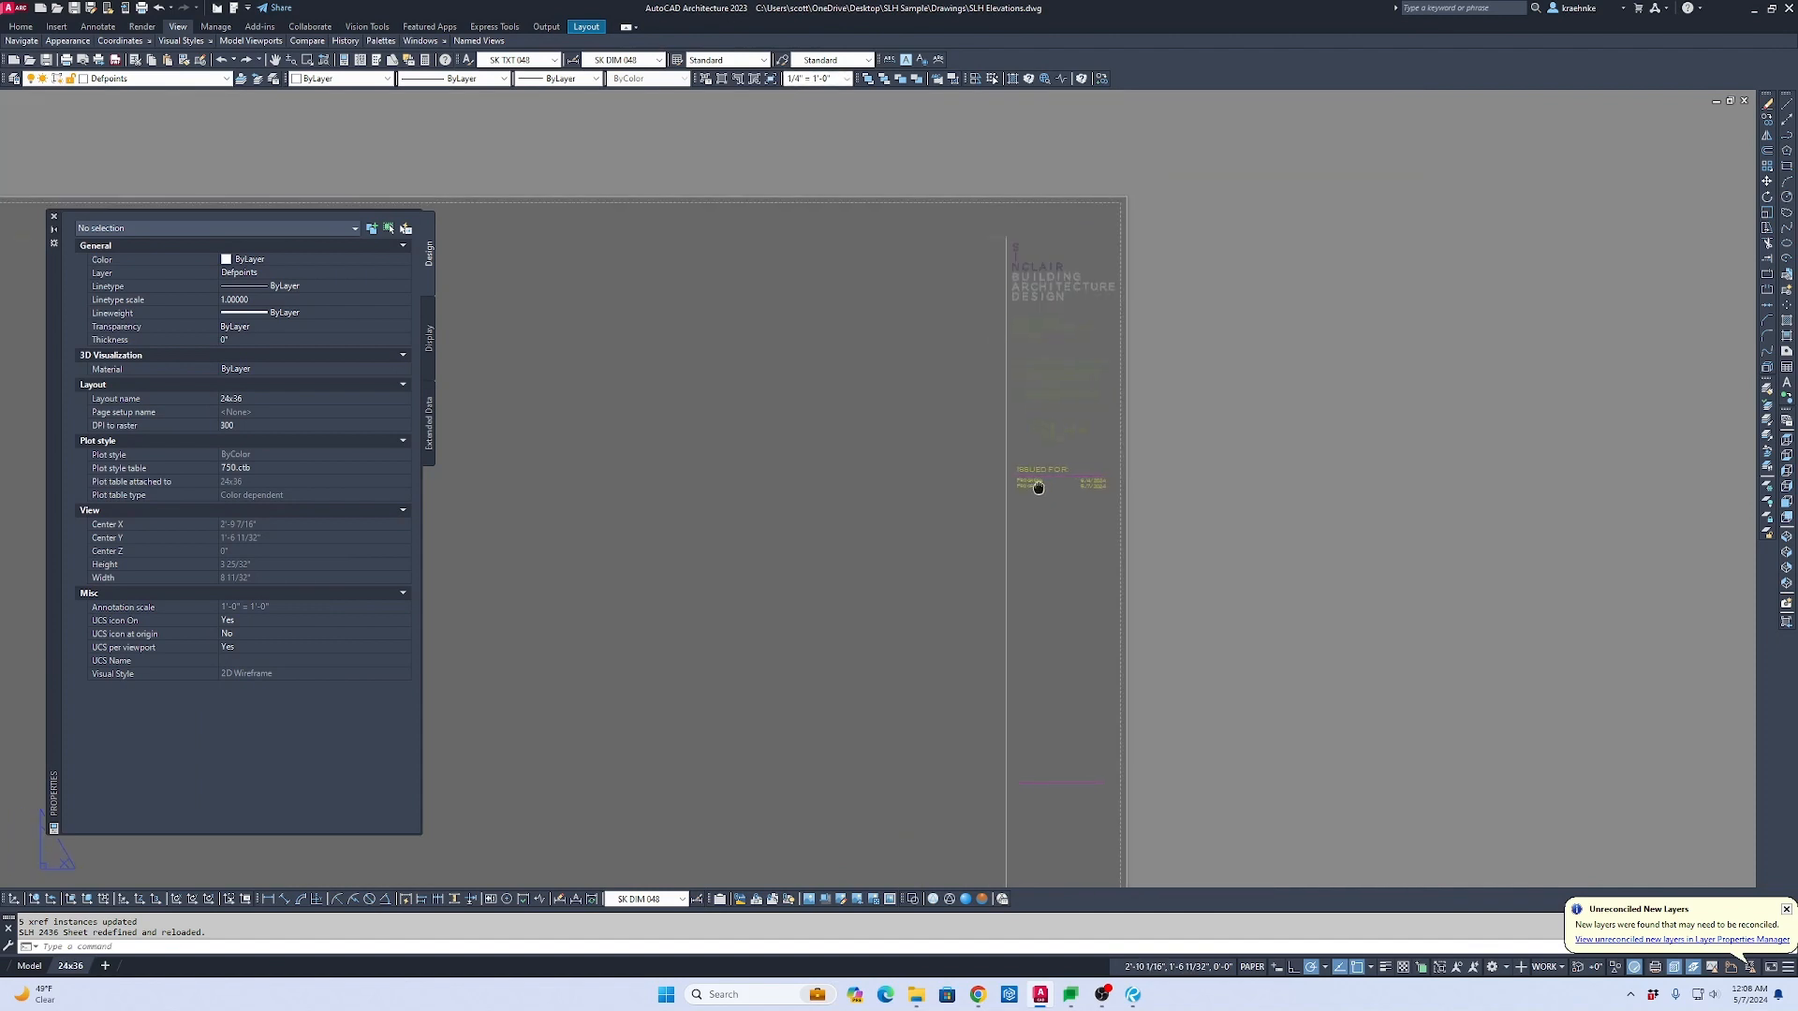
key("Escape")
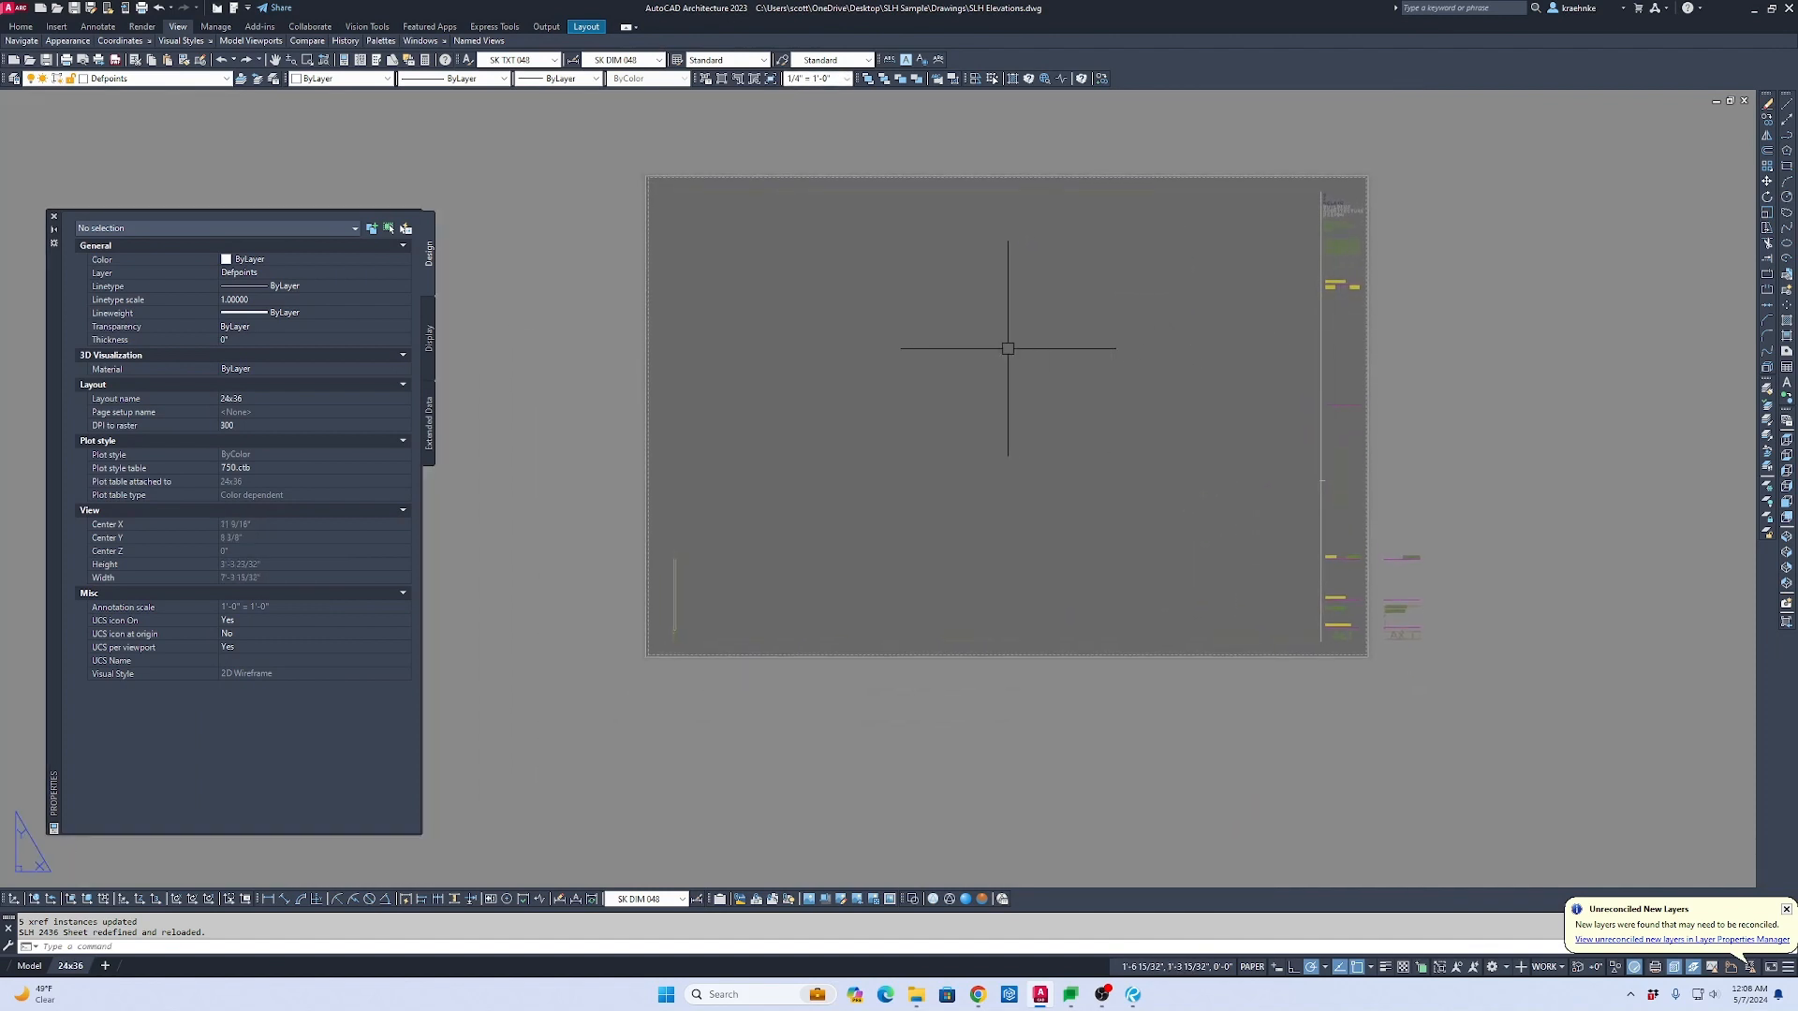
Step: Create a rectangular viewport about 1'-7" wide and 1'-0" high in the upper-left area of the sheet
left_click(721, 79)
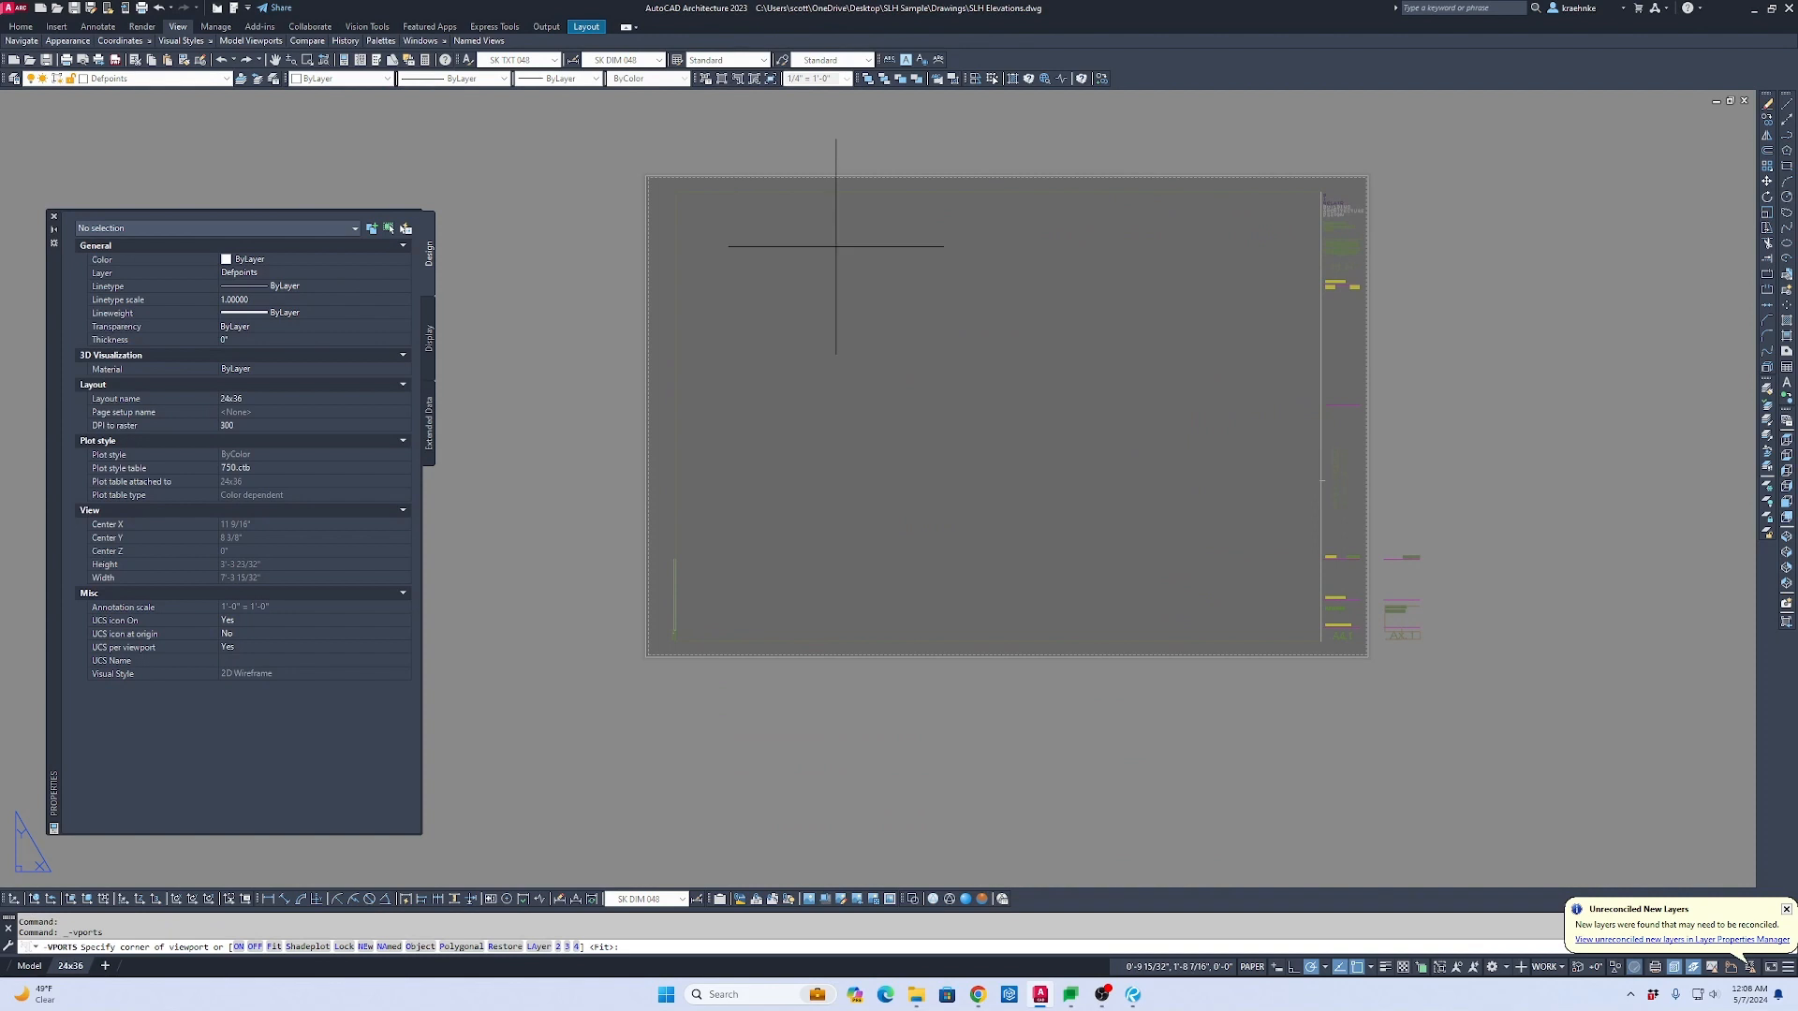
left_click(703, 211)
left_click(1083, 452)
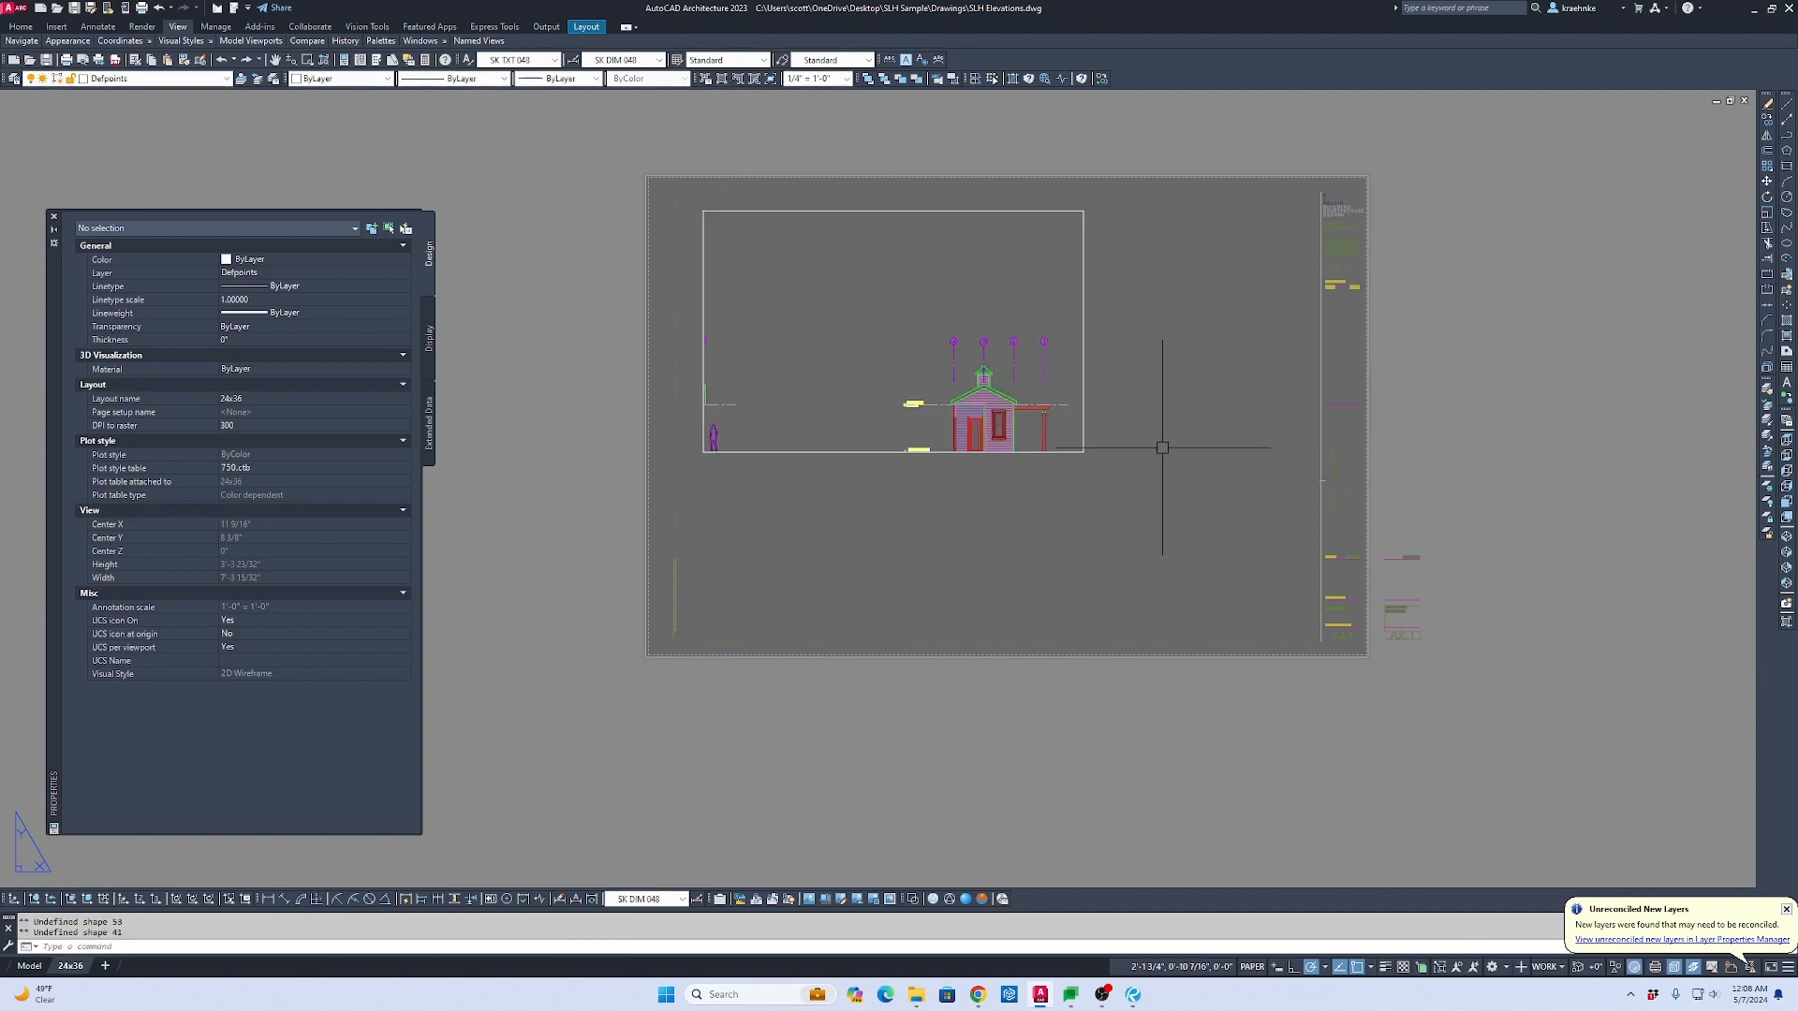
Step: Reposition the model view inside the new viewport to frame the East Elevation, then return to paper space
double_click(999, 396)
scroll(991, 360, "down", 2)
middle_click_drag(863, 364, 627, 324)
scroll(892, 336, "up", 3)
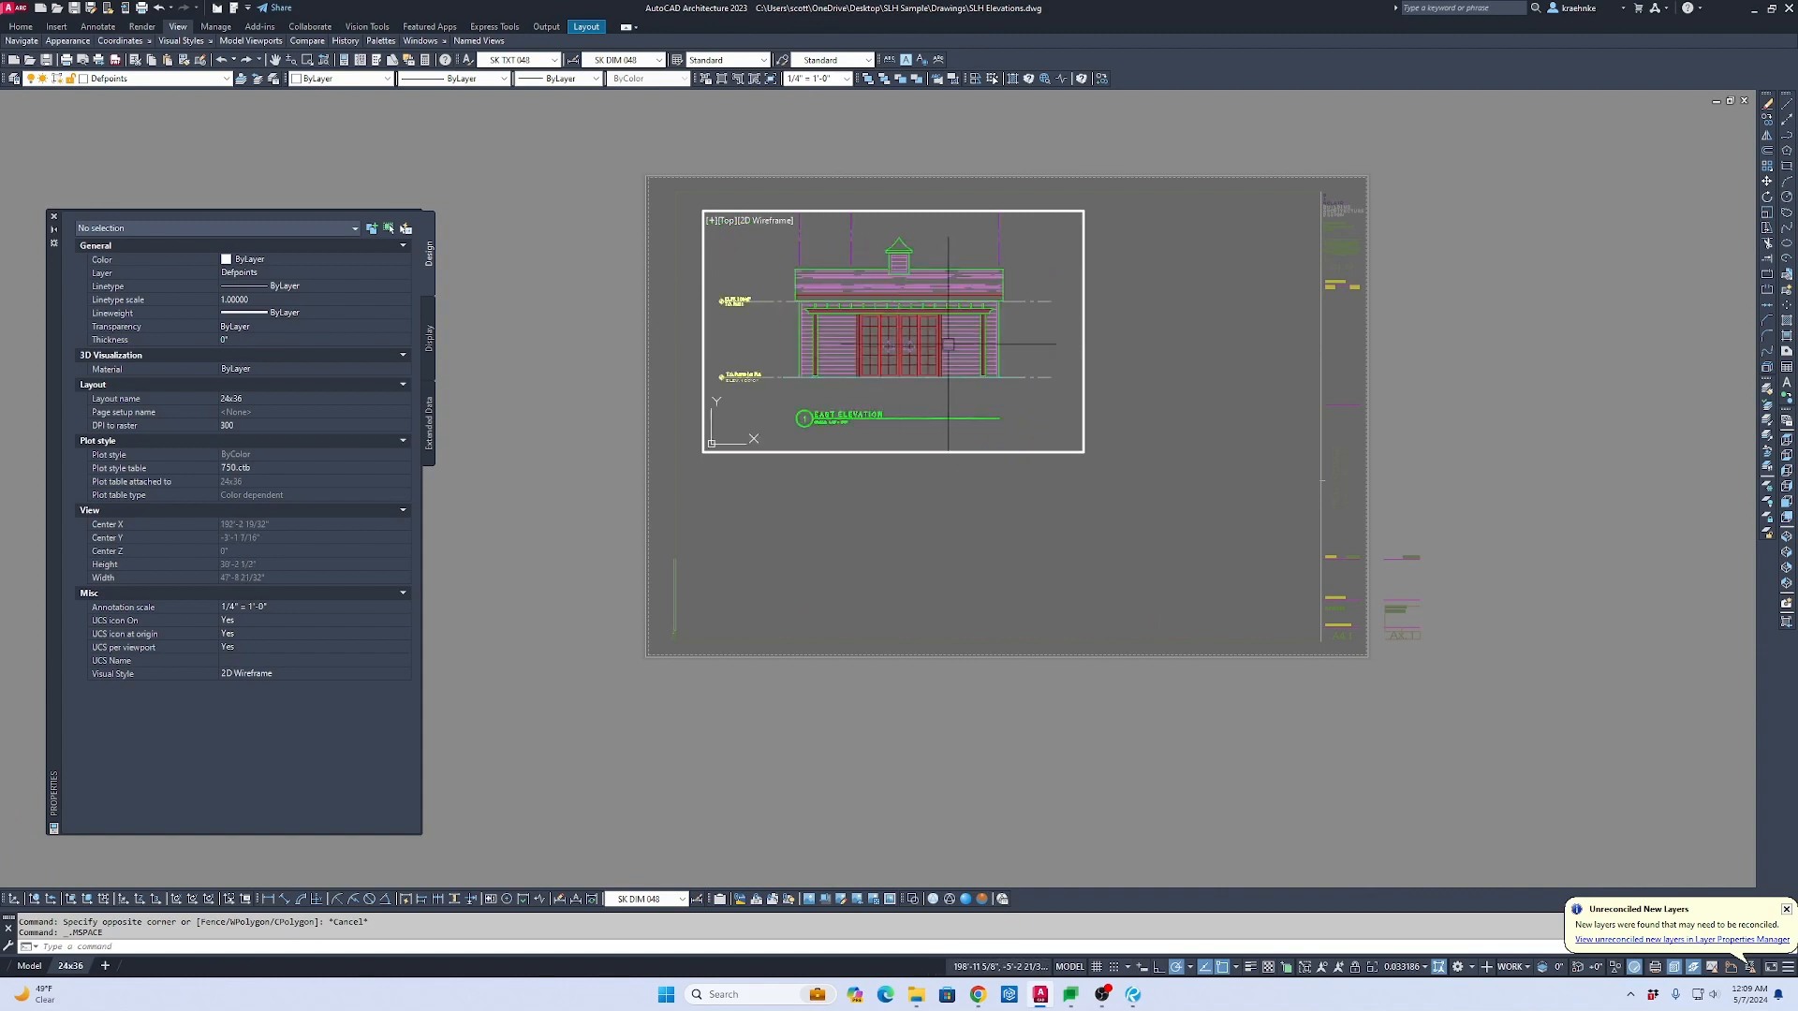
middle_click_drag(955, 333, 986, 333)
double_click(1107, 356)
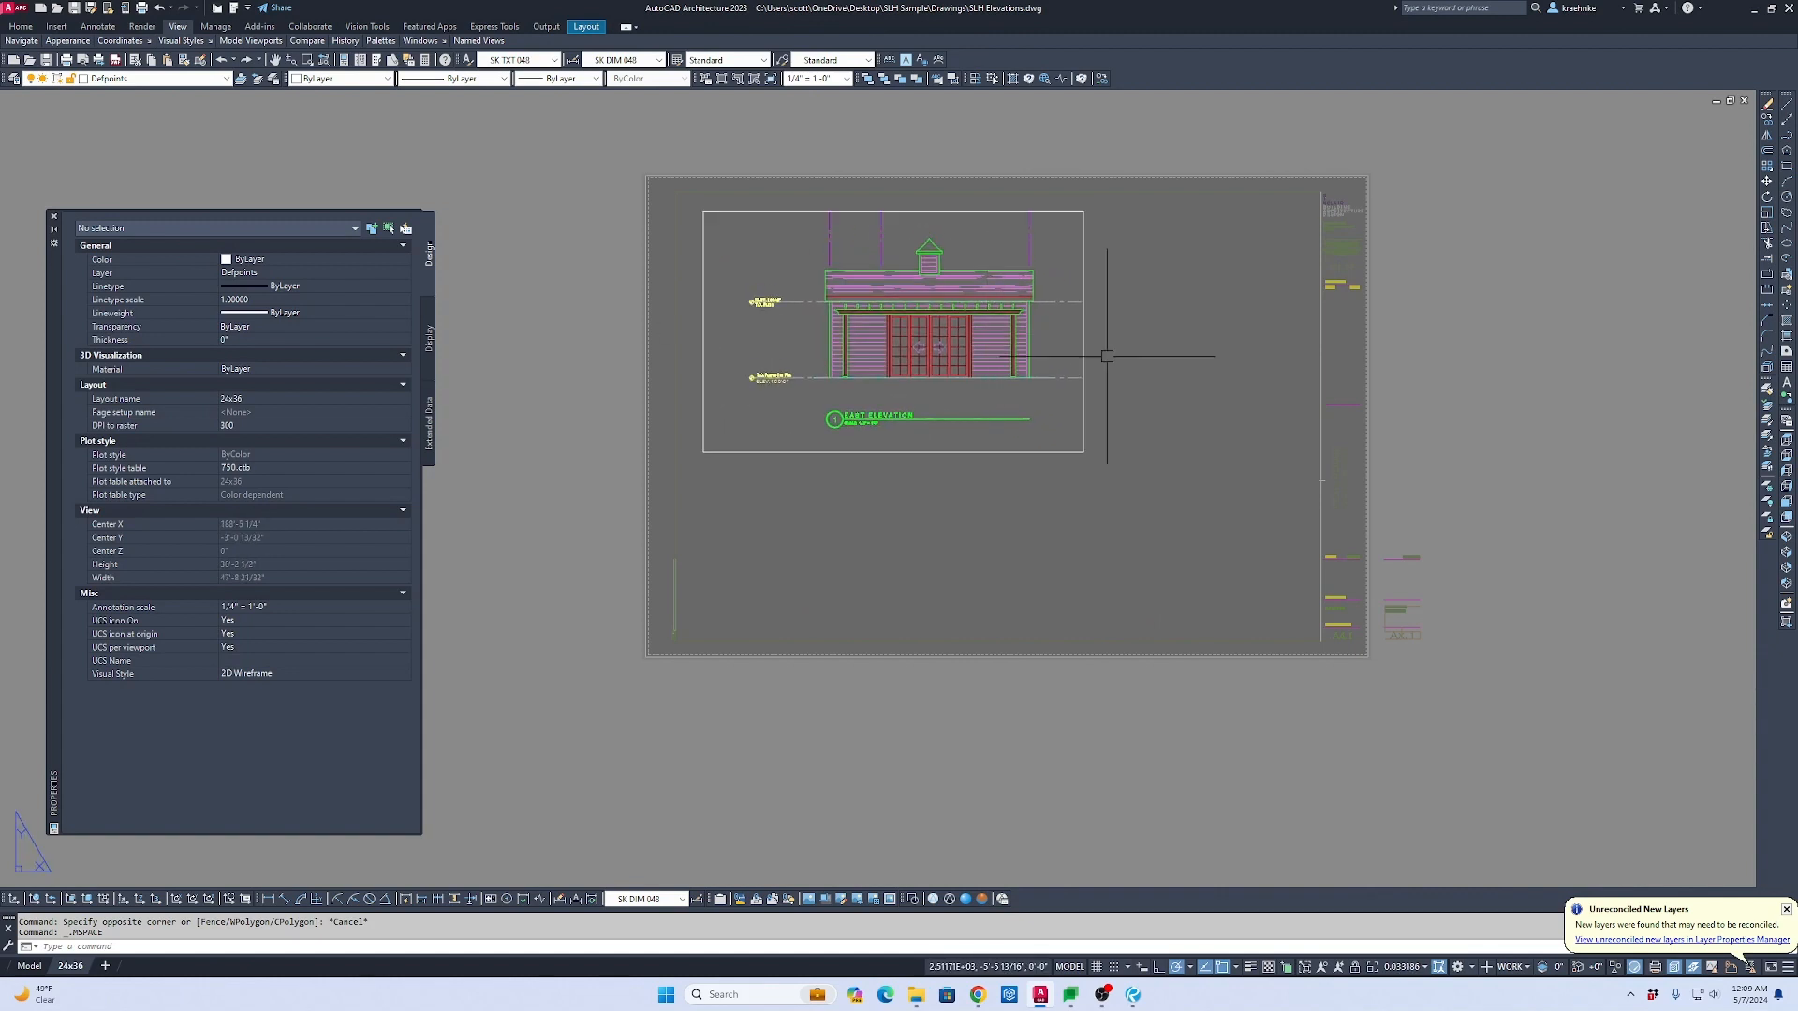
Step: Set the East Elevation viewport's scale to 1/4" = 1'-0"
left_click(1113, 357)
left_click(1042, 334)
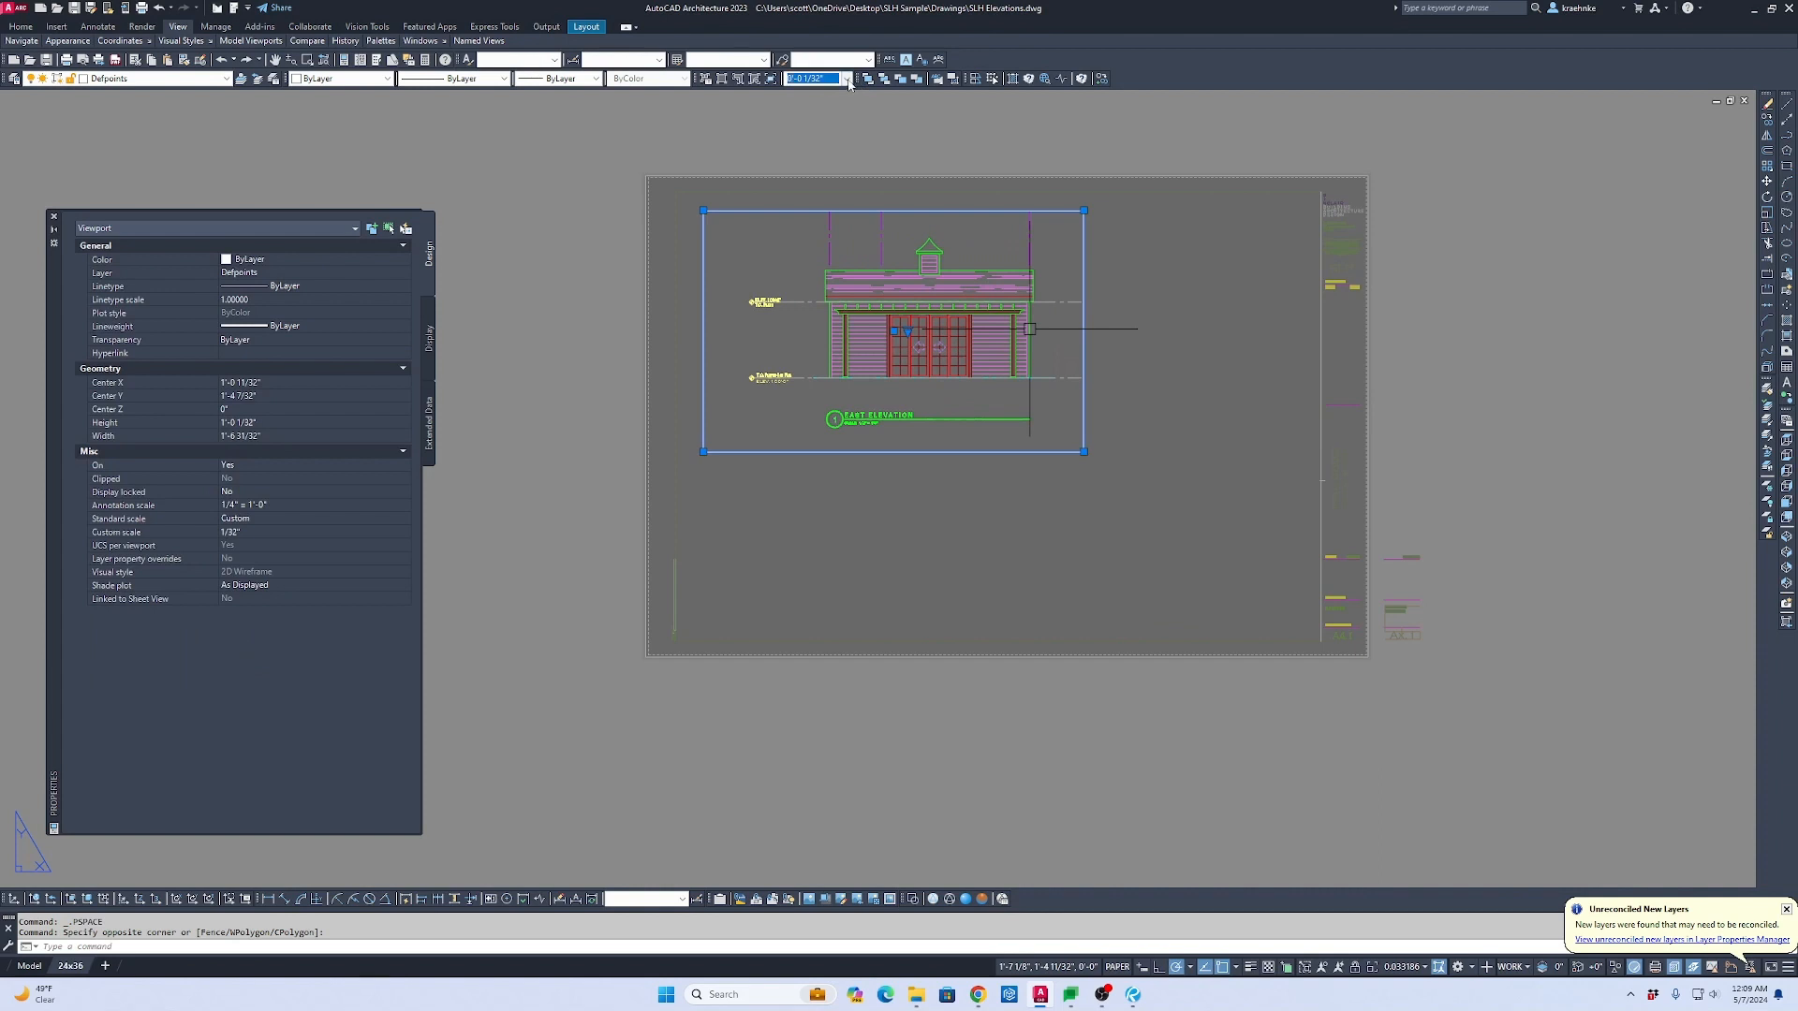
left_click(847, 80)
left_click(810, 93)
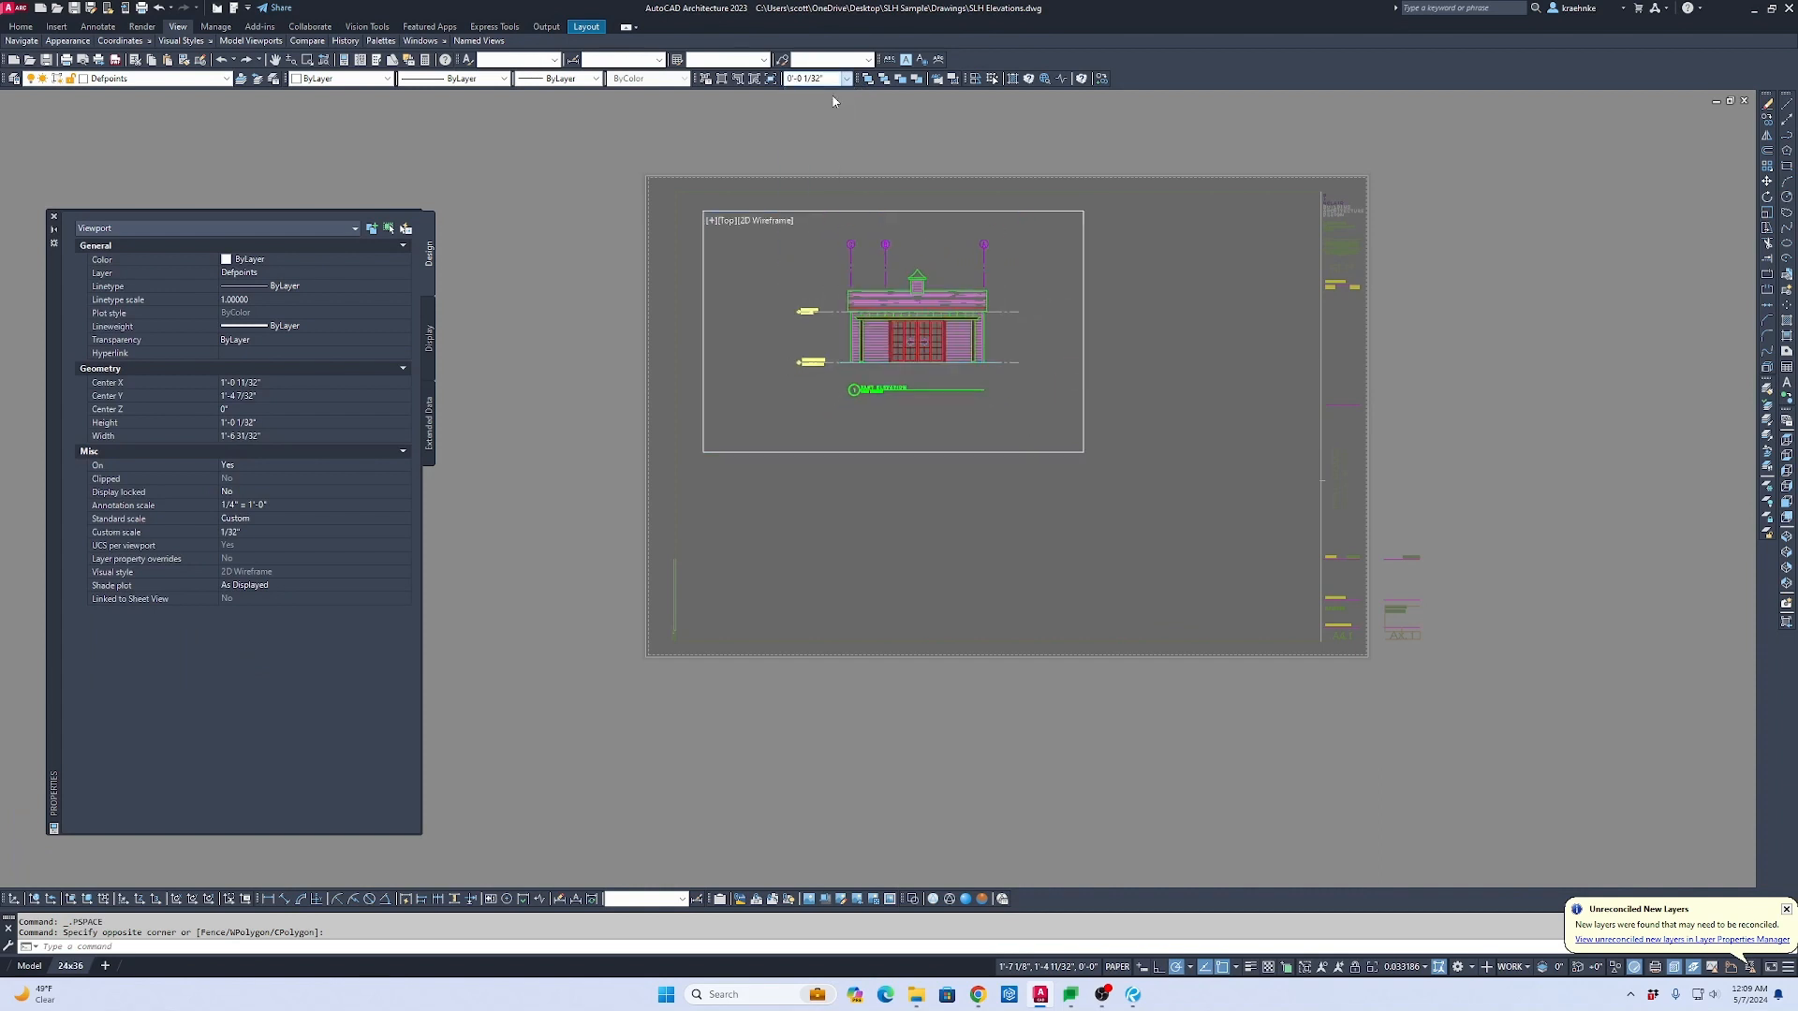
Step: Shrink the viewport from two opposite corners to about 13" wide and 9" high around the East Elevation
scroll(925, 245, "up", 2)
middle_click_drag(571, 197, 839, 228)
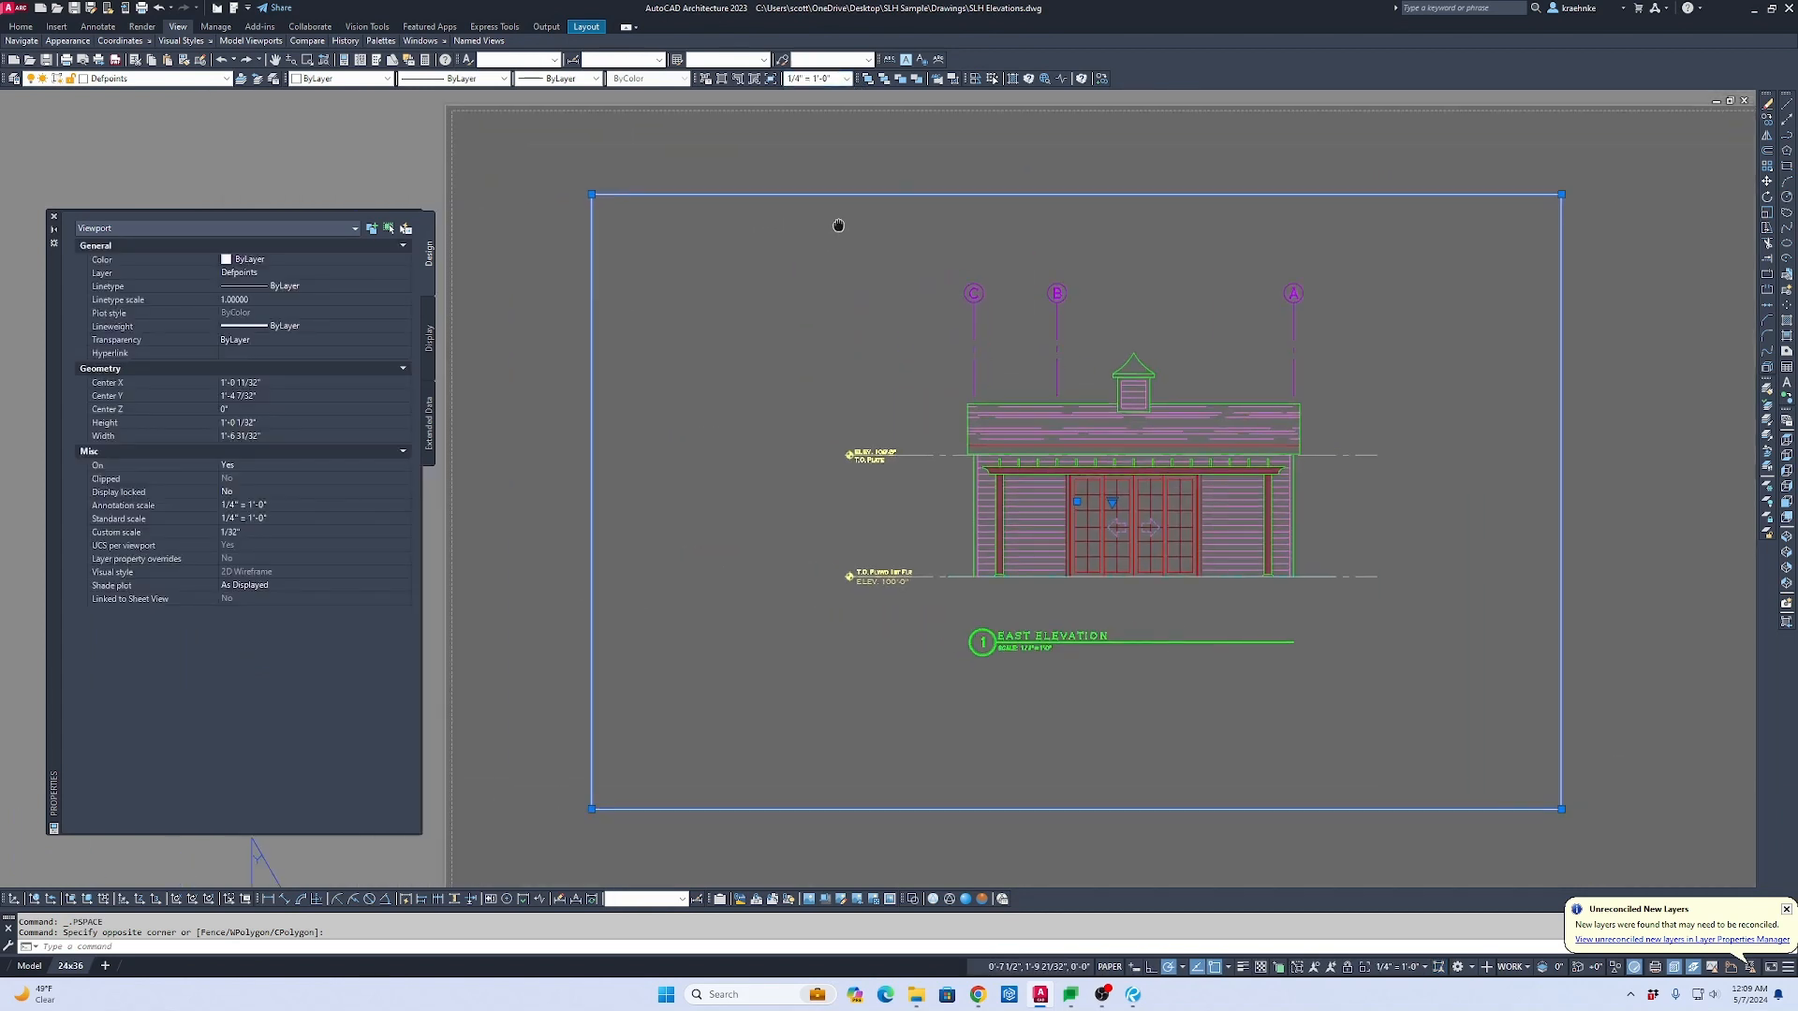
left_click(619, 195)
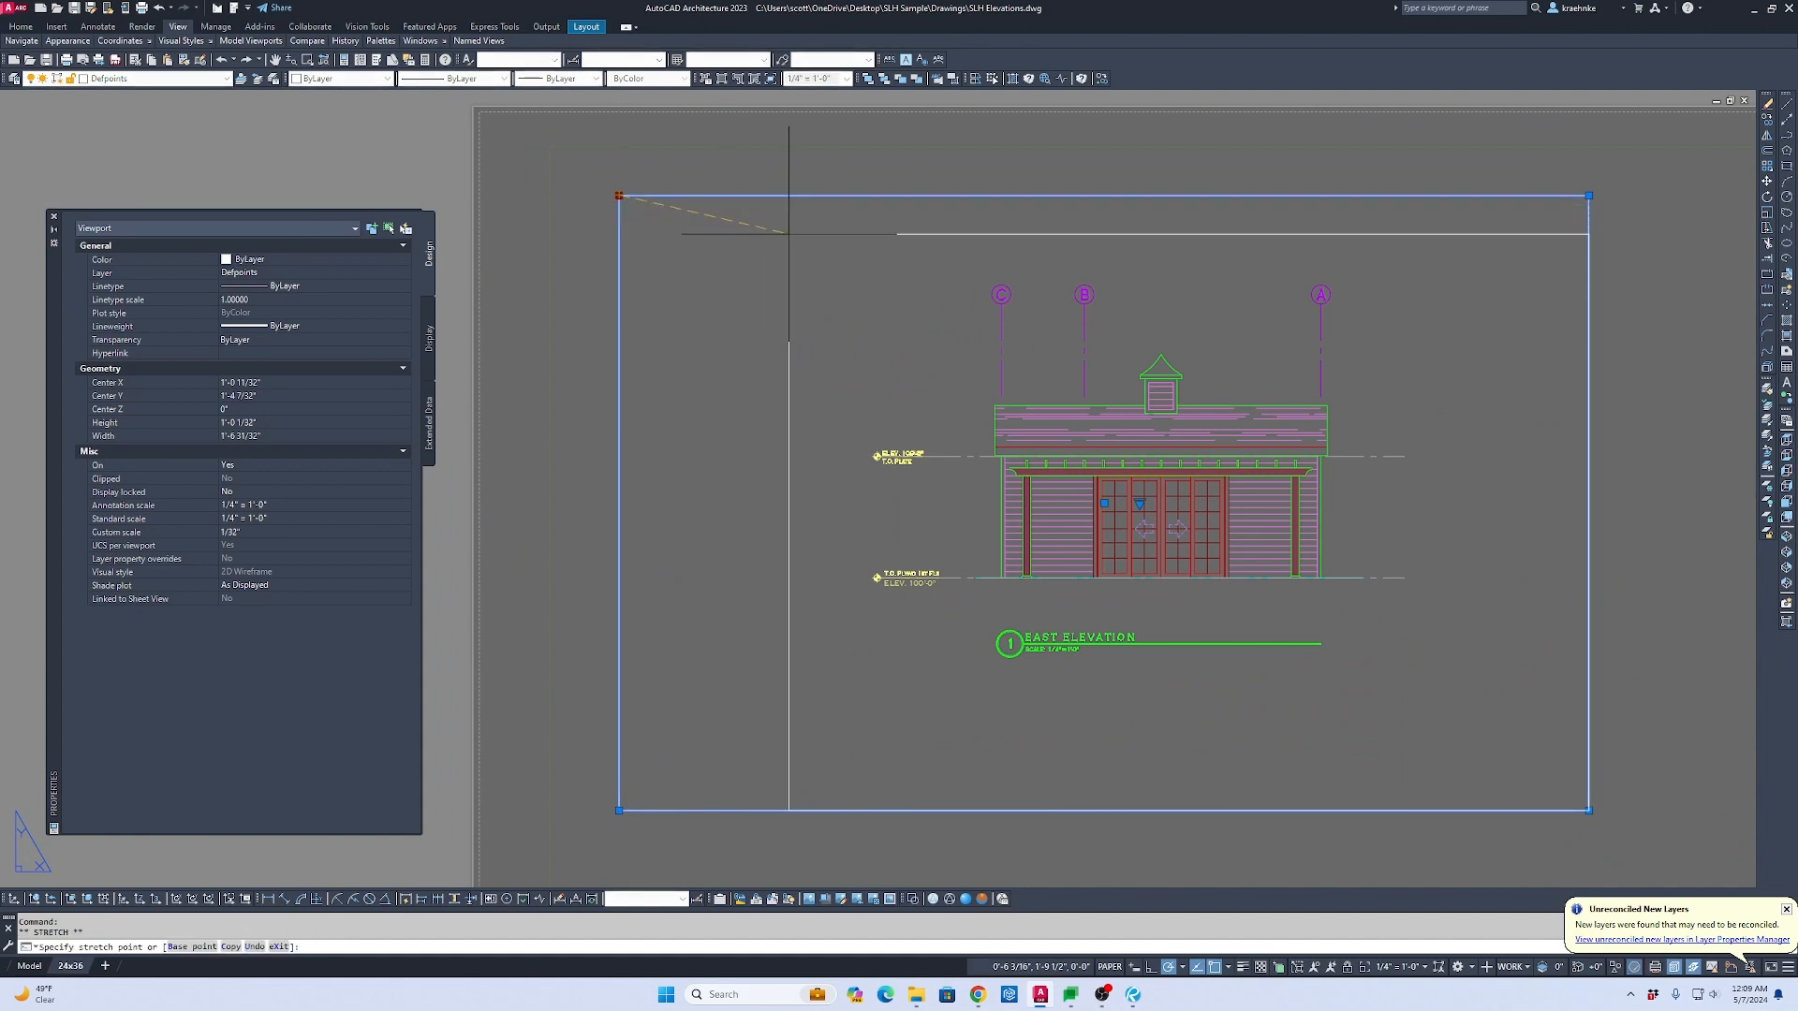
left_click(1588, 810)
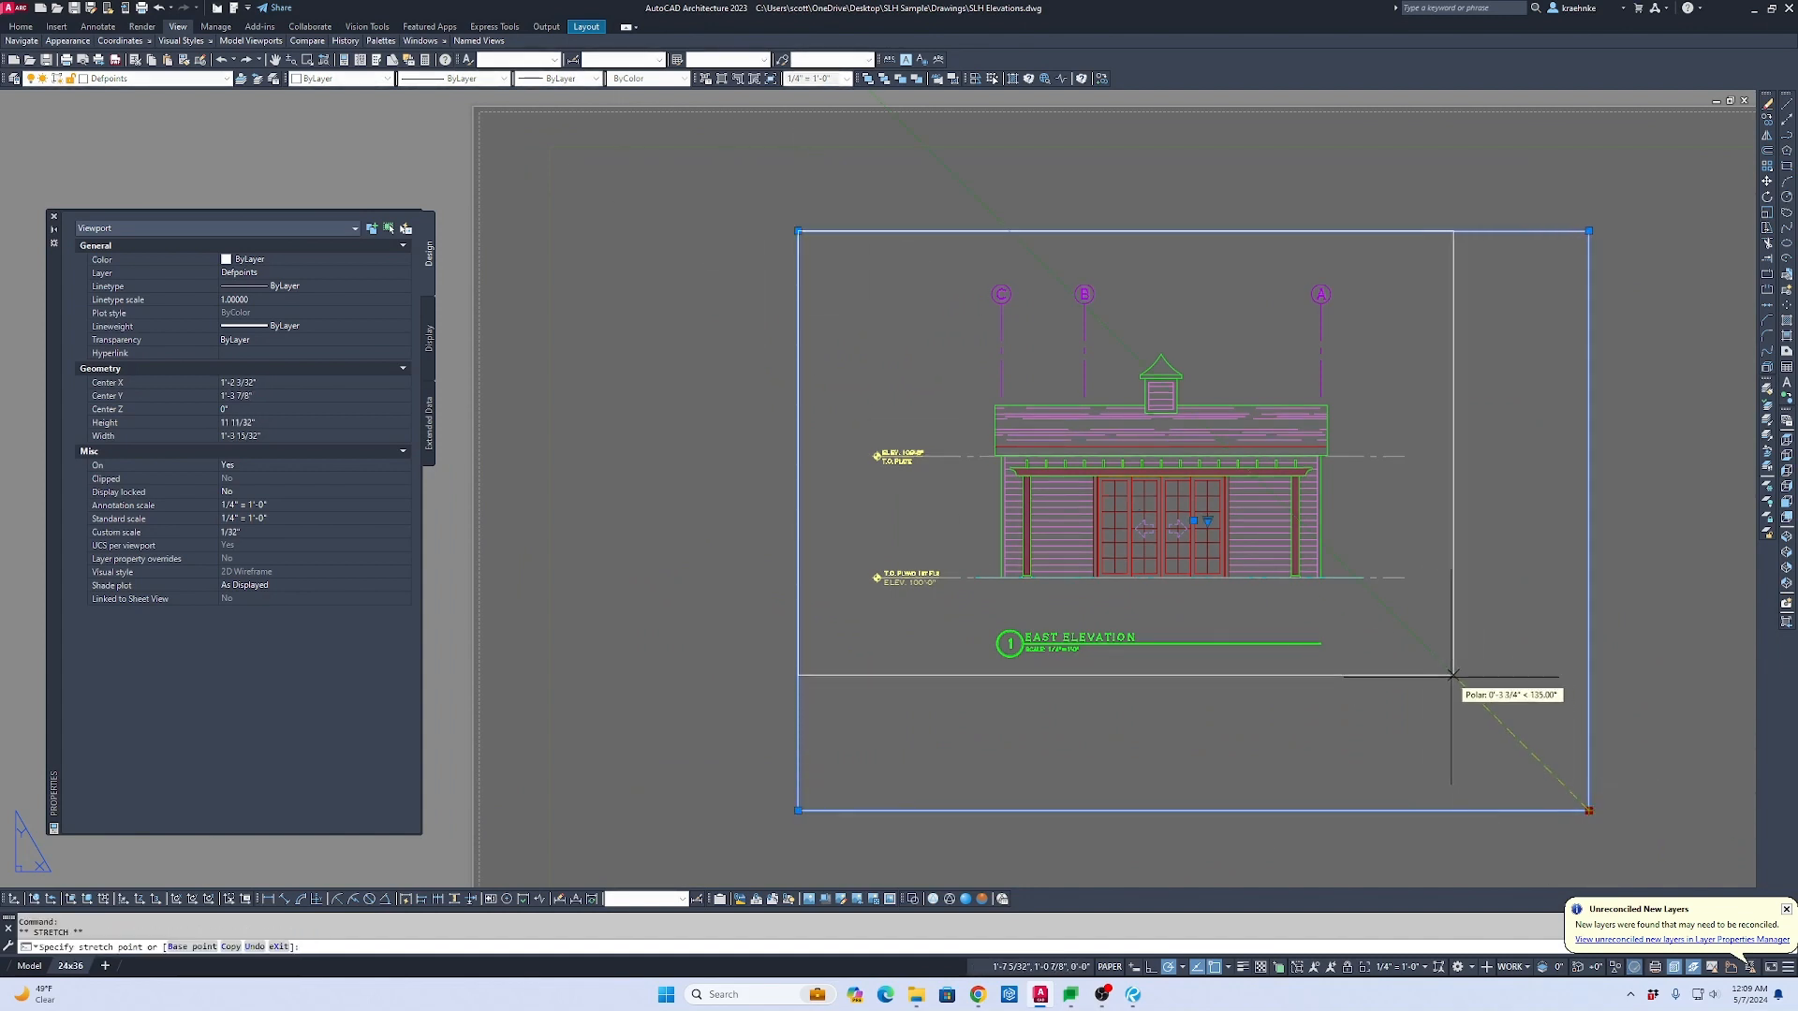
left_click(1458, 680)
scroll(1458, 679, "down", 1)
Step: Move the East Elevation viewport by its top edge midpoint to the upper middle of the sheet
middle_click_drag(1400, 612, 1082, 538)
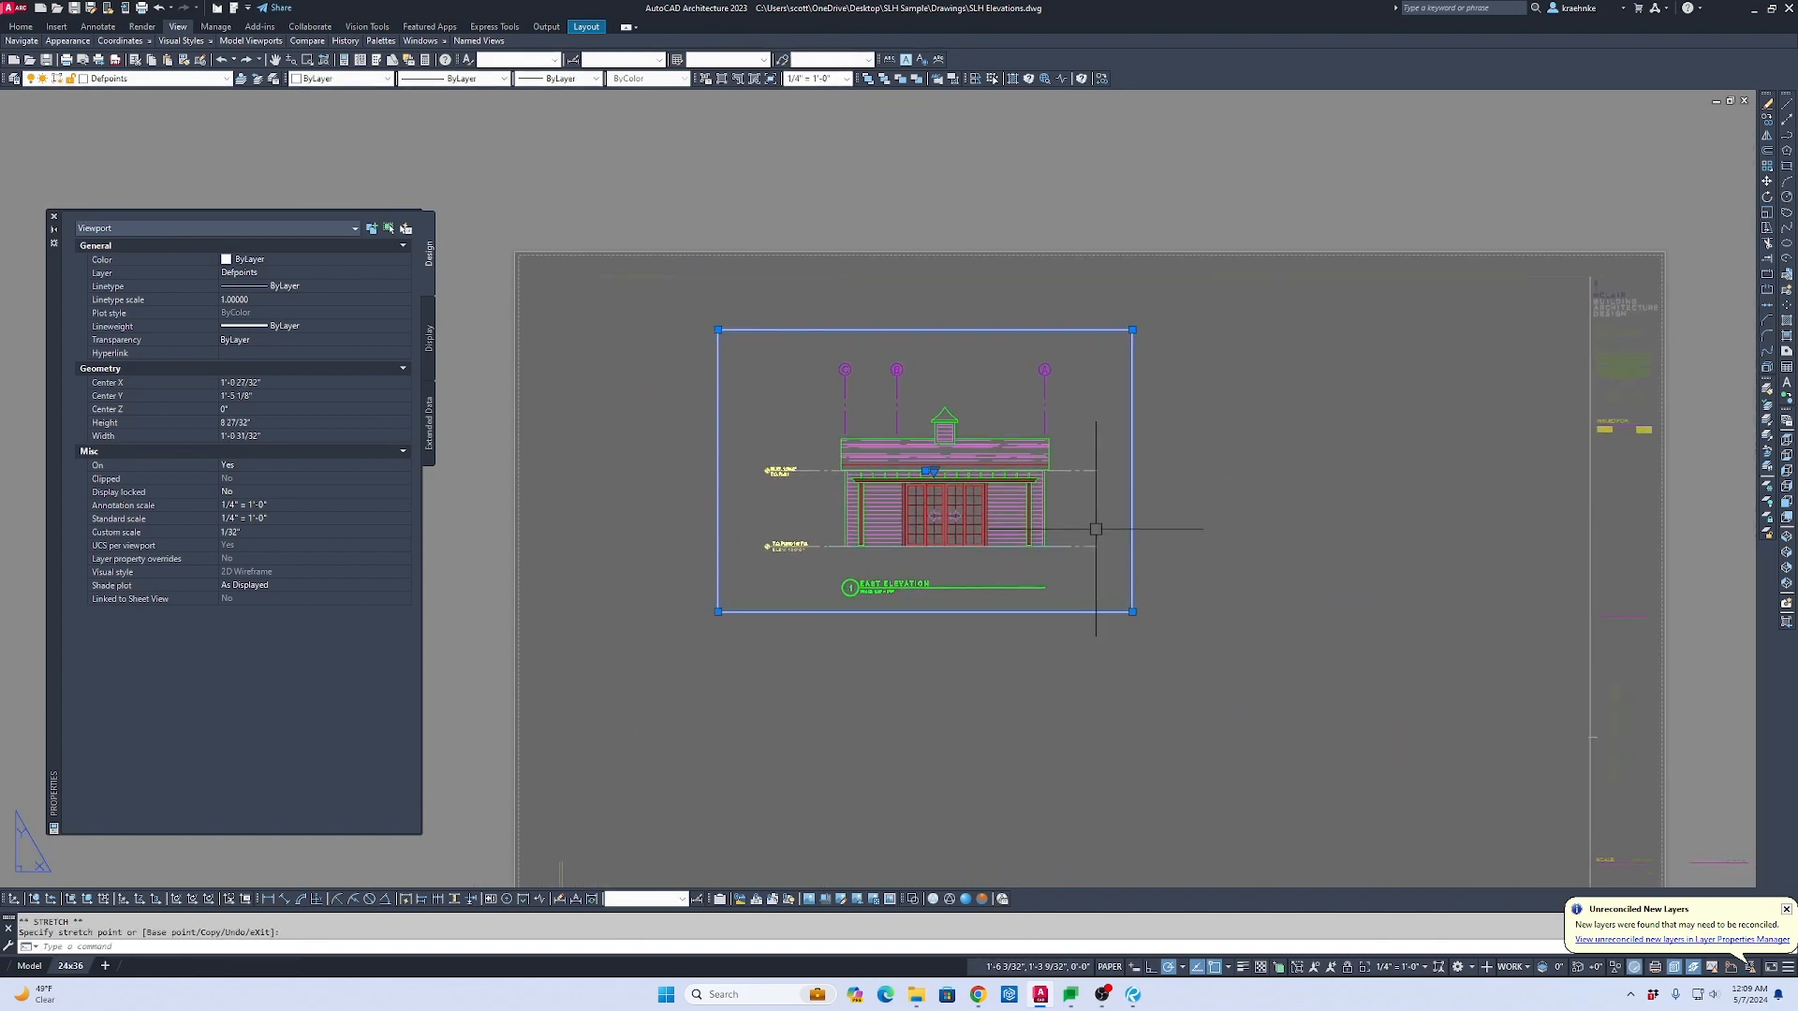
type("m")
key("Return")
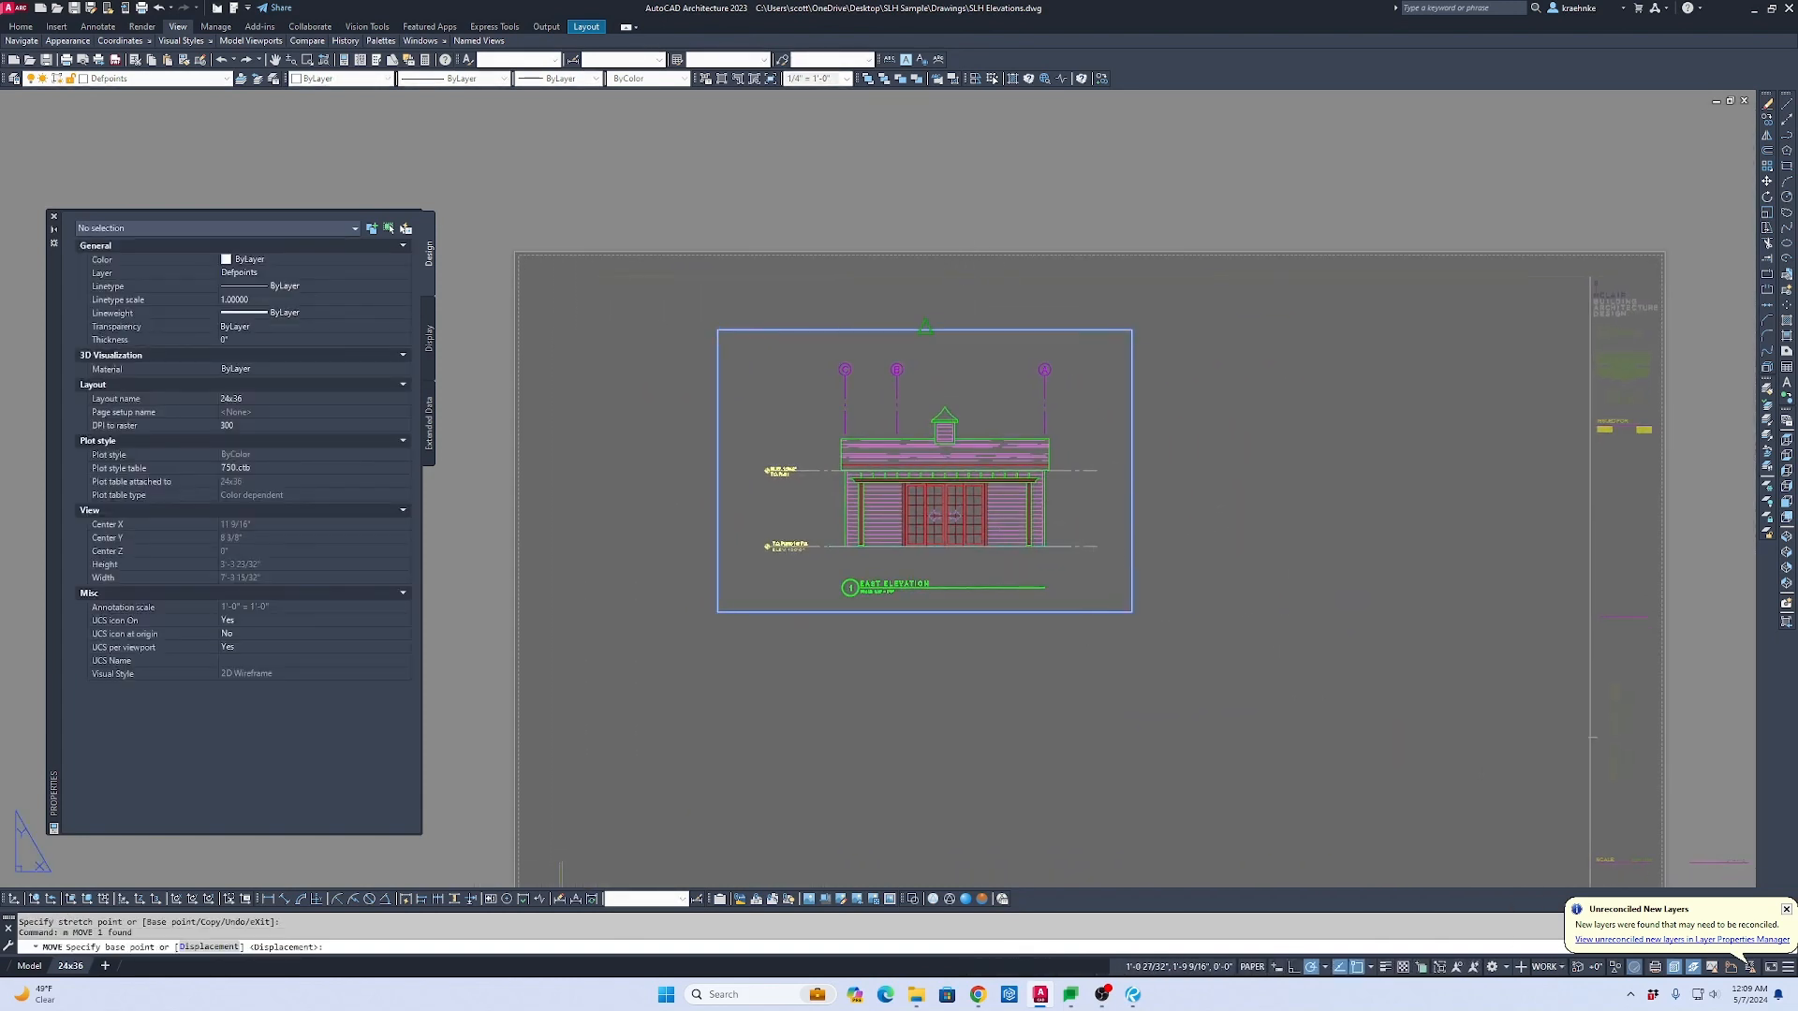
left_click(925, 330)
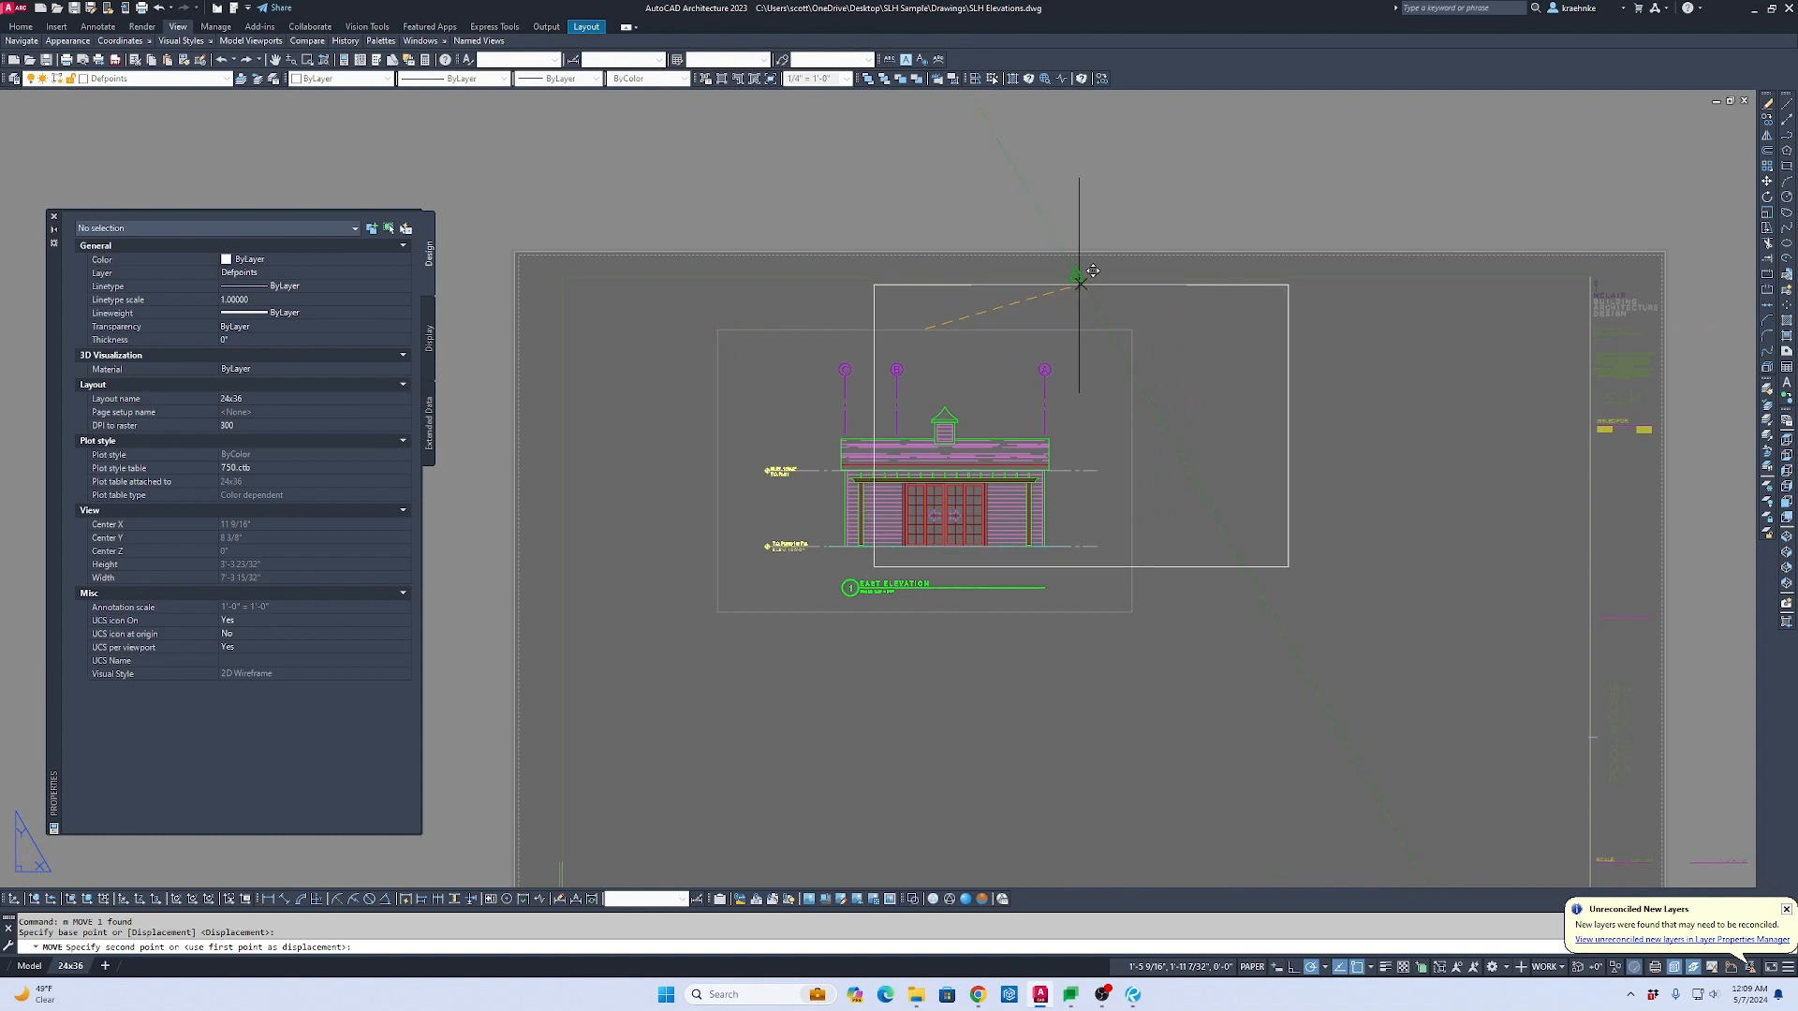
left_click(1076, 276)
Step: Copy the East Elevation viewport straight down to the lower middle of the sheet
scroll(1075, 281, "down", 2)
scroll(947, 247, "up", 2)
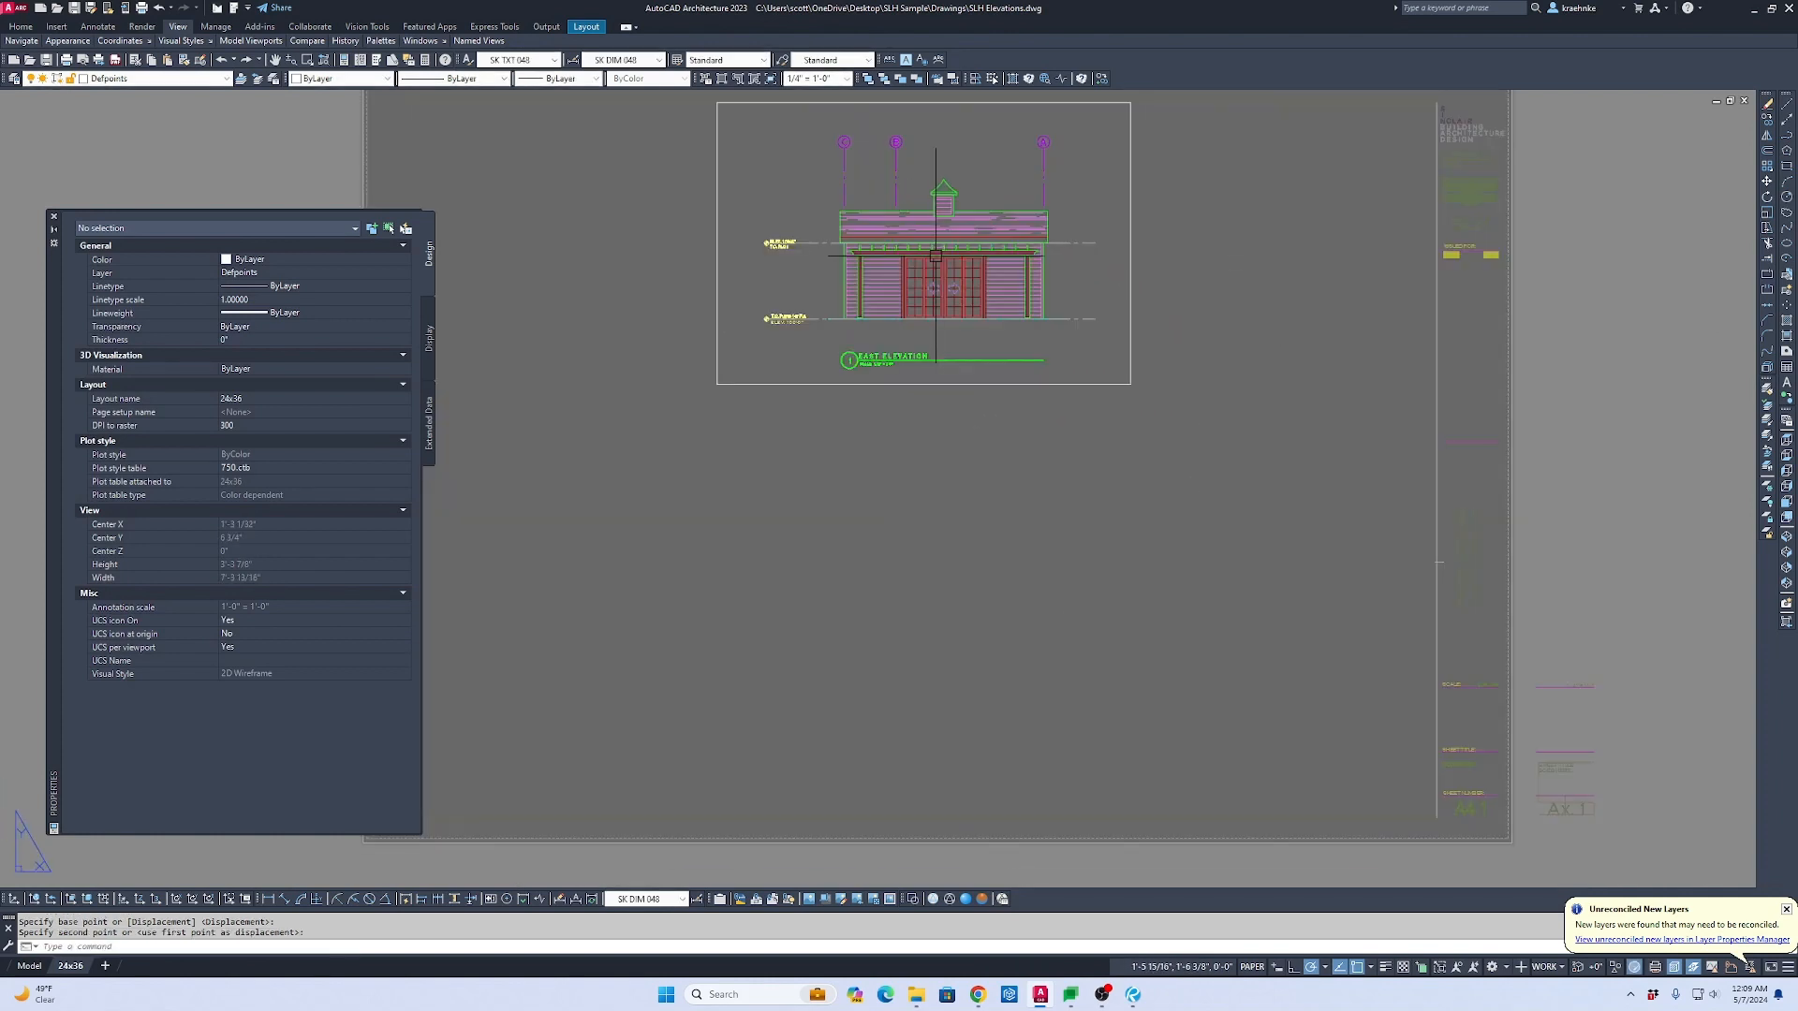
scroll(935, 258, "down", 2)
middle_click_drag(935, 261, 1050, 326)
key("Escape")
left_click(1124, 445)
left_click(1055, 370)
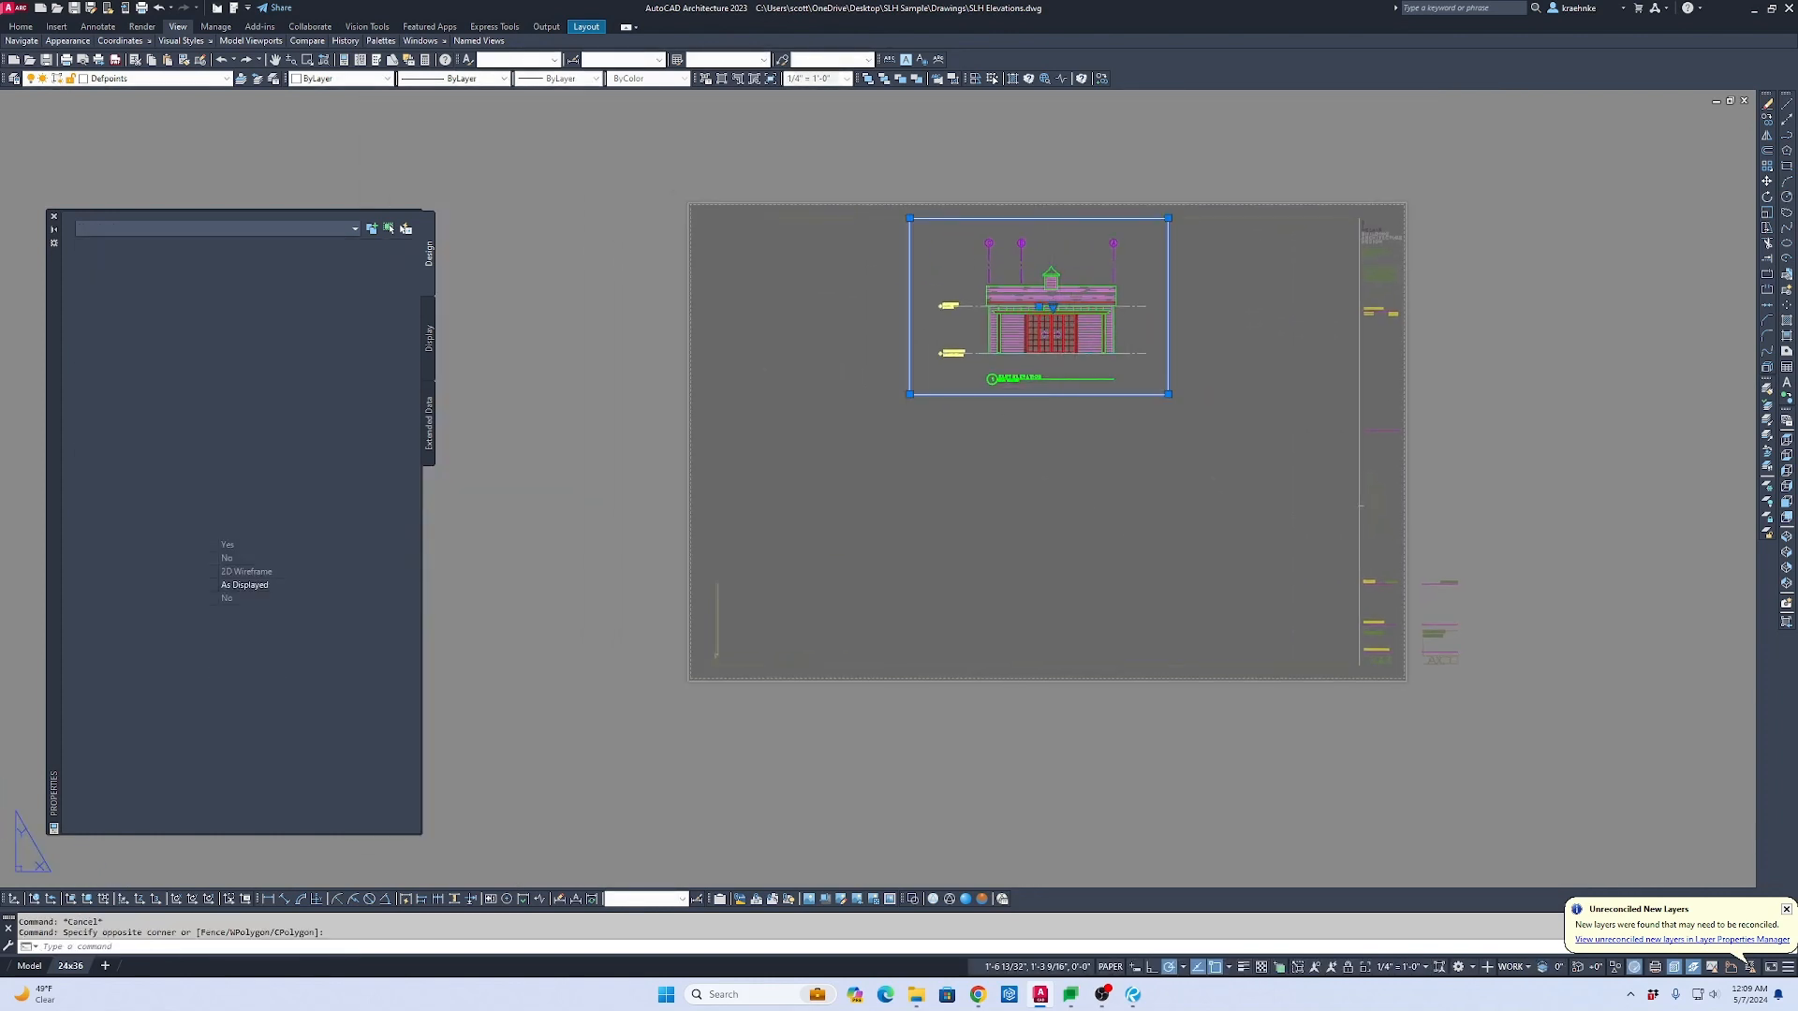
type("co")
key("Return")
left_click(1245, 413)
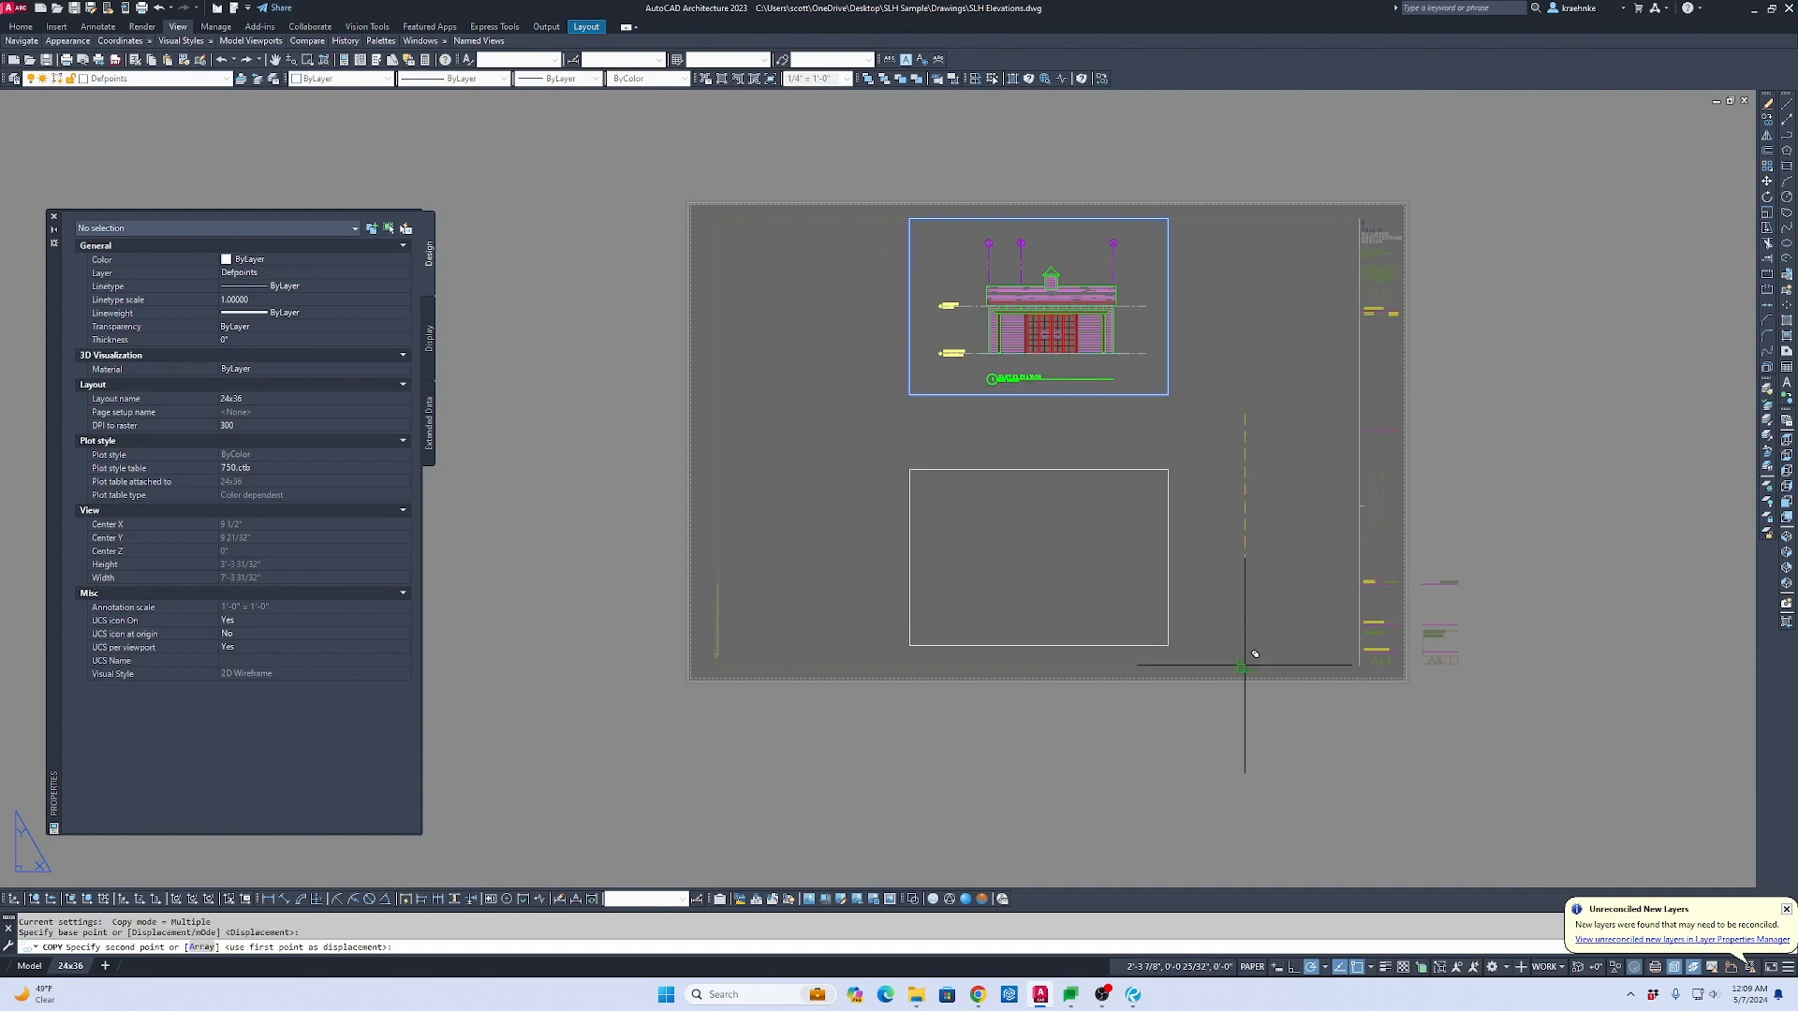
left_click(1244, 666)
key("Escape")
Step: Shift the model view inside the lower viewport to the West Elevation, centre it, and return to paper space
scroll(993, 389, "up", 3)
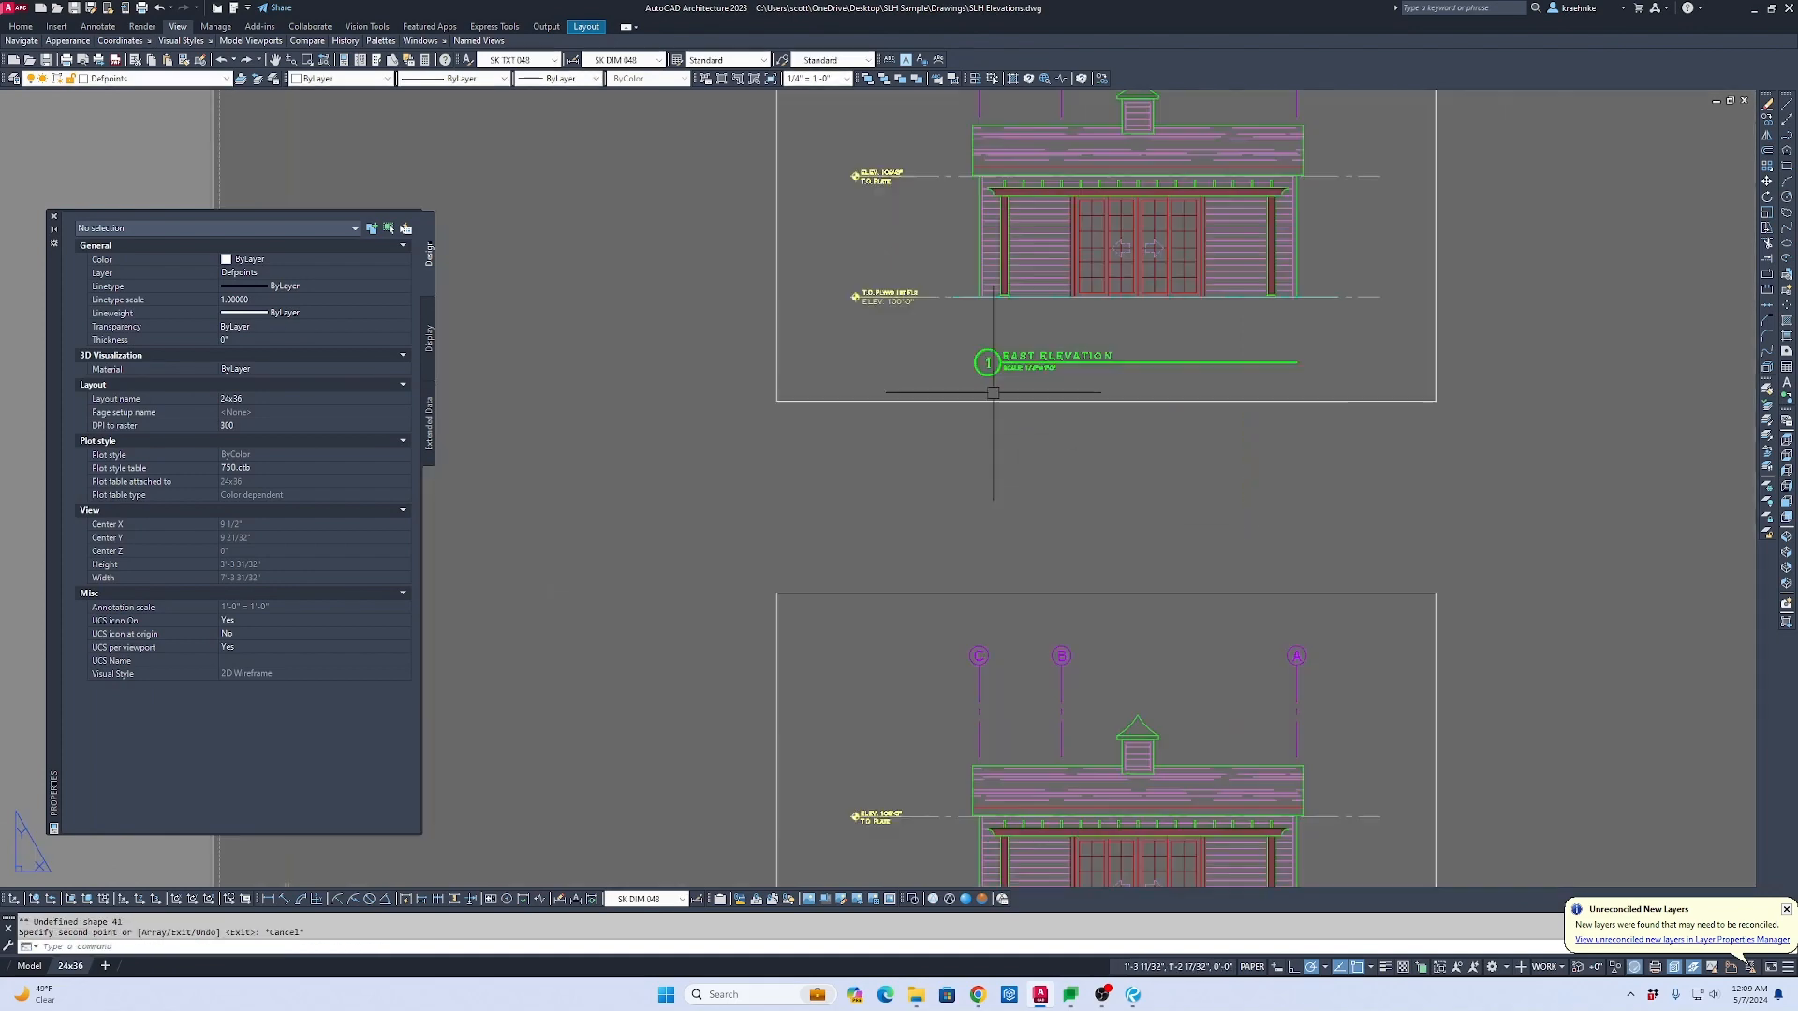
scroll(1051, 434, "down", 2)
middle_click_drag(1052, 433, 1021, 280)
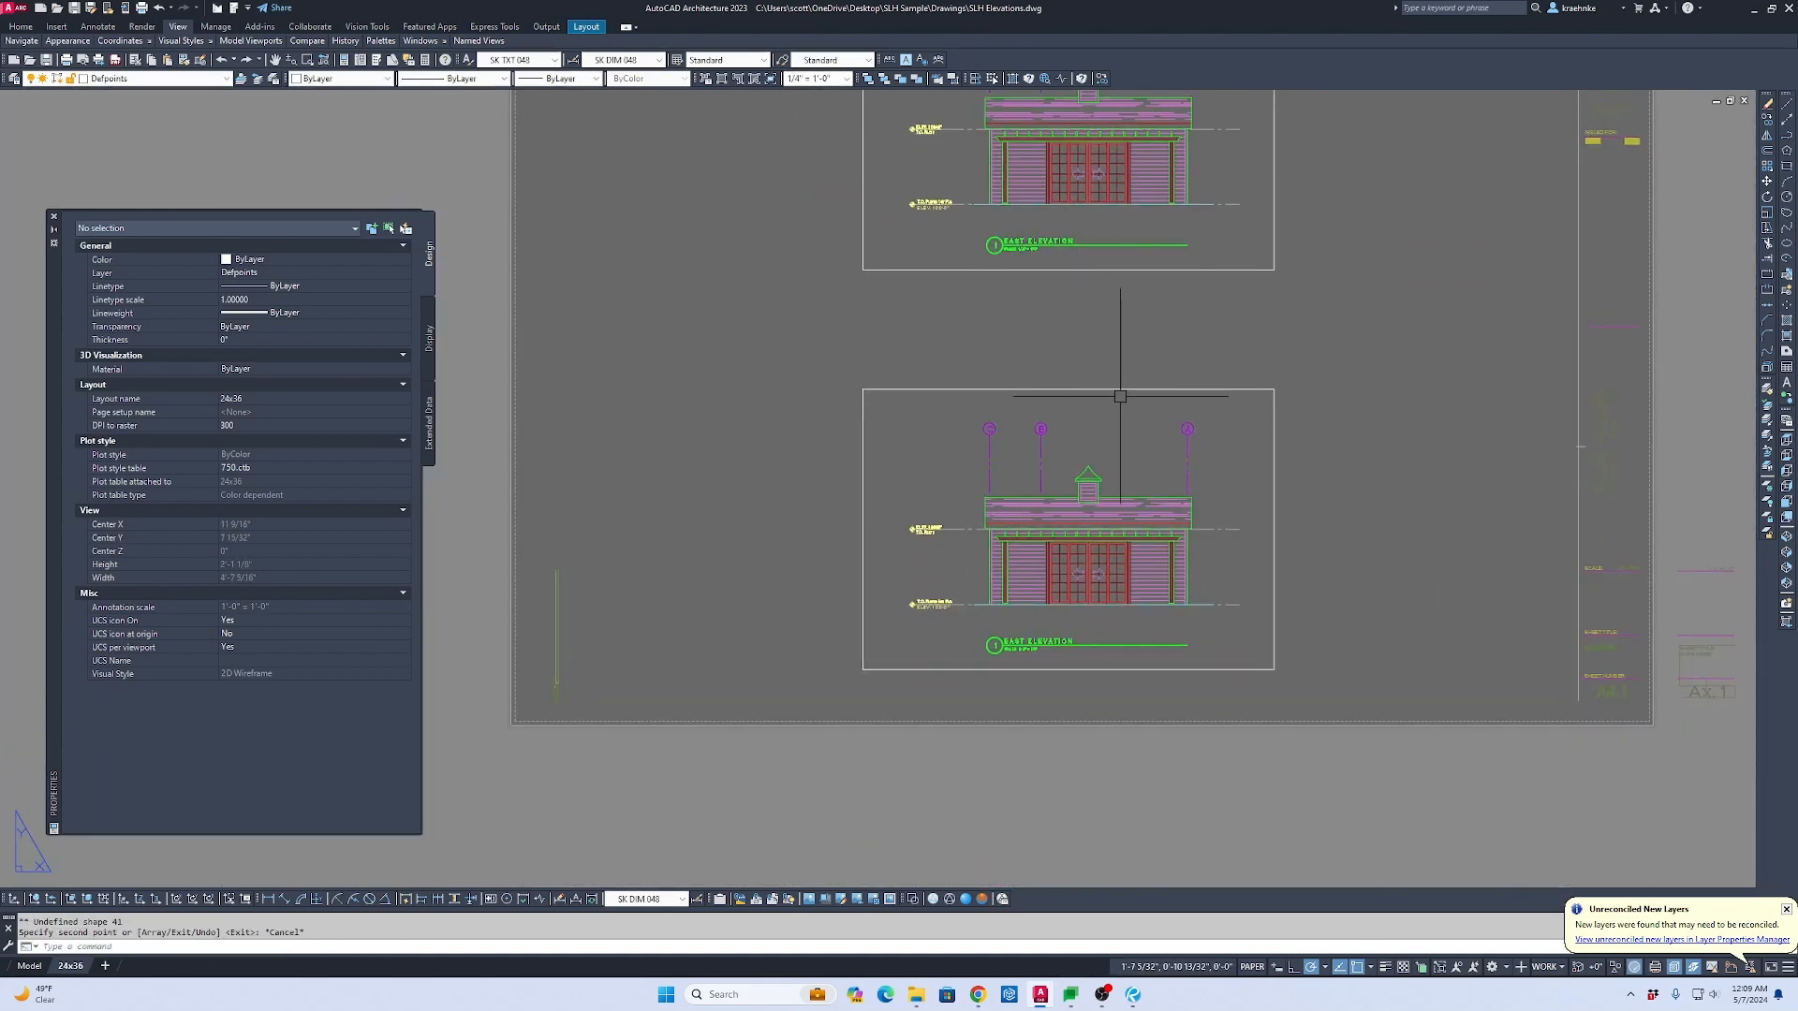
middle_click_drag(1125, 507, 1128, 509)
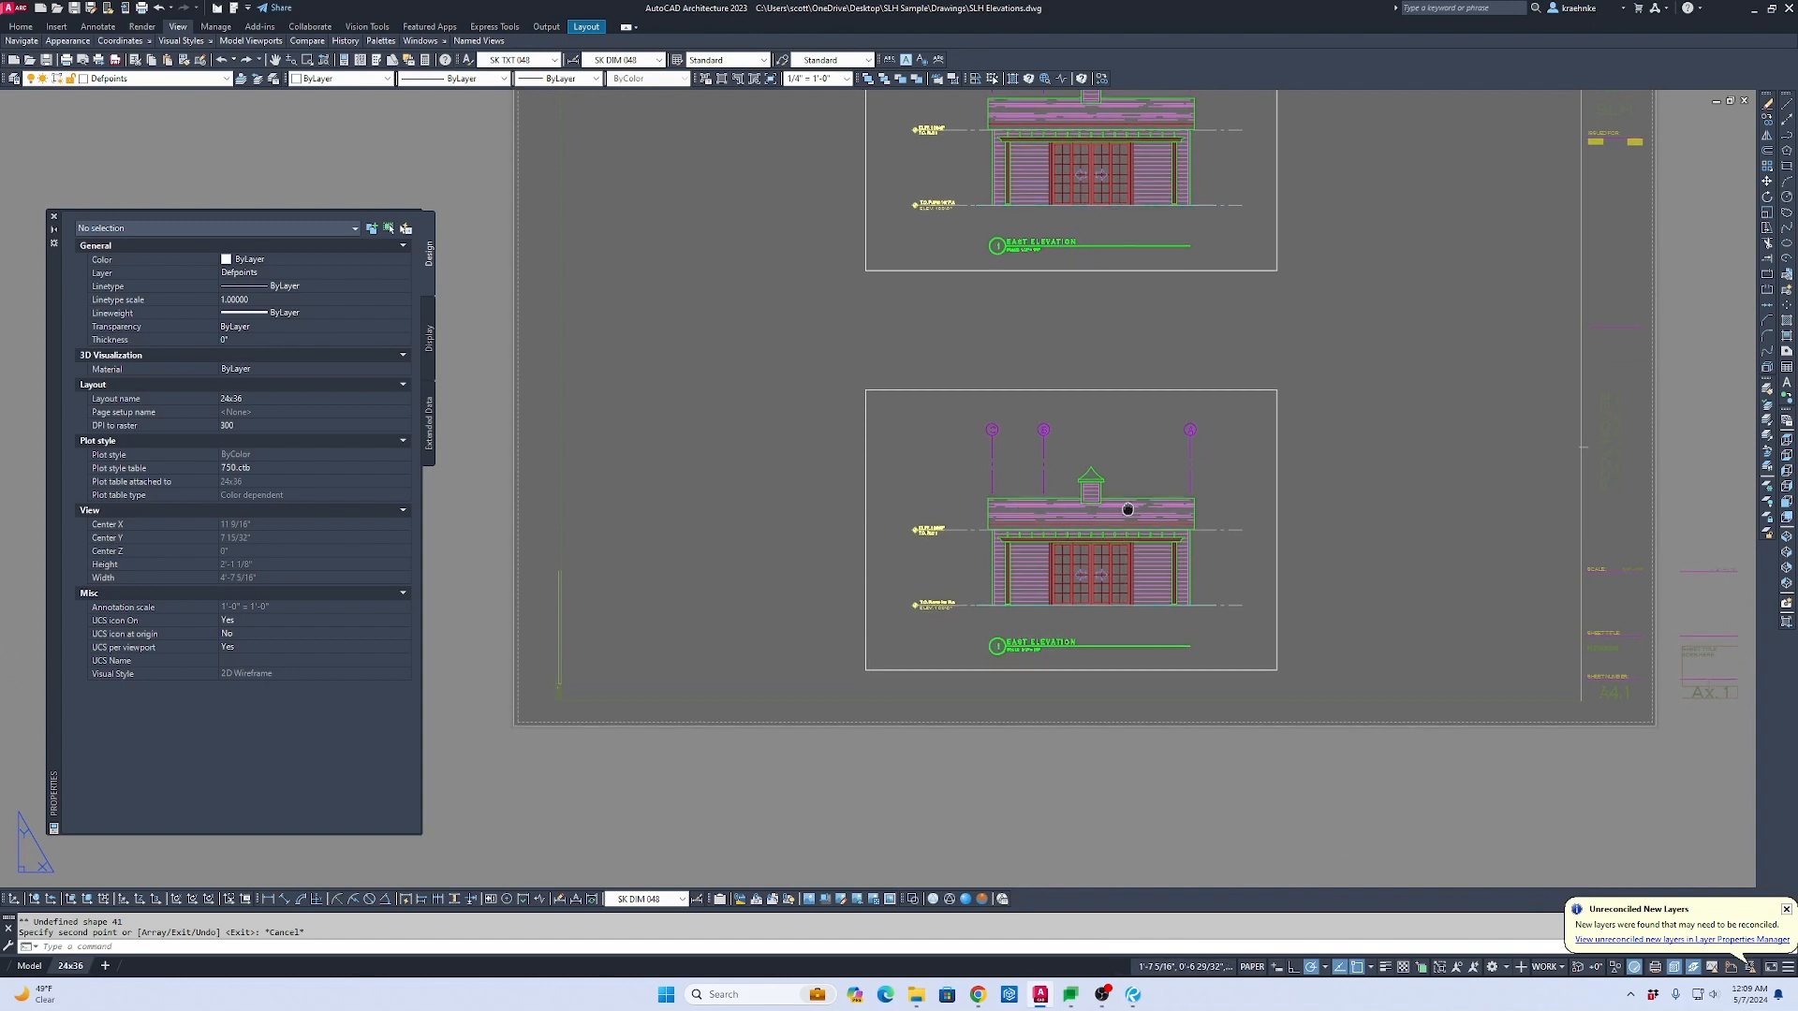
left_click(1127, 508)
double_click(1128, 464)
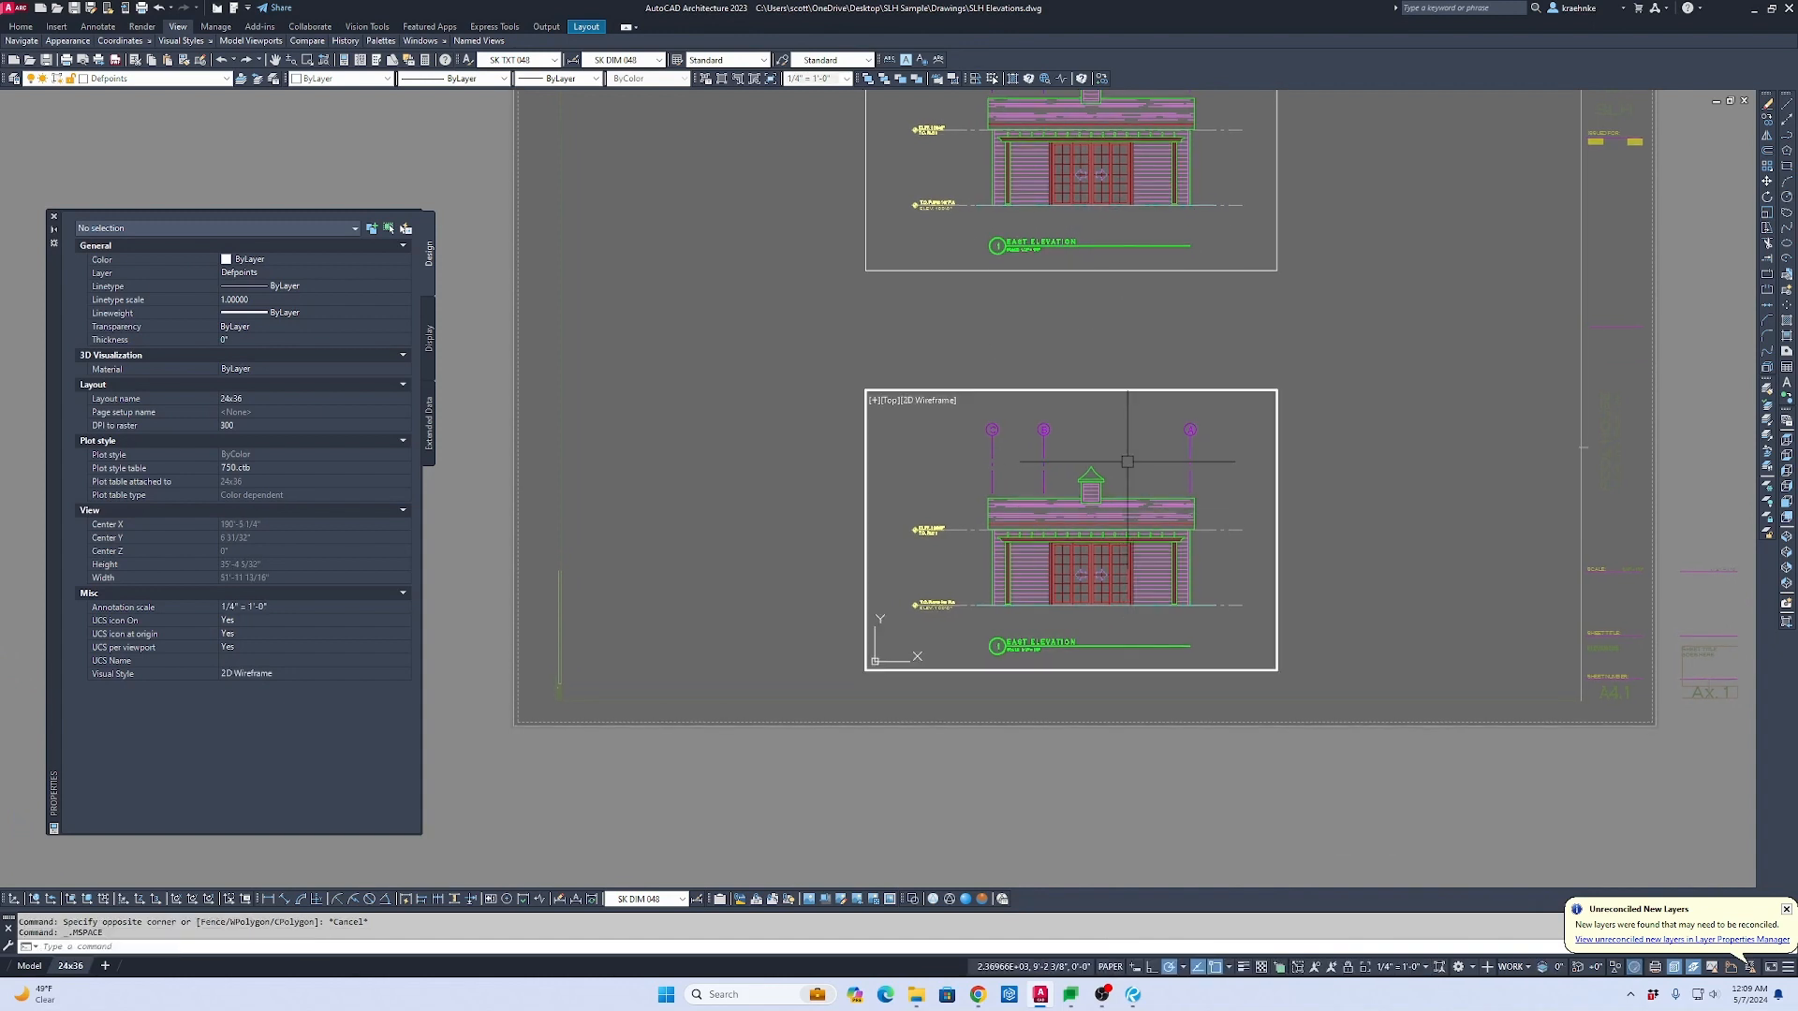
middle_click_drag(1163, 478, 309, 477)
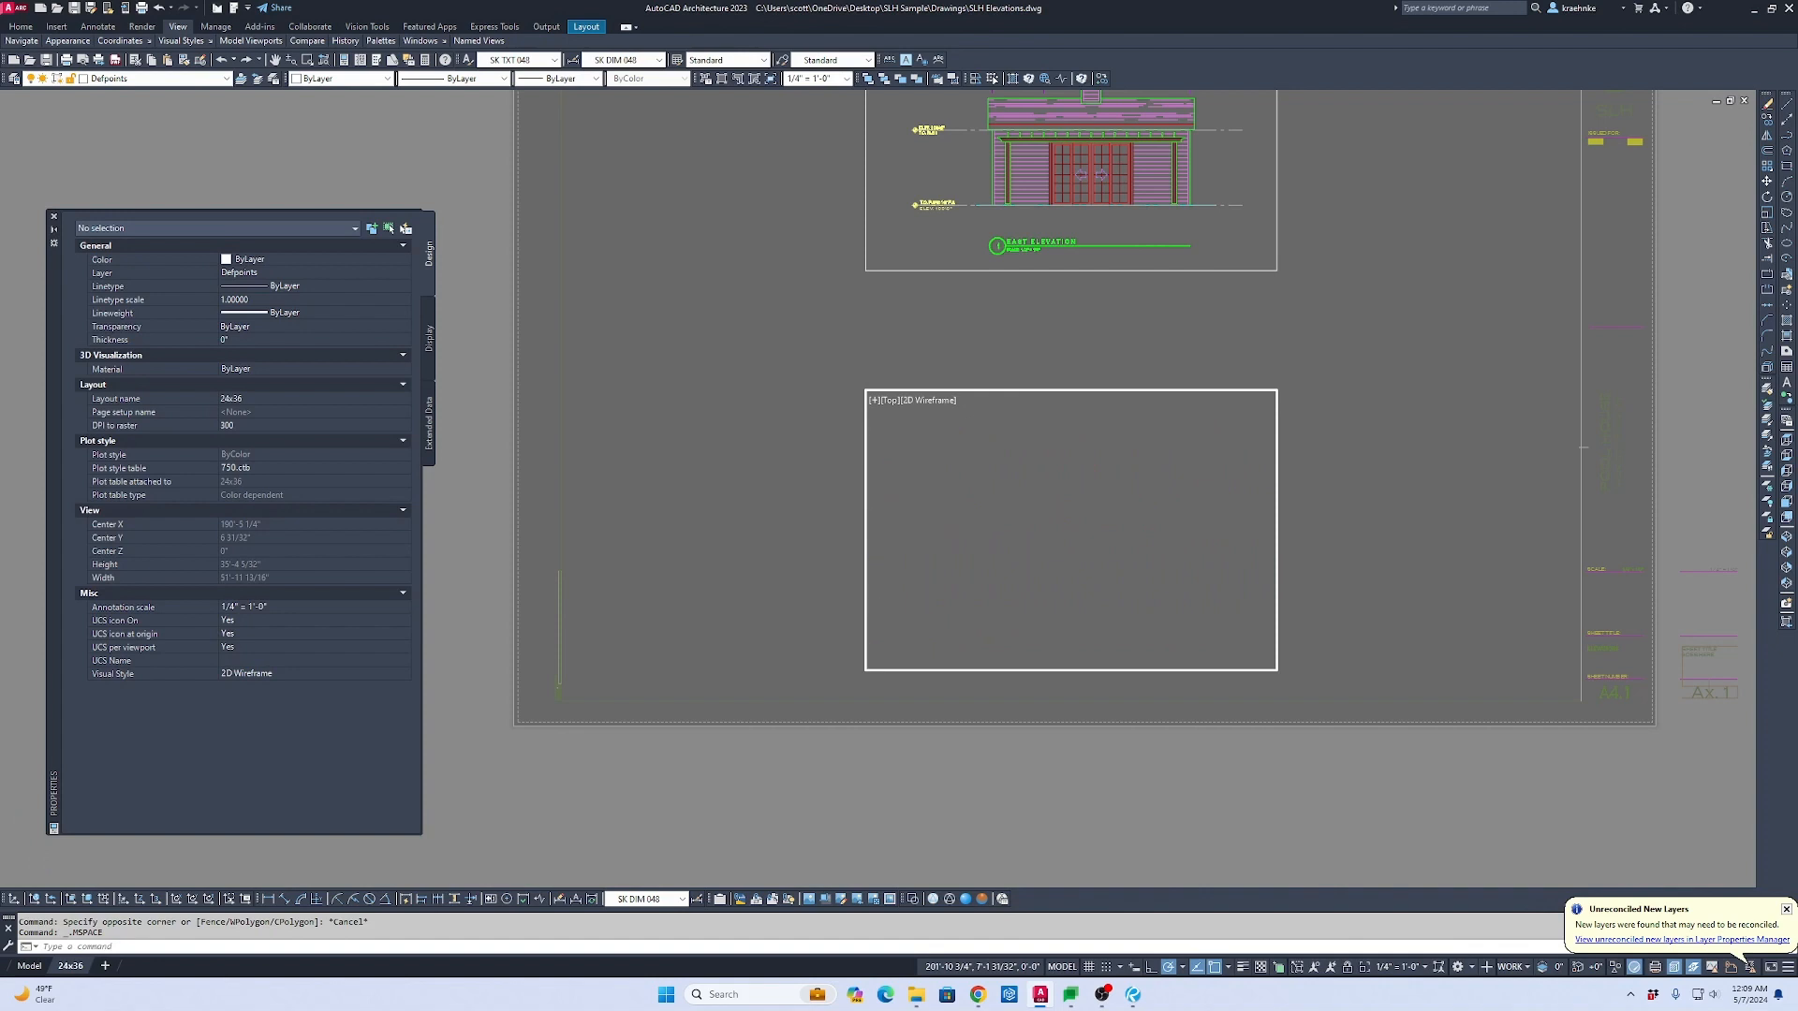
middle_click_drag(1245, 478, 424, 477)
middle_click_drag(1002, 477, 1076, 477)
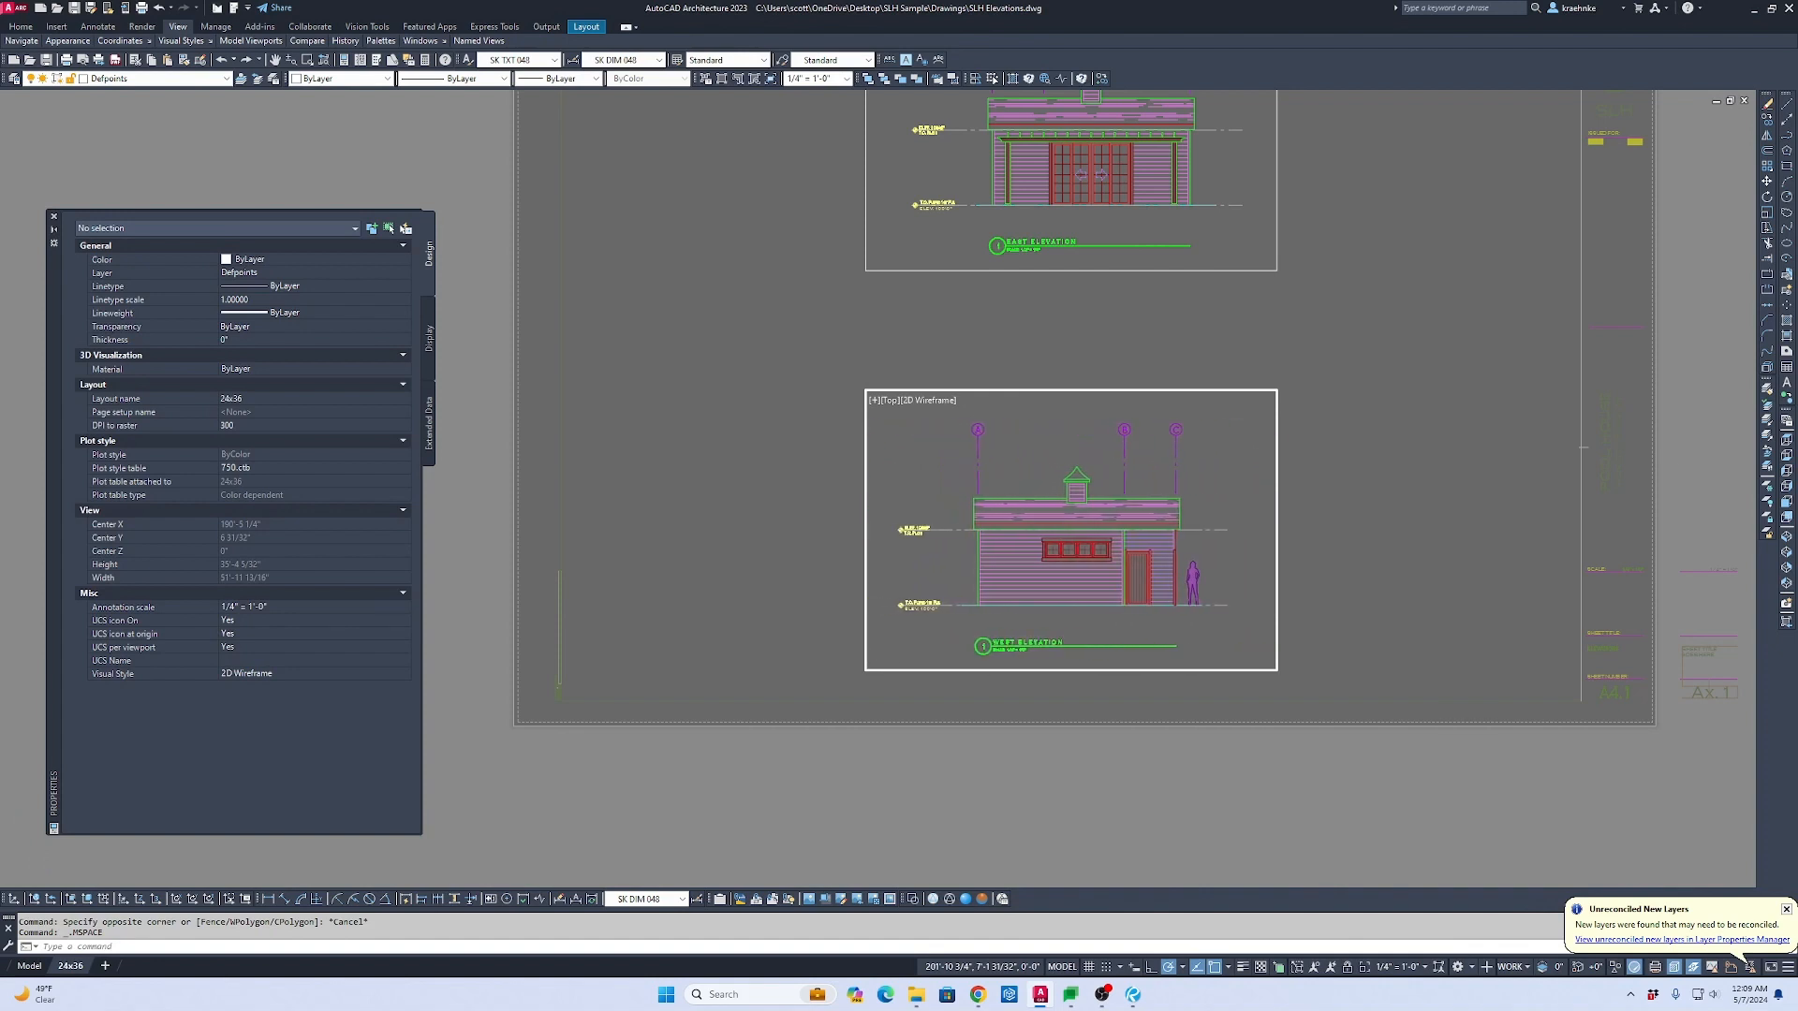
double_click(1324, 465)
Step: Copy the West Elevation viewport up and to the right, beside the title block
left_click_drag(1324, 462, 1212, 401)
type("co")
key("space")
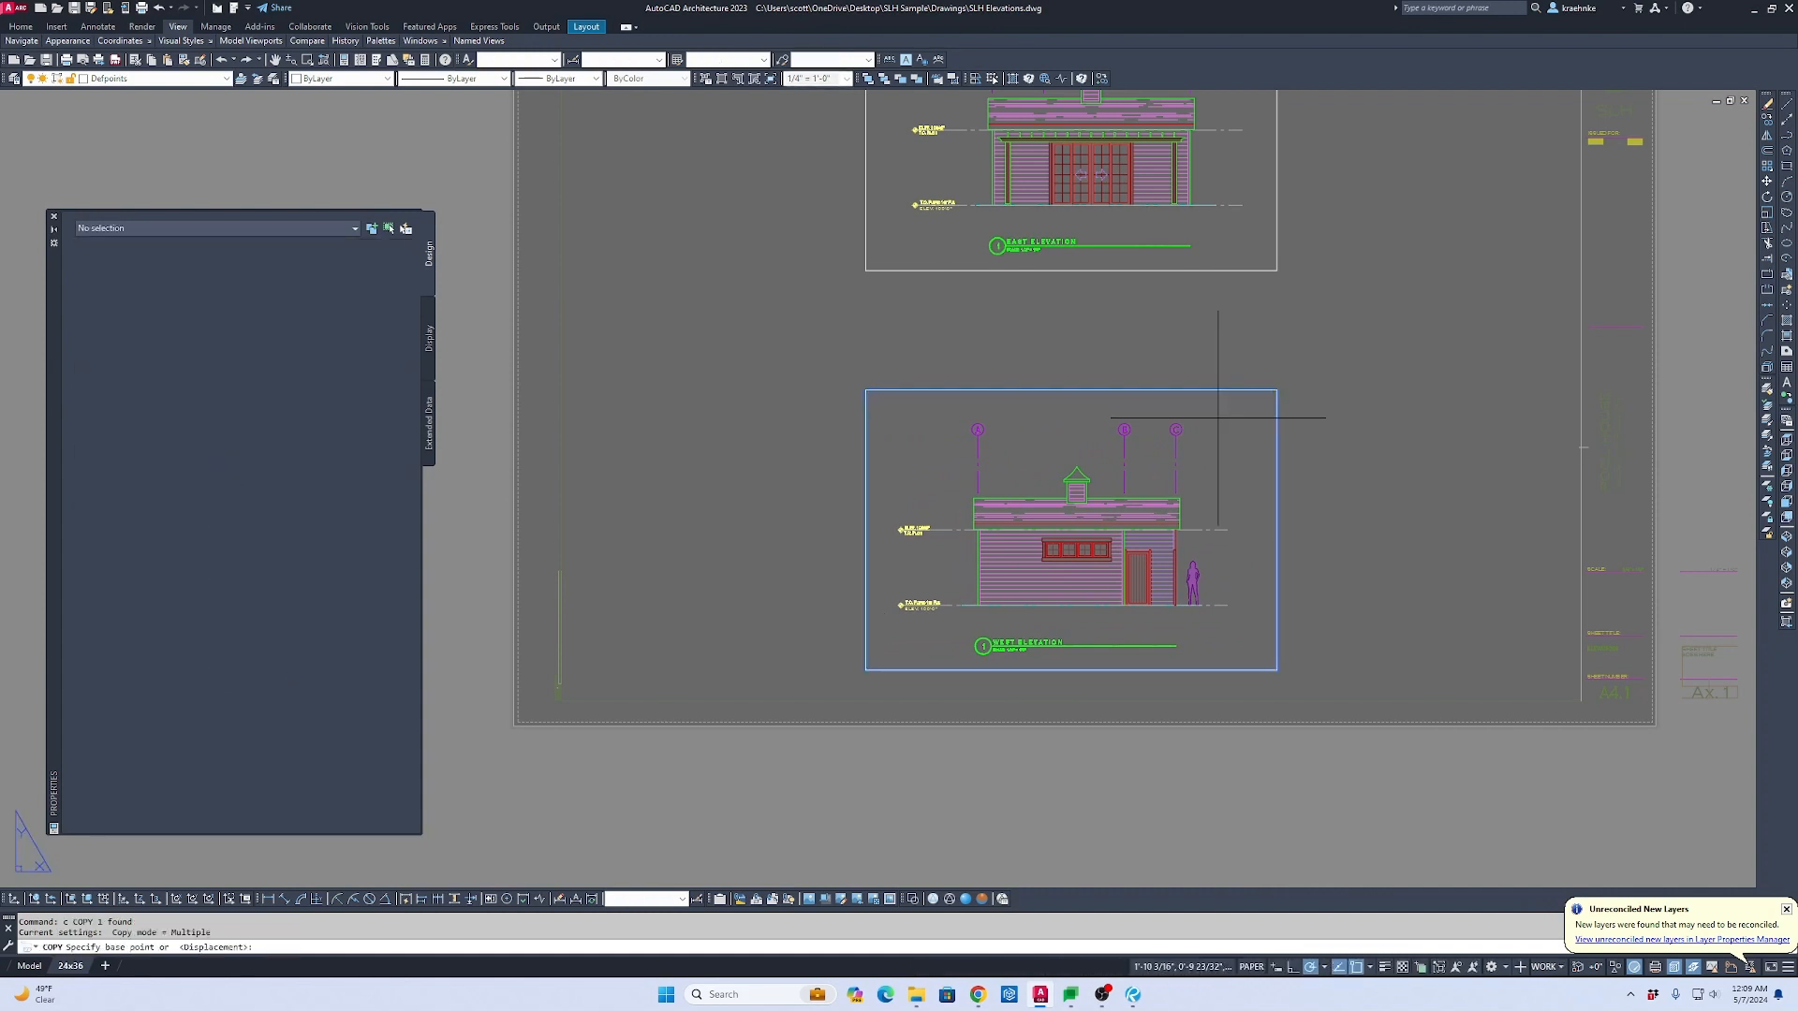
left_click(1030, 588)
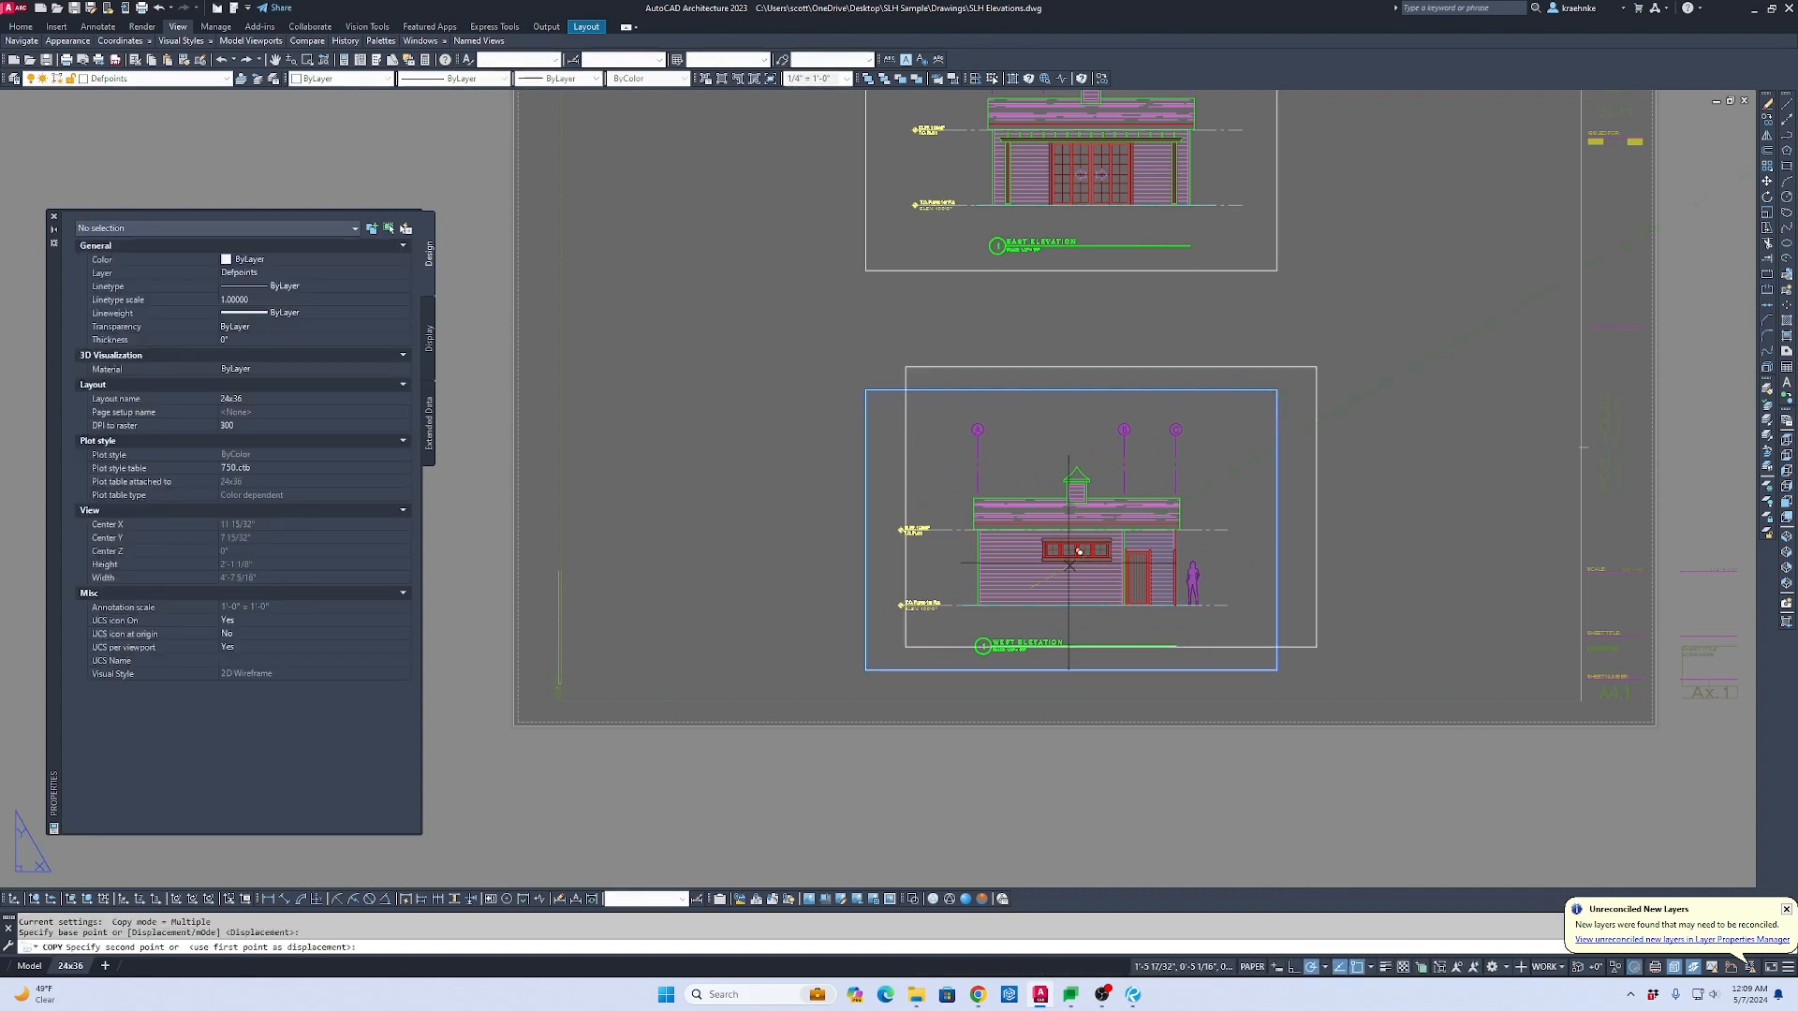
left_click(1366, 358)
key("Escape")
Step: Shift the model view inside the viewport beside the title block to the South Elevation and return to paper space
middle_click_drag(1237, 380, 1099, 473)
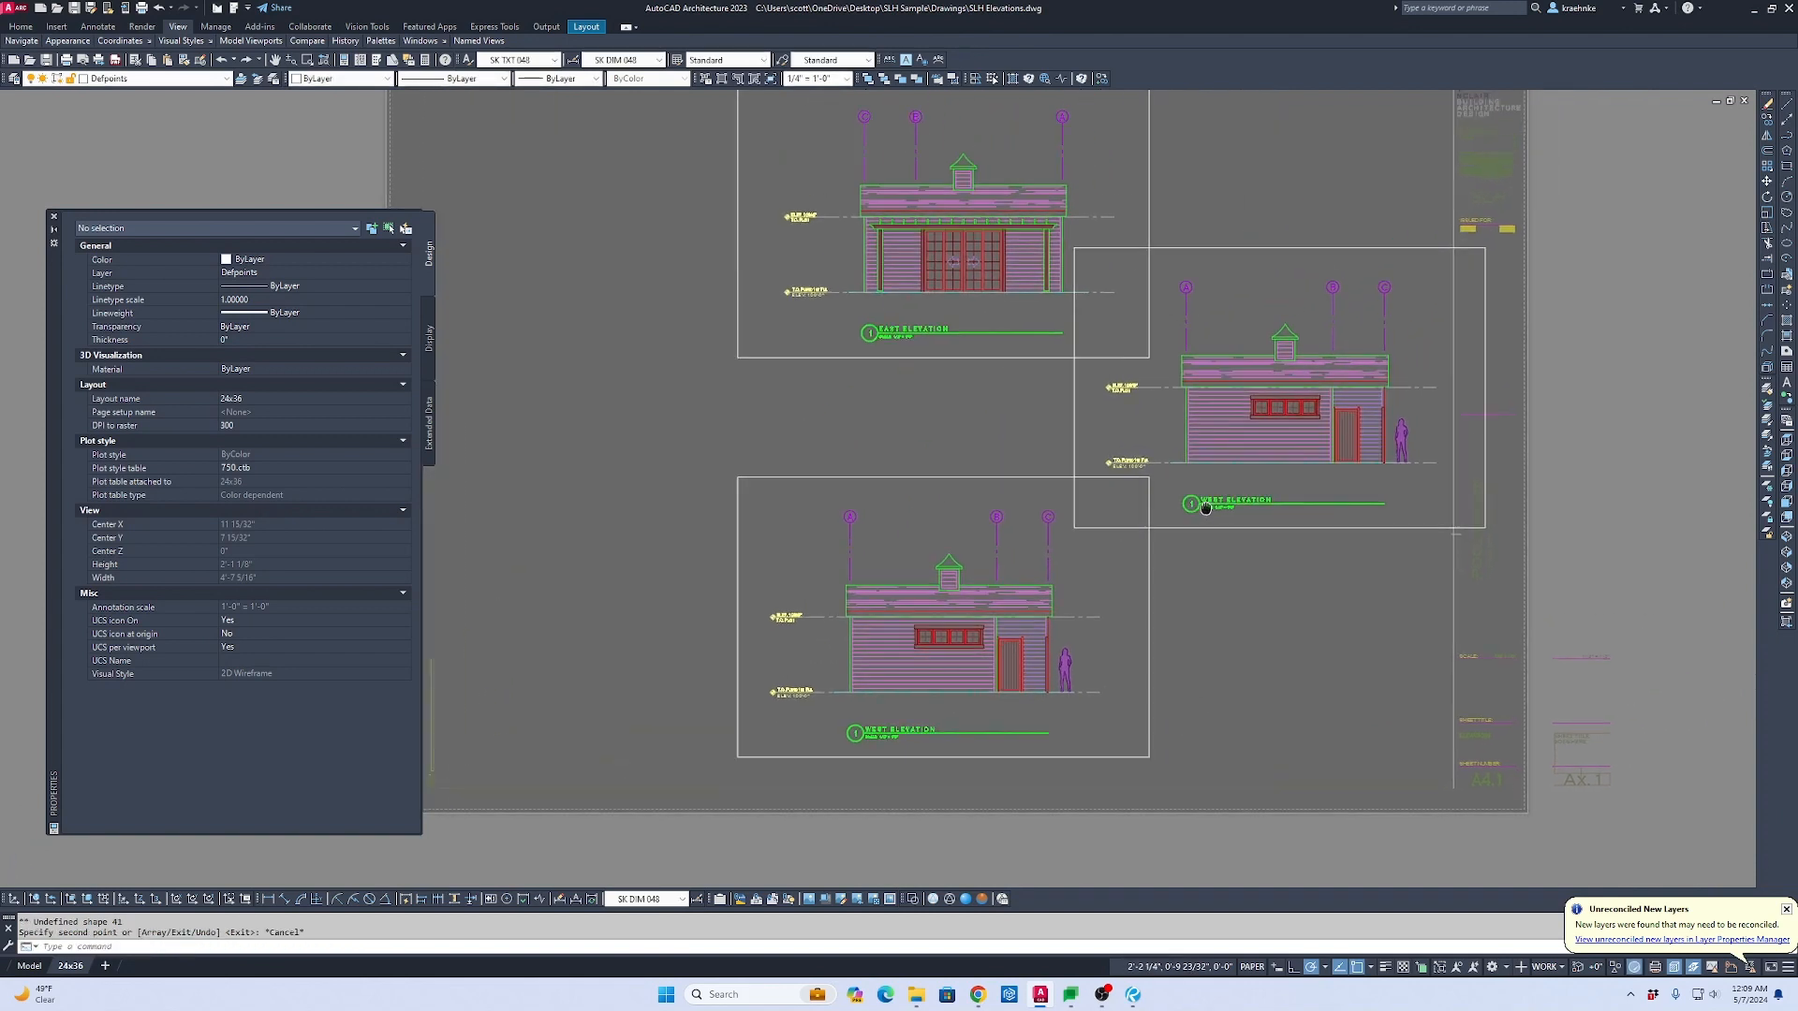
double_click(1325, 412)
double_click(1264, 421)
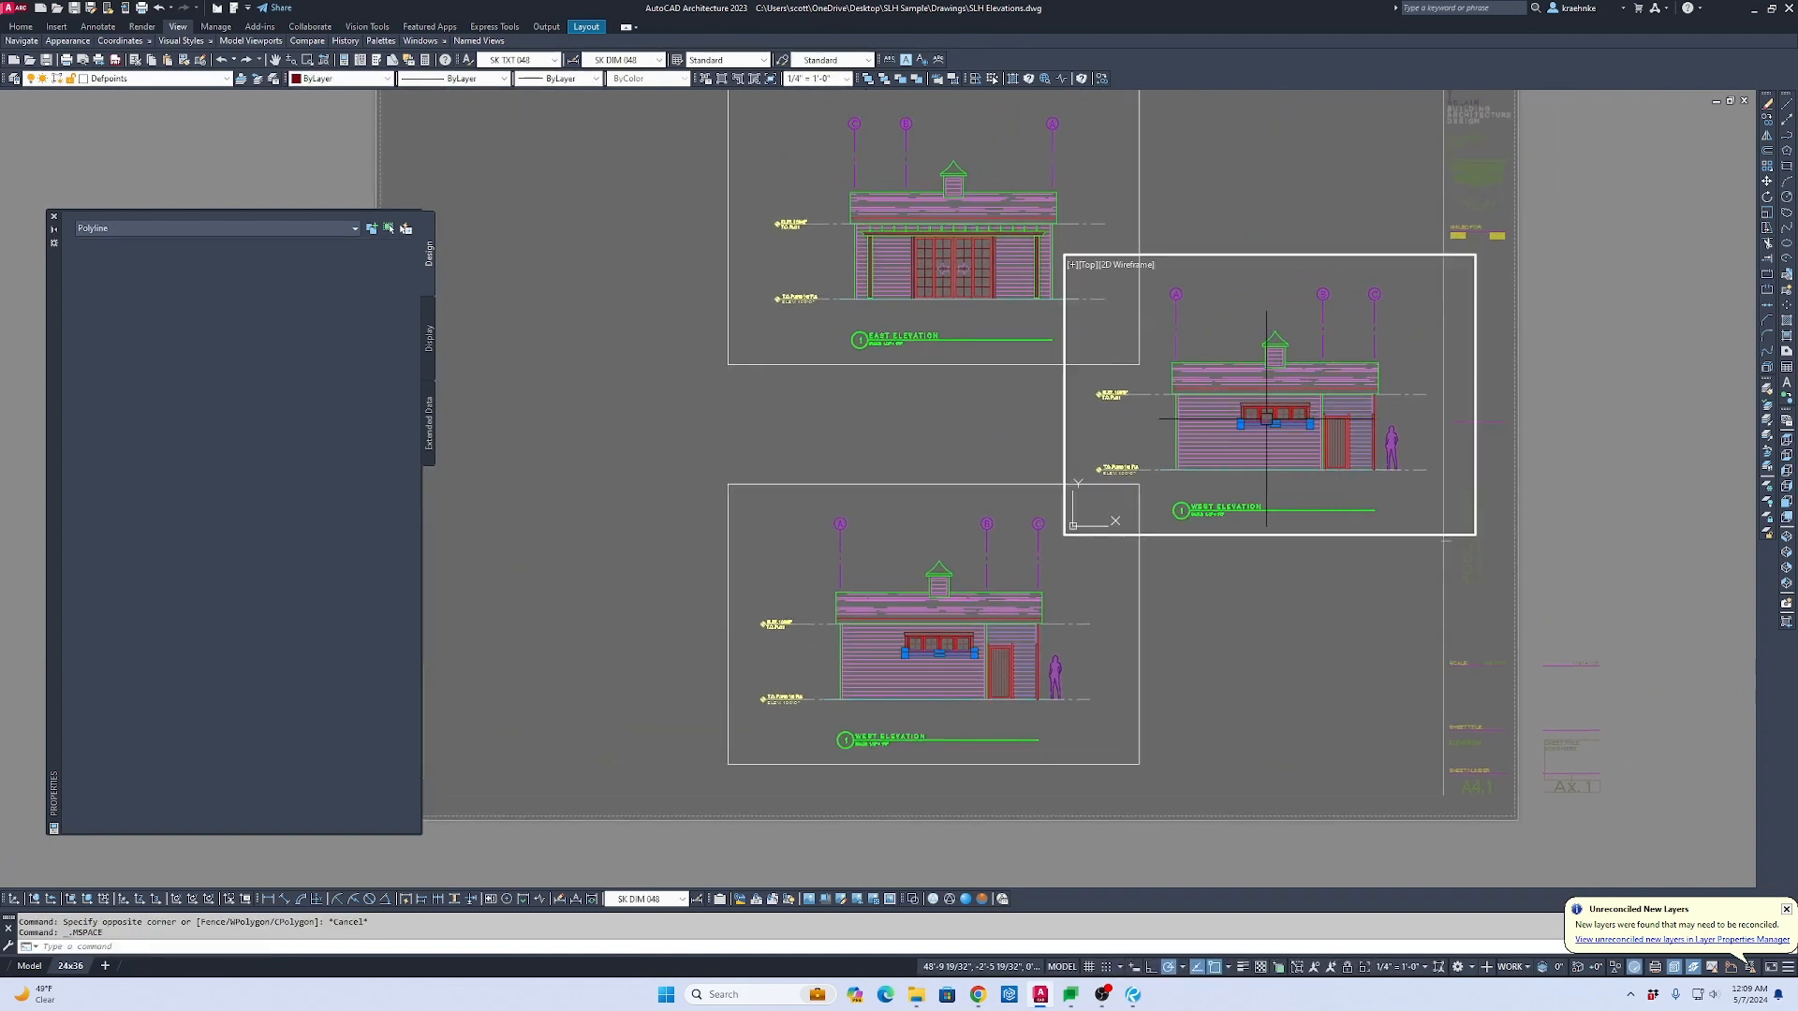
middle_click_drag(1368, 413, 832, 412)
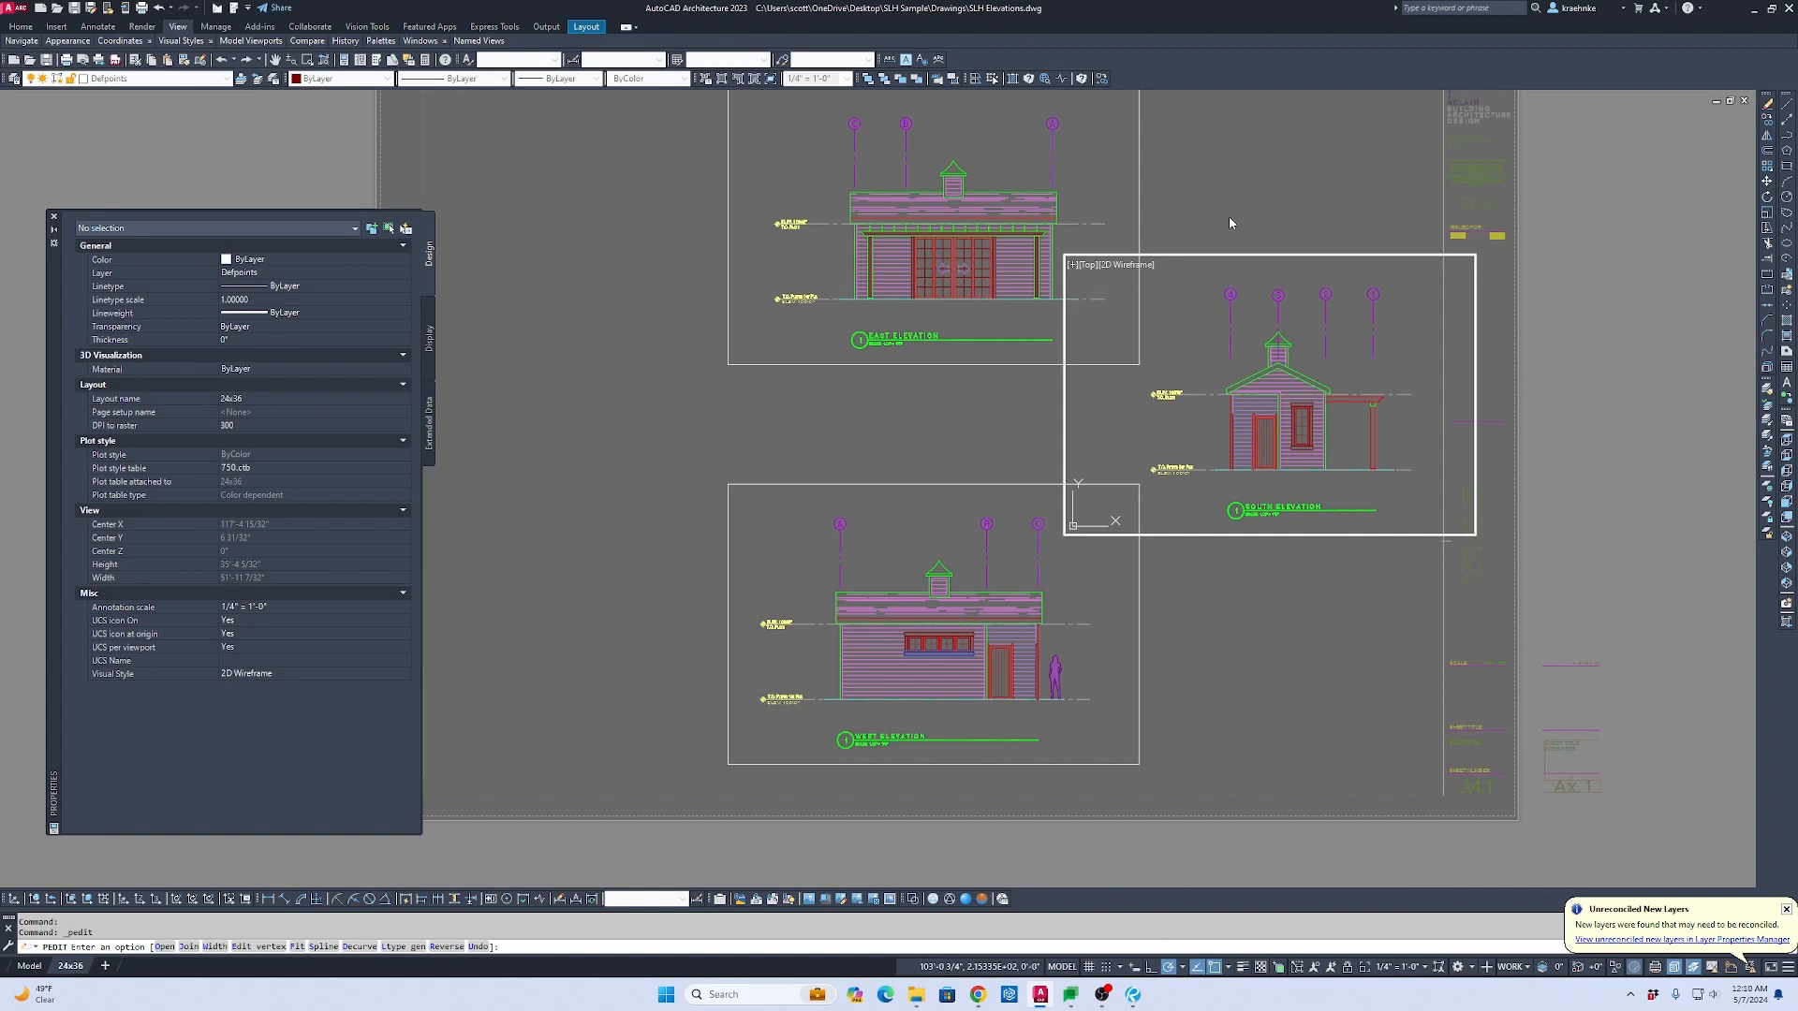
key("Escape")
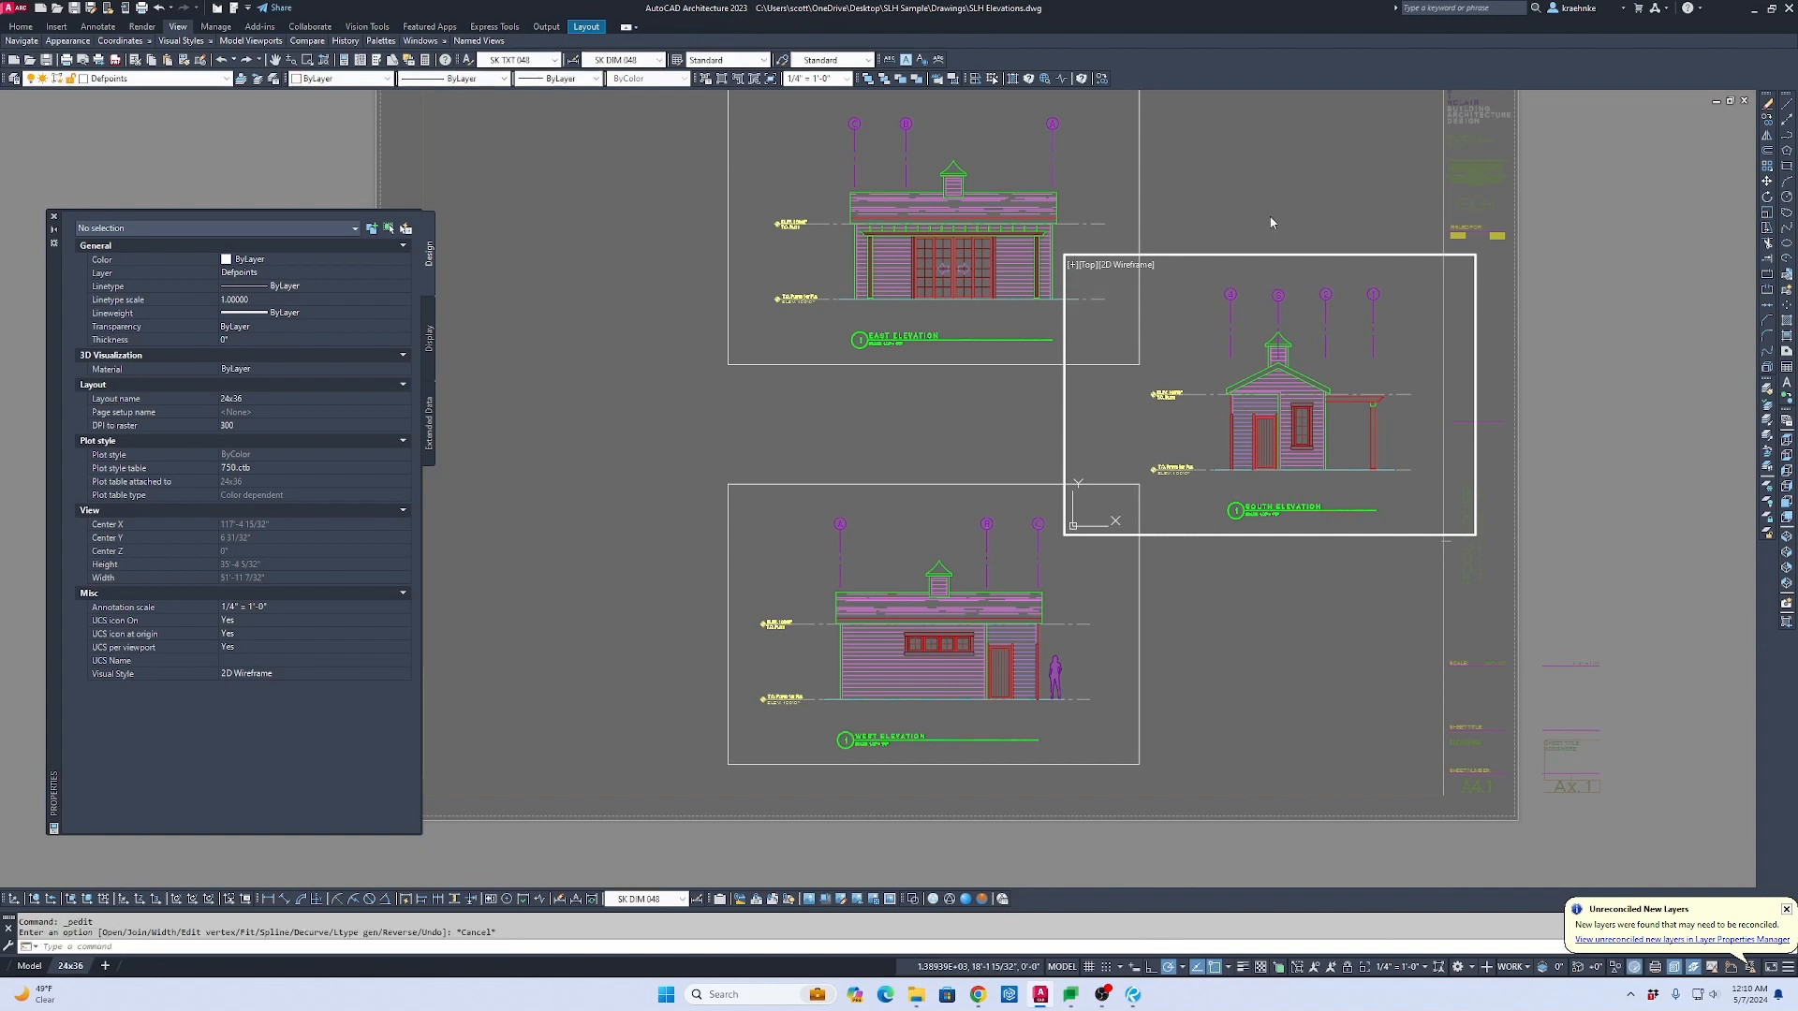
double_click(1274, 218)
Step: Copy the South Elevation viewport horizontally across to the opposite side of the sheet, level with the original
left_click(1301, 232)
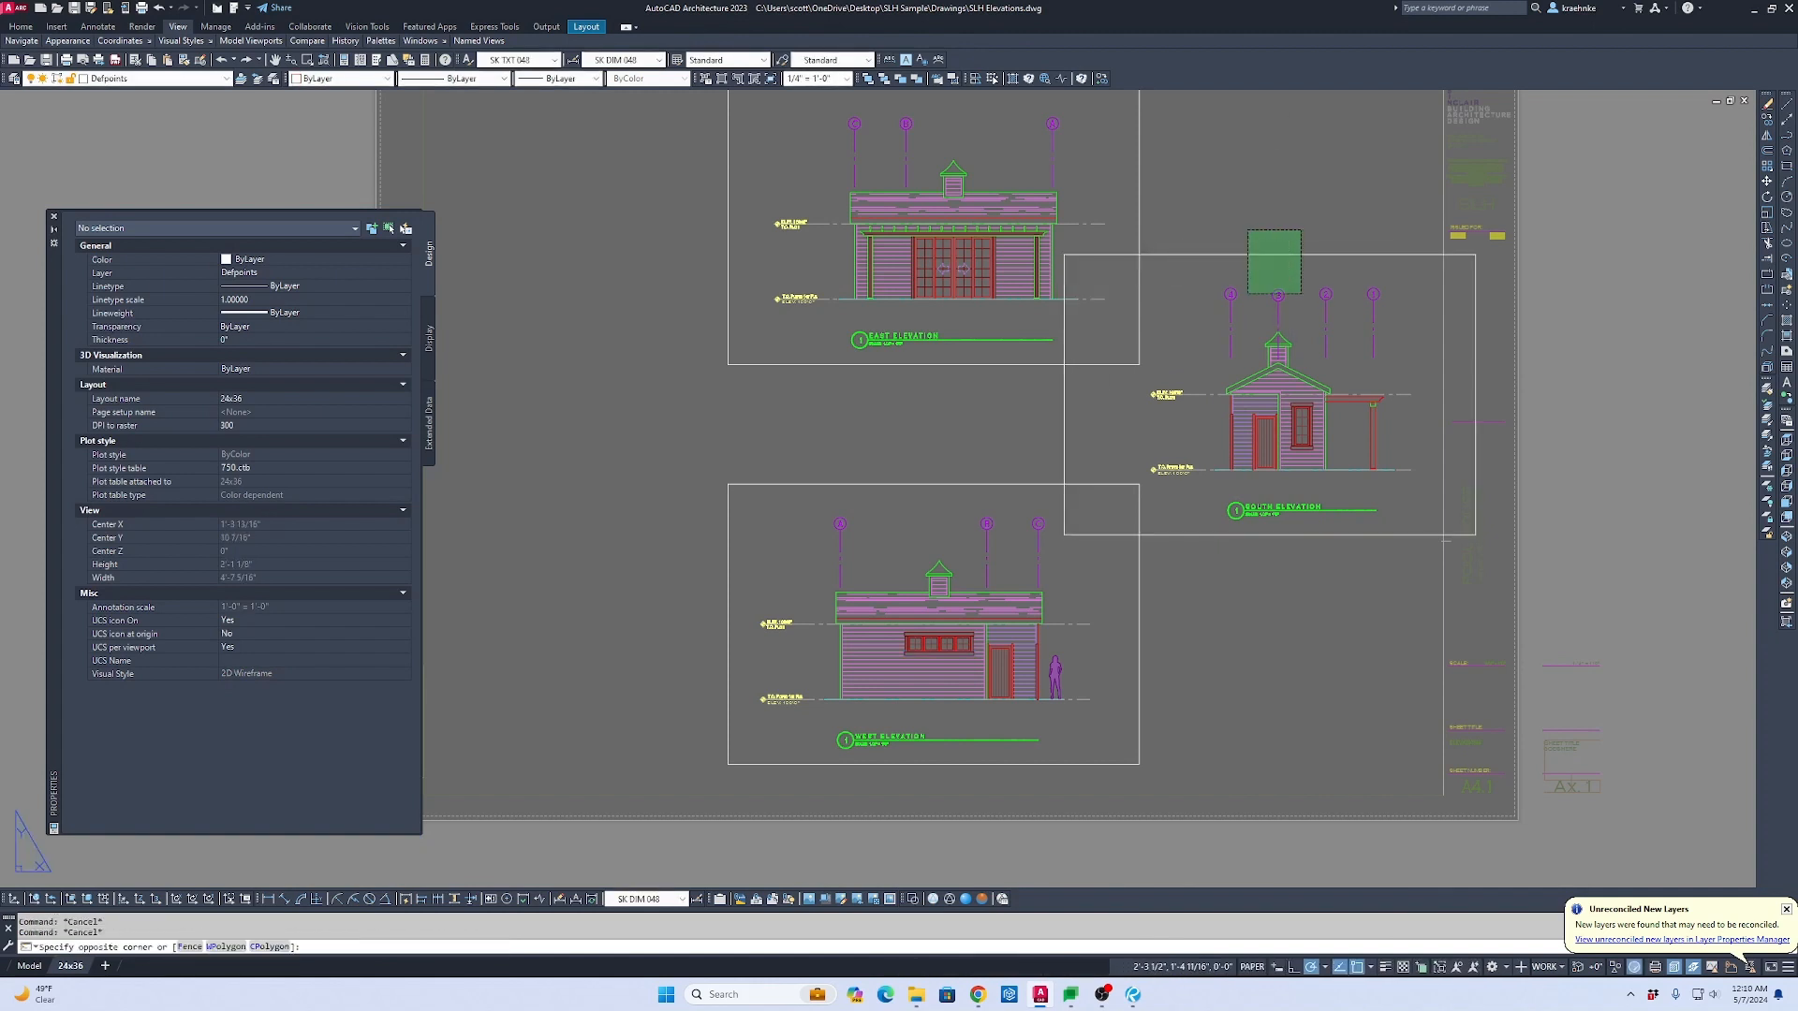
left_click(1248, 292)
type("c")
key("space")
middle_click_drag(1276, 281, 1438, 320)
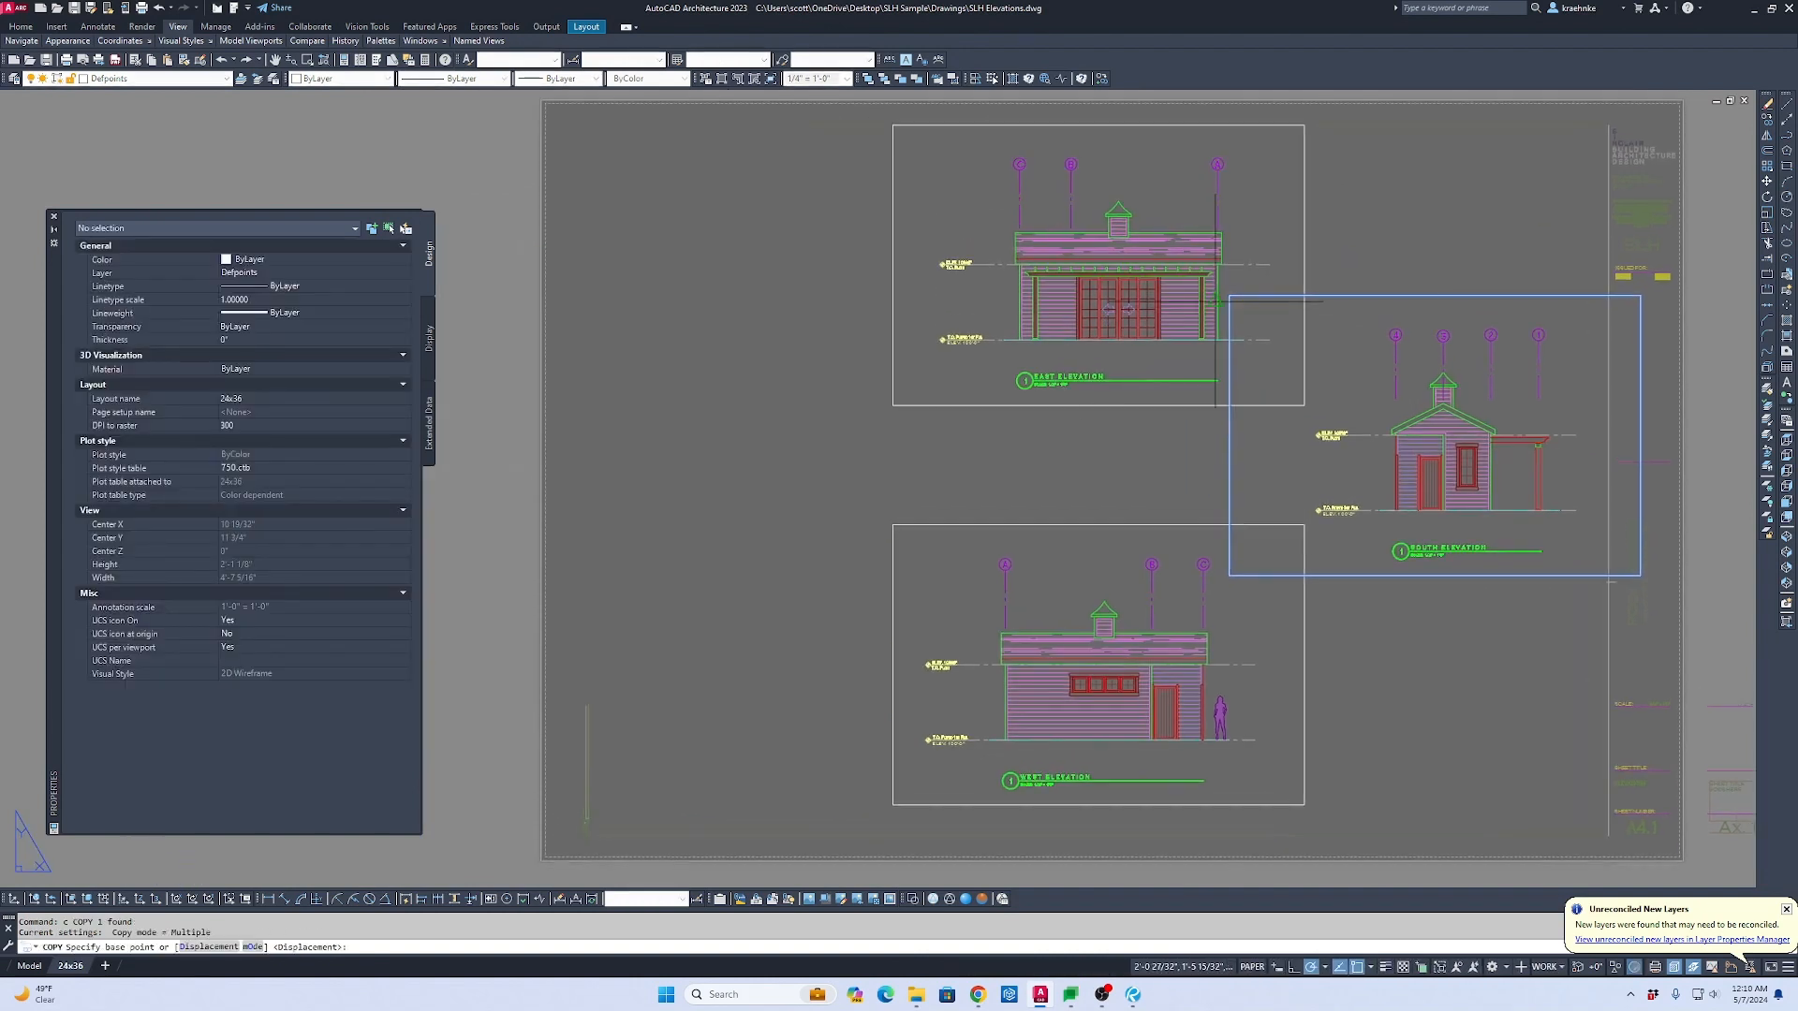
scroll(1063, 322, "down", 1)
left_click(1314, 304)
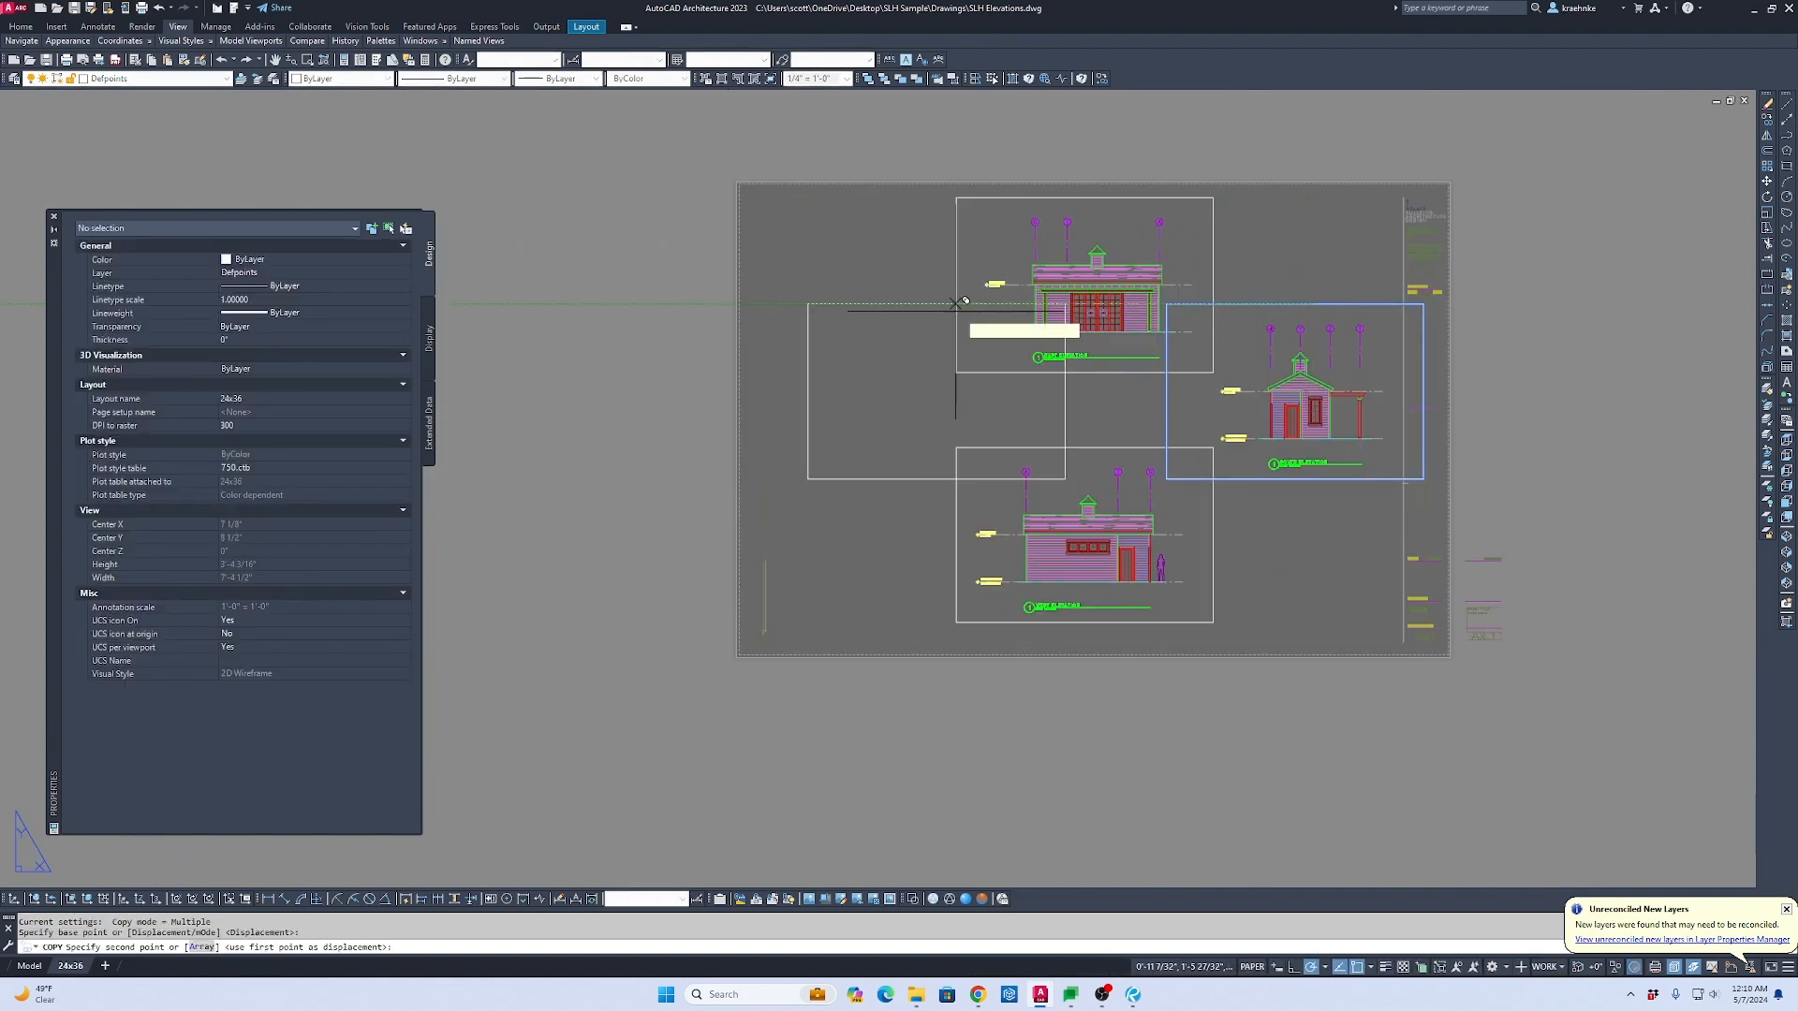
left_click(900, 304)
key("Escape")
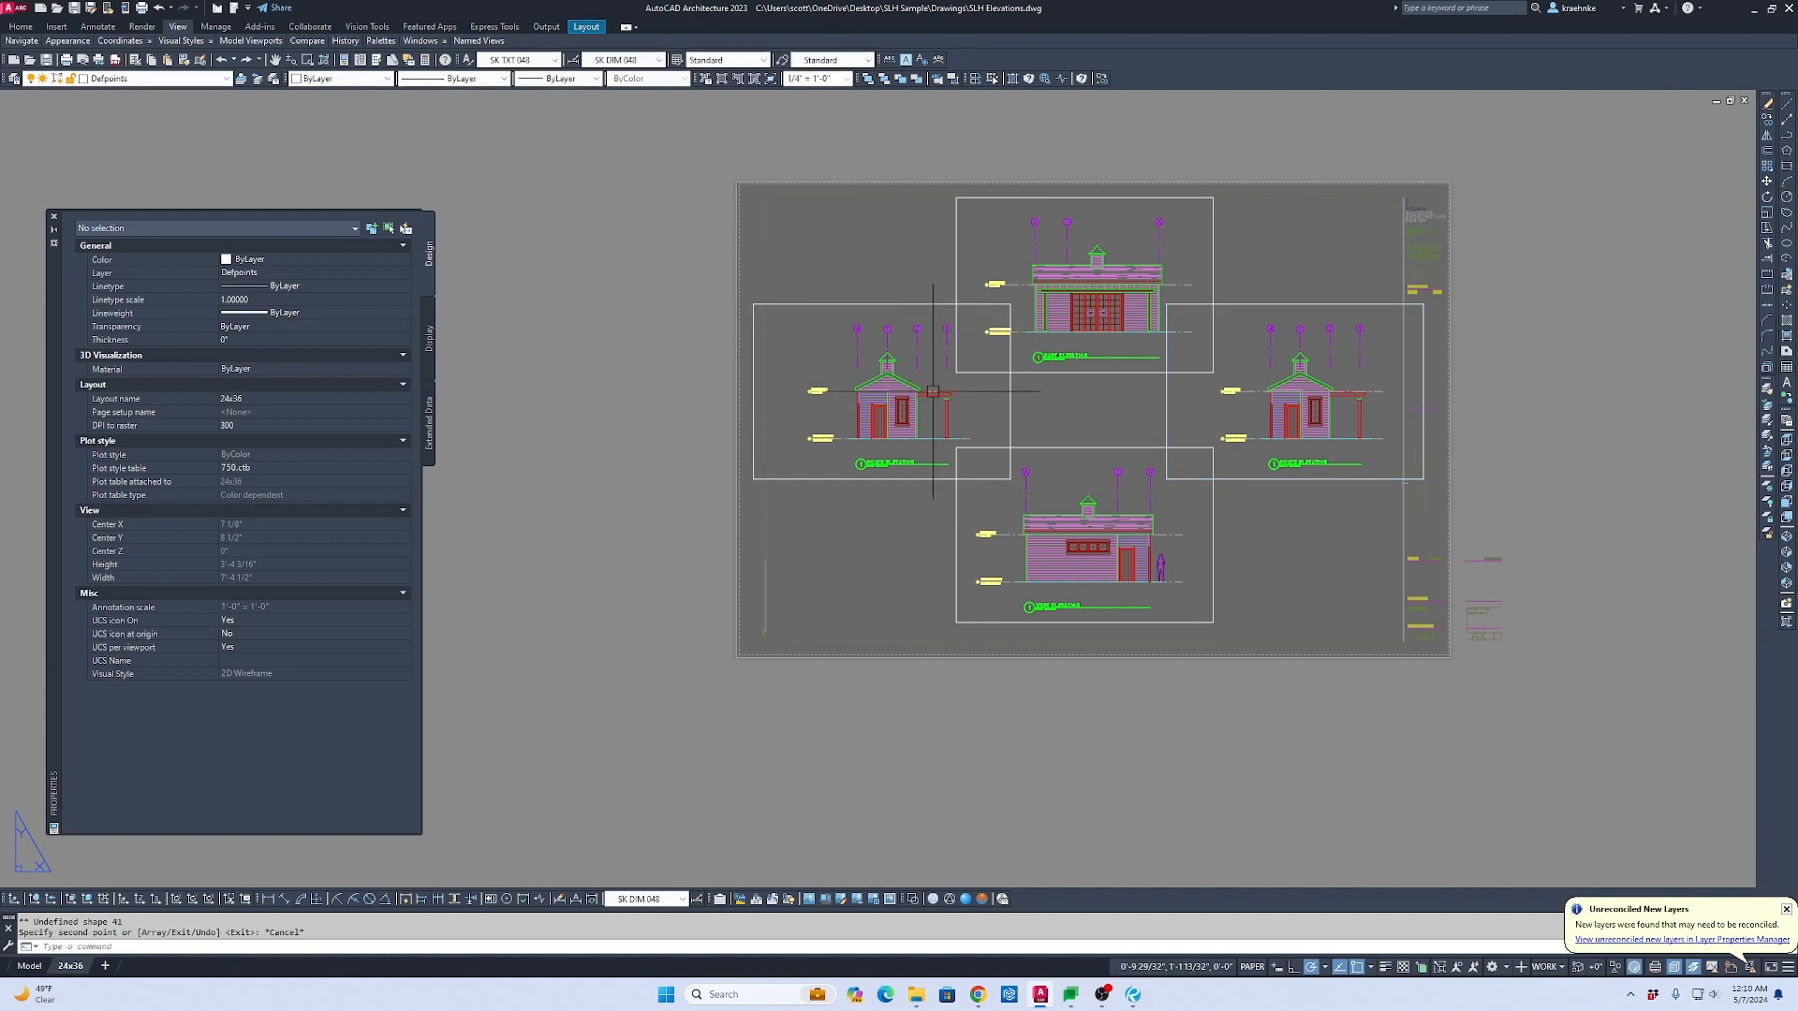
Step: Shift the model view inside the new viewport copy horizontally to the North Elevation and return to paper space
scroll(936, 395, "up", 2)
double_click(981, 395)
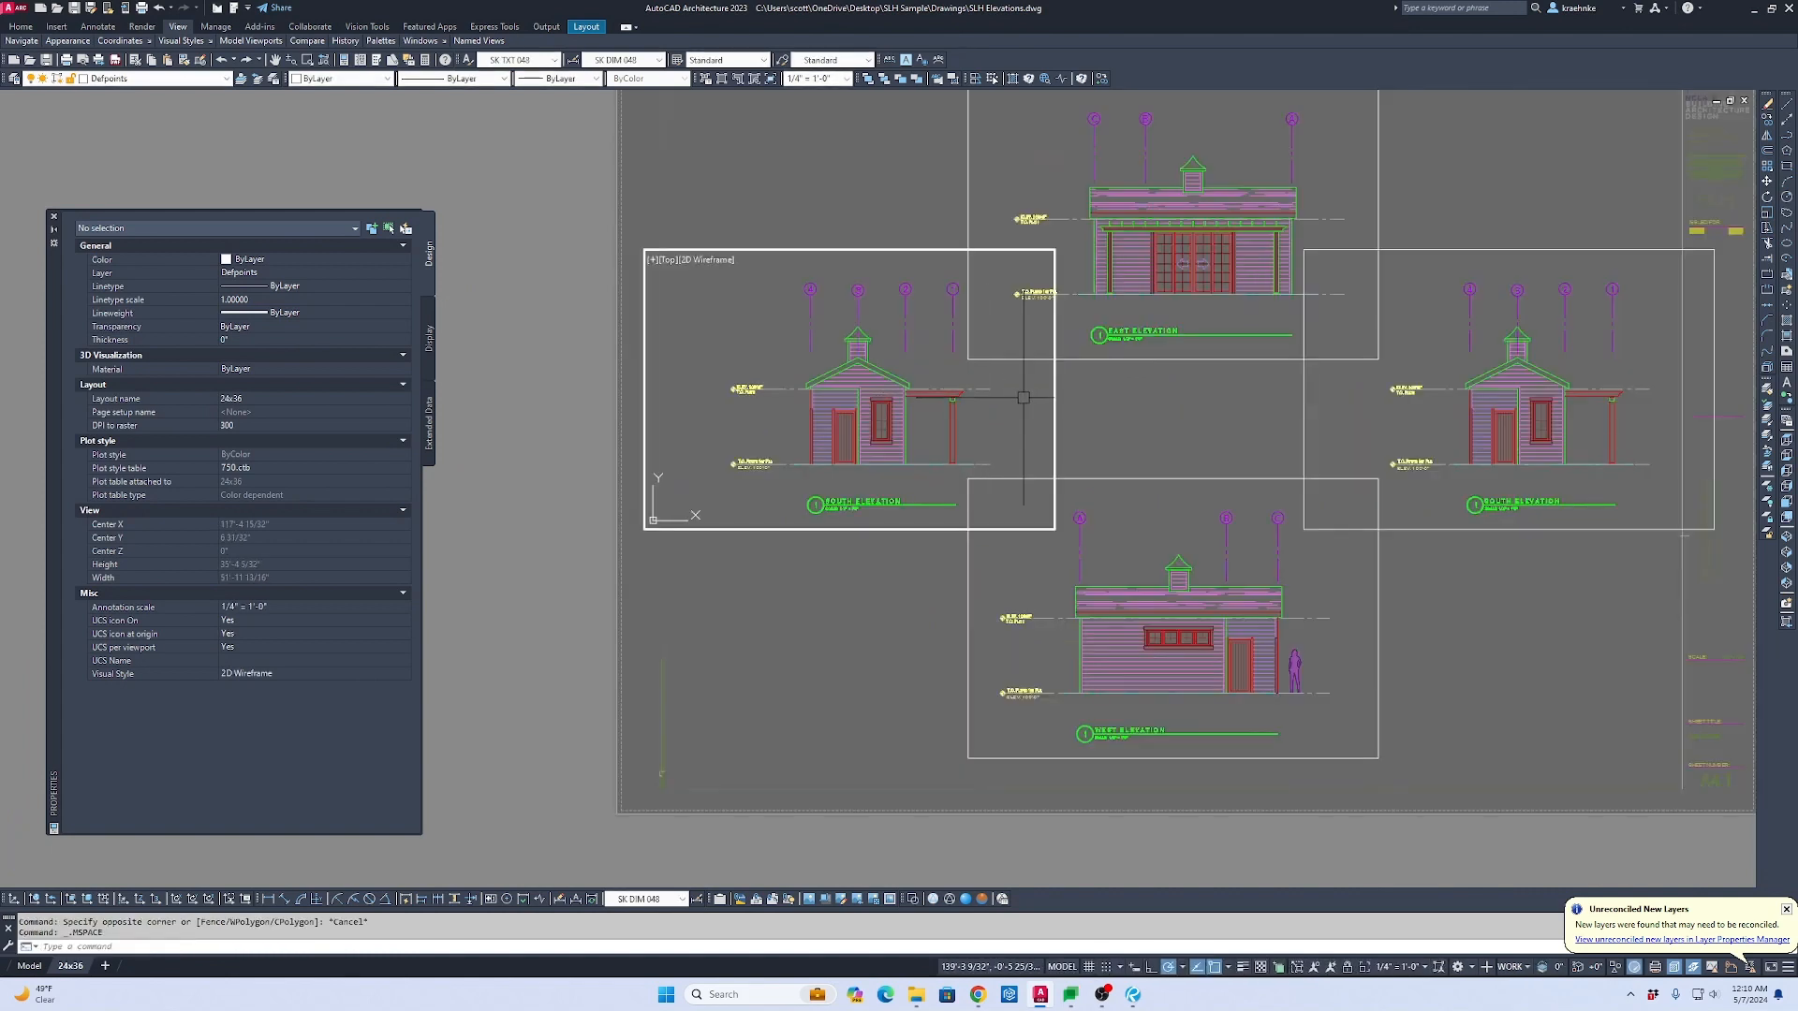
middle_click_drag(1024, 398, 716, 399)
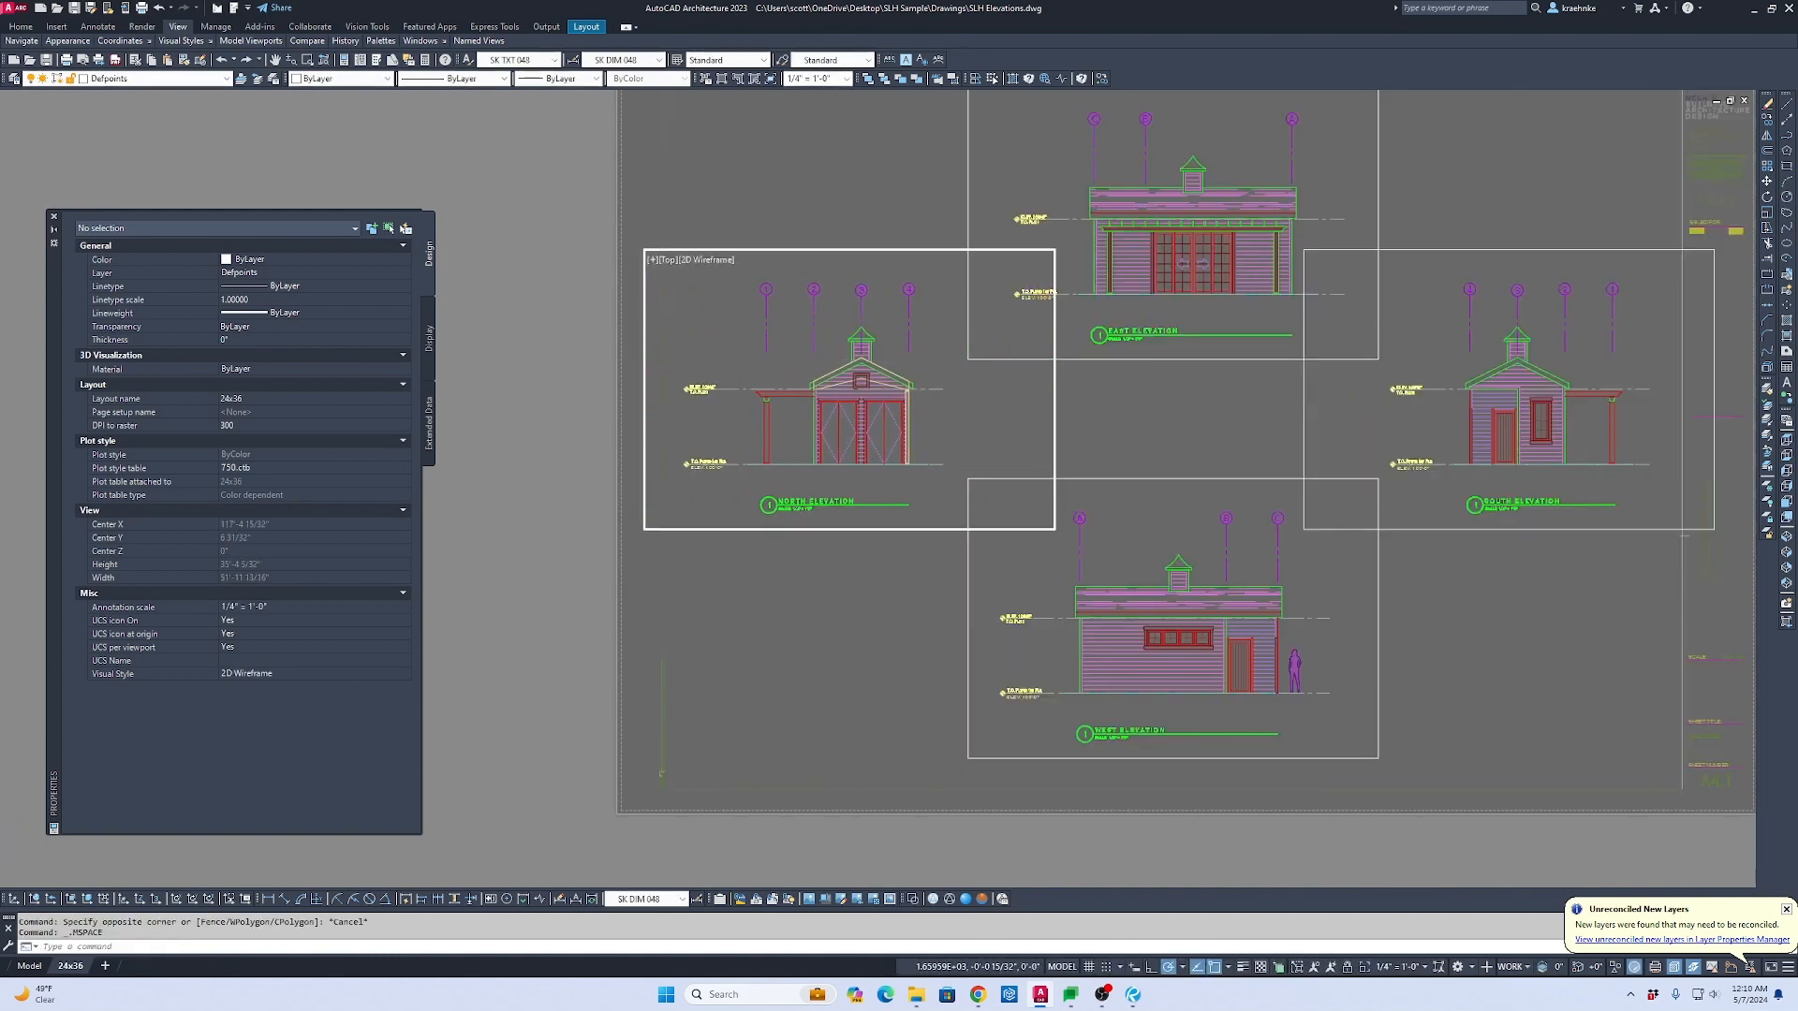
double_click(811, 614)
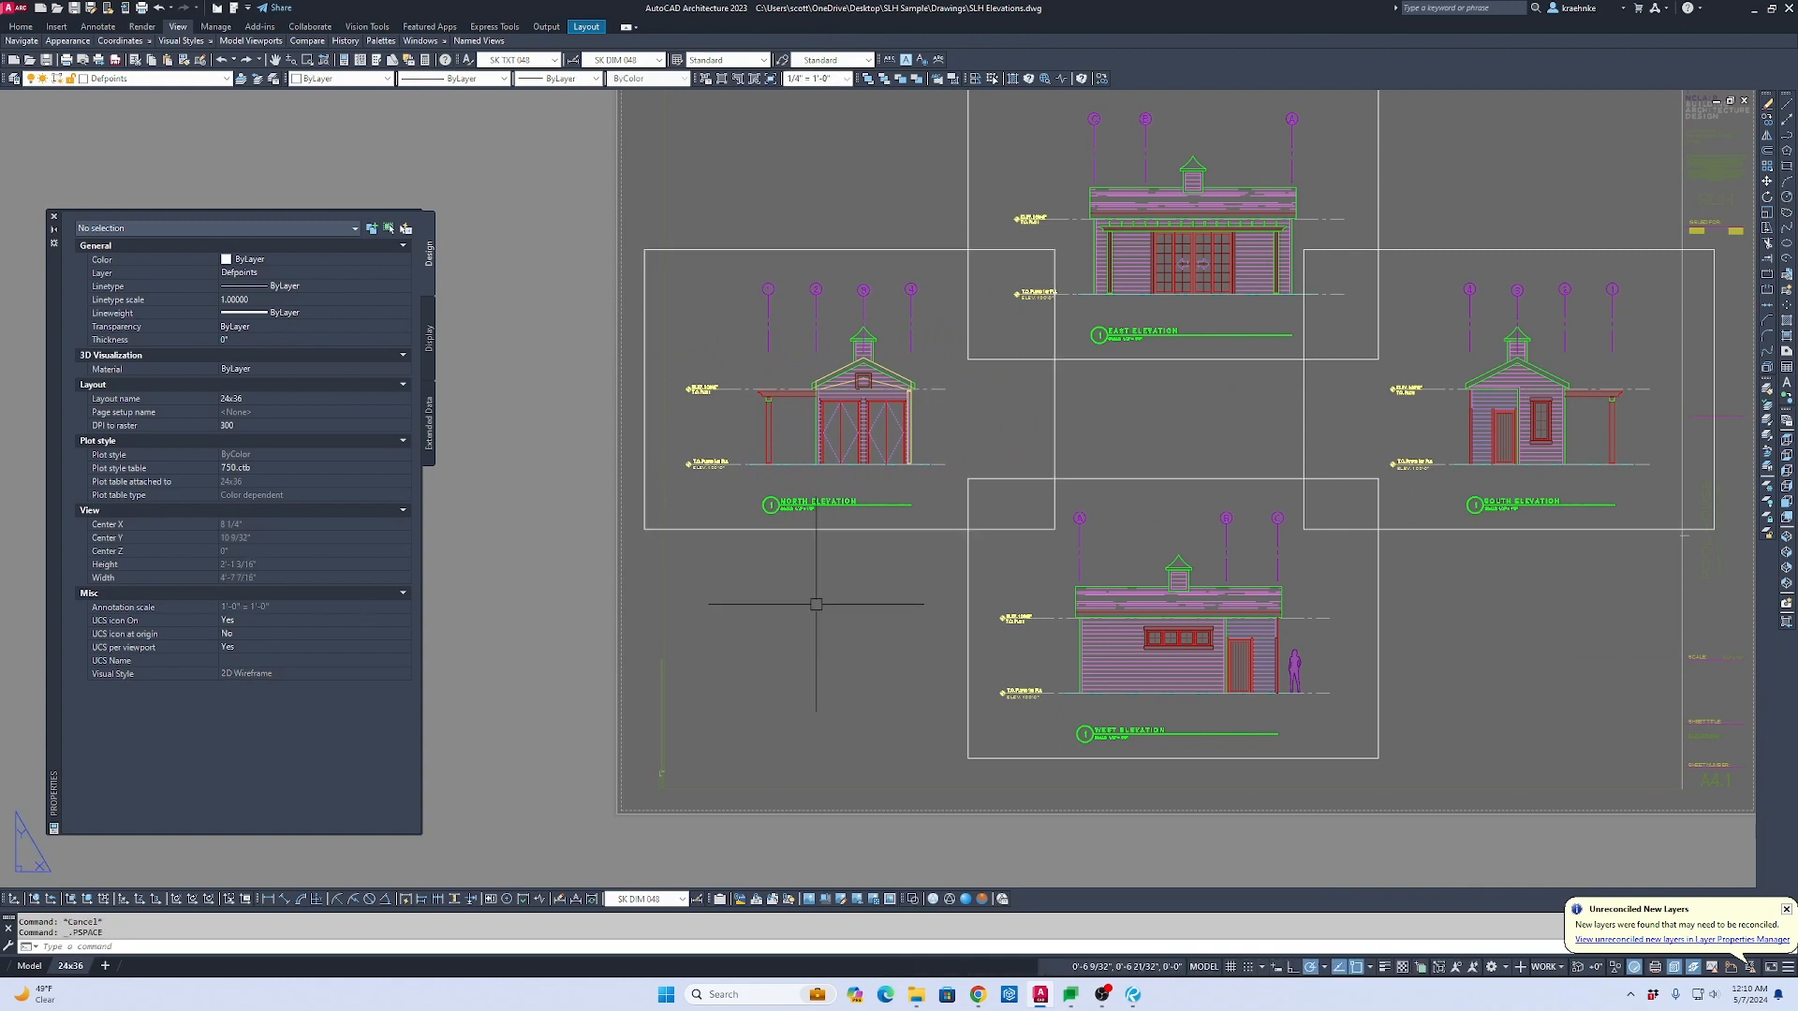
Step: Check the first-floor line of the North Elevation against the South Elevation with a temporary horizontal polyline
type("pl")
key("Return")
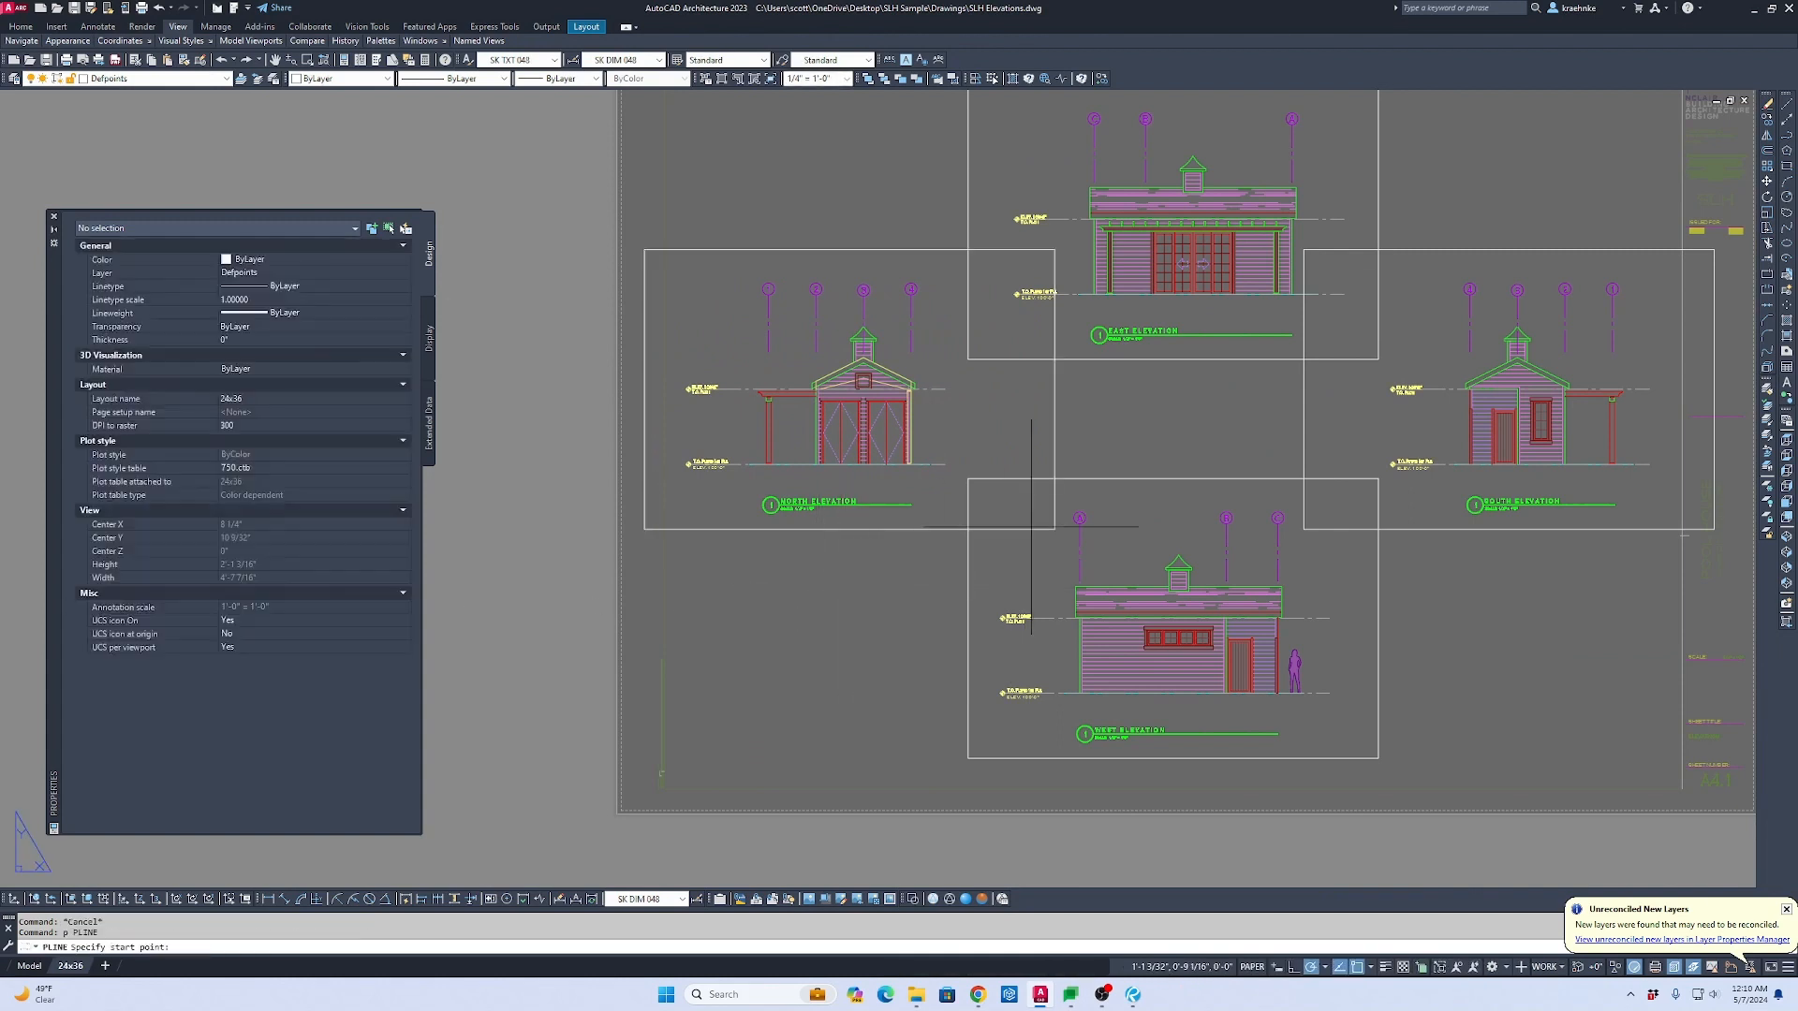
left_click(947, 465)
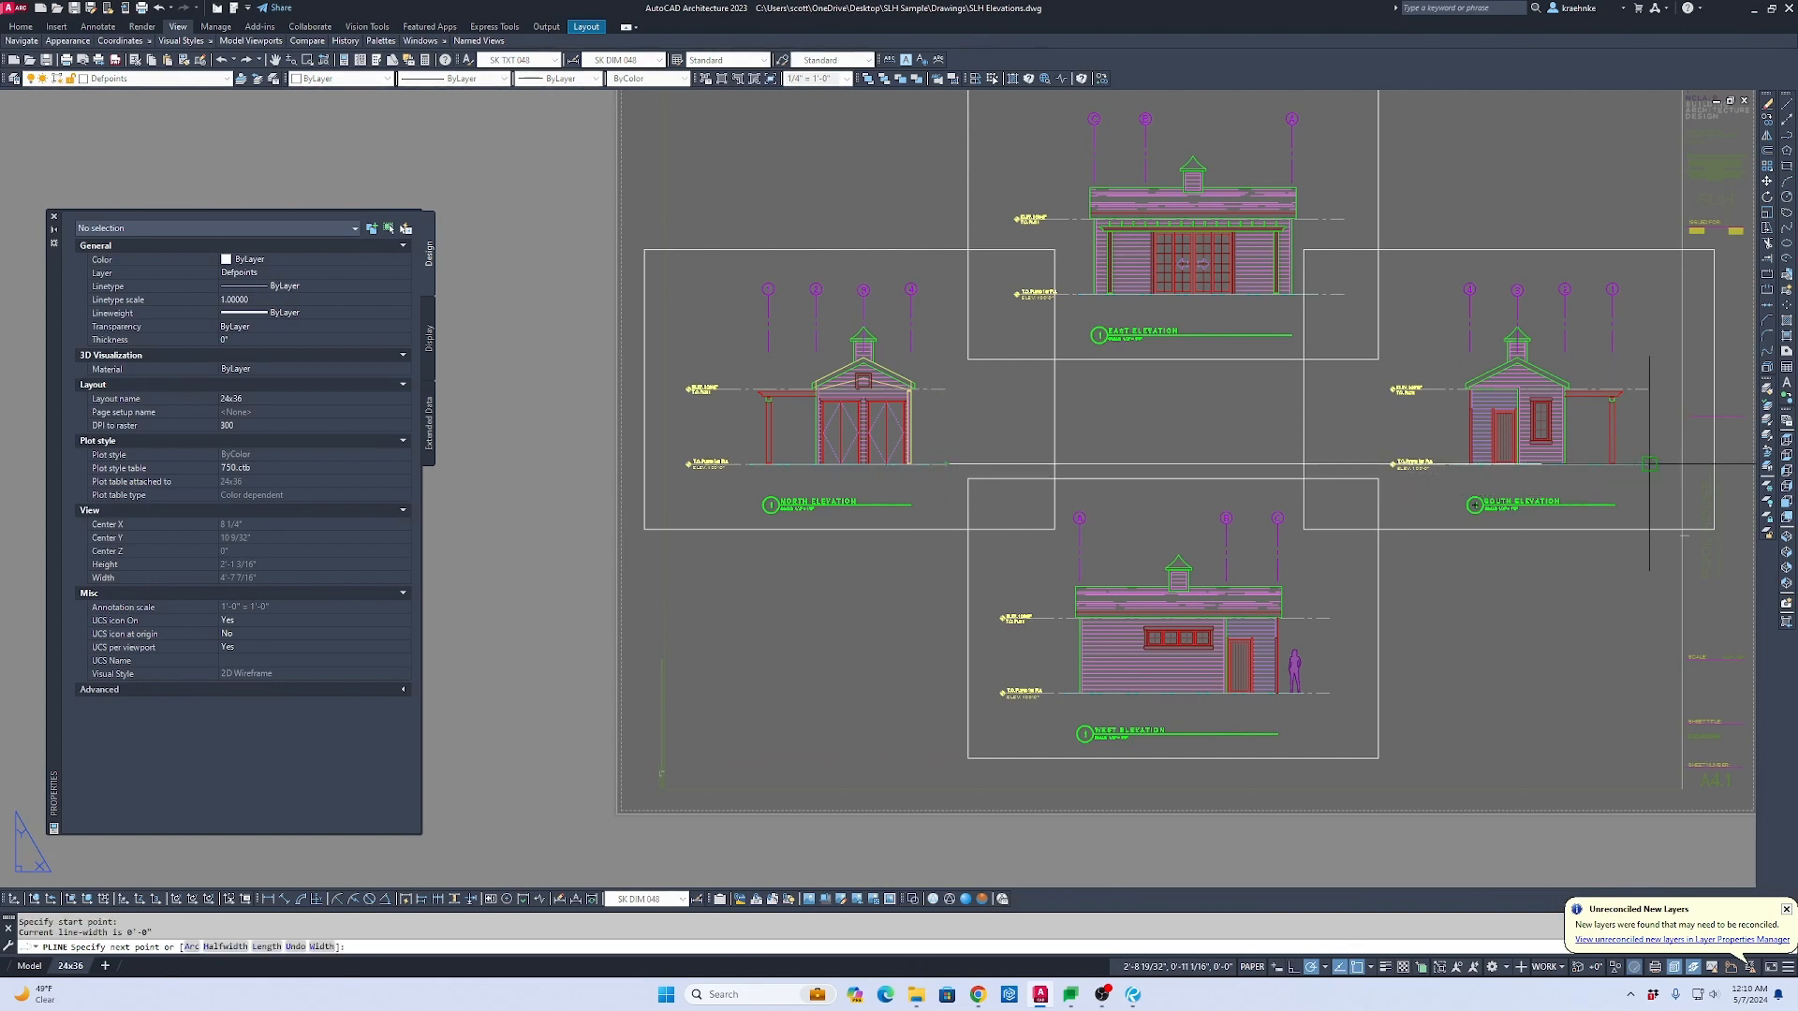
scroll(1650, 465, "up", 4)
key("Escape")
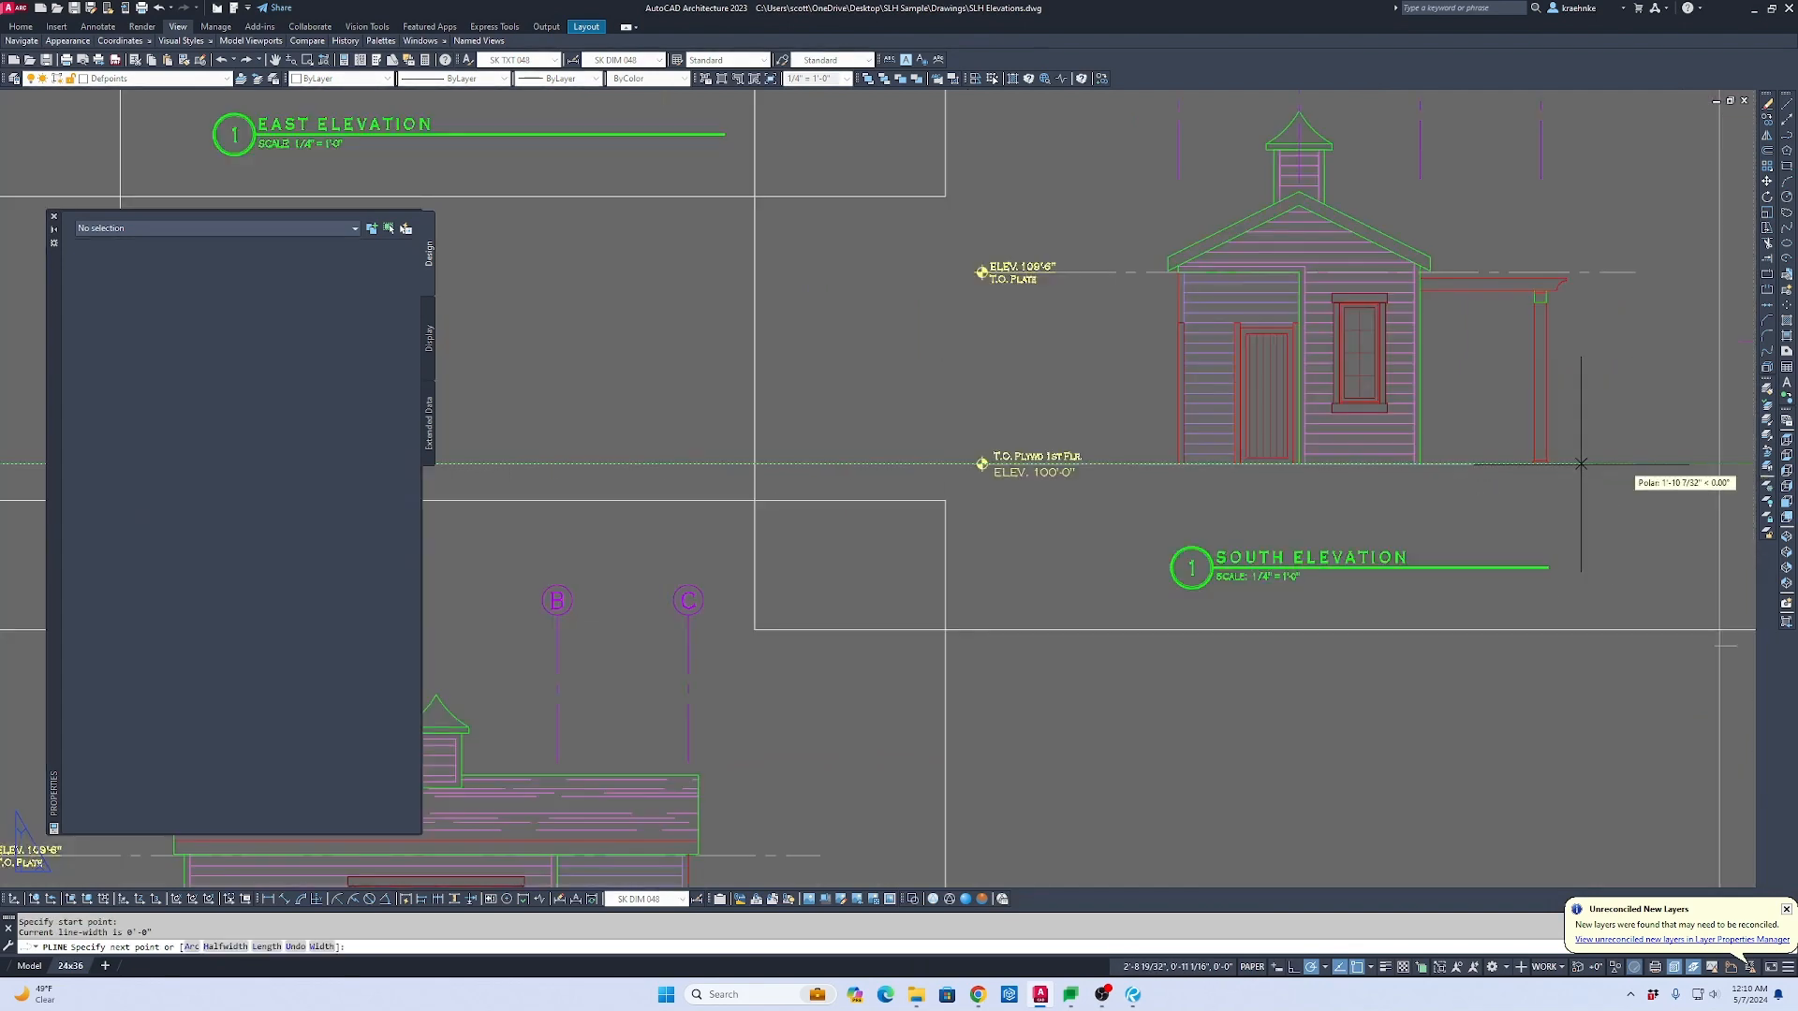
Step: Draw a vertical polyline guide from the East Elevation's end wall base corner straight down past the West Elevation viewport
scroll(1582, 468, "down", 2)
key("Return")
scroll(1086, 253, "up", 3)
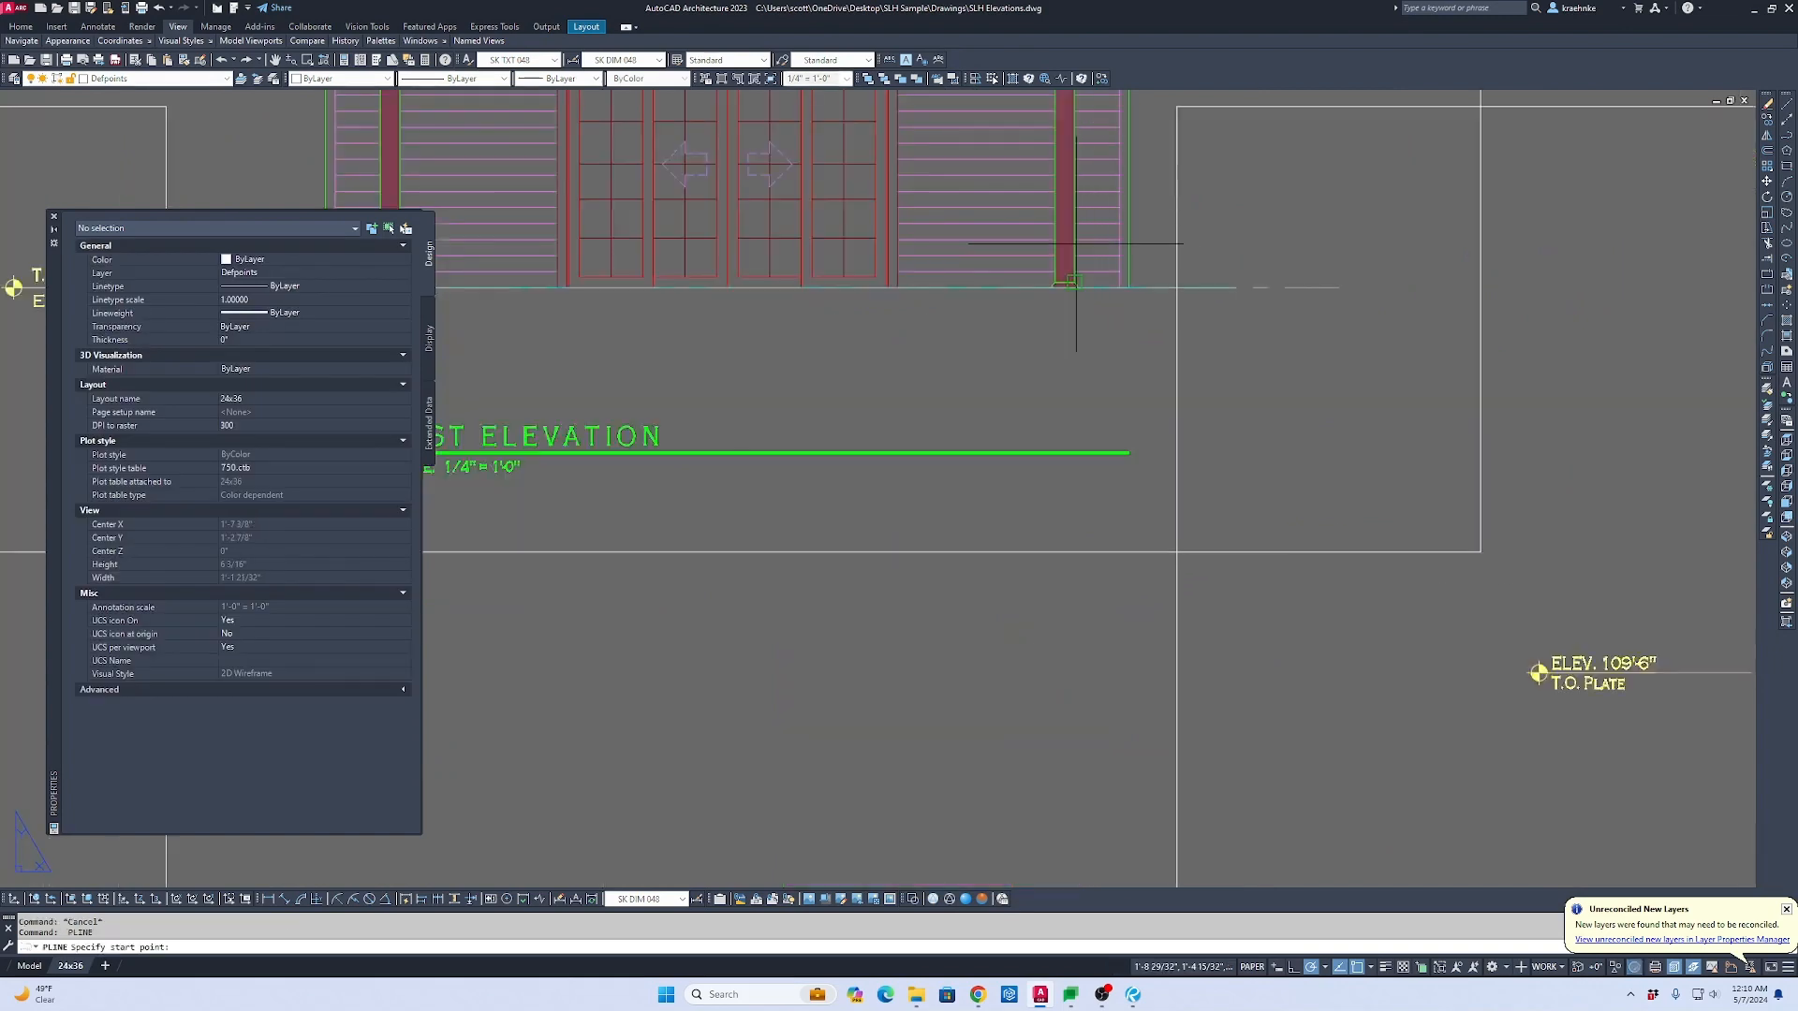
left_click(1135, 274)
scroll(1132, 274, "down", 5)
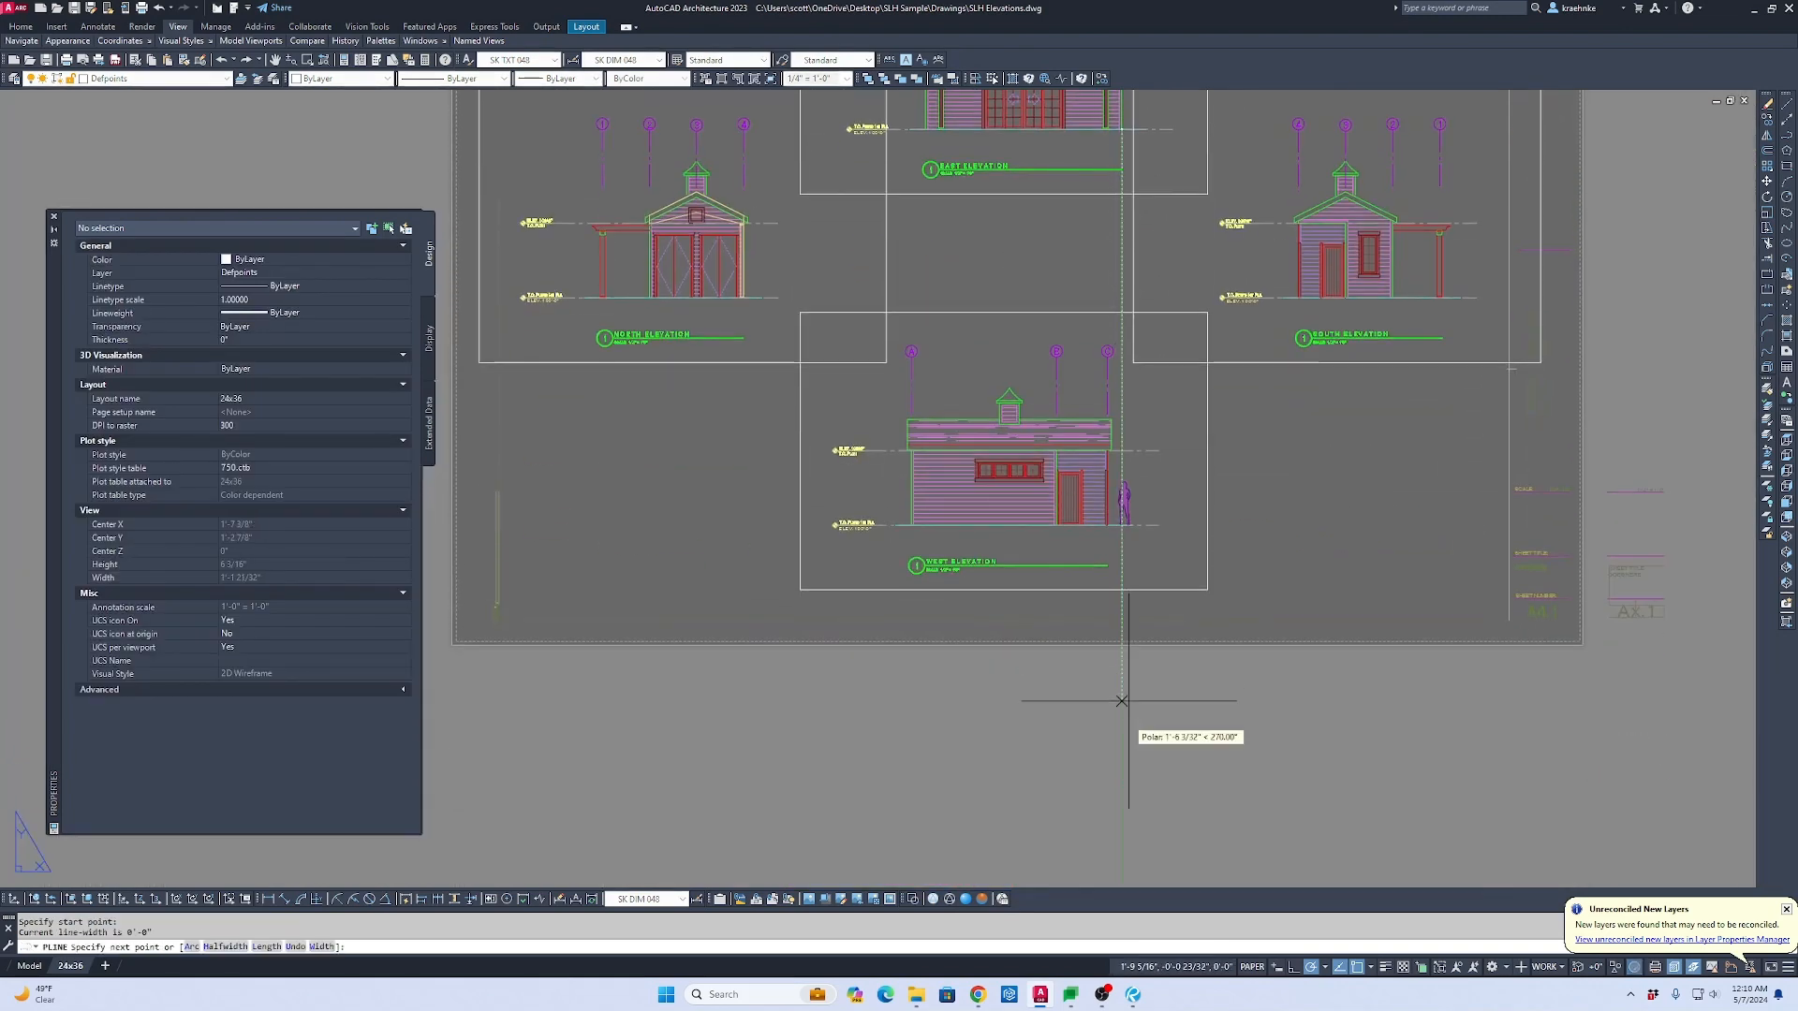
left_click(1125, 741)
key("Escape")
Step: Move the West Elevation viewport horizontally so its grid line C lands on the vertical guide line
left_click(1228, 578)
left_click(1114, 537)
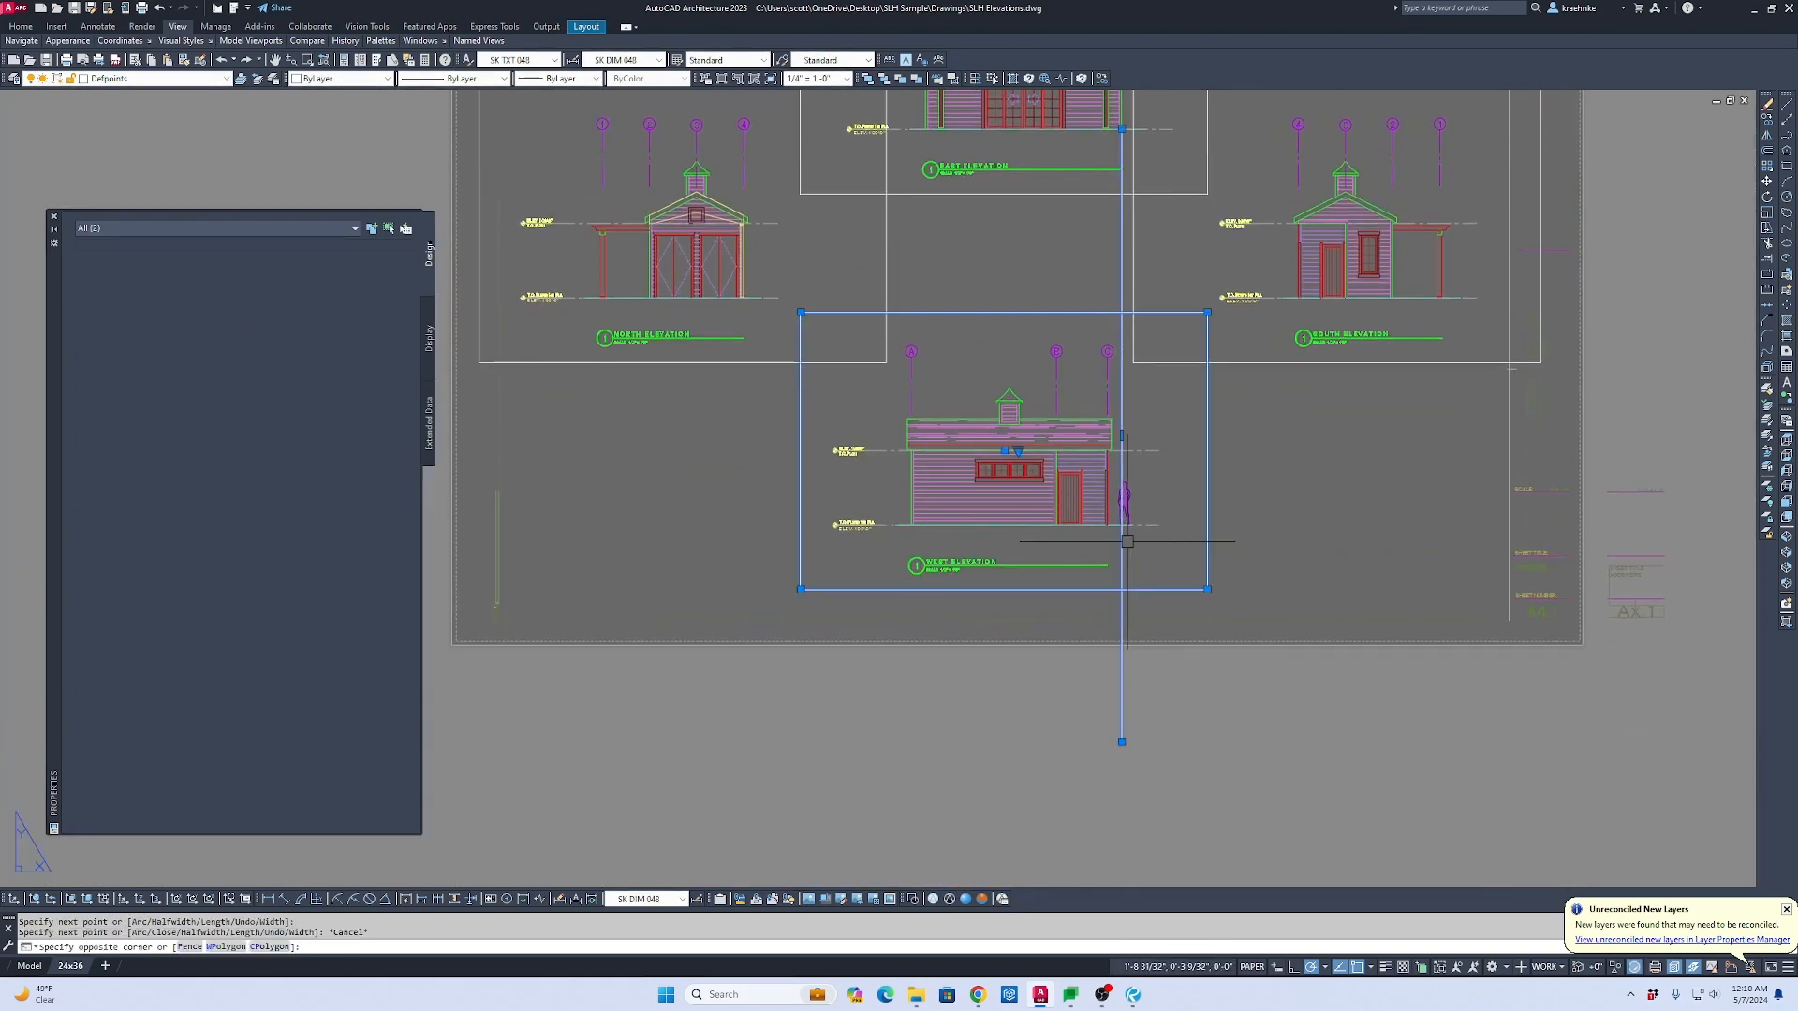
key("Escape")
left_click(1164, 500)
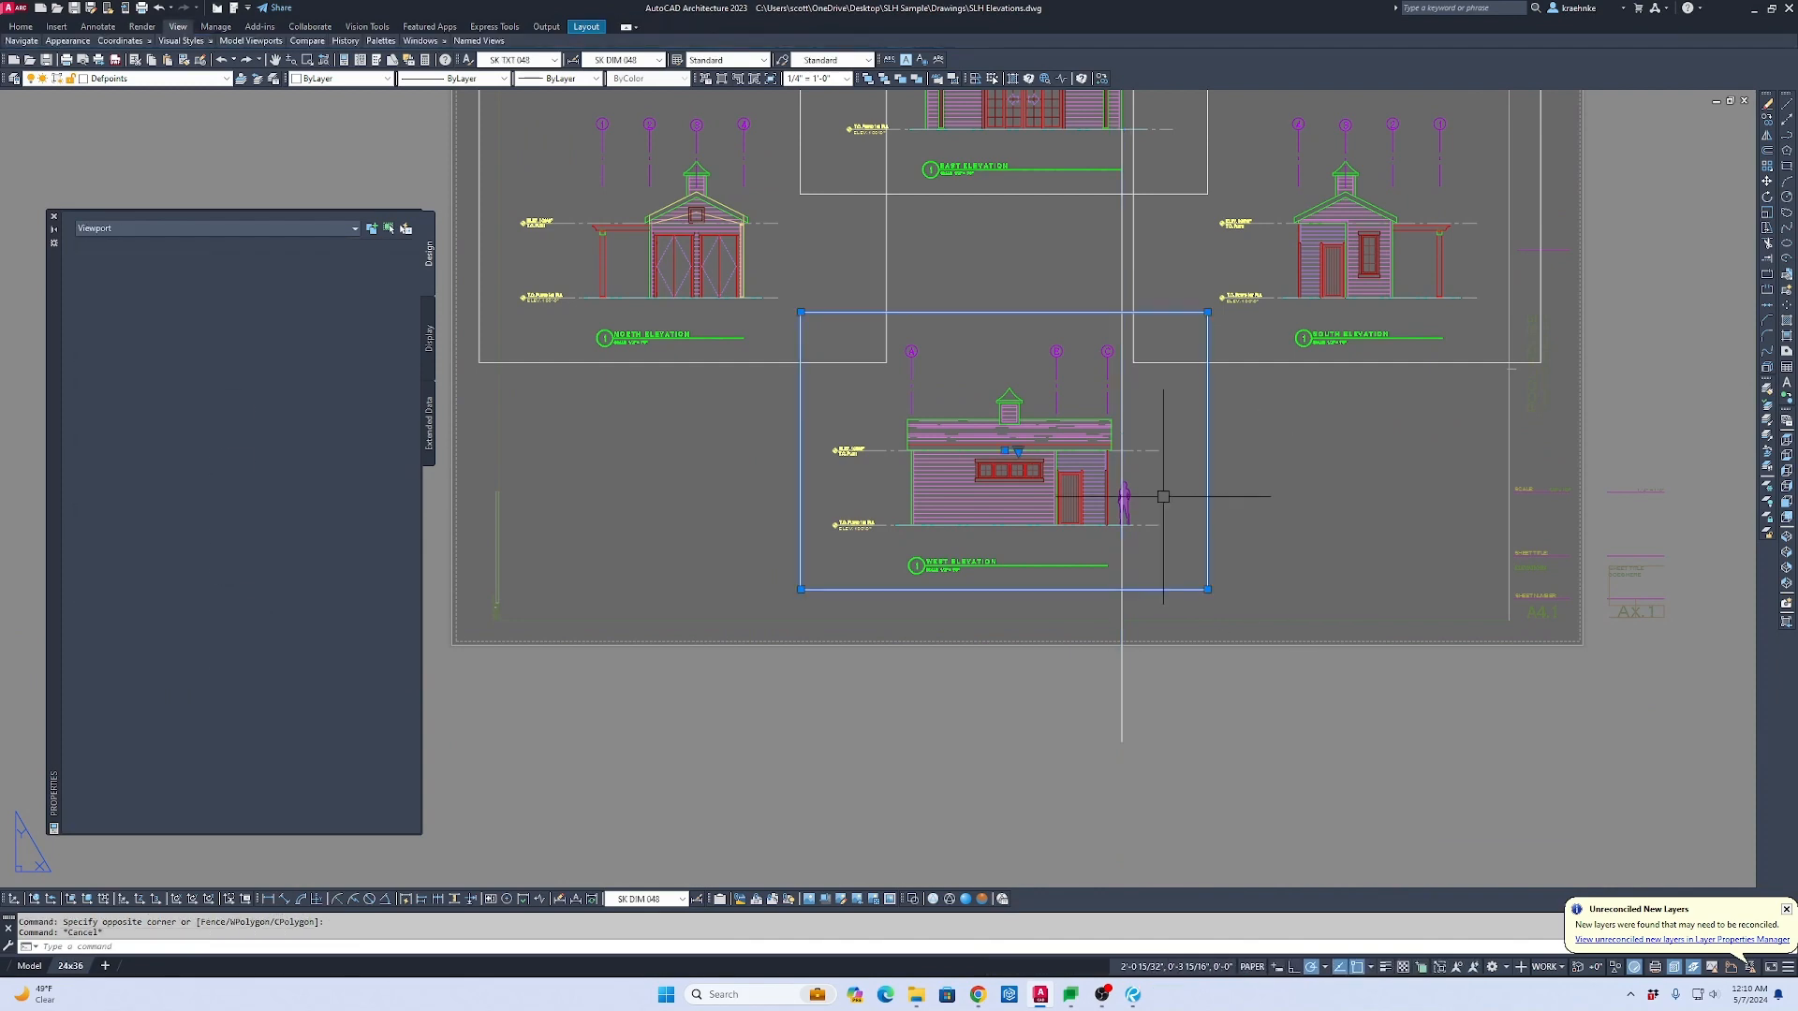
type("m")
key("Return")
scroll(1118, 365, "up", 6)
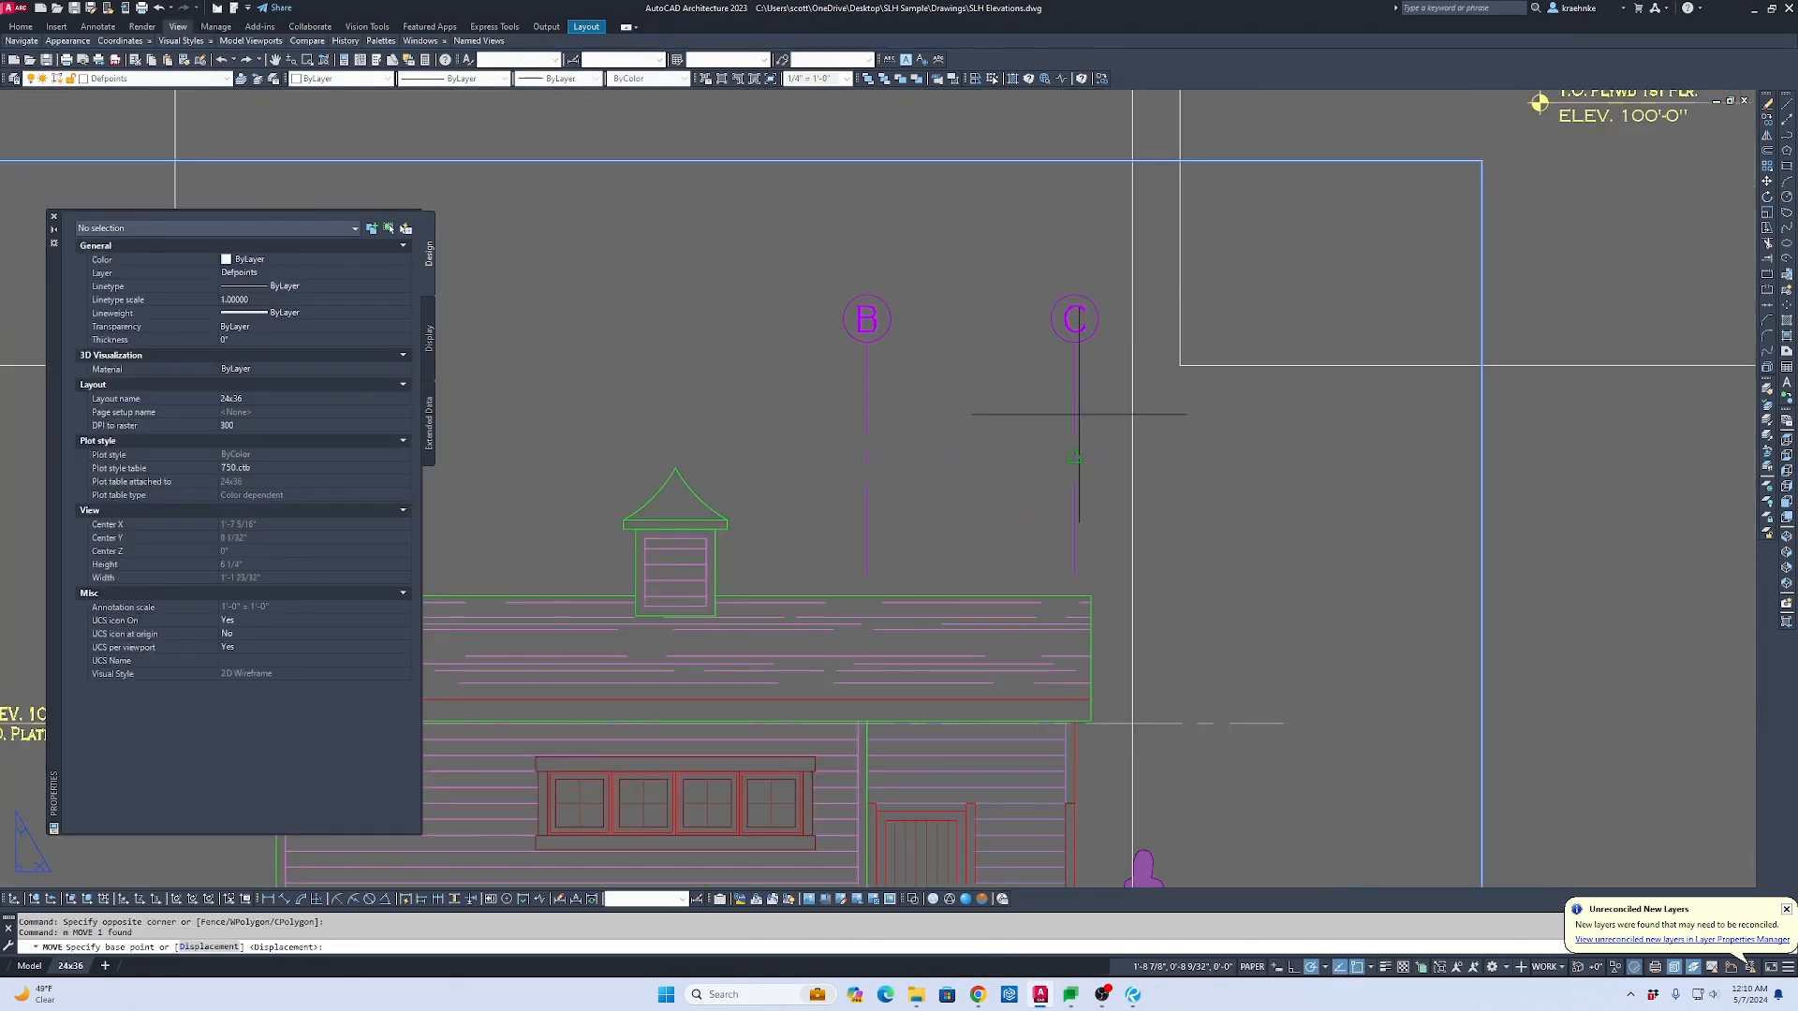
left_click(1075, 437)
left_click(1132, 438)
scroll(1224, 536, "down", 6)
middle_click_drag(1224, 535, 1194, 672)
key("Escape")
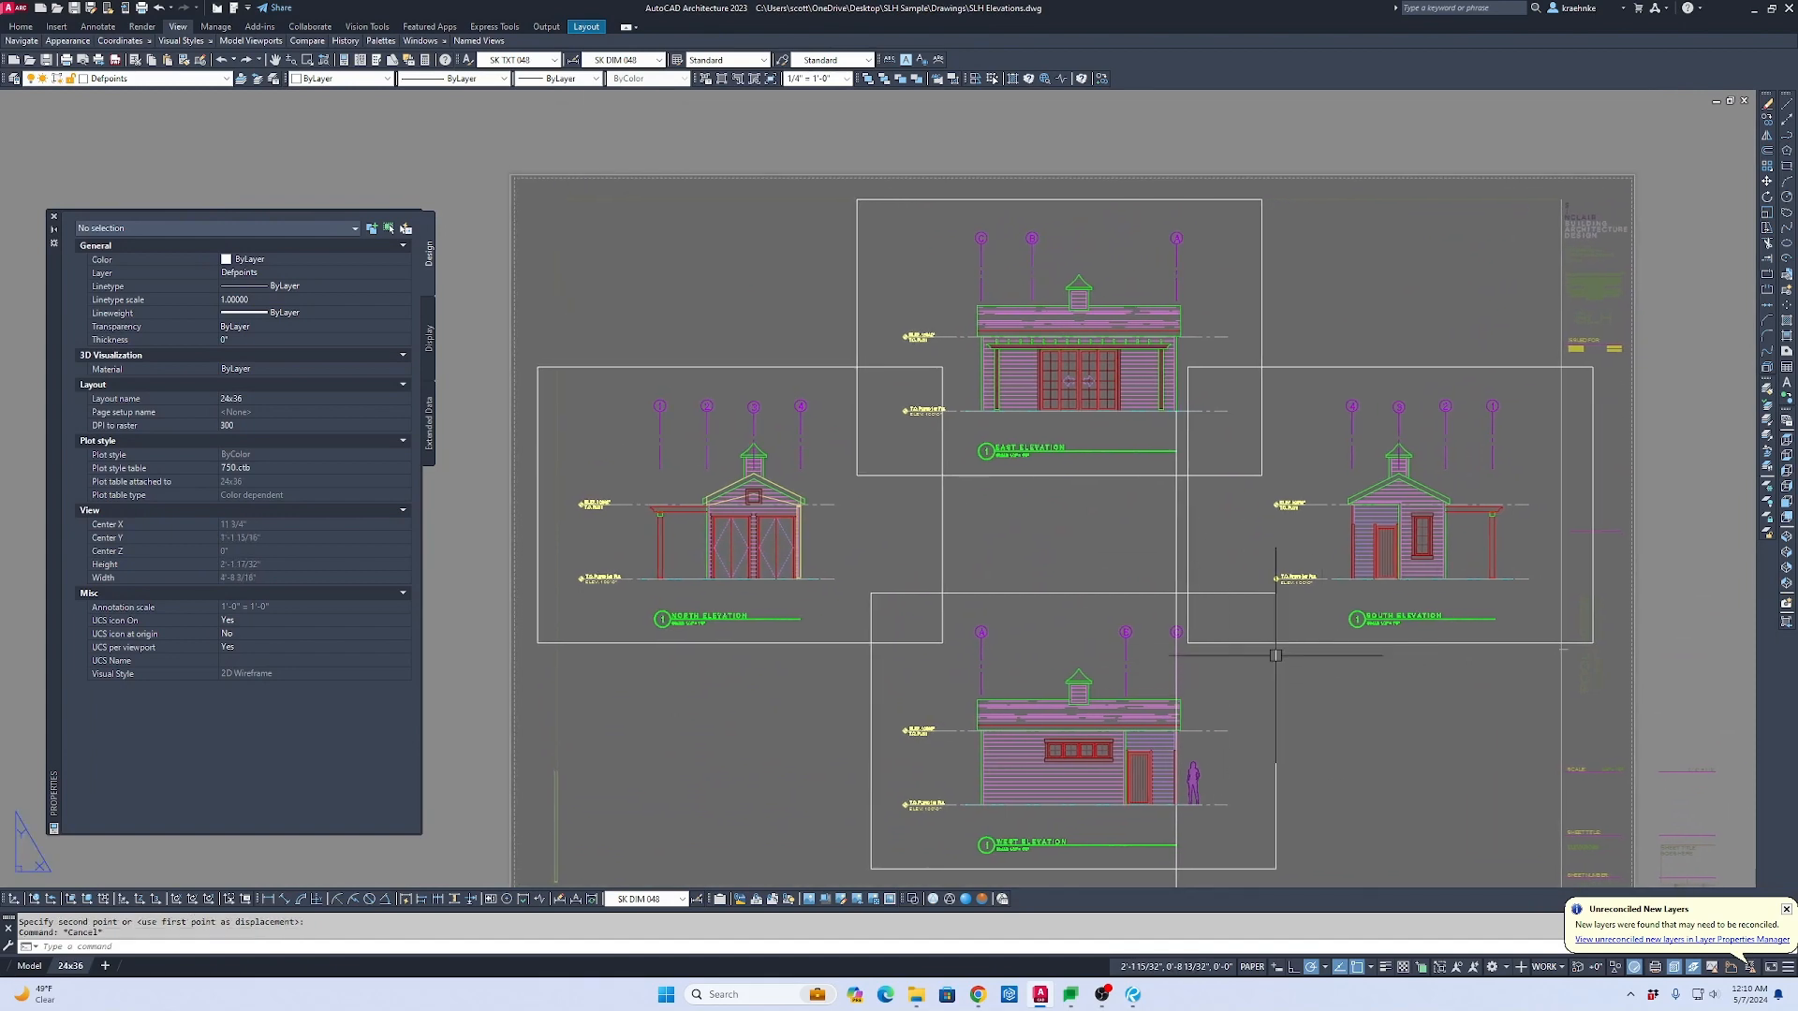
Step: Delete the vertical guide line running through the West Elevation viewport
left_click(1178, 833)
key("Delete")
key("Escape")
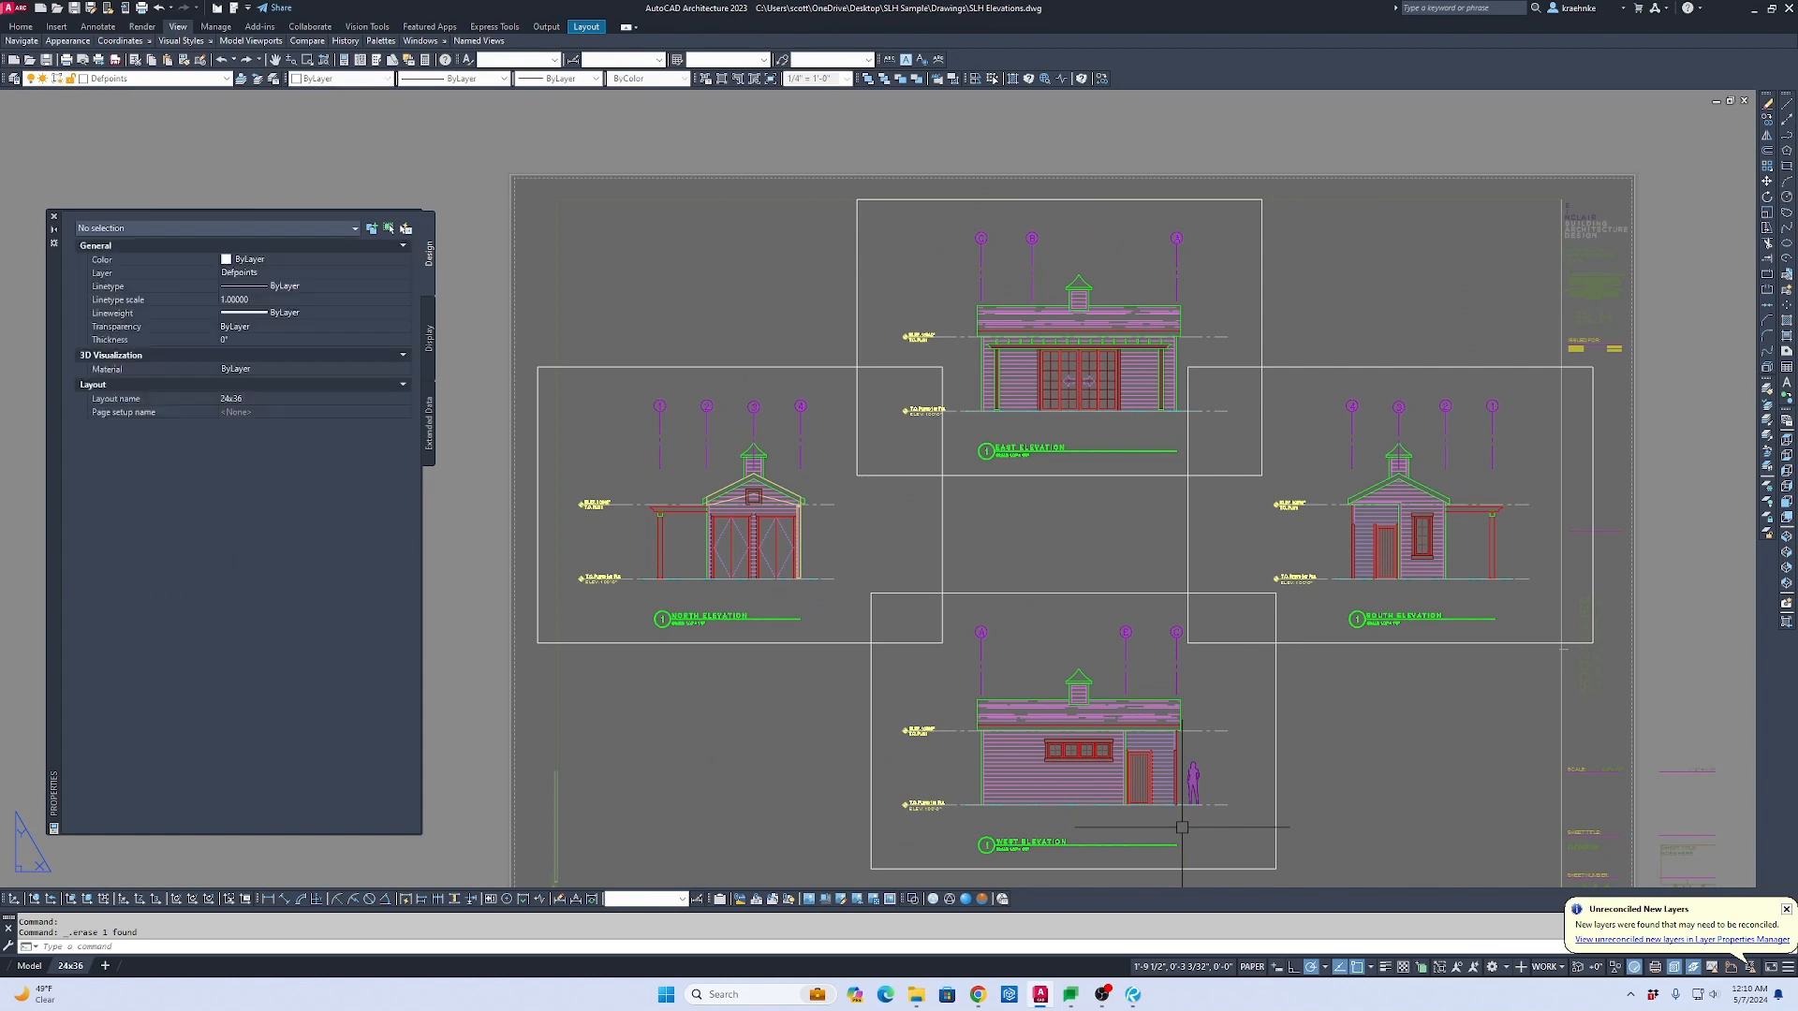
left_click(1216, 662)
left_click(843, 373)
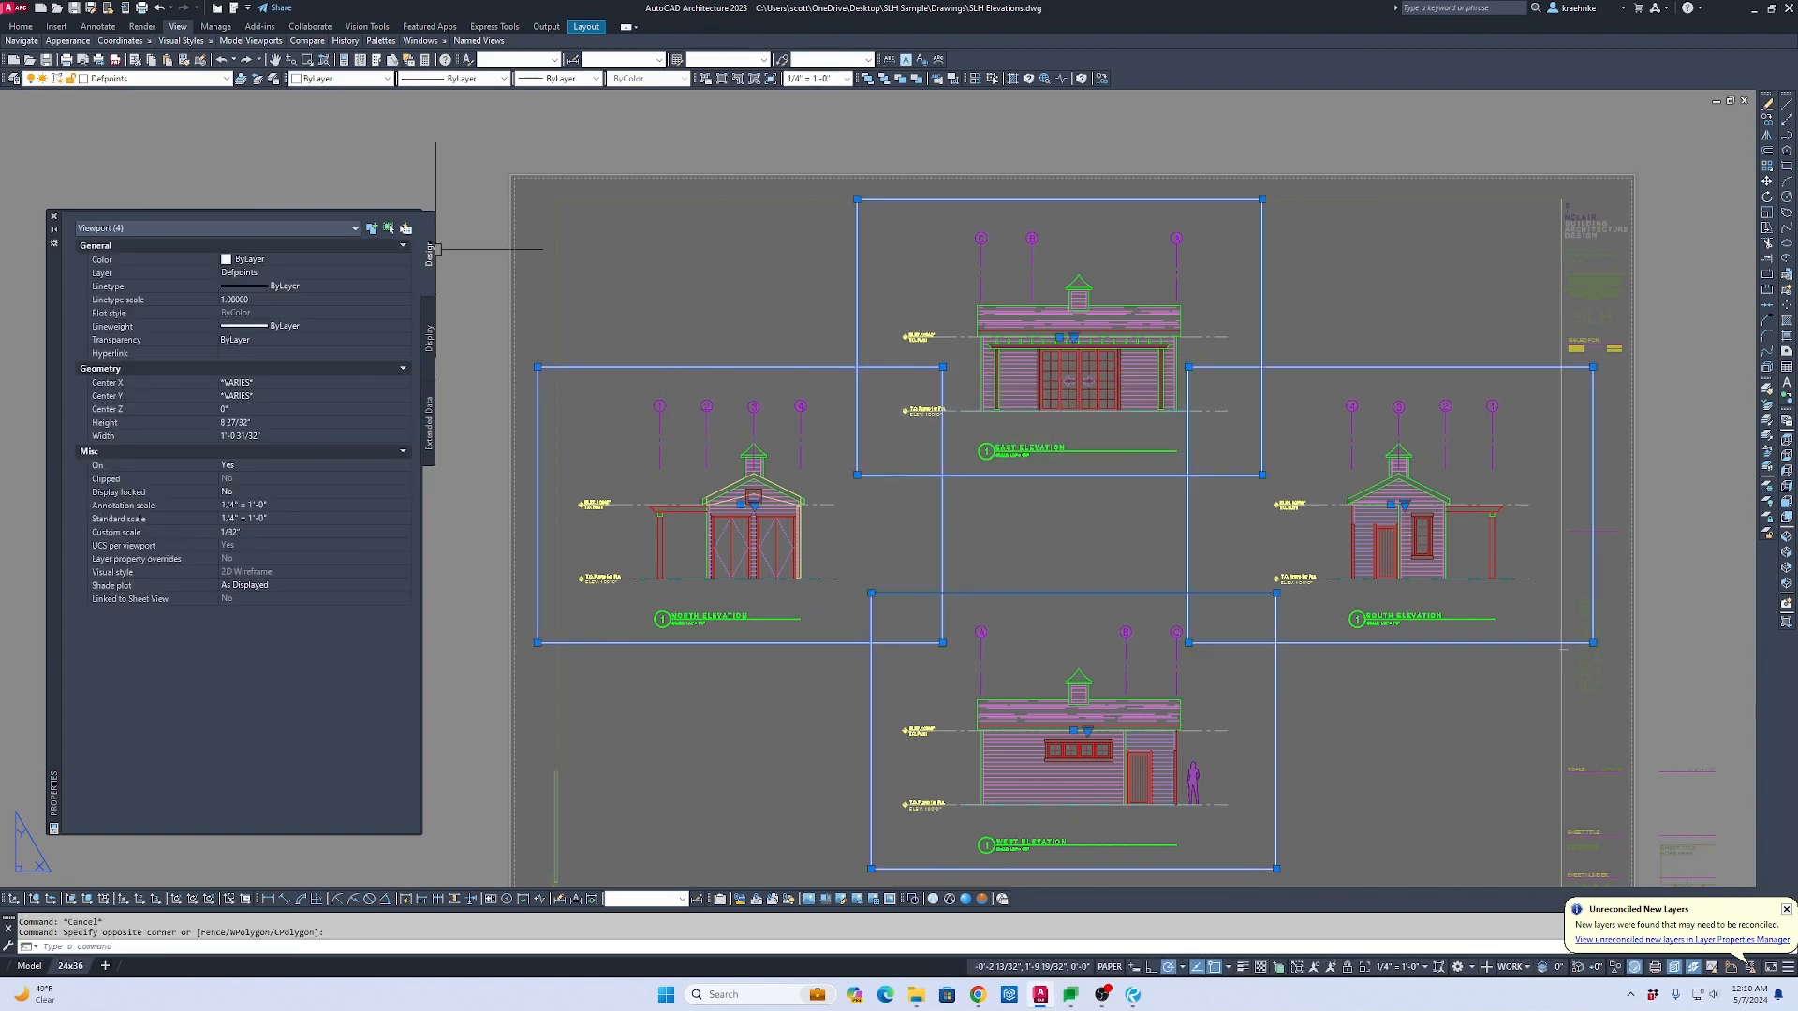
key("Escape")
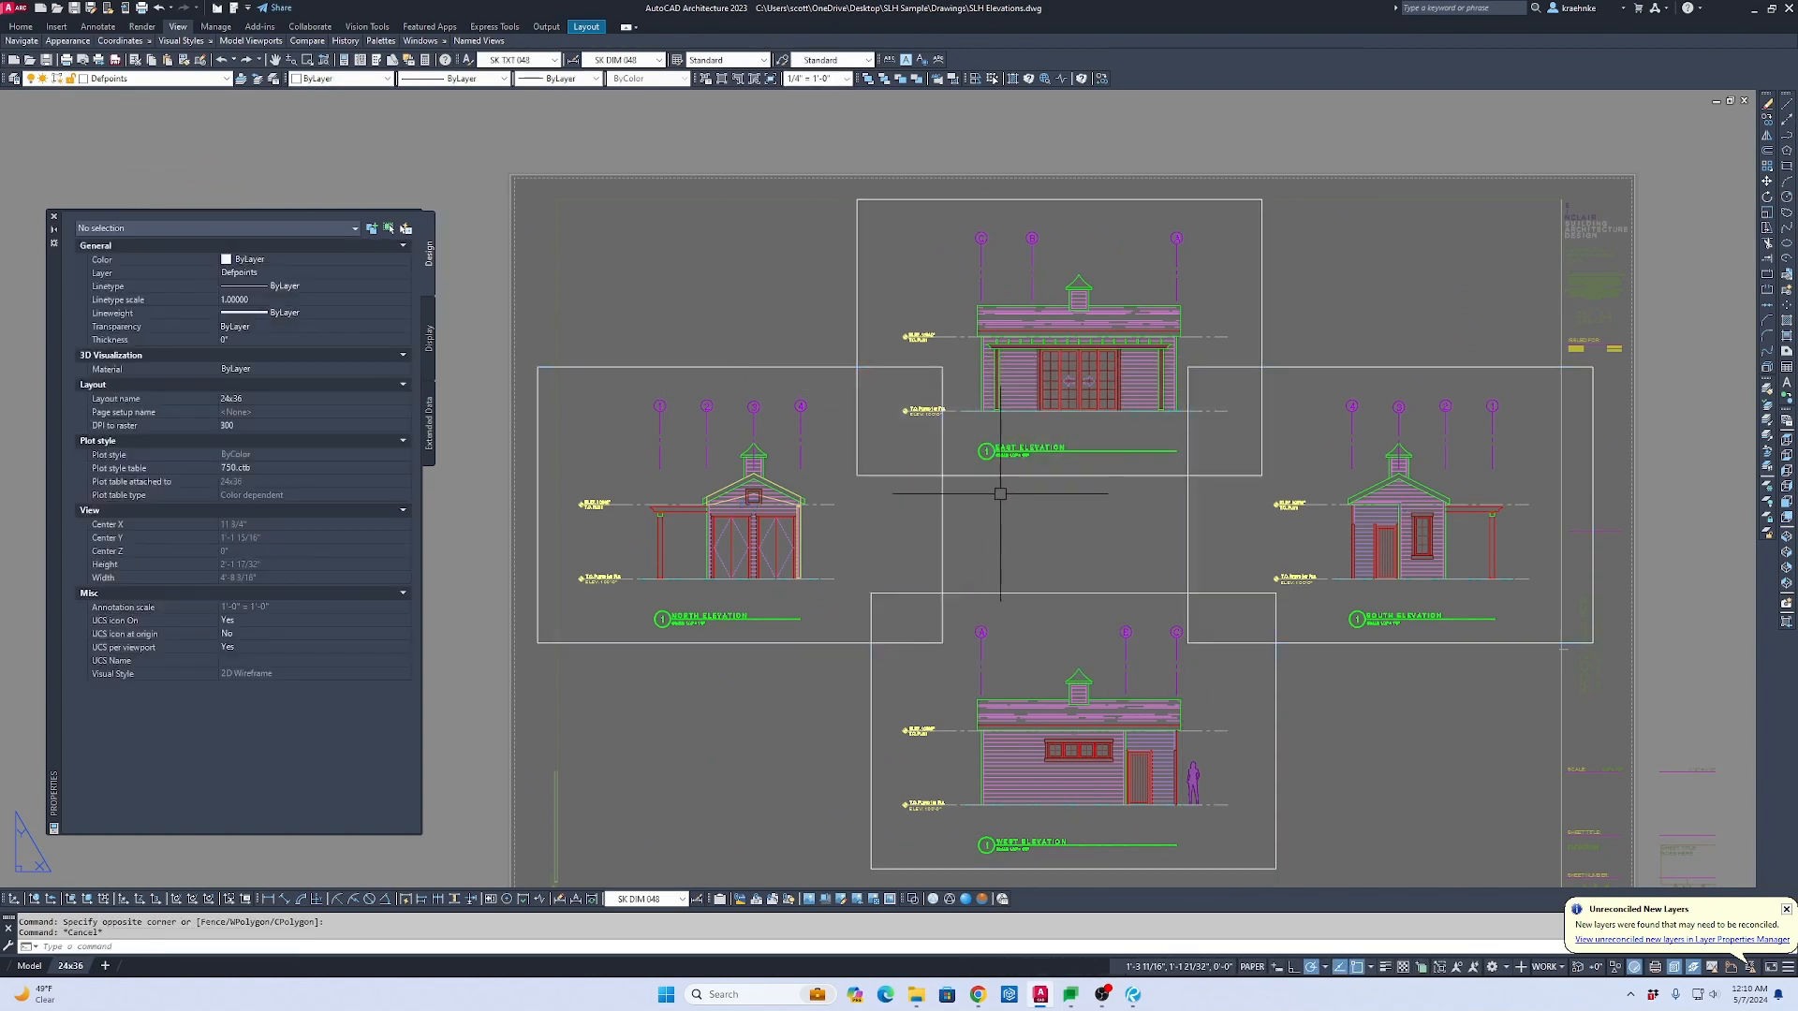
middle_click_drag(992, 418, 958, 325)
scroll(957, 325, "up", 5)
scroll(989, 394, "down", 2)
mouse_move(990, 394)
middle_mouse_down()
mouse_move(682, 346)
mouse_move(965, 380)
middle_mouse_up()
scroll(910, 365, "down", 2)
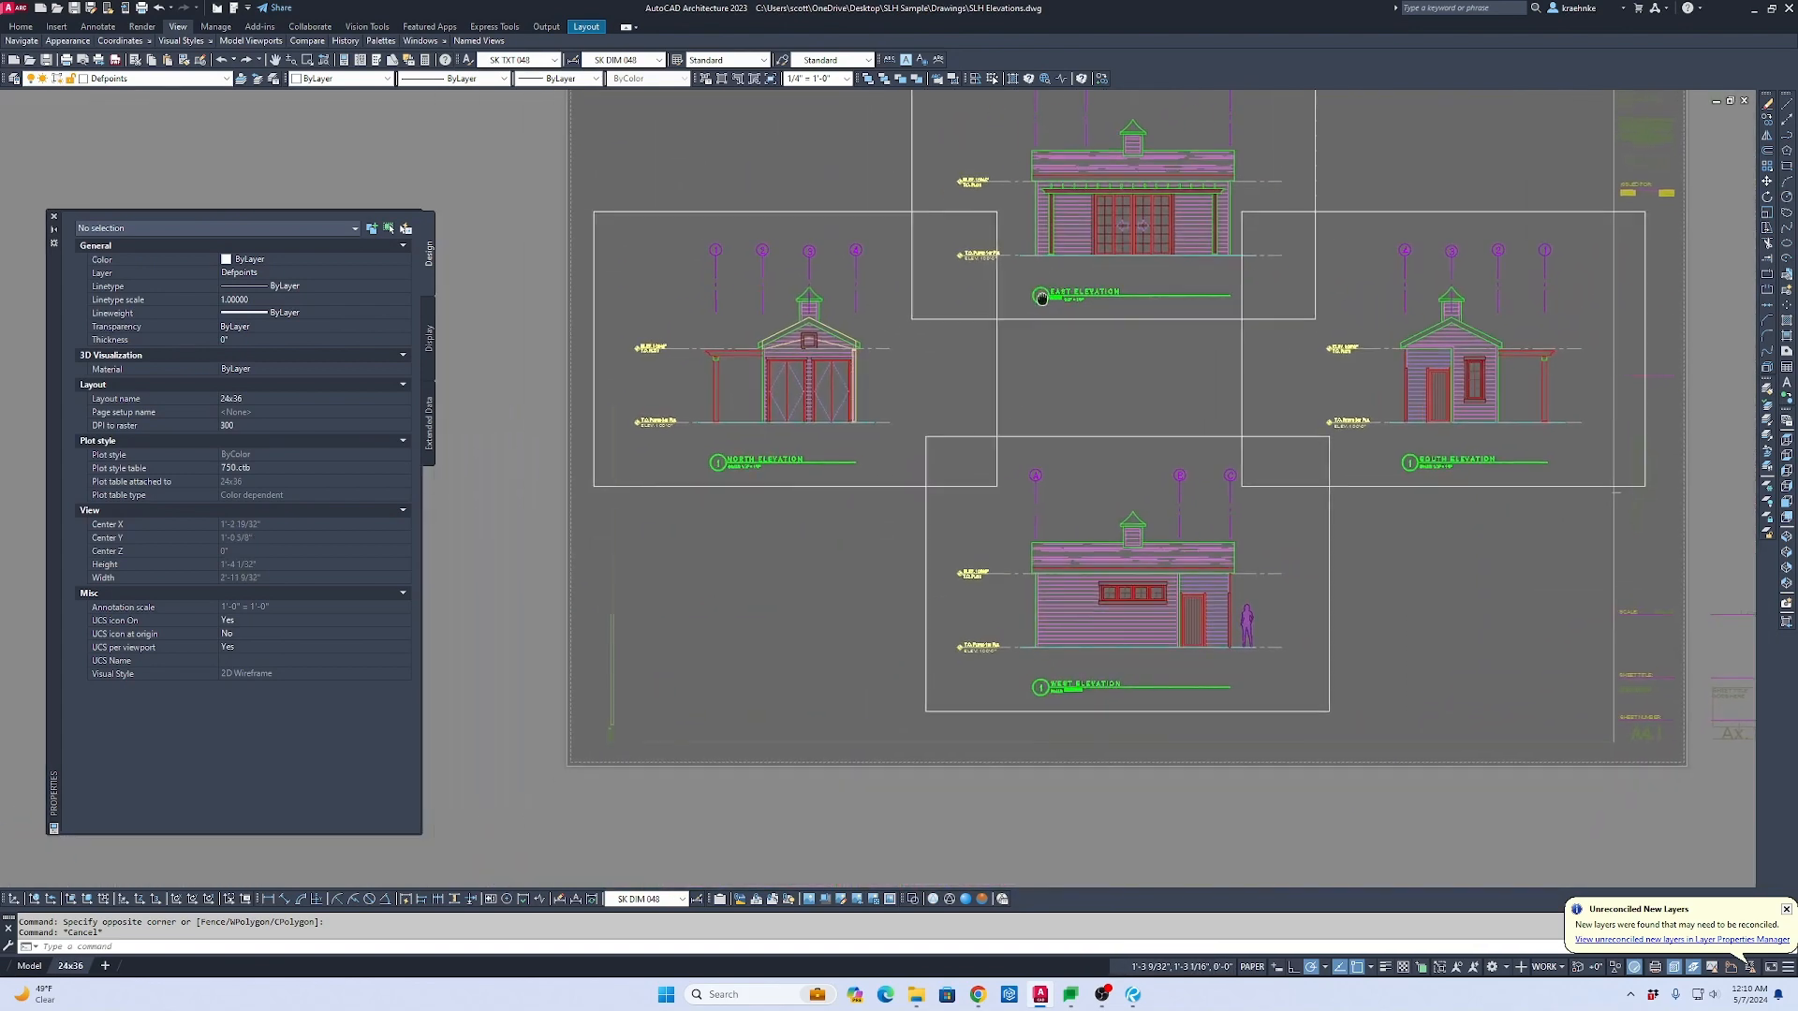
Step: Change the North Elevation title tag number to 2 inside its viewport and return to paper space
scroll(721, 471, "up", 6)
double_click(726, 472)
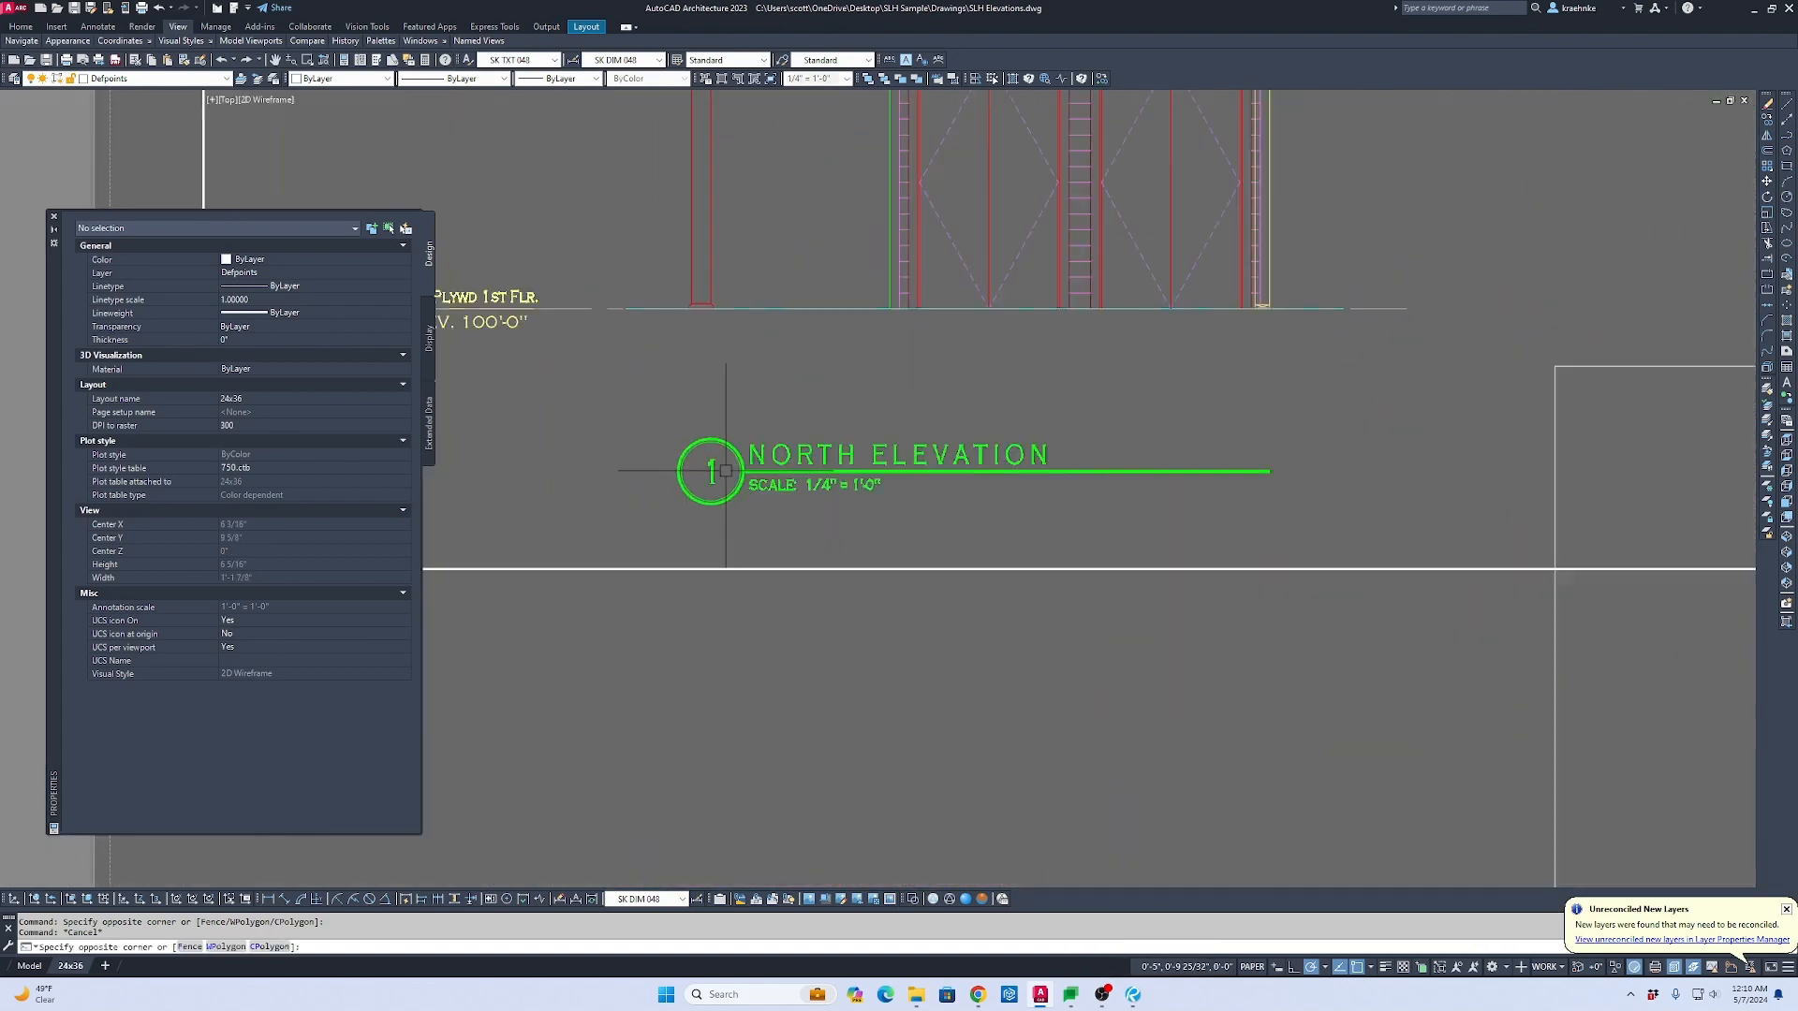
left_click(712, 471)
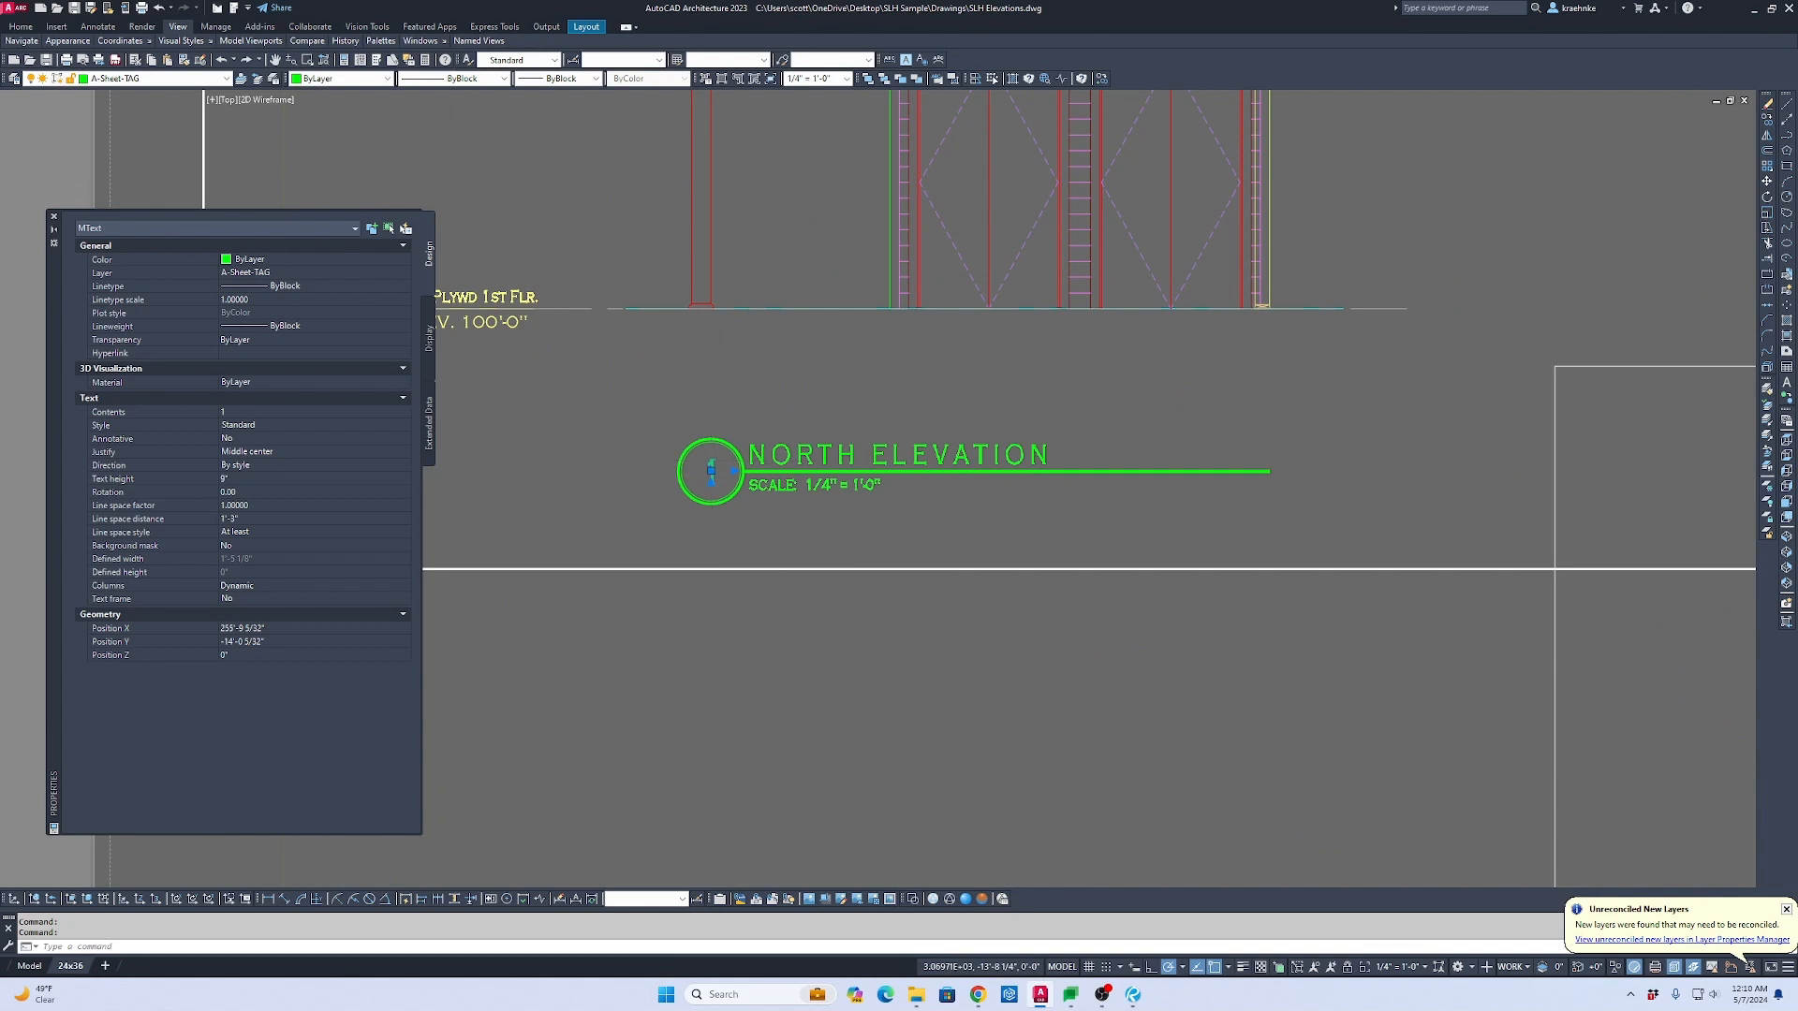
double_click(711, 463)
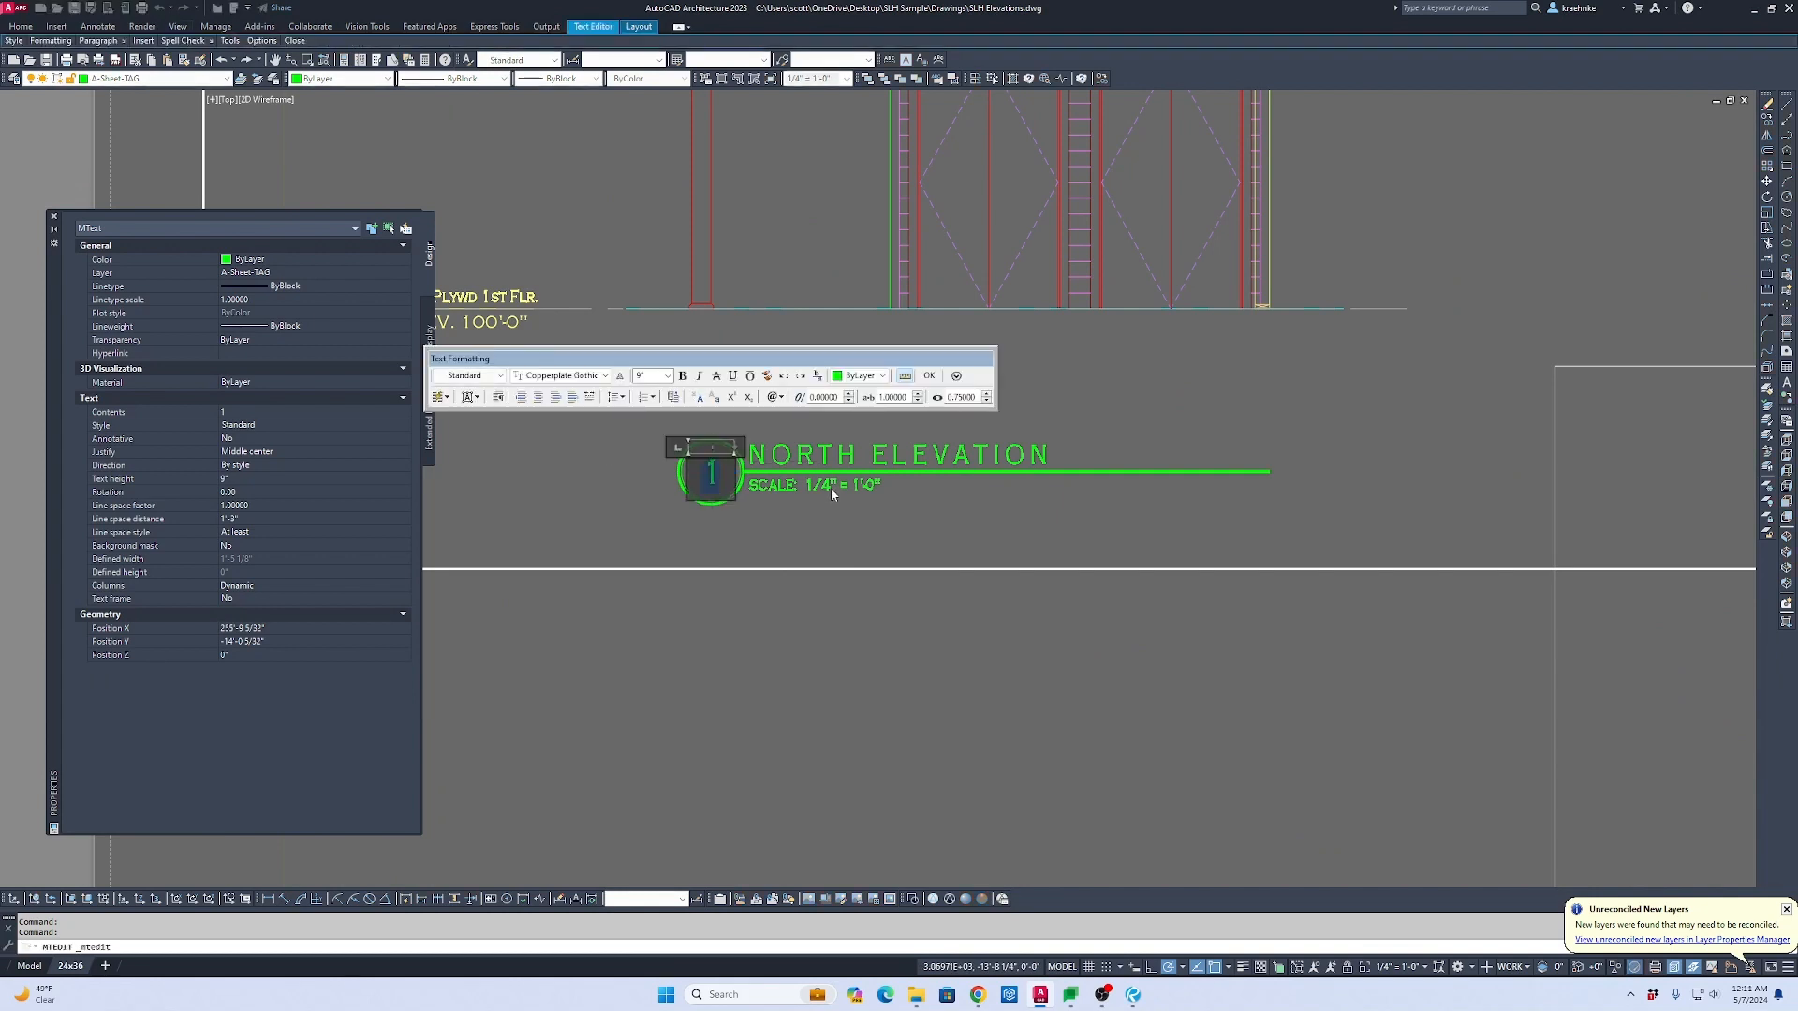
type("2")
left_click(830, 487)
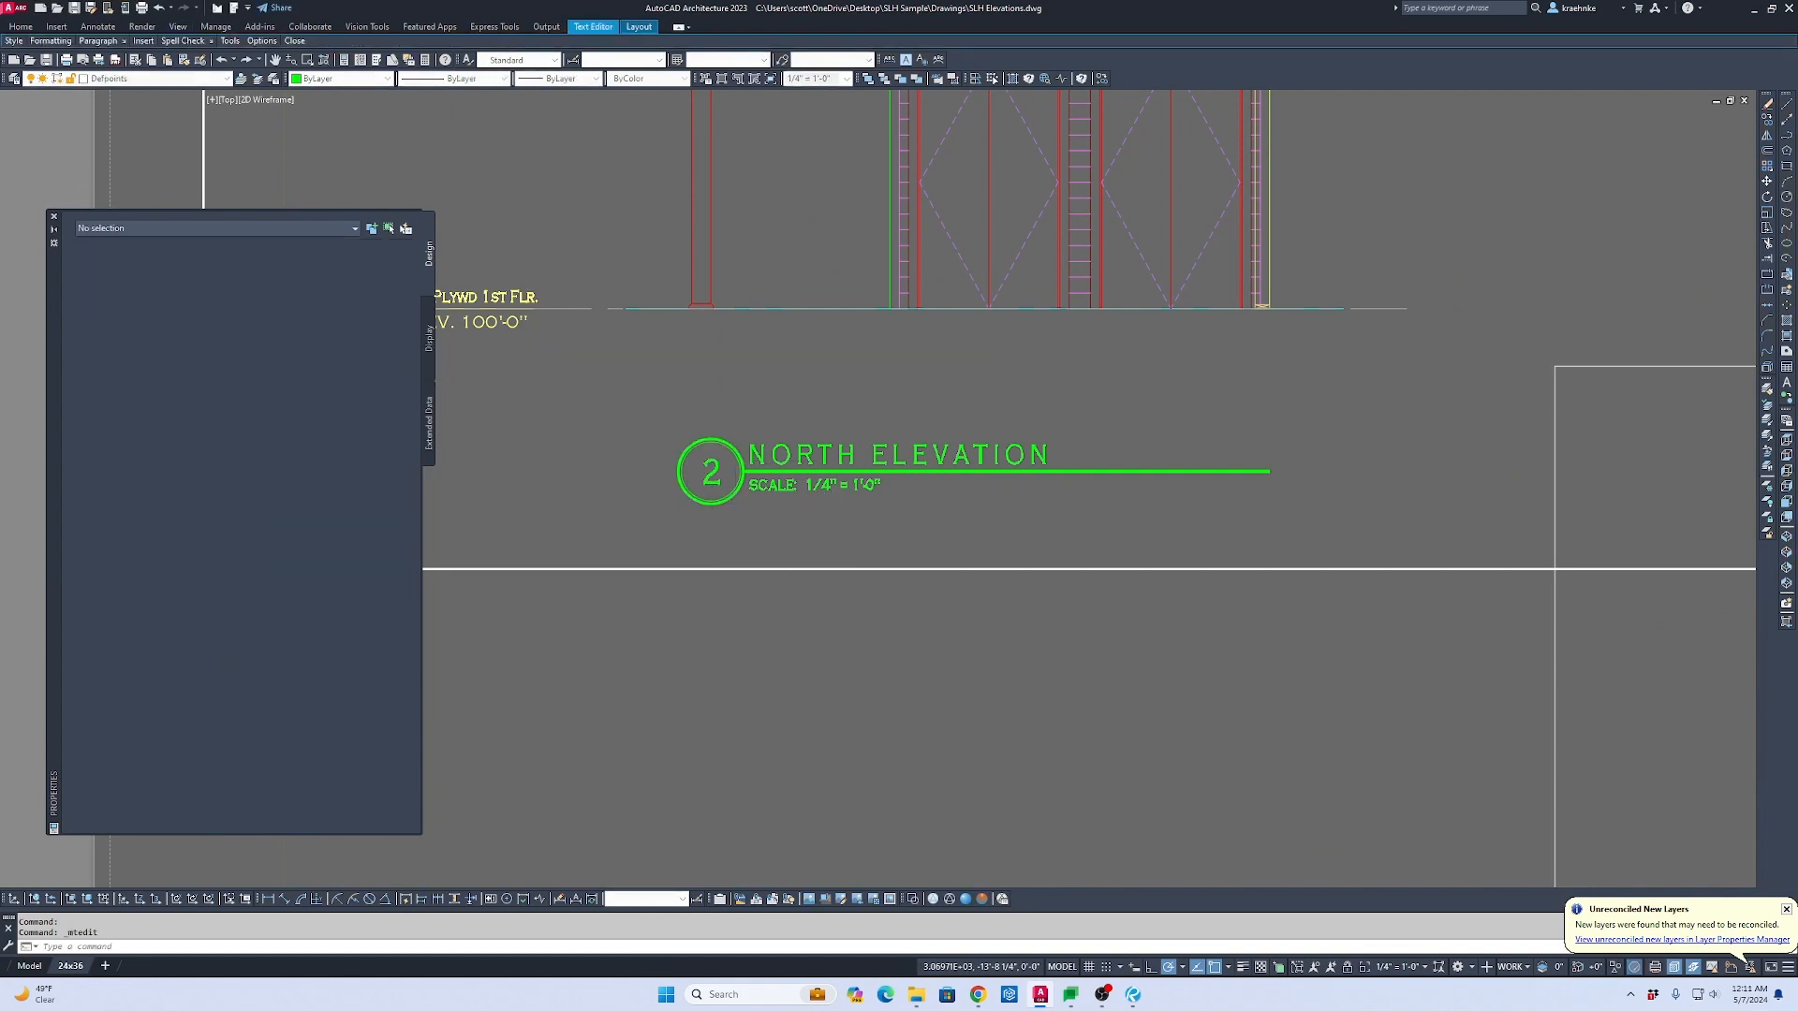
key("Escape")
key("Escape")
double_click(1038, 613)
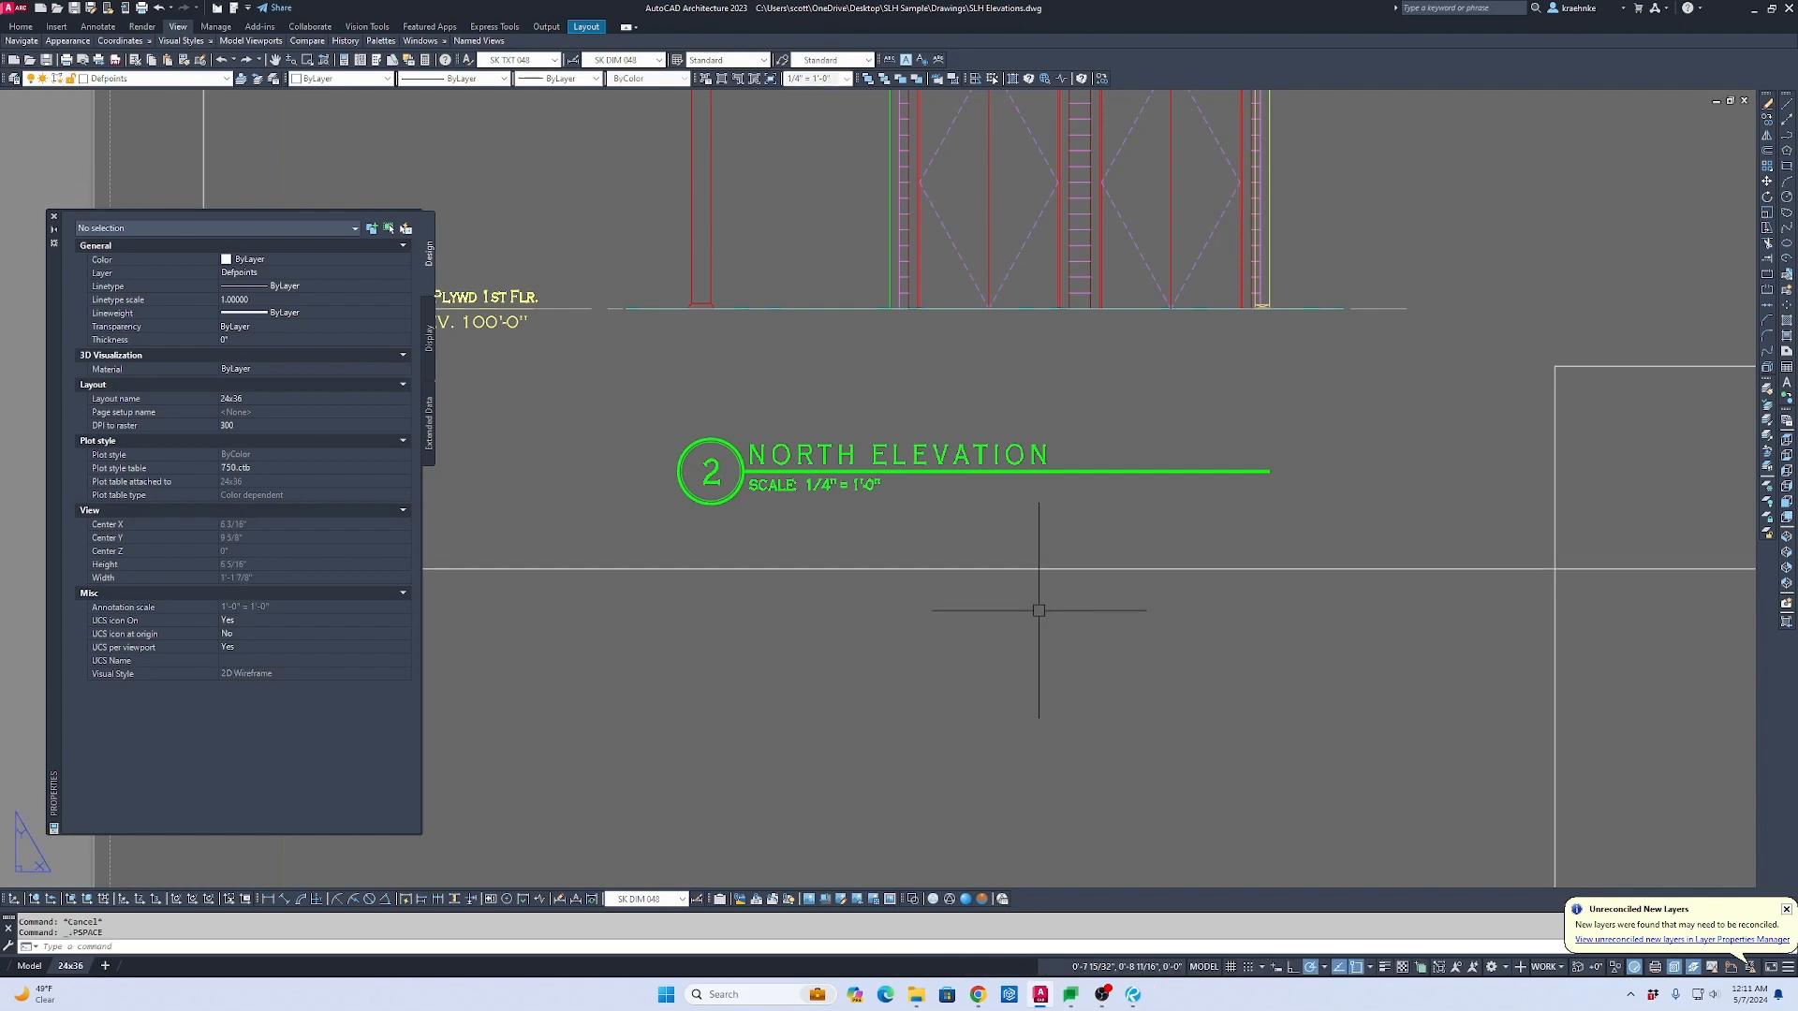
Step: Change the South Elevation title tag number to 3 inside its viewport and return to paper space
scroll(1037, 613, "down", 3)
middle_click_drag(1037, 613, 432, 574)
scroll(1011, 559, "up", 3)
scroll(1044, 556, "up", 2)
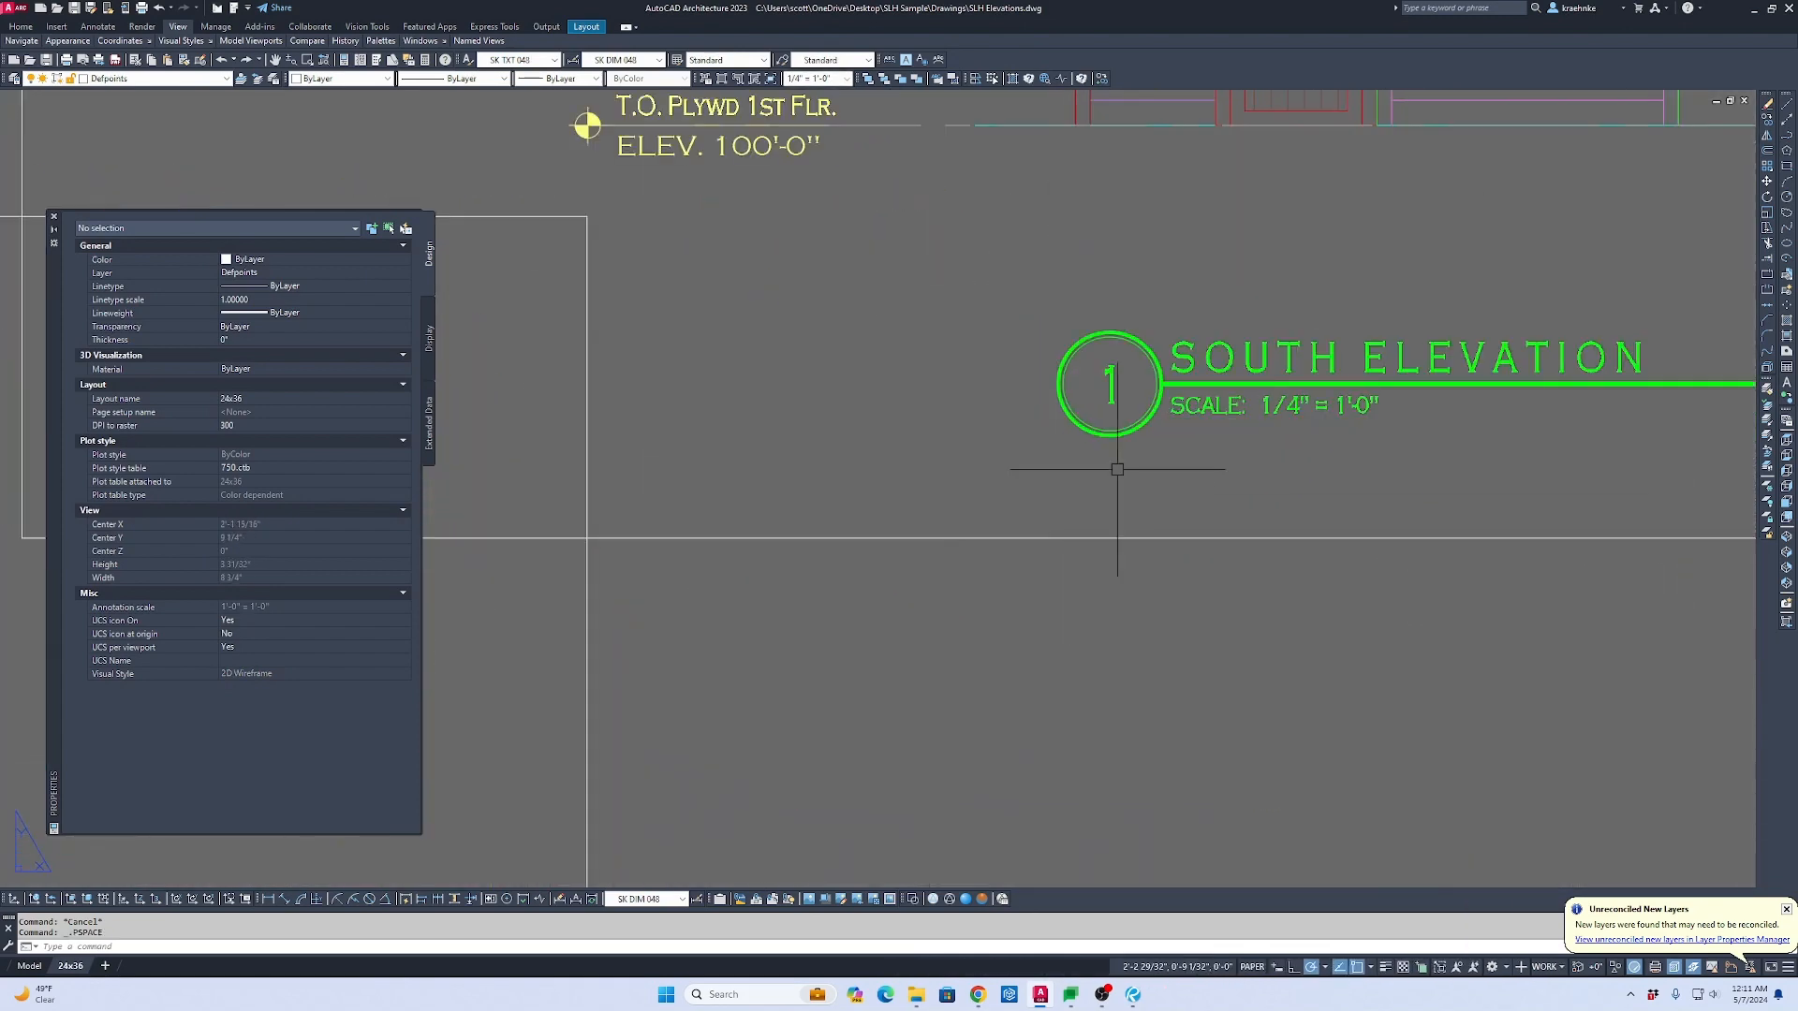
double_click(1116, 465)
left_click(1107, 386)
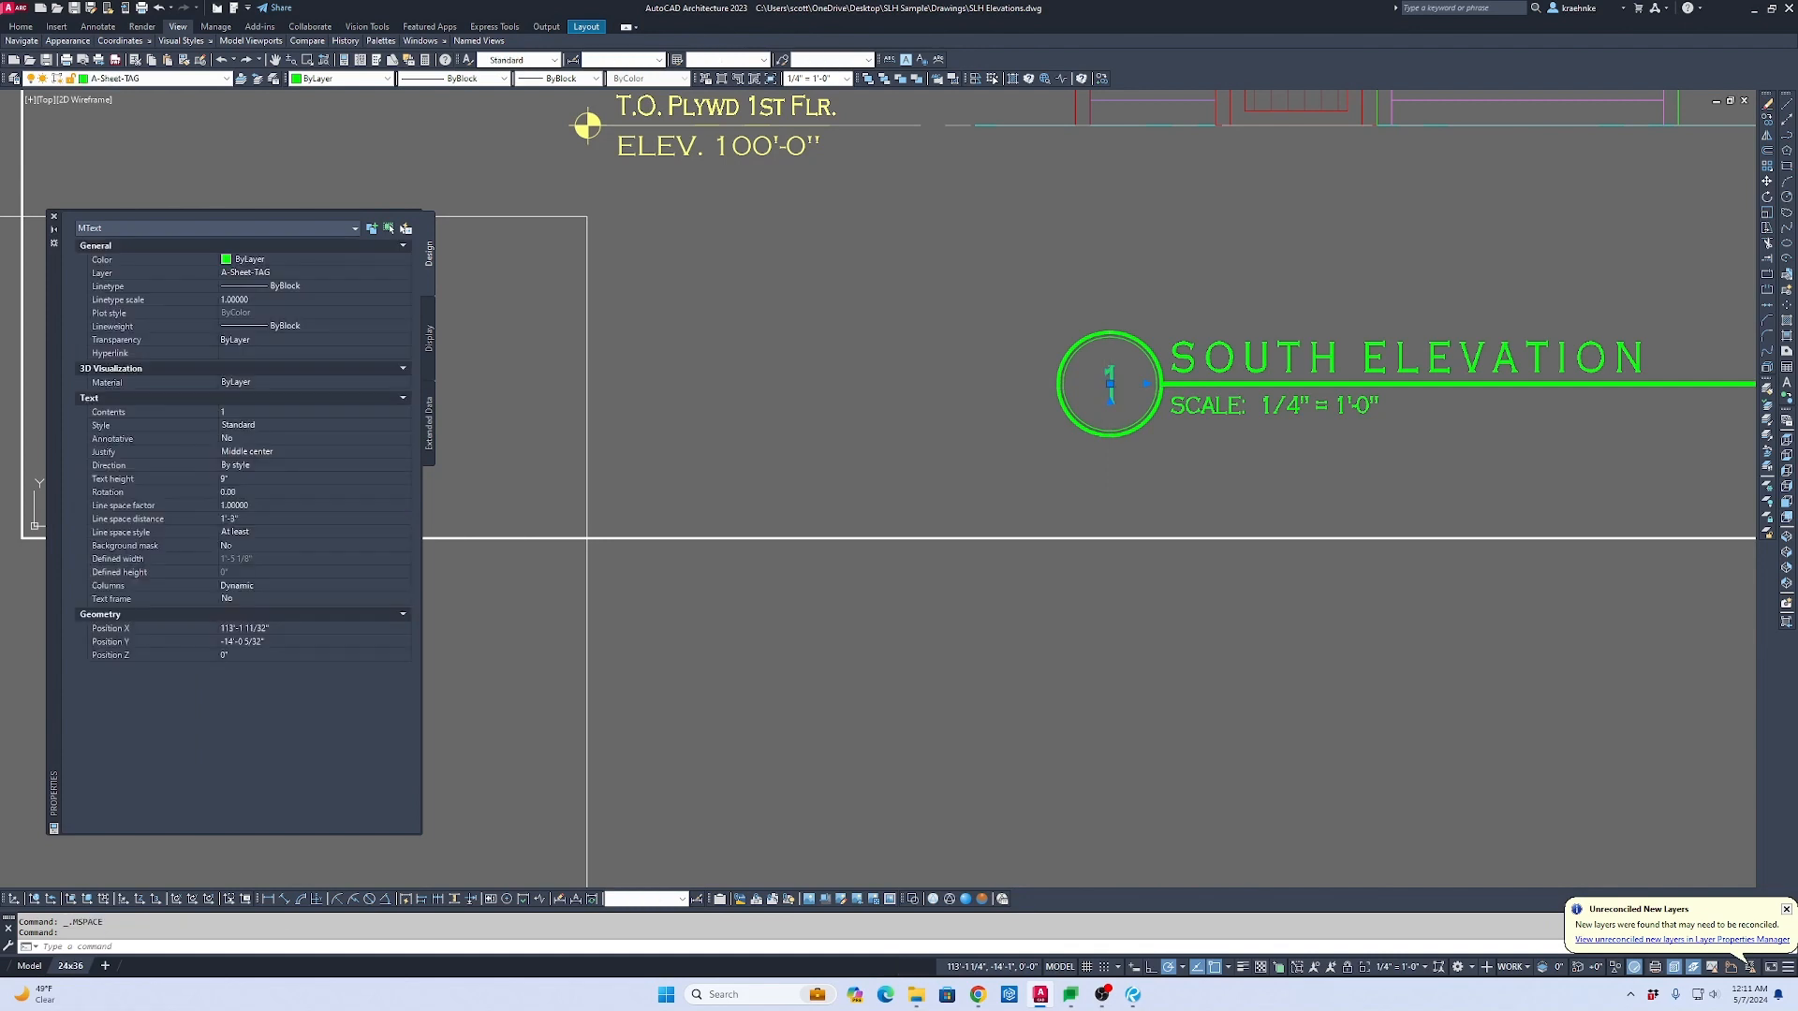
double_click(1109, 384)
type("31")
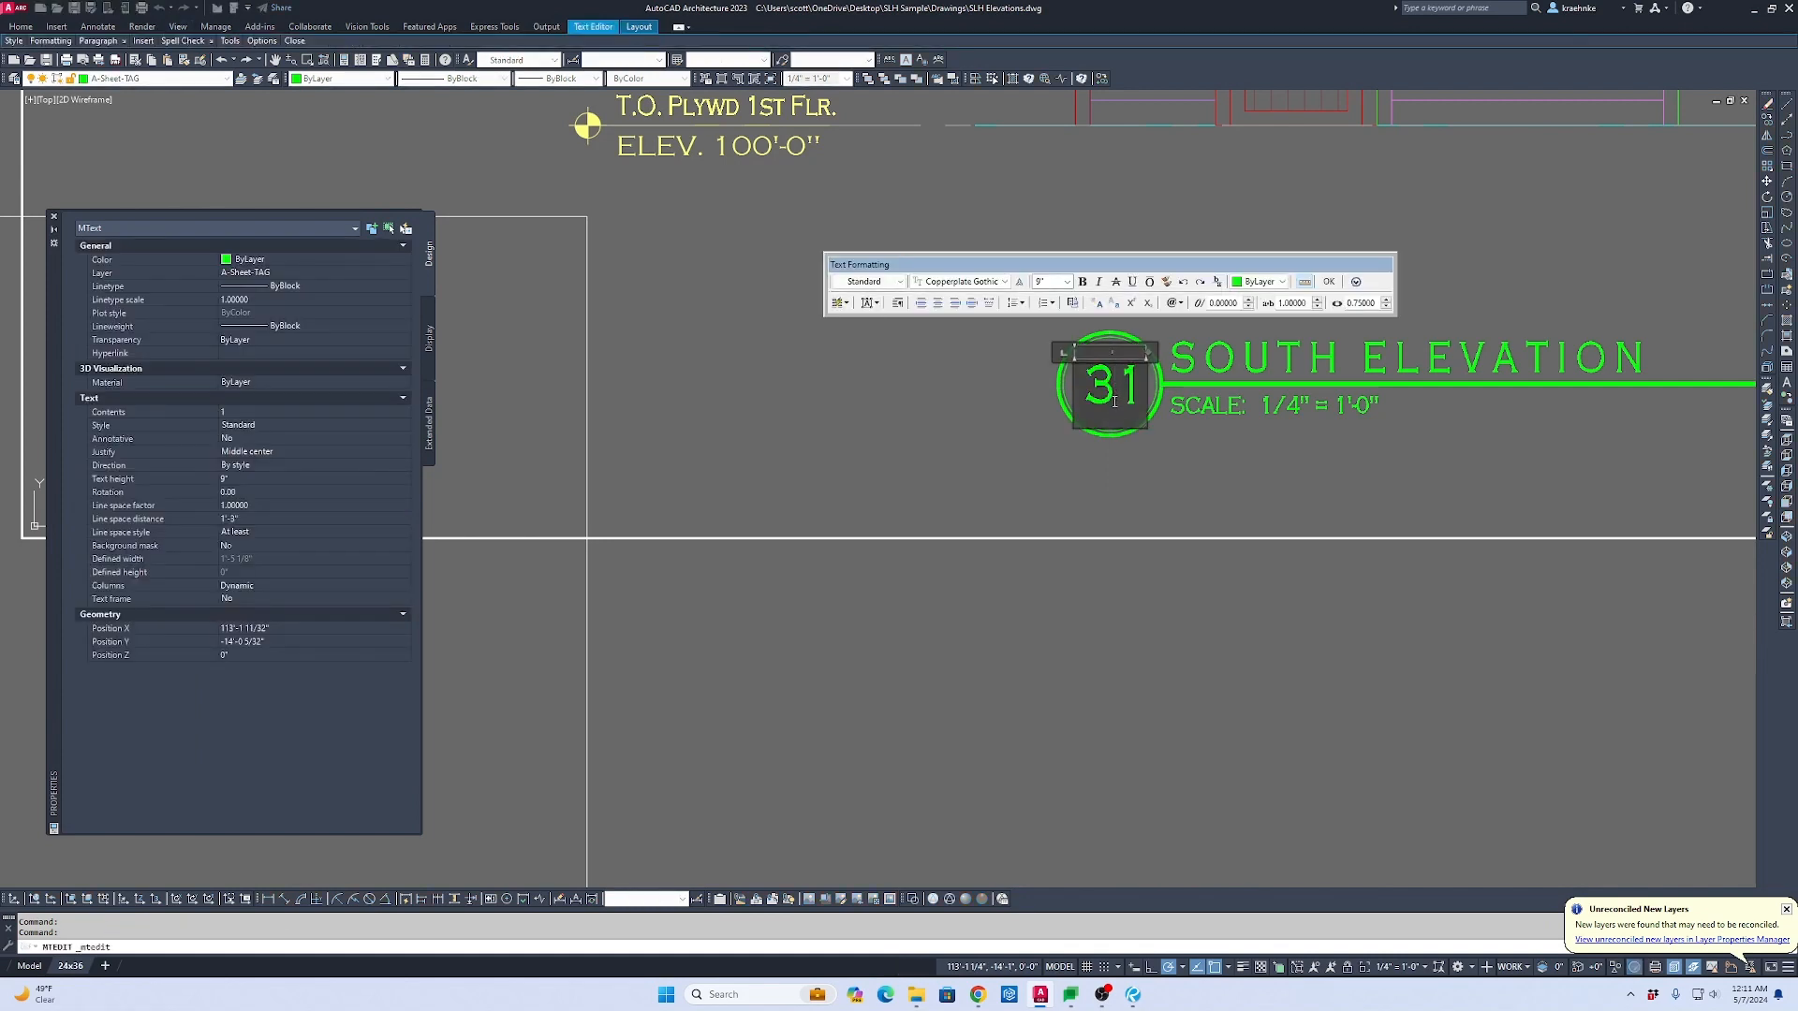
key("BackSpace")
left_click(1098, 448)
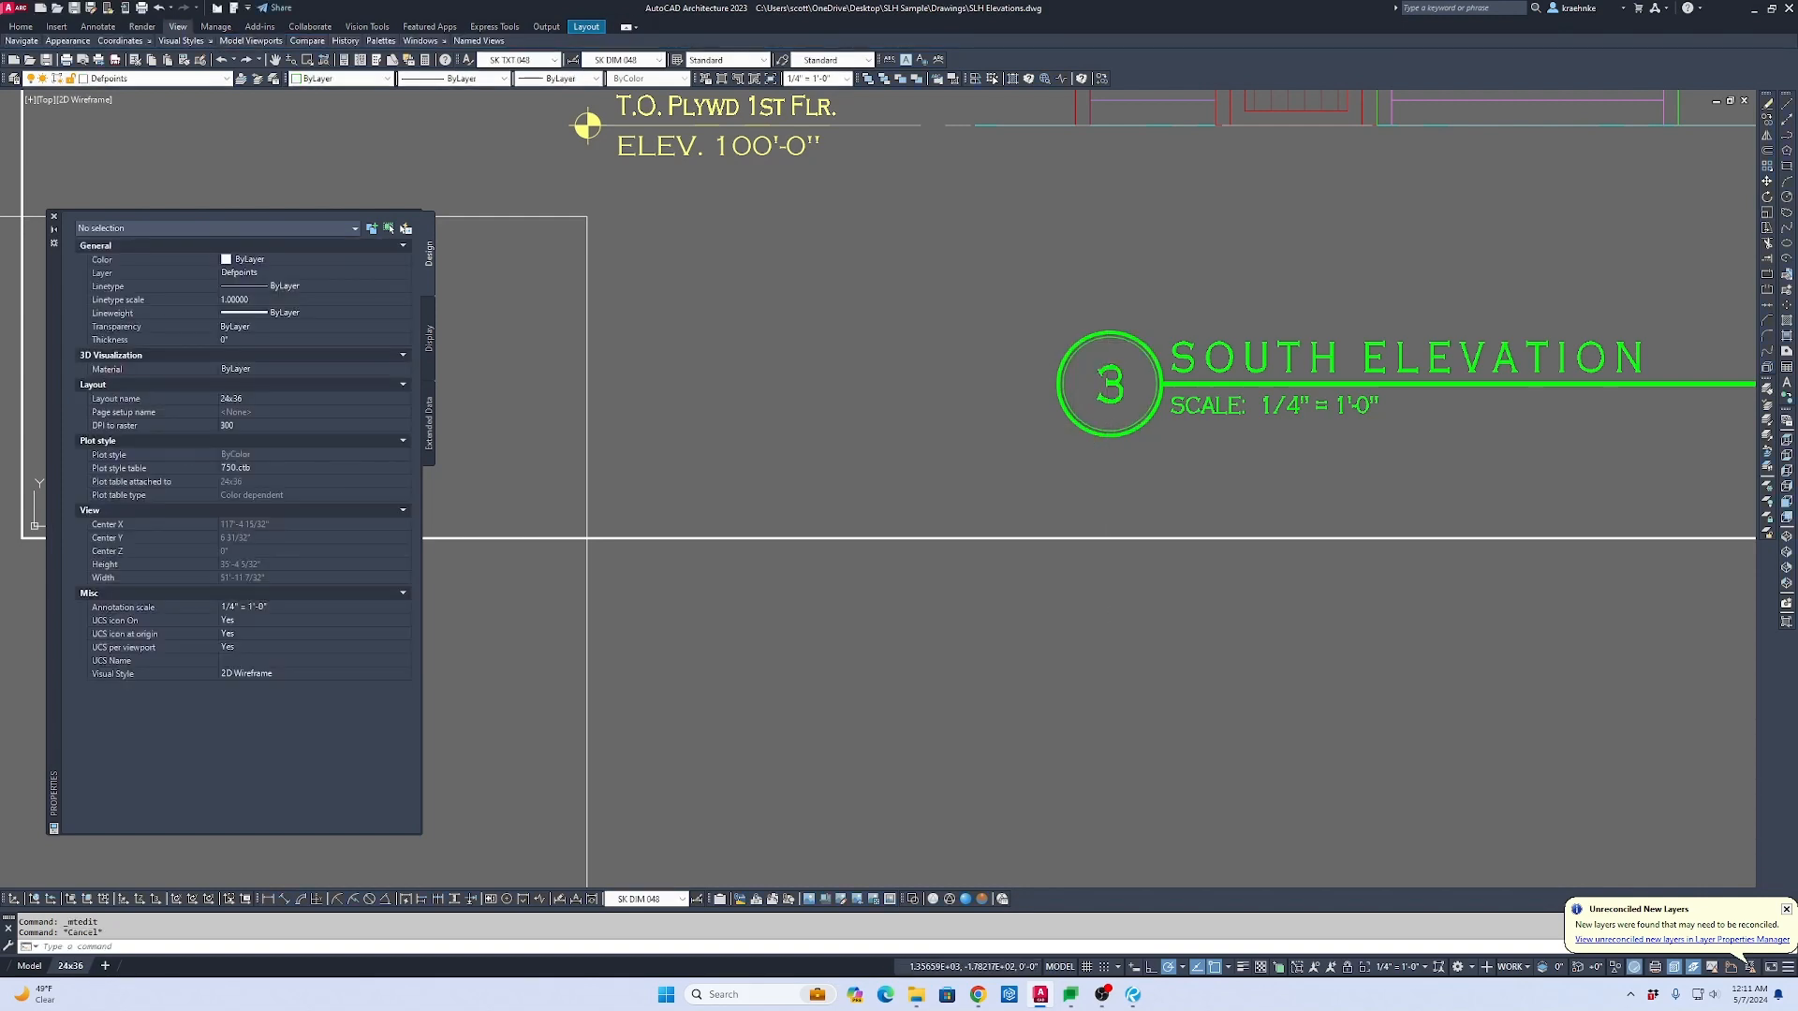
double_click(1096, 623)
Step: Change the West Elevation title tag number to 4 inside its viewport and return to paper space
middle_click_drag(1155, 459, 1241, 406)
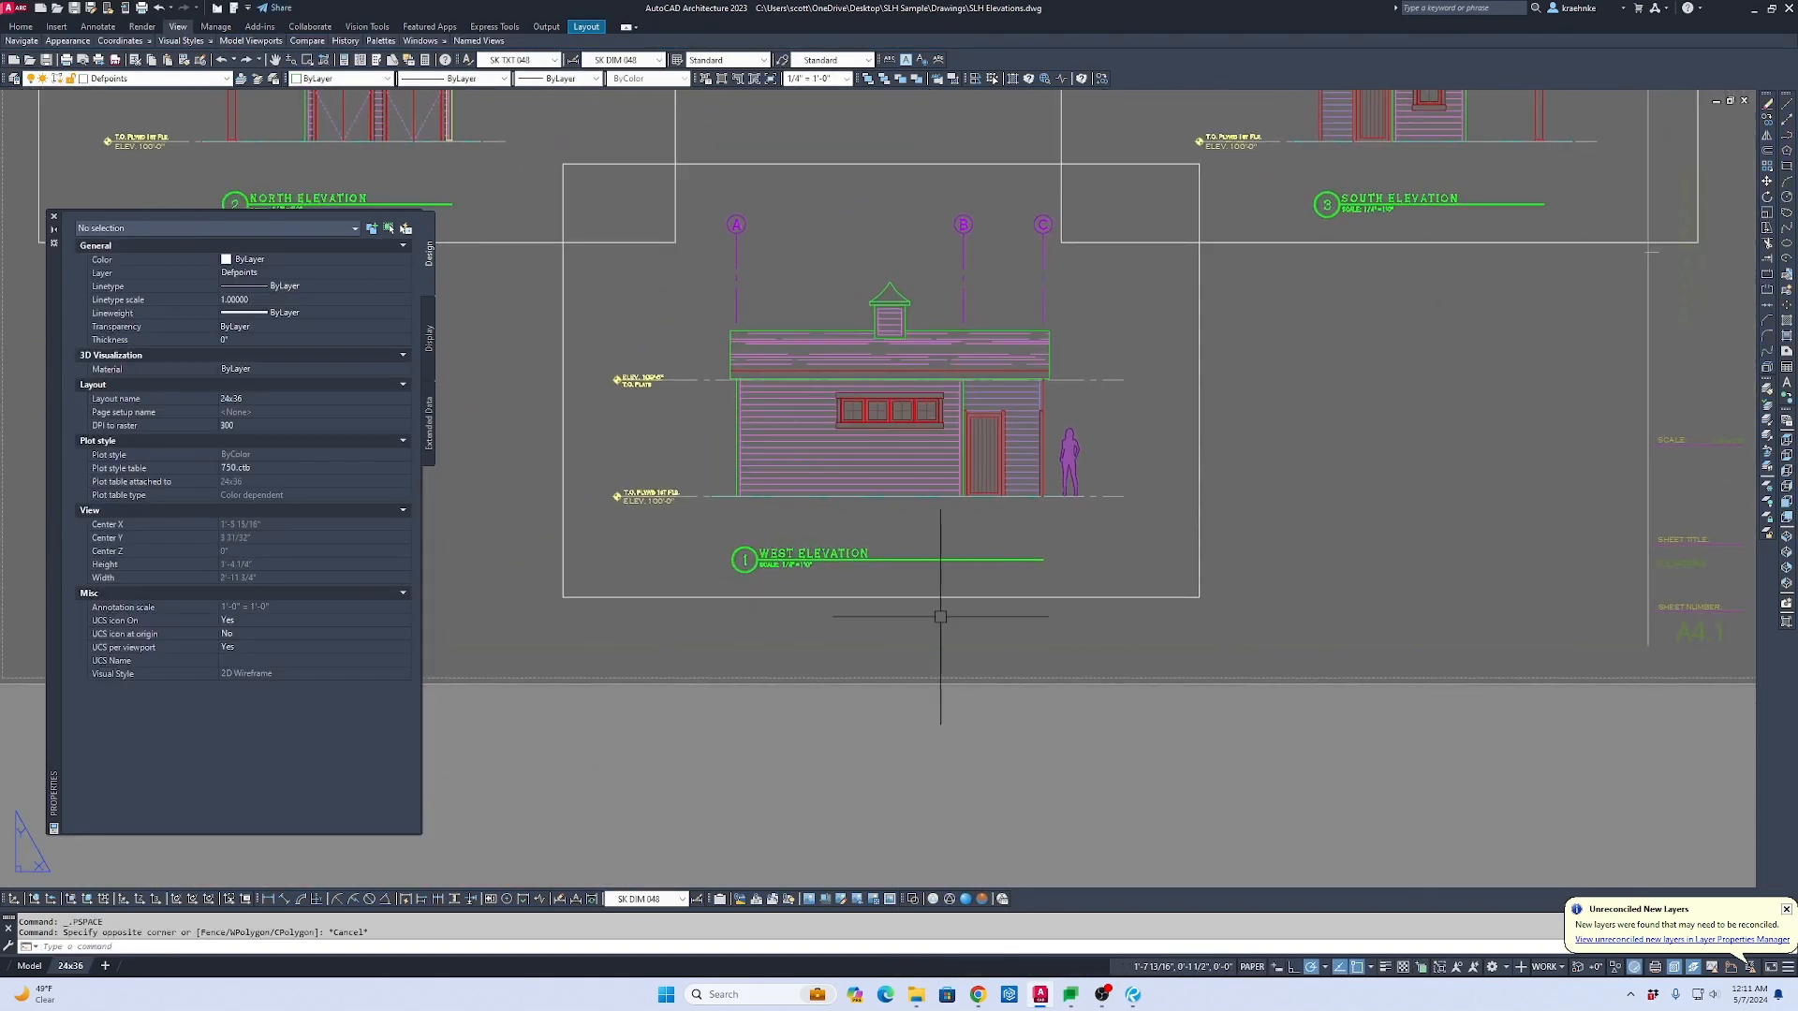
scroll(775, 594, "up", 6)
double_click(828, 506)
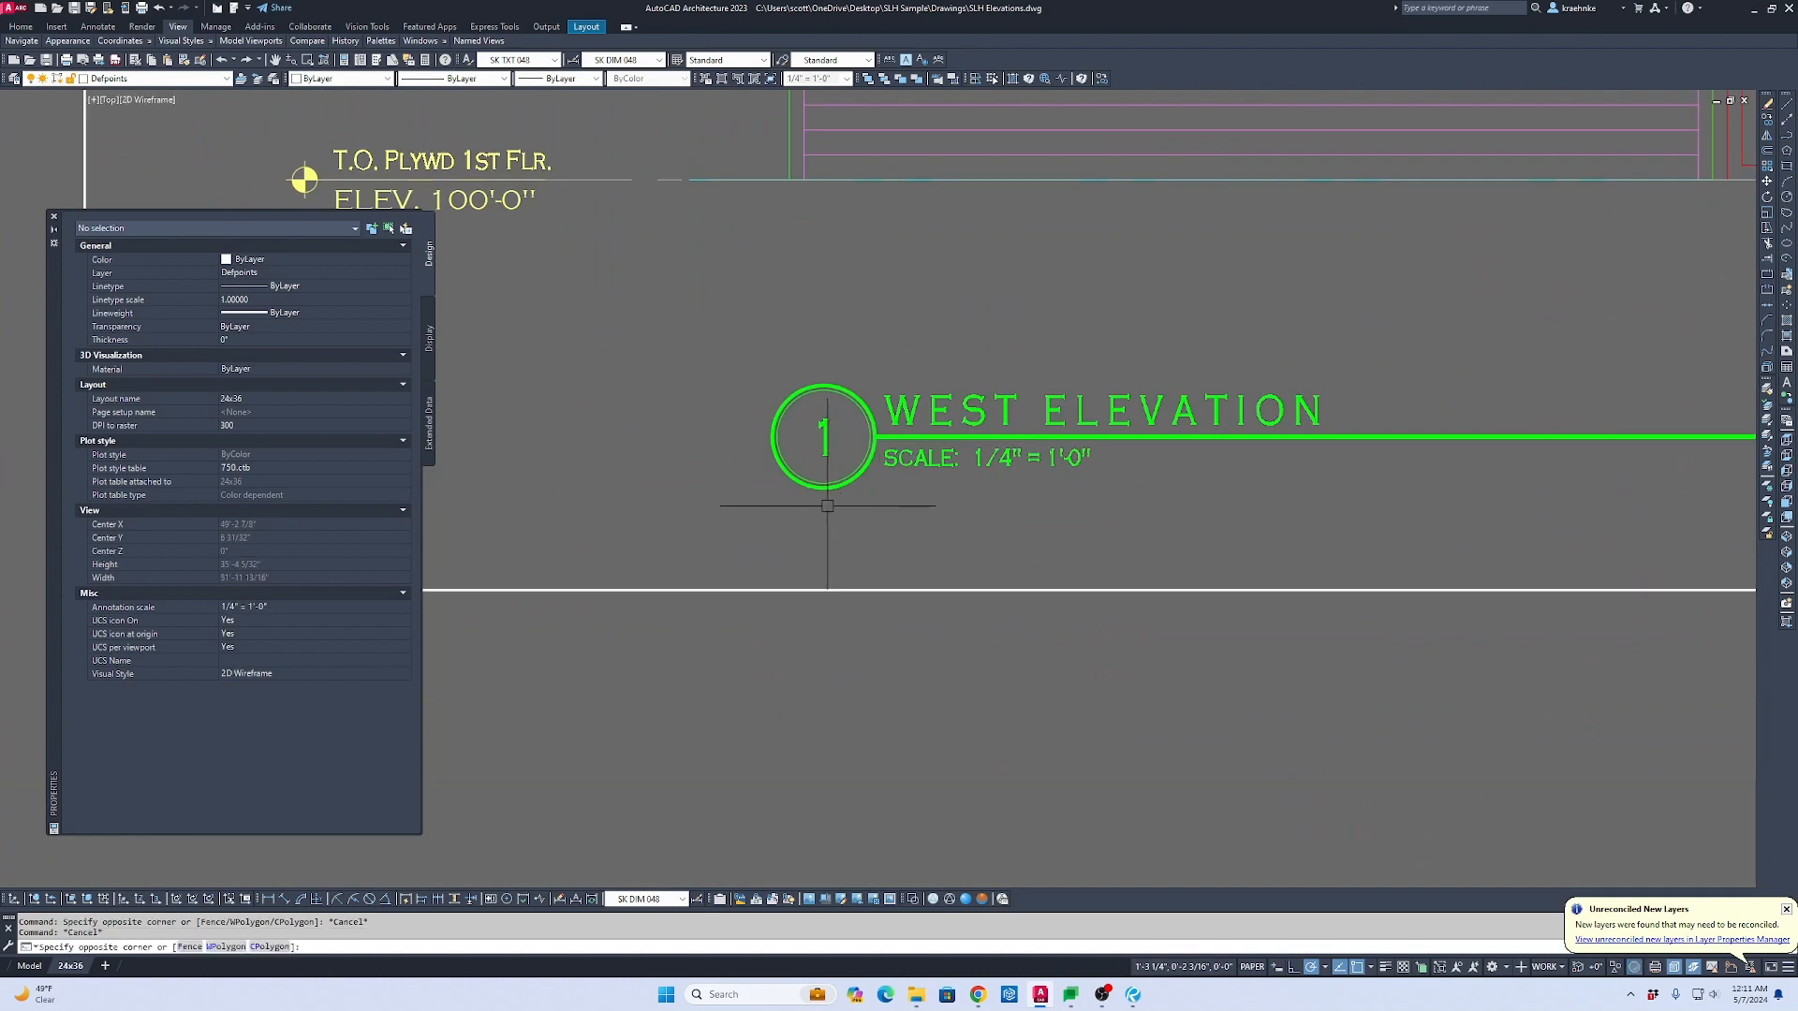
left_click(822, 432)
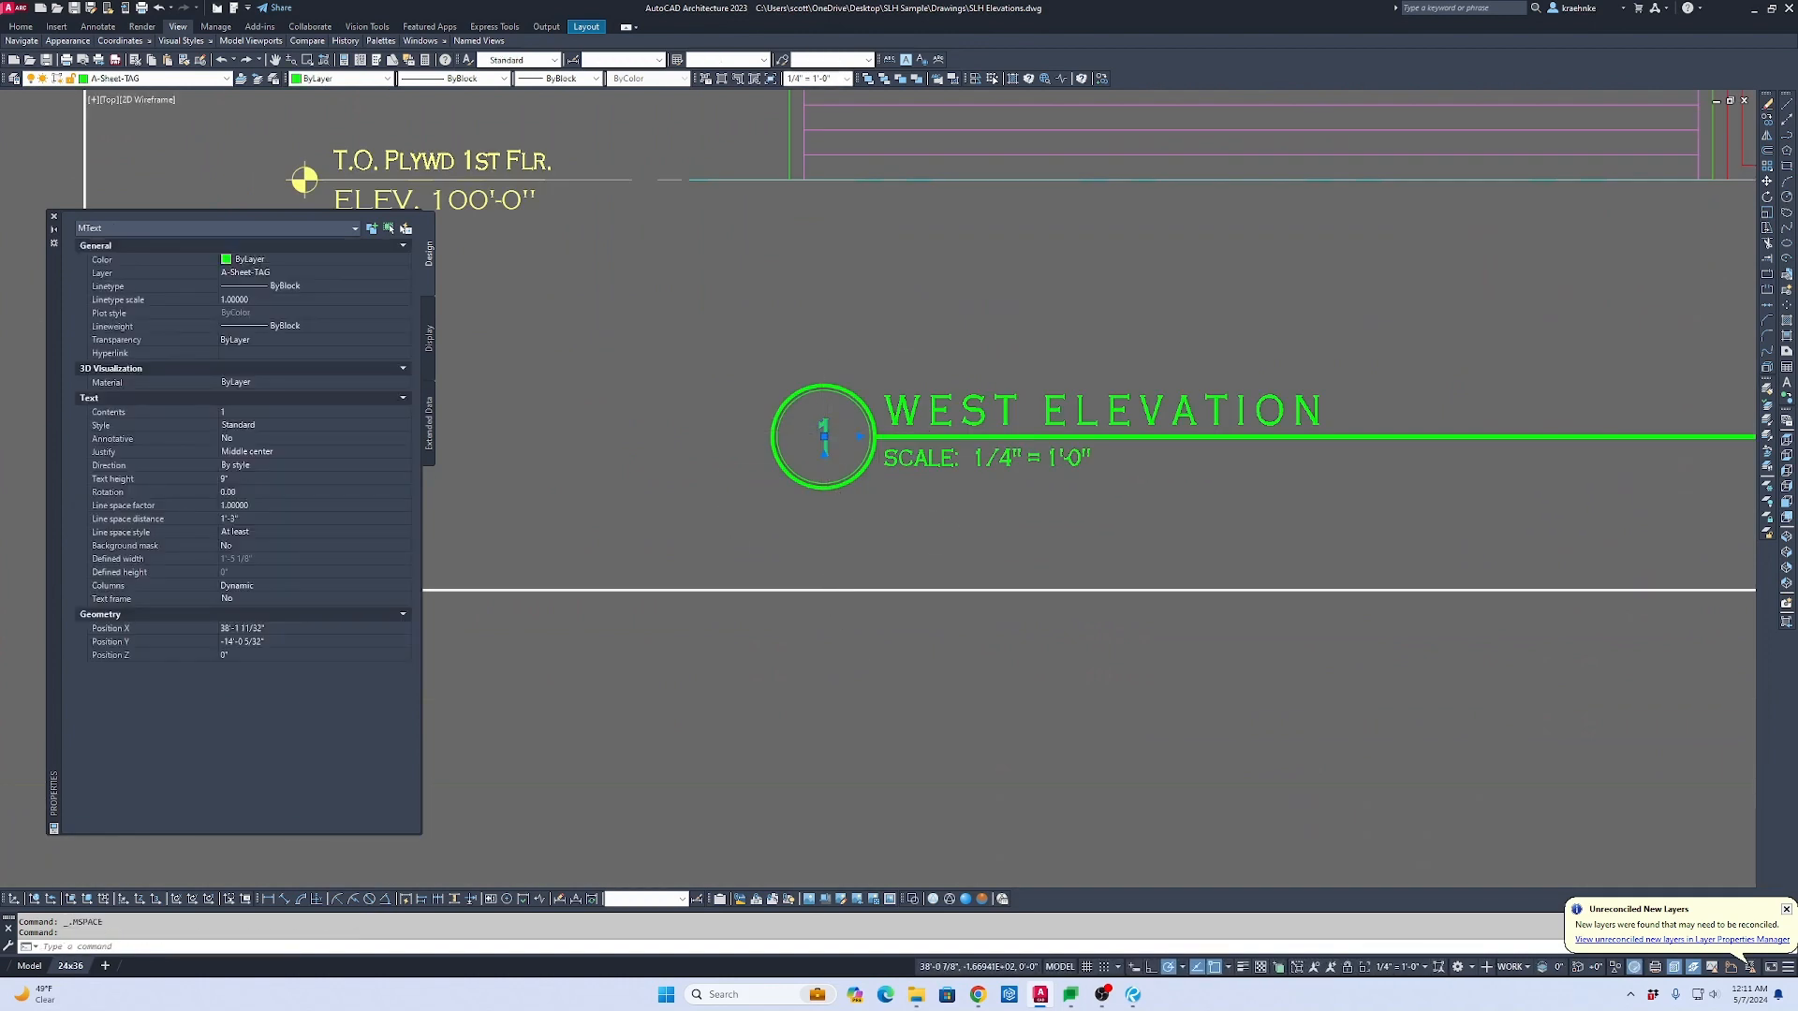
double_click(823, 433)
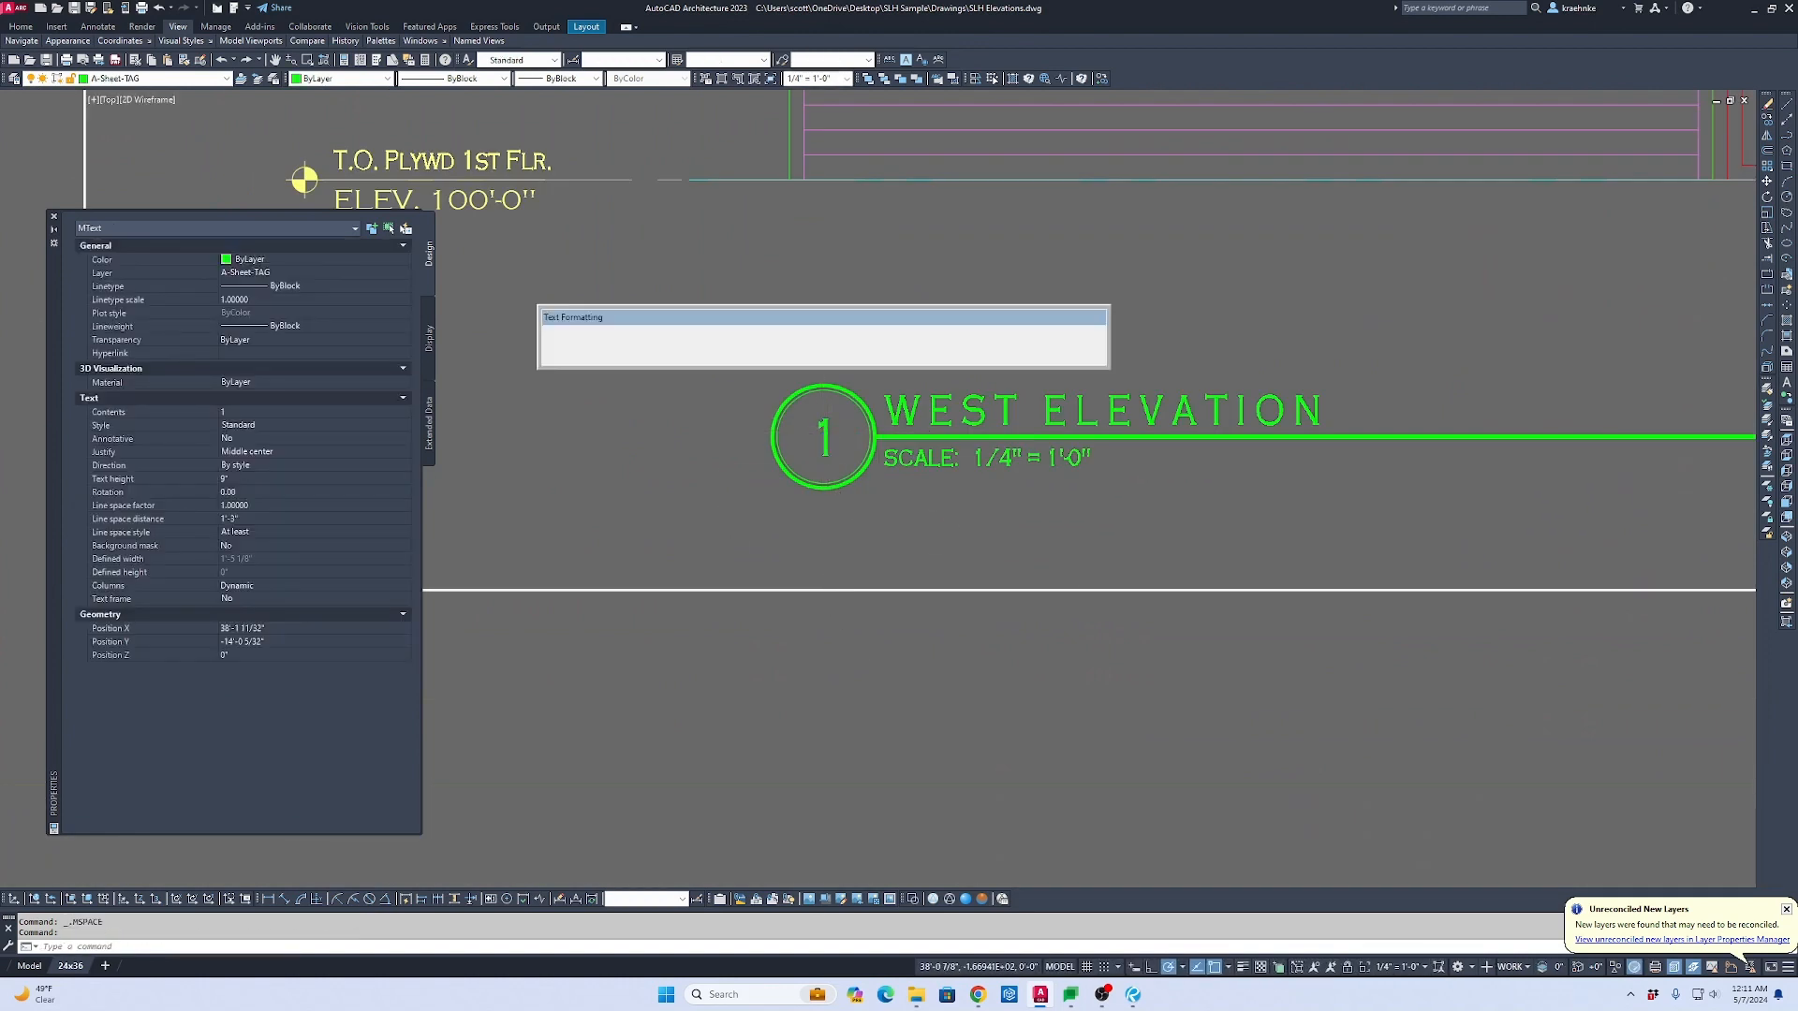
type("4")
left_click(1028, 555)
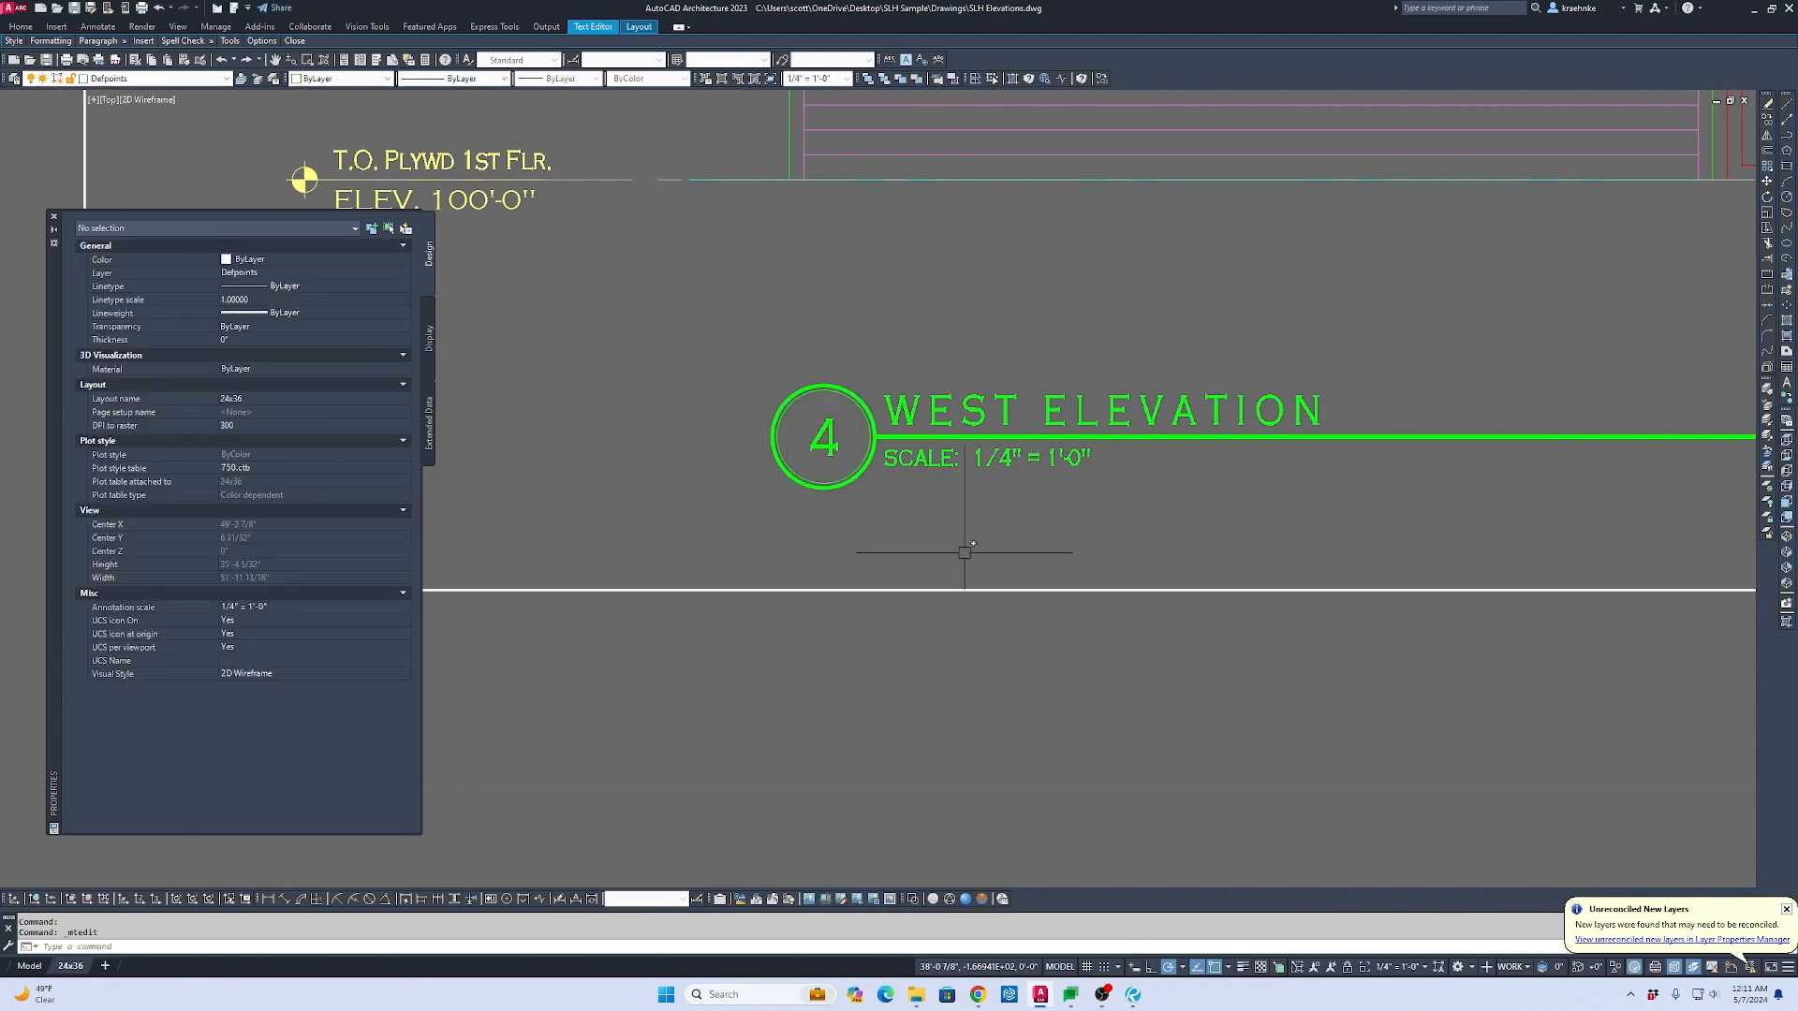
double_click(1032, 629)
key("Escape")
scroll(1105, 642, "down", 6)
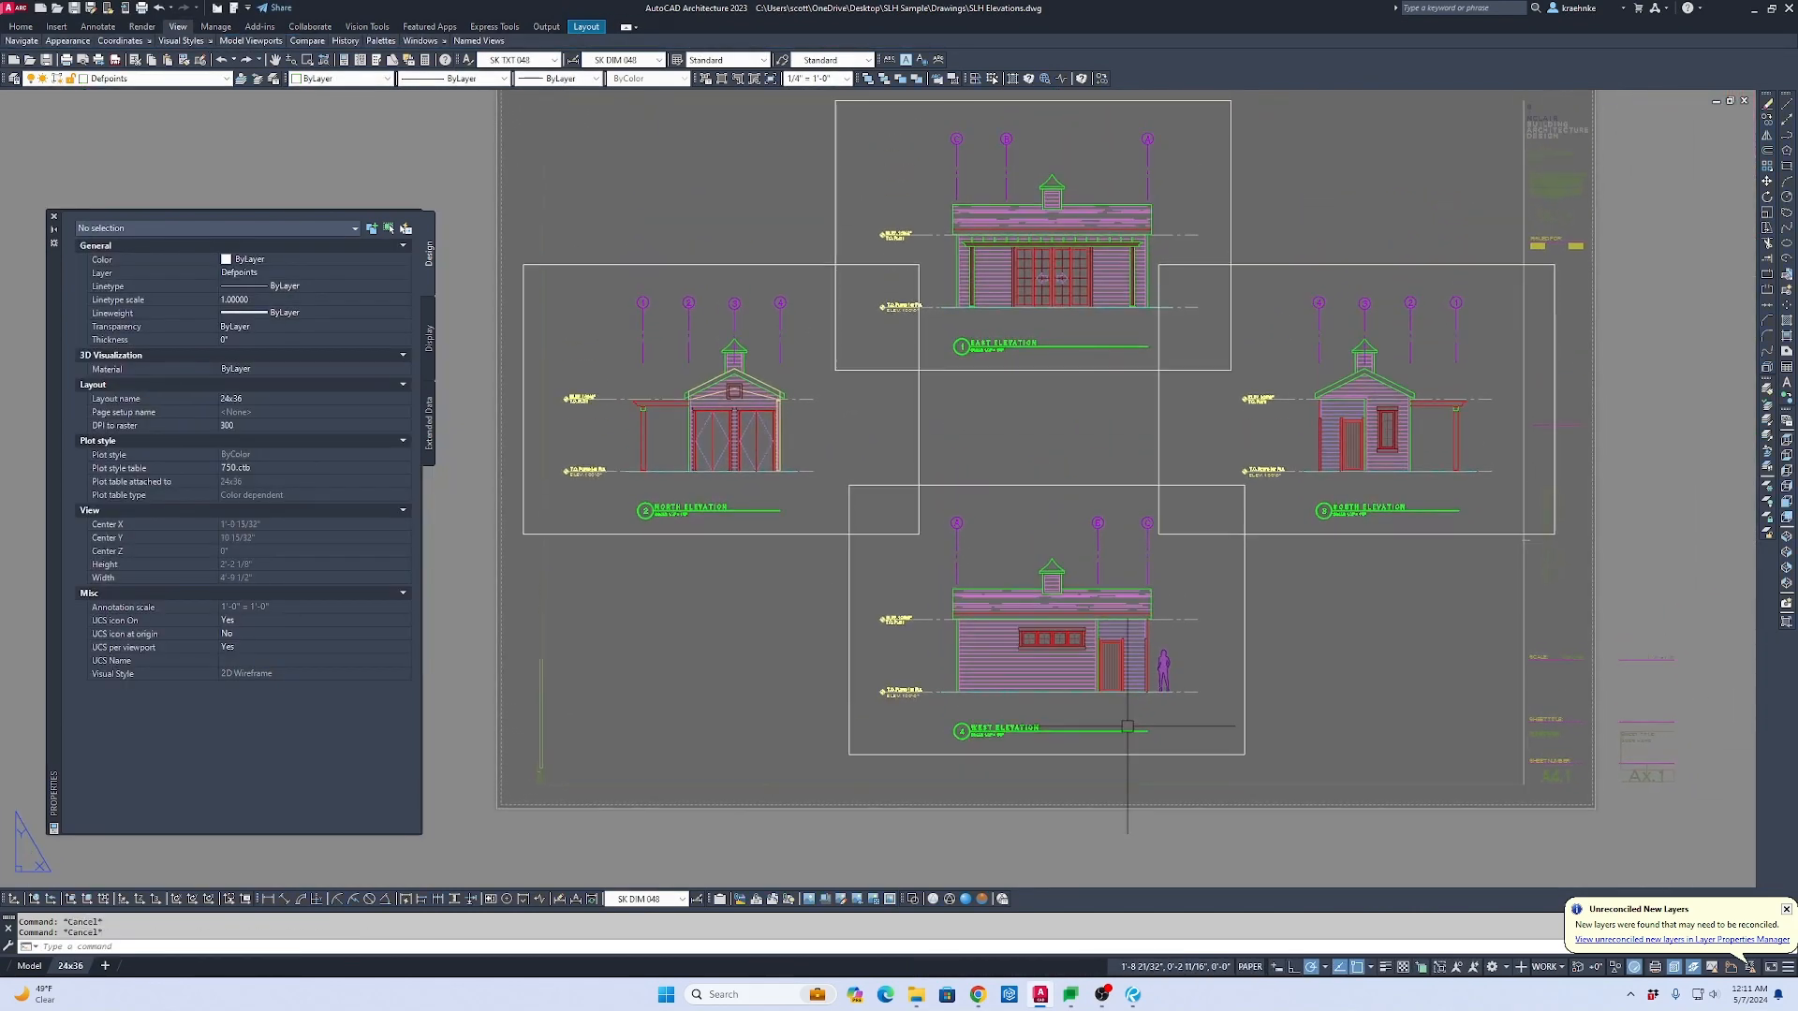
Step: Open the list of unreconciled new layers from the plot warning, reconcile all of them, and close the layer manager
key("ctrl+p")
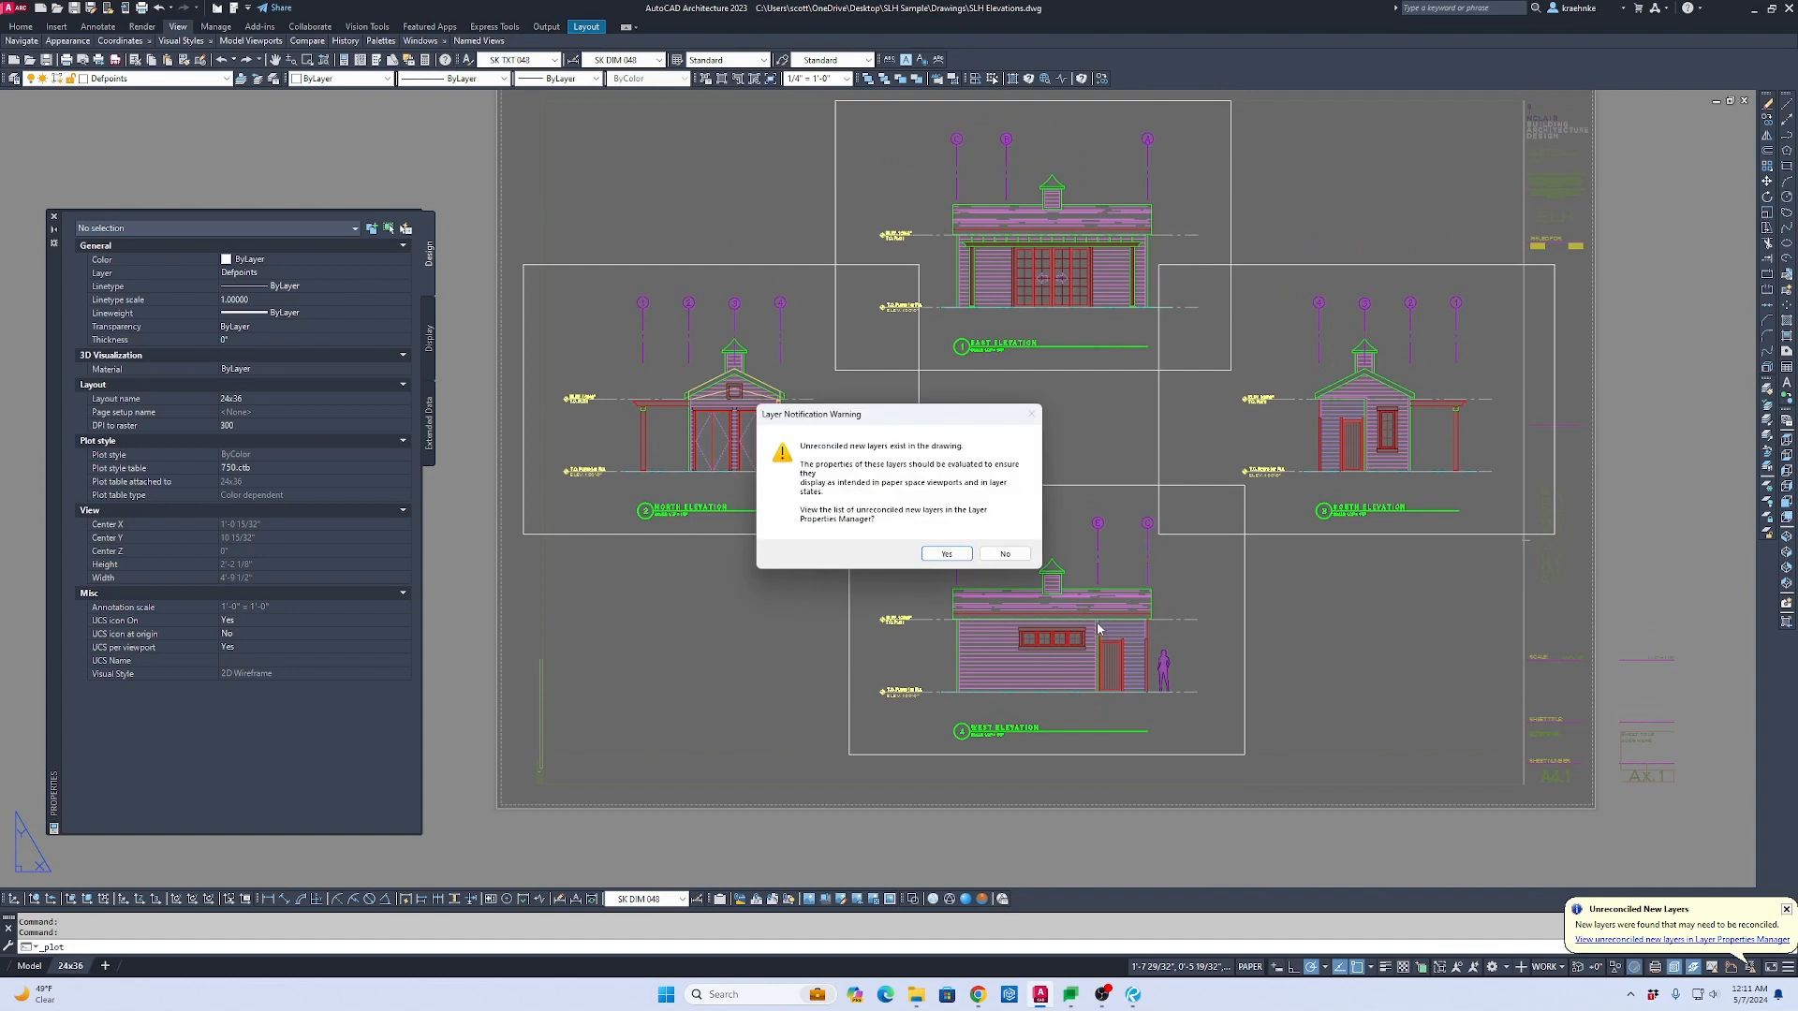
left_click(968, 553)
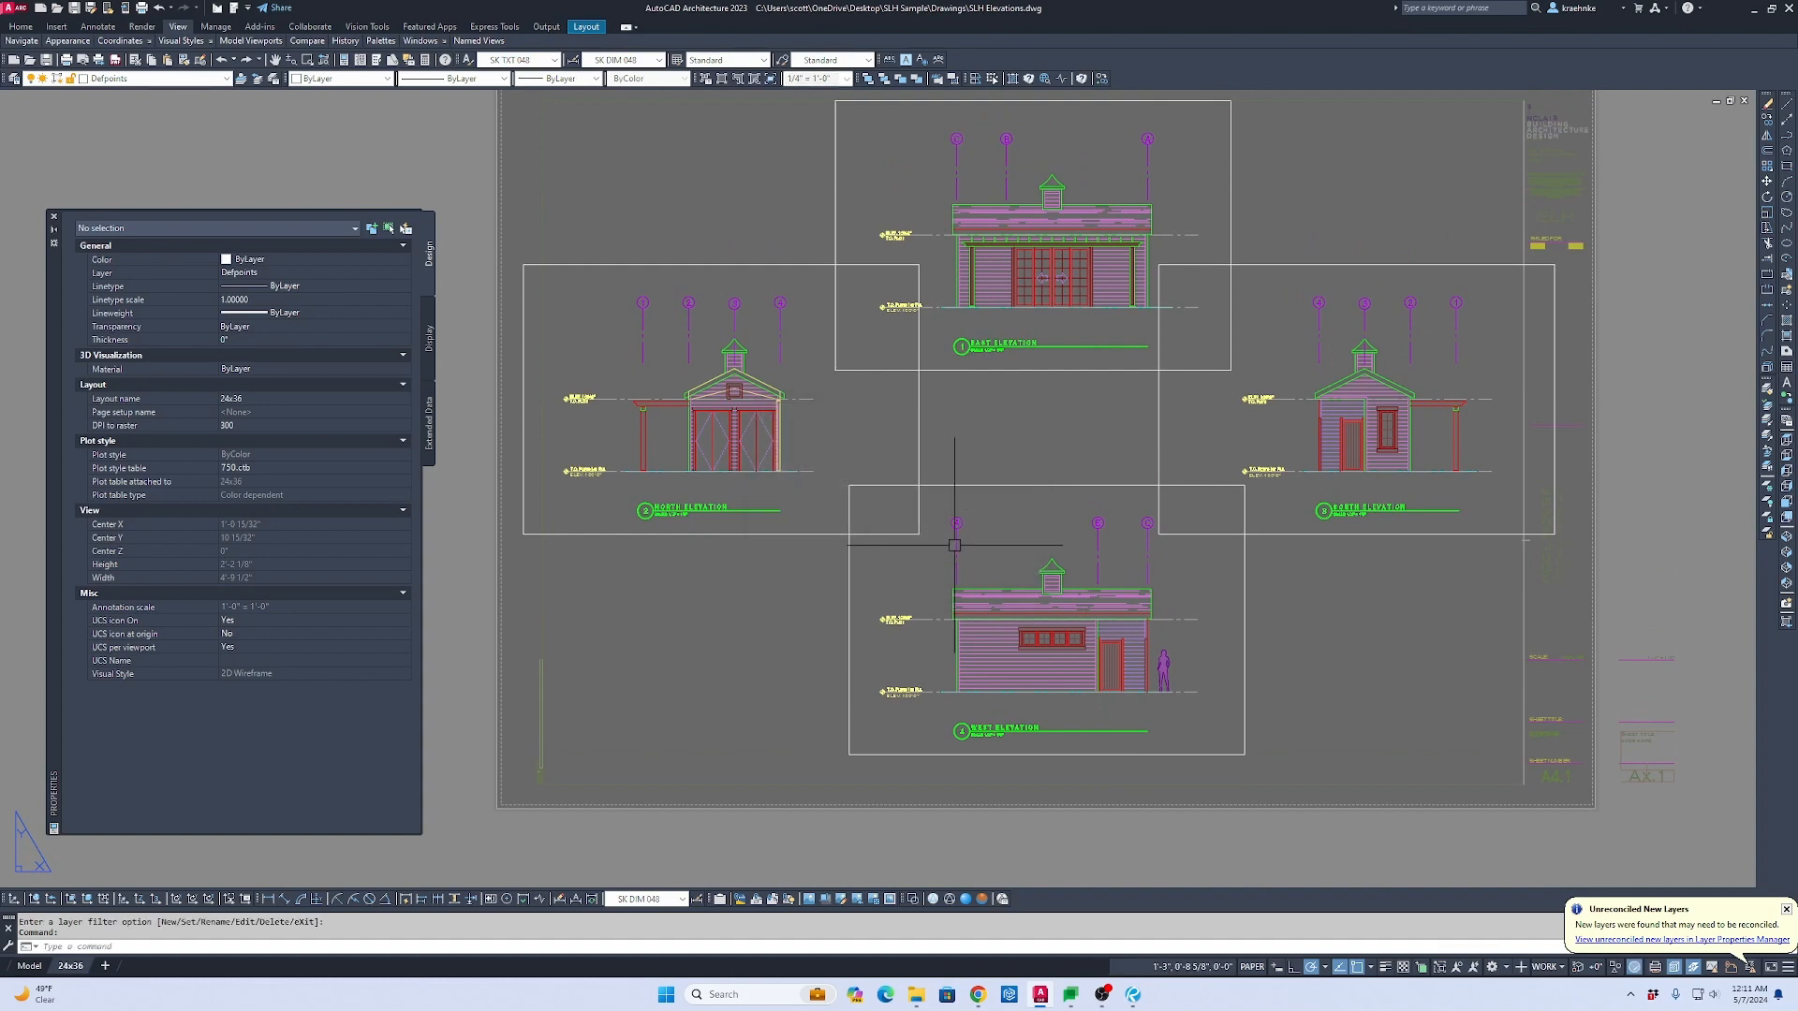
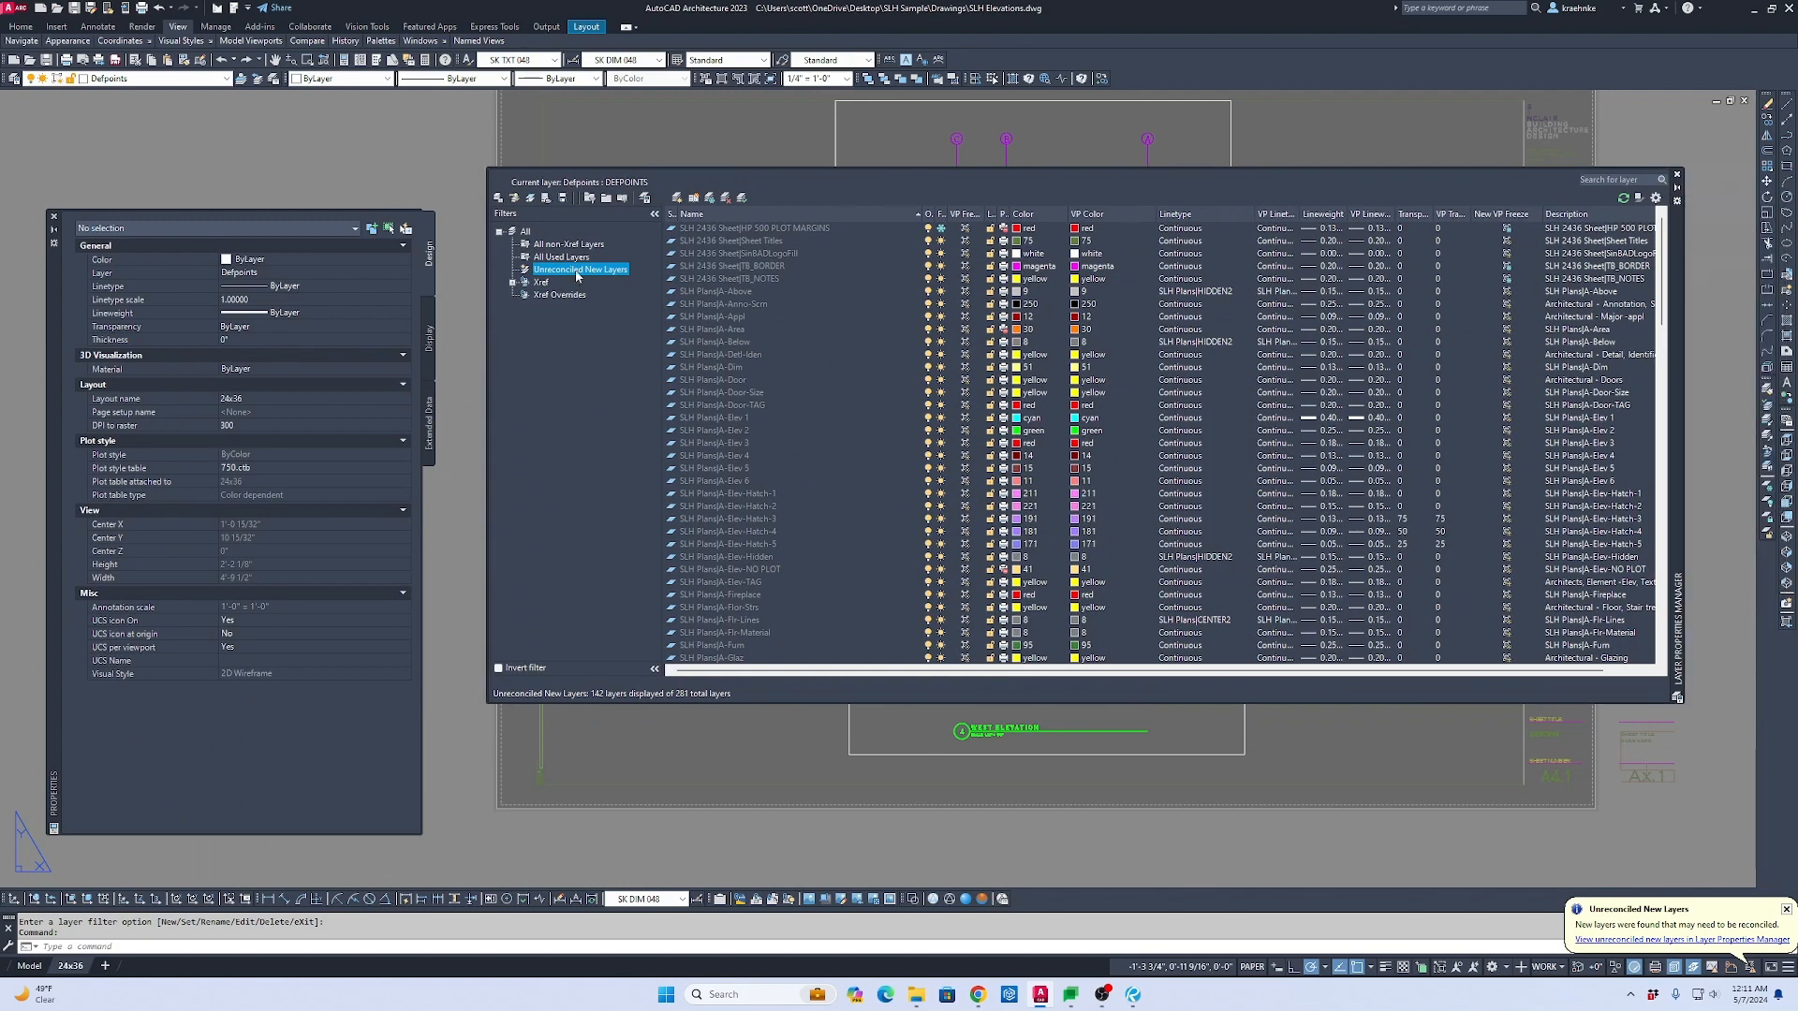
left_click(694, 306)
key("ctrl+a")
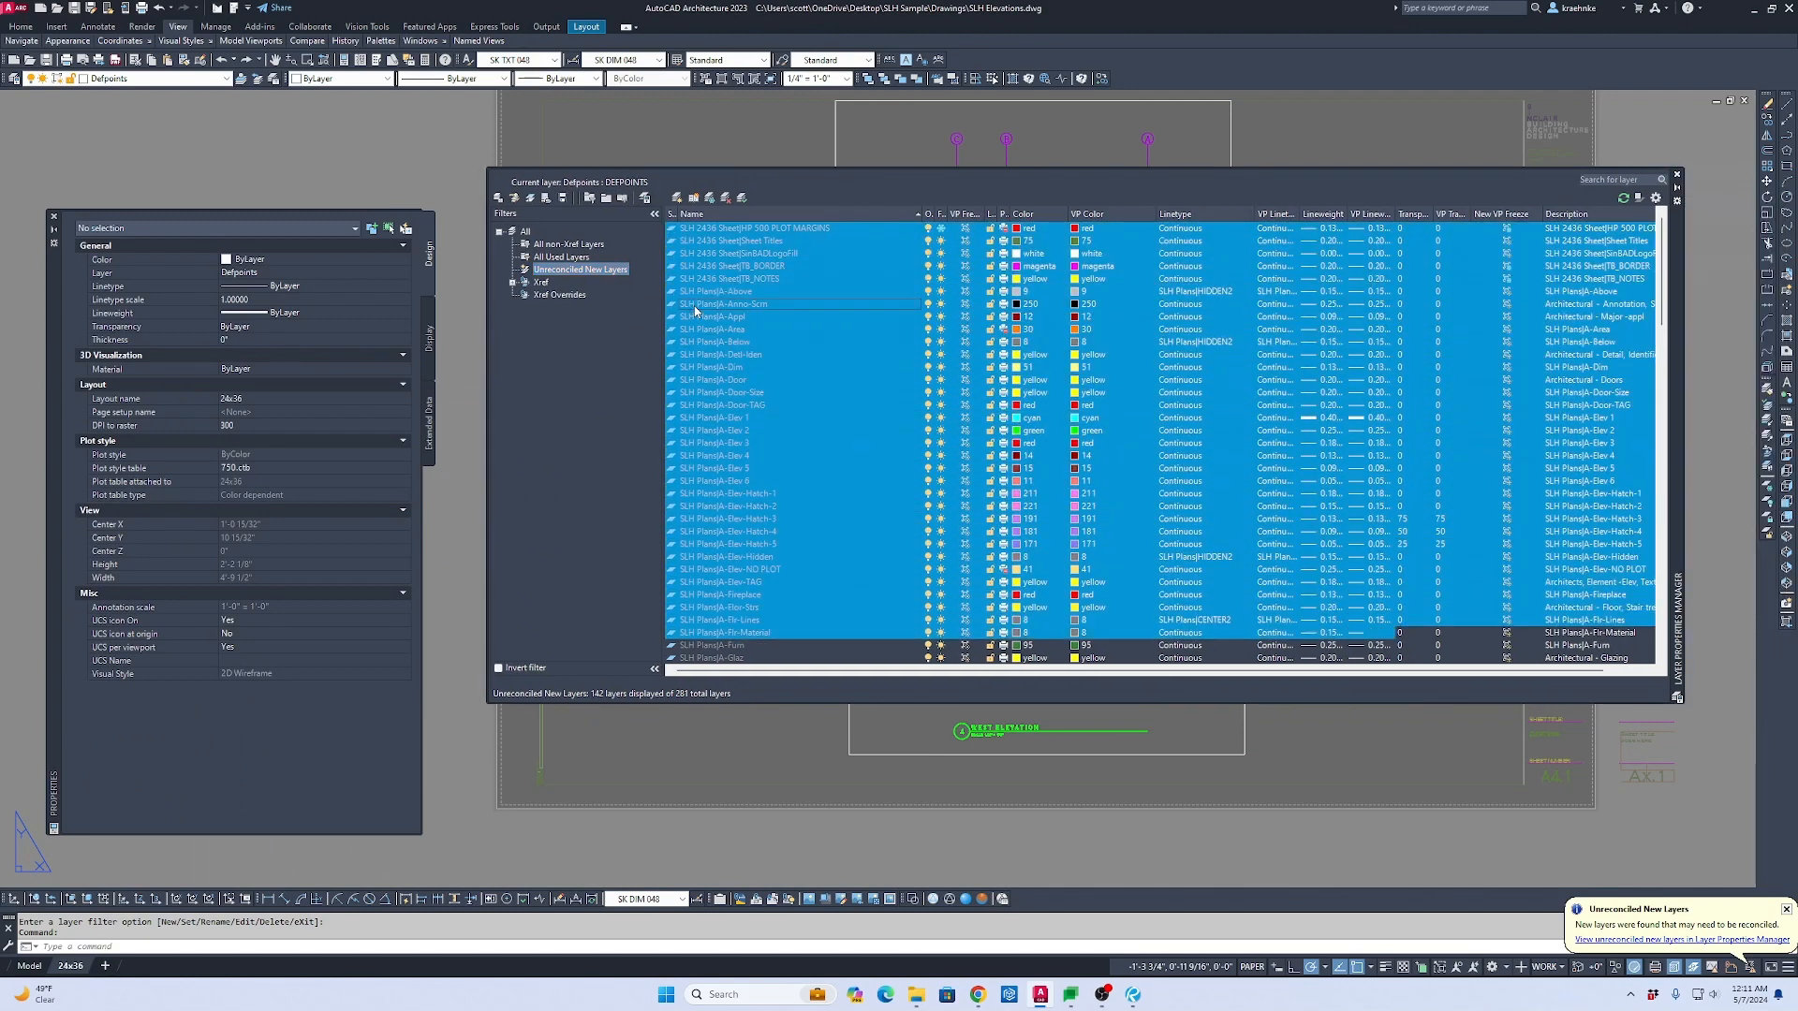
right_click(695, 306)
left_click(756, 446)
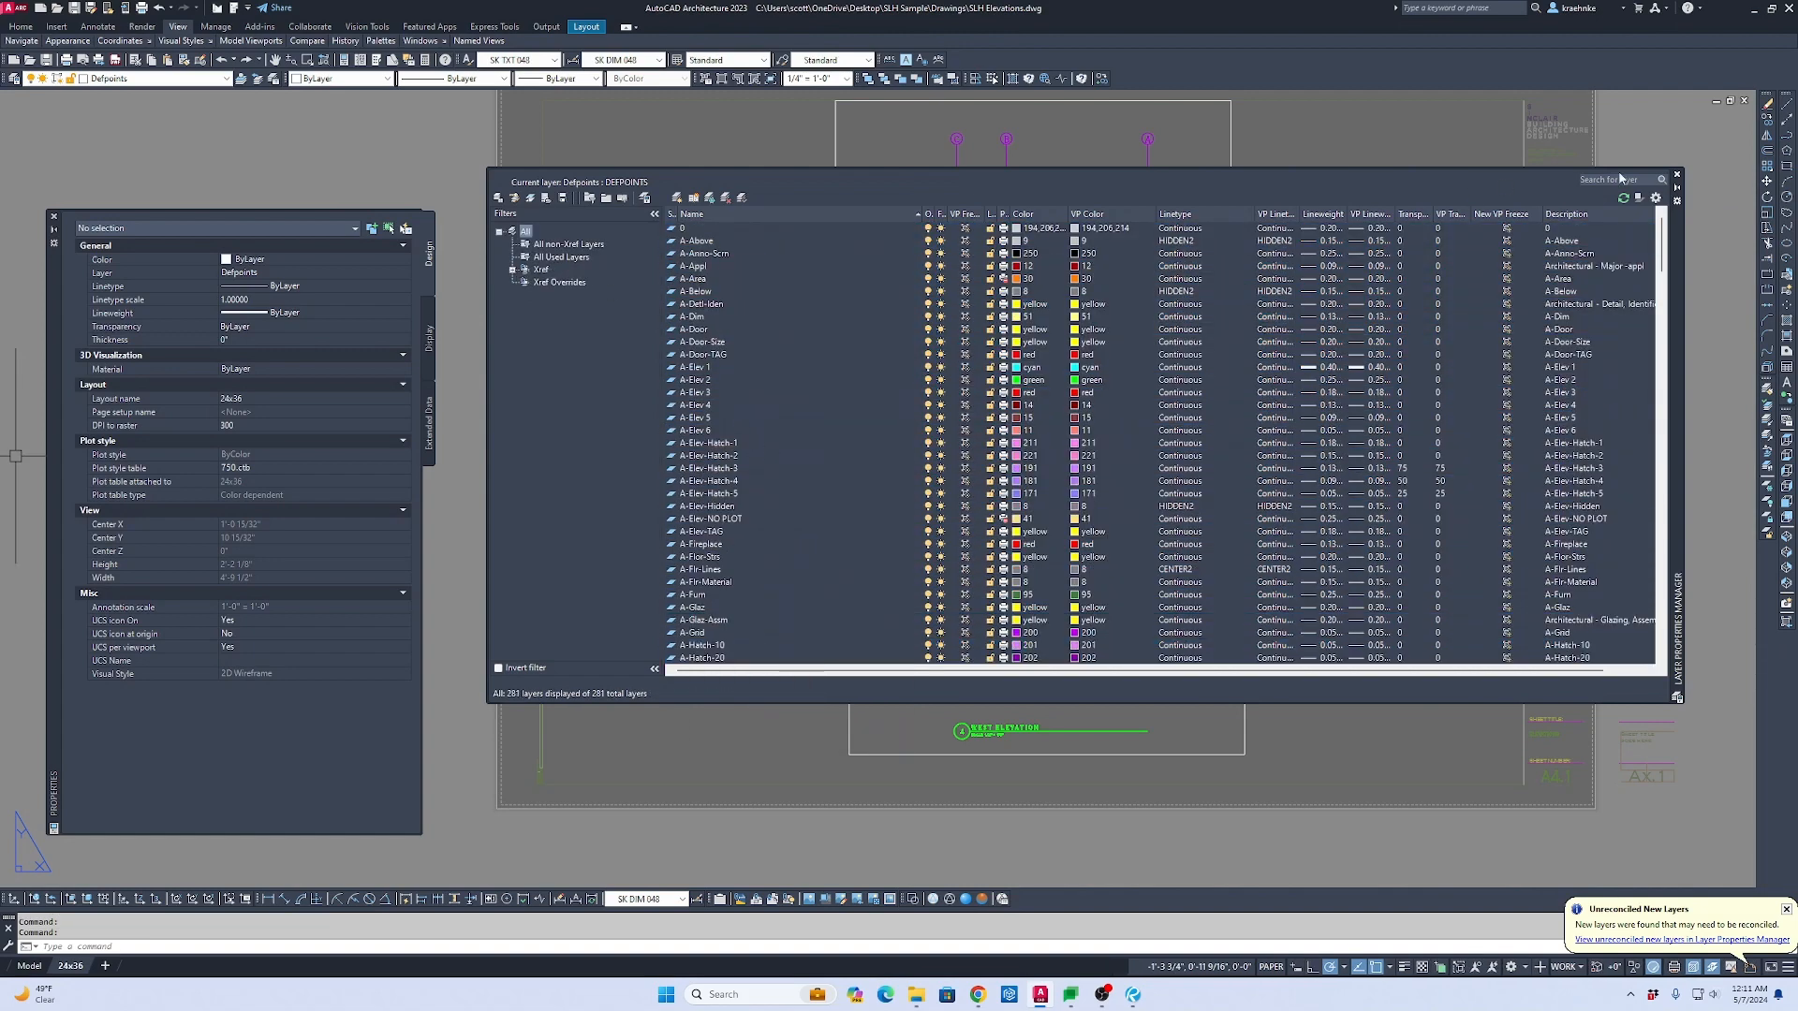
left_click(1678, 178)
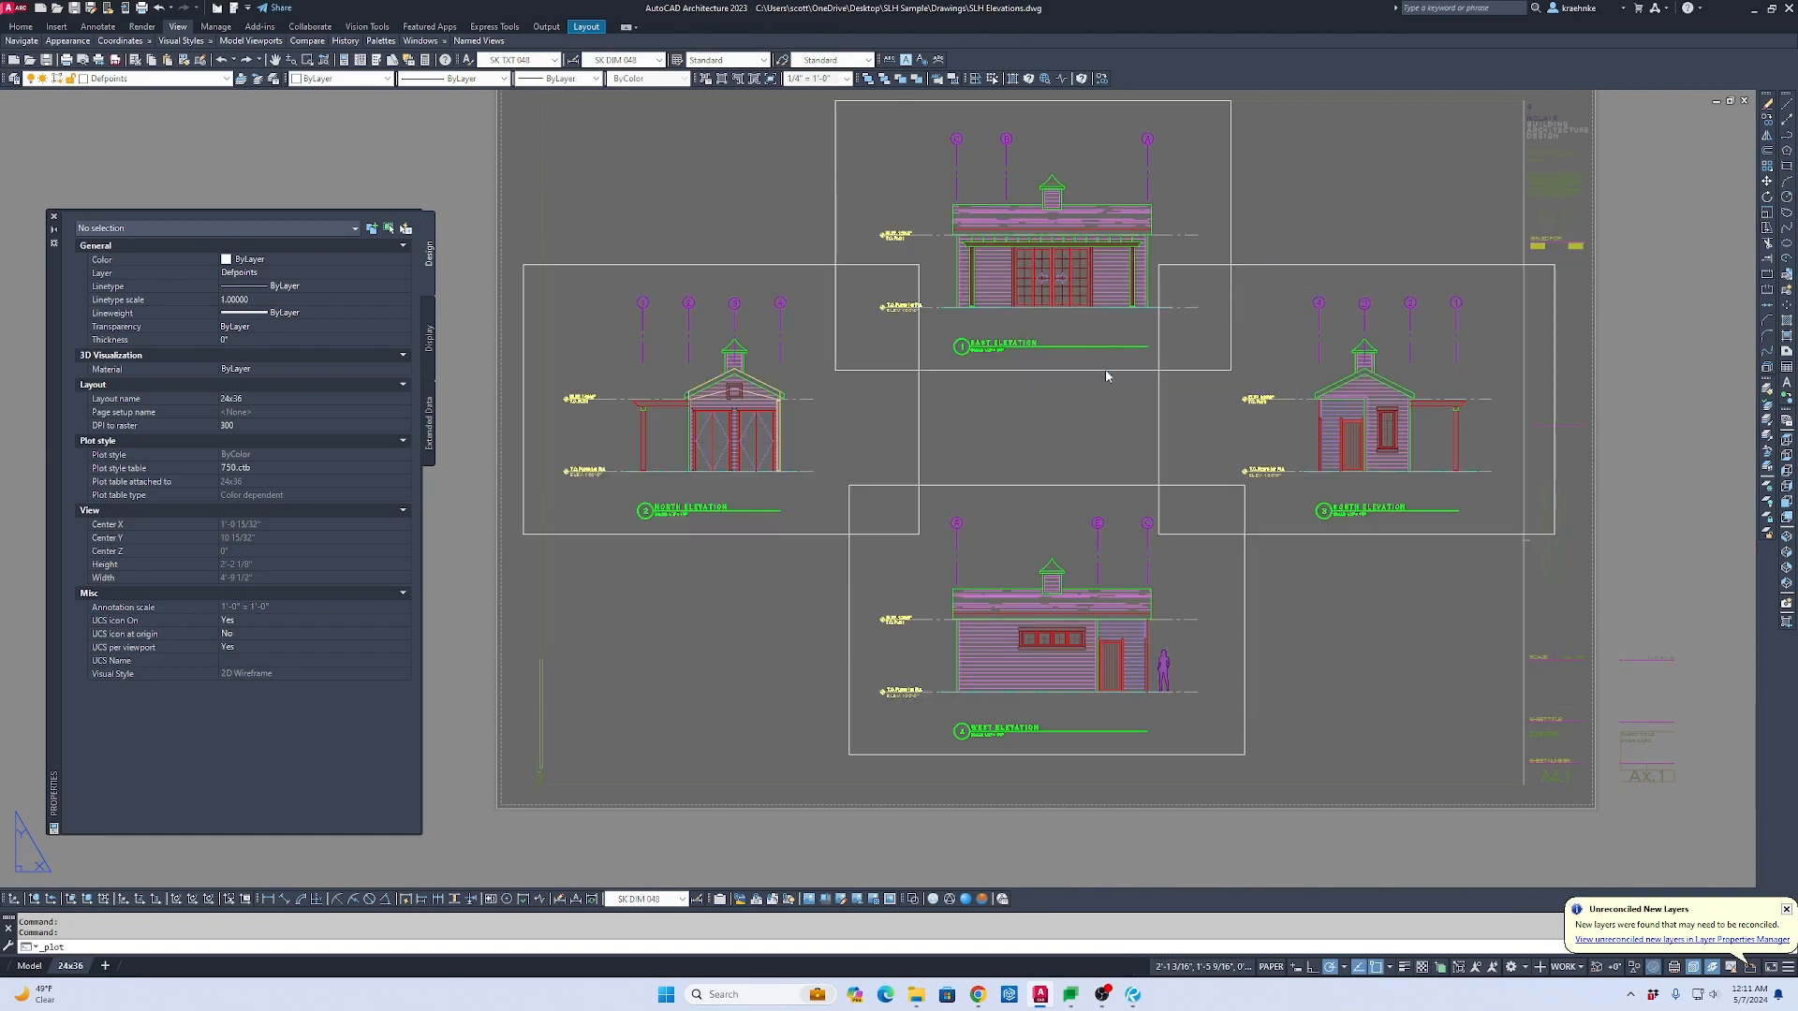
Step: Set the plot to AutoCAD PDF (General Documentation).pc3 on ARCH full bleed D (36.00 x 24.00 Inches) paper in landscape orientation
key("ctrl+p")
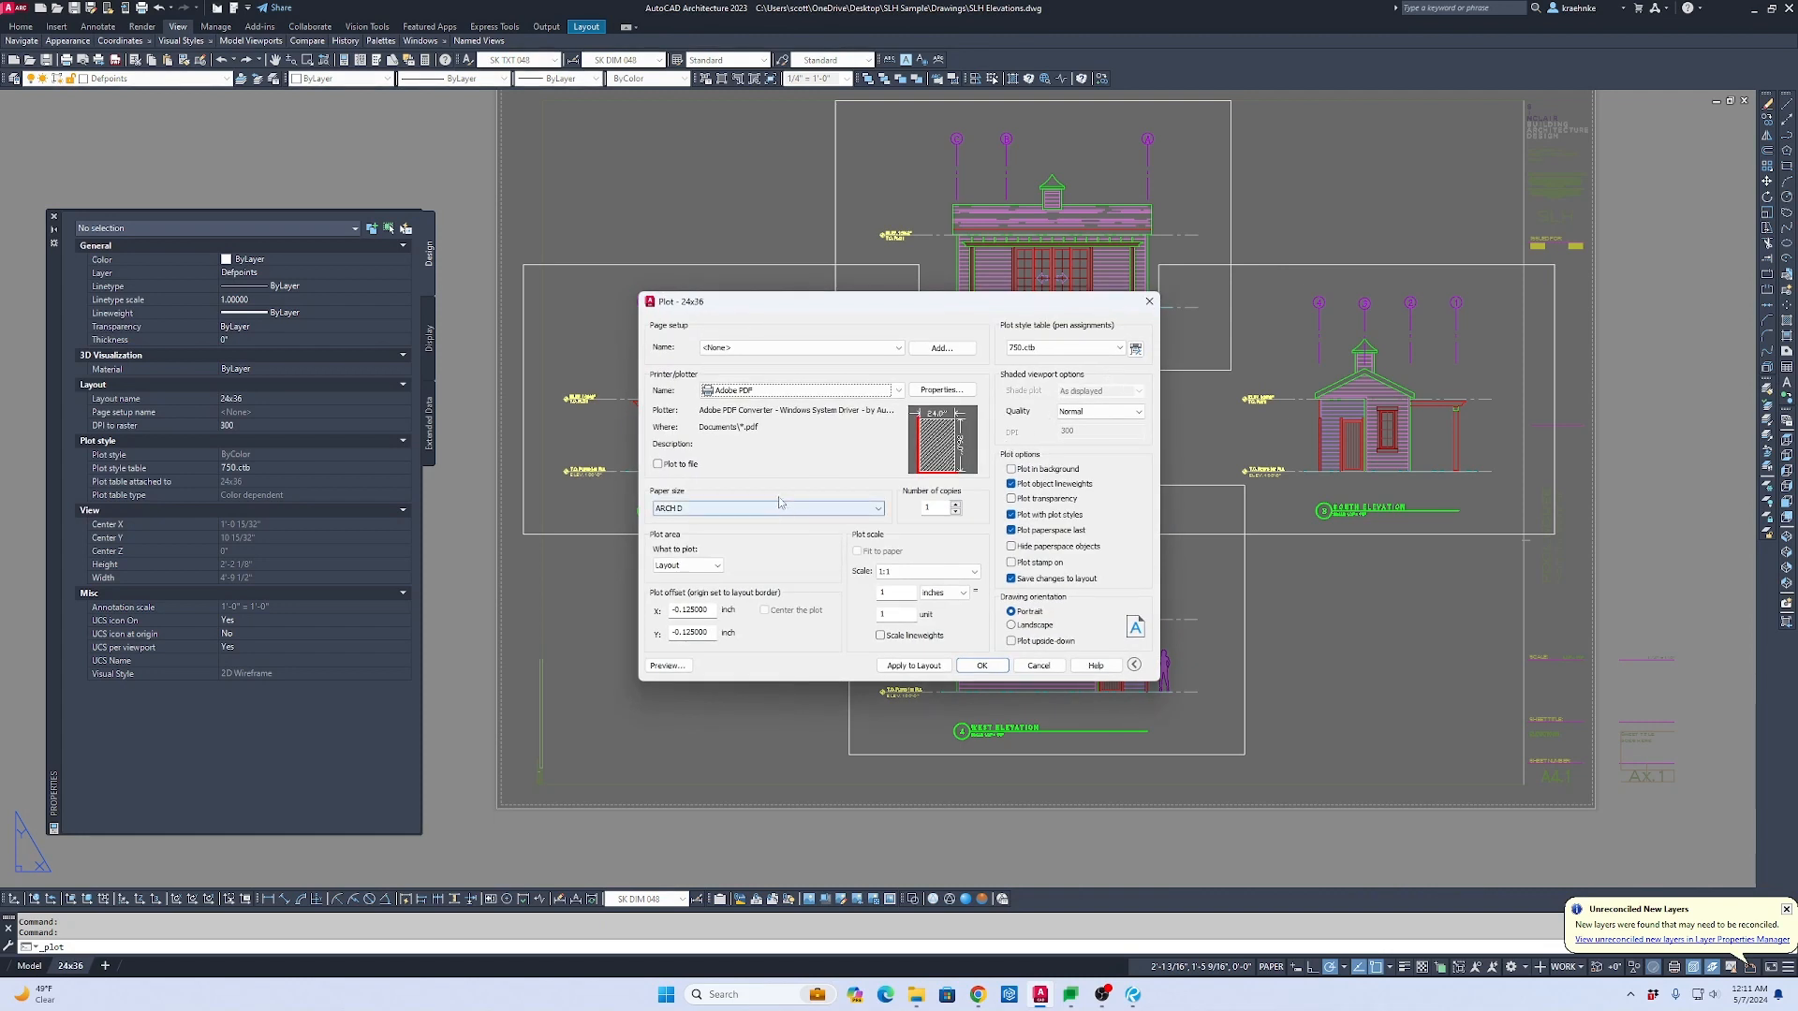
left_click(763, 392)
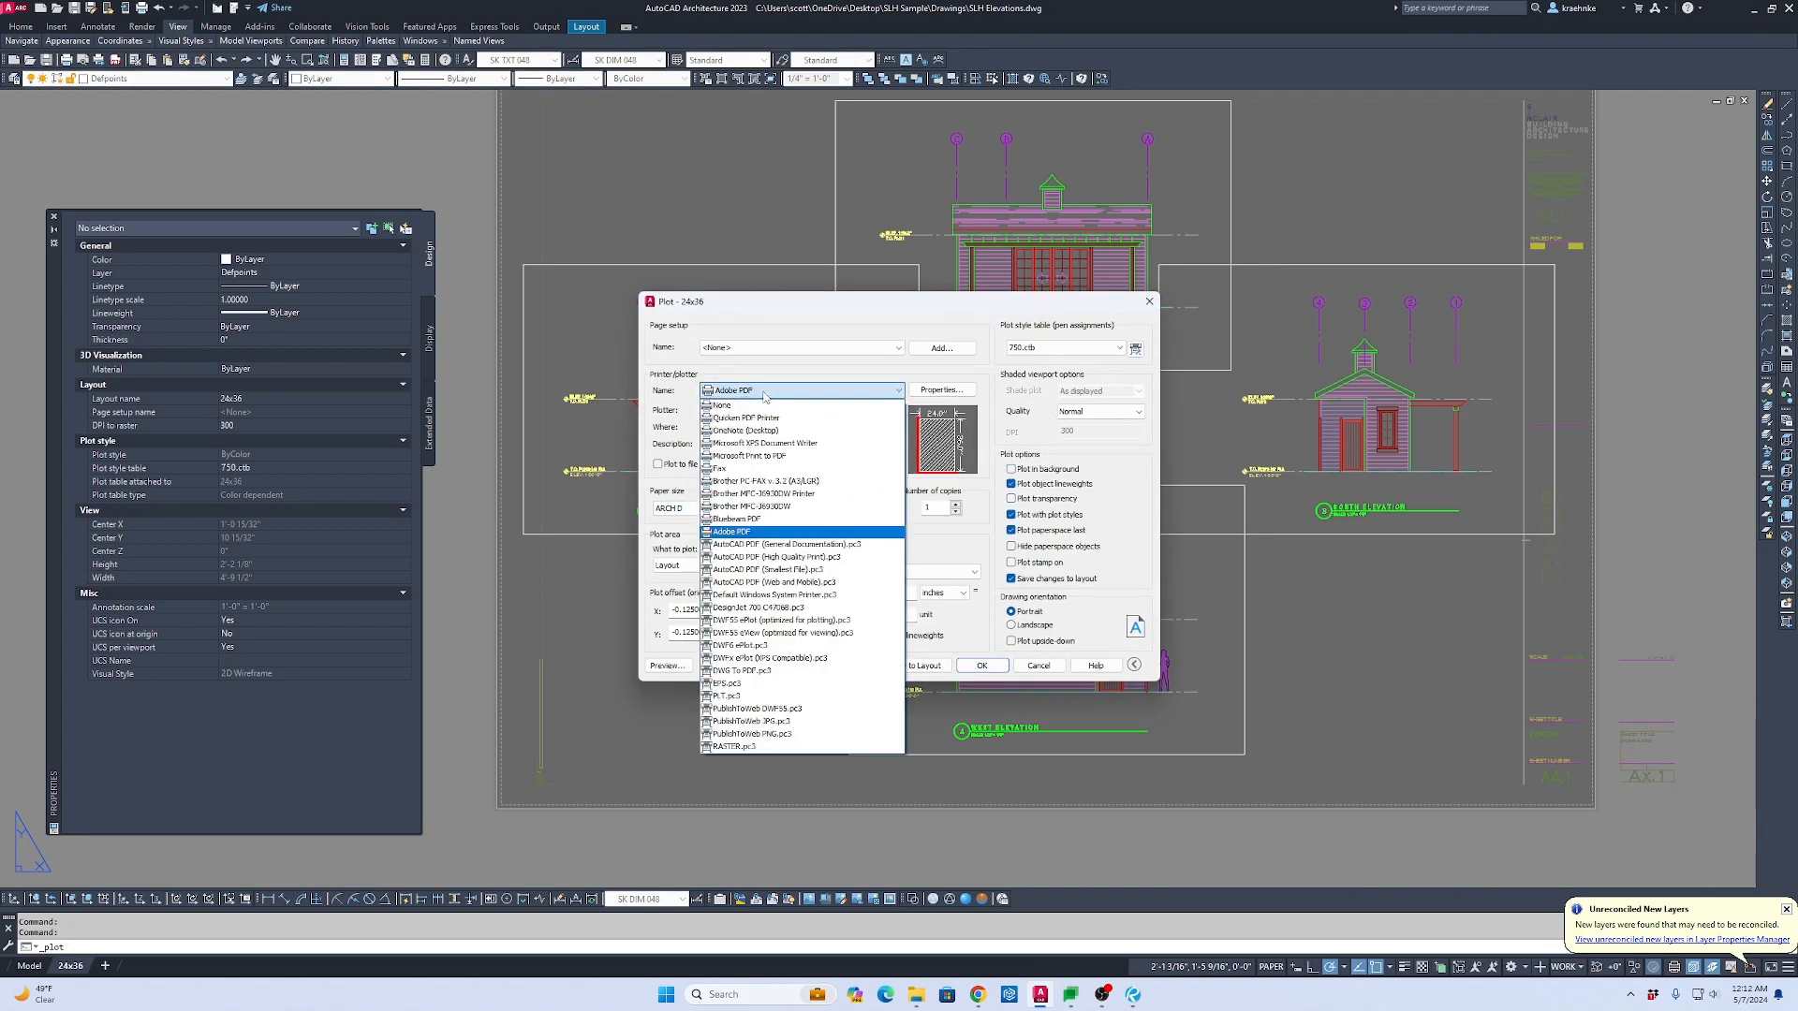
left_click(791, 545)
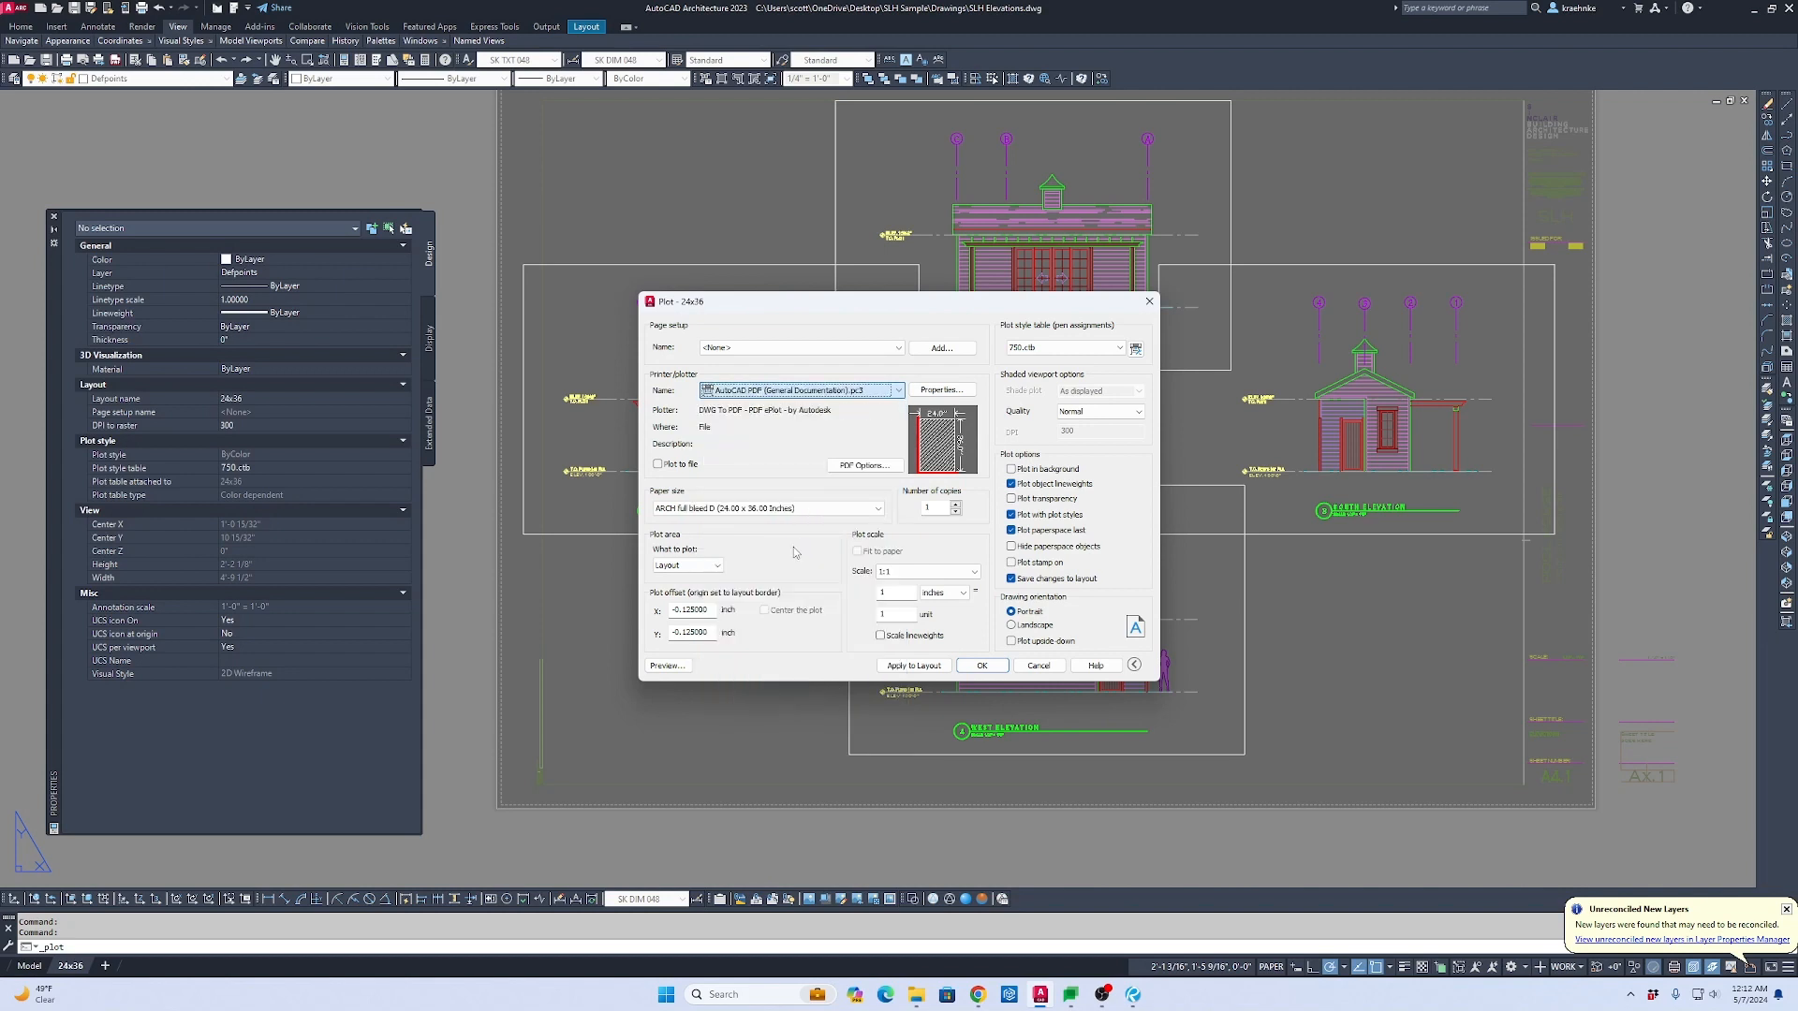
left_click(758, 509)
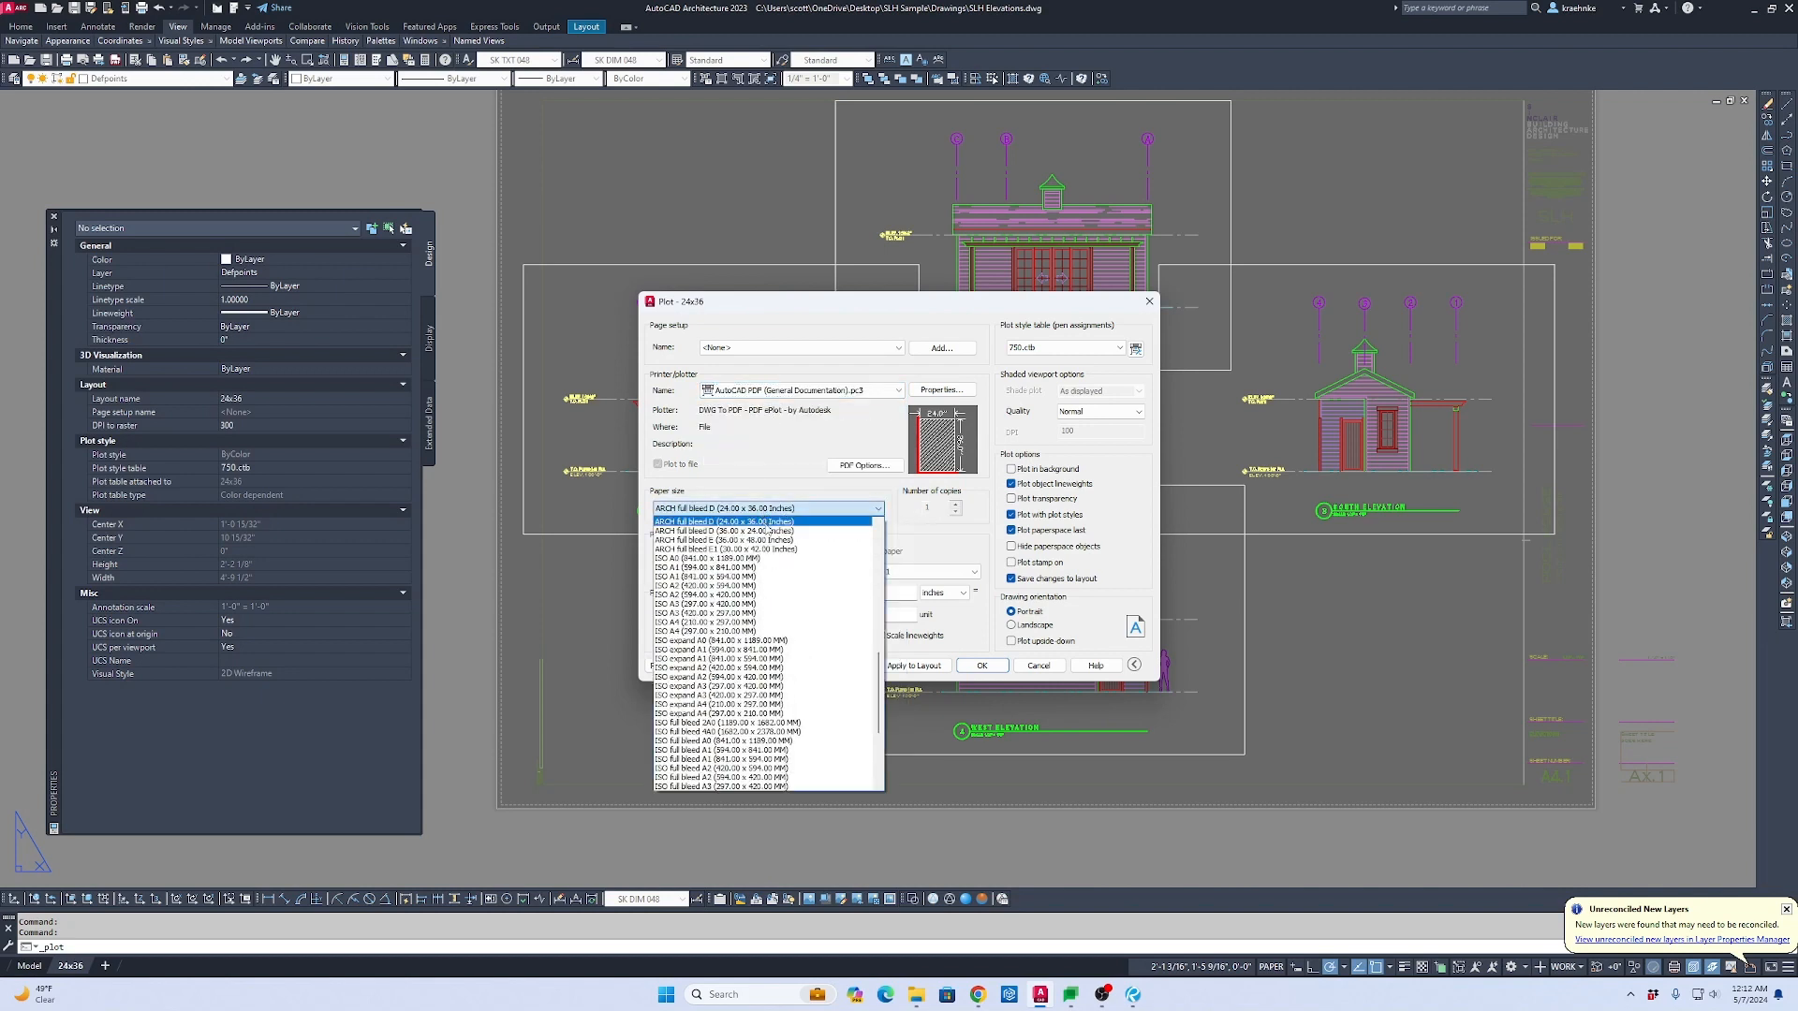
left_click(767, 531)
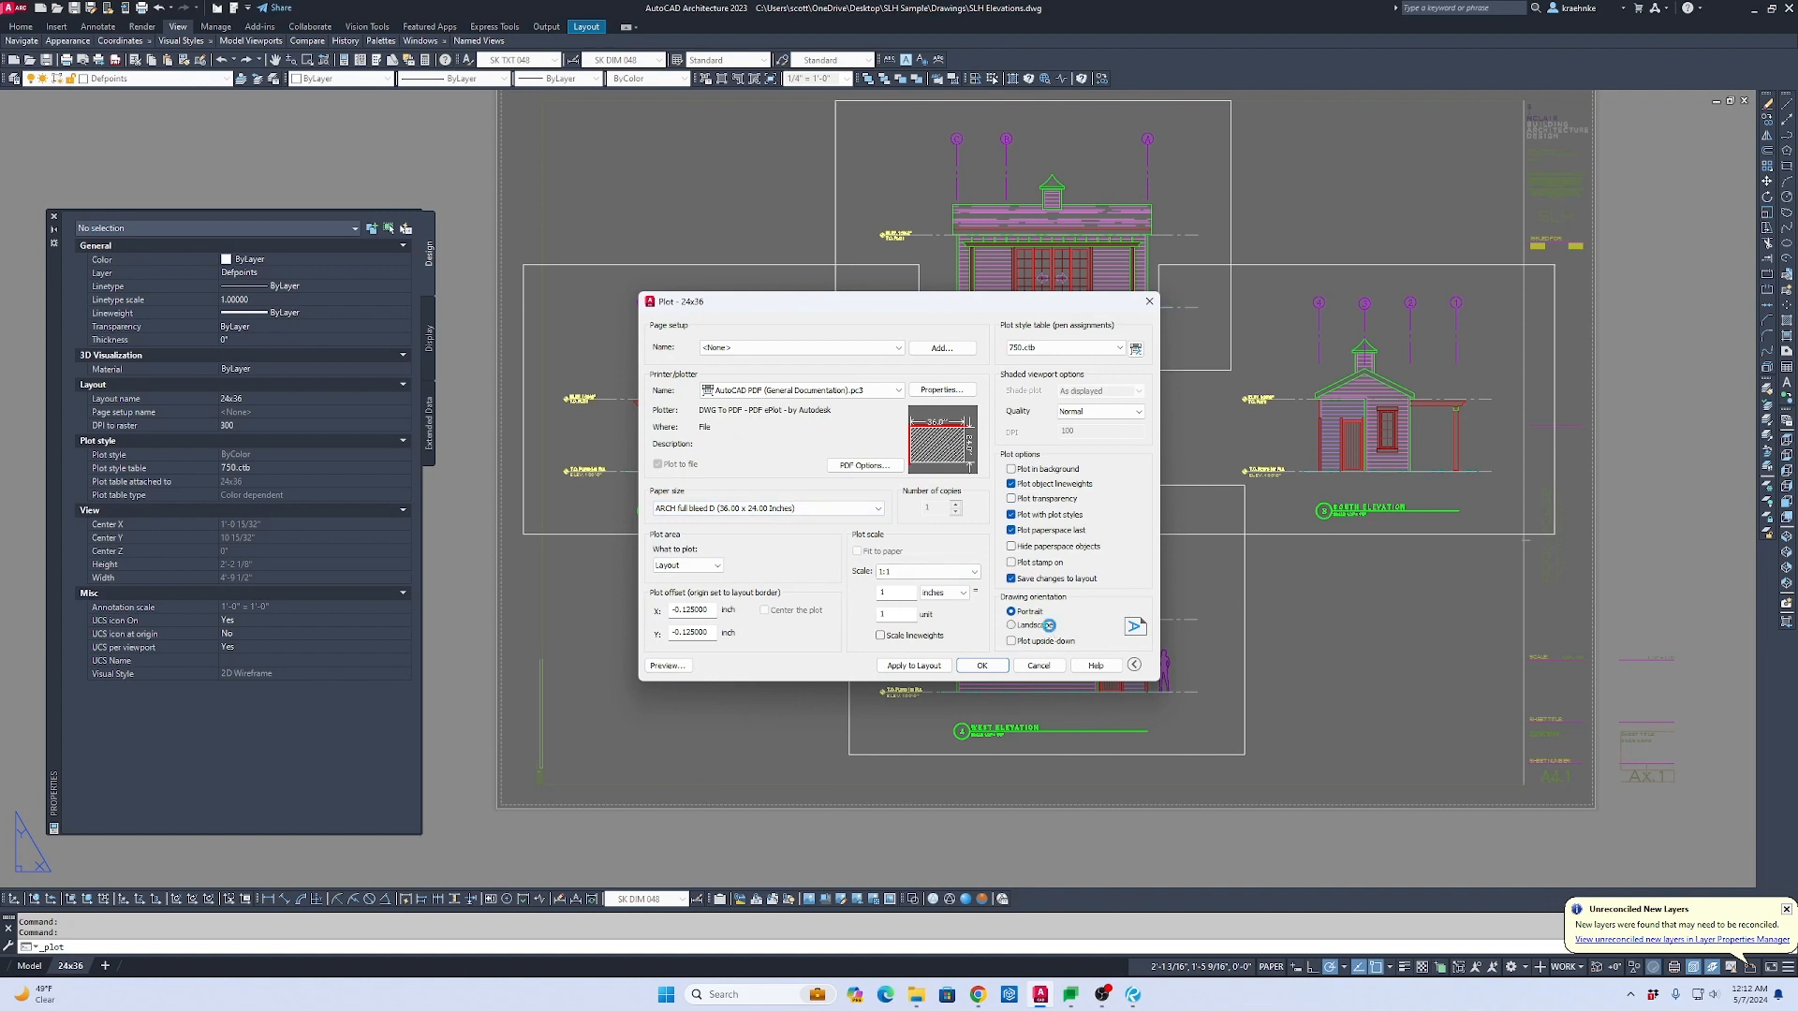
Step: Define the plot area as a window spanning opposite corners of the sheet's outer edge, and center the plot
left_click(716, 567)
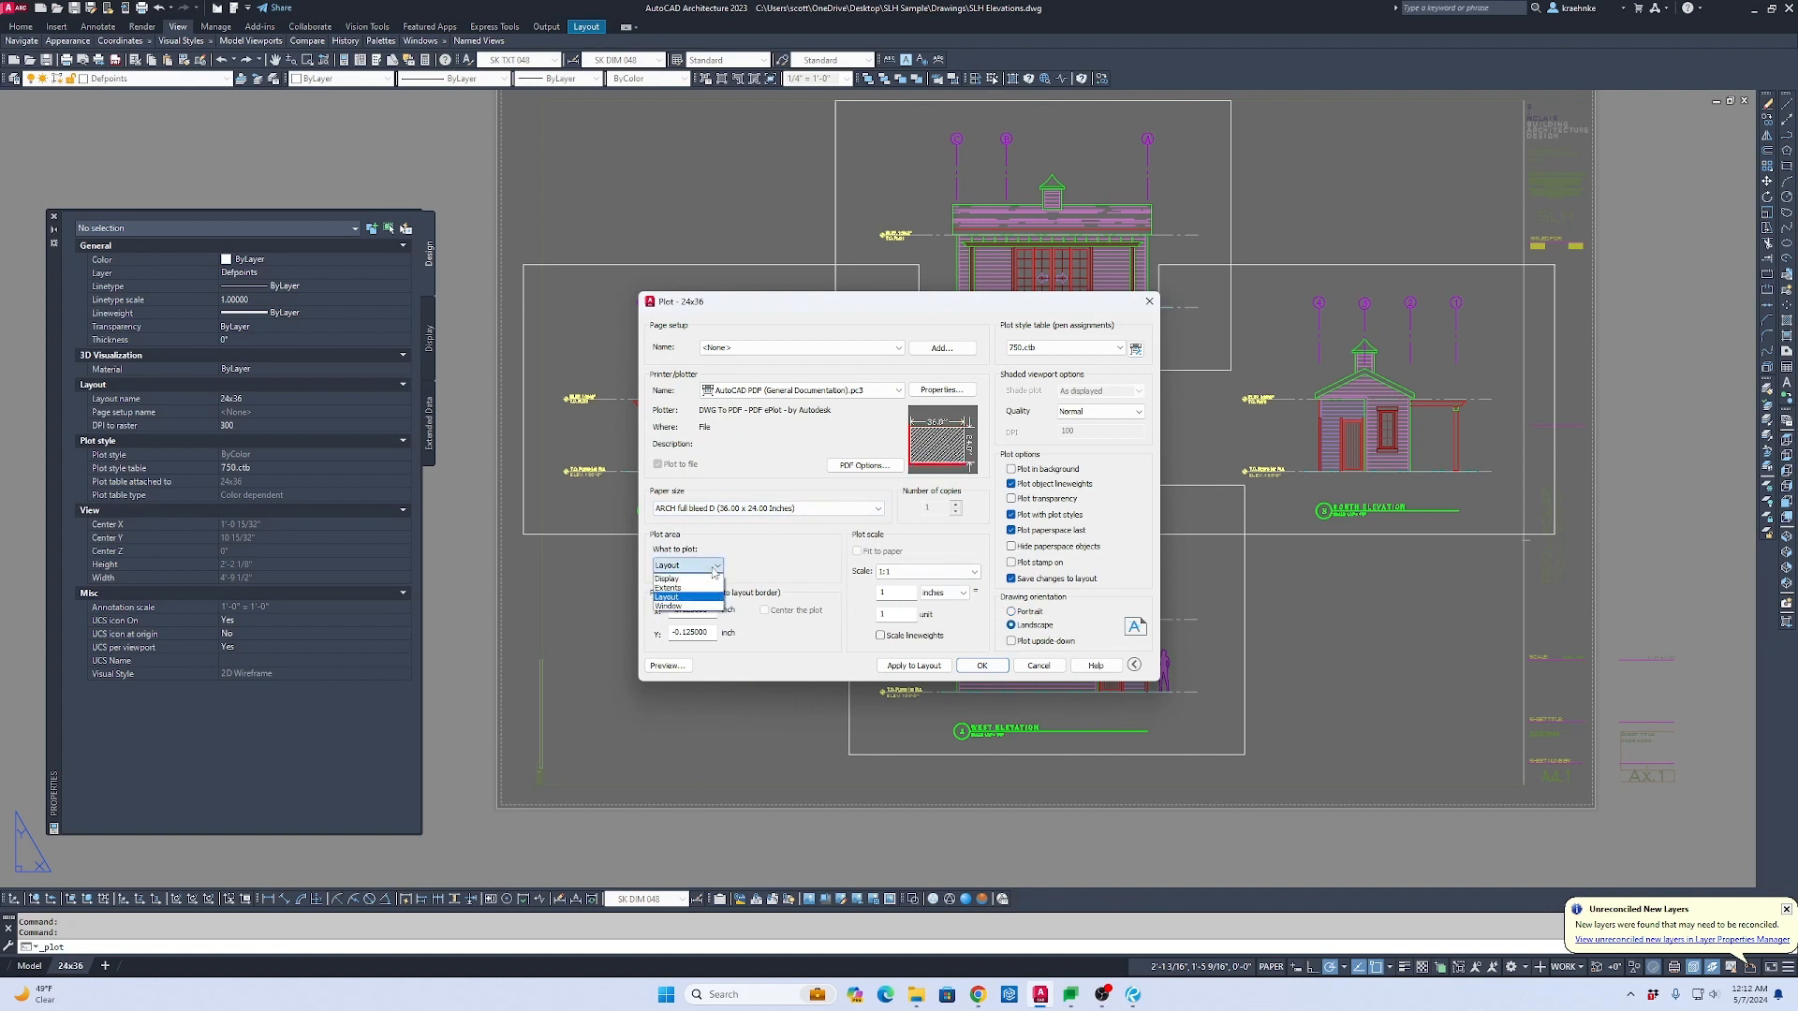
left_click(691, 617)
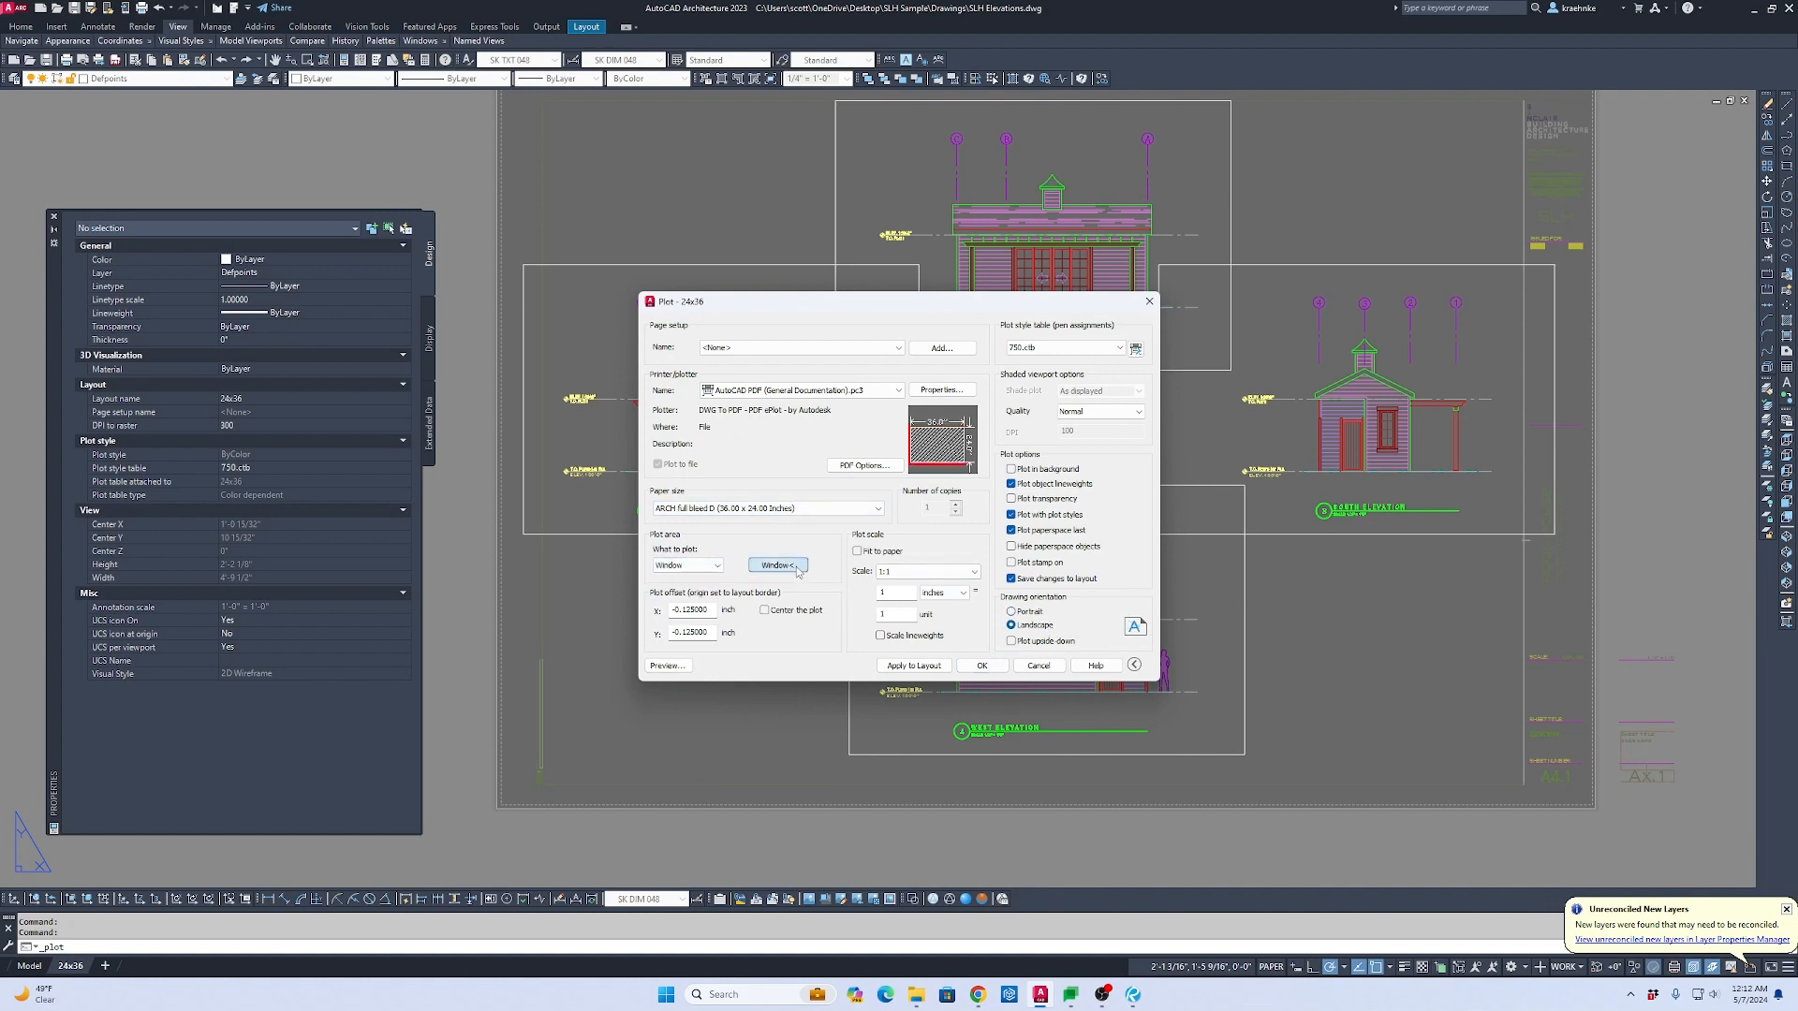
left_click(778, 566)
scroll(804, 547, "down", 2)
left_click(625, 255)
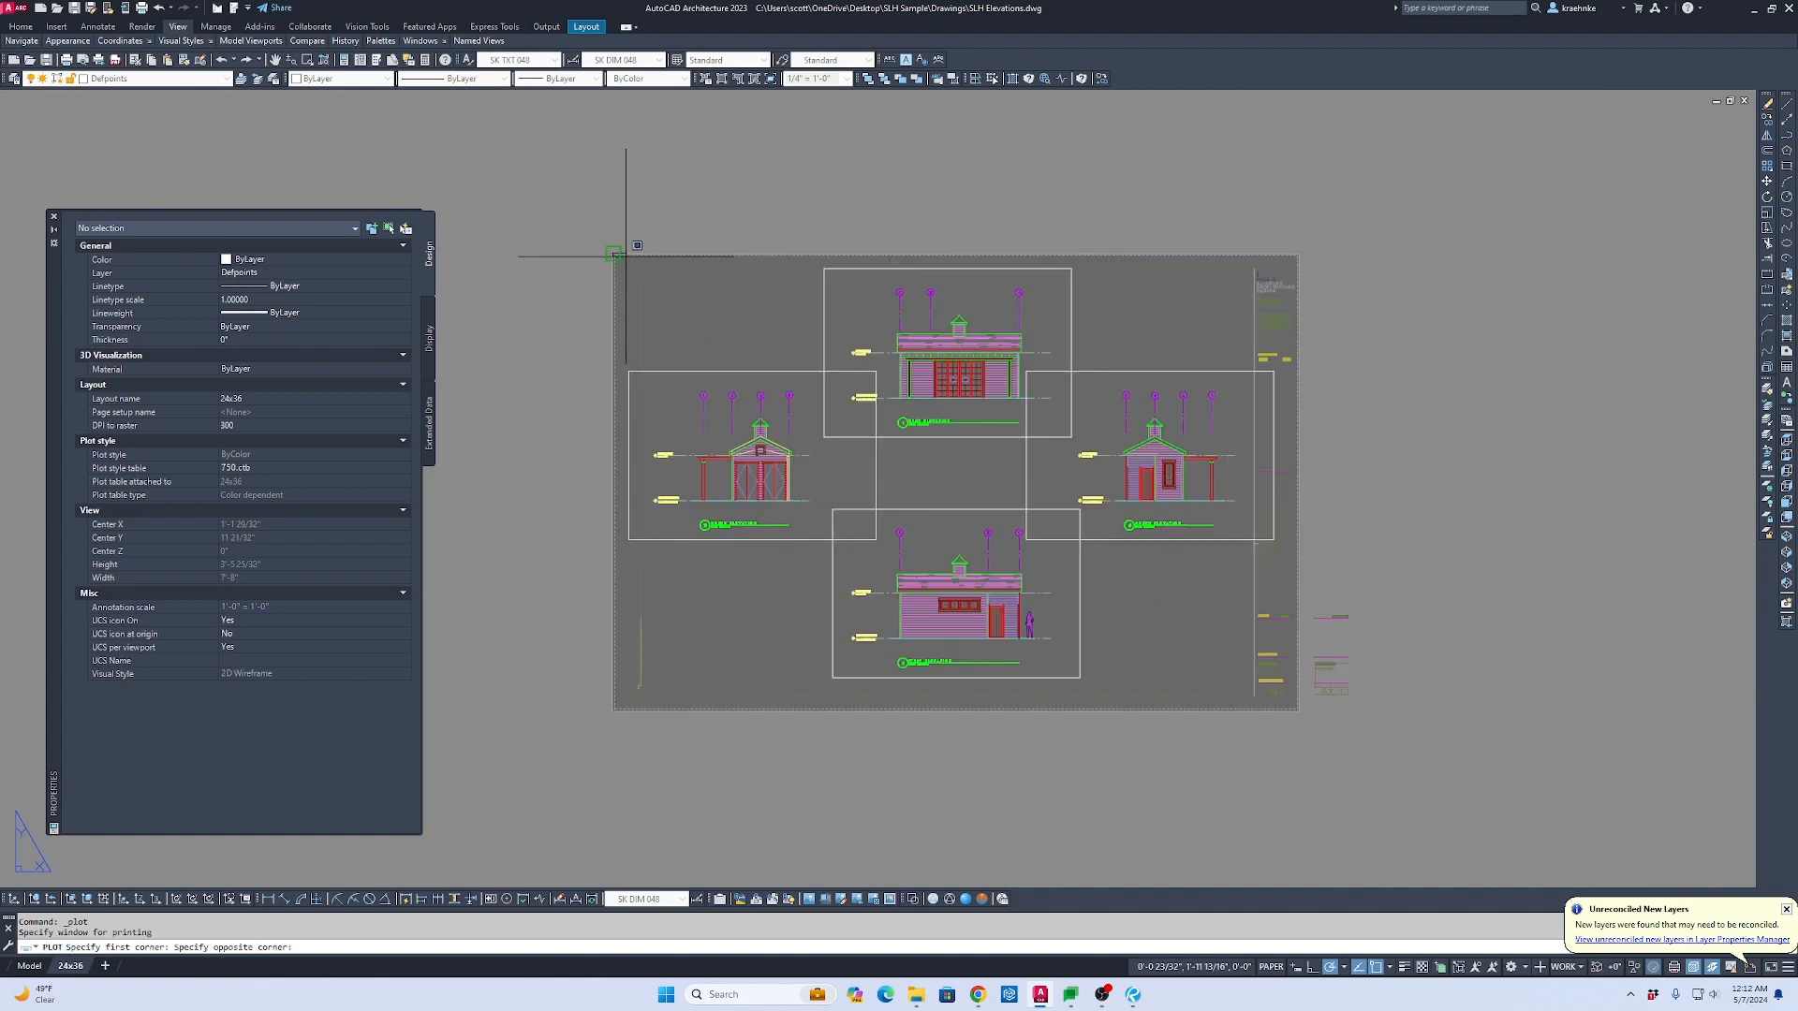
left_click(1299, 711)
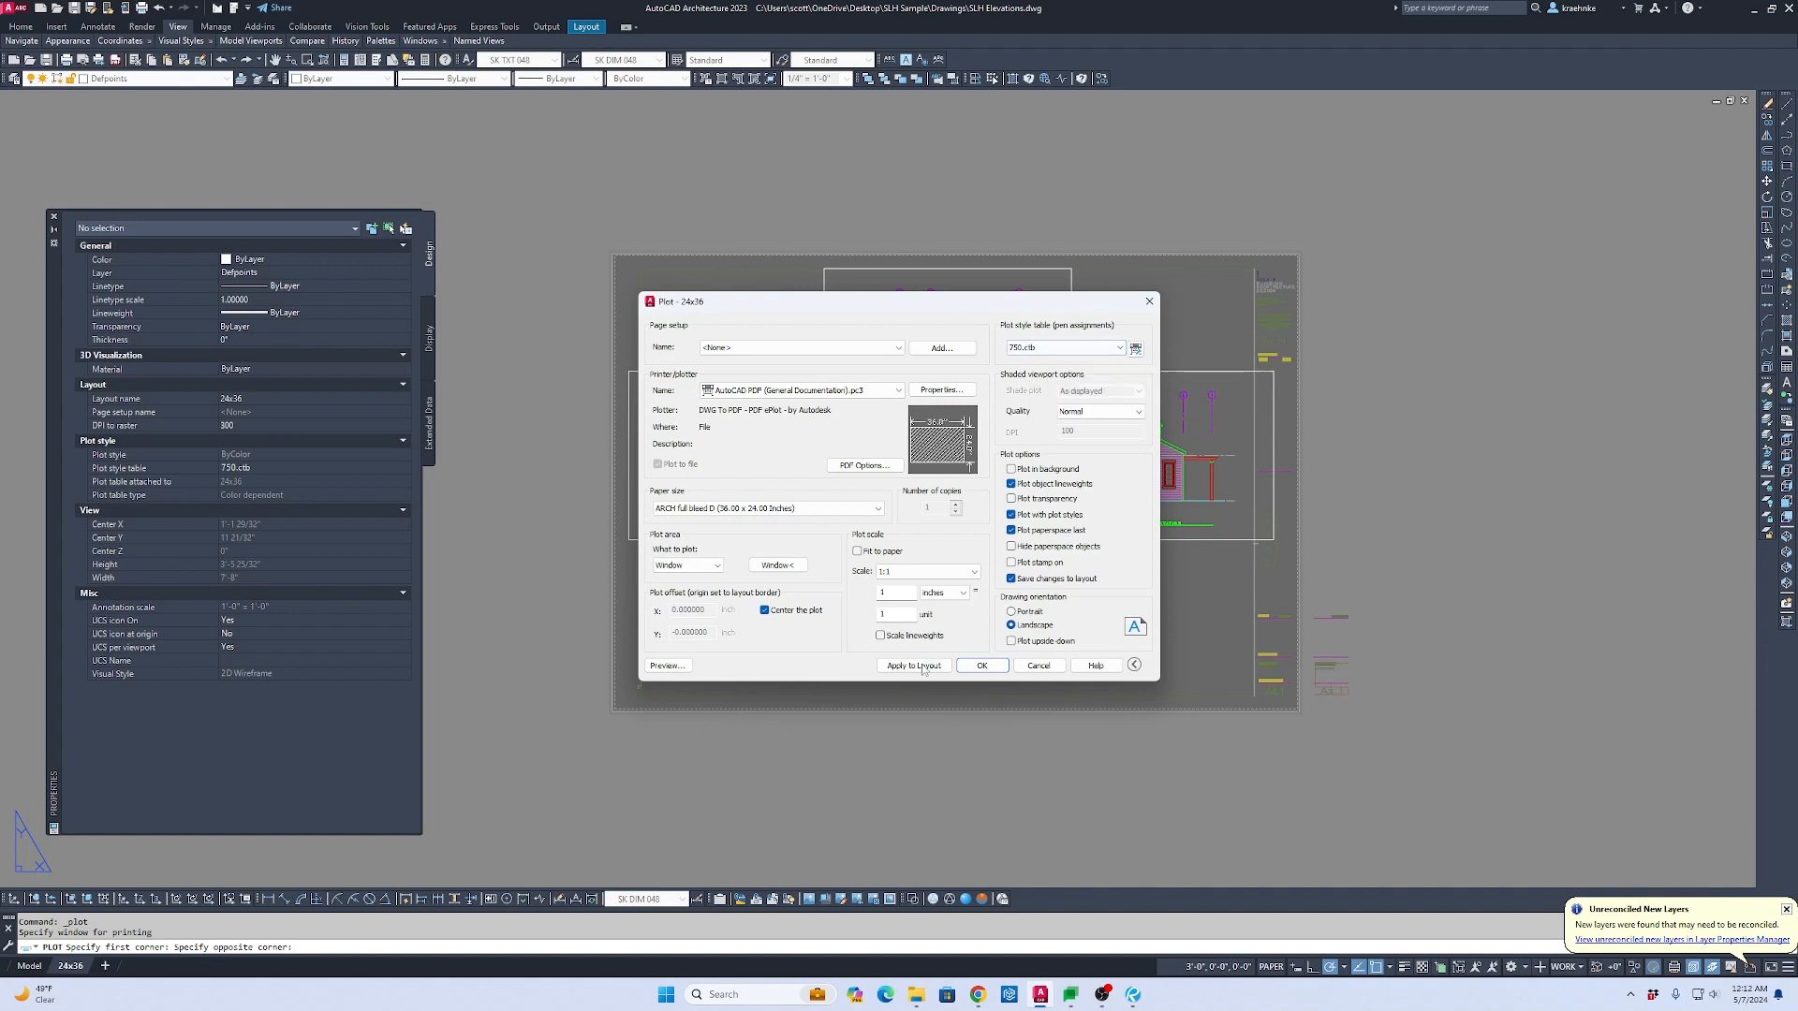
Step: Assign the Latitude 2024.ctb plot style table and apply the plot settings to the layout
left_click(1056, 351)
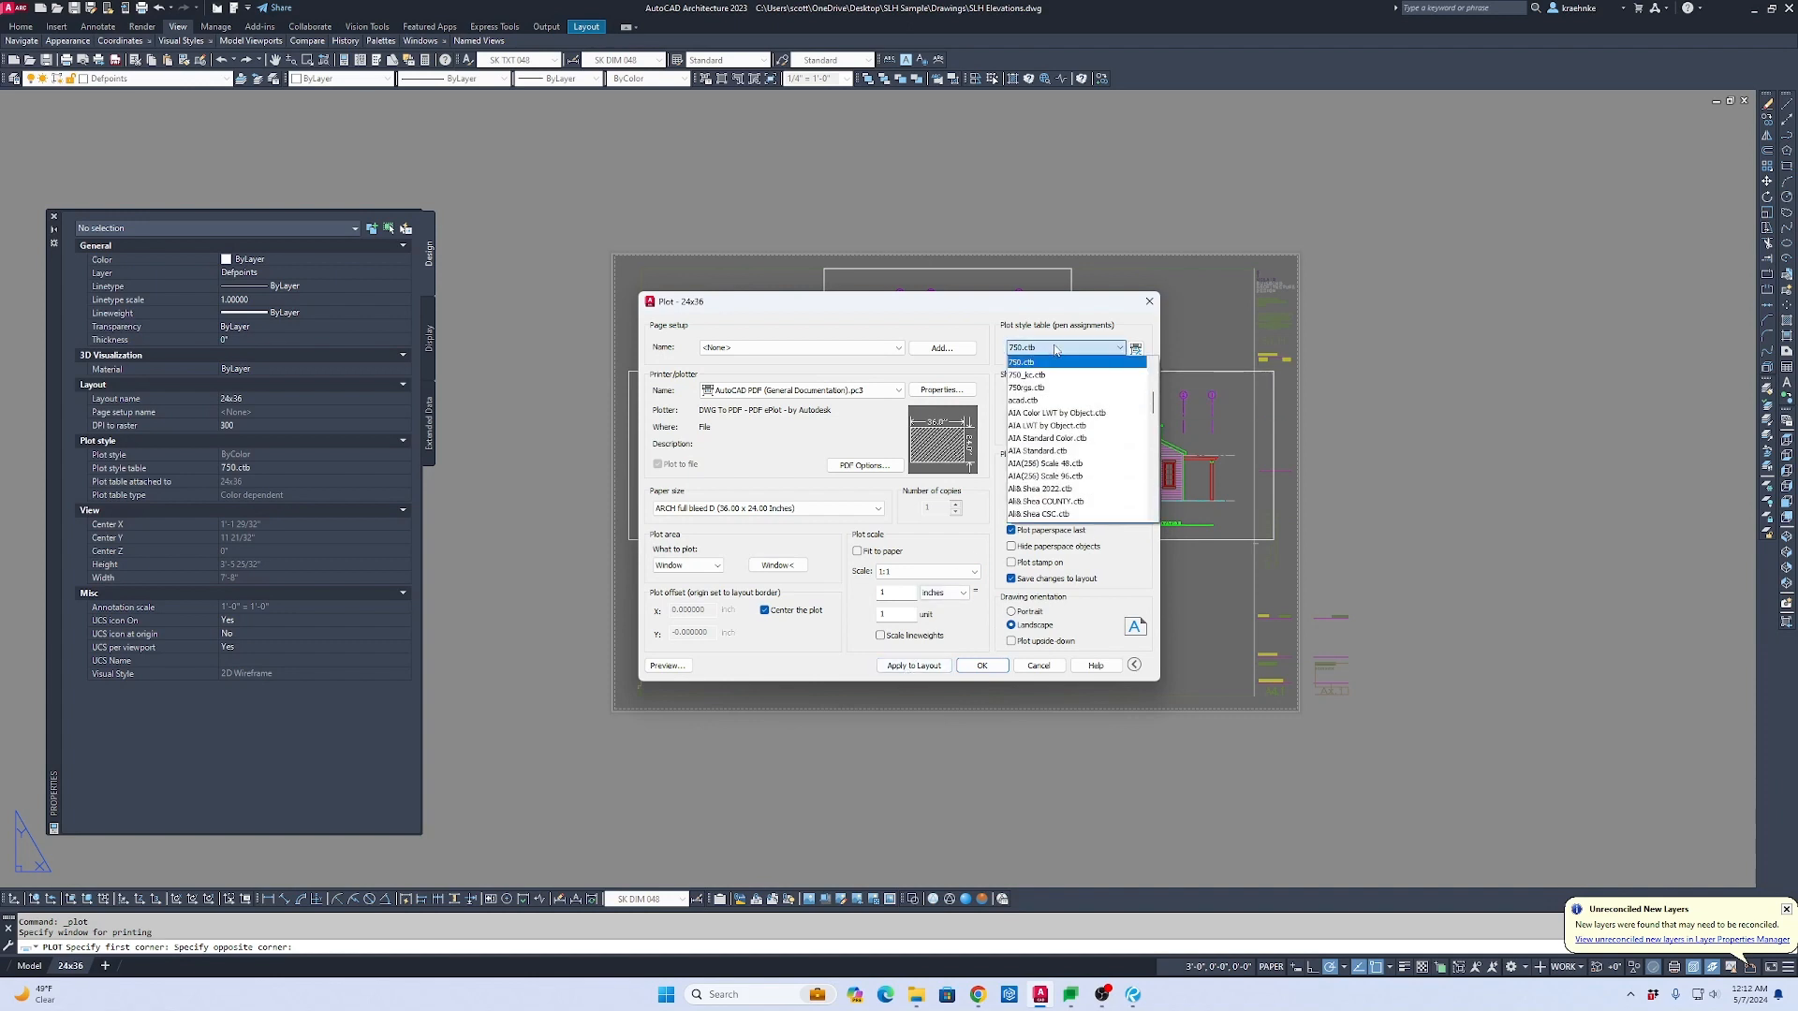
key("l")
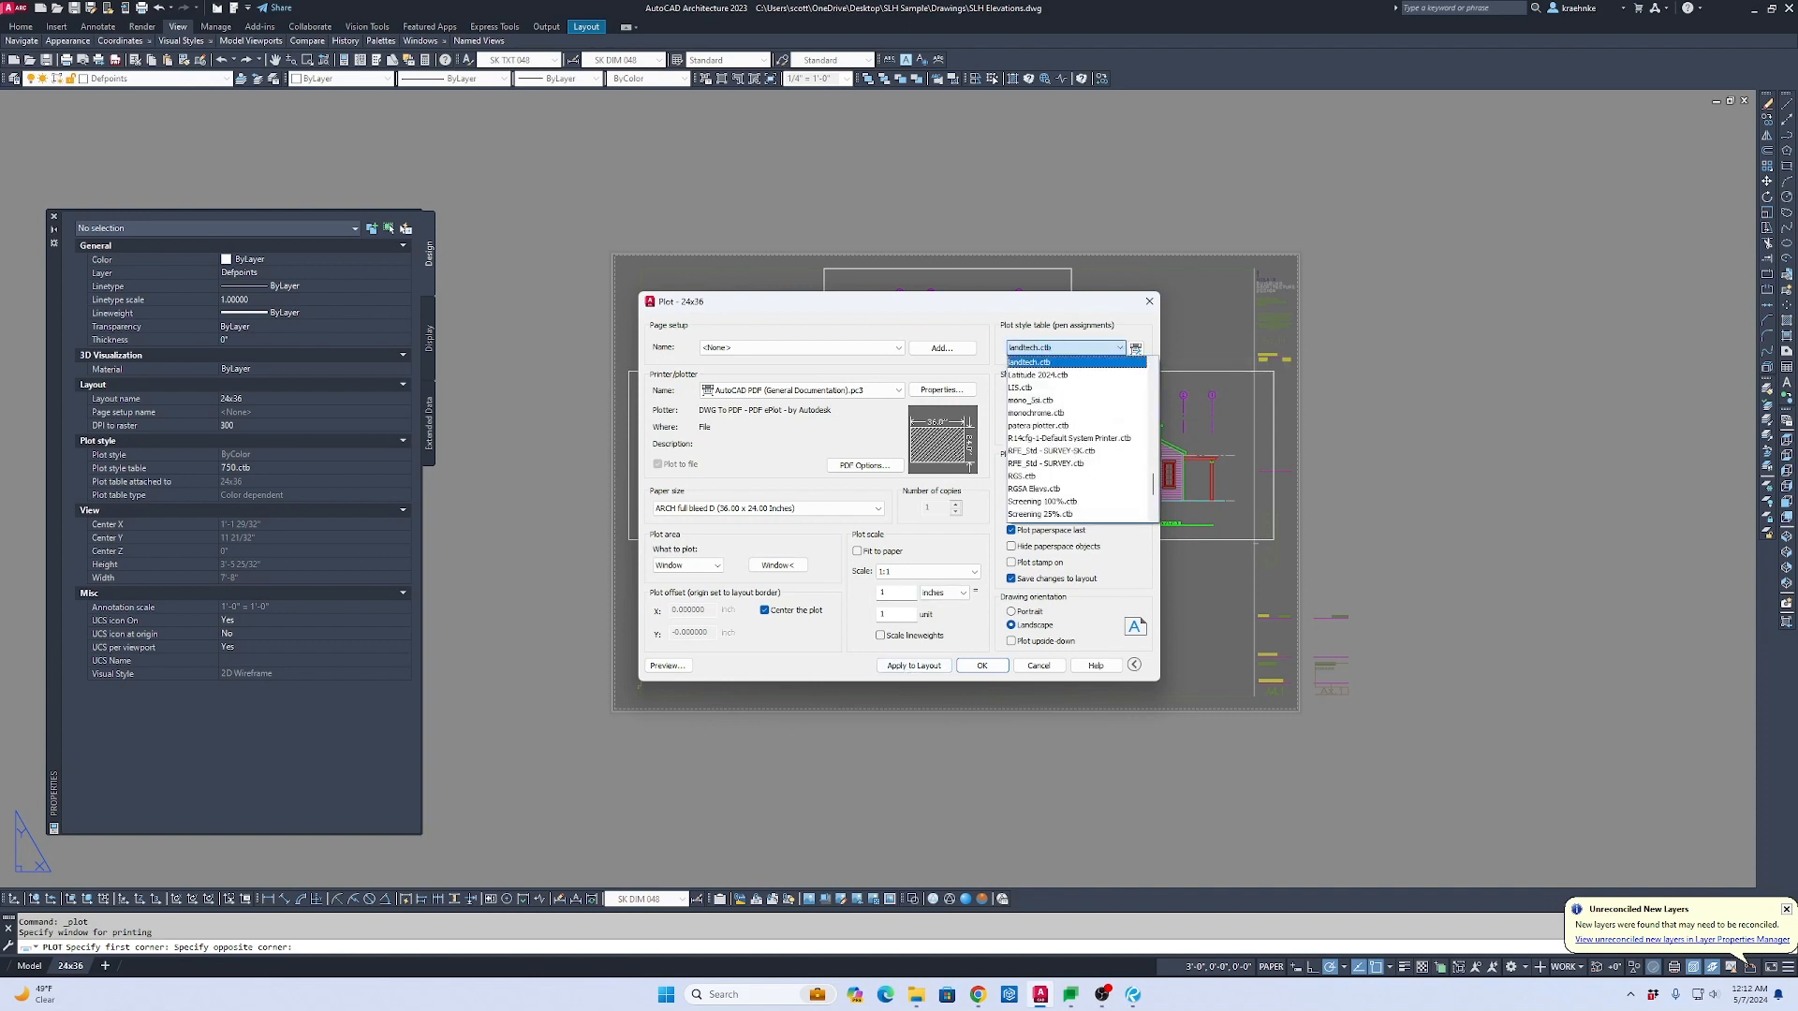
left_click(1047, 375)
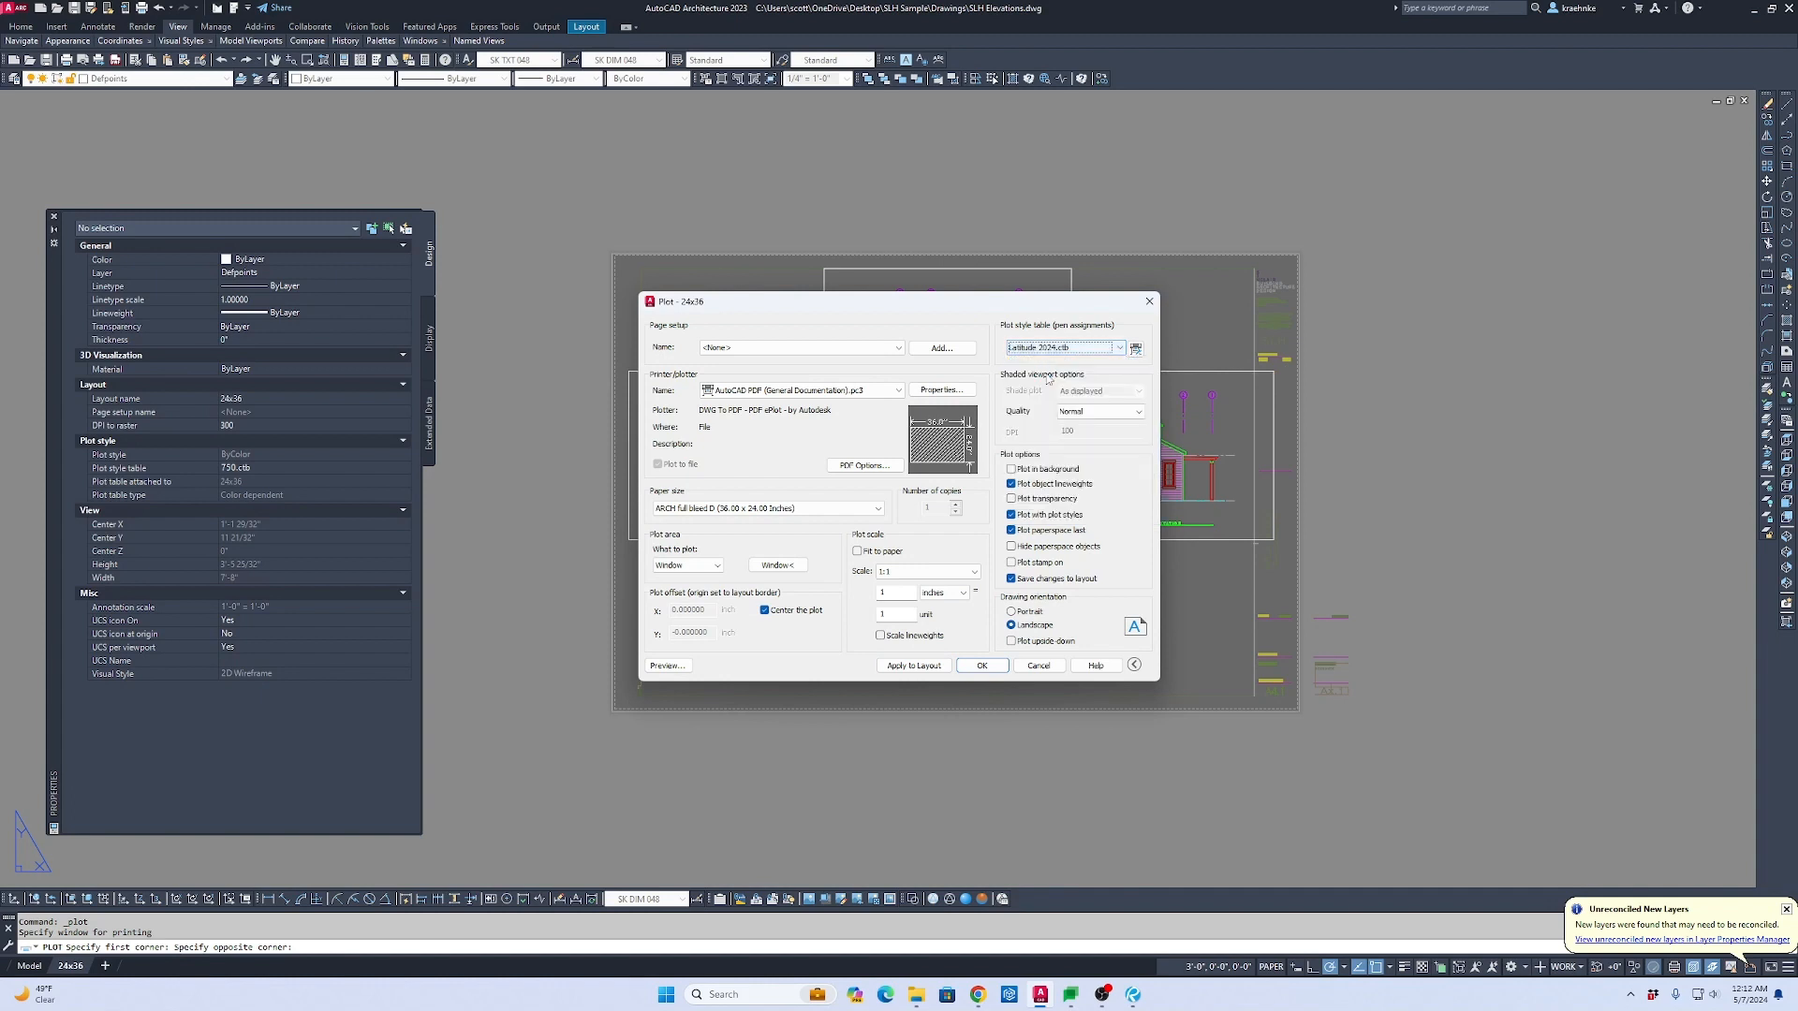
left_click(902, 666)
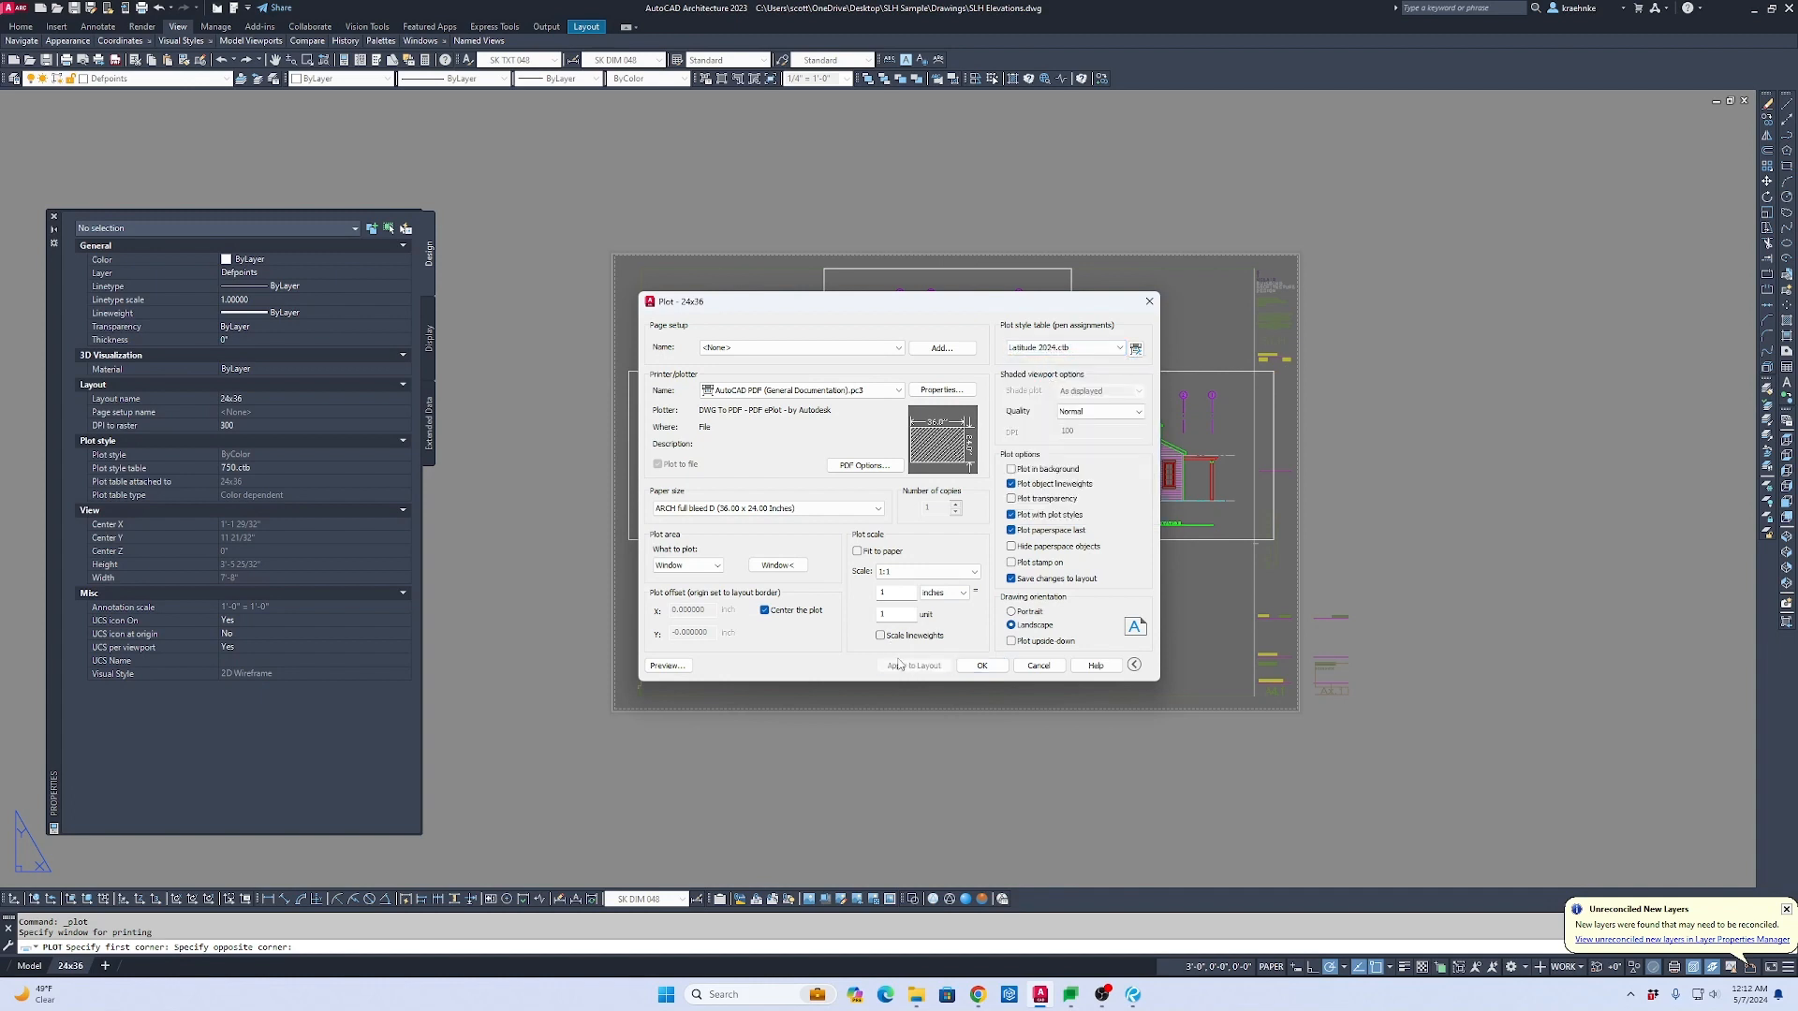
Step: Preview the plot and examine the lineweights and title tags of all four elevations plus the full sheet, then exit the preview
left_click(680, 666)
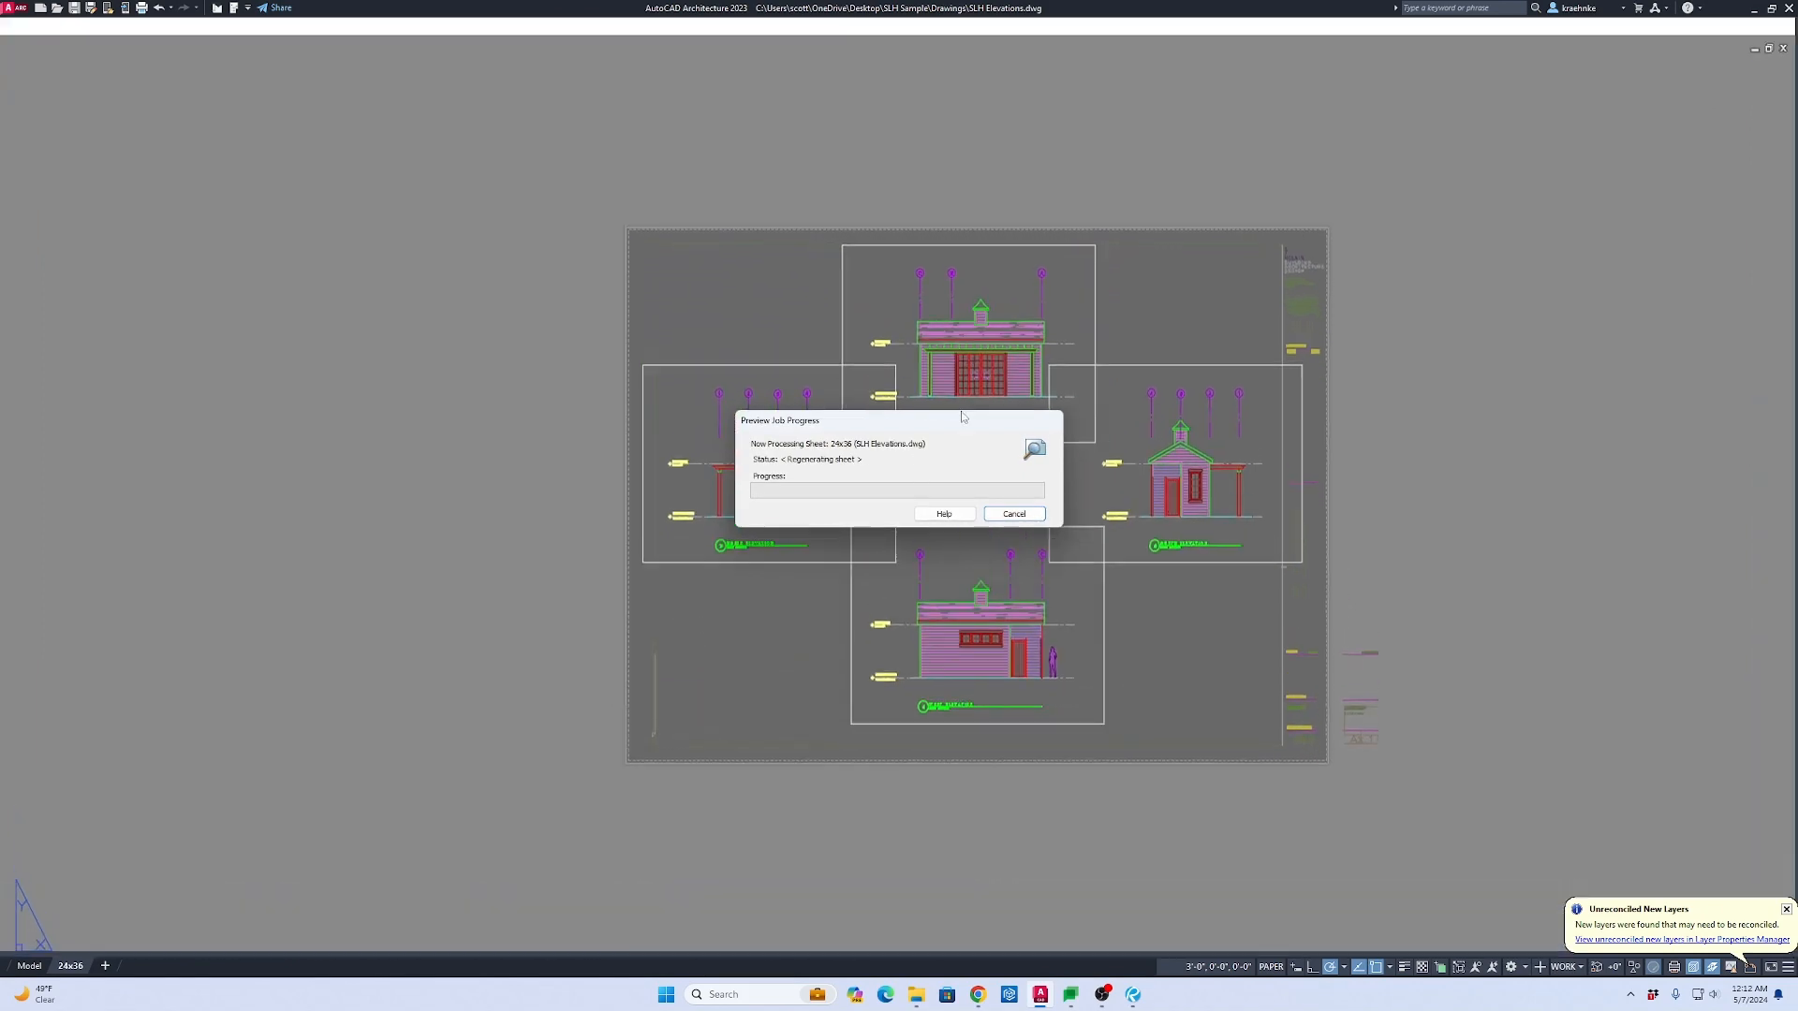
scroll(945, 410, "up", 4)
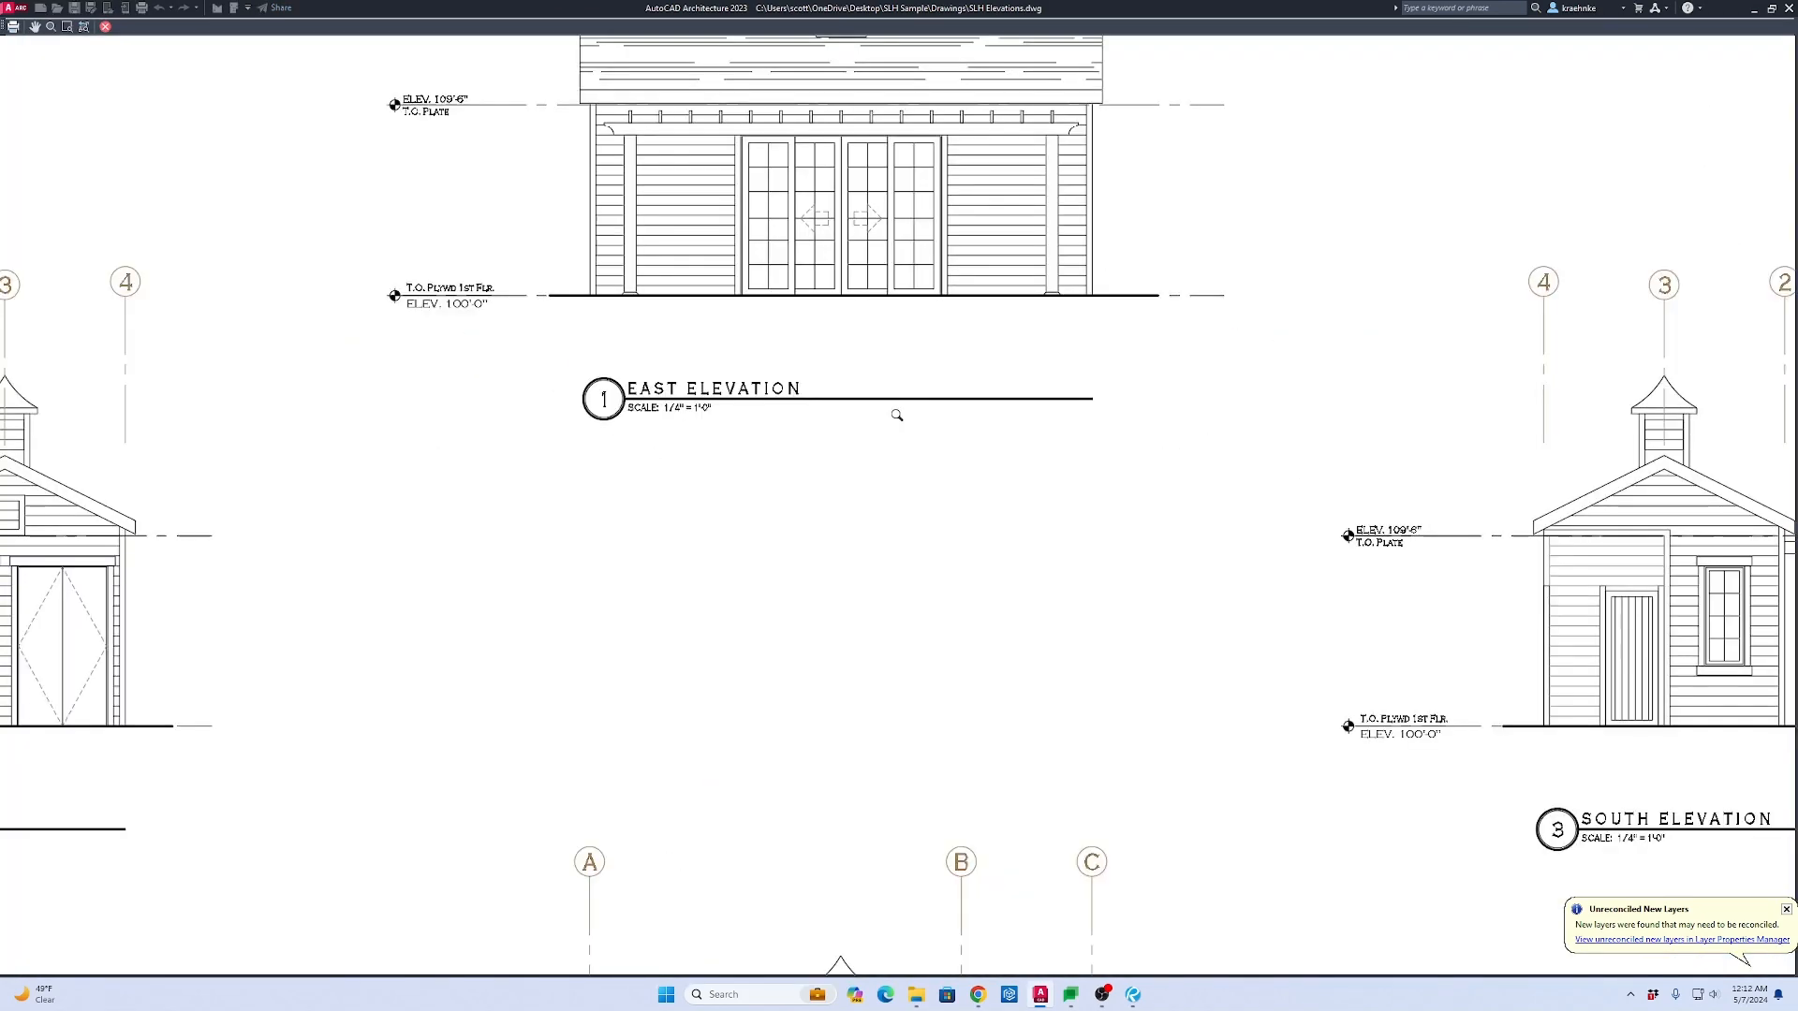
scroll(904, 411, "down", 1)
middle_click_drag(927, 411, 1386, 393)
scroll(1352, 225, "up", 2)
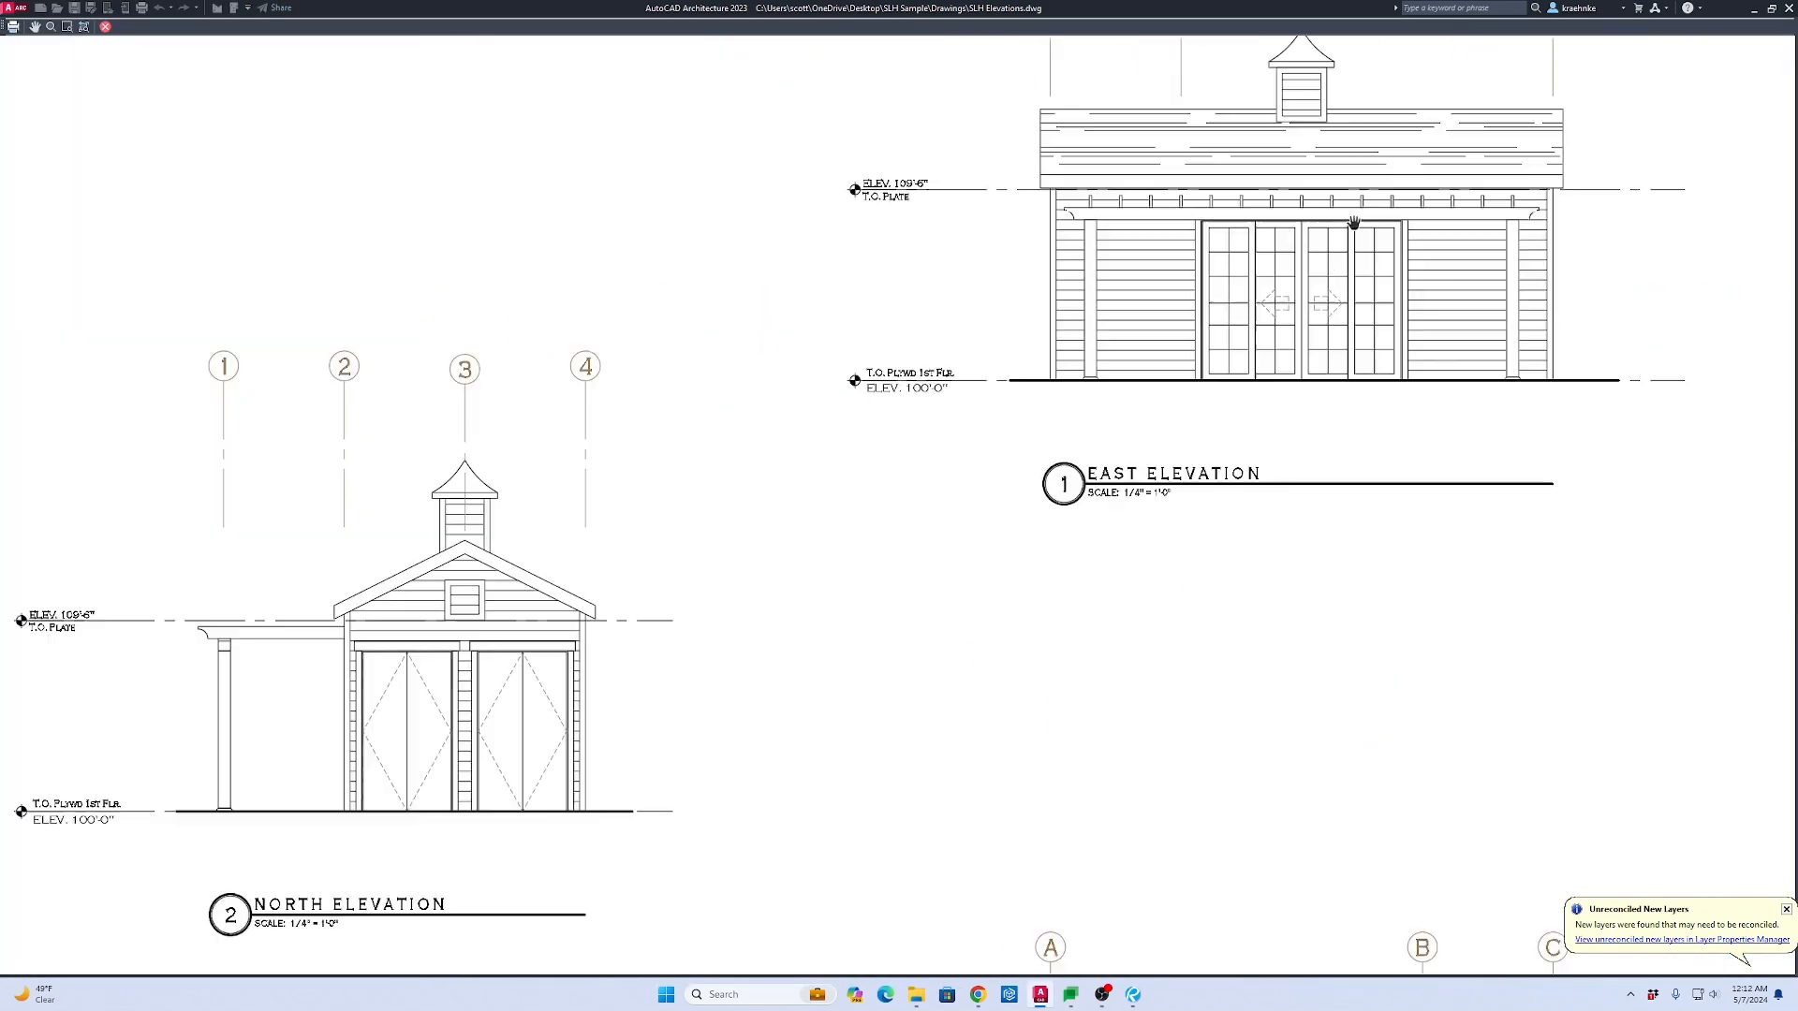
middle_click_drag(1349, 264, 1189, 410)
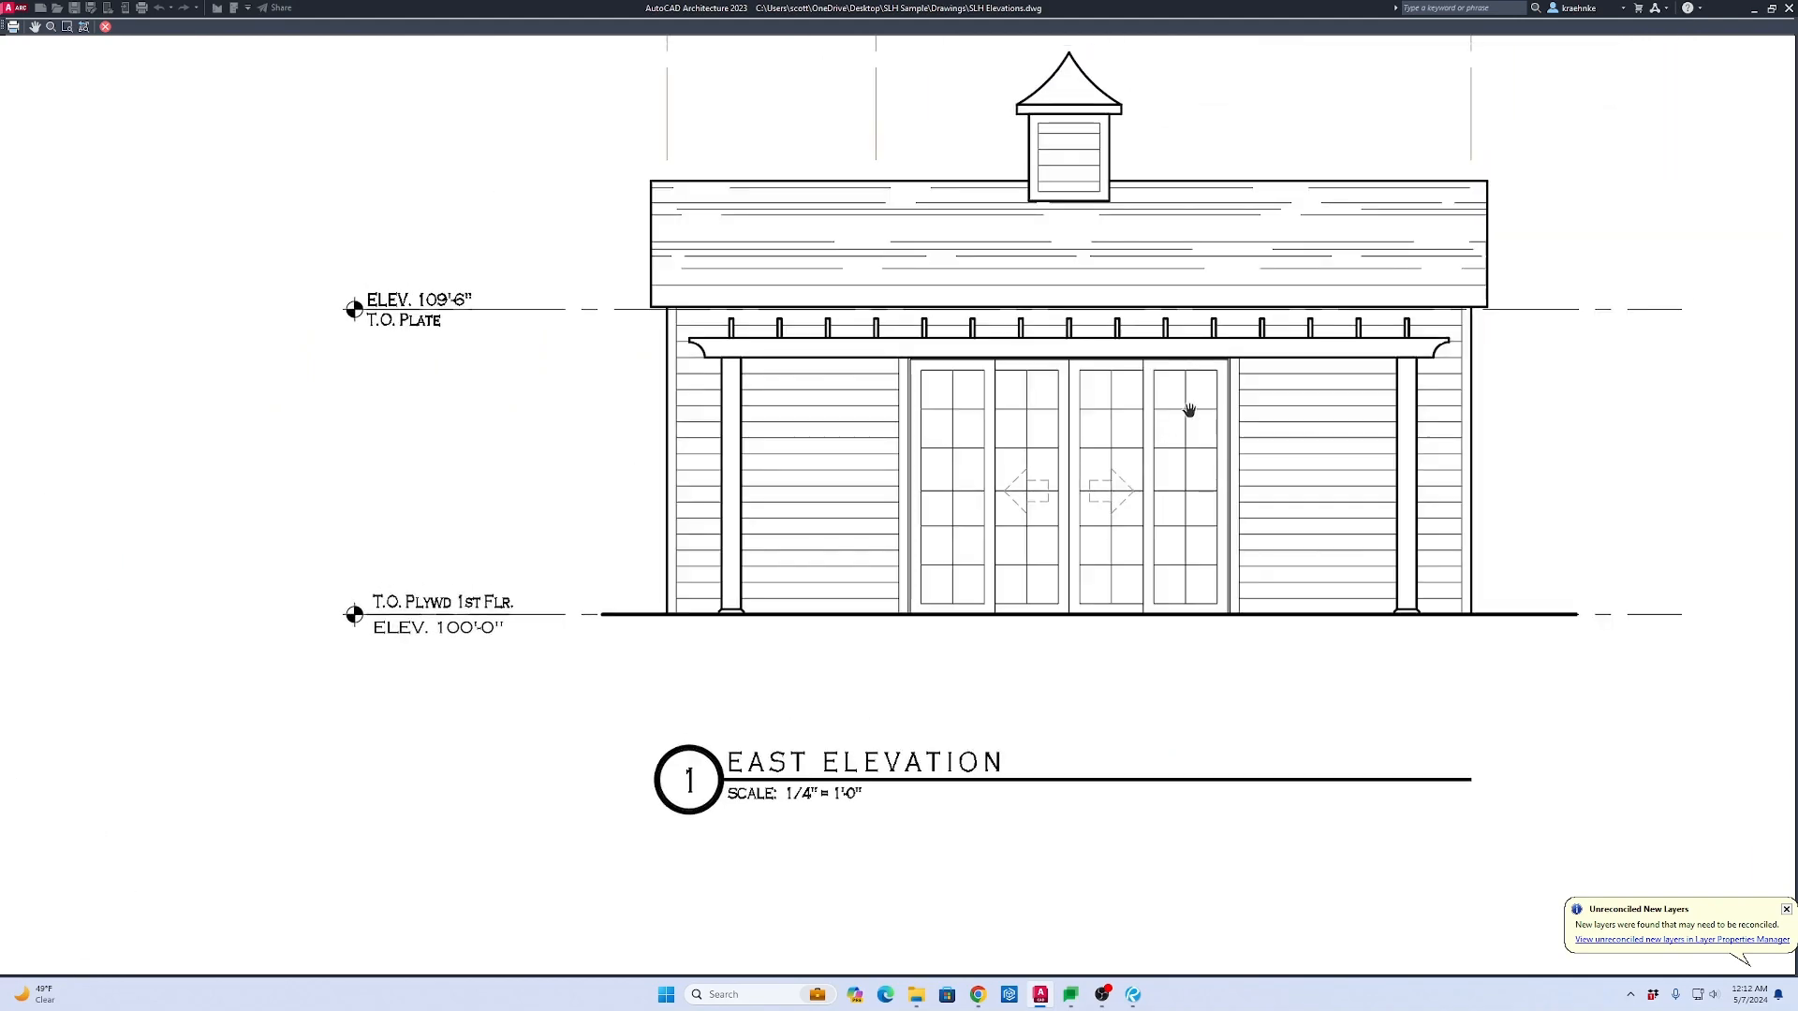
middle_click_drag(1113, 487, 1448, 274)
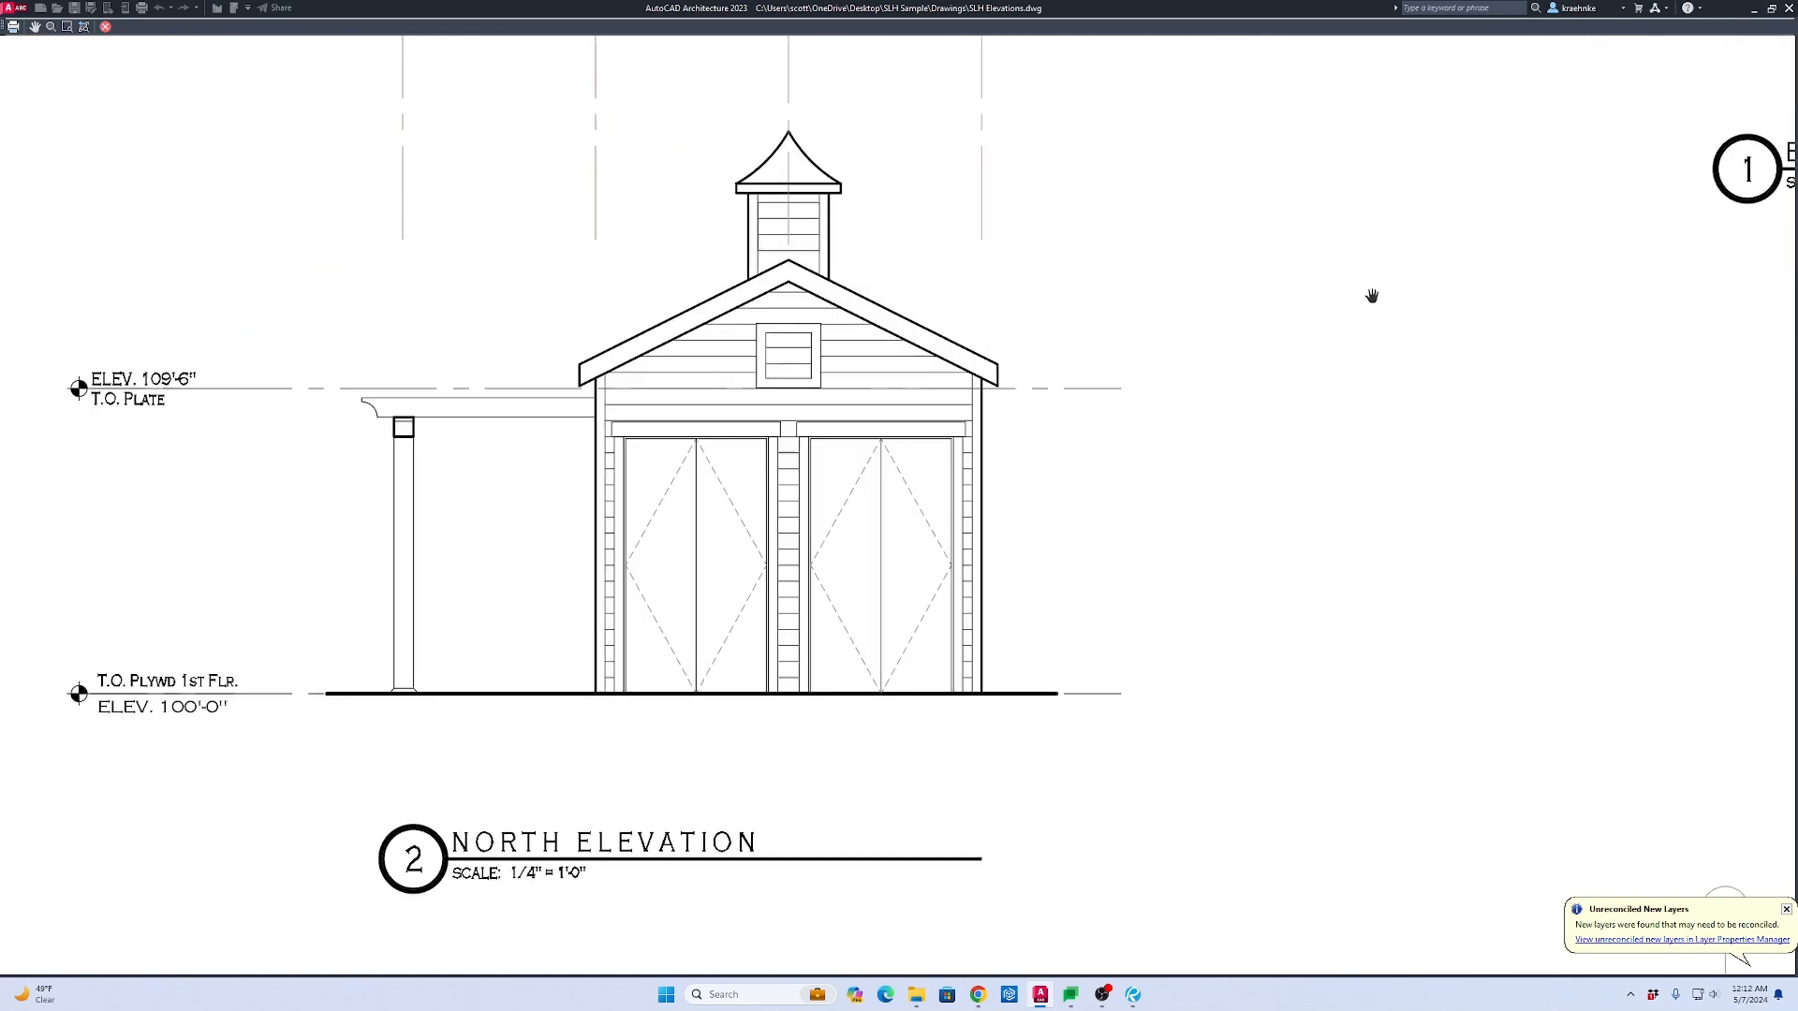
middle_click_drag(1454, 477, 384, 351)
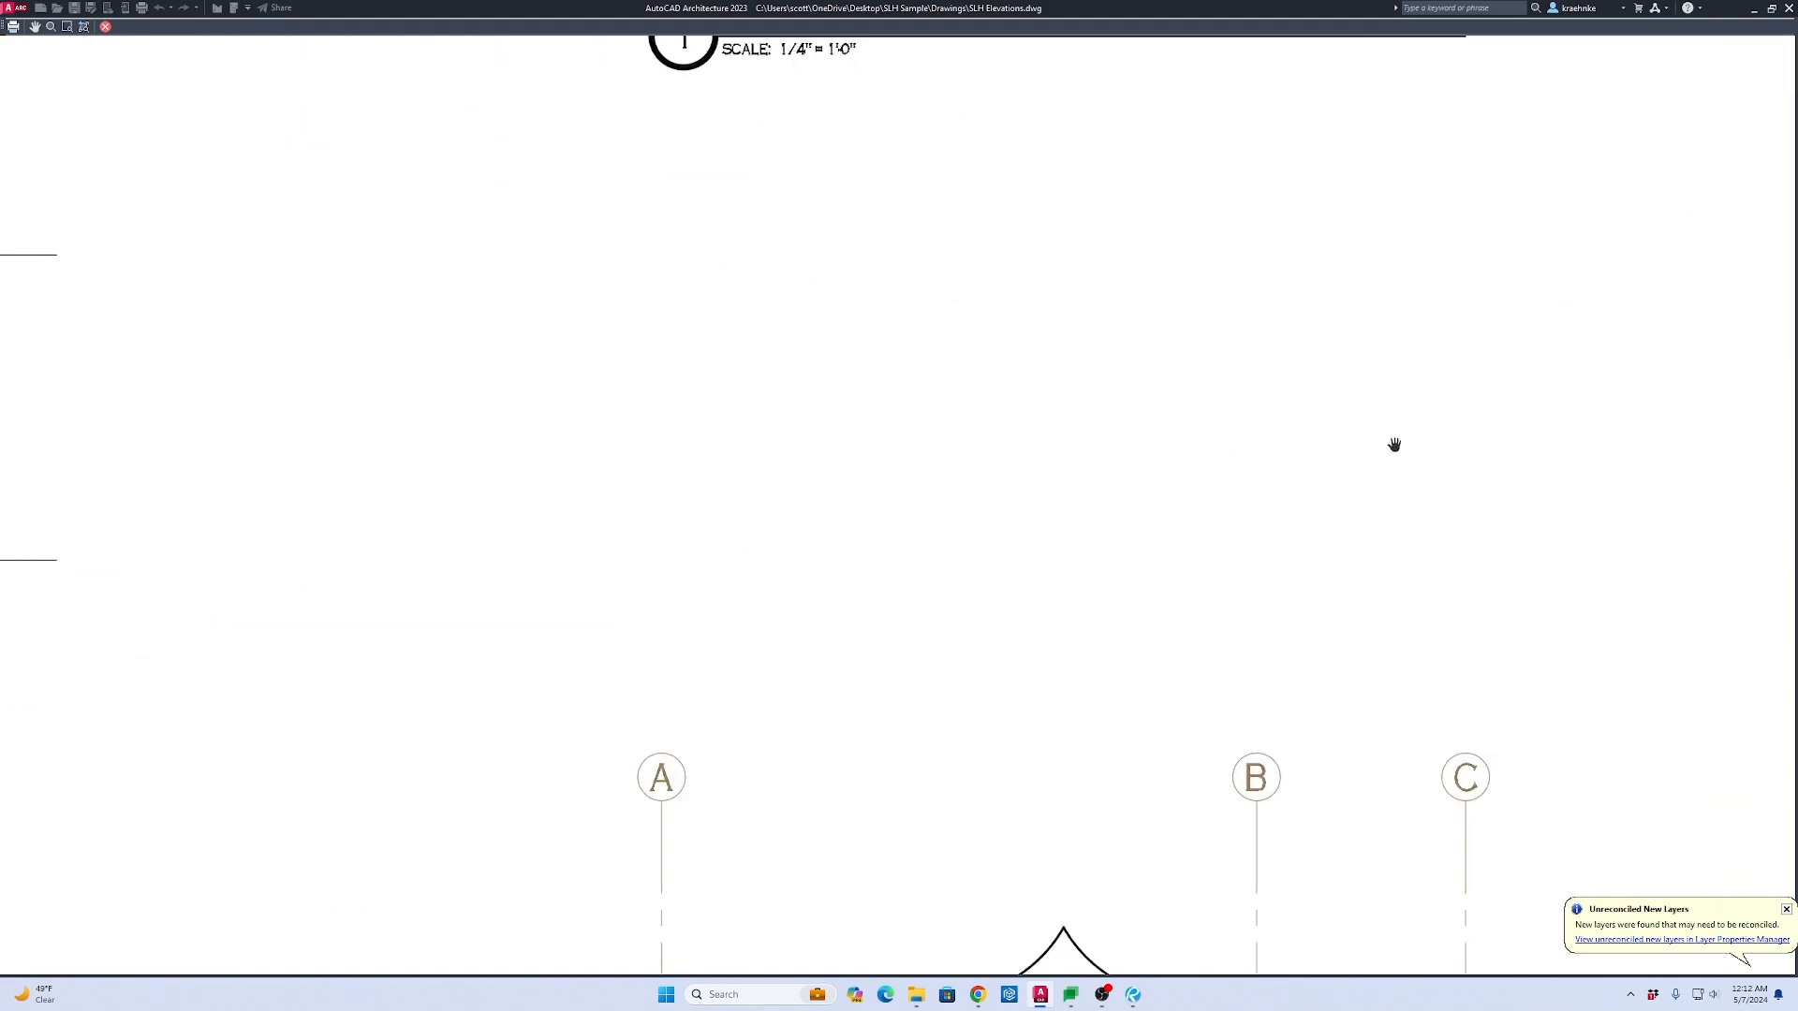
middle_click_drag(1396, 446, 417, 402)
middle_click_drag(1286, 434, 525, 504)
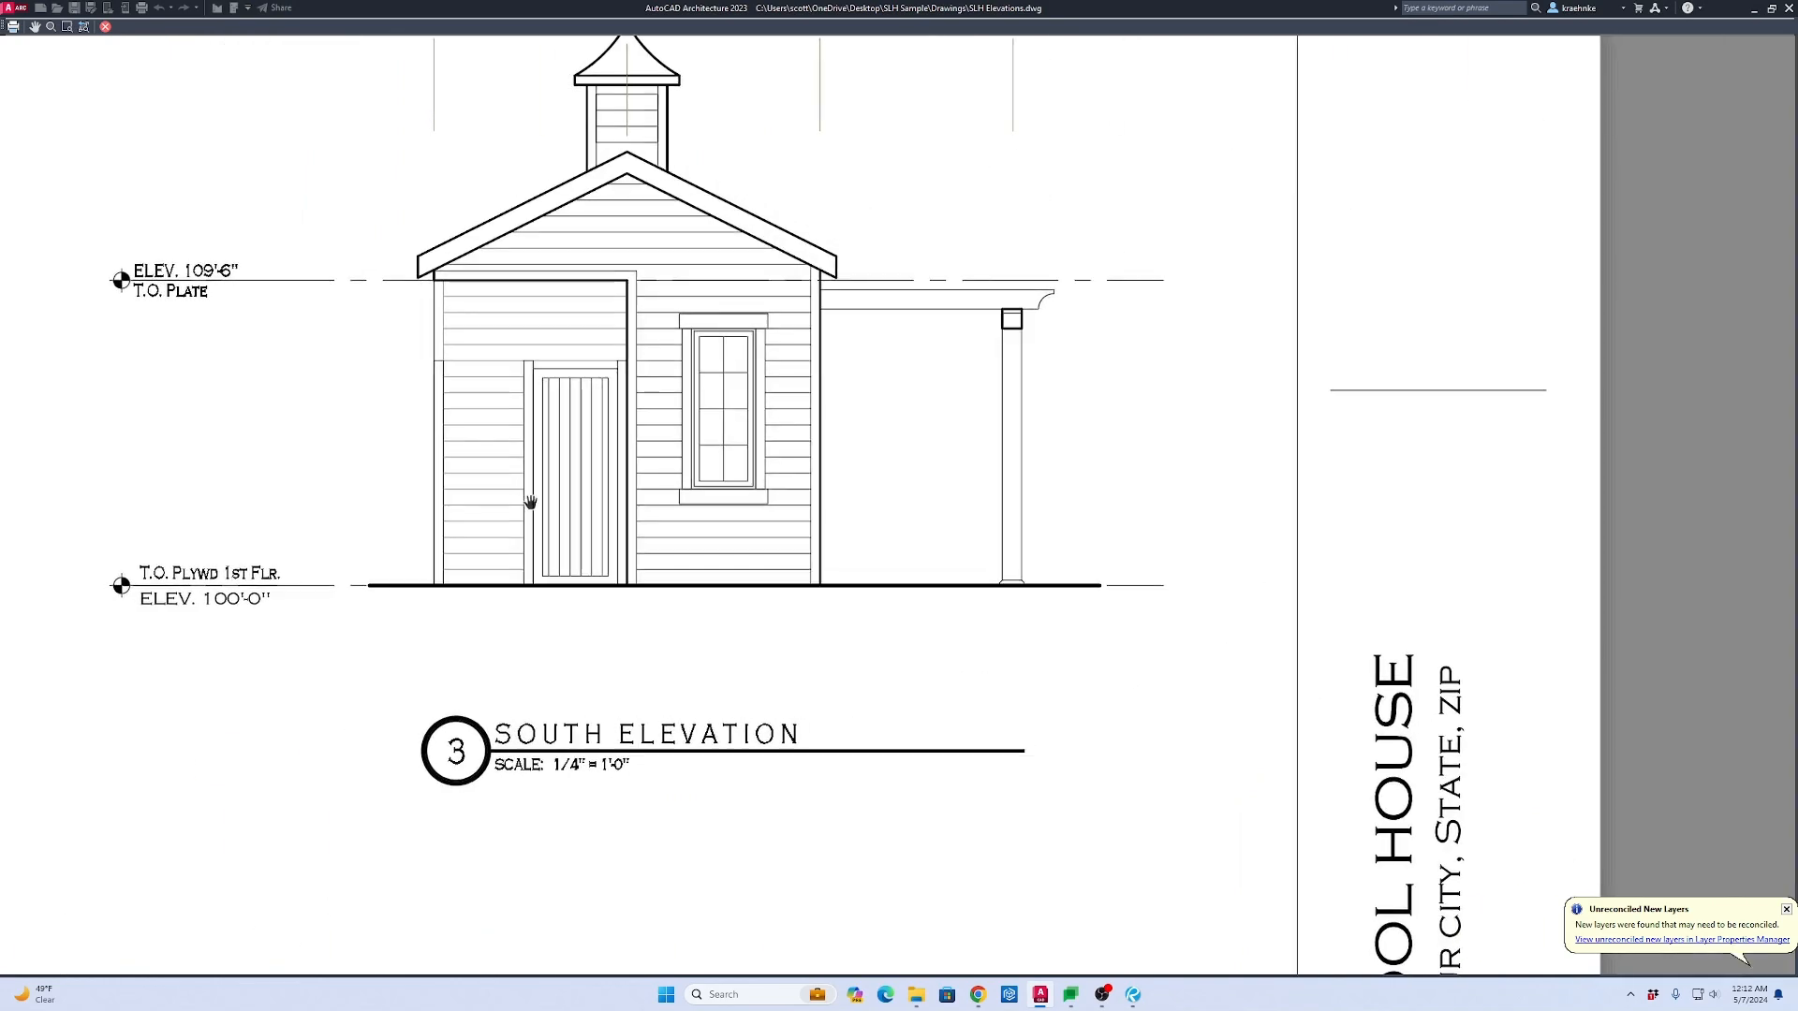
middle_click_drag(521, 642, 1311, 182)
middle_click_drag(824, 567, 1544, 154)
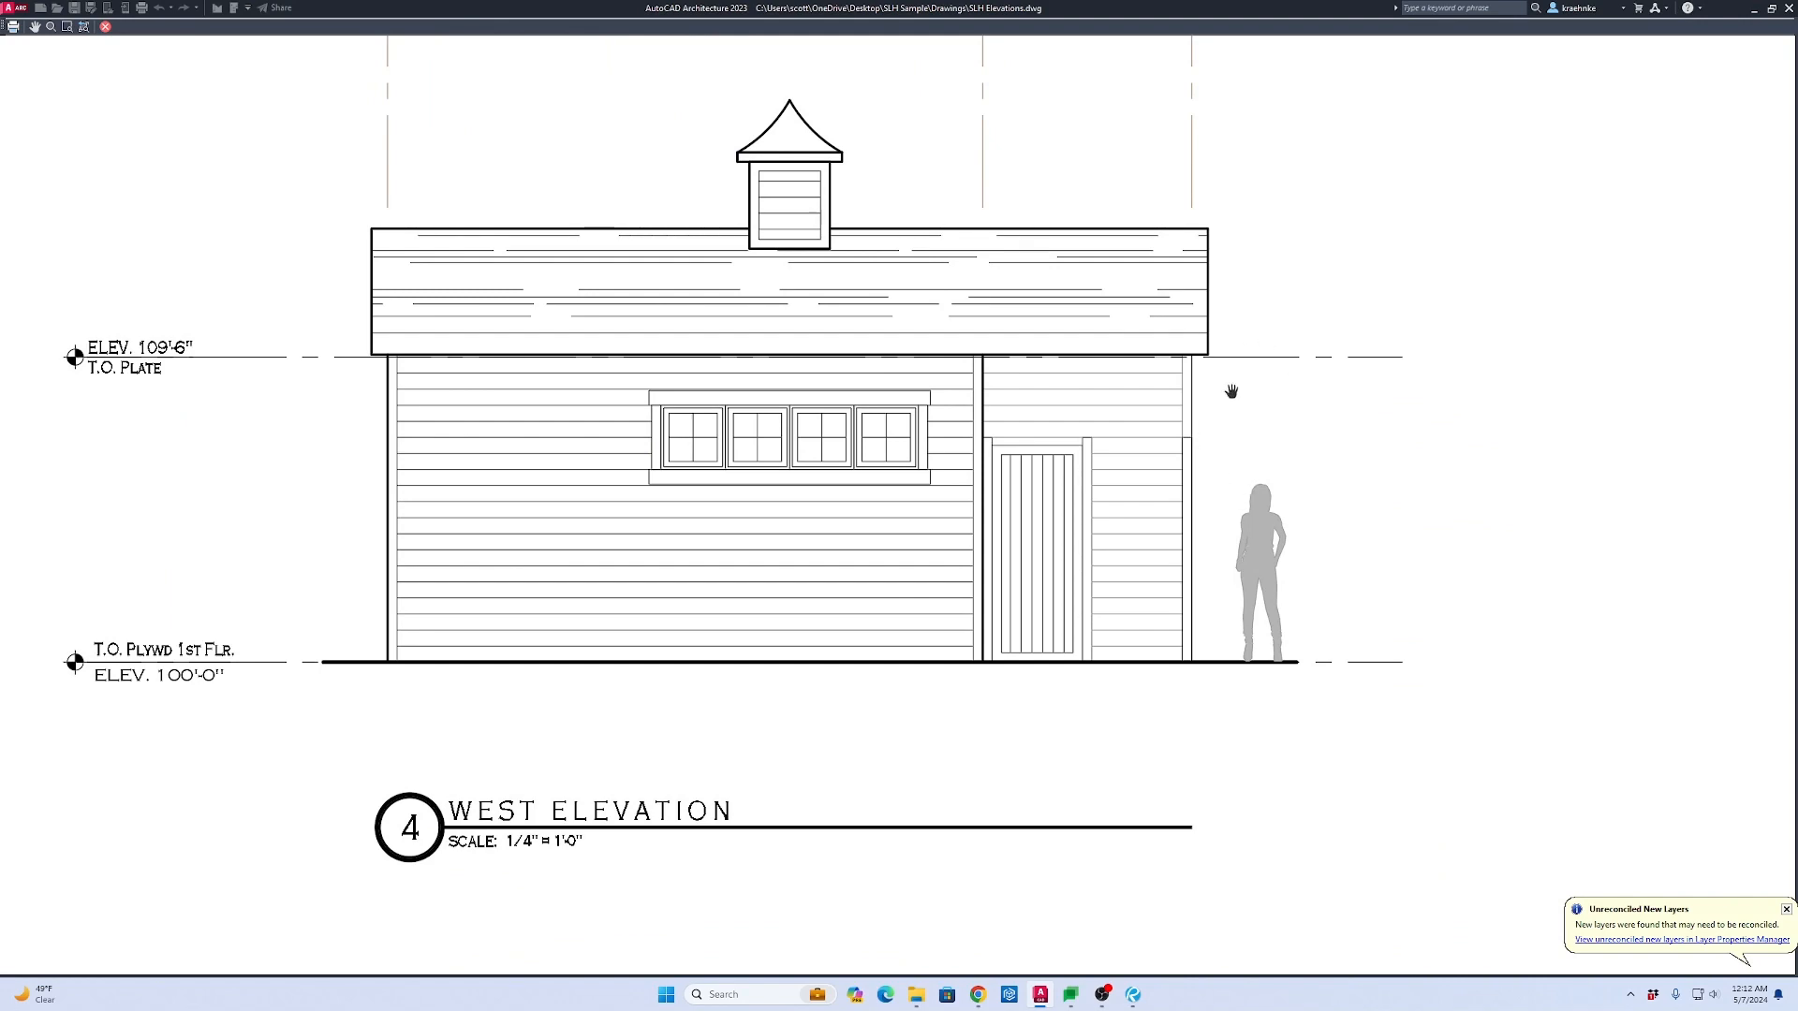
scroll(1232, 391, "down", 2)
middle_click_drag(1188, 406, 914, 508)
scroll(781, 521, "down", 3)
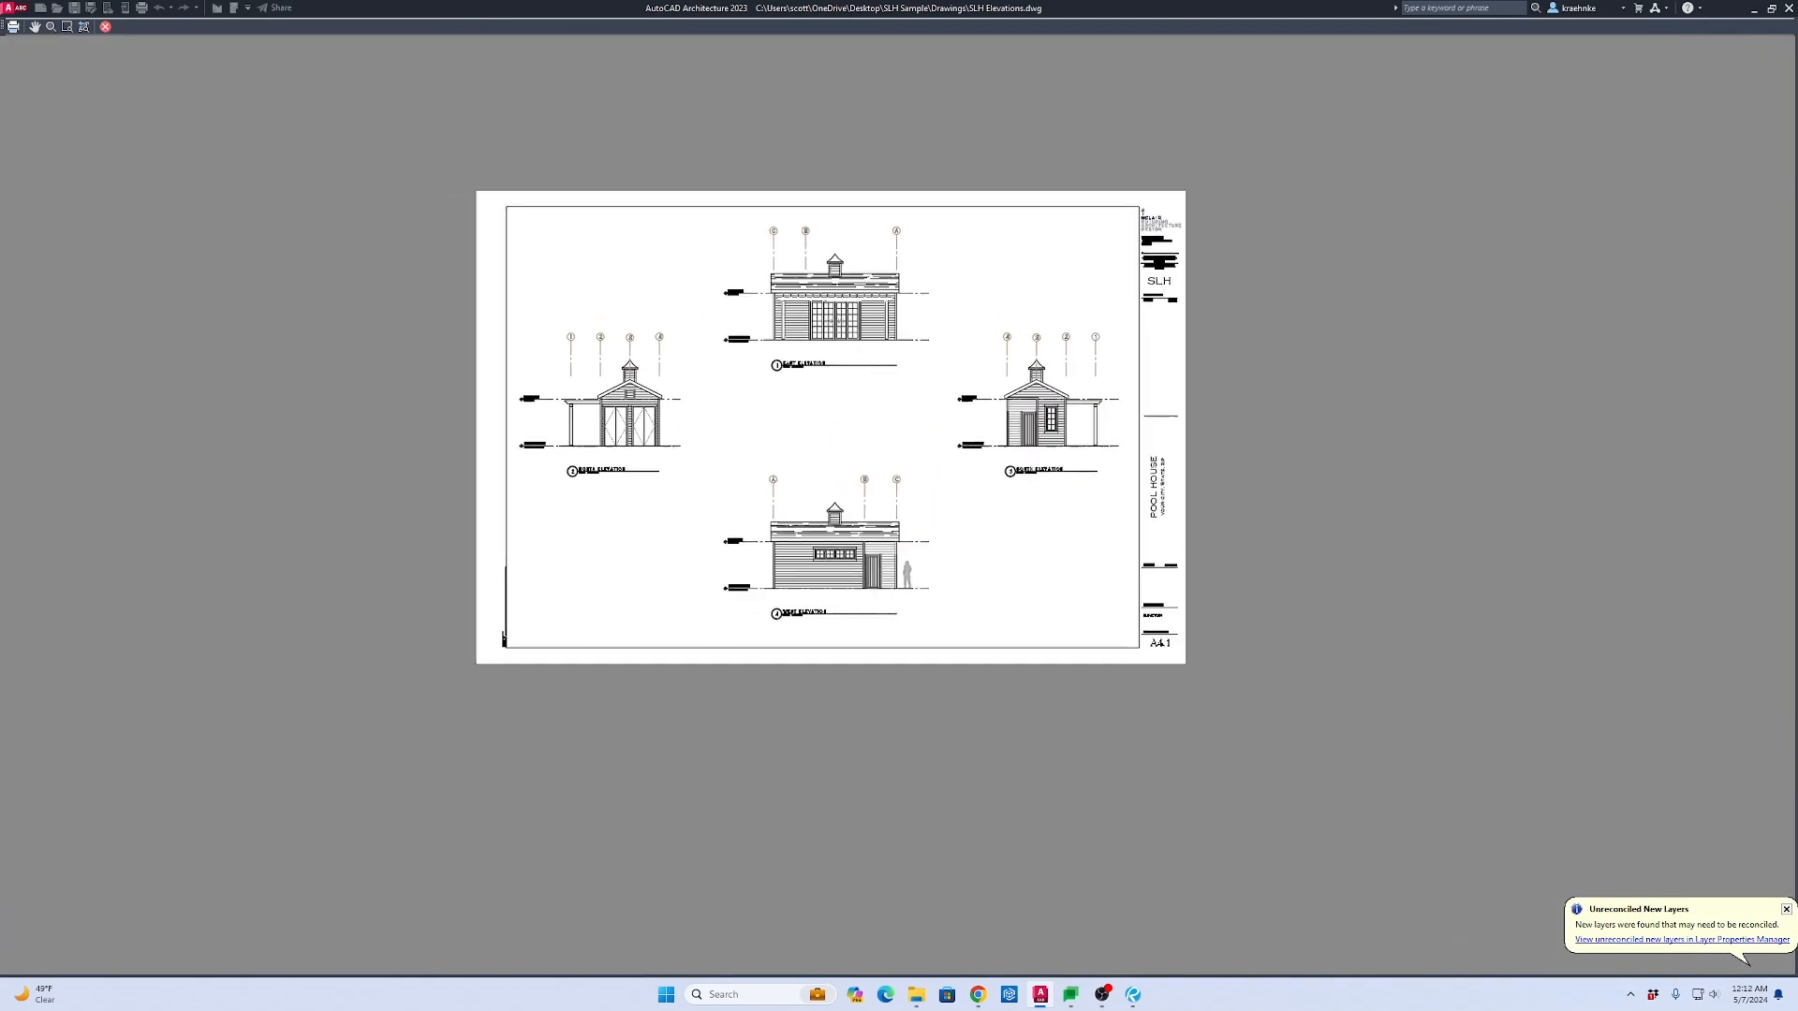
key("Escape")
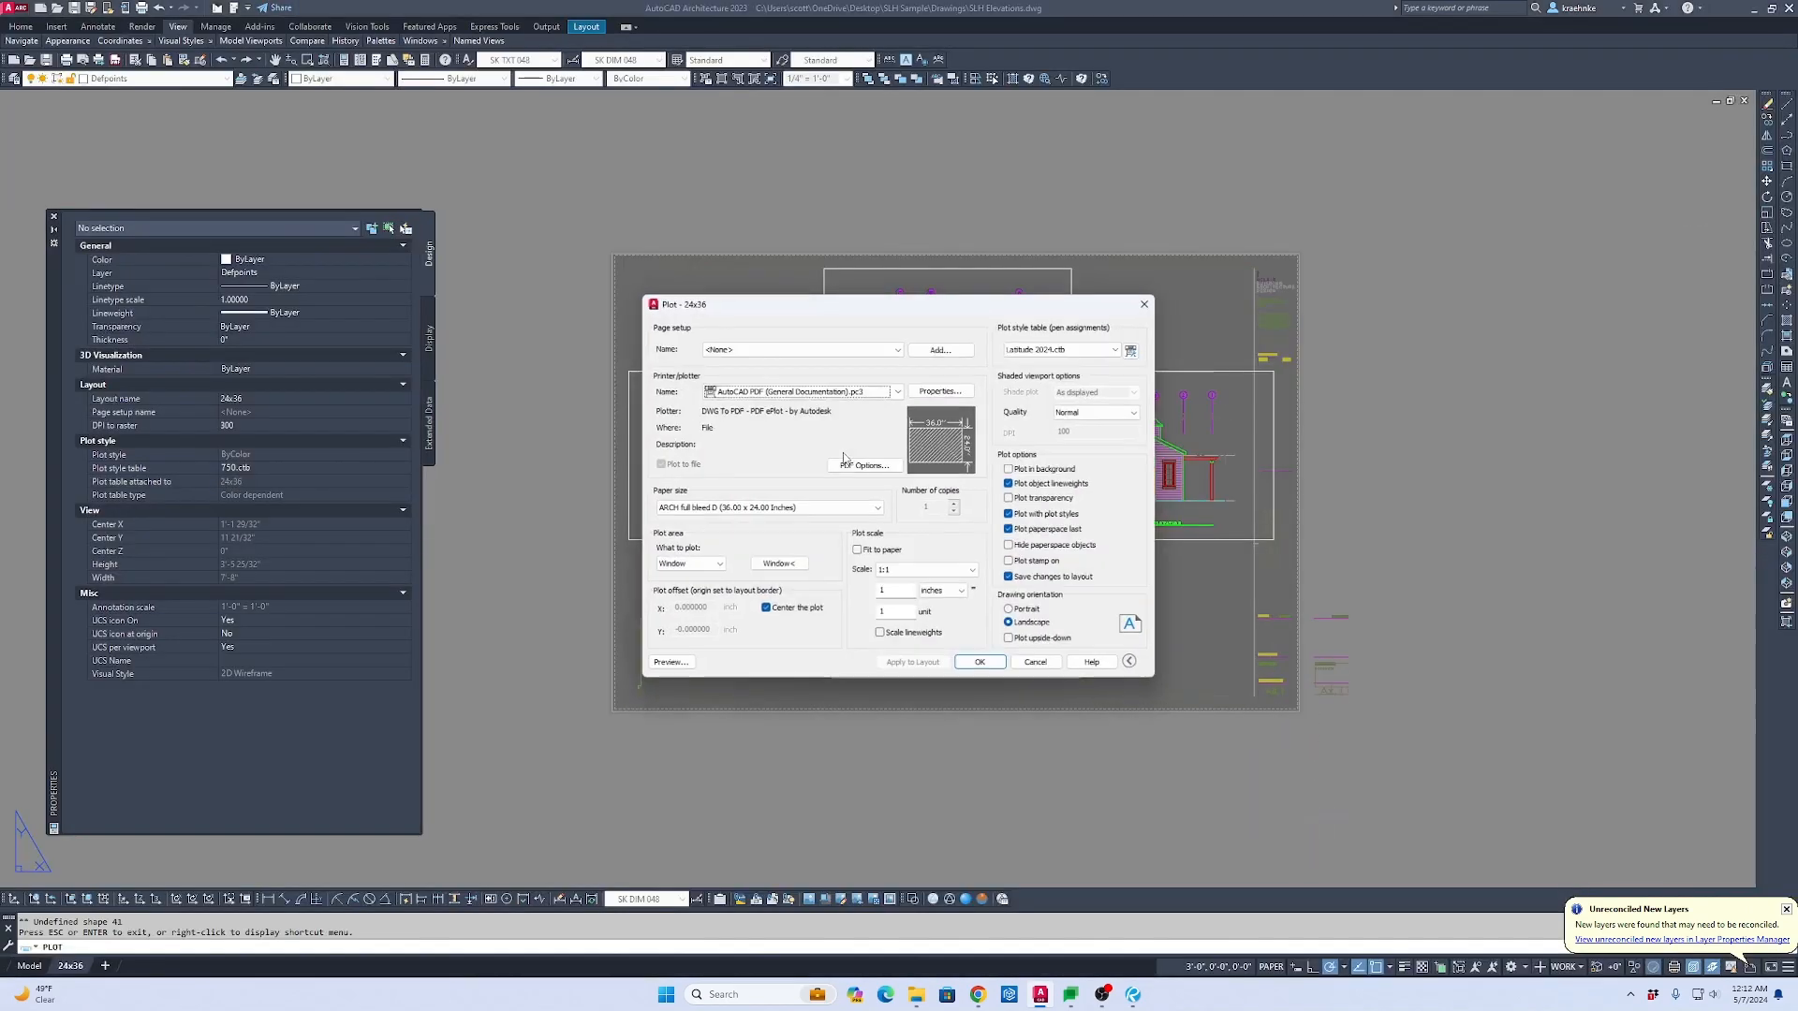
Step: Close the plot settings and stretch the South Elevation viewport's outer edge inward to the title block line
key("Escape")
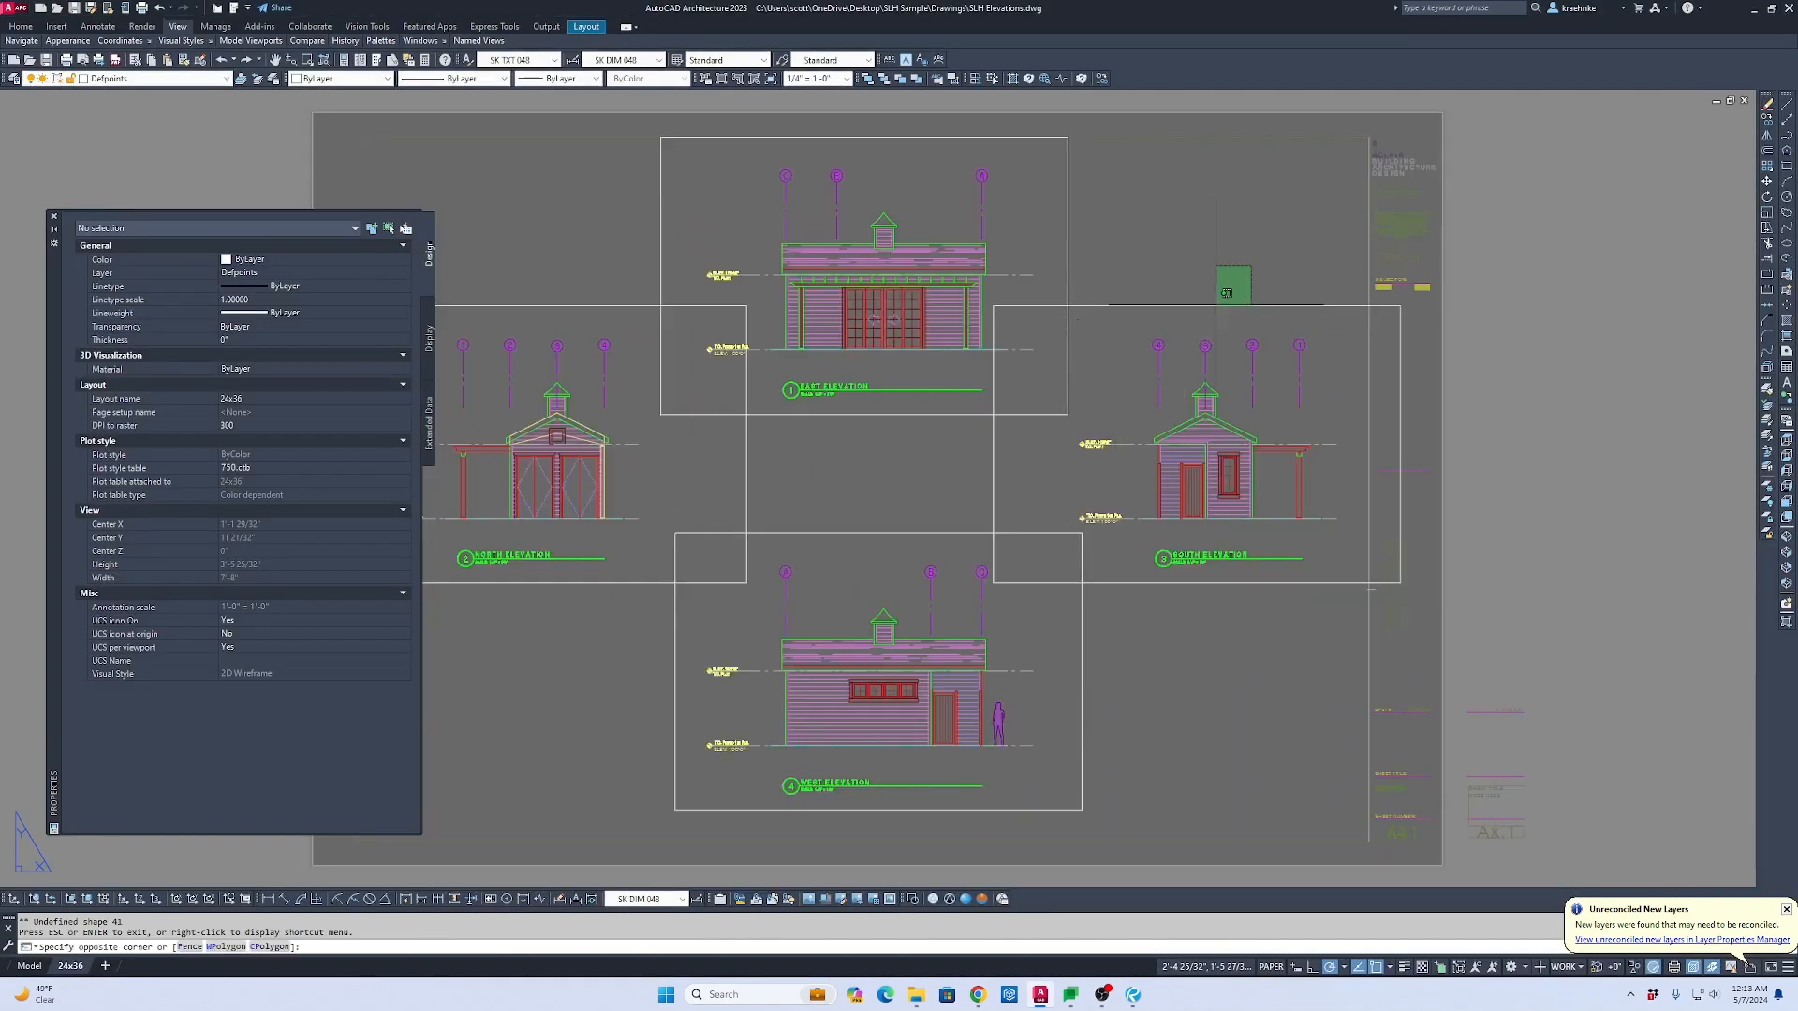
left_click(1201, 308)
left_click(1400, 305)
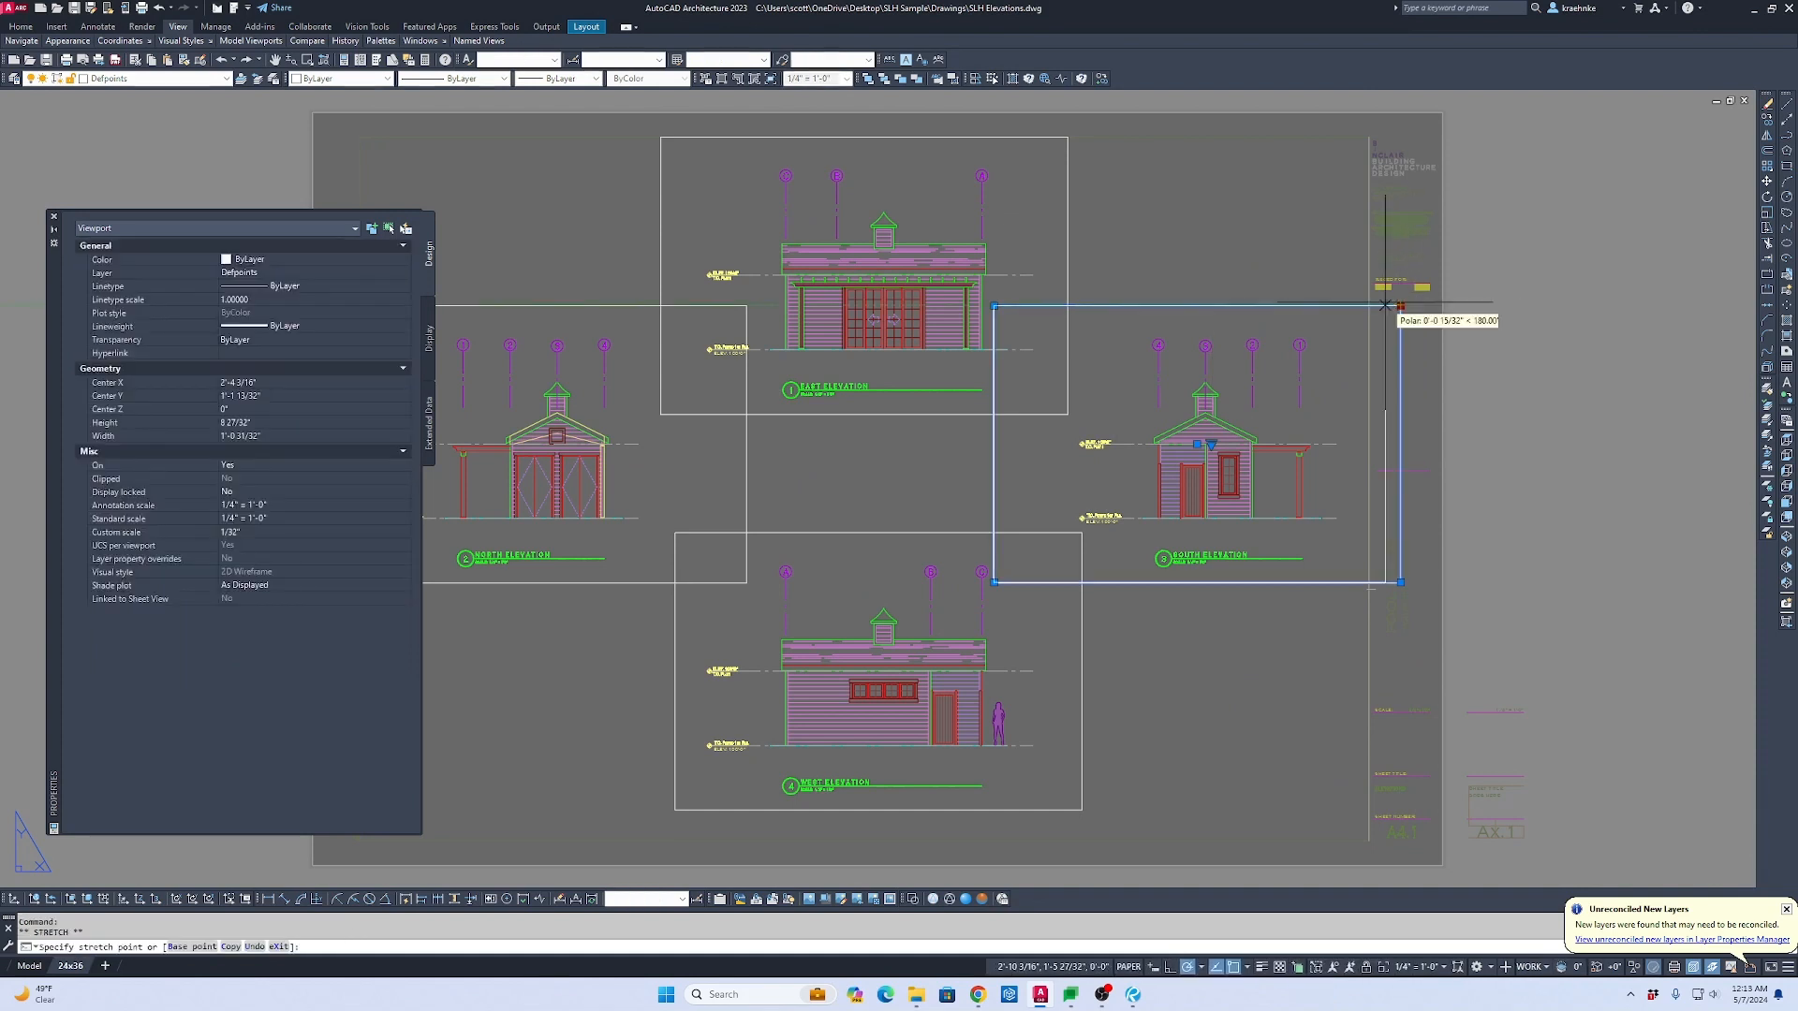
left_click(1369, 305)
middle_click_drag(705, 300, 1025, 309)
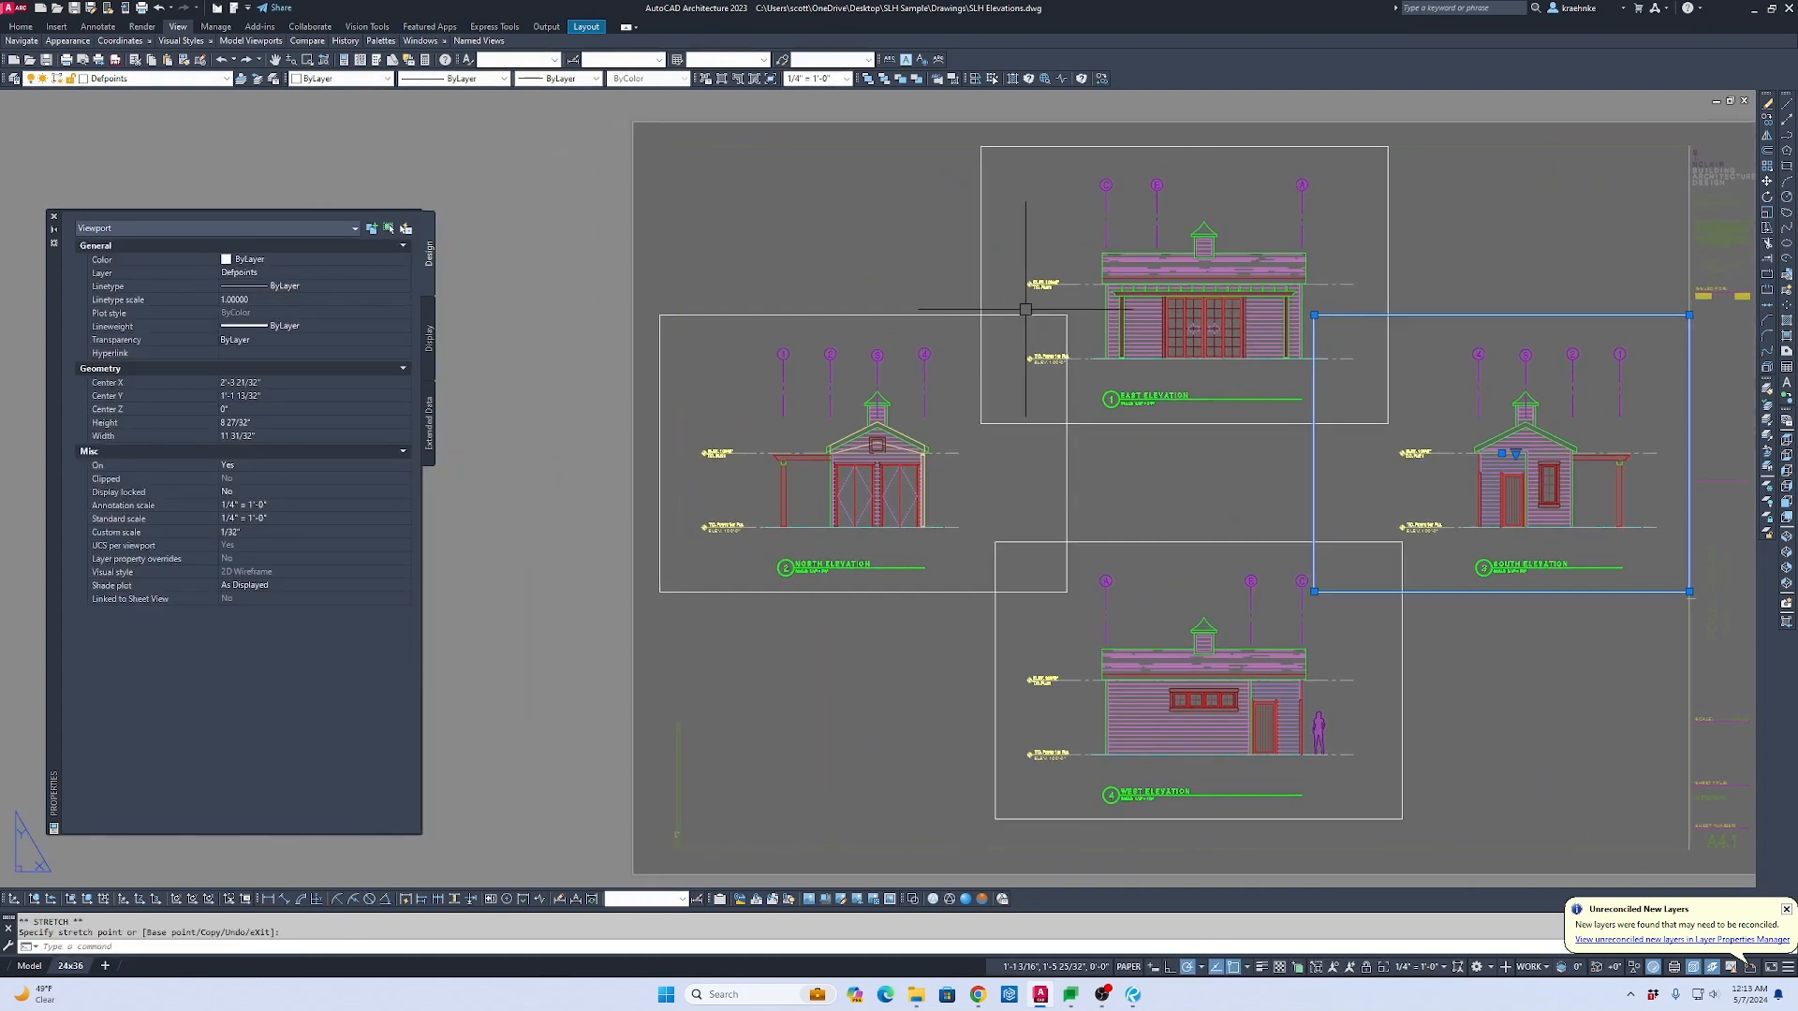
Step: Stretch the outer edge of the North Elevation viewport slightly inward from the sheet border, then clear the selection
left_click(751, 307)
left_click(731, 333)
left_click(660, 314)
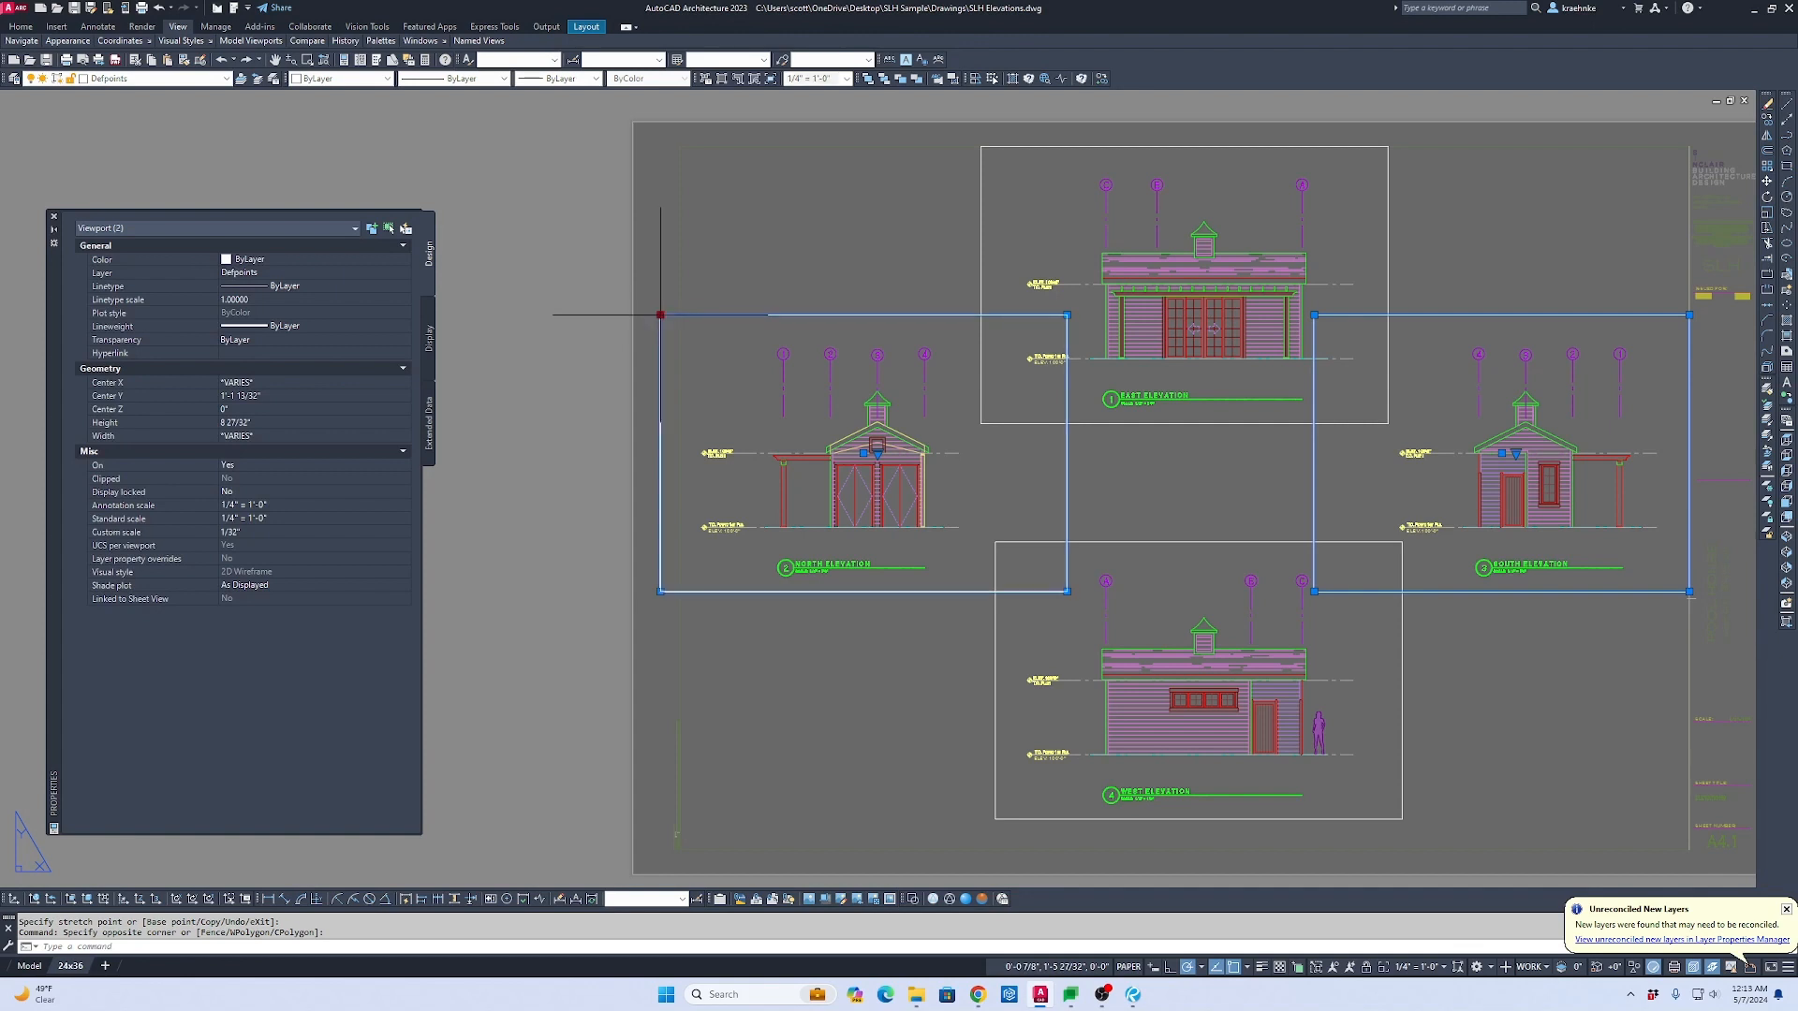
left_click(678, 315)
key("Escape")
scroll(540, 329, "down", 2)
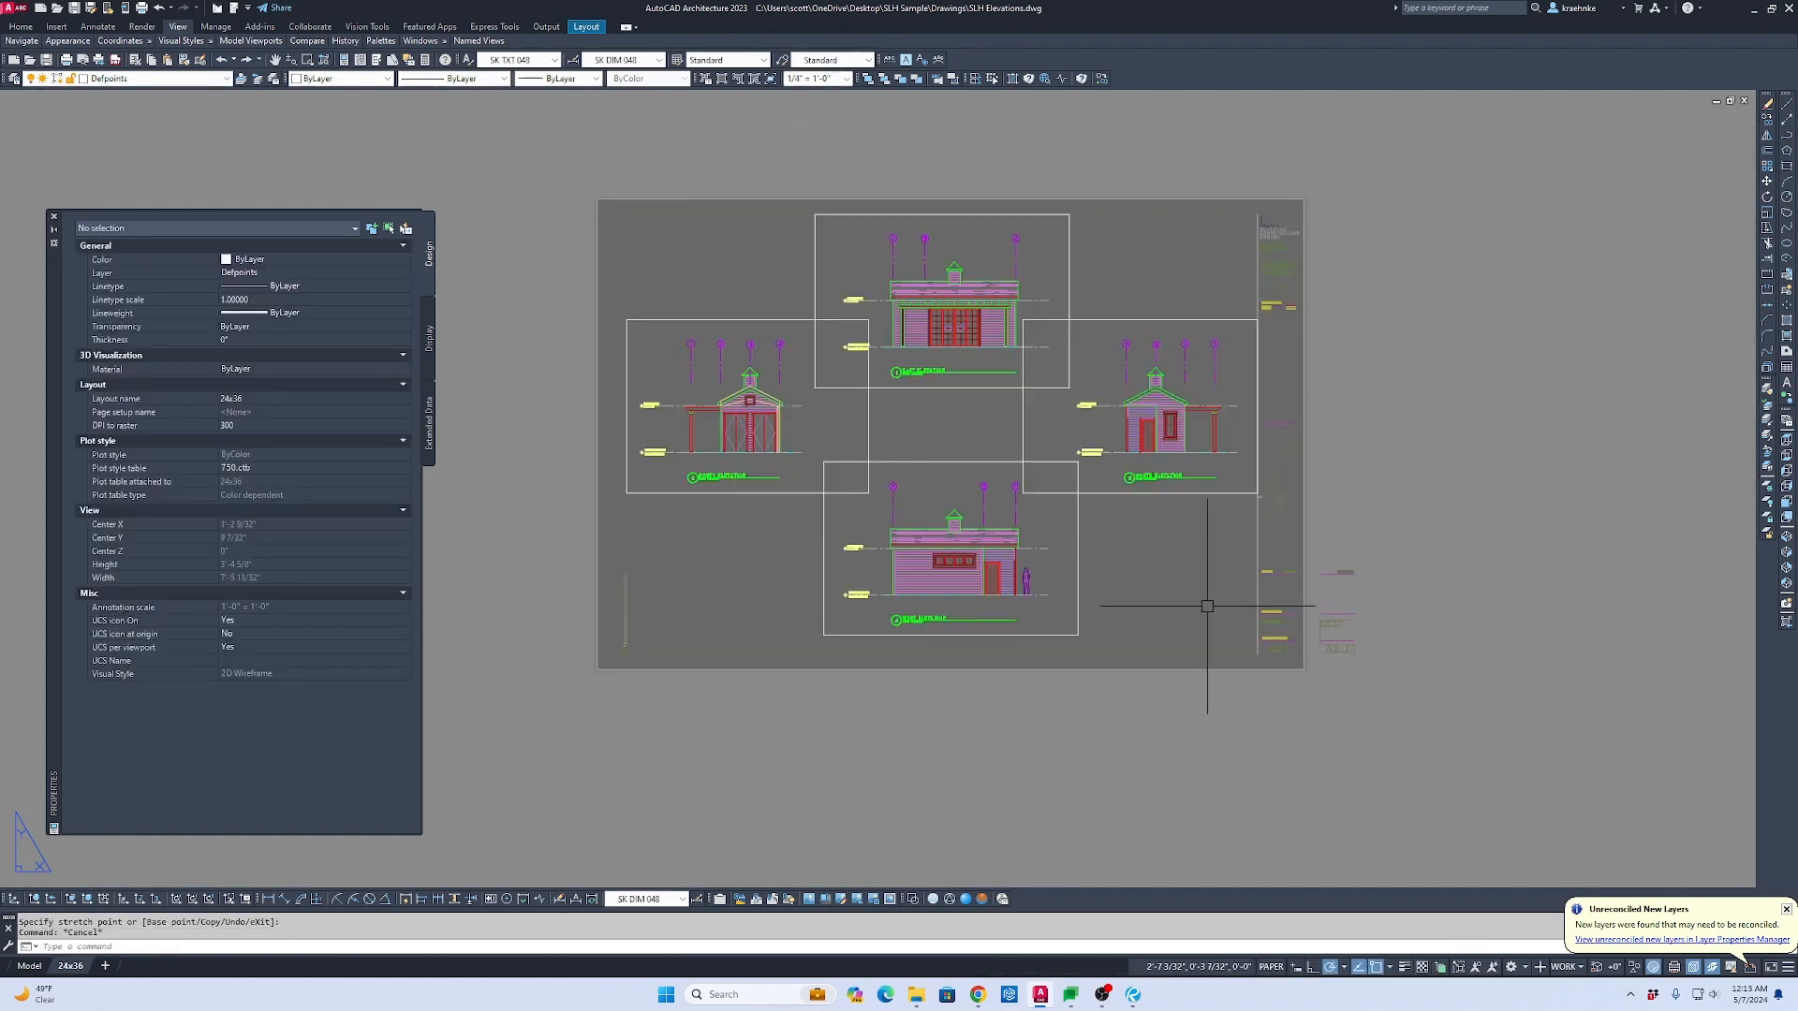
key("Escape")
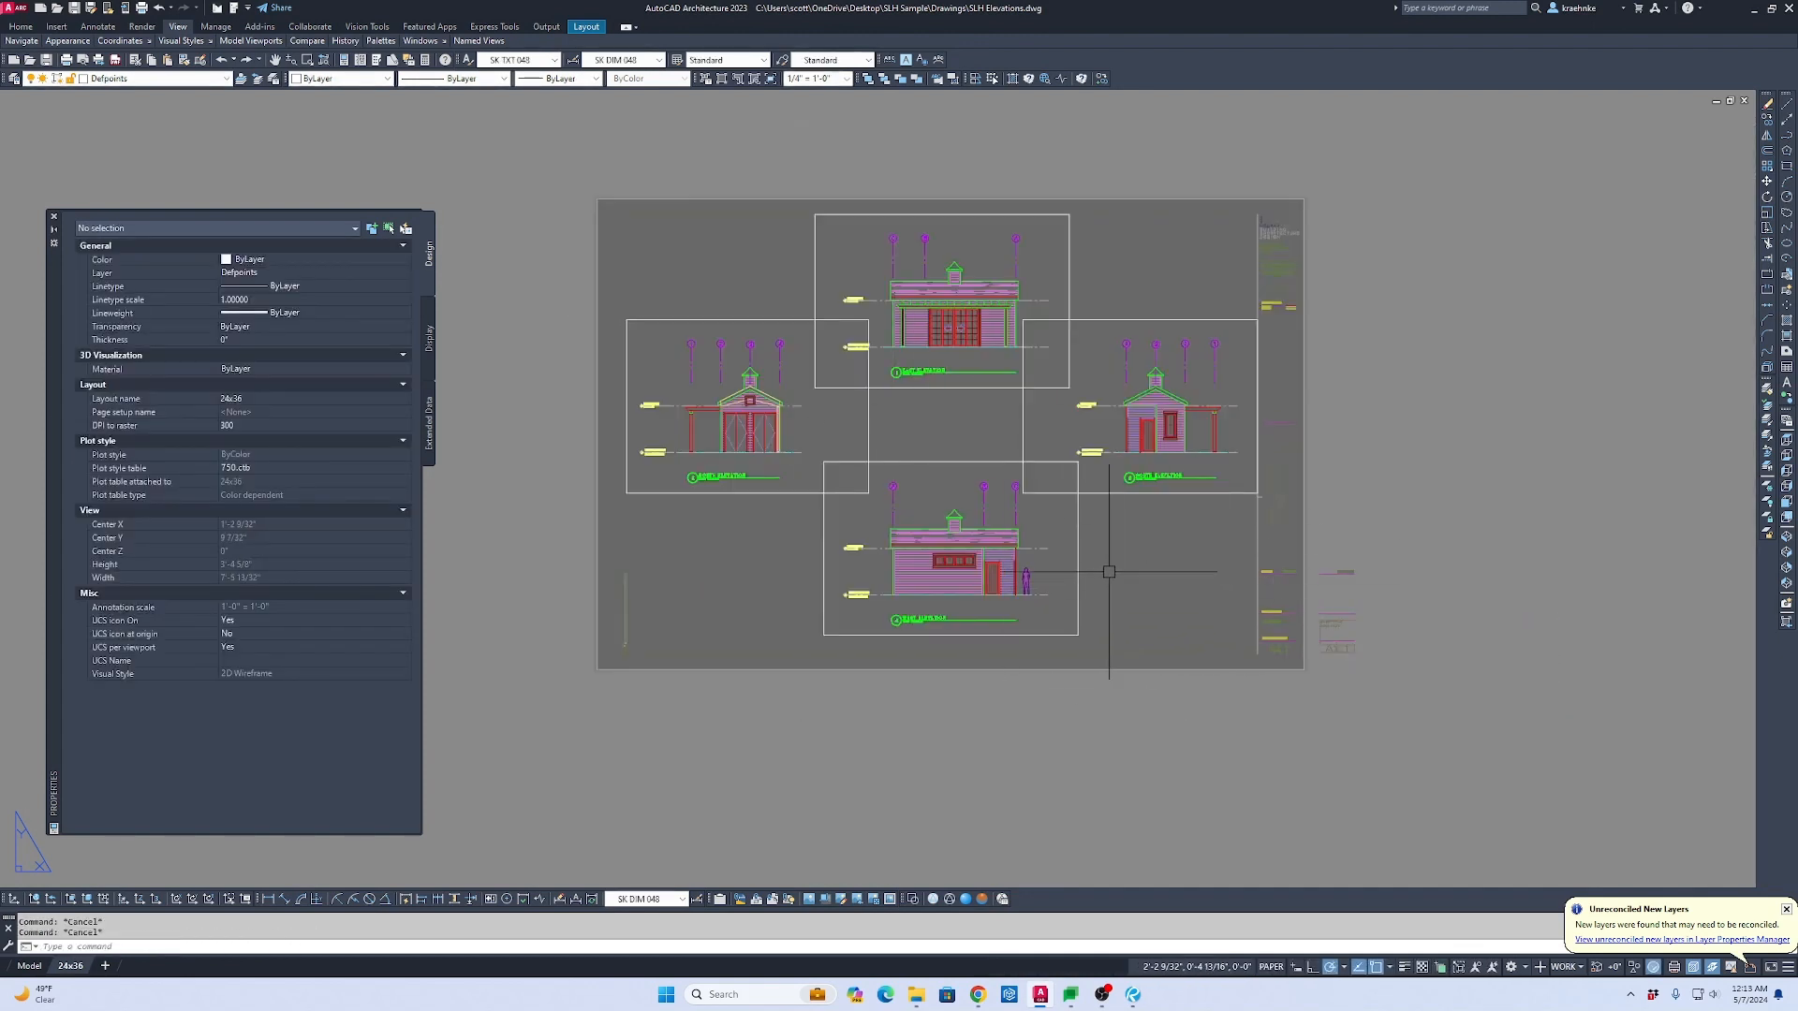
Step: Review the layout's plot settings once more, close them, and save the drawing
key("ctrl+p")
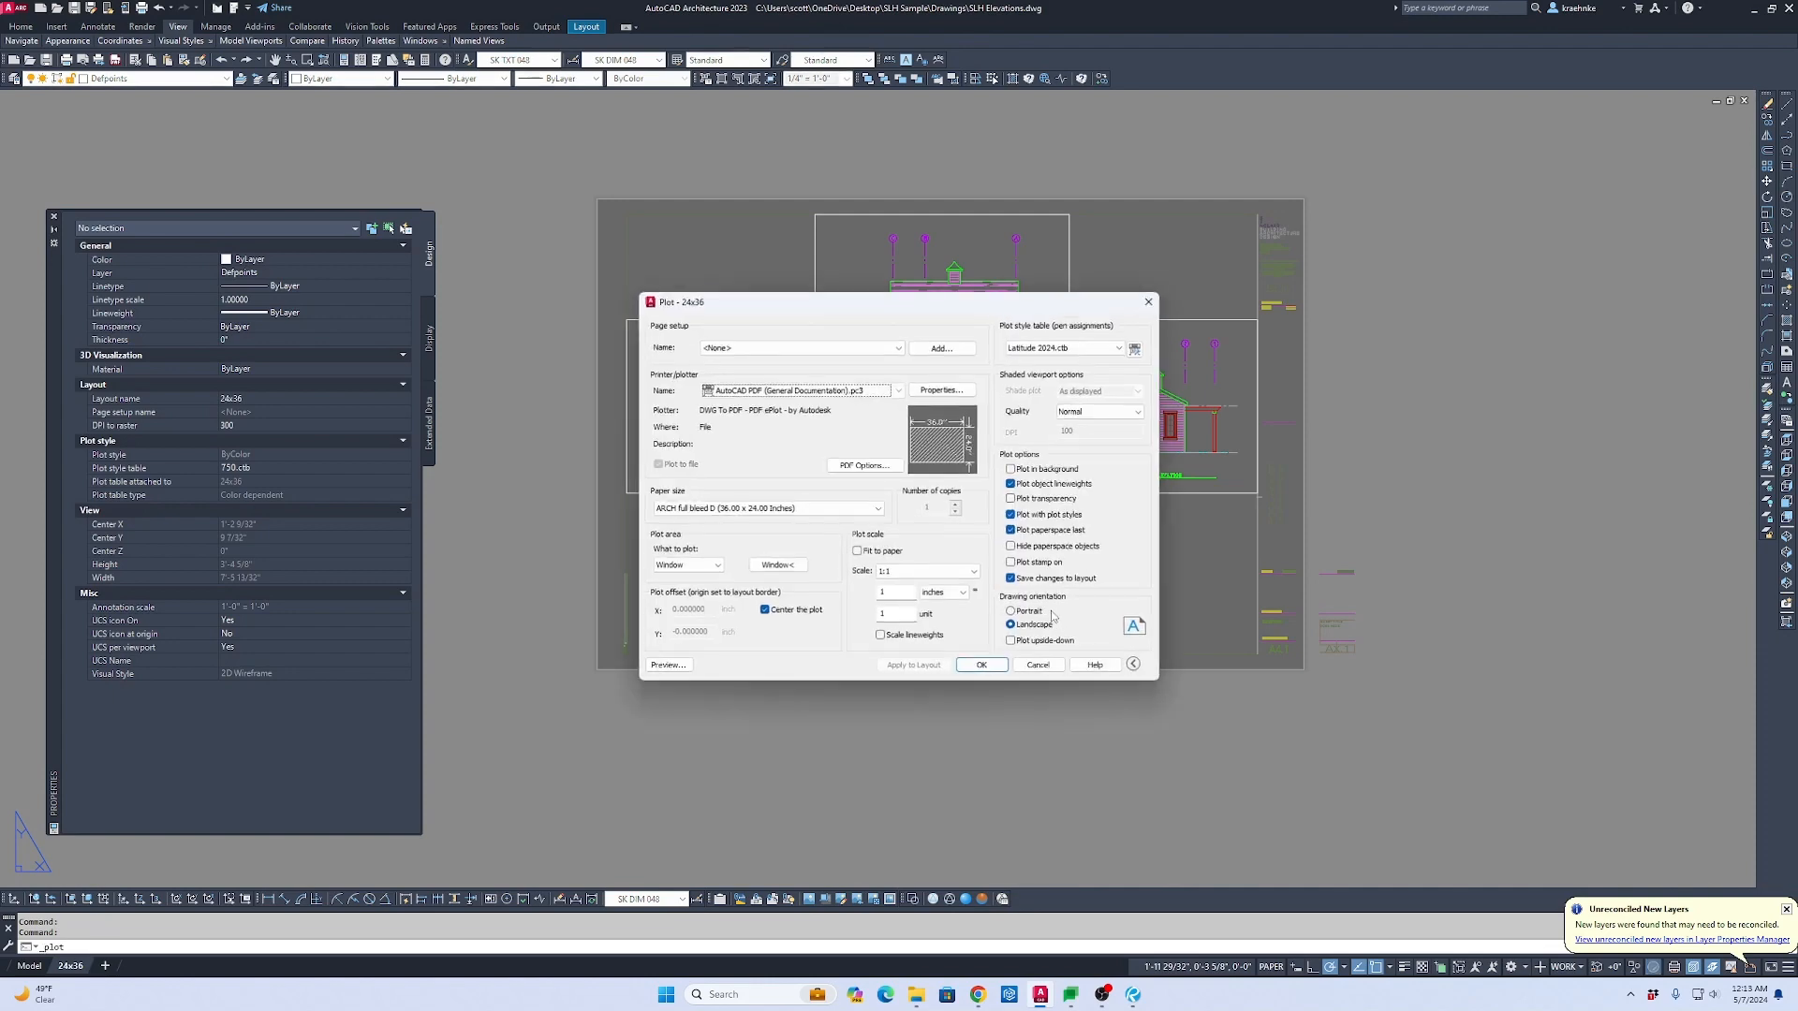
key("Escape")
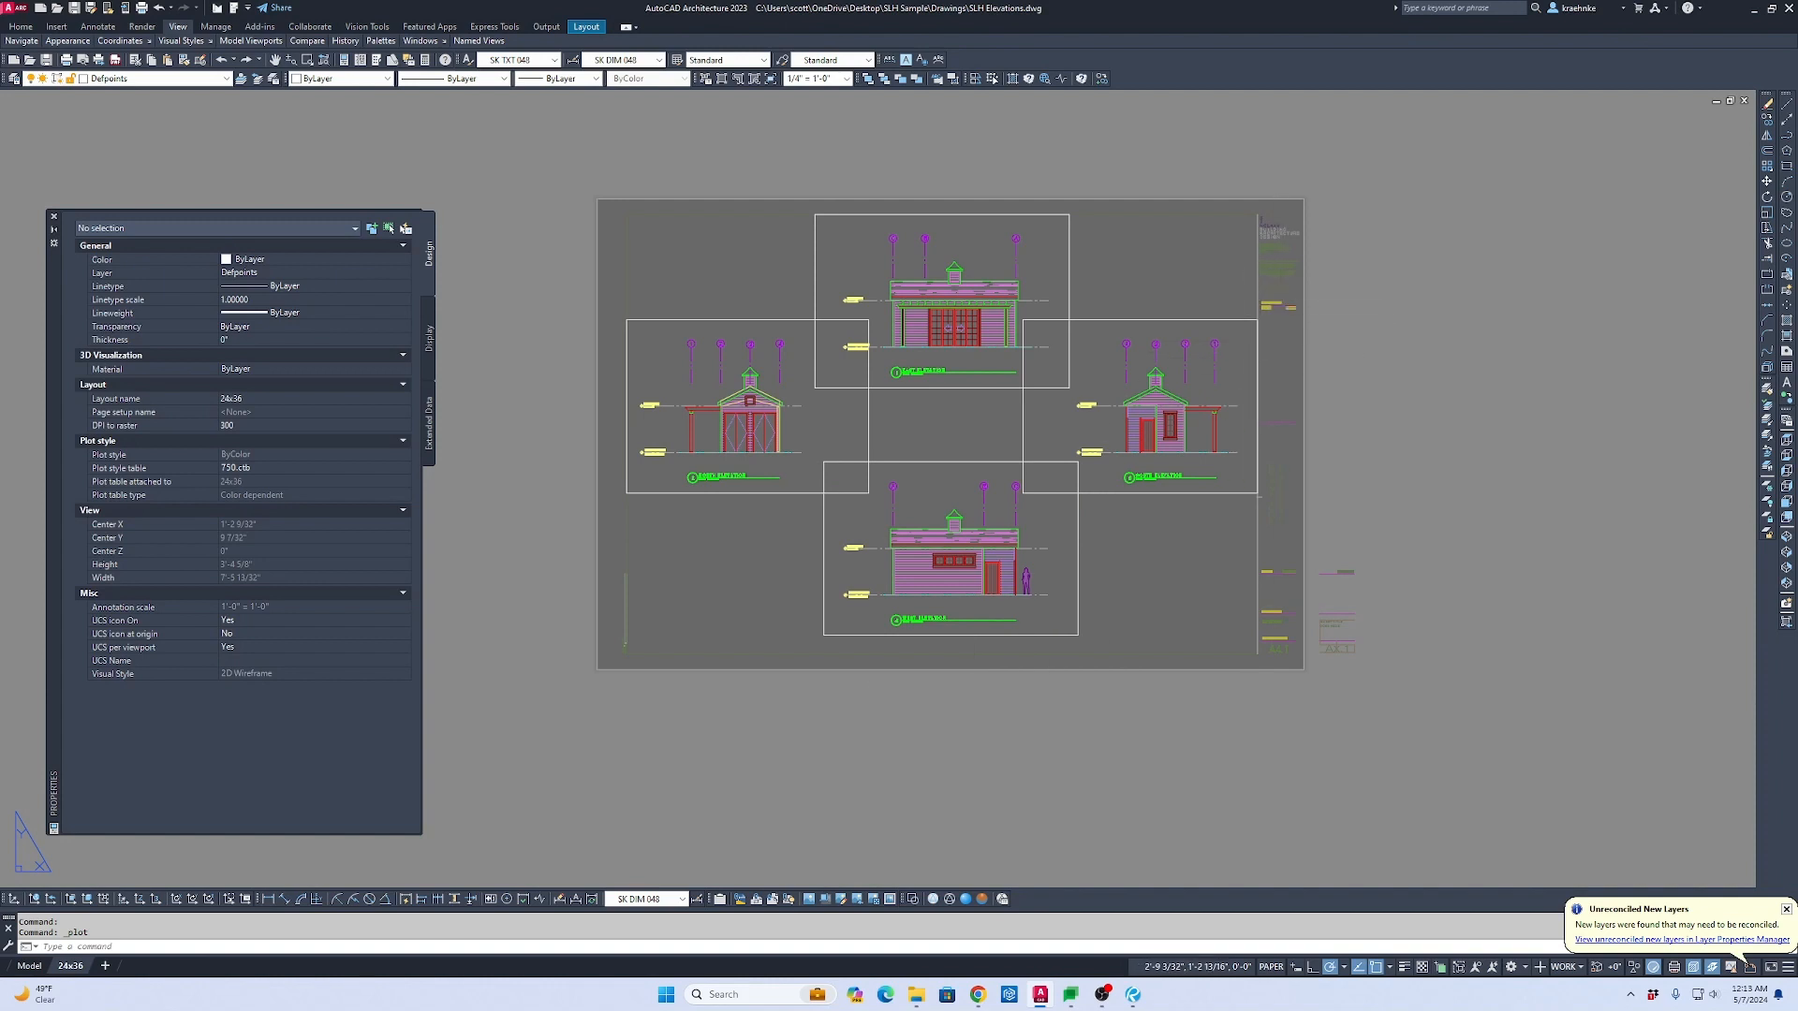
key("ctrl+s")
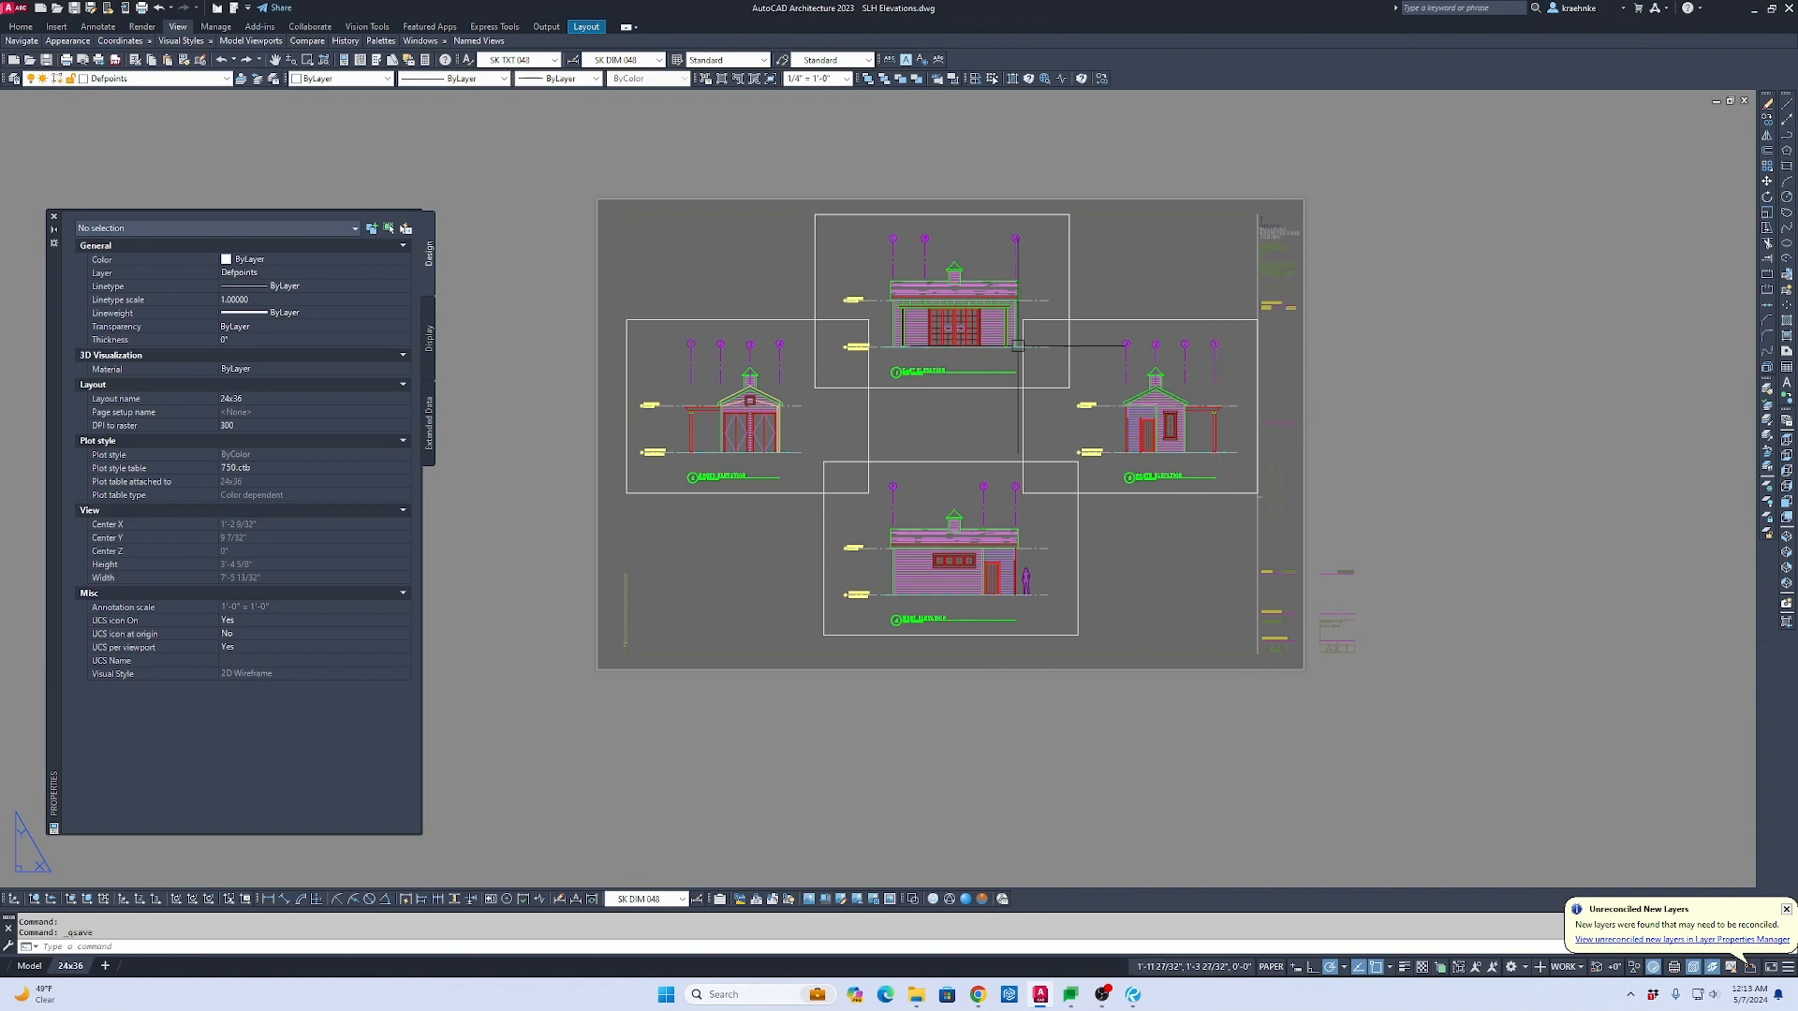
left_click(19, 10)
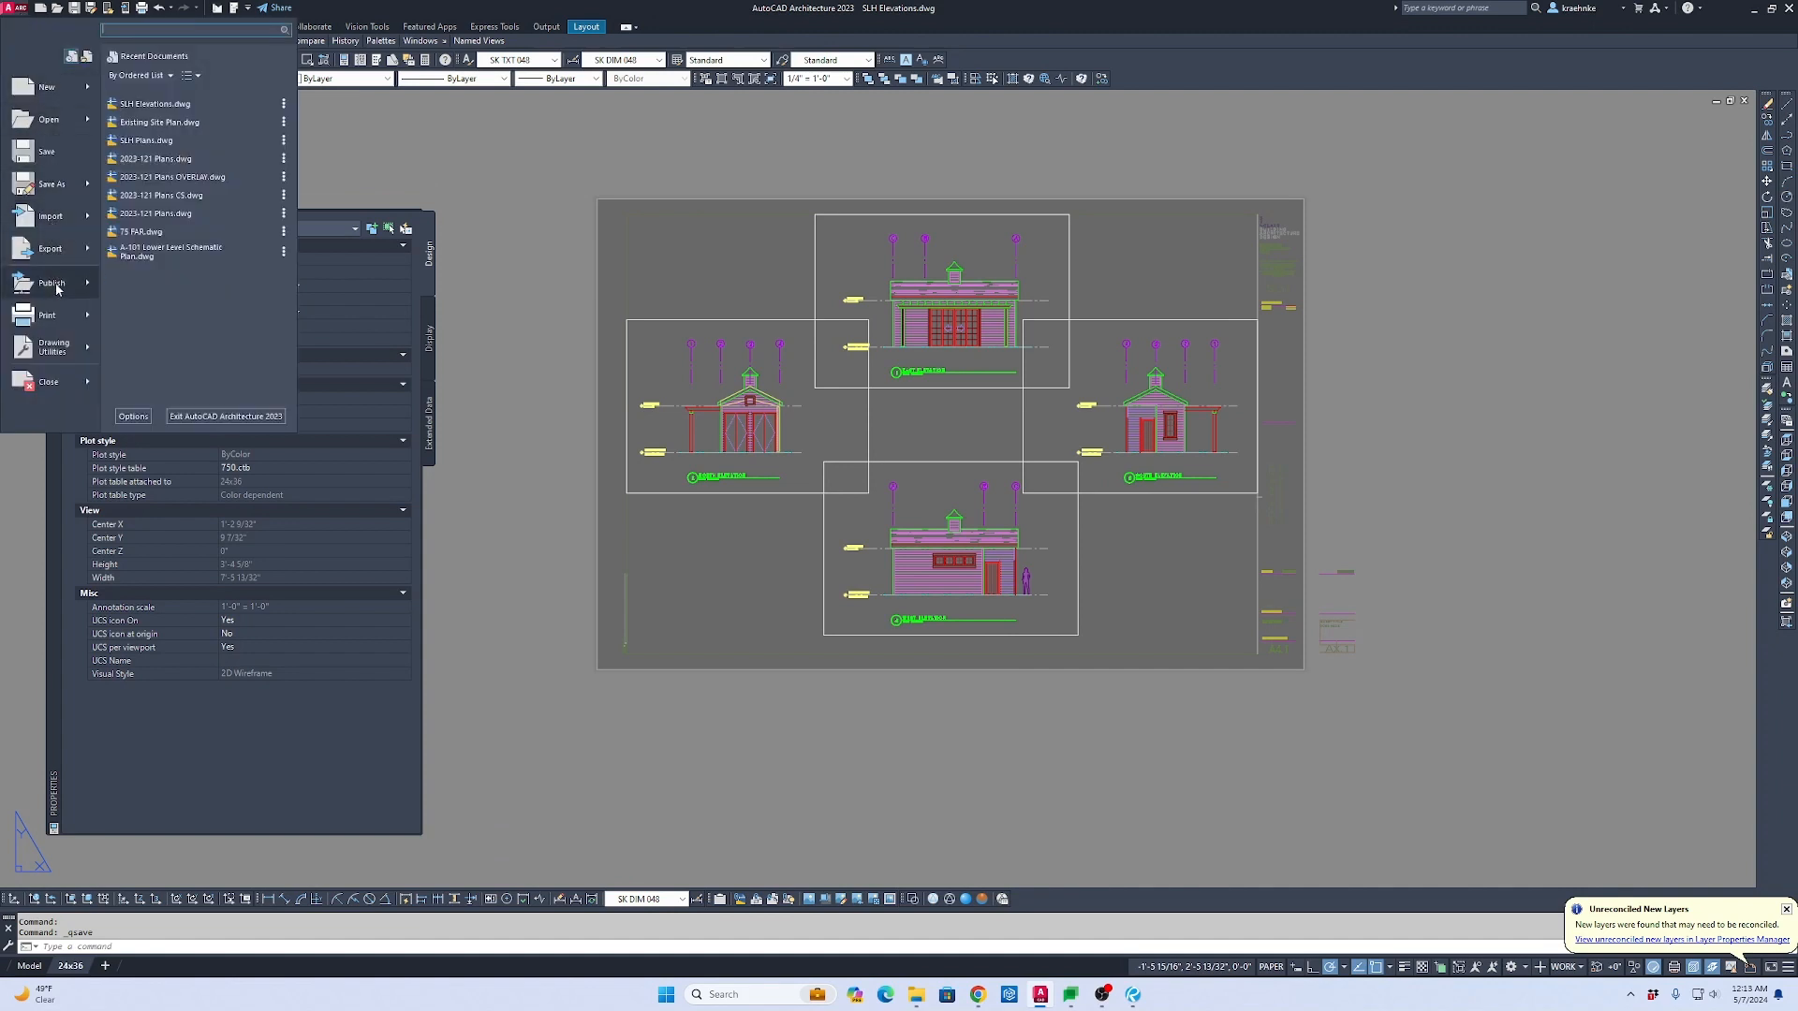
key("Escape")
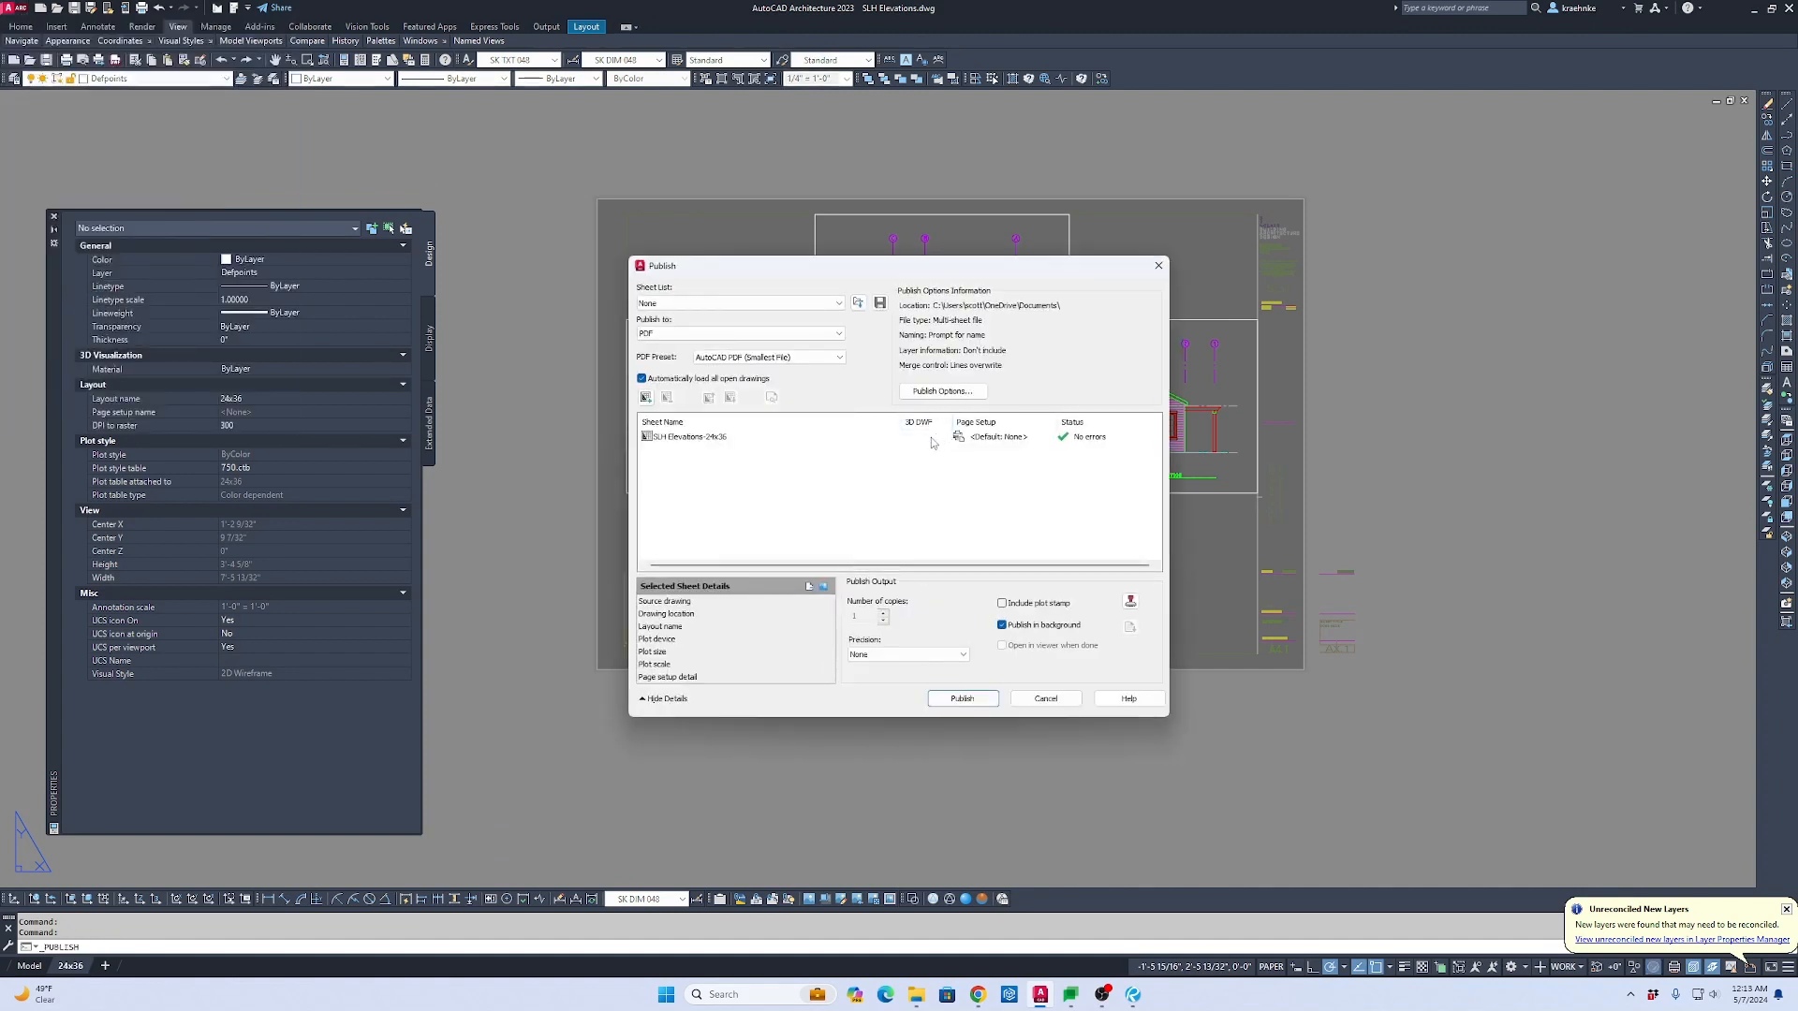
left_click(646, 398)
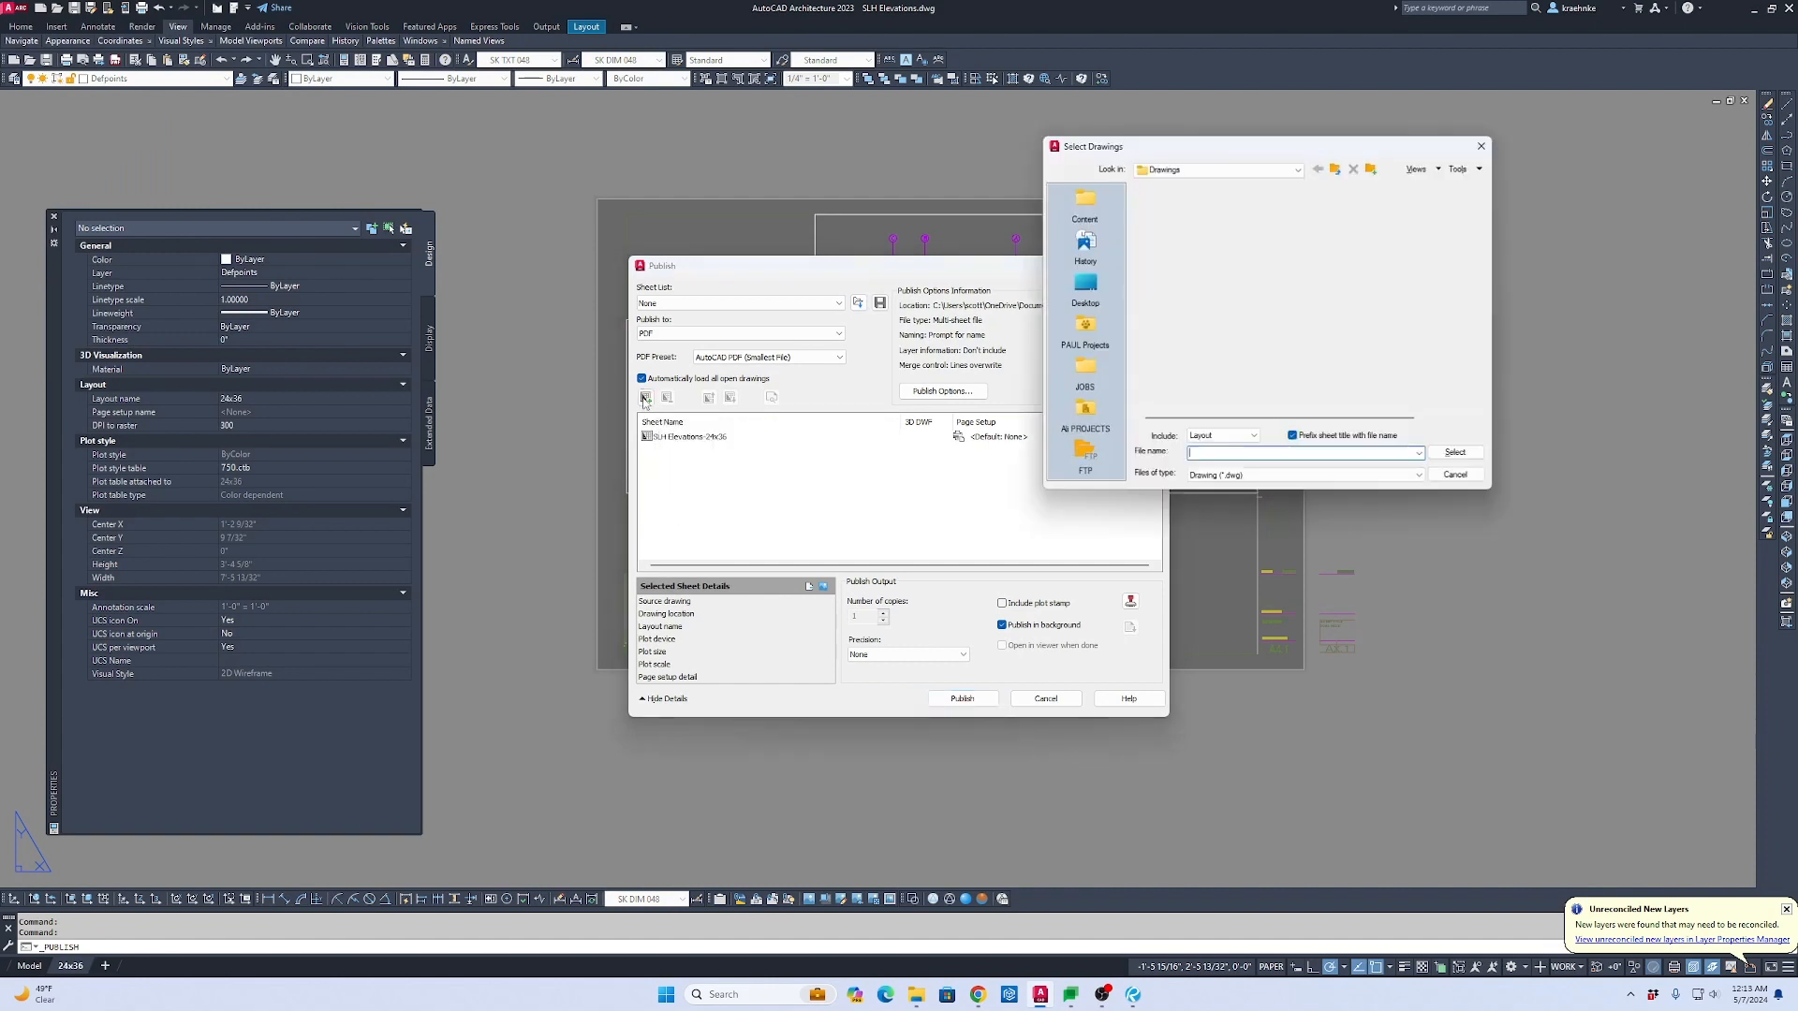
left_click(1087, 295)
scroll(1189, 375, "down", 3)
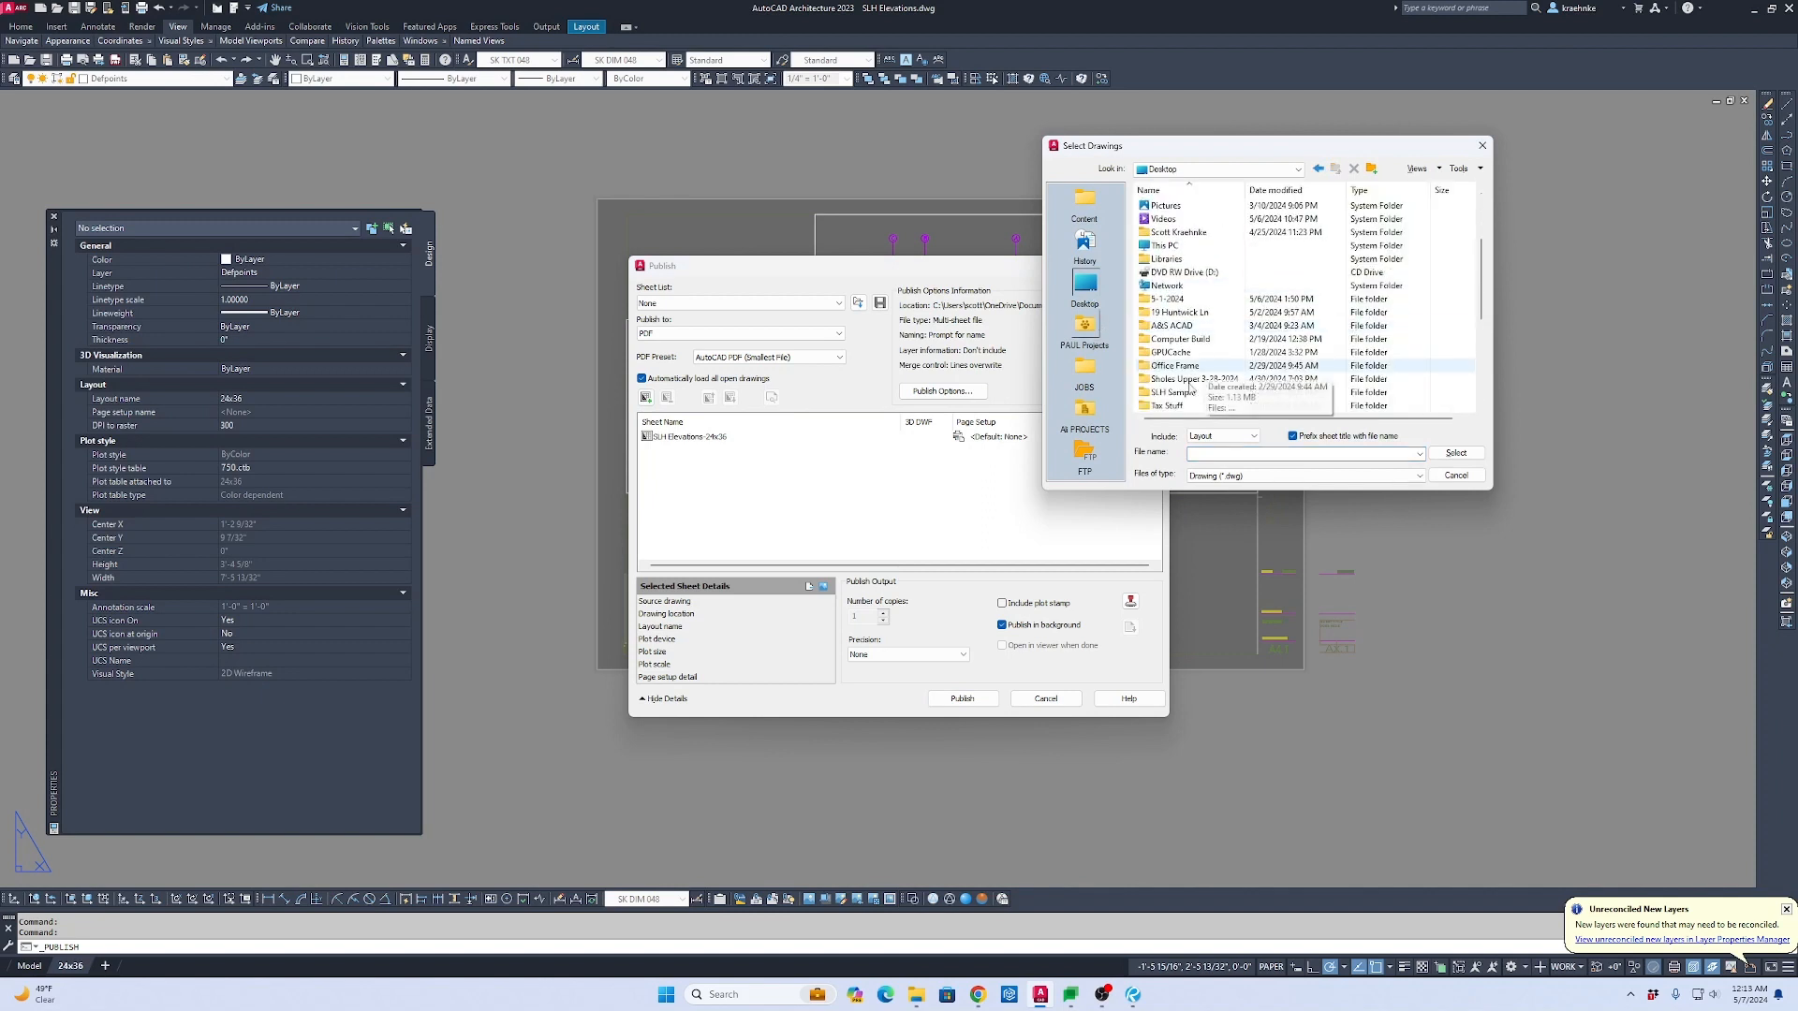
double_click(1172, 391)
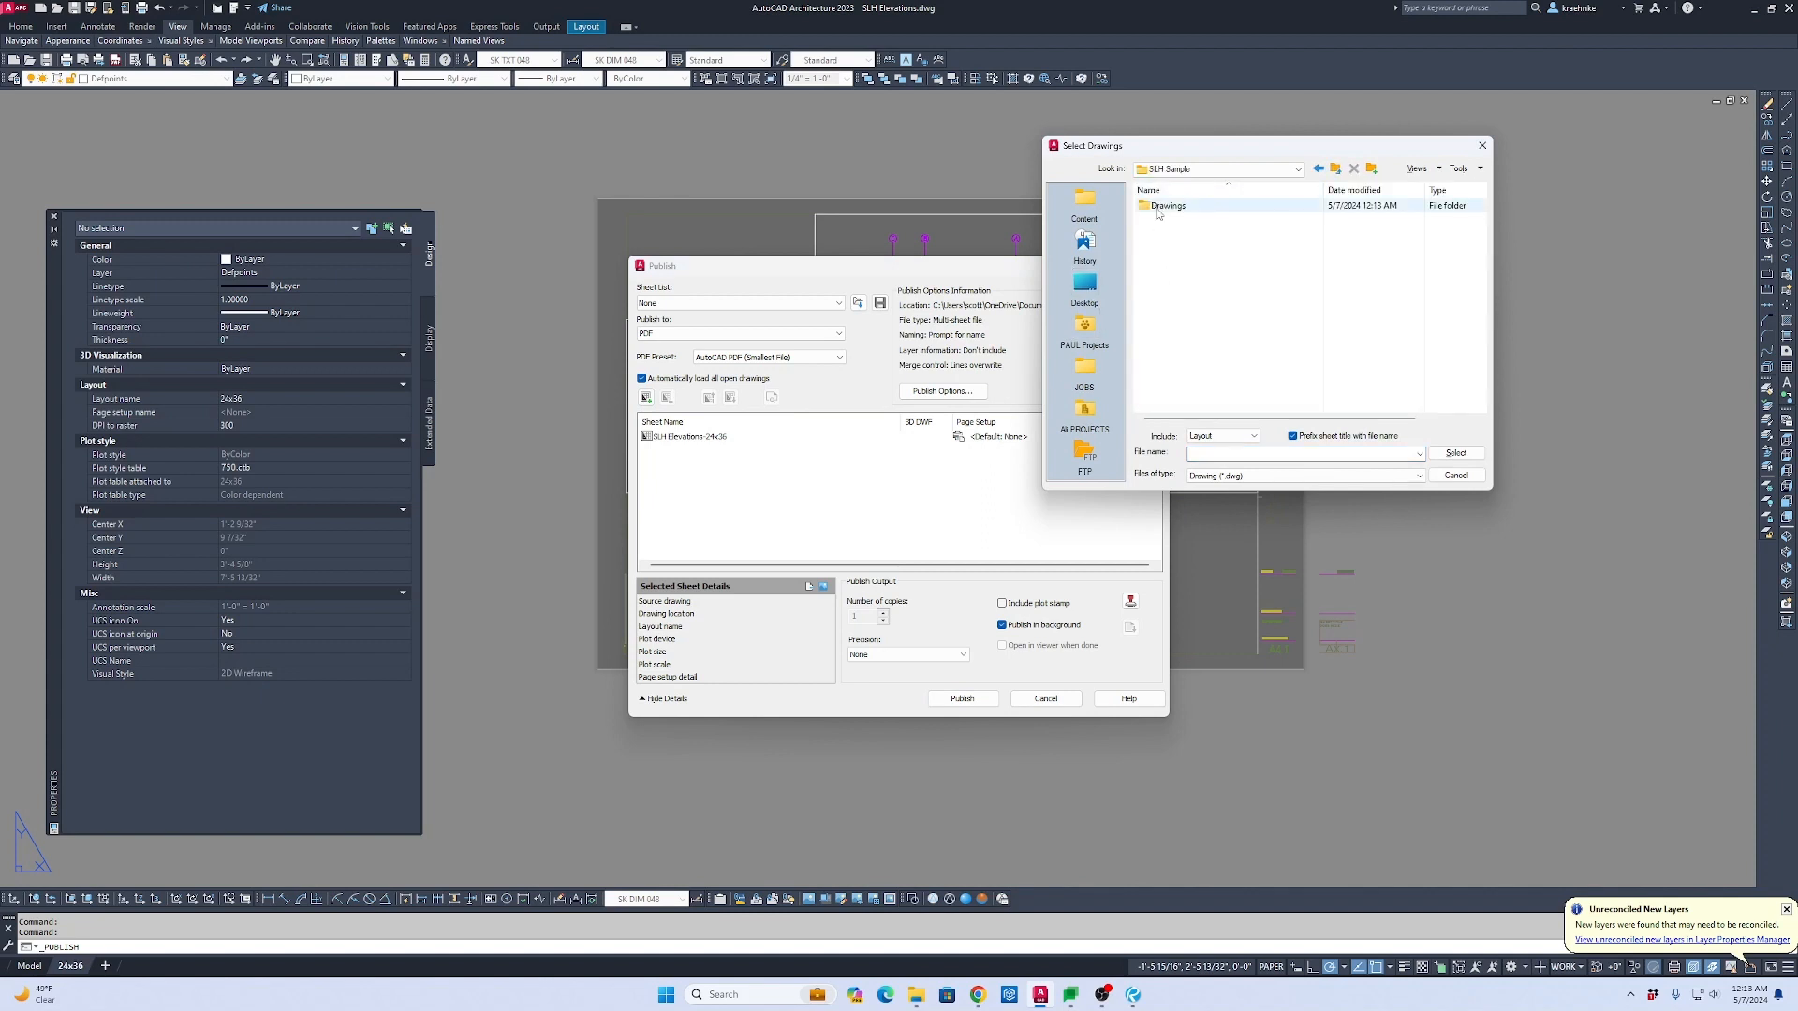
double_click(1161, 207)
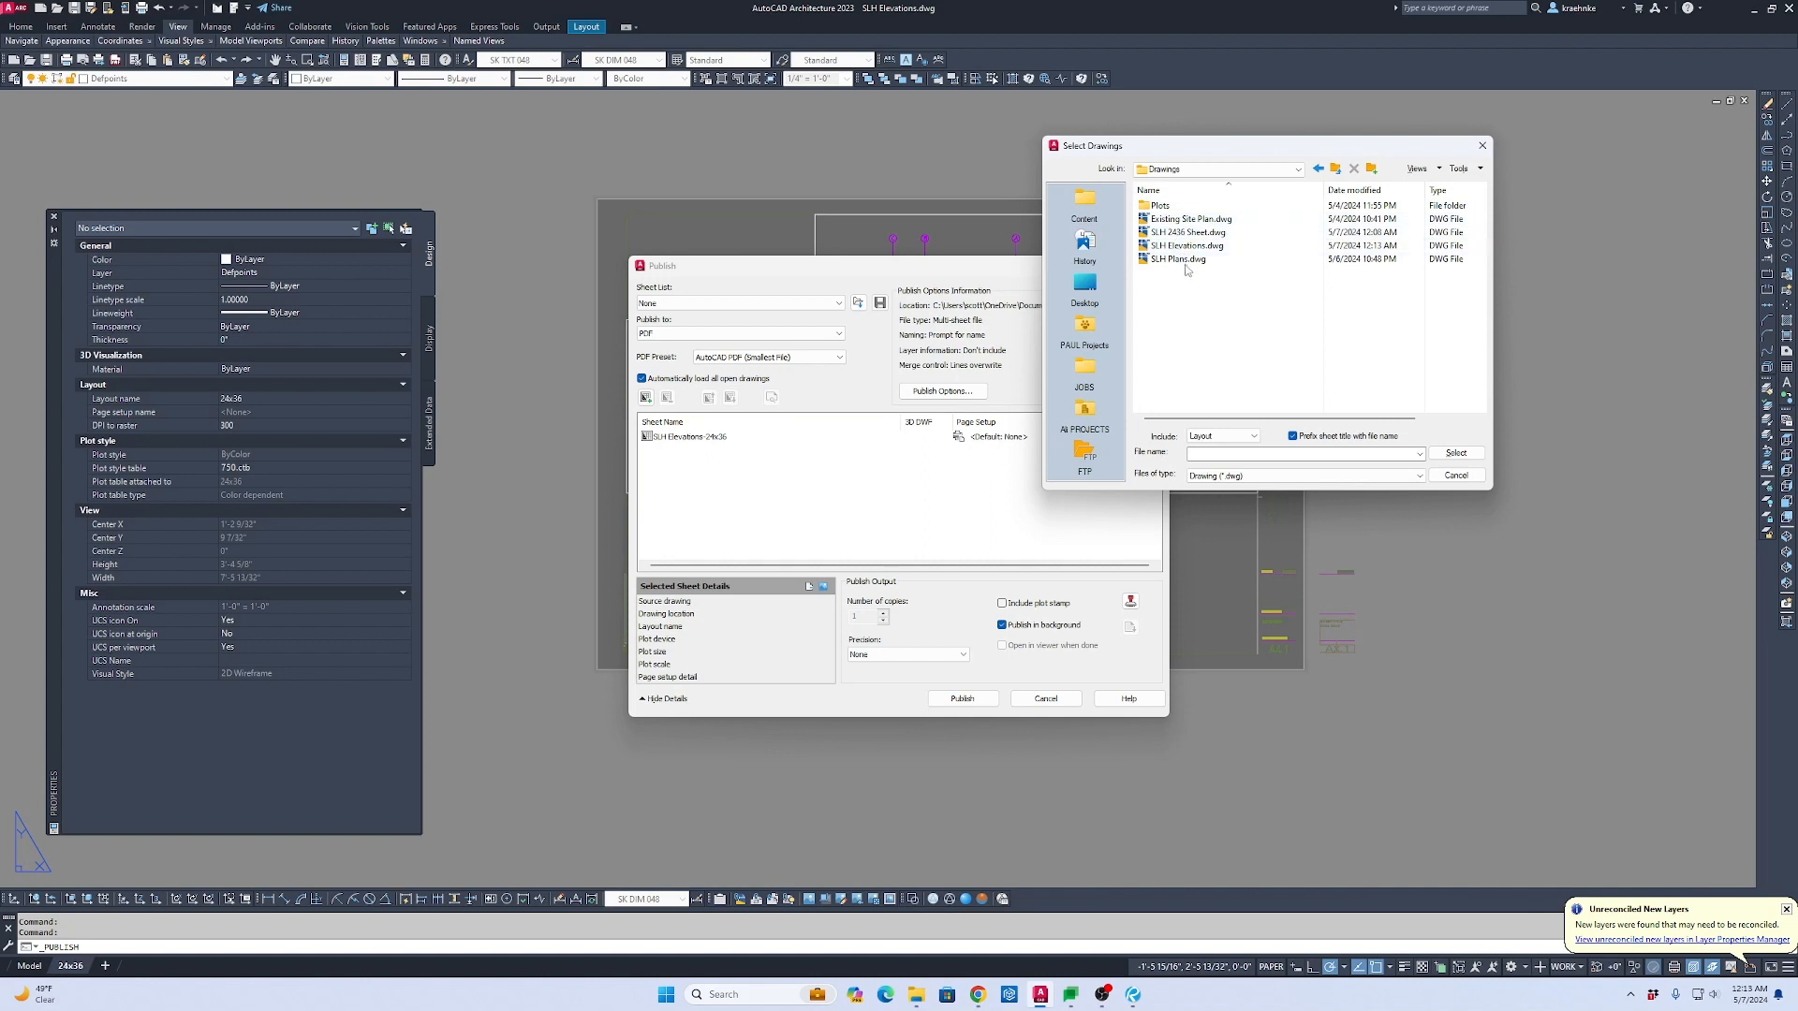
double_click(1186, 260)
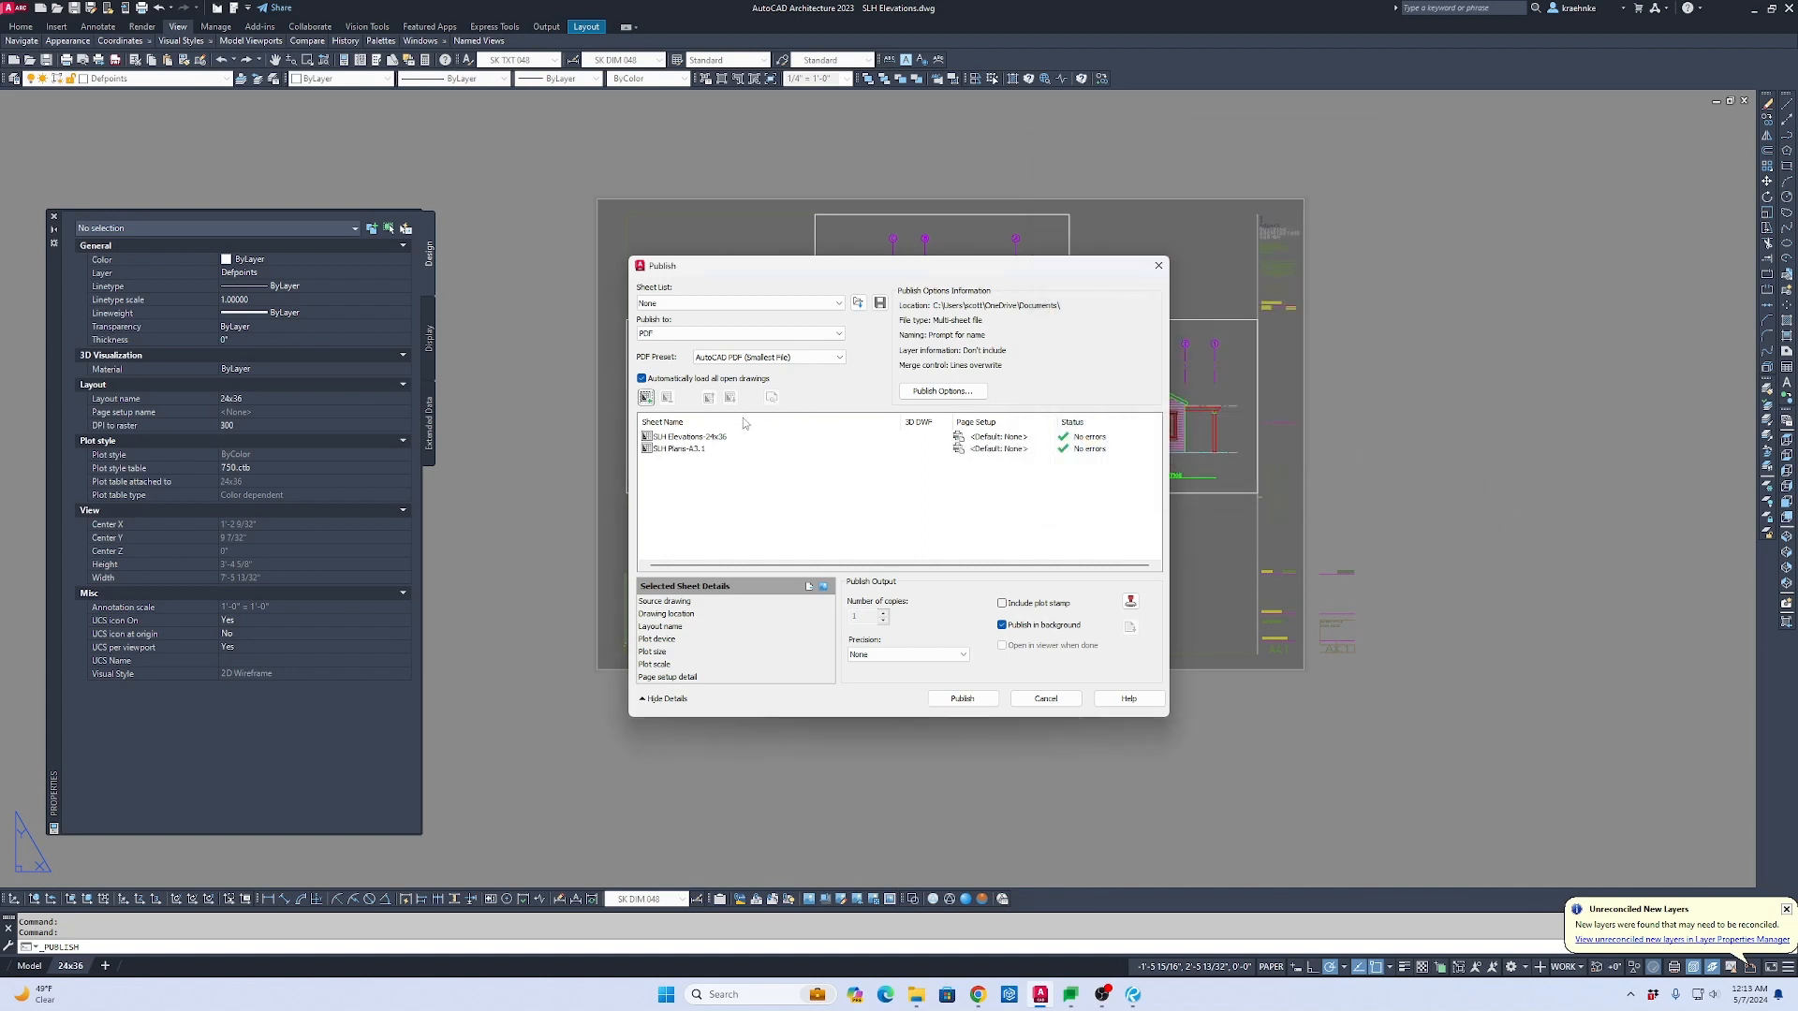
left_click(693, 450)
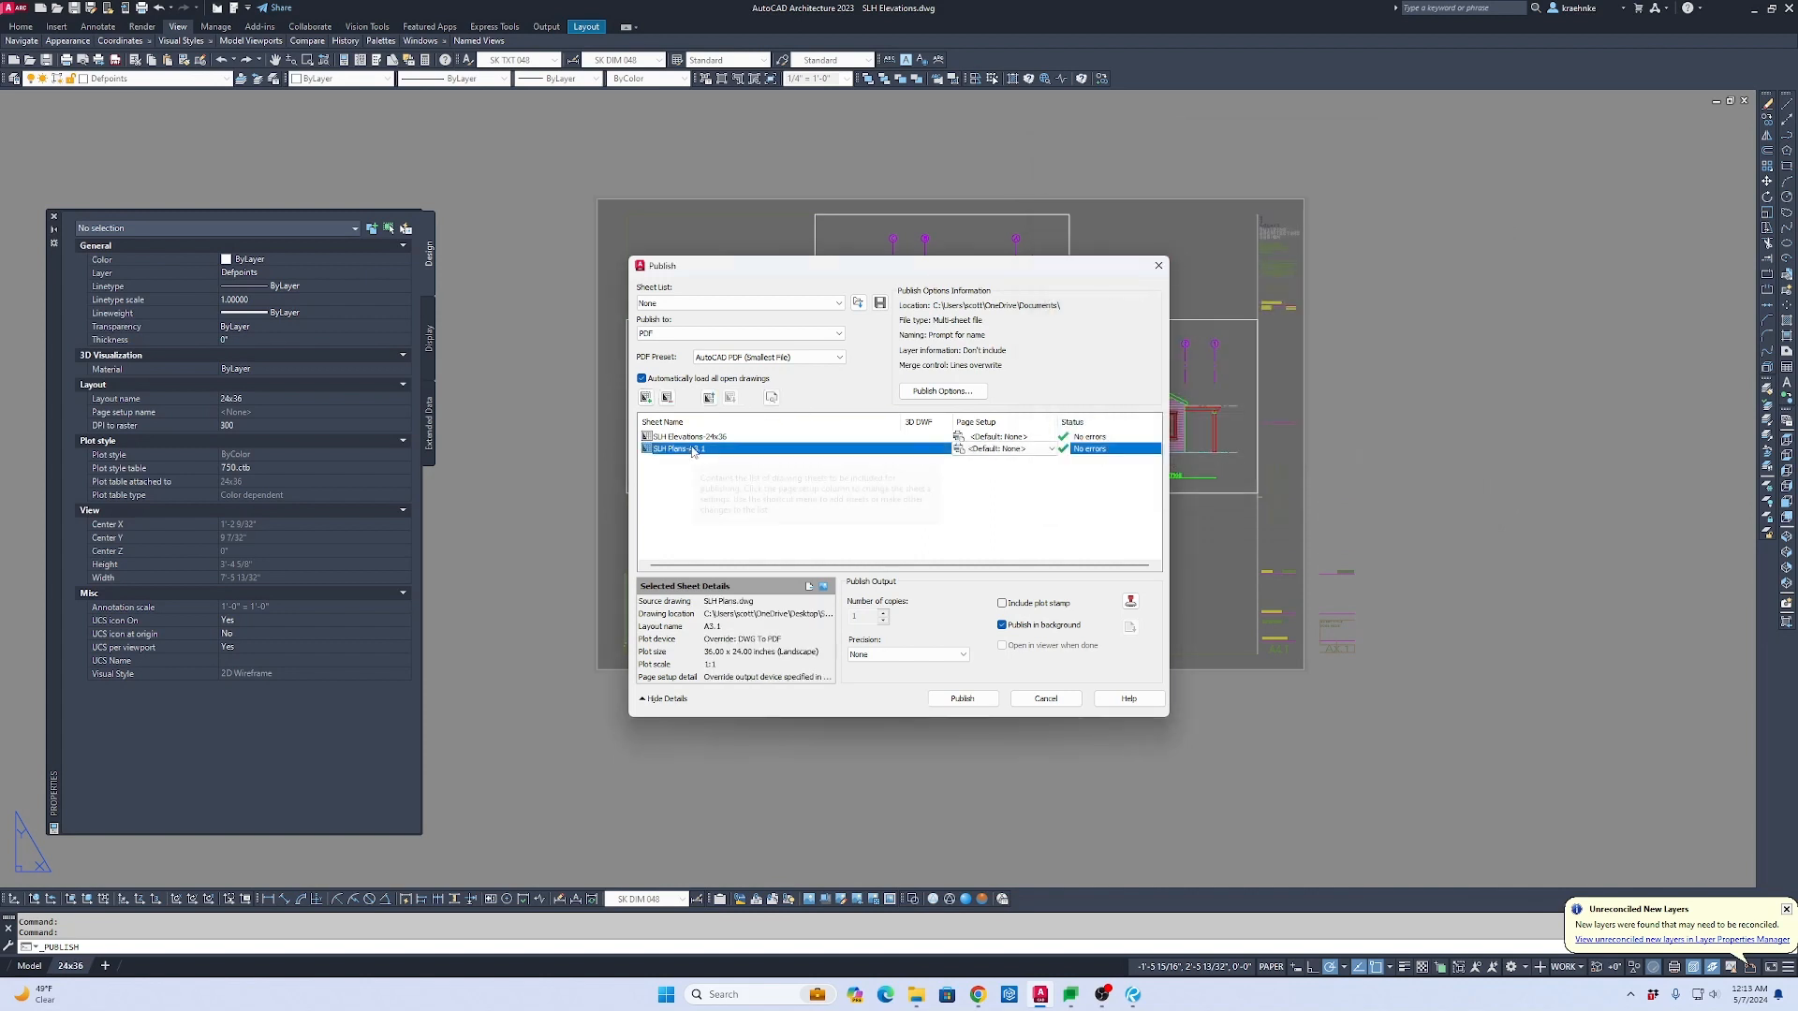
left_click(1046, 699)
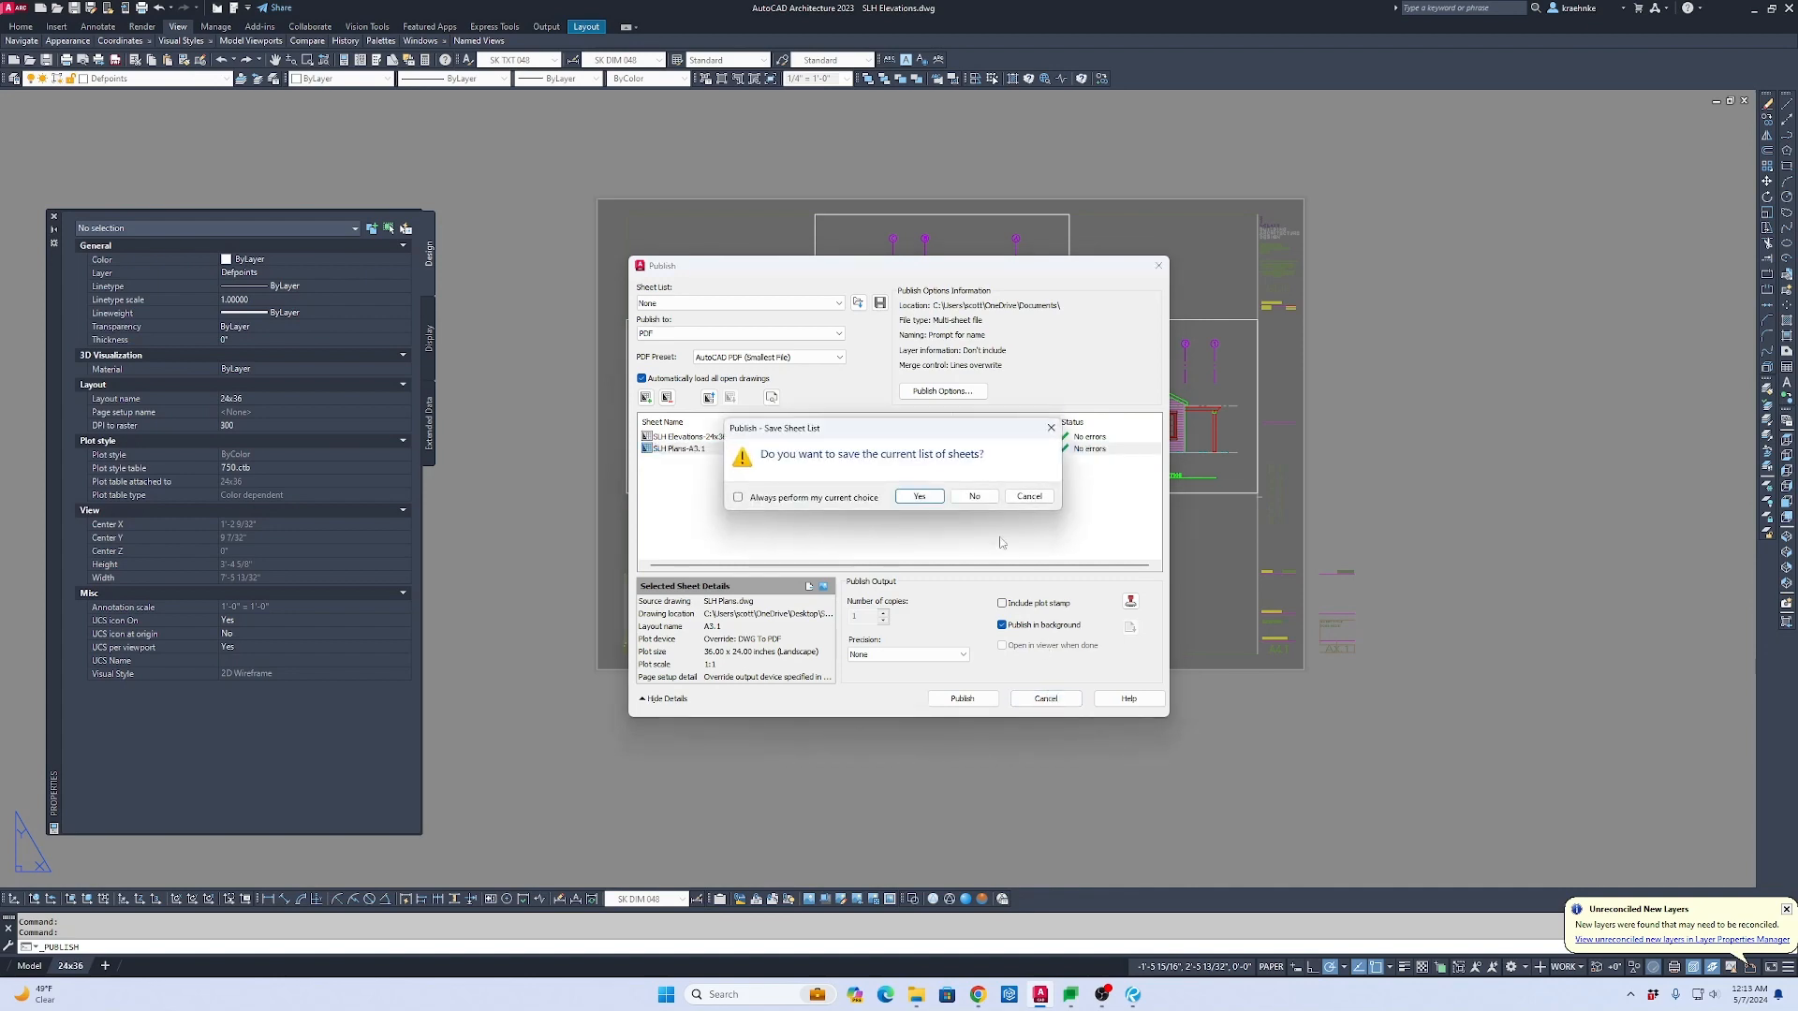
left_click(974, 498)
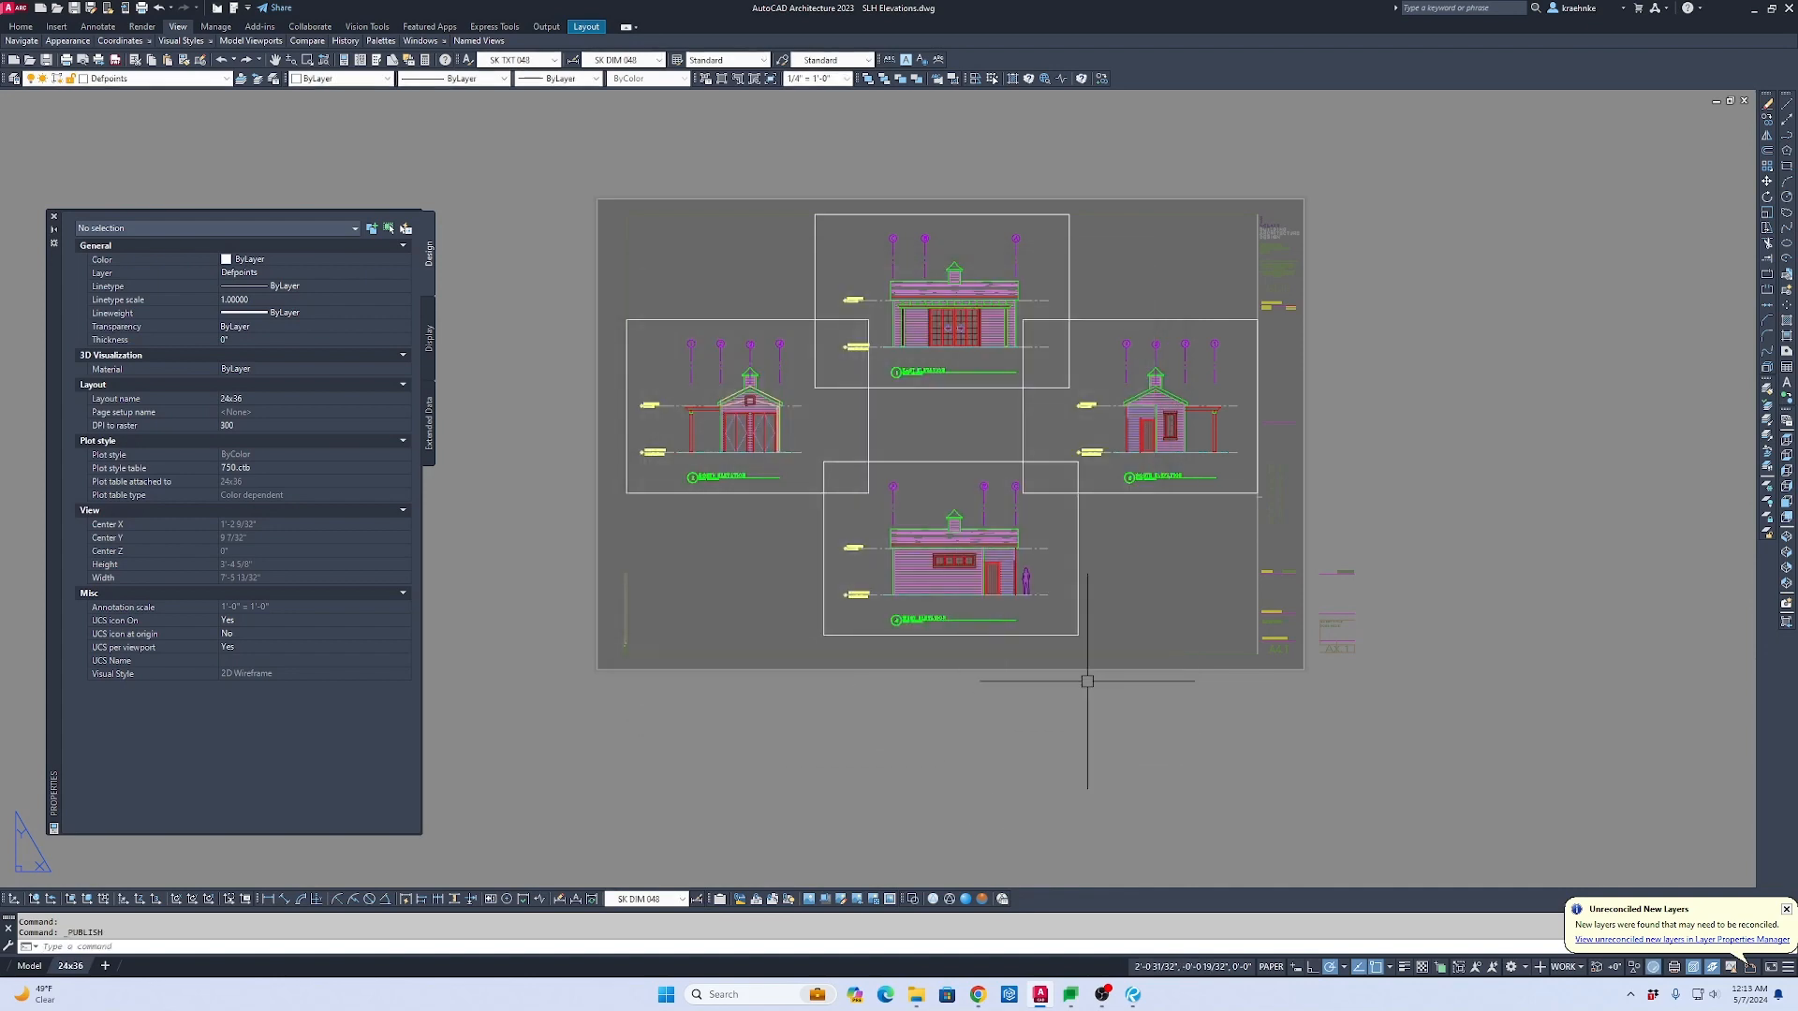
Step: Rename the layout to A4.1 to match the title block's sheet number, zoom to the whole sheet, and save the drawing
scroll(1287, 649, "up", 5)
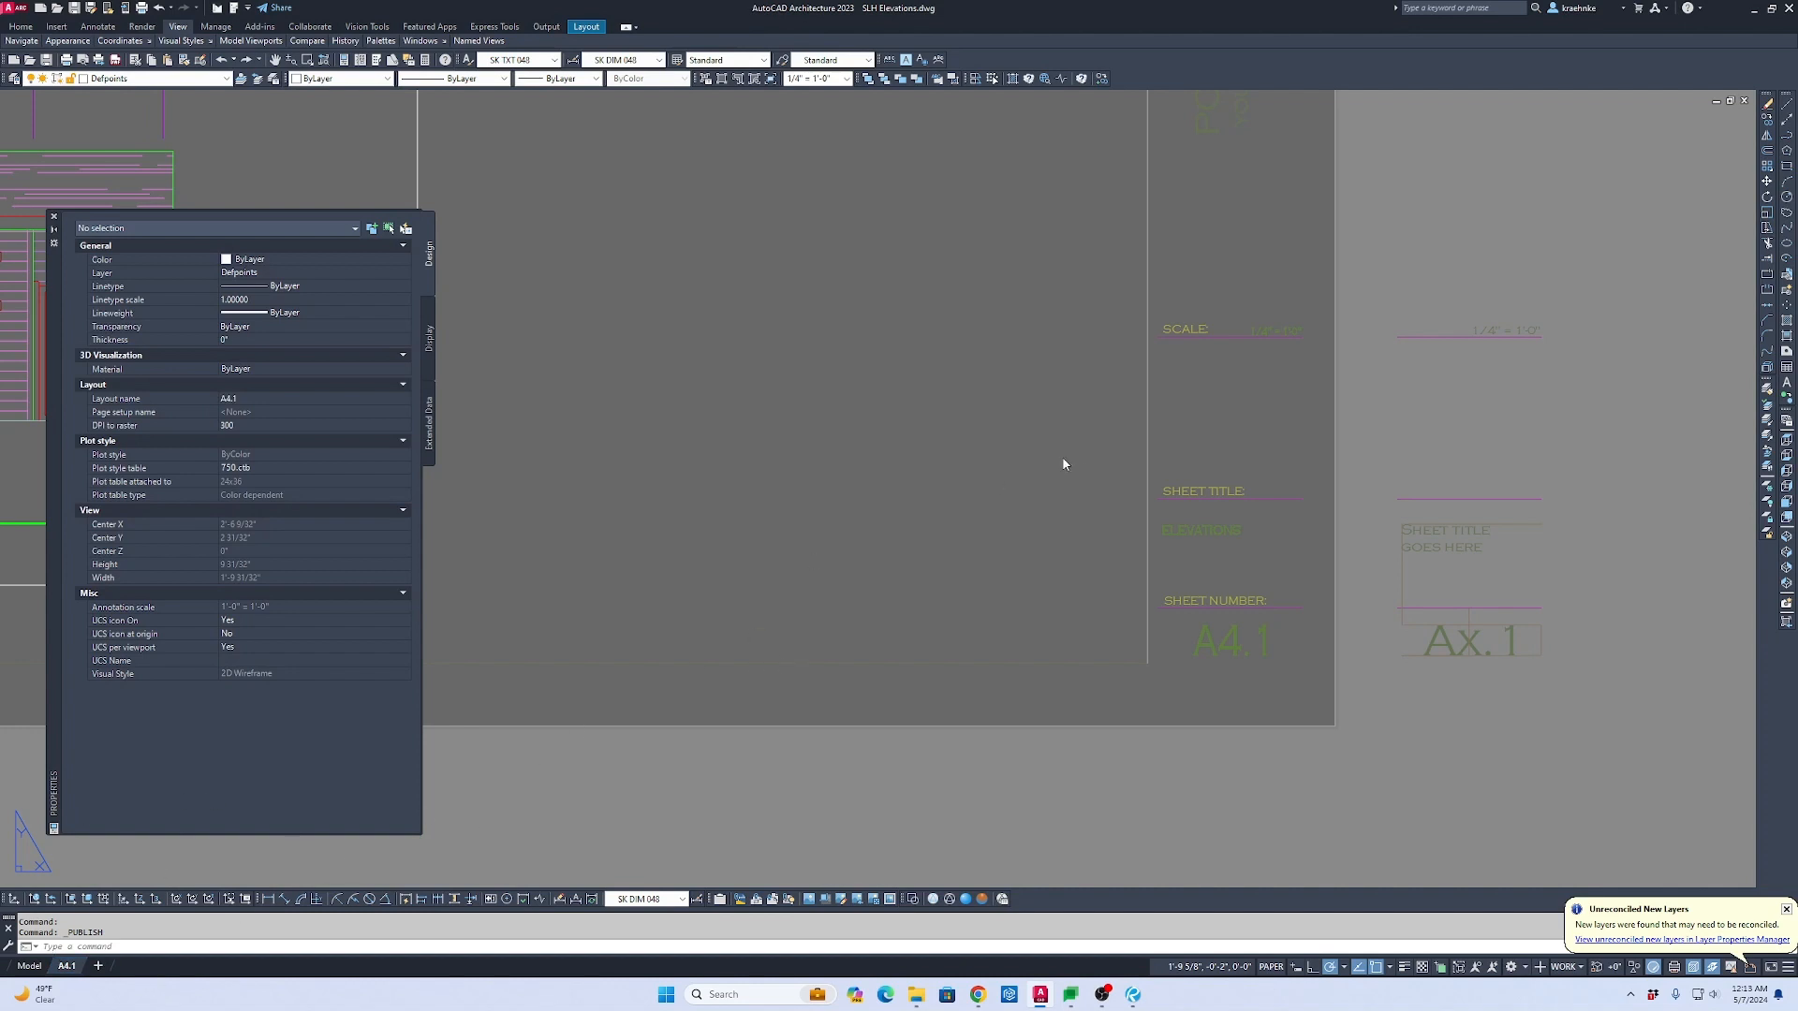
scroll(1064, 465, "down", 3)
middle_click_drag(1063, 465, 1369, 630)
type("z")
key("Return")
type("a")
key("Return")
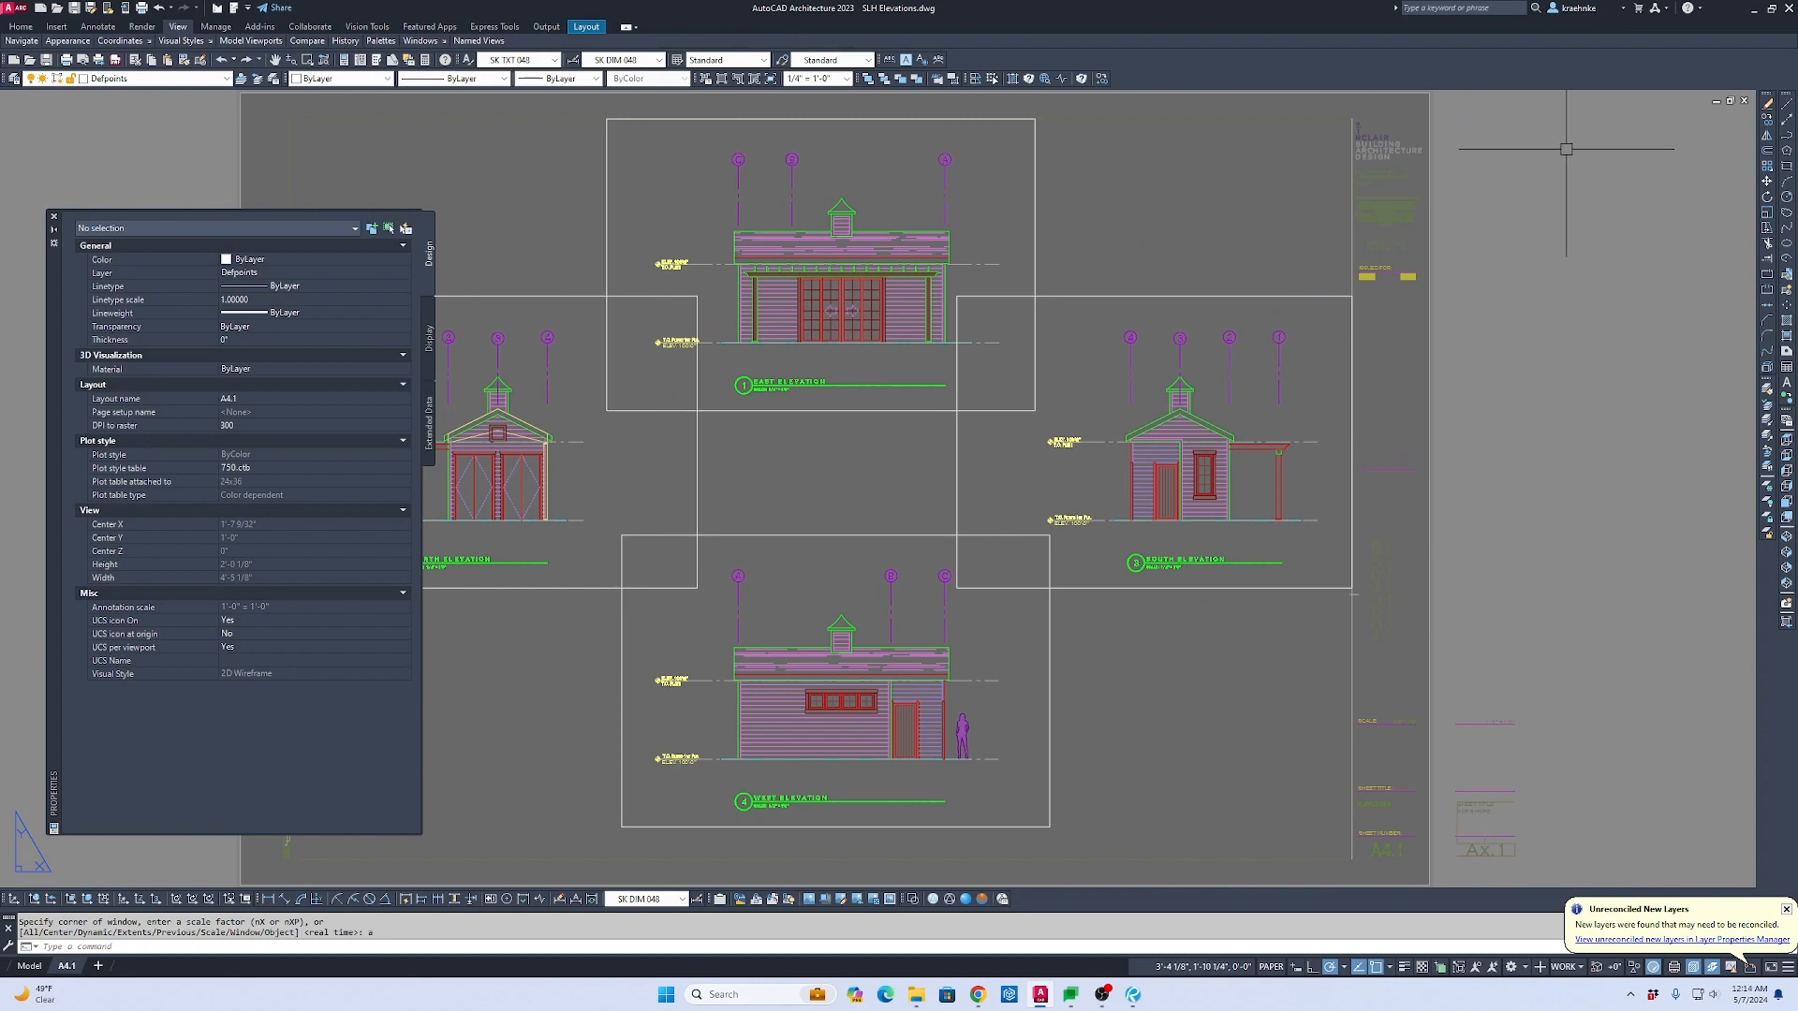
key("ctrl+s")
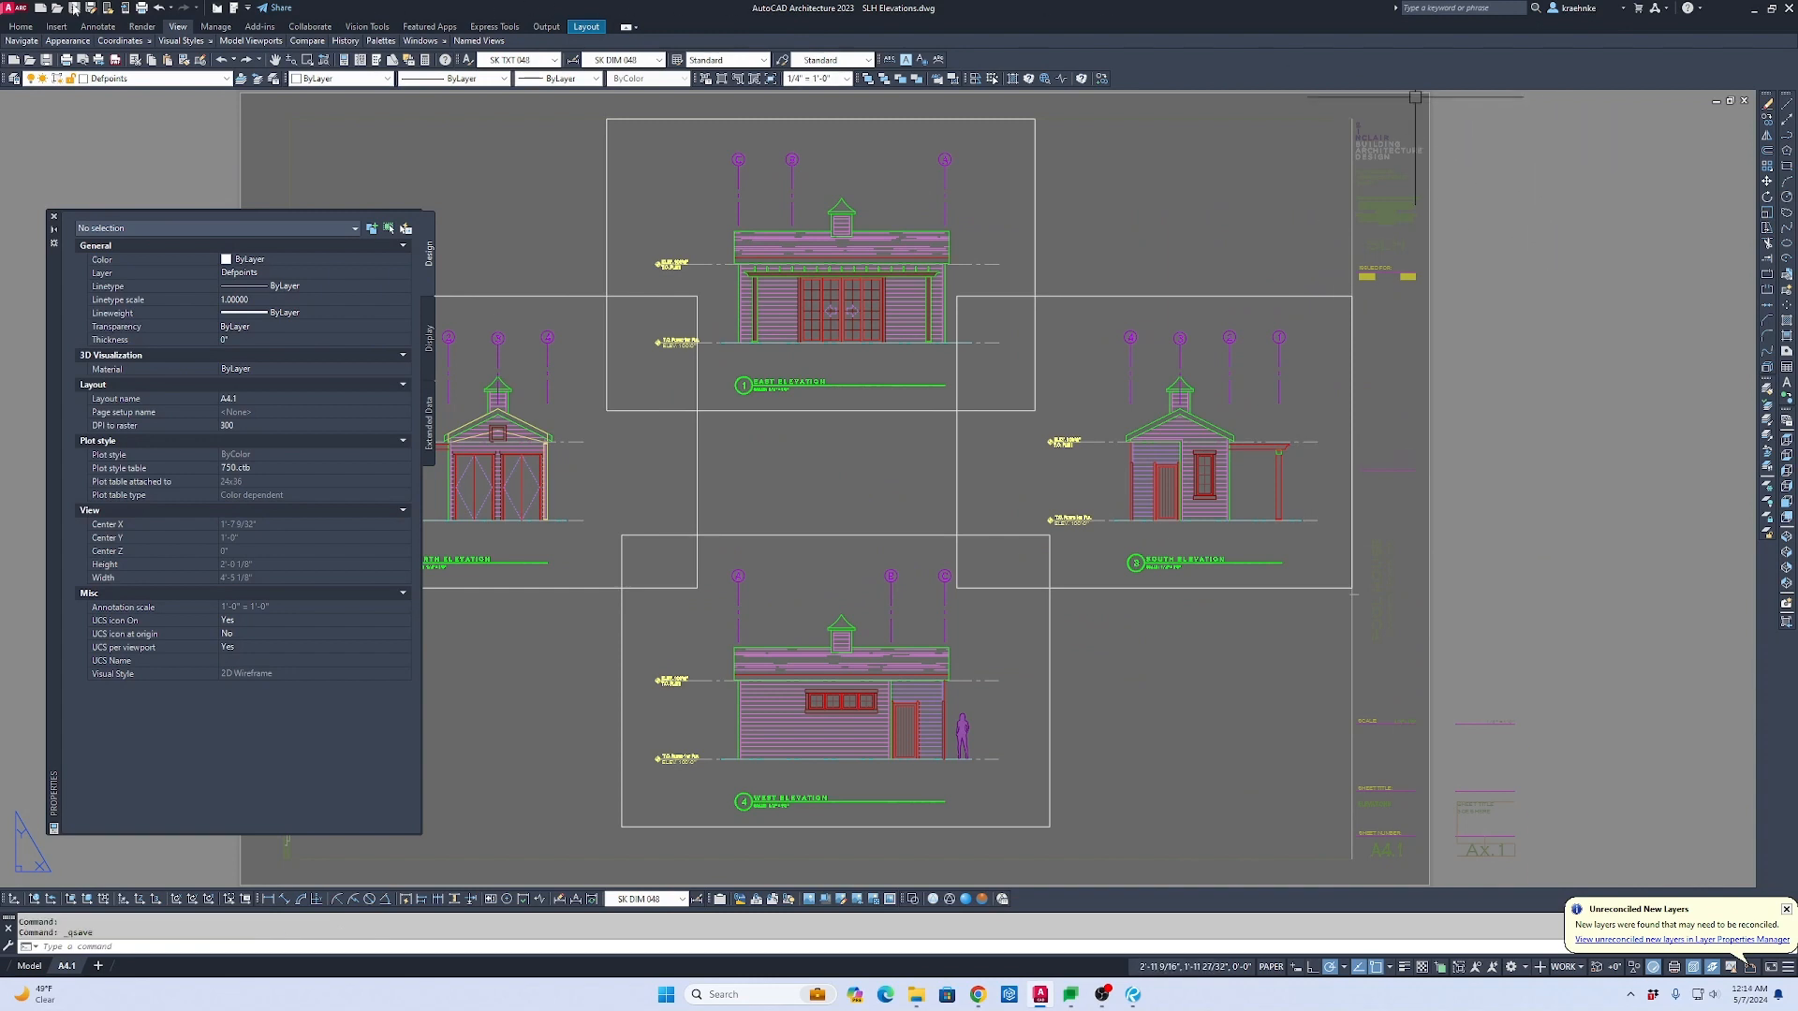
Step: Start Publish, add the layout sheet of SLH Plans.dwg, and place SLH Plans-A3.1 ahead of SLH Elevations-A4.1 in the sheet list
left_click(15, 11)
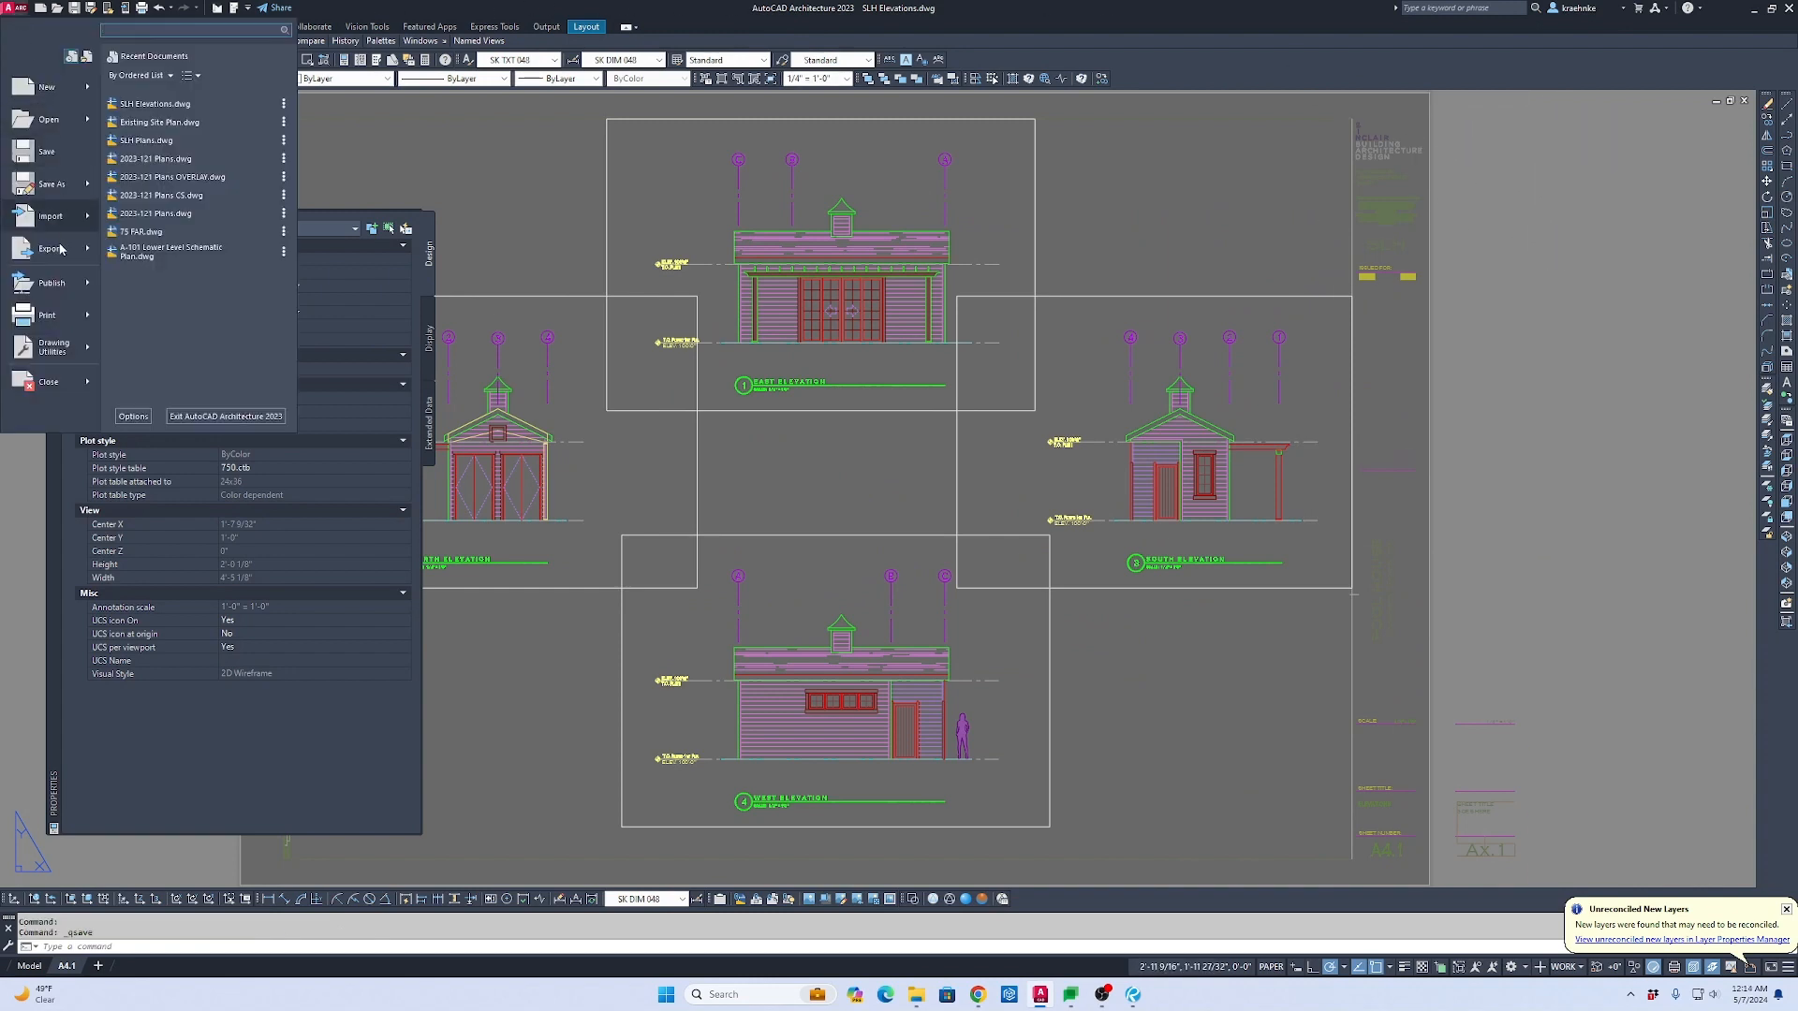
left_click(446, 351)
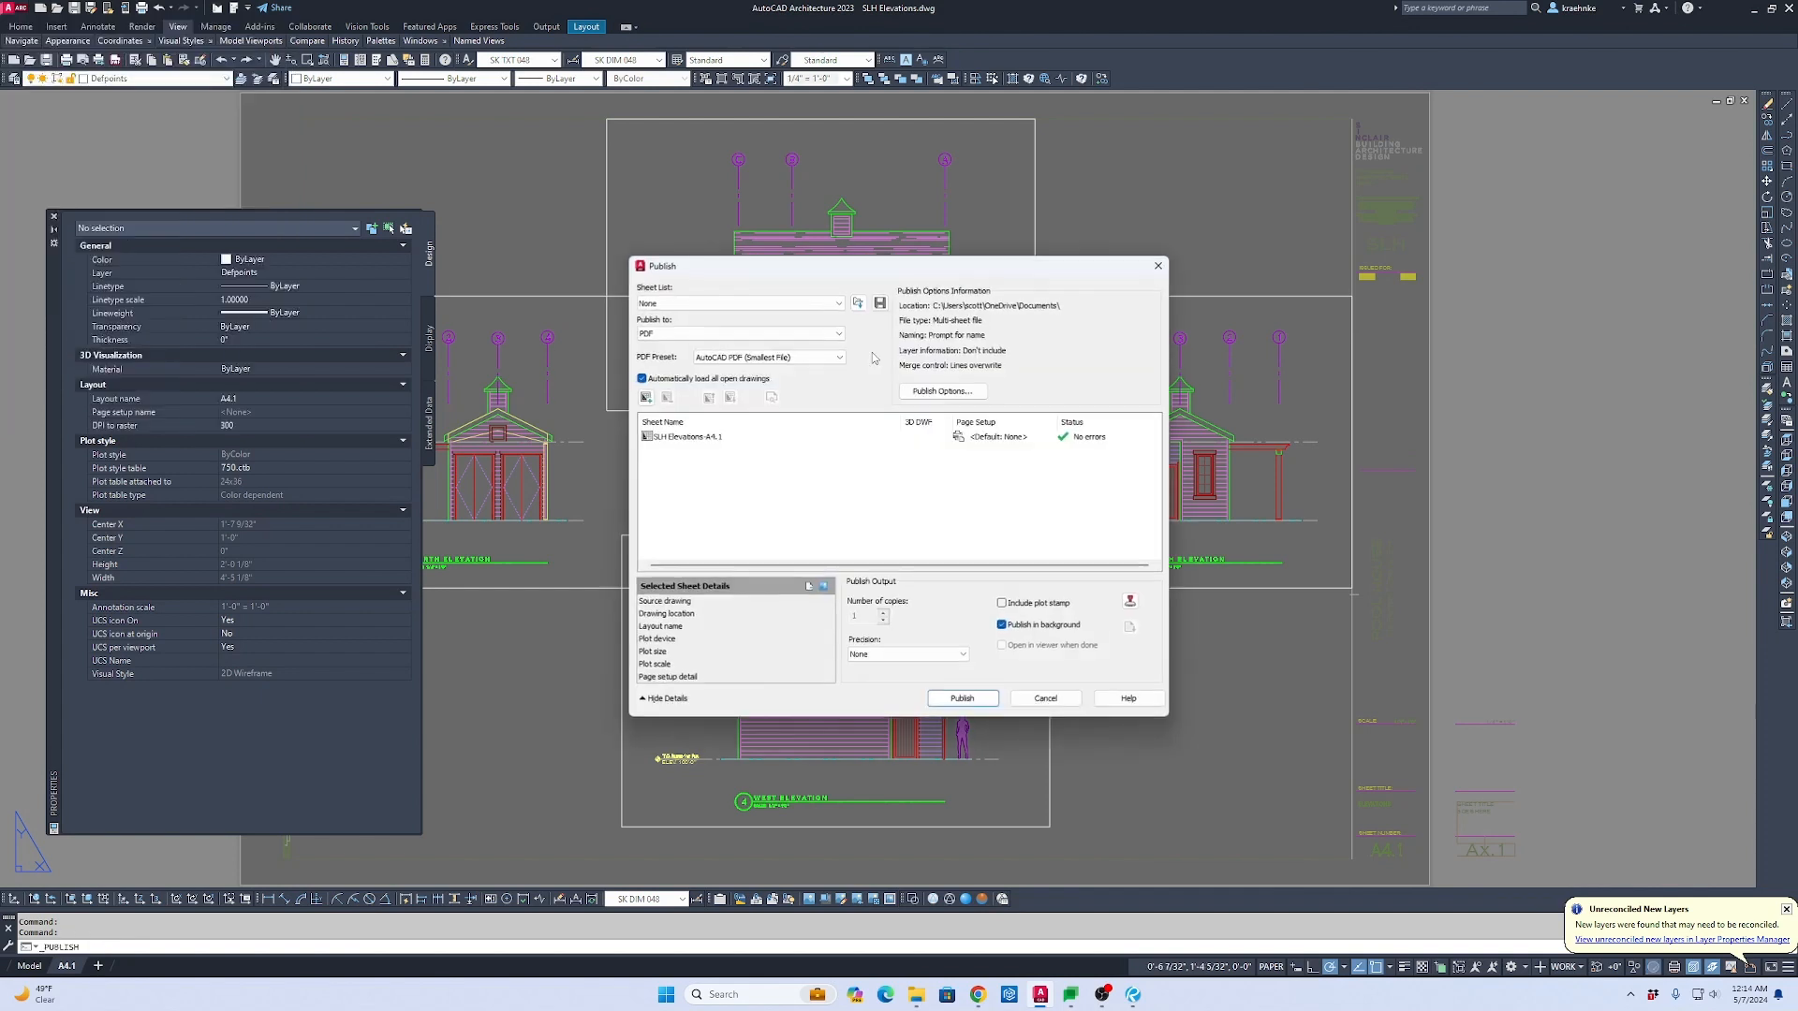
left_click(646, 398)
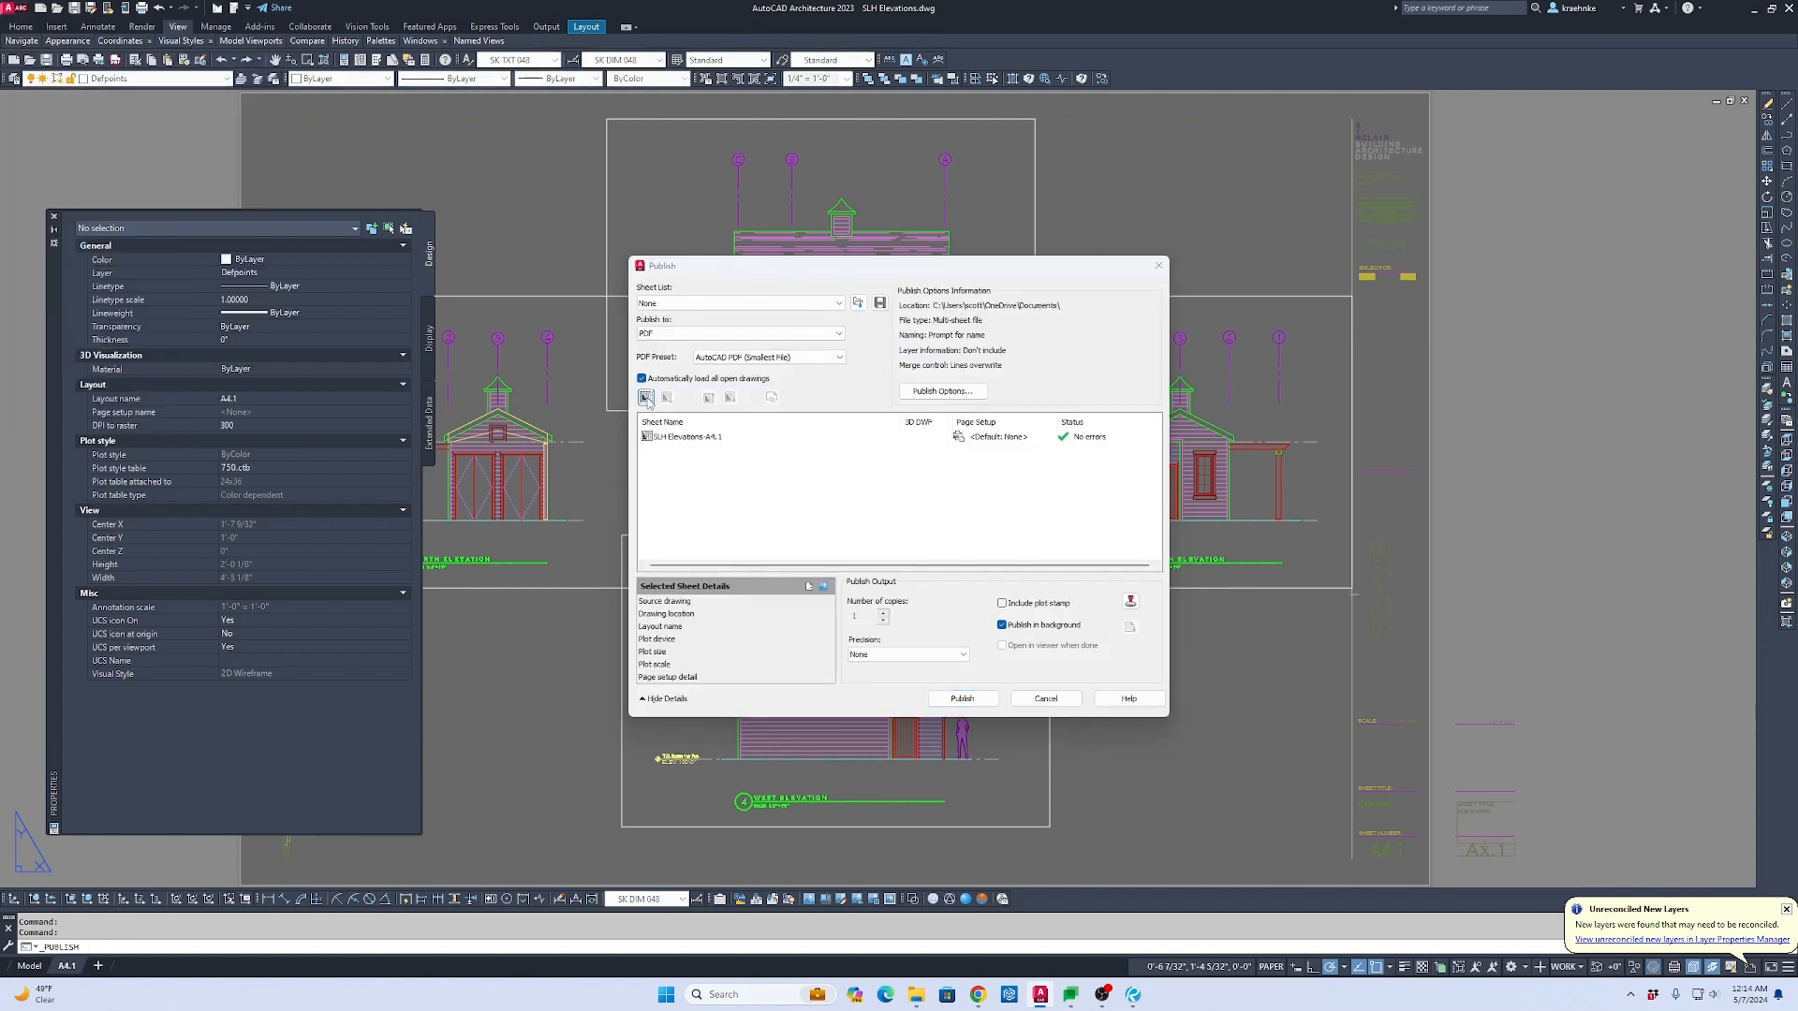
double_click(1182, 261)
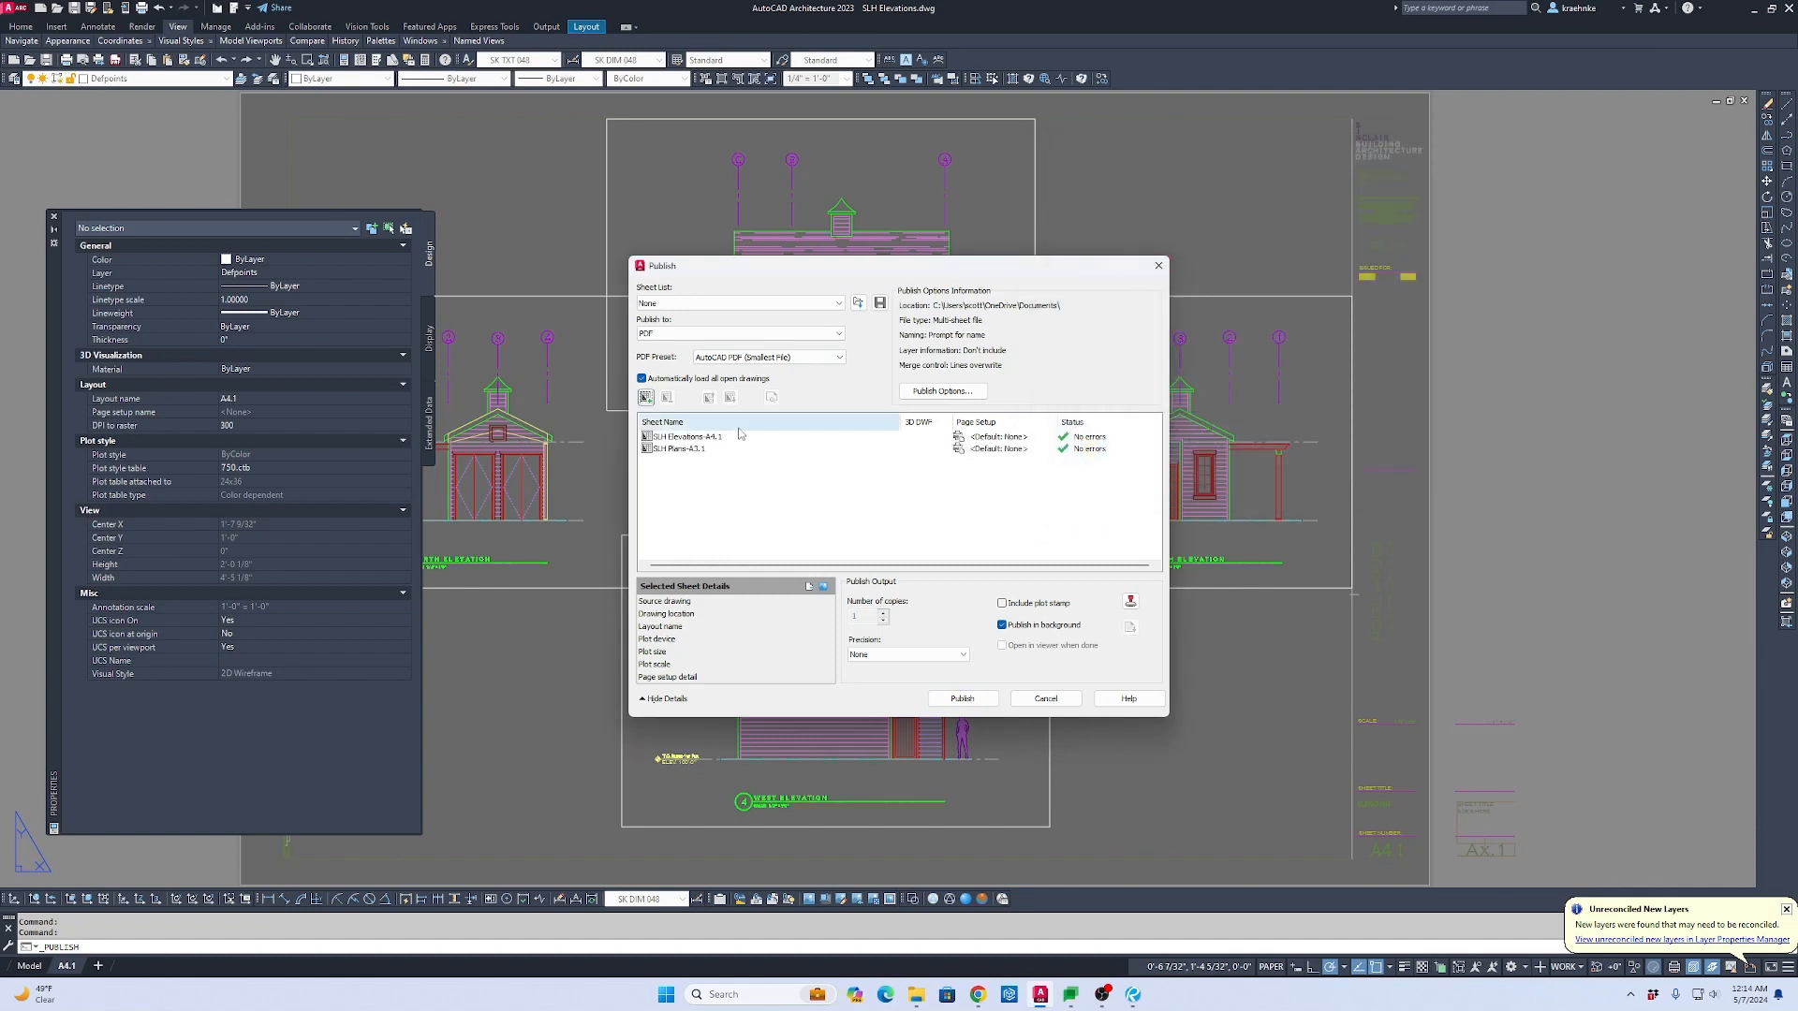
left_click(696, 451)
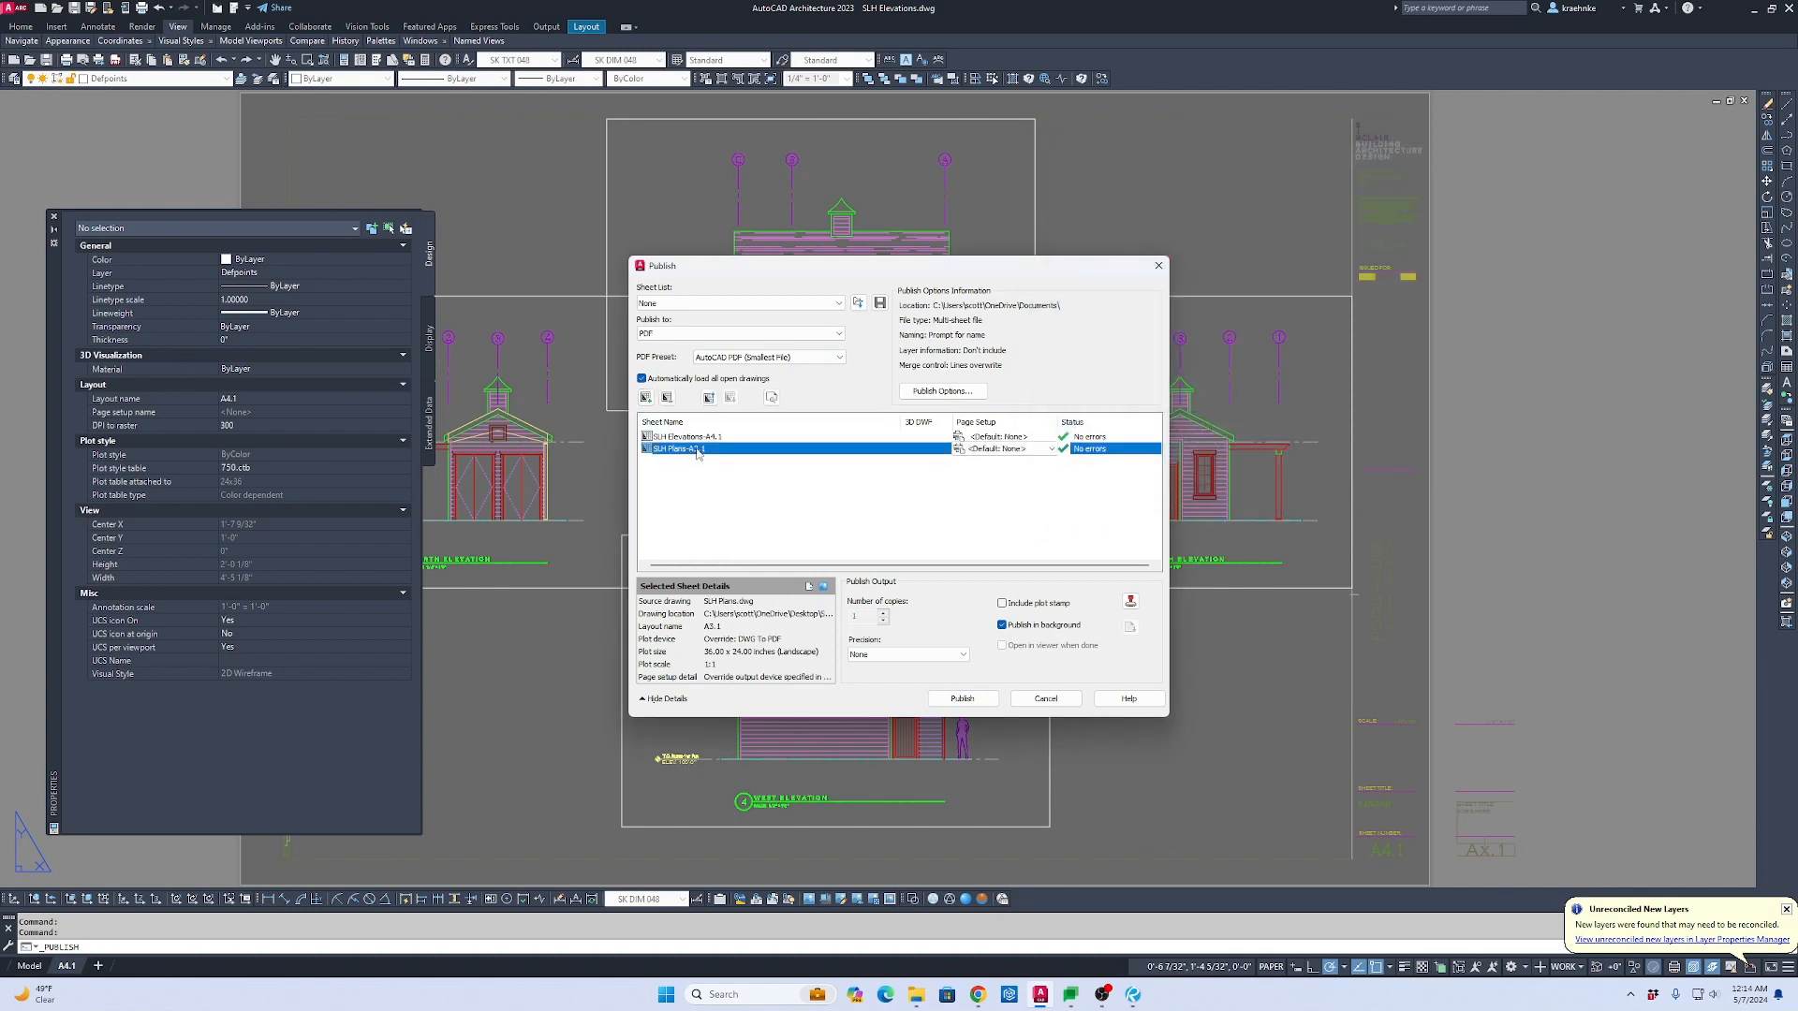
left_click_drag(696, 450, 703, 436)
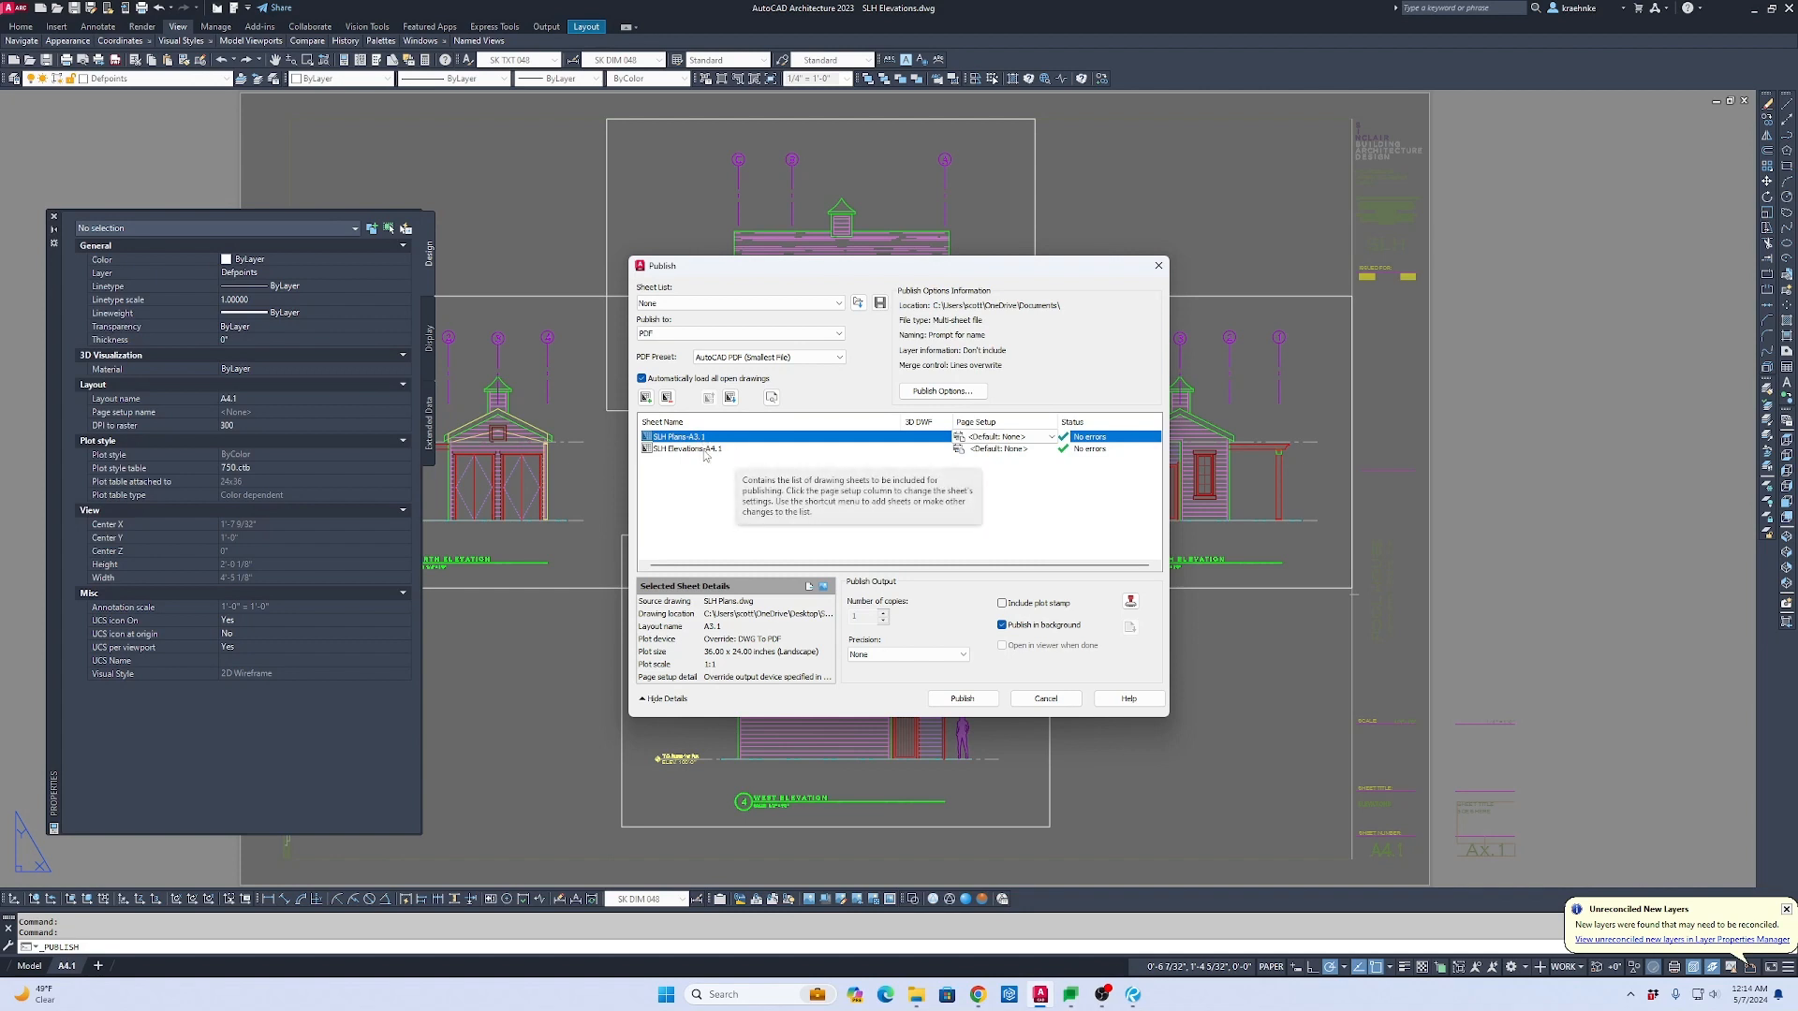
Step: Publish the two sheets to PDF and choose the Plots folder inside the desktop's SLH Sample\Drawings folder as the save location
left_click(973, 698)
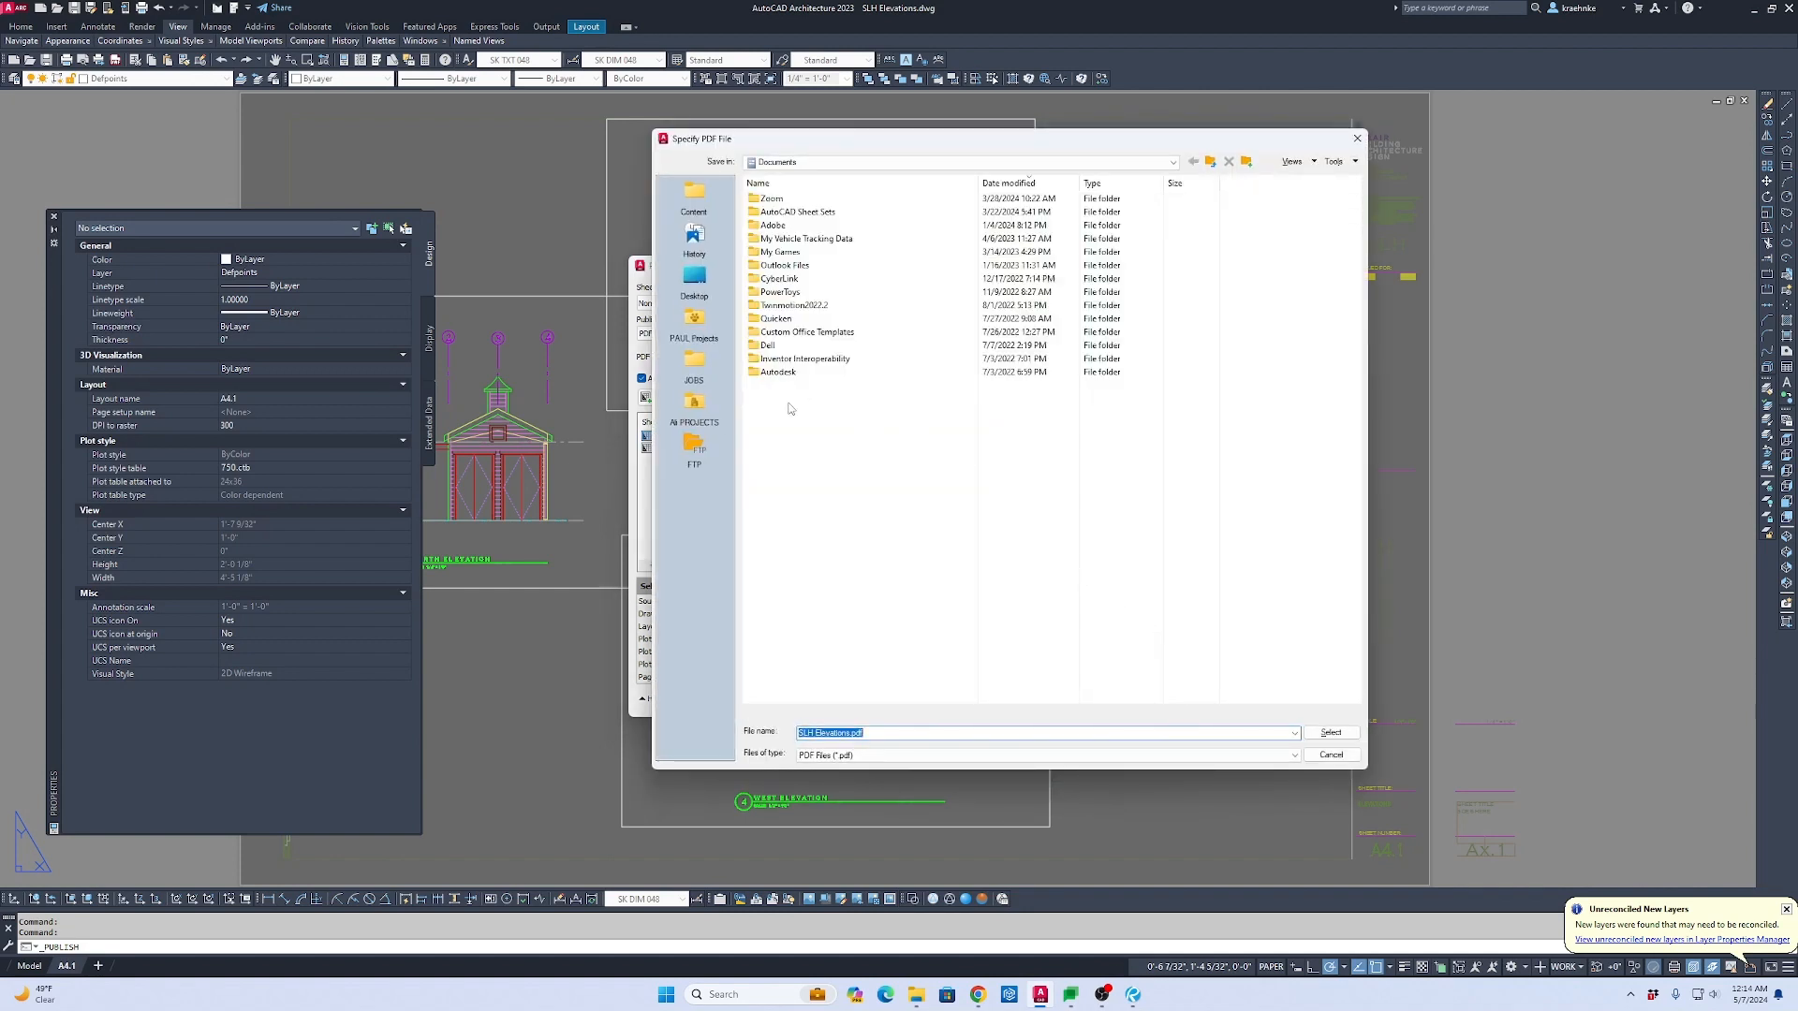
left_click(693, 281)
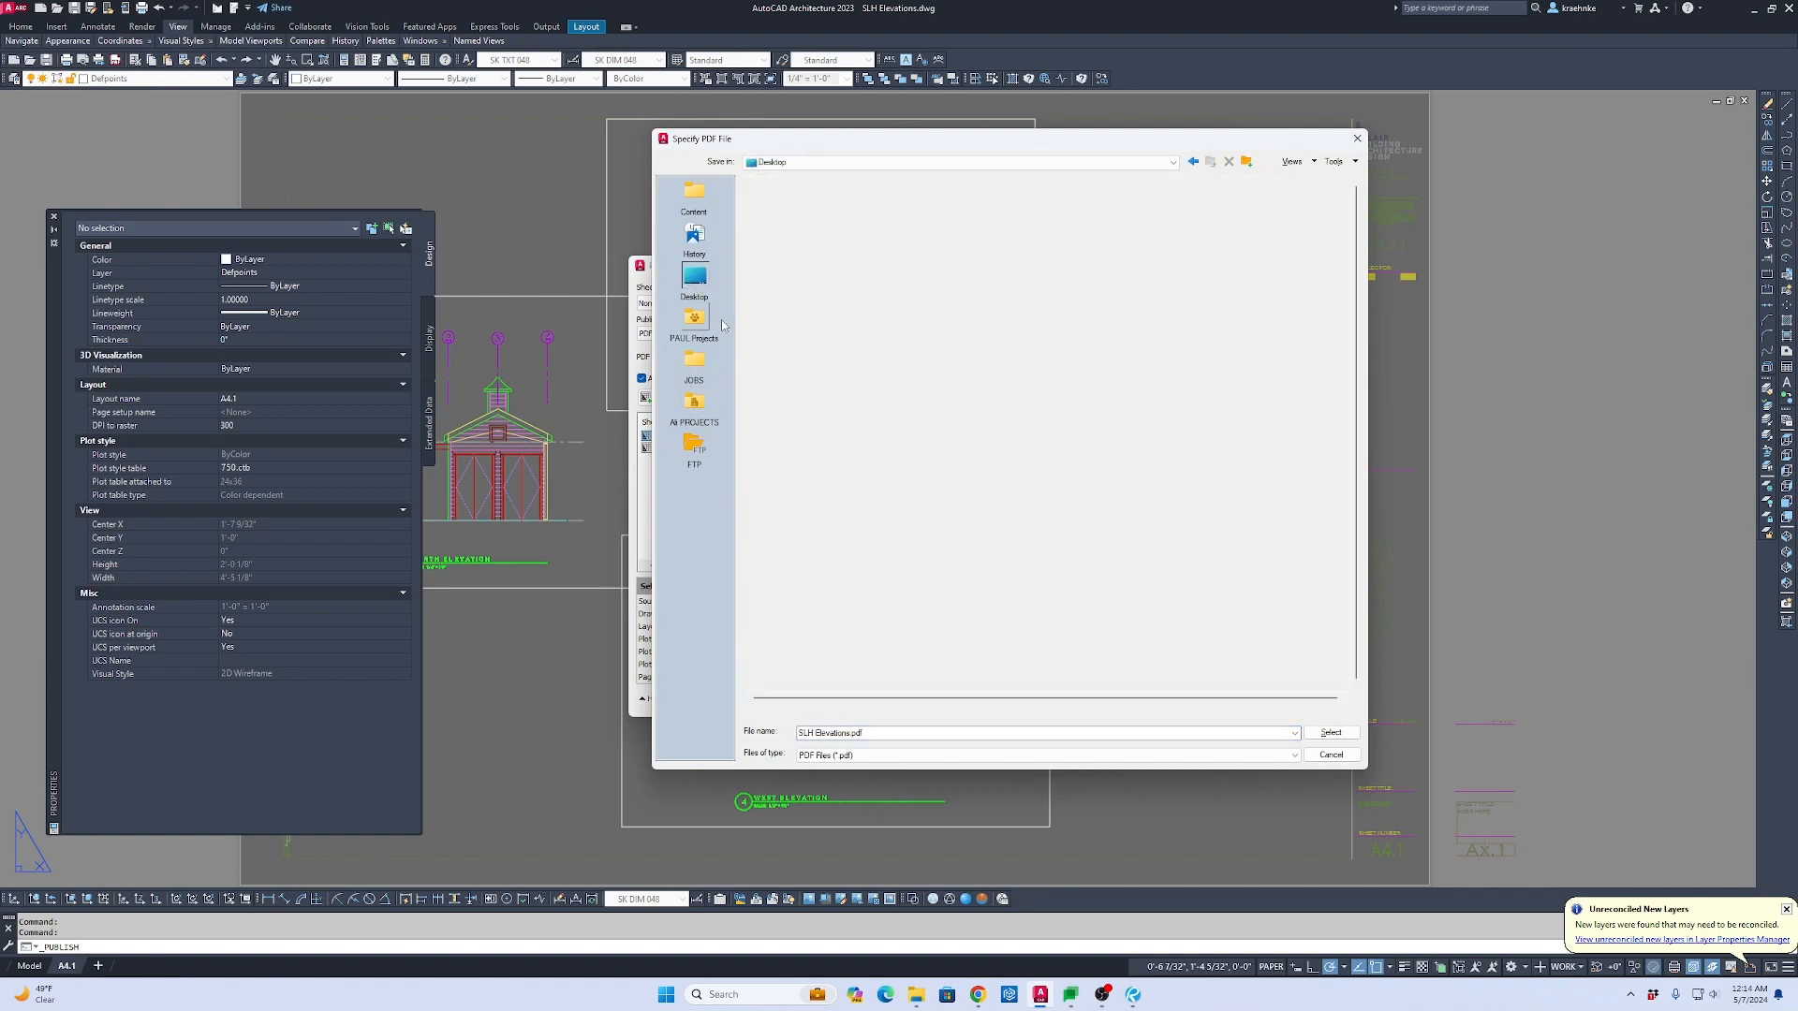
scroll(794, 553, "down", 2)
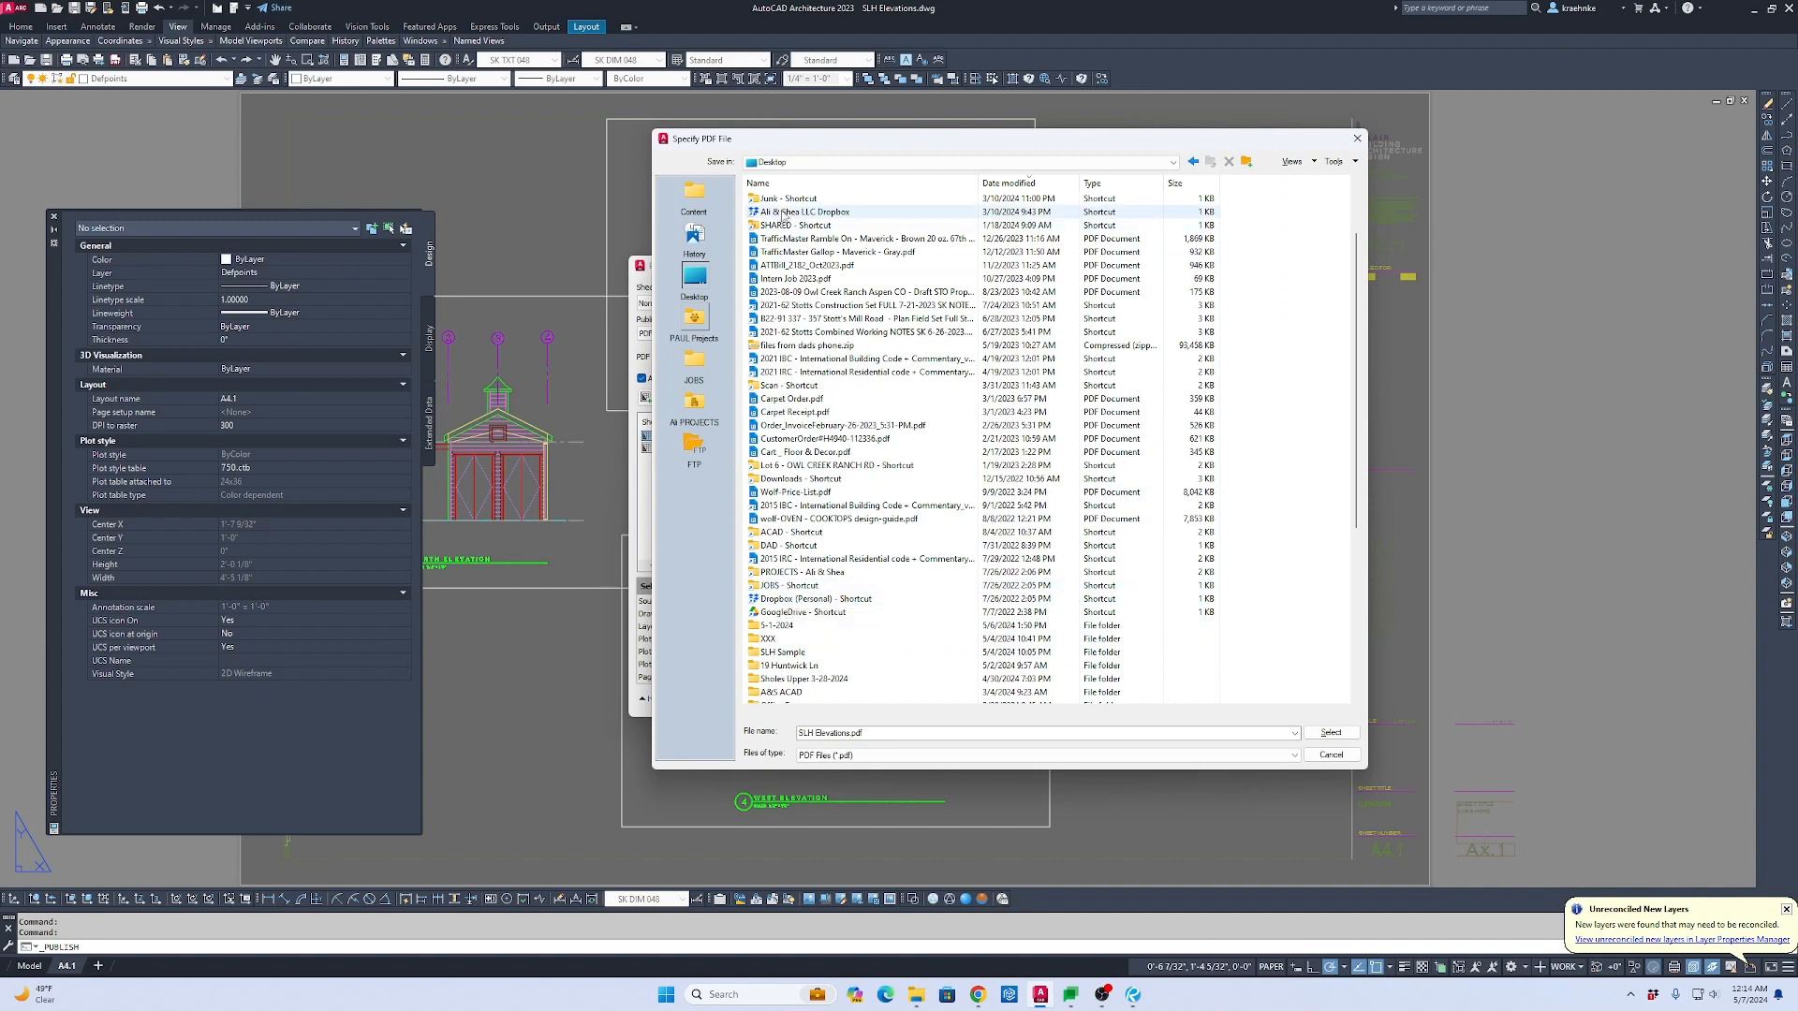
left_click(802, 187)
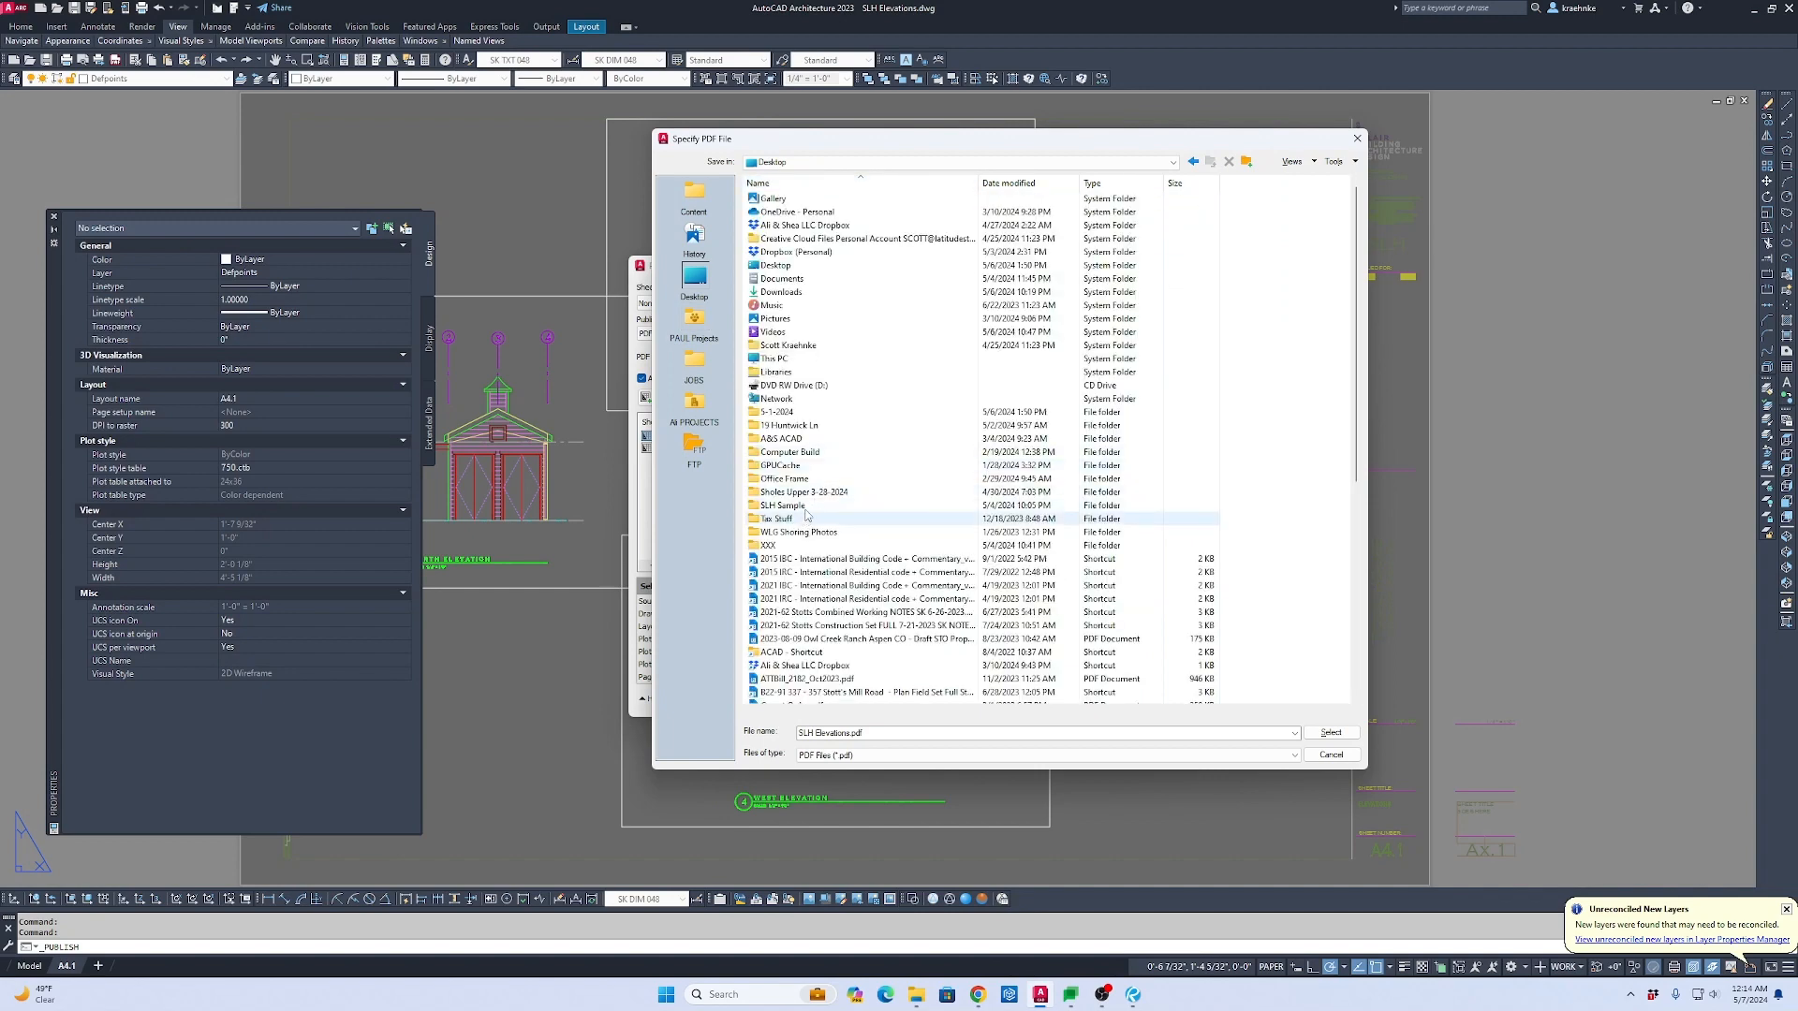
double_click(803, 506)
double_click(783, 200)
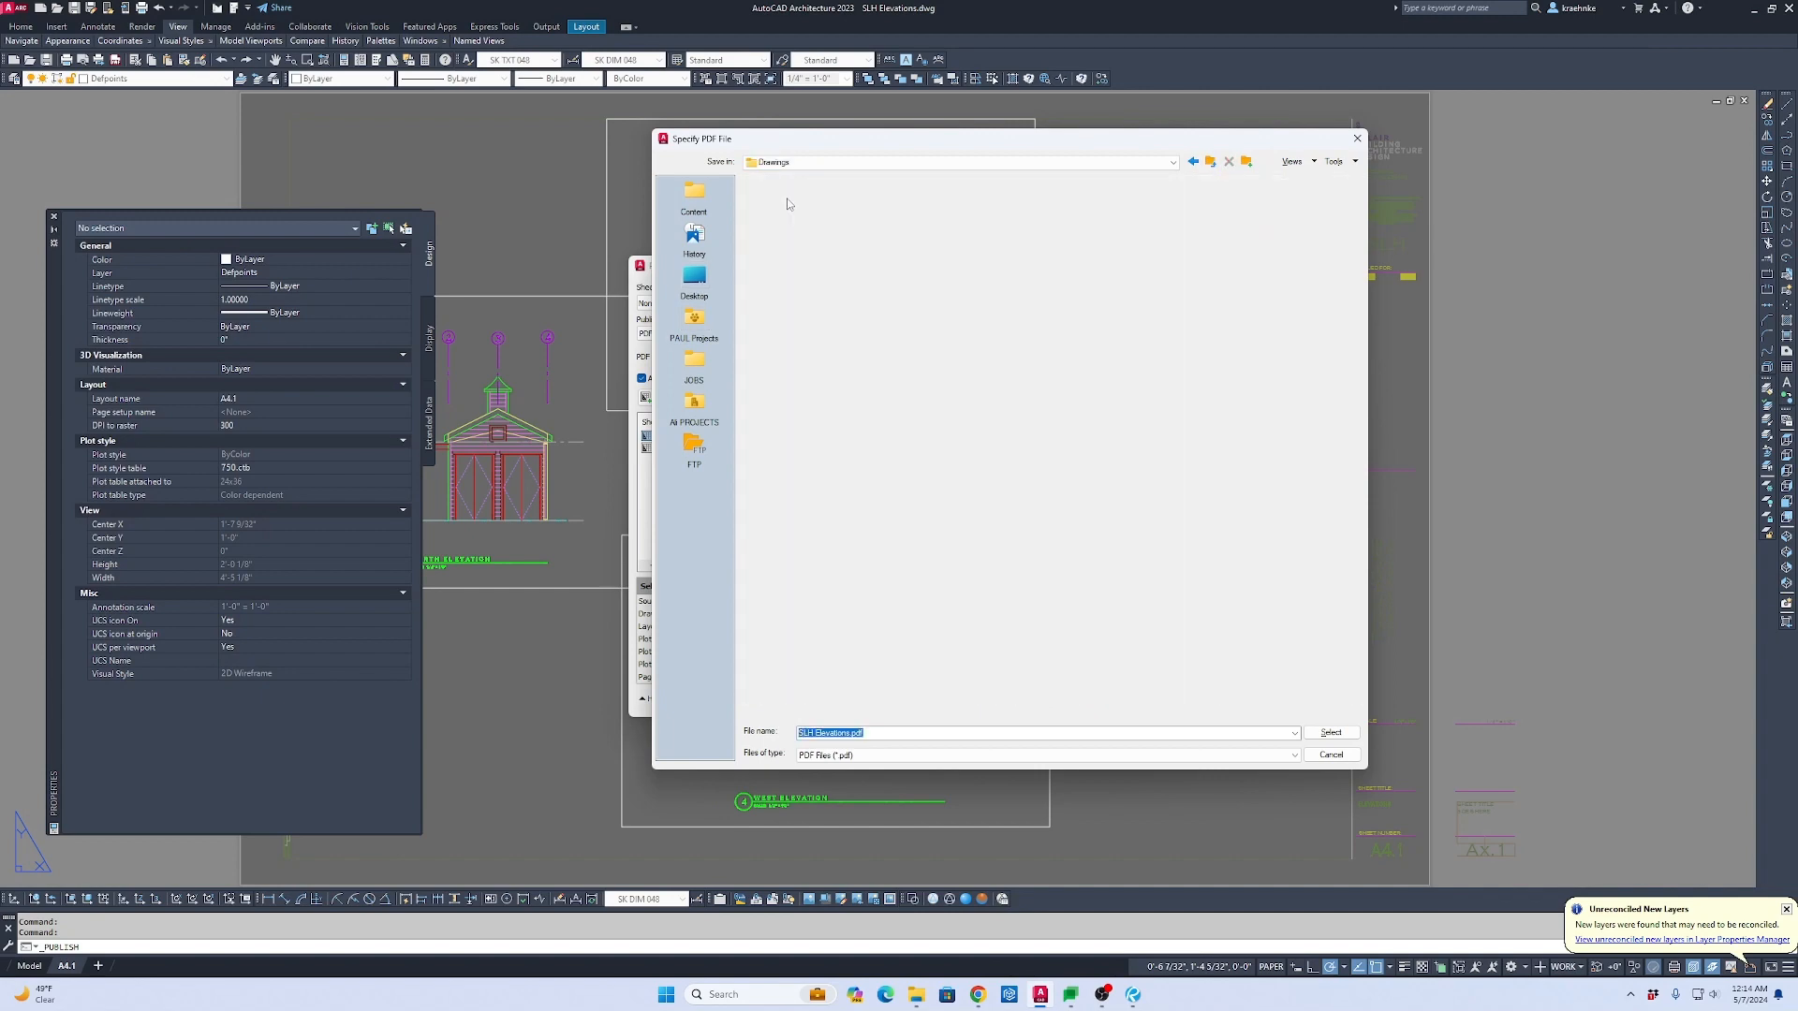
double_click(787, 199)
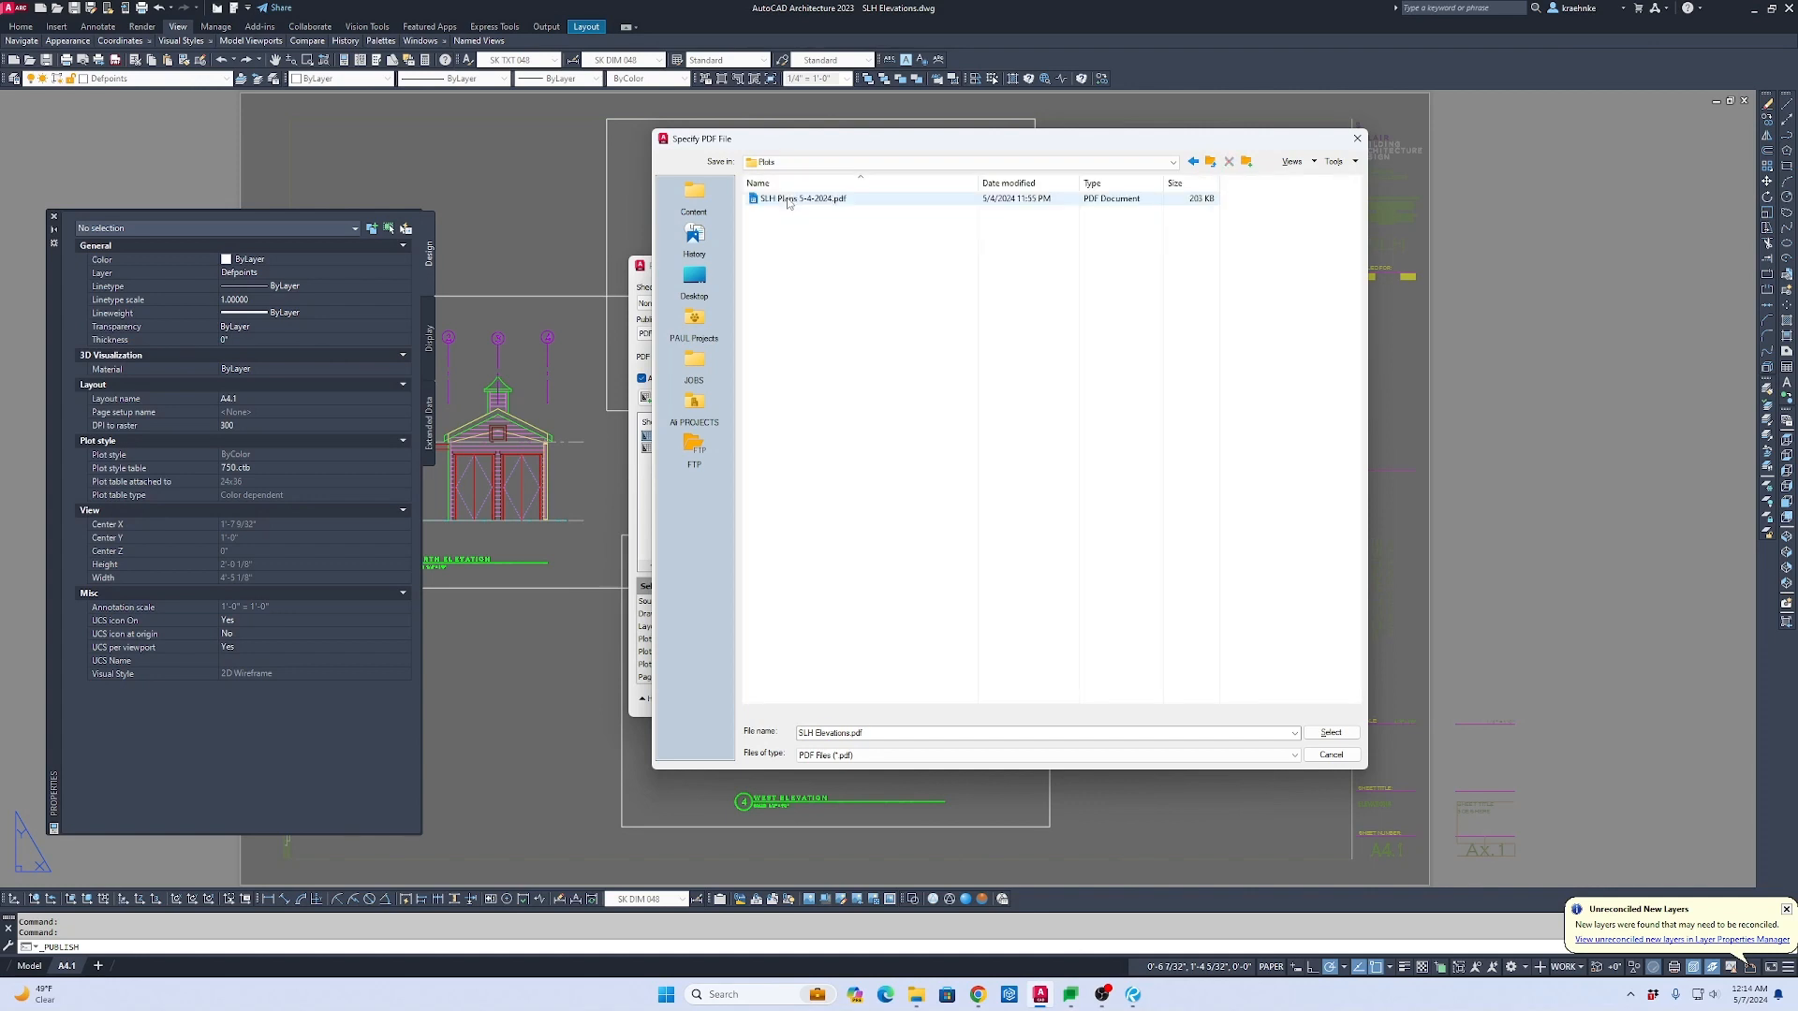
Step: Name the PDF SLH Progress 5-7-2024, publish without saving the sheet list, and dismiss the job completion notice
left_click(827, 734)
left_click_drag(826, 733, 945, 734)
key("BackSpace")
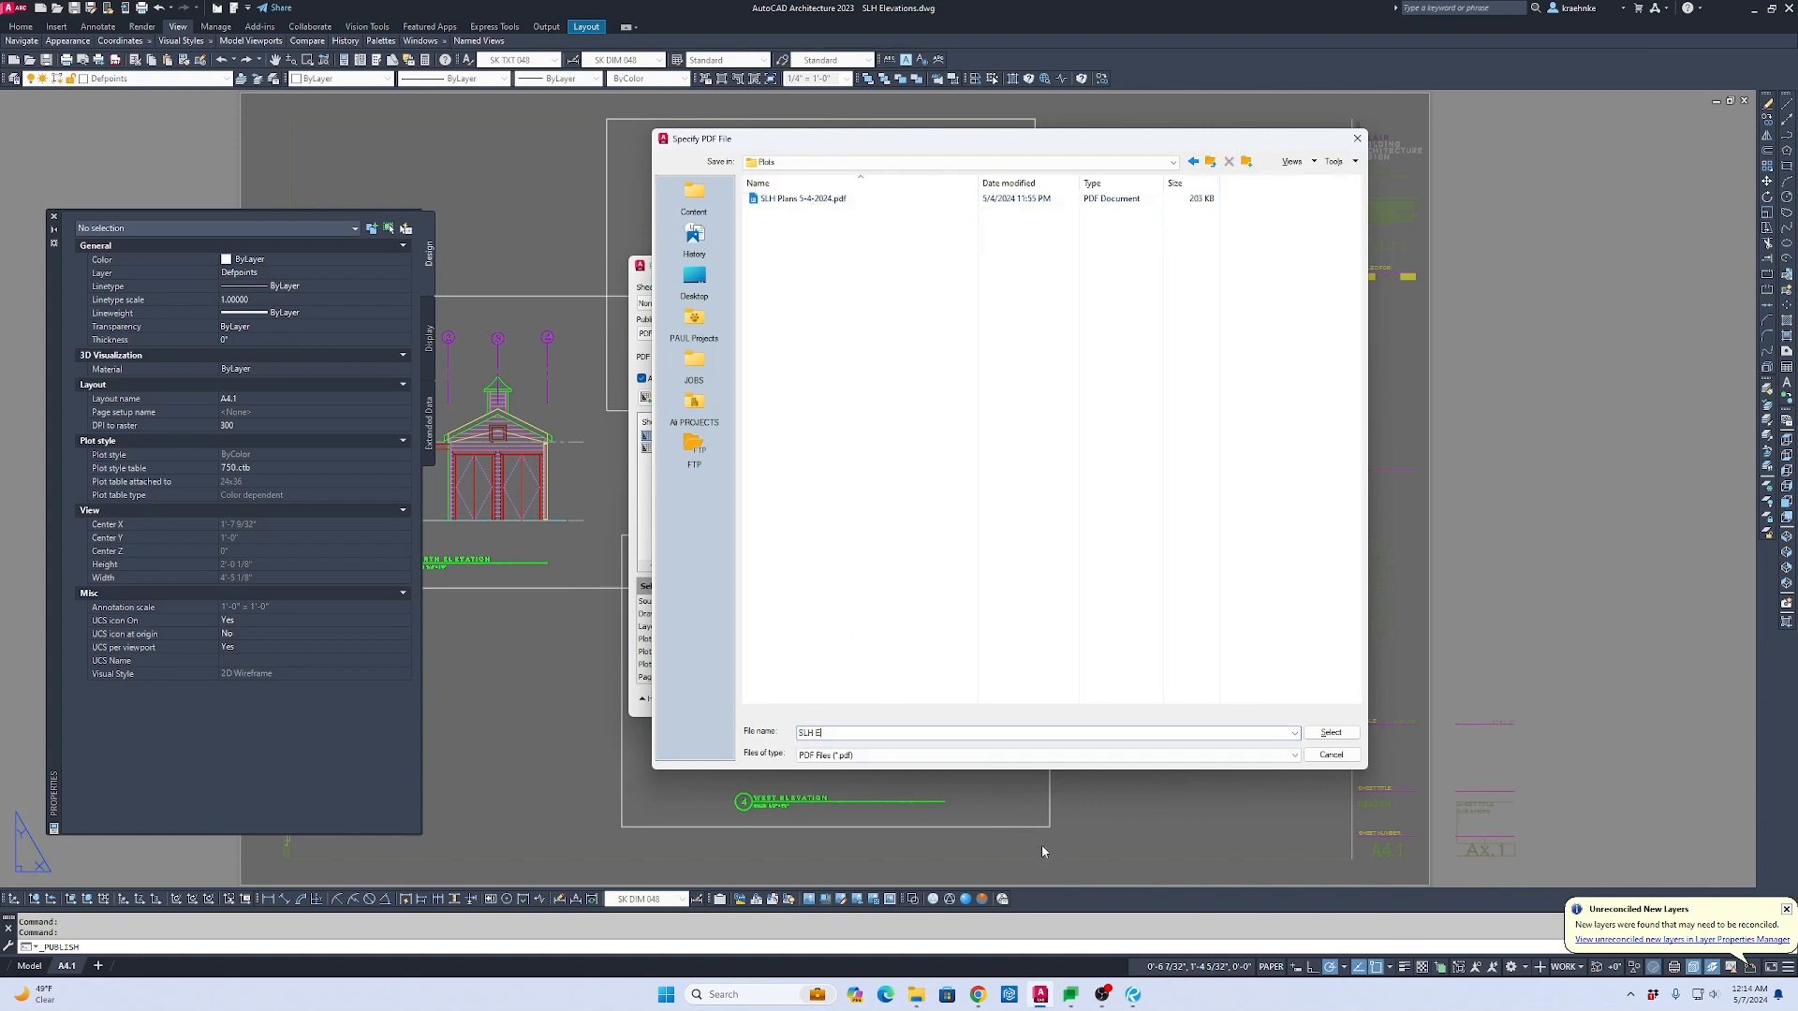
key("BackSpace")
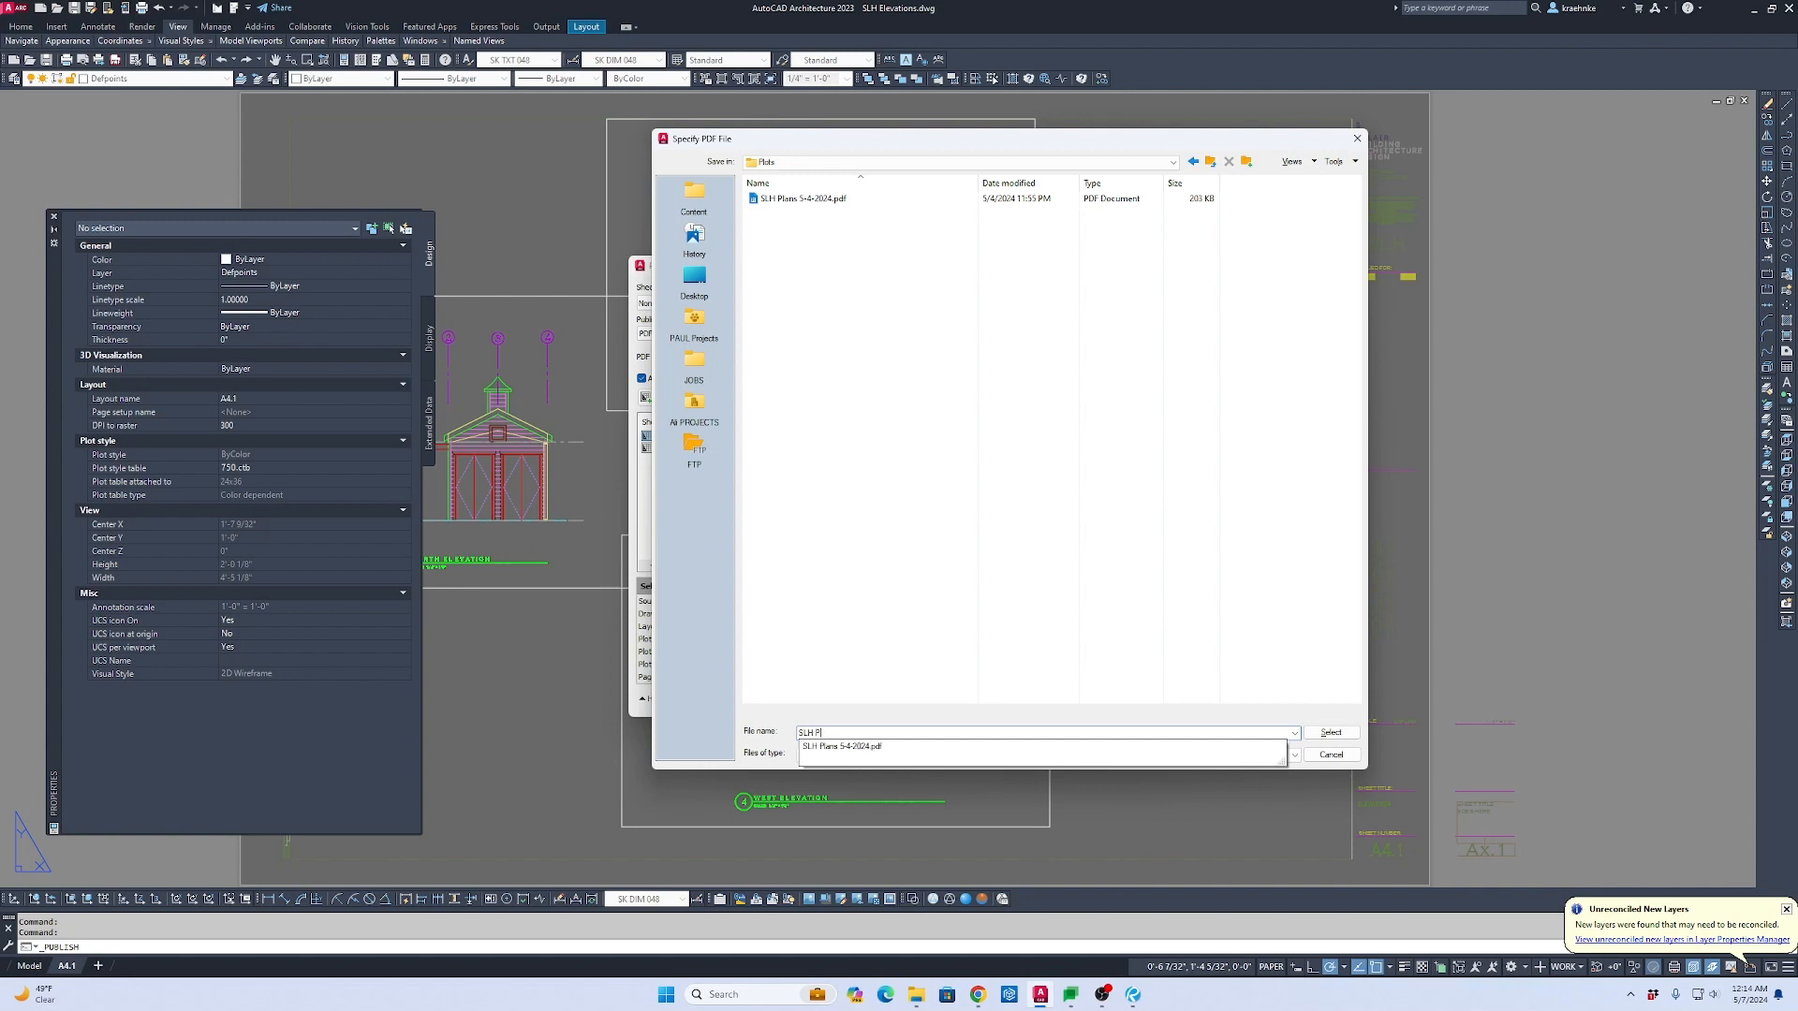
type("Pl")
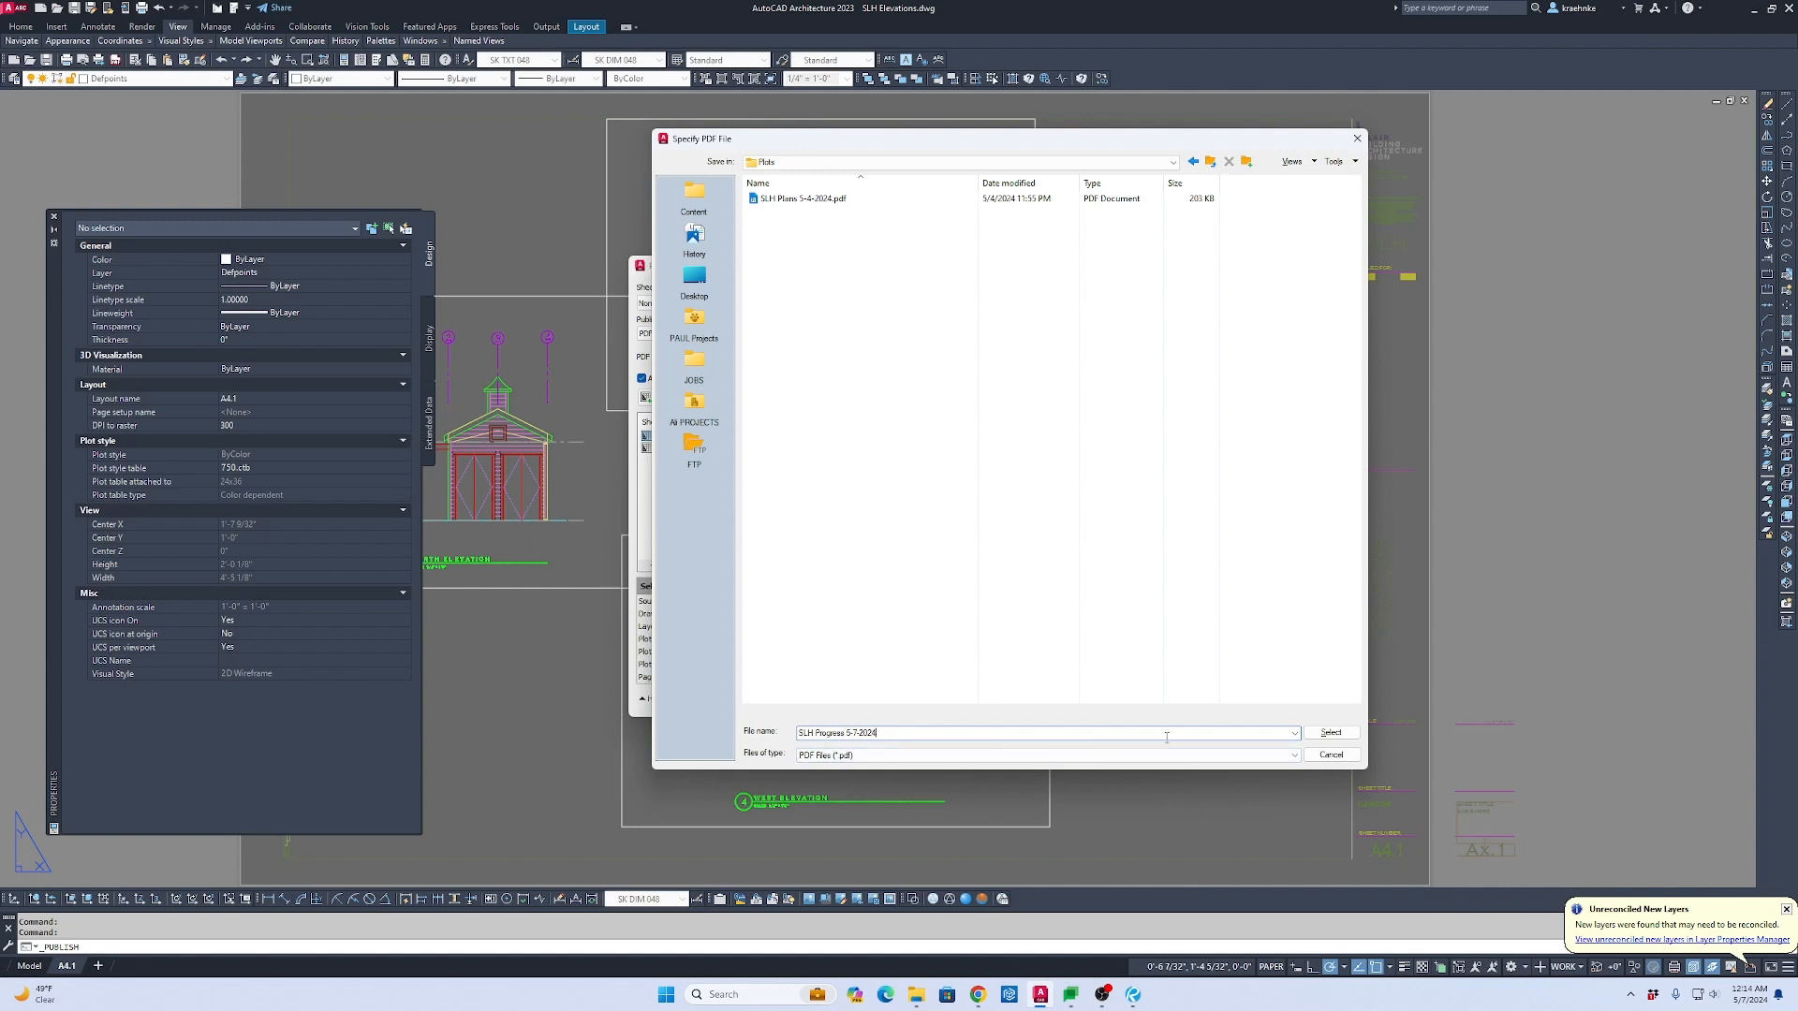
left_click(1348, 739)
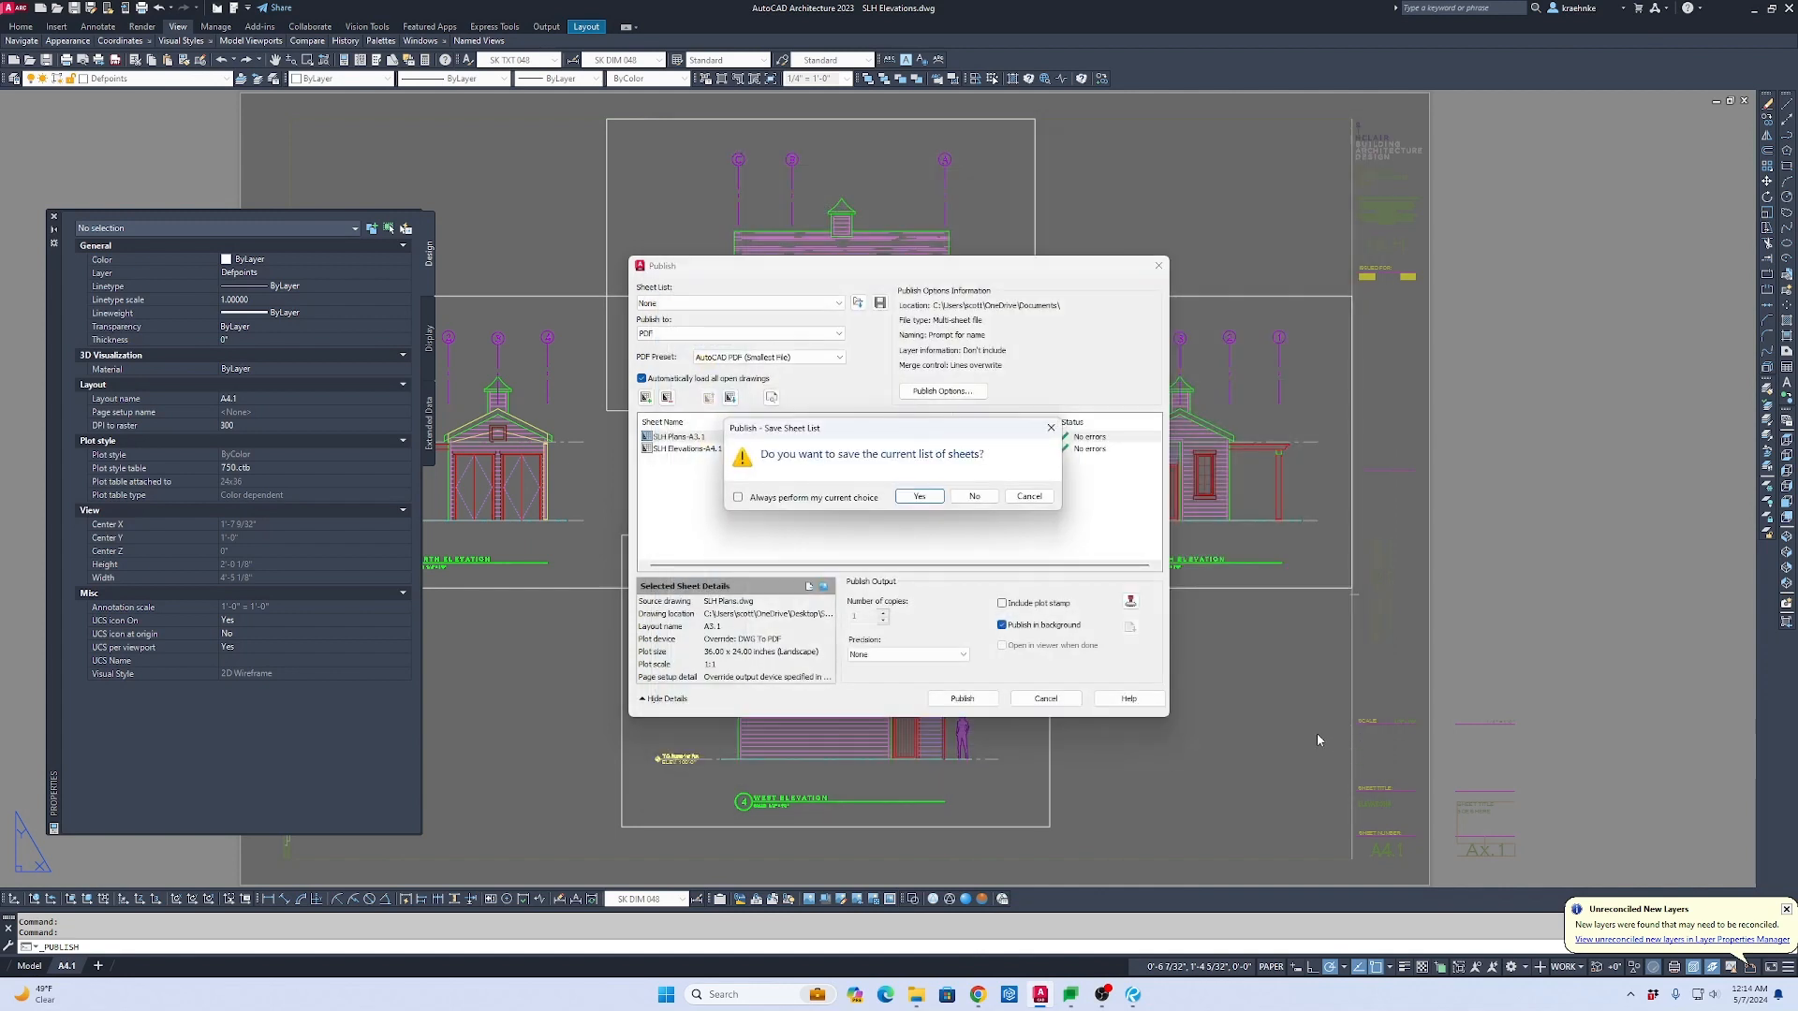
left_click(975, 498)
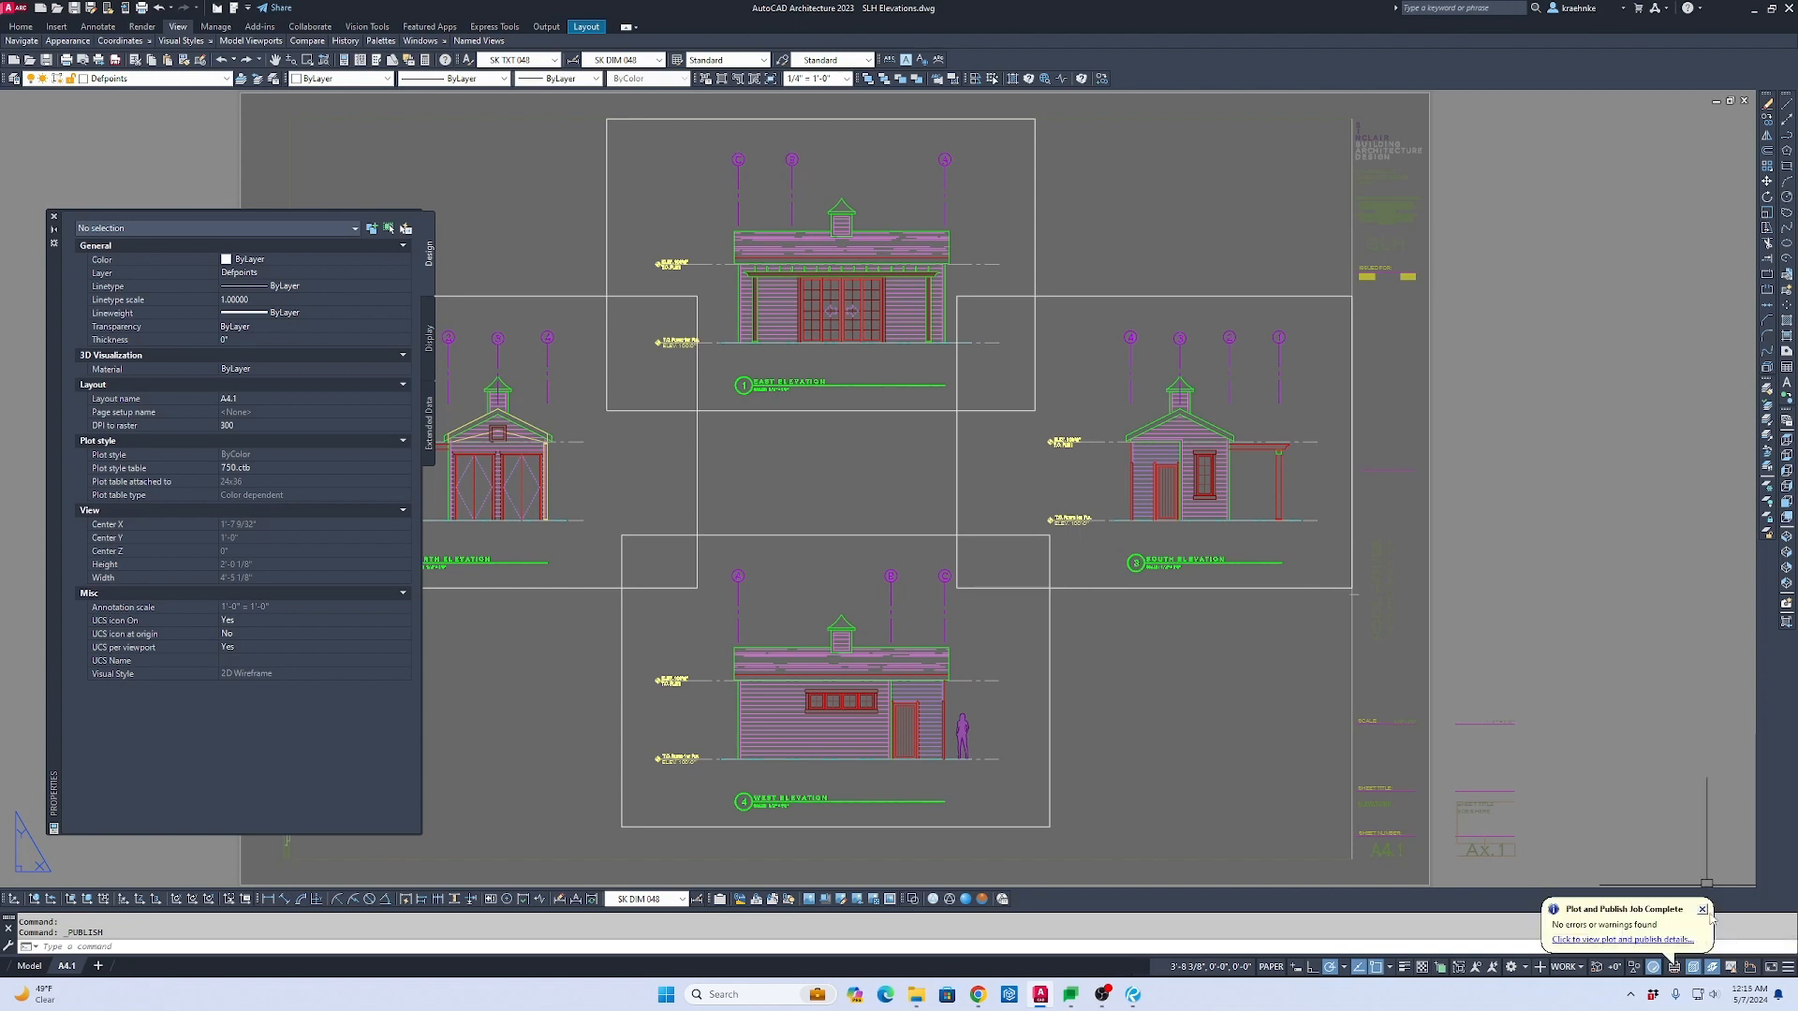
left_click(1702, 909)
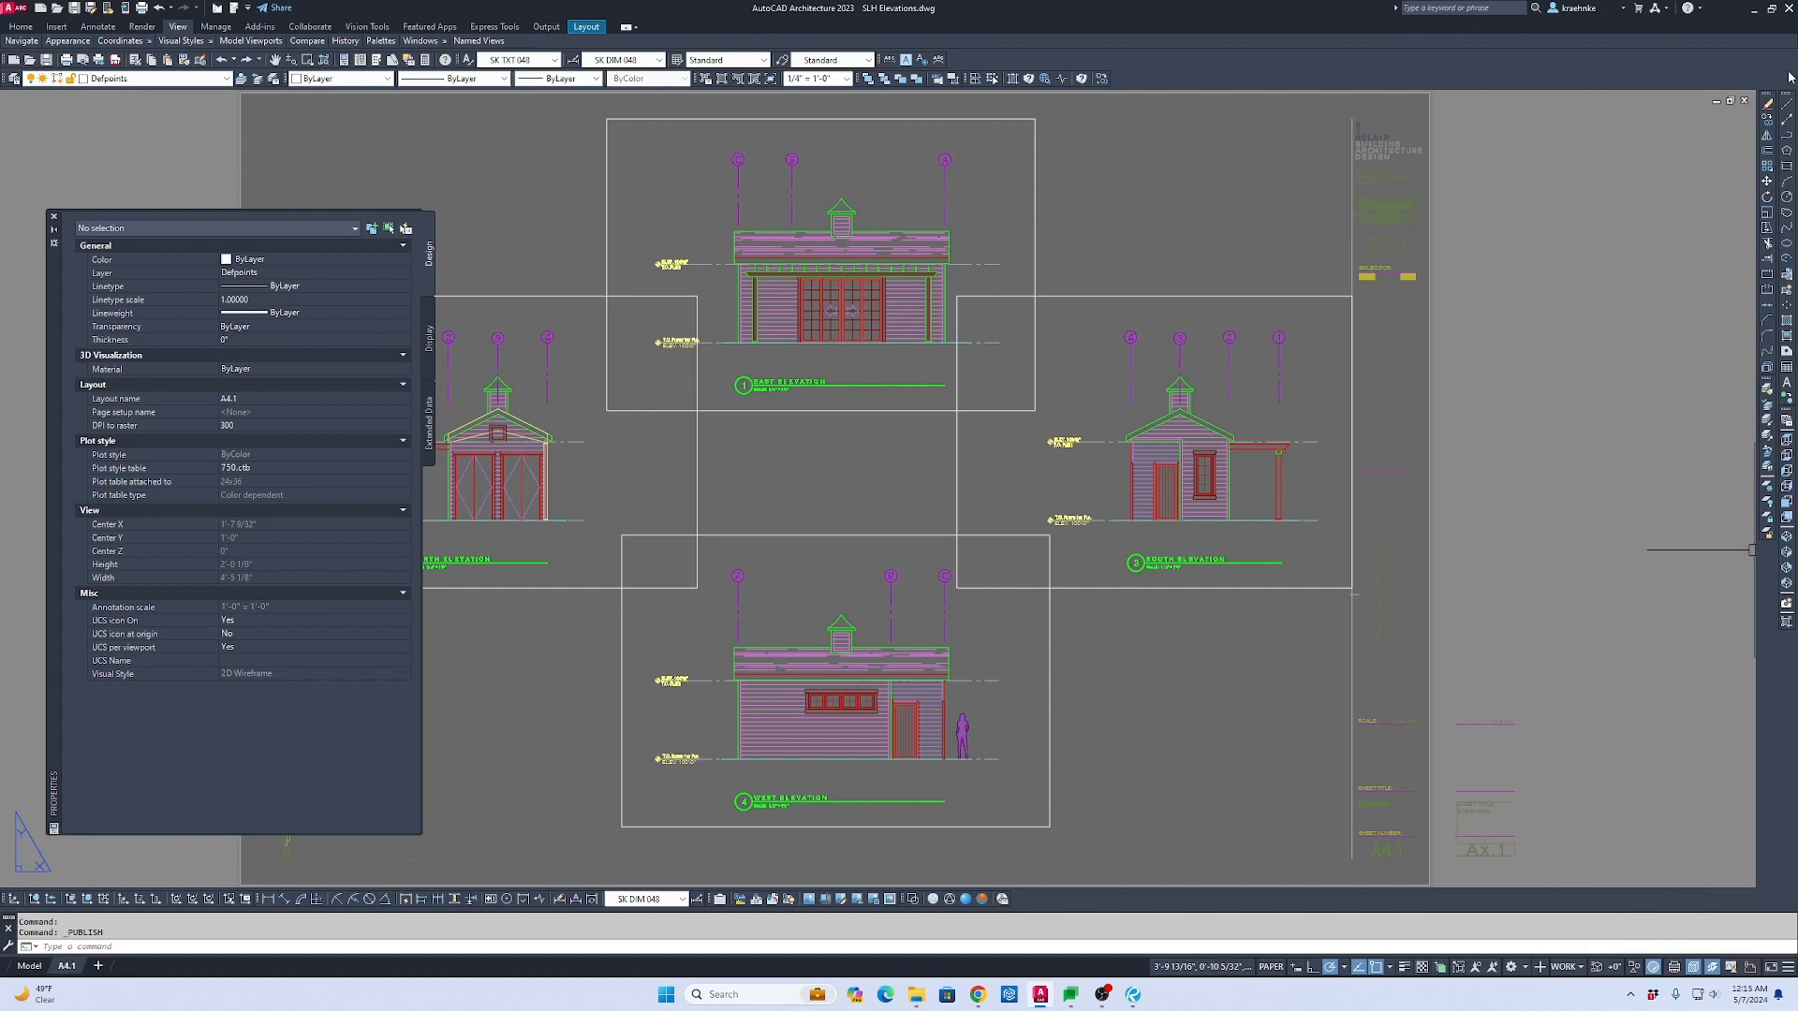
Step: Switch to File Explorer and open SLH Progress 5-7-2024.pdf from the SLH Sample\Drawings\Plots folder in Bluebeam Revu
left_click(1754, 8)
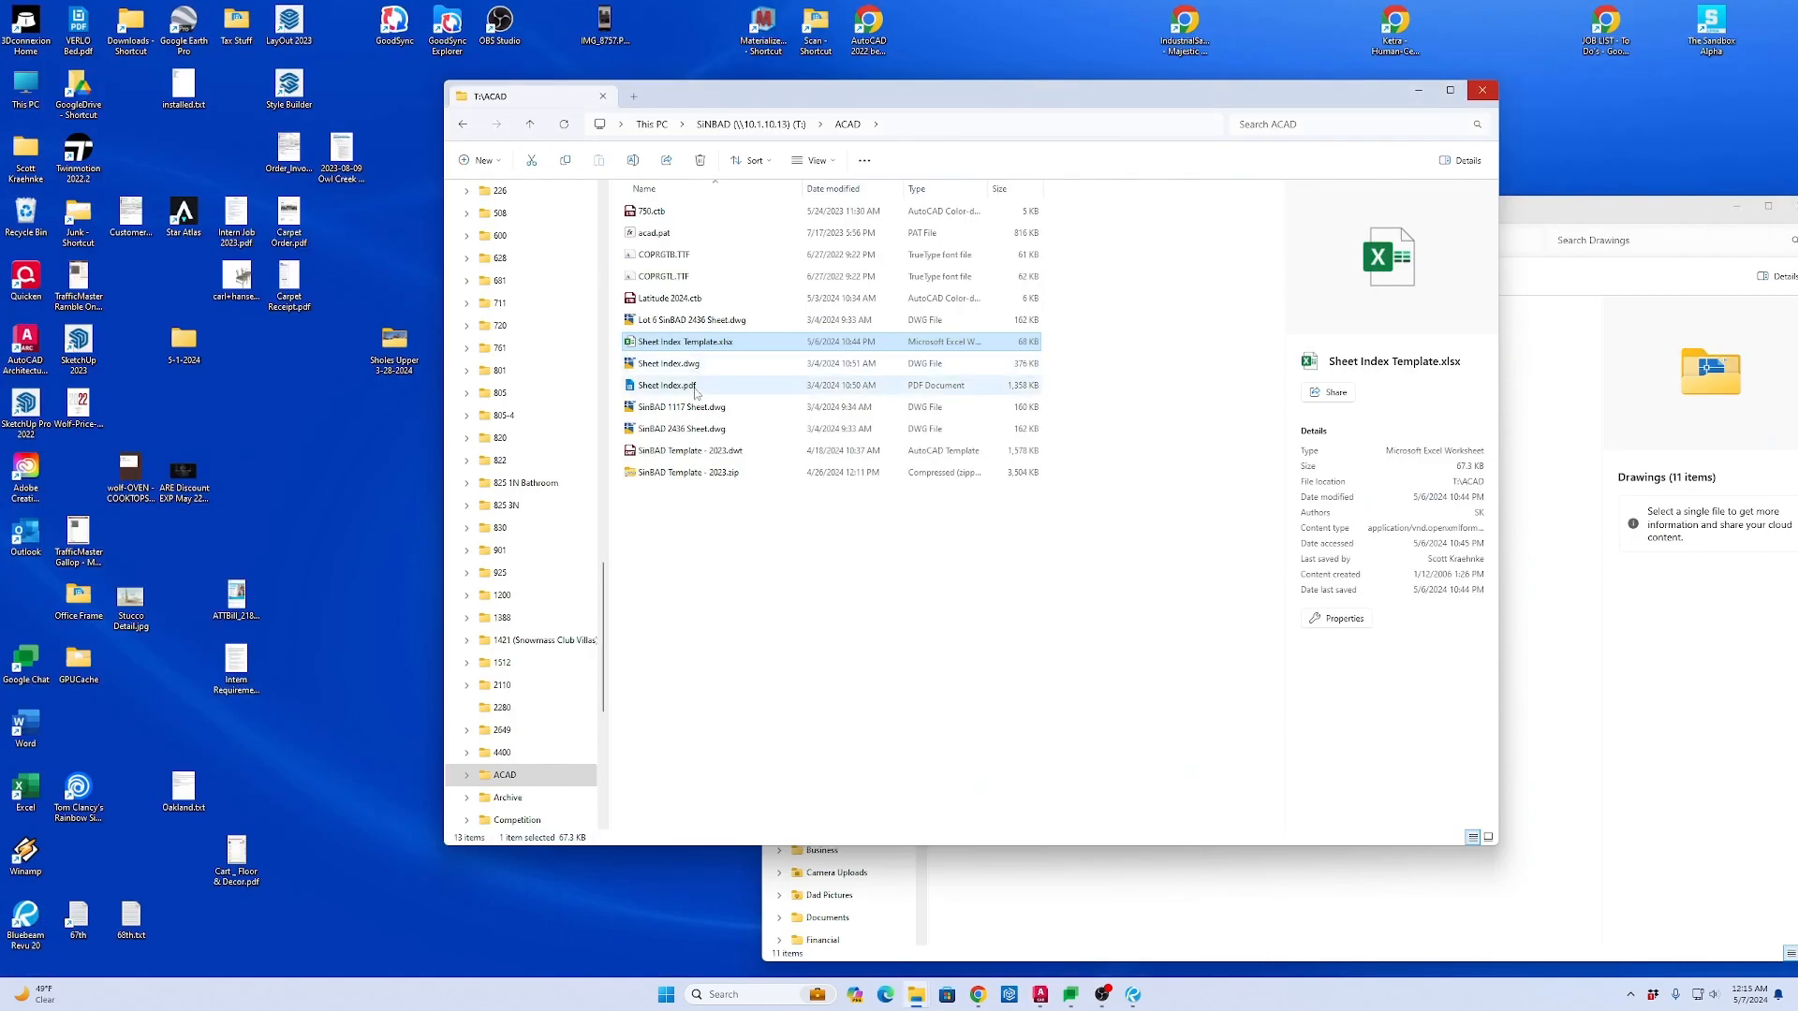
left_click(1037, 881)
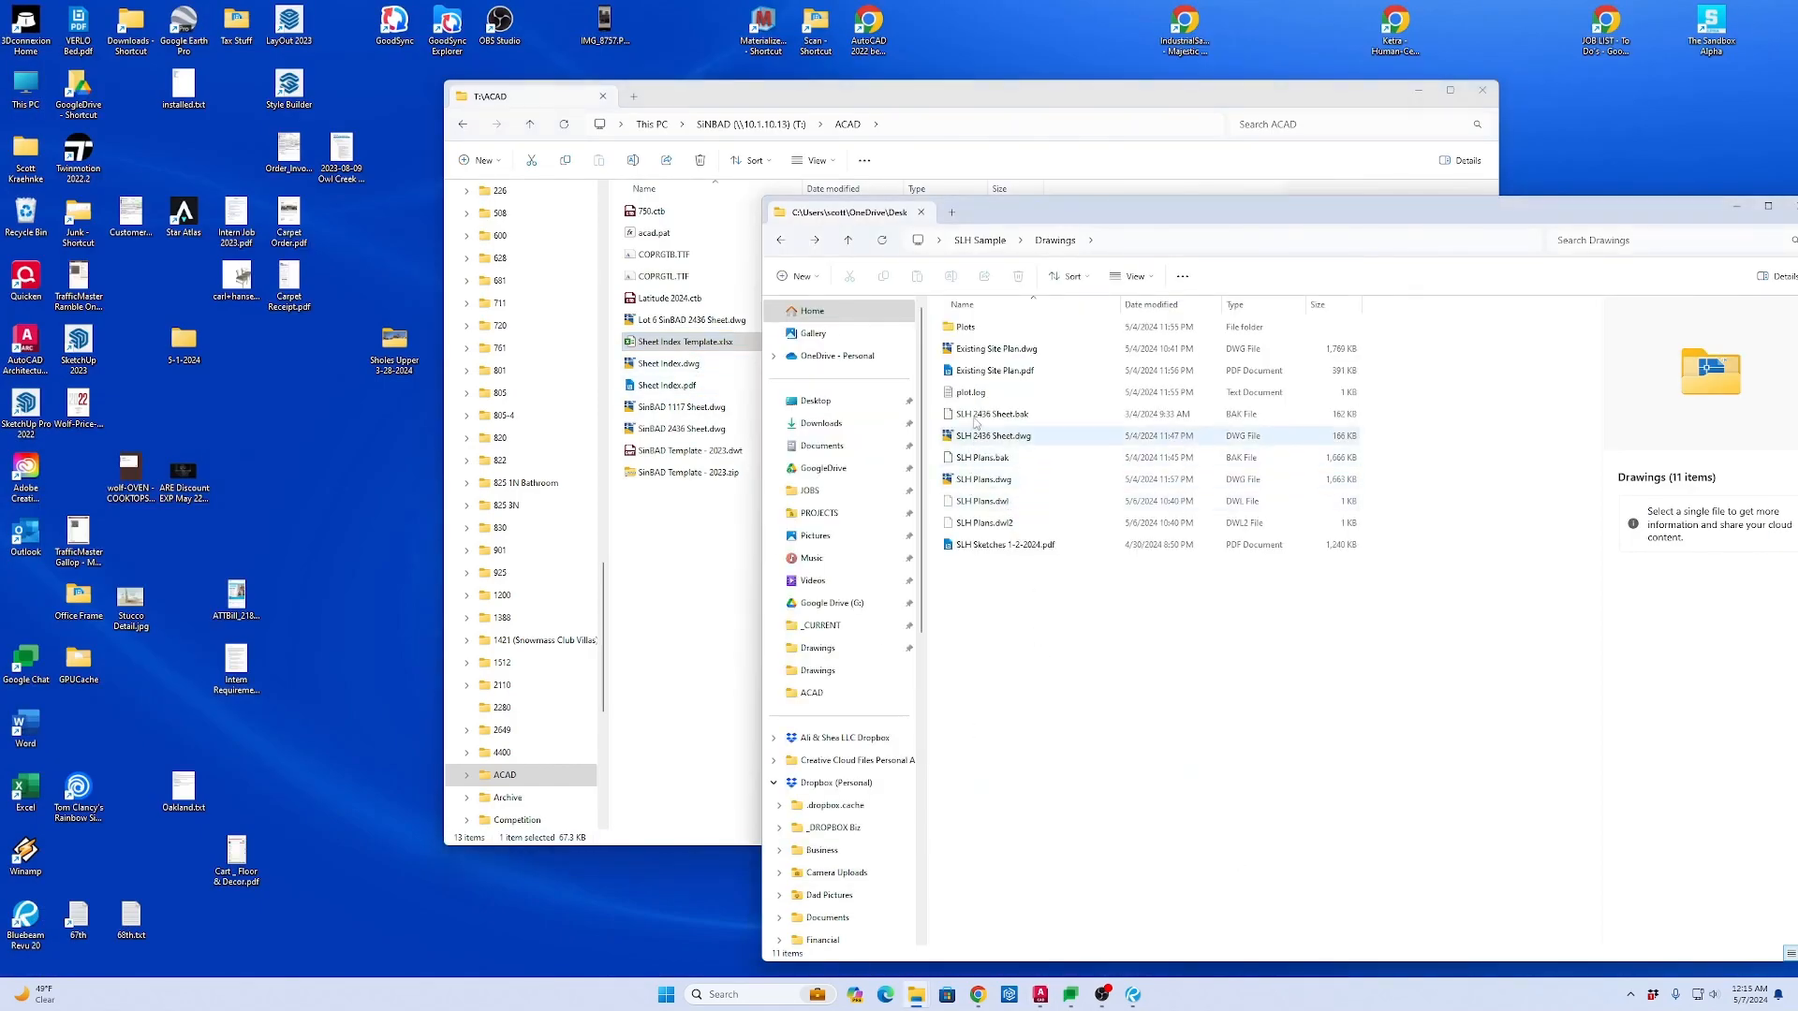
left_click(966, 329)
double_click(965, 329)
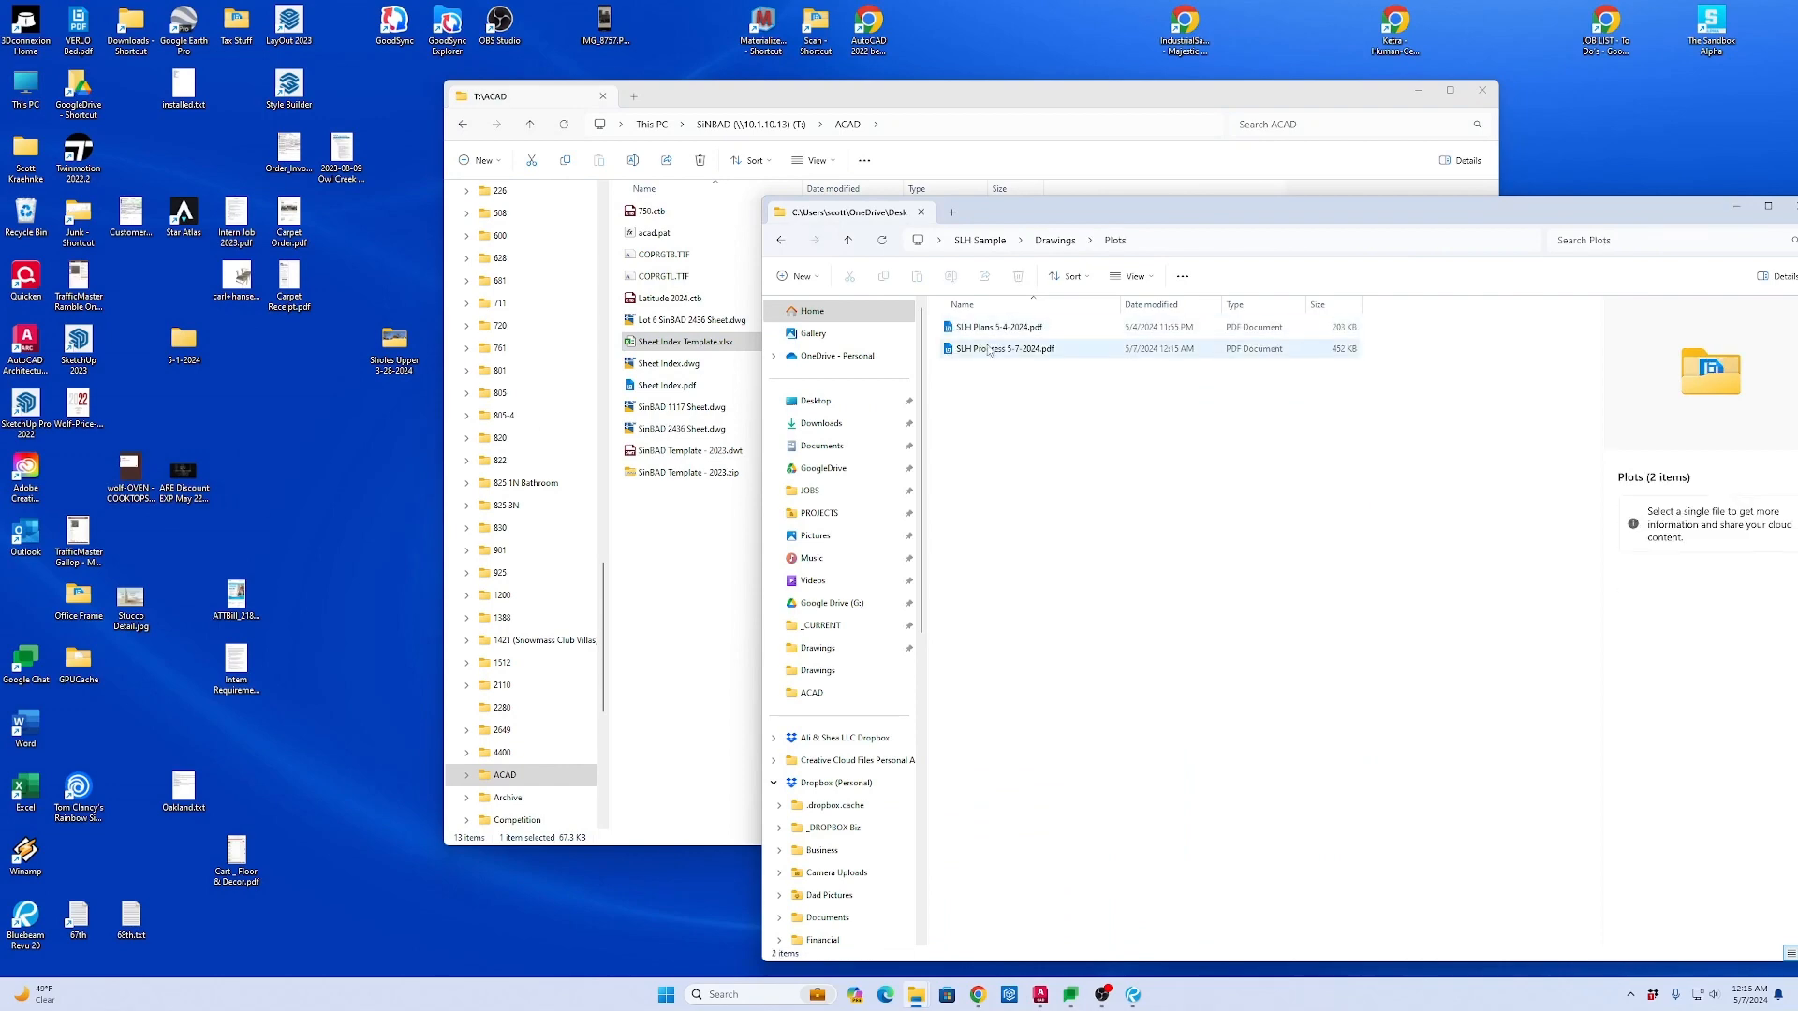
double_click(987, 349)
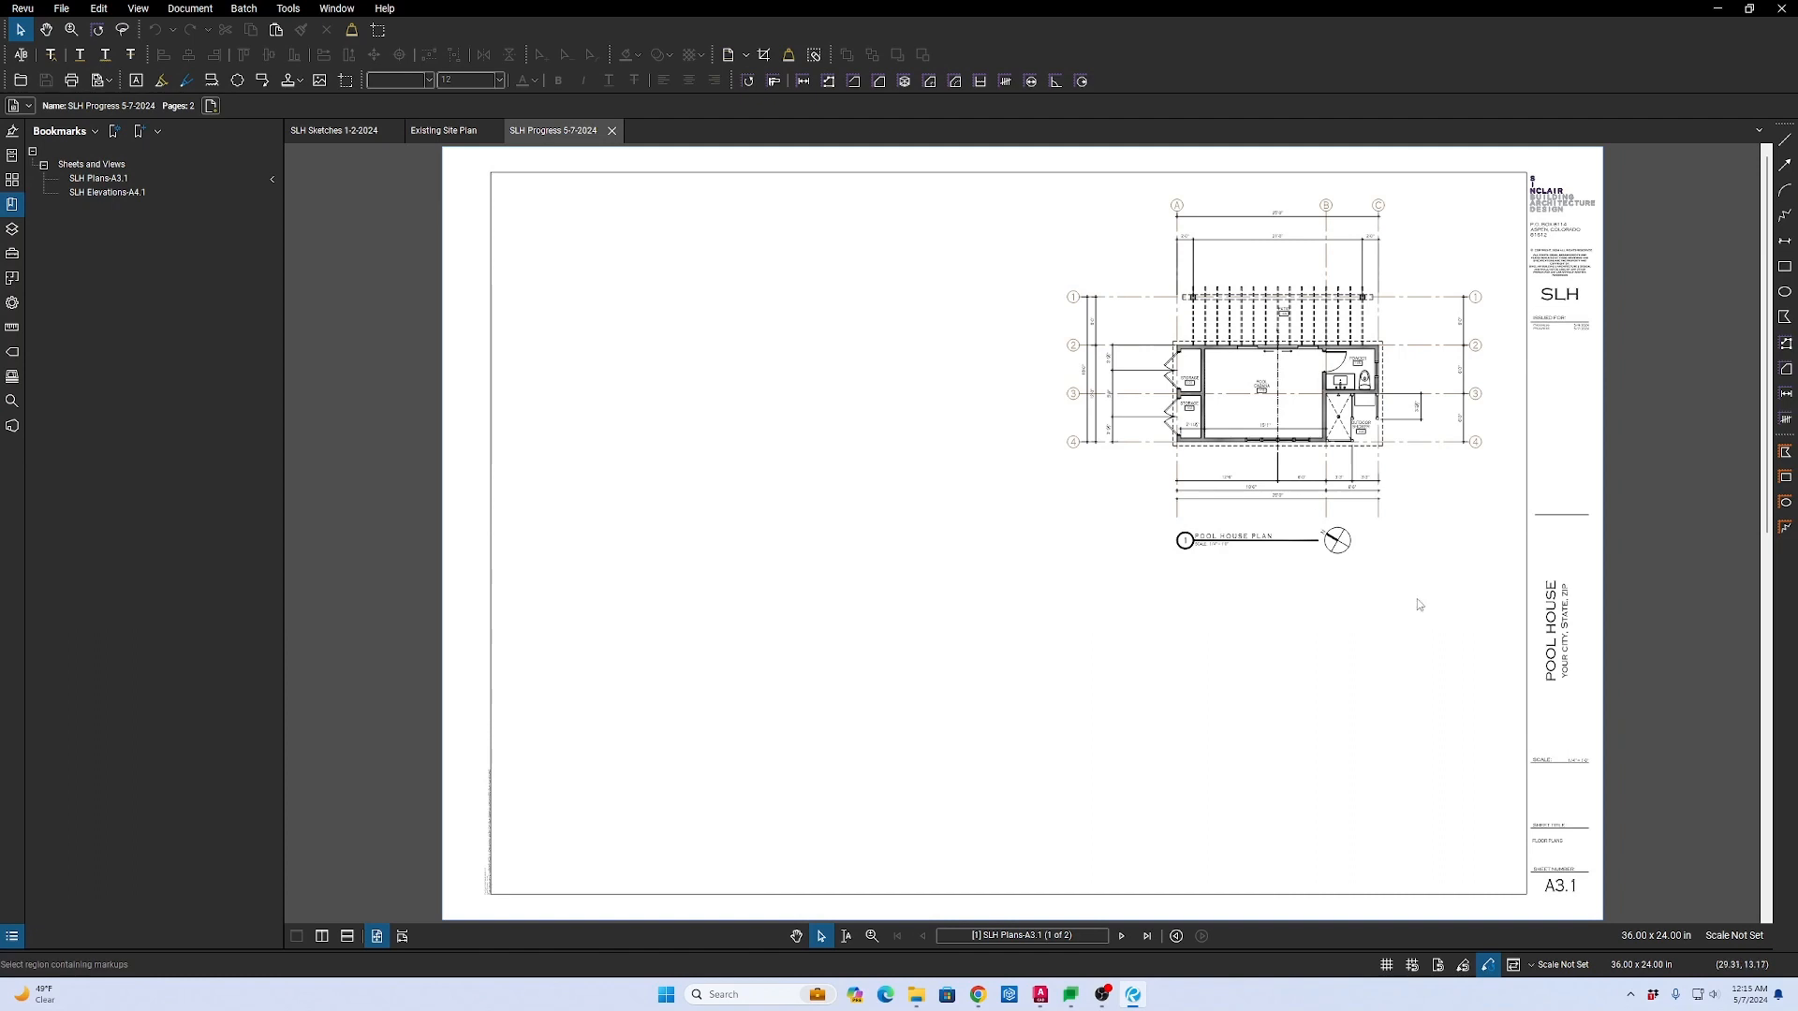
Step: Compare floor plan sheet A3.1 and elevation sheet A4.1 in the published PDF, ending on the plan sheet
scroll(1375, 483, "down", 3)
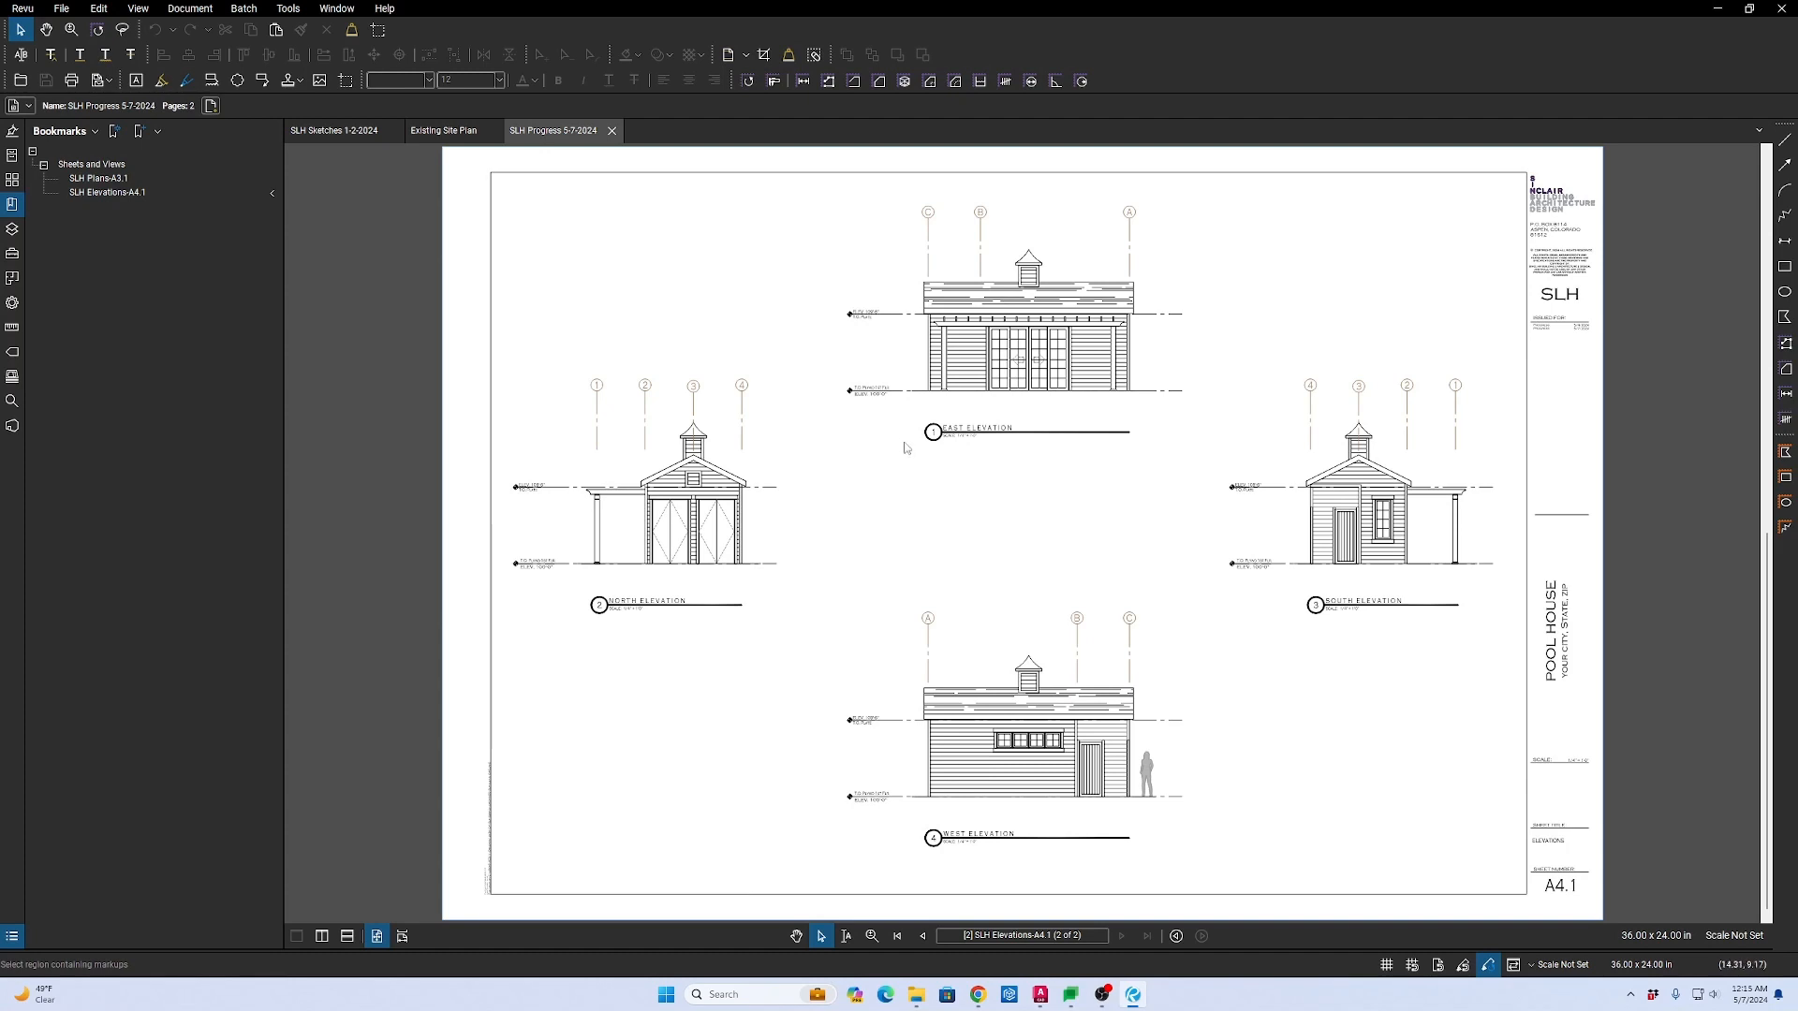
scroll(1064, 468, "up", 3)
scroll(1064, 468, "down", 3)
scroll(1064, 466, "up", 3)
scroll(1065, 467, "down", 3)
scroll(1065, 465, "up", 3)
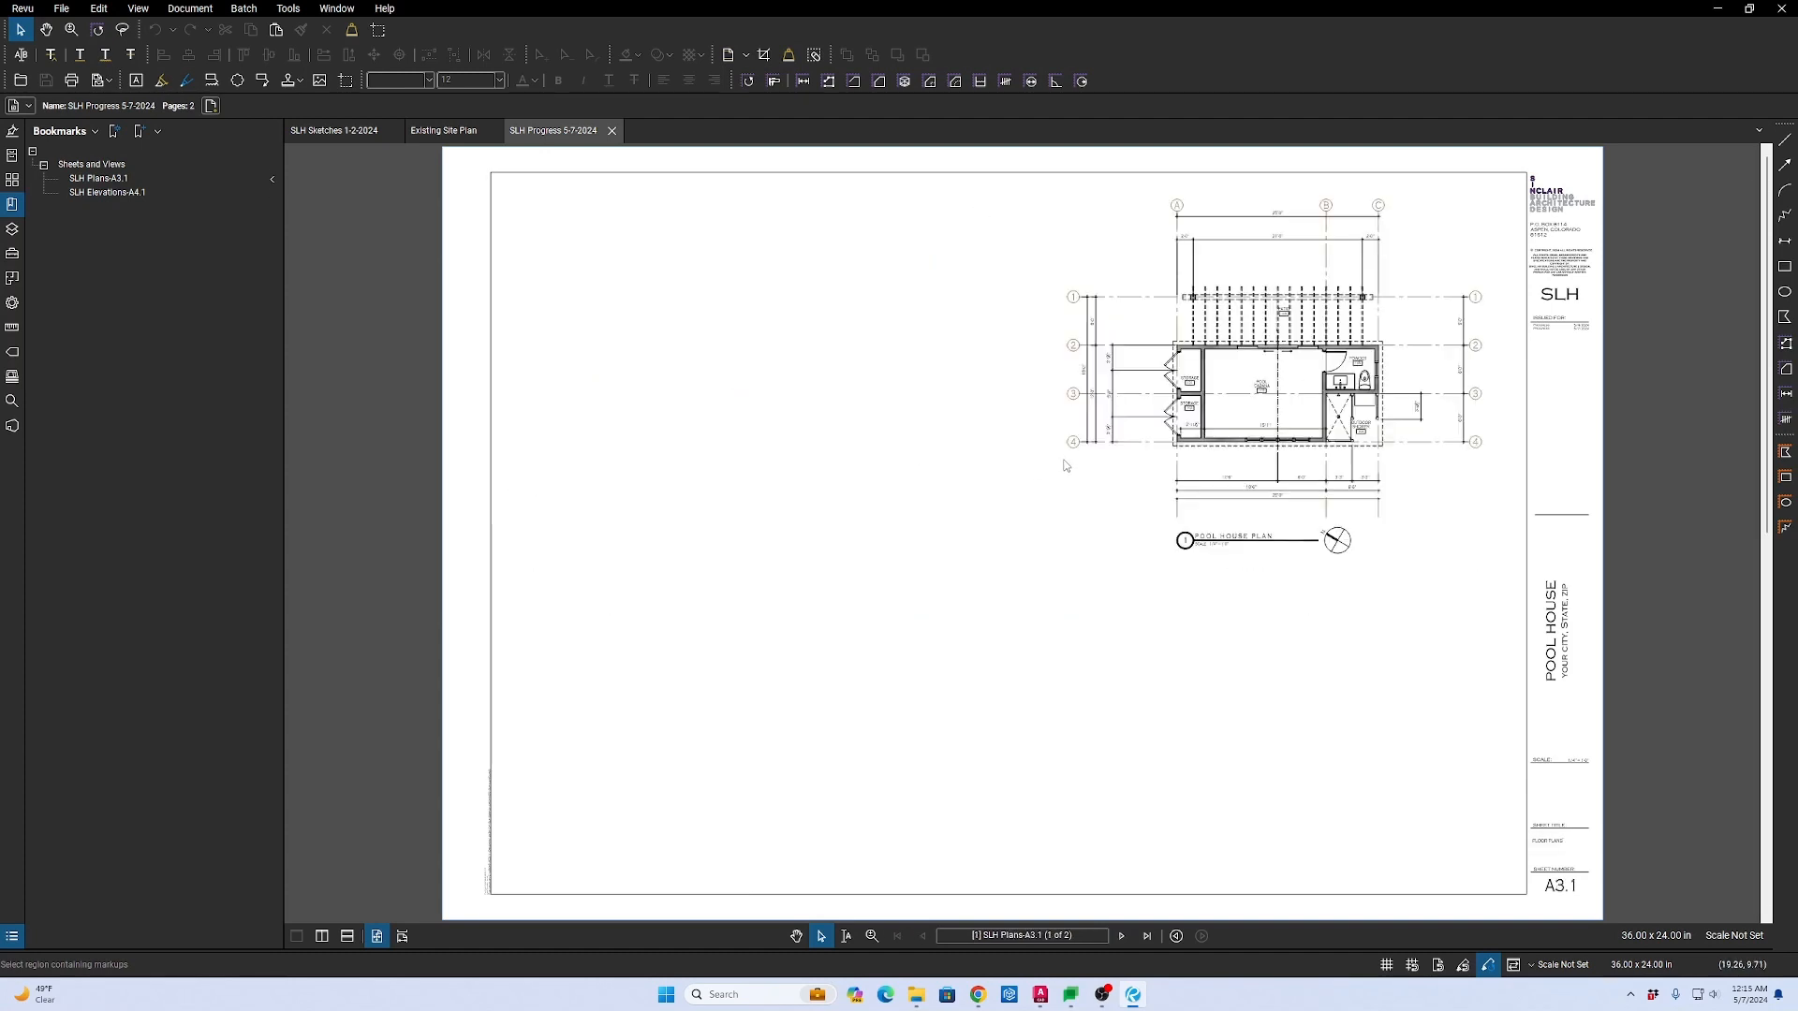
scroll(1065, 465, "down", 3)
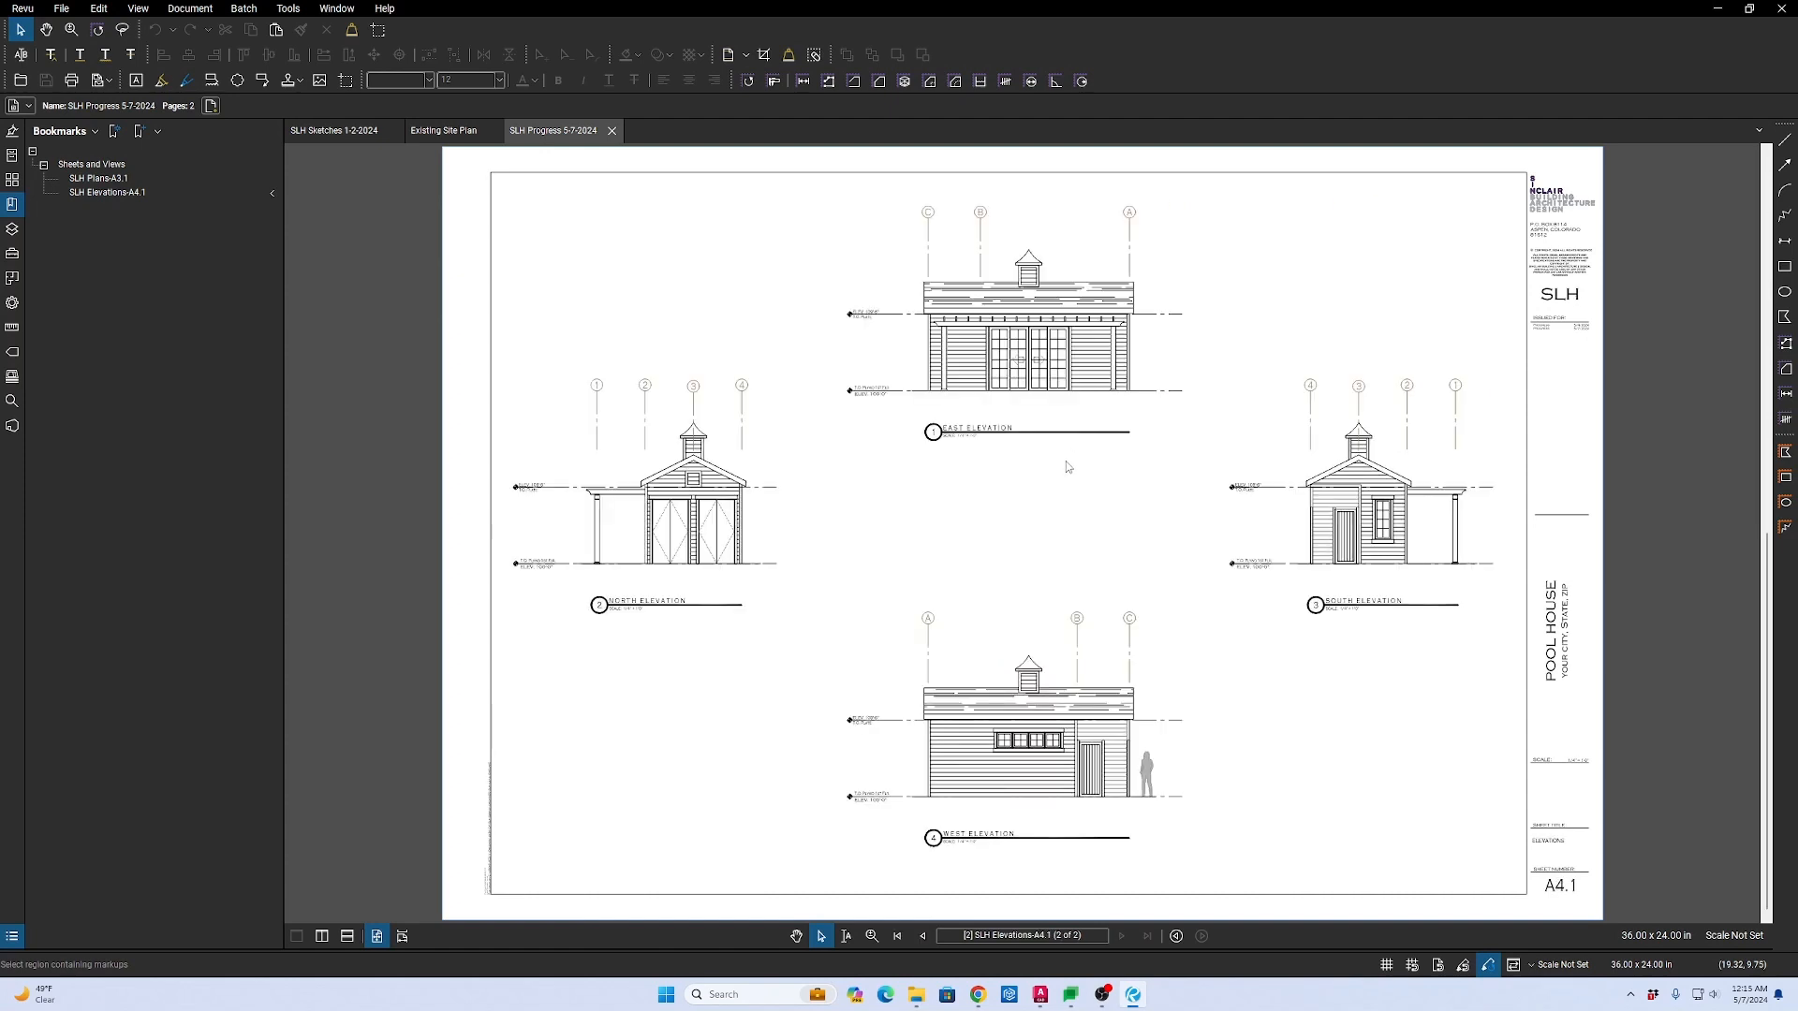
scroll(1294, 561, "up", 3)
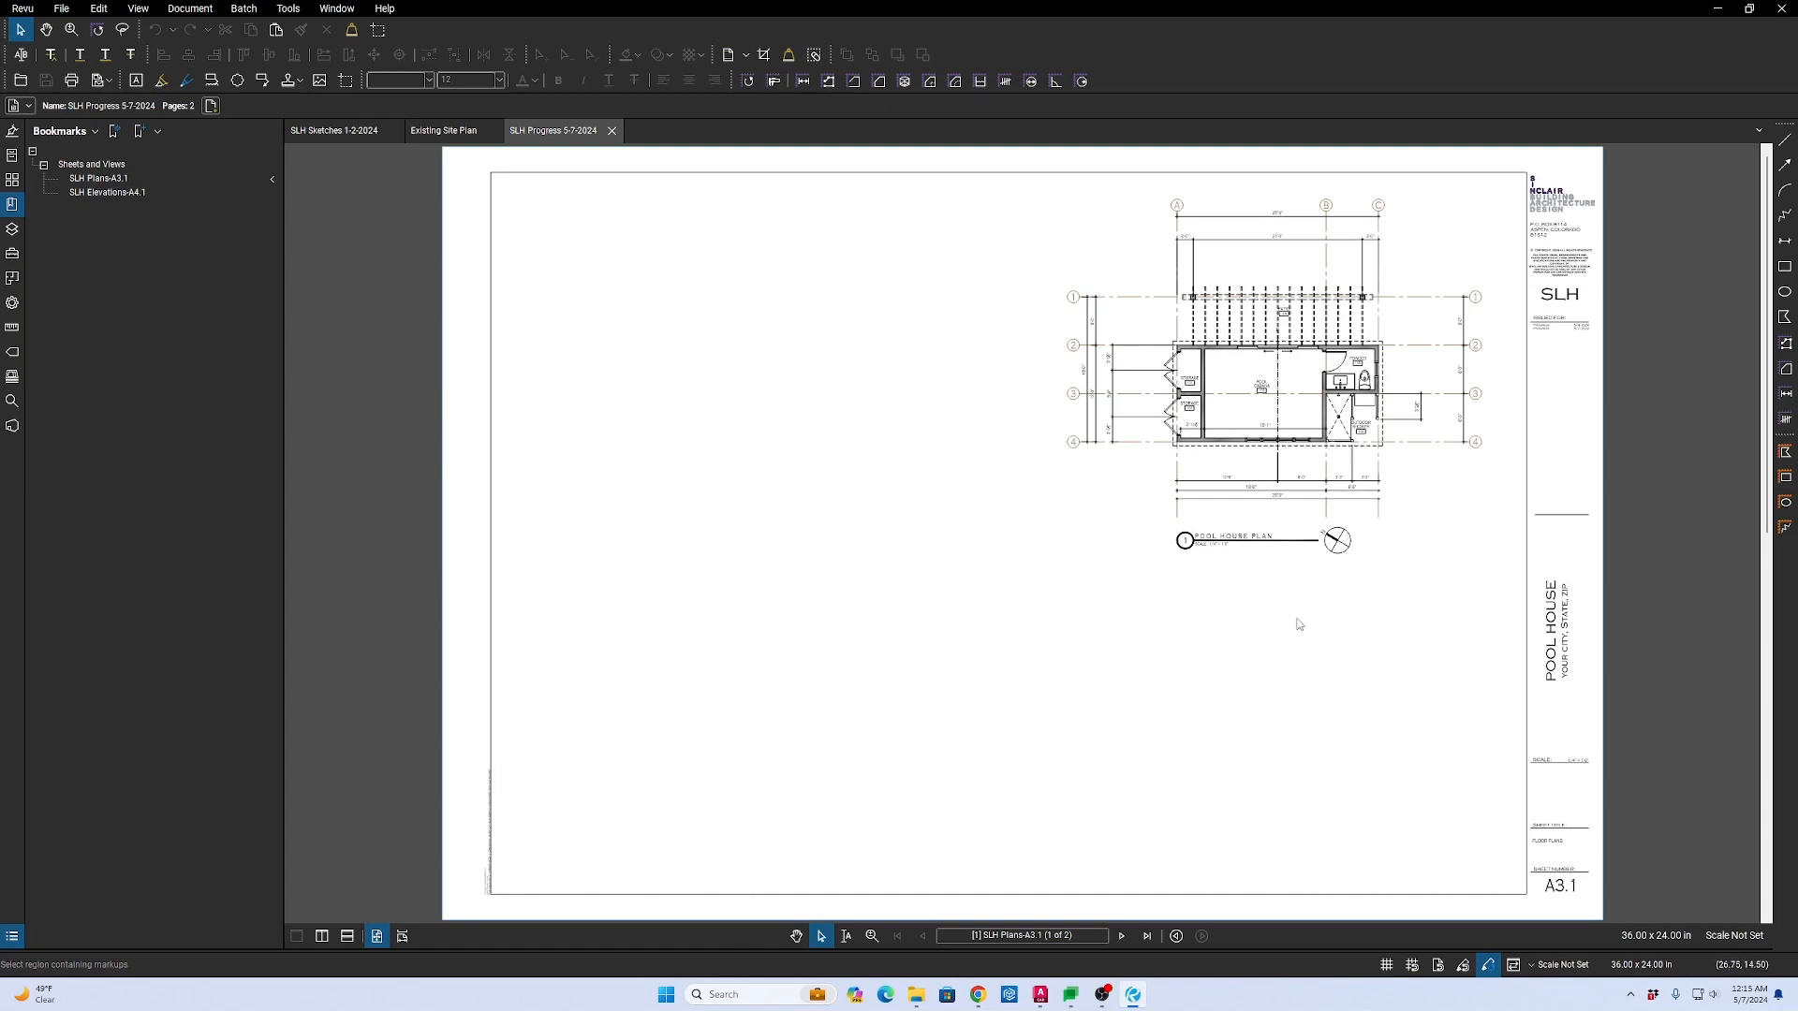
Step: Examine the pool house plan on sheet A3.1 up close, checking its patio, rooms, dimensions and line weights
scroll(1380, 277, "up", 5)
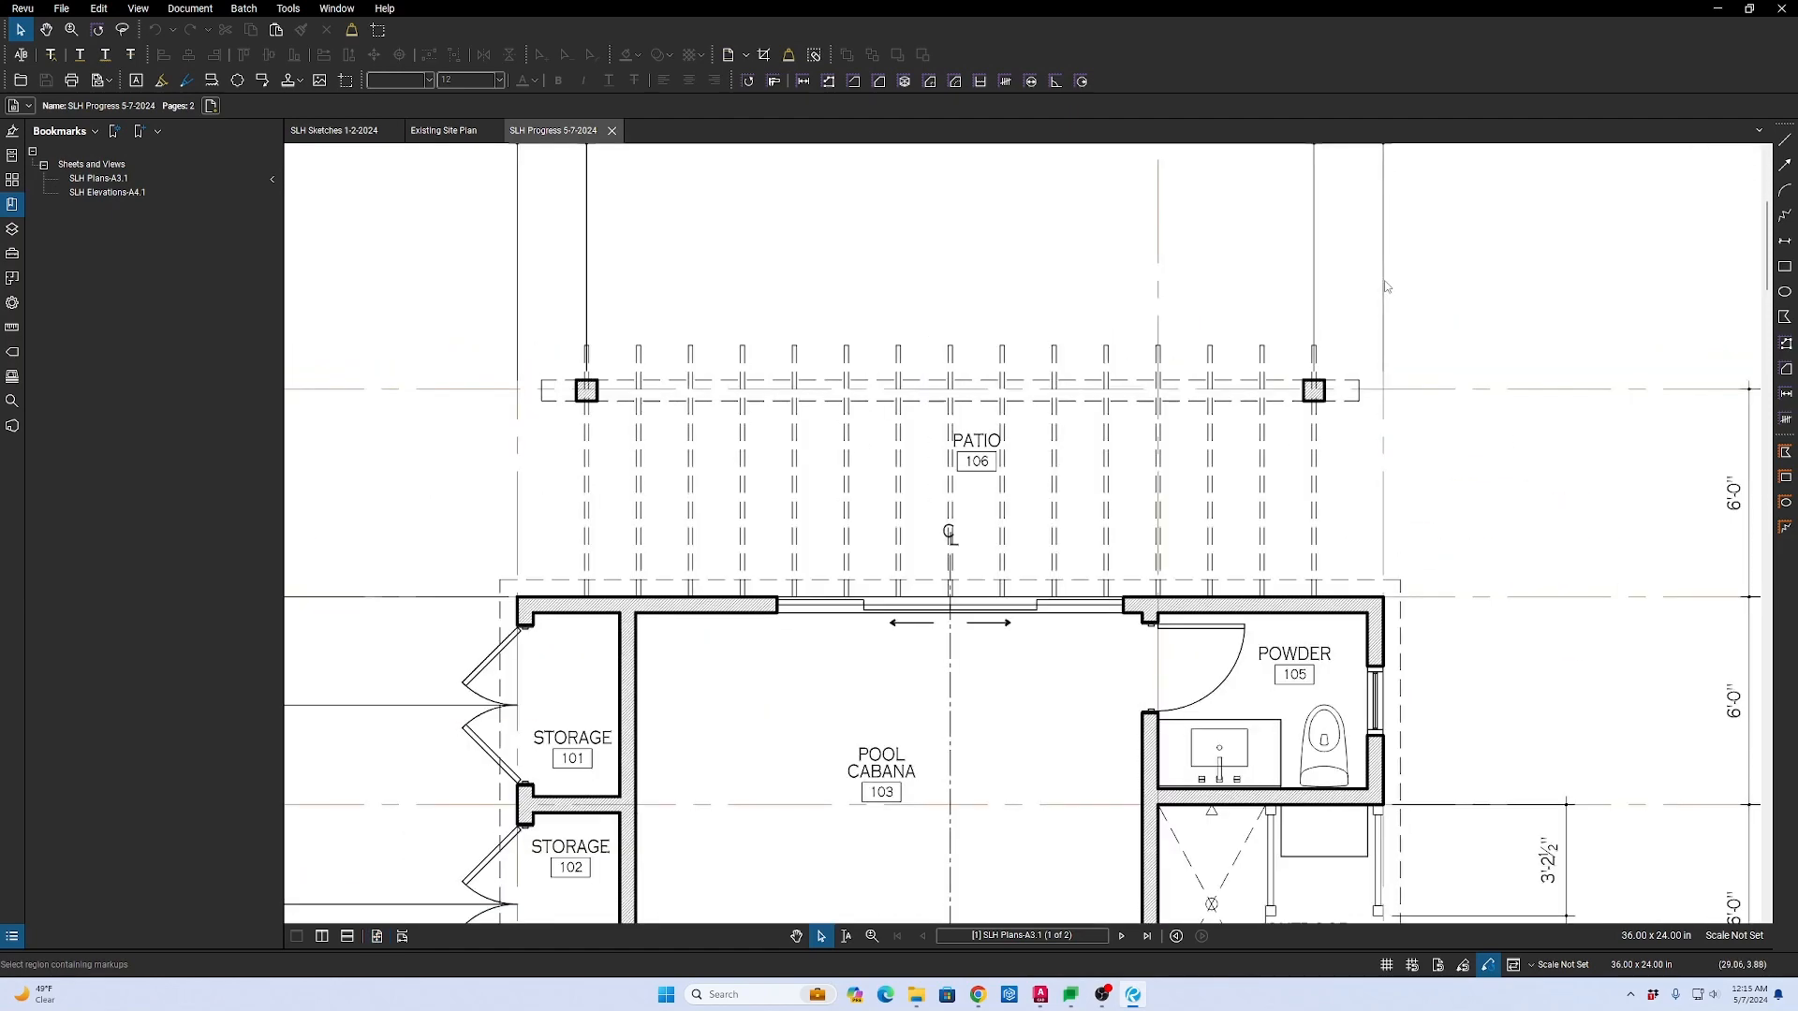
scroll(1385, 287, "down", 5)
scroll(1390, 320, "up", 5)
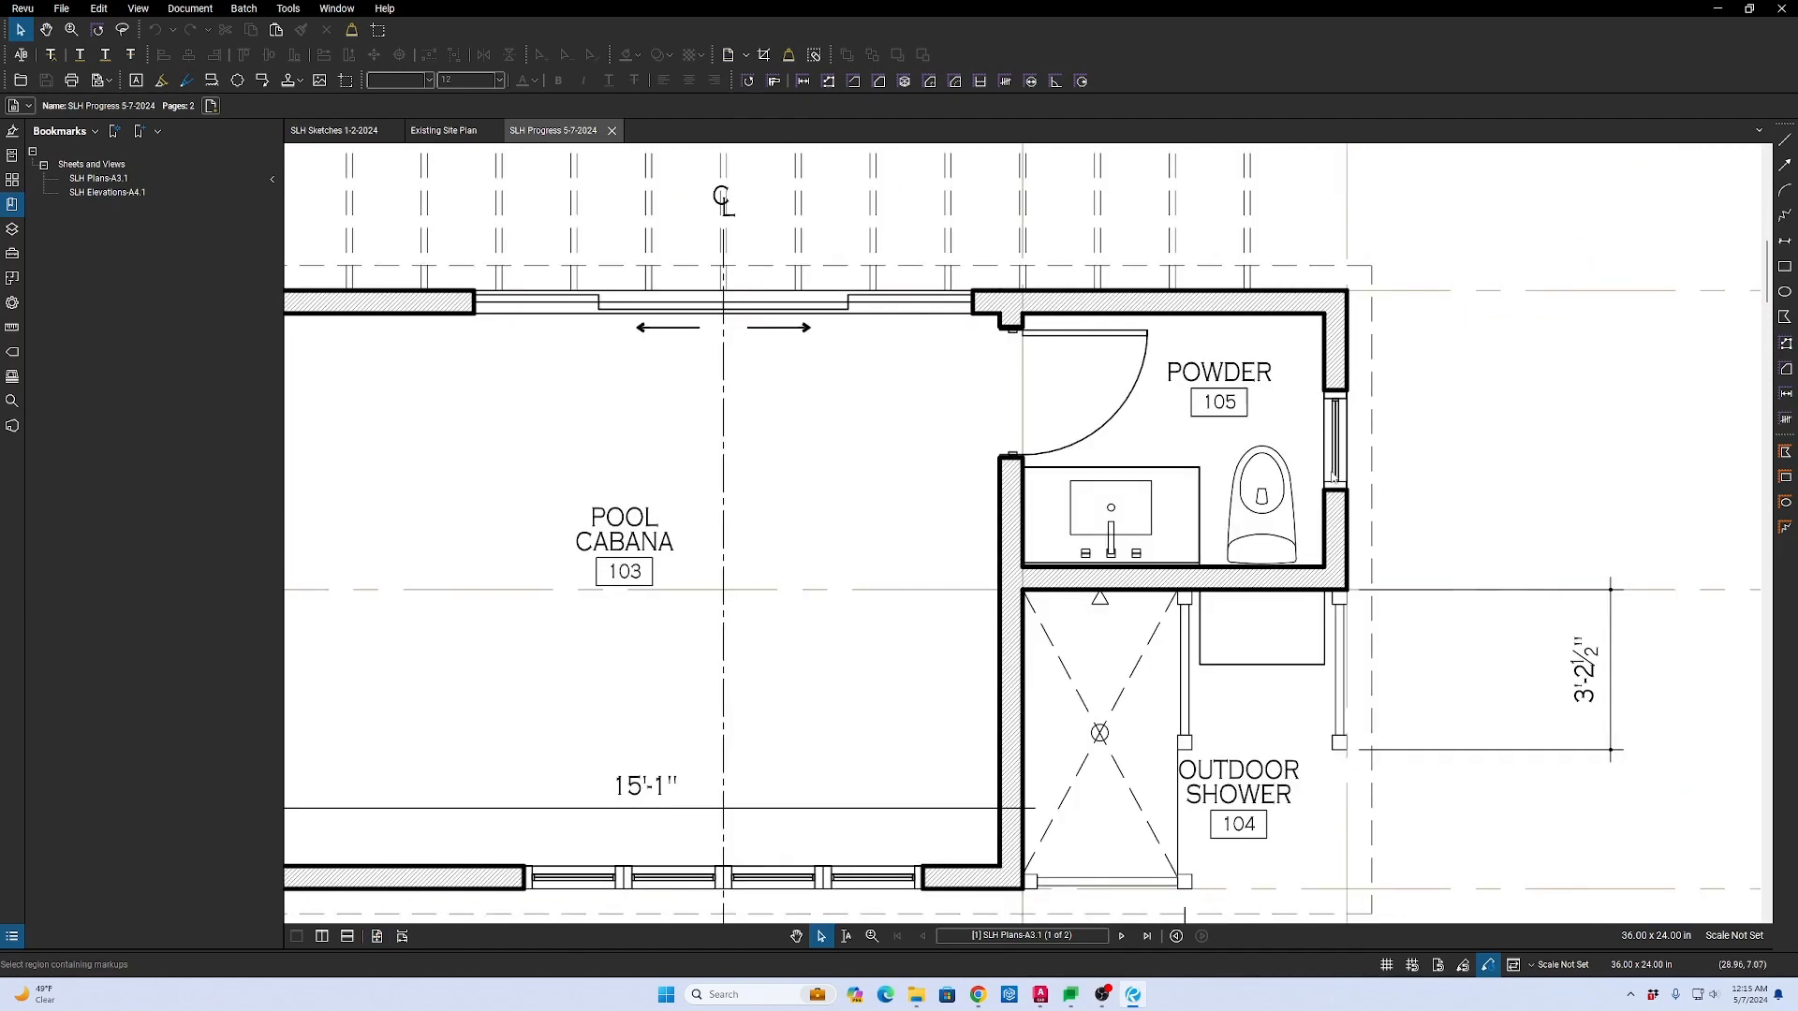
scroll(1334, 442, "down", 3)
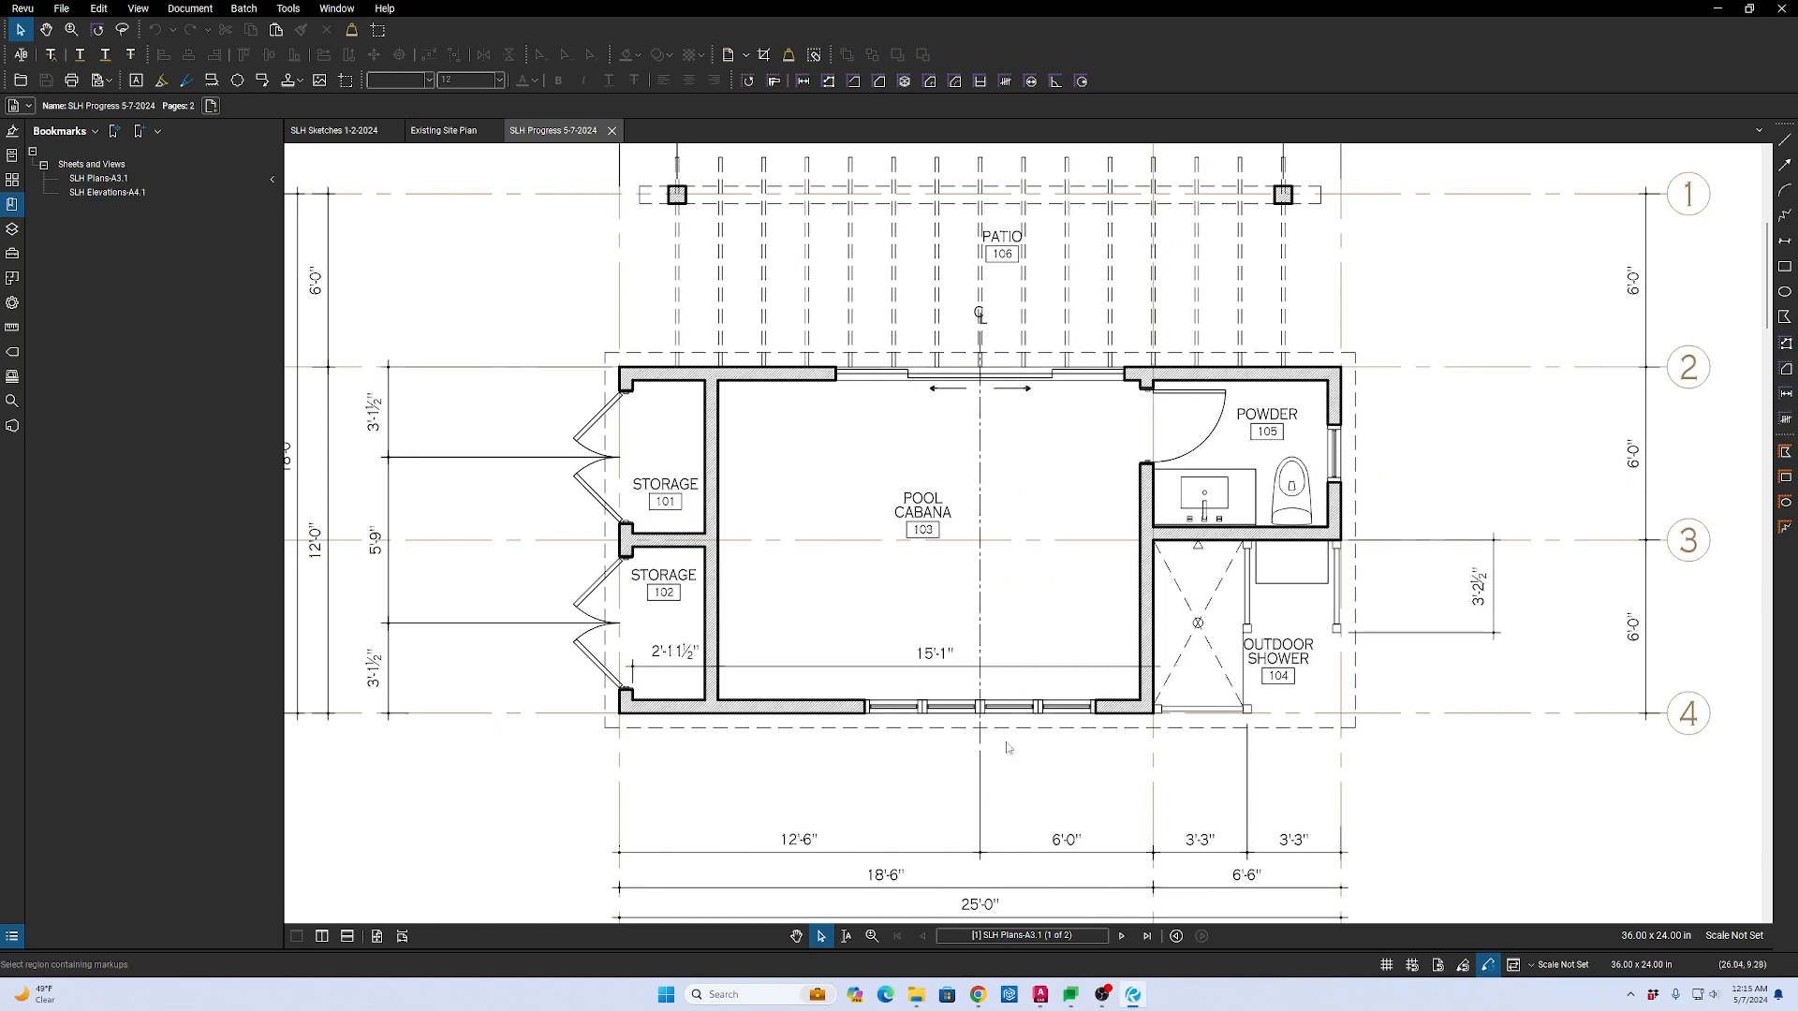
scroll(1279, 487, "down", 3)
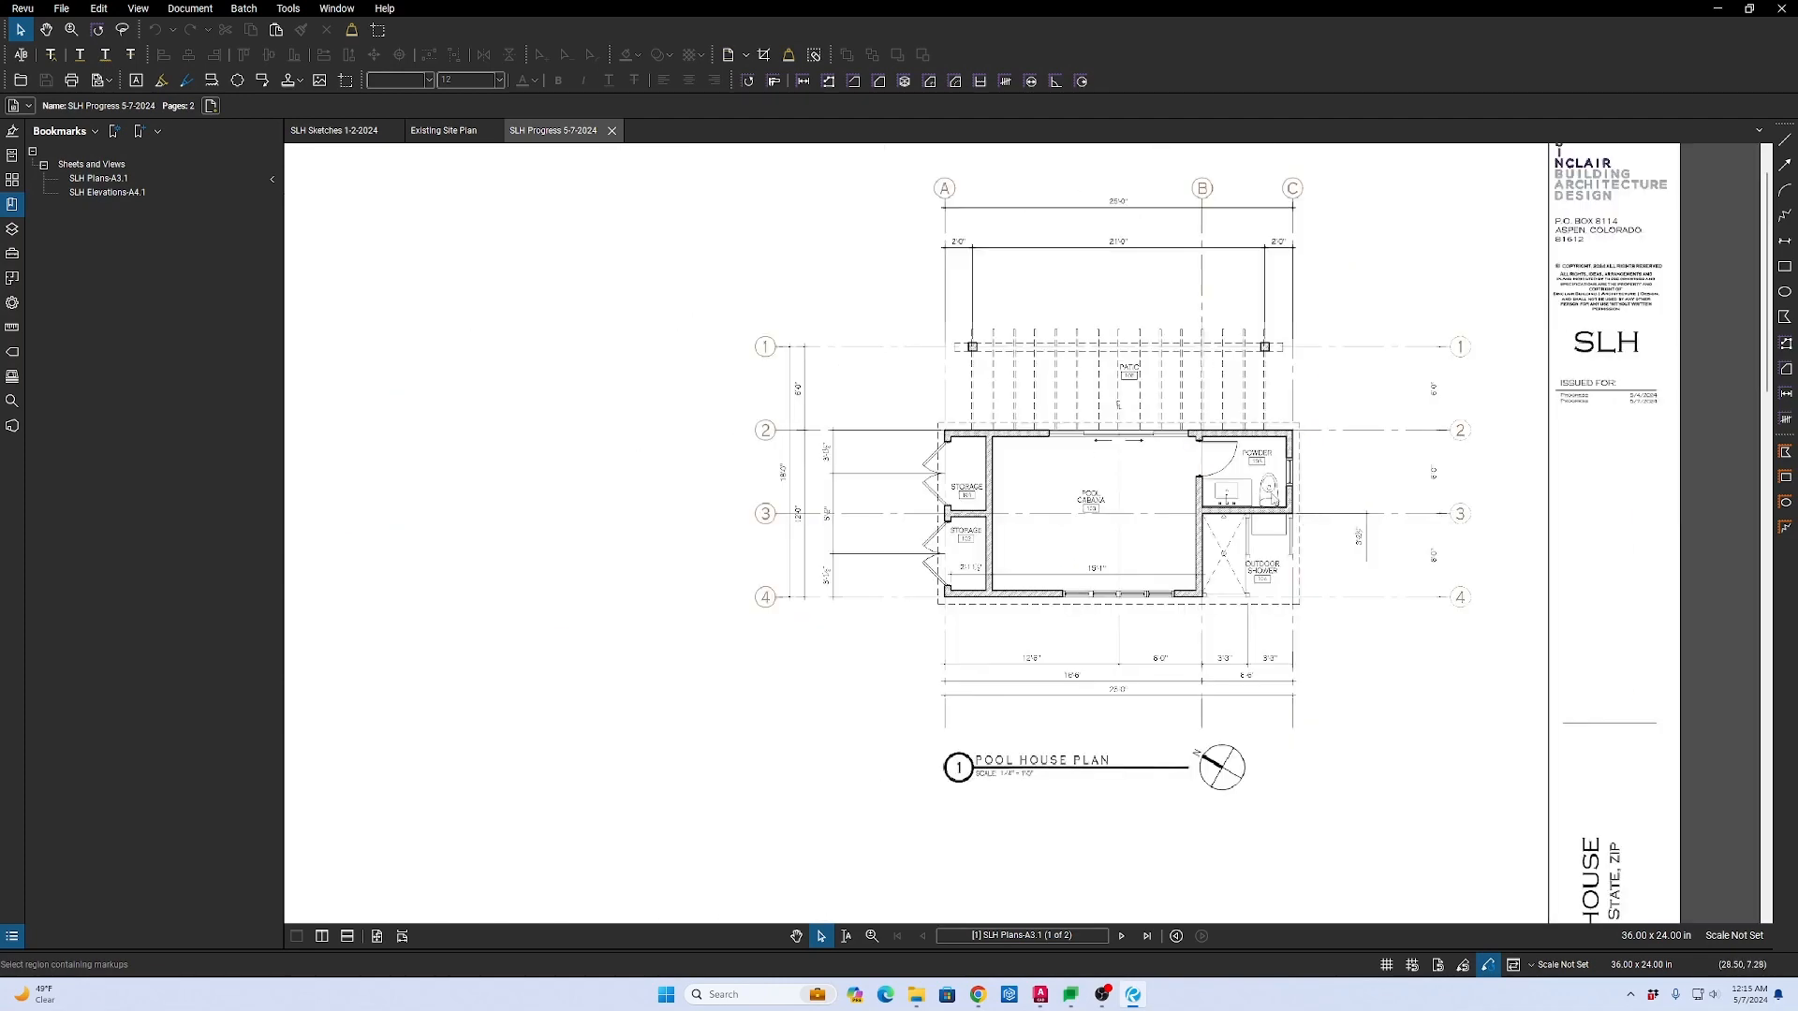
scroll(1279, 503, "down", 1)
scroll(1269, 496, "down", 2)
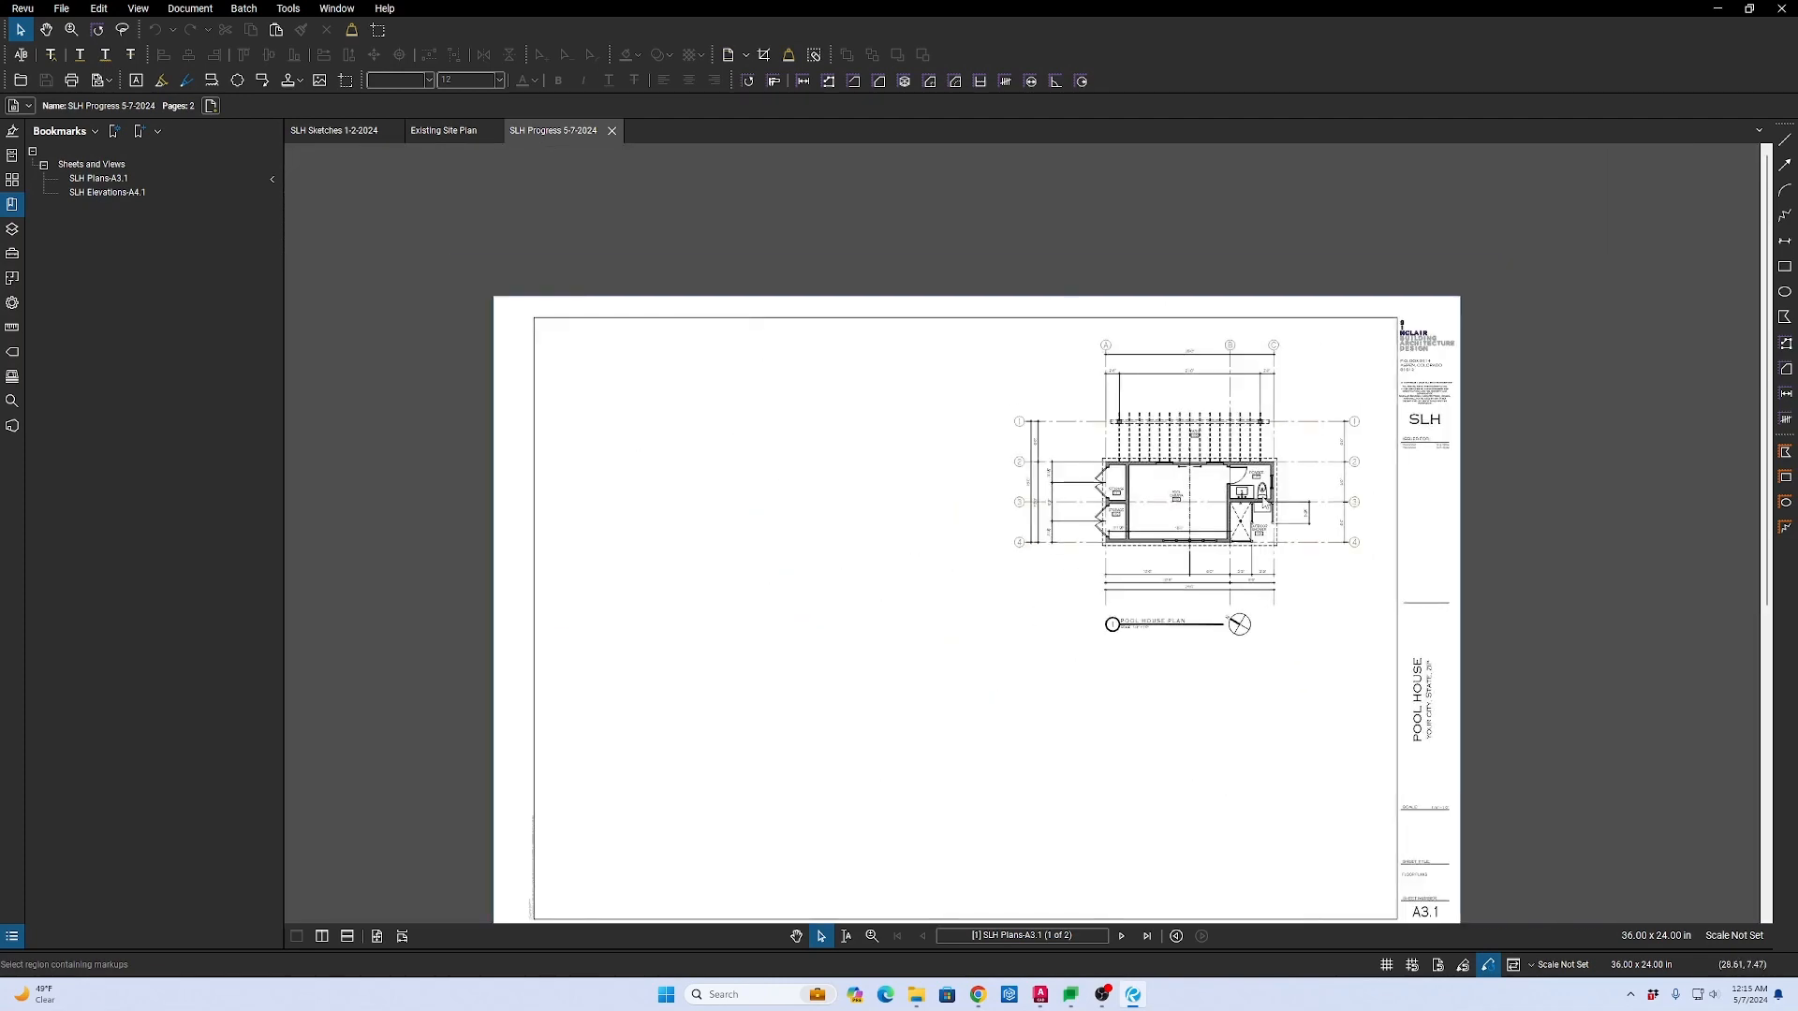
Step: Go to sheet A4.1 and inspect the east elevation's roof, cupola and doors up close
key("Page_Down")
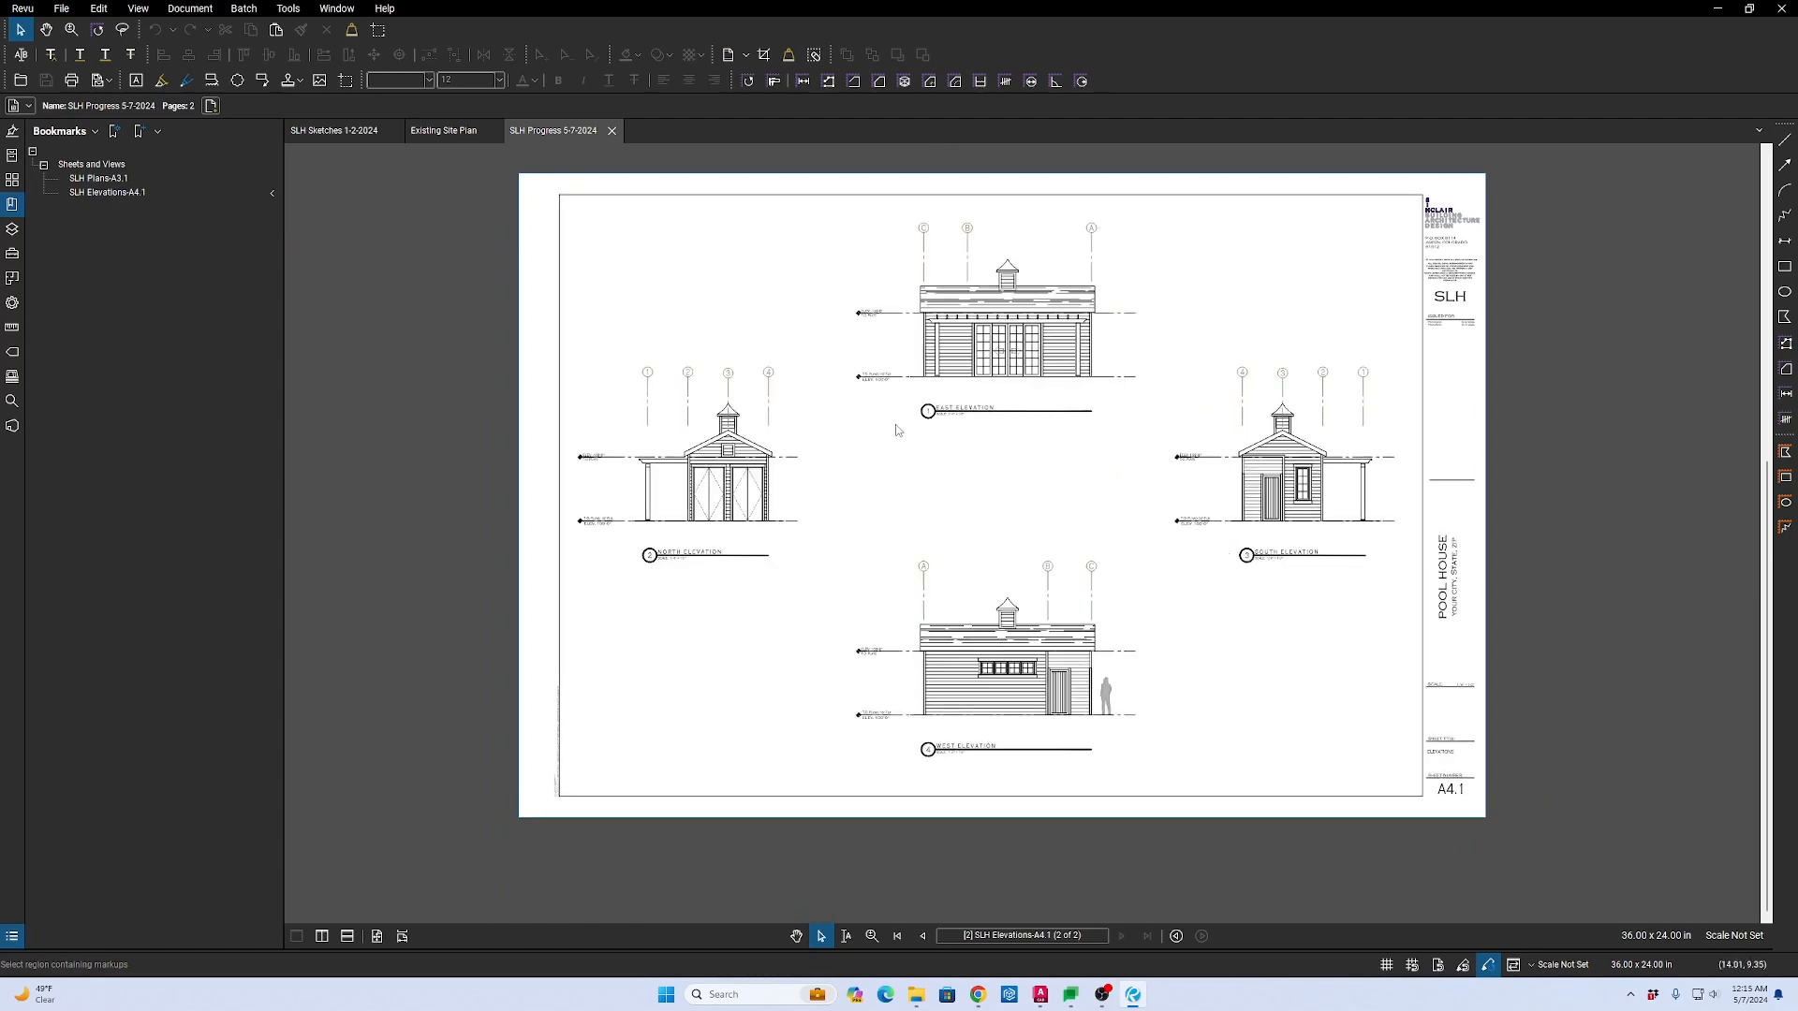
scroll(1051, 284, "up", 5)
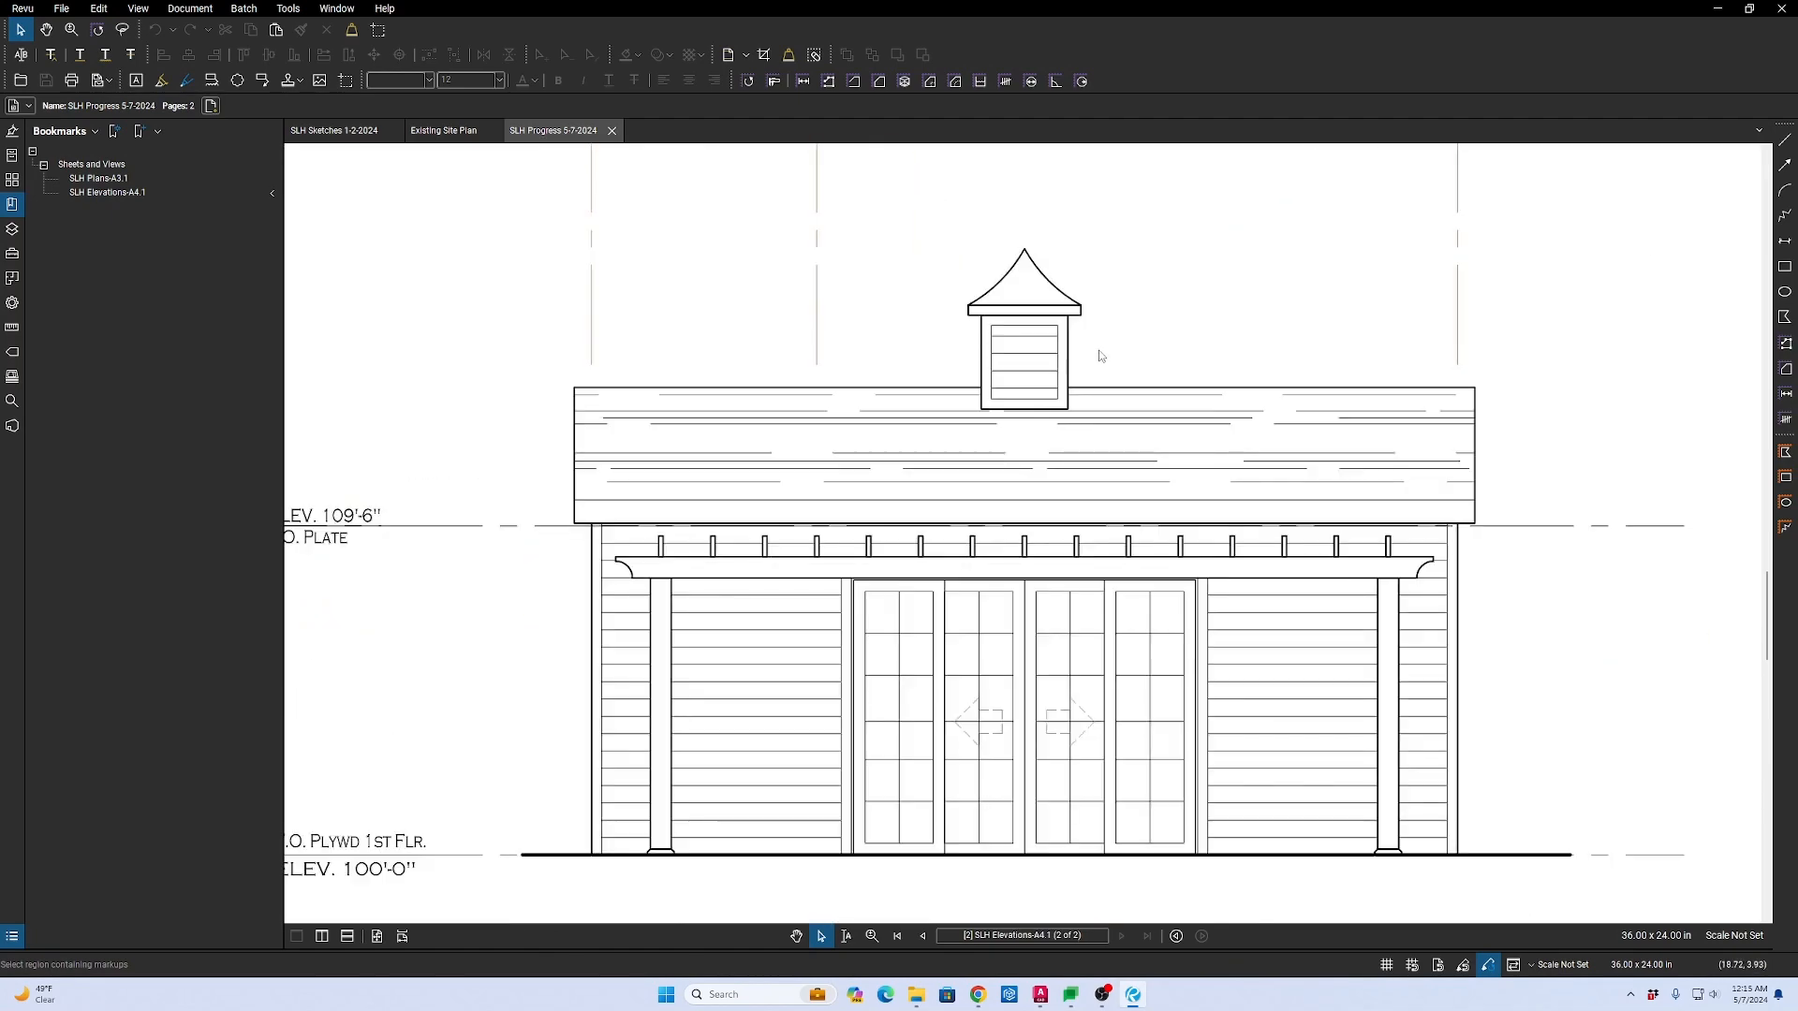
scroll(1100, 355, "down", 5)
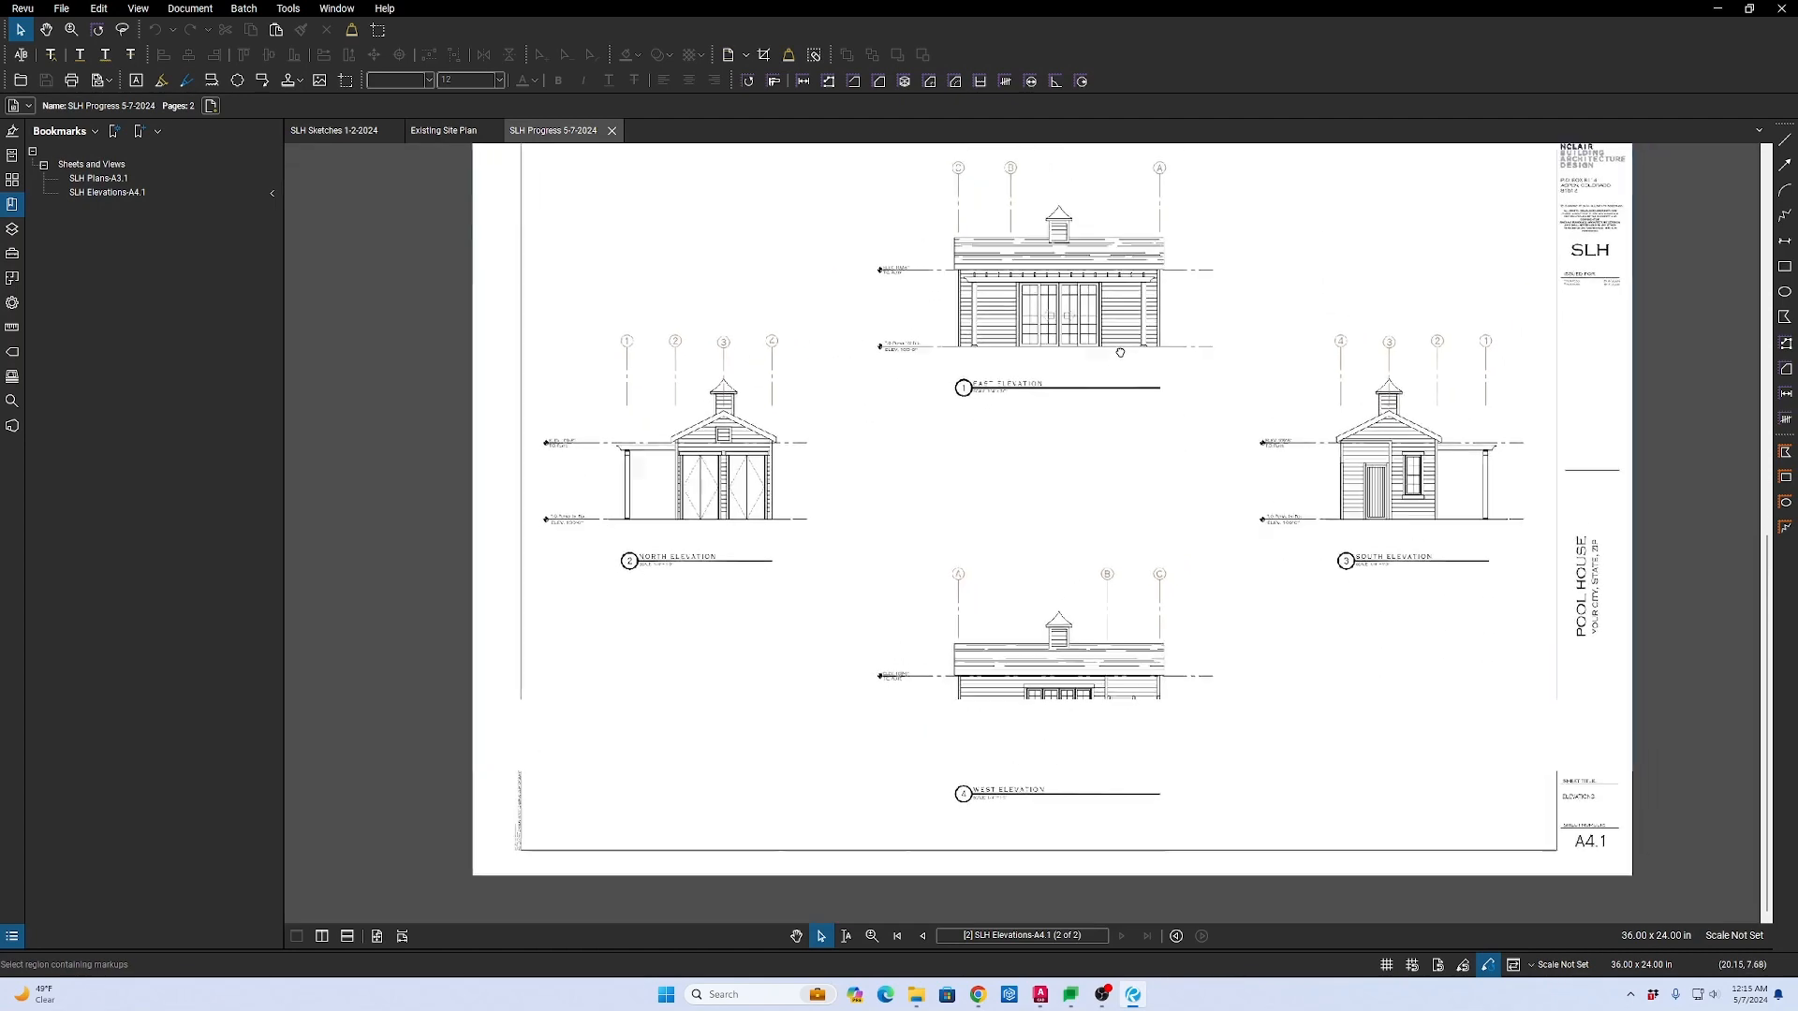